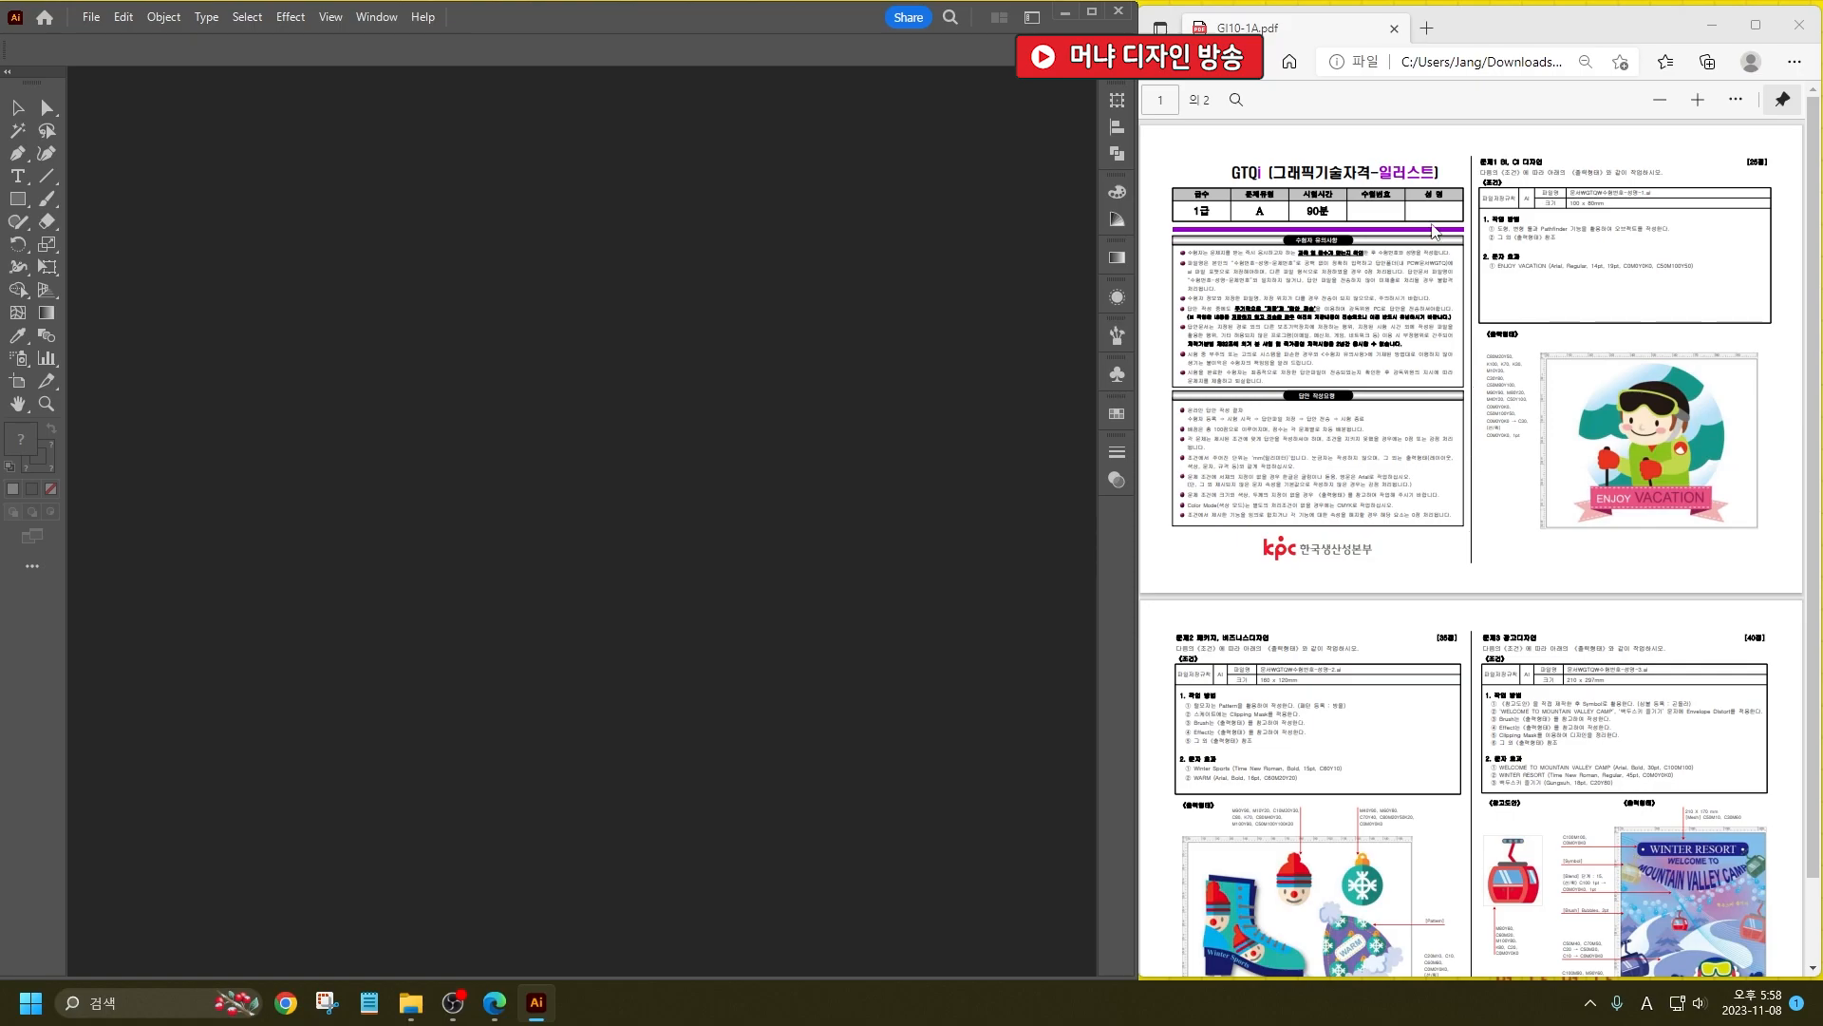
# Step: Highlight the CMYK colour mode requirement in the answer-writing instructions of the exam PDF
pyautogui.scroll(4, 1380, 163)
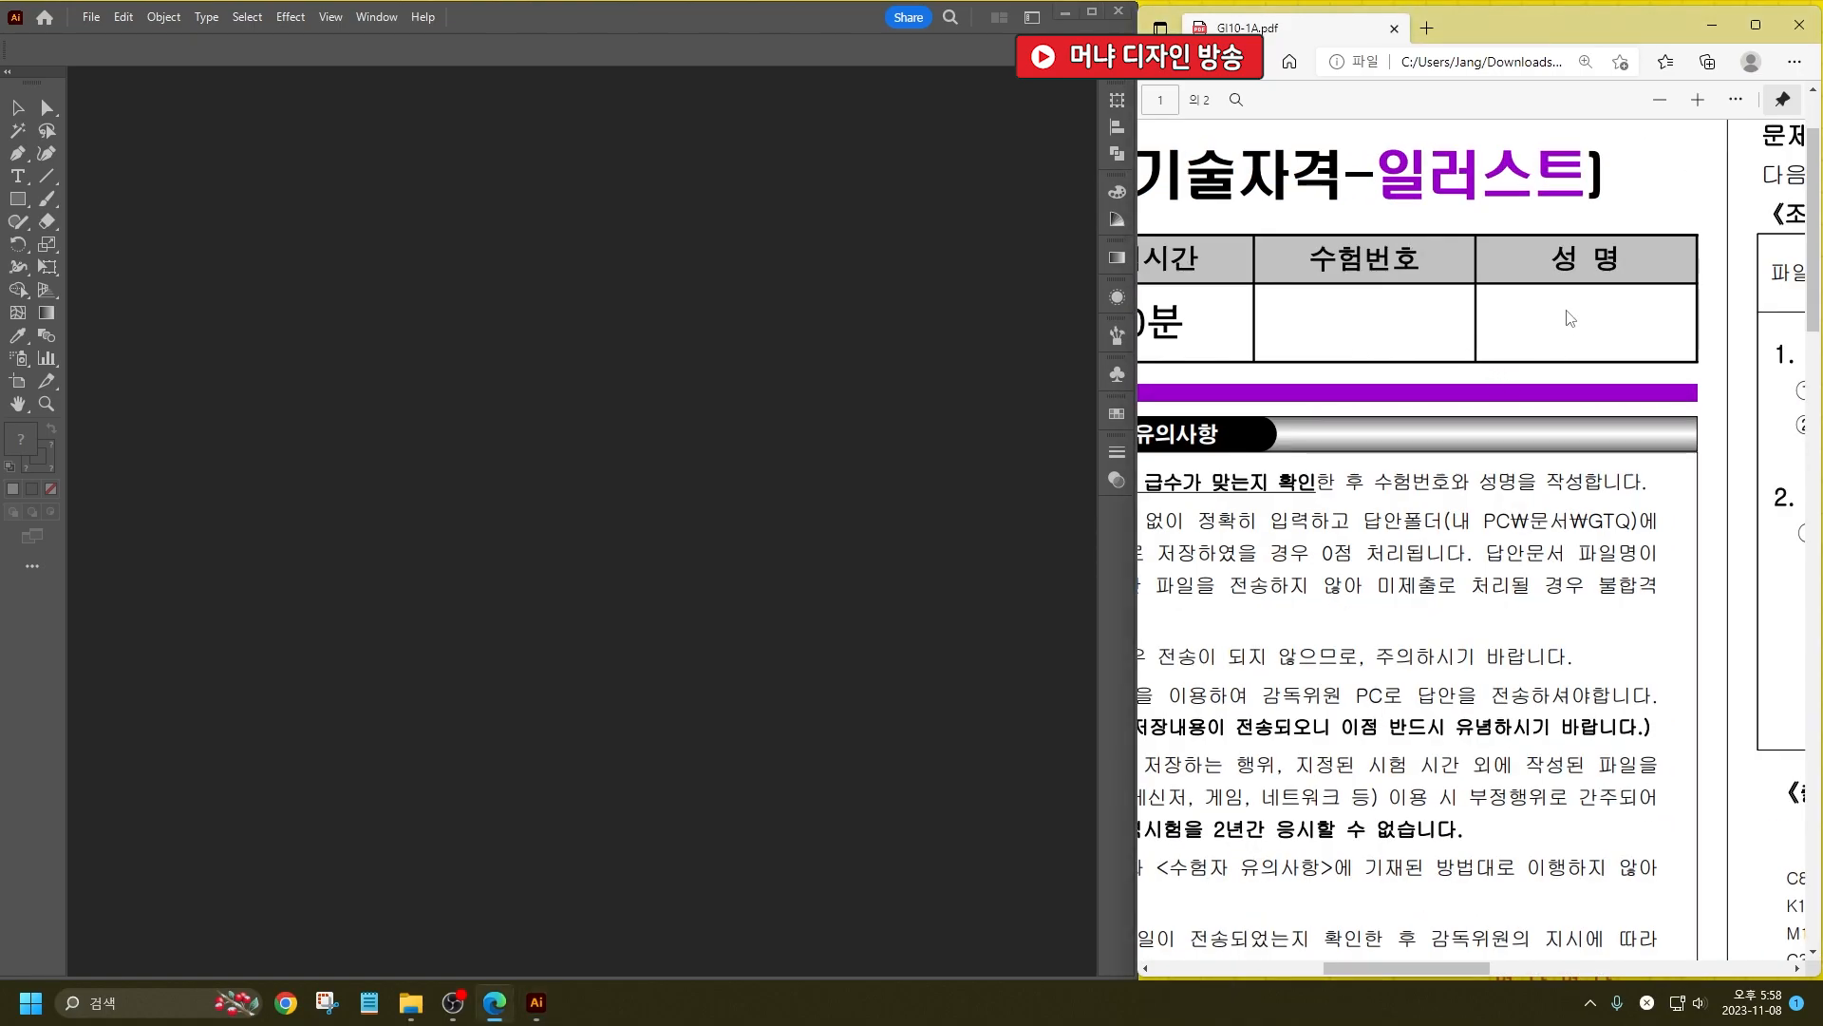
pyautogui.scroll(-3, 1576, 492)
pyautogui.scroll(2, 1472, 532)
pyautogui.scroll(-6, 1329, 589)
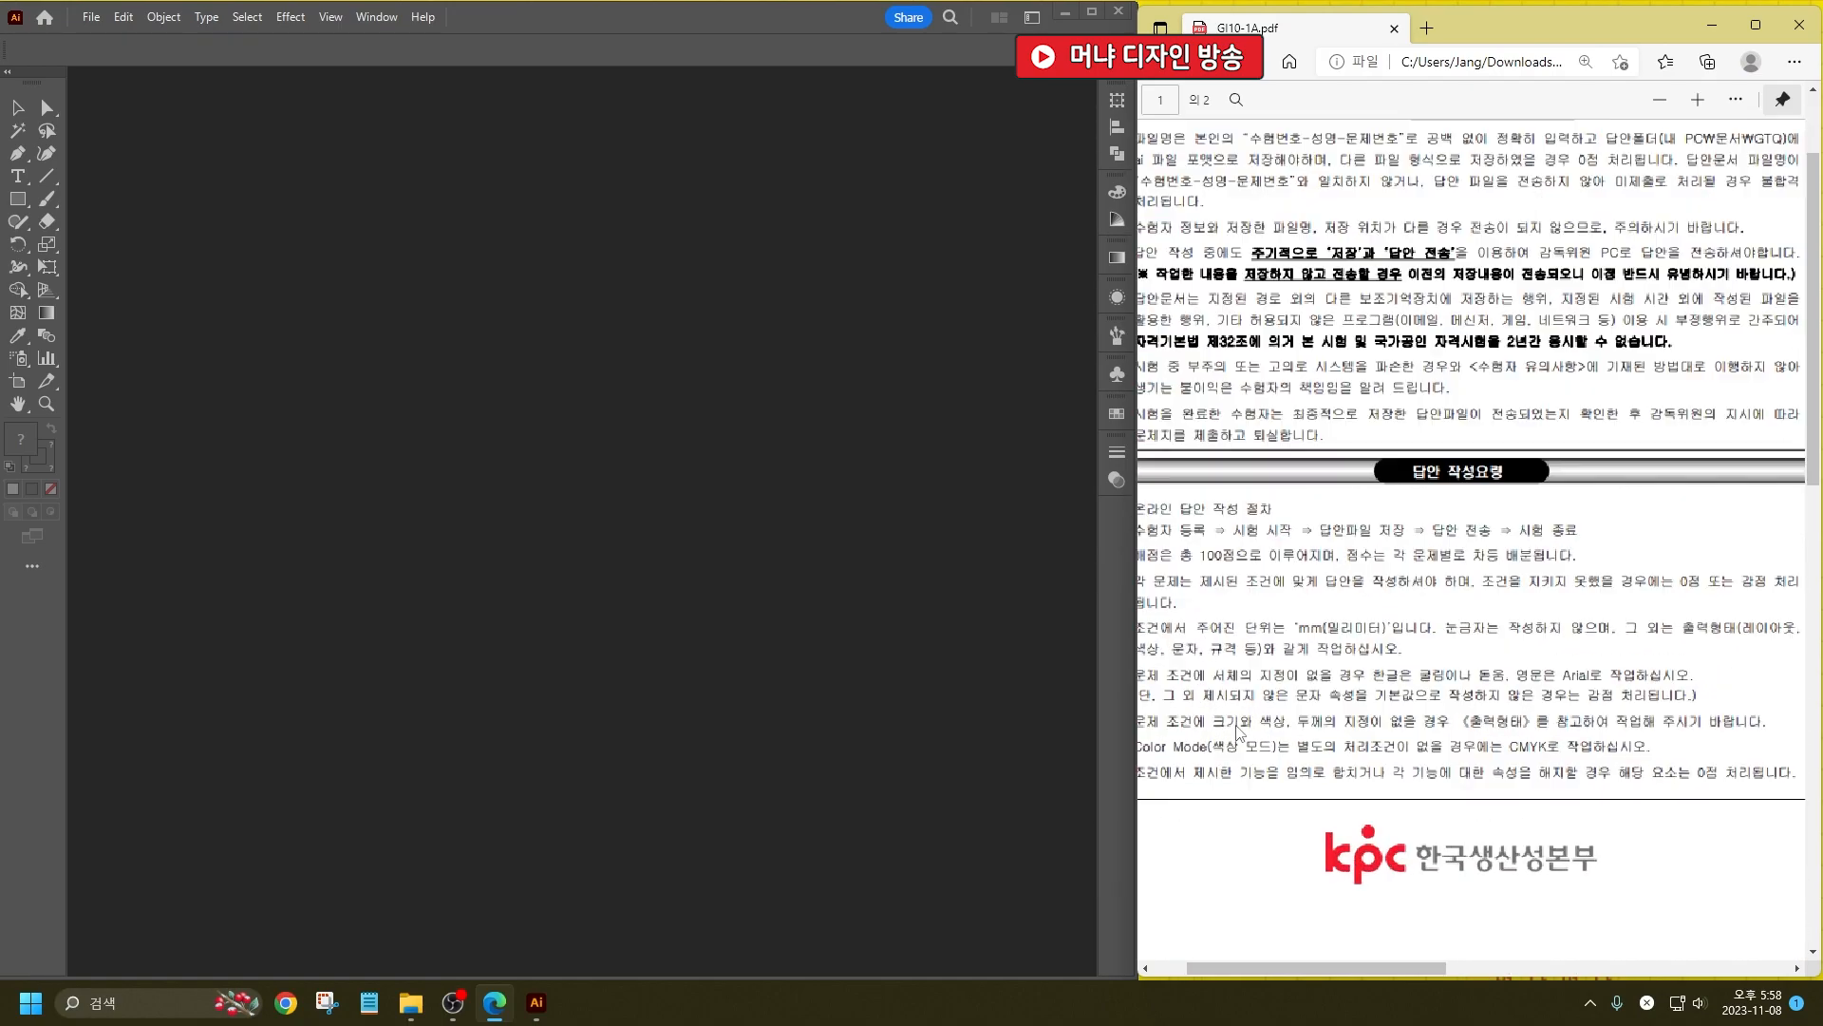
pyautogui.moveTo(1290, 631); pyautogui.dragTo(1392, 630)
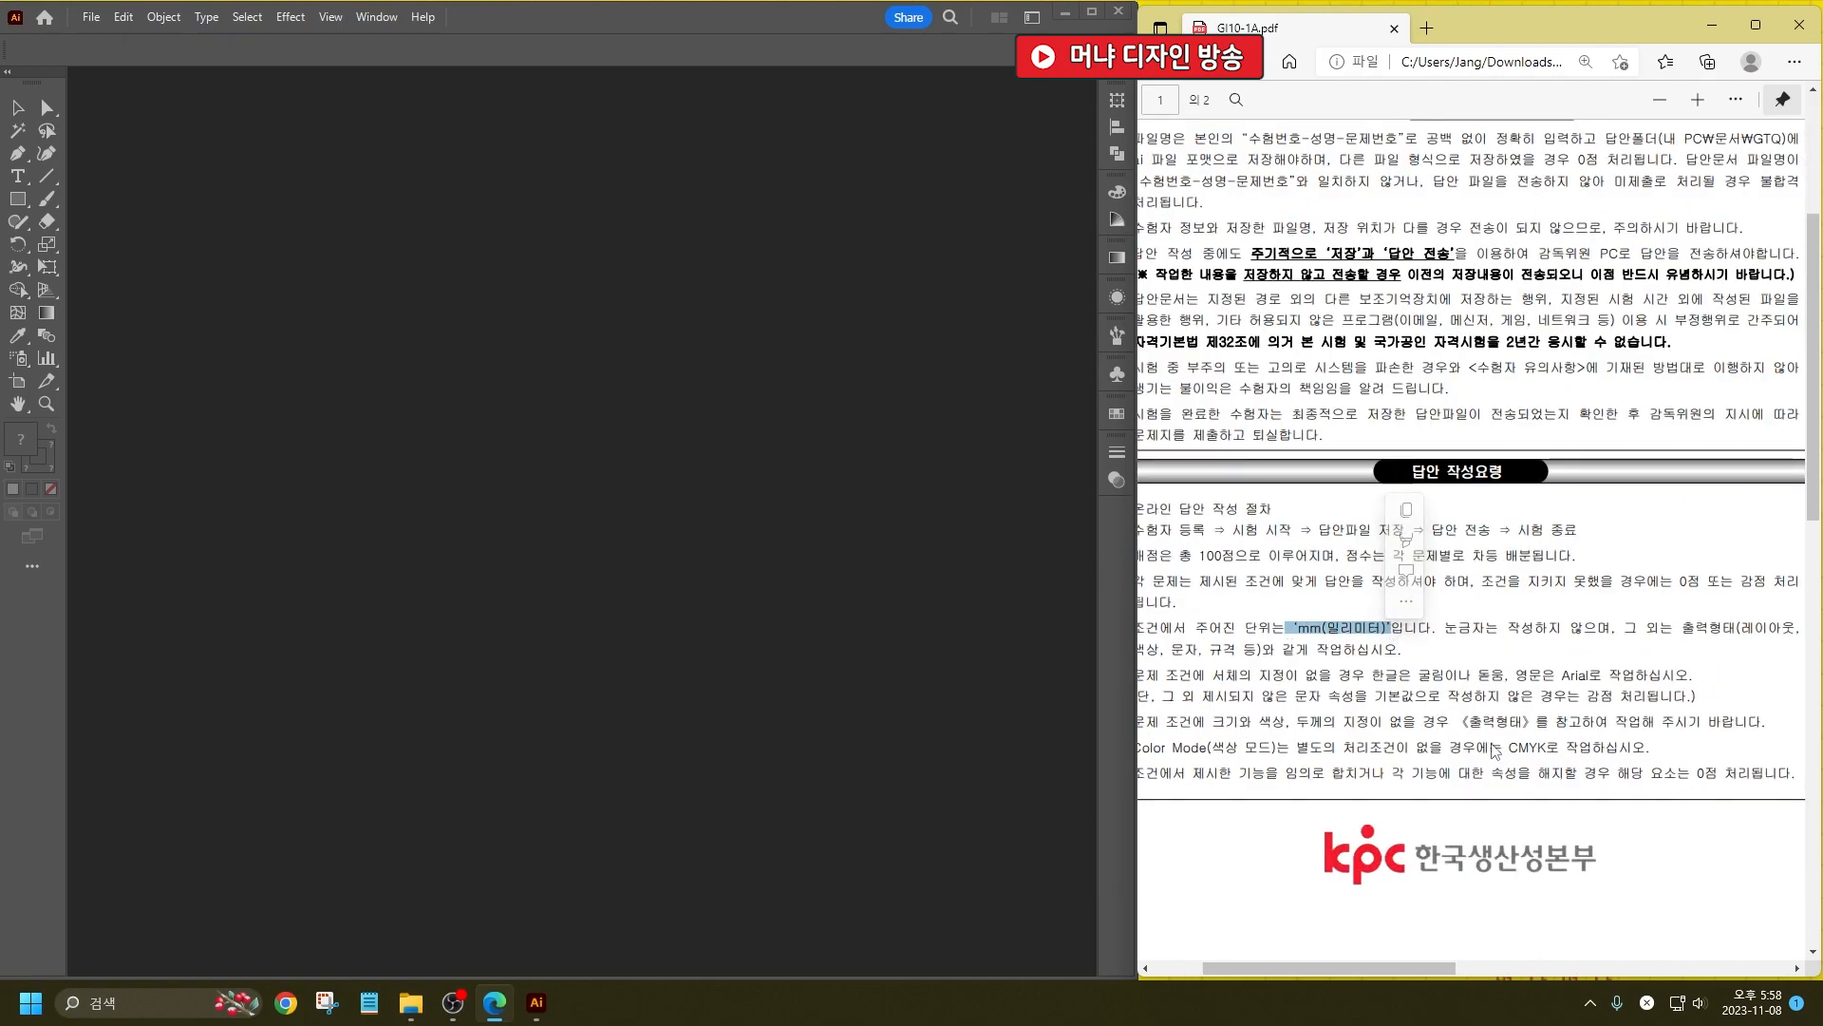
pyautogui.moveTo(1510, 747); pyautogui.dragTo(1581, 750)
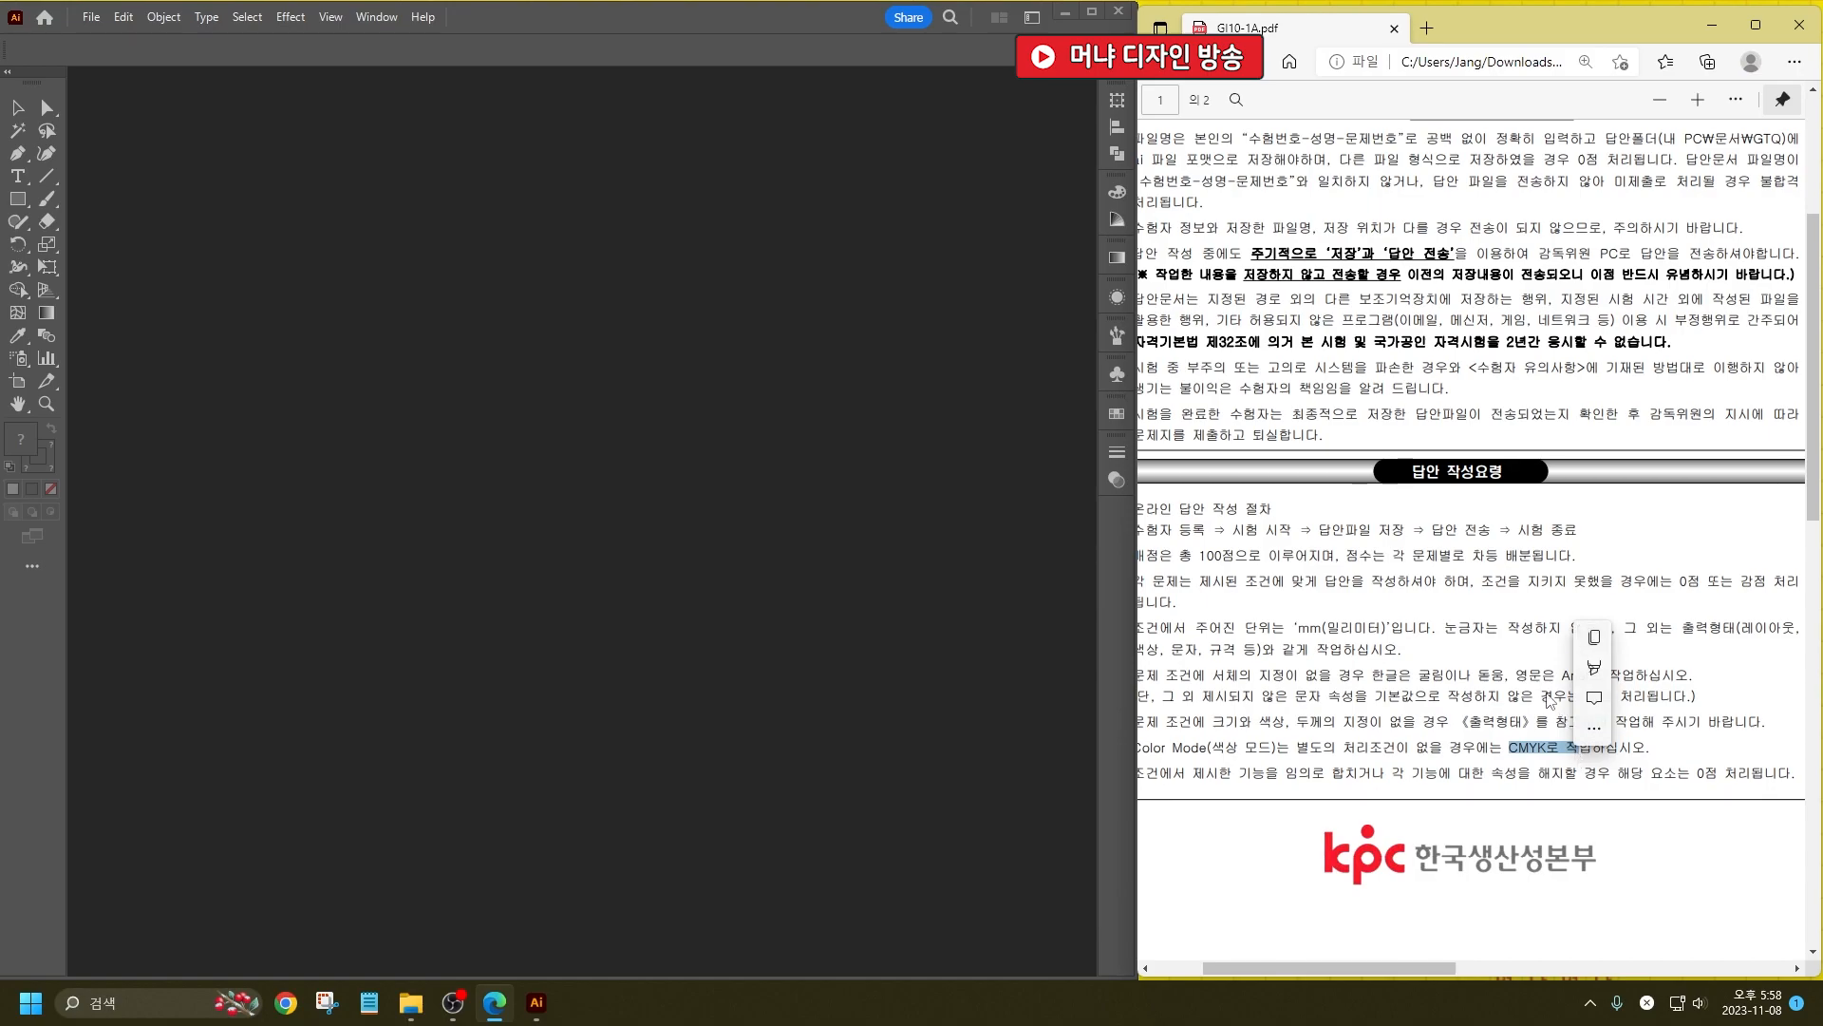
pyautogui.click(1594, 668)
pyautogui.click(1643, 755)
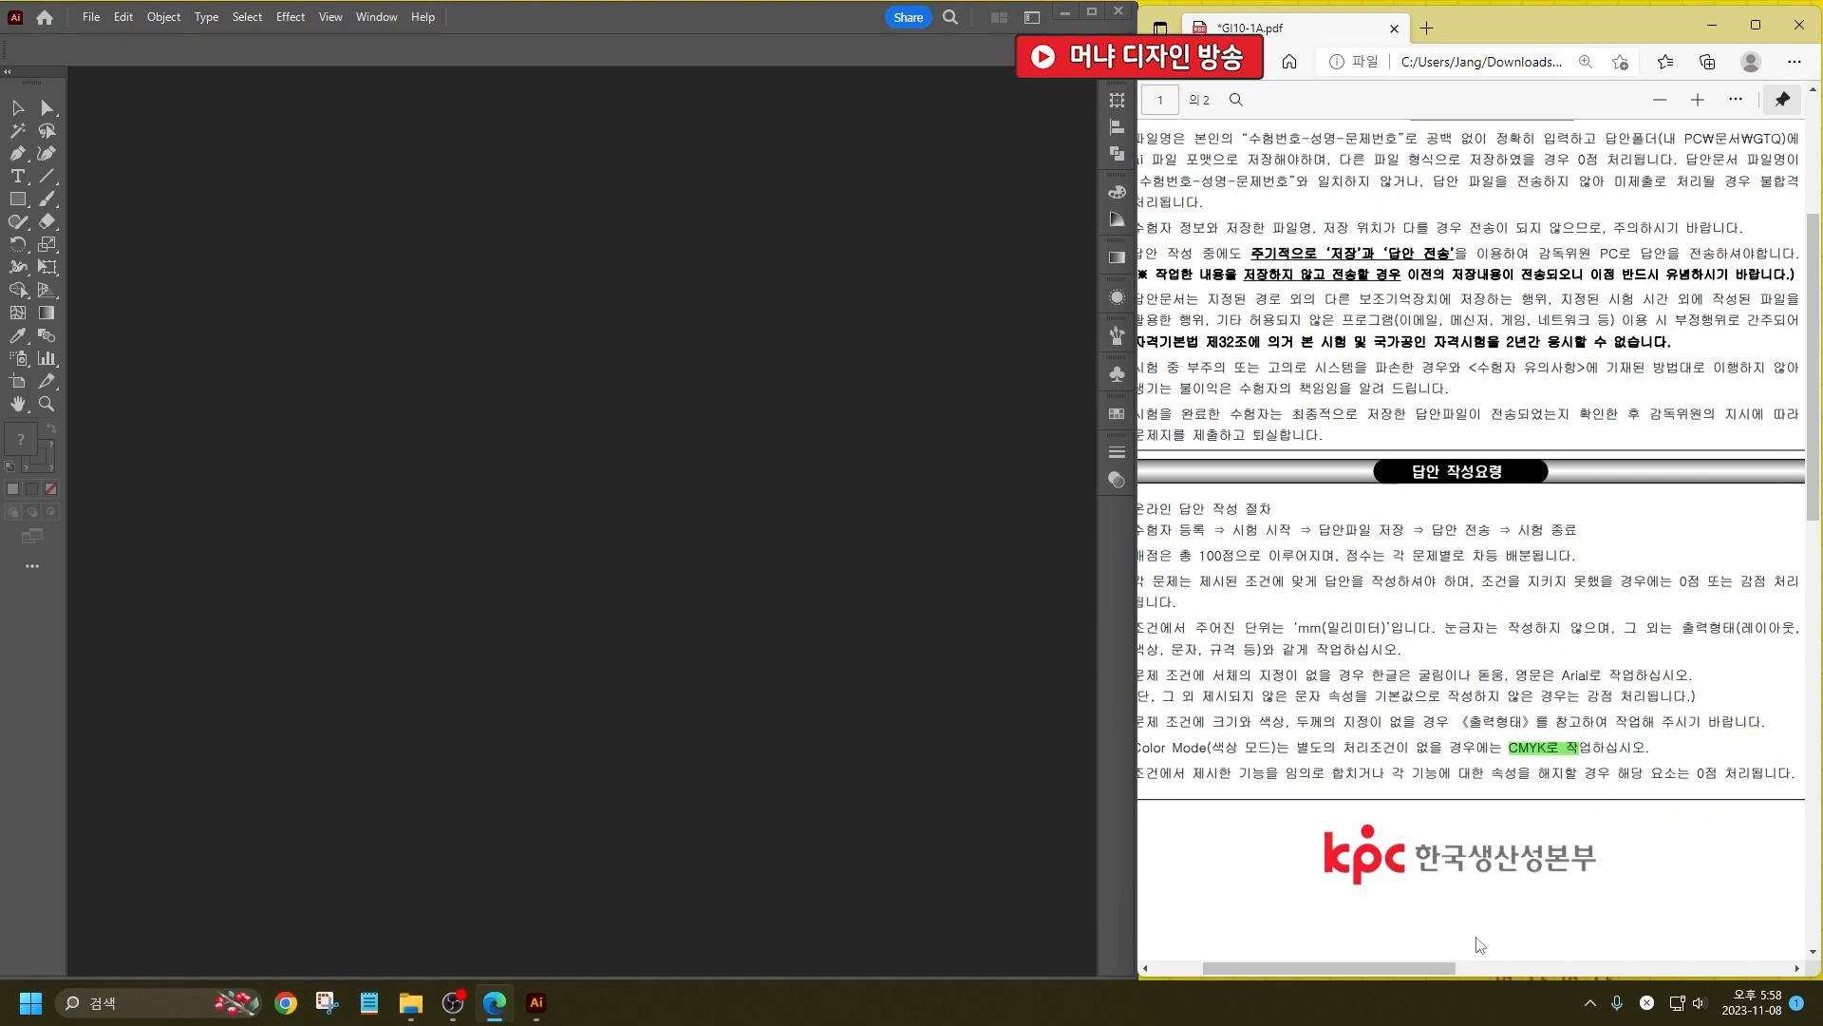
# Step: Switch to Illustrator and create a new CMYK document 100 mm wide and 80 mm high, as problem 1 requires
pyautogui.click(1527, 968)
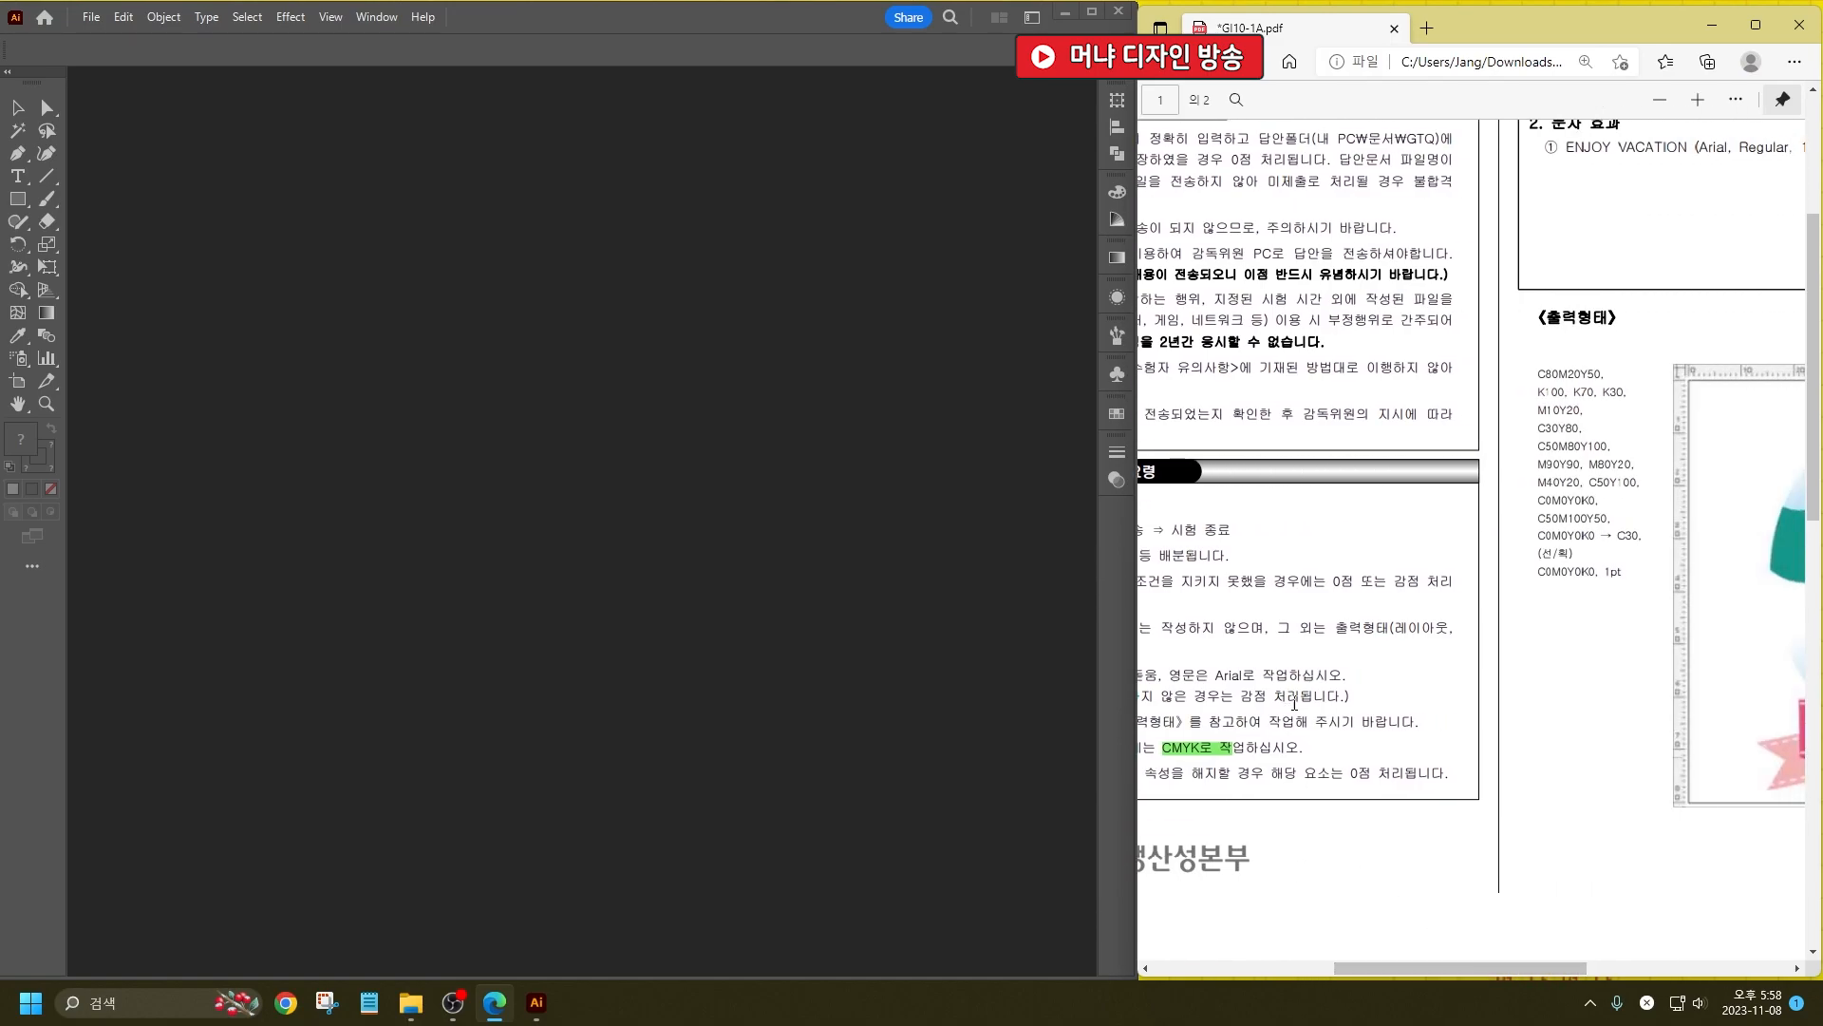
pyautogui.keyDown('ctrl'); pyautogui.scroll(-3, 1311, 690); pyautogui.keyUp('ctrl')
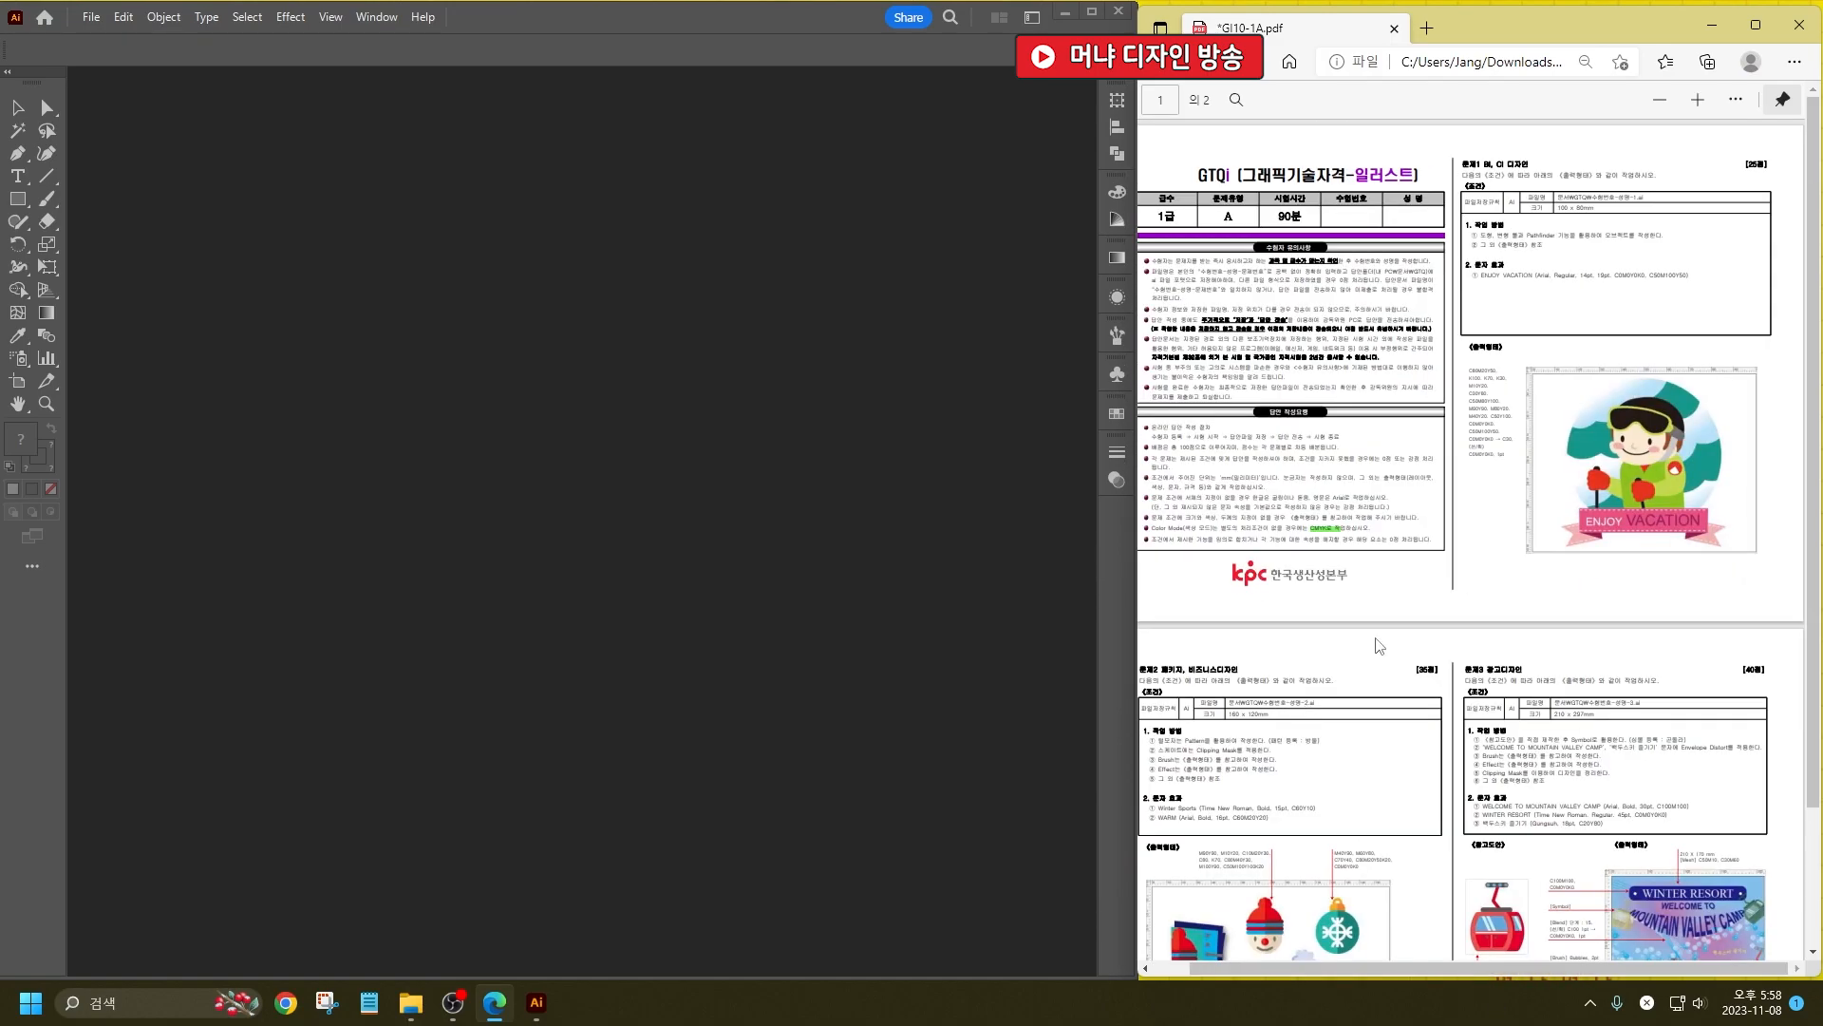
pyautogui.keyDown('ctrl'); pyautogui.scroll(3, 1653, 296); pyautogui.keyUp('ctrl')
pyautogui.click(452, 465)
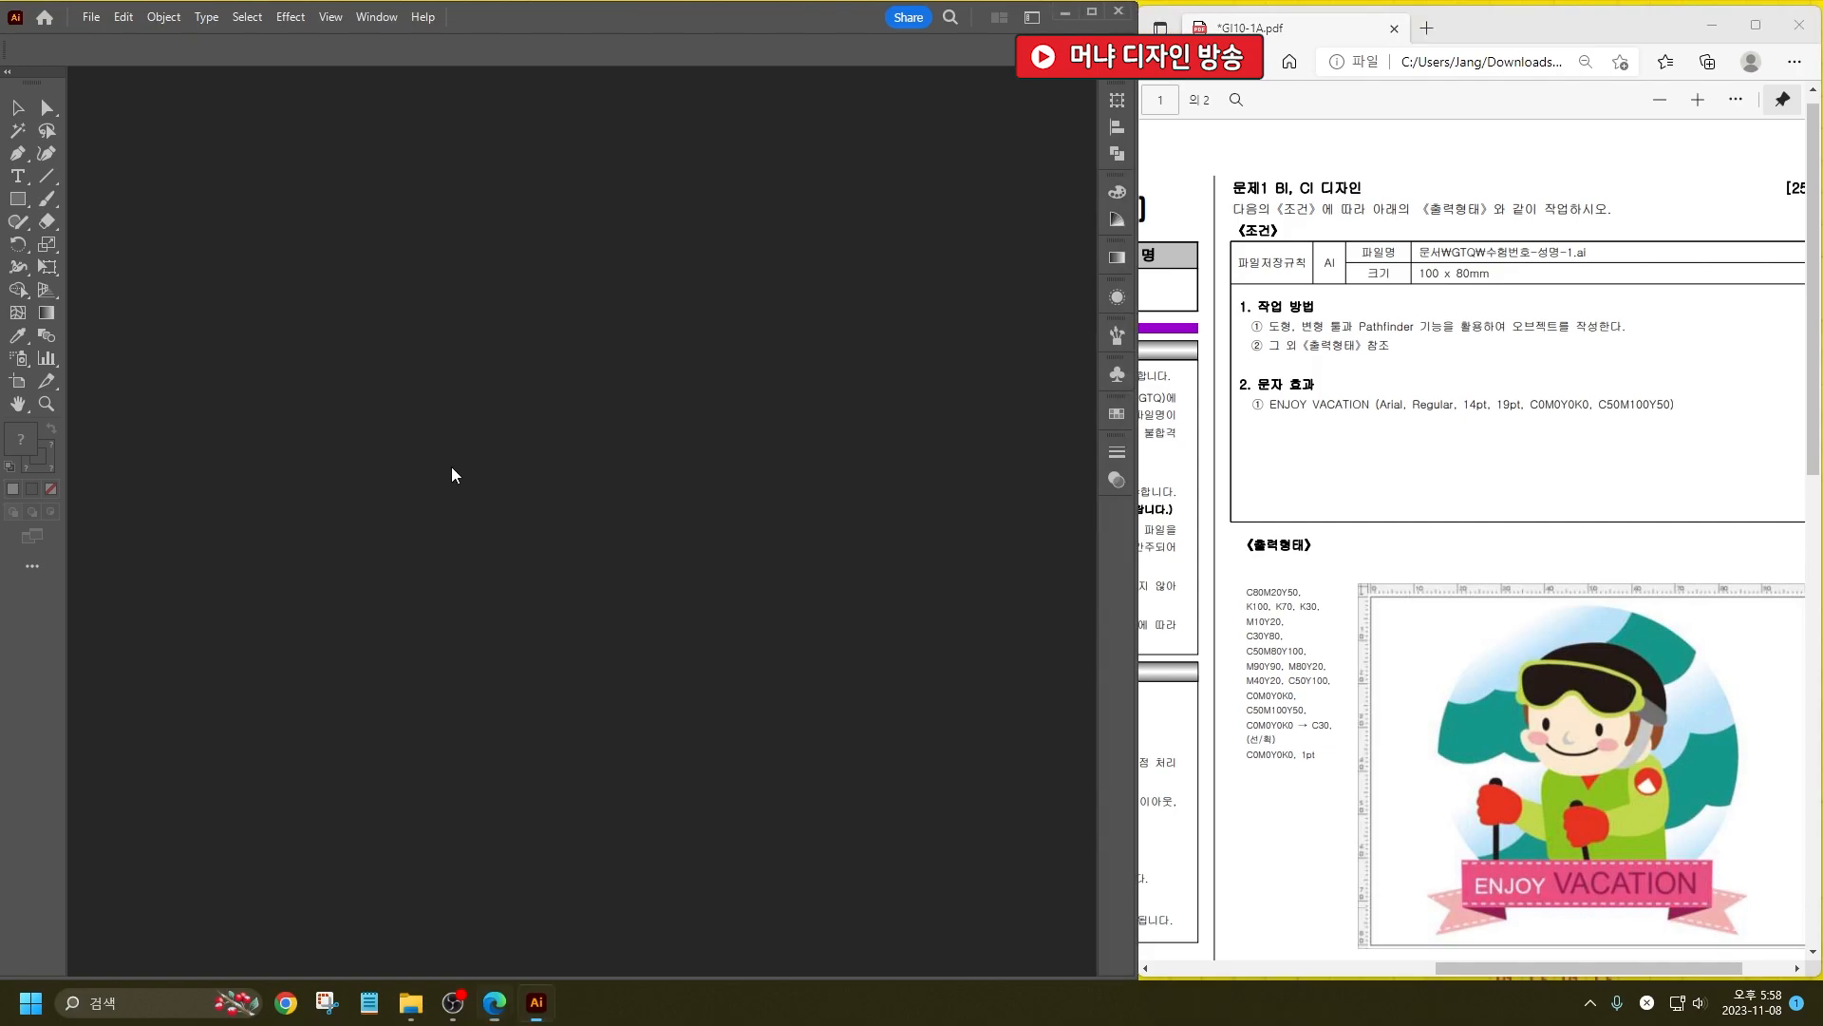
pyautogui.hotkey('ctrl', 'n')
pyautogui.click(1323, 332)
pyautogui.write('100')
pyautogui.press('Tab')
pyautogui.press('Tab')
pyautogui.write('80')
pyautogui.moveTo(1208, 160); pyautogui.dragTo(864, 168)
pyautogui.click(1053, 854)
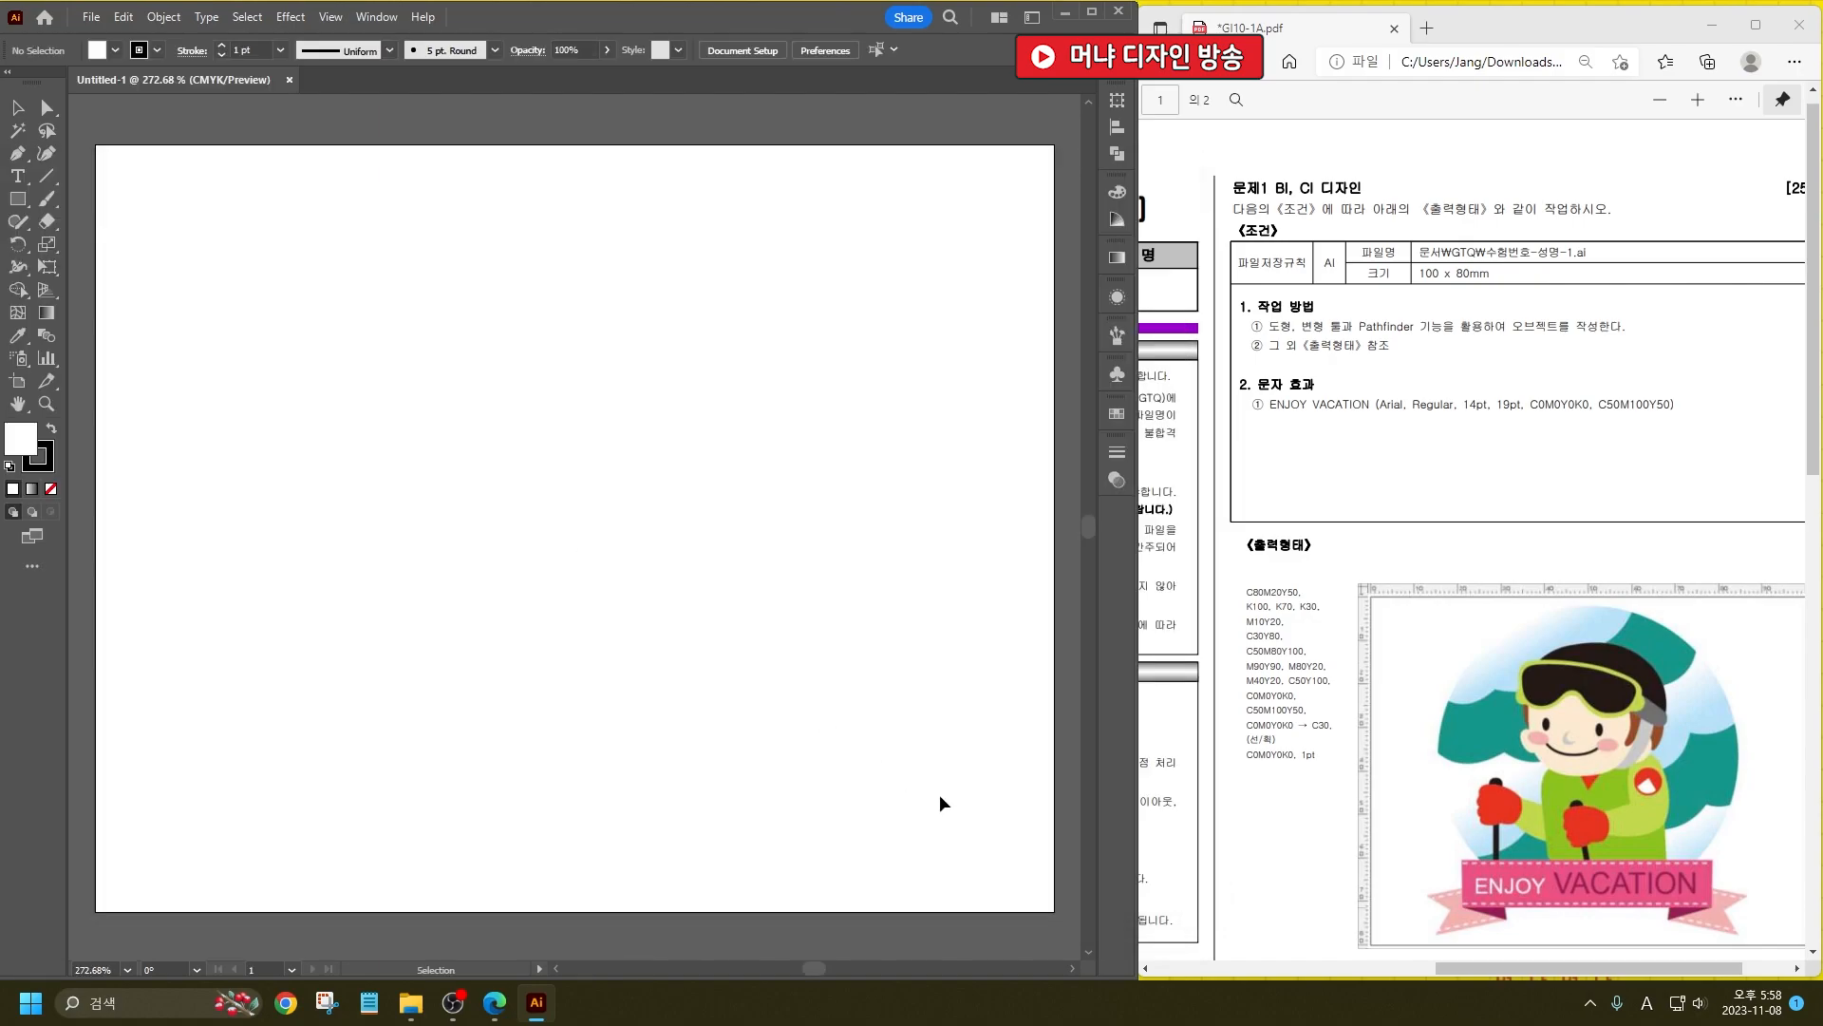
# Step: Add a line of point text reading "ENJOY VACATION" near the middle of the artboard
pyautogui.click(17, 176)
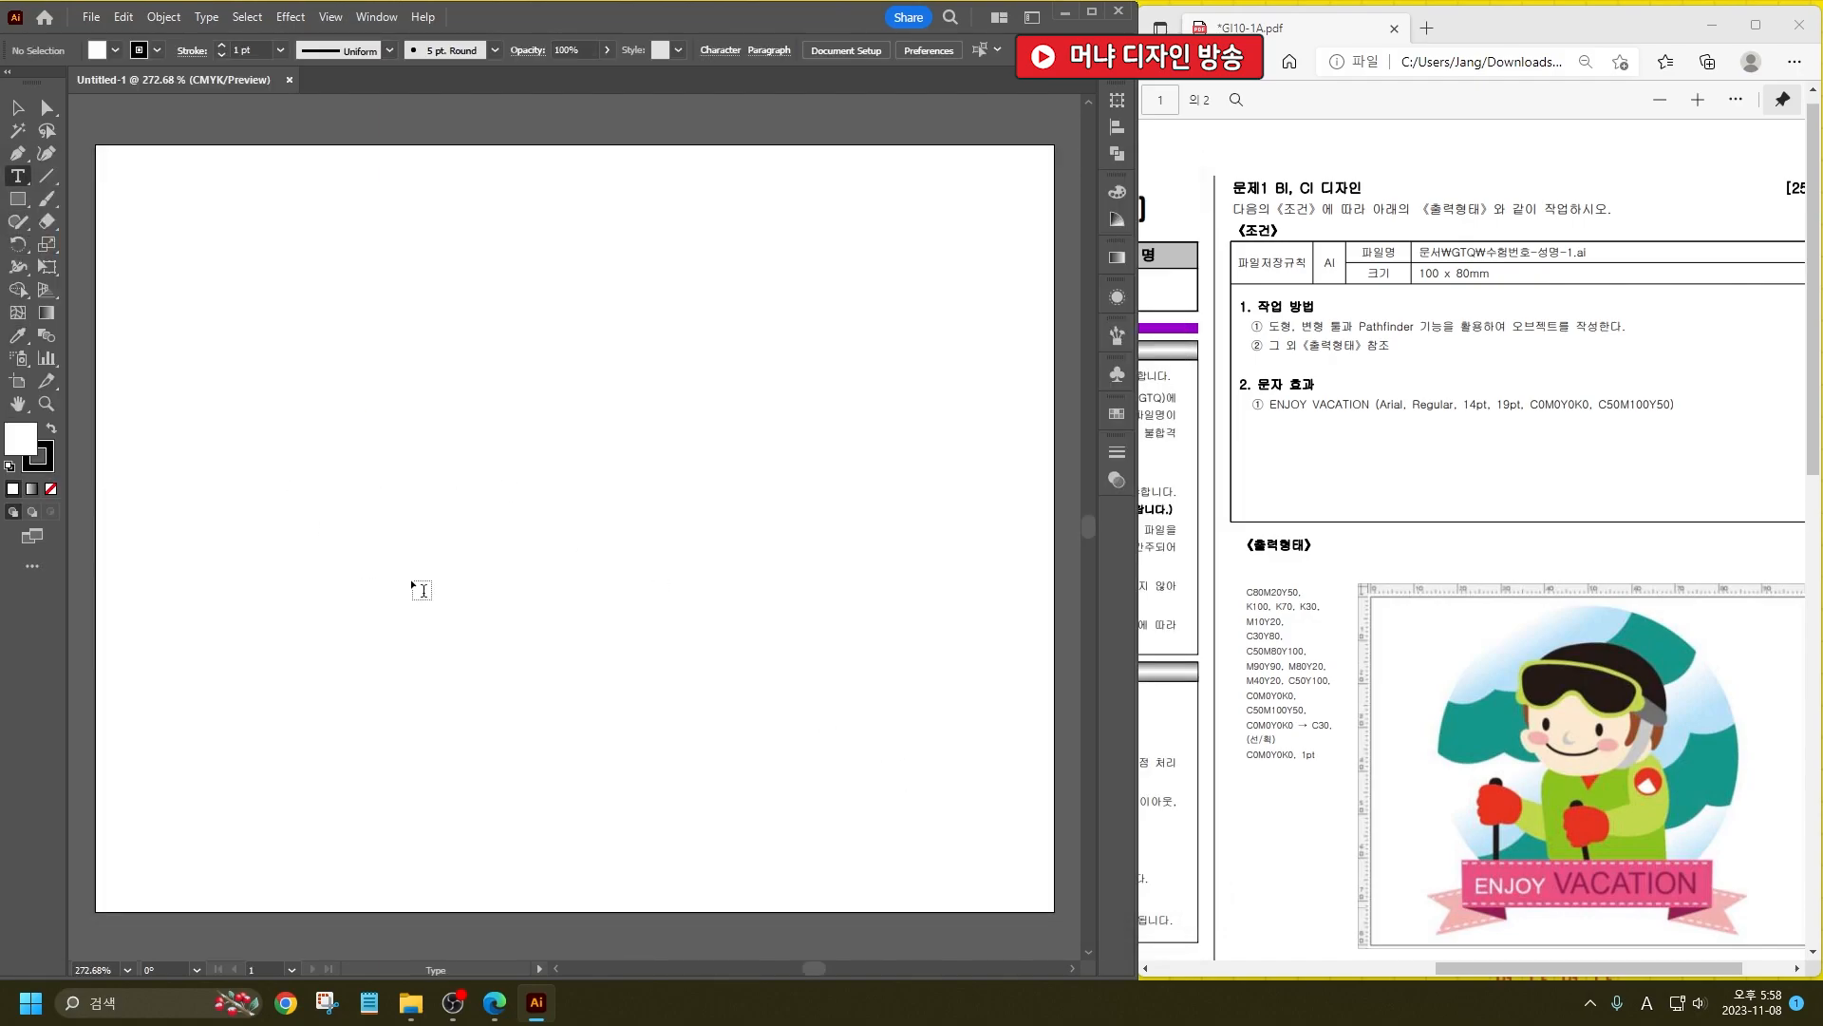
pyautogui.click(352, 501)
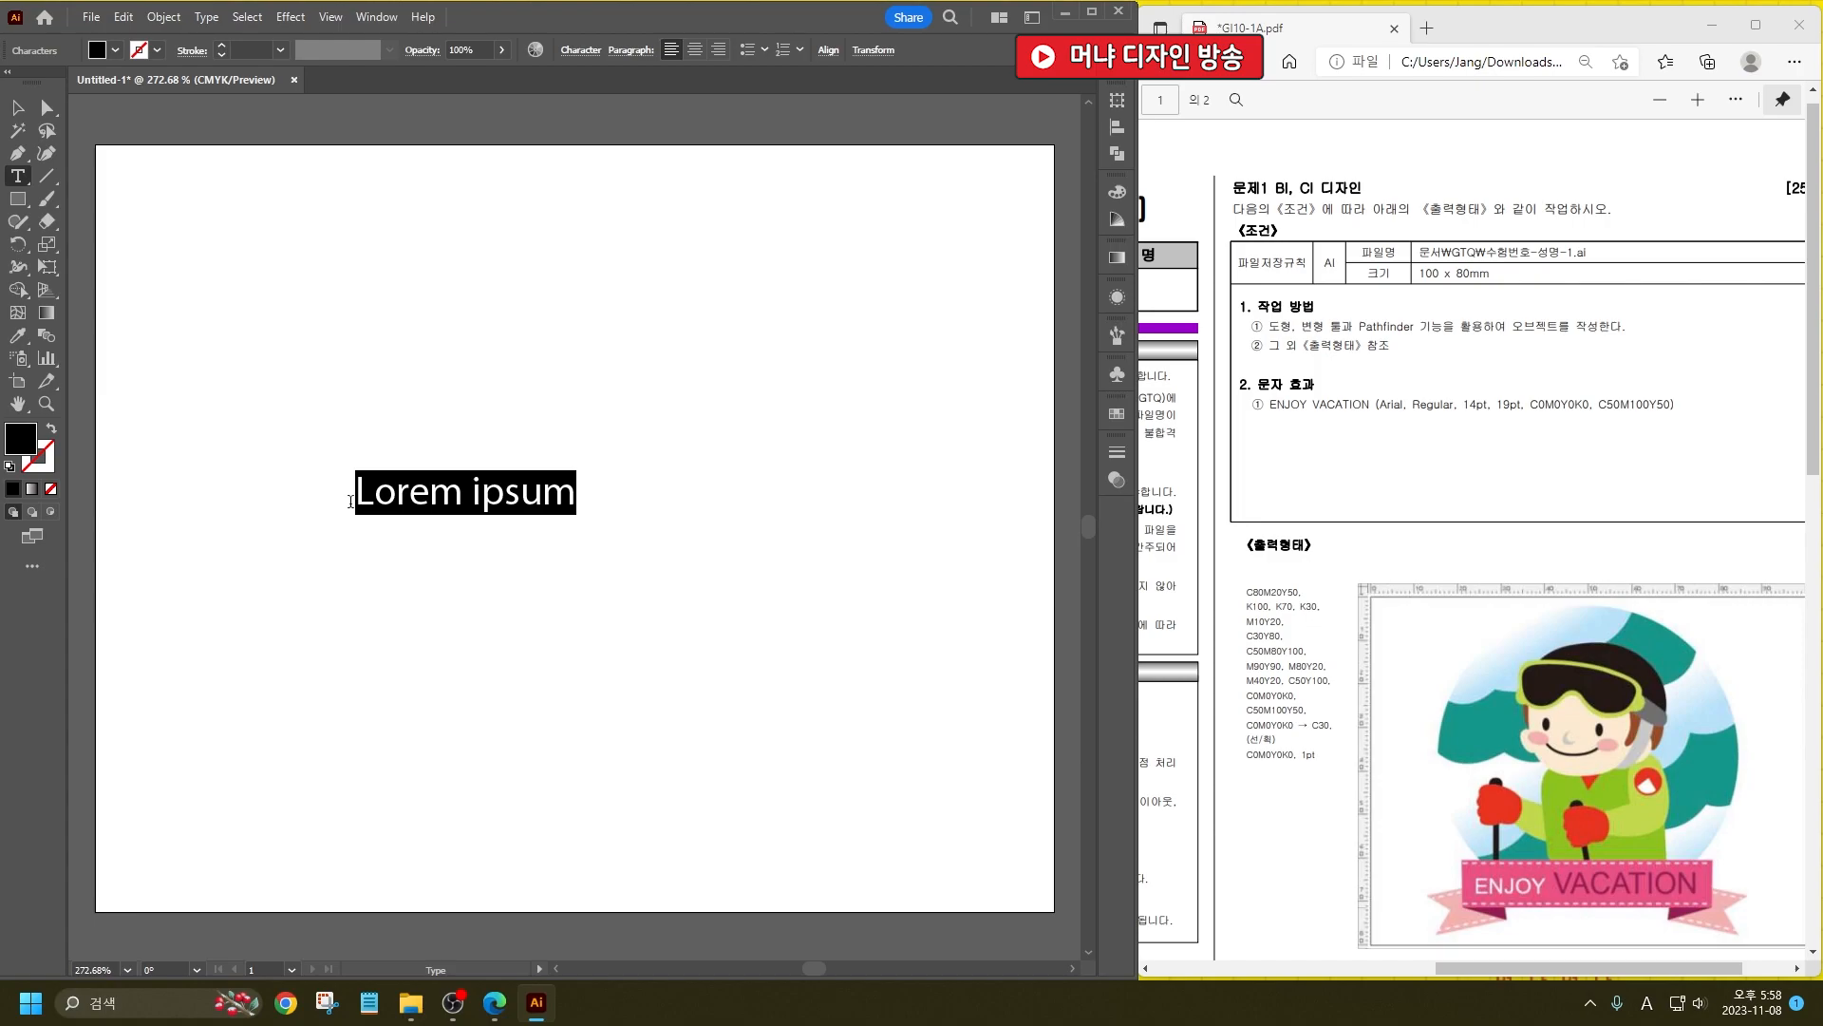
pyautogui.write('ENJOY')
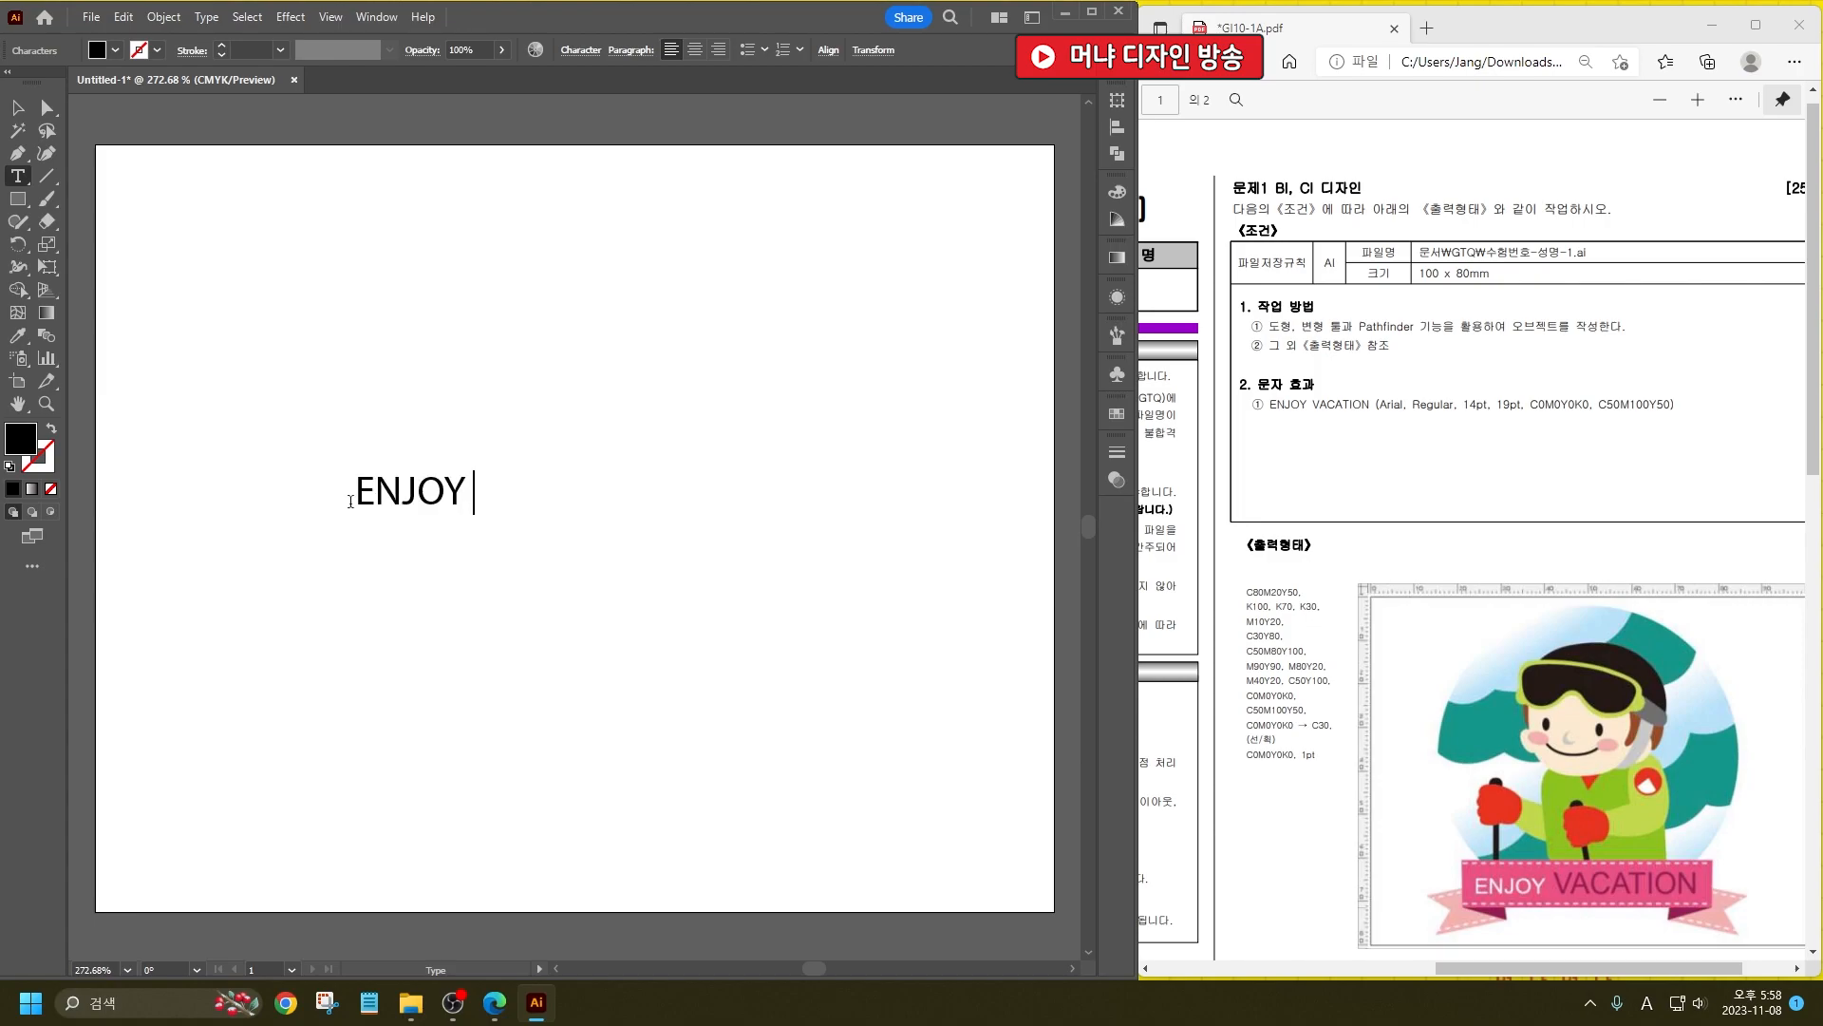
pyautogui.write(' VACATION')
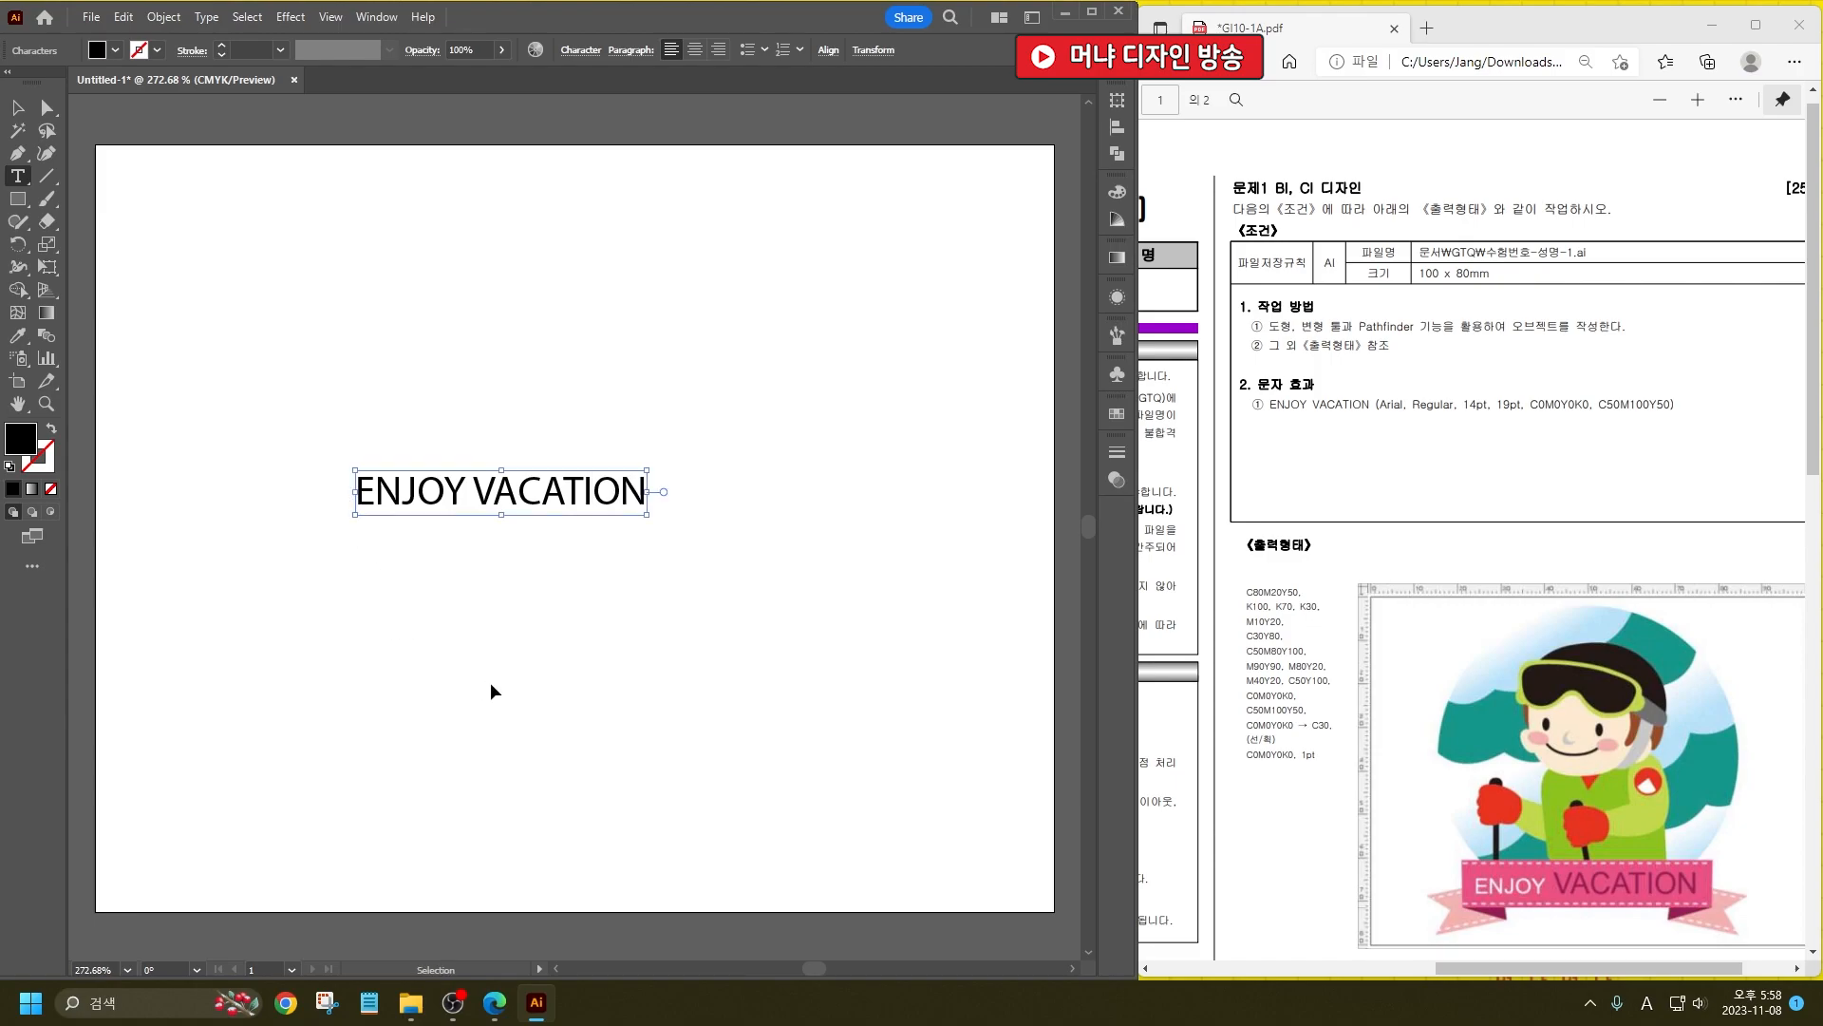
# Step: Set the font of the whole "ENJOY VACATION" text to Arial Regular
pyautogui.hotkey('ctrl', 'a')
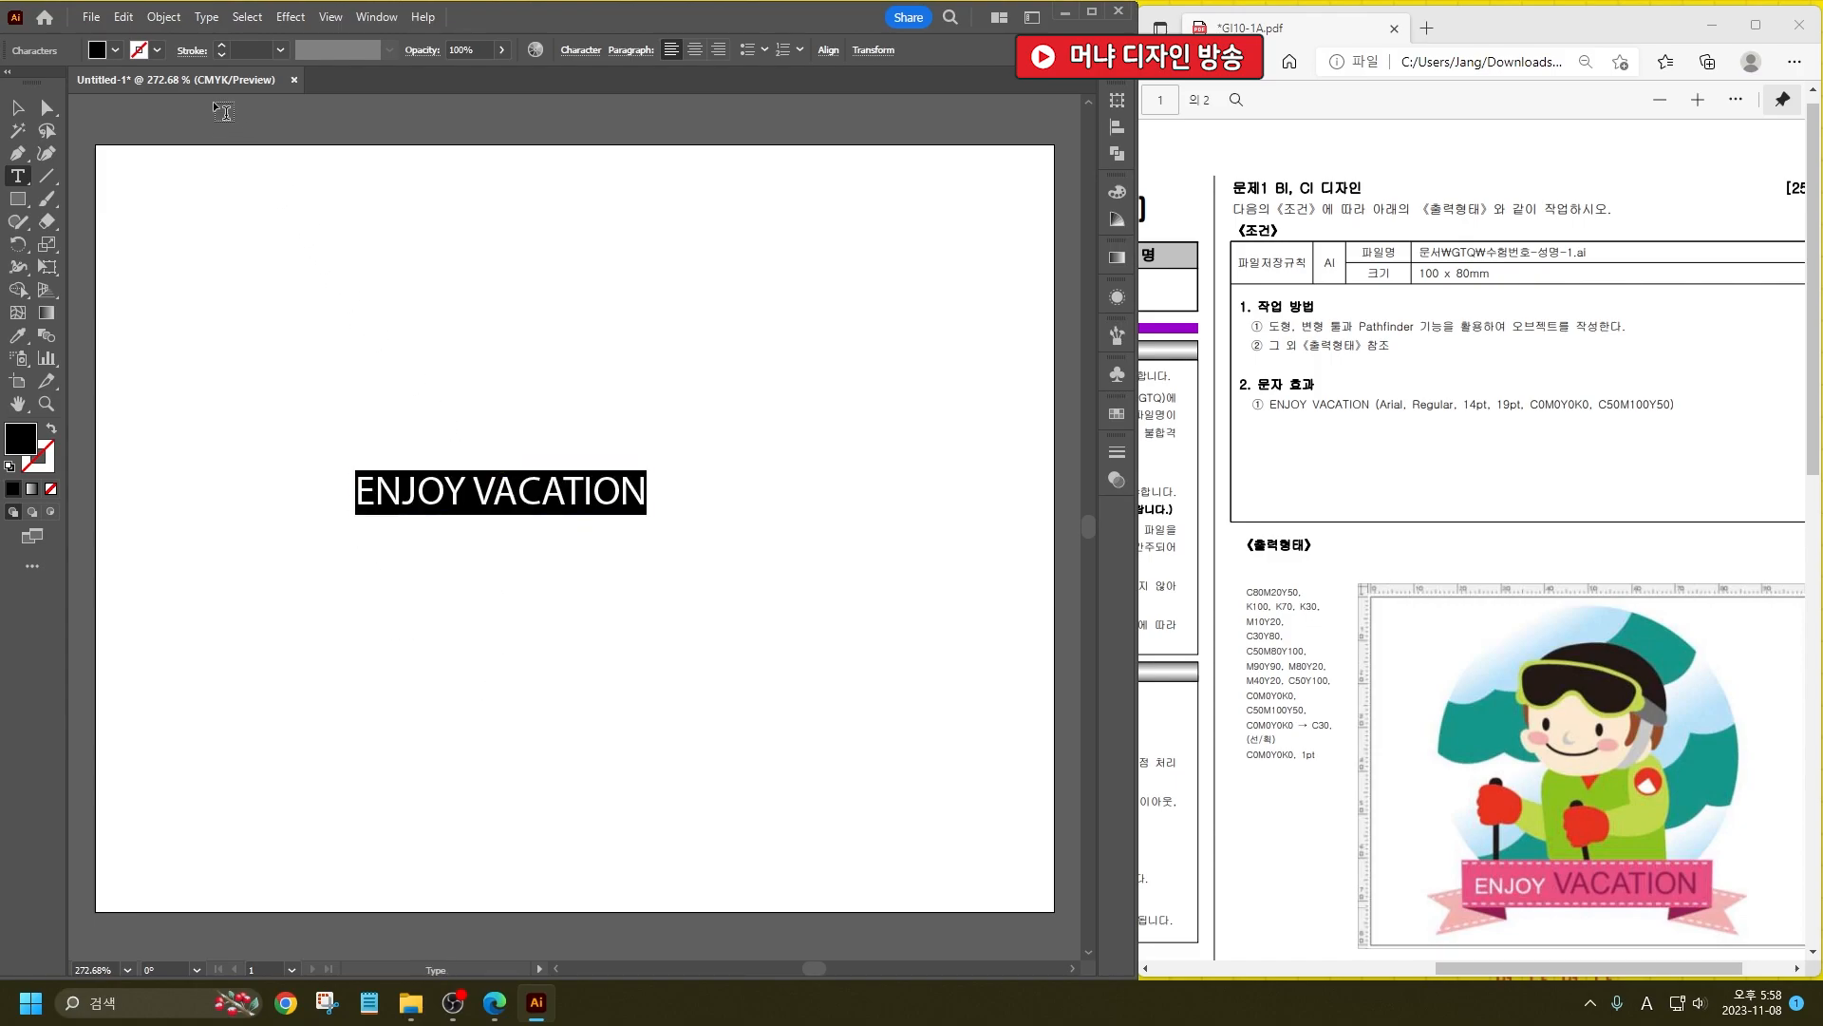
pyautogui.click(578, 53)
pyautogui.write('AR')
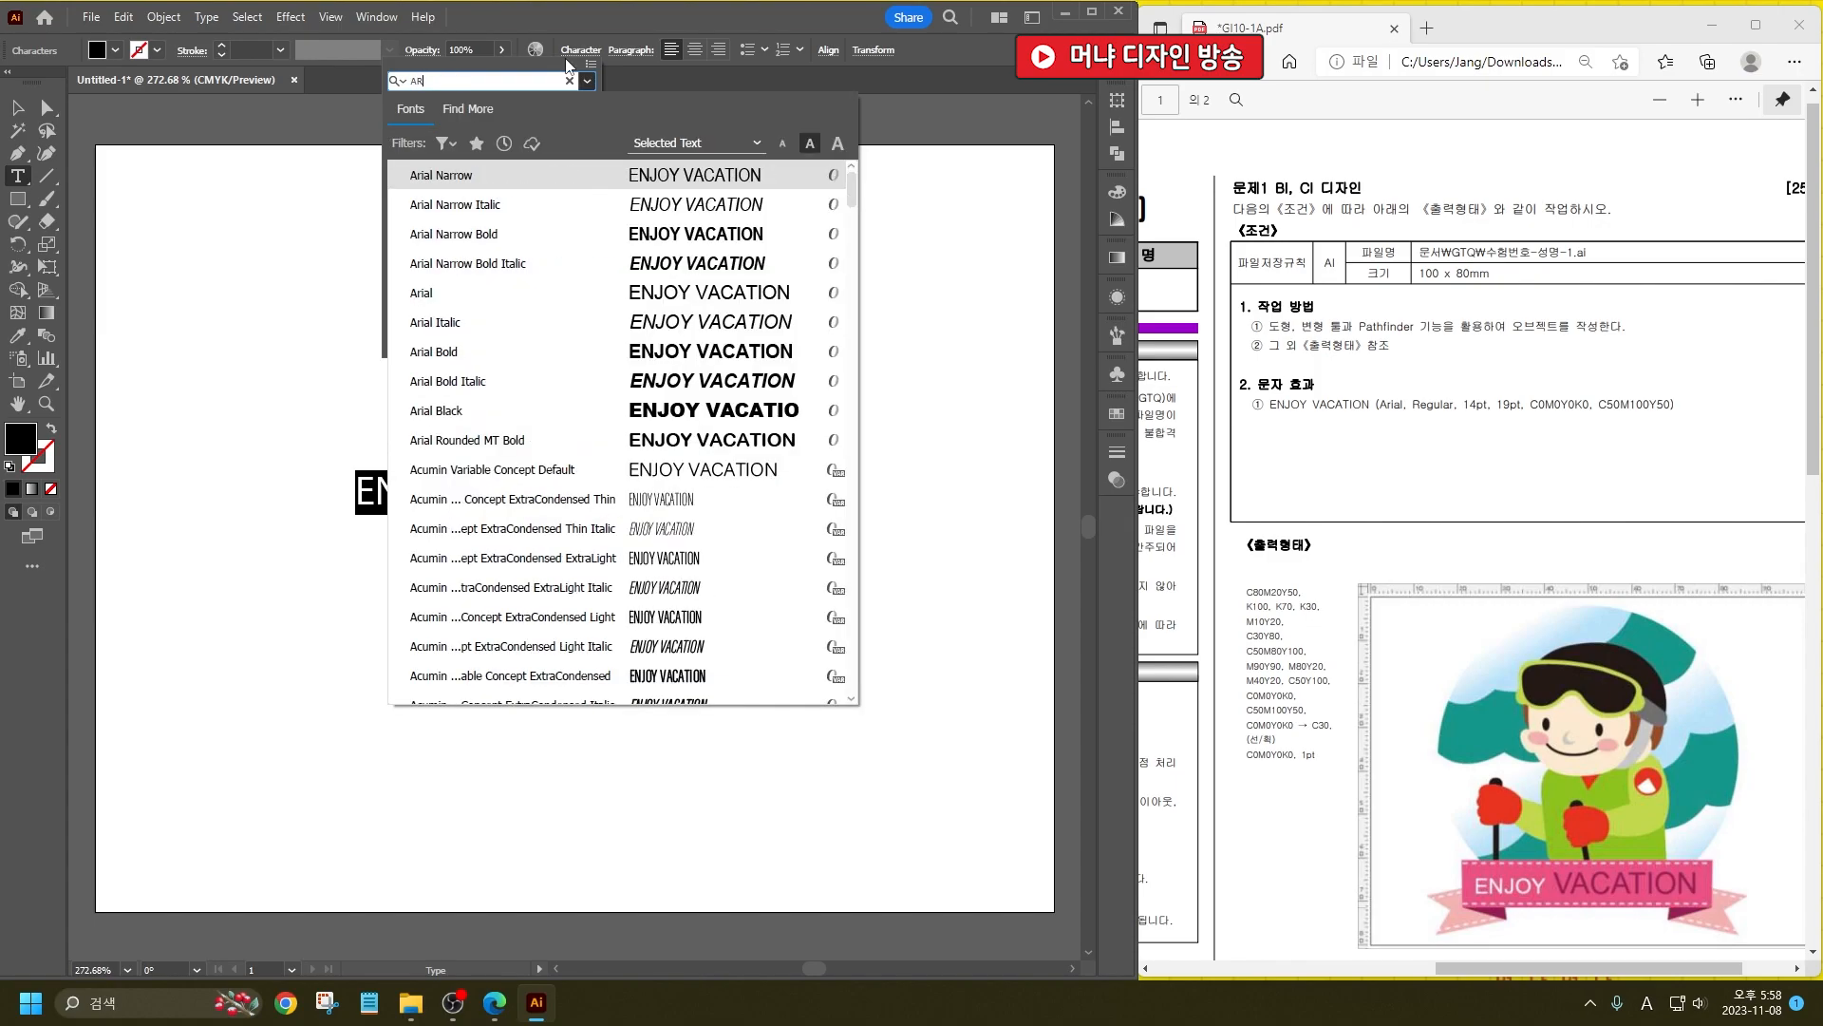
pyautogui.write('I')
pyautogui.press('Down')
pyautogui.press('Down')
pyautogui.press('Down')
pyautogui.press('Down')
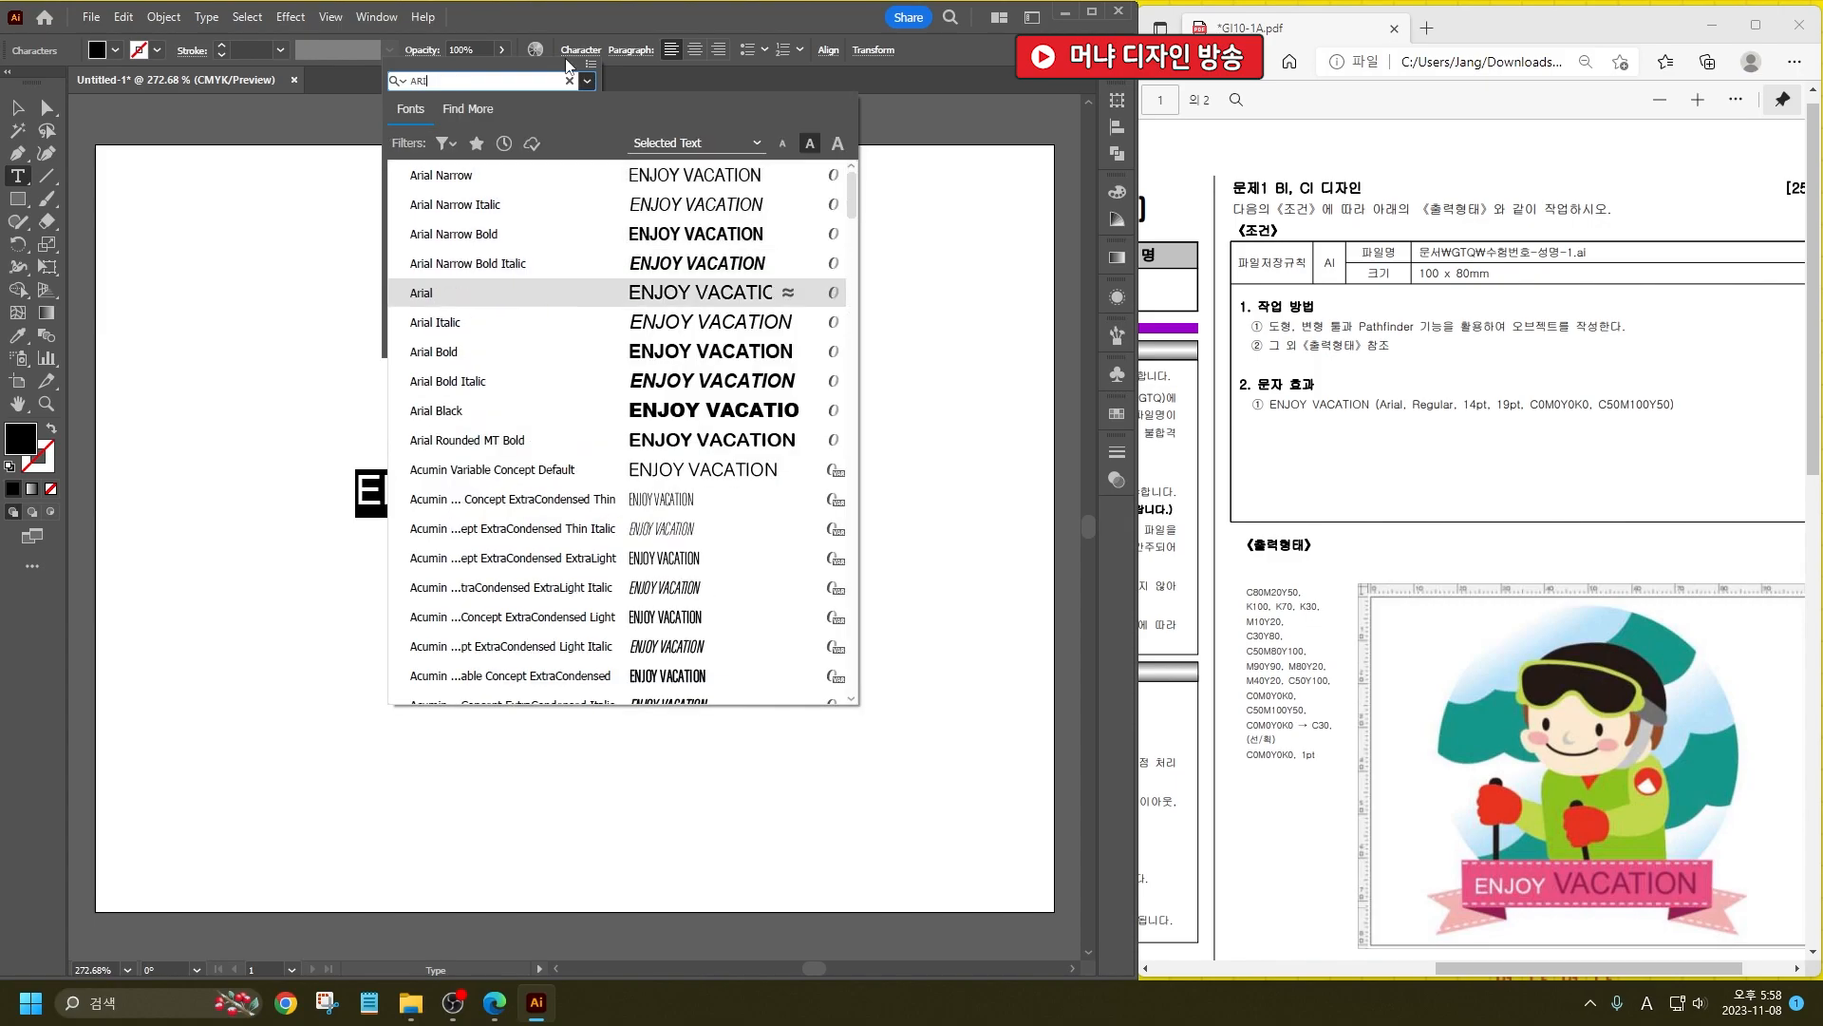
pyautogui.press('Return')
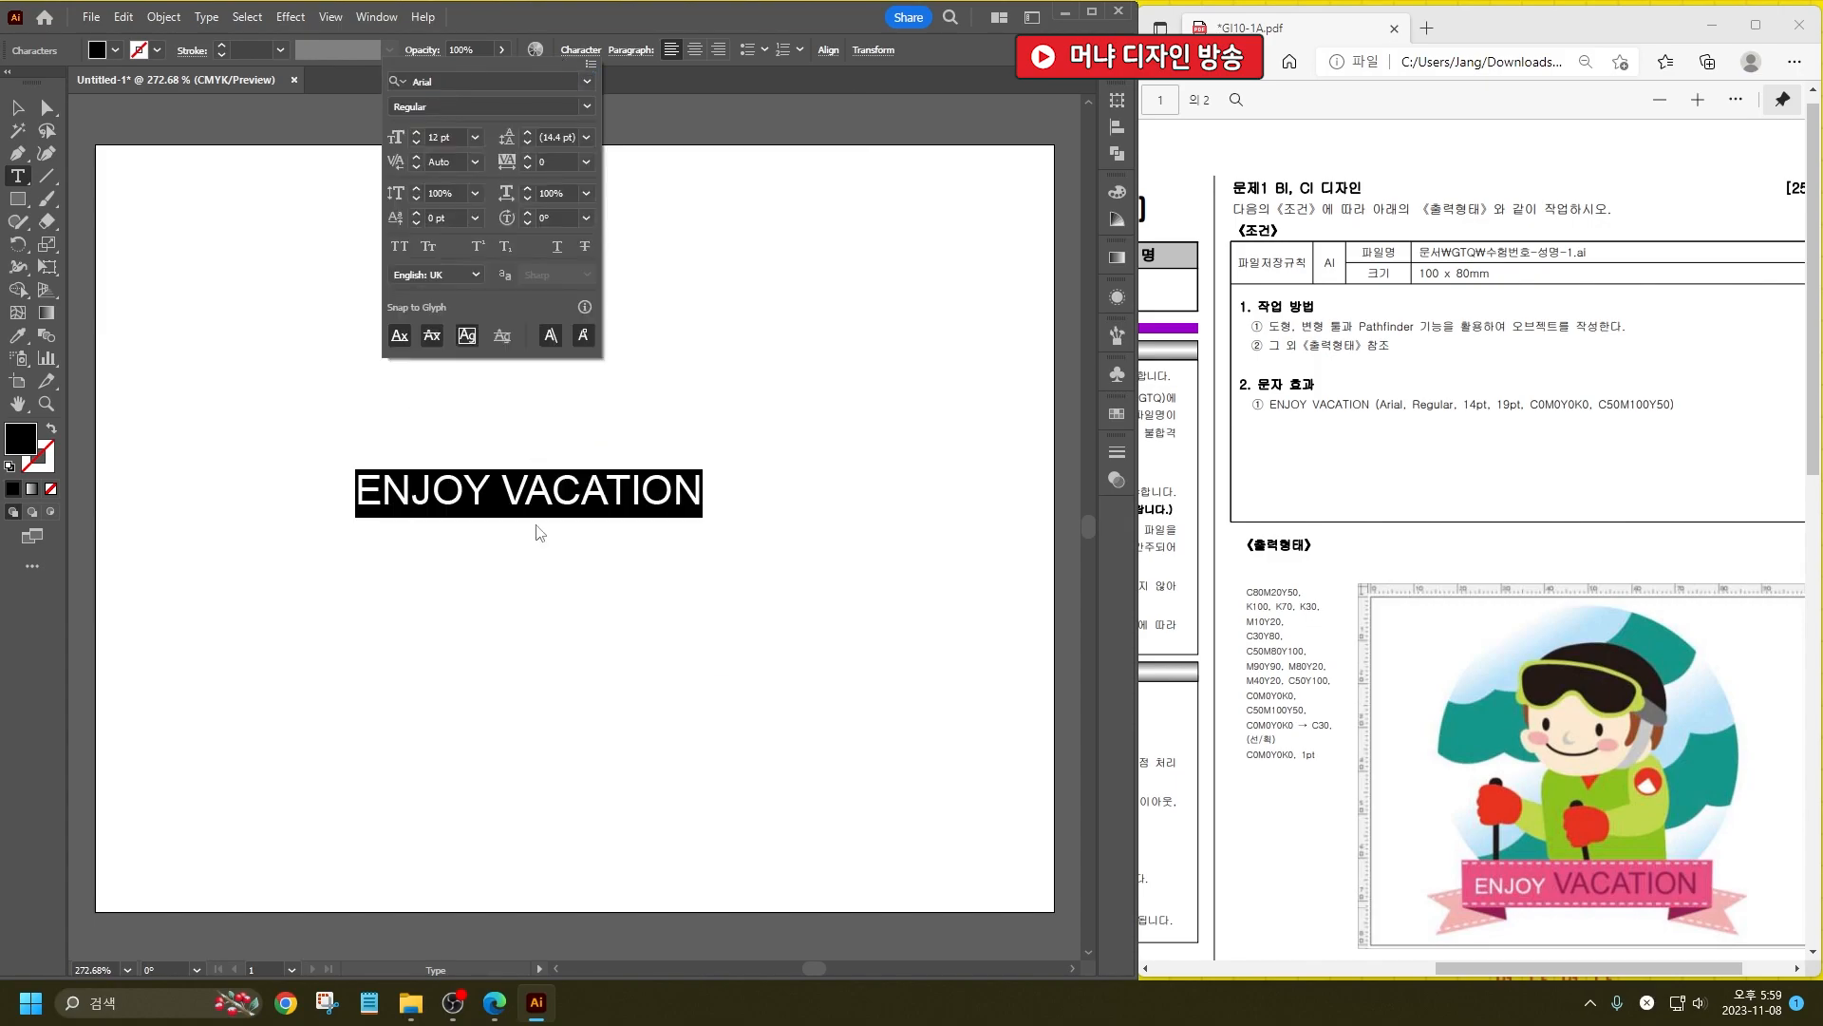
# Step: Set the font size of the word "ENJOY" to 14 pt
pyautogui.moveTo(495, 495); pyautogui.dragTo(276, 403)
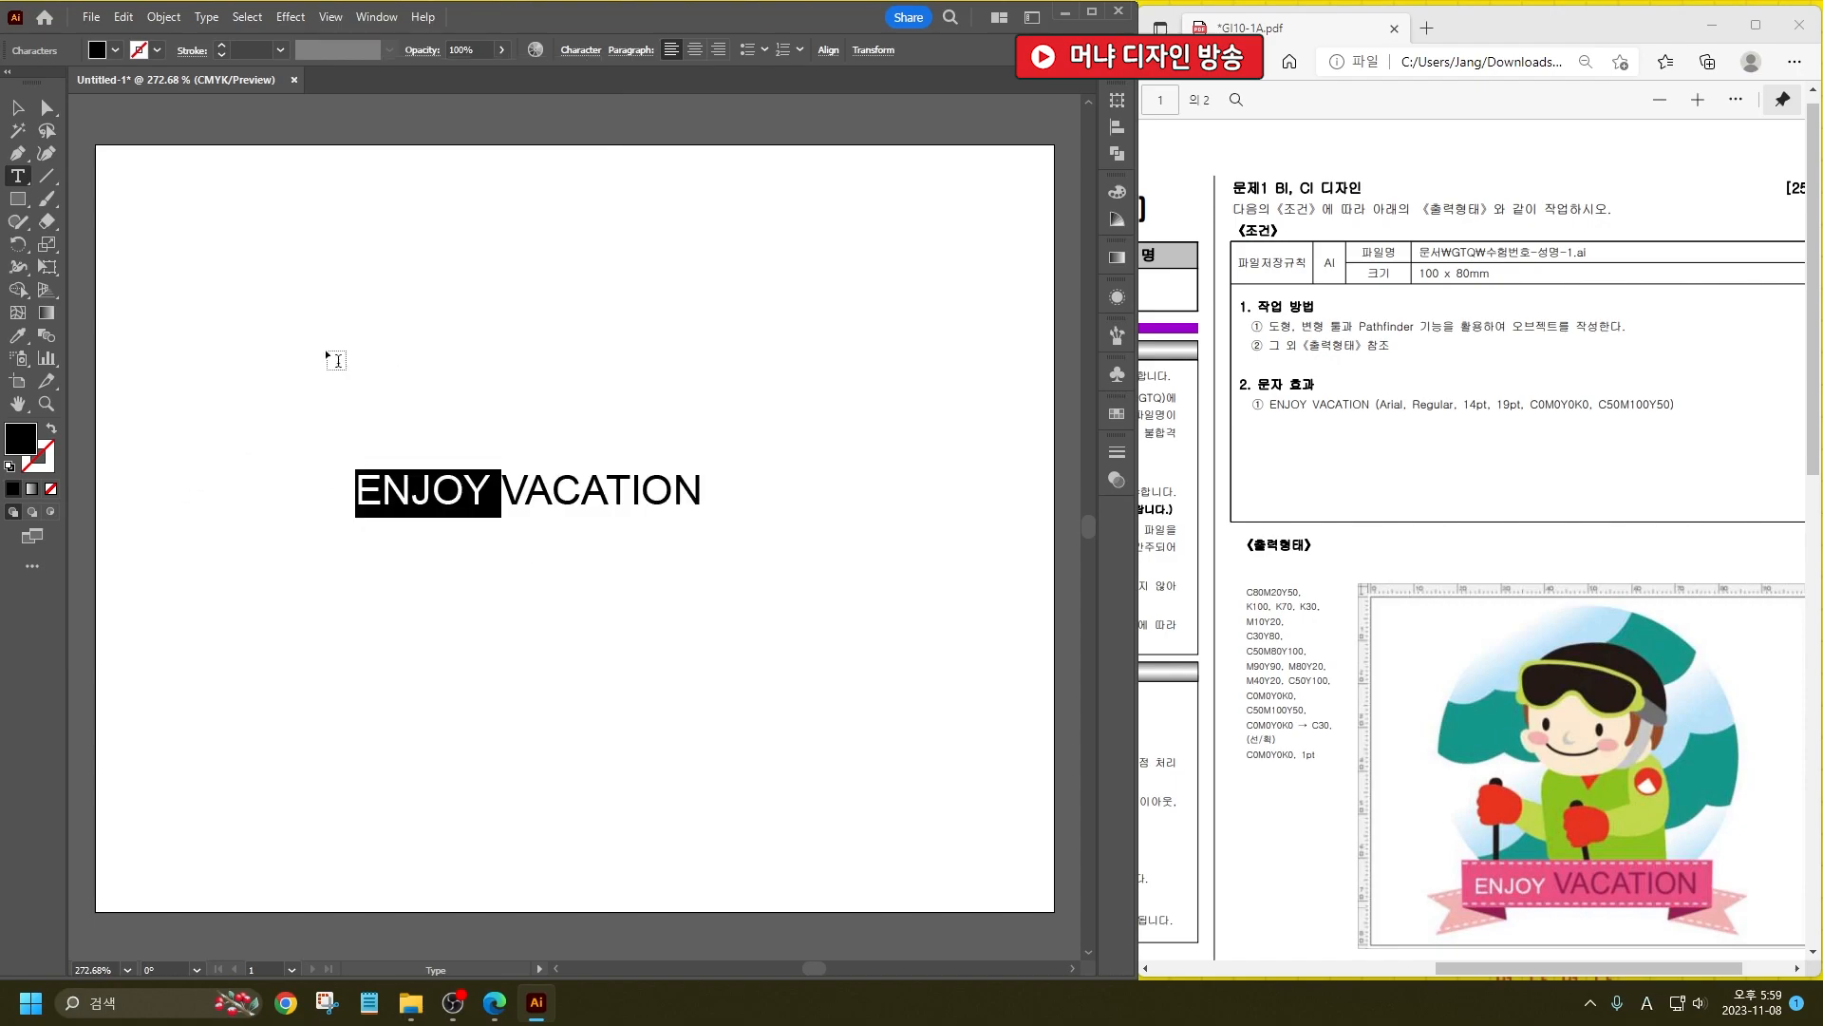
pyautogui.click(580, 50)
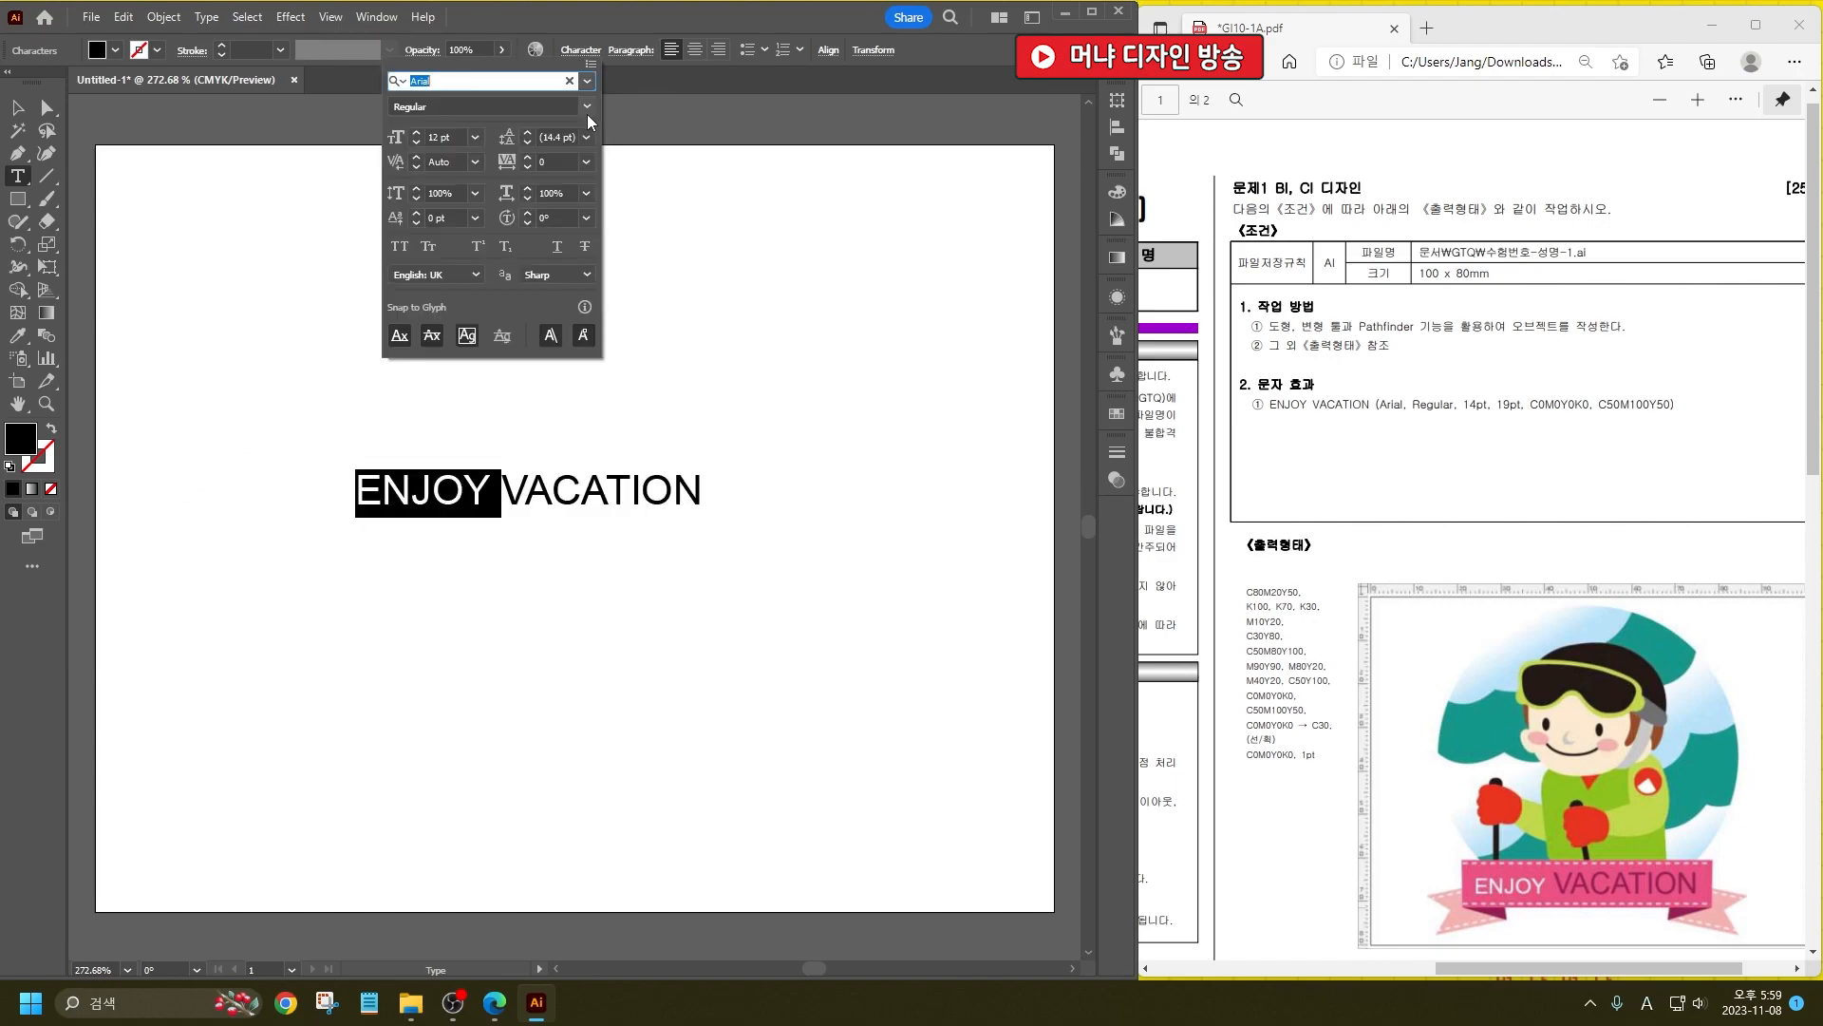
pyautogui.click(455, 138)
pyautogui.moveTo(455, 138); pyautogui.dragTo(178, 134)
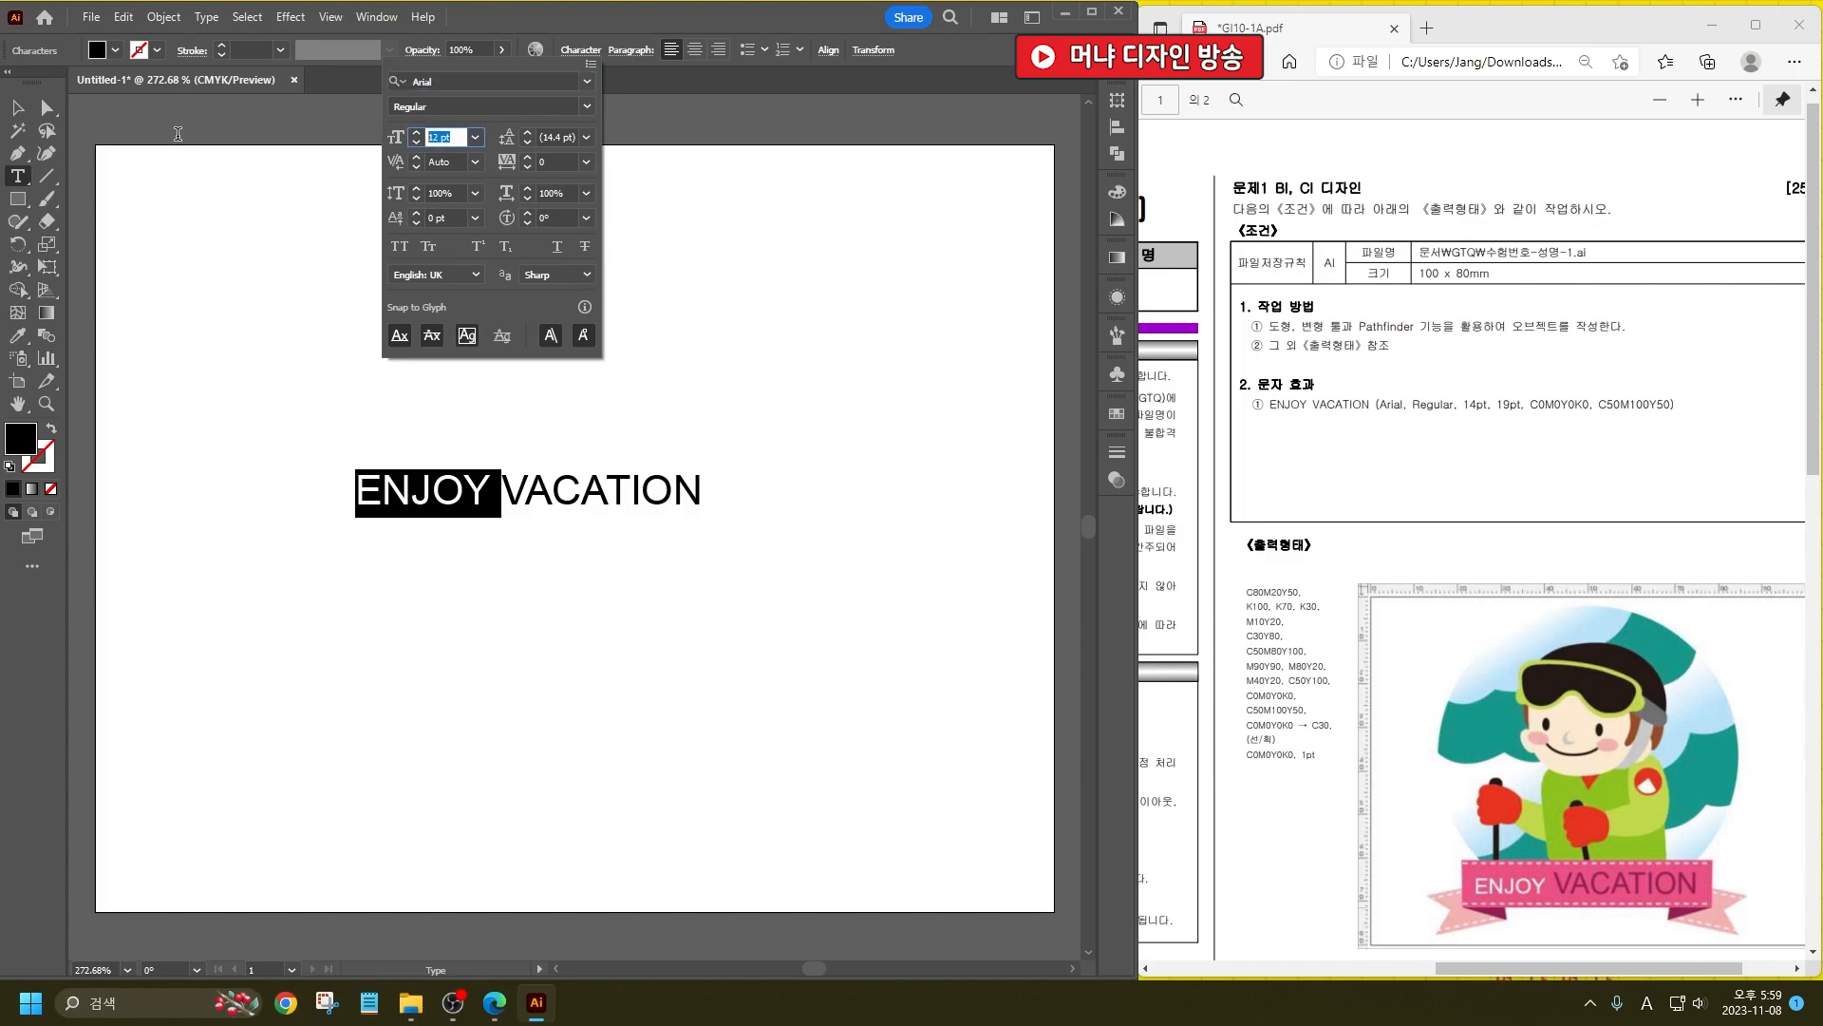
pyautogui.write('14')
pyautogui.press('Return')
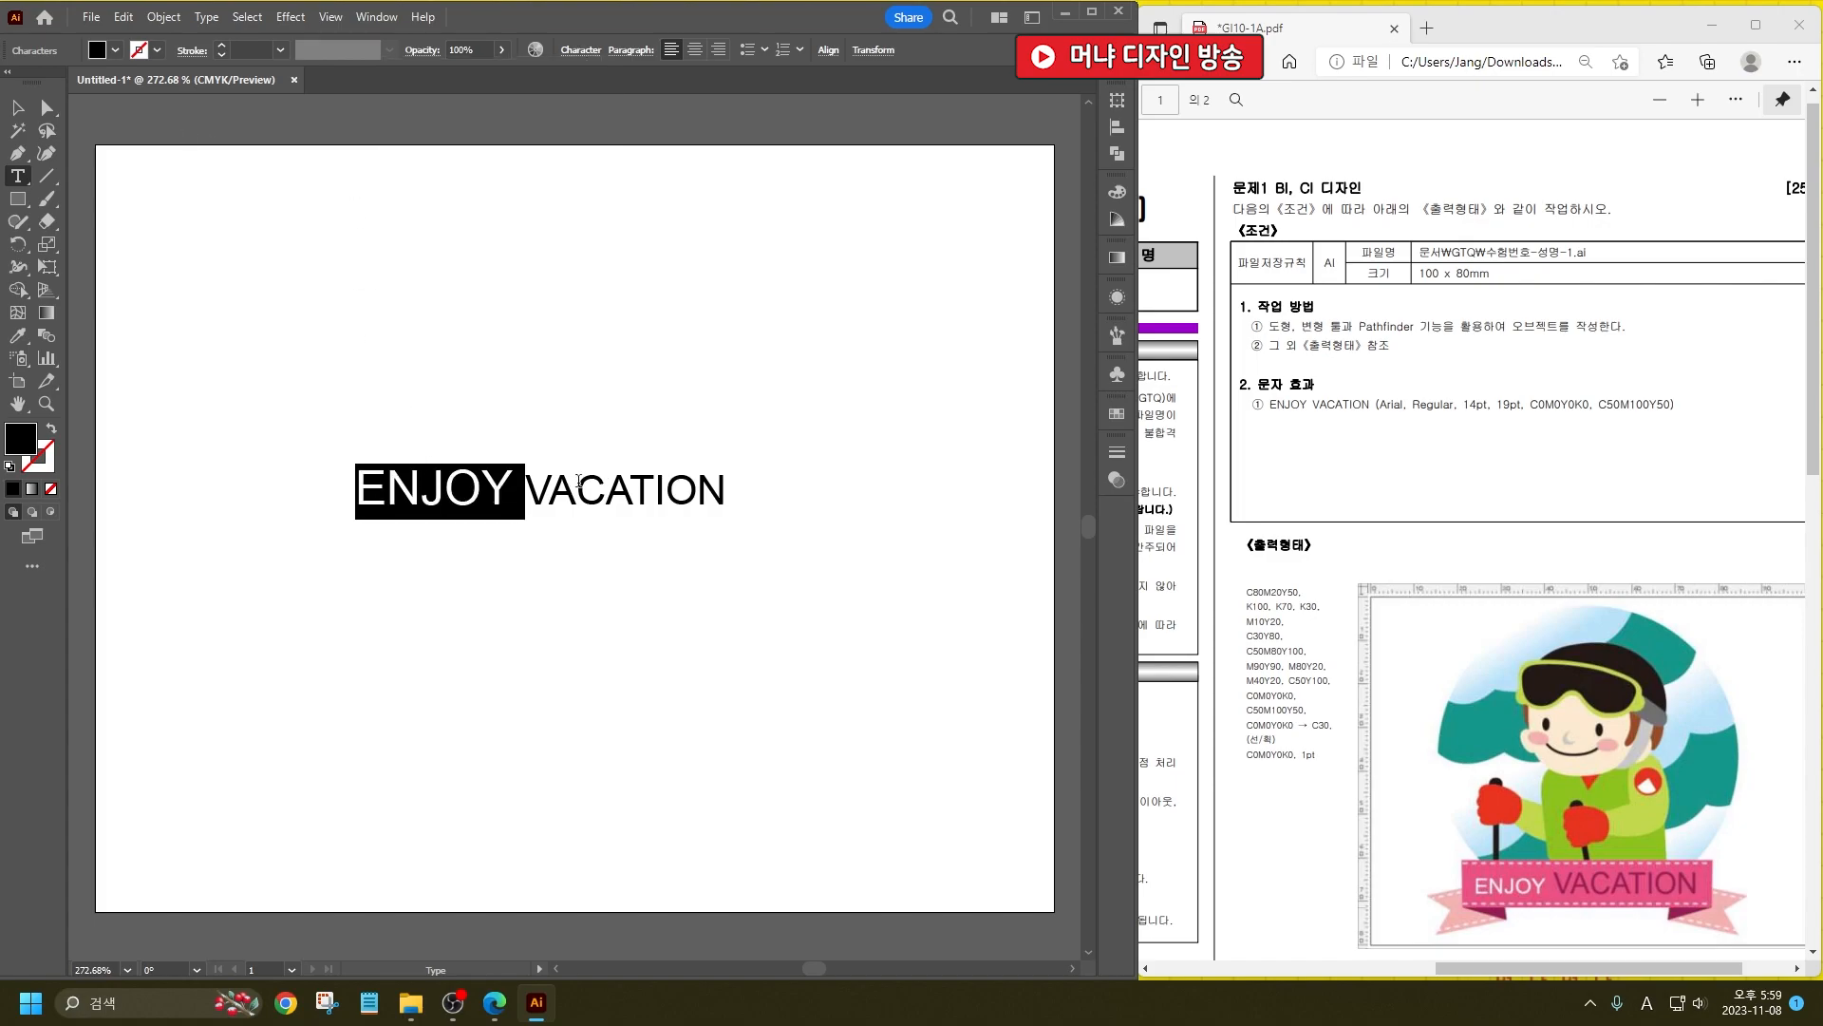
# Step: Set the font size of the word "VACATION" to 19 pt
pyautogui.click(575, 491)
pyautogui.moveTo(525, 491); pyautogui.dragTo(940, 476)
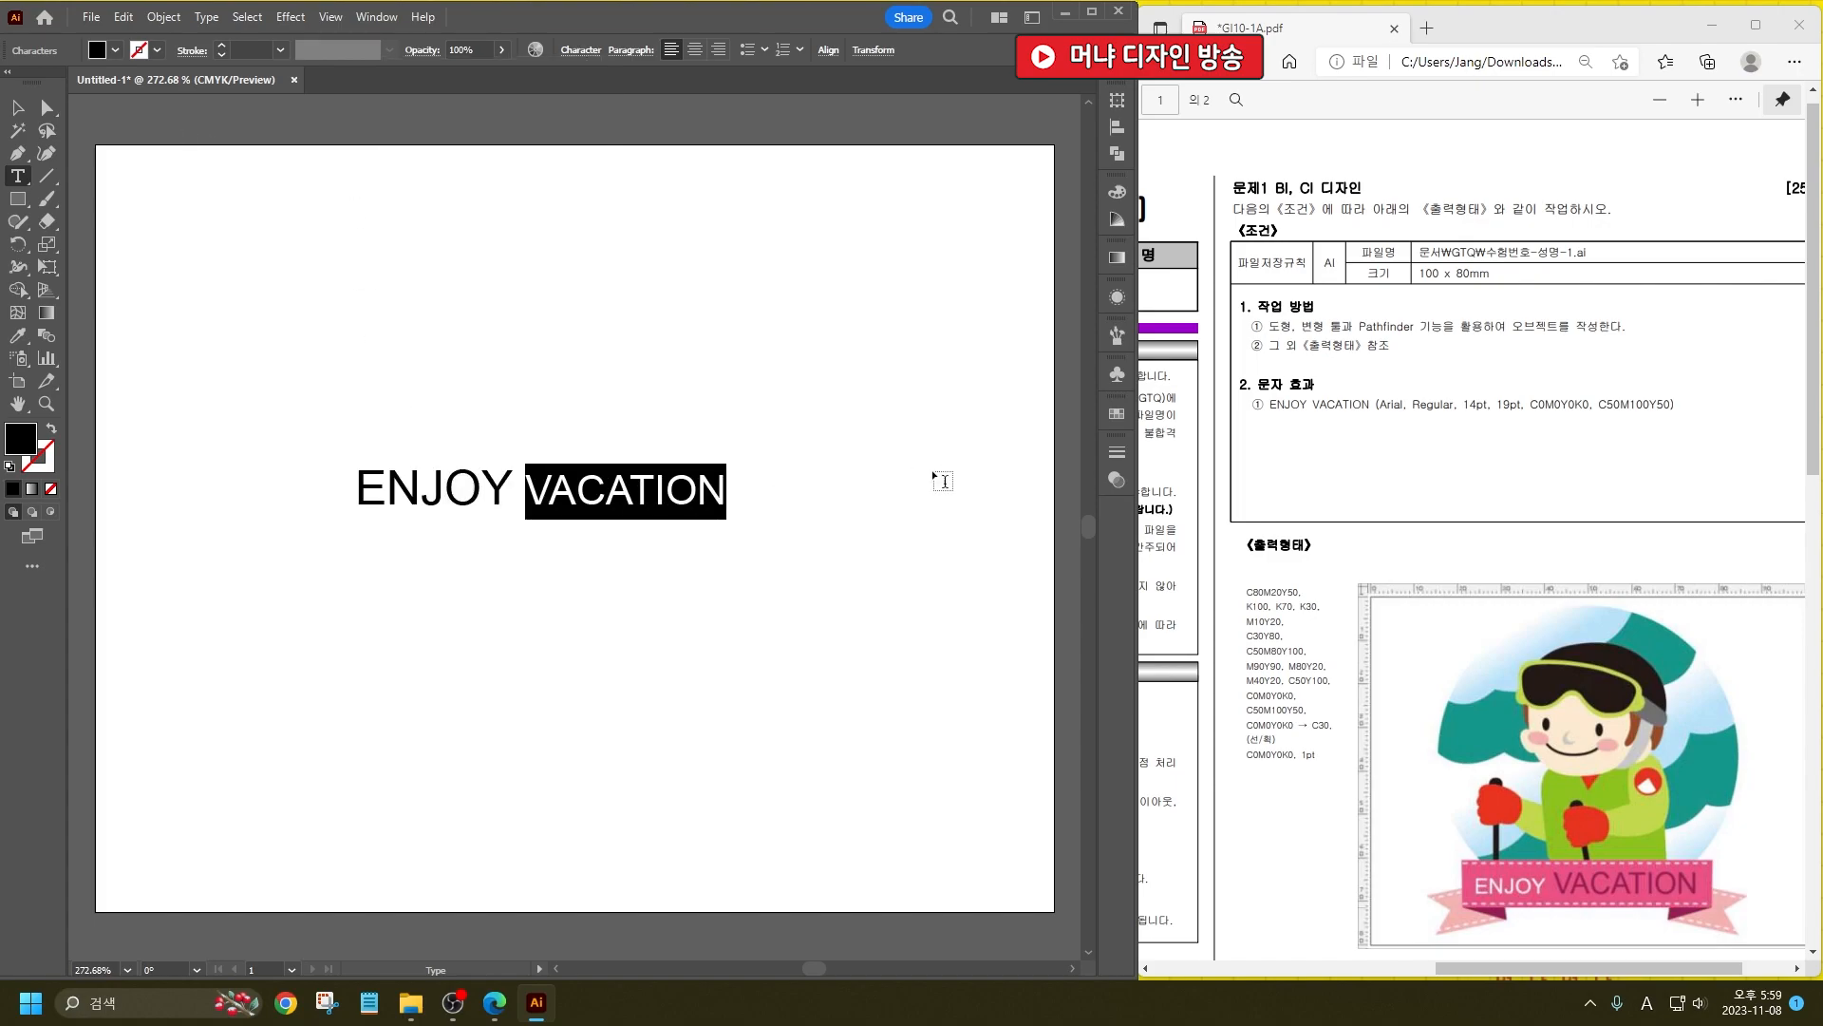
pyautogui.click(581, 49)
pyautogui.moveTo(447, 137); pyautogui.dragTo(5, 24)
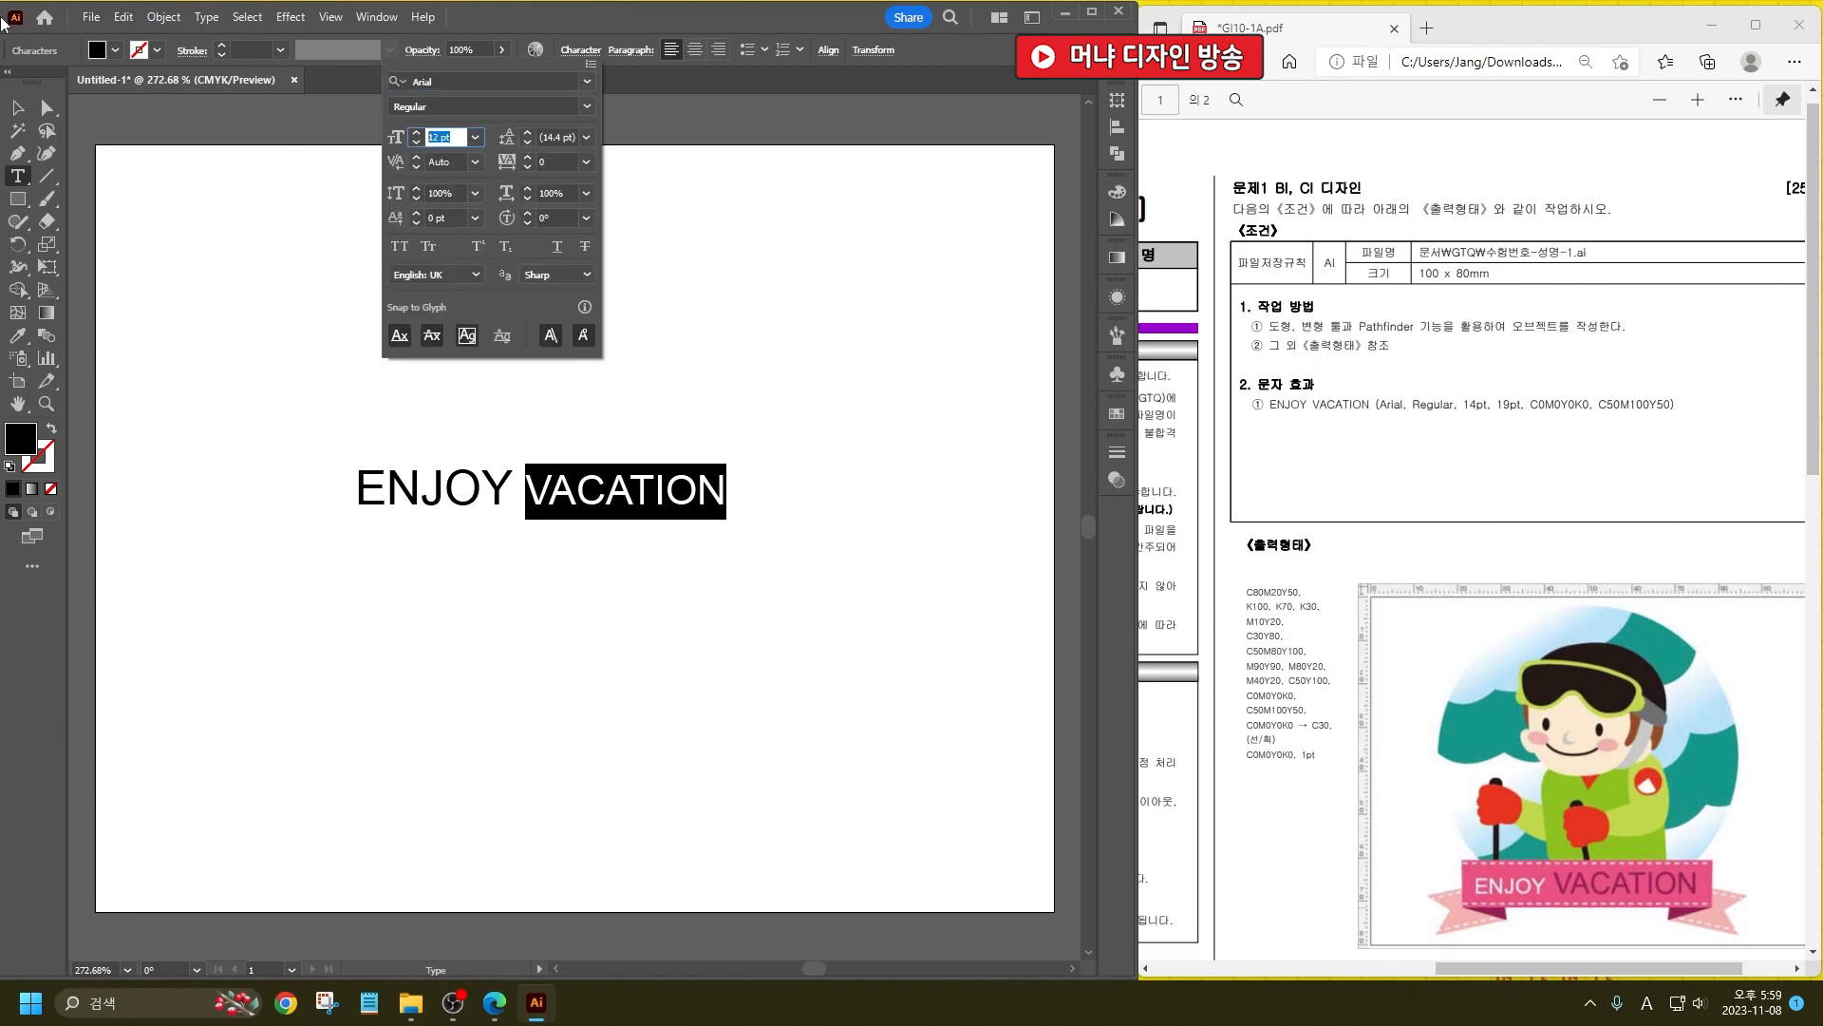
pyautogui.write('19')
pyautogui.press('Return')
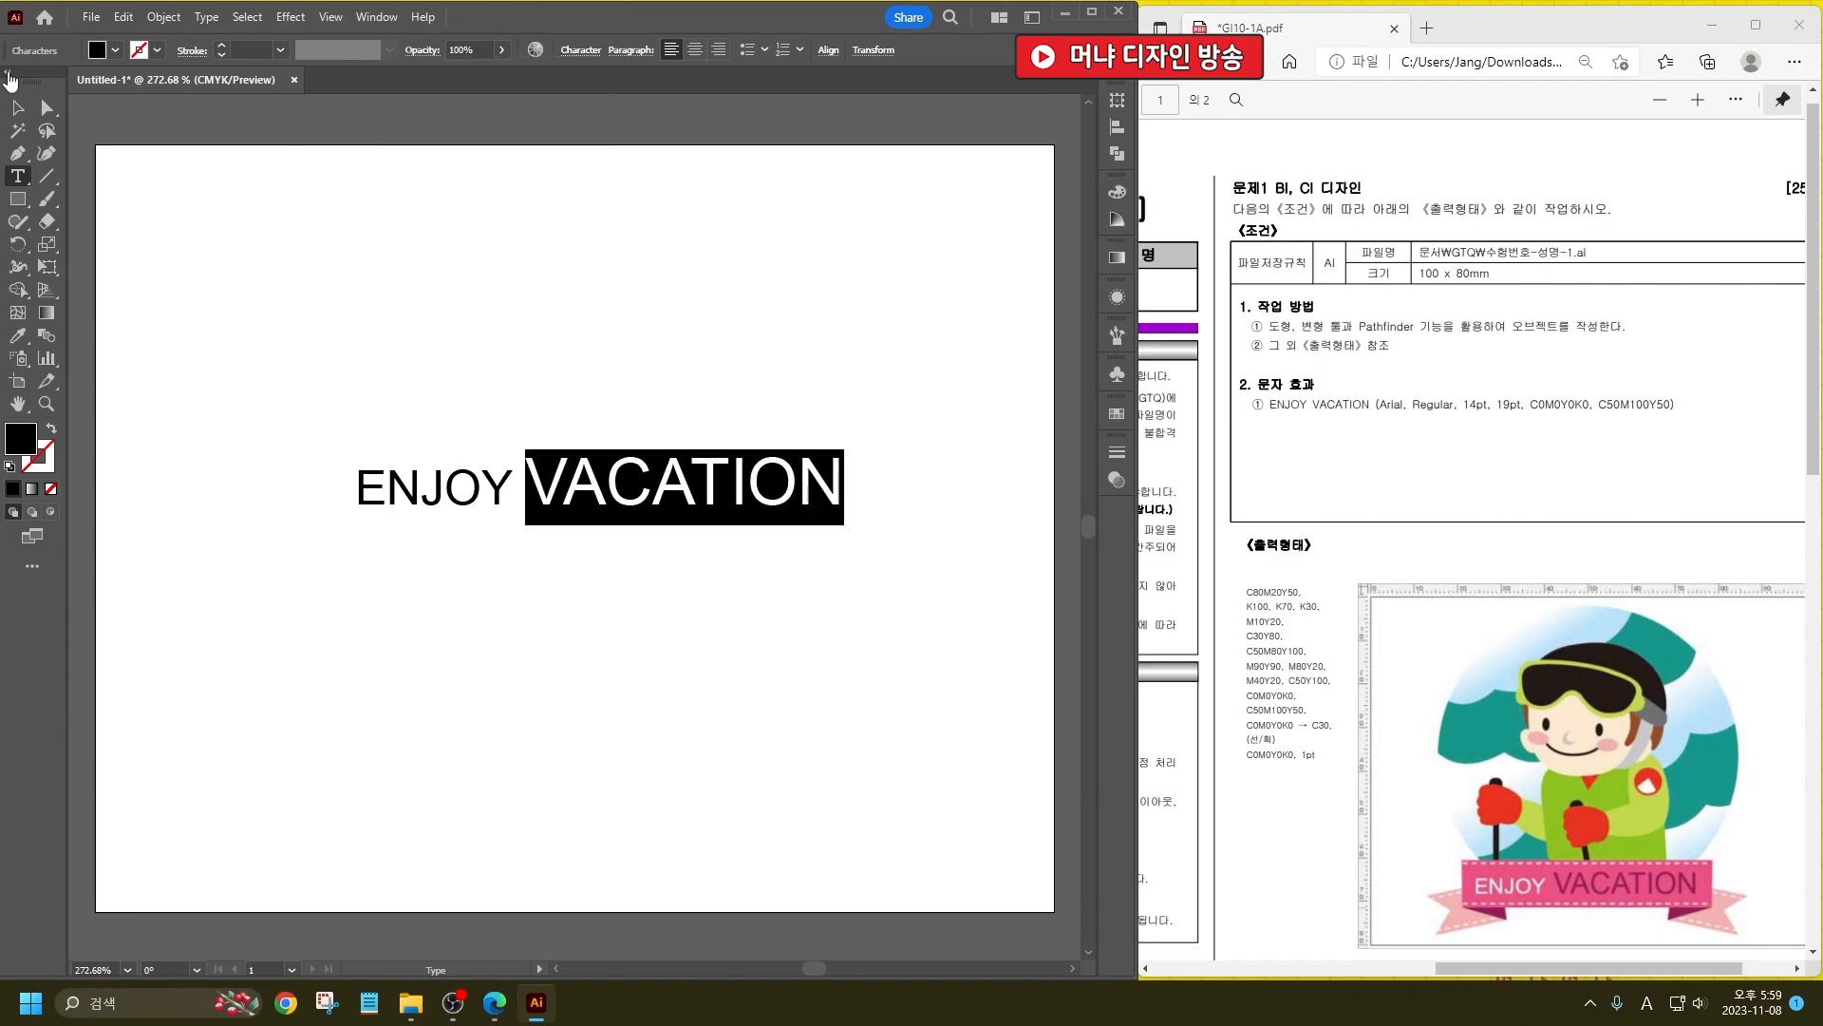
# Step: Fill the word "ENJOY" with white by setting its black value to 0% (C0 M0 Y0 K0)
pyautogui.click(419, 484)
pyautogui.moveTo(518, 490); pyautogui.dragTo(5, 463)
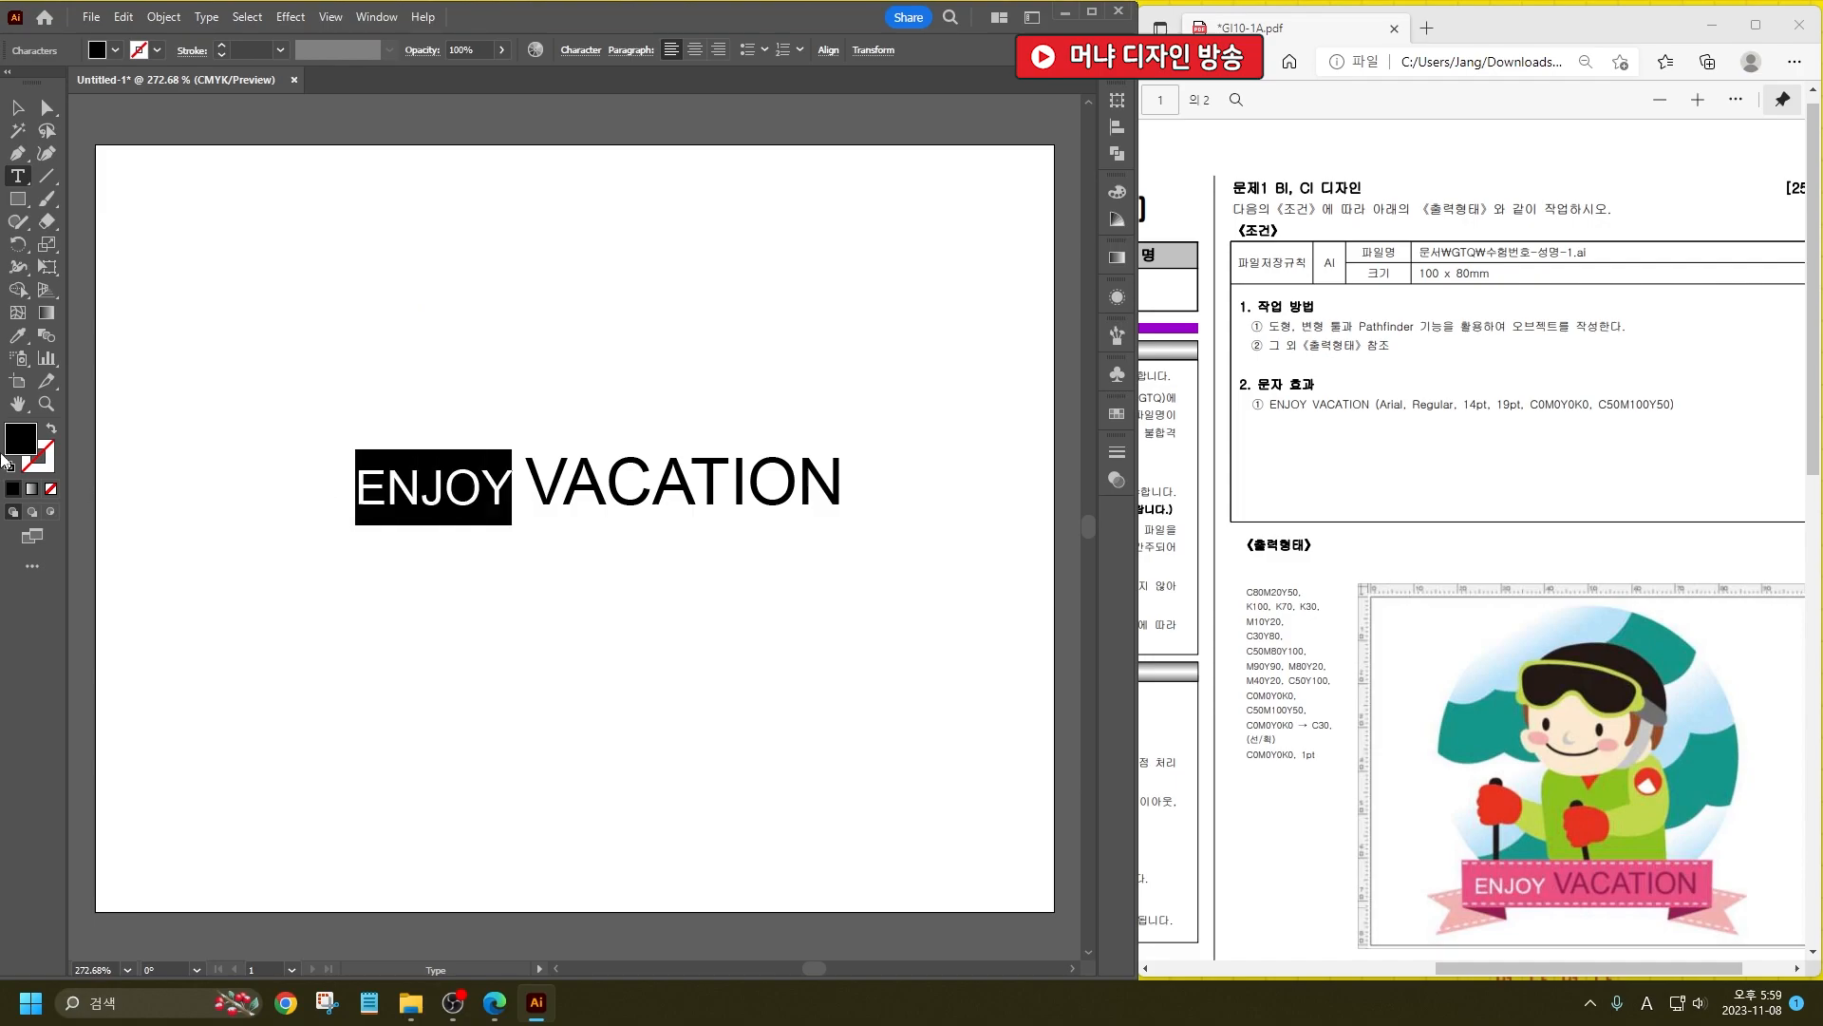
pyautogui.doubleClick(11, 447)
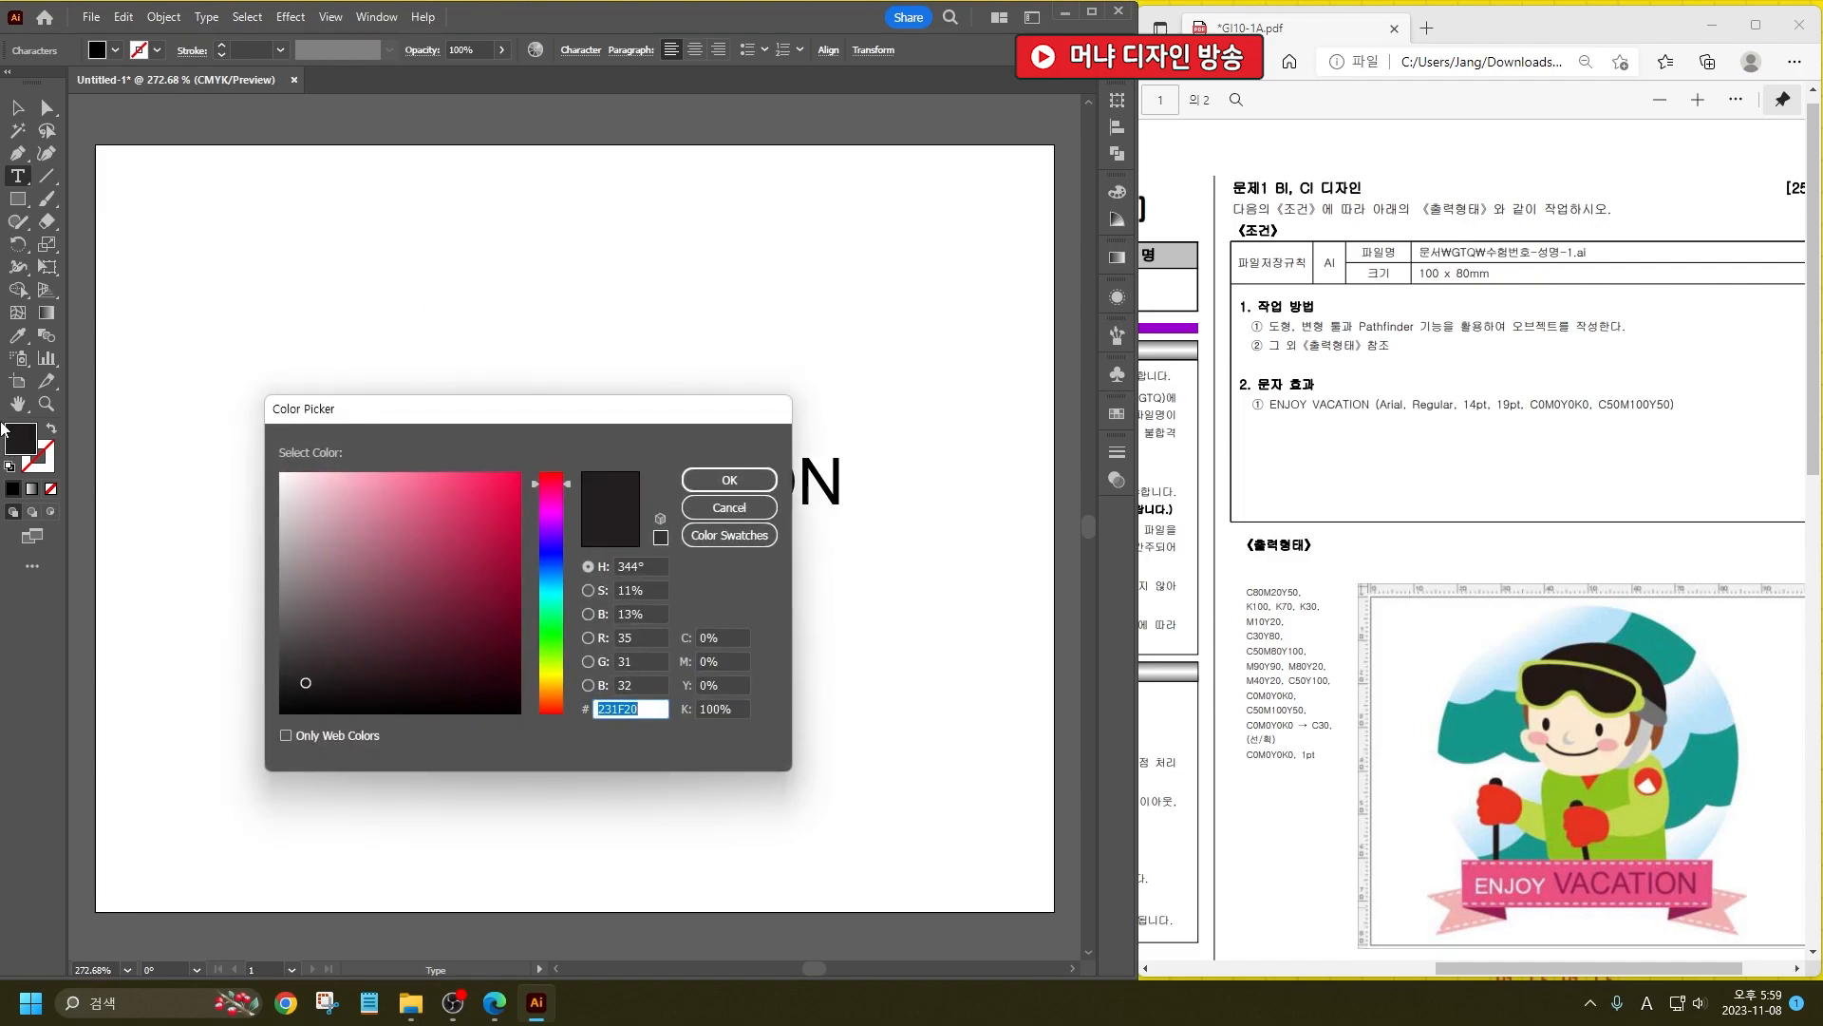
pyautogui.click(731, 709)
pyautogui.write('0')
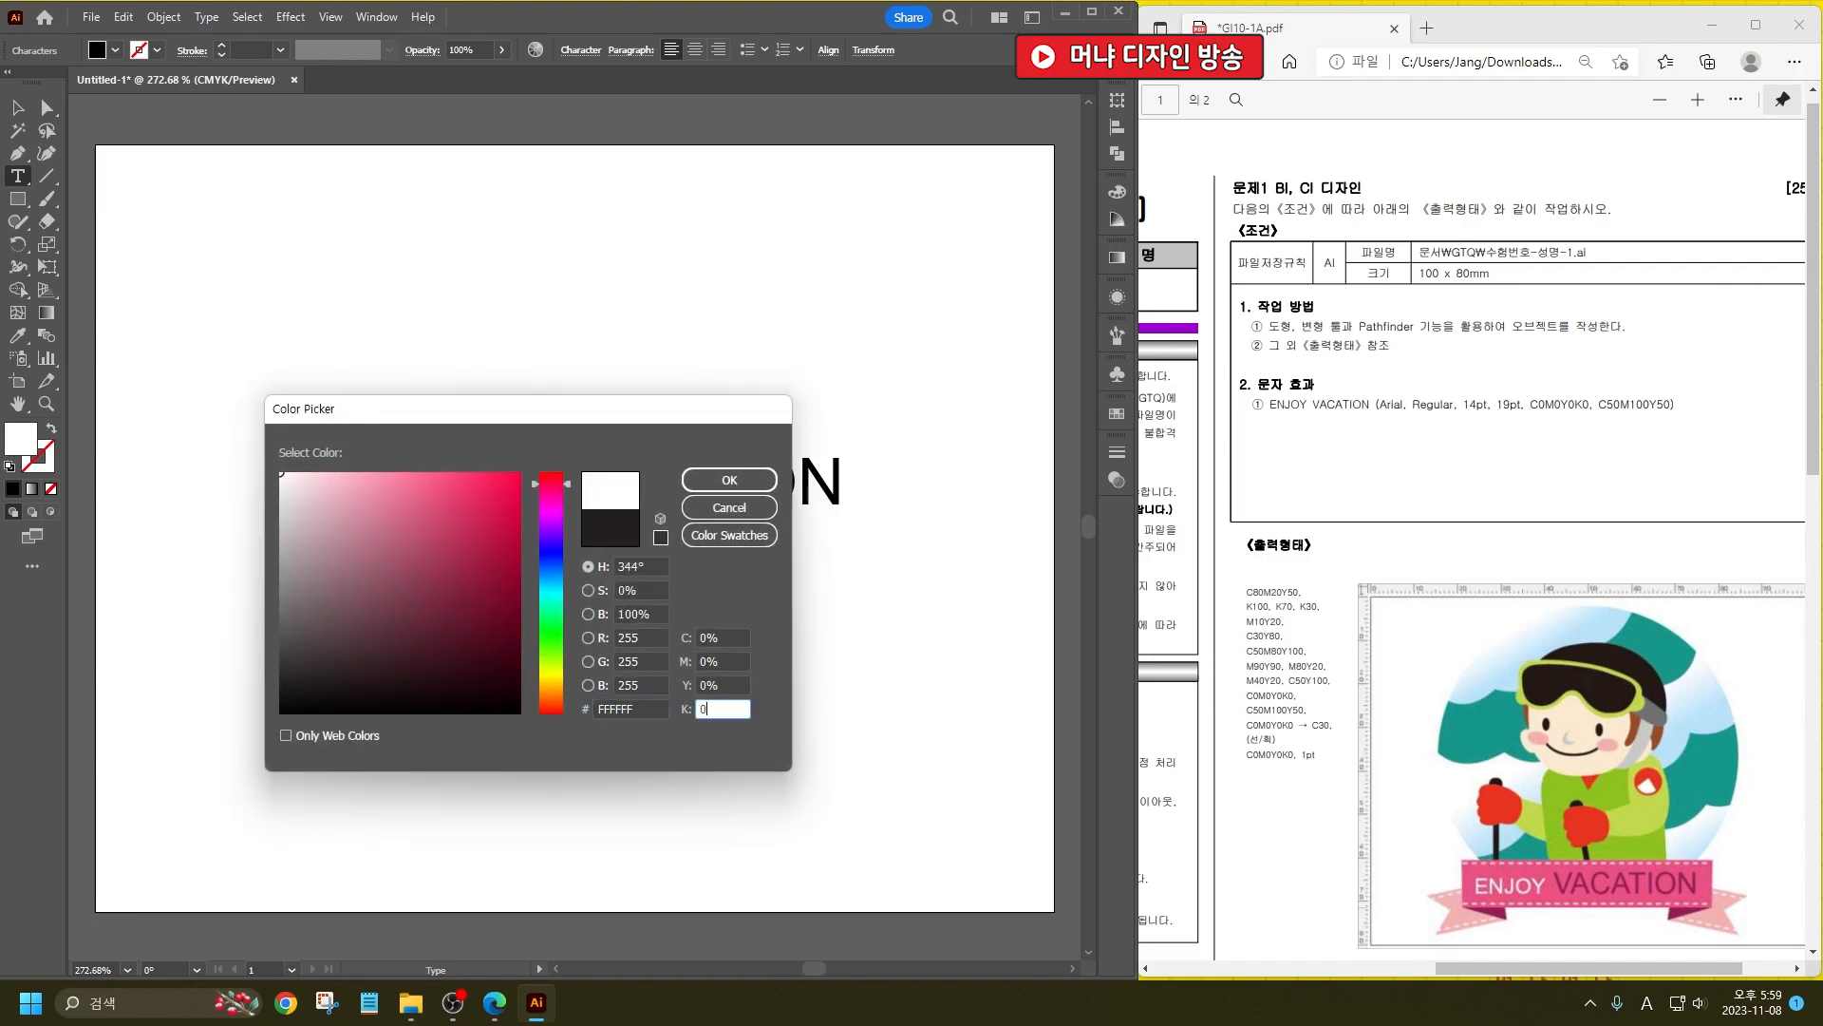
pyautogui.press('Return')
# Step: Fill the word "VACATION" with the purple-red colour C50 M100 Y50 K0
pyautogui.moveTo(528, 484); pyautogui.dragTo(984, 468)
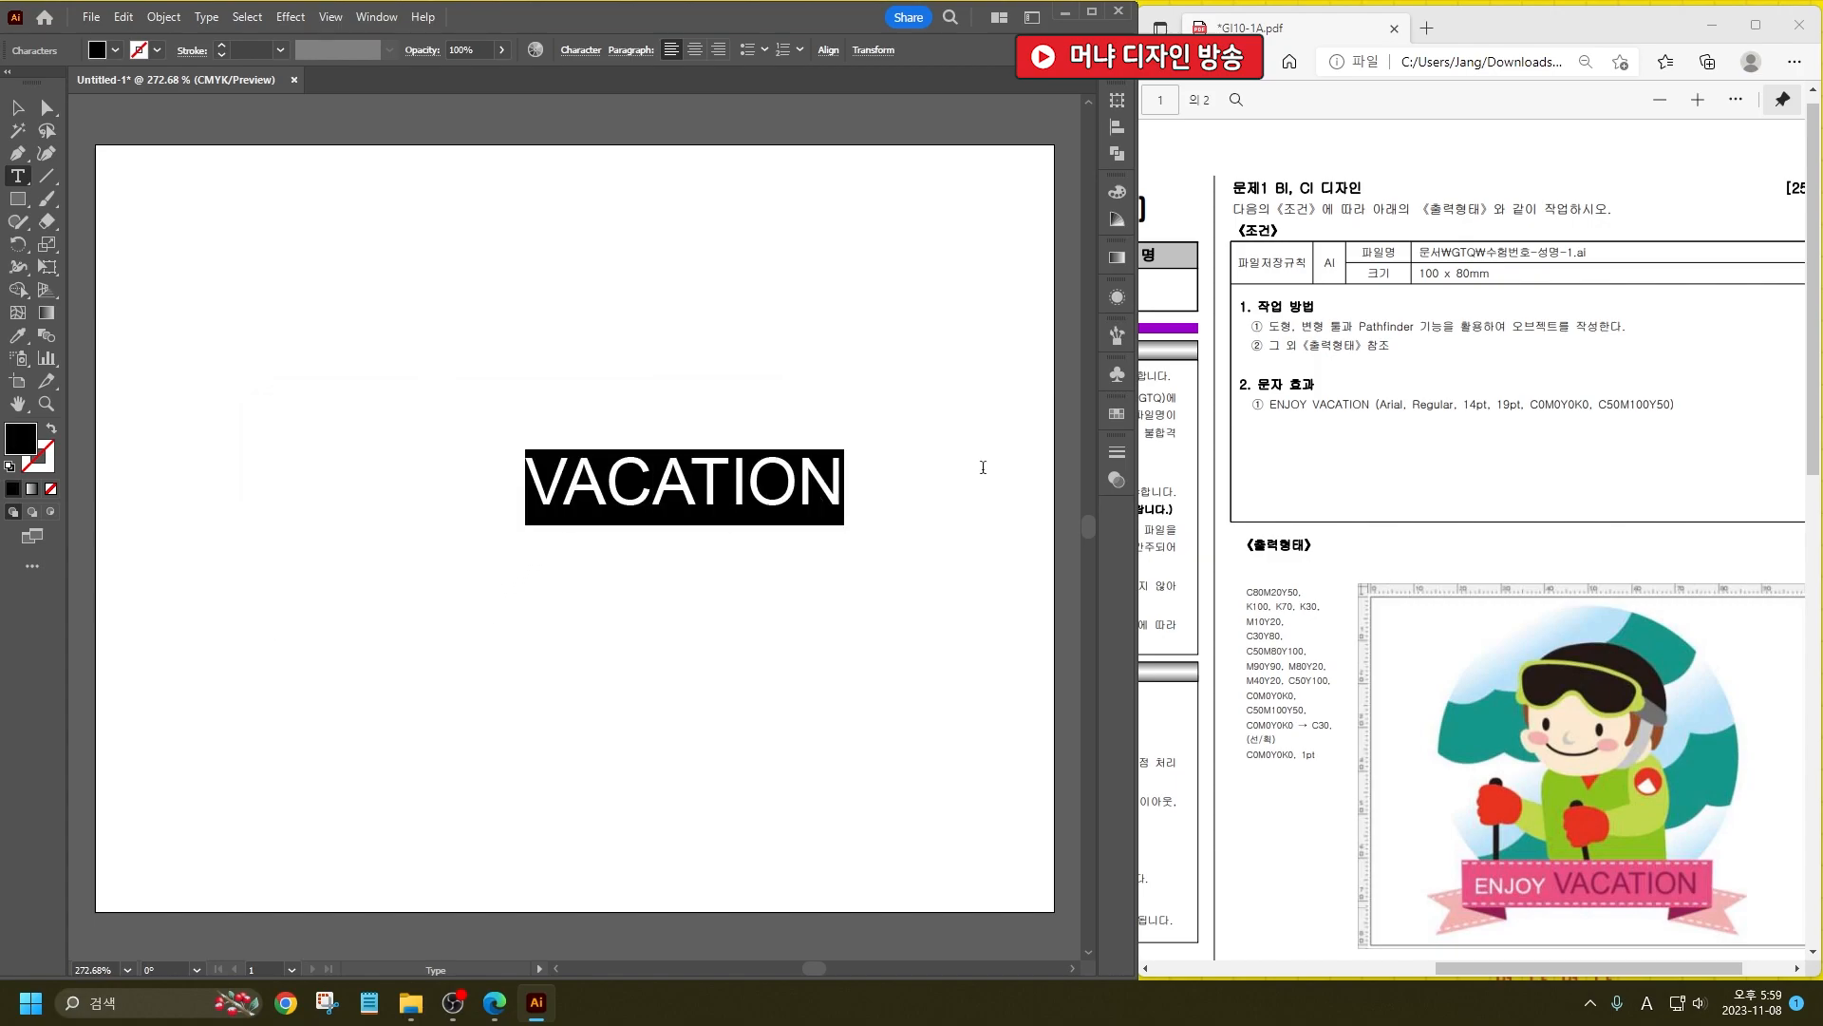
pyautogui.doubleClick(20, 439)
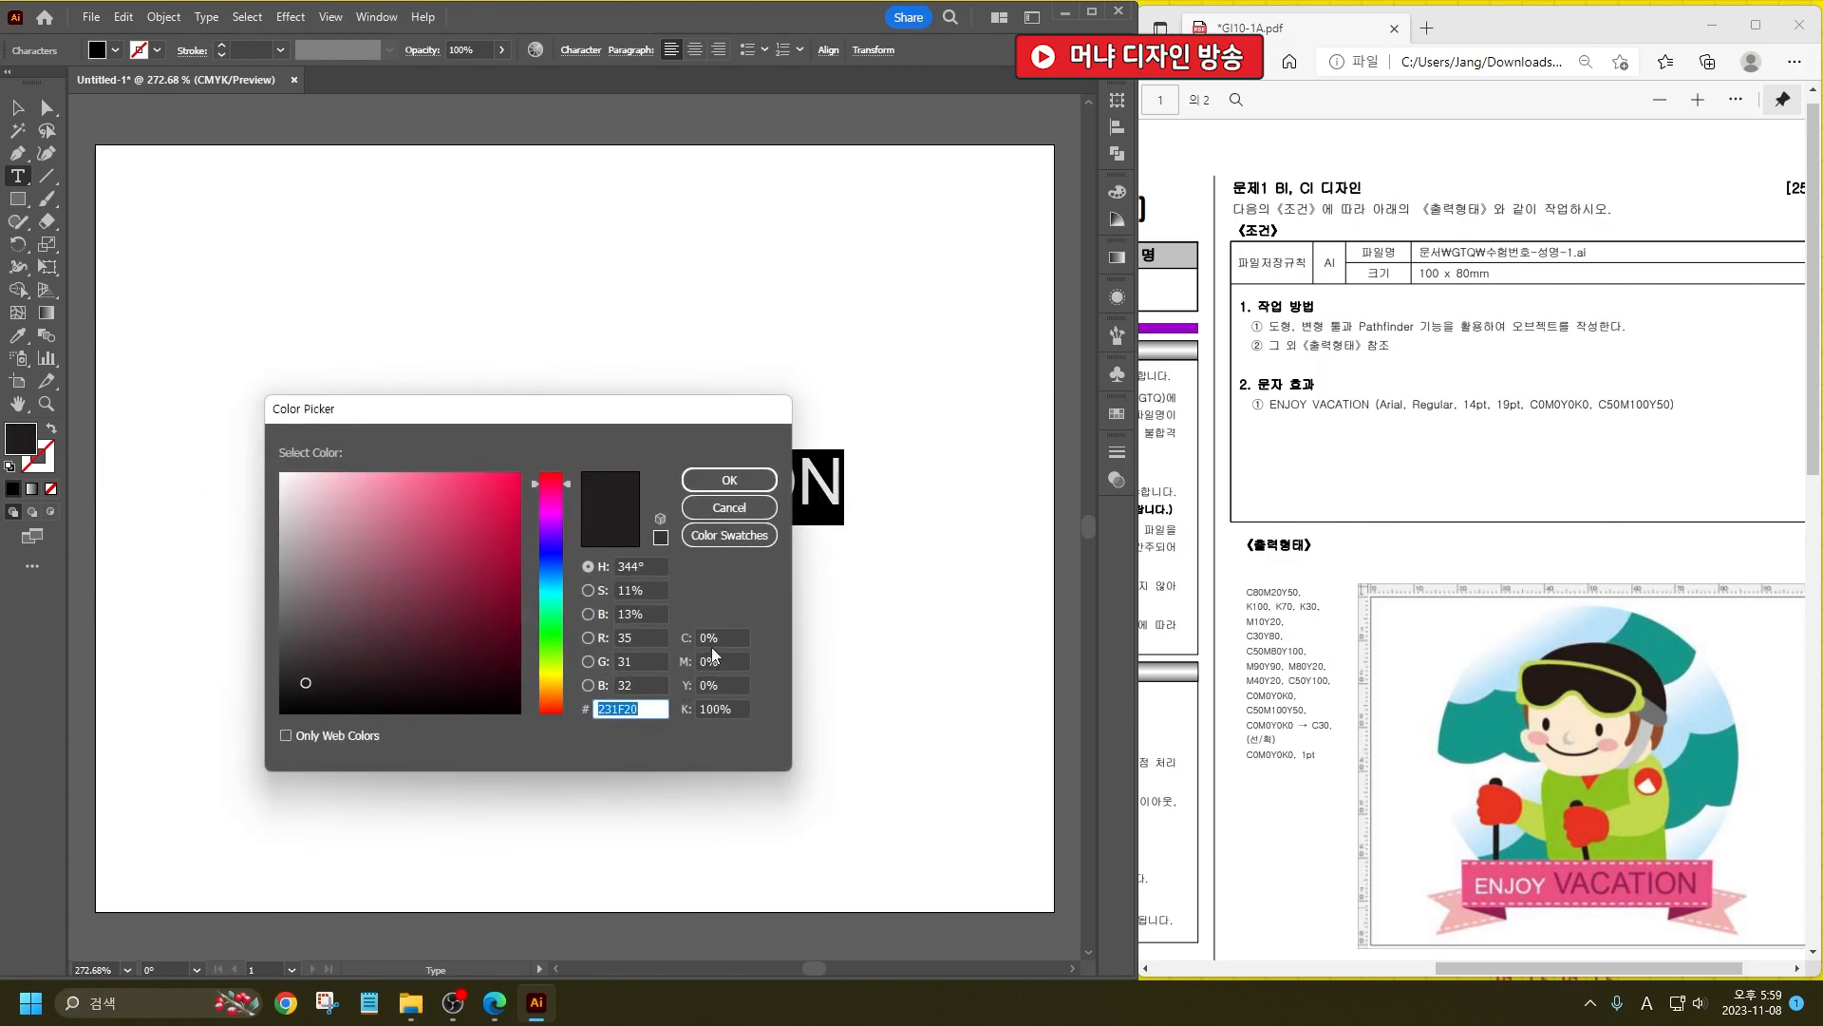
pyautogui.press('Tab')
pyautogui.write('50')
pyautogui.press('Tab')
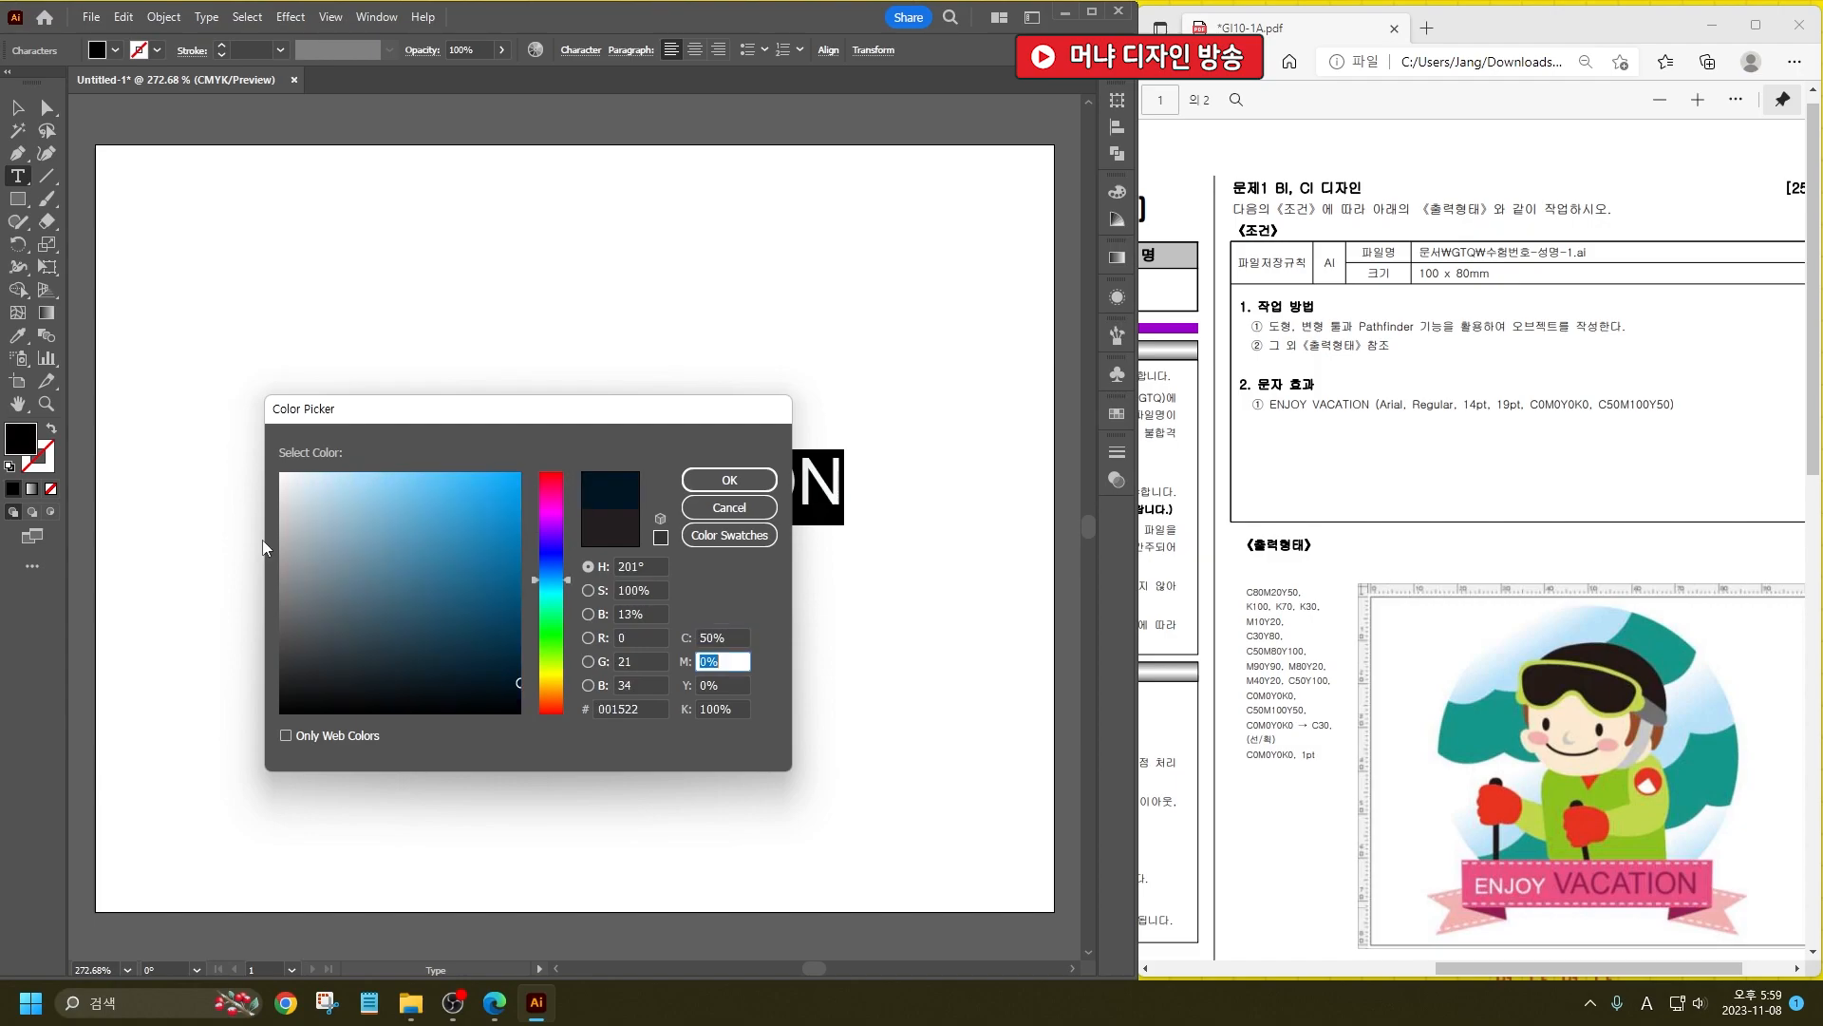
pyautogui.write('100')
pyautogui.press('Tab')
pyautogui.write('50')
pyautogui.press('Tab')
pyautogui.write('0')
pyautogui.press('Return')
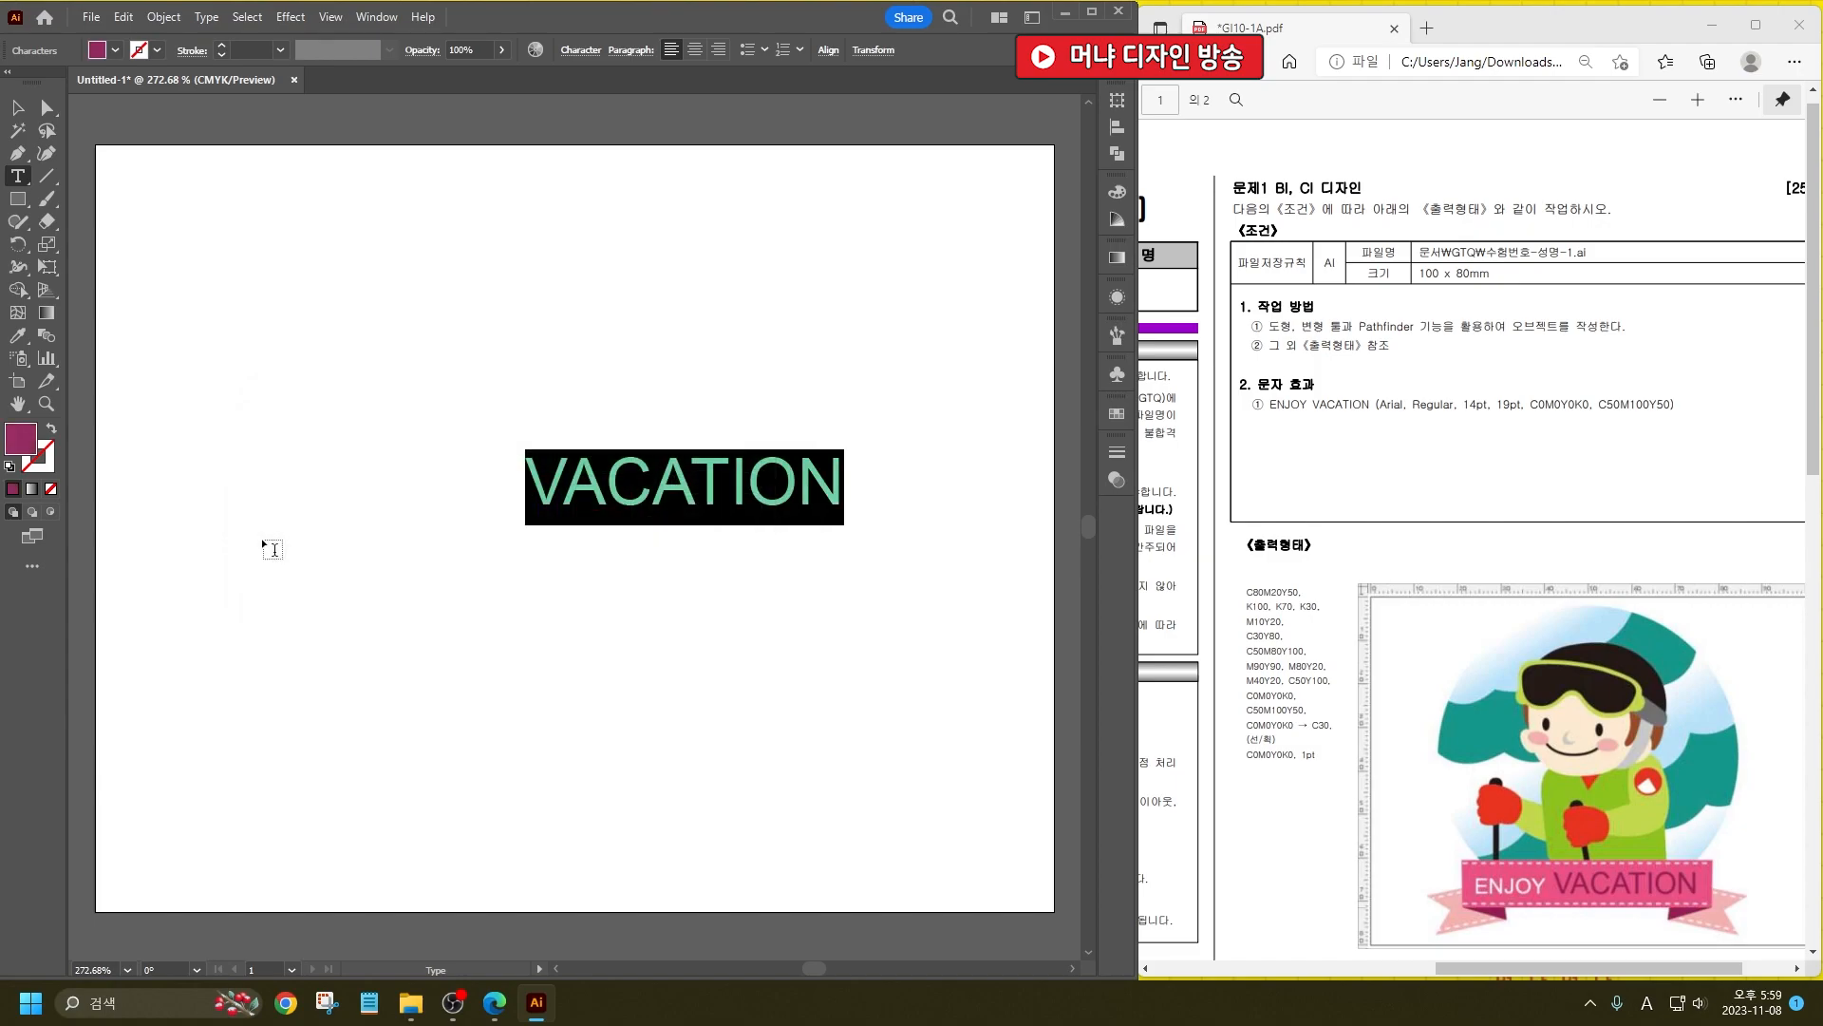
# Step: Move the finished text line to the lower part of the artboard and deselect it
pyautogui.click(19, 116)
pyautogui.moveTo(708, 498); pyautogui.dragTo(658, 788)
pyautogui.click(675, 643)
pyautogui.press('a')
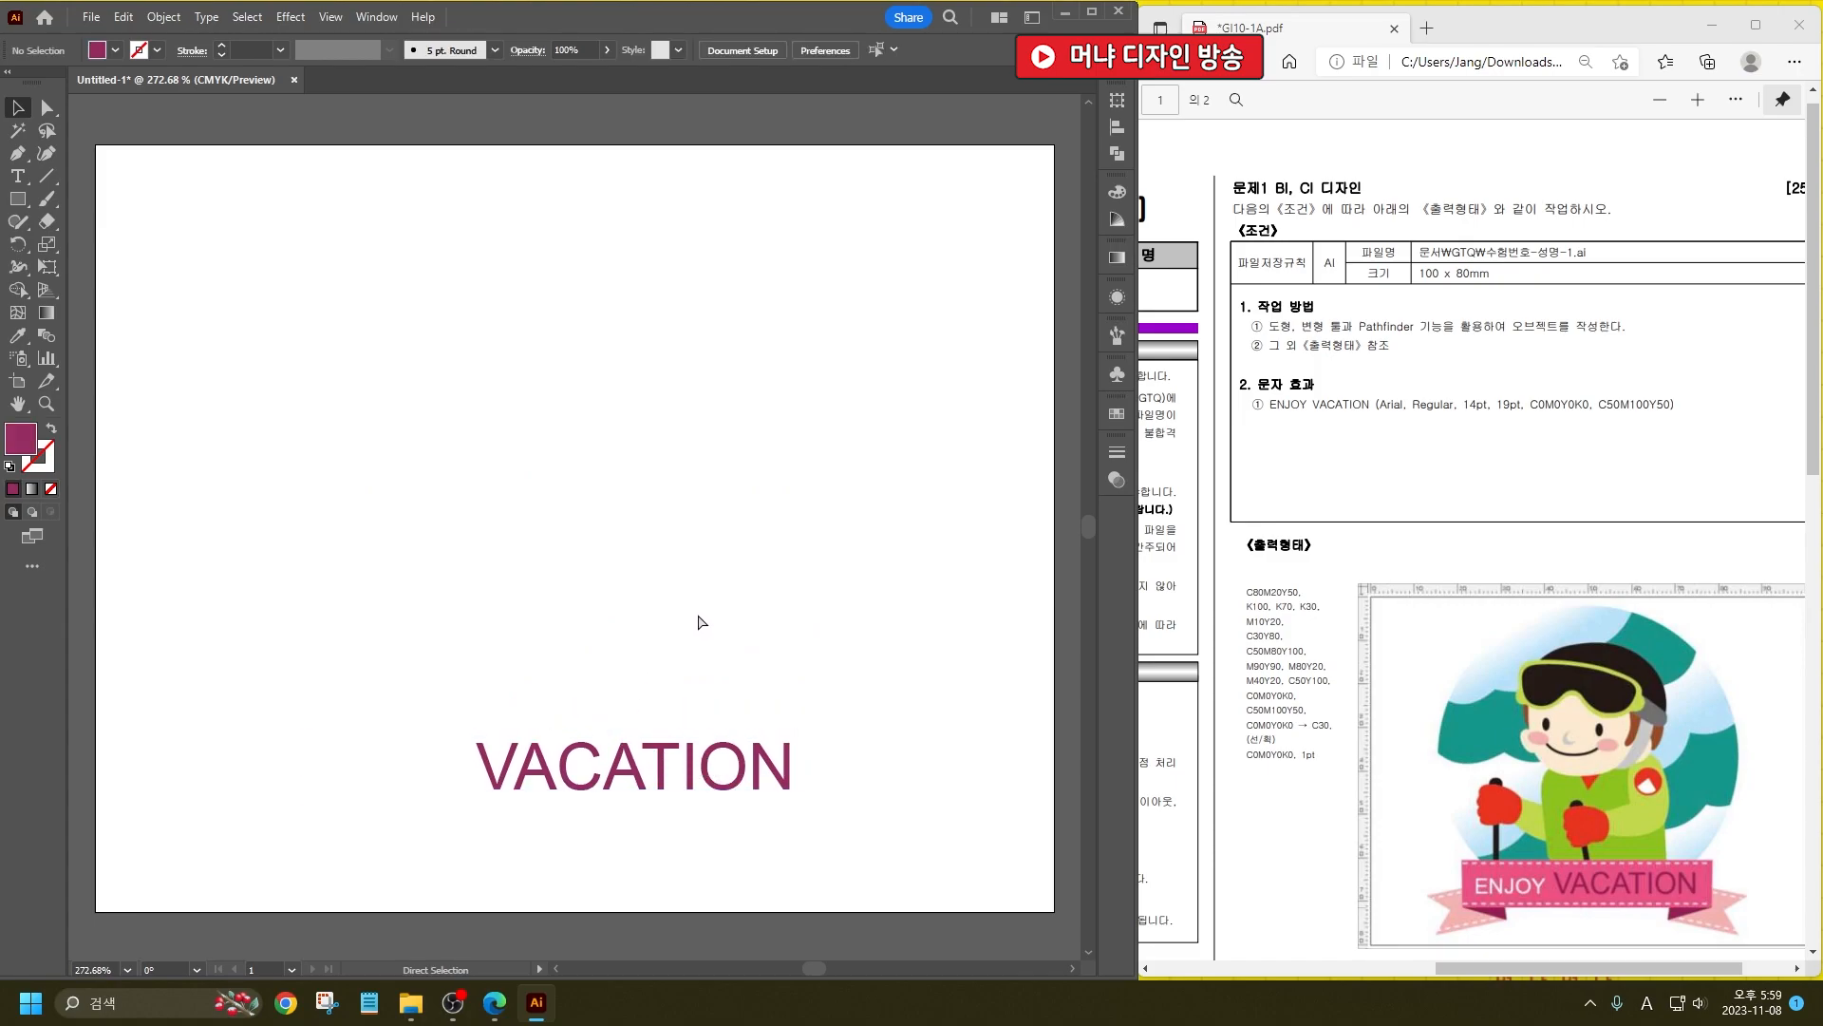
# Step: Save the document in the Downloads folder as an Adobe Illustrator file named 1, with the Illustrator 2020 version option
pyautogui.hotkey('ctrl', 's')
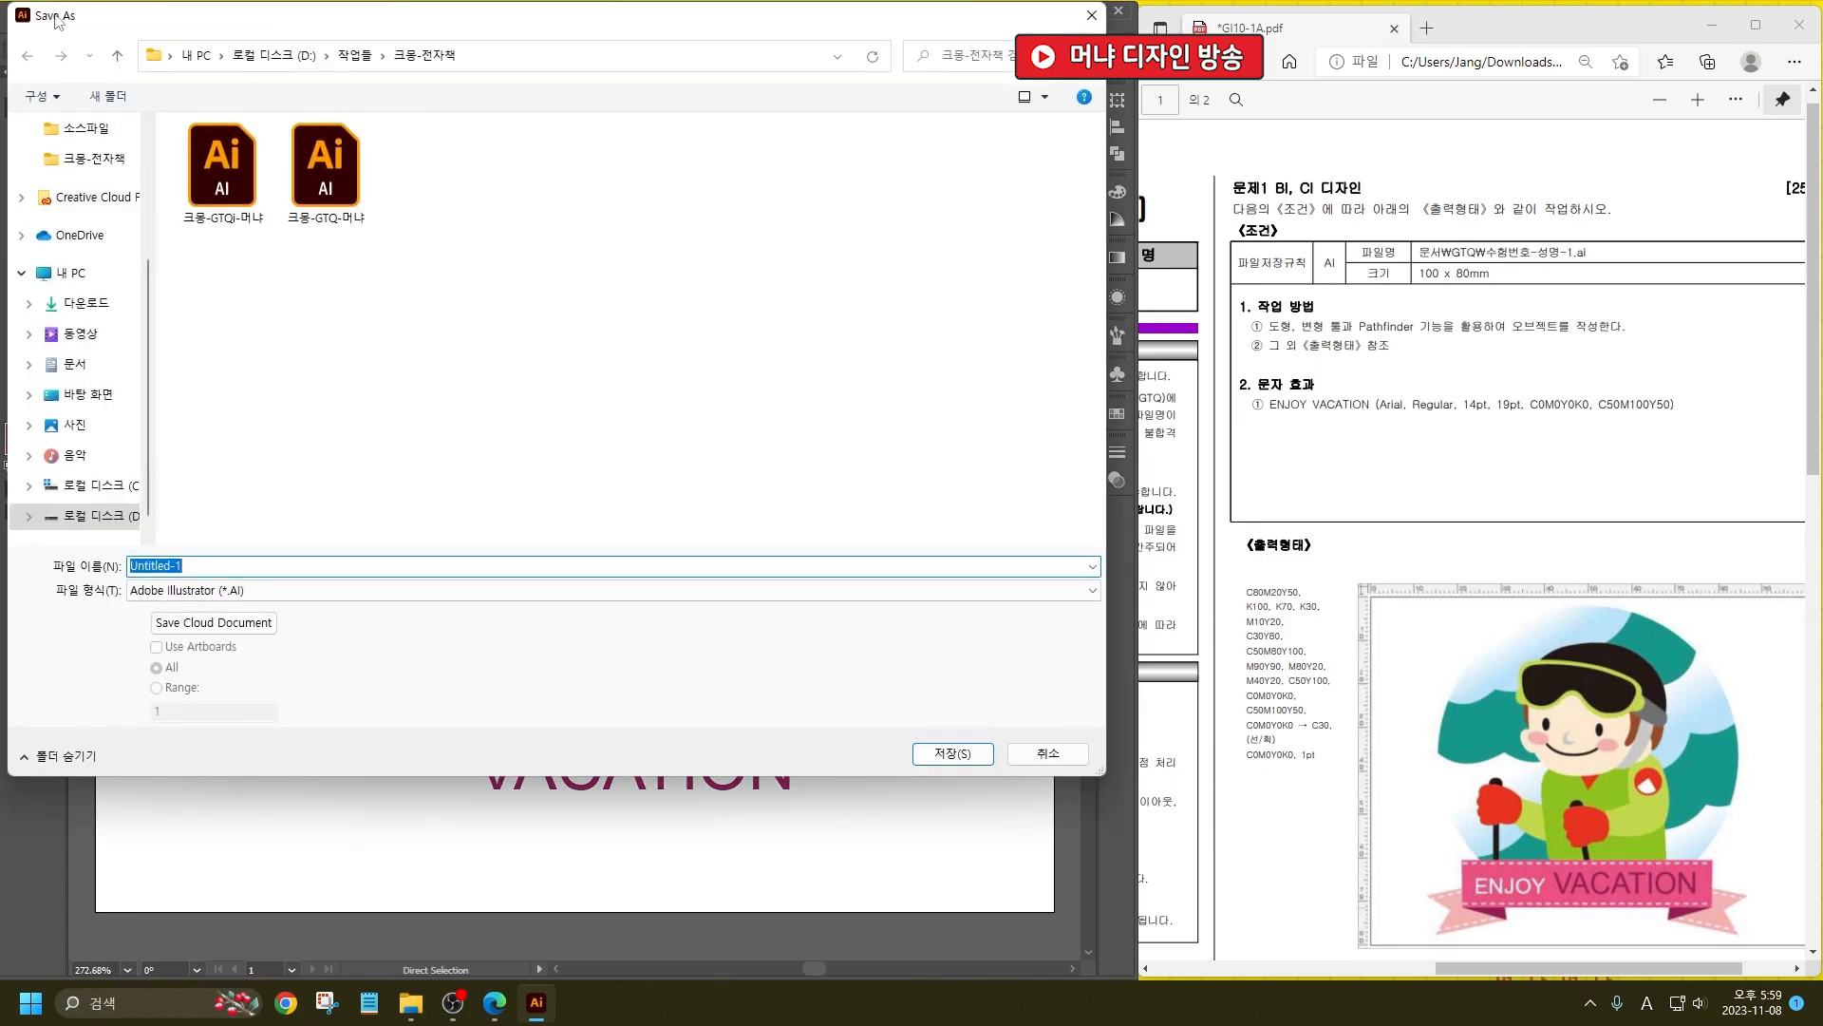
pyautogui.scroll(3, 86, 285)
pyautogui.click(100, 197)
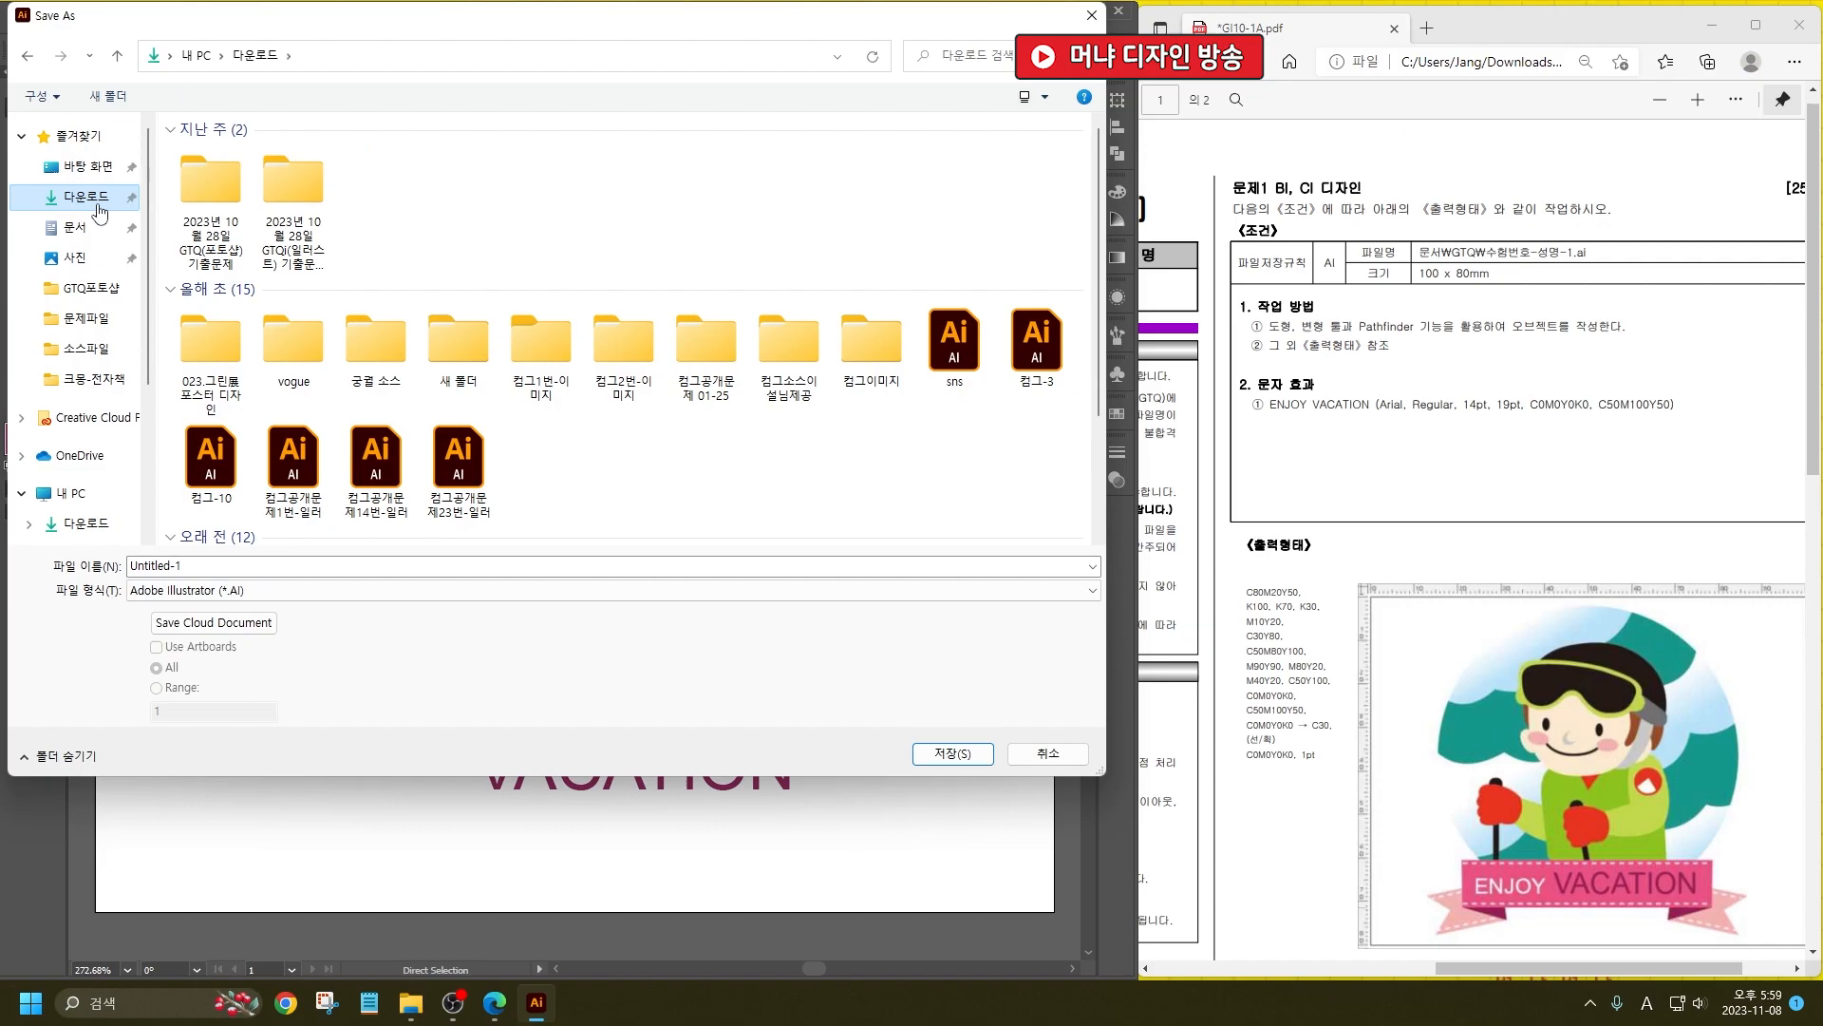
pyautogui.click(161, 565)
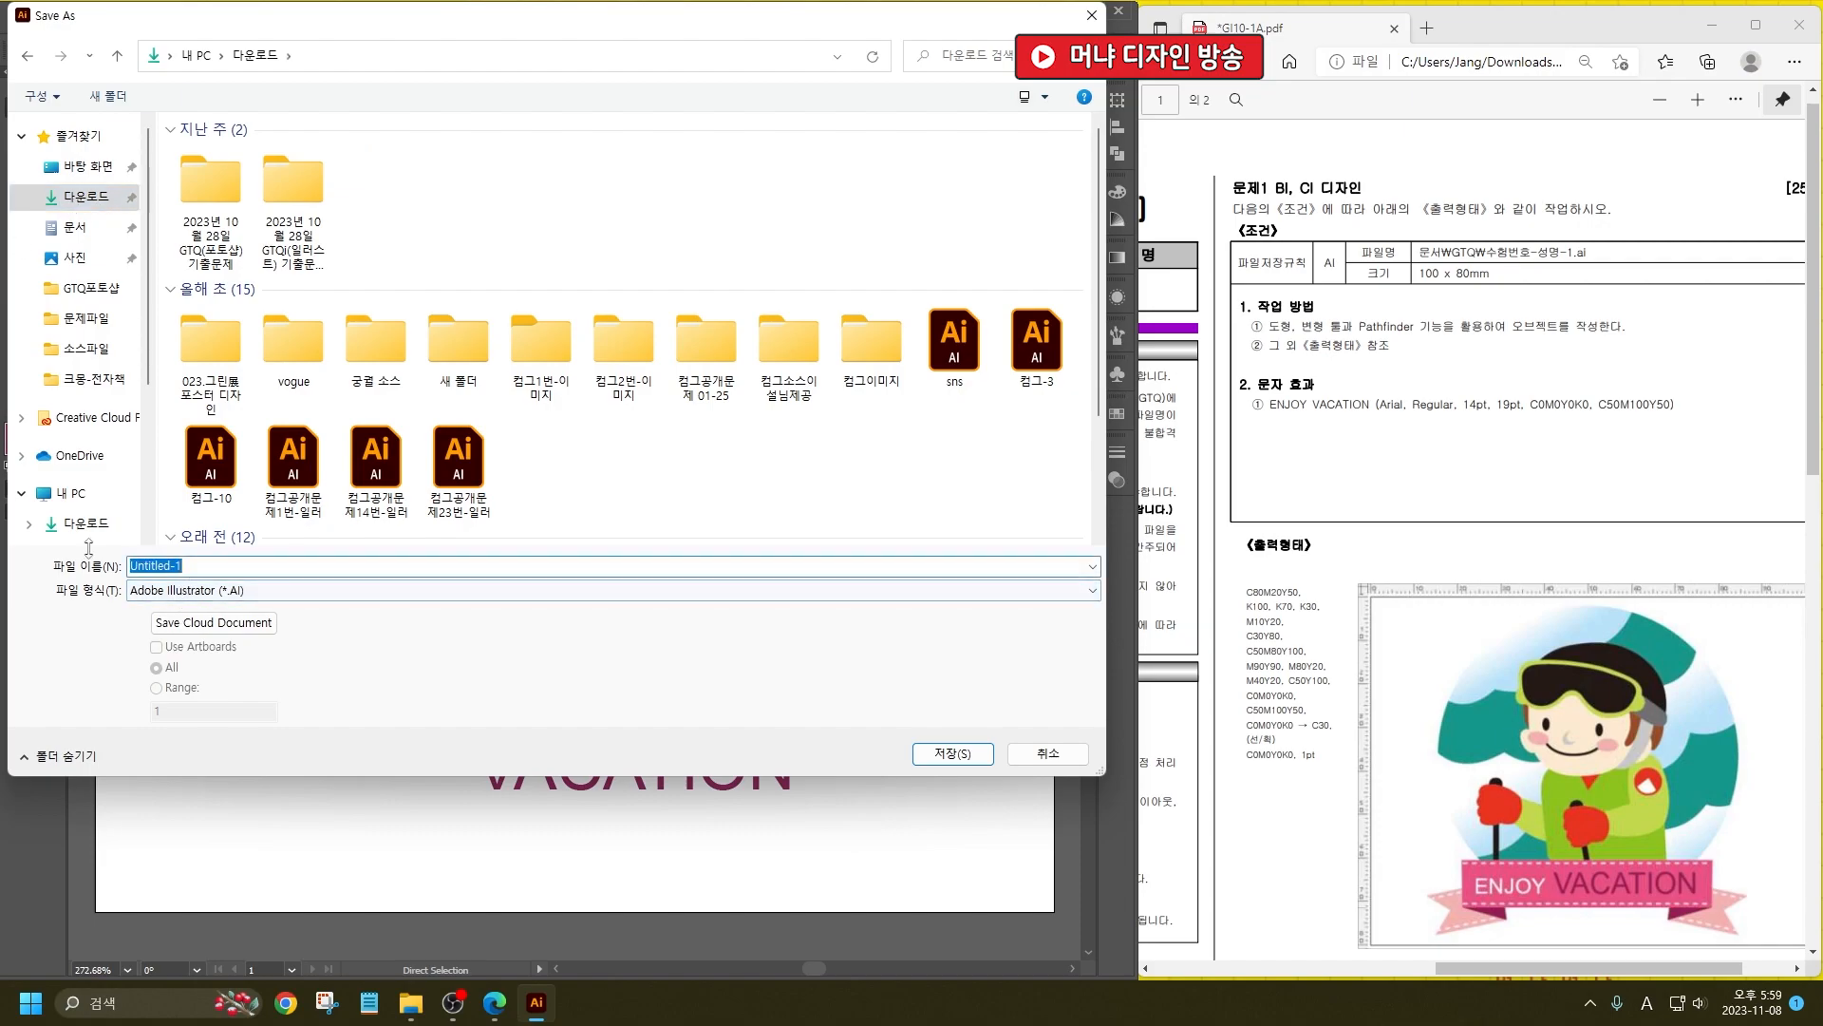
pyautogui.write('1')
pyautogui.press('Return')
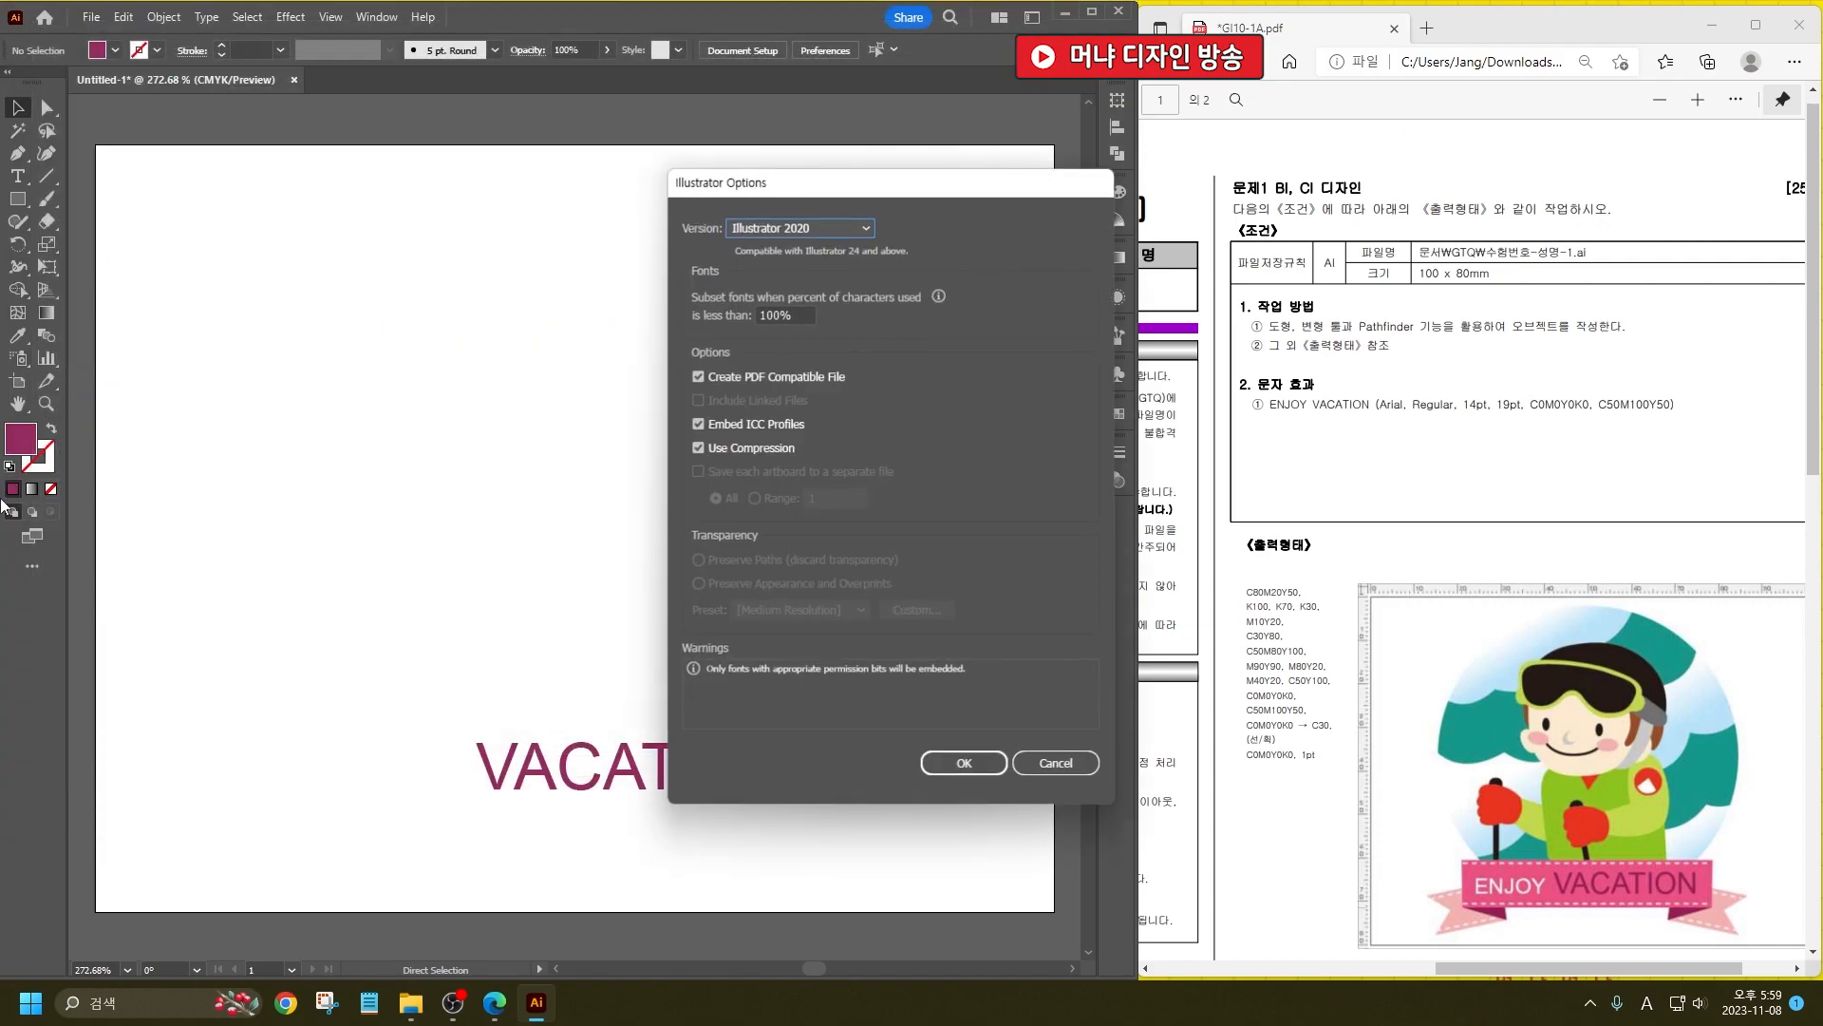
pyautogui.press('Return')
# Step: Bring up problem 2 in the exam PDF and create a new 160 x 120 mm CMYK document named 2
pyautogui.scroll(-10, 1614, 665)
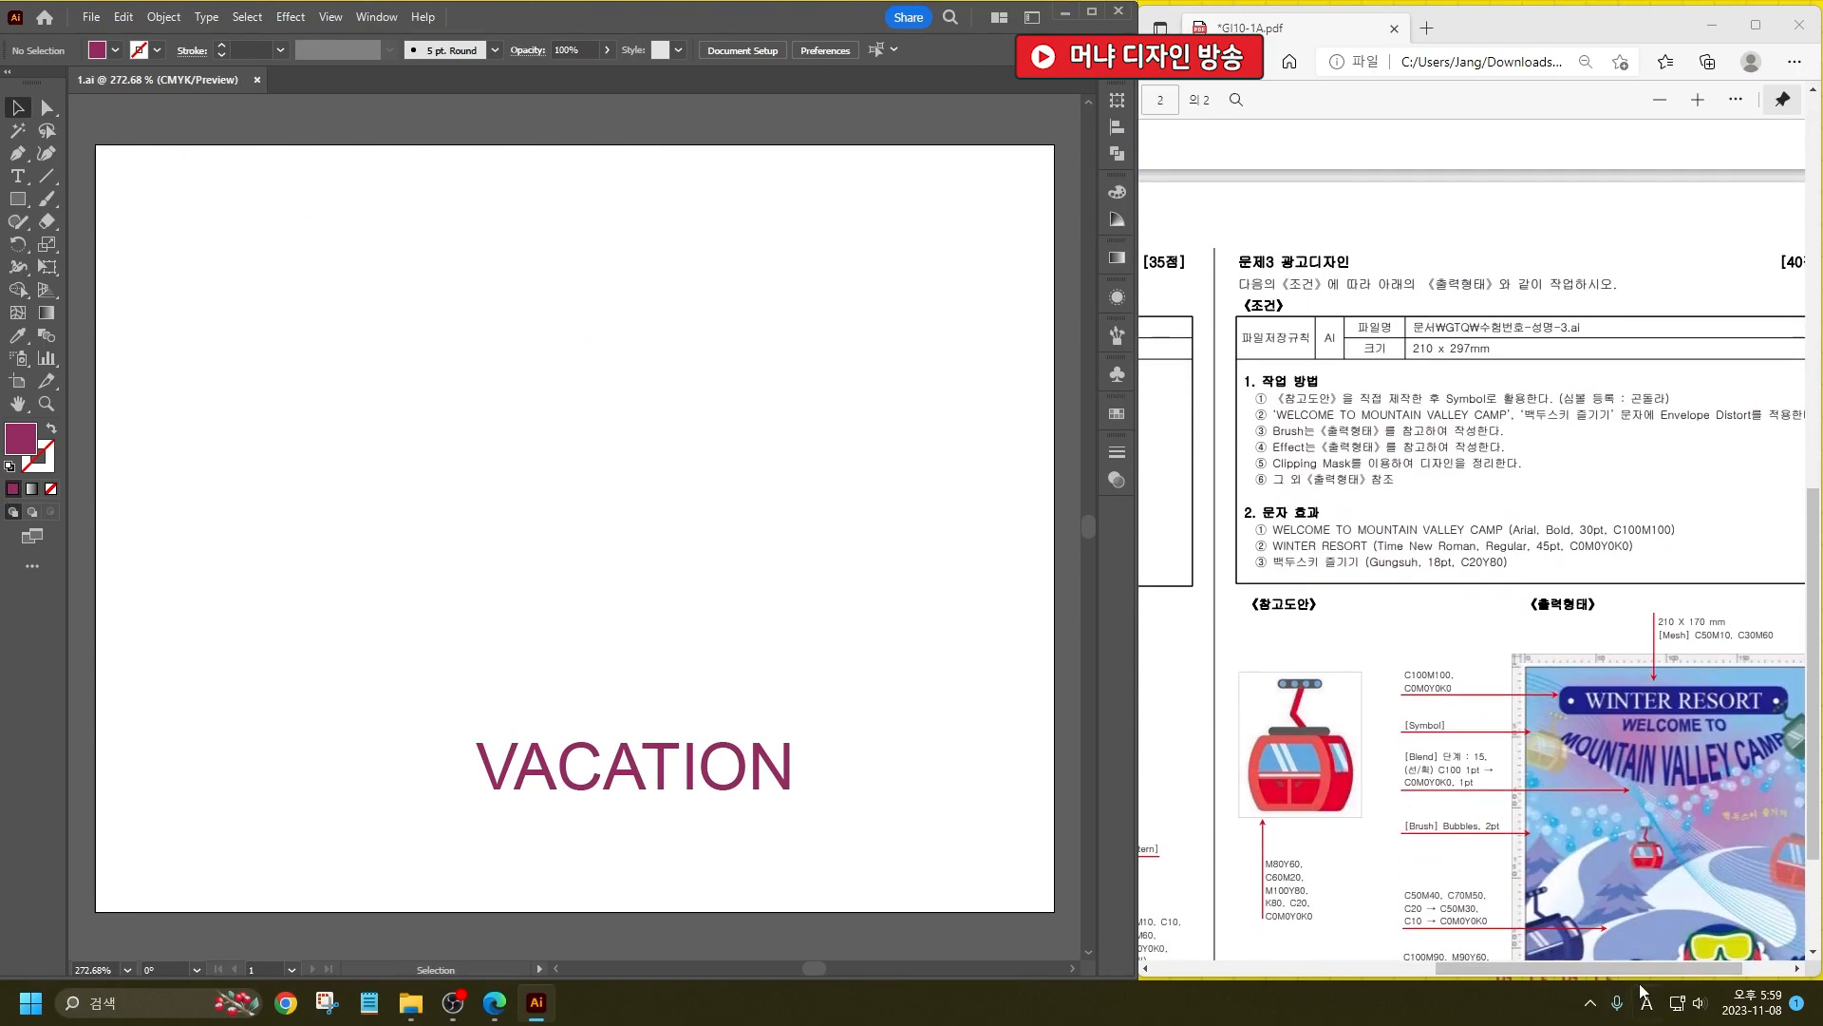
pyautogui.moveTo(1649, 969); pyautogui.dragTo(1387, 963)
pyautogui.hotkey('ctrl', 'n')
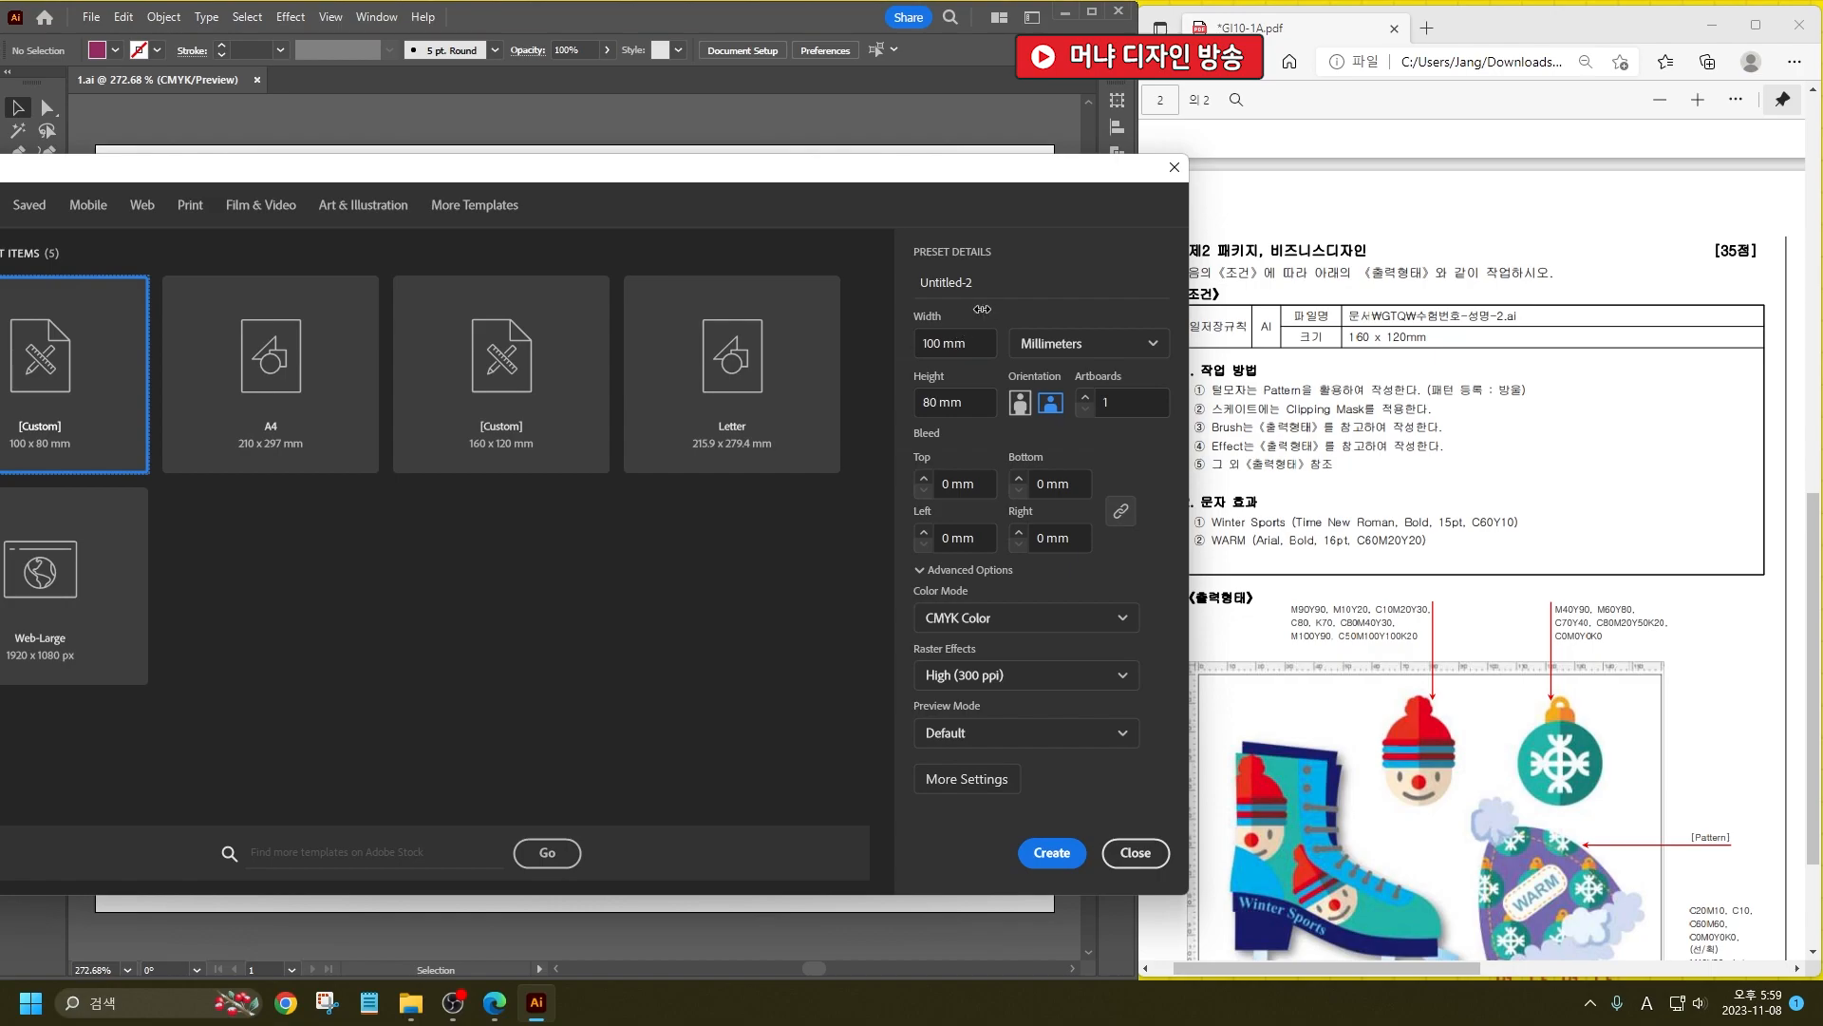
pyautogui.tripleClick(971, 282)
pyautogui.write('2')
pyautogui.press('Tab')
pyautogui.write('160')
pyautogui.press('Tab')
pyautogui.write('120')
pyautogui.press('Return')
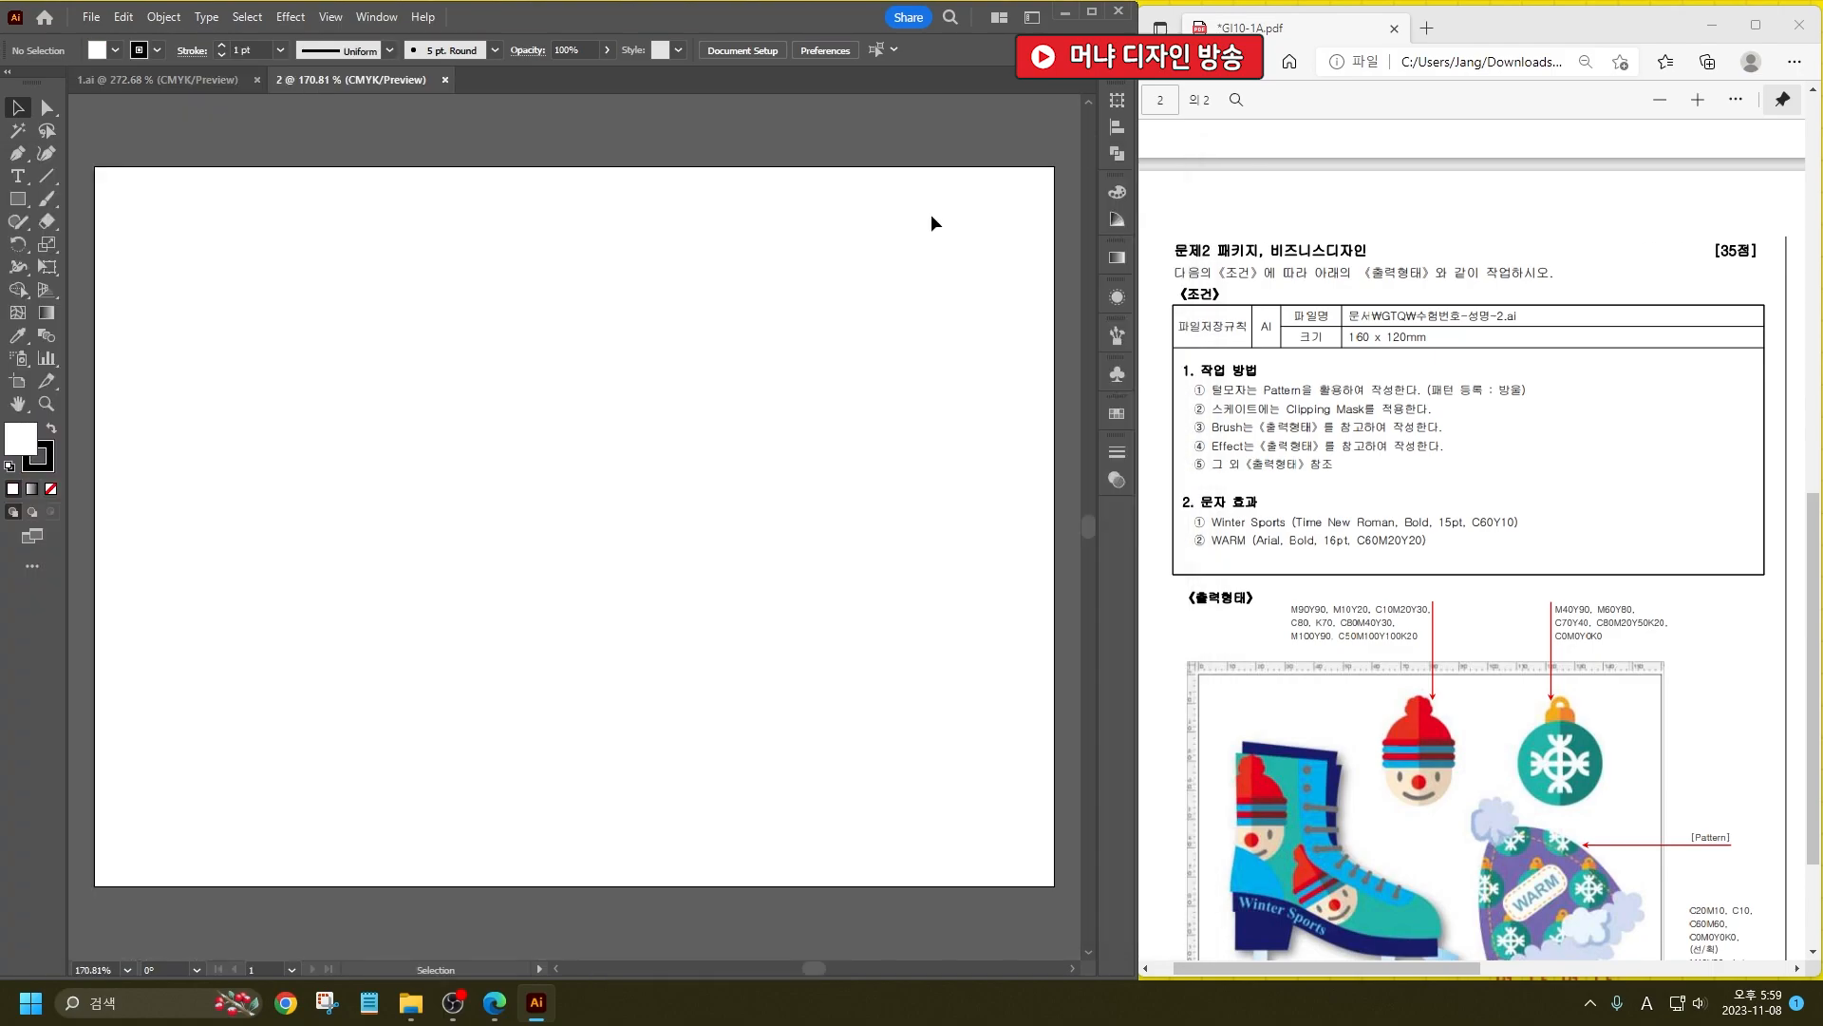
# Step: Add two separate text lines on the artboard, "Winter Sports" and, below it, "WARM"
pyautogui.click(17, 175)
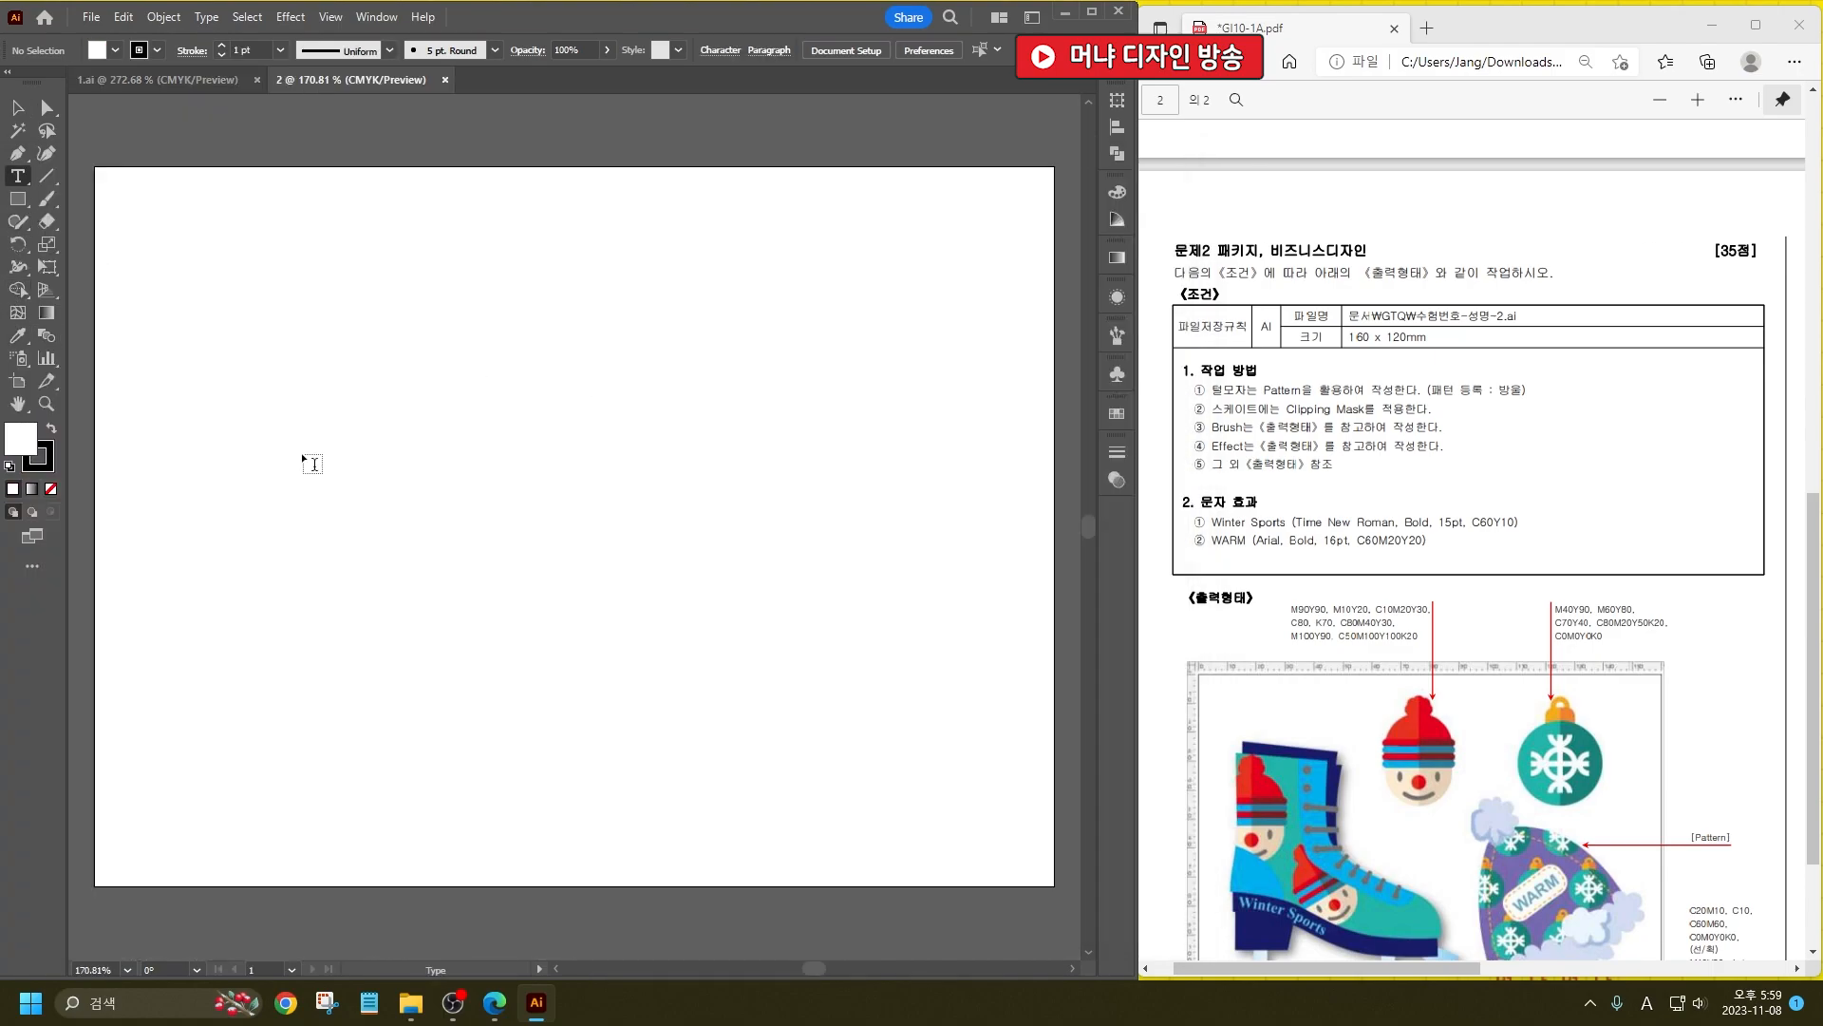
pyautogui.click(304, 452)
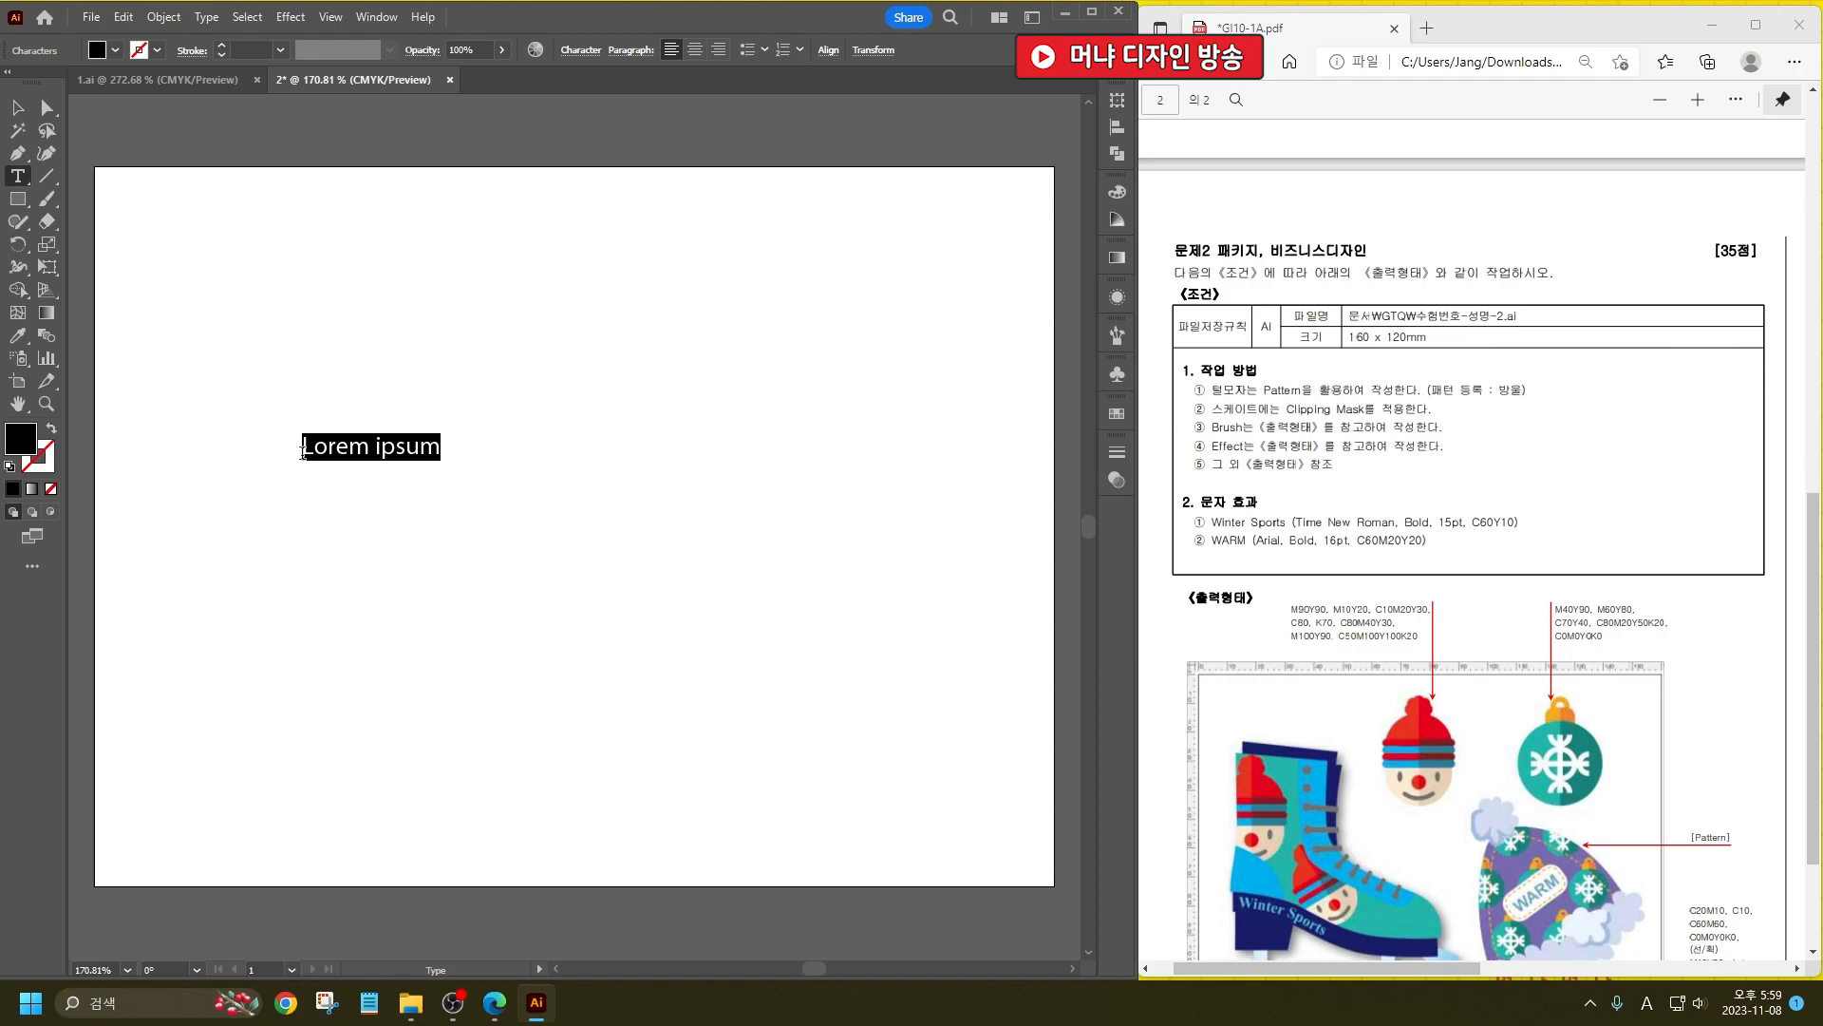
pyautogui.write('W')
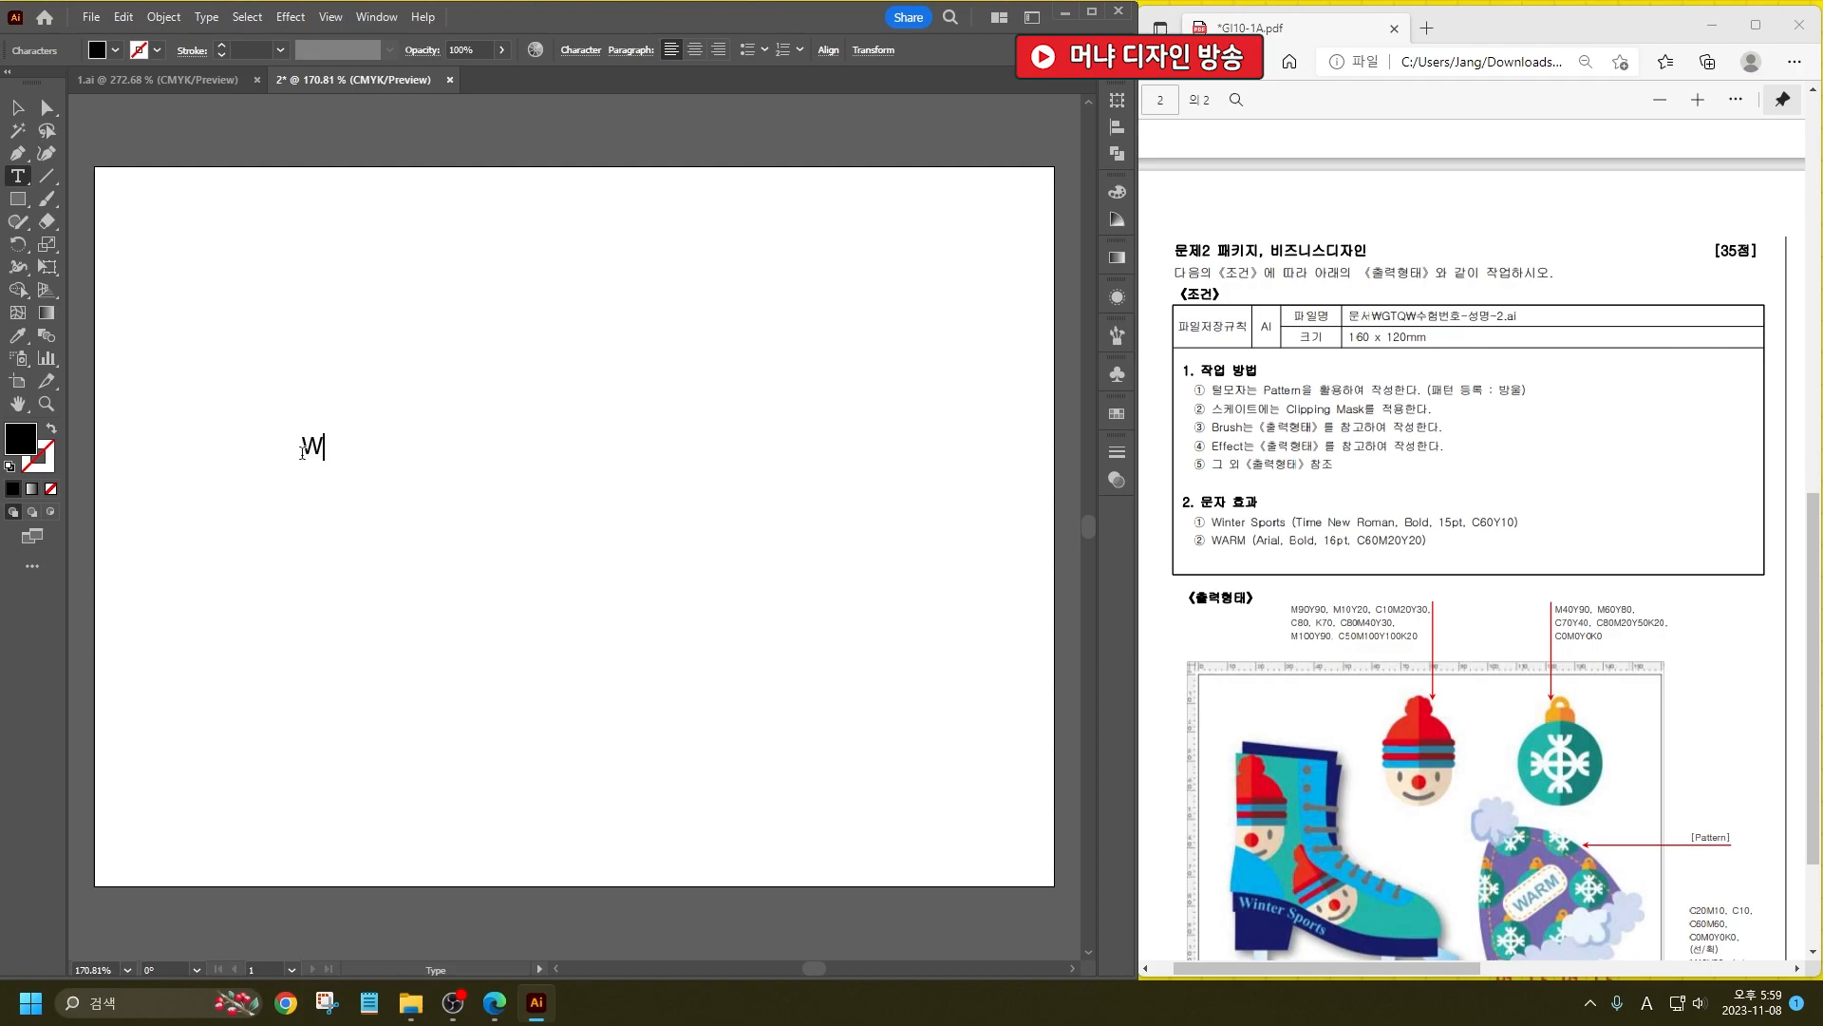
pyautogui.write('inter Sports')
pyautogui.click(332, 547)
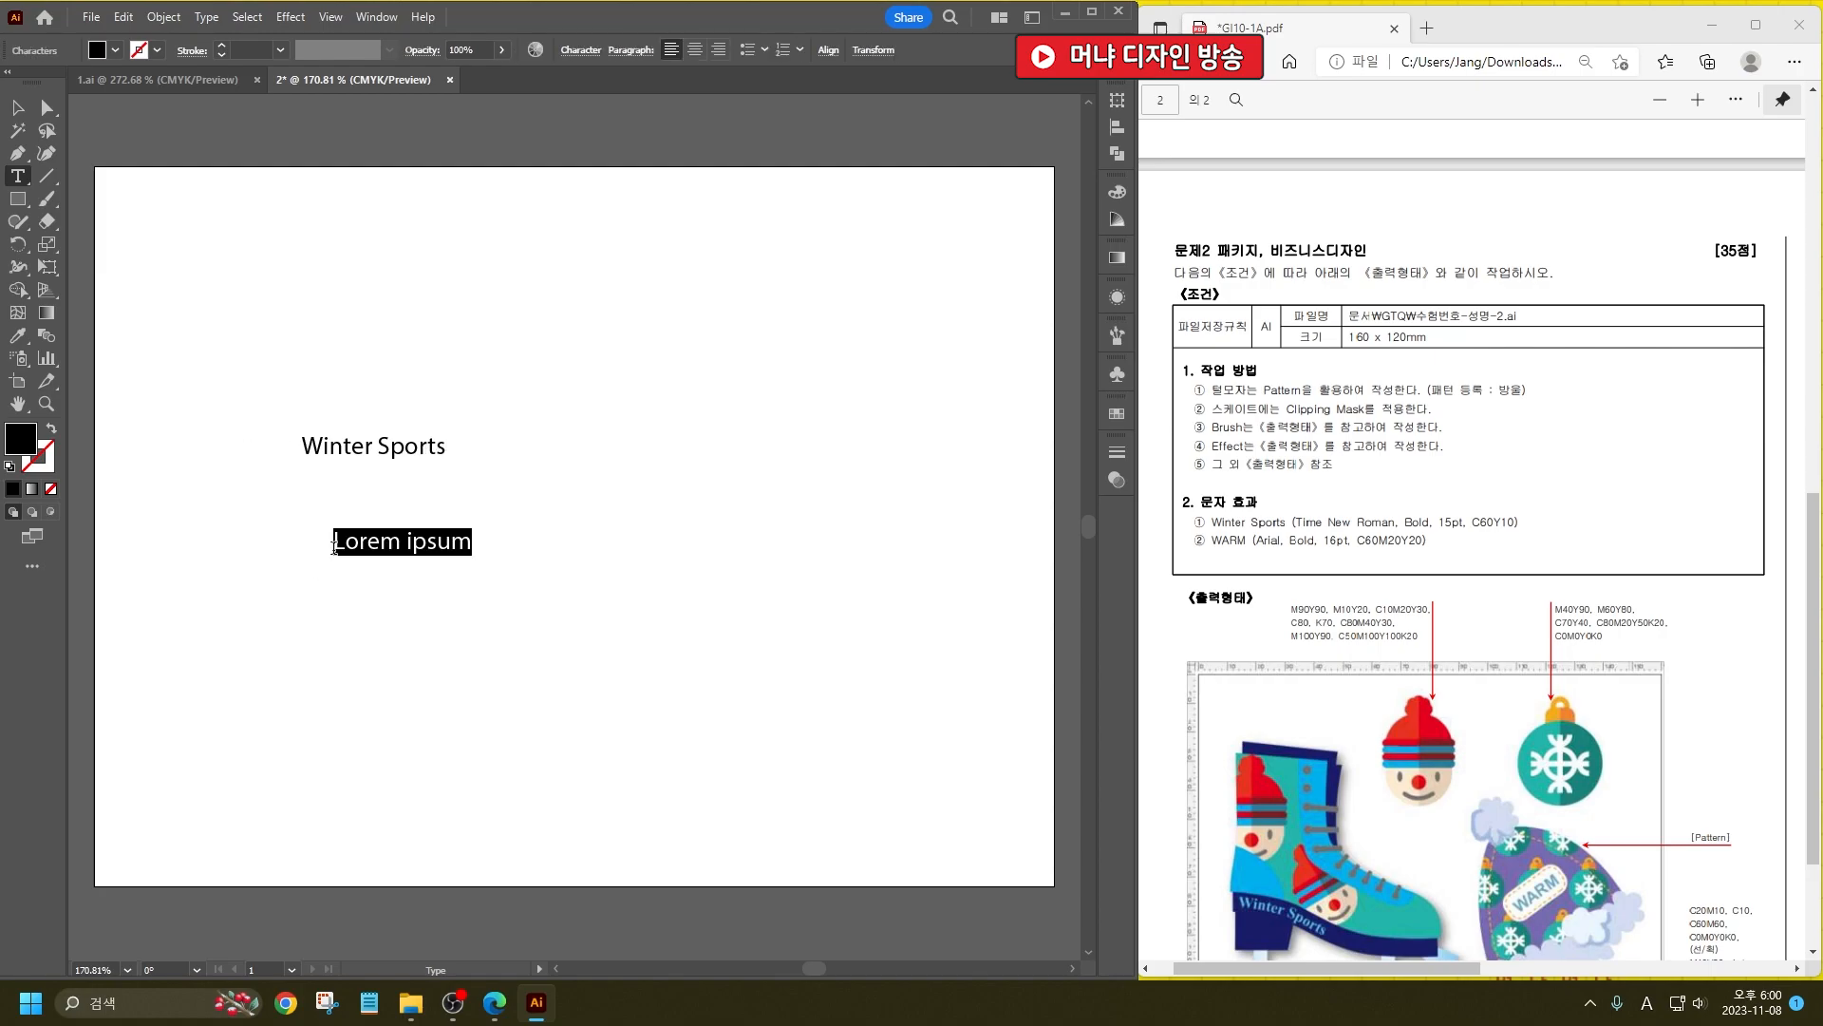
pyautogui.write('WARM')
# Step: Show the character settings and move the "Winter Sports" line slightly down and to the left, above "WARM"
pyautogui.click(17, 108)
pyautogui.click(423, 445)
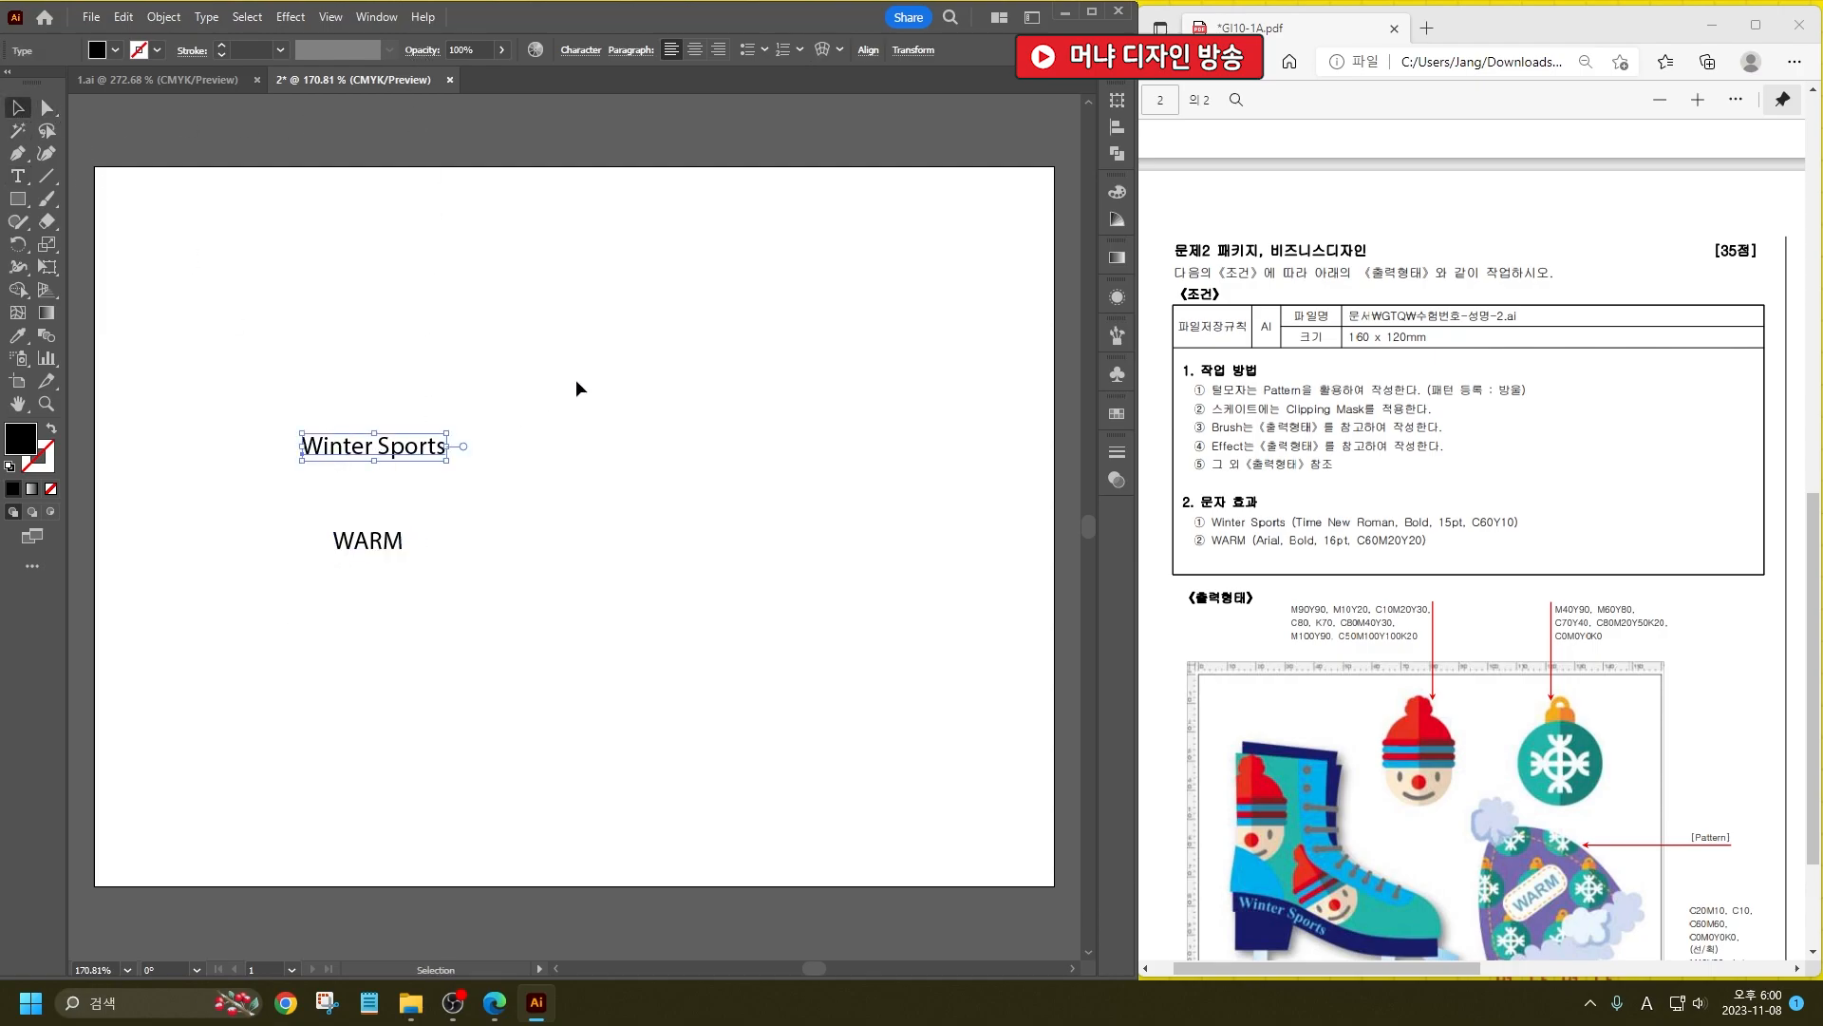
pyautogui.click(575, 379)
pyautogui.press('a')
pyautogui.hotkey('ctrl', 't')
pyautogui.press('v')
pyautogui.moveTo(442, 442); pyautogui.dragTo(375, 465)
# Step: Format the "Winter Sports" line in Times New Roman Bold at 15 pt
pyautogui.click(741, 181)
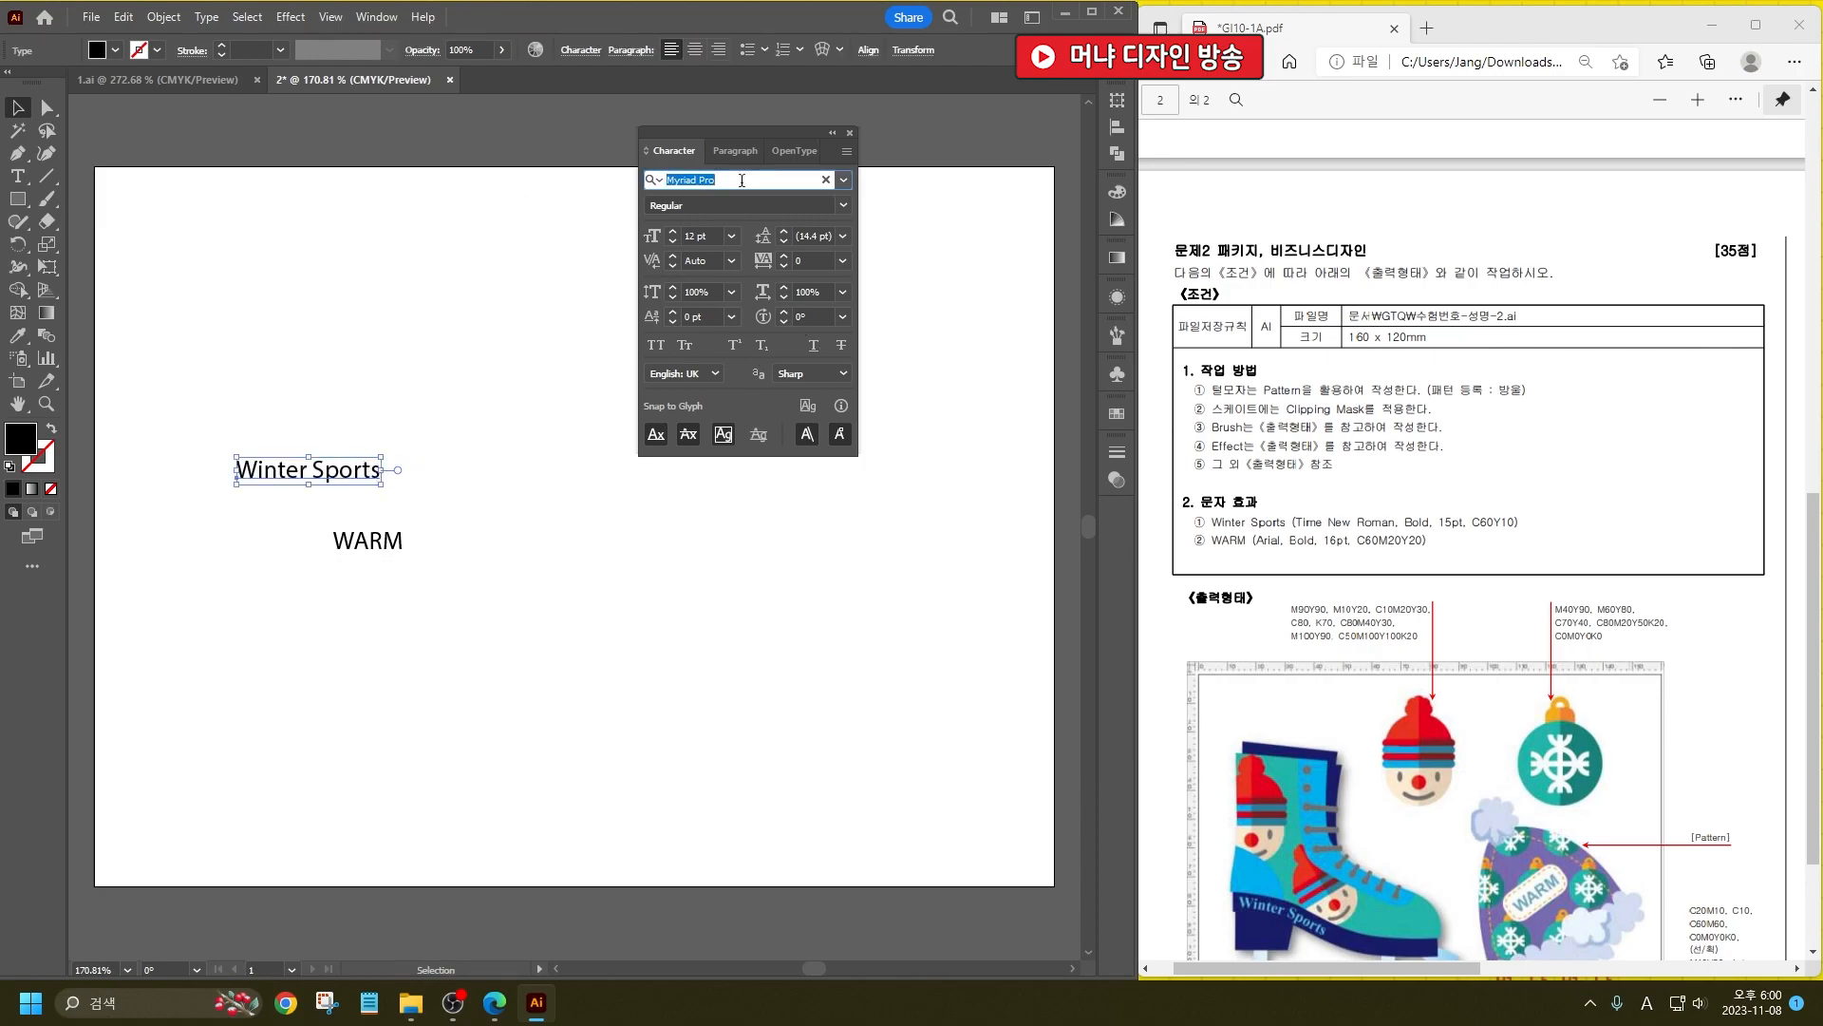
pyautogui.write('ti')
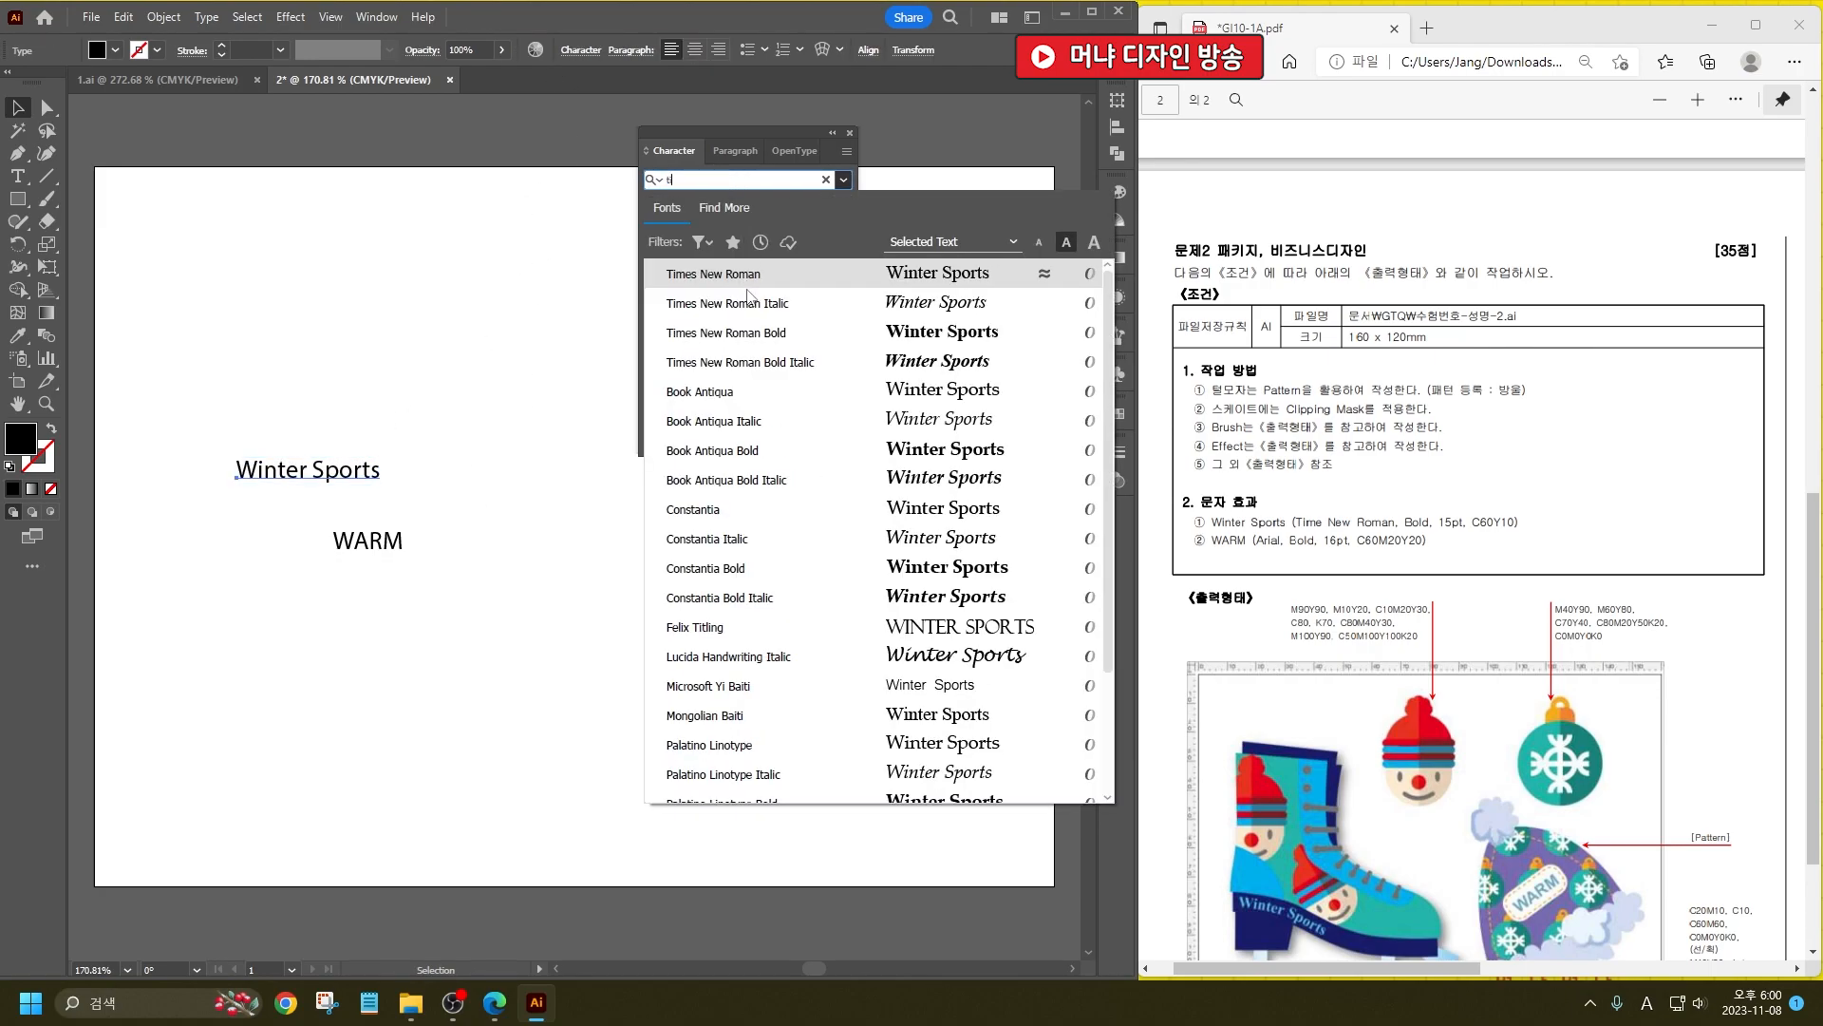
pyautogui.click(752, 334)
pyautogui.click(709, 234)
pyautogui.write('15')
pyautogui.press('Return')
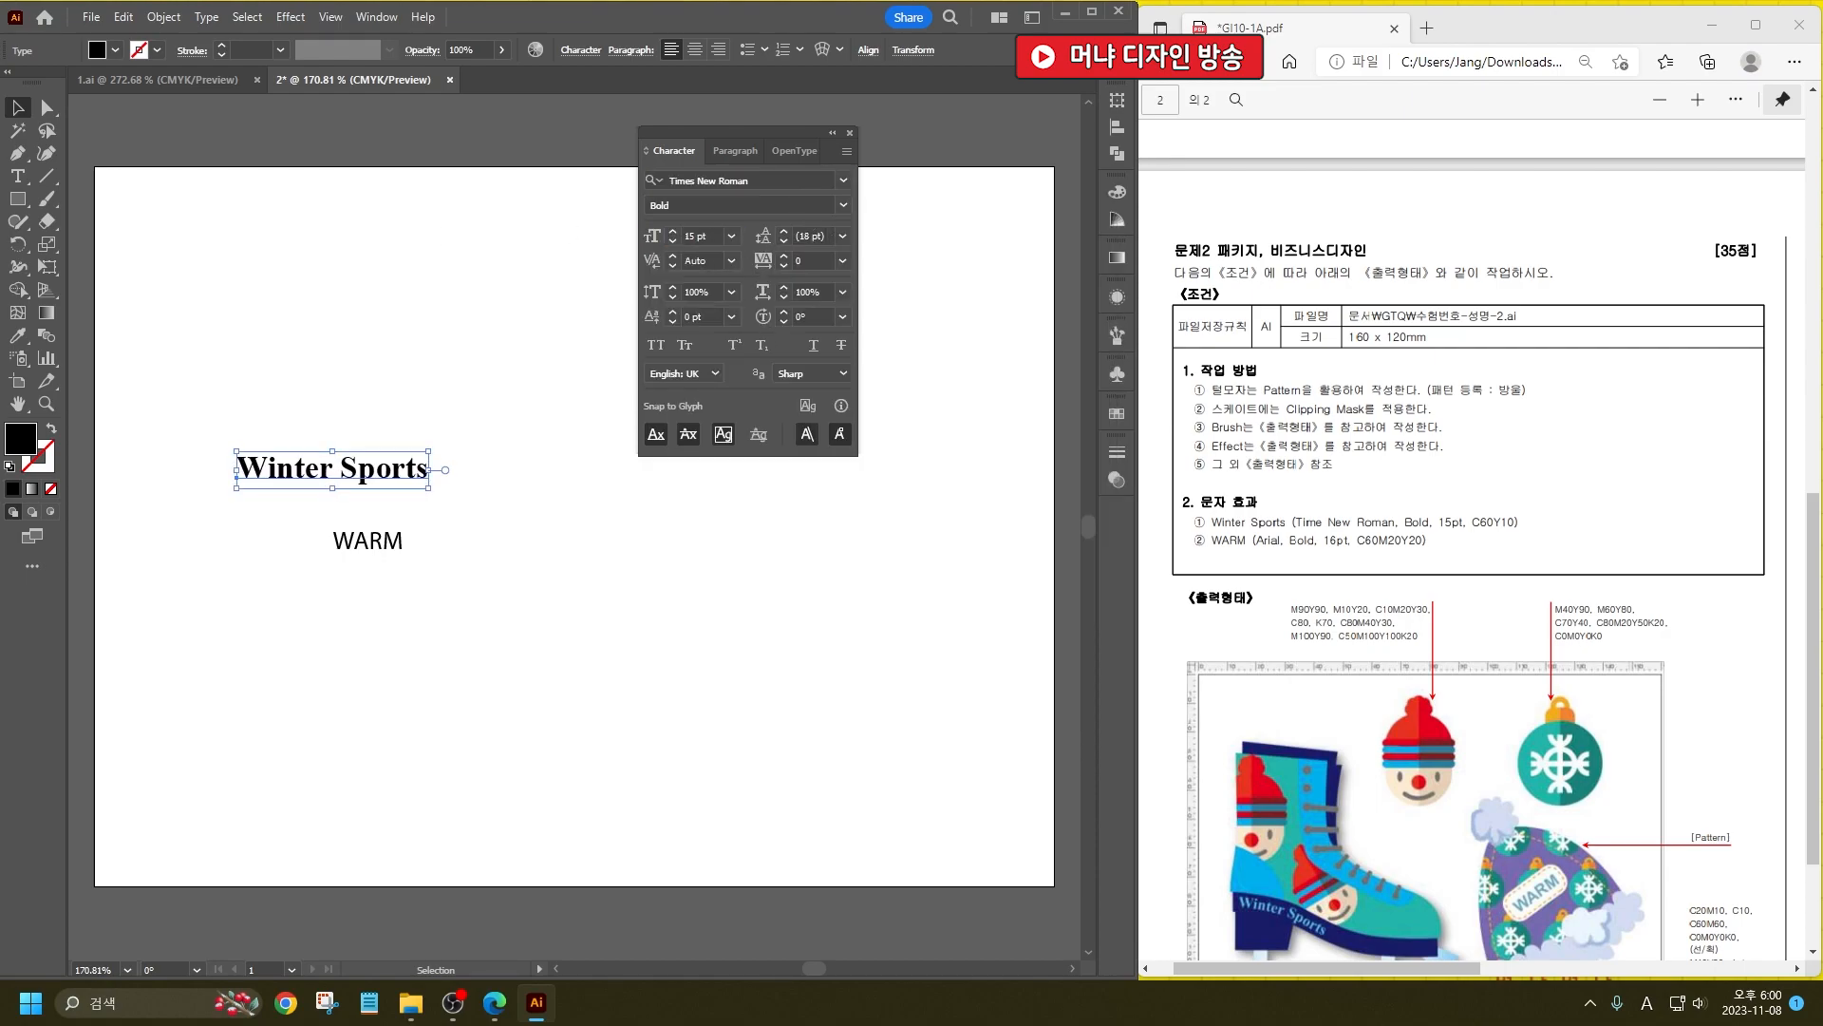
# Step: Fill the "Winter Sports" line with the light blue colour C60 M0 Y10 K0
pyautogui.doubleClick(22, 439)
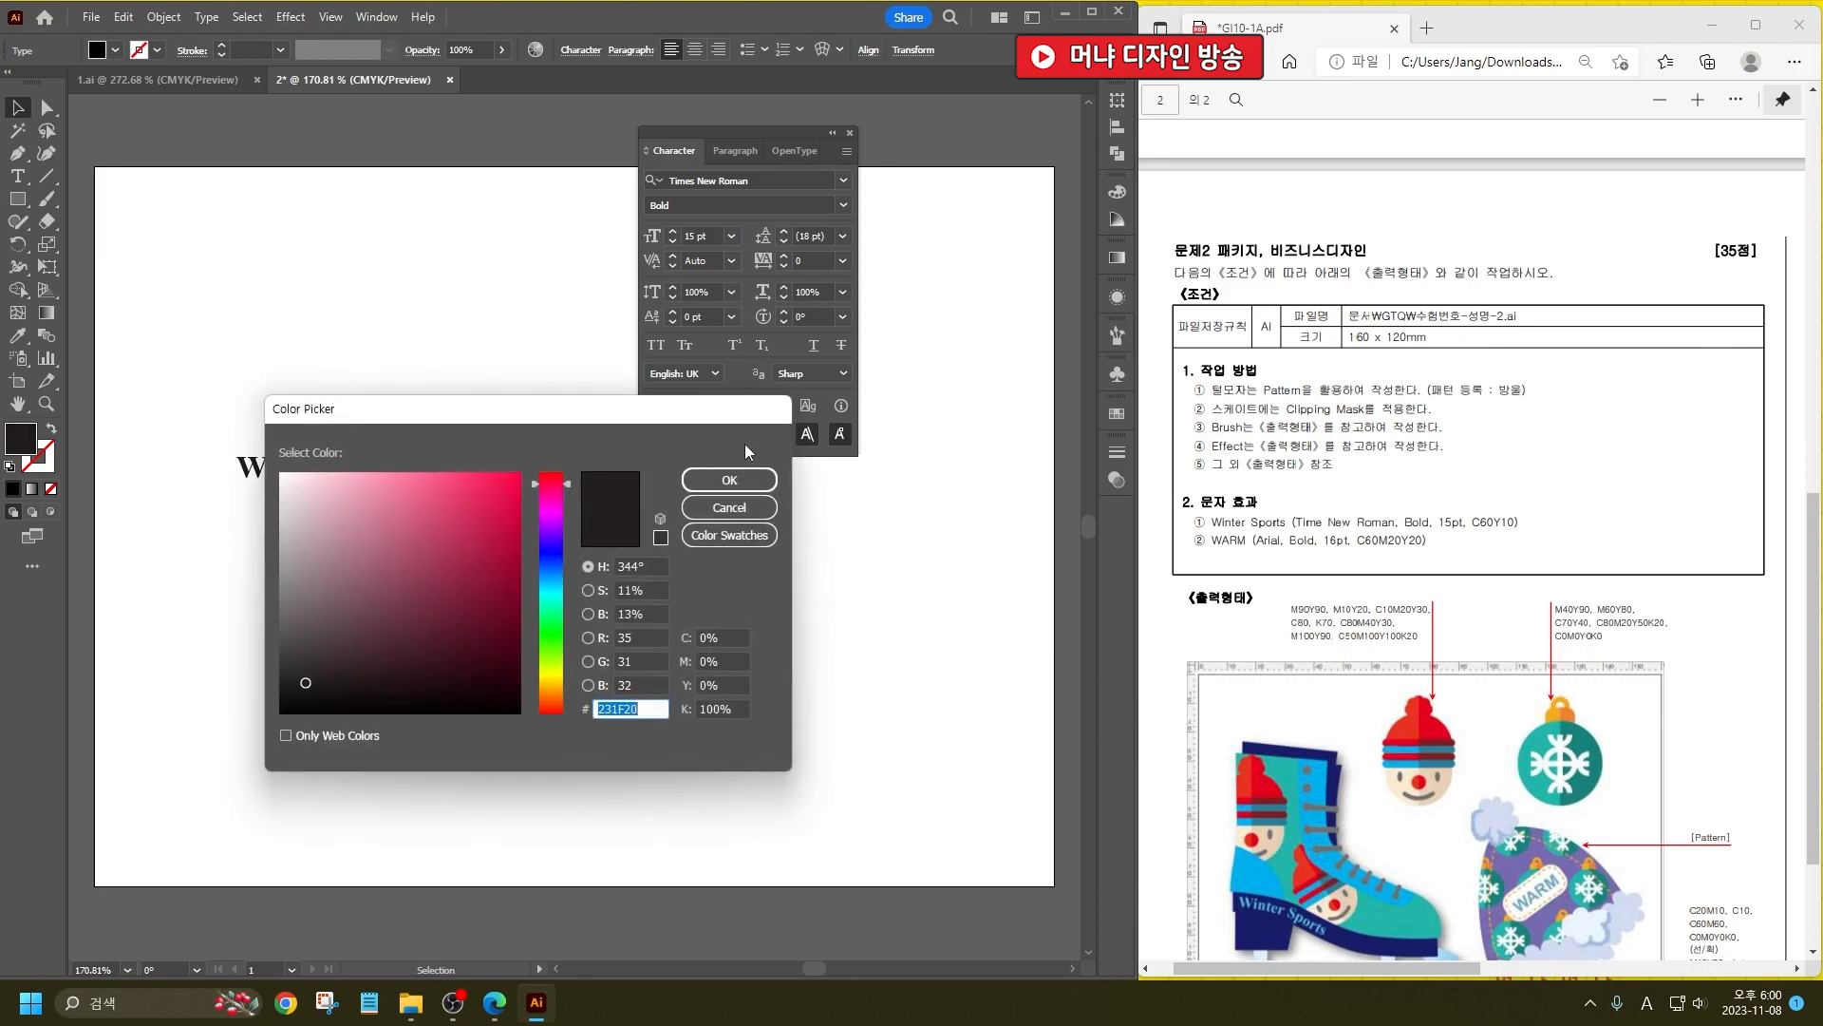
pyautogui.click(726, 638)
pyautogui.write('60')
pyautogui.press('Tab')
pyautogui.write('0')
pyautogui.press('Tab')
pyautogui.write('10')
pyautogui.press('Tab')
pyautogui.write('0')
pyautogui.press('Return')
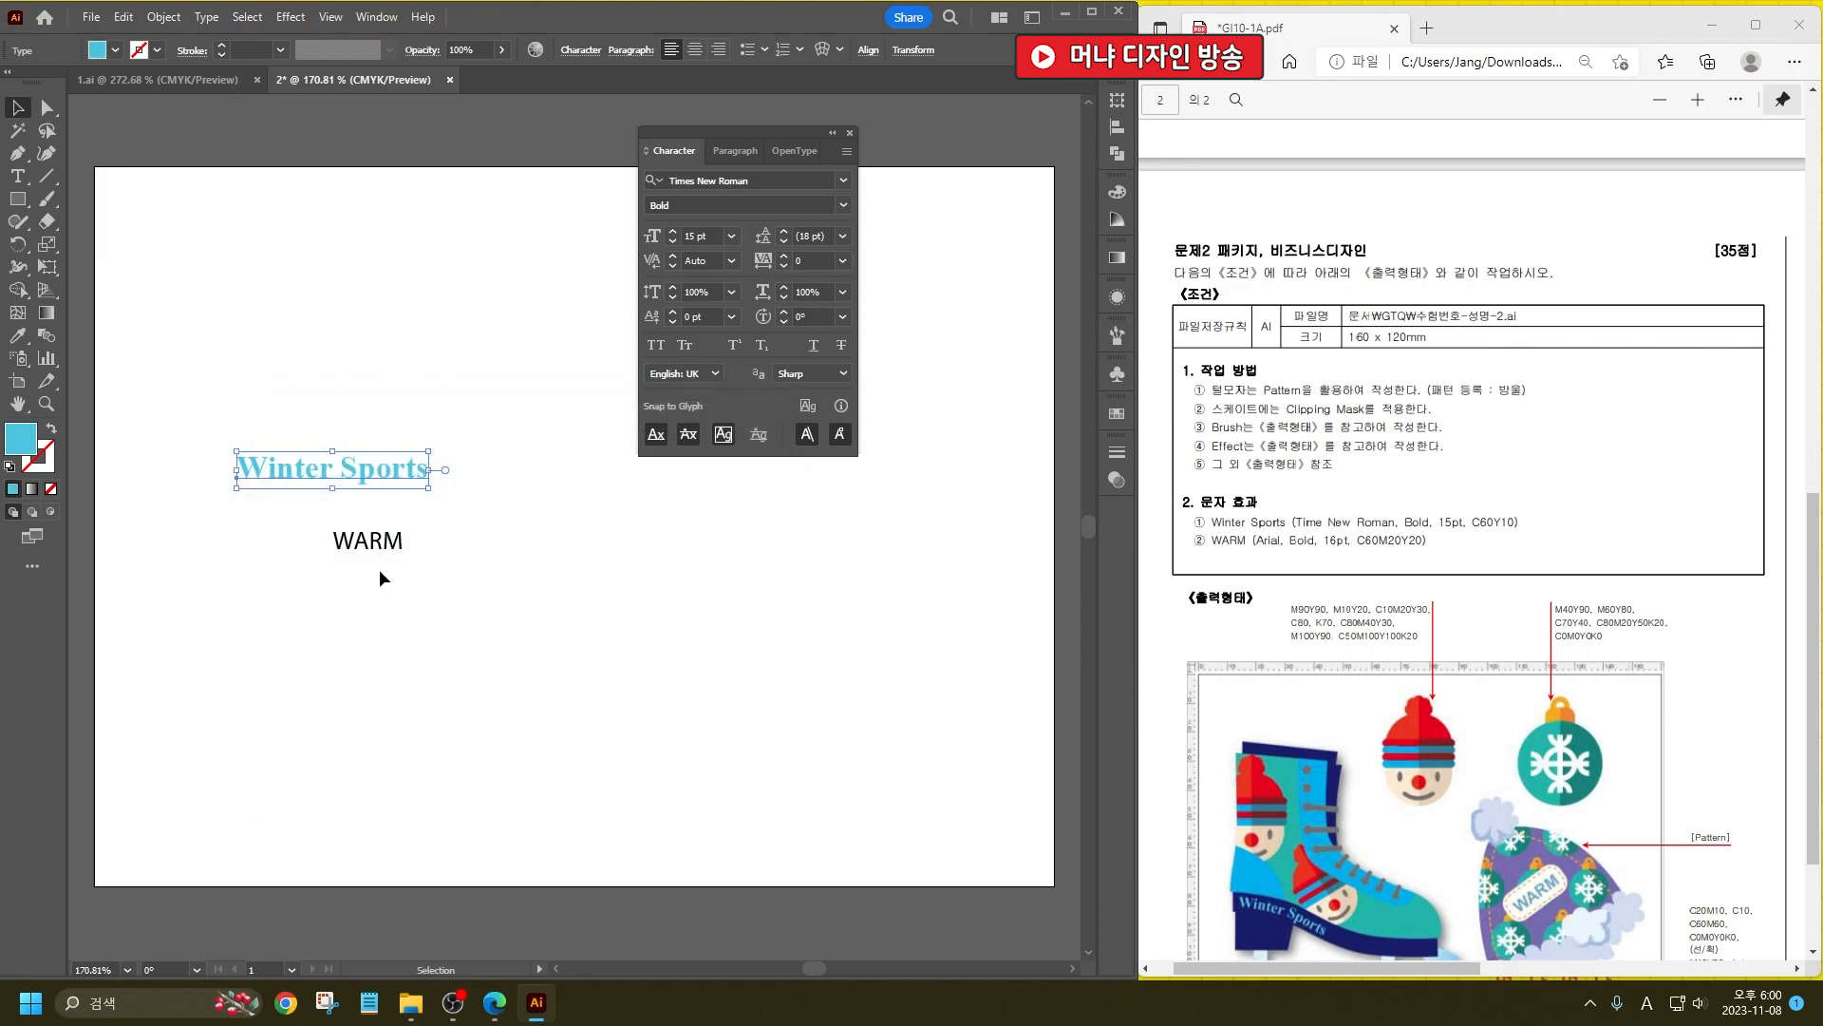
# Step: Format the word "WARM" in Arial Bold at 16 pt
pyautogui.click(394, 542)
pyautogui.click(713, 179)
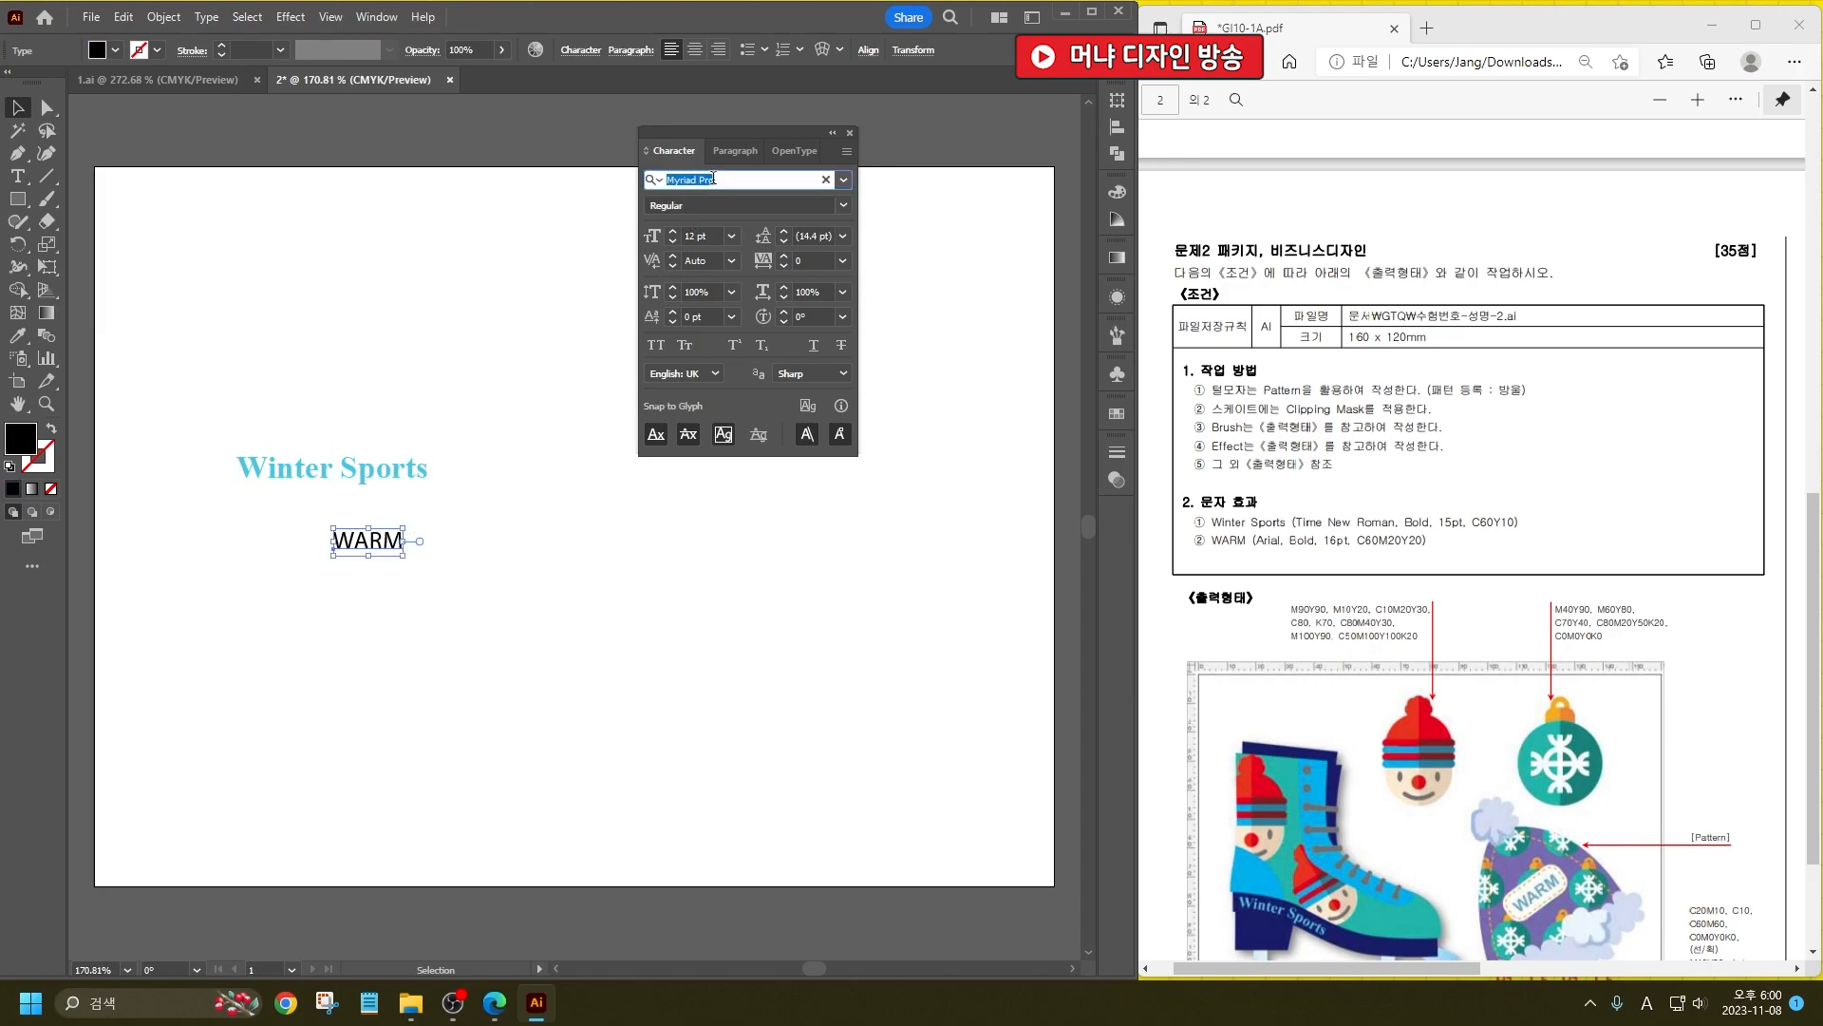
pyautogui.write('ar')
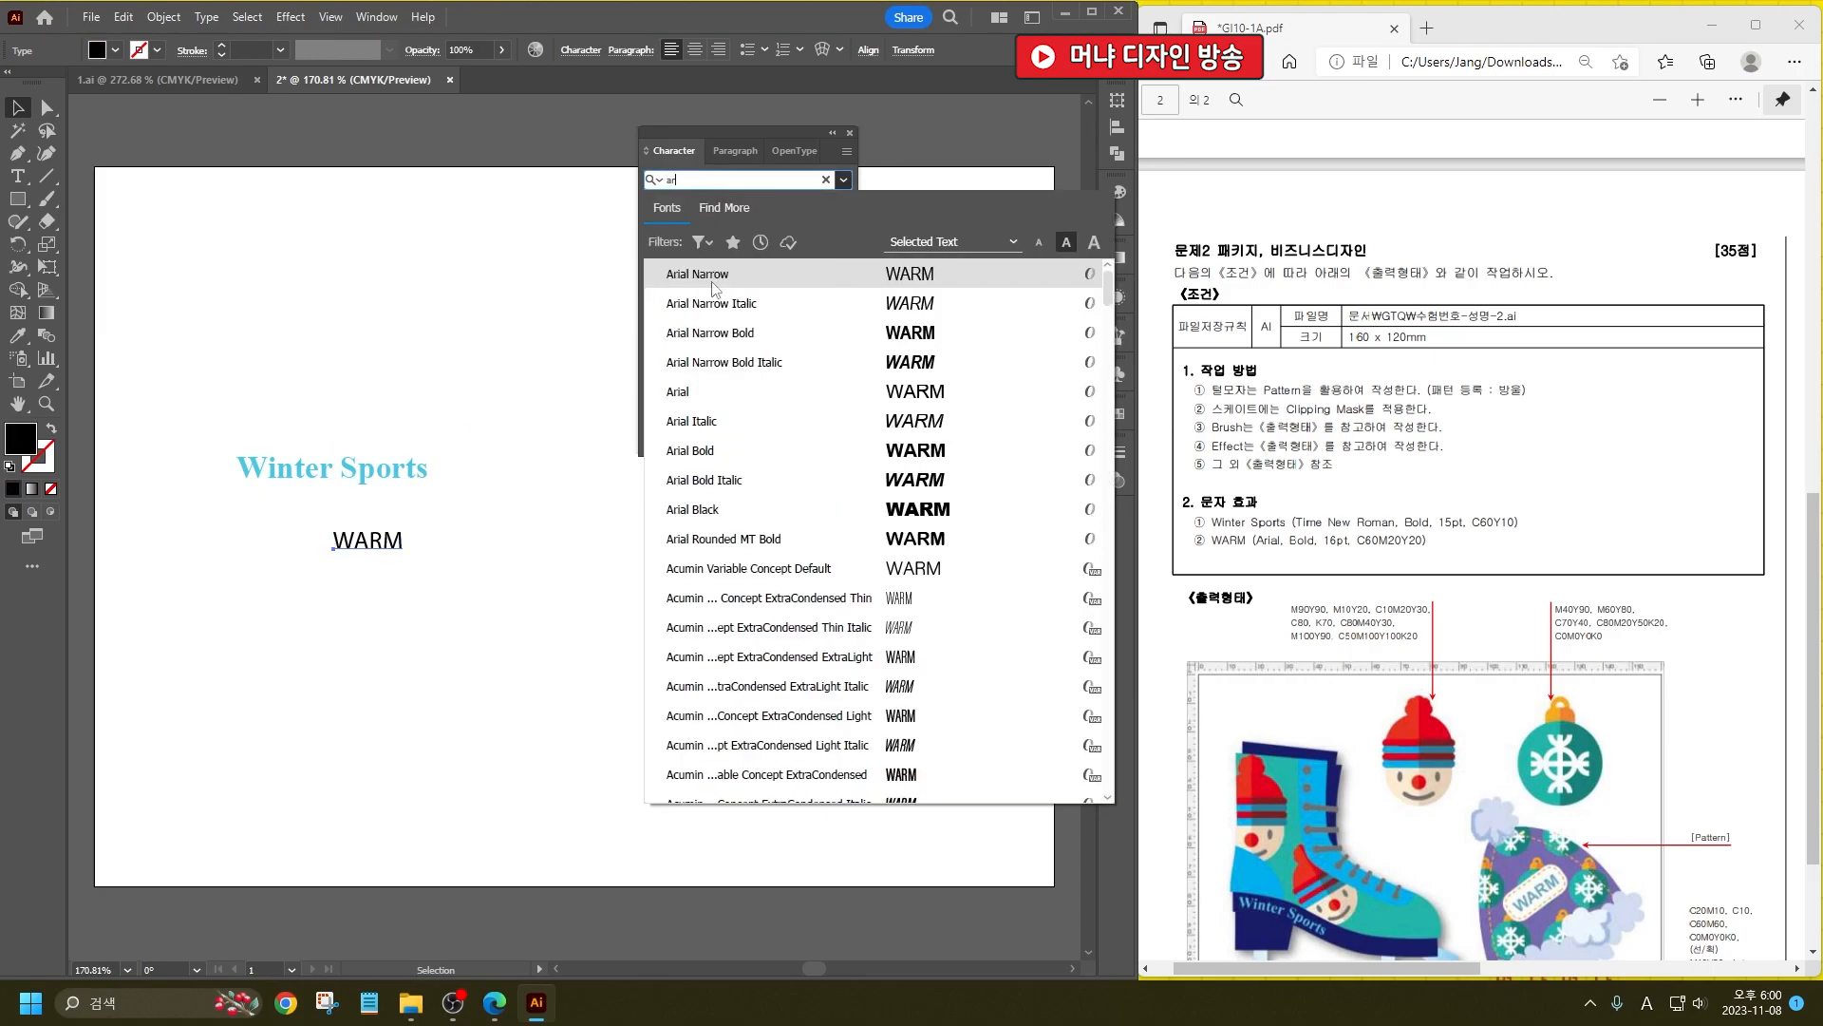
pyautogui.click(704, 391)
pyautogui.click(746, 205)
pyautogui.press('Down')
pyautogui.press('Down')
pyautogui.click(729, 236)
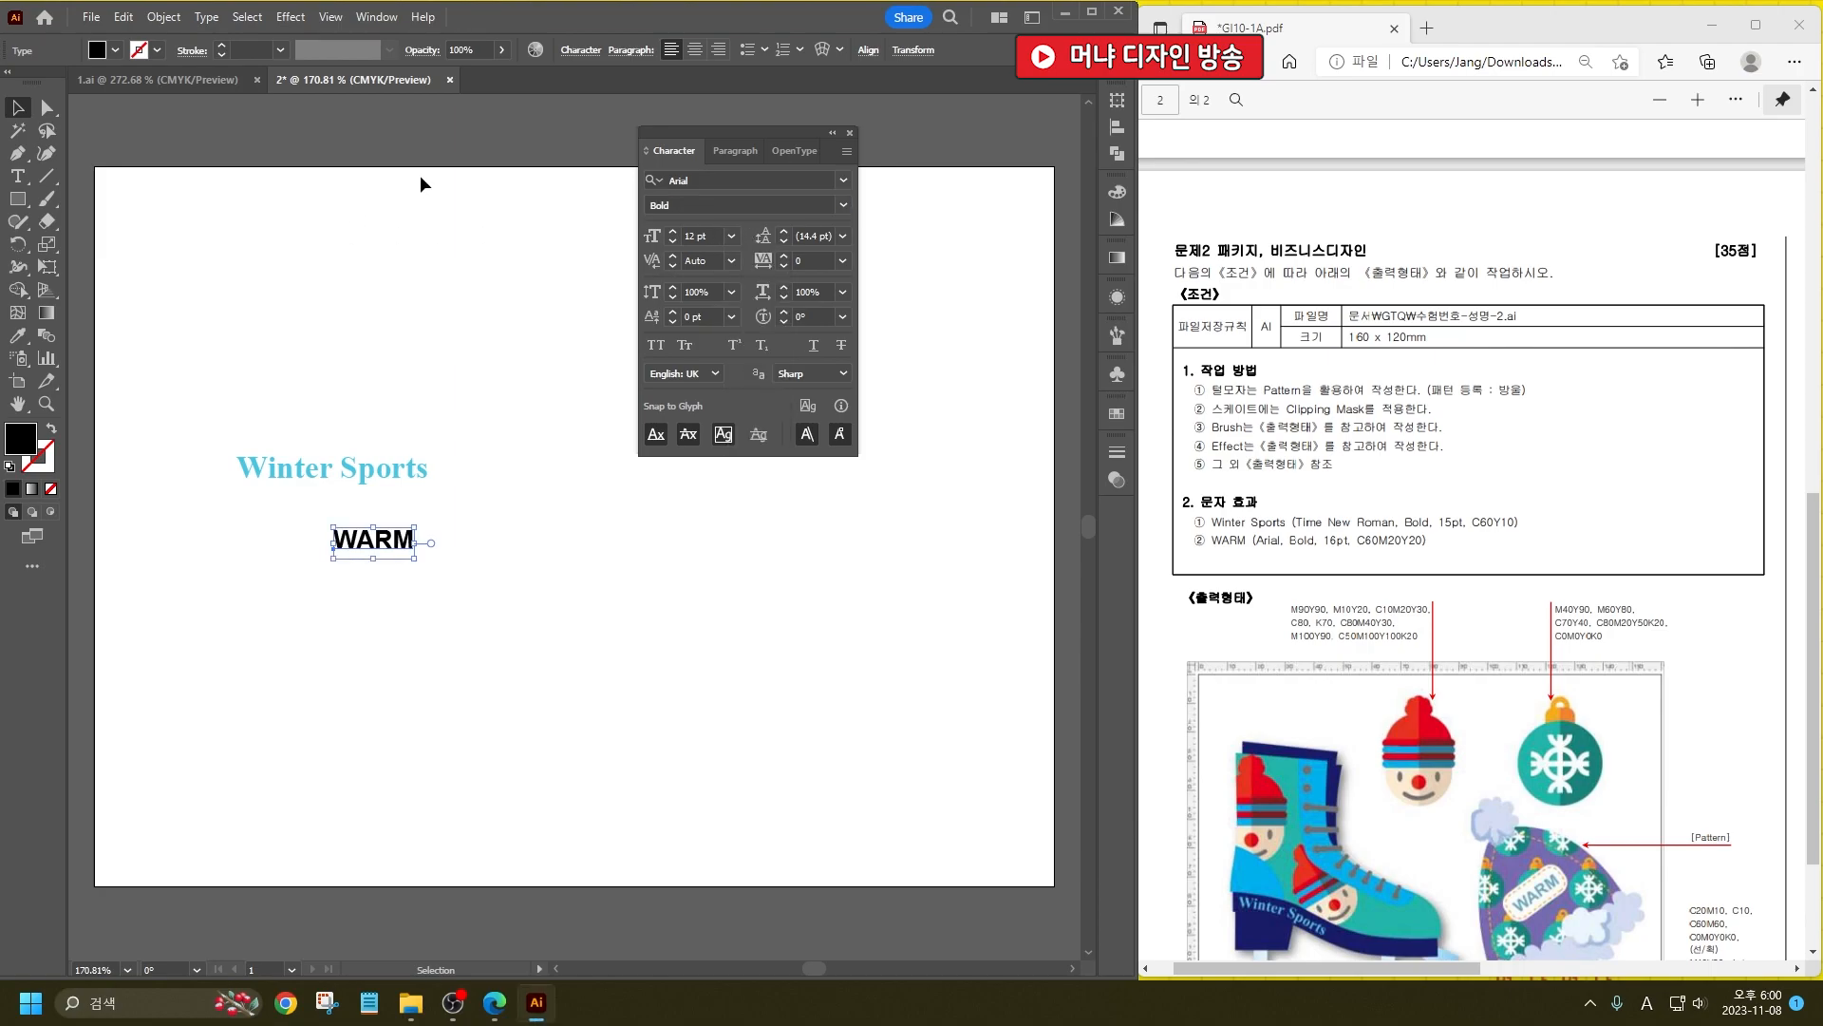
pyautogui.click(715, 235)
pyautogui.write('16')
pyautogui.press('Return')
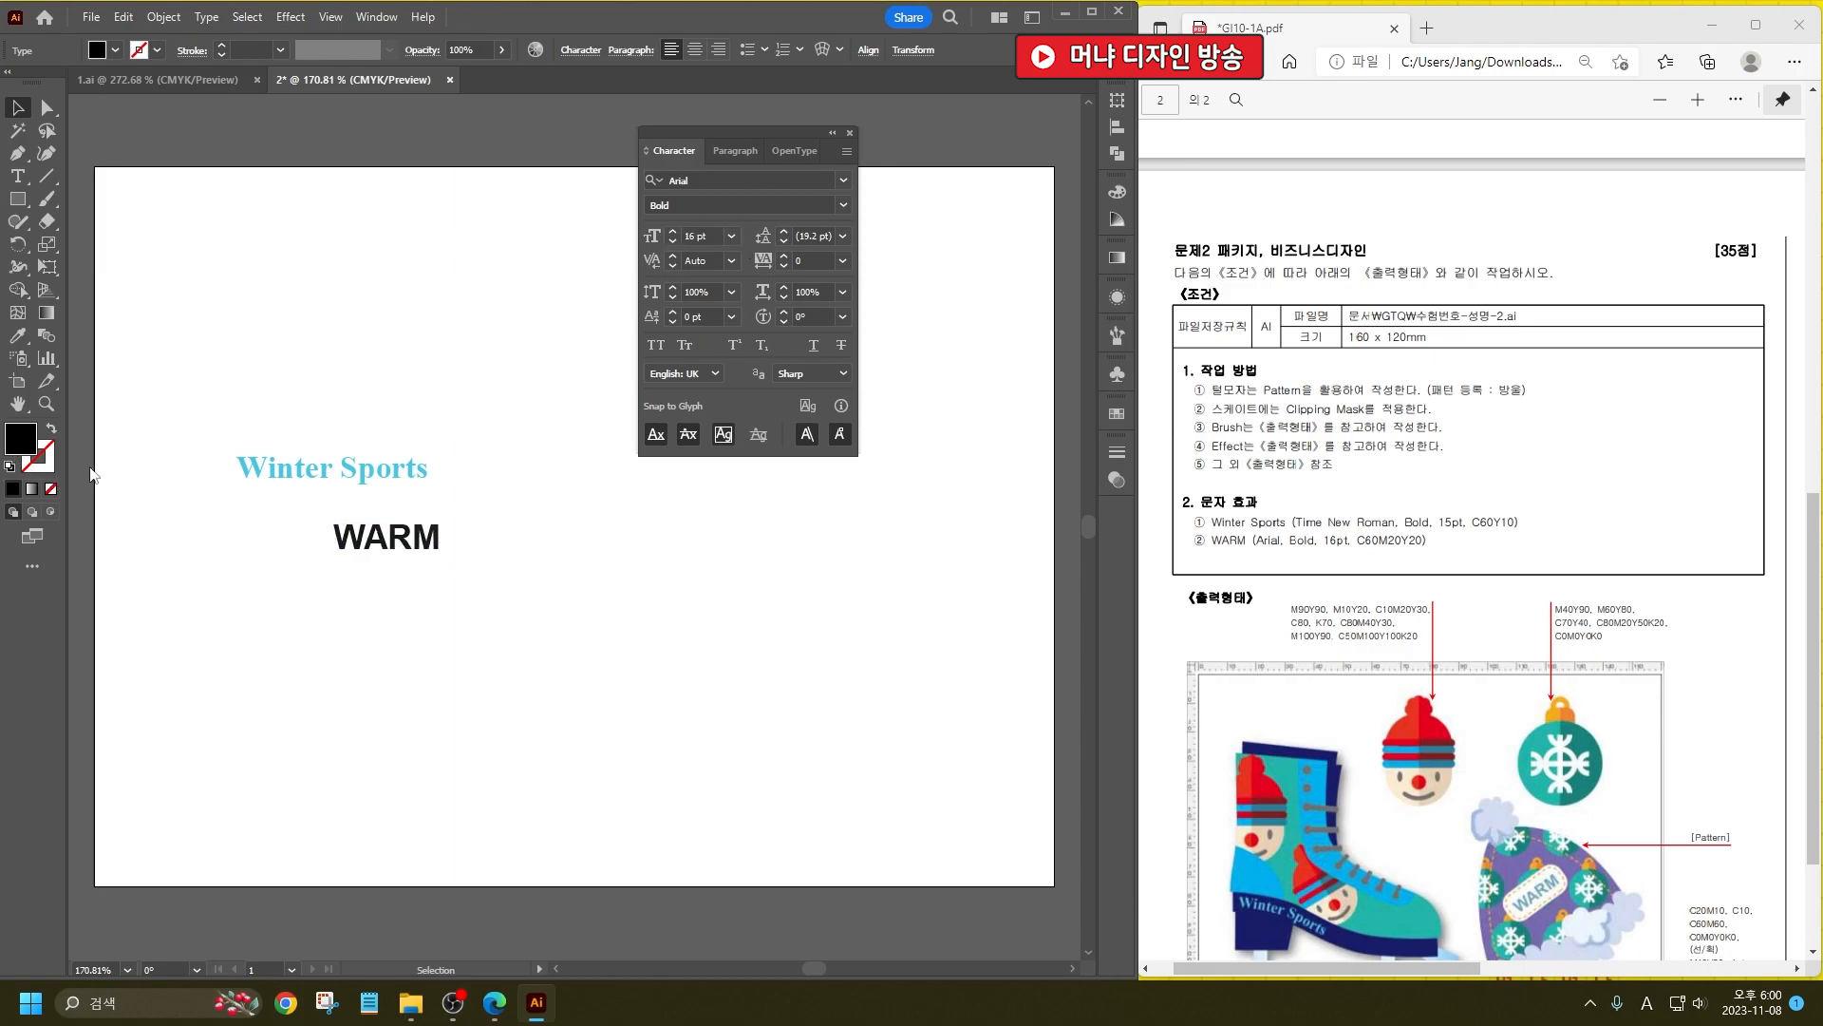
# Step: Fill the word "WARM" with the grey-blue colour C60 M20 Y20 K0
pyautogui.doubleClick(21, 439)
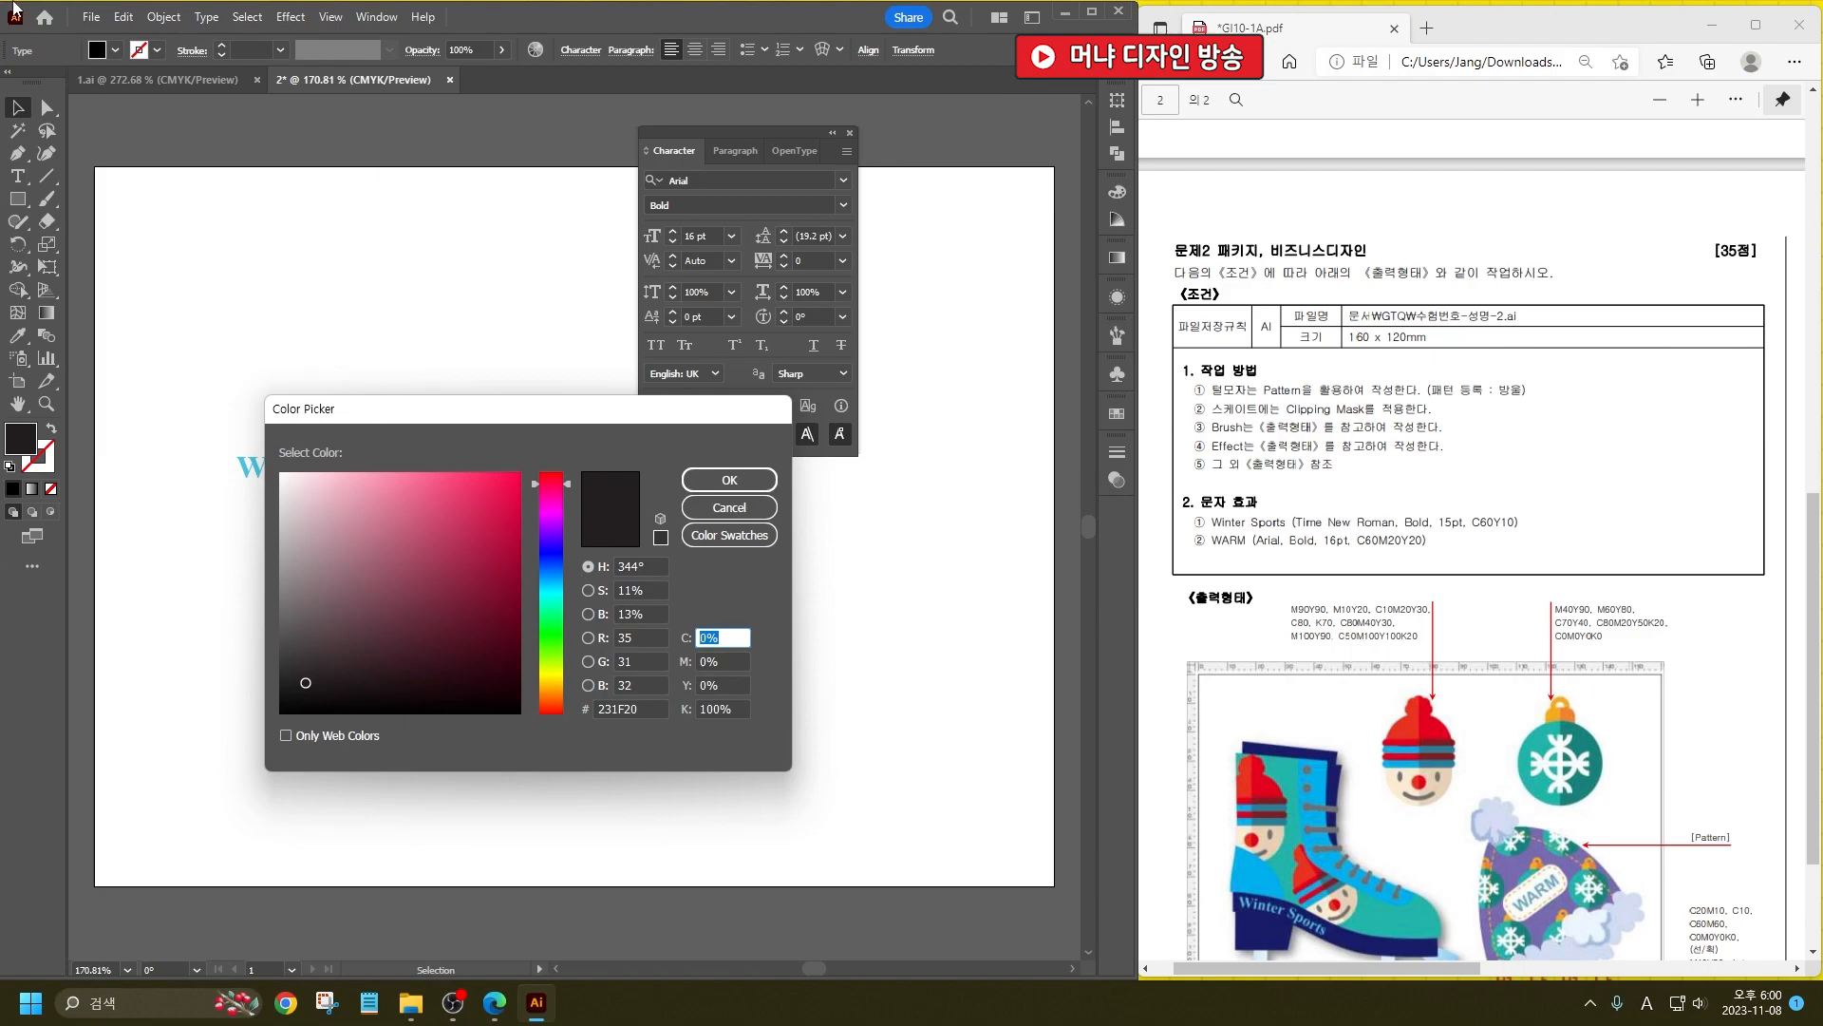
pyautogui.write('60')
pyautogui.press('Tab')
pyautogui.write('20')
pyautogui.press('Tab')
pyautogui.write('20')
pyautogui.press('Tab')
pyautogui.write('0')
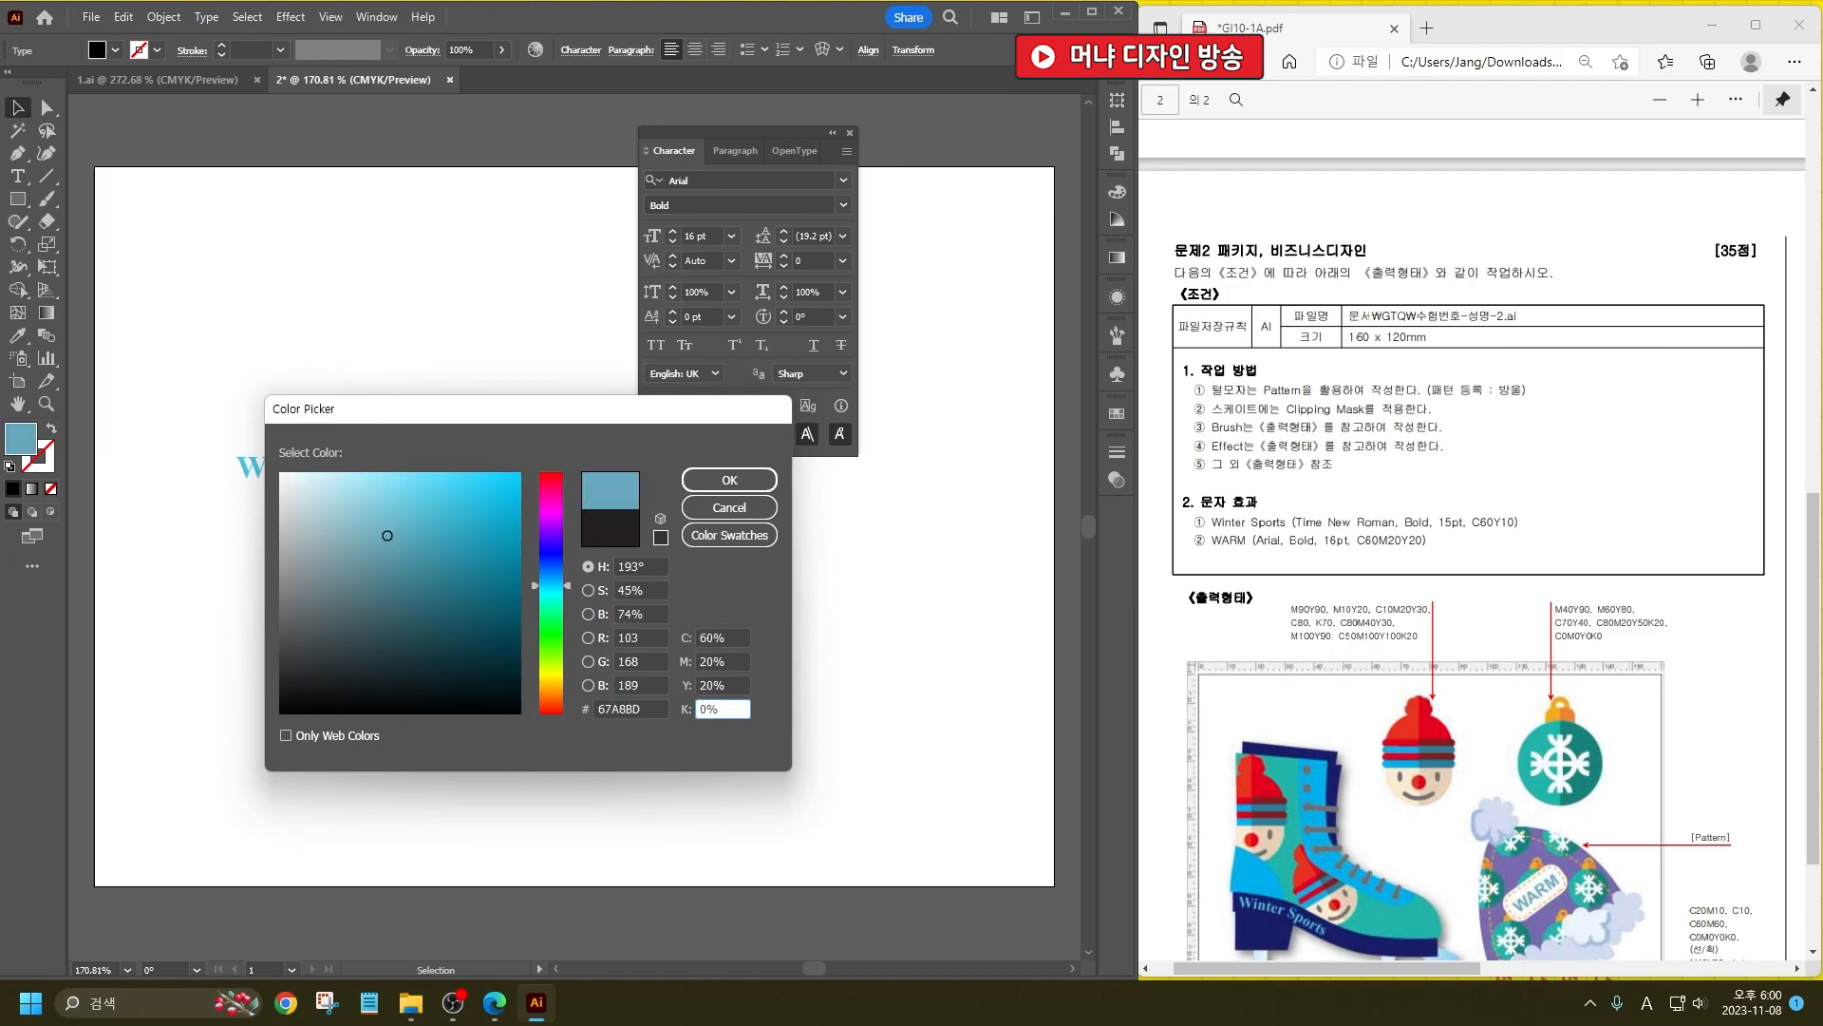
pyautogui.press('Return')
# Step: Save the document in the Downloads folder as an Adobe Illustrator file named 2 with the default options
pyautogui.hotkey('ctrl', 's')
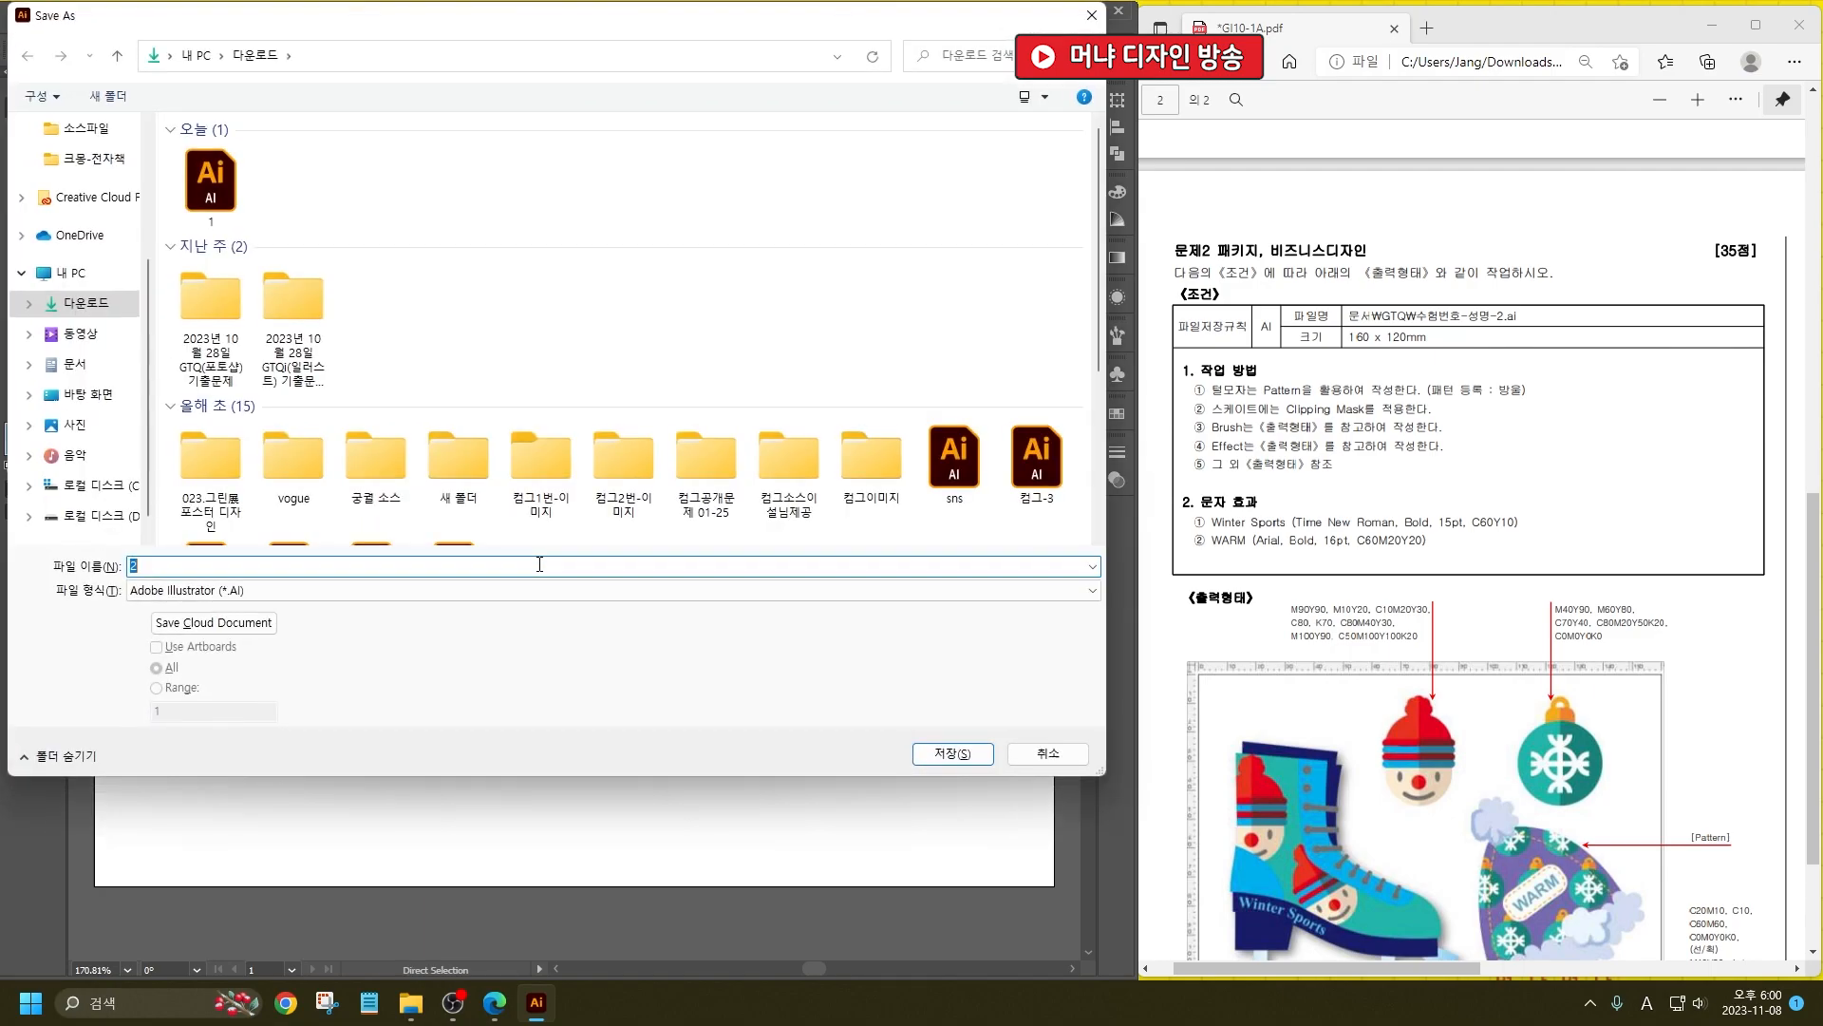
pyautogui.press('Return')
pyautogui.press('Return')
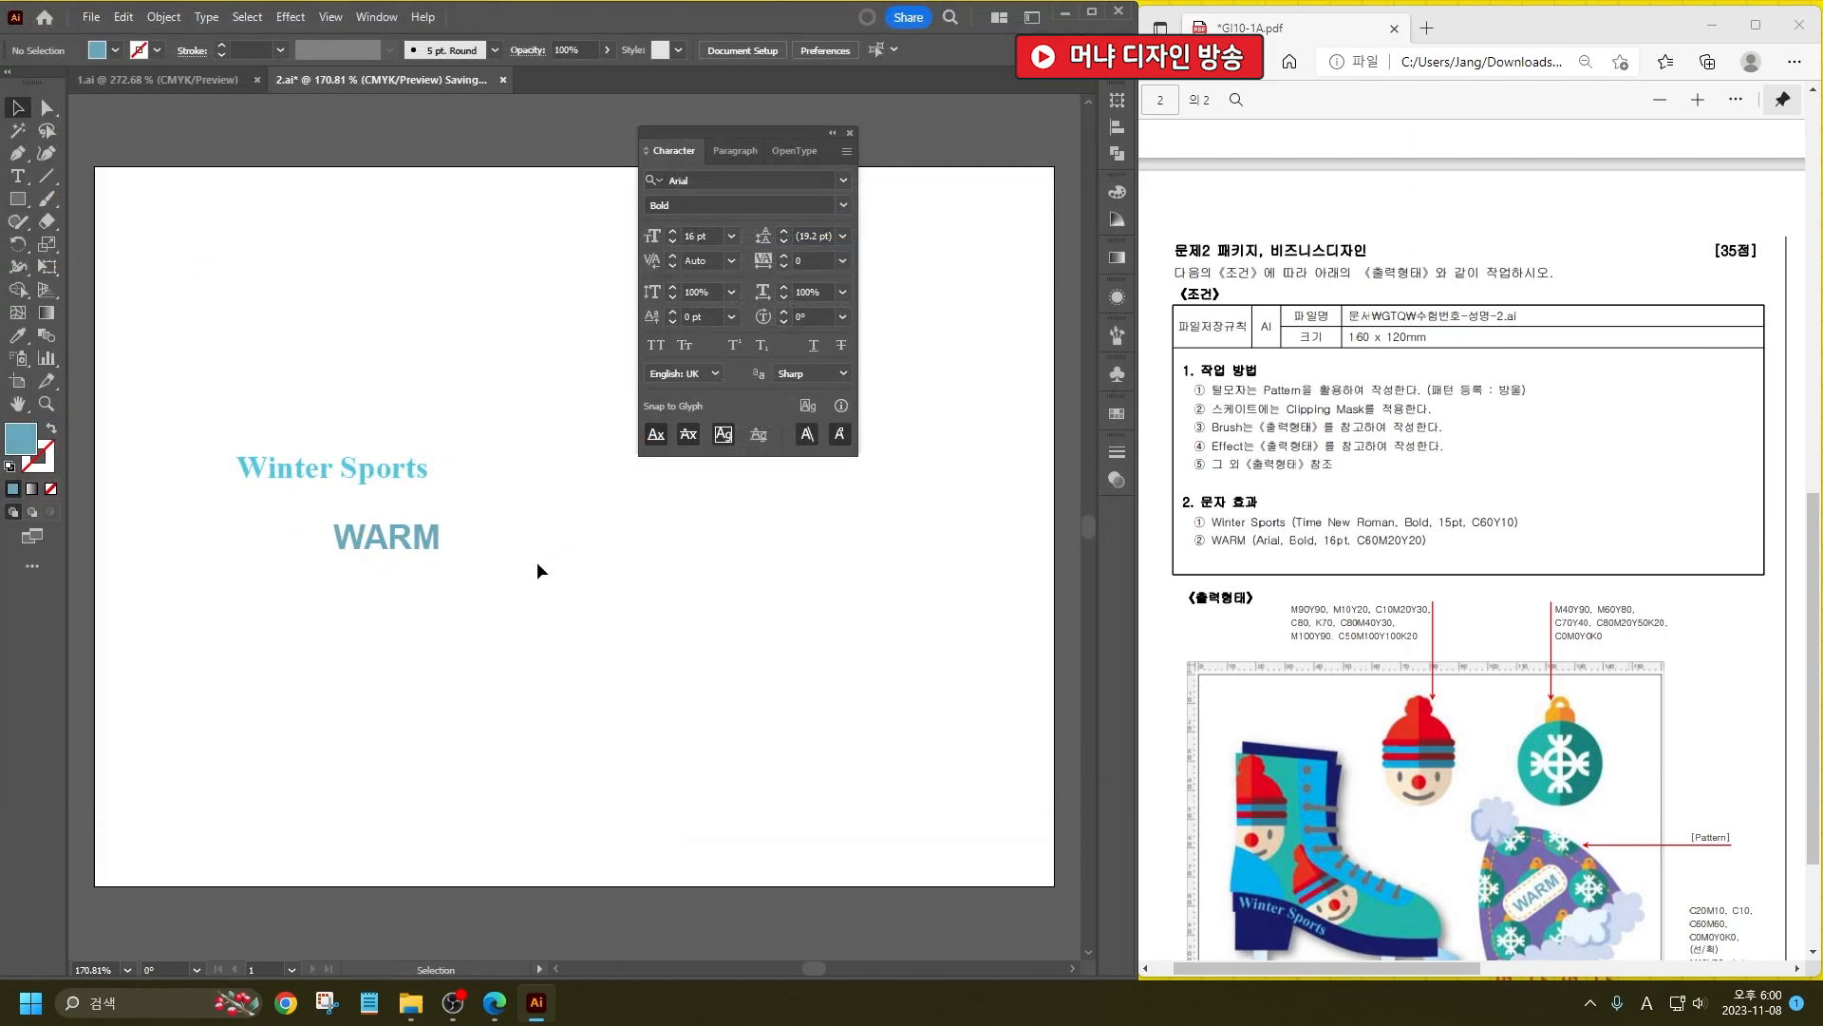
# Step: Bring up problem 3 in the exam PDF and create a new 210 x 297 mm CMYK document named 3
pyautogui.moveTo(1412, 969); pyautogui.dragTo(1690, 972)
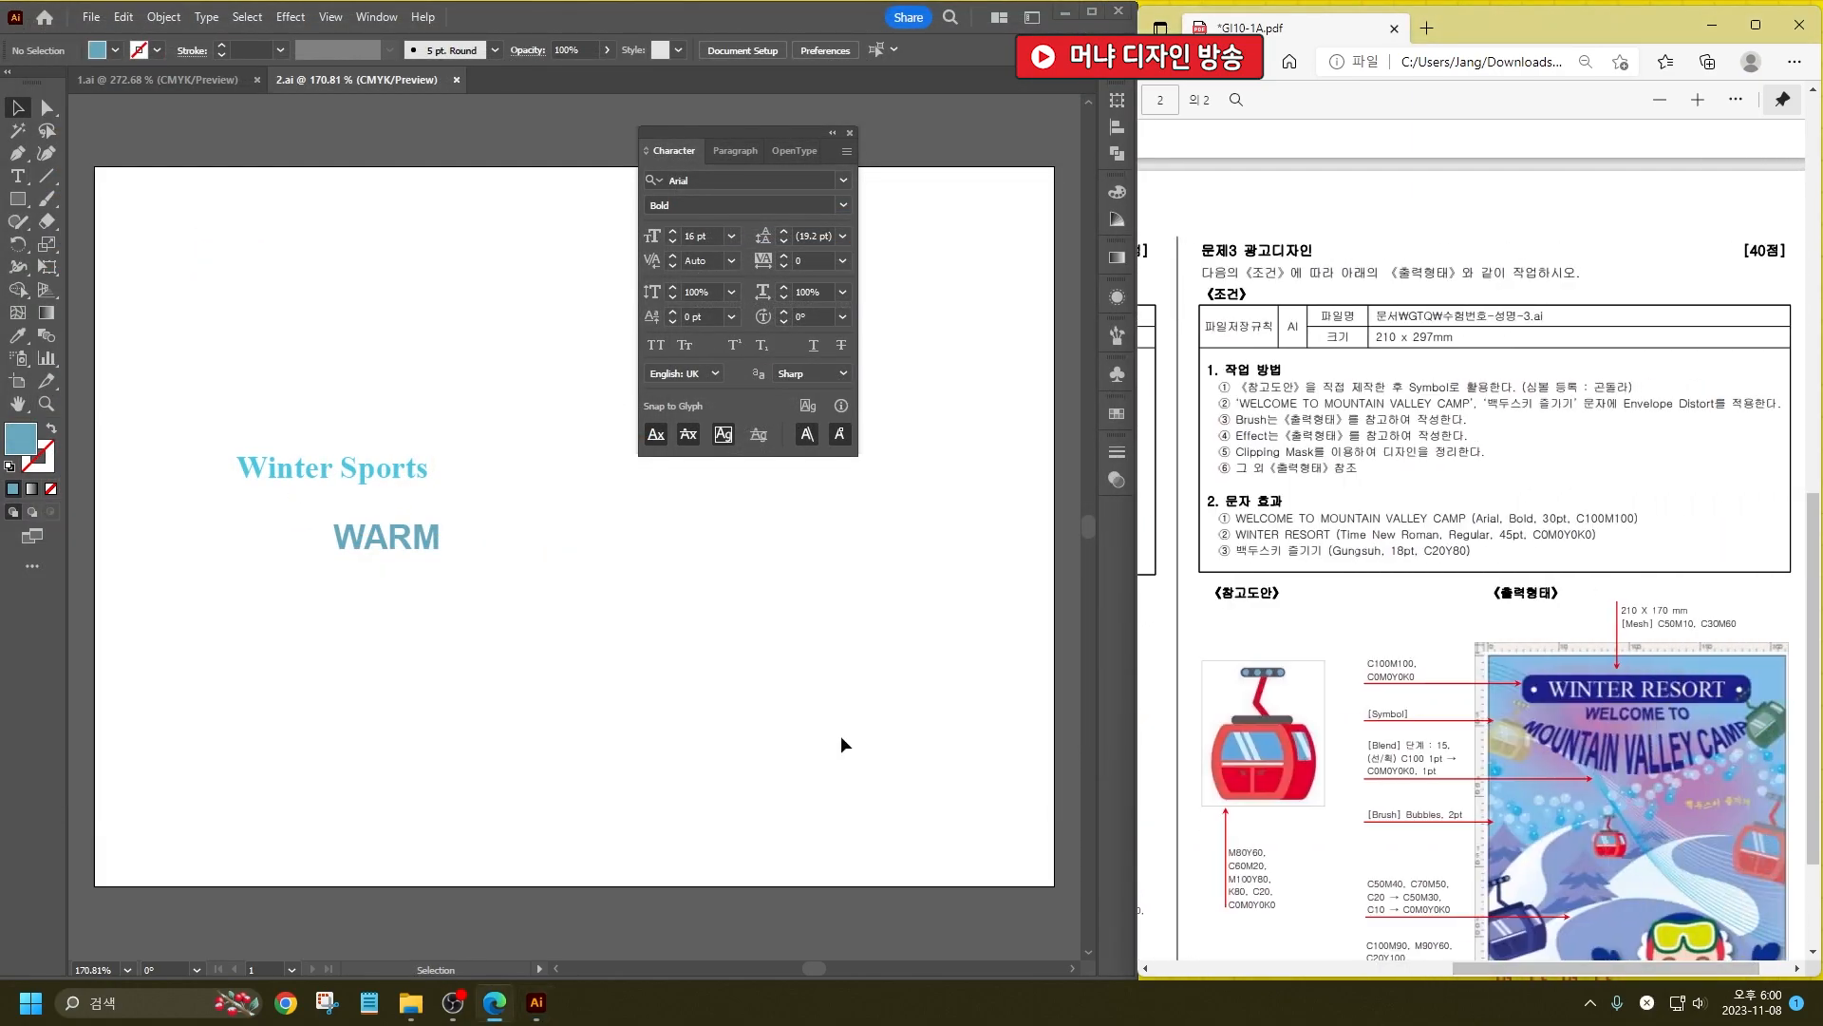
pyautogui.click(835, 732)
pyautogui.hotkey('ctrl', 'n')
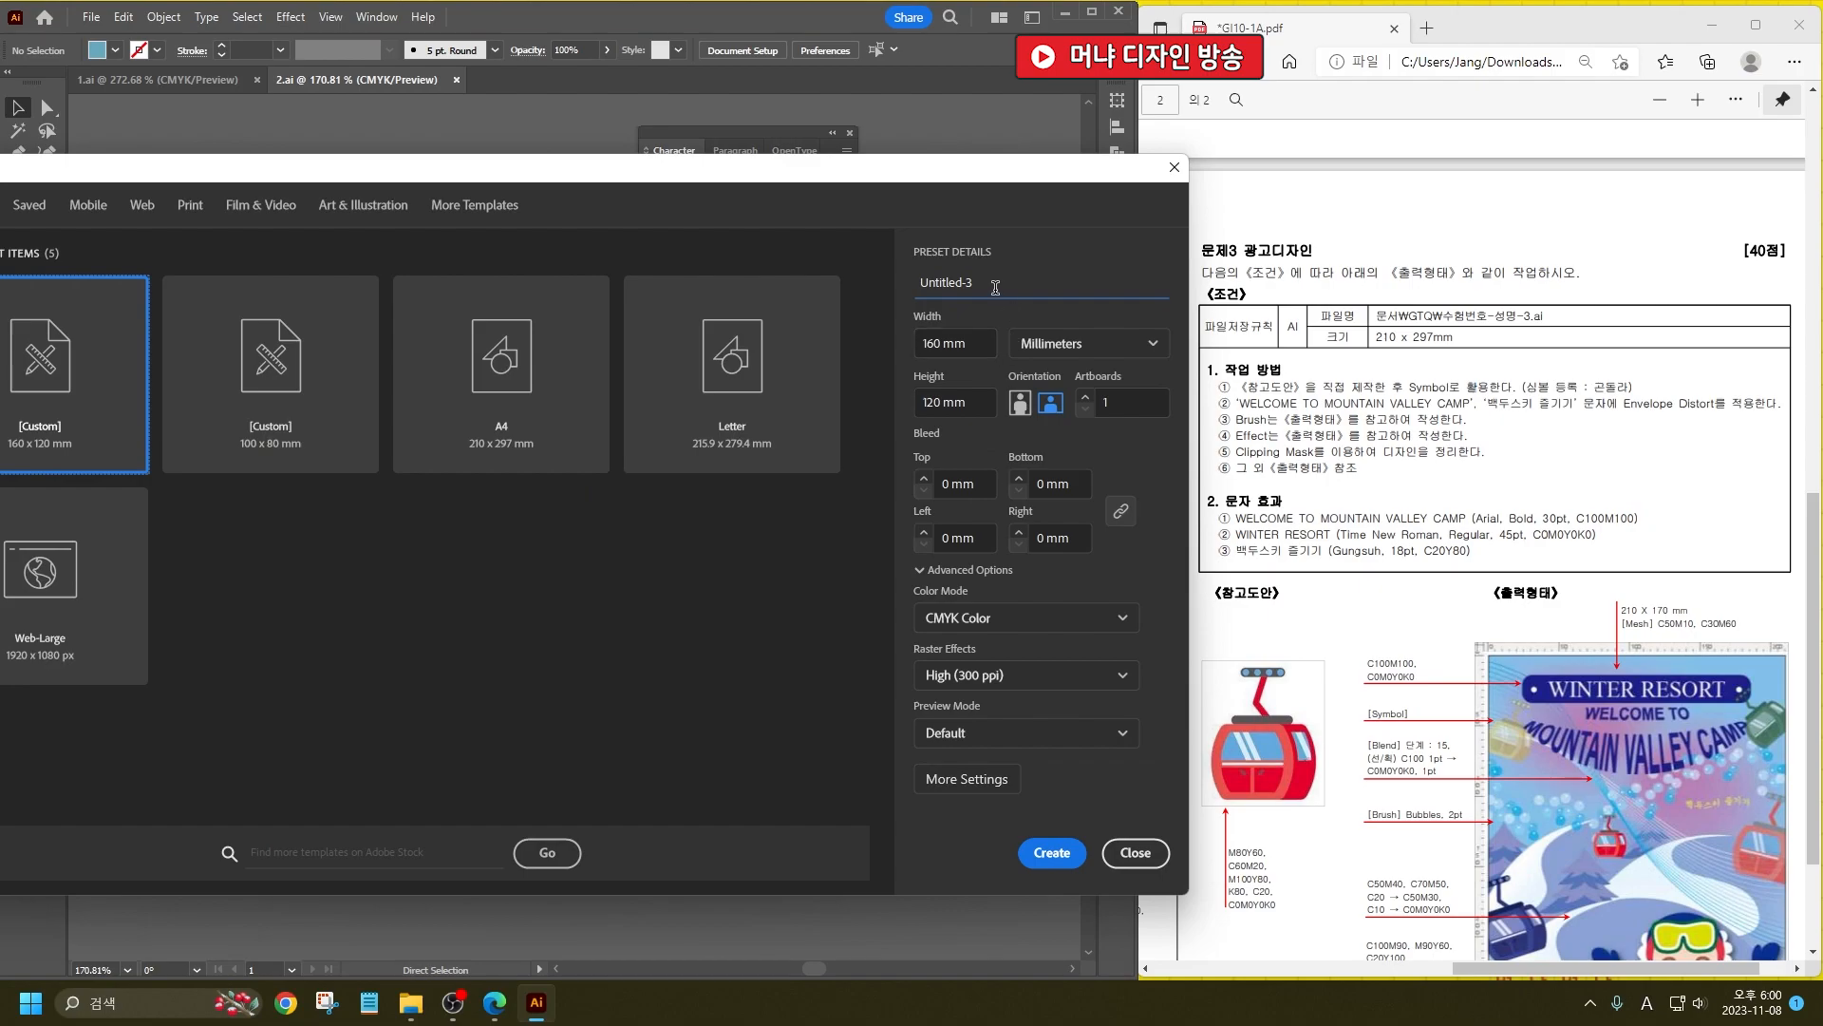
pyautogui.write('3')
pyautogui.press('Tab')
pyautogui.write('210')
pyautogui.press('Tab')
pyautogui.write('29')
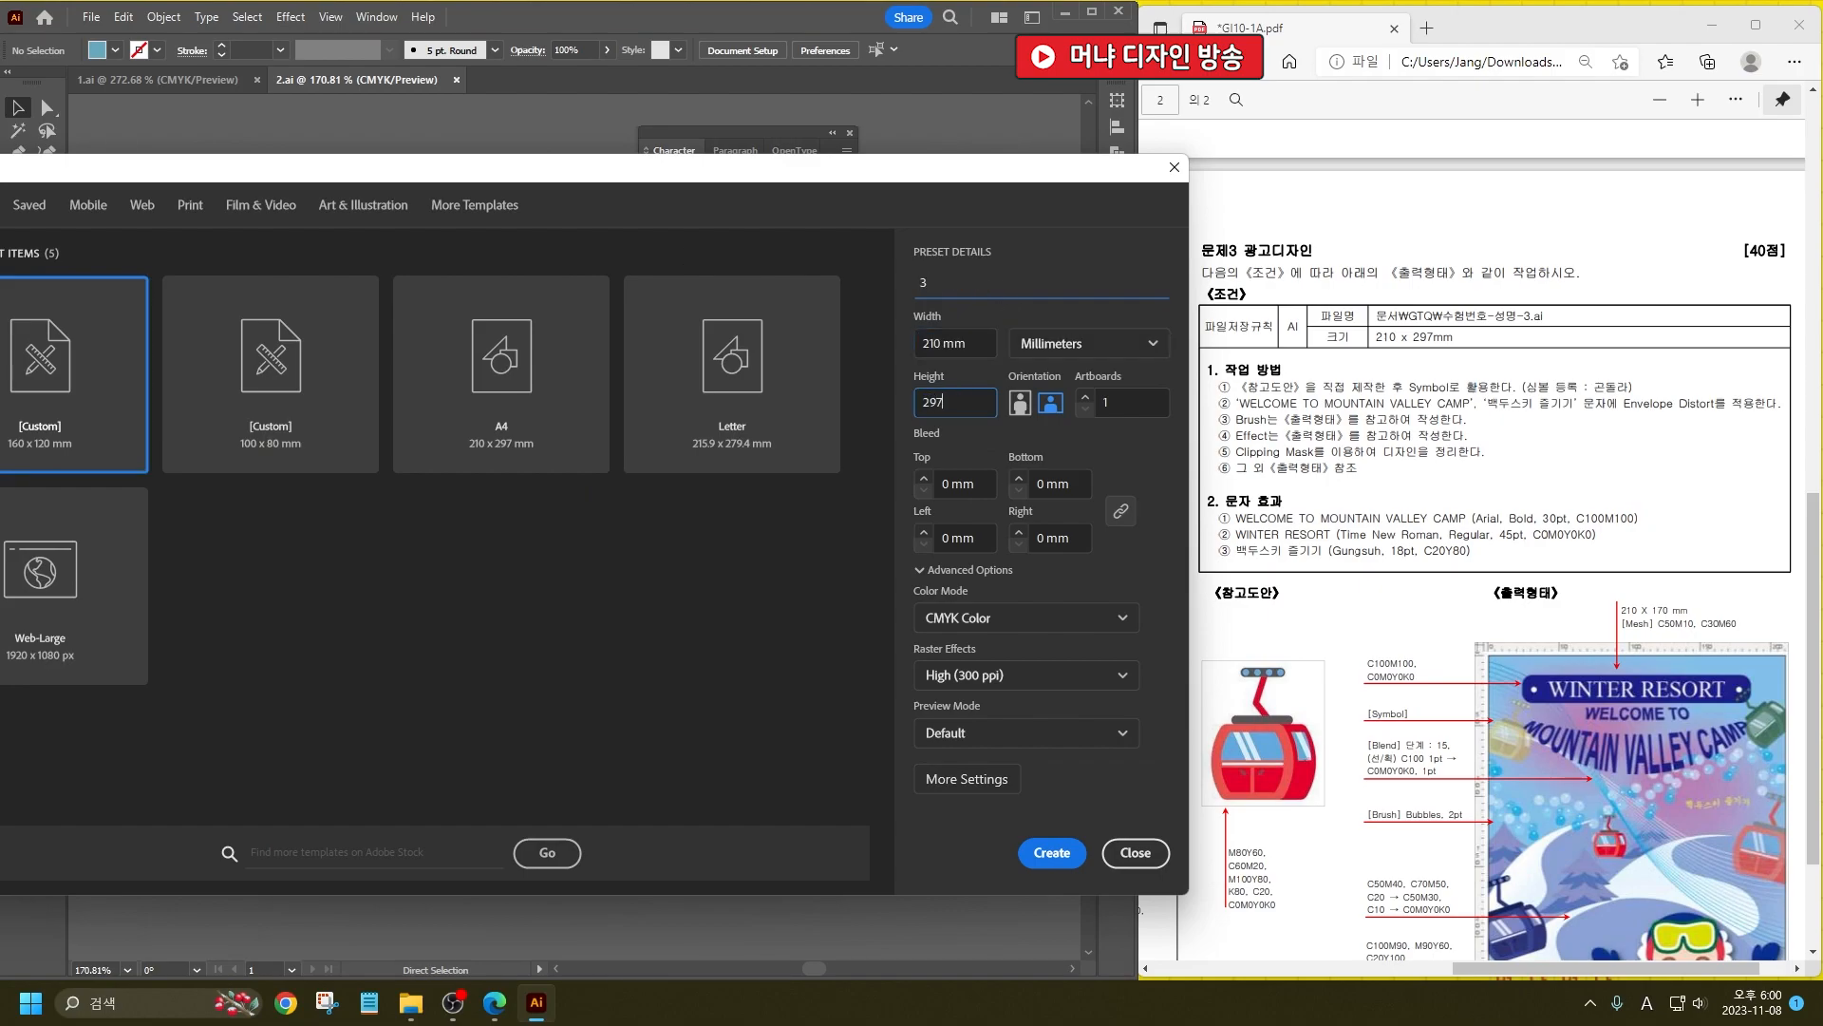
pyautogui.click(1056, 851)
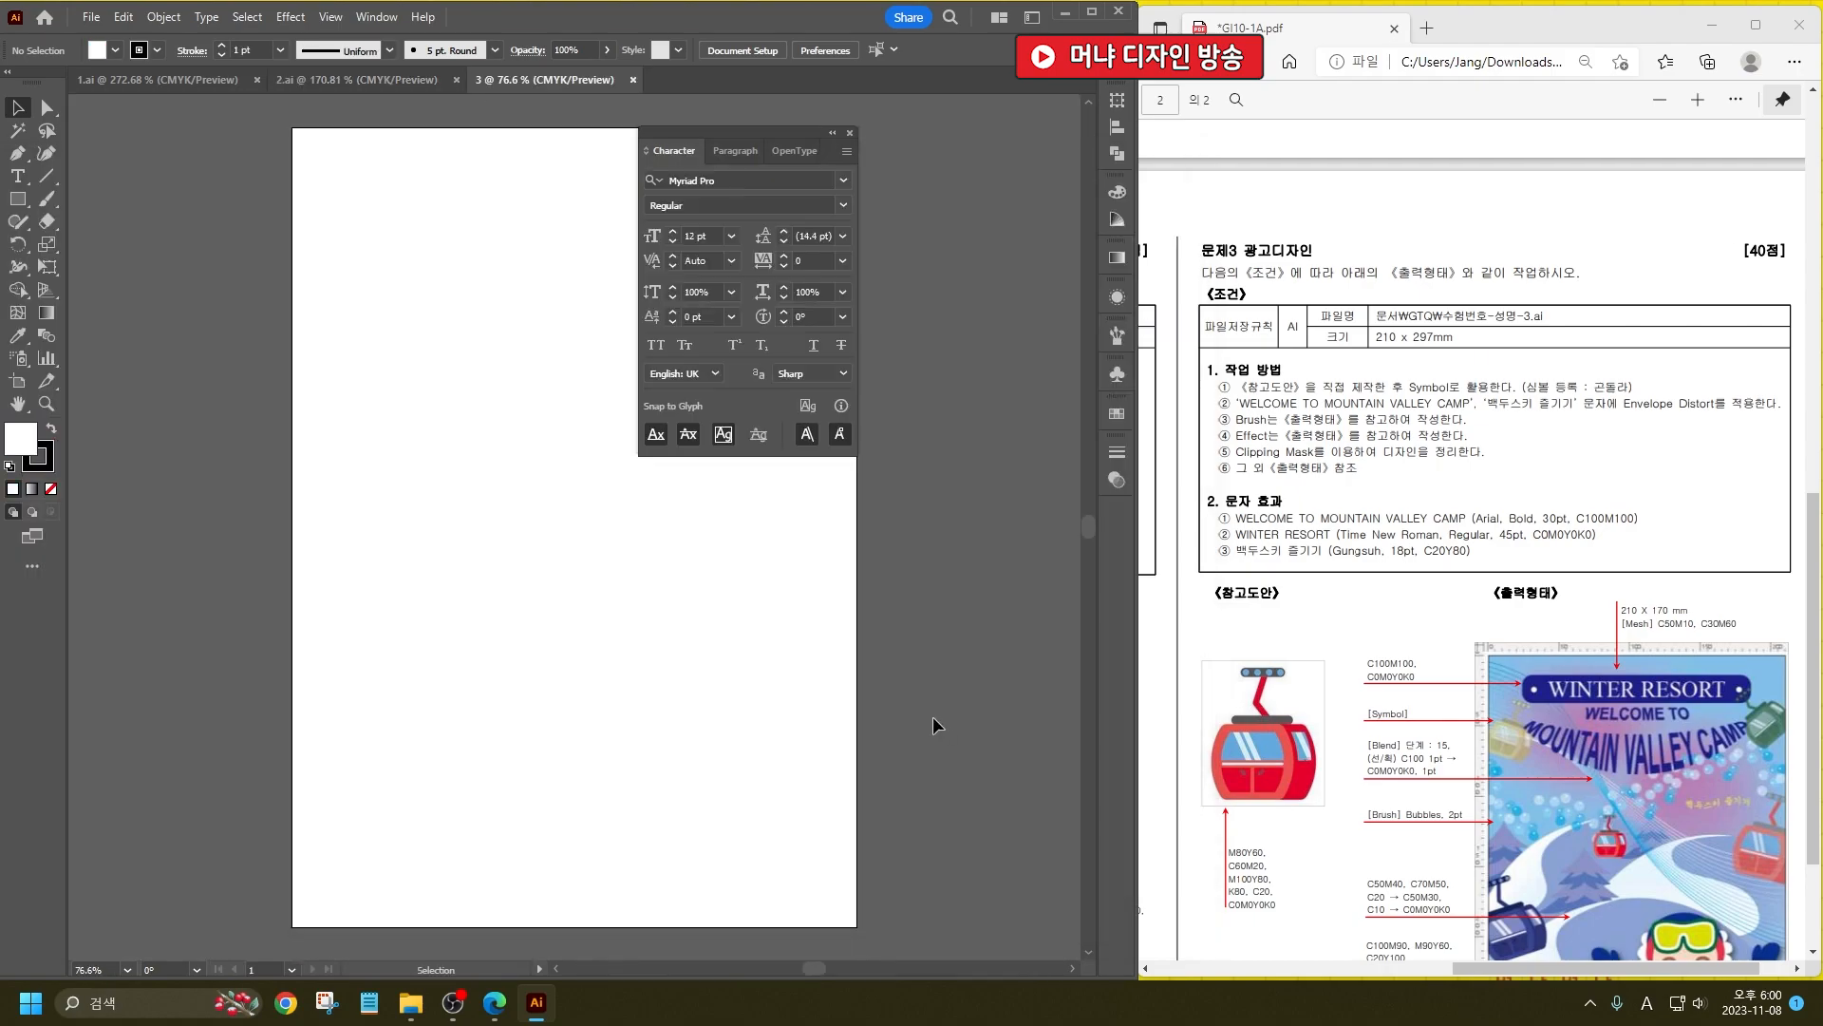
# Step: Add the text line "WELCOME TO MONTAIN VALLEY CAMP" mid-artboard and a separate line "WINTER RESORT" below it
pyautogui.click(17, 175)
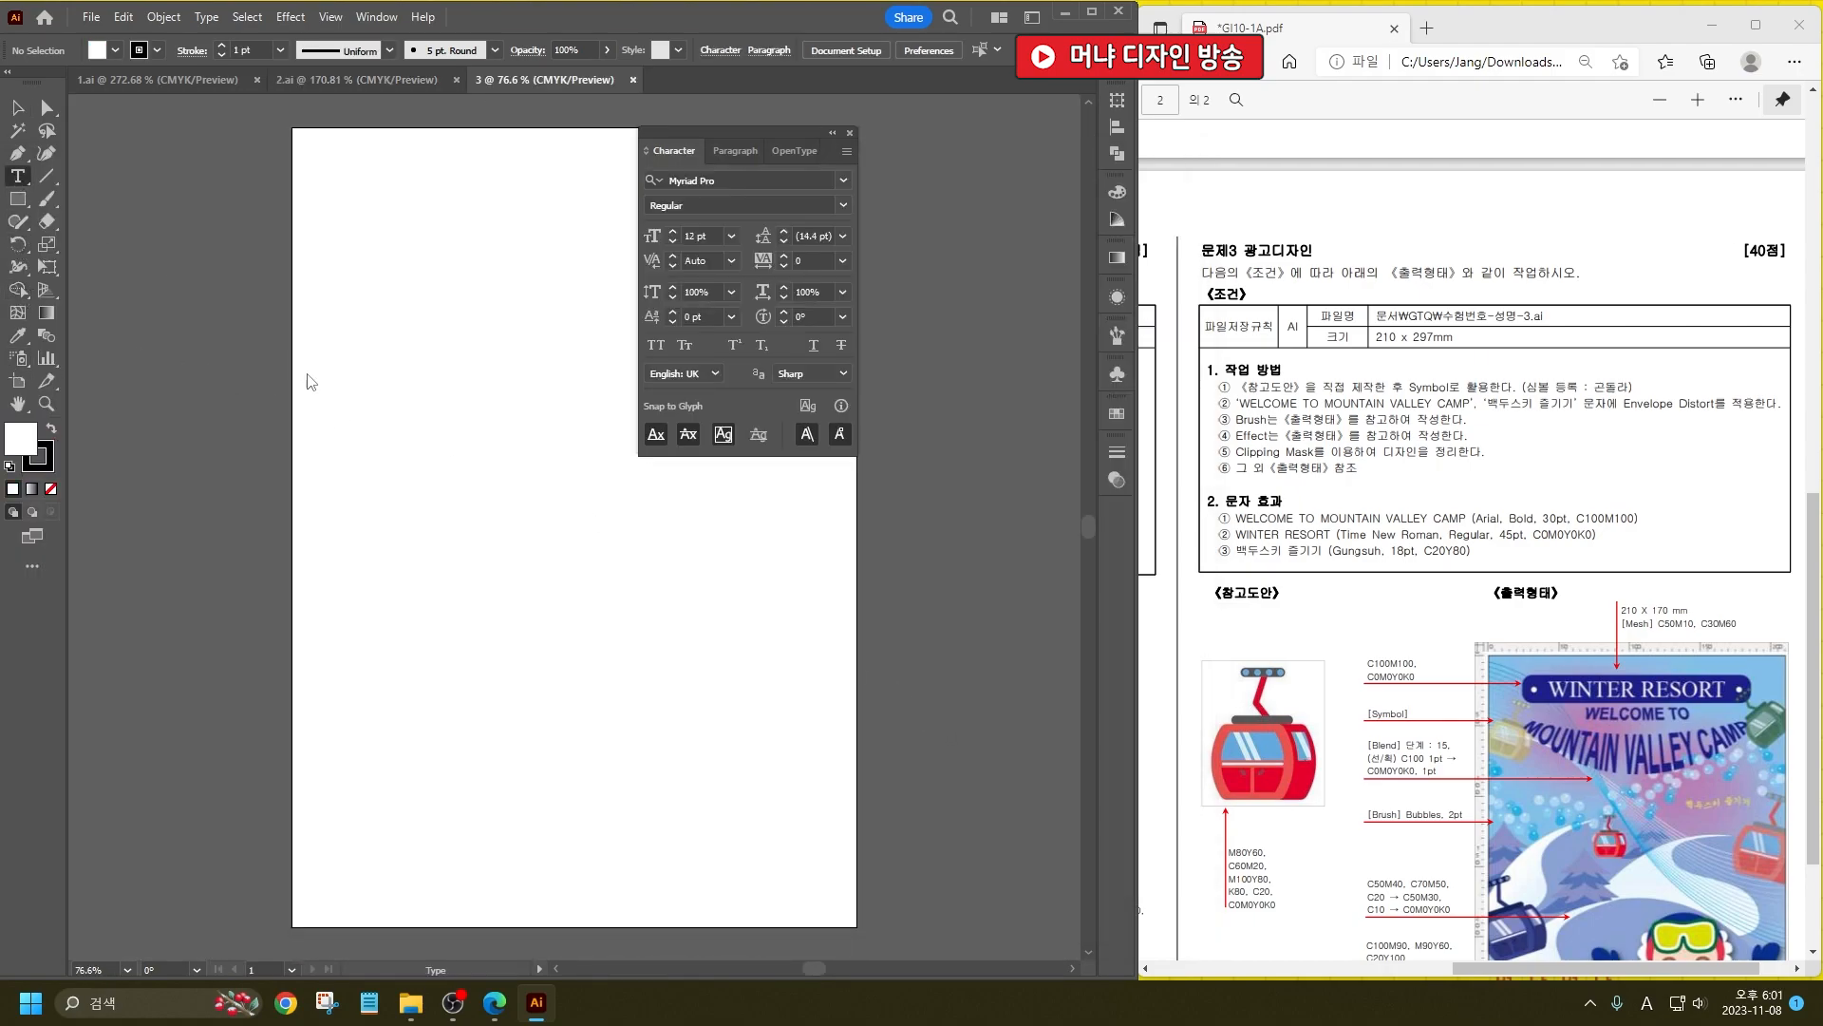
pyautogui.click(367, 565)
pyautogui.write('WELCOME TO MONTAIN VALLEY CAMP')
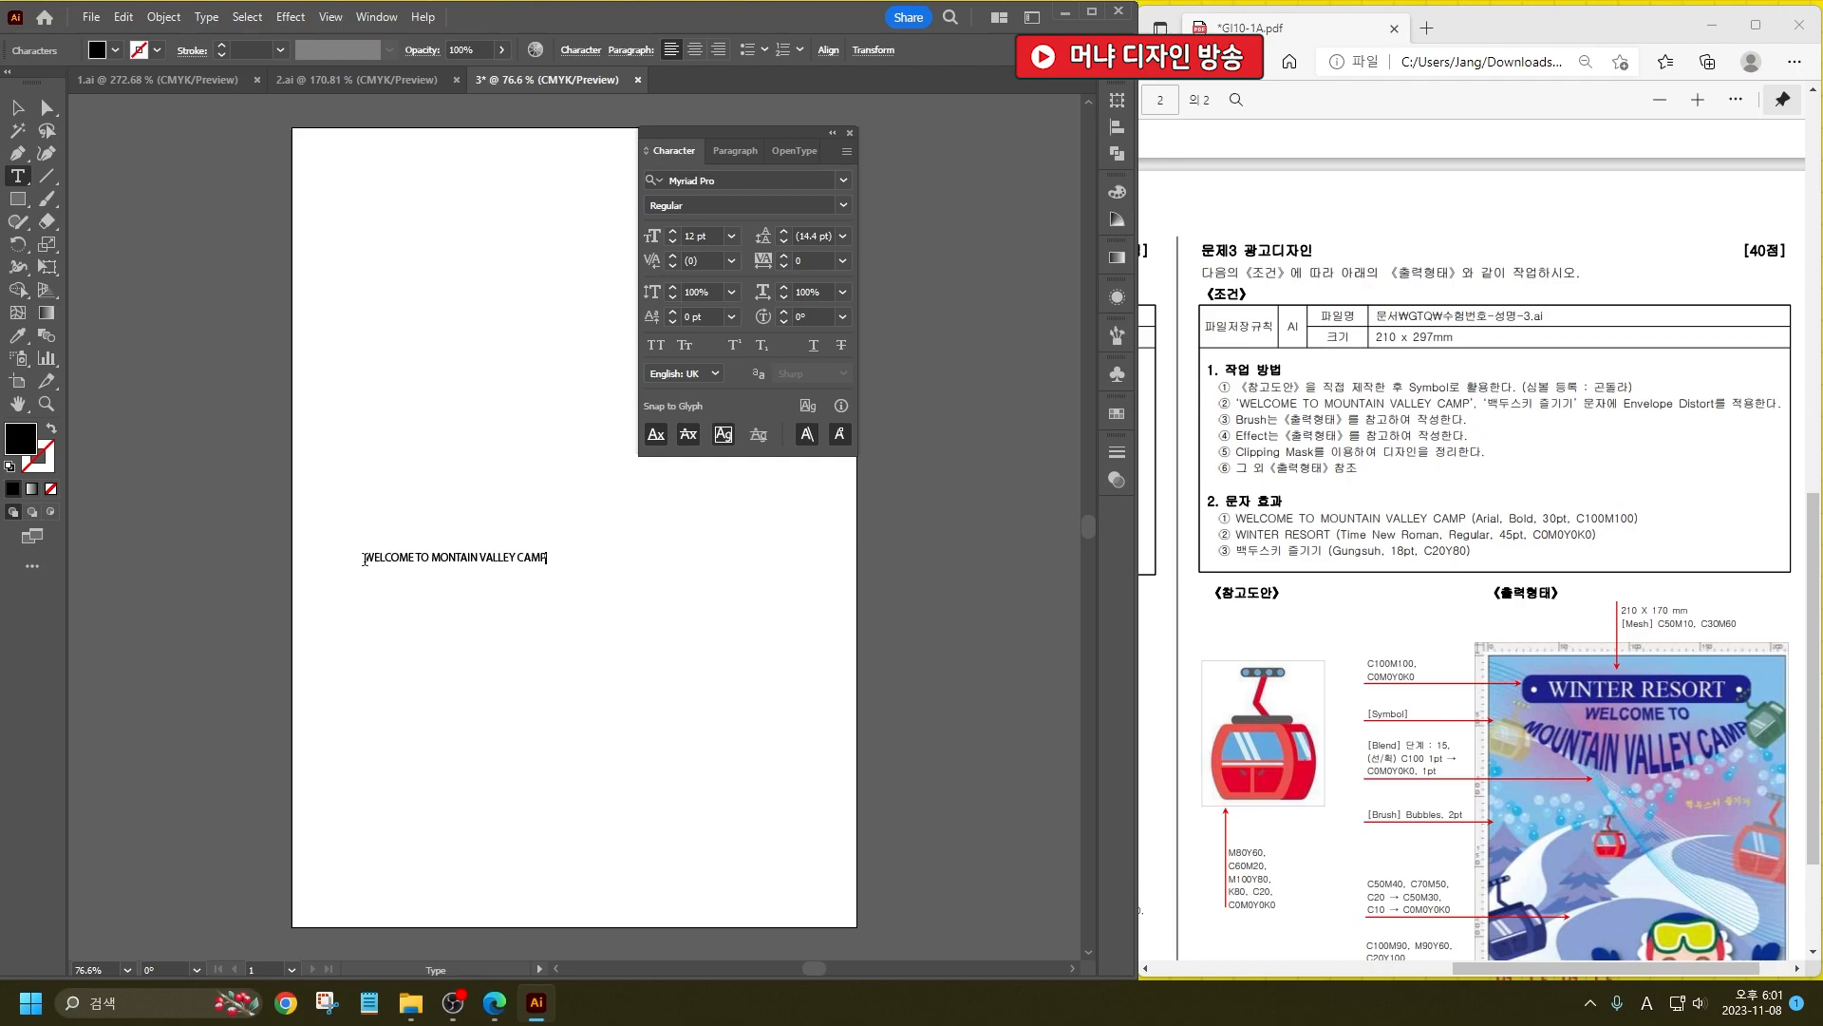
pyautogui.keyDown('ctrl'); pyautogui.click(433, 639); pyautogui.keyUp('ctrl')
pyautogui.click(406, 628)
pyautogui.write('WINTER RESORT')
# Step: Add the Korean text line "백두스키 즐기기" below "WINTER RESORT" and finish text entry
pyautogui.keyDown('ctrl'); pyautogui.click(423, 682); pyautogui.keyUp('ctrl')
pyautogui.click(423, 675)
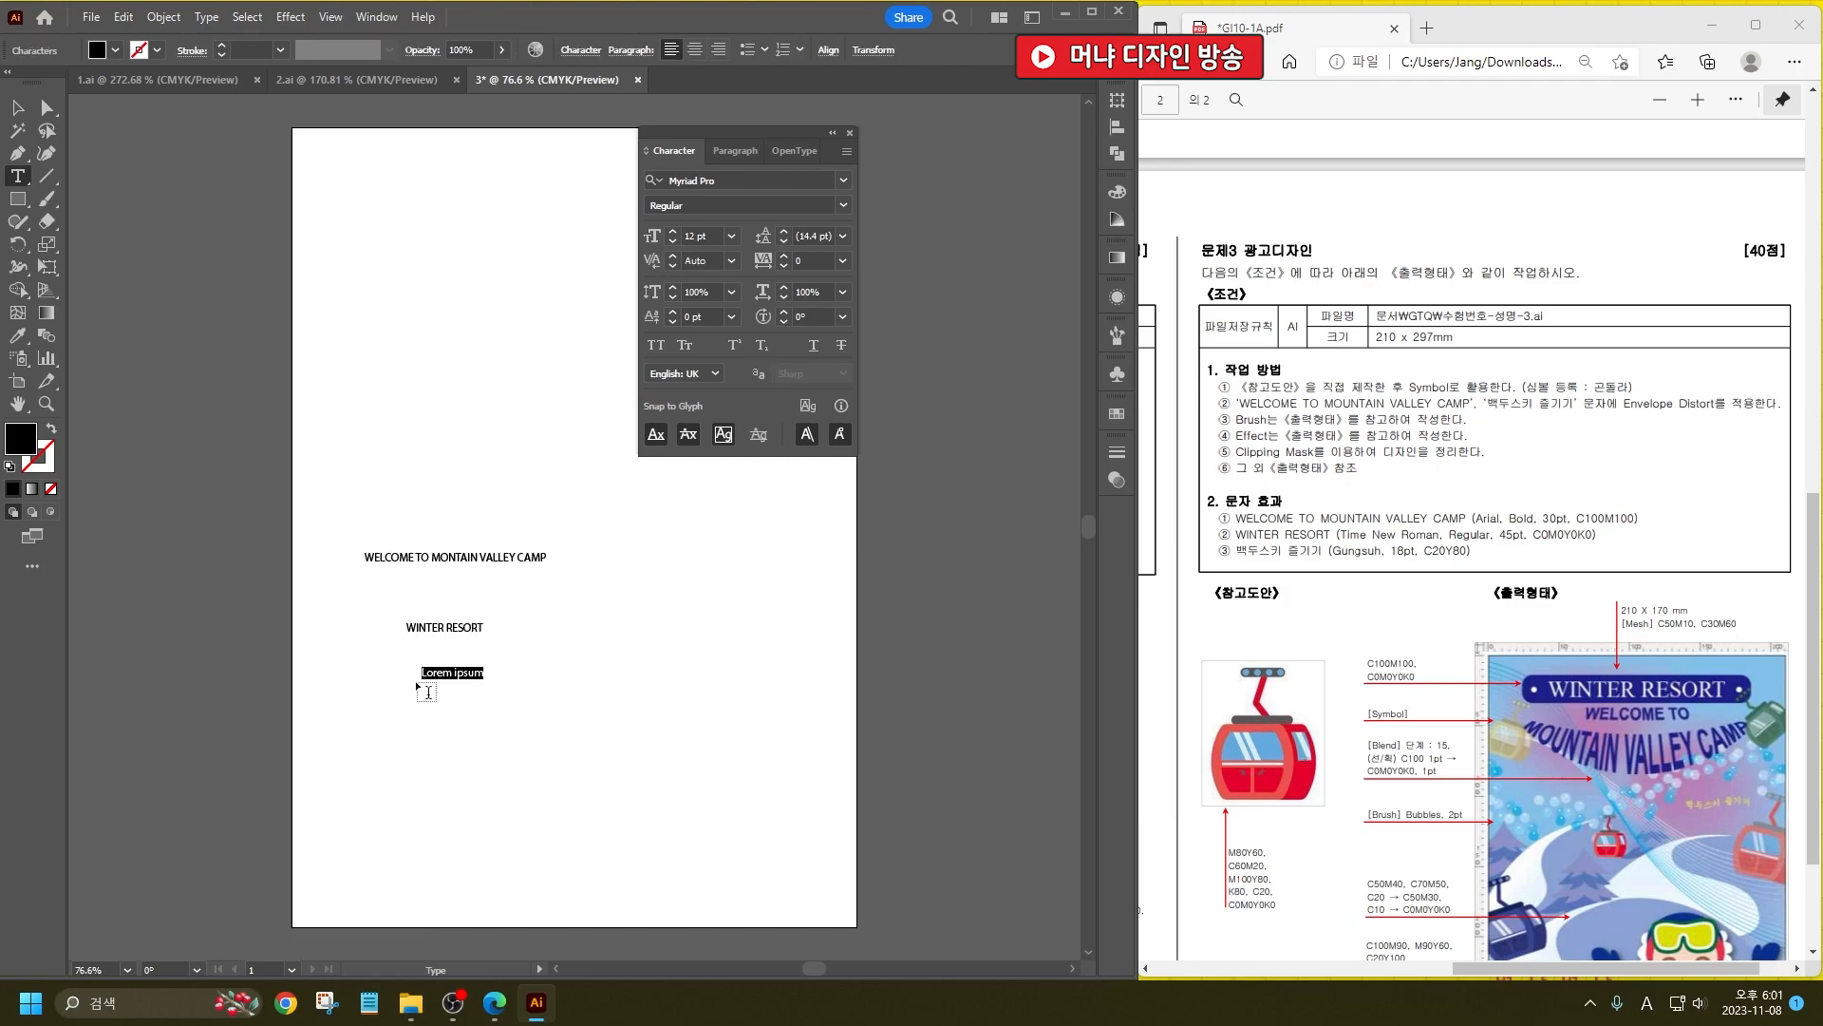
pyautogui.press('Hangul')
pyautogui.write('ㅂ')
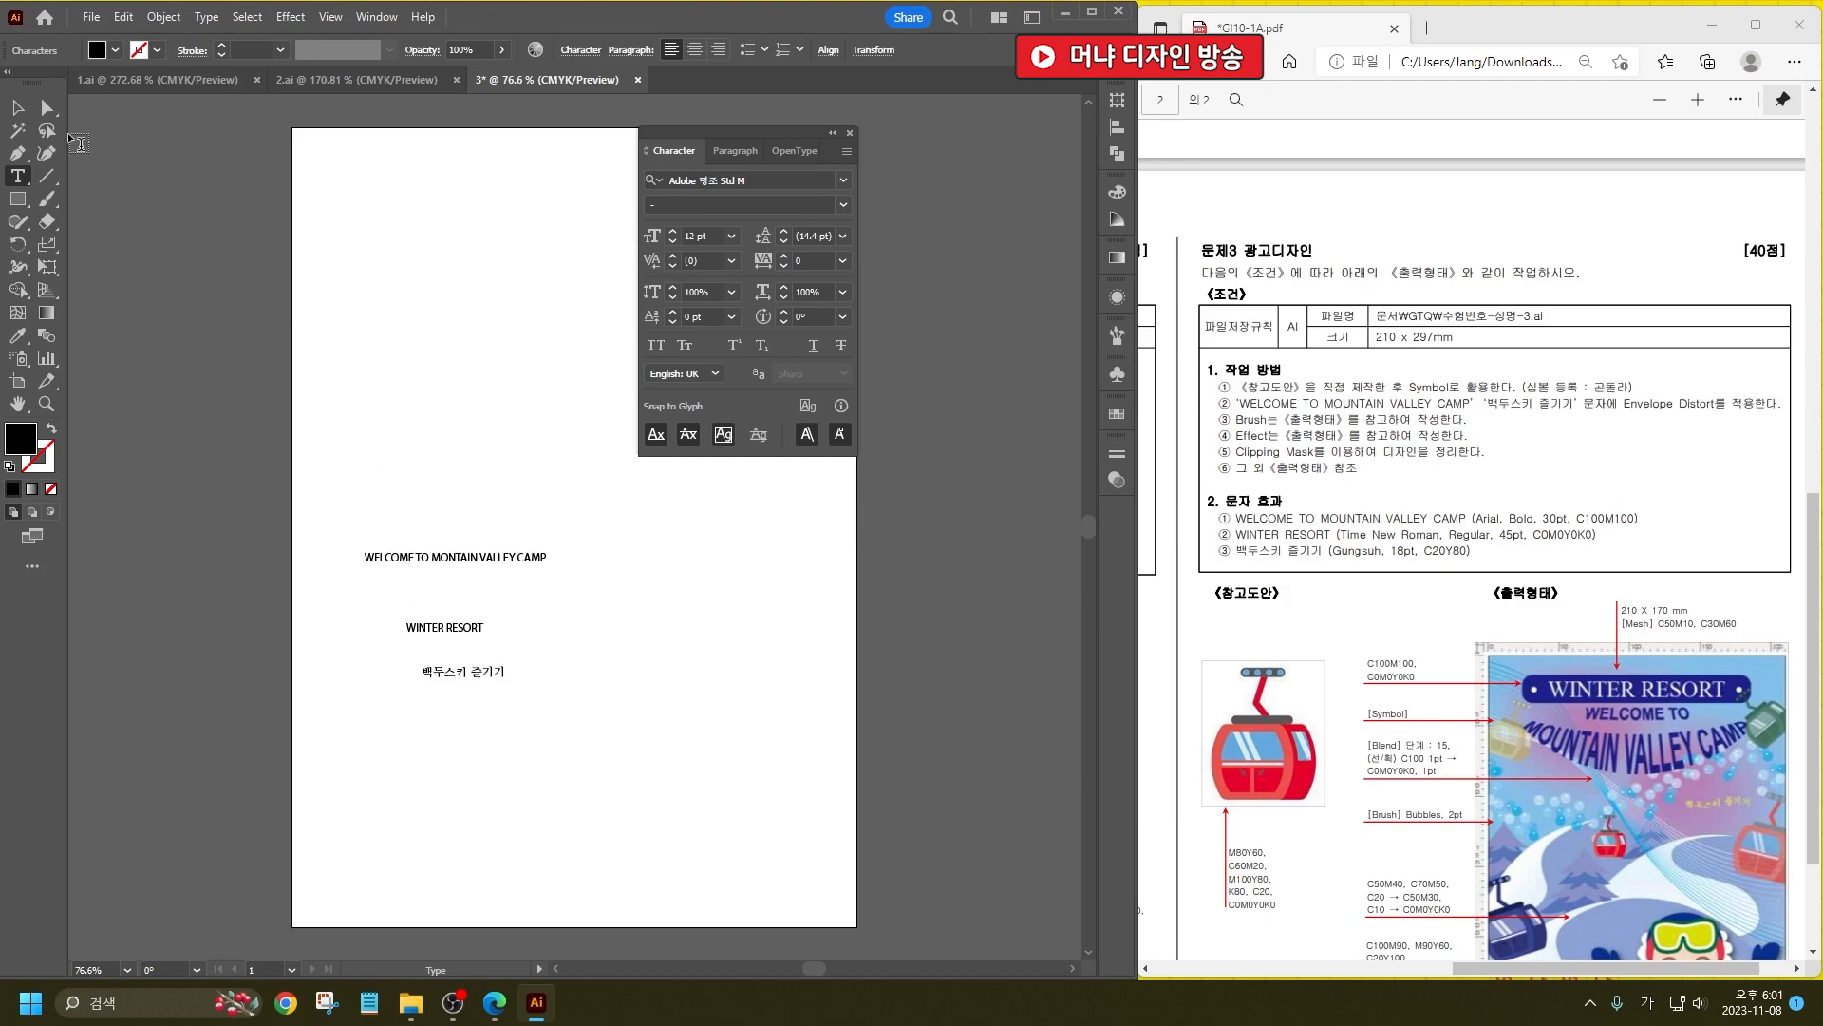
pyautogui.press('Escape')
# Step: Format the "WELCOME TO MONTAIN VALLEY CAMP" line in Arial Bold at 30 pt
pyautogui.click(504, 552)
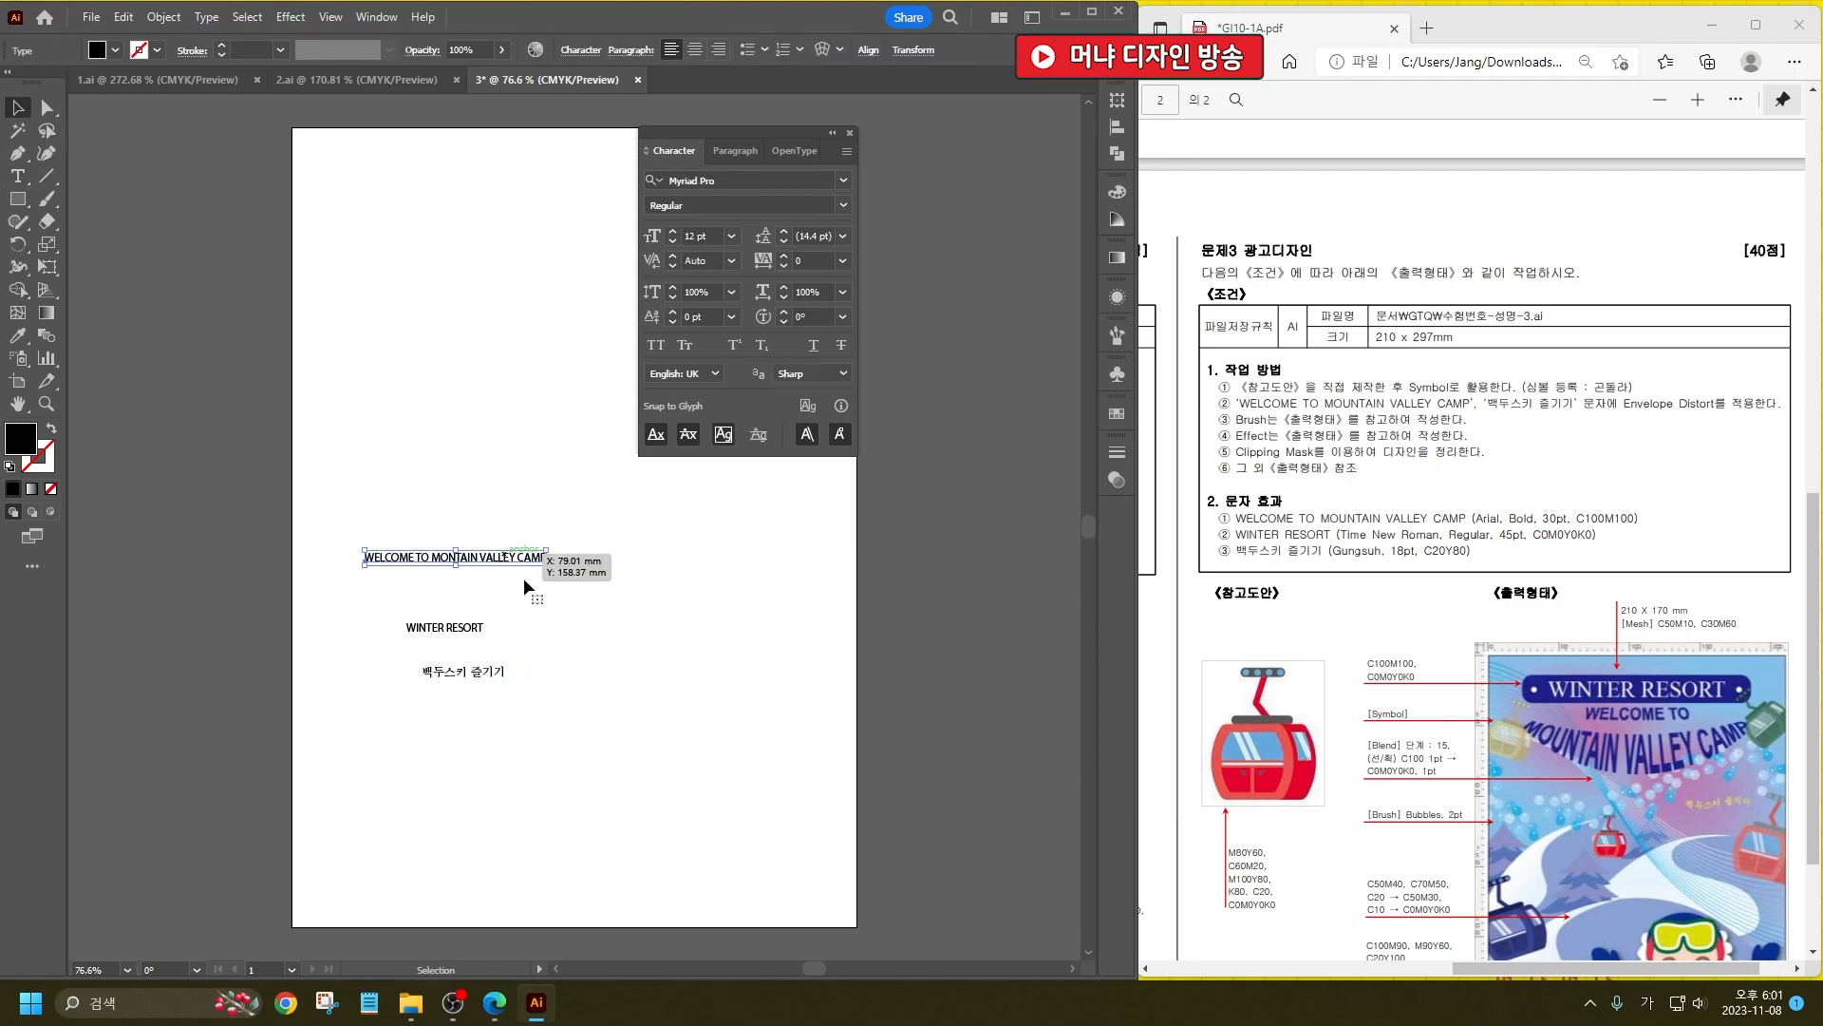
pyautogui.click(842, 183)
pyautogui.scroll(15, 950, 475)
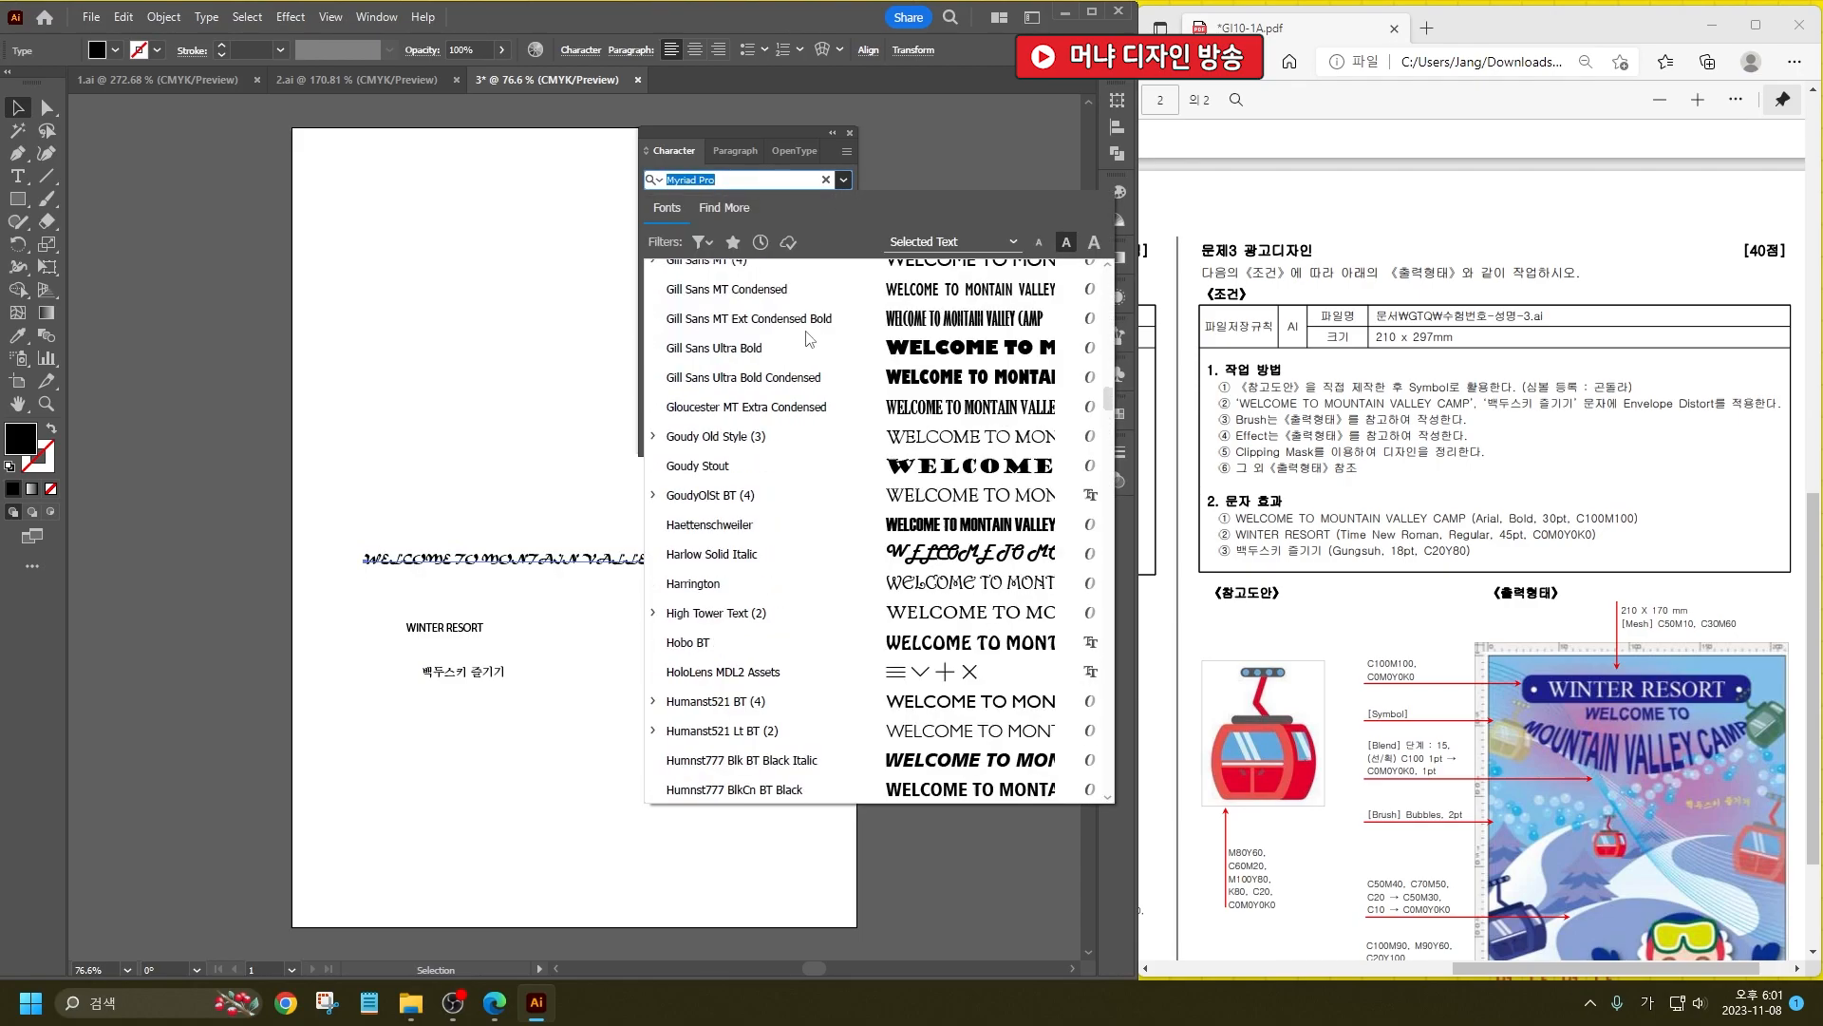
pyautogui.scroll(-6, 1104, 406)
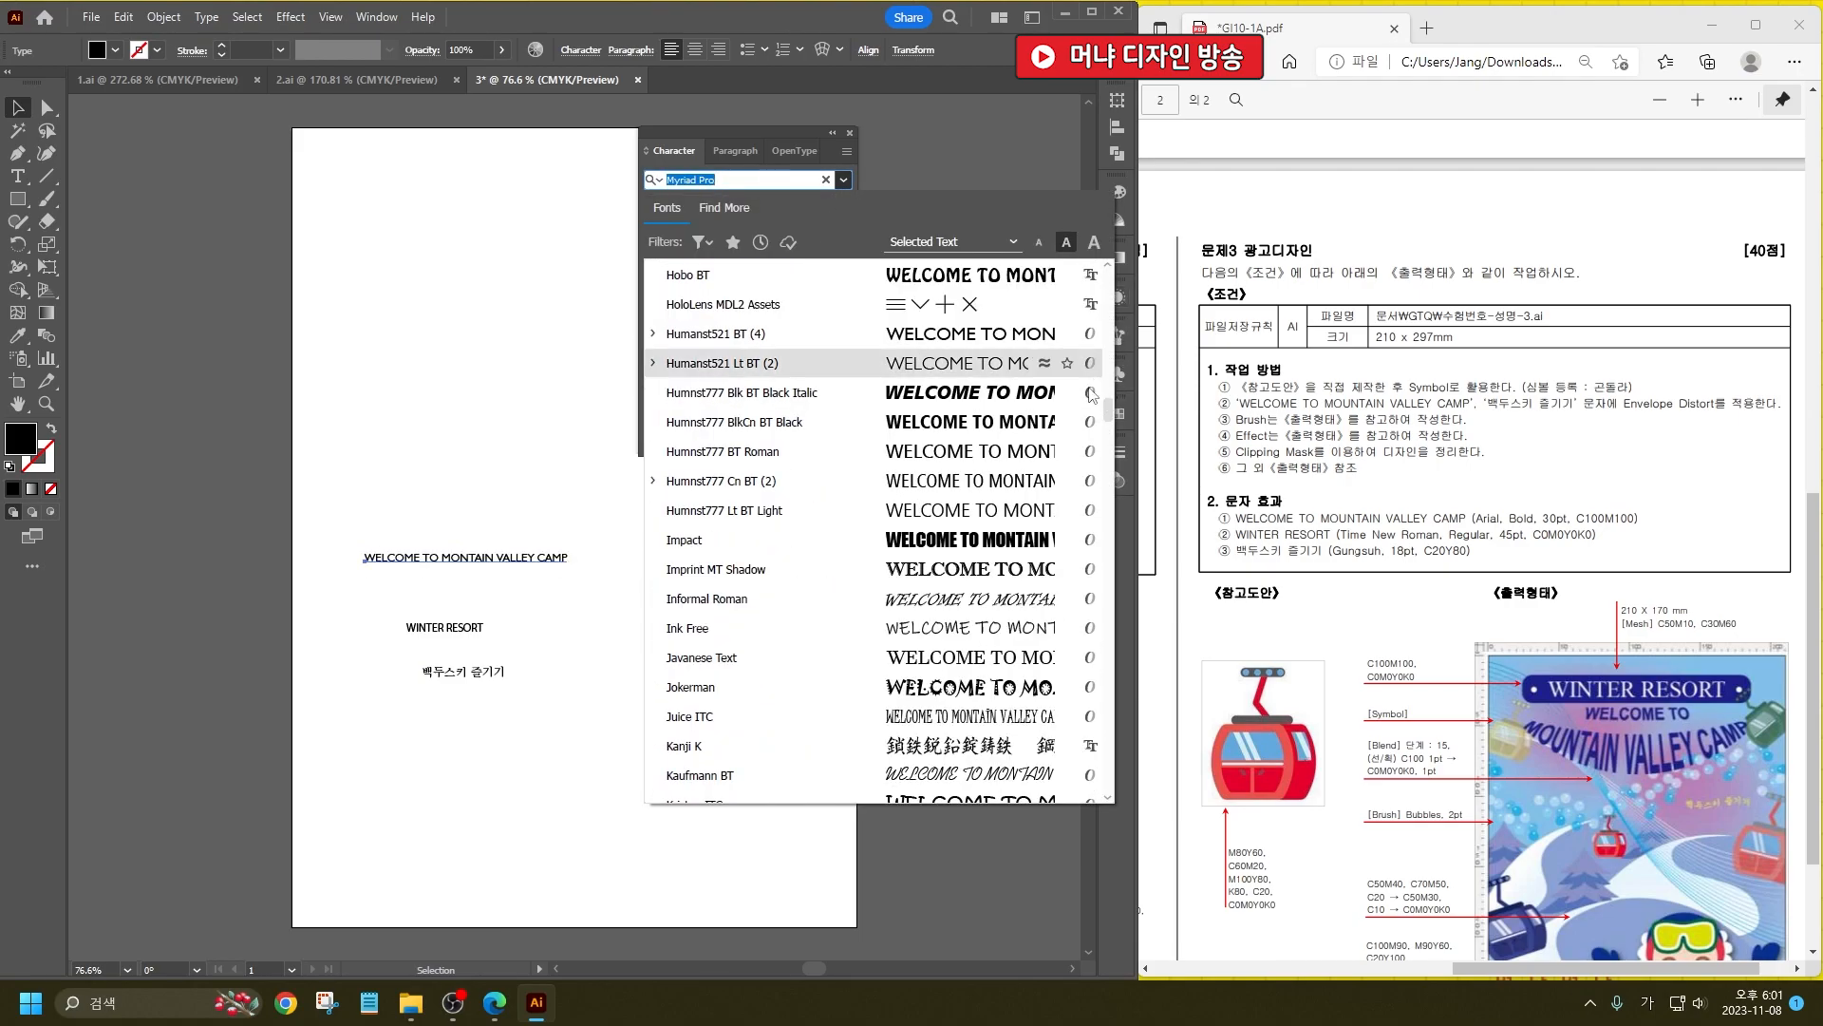
pyautogui.scroll(7, 1107, 408)
pyautogui.scroll(20, 1102, 332)
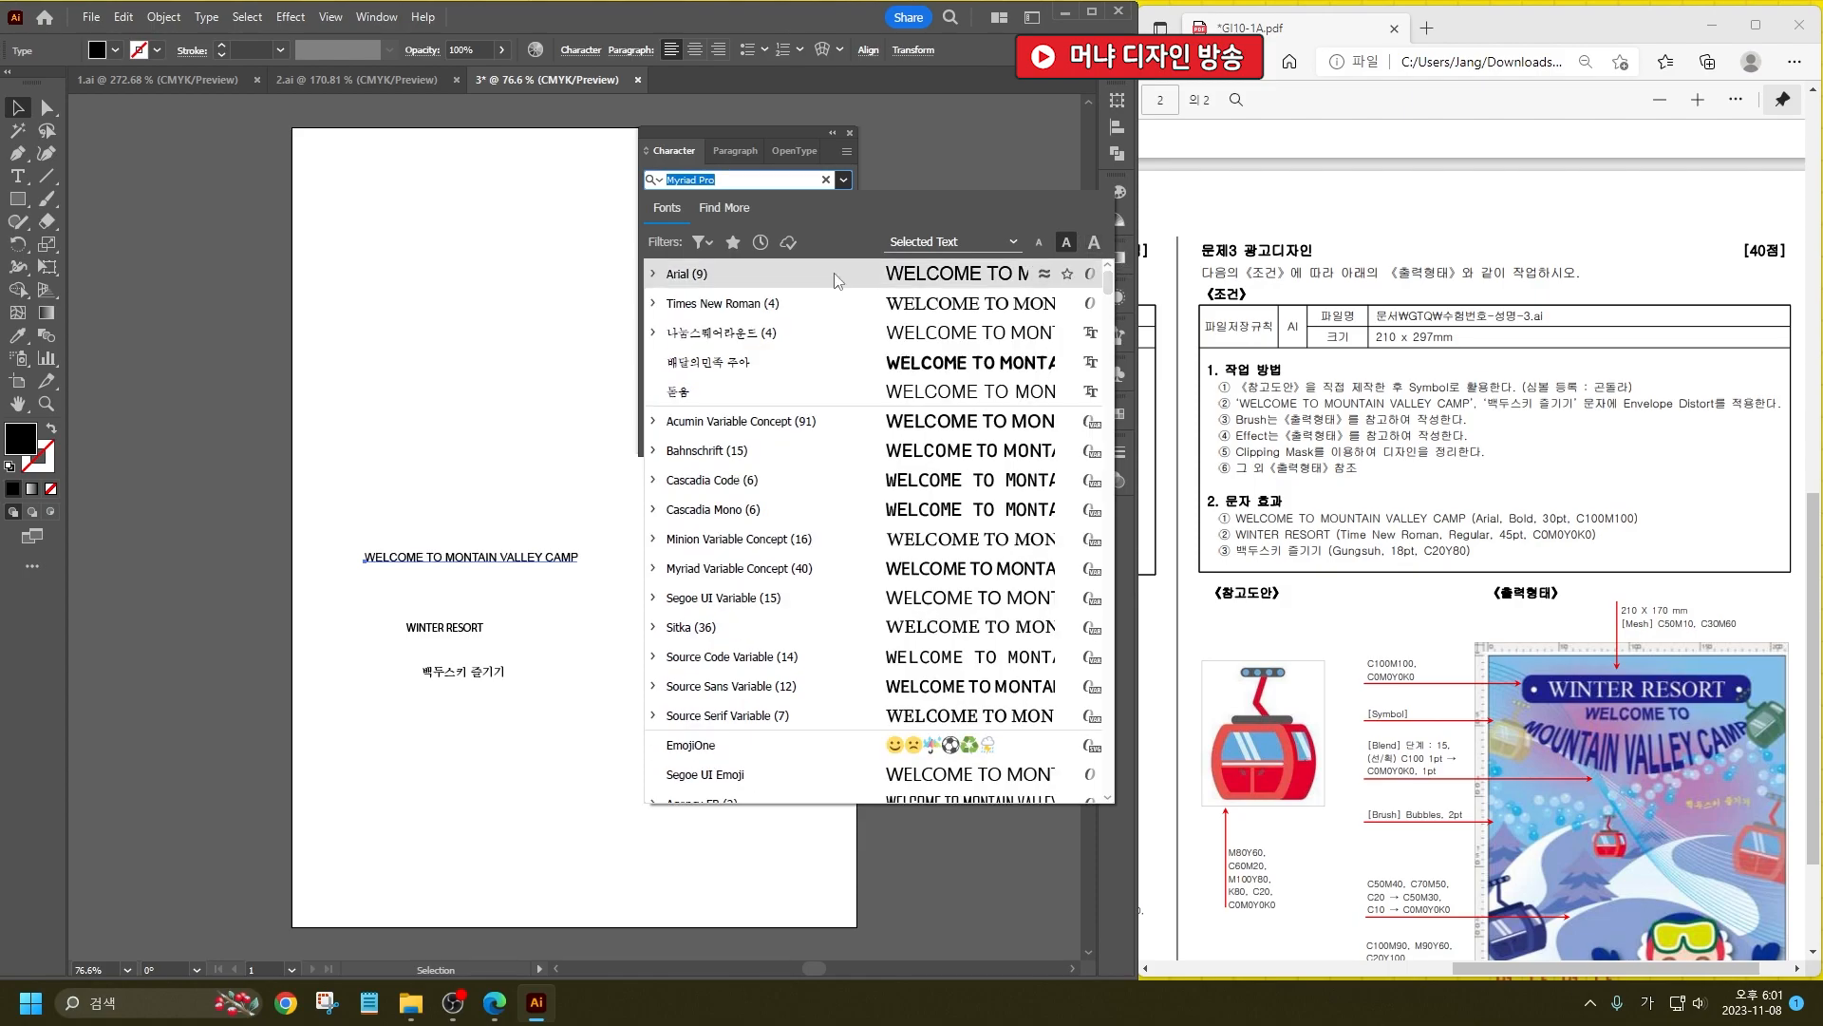
pyautogui.click(743, 279)
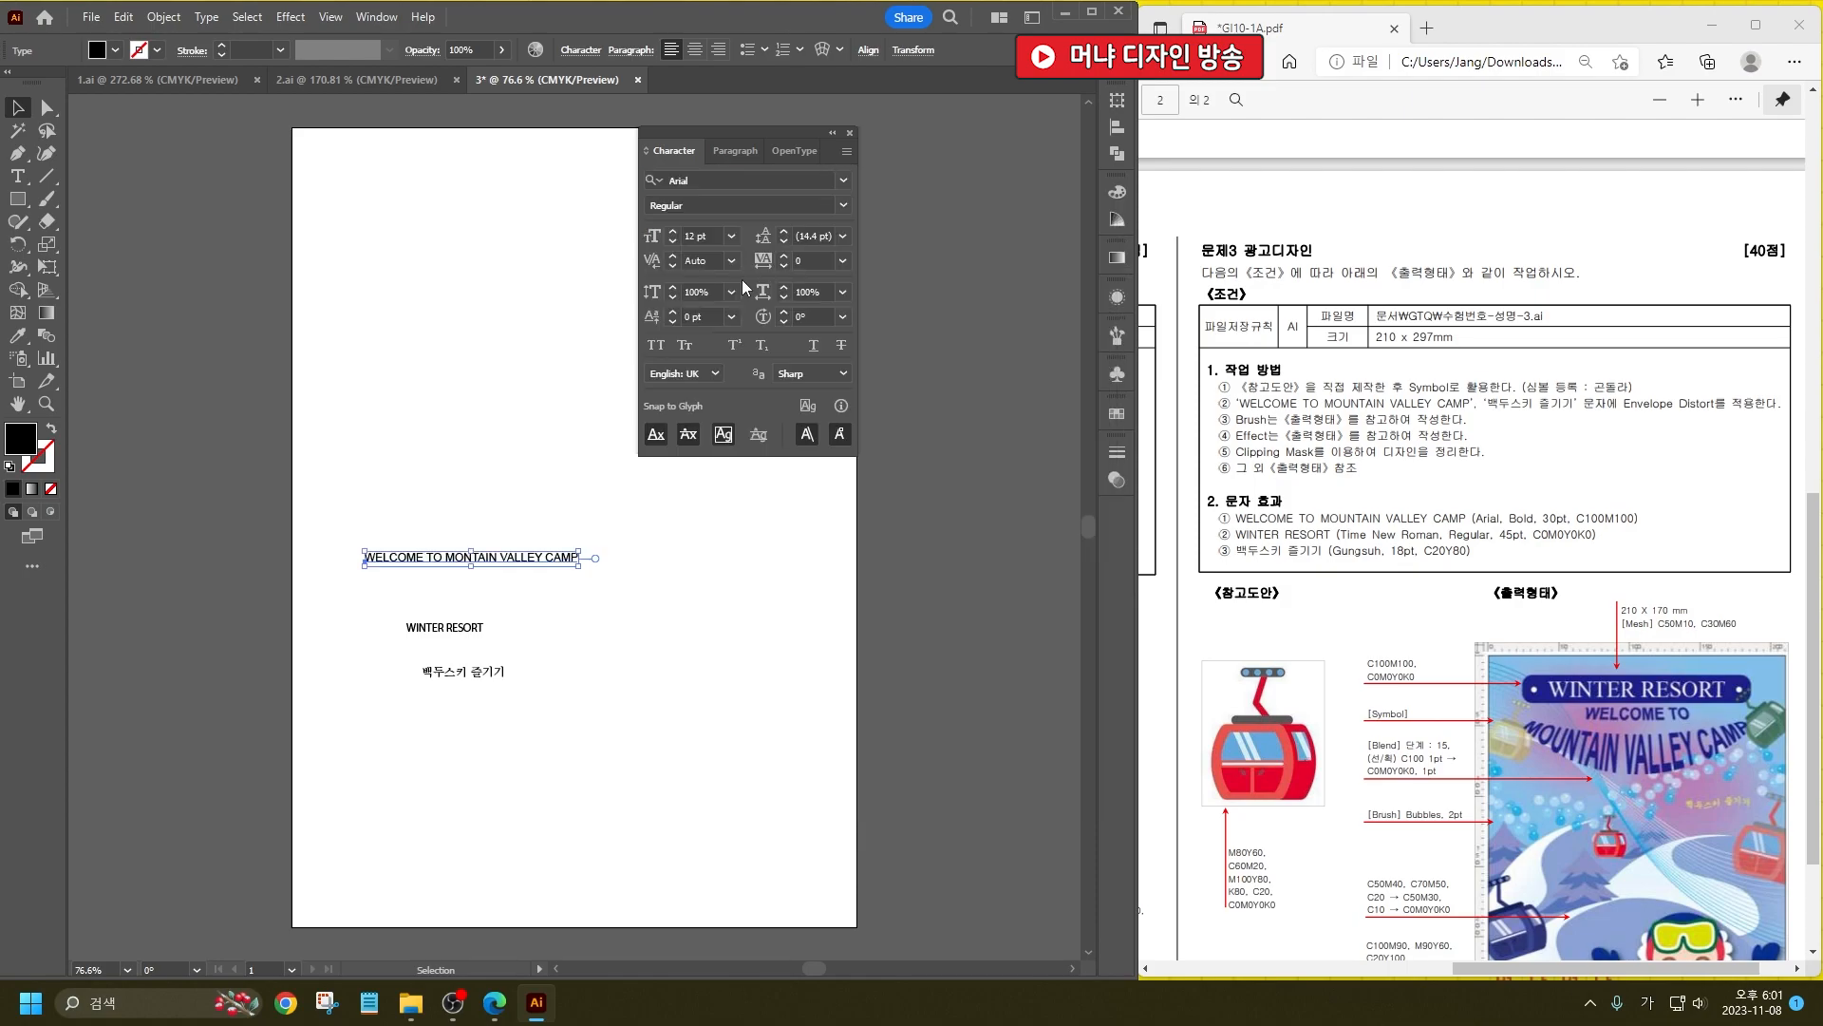
pyautogui.click(746, 205)
pyautogui.scroll(-1, 745, 205)
pyautogui.scroll(-1, 746, 205)
pyautogui.click(719, 235)
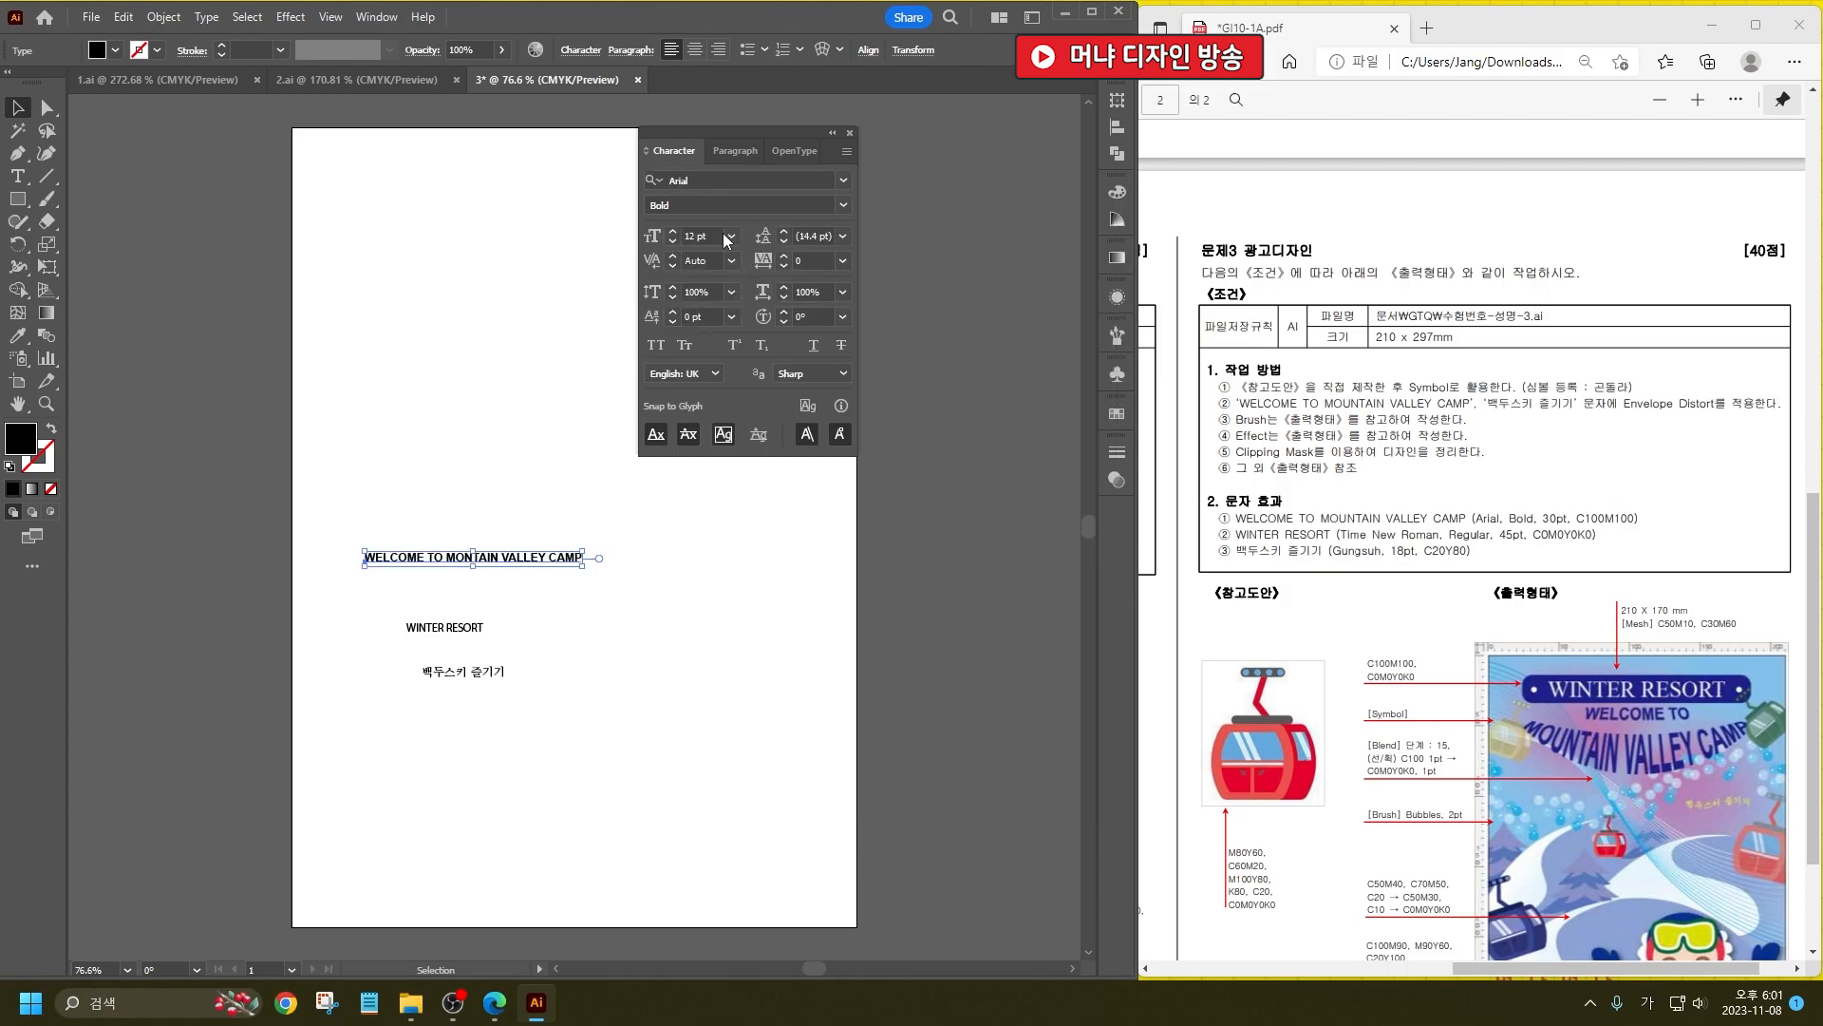
pyautogui.write('30')
pyautogui.press('Return')
# Step: Fill the "WELCOME TO MONTAIN VALLEY CAMP" line with C100 M100 Y0 K0
pyautogui.doubleClick(20, 448)
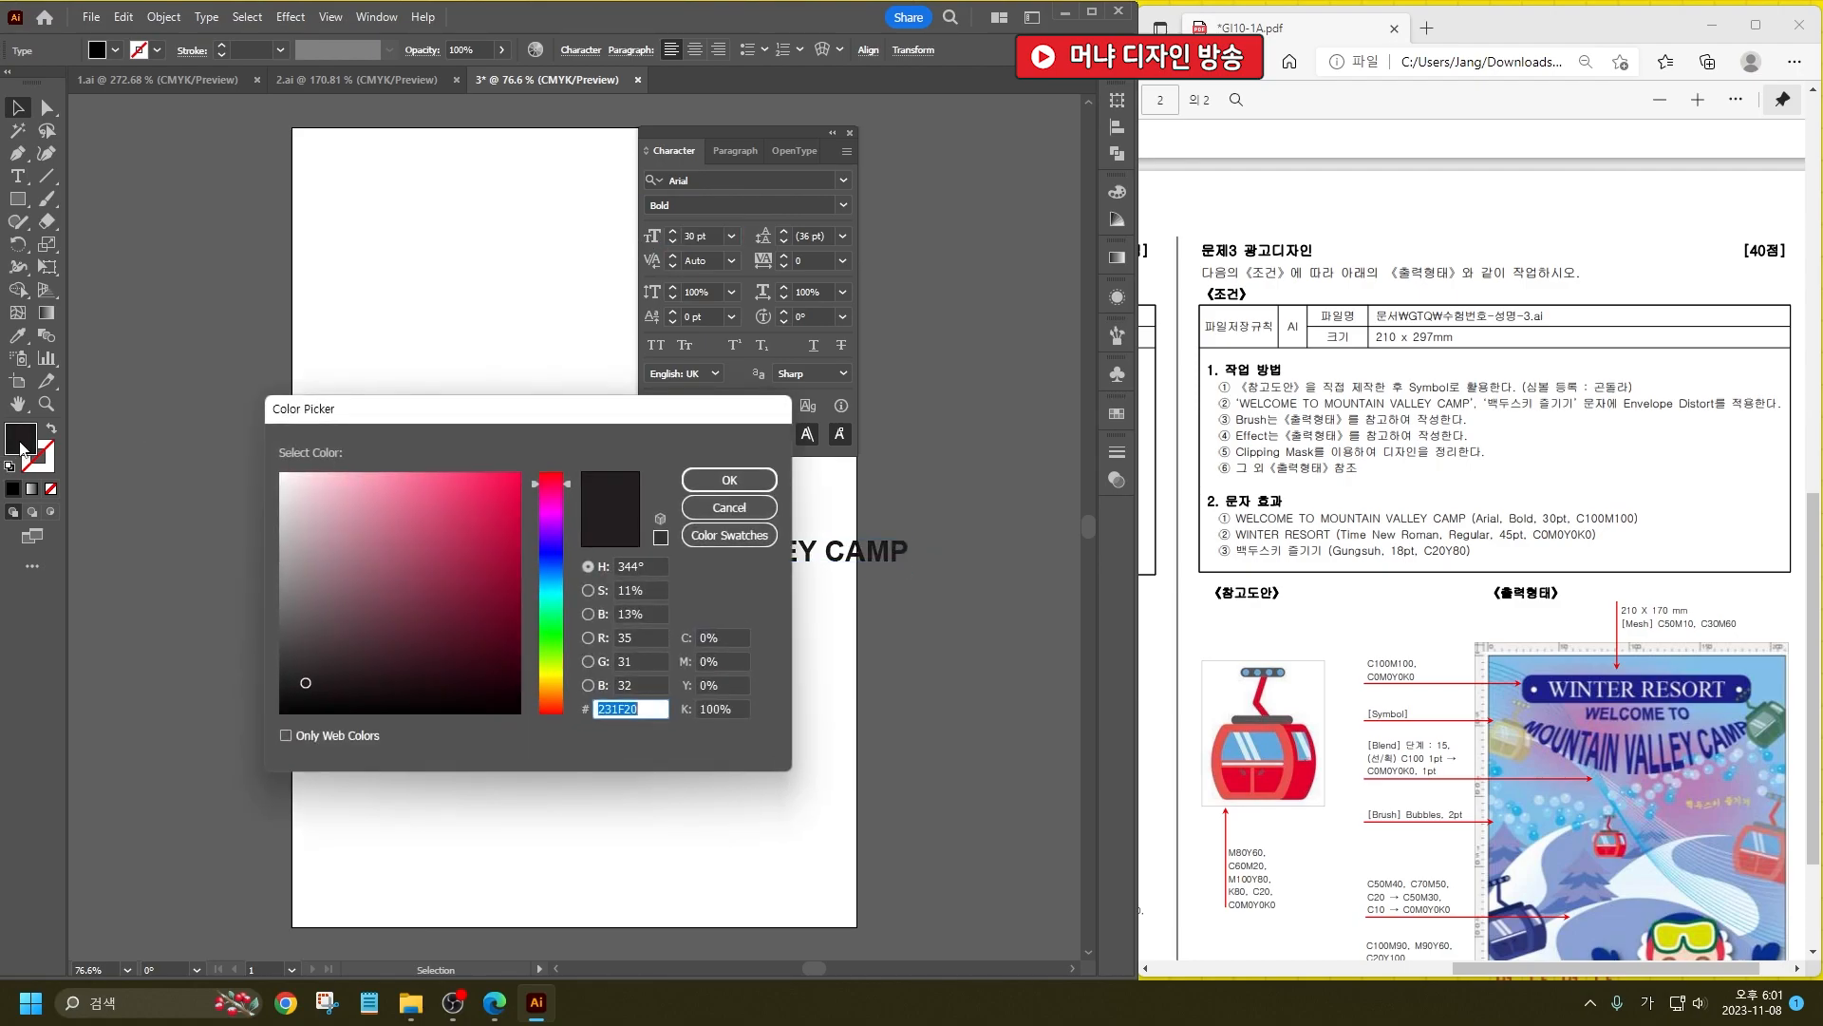
pyautogui.click(720, 637)
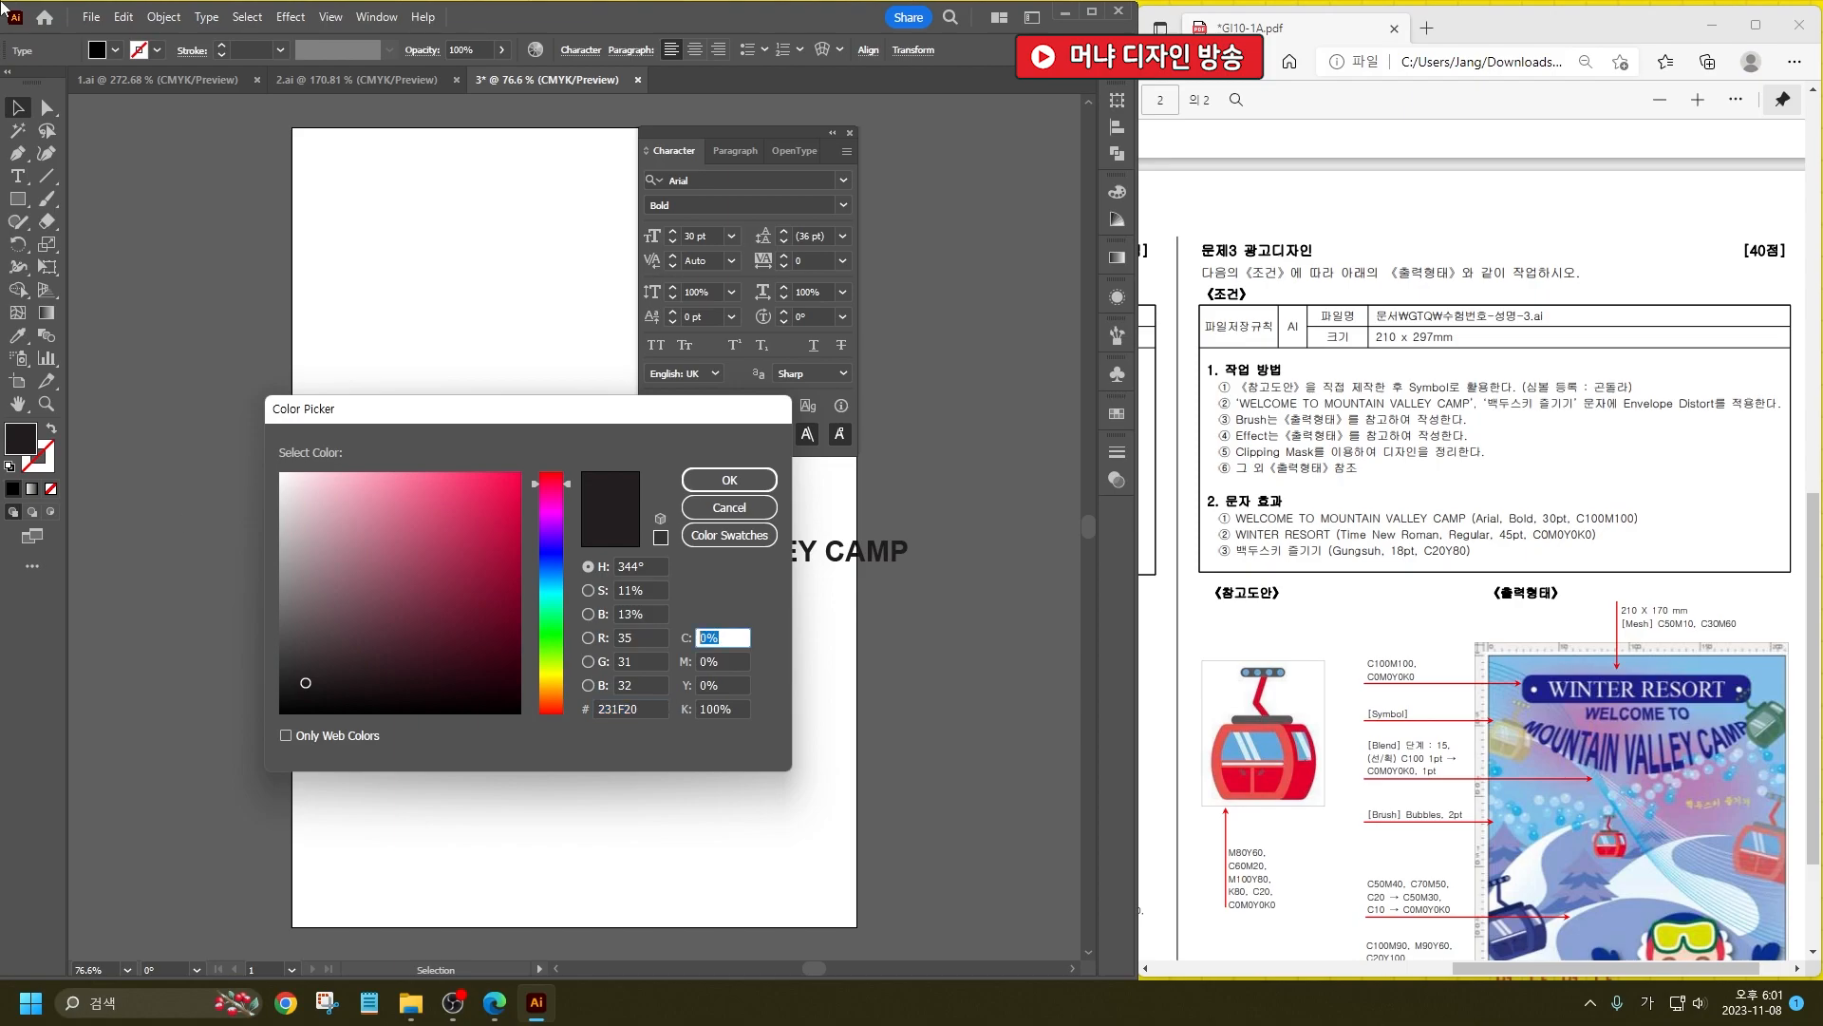
pyautogui.write('100')
pyautogui.press('Tab')
pyautogui.write('100')
pyautogui.press('Tab')
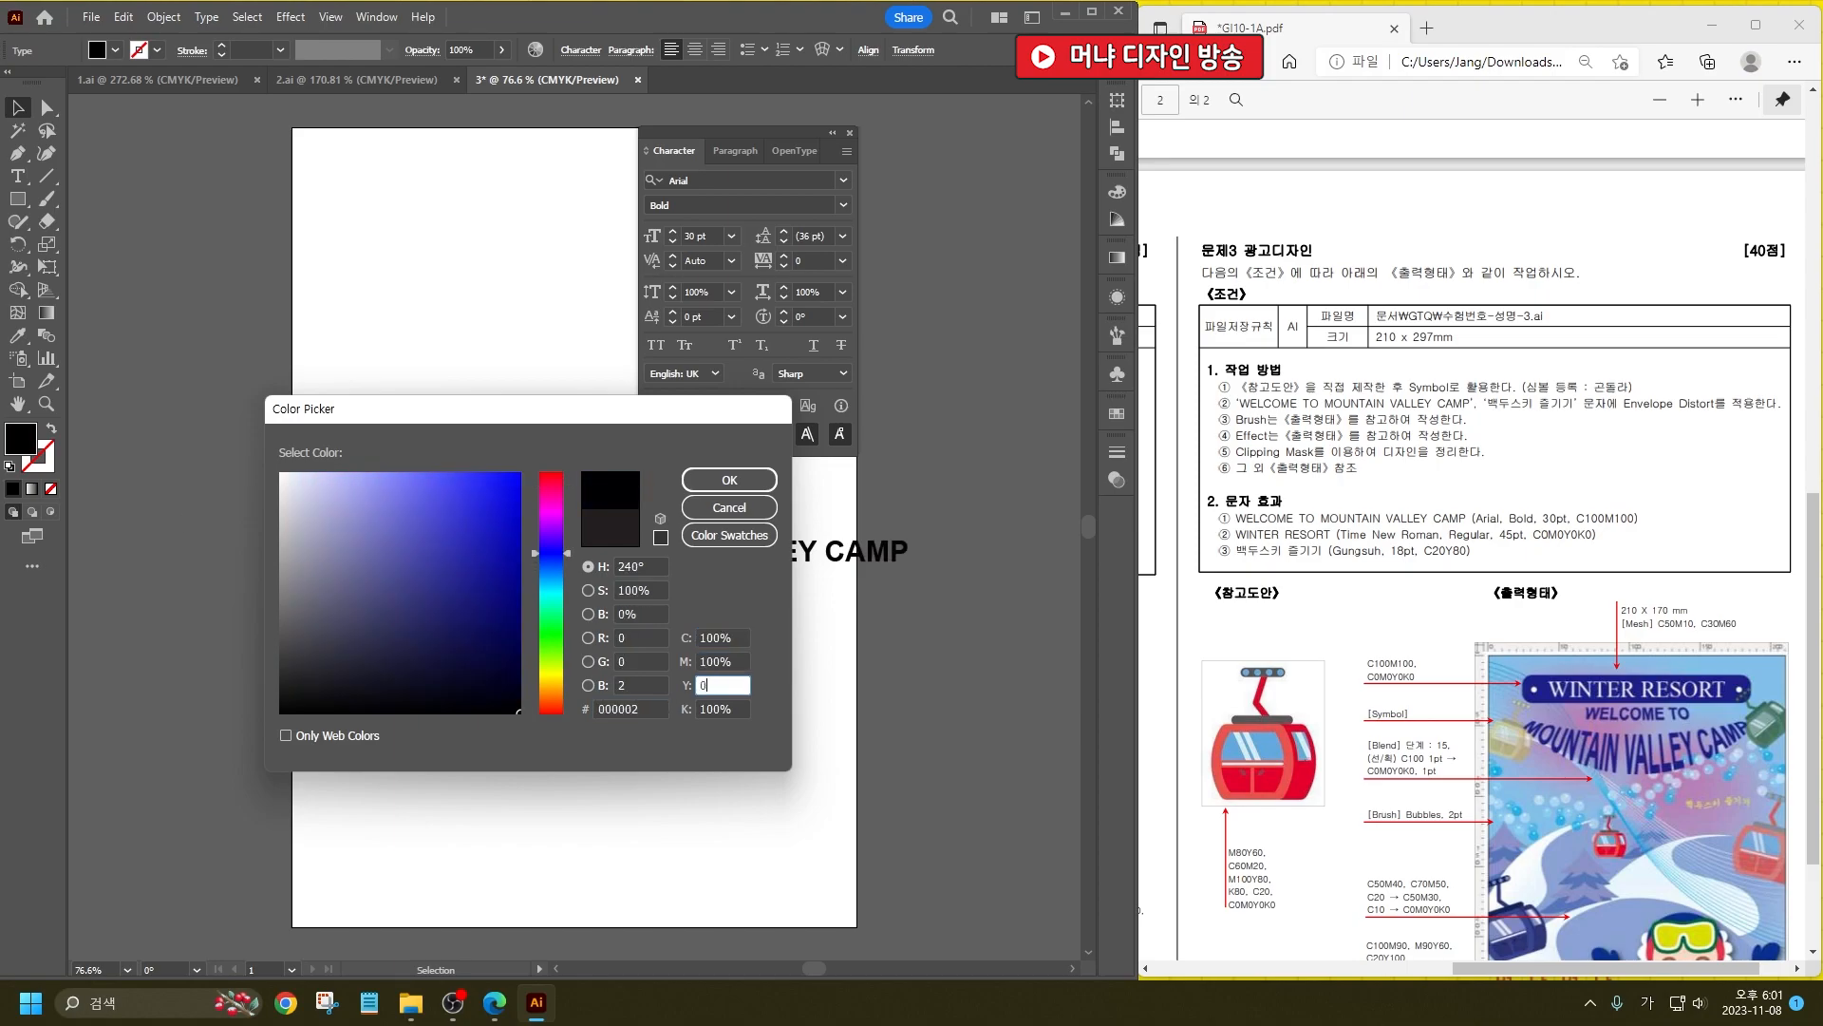
pyautogui.press('Tab')
pyautogui.write('0')
pyautogui.press('Return')
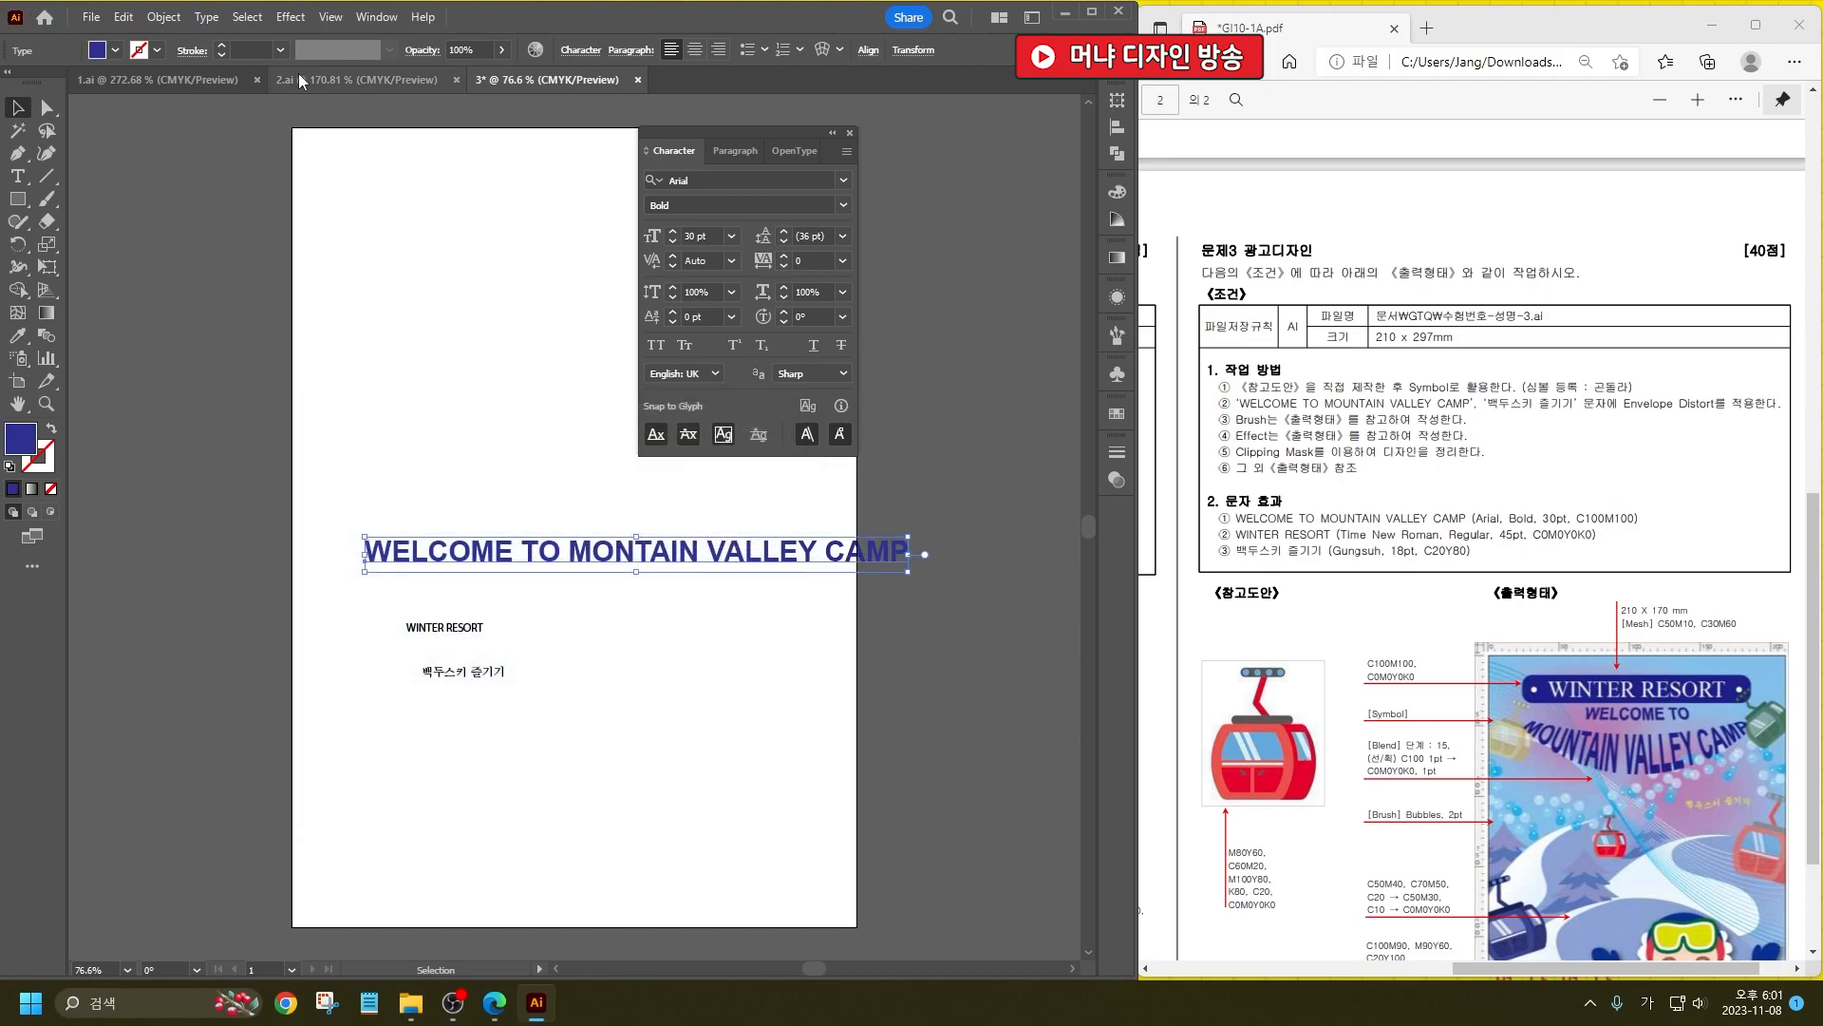
# Step: Format the "WINTER RESORT" line in Times New Roman Regular at 45 pt
pyautogui.click(486, 628)
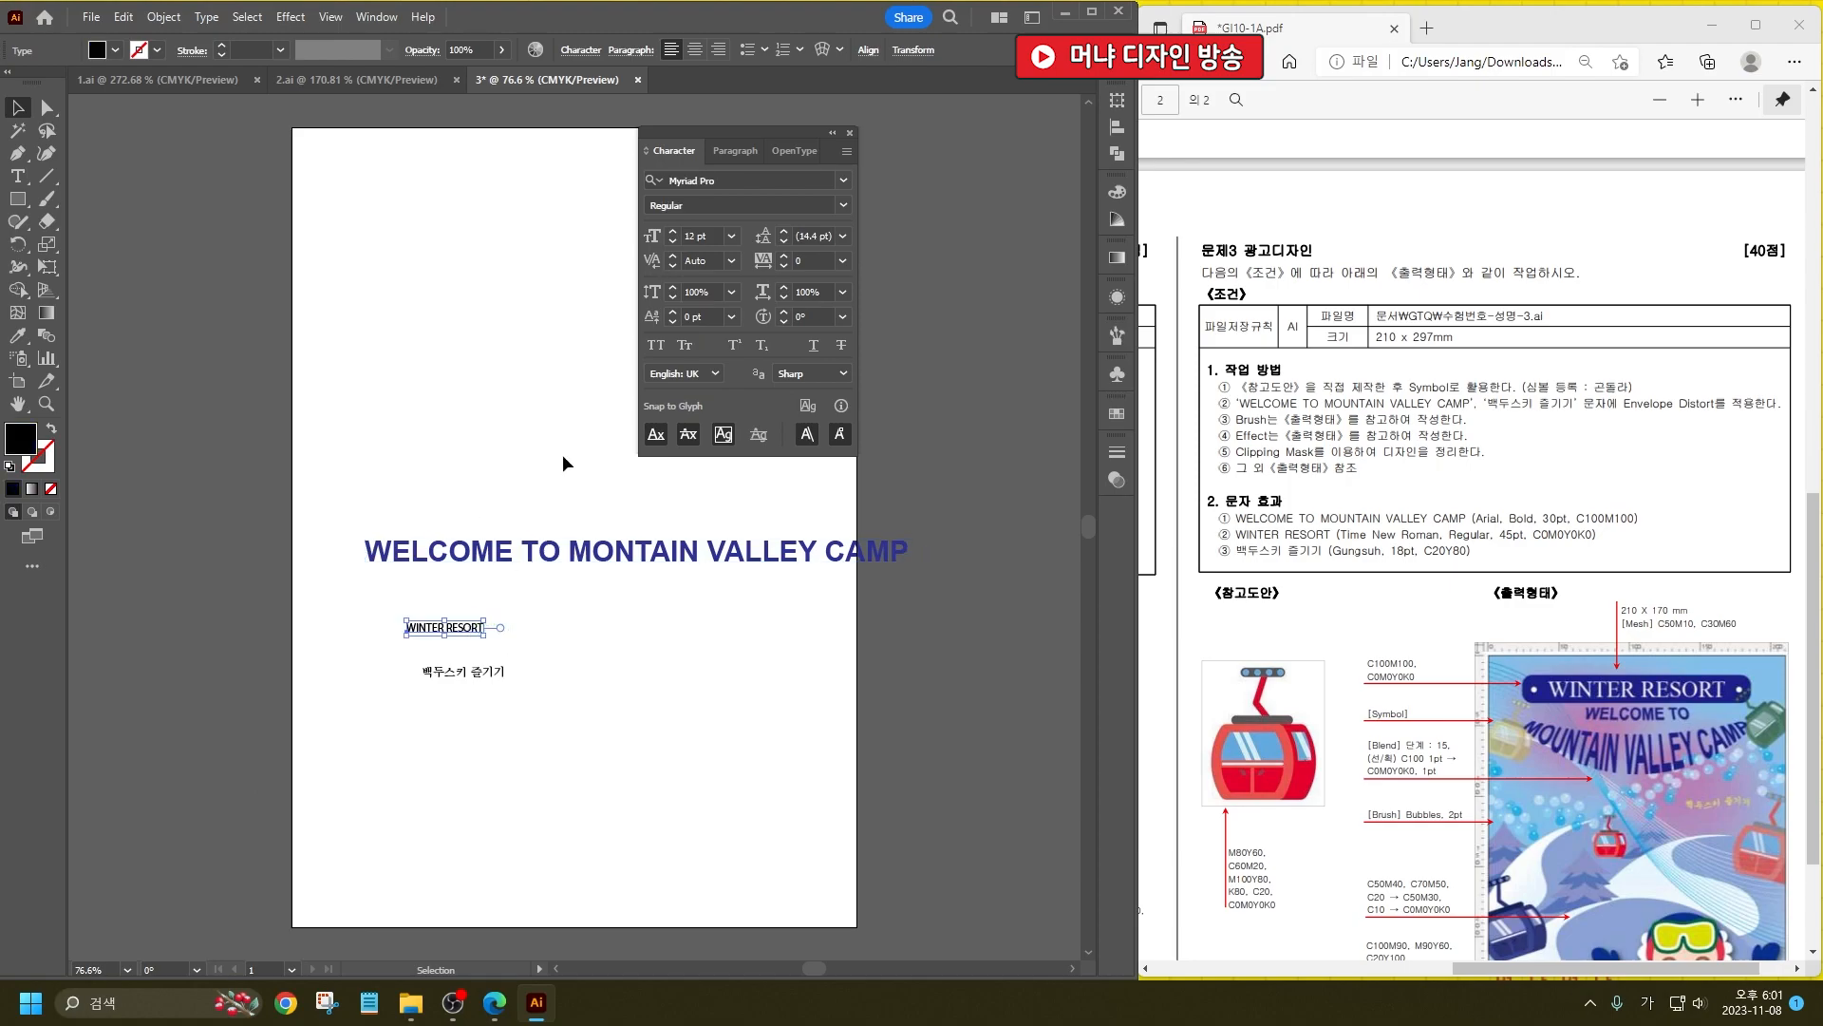
pyautogui.click(731, 179)
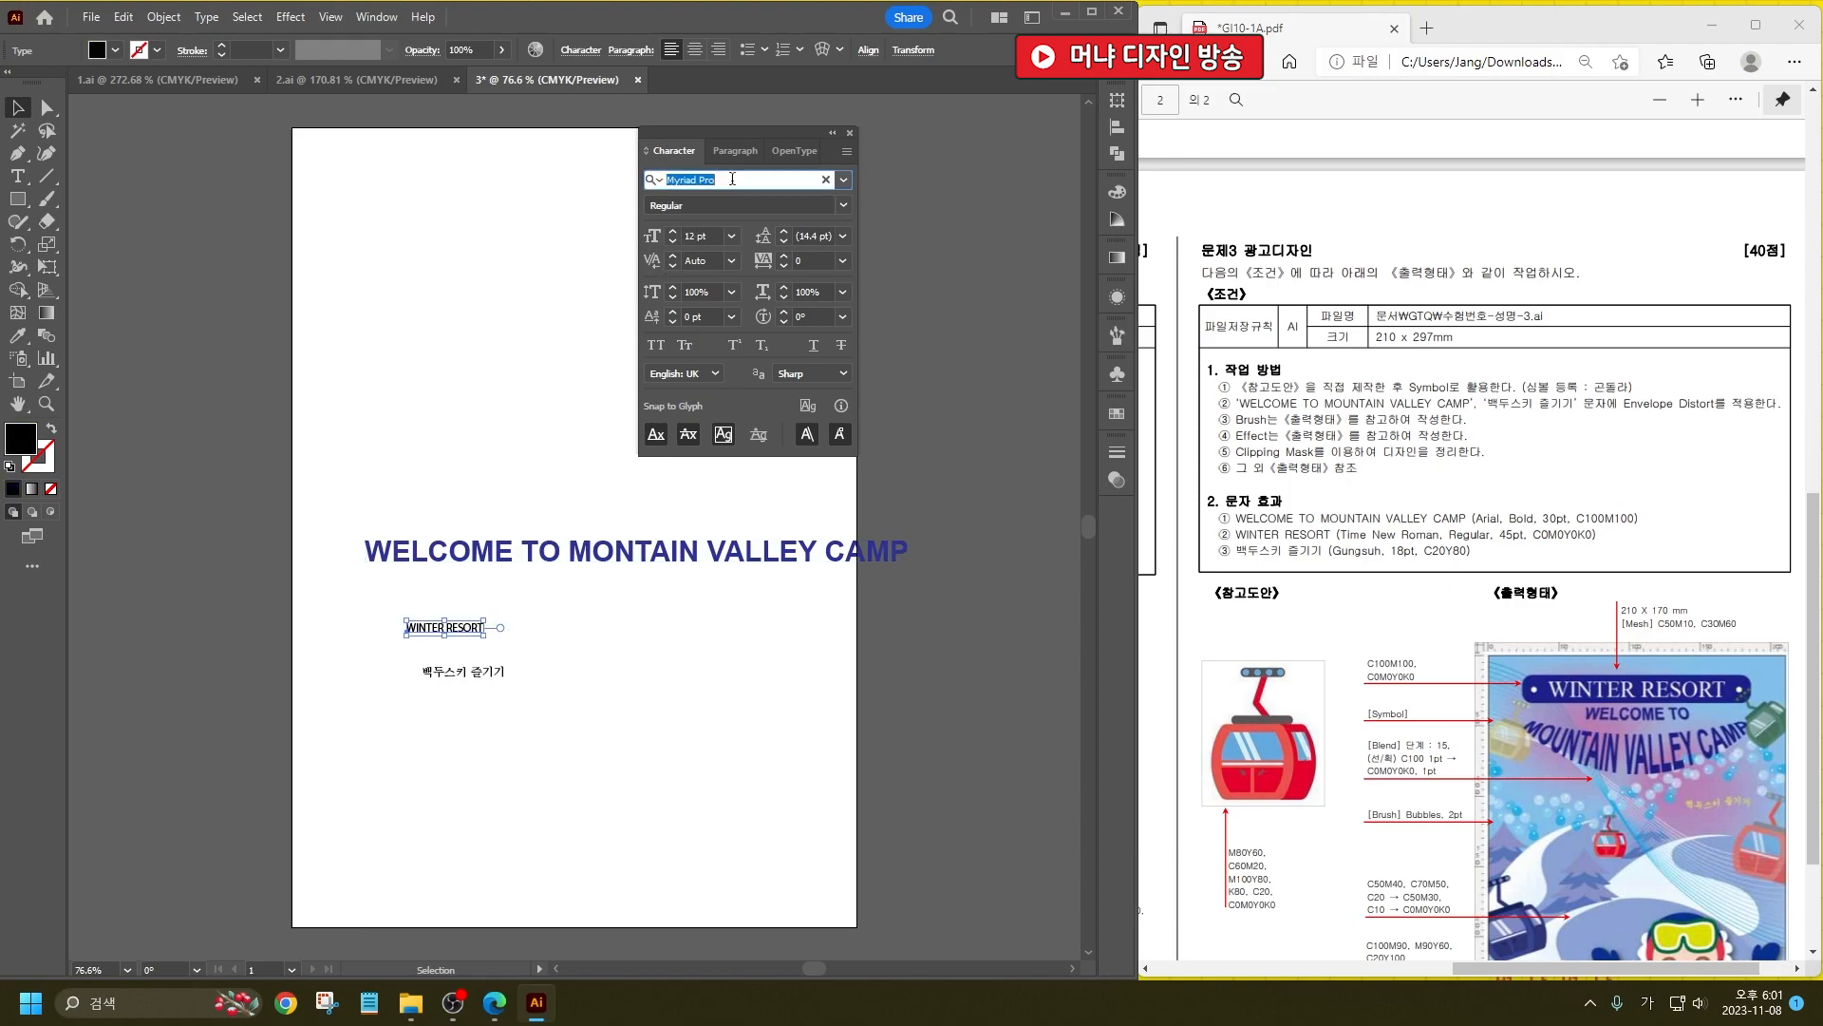
pyautogui.write('TIM')
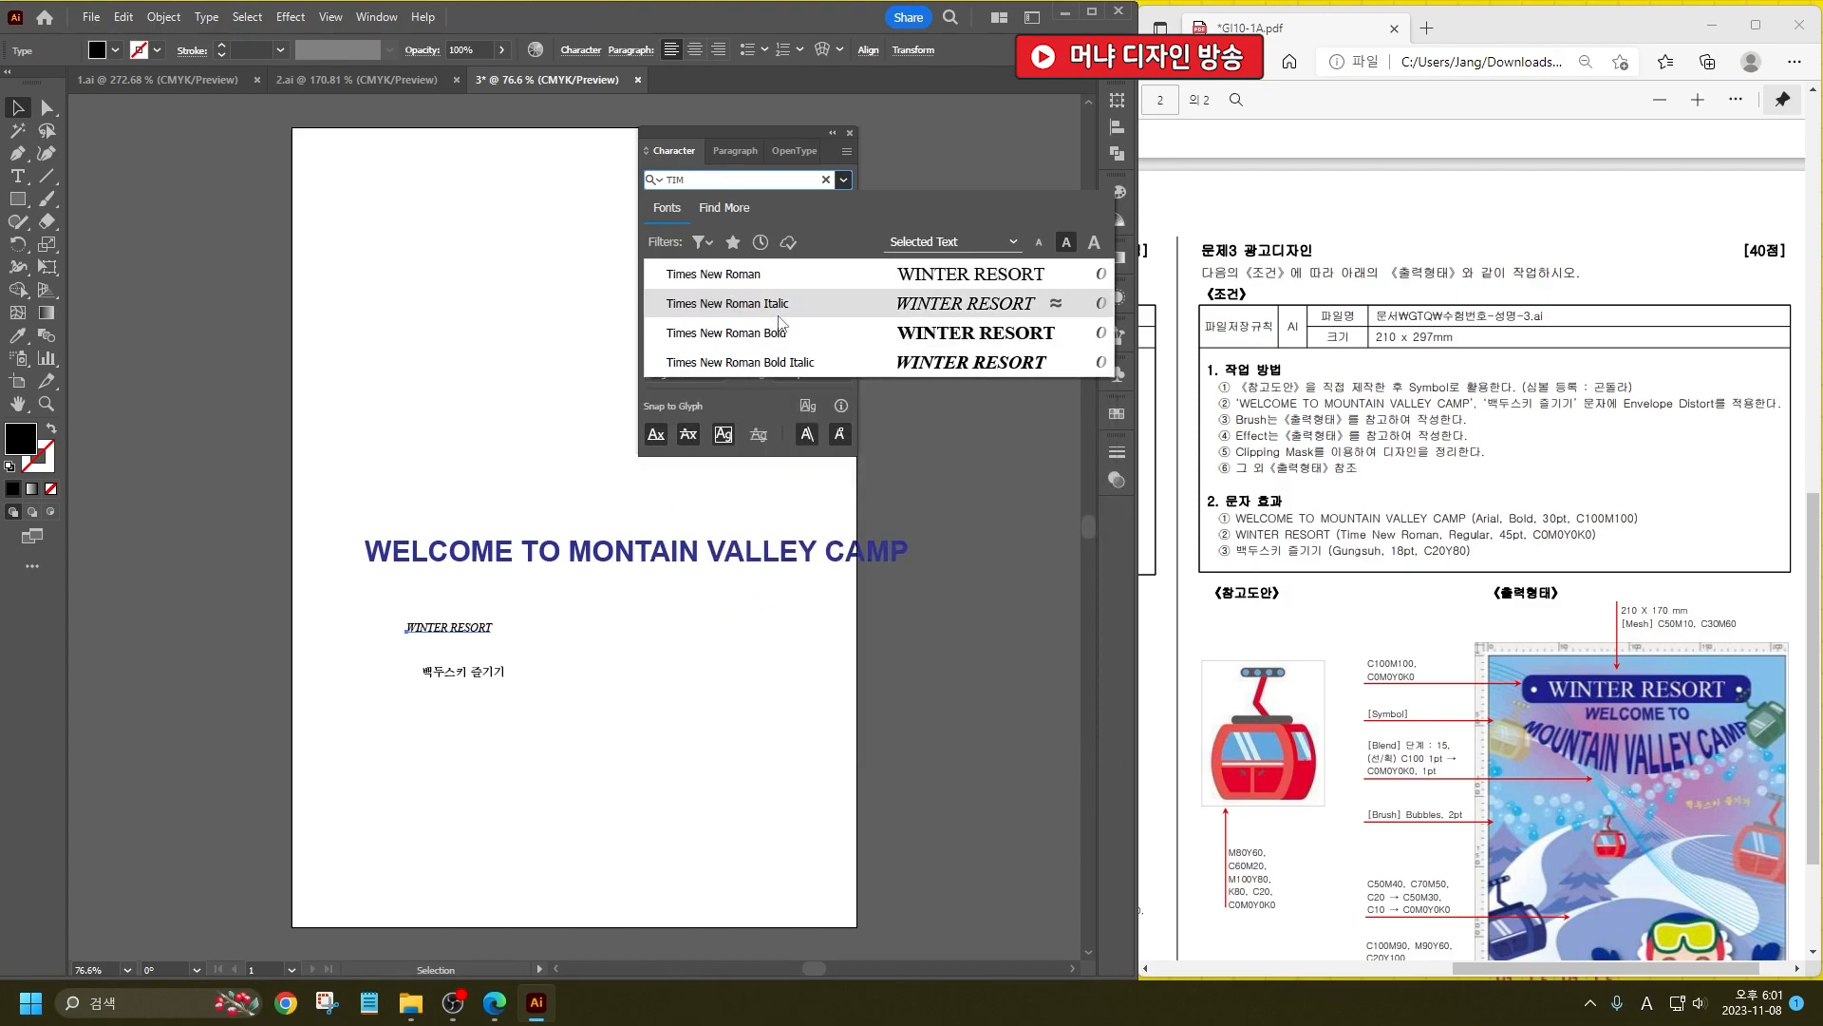
pyautogui.click(781, 277)
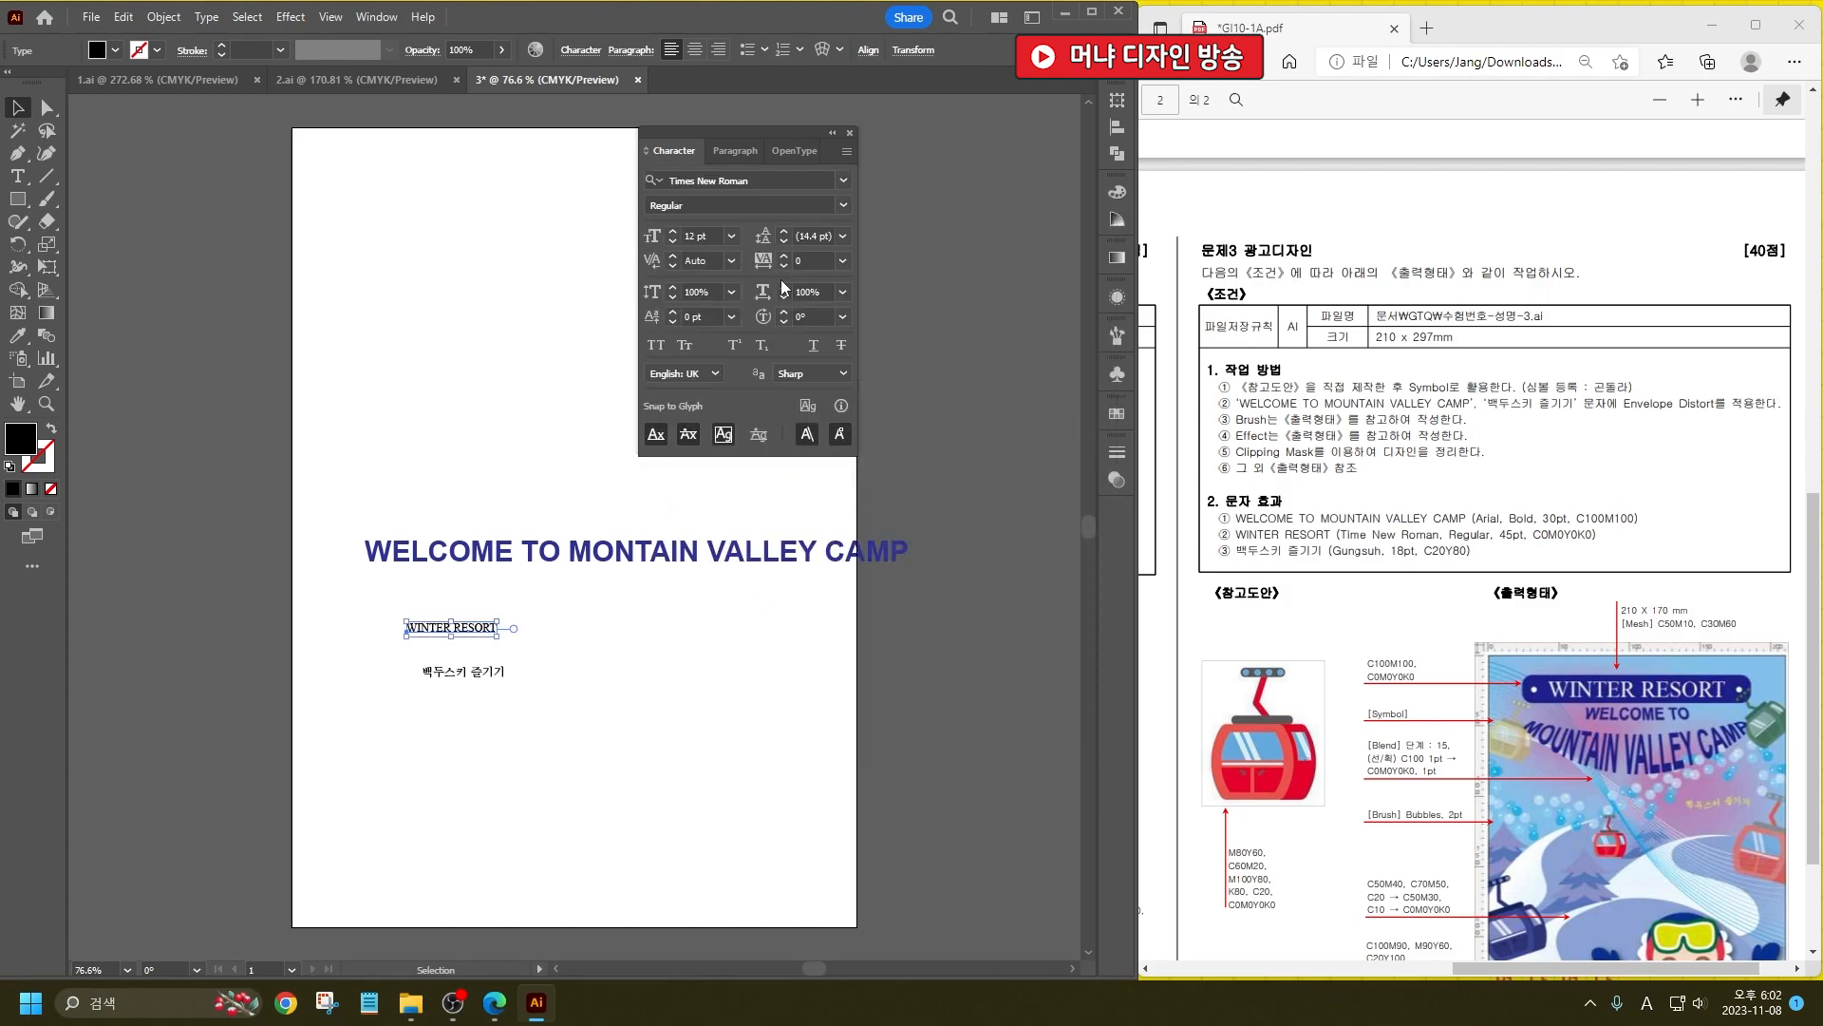
pyautogui.click(703, 236)
pyautogui.write('45')
pyautogui.press('Return')
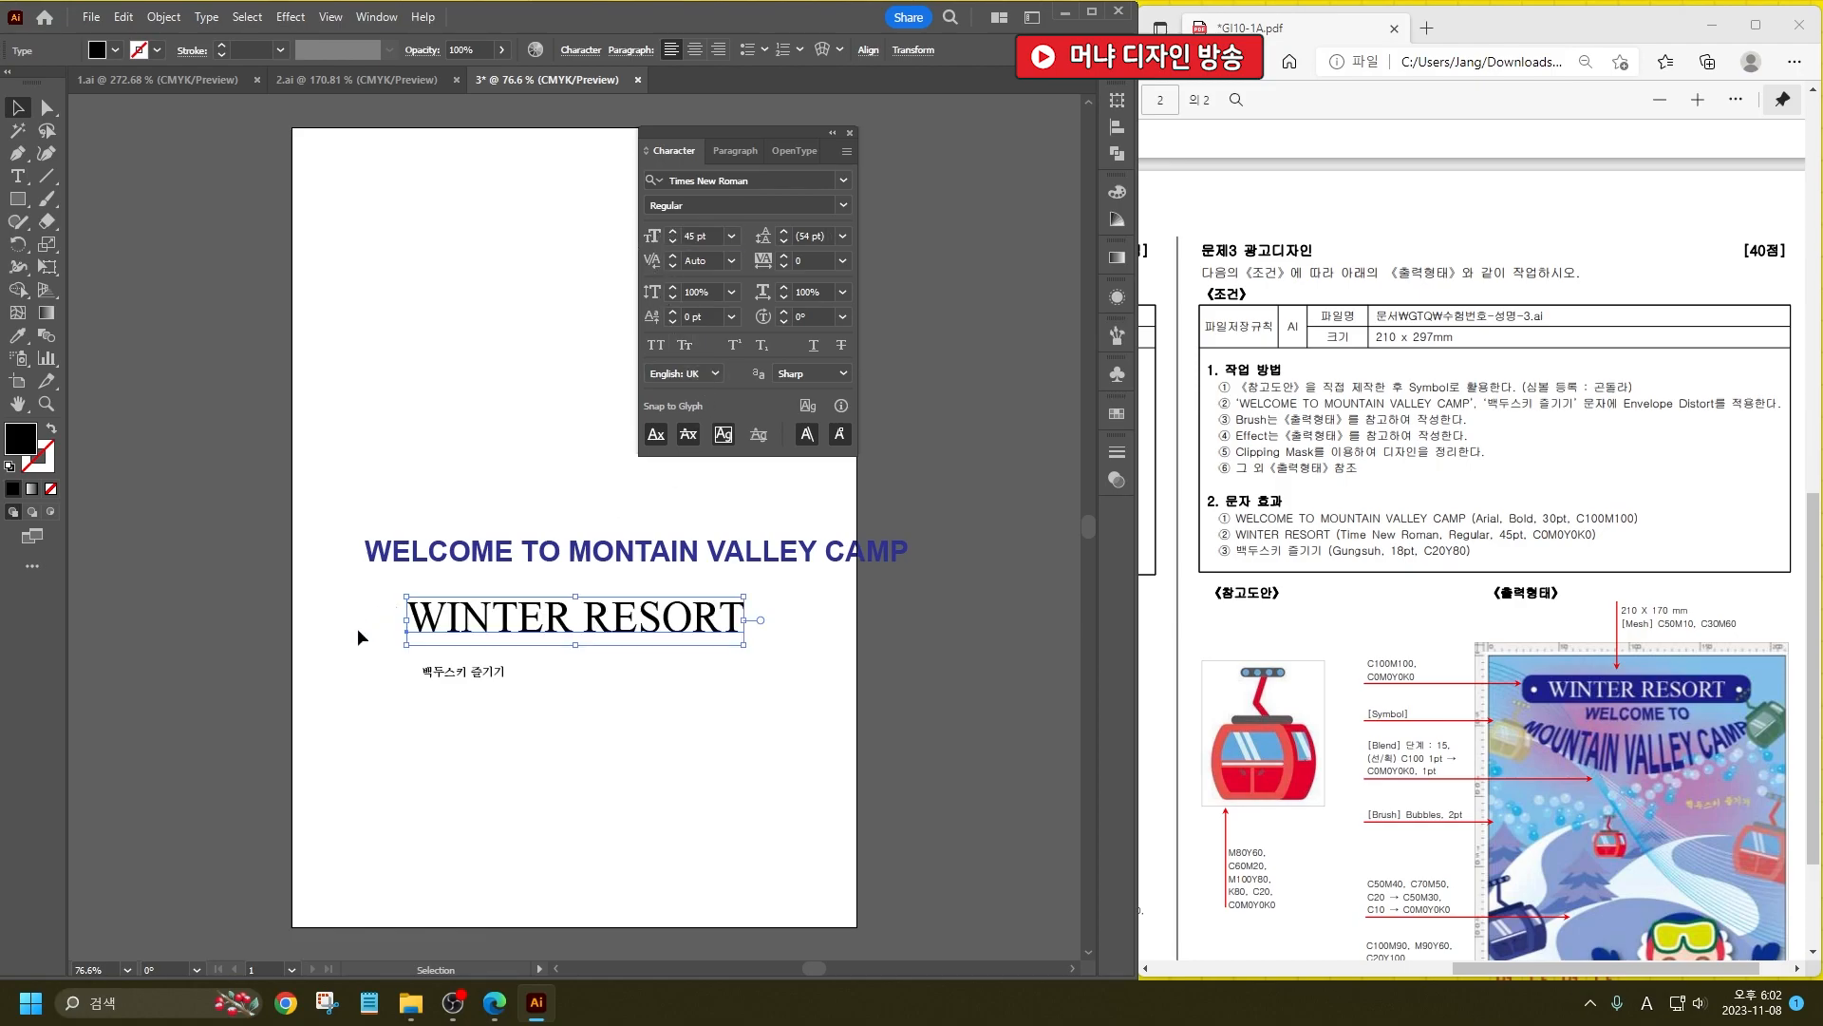
# Step: Fill the "WINTER RESORT" line with white (C0 M0 Y0 K0)
pyautogui.doubleClick(29, 440)
pyautogui.click(285, 475)
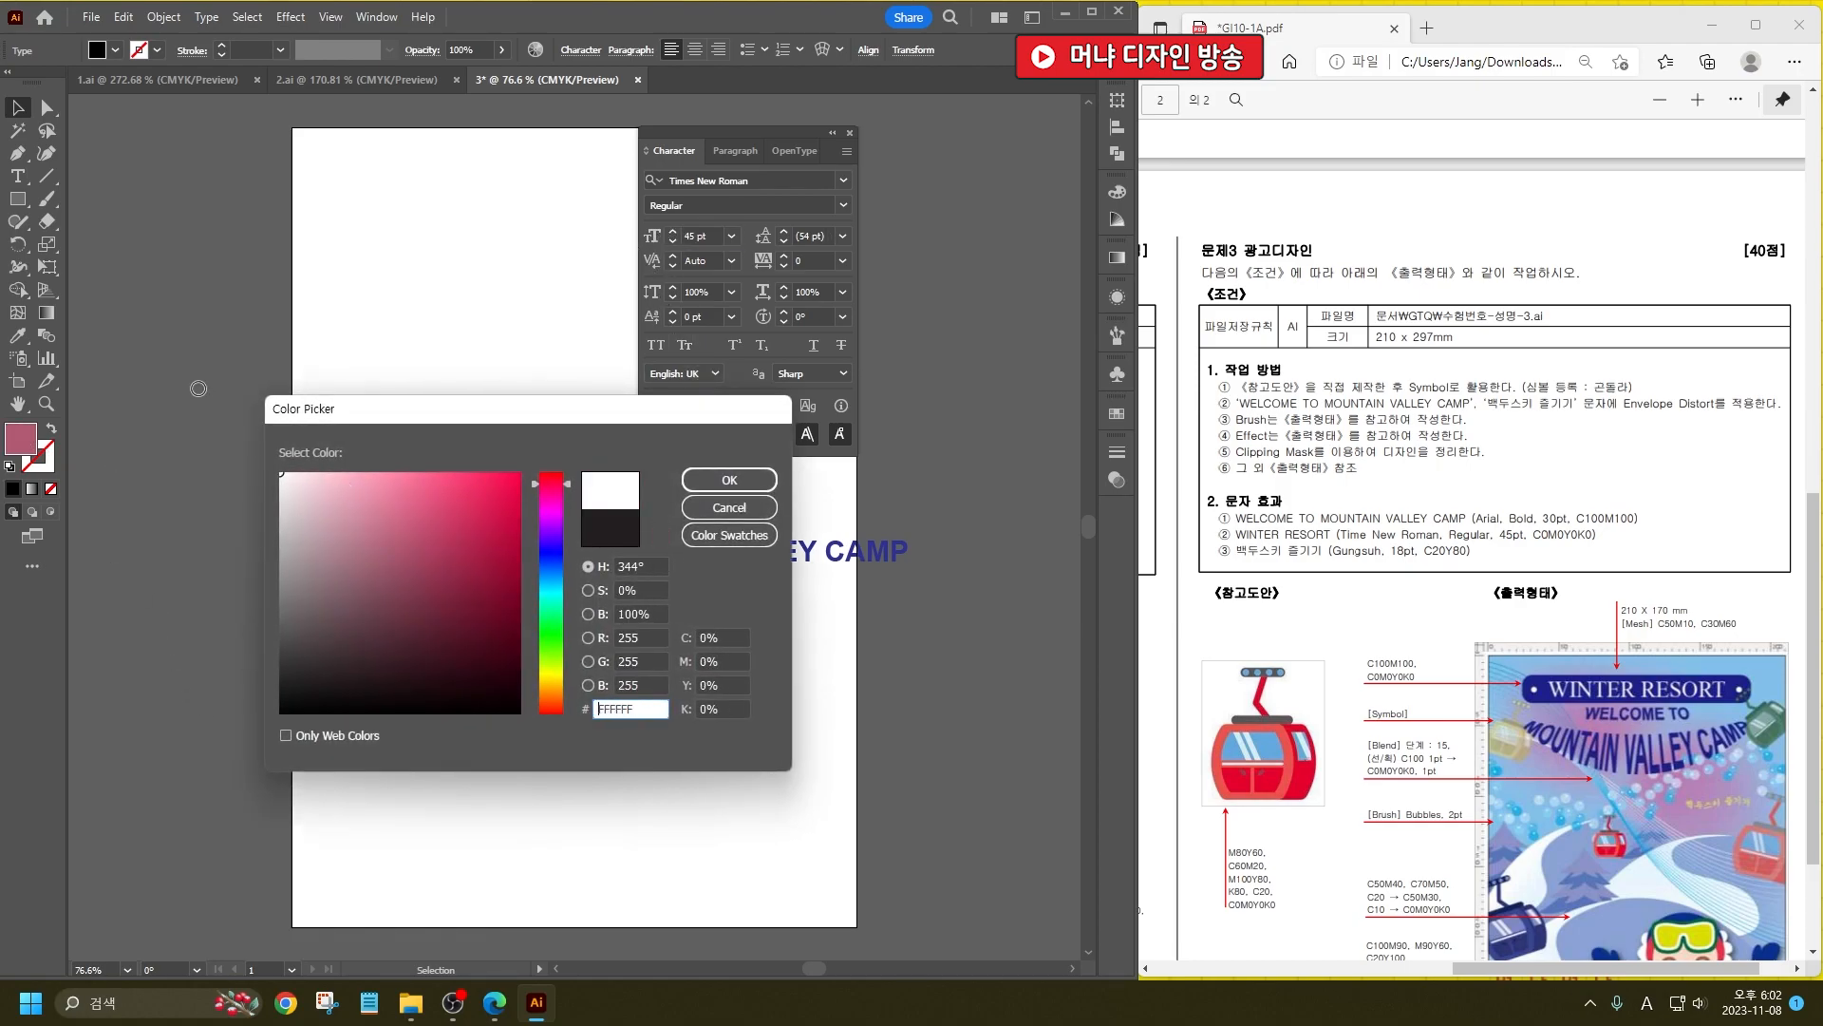
pyautogui.click(766, 486)
# Step: Format the "백두스키 즐기기" line in the 궁서 font at 18 pt
pyautogui.click(498, 674)
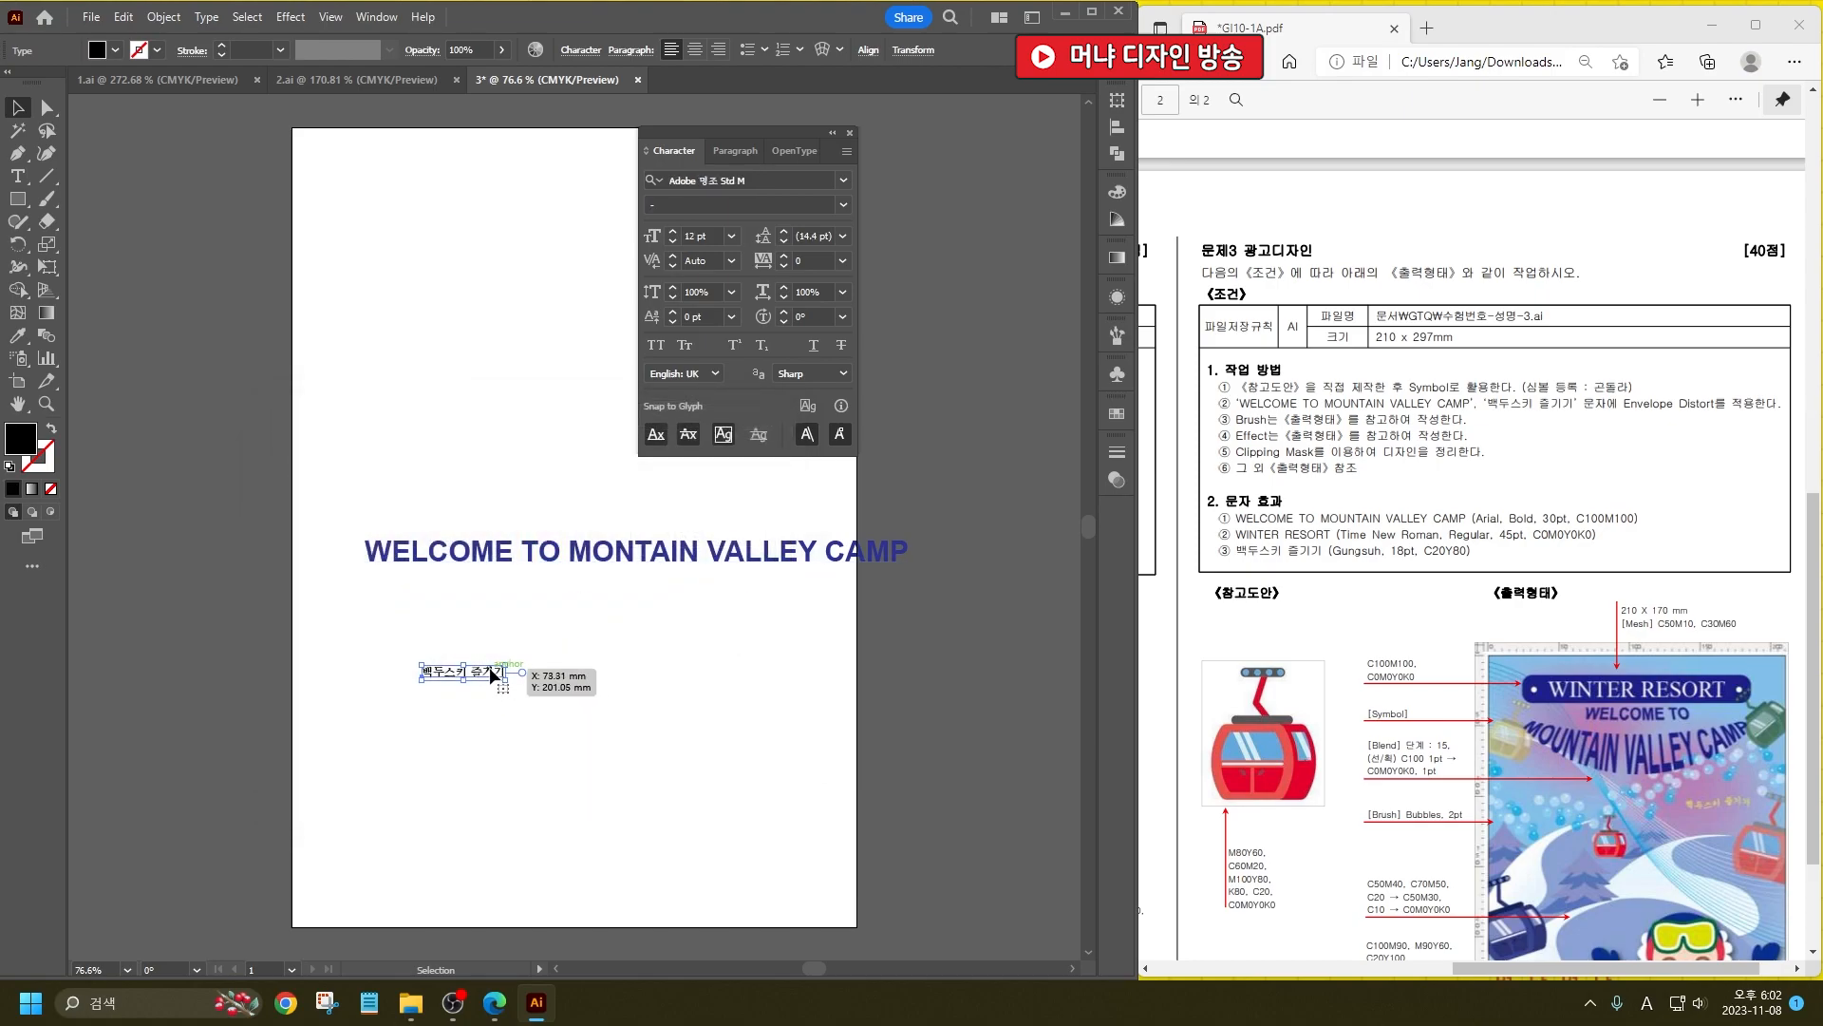
pyautogui.click(745, 183)
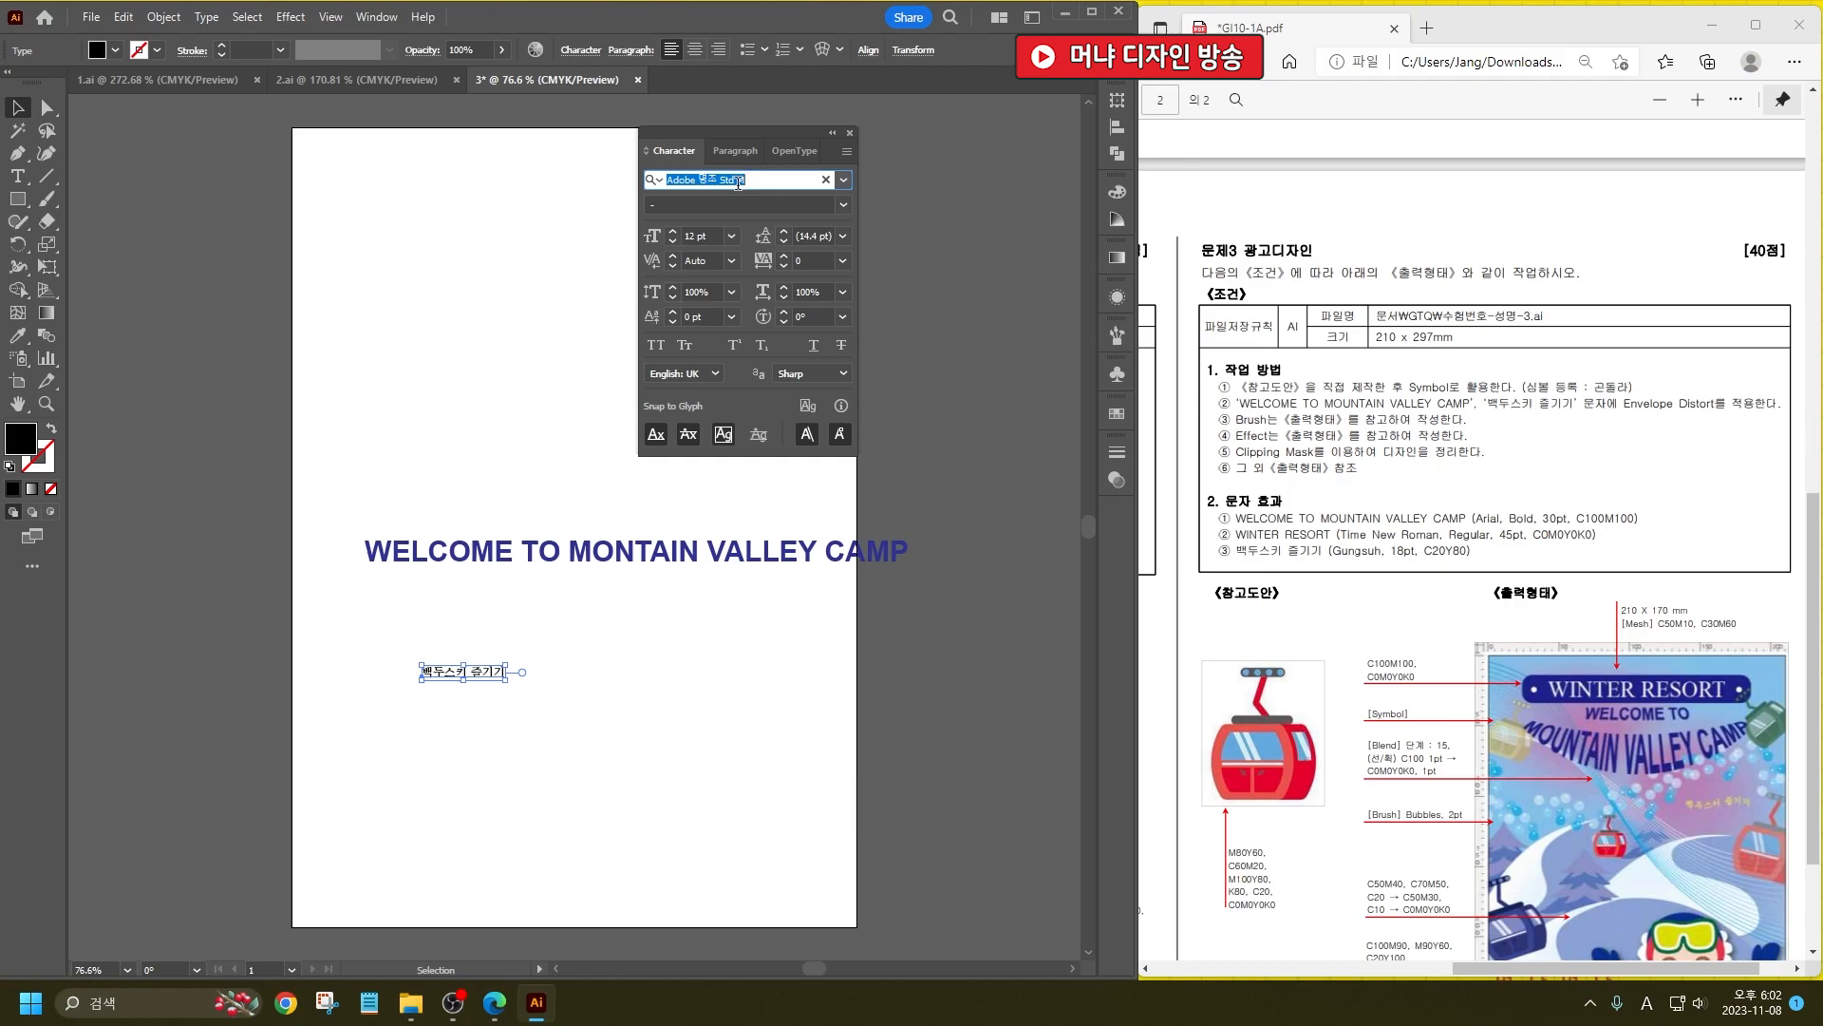
pyautogui.write('GU')
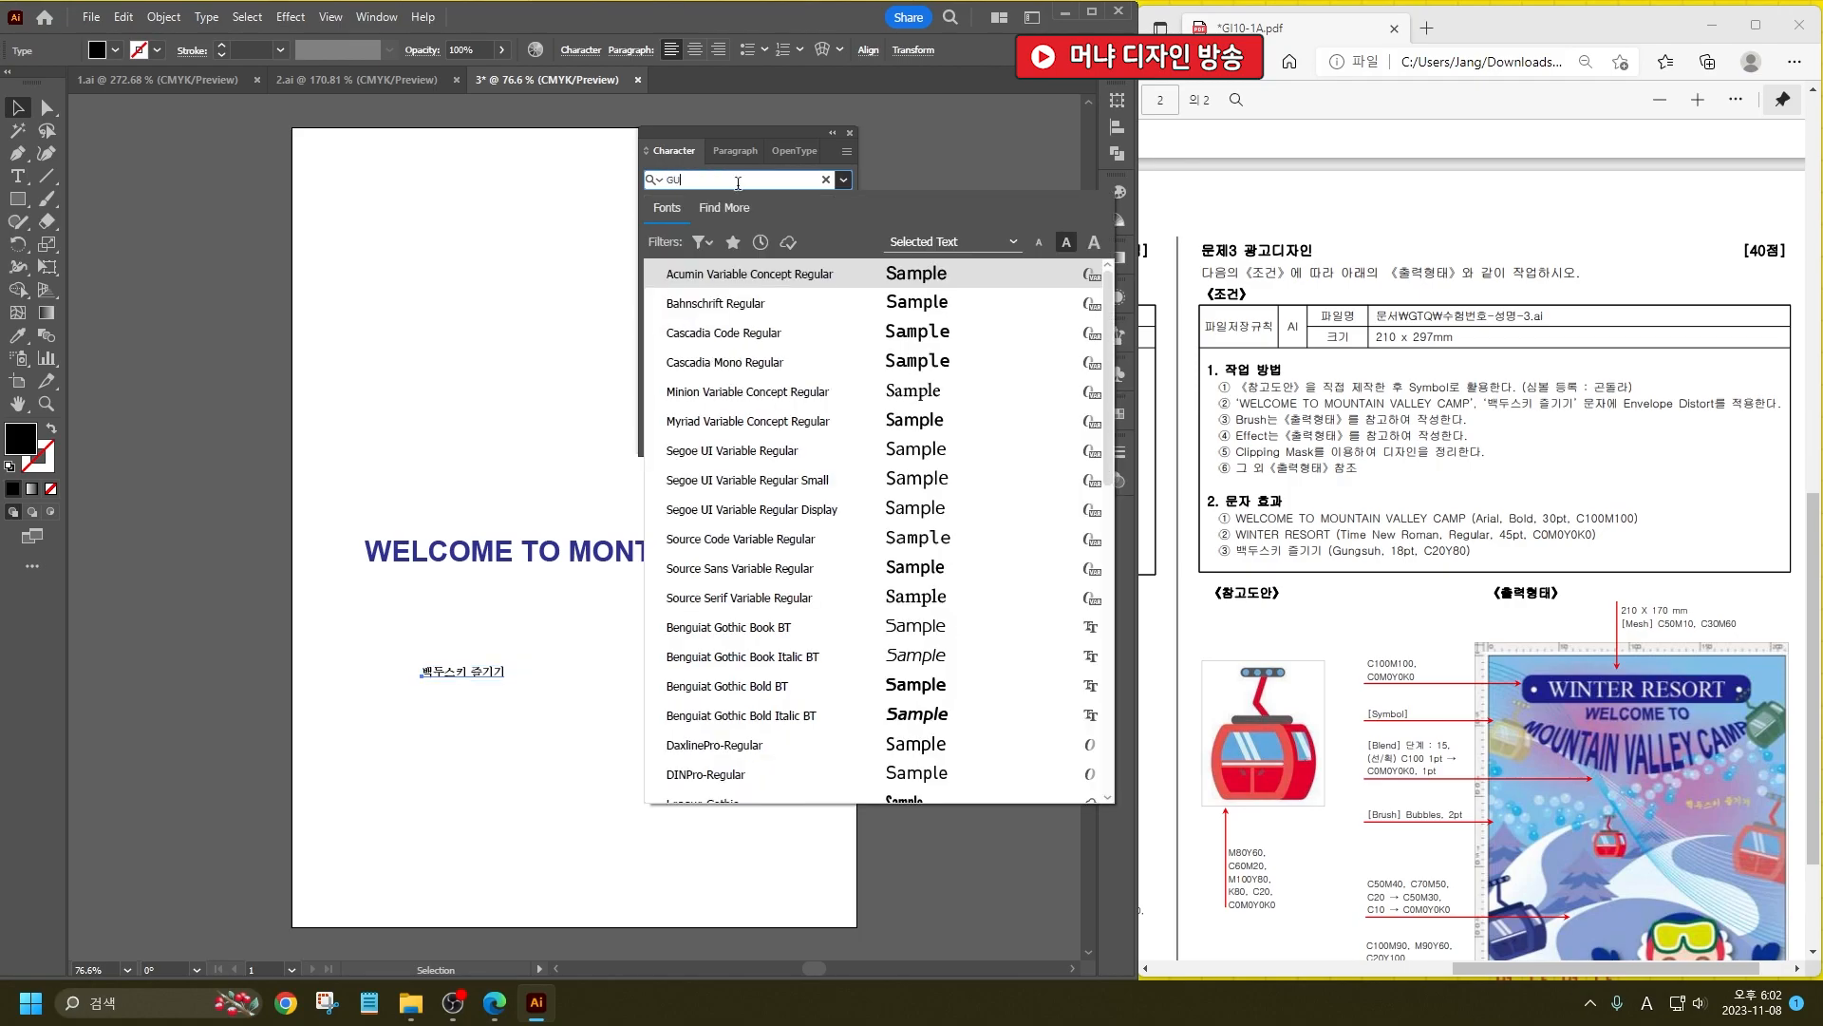
pyautogui.write('NG')
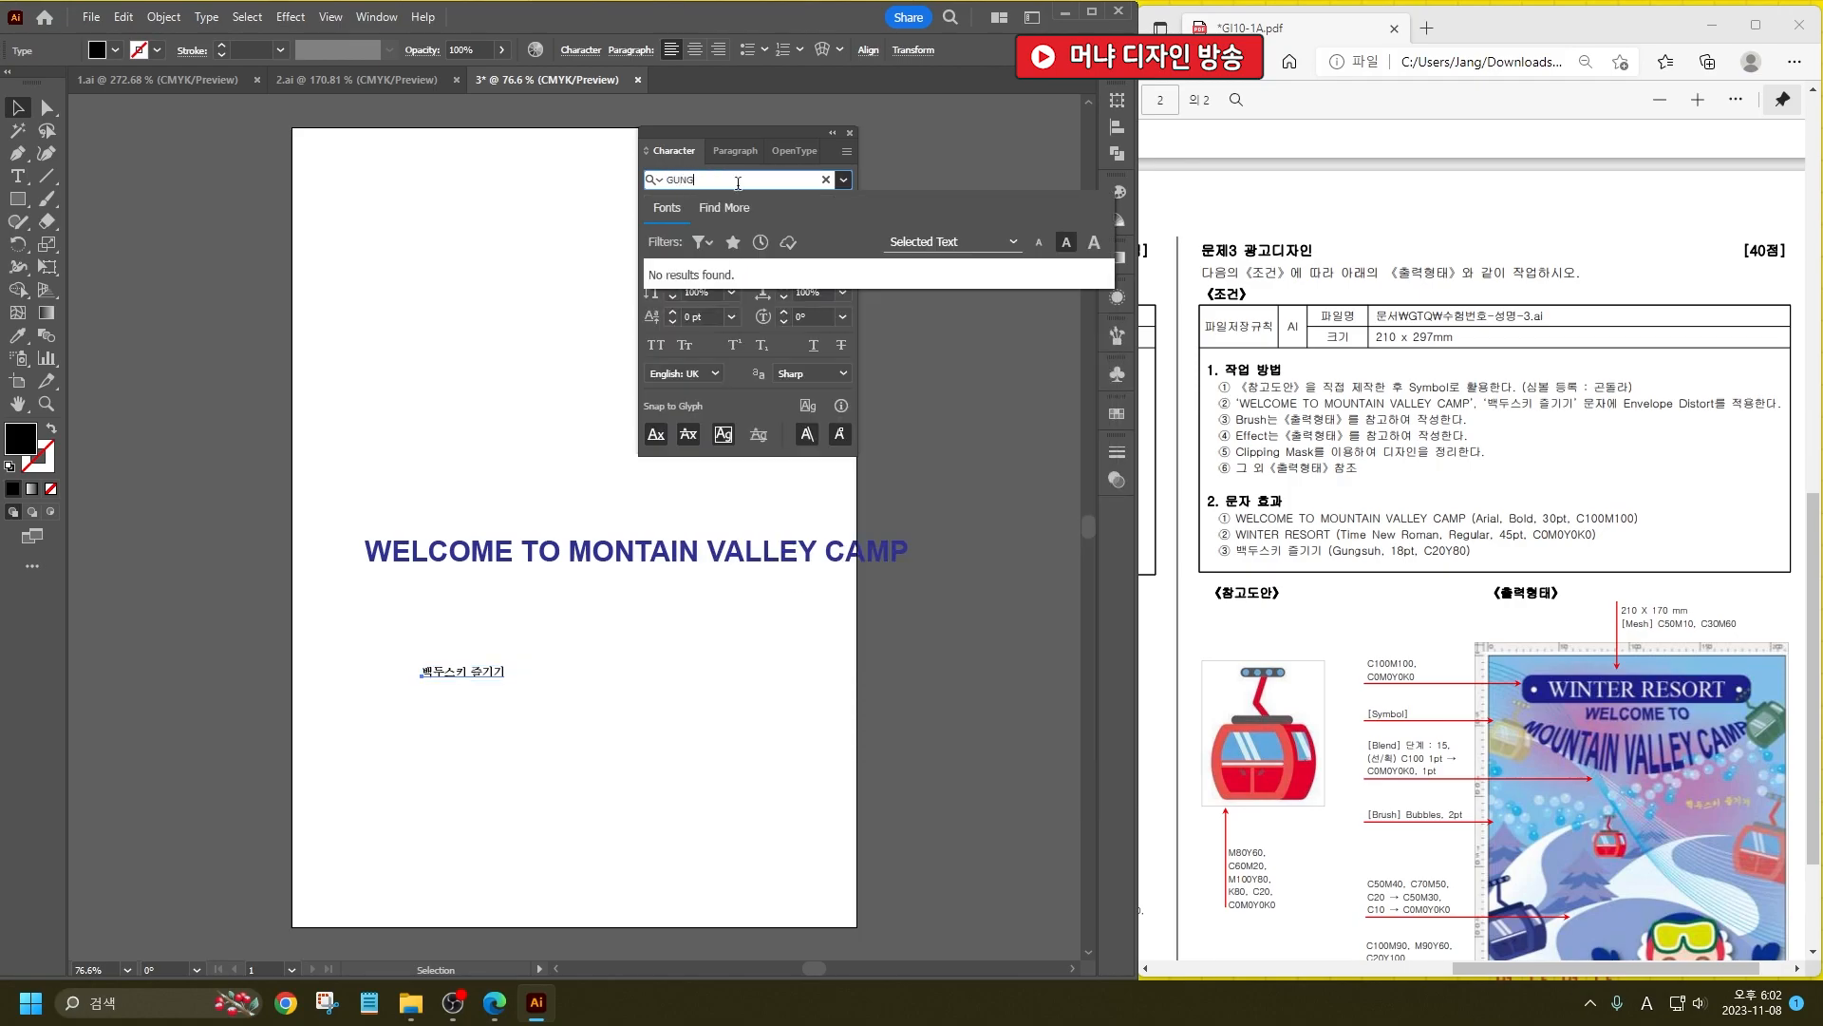
pyautogui.press('BackSpace')
pyautogui.press('BackSpace')
pyautogui.press('BackSpace')
pyautogui.press('Hangul')
pyautogui.write('궁')
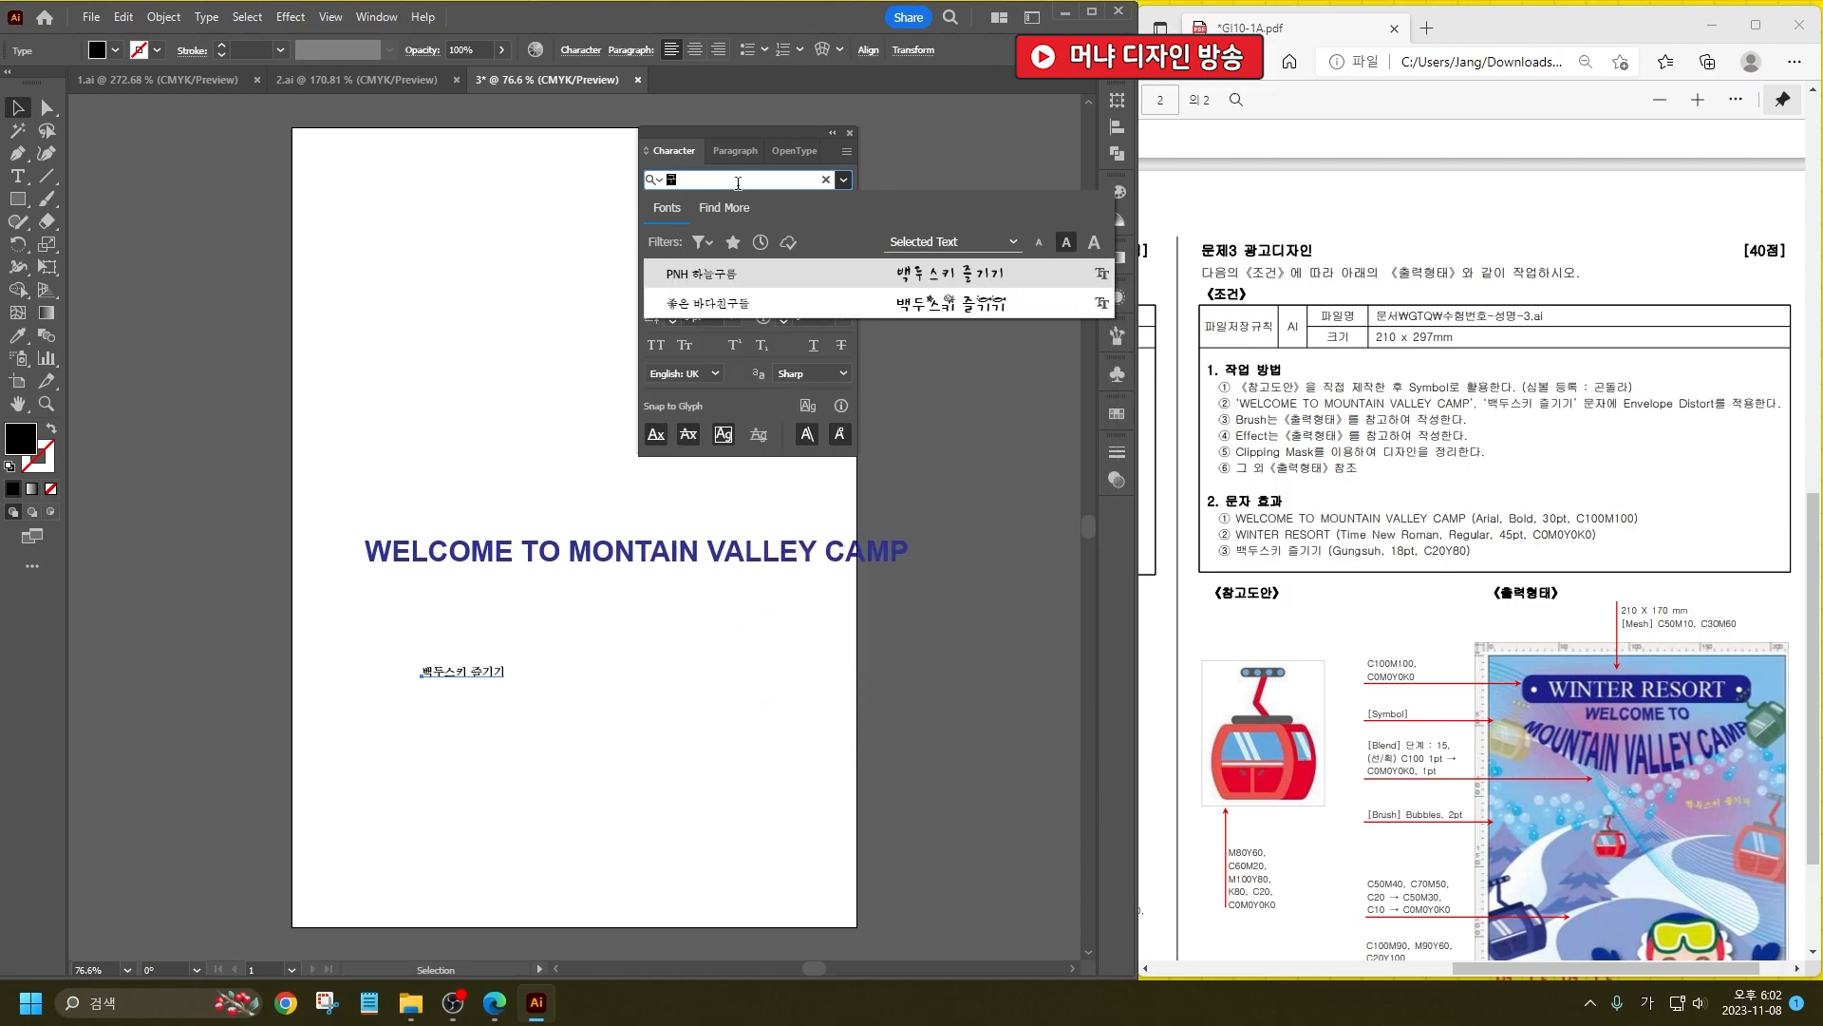
pyautogui.write('서')
pyautogui.press('Return')
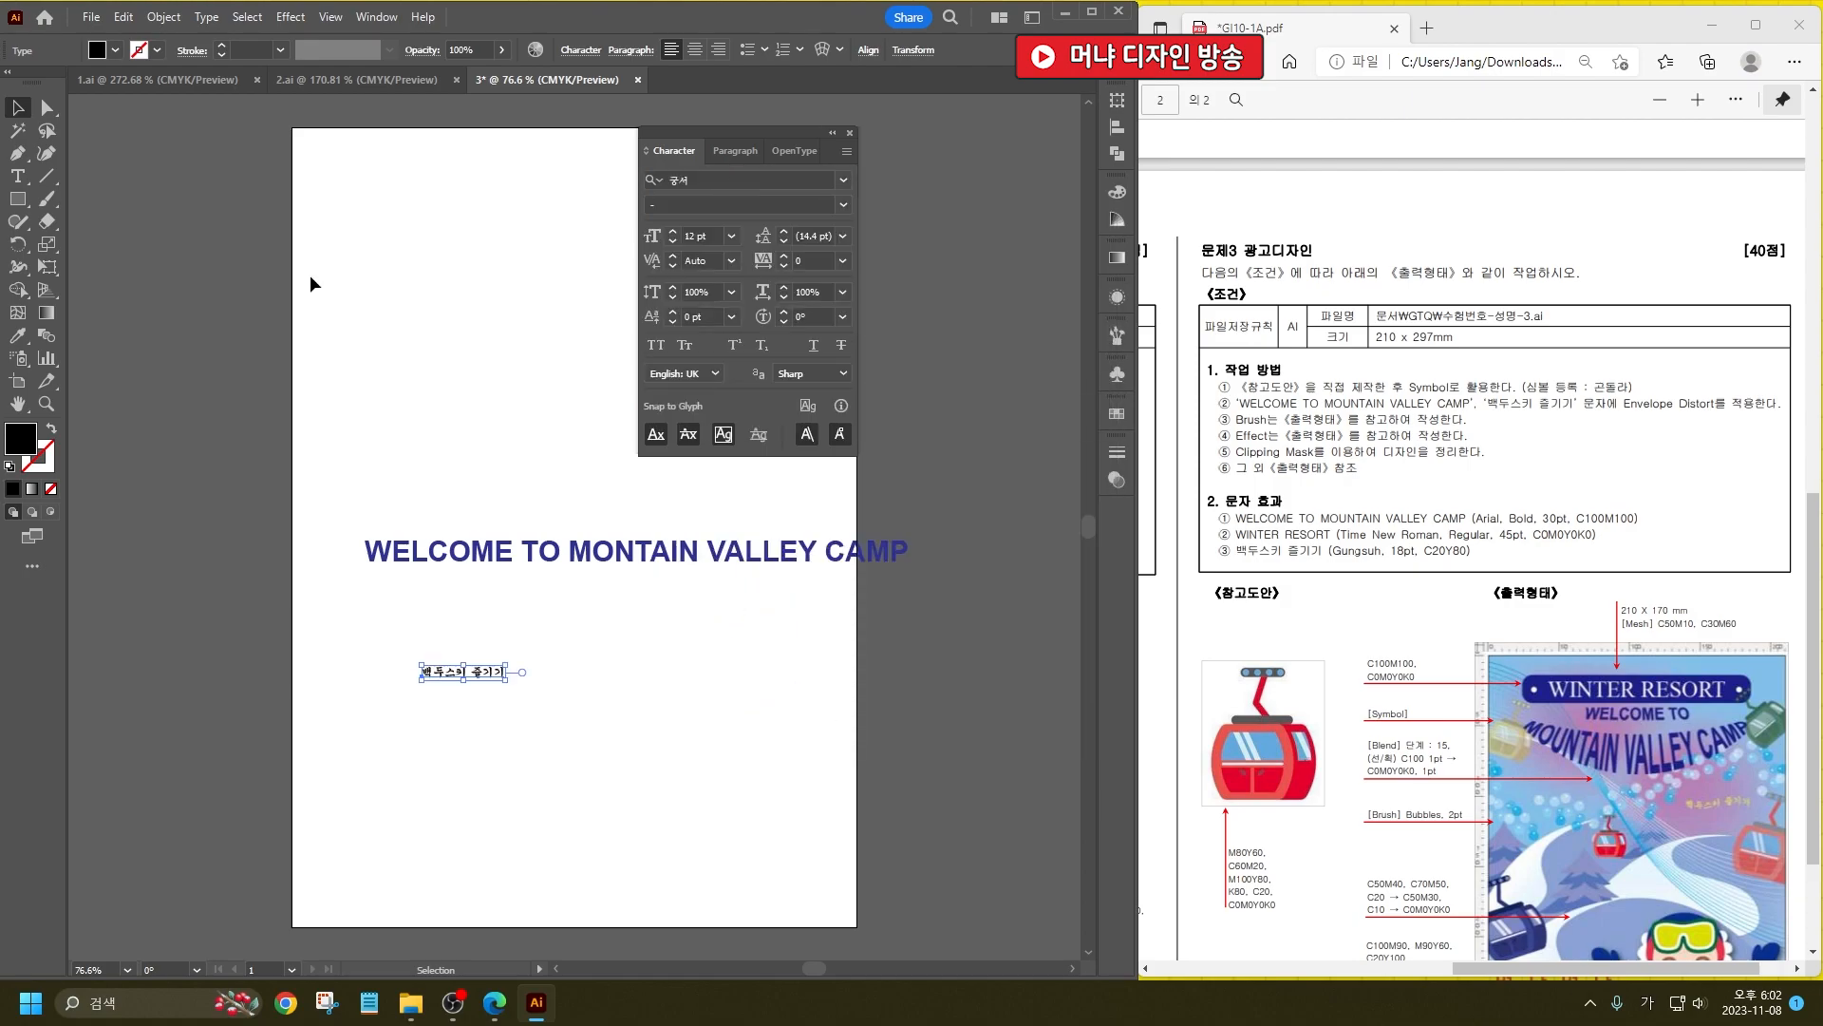
pyautogui.click(707, 235)
pyautogui.write('18')
pyautogui.press('Return')
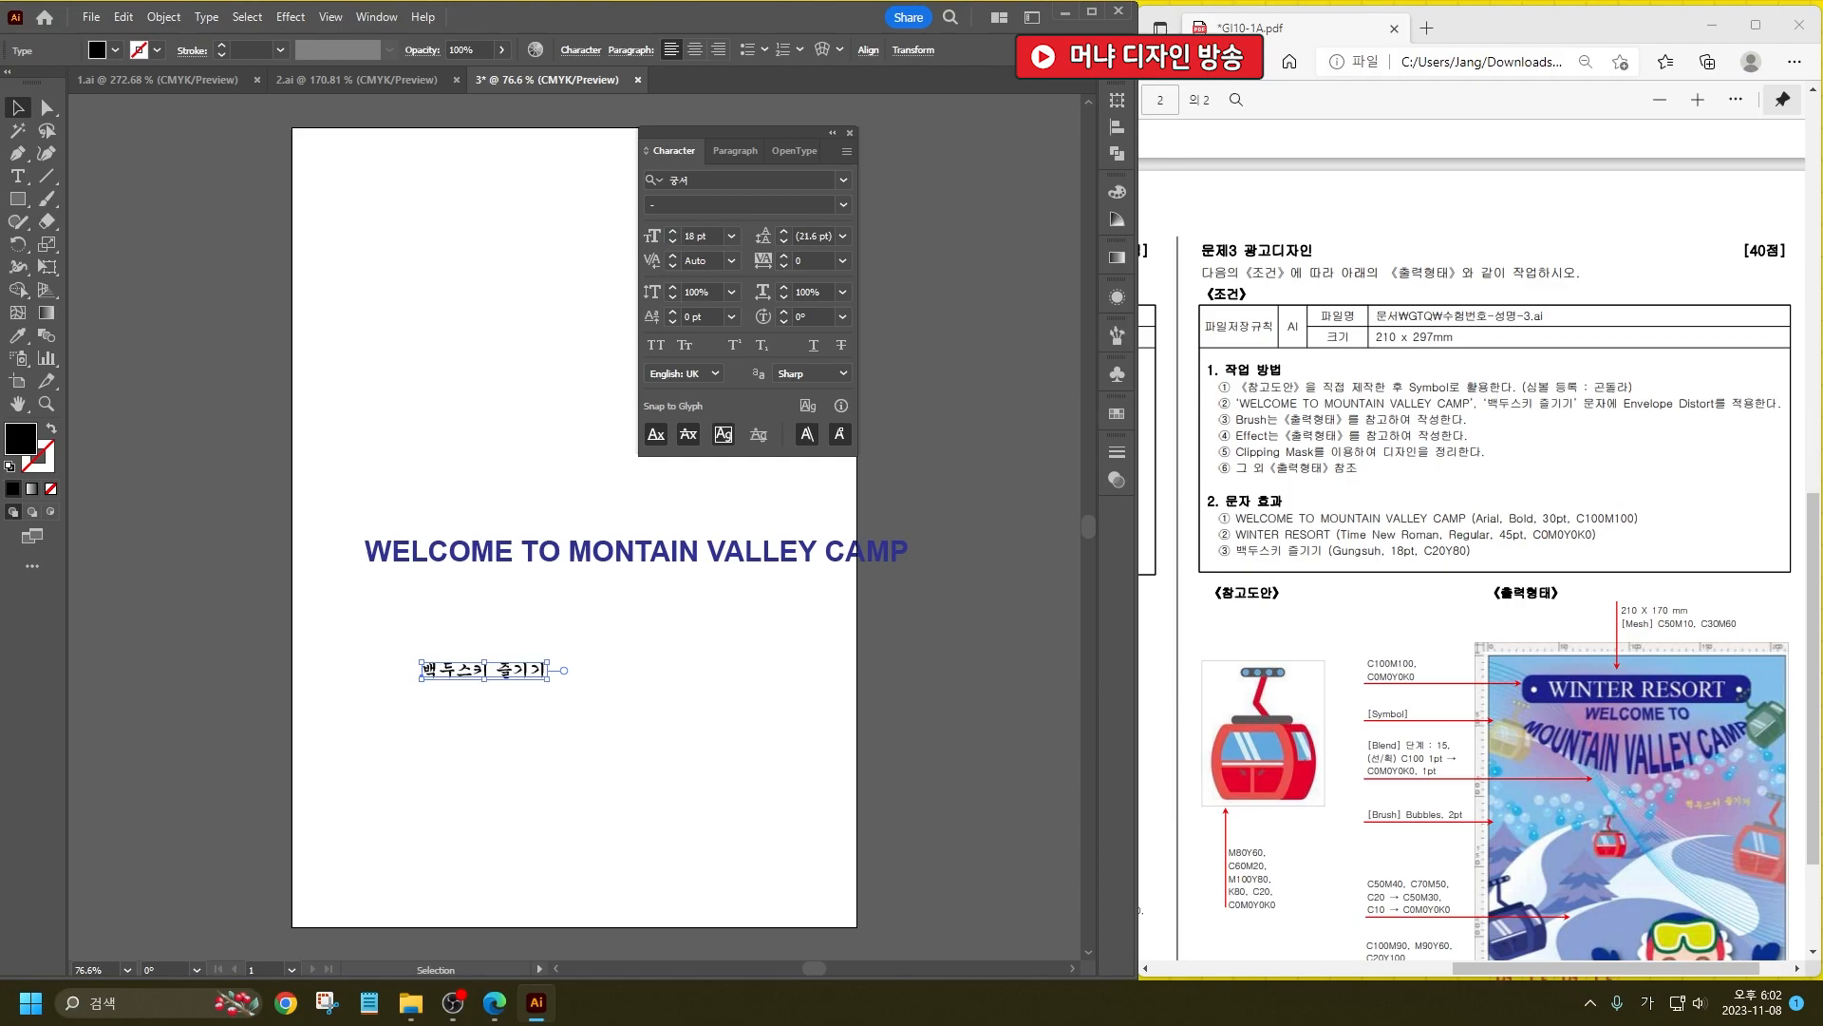
# Step: Fill the "백두스키 즐기기" line with C20 M0 Y80 K0
pyautogui.doubleClick(17, 445)
pyautogui.click(736, 635)
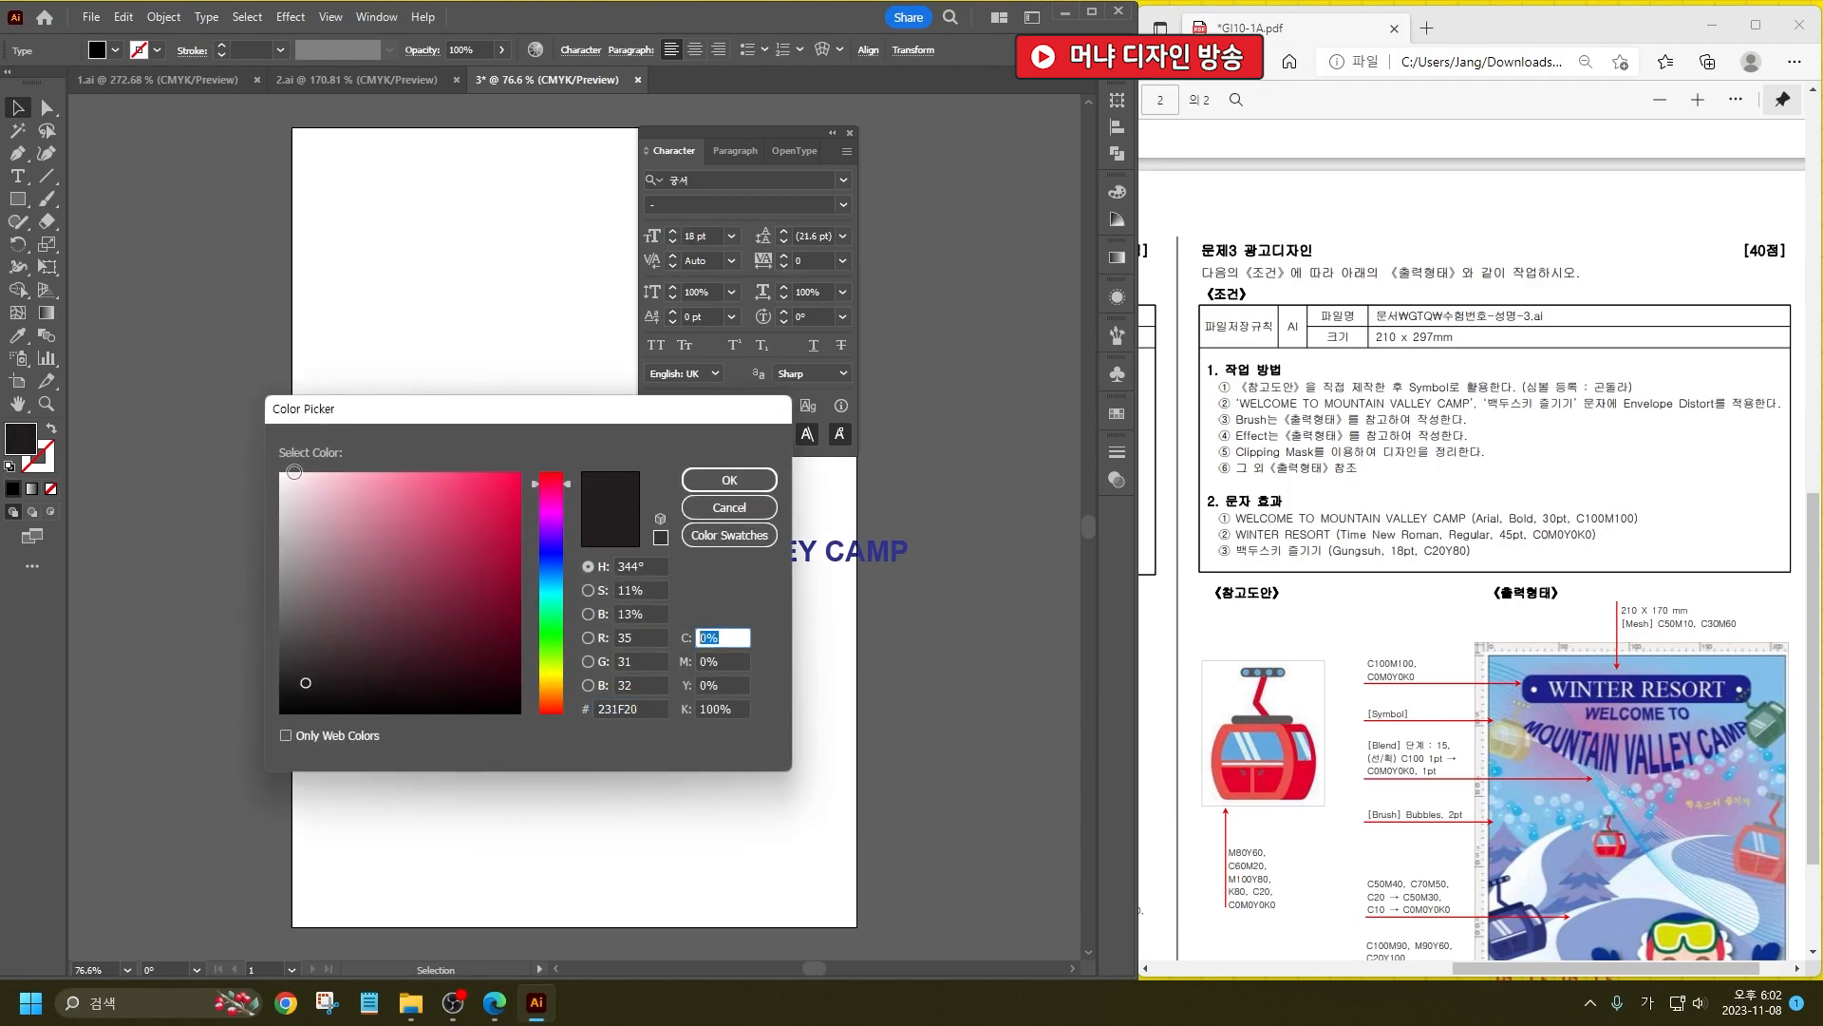
pyautogui.write('20')
pyautogui.press('Tab')
pyautogui.write('8')
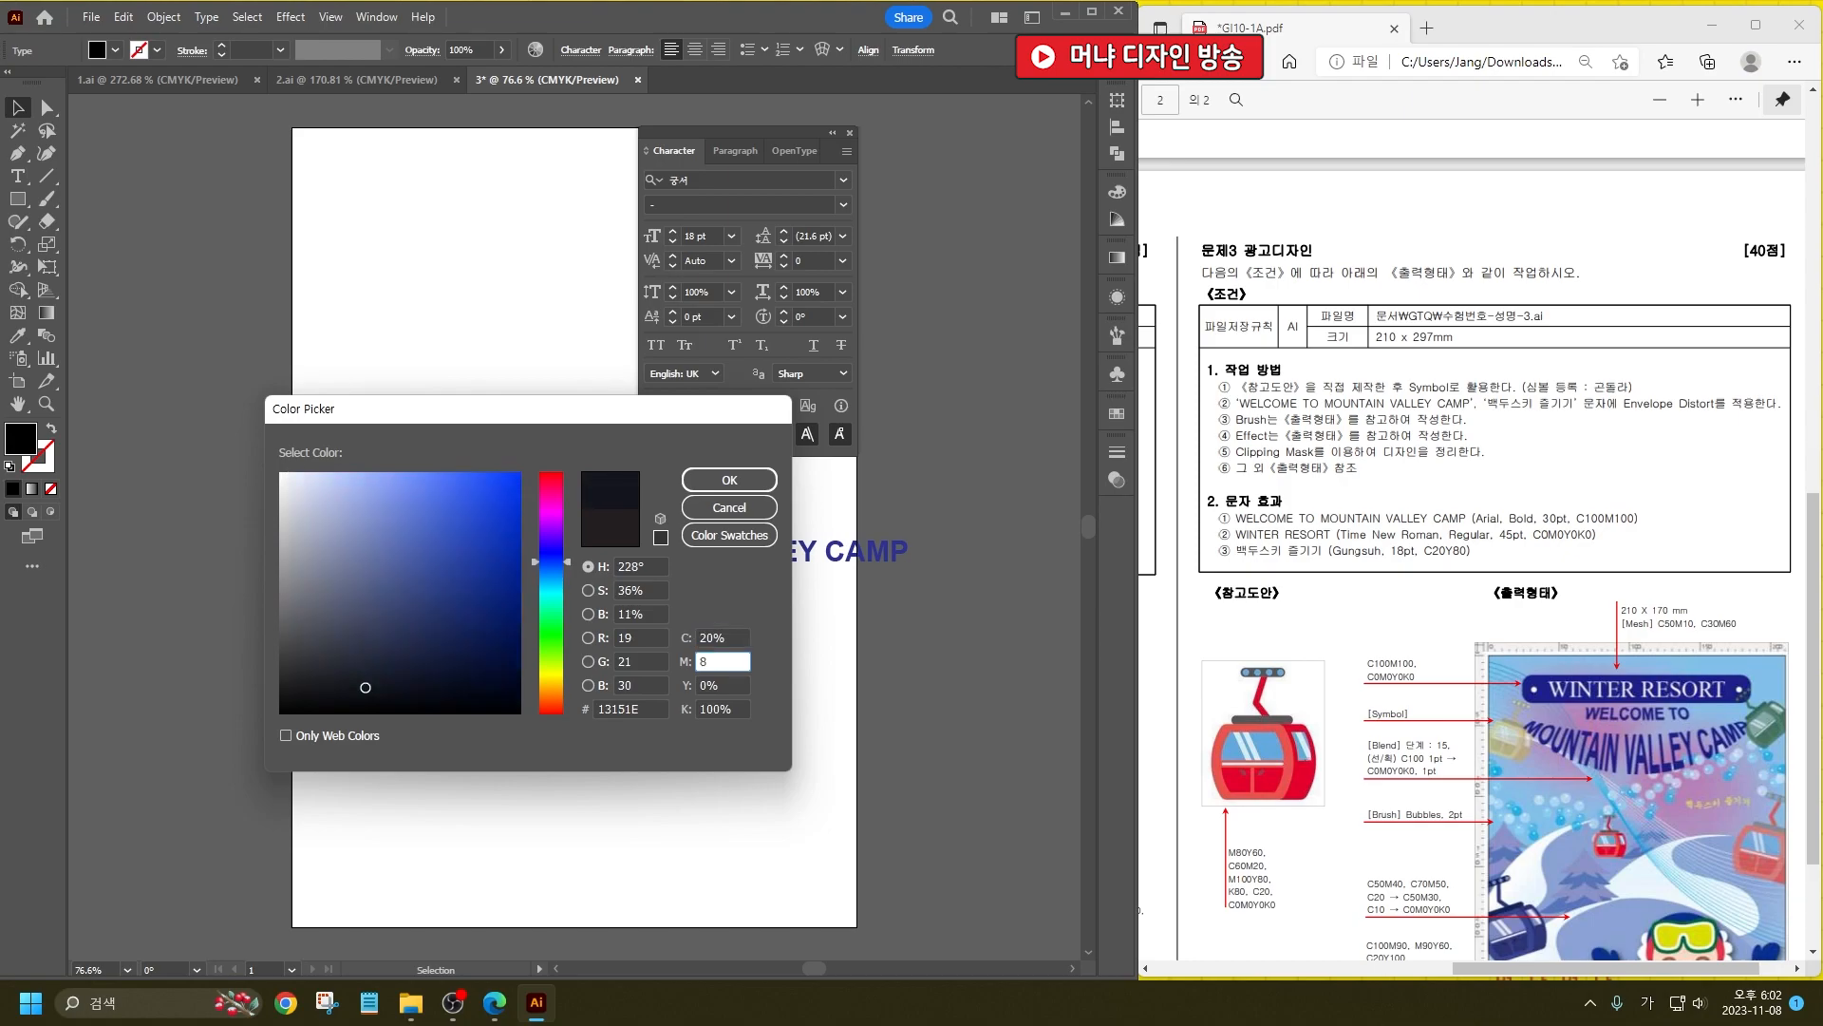
pyautogui.press('BackSpace')
pyautogui.write('0')
pyautogui.press('Tab')
pyautogui.write('80')
pyautogui.press('Tab')
pyautogui.write('0')
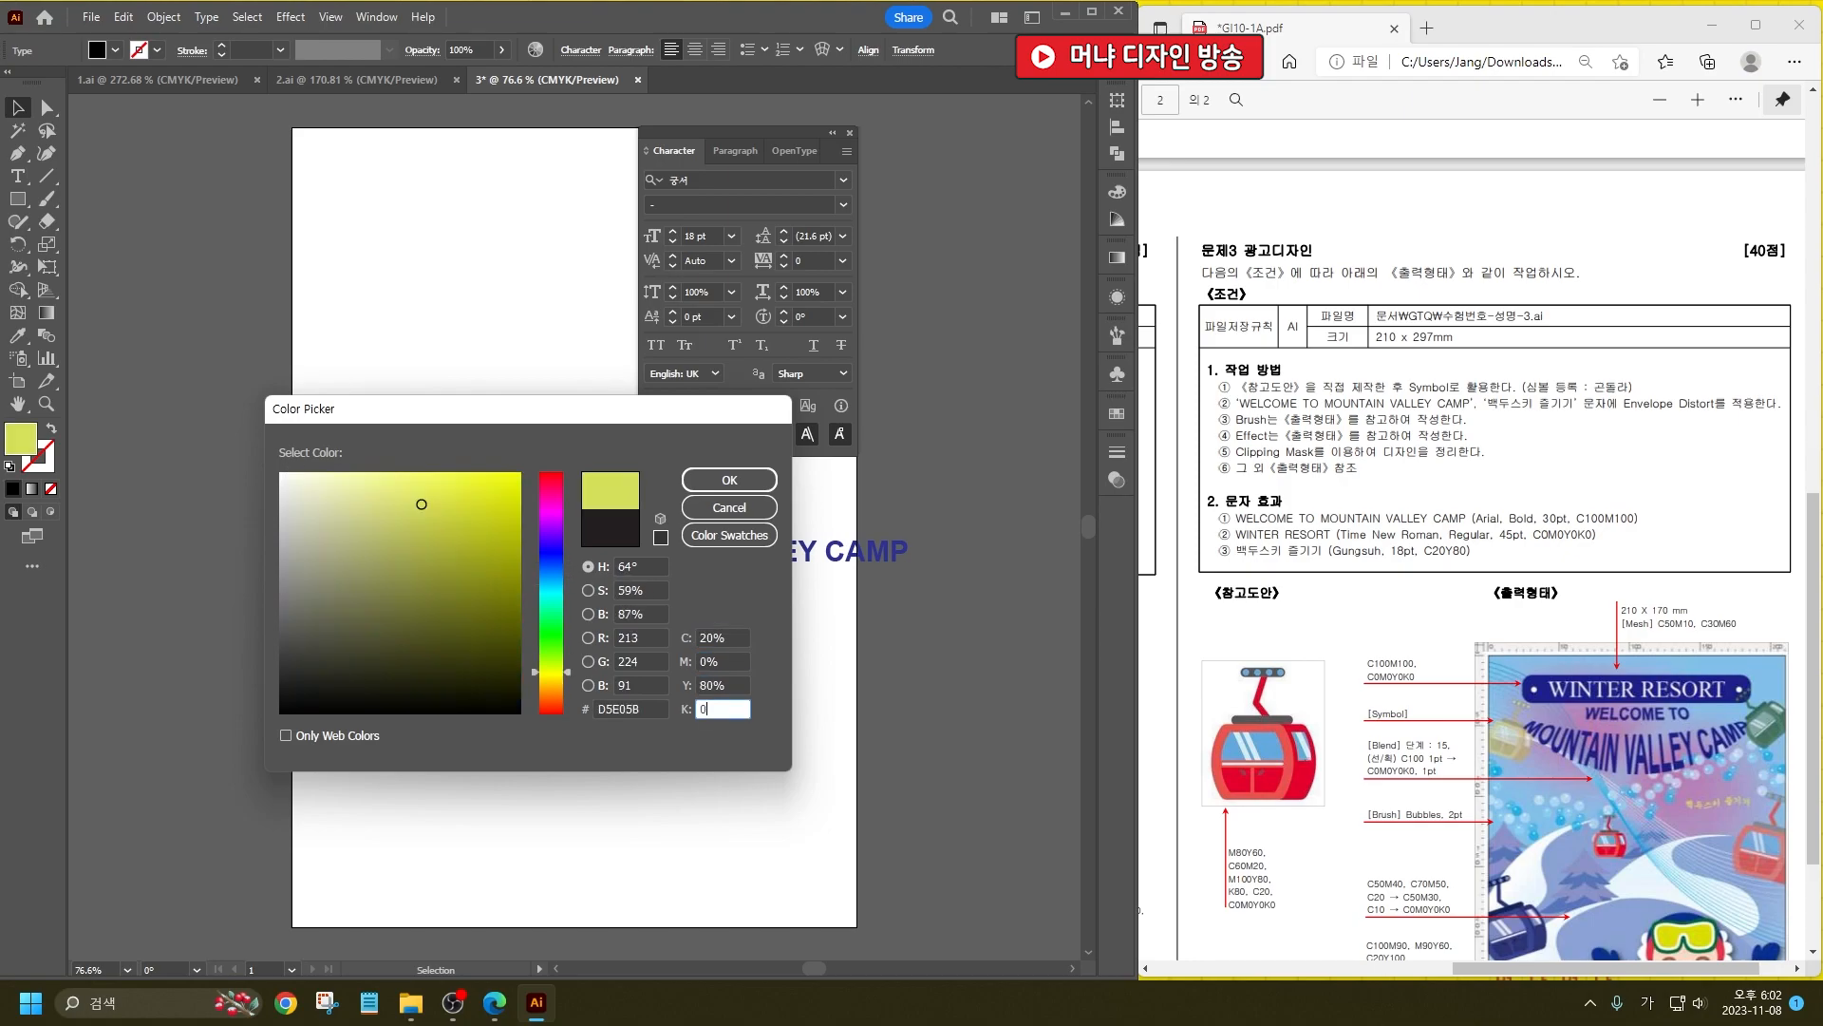
pyautogui.press('Return')
# Step: Move all the text lines off the artboard to its left side and deselect them
pyautogui.moveTo(575, 796); pyautogui.dragTo(361, 533)
pyautogui.moveTo(613, 564); pyautogui.dragTo(300, 726)
pyautogui.moveTo(599, 721); pyautogui.dragTo(264, 435)
pyautogui.click(219, 315)
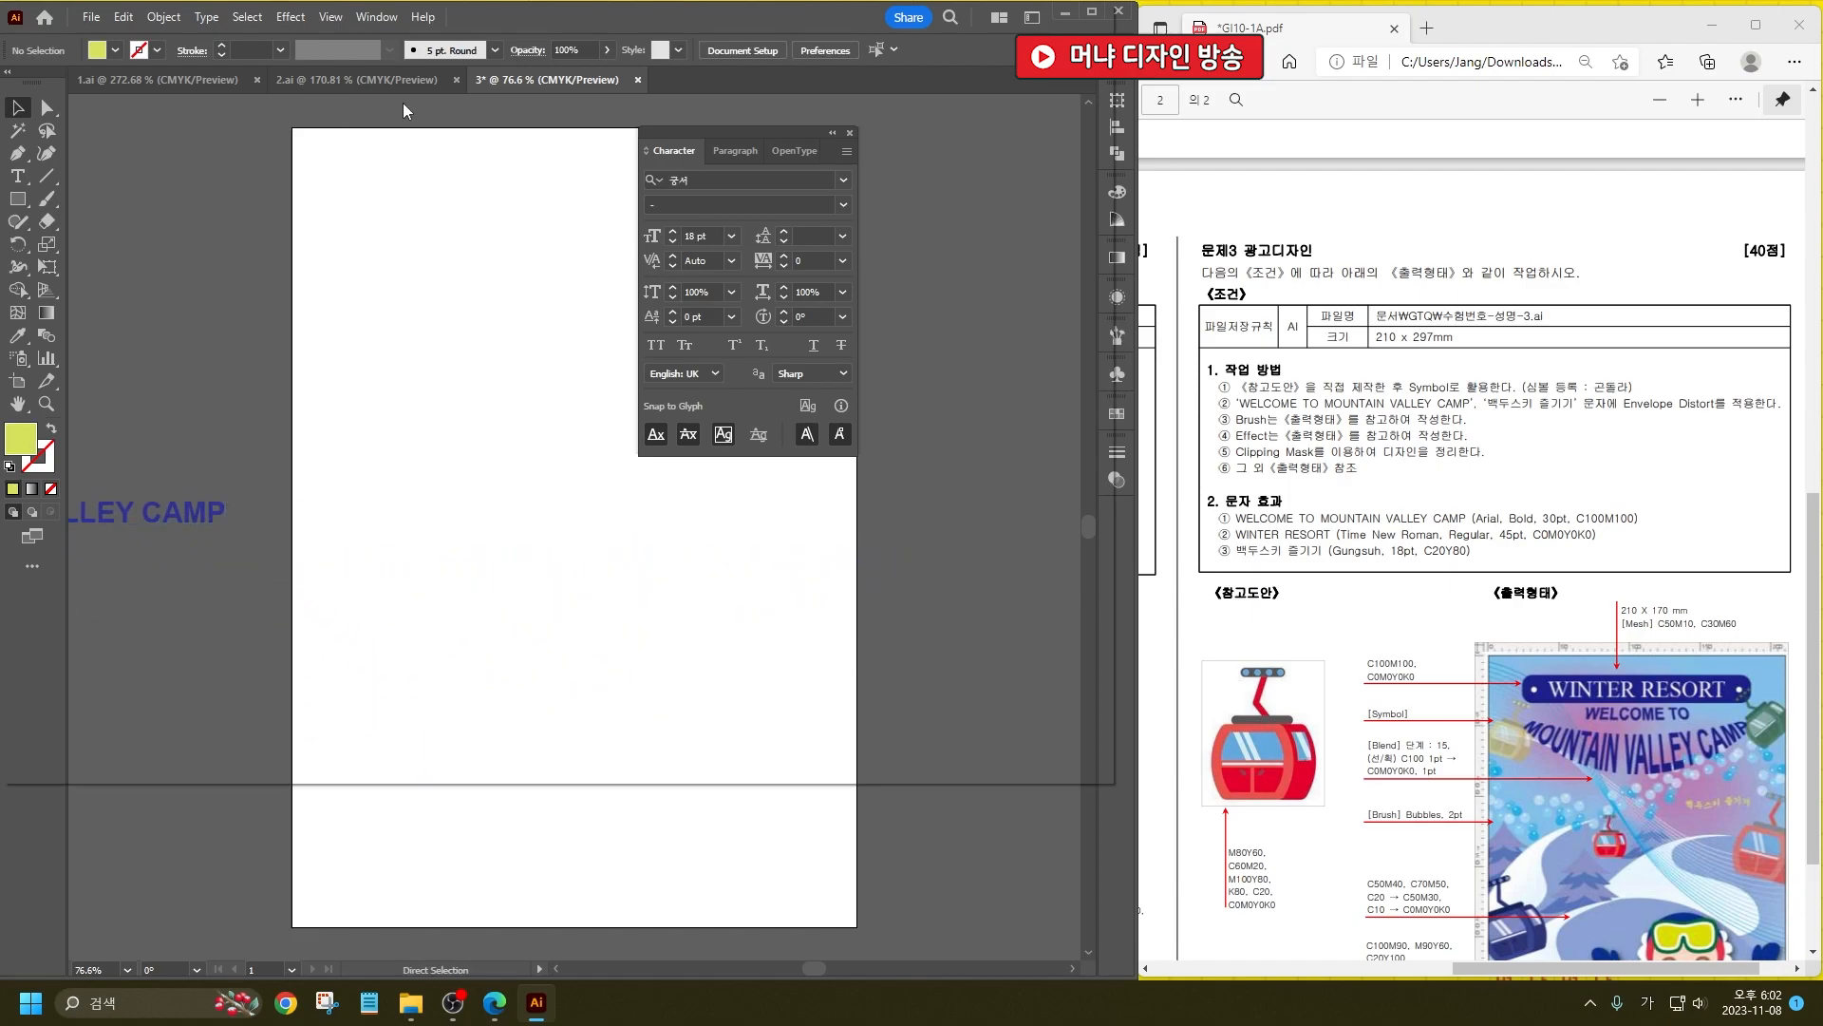
# Step: Save the document as an Illustrator file named 3 and close the Character panel
pyautogui.hotkey('ctrl', 's')
pyautogui.press('Escape')
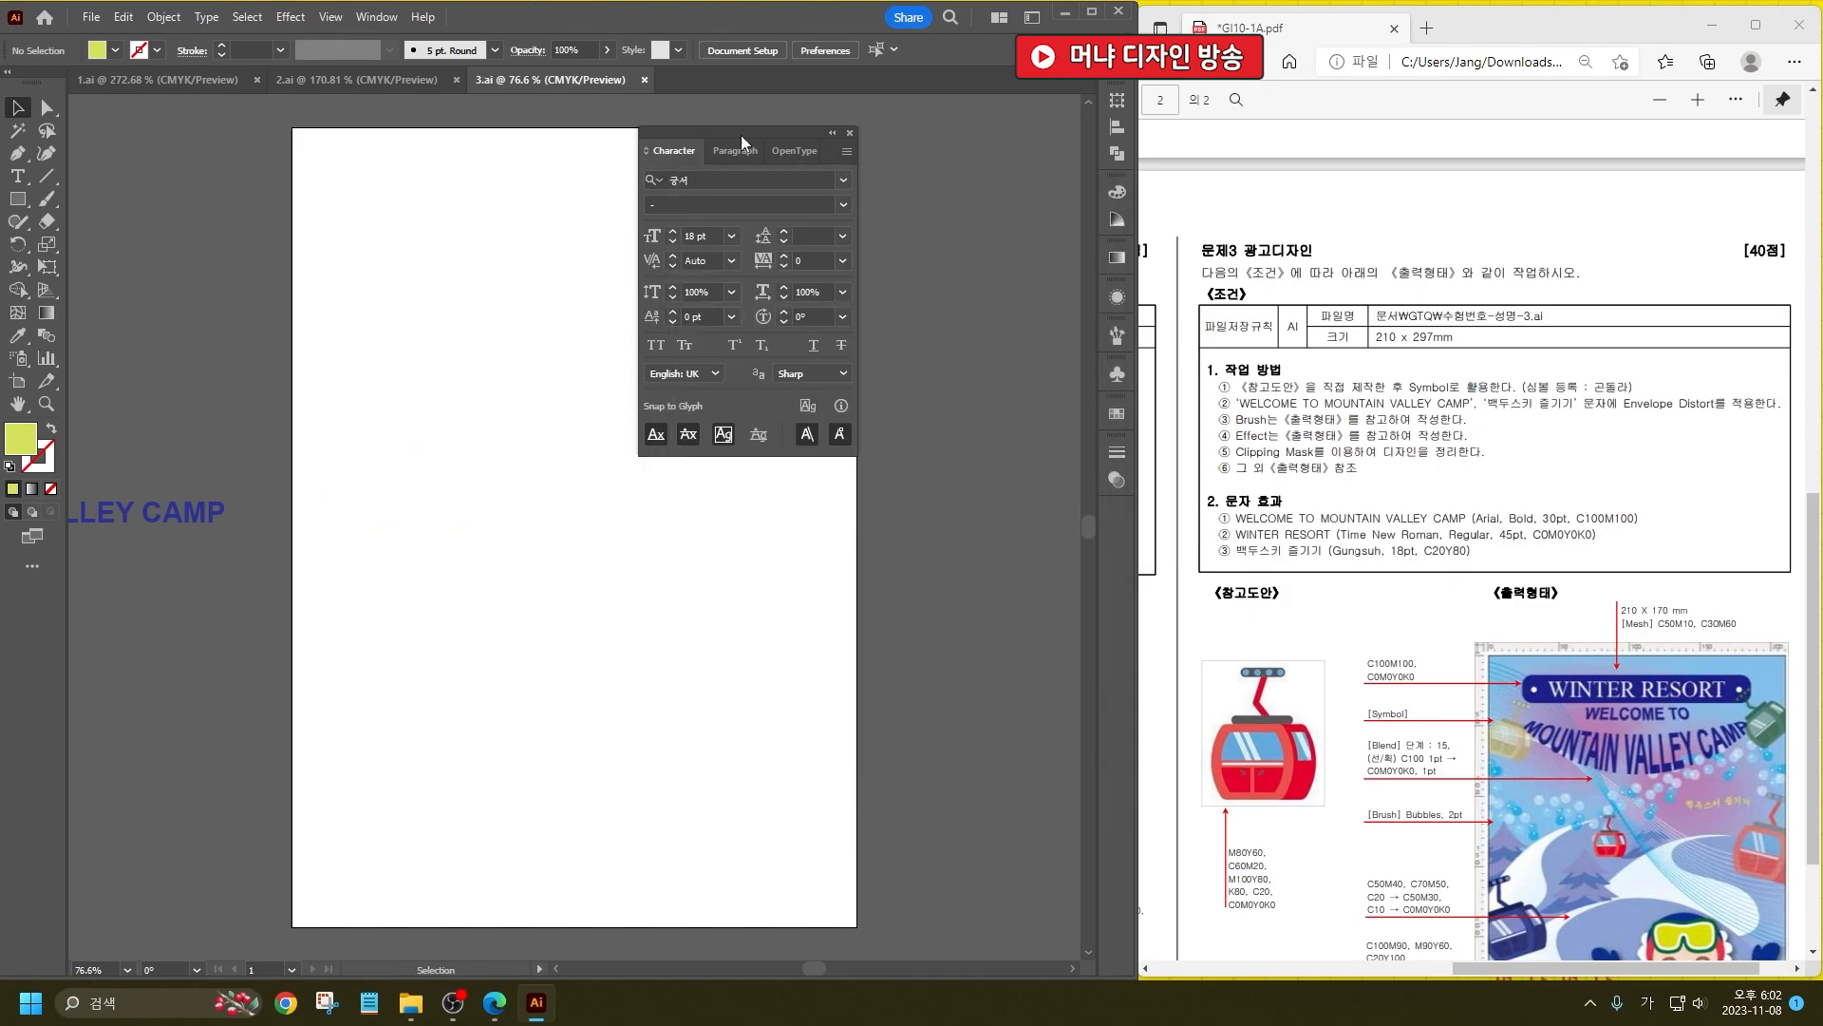
pyautogui.click(850, 132)
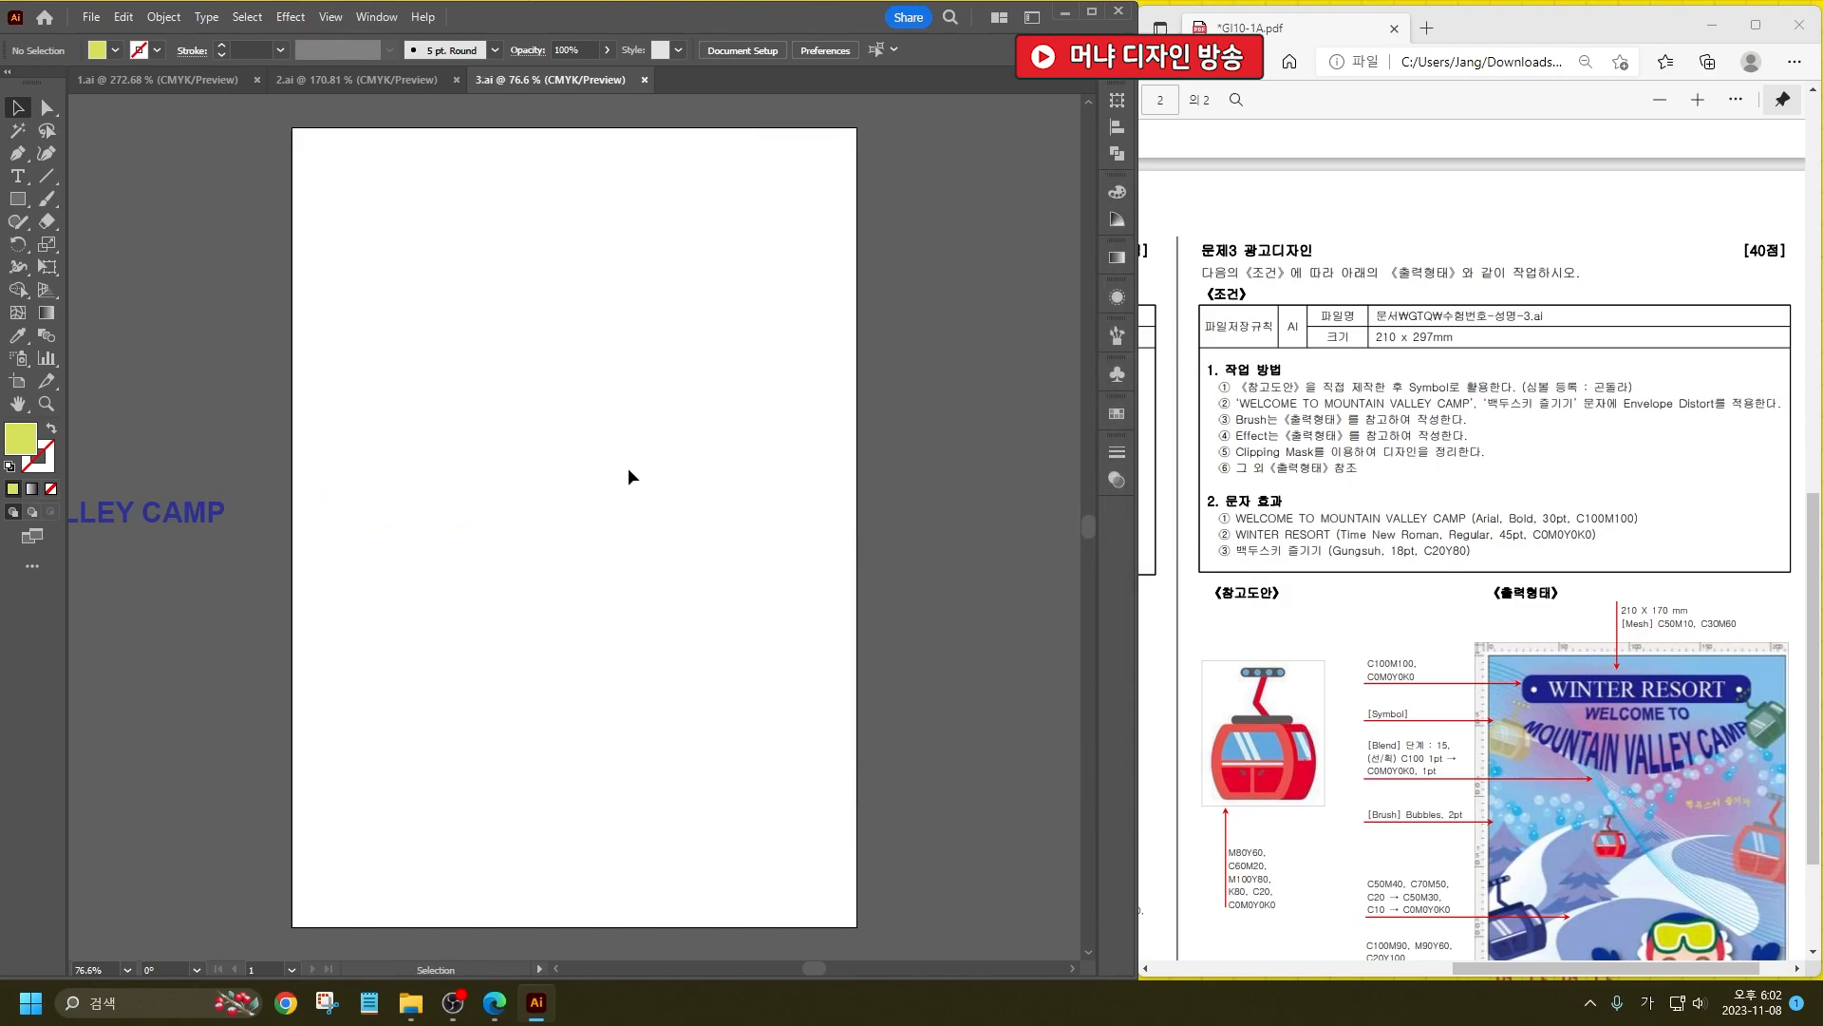
# Step: Bring the problem 3 output figure into view in the PDF and create a 210 x 170 mm rectangle on the artboard
pyautogui.scroll(-2, 1605, 646)
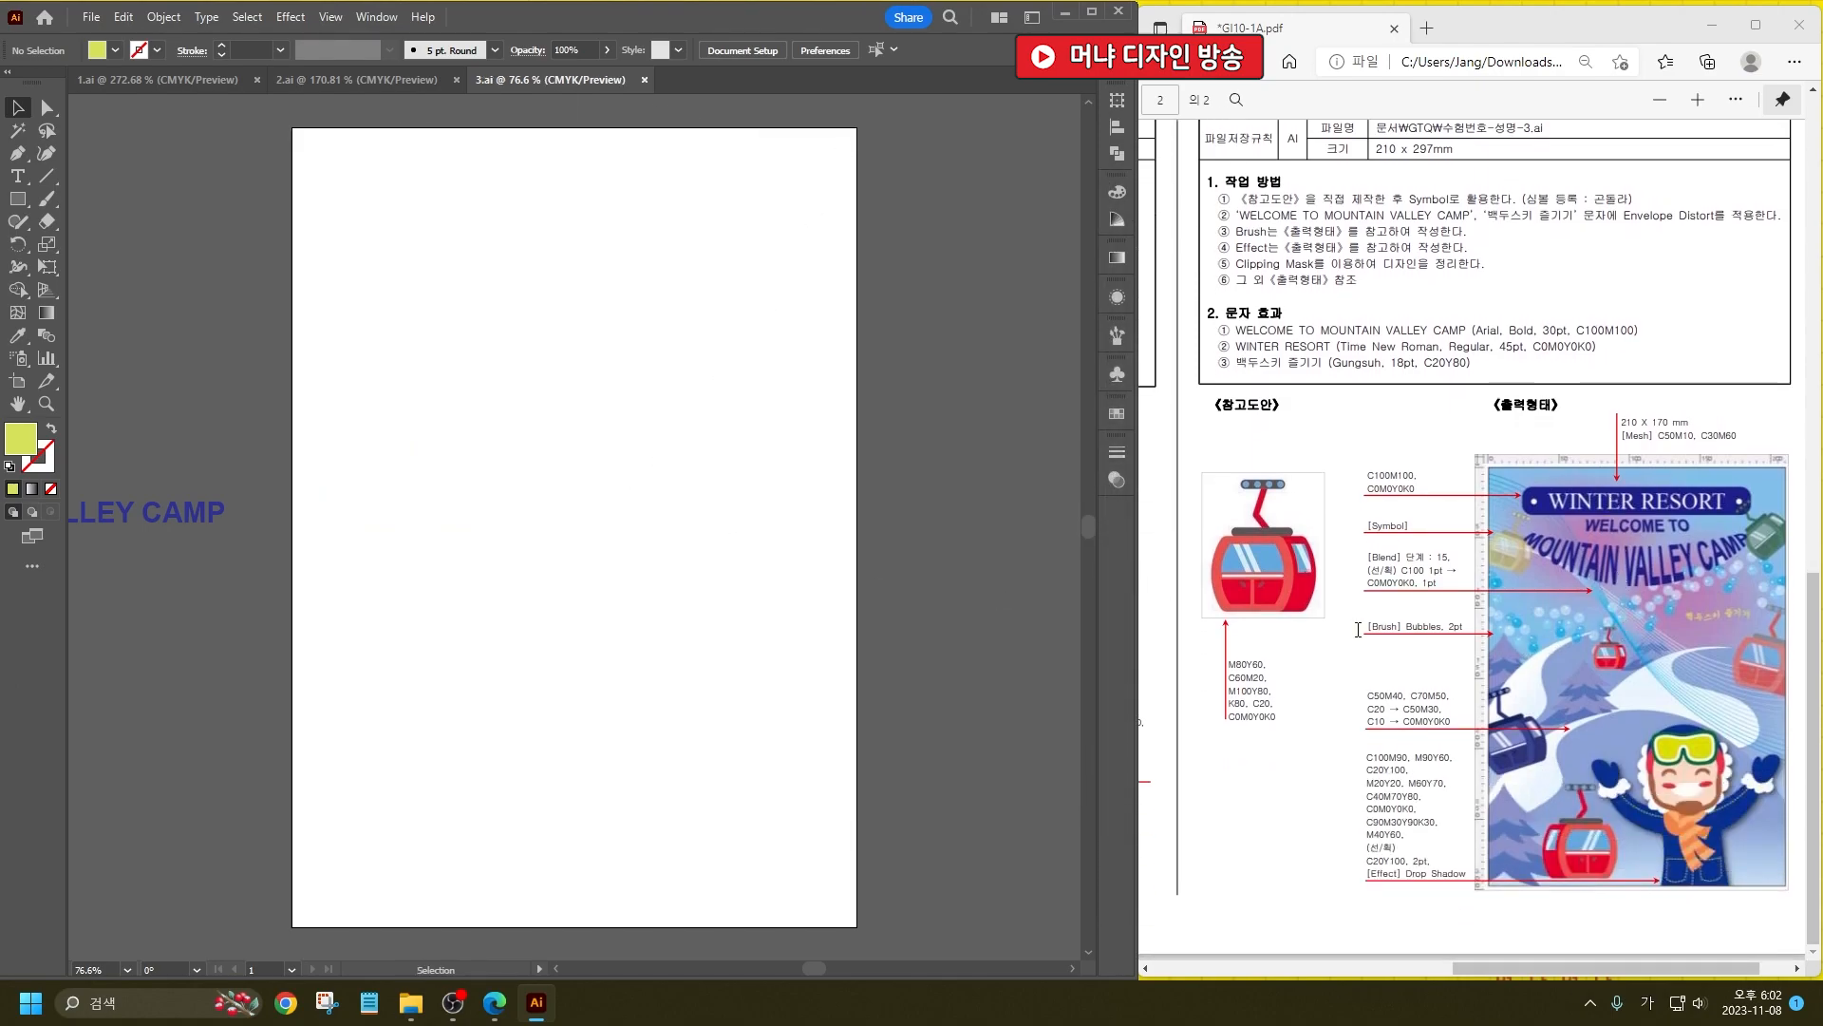
pyautogui.click(17, 199)
pyautogui.click(528, 263)
pyautogui.write('210')
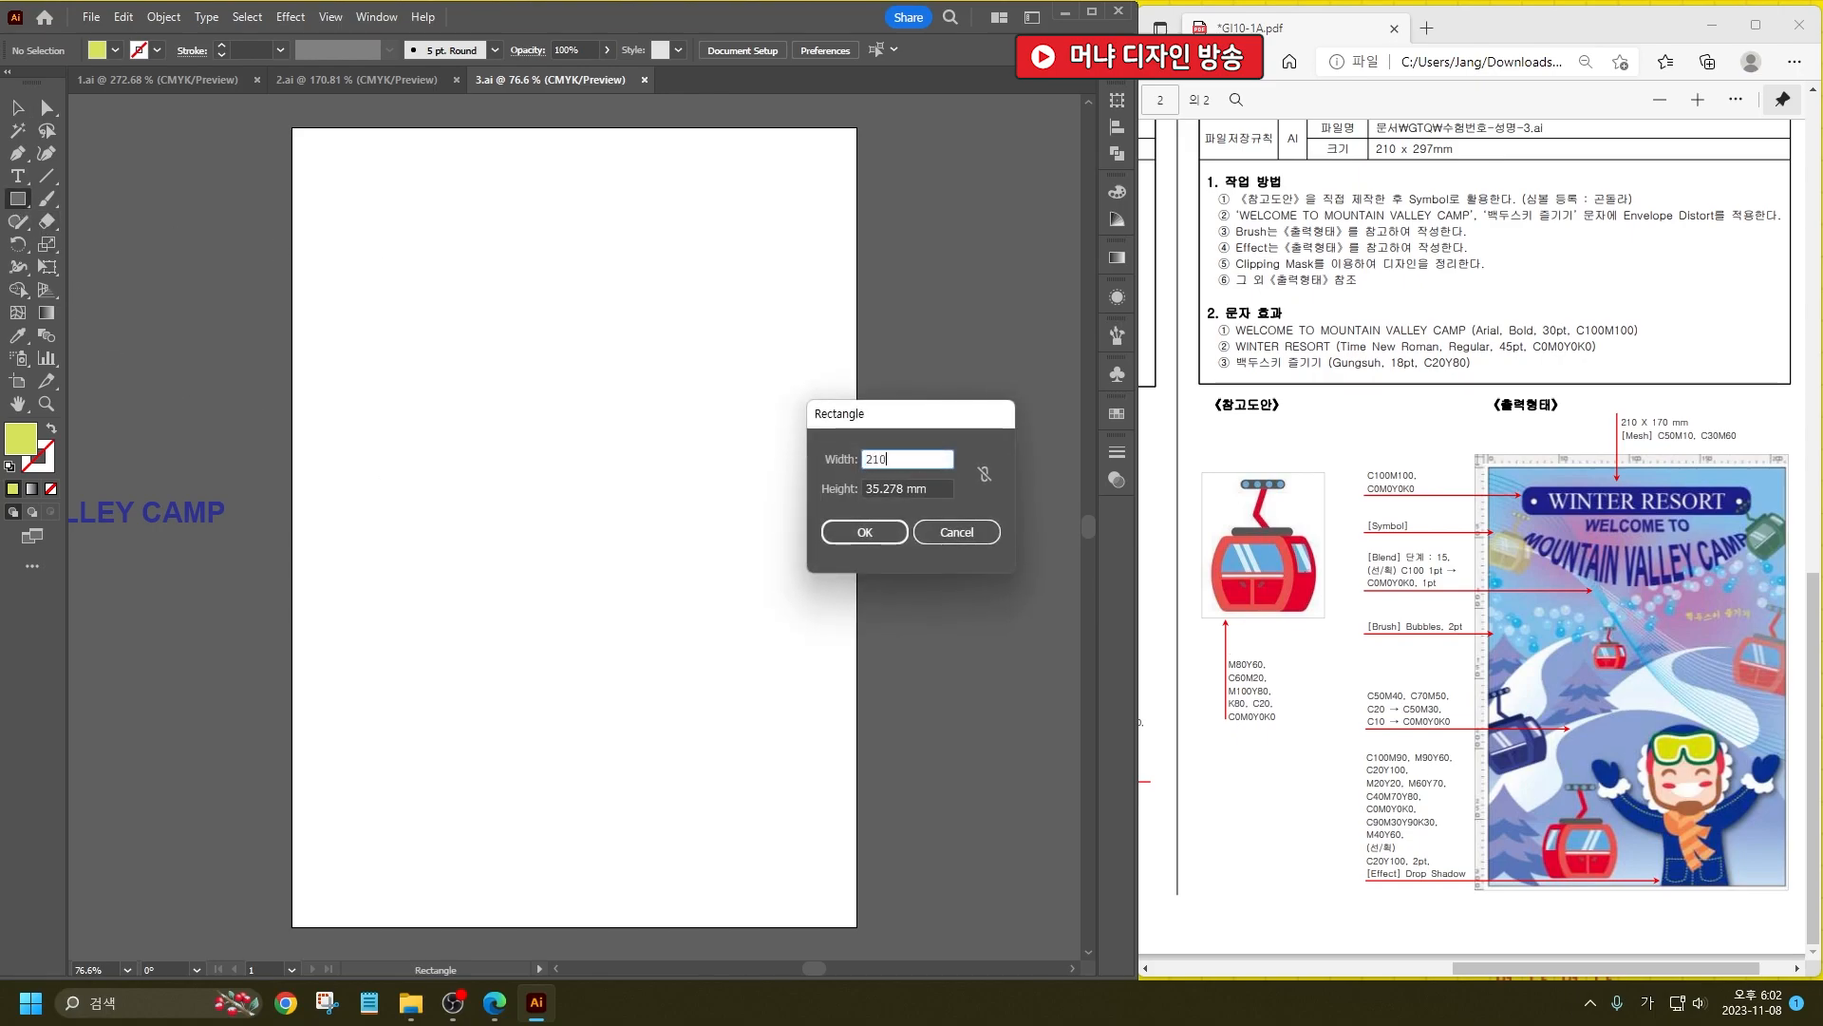
pyautogui.press('Tab')
pyautogui.write('170')
pyautogui.press('Return')
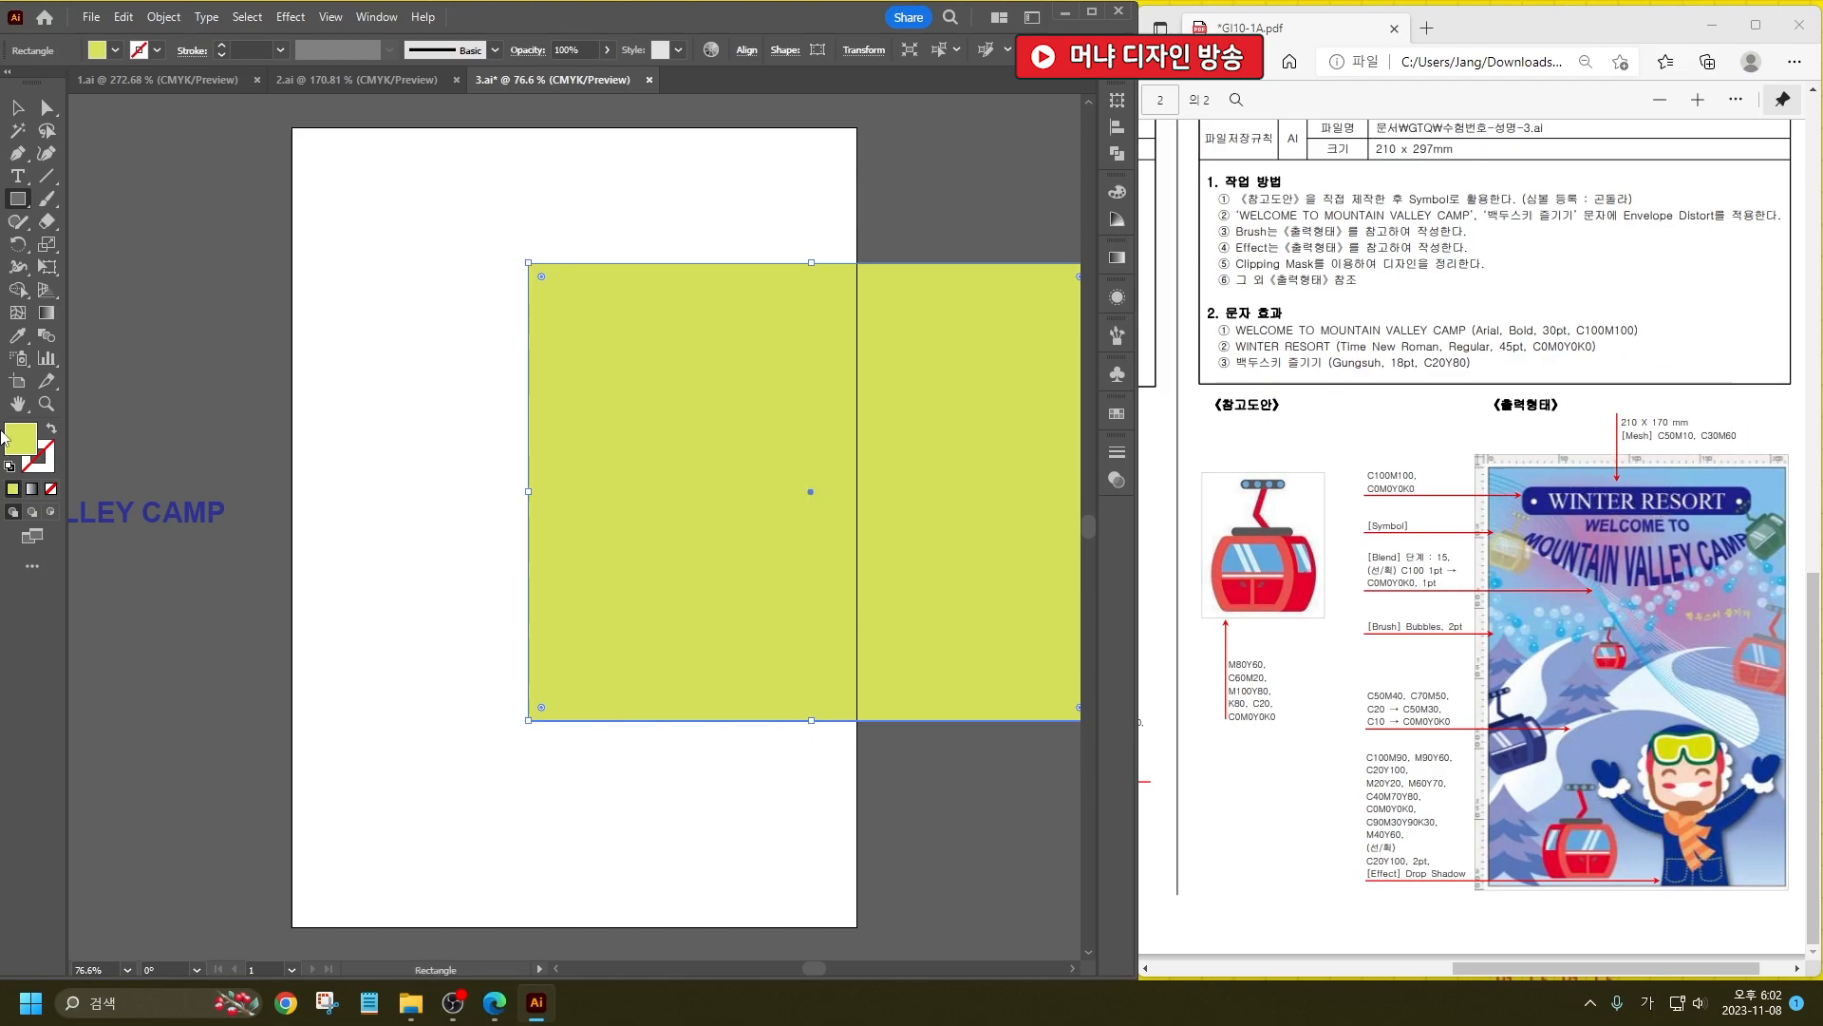
# Step: Fill the rectangle with C50 M10 Y0 K0
pyautogui.keyDown('shift'); pyautogui.click(114, 49); pyautogui.keyUp('shift')
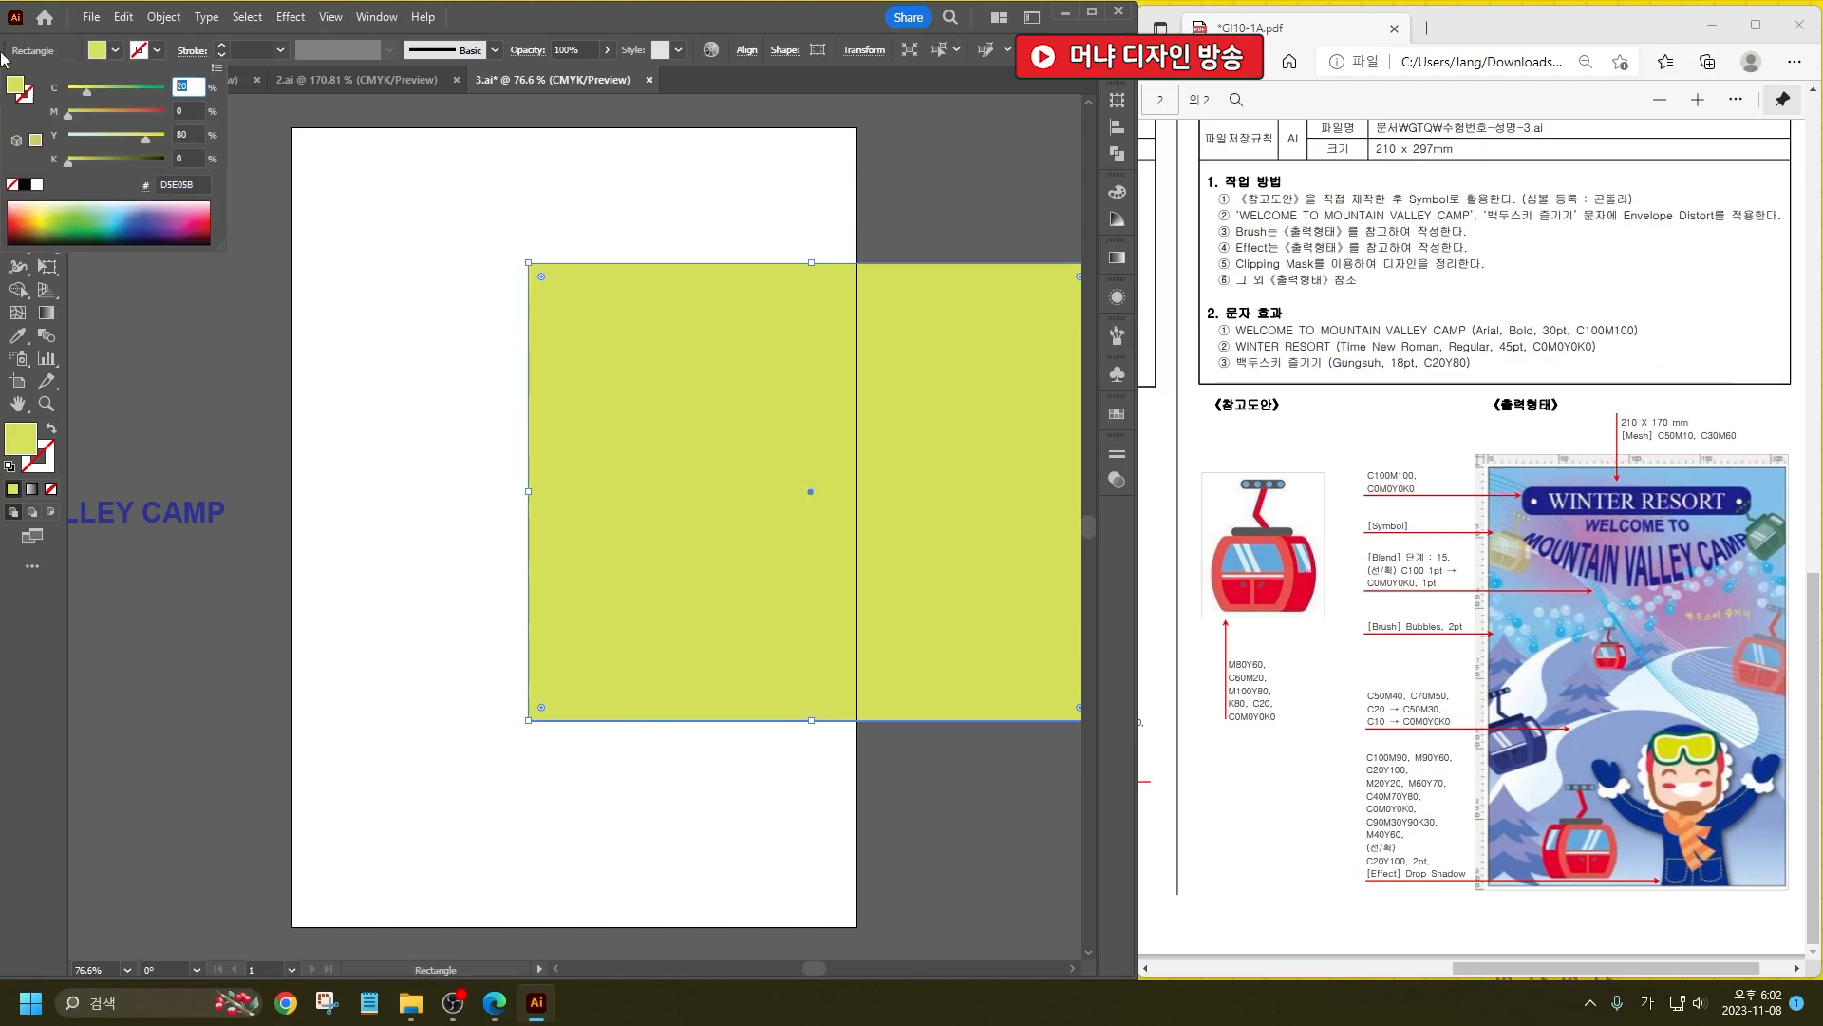
pyautogui.write('50')
pyautogui.press('Tab')
pyautogui.write('10')
pyautogui.press('Tab')
pyautogui.write('0')
pyautogui.press('Return')
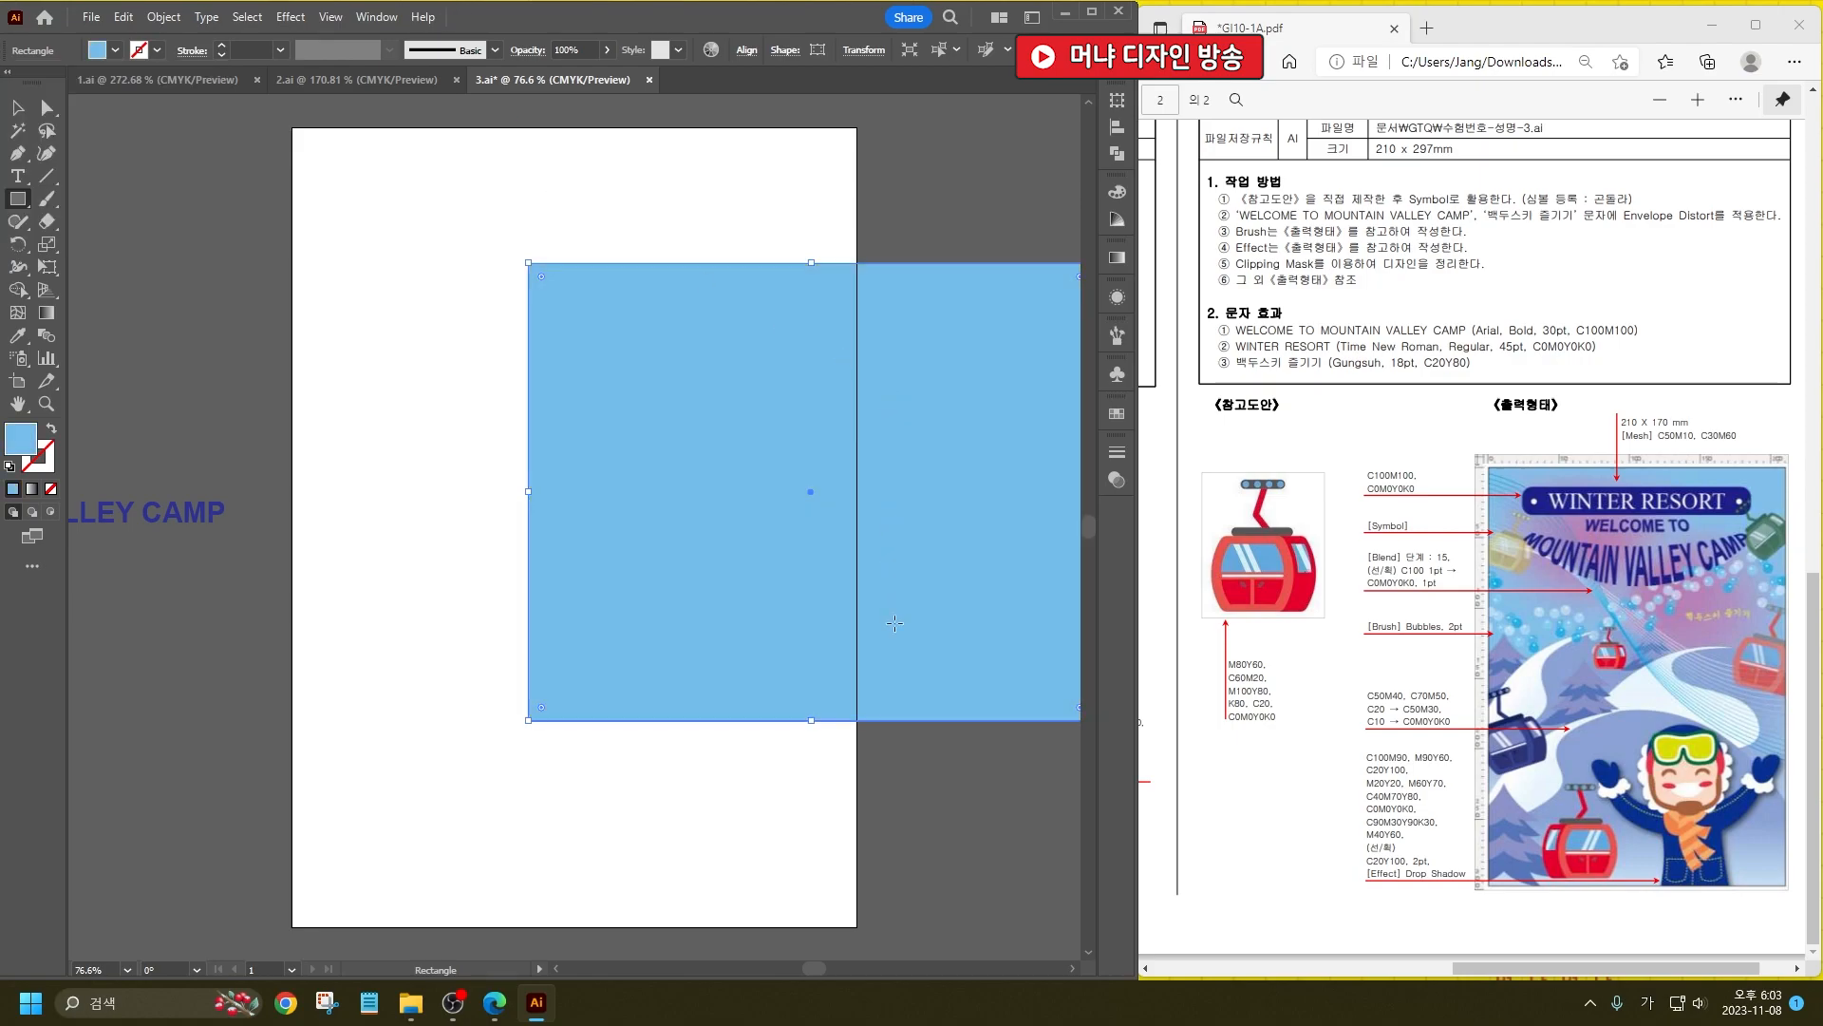
# Step: Add two gradient mesh points coloured C30 M60 to the blue rectangle, one in its upper part and one lower down to the right
pyautogui.click(17, 107)
pyautogui.click(240, 252)
pyautogui.click(18, 312)
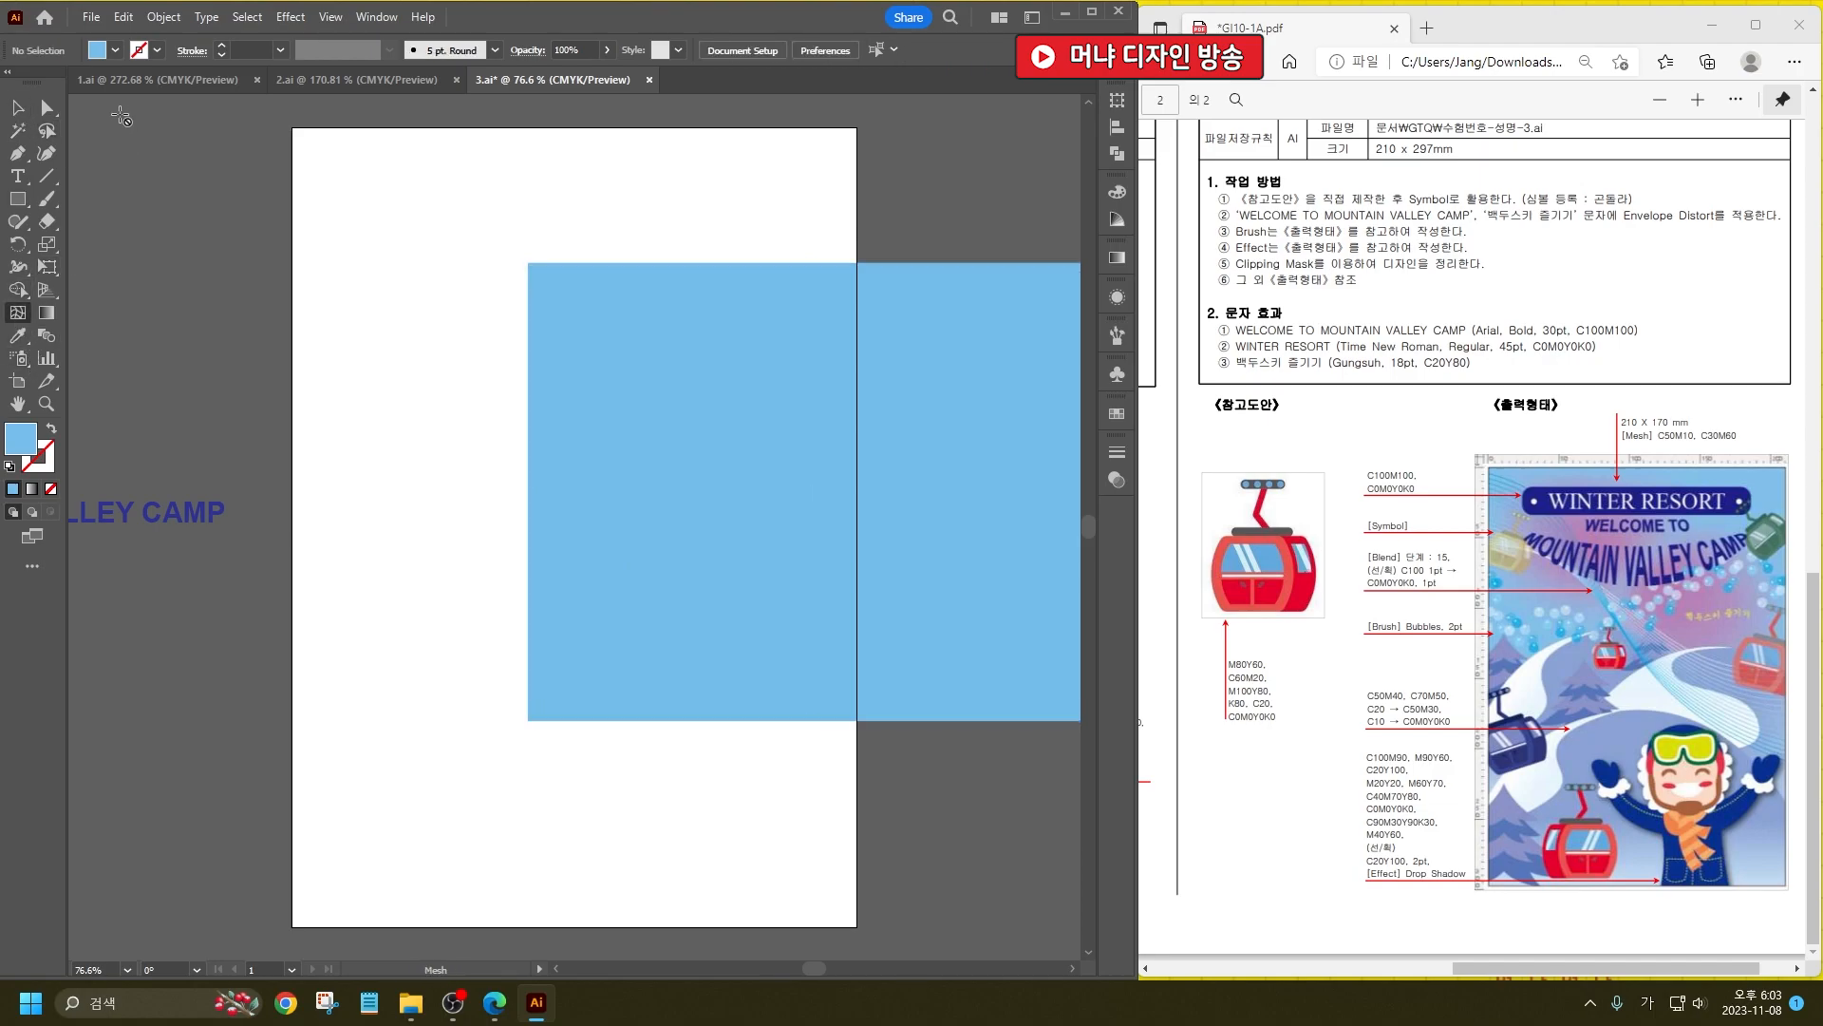
pyautogui.keyDown('shift'); pyautogui.click(115, 49); pyautogui.keyUp('shift')
pyautogui.click(184, 86)
pyautogui.write('30')
pyautogui.press('Tab')
pyautogui.write('60')
pyautogui.press('Tab')
pyautogui.press('Return')
pyautogui.click(730, 364)
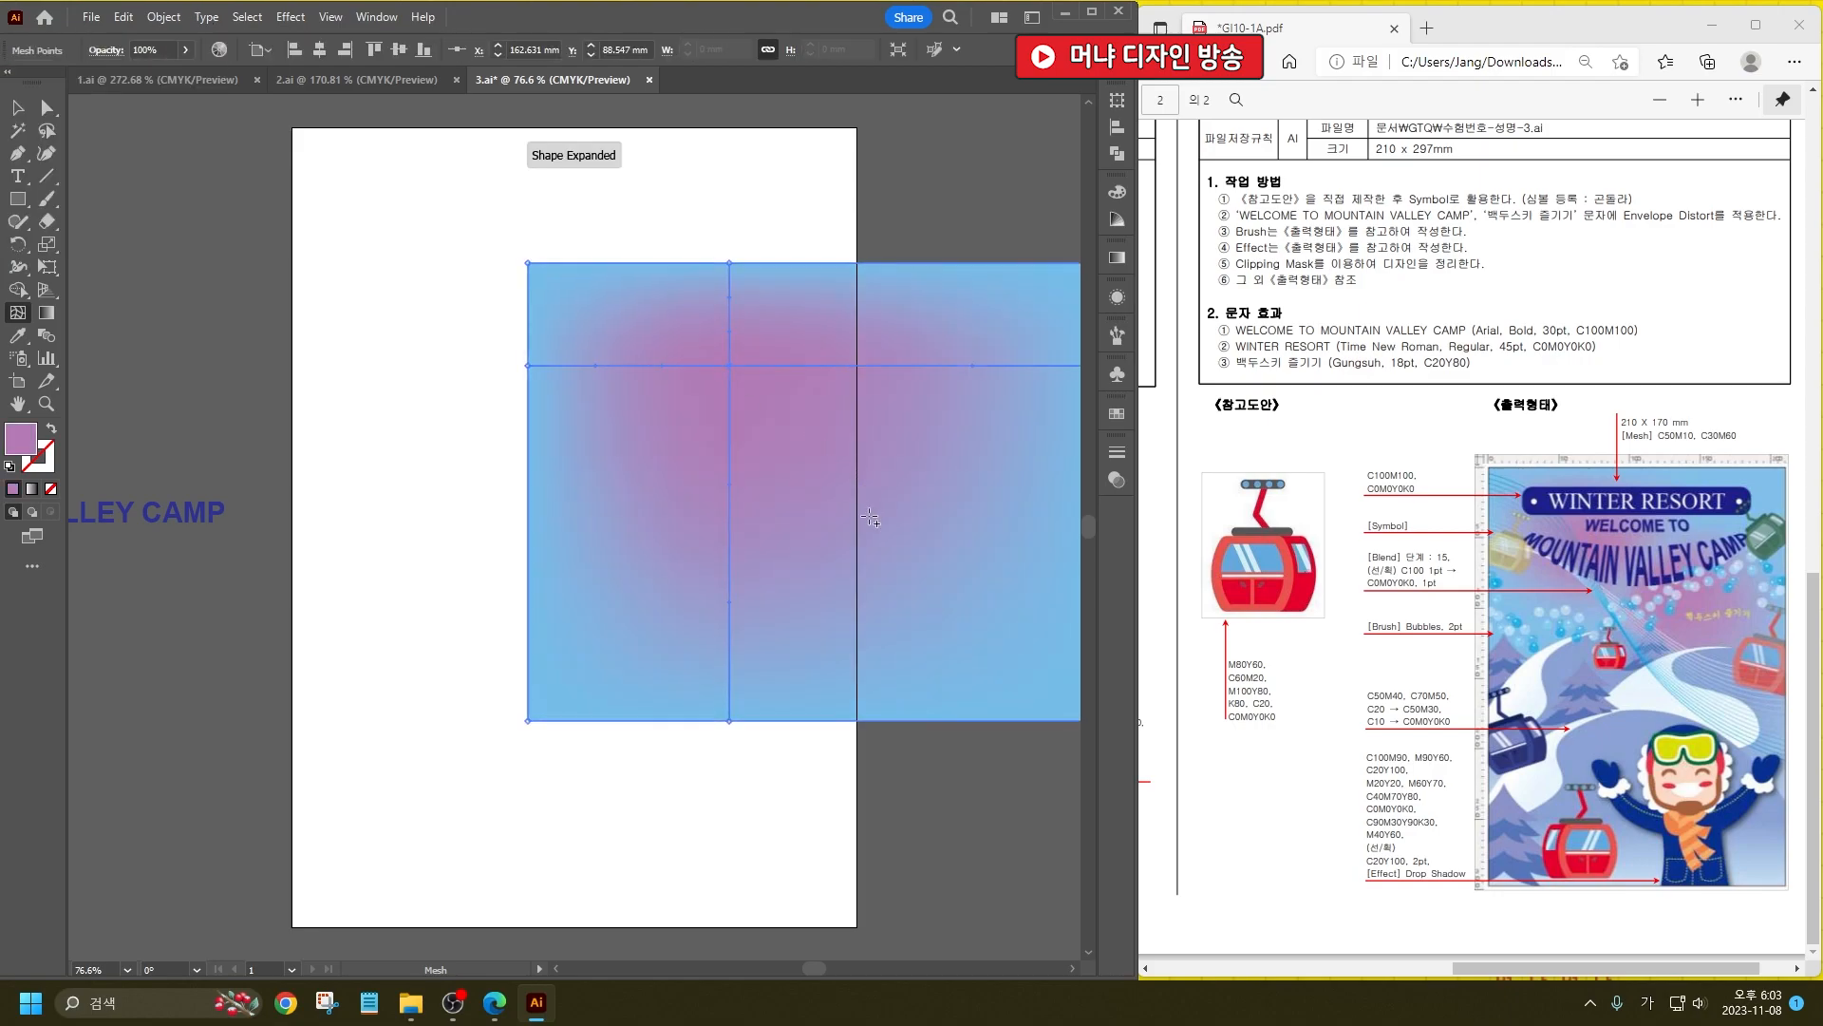
pyautogui.click(877, 516)
# Step: Align the mesh rectangle with the artboard's left and top edges, then deselect it
pyautogui.click(18, 107)
pyautogui.click(612, 390)
pyautogui.click(293, 50)
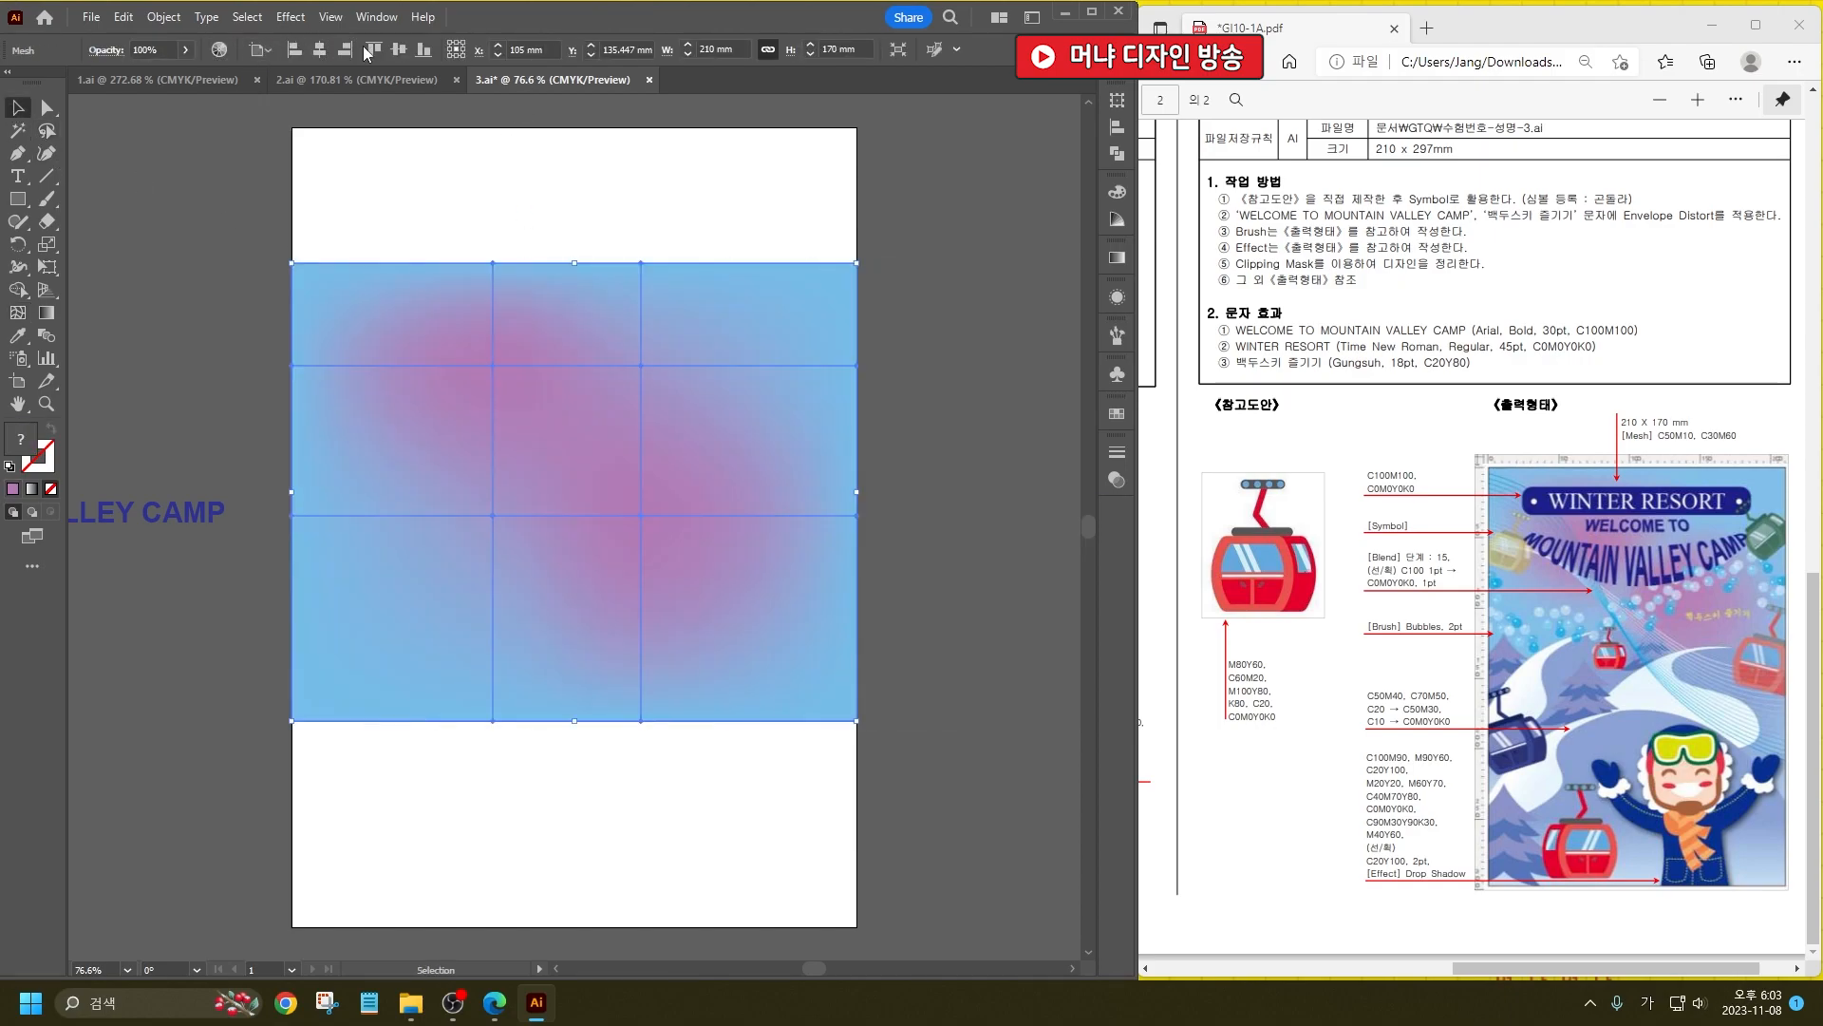
pyautogui.click(373, 49)
pyautogui.click(898, 555)
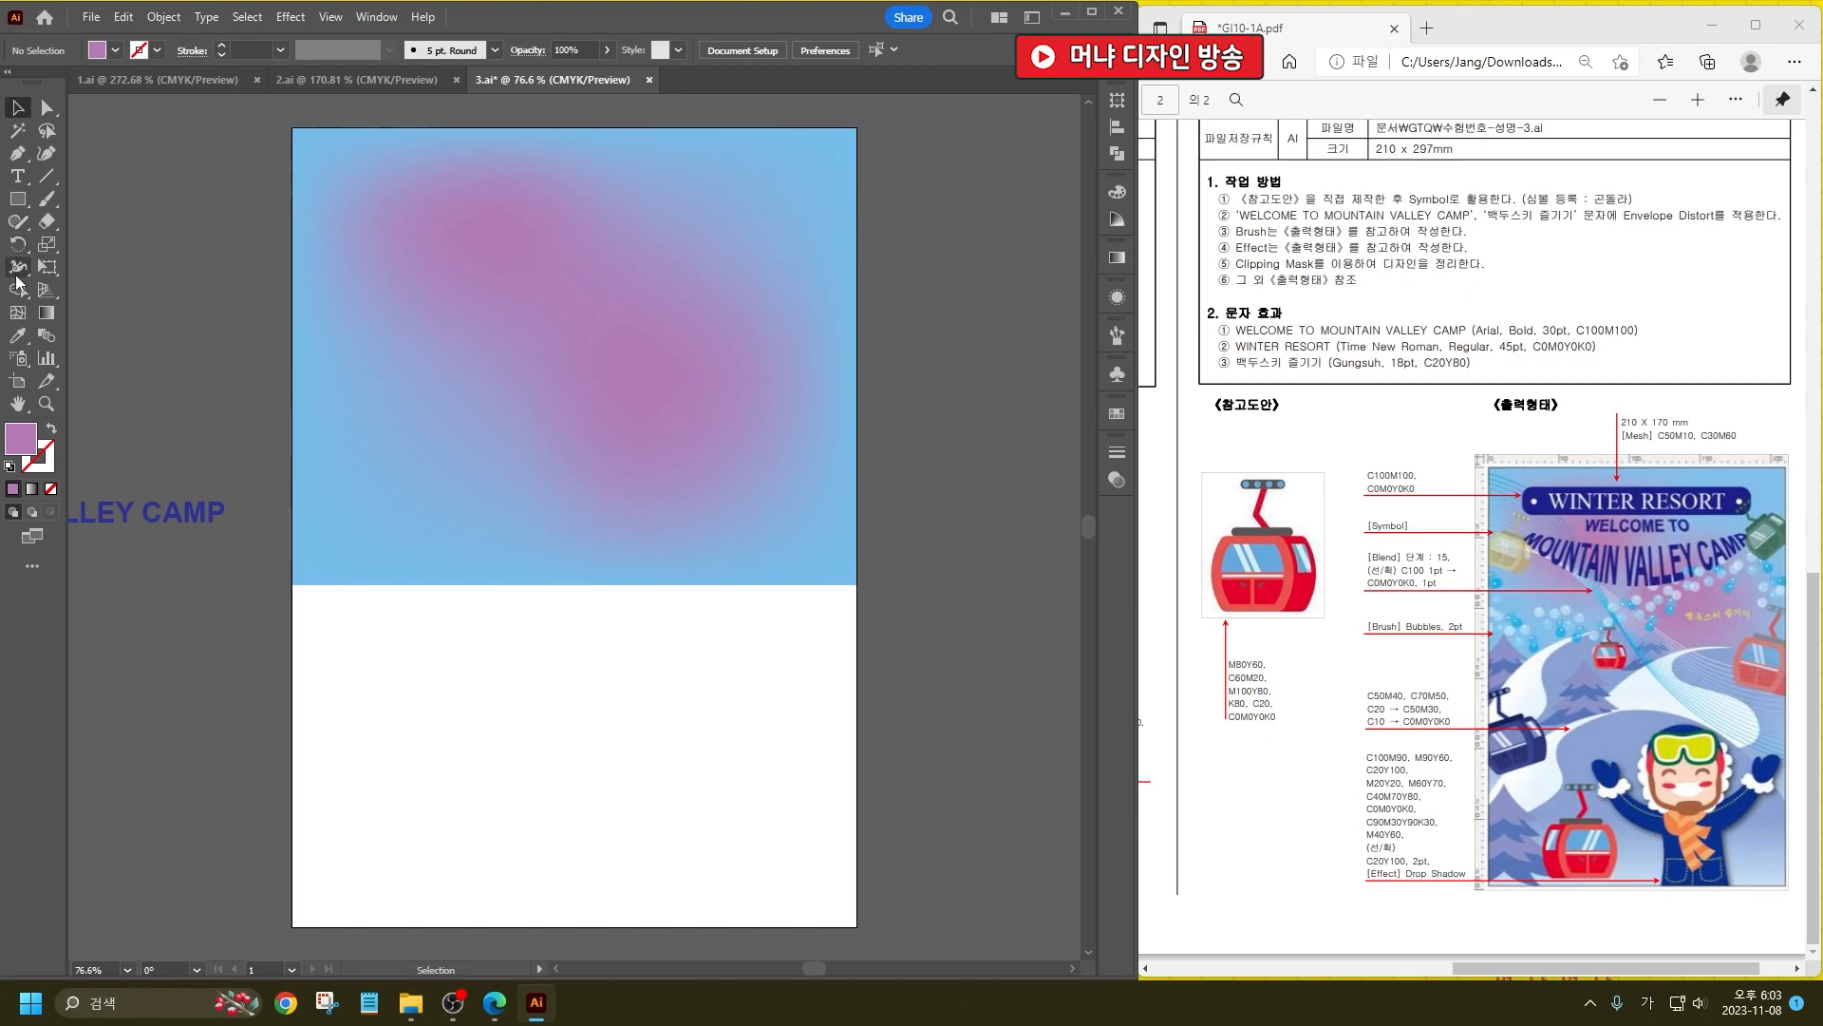
# Step: Choose the Pencil tool and set its fidelity to the smoothest level
pyautogui.click(18, 221)
pyautogui.click(101, 244)
pyautogui.doubleClick(18, 221)
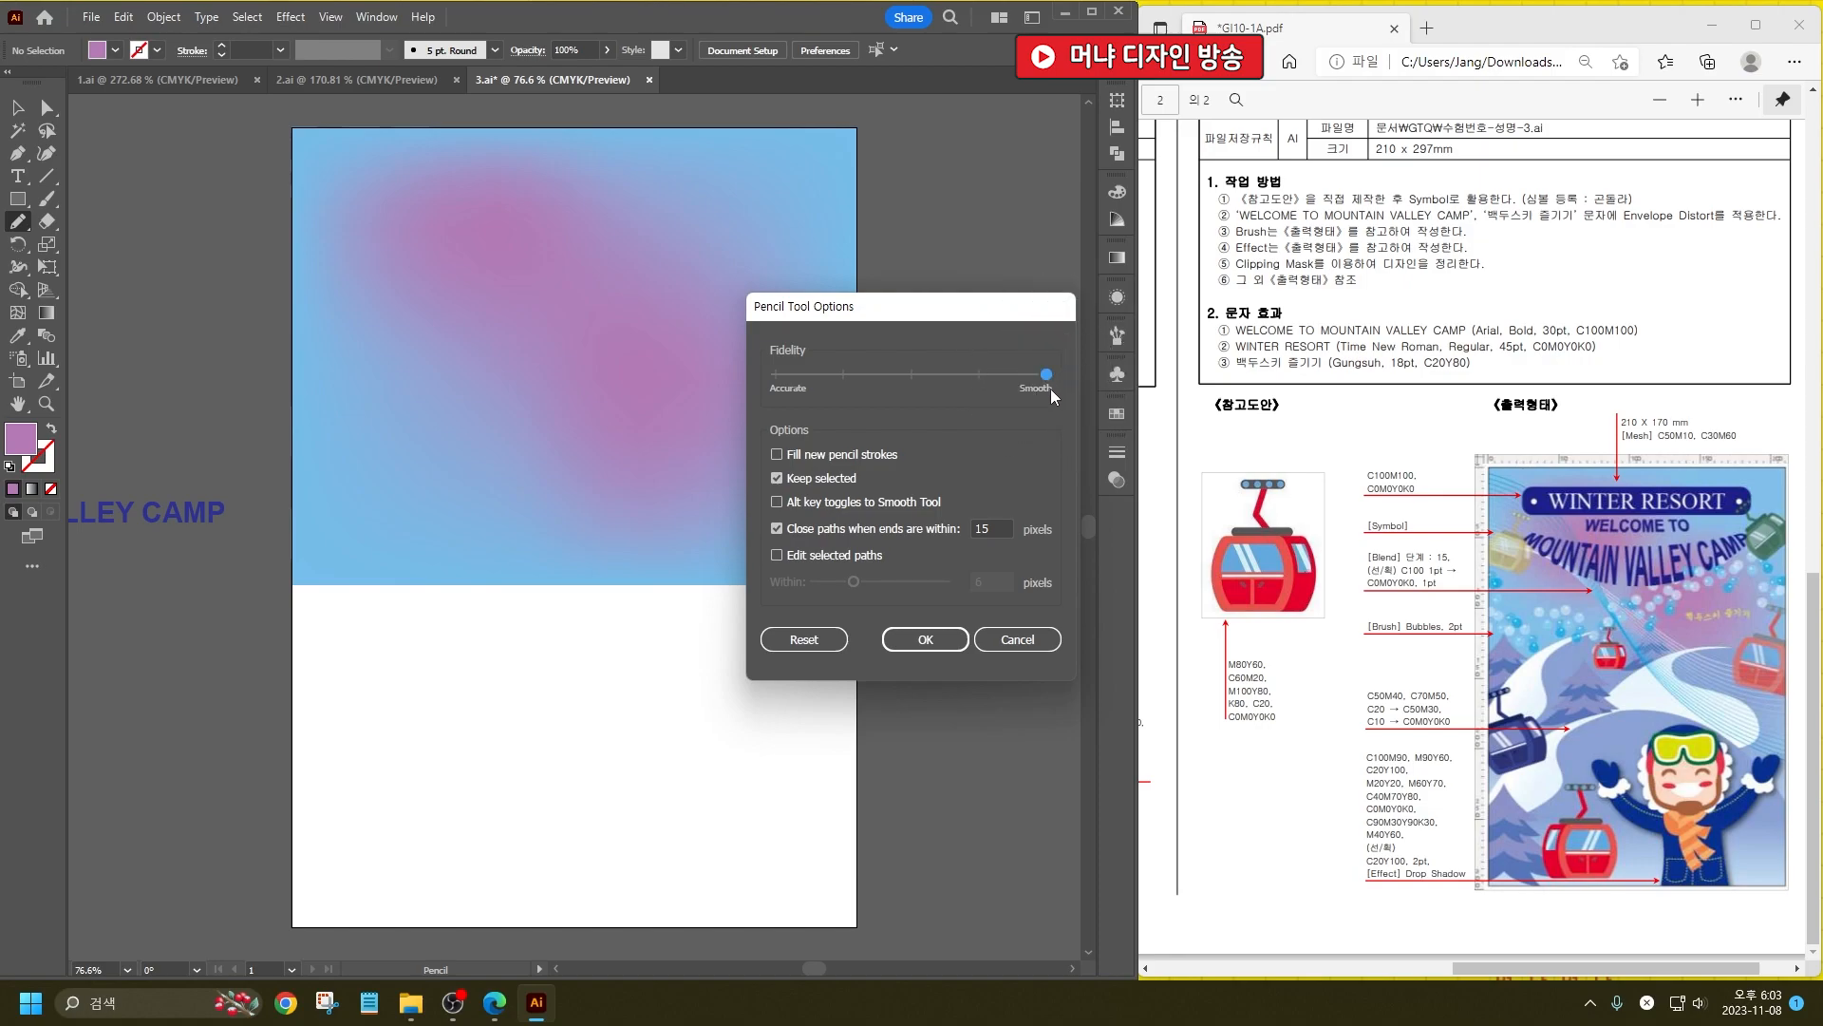
pyautogui.click(925, 639)
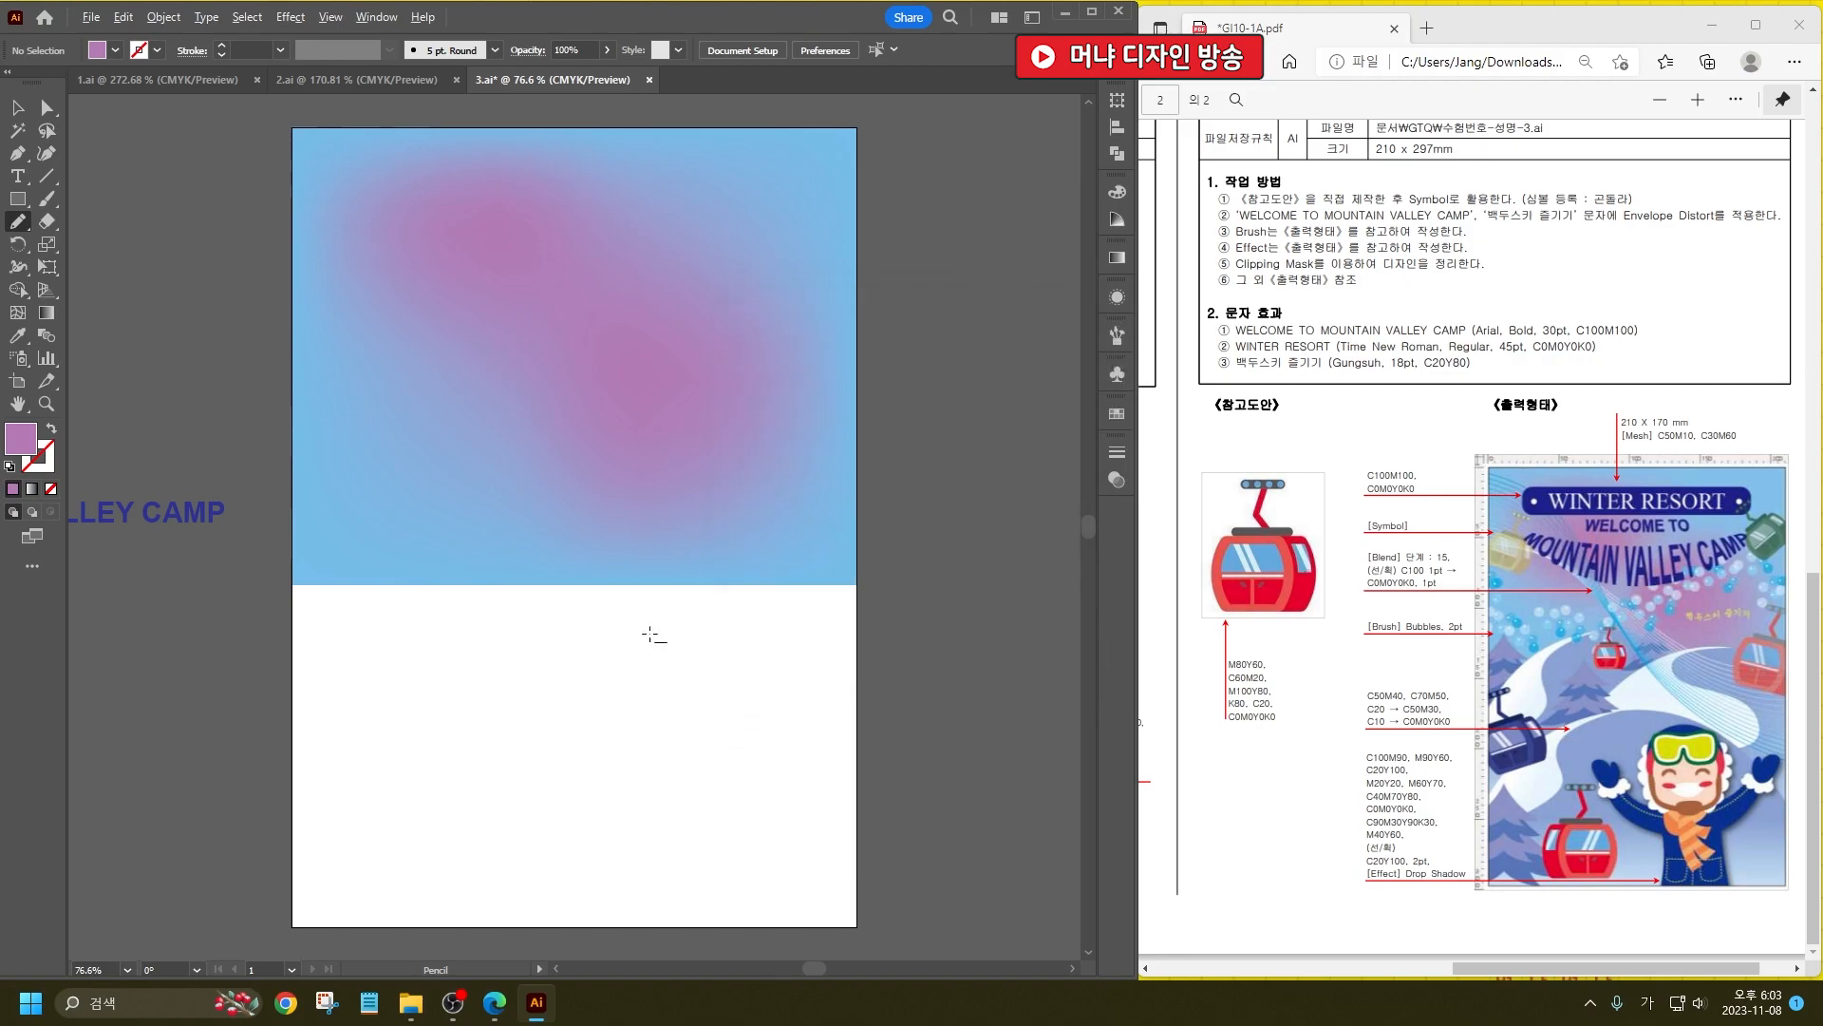
# Step: Draw two crossing freehand curves that sweep down across the artboard and past both sides, one steep and one flatter
pyautogui.scroll(-1, 504, 472)
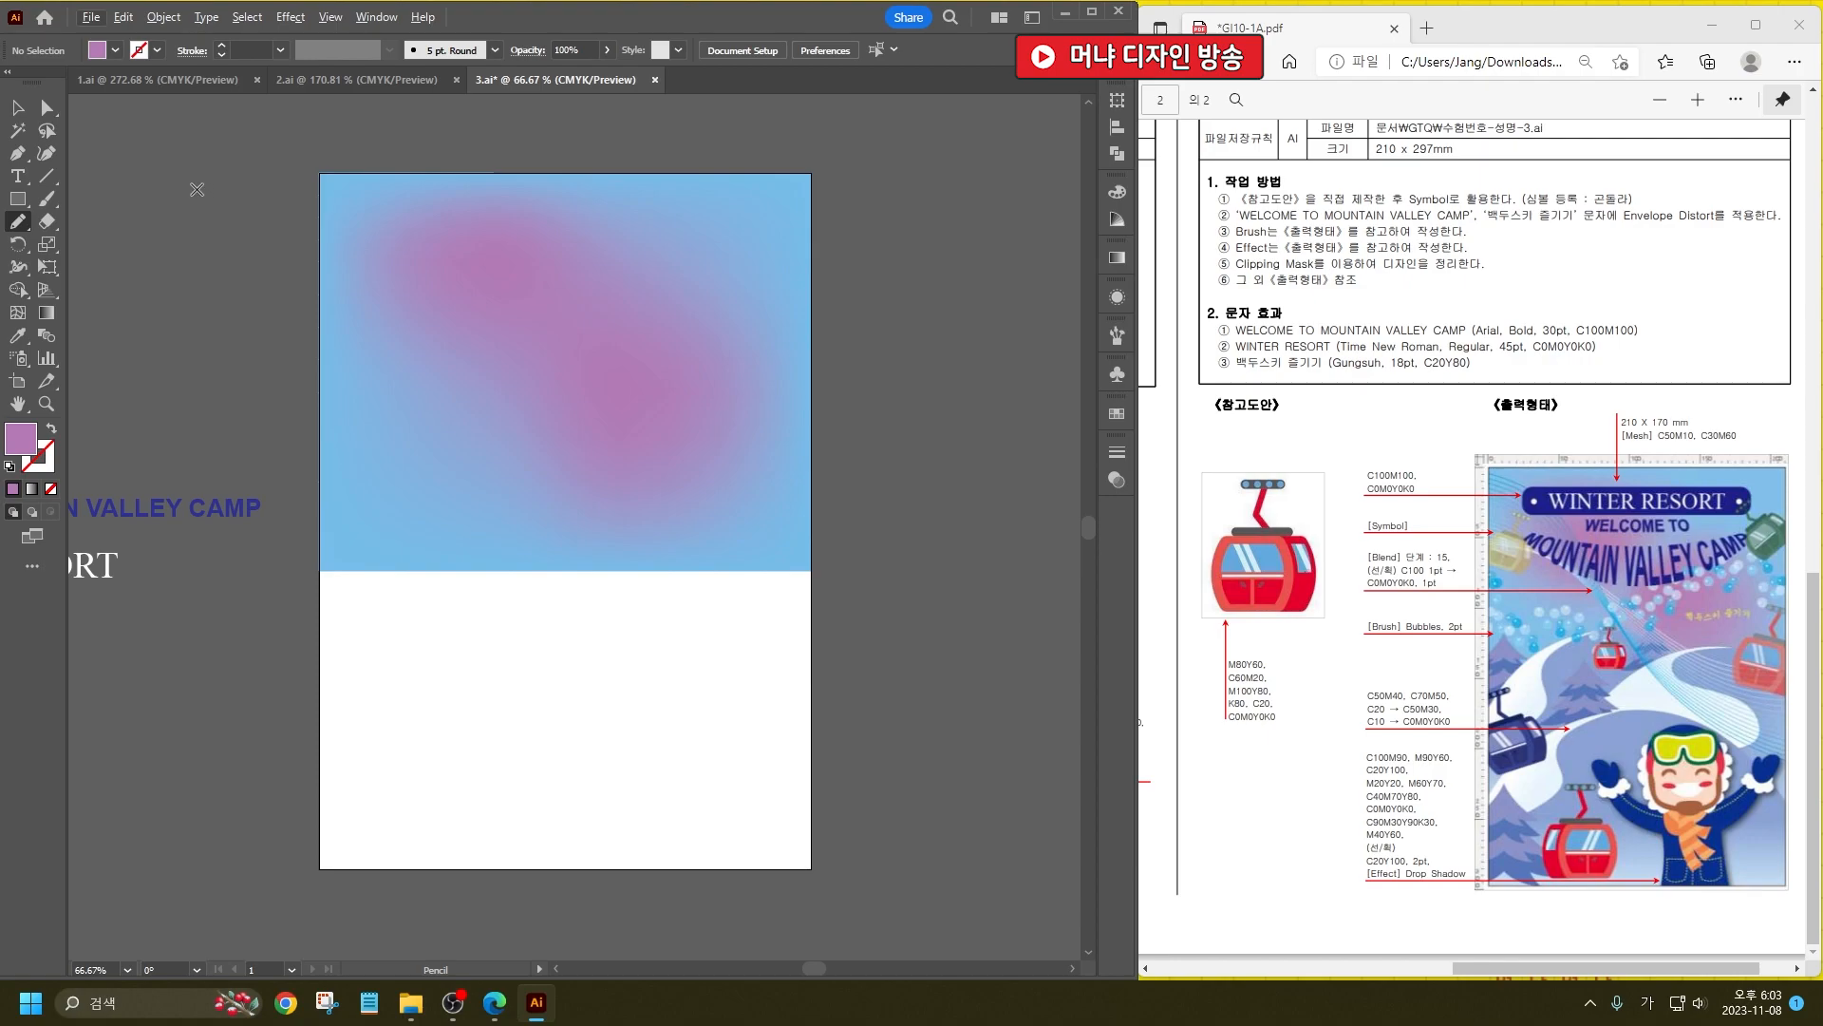
pyautogui.moveTo(174, 180); pyautogui.dragTo(323, 199)
pyautogui.moveTo(488, 348)
pyautogui.mouseDown()
pyautogui.moveTo(605, 519)
pyautogui.moveTo(754, 661)
pyautogui.moveTo(915, 733)
pyautogui.moveTo(1071, 752)
pyautogui.mouseUp()
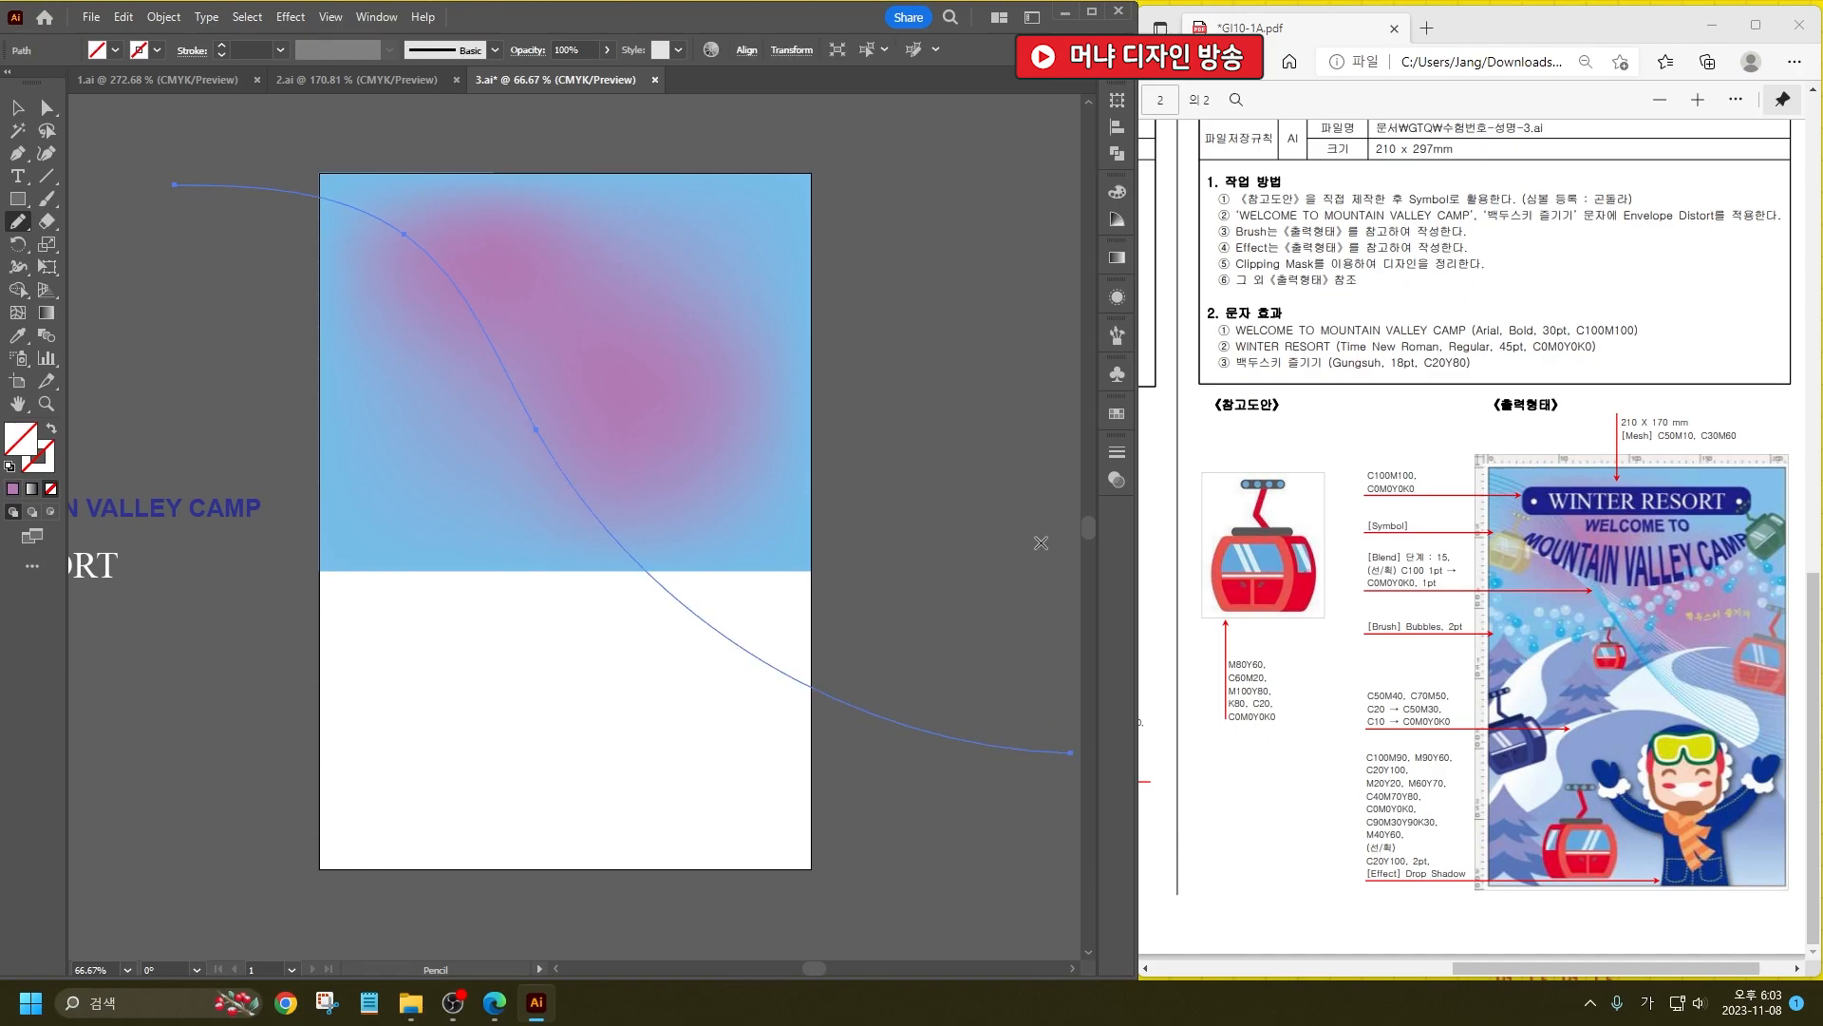
pyautogui.moveTo(169, 327)
pyautogui.mouseDown()
pyautogui.moveTo(291, 307)
pyautogui.moveTo(393, 335)
pyautogui.mouseUp()
pyautogui.moveTo(568, 392)
pyautogui.mouseDown()
pyautogui.moveTo(843, 489)
pyautogui.moveTo(1081, 490)
pyautogui.mouseUp()
pyautogui.click(19, 111)
pyautogui.hotkey('ctrl', 'z')
# Step: Set the steeper curve's stroke colour to C100
pyautogui.click(155, 53)
pyautogui.click(185, 88)
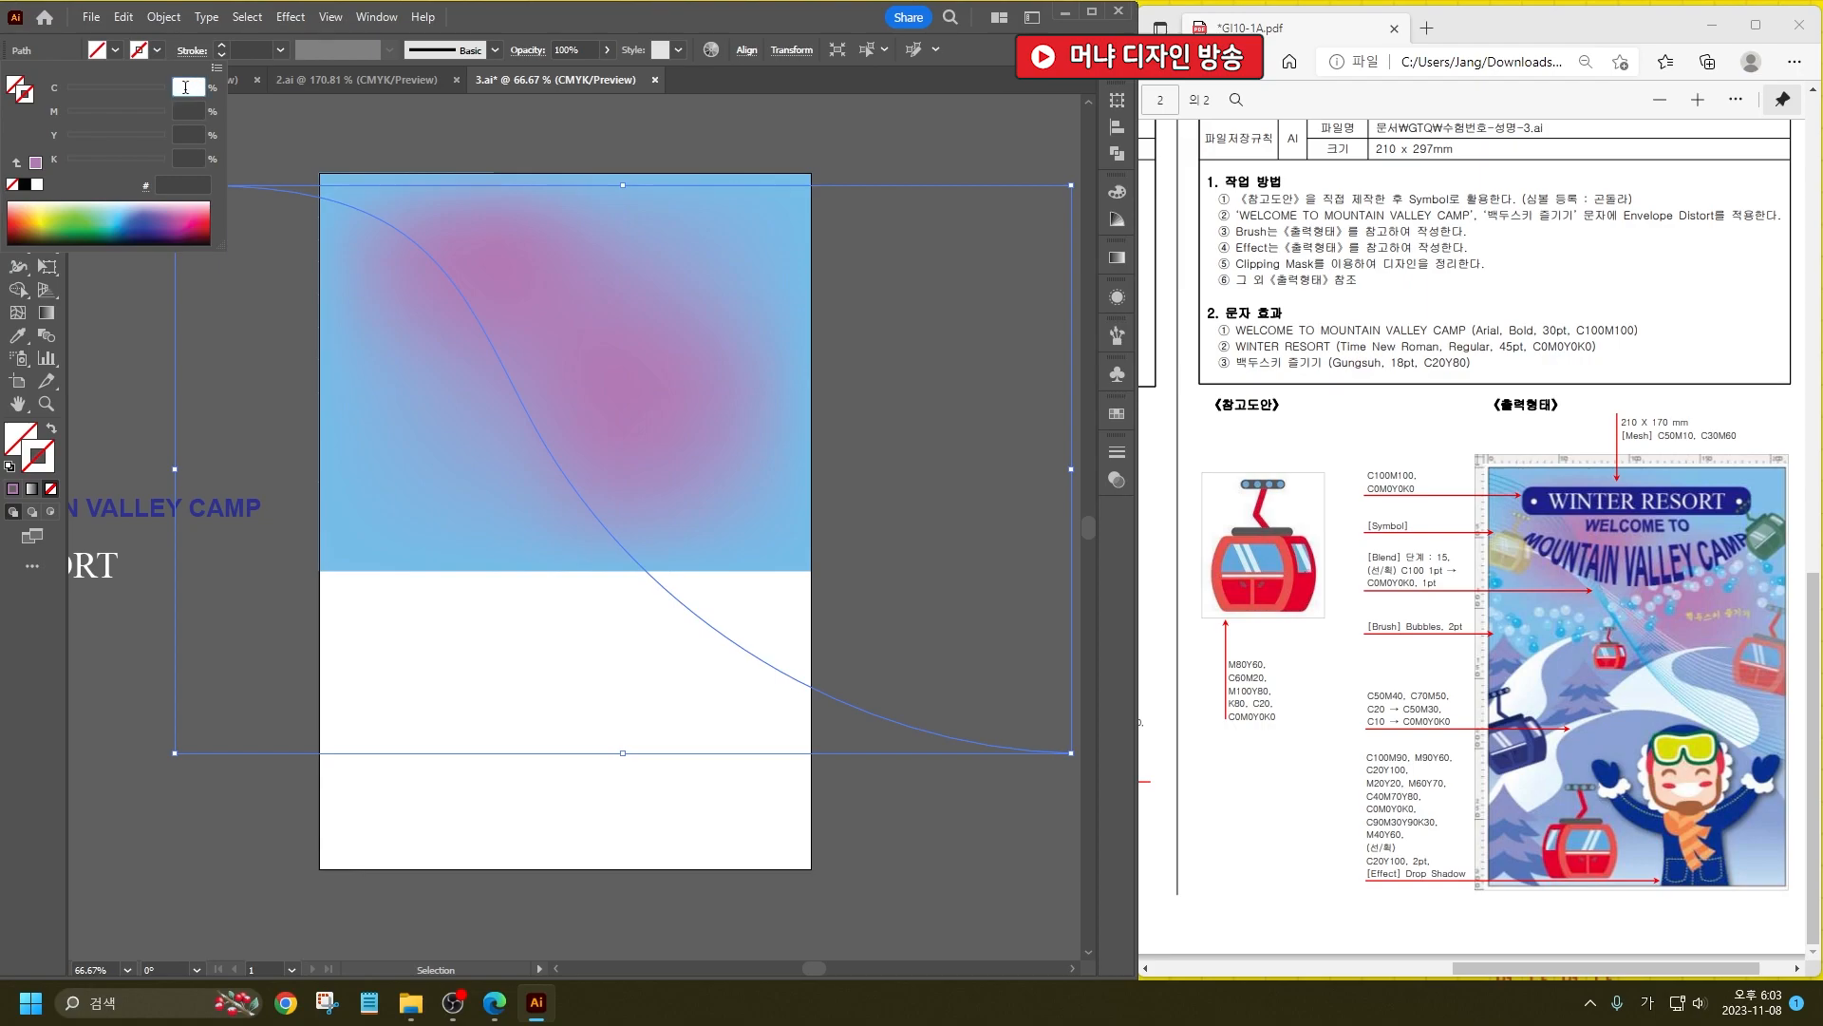
pyautogui.write('100')
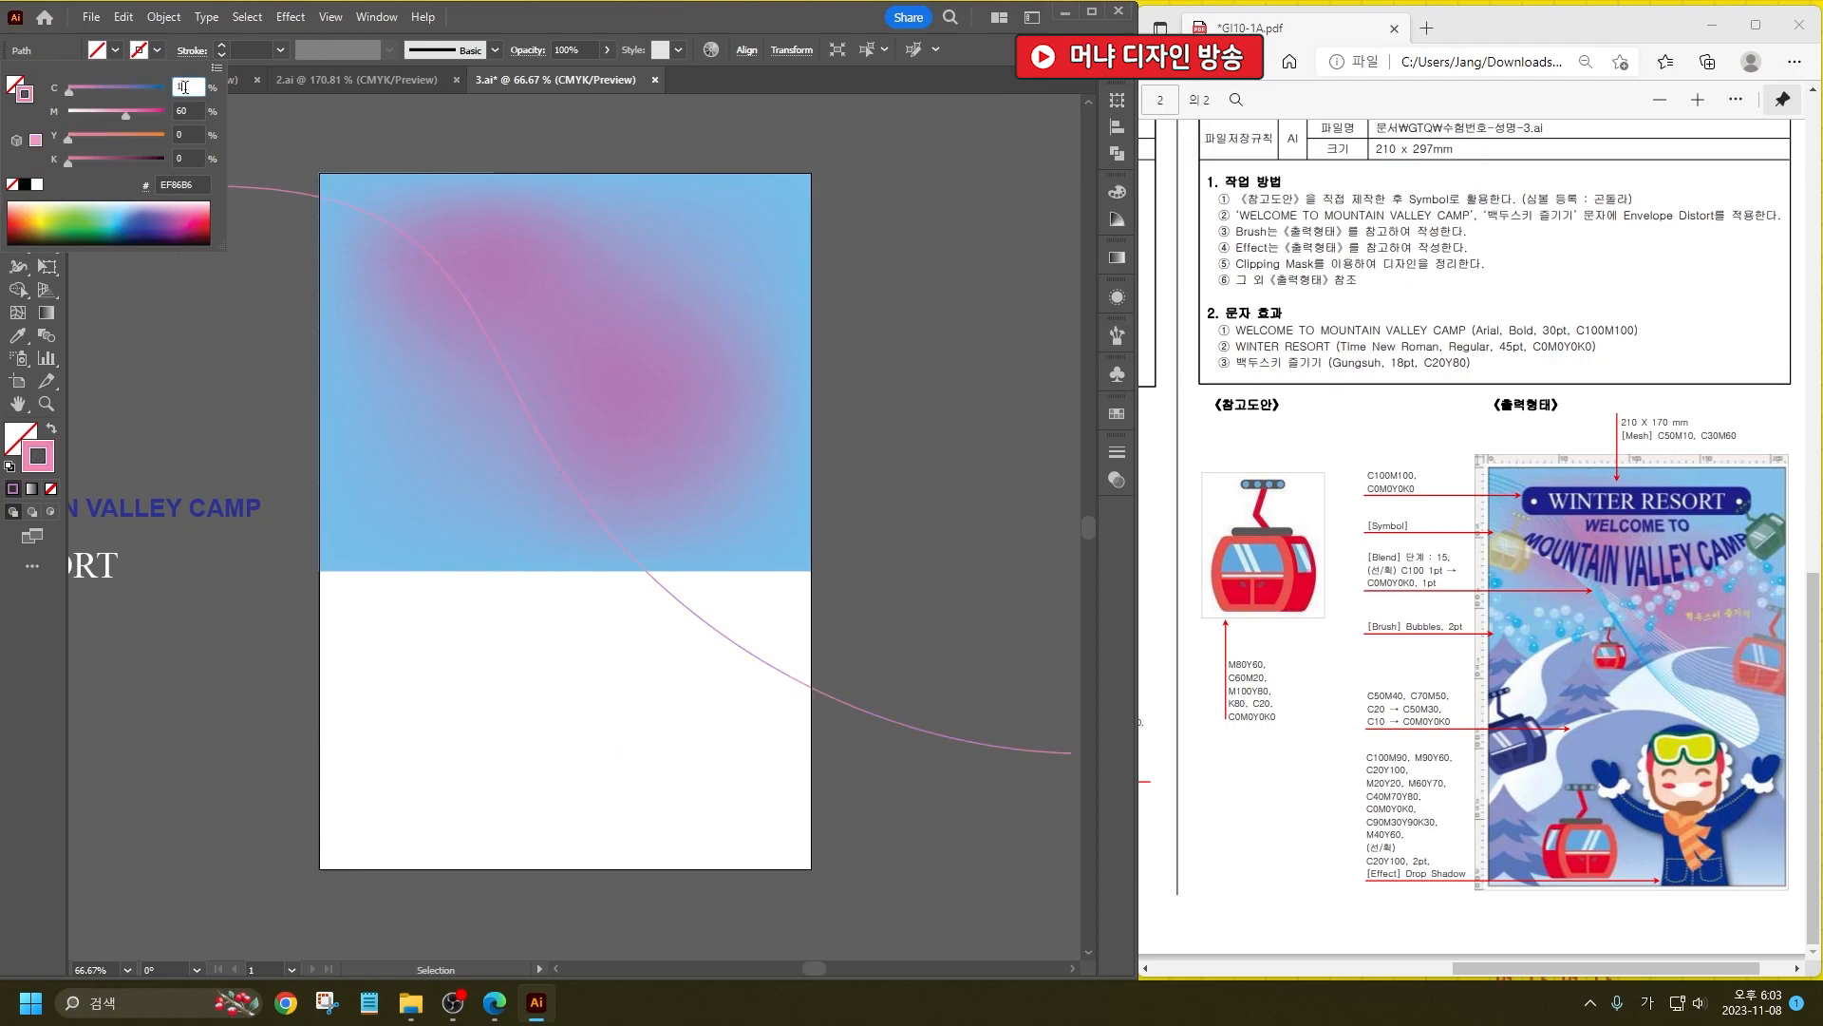
pyautogui.press('Return')
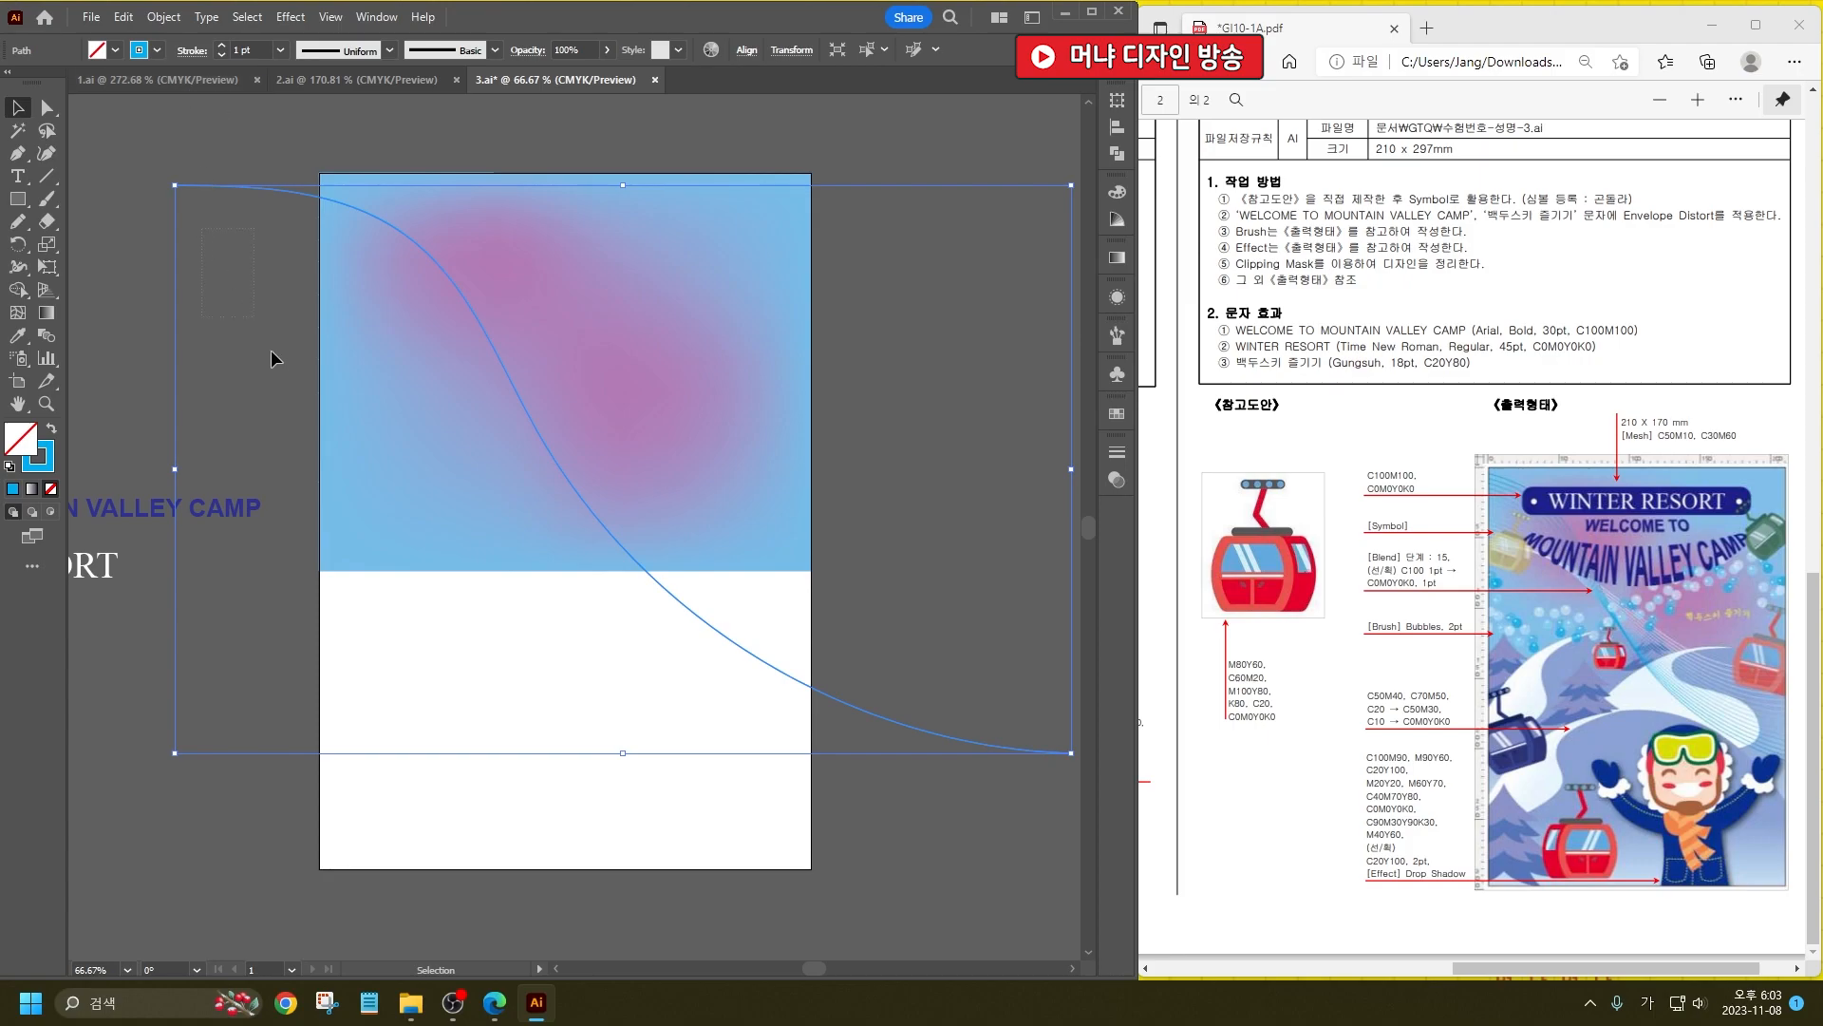
# Step: Set the flatter curve's stroke colour to white and deselect it
pyautogui.moveTo(263, 329); pyautogui.dragTo(211, 232)
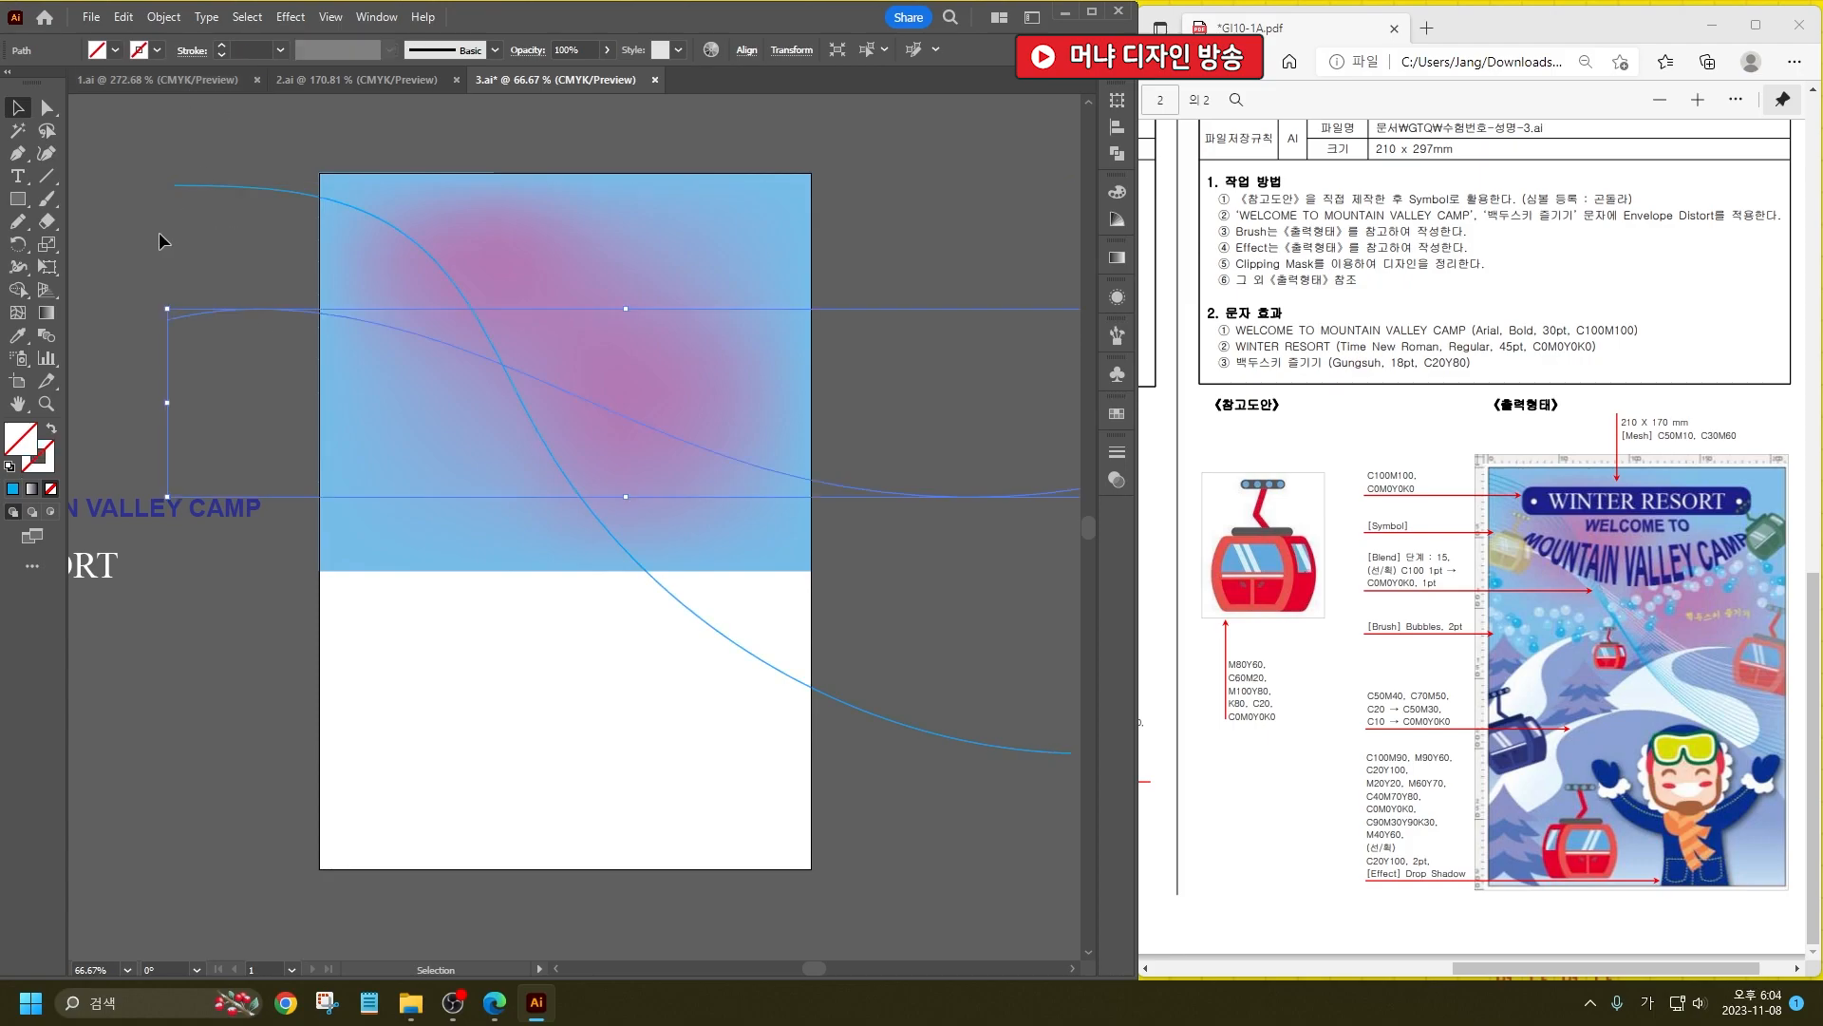
pyautogui.click(157, 50)
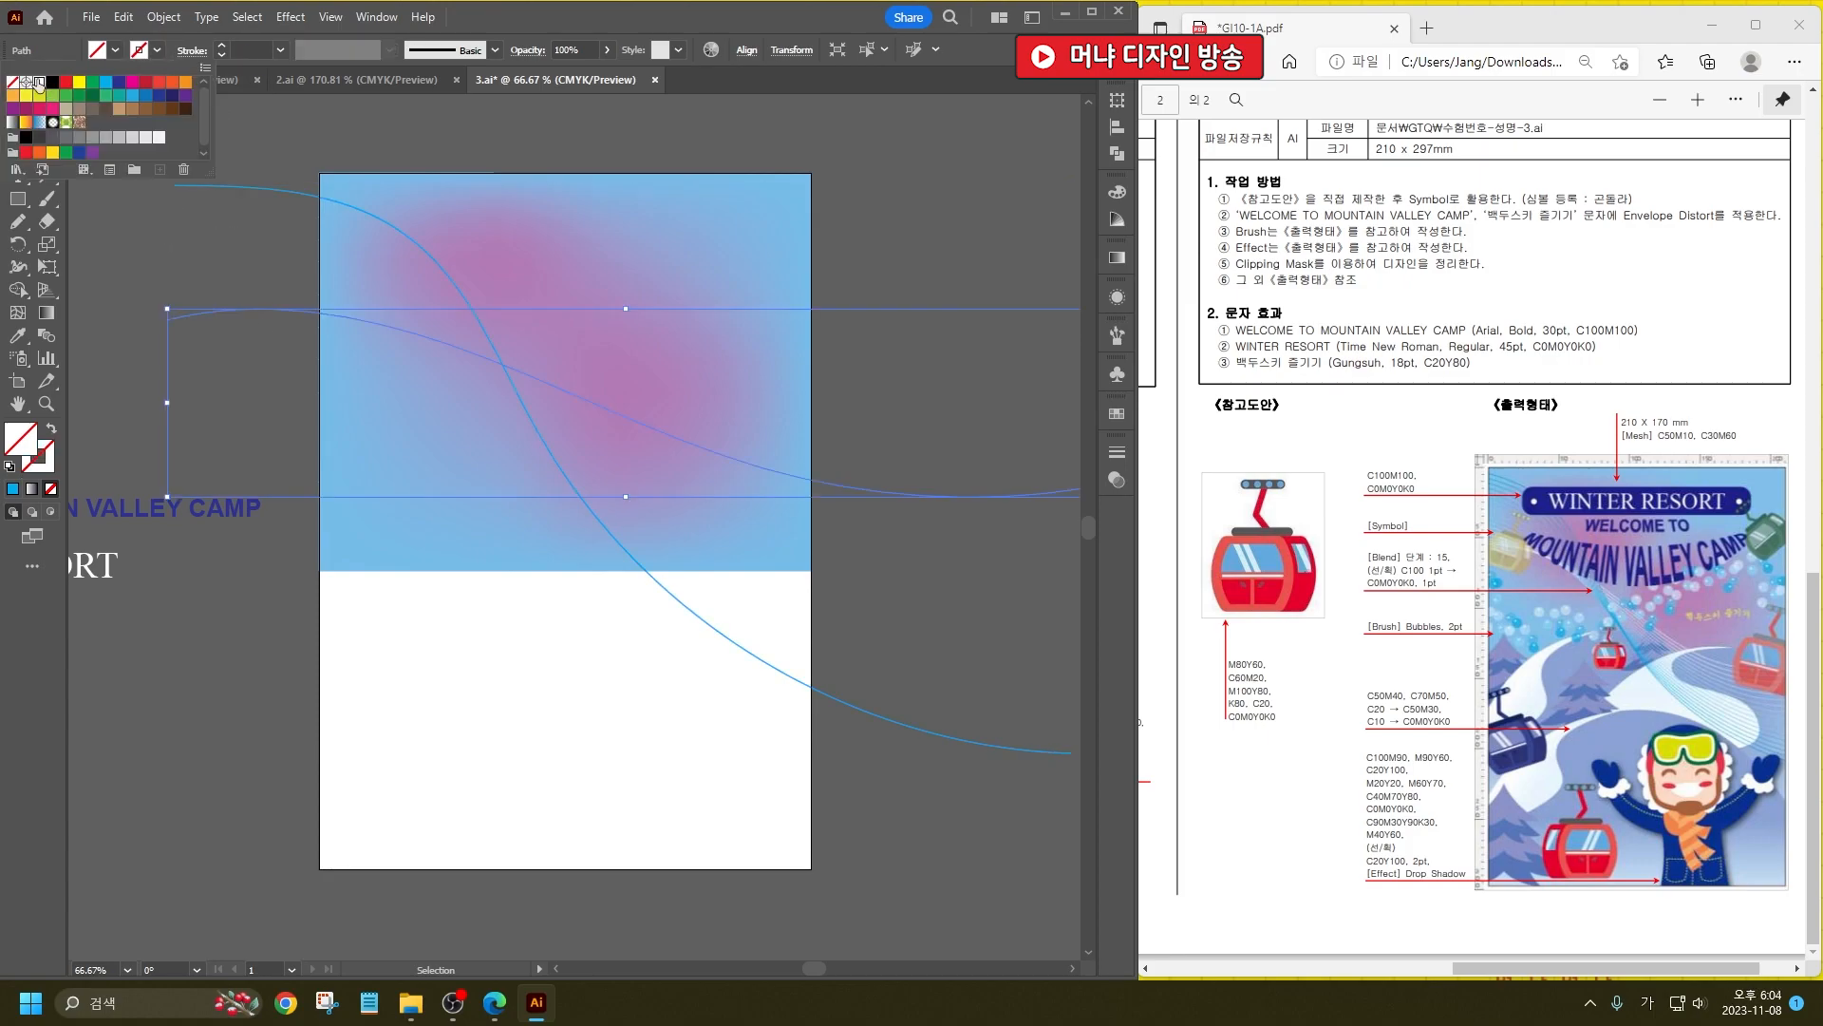
pyautogui.click(38, 83)
pyautogui.click(259, 258)
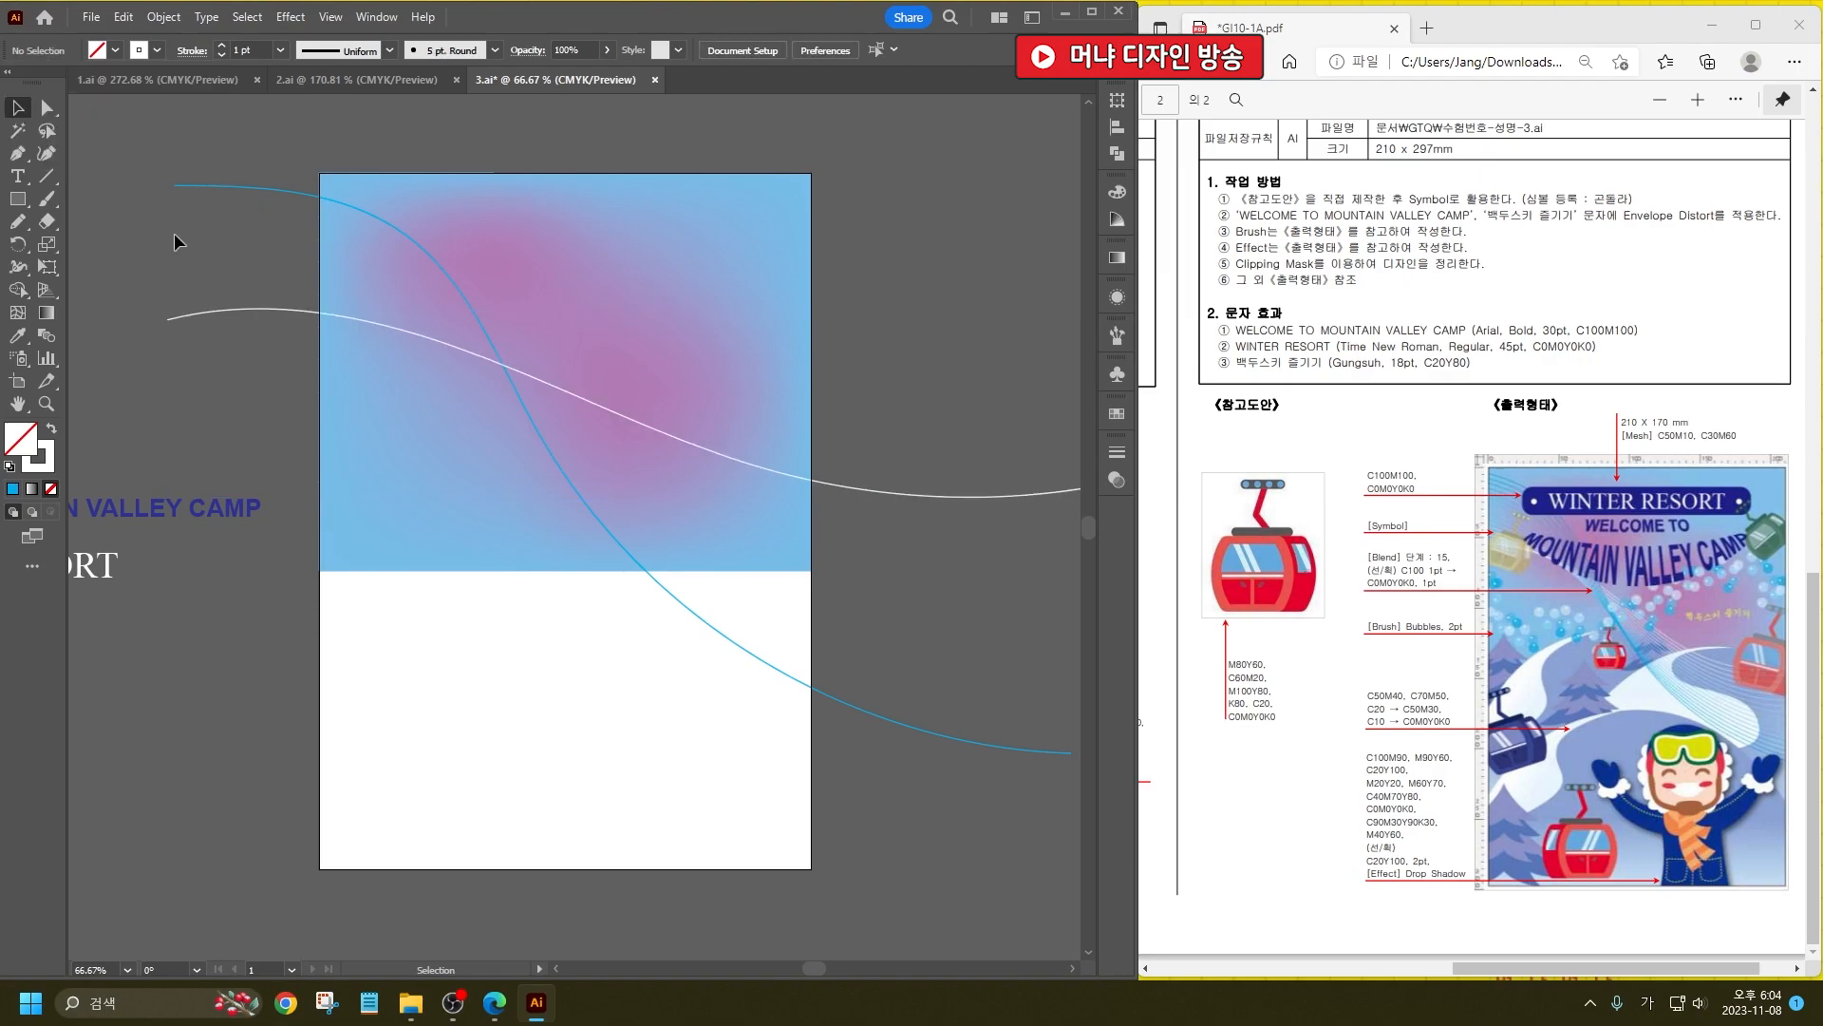
# Step: Select both curves and set the blend options to 15 specified steps
pyautogui.moveTo(185, 156); pyautogui.dragTo(239, 382)
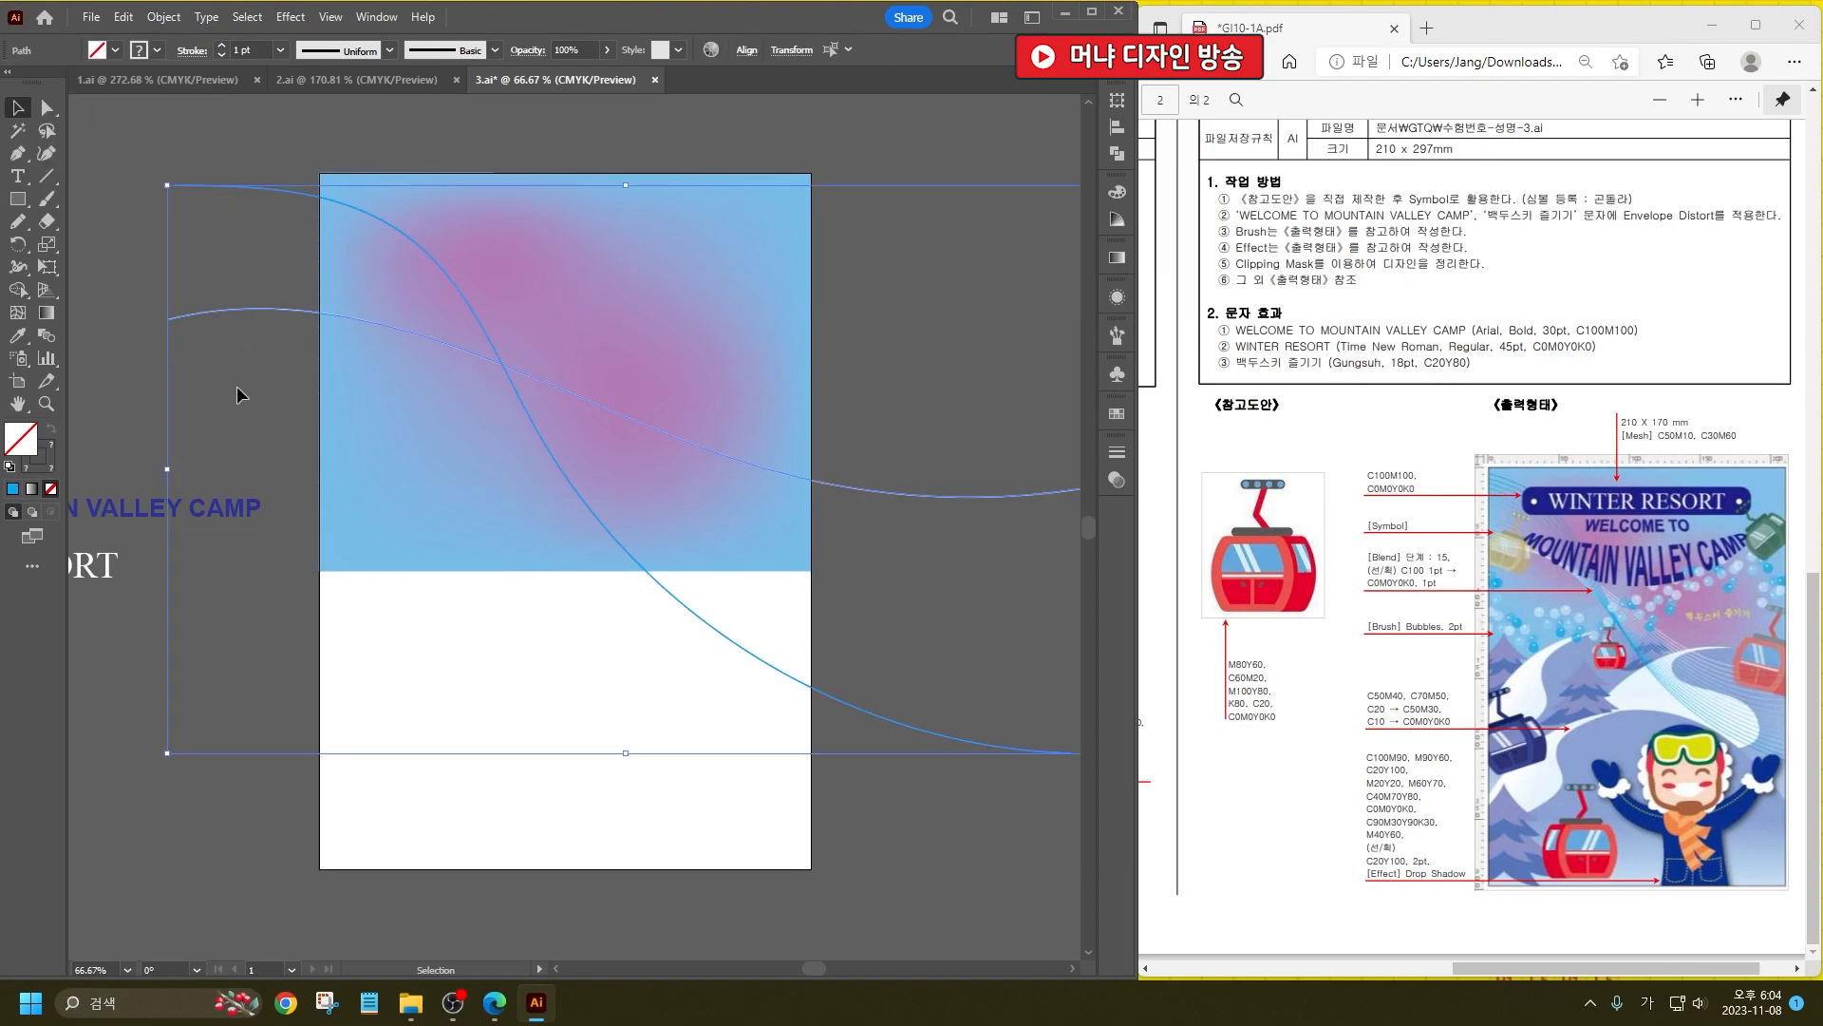
pyautogui.click(165, 17)
pyautogui.moveTo(384, 604)
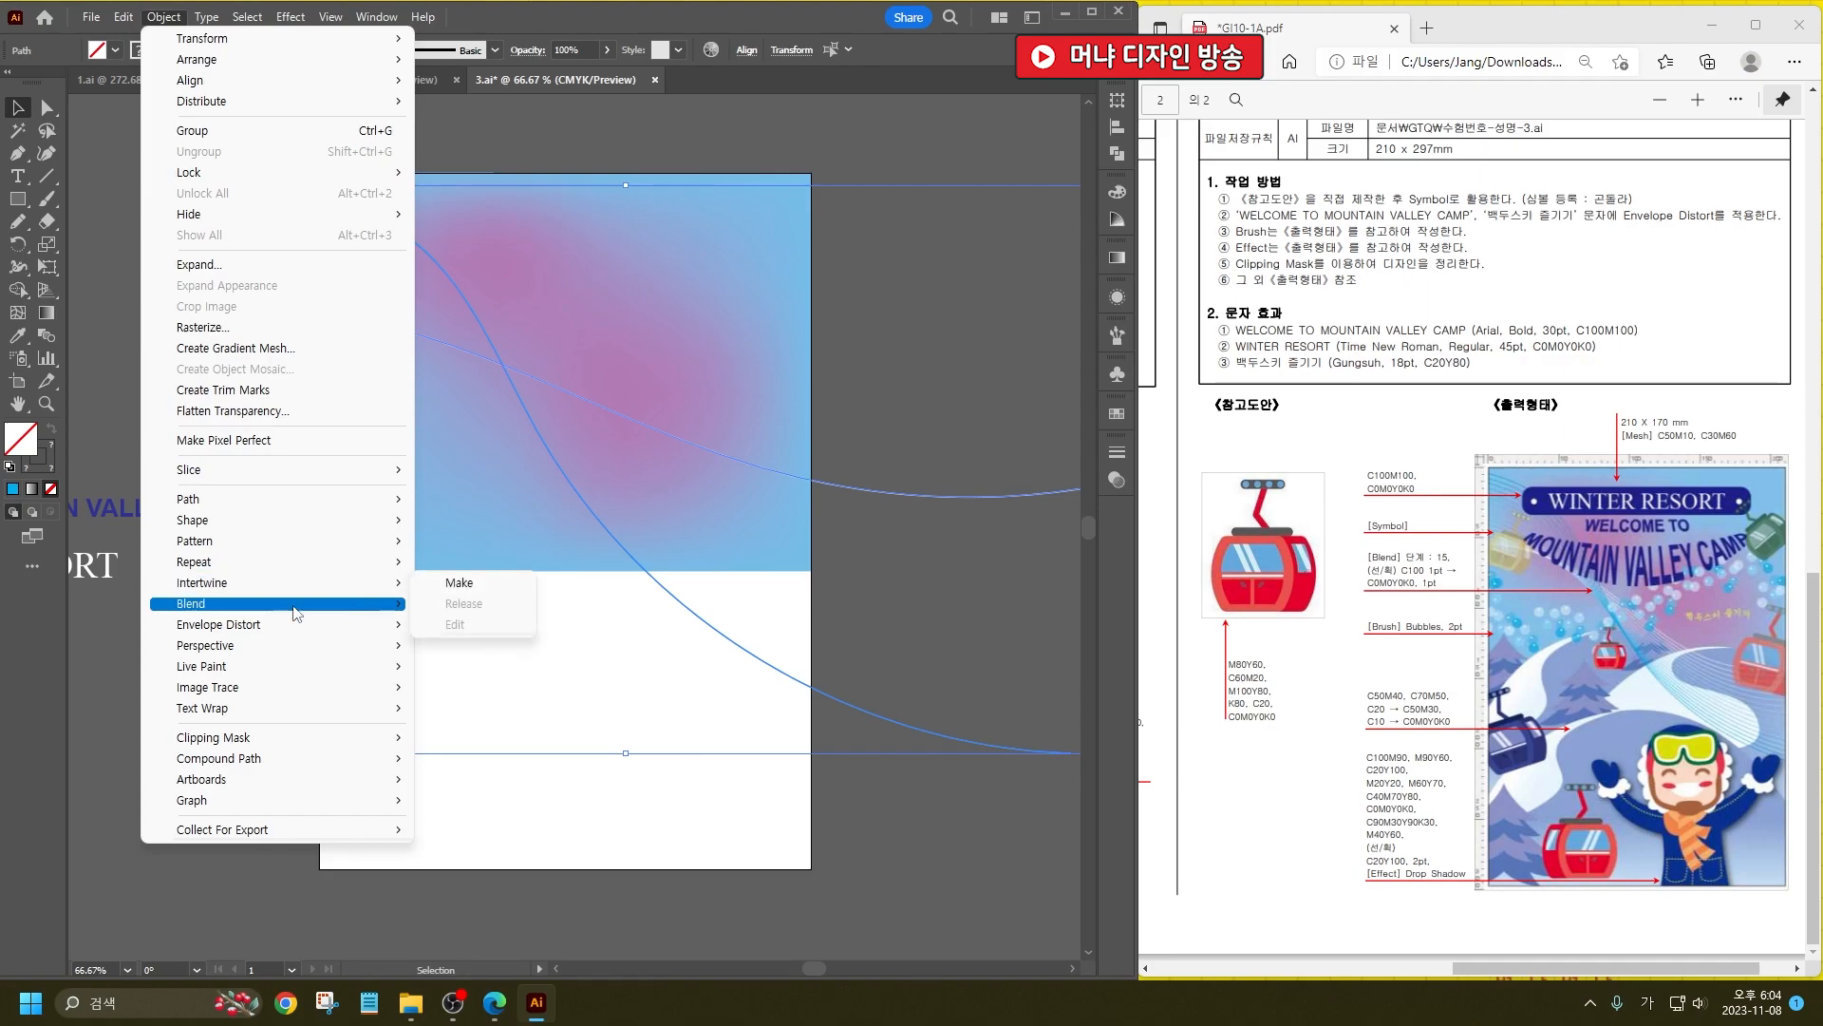
pyautogui.click(485, 653)
pyautogui.click(627, 262)
pyautogui.click(644, 304)
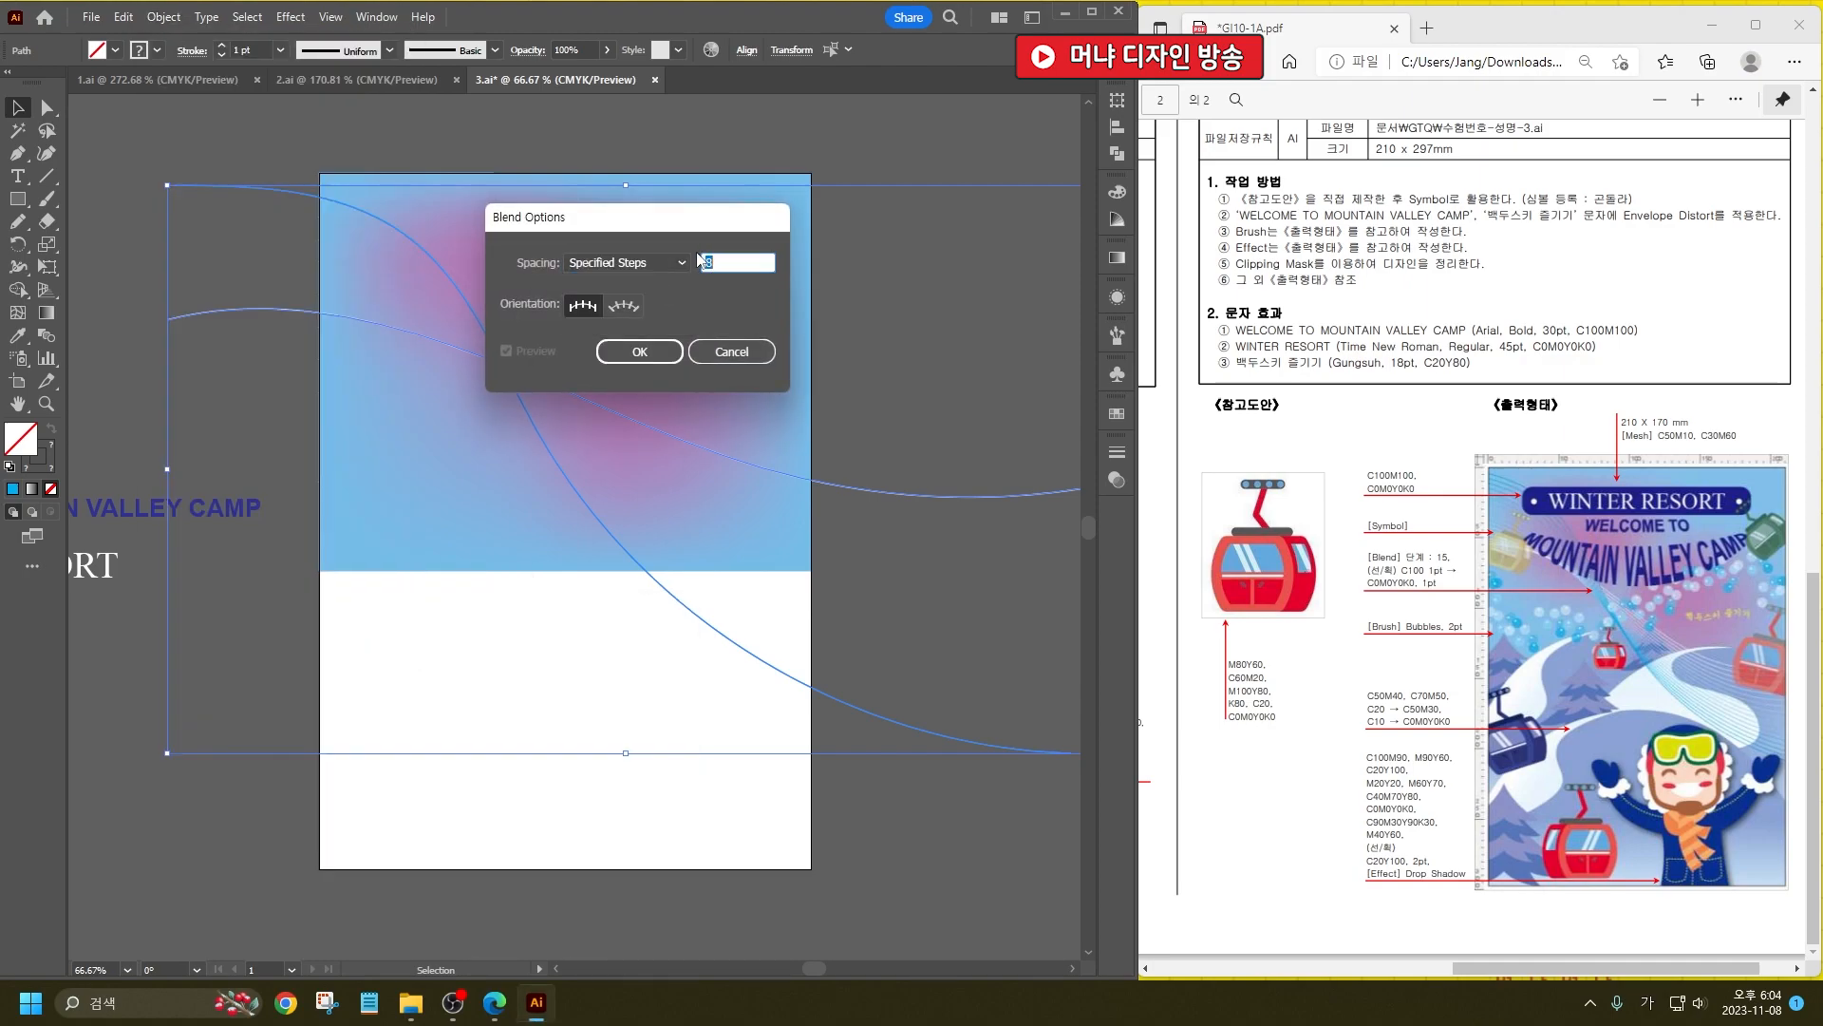
pyautogui.write('15')
pyautogui.press('Return')
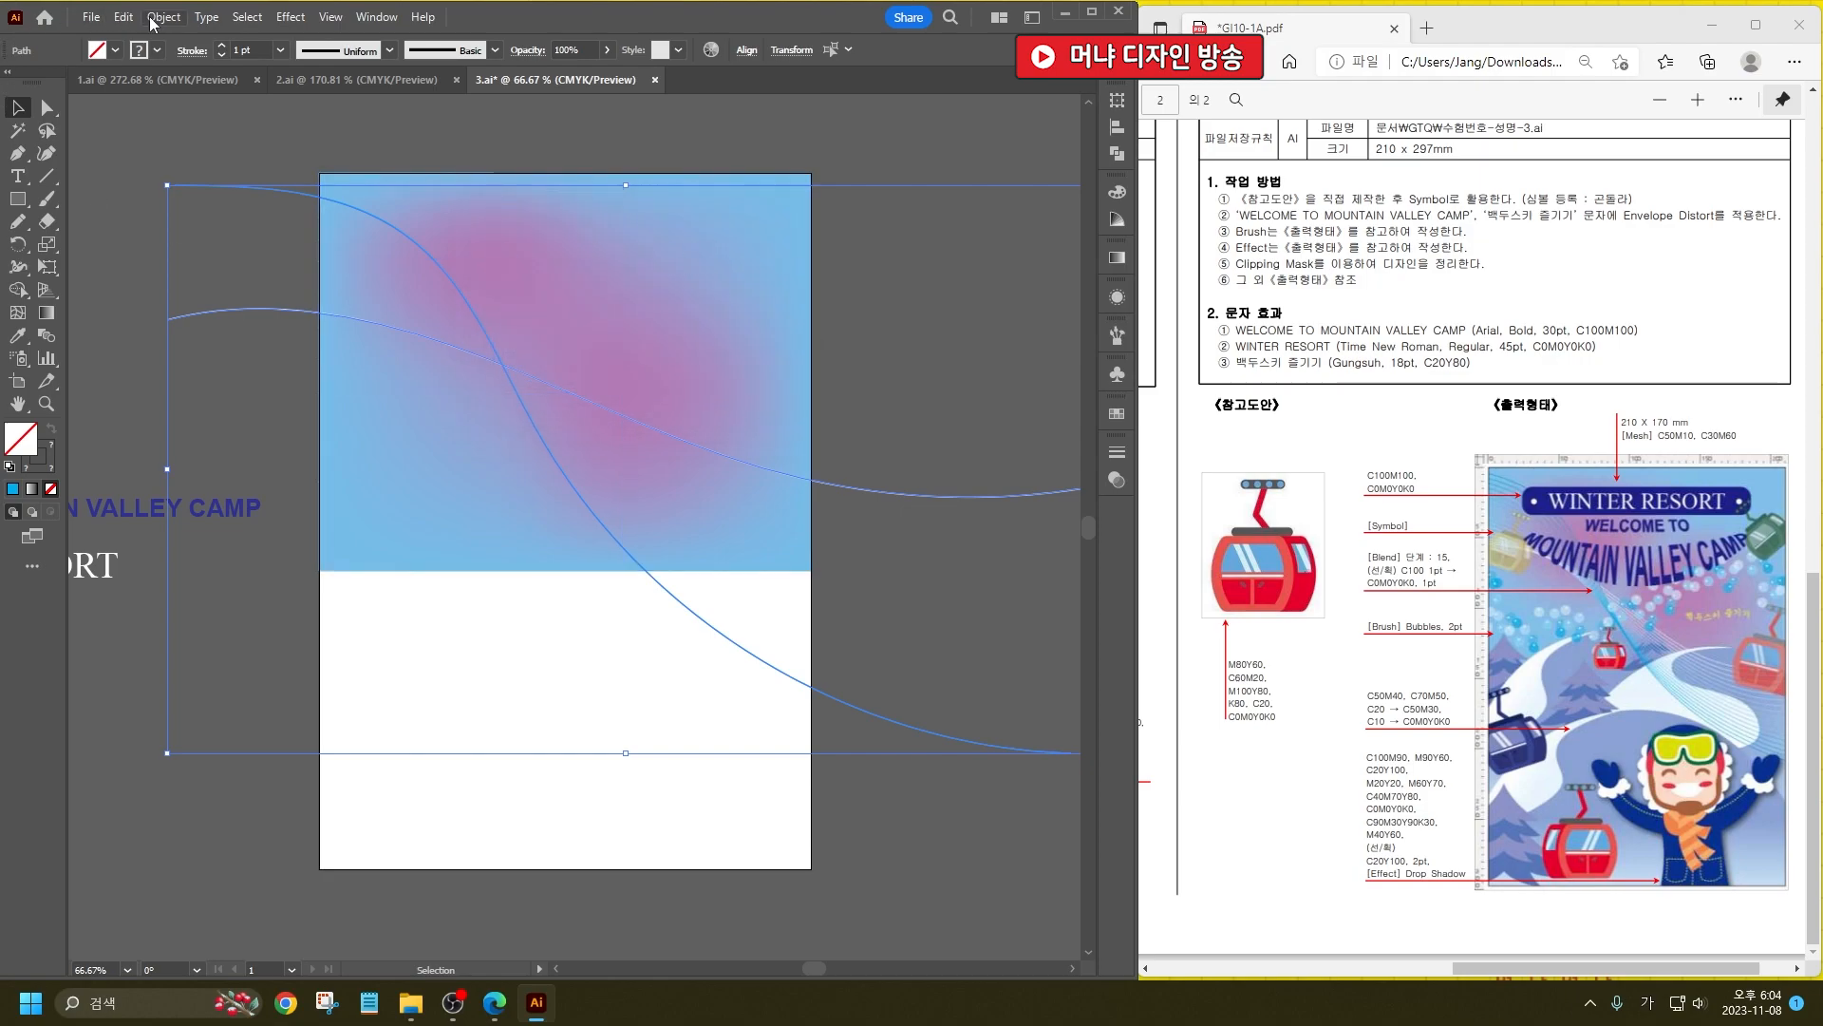
# Step: Make a blend between the cyan and white curves, then deselect
pyautogui.click(153, 21)
pyautogui.moveTo(351, 606)
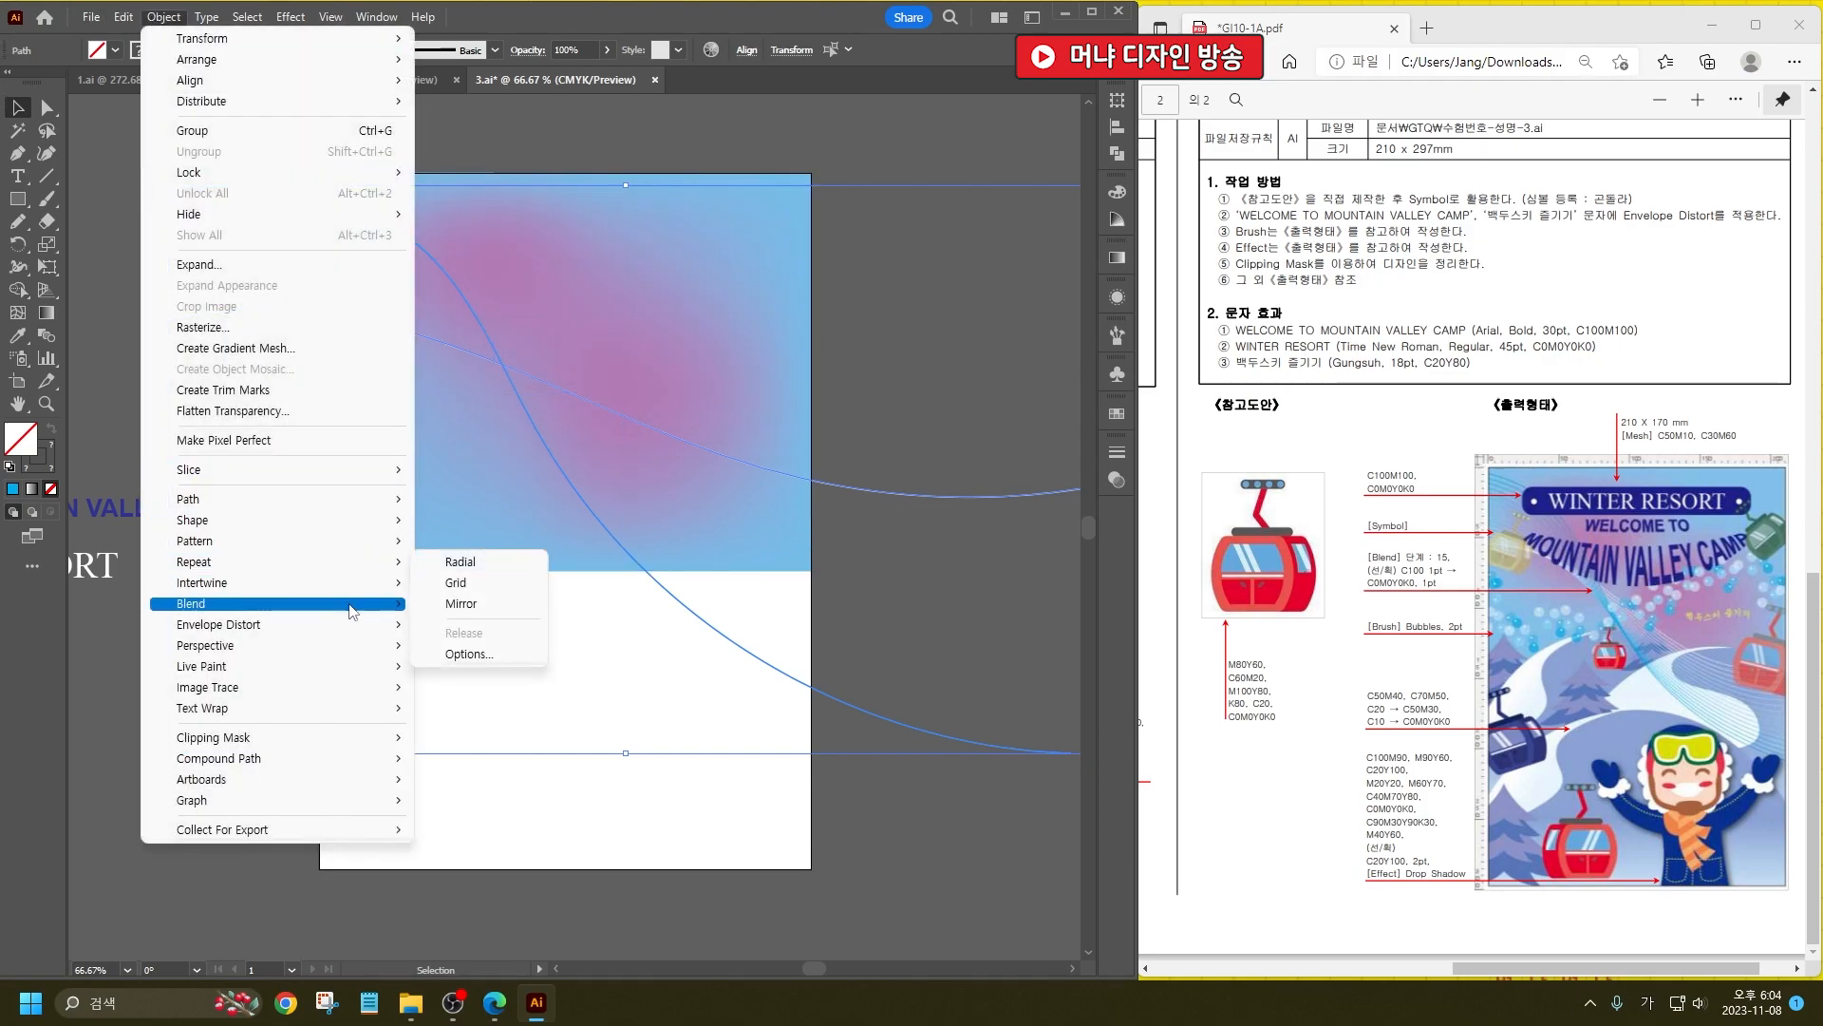
pyautogui.click(446, 604)
pyautogui.click(989, 862)
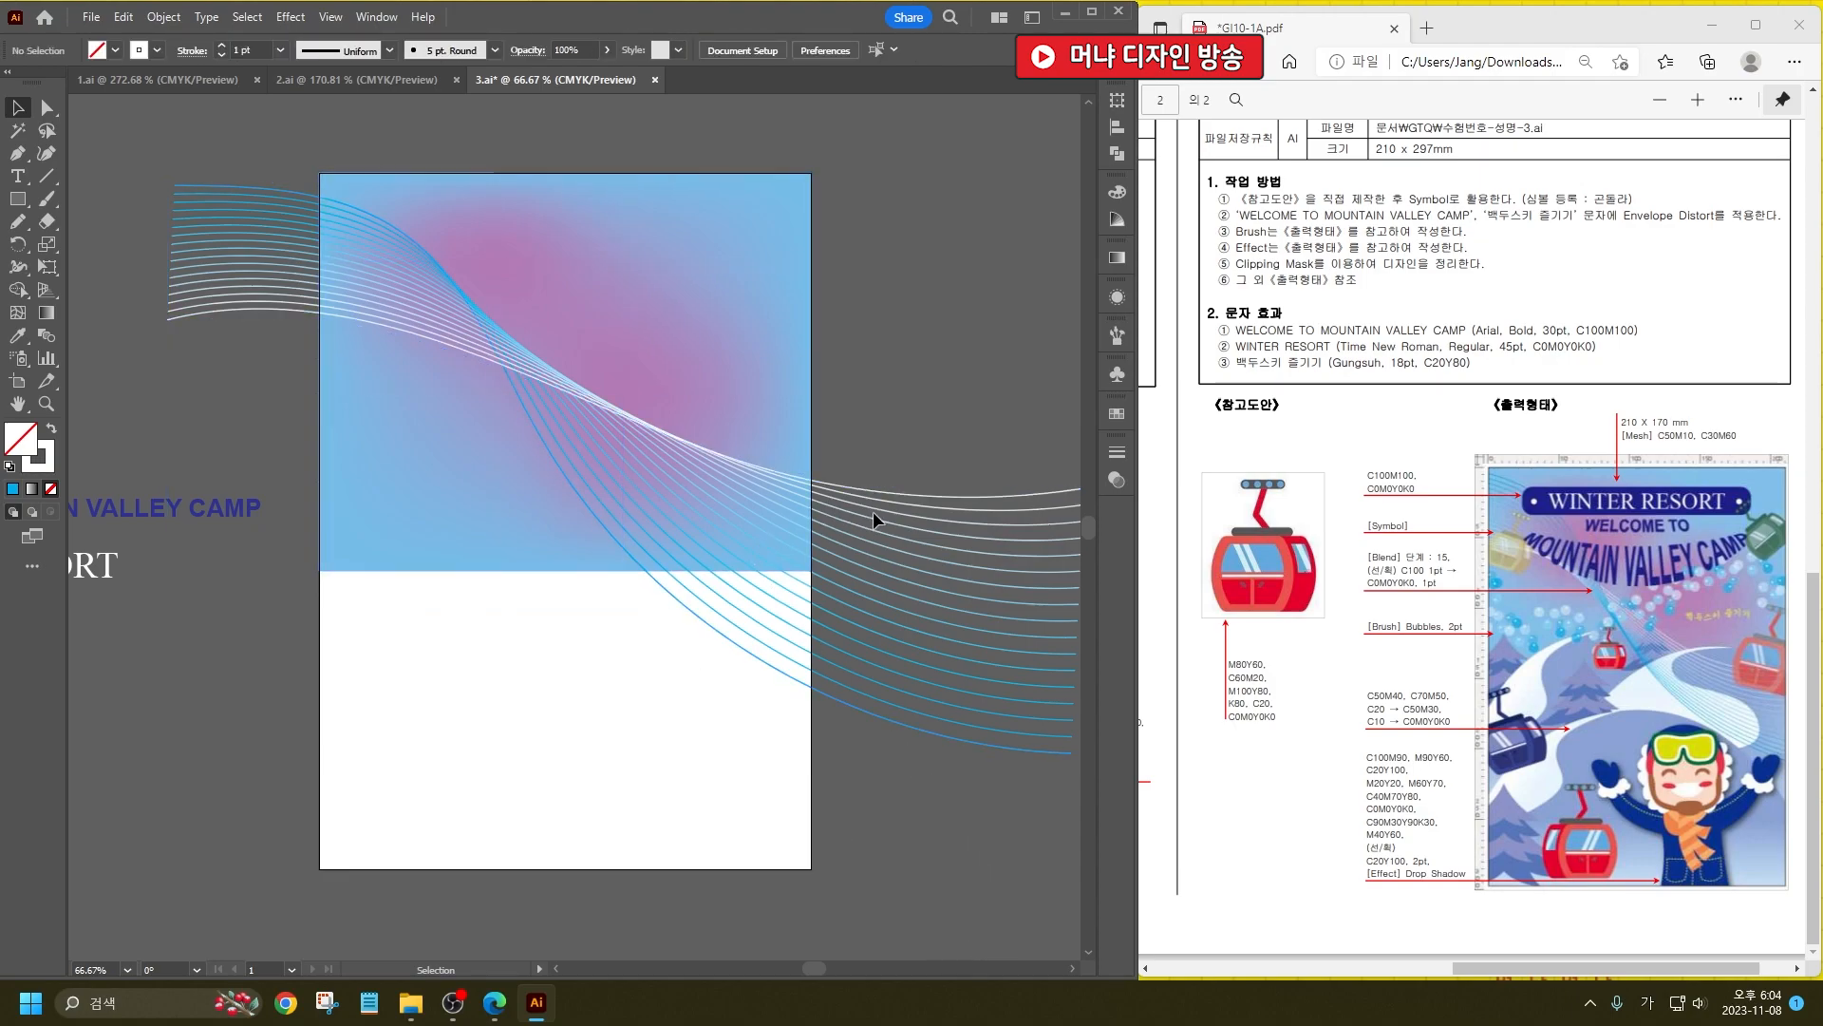
# Step: Load the Bubbles brush from the Decorative_Scatter brush library
pyautogui.click(178, 192)
pyautogui.click(118, 247)
pyautogui.click(1392, 651)
pyautogui.press('F5')
pyautogui.click(885, 550)
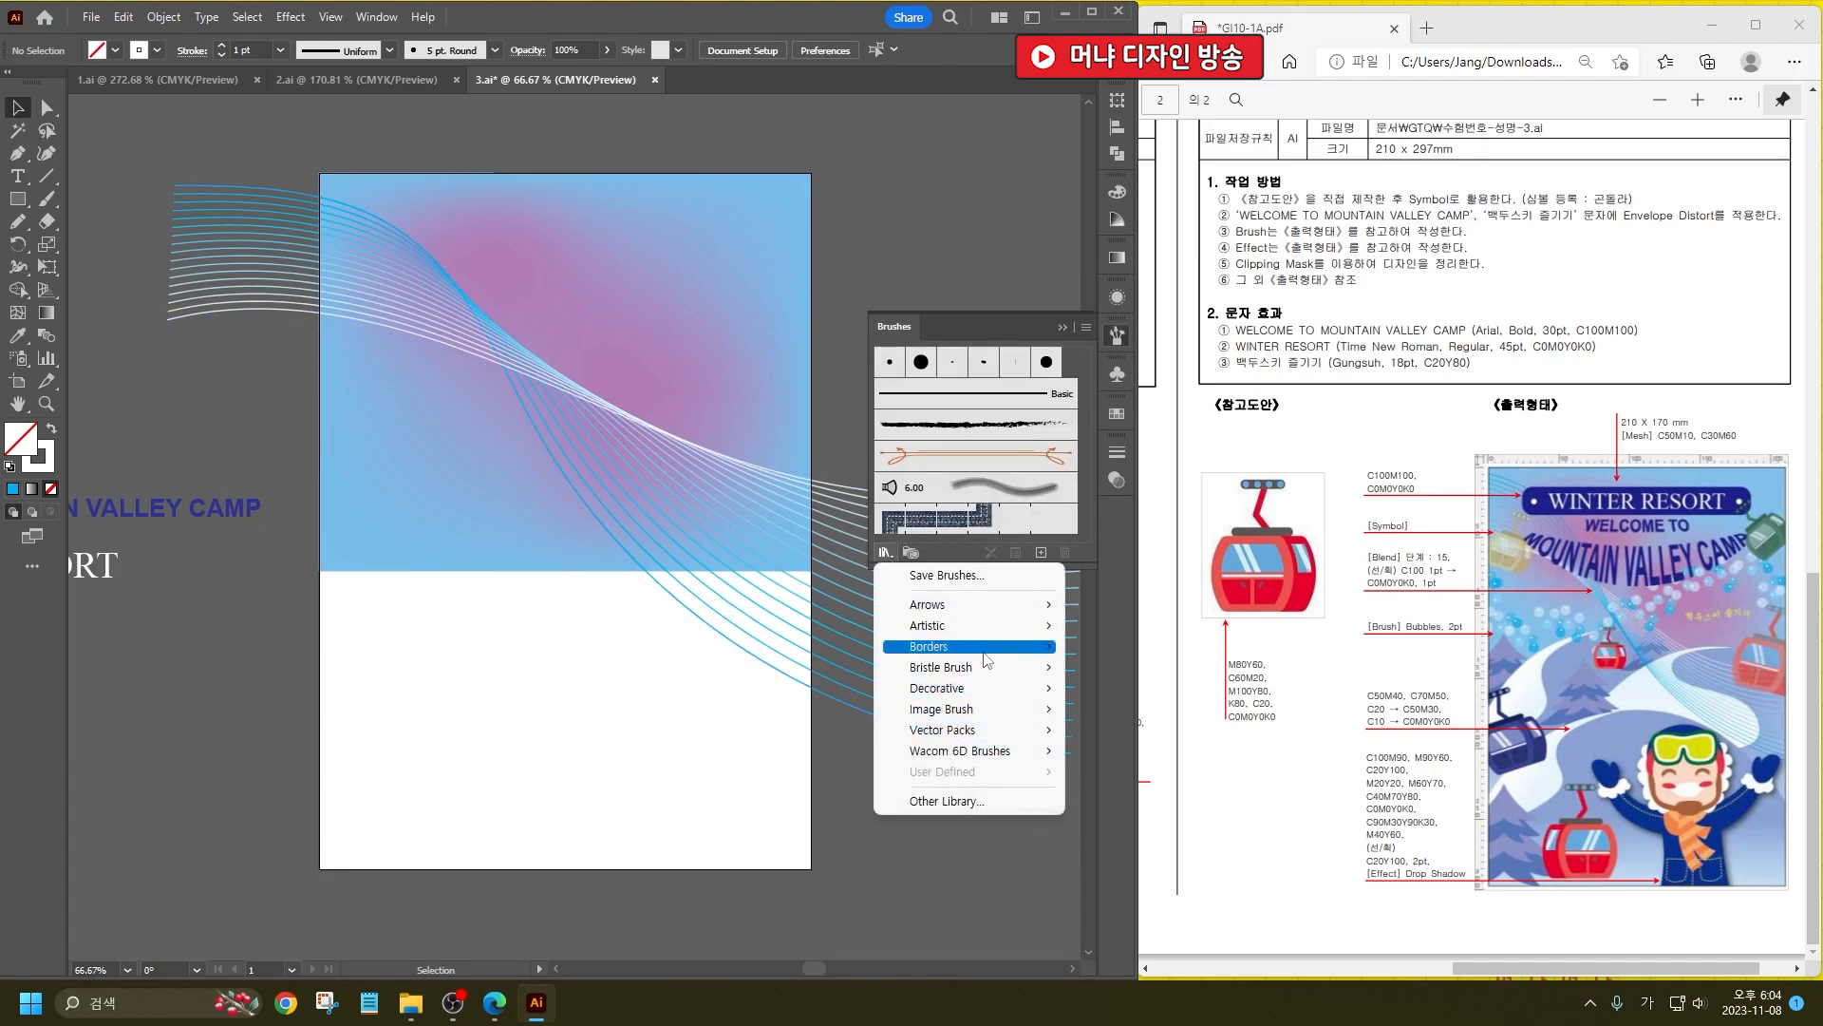
pyautogui.moveTo(997, 697)
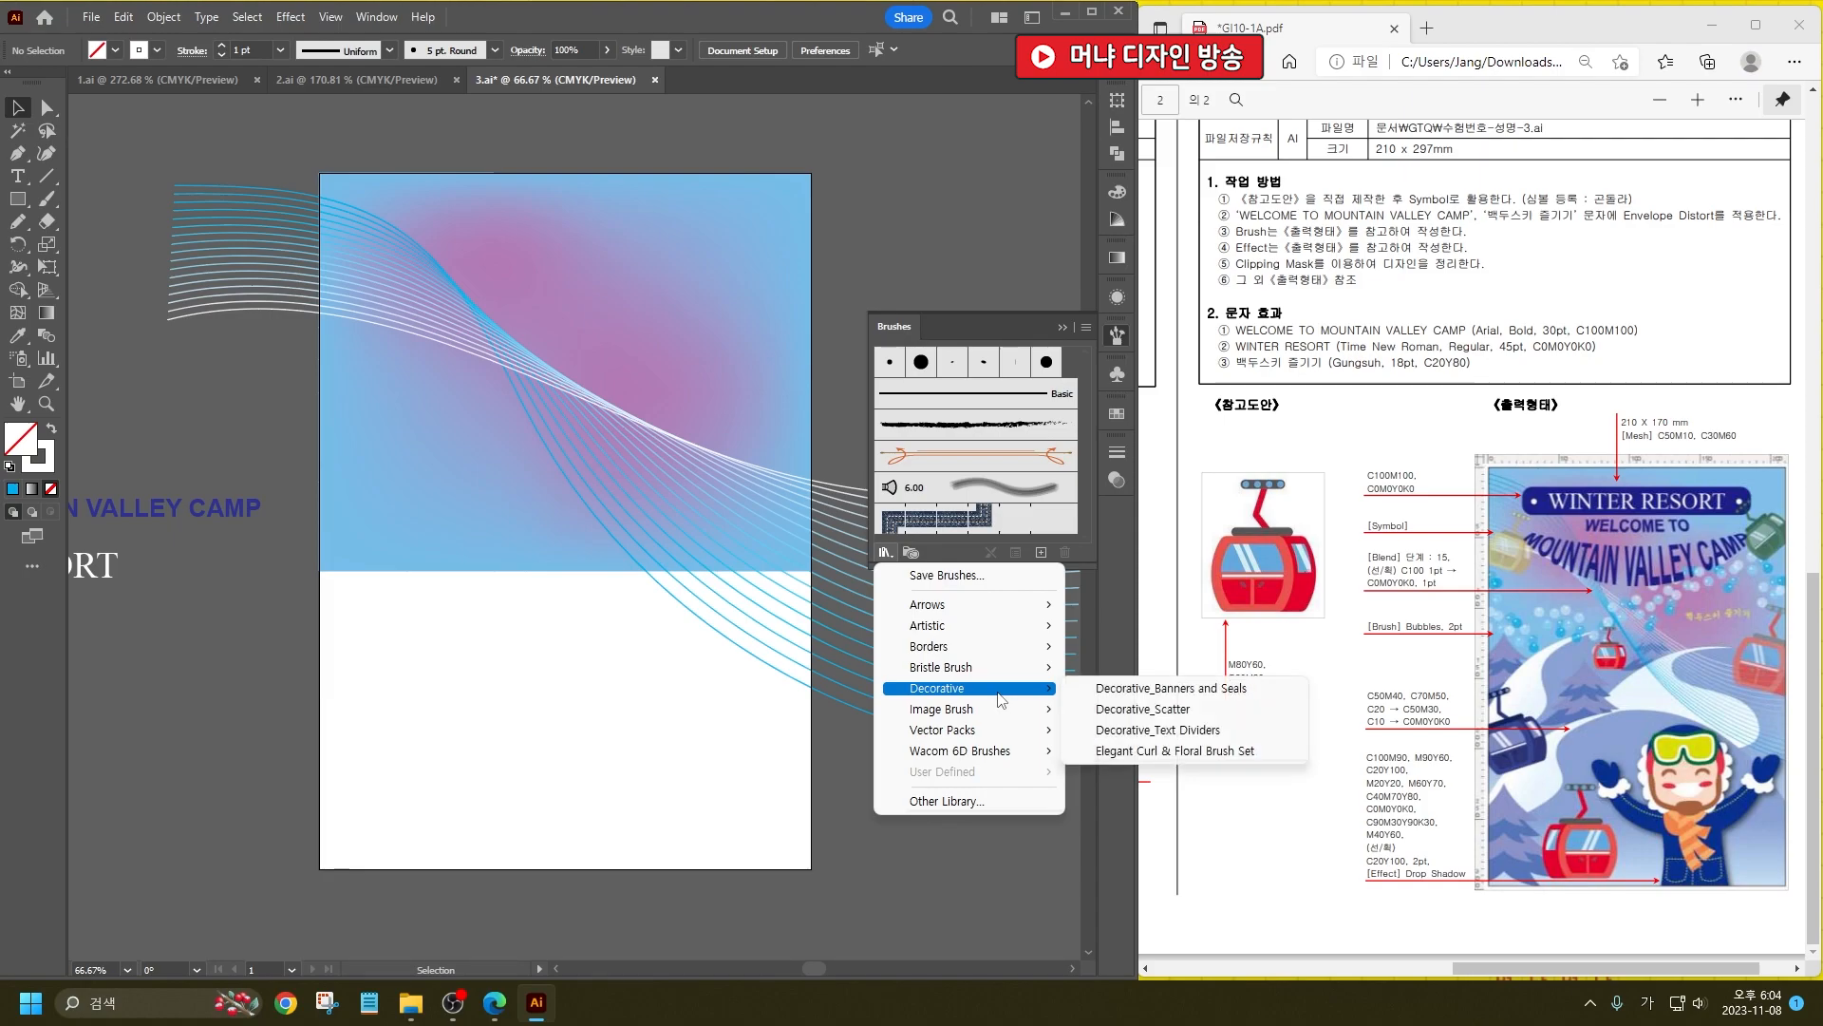
pyautogui.click(1185, 709)
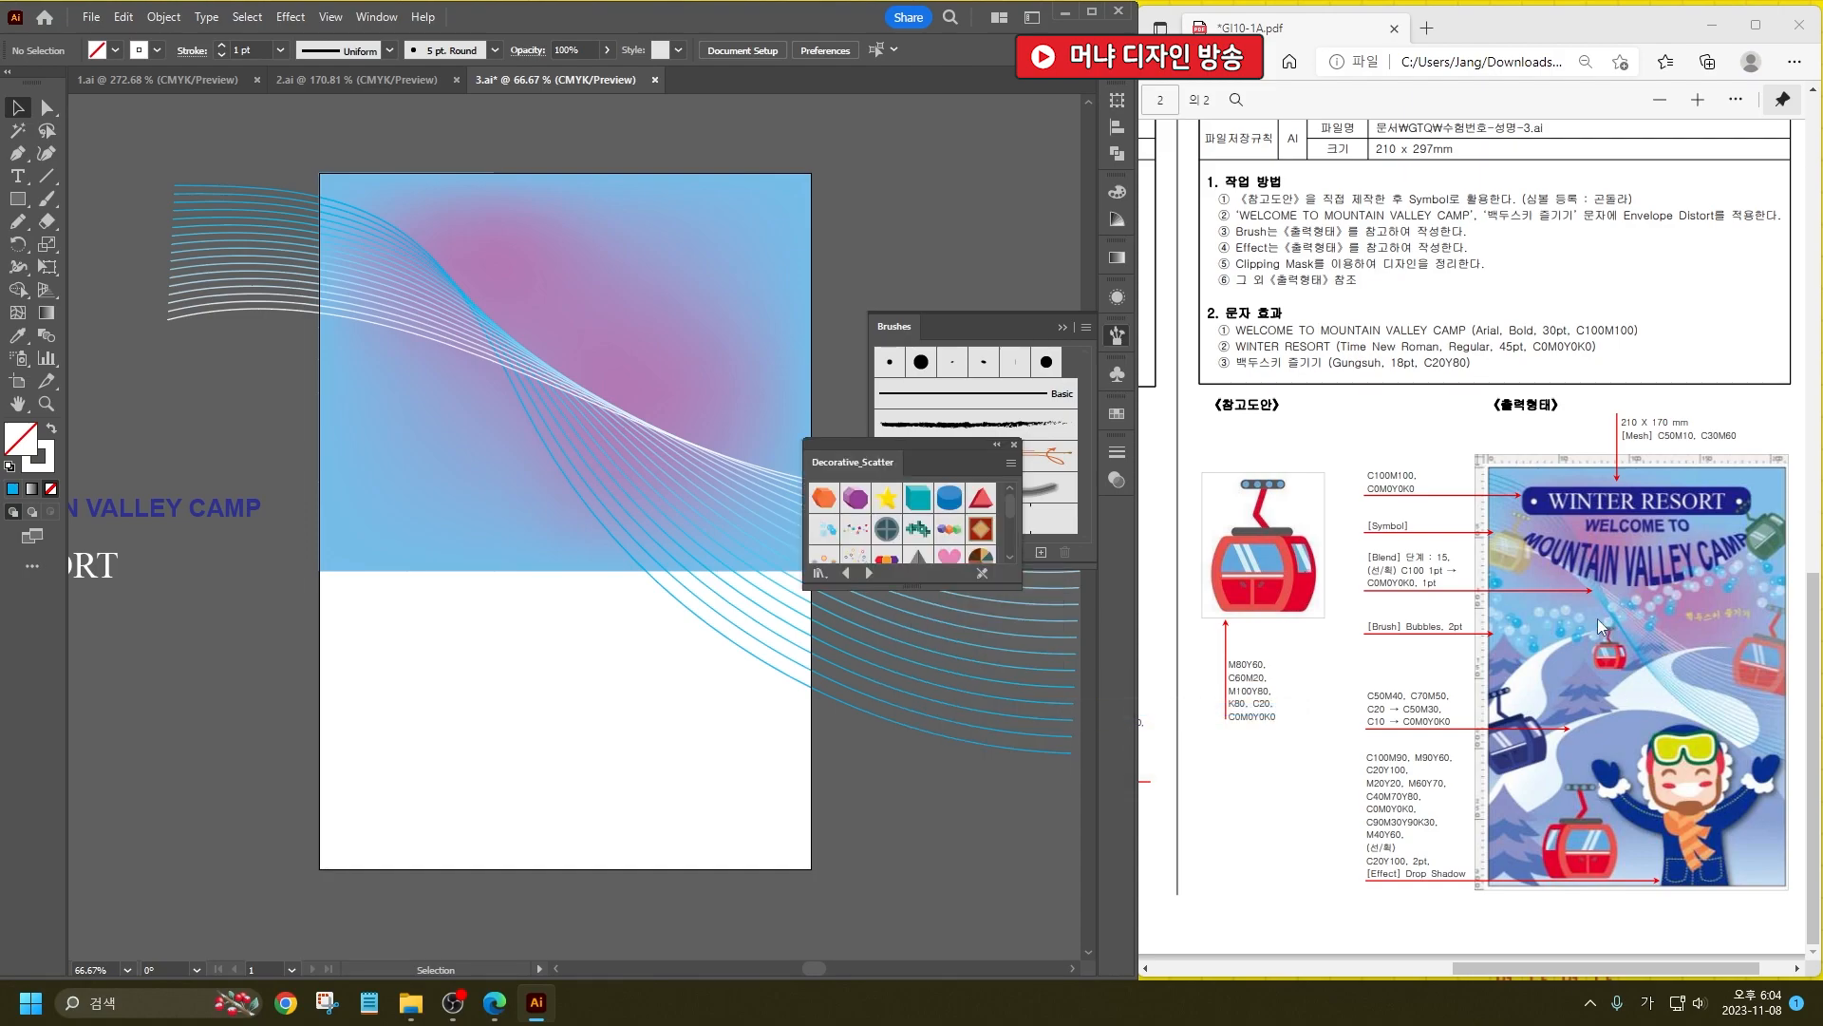
pyautogui.click(822, 541)
# Step: Paint a wavy 2 pt Bubbles stroke across the mesh background with the Paintbrush, then close the Decorative_Scatter library
pyautogui.click(45, 199)
pyautogui.tripleClick(260, 50)
pyautogui.write('2')
pyautogui.press('Return')
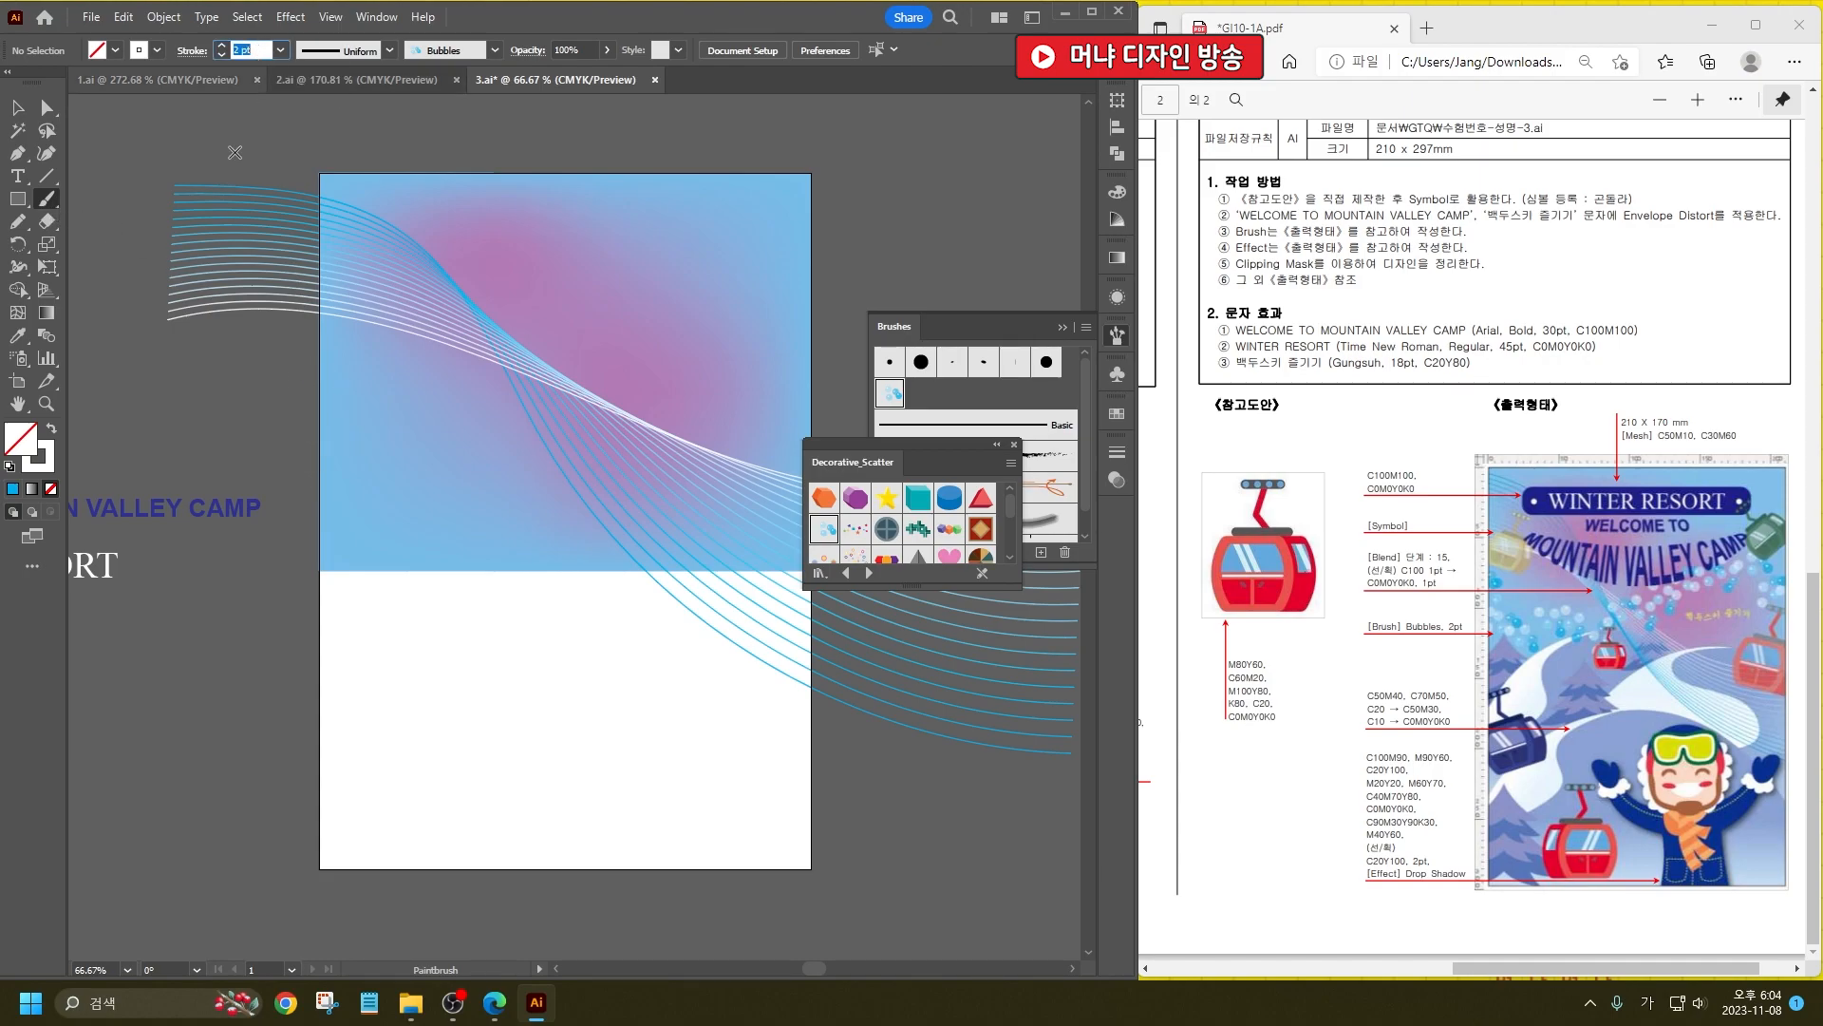
pyautogui.moveTo(276, 381); pyautogui.dragTo(327, 388)
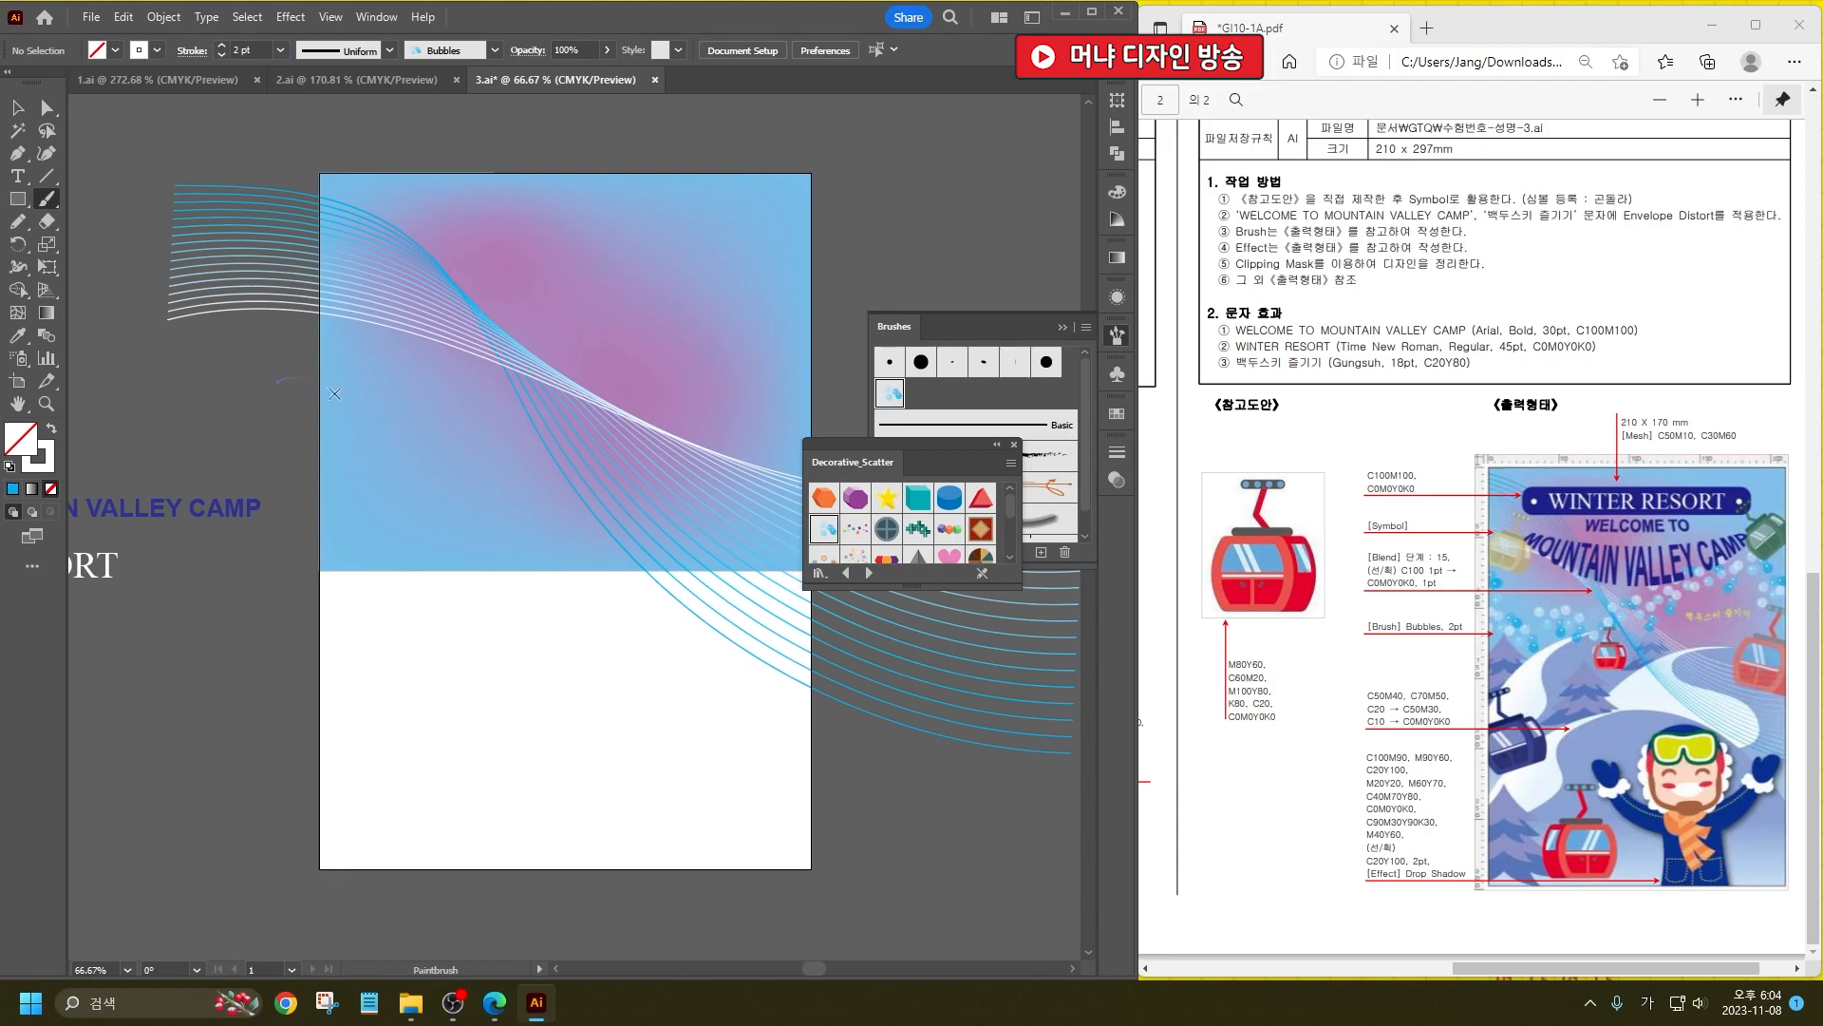
pyautogui.moveTo(829, 390); pyautogui.dragTo(829, 390)
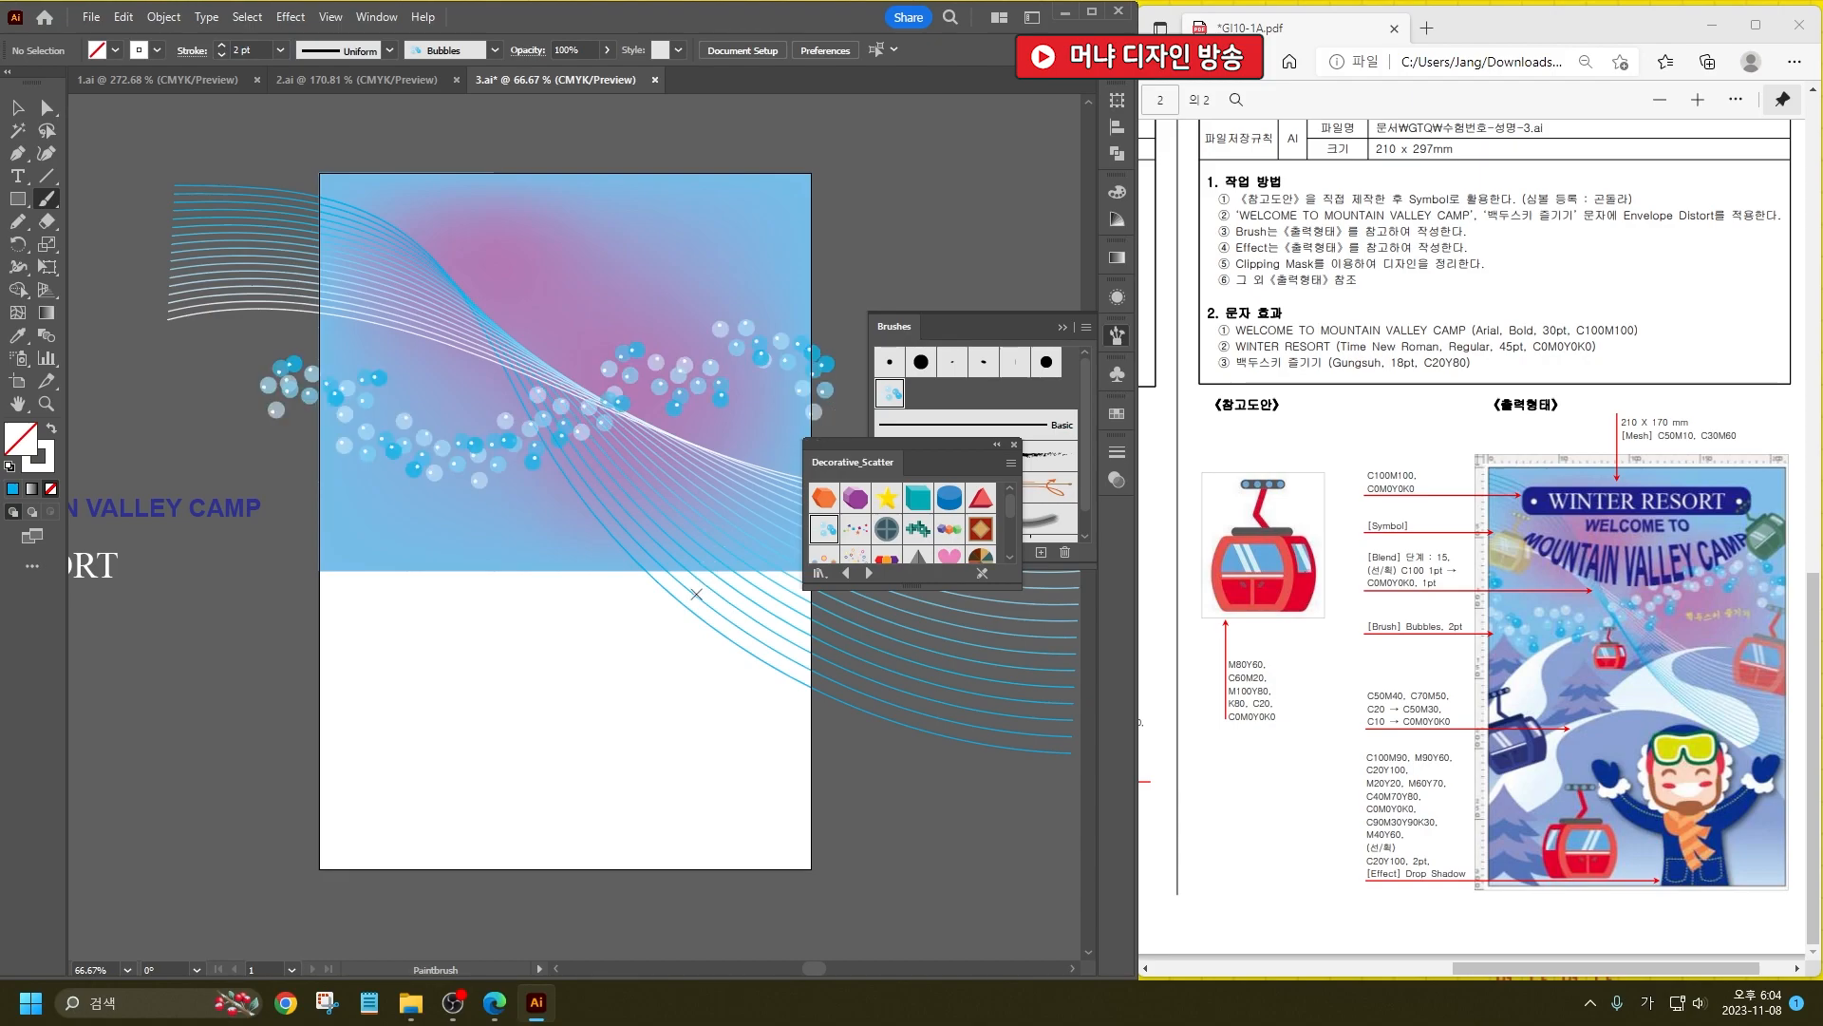
pyautogui.click(16, 108)
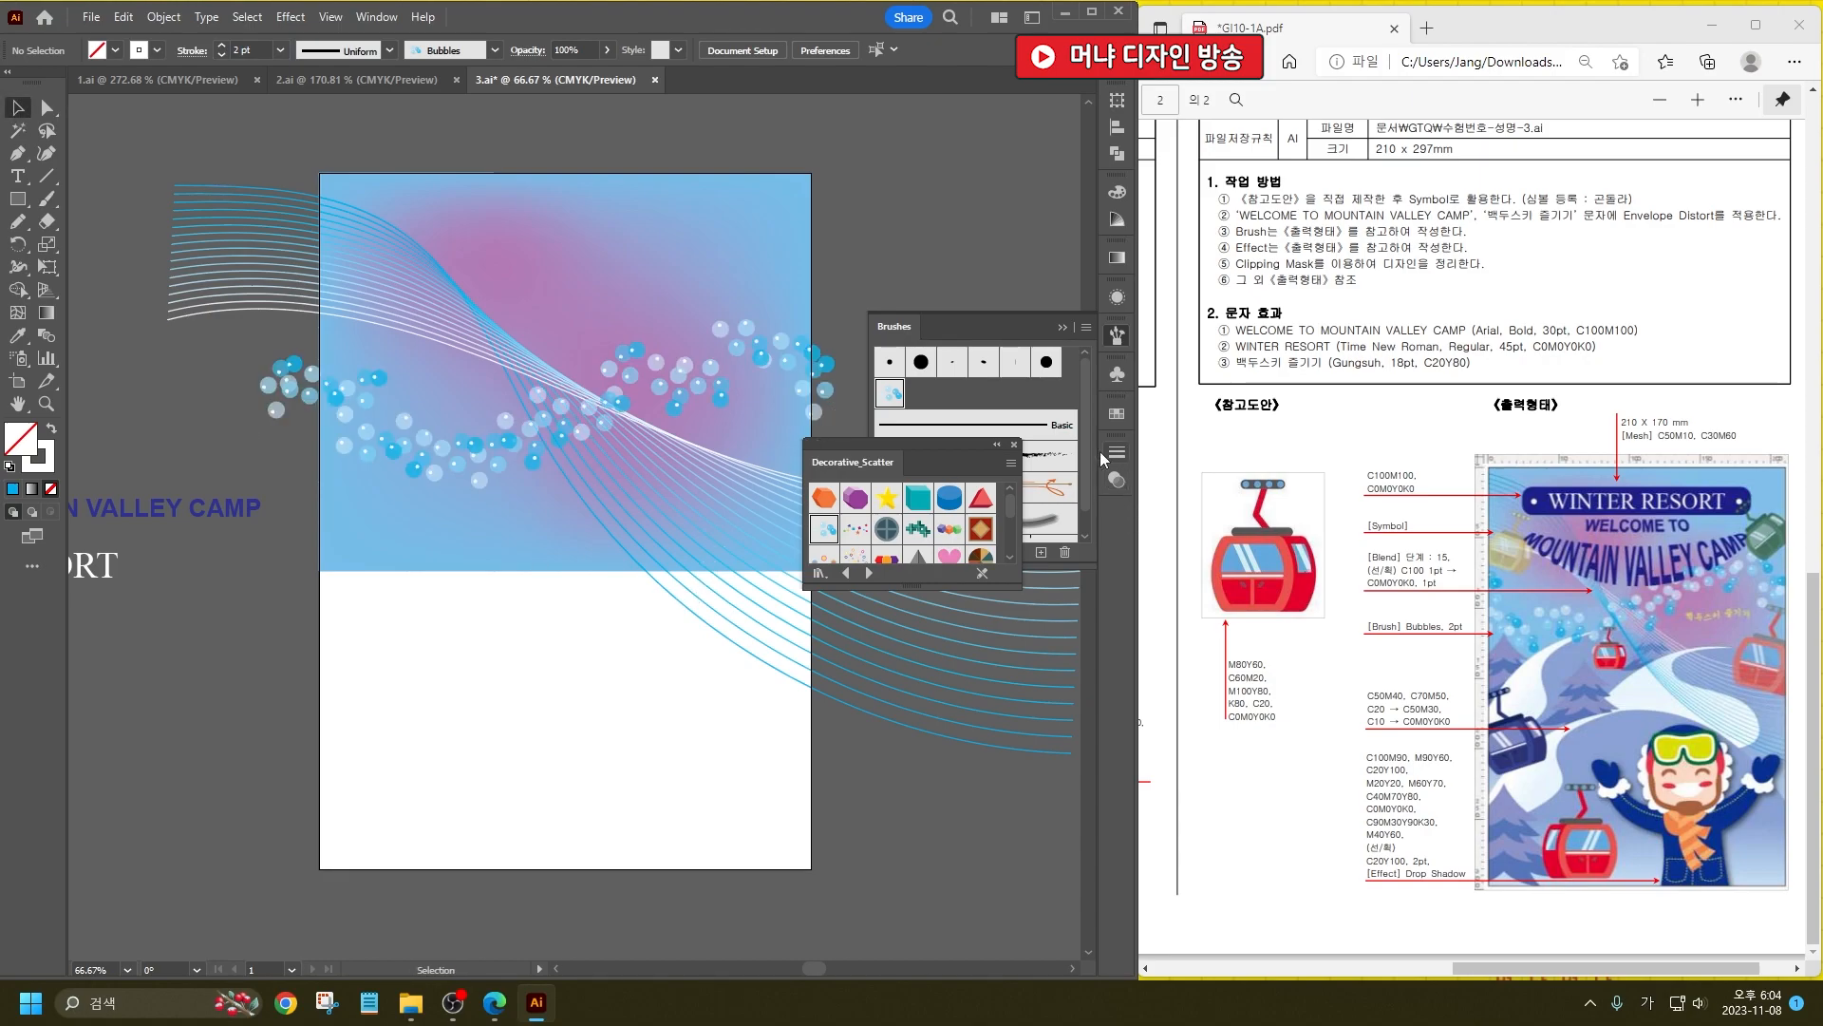
pyautogui.click(1013, 443)
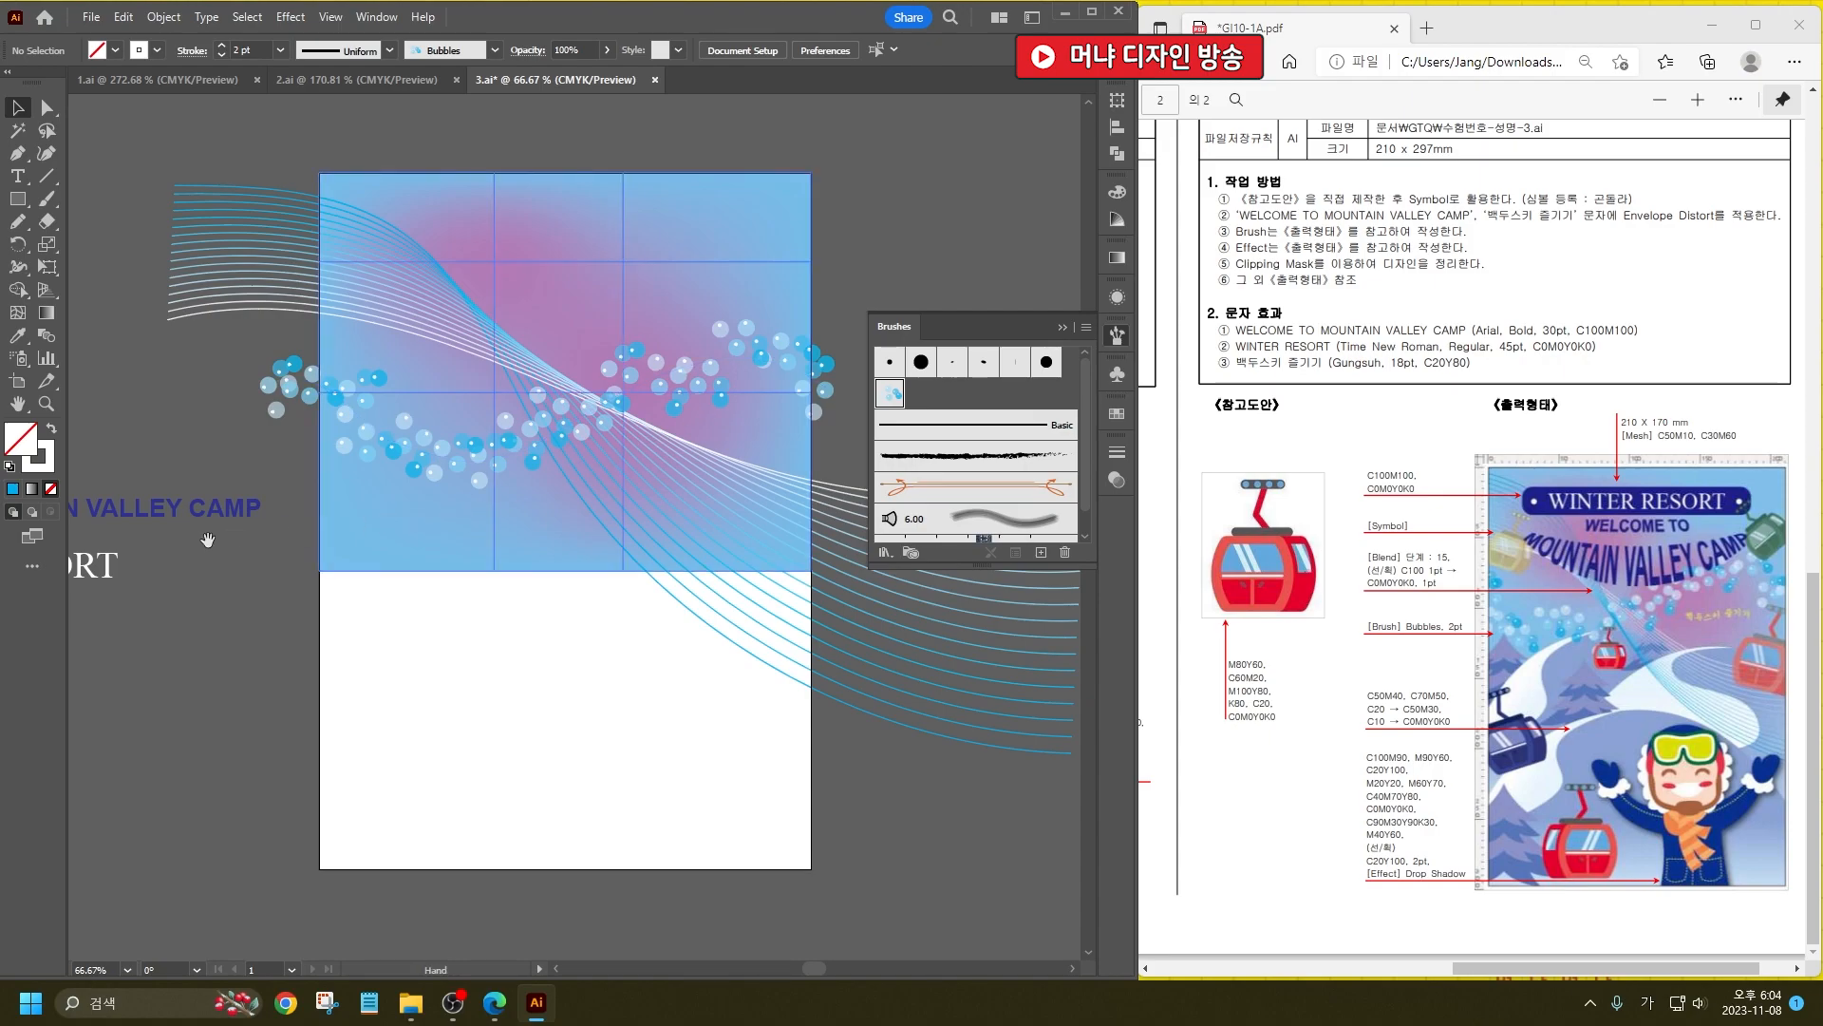
# Step: Draw a long horizontal bar with fully rounded ends in the empty area above the text lines beside the artboard
pyautogui.moveTo(124, 413); pyautogui.dragTo(528, 563)
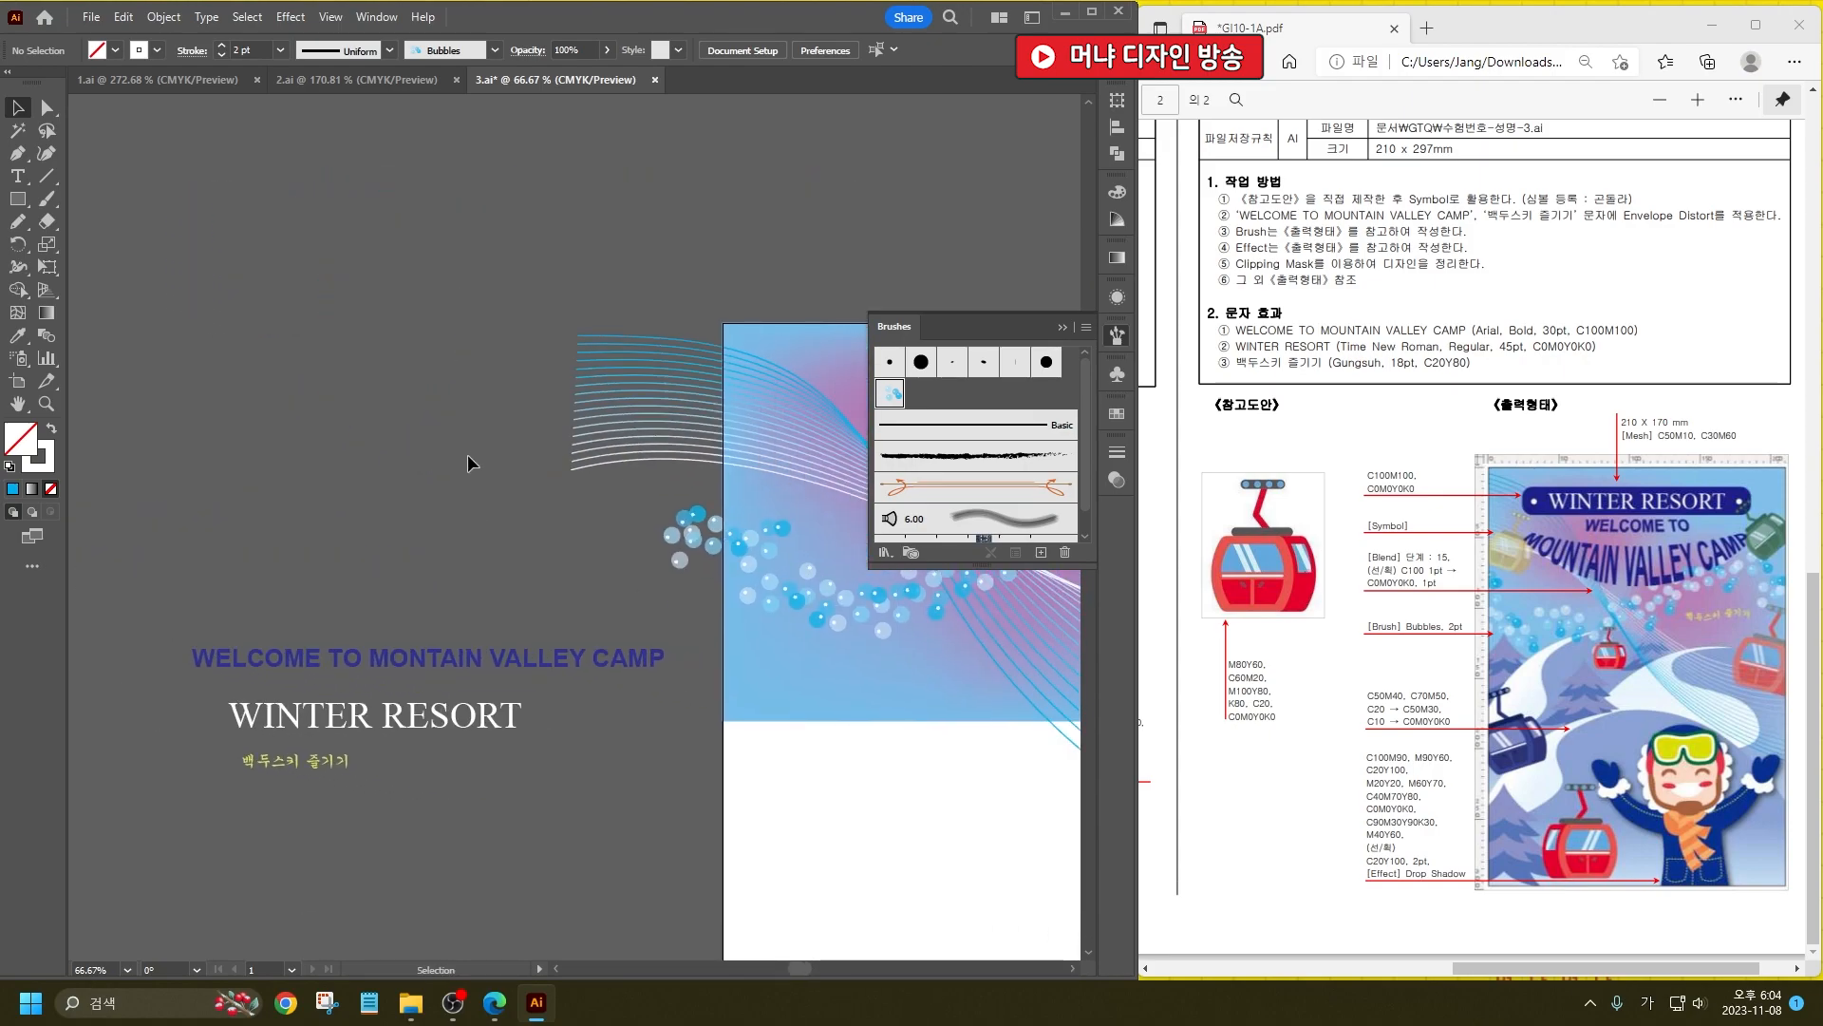
pyautogui.click(16, 199)
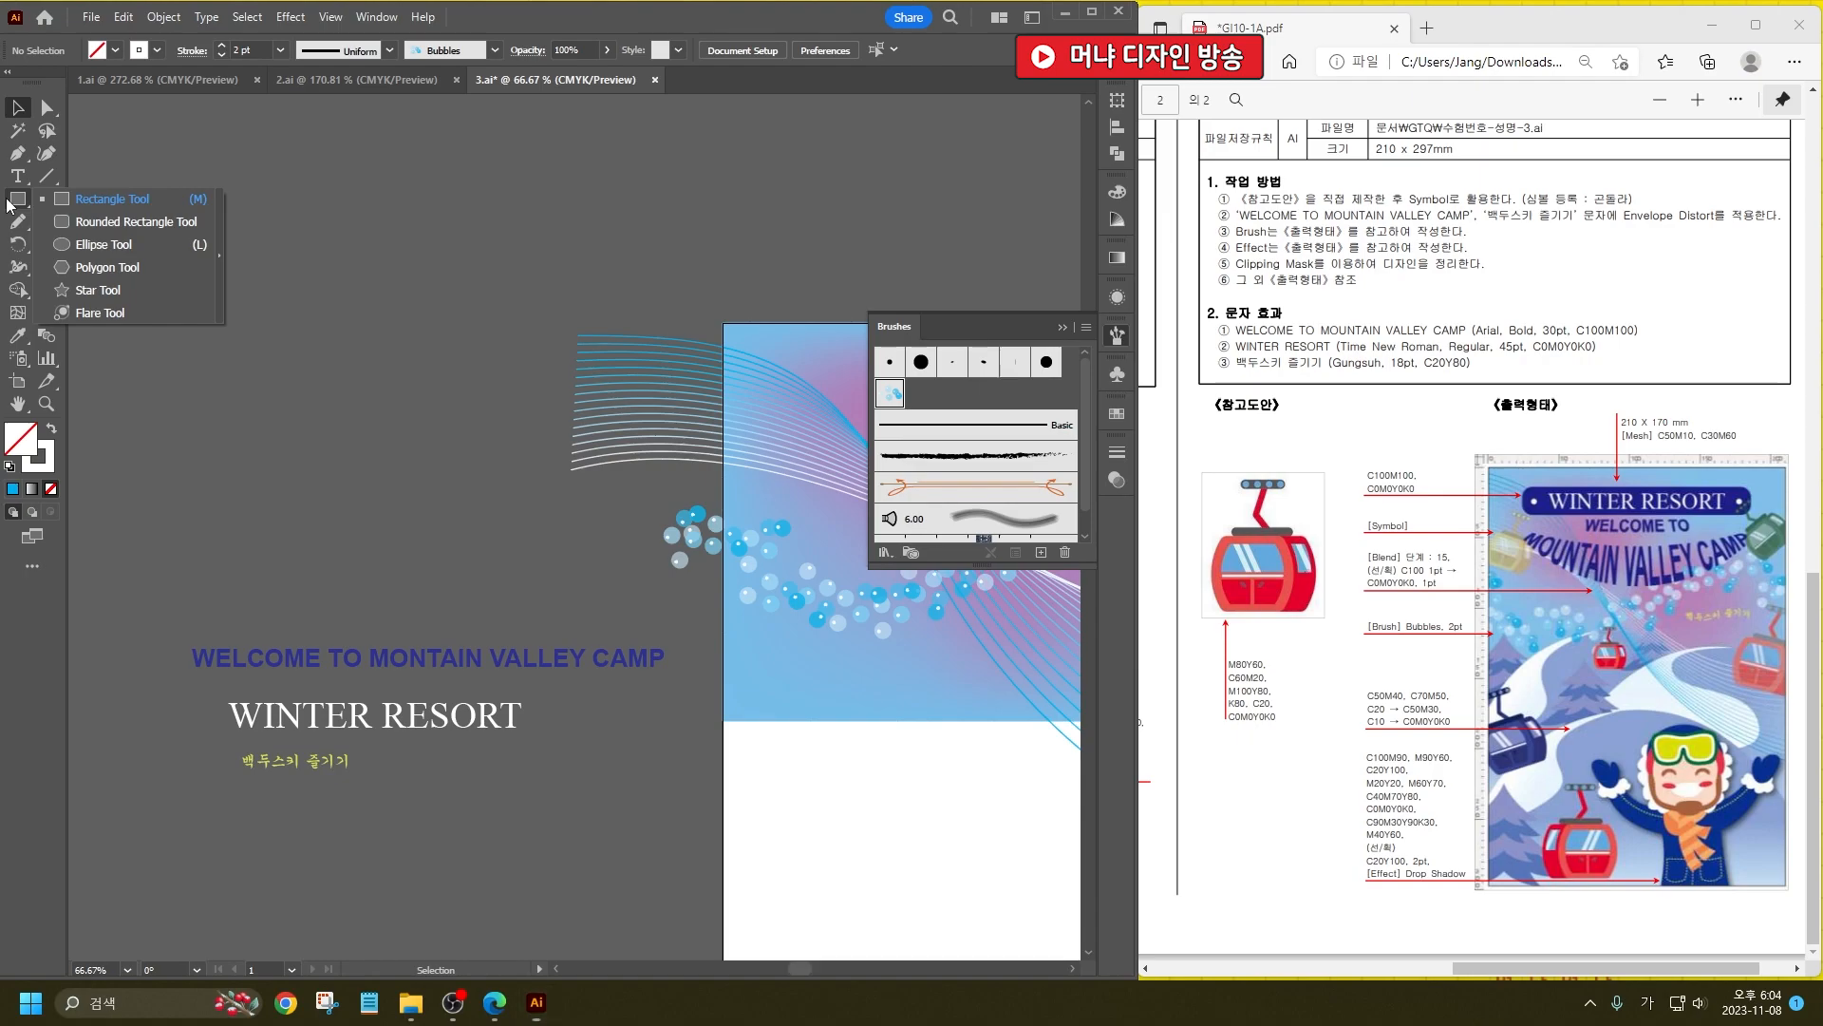
pyautogui.click(85, 221)
pyautogui.moveTo(249, 315); pyautogui.dragTo(461, 362)
pyautogui.scroll(2, 270, 346)
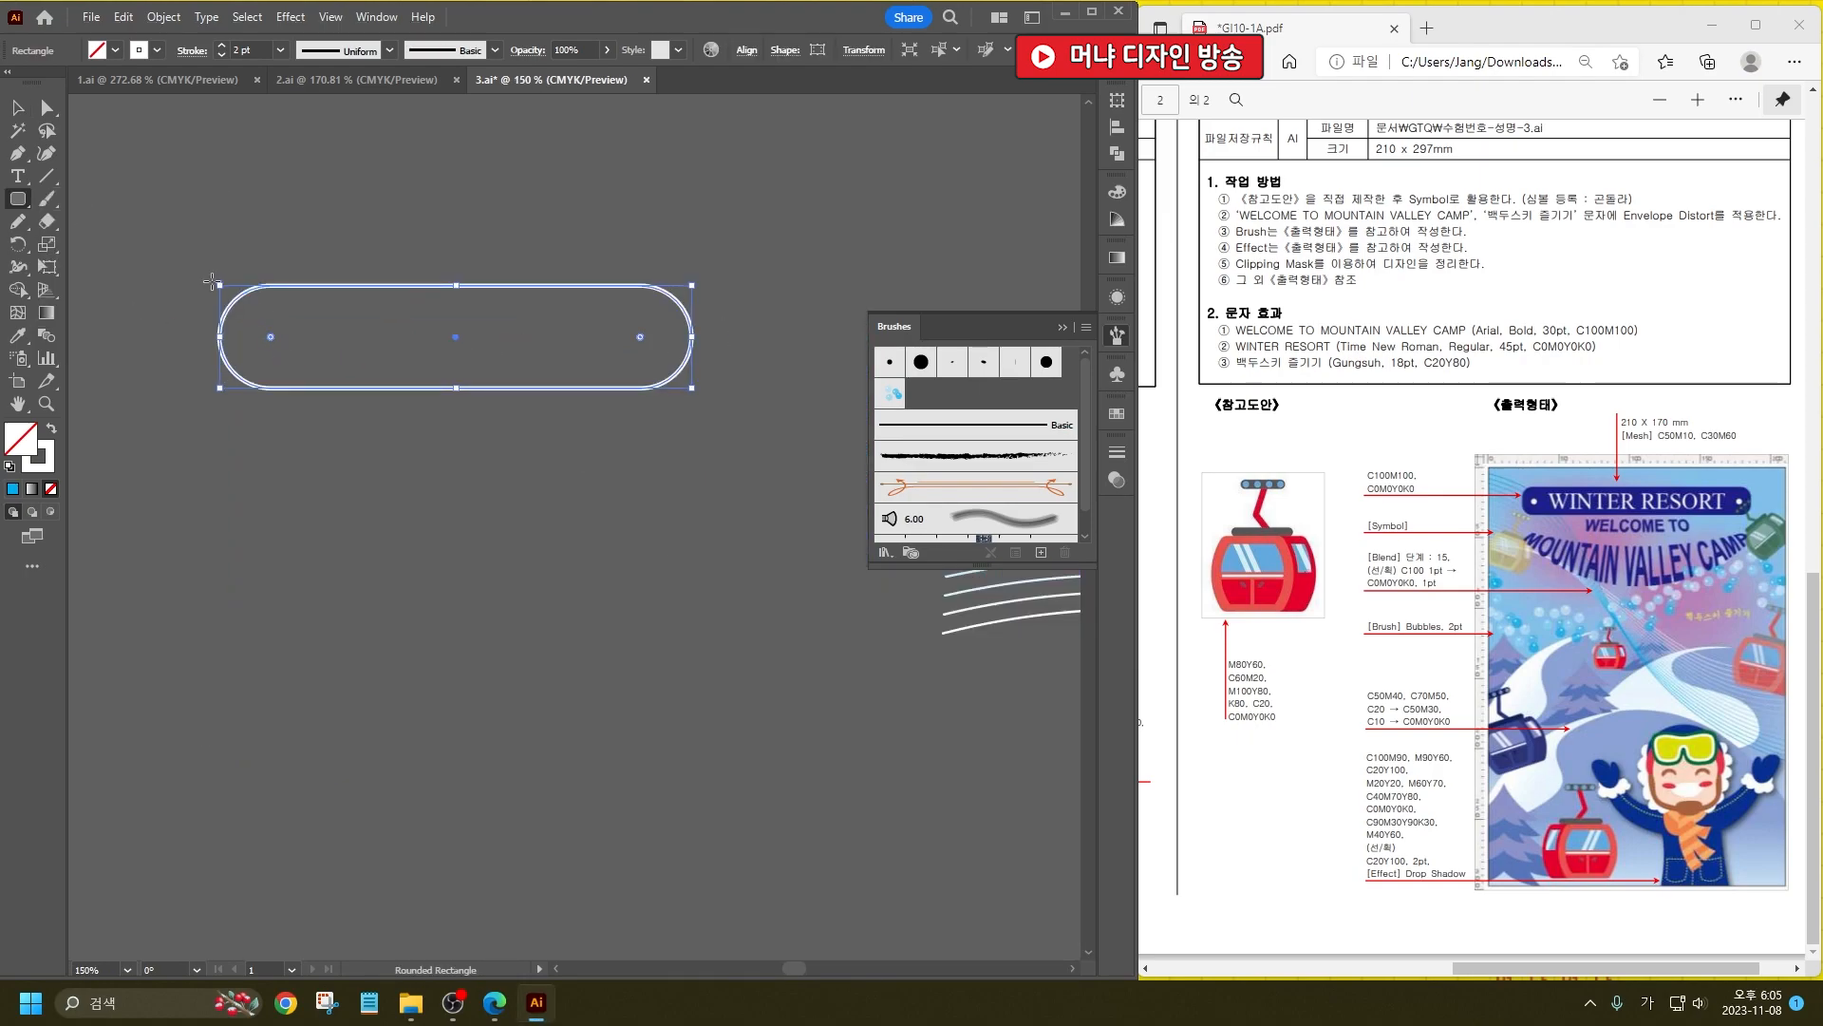
# Step: Place a row of four evenly spaced circles inside the rounded bar and shift the bar slightly to centre it around them
pyautogui.moveTo(19, 199); pyautogui.dragTo(99, 244)
pyautogui.moveTo(269, 307); pyautogui.dragTo(340, 381)
pyautogui.press('v')
pyautogui.moveTo(328, 313); pyautogui.dragTo(429, 322)
pyautogui.hotkey('ctrl', 'd')
pyautogui.hotkey('ctrl', 'd')
pyautogui.click(674, 451)
pyautogui.moveTo(680, 373); pyautogui.dragTo(667, 373)
pyautogui.click(636, 479)
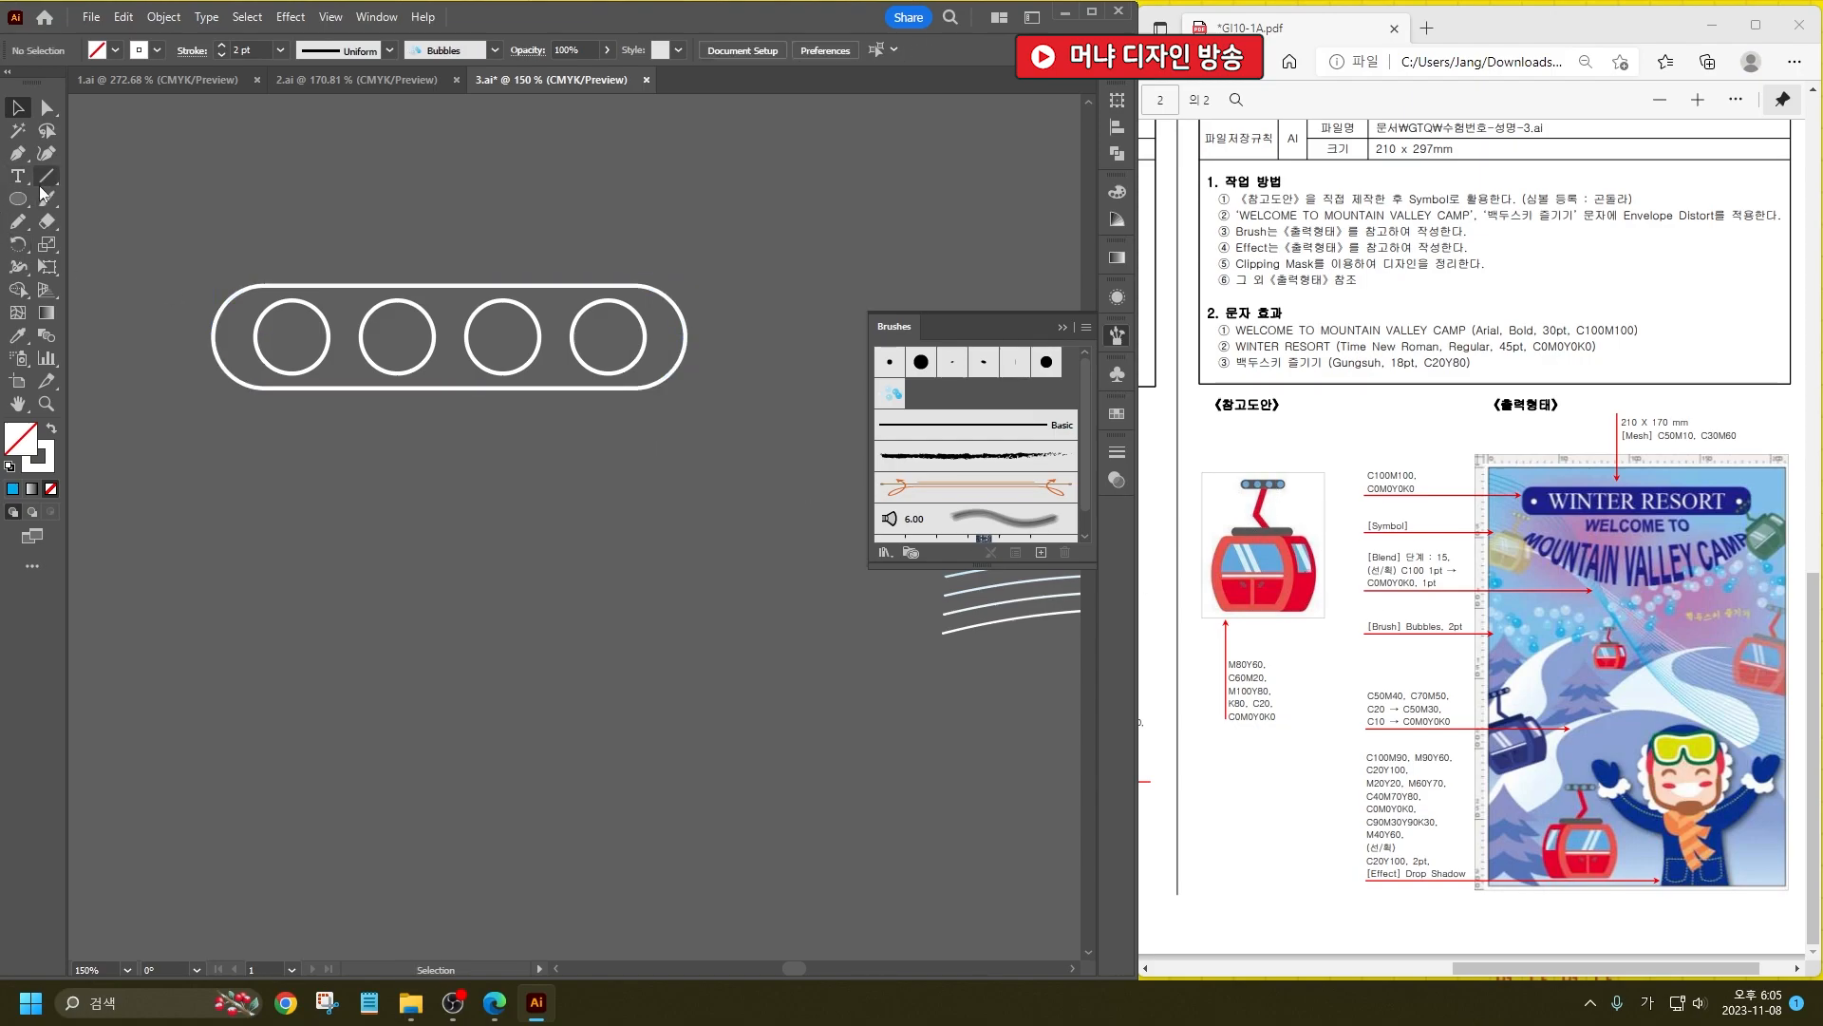
# Step: Draw the gondola's hanger with the Pen tool as a bent two-segment line running down from the bar's bottom centre
pyautogui.click(17, 153)
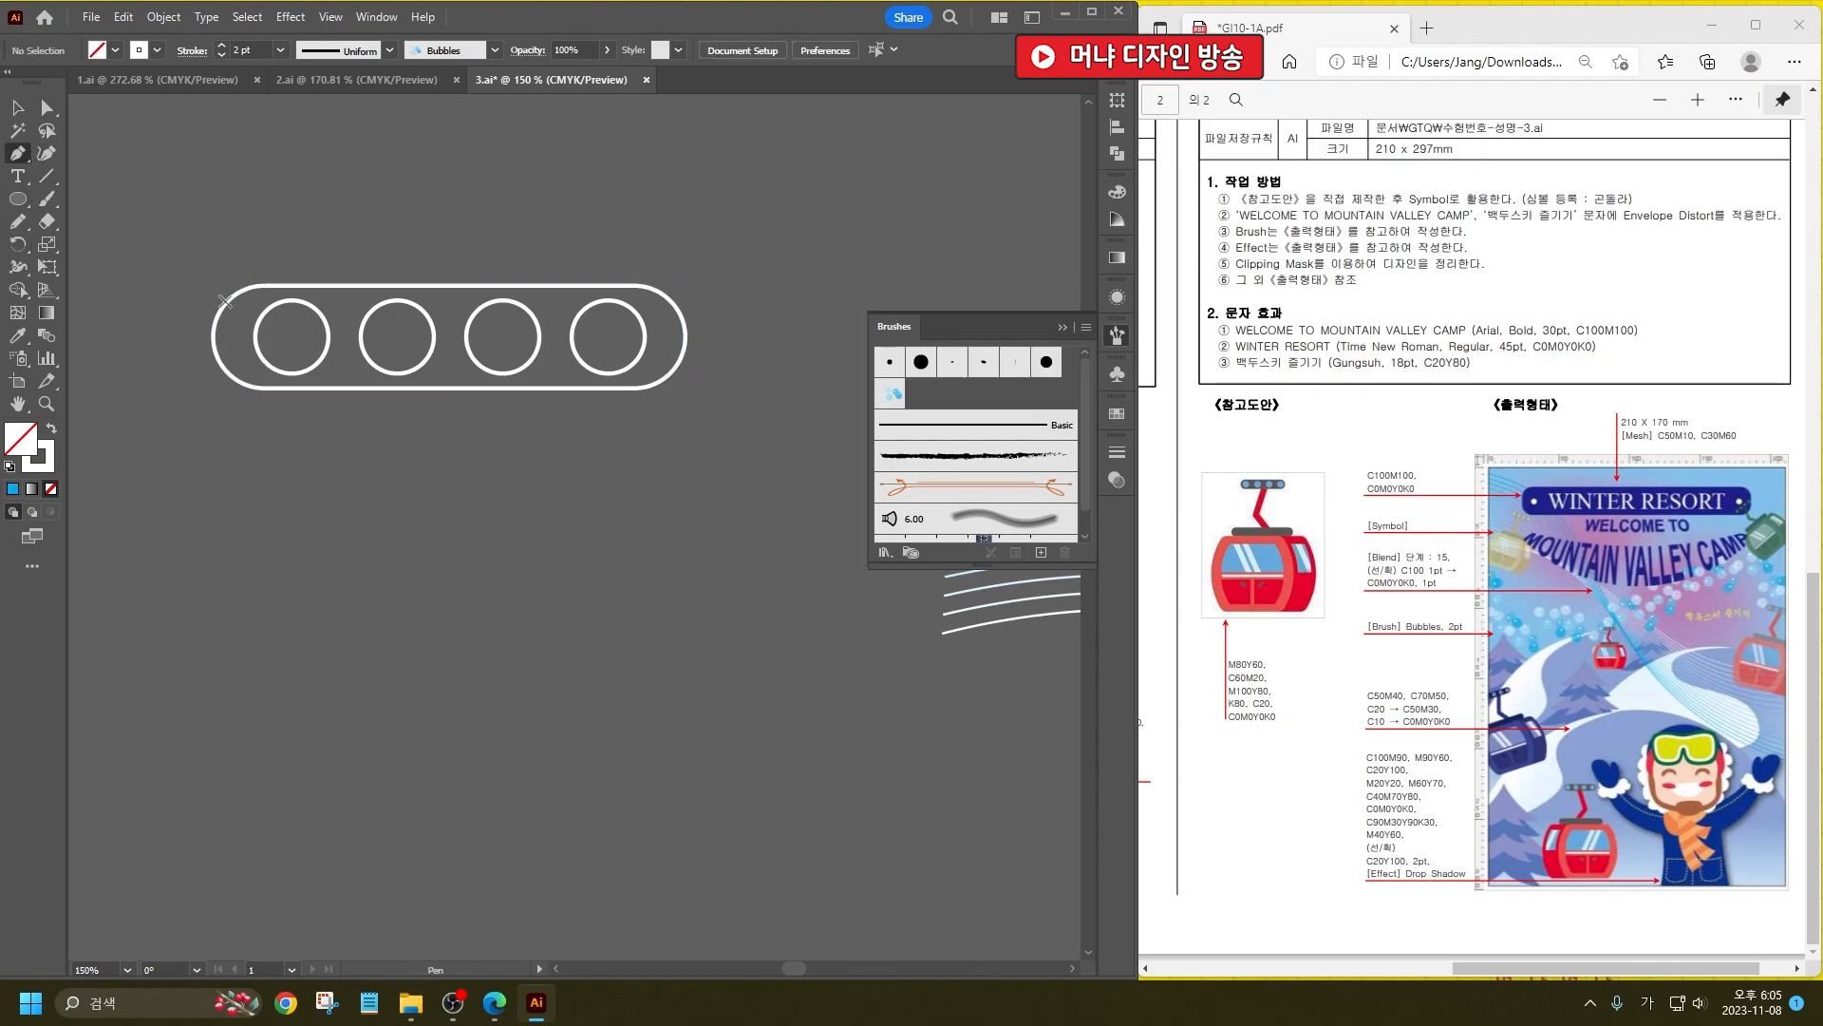
pyautogui.click(449, 383)
pyautogui.click(398, 550)
pyautogui.click(466, 615)
pyautogui.press('v')
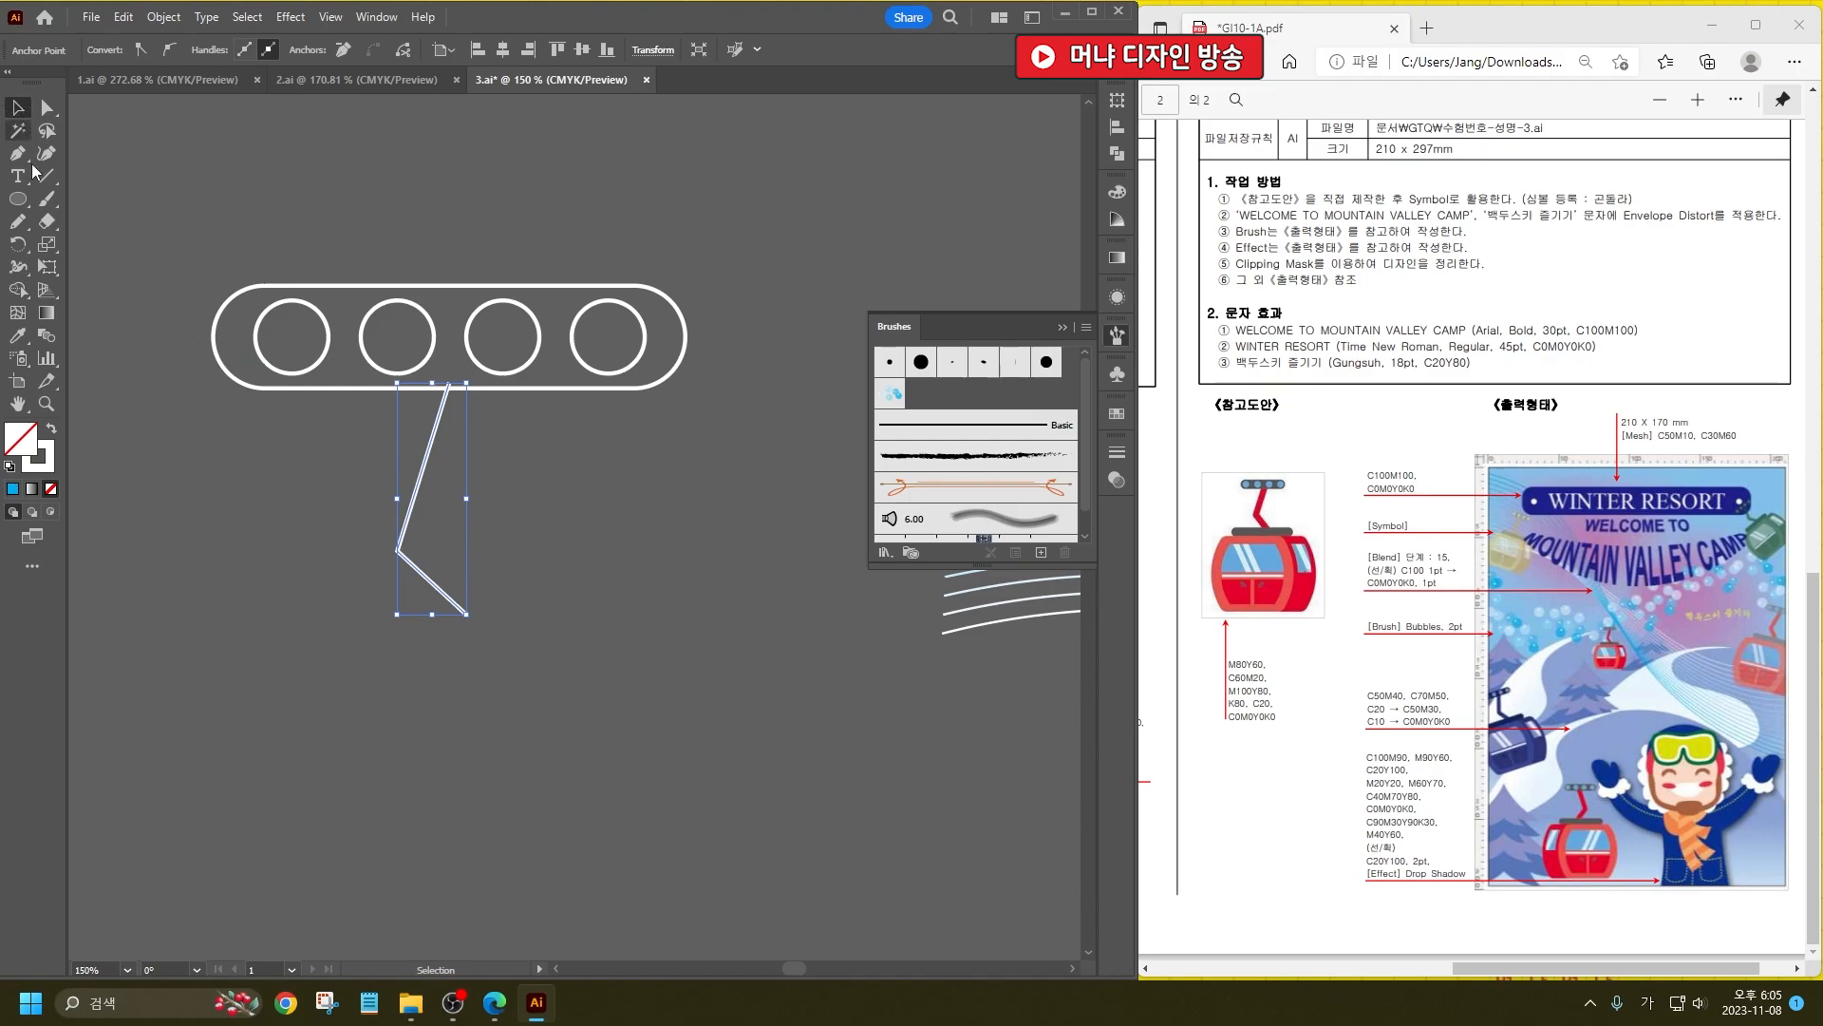
# Step: Draw a thin, wide bar with fully rounded ends across the lower end of the gondola's hanger
pyautogui.moveTo(17, 198); pyautogui.dragTo(66, 224)
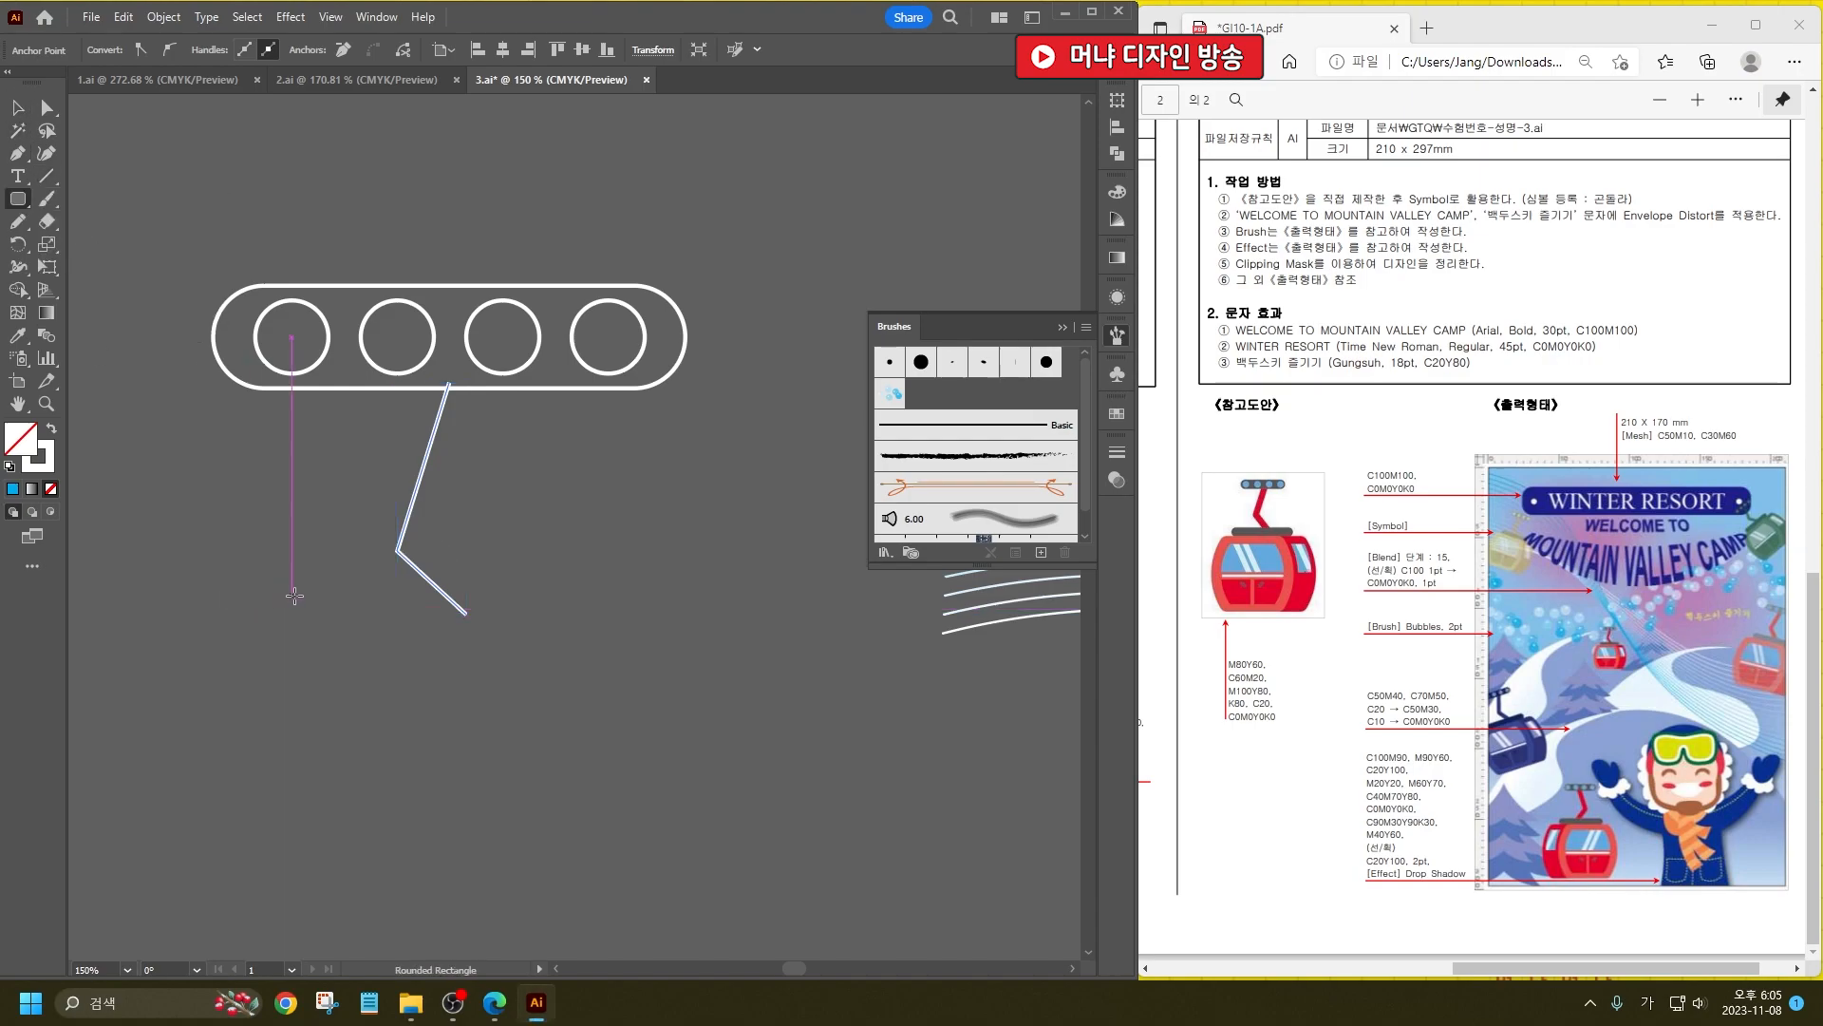
pyautogui.moveTo(152, 601); pyautogui.dragTo(762, 640)
pyautogui.press('v')
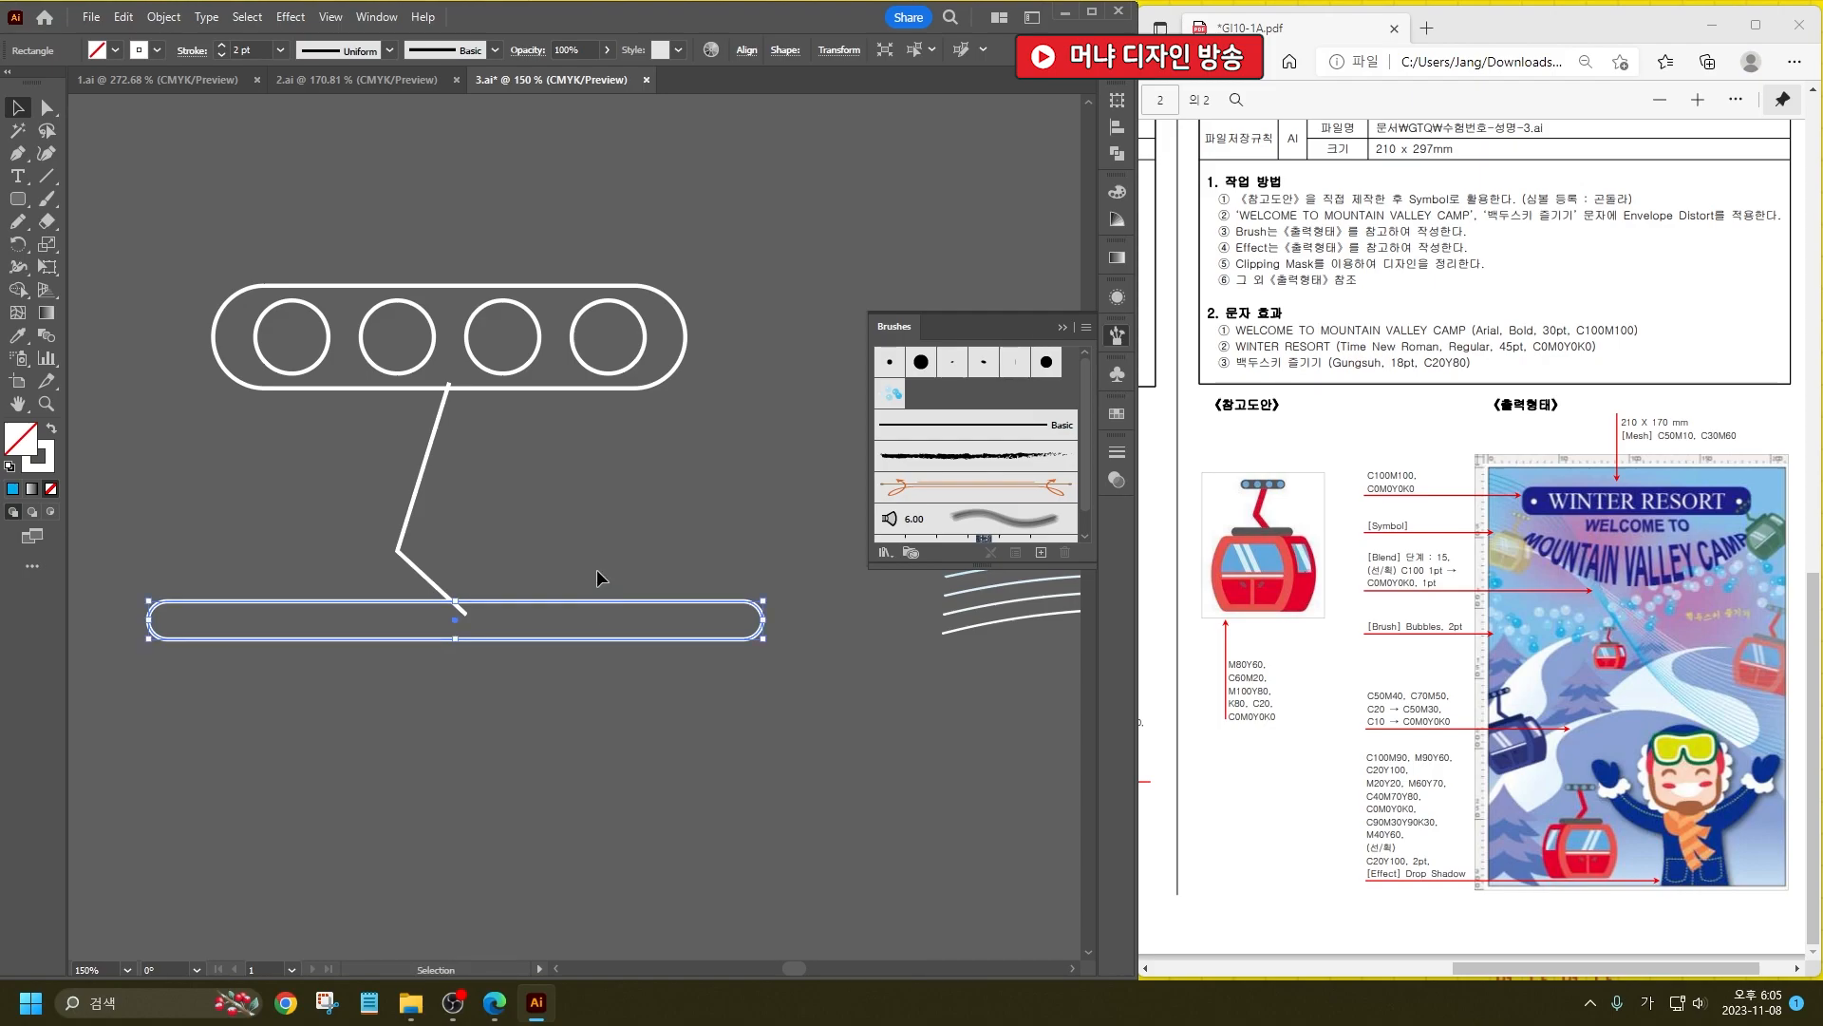
pyautogui.scroll(-5, 618, 402)
pyautogui.click(17, 199)
pyautogui.click(17, 203)
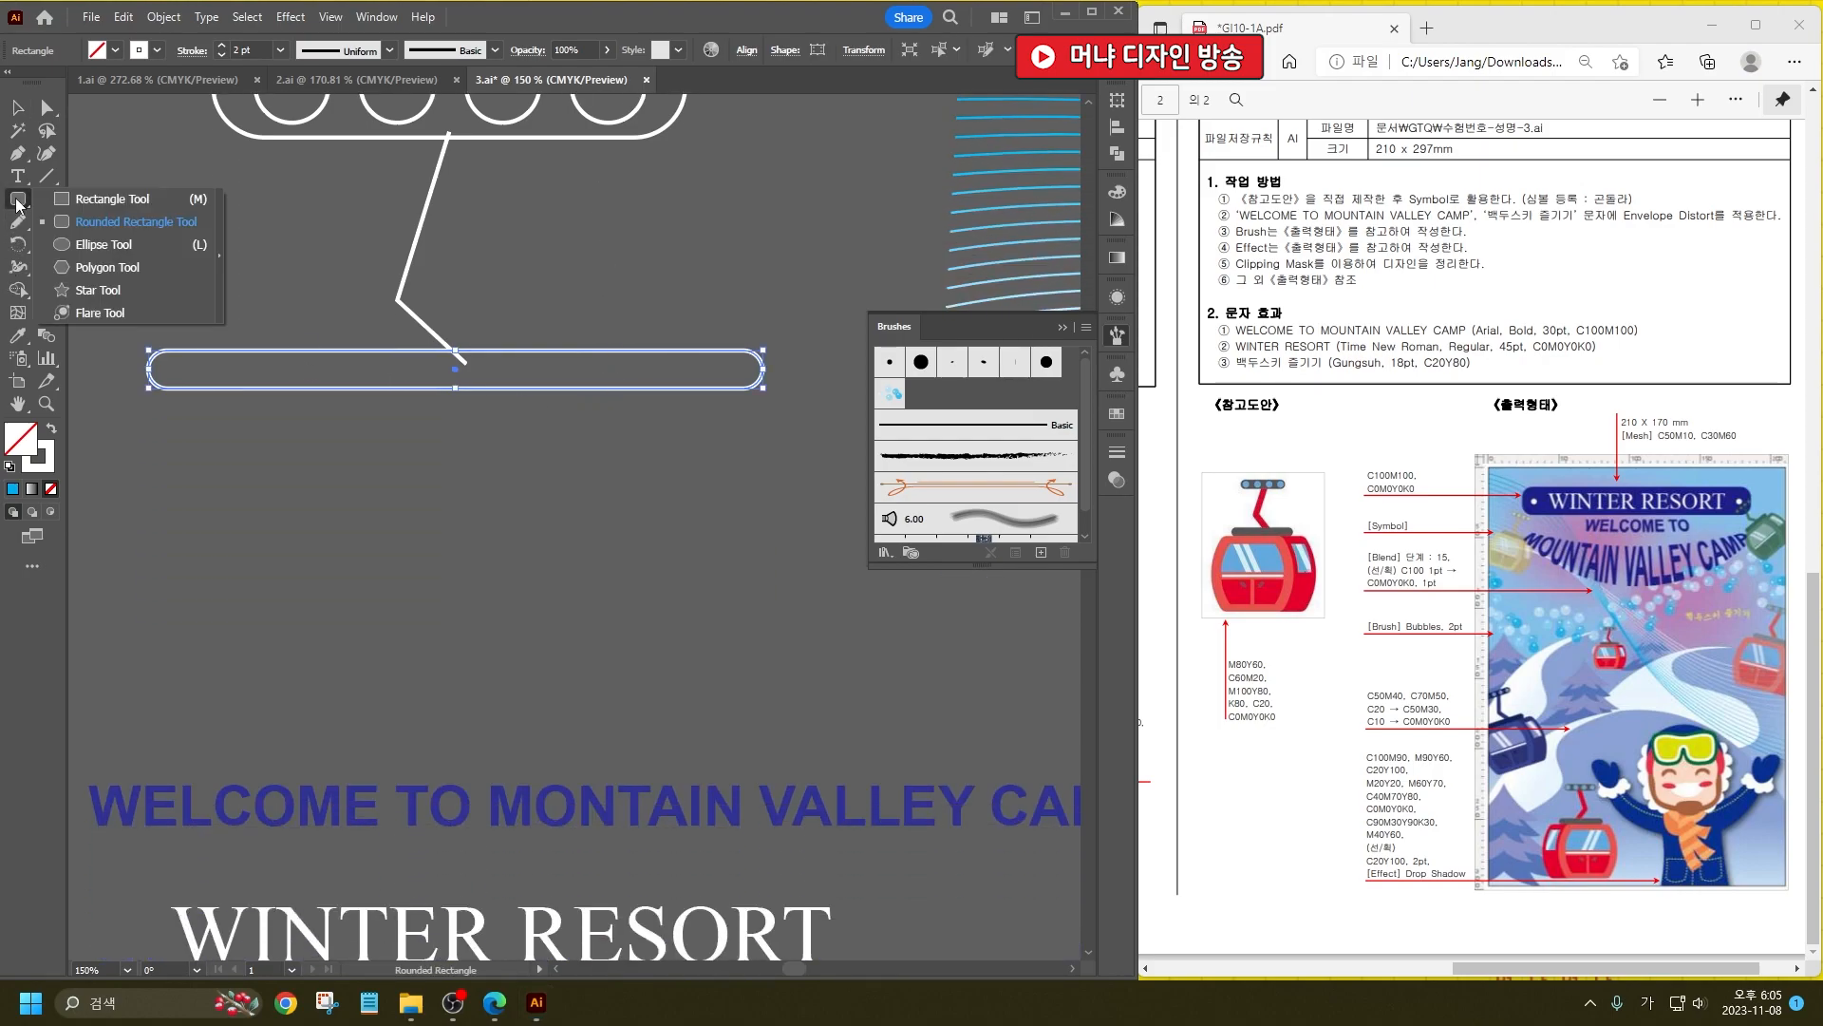
pyautogui.click(106, 267)
pyautogui.moveTo(200, 429); pyautogui.dragTo(296, 612)
pyautogui.press('v')
pyautogui.moveTo(228, 248); pyautogui.dragTo(263, 391)
pyautogui.hotkey('ctrl', '-')
pyautogui.hotkey('ctrl', '-')
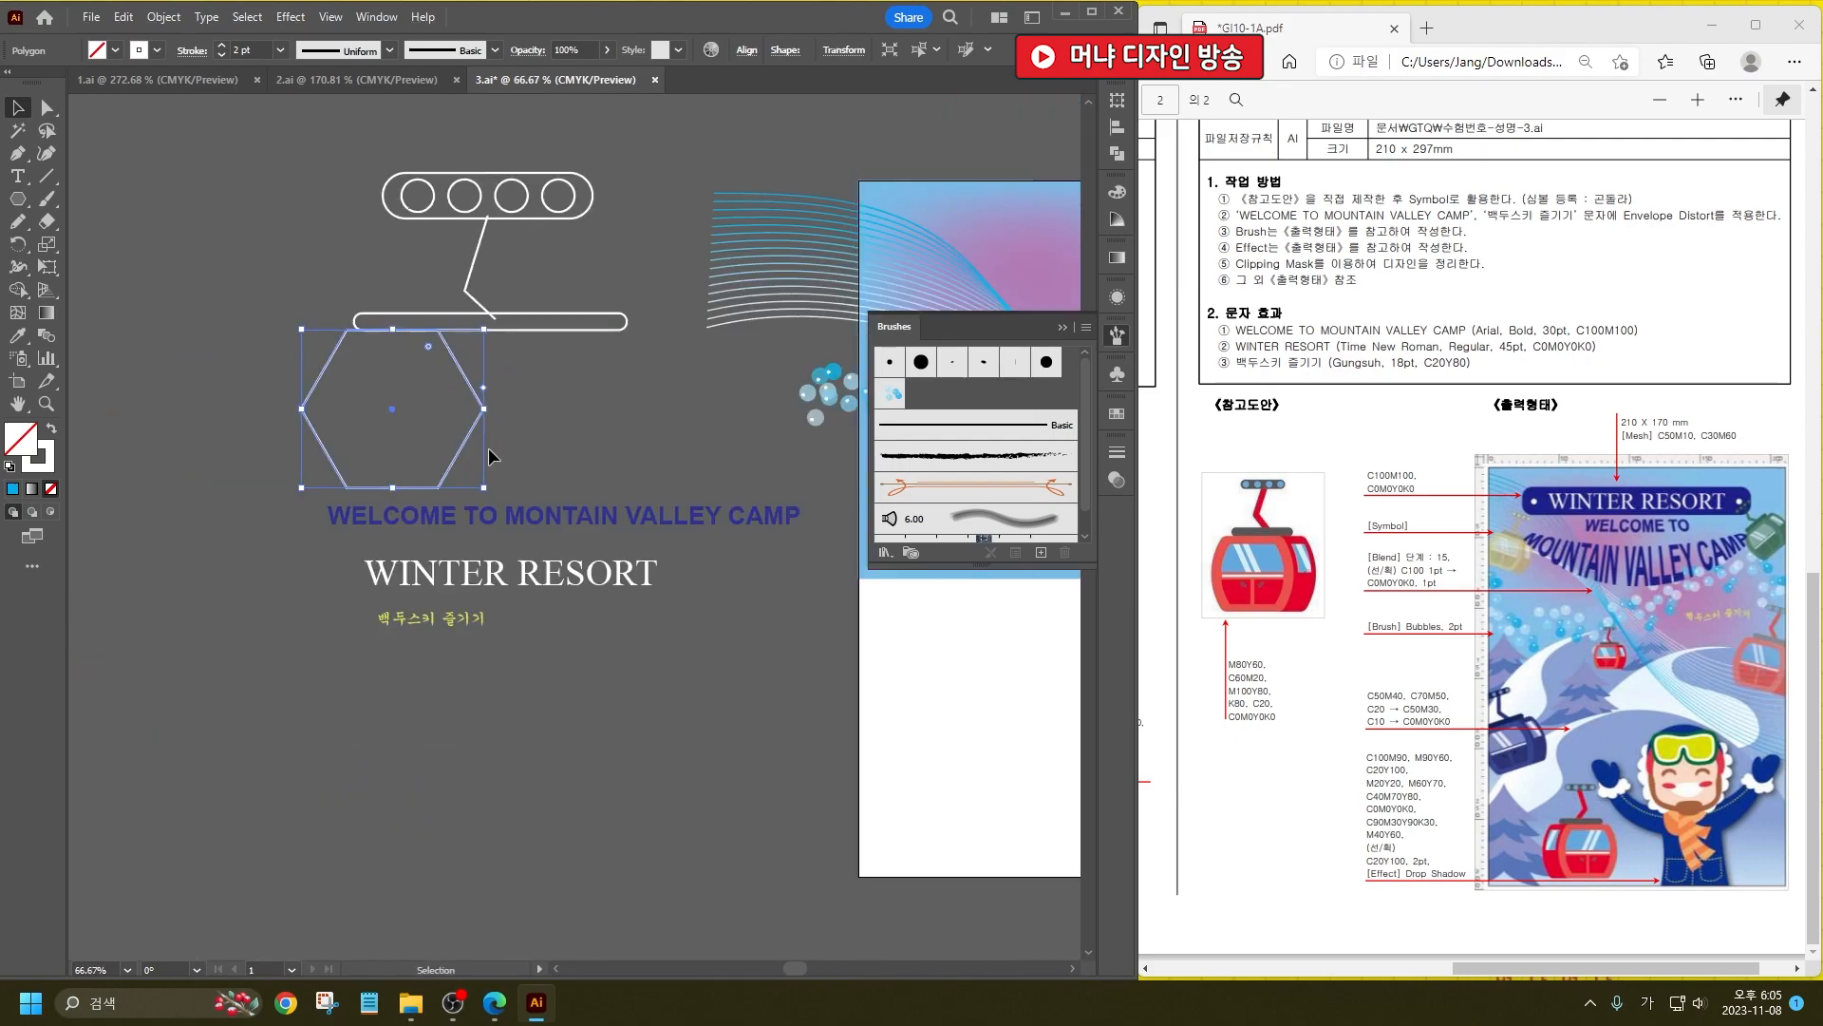
pyautogui.moveTo(485, 489); pyautogui.dragTo(583, 572)
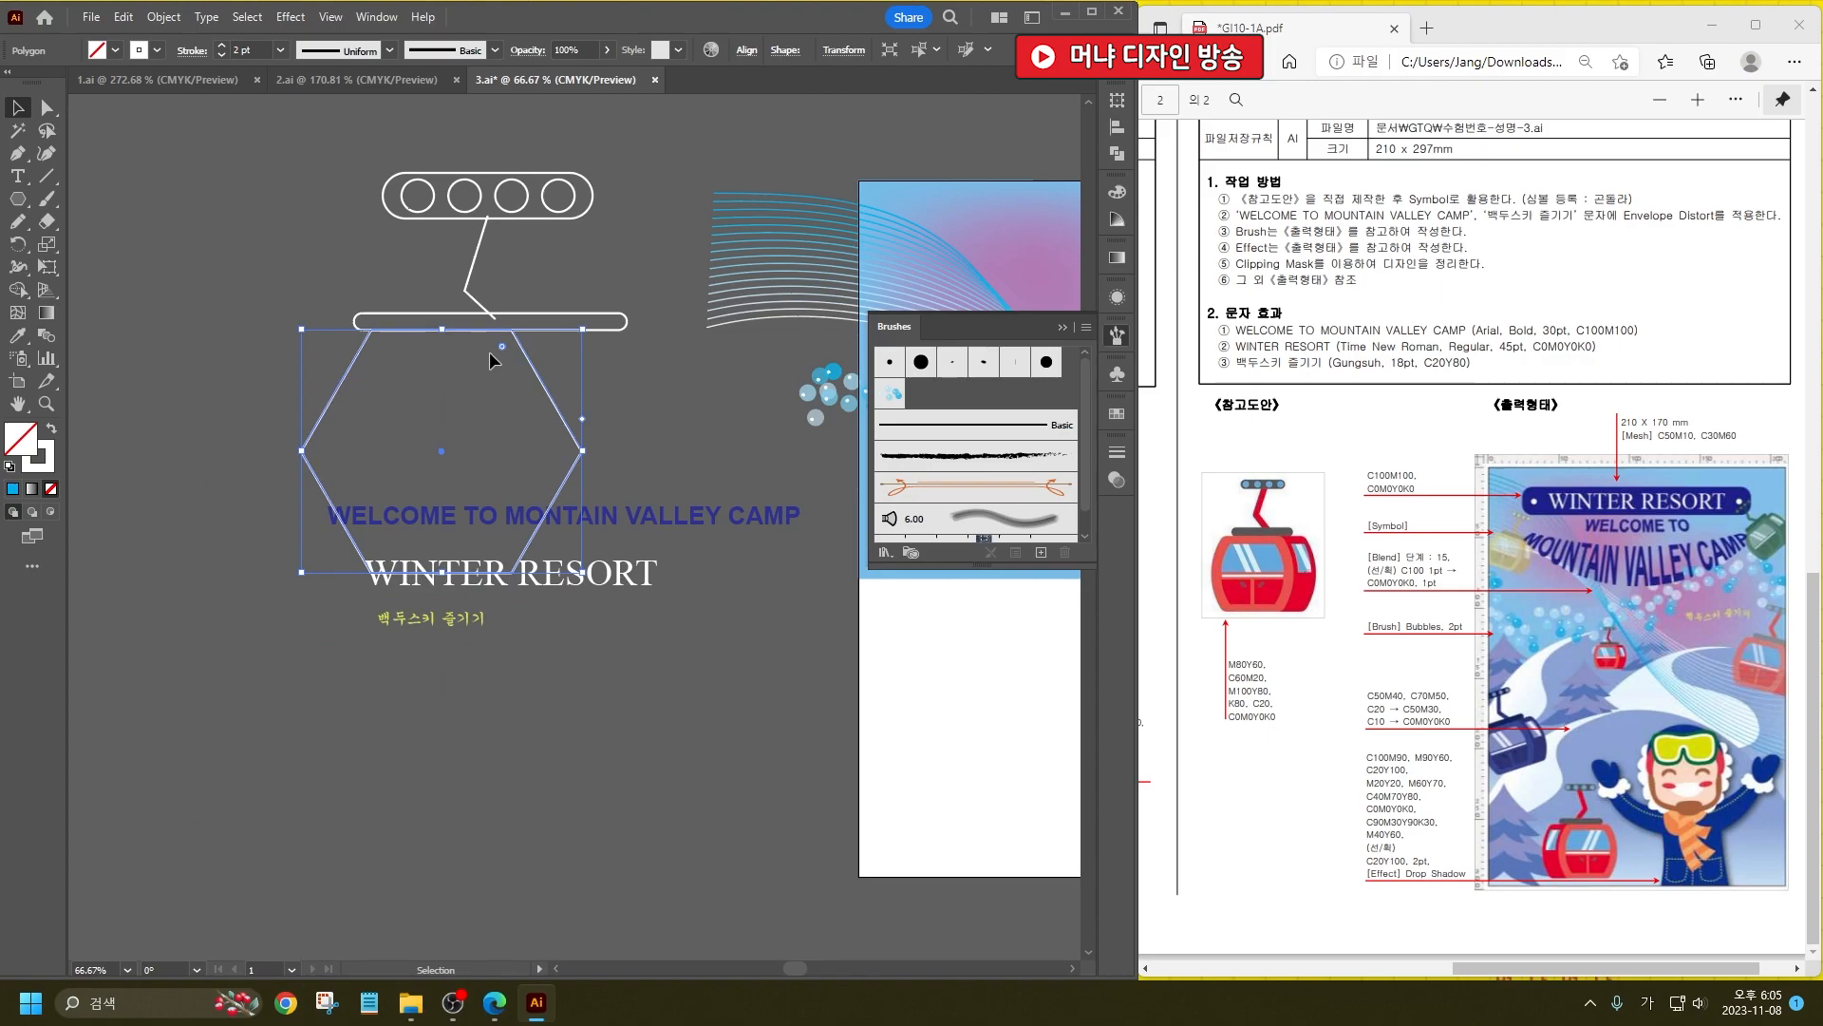
pyautogui.click(496, 362)
pyautogui.click(517, 340)
pyautogui.moveTo(504, 346); pyautogui.dragTo(299, 709)
pyautogui.click(47, 107)
pyautogui.moveTo(238, 624)
pyautogui.mouseDown()
pyautogui.moveTo(232, 655)
pyautogui.moveTo(303, 657)
pyautogui.mouseUp()
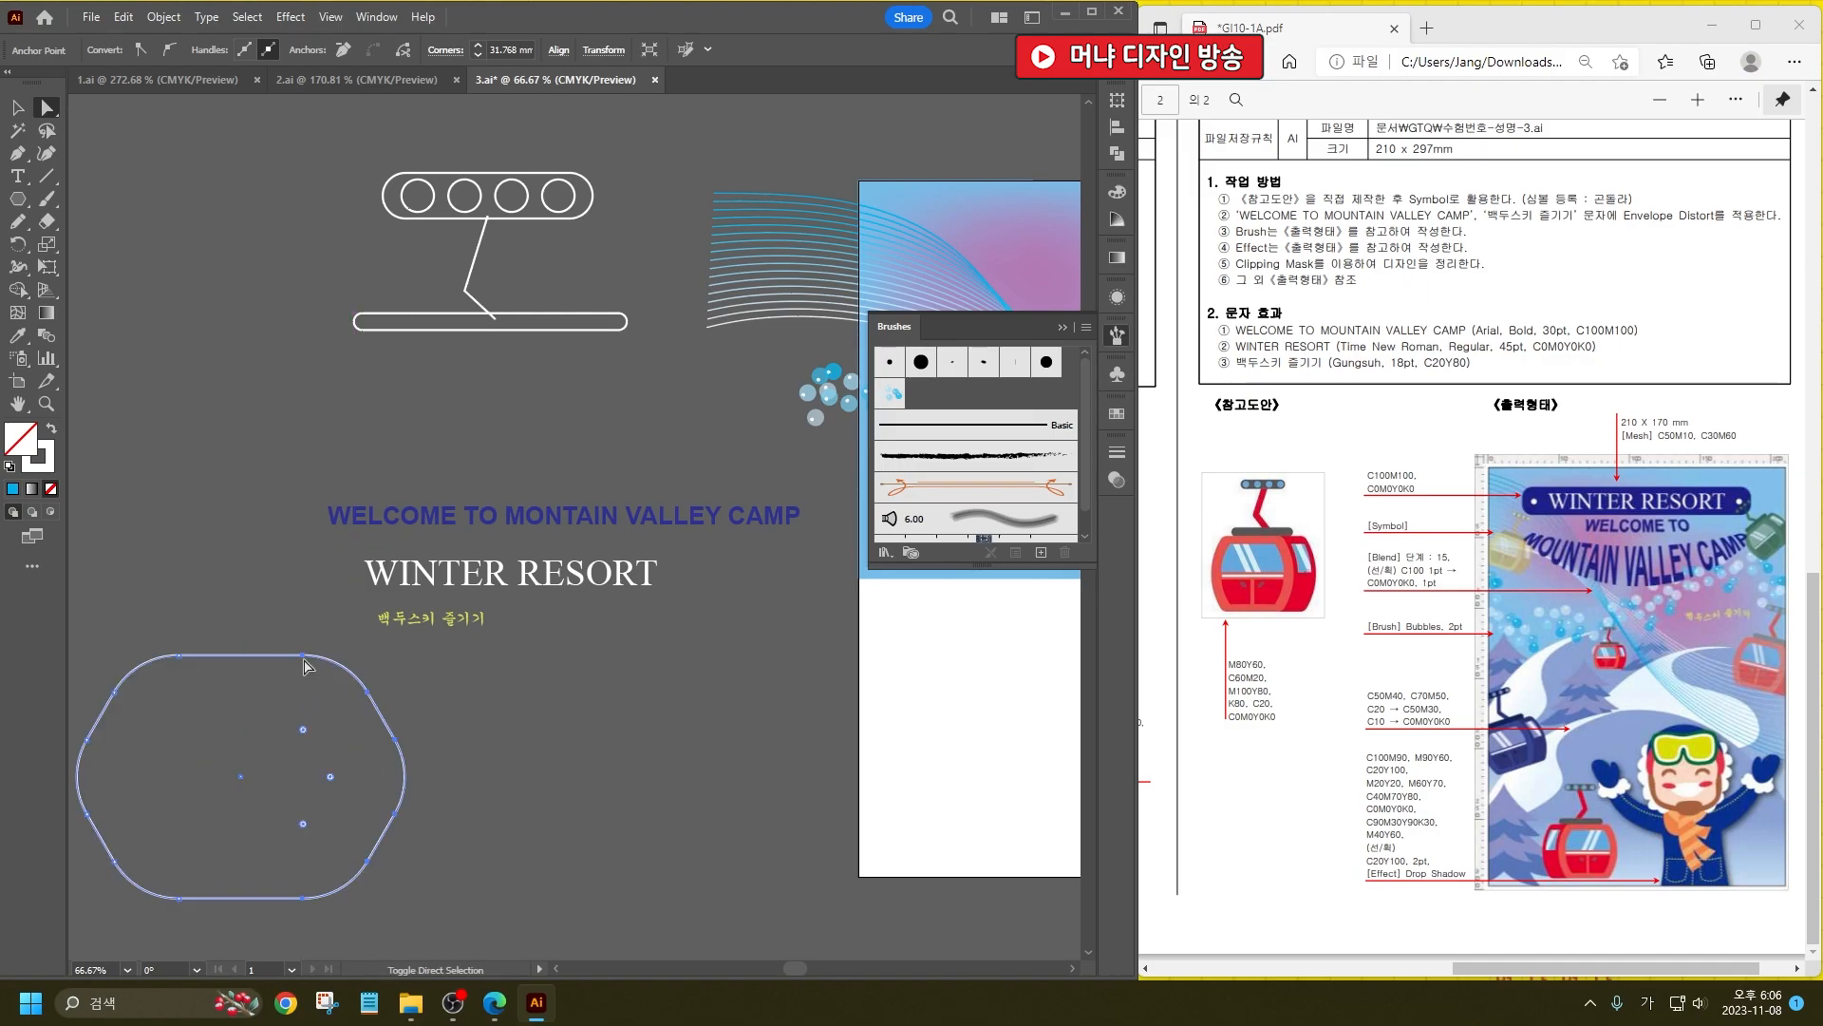
pyautogui.moveTo(387, 776)
pyautogui.mouseDown()
pyautogui.moveTo(407, 755)
pyautogui.moveTo(387, 751)
pyautogui.moveTo(378, 776)
pyautogui.mouseUp()
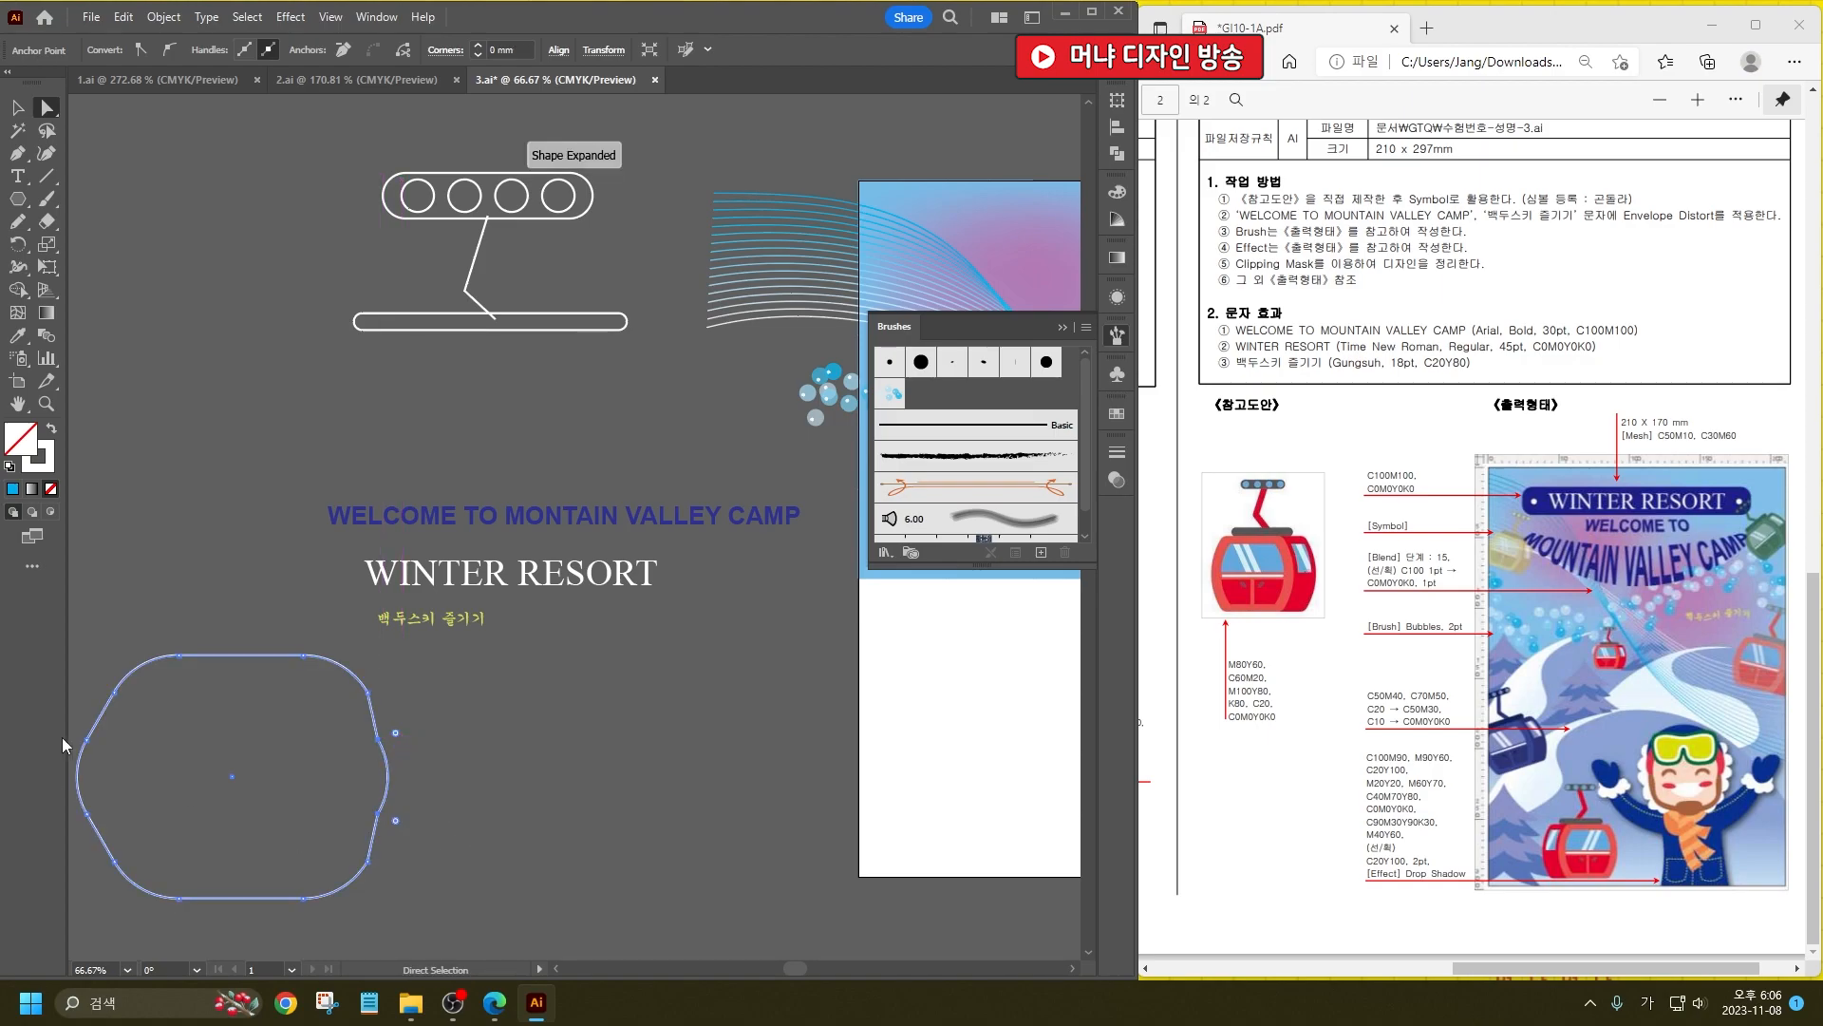
pyautogui.click(16, 107)
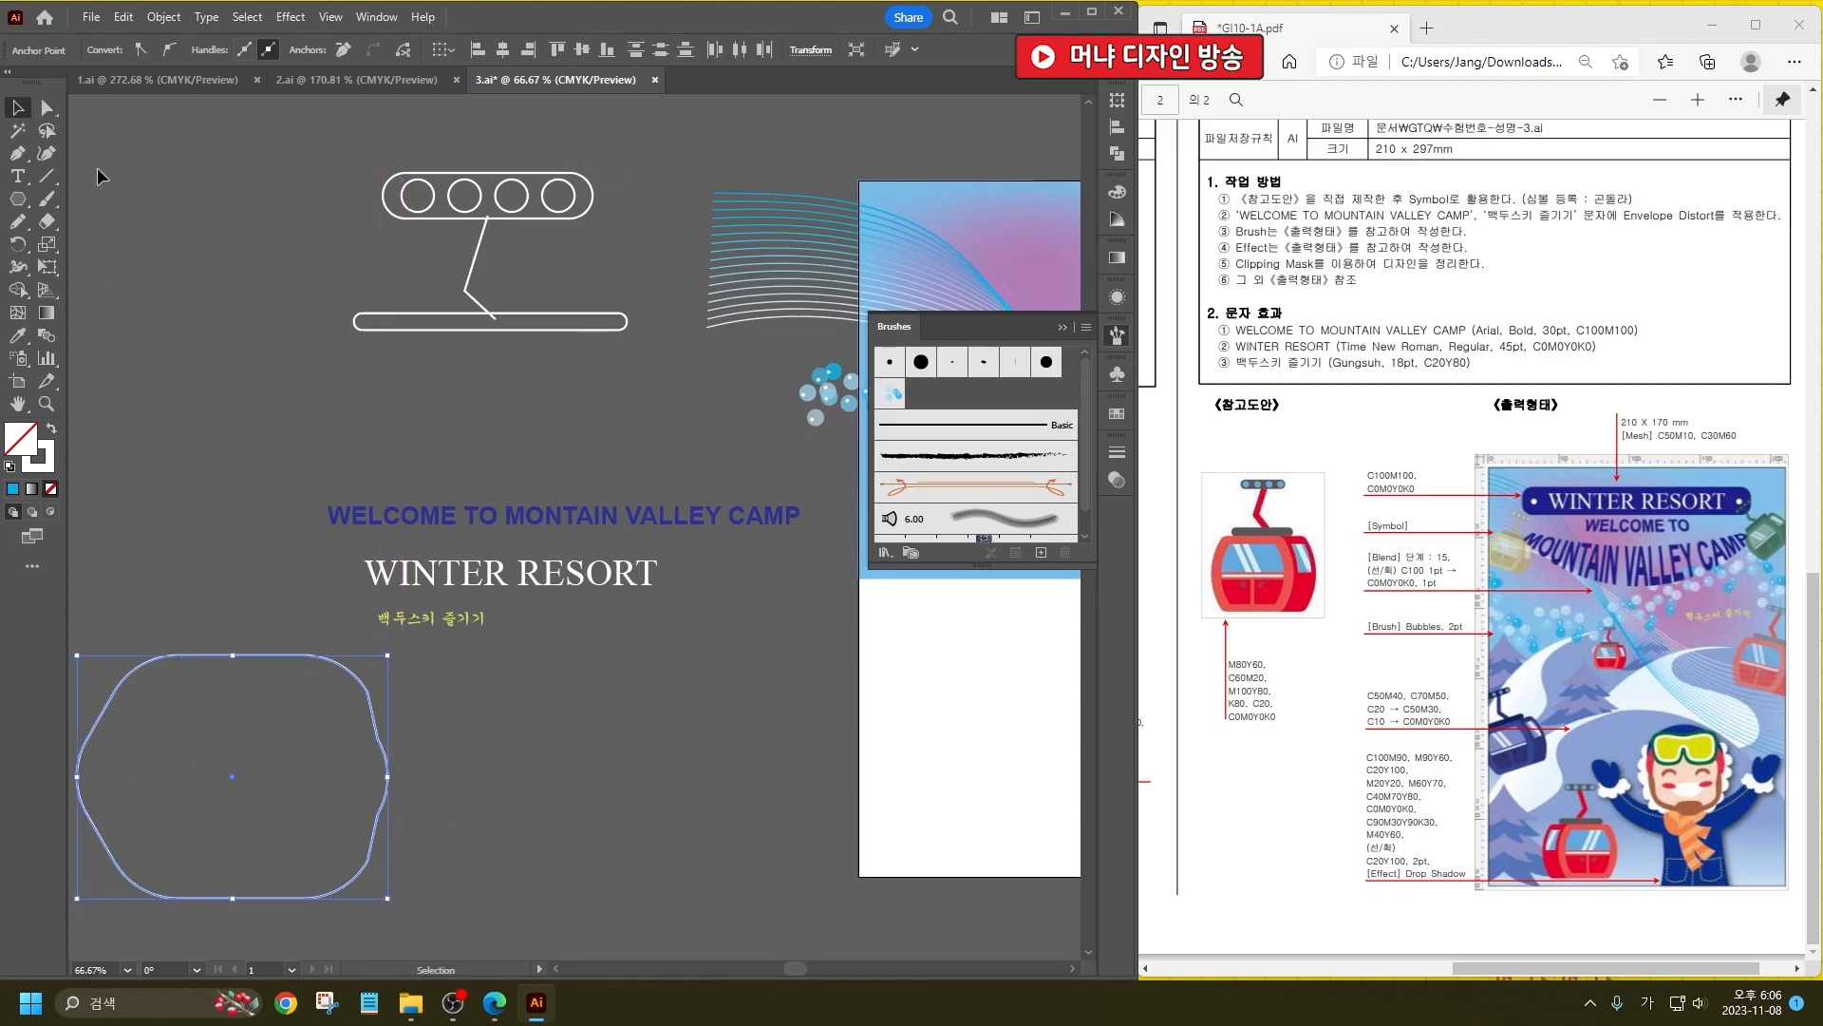
pyautogui.press('Delete')
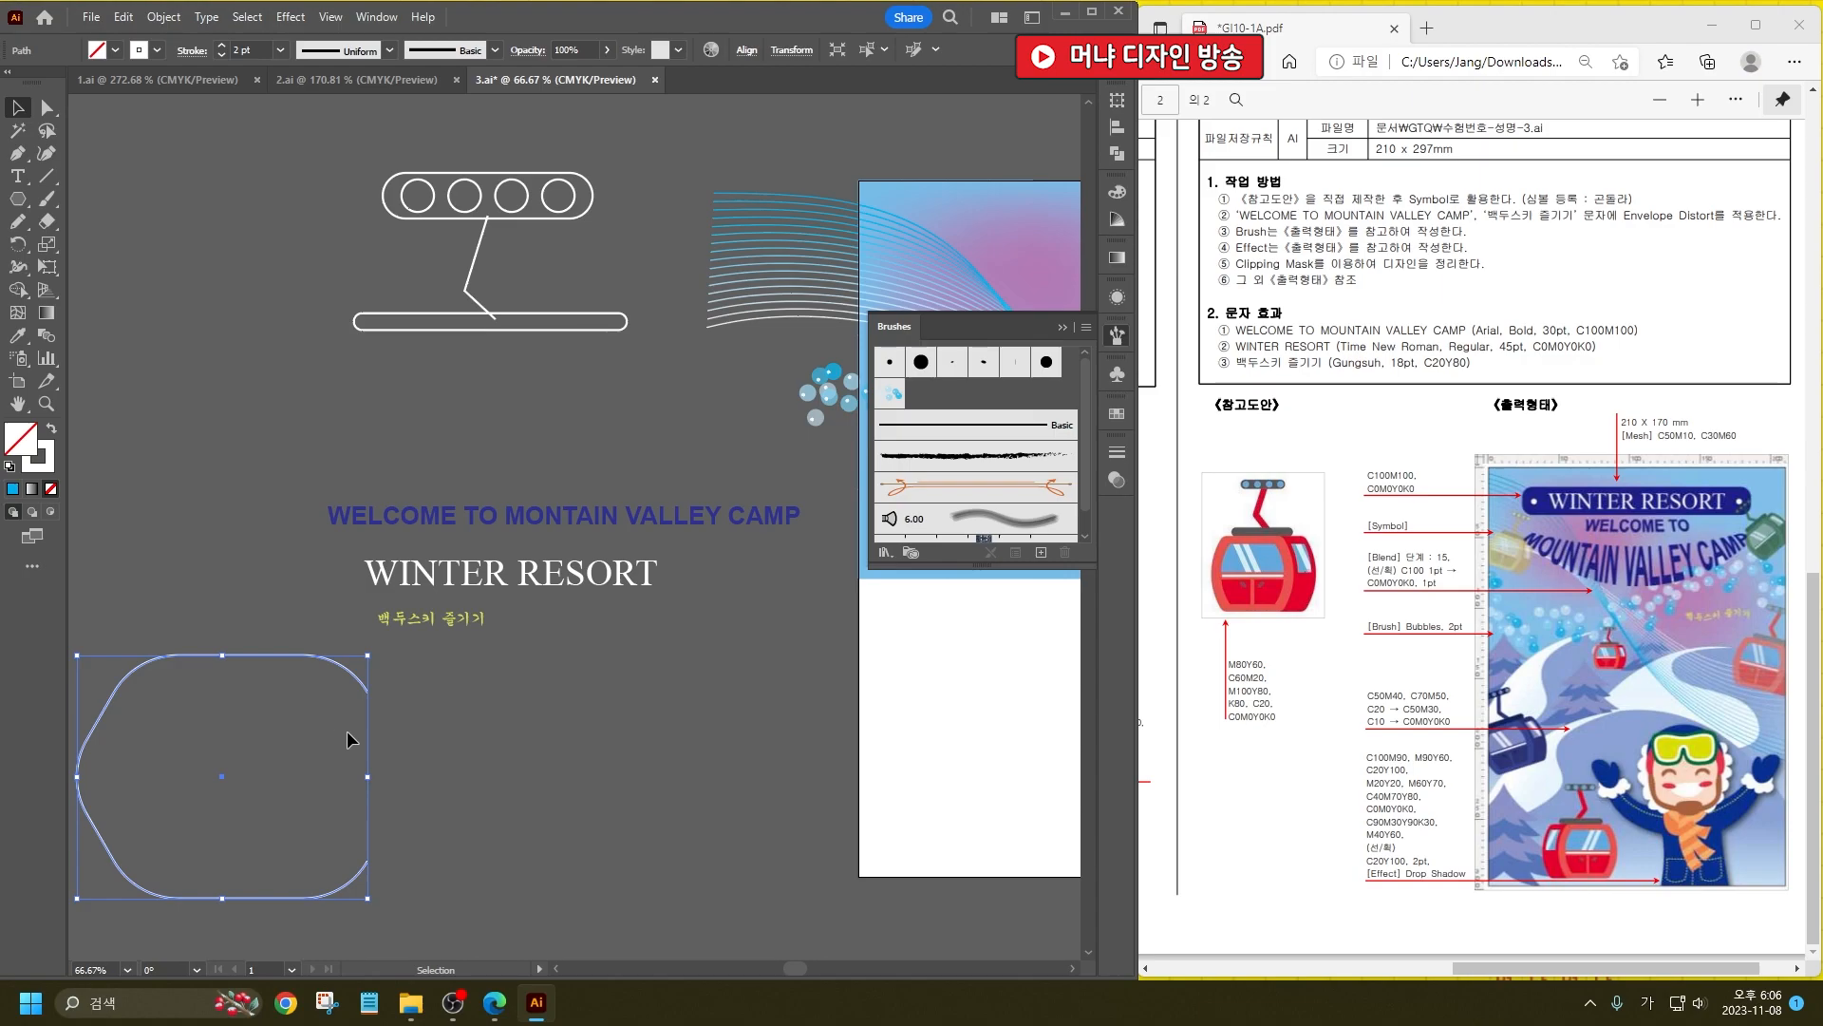
pyautogui.hotkey('ctrl', 'z')
pyautogui.hotkey('ctrl', 'z')
pyautogui.hotkey('ctrl', 'z')
pyautogui.hotkey('ctrl', 'z')
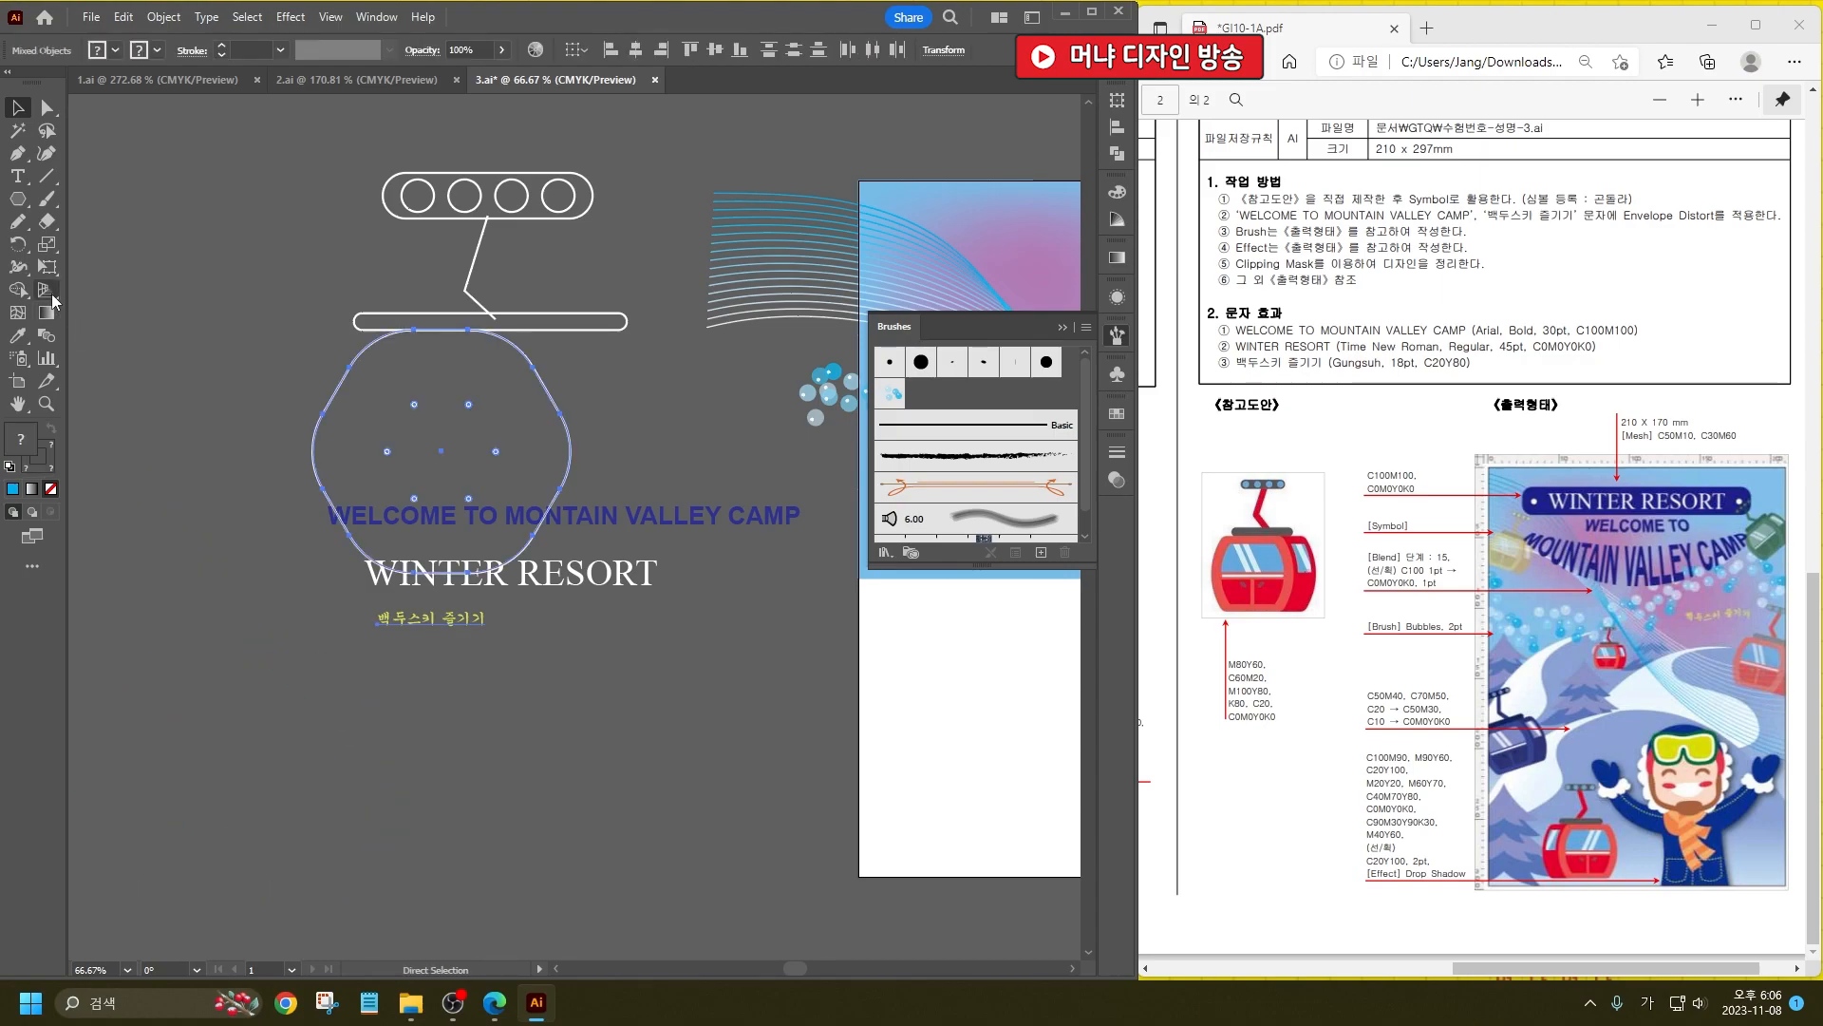
pyautogui.press('Delete')
# Step: Draw a rounded rectangle below the text for the cabin and bulge both its sides outward by moving added middle anchor points
pyautogui.moveTo(17, 199); pyautogui.dragTo(95, 223)
pyautogui.moveTo(210, 627); pyautogui.dragTo(447, 881)
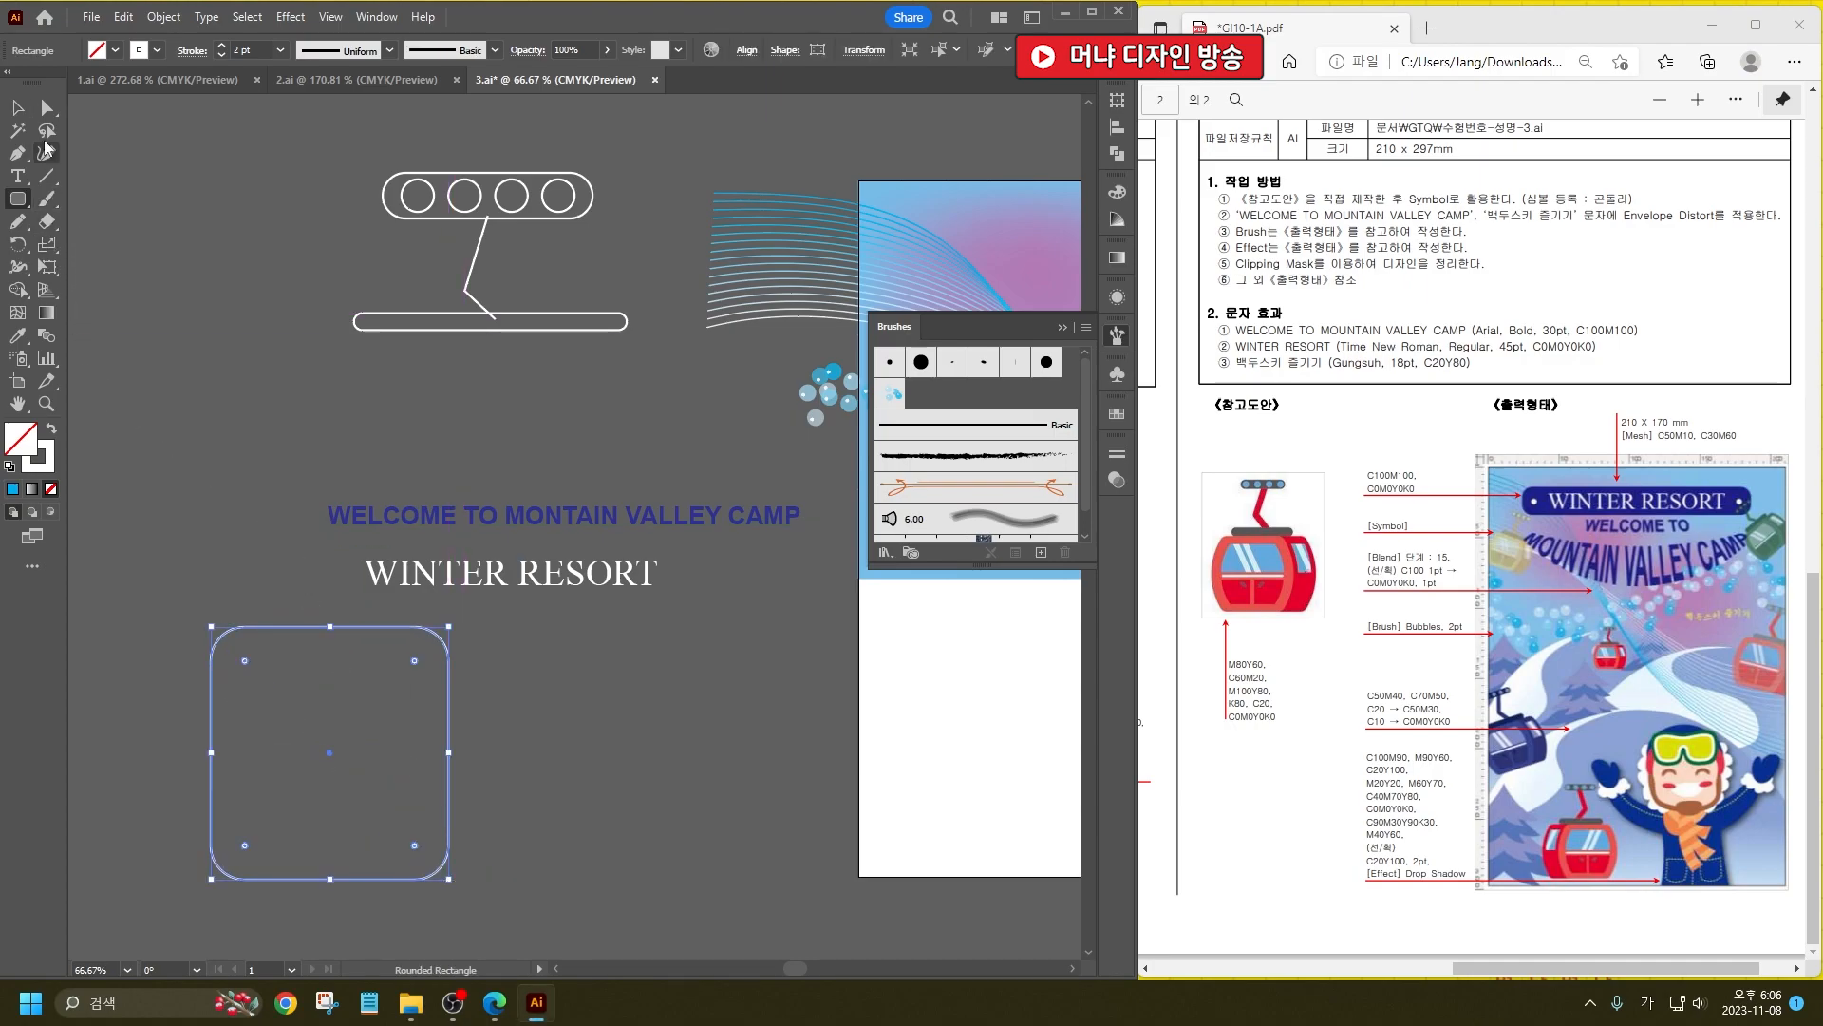
pyautogui.press('p')
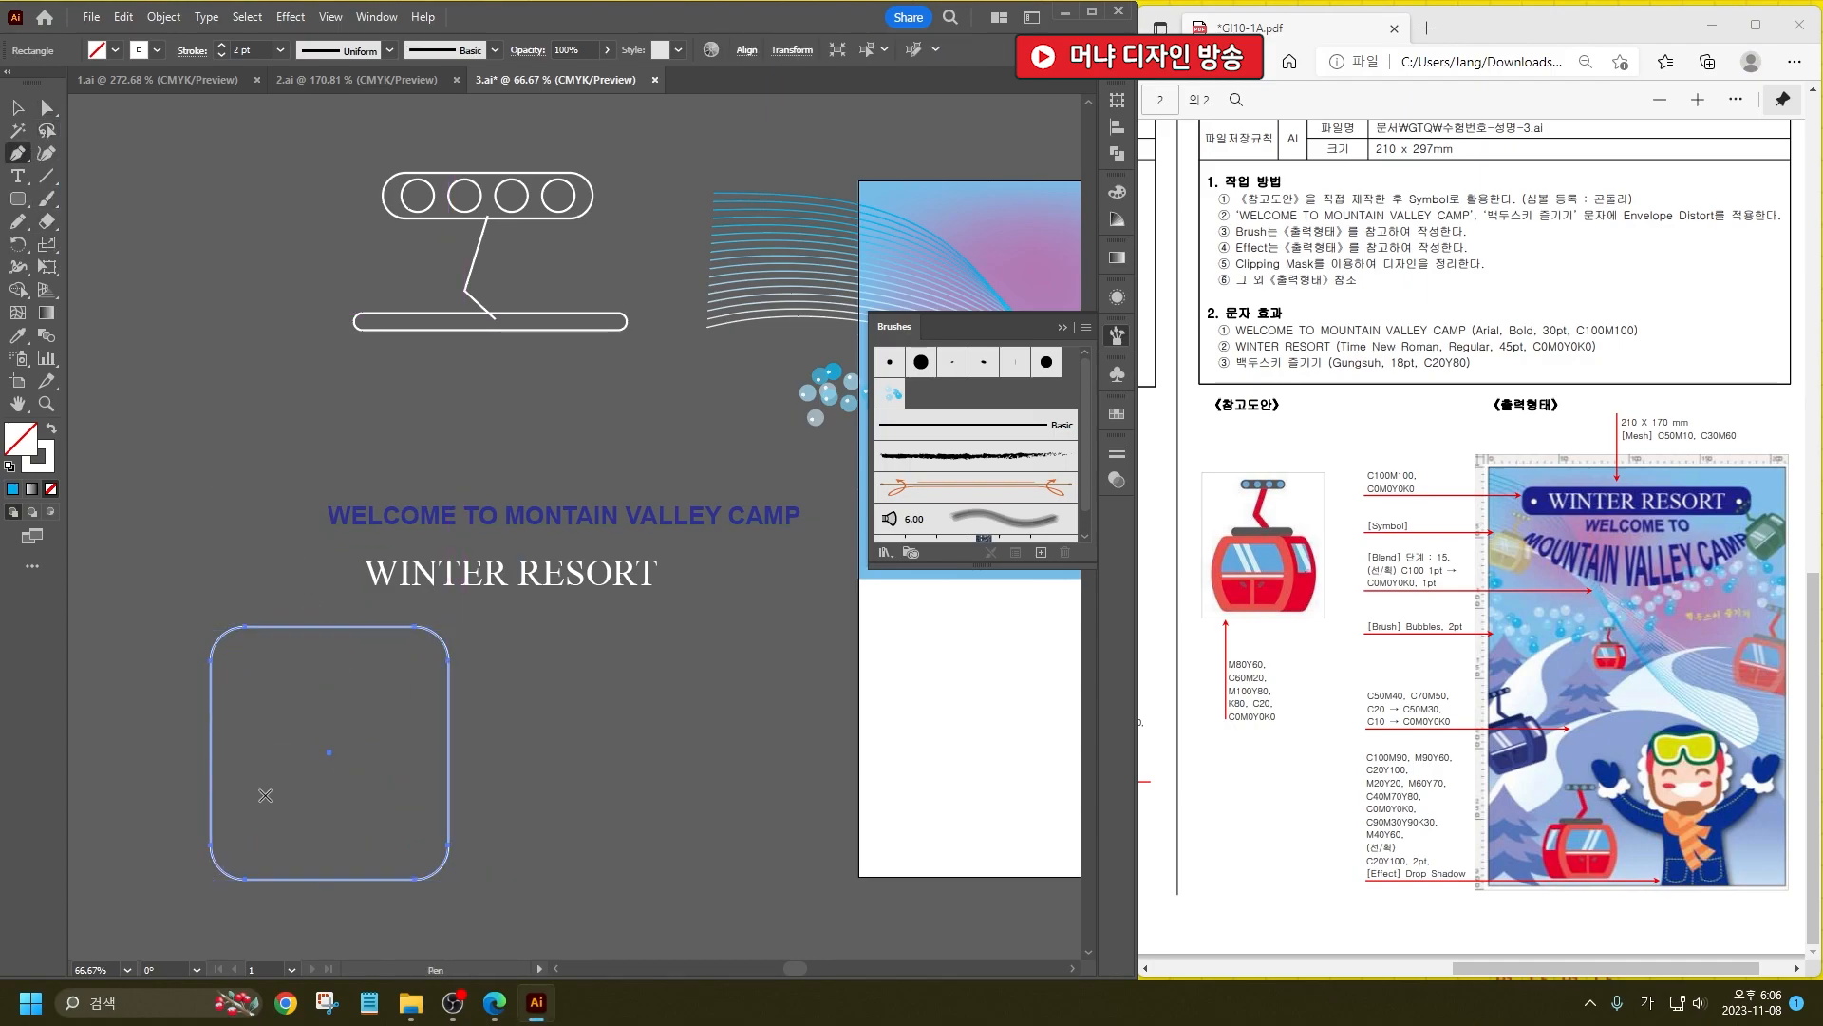
pyautogui.click(216, 747)
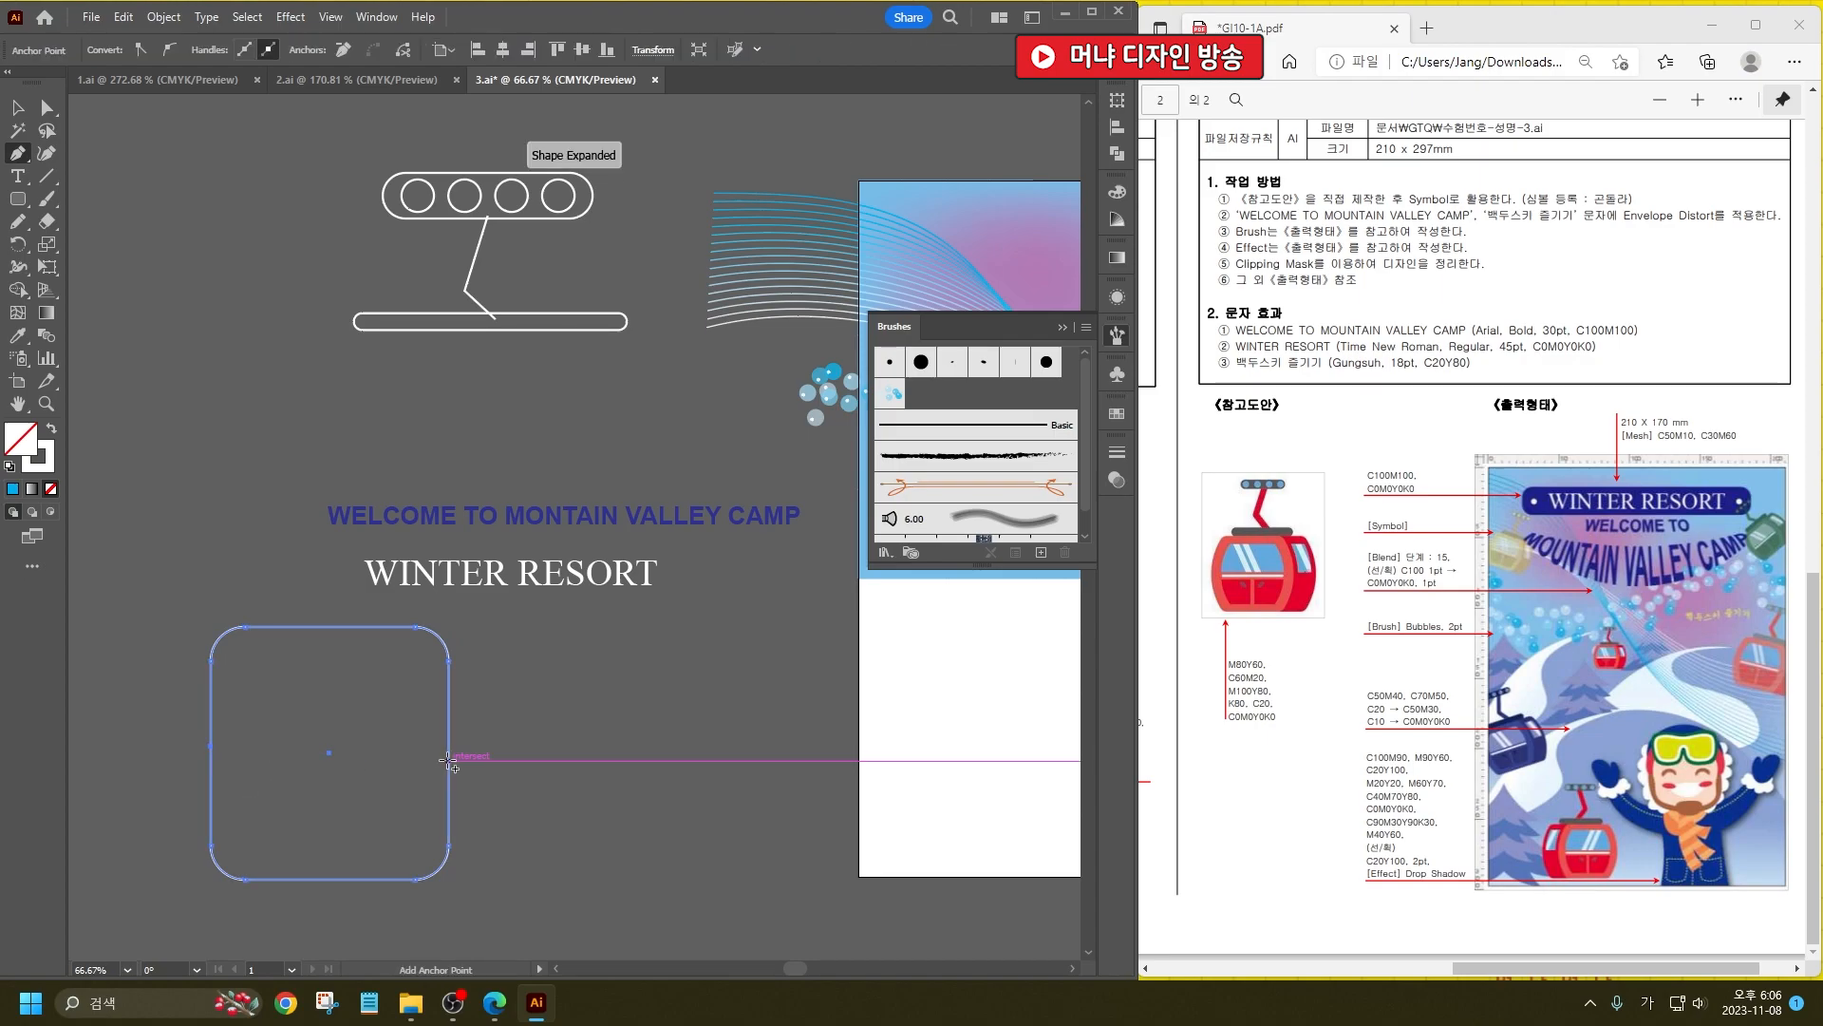
pyautogui.click(44, 111)
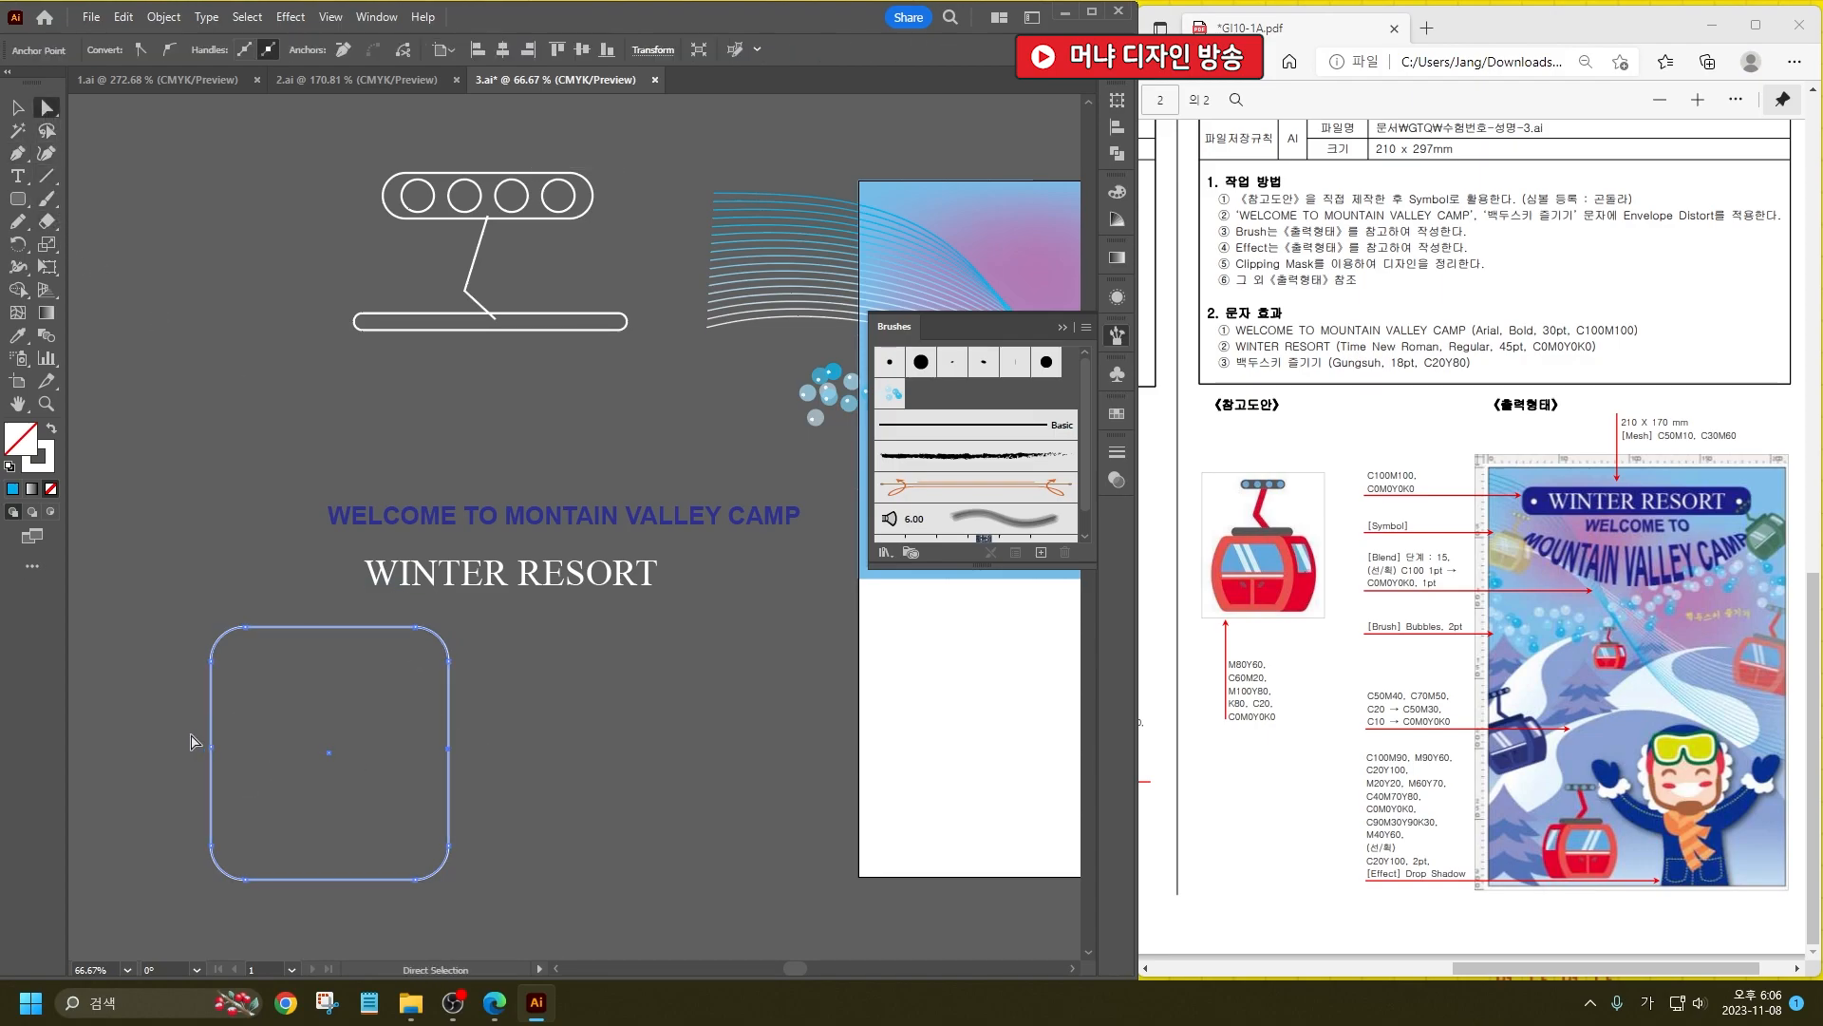
pyautogui.moveTo(211, 747); pyautogui.dragTo(197, 747)
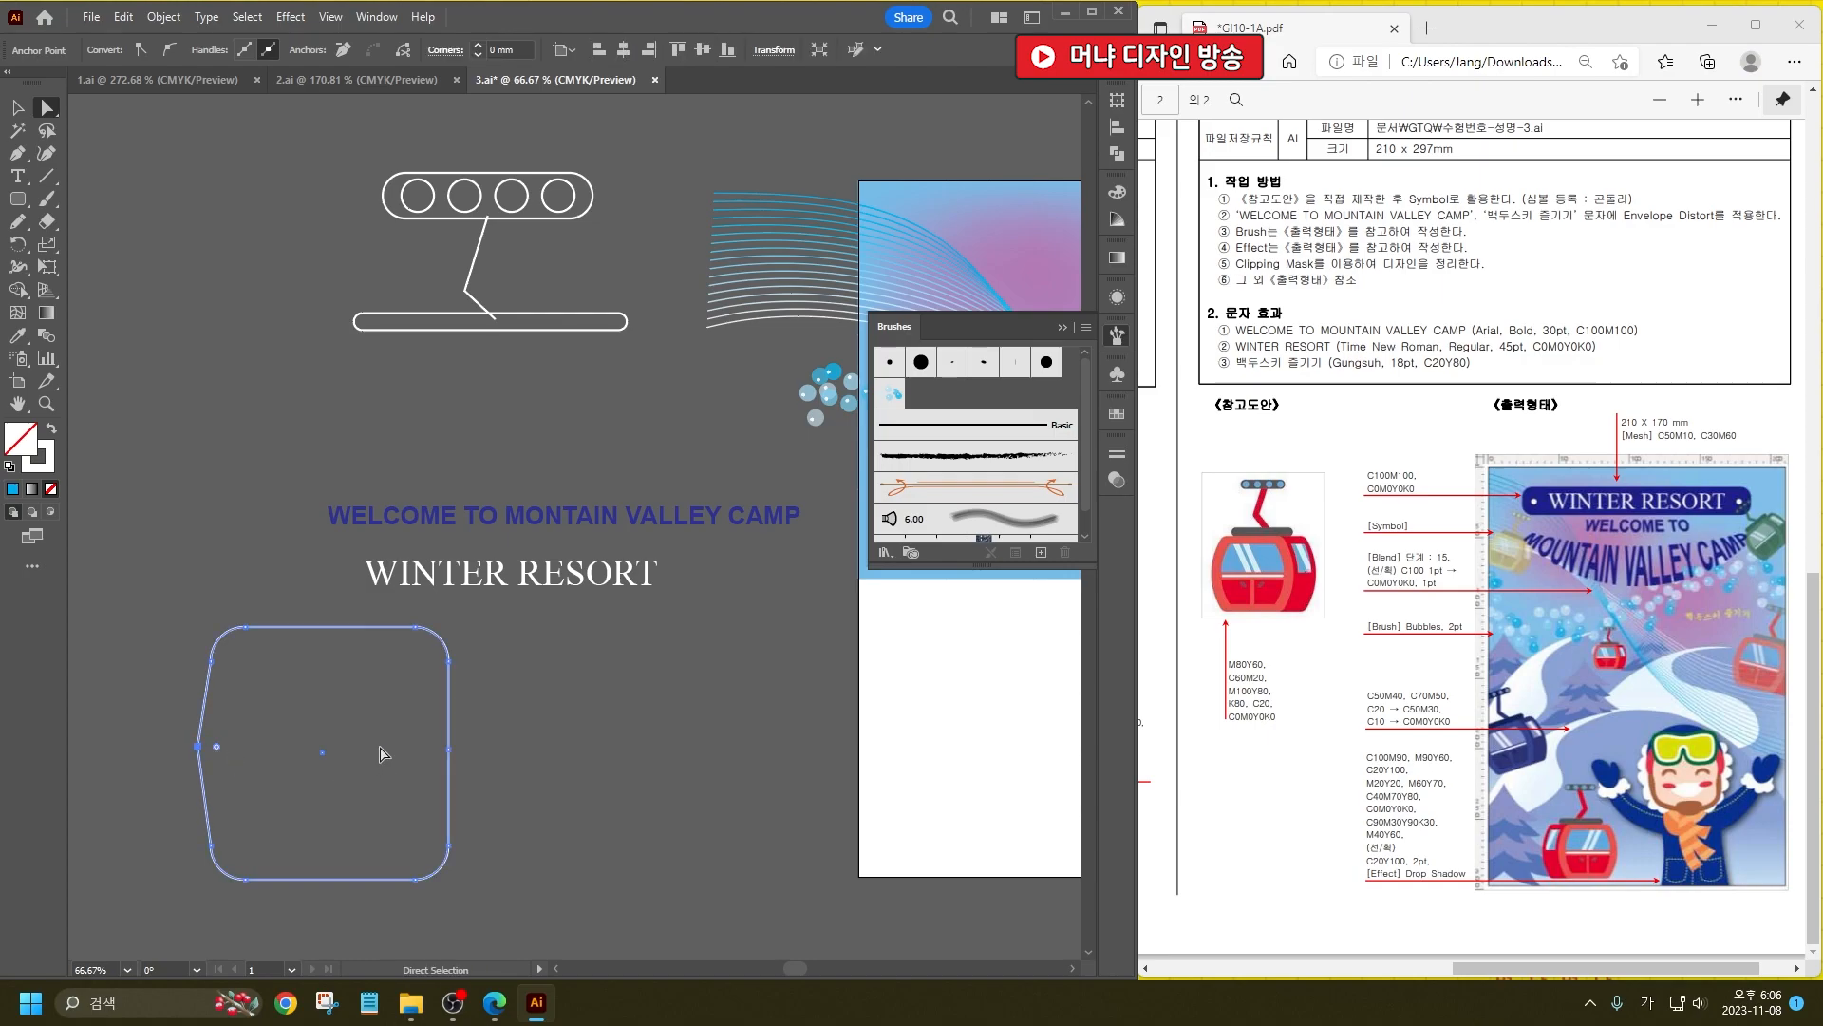
pyautogui.moveTo(449, 747); pyautogui.dragTo(468, 749)
pyautogui.click(169, 49)
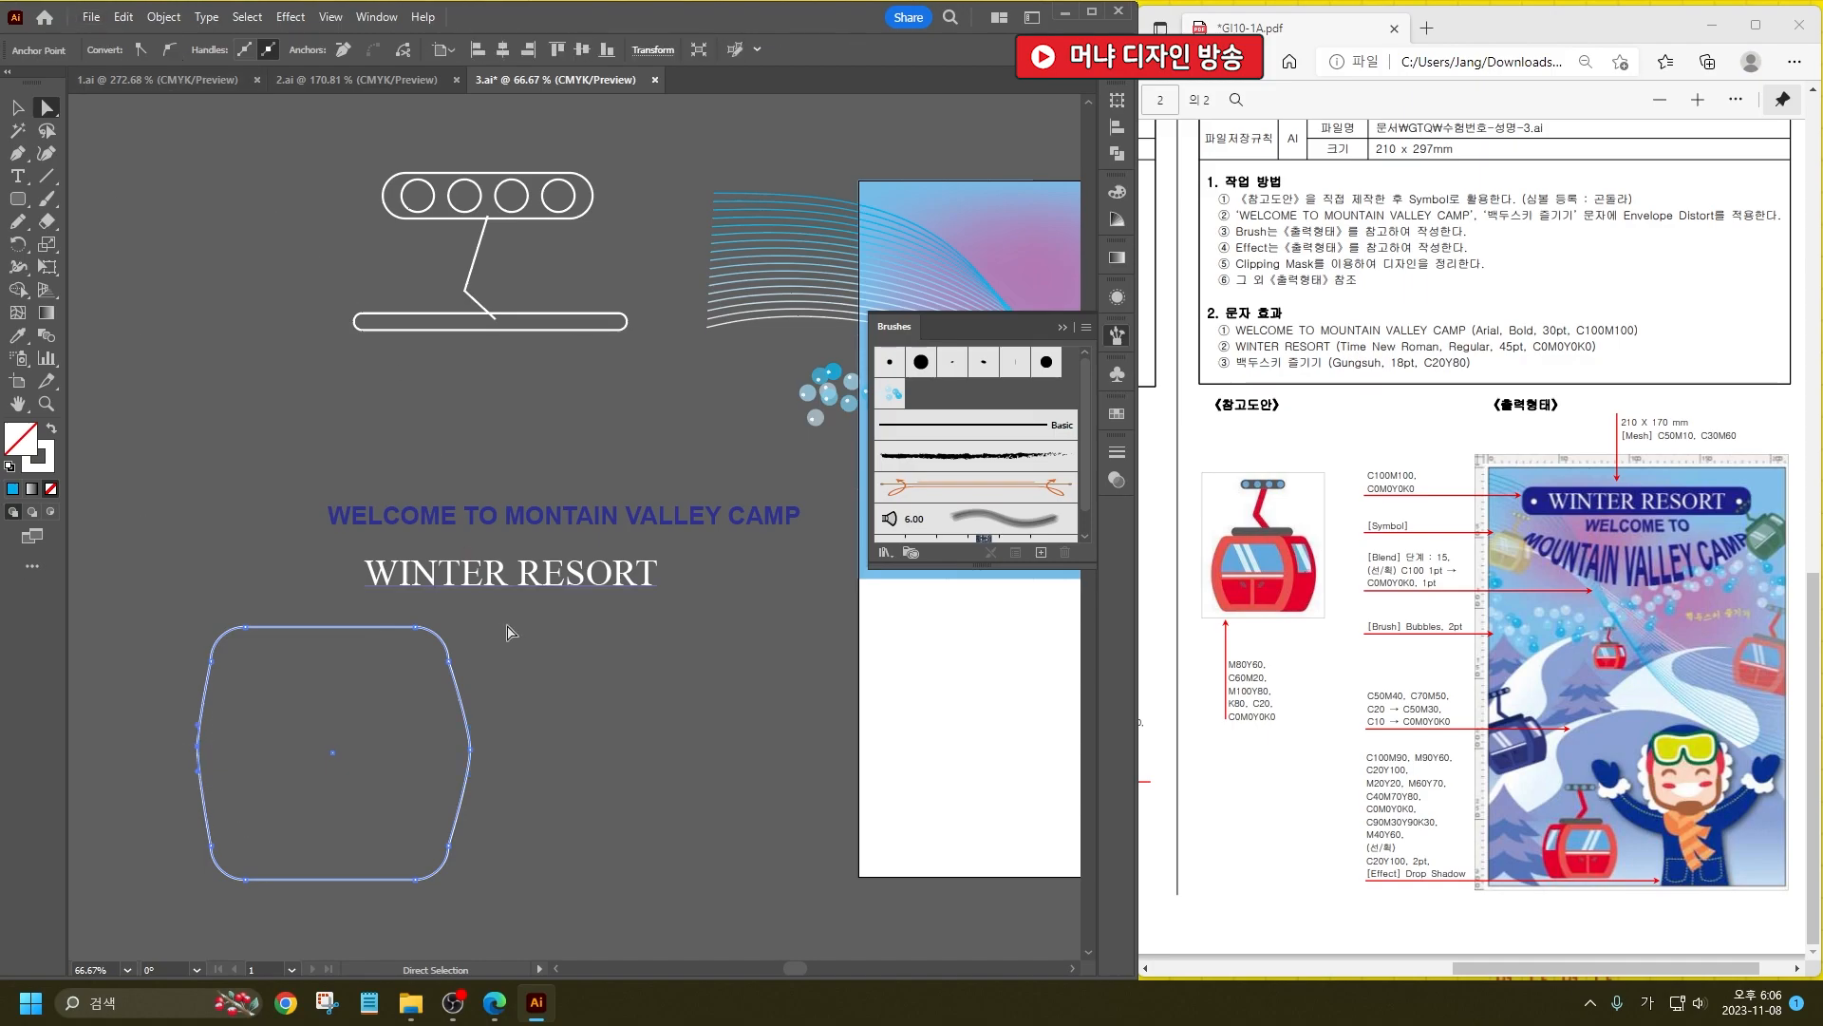
pyautogui.click(387, 664)
pyautogui.click(447, 668)
pyautogui.moveTo(469, 753); pyautogui.dragTo(459, 753)
pyautogui.click(541, 726)
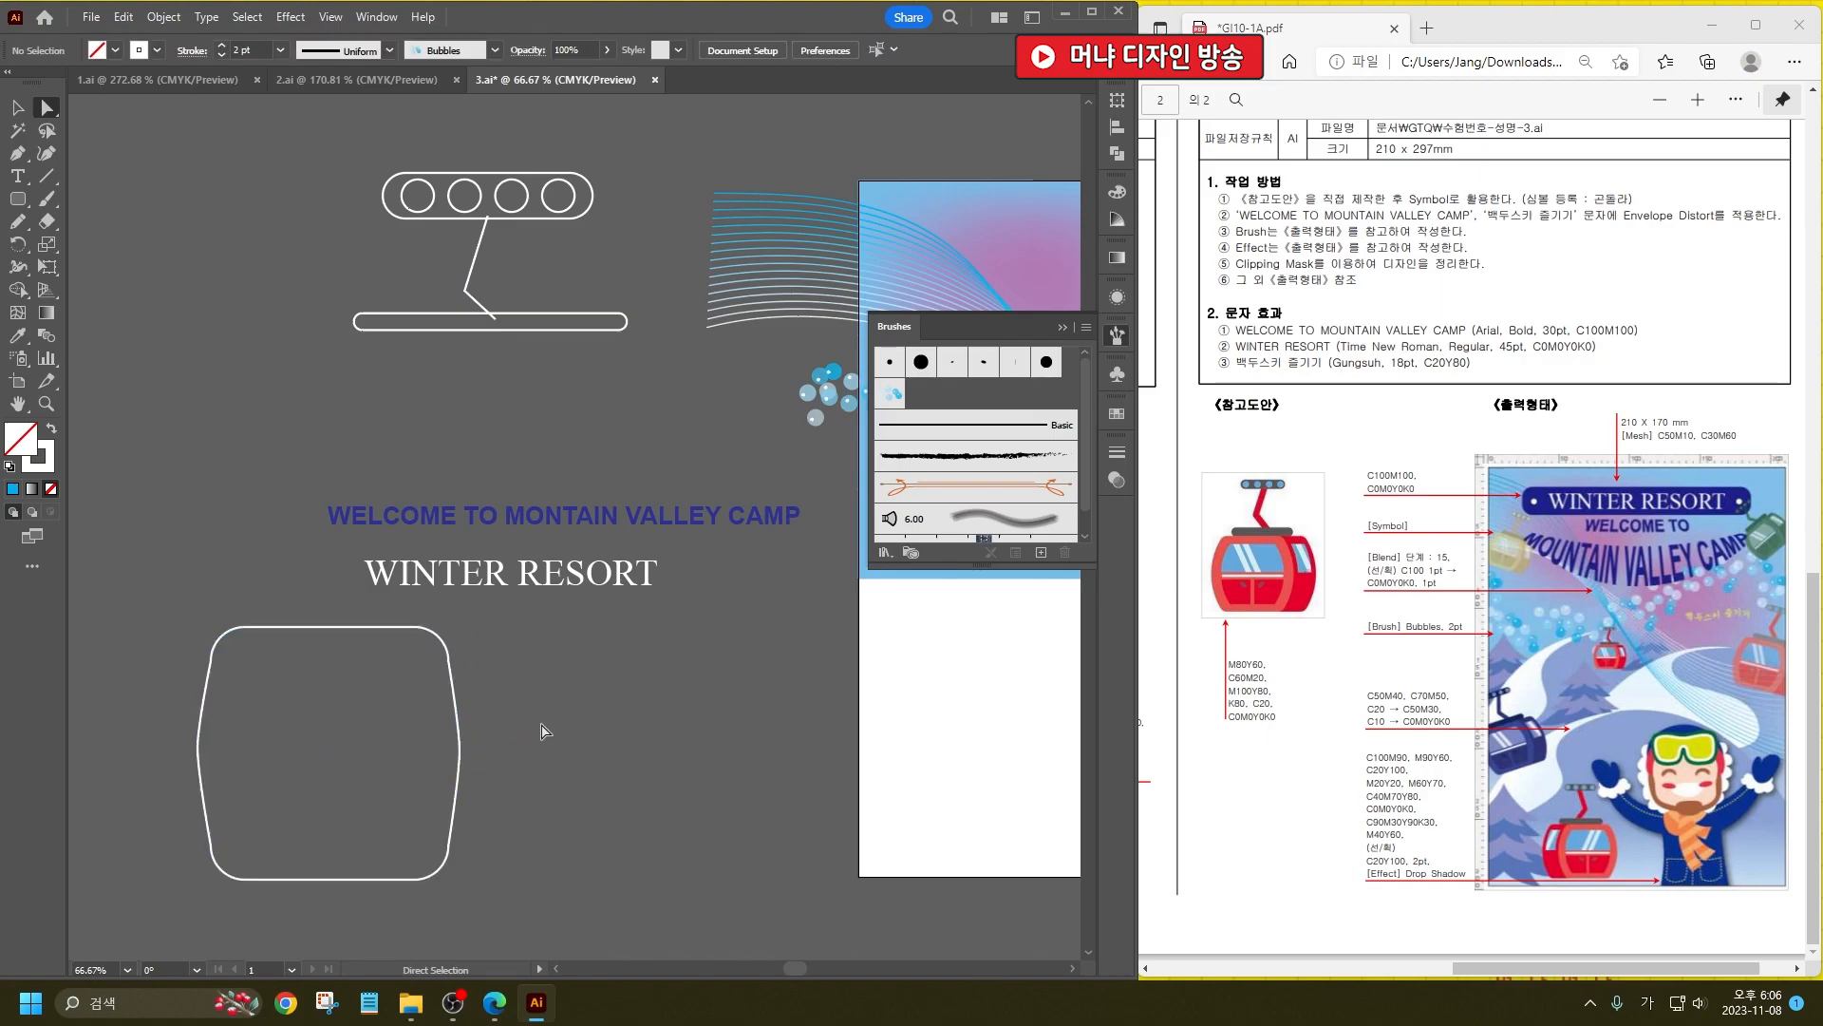
# Step: Place the cabin outline directly under the hanger's thin bar, widen it, and add an overlapping duplicate offset to its right
pyautogui.click(194, 739)
pyautogui.click(18, 106)
pyautogui.moveTo(452, 682); pyautogui.dragTo(636, 392)
pyautogui.keyDown('shift'); pyautogui.click(556, 384); pyautogui.keyUp('shift')
pyautogui.keyDown('alt'); pyautogui.moveTo(646, 459); pyautogui.dragTo(676, 461); pyautogui.keyUp('alt')
pyautogui.moveTo(281, 359); pyautogui.dragTo(307, 359)
pyautogui.click(665, 429)
pyautogui.moveTo(697, 408); pyautogui.dragTo(672, 409)
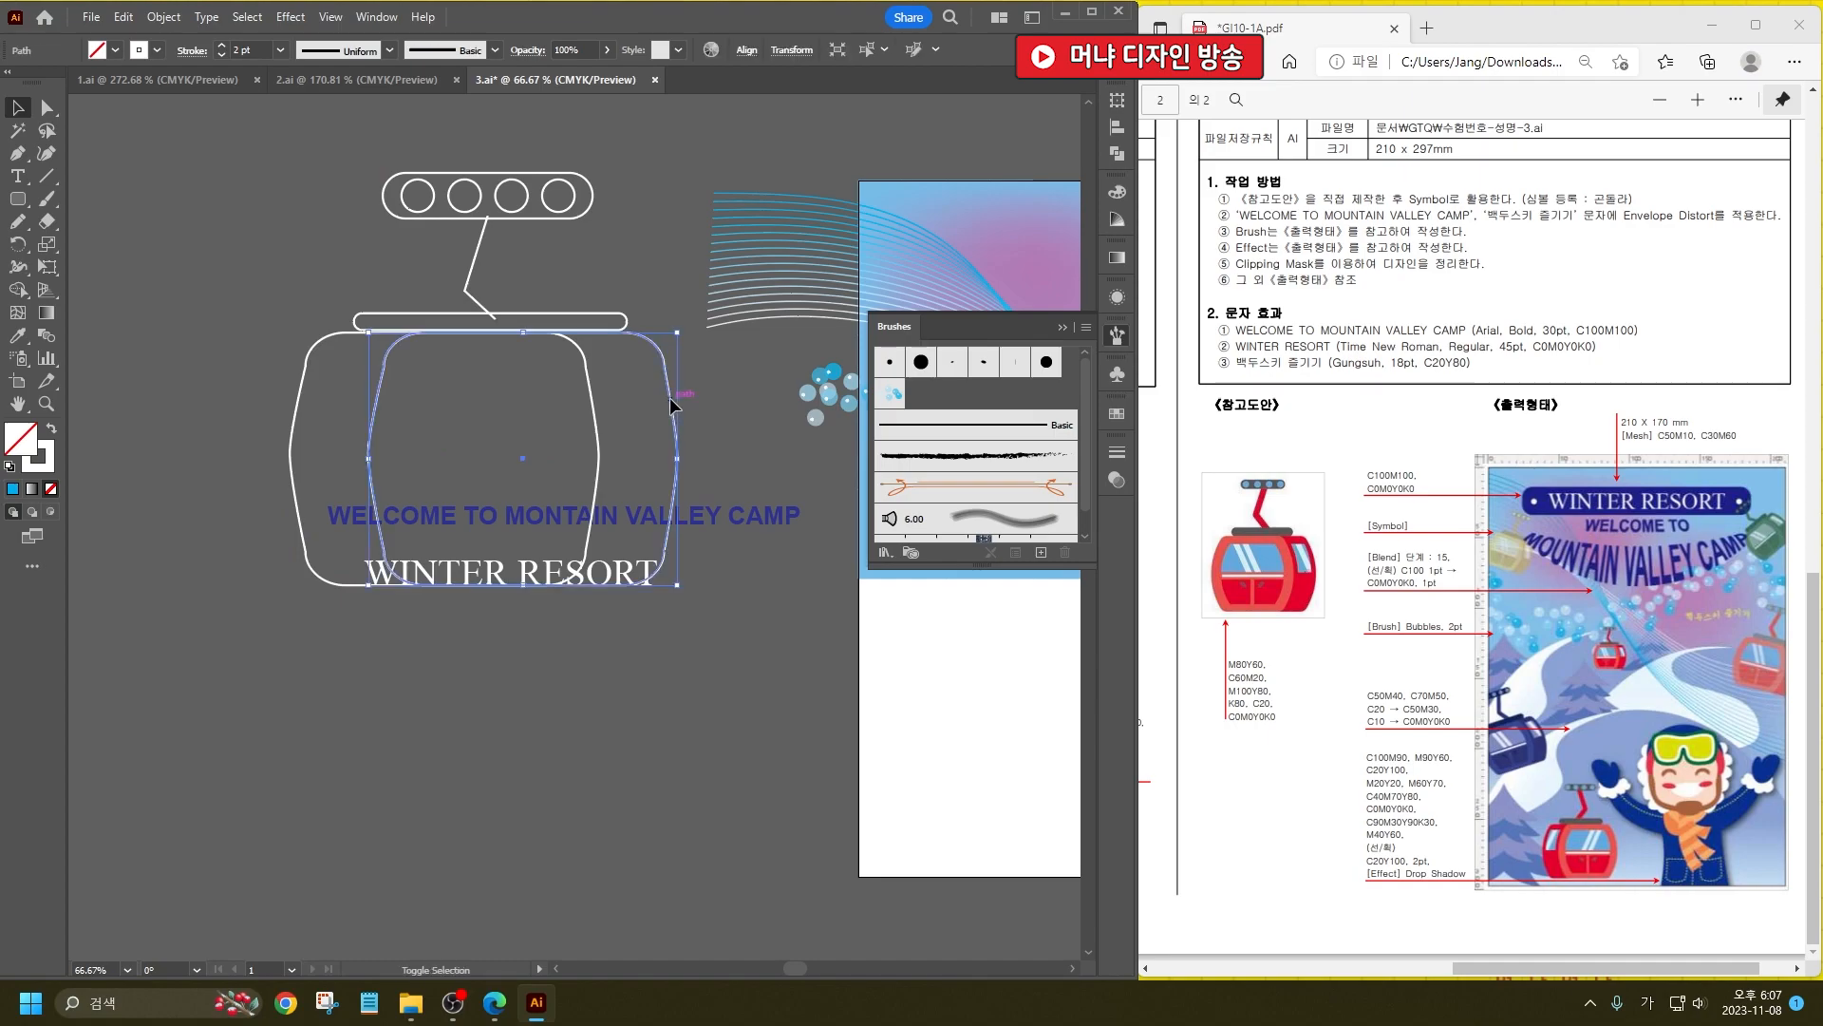
# Step: Offset the left cabin outline's path by -9 mm with Miter joins to form the inner window outline
pyautogui.click(439, 548)
pyautogui.click(302, 380)
pyautogui.press('v')
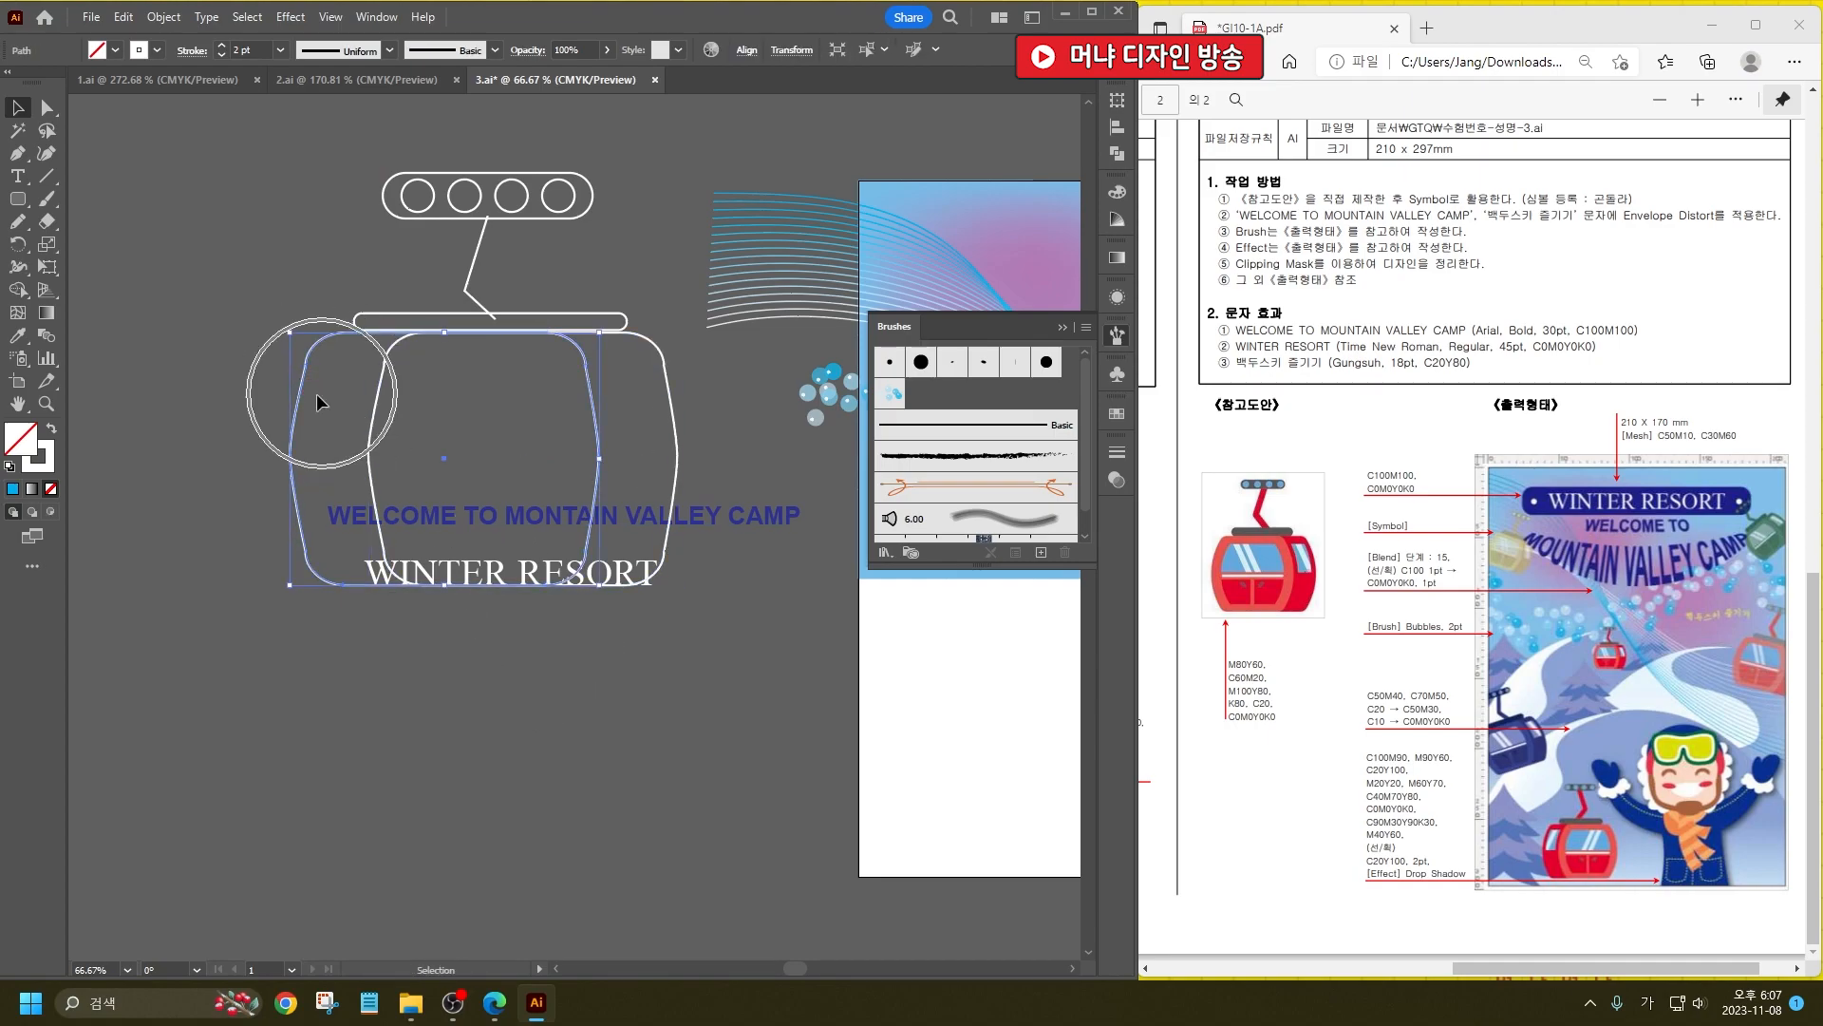
pyautogui.click(164, 17)
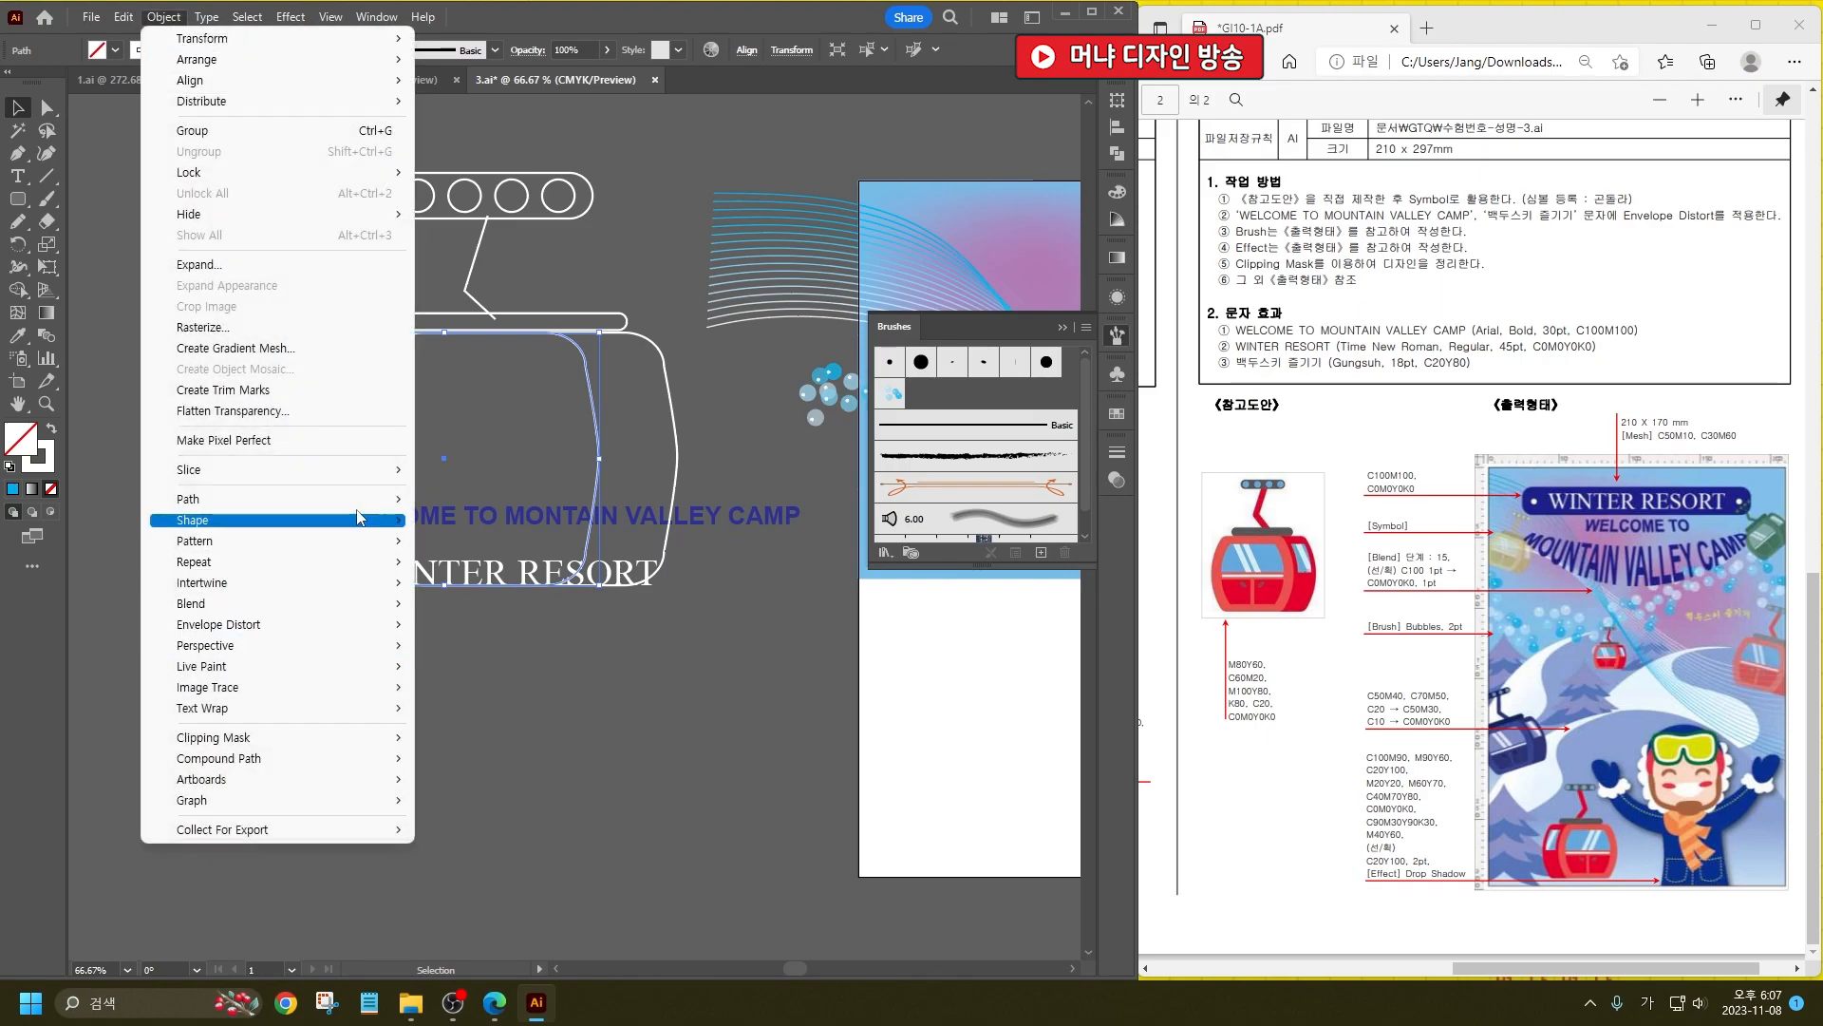
pyautogui.moveTo(380, 500)
pyautogui.click(562, 572)
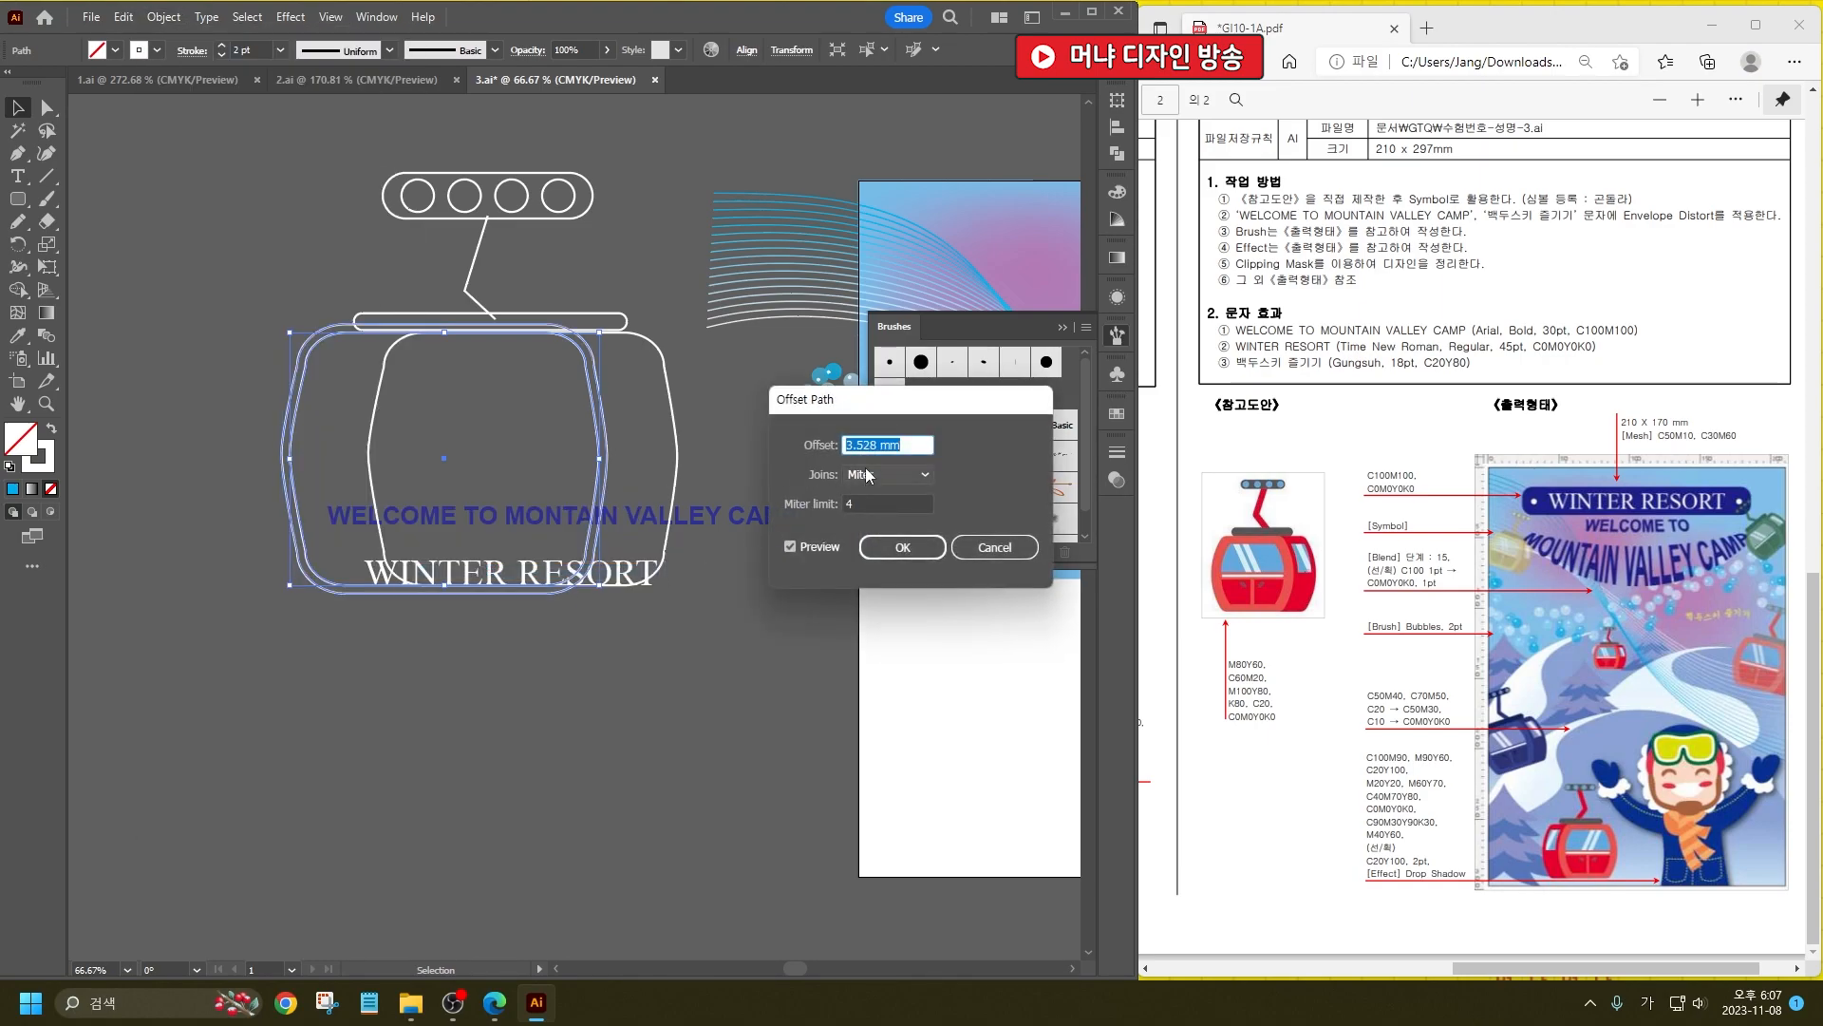
pyautogui.write('-3')
pyautogui.press('Down')
pyautogui.press('Down')
pyautogui.press('Down')
pyautogui.press('Down')
pyautogui.press('Down')
pyautogui.press('Down')
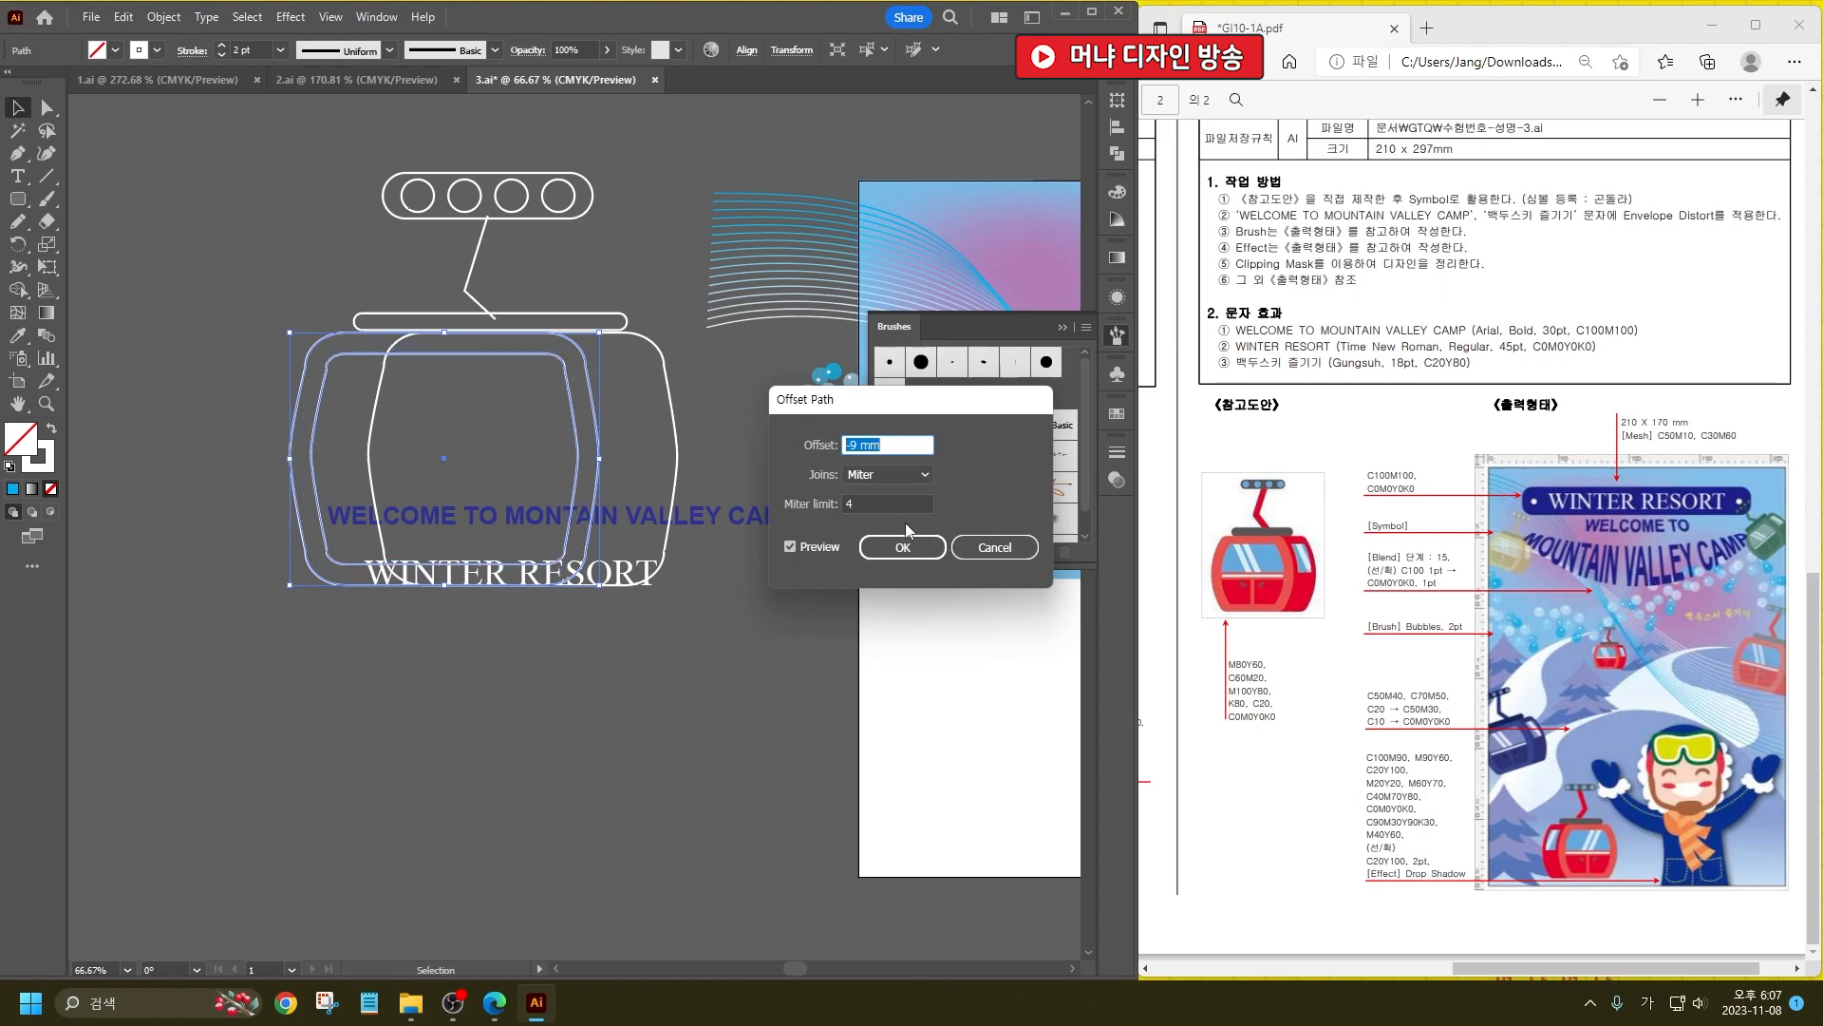
pyautogui.click(903, 548)
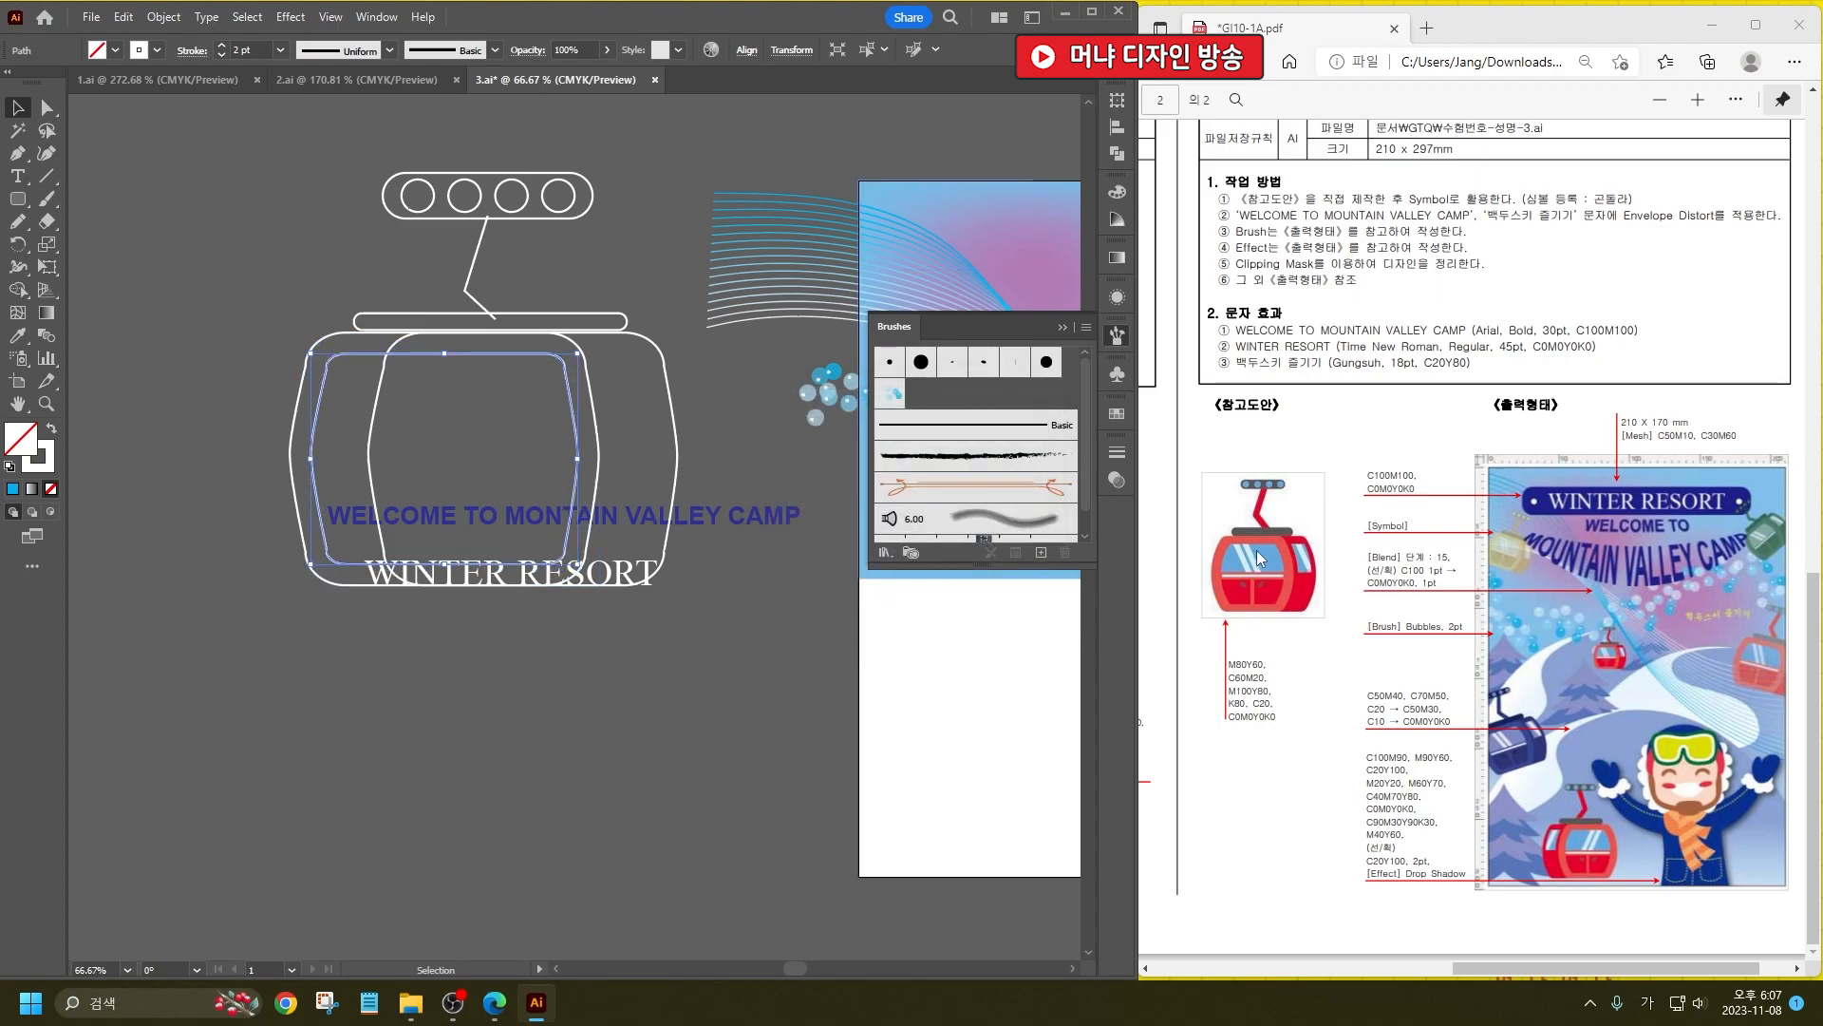
# Step: Cut the inner window outline with two straight horizontal Knife cuts, leaving a narrow strip between the upper and lower panes
pyautogui.moveTo(46, 221); pyautogui.dragTo(135, 266)
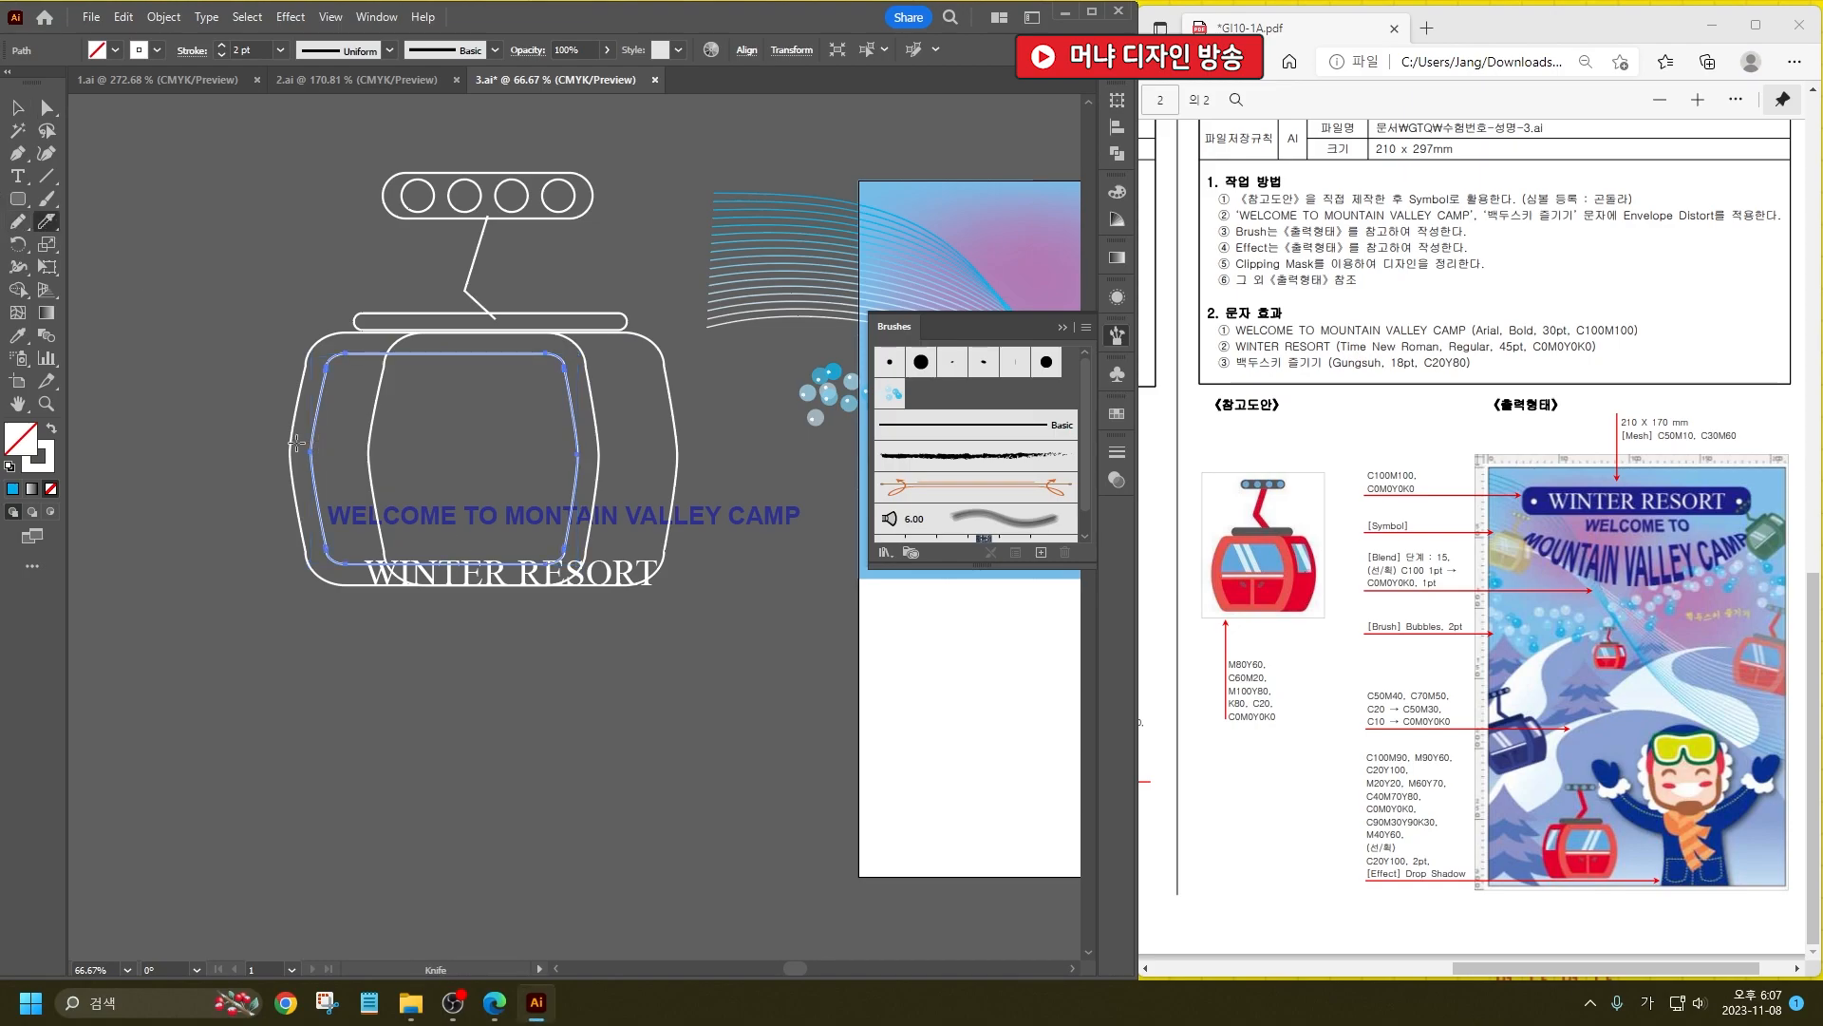
pyautogui.moveTo(291, 452); pyautogui.dragTo(598, 444)
pyautogui.scroll(2, 503, 432)
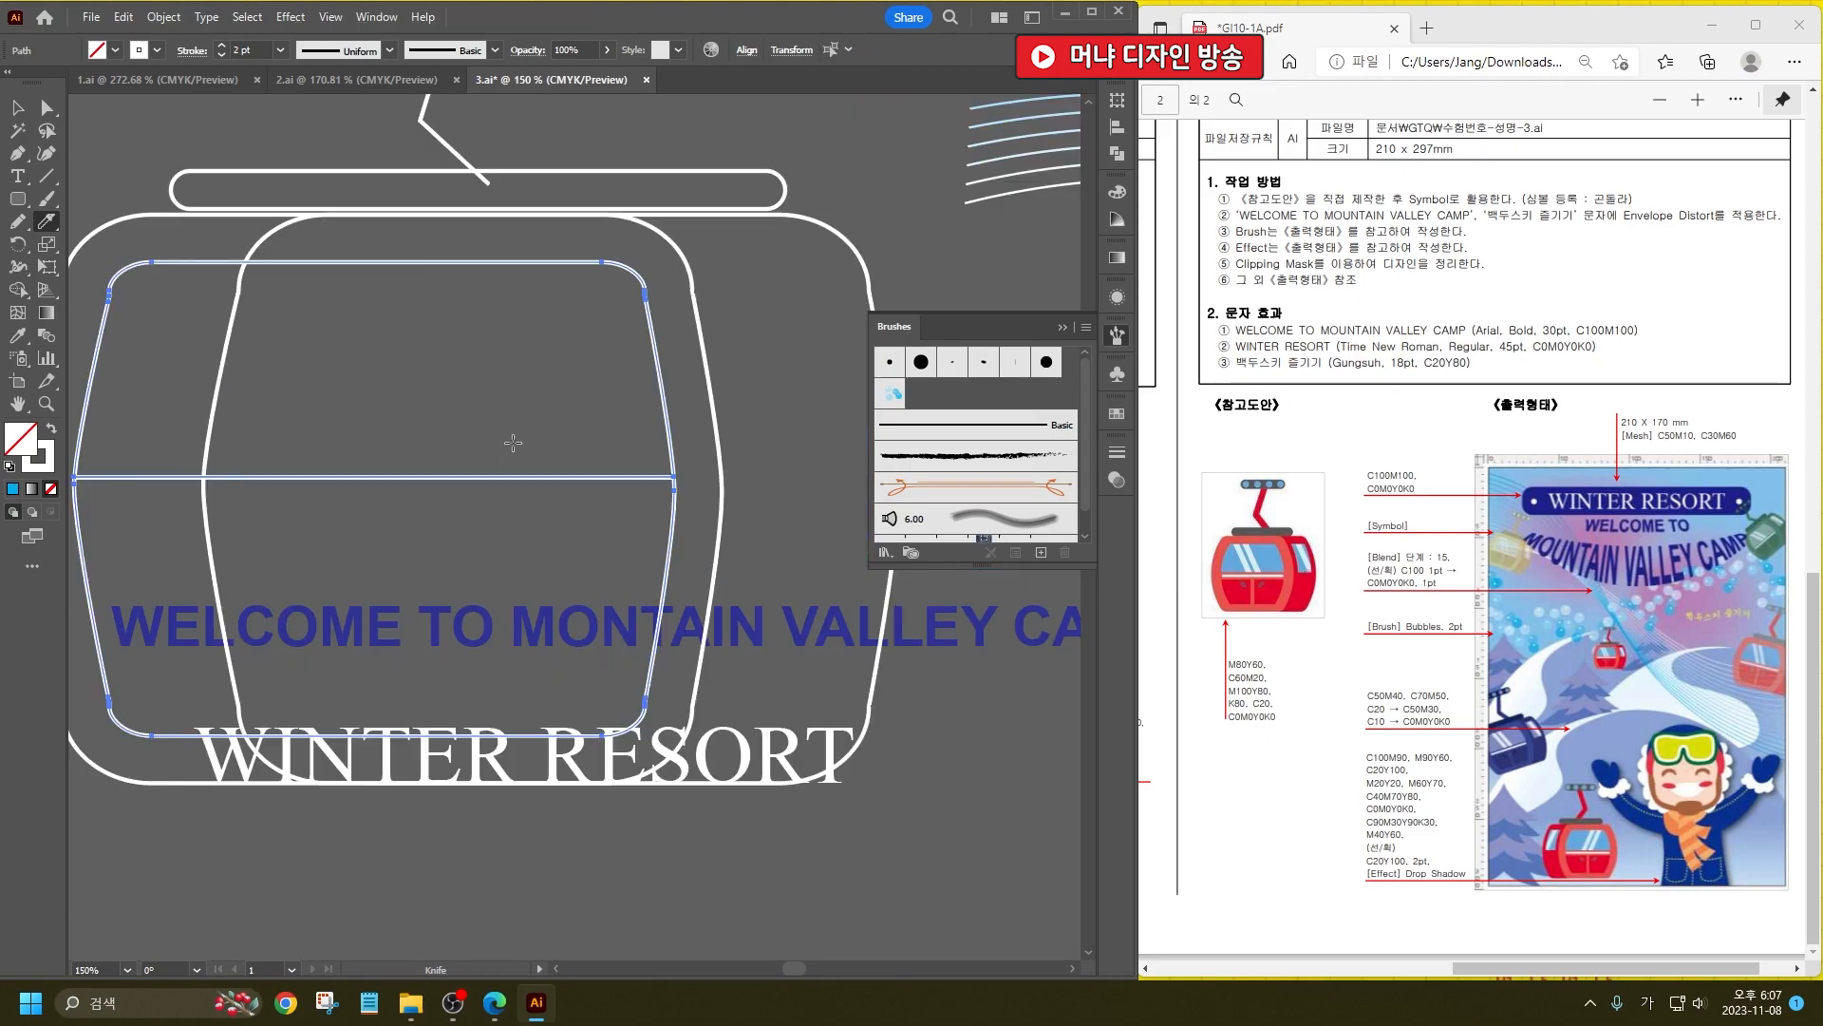
pyautogui.scroll(-1, 796, 653)
pyautogui.moveTo(296, 571); pyautogui.dragTo(776, 589)
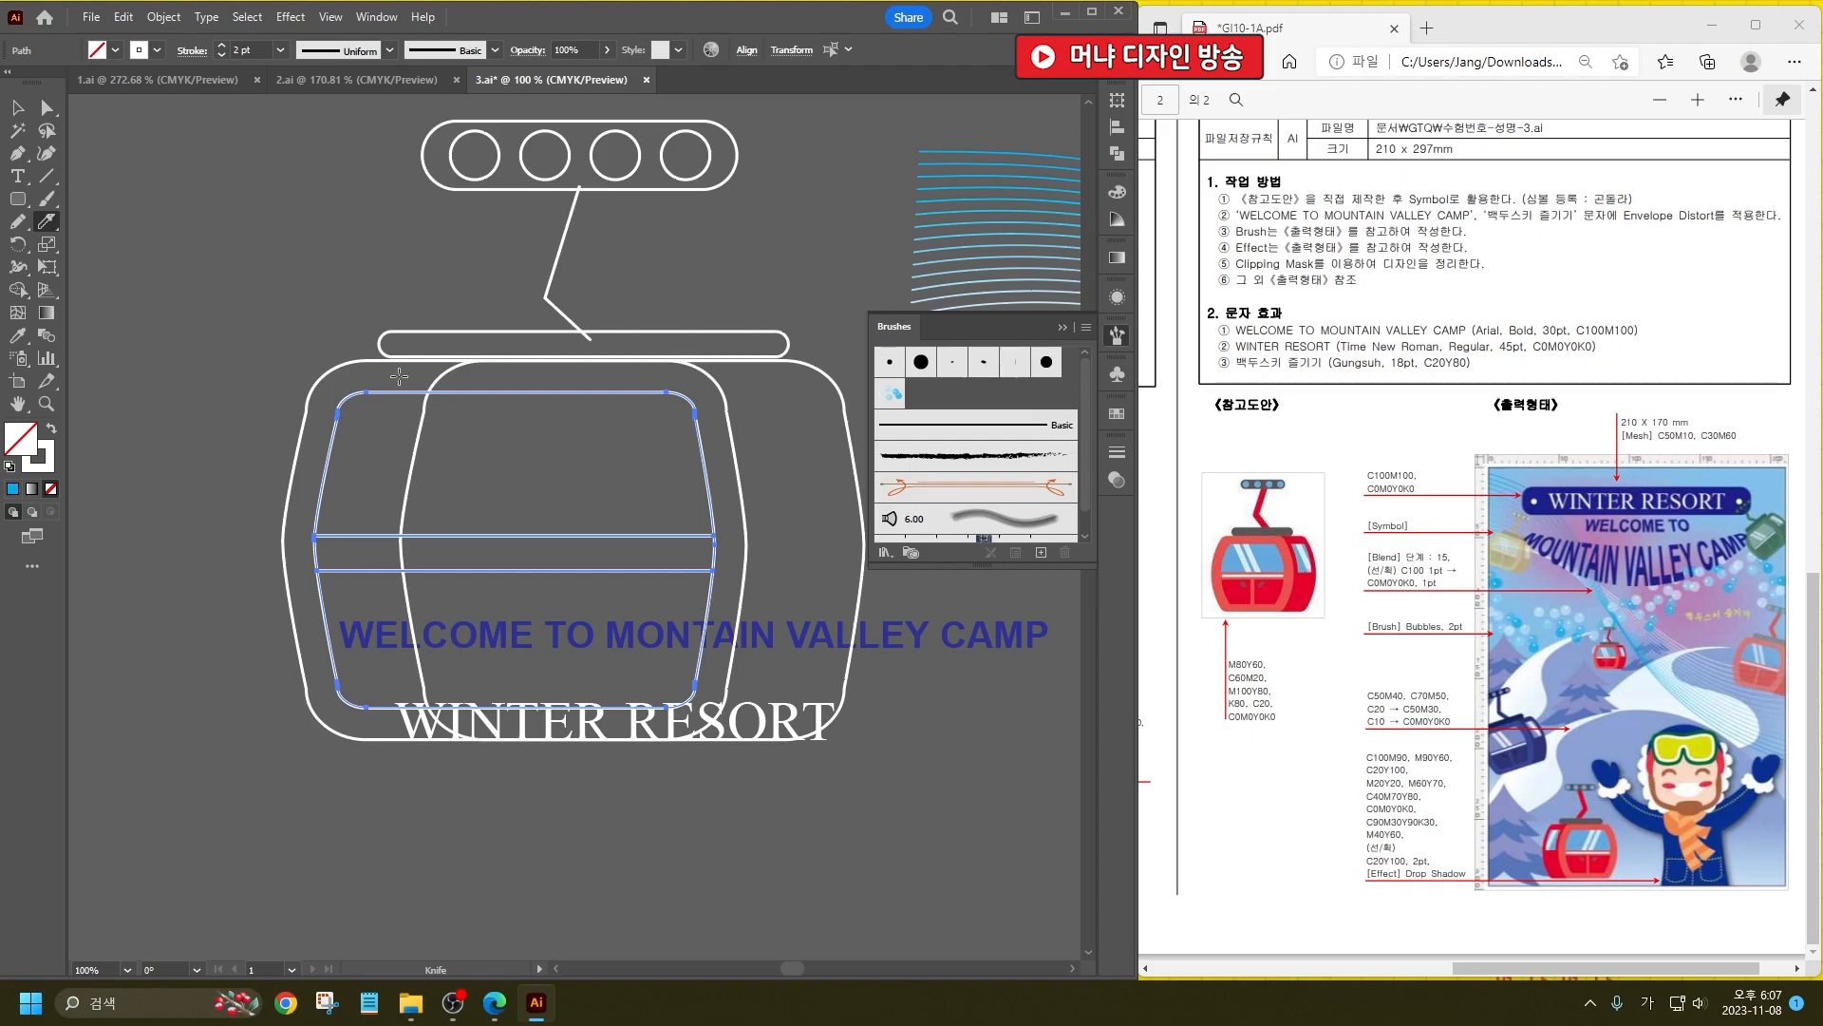
# Step: Slice the upper window pane with four straight diagonal Knife cuts near its left side to form glass reflections
pyautogui.keyDown('ctrl'); pyautogui.click(215, 327); pyautogui.keyUp('ctrl')
pyautogui.keyDown('ctrl'); pyautogui.click(330, 420); pyautogui.keyUp('ctrl')
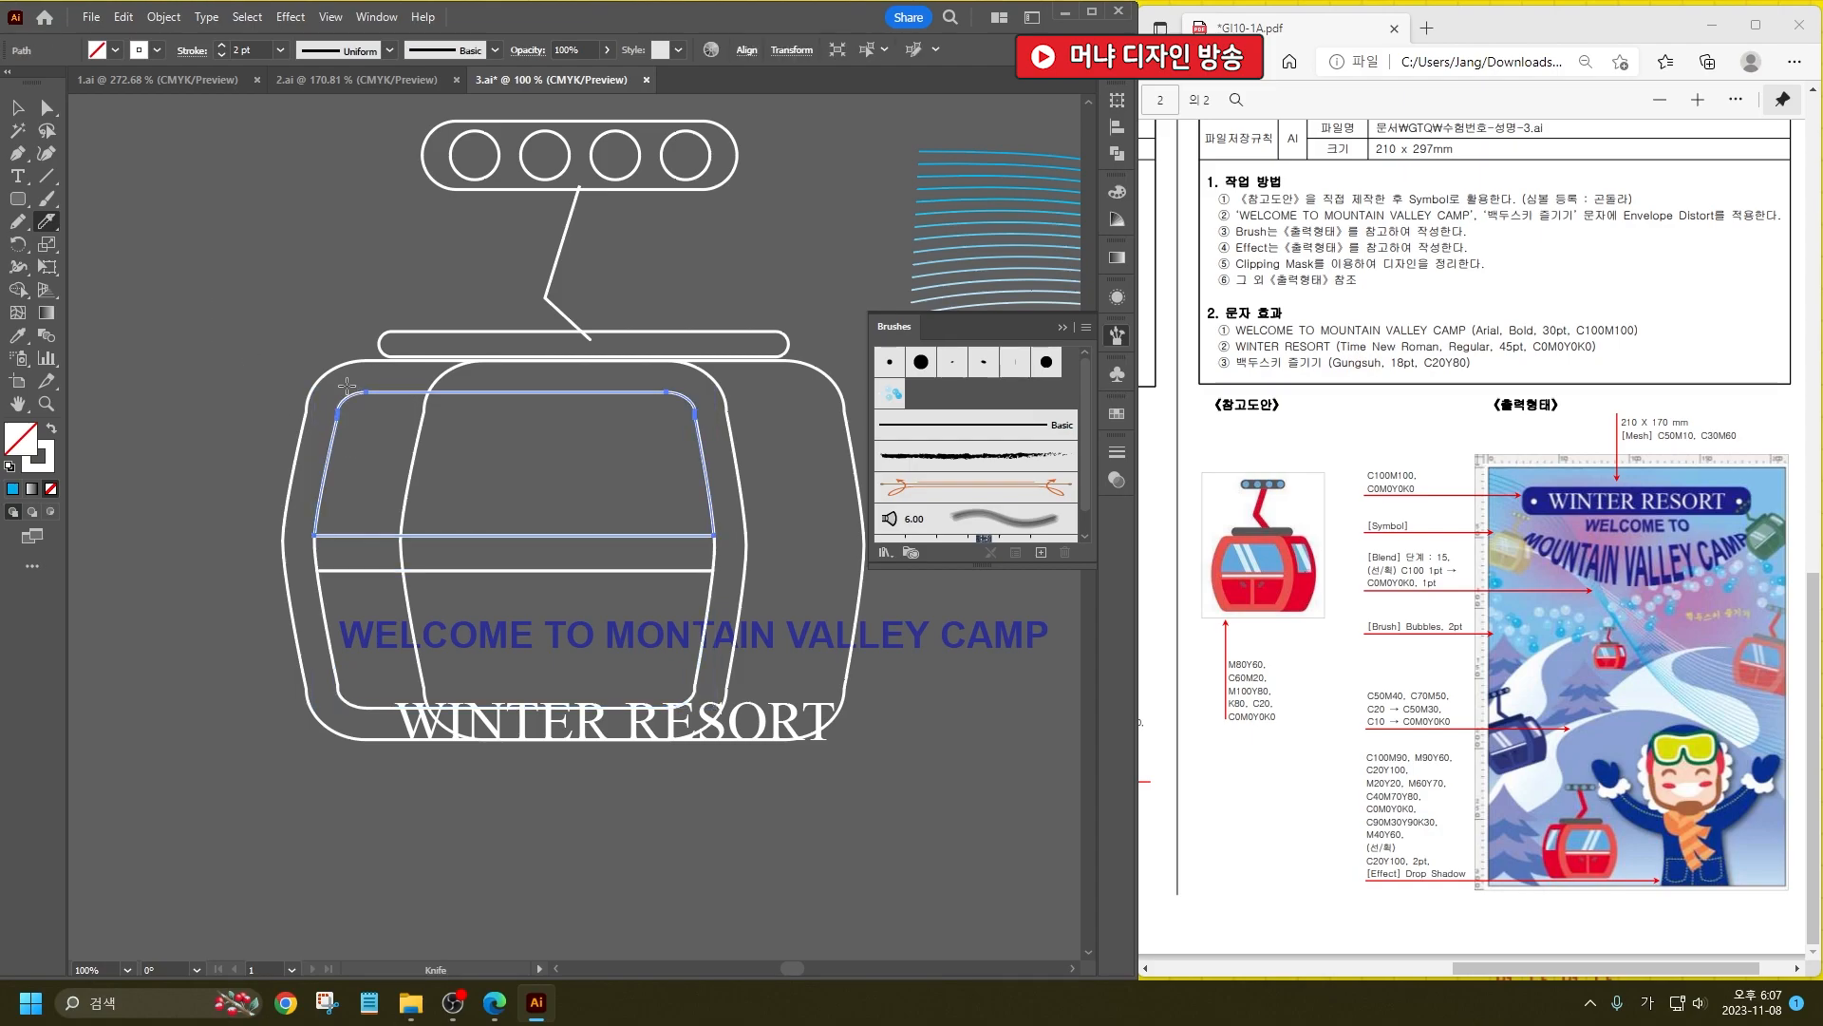
pyautogui.hotkey('ctrl', 'z')
pyautogui.moveTo(444, 570)
pyautogui.mouseDown()
pyautogui.moveTo(403, 498)
pyautogui.moveTo(432, 560)
pyautogui.mouseUp()
pyautogui.moveTo(374, 378); pyautogui.dragTo(465, 561)
pyautogui.moveTo(418, 378)
pyautogui.mouseDown()
pyautogui.moveTo(475, 520)
pyautogui.moveTo(537, 582)
pyautogui.mouseUp()
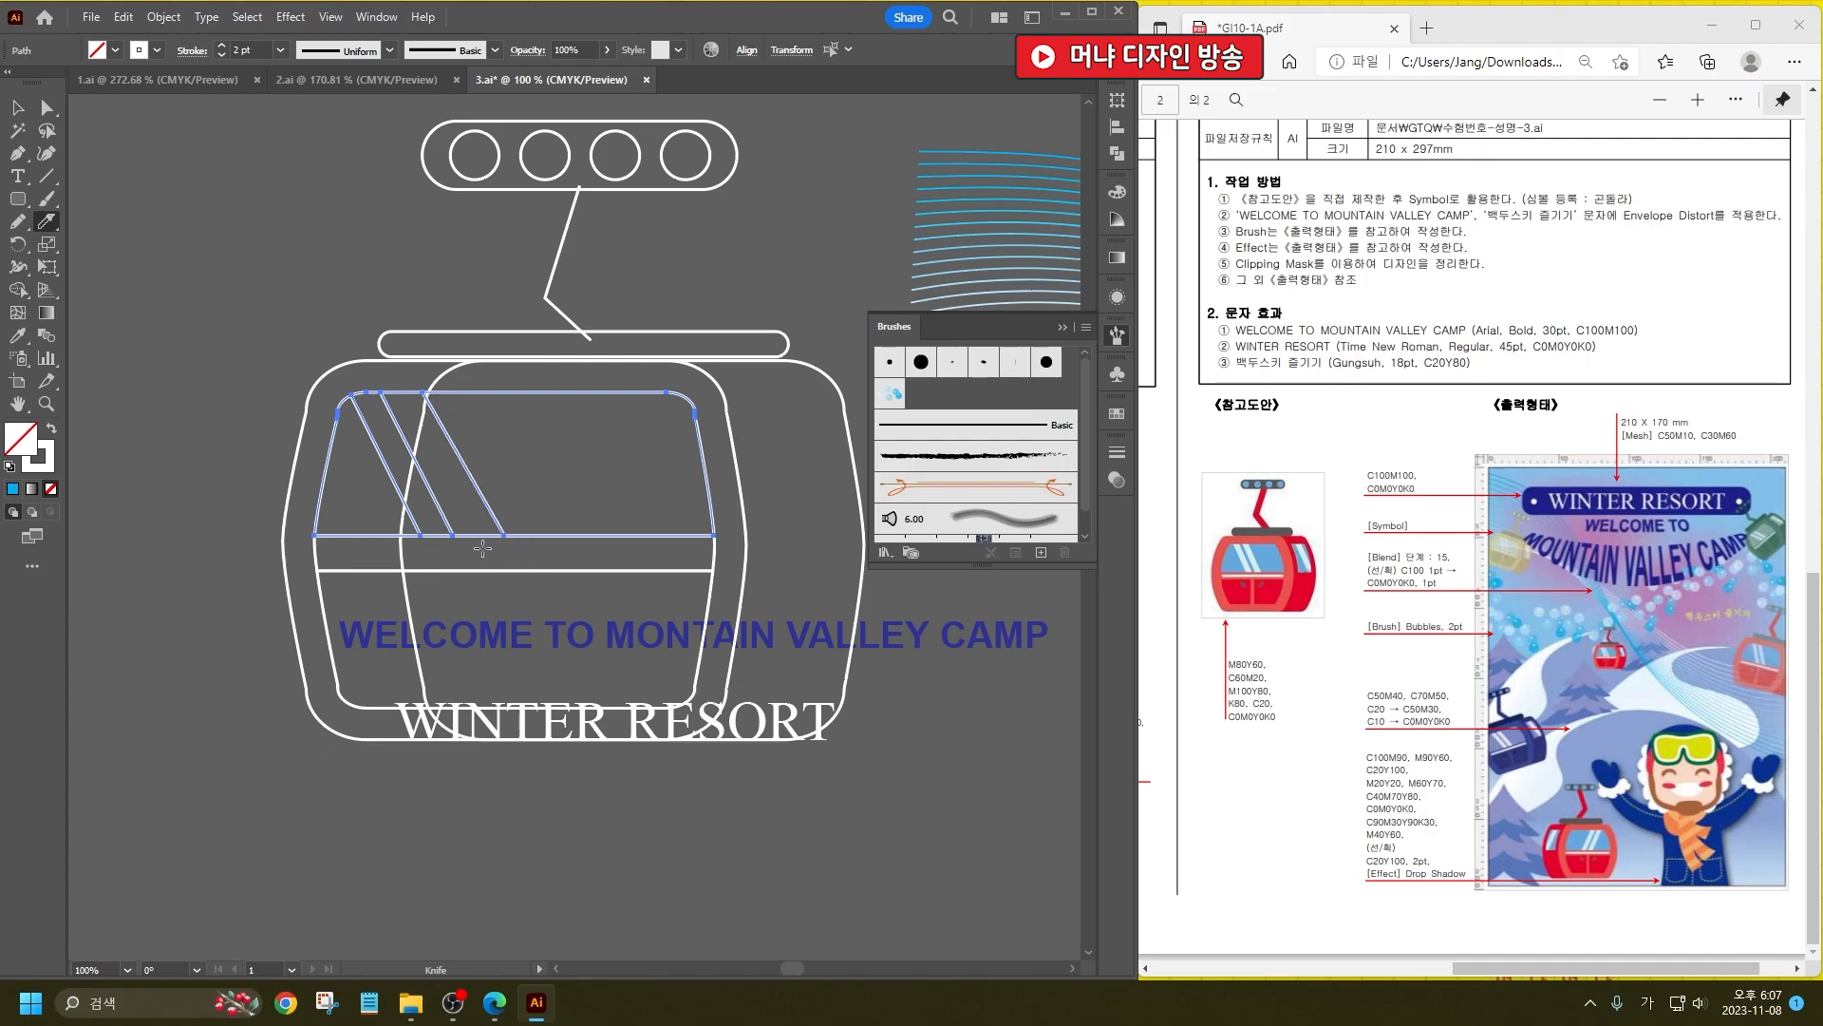
pyautogui.moveTo(361, 359); pyautogui.dragTo(365, 348)
pyautogui.click(17, 108)
pyautogui.click(192, 196)
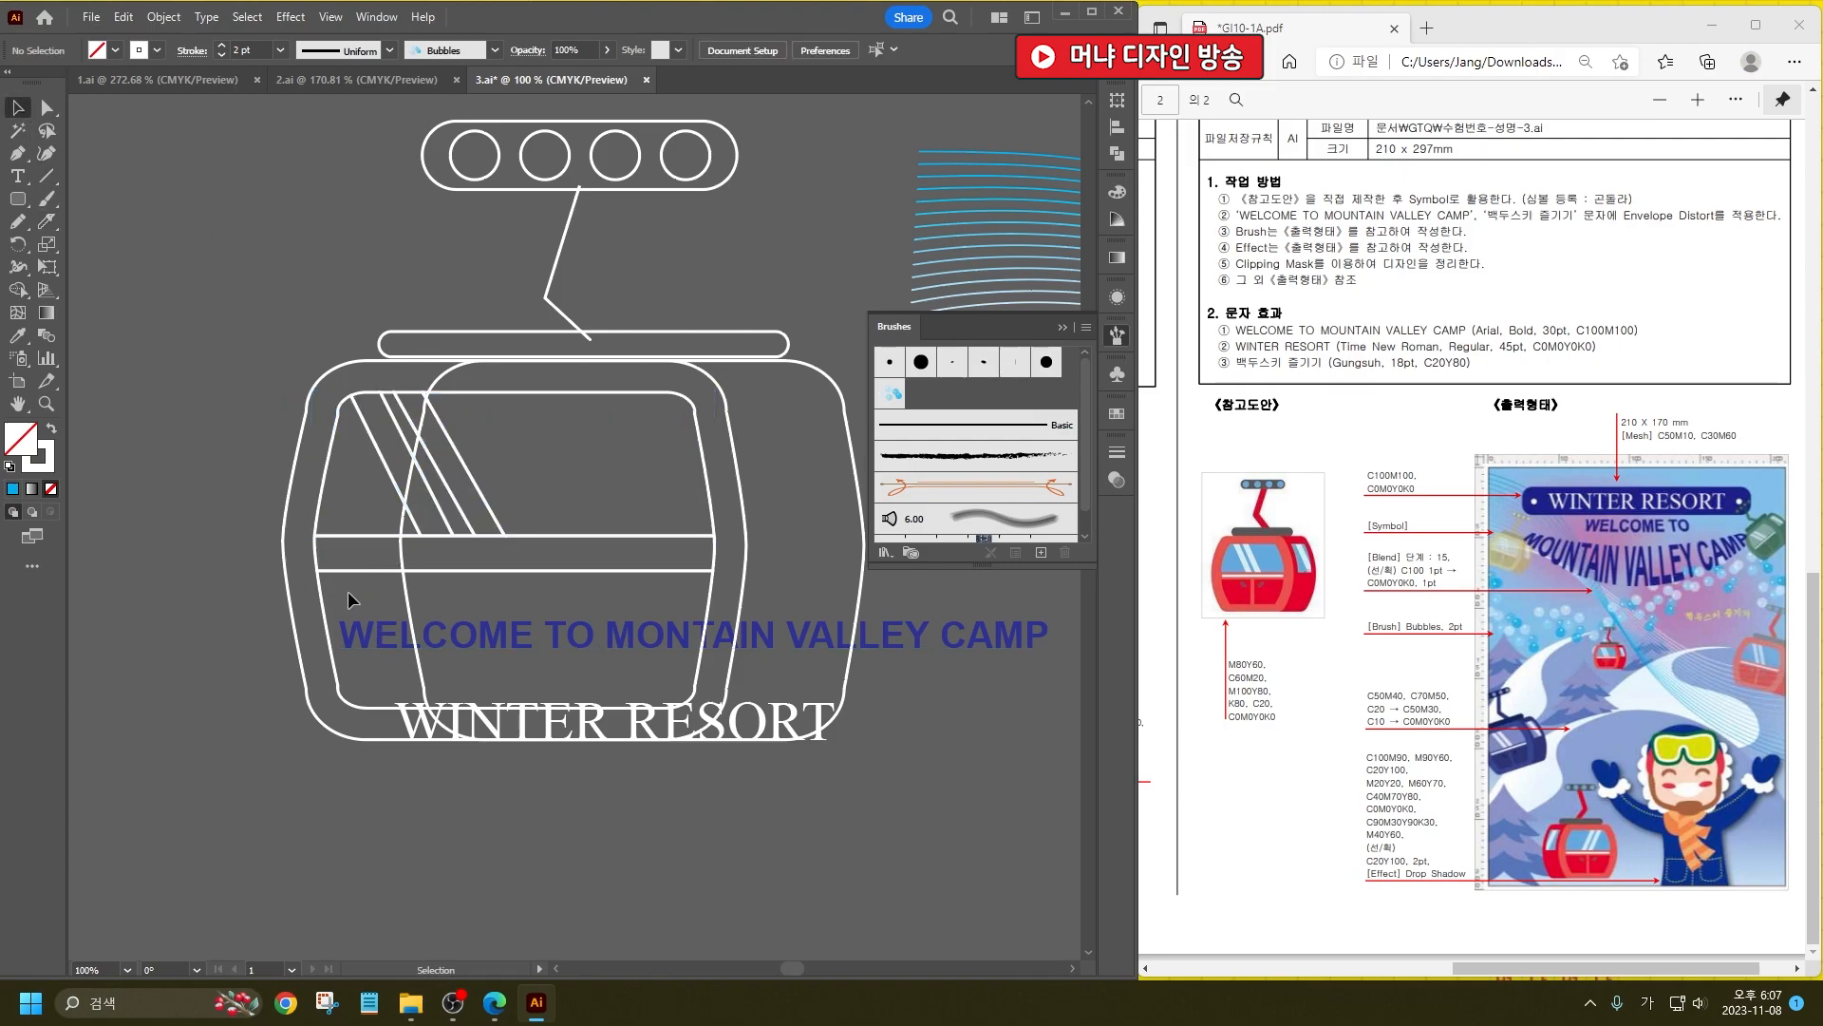
# Step: Split the lower window pane into two halves by erasing a straight vertical gap through its middle with the Eraser
pyautogui.click(562, 572)
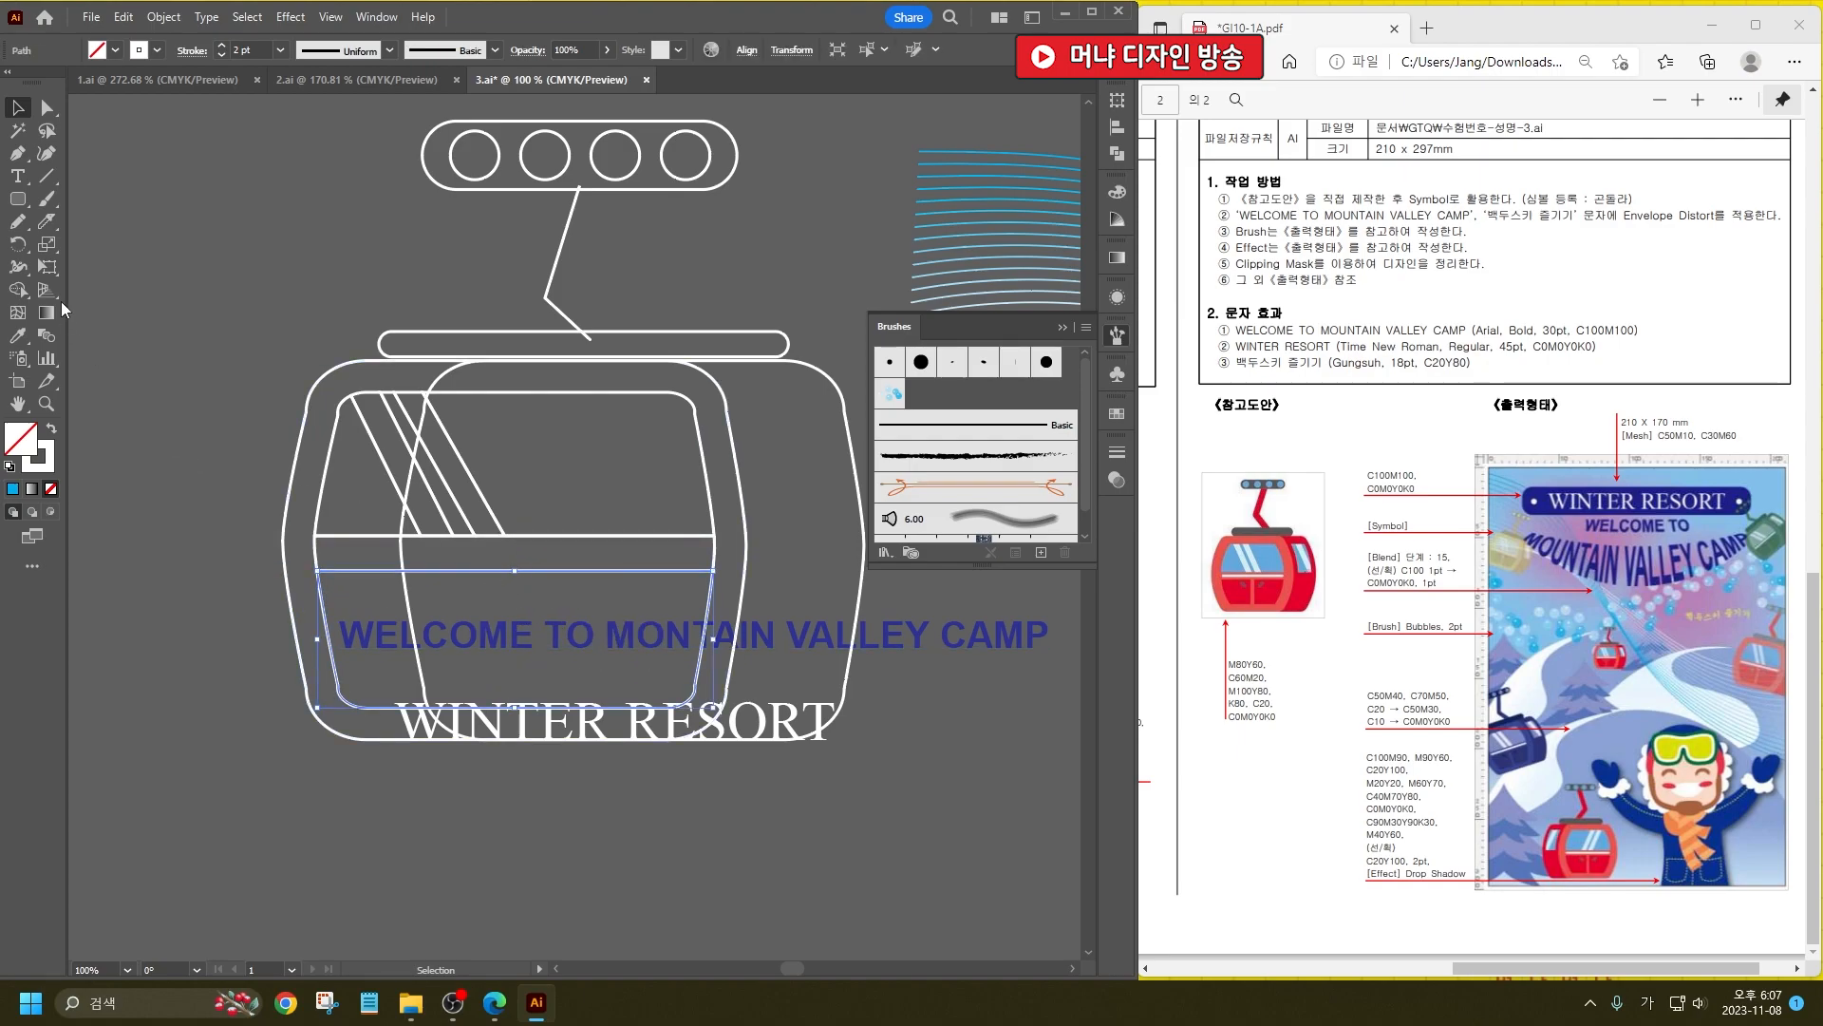
pyautogui.moveTo(45, 221); pyautogui.dragTo(45, 221)
pyautogui.click(104, 219)
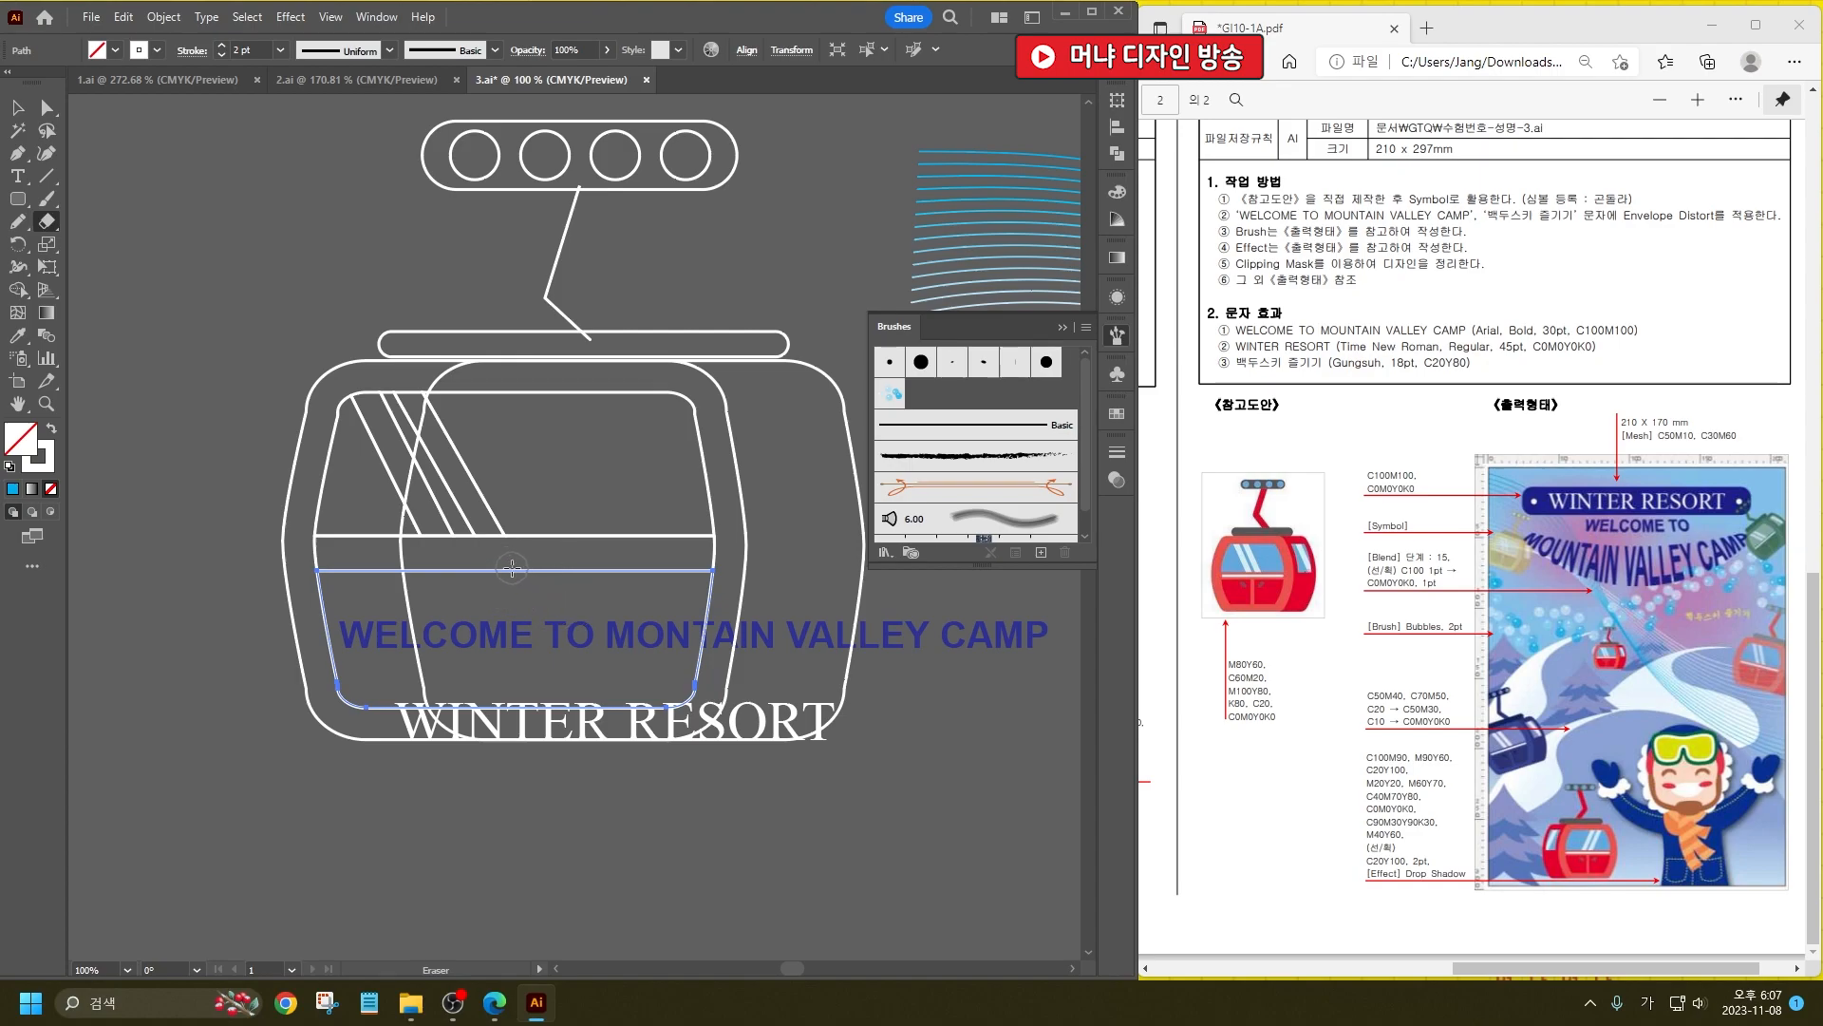
pyautogui.moveTo(506, 567)
pyautogui.mouseDown()
pyautogui.moveTo(463, 815)
pyautogui.moveTo(510, 568)
pyautogui.moveTo(473, 774)
pyautogui.mouseUp()
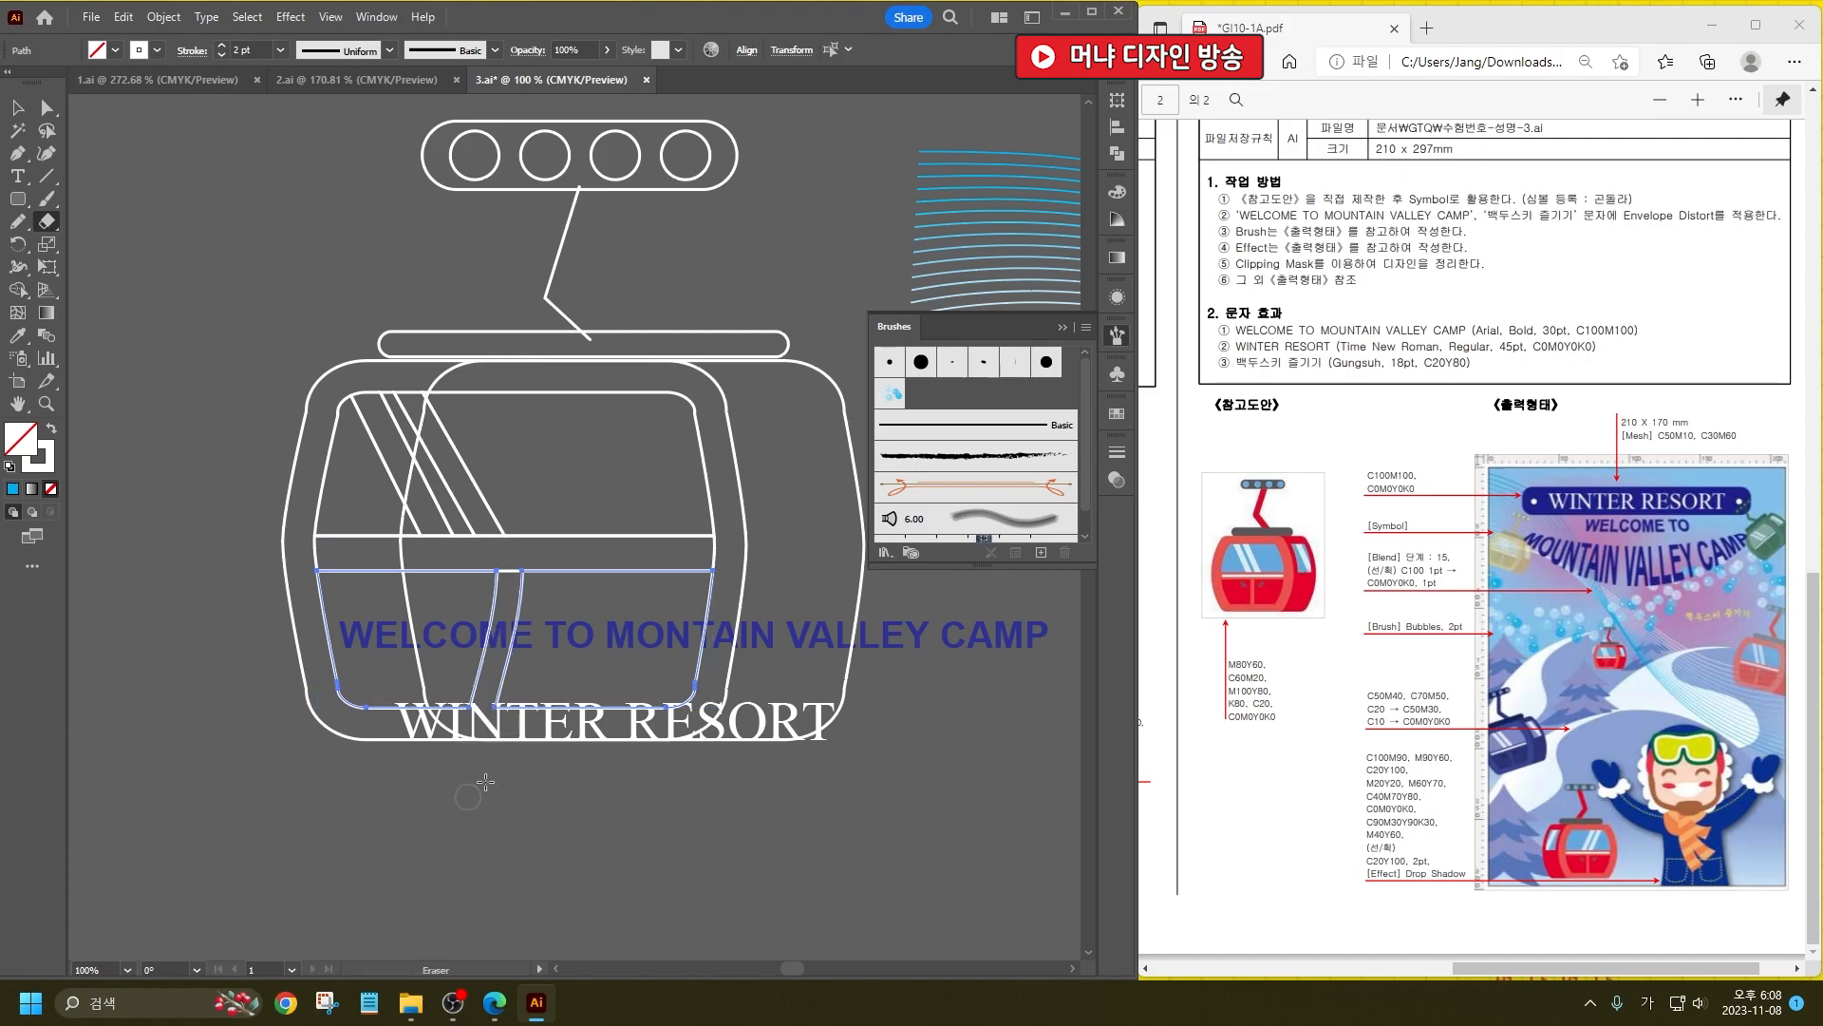
pyautogui.moveTo(513, 565); pyautogui.dragTo(503, 686)
pyautogui.moveTo(516, 546)
pyautogui.mouseDown()
pyautogui.moveTo(519, 664)
pyautogui.moveTo(521, 549)
pyautogui.mouseUp()
pyautogui.moveTo(521, 548); pyautogui.dragTo(525, 817)
pyautogui.click(18, 107)
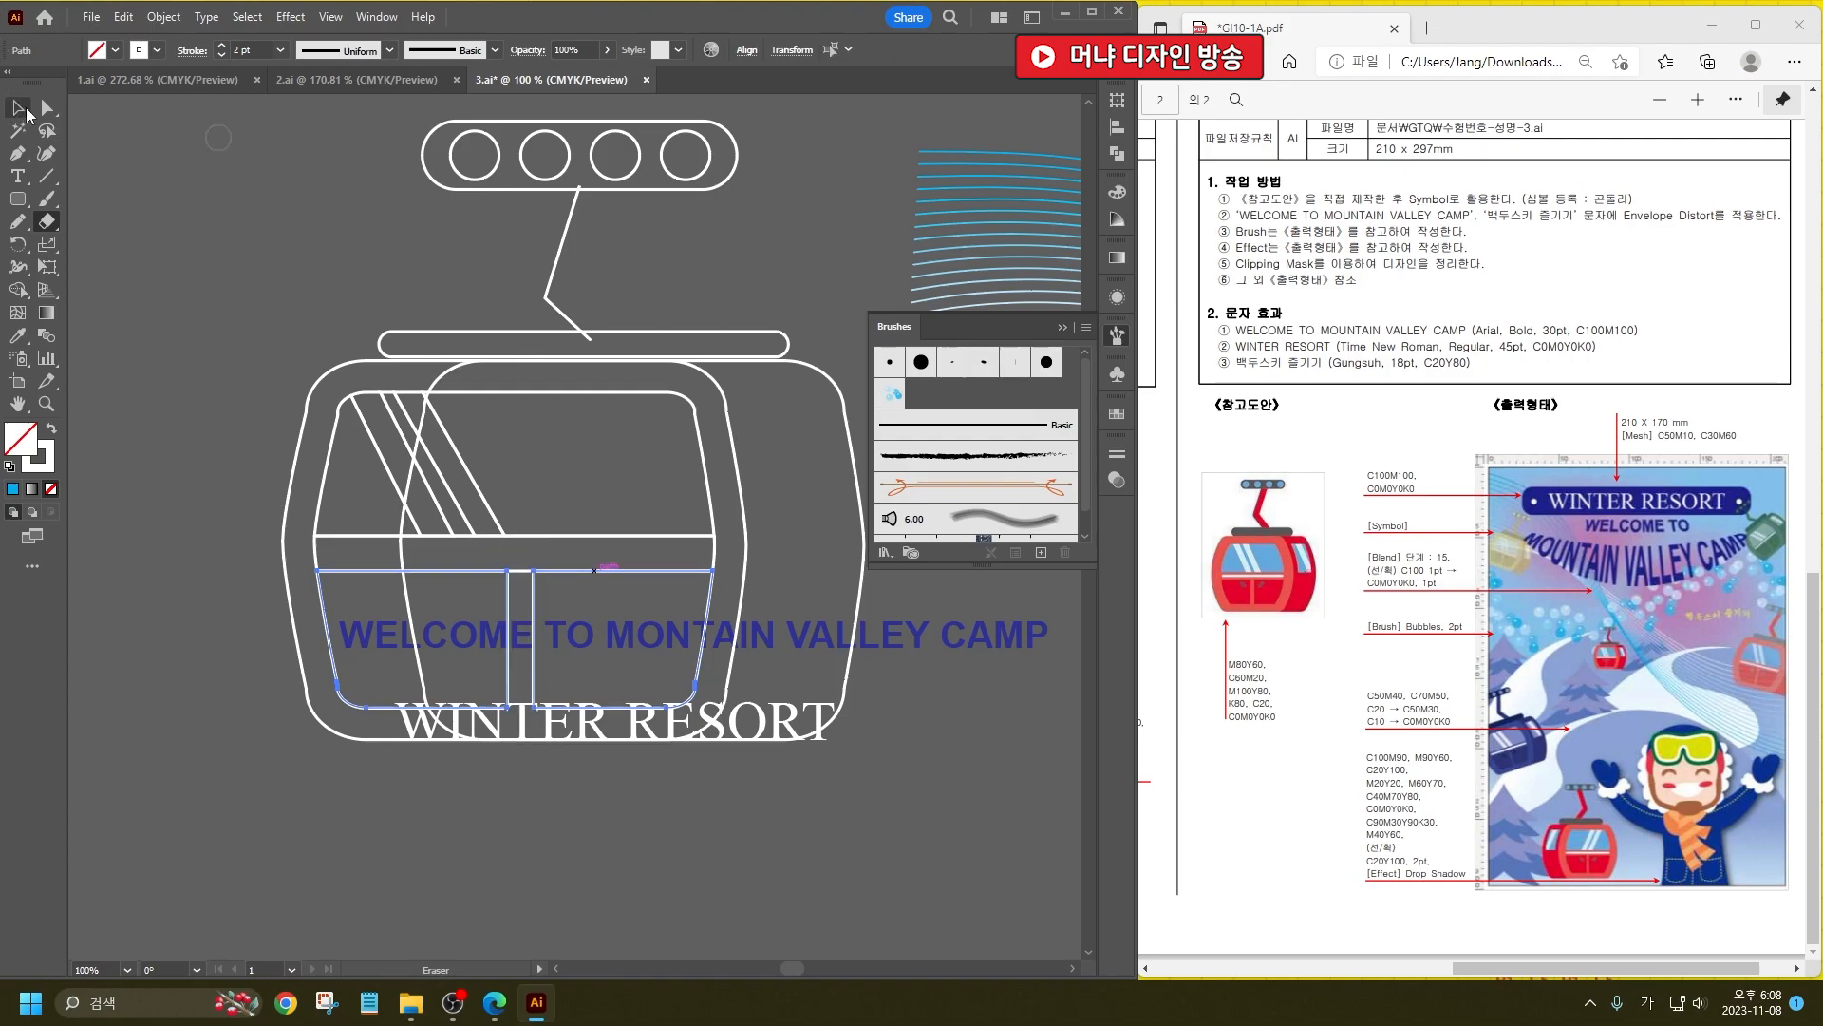
# Step: Reduce the height of the horizontal strip between the upper and lower panes, keeping it centred in the gap
pyautogui.click(161, 235)
pyautogui.click(520, 570)
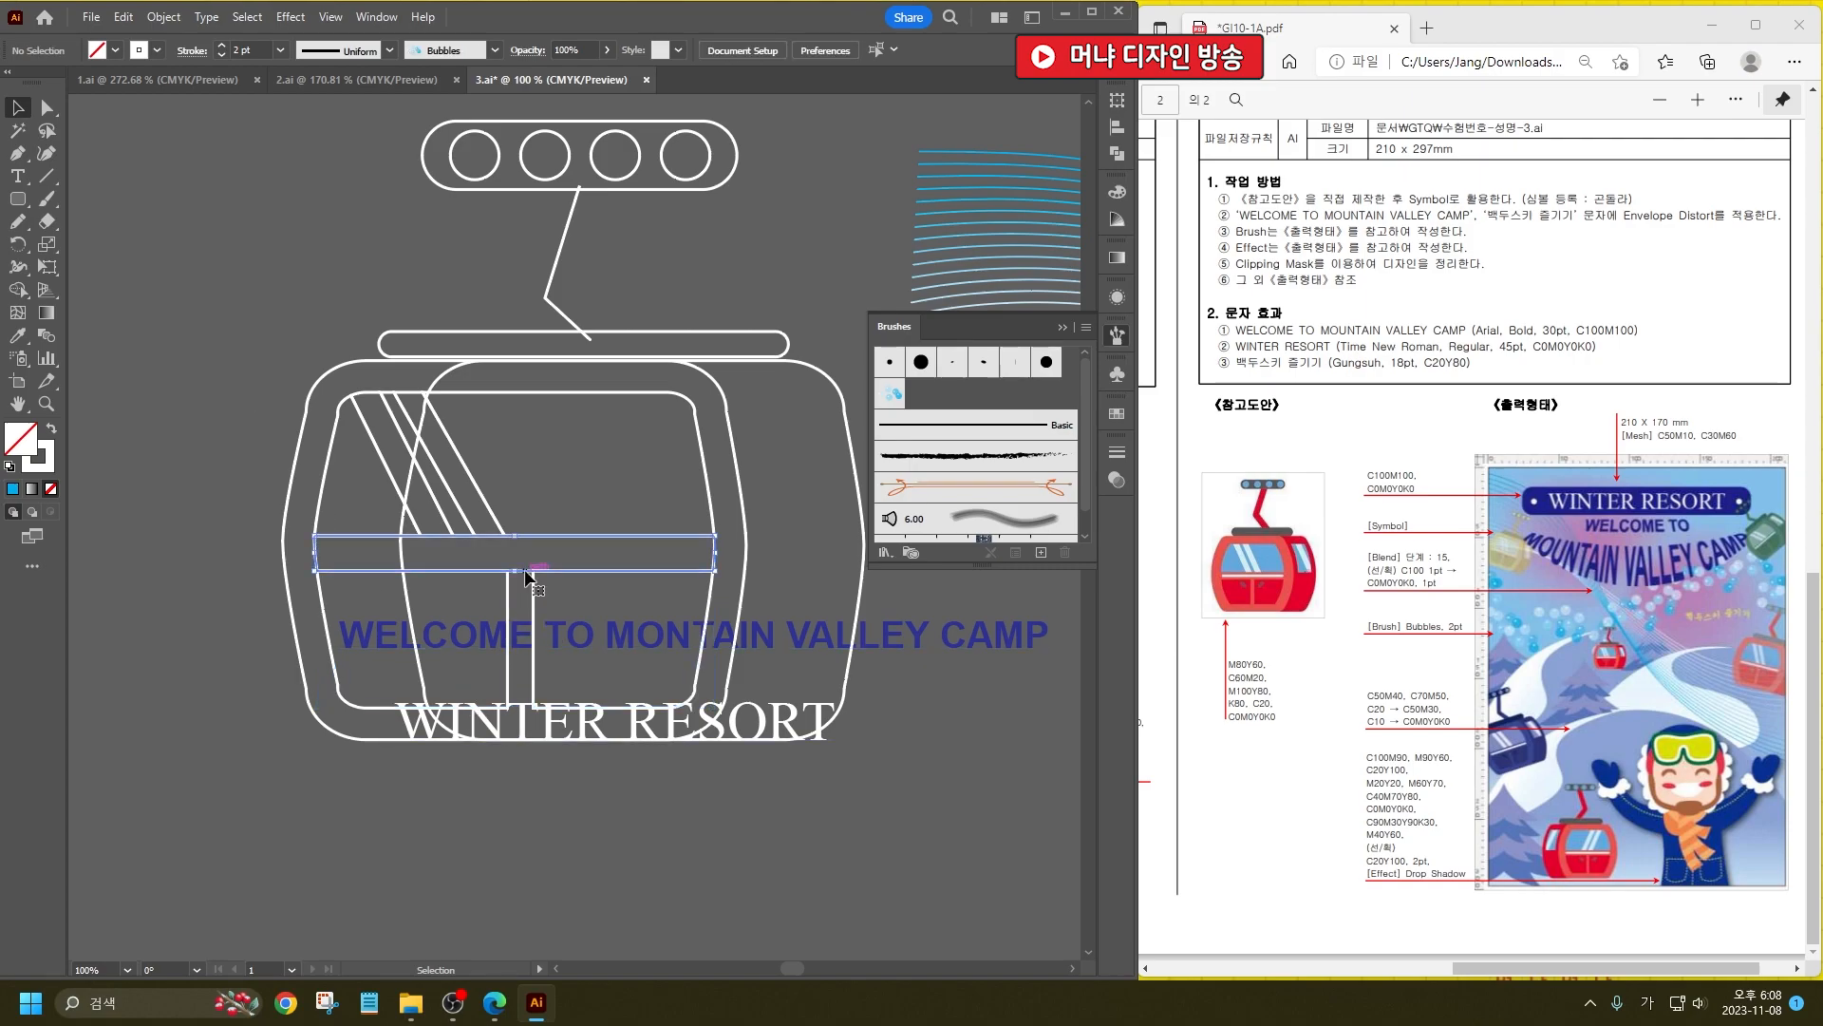
pyautogui.moveTo(519, 570); pyautogui.dragTo(519, 558)
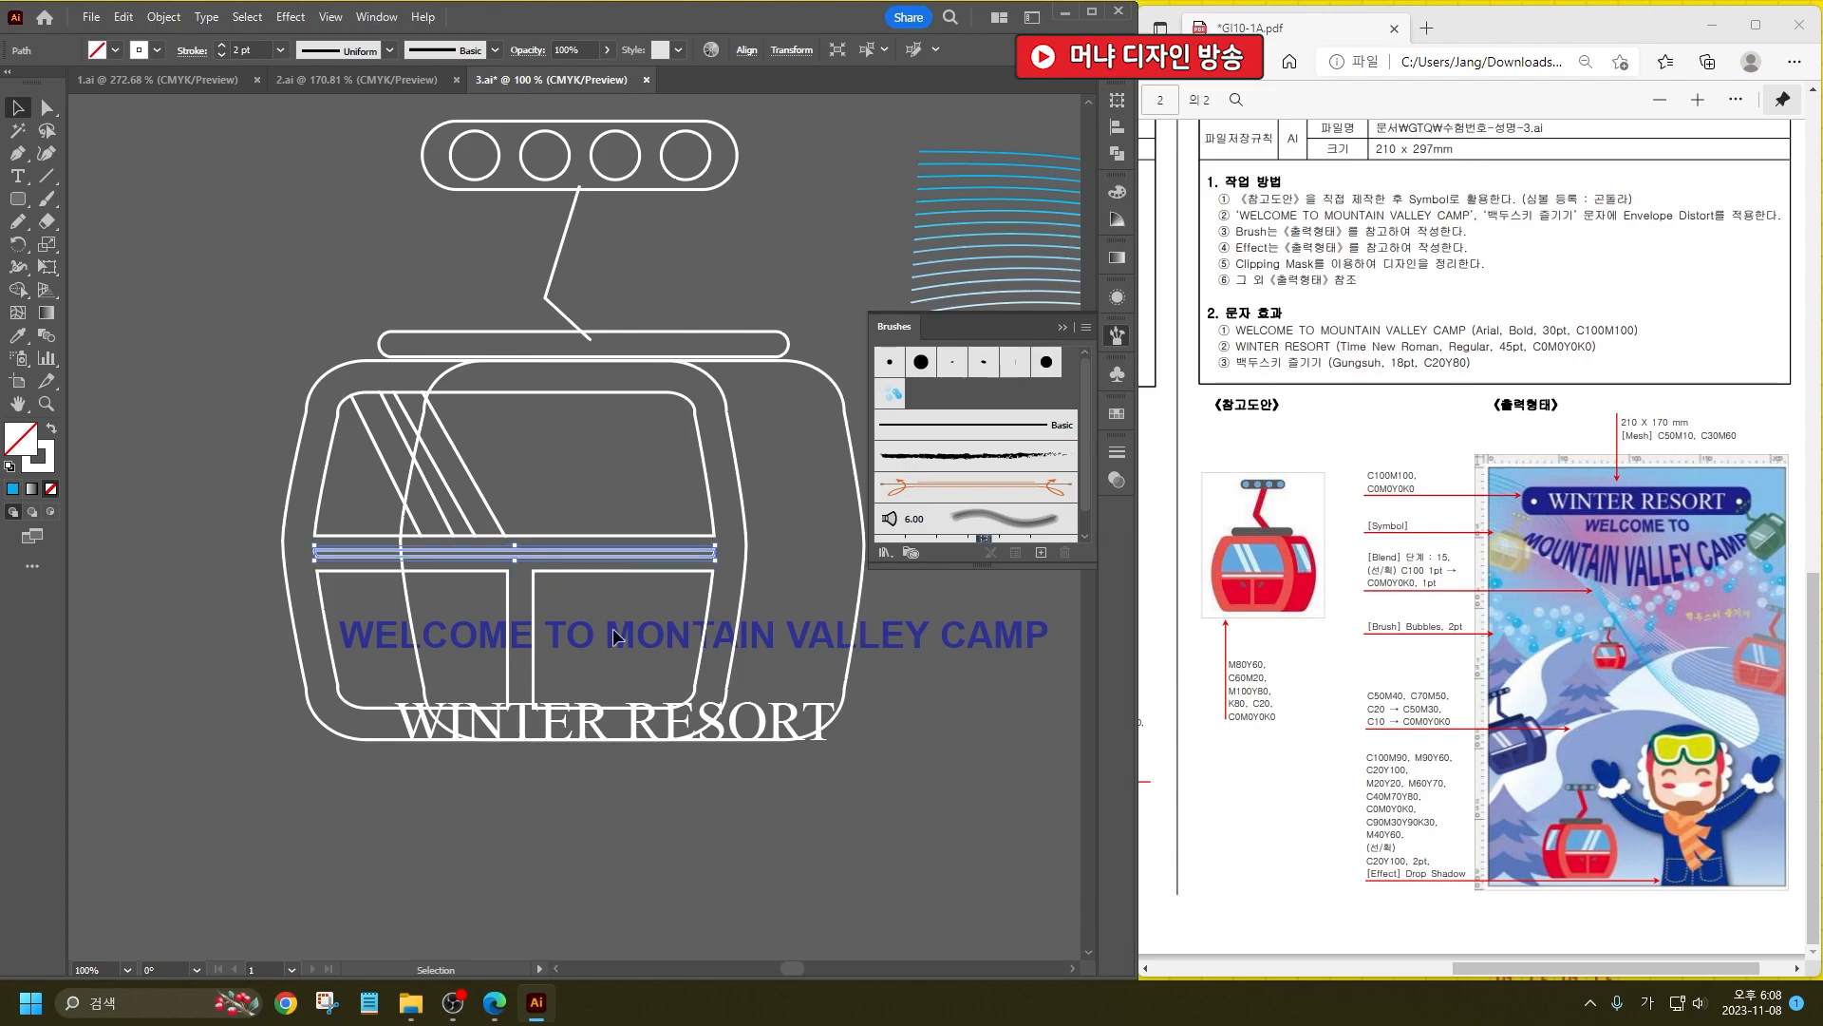
# Step: Draw a small upright ellipse outline beside the gondola and rotate it 45° so it leans to the left
pyautogui.click(808, 836)
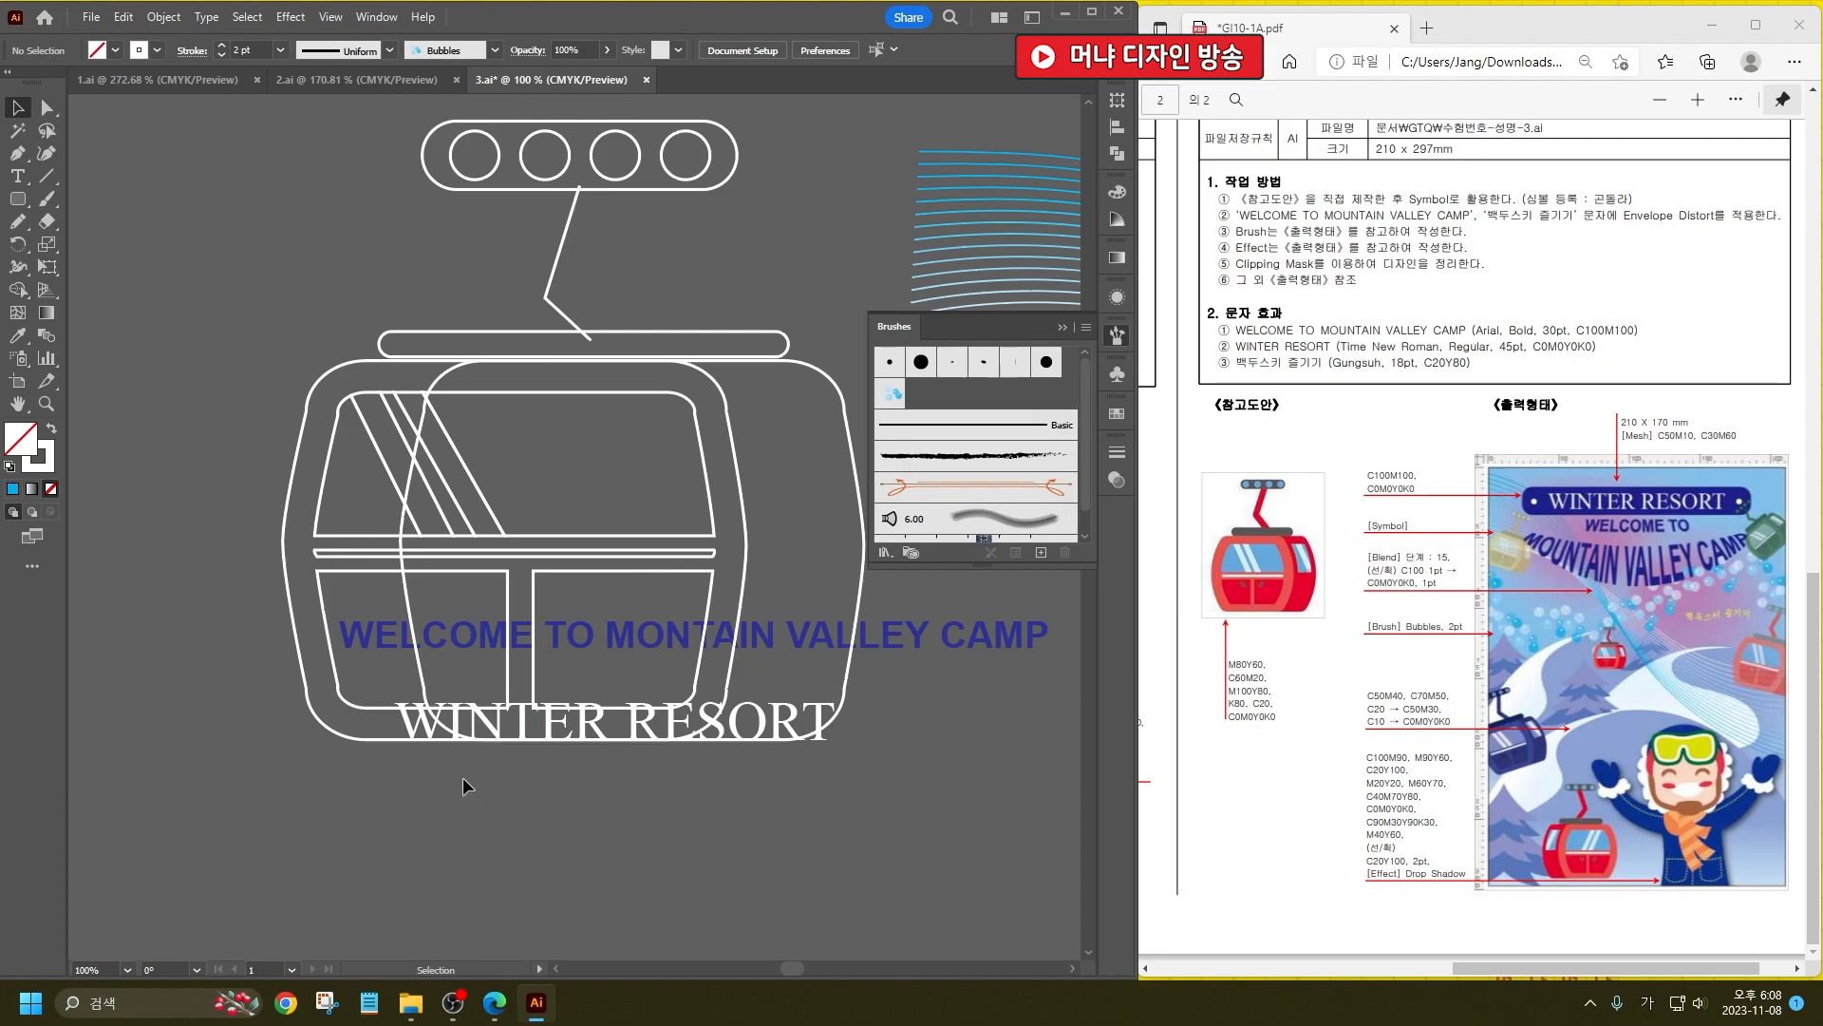
pyautogui.click(17, 198)
pyautogui.click(90, 244)
pyautogui.moveTo(159, 270); pyautogui.dragTo(186, 307)
pyautogui.click(13, 108)
pyautogui.scroll(3, 185, 275)
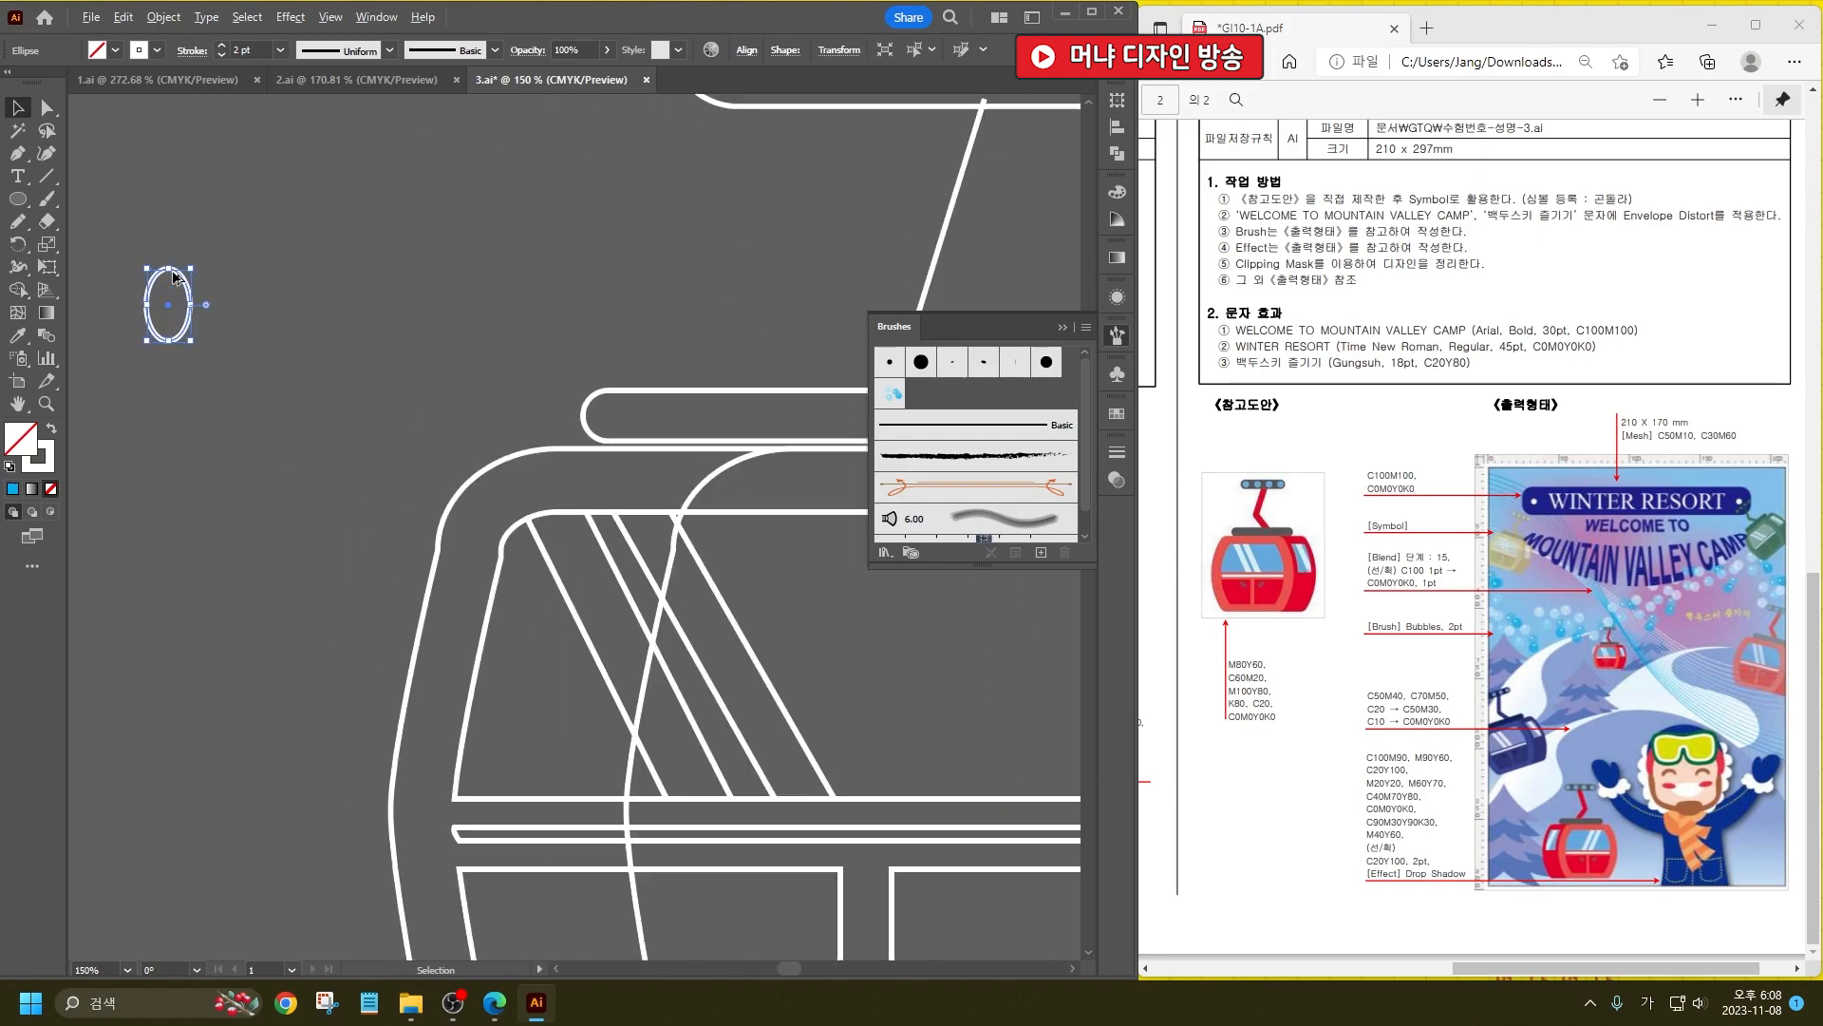
pyautogui.moveTo(218, 268); pyautogui.dragTo(171, 244)
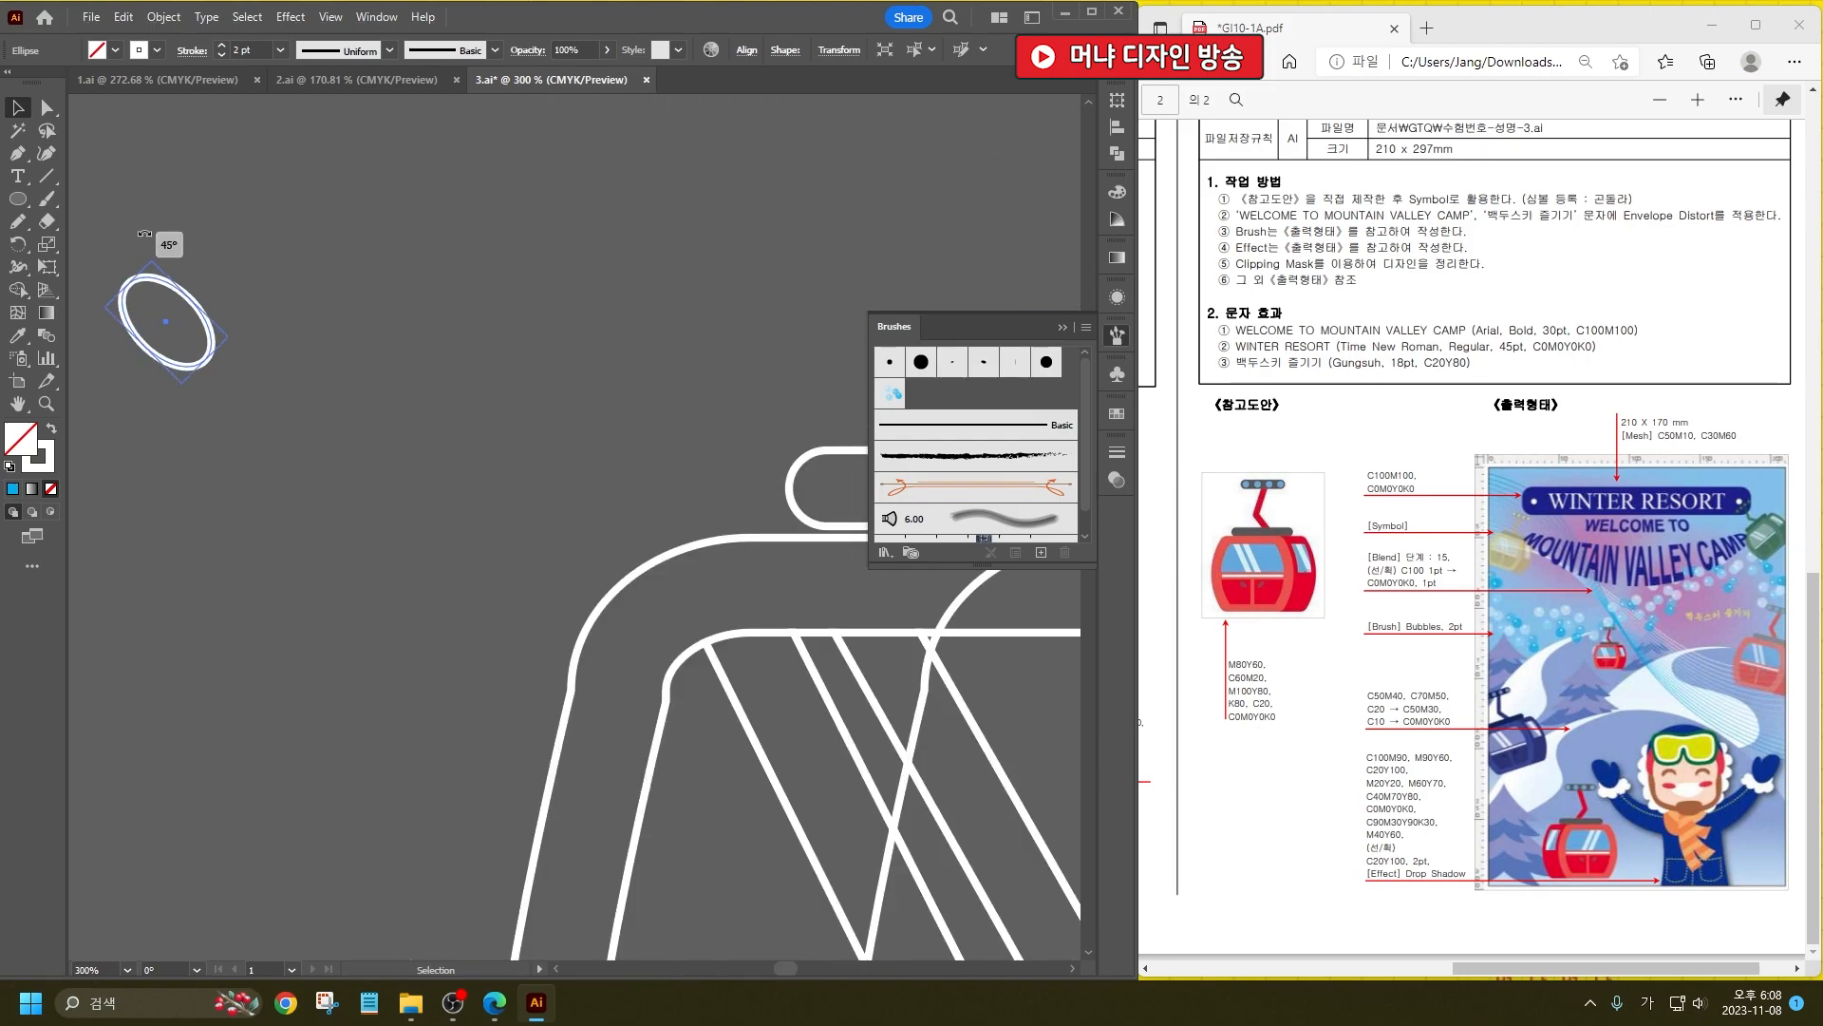
# Step: Place the tilted ellipse as a handle on the left door, with a copy reflected about the vertical axis on the right door
pyautogui.scroll(-5, 211, 344)
pyautogui.scroll(1, 243, 363)
pyautogui.moveTo(195, 330); pyautogui.dragTo(454, 549)
pyautogui.rightClick(454, 549)
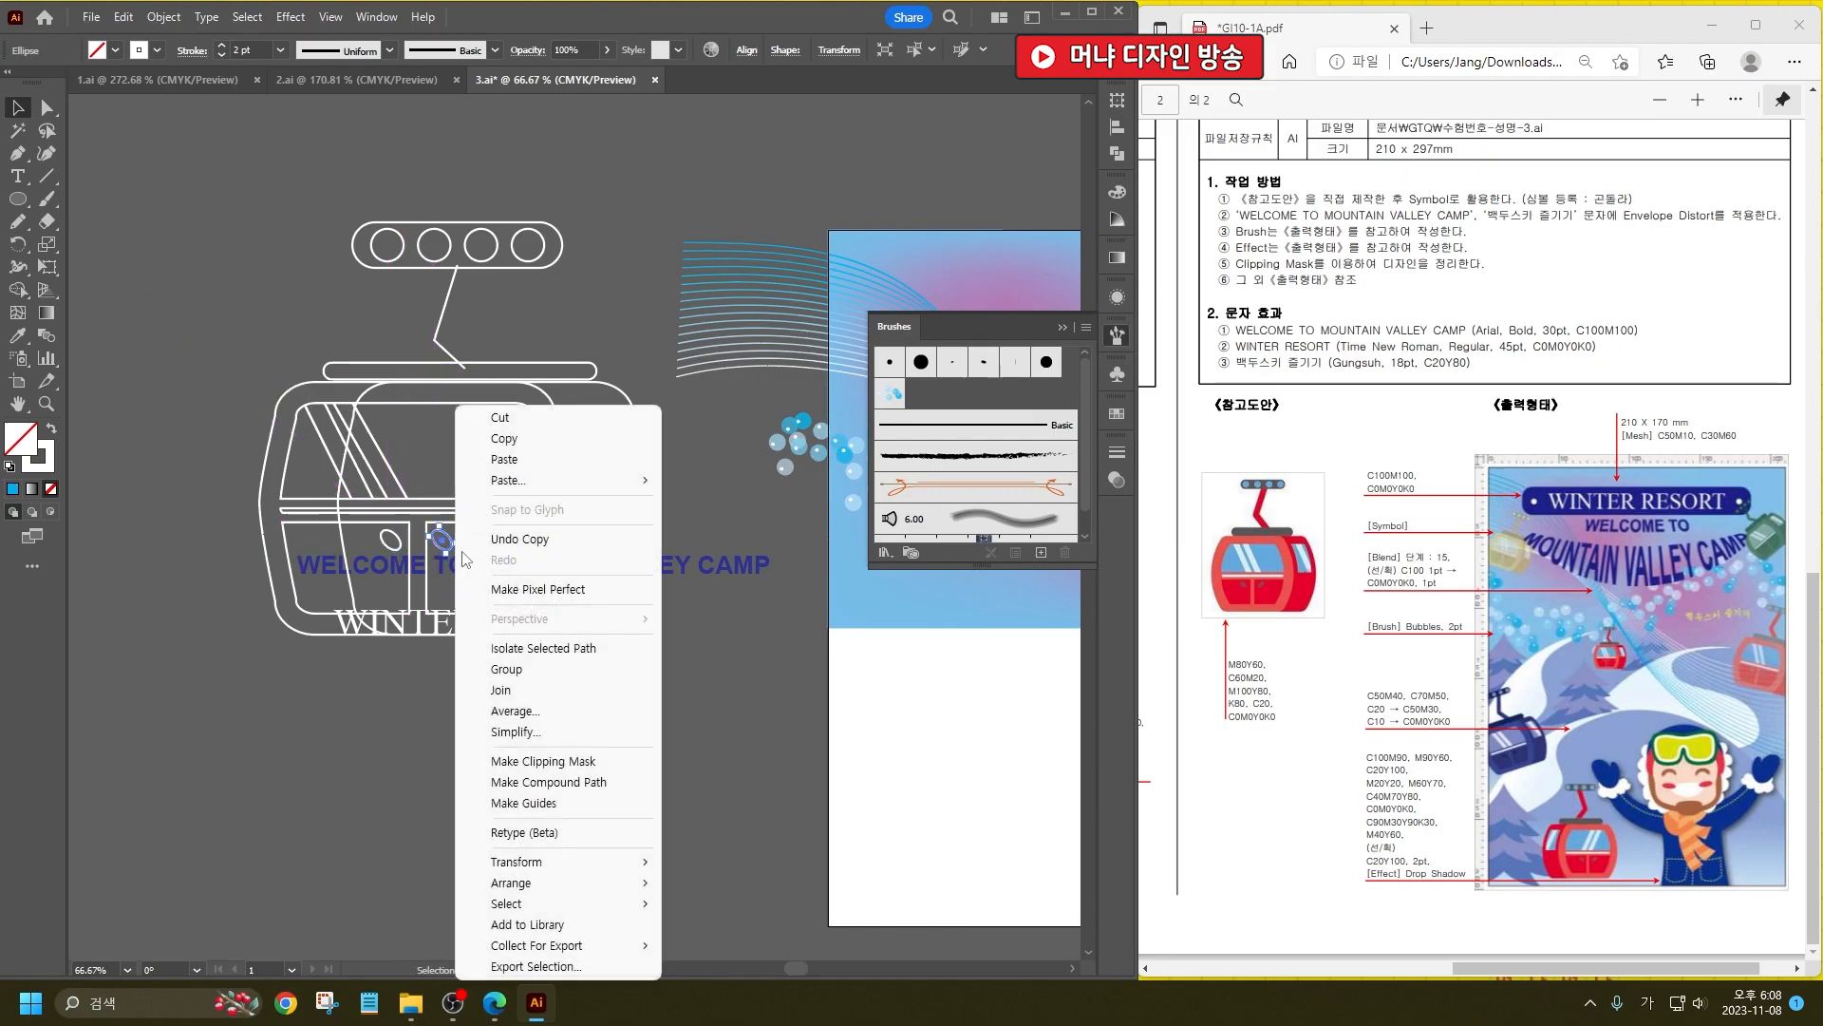
pyautogui.moveTo(629, 866)
pyautogui.click(721, 761)
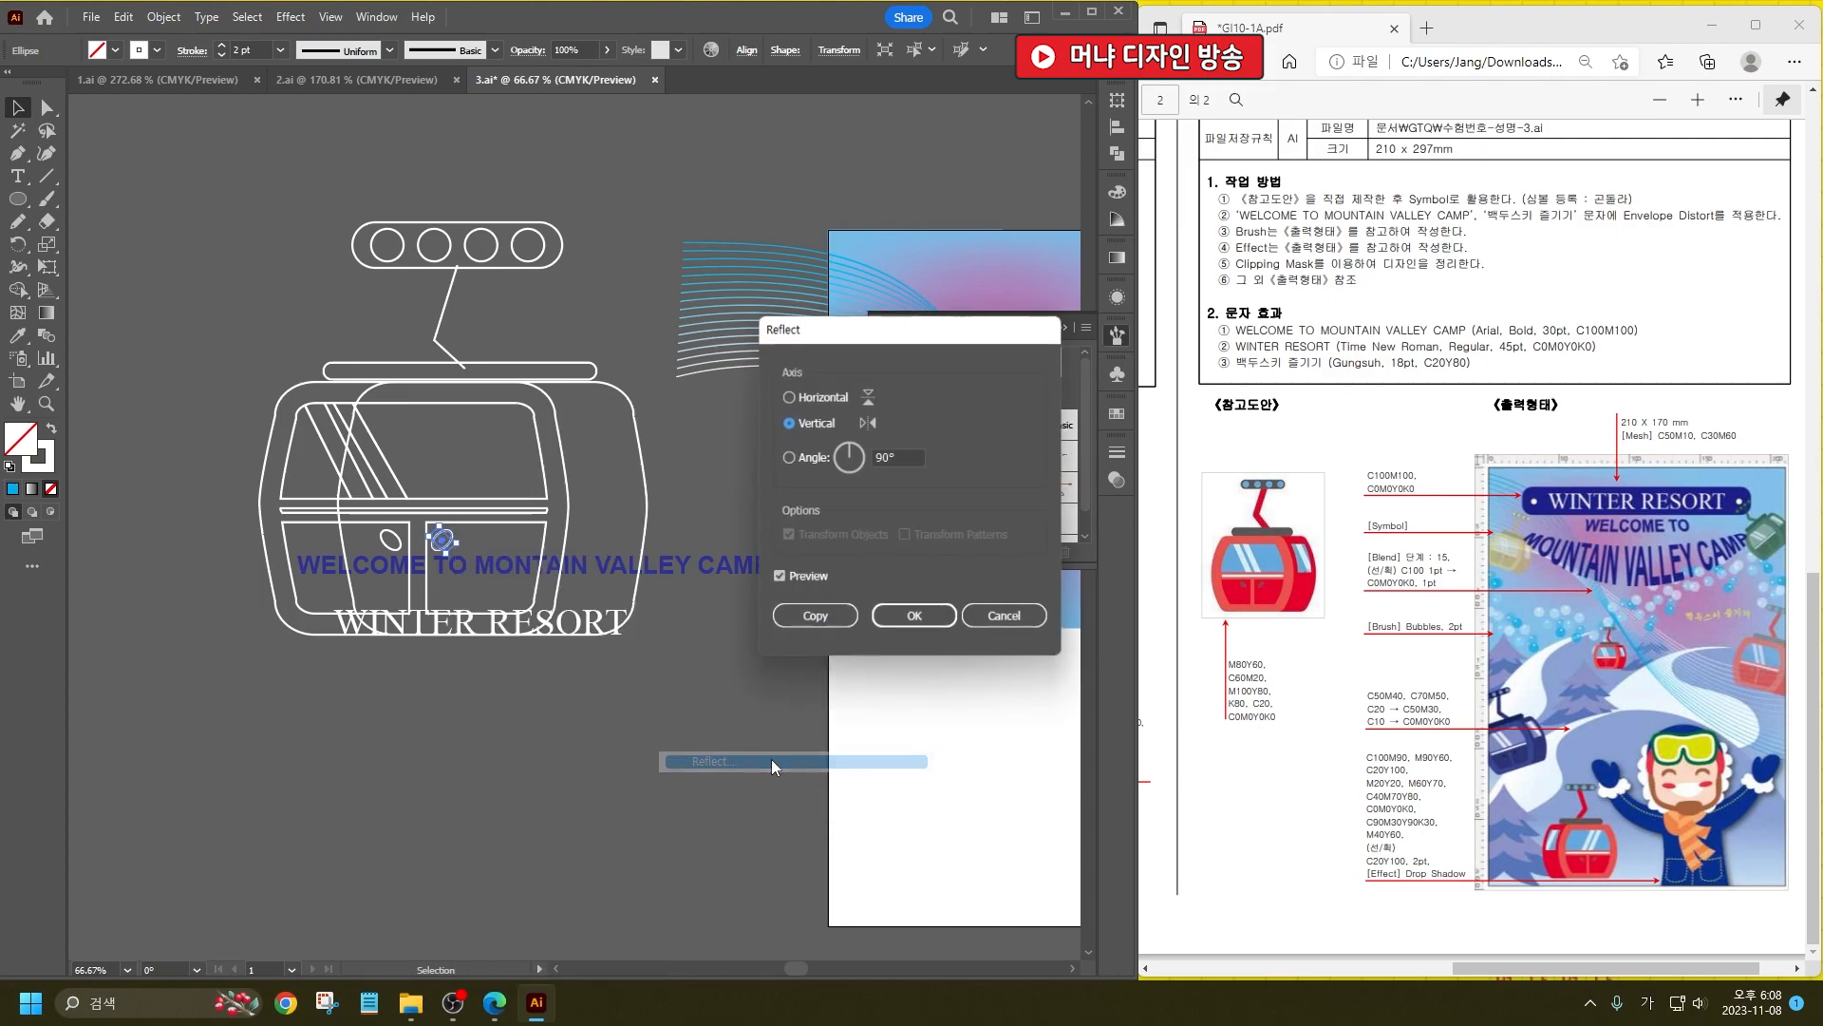
pyautogui.click(911, 618)
pyautogui.click(500, 729)
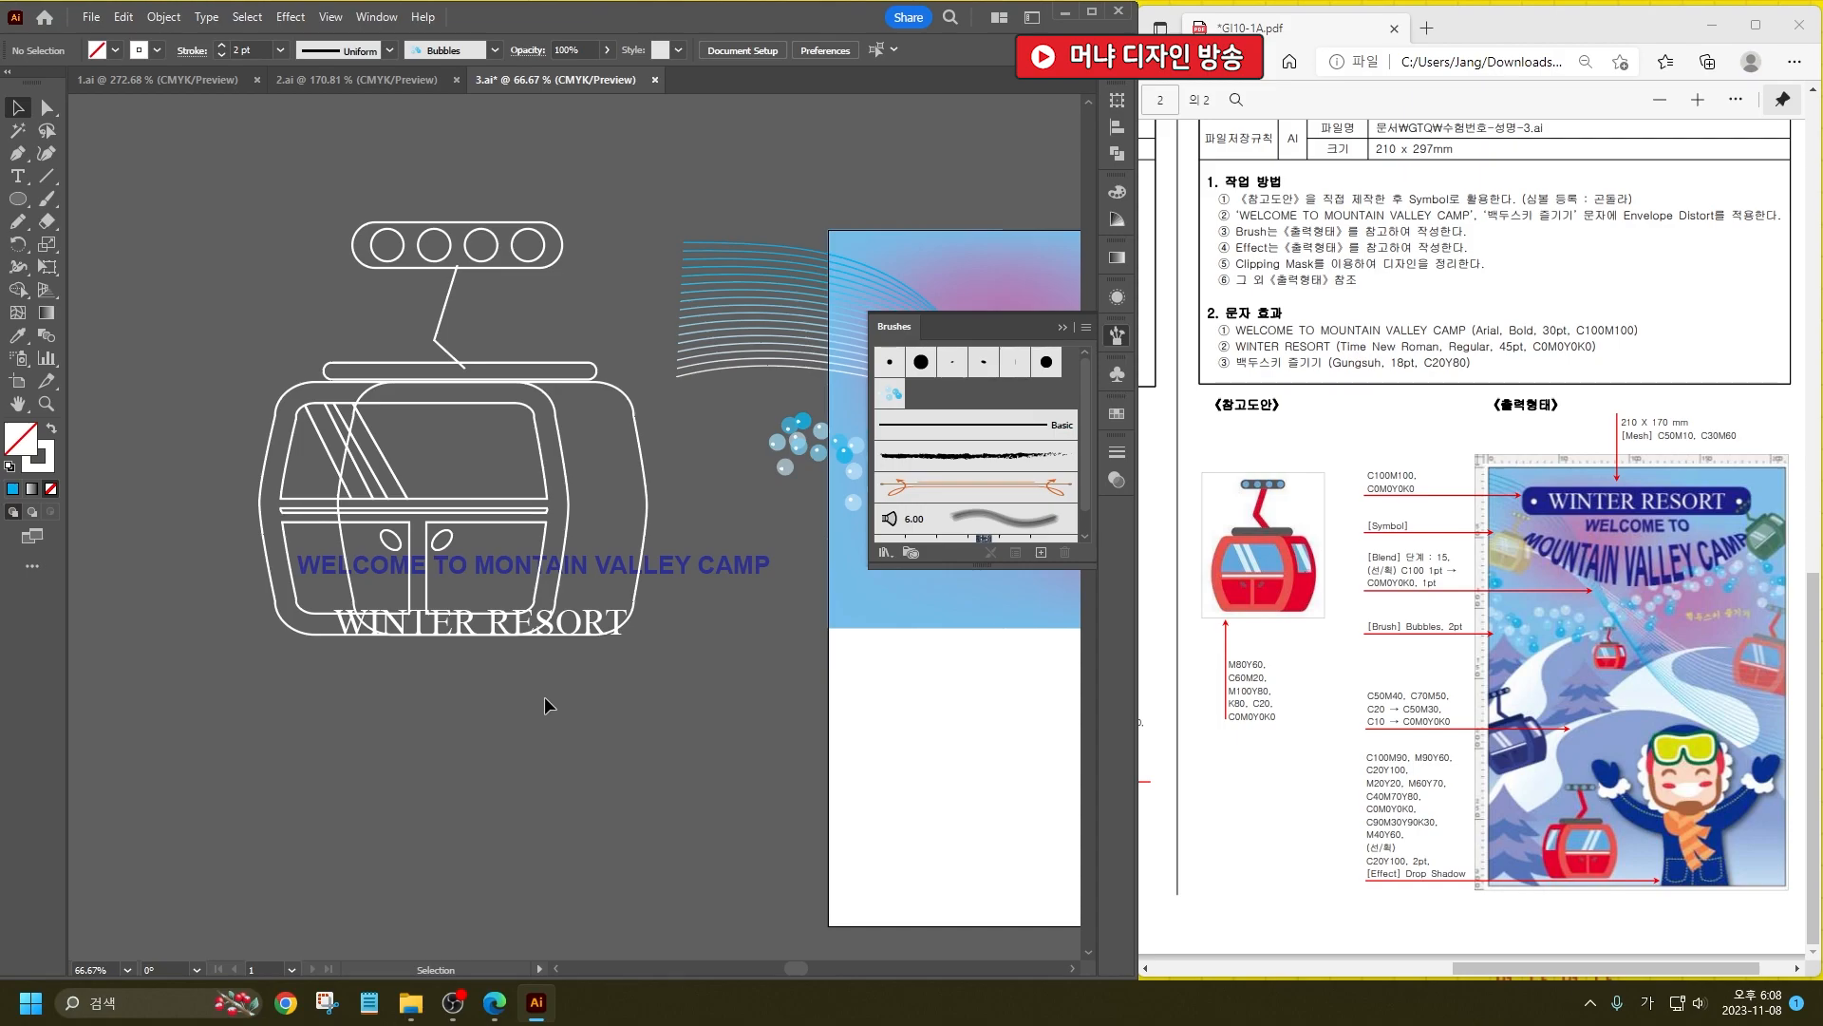
# Step: Move the WINTER RESORT and WELCOME TO MONTAIN VALLEY CAMP texts together to the empty area below the gondola
pyautogui.click(591, 620)
pyautogui.keyDown('shift'); pyautogui.click(610, 571); pyautogui.keyUp('shift')
pyautogui.moveTo(609, 572); pyautogui.dragTo(522, 875)
pyautogui.click(290, 642)
pyautogui.moveTo(290, 642); pyautogui.dragTo(375, 675)
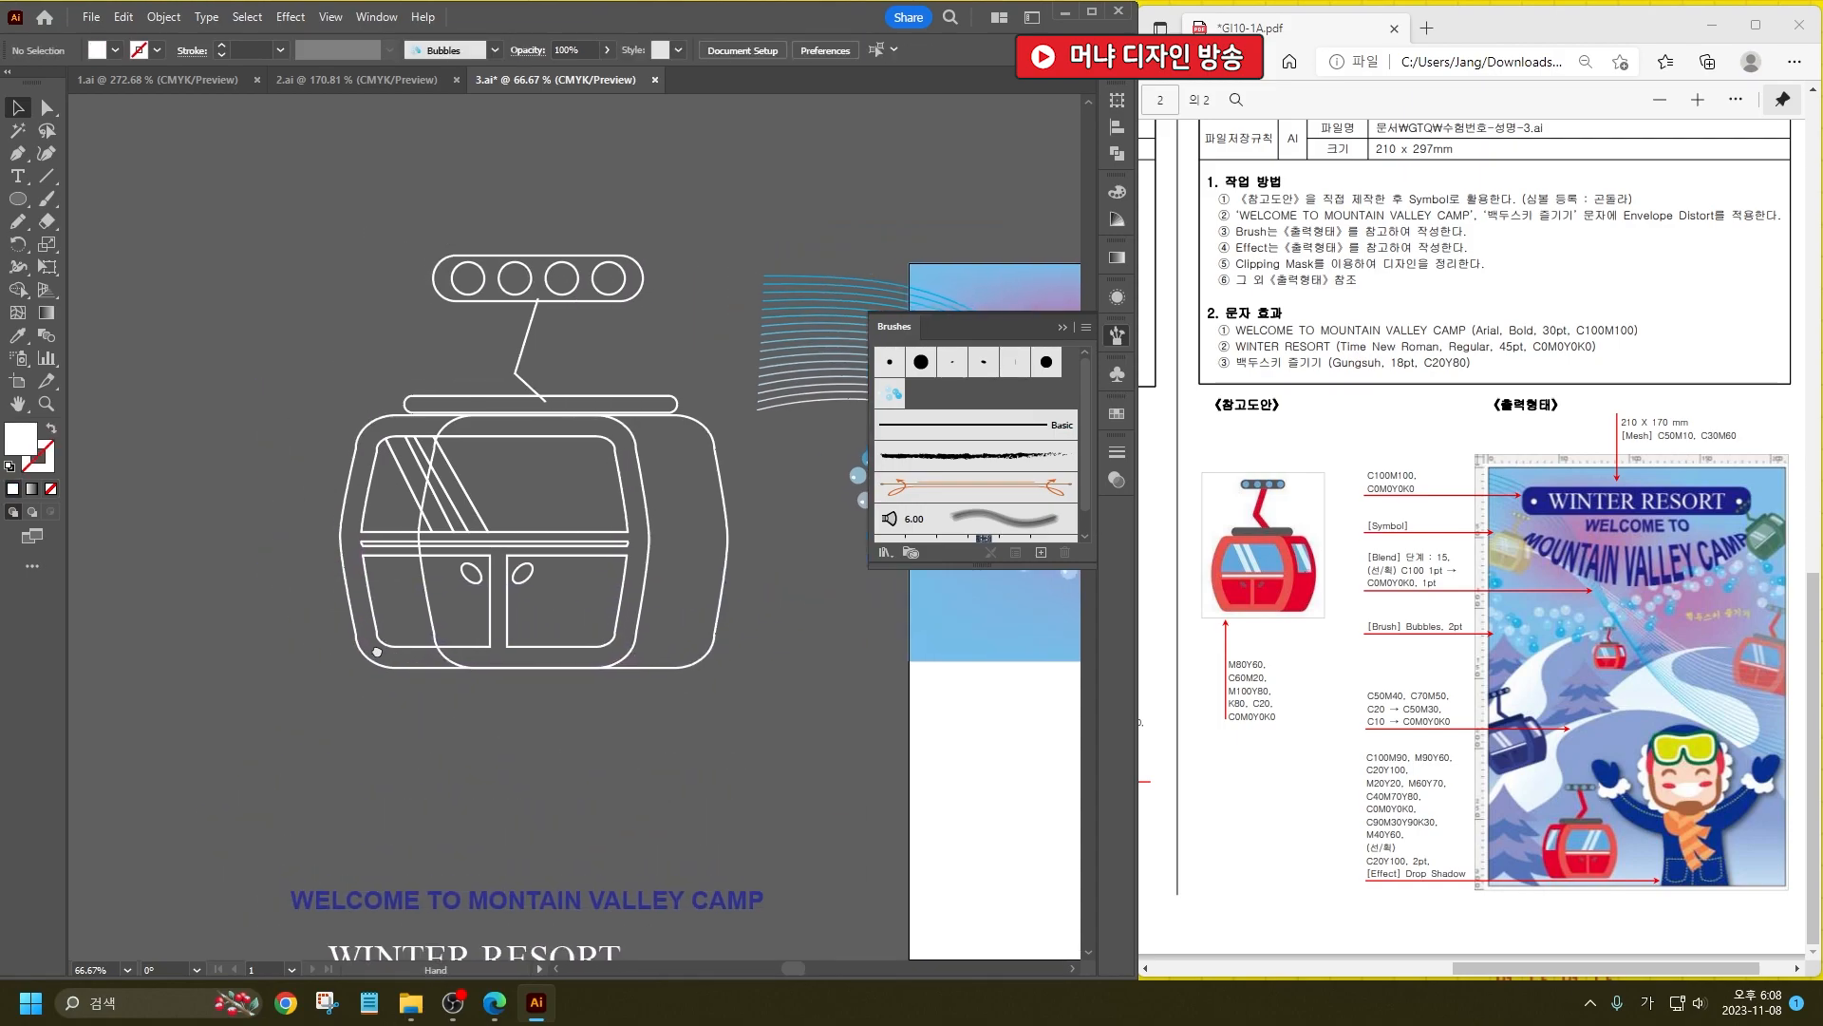
# Step: Draw a small white circle without a stroke beside the gondola and repeat it downwards into an evenly spaced column of ten
pyautogui.click(18, 198)
pyautogui.moveTo(122, 177); pyautogui.dragTo(152, 241)
pyautogui.click(23, 113)
pyautogui.hotkey('ctrl', 'd')
pyautogui.hotkey('ctrl', 'd')
pyautogui.hotkey('ctrl', 'd')
pyautogui.hotkey('ctrl', 'd')
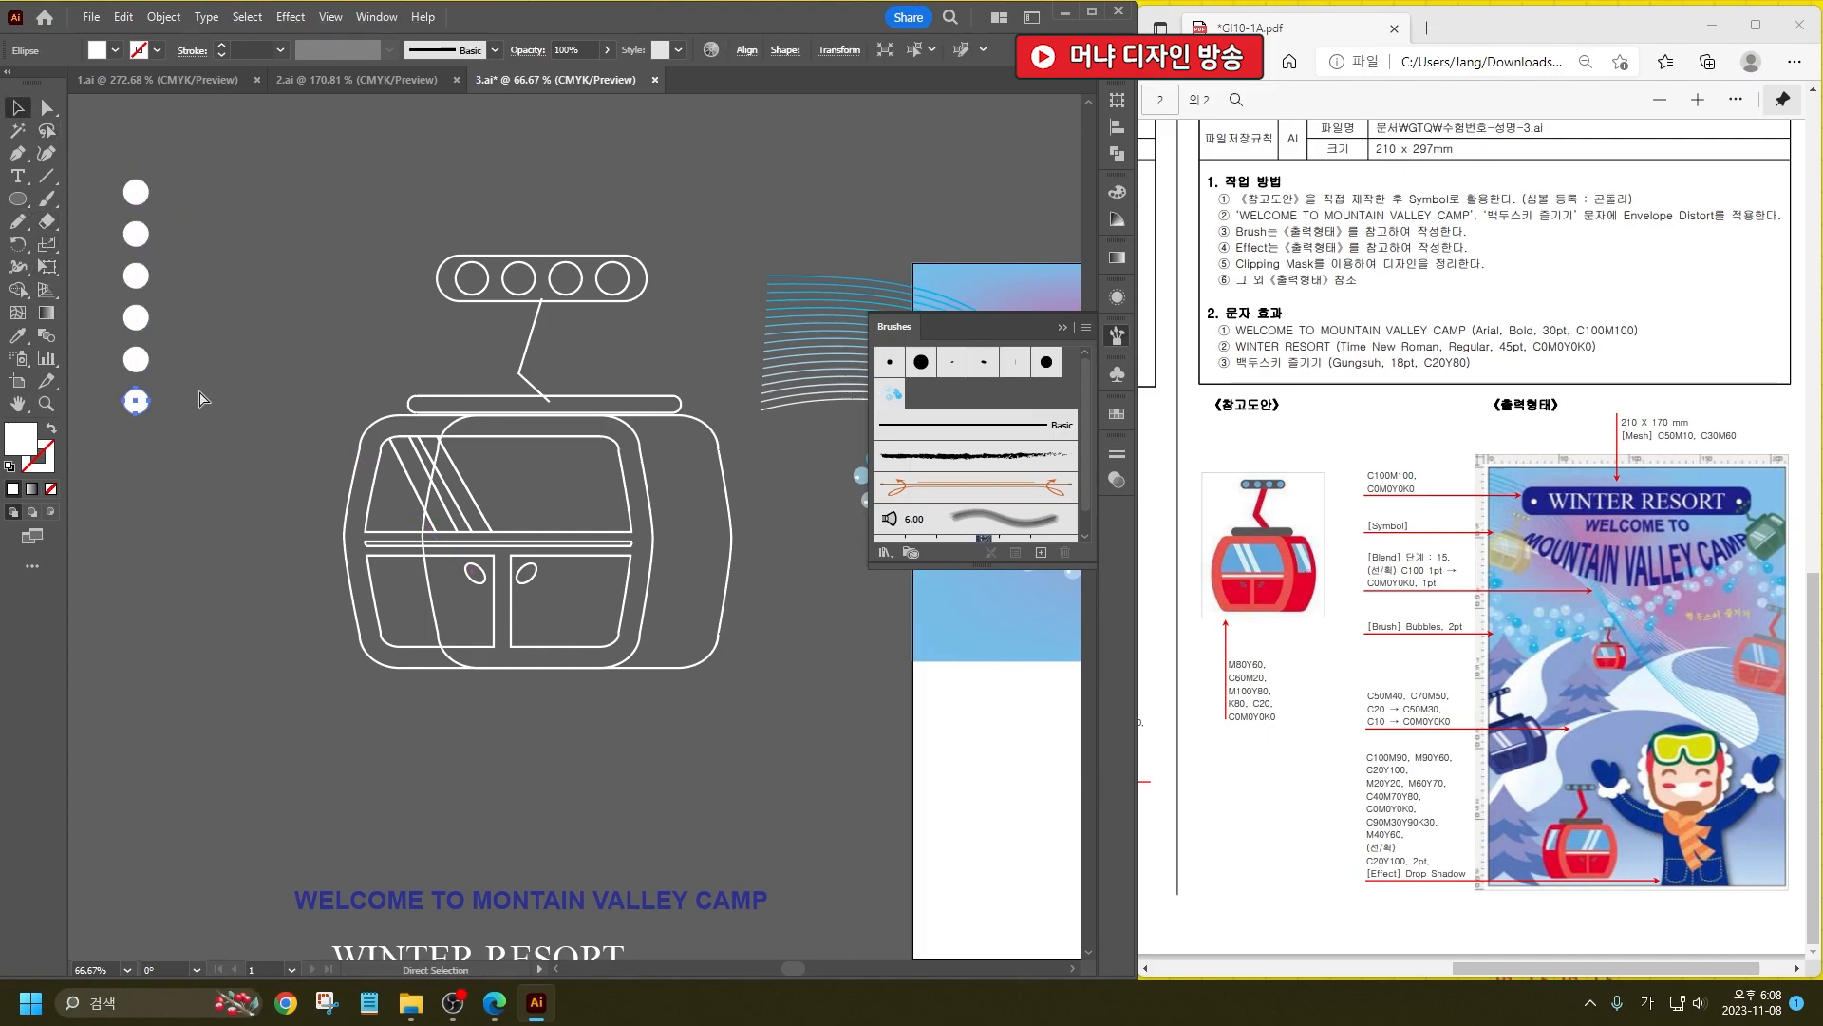
pyautogui.hotkey('ctrl', 'd')
pyautogui.hotkey('ctrl', 'd')
pyautogui.hotkey('ctrl', 'd')
pyautogui.hotkey('ctrl', 'd')
pyautogui.click(236, 624)
# Step: Fill the first circle of the column with the reference colour M80 Y60
pyautogui.click(138, 196)
pyautogui.keyDown('shift'); pyautogui.click(114, 50); pyautogui.keyUp('shift')
pyautogui.click(199, 87)
pyautogui.press('Tab')
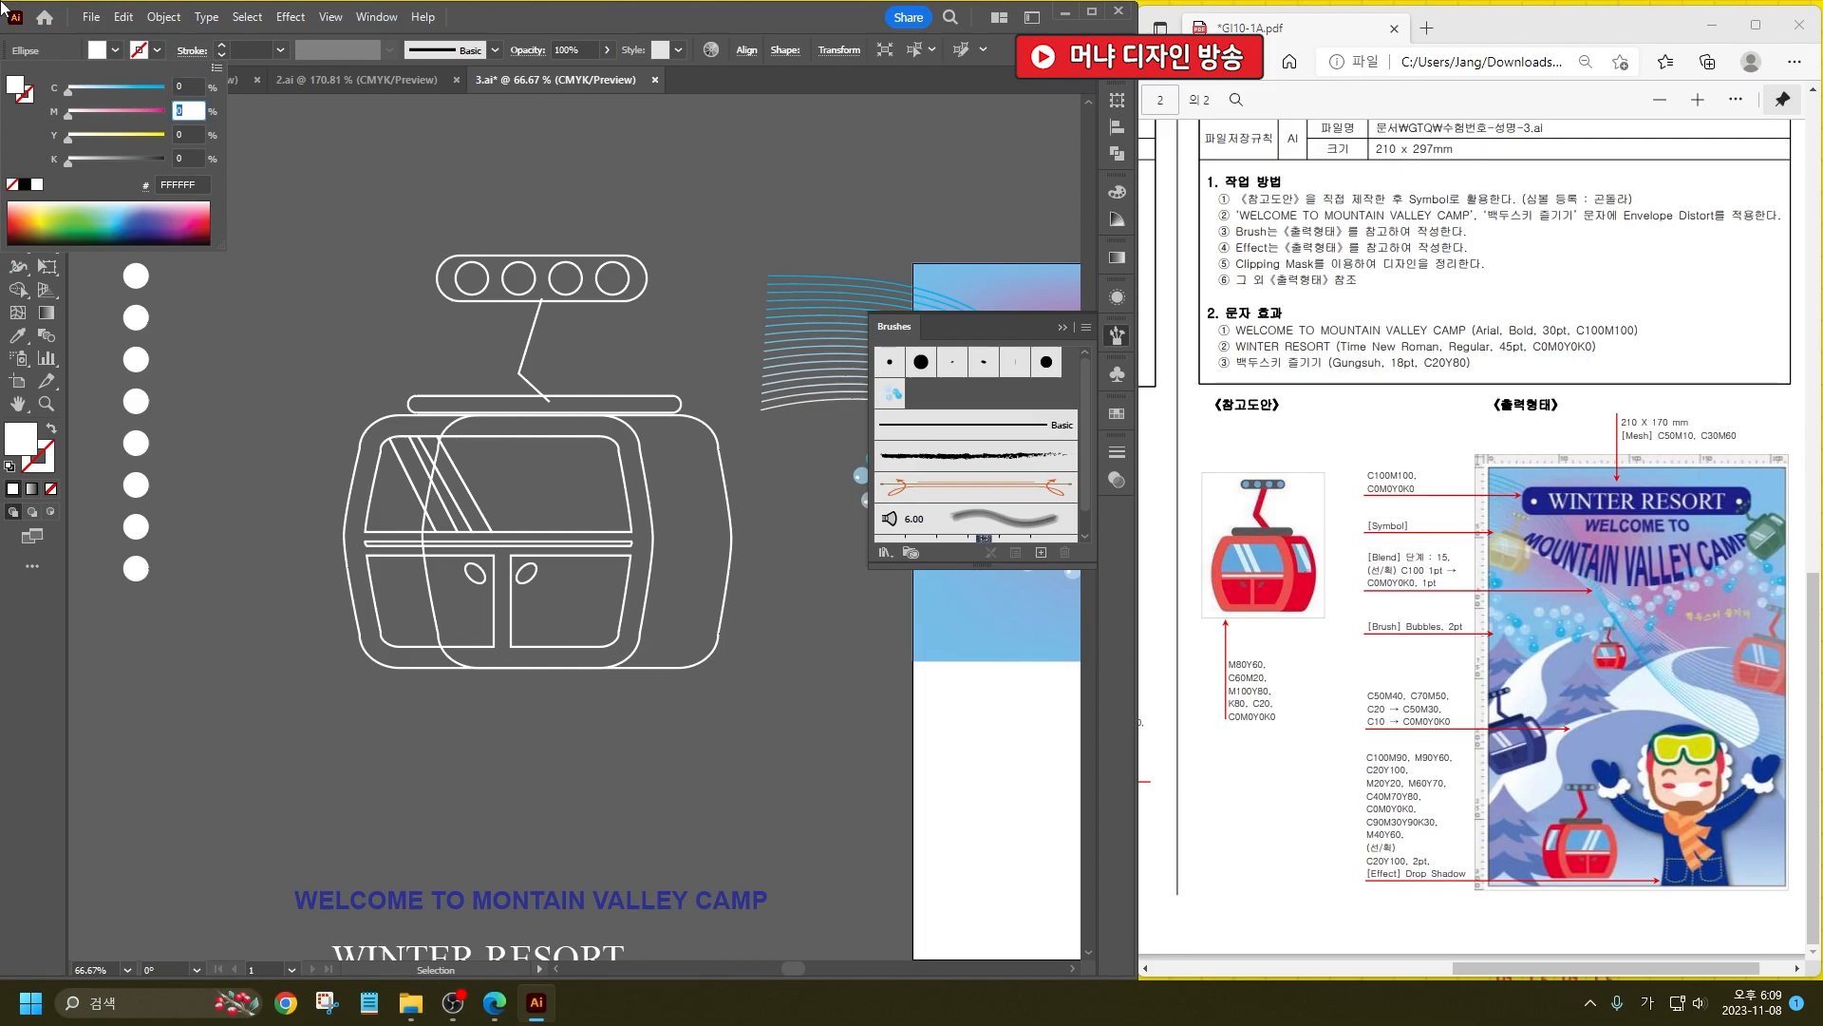
pyautogui.write('100')
pyautogui.press('Tab')
pyautogui.write('80')
pyautogui.press('Tab')
pyautogui.press('Return')
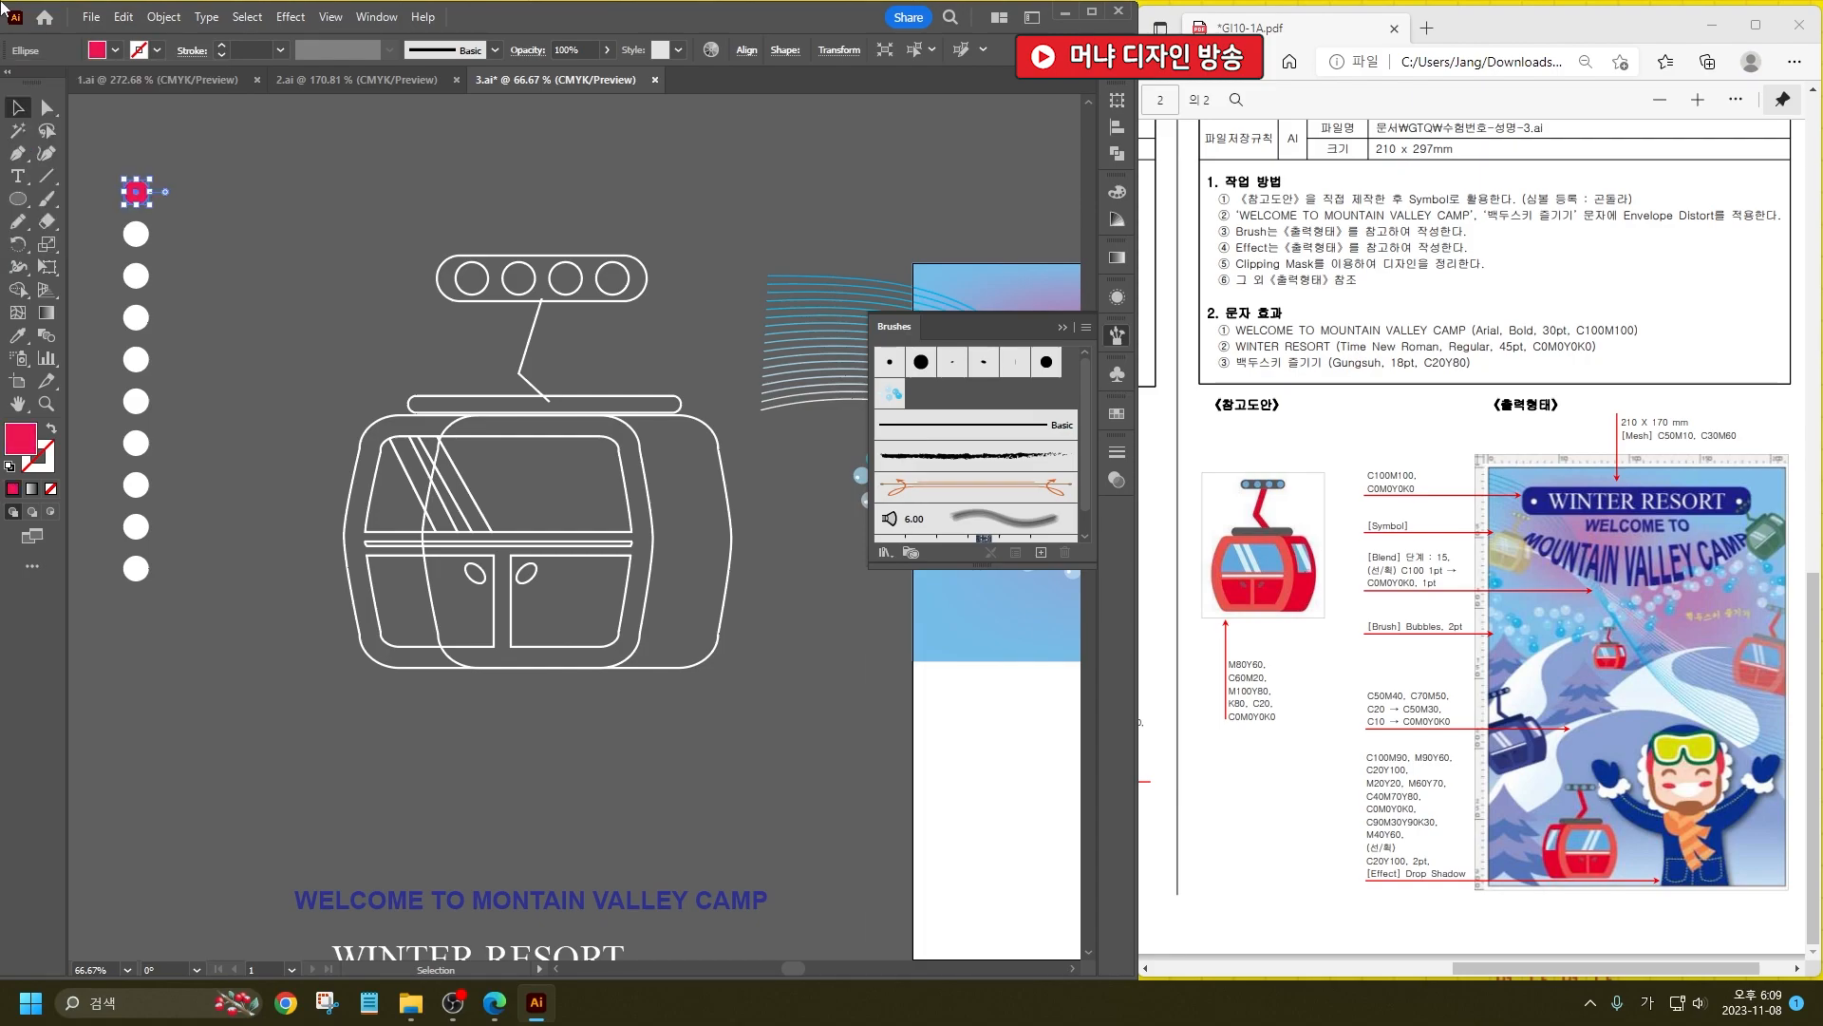
pyautogui.click(107, 50)
pyautogui.click(190, 112)
pyautogui.write('80')
pyautogui.press('Return')
# Step: Fill the second circle of the column with C60 M20
pyautogui.click(136, 233)
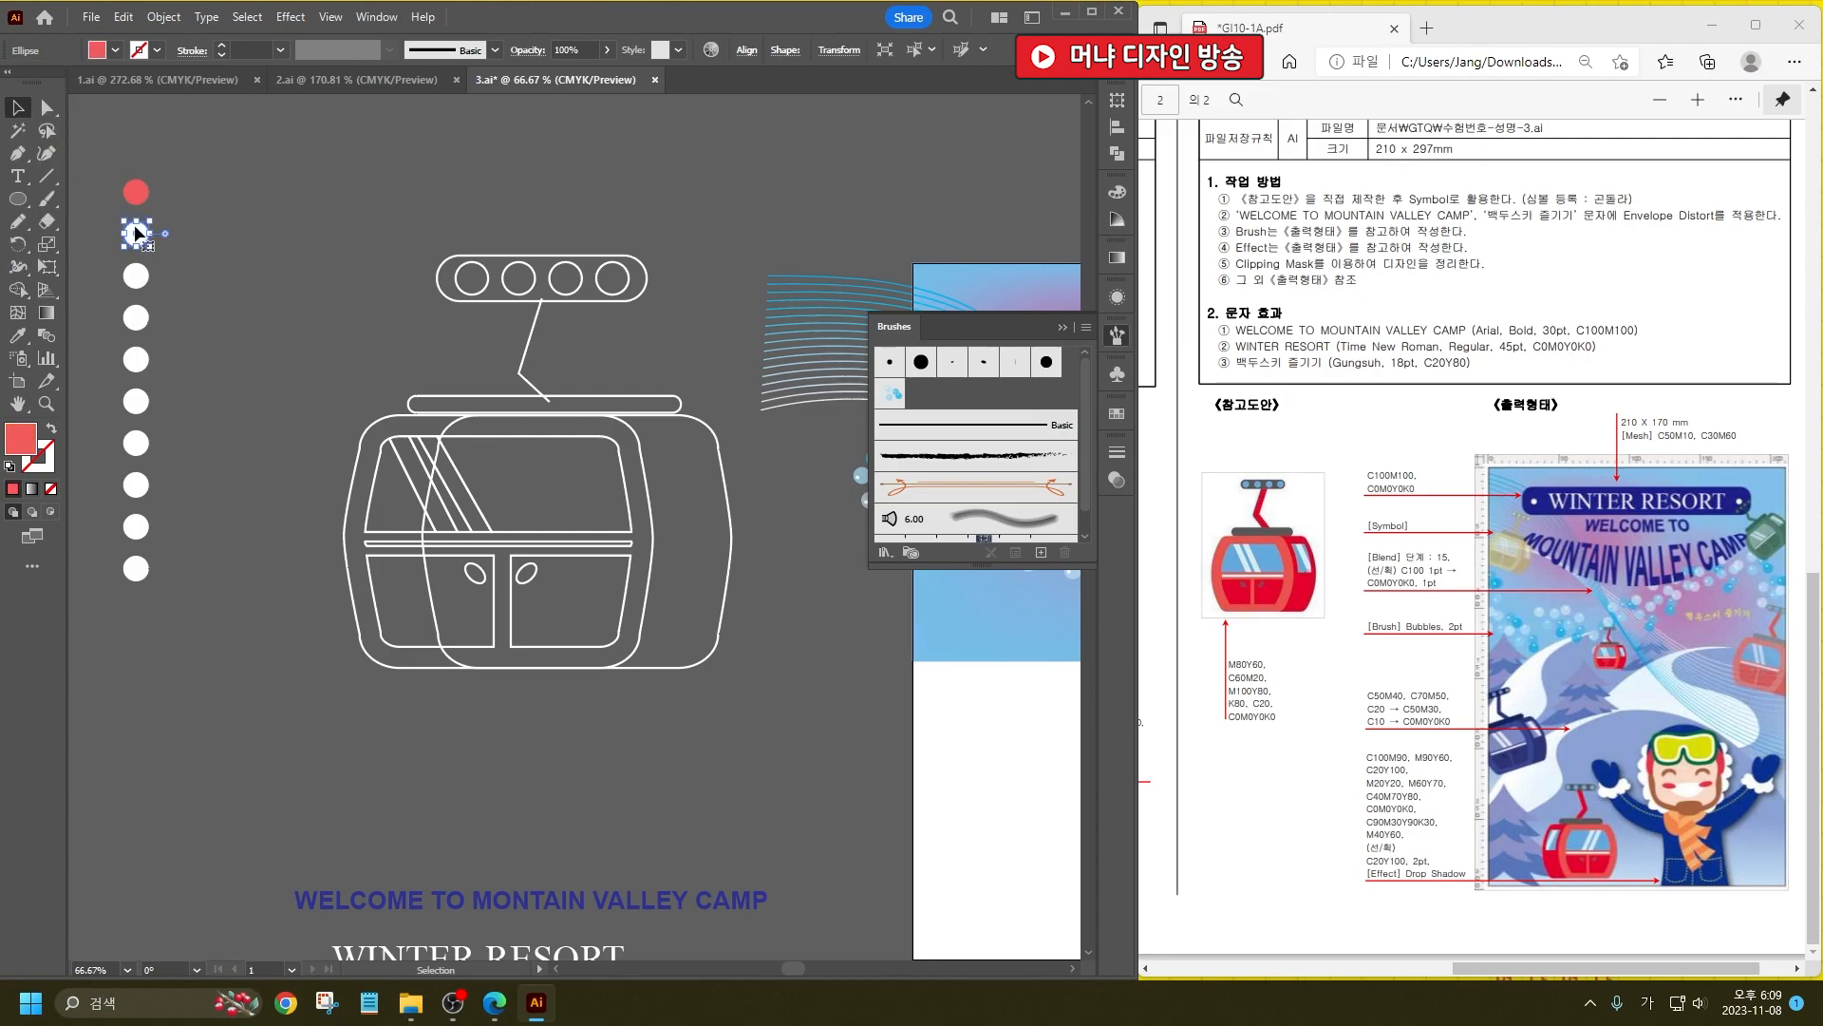
pyautogui.click(101, 57)
pyautogui.click(182, 86)
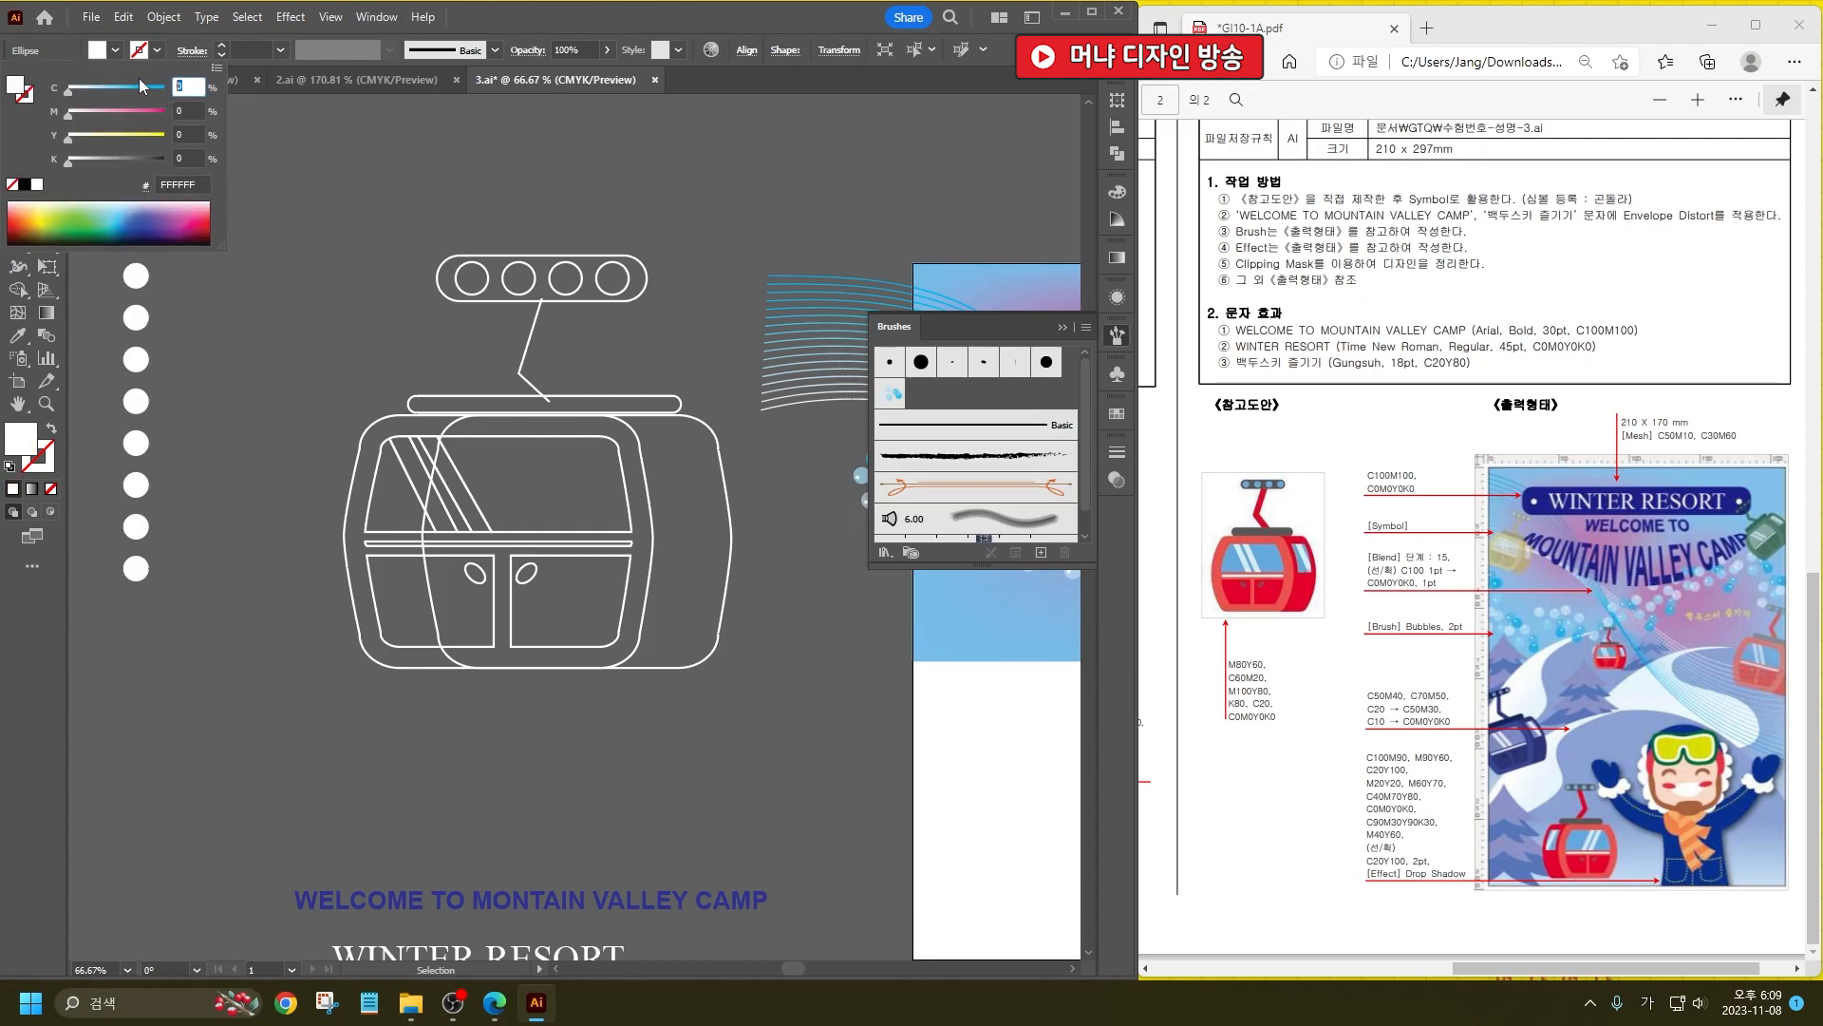
pyautogui.write('60')
pyautogui.press('Tab')
pyautogui.write('20')
pyautogui.press('Tab')
pyautogui.press('Tab')
pyautogui.press('Return')
# Step: Fill the third circle of the column with M100 Y80
pyautogui.click(136, 275)
pyautogui.click(115, 51)
pyautogui.write('10')
pyautogui.press('BackSpace')
pyautogui.press('BackSpace')
pyautogui.write('0')
pyautogui.press('Tab')
pyautogui.write('100')
pyautogui.press('Tab')
pyautogui.write('80')
pyautogui.press('Tab')
pyautogui.write('0')
pyautogui.press('Return')
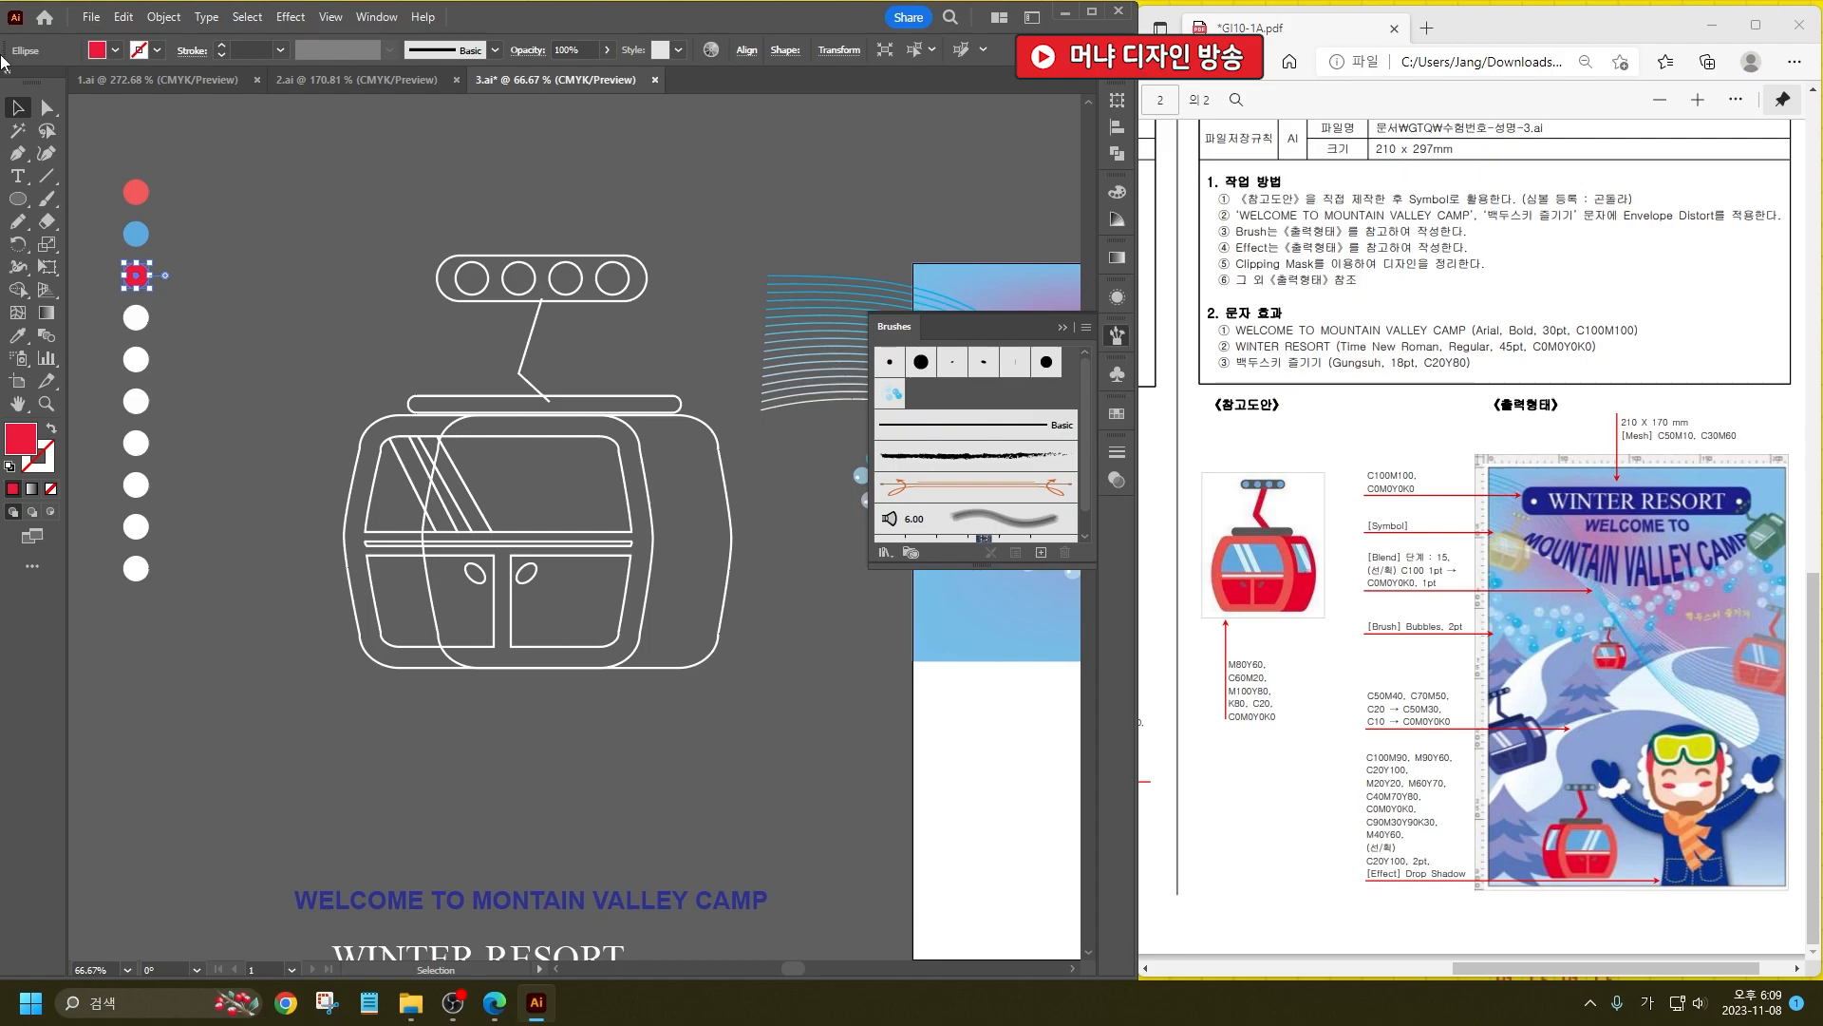
# Step: Fill the fourth circle of the column with K80
pyautogui.click(145, 323)
pyautogui.keyDown('shift'); pyautogui.click(98, 50); pyautogui.keyUp('shift')
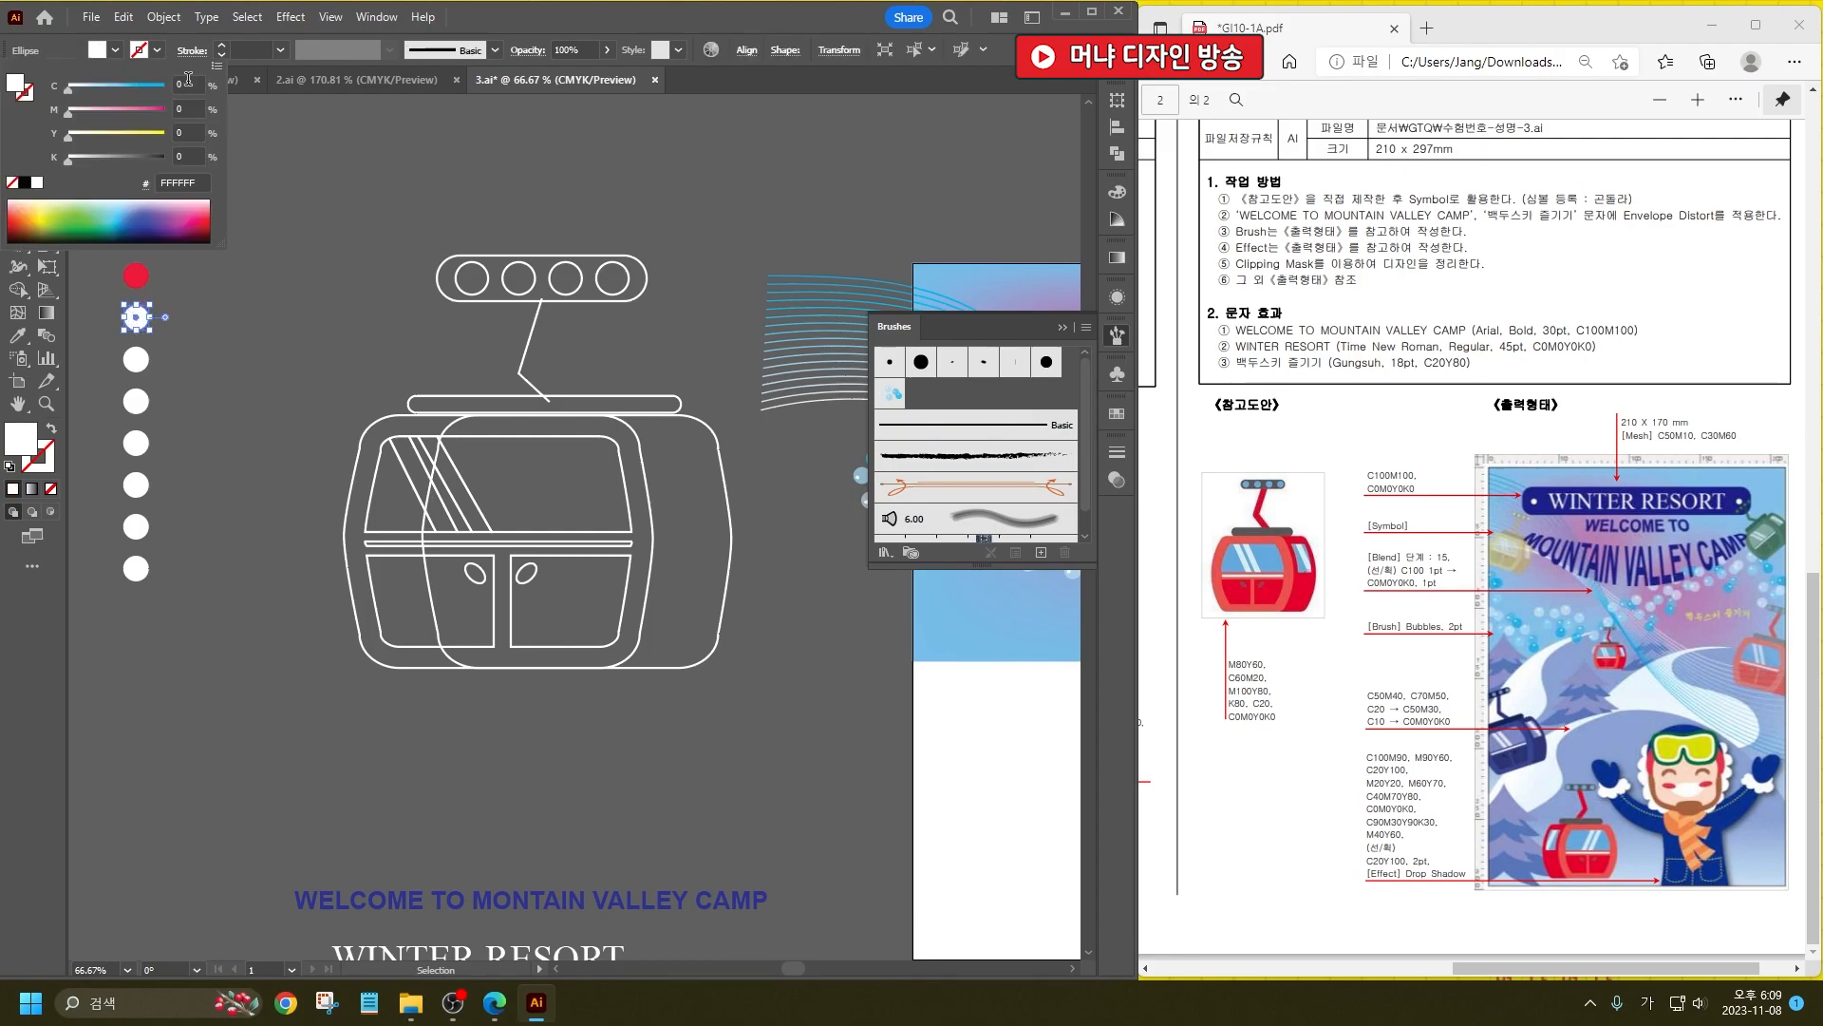
pyautogui.press('Tab')
pyautogui.press('Tab')
pyautogui.press('Tab')
pyautogui.write('80')
pyautogui.press('Return')
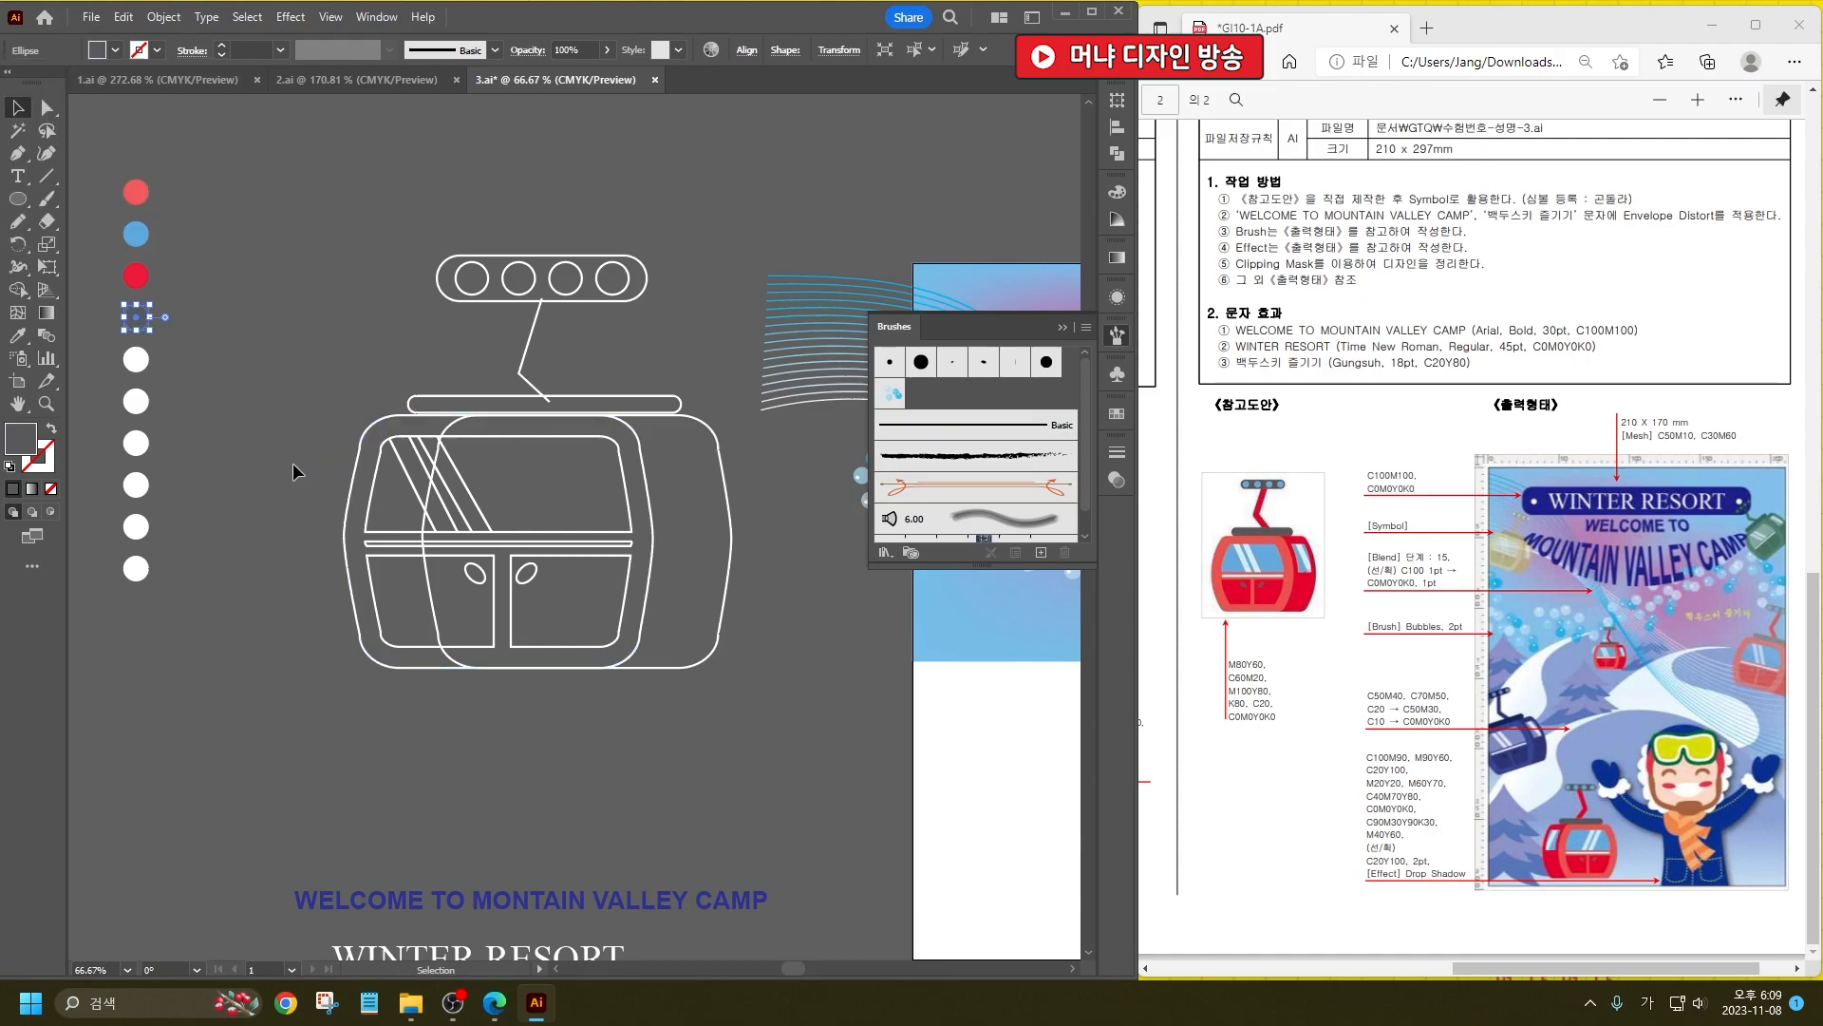
# Step: Fill the fifth circle of the column with C20 and deselect it
pyautogui.click(137, 369)
pyautogui.keyDown('shift'); pyautogui.click(98, 49); pyautogui.keyUp('shift')
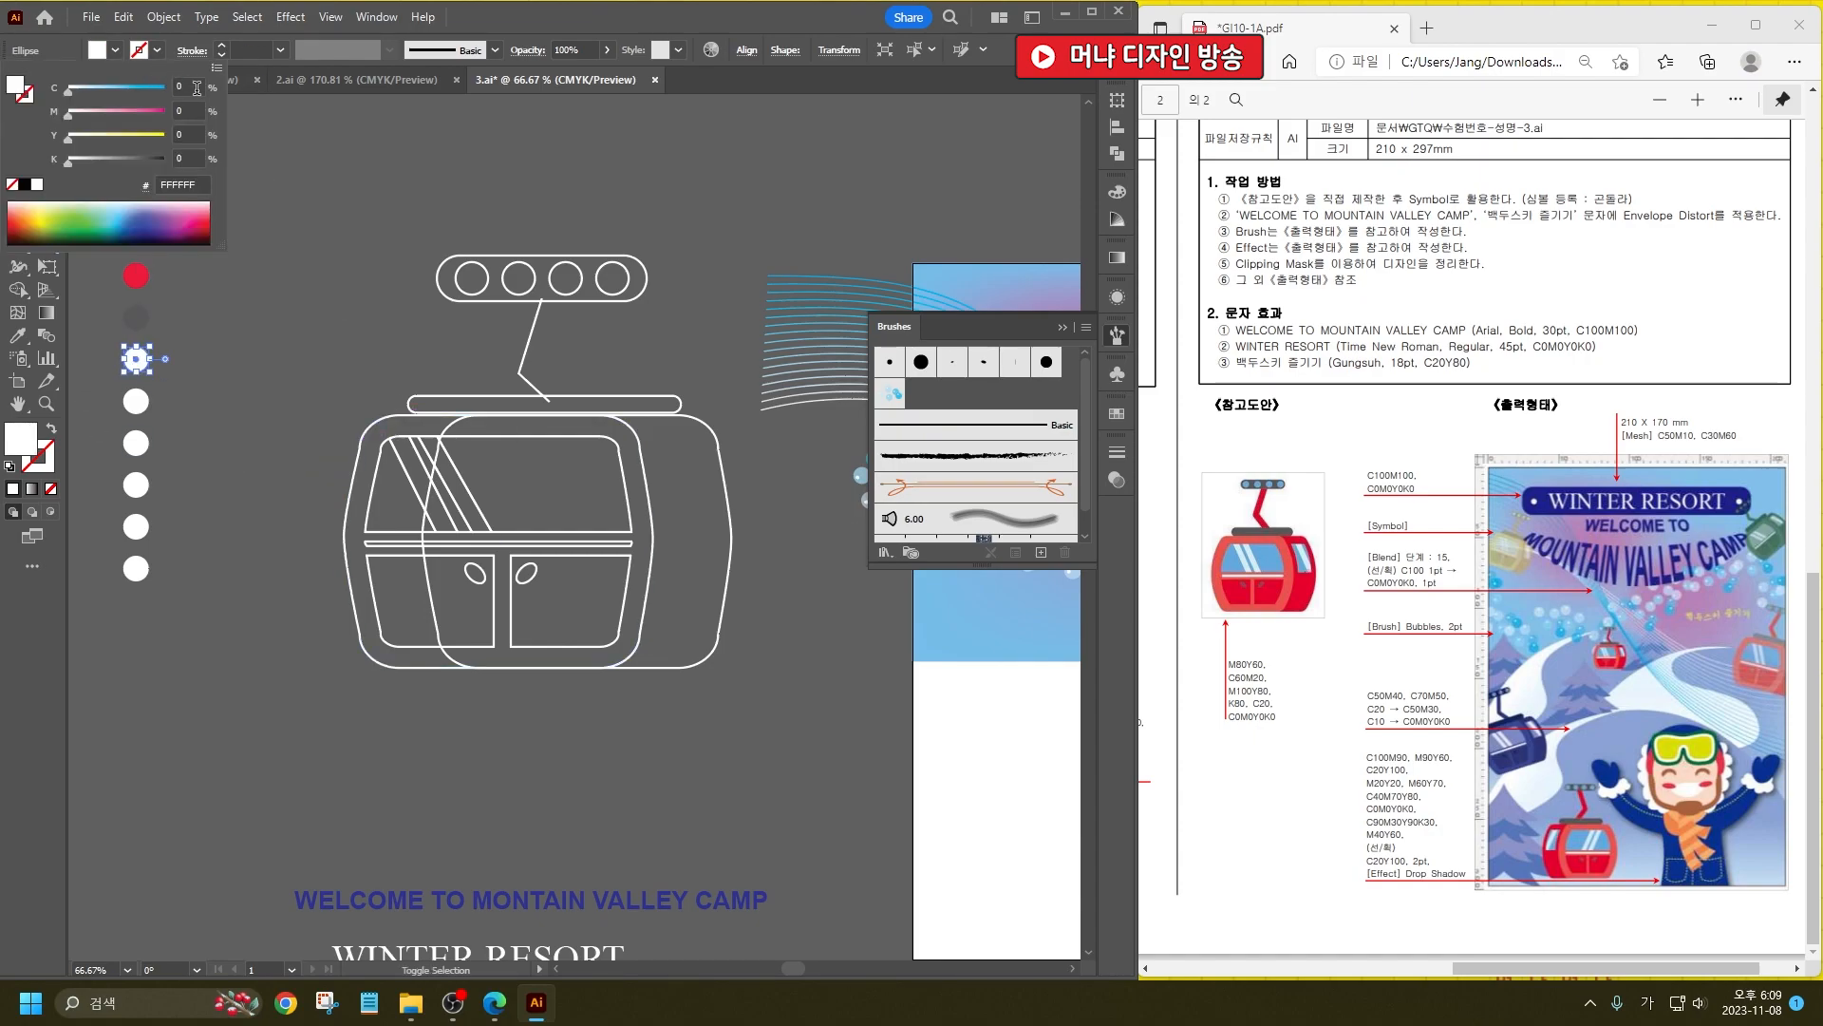
pyautogui.write('20')
pyautogui.press('Return')
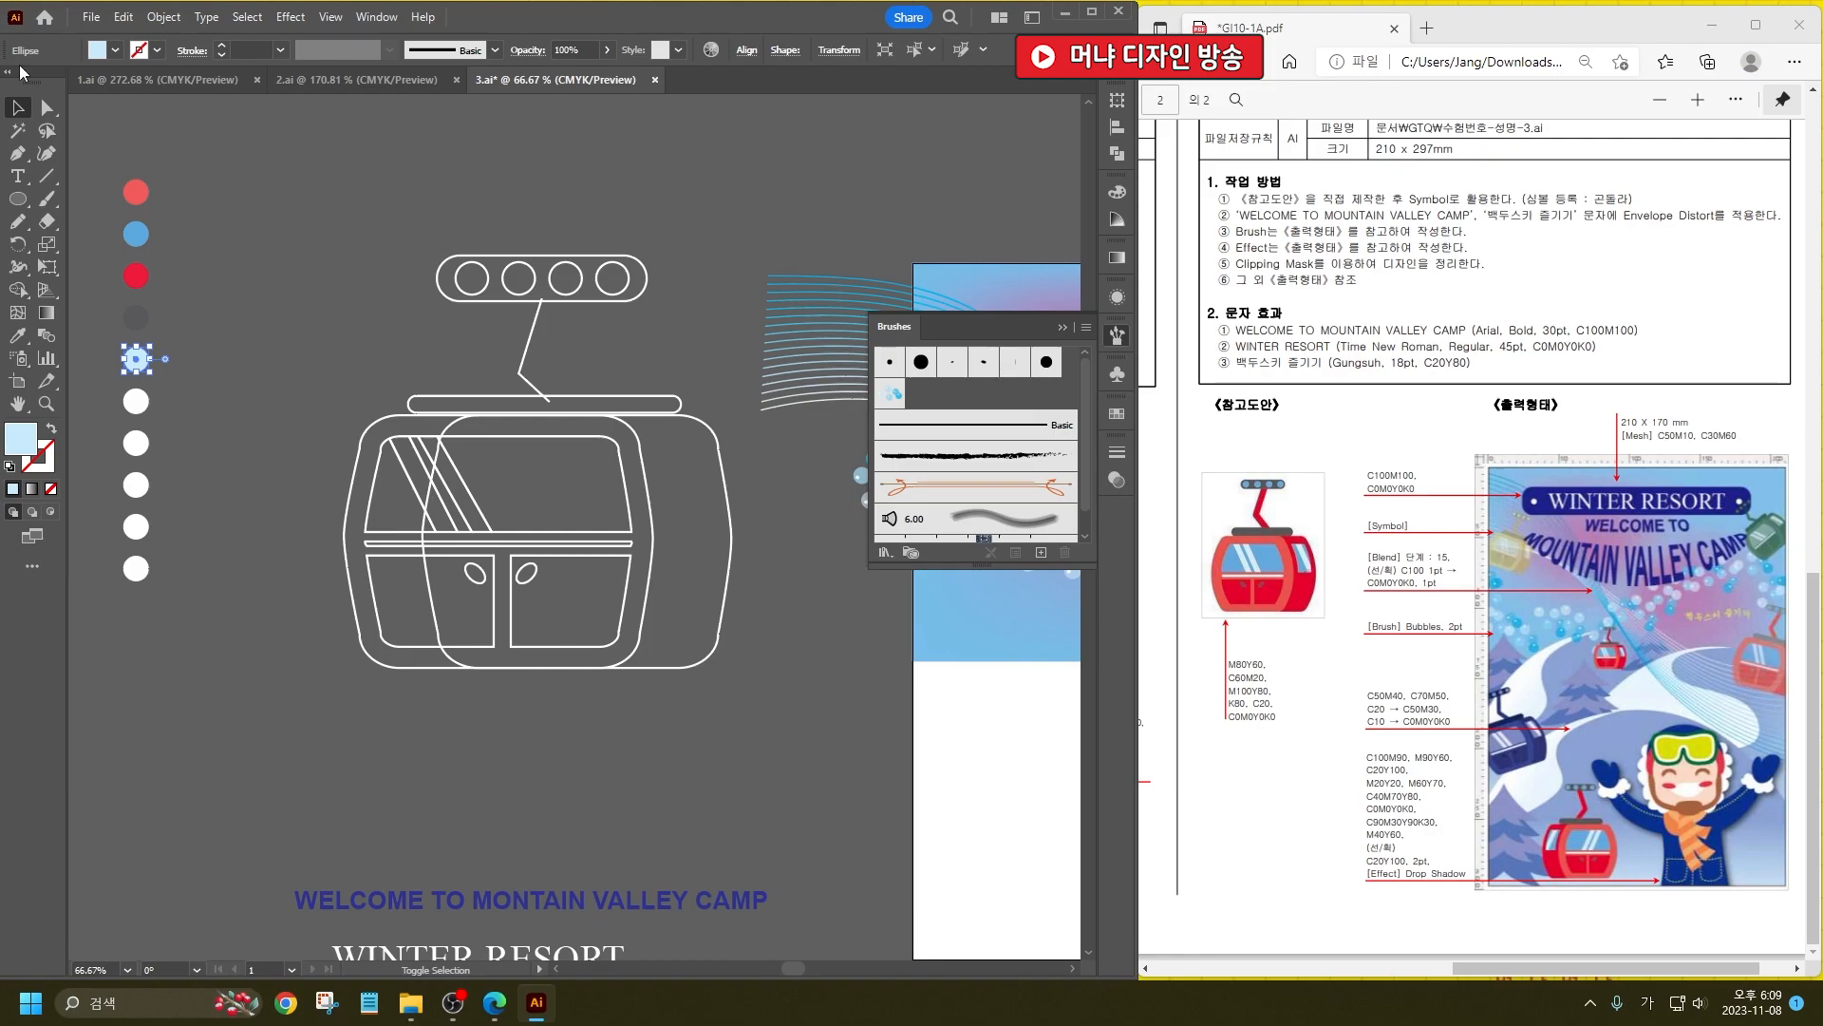
pyautogui.click(295, 408)
# Step: Apply the K80 dark grey sample to the long rounded roof bar above the cabin with the Eyedropper
pyautogui.click(17, 338)
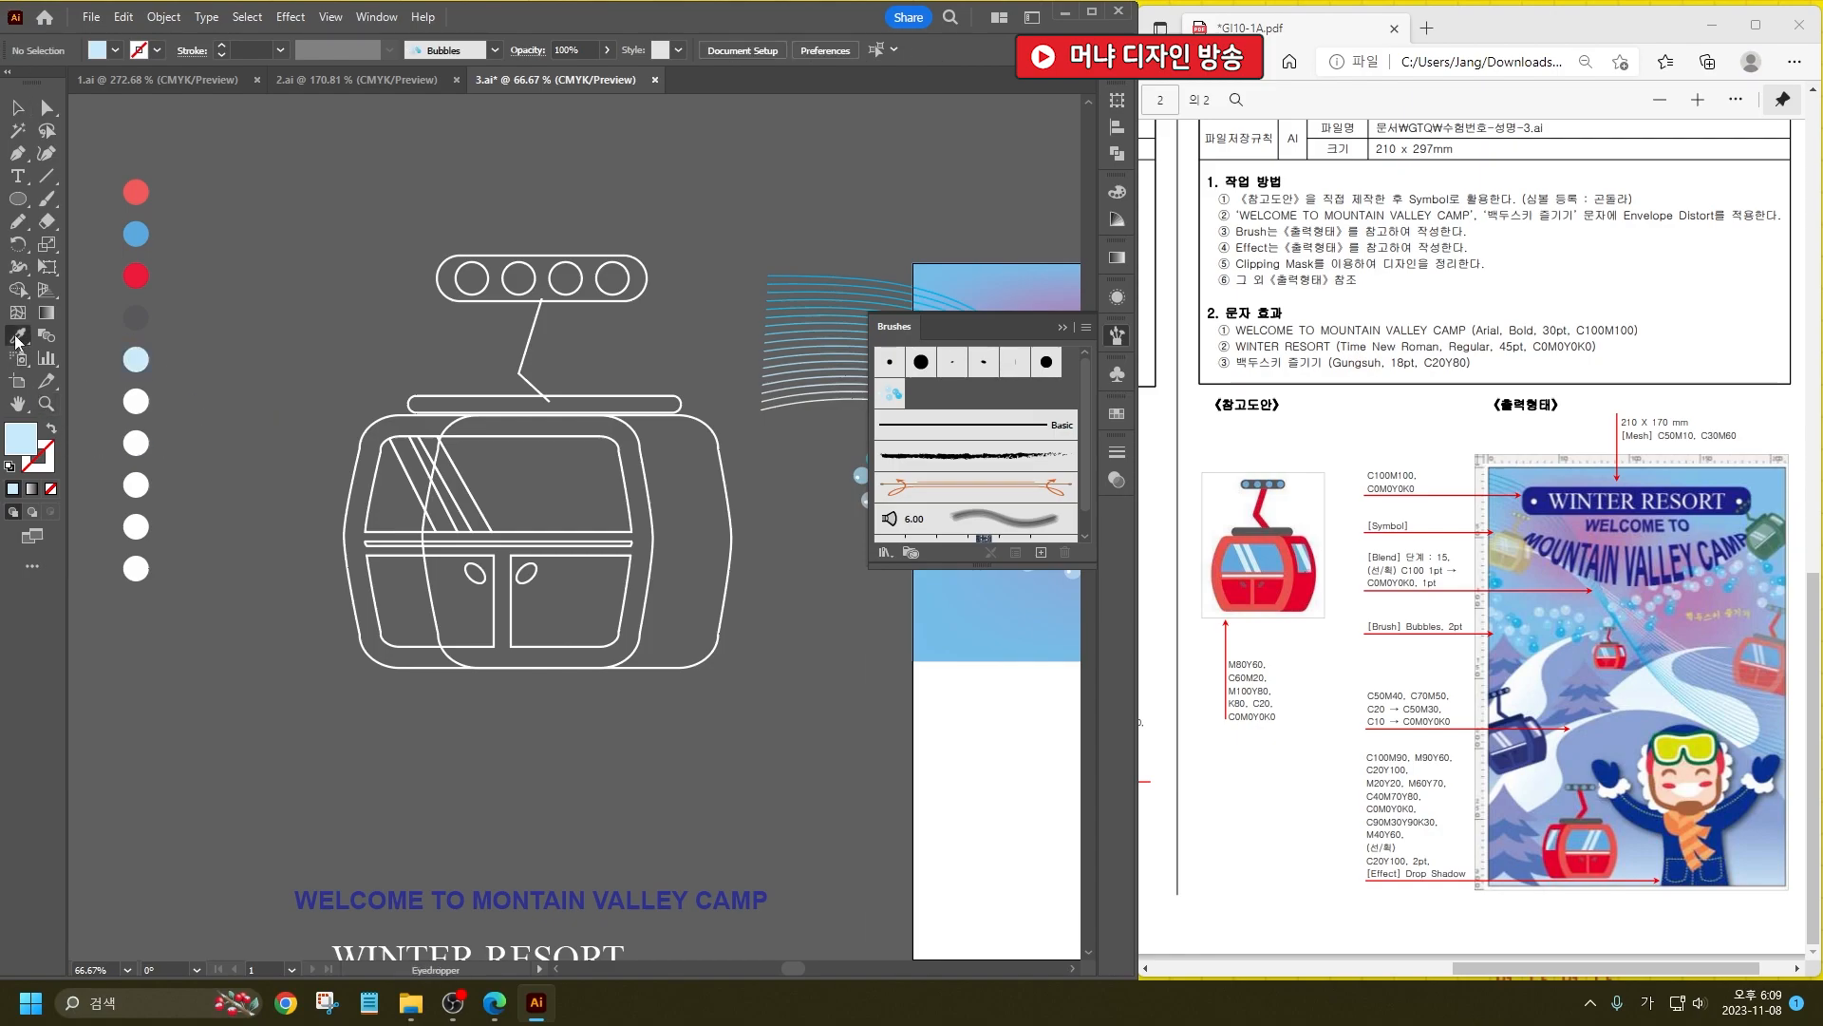
pyautogui.click(130, 319)
pyautogui.keyDown('alt'); pyautogui.click(496, 404); pyautogui.keyUp('alt')
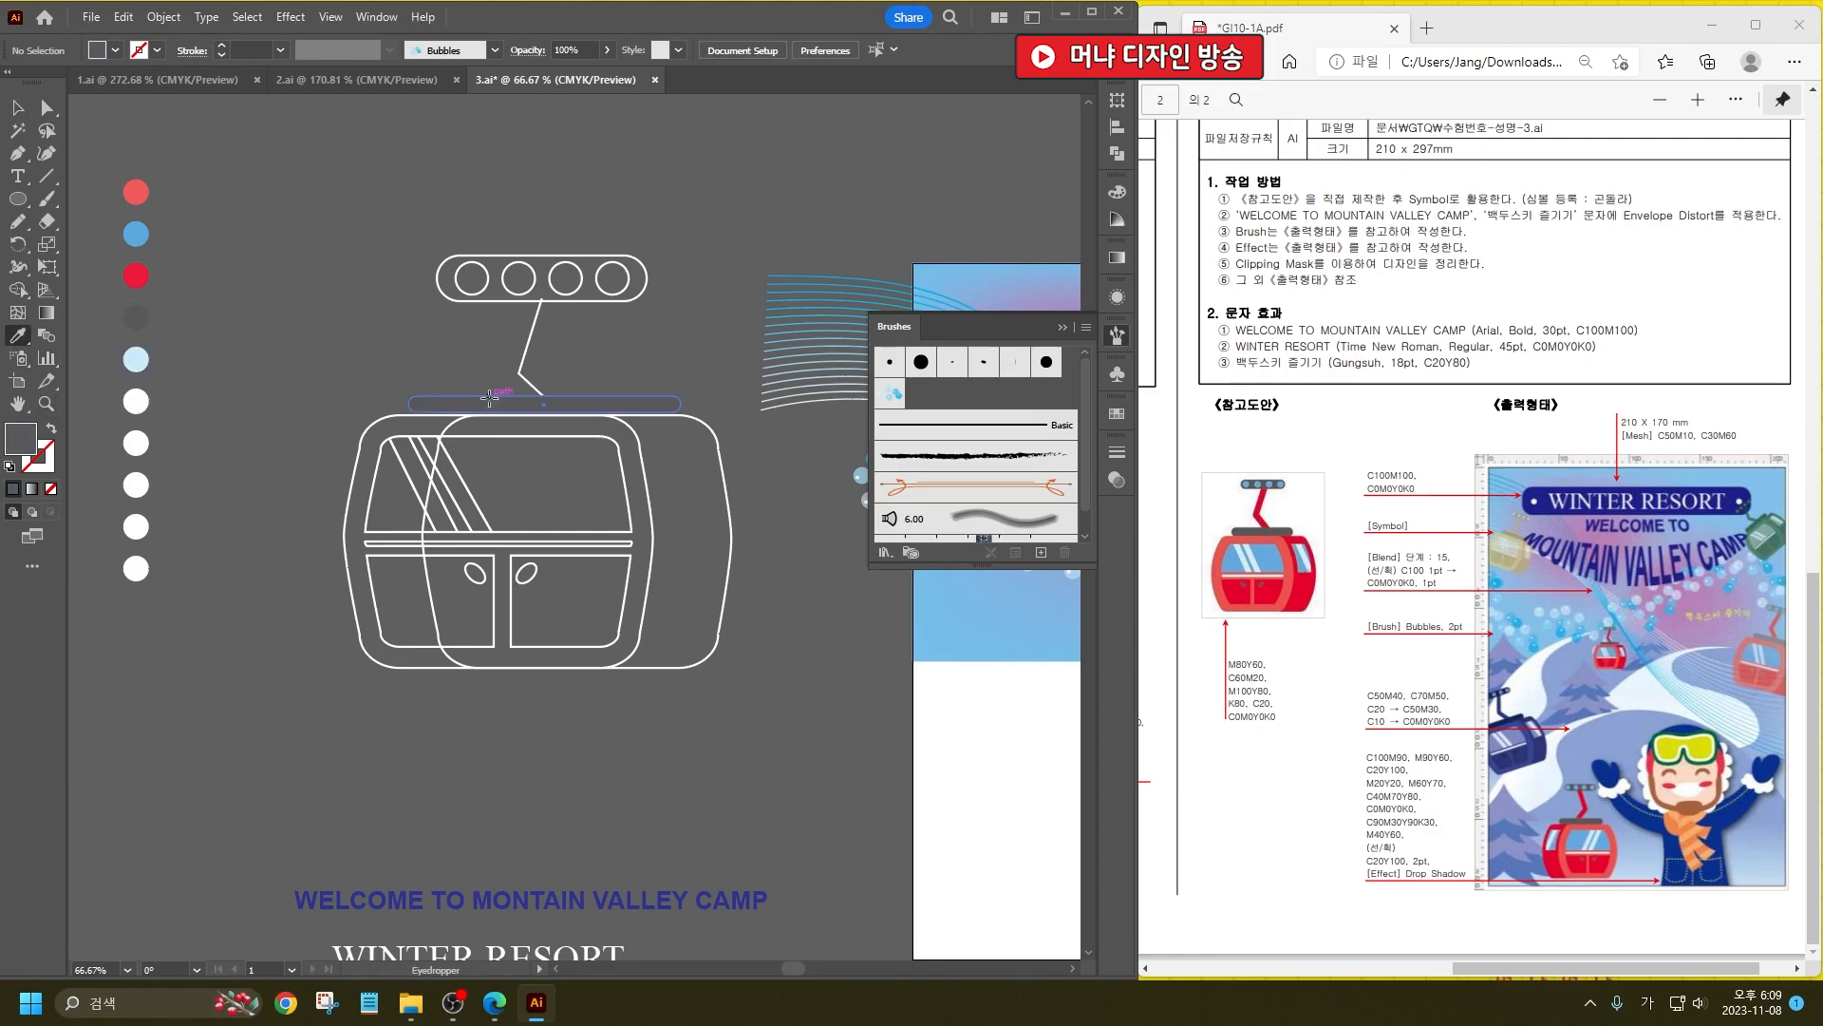
# Step: Apply the C60 M20 blue sample to the outer upper window pieces and white to the two diagonal glass reflections
pyautogui.click(140, 233)
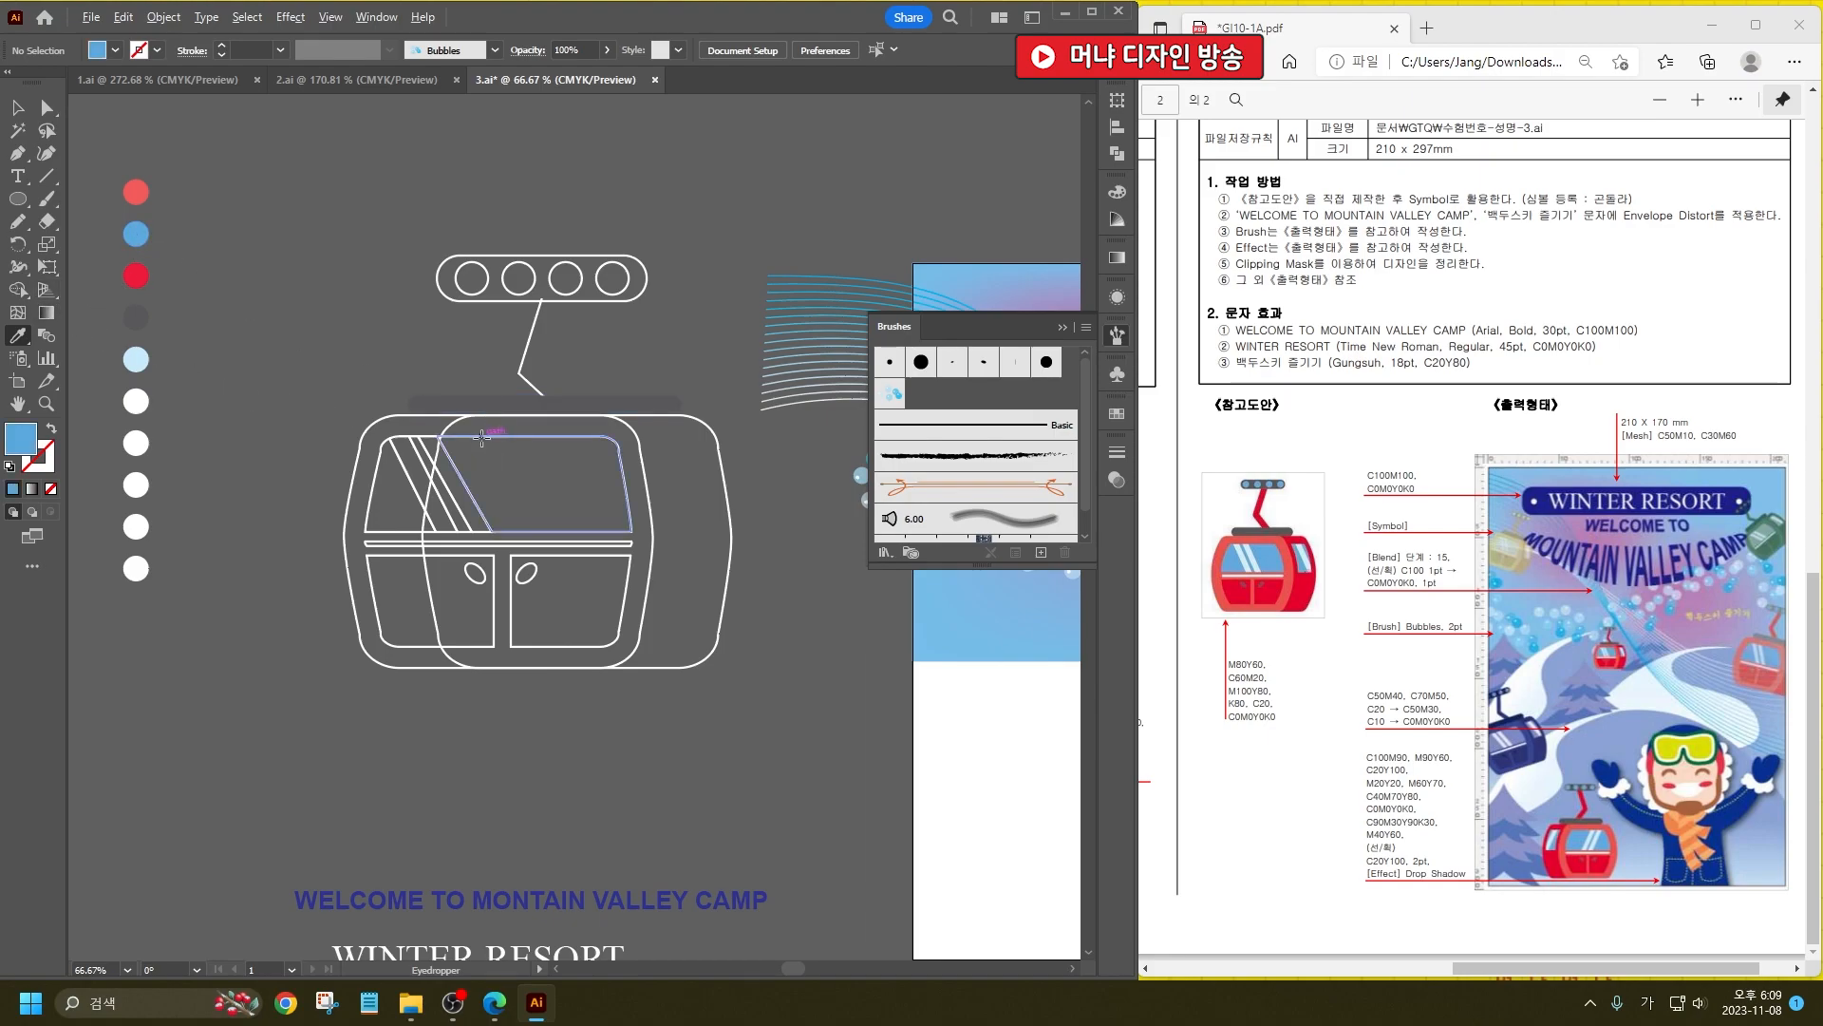
pyautogui.keyDown('alt'); pyautogui.click(486, 447); pyautogui.keyUp('alt')
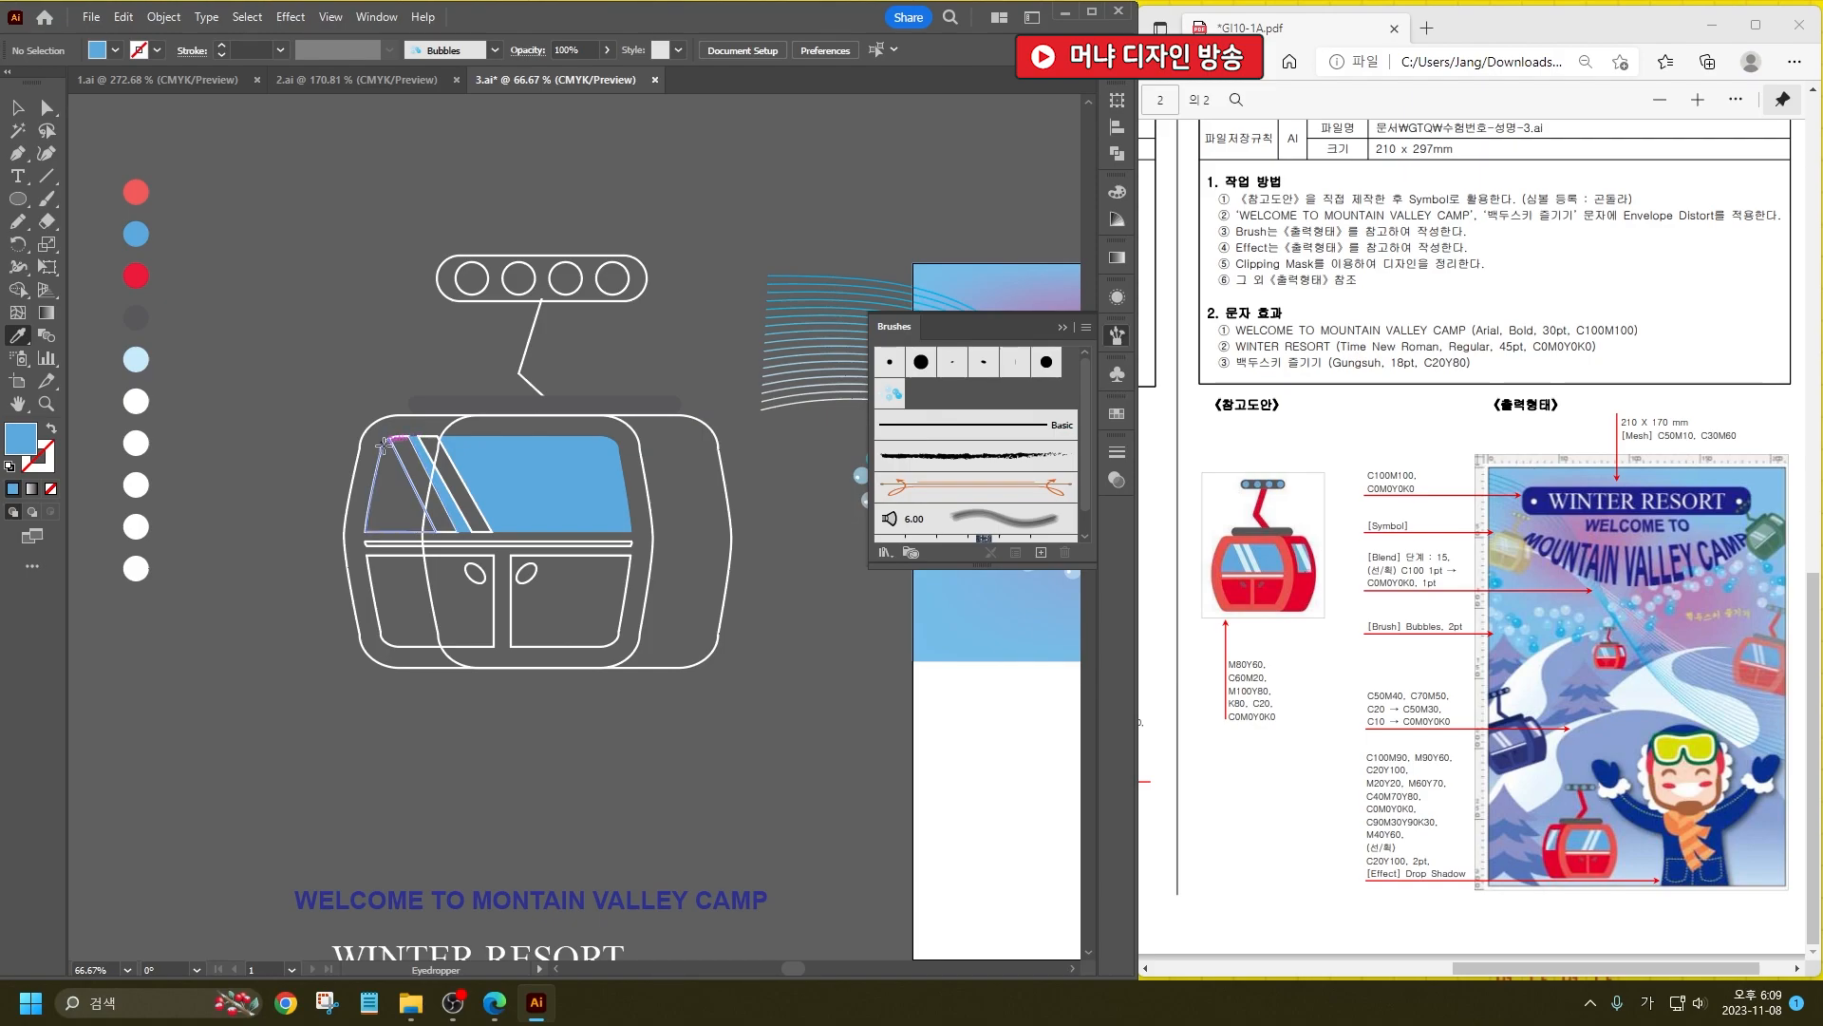
pyautogui.keyDown('alt'); pyautogui.click(379, 451); pyautogui.keyUp('alt')
pyautogui.click(134, 400)
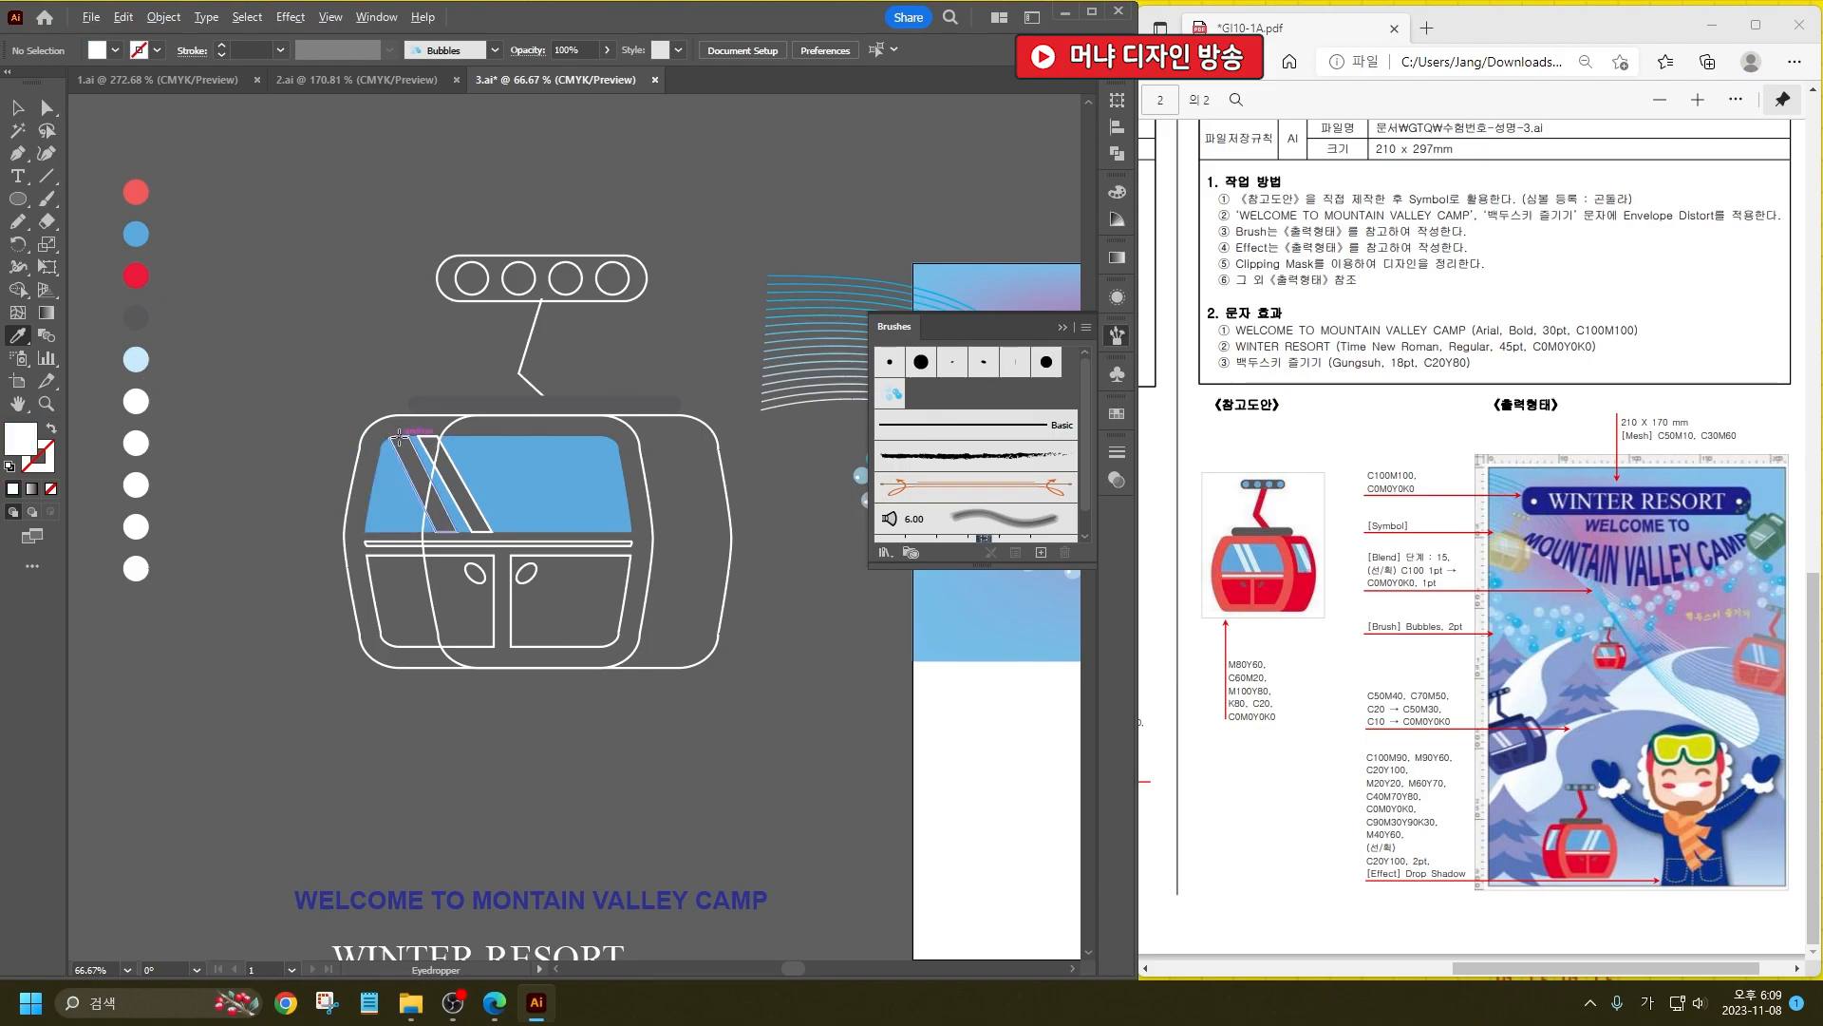
pyautogui.keyDown('alt'); pyautogui.click(400, 443); pyautogui.keyUp('alt')
pyautogui.keyDown('alt'); pyautogui.click(435, 435); pyautogui.keyUp('alt')
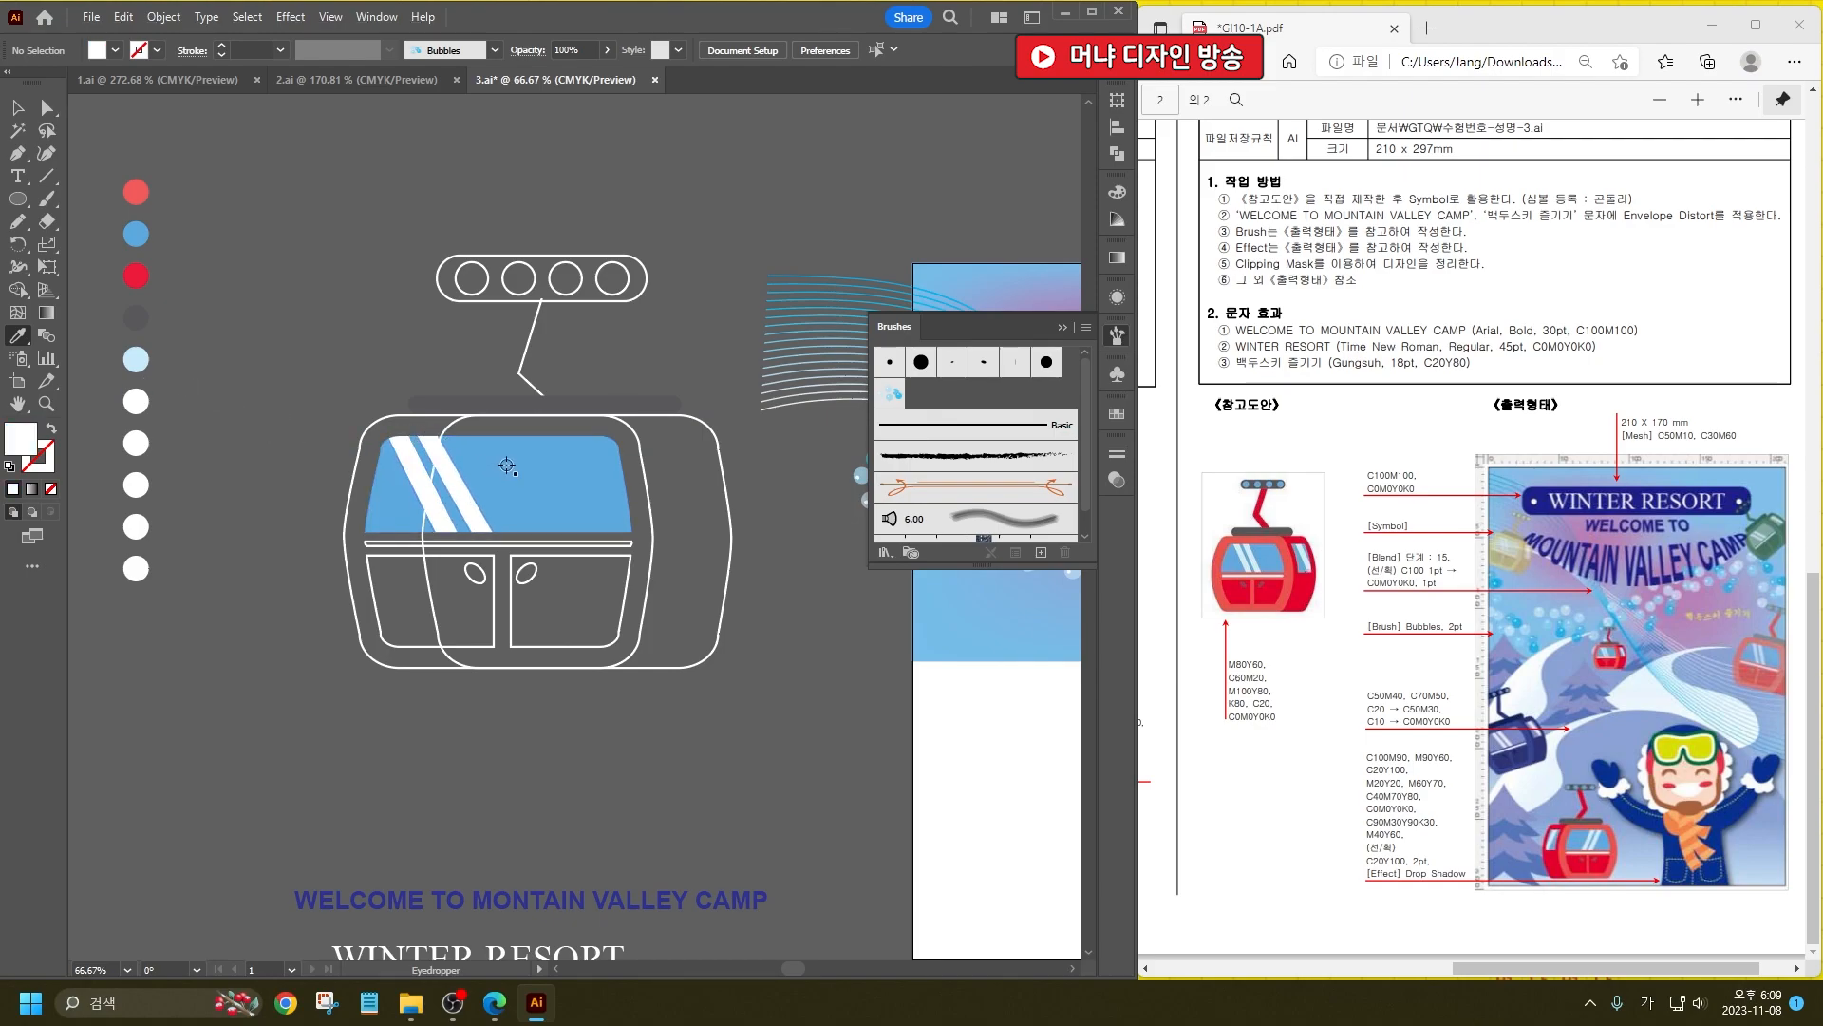
# Step: Apply the coral M80 Y60 sample to the front cabin body and the red M100 Y80 sample to both lower door panels
pyautogui.click(136, 191)
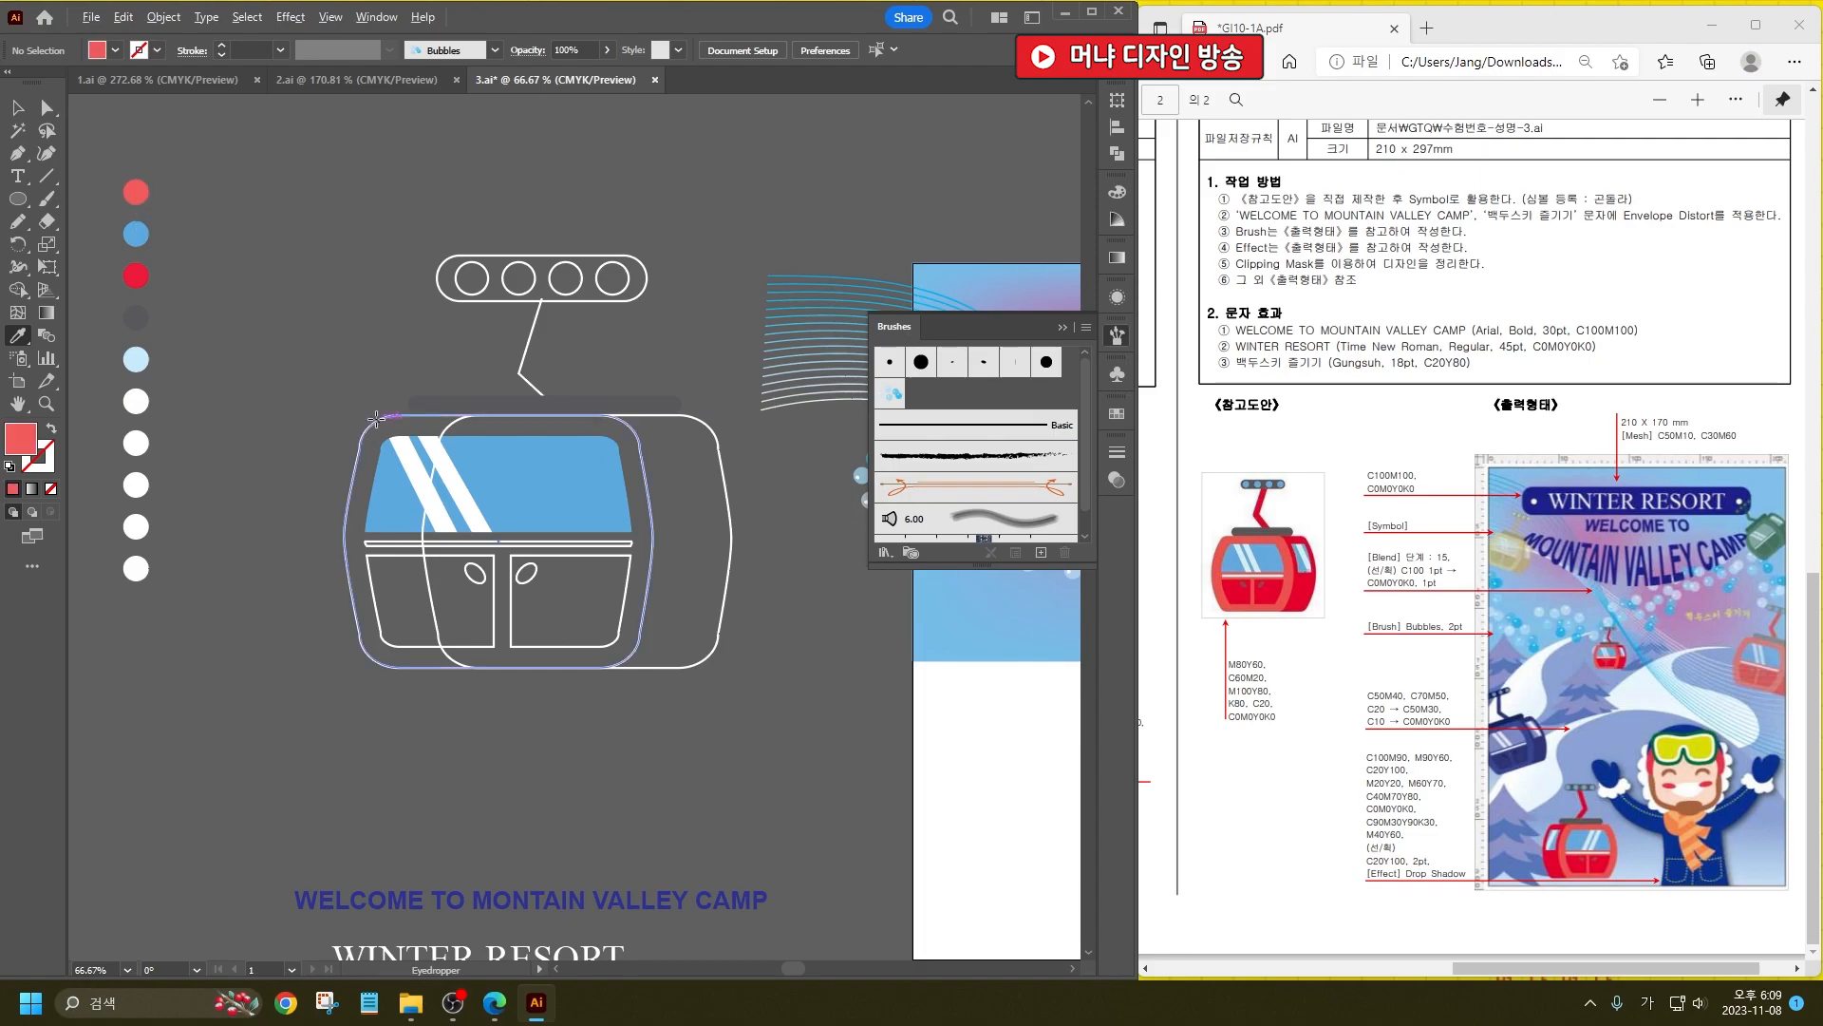
pyautogui.keyDown('alt'); pyautogui.click(371, 422); pyautogui.keyUp('alt')
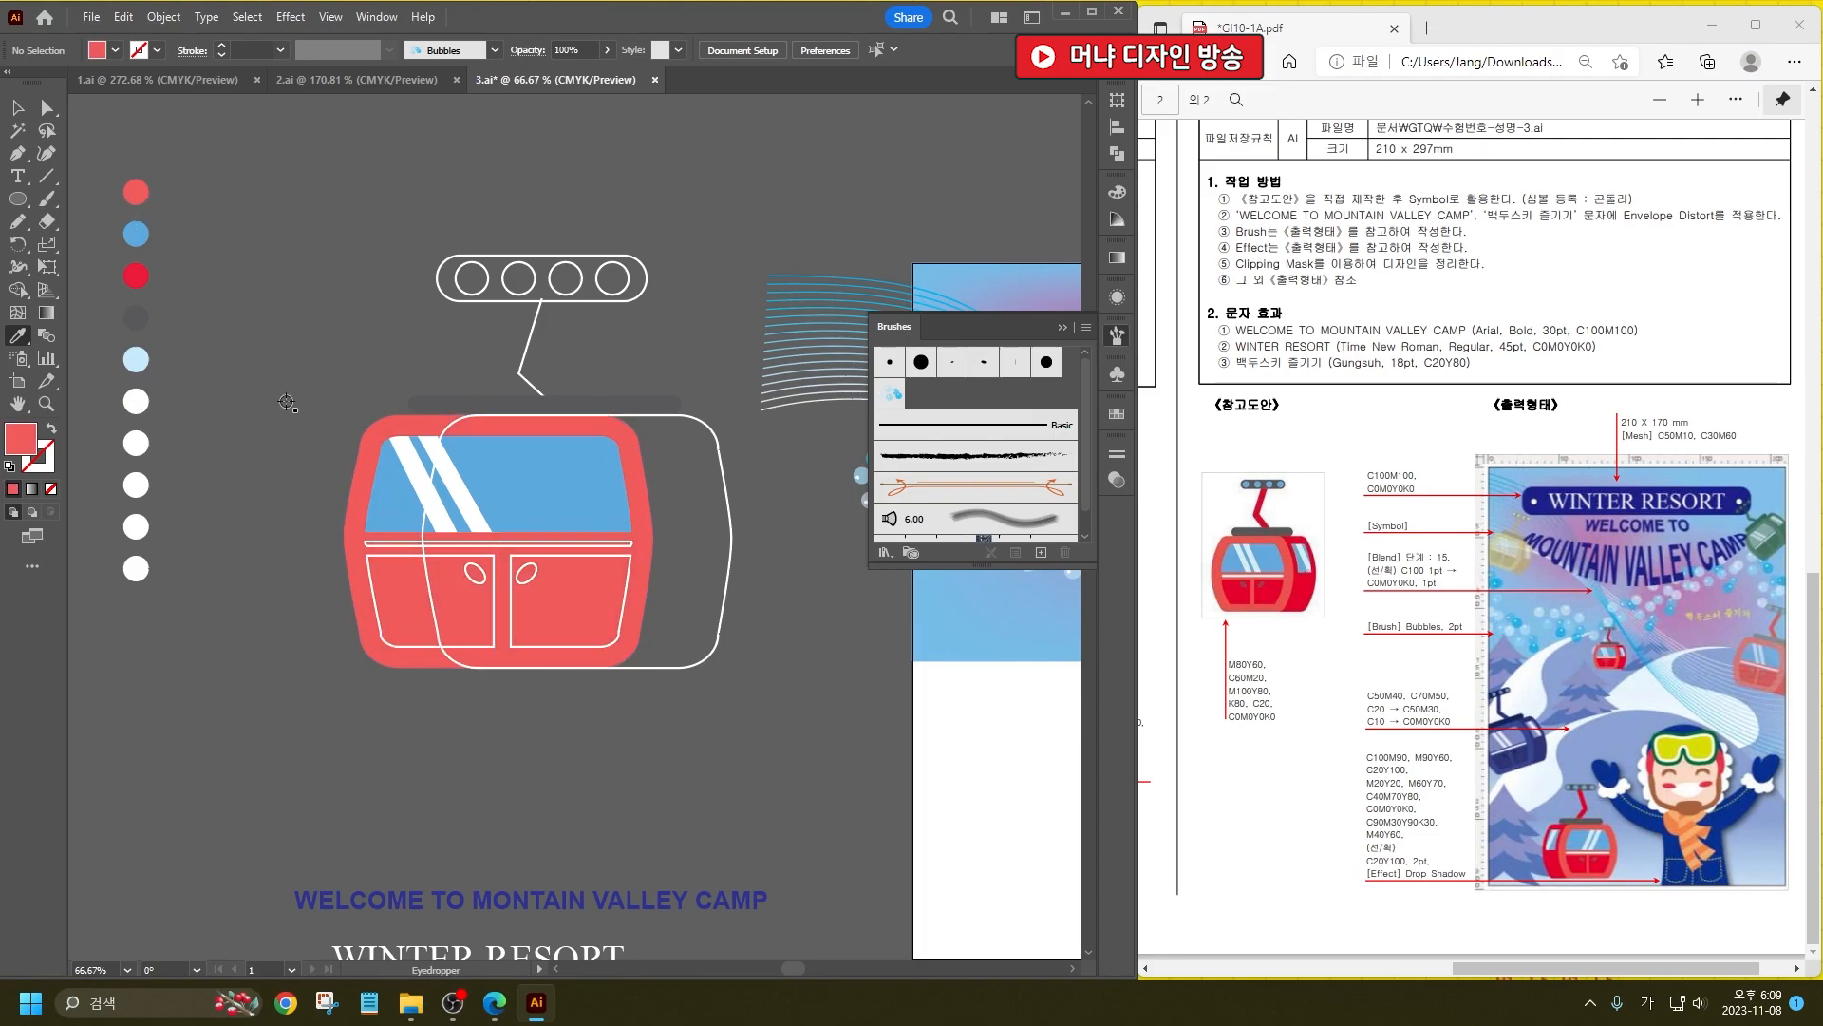
pyautogui.click(136, 276)
pyautogui.keyDown('alt'); pyautogui.click(485, 597); pyautogui.keyUp('alt')
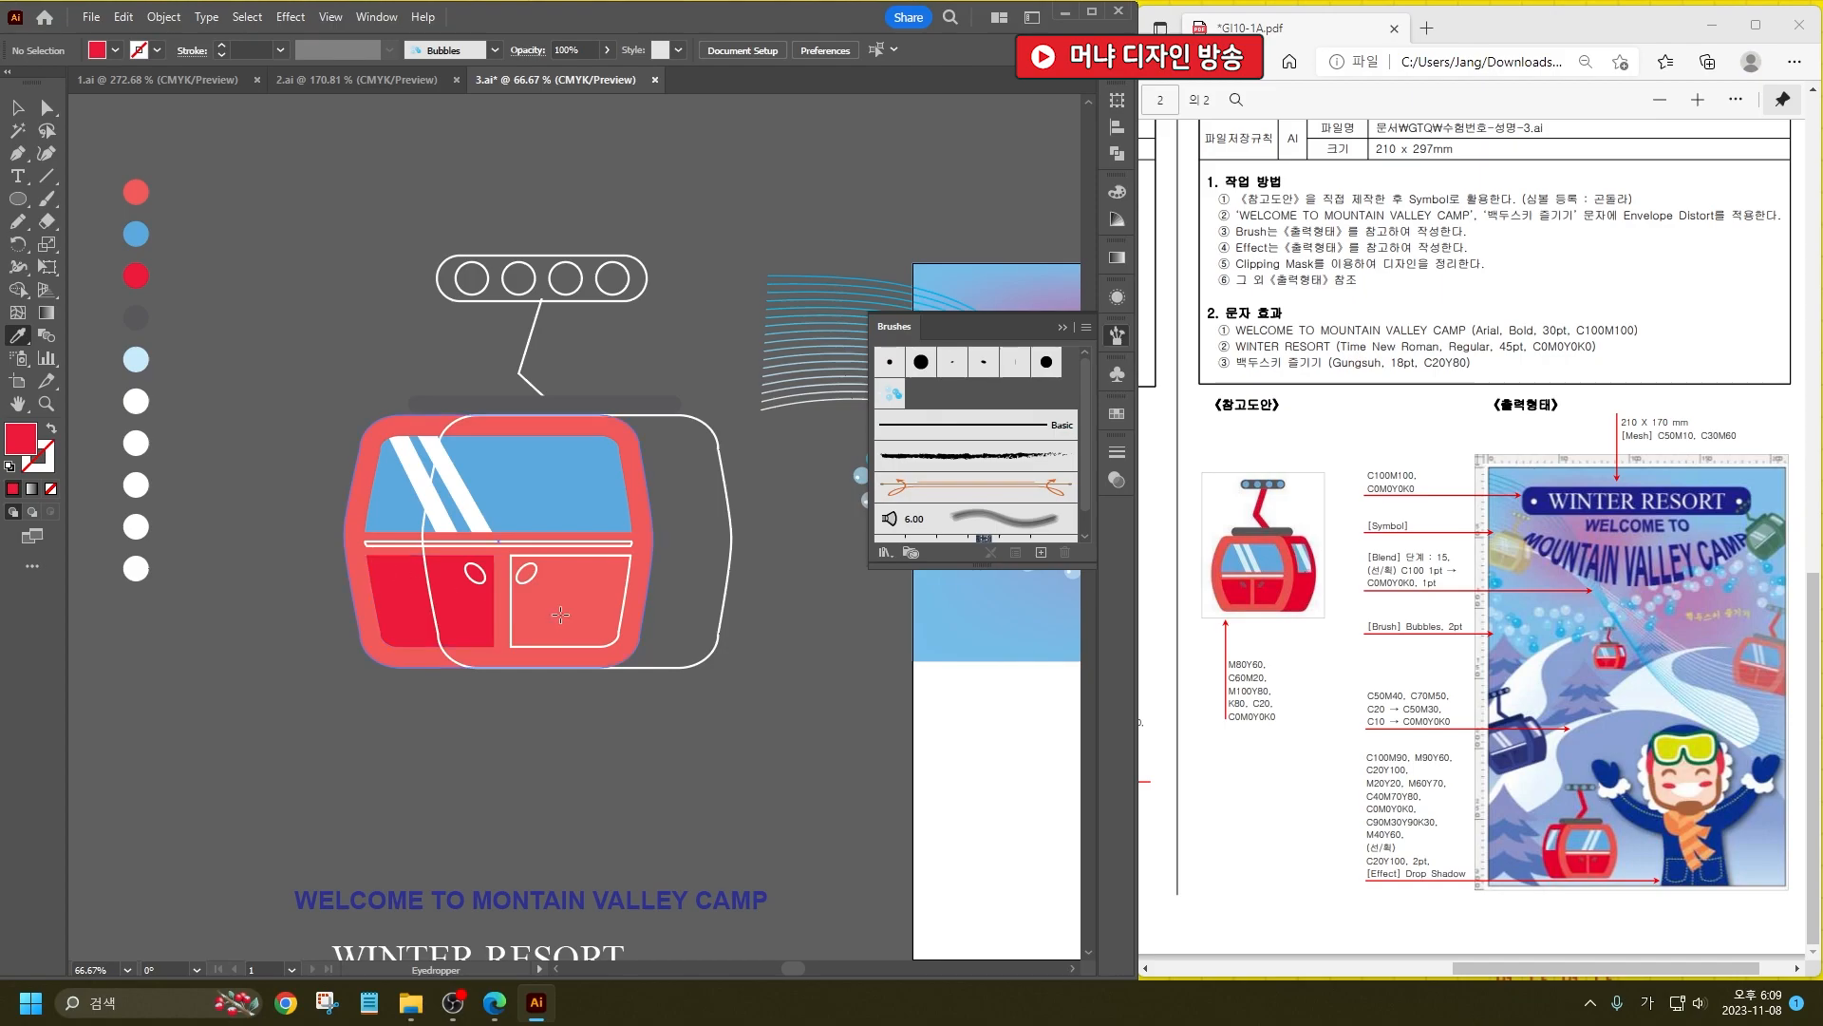
pyautogui.keyDown('alt'); pyautogui.click(510, 596); pyautogui.keyUp('alt')
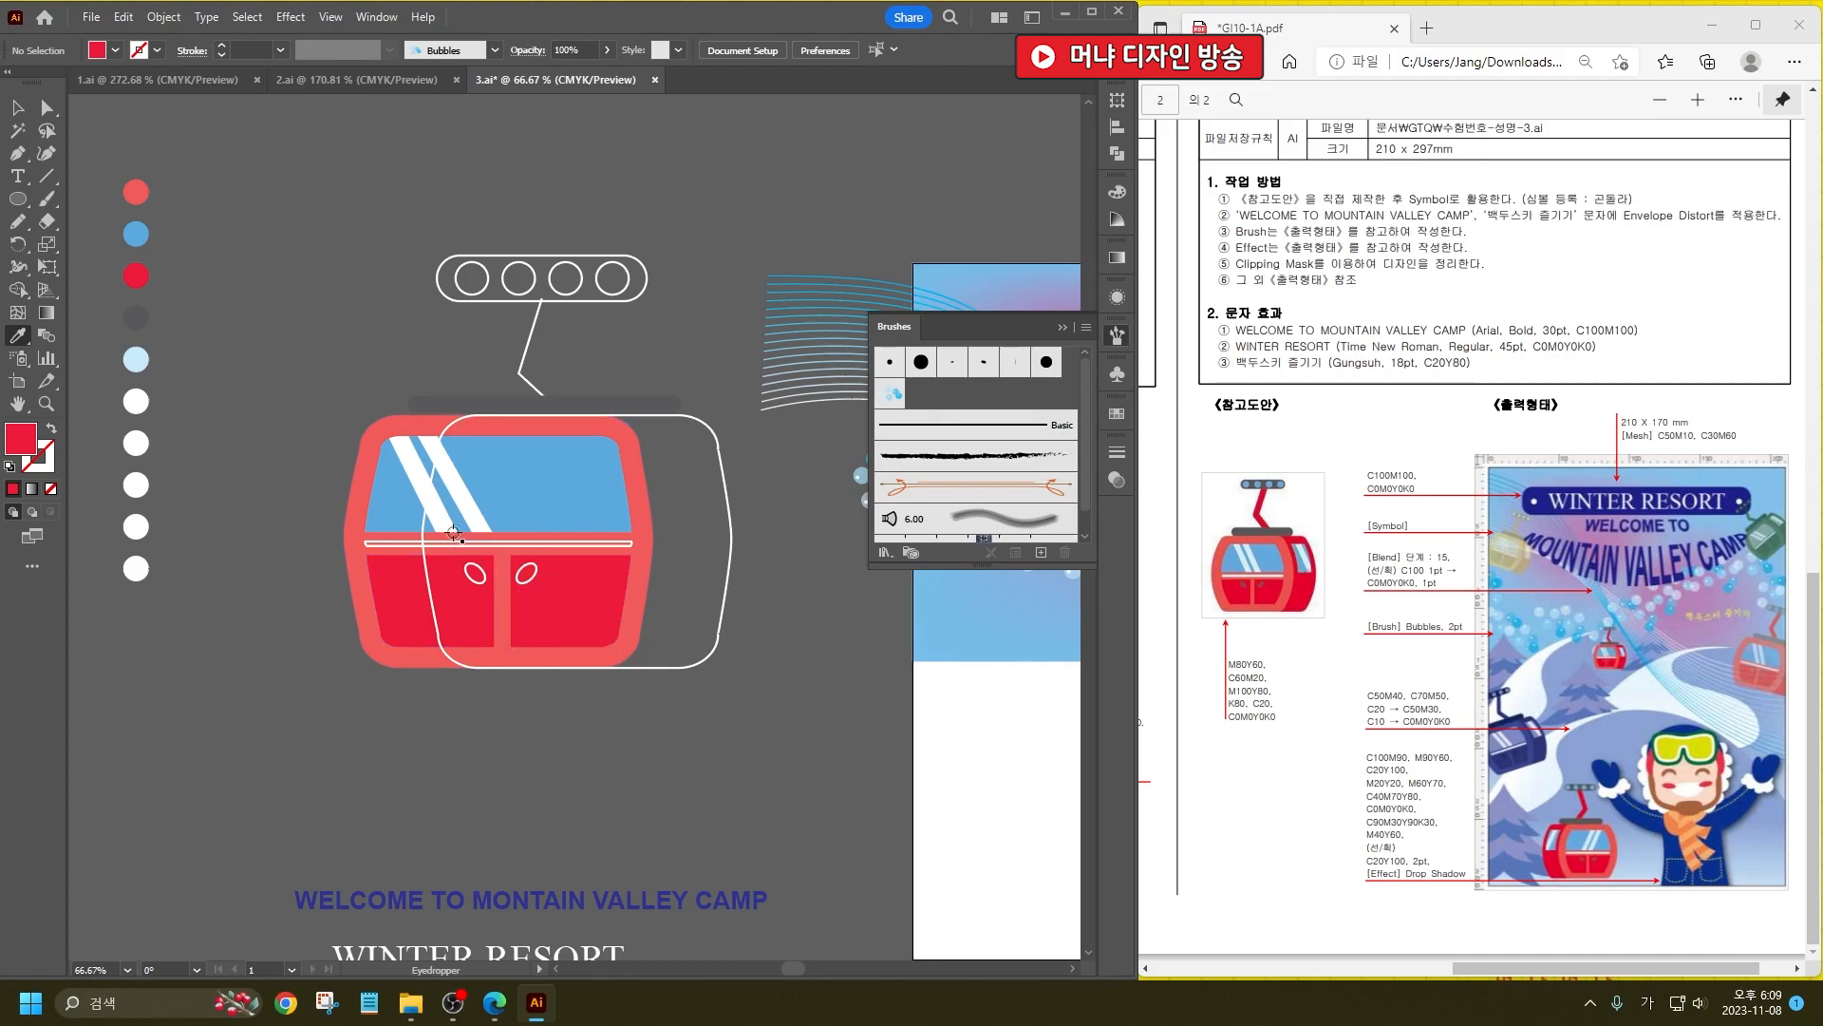
# Step: Colour the horizontal strip under the window white and the rounded pulley housing dark grey K80 with the Eyedropper
pyautogui.click(411, 455)
pyautogui.keyDown('alt'); pyautogui.click(607, 544); pyautogui.keyUp('alt')
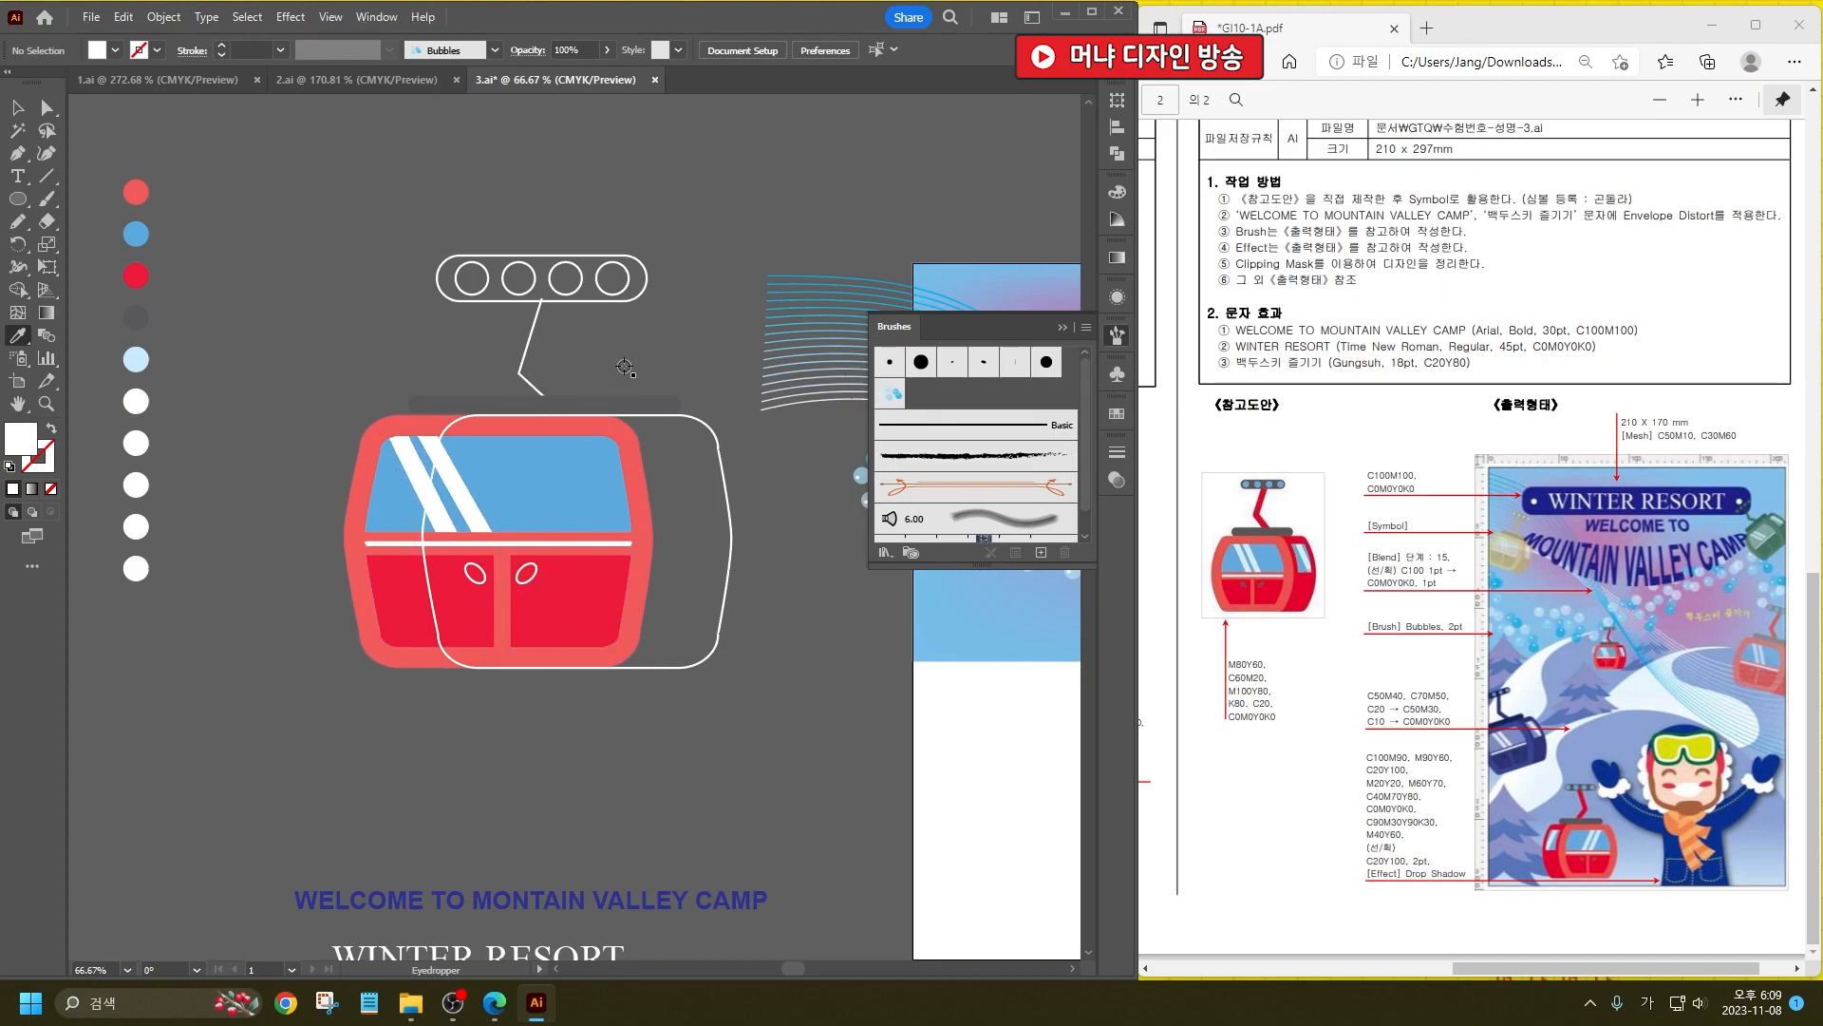
pyautogui.click(136, 317)
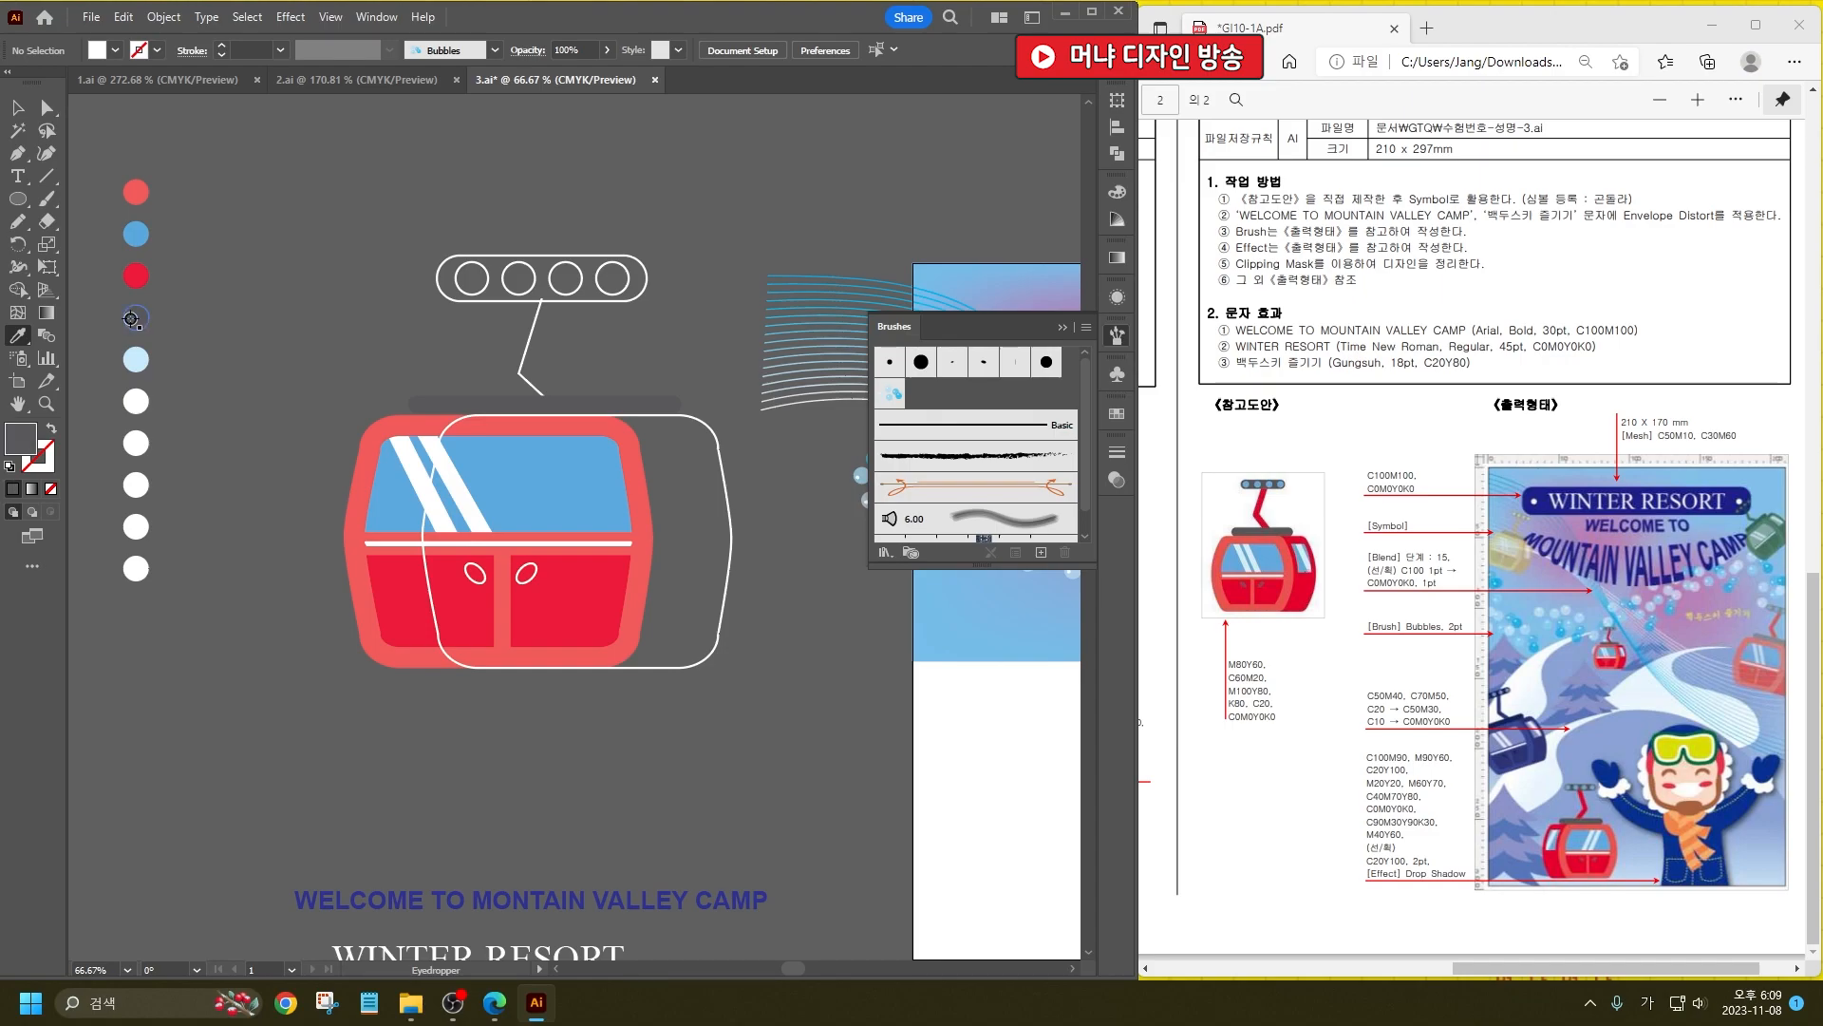
pyautogui.keyDown('alt'); pyautogui.click(452, 258); pyautogui.keyUp('alt')
# Step: Apply the C60 M20 blue sample to the four circles inside the pulley housing
pyautogui.click(136, 234)
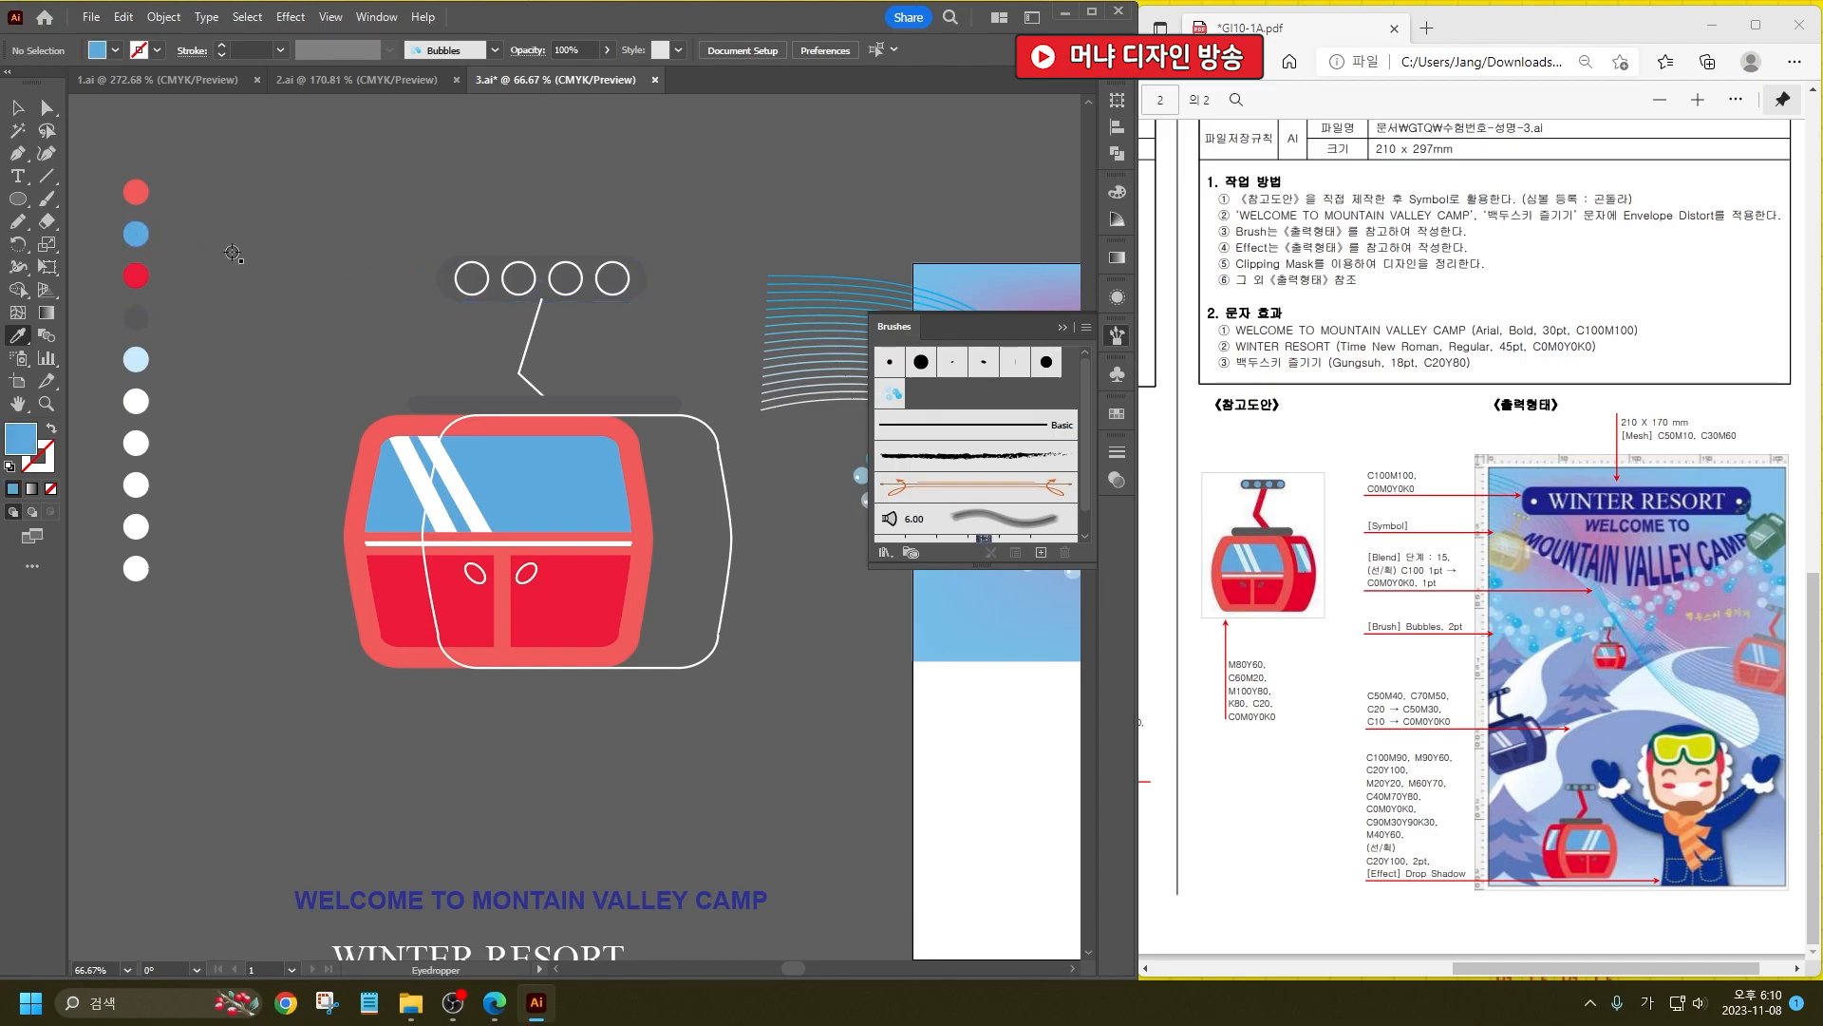
pyautogui.keyDown('alt'); pyautogui.click(461, 269); pyautogui.keyUp('alt')
pyautogui.keyDown('alt'); pyautogui.click(508, 269); pyautogui.keyUp('alt')
pyautogui.keyDown('alt'); pyautogui.click(556, 268); pyautogui.keyUp('alt')
pyautogui.keyDown('alt'); pyautogui.click(606, 267); pyautogui.keyUp('alt')
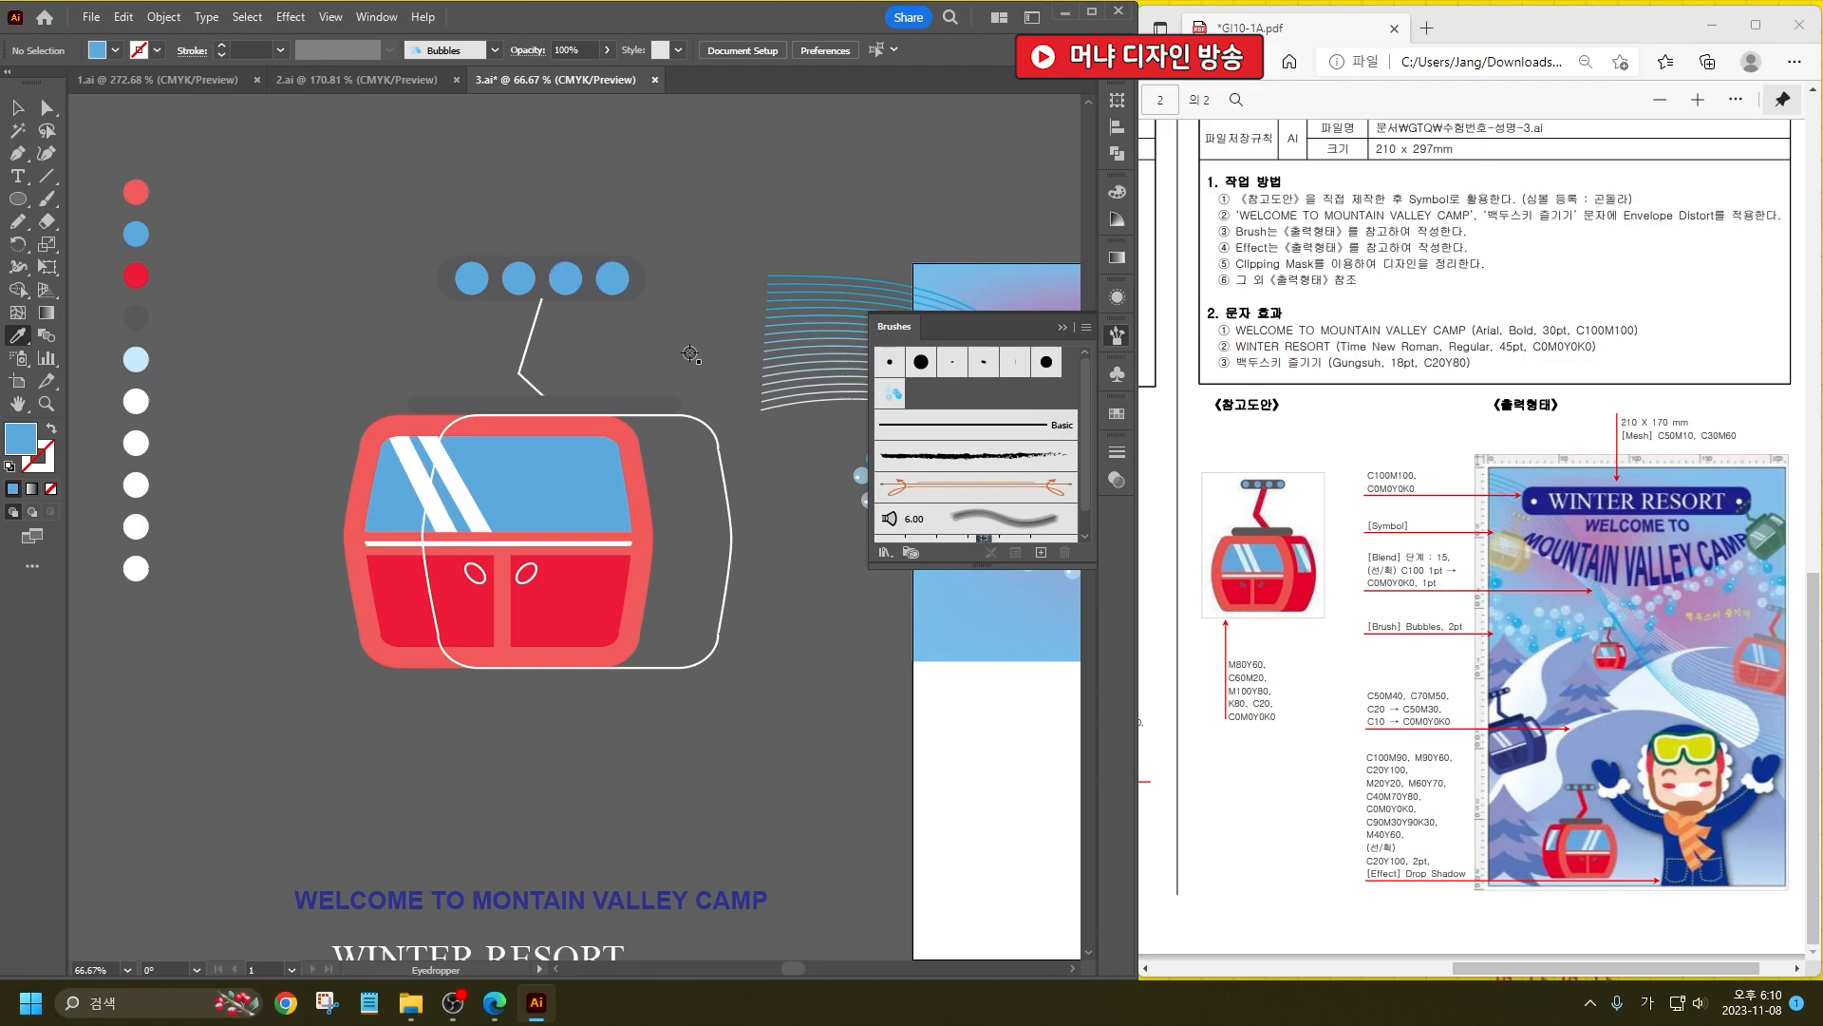
# Step: Set the stroke colour of the bent hanger arm between the pulley housing and the cabin to M100 Y80
pyautogui.click(17, 107)
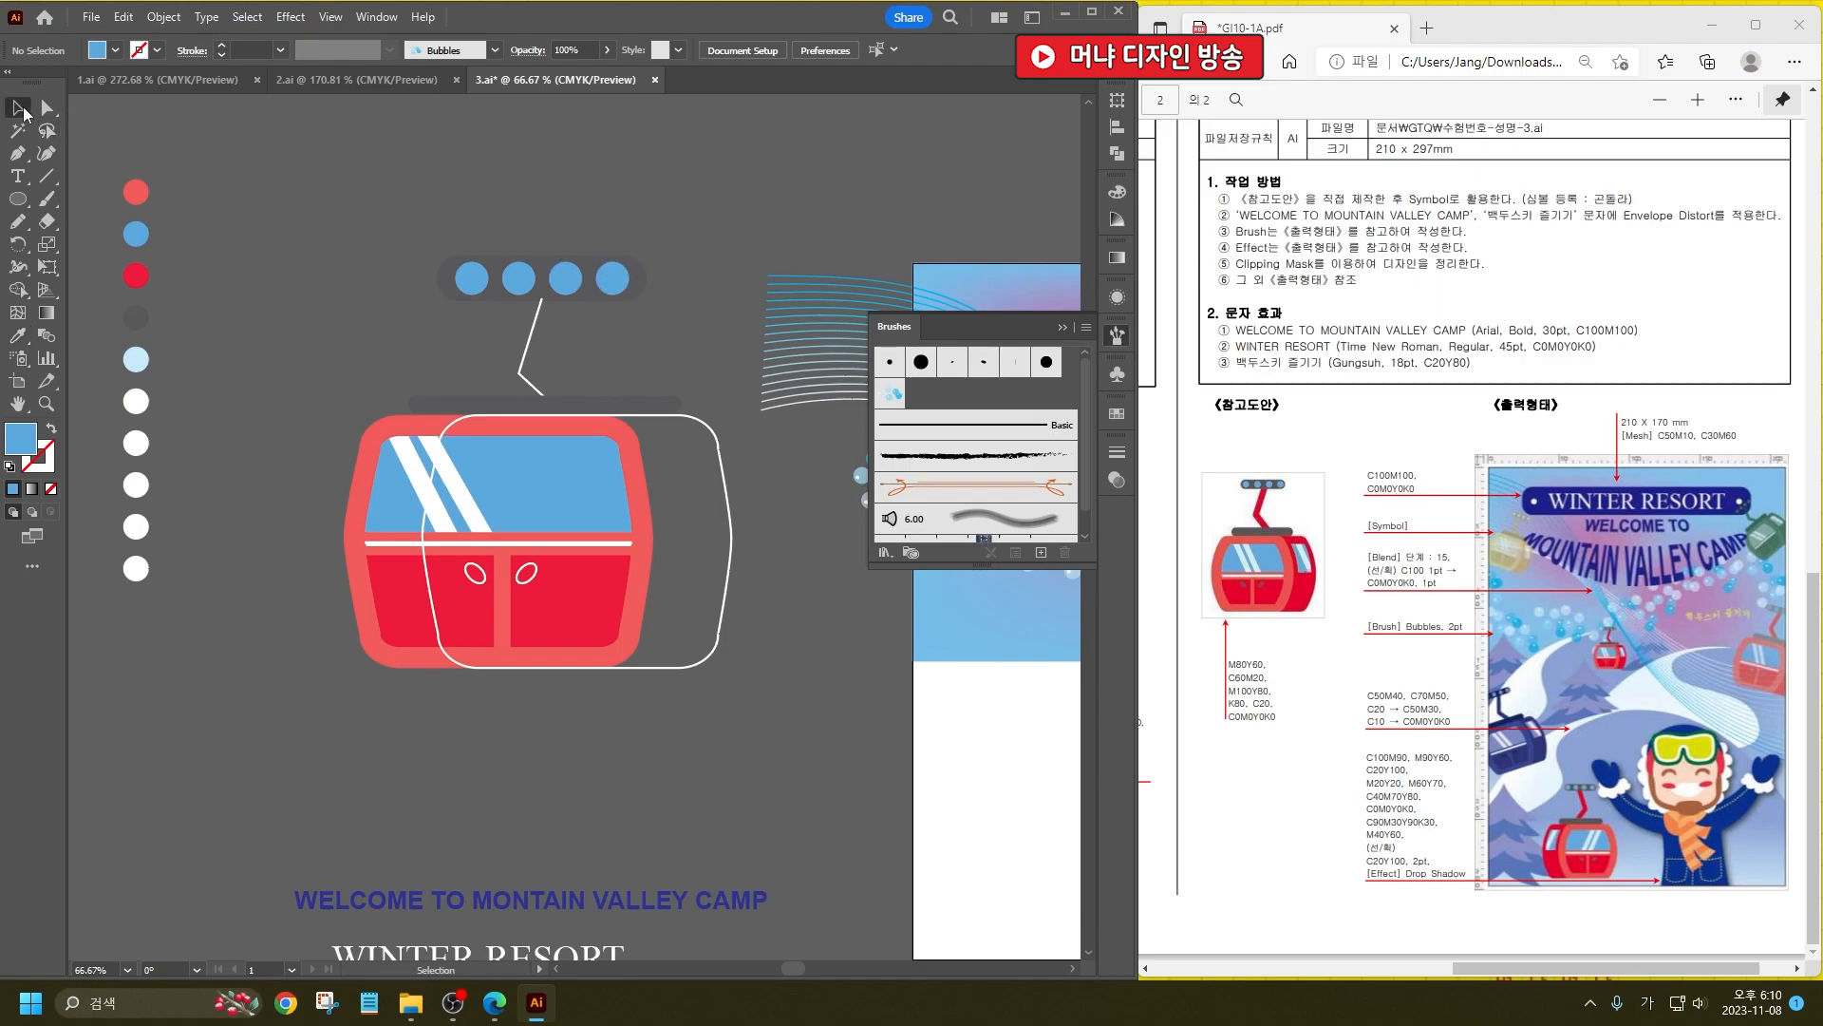
pyautogui.click(138, 277)
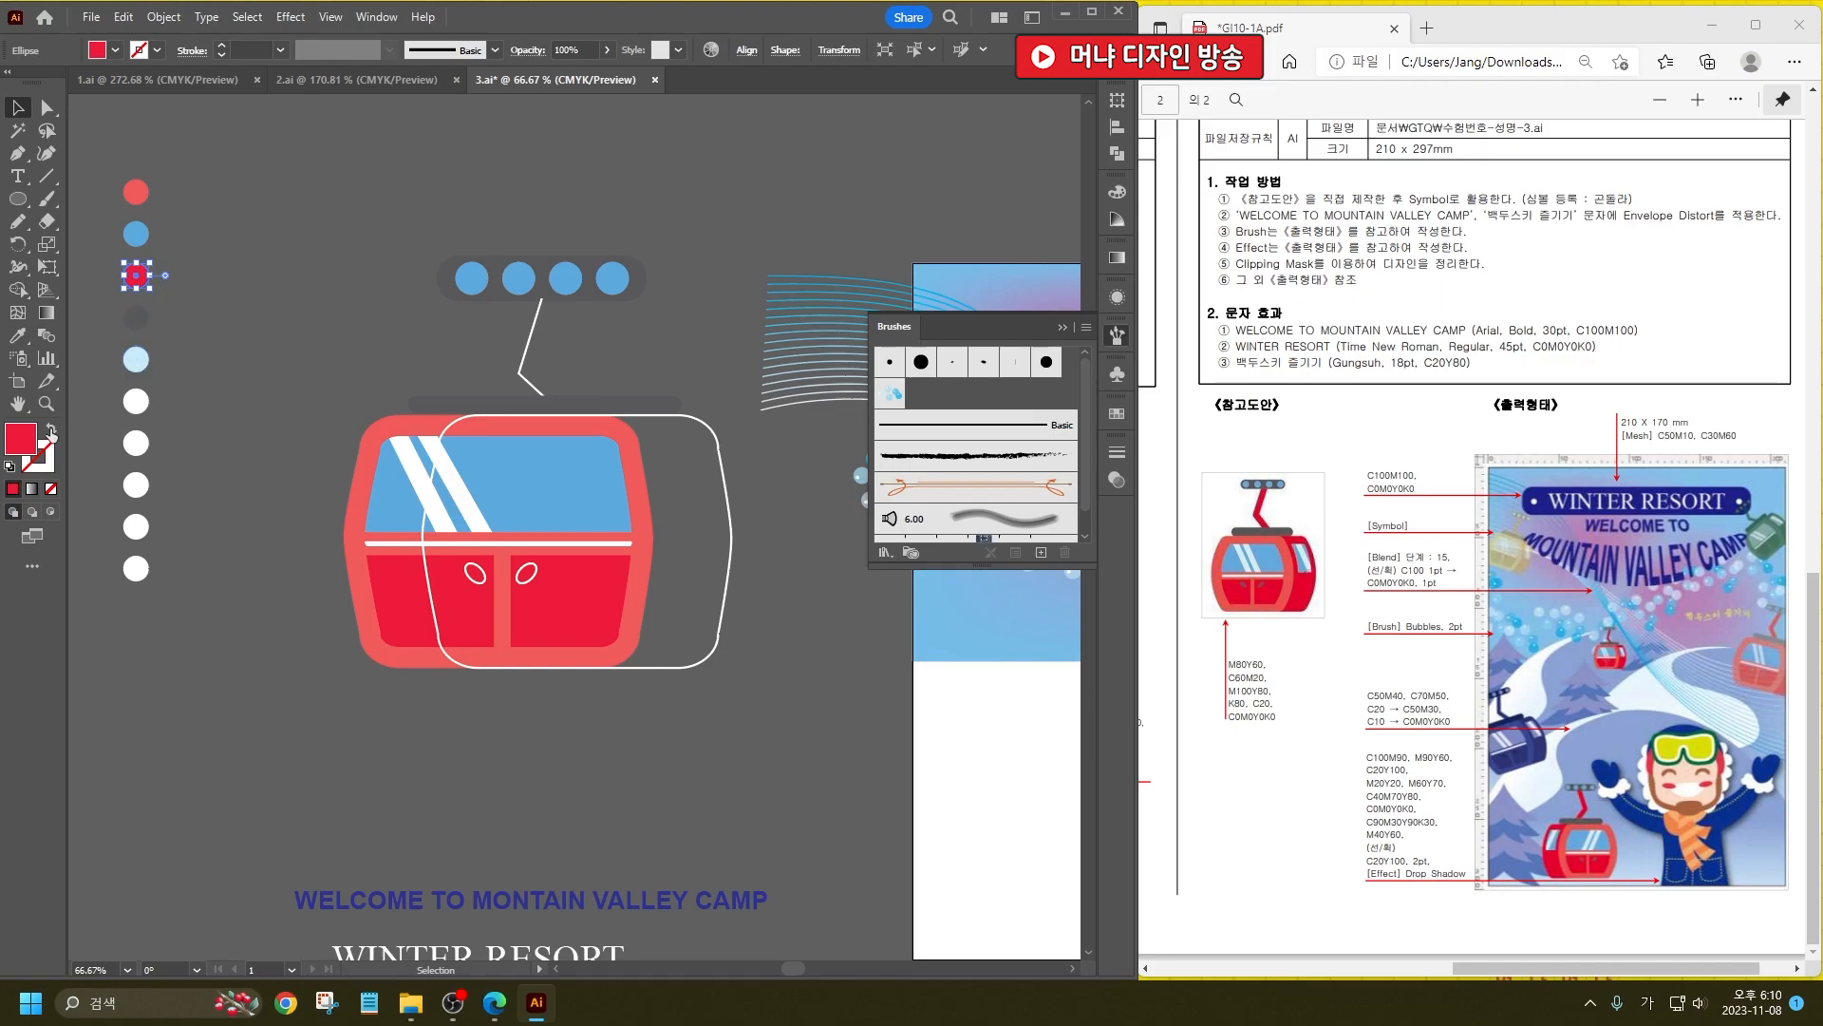
pyautogui.click(540, 329)
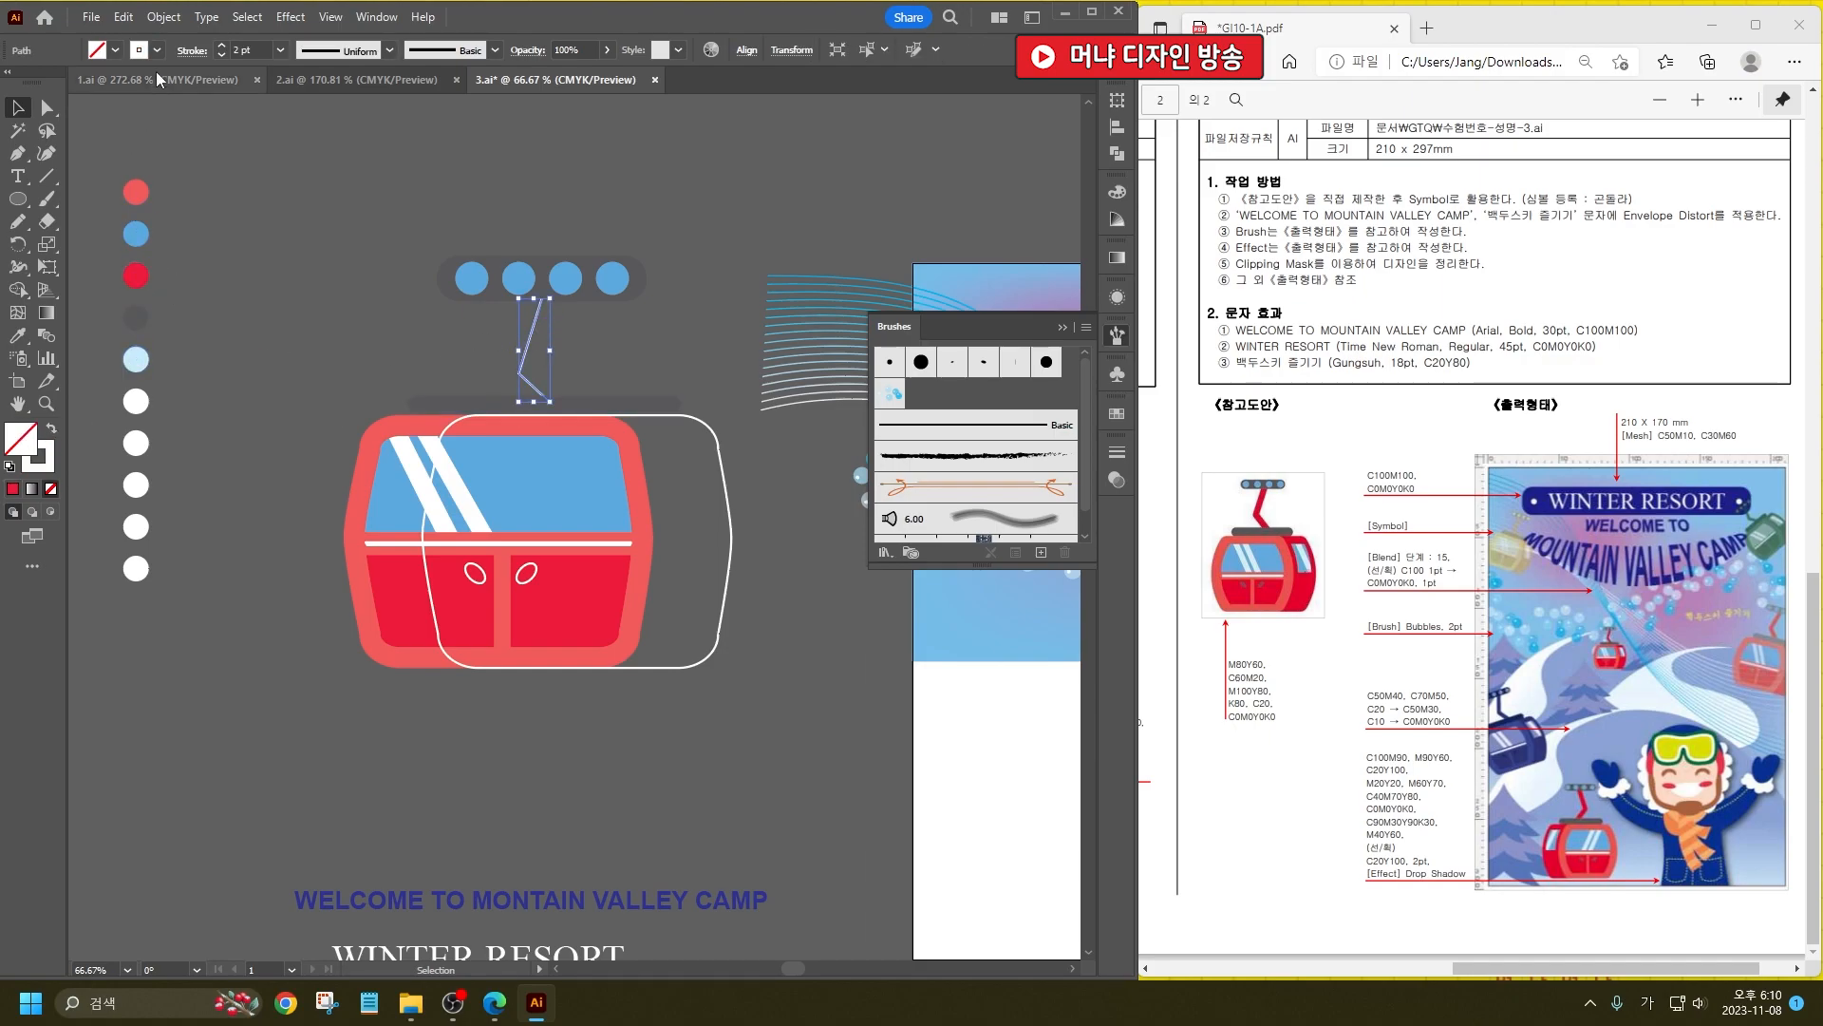
pyautogui.keyDown('shift'); pyautogui.click(139, 50); pyautogui.keyUp('shift')
pyautogui.click(187, 110)
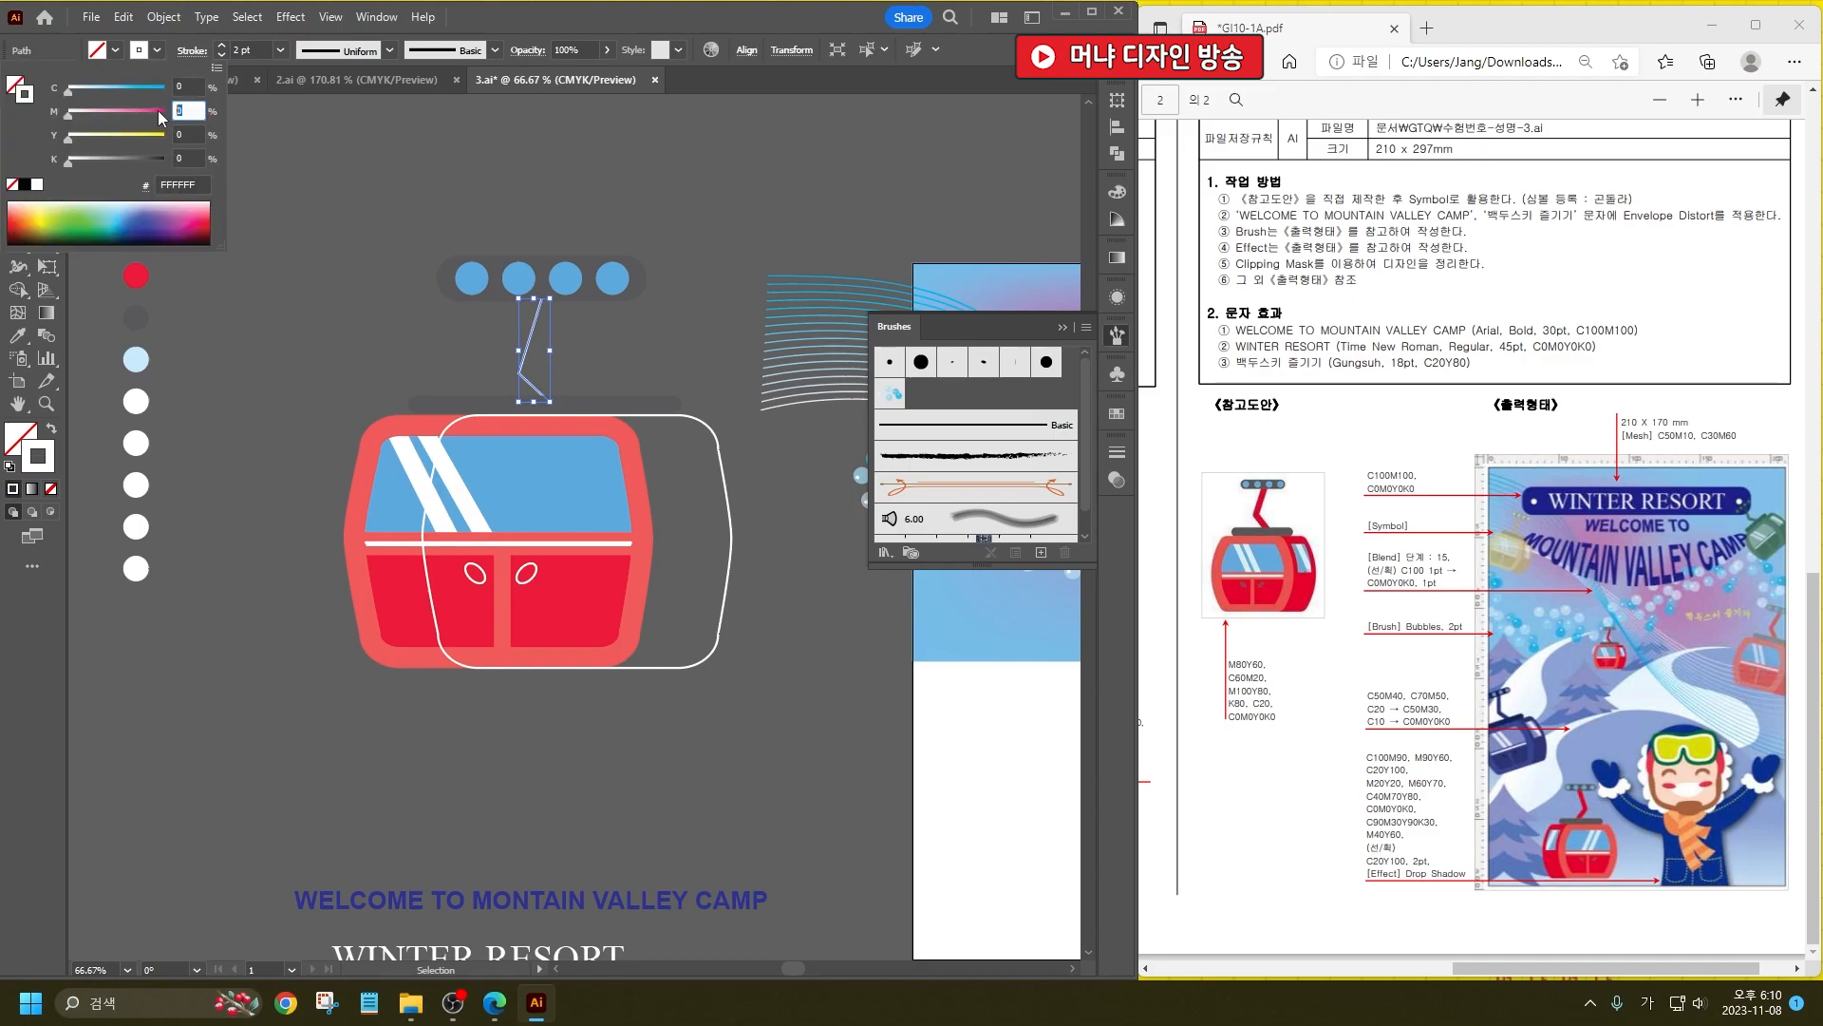
pyautogui.write('100')
pyautogui.press('Tab')
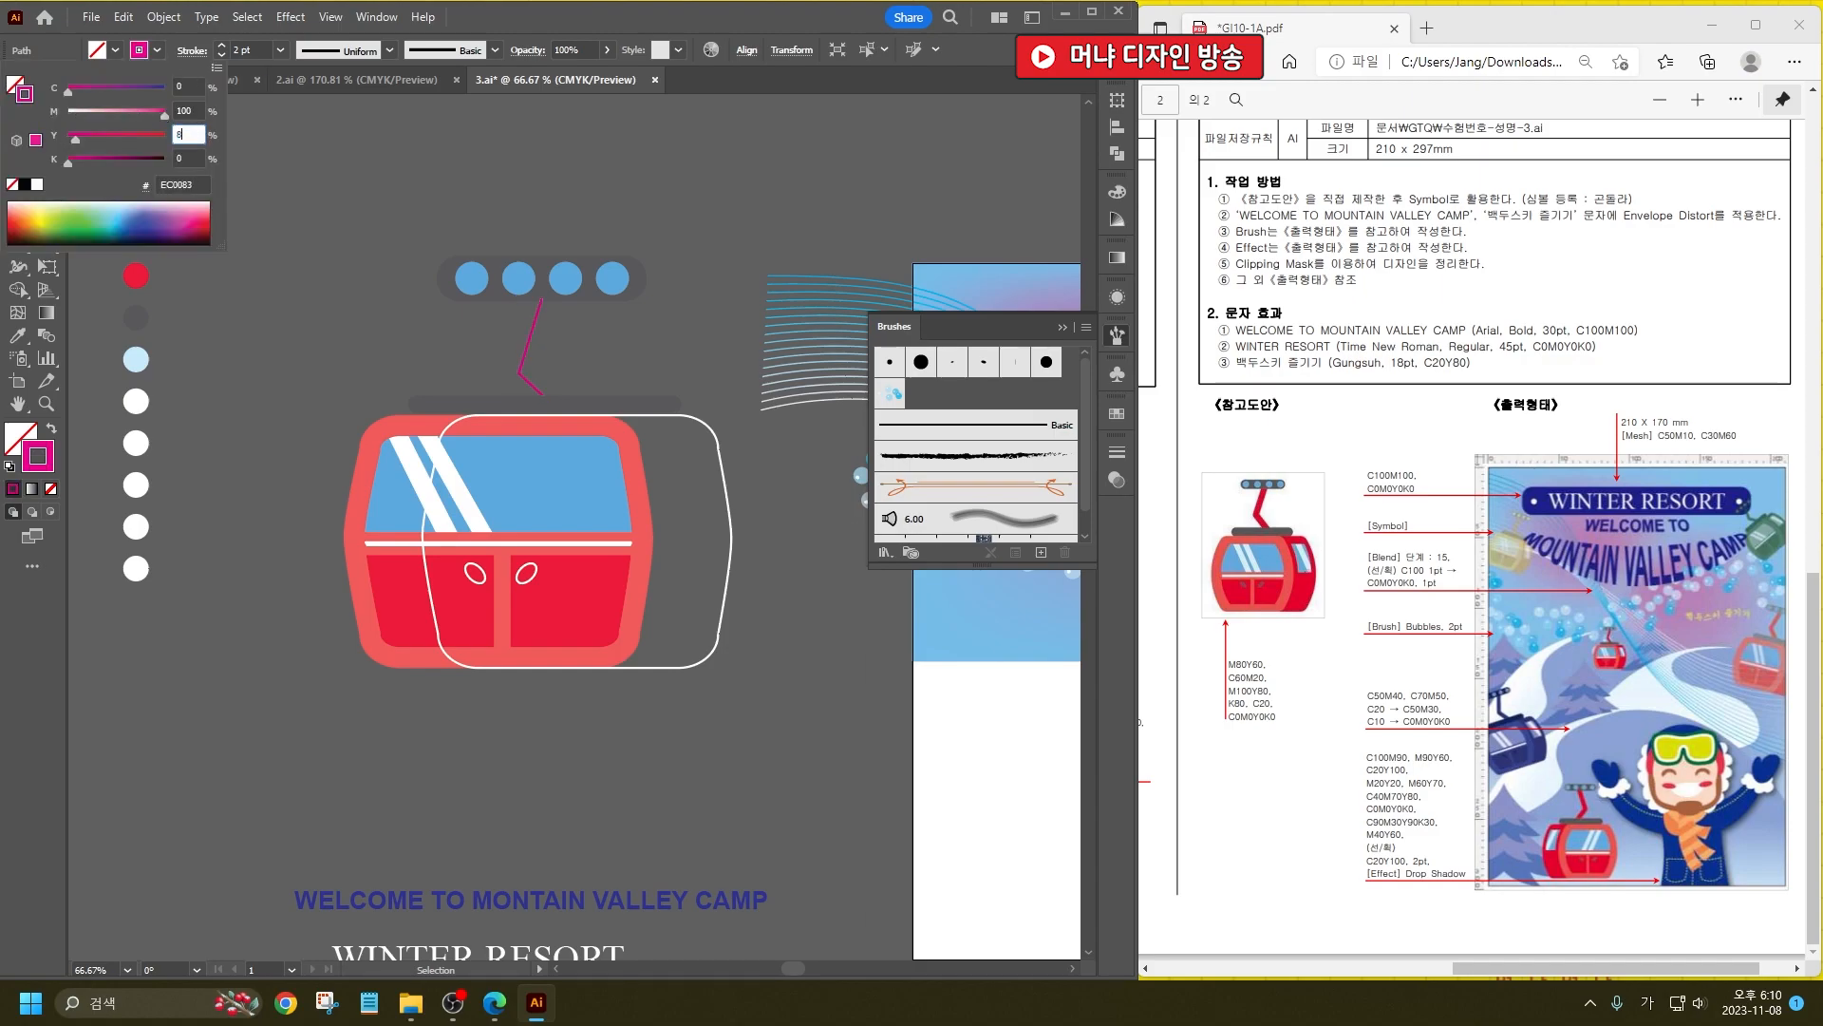
pyautogui.write('80')
pyautogui.press('Return')
# Step: Thicken the hanger arm's stroke to 15 pt and give it round caps and round corner joins
pyautogui.click(245, 48)
pyautogui.write('8')
pyautogui.press('Return')
pyautogui.write('15')
pyautogui.press('Return')
pyautogui.click(187, 52)
pyautogui.click(95, 99)
pyautogui.click(95, 124)
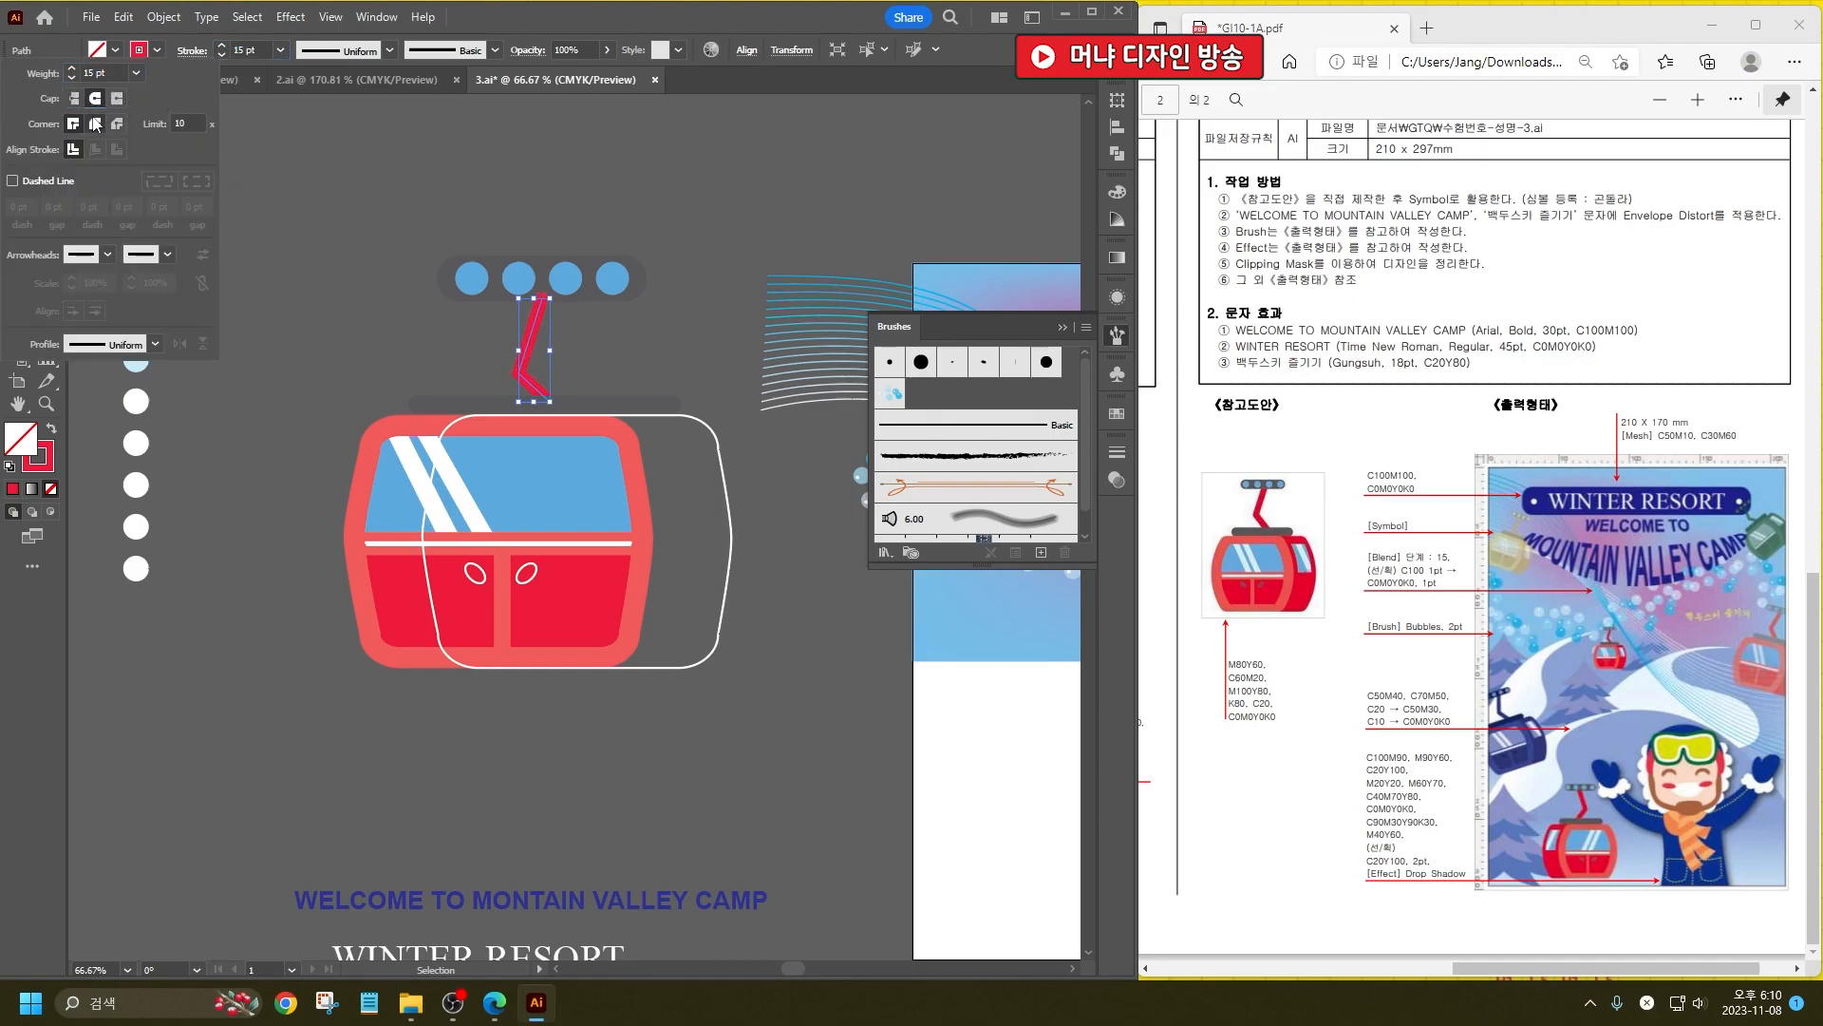
pyautogui.click(351, 293)
pyautogui.click(528, 337)
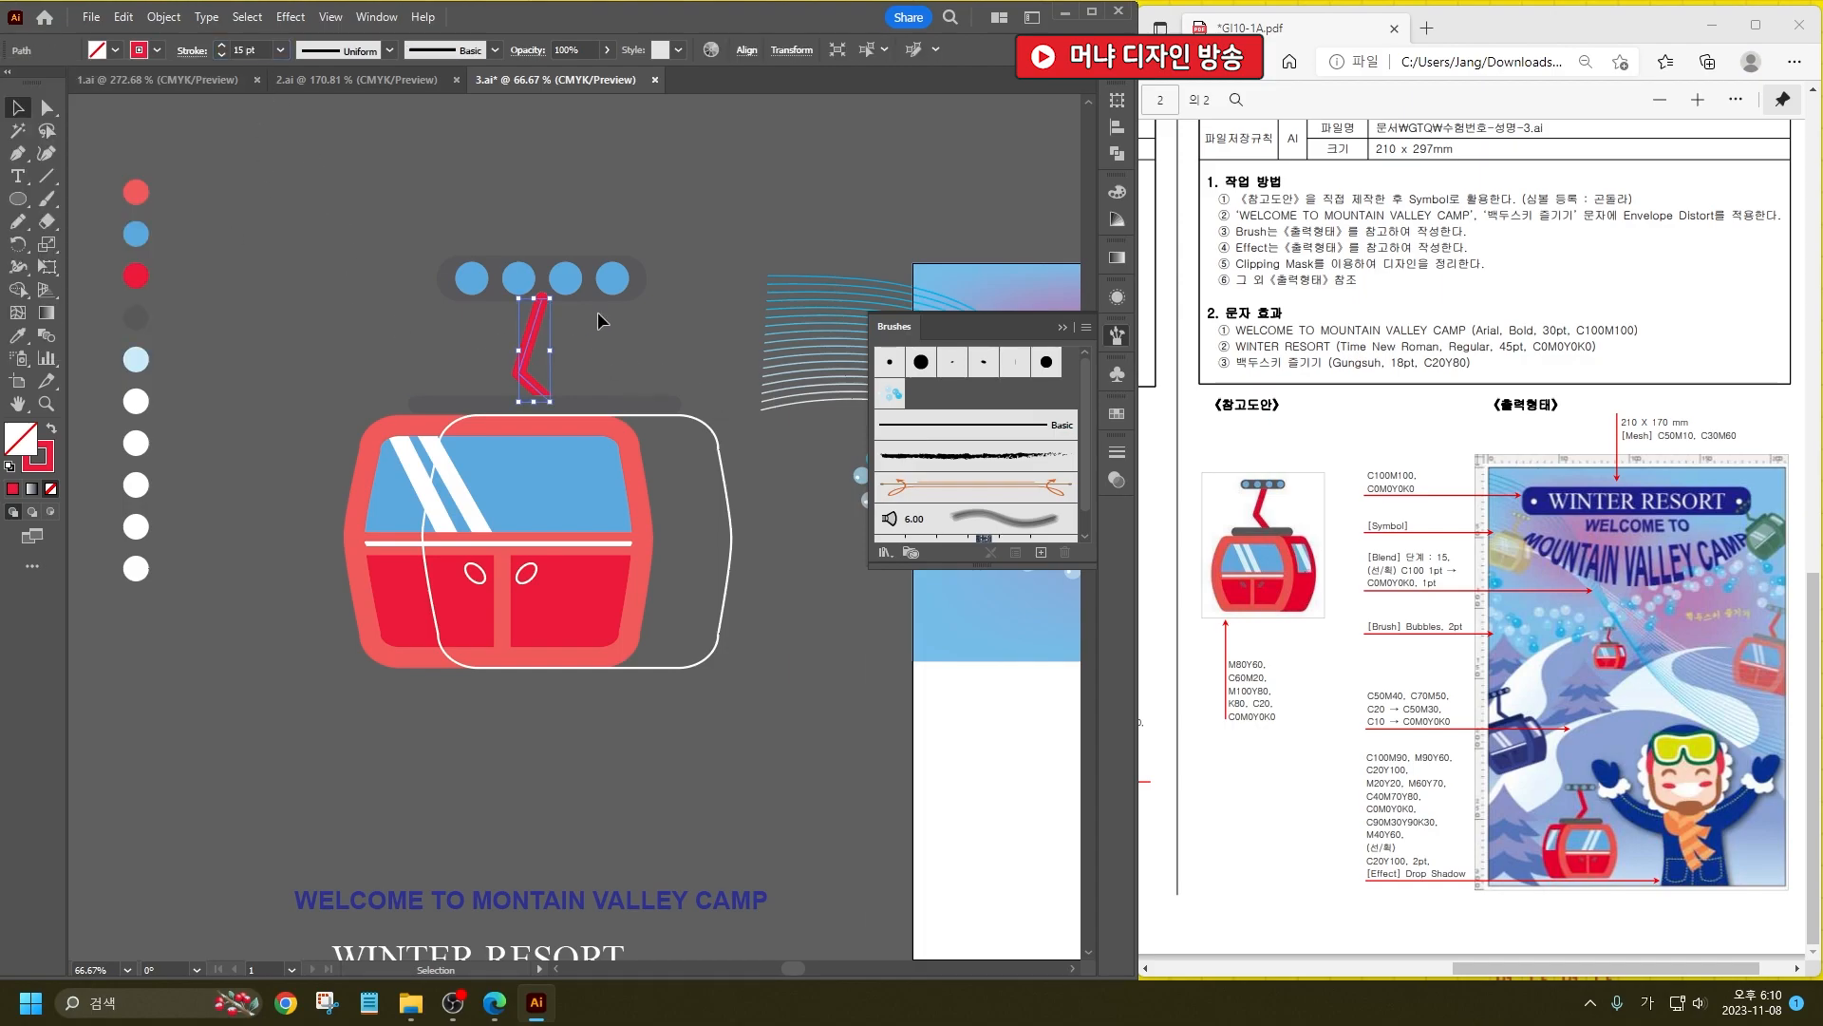
pyautogui.click(532, 270)
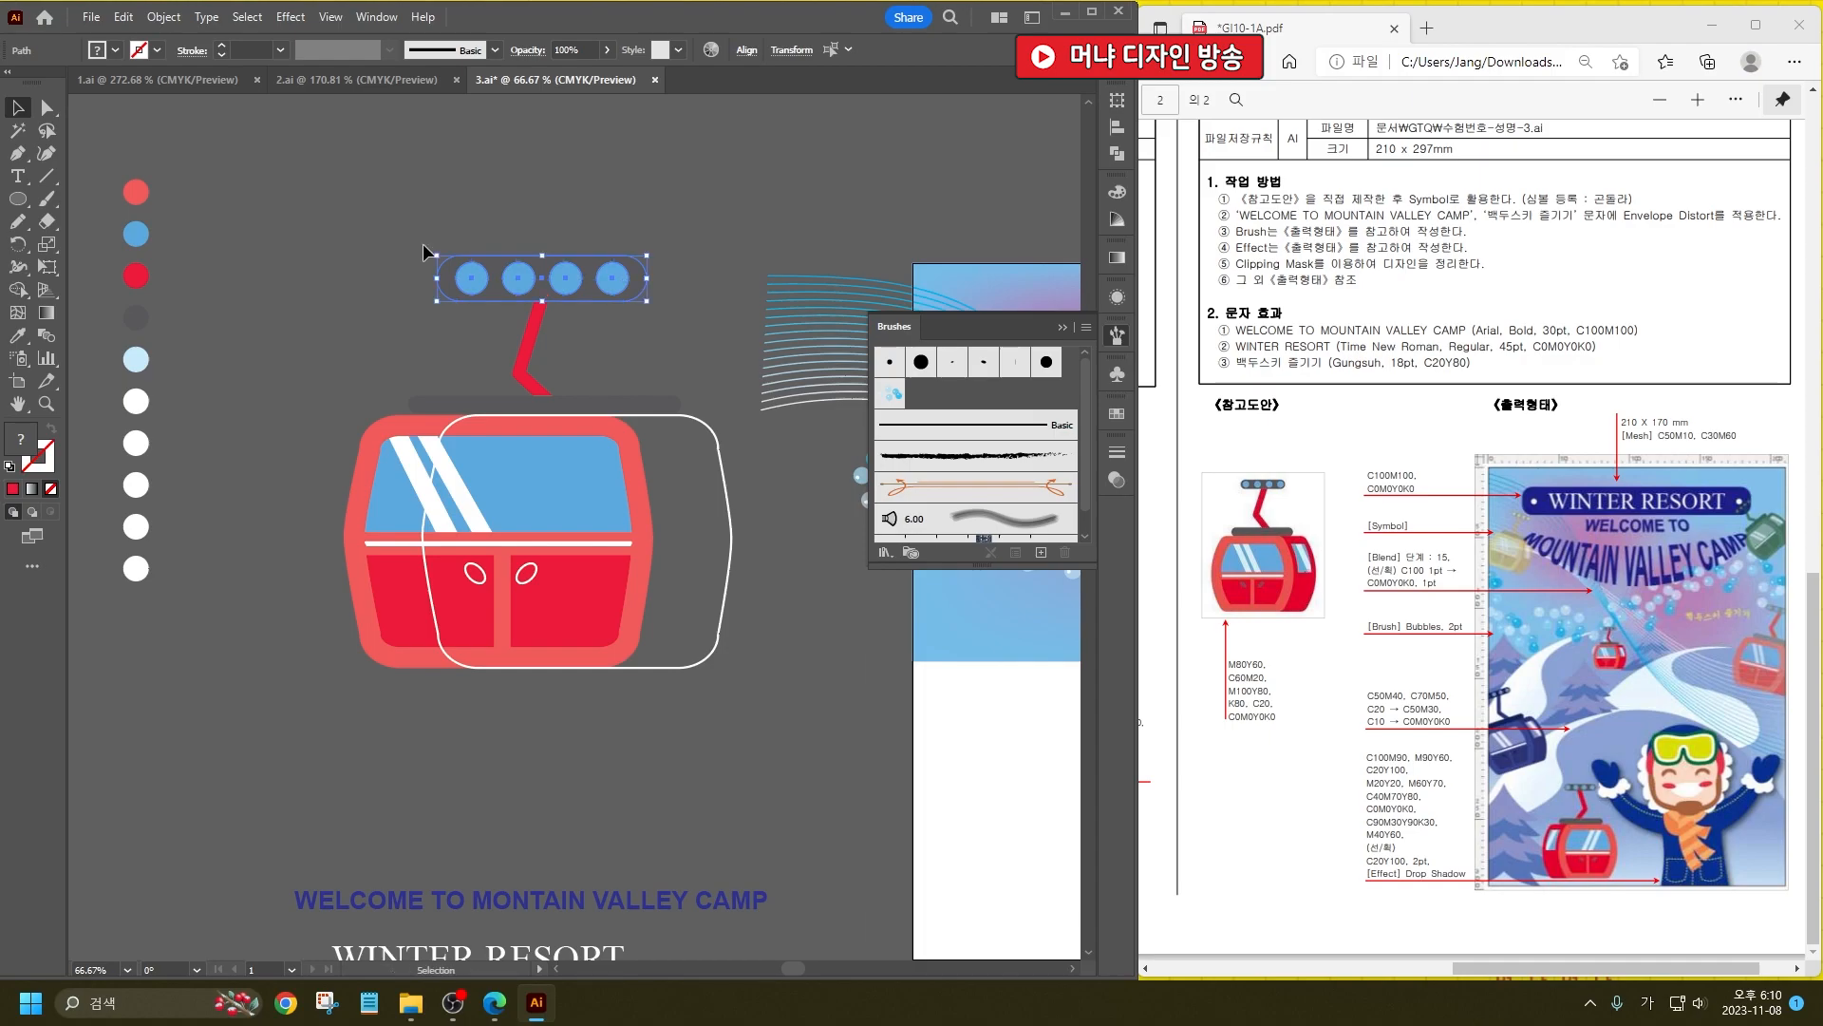
pyautogui.click(714, 671)
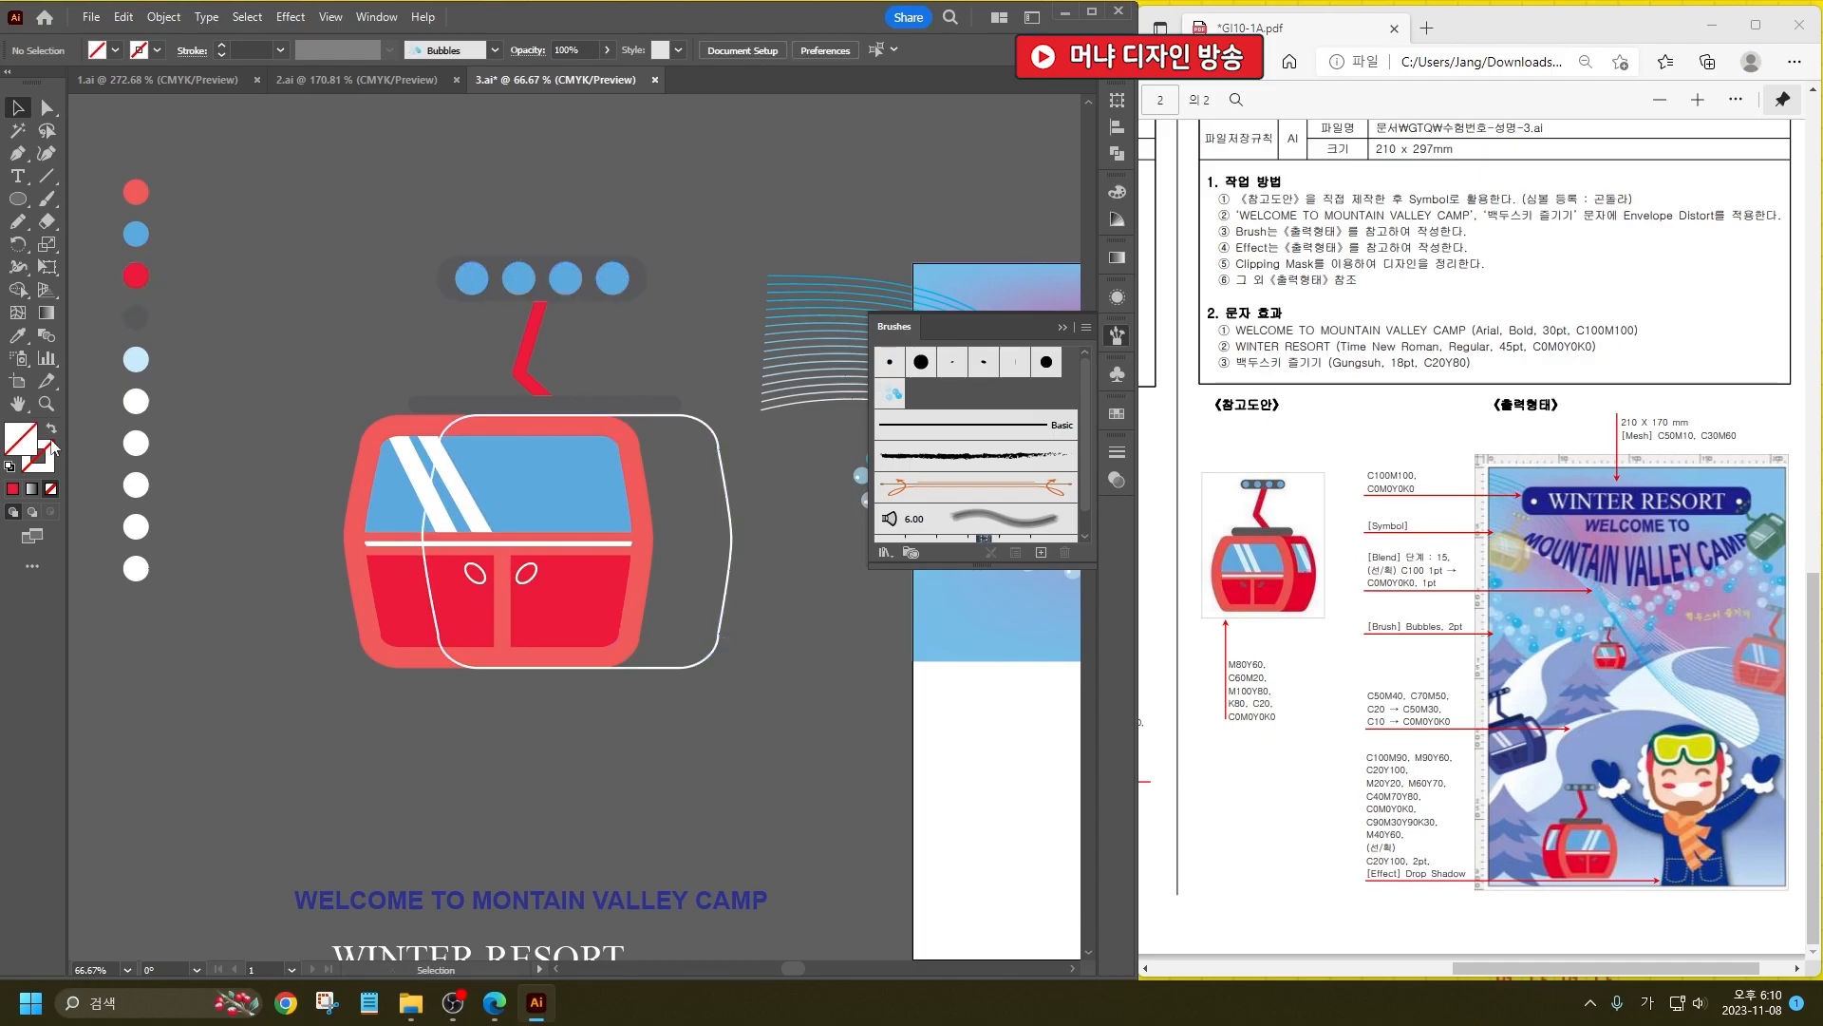
# Step: Apply the red M100 Y80 sample to the rear cabin outline and send it behind all other gondola parts
pyautogui.click(17, 335)
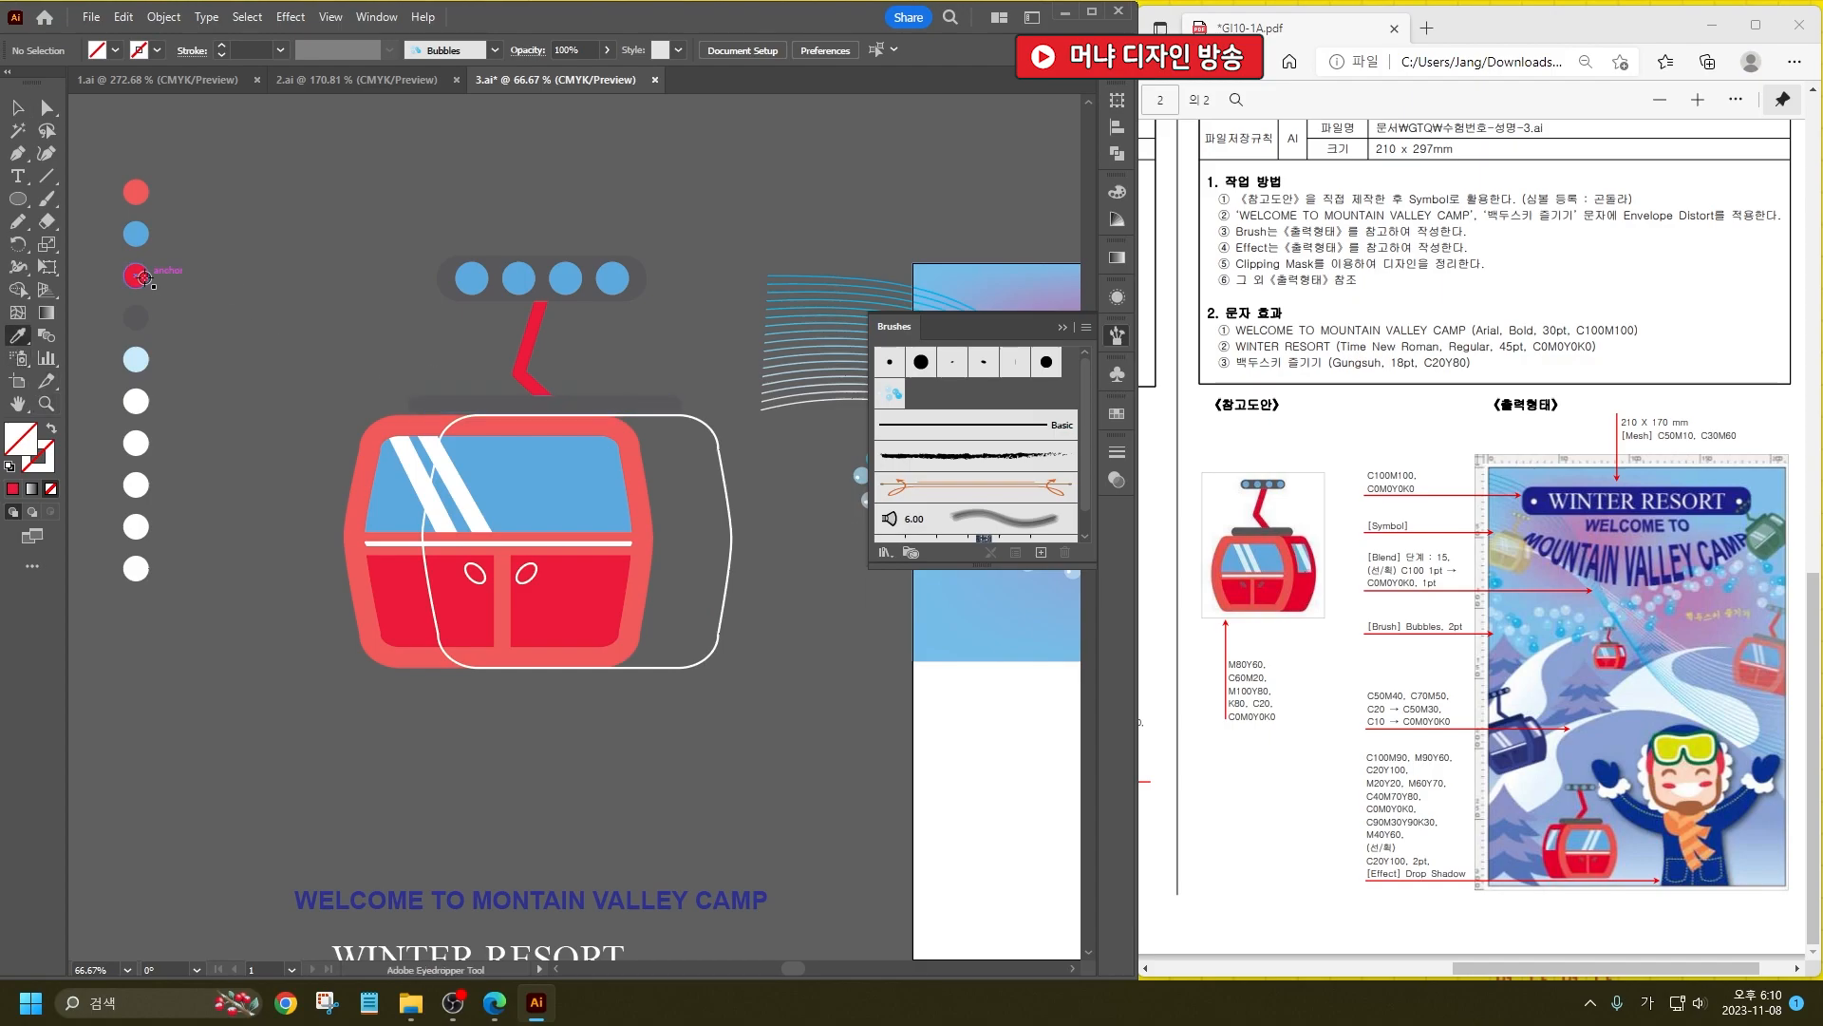
pyautogui.click(142, 278)
pyautogui.keyDown('alt'); pyautogui.click(703, 432); pyautogui.keyUp('alt')
pyautogui.click(17, 107)
pyautogui.click(564, 565)
pyautogui.hotkey('ctrl', 'shift', '[')
pyautogui.click(316, 686)
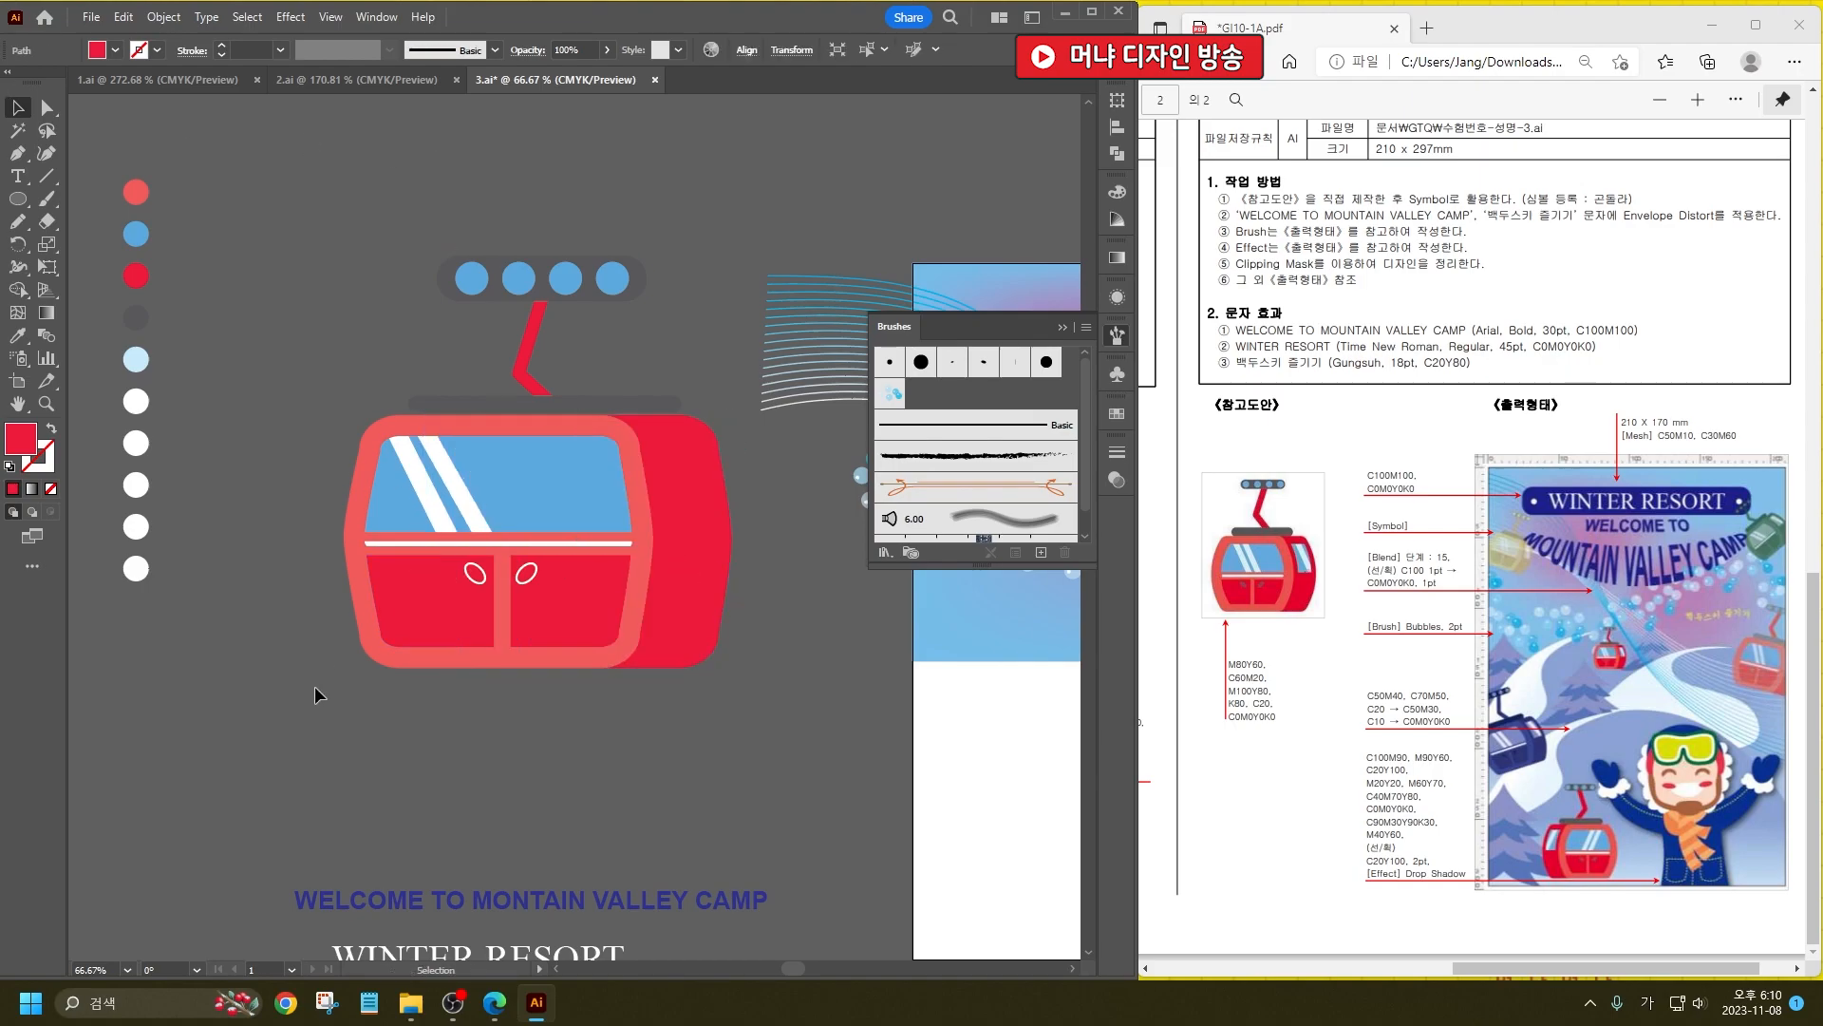
# Step: Apply the dark grey K80 sample to both oval door handles with the Eyedropper
pyautogui.click(17, 335)
pyautogui.click(133, 319)
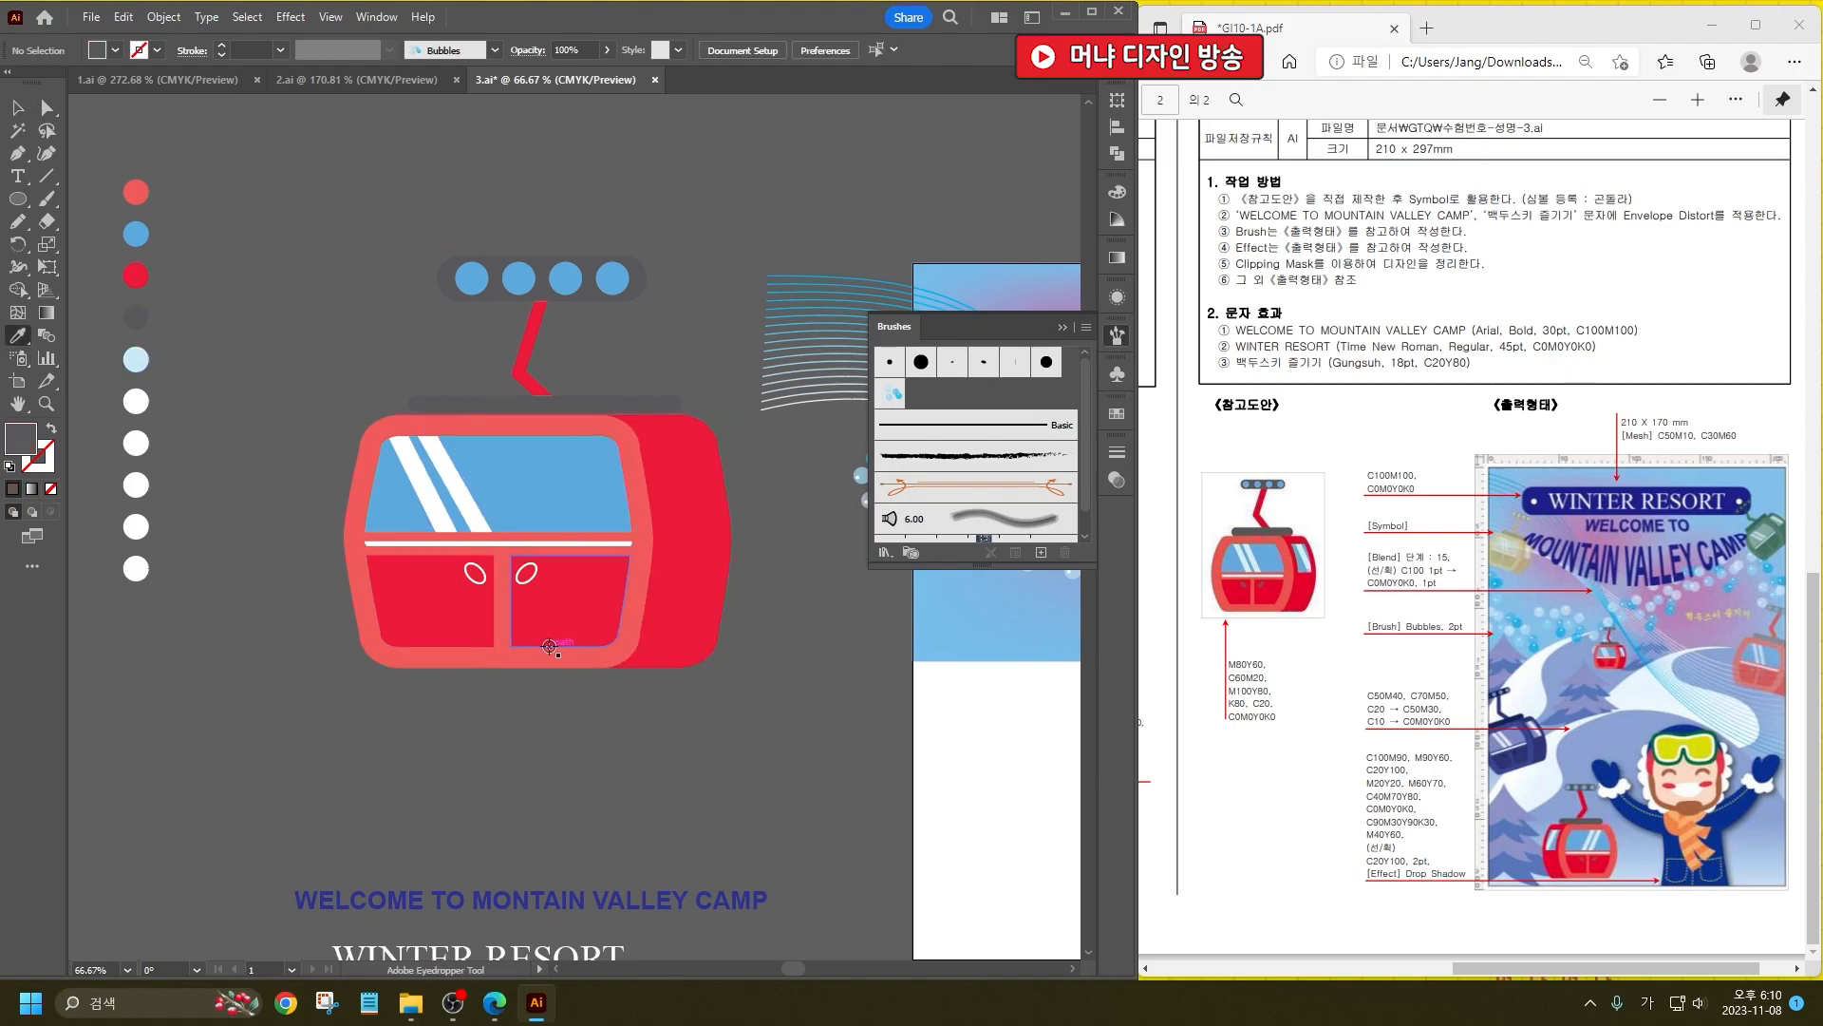
pyautogui.keyDown('alt'); pyautogui.click(476, 574); pyautogui.keyUp('alt')
pyautogui.keyDown('alt'); pyautogui.click(523, 572); pyautogui.keyUp('alt')
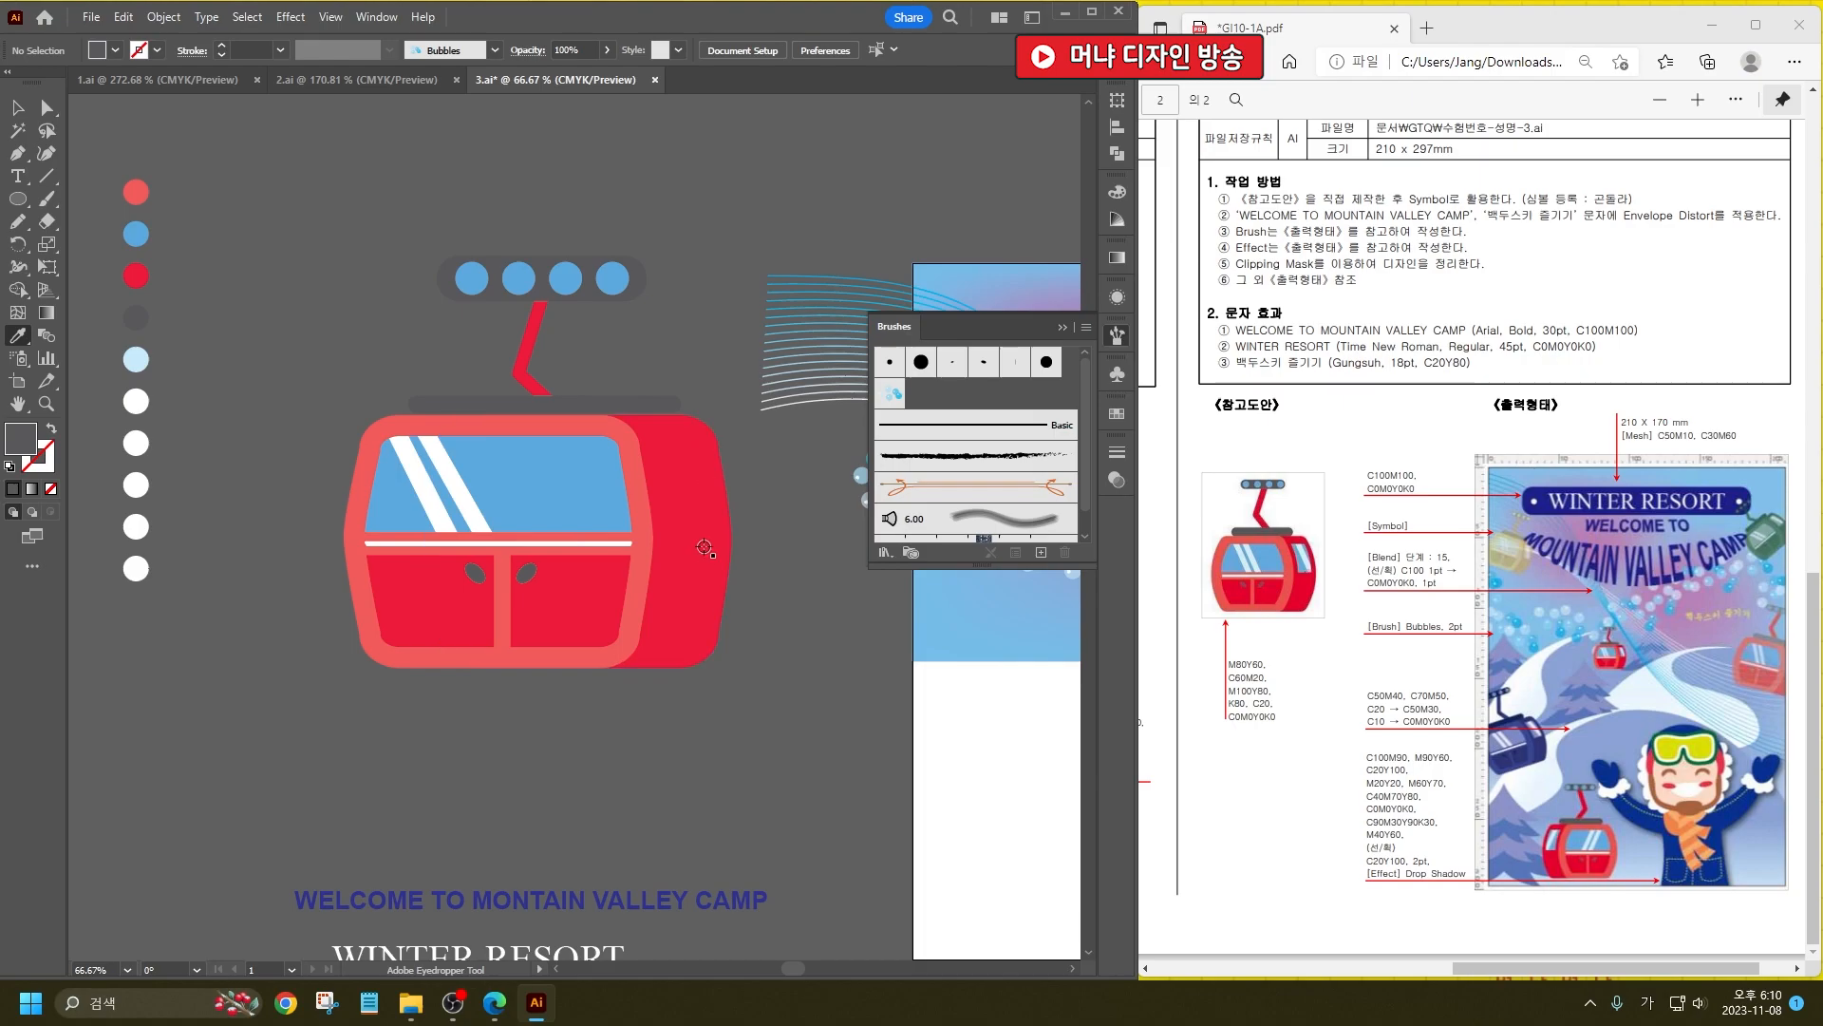
# Step: Create an inward offset copy of the rear cabin body with Offset Path as the base for the side window
pyautogui.press('v')
pyautogui.click(664, 607)
pyautogui.click(164, 17)
pyautogui.moveTo(285, 499)
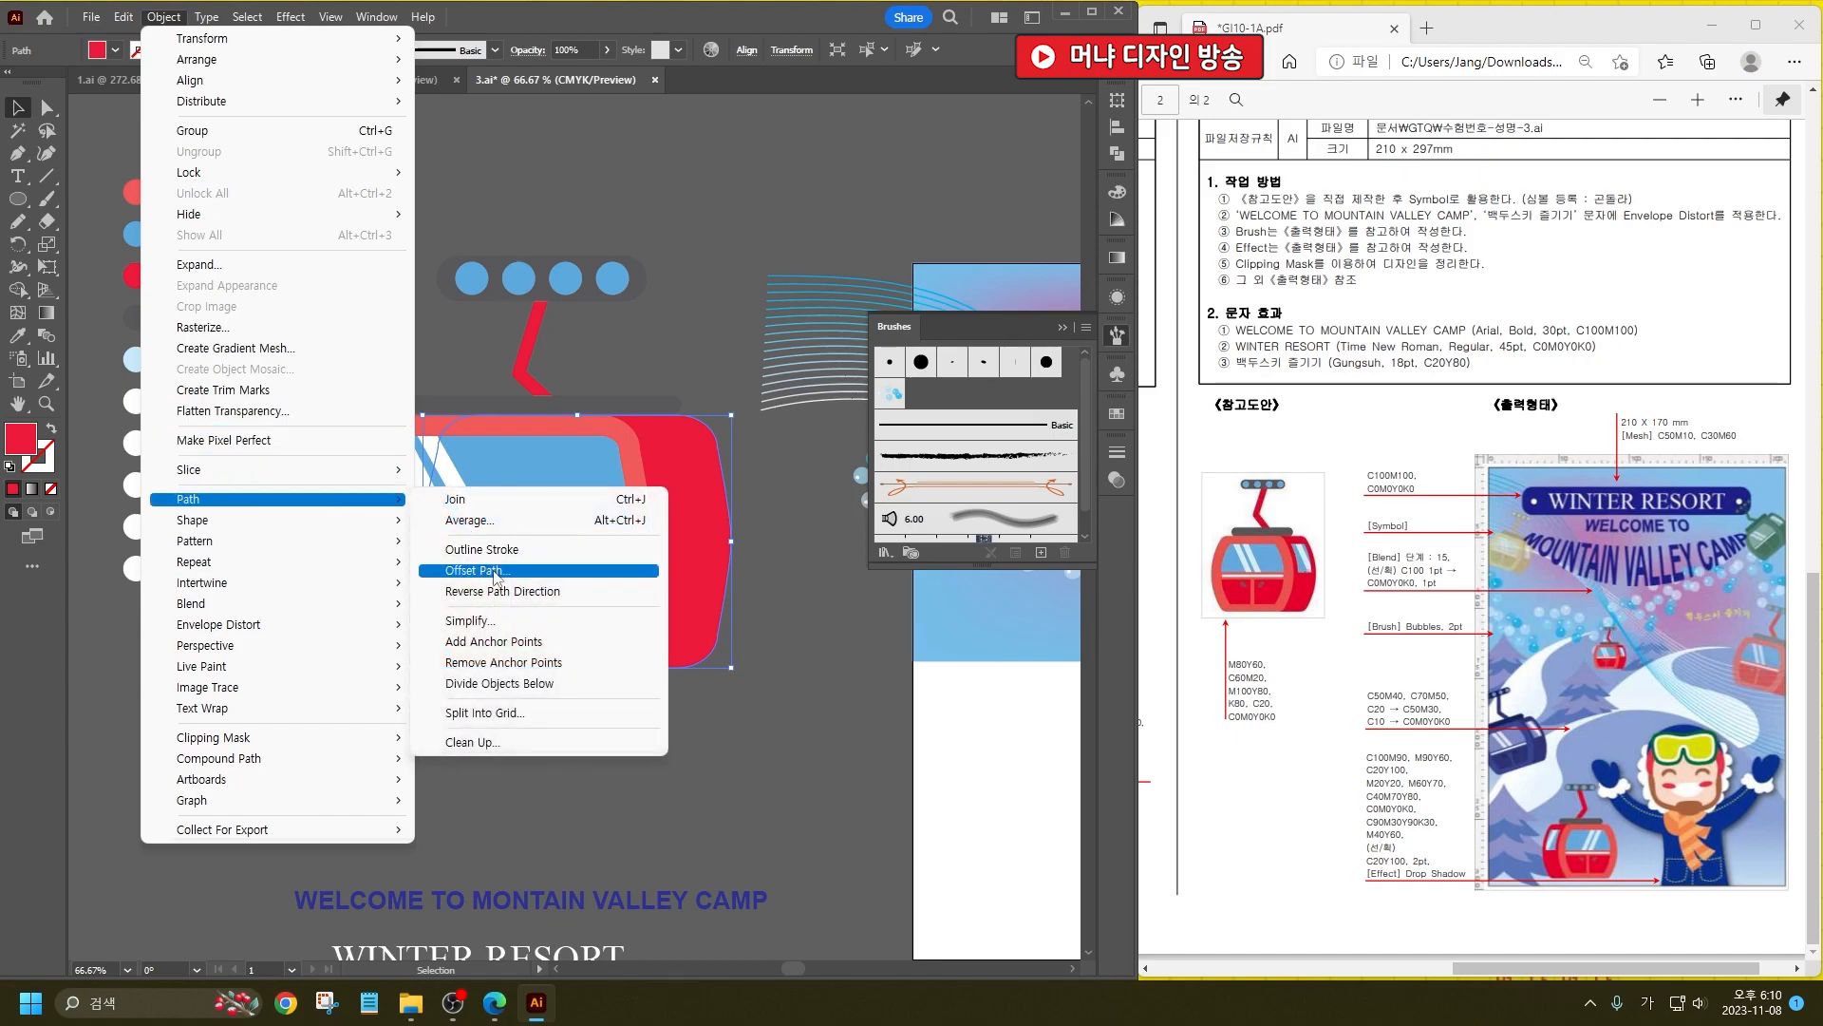
pyautogui.click(473, 571)
pyautogui.click(869, 542)
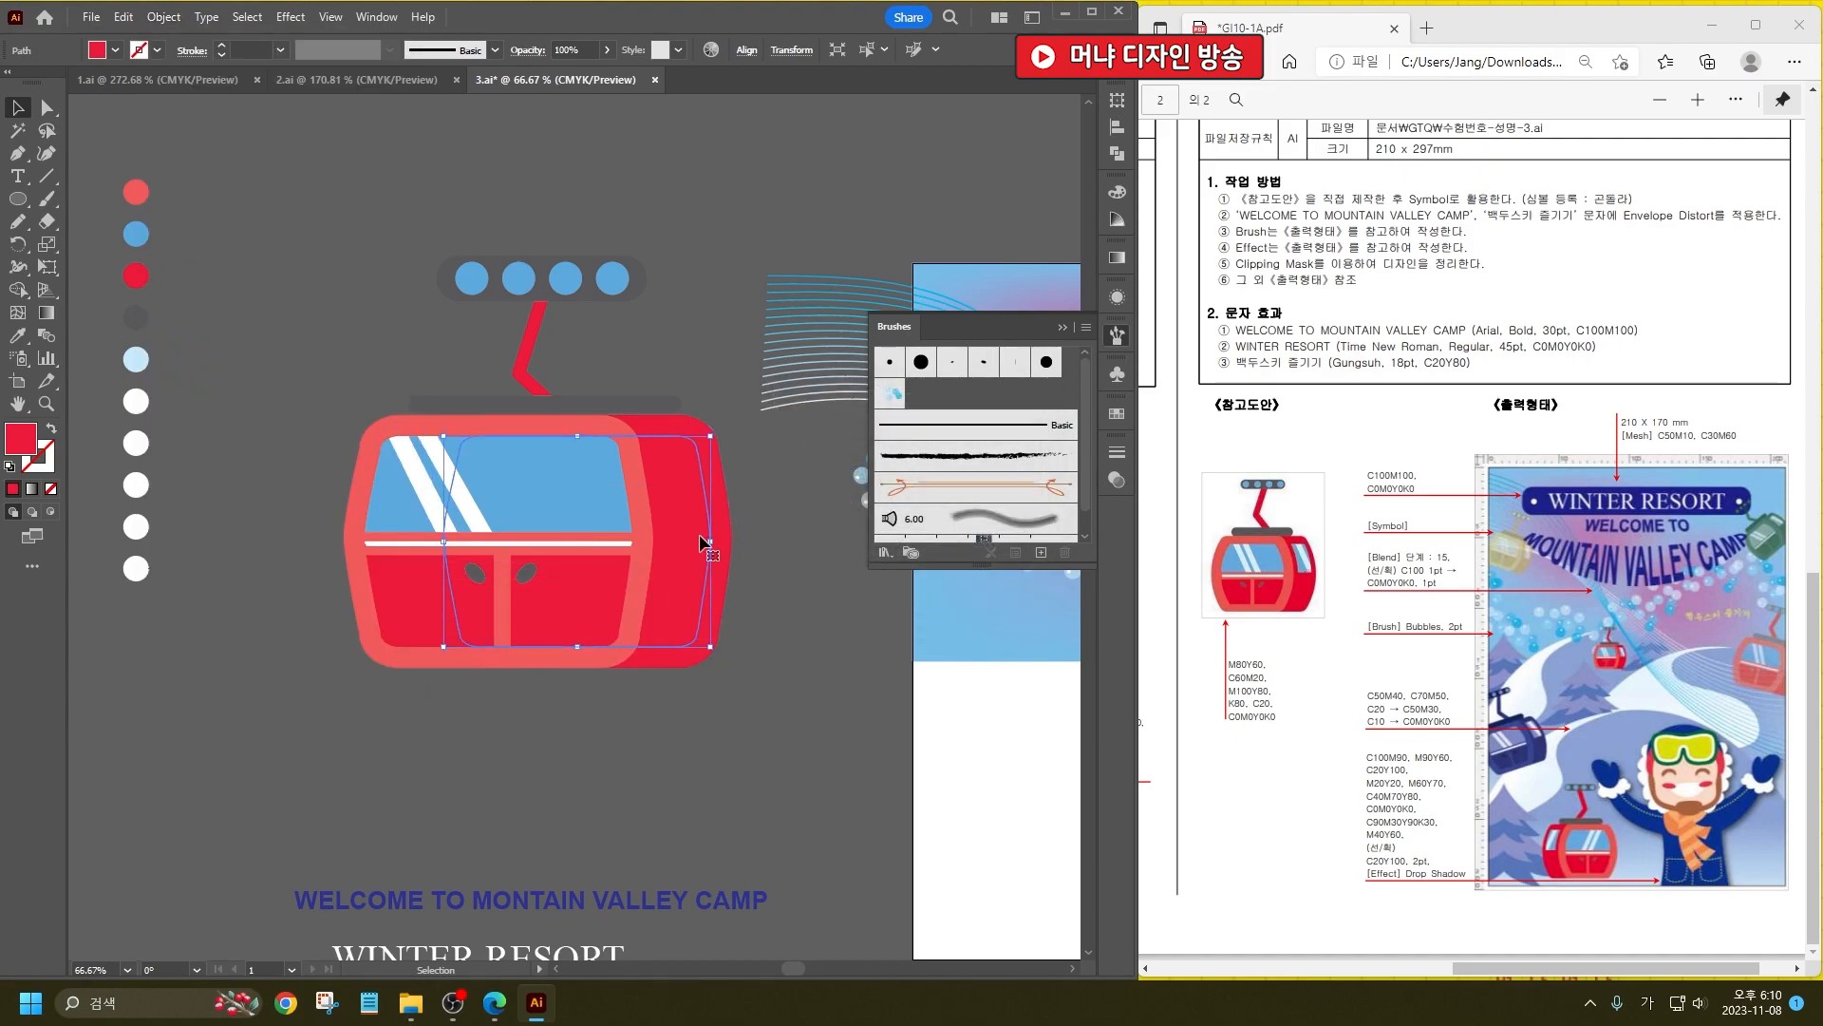
# Step: Cut the offset shape with the Knife horizontally at the window's lower edge and diagonally through the side window area
pyautogui.click(43, 226)
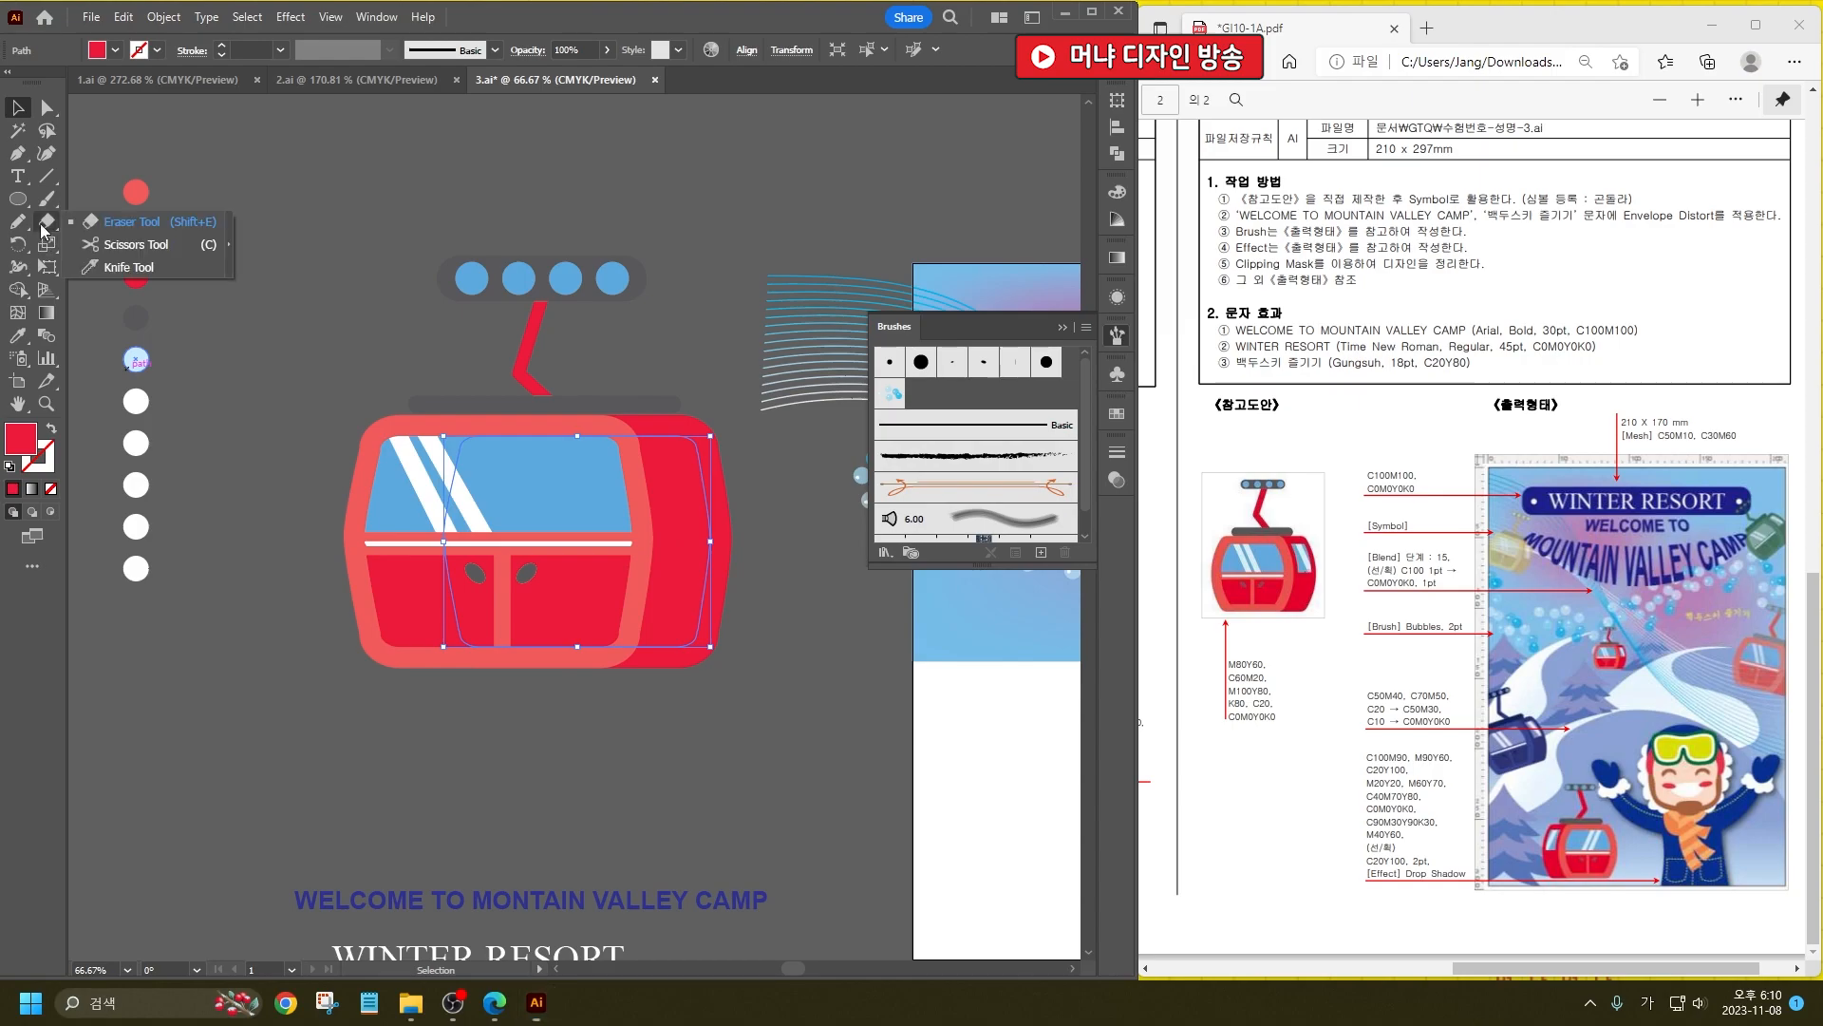
pyautogui.click(128, 266)
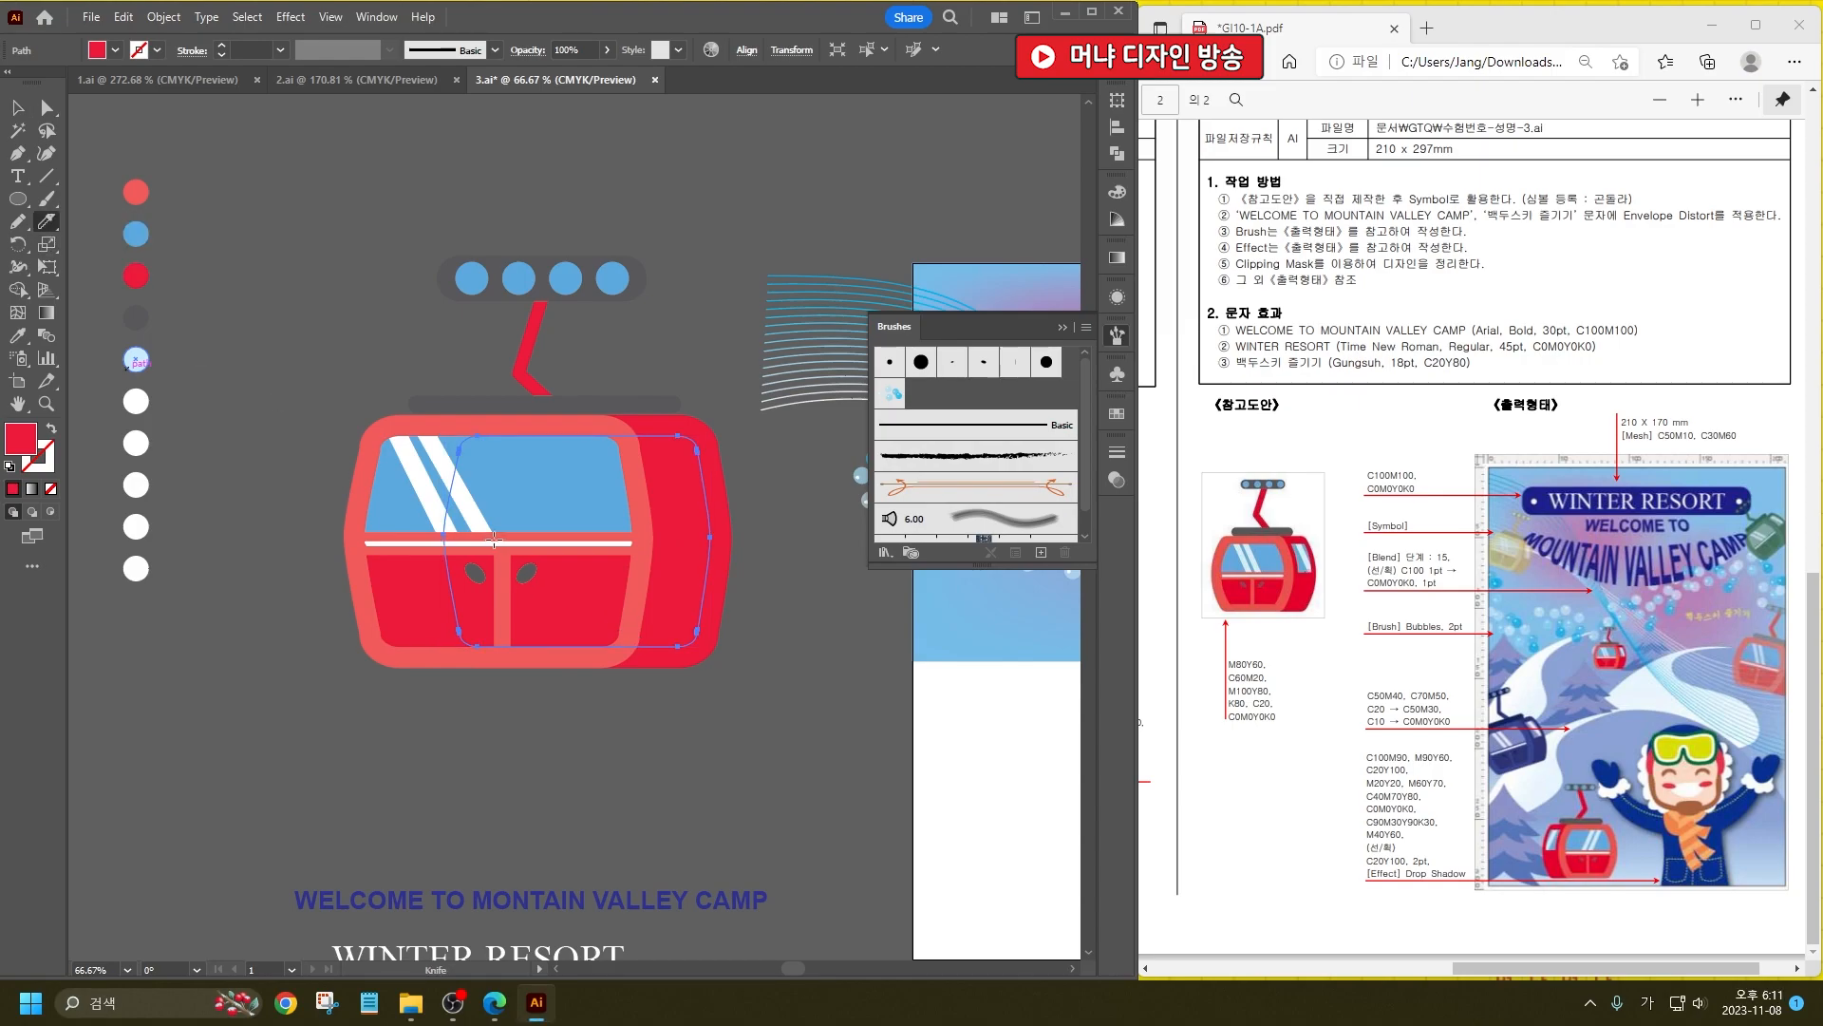
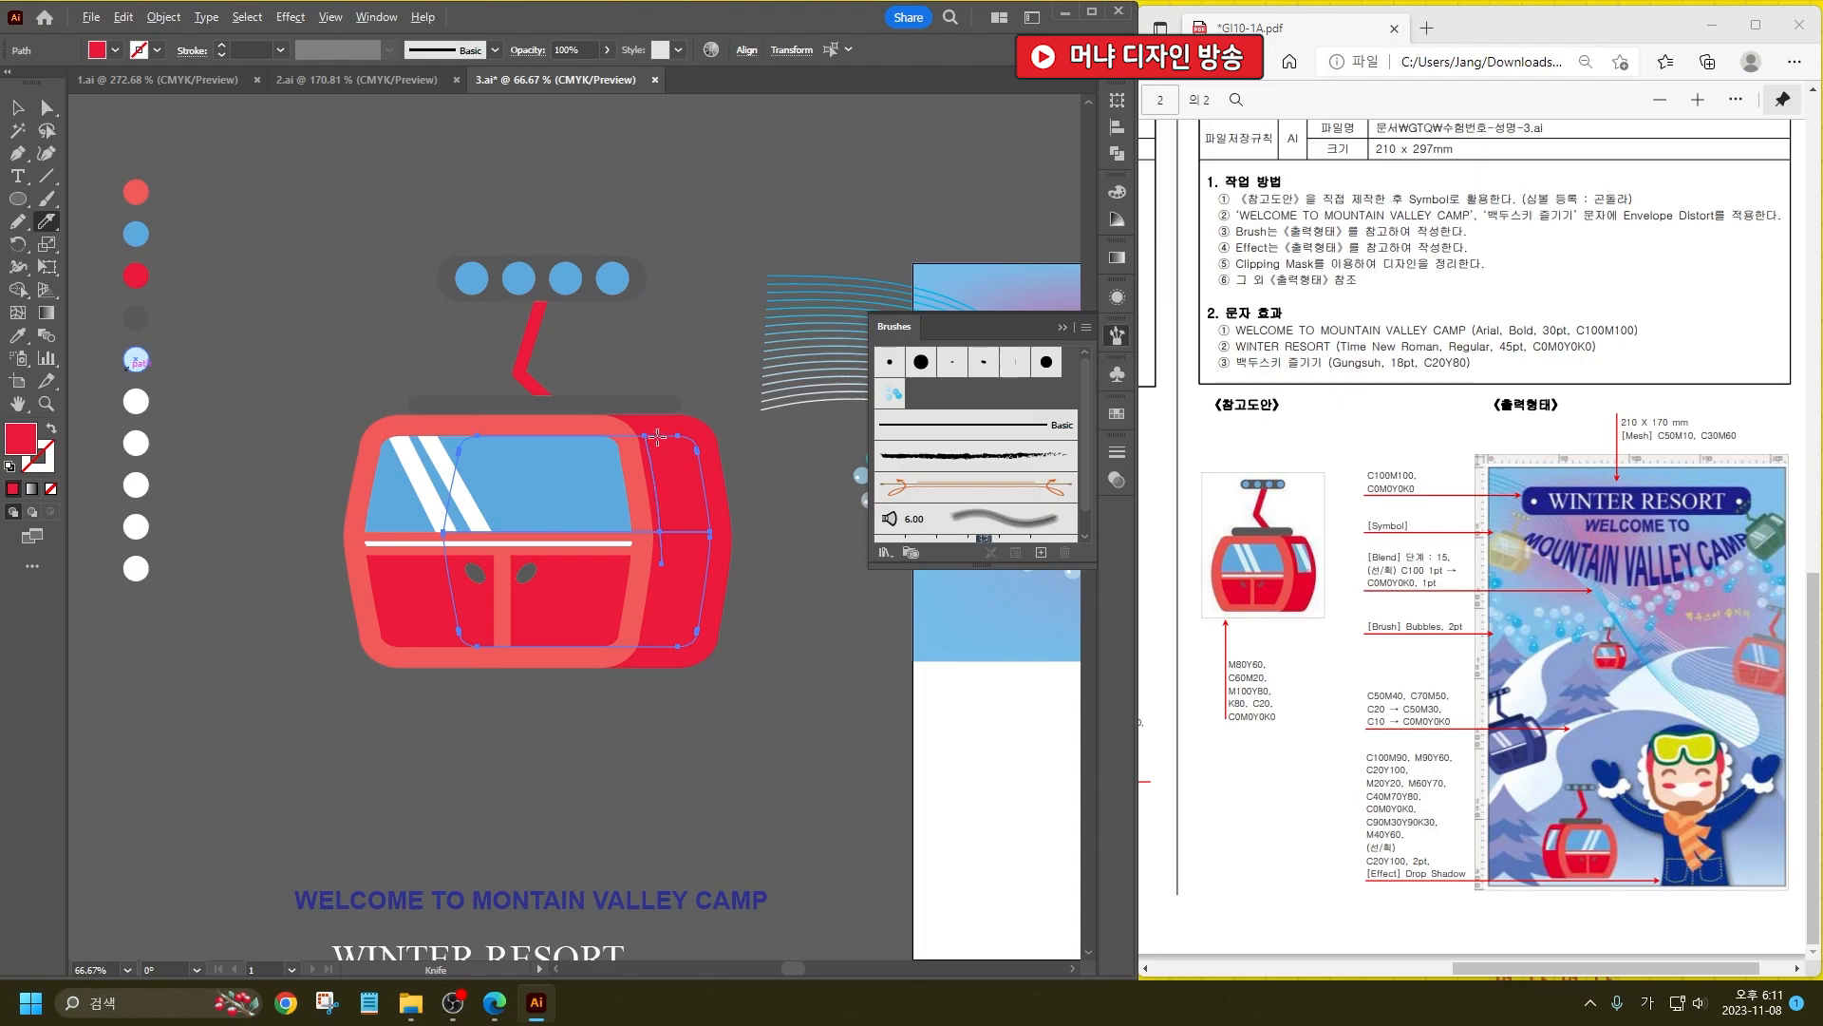
pyautogui.moveTo(651, 427); pyautogui.dragTo(695, 574)
pyautogui.hotkey('ctrl', 'z')
pyautogui.moveTo(700, 537)
pyautogui.mouseDown()
pyautogui.moveTo(648, 436)
pyautogui.moveTo(708, 514)
pyautogui.moveTo(662, 427)
pyautogui.mouseUp()
# Step: Remove the lower piece of the cut offset shape so only the side window pieces remain
pyautogui.click(17, 108)
pyautogui.click(308, 174)
pyautogui.click(705, 635)
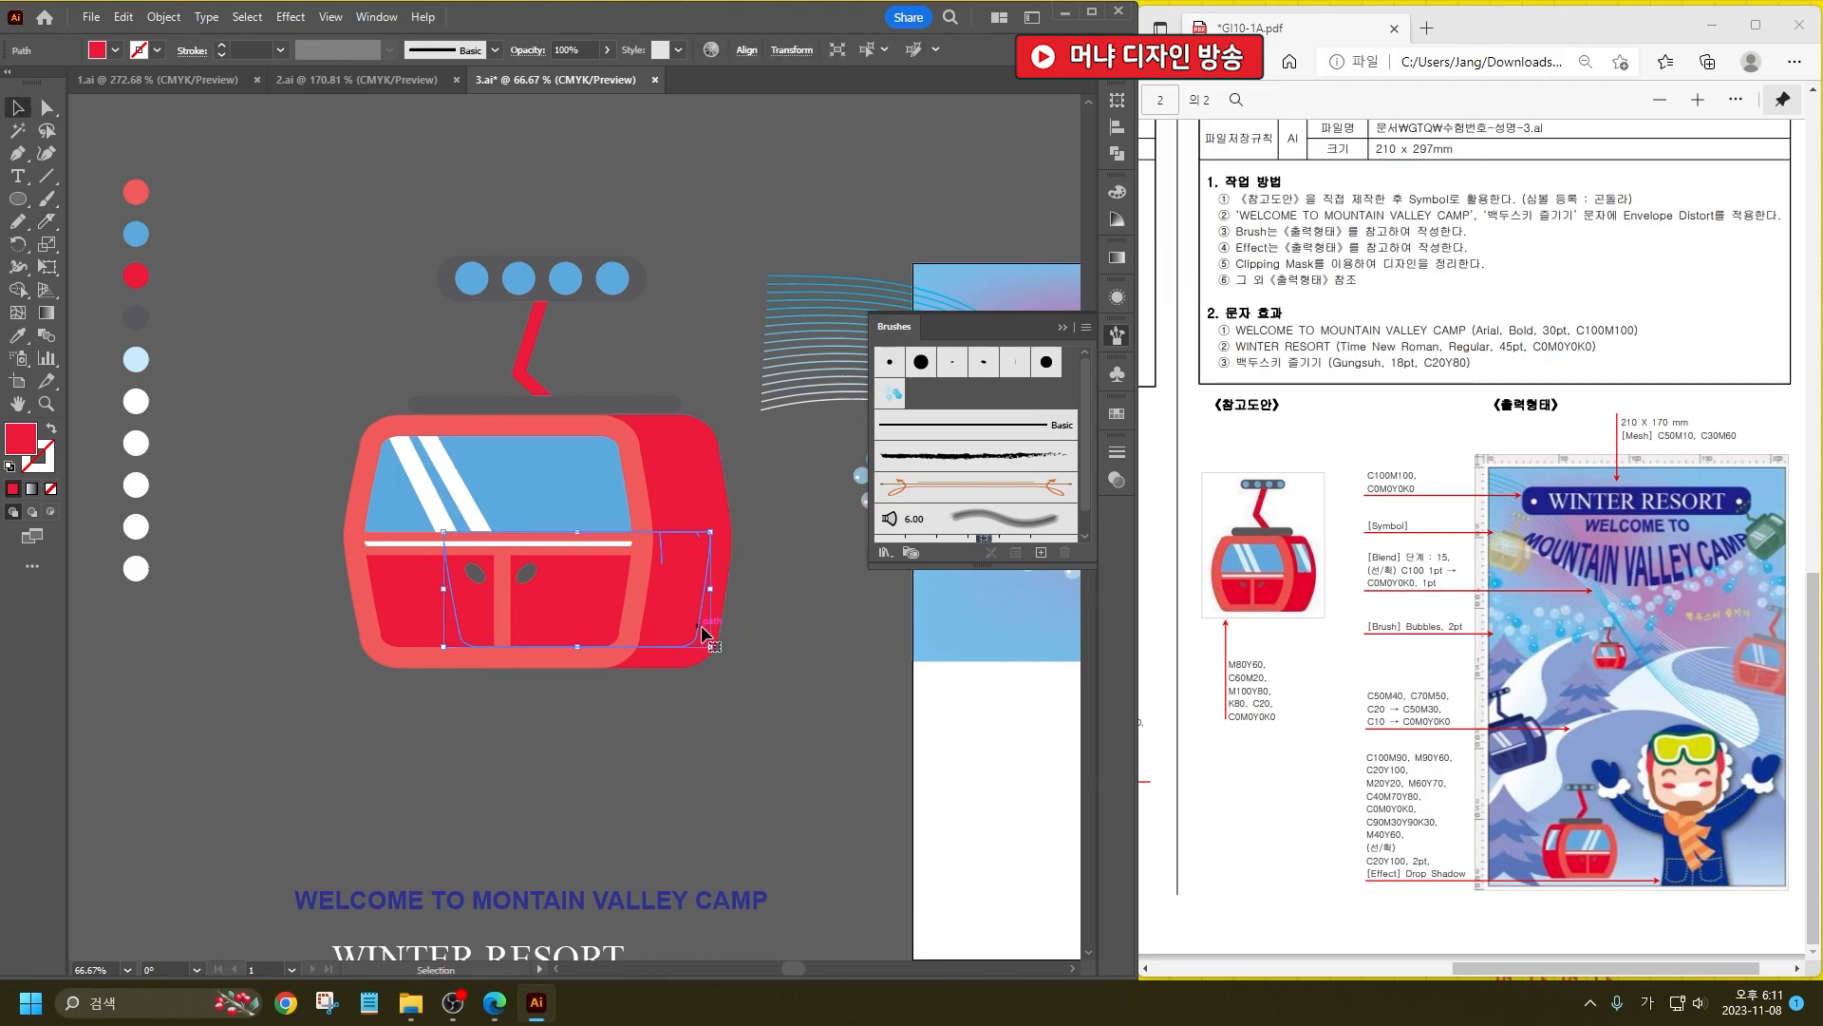
pyautogui.moveTo(704, 635); pyautogui.dragTo(663, 535)
pyautogui.click(803, 552)
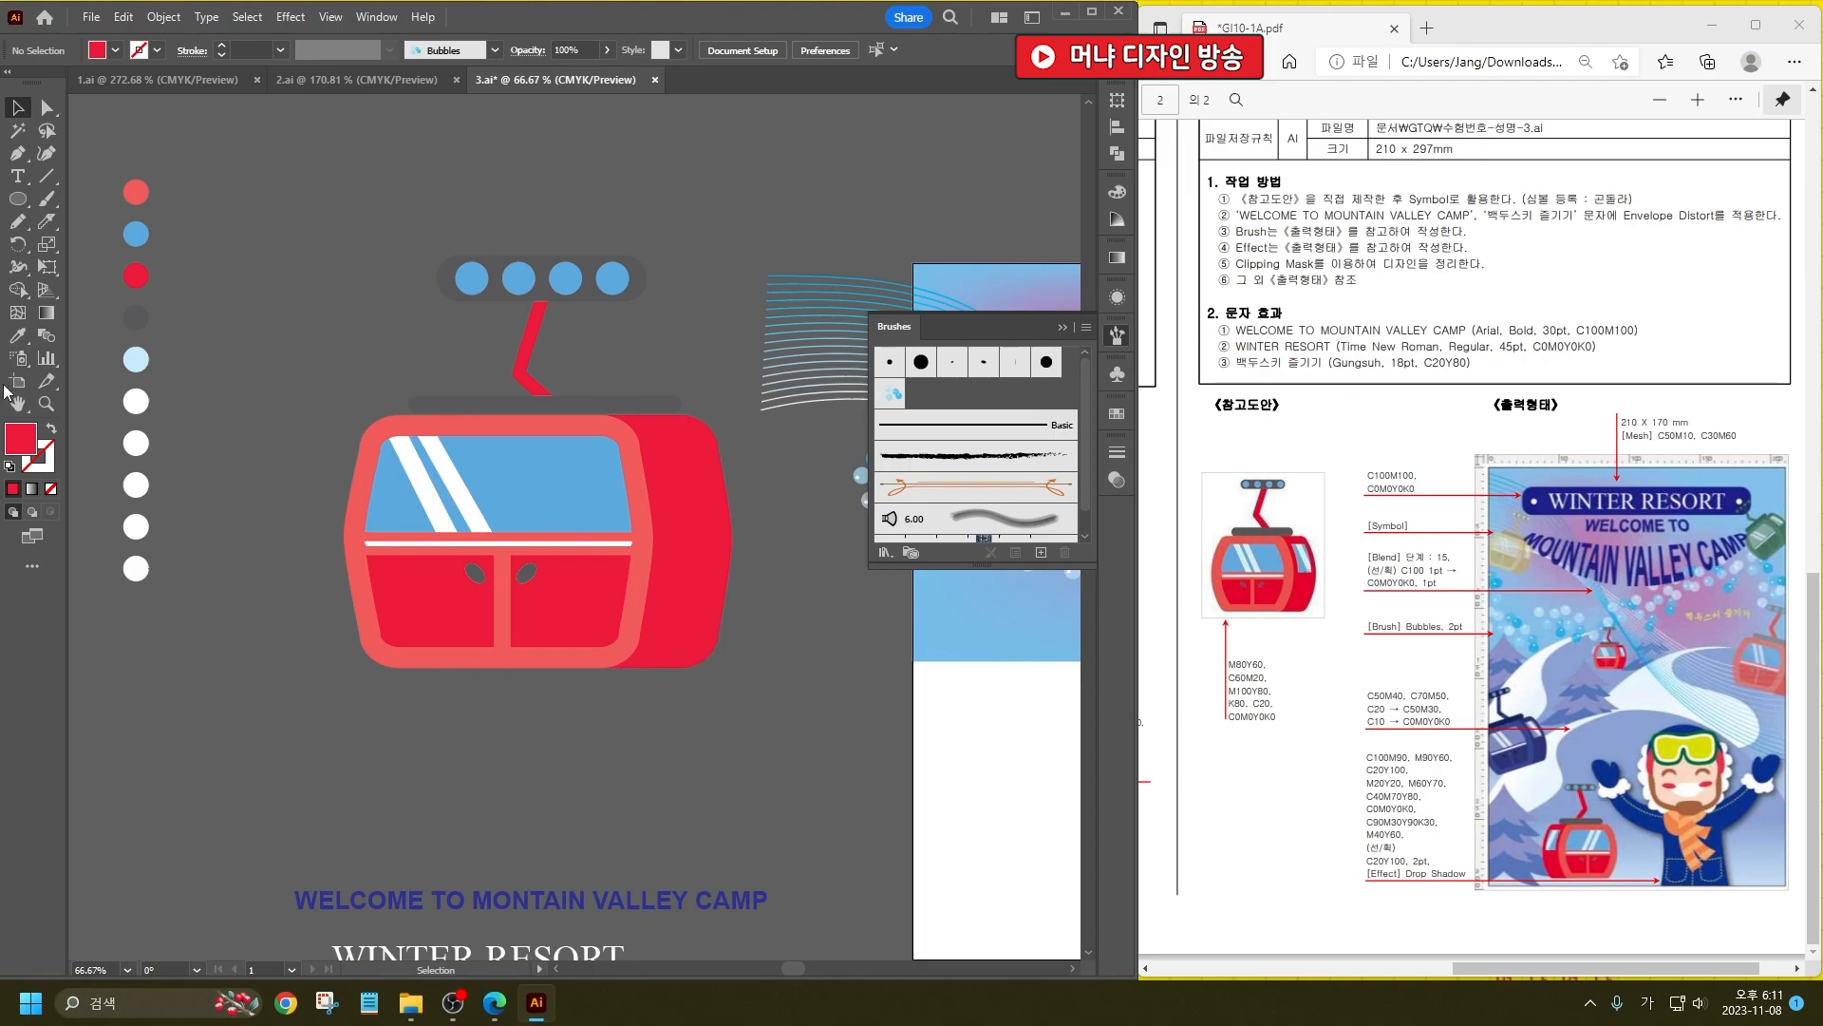
# Step: Colour the outer side window piece with the front window's blue and the diagonal reflection piece white
pyautogui.click(17, 335)
pyautogui.click(456, 493)
pyautogui.keyDown('alt'); pyautogui.click(690, 446); pyautogui.keyUp('alt')
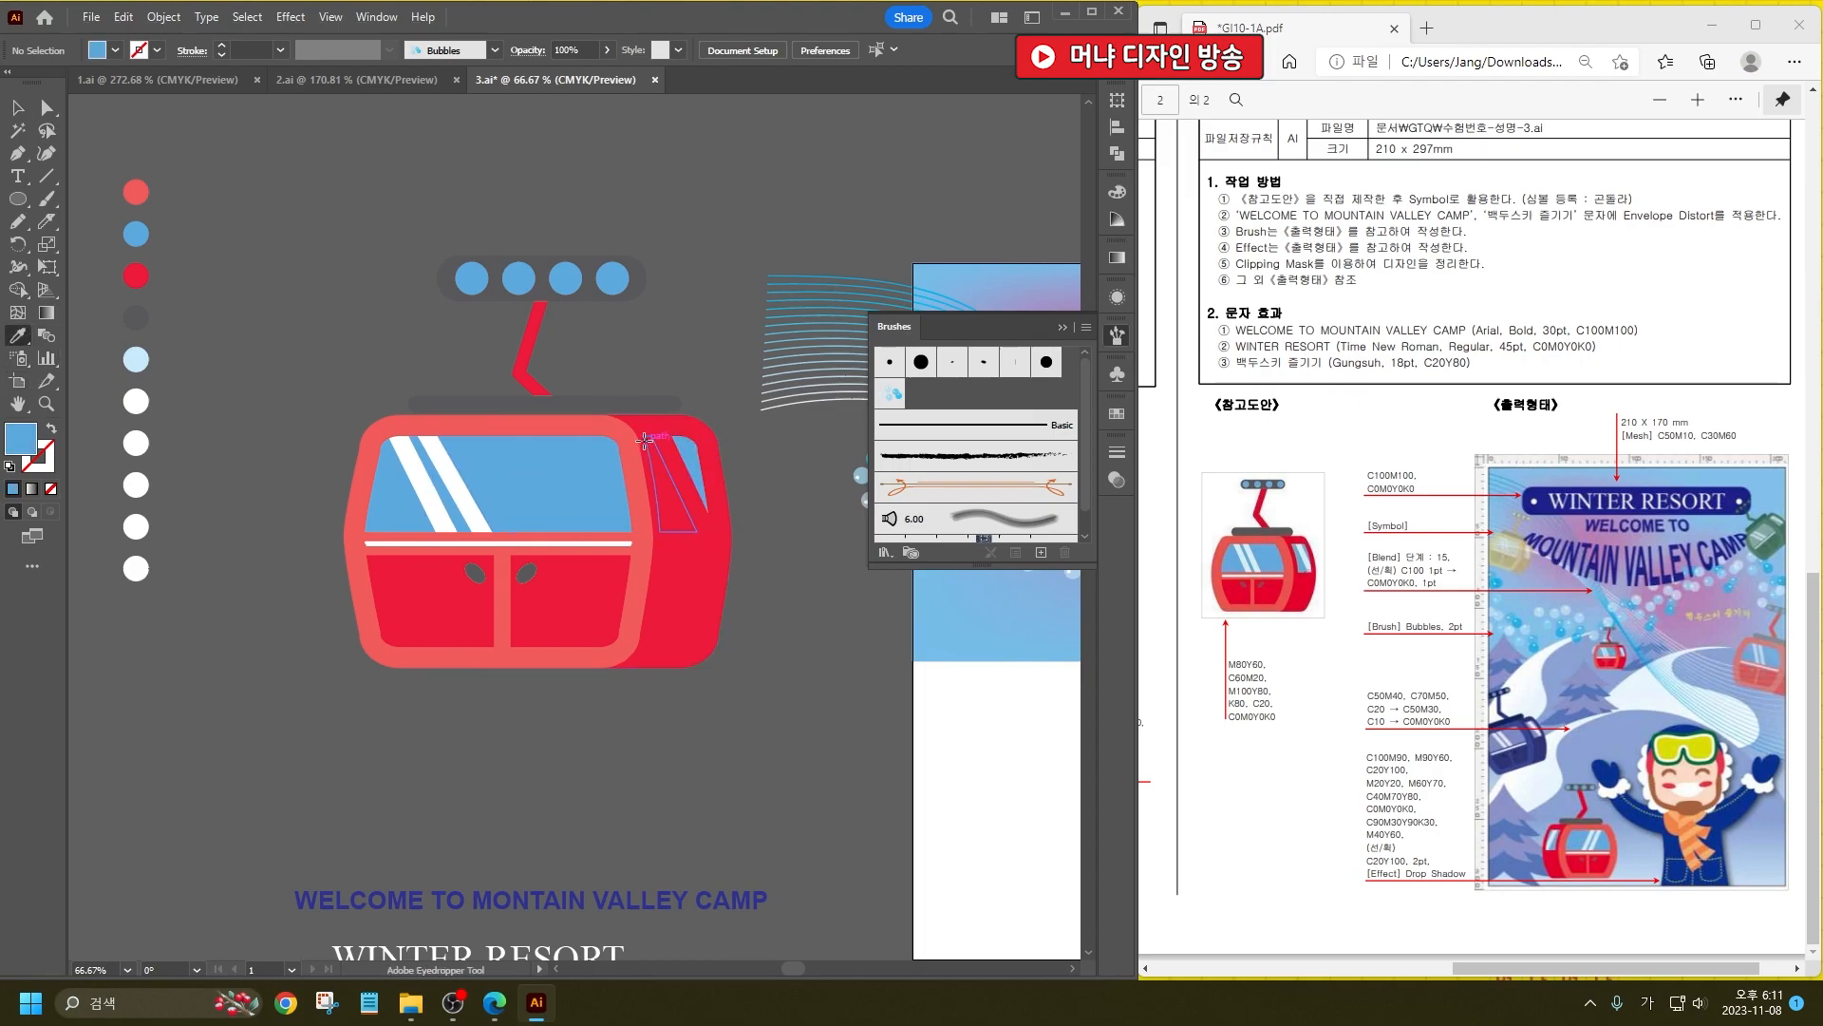
pyautogui.click(447, 484)
pyautogui.click(664, 456)
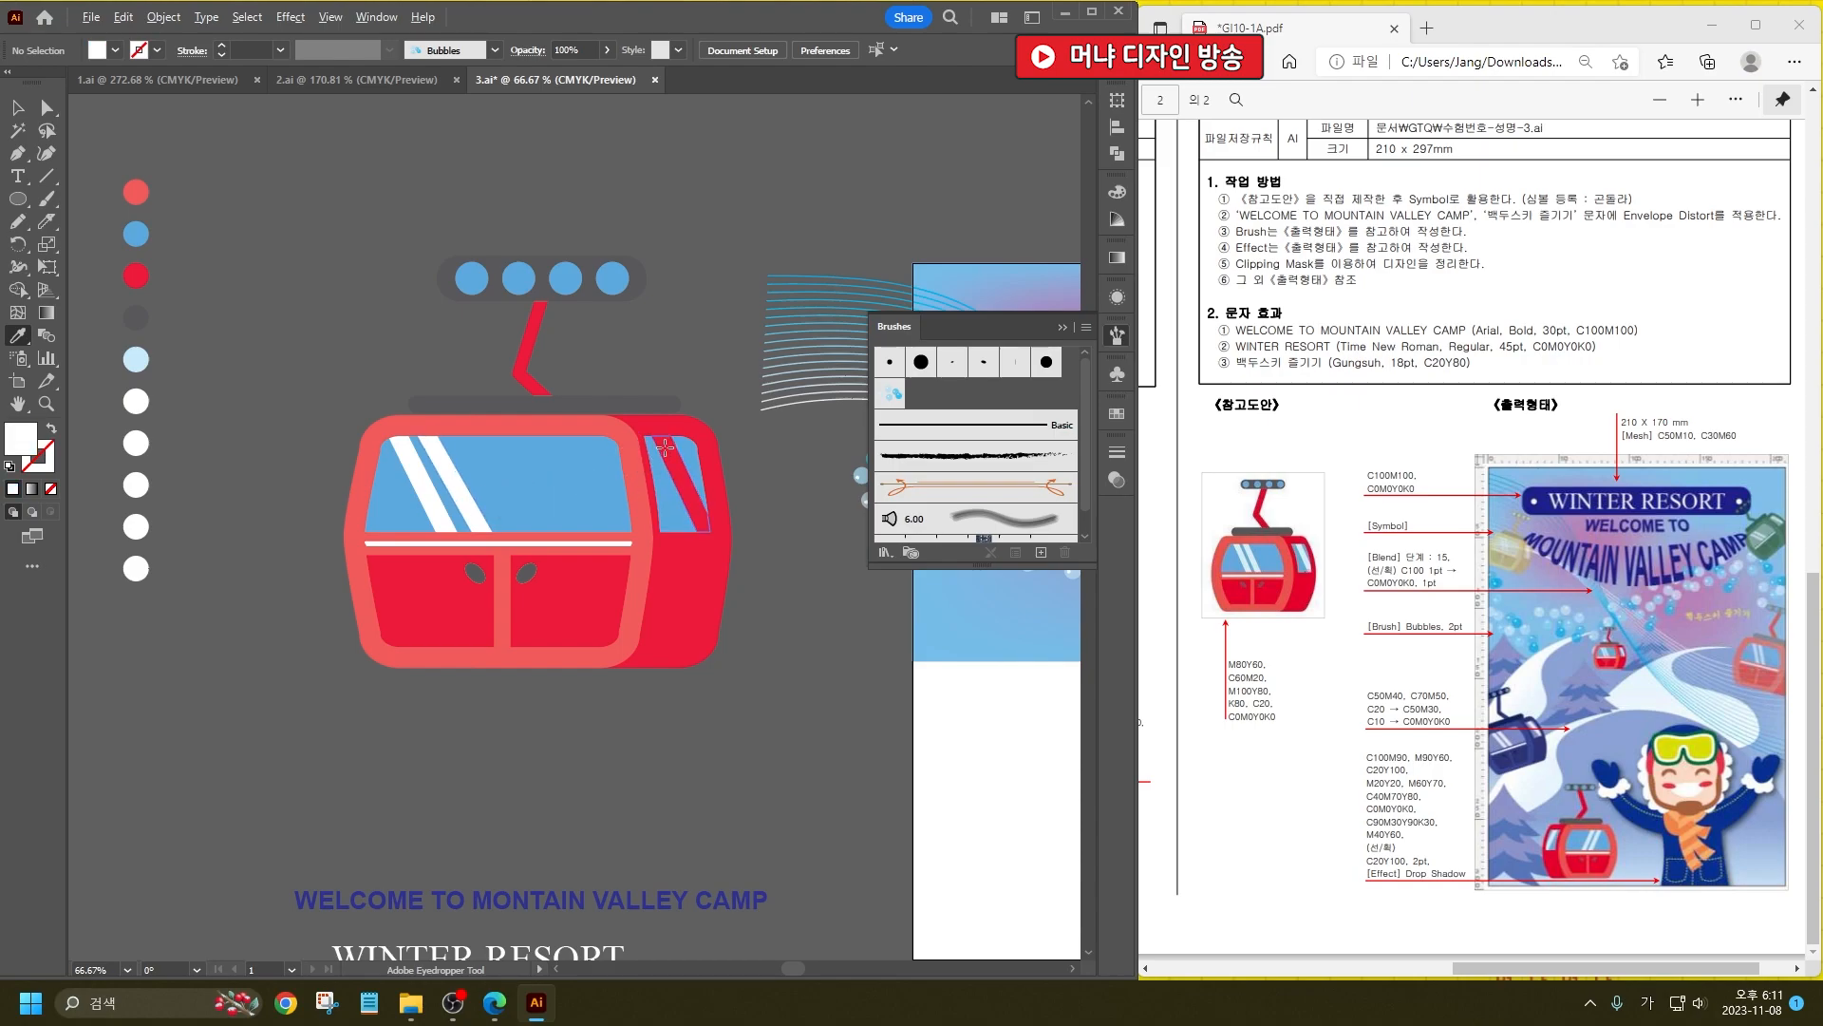
# Step: Group the whole gondola artwork and delete the column of colour sample circles beside it
pyautogui.click(18, 109)
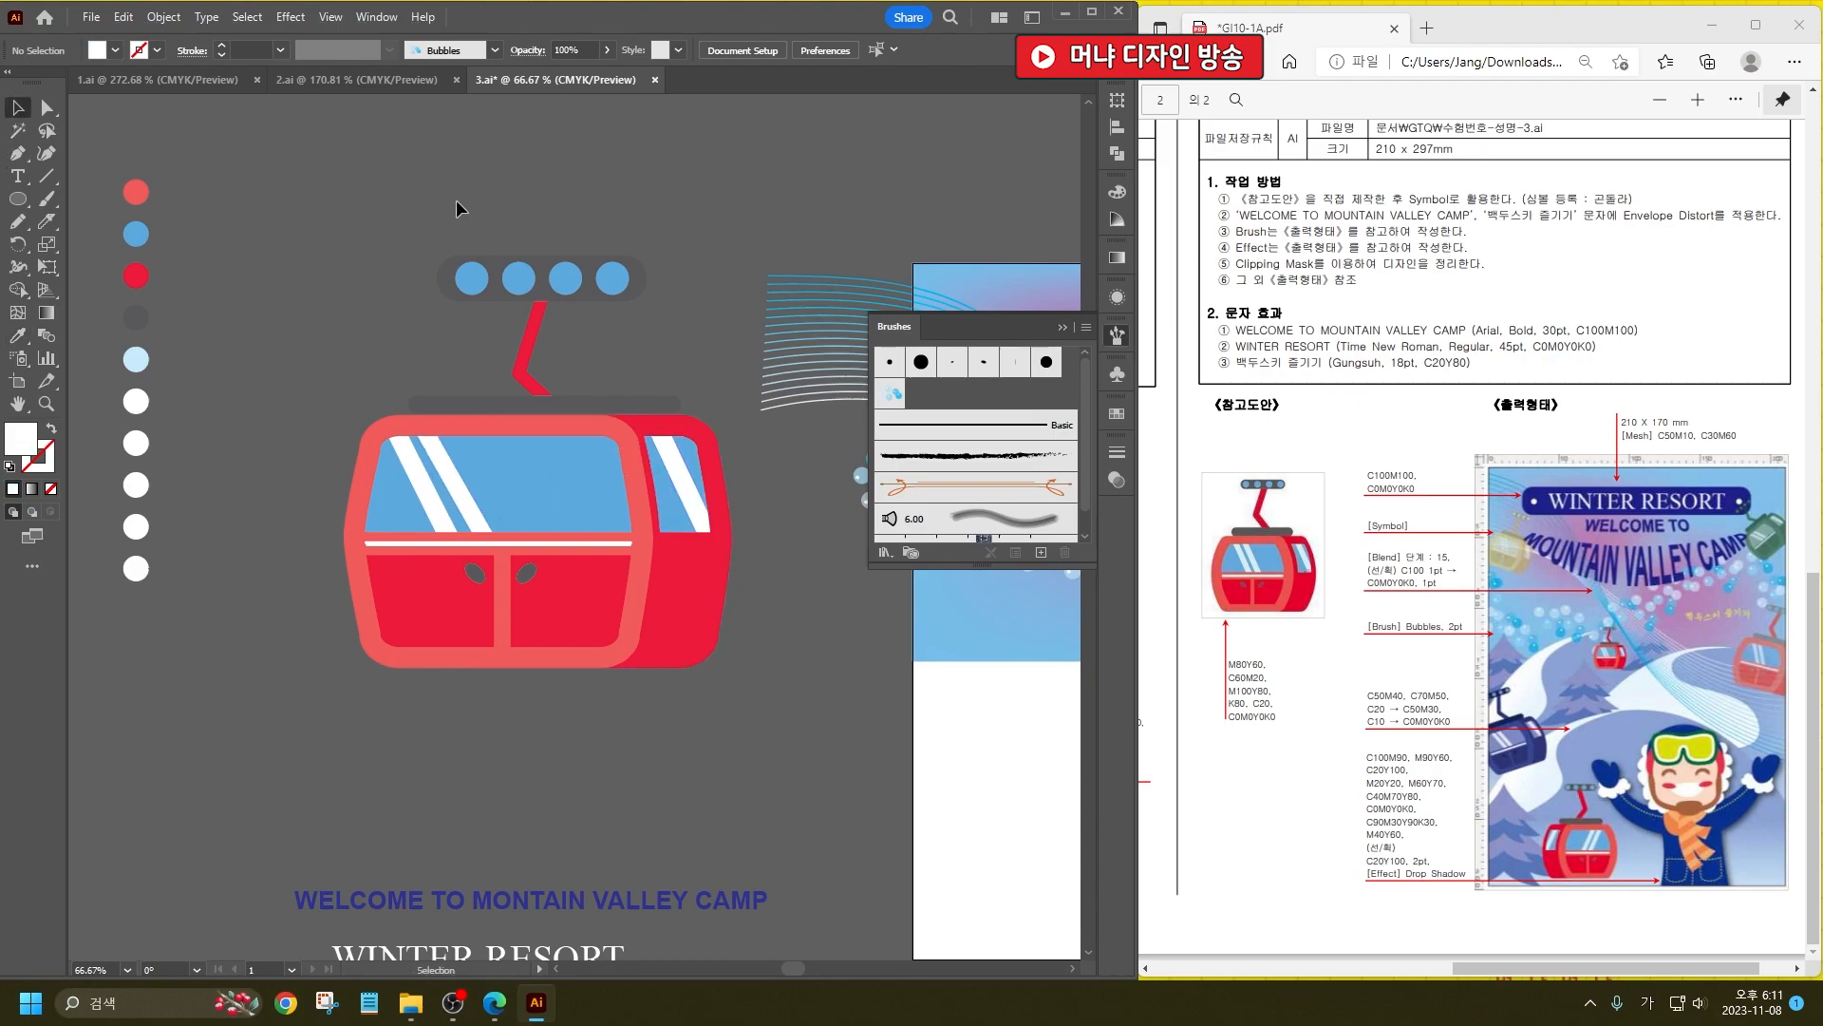
pyautogui.moveTo(372, 239); pyautogui.dragTo(749, 669)
pyautogui.hotkey('ctrl', 'g')
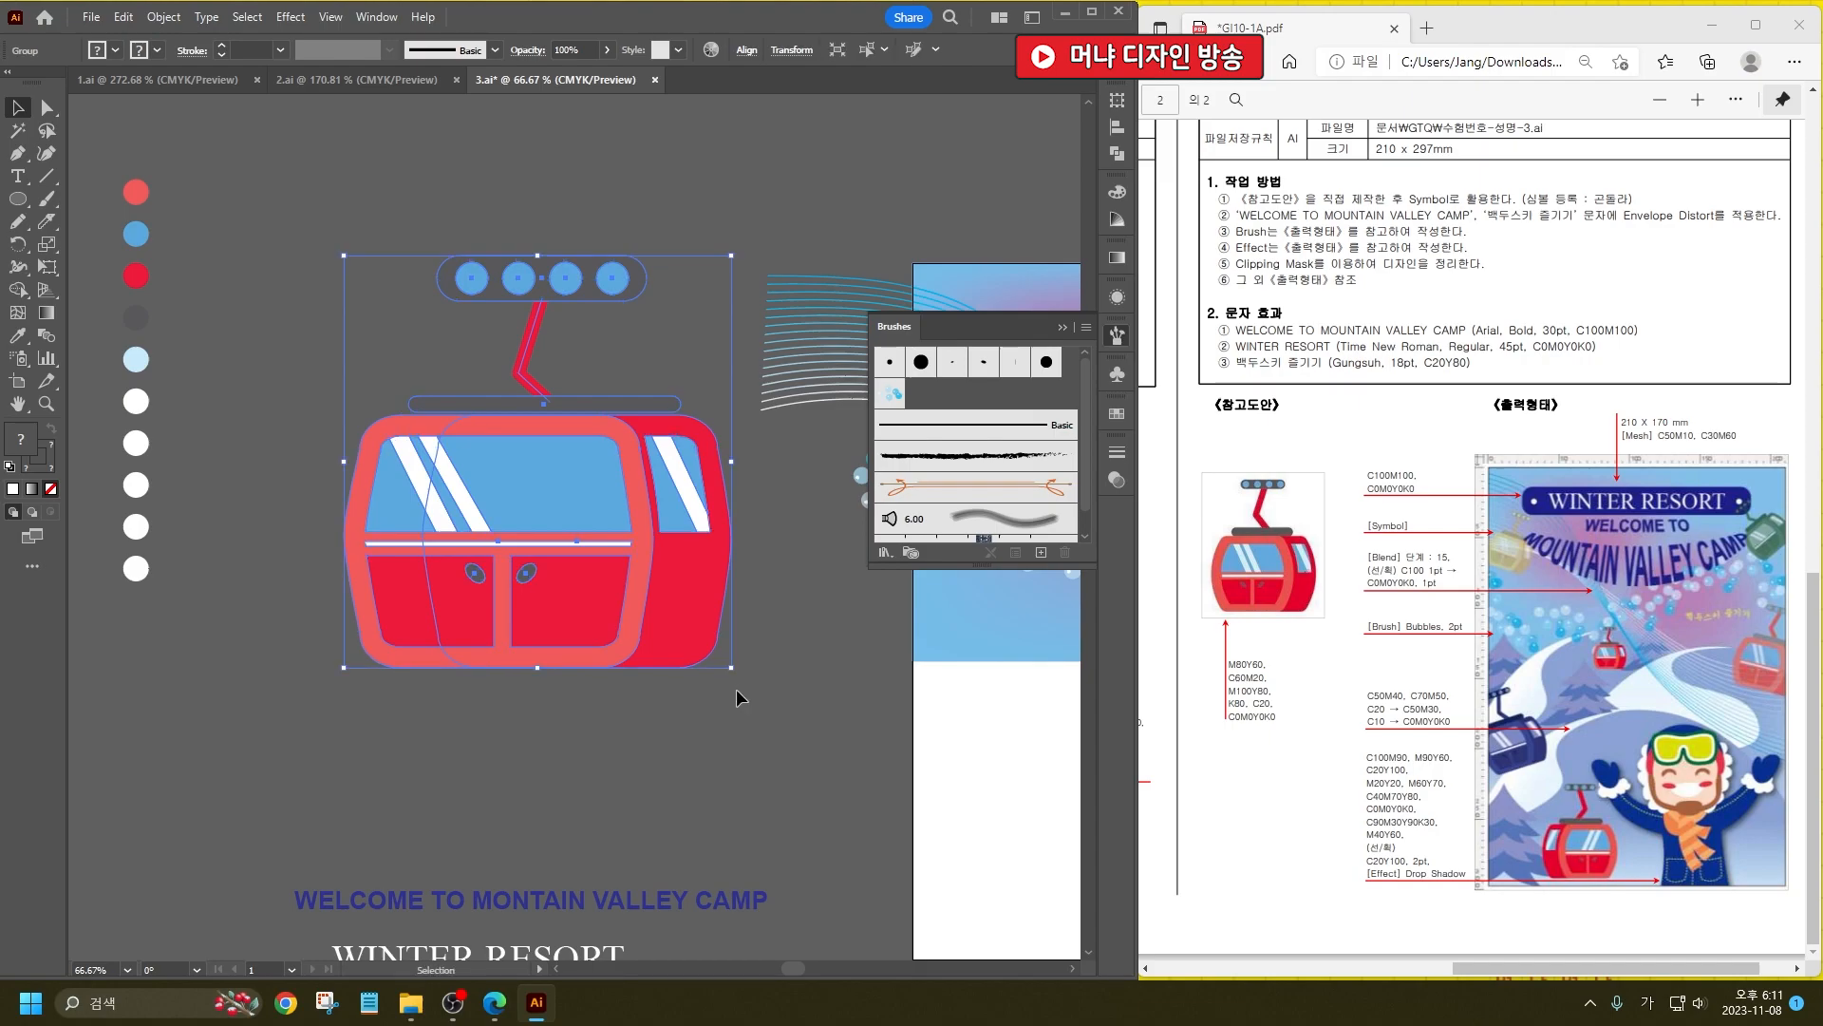
pyautogui.click(721, 731)
pyautogui.scroll(-1, 493, 541)
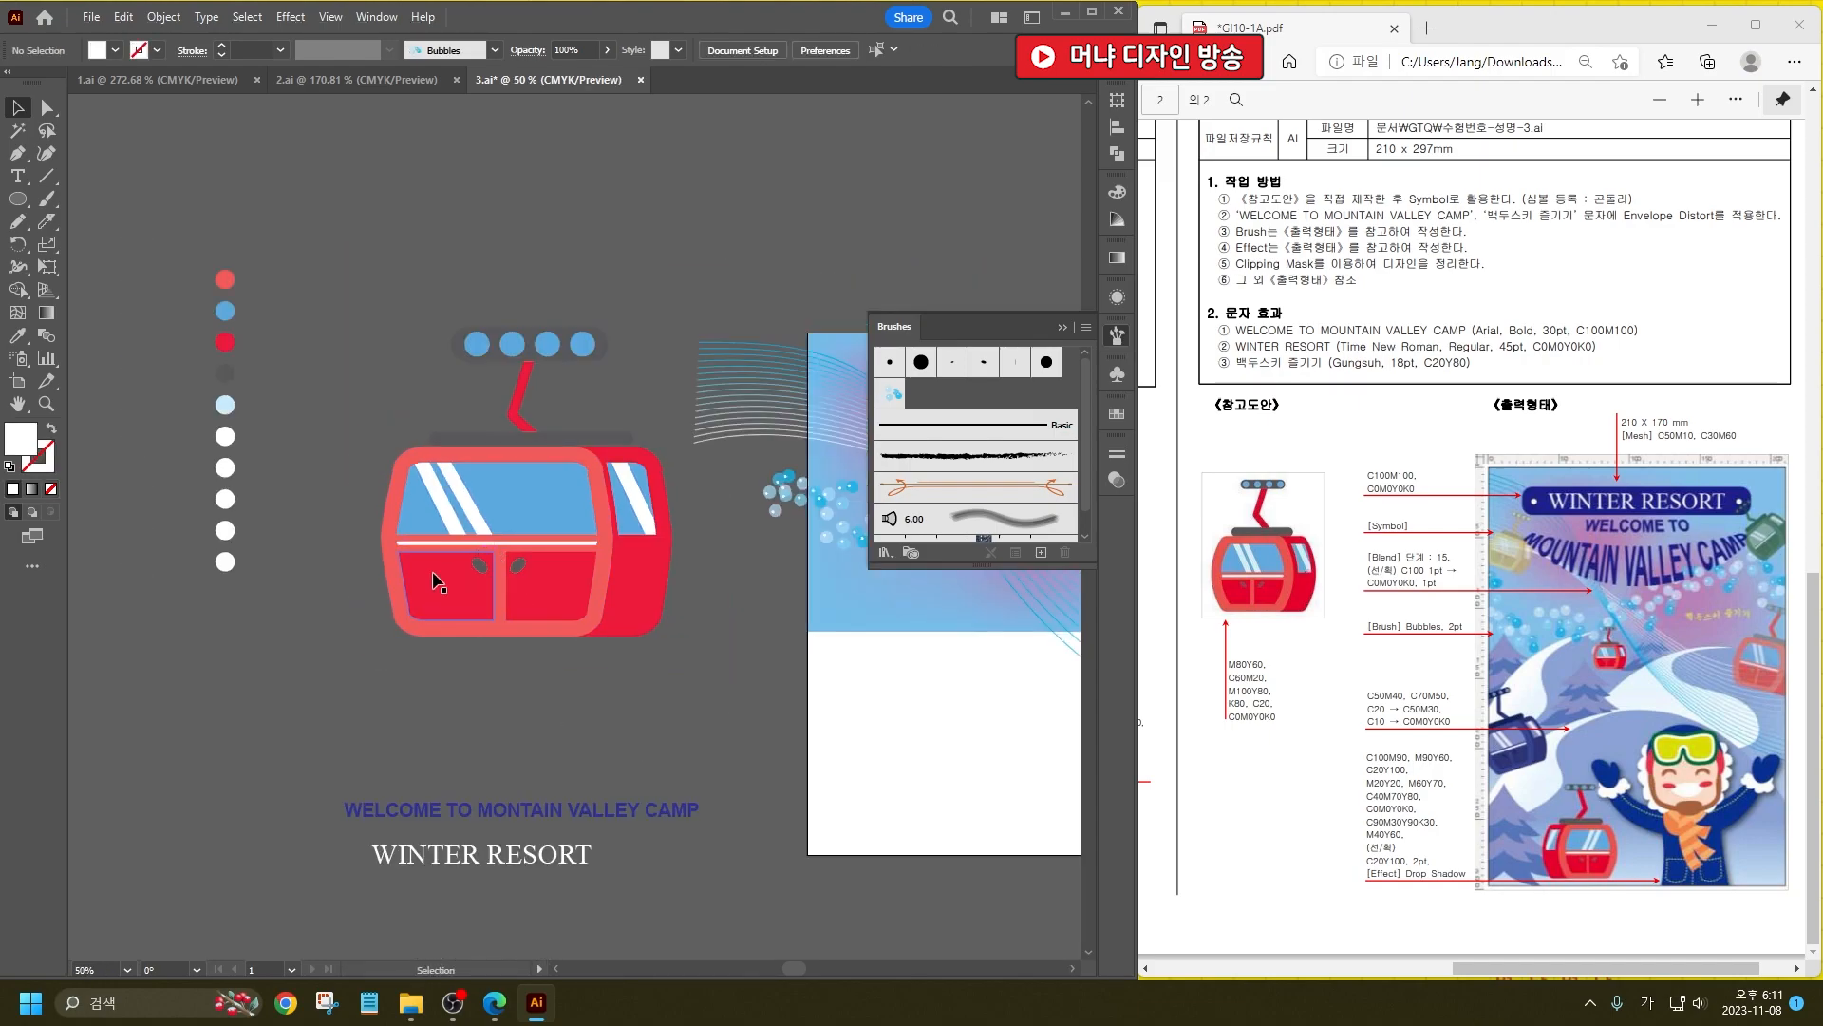
pyautogui.moveTo(339, 667); pyautogui.dragTo(190, 192)
pyautogui.press('Delete')
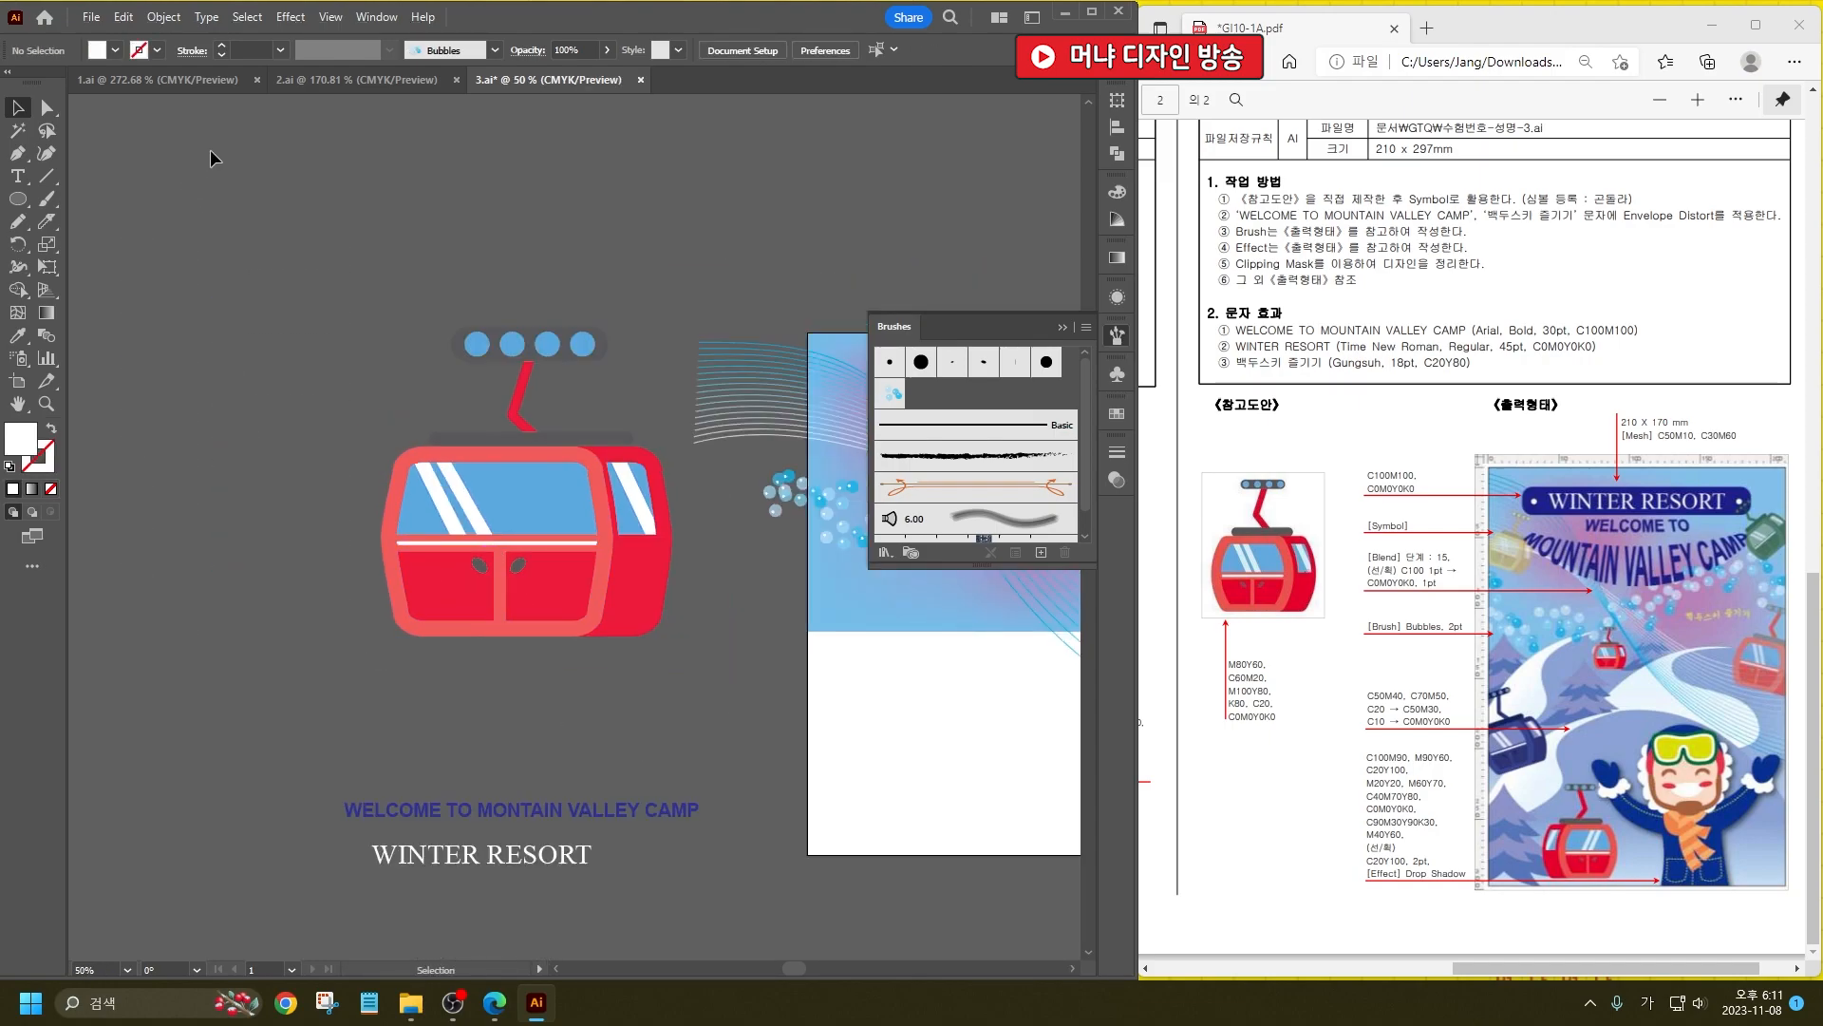
# Step: Save the 3.ai document and switch to the 2.ai document
pyautogui.scroll(-1, 707, 382)
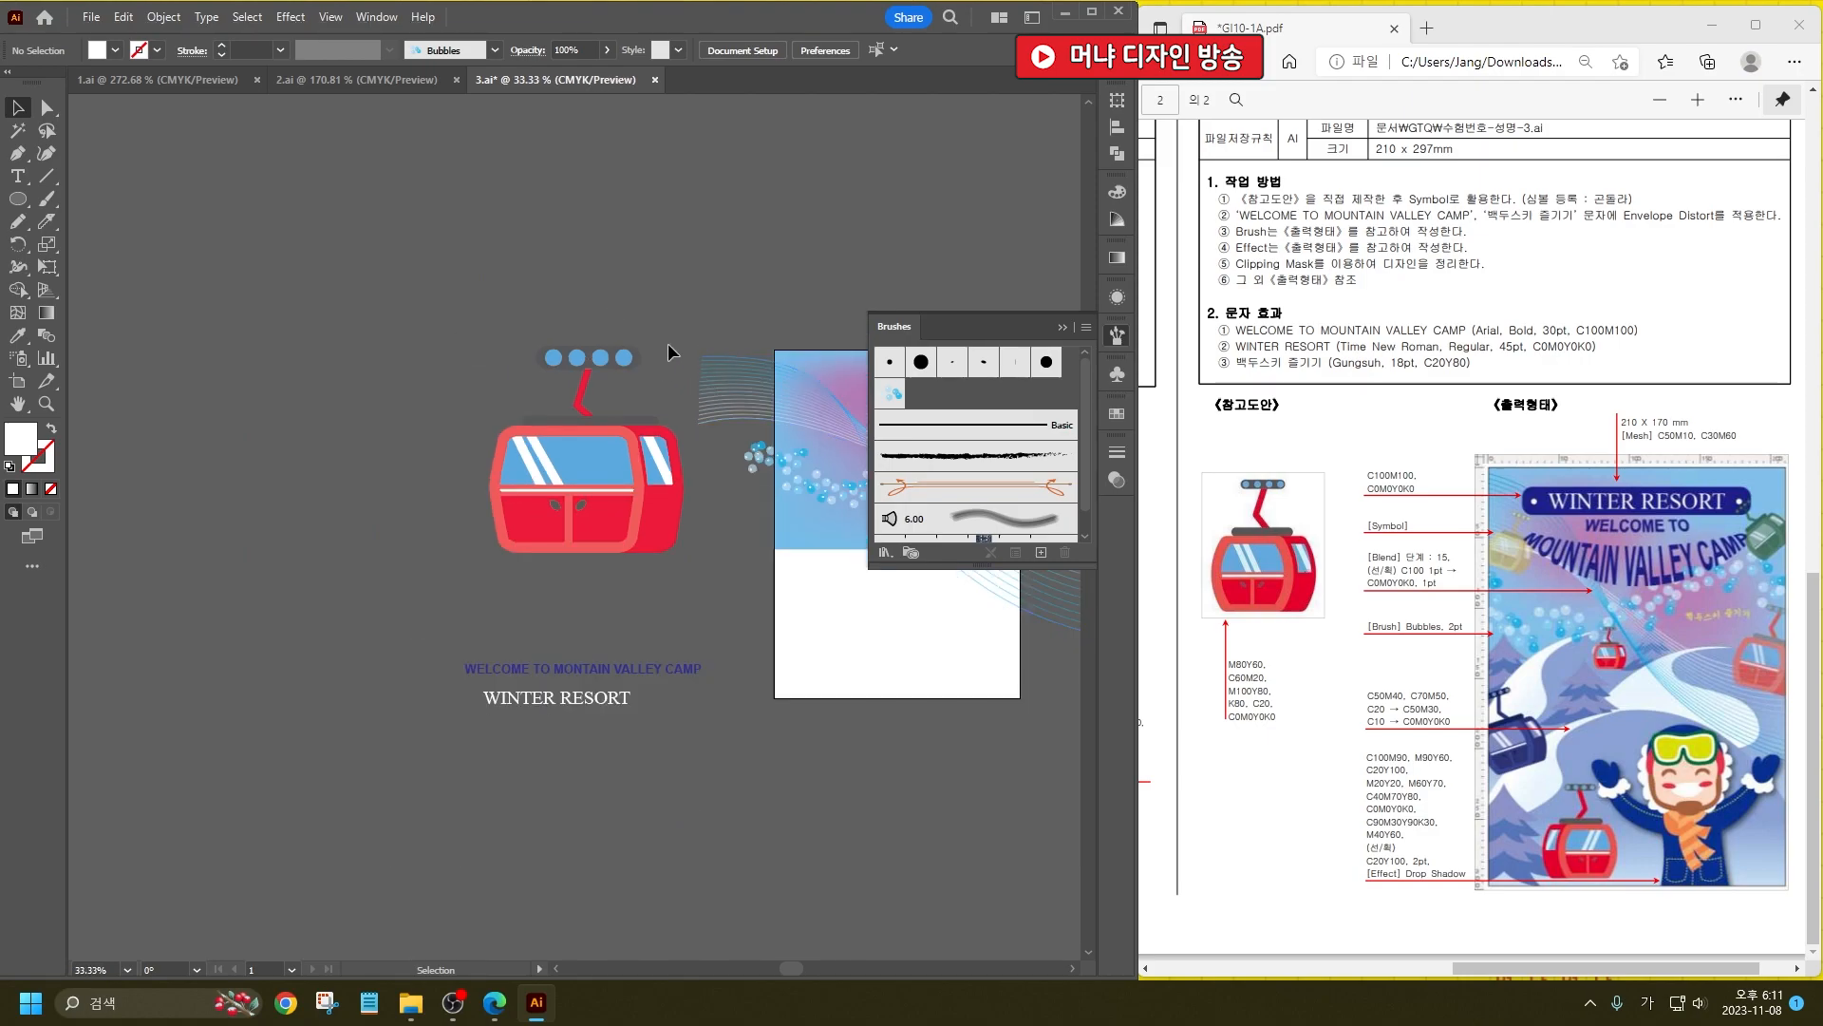
pyautogui.click(402, 80)
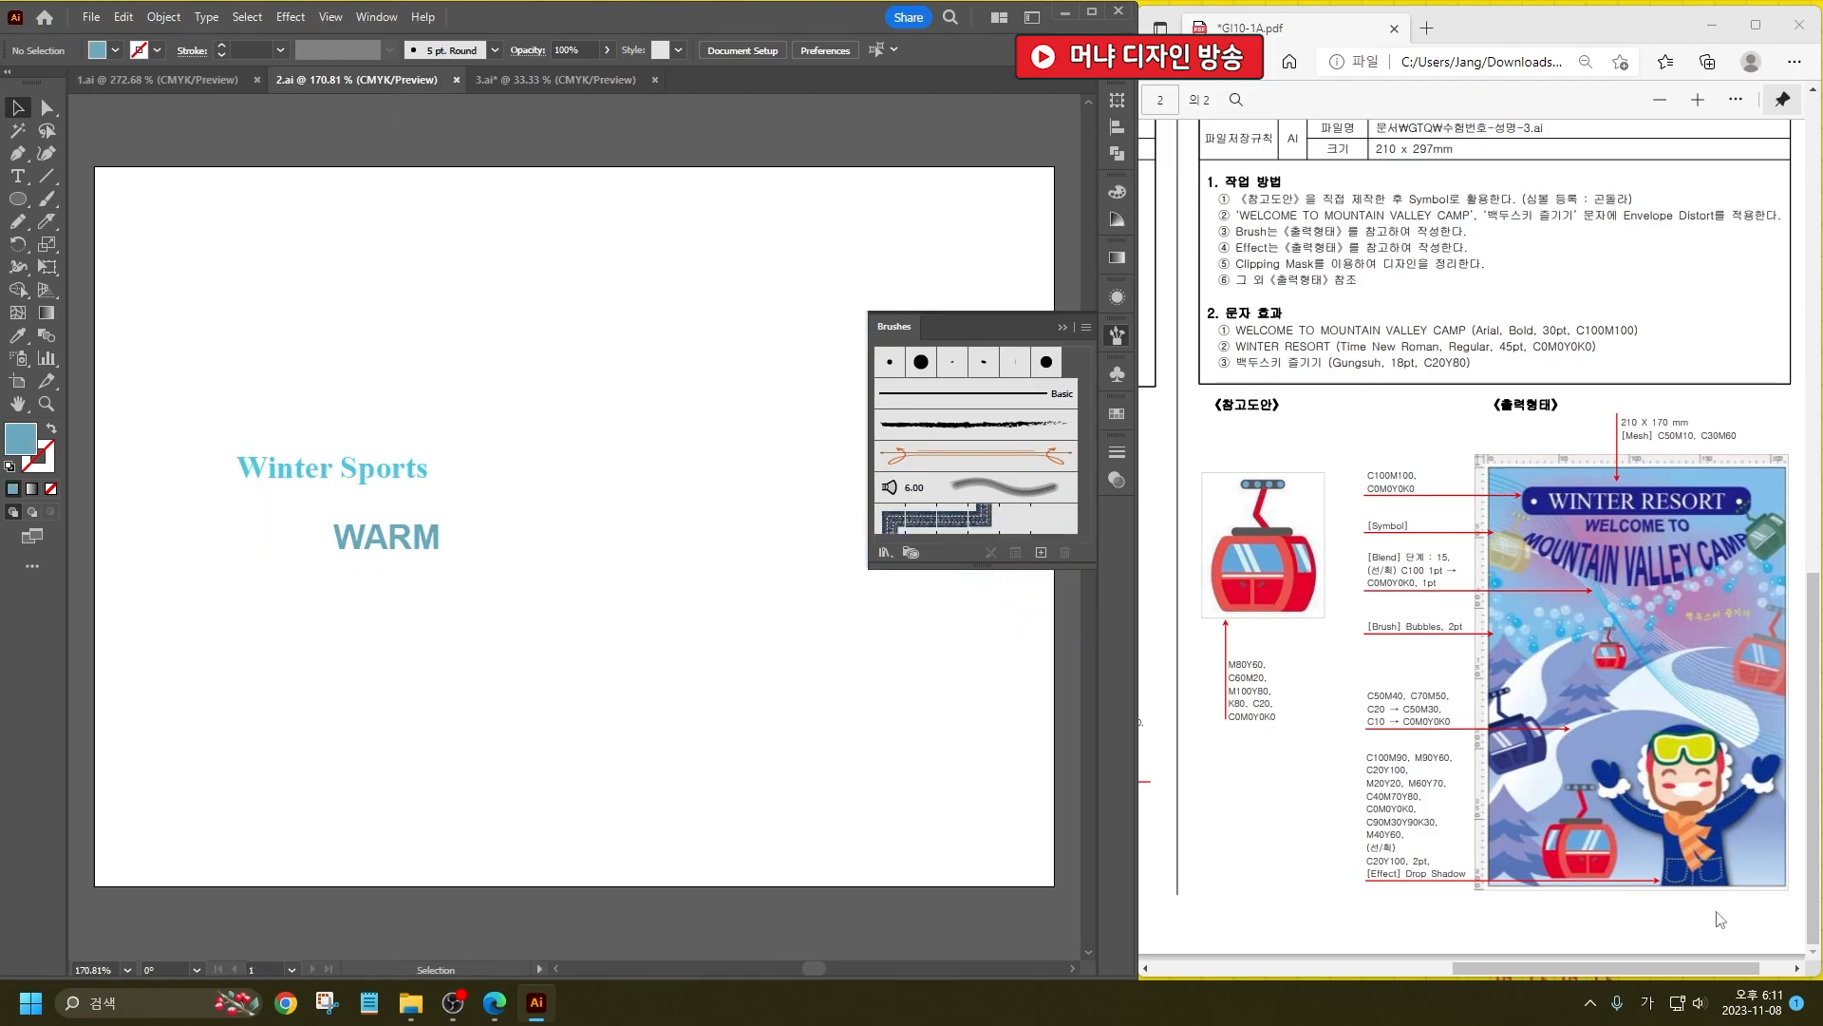
pyautogui.click(556, 80)
pyautogui.hotkey('ctrl', 's')
pyautogui.click(379, 80)
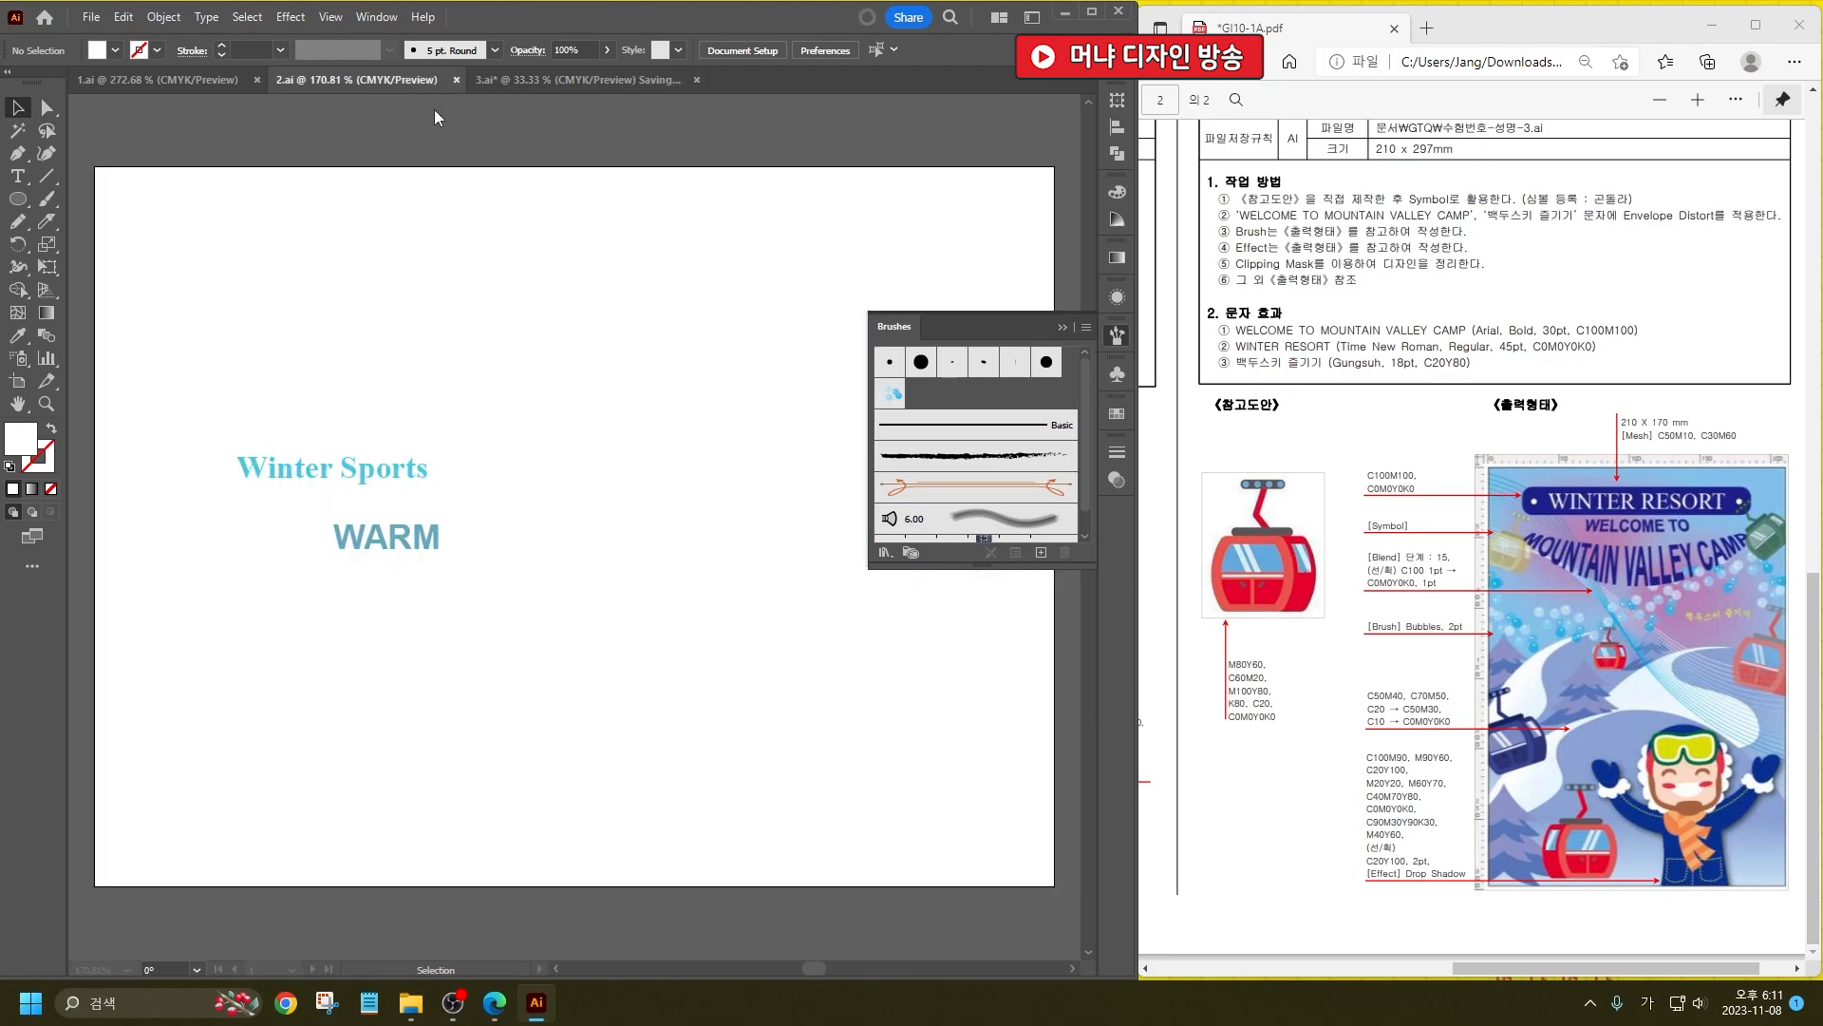
# Step: Bring the problem 2 reference drawing into view and move the Winter Sports and WARM texts to the artboard's lower-left area
pyautogui.moveTo(1683, 968); pyautogui.dragTo(1496, 955)
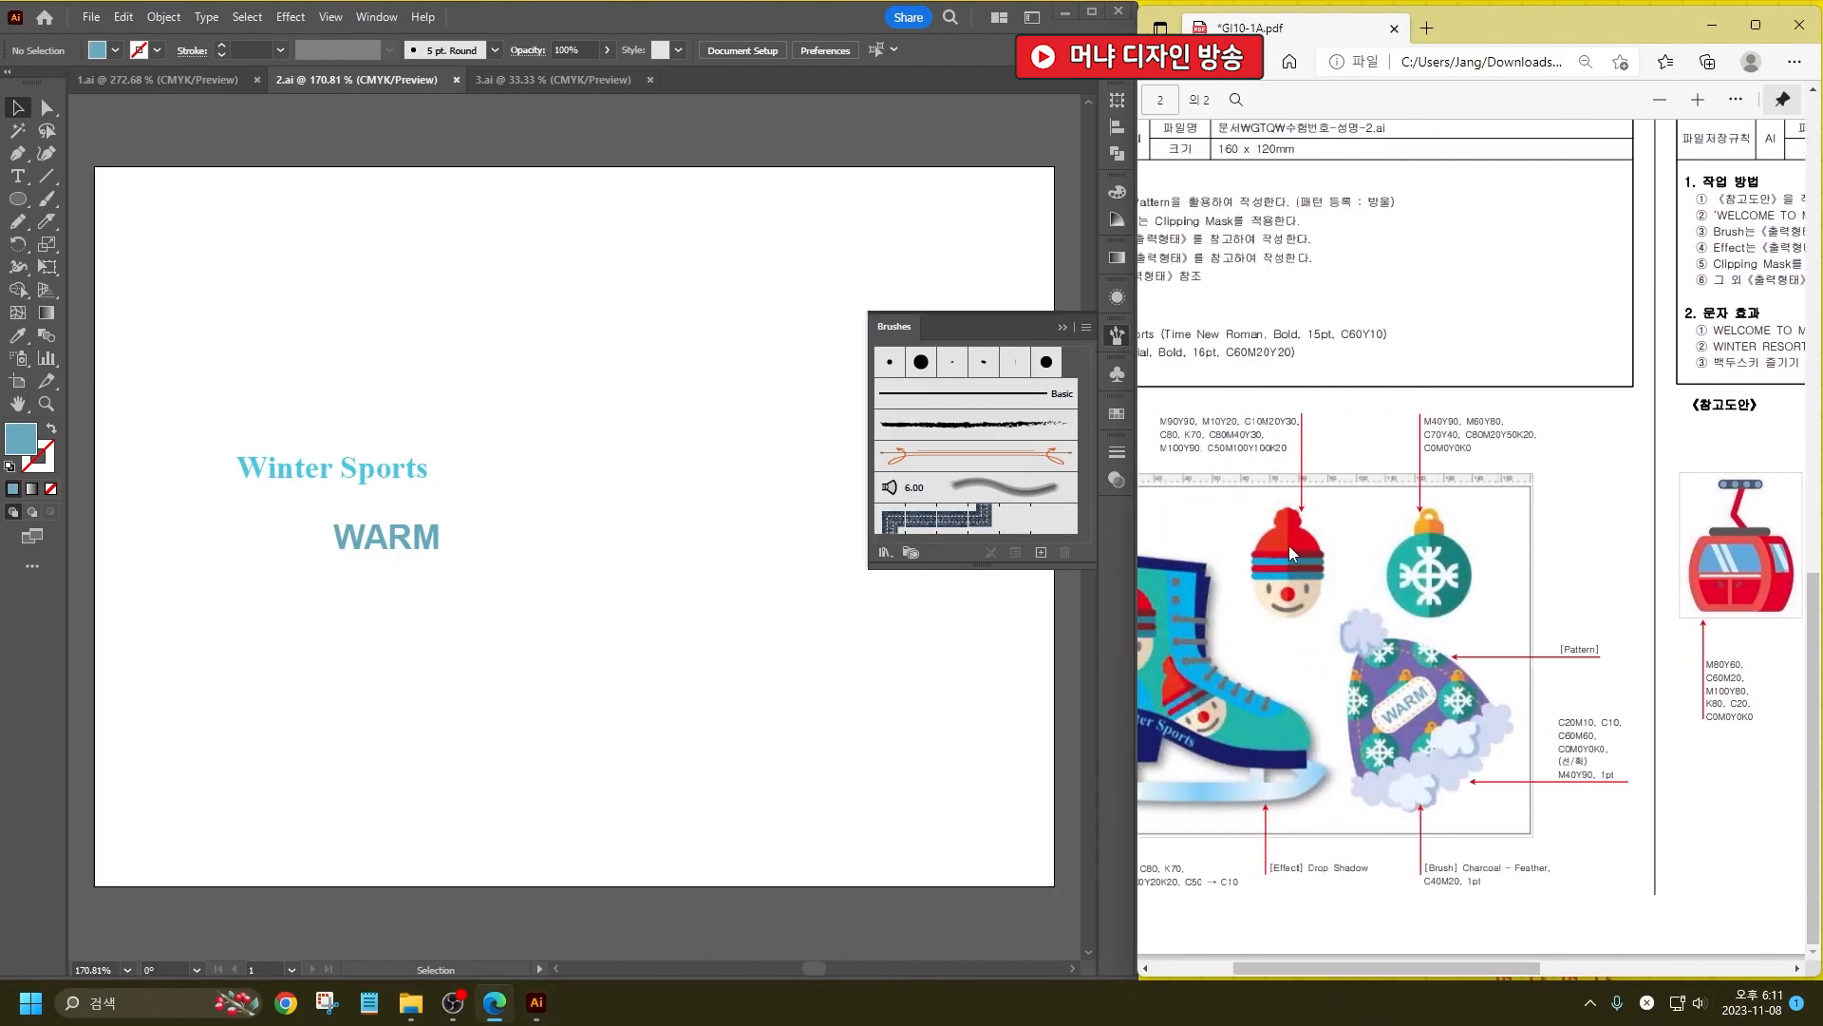
pyautogui.scroll(2, 1290, 545)
pyautogui.moveTo(1432, 968); pyautogui.dragTo(1404, 961)
pyautogui.moveTo(211, 410); pyautogui.dragTo(369, 721)
pyautogui.click(348, 393)
# Step: Draw a long rounded rectangle and stack duplicates directly beneath it to form the four-row brim of the knit hat
pyautogui.moveTo(17, 199); pyautogui.dragTo(66, 222)
pyautogui.moveTo(336, 238); pyautogui.dragTo(479, 267)
pyautogui.press('Down')
pyautogui.press('Down')
pyautogui.press('Down')
pyautogui.press('Down')
pyautogui.press('Down')
pyautogui.press('v')
pyautogui.hotkey('ctrl', 'd')
pyautogui.hotkey('ctrl', 'd')
# Step: Draw a slightly tall ellipse for the face, cut it horizontally just below the middle with the Knife, and delete the upper part
pyautogui.moveTo(17, 198); pyautogui.dragTo(69, 251)
pyautogui.moveTo(567, 390); pyautogui.dragTo(765, 606)
pyautogui.click(17, 338)
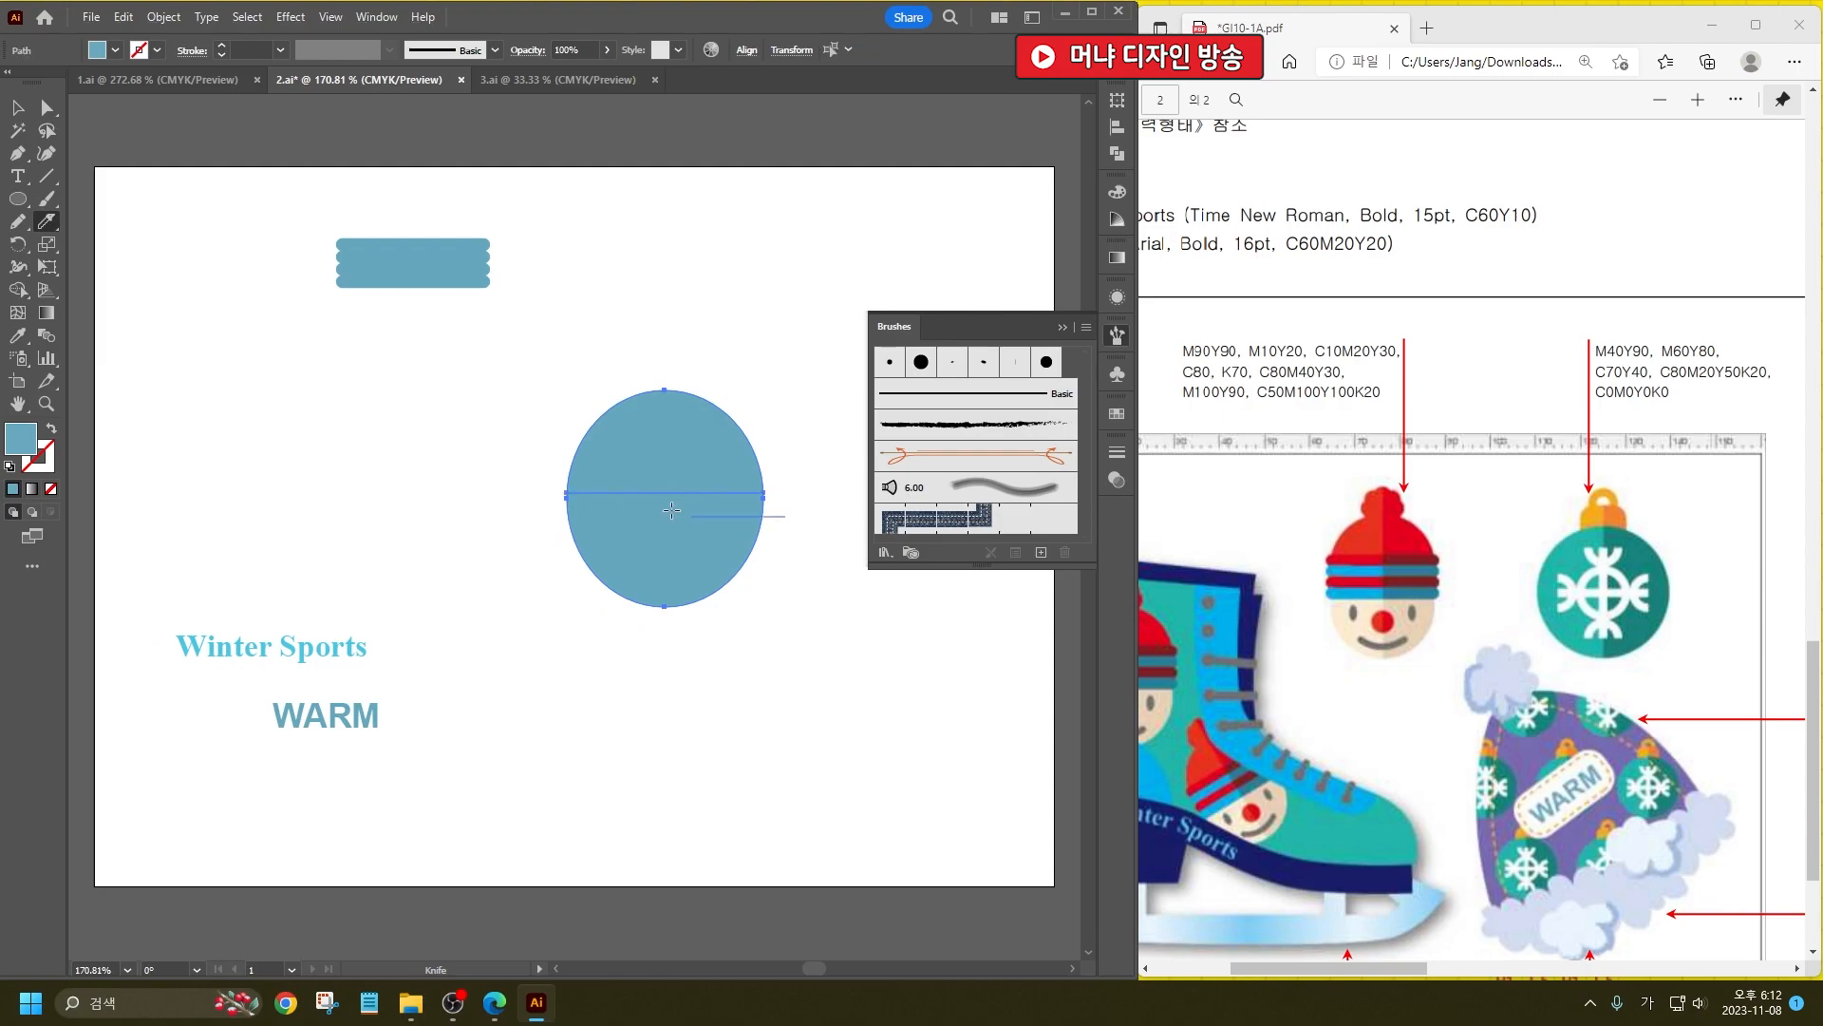
pyautogui.press('v')
pyautogui.click(802, 530)
pyautogui.keyDown('ctrl'); pyautogui.click(733, 465); pyautogui.keyUp('ctrl')
pyautogui.press('Delete')
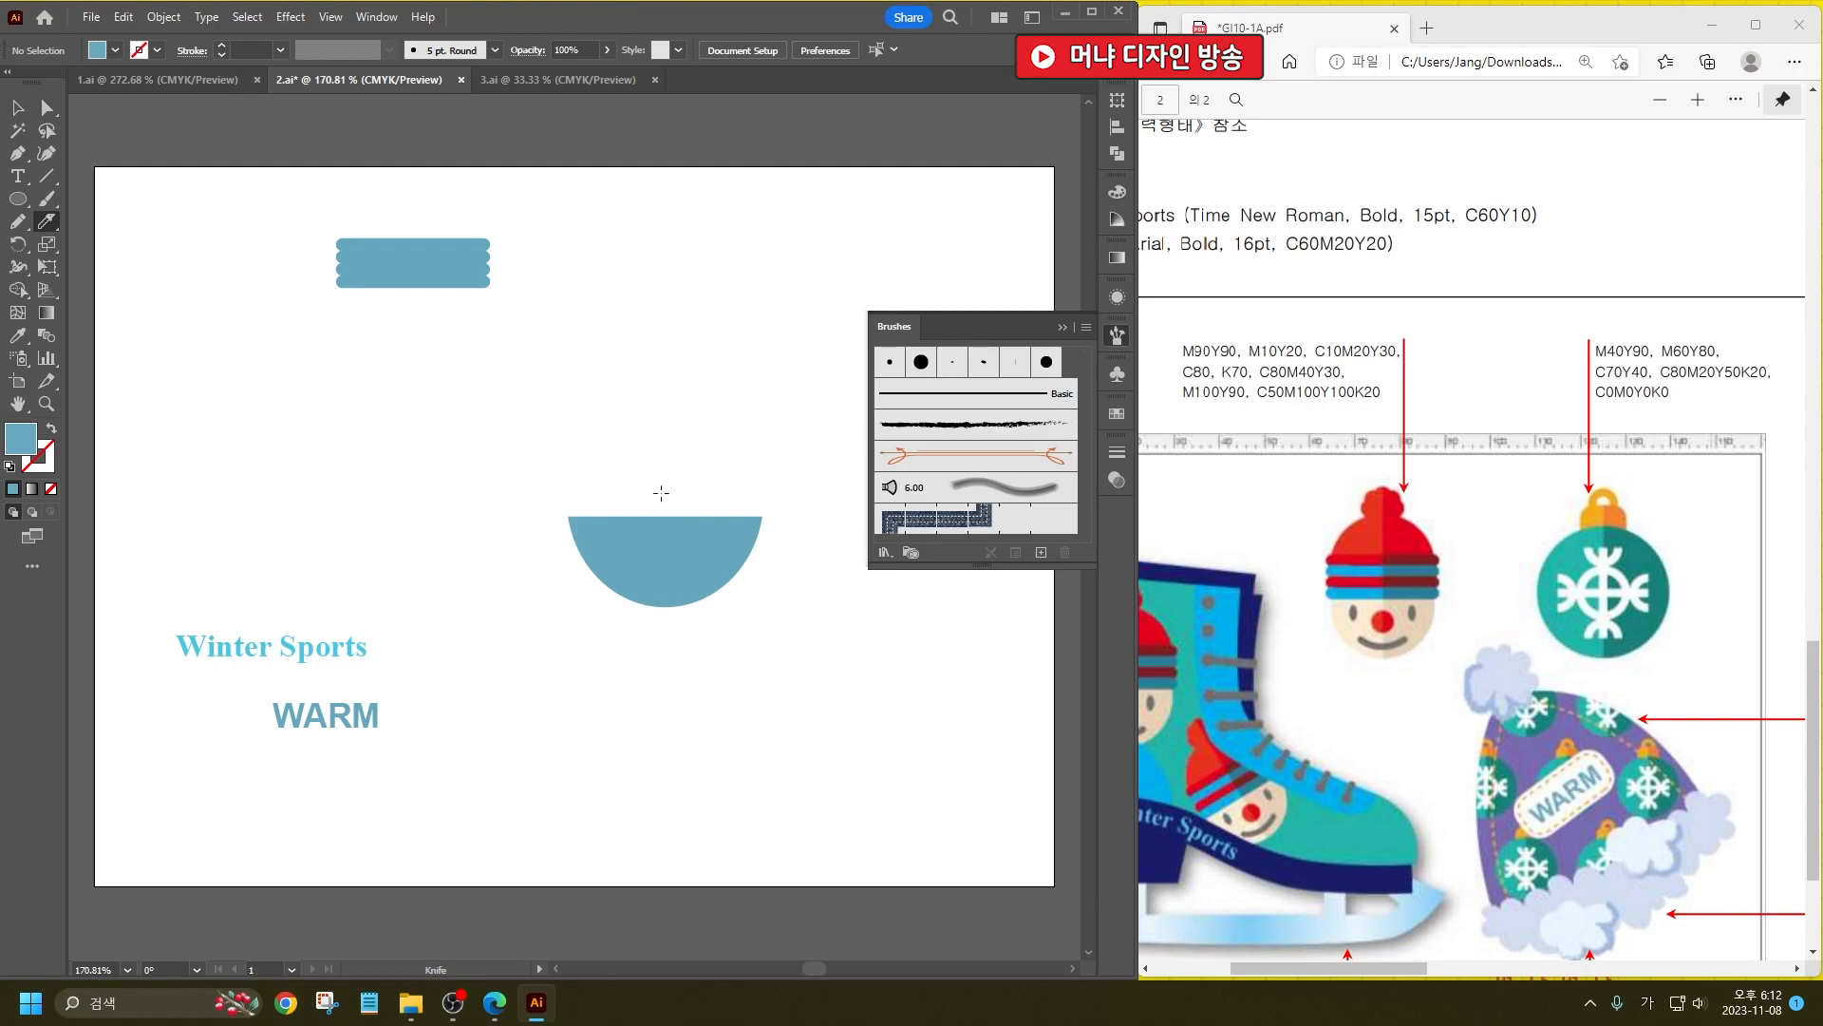
# Step: Cut the remaining face shape vertically through its centre into two halves with the Knife
pyautogui.moveTo(660, 509); pyautogui.dragTo(662, 636)
pyautogui.click(17, 108)
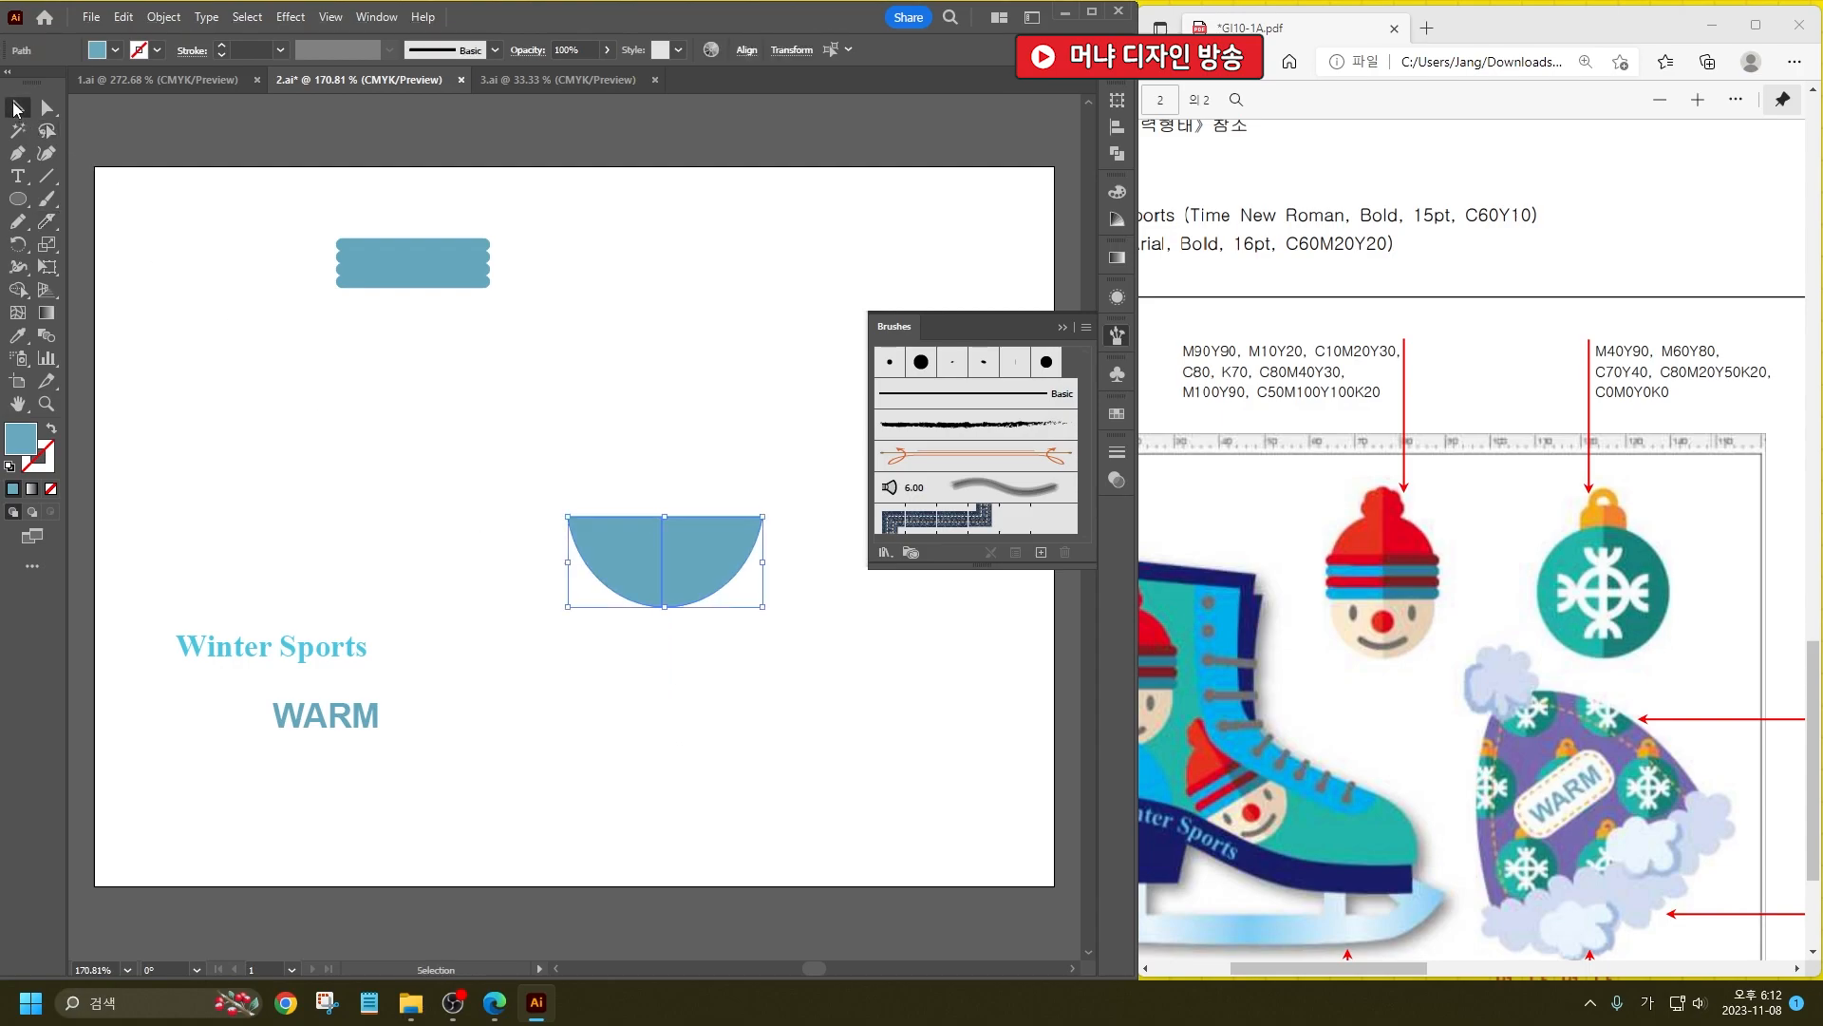
pyautogui.click(648, 726)
# Step: Draw a small nose circle centred on the face's dividing line, giving it and both face halves no fill and a 1 pt black outline
pyautogui.moveTo(17, 198); pyautogui.dragTo(84, 254)
pyautogui.moveTo(734, 463)
pyautogui.mouseDown()
pyautogui.moveTo(771, 500)
pyautogui.moveTo(670, 570)
pyautogui.mouseUp()
pyautogui.click(17, 107)
pyautogui.click(10, 466)
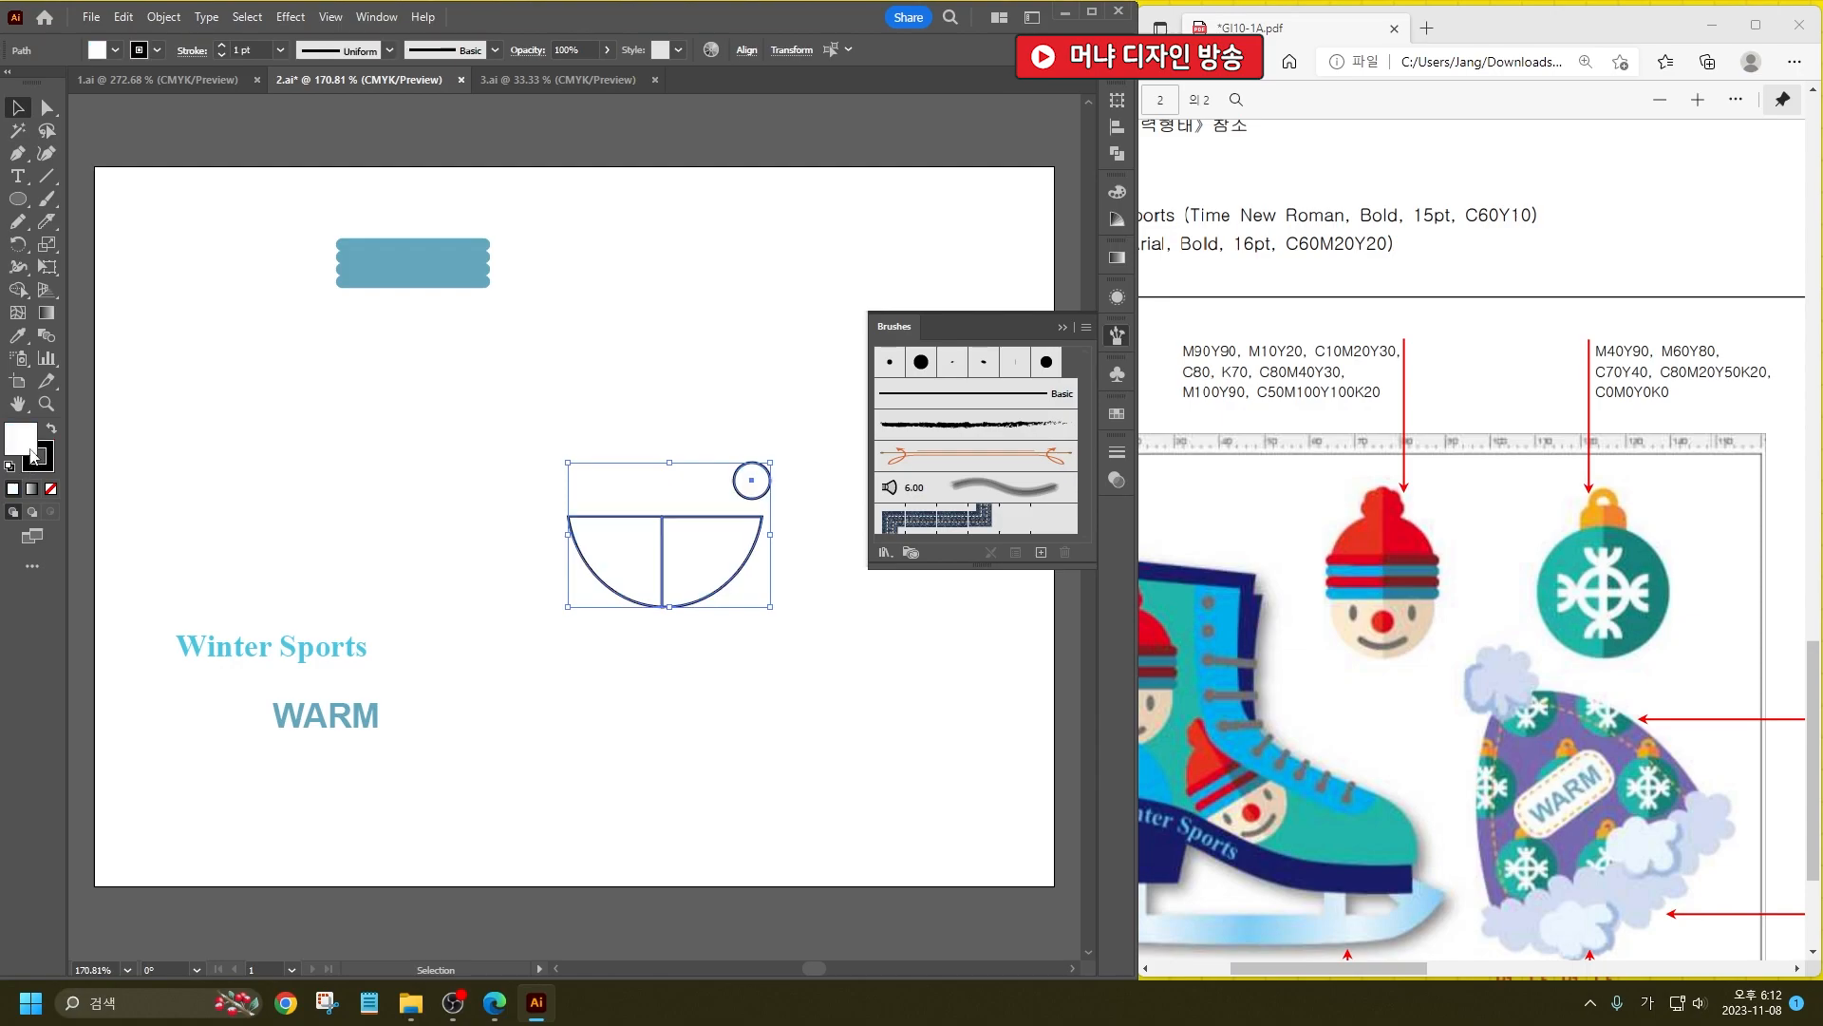
pyautogui.click(51, 488)
pyautogui.click(680, 358)
pyautogui.moveTo(768, 491); pyautogui.dragTo(680, 555)
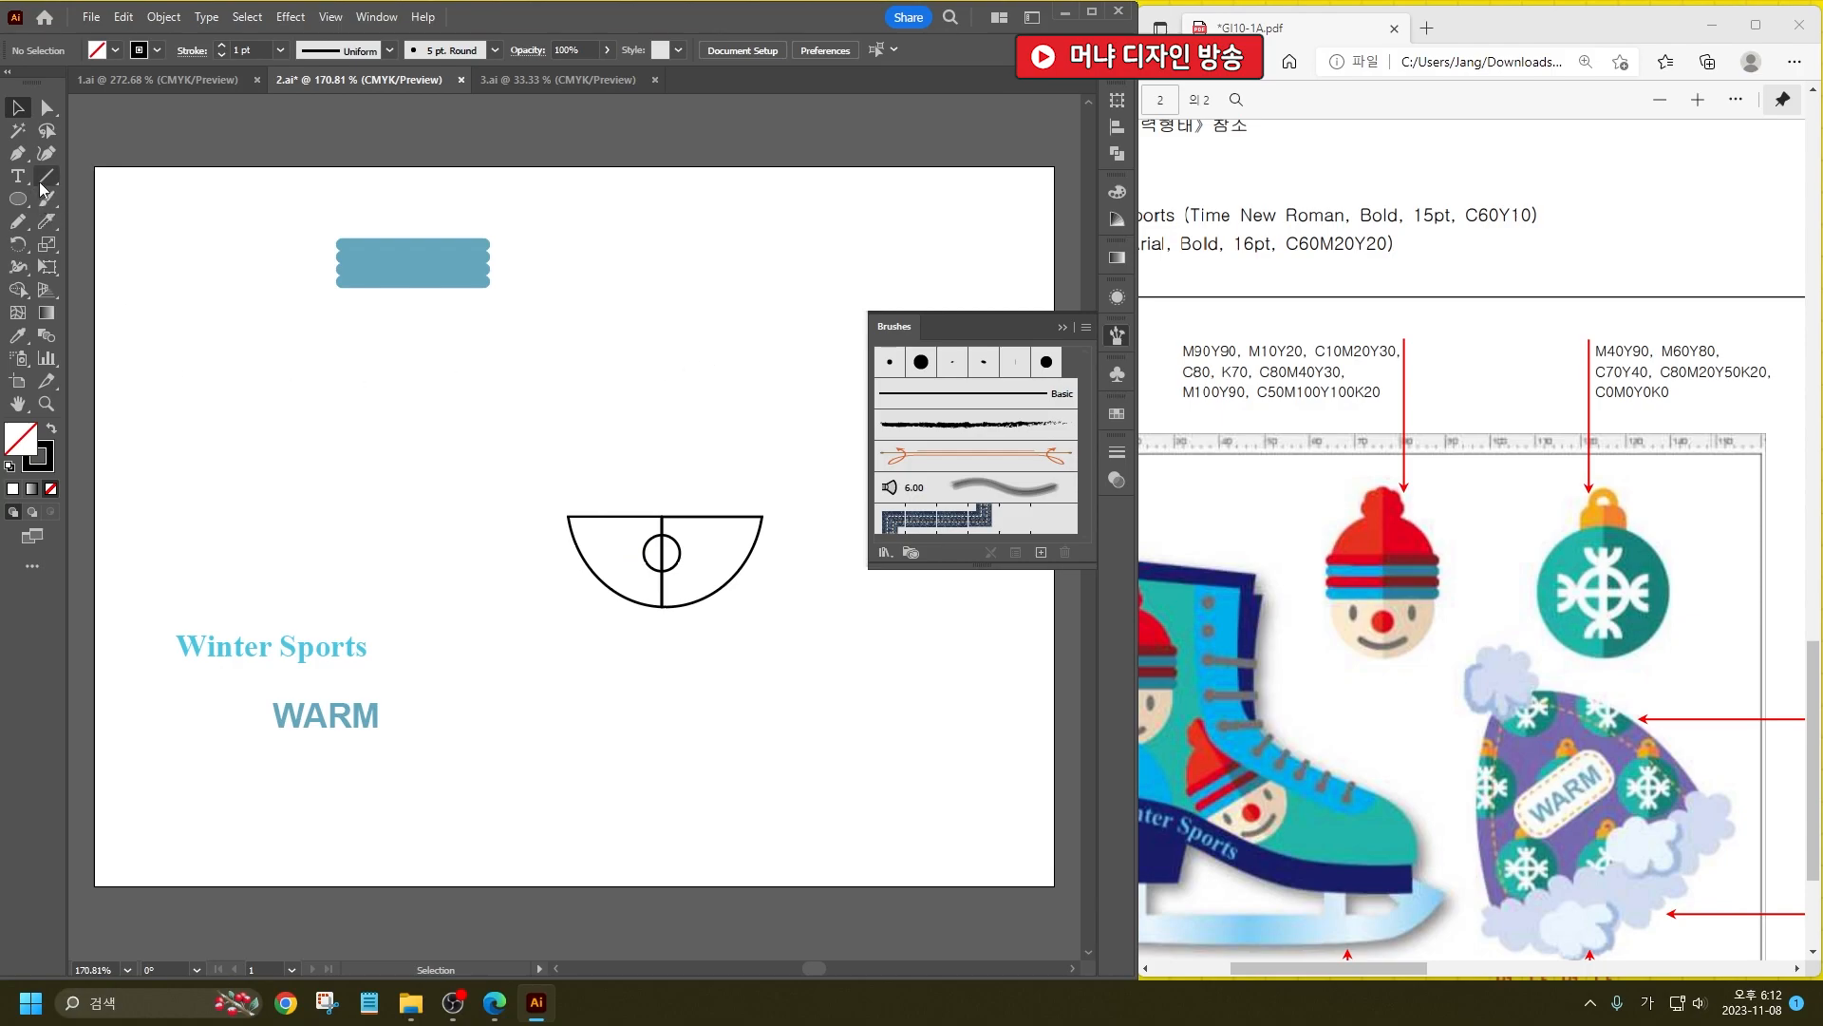
# Step: Draw a wide ellipse above the face and remove all but its lower arc with the Path Eraser for the smile
pyautogui.click(17, 199)
pyautogui.moveTo(316, 336)
pyautogui.mouseDown()
pyautogui.moveTo(507, 509)
pyautogui.moveTo(413, 488)
pyautogui.mouseUp()
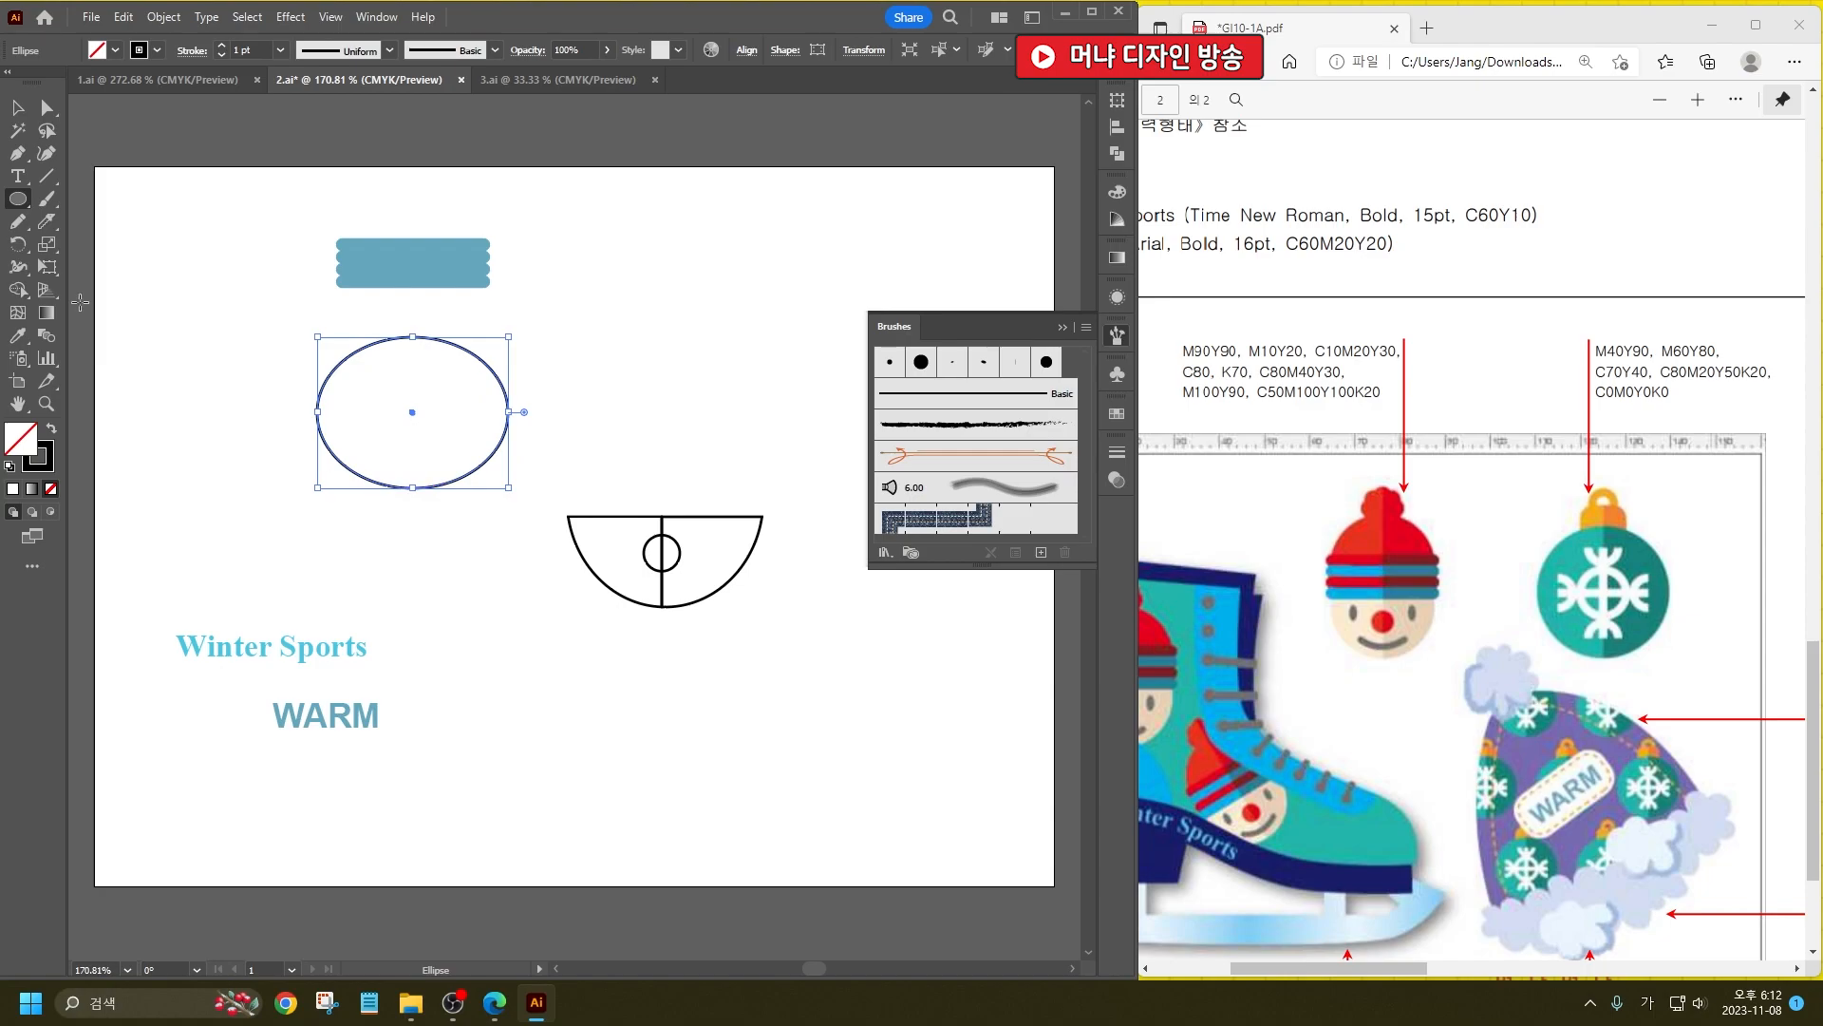
pyautogui.moveTo(17, 221); pyautogui.dragTo(129, 287)
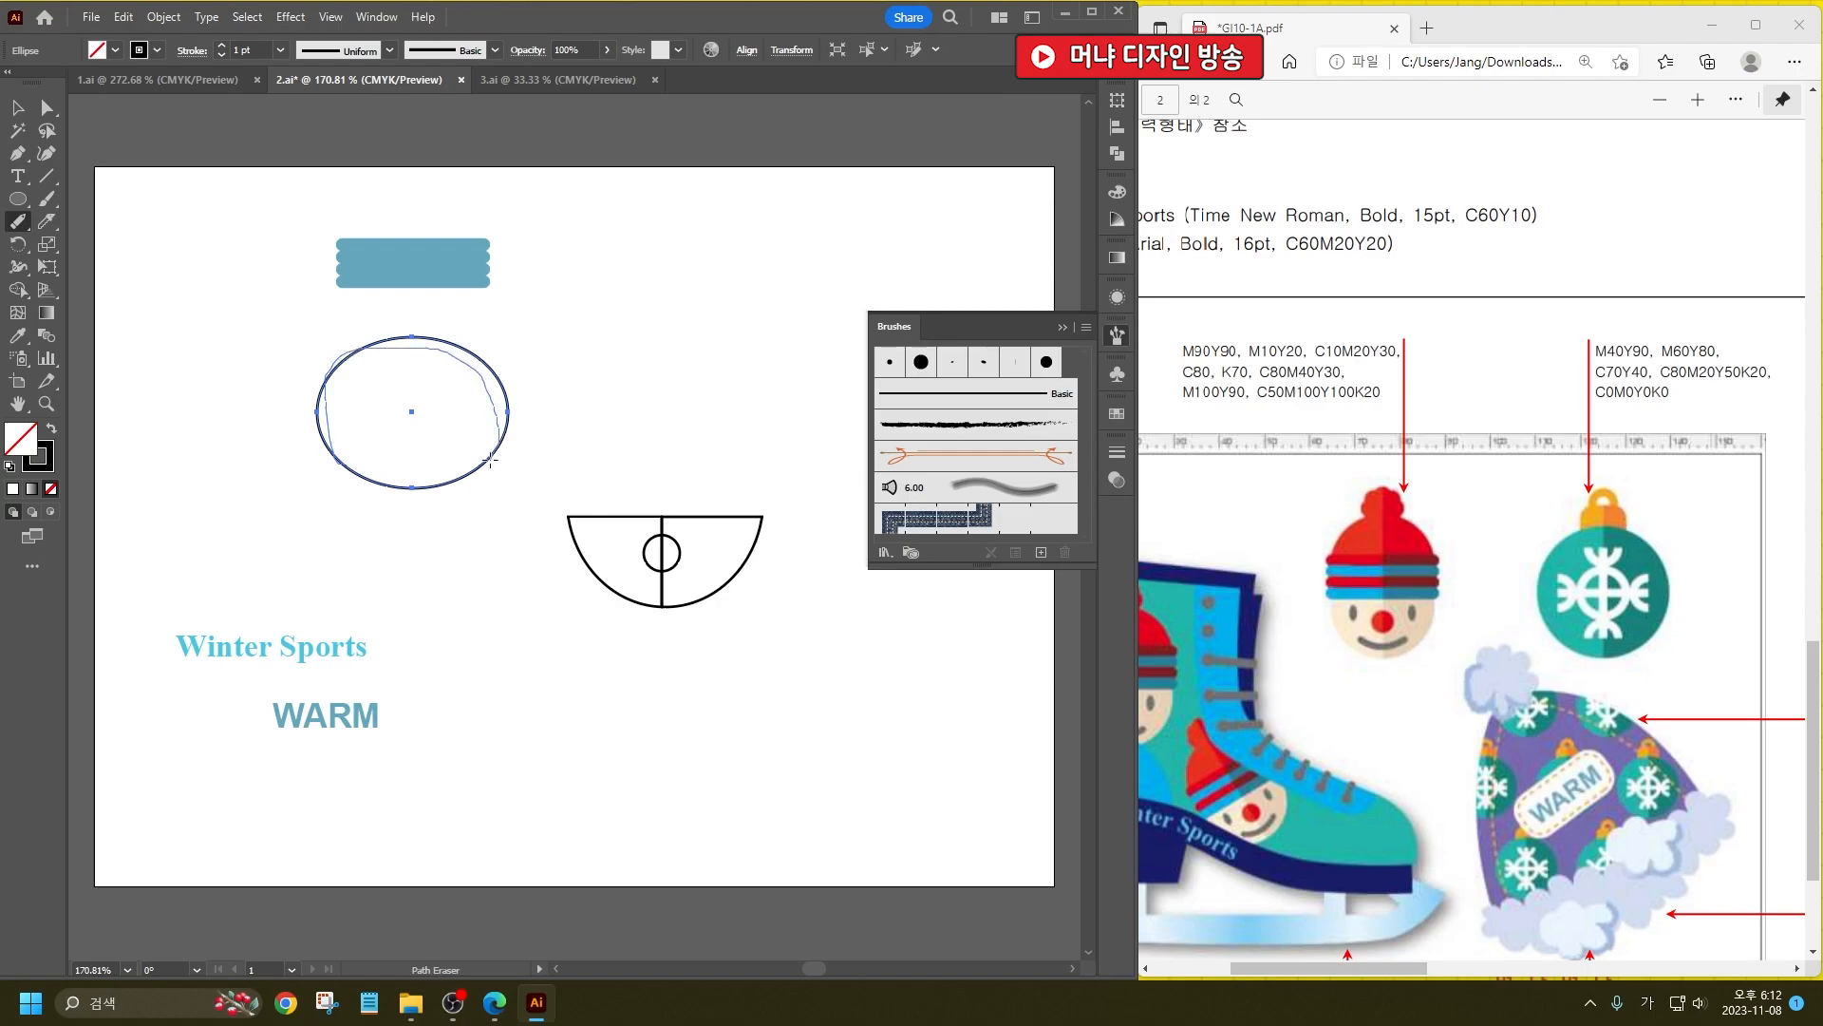
pyautogui.moveTo(490, 460); pyautogui.dragTo(489, 495)
pyautogui.click(18, 107)
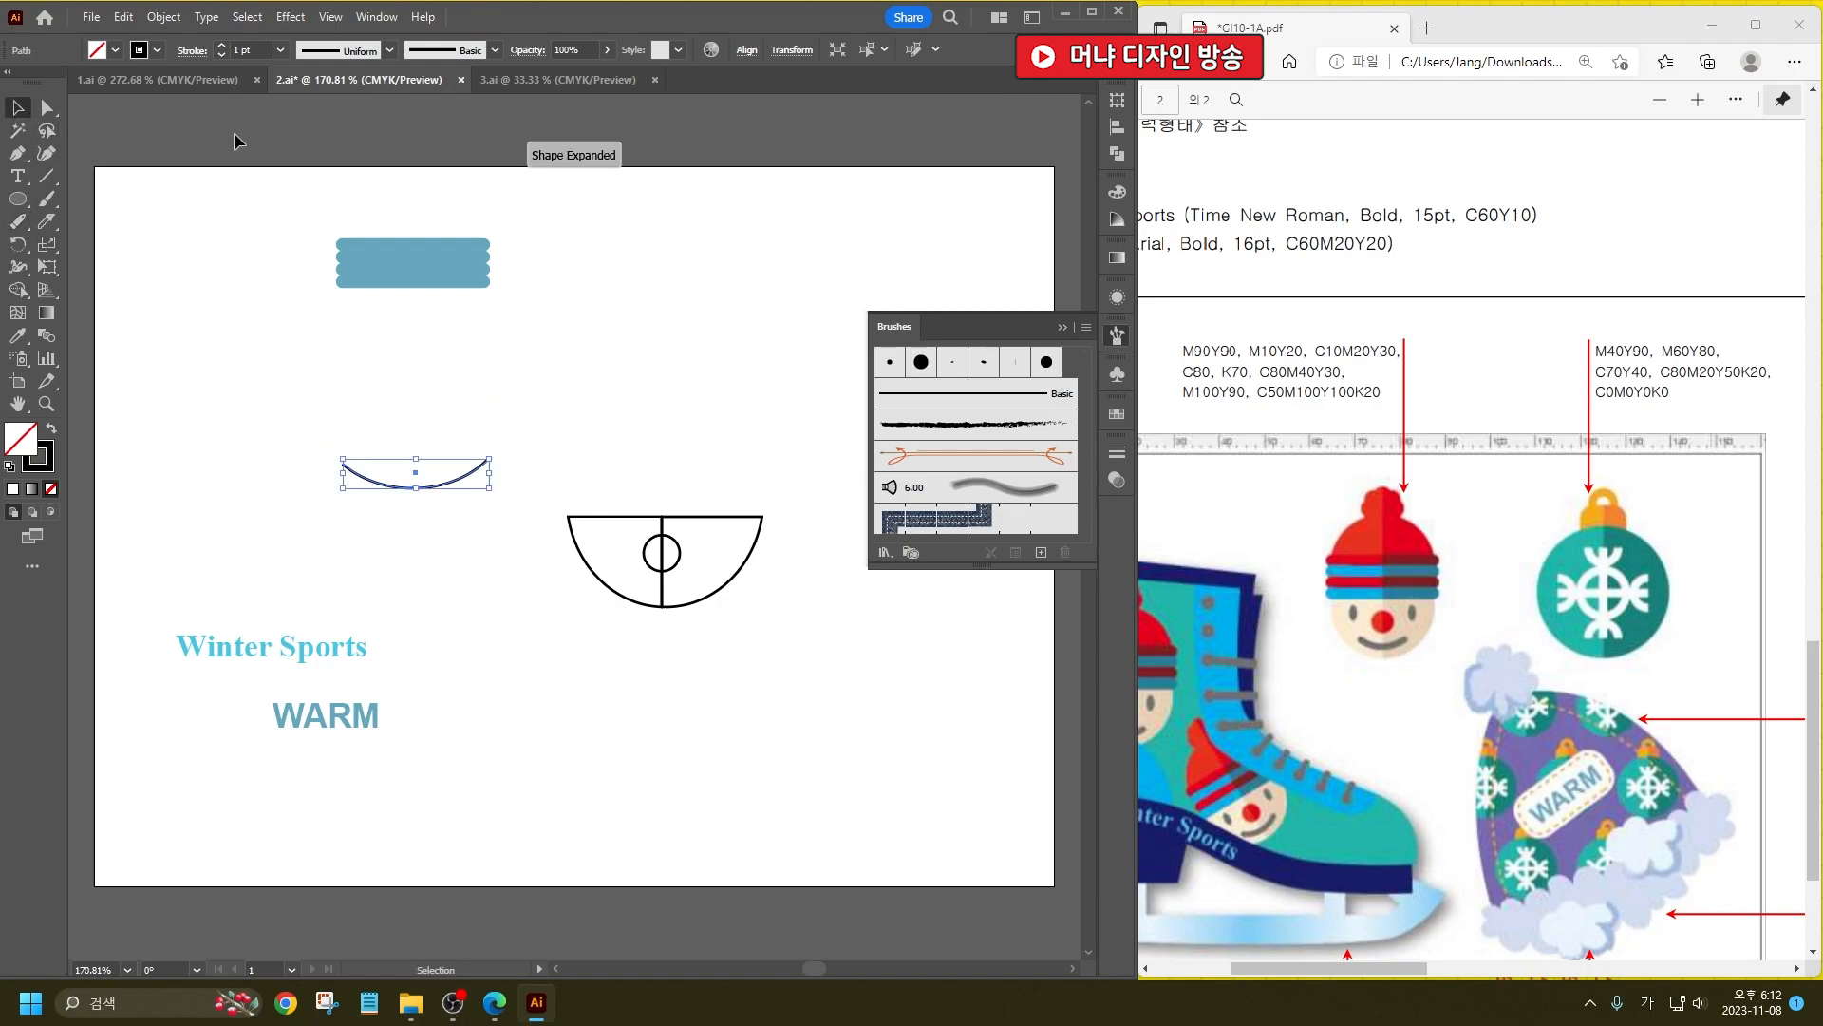
# Step: Give the smile arc a 4 pt stroke with round caps and place it, scaled down, just below the nose
pyautogui.click(246, 51)
pyautogui.press('Up')
pyautogui.press('Up')
pyautogui.press('Up')
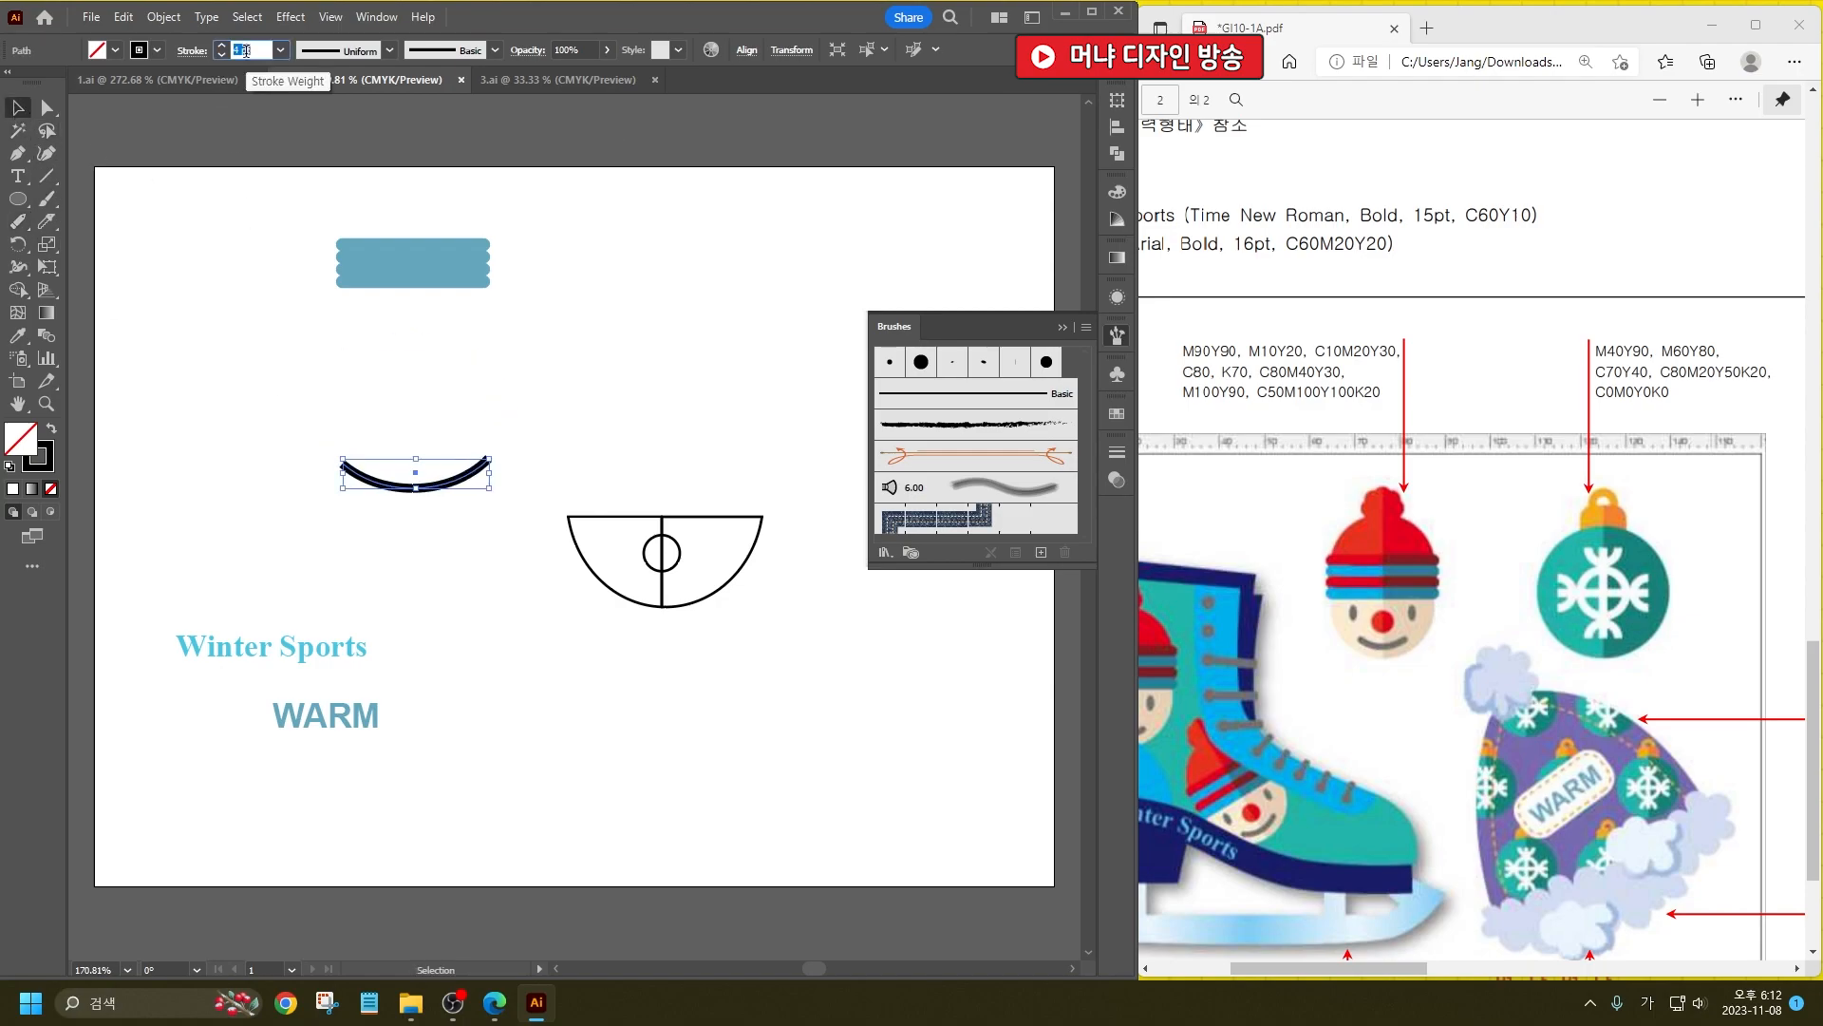
pyautogui.click(194, 51)
pyautogui.click(101, 99)
pyautogui.click(608, 426)
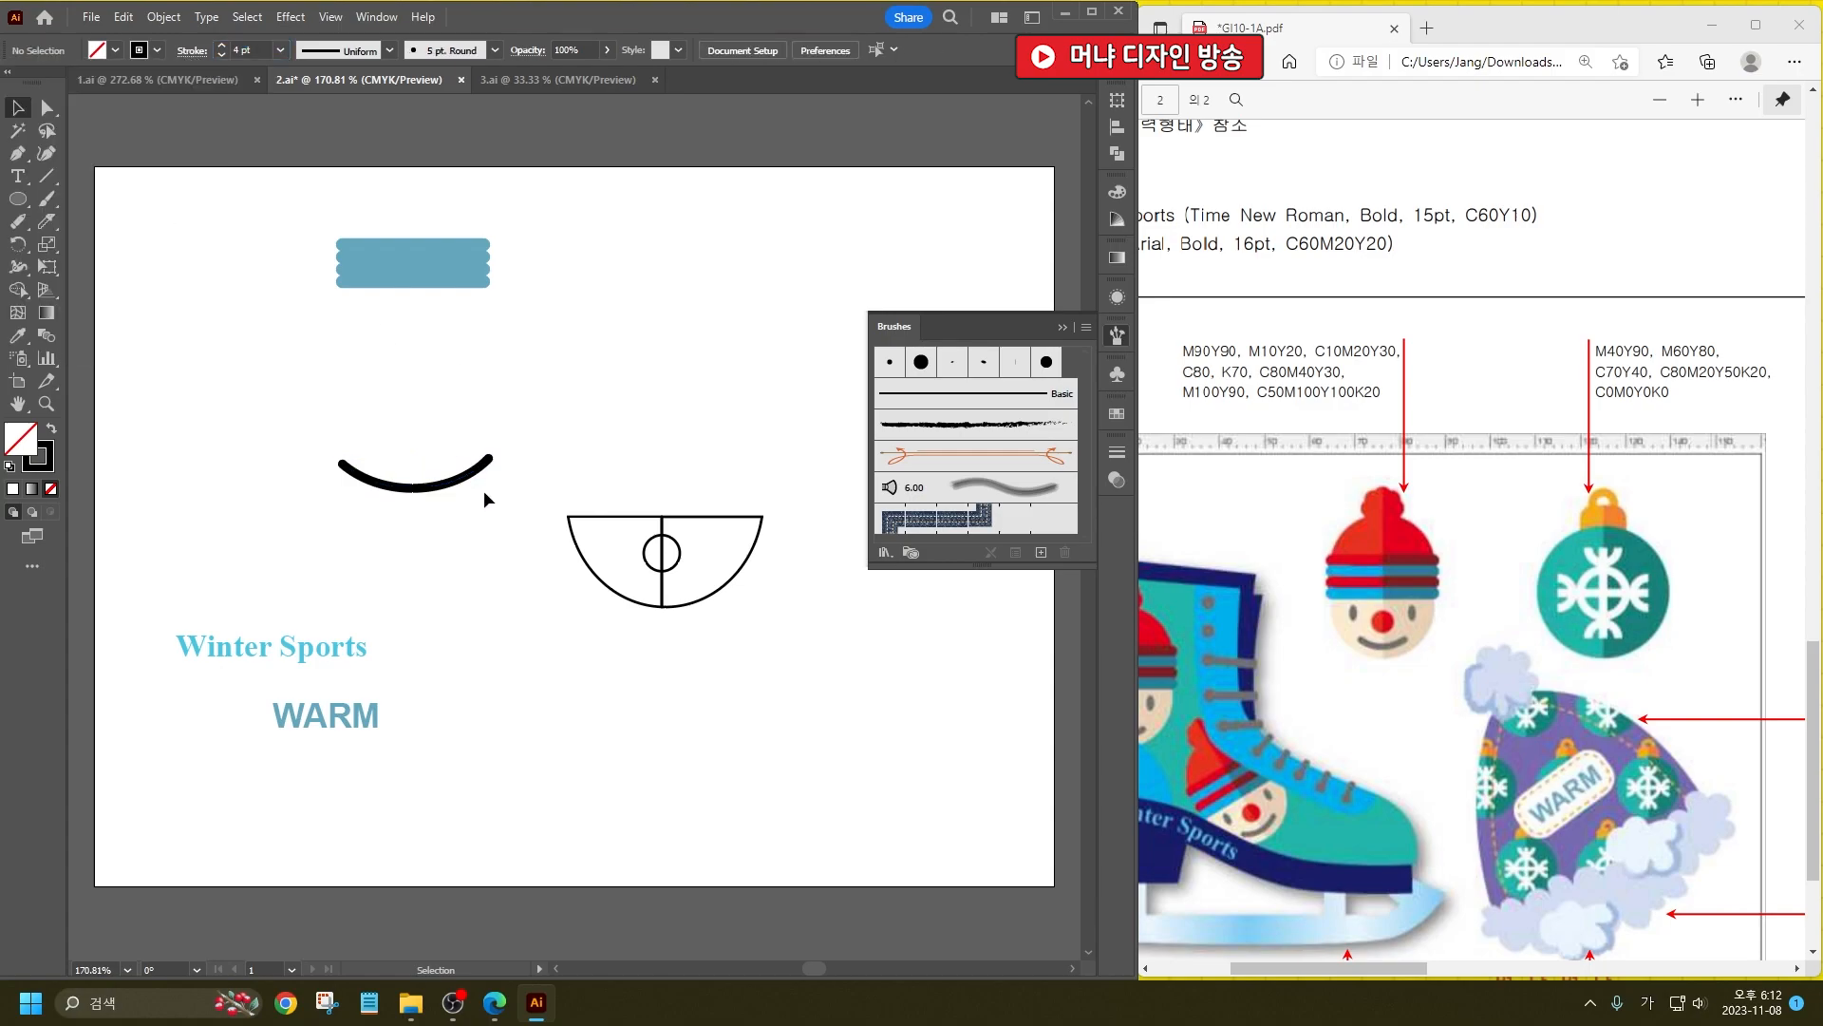
pyautogui.moveTo(474, 484)
pyautogui.mouseDown()
pyautogui.moveTo(611, 641)
pyautogui.moveTo(755, 596)
pyautogui.moveTo(723, 591)
pyautogui.moveTo(726, 555)
pyautogui.moveTo(691, 595)
pyautogui.moveTo(707, 573)
pyautogui.mouseUp()
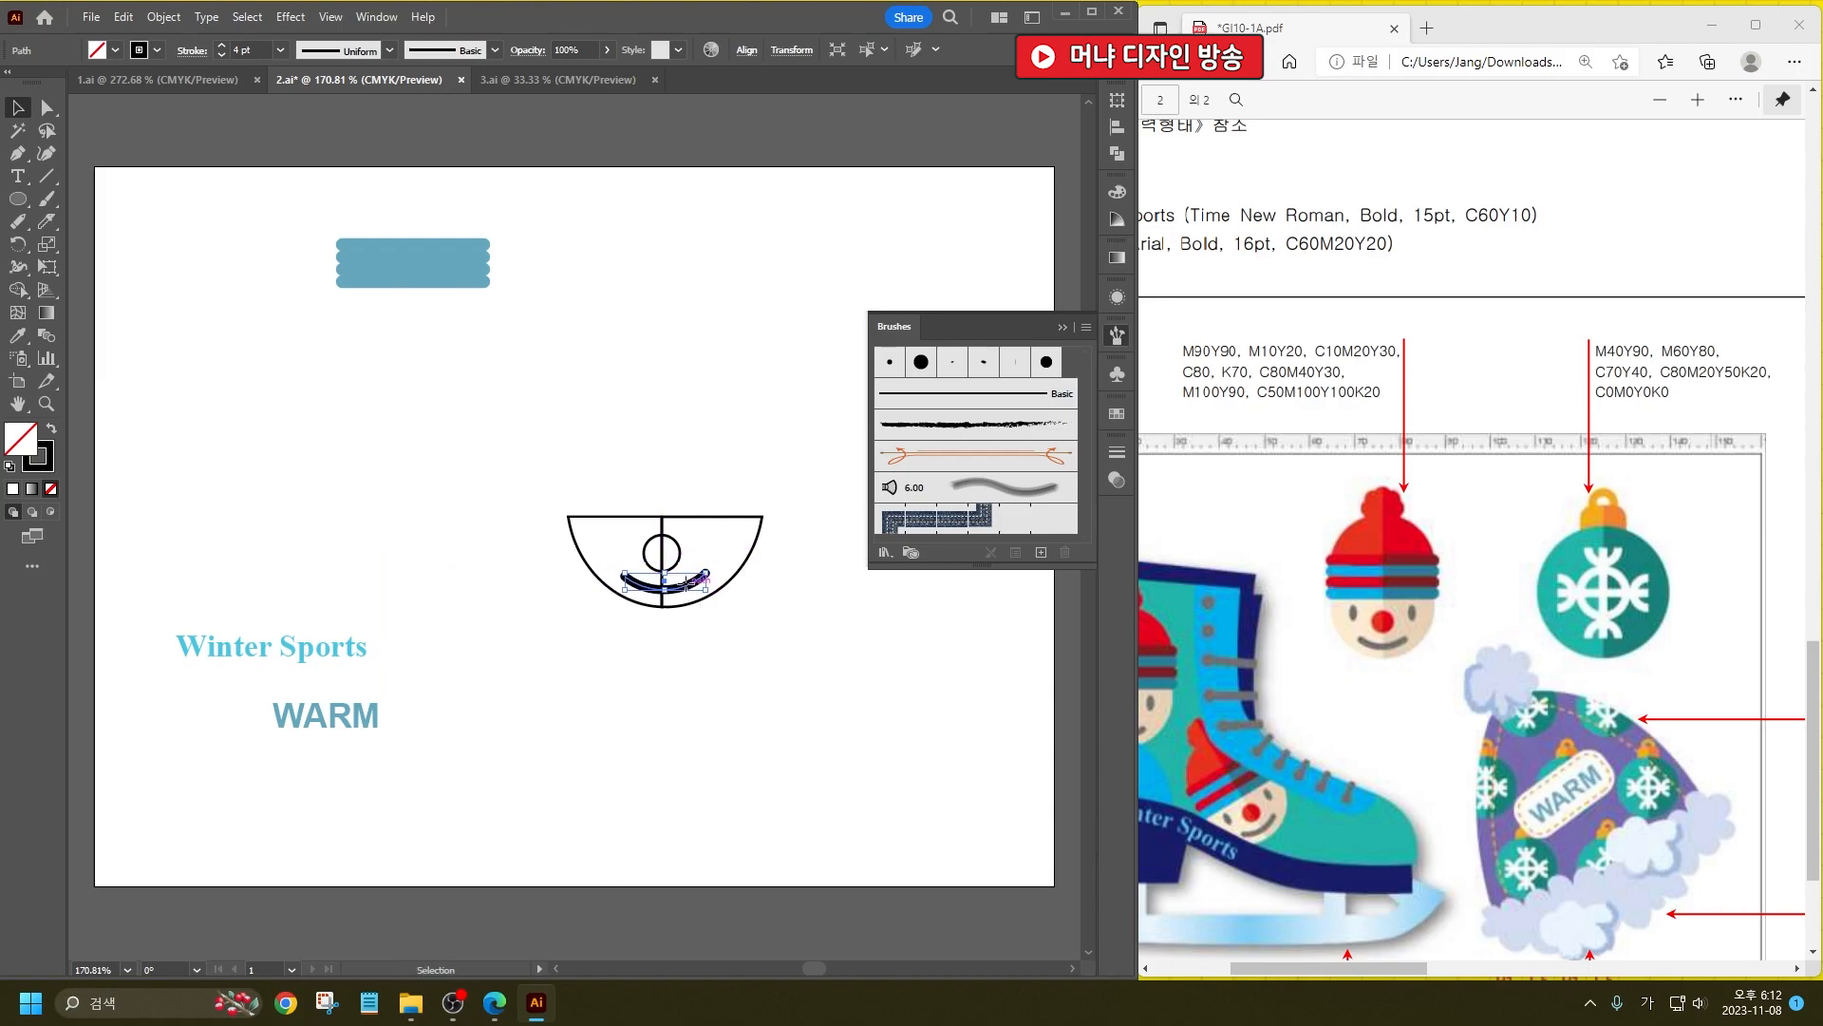
pyautogui.click(696, 627)
# Step: Draw narrow upright oval eyes on both sides of the nose with a thick black outline
pyautogui.click(17, 199)
pyautogui.moveTo(474, 472); pyautogui.dragTo(722, 541)
pyautogui.press('v')
pyautogui.click(558, 473)
# Step: Move the complete face directly beneath the knit hat's brim and scale it to the brim's width
pyautogui.moveTo(772, 669); pyautogui.dragTo(416, 343)
pyautogui.moveTo(509, 383); pyautogui.dragTo(478, 323)
pyautogui.click(577, 300)
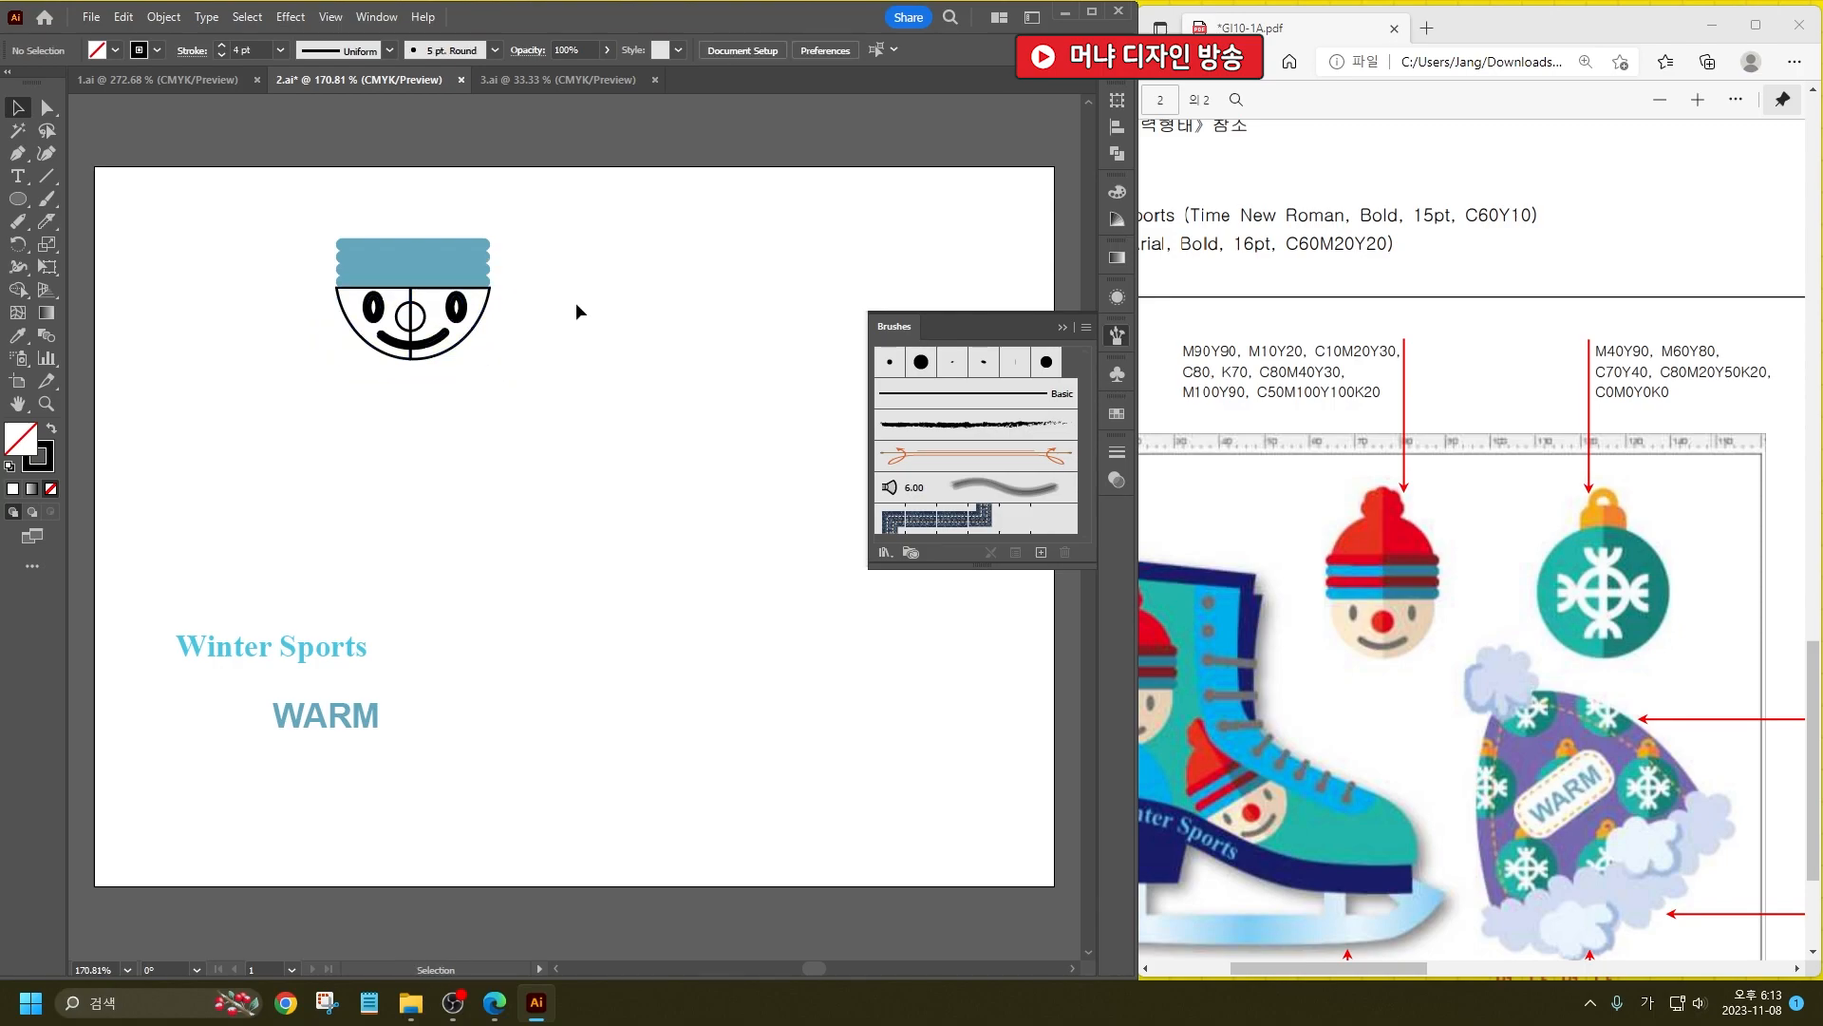
# Step: Cut all four rows of the hat's brim vertically through their centre with the Knife
pyautogui.scroll(1, 452, 281)
pyautogui.scroll(4, 452, 282)
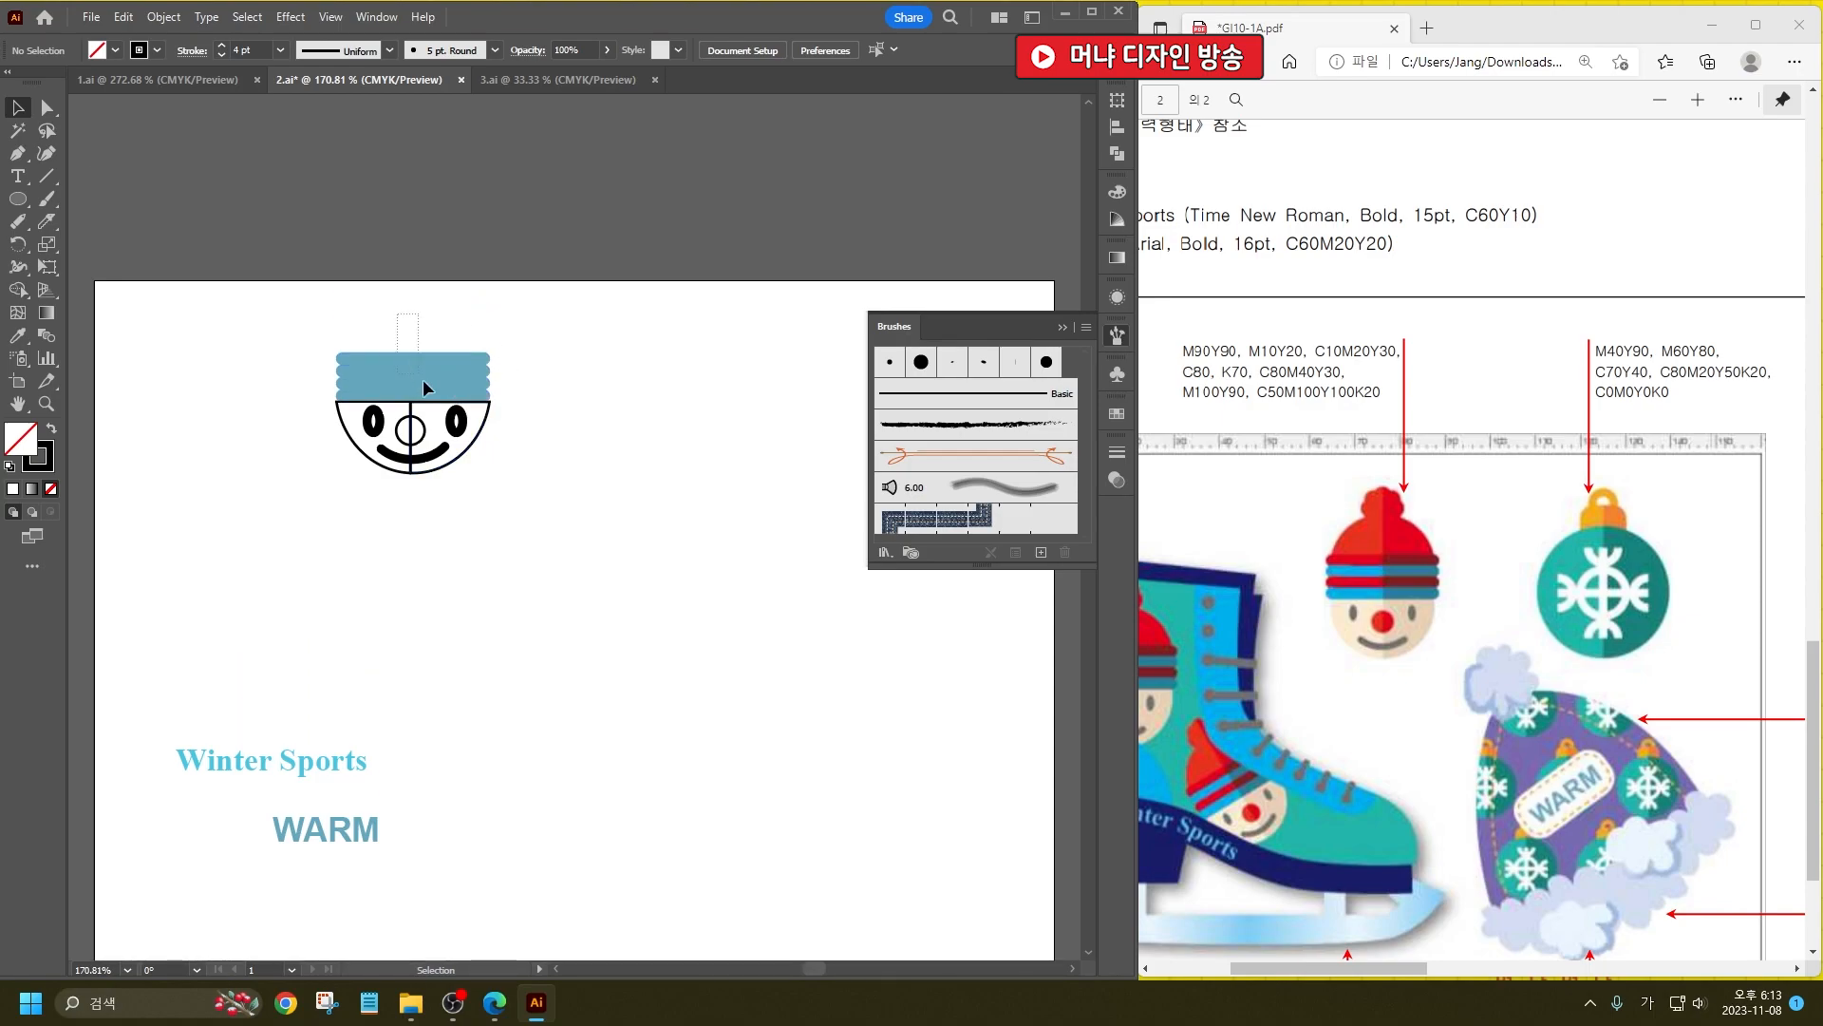
pyautogui.click(435, 397)
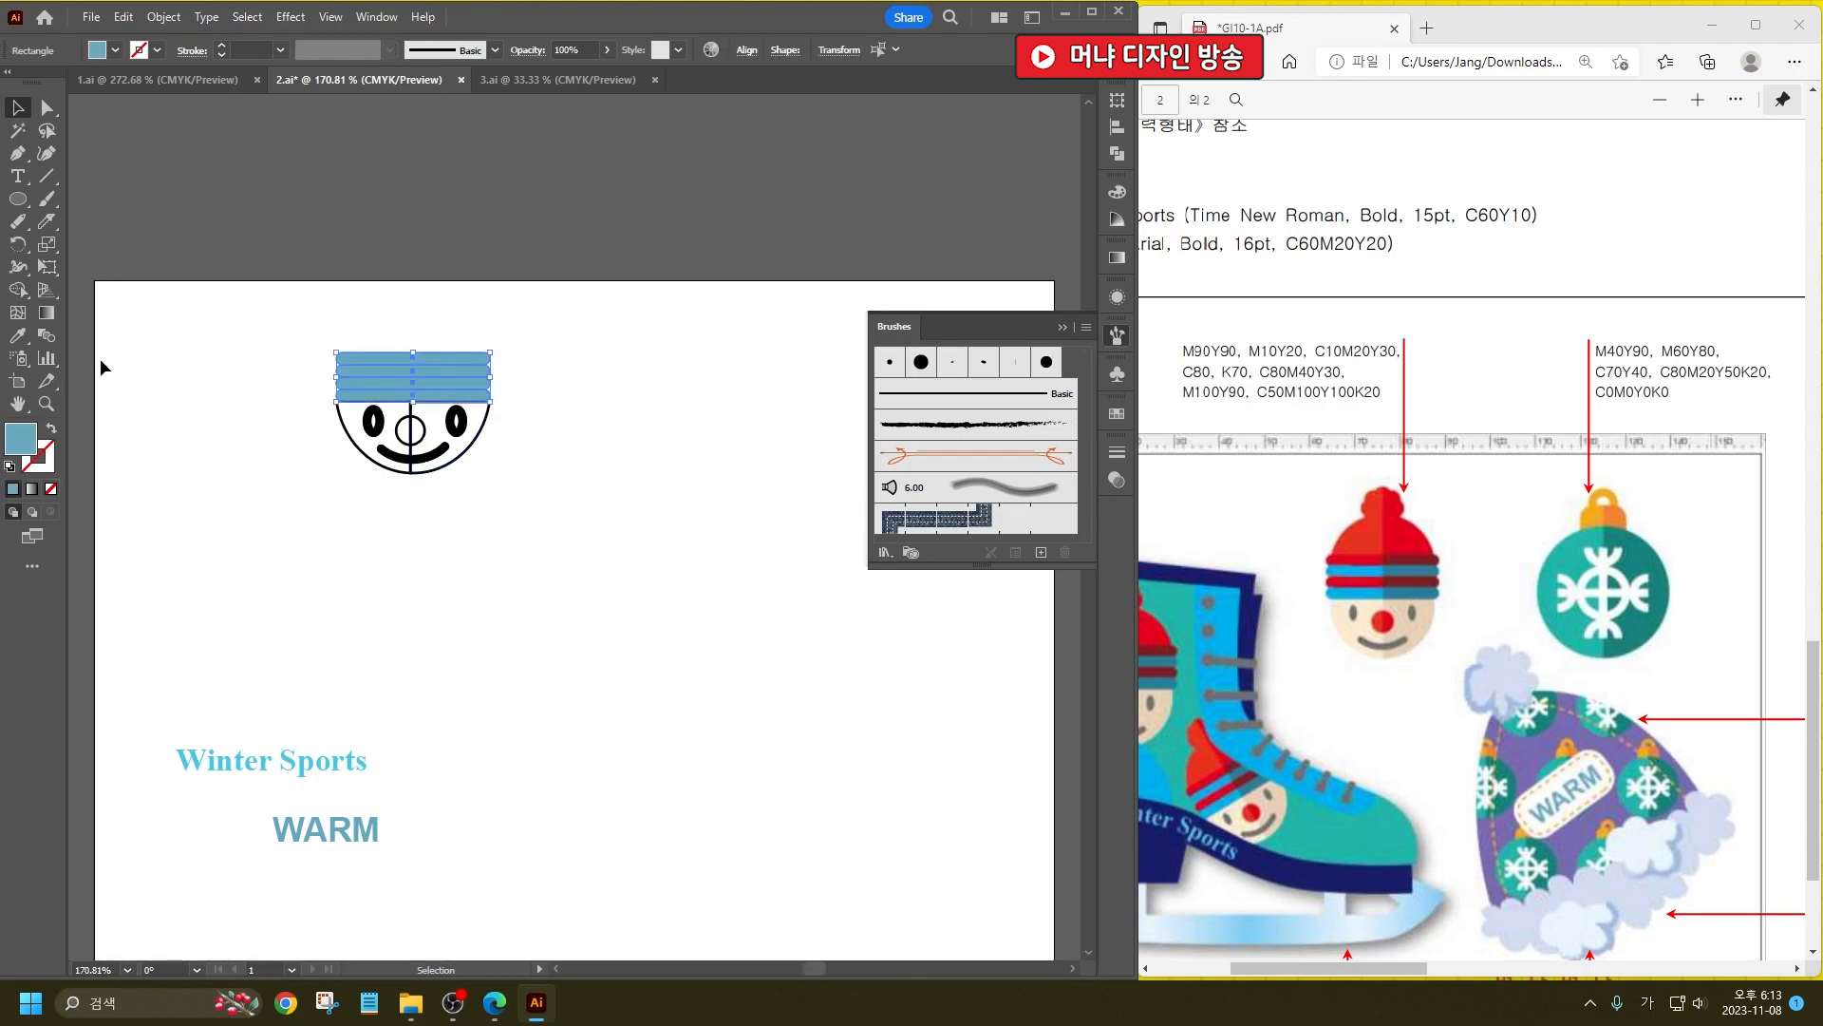
pyautogui.click(46, 221)
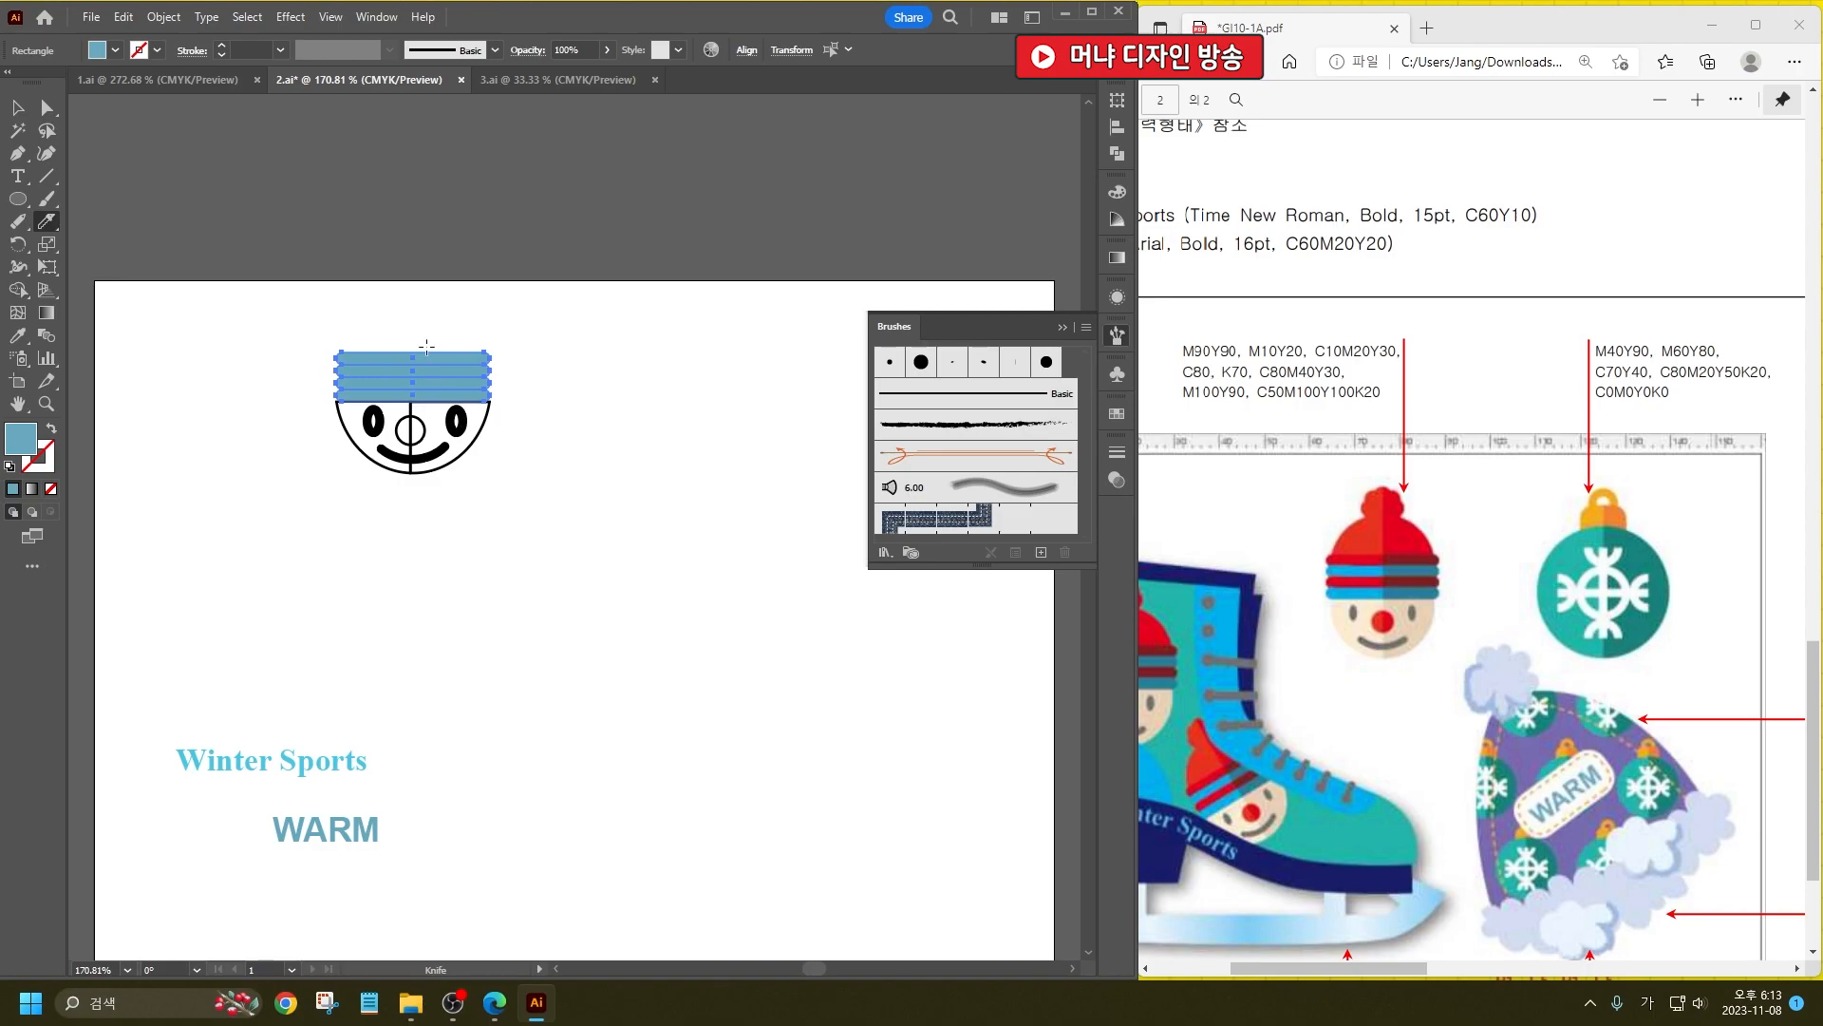
pyautogui.moveTo(425, 407); pyautogui.dragTo(425, 409)
pyautogui.click(17, 108)
pyautogui.click(750, 345)
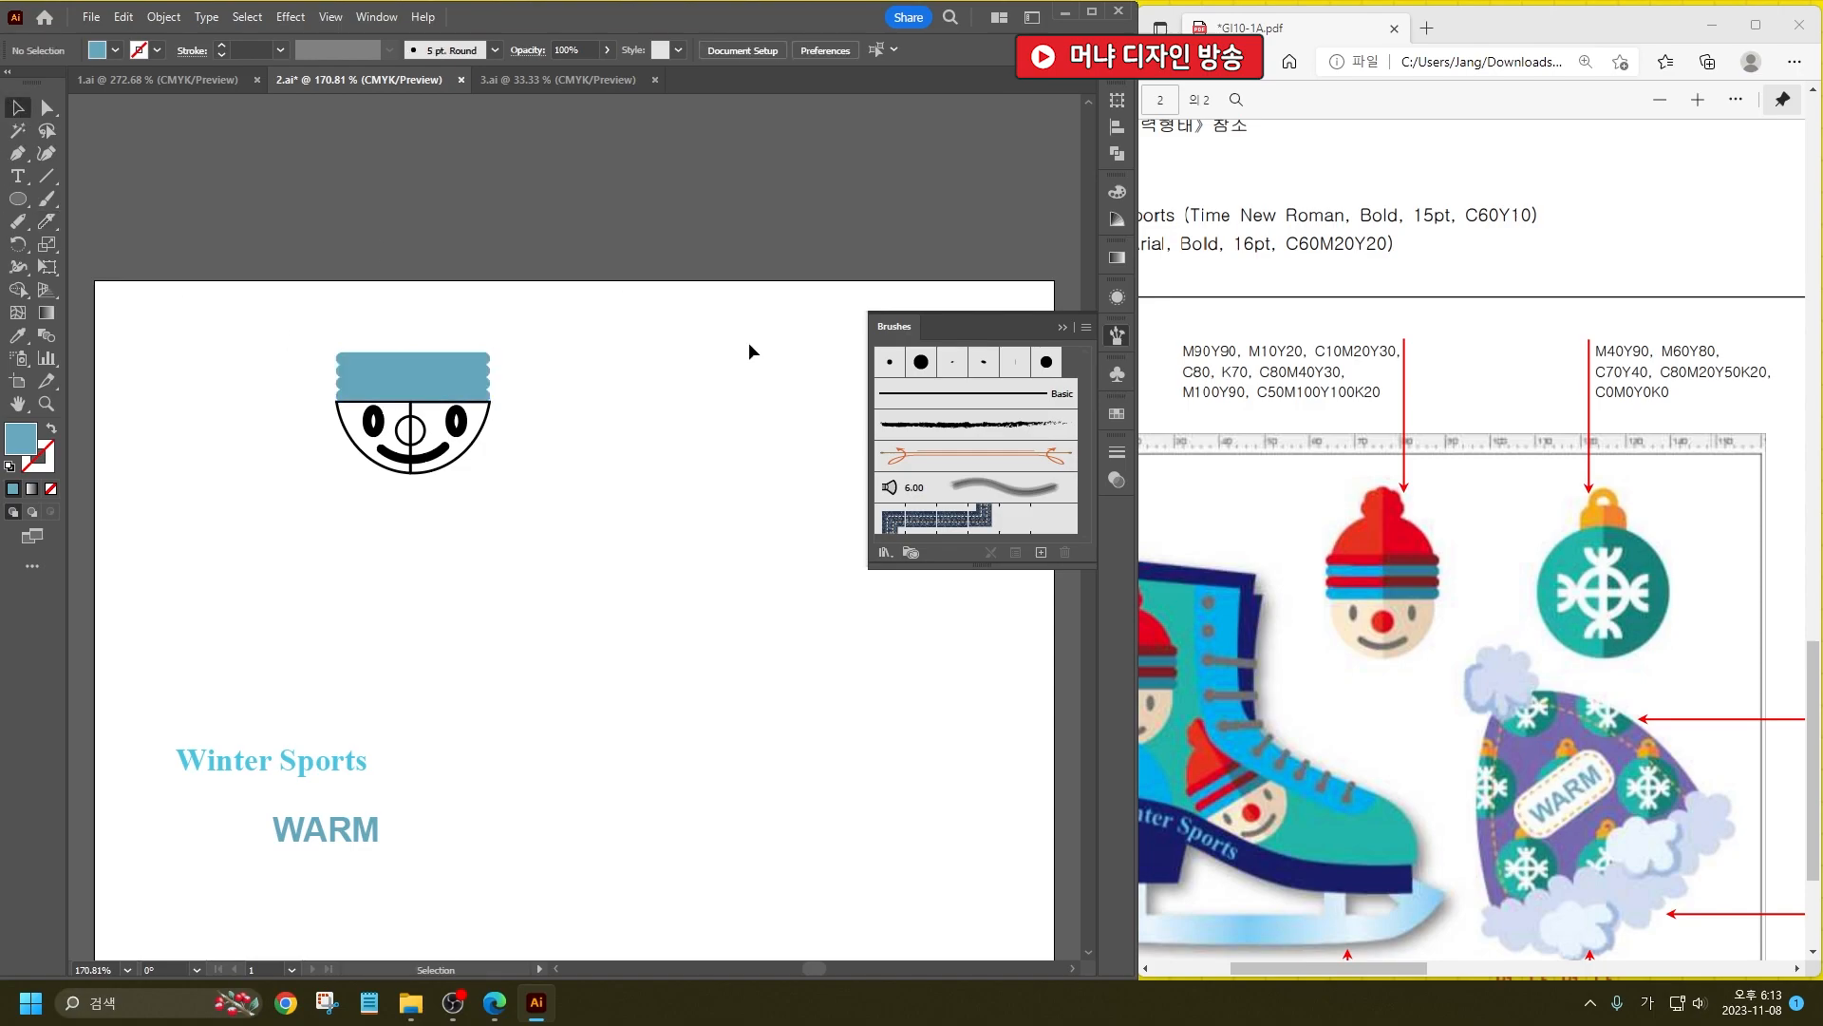
# Step: Draw a tall ellipse for the hat crown, cut it just below the middle and vertically through its centre, and delete the lower pieces
pyautogui.click(18, 200)
pyautogui.moveTo(602, 431); pyautogui.dragTo(784, 639)
pyautogui.hotkey('shift', 'e')
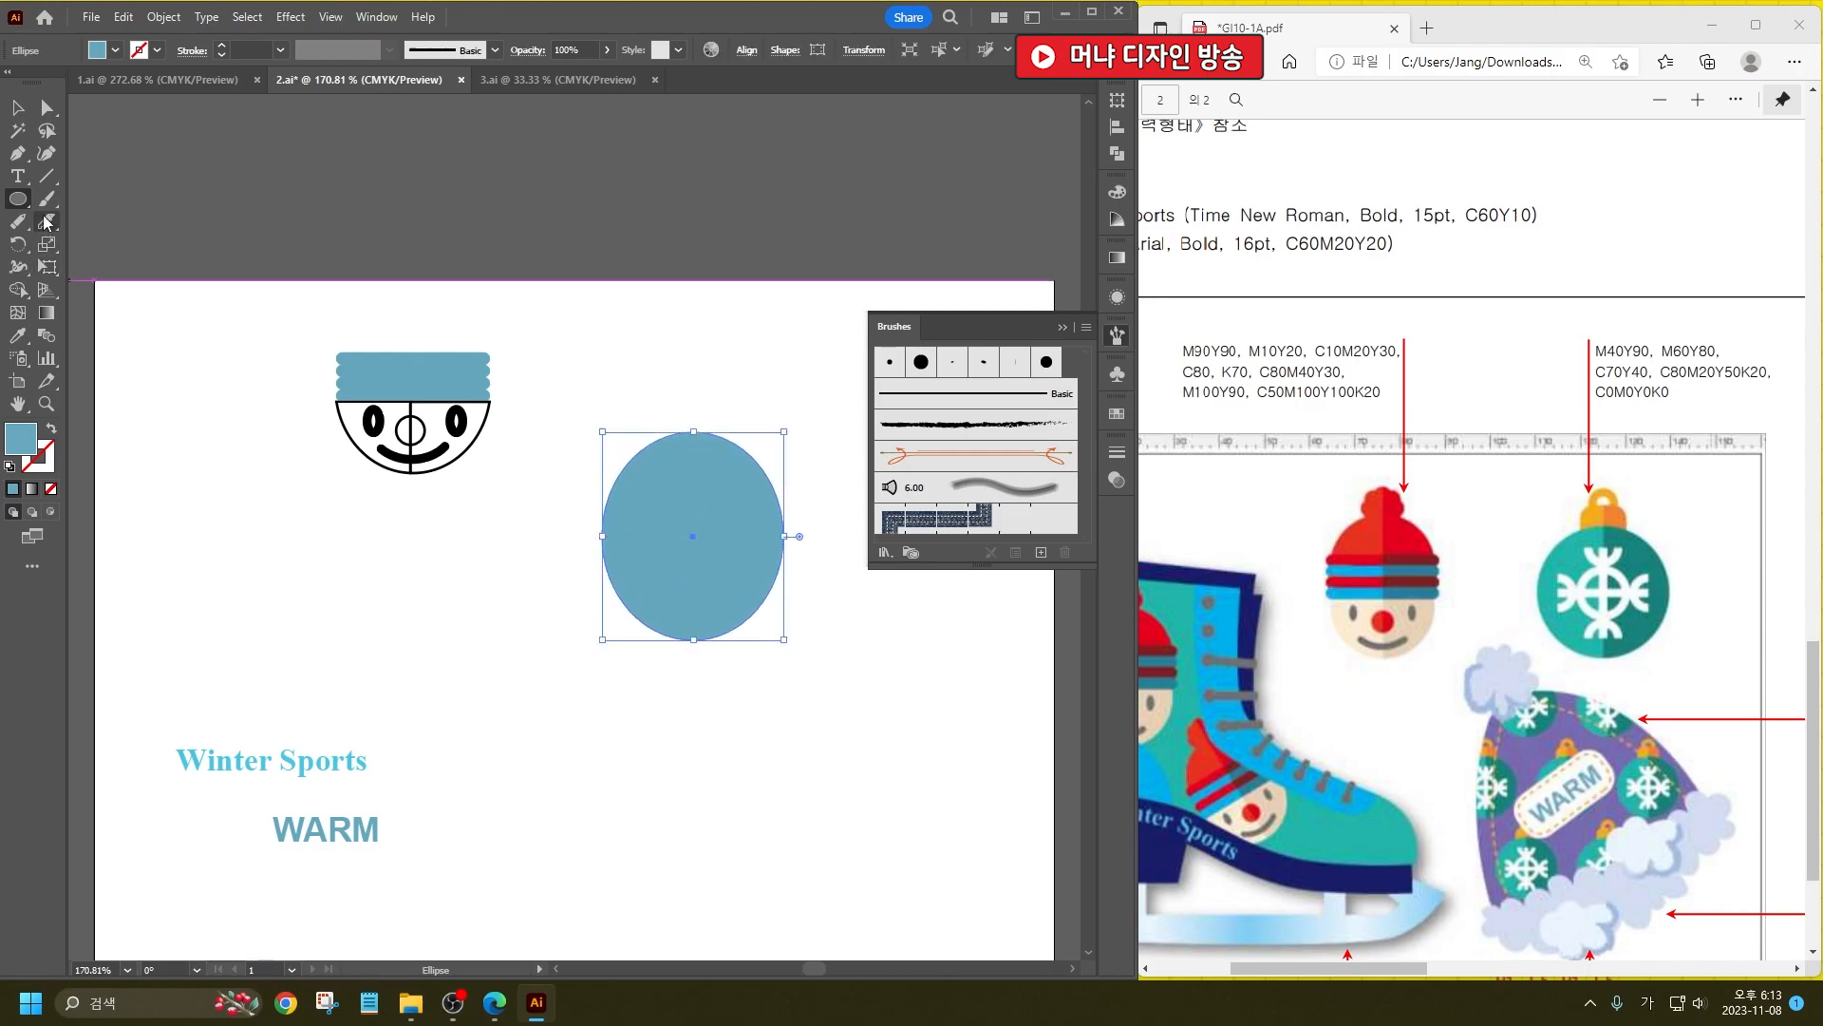
pyautogui.moveTo(858, 561); pyautogui.dragTo(705, 553)
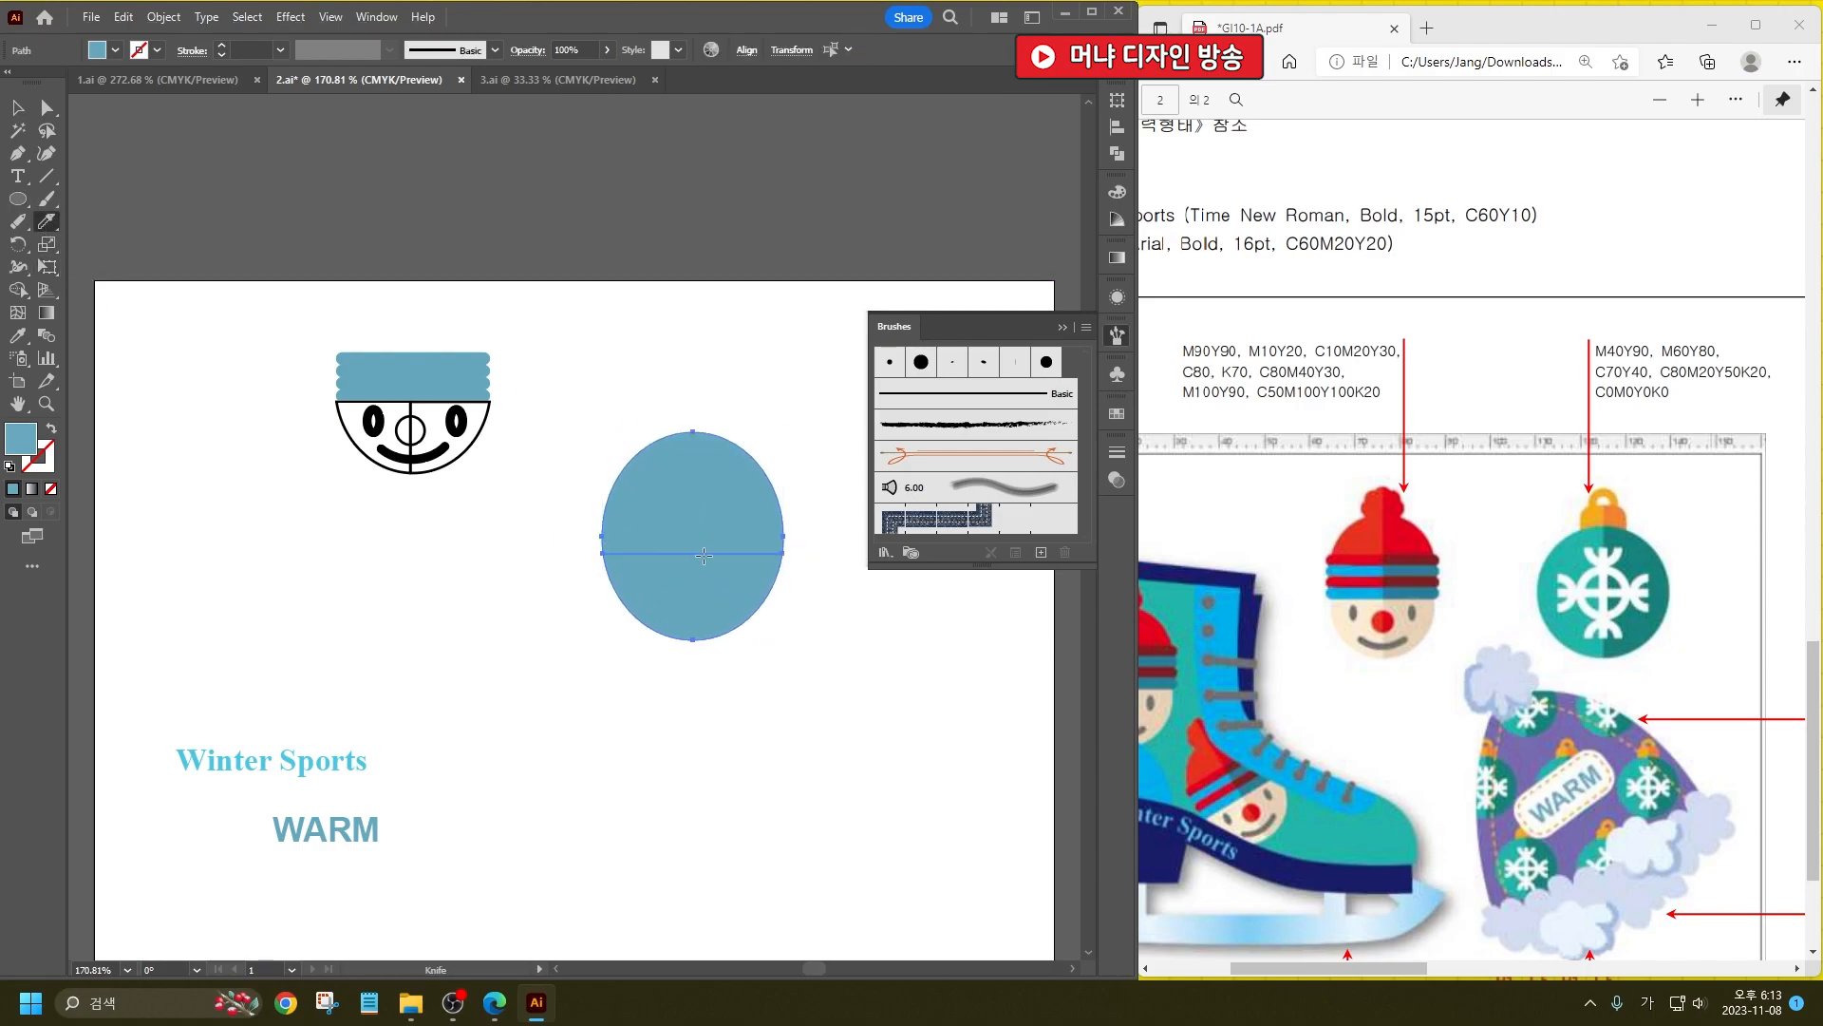
pyautogui.moveTo(690, 665); pyautogui.dragTo(717, 342)
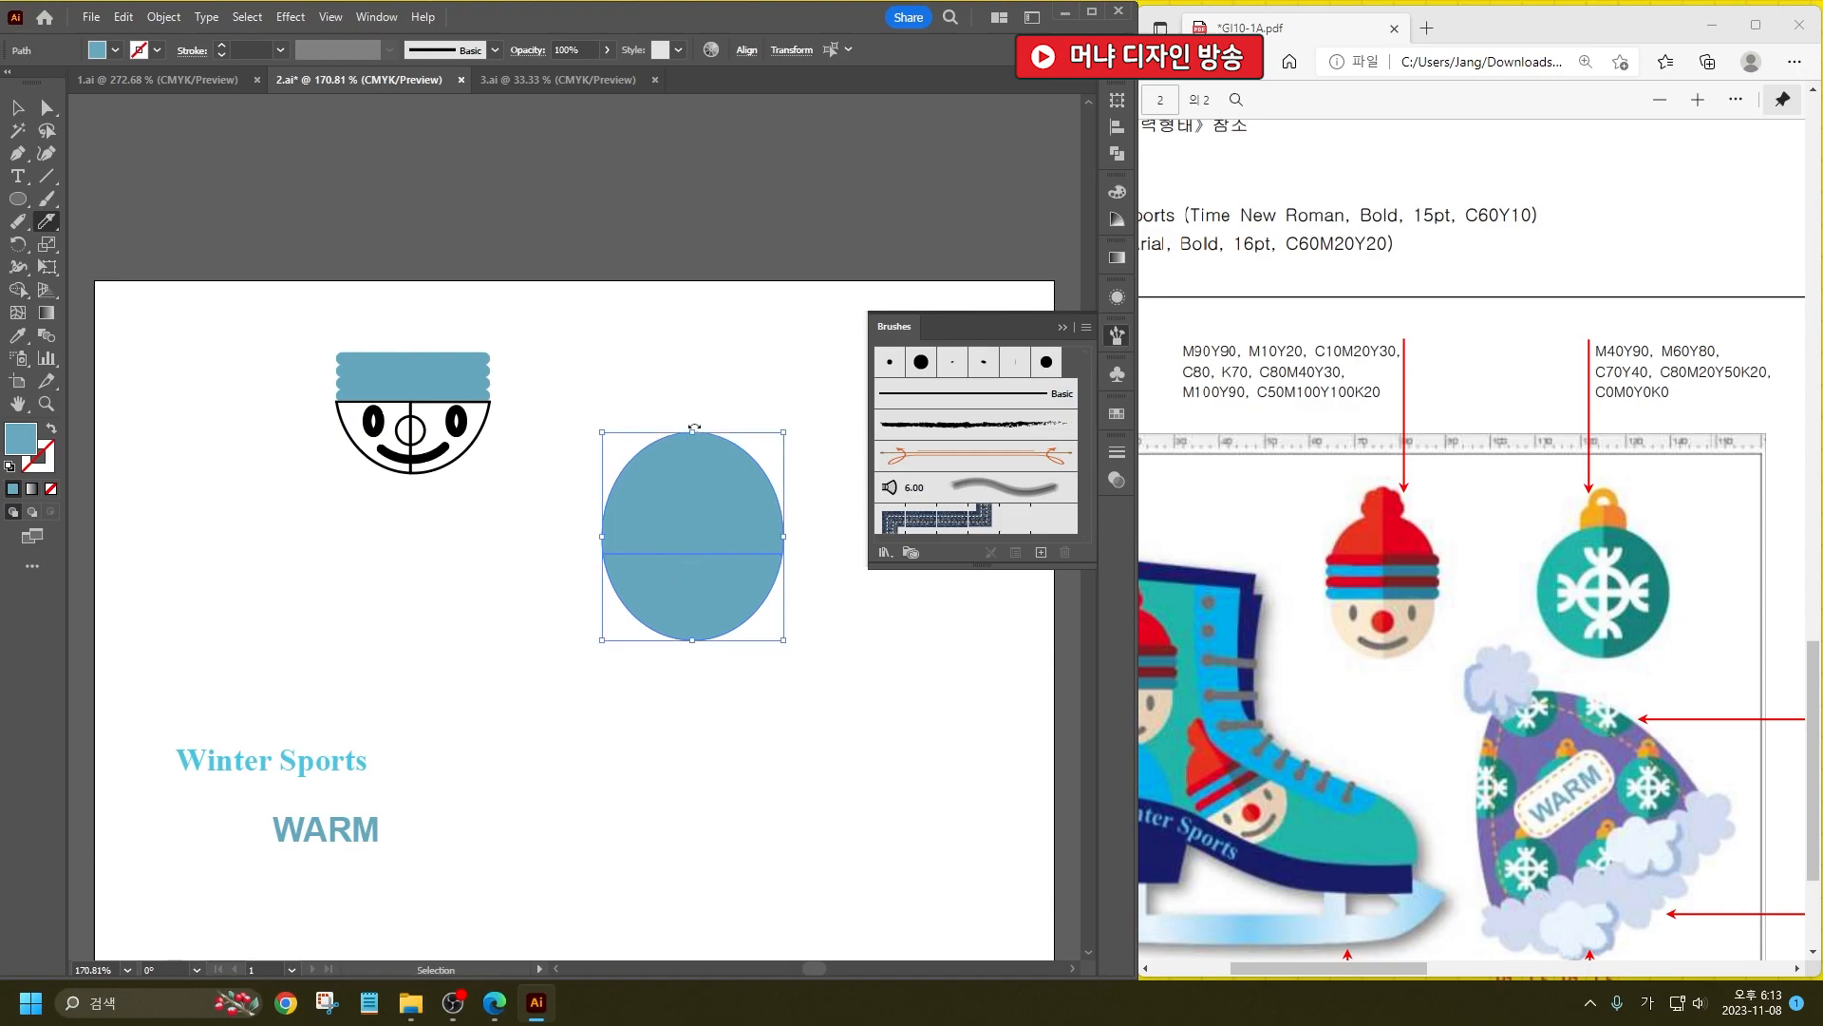
pyautogui.click(17, 107)
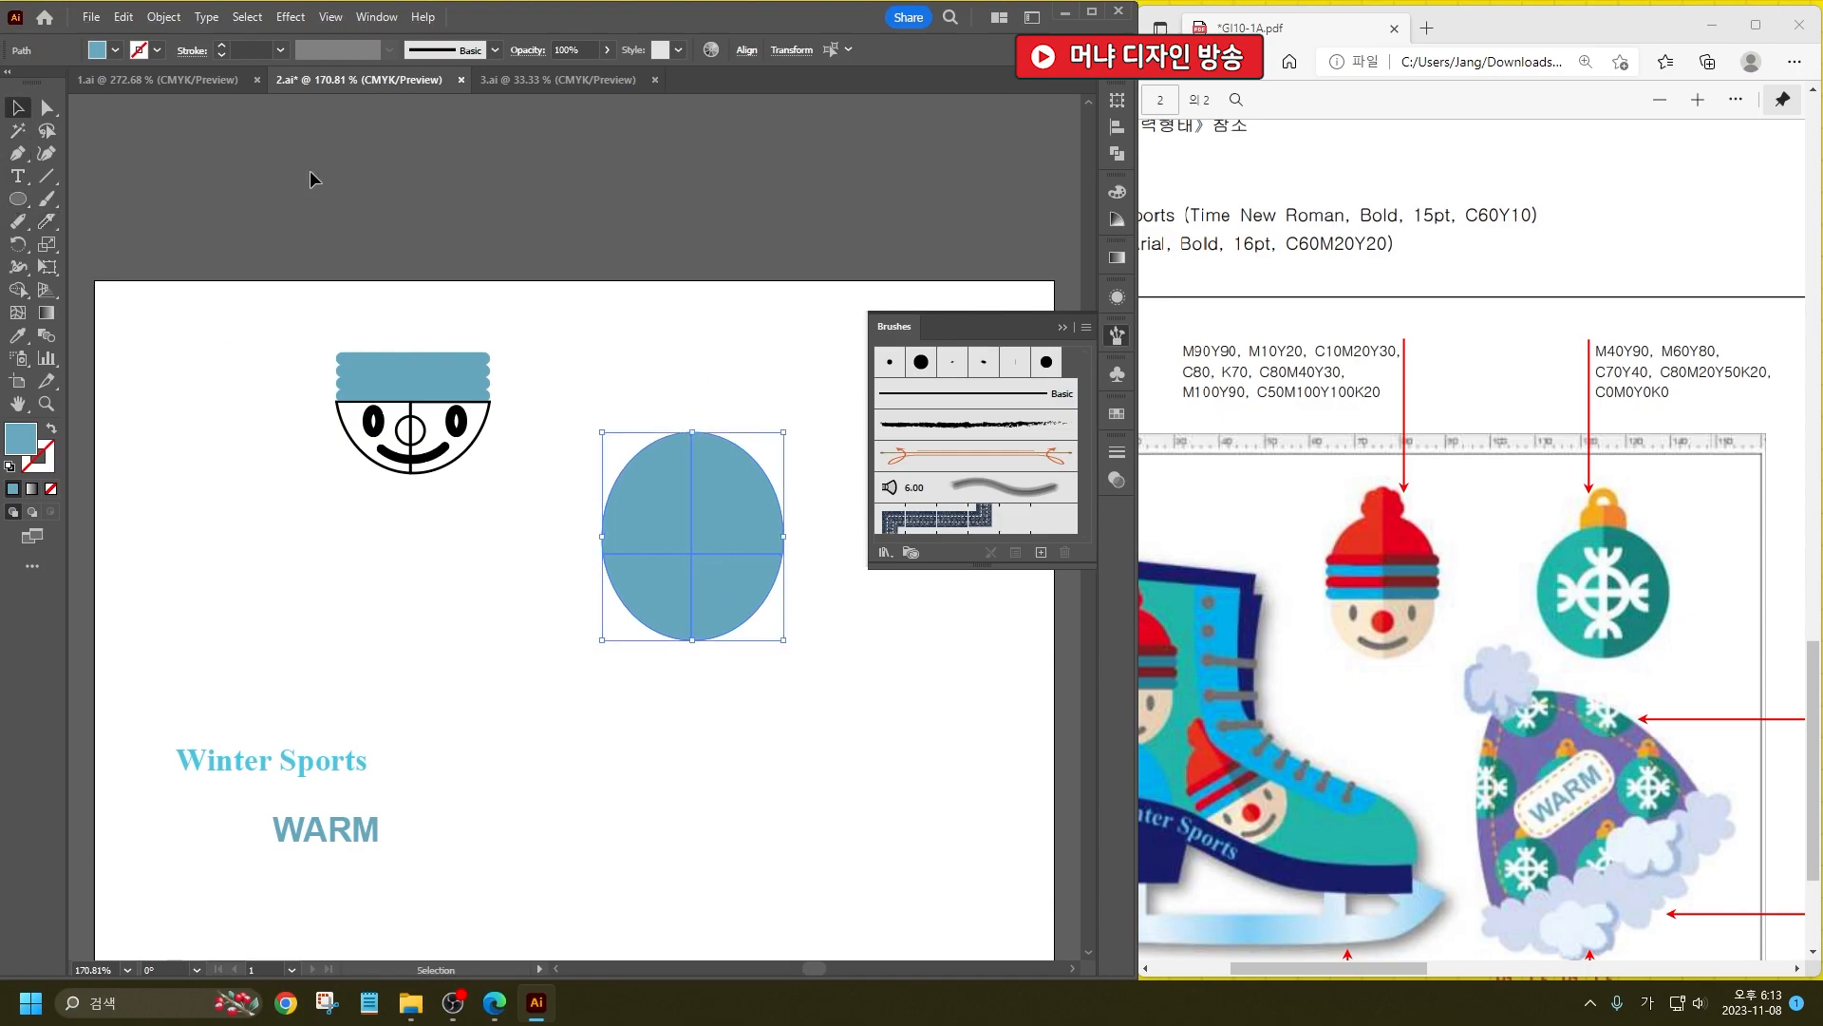
pyautogui.moveTo(750, 628); pyautogui.dragTo(653, 601)
pyautogui.press('Delete')
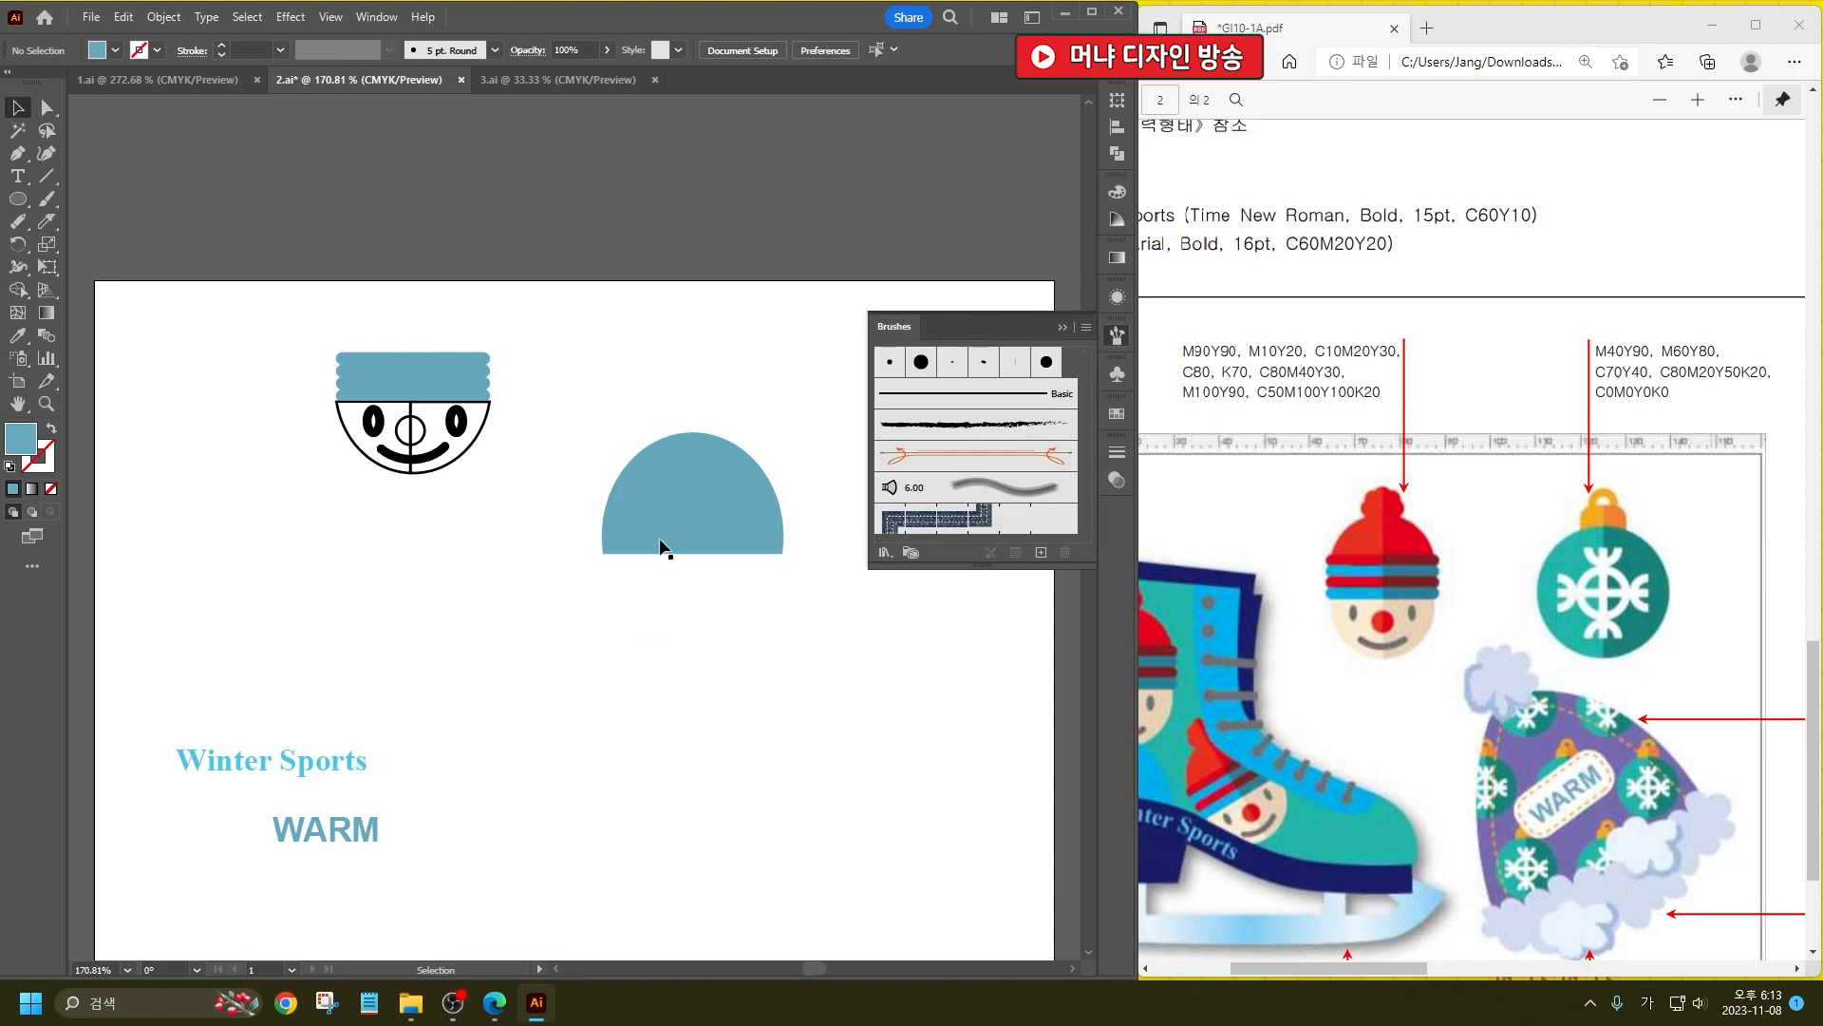
# Step: Draw a small circle below the crown and duplicate it into a five-lobed arc for the pom-pom
pyautogui.click(17, 199)
pyautogui.moveTo(602, 683); pyautogui.dragTo(643, 728)
pyautogui.click(17, 107)
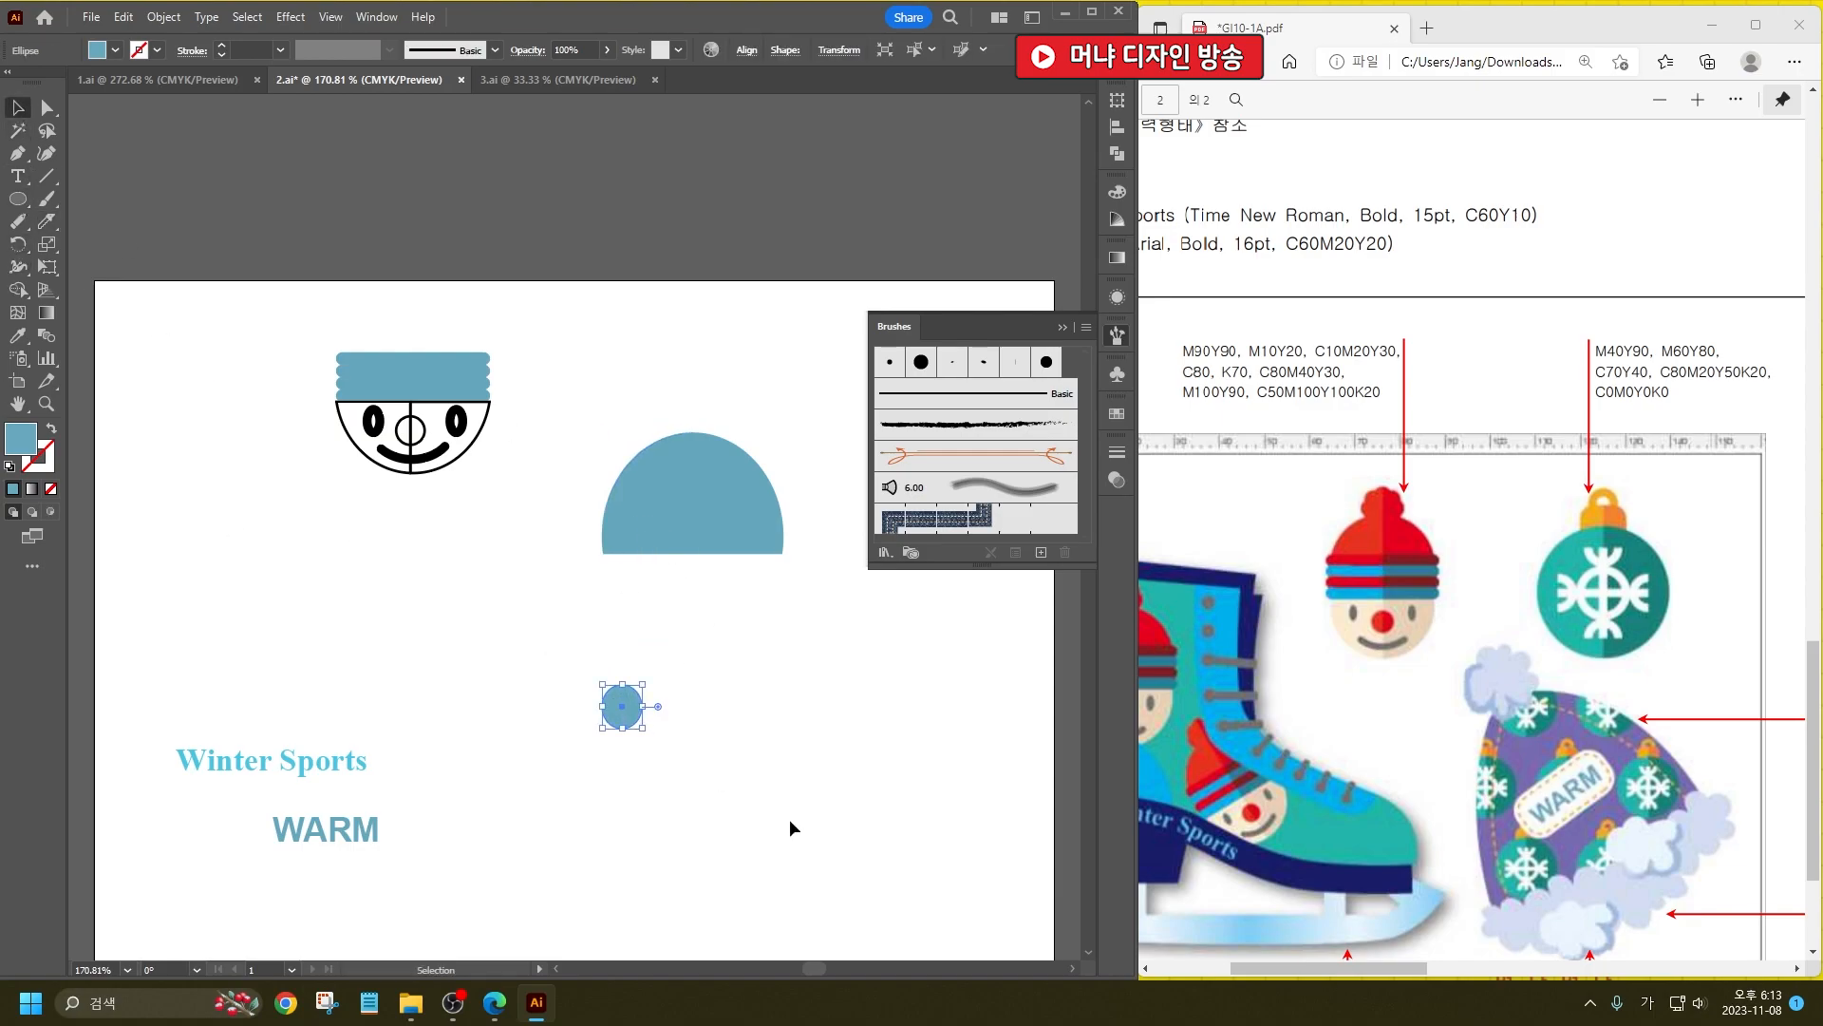
pyautogui.moveTo(630, 715); pyautogui.dragTo(664, 688)
pyautogui.moveTo(667, 689); pyautogui.dragTo(708, 714)
pyautogui.click(880, 738)
# Step: Fill the centre of the pom-pom arc with another ellipse and group all the pom-pom shapes
pyautogui.press('l')
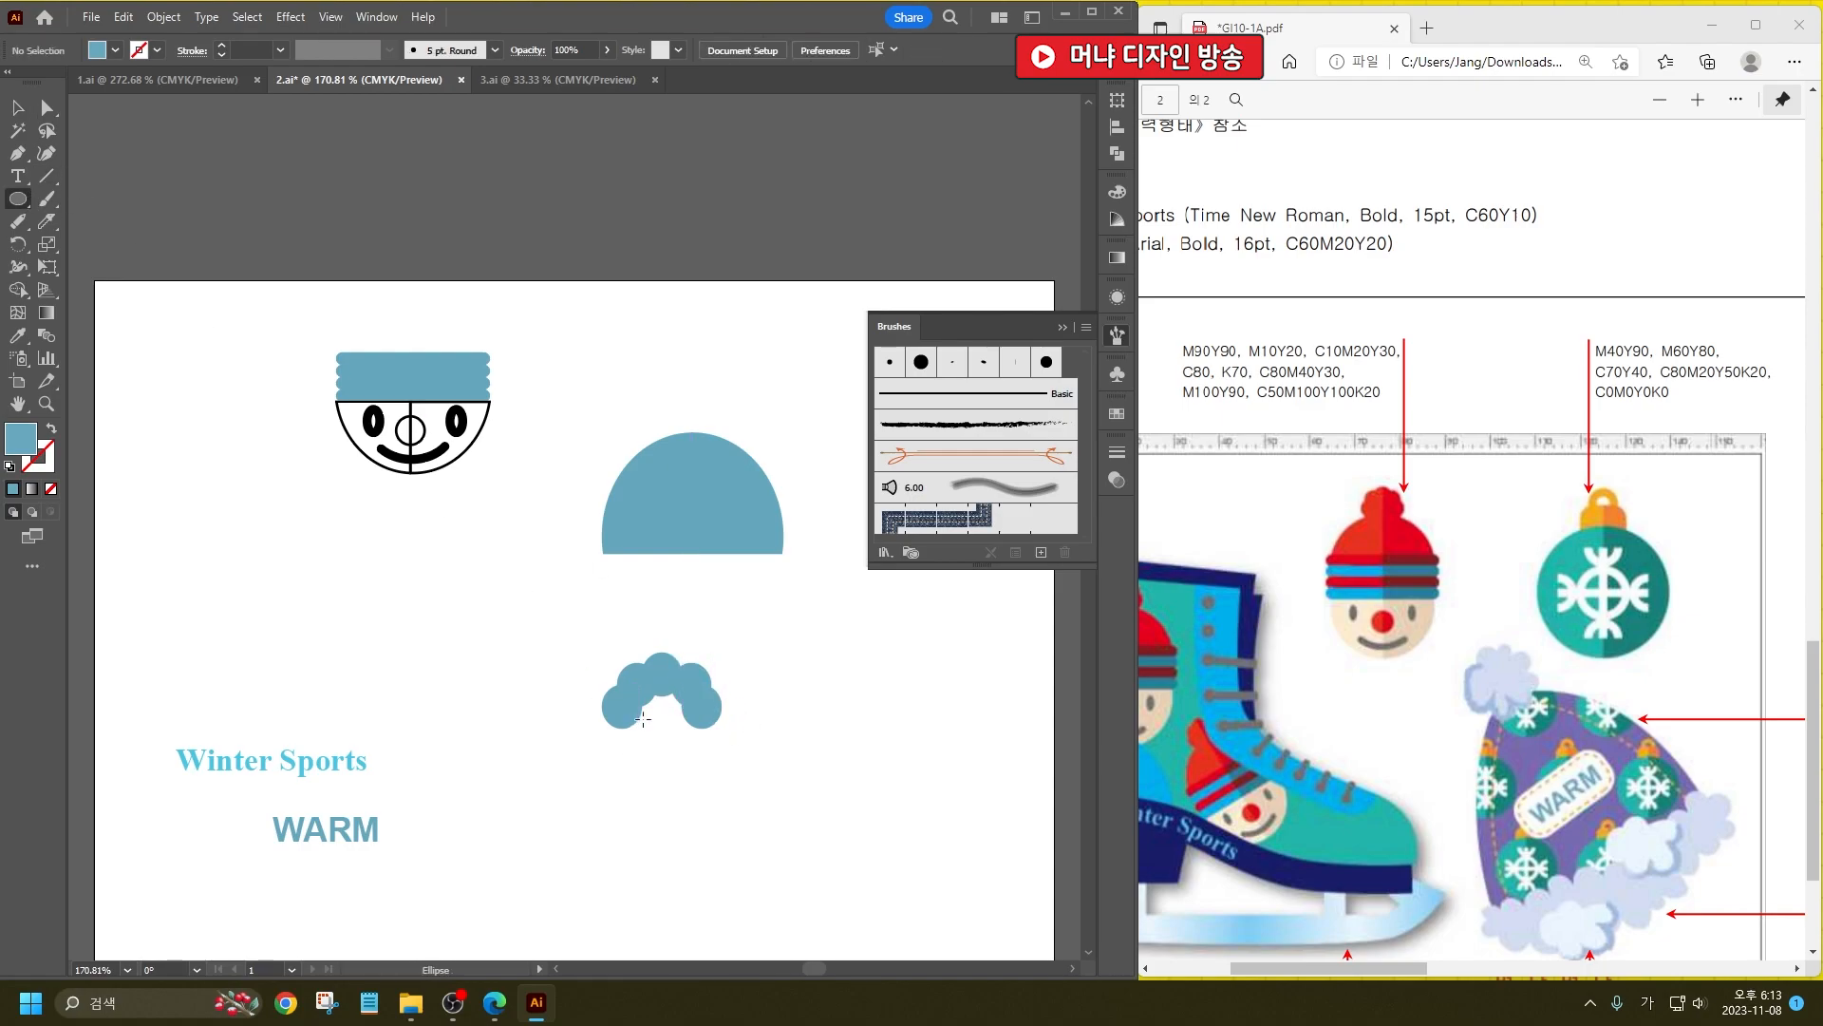
pyautogui.moveTo(633, 690)
pyautogui.mouseDown()
pyautogui.moveTo(709, 765)
pyautogui.moveTo(657, 745)
pyautogui.mouseUp()
pyautogui.click(13, 111)
pyautogui.moveTo(787, 780); pyautogui.dragTo(550, 611)
pyautogui.hotkey('ctrl', 'g')
# Step: Place the pom-pom group on top of the hat crown and scale it down slightly
pyautogui.moveTo(663, 712); pyautogui.dragTo(692, 437)
pyautogui.moveTo(753, 375); pyautogui.dragTo(734, 390)
pyautogui.click(629, 343)
# Step: Move the crown with its pom-pom to open space and trim a thin strip off the crown's flat base with the Knife
pyautogui.moveTo(629, 340); pyautogui.dragTo(457, 304)
pyautogui.moveTo(351, 288); pyautogui.dragTo(592, 627)
pyautogui.click(48, 223)
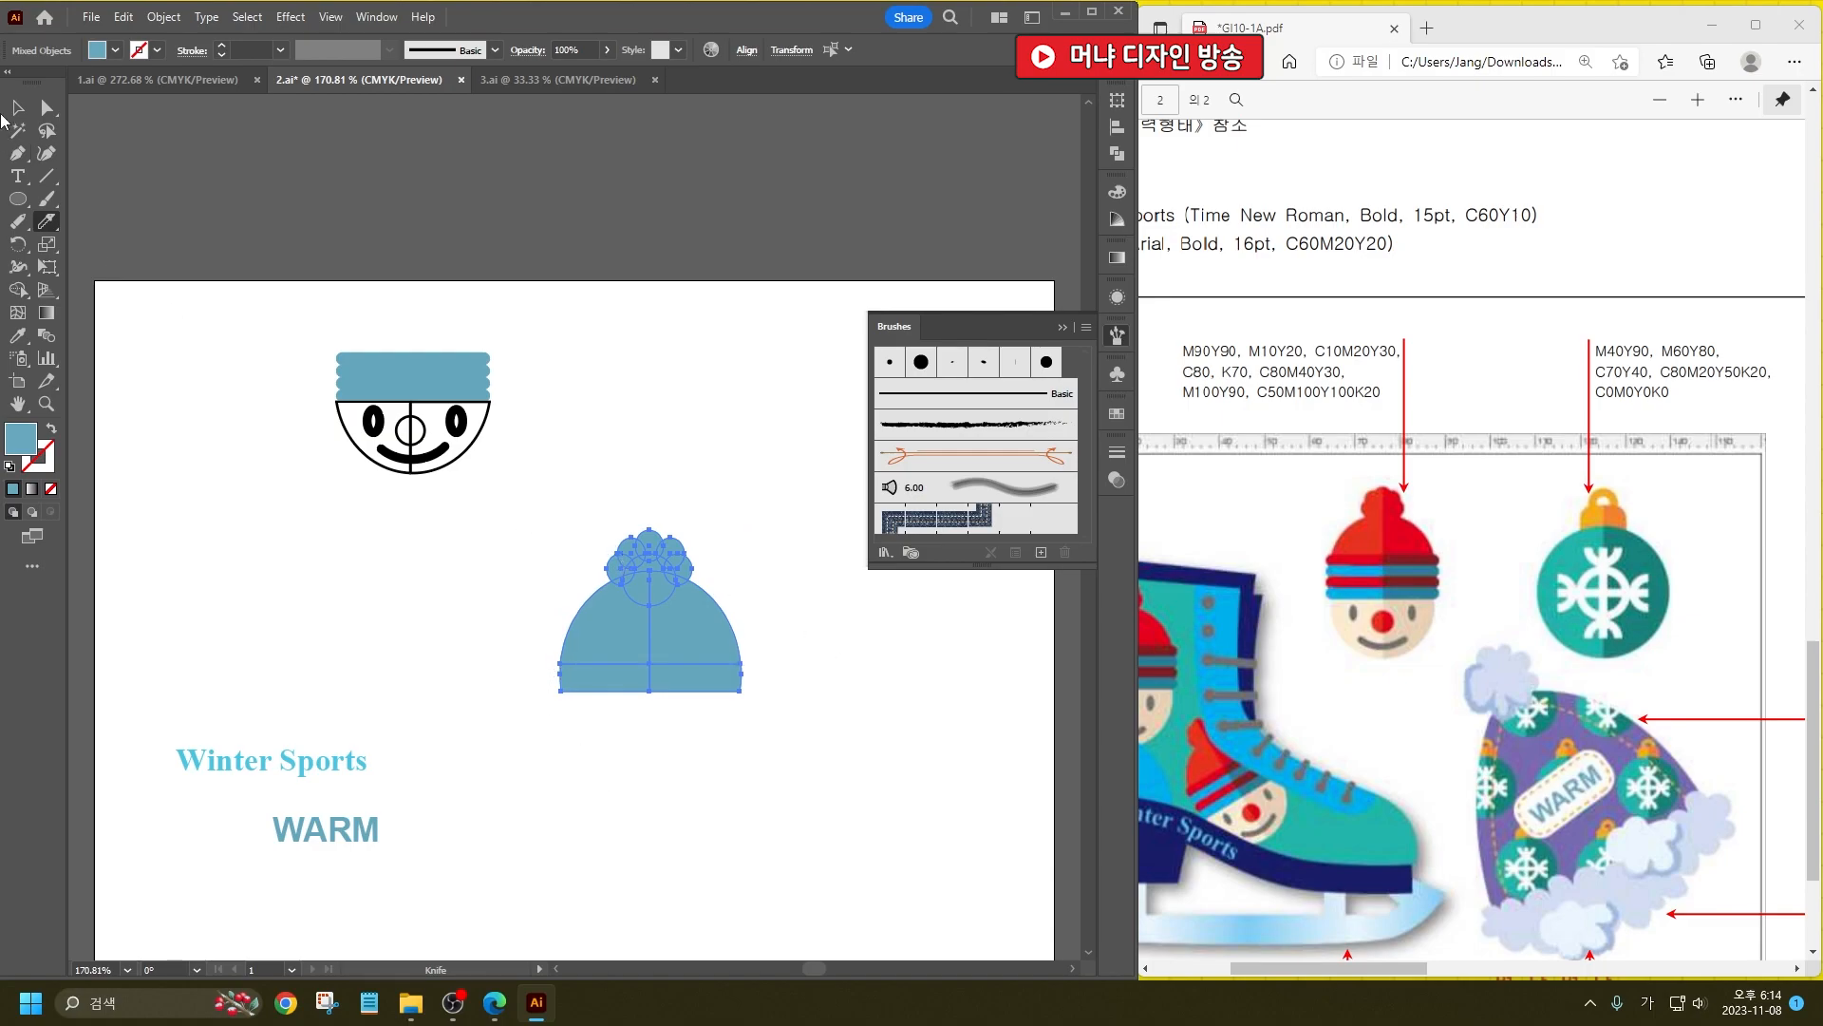
pyautogui.click(17, 108)
pyautogui.click(743, 600)
# Step: Set the crown with its pom-pom on top of the brim, scaled slightly narrower than the brim and centred over the face
pyautogui.moveTo(661, 609); pyautogui.dragTo(435, 298)
pyautogui.moveTo(507, 222); pyautogui.dragTo(490, 225)
pyautogui.moveTo(465, 312); pyautogui.dragTo(475, 330)
pyautogui.moveTo(494, 231); pyautogui.dragTo(485, 238)
pyautogui.scroll(4, 408, 335)
pyautogui.moveTo(487, 343); pyautogui.dragTo(486, 366)
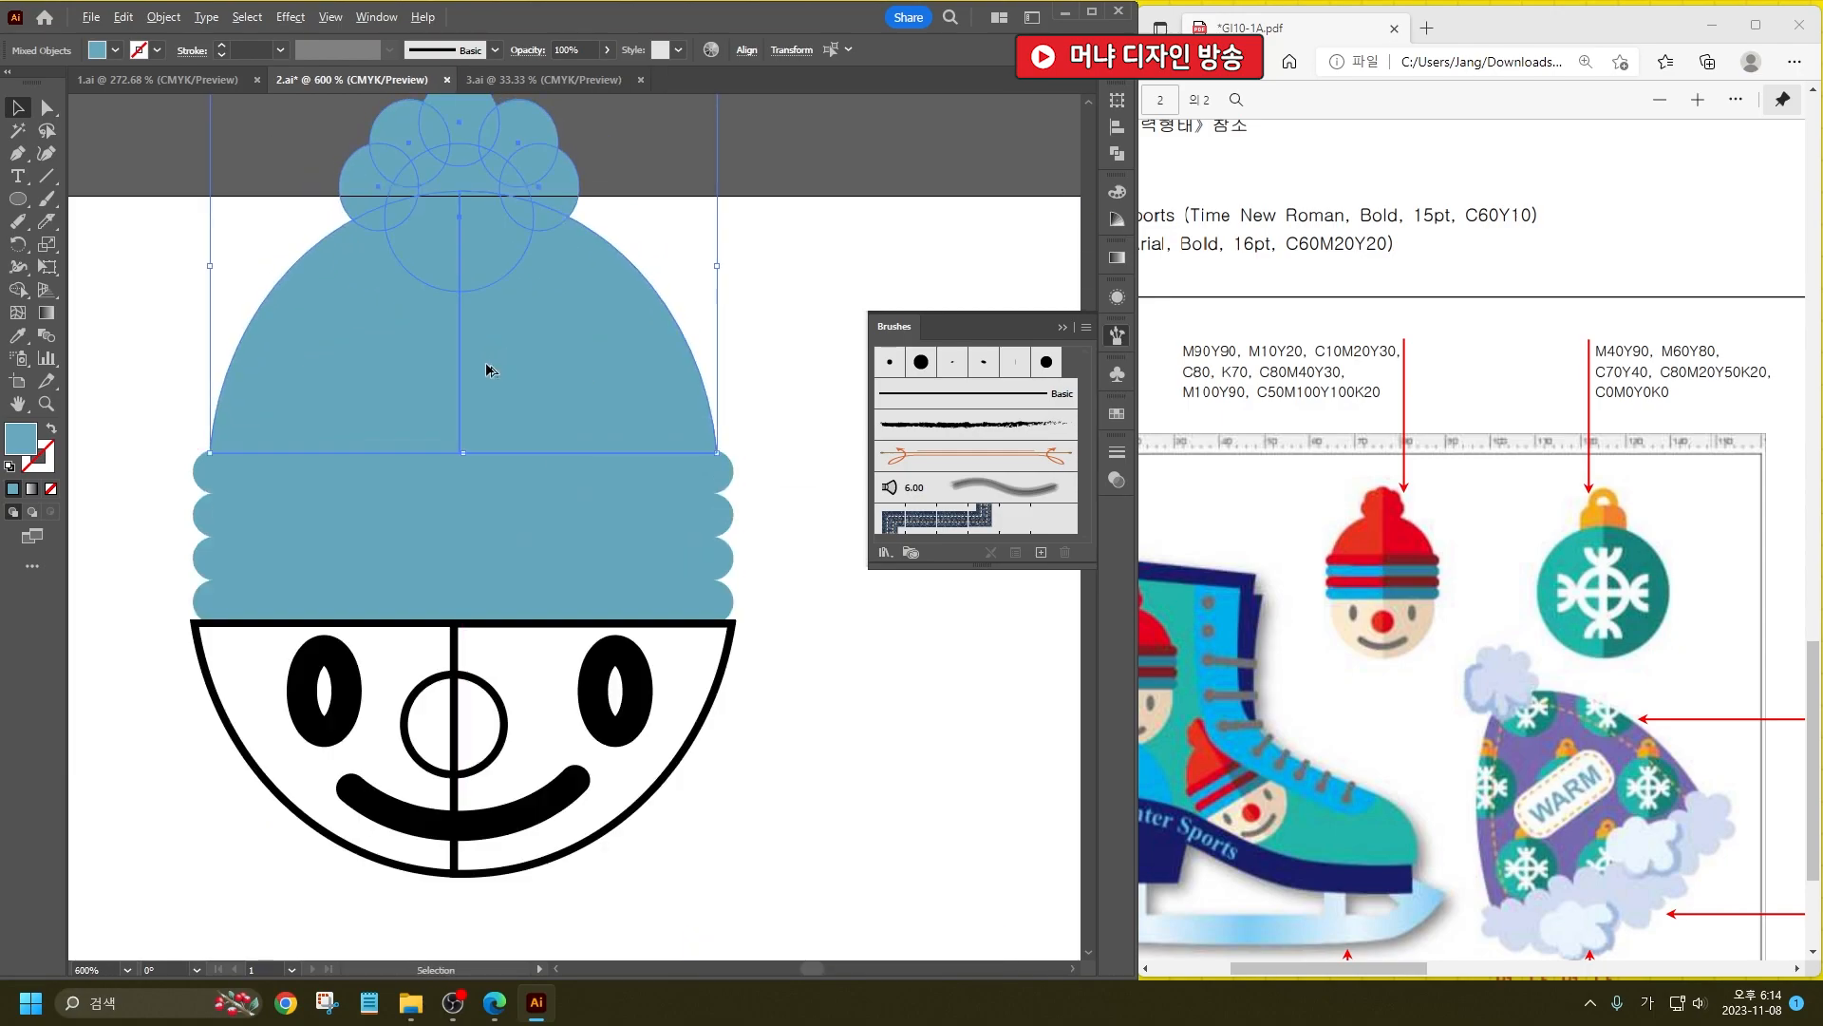
pyautogui.hotkey('ctrl', '1')
pyautogui.click(567, 550)
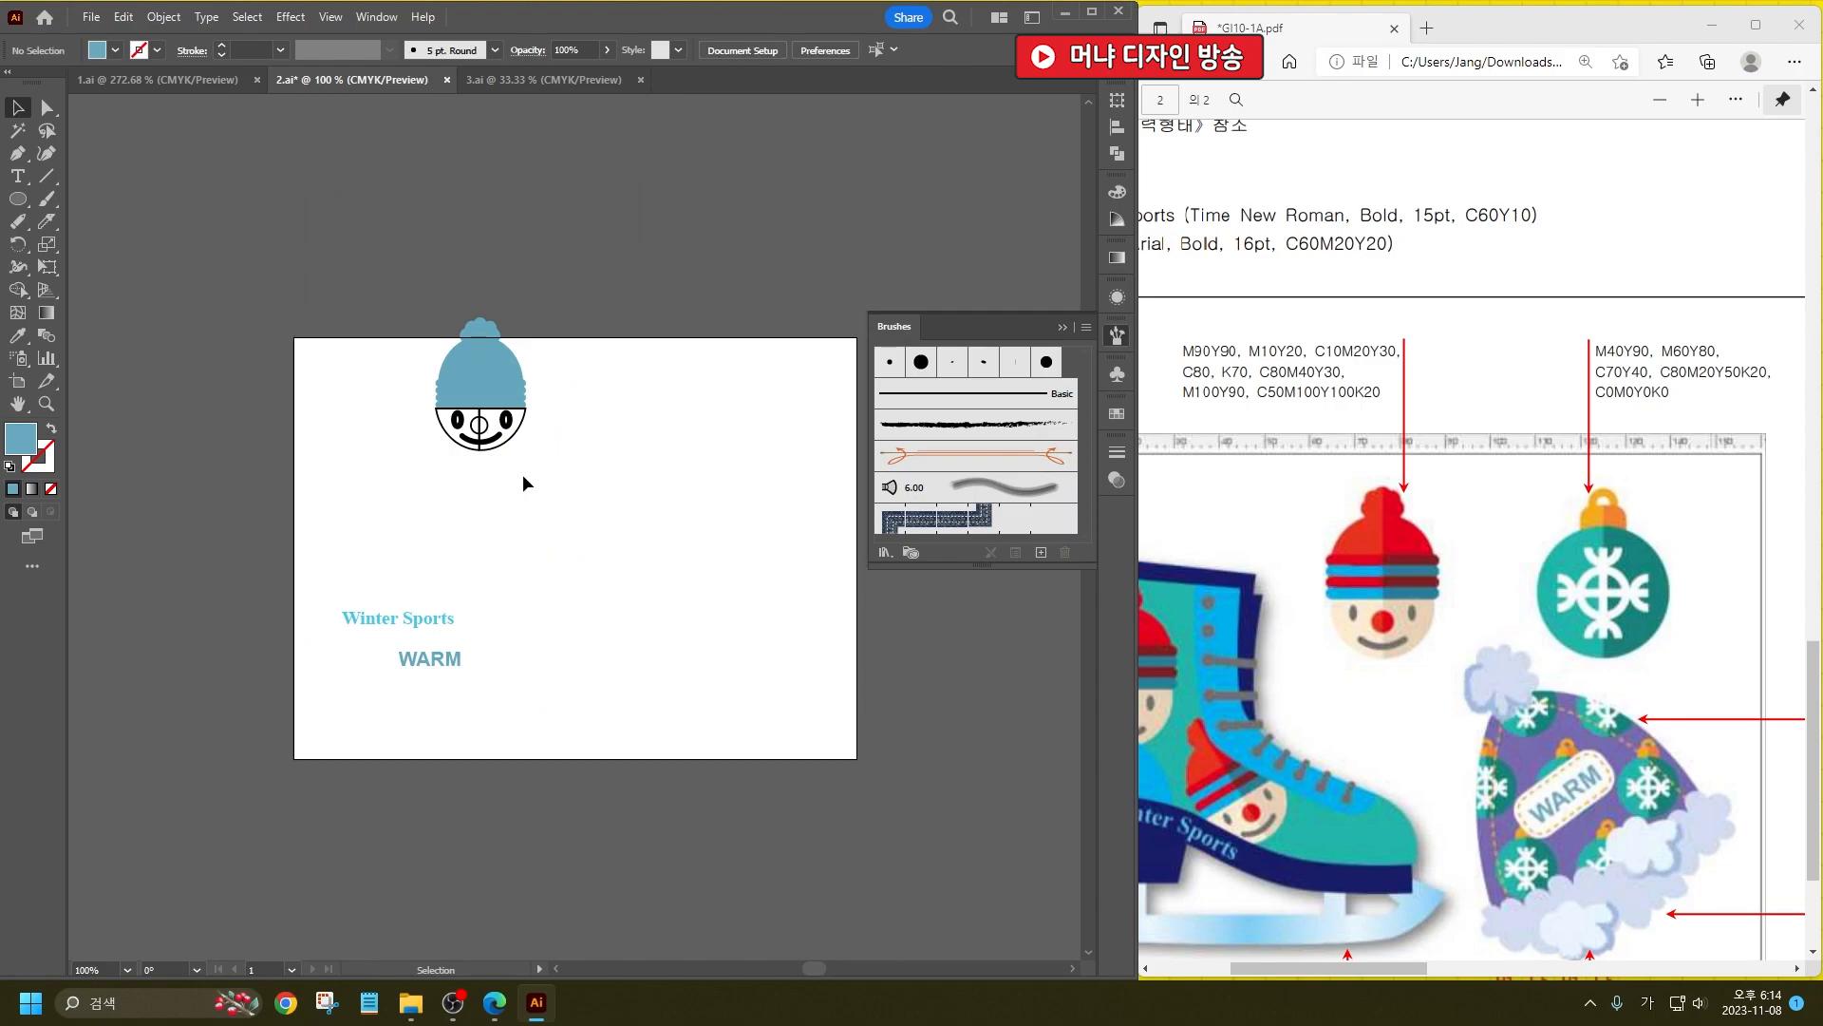
# Step: Move the complete knit-hat character down so it sits fully inside the artboard near its upper edge
pyautogui.moveTo(524, 475); pyautogui.dragTo(417, 311)
pyautogui.moveTo(483, 367)
pyautogui.mouseDown()
pyautogui.moveTo(594, 437)
pyautogui.moveTo(608, 404)
pyautogui.mouseUp()
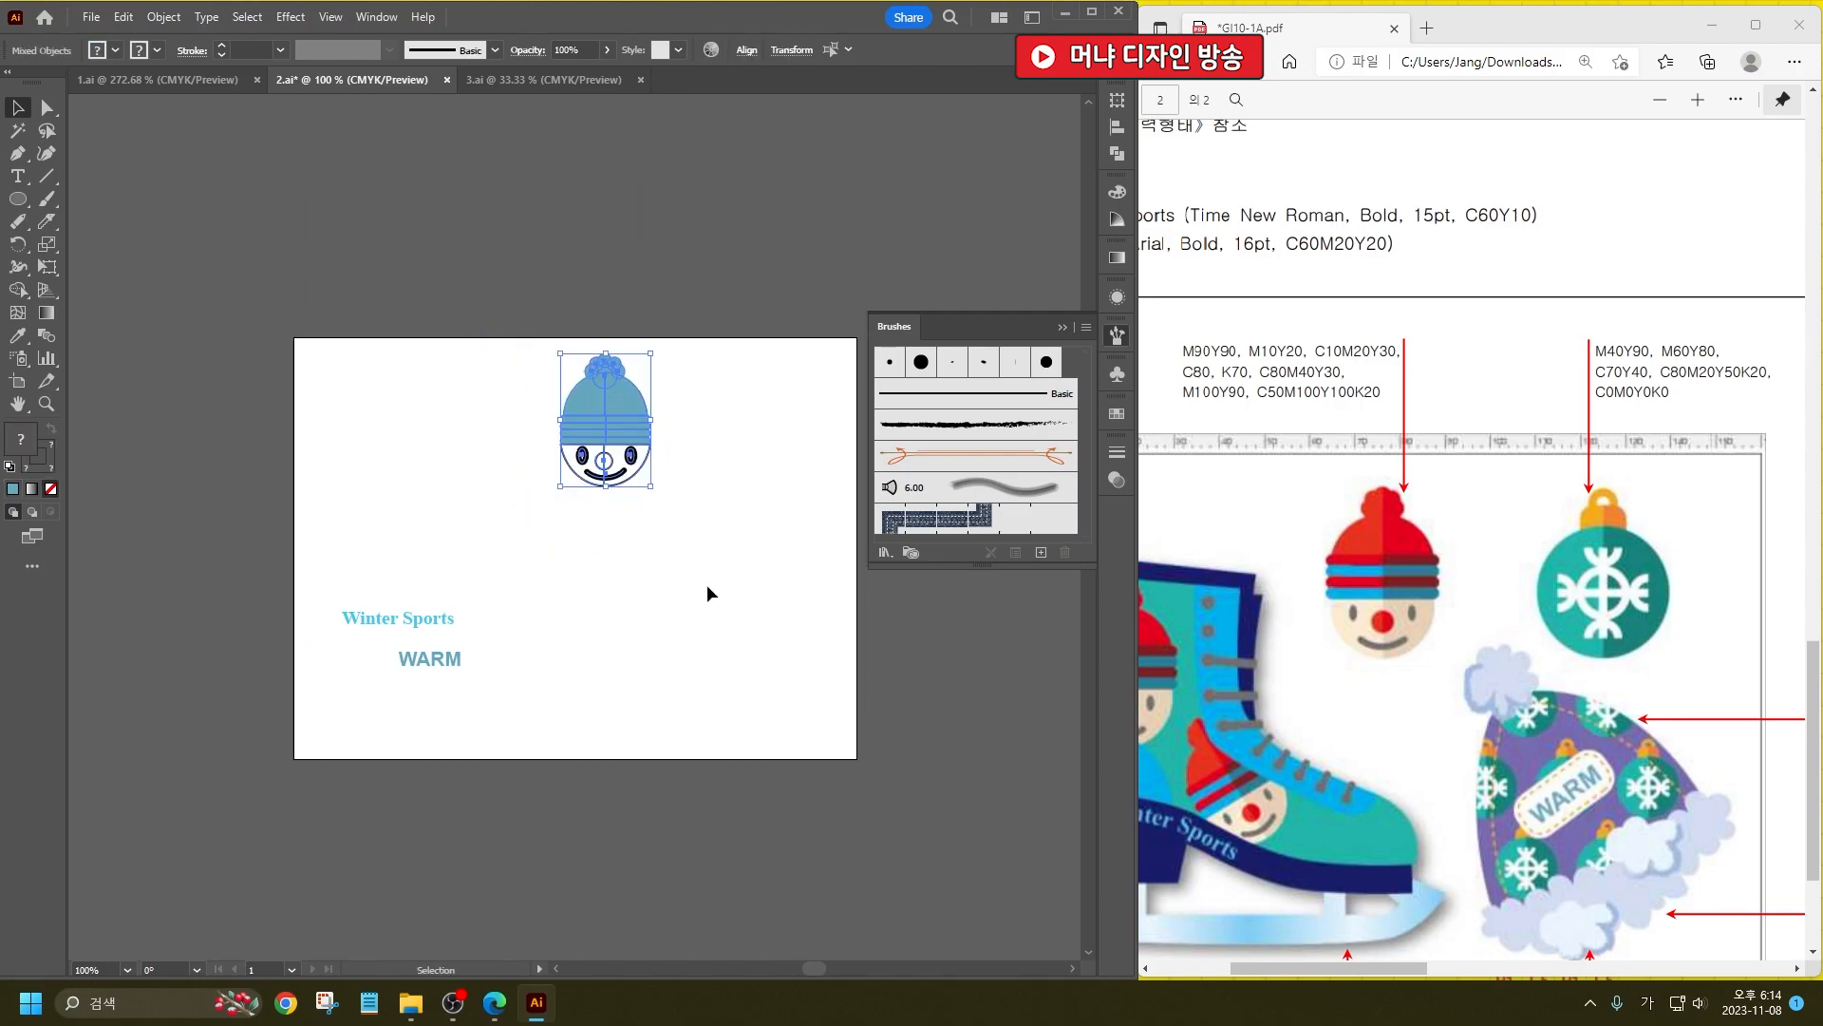
pyautogui.click(699, 571)
# Step: Draw a large circle beside the knit-hat character for the ornament ball
pyautogui.click(16, 201)
pyautogui.moveTo(672, 469); pyautogui.dragTo(849, 646)
pyautogui.click(47, 220)
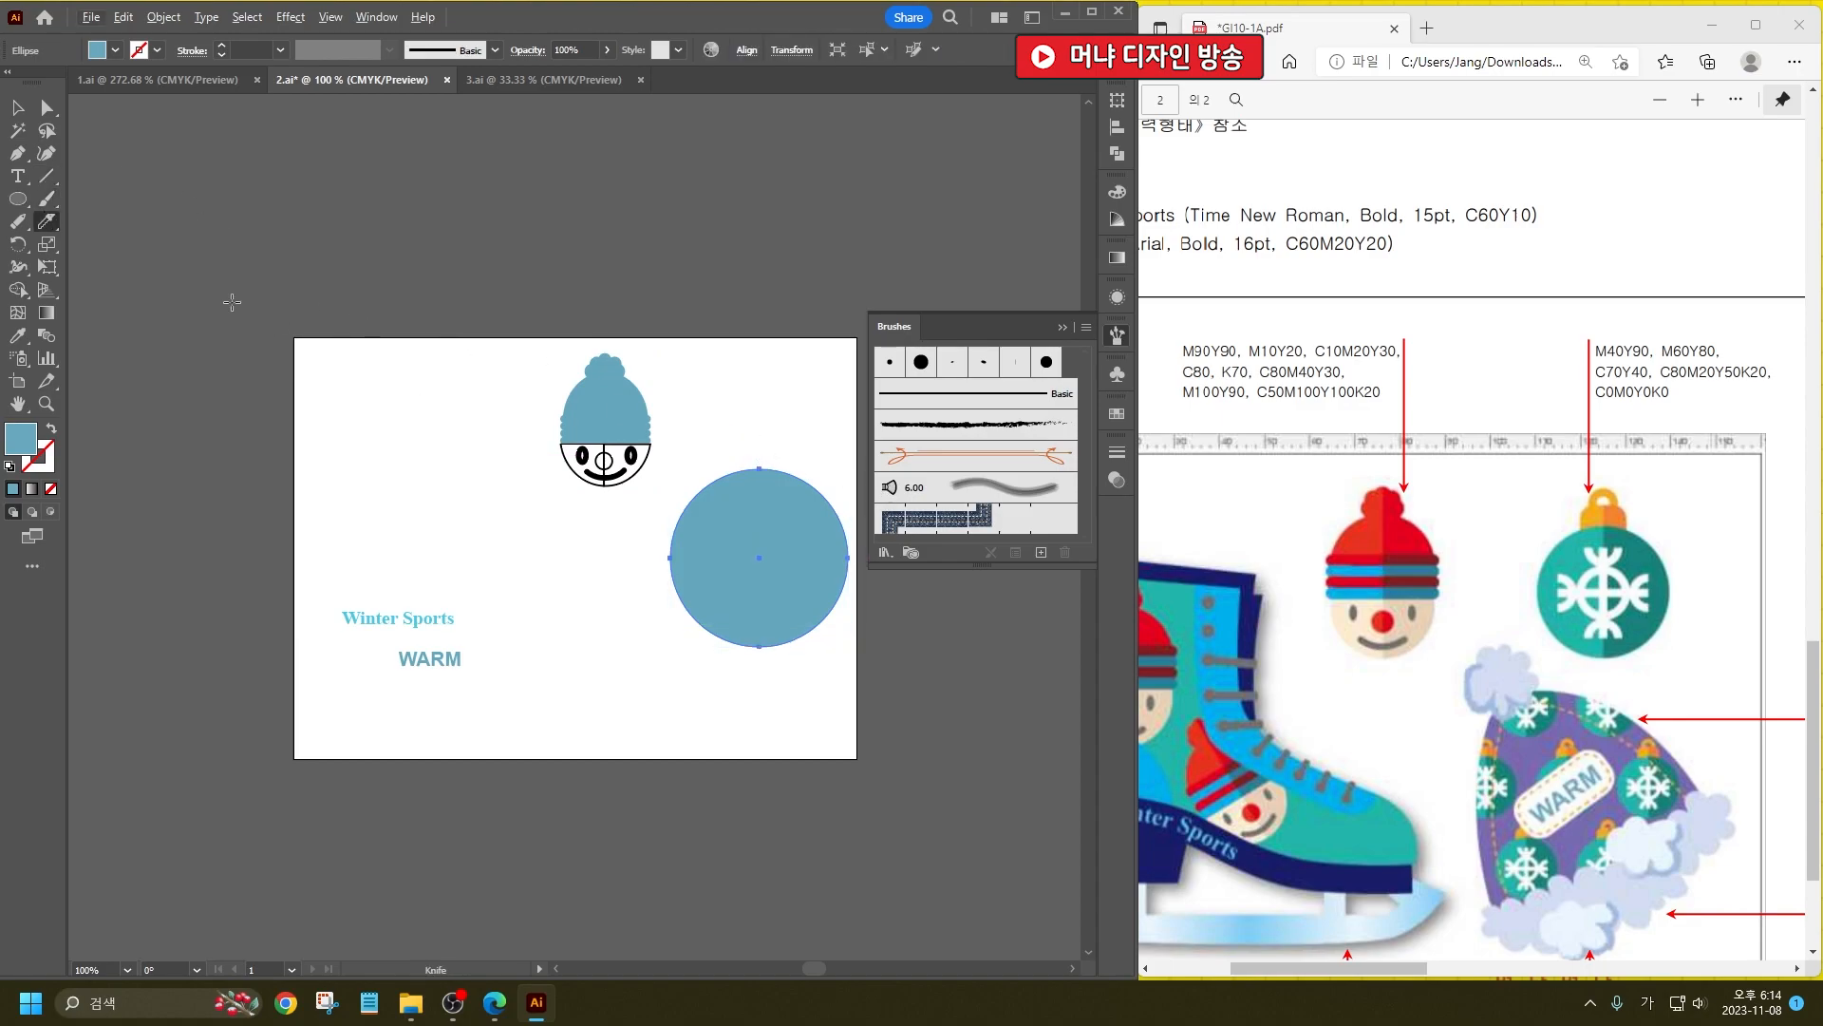
# Step: Draw an upright rounded rectangle with a small corner radius overlapping the top of the ornament ball as its cap
pyautogui.moveTo(8, 200); pyautogui.dragTo(95, 216)
pyautogui.moveTo(725, 434); pyautogui.dragTo(780, 558)
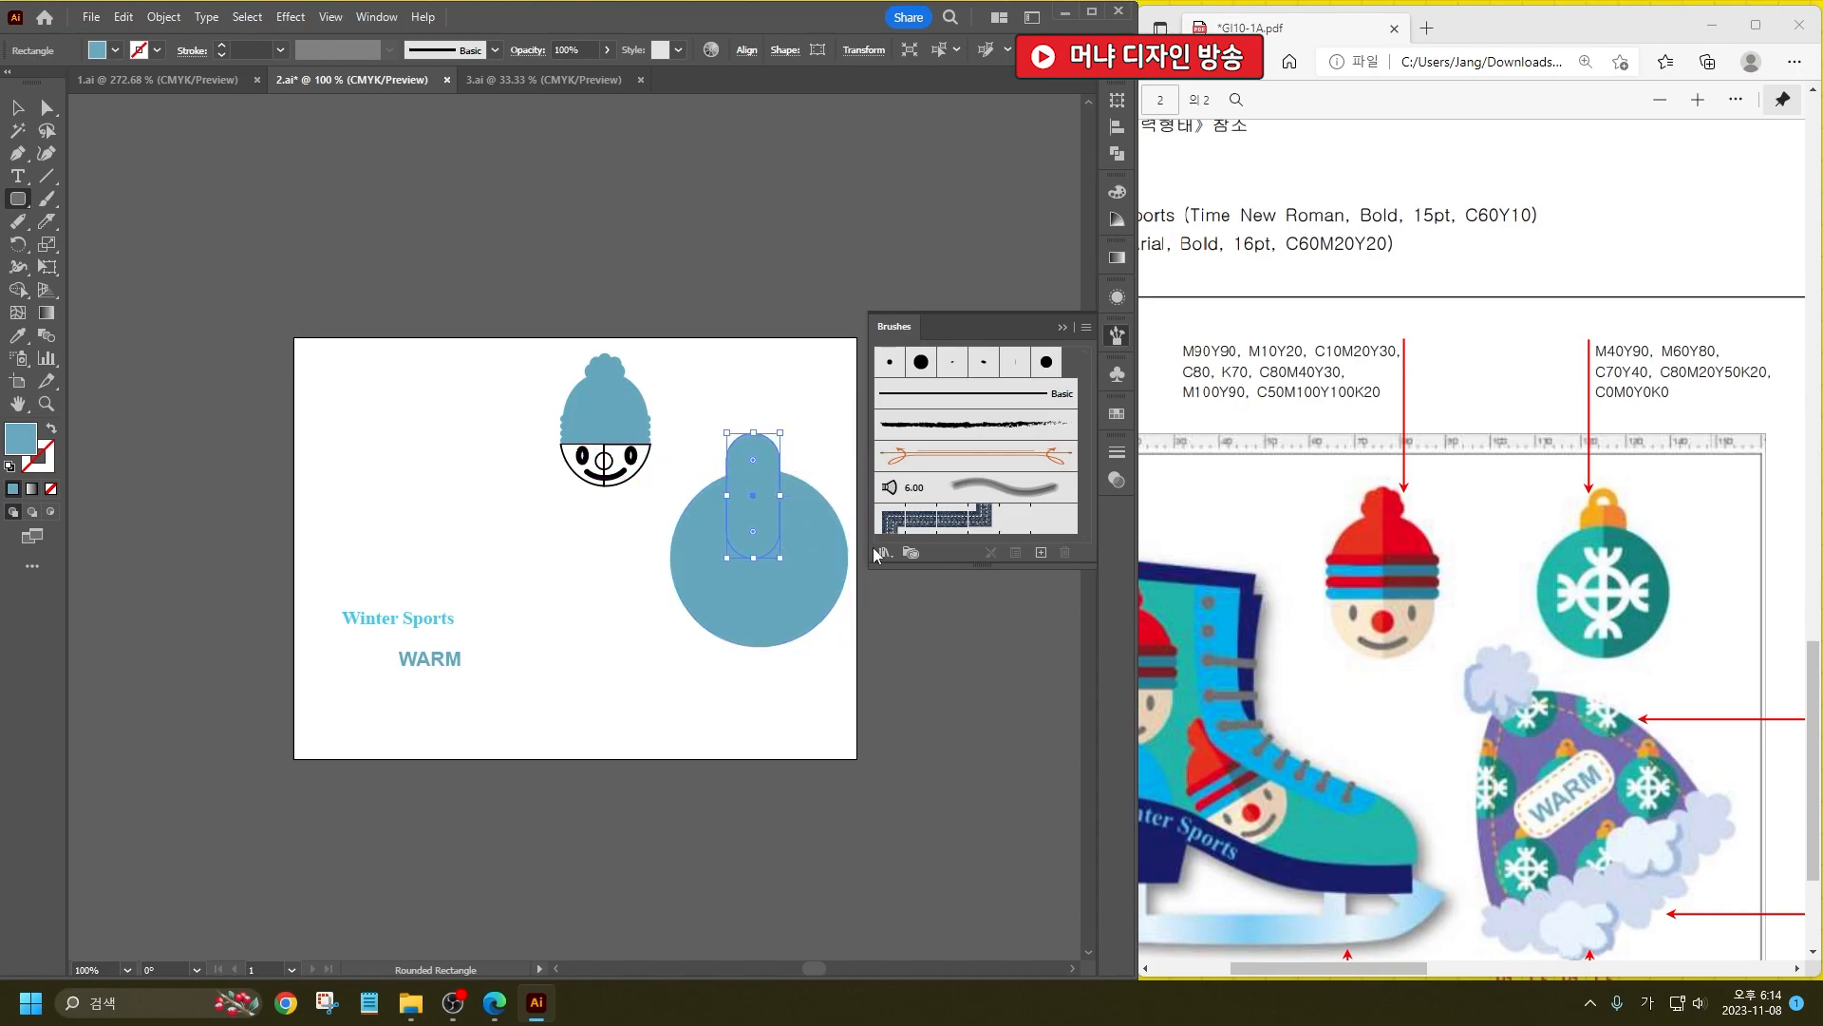
pyautogui.hotkey('ctrl', 'z')
pyautogui.moveTo(724, 416)
pyautogui.mouseDown()
pyautogui.moveTo(797, 511)
pyautogui.moveTo(777, 508)
pyautogui.mouseUp()
pyautogui.press('Down')
pyautogui.press('Down')
pyautogui.press('Down')
pyautogui.press('Down')
pyautogui.press('Down')
pyautogui.press('Down')
pyautogui.press('Down')
pyautogui.press('Down')
pyautogui.press('Down')
pyautogui.press('Down')
pyautogui.press('Down')
pyautogui.press('Down')
pyautogui.press('Down')
pyautogui.press('Down')
pyautogui.press('Down')
pyautogui.press('Left')
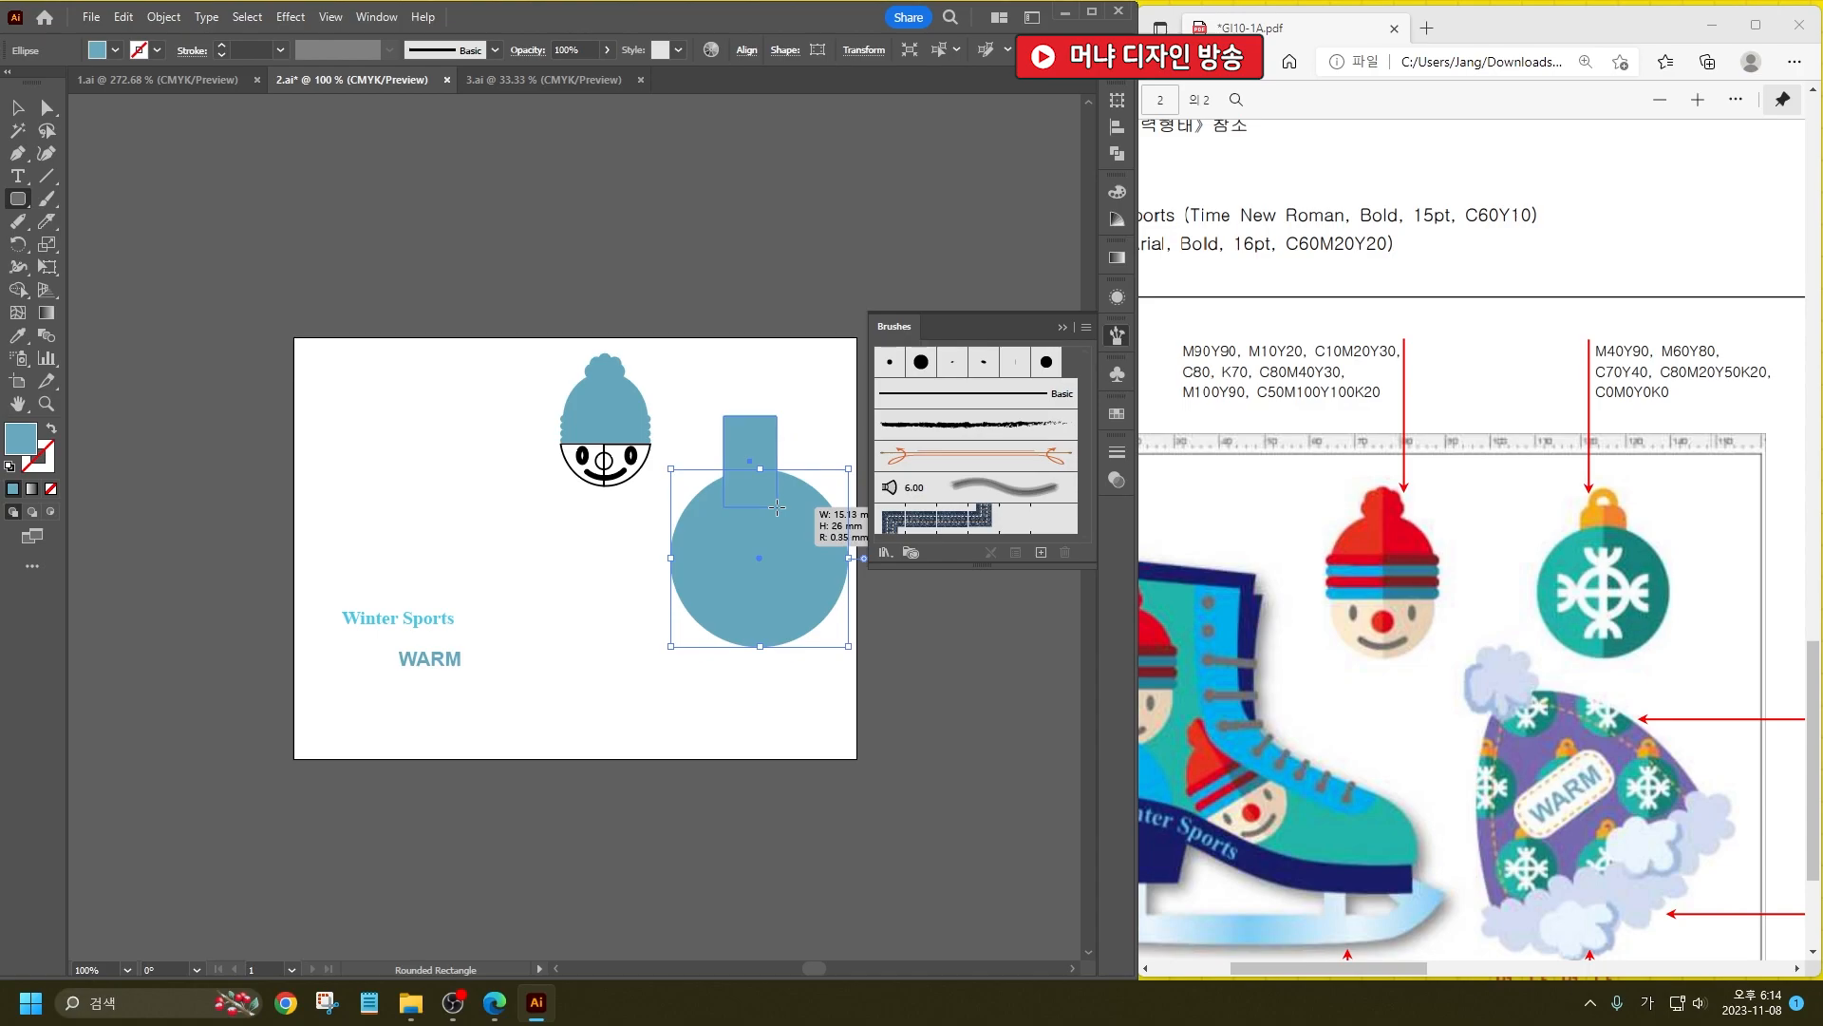
pyautogui.moveTo(777, 508); pyautogui.dragTo(784, 521)
# Step: Draw a circle of about 14 mm above the ornament cap and swap its fill and stroke to make the hanging ring
pyautogui.moveTo(18, 198); pyautogui.dragTo(153, 246)
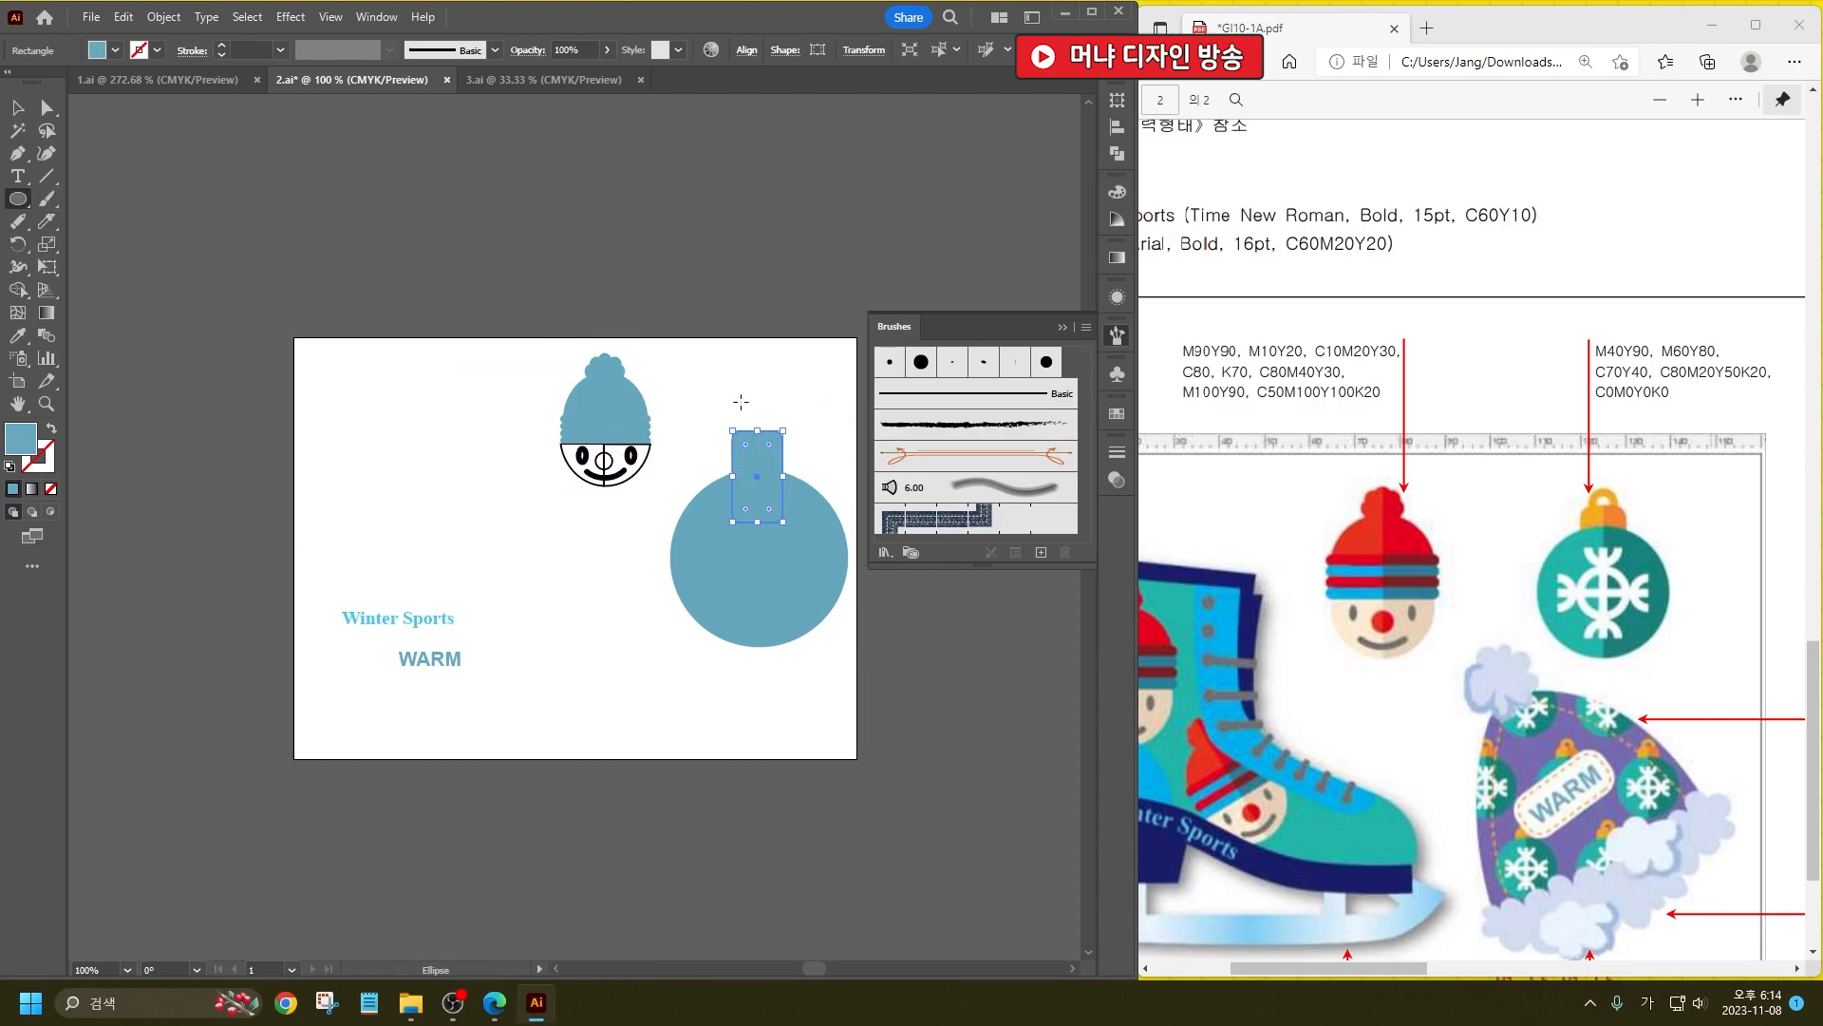
pyautogui.moveTo(732, 393); pyautogui.dragTo(782, 444)
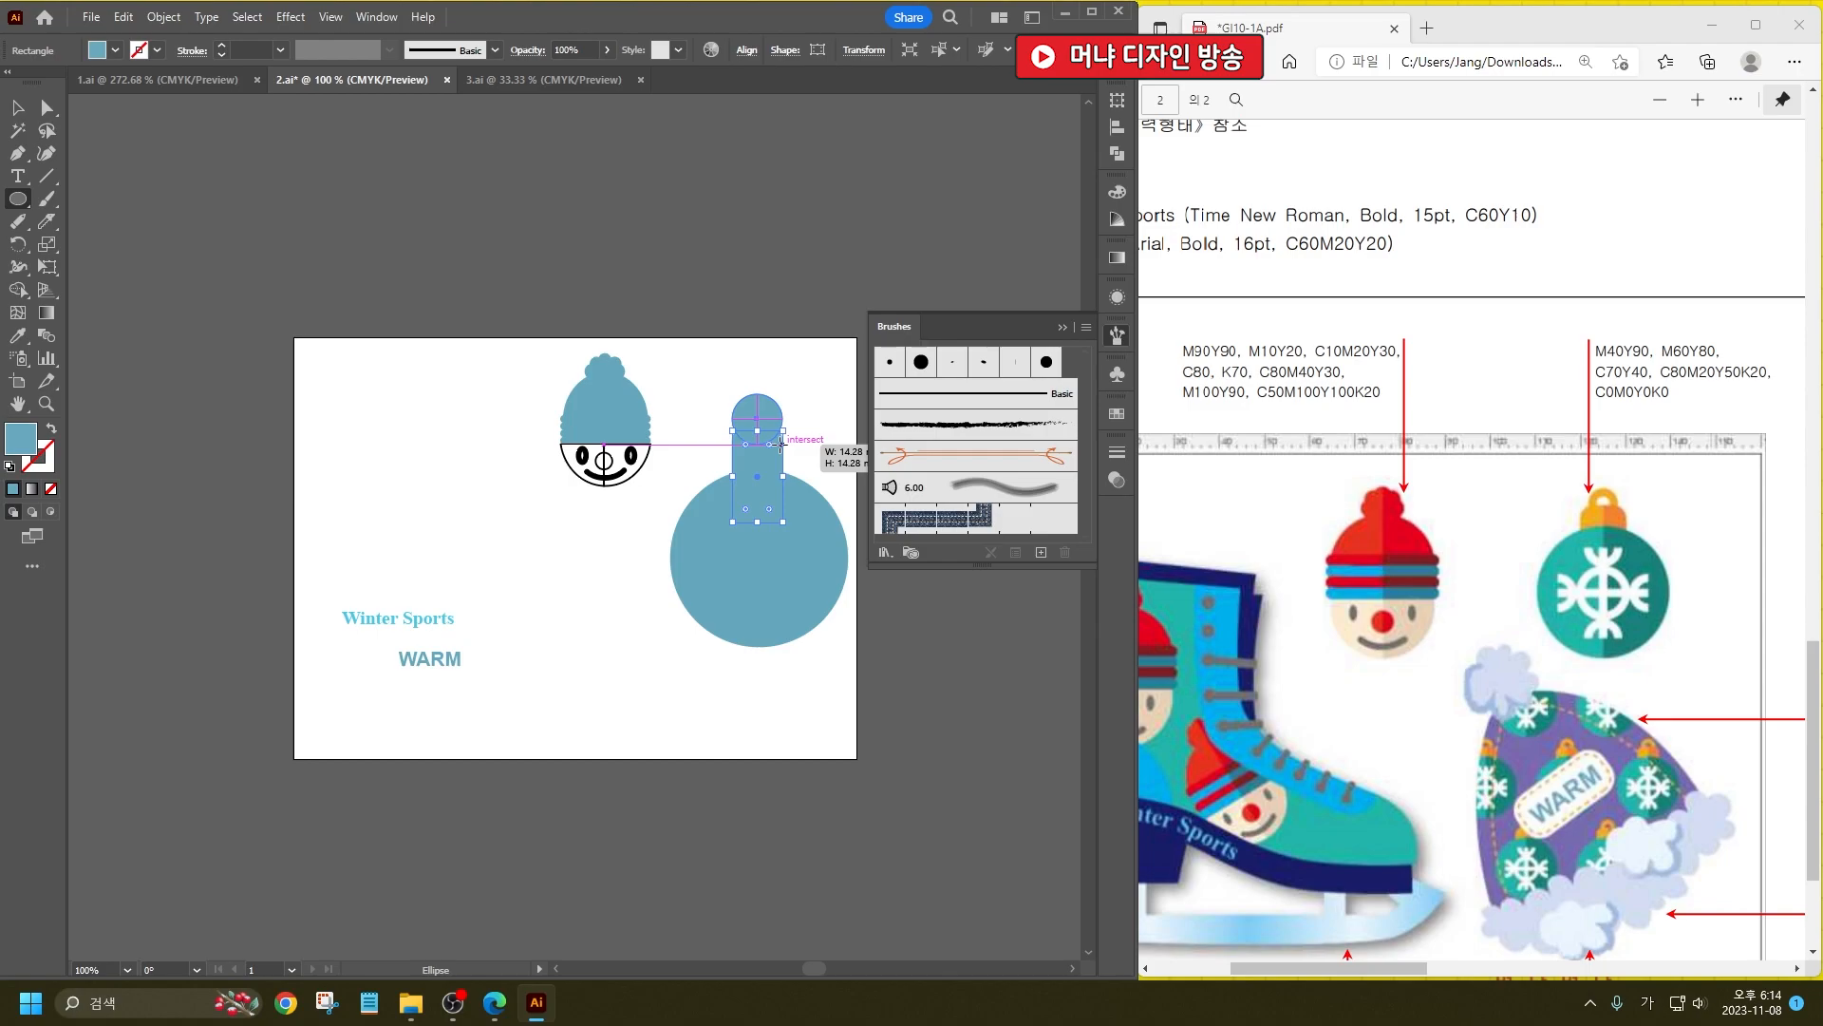
pyautogui.click(17, 107)
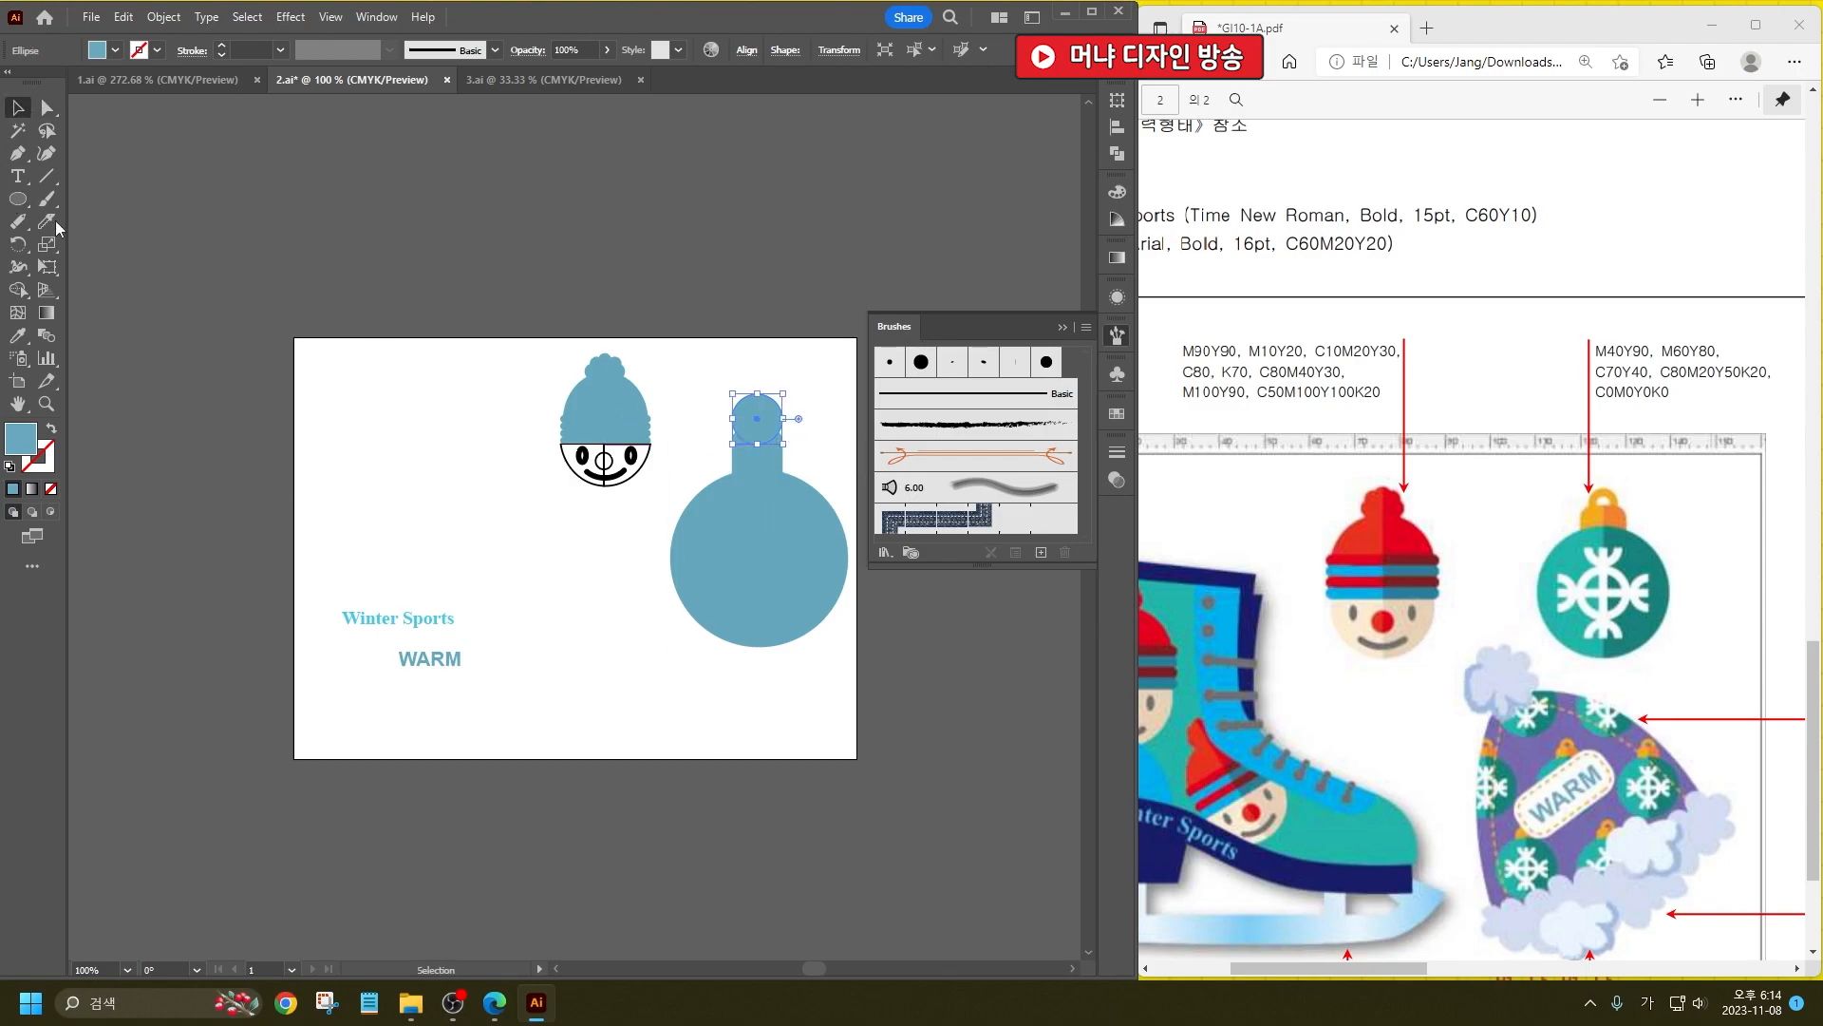
pyautogui.click(53, 426)
pyautogui.click(822, 197)
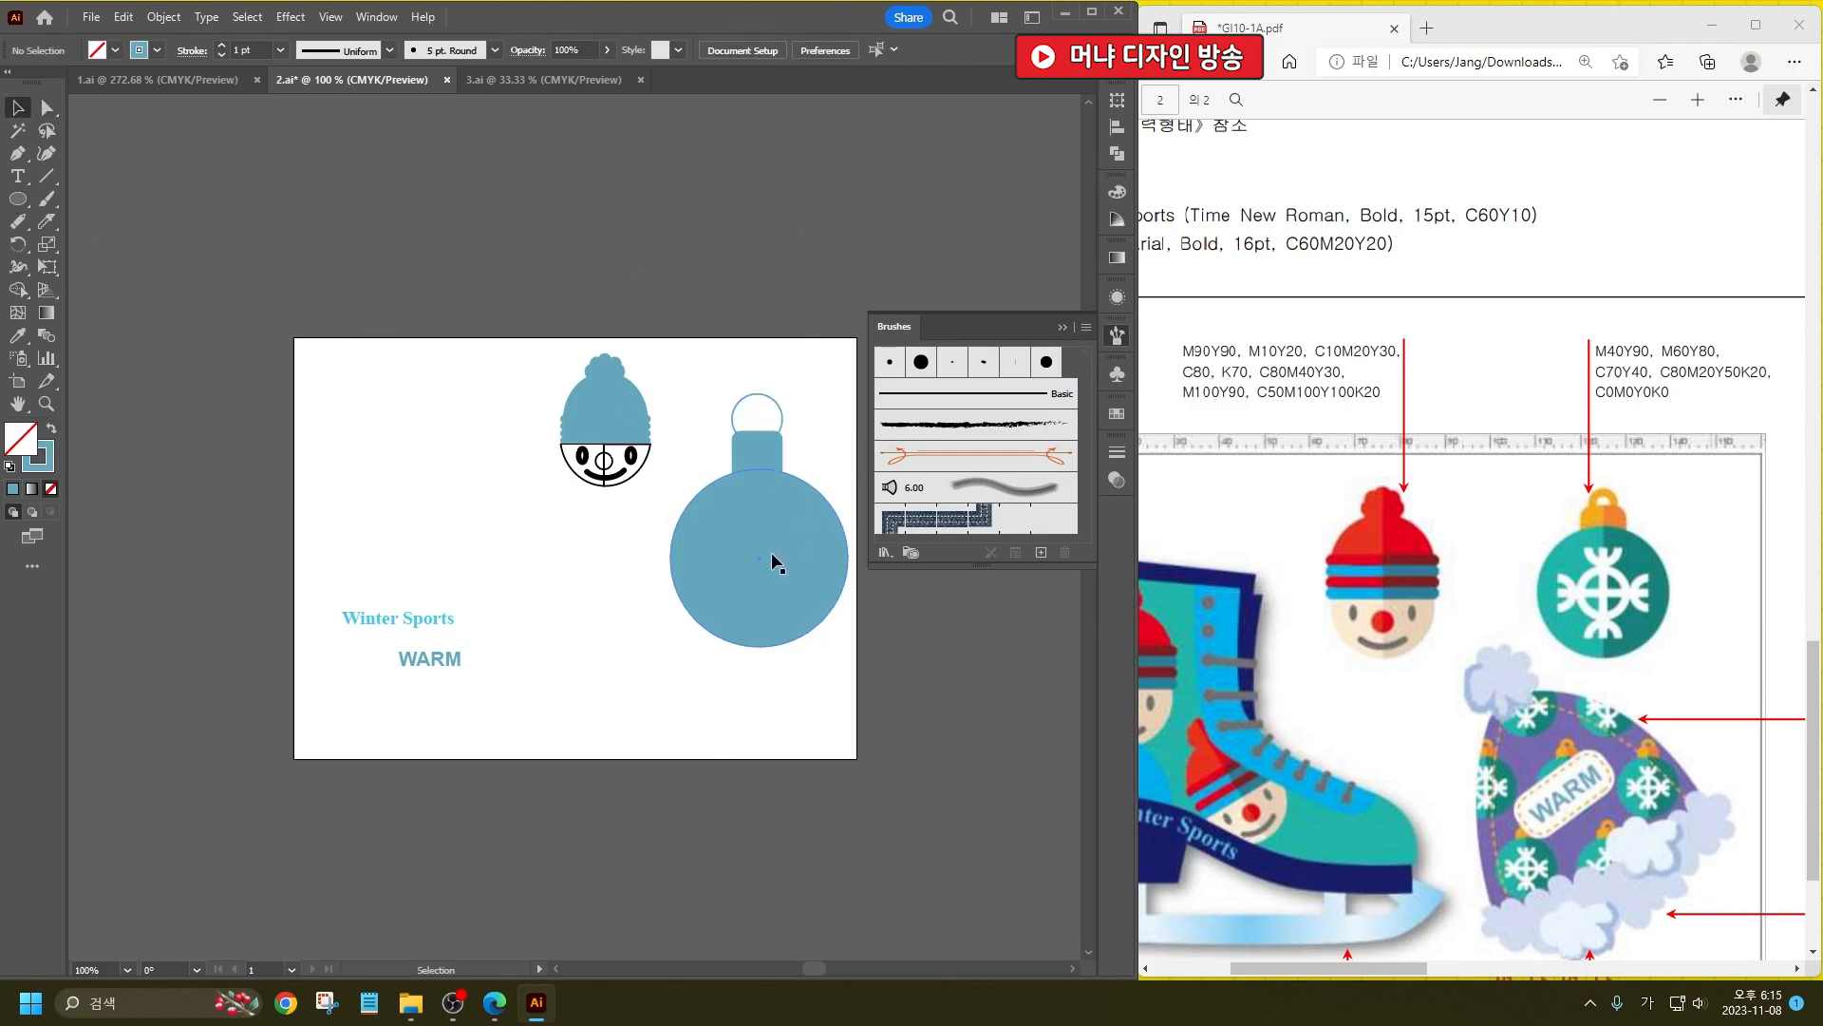
# Step: Align the ornament's cap and ball on their horizontal centres and cut both vertically in half with the Knife
pyautogui.click(761, 447)
pyautogui.keyDown('shift'); pyautogui.click(771, 581); pyautogui.keyUp('shift')
pyautogui.click(46, 221)
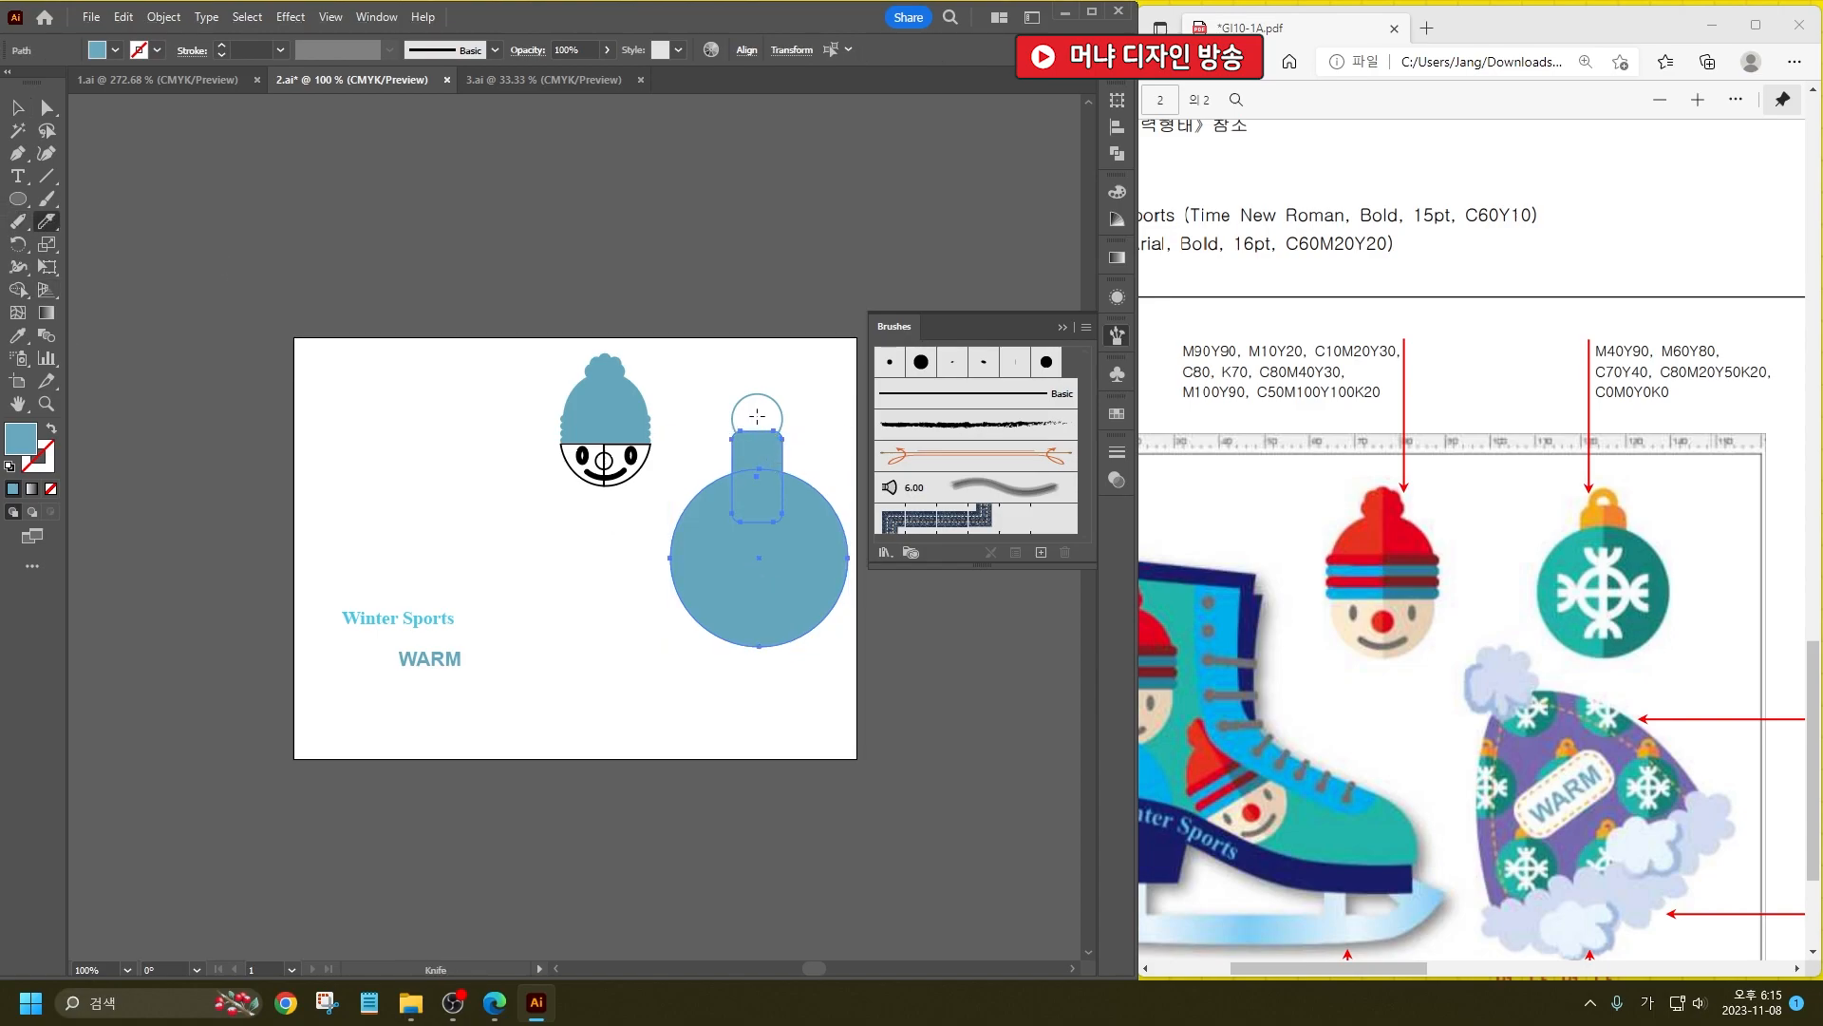
pyautogui.click(17, 107)
pyautogui.click(746, 50)
pyautogui.click(580, 103)
pyautogui.click(45, 228)
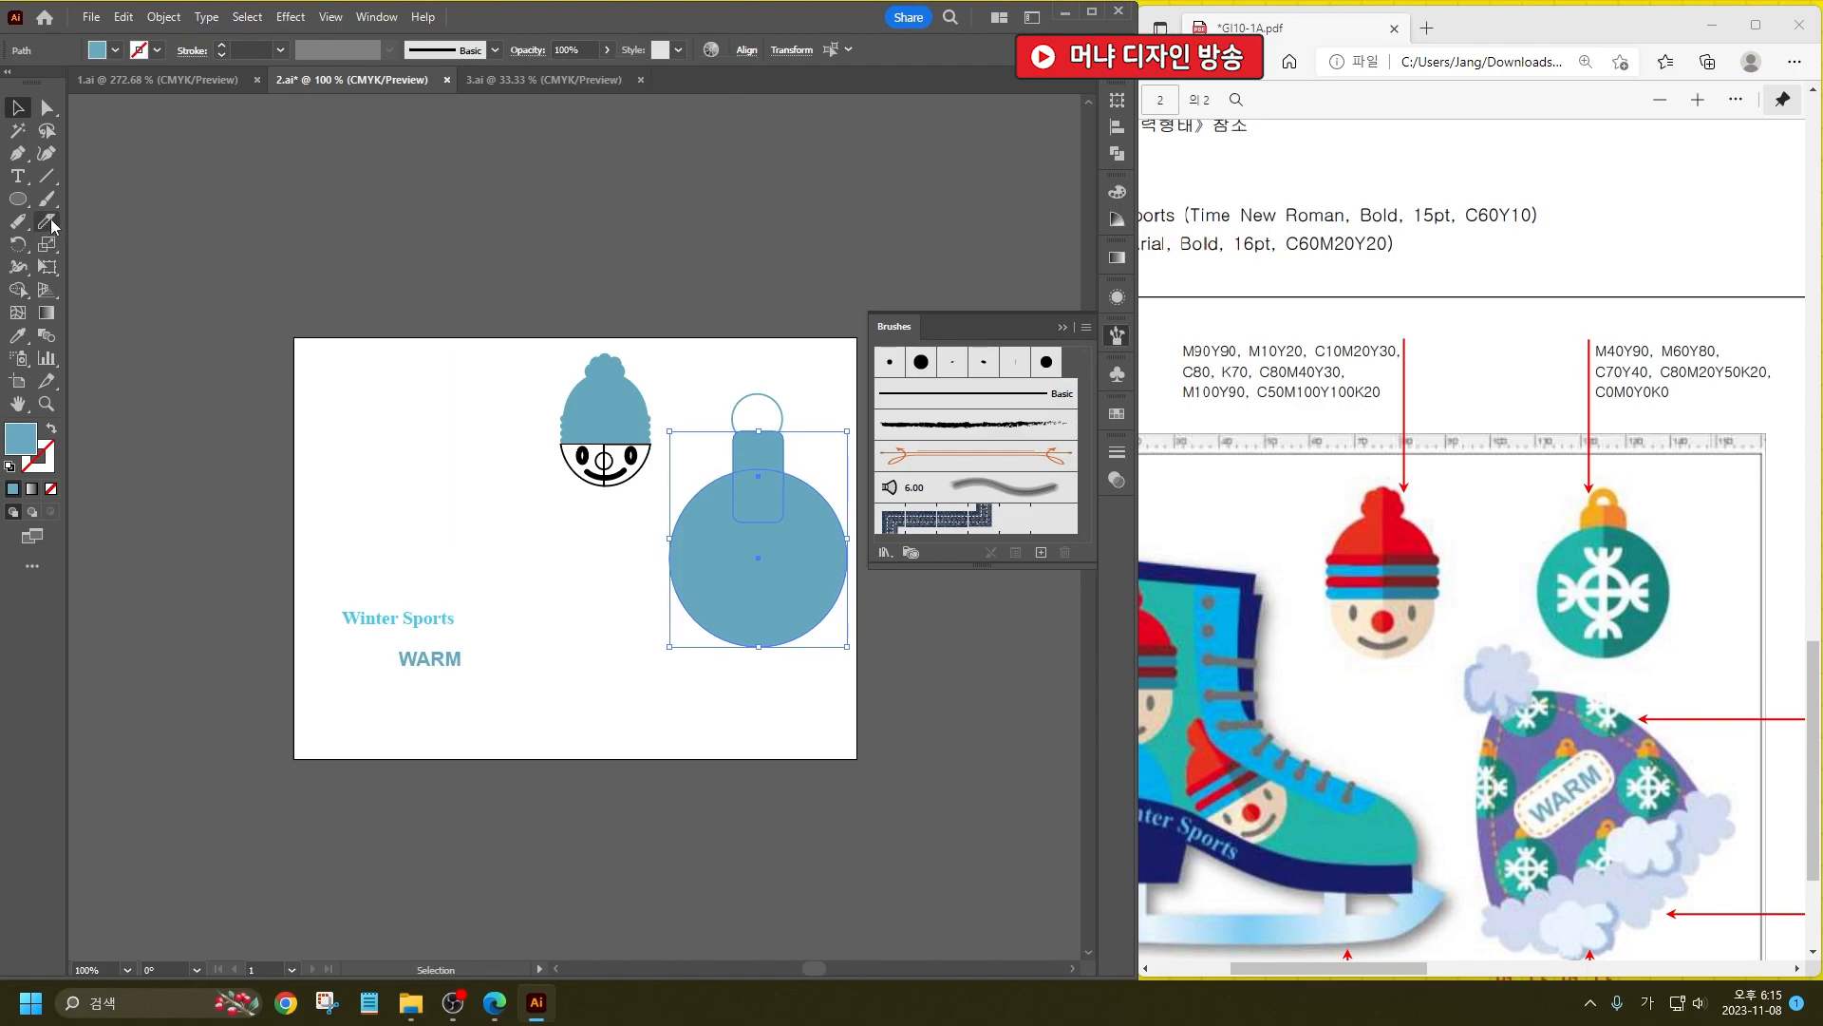
pyautogui.moveTo(770, 570); pyautogui.dragTo(773, 744)
pyautogui.click(17, 107)
pyautogui.click(674, 393)
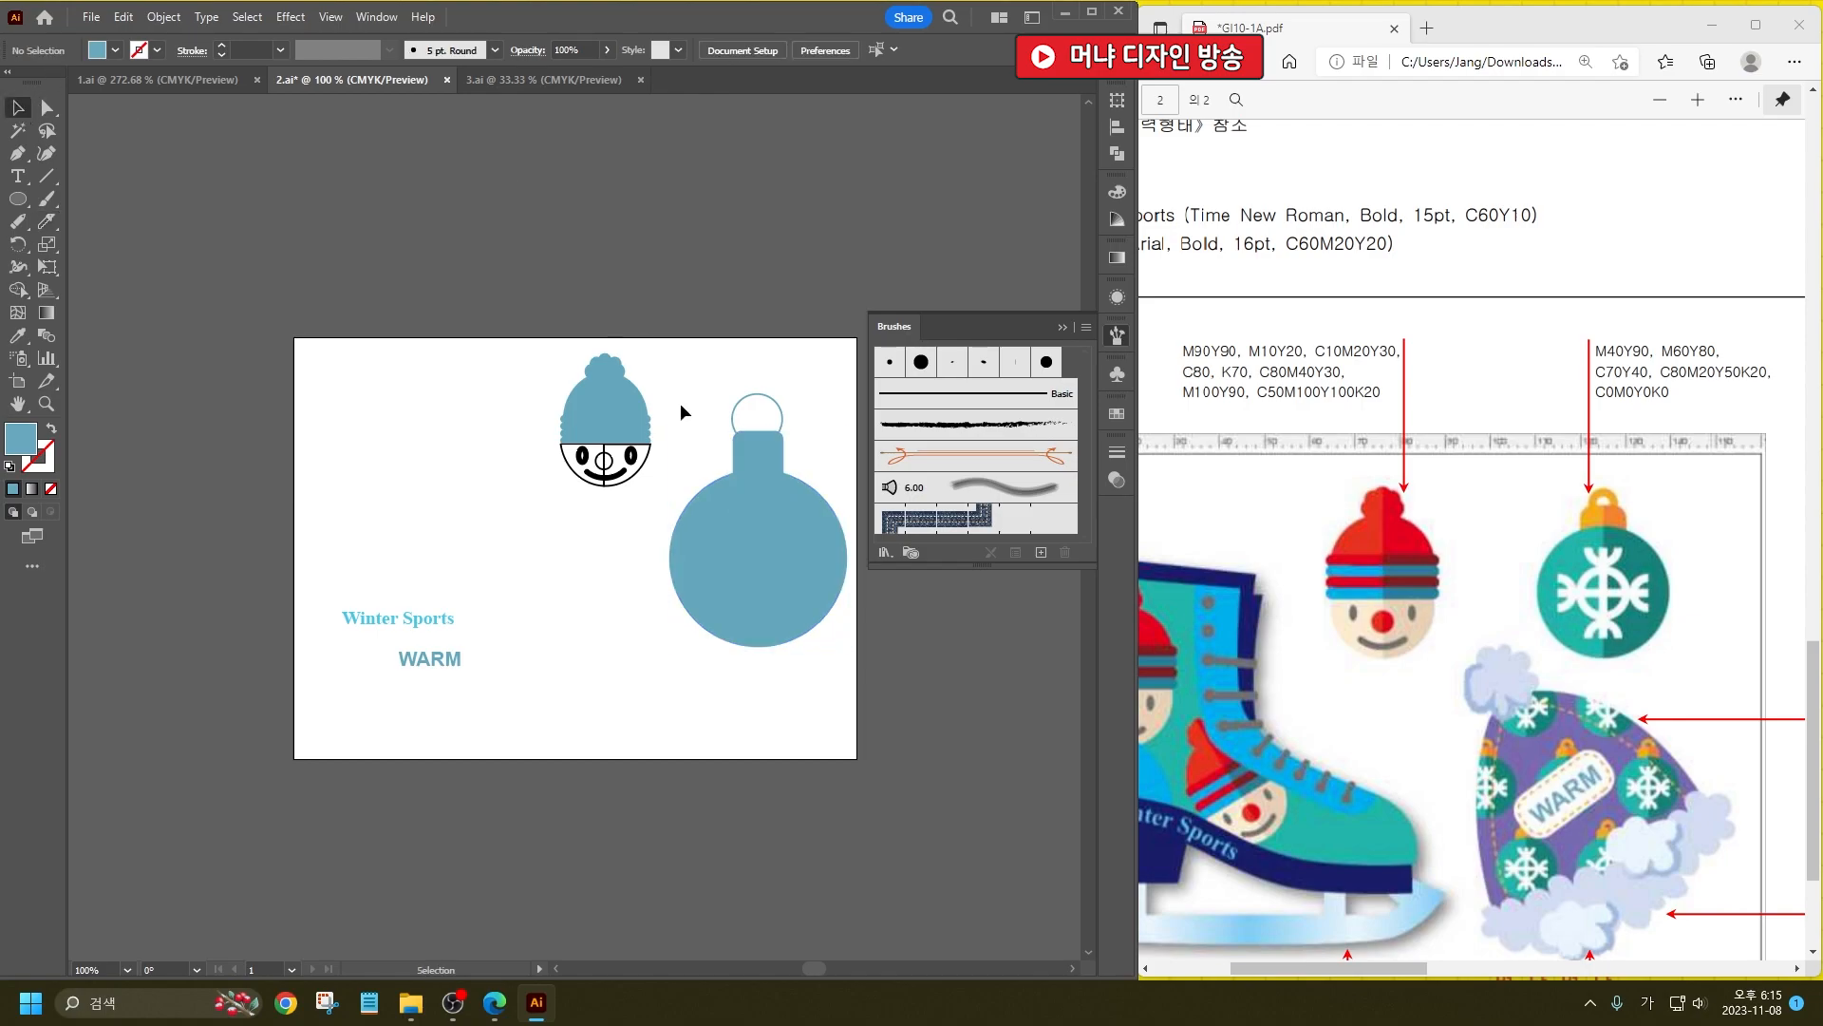
# Step: Draw a small circle beside the WARM text with no fill and a 5 pt stroke for the snowflake's ring
pyautogui.scroll(-3, 852, 646)
pyautogui.press('l')
pyautogui.moveTo(514, 522); pyautogui.dragTo(584, 591)
pyautogui.click(51, 431)
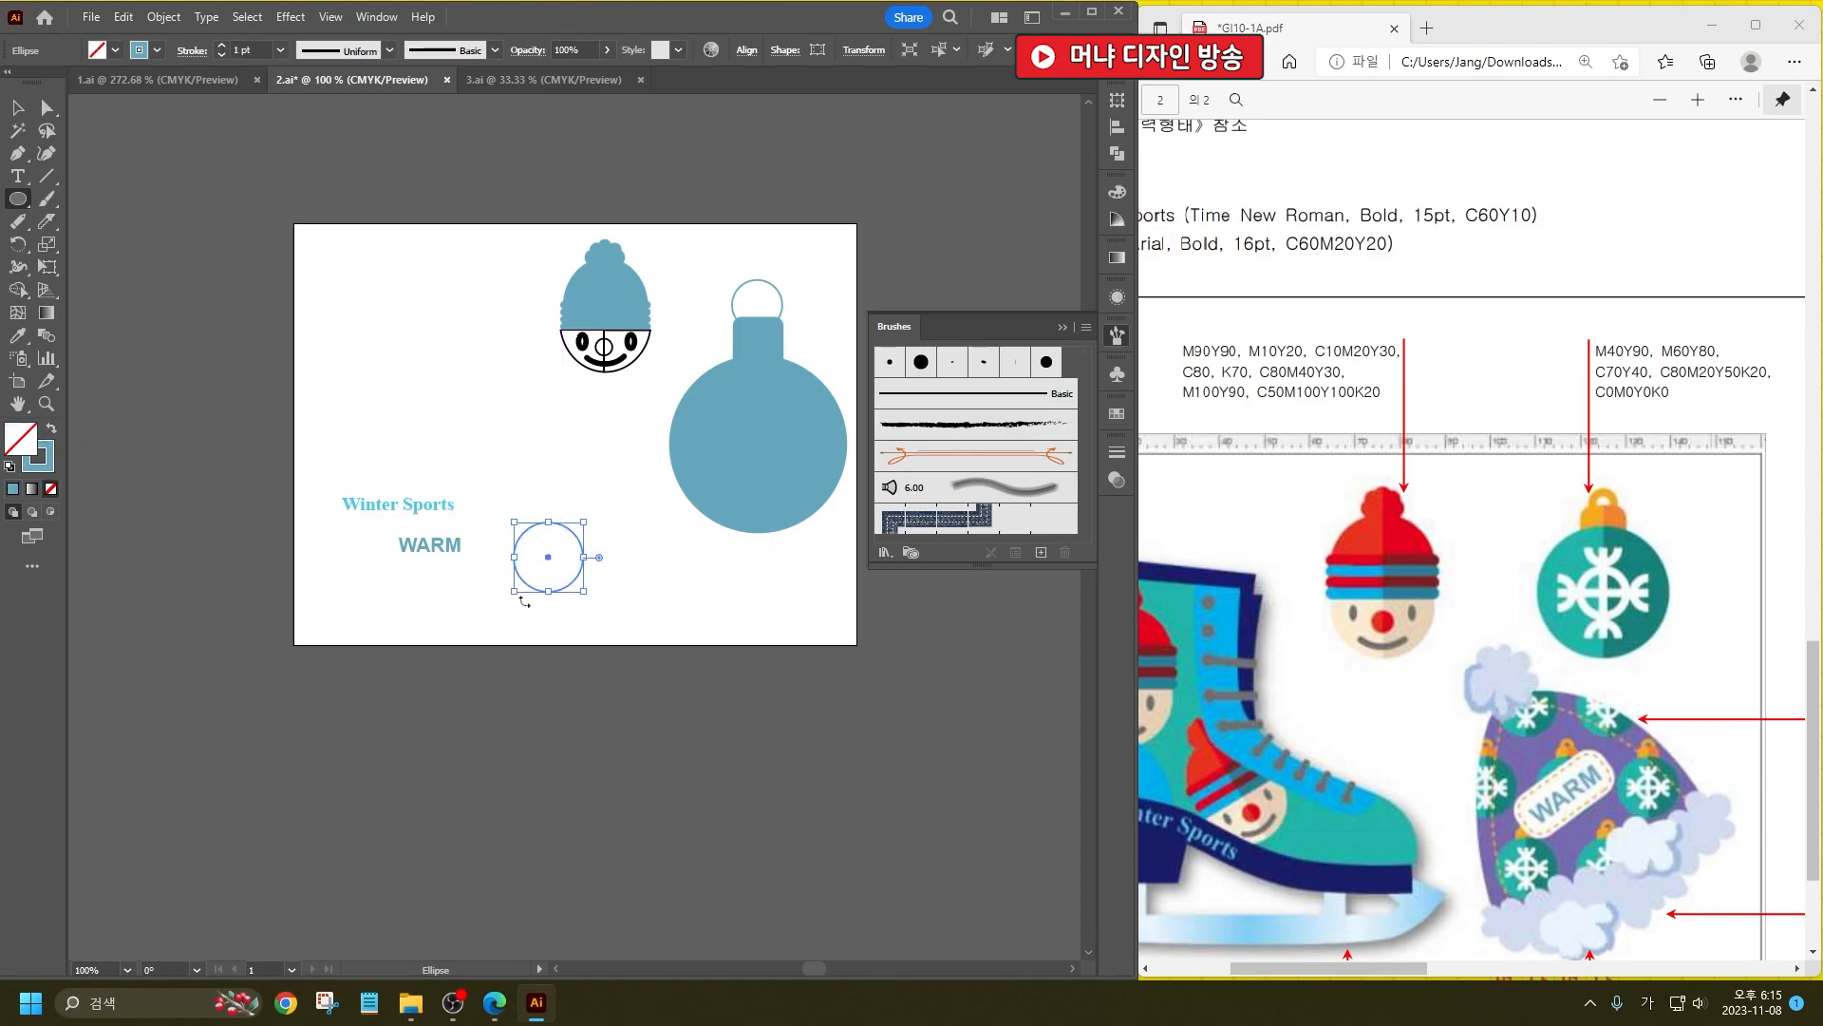
pyautogui.scroll(1, 638, 625)
pyautogui.doubleClick(252, 49)
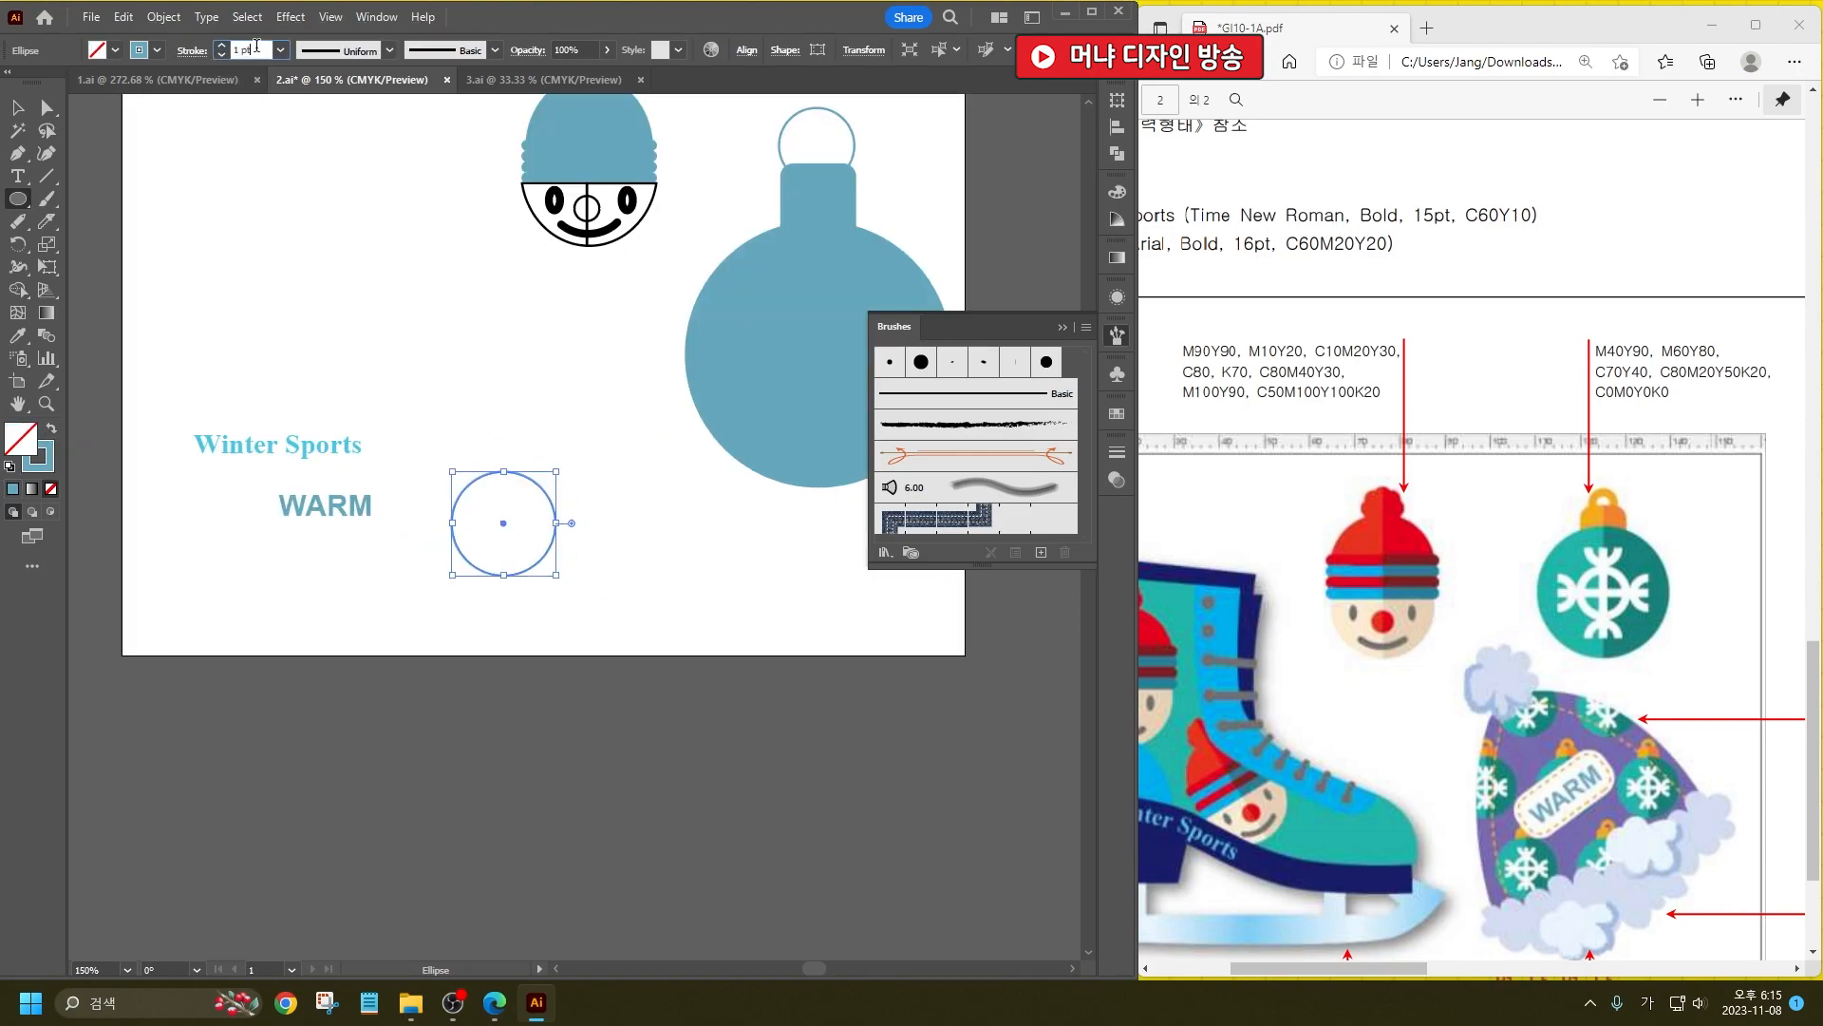
pyautogui.write('5')
pyautogui.press('Return')
# Step: Draw a short vertical 5 pt line in the empty area above the Winter Sports text for the snowflake's arm
pyautogui.click(45, 176)
pyautogui.moveTo(389, 175); pyautogui.dragTo(390, 305)
pyautogui.press('v')
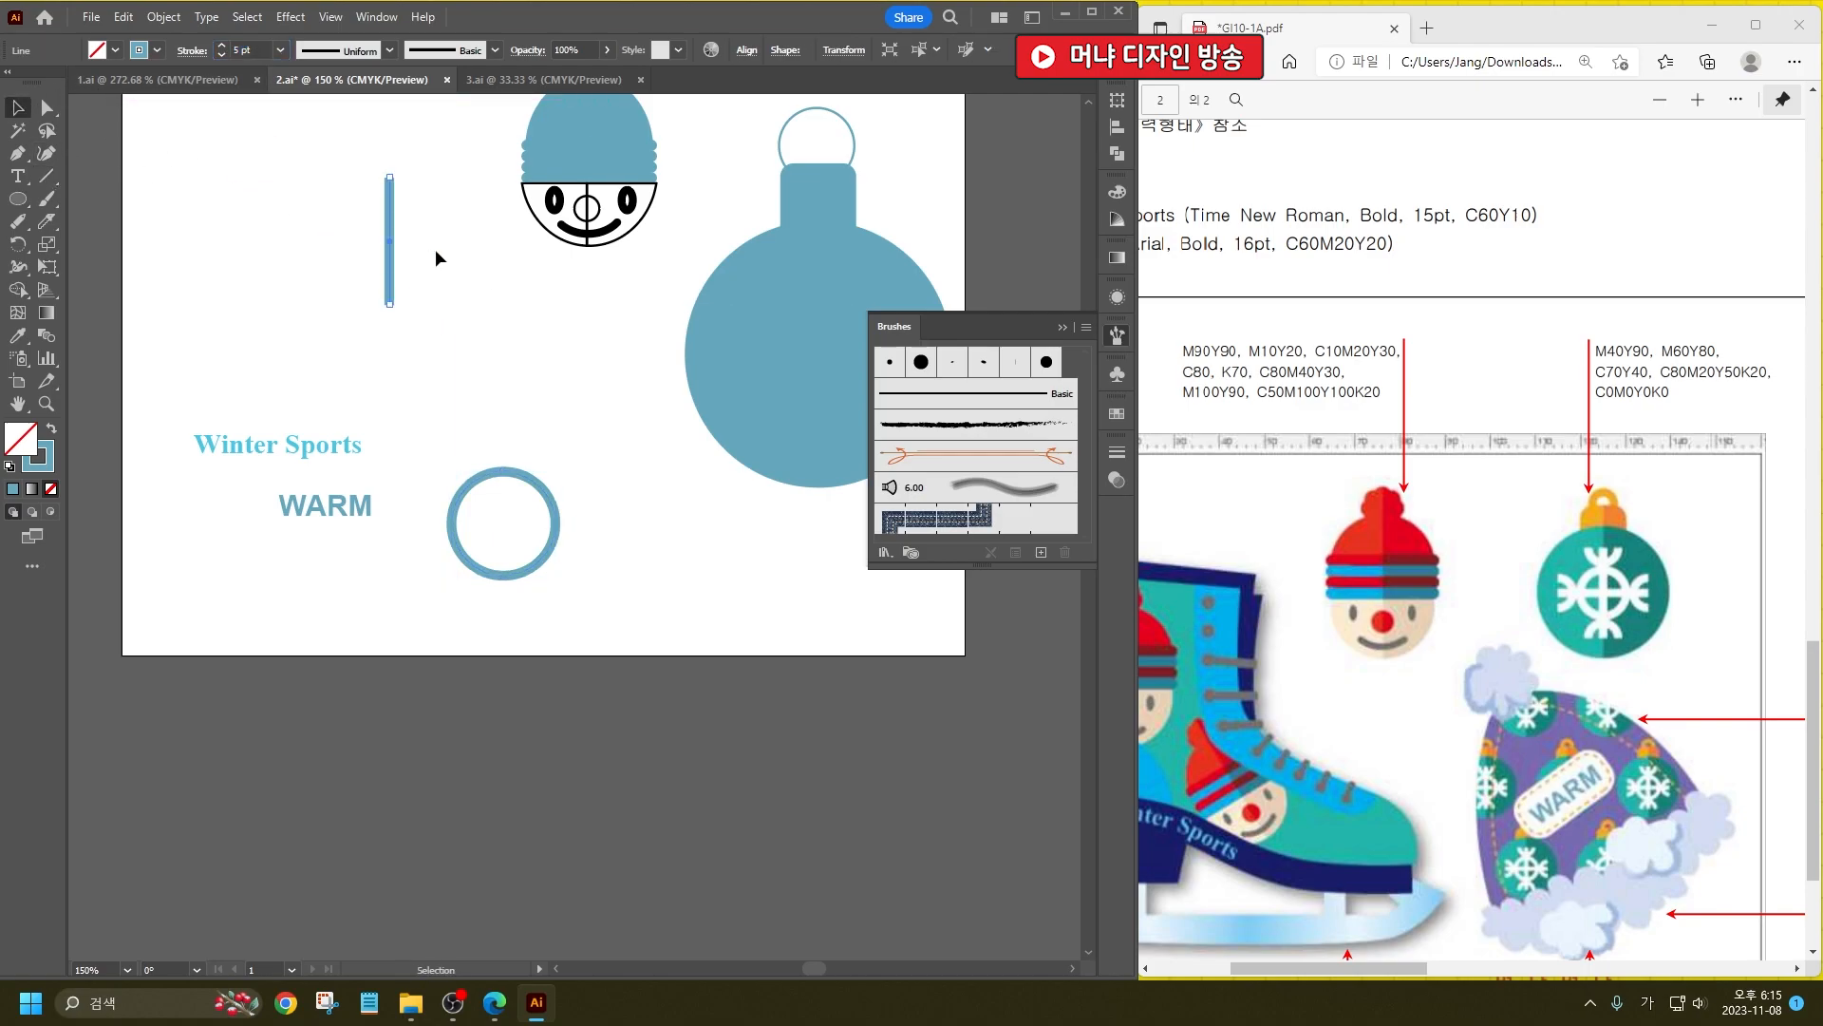
# Step: Duplicate the arm line rotated to horizontal, group the resulting cross, and centre it on the snowflake ring both horizontally and vertically
pyautogui.moveTo(395, 171); pyautogui.dragTo(481, 244)
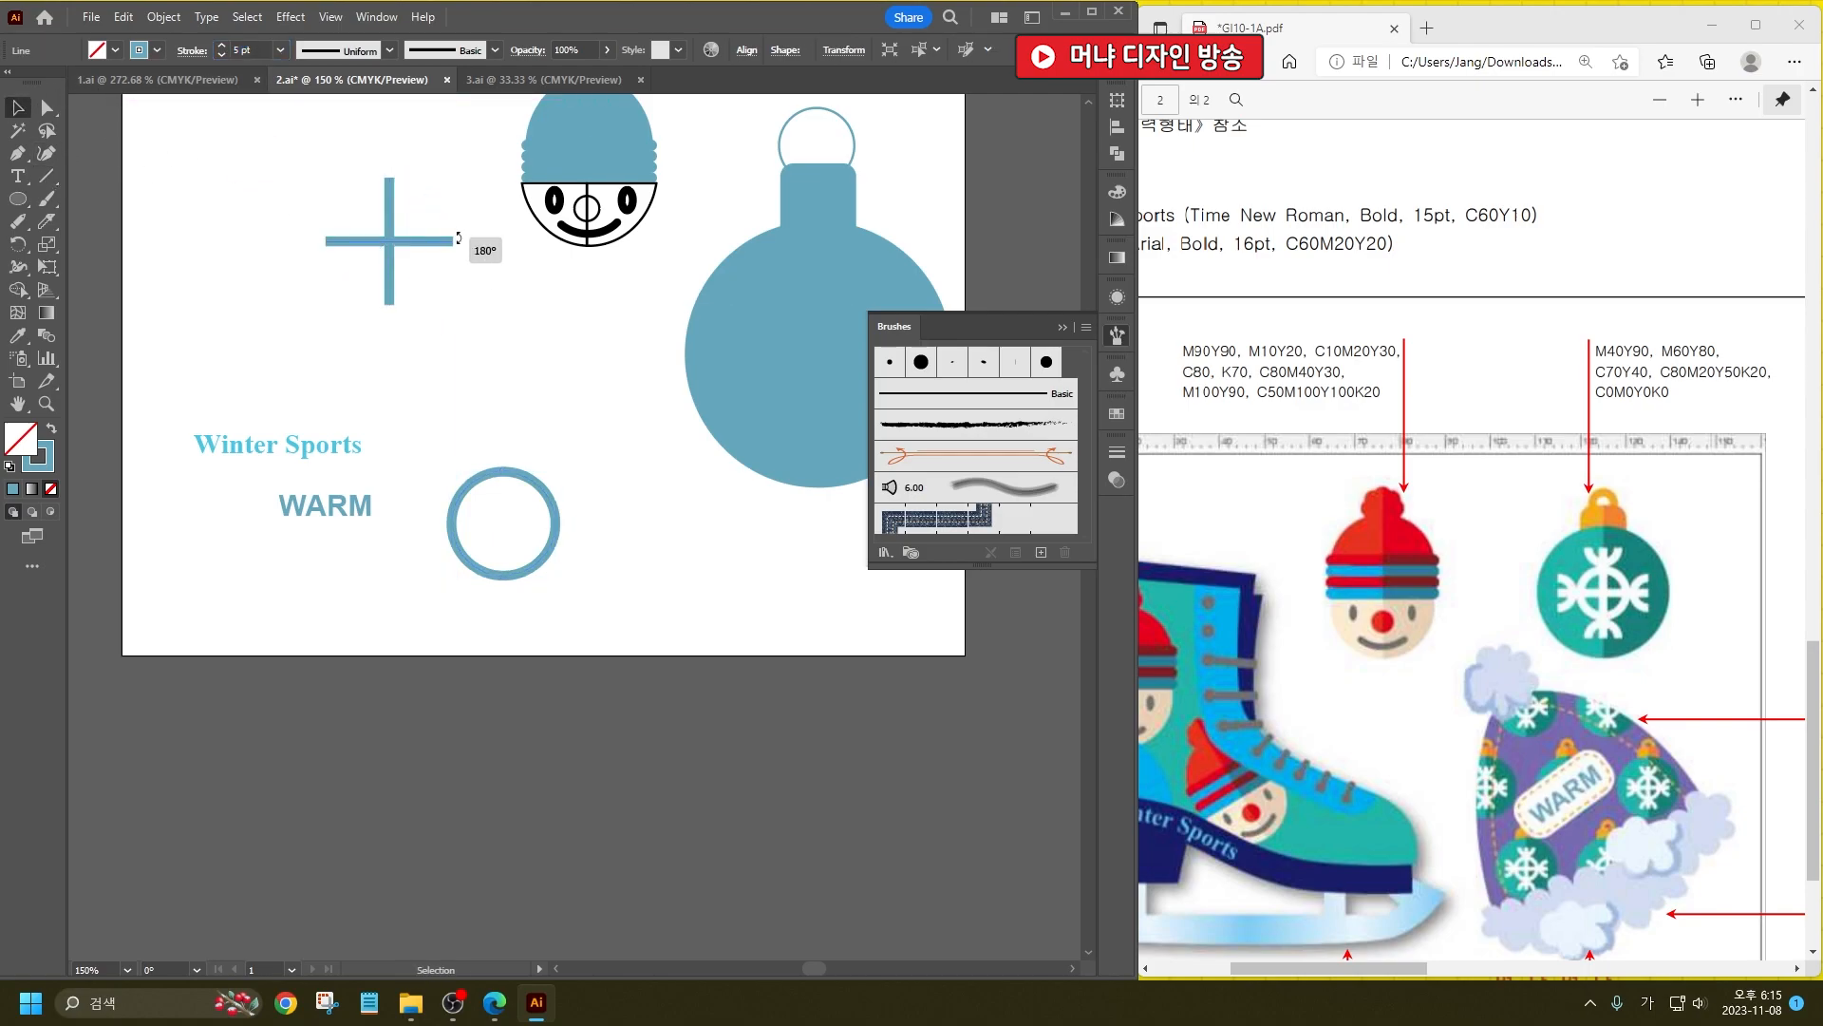
pyautogui.moveTo(338, 192); pyautogui.dragTo(437, 285)
pyautogui.hotkey('ctrl', 'g')
pyautogui.keyDown('shift'); pyautogui.click(542, 562); pyautogui.keyUp('shift')
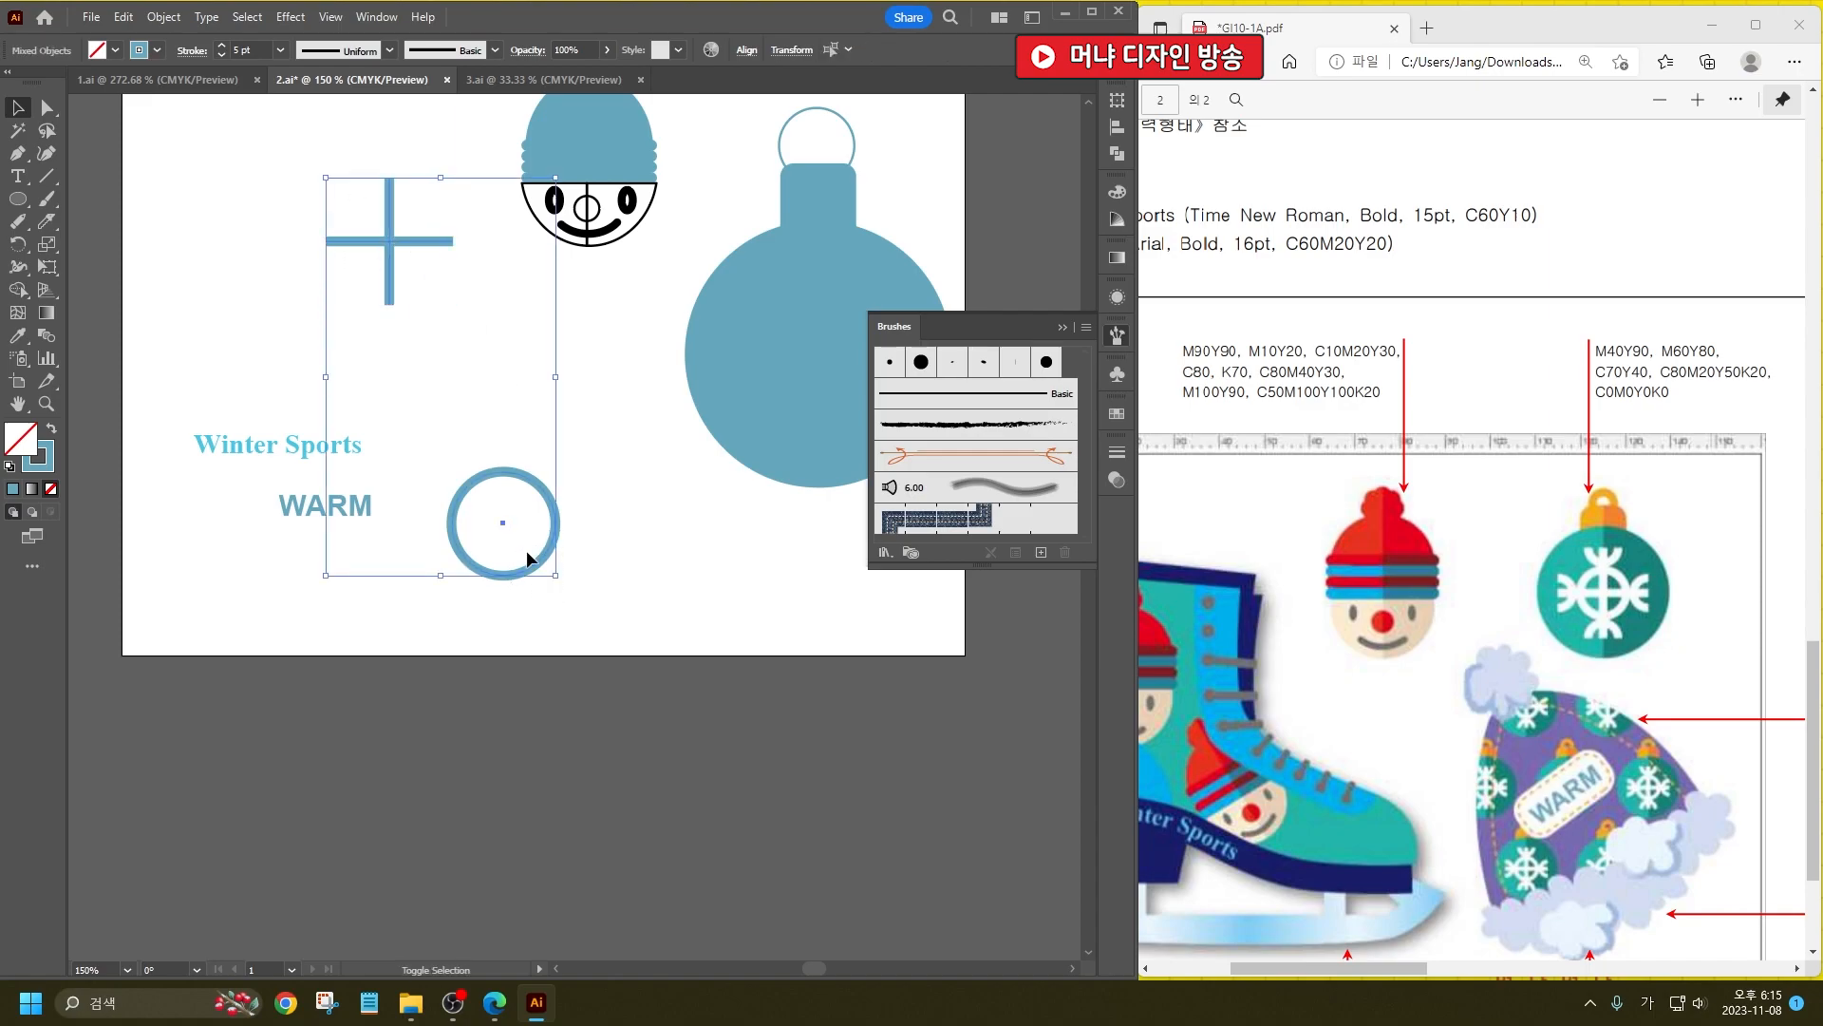
pyautogui.click(748, 50)
pyautogui.click(616, 105)
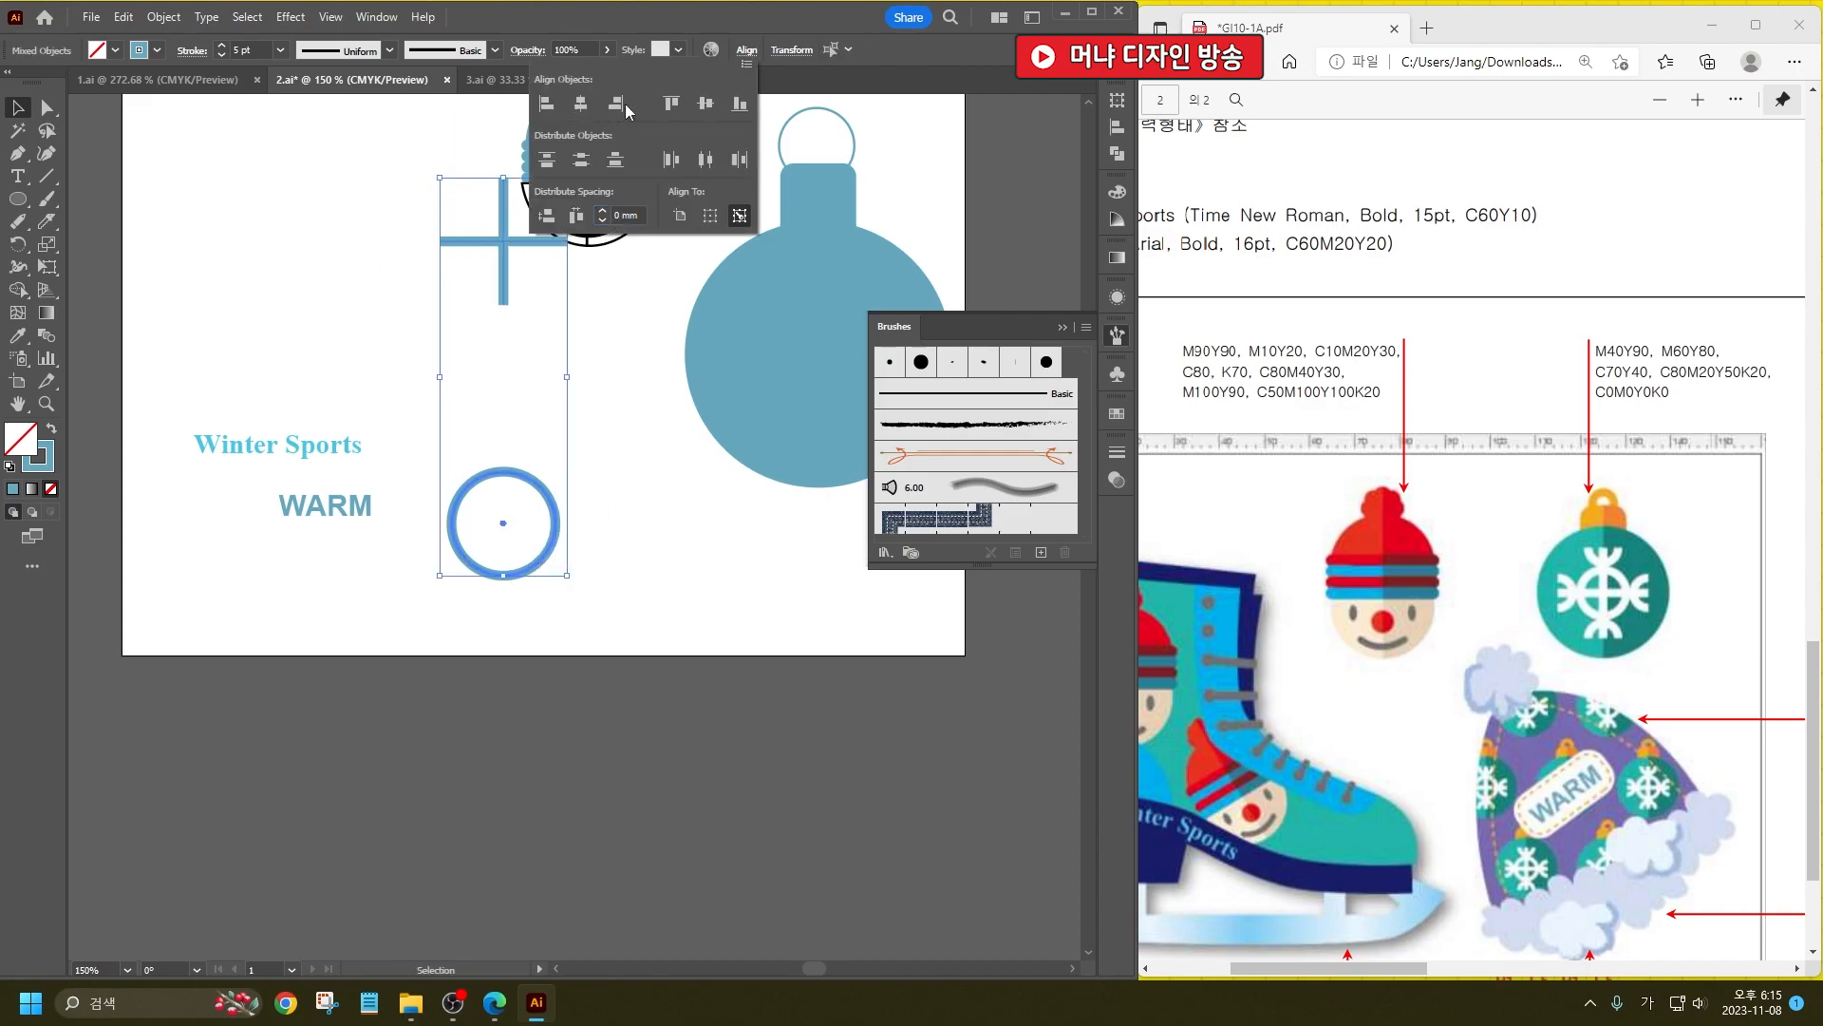
pyautogui.click(706, 103)
pyautogui.click(642, 541)
pyautogui.click(581, 532)
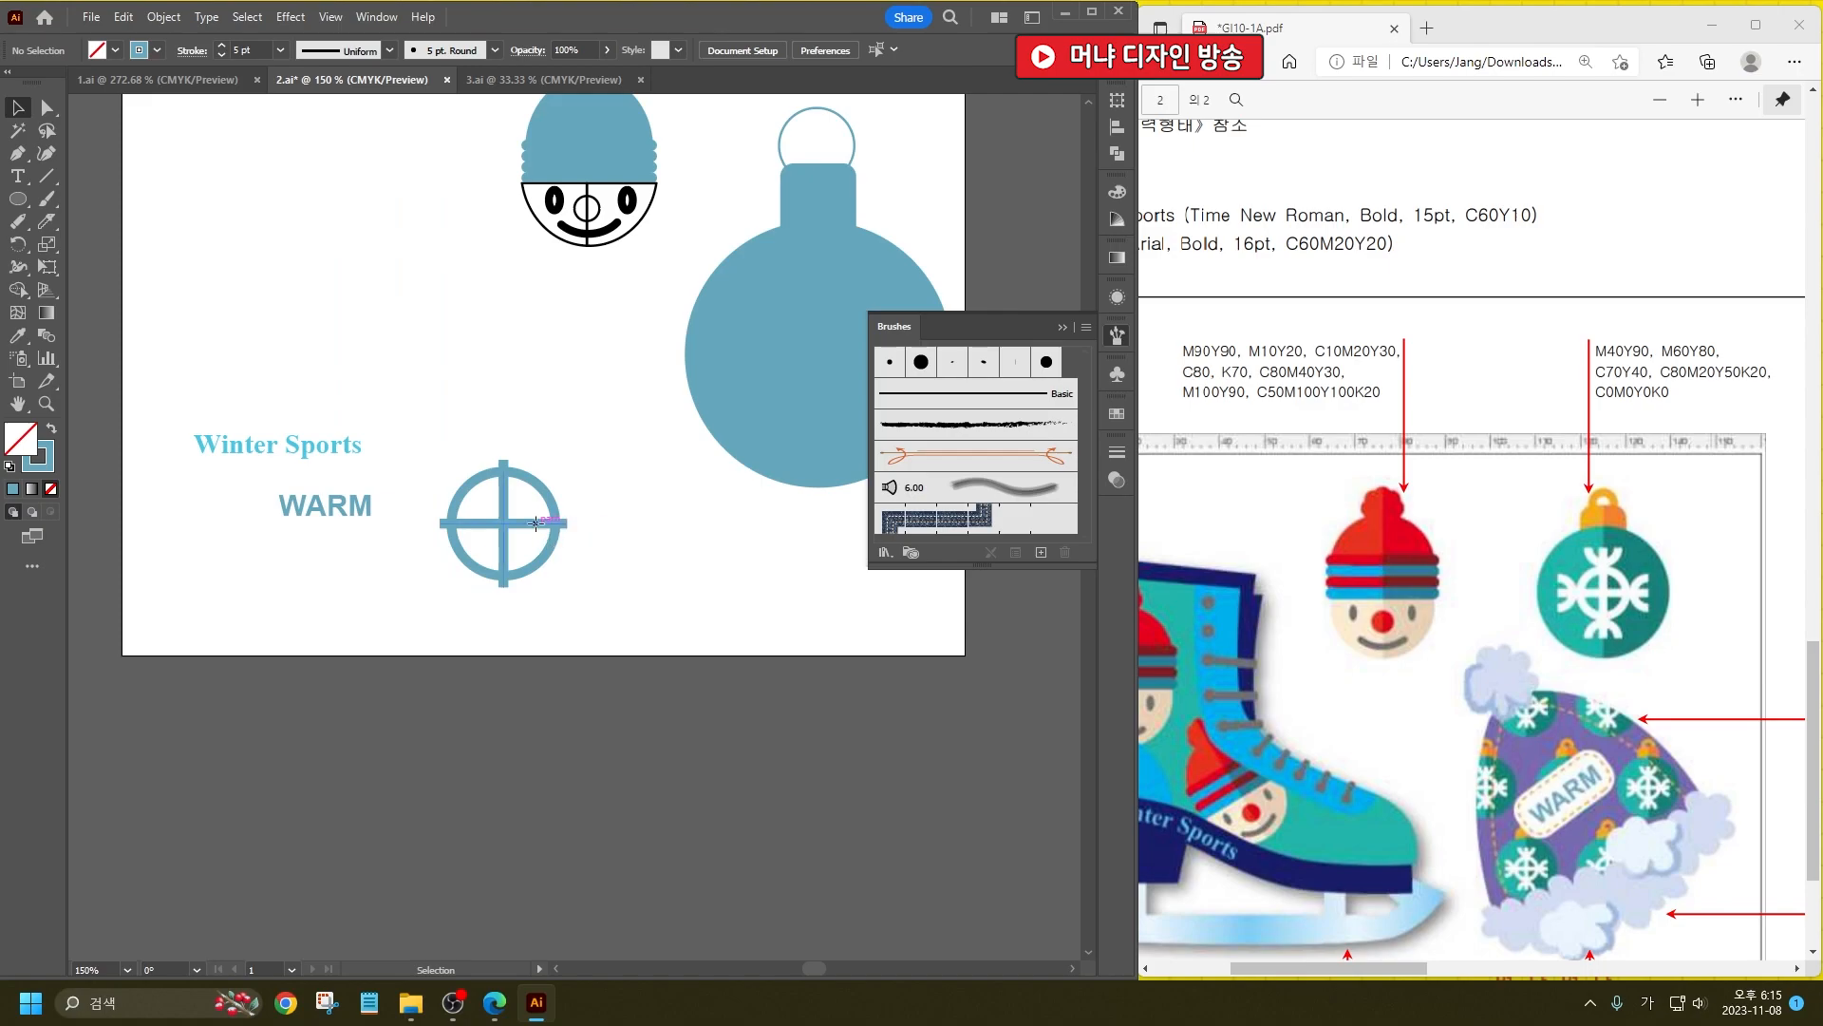
# Step: Scale the cross down so its arms end on the snowflake ring
pyautogui.click(533, 522)
pyautogui.scroll(1, 473, 487)
pyautogui.moveTo(513, 452); pyautogui.dragTo(532, 470)
pyautogui.click(657, 568)
# Step: Copy the crossed ring once directly below and once directly above the original, with the circles touching
pyautogui.scroll(-1, 469, 654)
pyautogui.moveTo(600, 625); pyautogui.dragTo(454, 529)
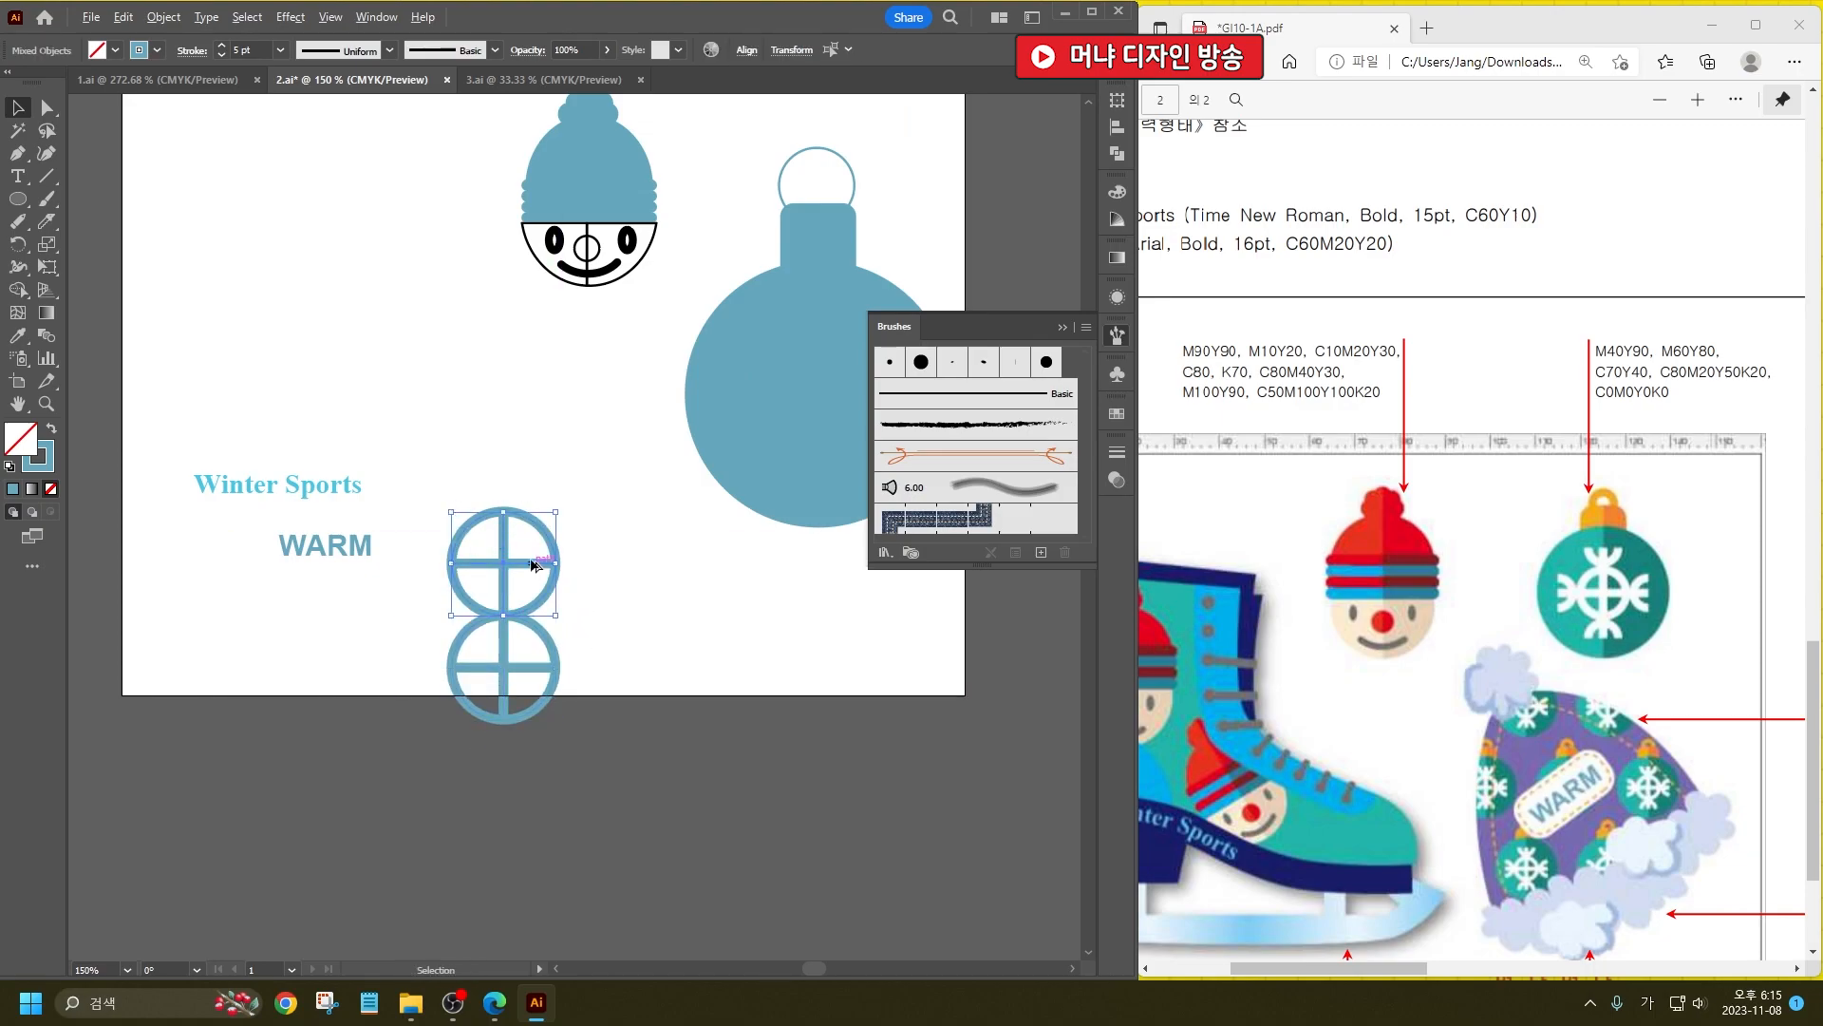
pyautogui.moveTo(543, 566); pyautogui.dragTo(544, 463)
# Step: Duplicate the upper and lower crossed rings rotated 90° to form a plus shape, and move the WARM text clear of them
pyautogui.moveTo(587, 694); pyautogui.dragTo(472, 643)
pyautogui.press('a')
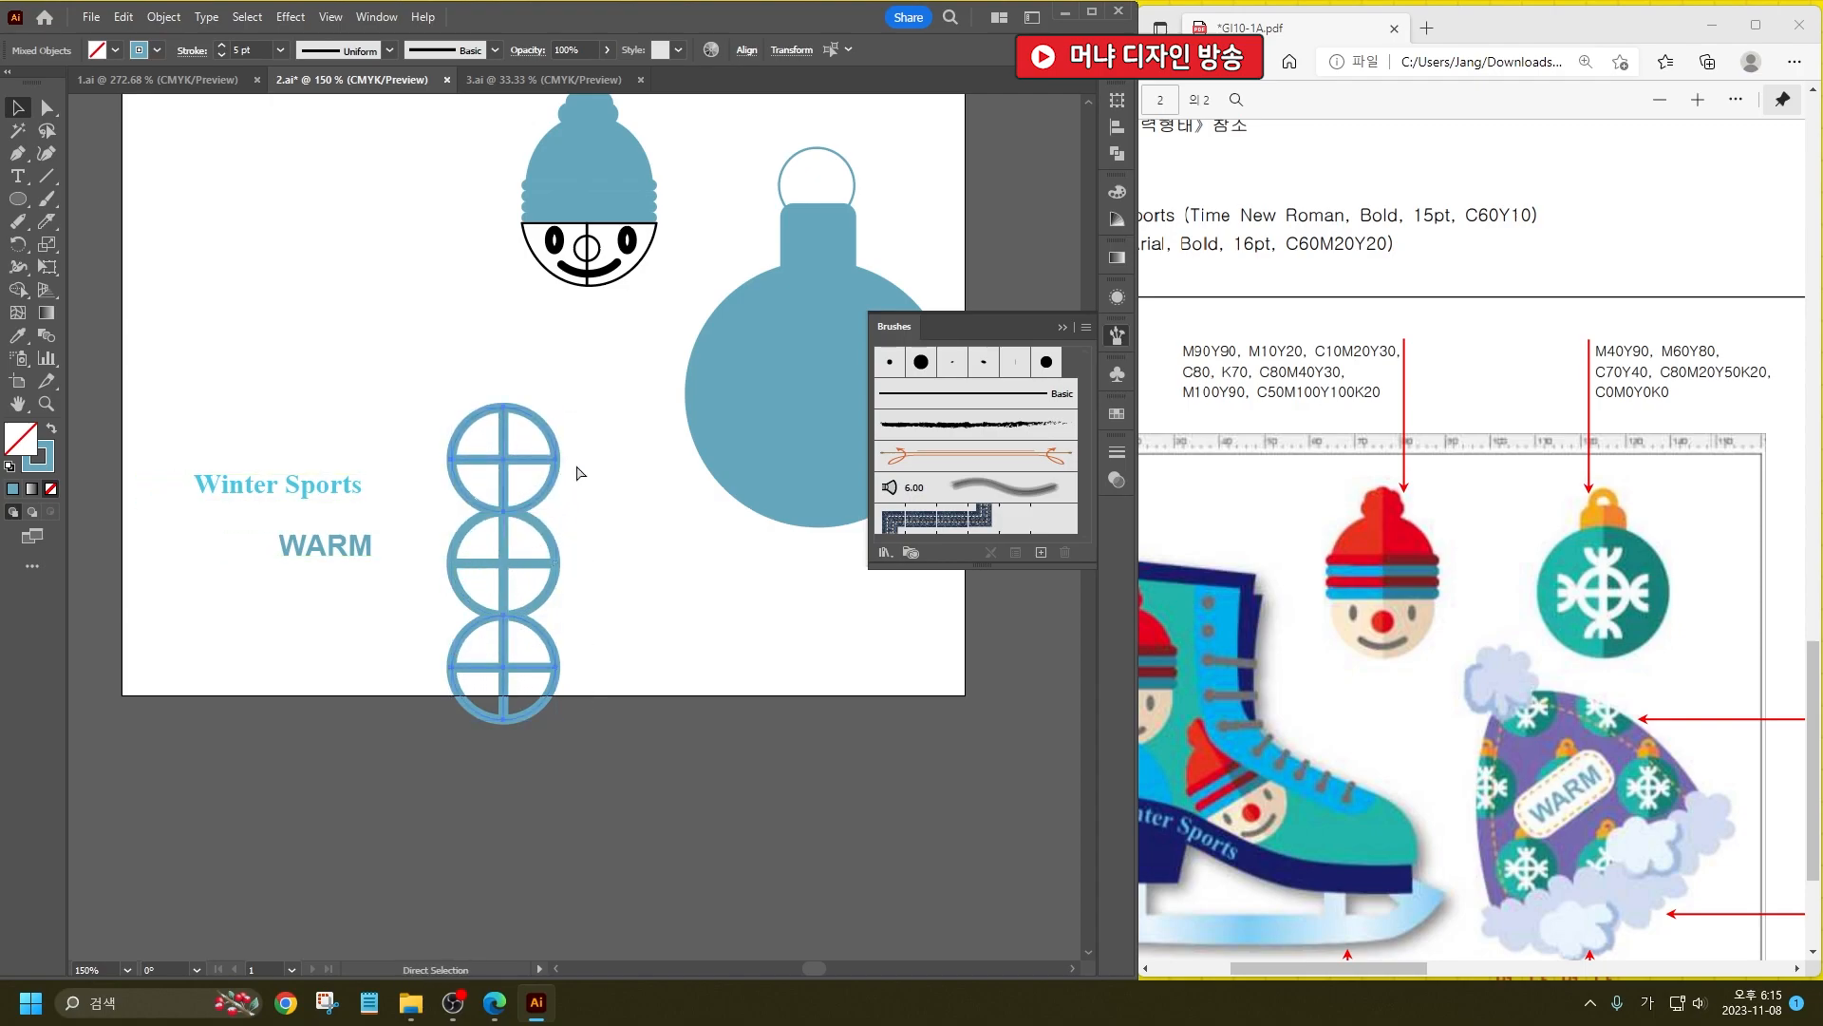
pyautogui.press('v')
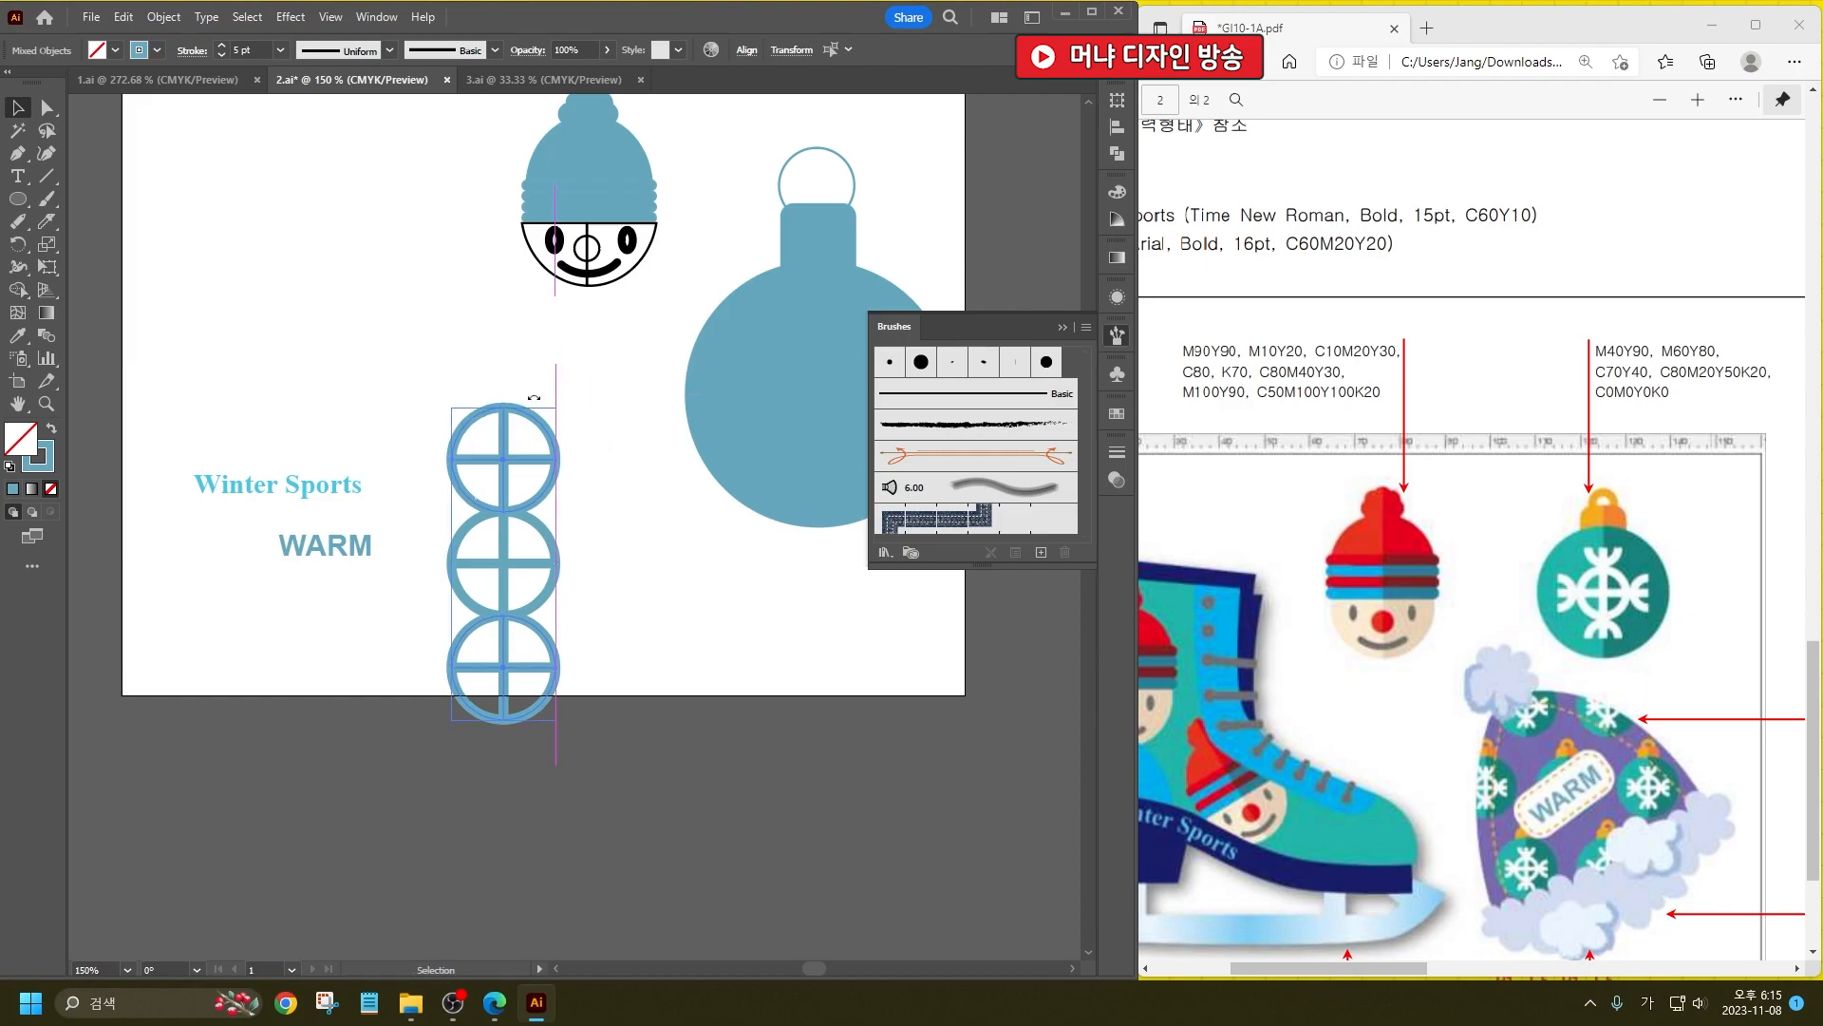
pyautogui.moveTo(561, 397); pyautogui.dragTo(654, 720)
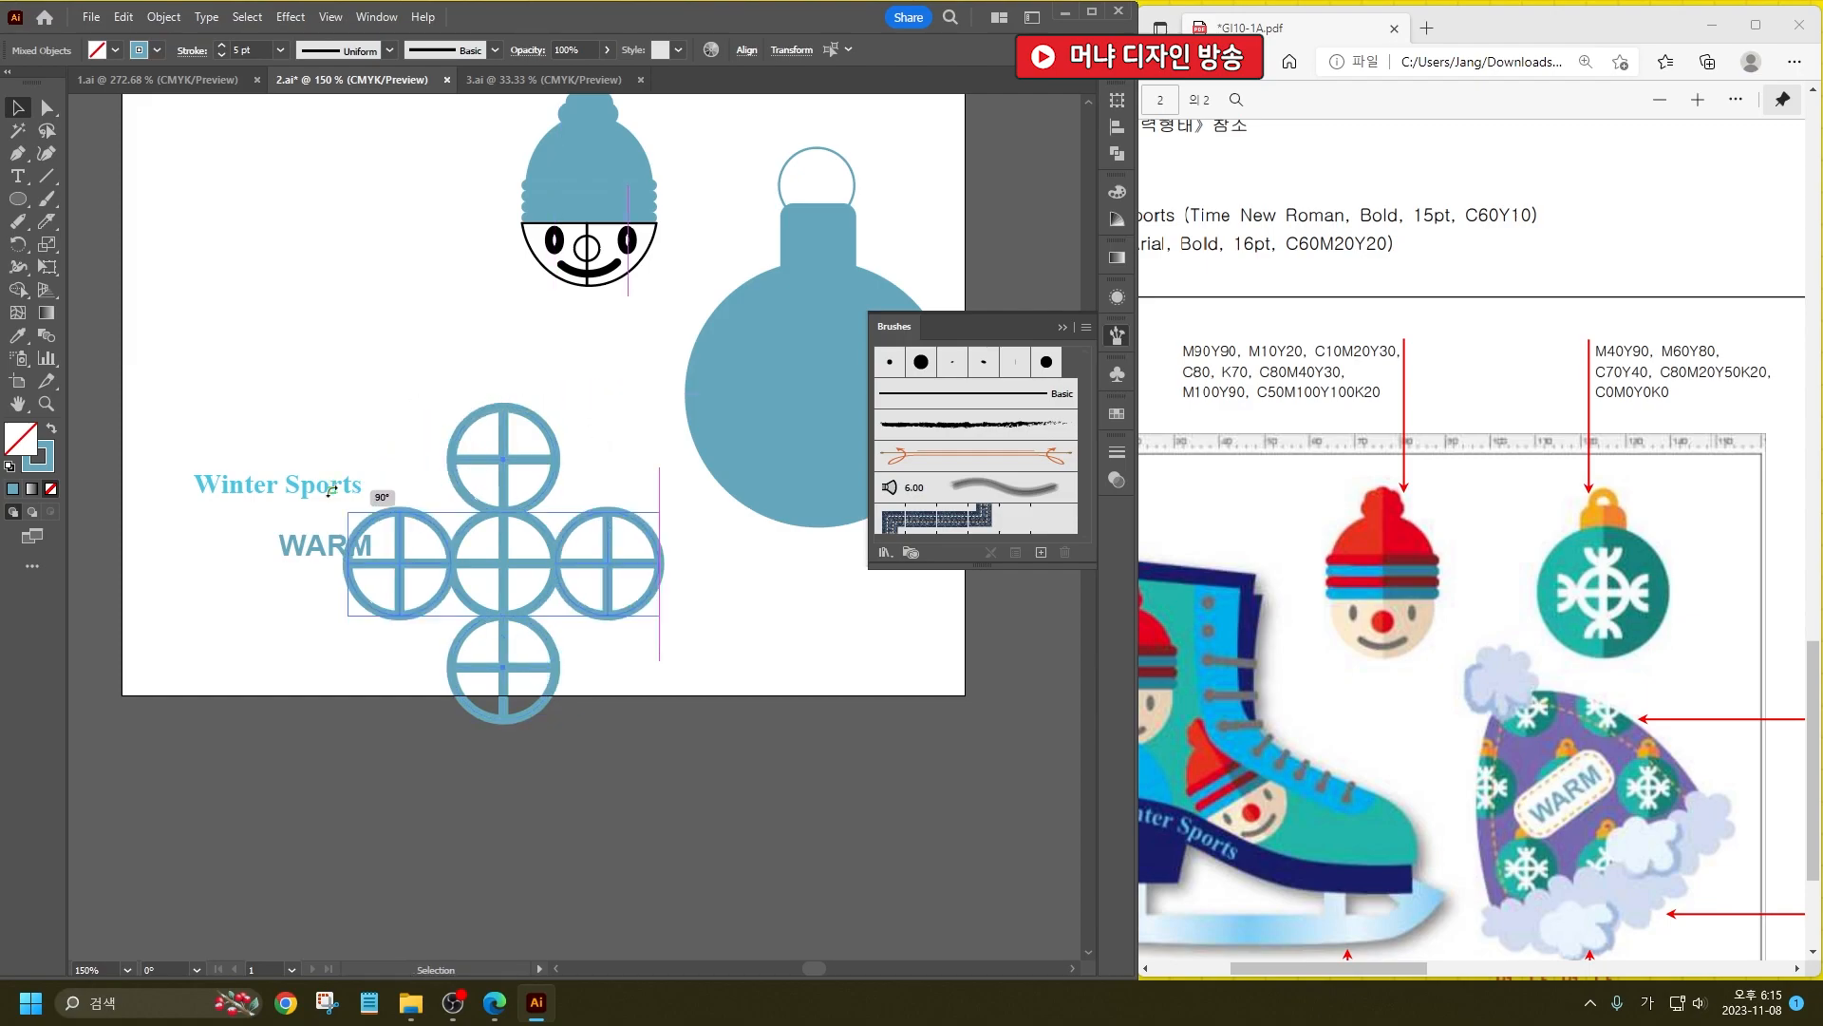
pyautogui.click(712, 749)
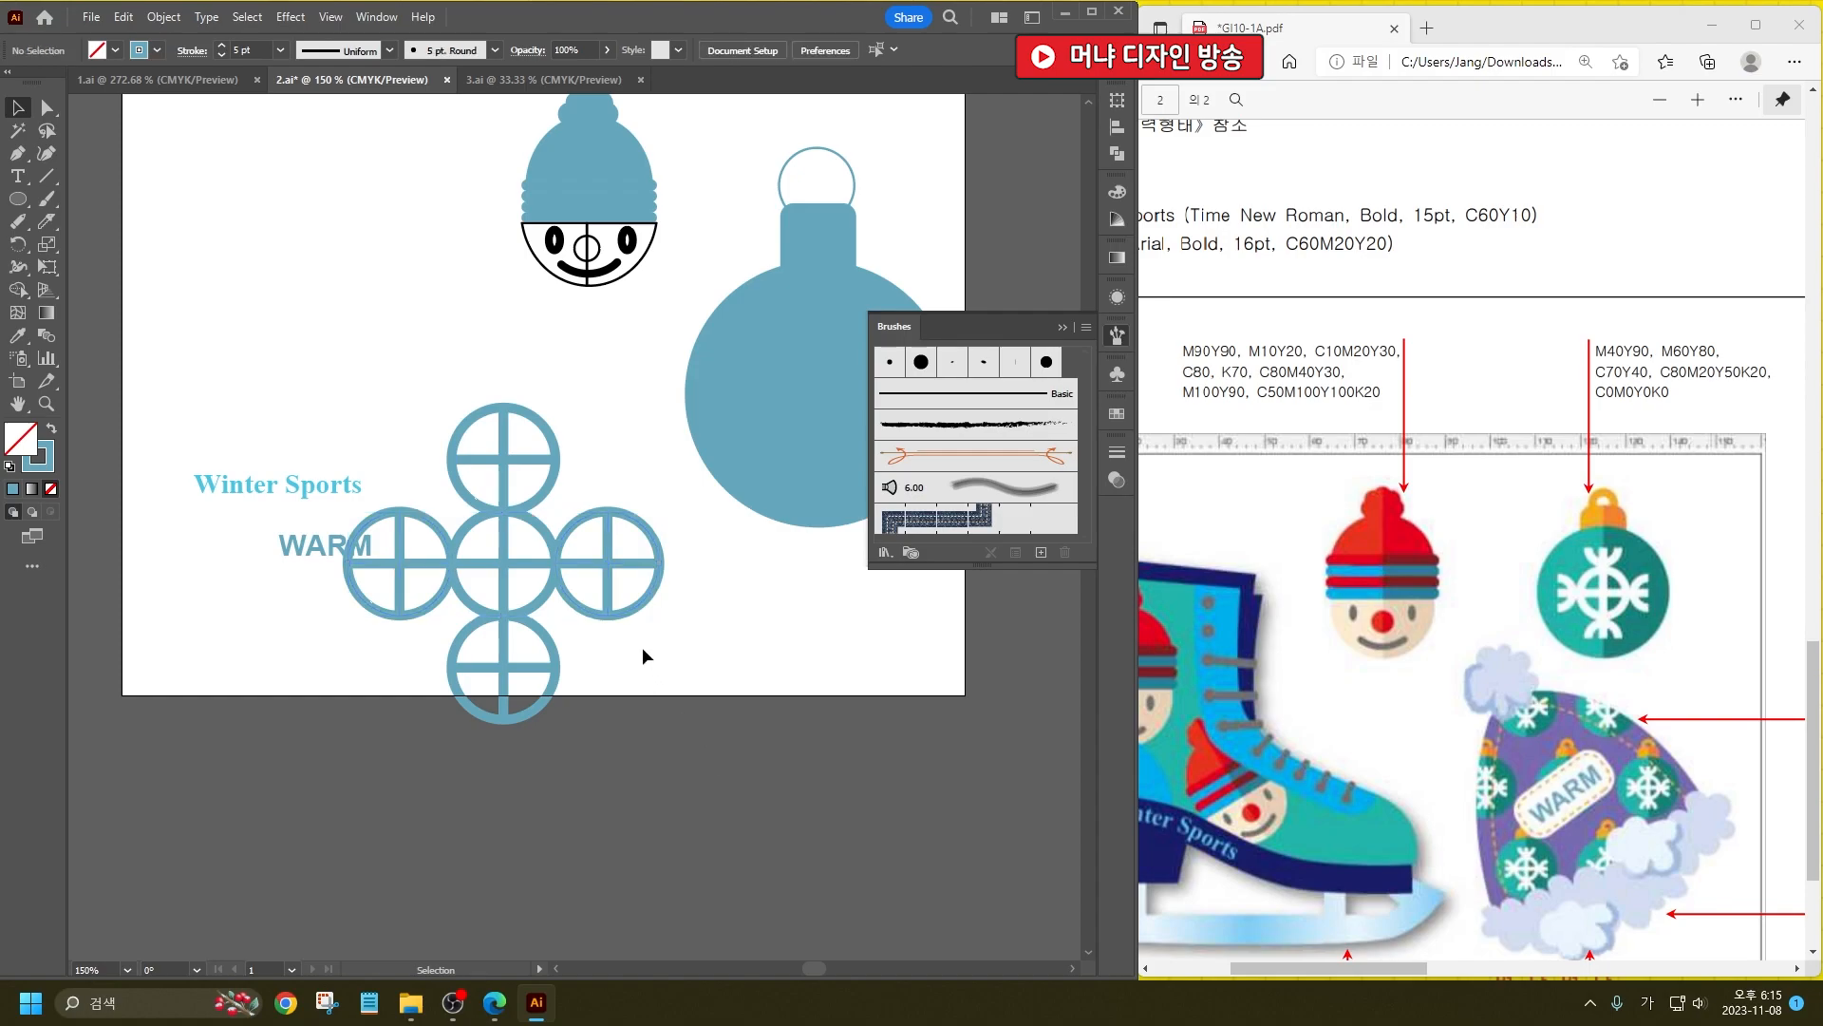
pyautogui.moveTo(313, 556); pyautogui.dragTo(235, 544)
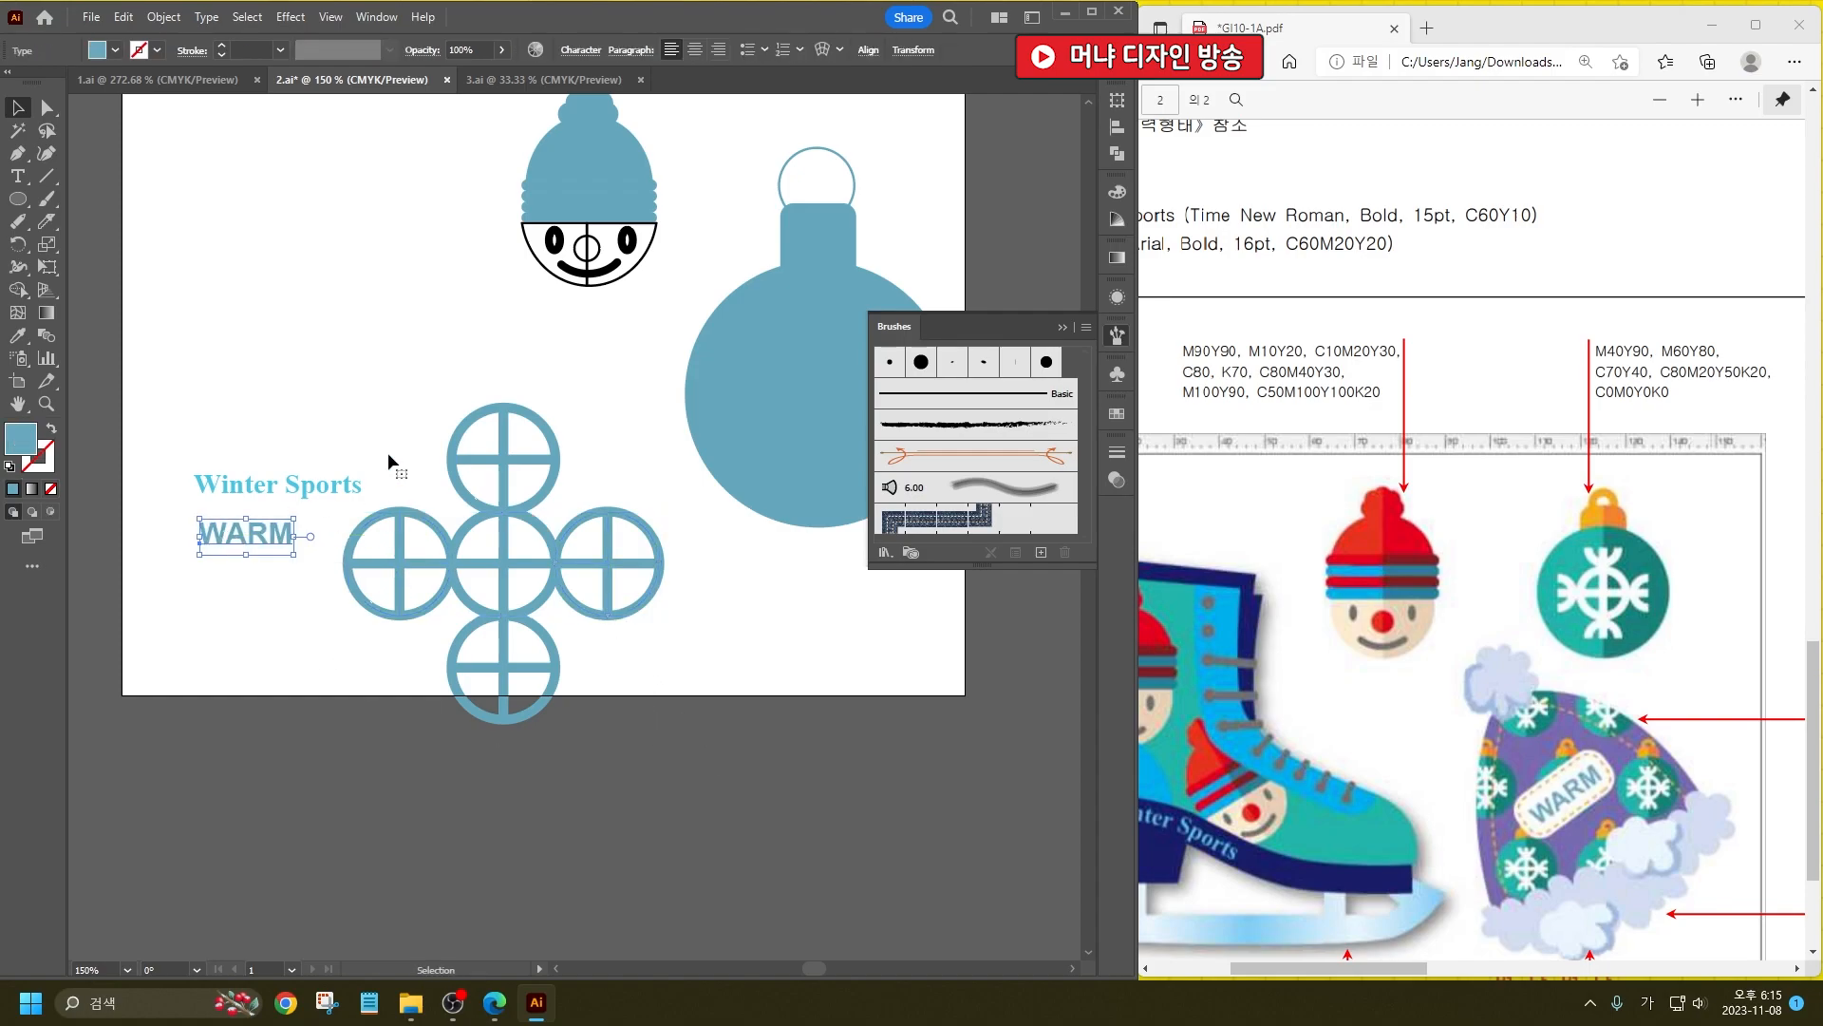
# Step: Delete the upper ring's outer half and crossbar, and the outer halves of the other three surrounding rings, with Shape Builder
pyautogui.moveTo(366, 401); pyautogui.dragTo(698, 790)
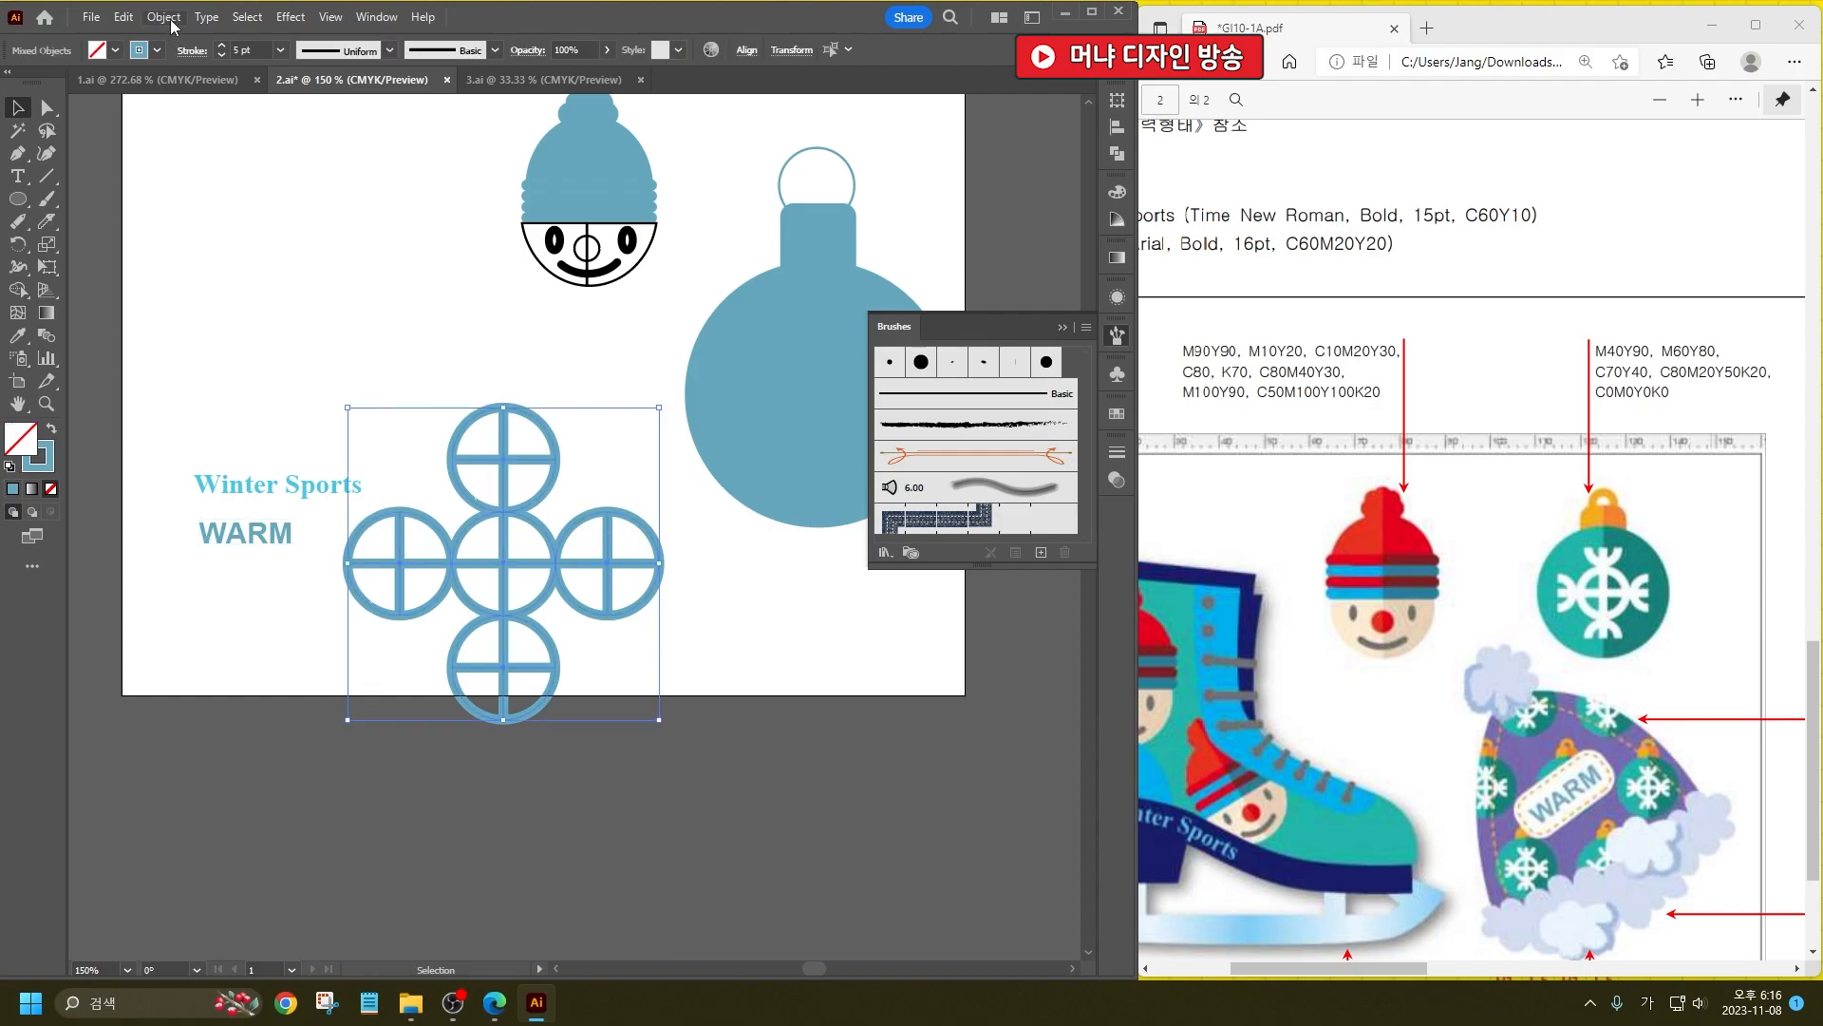
pyautogui.click(18, 289)
pyautogui.moveTo(537, 432); pyautogui.dragTo(473, 433)
pyautogui.keyDown('alt'); pyautogui.click(478, 484); pyautogui.keyUp('alt')
pyautogui.hotkey('ctrl', 'z')
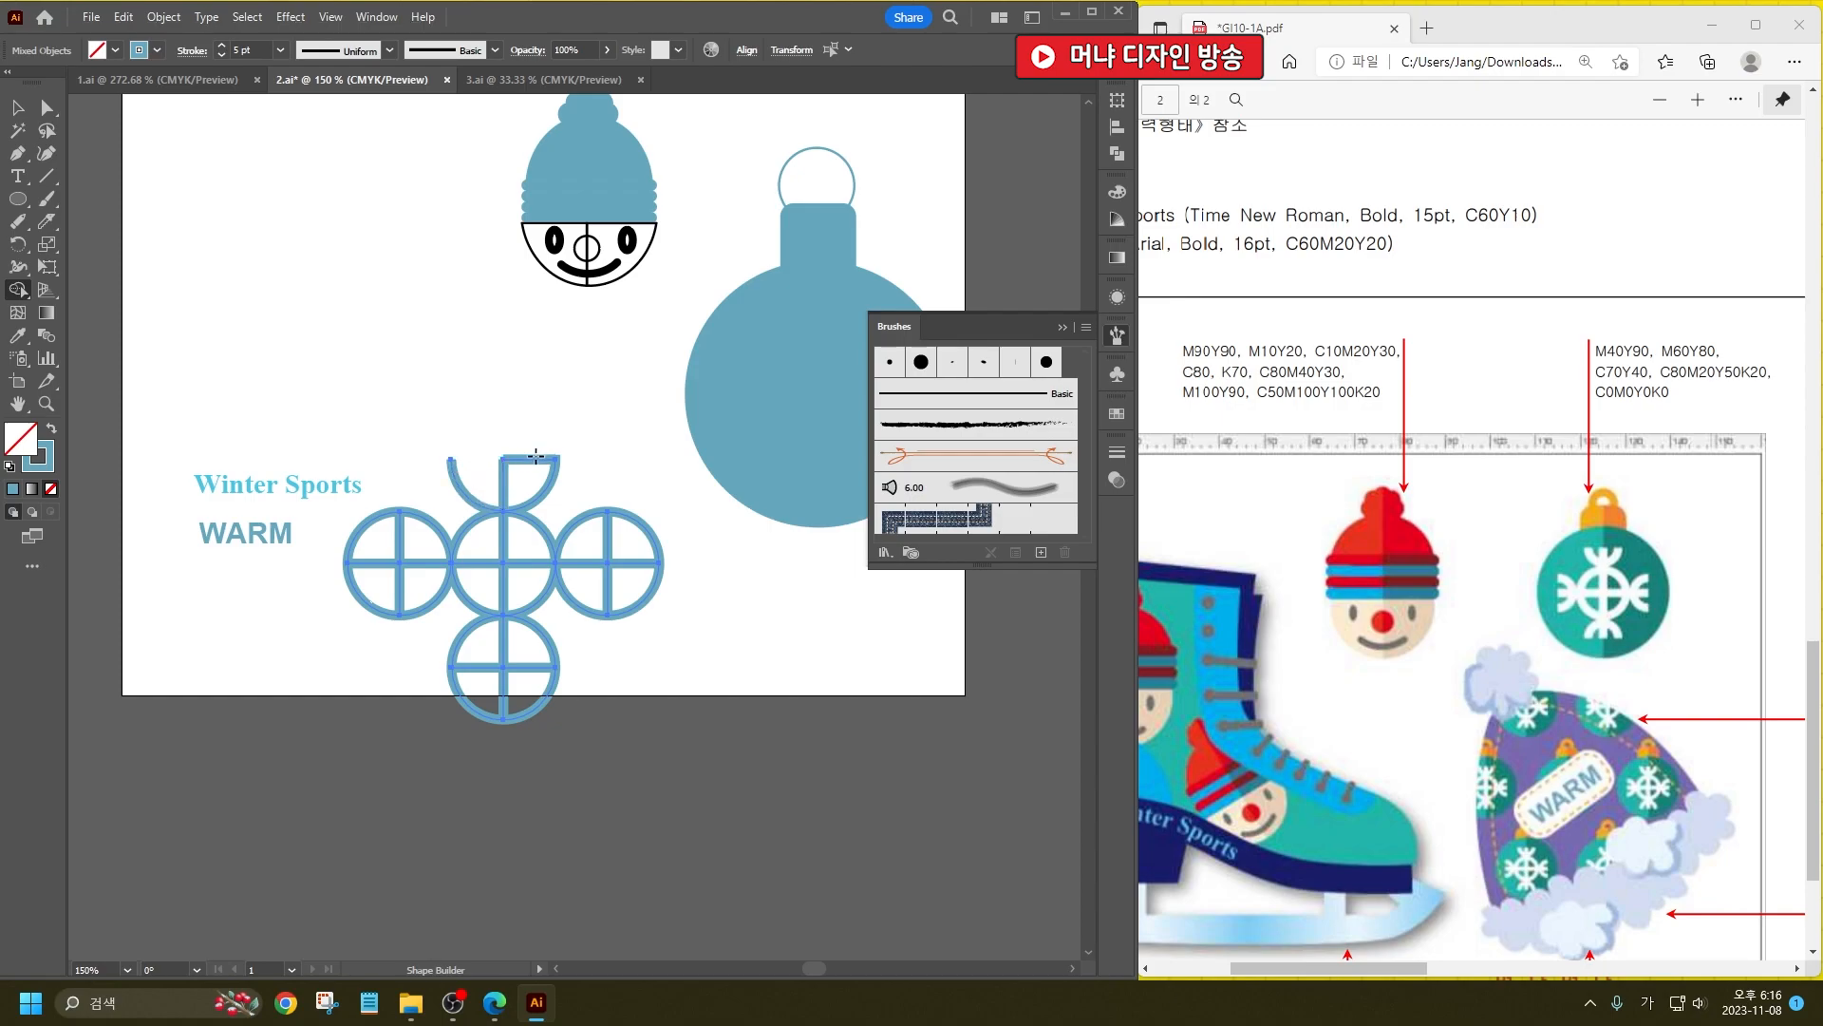
pyautogui.keyDown('alt'); pyautogui.click(536, 459); pyautogui.keyUp('alt')
pyautogui.keyDown('alt'); pyautogui.click(638, 525); pyautogui.keyUp('alt')
pyautogui.keyDown('alt'); pyautogui.click(560, 692); pyautogui.keyUp('alt')
pyautogui.keyDown('alt'); pyautogui.click(349, 580); pyautogui.keyUp('alt')
# Step: Delete the remaining crossbars inside the side and lower rings with Shape Builder, leaving the snowflake shape
pyautogui.keyDown('alt'); pyautogui.click(400, 536); pyautogui.keyUp('alt')
pyautogui.keyDown('alt'); pyautogui.click(398, 593); pyautogui.keyUp('alt')
pyautogui.keyDown('alt'); pyautogui.click(476, 668); pyautogui.keyUp('alt')
pyautogui.keyDown('alt'); pyautogui.click(532, 670); pyautogui.keyUp('alt')
pyautogui.keyDown('alt'); pyautogui.click(609, 583); pyautogui.keyUp('alt')
pyautogui.keyDown('alt'); pyautogui.click(611, 537); pyautogui.keyUp('alt')
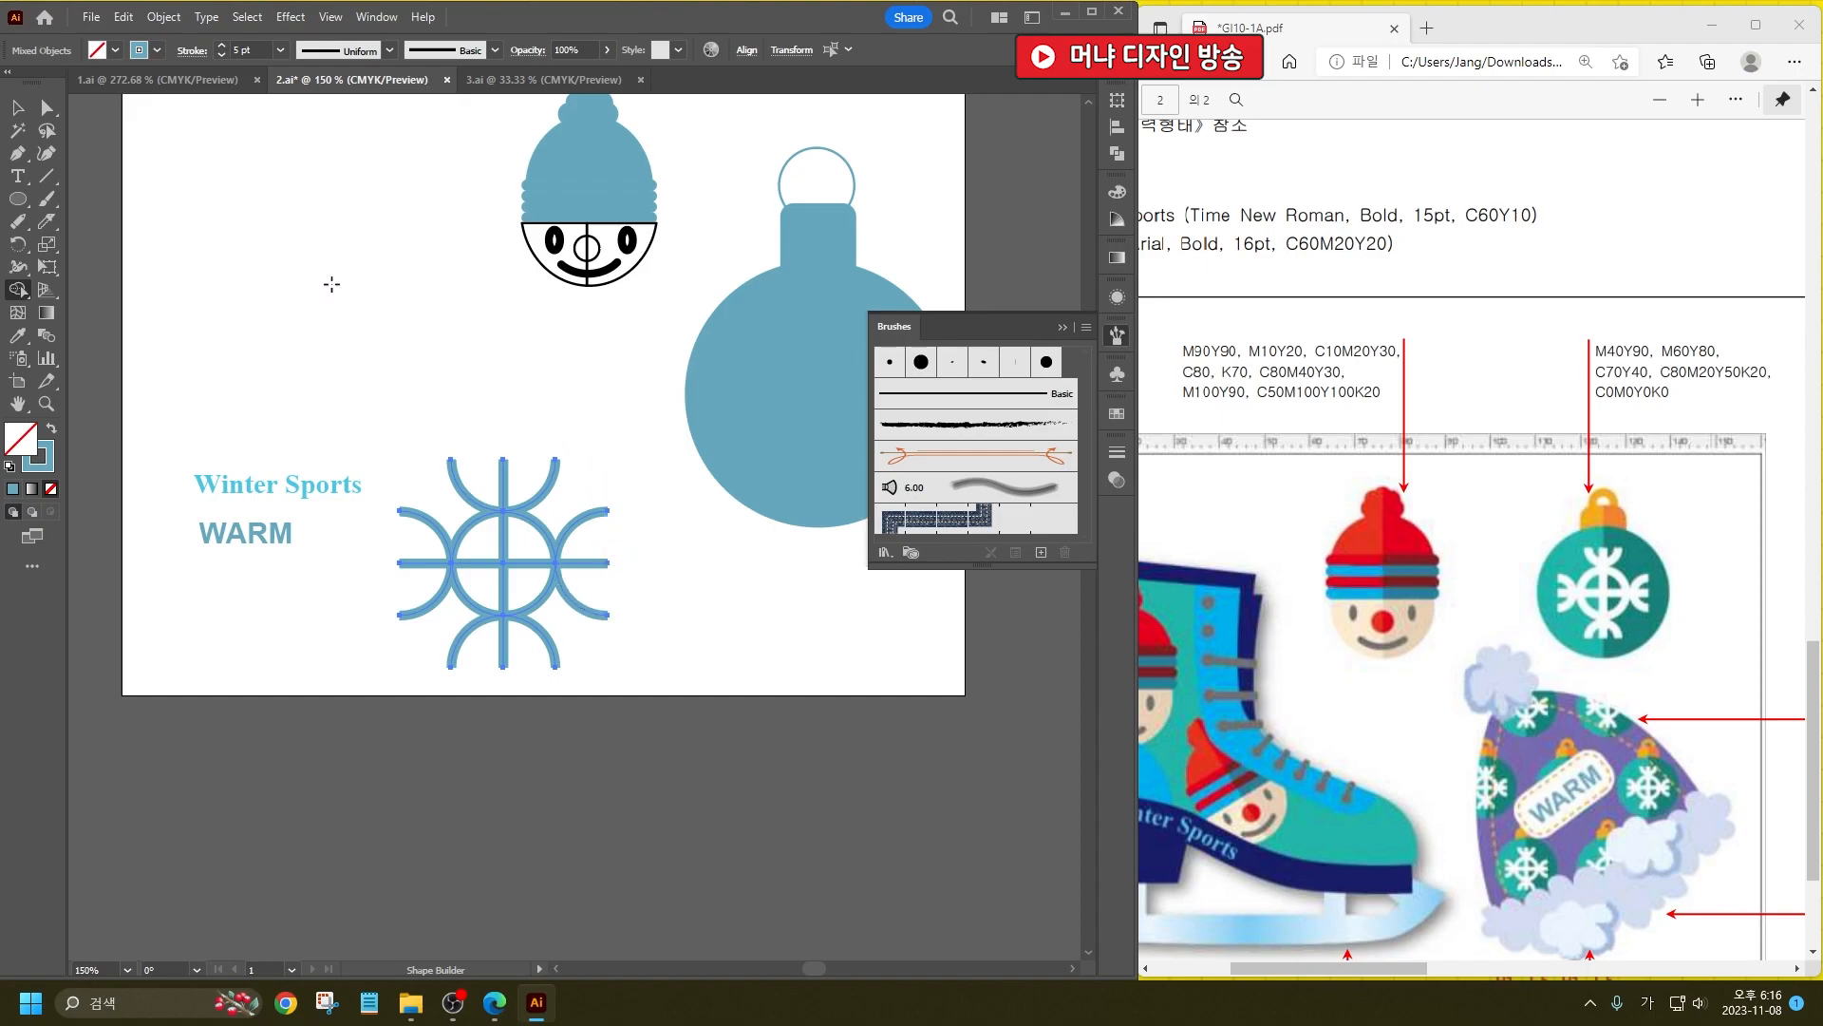
# Step: Group the snowflake, scale it down and move it onto the ornament's ball
pyautogui.click(17, 108)
pyautogui.moveTo(649, 719); pyautogui.dragTo(410, 460)
pyautogui.moveTo(608, 459); pyautogui.dragTo(798, 390)
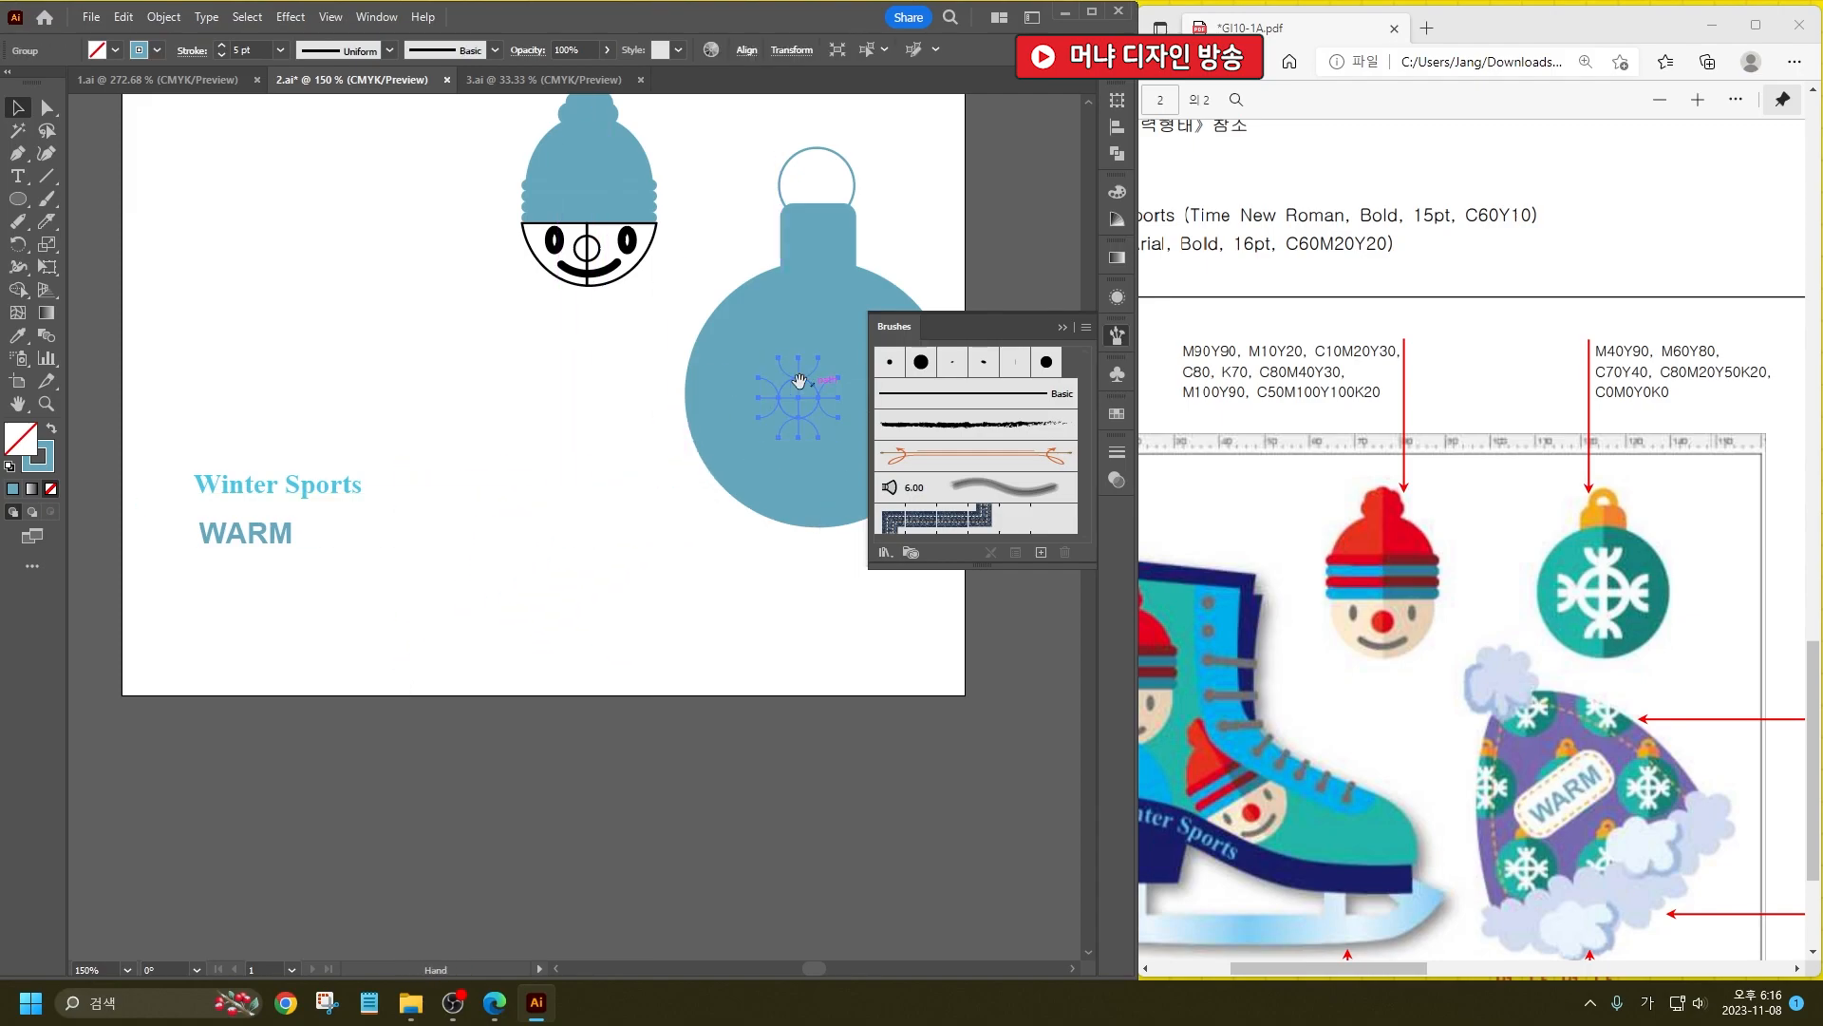
# Step: Set the snowflake's stroke to white (FFFFFF), enlarge it and centre it on the ball
pyautogui.hscroll(3, 440, 424)
pyautogui.scroll(1, 440, 424)
pyautogui.doubleClick(52, 459)
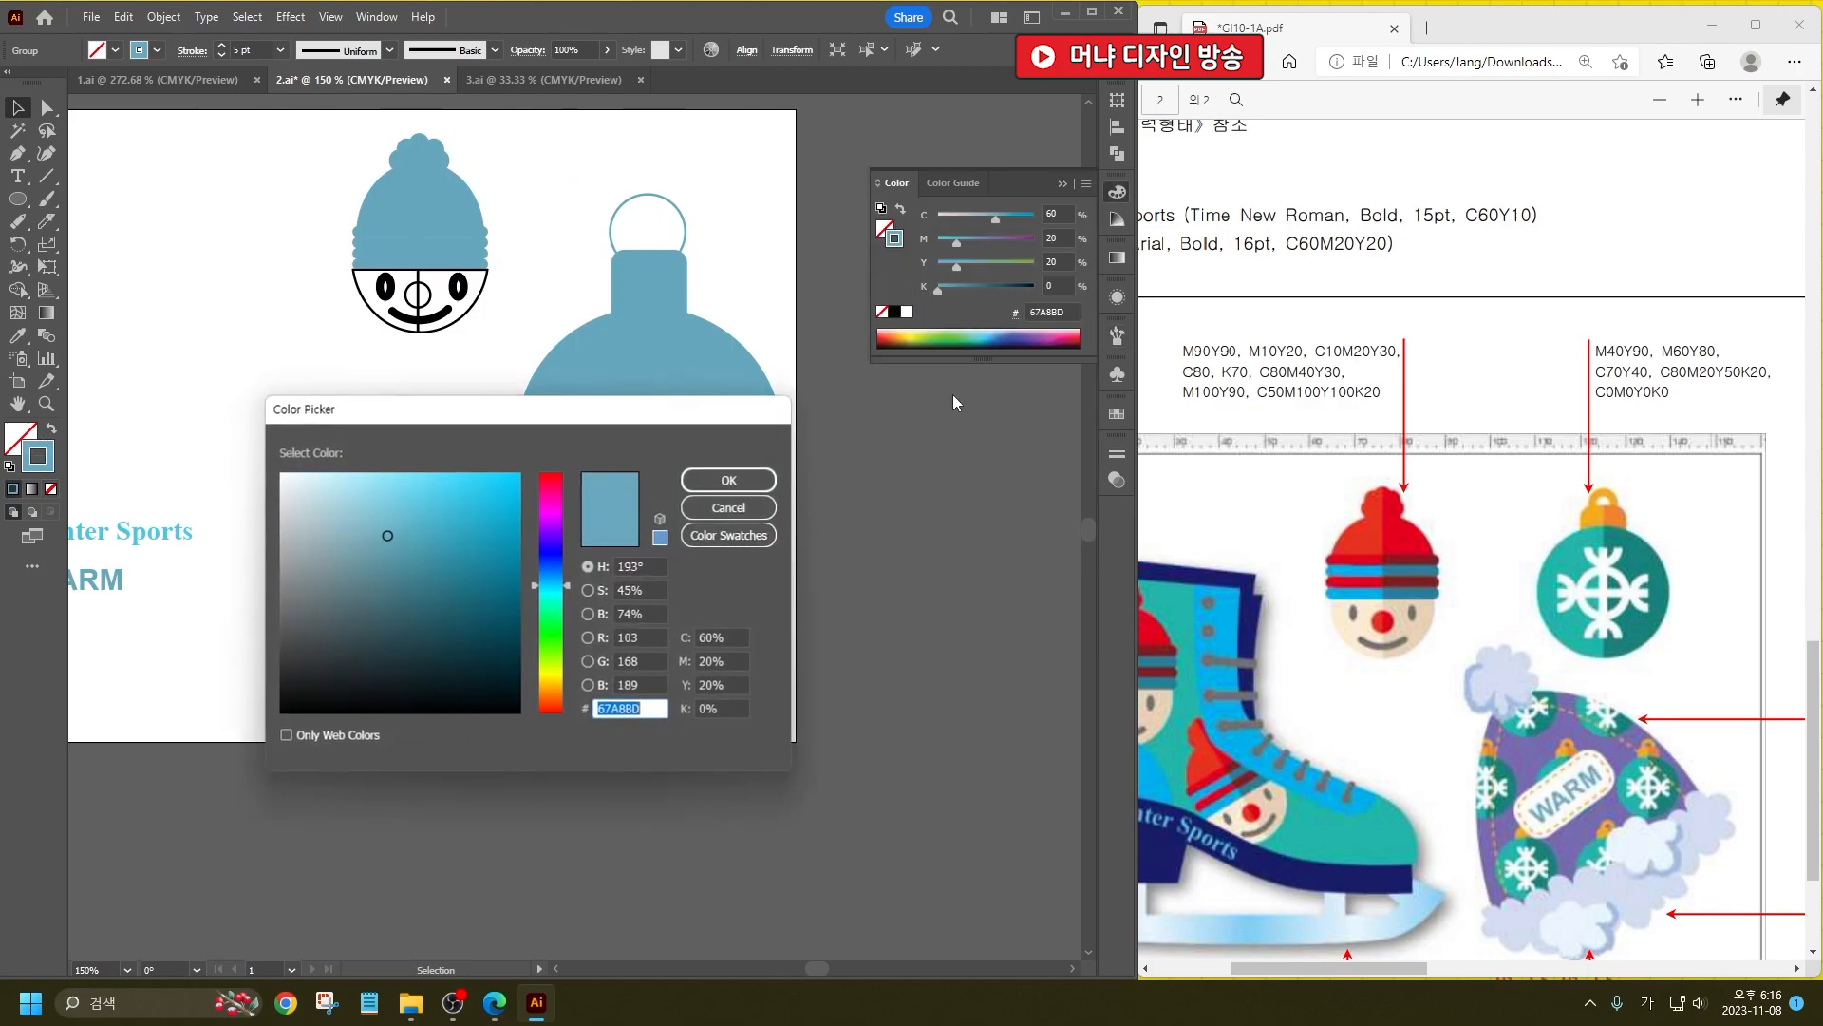
pyautogui.moveTo(370, 513); pyautogui.dragTo(281, 473)
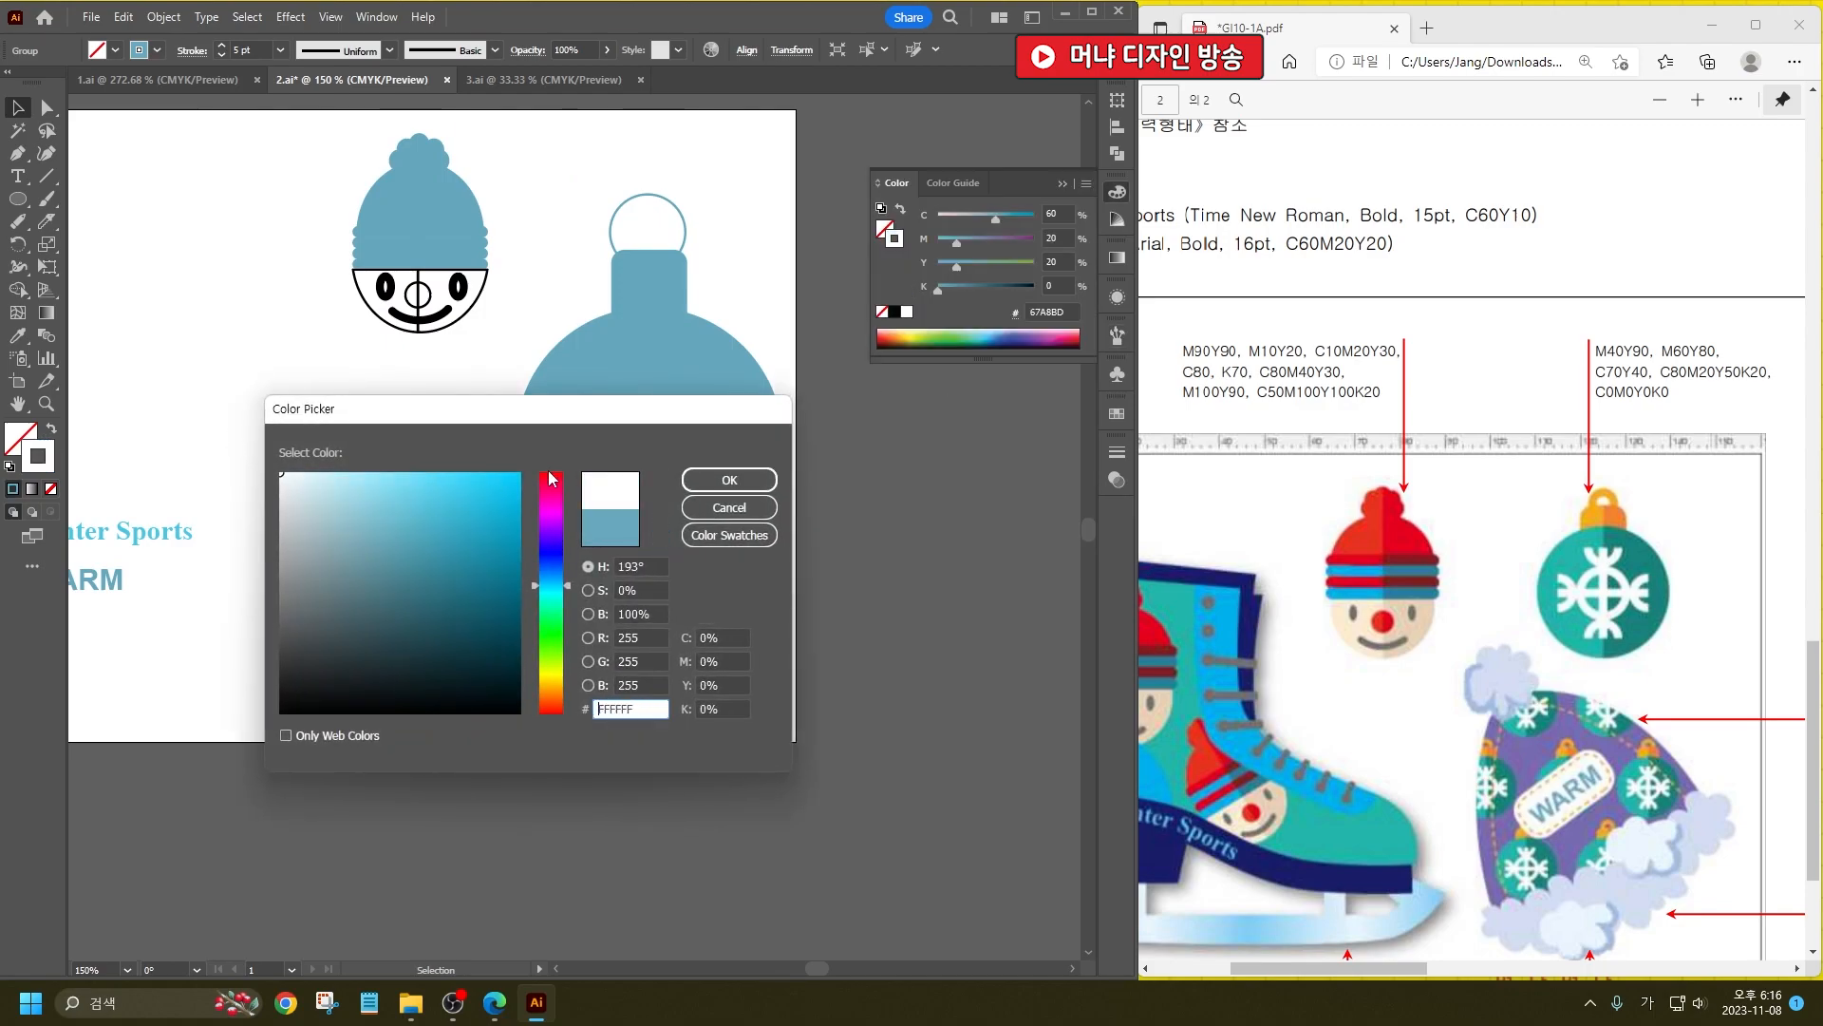
pyautogui.click(729, 480)
pyautogui.moveTo(681, 406); pyautogui.dragTo(695, 443)
pyautogui.click(768, 547)
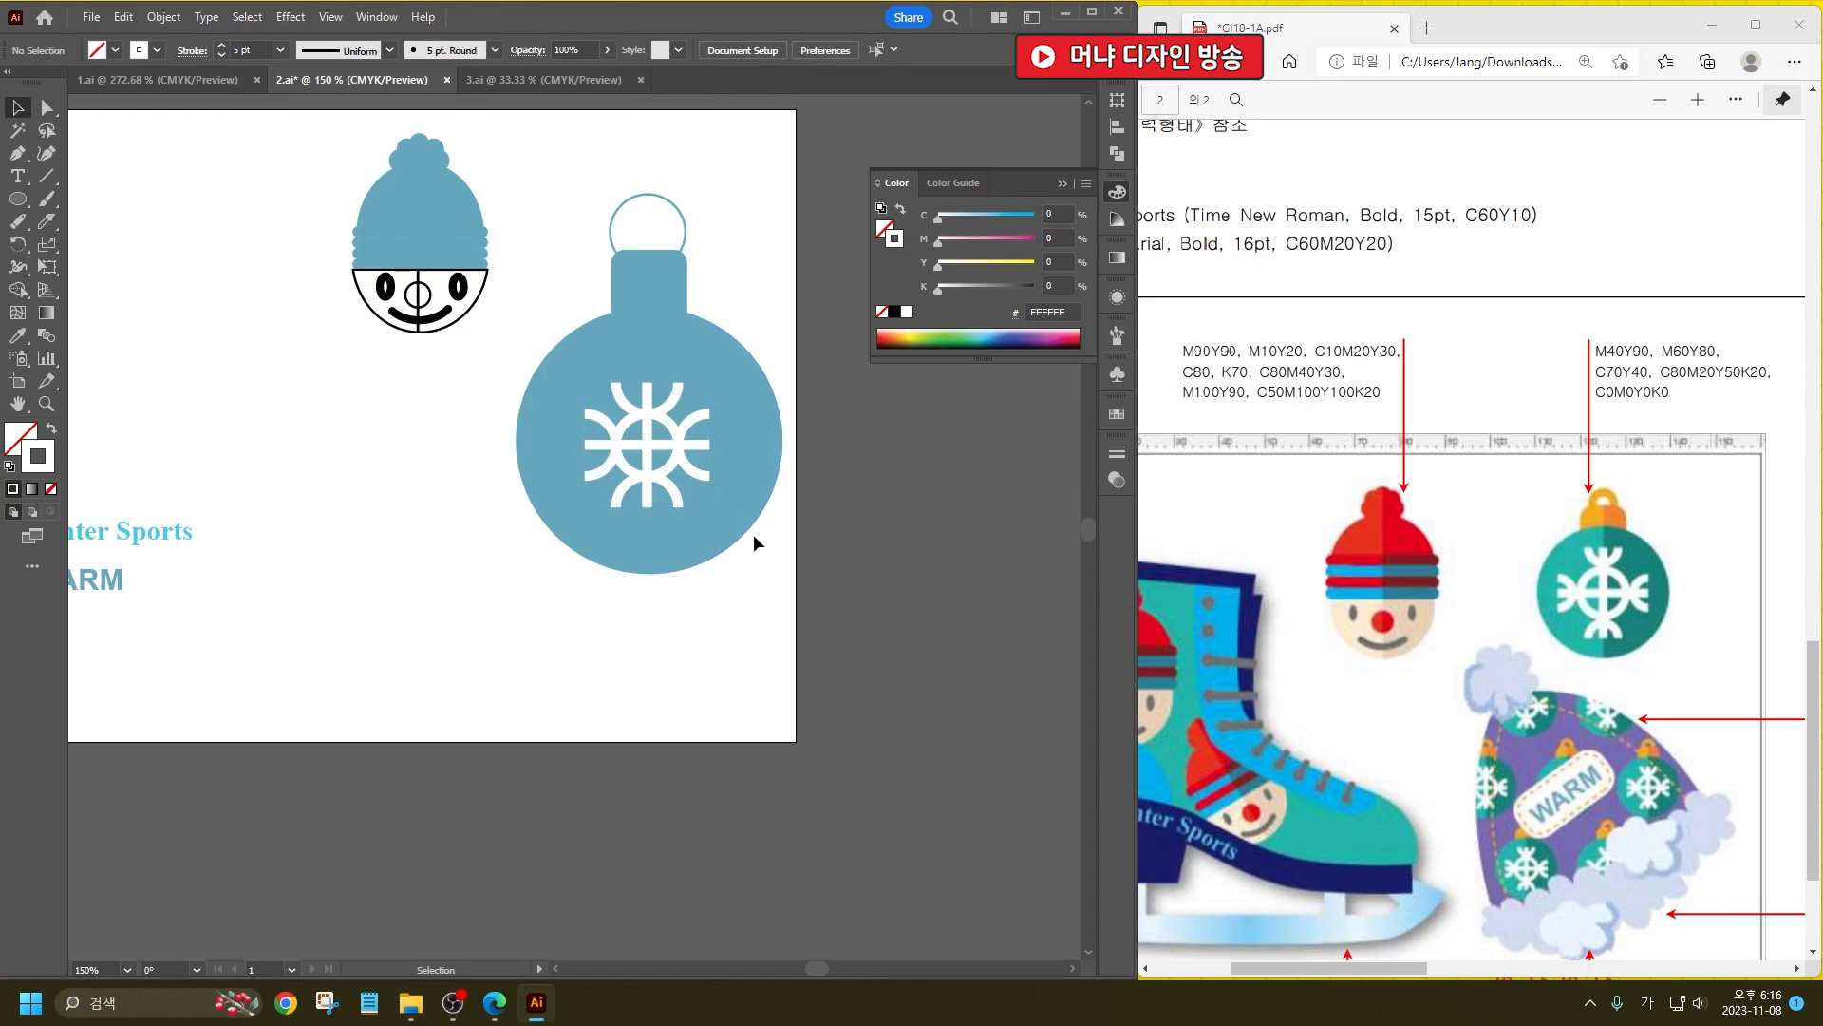
# Step: Lower the ornament's cap and hanging ring toward the ball and make the ring slightly smaller than the cap's width
pyautogui.click(671, 282)
pyautogui.keyDown('shift'); pyautogui.click(624, 260); pyautogui.keyUp('shift')
pyautogui.moveTo(662, 274); pyautogui.dragTo(663, 297)
pyautogui.click(683, 248)
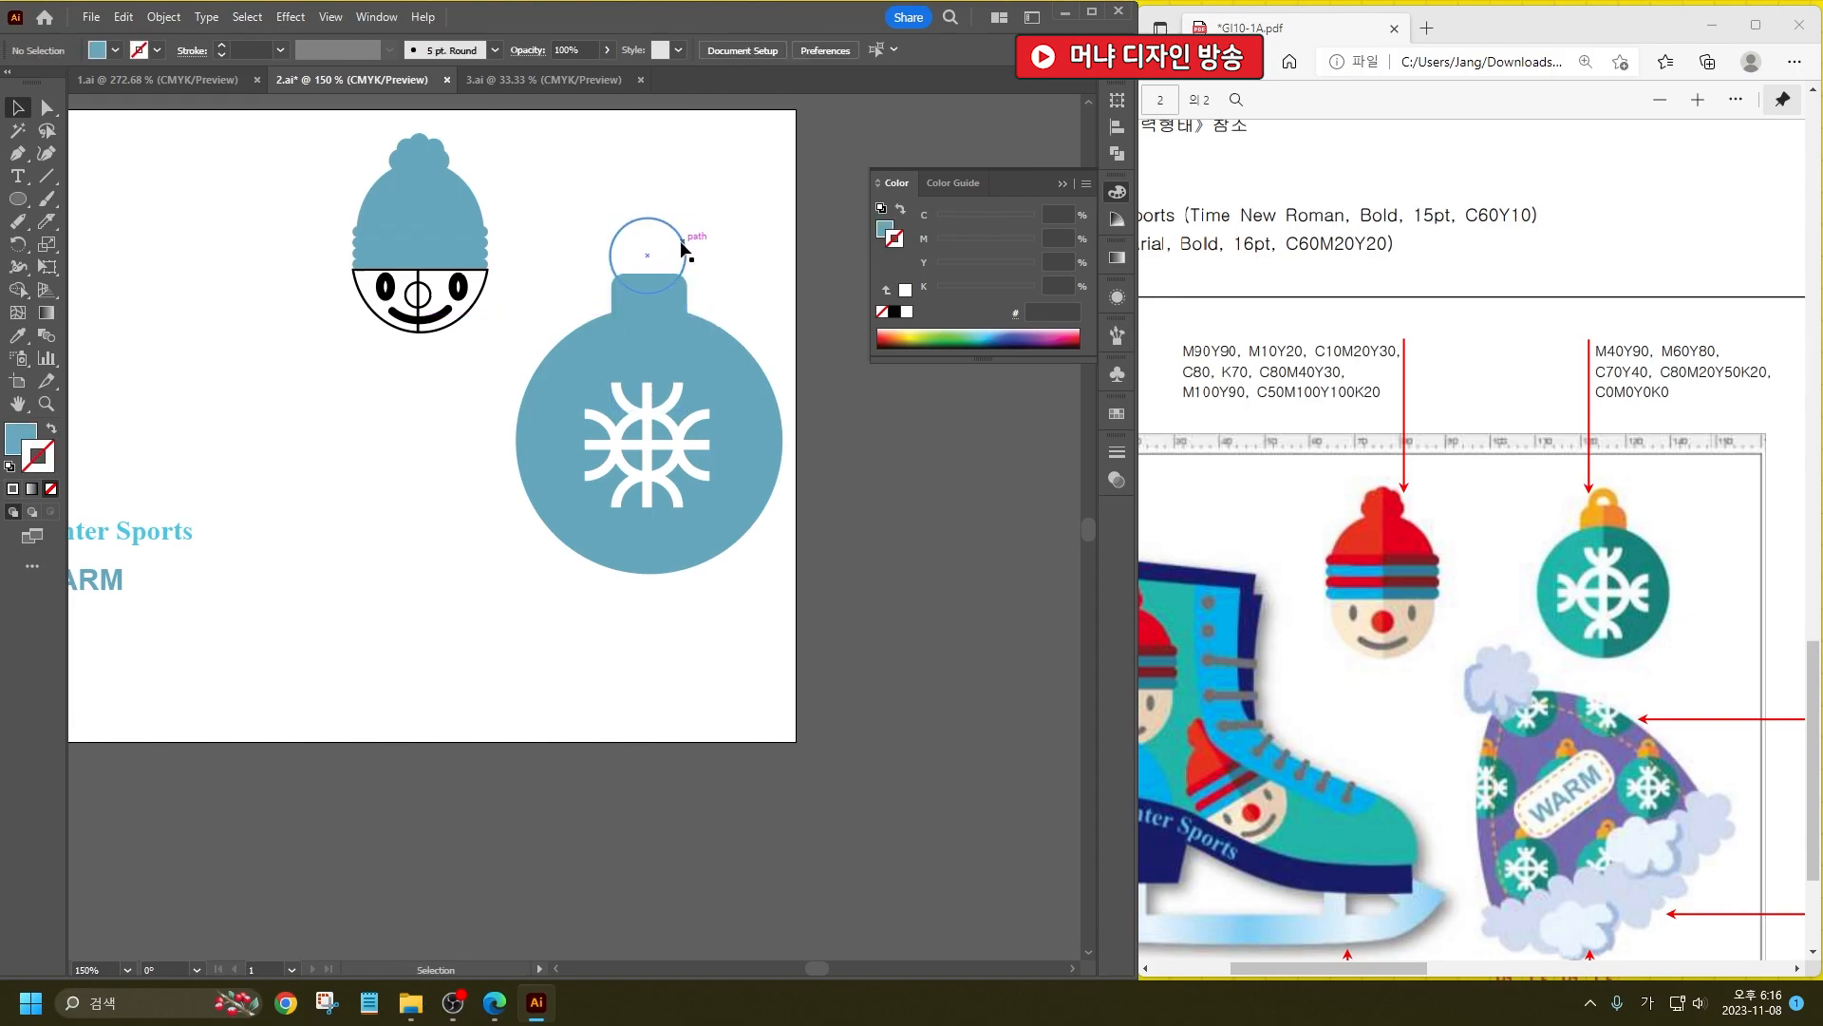
pyautogui.click(680, 228)
pyautogui.moveTo(684, 218); pyautogui.dragTo(678, 219)
# Step: Scale the whole ornament down to roughly the hat character's size and place it beside that character
pyautogui.moveTo(520, 218); pyautogui.dragTo(710, 459)
pyautogui.moveTo(629, 357); pyautogui.dragTo(669, 265)
pyautogui.moveTo(739, 371); pyautogui.dragTo(722, 349)
pyautogui.moveTo(669, 257); pyautogui.dragTo(691, 256)
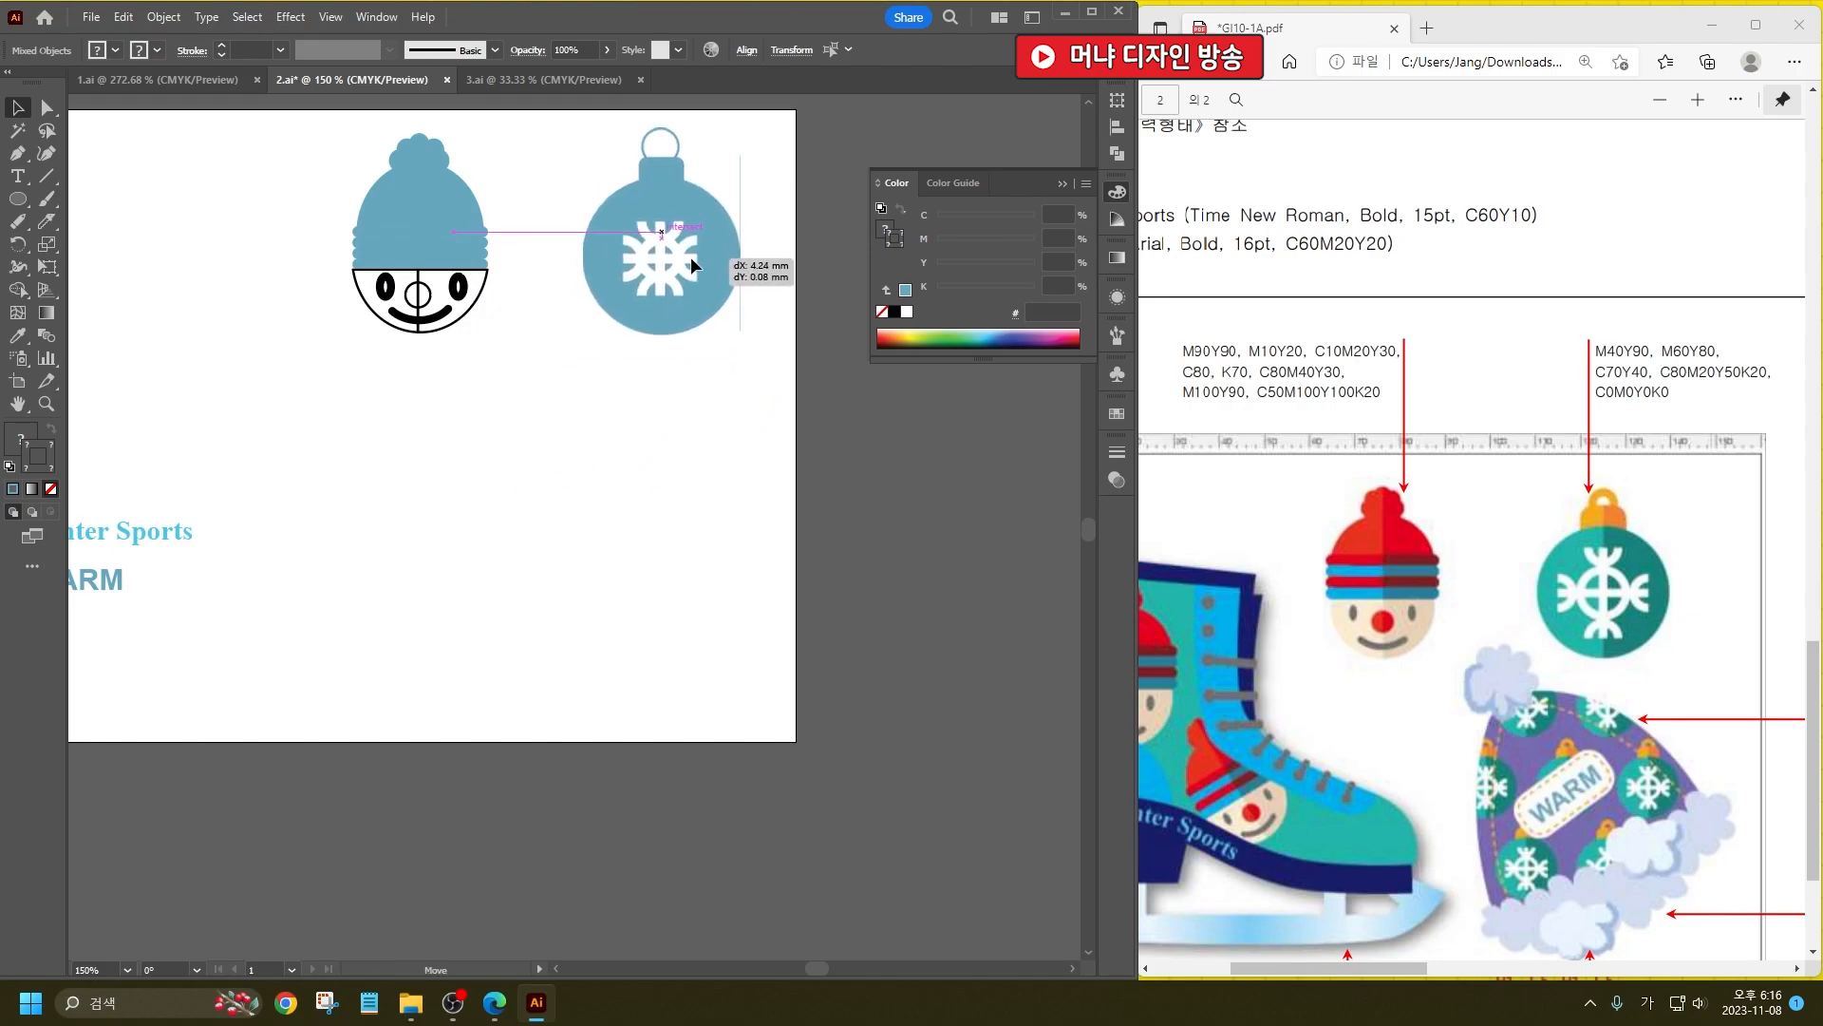
pyautogui.scroll(2, 640, 431)
pyautogui.click(580, 498)
pyautogui.scroll(3, 573, 530)
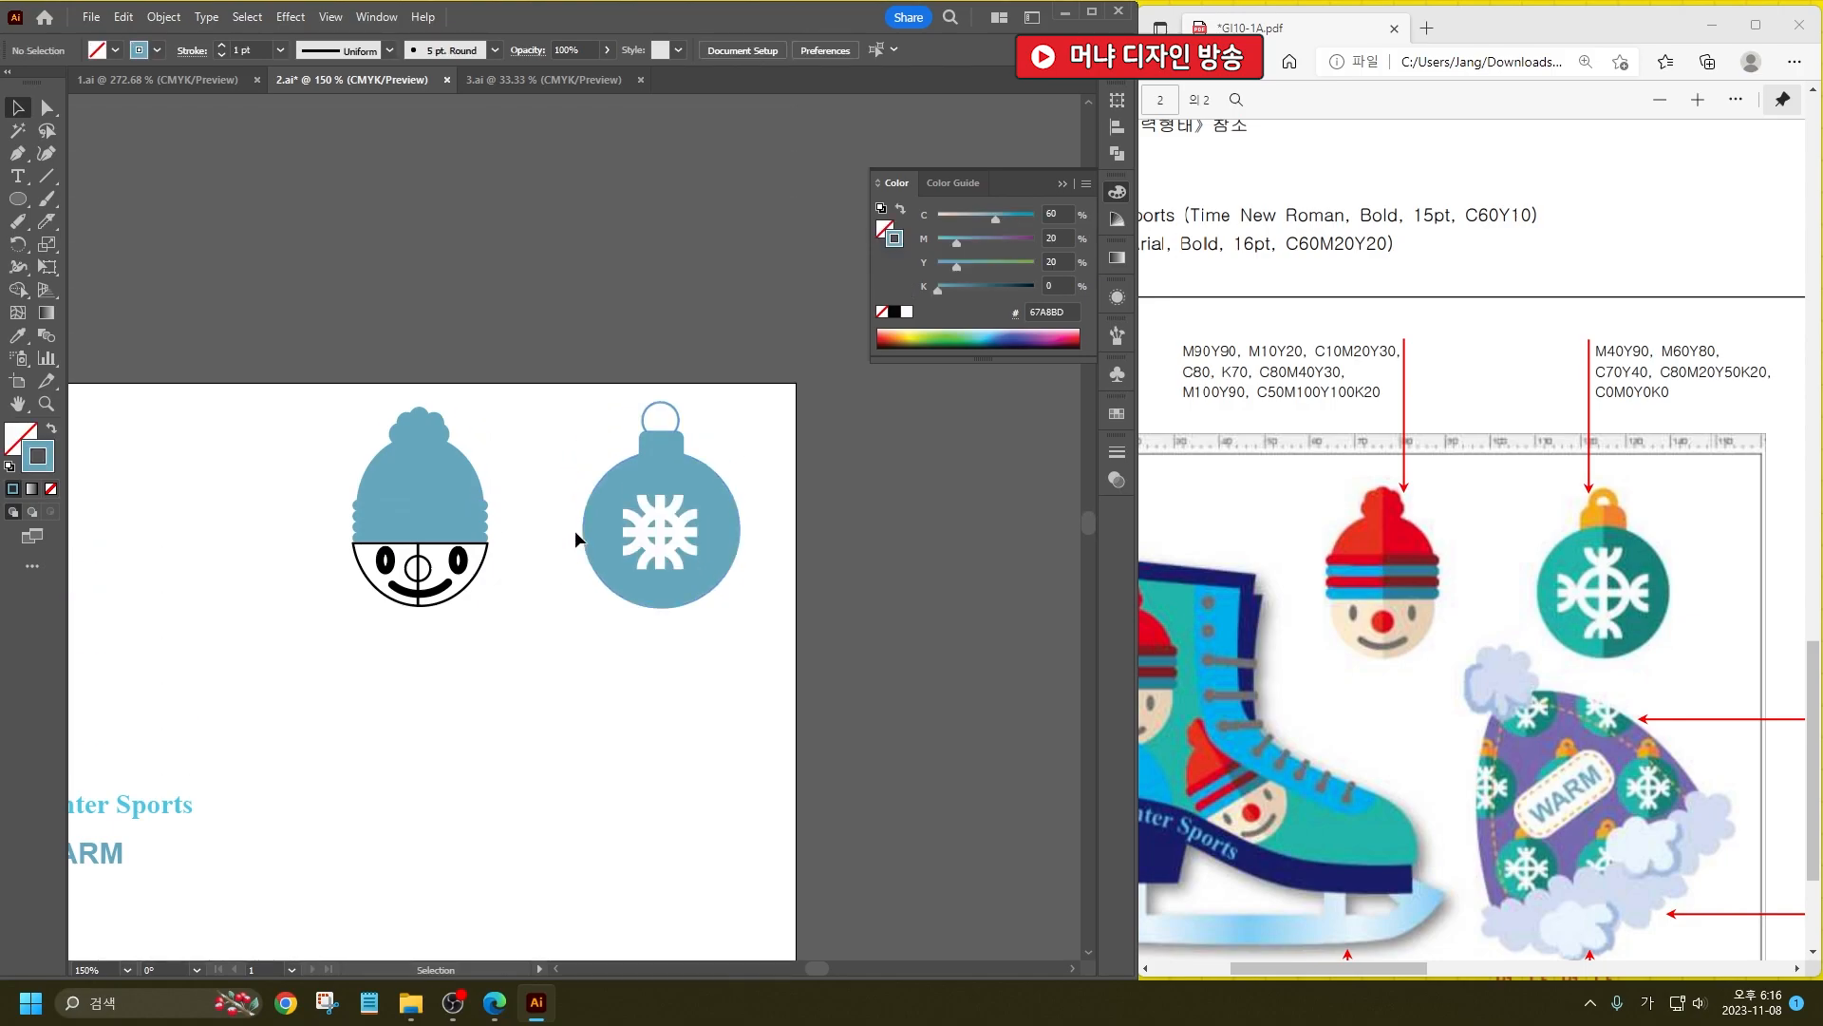
# Step: Draw a circle of about 6.3 mm above the artboard with a white fill and no stroke as a colour sample
pyautogui.click(18, 198)
pyautogui.moveTo(171, 164)
pyautogui.mouseDown()
pyautogui.moveTo(228, 249)
pyautogui.moveTo(214, 264)
pyautogui.mouseUp()
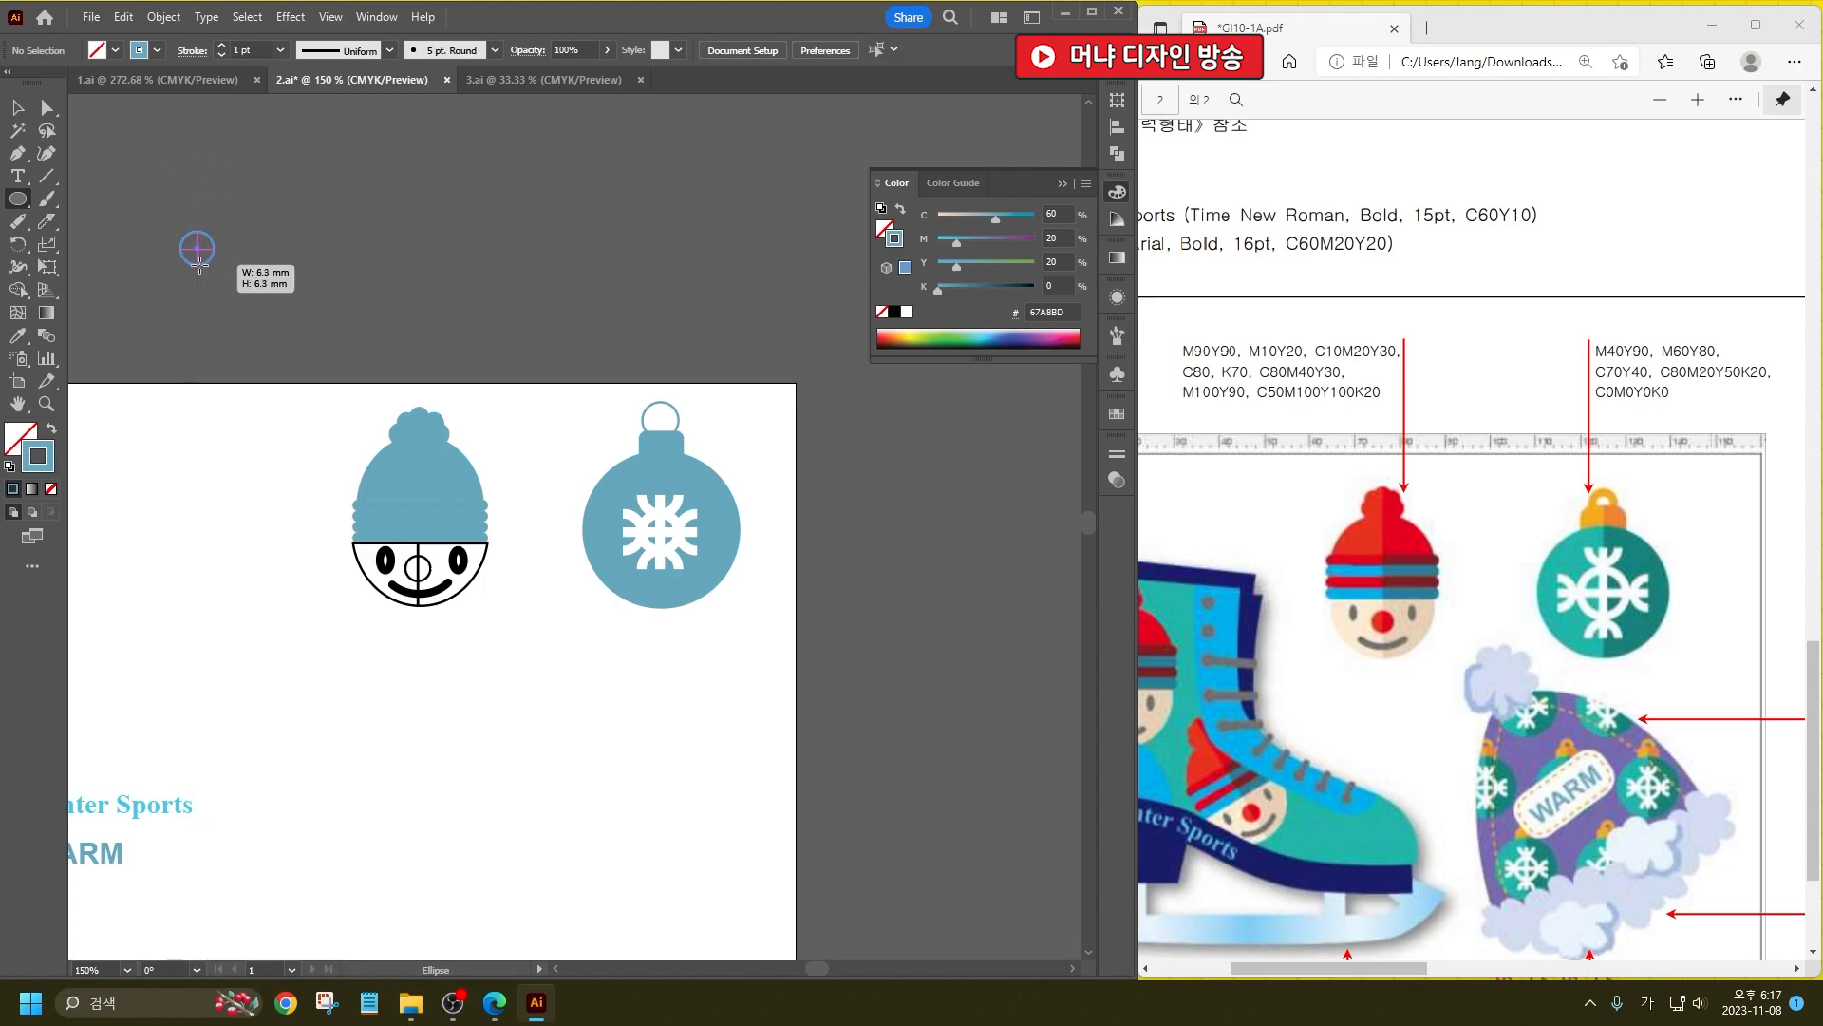
pyautogui.click(17, 107)
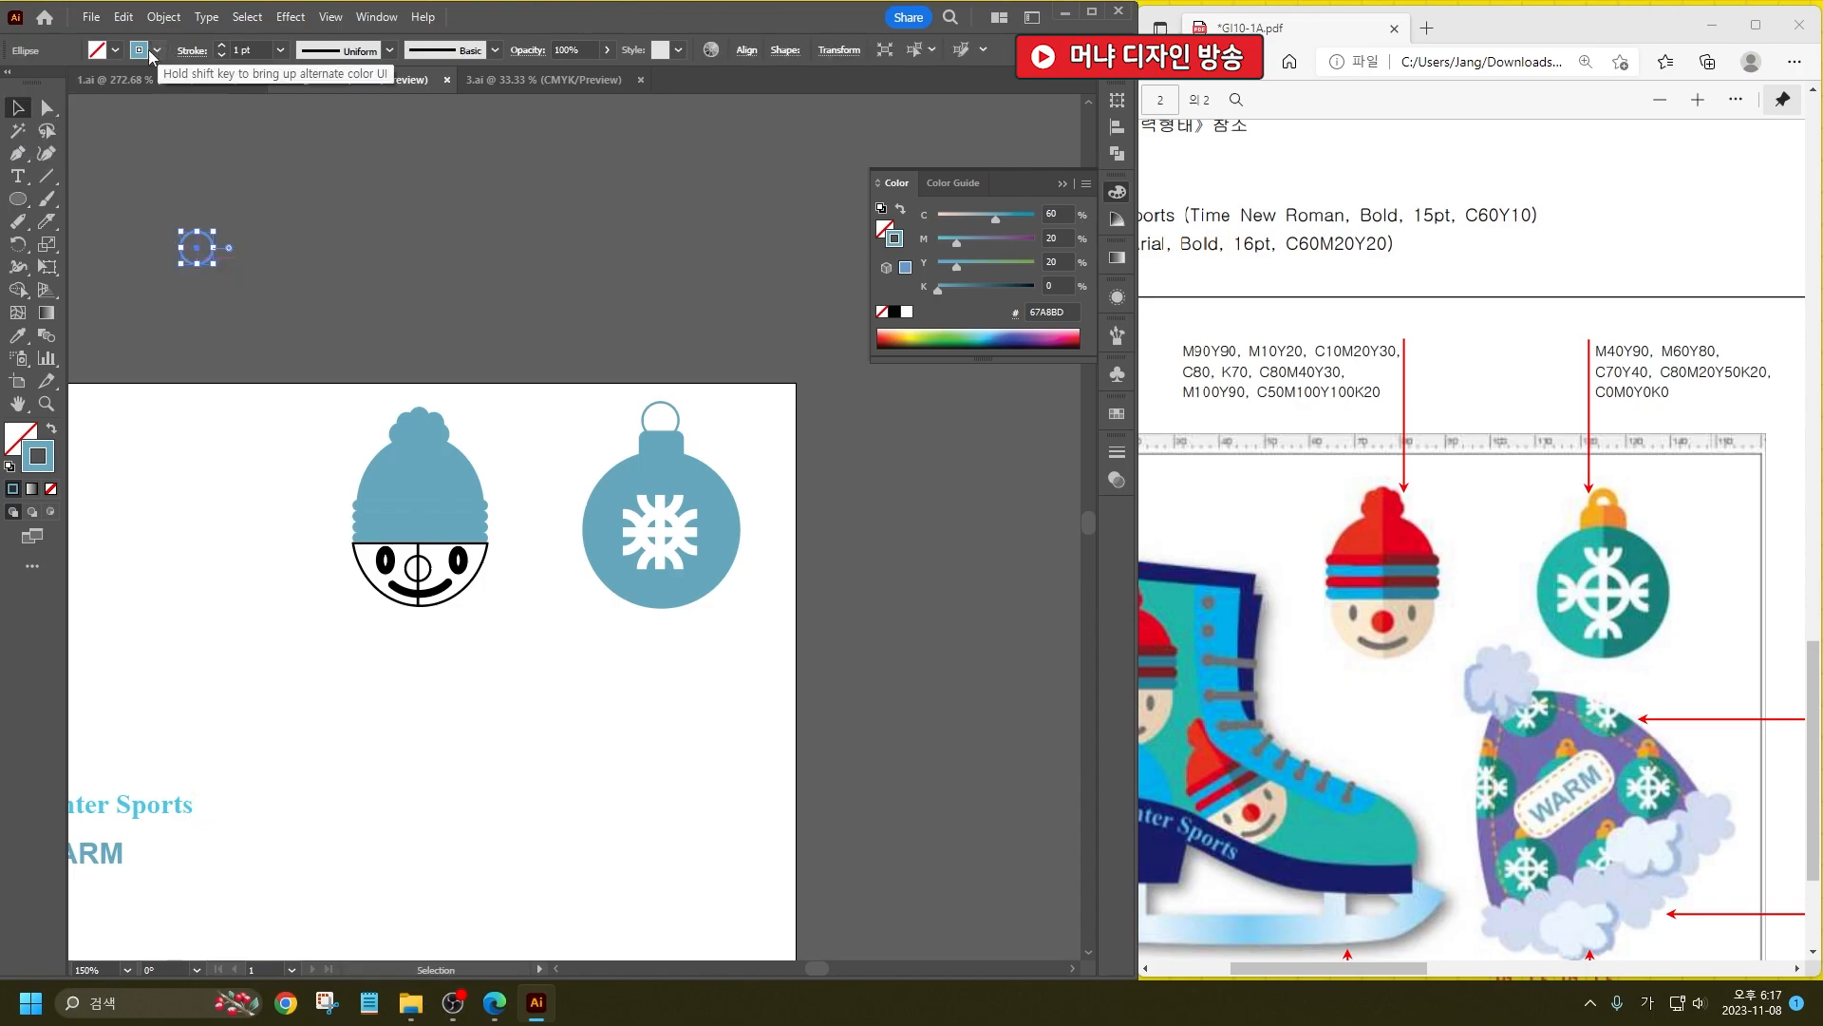
pyautogui.click(115, 51)
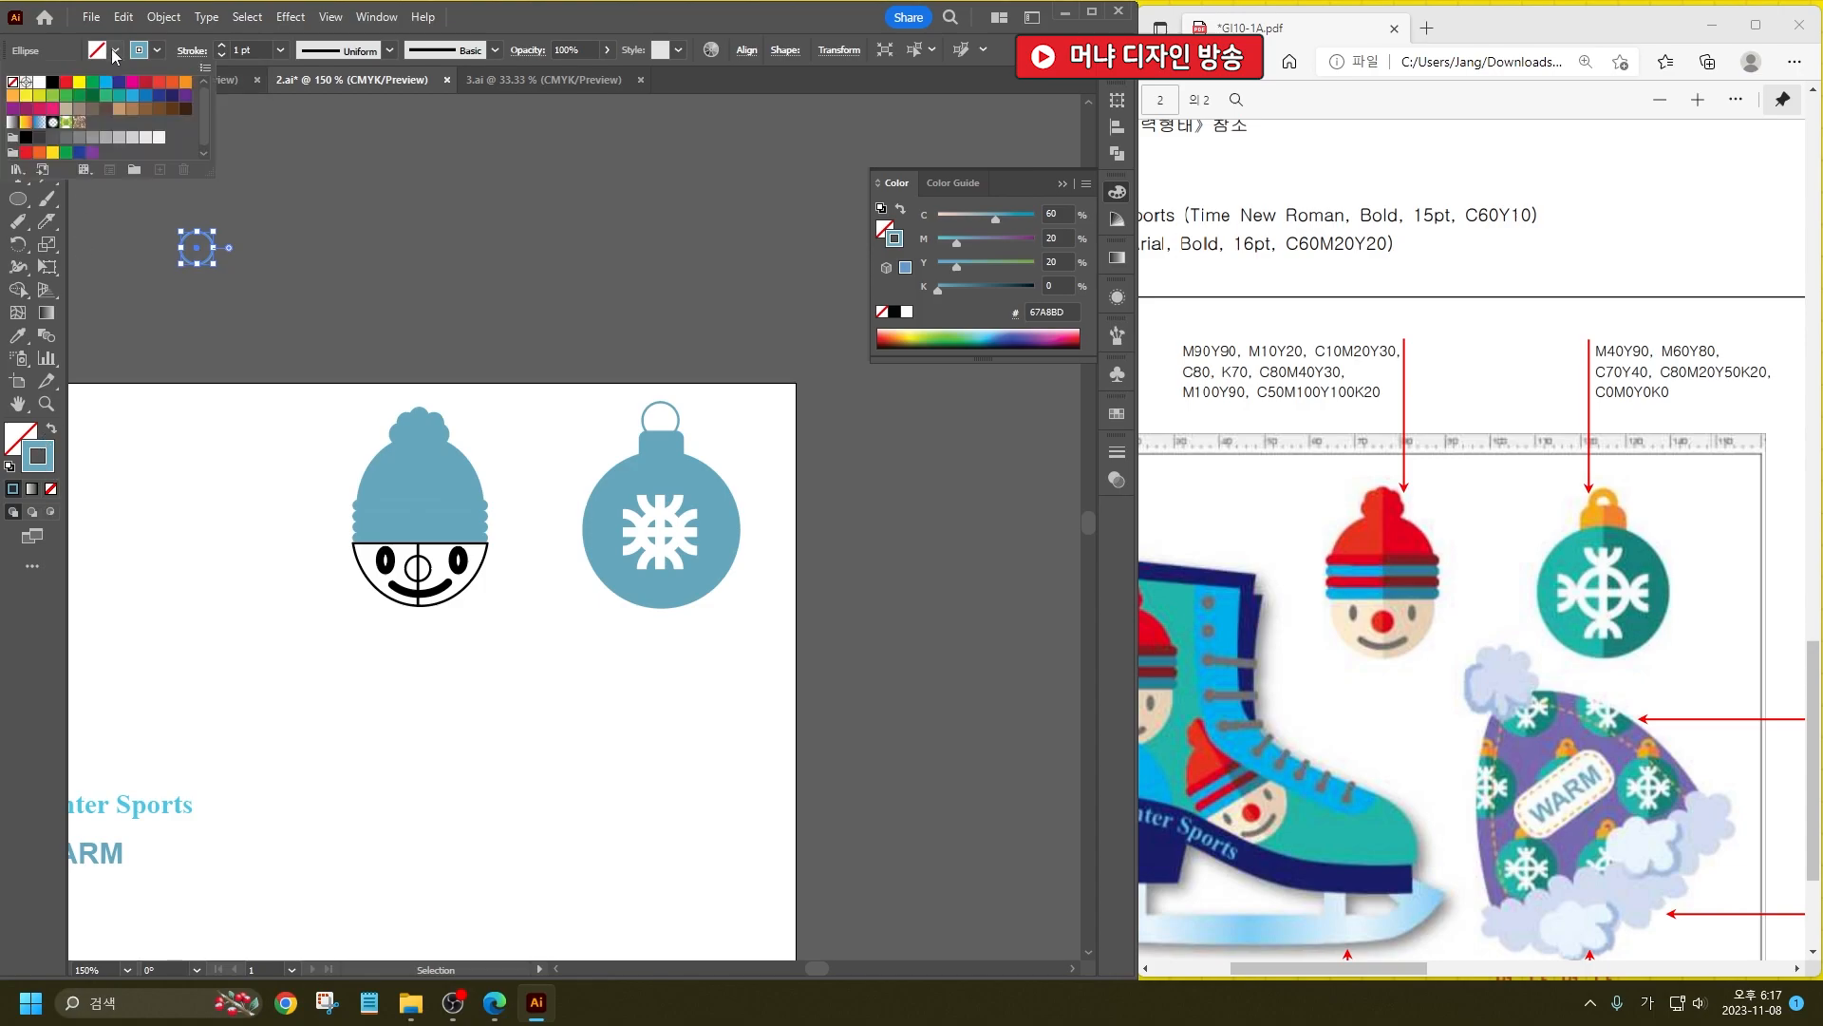
pyautogui.click(39, 82)
pyautogui.click(51, 489)
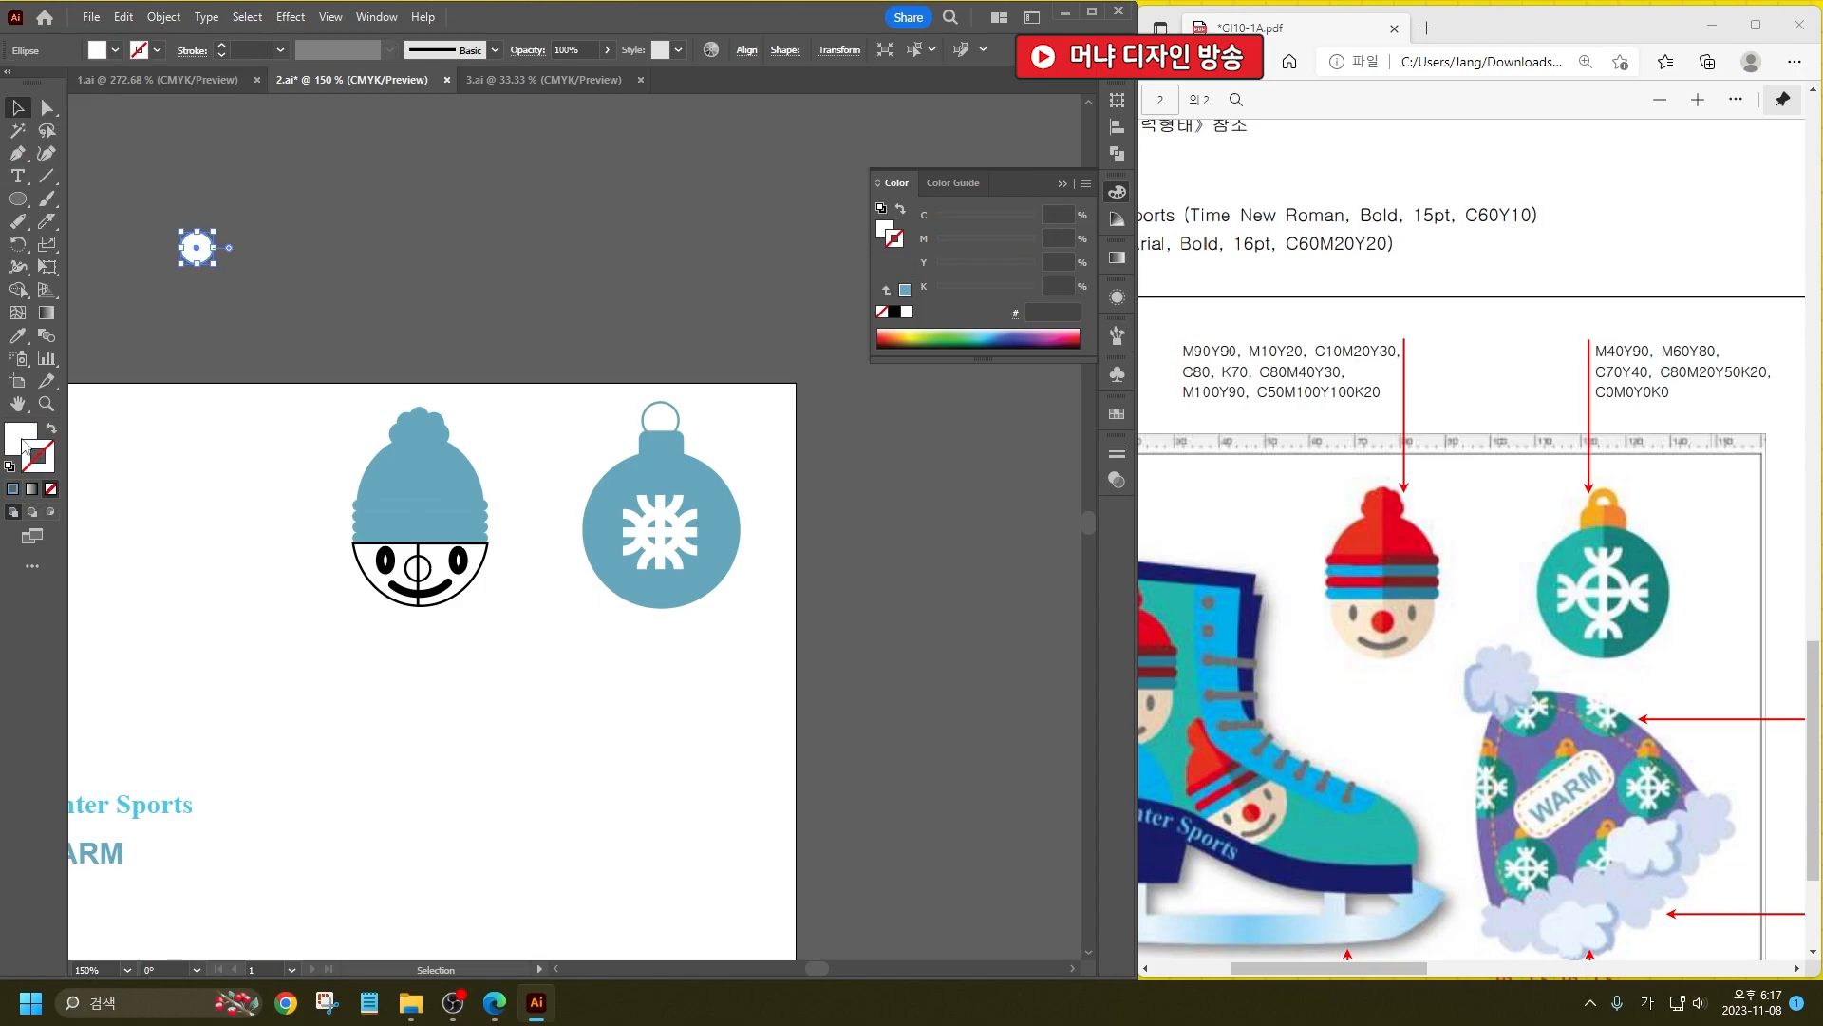
# Step: Duplicate the white sample circle repeatedly at equal spacing to make a horizontal row of twelve
pyautogui.moveTo(197, 248); pyautogui.dragTo(241, 251)
pyautogui.hotkey('ctrl', 'd')
pyautogui.hotkey('ctrl', 'd')
pyautogui.hotkey('ctrl', 'd')
pyautogui.hotkey('ctrl', 'd')
pyautogui.hotkey('ctrl', 'd')
pyautogui.hotkey('ctrl', 'd')
pyautogui.hotkey('ctrl', 'd')
pyautogui.hotkey('ctrl', 'd')
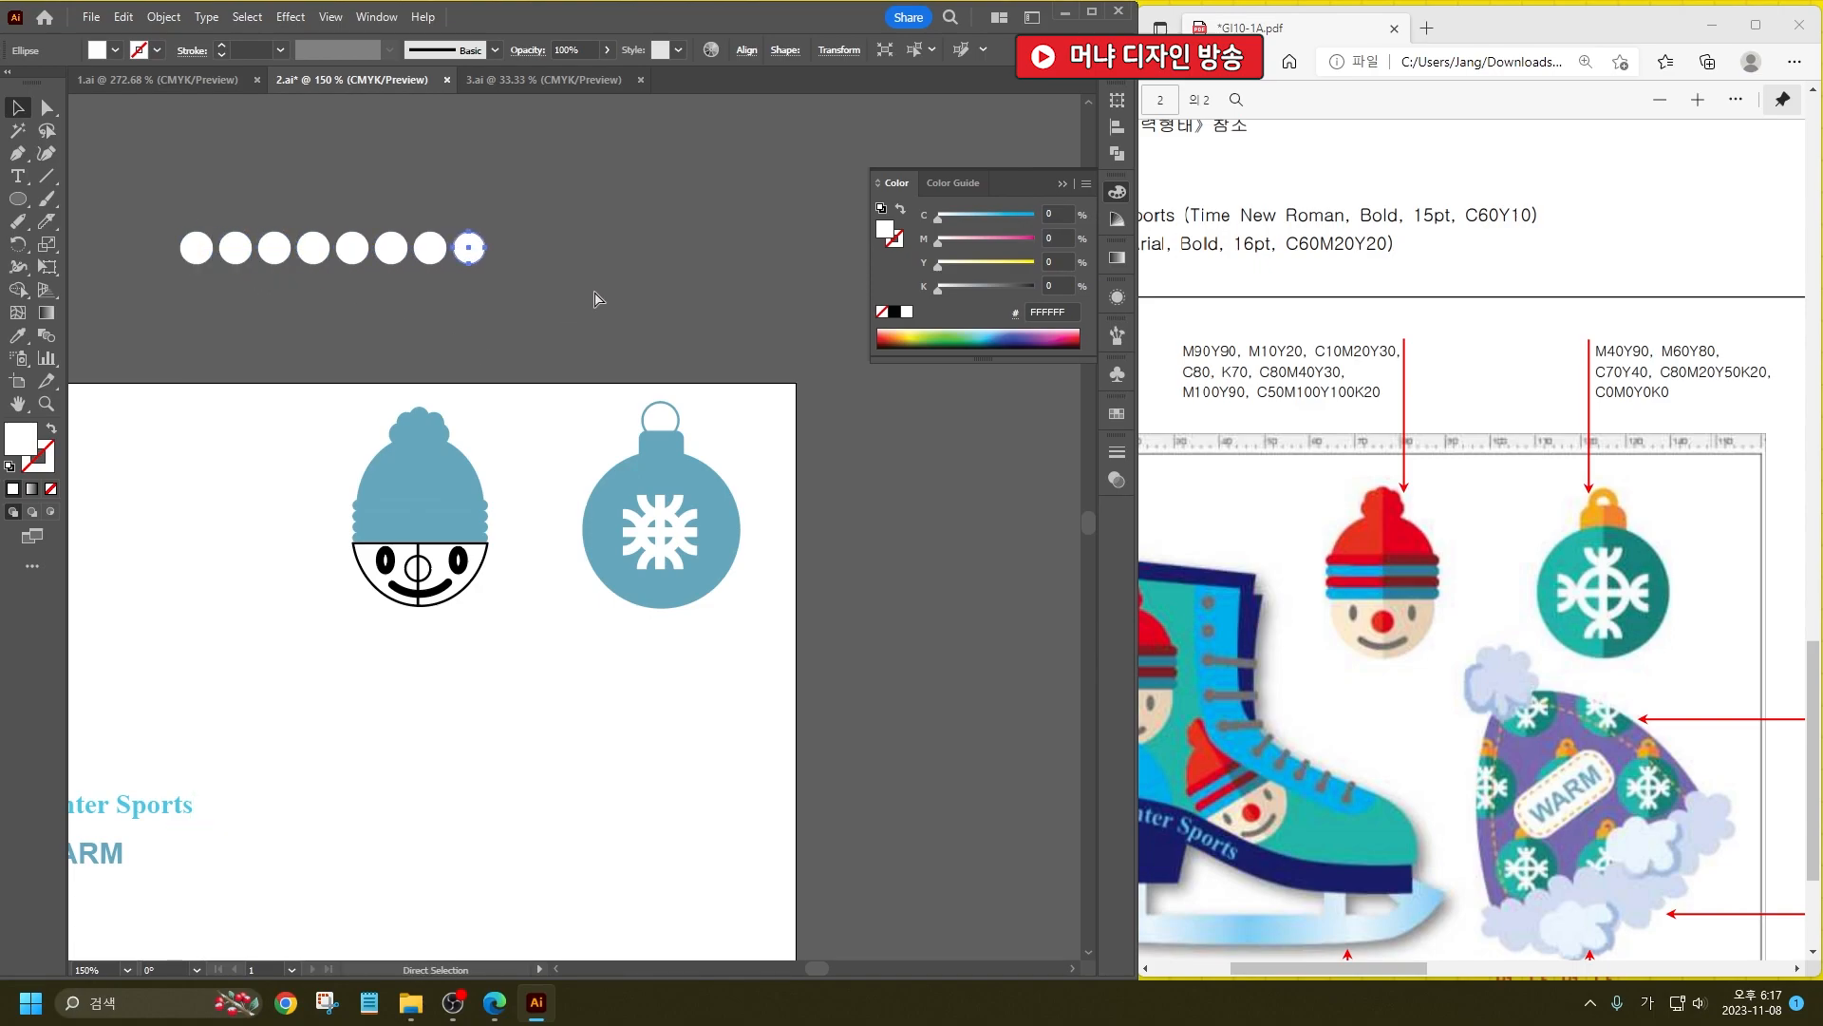
pyautogui.hotkey('ctrl', 'd')
pyautogui.hotkey('ctrl', 'd')
# Step: Fill the first sample circle with M90 Y90
pyautogui.click(238, 285)
pyautogui.click(192, 250)
pyautogui.click(1052, 215)
pyautogui.press('Tab')
pyautogui.write('90')
pyautogui.press('Tab')
pyautogui.write('90')
pyautogui.press('Return')
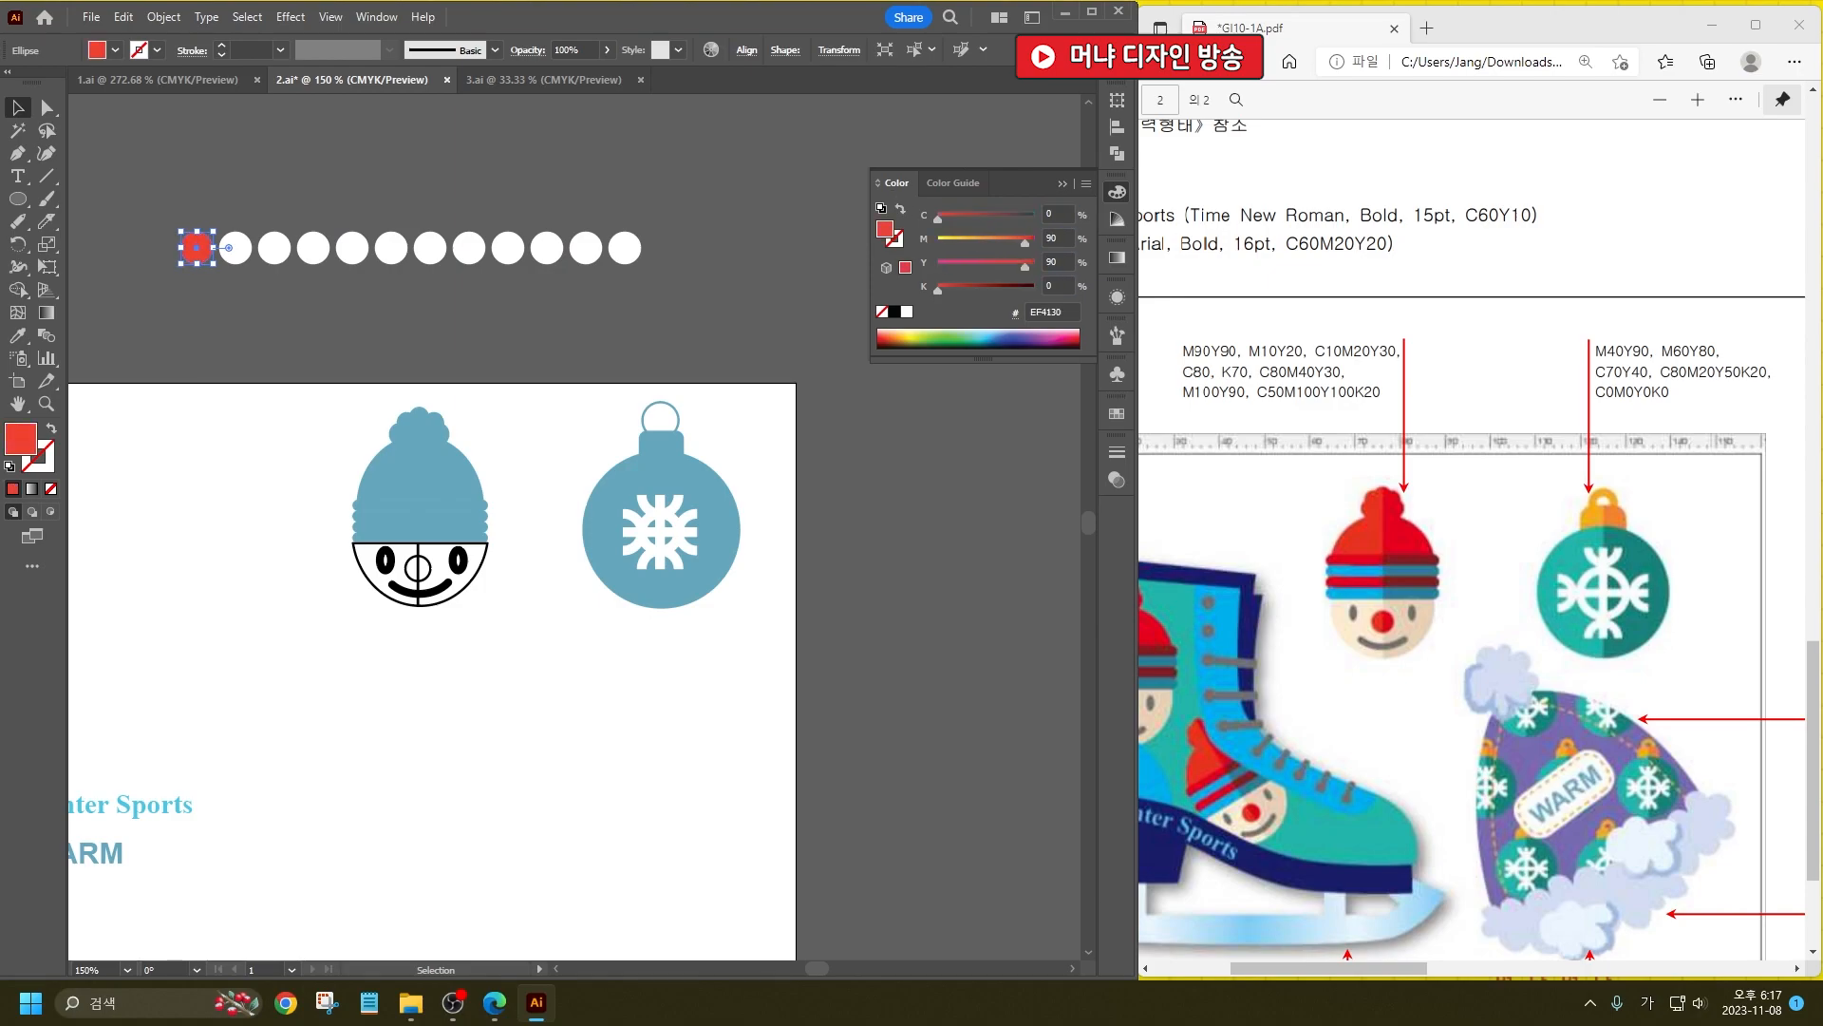
# Step: Fill the second sample circle with M10 Y20
pyautogui.click(236, 248)
pyautogui.click(1054, 215)
pyautogui.press('Tab')
pyautogui.write('10')
pyautogui.press('Tab')
pyautogui.write('20')
pyautogui.press('Tab')
pyautogui.press('Return')
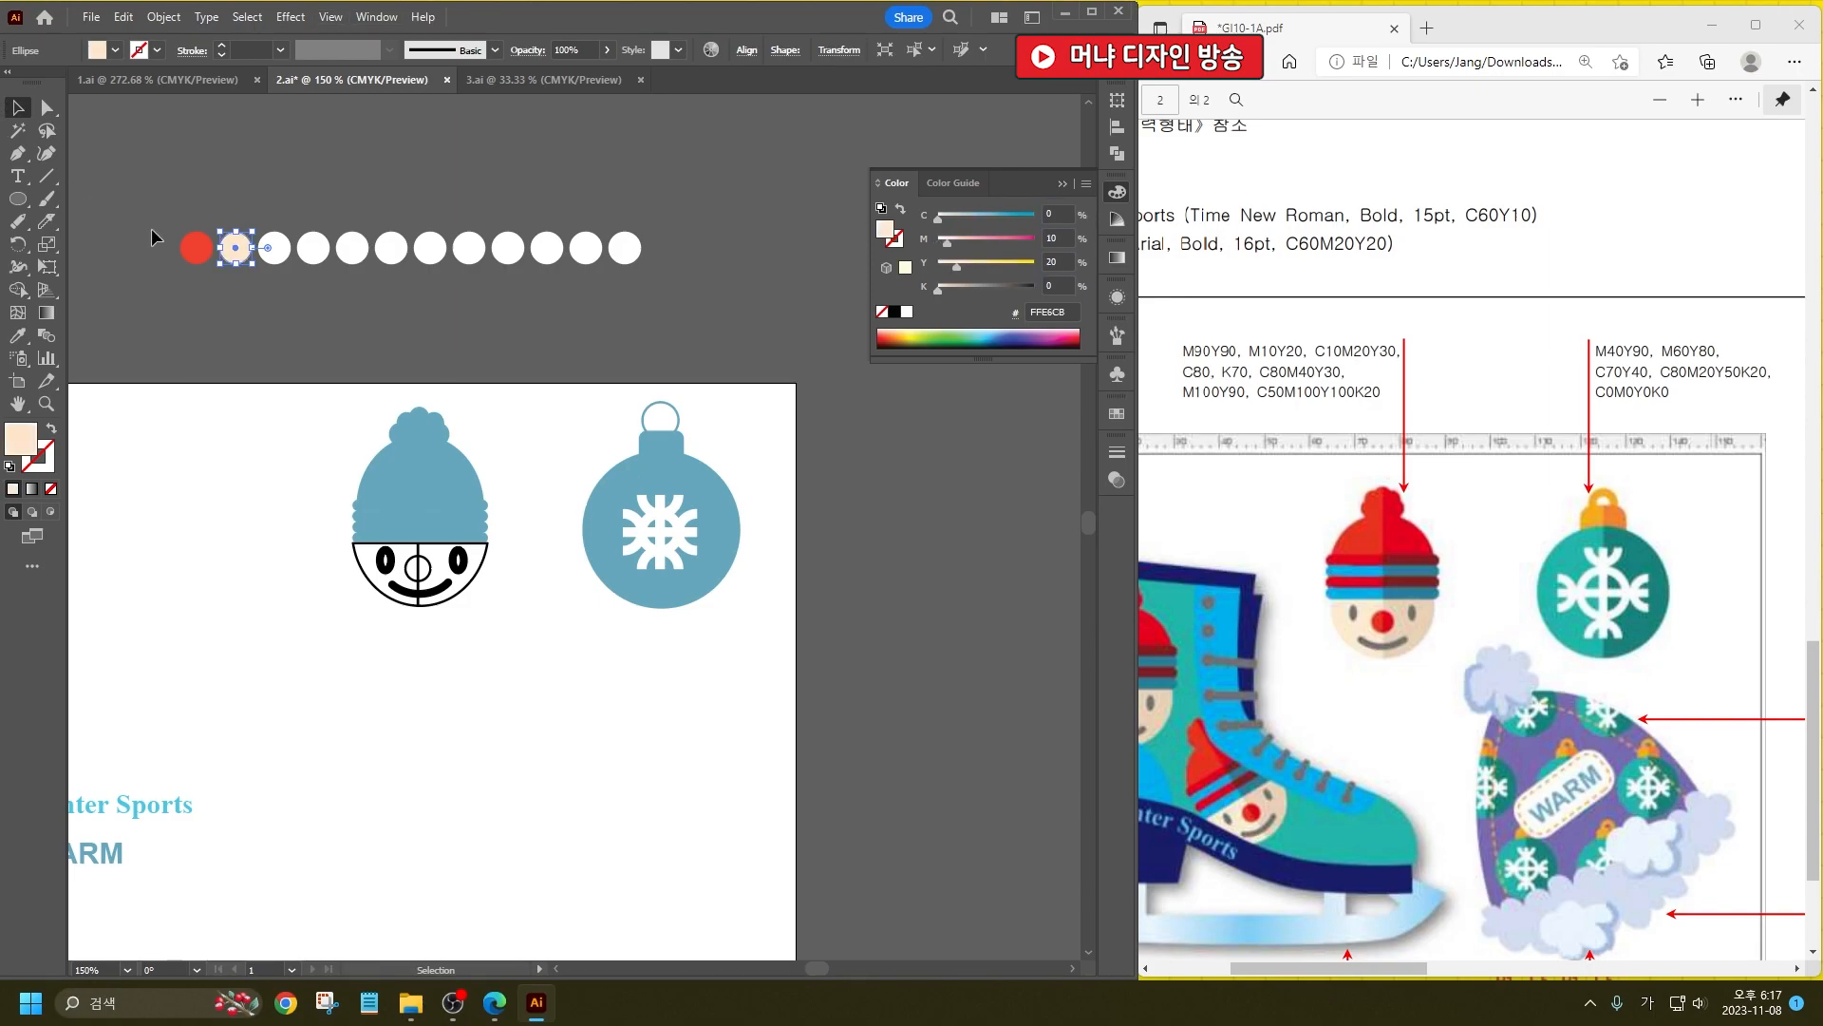
# Step: Fill the third sample circle with C10 M20 Y30
pyautogui.click(274, 248)
pyautogui.click(1057, 213)
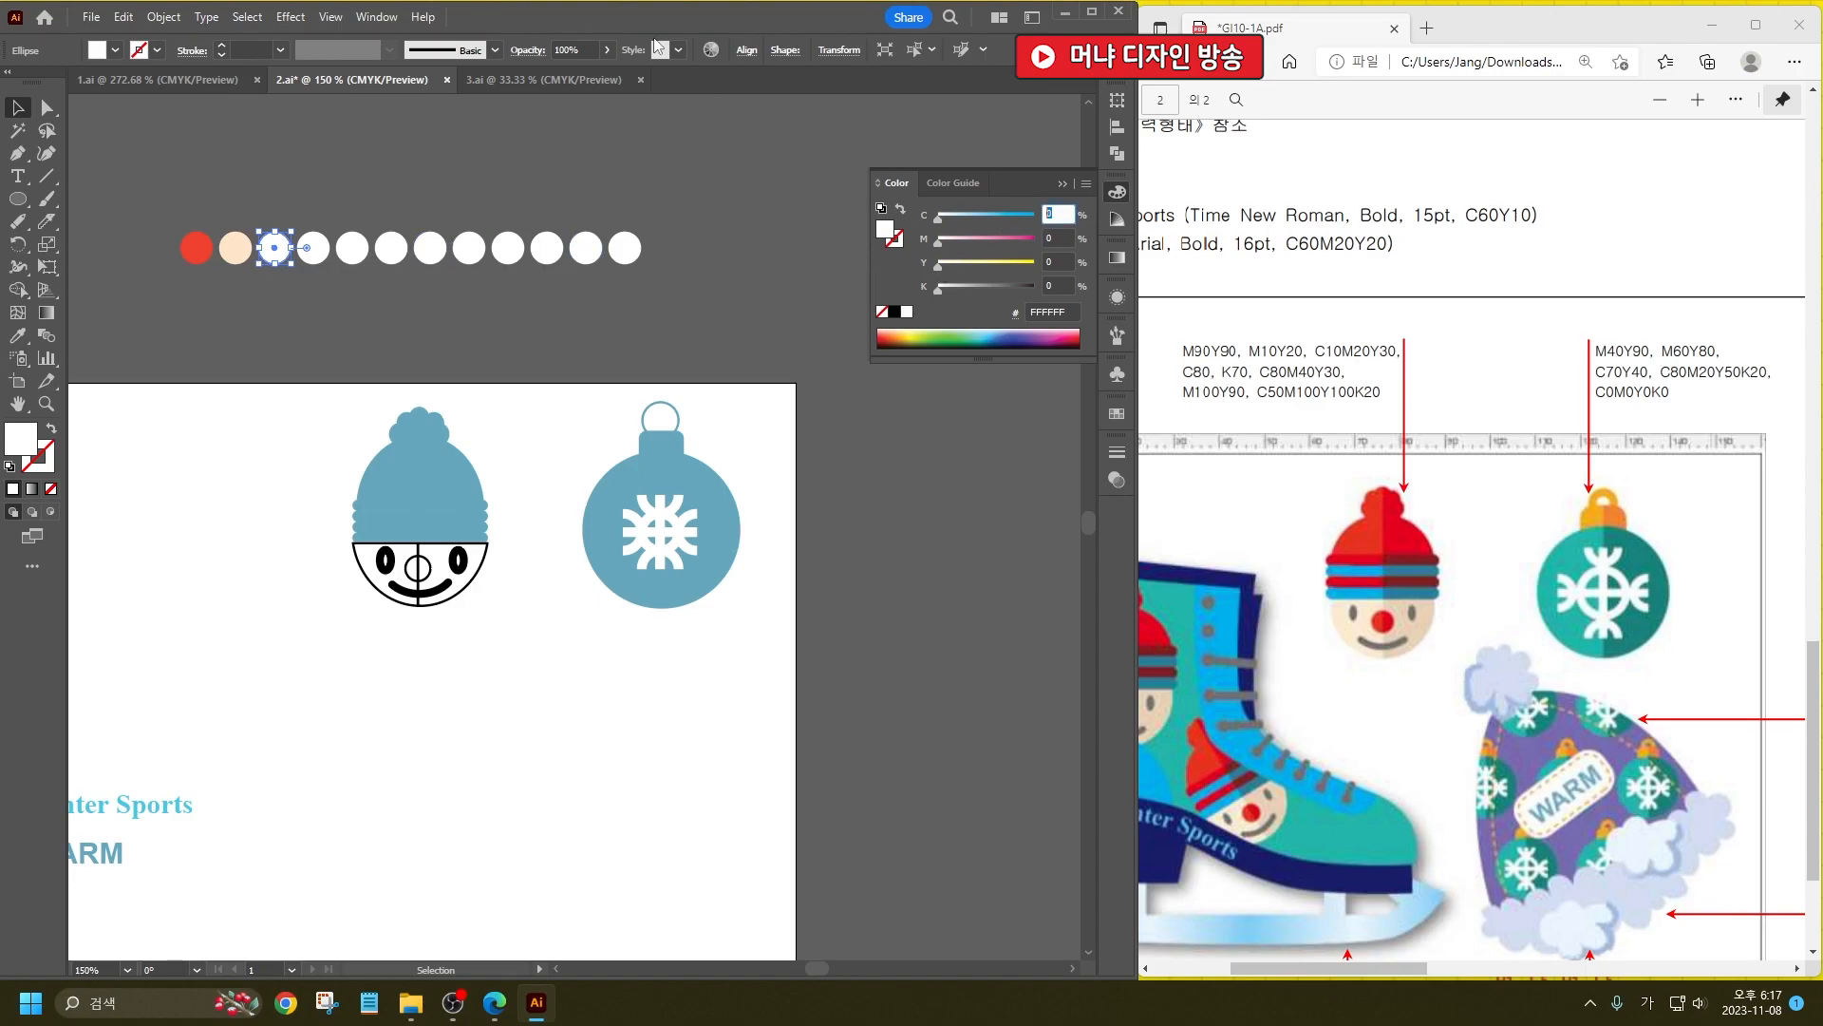
pyautogui.write('10')
pyautogui.press('Tab')
pyautogui.write('20')
pyautogui.press('Tab')
pyautogui.write('30')
pyautogui.press('Tab')
pyautogui.press('Return')
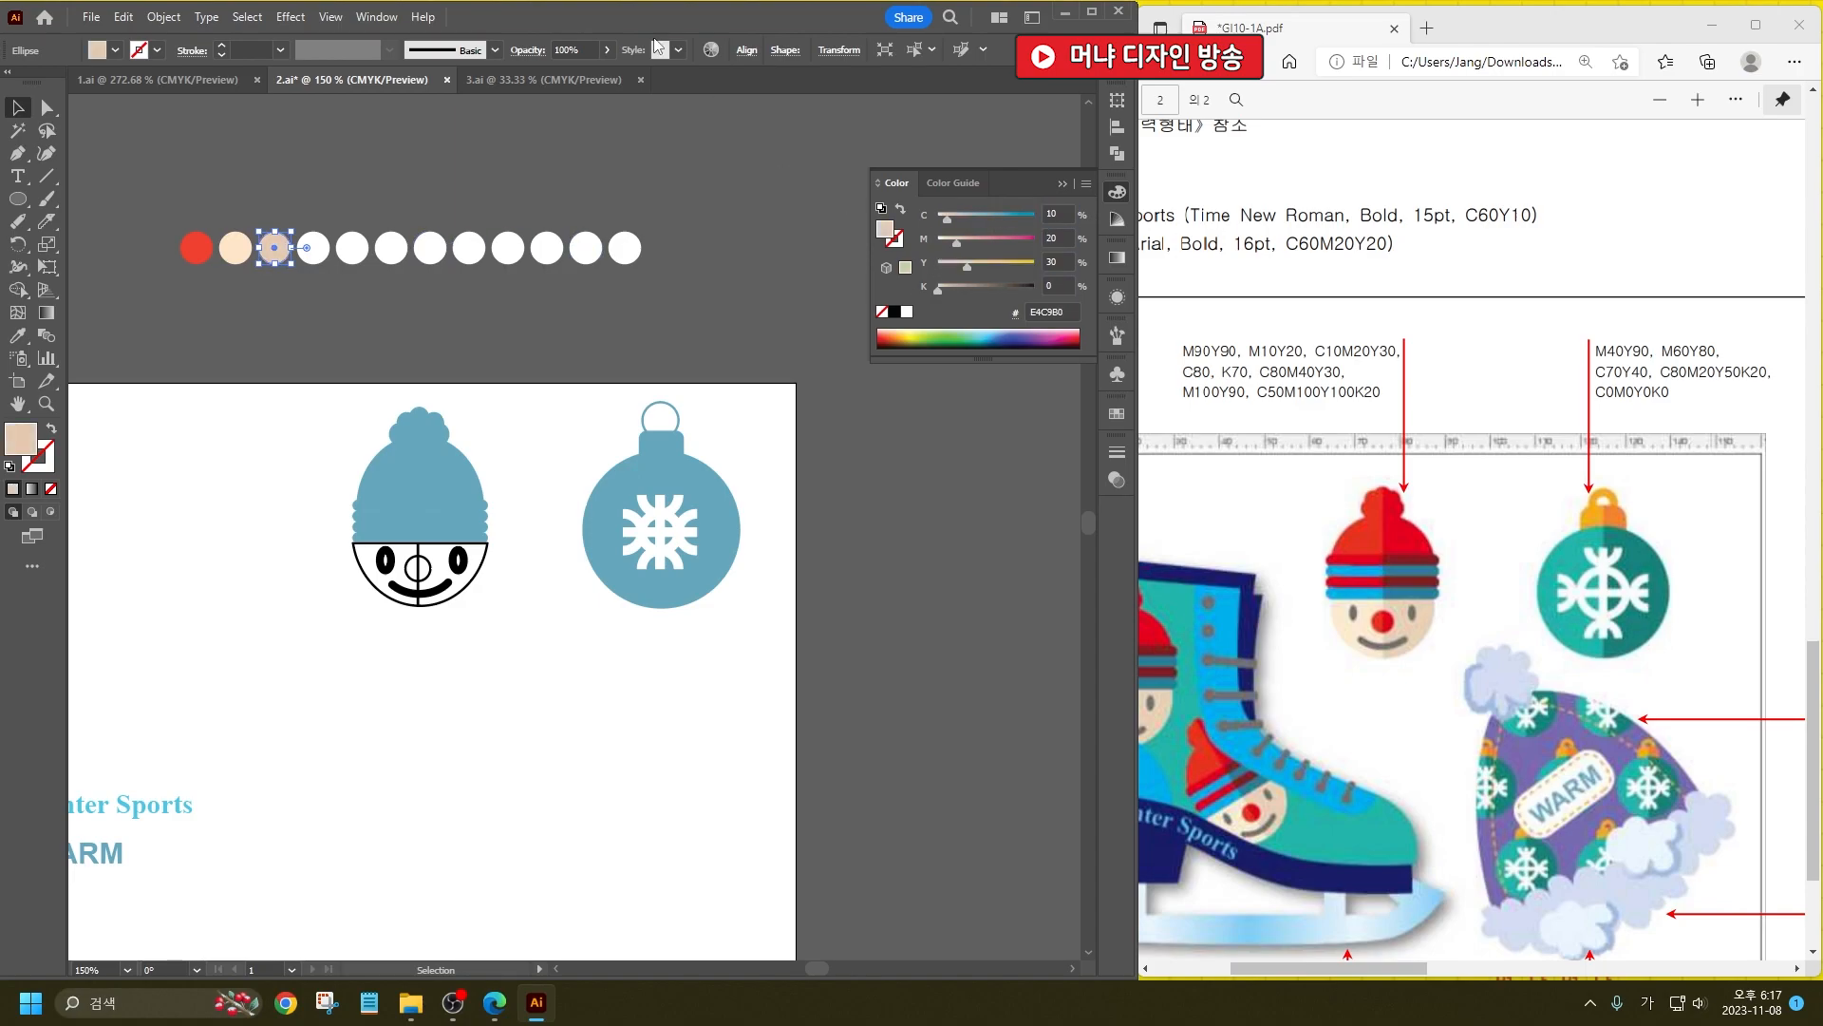
# Step: Fill the fourth sample circle with C80 and the fifth with K70
pyautogui.click(313, 248)
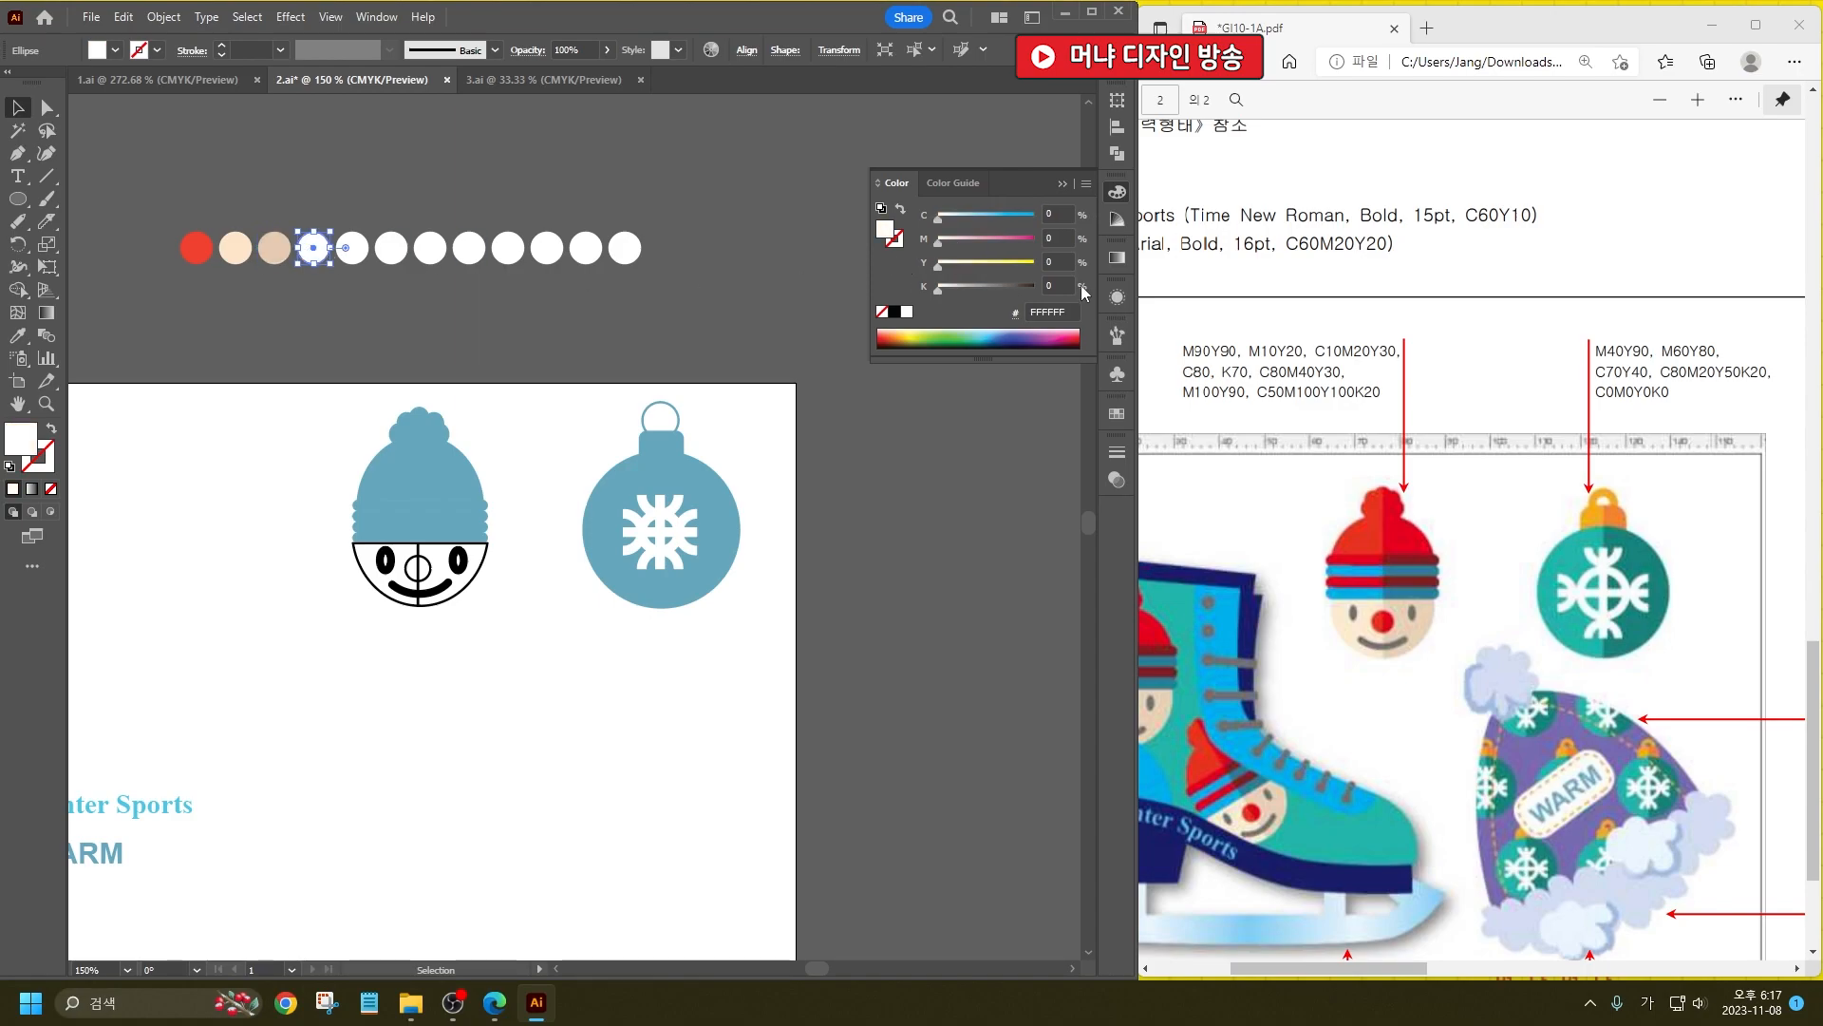
pyautogui.click(1062, 213)
pyautogui.write('80')
pyautogui.press('Return')
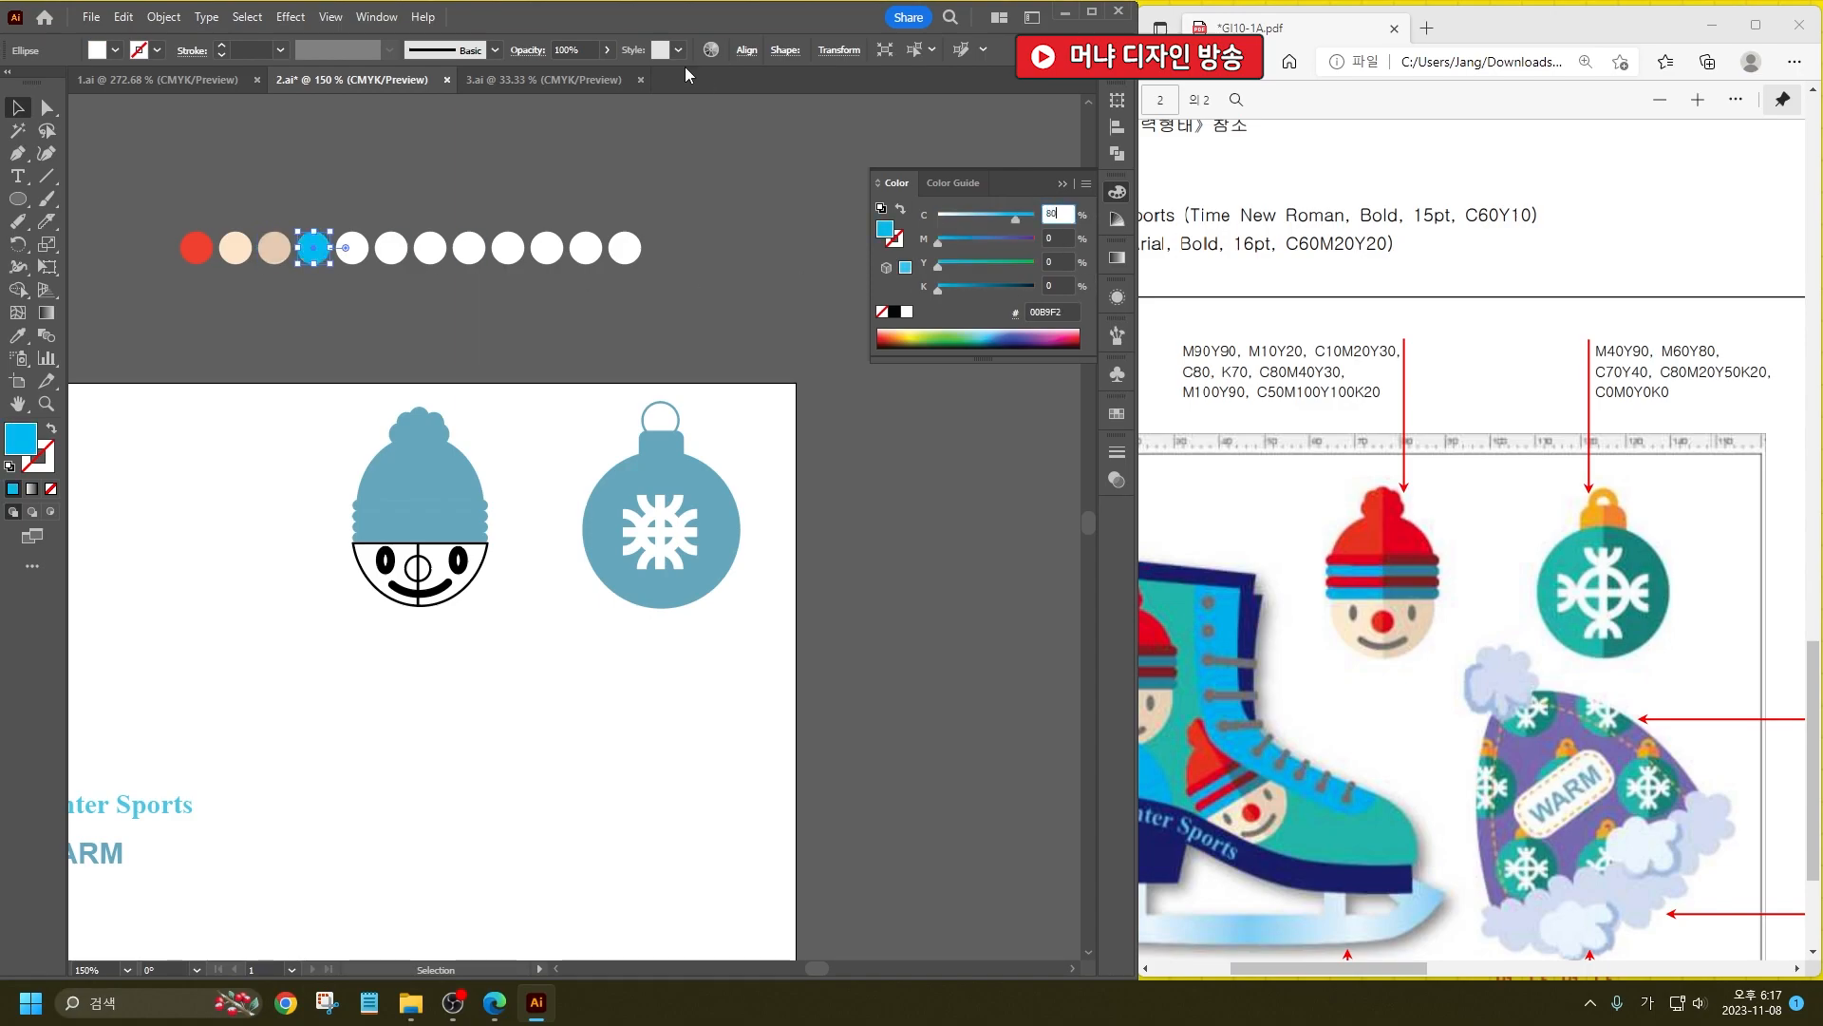
pyautogui.click(352, 248)
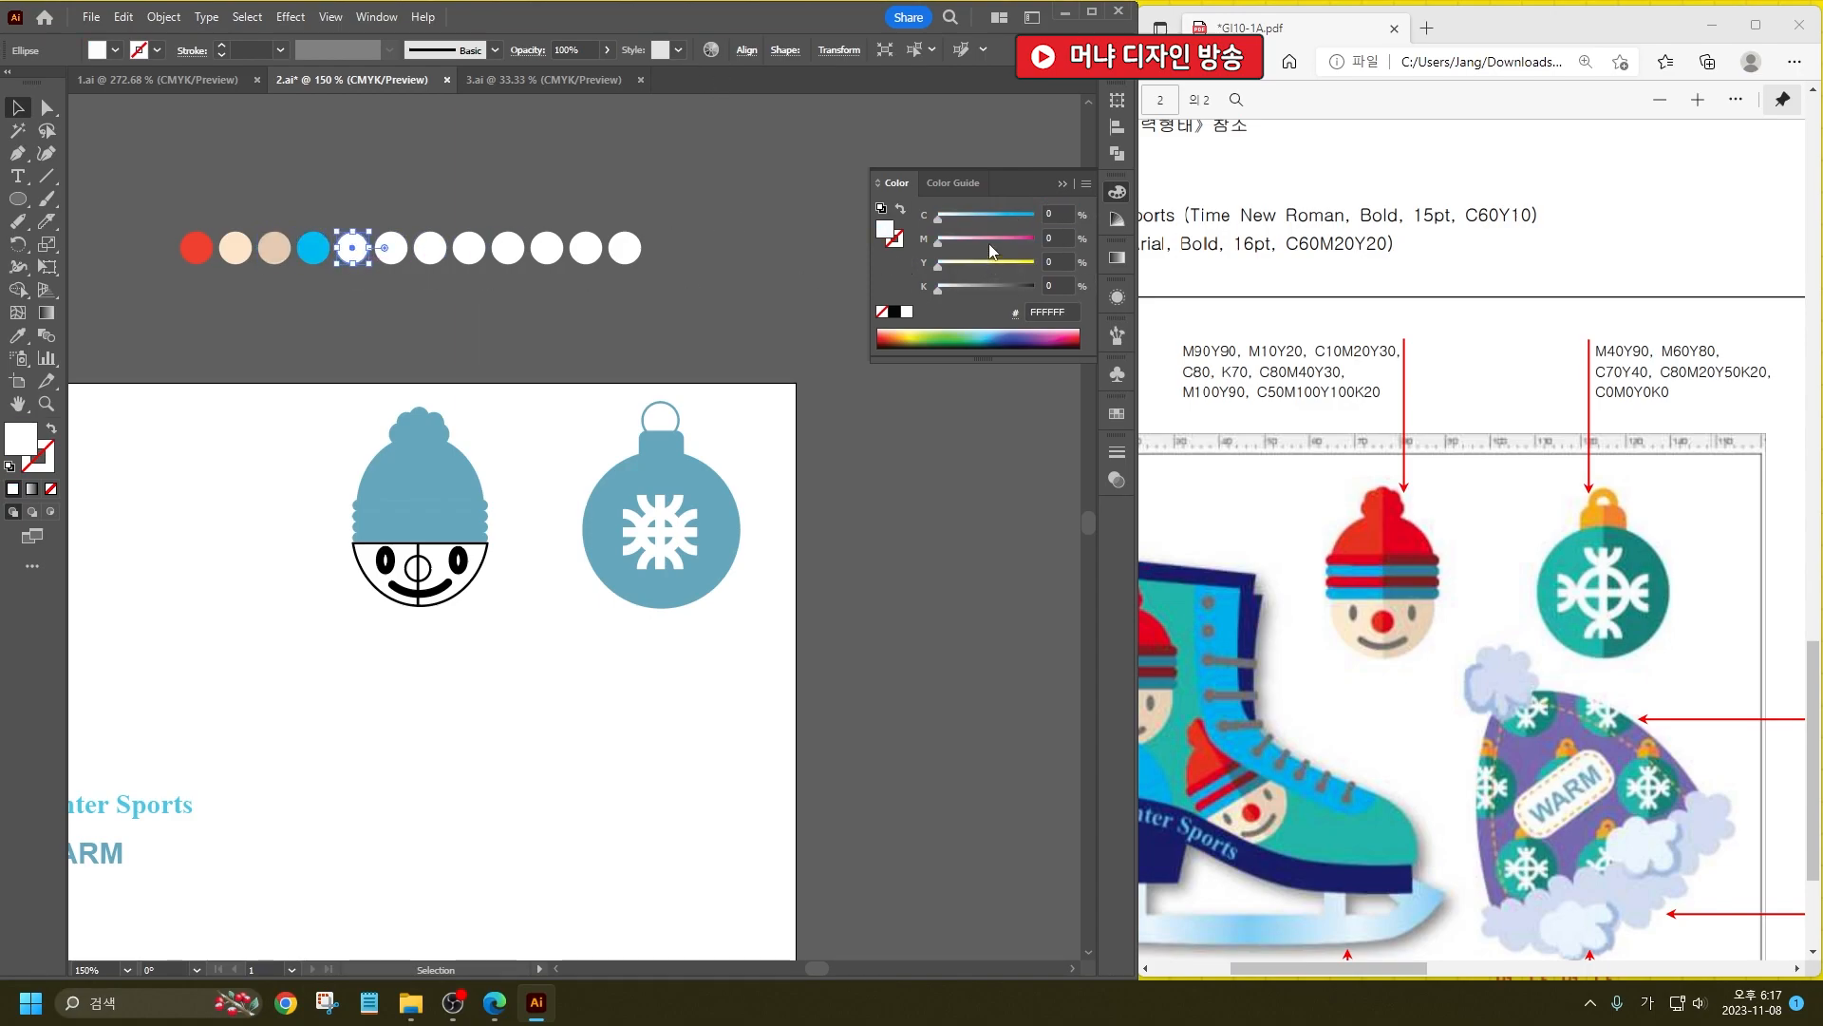
pyautogui.click(1054, 284)
pyautogui.write('70')
pyautogui.press('Return')
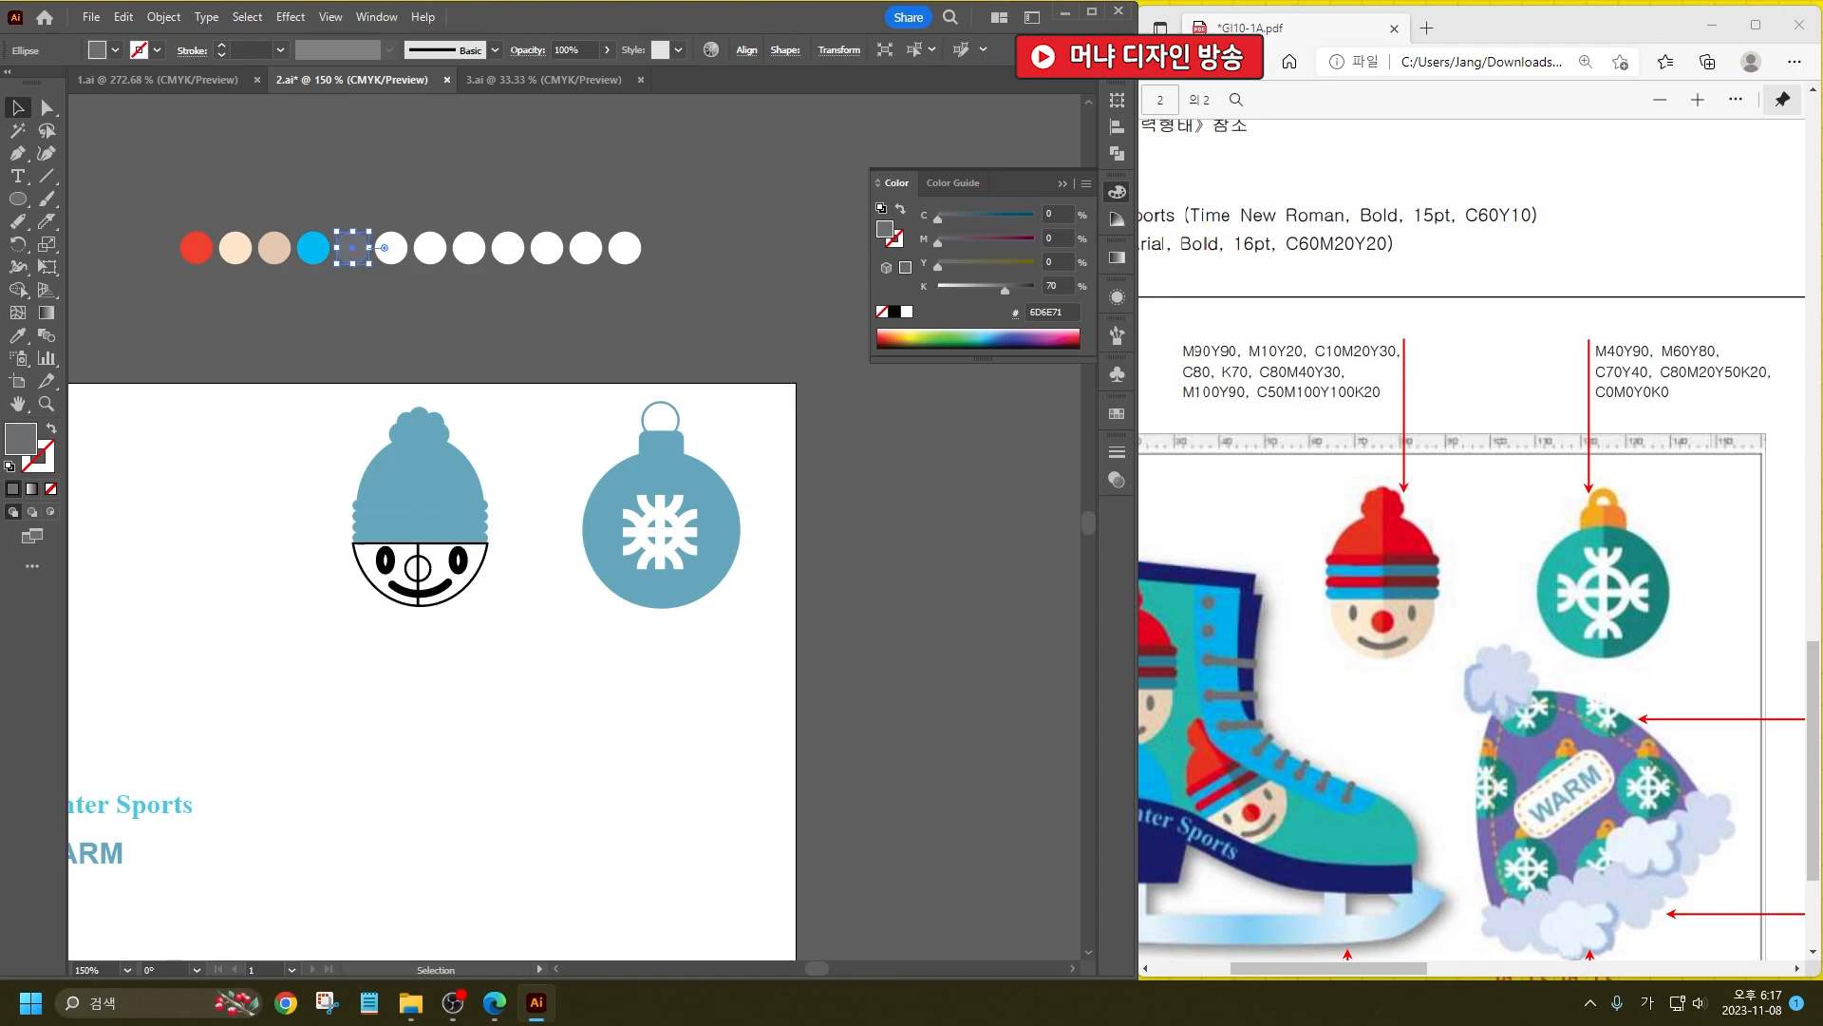
# Step: Fill the sixth sample circle with C80 M40 Y30 and select the seventh
pyautogui.click(391, 248)
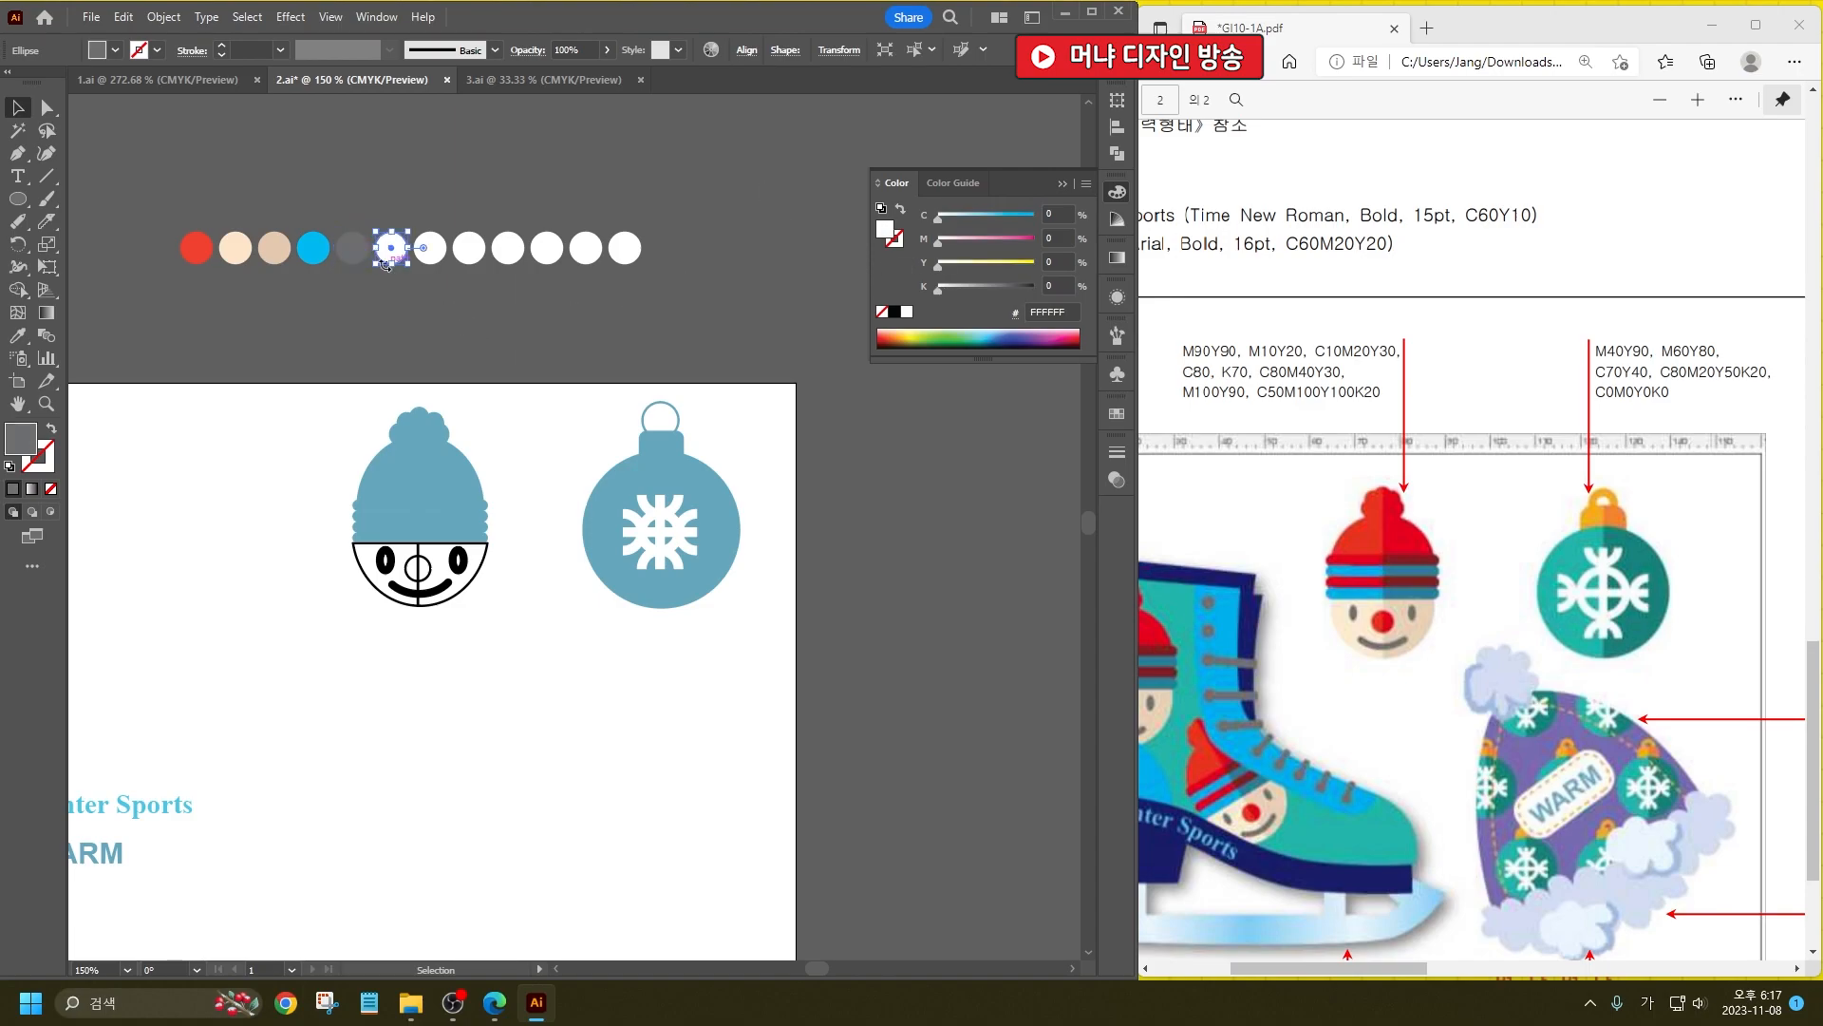
pyautogui.click(1054, 213)
pyautogui.write('80')
pyautogui.press('Tab')
pyautogui.write('40')
pyautogui.press('Tab')
pyautogui.write('30')
pyautogui.press('Return')
pyautogui.click(433, 260)
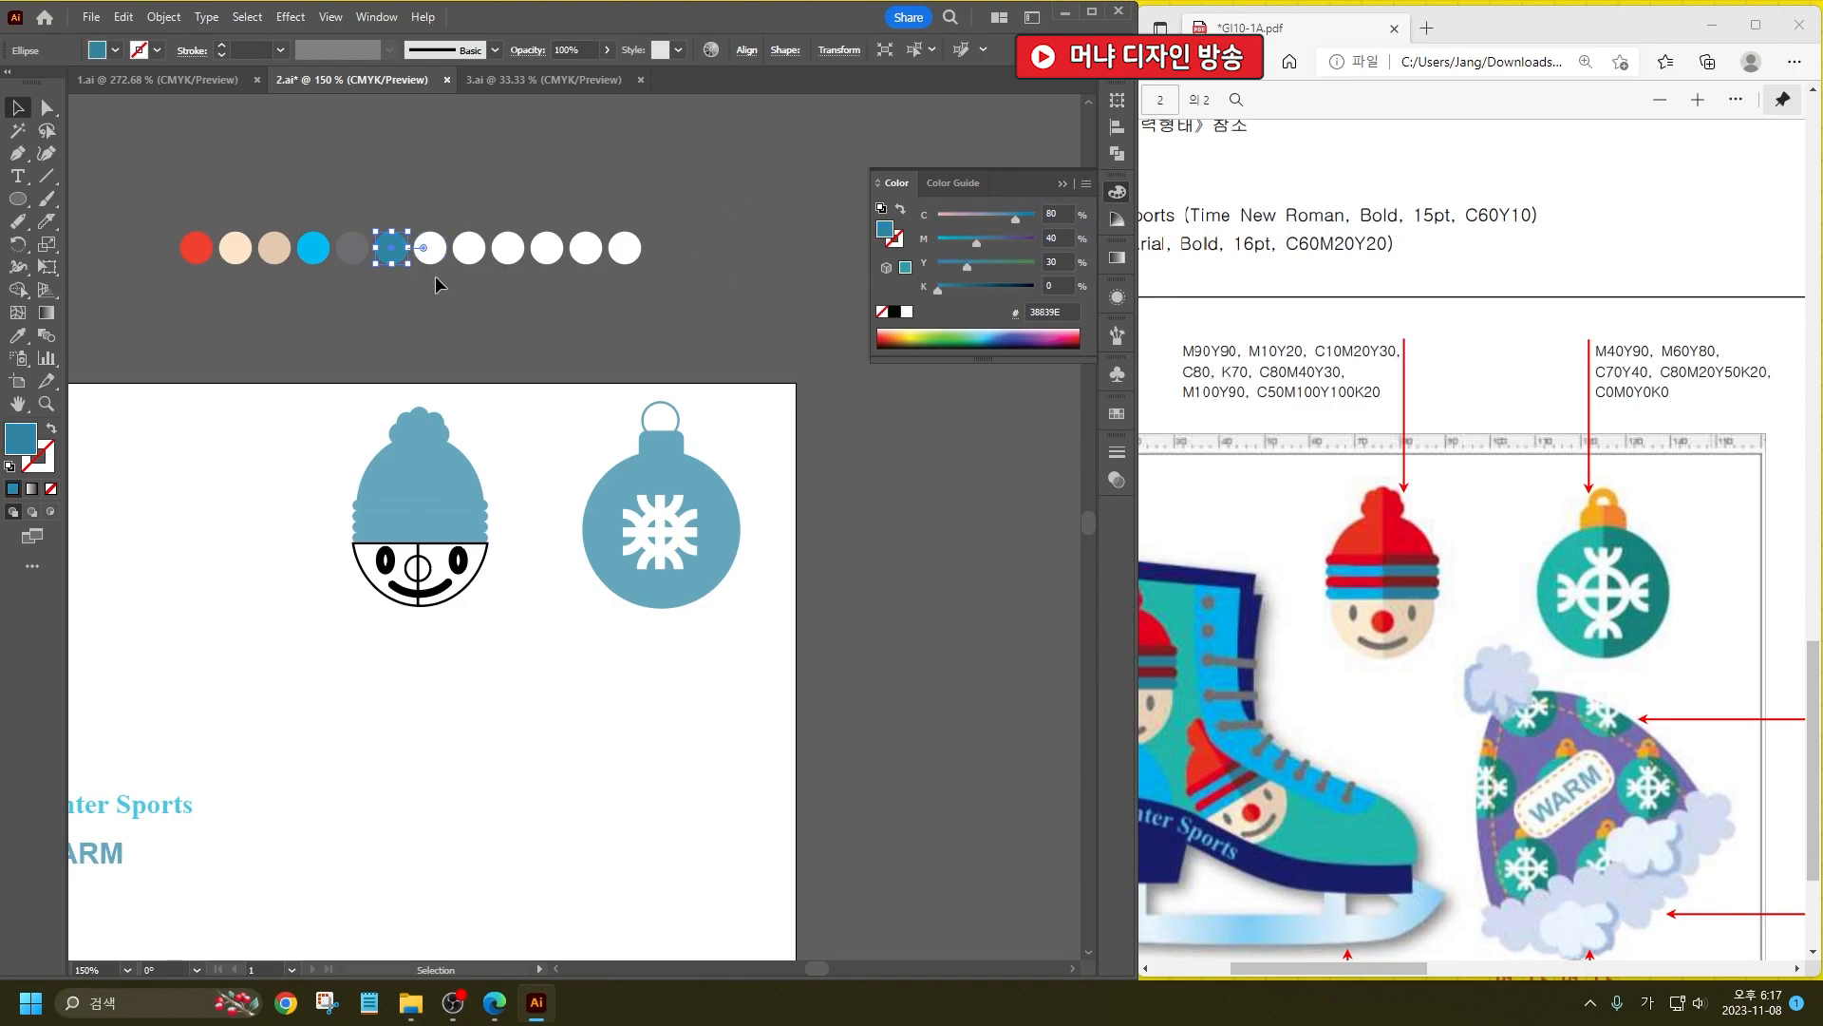
# Step: Fill the seventh sample circle with M100 Y90
pyautogui.click(1045, 239)
pyautogui.write('100')
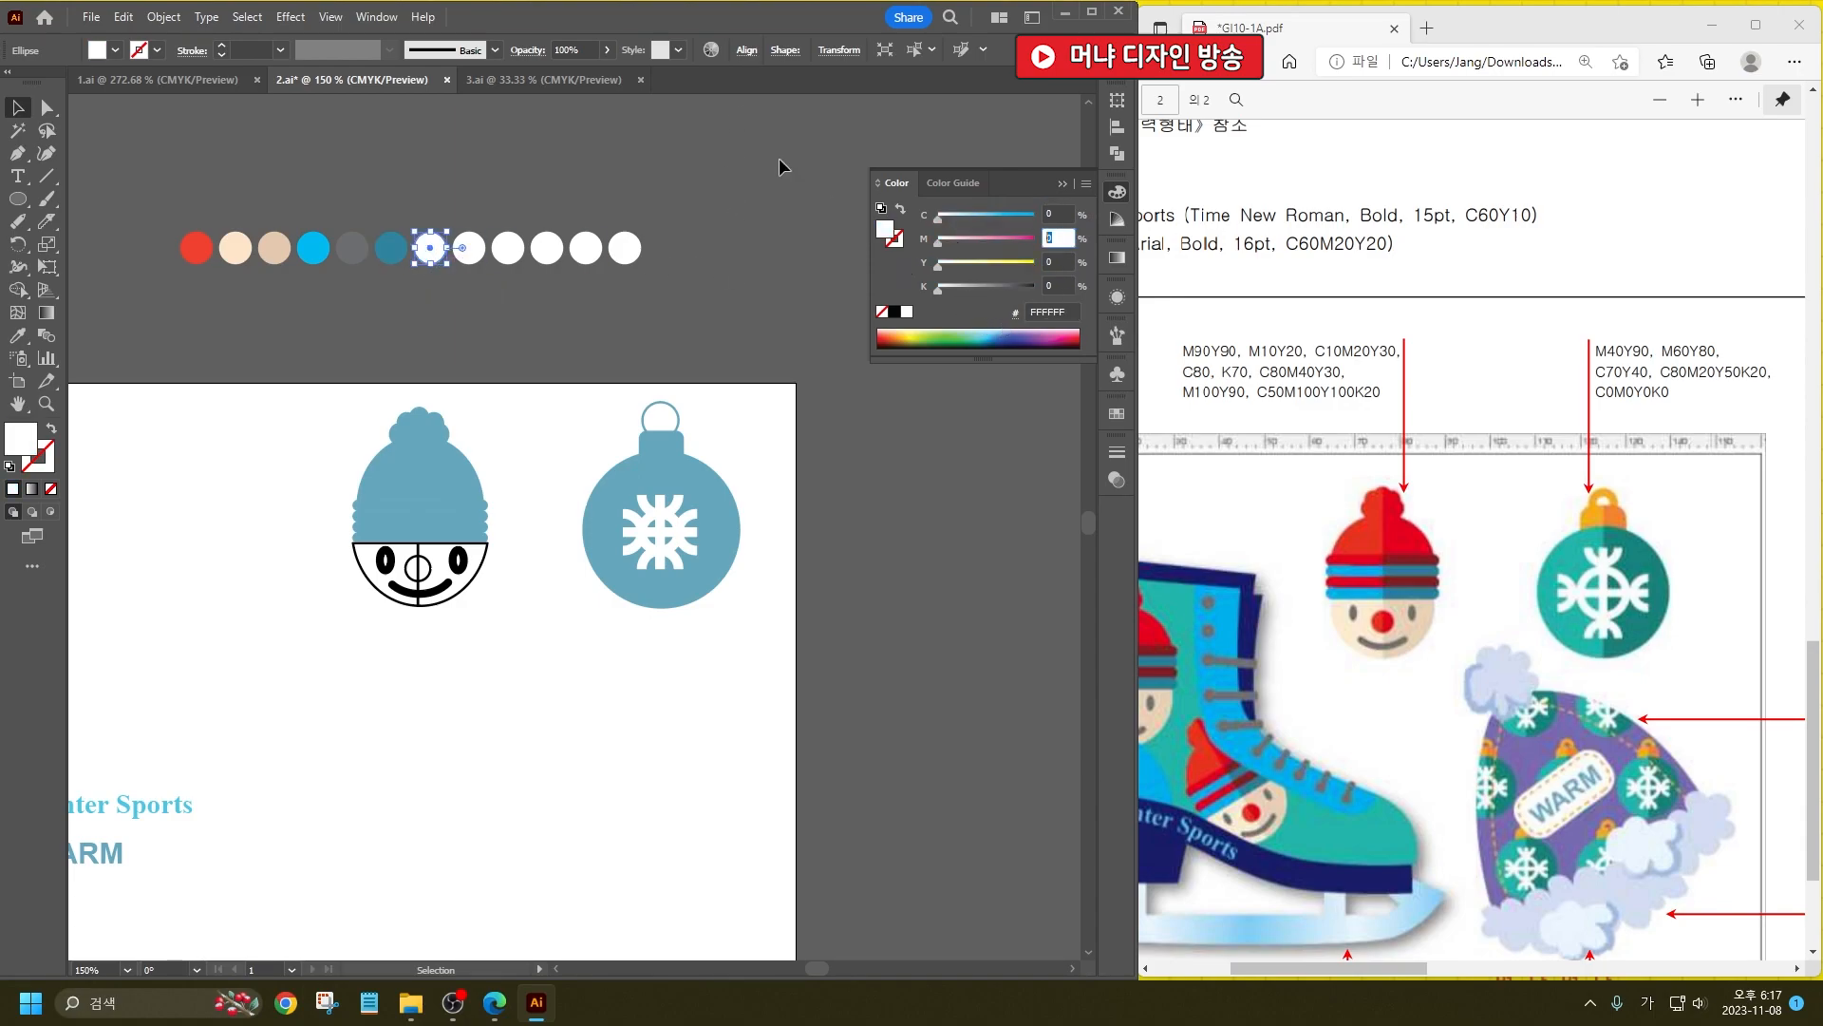
pyautogui.press('Tab')
pyautogui.write('90')
pyautogui.press('Return')
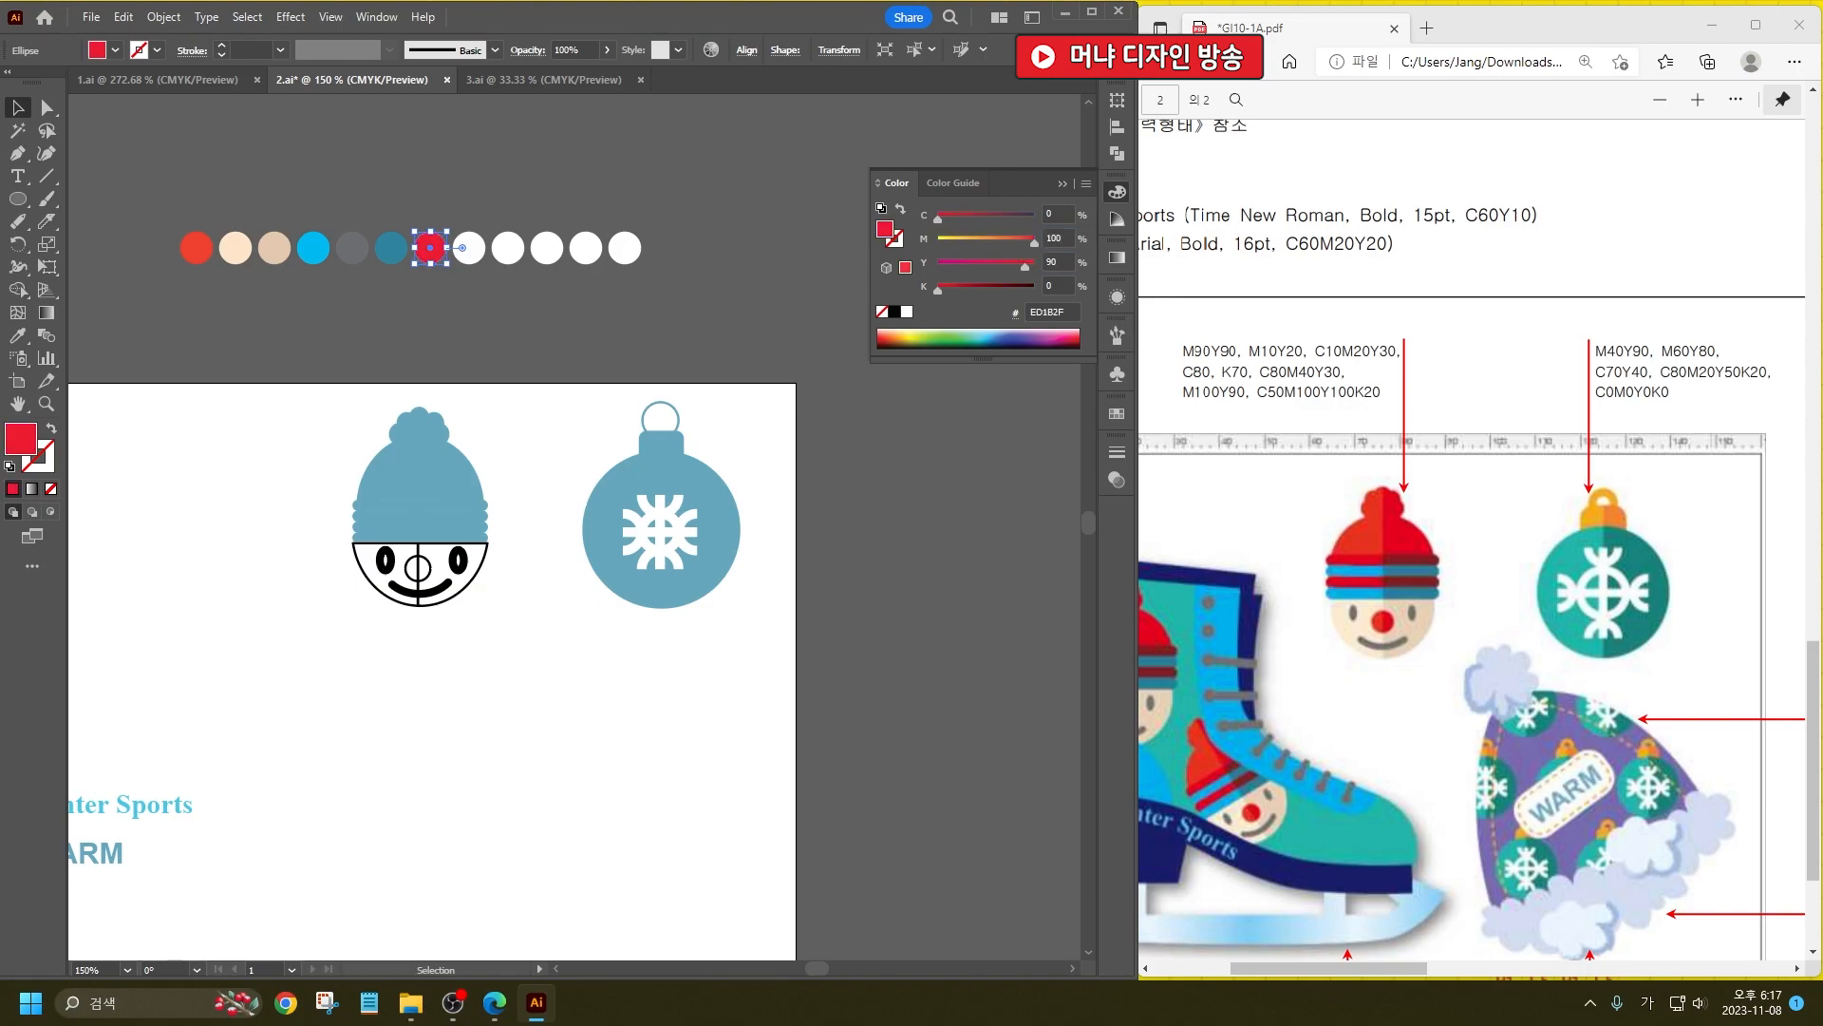
# Step: Fill the eighth sample circle with C50 M100 Y100 K20
pyautogui.click(468, 264)
pyautogui.click(1052, 215)
pyautogui.write('50')
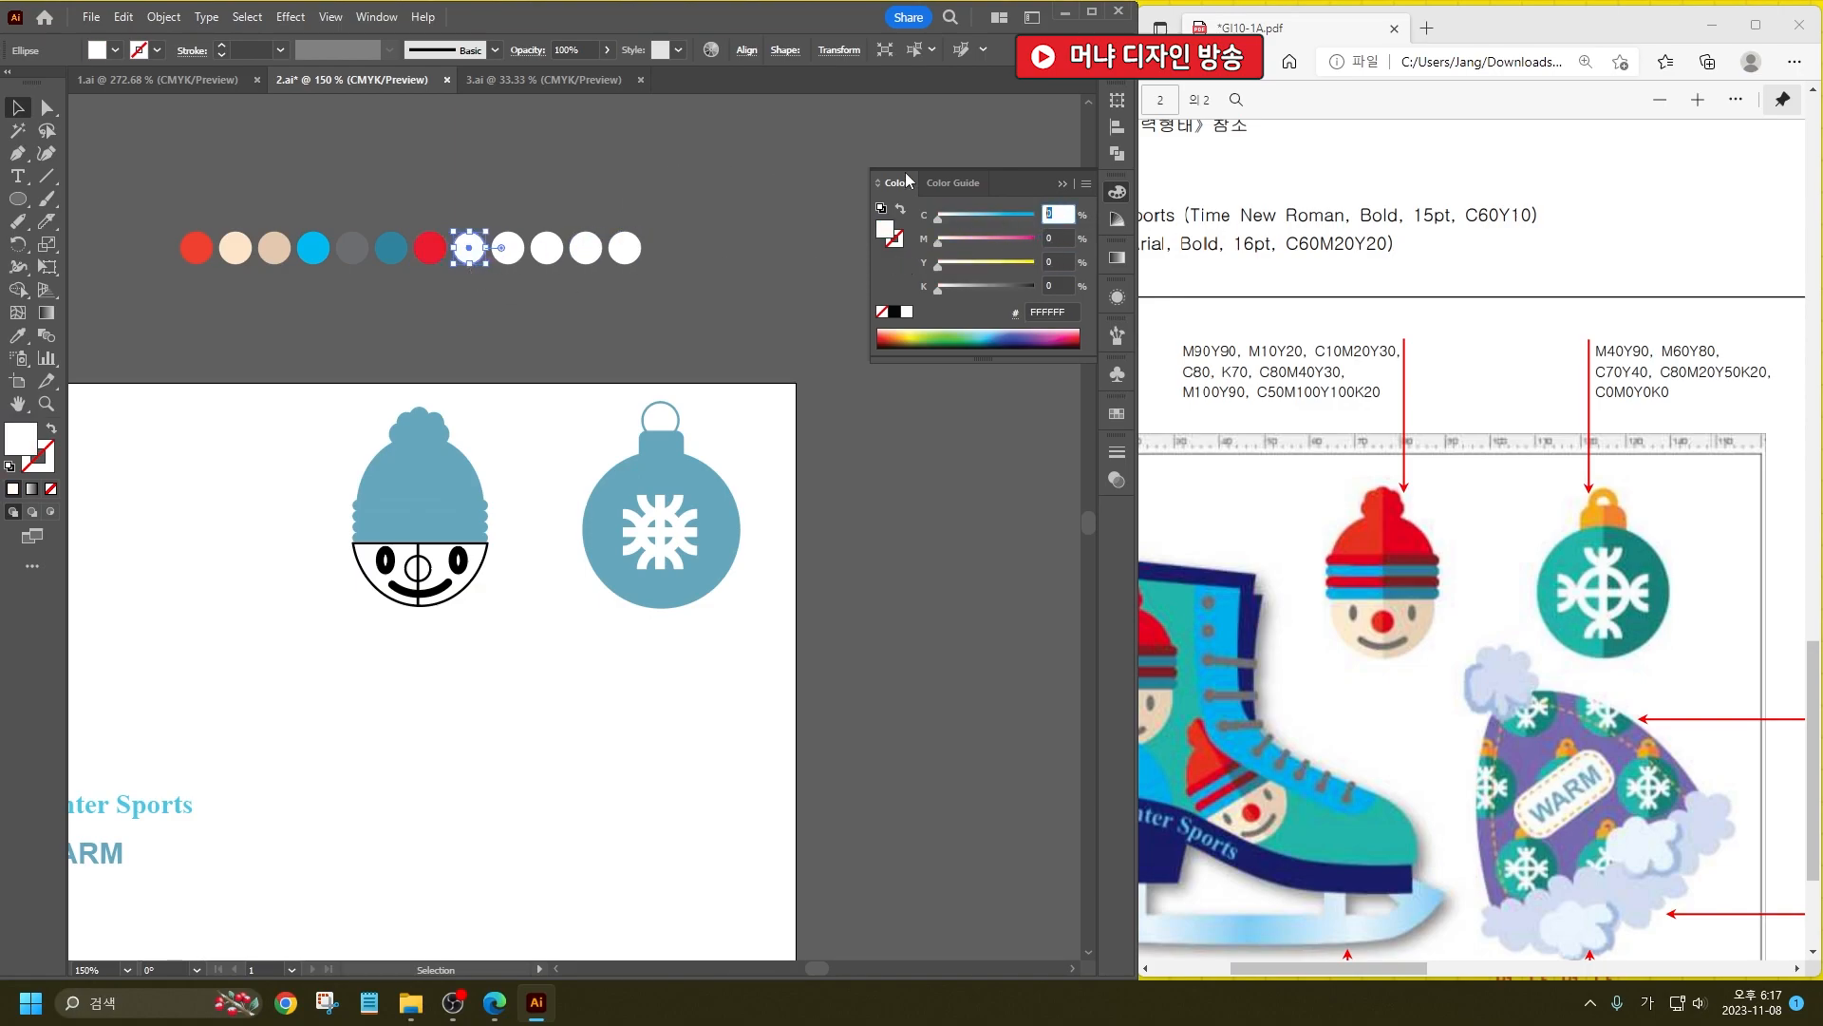
pyautogui.press('Tab')
pyautogui.write('100')
pyautogui.press('Tab')
pyautogui.write('100')
pyautogui.press('Tab')
pyautogui.write('20')
pyautogui.press('Return')
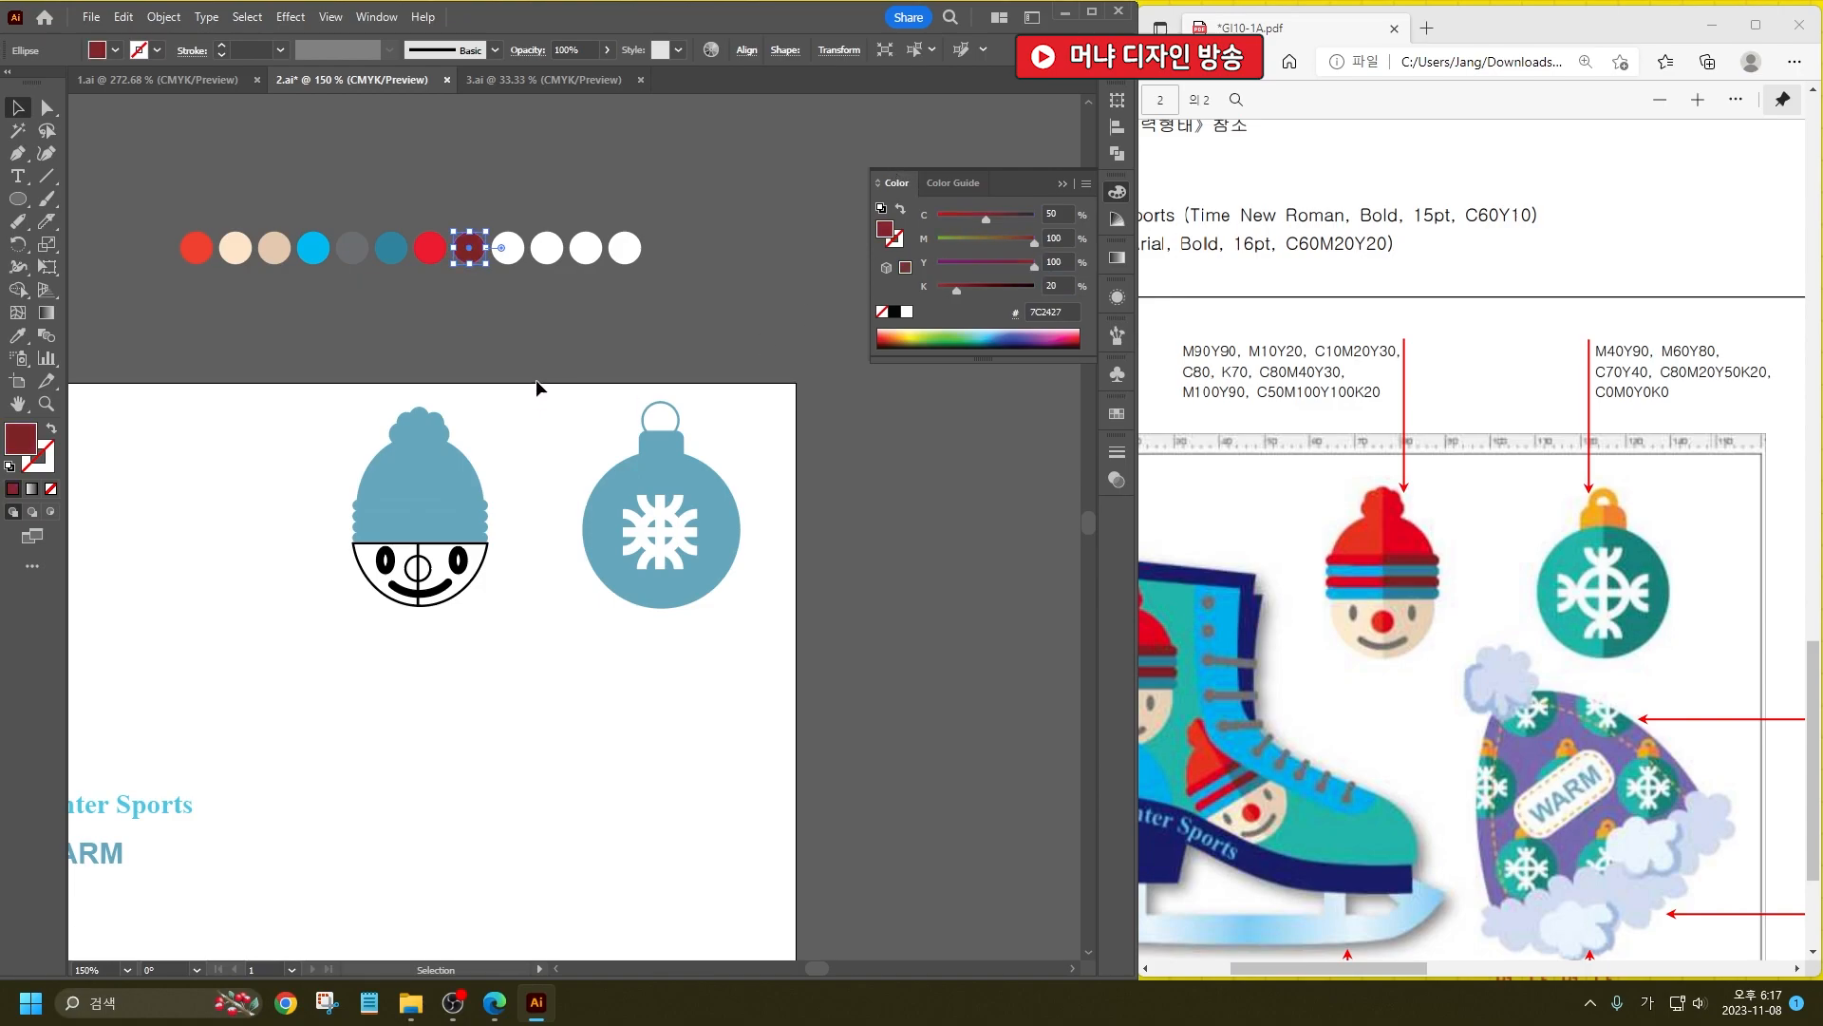
# Step: Move the four remaining white circles apart as the ornament's samples and fill the first of them with M40 Y90
pyautogui.moveTo(568, 254)
pyautogui.mouseDown()
pyautogui.moveTo(499, 239)
pyautogui.moveTo(589, 245)
pyautogui.mouseUp()
pyautogui.click(590, 271)
pyautogui.click(590, 251)
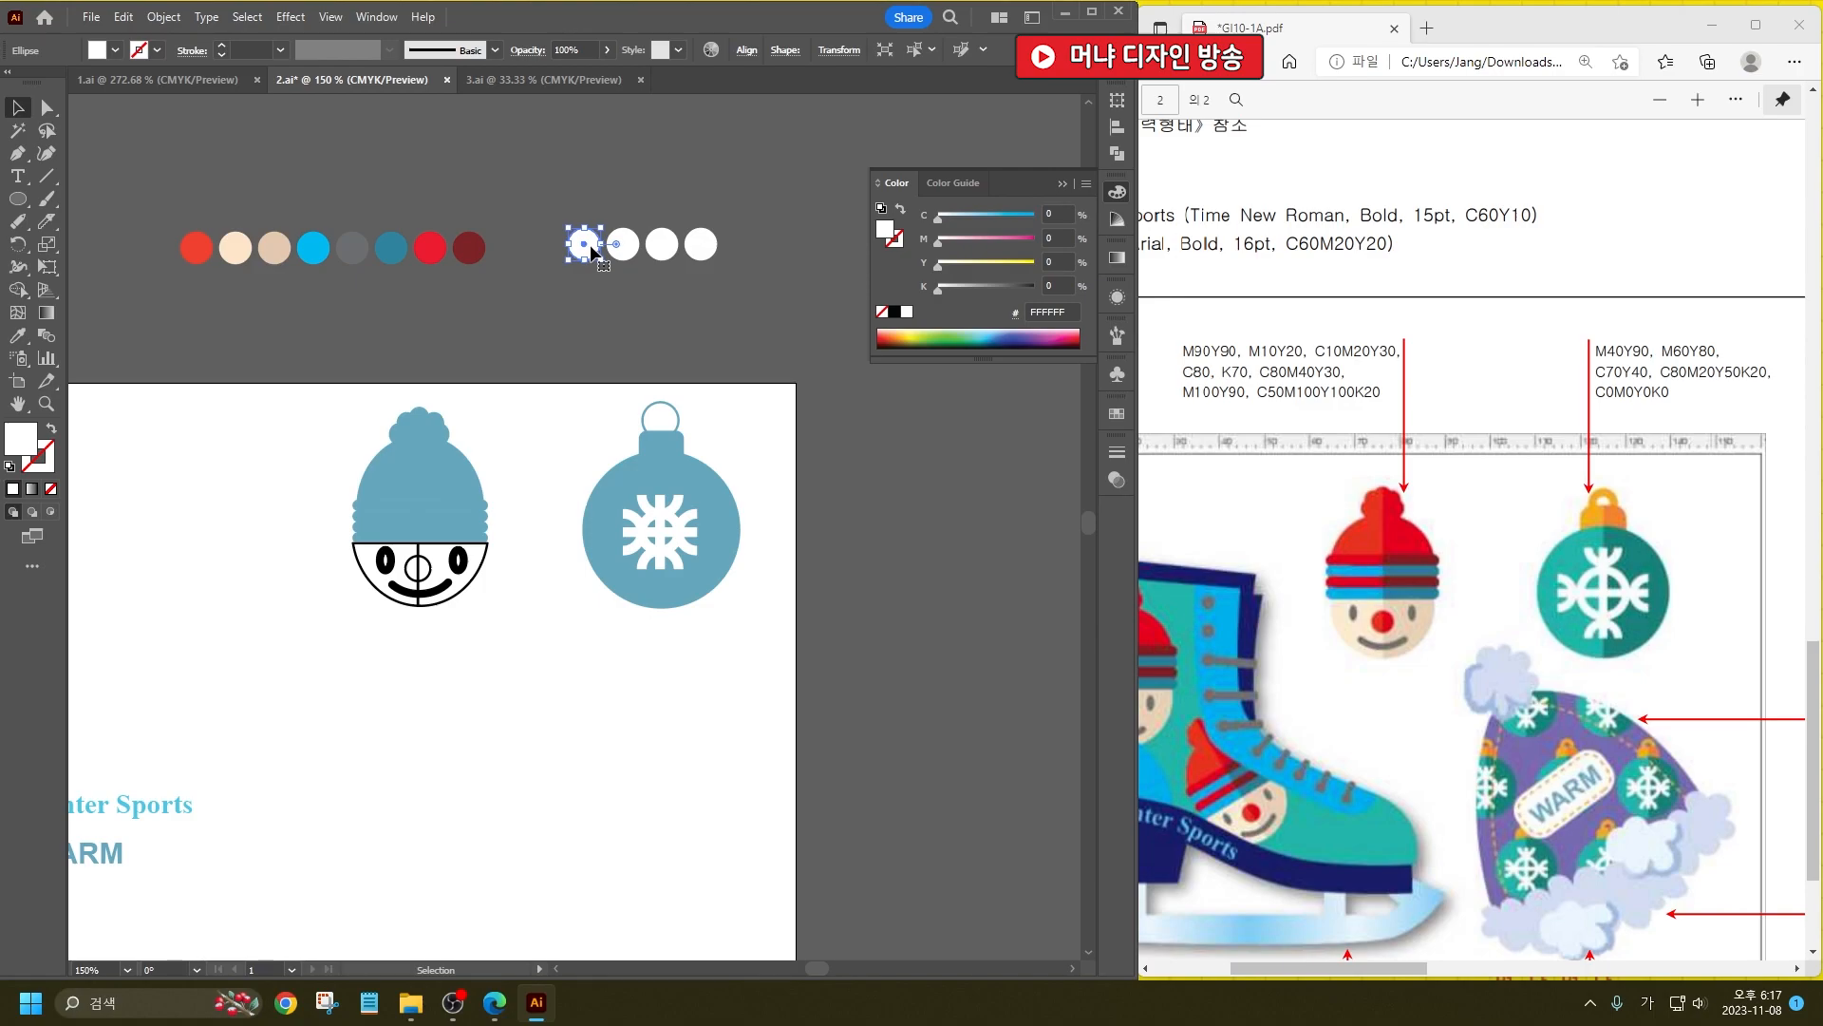
pyautogui.click(1066, 238)
pyautogui.write('40')
pyautogui.press('Tab')
pyautogui.write('90')
pyautogui.press('Tab')
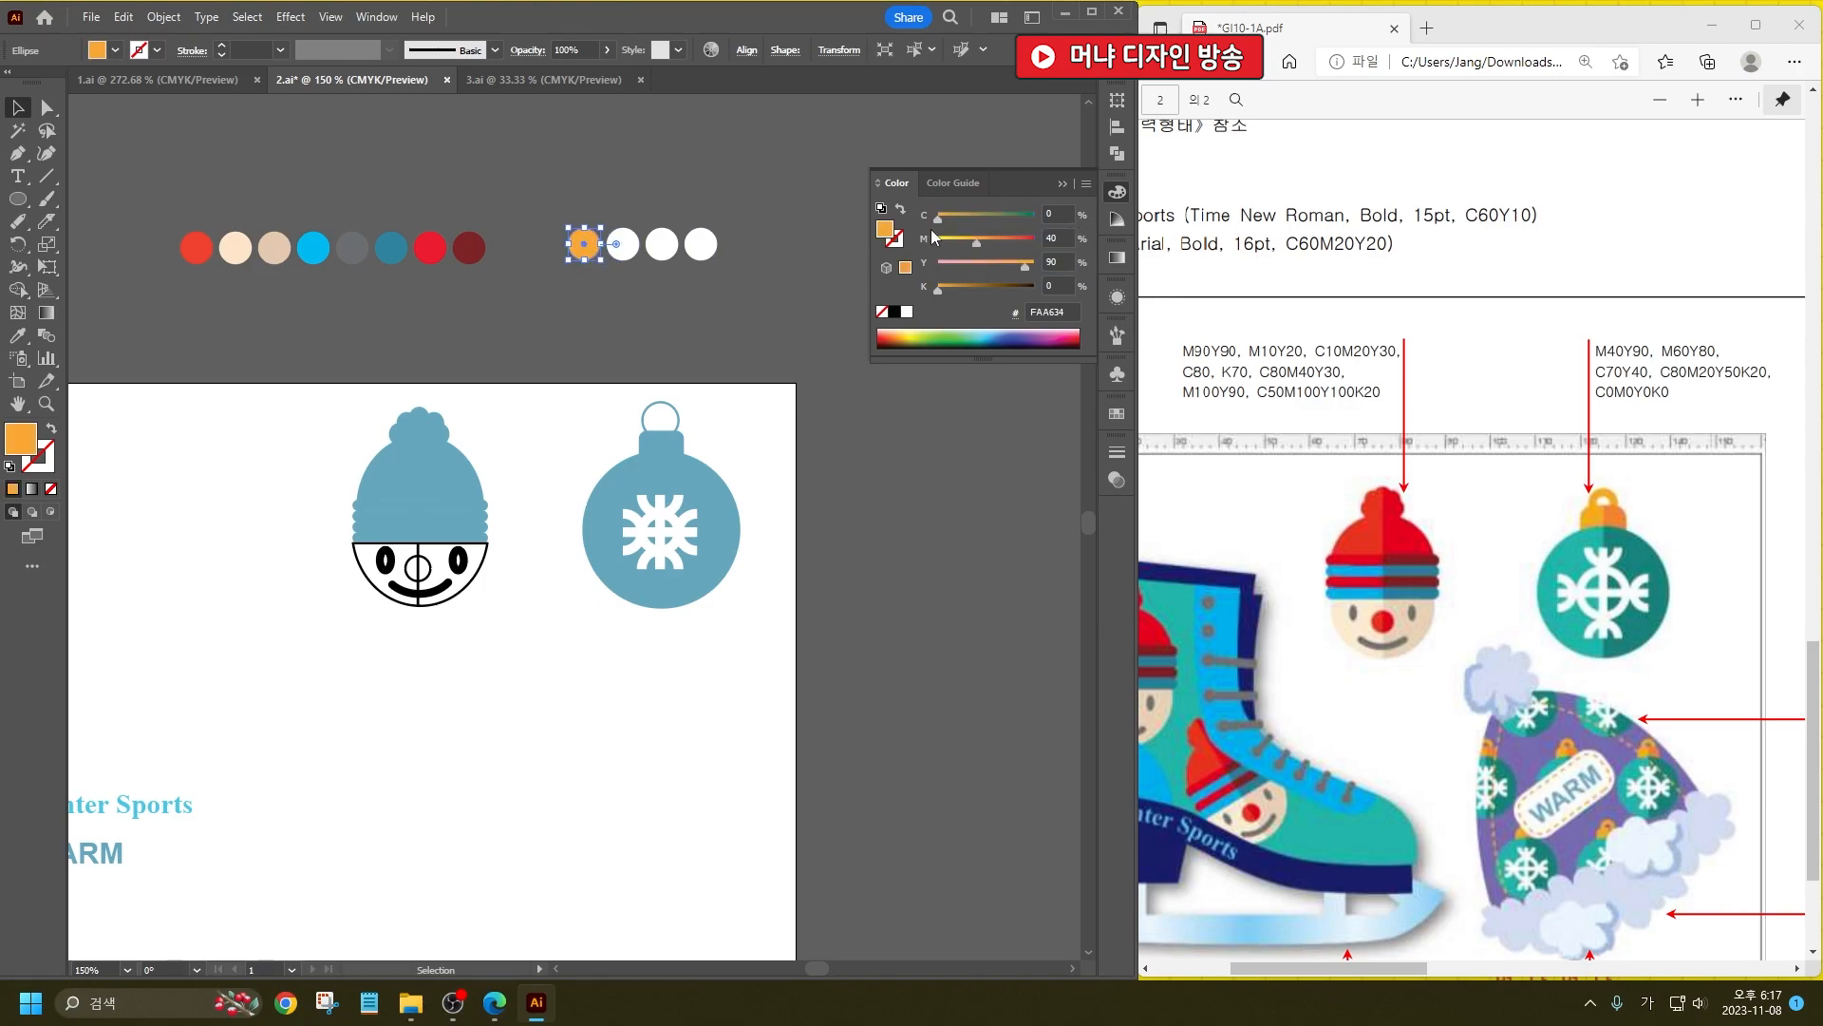
# Step: Fill the second ornament sample circle with M60 Y80
pyautogui.click(619, 249)
pyautogui.click(1068, 238)
pyautogui.write('60')
pyautogui.press('Tab')
pyautogui.write('80')
pyautogui.press('Tab')
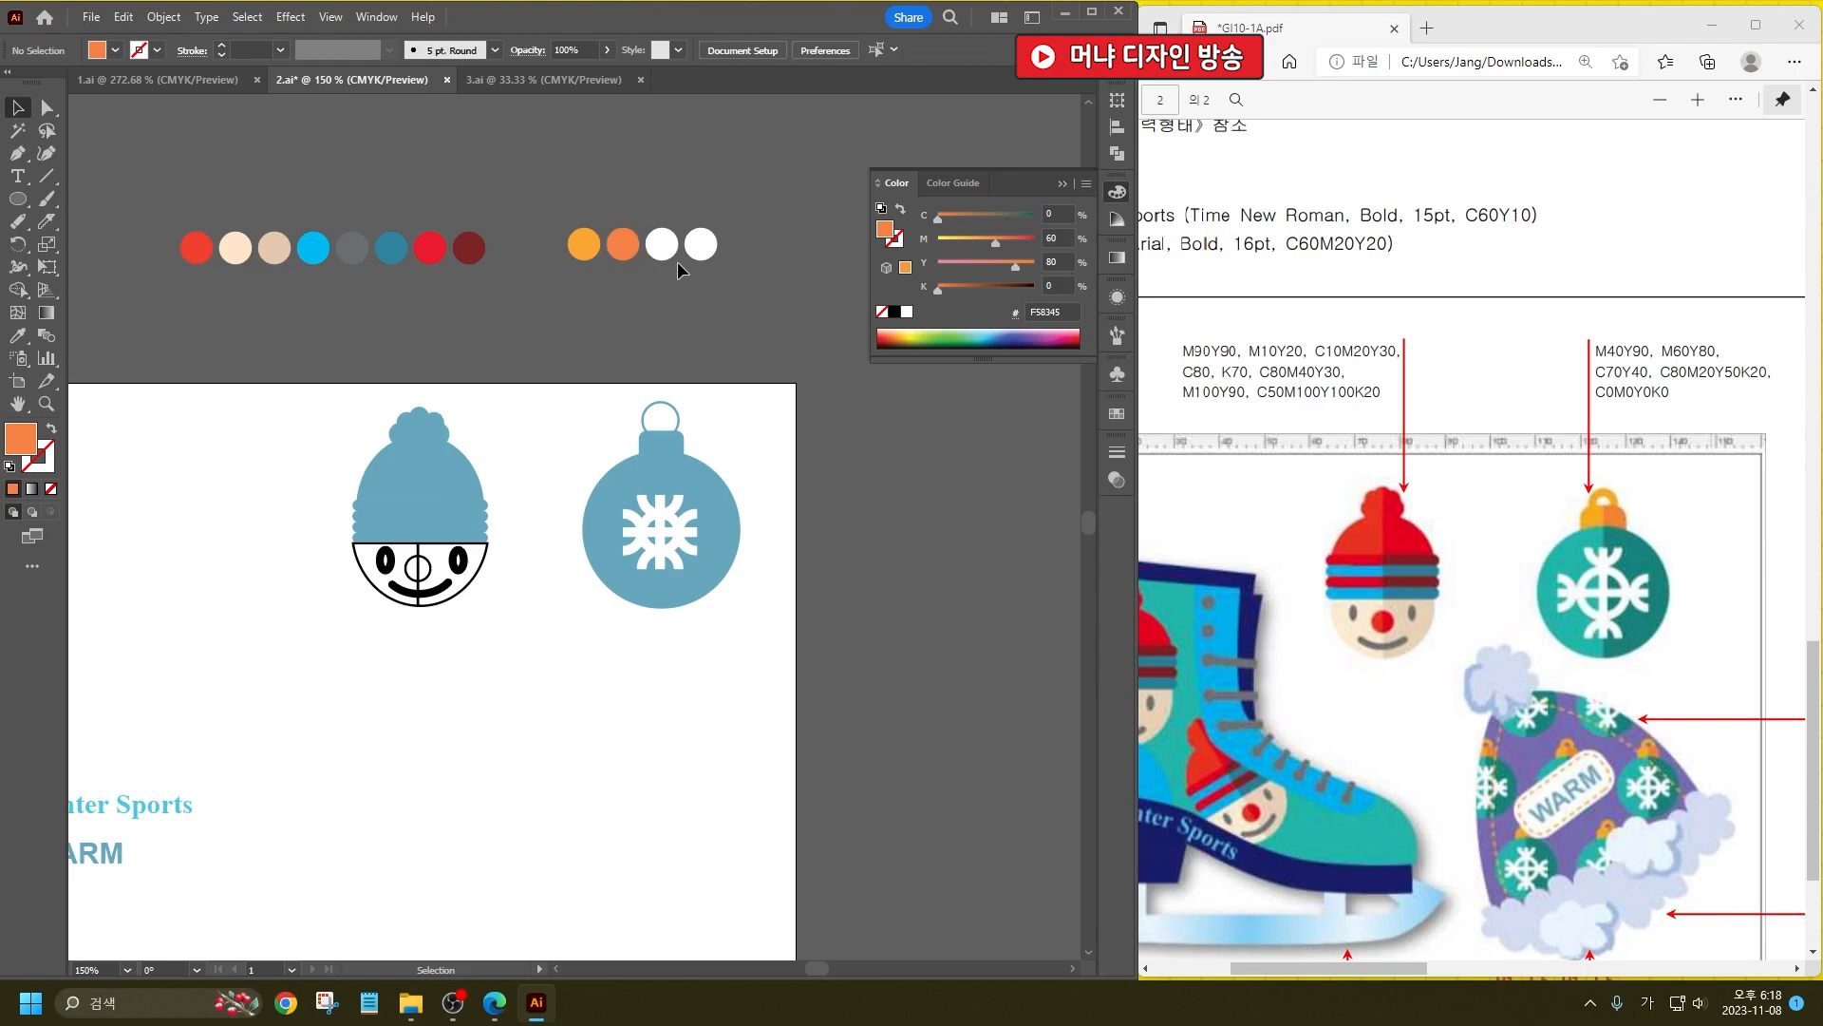
# Step: Fill the third ornament sample circle with C70 Y40
pyautogui.click(664, 249)
pyautogui.click(1057, 214)
pyautogui.write('70')
pyautogui.press('Tab')
pyautogui.write('0')
pyautogui.press('Return')
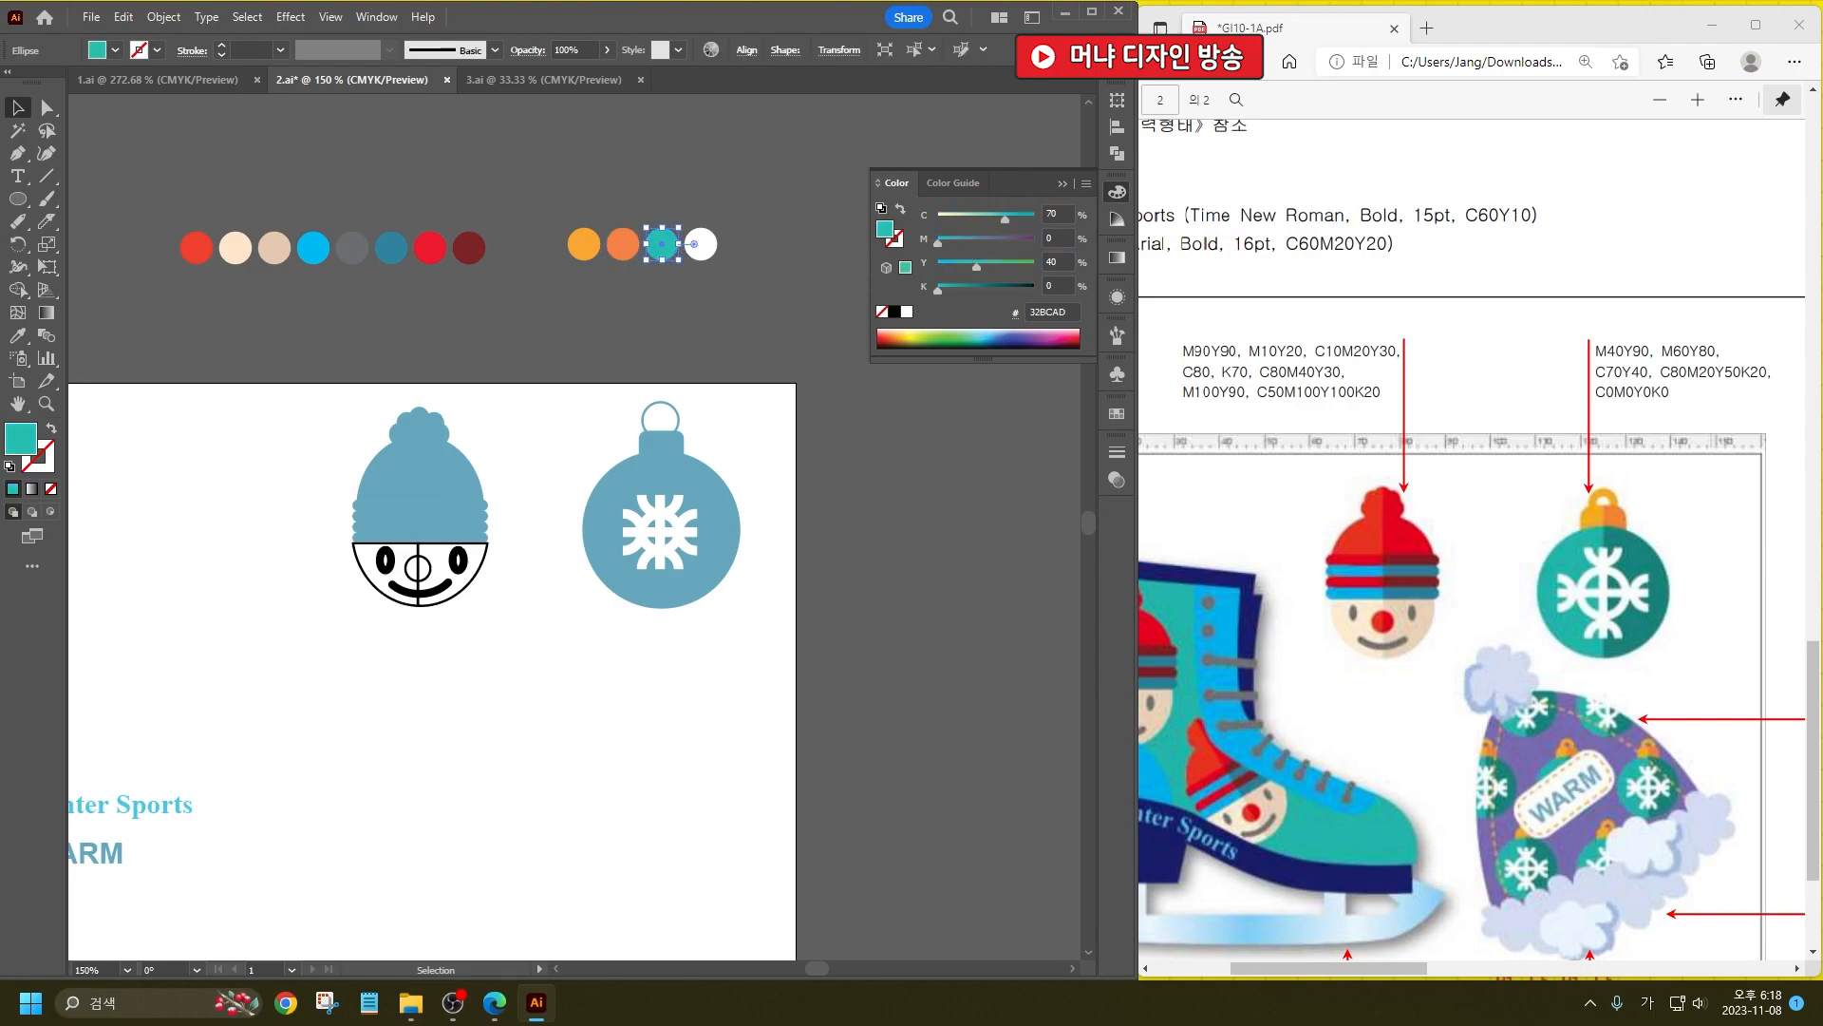
# Step: Fill the last ornament sample circle with C80 M20 Y50 K20 and deselect it
pyautogui.click(702, 245)
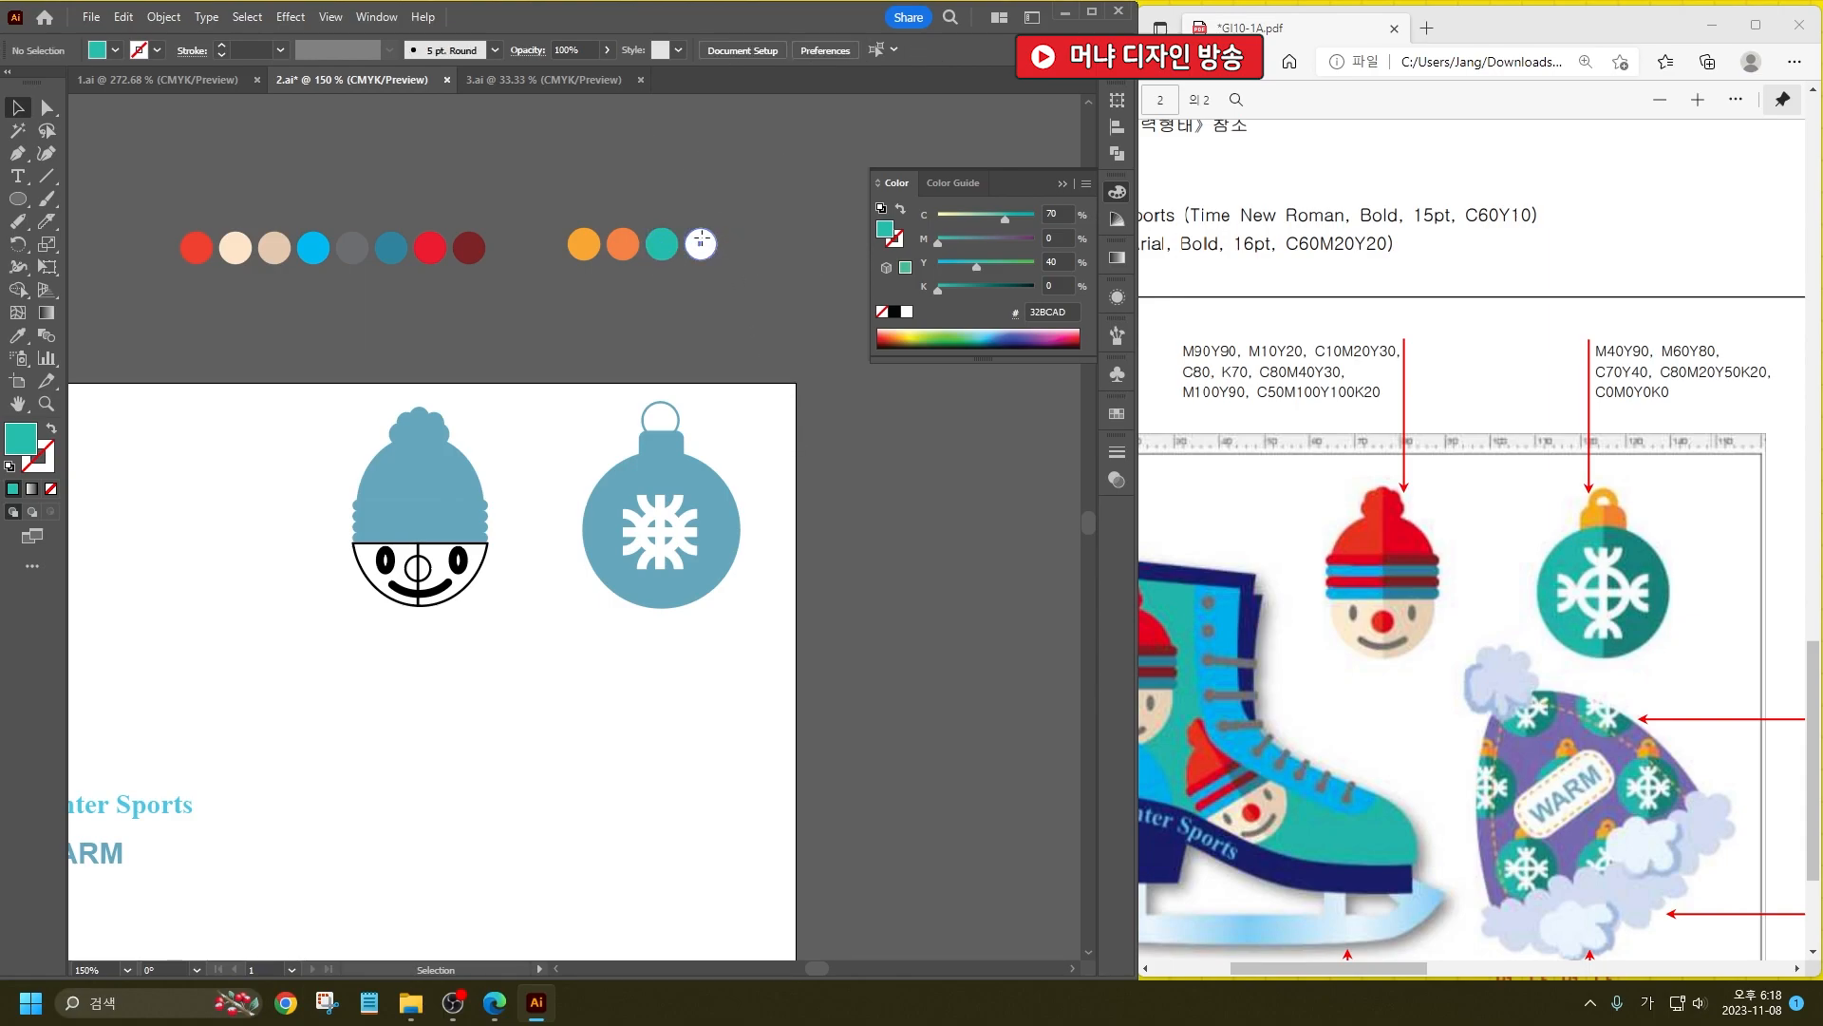
pyautogui.click(1054, 213)
pyautogui.write('80')
pyautogui.press('Tab')
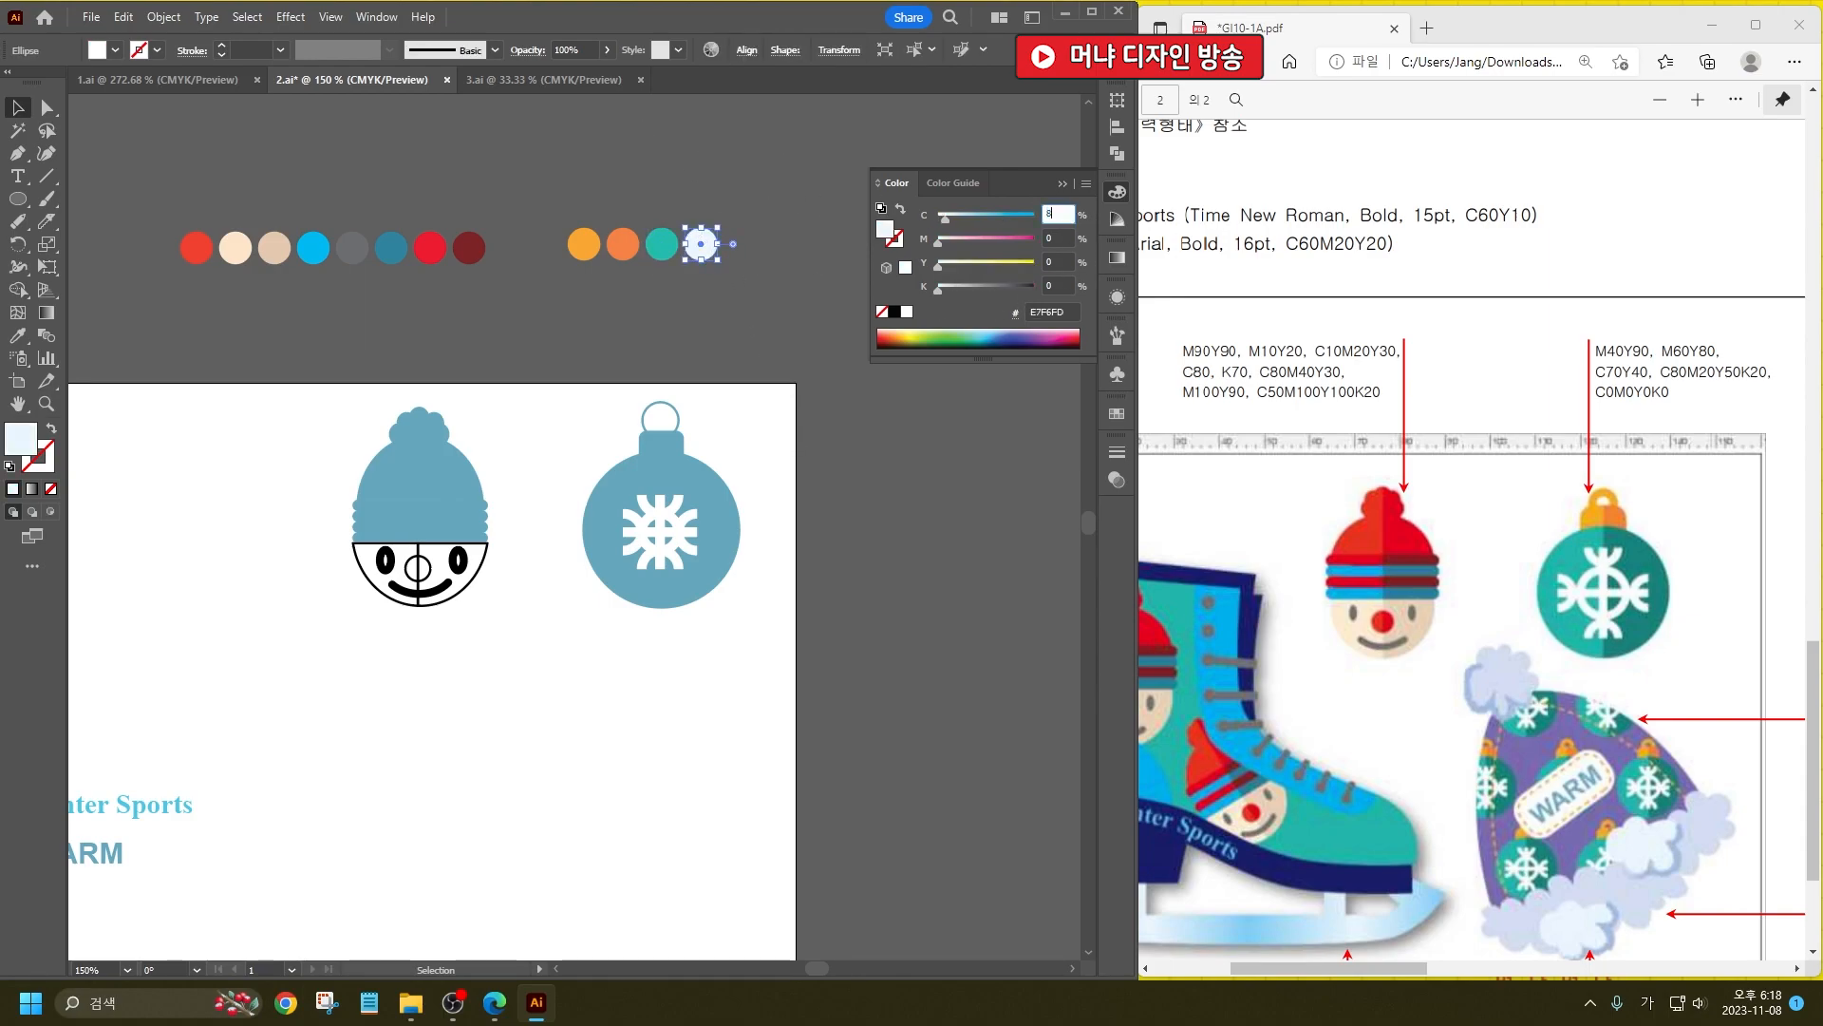
pyautogui.write('20')
pyautogui.press('Tab')
pyautogui.write('50')
pyautogui.press('Return')
pyautogui.press('Tab')
pyautogui.write('20')
pyautogui.press('Return')
pyautogui.click(744, 256)
# Step: Apply the M100 Y90 sample with the Eyedropper to the left halves of the hat's first and third stripes, undoing wrong fills
pyautogui.click(17, 335)
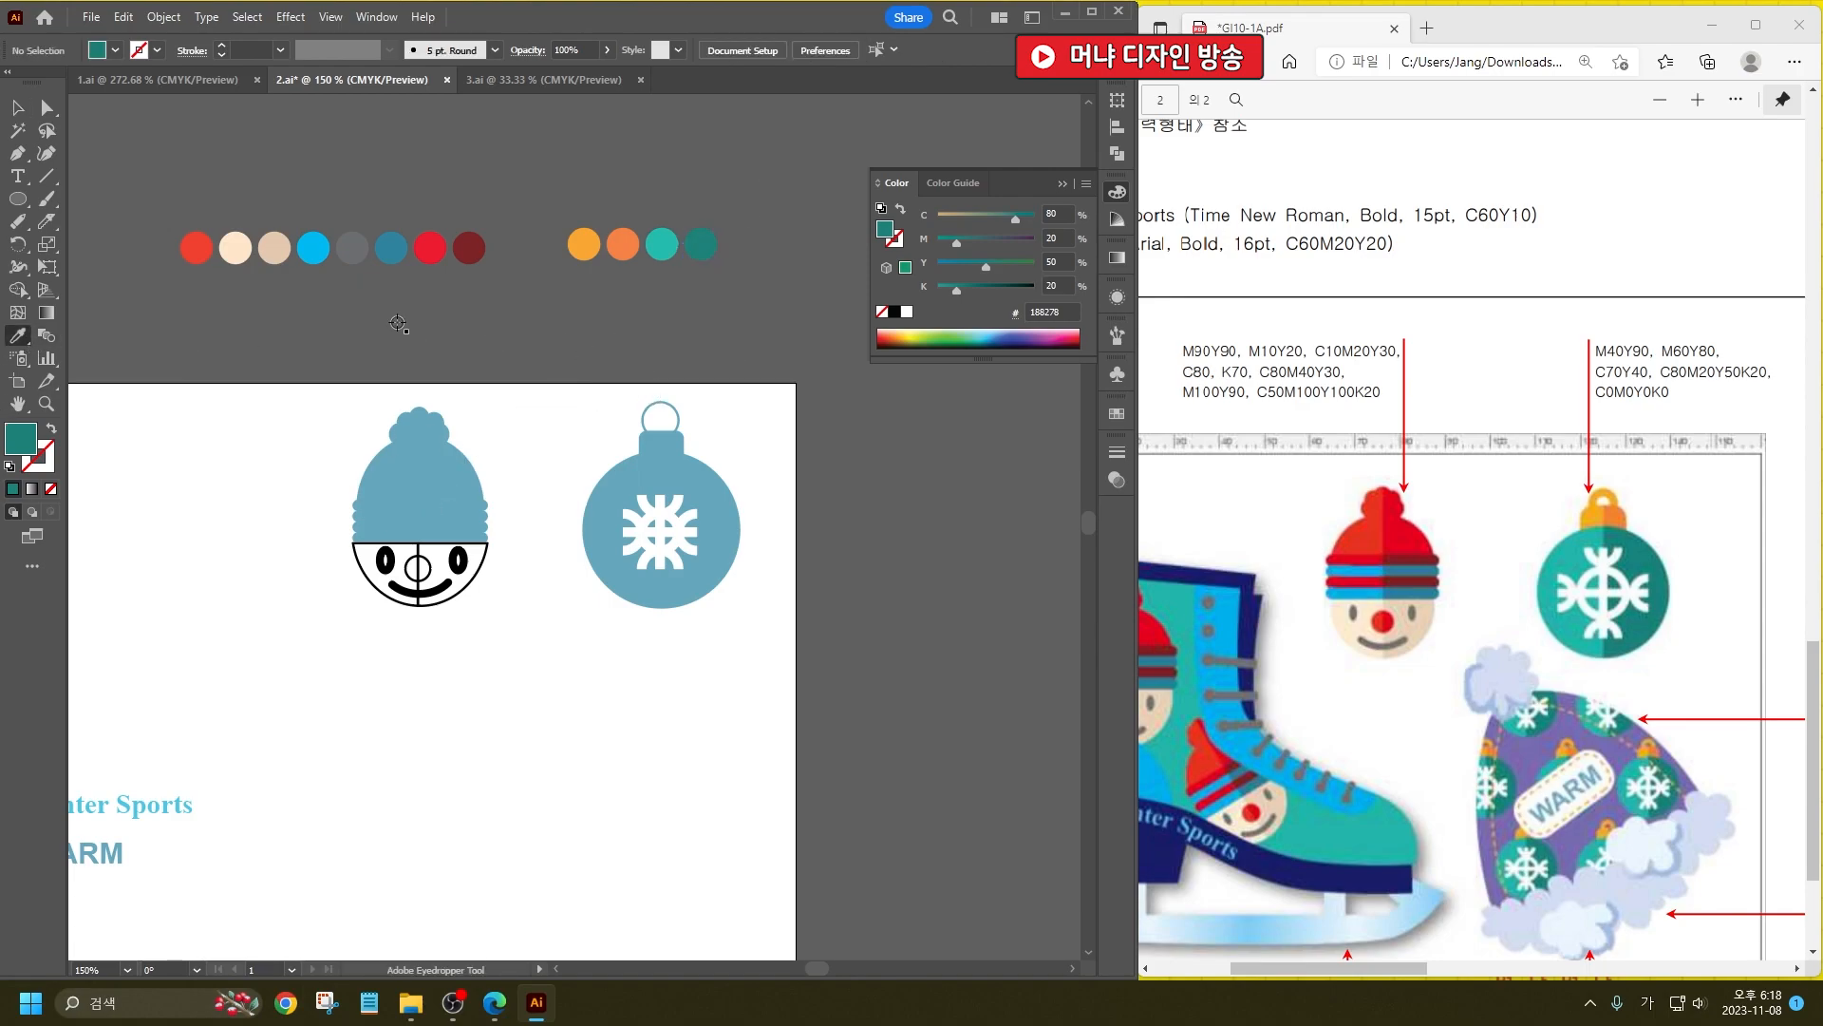
pyautogui.click(430, 247)
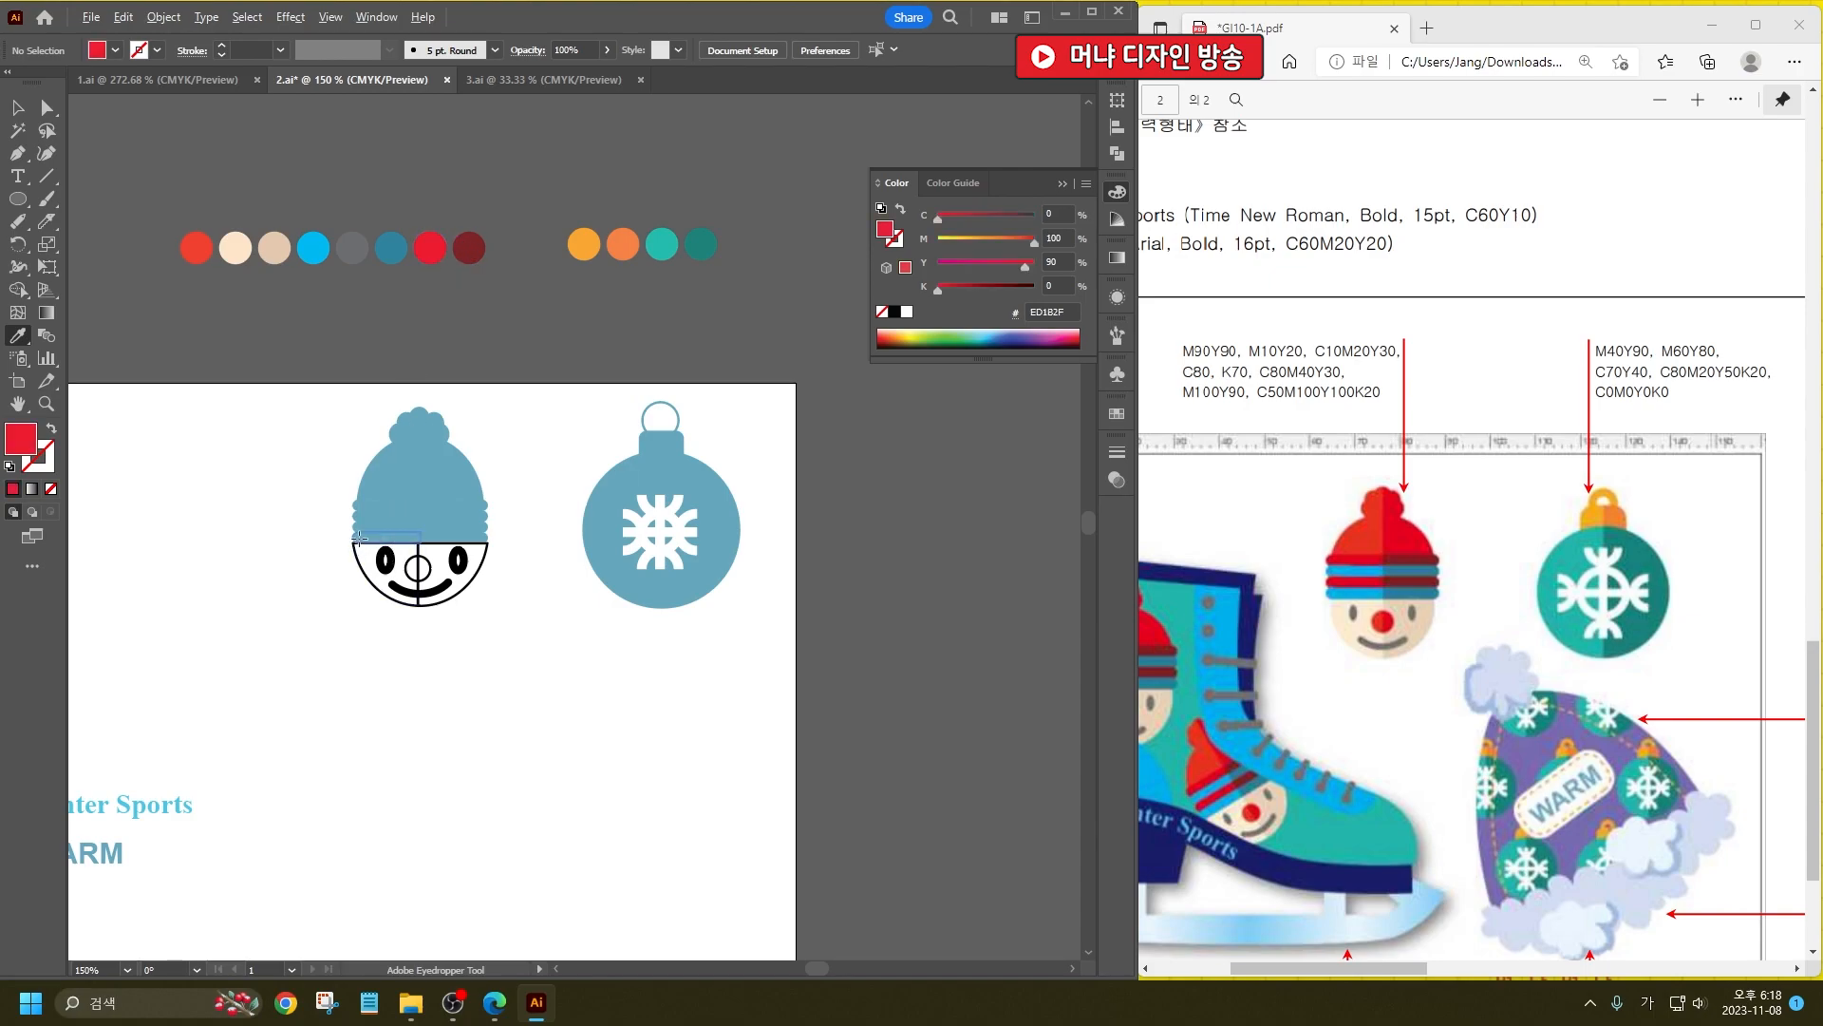
pyautogui.keyDown('alt'); pyautogui.click(359, 536); pyautogui.keyUp('alt')
pyautogui.hotkey('ctrl', 'z')
pyautogui.keyDown('alt'); pyautogui.click(366, 525); pyautogui.keyUp('alt')
pyautogui.keyDown('alt'); pyautogui.click(361, 504); pyautogui.keyUp('alt')
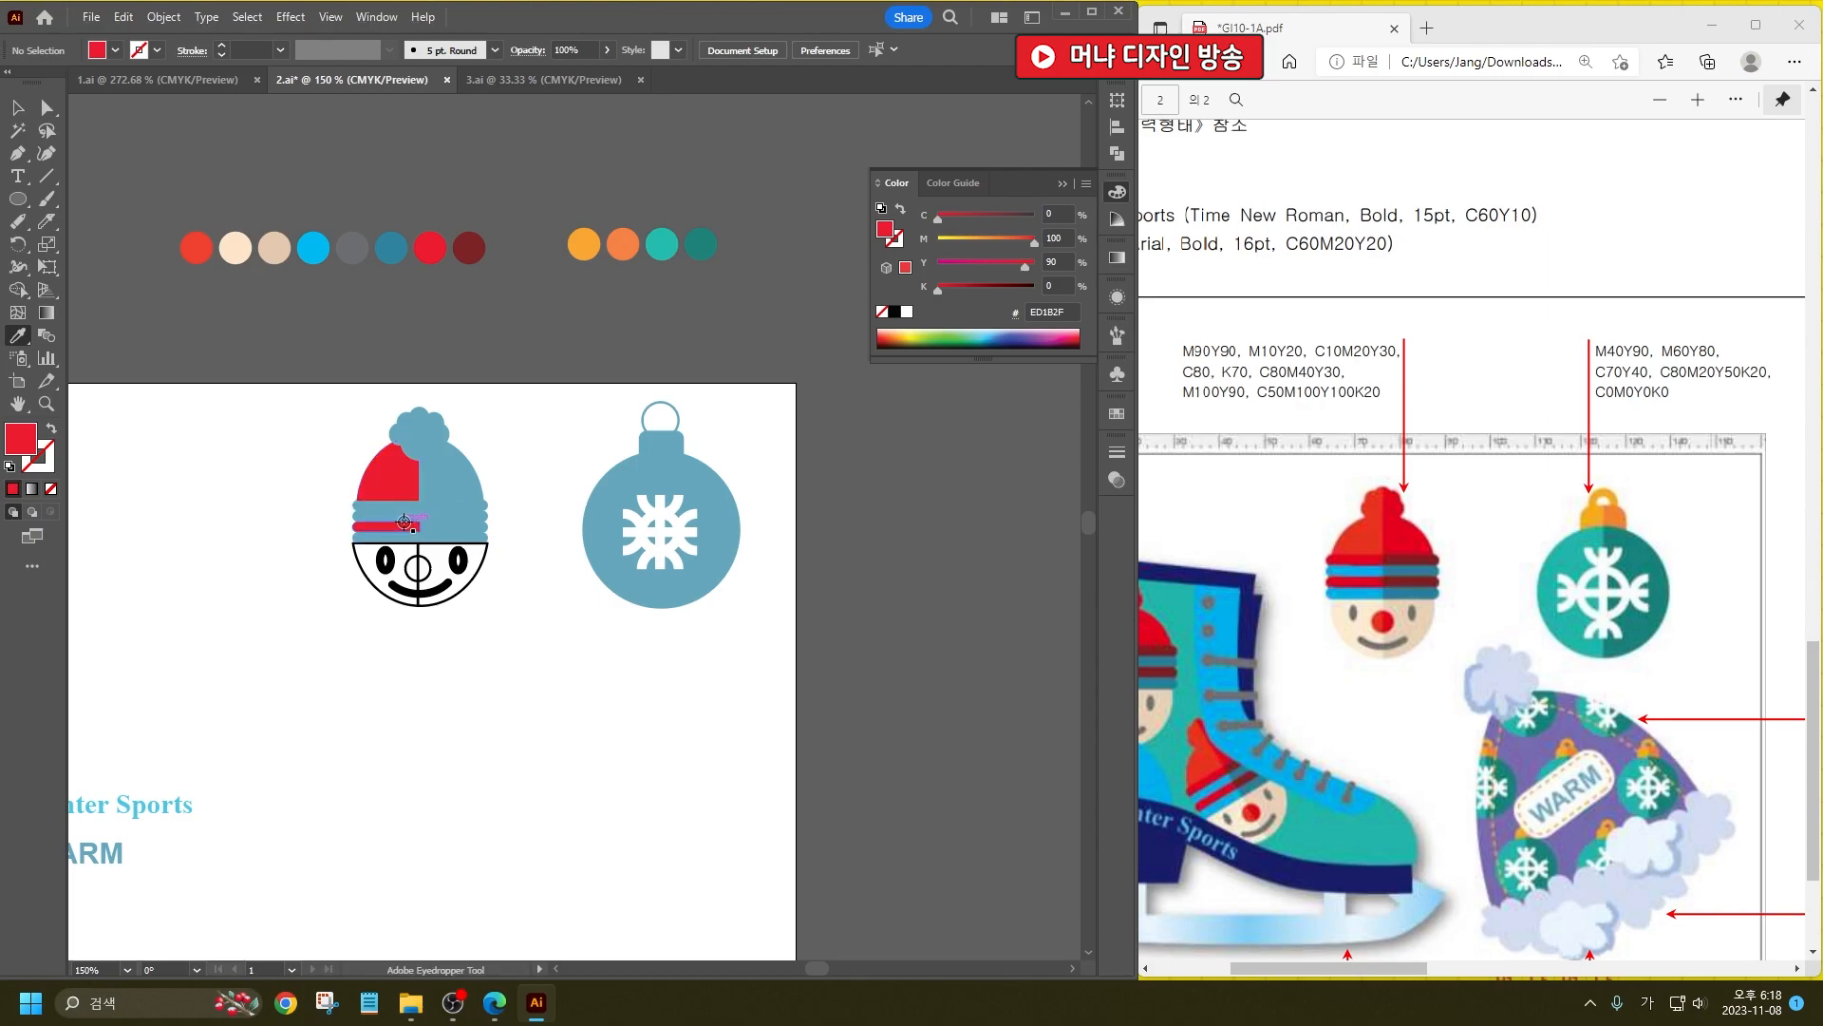
pyautogui.hotkey('ctrl', 'z')
pyautogui.keyDown('alt'); pyautogui.click(385, 505); pyautogui.keyUp('alt')
# Step: Apply the C50 M100 Y100 K20 sample to the right halves of the hat's first and third stripes
pyautogui.click(478, 243)
pyautogui.keyDown('alt'); pyautogui.click(454, 525); pyautogui.keyUp('alt')
pyautogui.keyDown('alt'); pyautogui.click(437, 505); pyautogui.keyUp('alt')
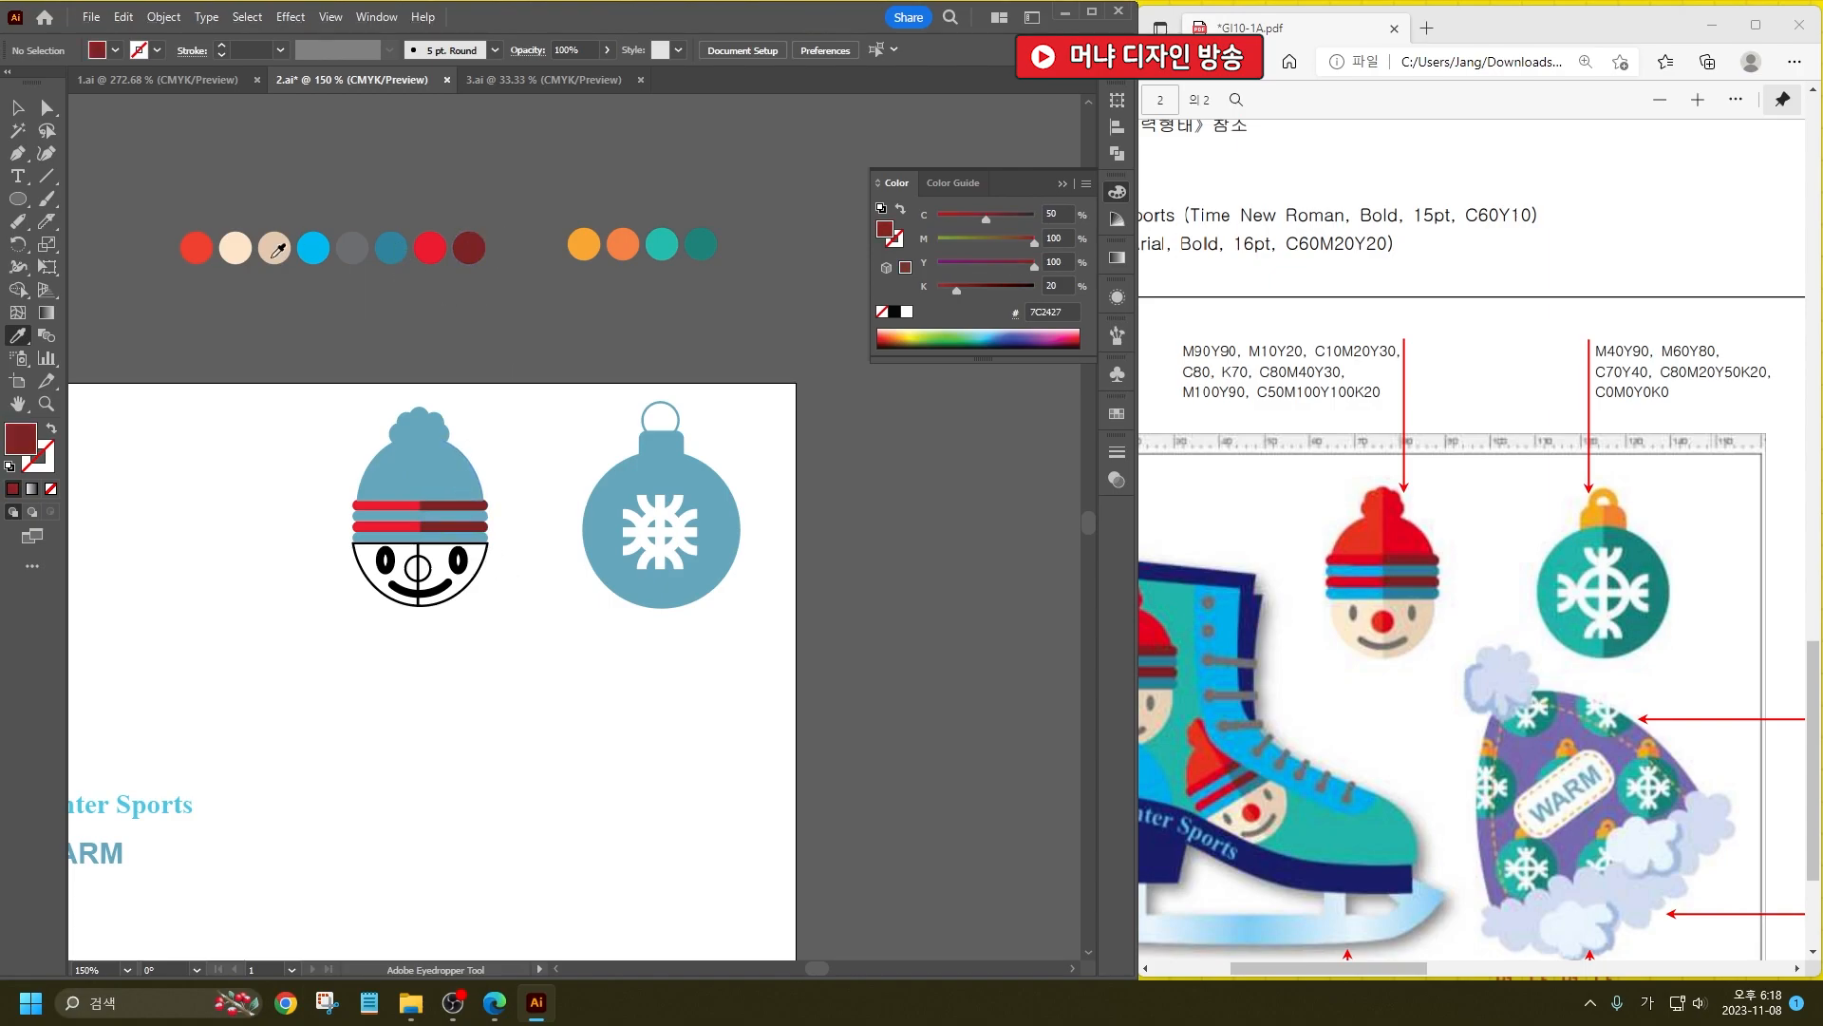
# Step: Colour the hat's second and fourth stripes with the C80 sample on the left halves and C80 M40 Y30 on the right halves
pyautogui.click(313, 248)
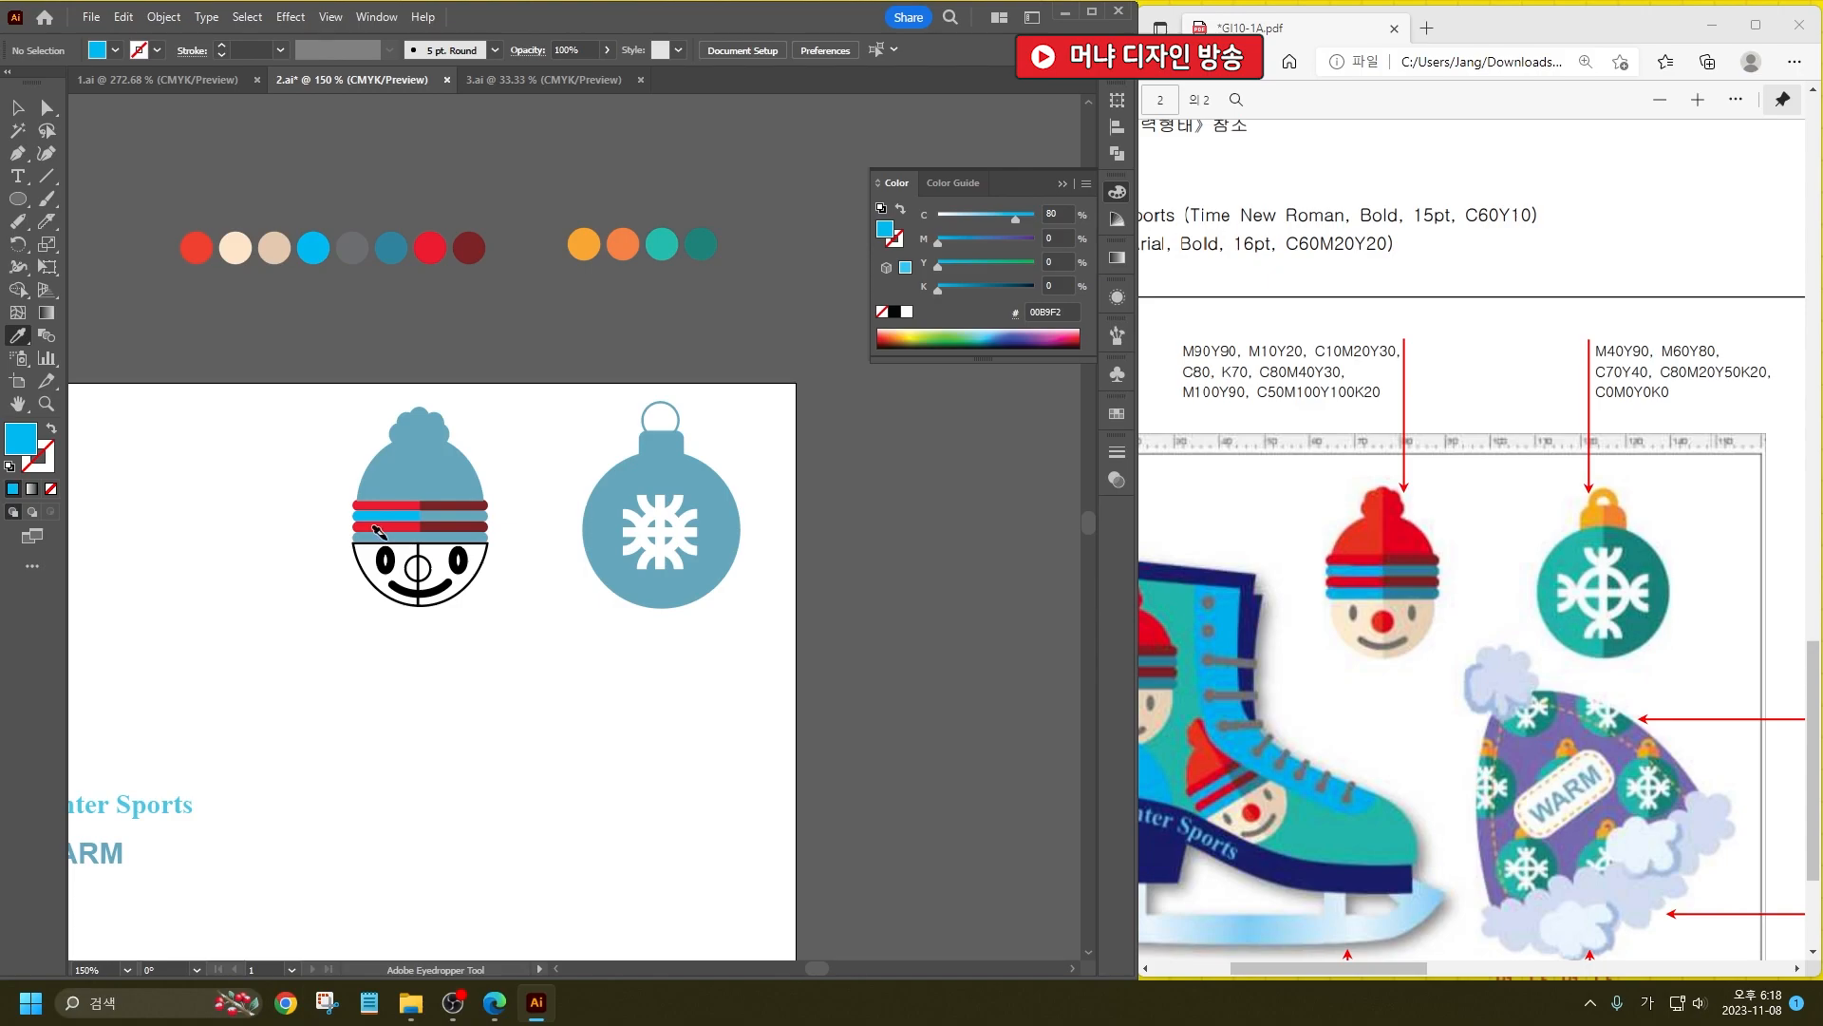
pyautogui.click(392, 249)
pyautogui.keyDown('alt'); pyautogui.click(458, 515); pyautogui.keyUp('alt')
pyautogui.keyDown('alt'); pyautogui.click(458, 535); pyautogui.keyUp('alt')
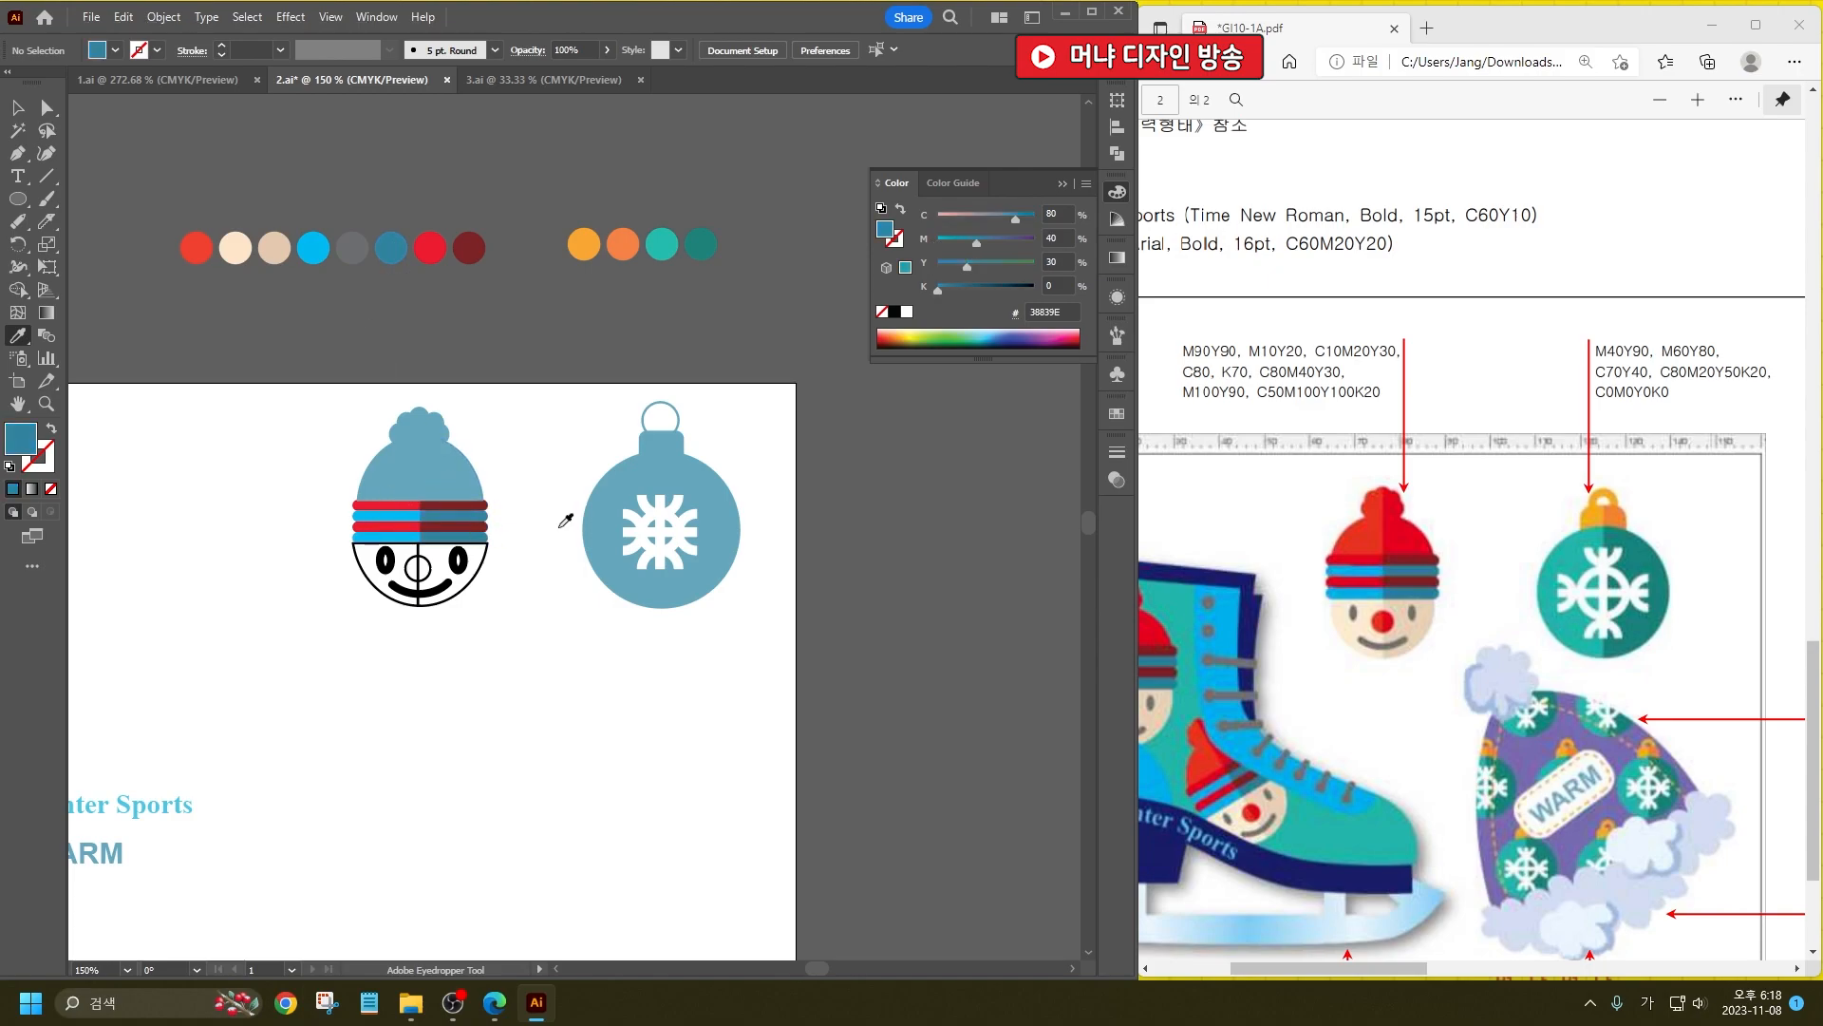
# Step: Colour the left half of the hat's dome with the M90 Y90 sample and the right half with M100 Y90
pyautogui.click(196, 248)
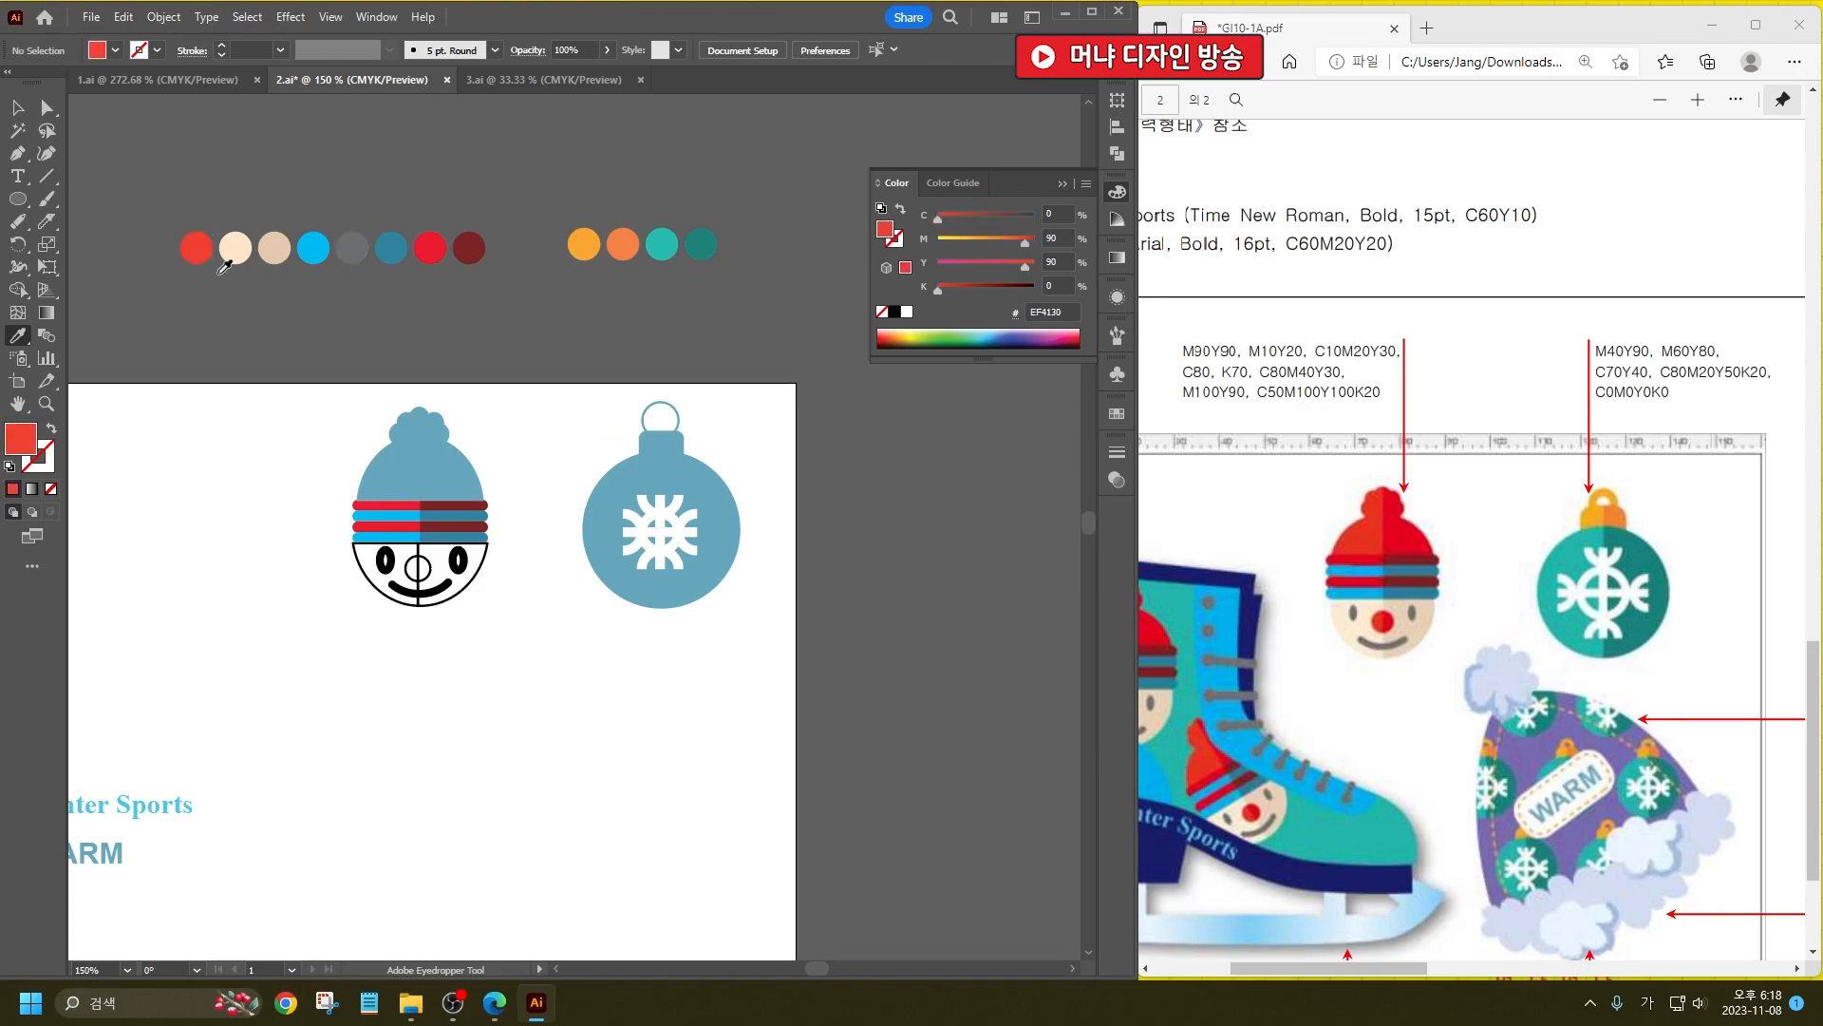
pyautogui.keyDown('alt'); pyautogui.click(371, 490); pyautogui.keyUp('alt')
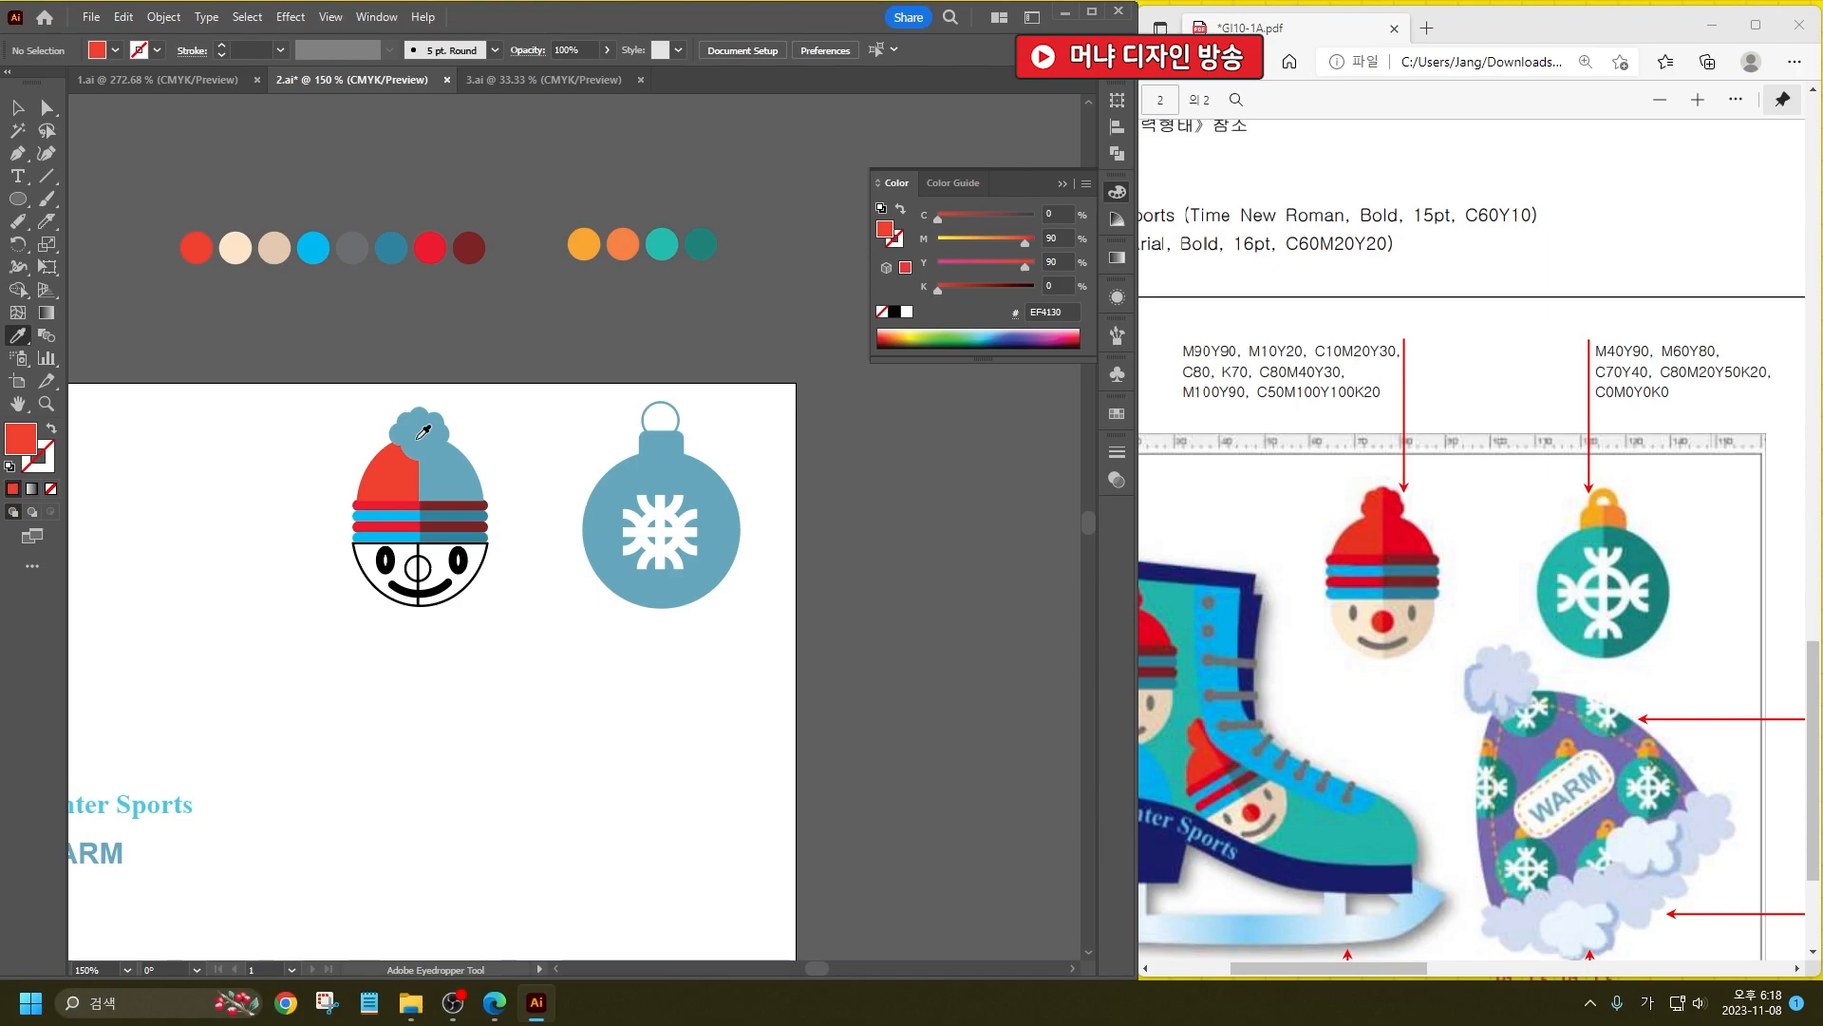
pyautogui.click(431, 248)
pyautogui.keyDown('alt'); pyautogui.click(448, 475); pyautogui.keyUp('alt')
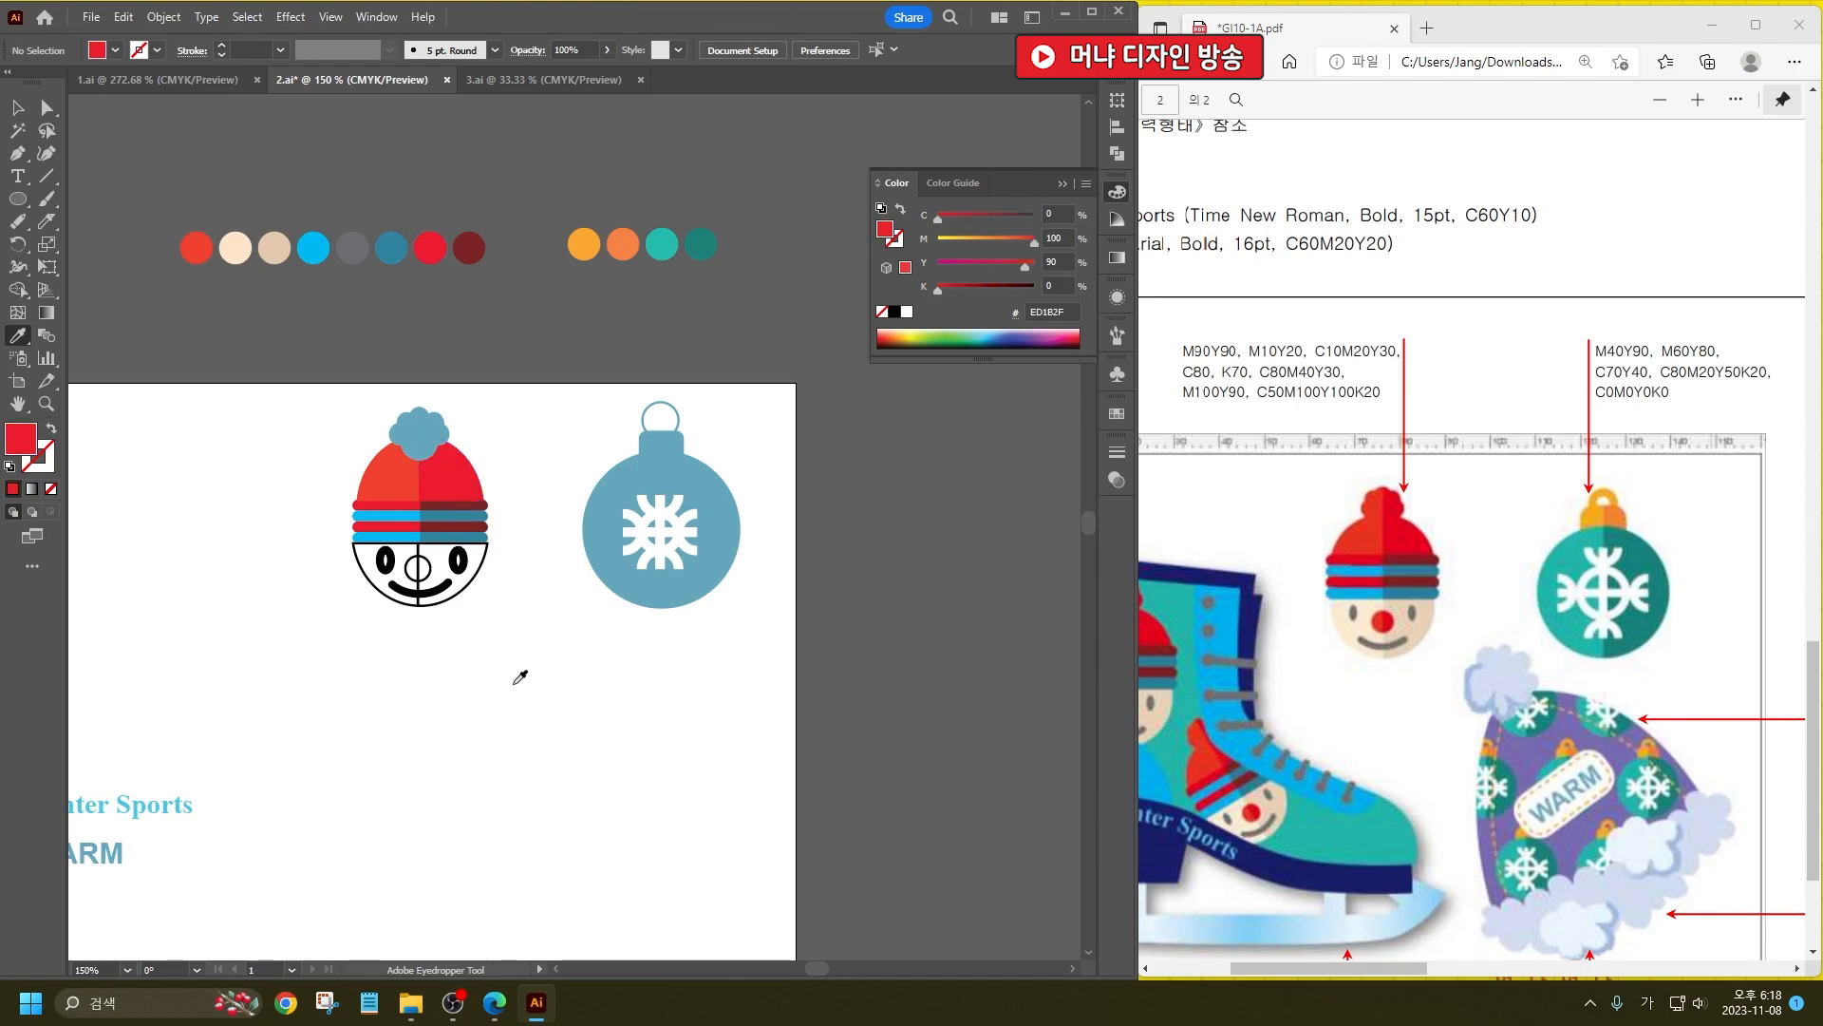
# Step: Split the hat's pom-pom vertically through its centre with the Knife tool
pyautogui.click(16, 108)
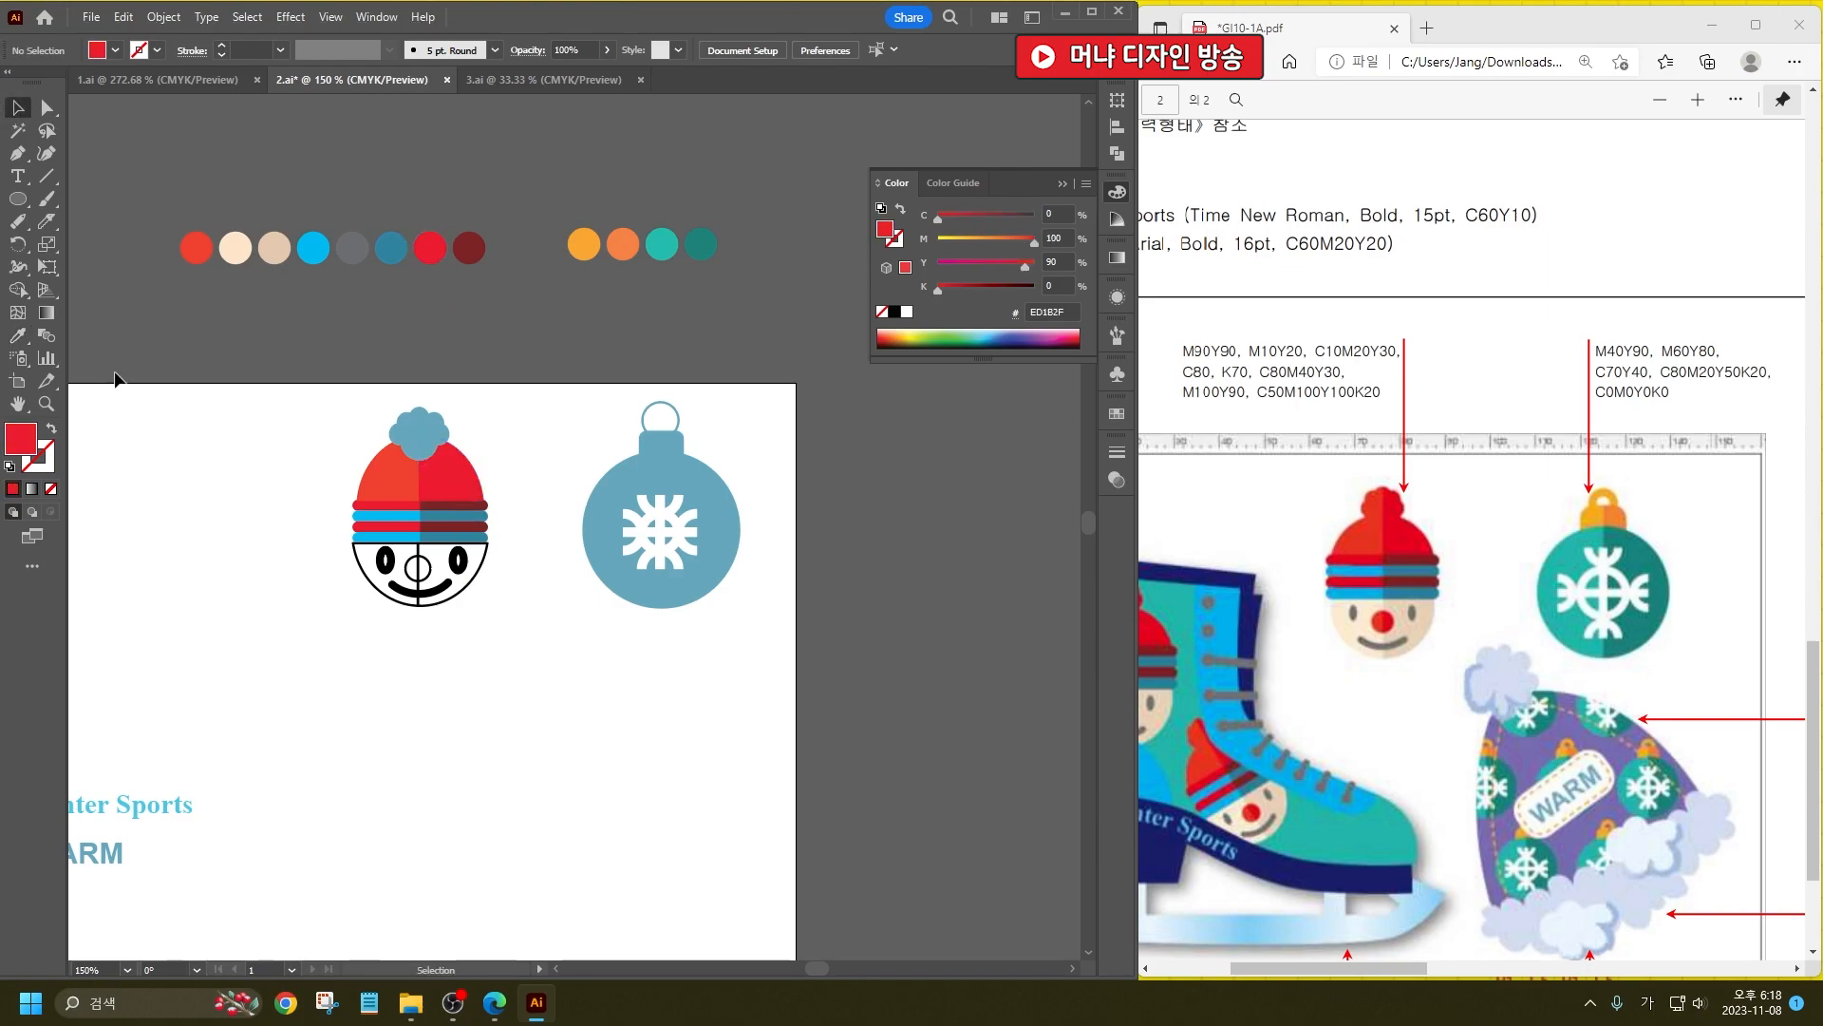
pyautogui.click(423, 433)
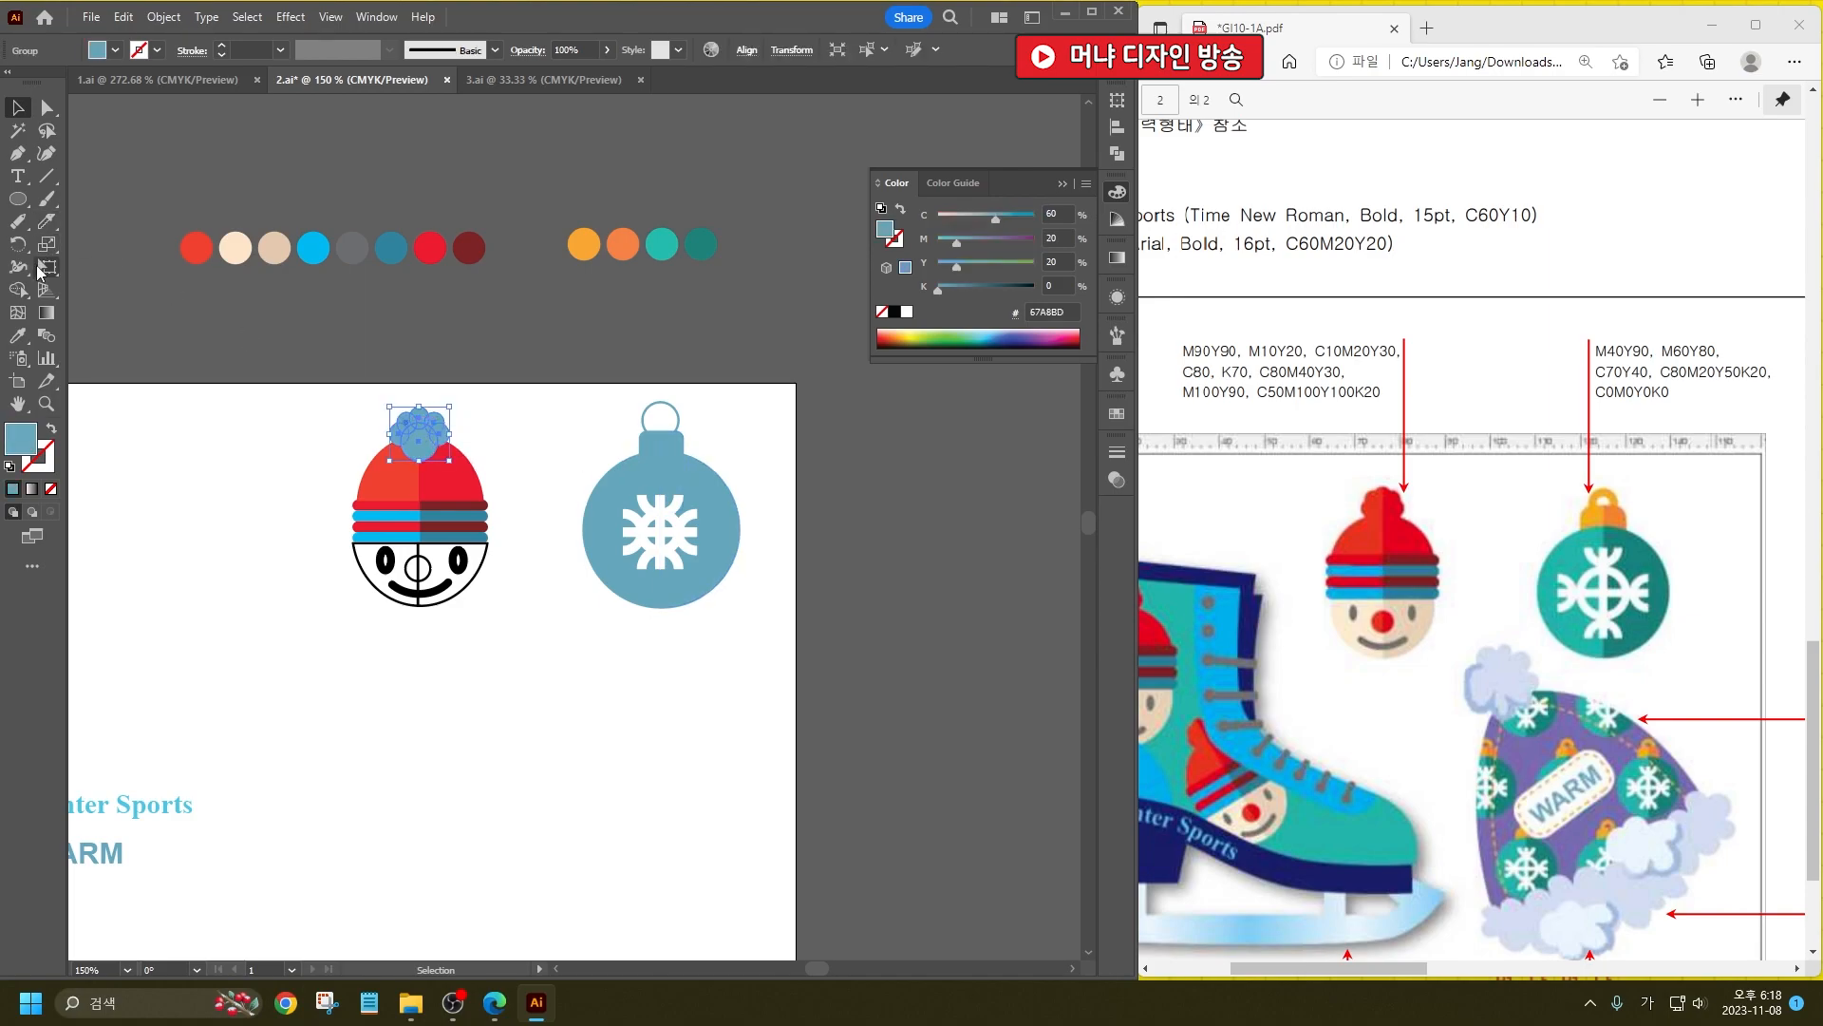
pyautogui.click(45, 221)
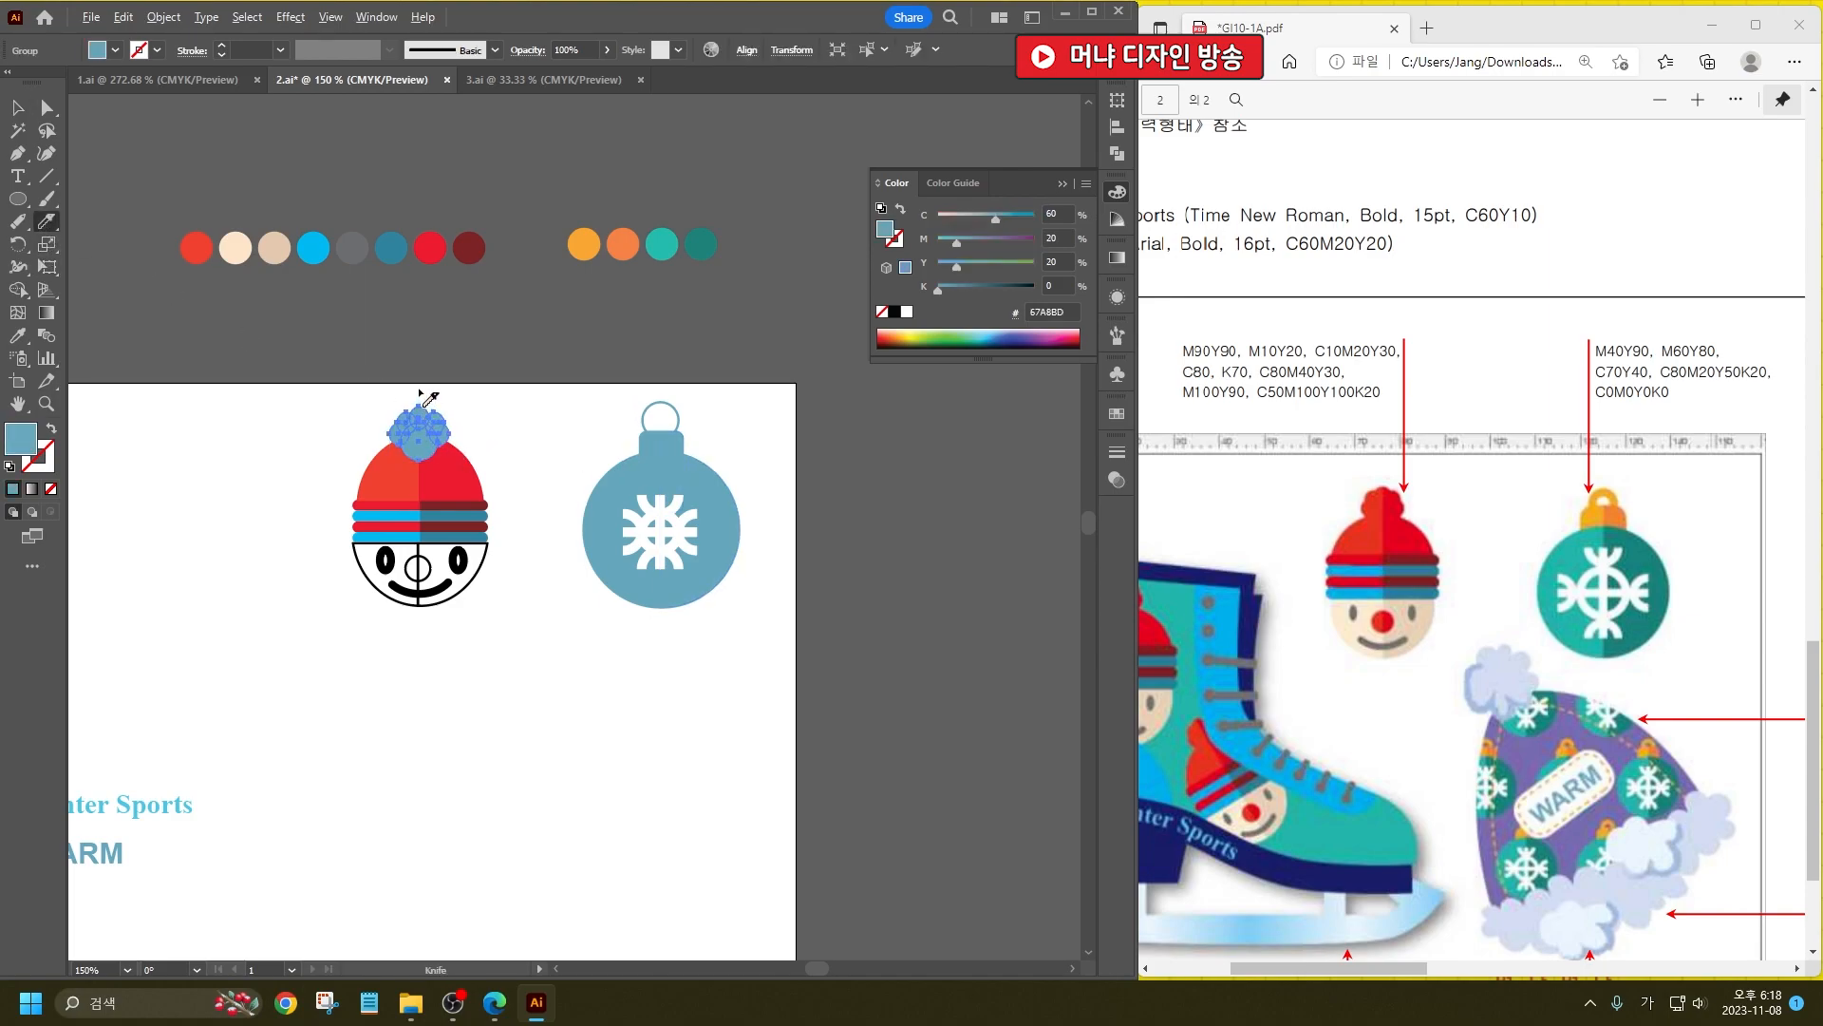
pyautogui.moveTo(417, 387); pyautogui.dragTo(427, 492)
pyautogui.click(16, 108)
pyautogui.click(171, 143)
# Step: Colour the pom-pom's left half with the M90 Y90 sample and its right half with M100 Y90
pyautogui.click(21, 336)
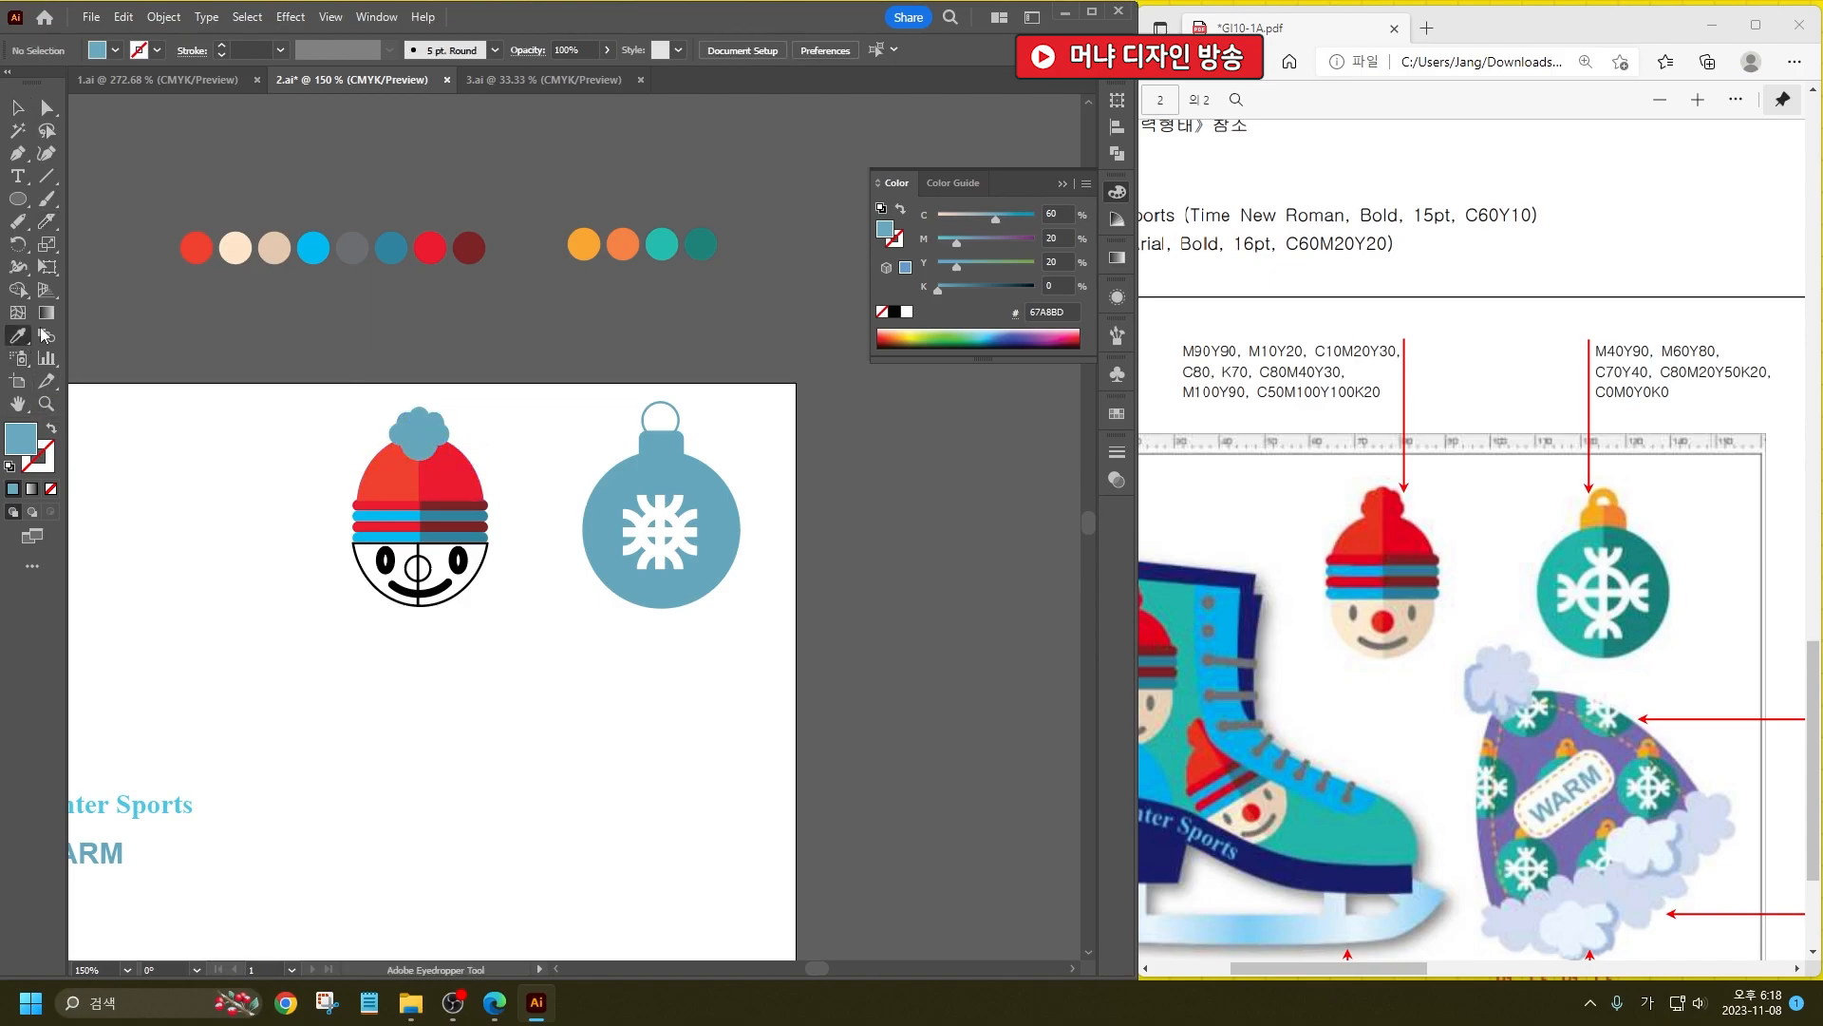
pyautogui.click(208, 255)
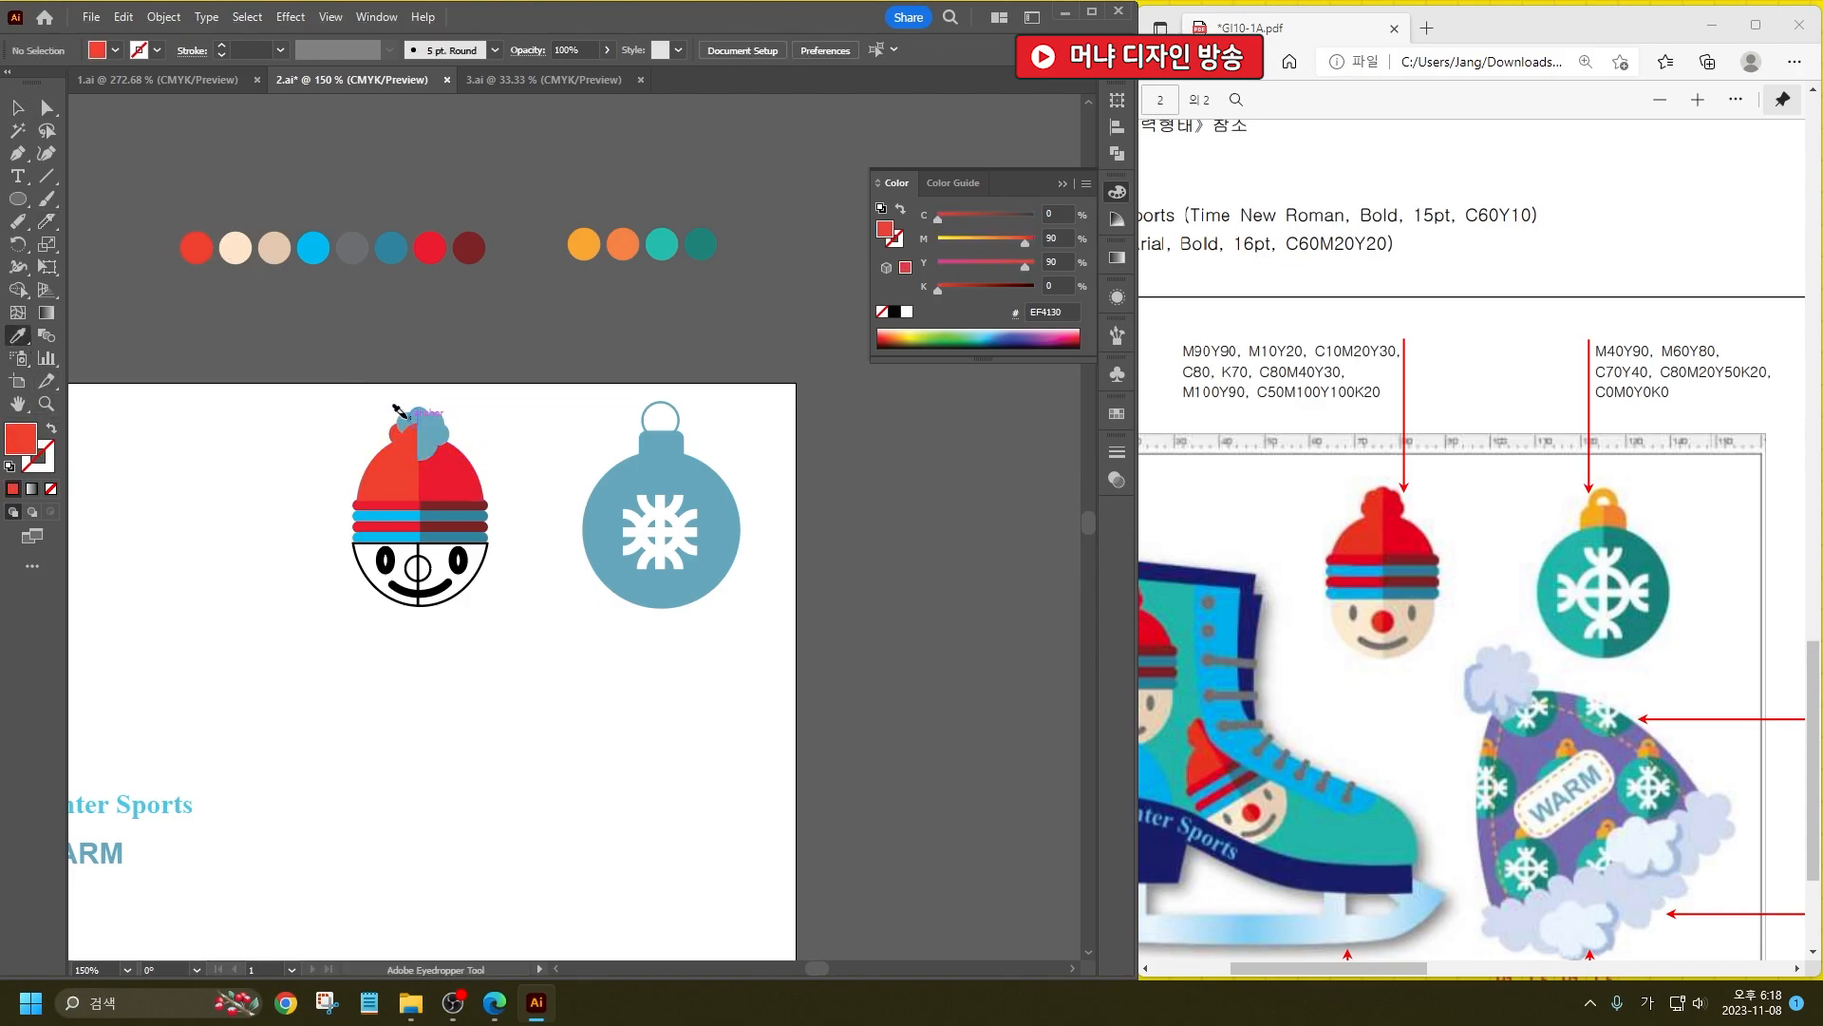
pyautogui.click(429, 248)
pyautogui.keyDown('alt'); pyautogui.click(422, 418); pyautogui.keyUp('alt')
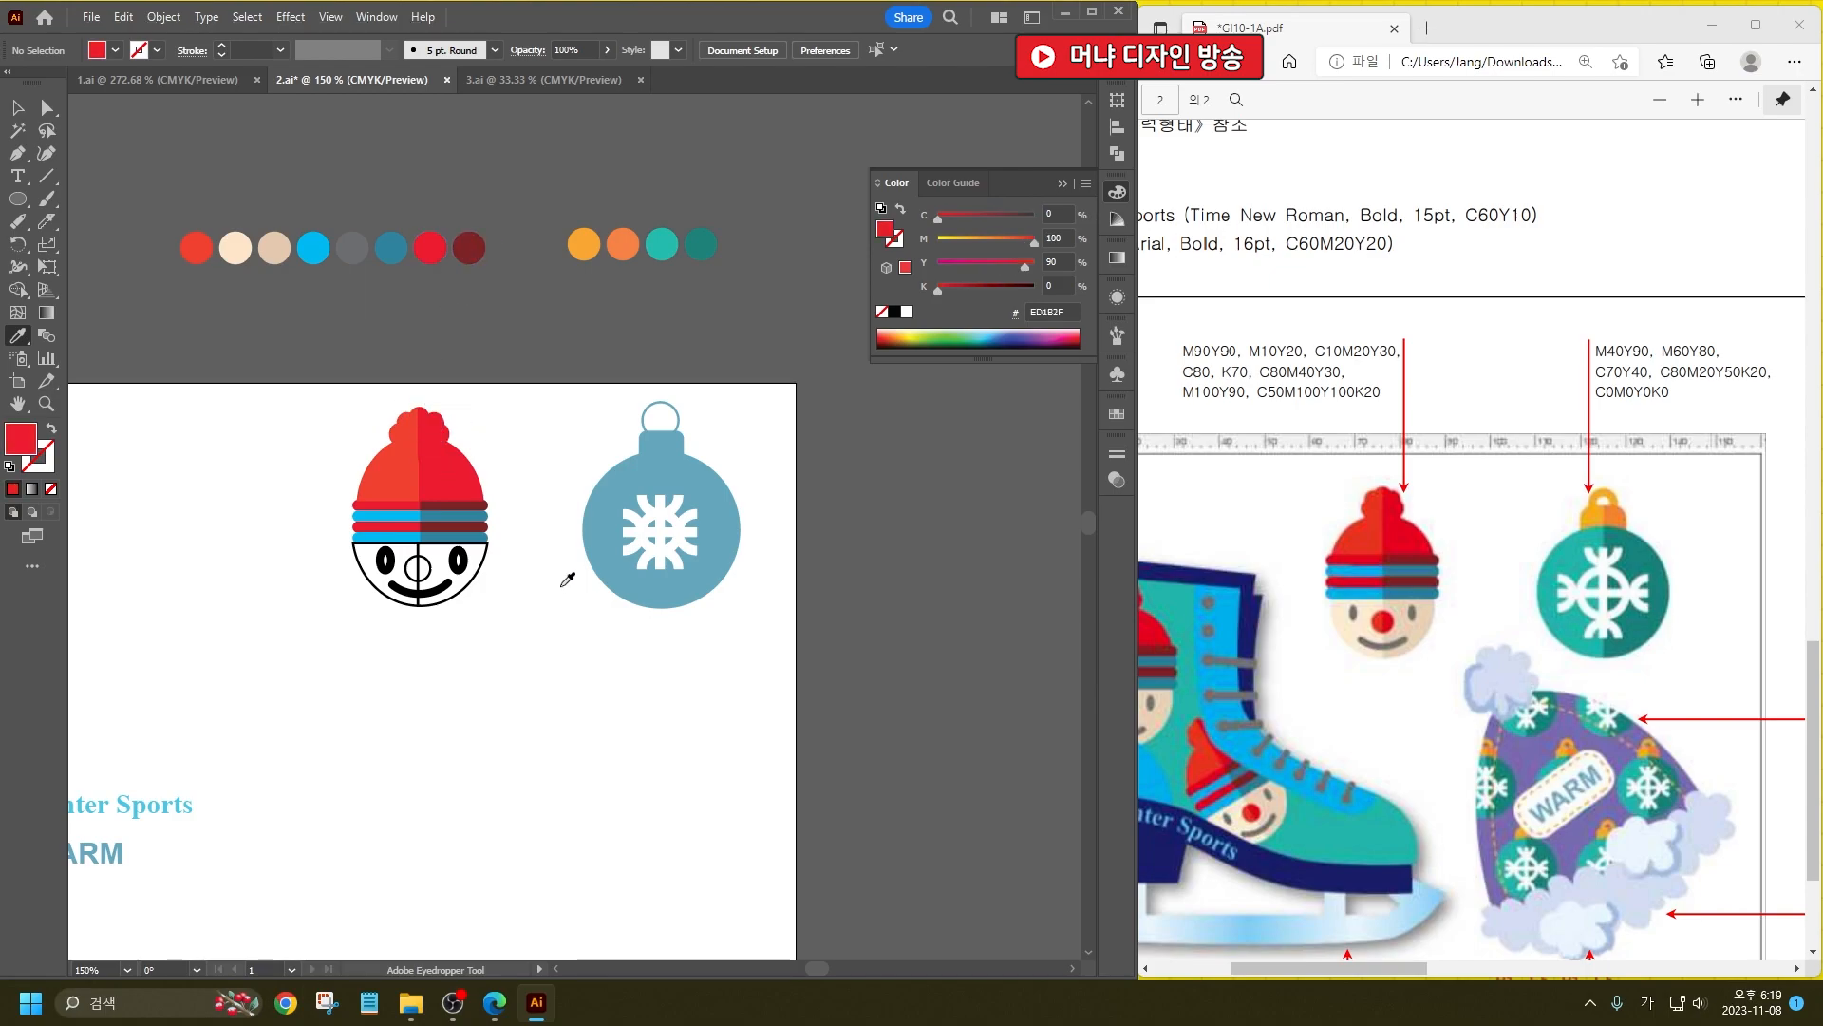
# Step: Colour the left half of the face with the M10 Y20 sample and the right half with C10 M20 Y30
pyautogui.click(239, 247)
pyautogui.keyDown('alt'); pyautogui.click(395, 575); pyautogui.keyUp('alt')
pyautogui.click(276, 253)
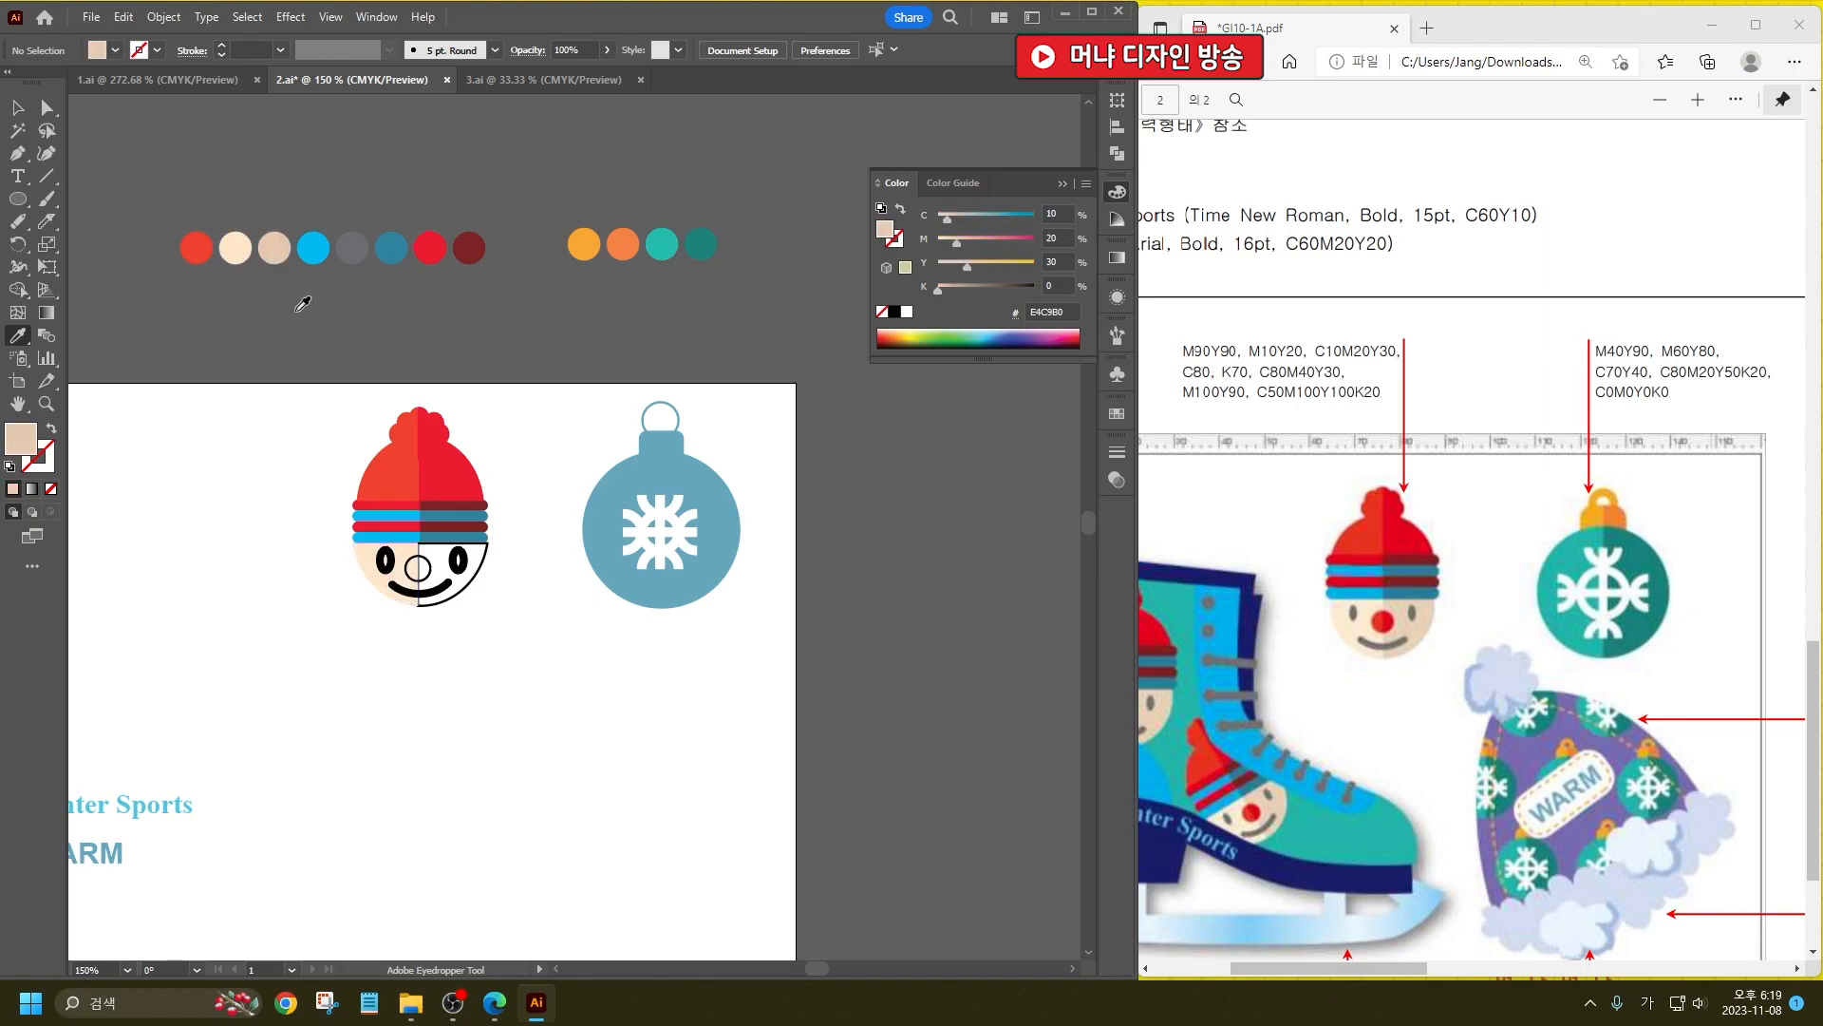
pyautogui.keyDown('alt'); pyautogui.click(472, 570); pyautogui.keyUp('alt')
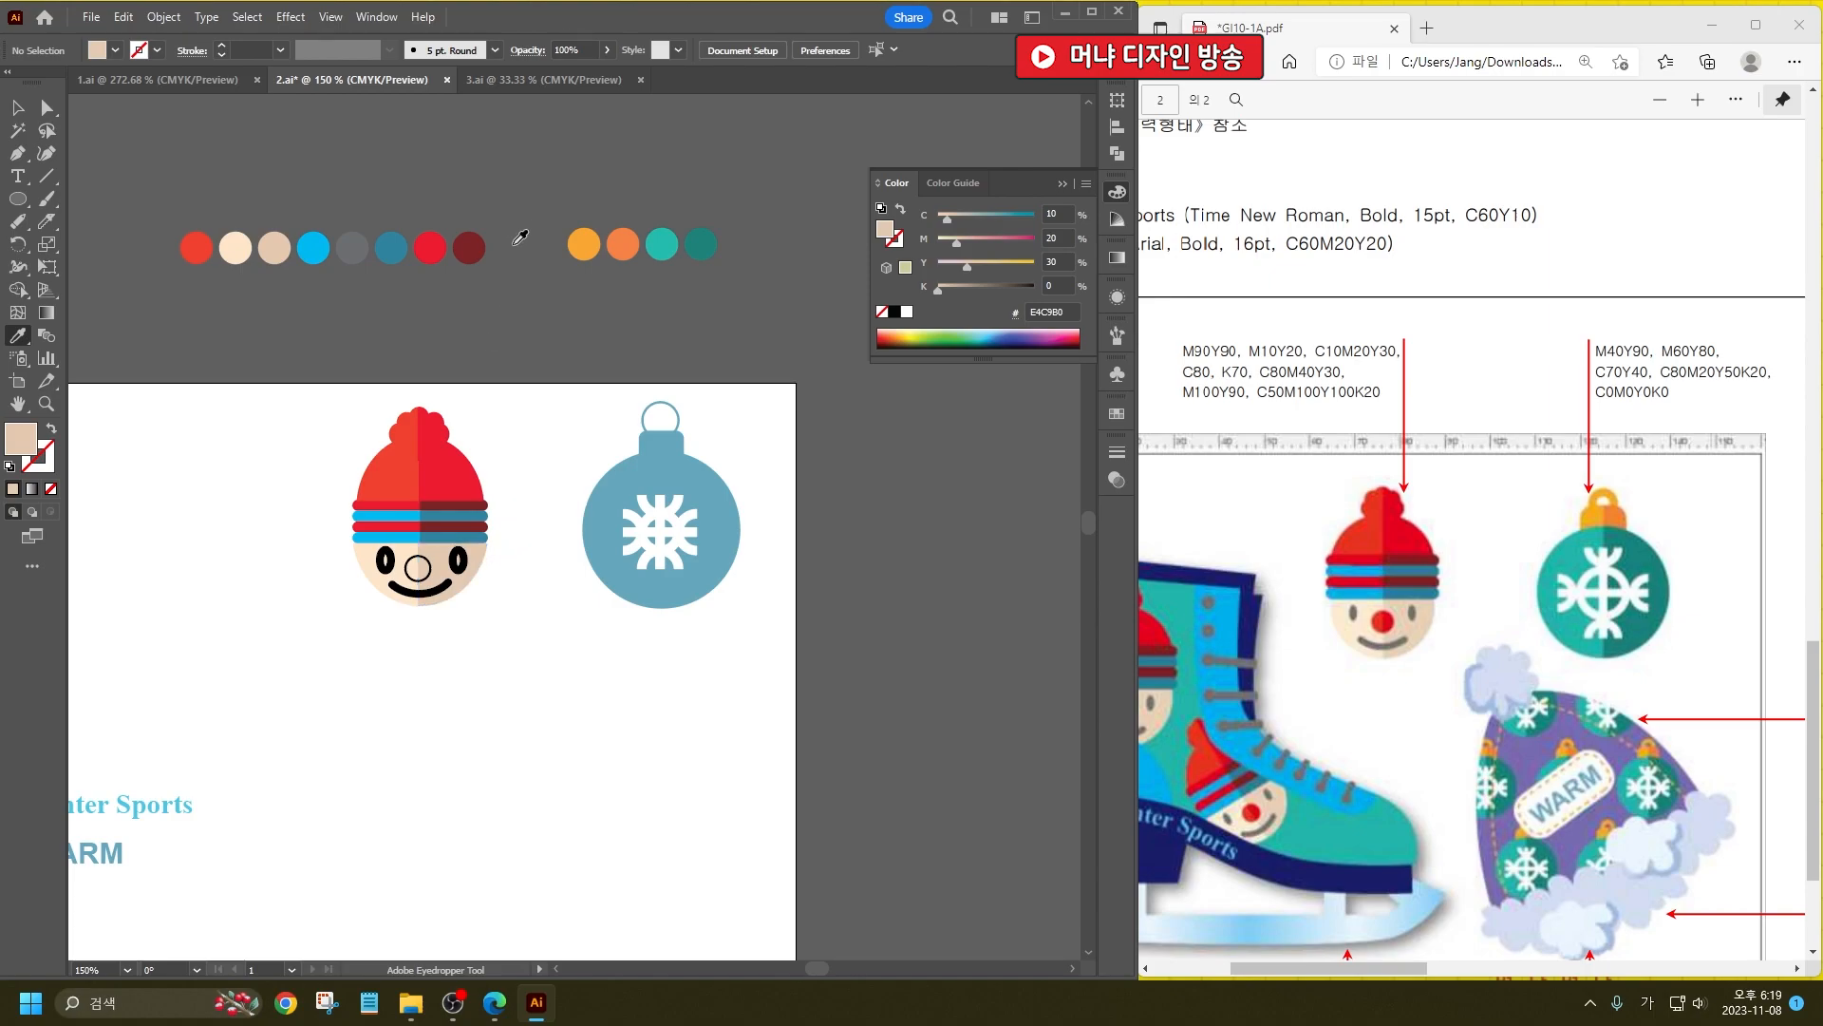
# Step: Colour the character's eyes with the K70 sample and the round nose with the M90 Y90 sample
pyautogui.click(343, 251)
pyautogui.keyDown('alt'); pyautogui.click(383, 559); pyautogui.keyUp('alt')
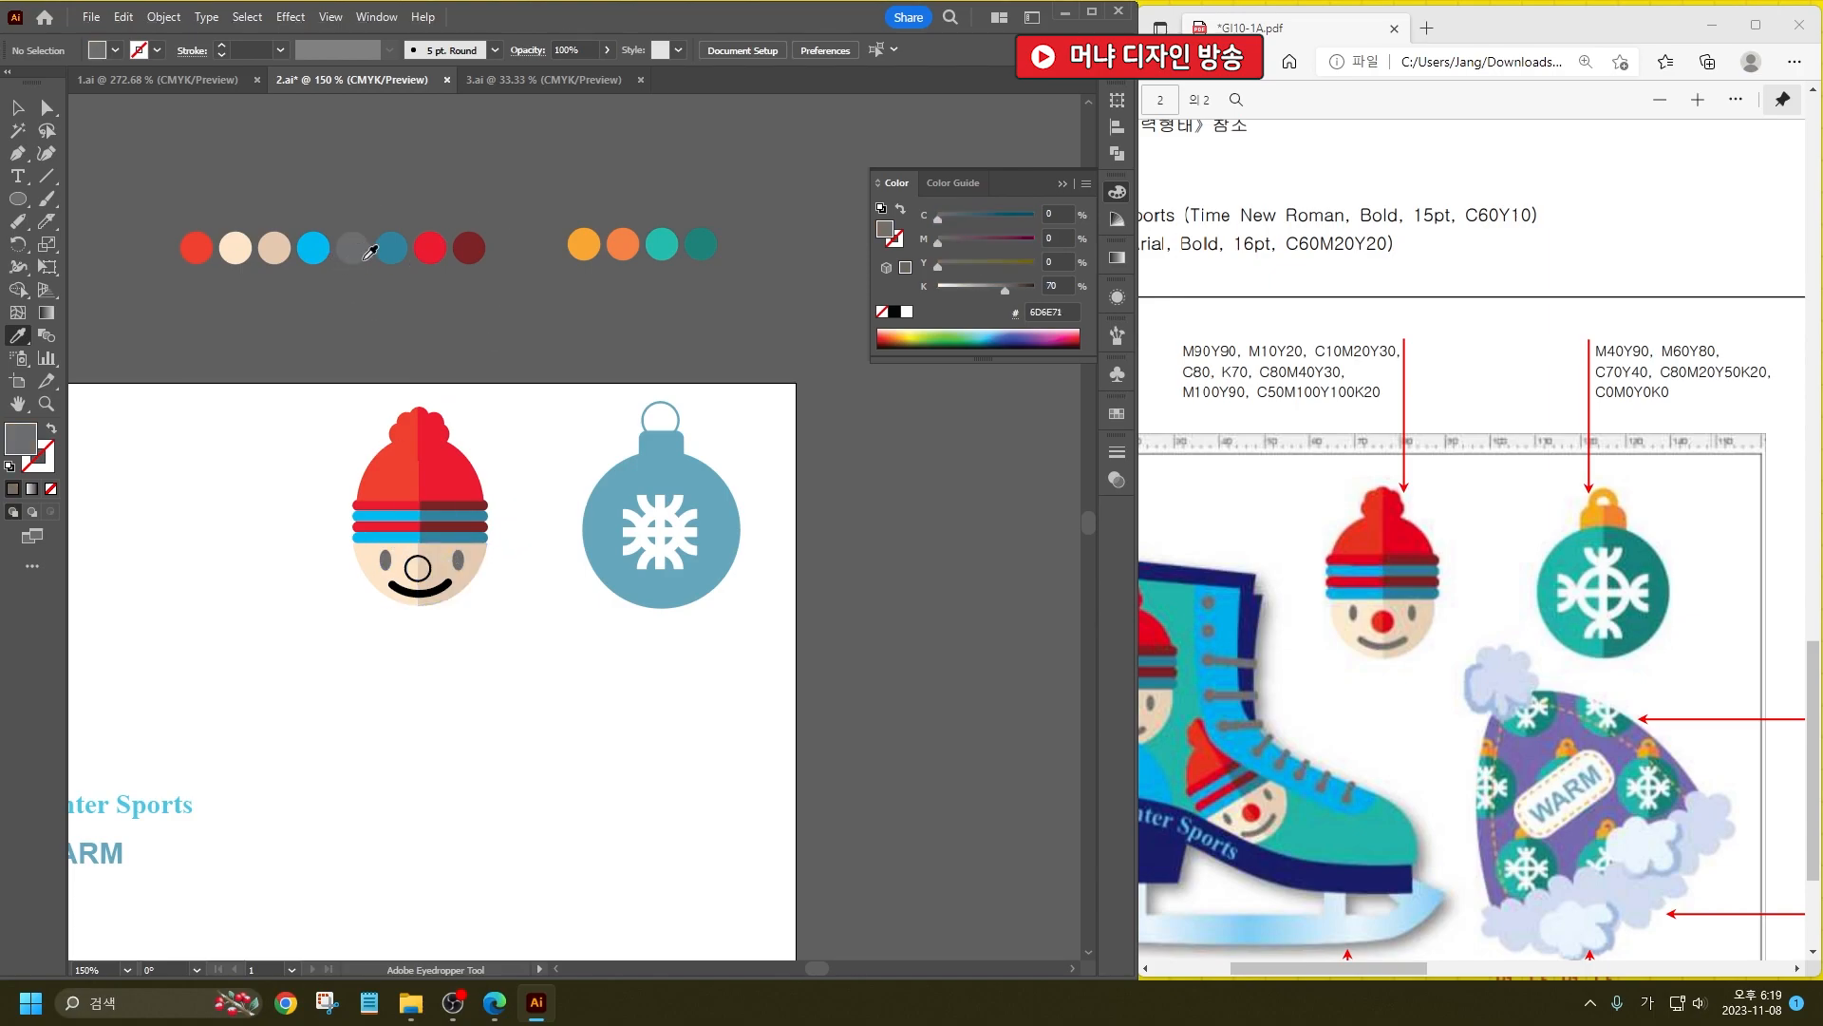
pyautogui.click(193, 244)
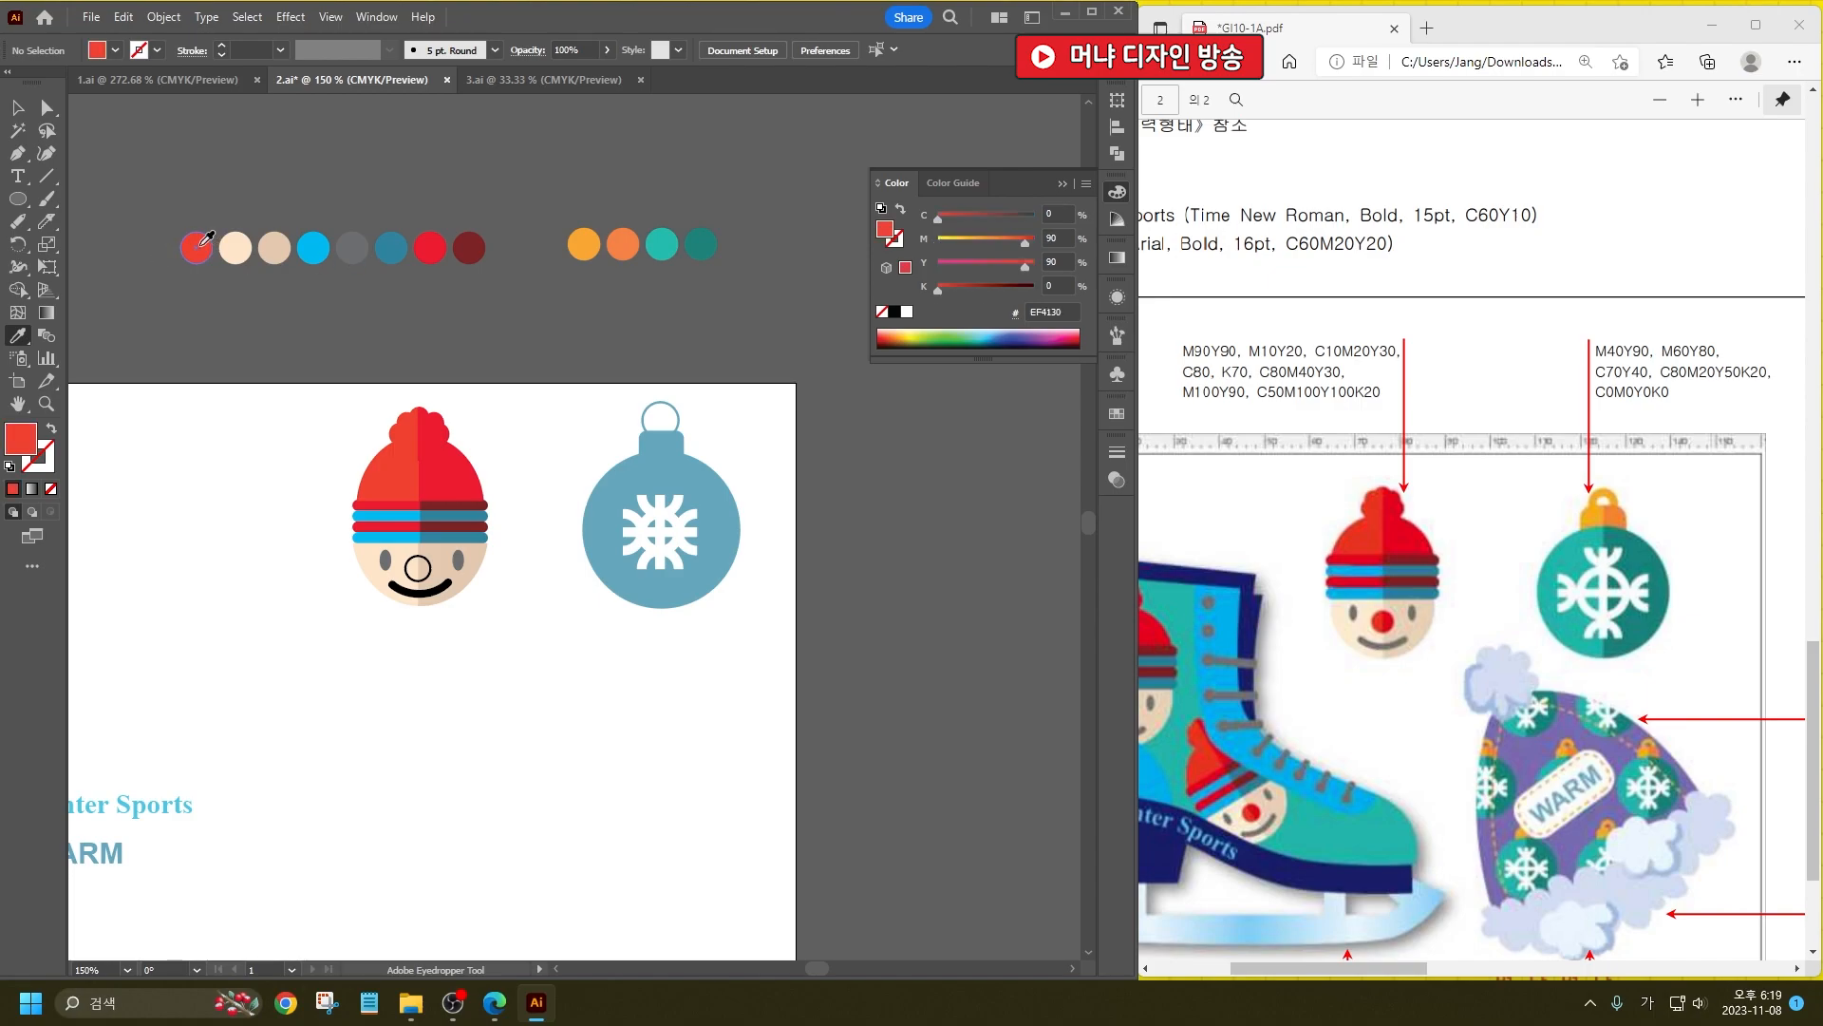
pyautogui.click(410, 515)
pyautogui.click(399, 489)
pyautogui.keyDown('alt'); pyautogui.click(417, 568); pyautogui.keyUp('alt')
pyautogui.click(468, 249)
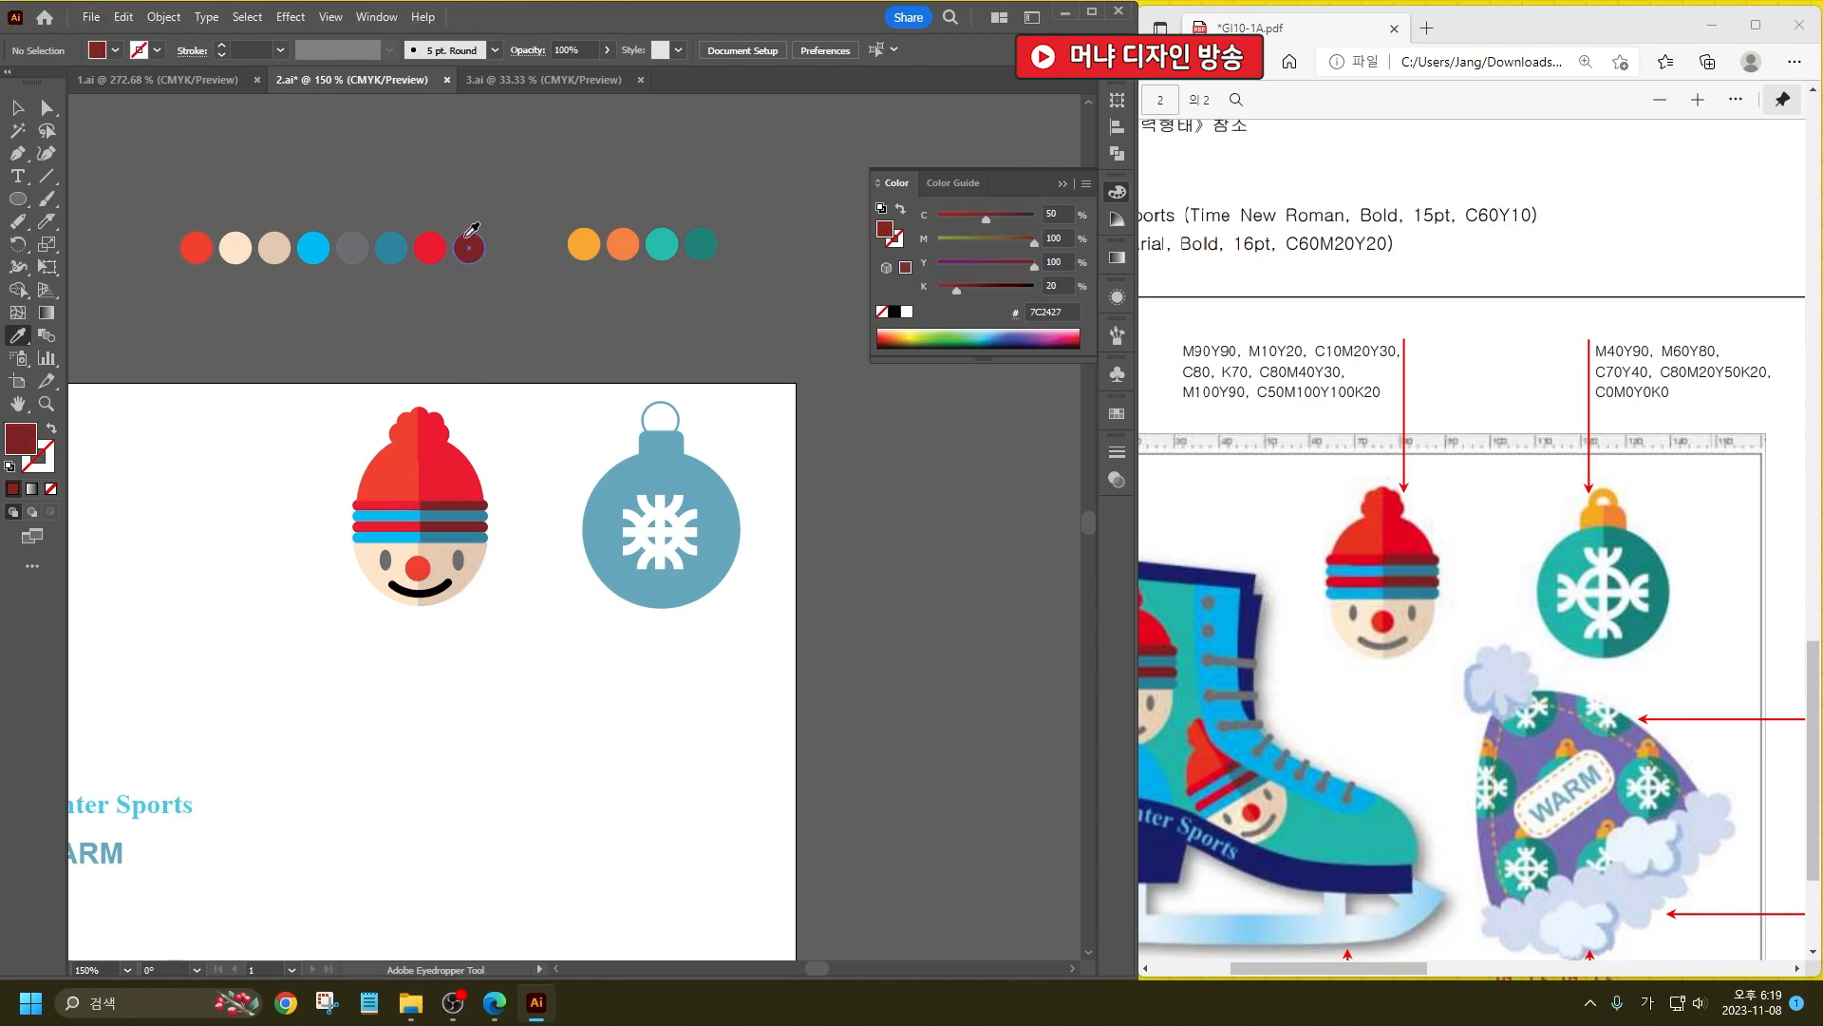
# Step: Split the round nose vertically through its centre with the Knife tool
pyautogui.click(47, 220)
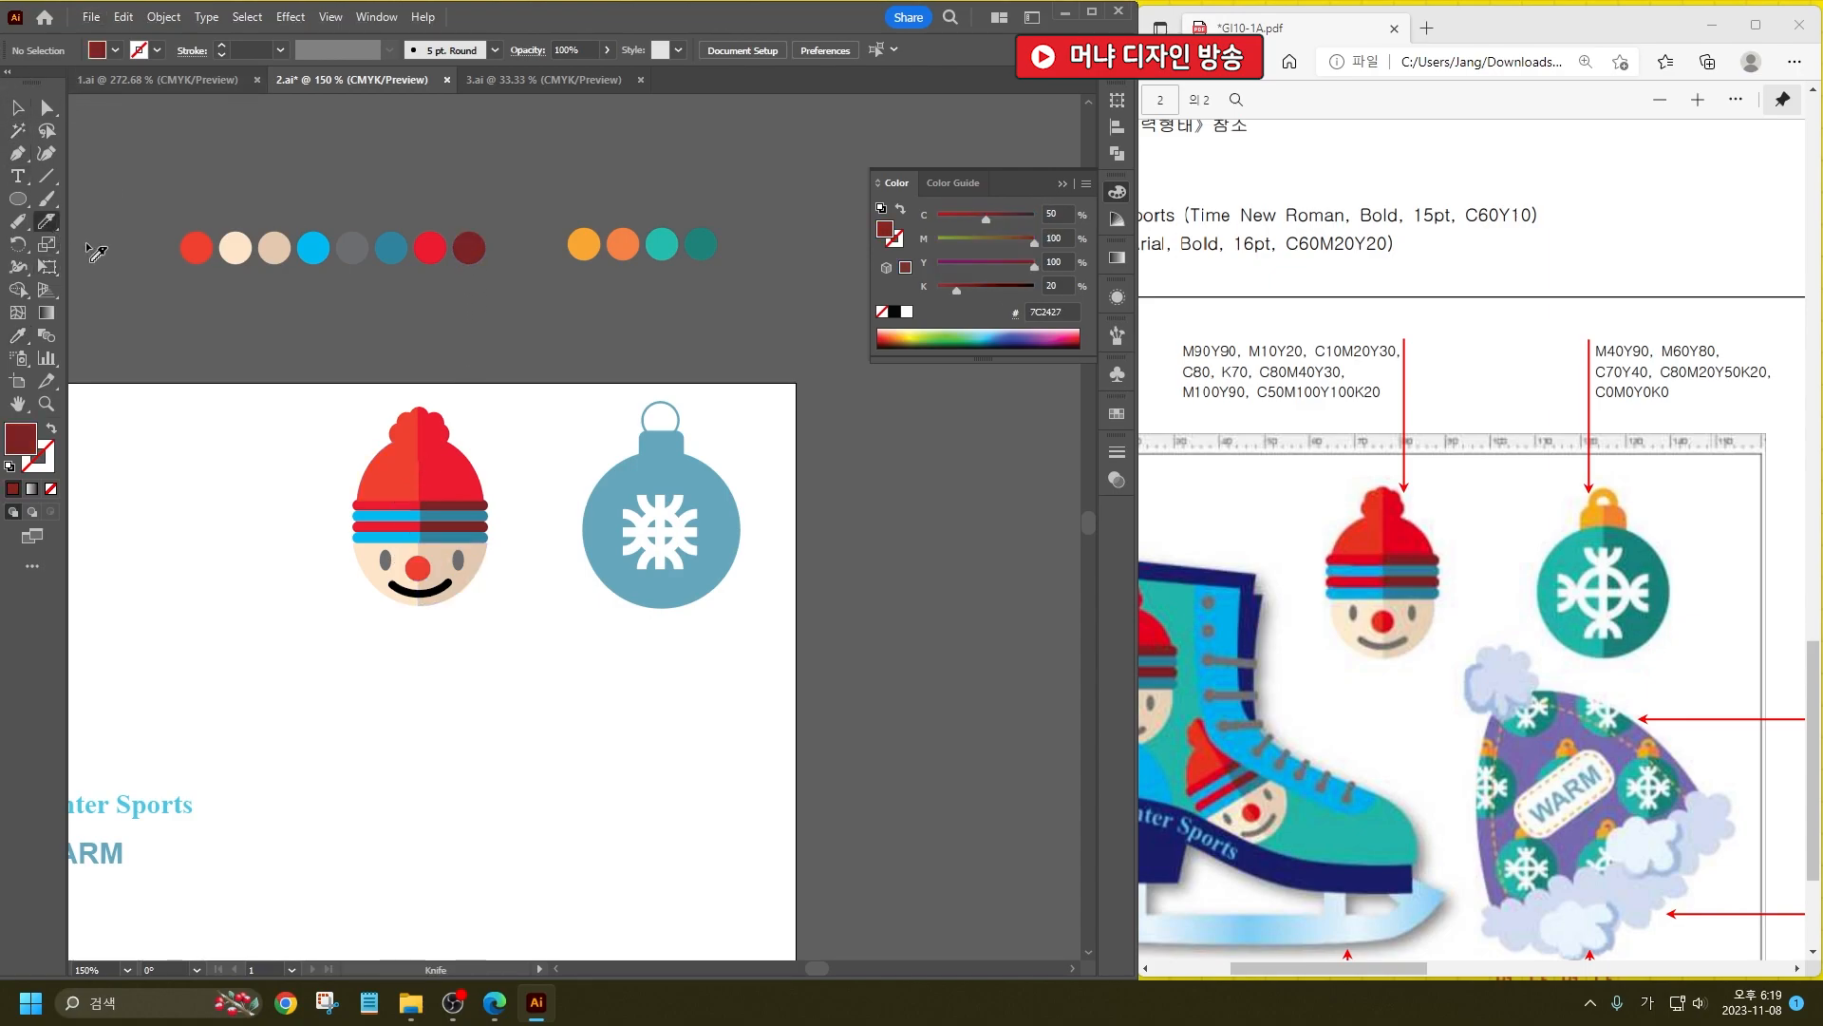
pyautogui.keyDown('ctrl'); pyautogui.click(420, 571); pyautogui.keyUp('ctrl')
pyautogui.scroll(5, 417, 562)
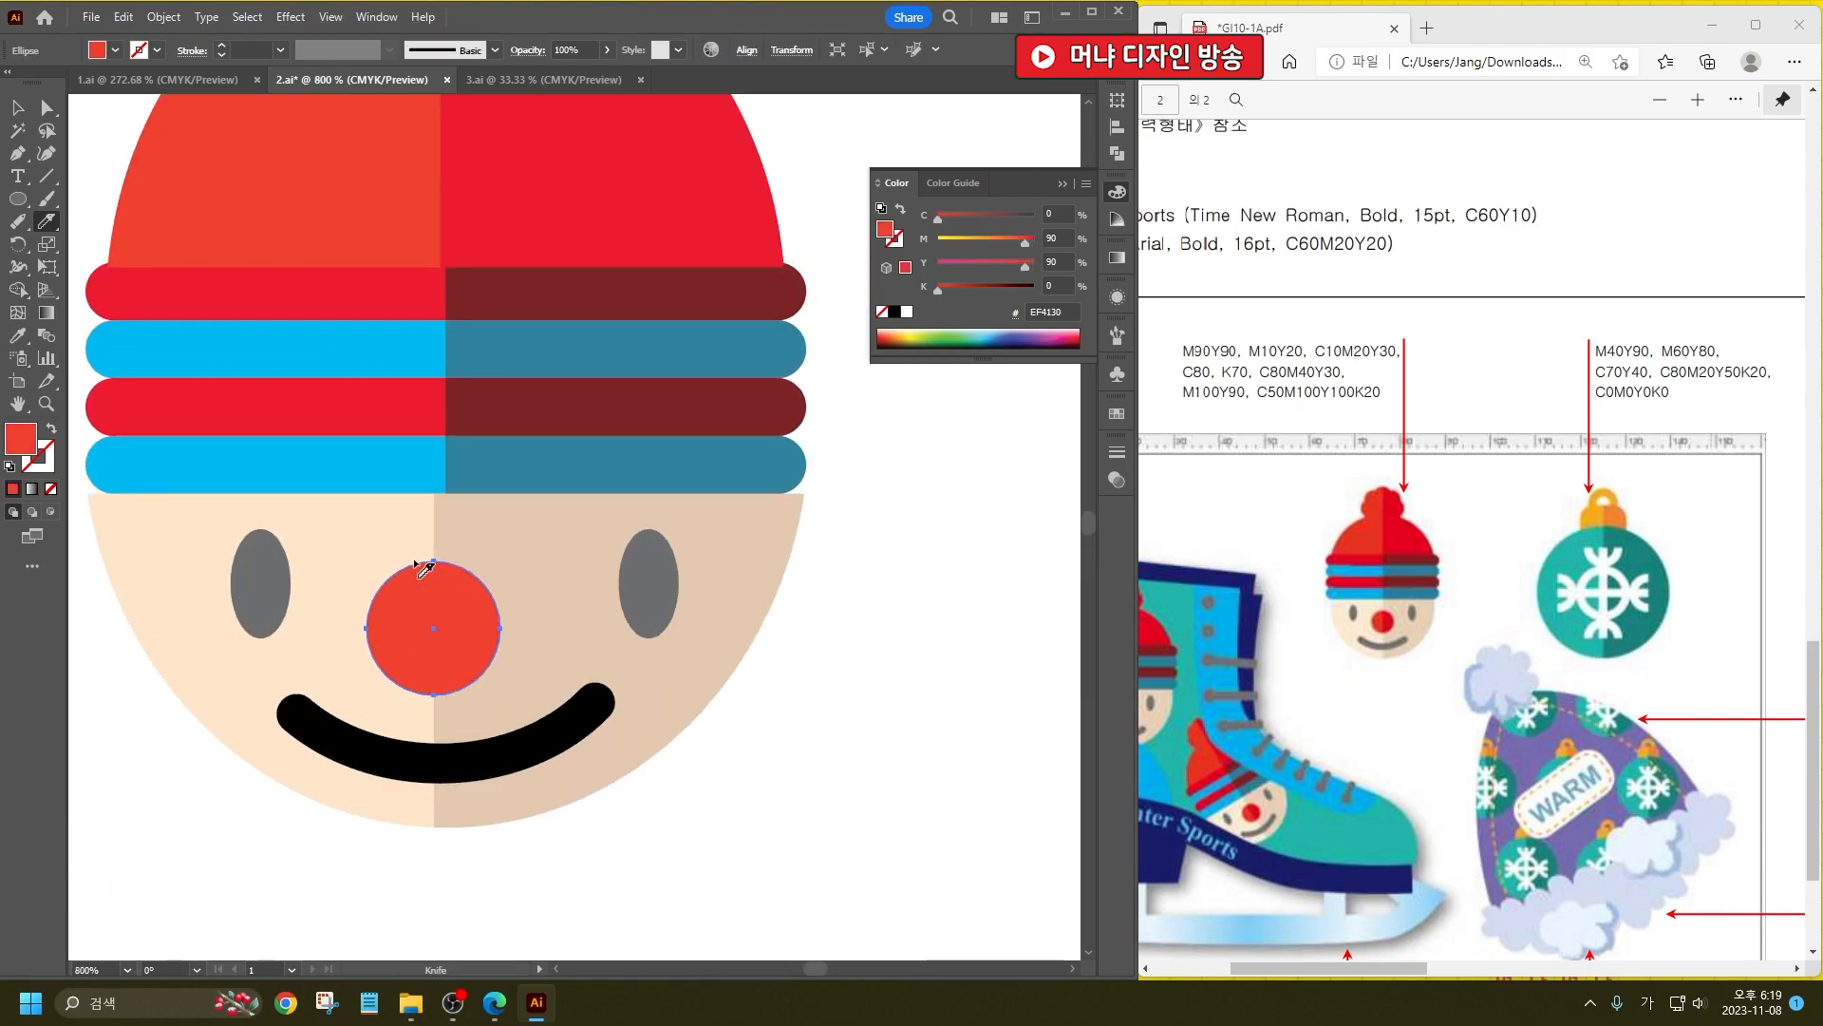
pyautogui.moveTo(434, 558); pyautogui.dragTo(437, 717)
pyautogui.click(17, 107)
pyautogui.click(163, 779)
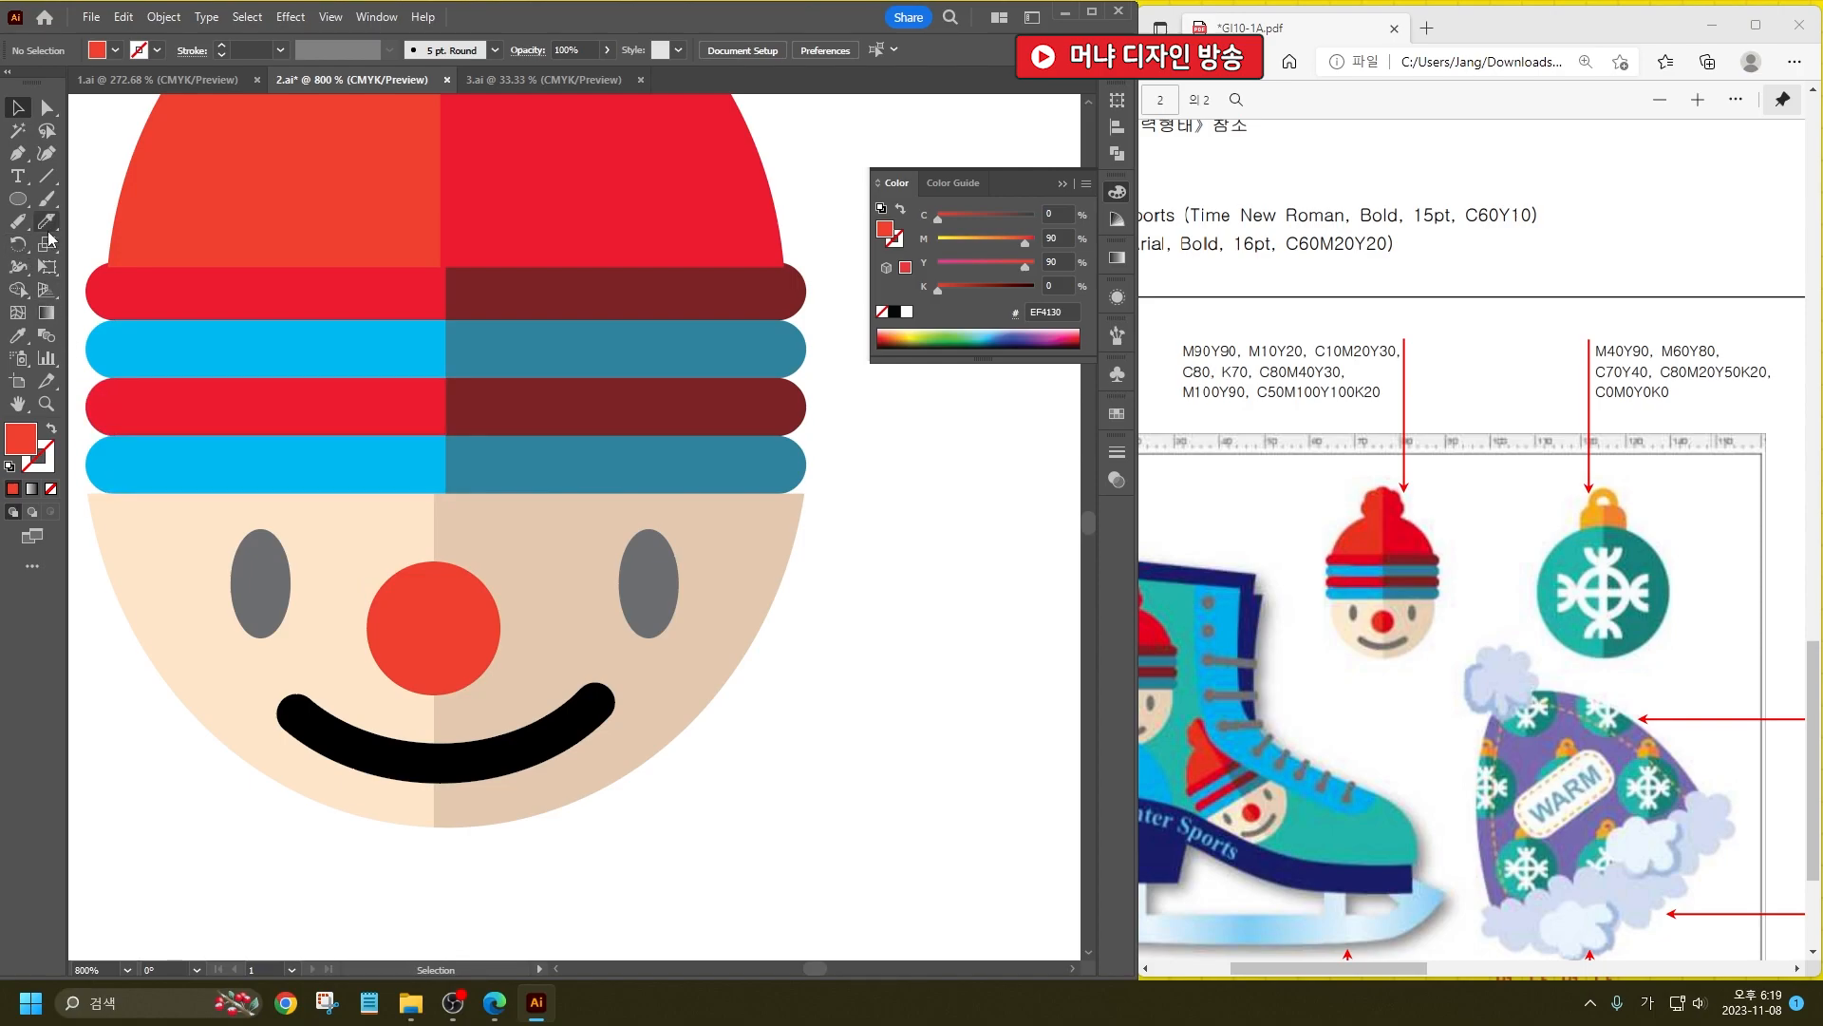
# Step: Colour the right half of the round nose with the C50 M100 Y100 K20 used on the hat's dark band
pyautogui.click(17, 334)
pyautogui.scroll(-3, 733, 744)
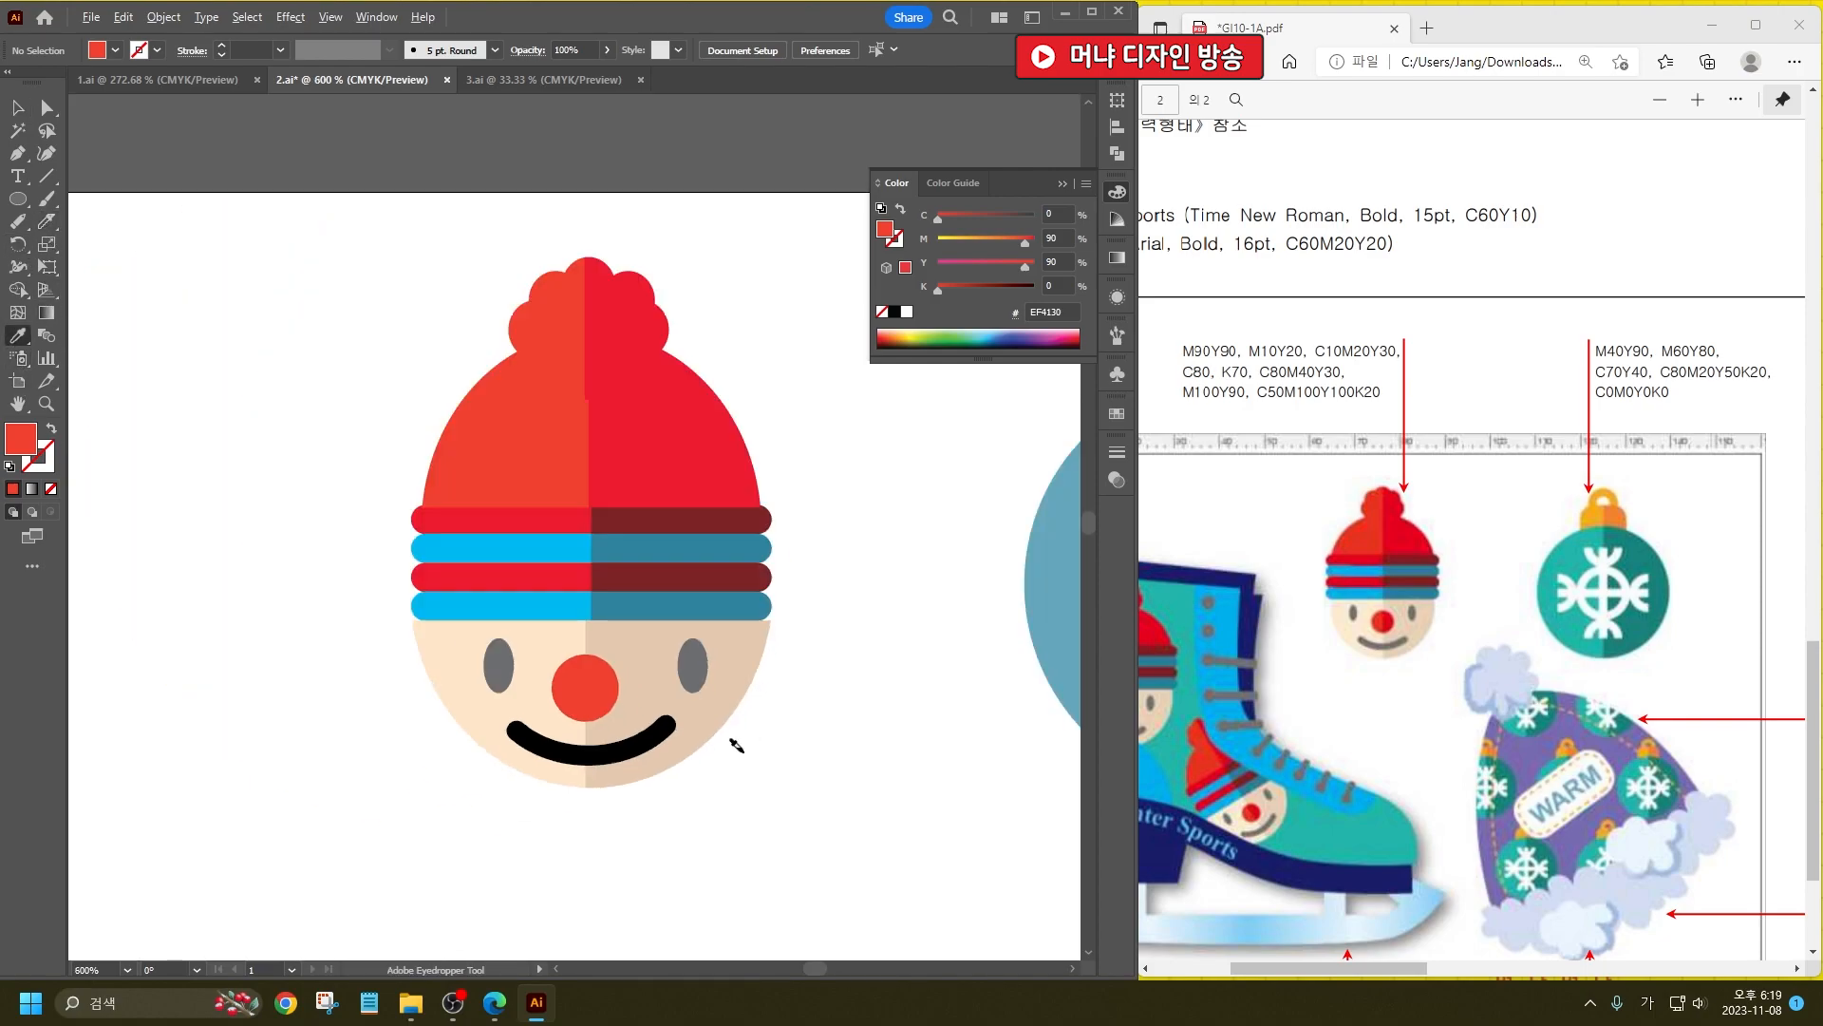
pyautogui.click(645, 428)
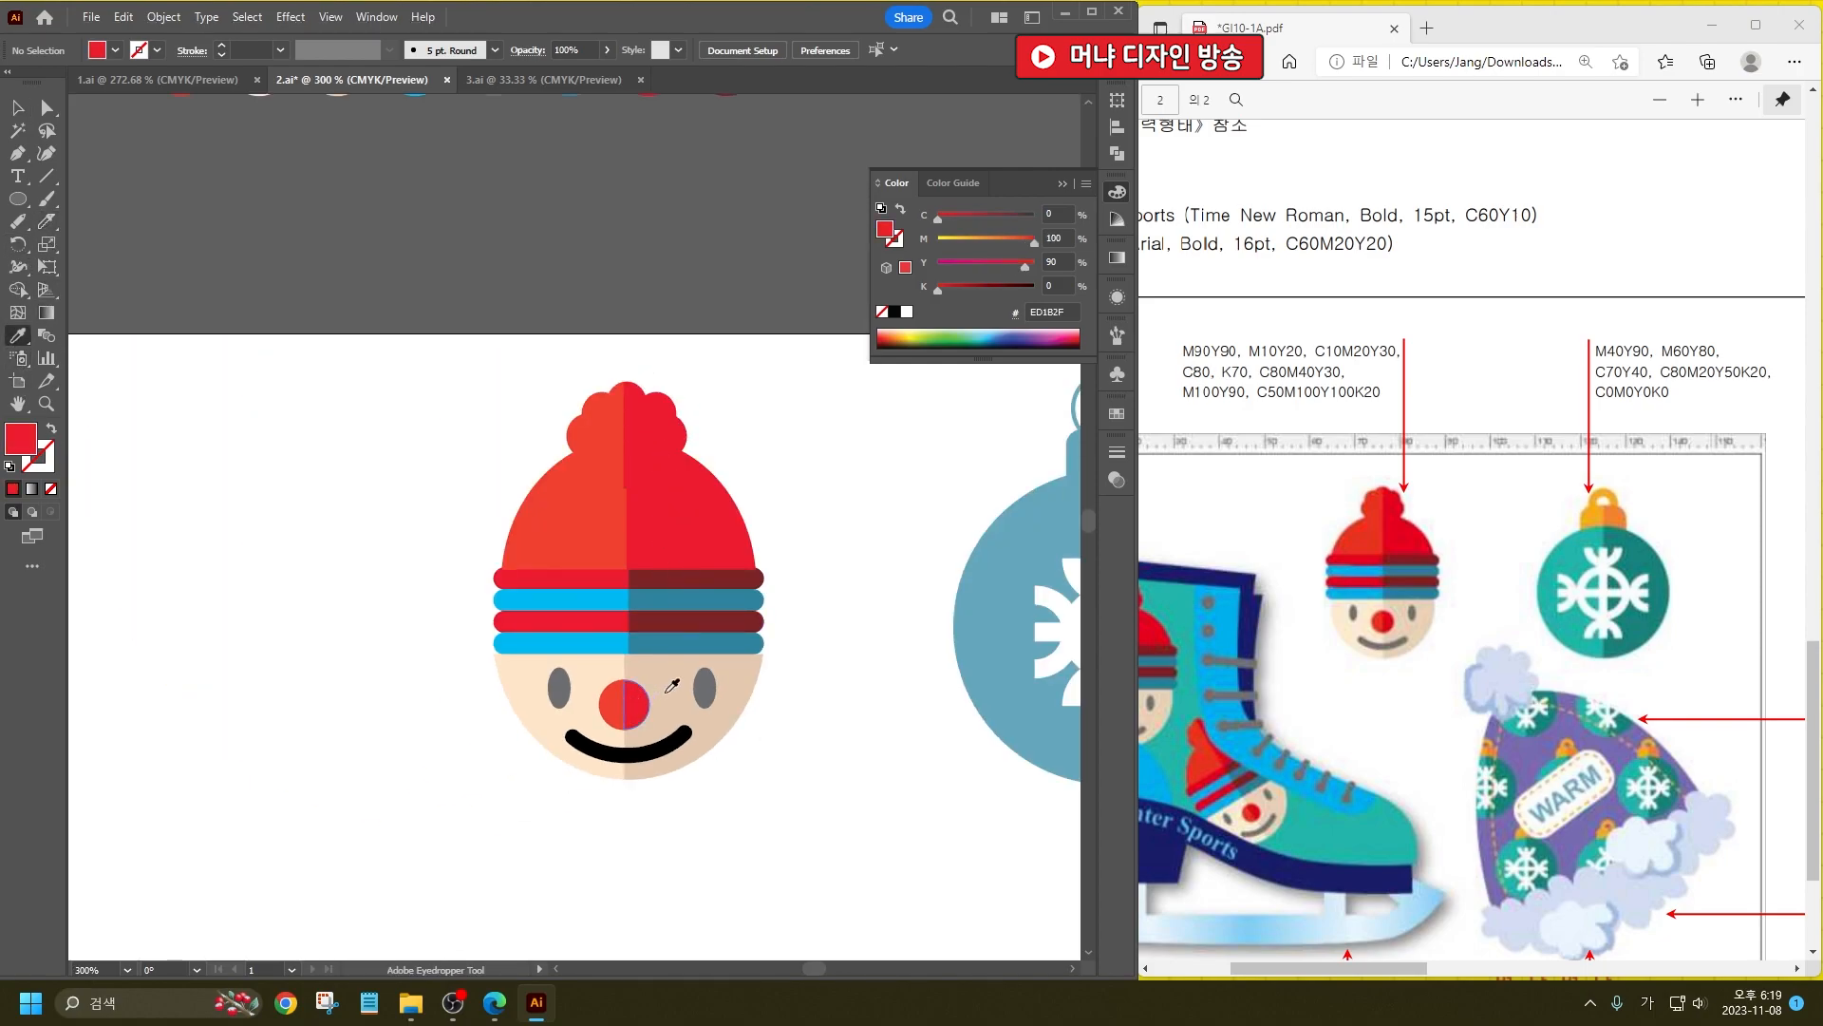
pyautogui.click(676, 578)
pyautogui.keyDown('alt'); pyautogui.click(637, 704); pyautogui.keyUp('alt')
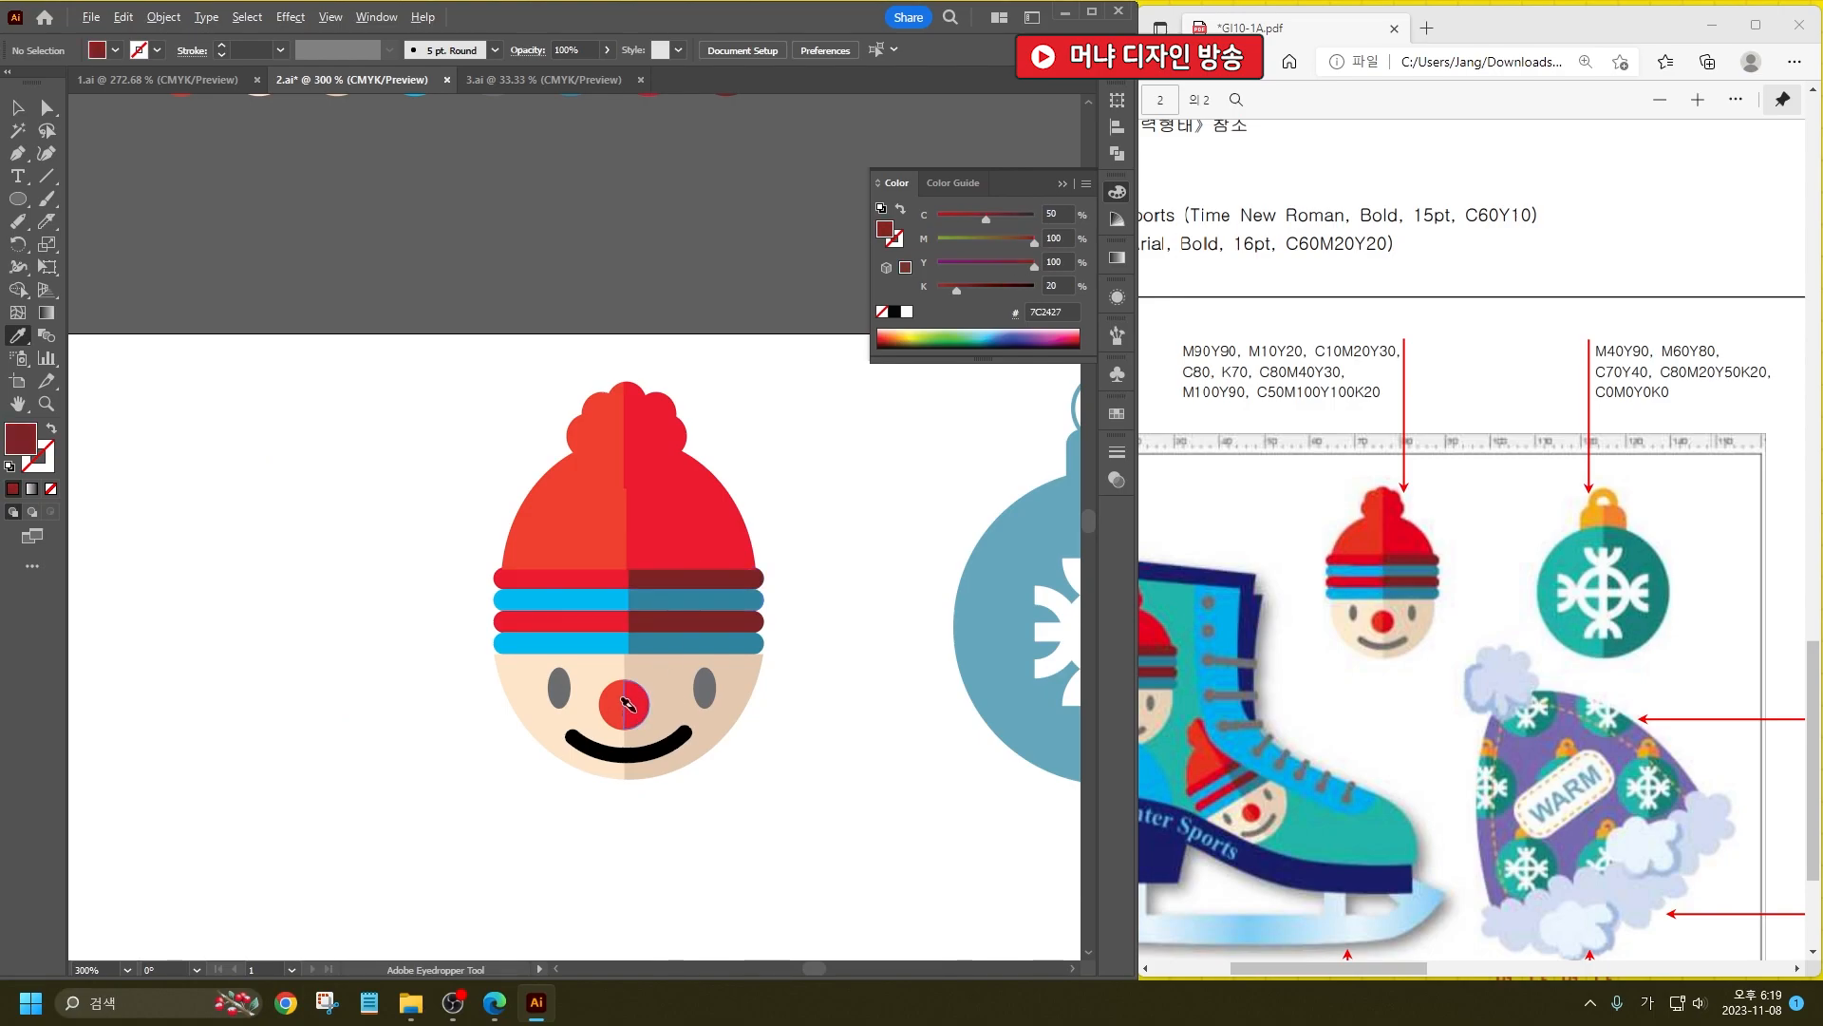
# Step: Average the anchor points along the character's centre split line on the vertical axis, from the pom-pom down to the chin
pyautogui.click(17, 107)
pyautogui.click(44, 113)
pyautogui.moveTo(631, 781); pyautogui.dragTo(660, 358)
pyautogui.rightClick(660, 338)
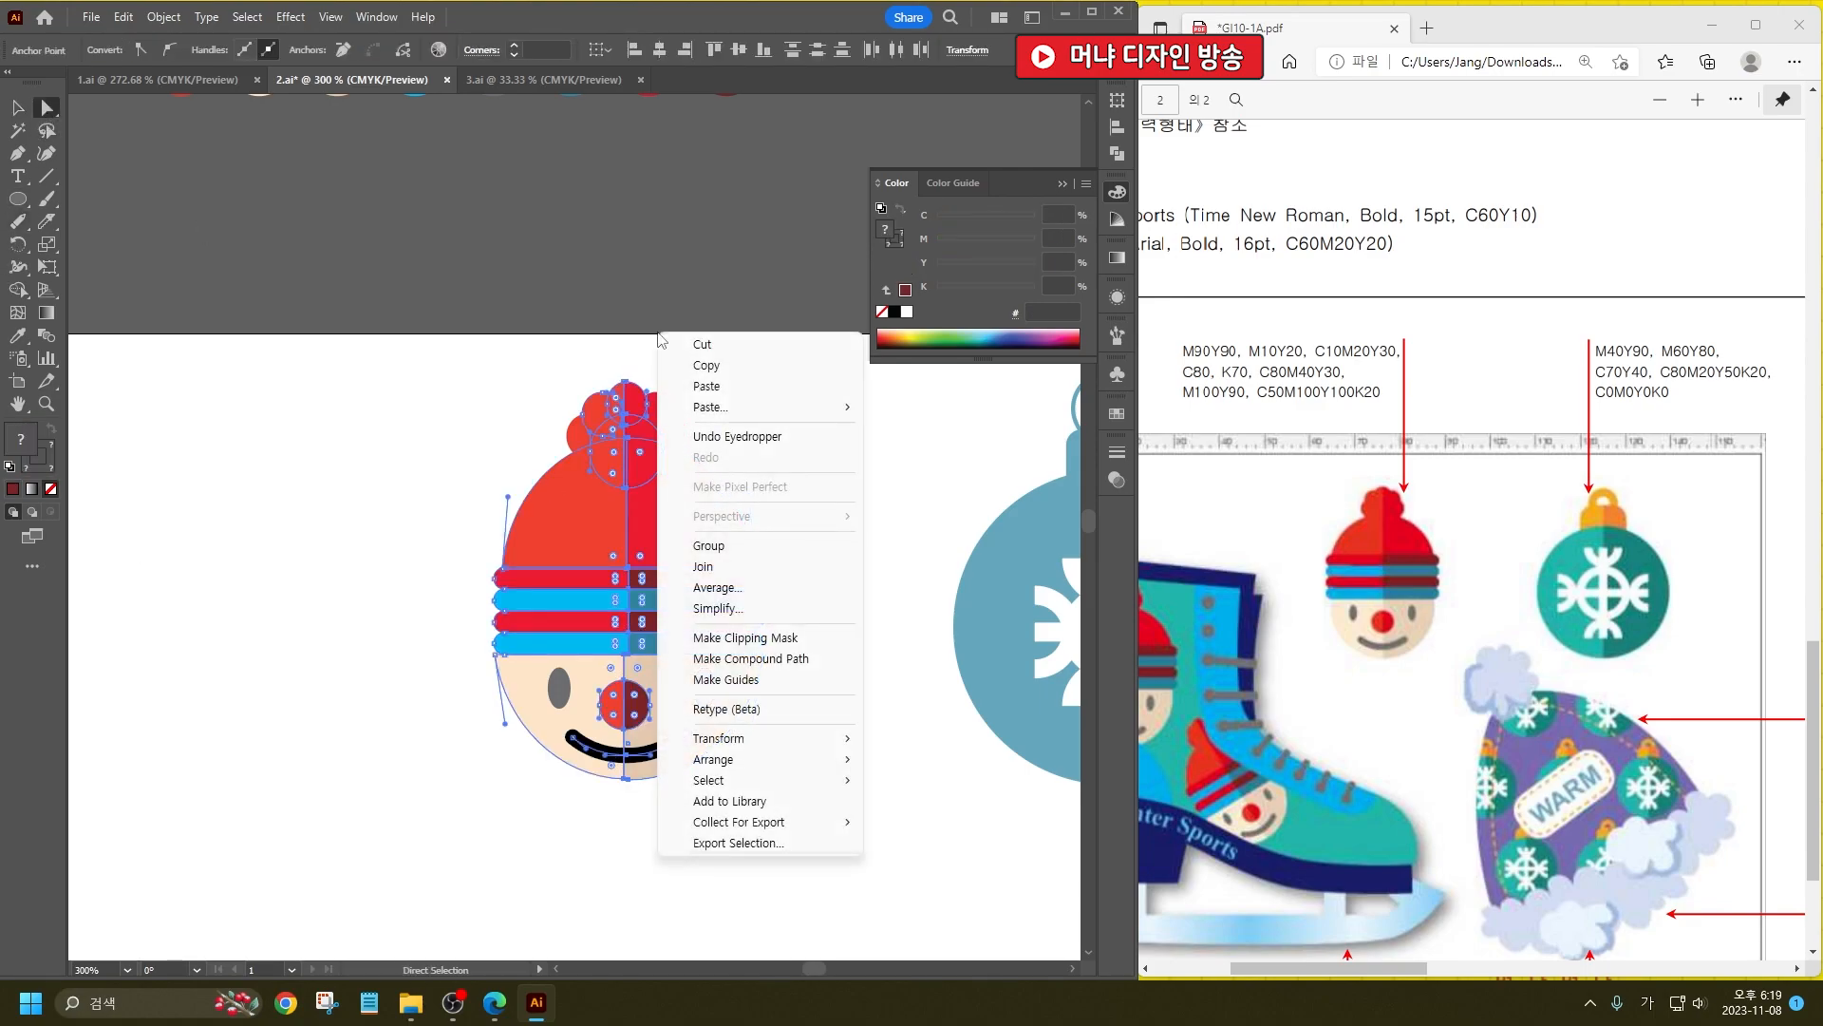
pyautogui.moveTo(803, 765)
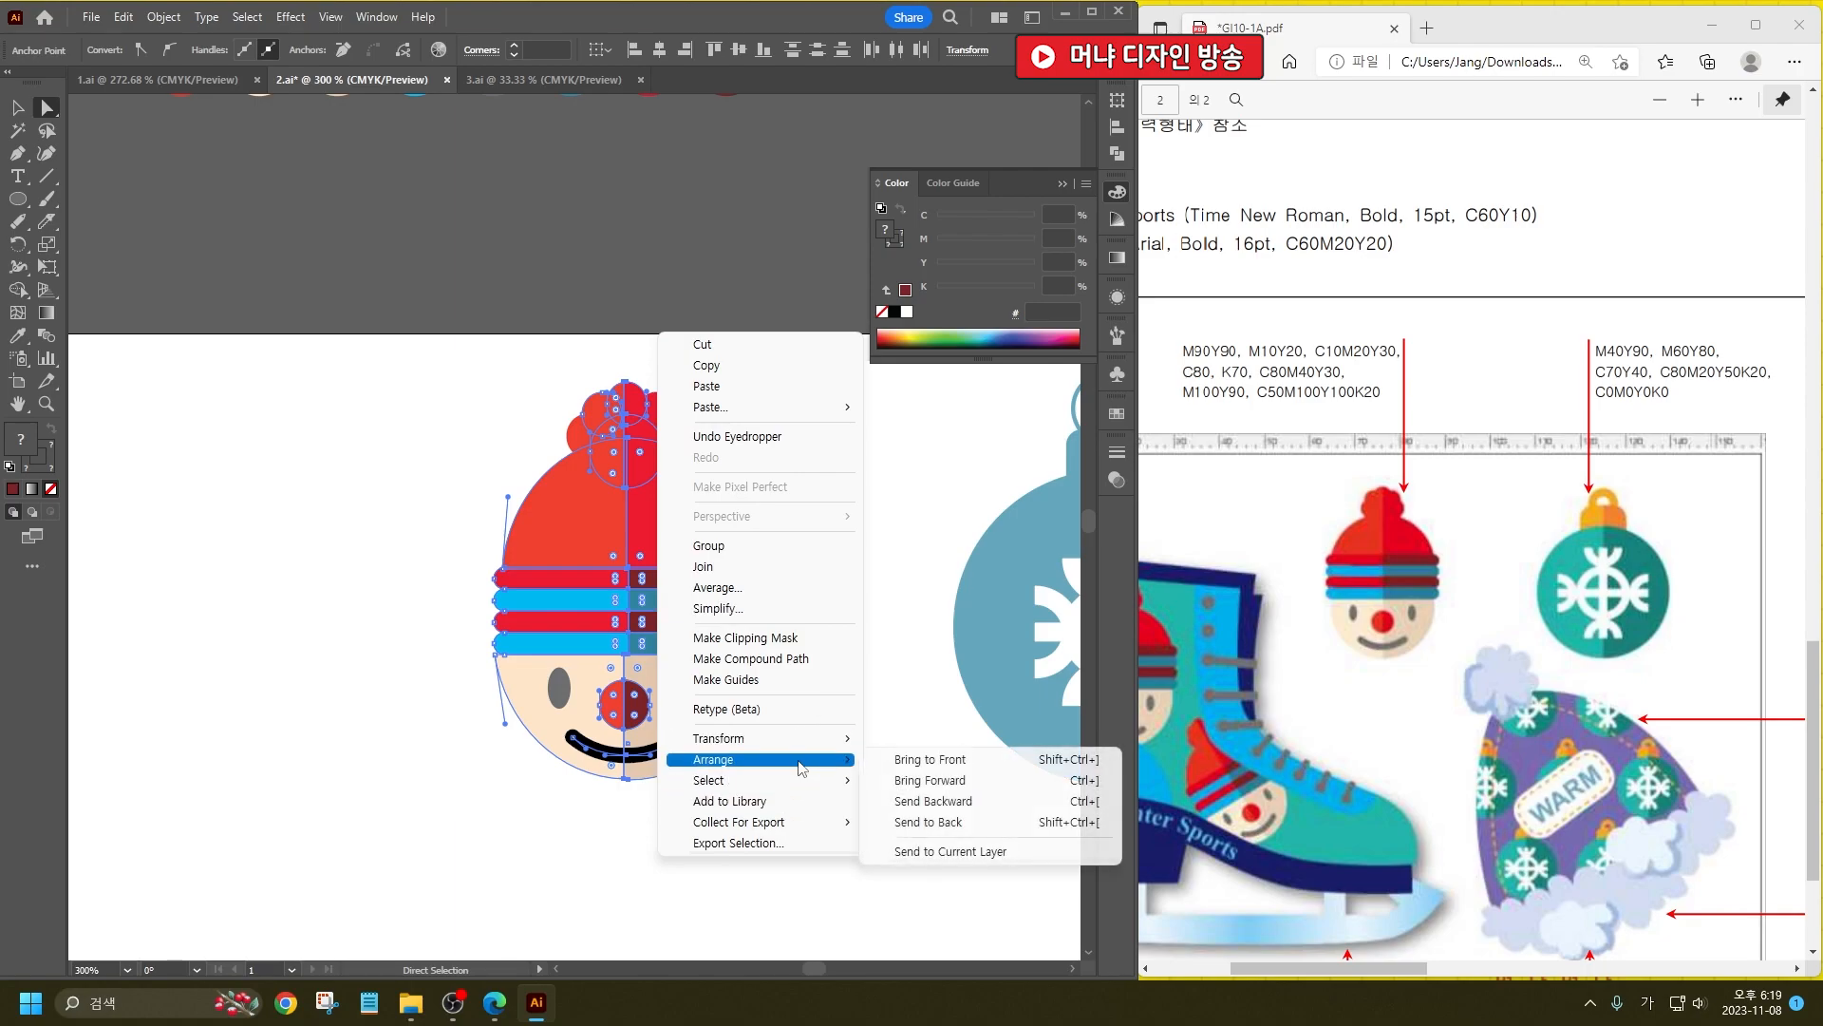
pyautogui.click(810, 588)
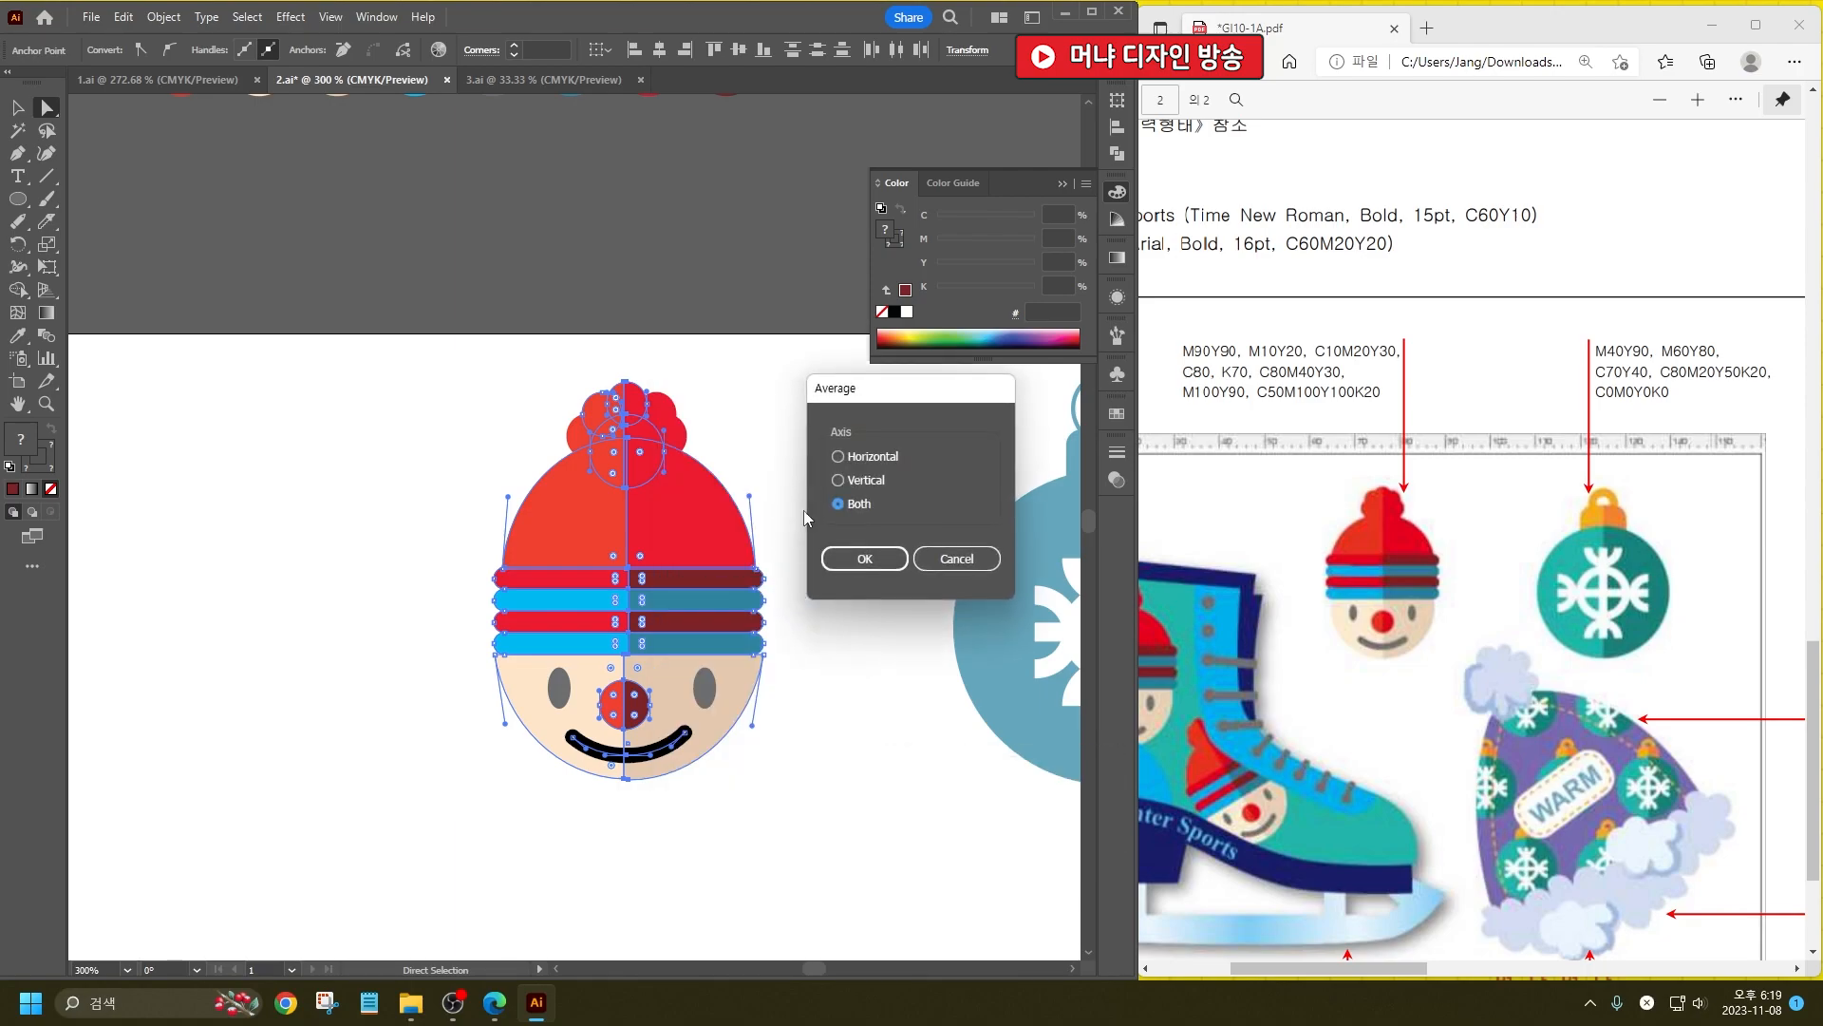
pyautogui.click(864, 559)
pyautogui.click(883, 622)
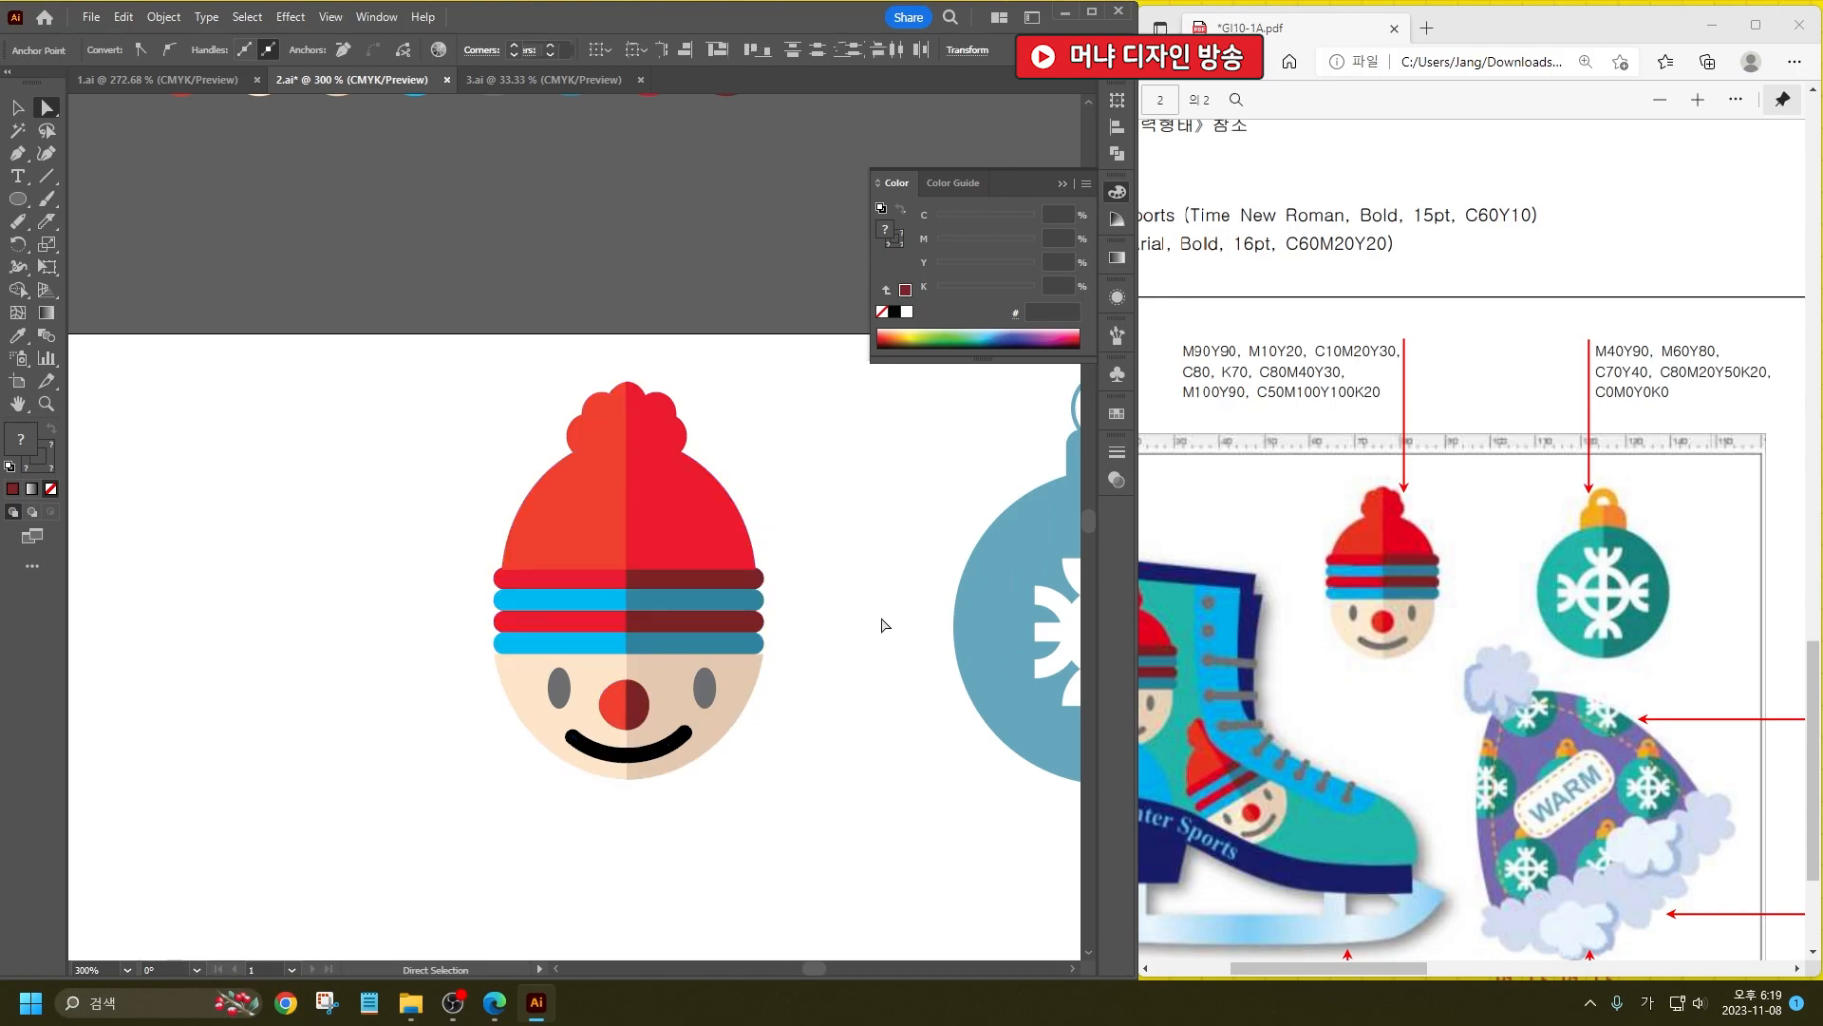
# Step: Set the smiling mouth's stroke colour to K80
pyautogui.hscroll(3, 675, 610)
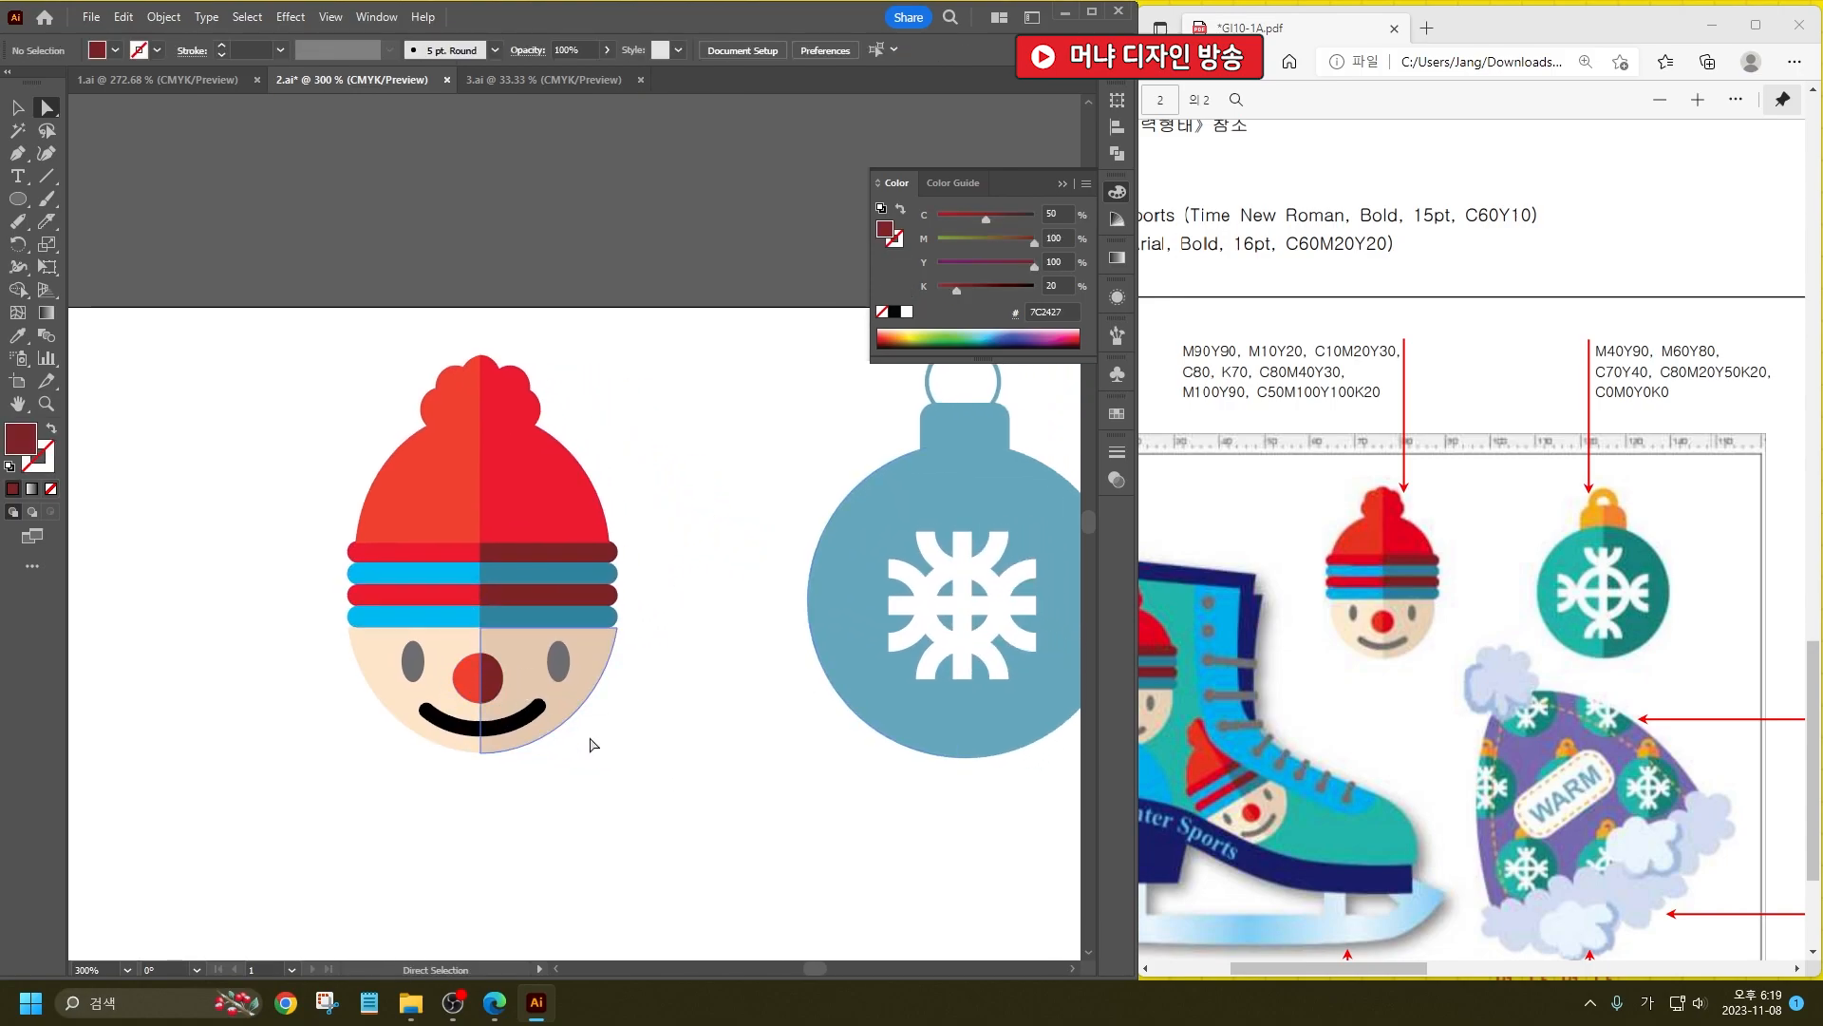
pyautogui.click(486, 731)
pyautogui.press('v')
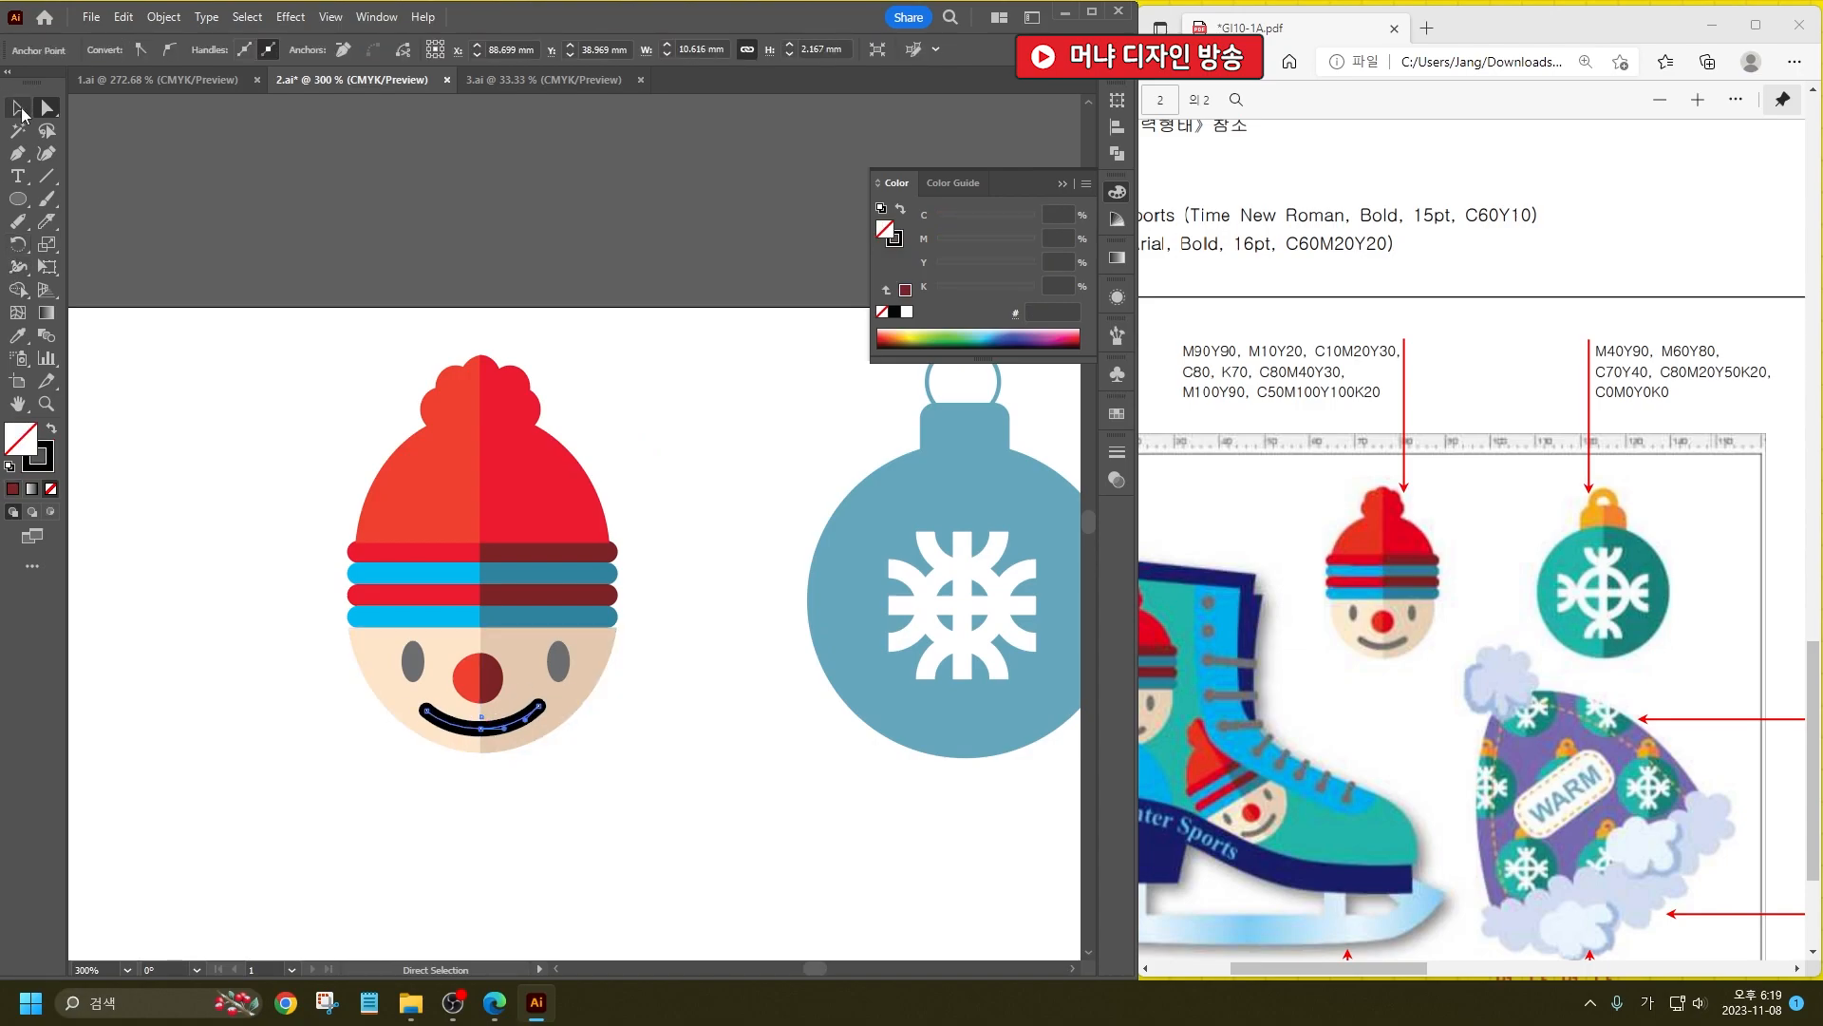
pyautogui.hotkey('ctrl', 'shift', 'a')
pyautogui.click(515, 728)
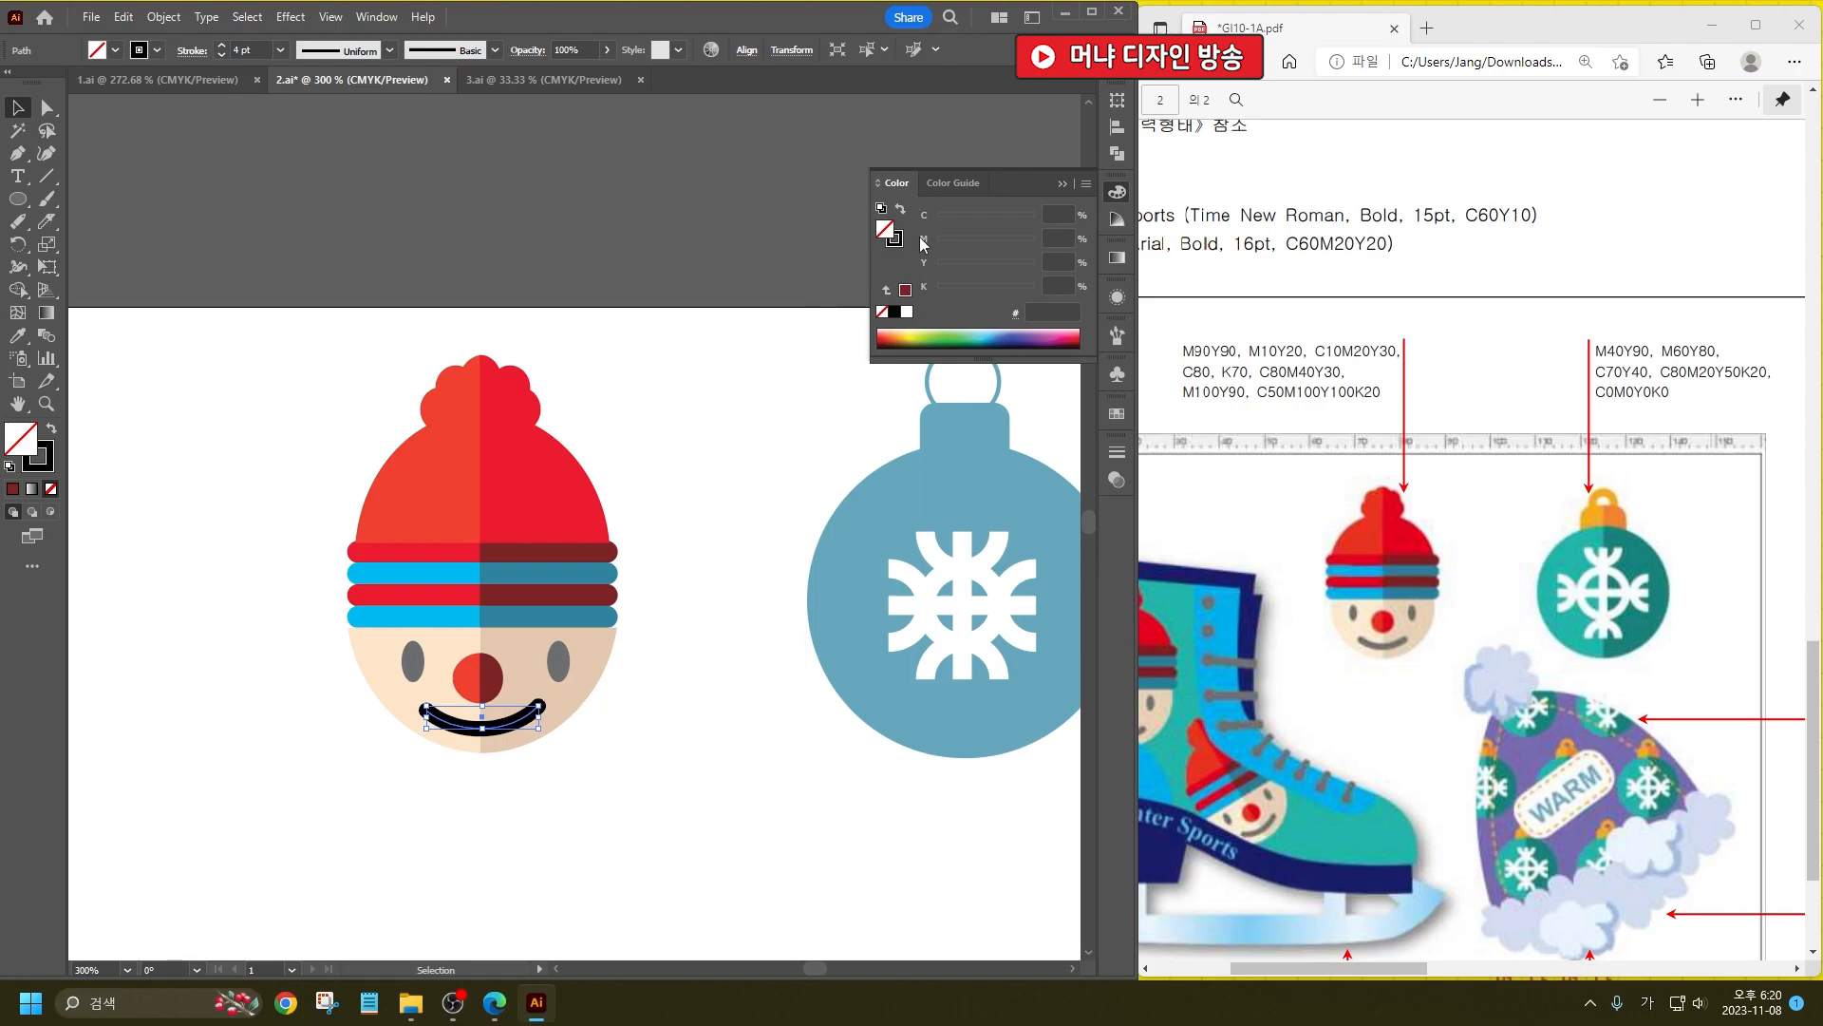
pyautogui.click(894, 239)
pyautogui.click(1054, 285)
pyautogui.write('80')
pyautogui.press('Return')
pyautogui.click(632, 828)
# Step: Colour the ornament ball's left half with the C70 Y40 sample and its right half with C80 M20 Y50 K20
pyautogui.moveTo(693, 801); pyautogui.dragTo(395, 752)
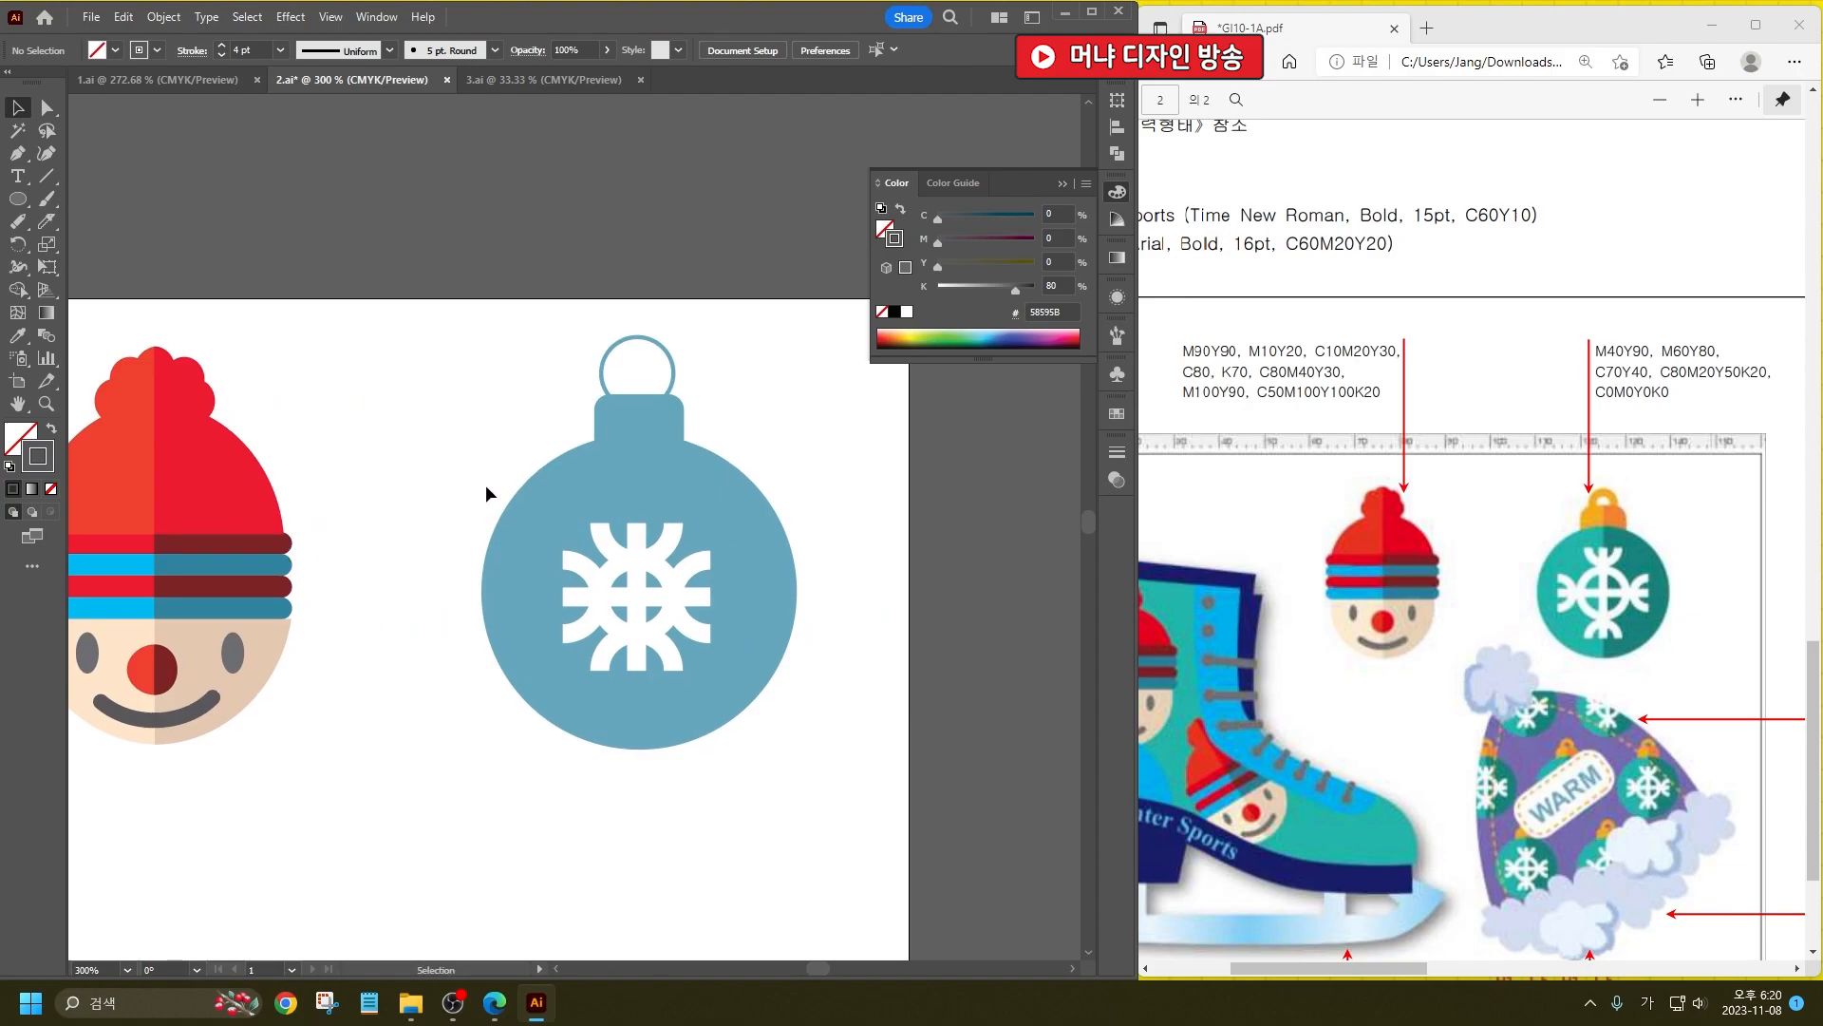
pyautogui.scroll(-1, 437, 646)
pyautogui.click(17, 335)
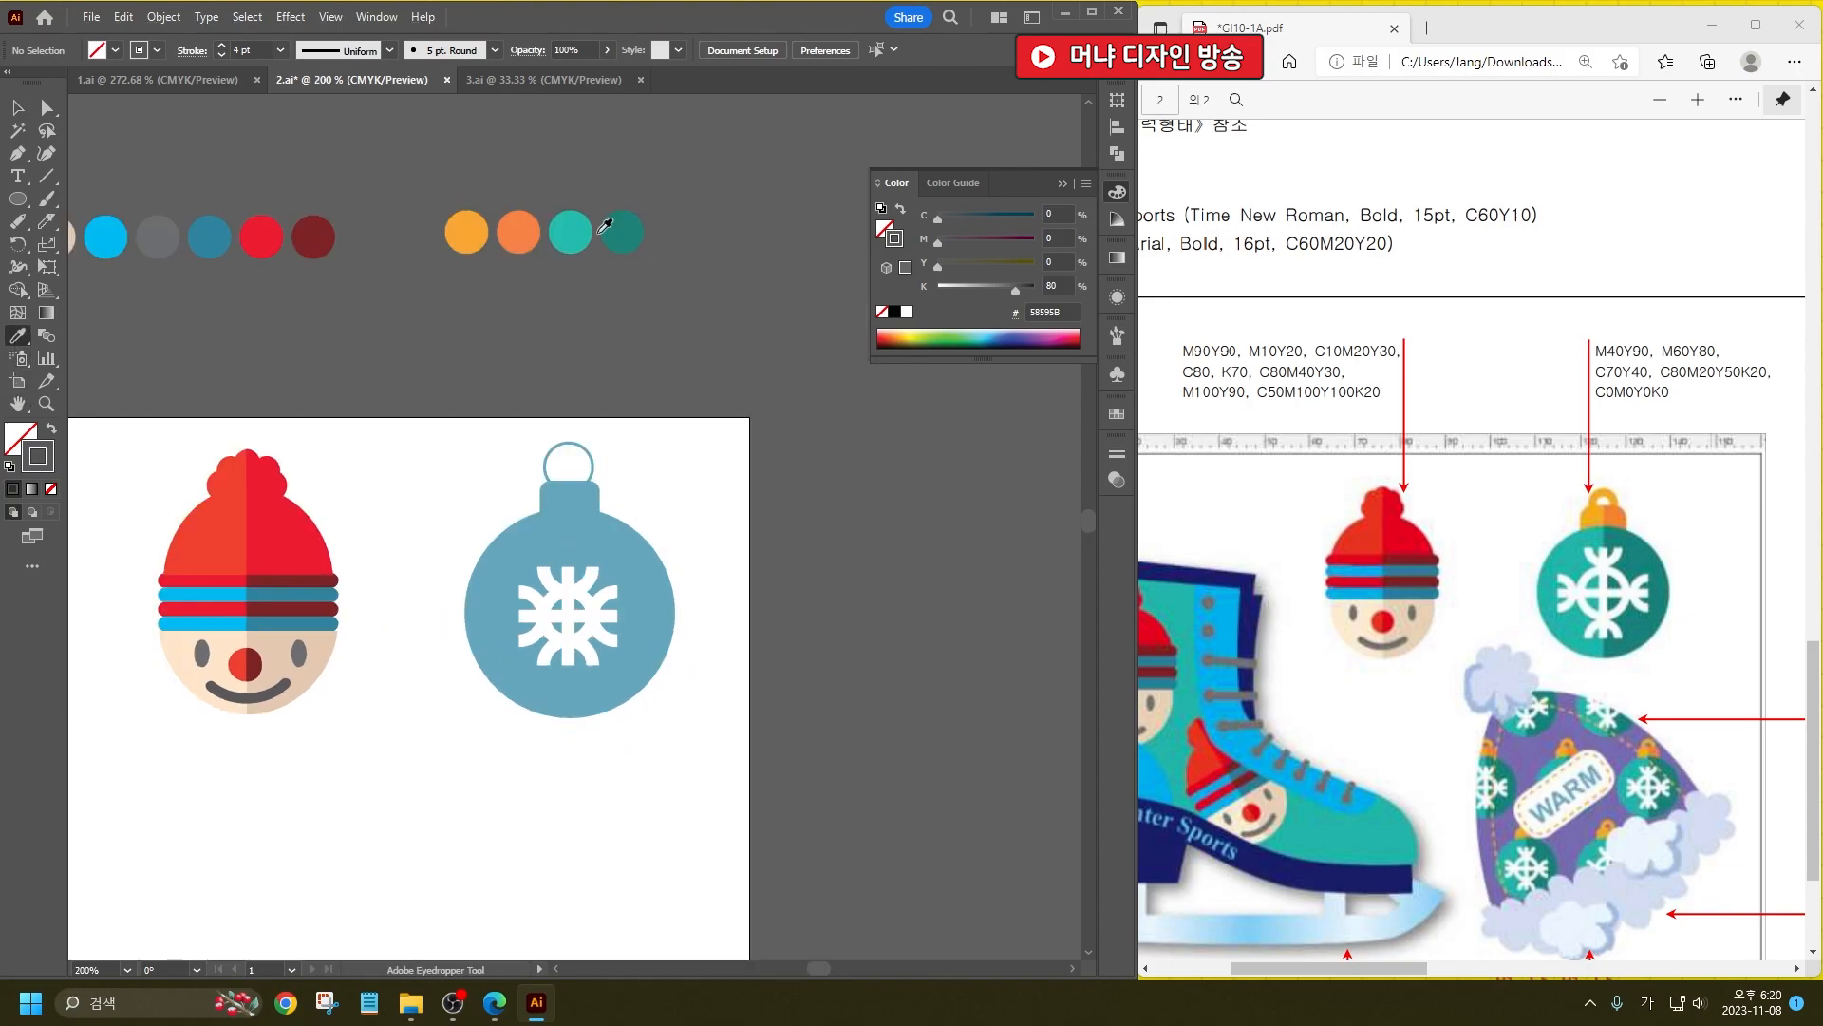
pyautogui.click(570, 233)
pyautogui.keyDown('alt'); pyautogui.click(496, 543); pyautogui.keyUp('alt')
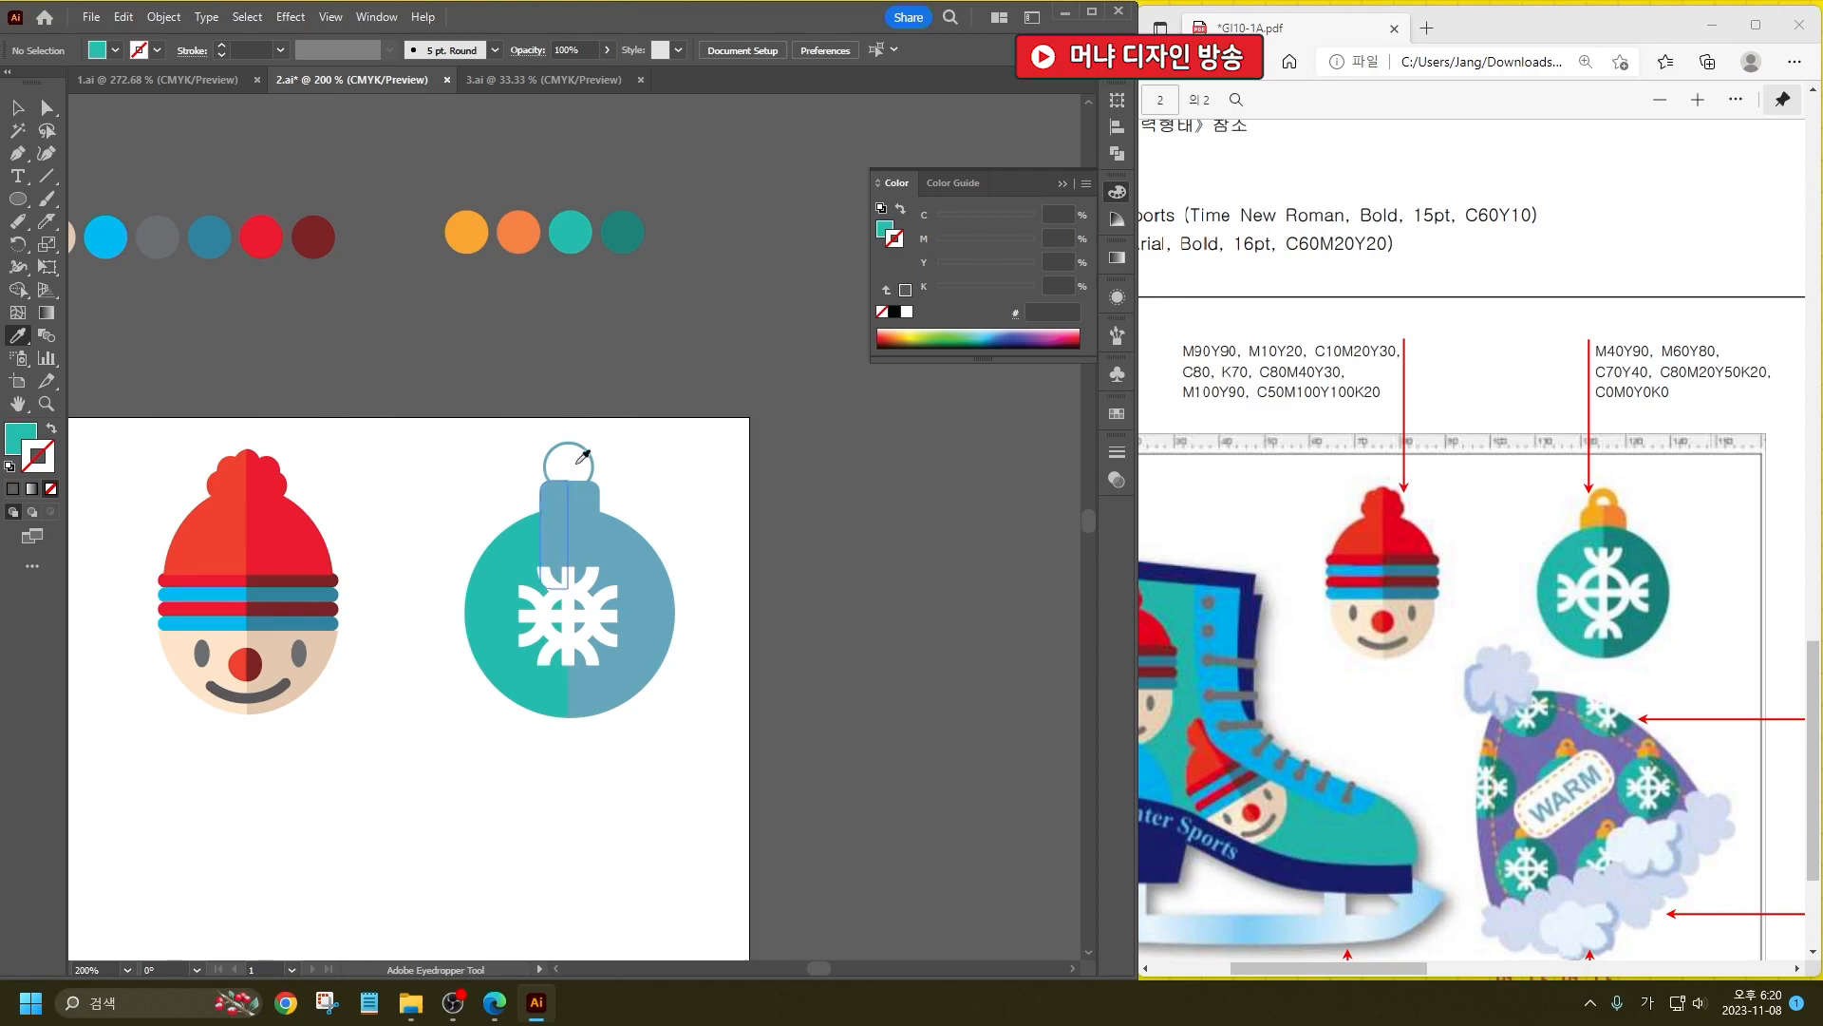
pyautogui.click(622, 233)
pyautogui.keyDown('alt'); pyautogui.click(664, 619); pyautogui.keyUp('alt')
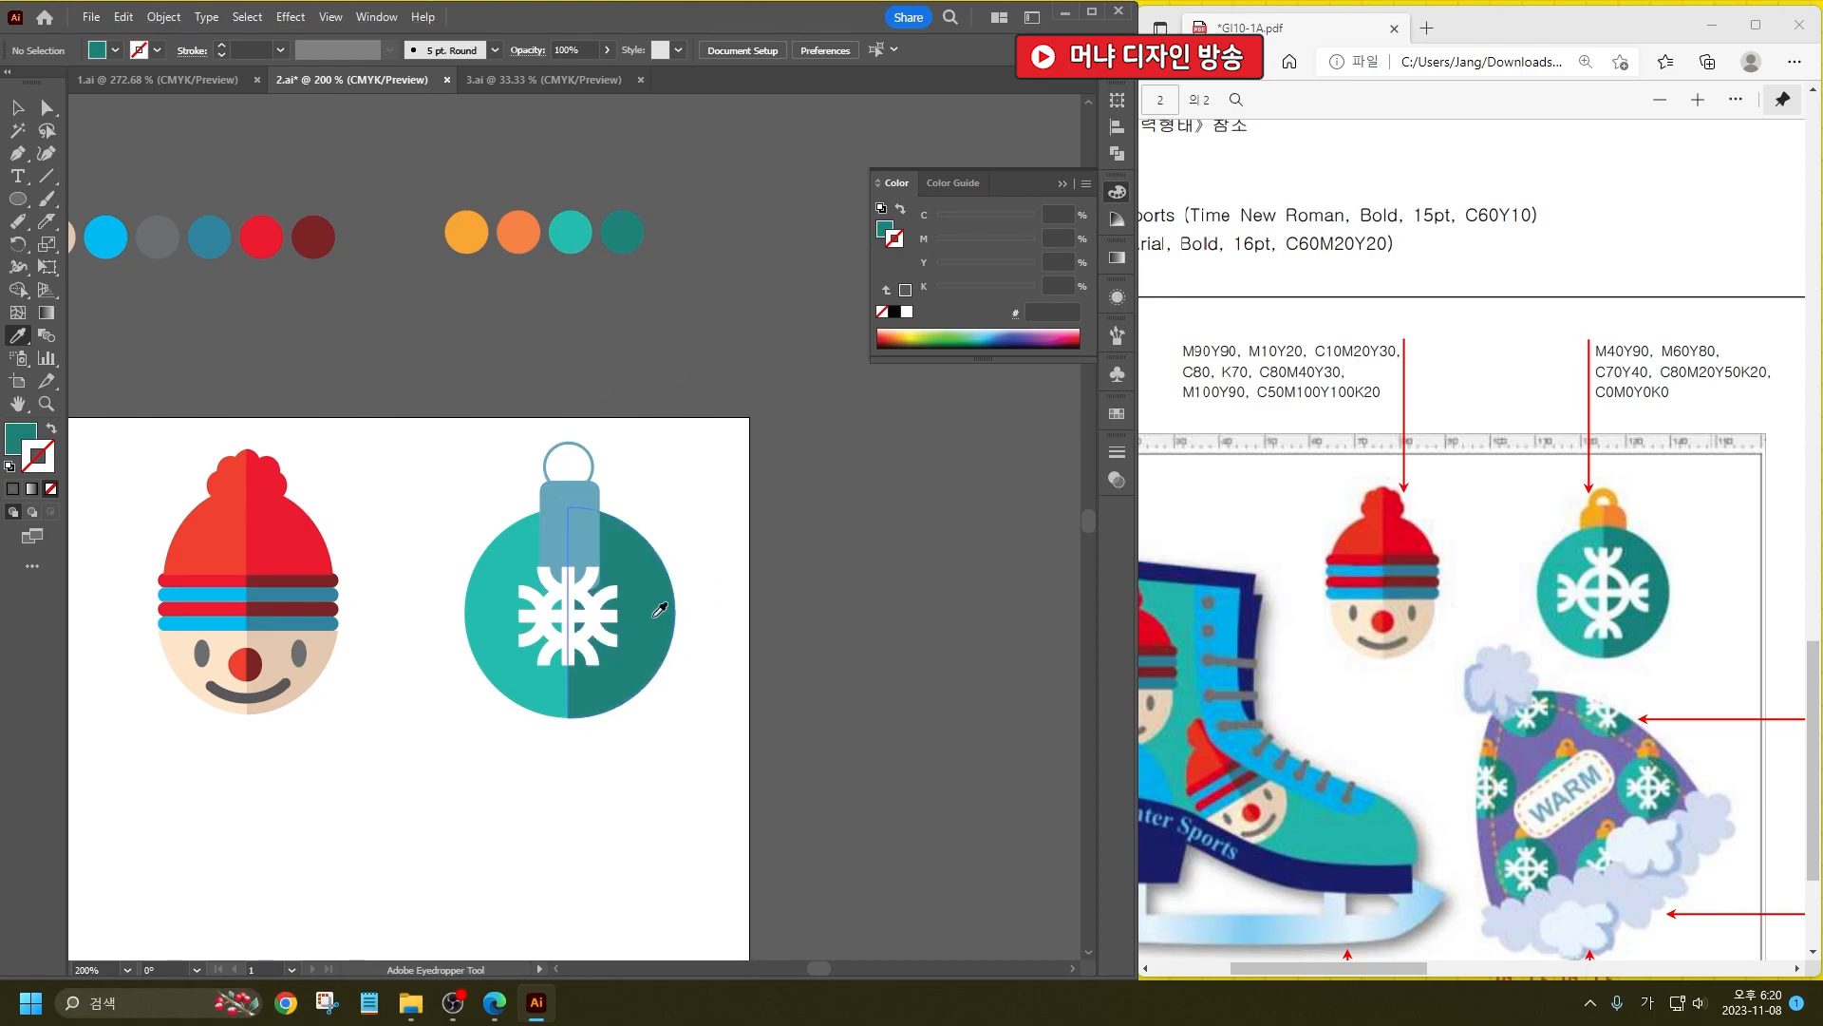
# Step: Colour the ornament cap's left half with the M40 Y90 sample and its right half with M60 Y80
pyautogui.click(467, 233)
pyautogui.keyDown('alt'); pyautogui.click(554, 532); pyautogui.keyUp('alt')
pyautogui.click(517, 233)
pyautogui.keyDown('alt'); pyautogui.click(584, 518); pyautogui.keyUp('alt')
# Step: Set the stroke colour of the ornament's hanging ring to M40 Y90
pyautogui.press('v')
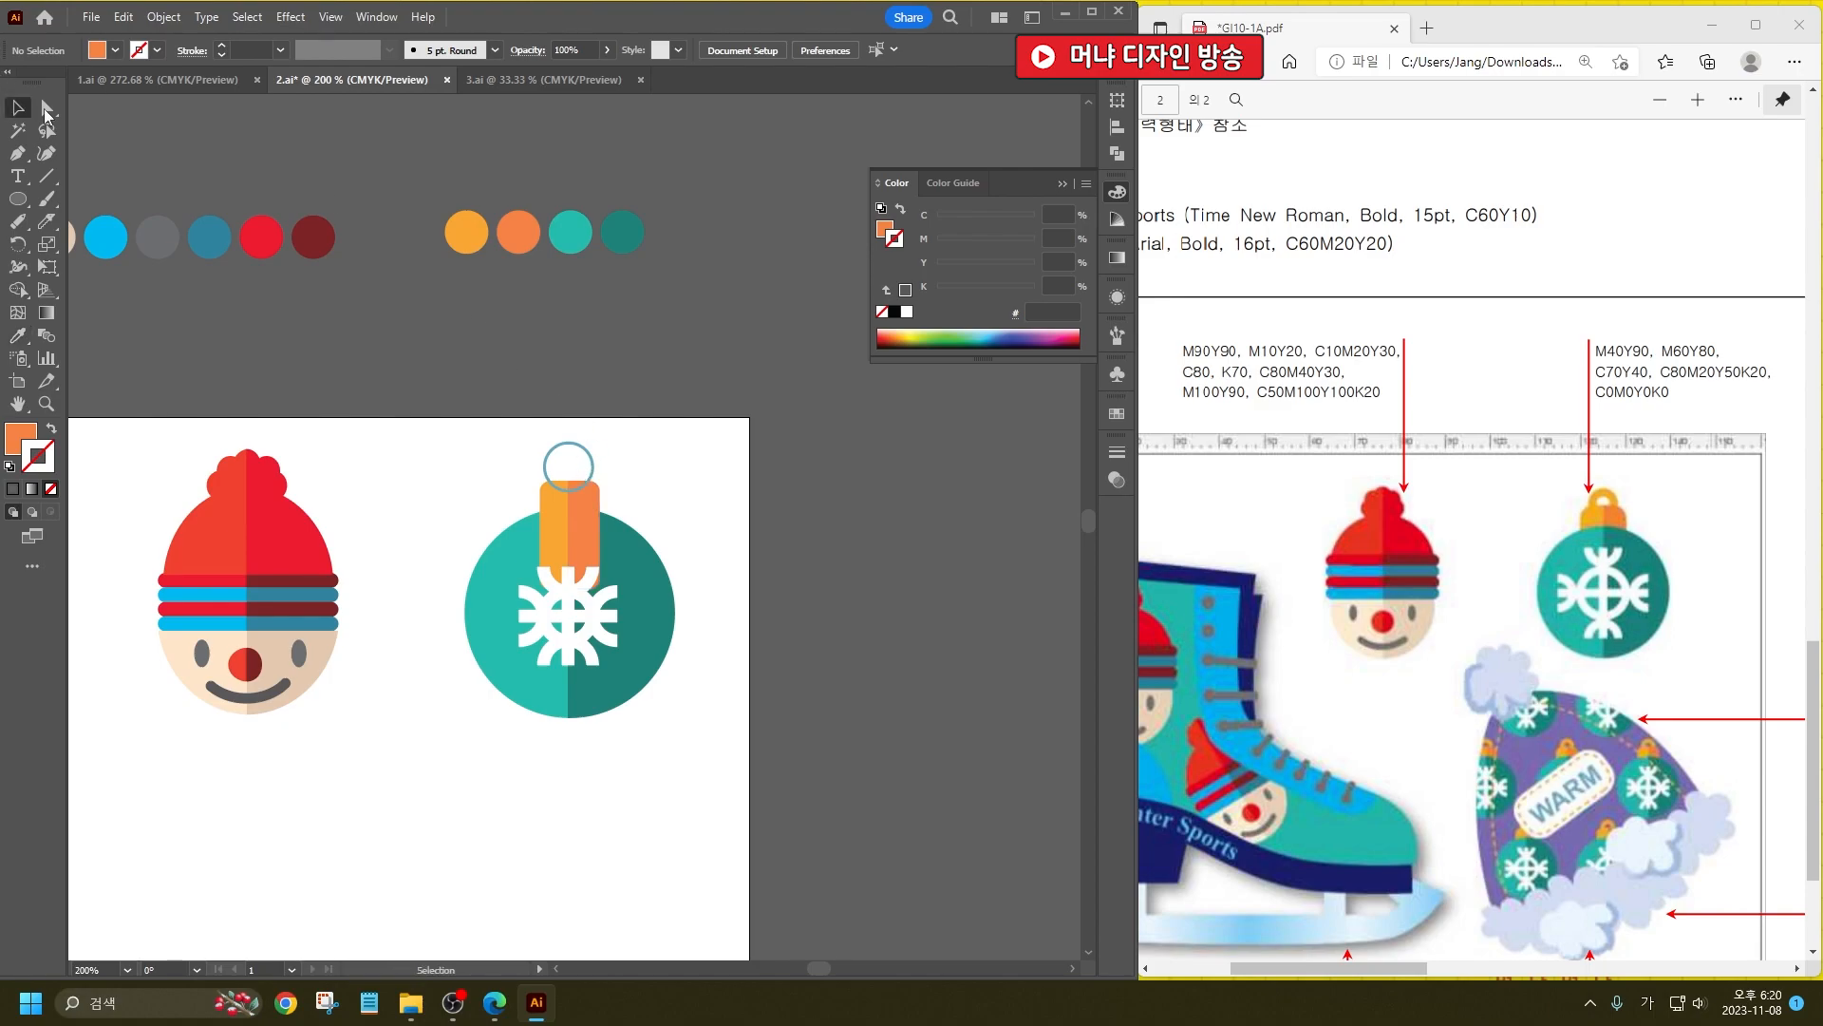
pyautogui.click(581, 444)
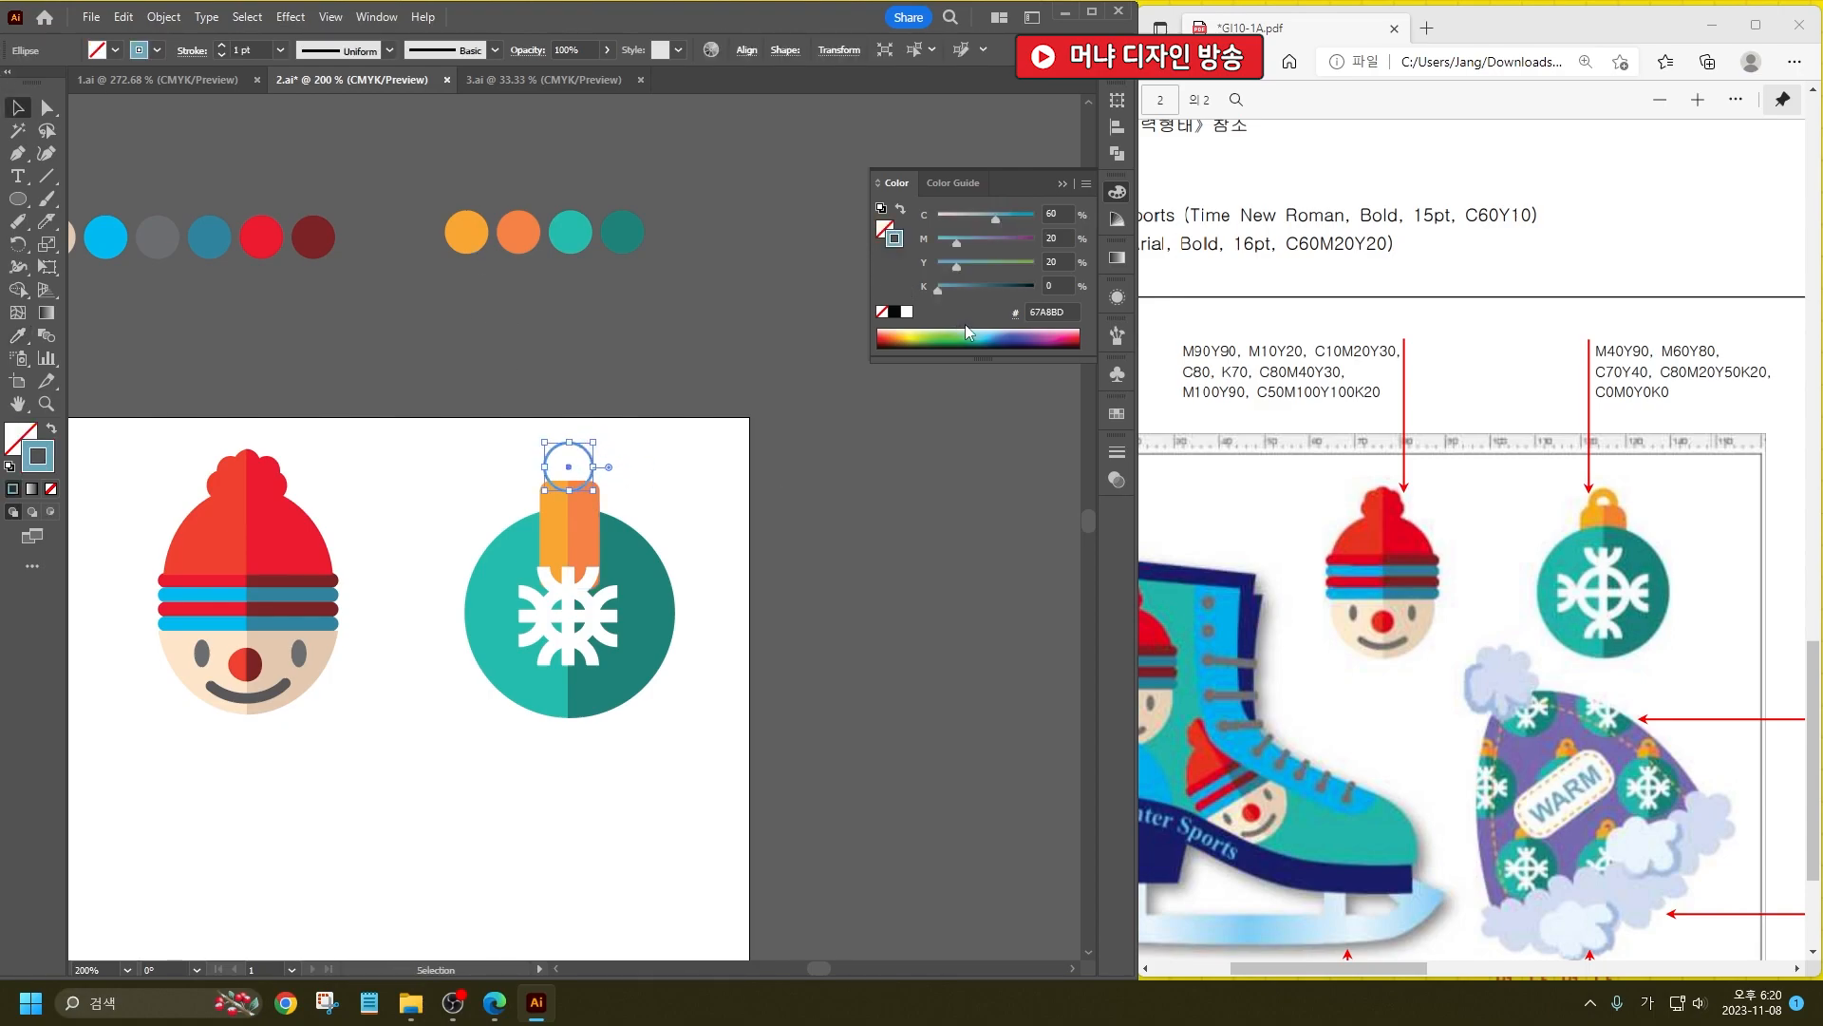
pyautogui.click(1054, 214)
pyautogui.write('0')
pyautogui.press('Tab')
pyautogui.write('40')
pyautogui.press('Tab')
pyautogui.write('50')
pyautogui.press('Return')
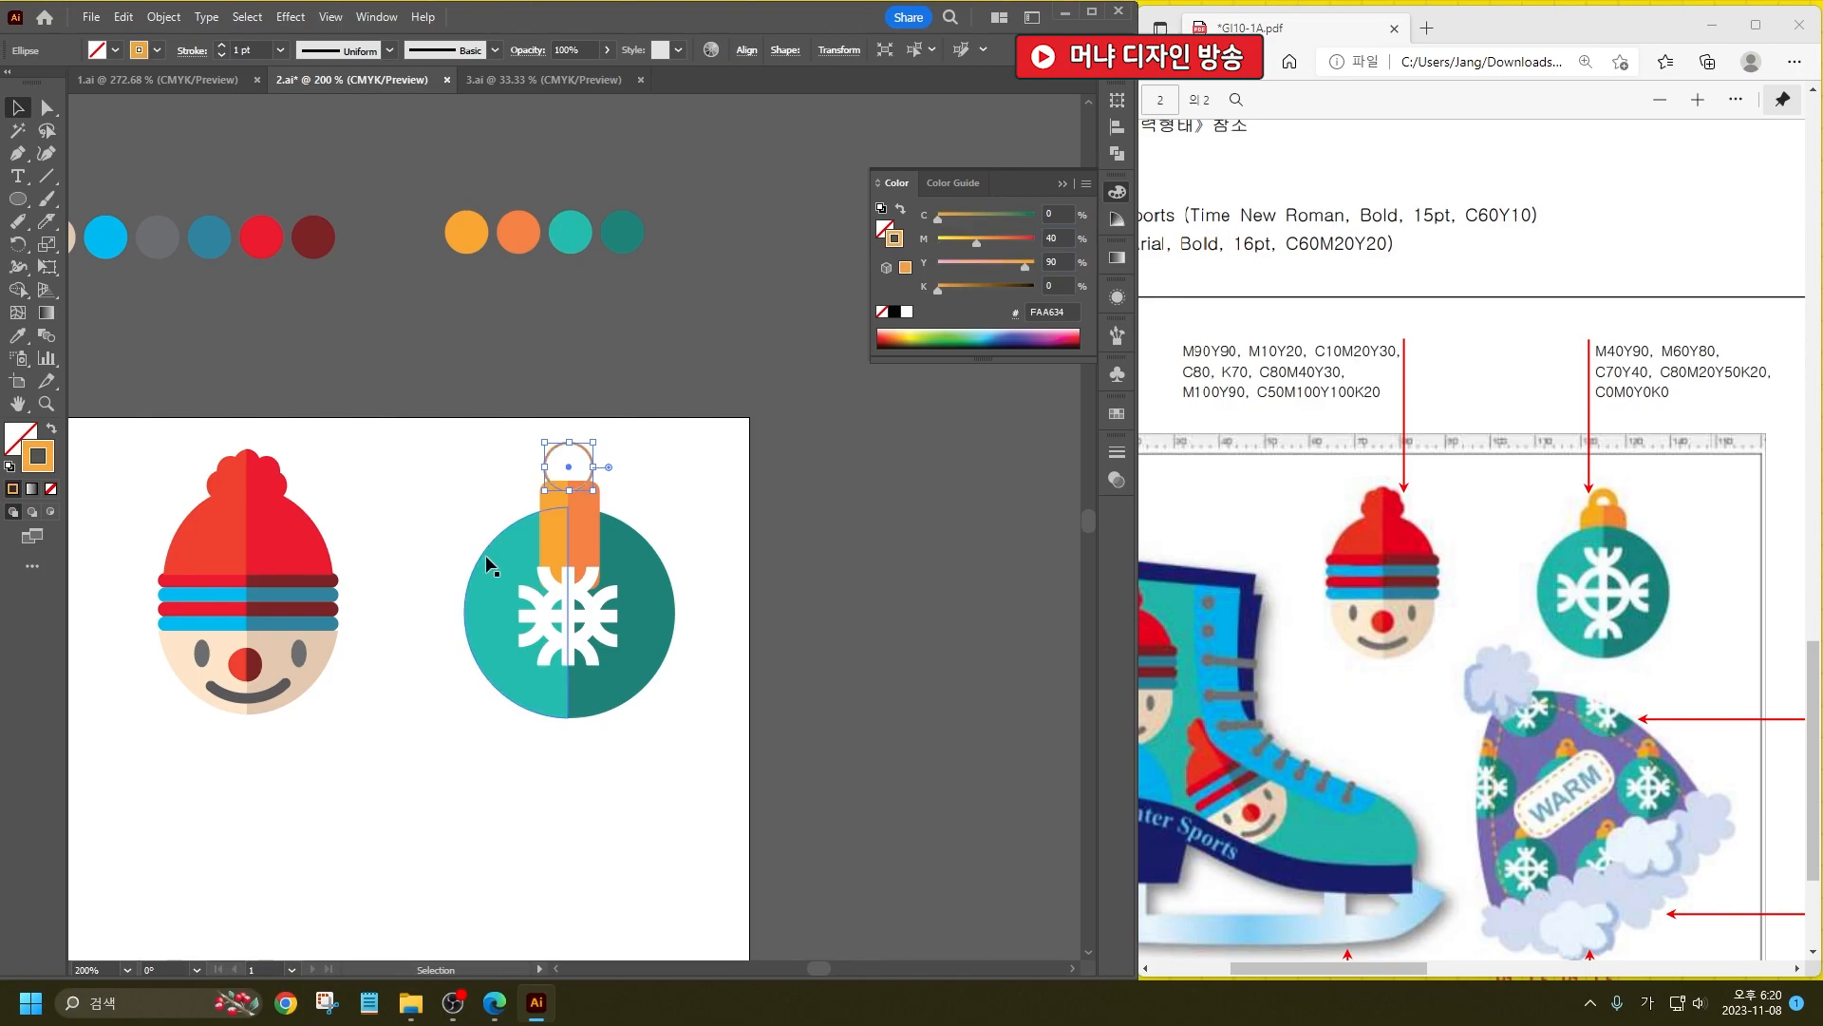
# Step: Set the hanging ring's stroke weight to 6 pt
pyautogui.doubleClick(250, 50)
pyautogui.write('6')
pyautogui.press('Return')
pyautogui.click(696, 457)
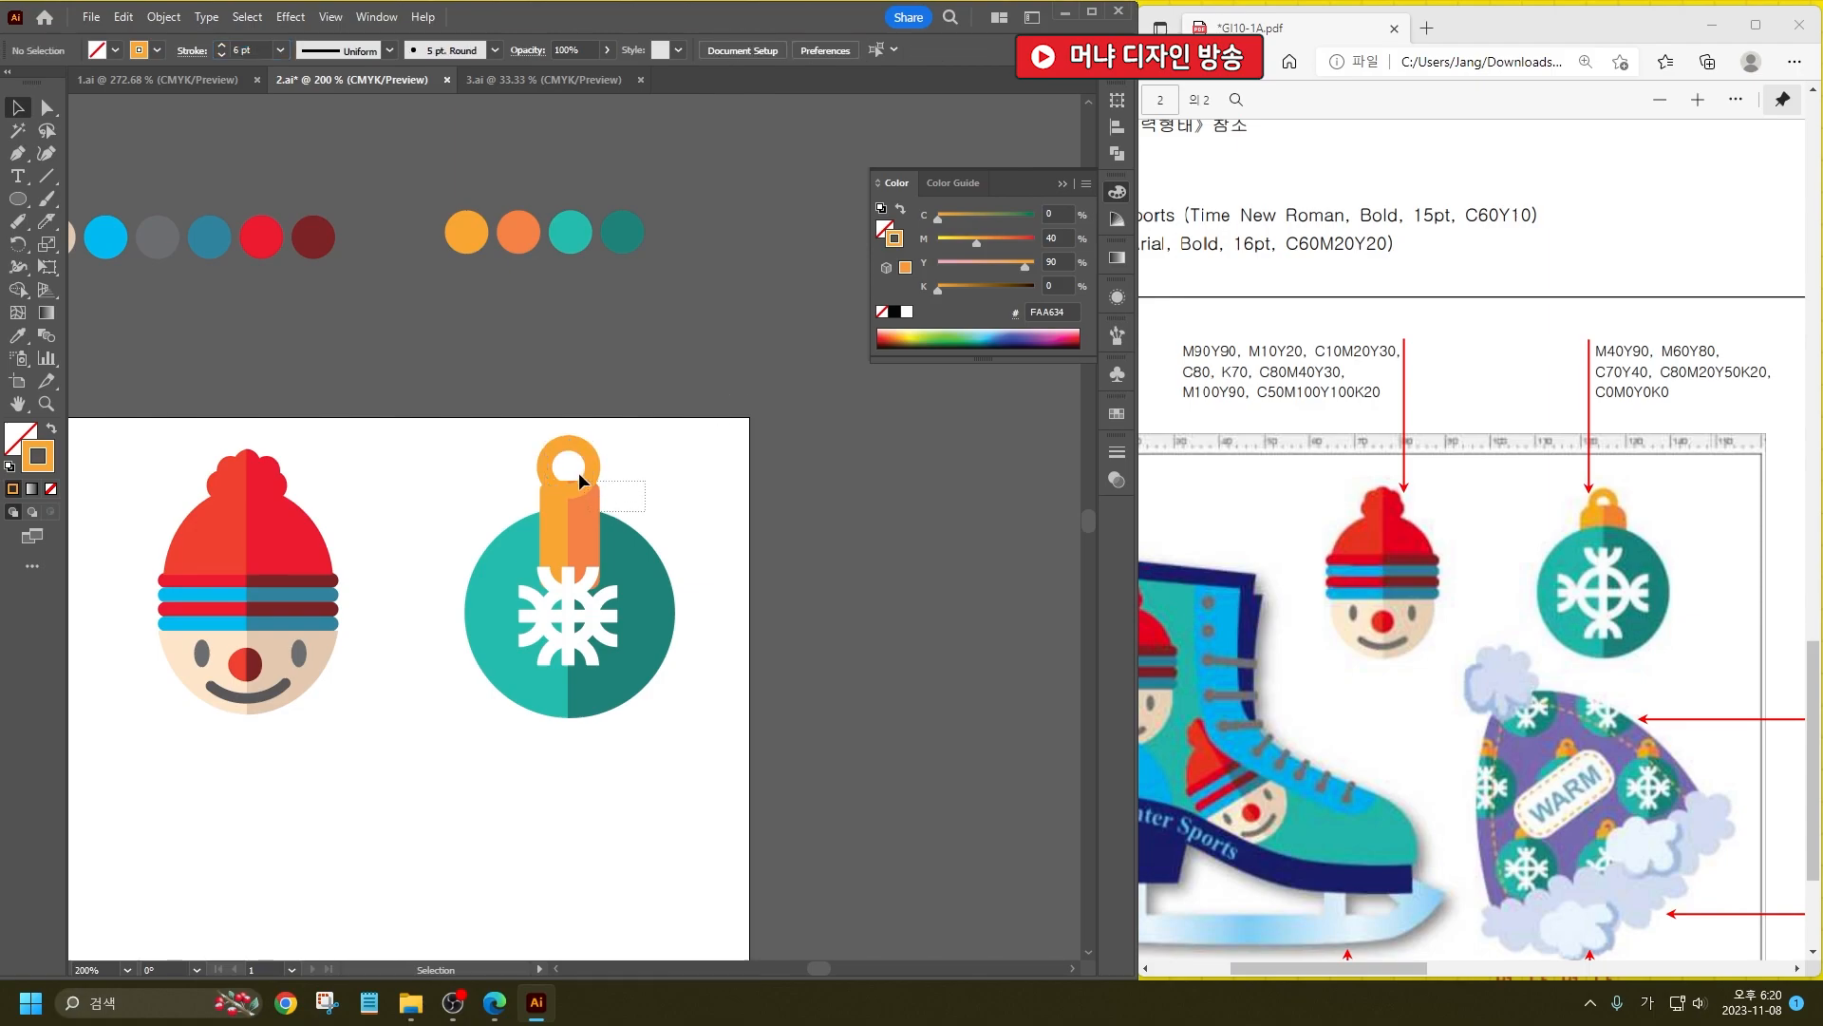
# Step: Send the ornament's orange cap halves and hanging ring behind the green ball, and place the ring behind the cap
pyautogui.click(538, 454)
pyautogui.click(665, 484)
pyautogui.click(533, 469)
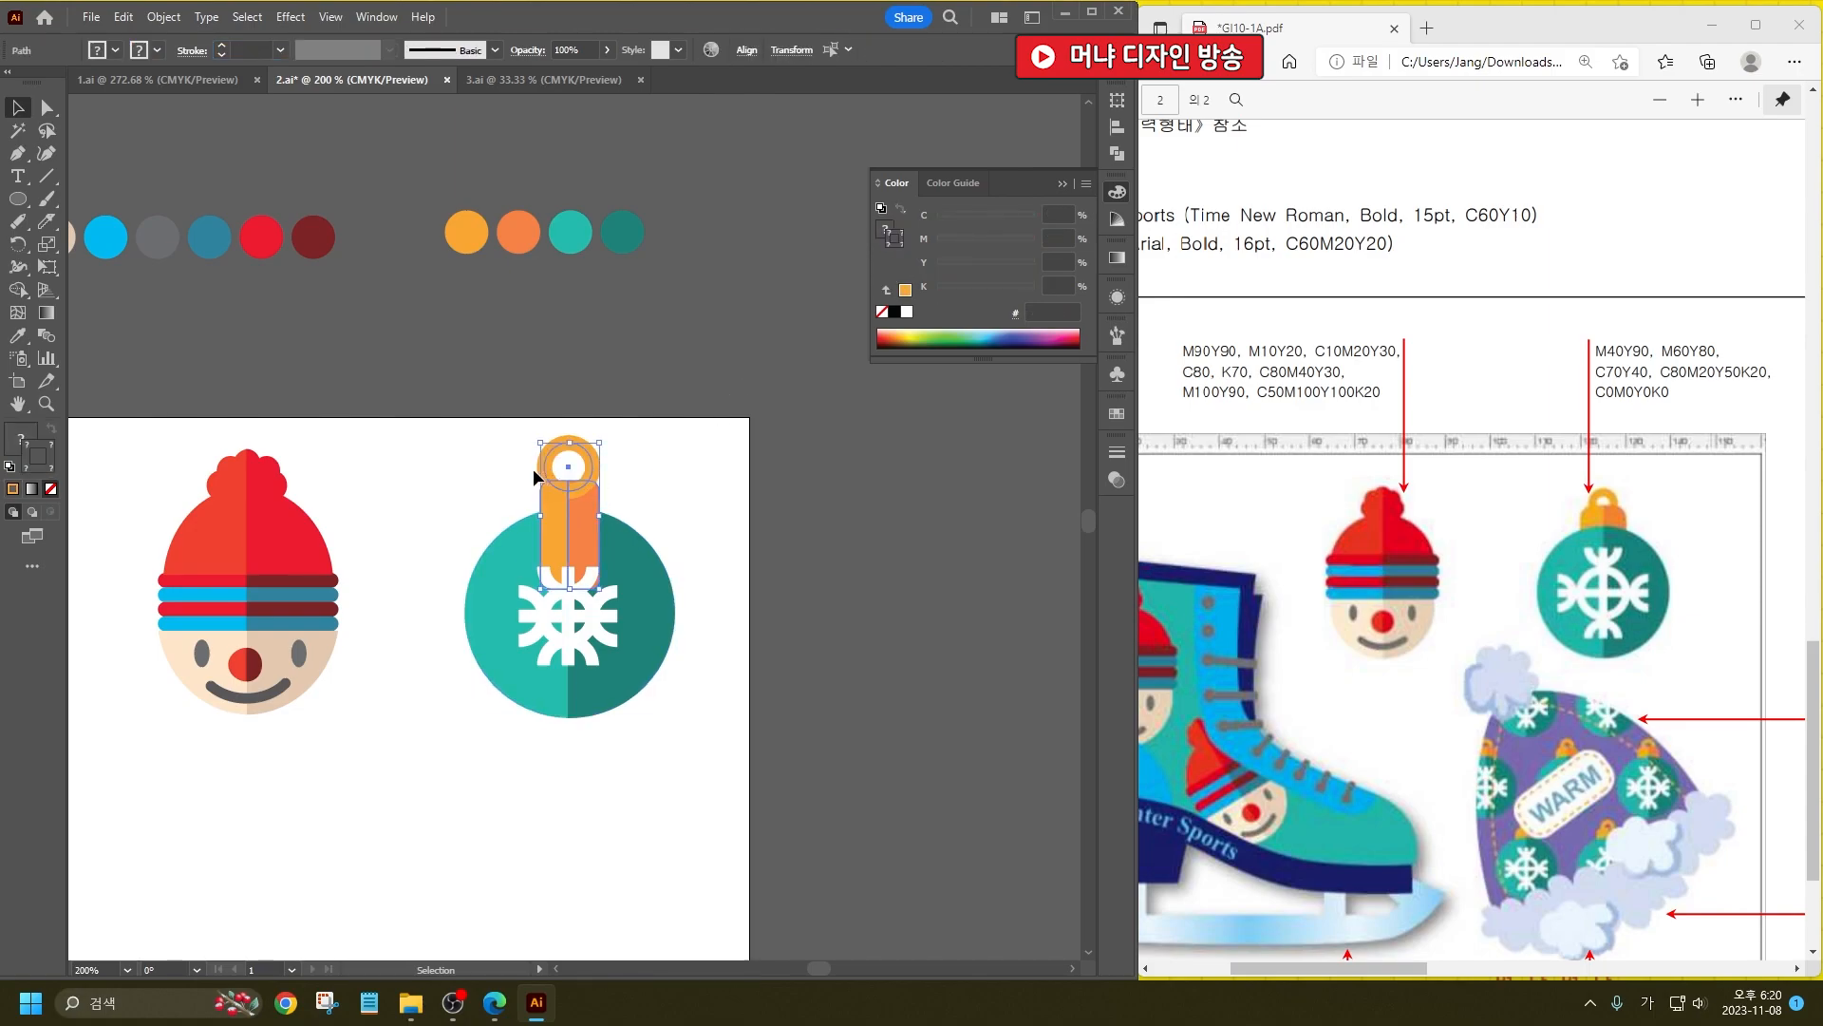
pyautogui.click(697, 452)
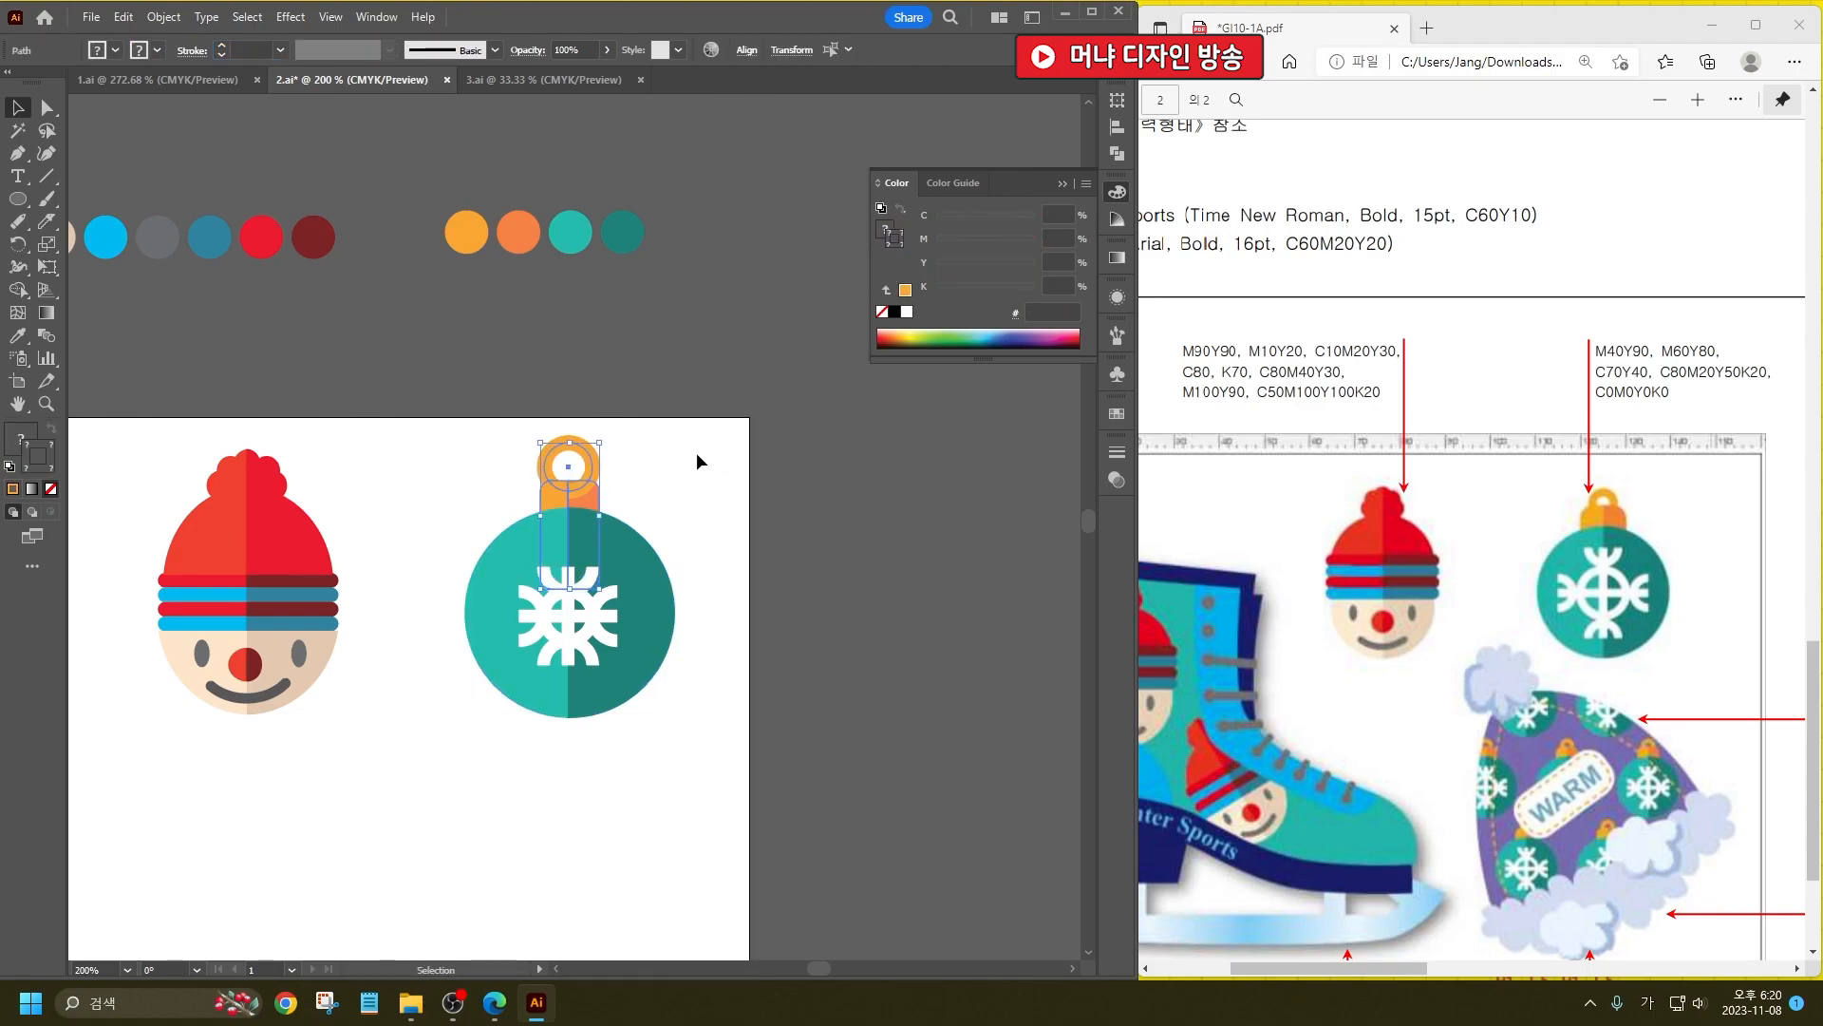
pyautogui.click(557, 458)
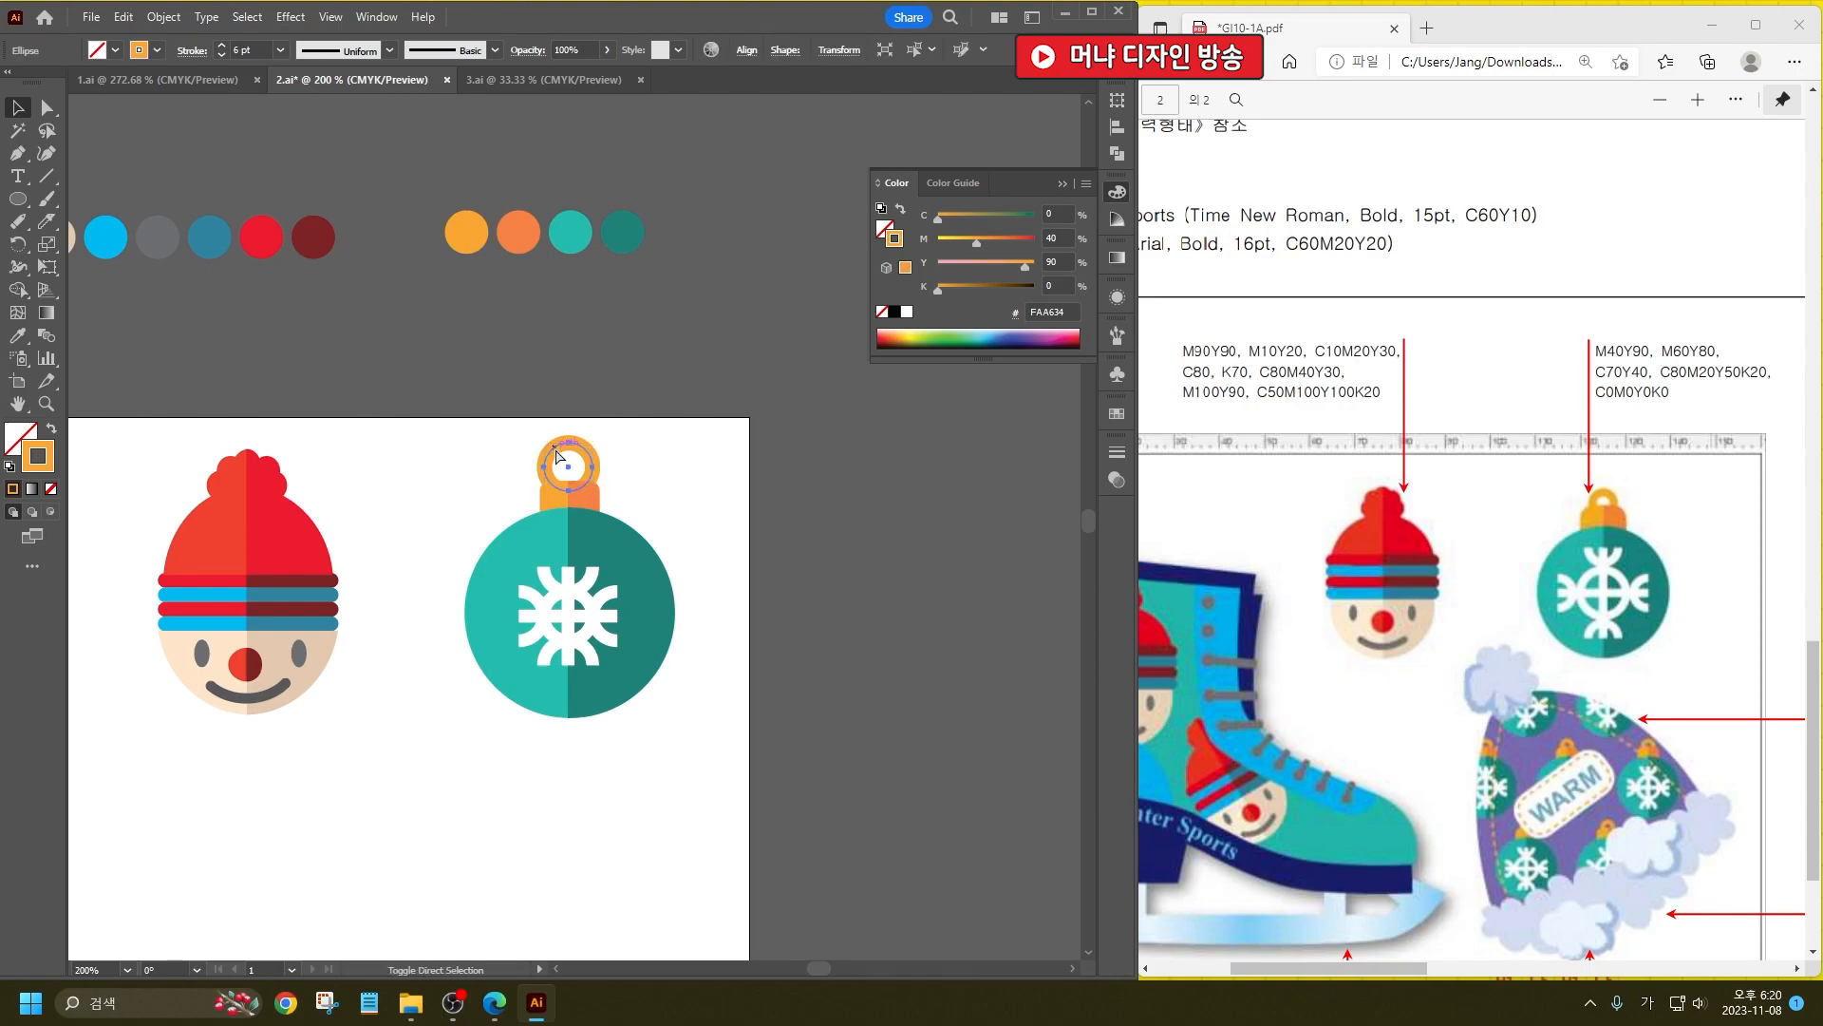
pyautogui.scroll(4, 556, 456)
pyautogui.moveTo(711, 422); pyautogui.dragTo(647, 486)
pyautogui.click(706, 391)
# Step: Delete all the round colour samples above the artboard
pyautogui.scroll(-5, 707, 392)
pyautogui.hotkey('ctrl', 'a')
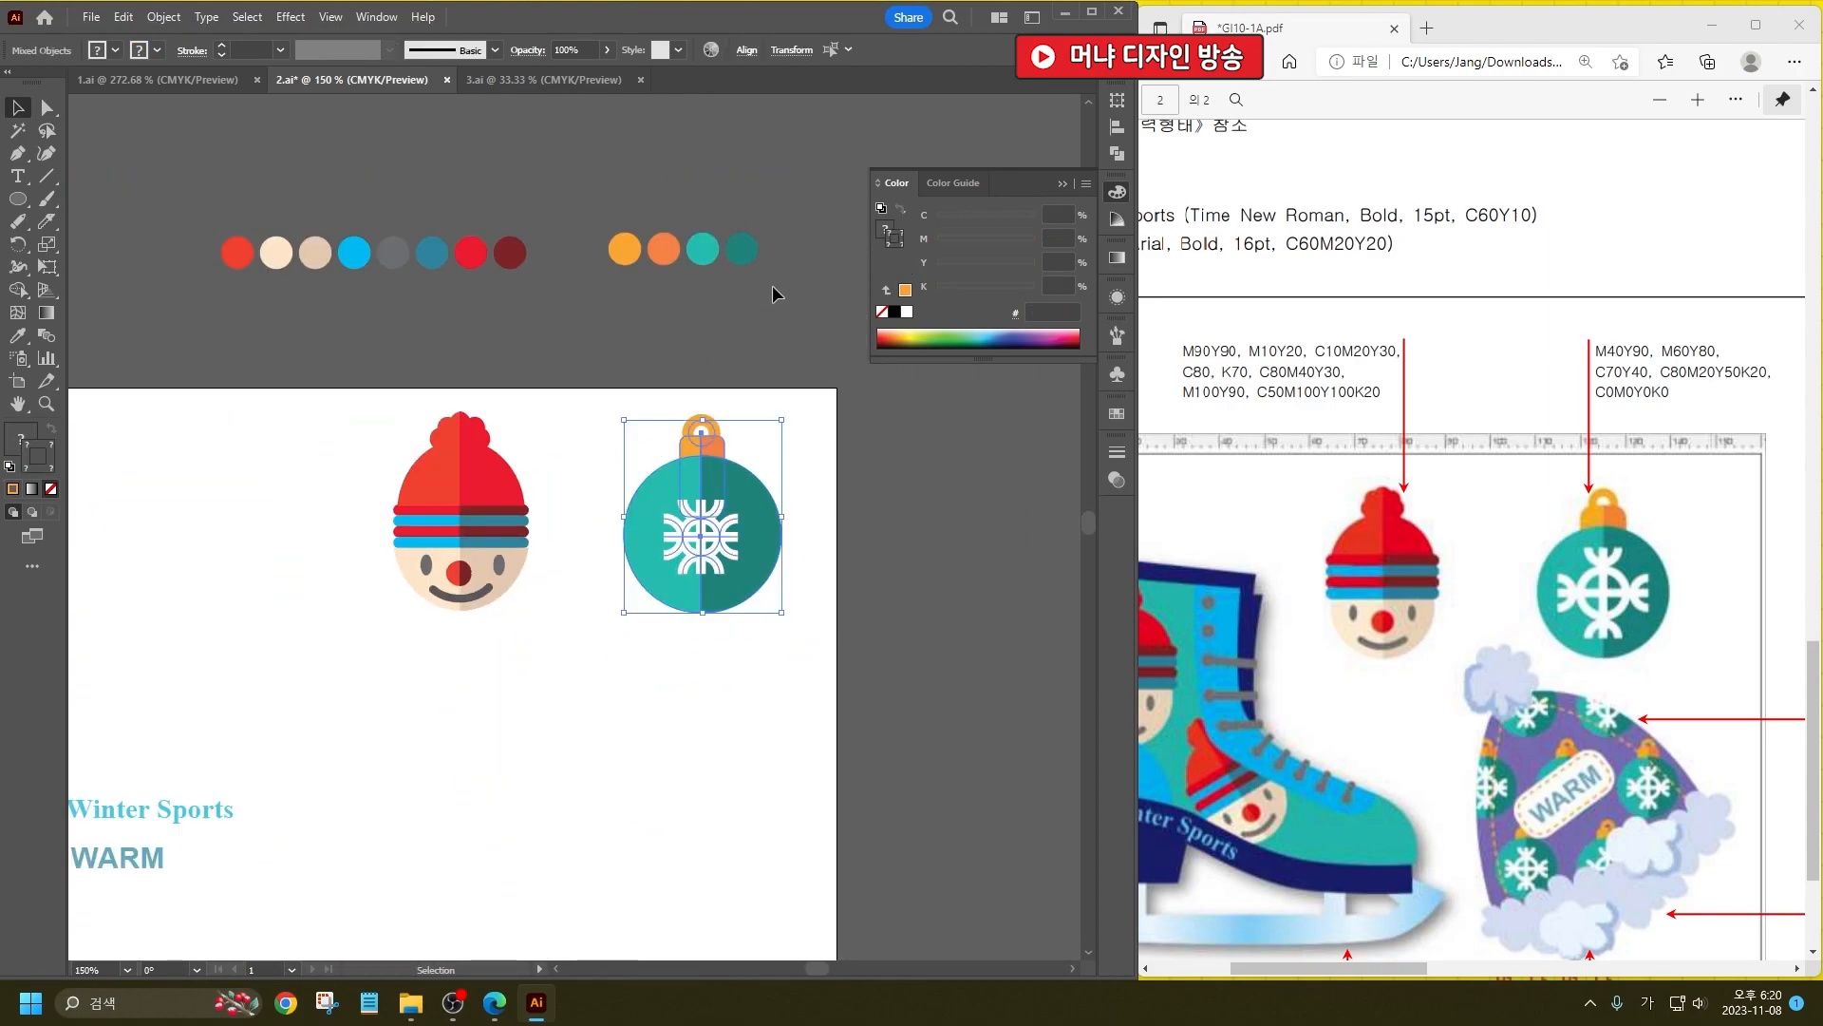
pyautogui.moveTo(108, 164); pyautogui.dragTo(323, 261)
pyautogui.press('Delete')
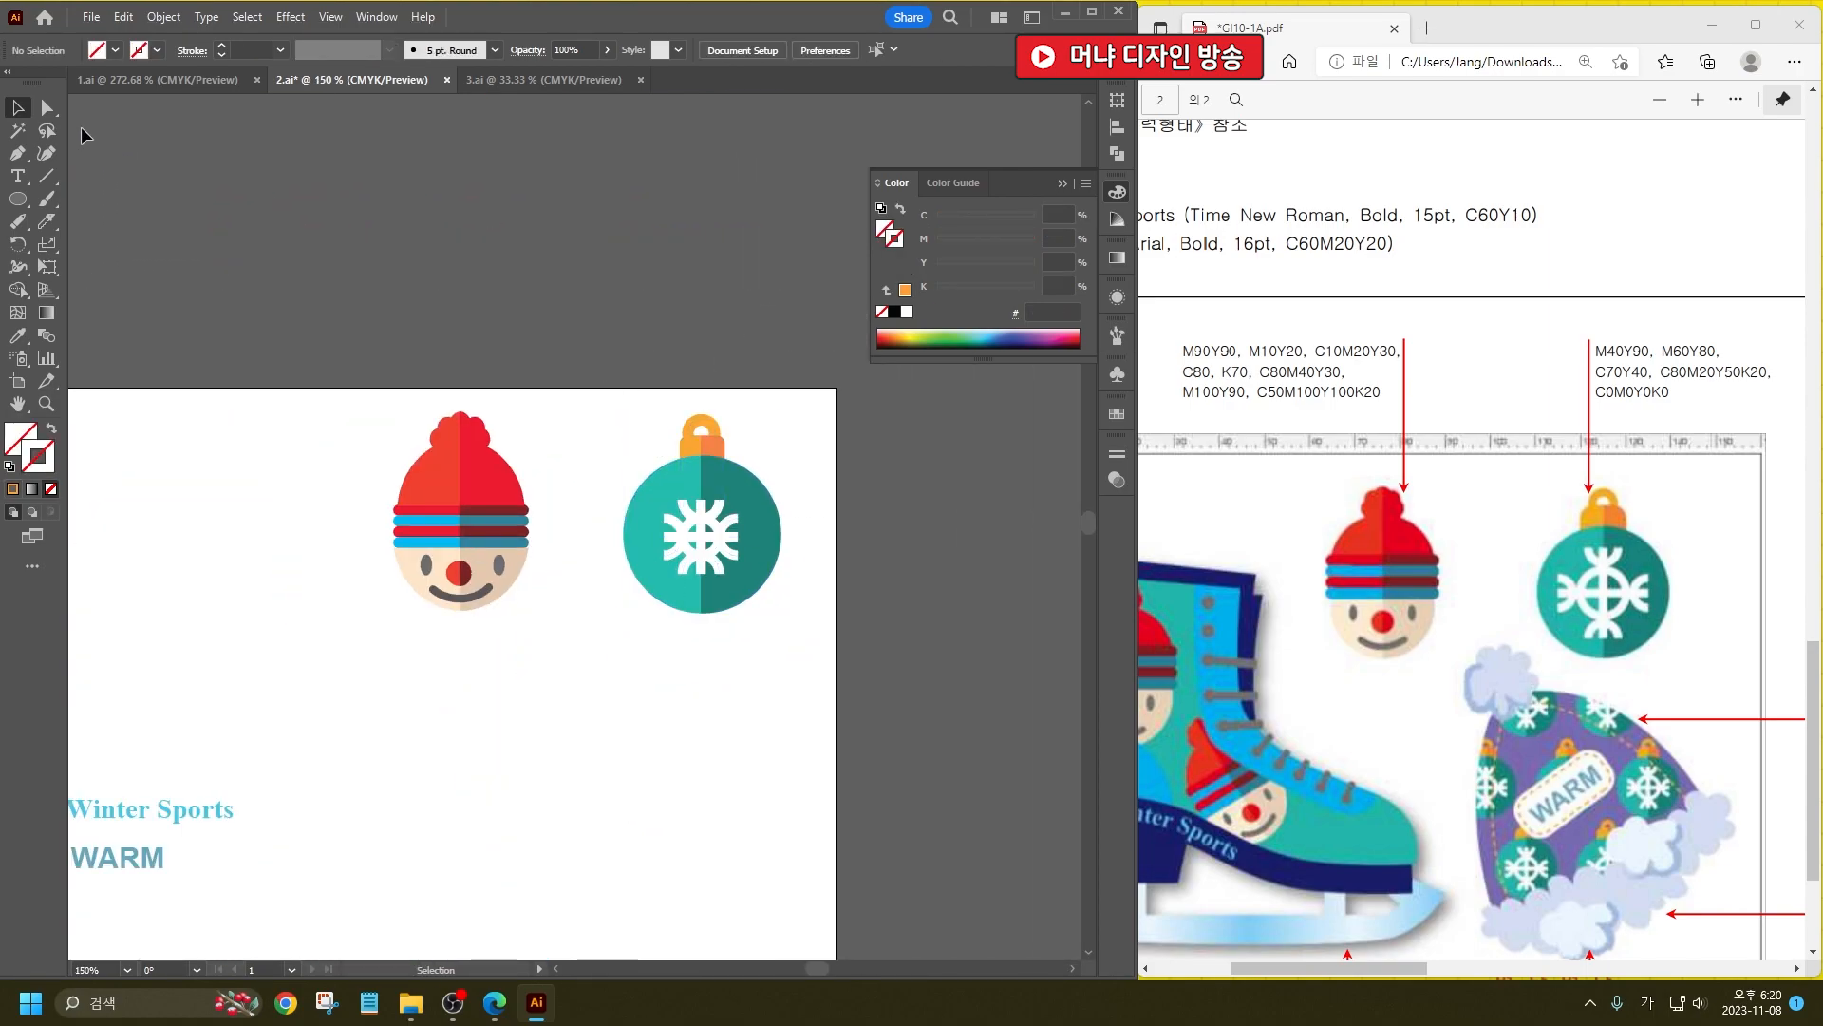
# Step: Select the finished hat character, deselect it and save 2.ai
pyautogui.moveTo(278, 349); pyautogui.dragTo(570, 664)
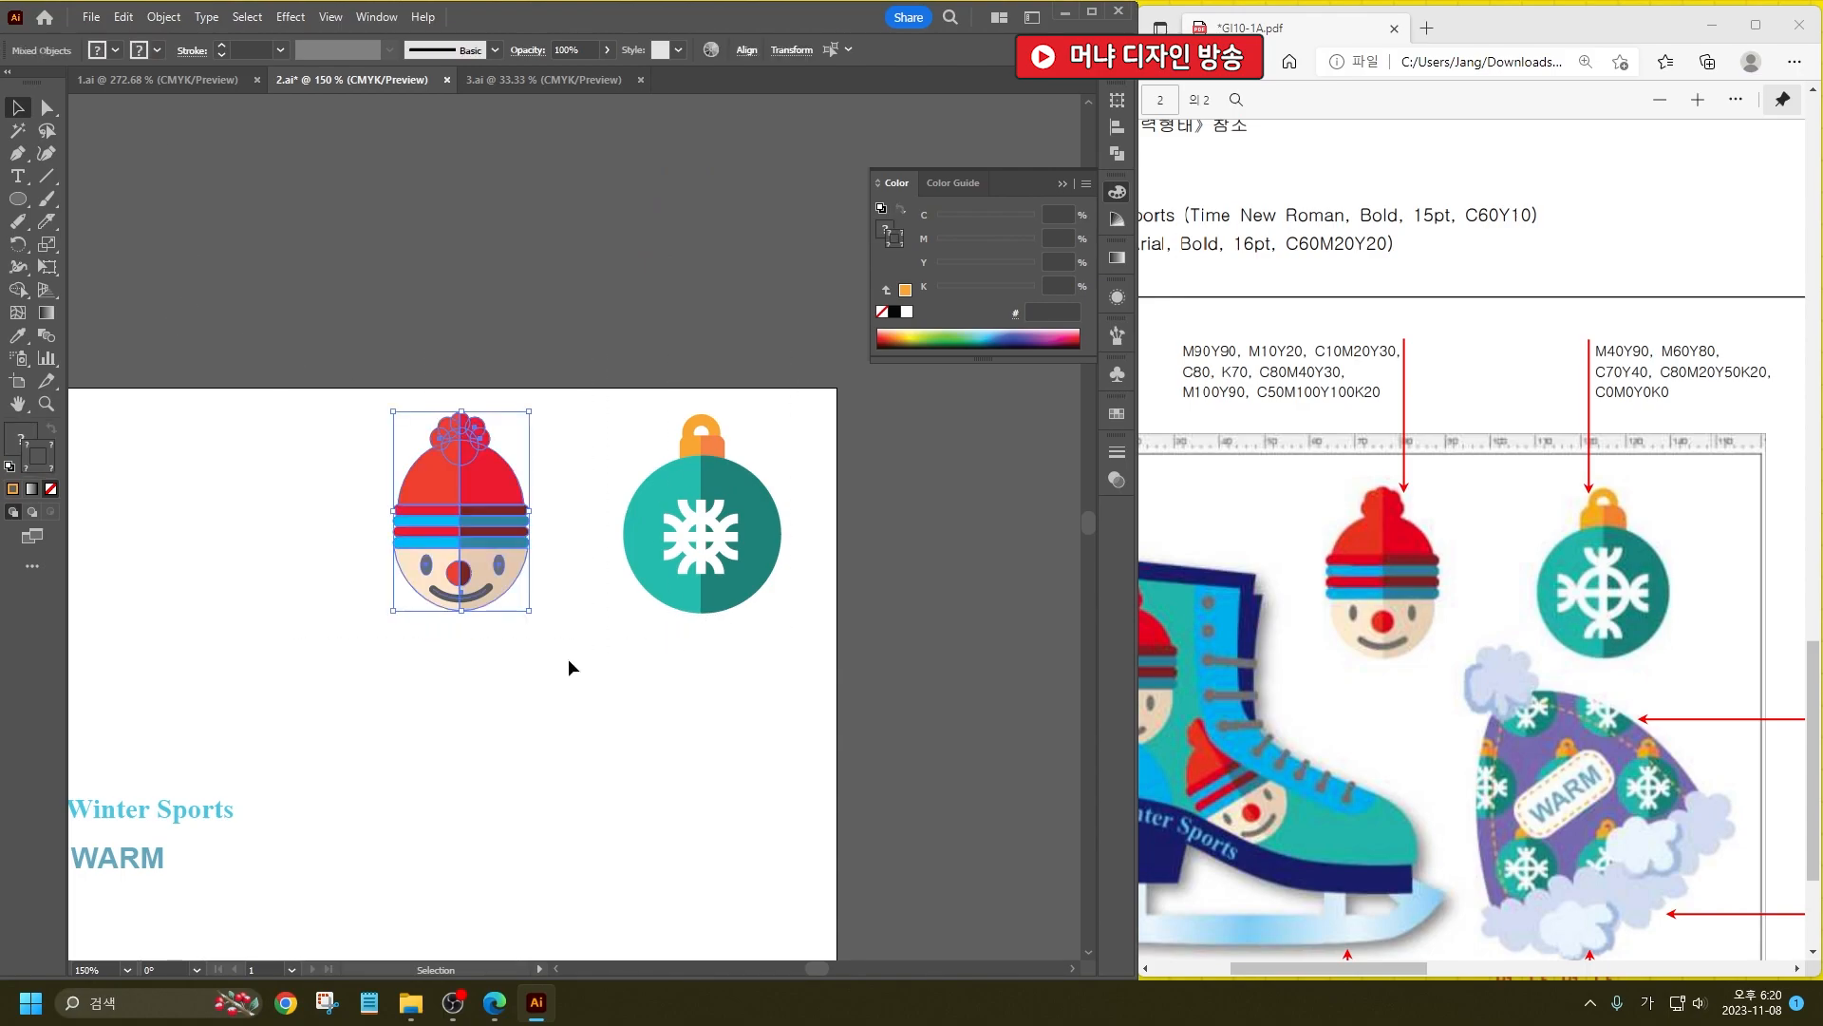
pyautogui.click(599, 348)
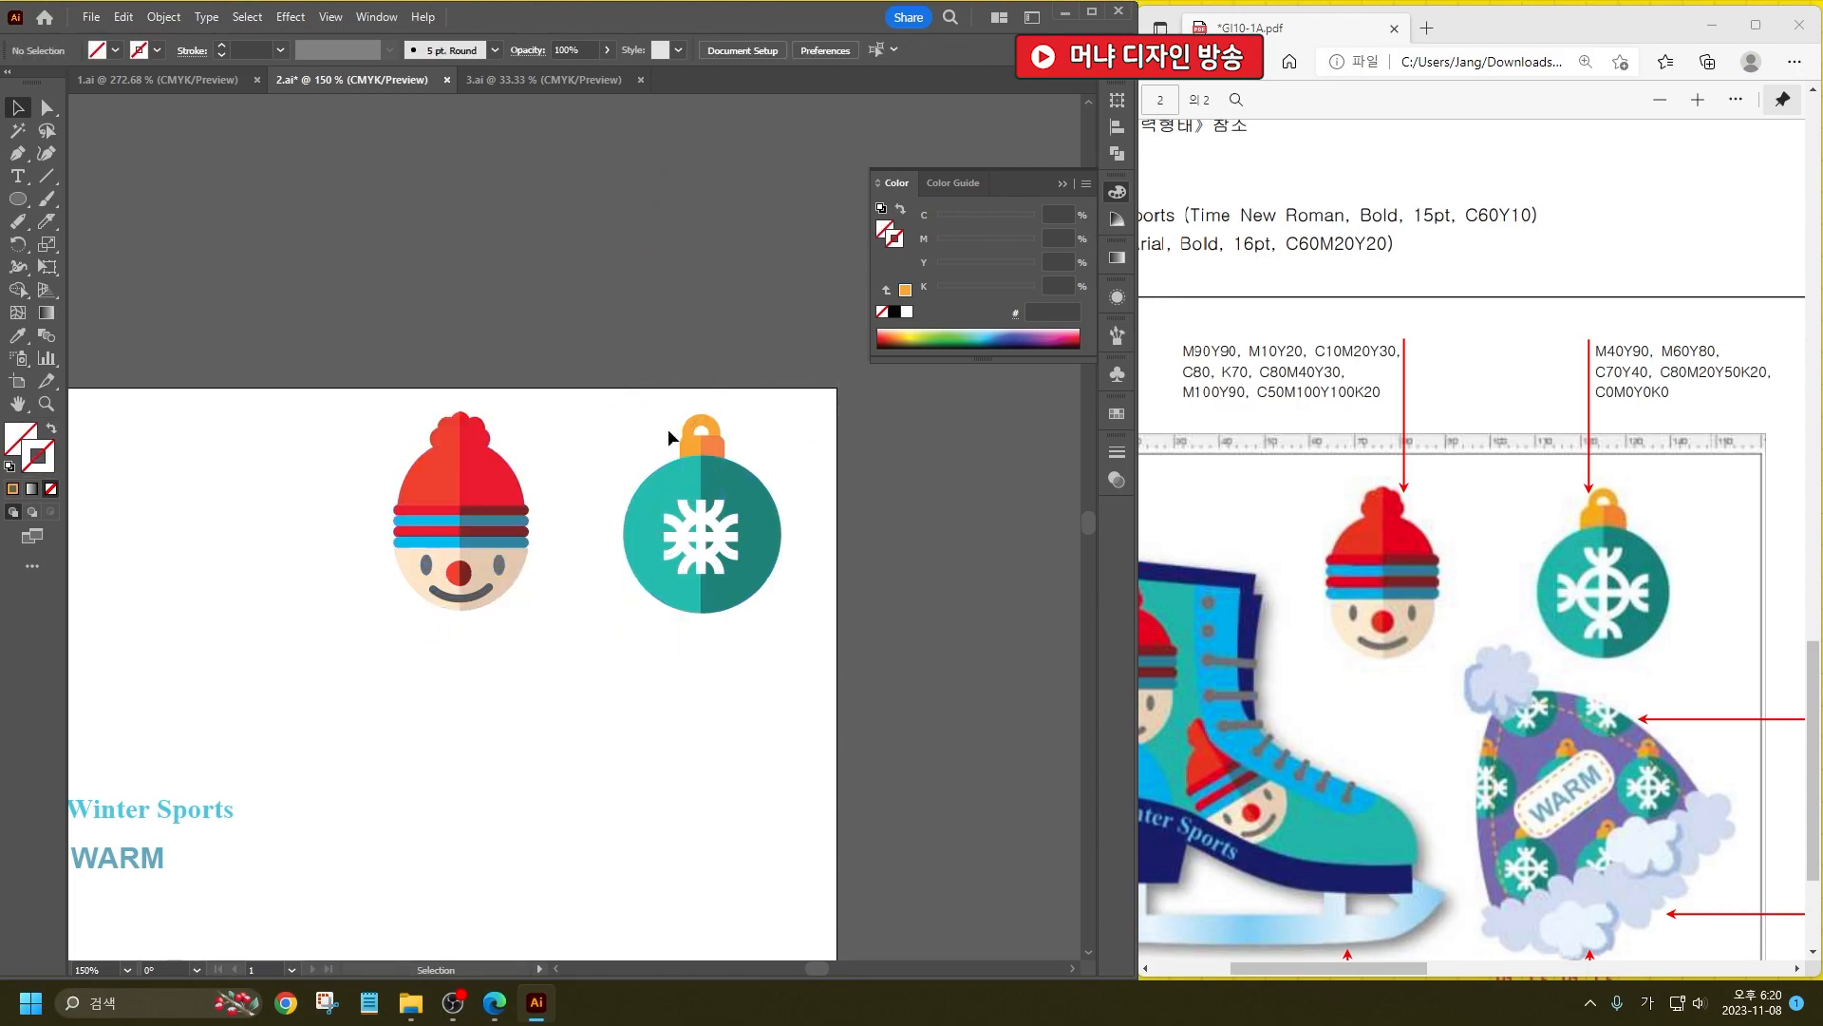
pyautogui.hotkey('ctrl', 's')
# Step: Bring the ice skate illustration and its colour notes into view in the reference PDF, dismissing the advertisement popup
pyautogui.scroll(-2, 690, 584)
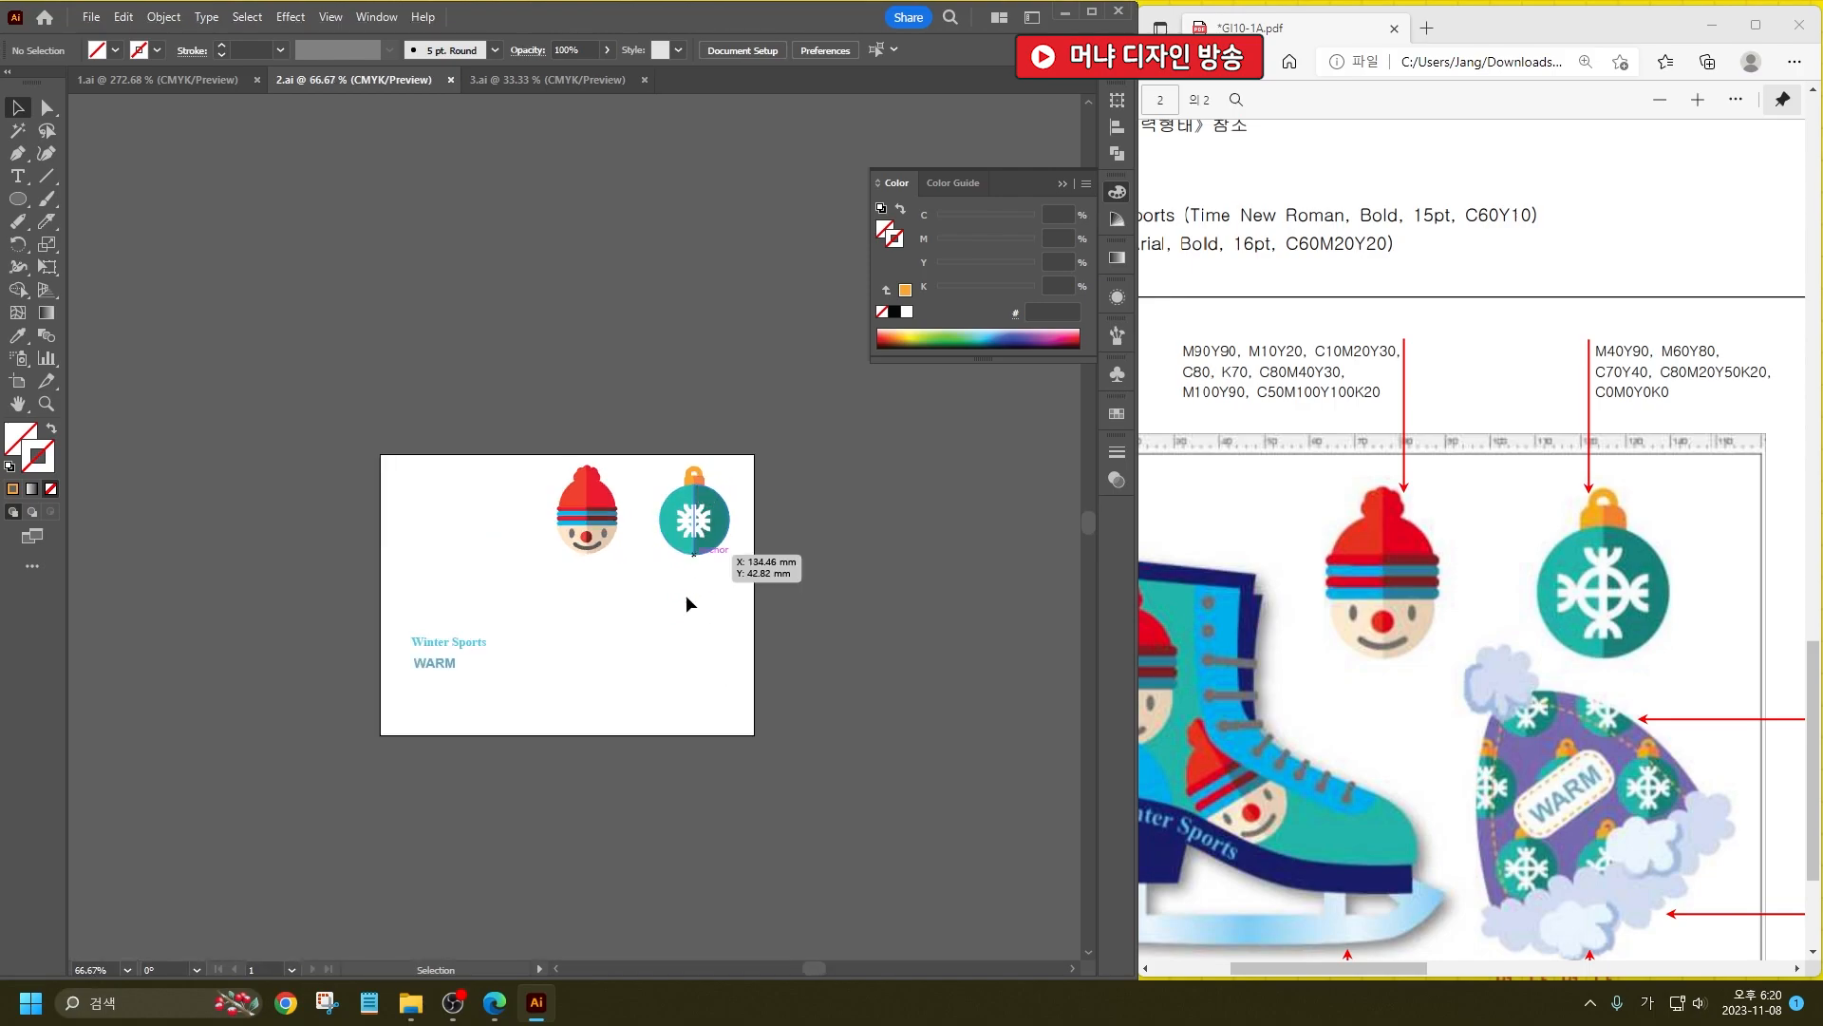
pyautogui.scroll(1, 674, 599)
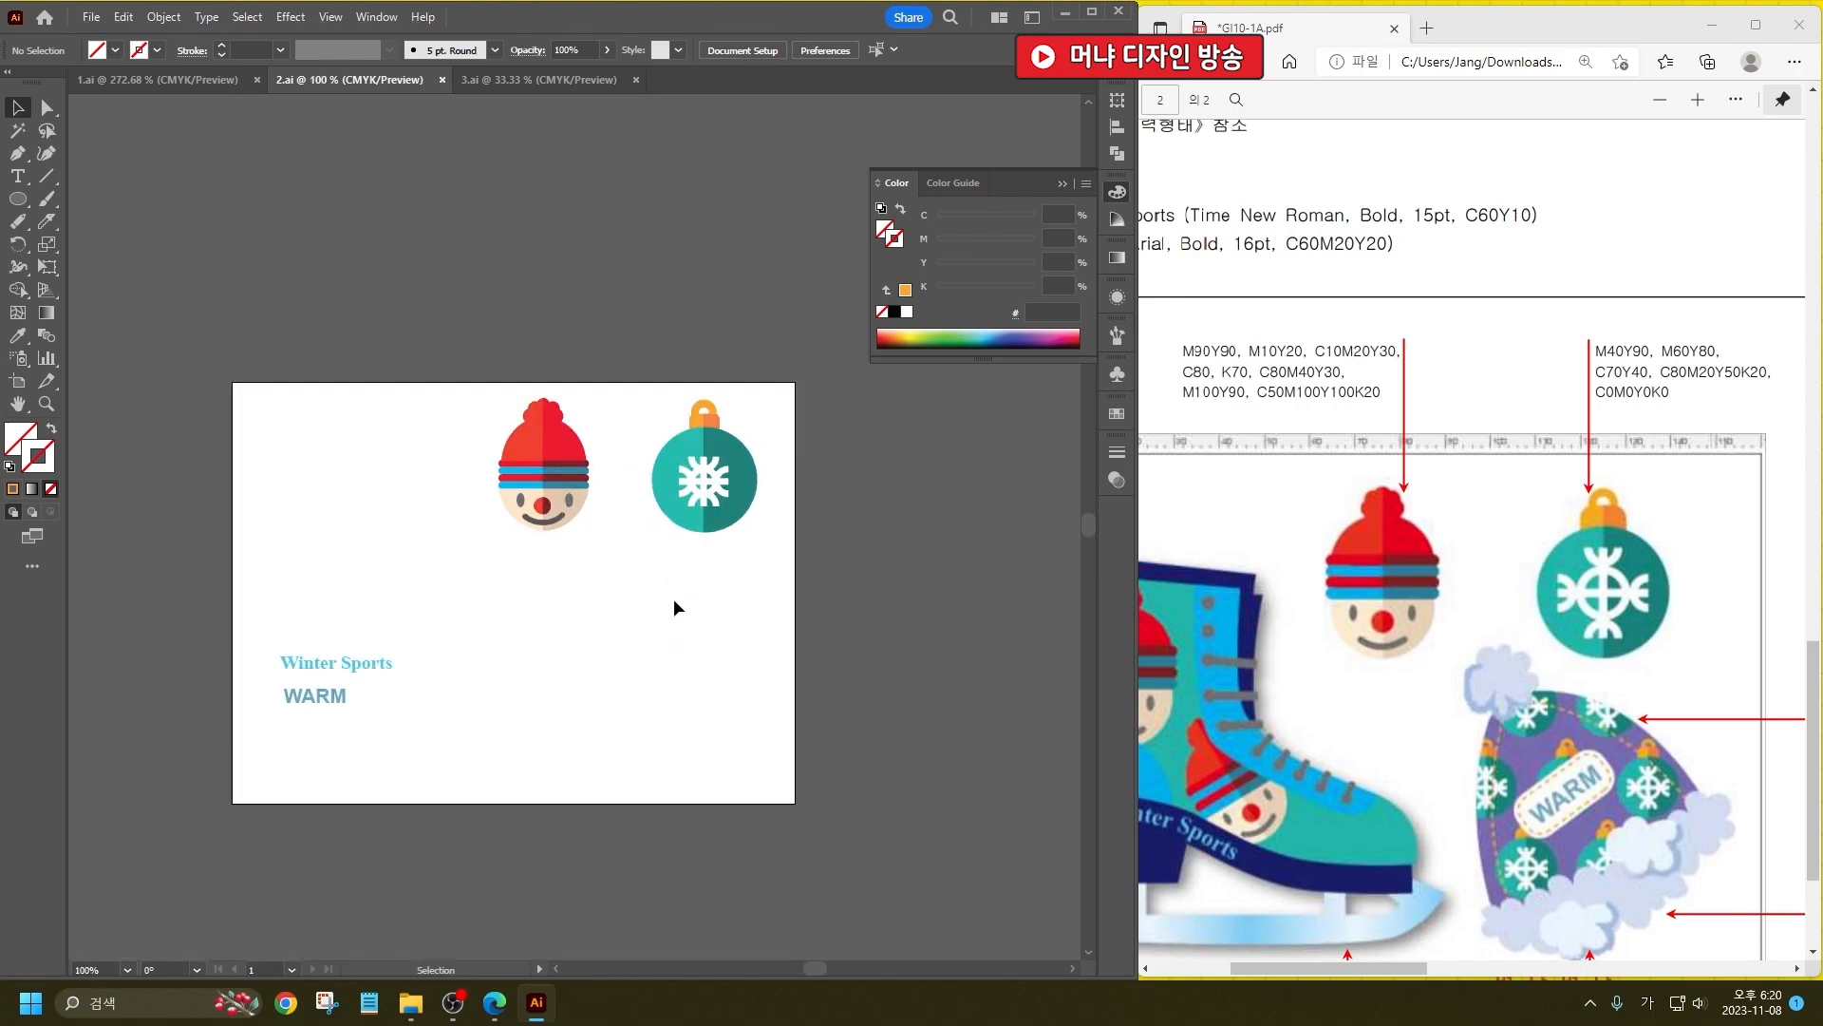
pyautogui.moveTo(1423, 968); pyautogui.dragTo(1381, 968)
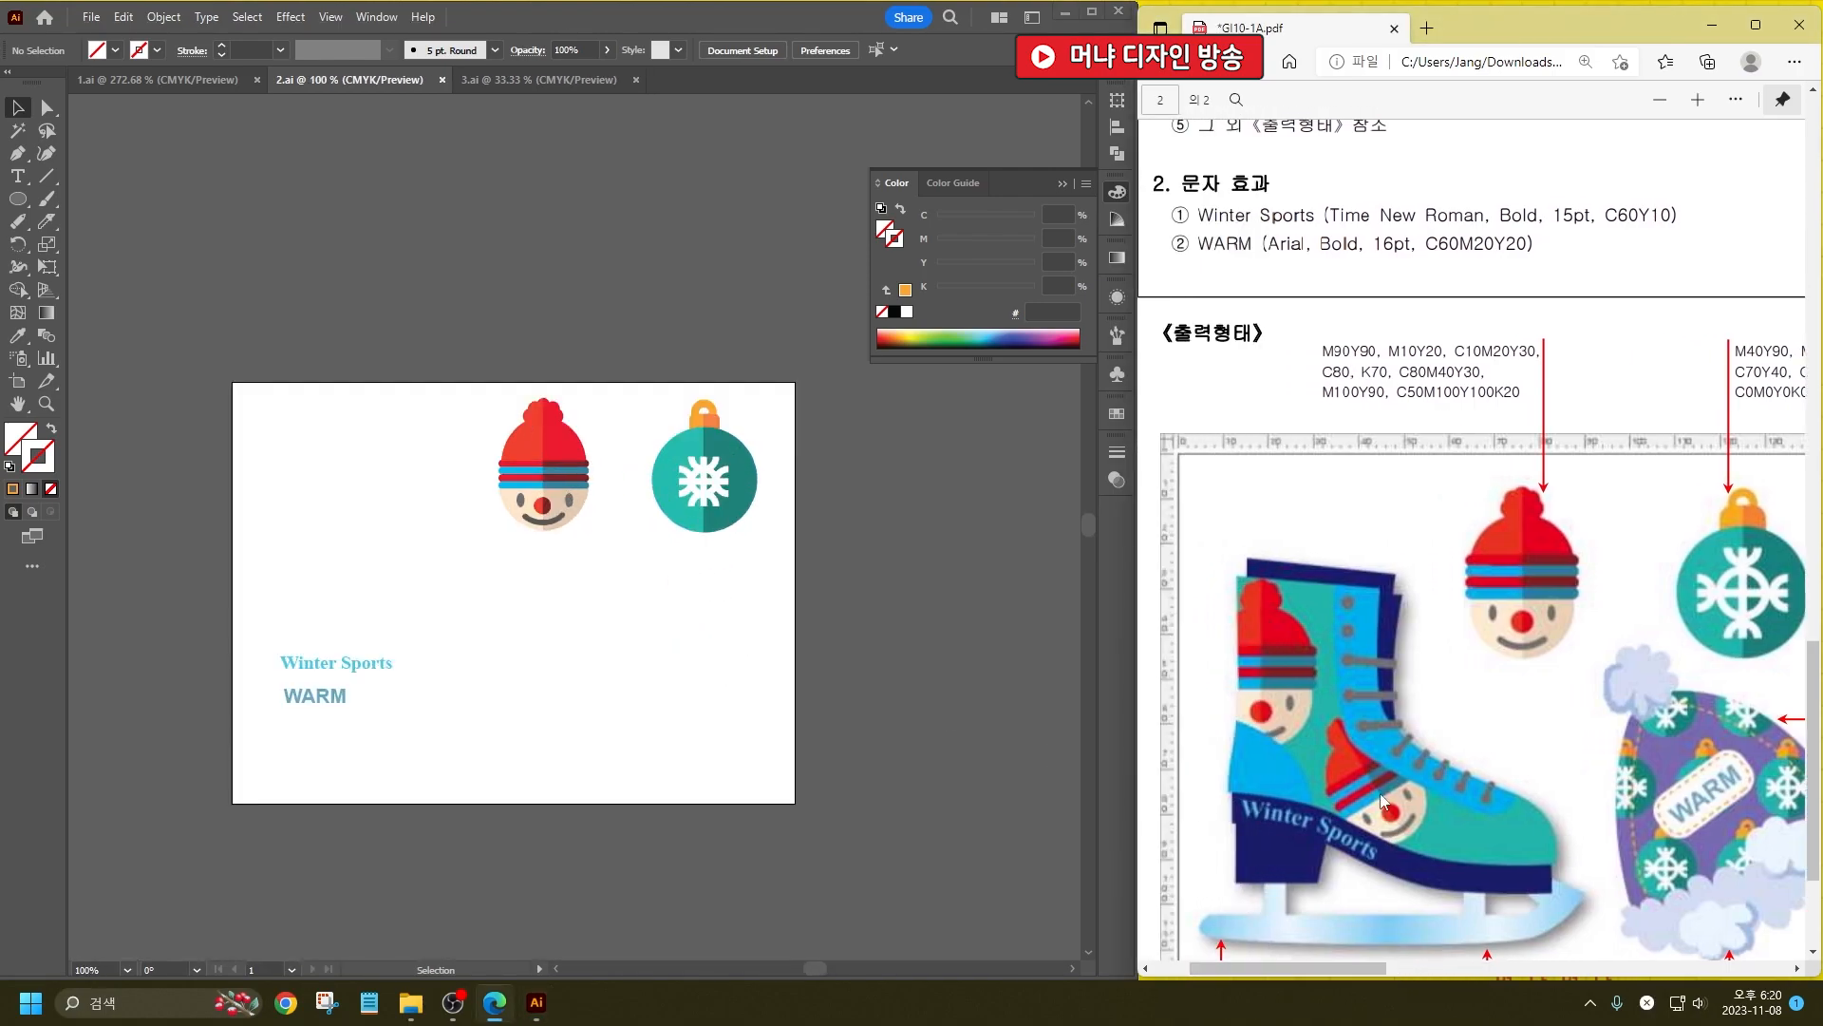
pyautogui.scroll(-2, 1381, 806)
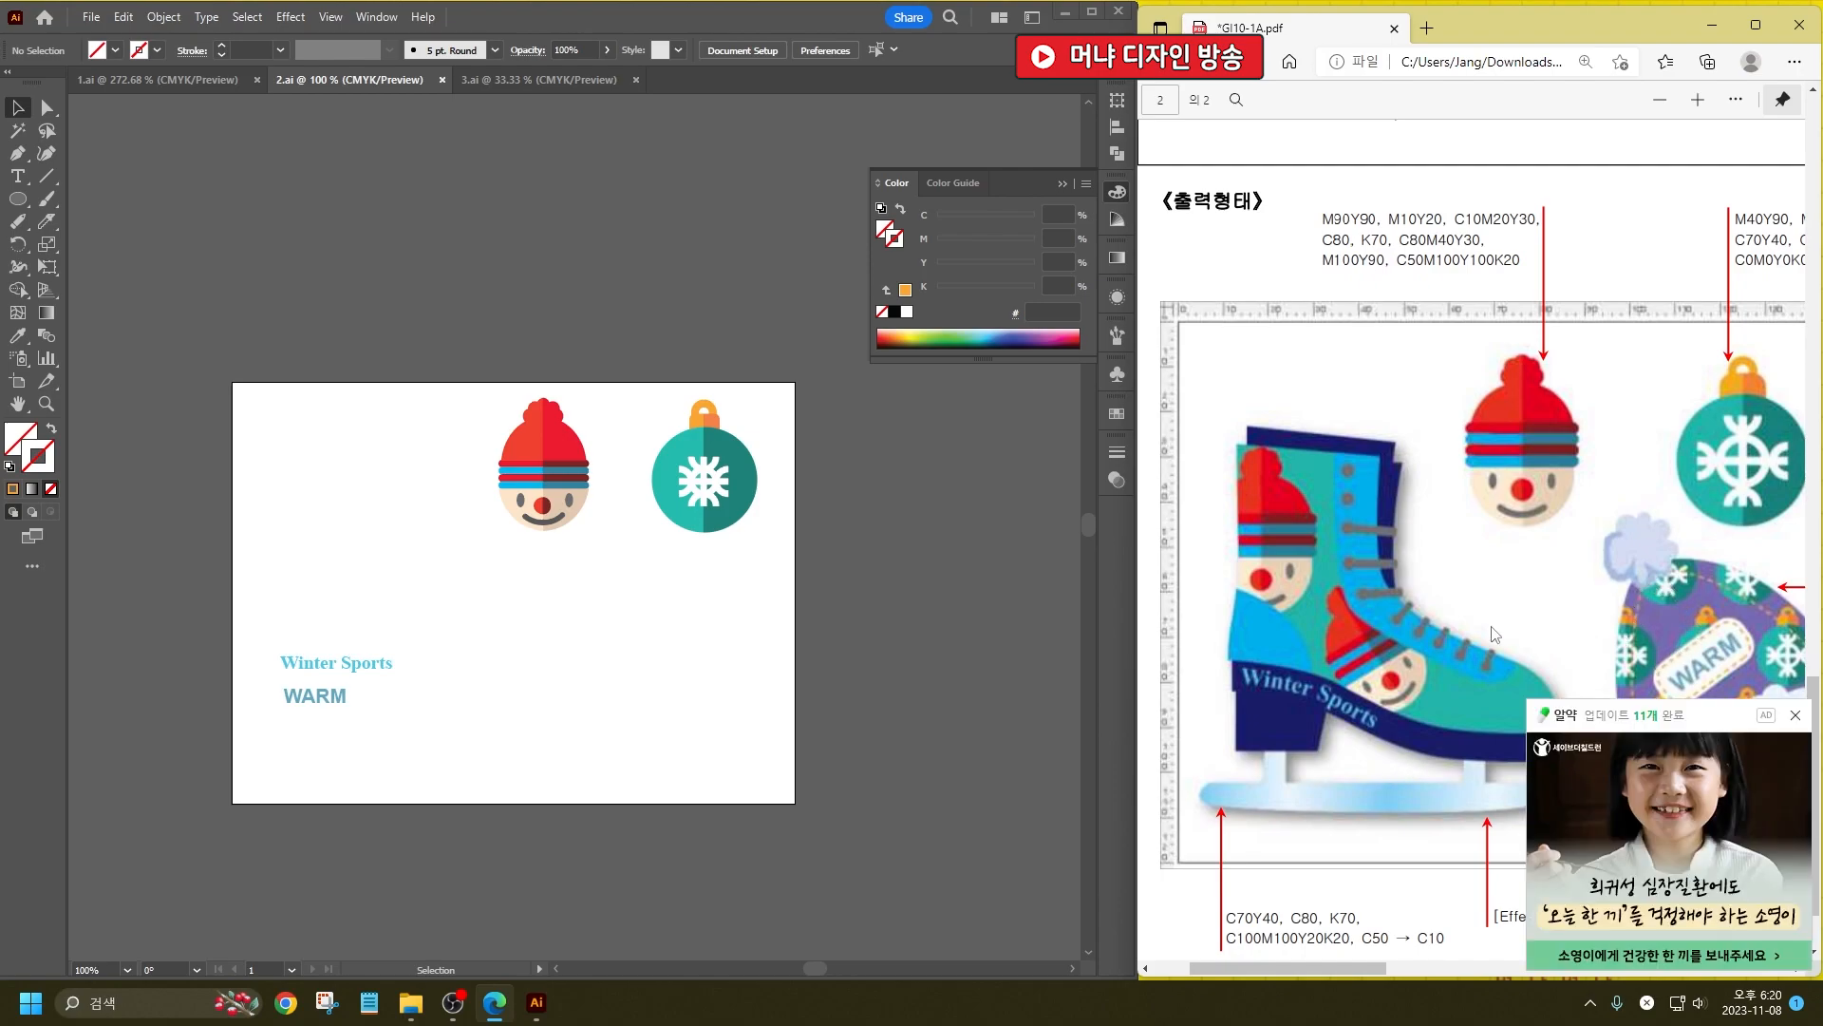
pyautogui.click(1794, 715)
pyautogui.click(1650, 875)
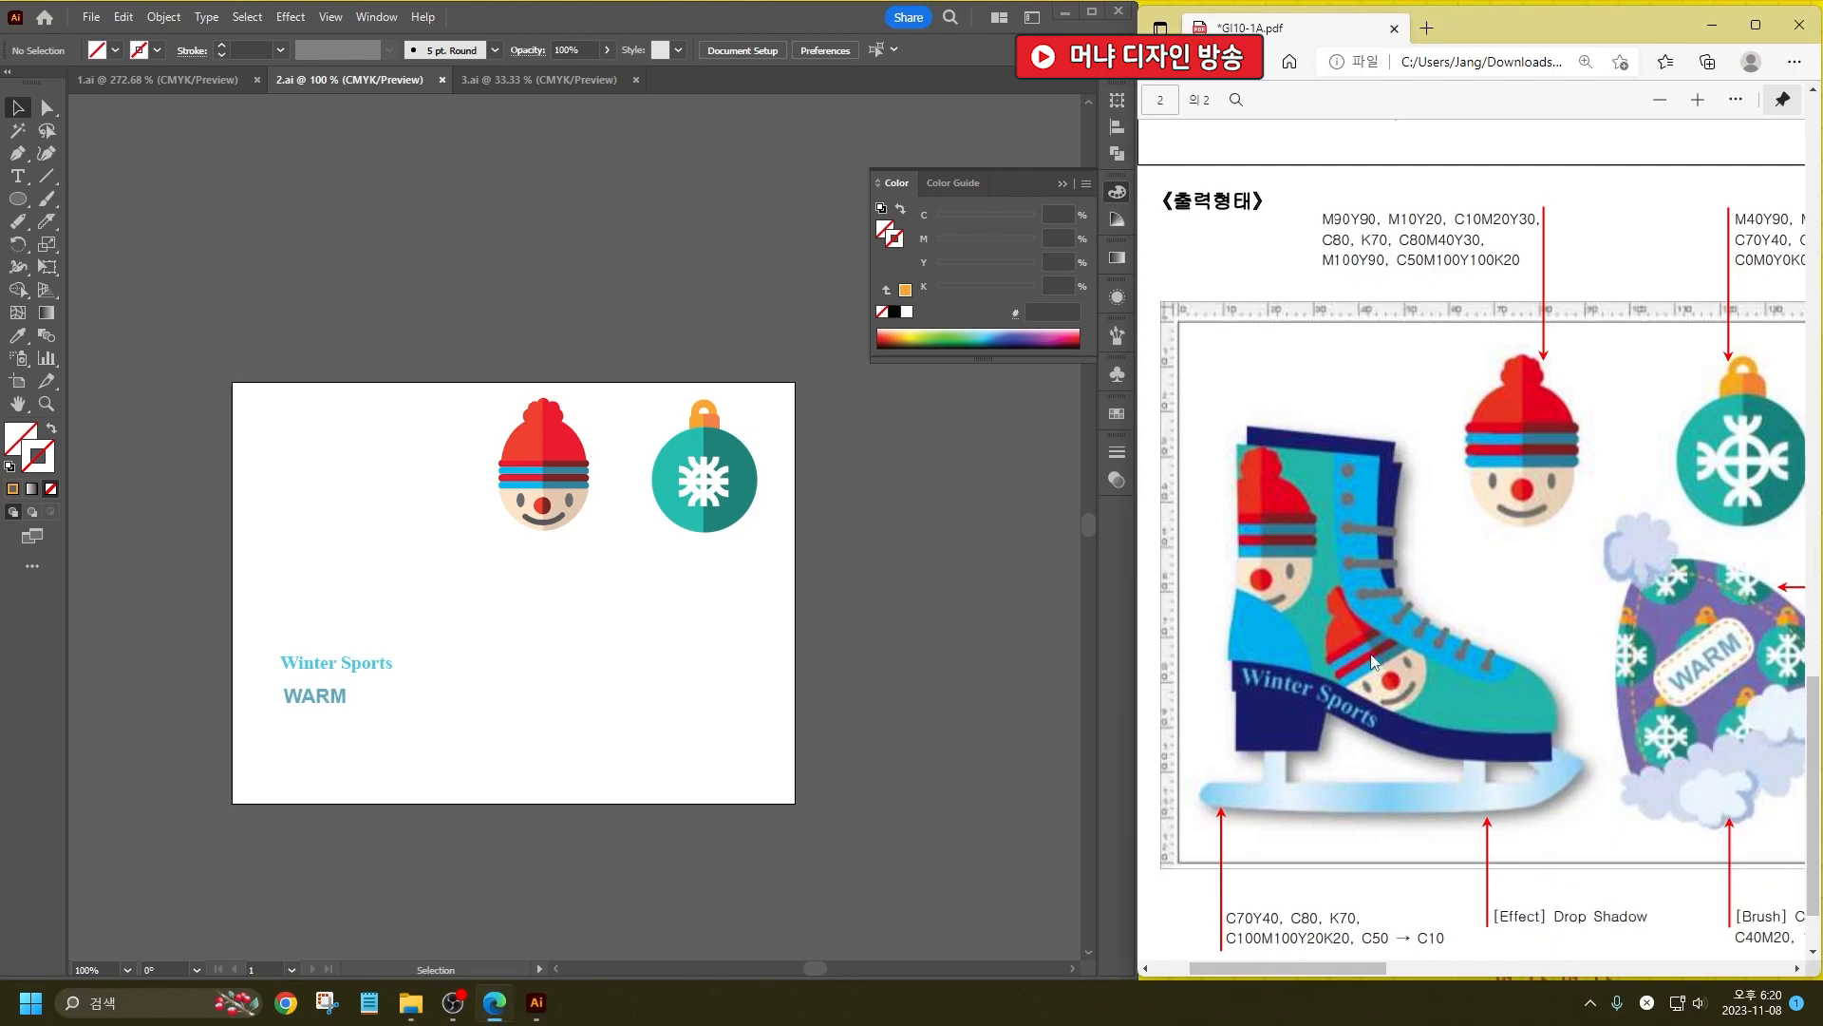
# Step: Move the Winter Sports and WARM texts off the artboard to the empty area above it
pyautogui.click(302, 530)
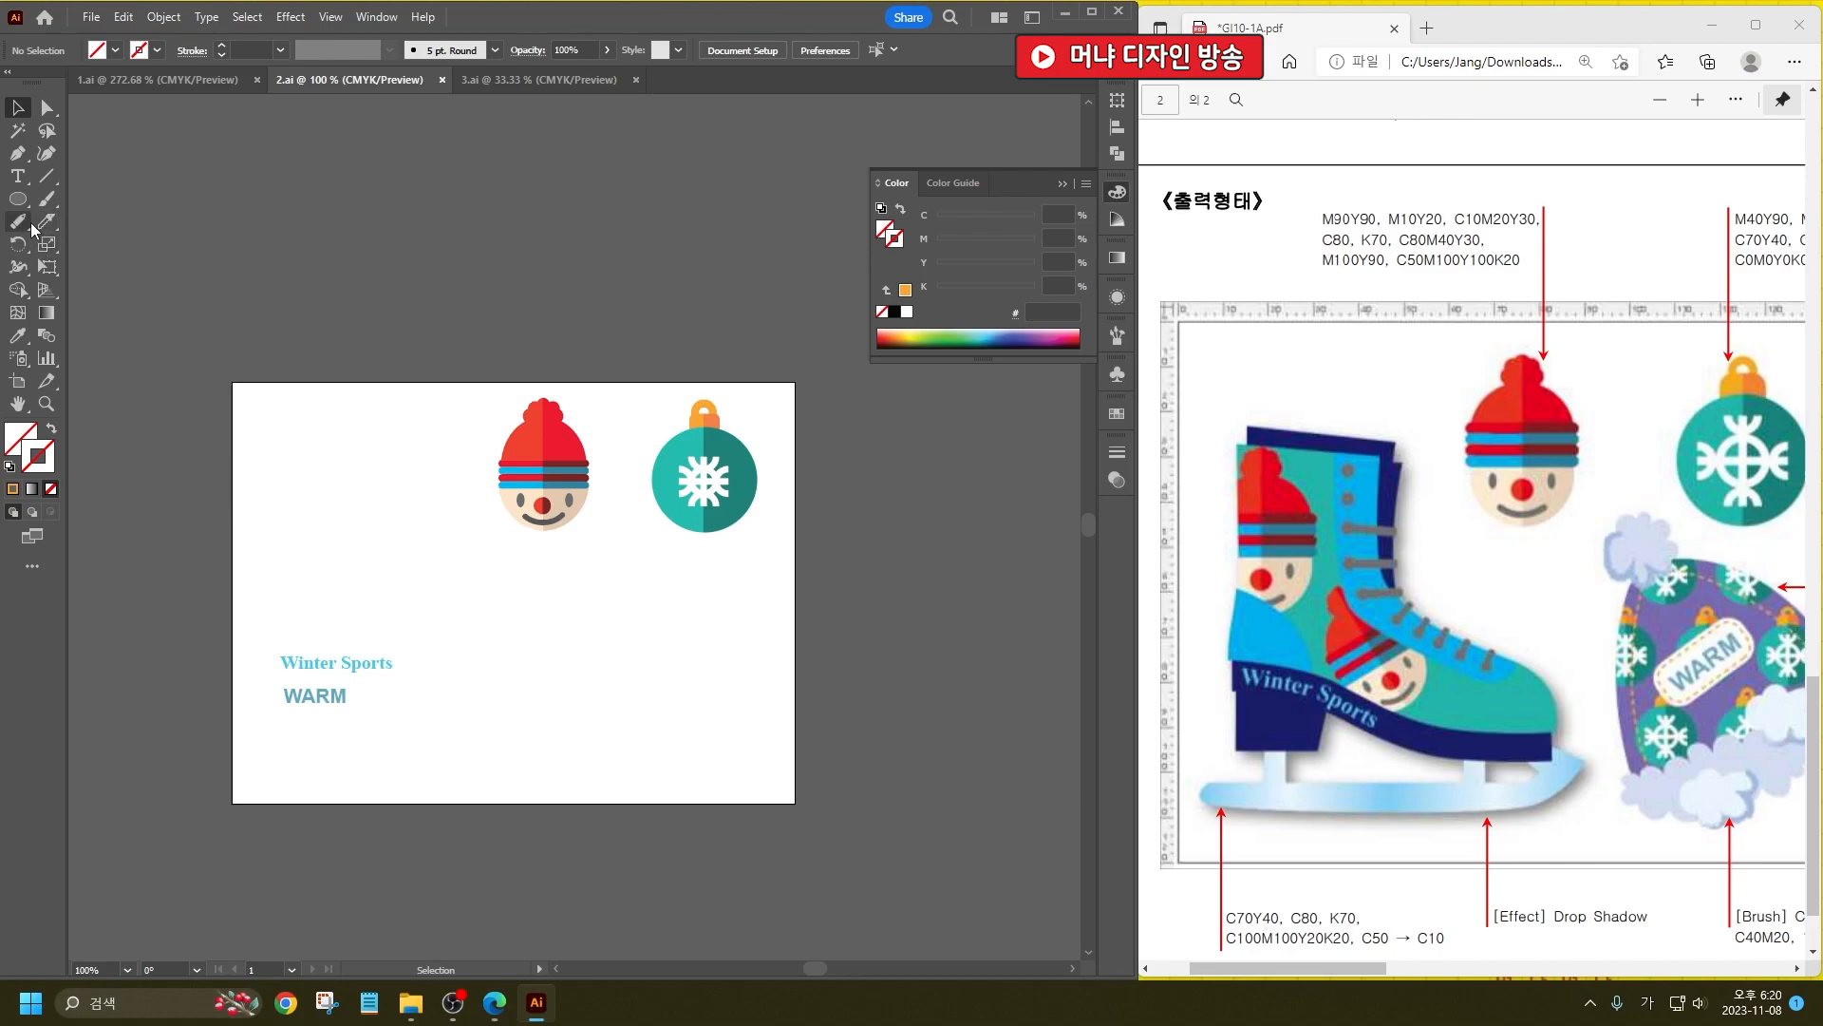
pyautogui.moveTo(342, 728); pyautogui.dragTo(336, 347)
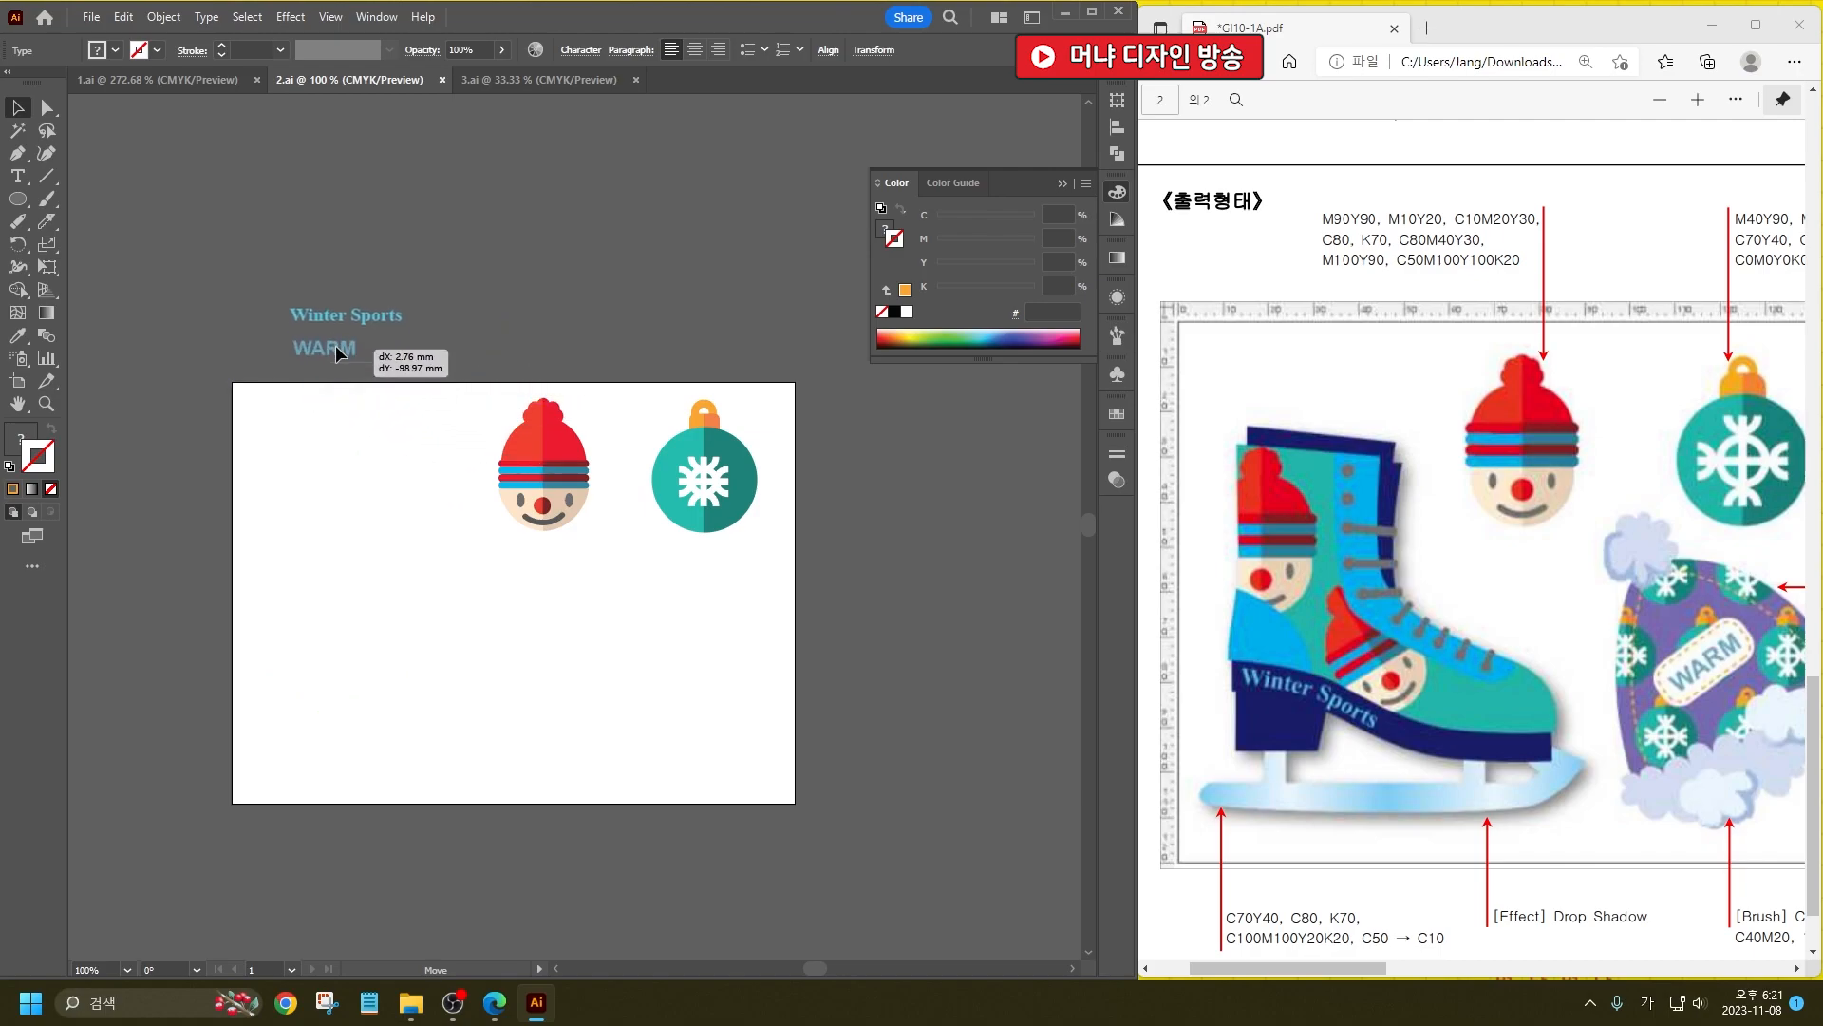
pyautogui.click(167, 505)
# Step: Draw the closed boot outline with the Pen tool on the artboard's empty area beside the hat character, with curved sole, toe and ankle
pyautogui.click(17, 152)
pyautogui.click(264, 439)
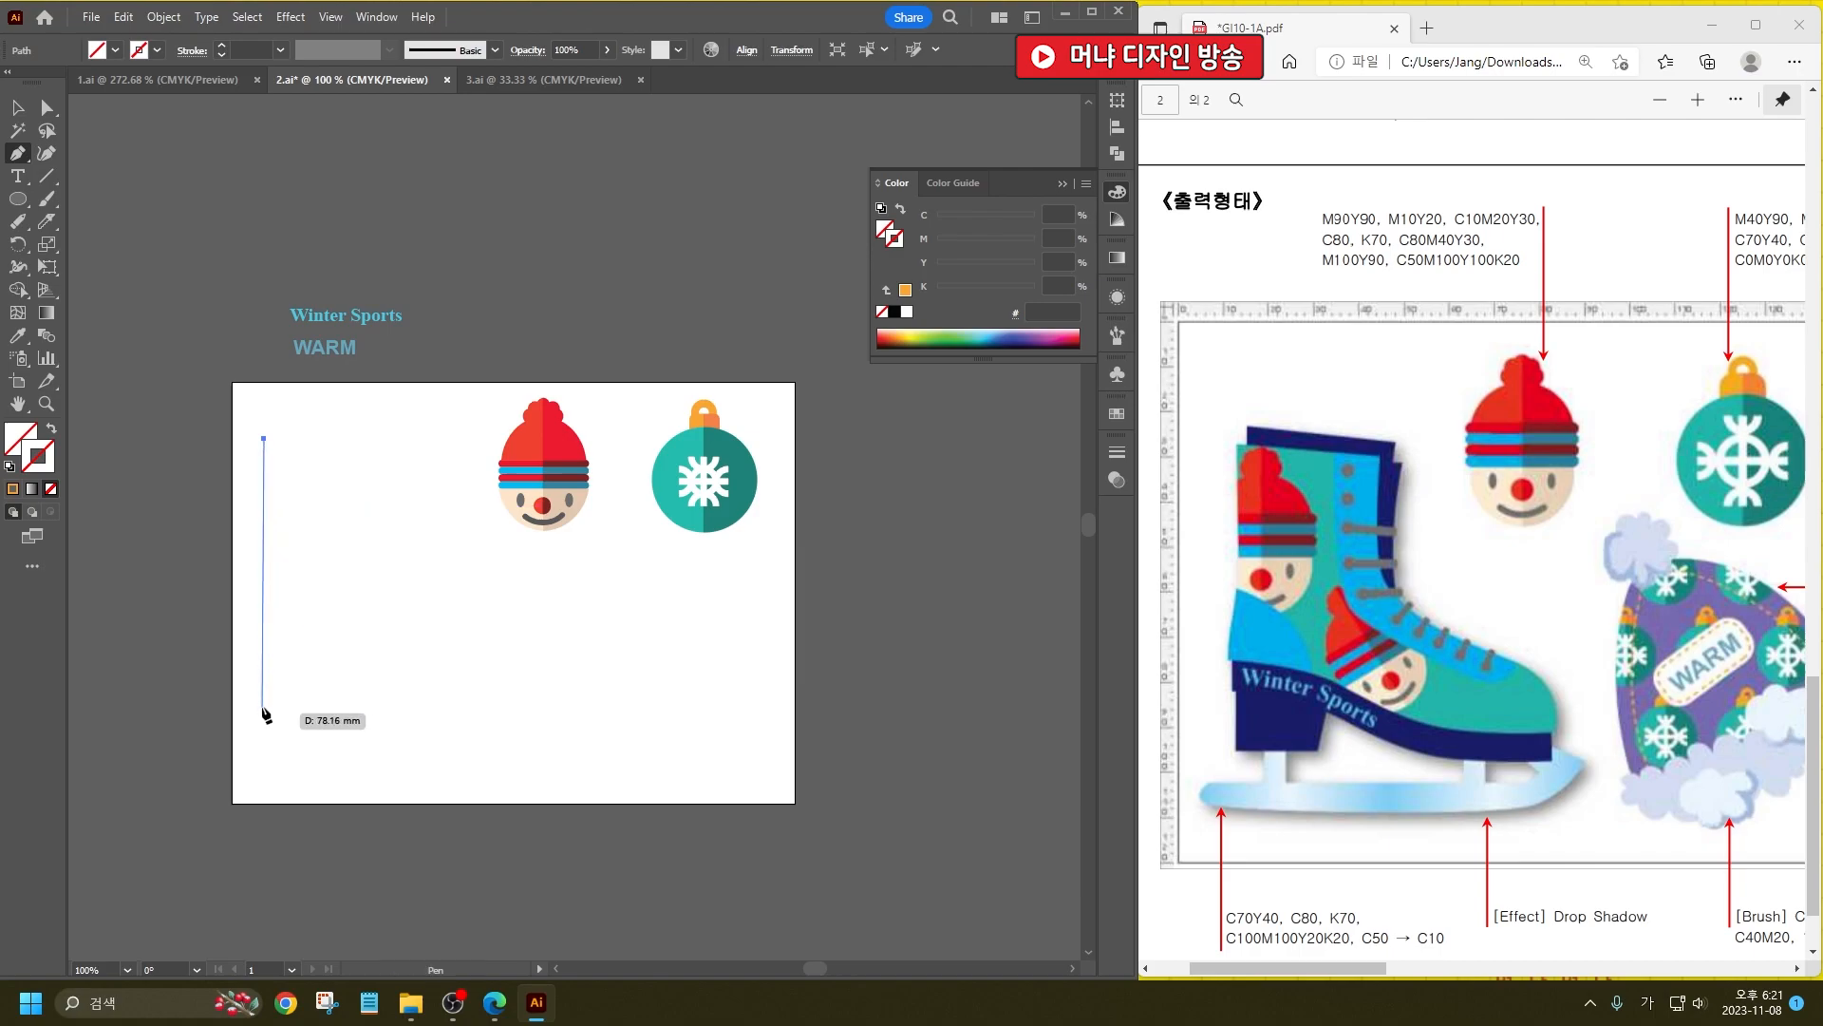
pyautogui.click(279, 586)
pyautogui.click(278, 628)
pyautogui.click(277, 672)
pyautogui.click(271, 720)
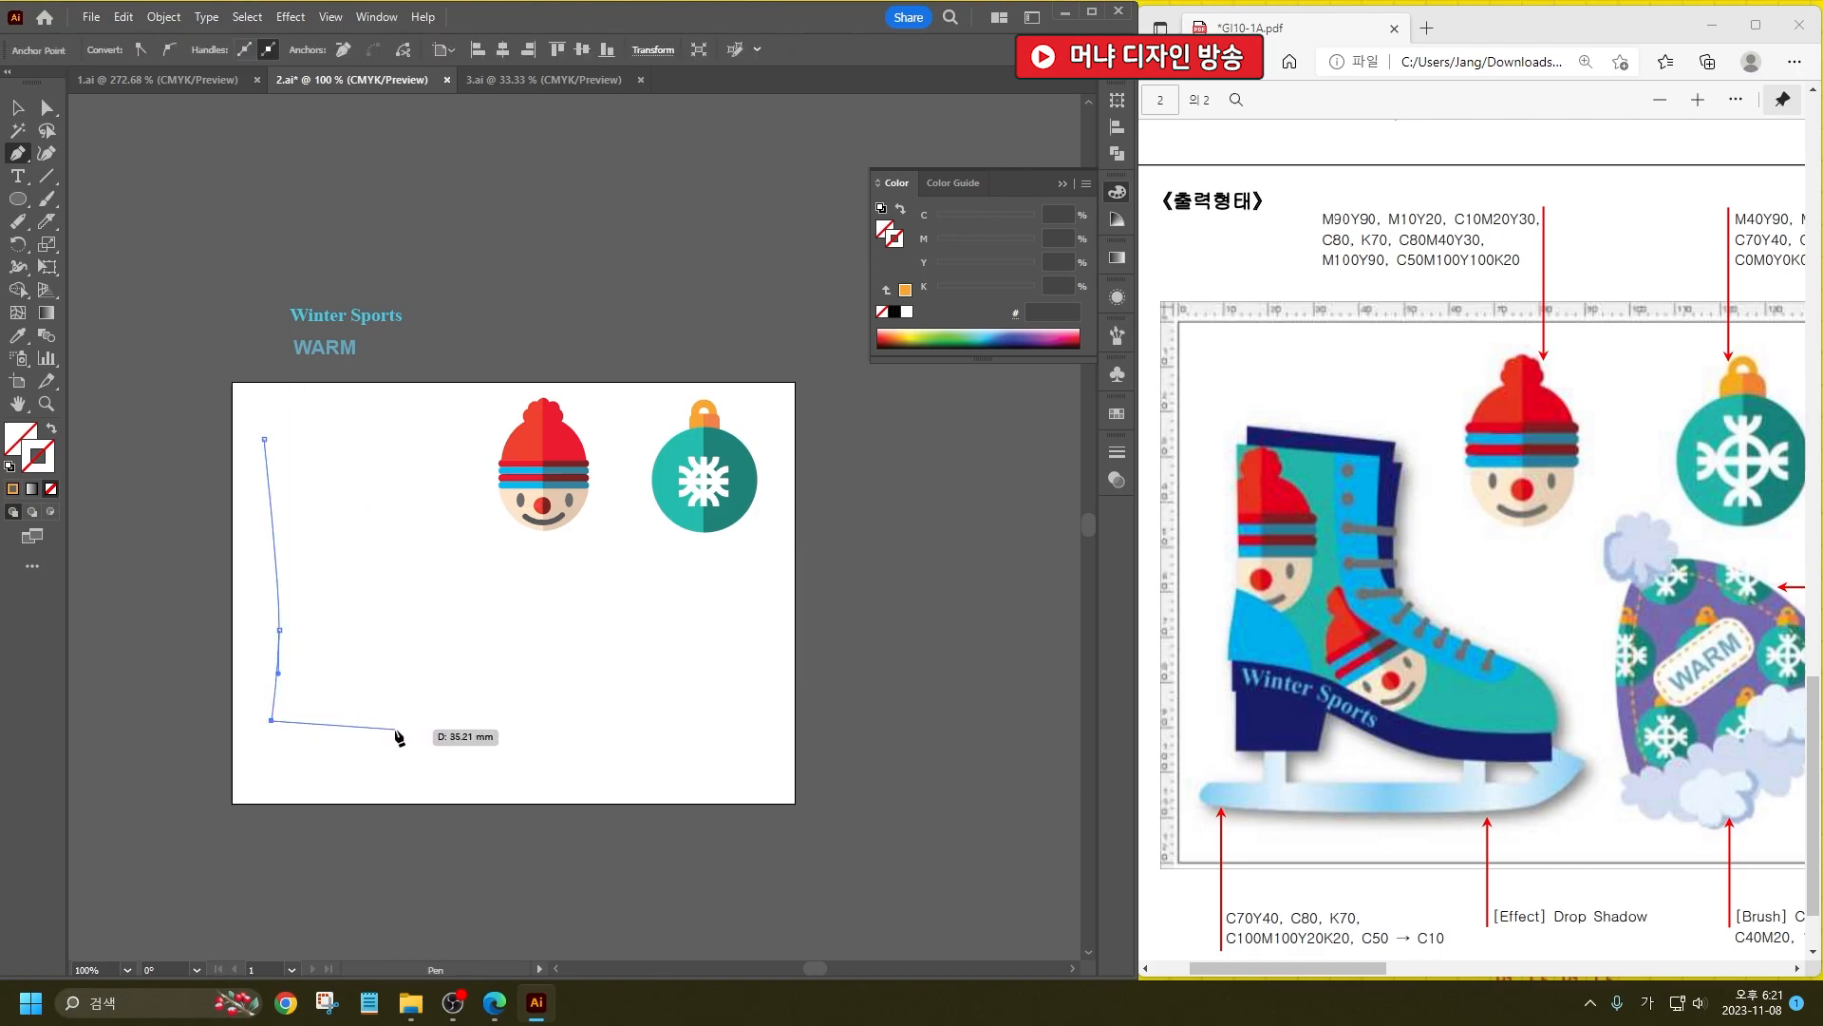
pyautogui.moveTo(395, 727); pyautogui.dragTo(448, 754)
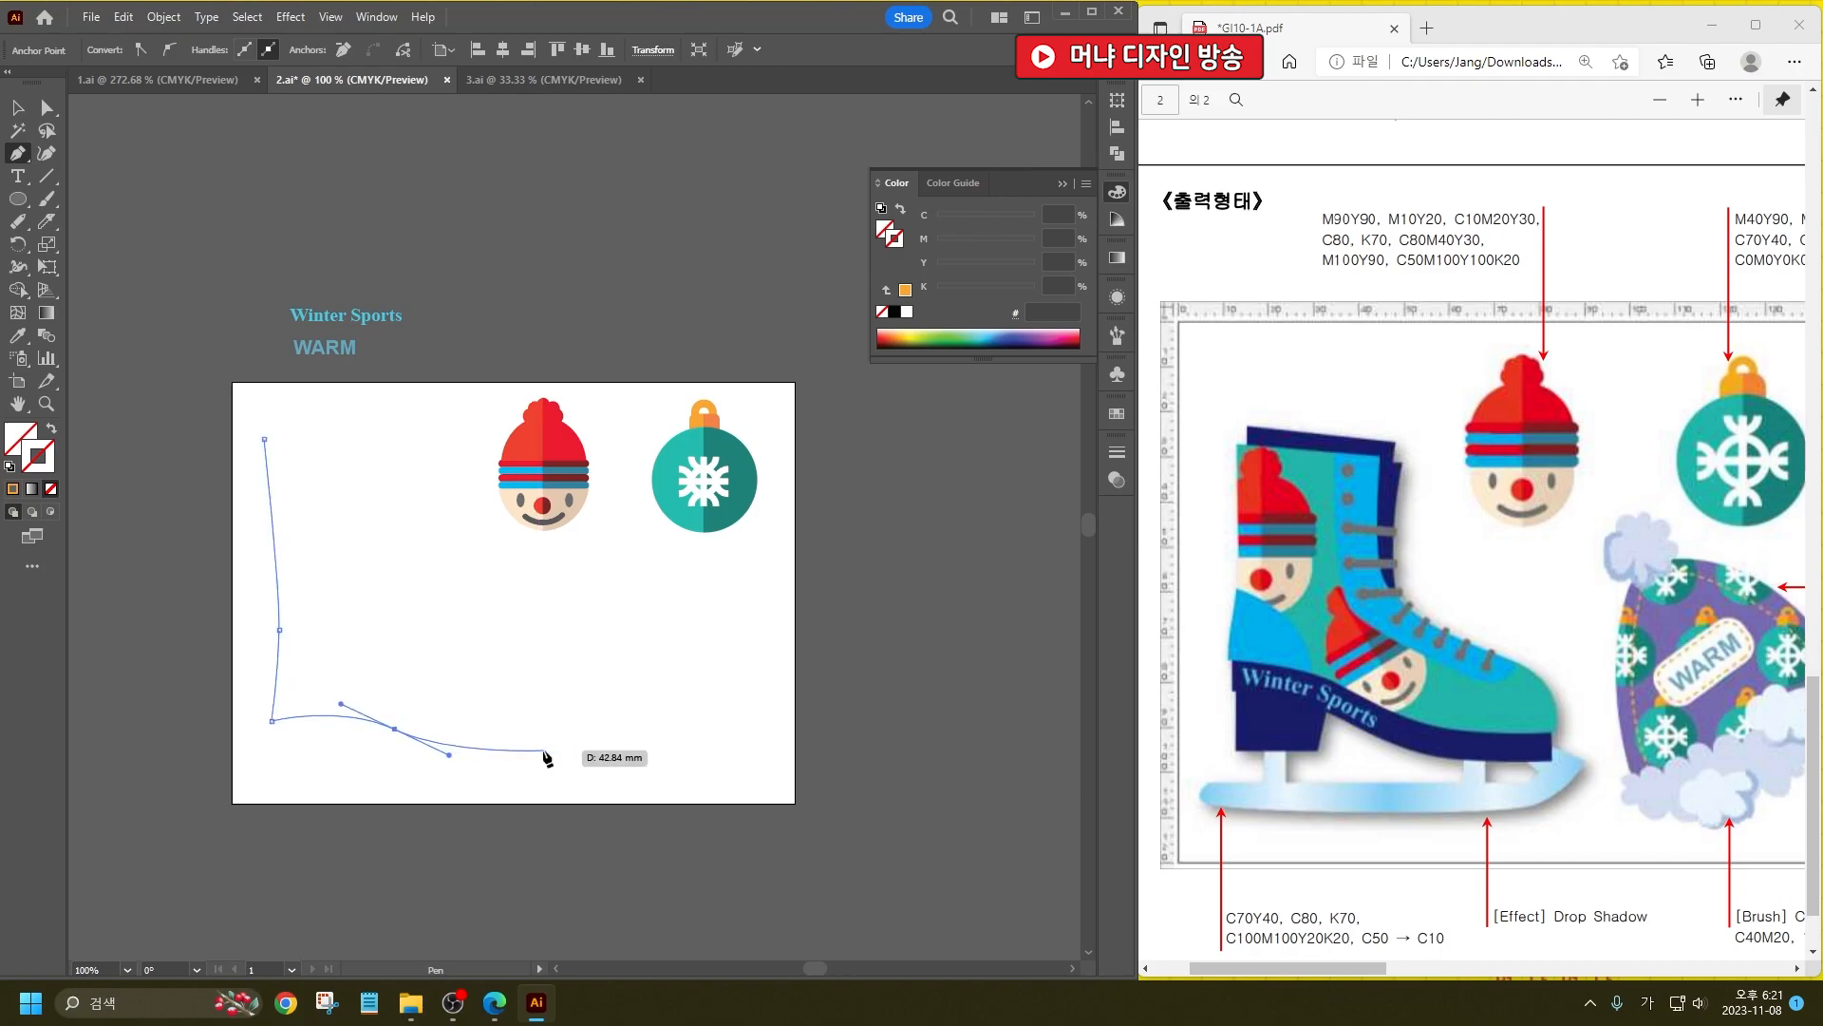
pyautogui.click(539, 745)
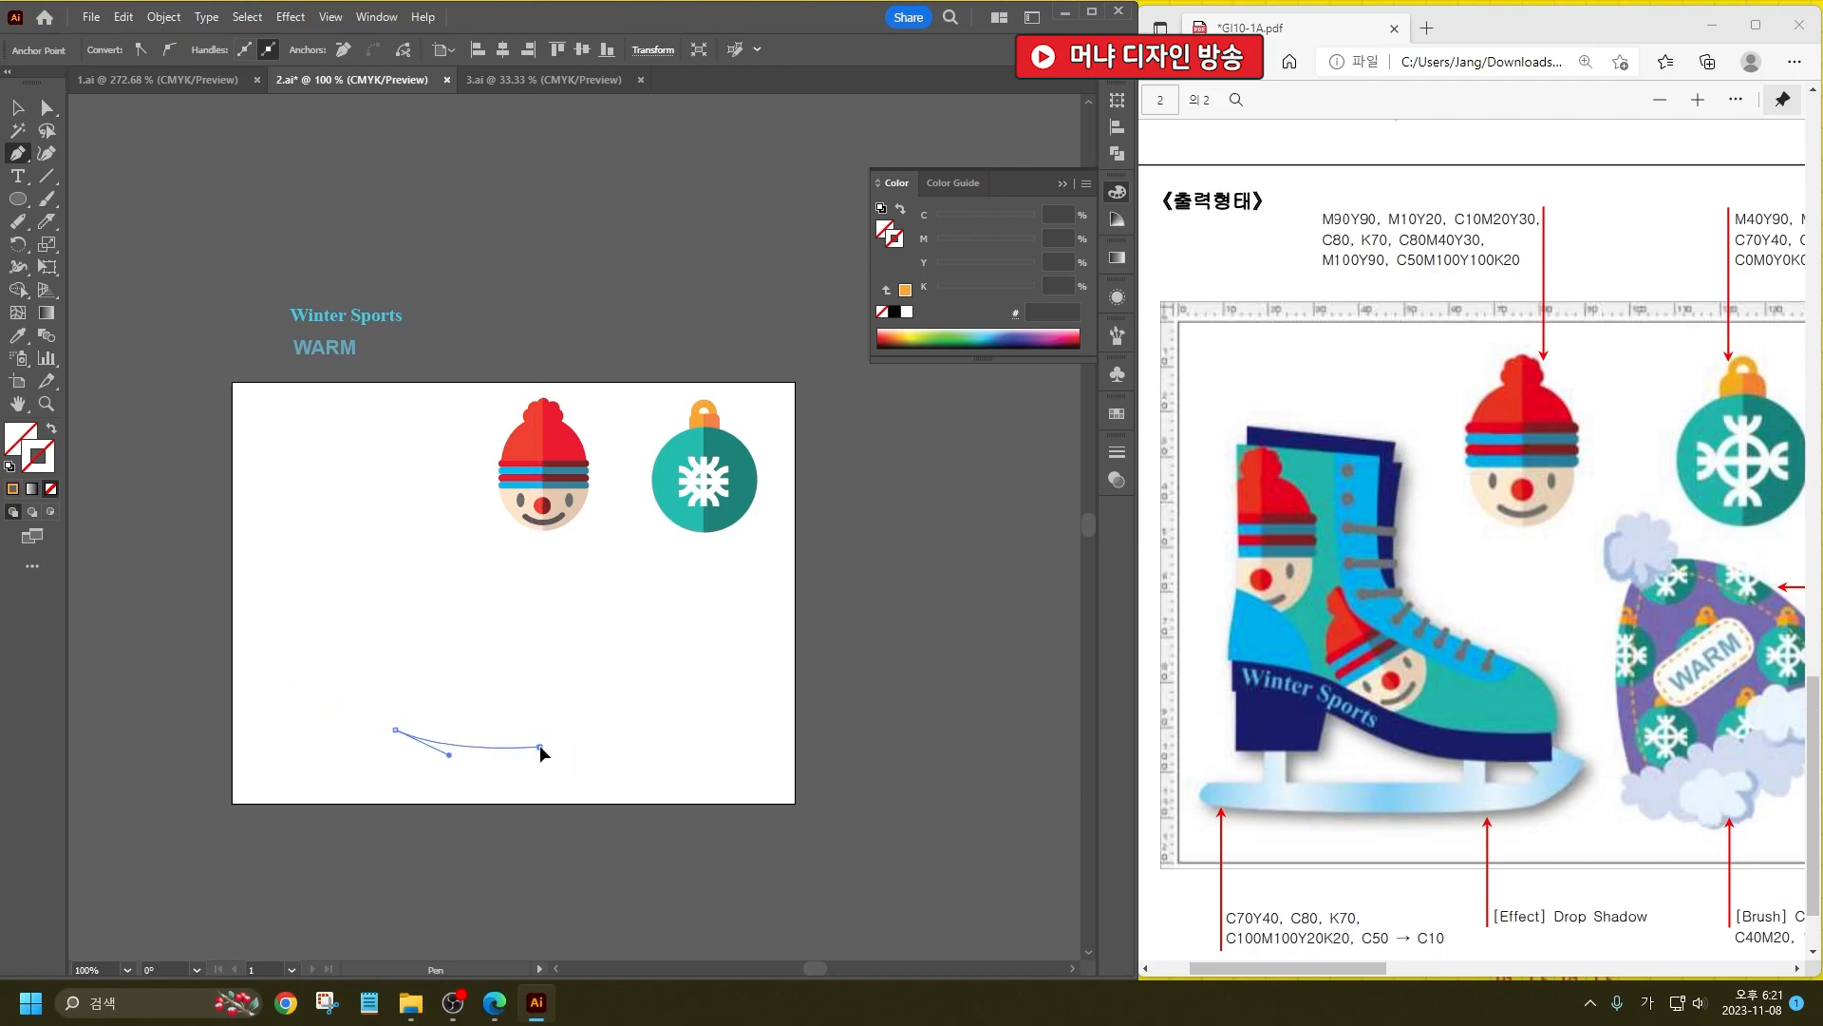
pyautogui.moveTo(488, 629); pyautogui.dragTo(388, 542)
pyautogui.click(489, 627)
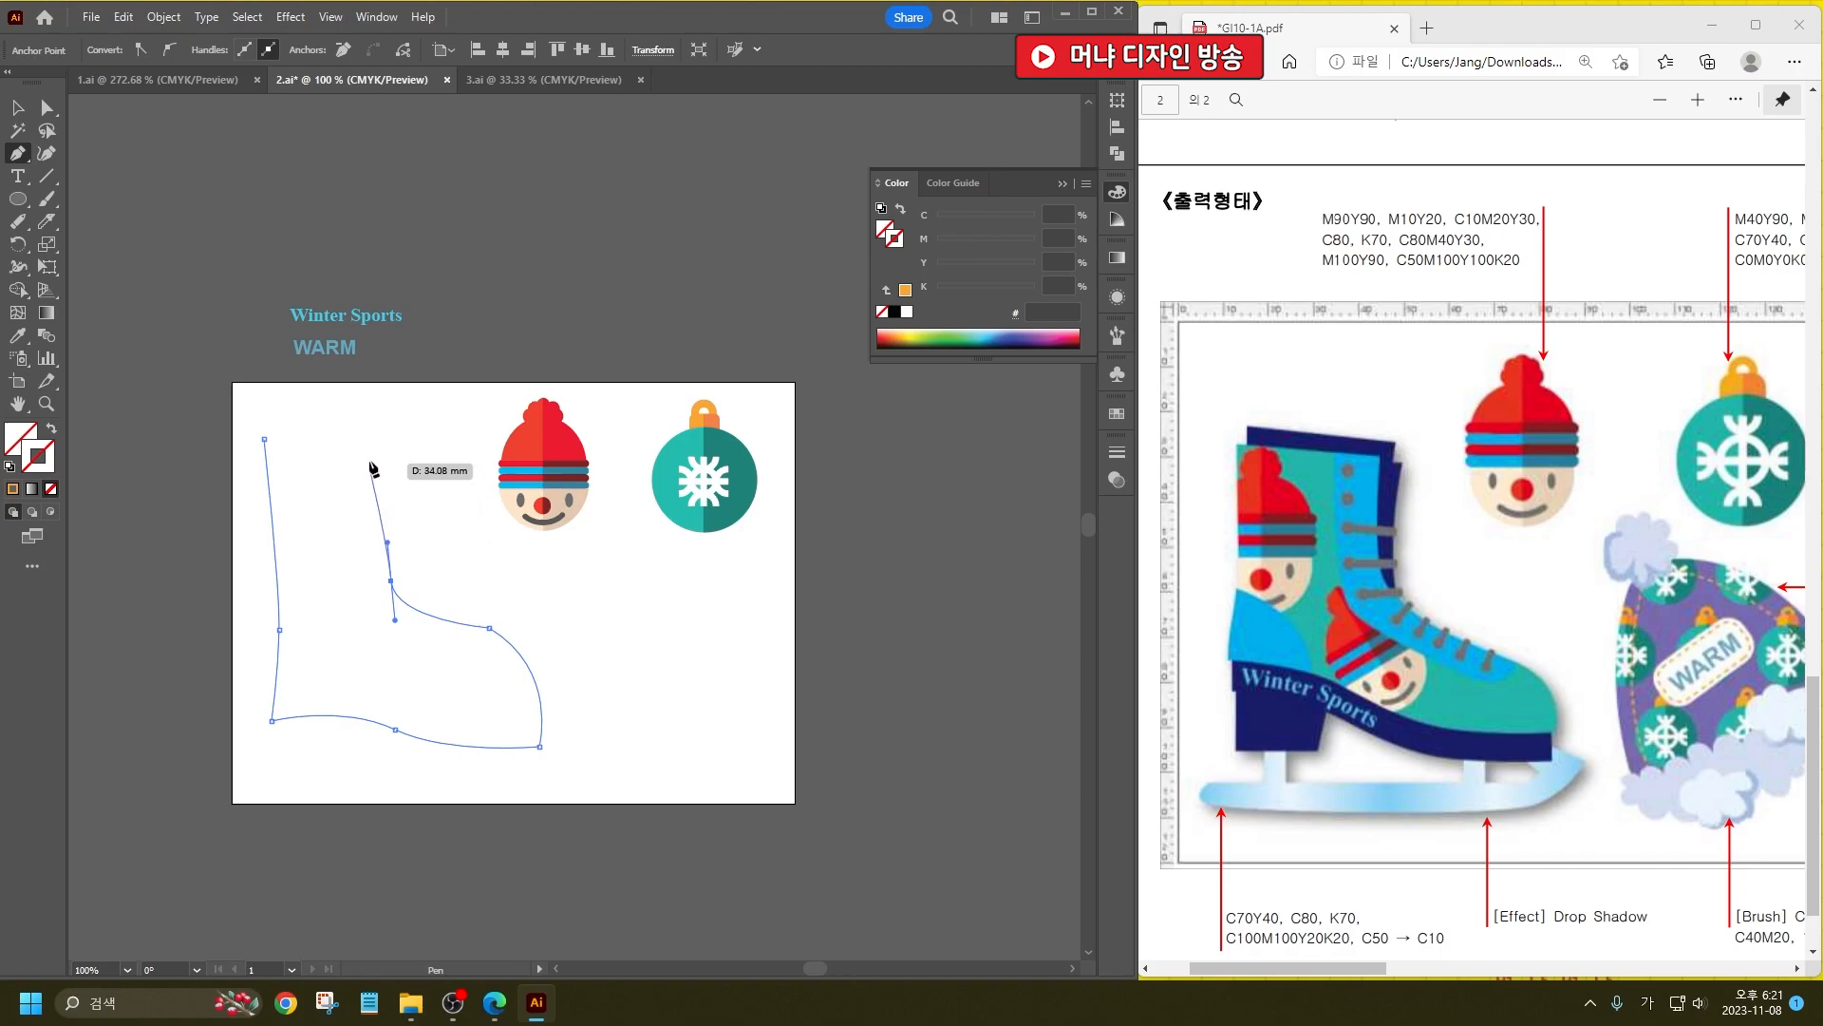
pyautogui.click(367, 429)
pyautogui.click(264, 439)
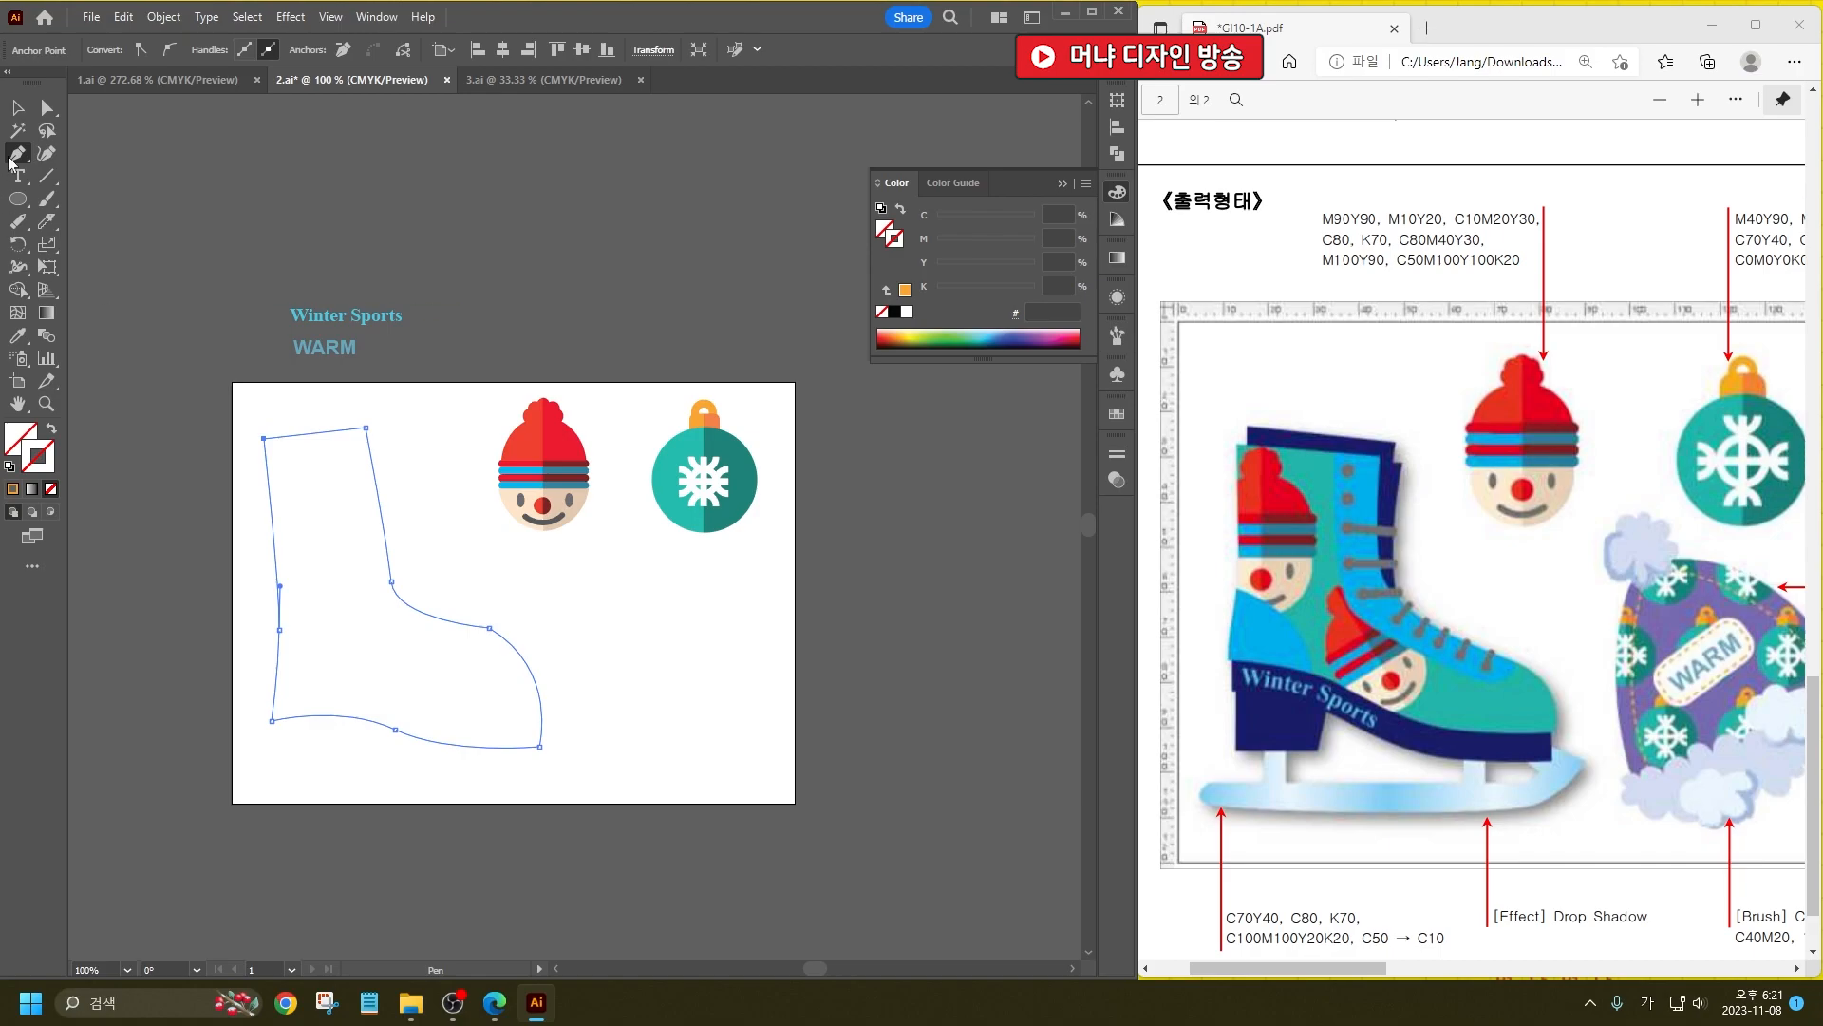
# Step: Lower the boot outline's top front corner point slightly and apply the default white fill and black stroke
pyautogui.click(56, 108)
pyautogui.moveTo(368, 432)
pyautogui.mouseDown()
pyautogui.moveTo(394, 408)
pyautogui.moveTo(372, 454)
pyautogui.mouseUp()
pyautogui.click(14, 107)
pyautogui.click(208, 487)
pyautogui.click(273, 531)
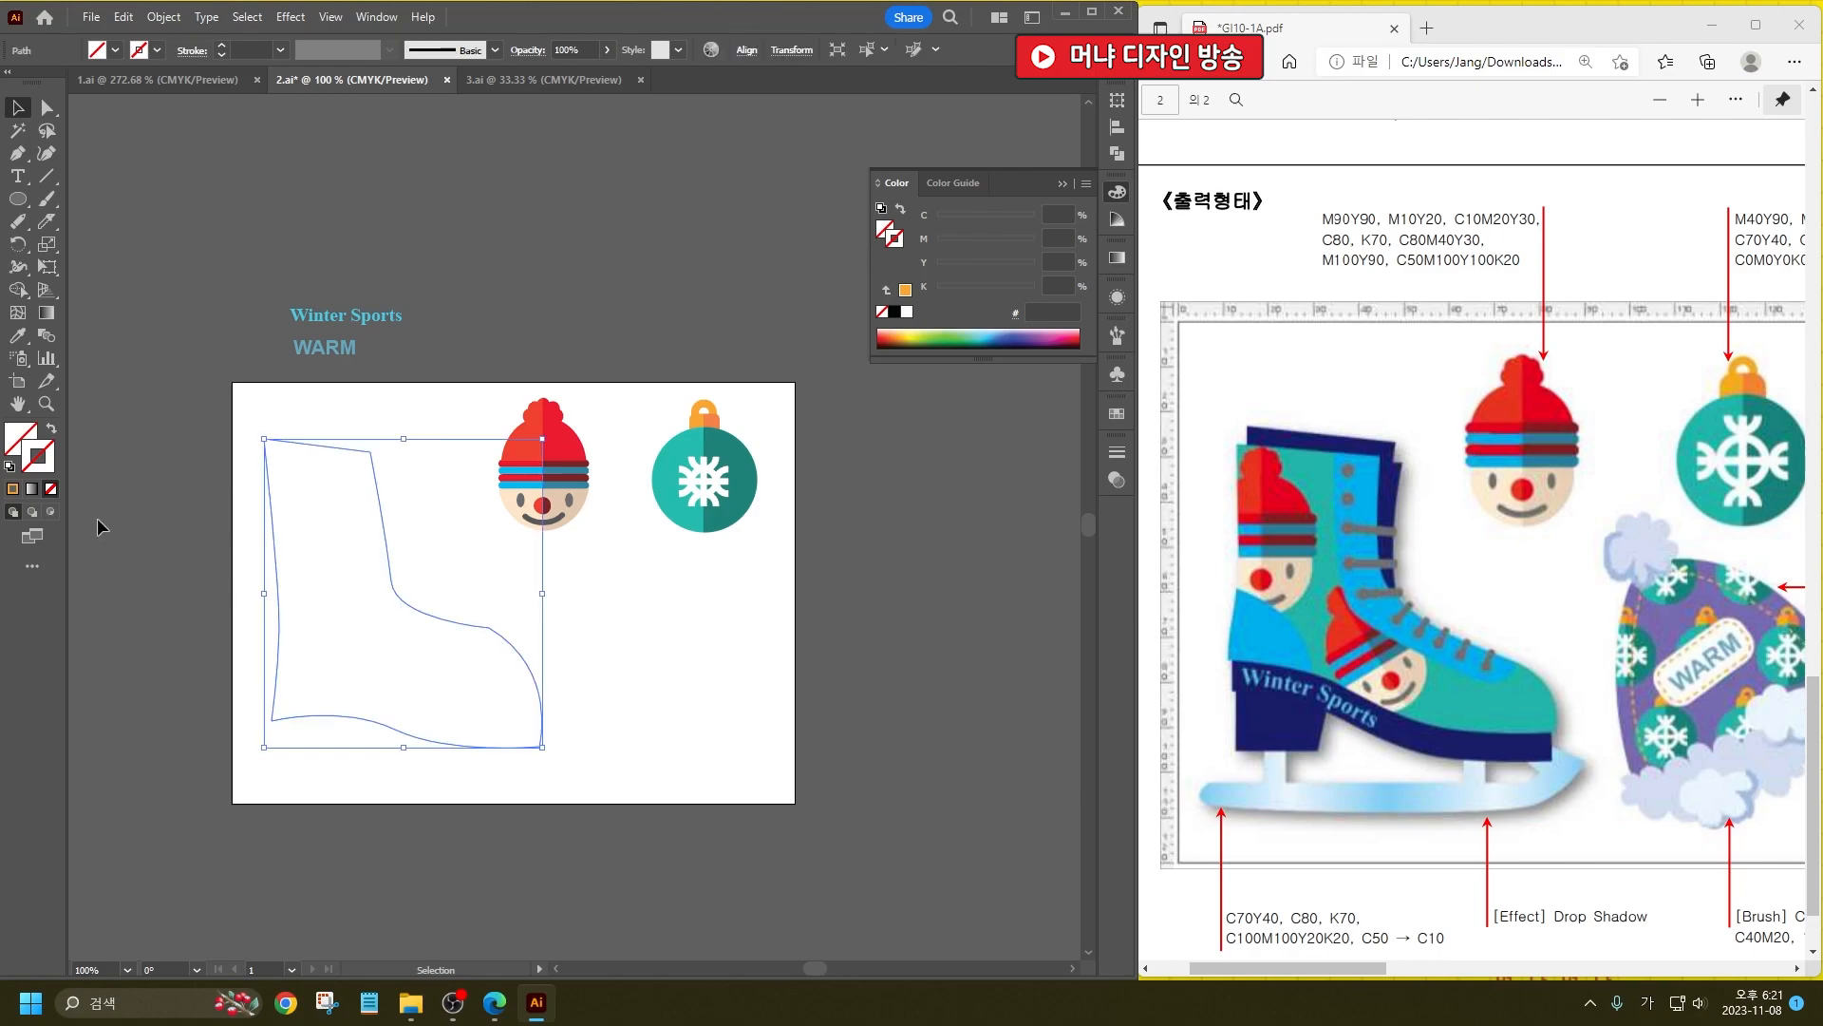
pyautogui.click(11, 465)
pyautogui.click(141, 682)
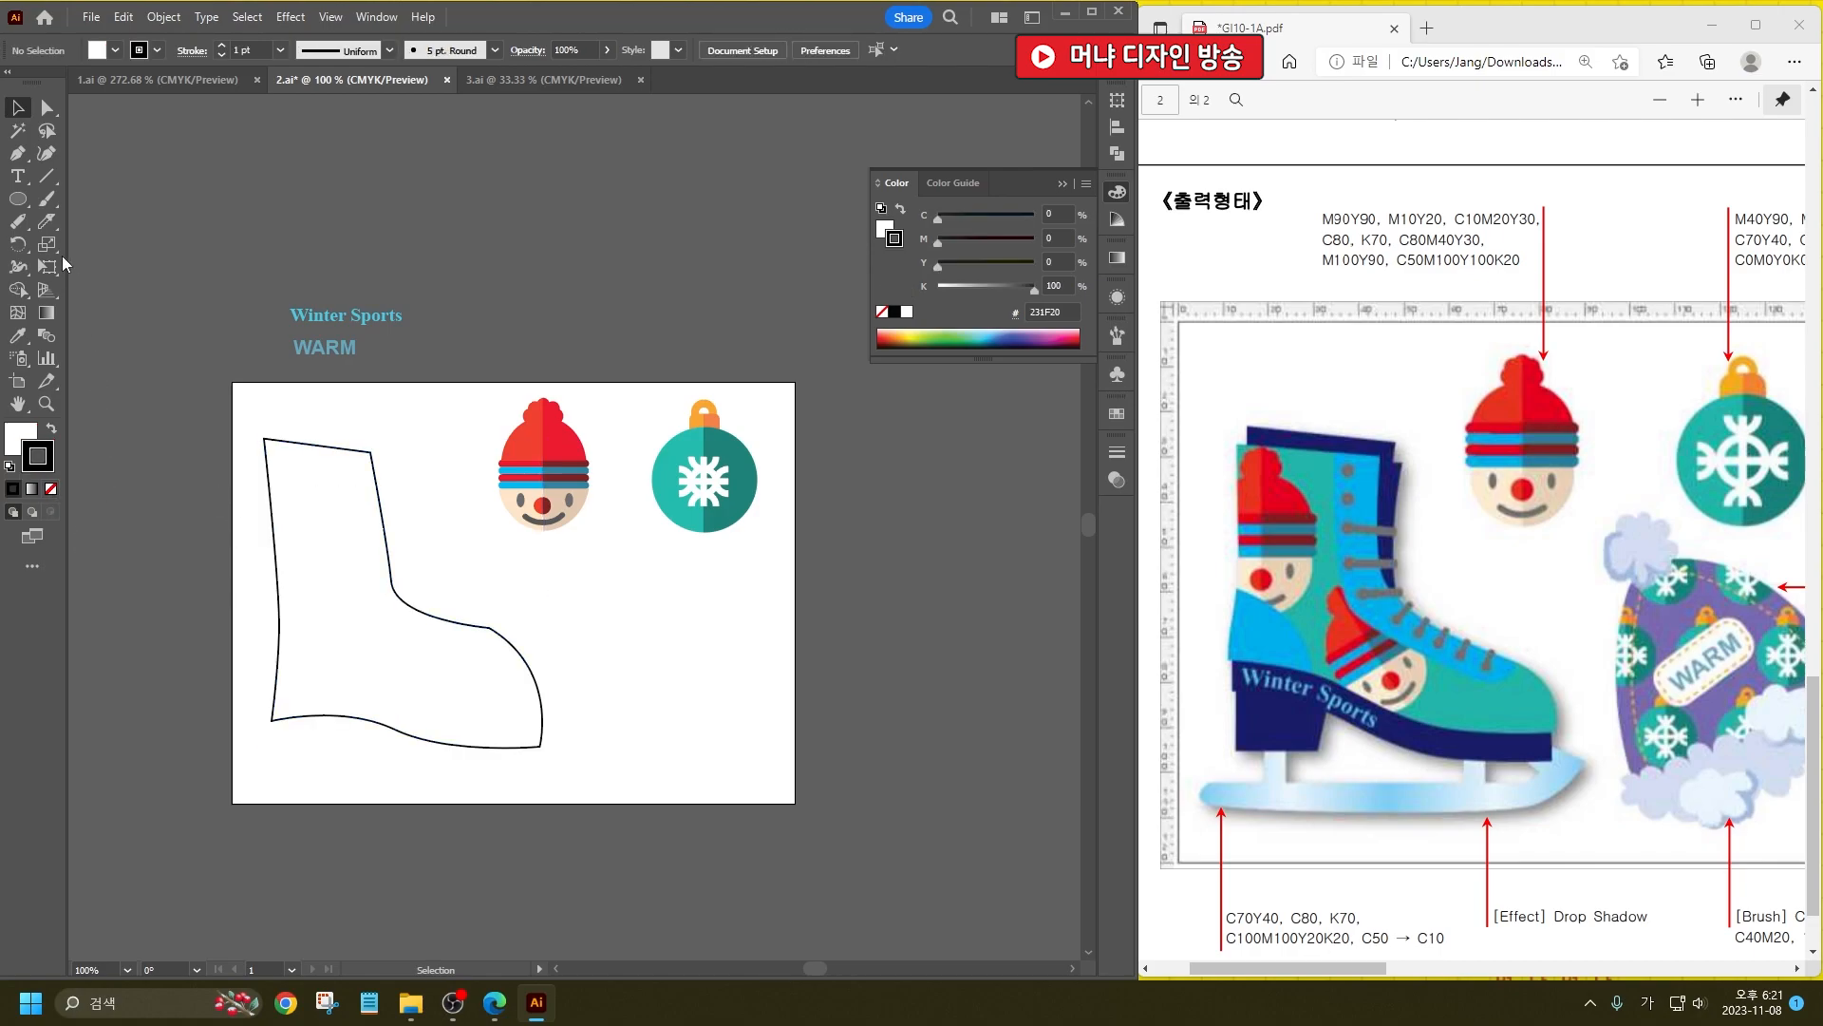
# Step: Draw the closed sole band across the bottom of the boot with the Pen tool, curving its lower edge from heel to toe
pyautogui.click(18, 157)
pyautogui.moveTo(279, 712); pyautogui.dragTo(278, 743)
pyautogui.moveTo(414, 765); pyautogui.dragTo(452, 793)
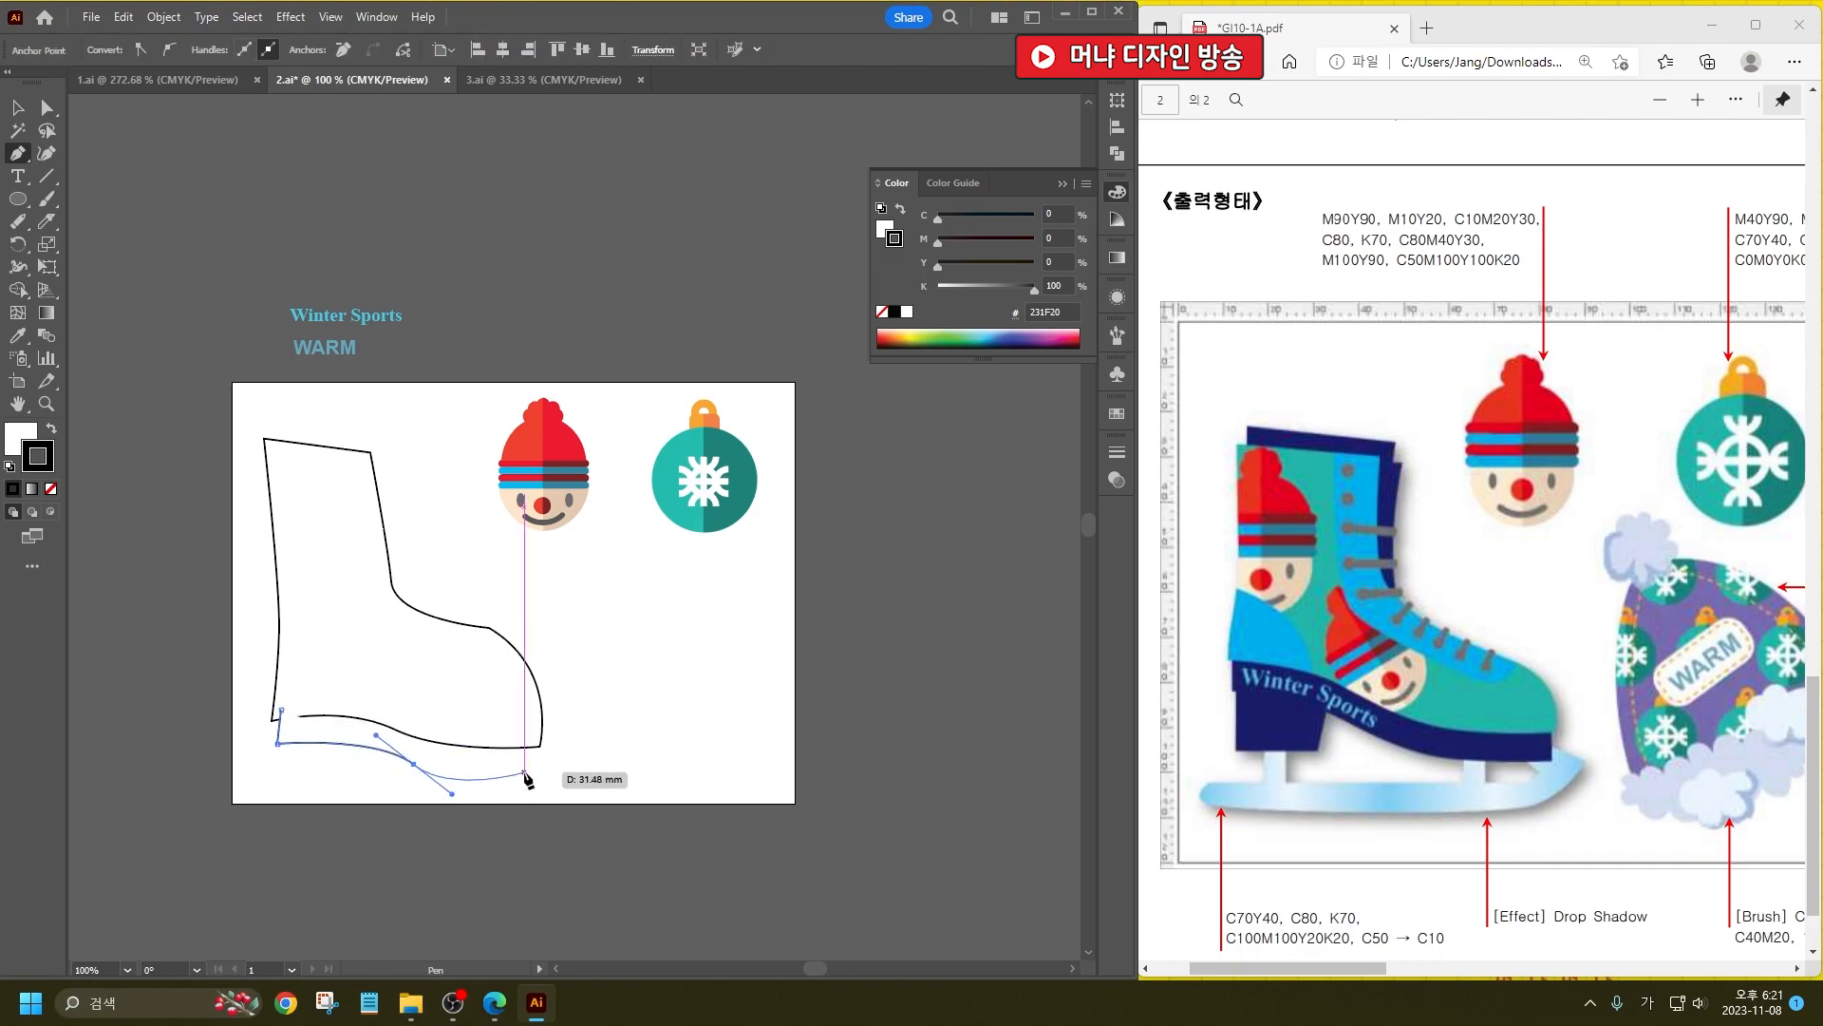
pyautogui.click(537, 776)
pyautogui.click(536, 736)
pyautogui.click(298, 693)
pyautogui.click(280, 709)
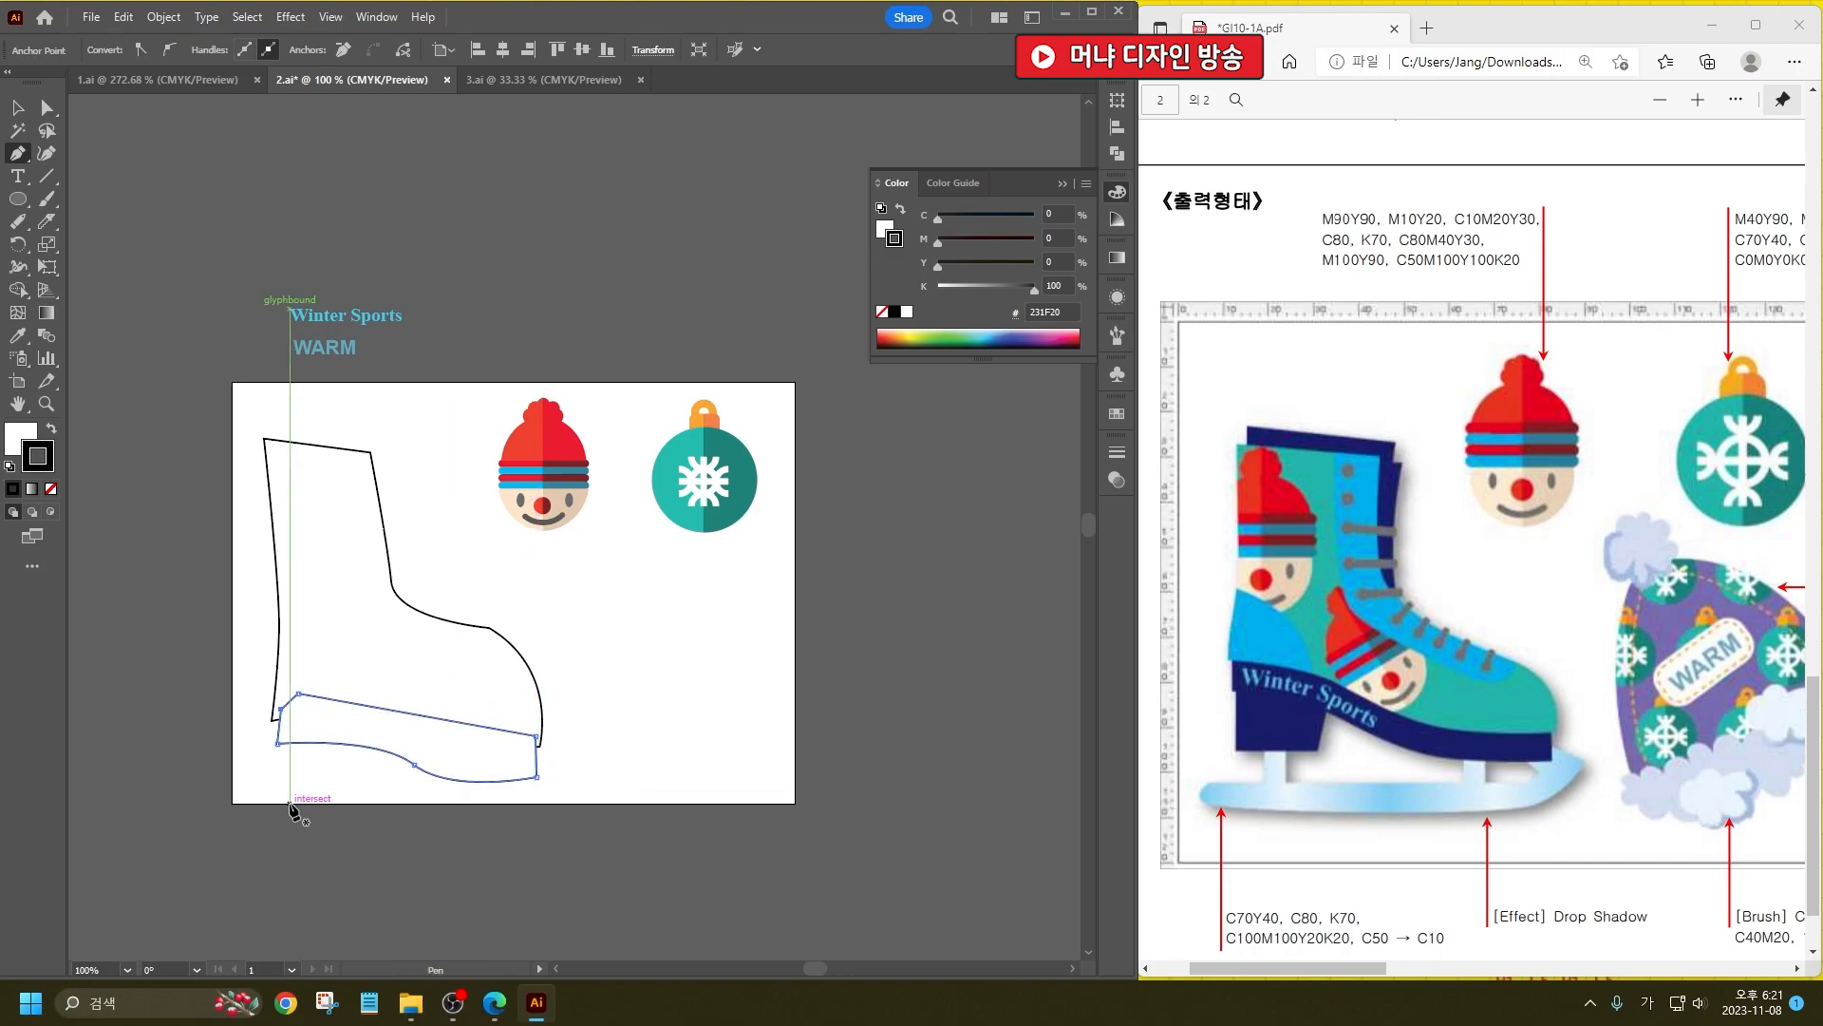
# Step: Draw a four-sided heel block under the back of the sole band with the Pen tool
pyautogui.click(284, 738)
pyautogui.click(284, 793)
pyautogui.click(367, 793)
pyautogui.click(378, 731)
pyautogui.click(284, 738)
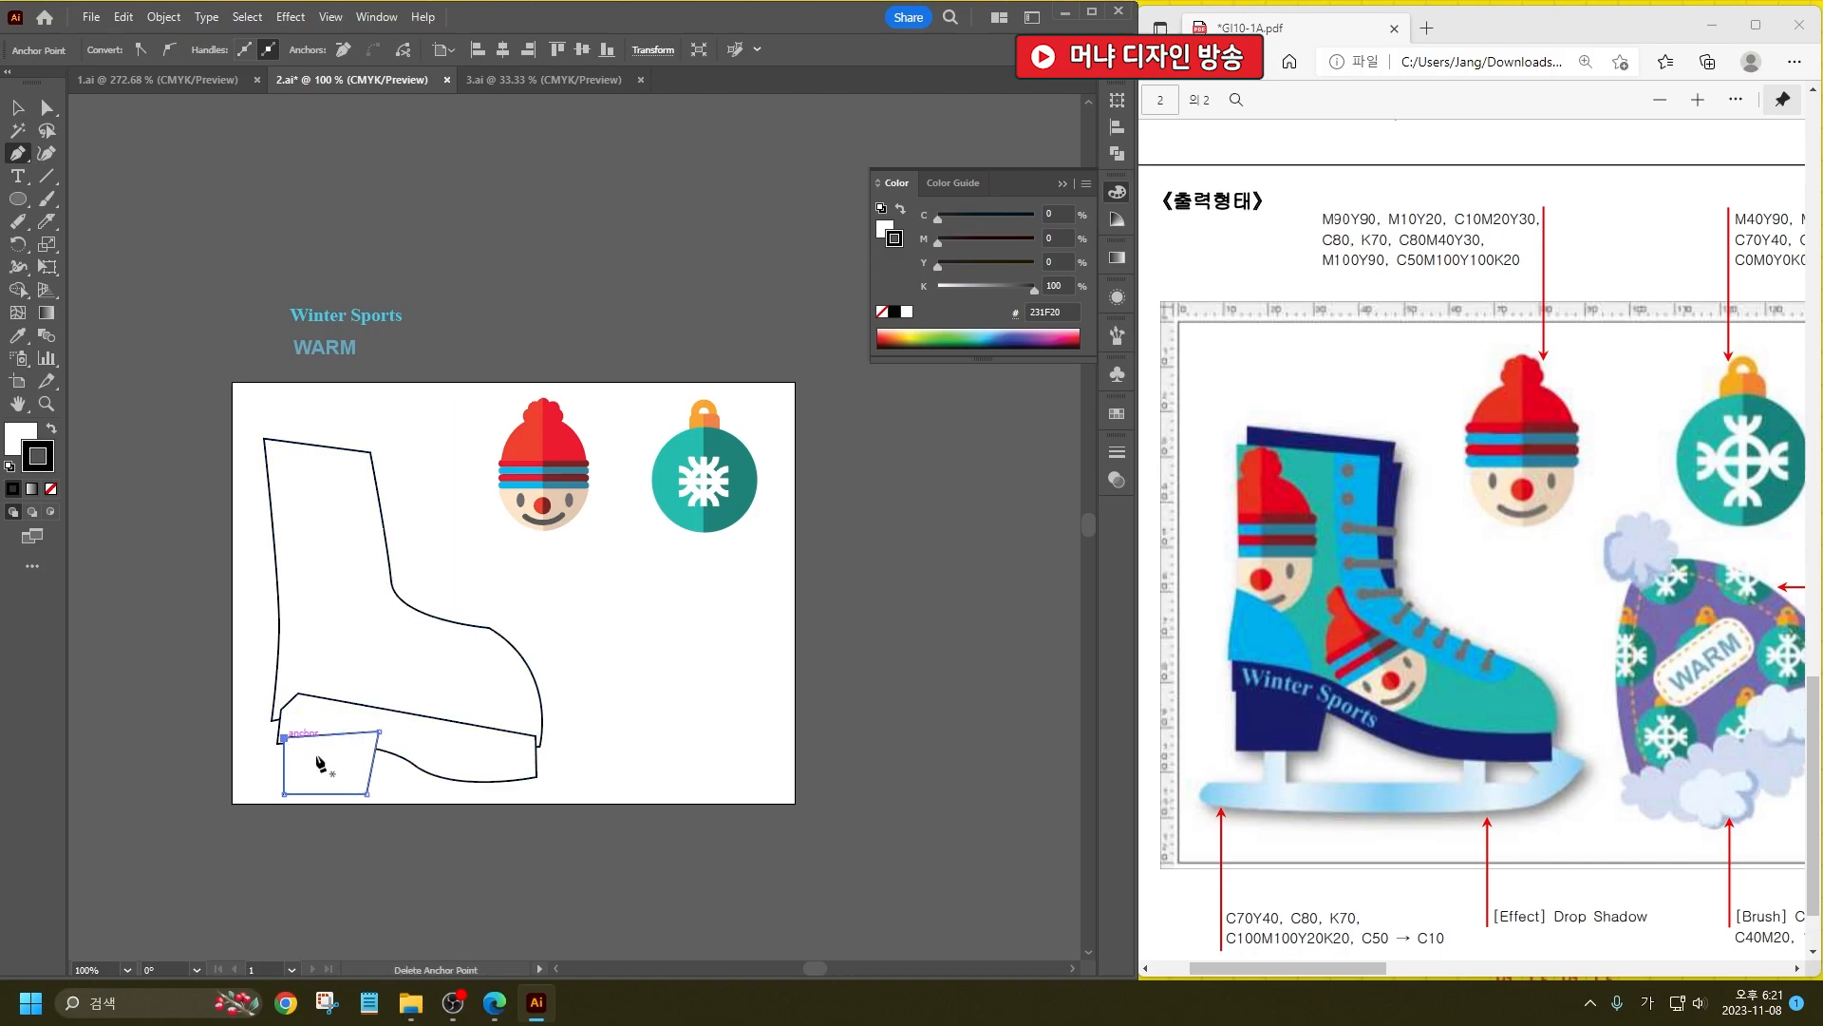
pyautogui.hotkey('ctrl', 'shift', 'a')
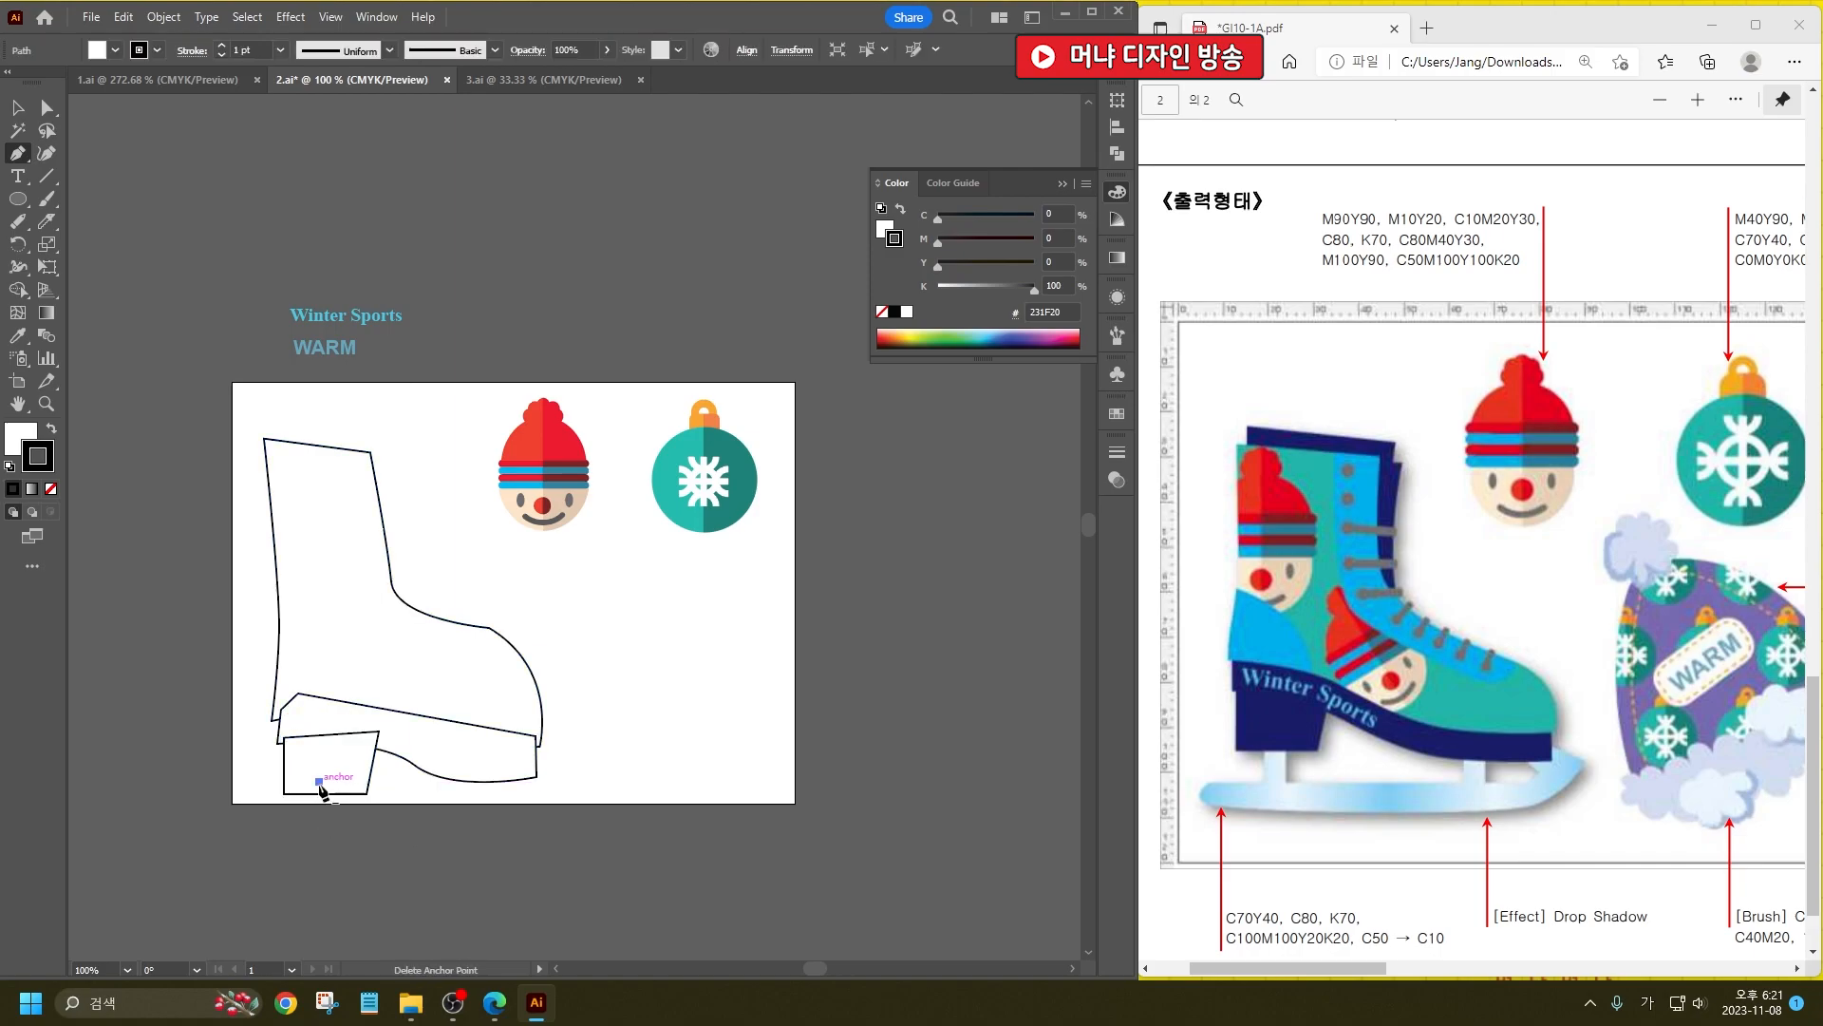
pyautogui.keyDown('ctrl'); pyautogui.click(320, 786); pyautogui.keyUp('ctrl')
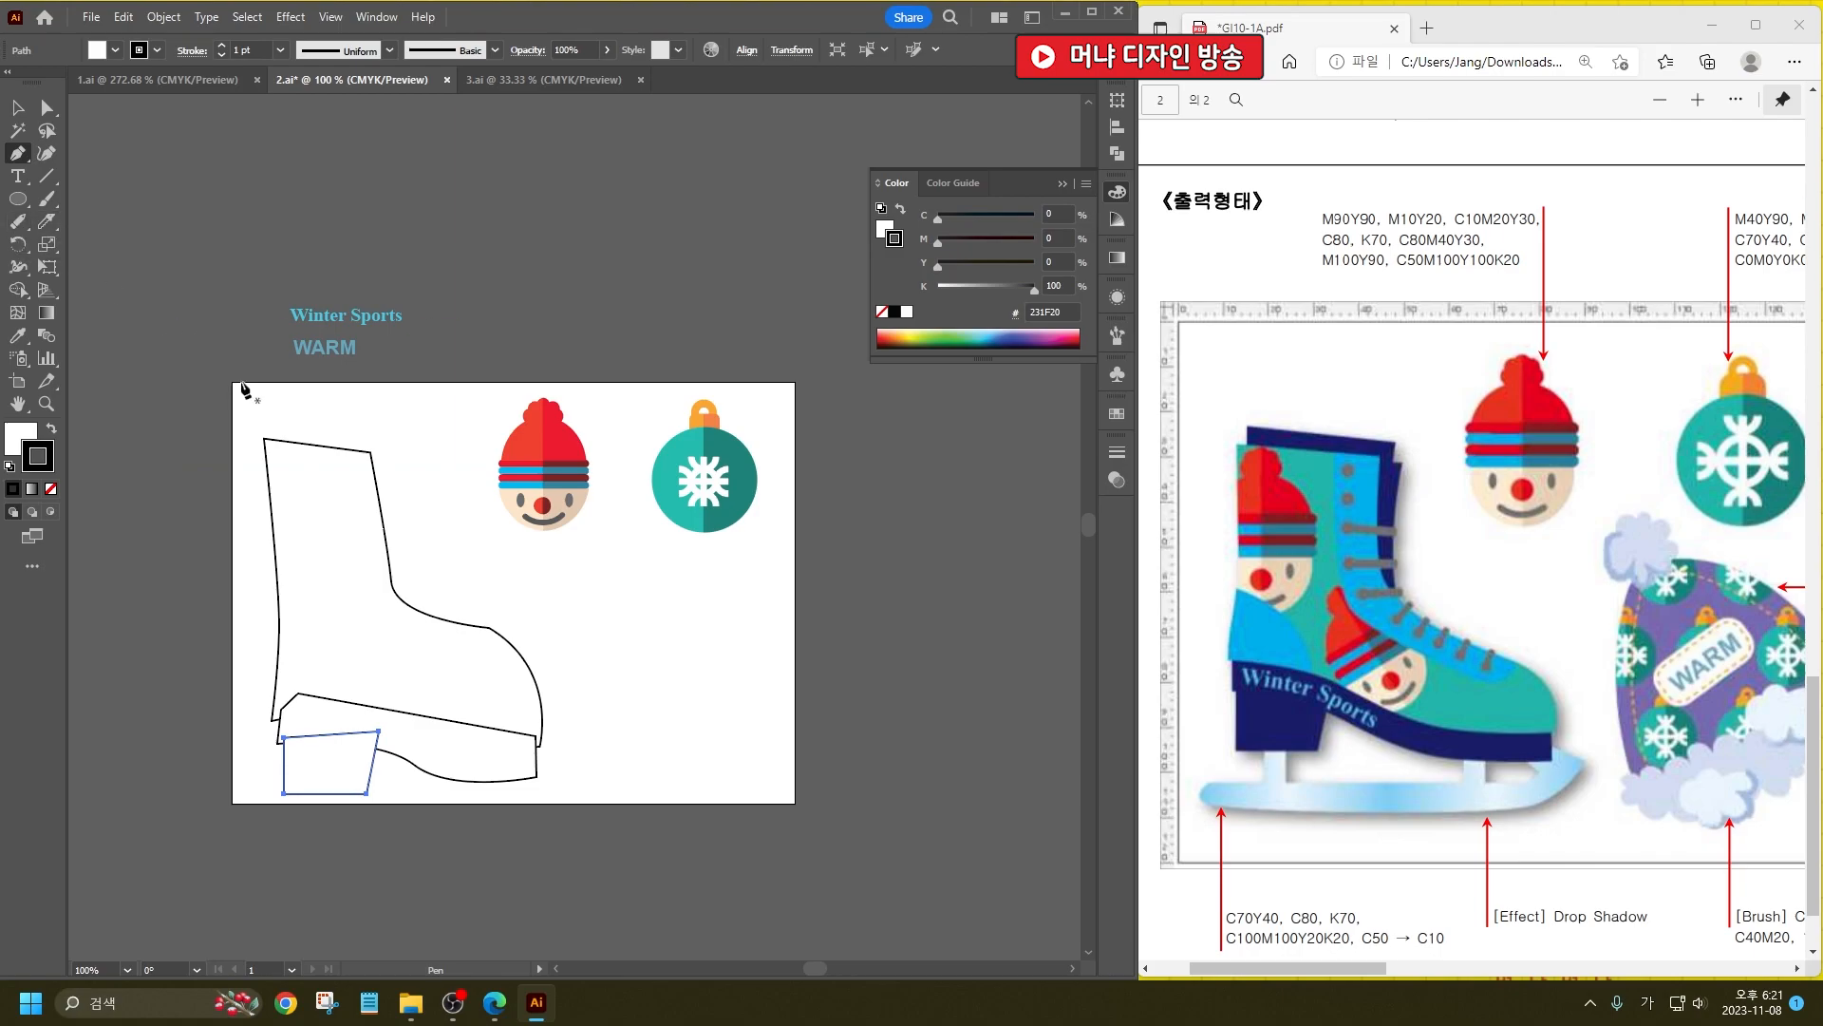
# Step: Draw the closed boot tongue shape over the shaft with the Pen tool, with a small notch at its top front corner
pyautogui.click(277, 453)
pyautogui.moveTo(272, 416); pyautogui.dragTo(401, 465)
pyautogui.click(403, 462)
pyautogui.click(403, 620)
pyautogui.moveTo(302, 611); pyautogui.dragTo(309, 598)
pyautogui.click(279, 452)
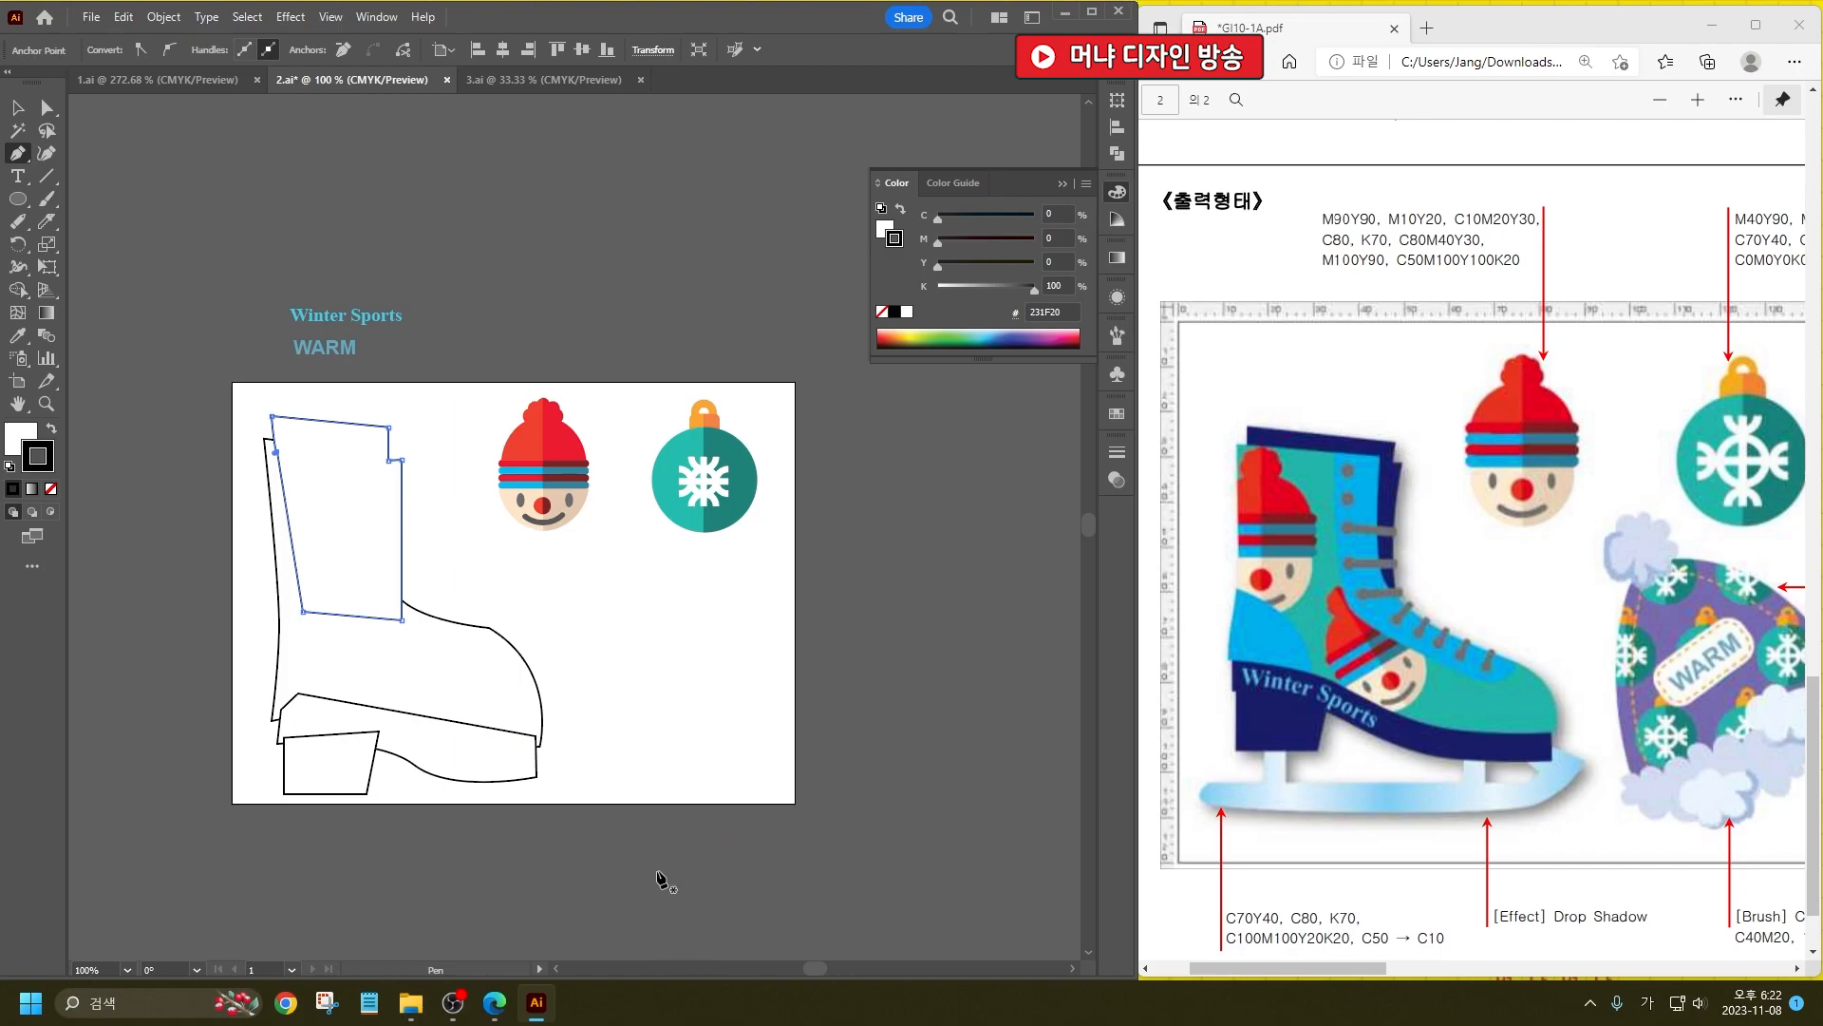
# Step: Draw the closed skate blade below the artboard with the Pen tool, with a rounded back end and an upturned, pointed front tip
pyautogui.scroll(-4, 659, 893)
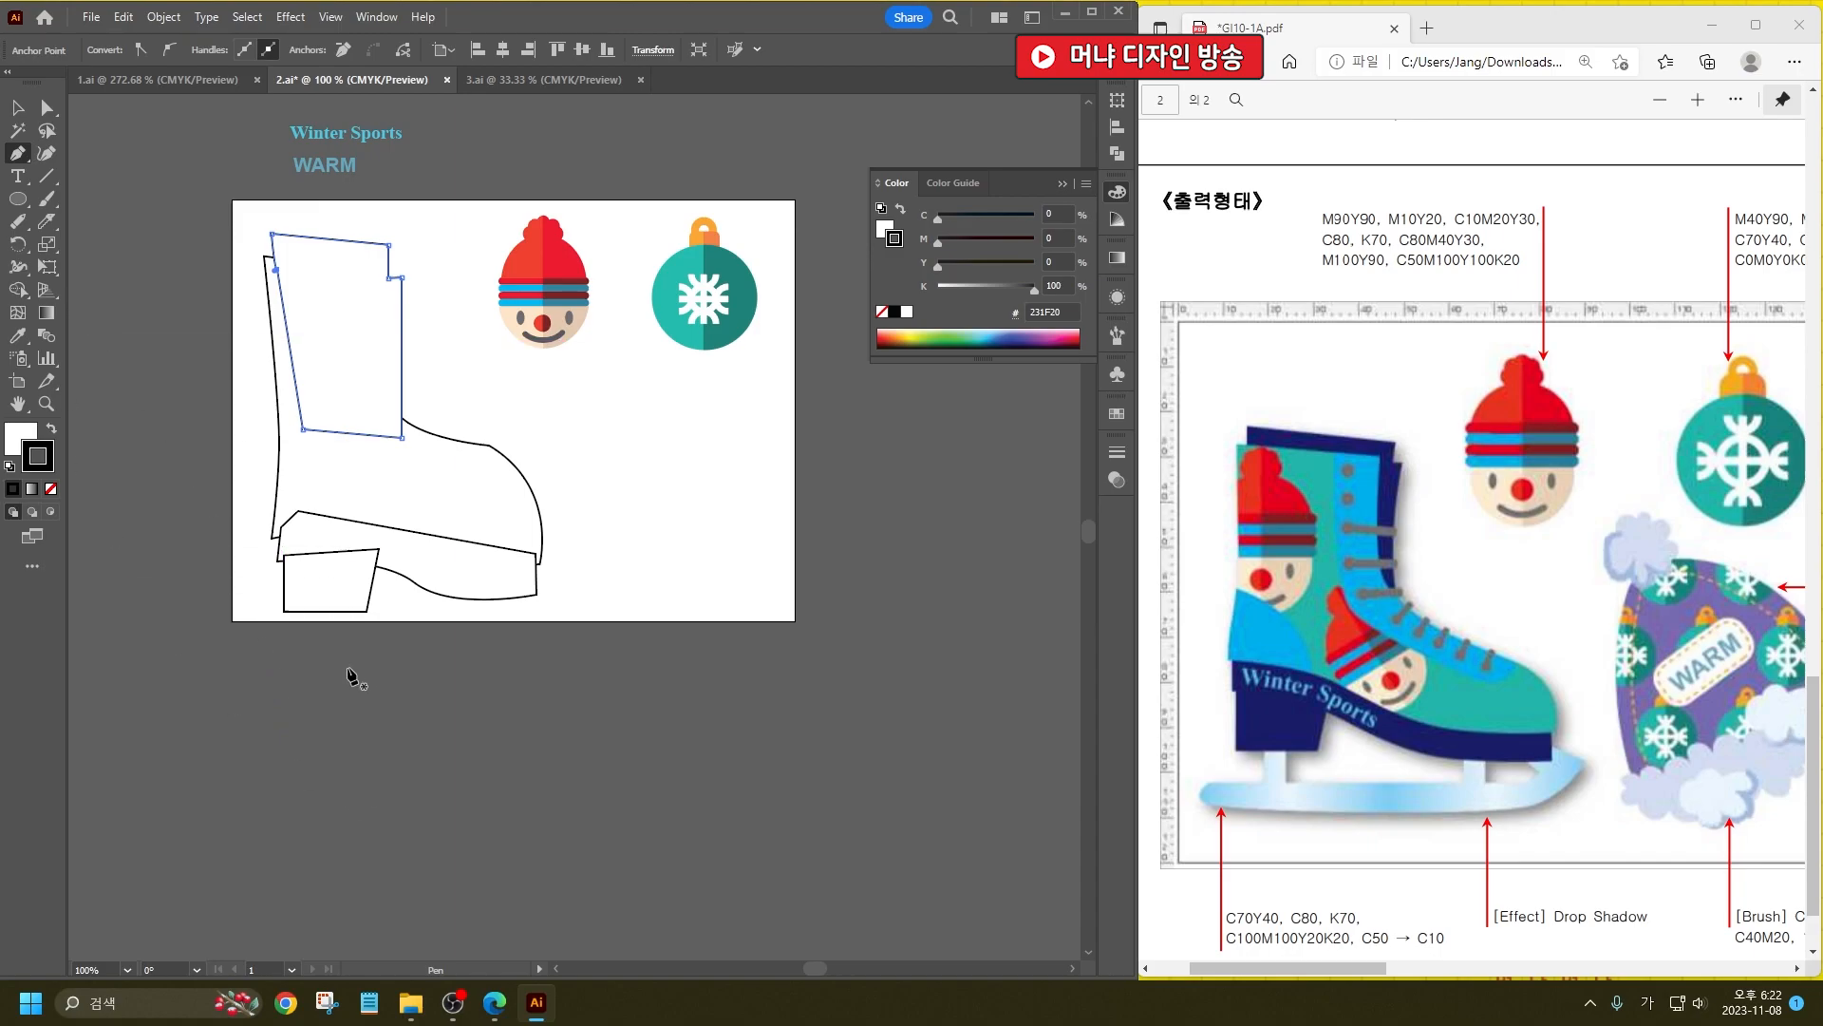
pyautogui.keyDown('ctrl'); pyautogui.click(314, 655); pyautogui.keyUp('ctrl')
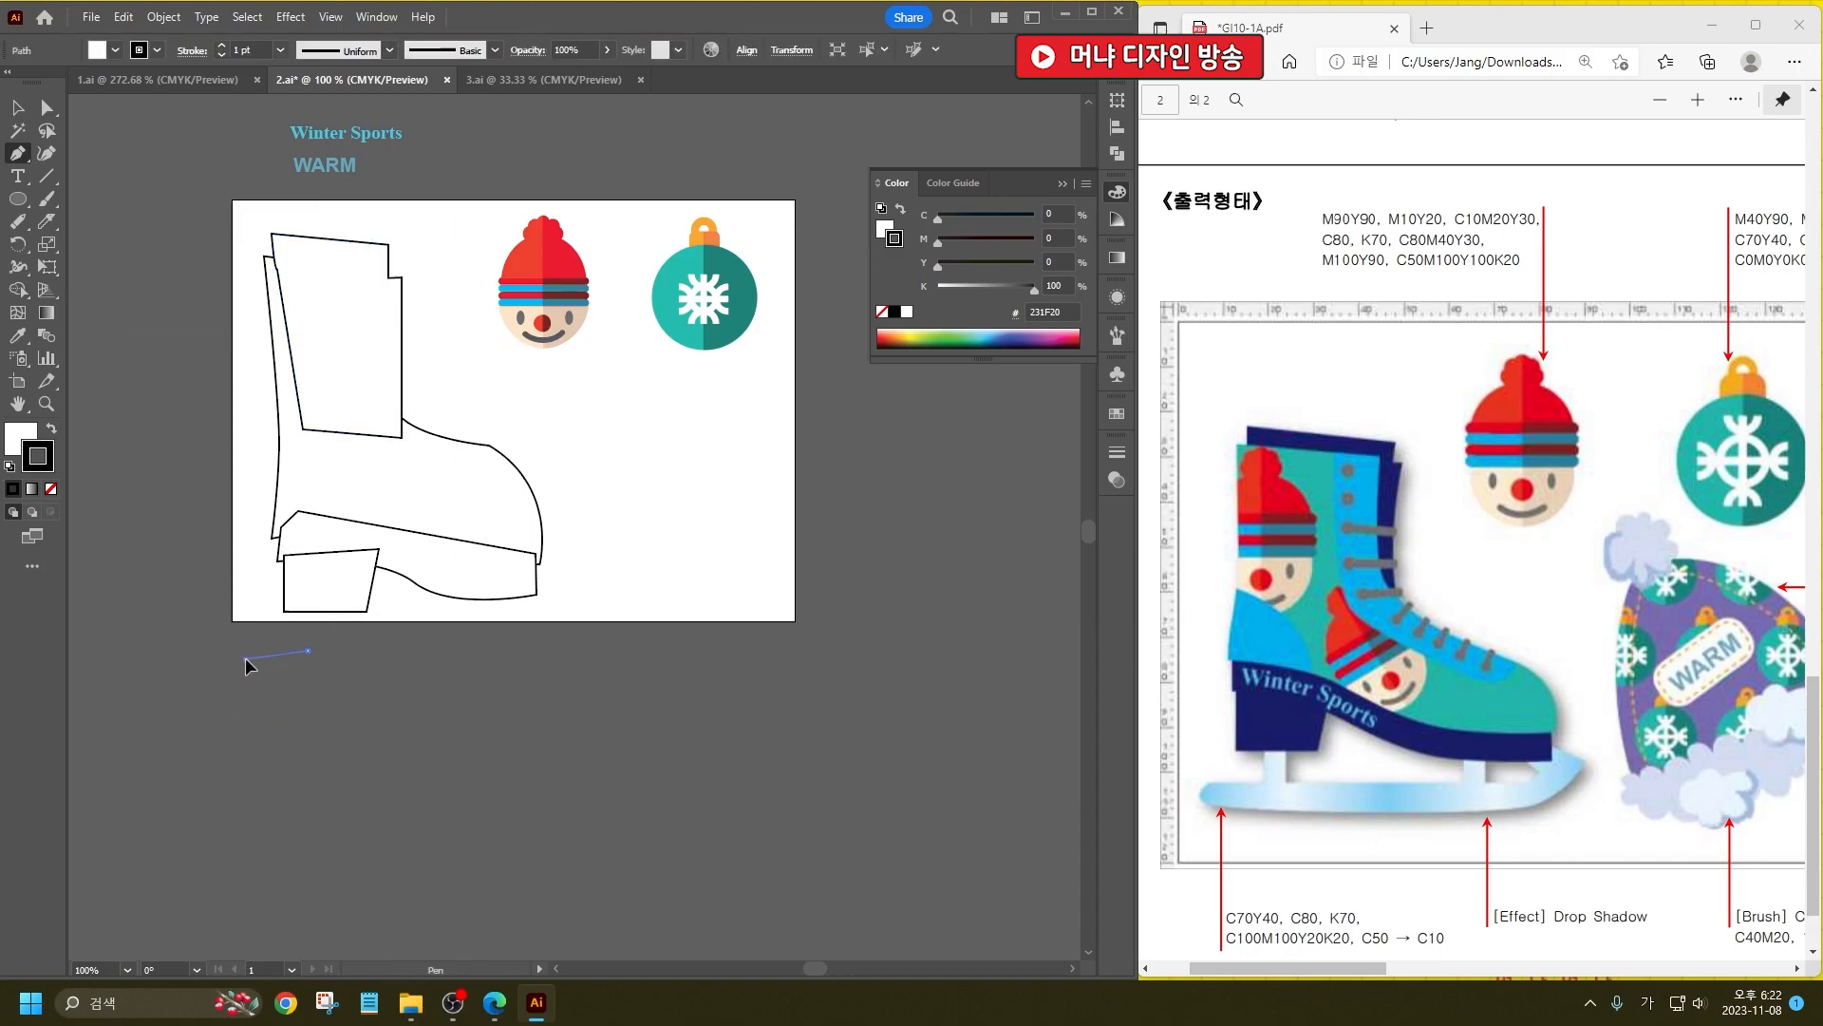
pyautogui.click(245, 681)
pyautogui.click(308, 684)
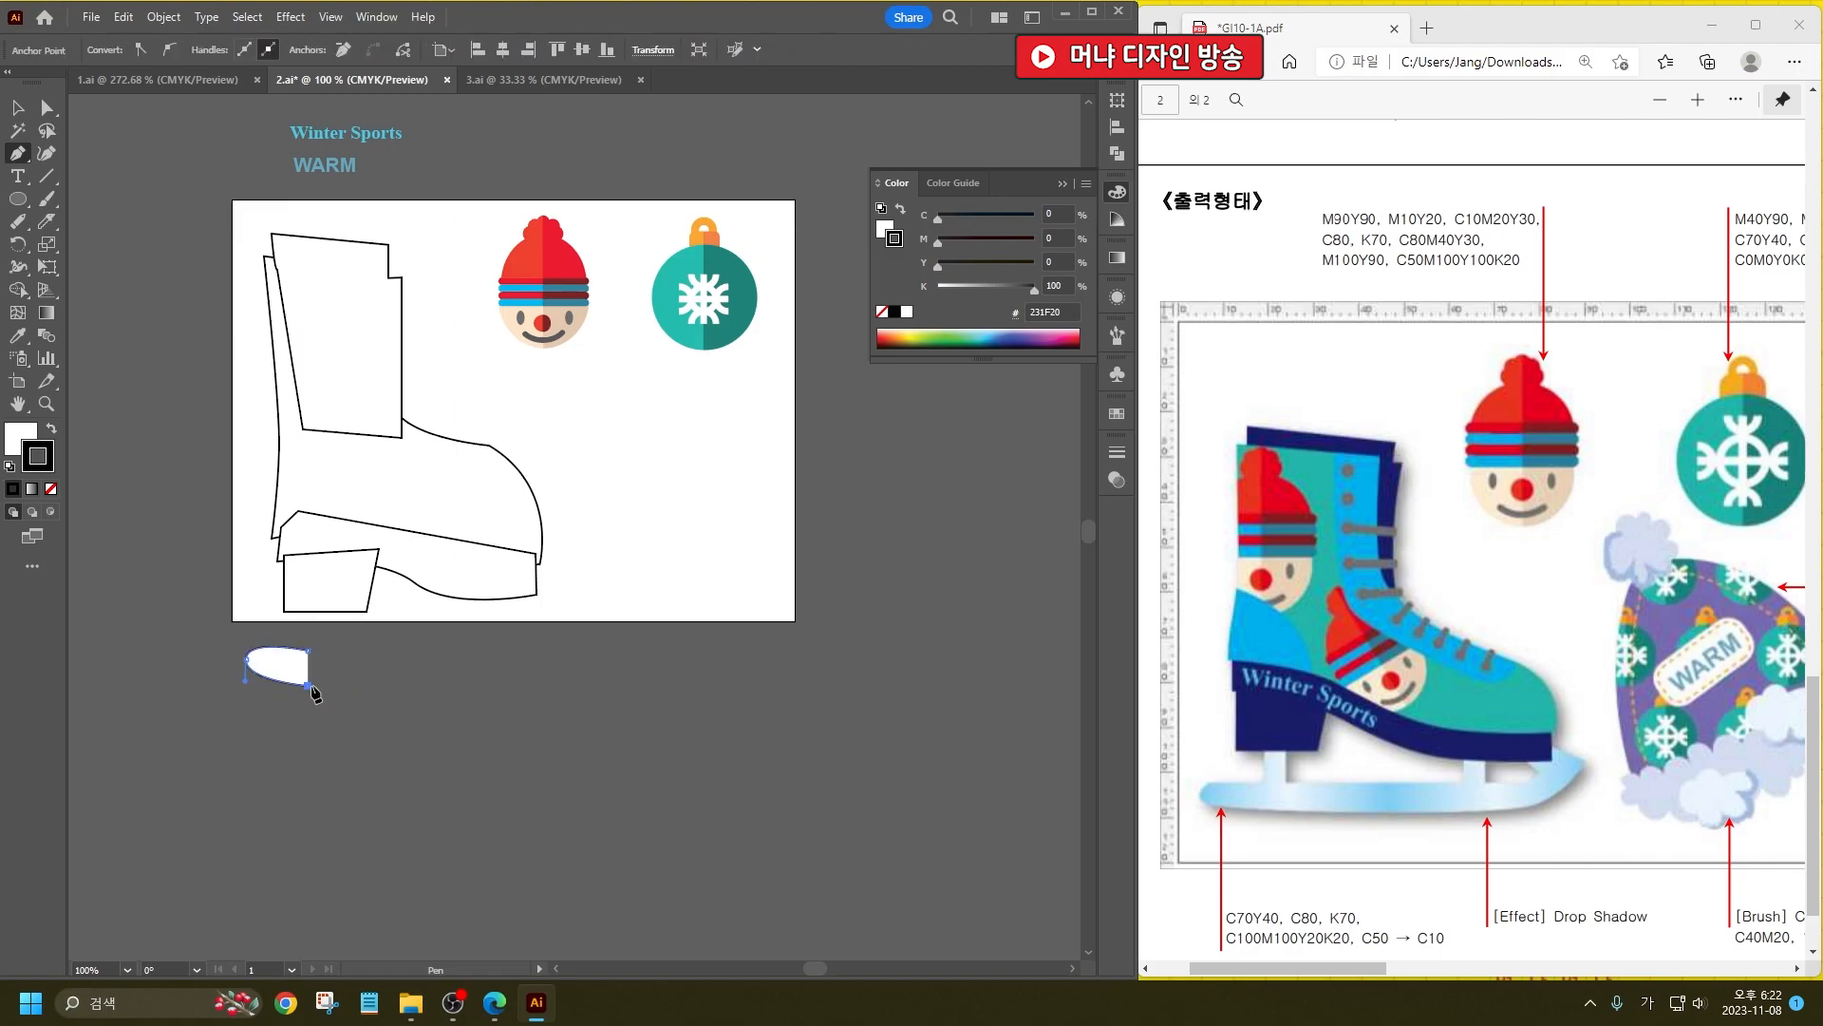
pyautogui.click(509, 689)
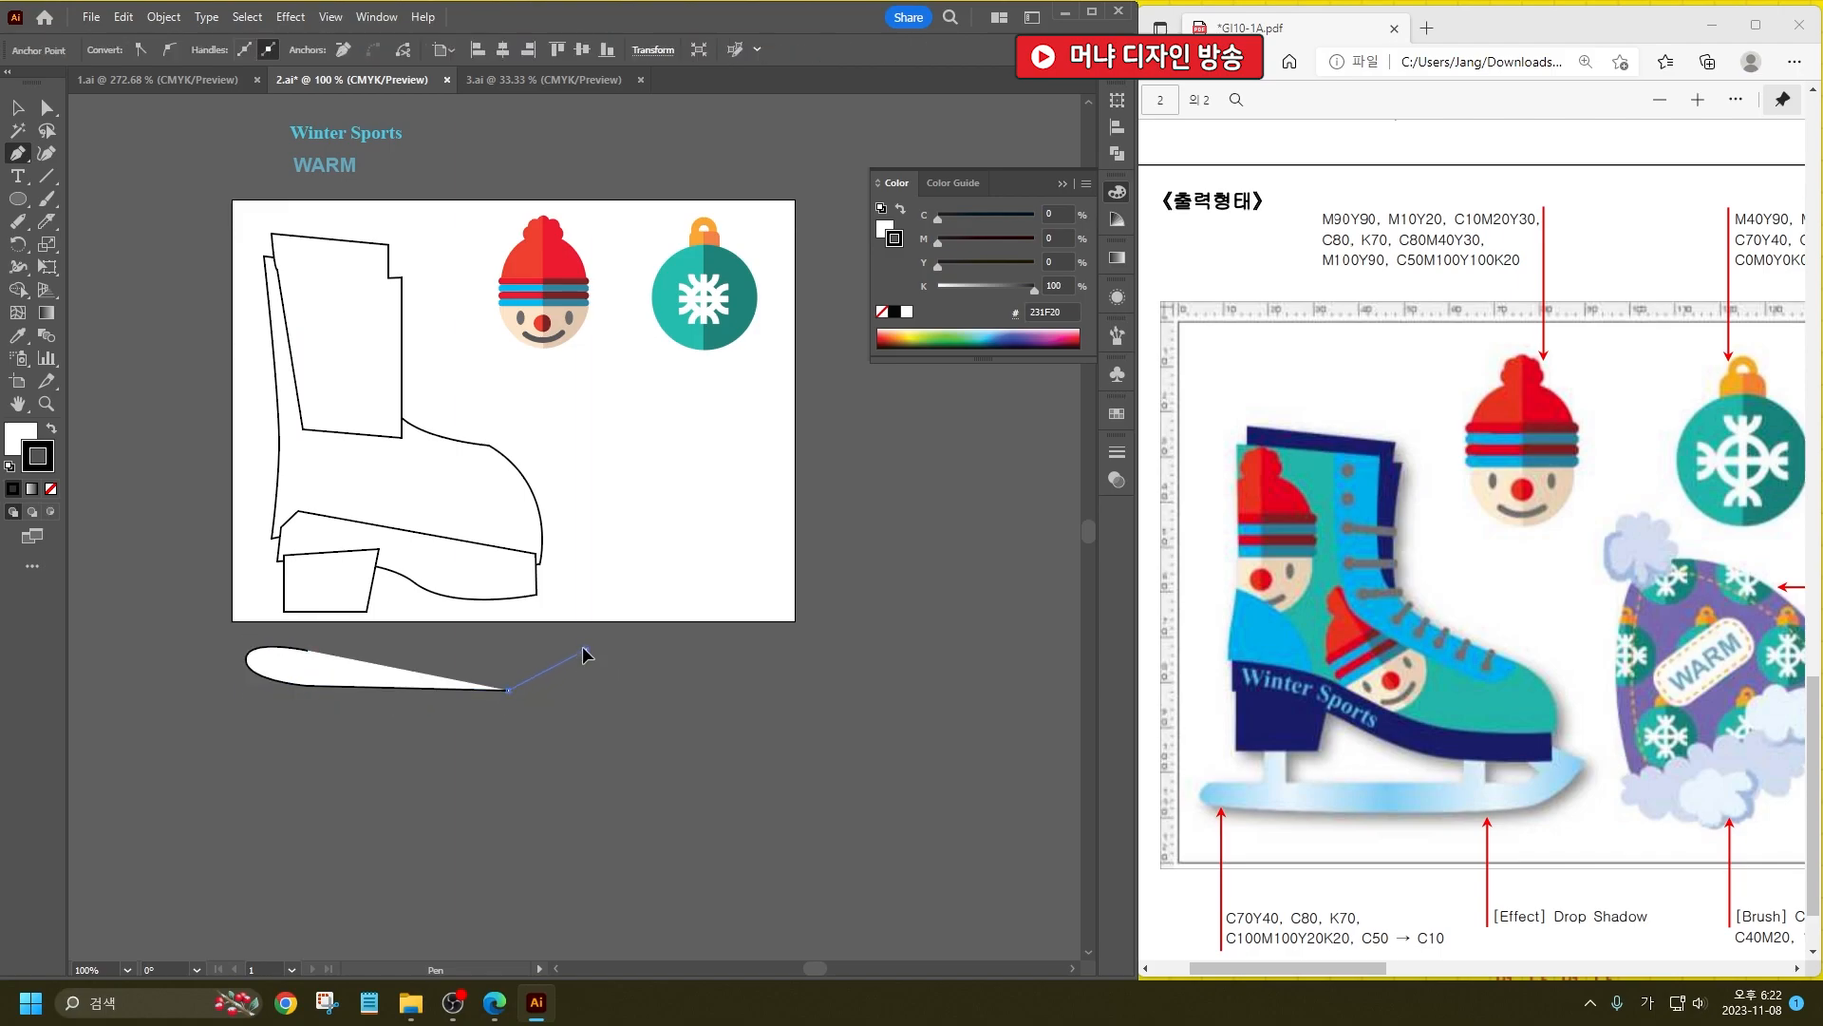
pyautogui.moveTo(615, 613); pyautogui.dragTo(617, 605)
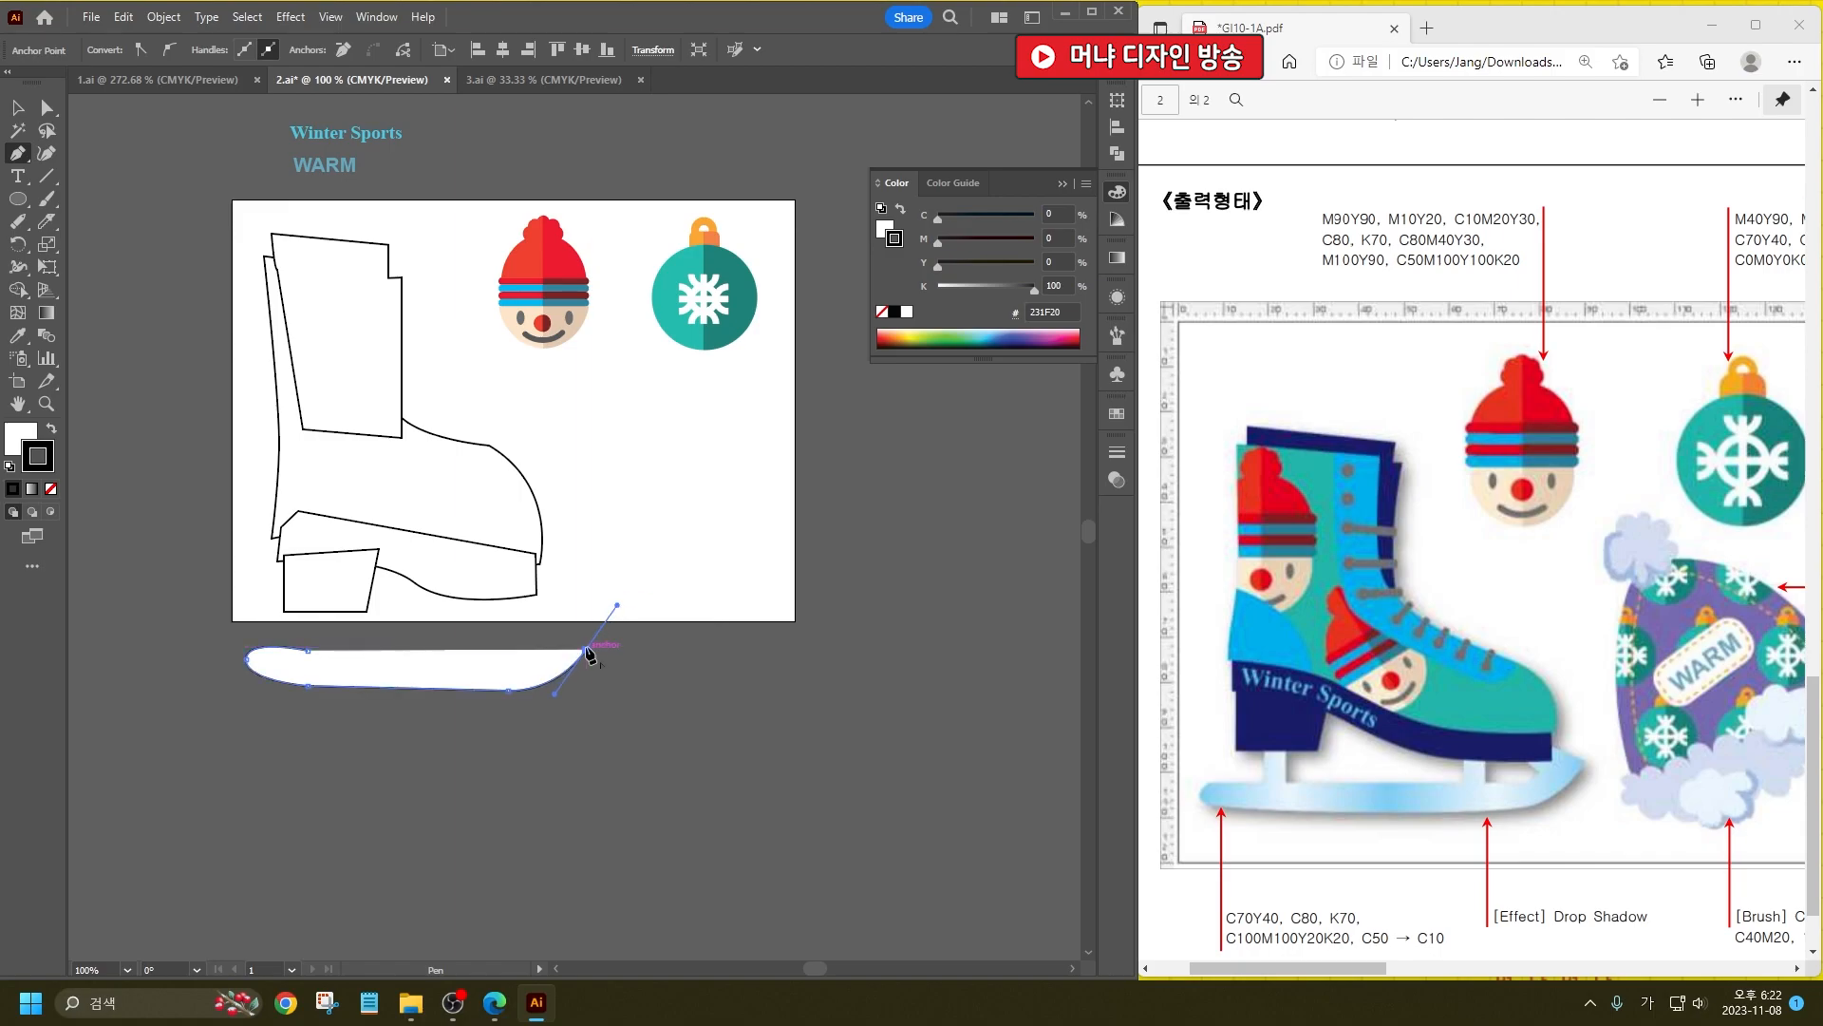
pyautogui.click(586, 650)
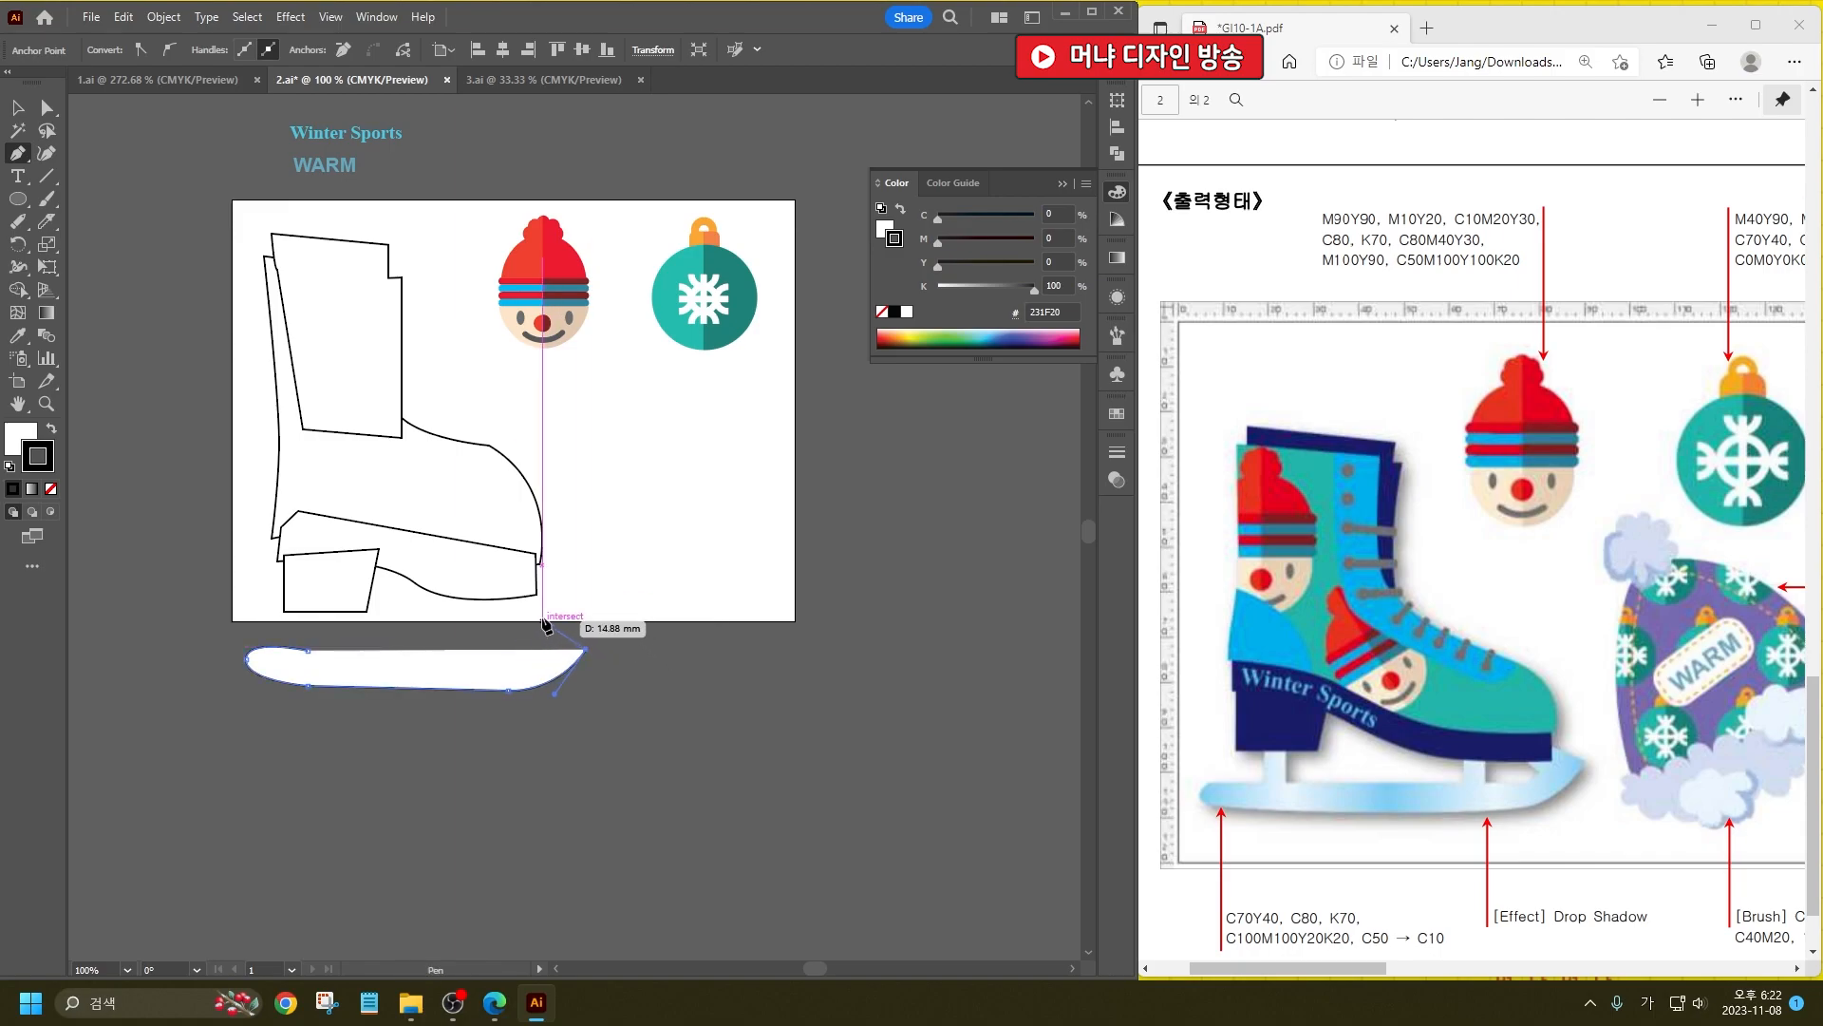
pyautogui.click(543, 623)
pyautogui.click(502, 629)
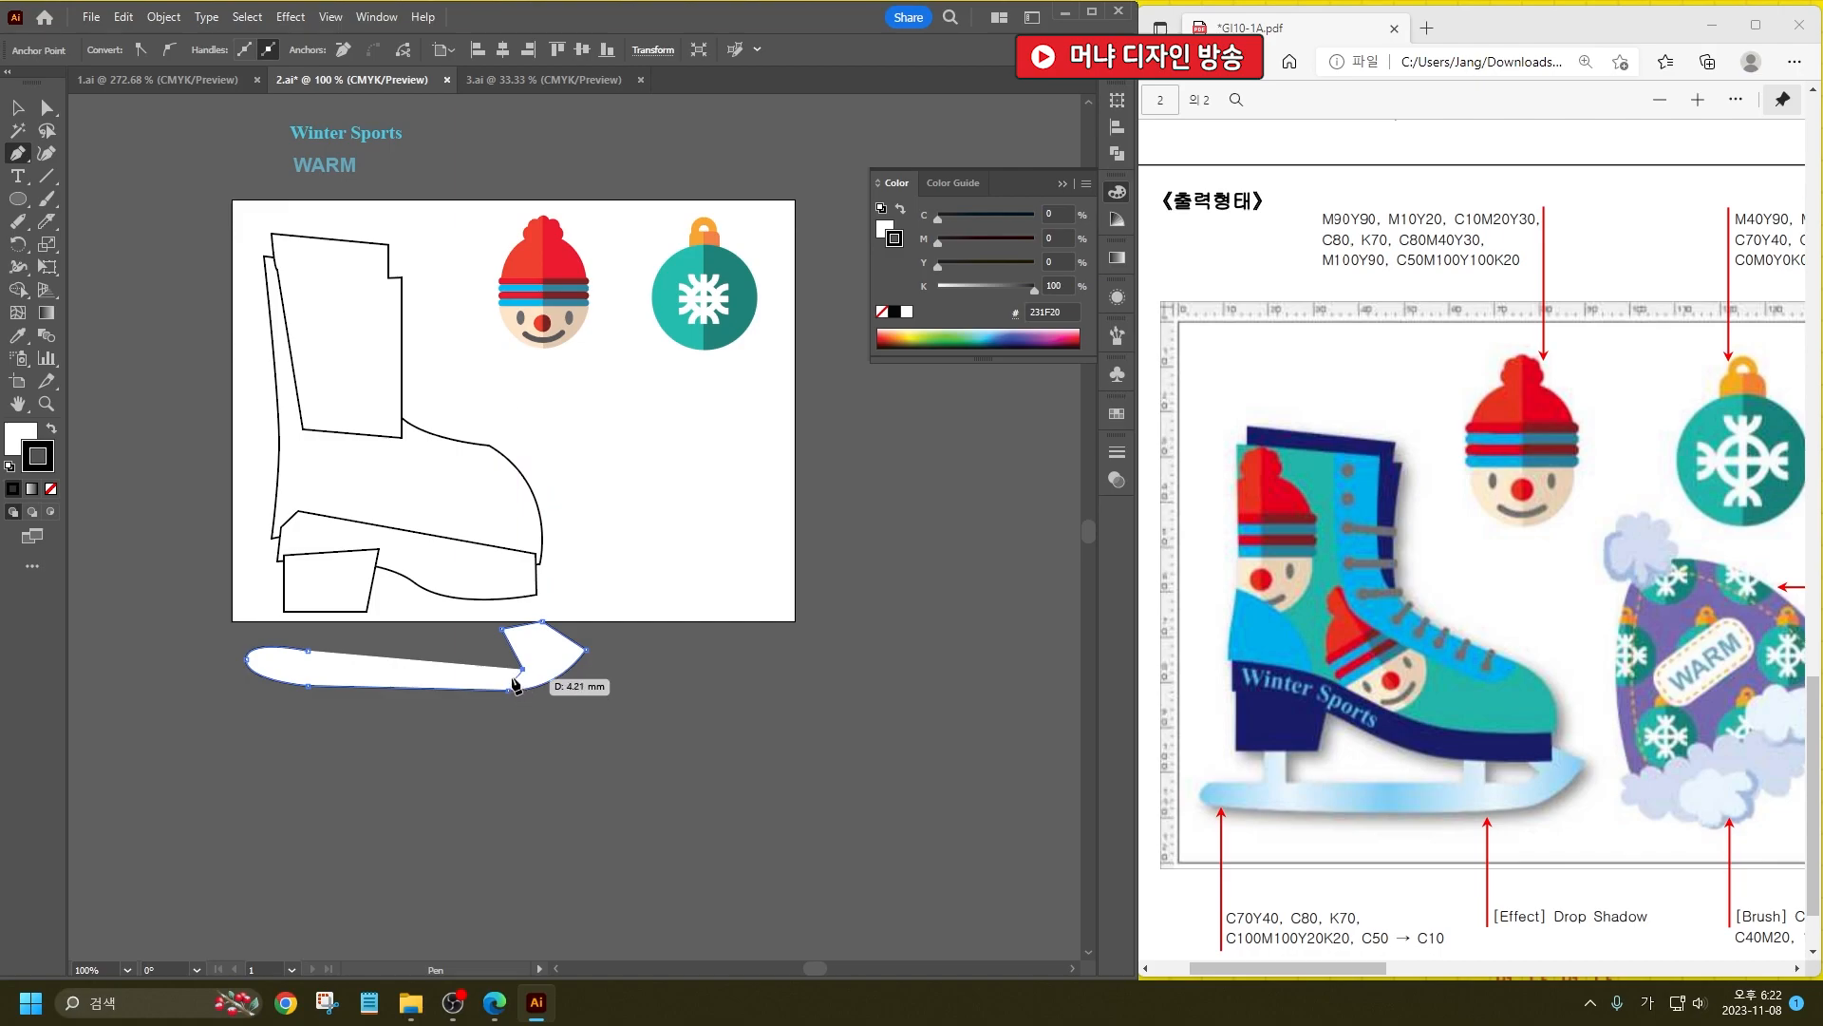
pyautogui.click(528, 655)
pyautogui.click(513, 664)
pyautogui.click(307, 651)
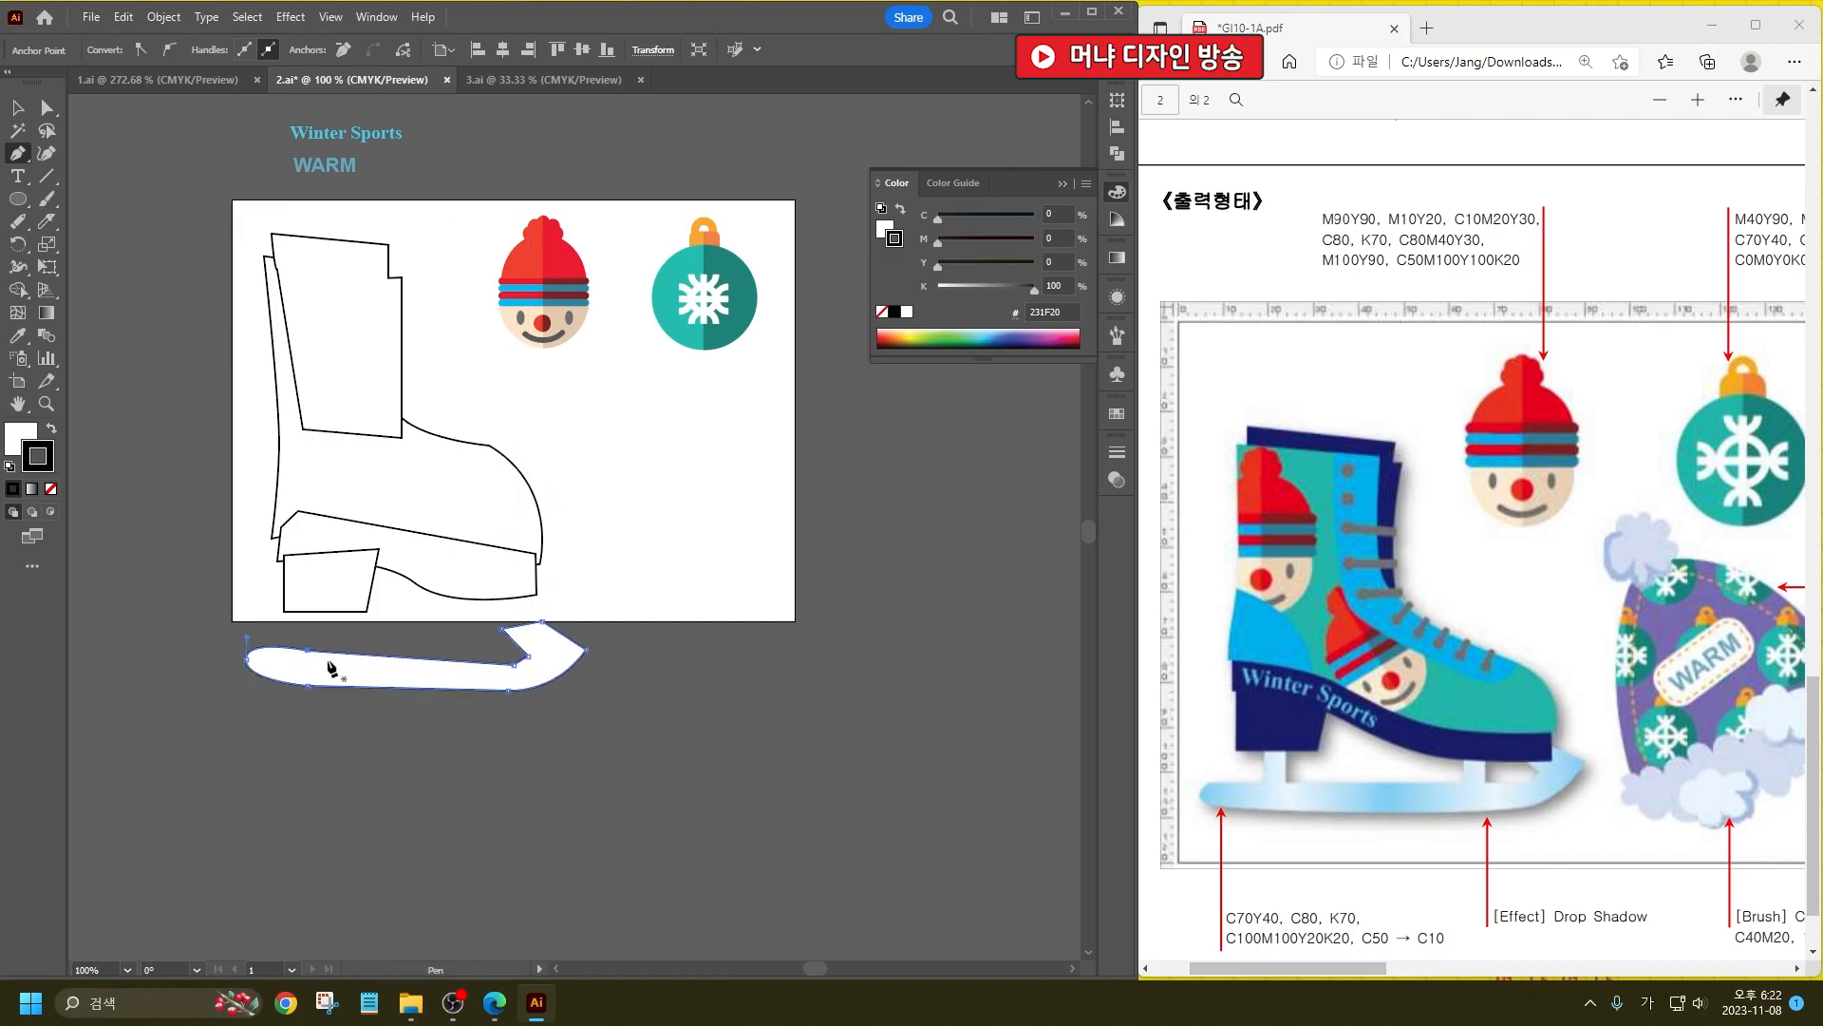
# Step: Move the blade up under the boot with a slight counter-clockwise tilt, and resize the whole skate to fit inside the artboard
pyautogui.click(18, 108)
pyautogui.moveTo(538, 665); pyautogui.dragTo(538, 629)
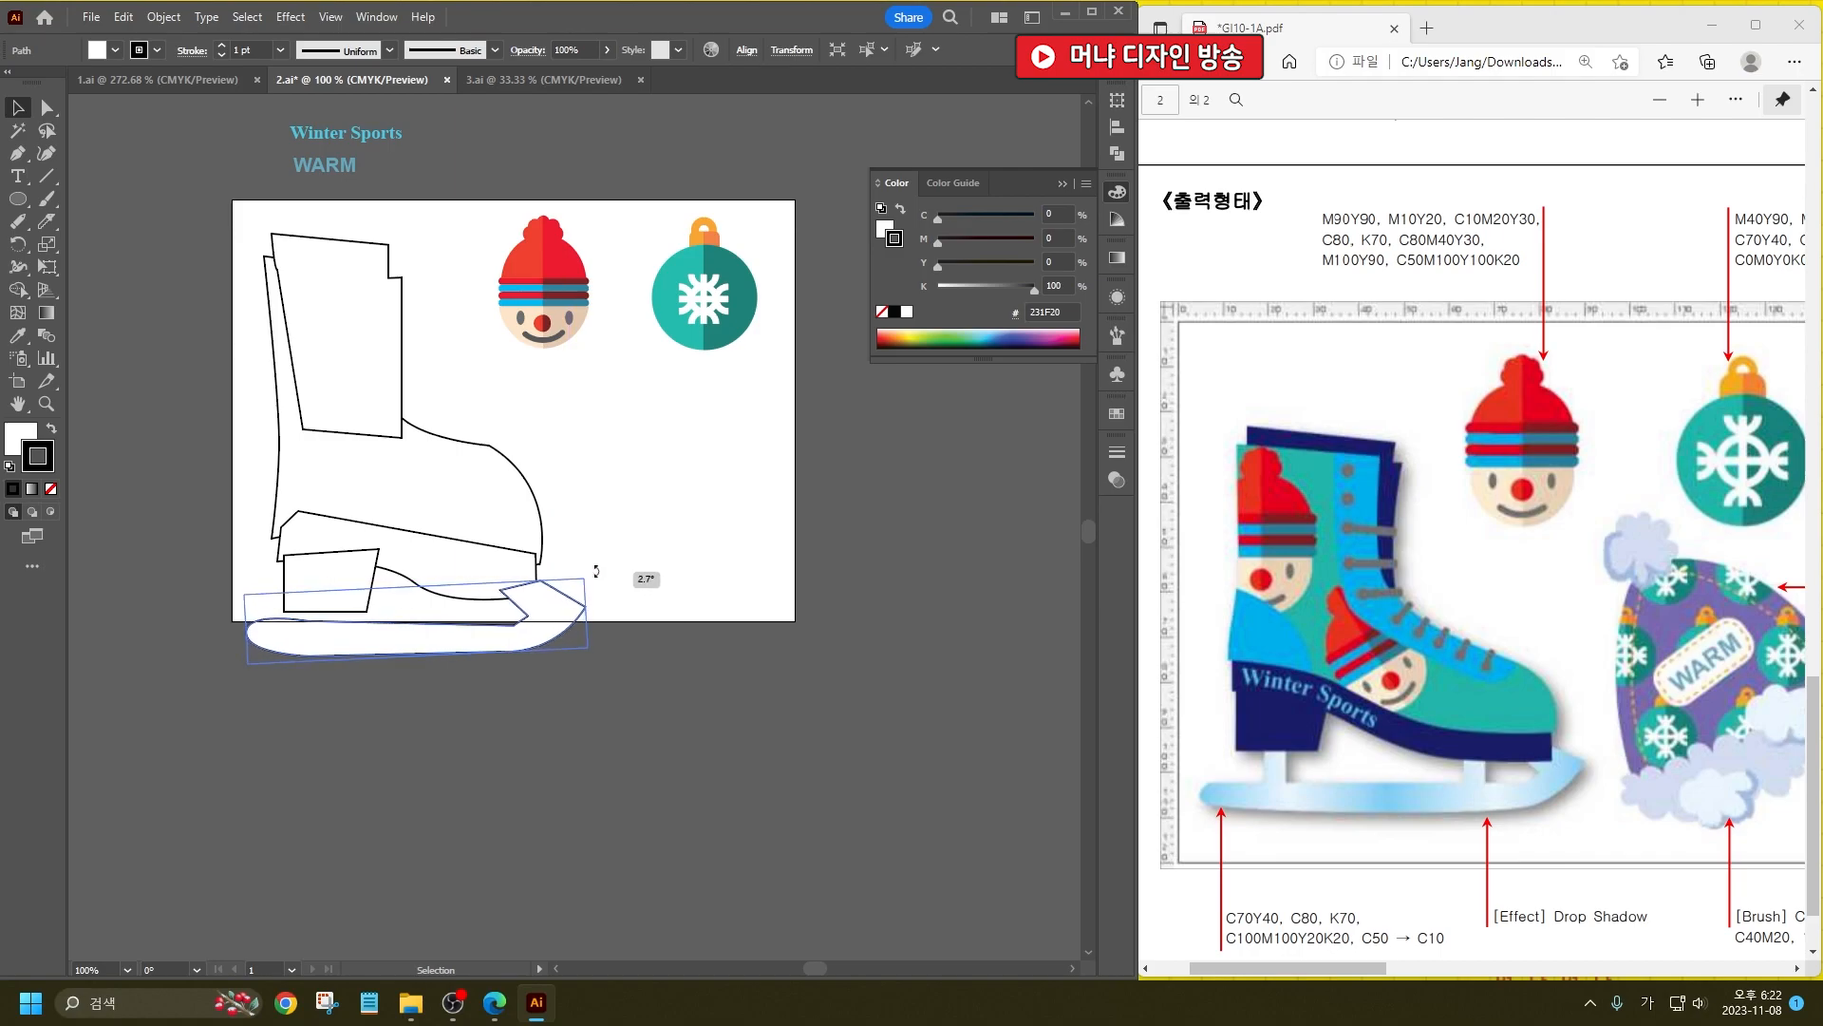
pyautogui.moveTo(545, 714); pyautogui.dragTo(281, 386)
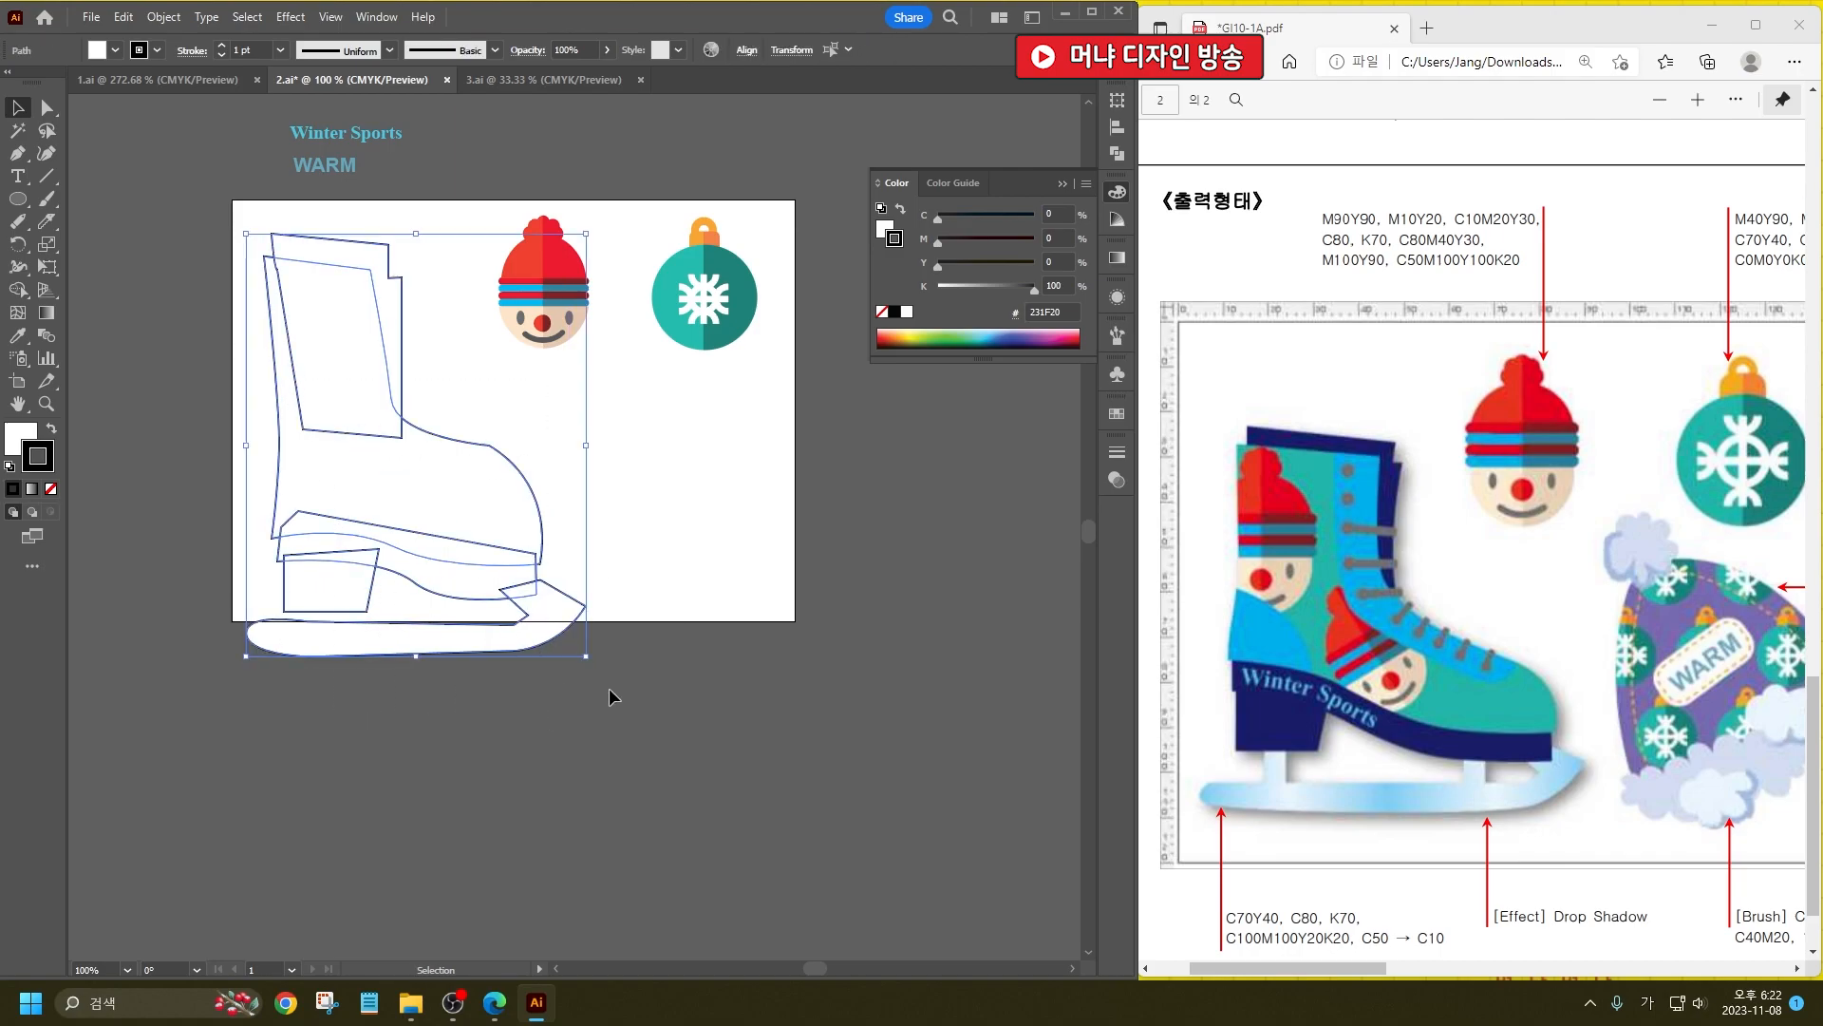
pyautogui.moveTo(586, 653); pyautogui.dragTo(529, 586)
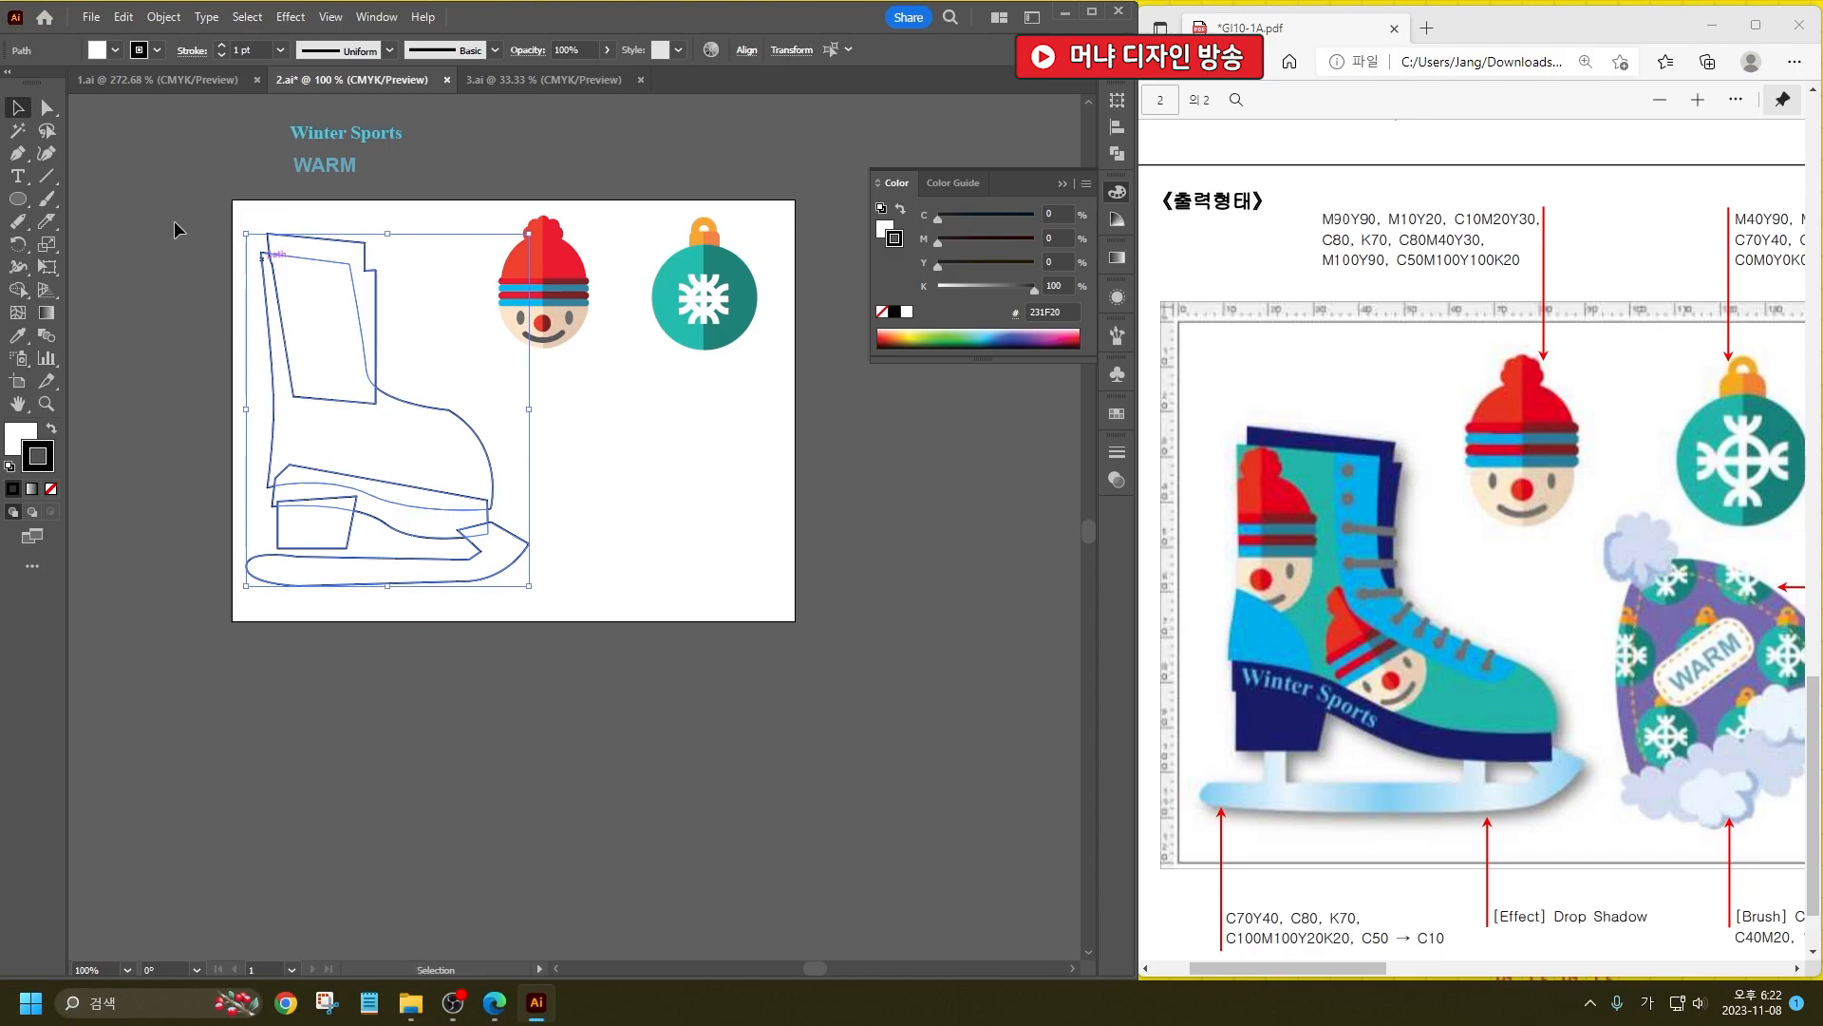
pyautogui.moveTo(247, 232); pyautogui.dragTo(261, 252)
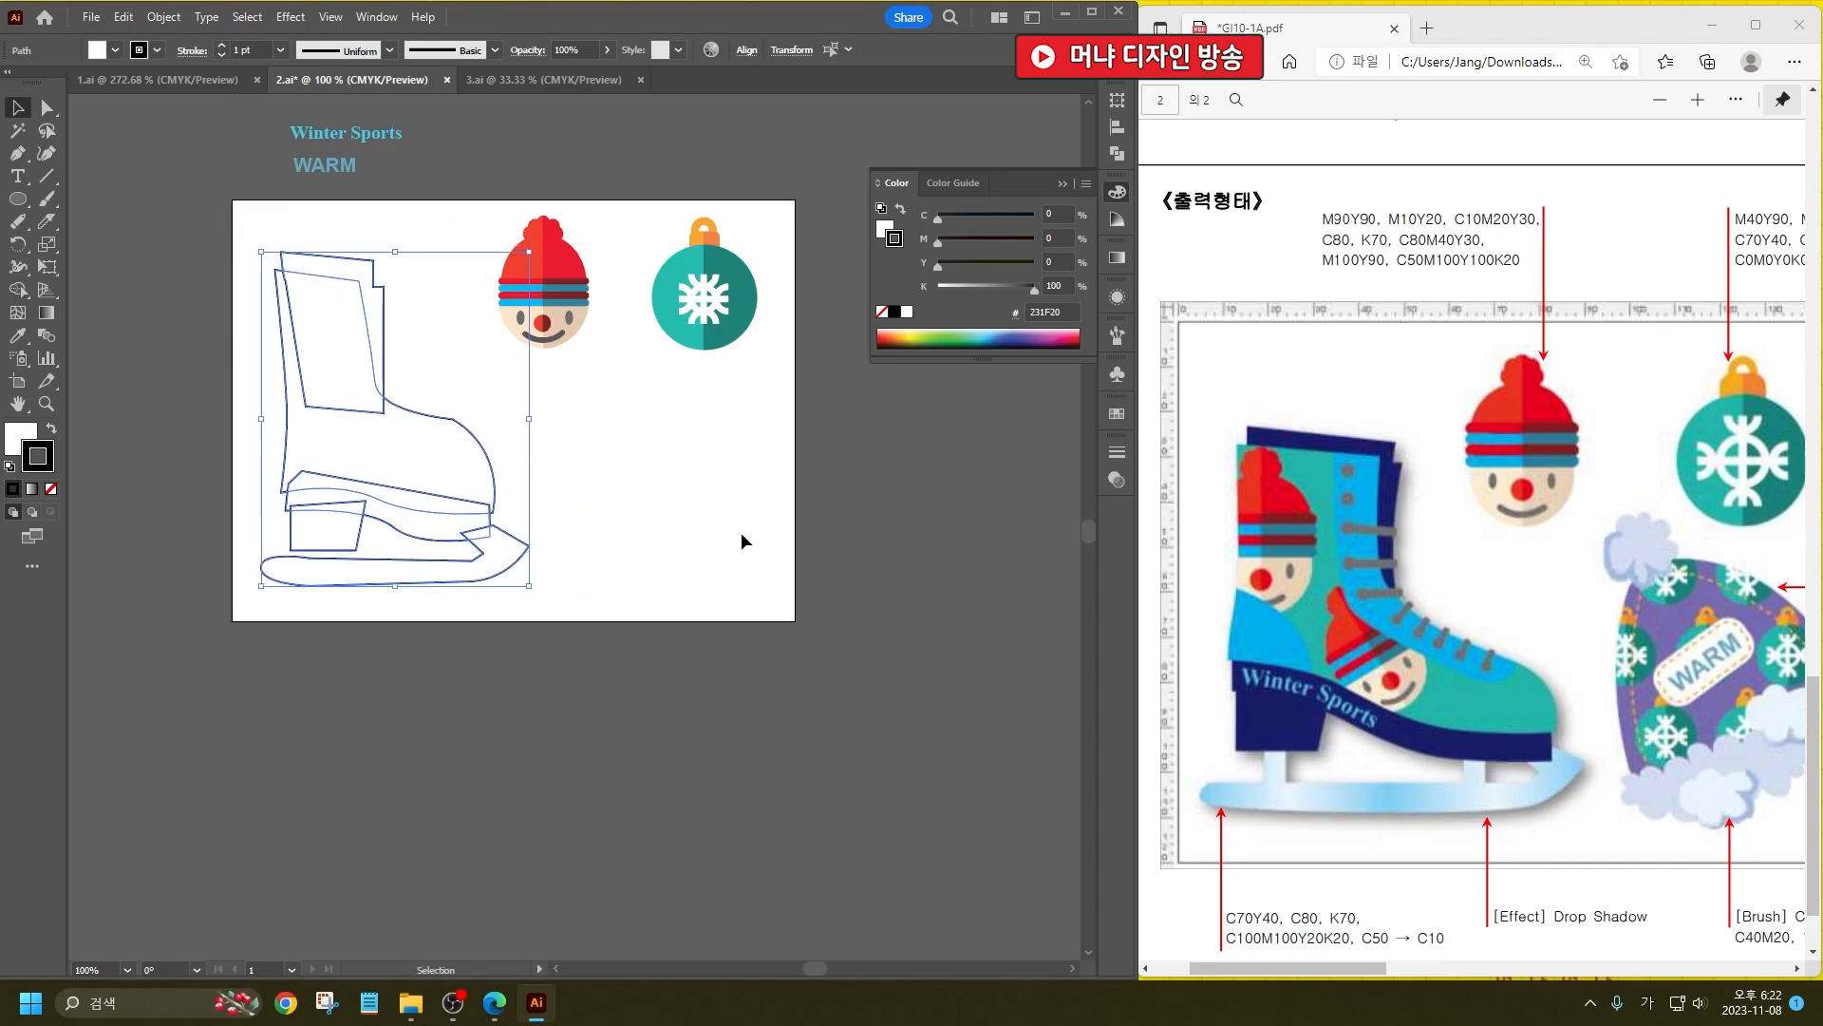
pyautogui.moveTo(529, 416); pyautogui.dragTo(448, 420)
pyautogui.click(653, 520)
# Step: Draw two small upright rectangles as supports joining the blade to the heel and to the front of the sole
pyautogui.moveTo(35, 211); pyautogui.dragTo(66, 197)
pyautogui.moveTo(314, 536); pyautogui.dragTo(337, 575)
pyautogui.moveTo(438, 523); pyautogui.dragTo(456, 568)
pyautogui.press('v')
pyautogui.click(506, 818)
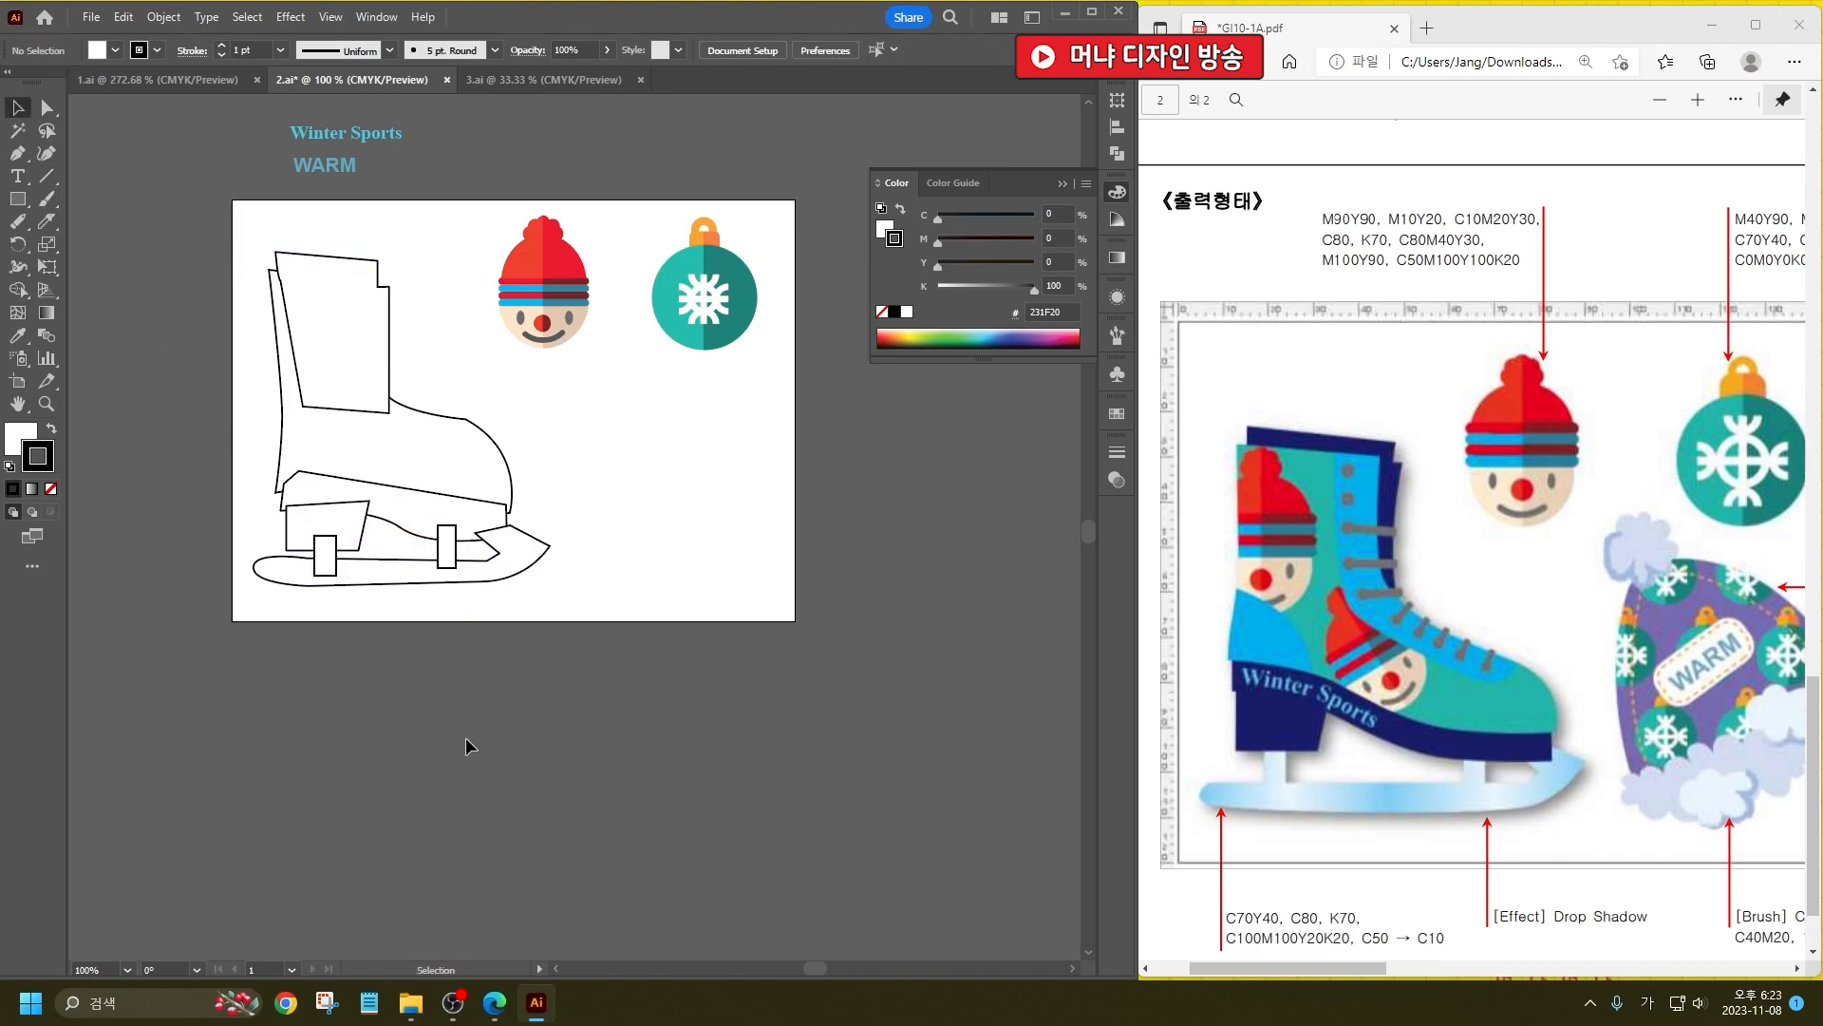
# Step: Adjust the stacking order of the sole band and heel block so they sit behind the lower edge of the boot
pyautogui.click(357, 547)
pyautogui.moveTo(329, 552); pyautogui.dragTo(329, 541)
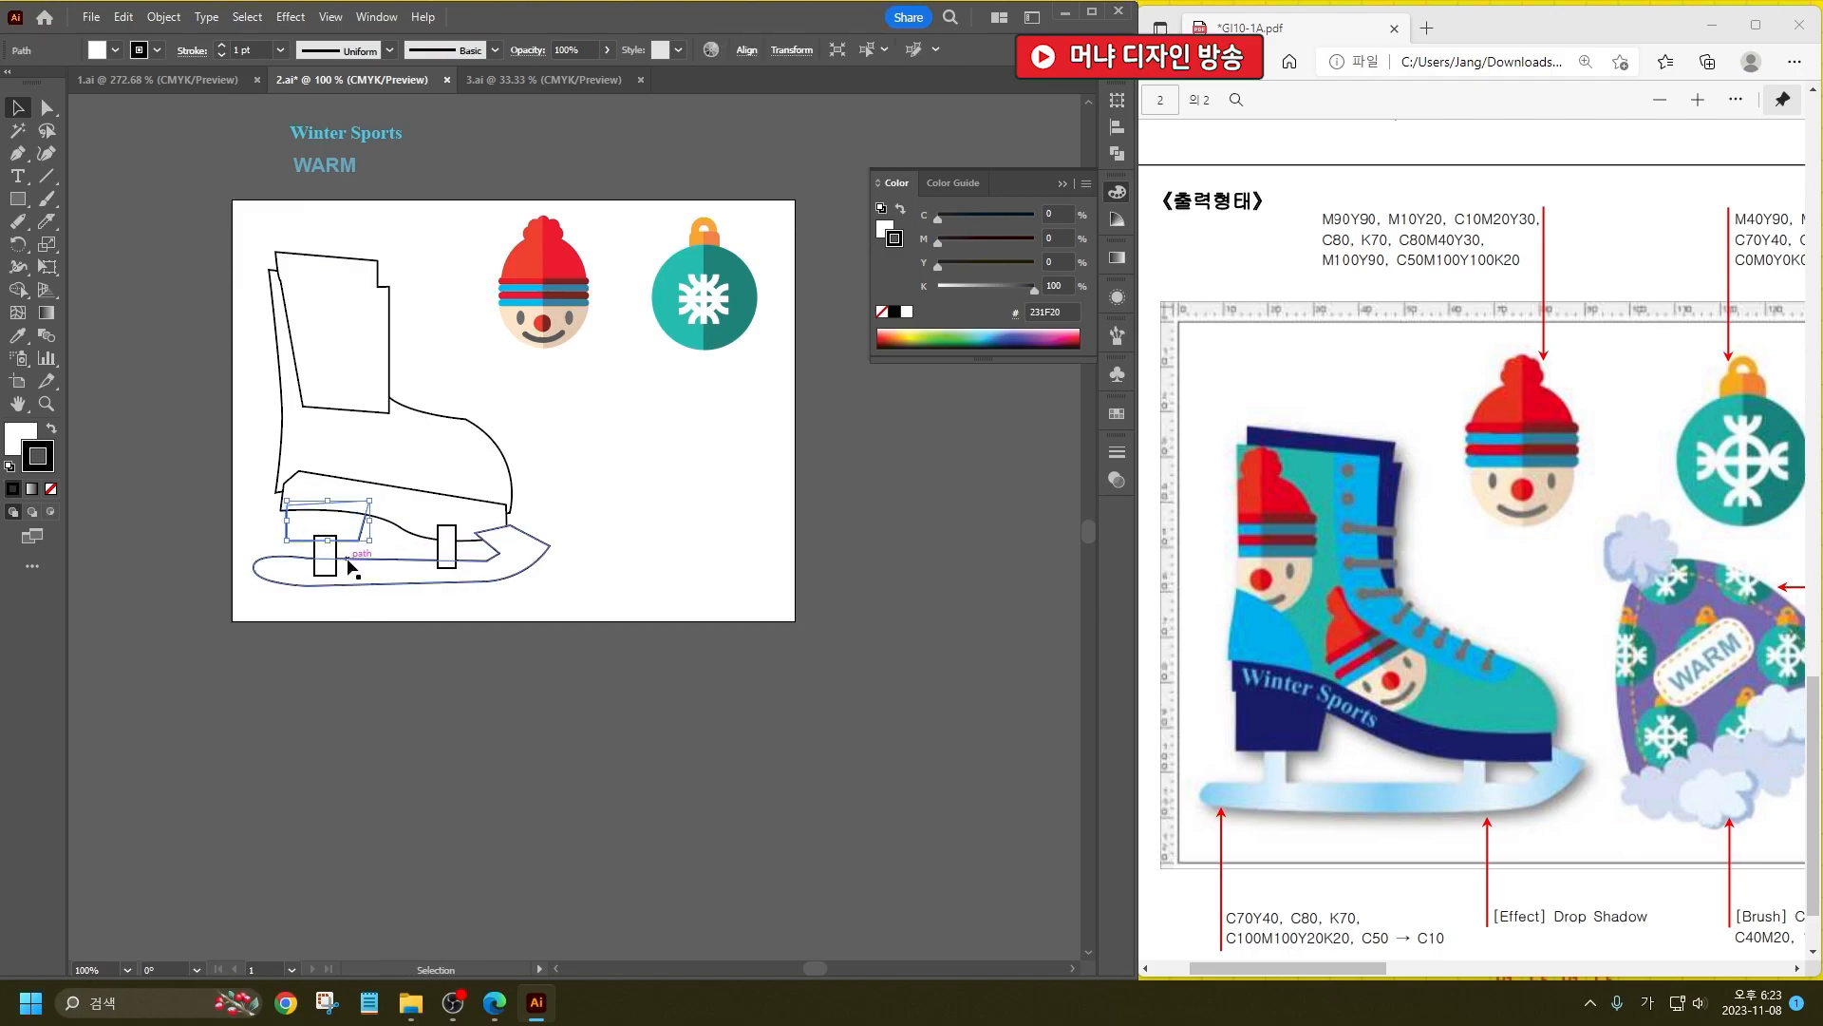
pyautogui.click(393, 522)
pyautogui.keyDown('shift'); pyautogui.click(365, 538); pyautogui.keyUp('shift')
pyautogui.click(545, 790)
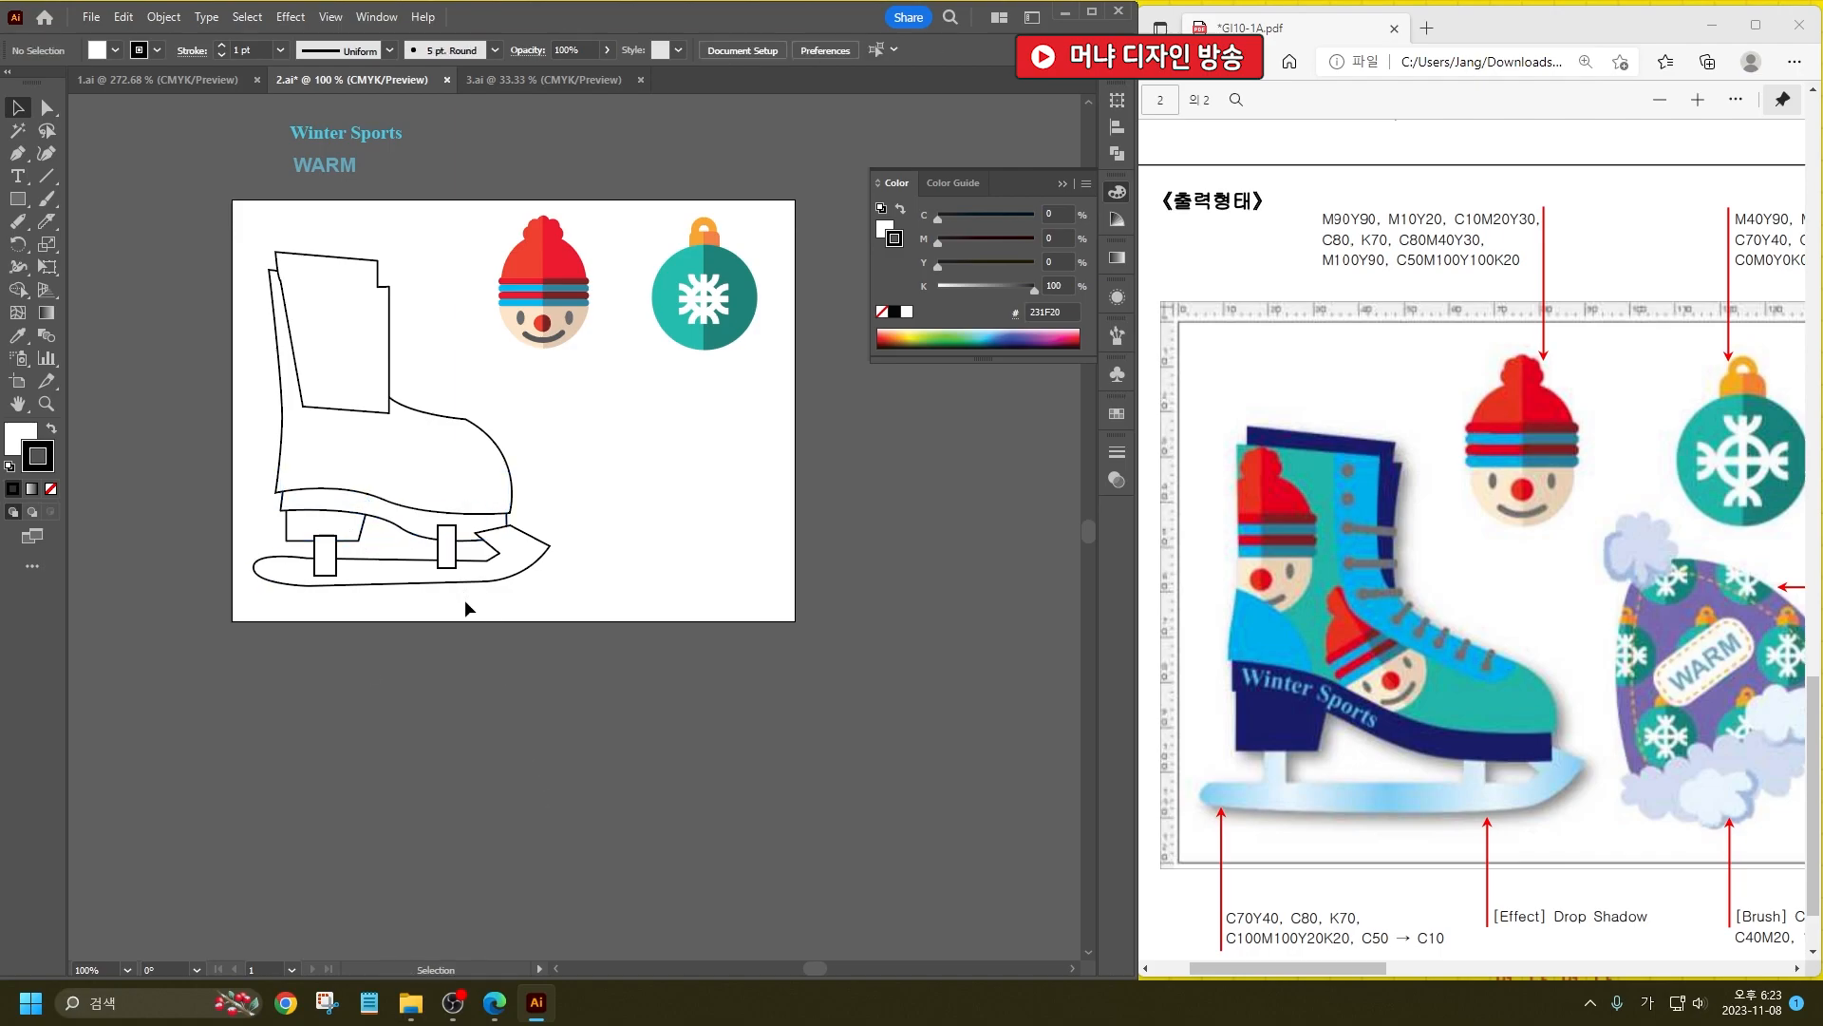
# Step: Send the skate blade to the very back and the upper ankle lining behind the boot body
pyautogui.click(256, 564)
pyautogui.hotkey('ctrl', 'shift', '[')
pyautogui.click(464, 714)
pyautogui.scroll(2, 440, 549)
pyautogui.scroll(1, 347, 369)
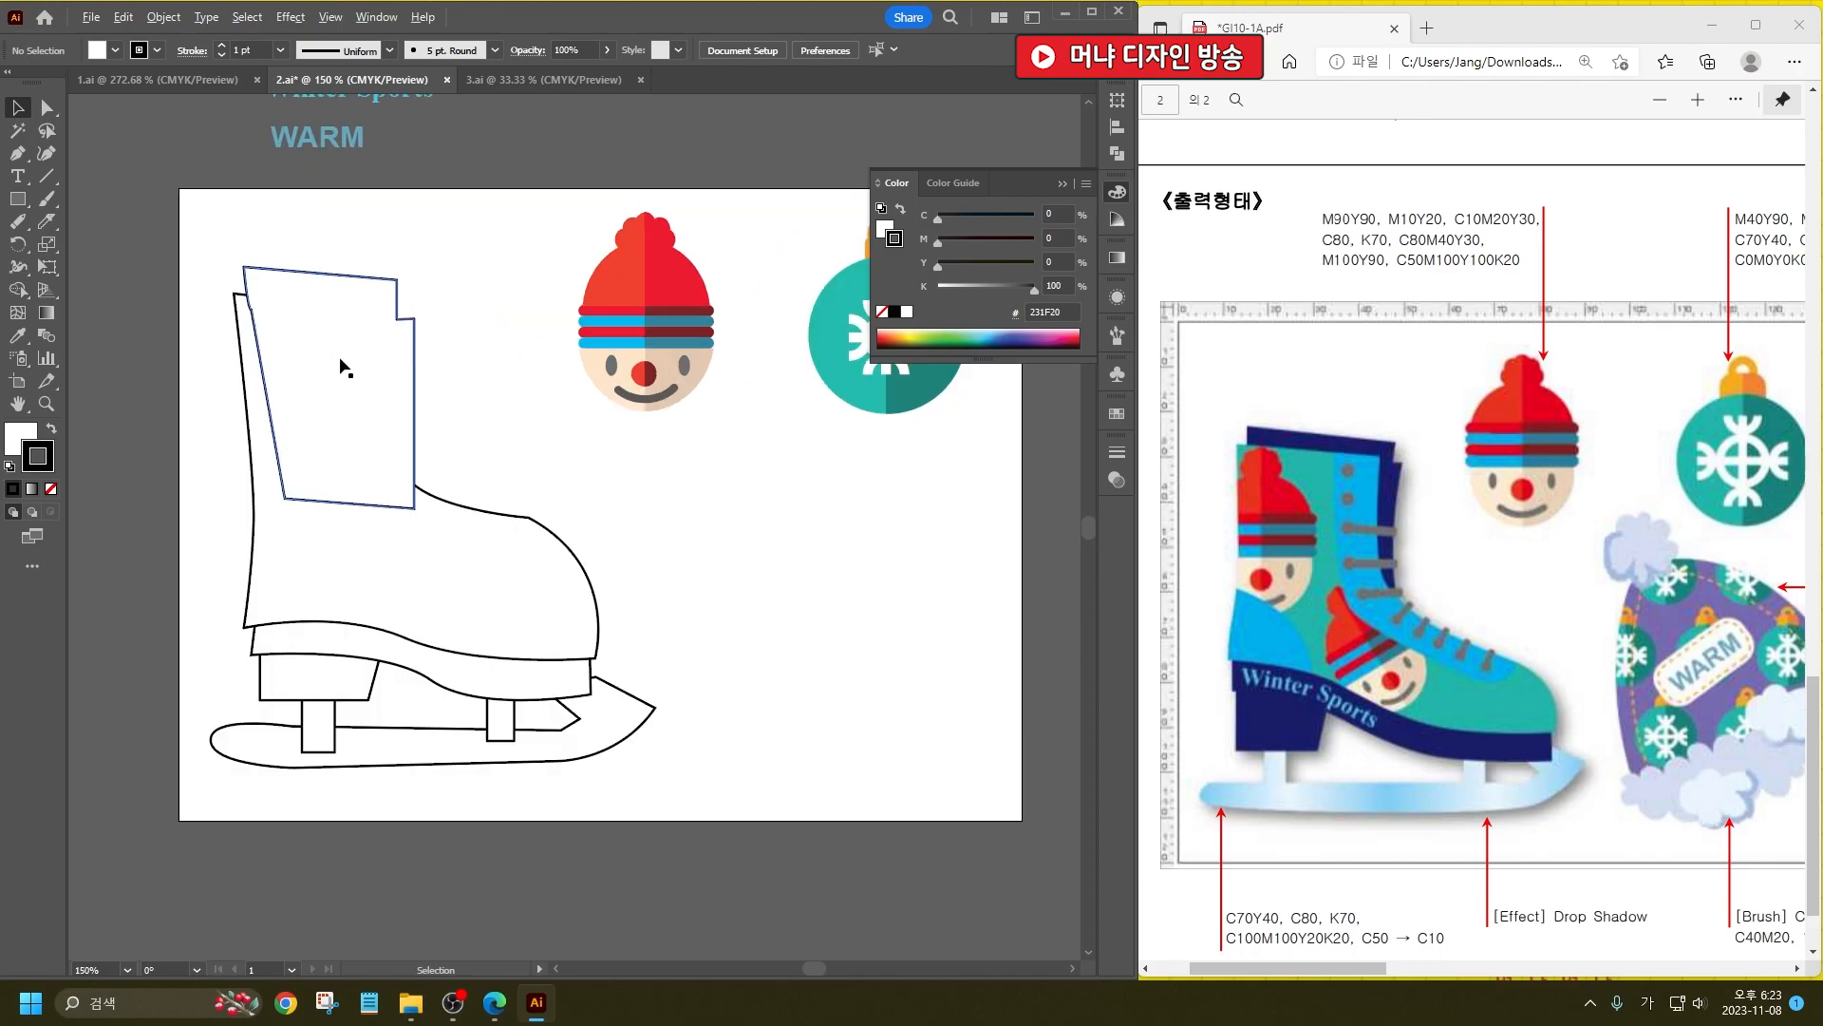
pyautogui.click(371, 380)
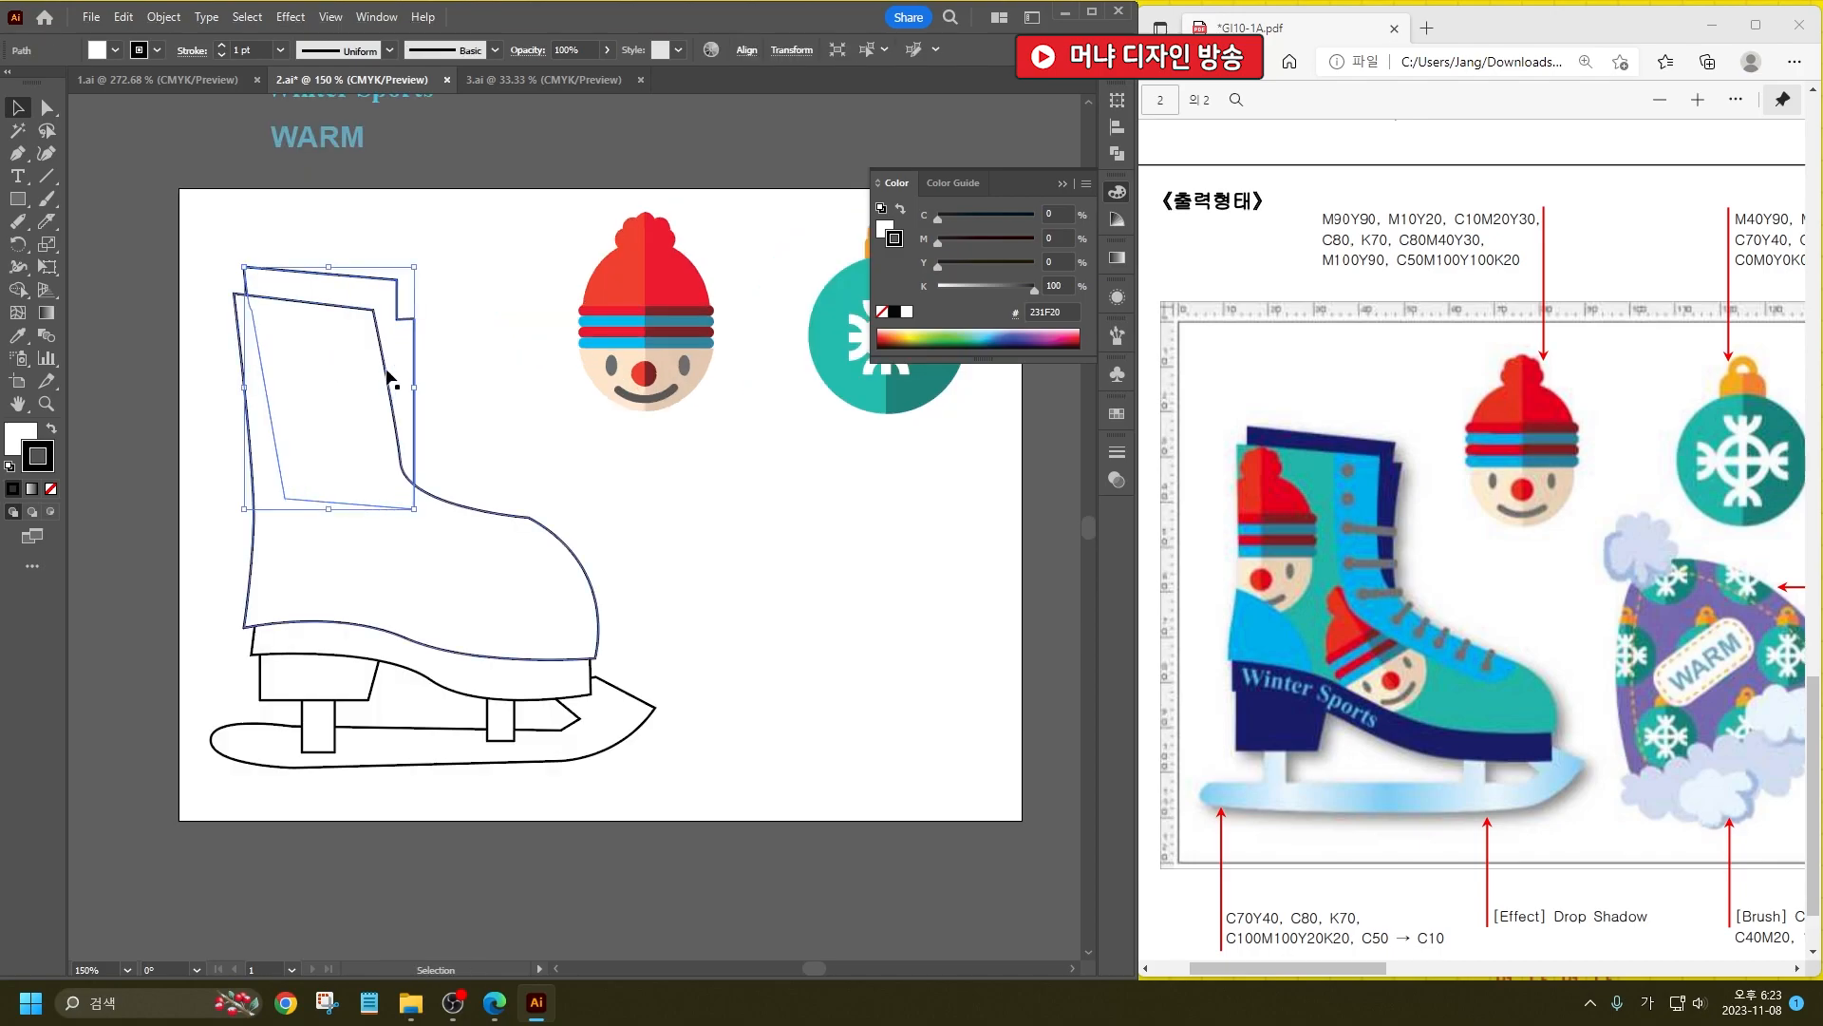
pyautogui.click(539, 431)
# Step: Cut the boot body with the Knife along curved lines to separate the heel patch and the front lacing section
pyautogui.click(408, 538)
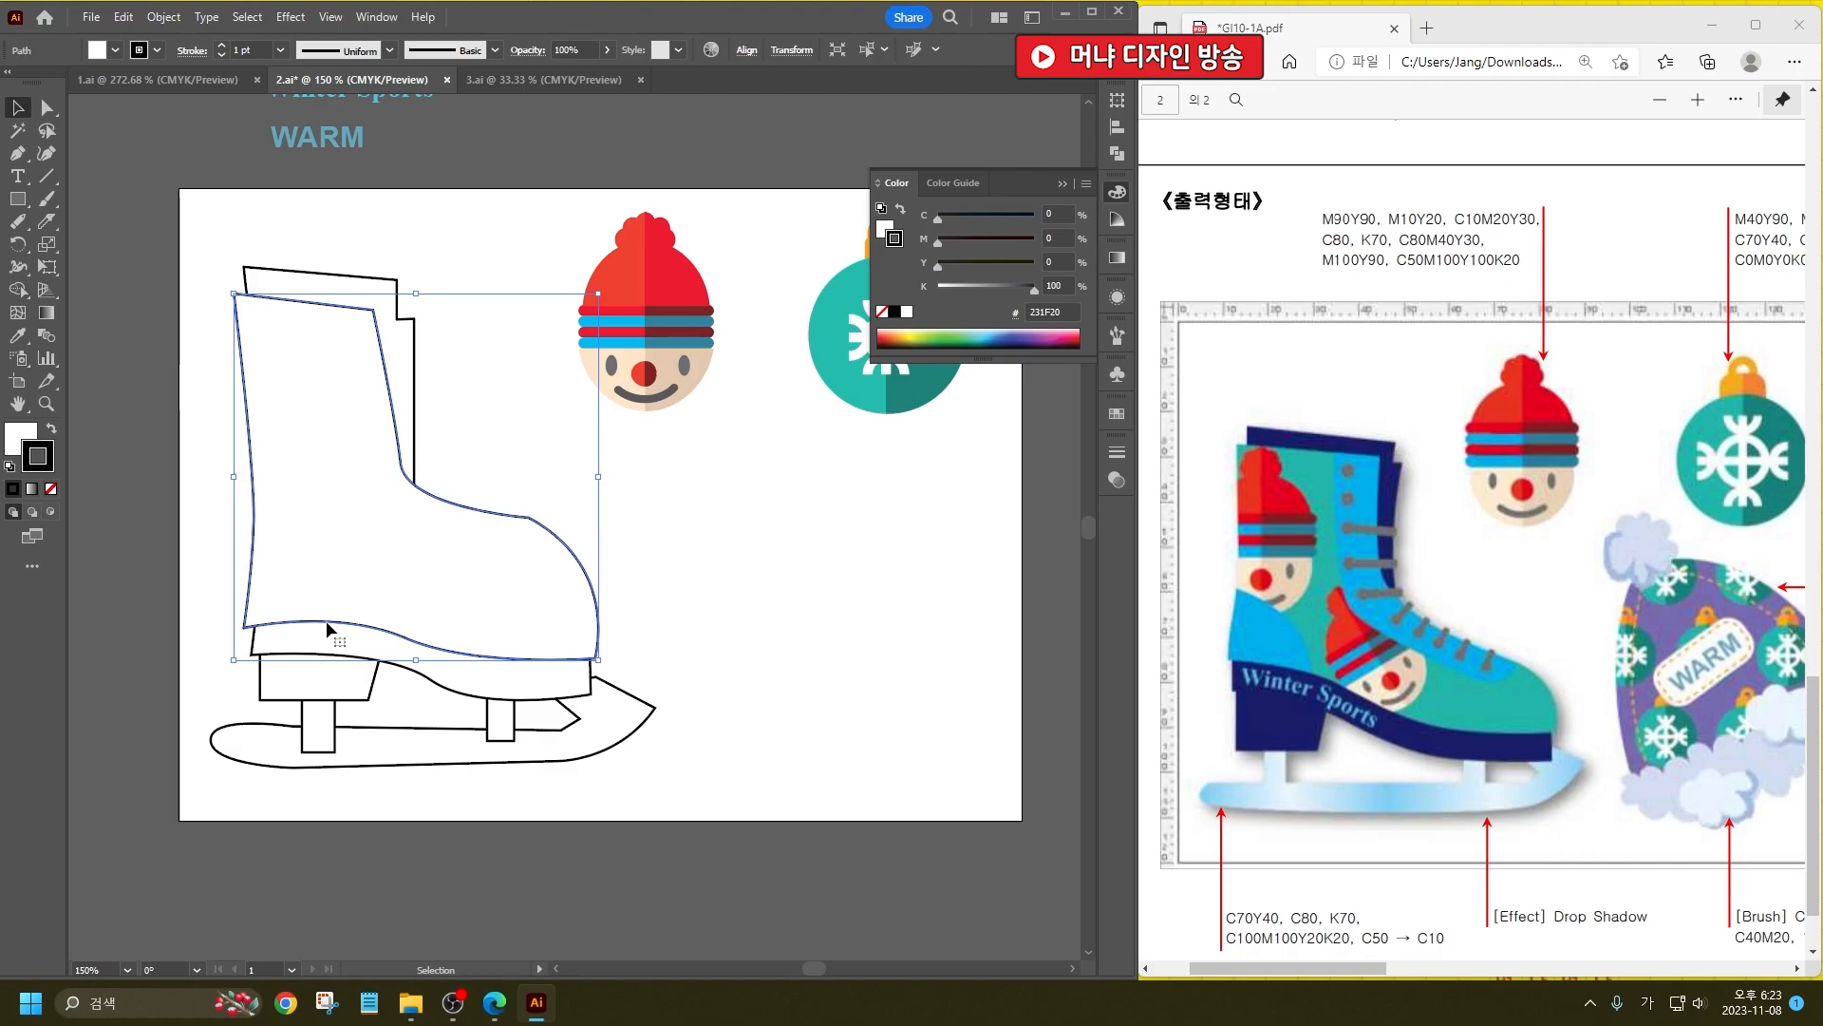
pyautogui.click(44, 224)
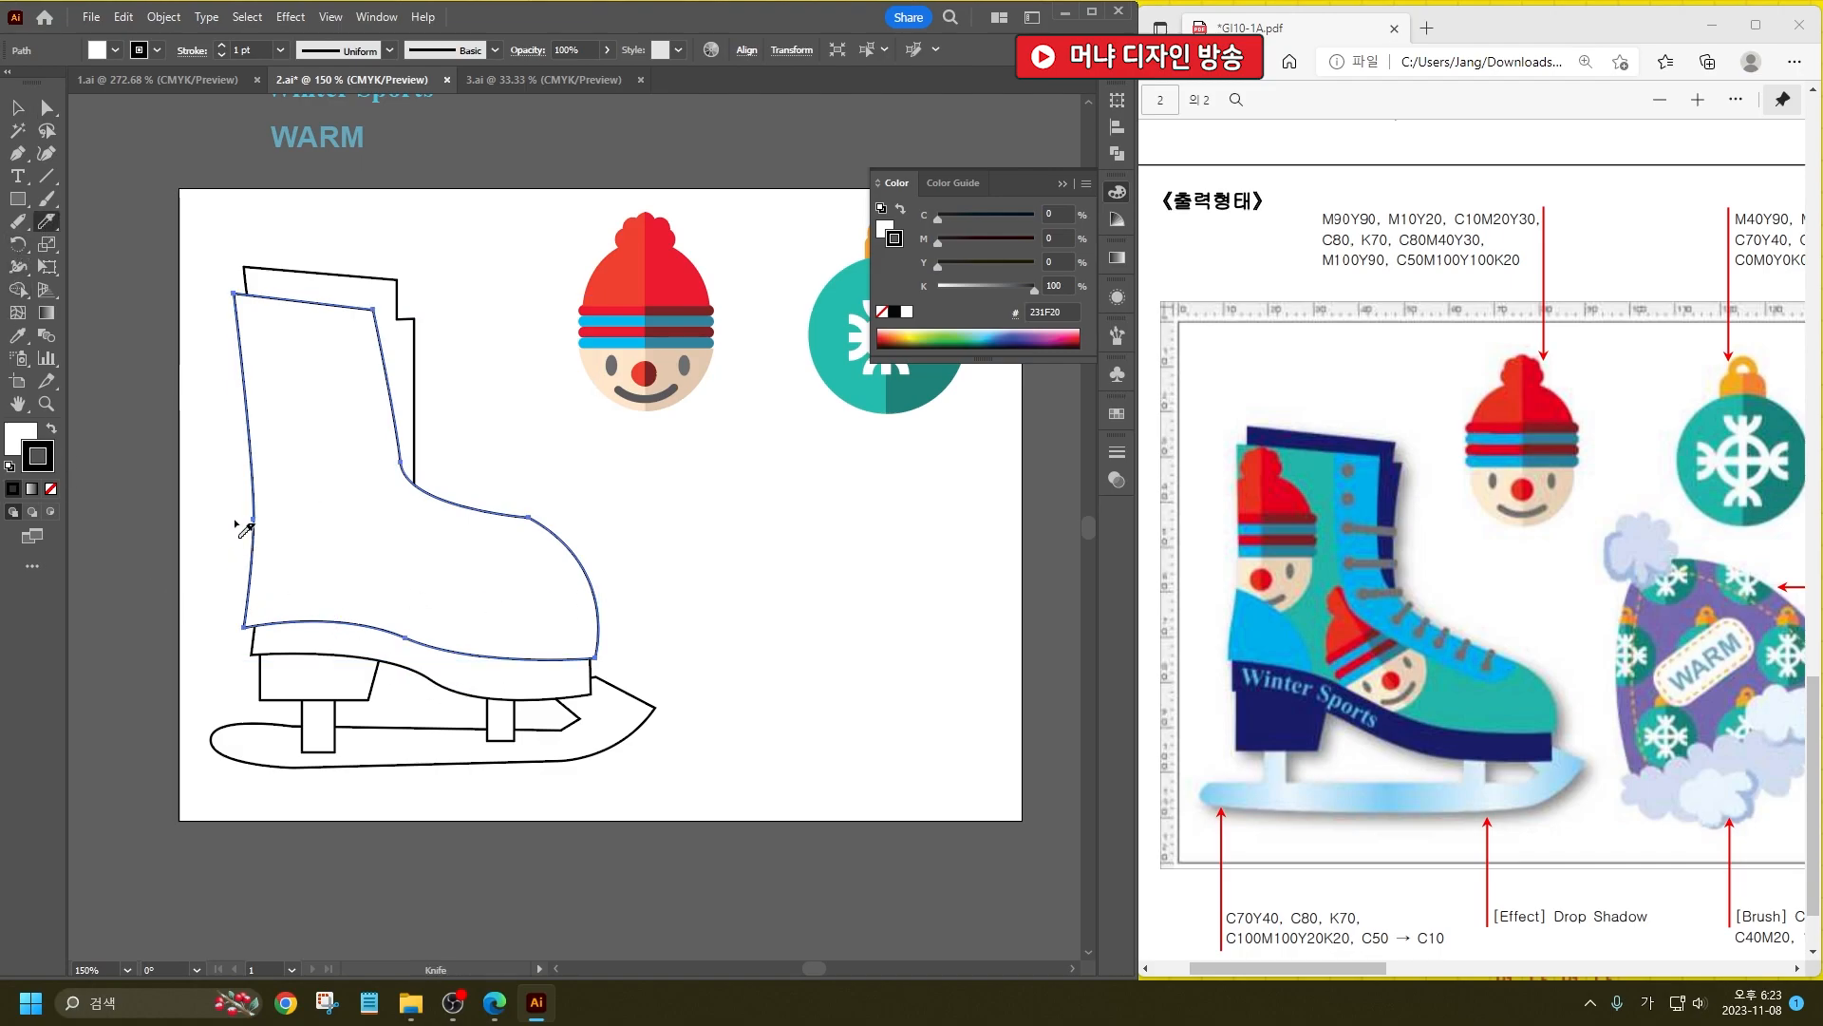
pyautogui.moveTo(313, 598); pyautogui.dragTo(325, 635)
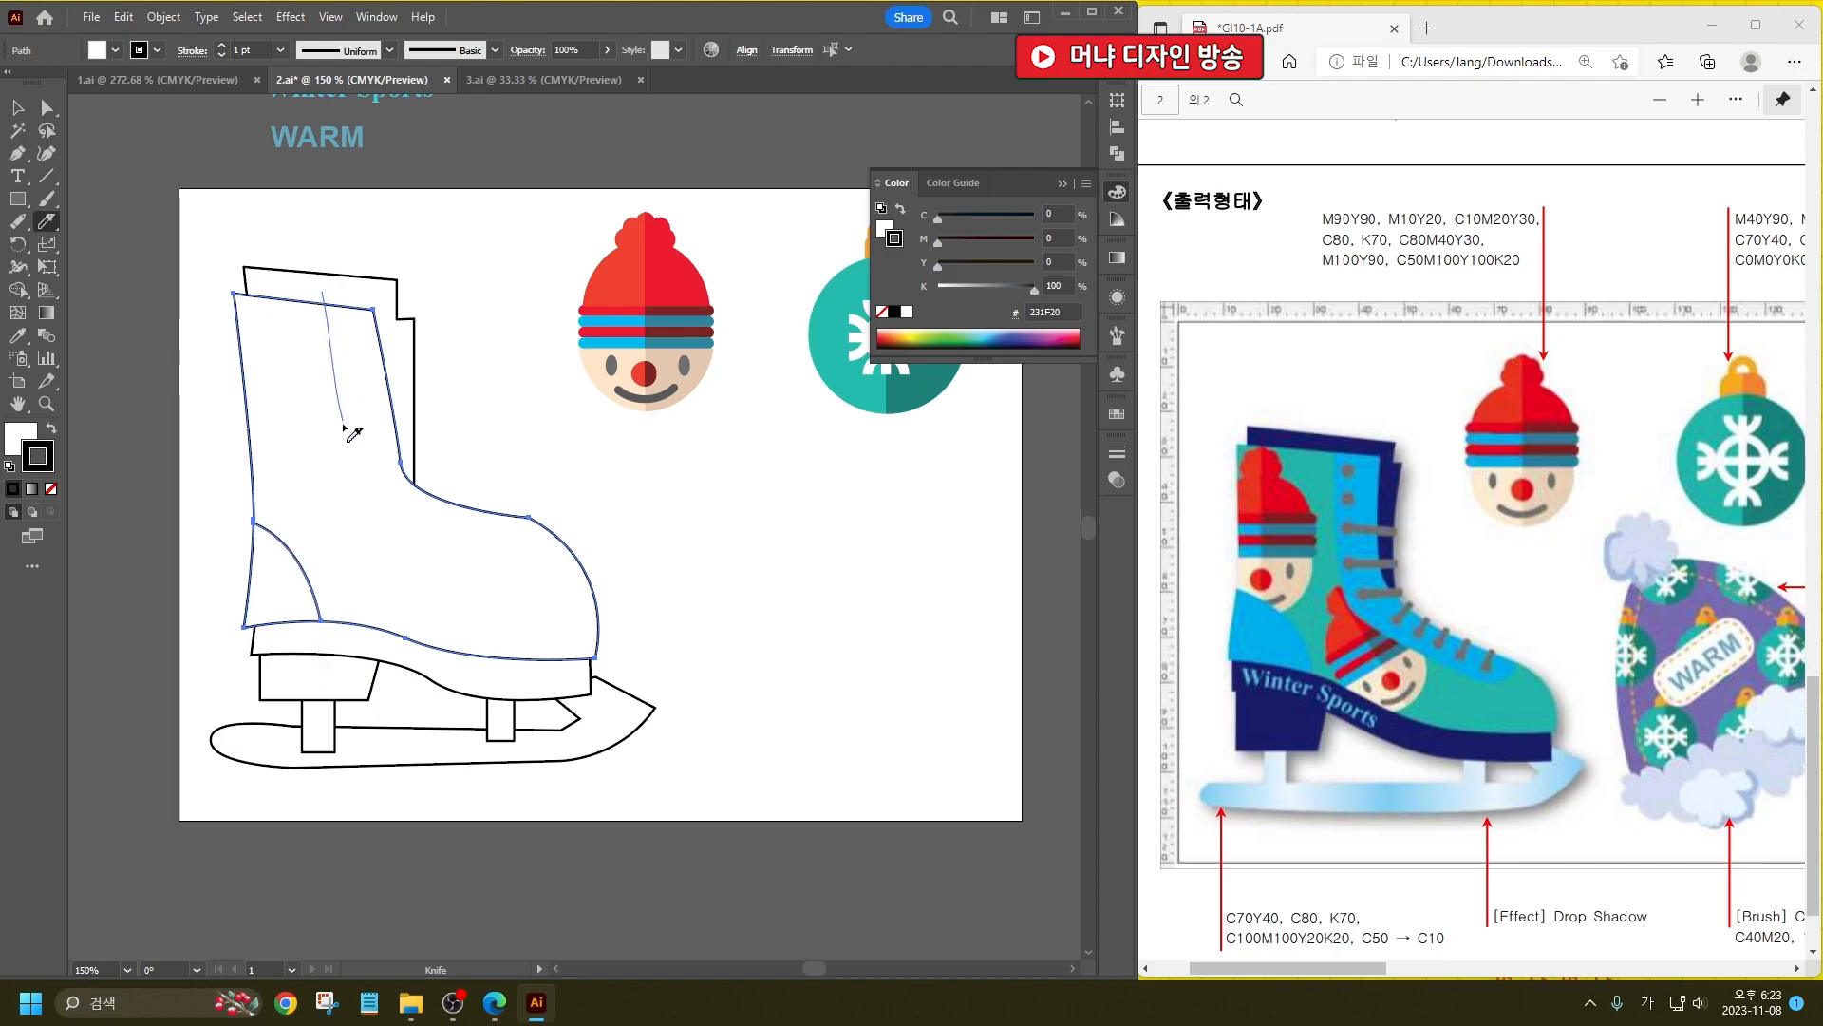
pyautogui.moveTo(468, 554)
pyautogui.mouseDown()
pyautogui.moveTo(539, 544)
pyautogui.moveTo(568, 495)
pyautogui.mouseUp()
pyautogui.click(17, 107)
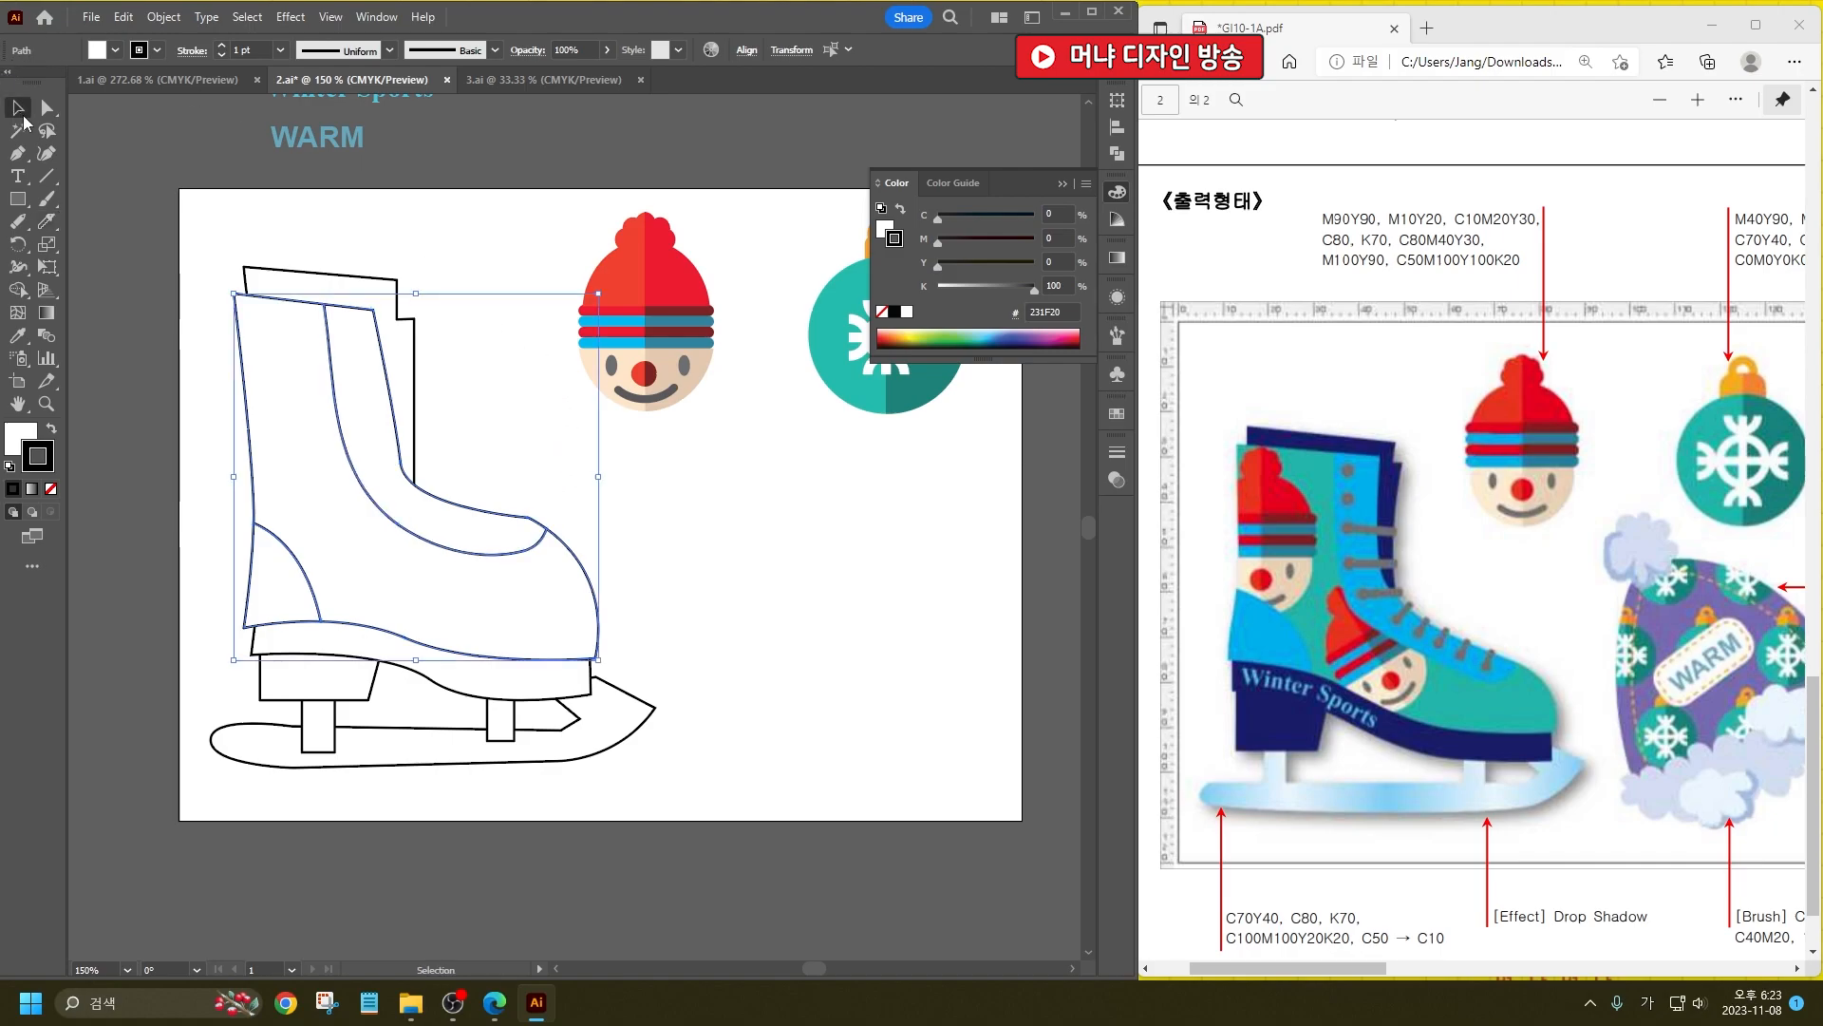
# Step: Place a copy of the boot's main side section on the empty canvas outside the artboard, beside the skate
pyautogui.click(264, 306)
pyautogui.moveTo(266, 304)
pyautogui.mouseDown()
pyautogui.moveTo(226, 294)
pyautogui.moveTo(264, 304)
pyautogui.mouseUp()
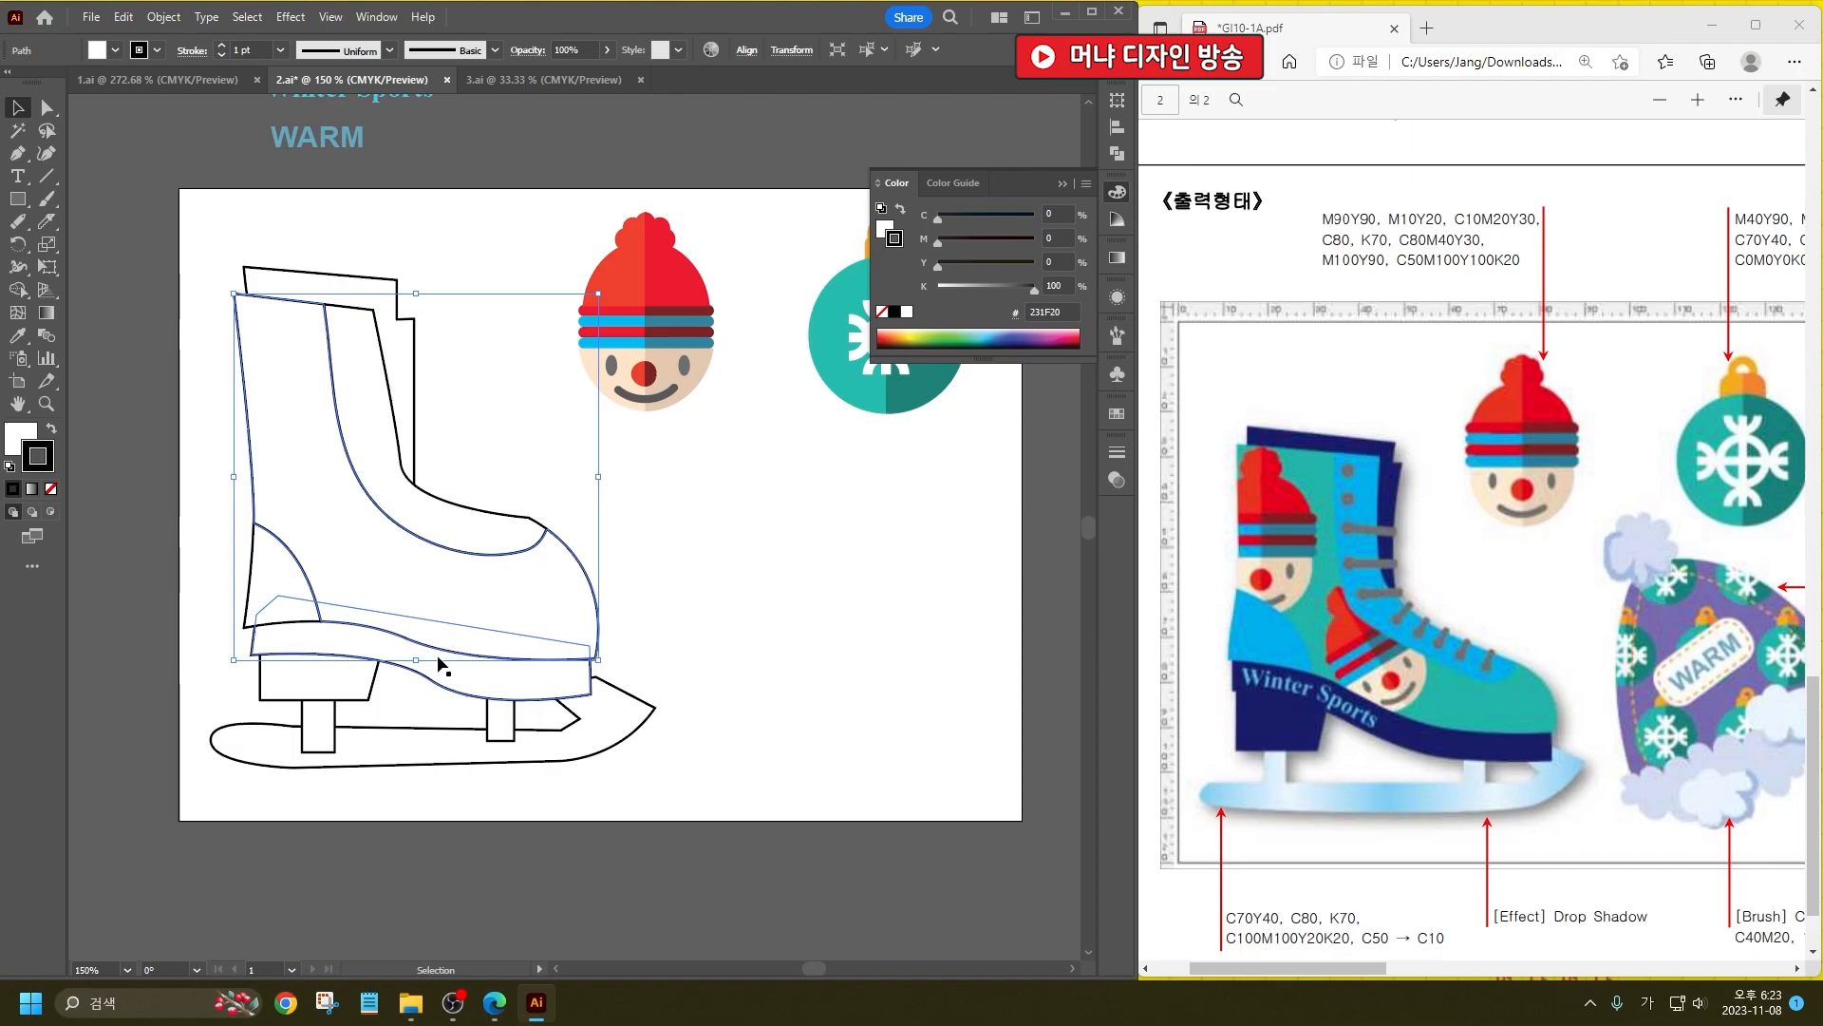
pyautogui.moveTo(435, 627)
pyautogui.mouseDown()
pyautogui.moveTo(496, 608)
pyautogui.moveTo(573, 653)
pyautogui.moveTo(516, 619)
pyautogui.moveTo(247, 560)
pyautogui.moveTo(446, 638)
pyautogui.mouseUp()
# Step: Copy the hat-wearing face onto the duplicated boot section twice, upright at the ankle and tilted at the foot
pyautogui.scroll(-2, 456, 595)
pyautogui.click(724, 543)
pyautogui.moveTo(723, 542); pyautogui.dragTo(364, 554)
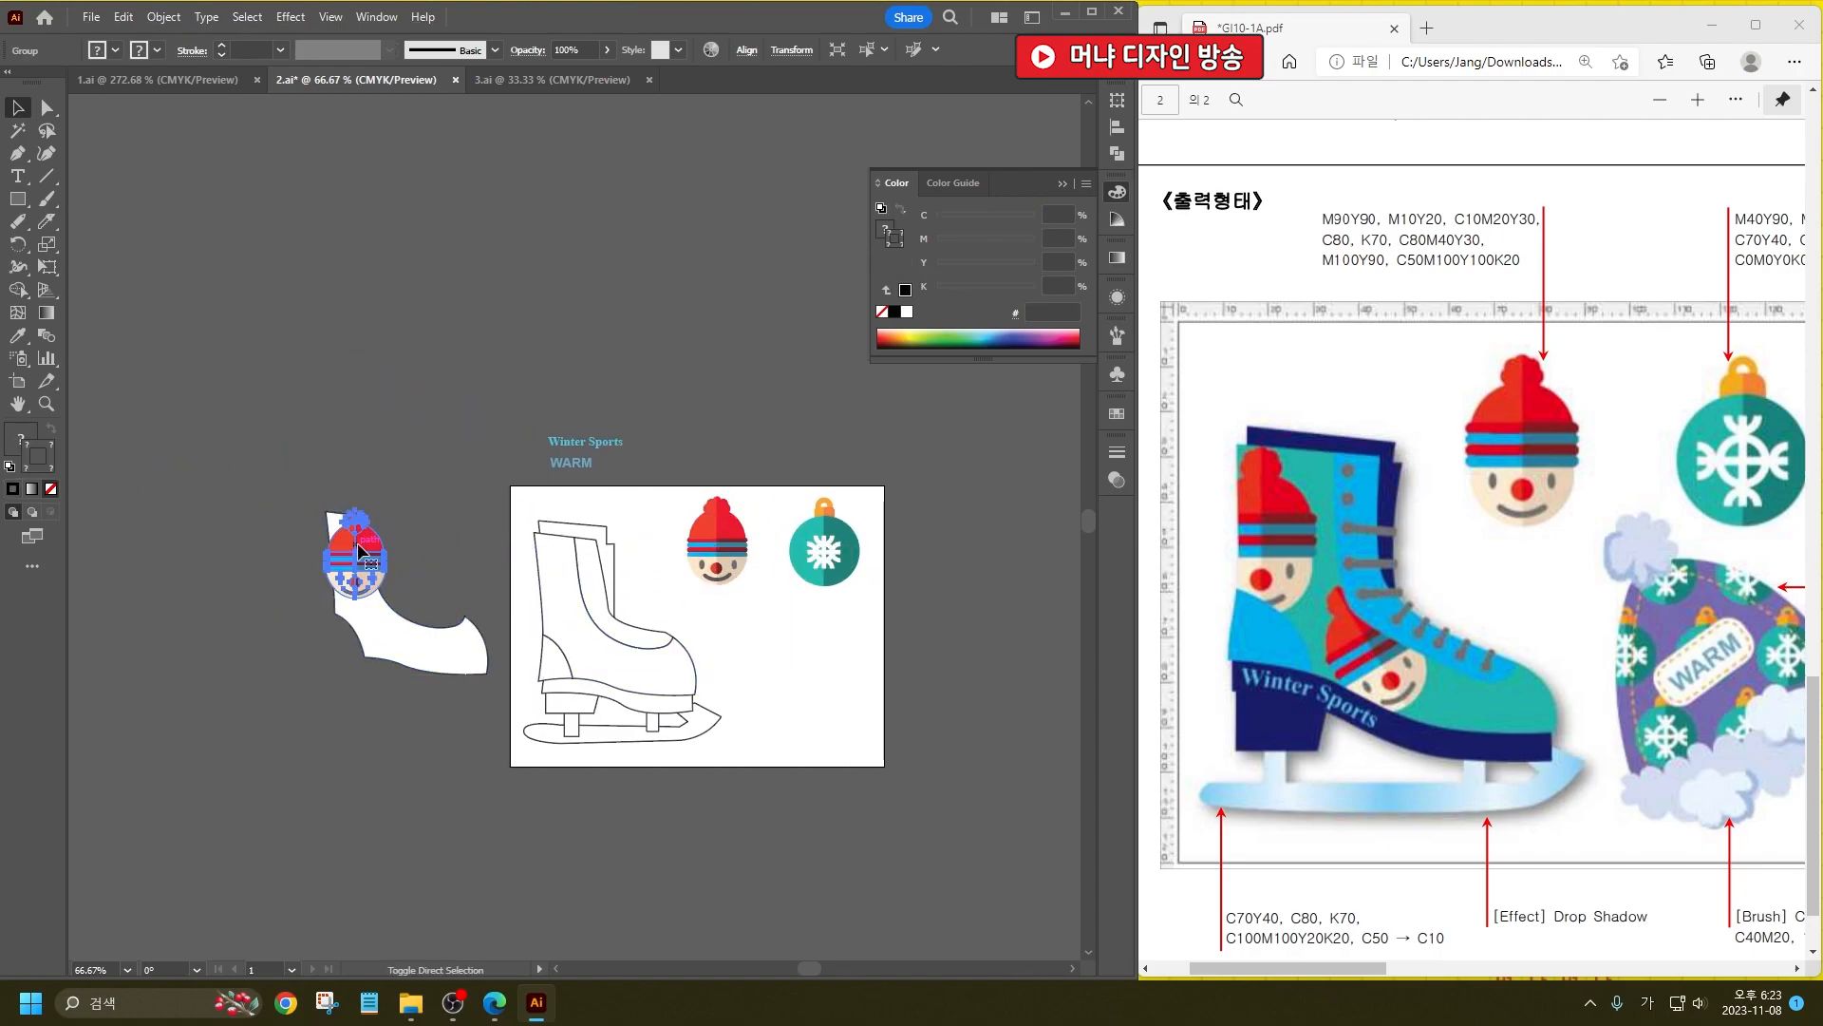
pyautogui.scroll(1, 347, 557)
pyautogui.moveTo(360, 567); pyautogui.dragTo(430, 610)
pyautogui.moveTo(404, 701); pyautogui.dragTo(407, 696)
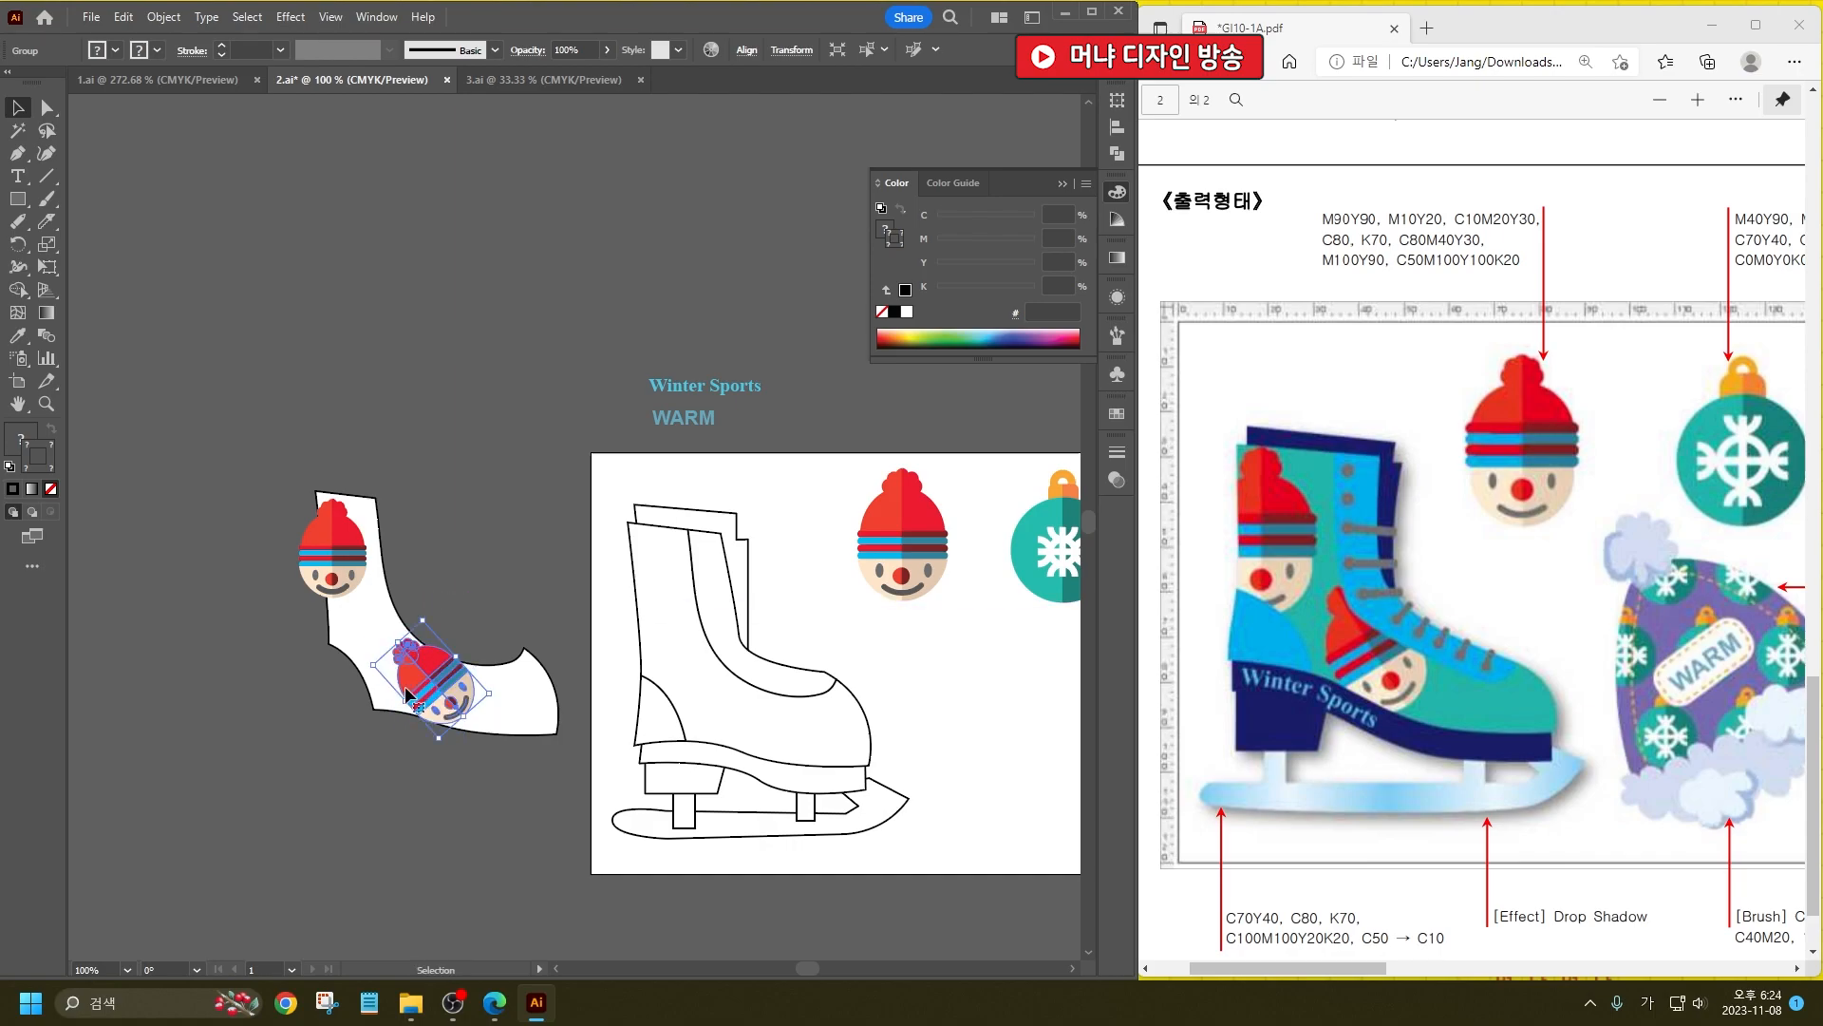
# Step: Enlarge the upright face and position it so it overhangs the back edge of the ankle
pyautogui.click(467, 558)
pyautogui.click(330, 556)
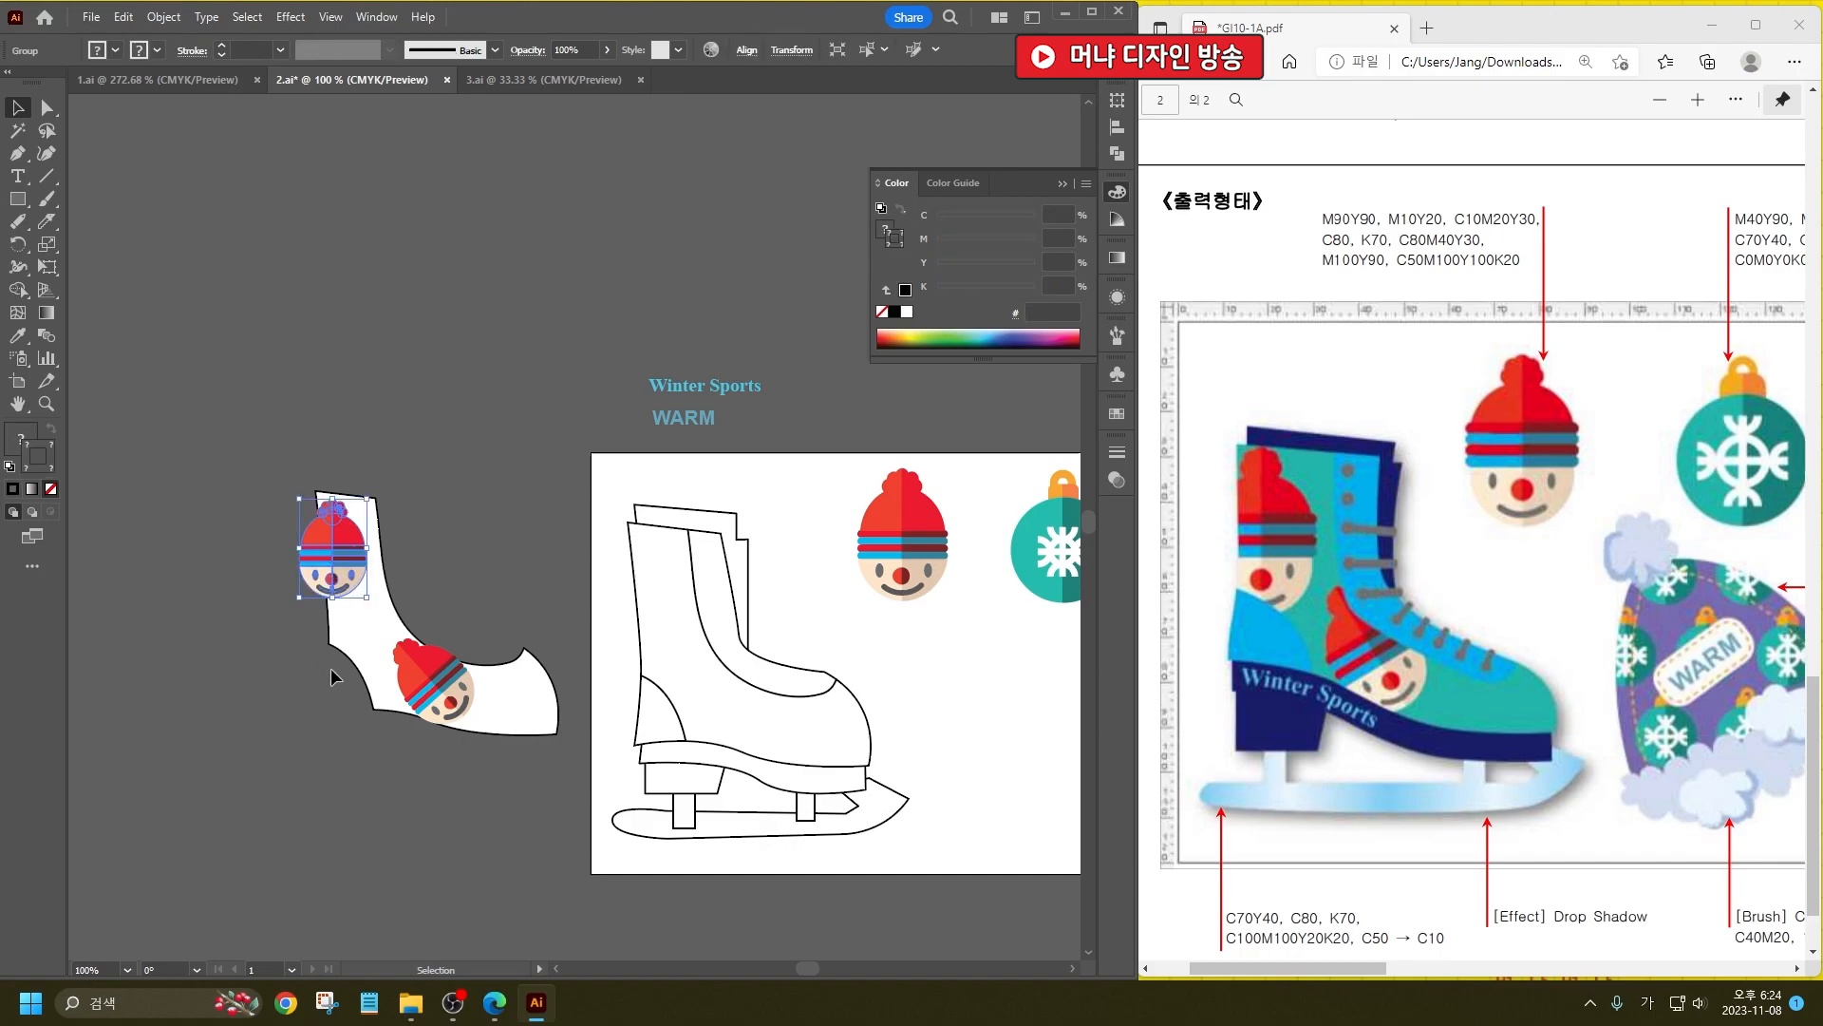
pyautogui.moveTo(300, 603); pyautogui.dragTo(277, 634)
pyautogui.moveTo(342, 576); pyautogui.dragTo(349, 568)
pyautogui.click(429, 442)
# Step: Bring the copied boot section to the front and use it as a clipping mask for the two faces
pyautogui.click(533, 732)
pyautogui.rightClick(532, 688)
pyautogui.moveTo(643, 599)
pyautogui.click(798, 591)
pyautogui.keyDown('shift'); pyautogui.click(321, 549); pyautogui.keyUp('shift')
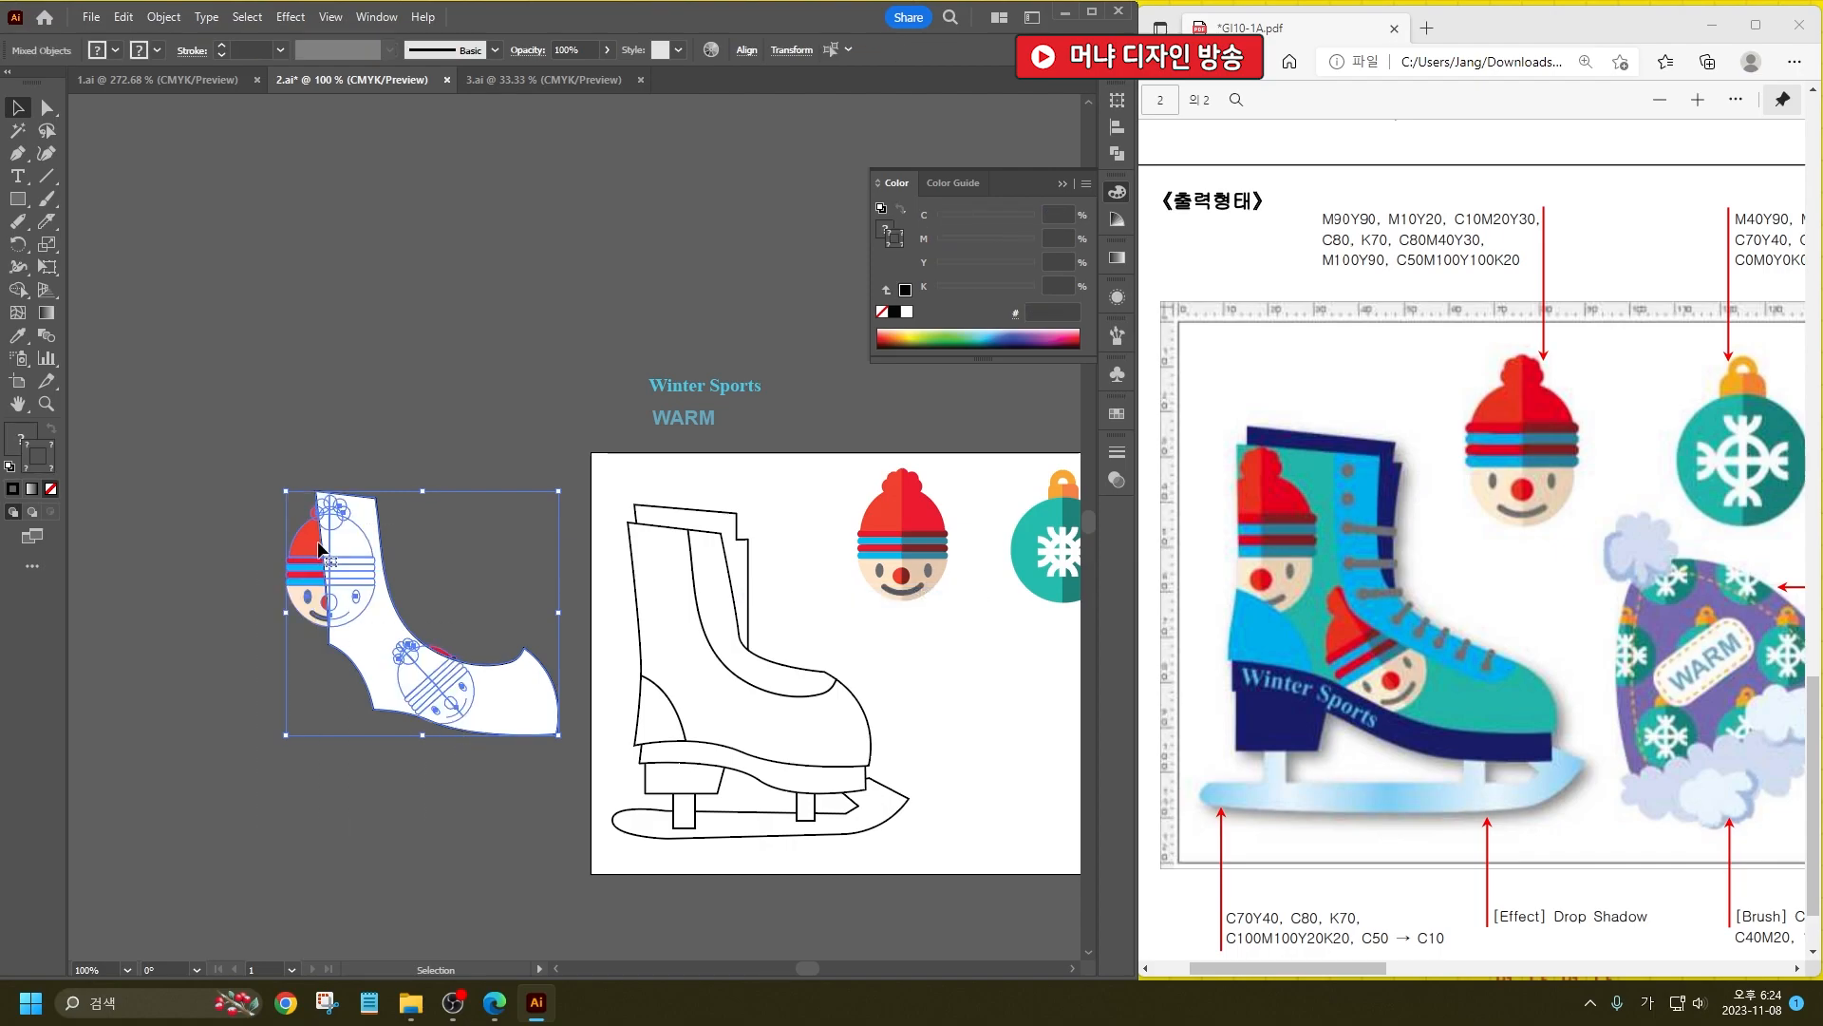
pyautogui.rightClick(321, 549)
pyautogui.click(414, 809)
pyautogui.click(443, 750)
pyautogui.click(424, 686)
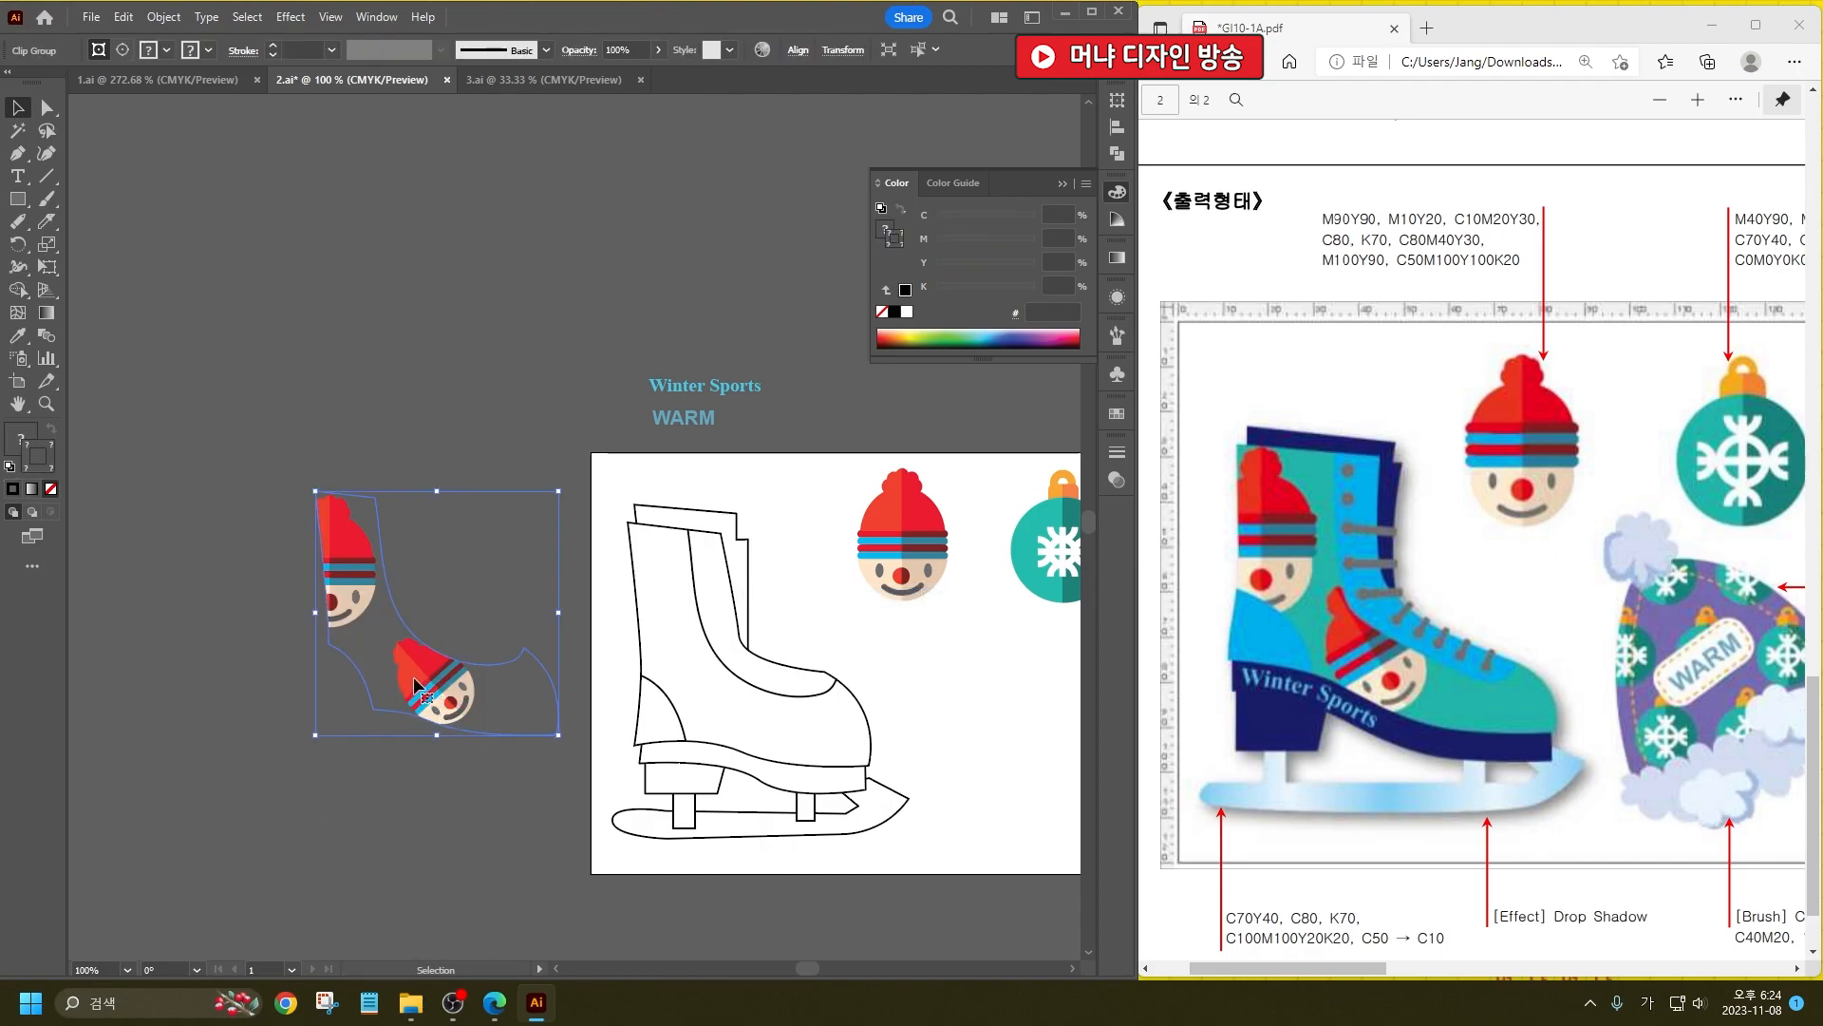
# Step: Draw a tall ellipse beside the artboard as the base of the winter hat
pyautogui.moveTo(917, 688); pyautogui.dragTo(532, 659)
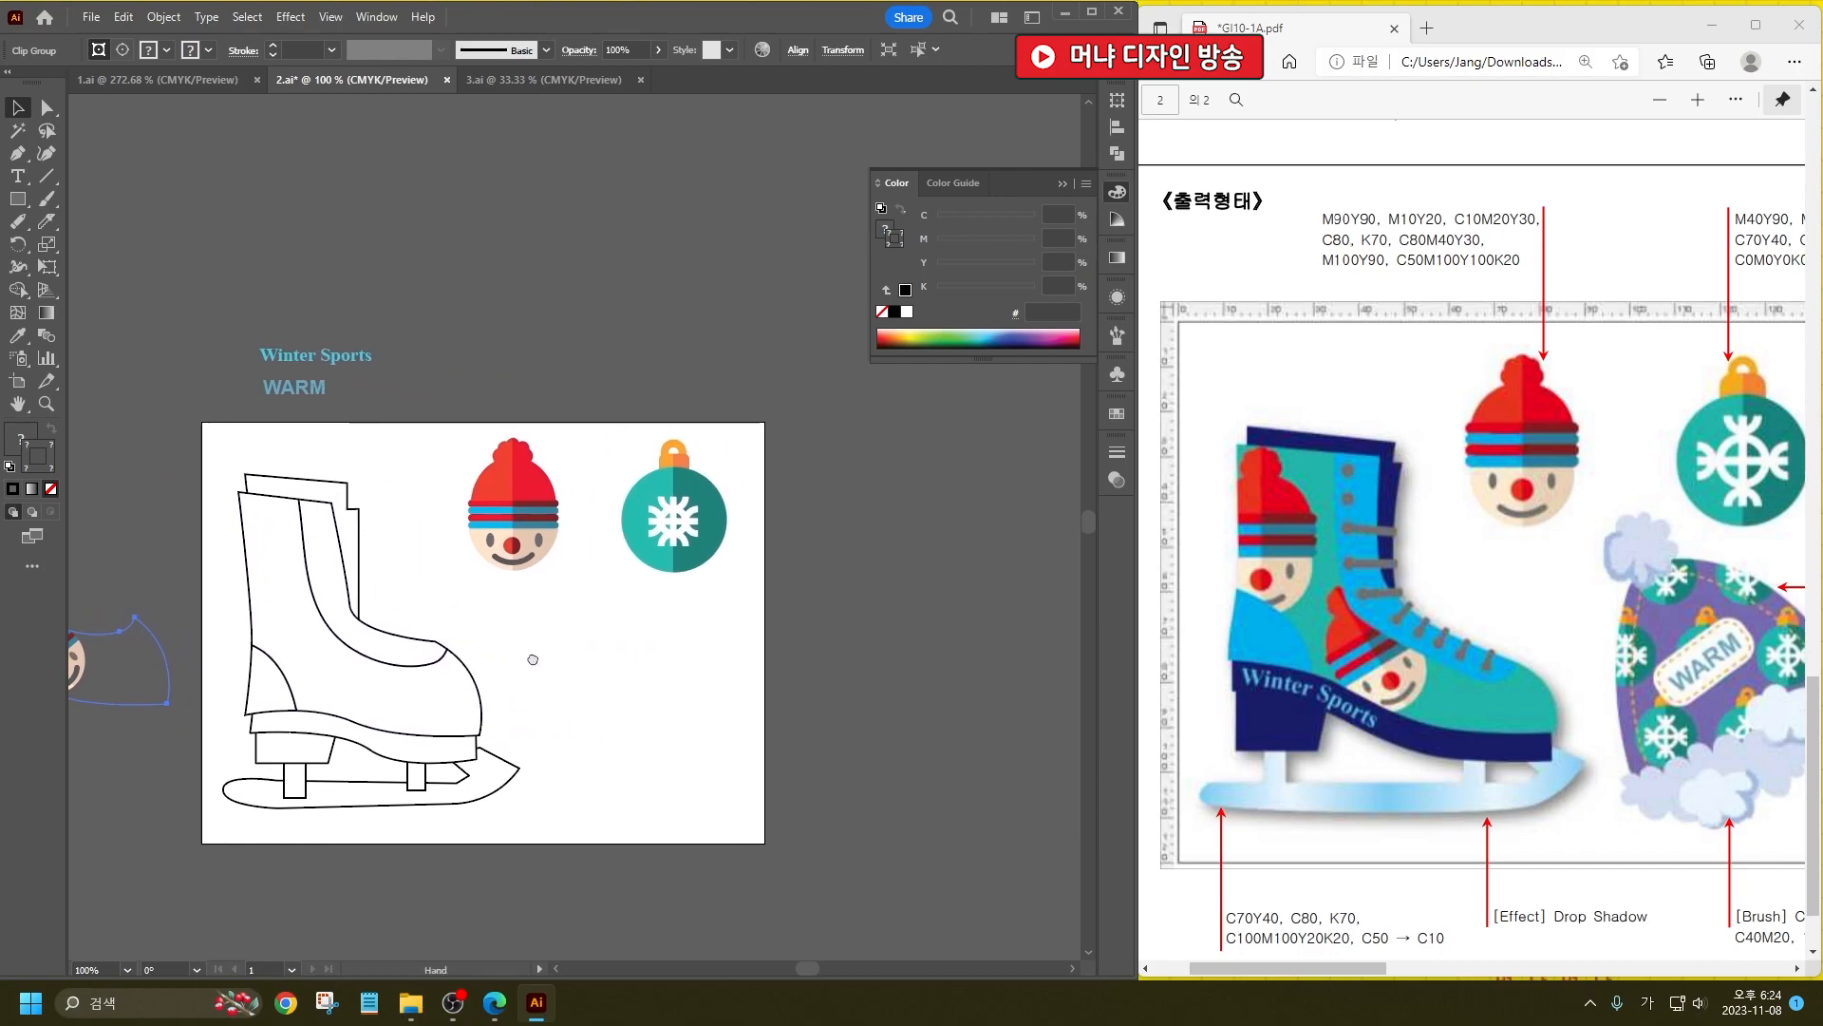
pyautogui.hscroll(3, 1443, 662)
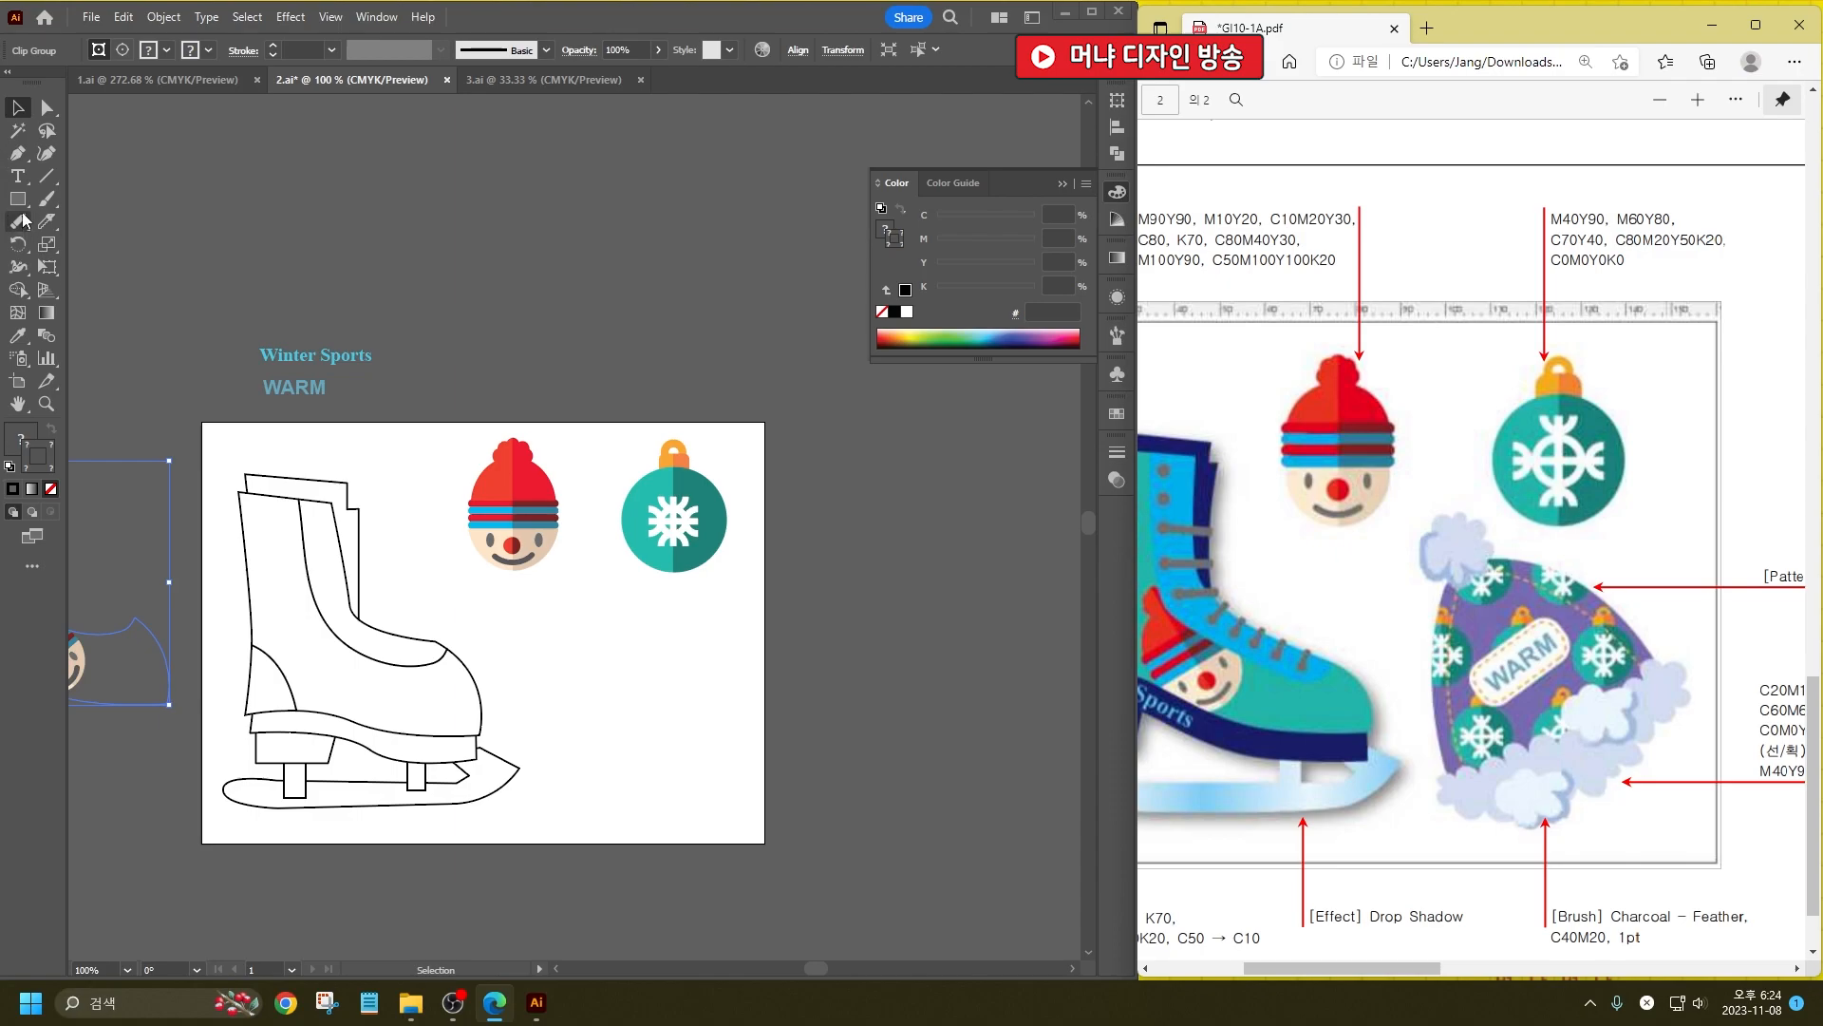
pyautogui.click(17, 198)
pyautogui.click(74, 240)
pyautogui.moveTo(770, 463); pyautogui.dragTo(1007, 804)
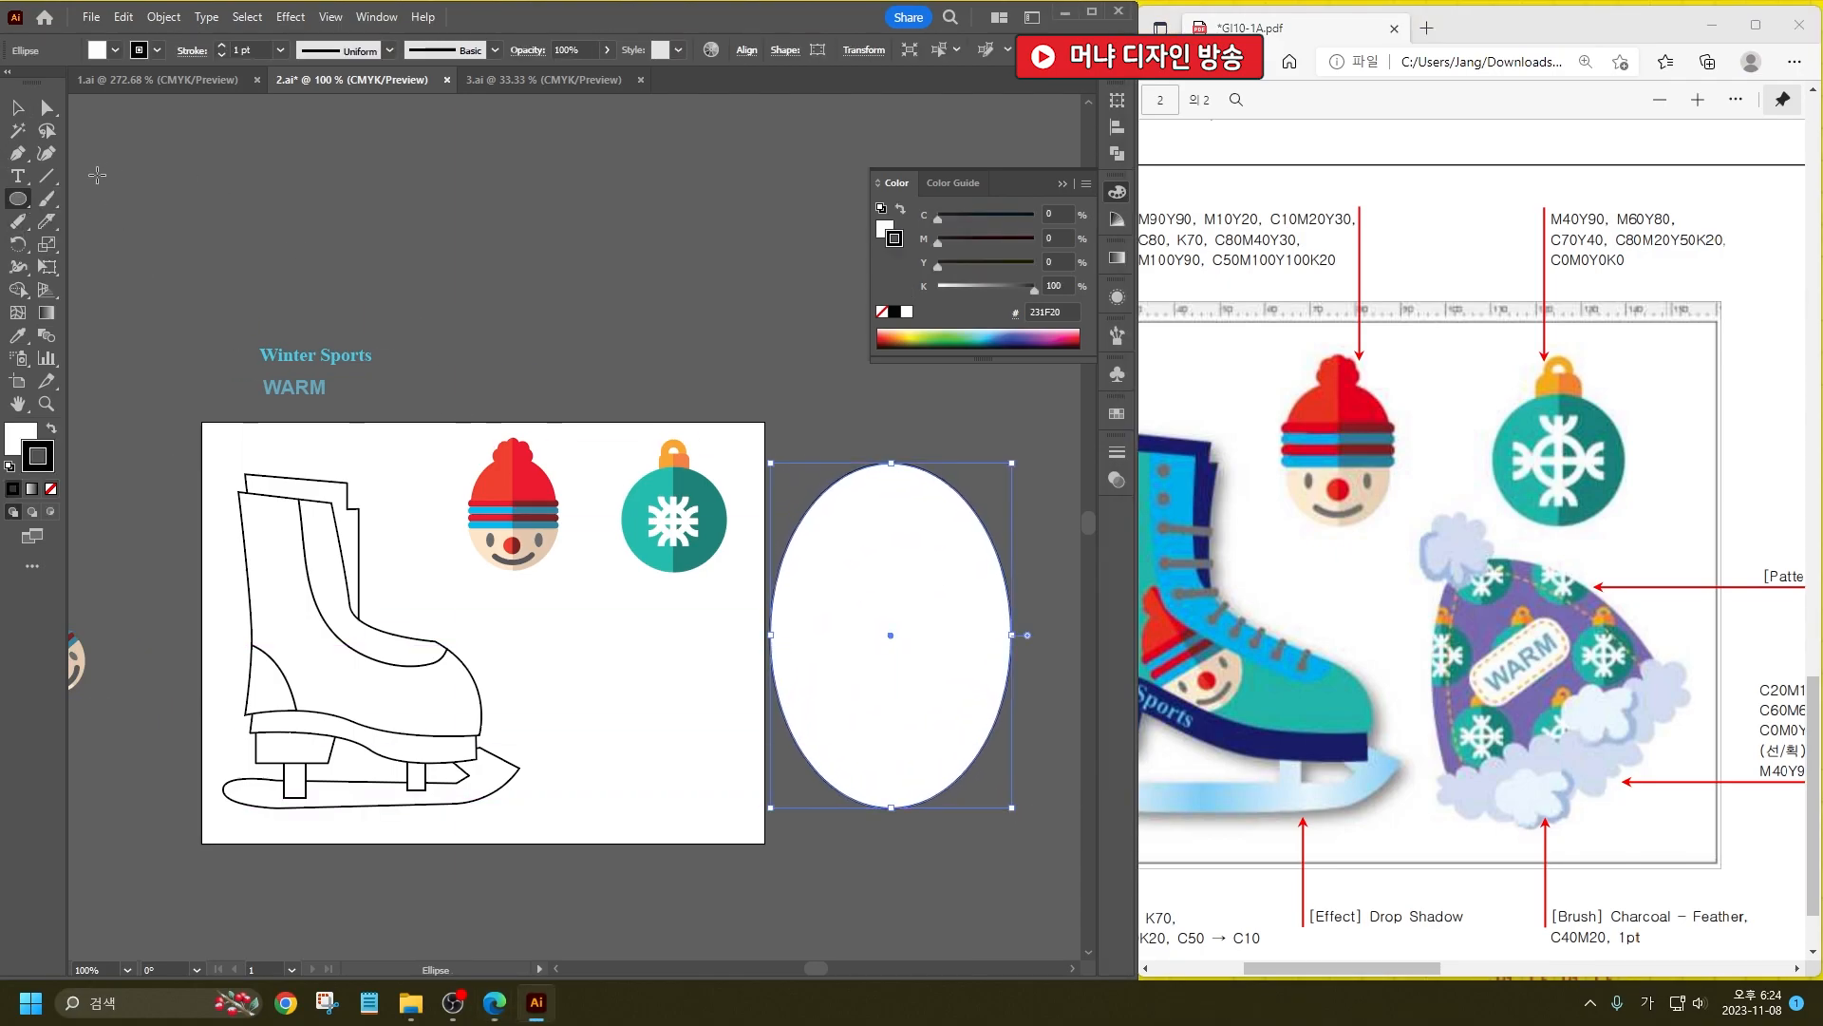
# Step: Cut the ellipse horizontally through its middle with the Knife and delete the lower half
pyautogui.click(51, 224)
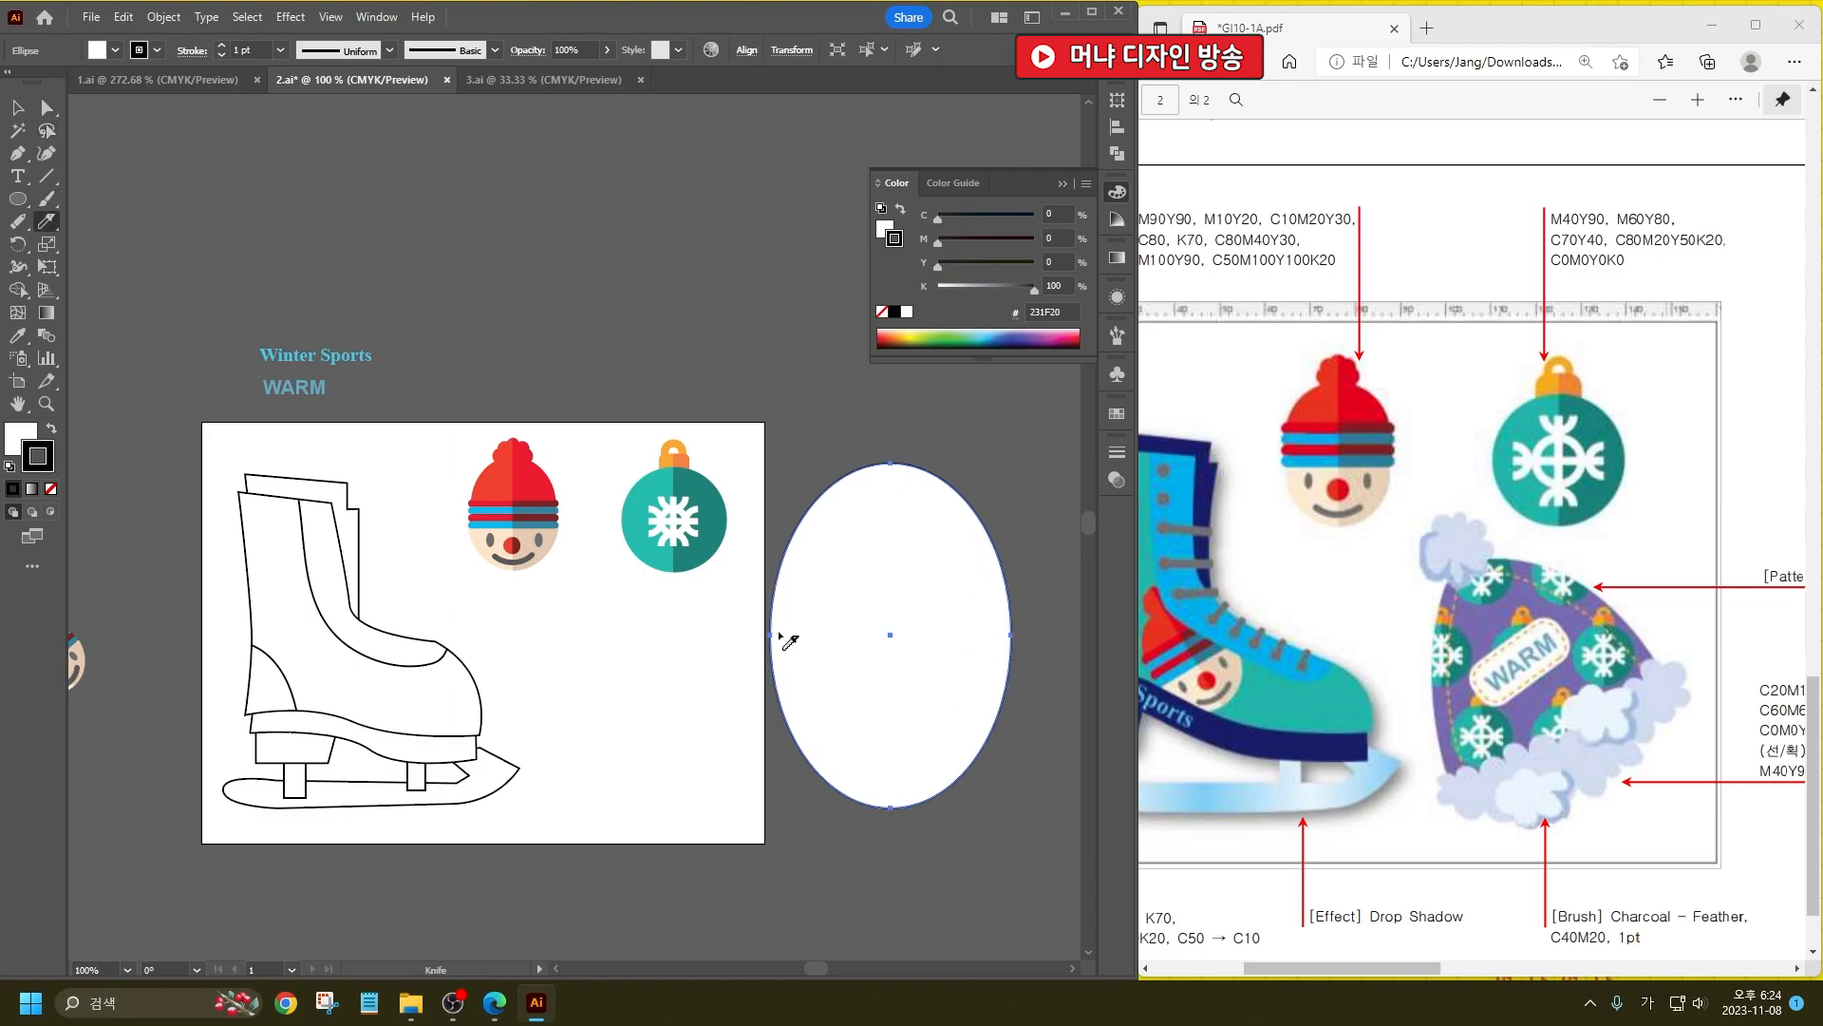
pyautogui.moveTo(766, 643); pyautogui.dragTo(1033, 625)
pyautogui.click(19, 110)
pyautogui.click(921, 699)
pyautogui.press('Delete')
pyautogui.click(898, 534)
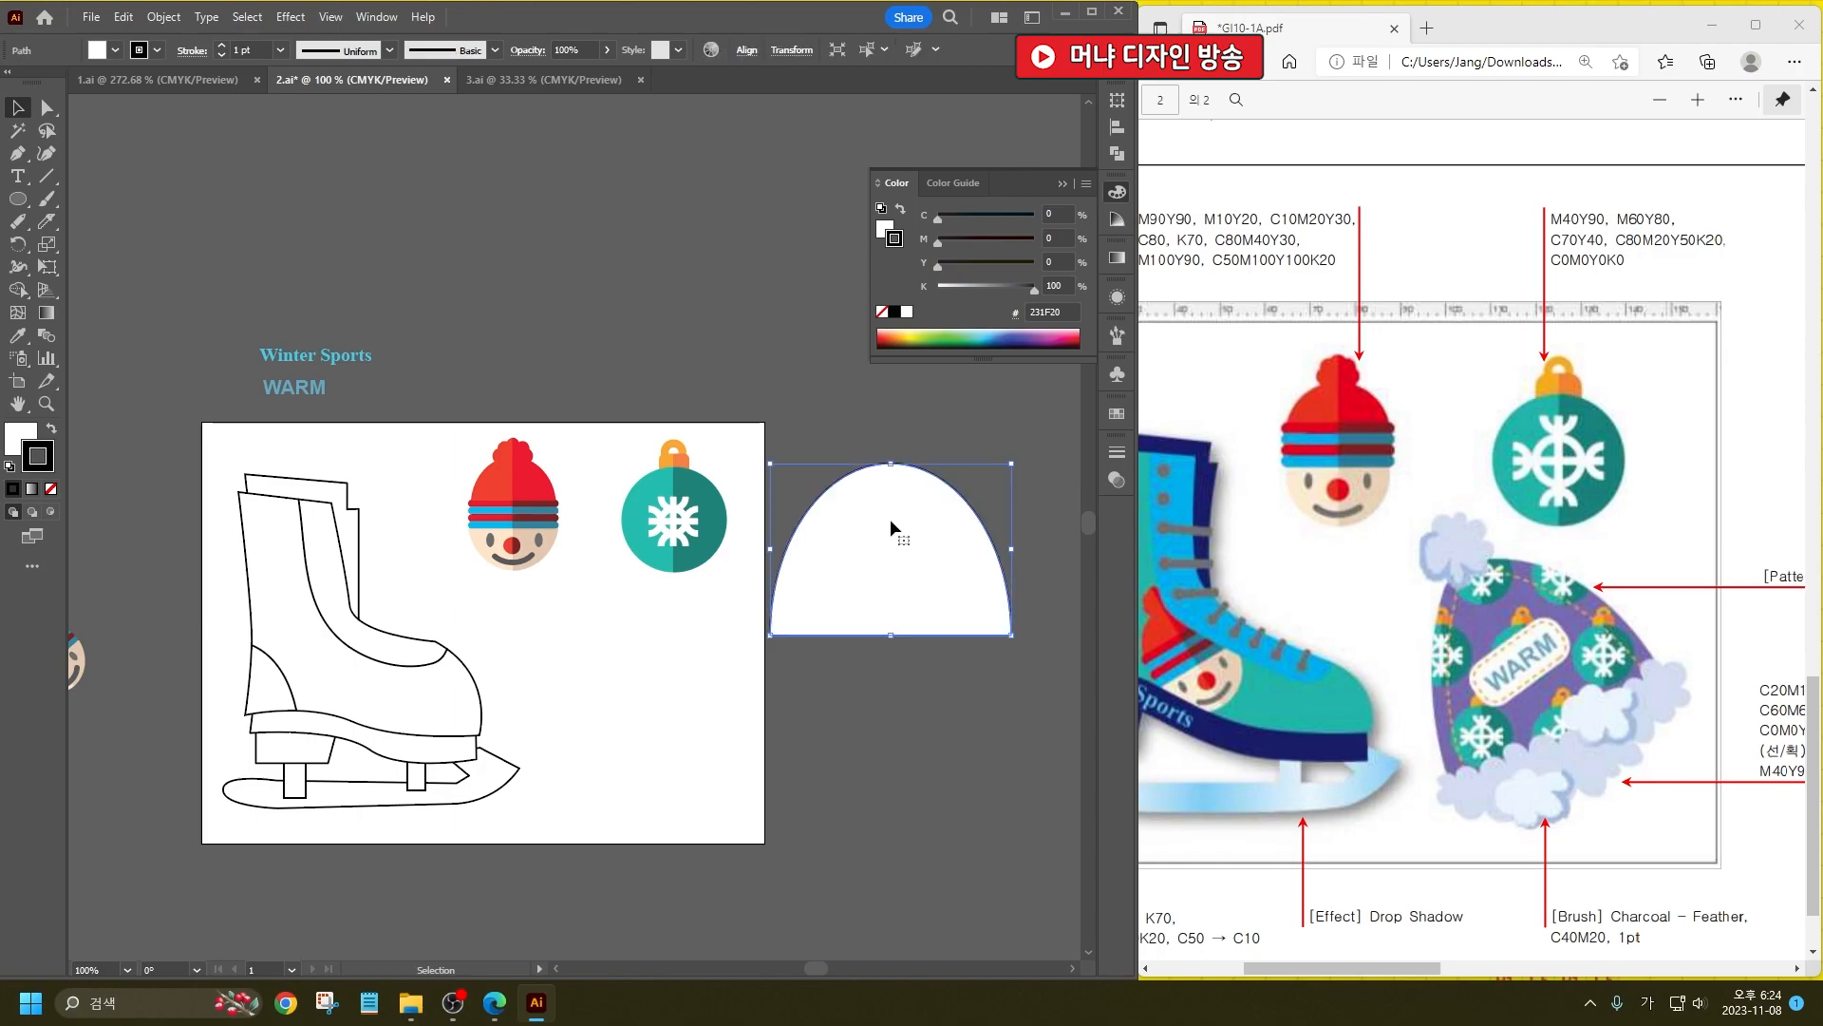
# Step: Raise the top anchor point of the half ellipse and shorten its handles to form a more pointed dome
pyautogui.click(48, 108)
pyautogui.moveTo(891, 462); pyautogui.dragTo(842, 422)
pyautogui.moveTo(953, 421); pyautogui.dragTo(885, 425)
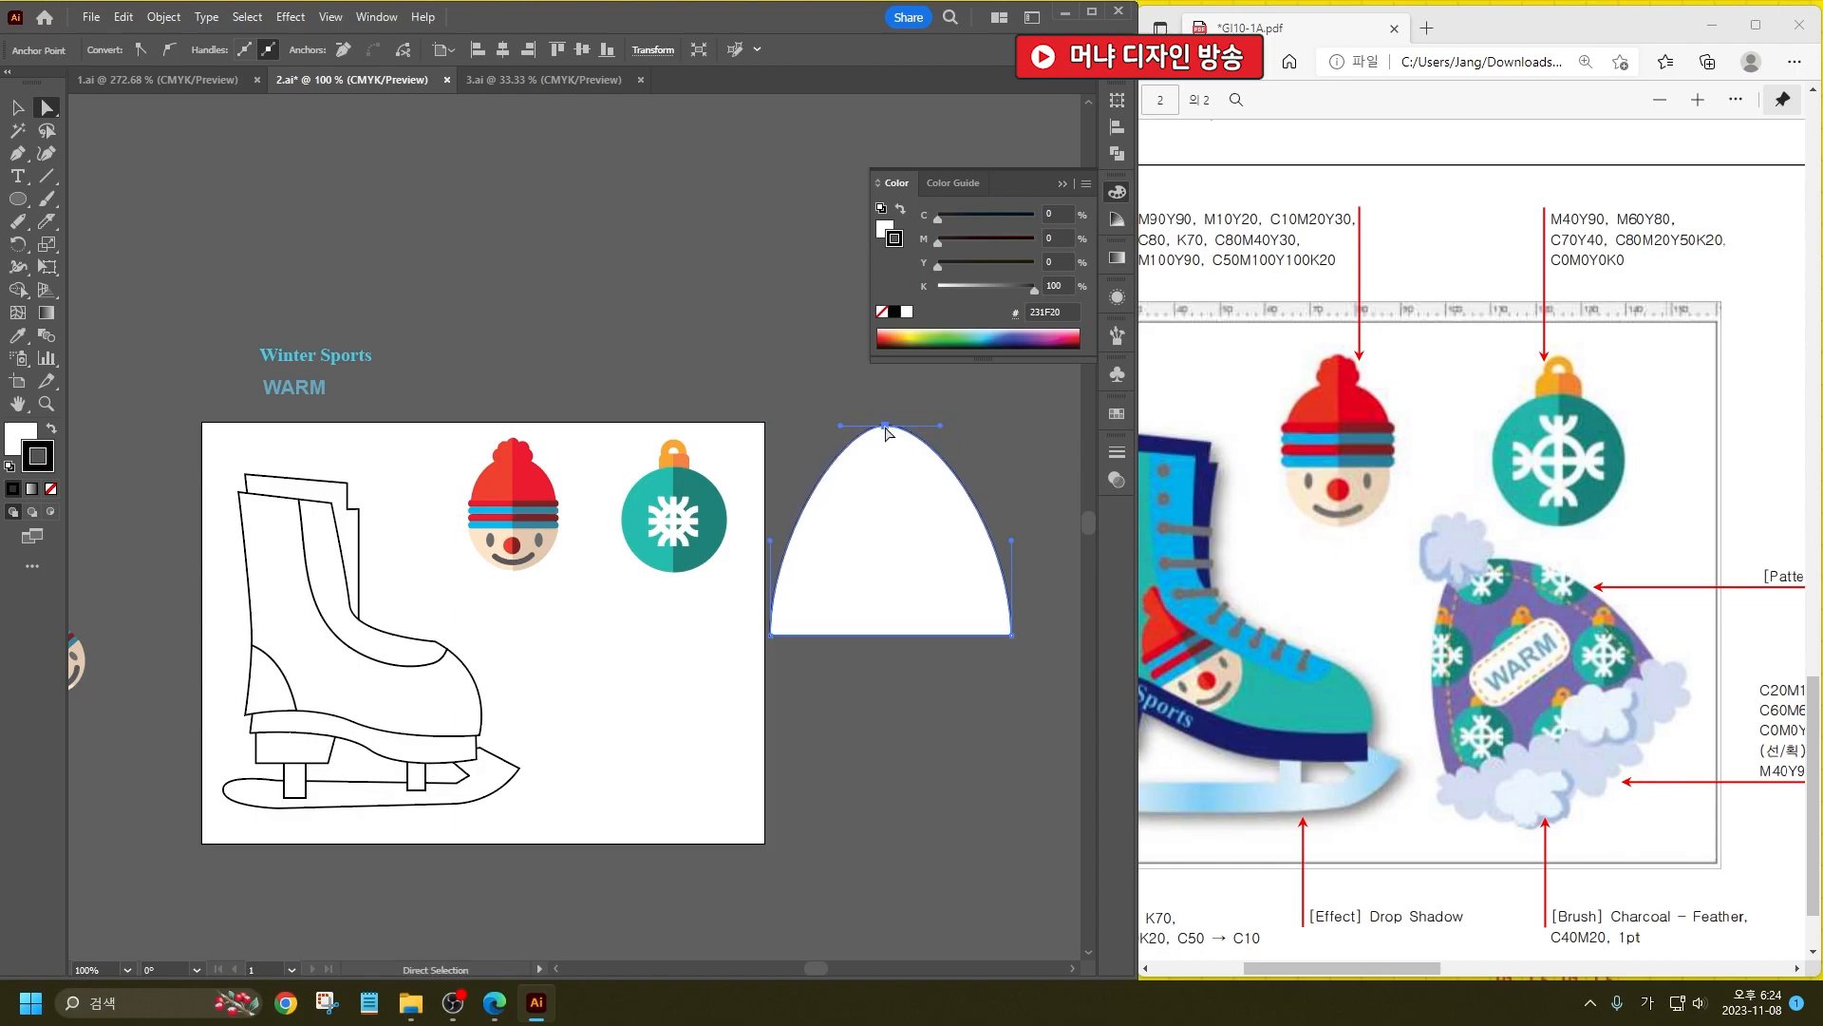
# Step: Scale down the dome, tilt it counterclockwise and place it on the artboard below the ornament
pyautogui.click(17, 107)
pyautogui.moveTo(909, 533); pyautogui.dragTo(913, 647)
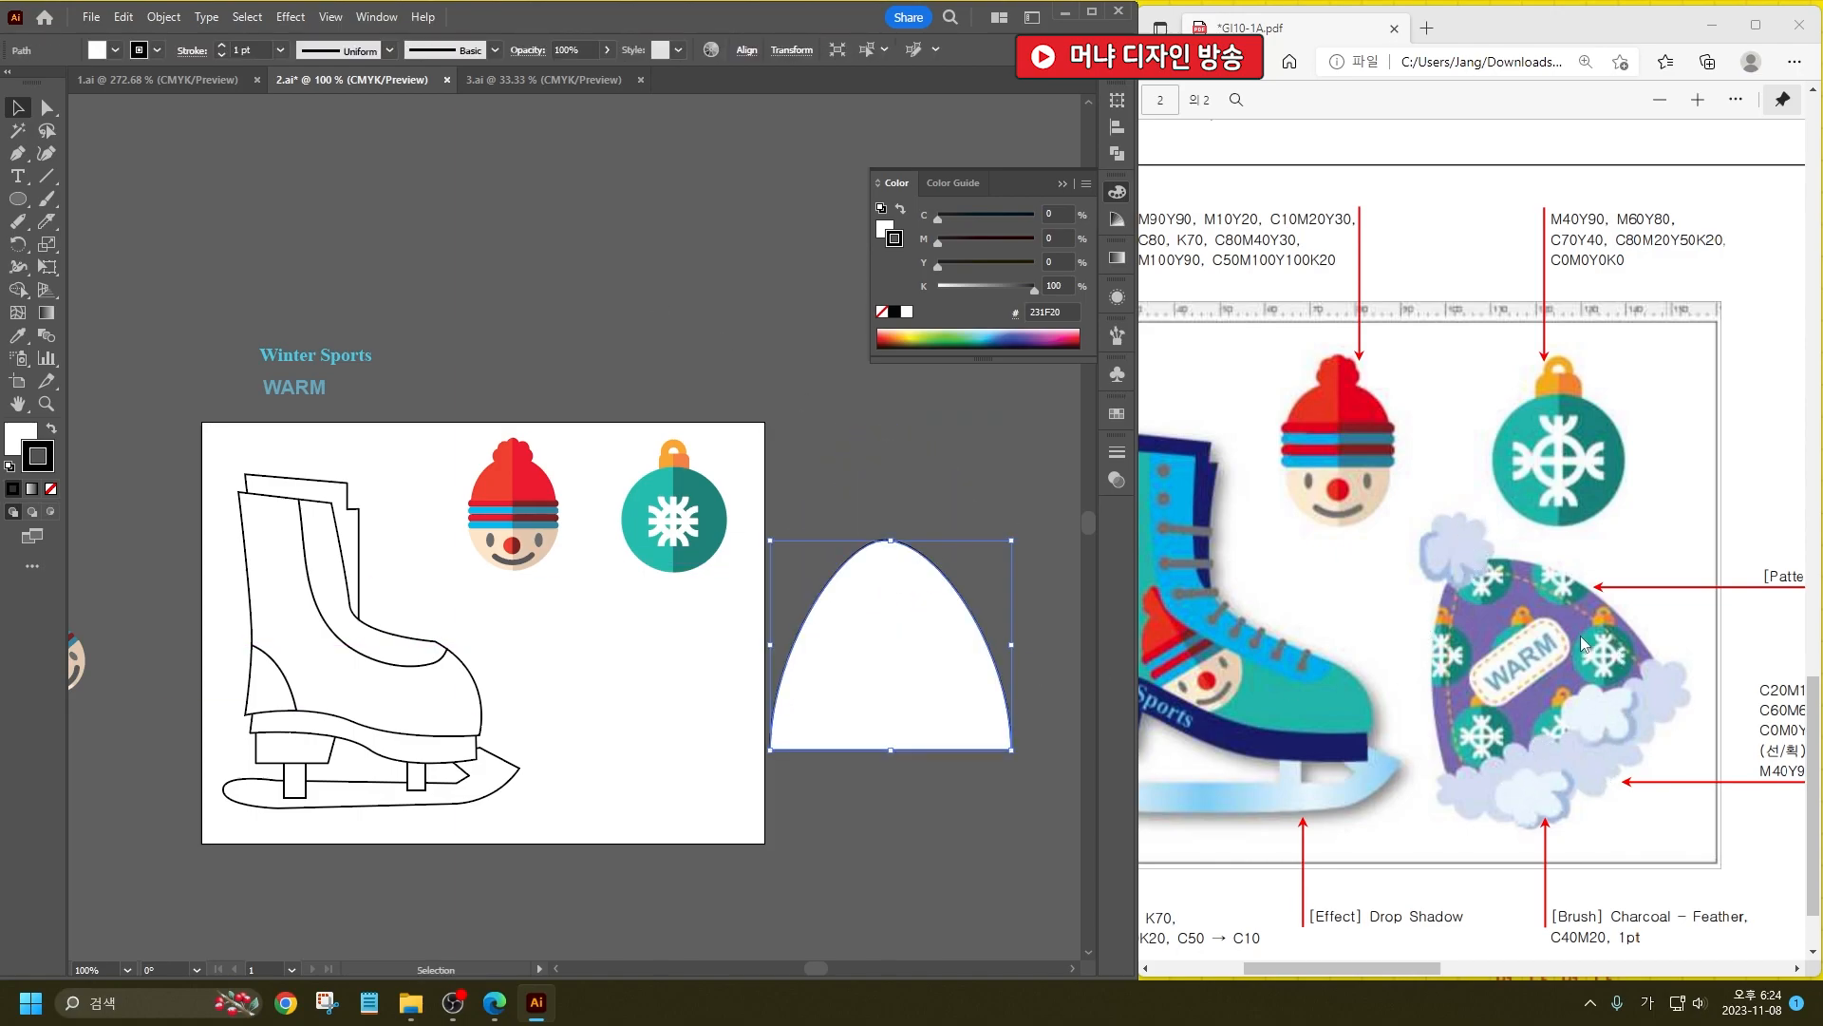
pyautogui.moveTo(897, 646)
pyautogui.mouseDown()
pyautogui.moveTo(887, 676)
pyautogui.moveTo(872, 660)
pyautogui.mouseUp()
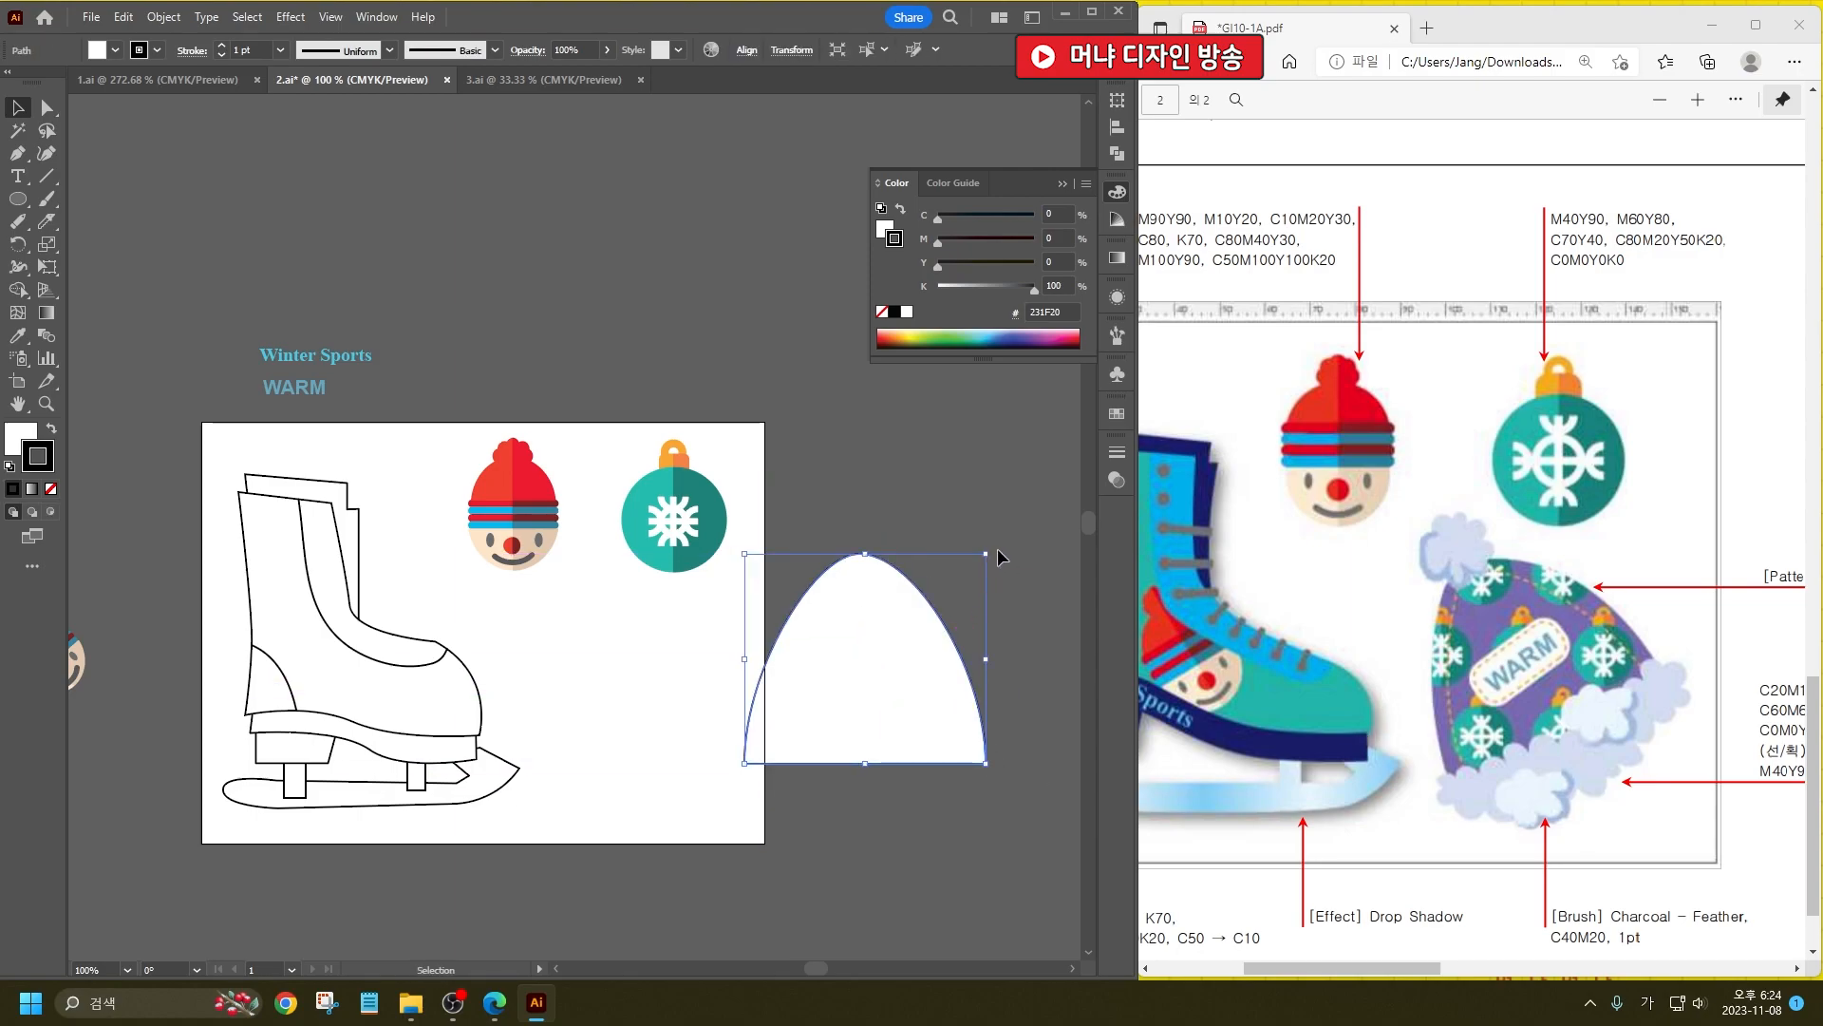
pyautogui.moveTo(989, 544); pyautogui.dragTo(969, 494)
pyautogui.moveTo(909, 623); pyautogui.dragTo(655, 636)
pyautogui.moveTo(648, 518); pyautogui.dragTo(566, 657)
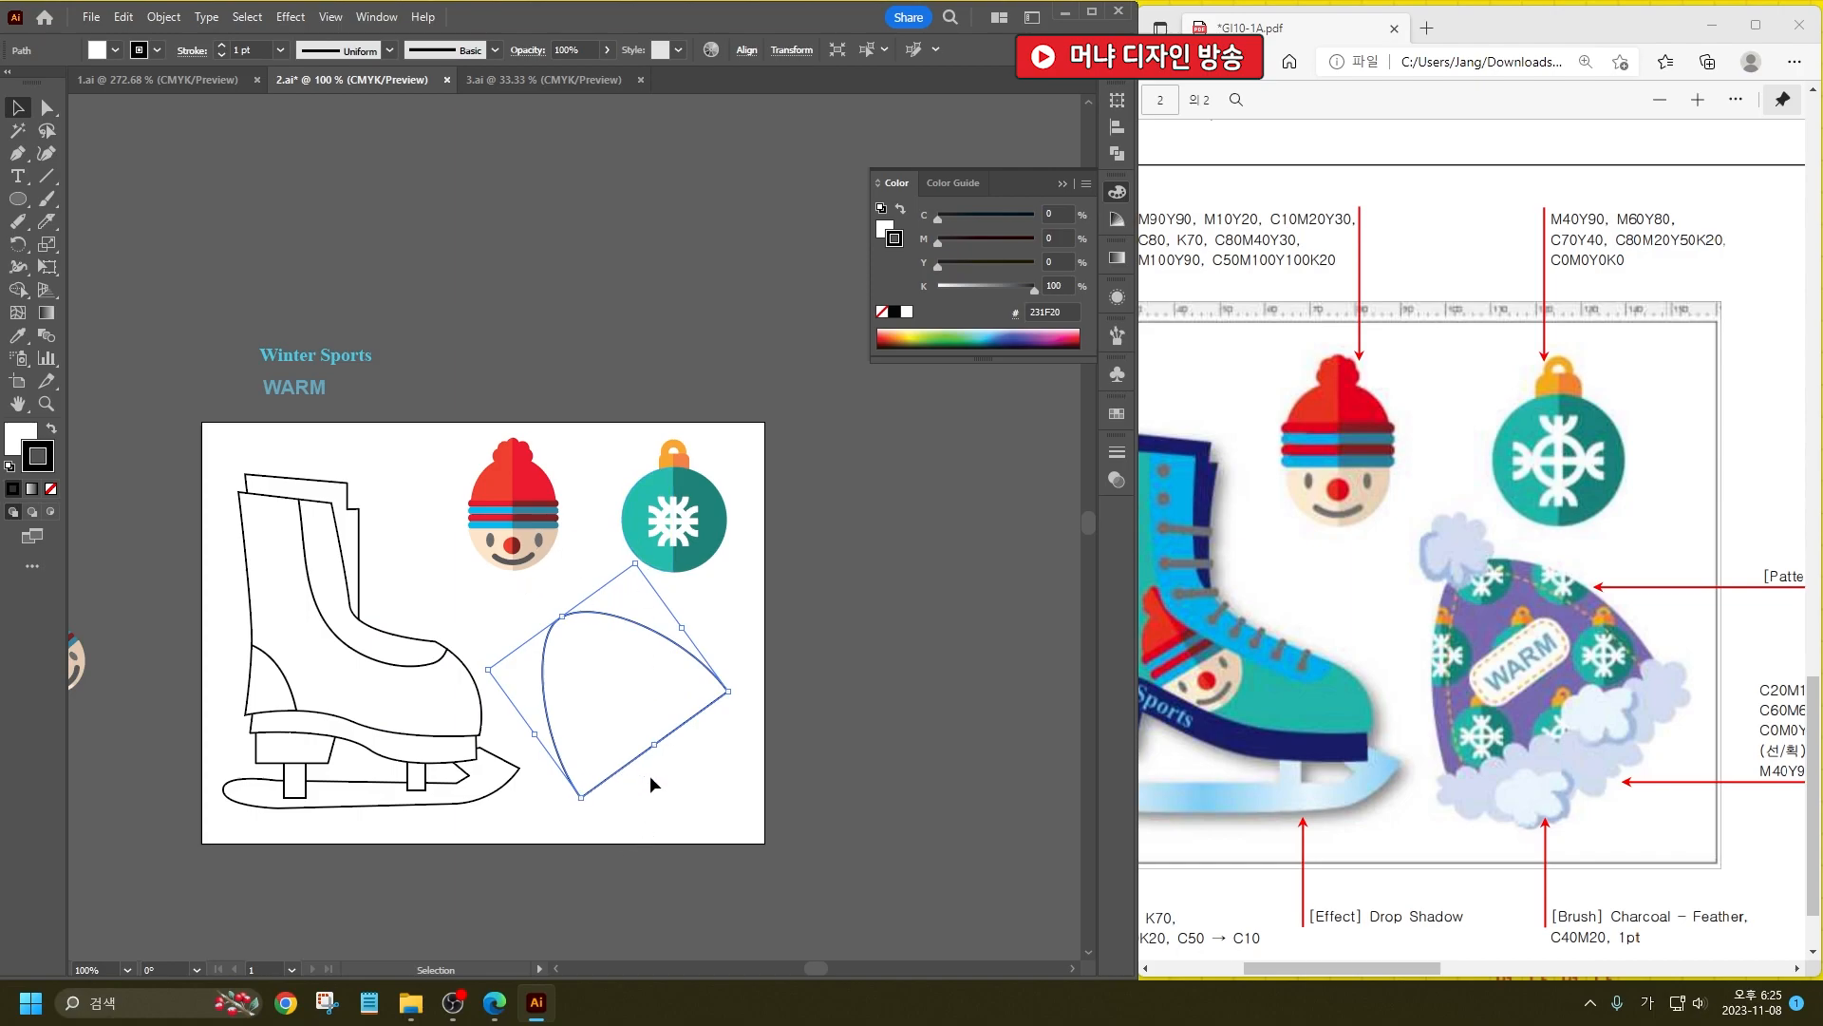
# Step: Duplicate the tilted hat shape onto the empty canvas beside the artboard
pyautogui.click(859, 618)
pyautogui.click(659, 651)
pyautogui.moveTo(651, 677); pyautogui.dragTo(887, 625)
pyautogui.click(861, 816)
# Step: Define the snowflake ornament as a new pattern swatch
pyautogui.click(650, 511)
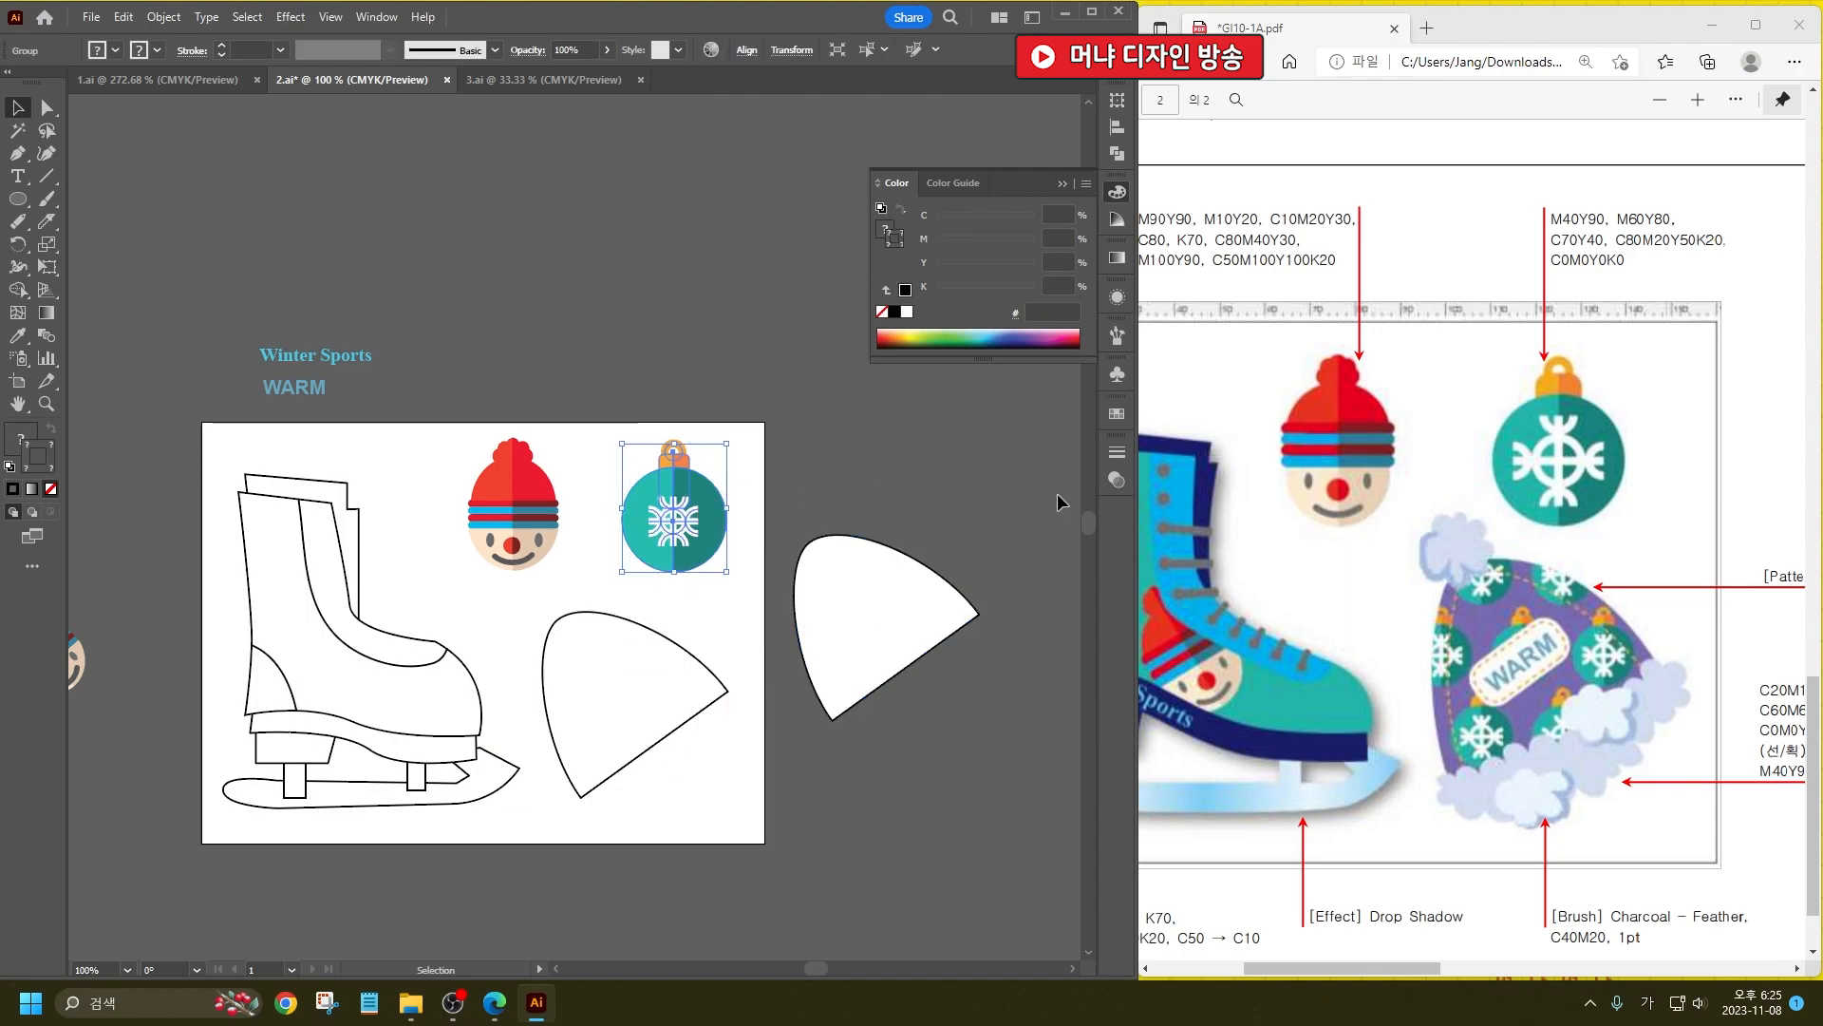
pyautogui.click(1119, 420)
pyautogui.moveTo(692, 512); pyautogui.dragTo(1006, 490)
pyautogui.click(1062, 404)
# Step: Fill the duplicated hat shape with the ornament pattern swatch
pyautogui.click(833, 612)
pyautogui.click(29, 439)
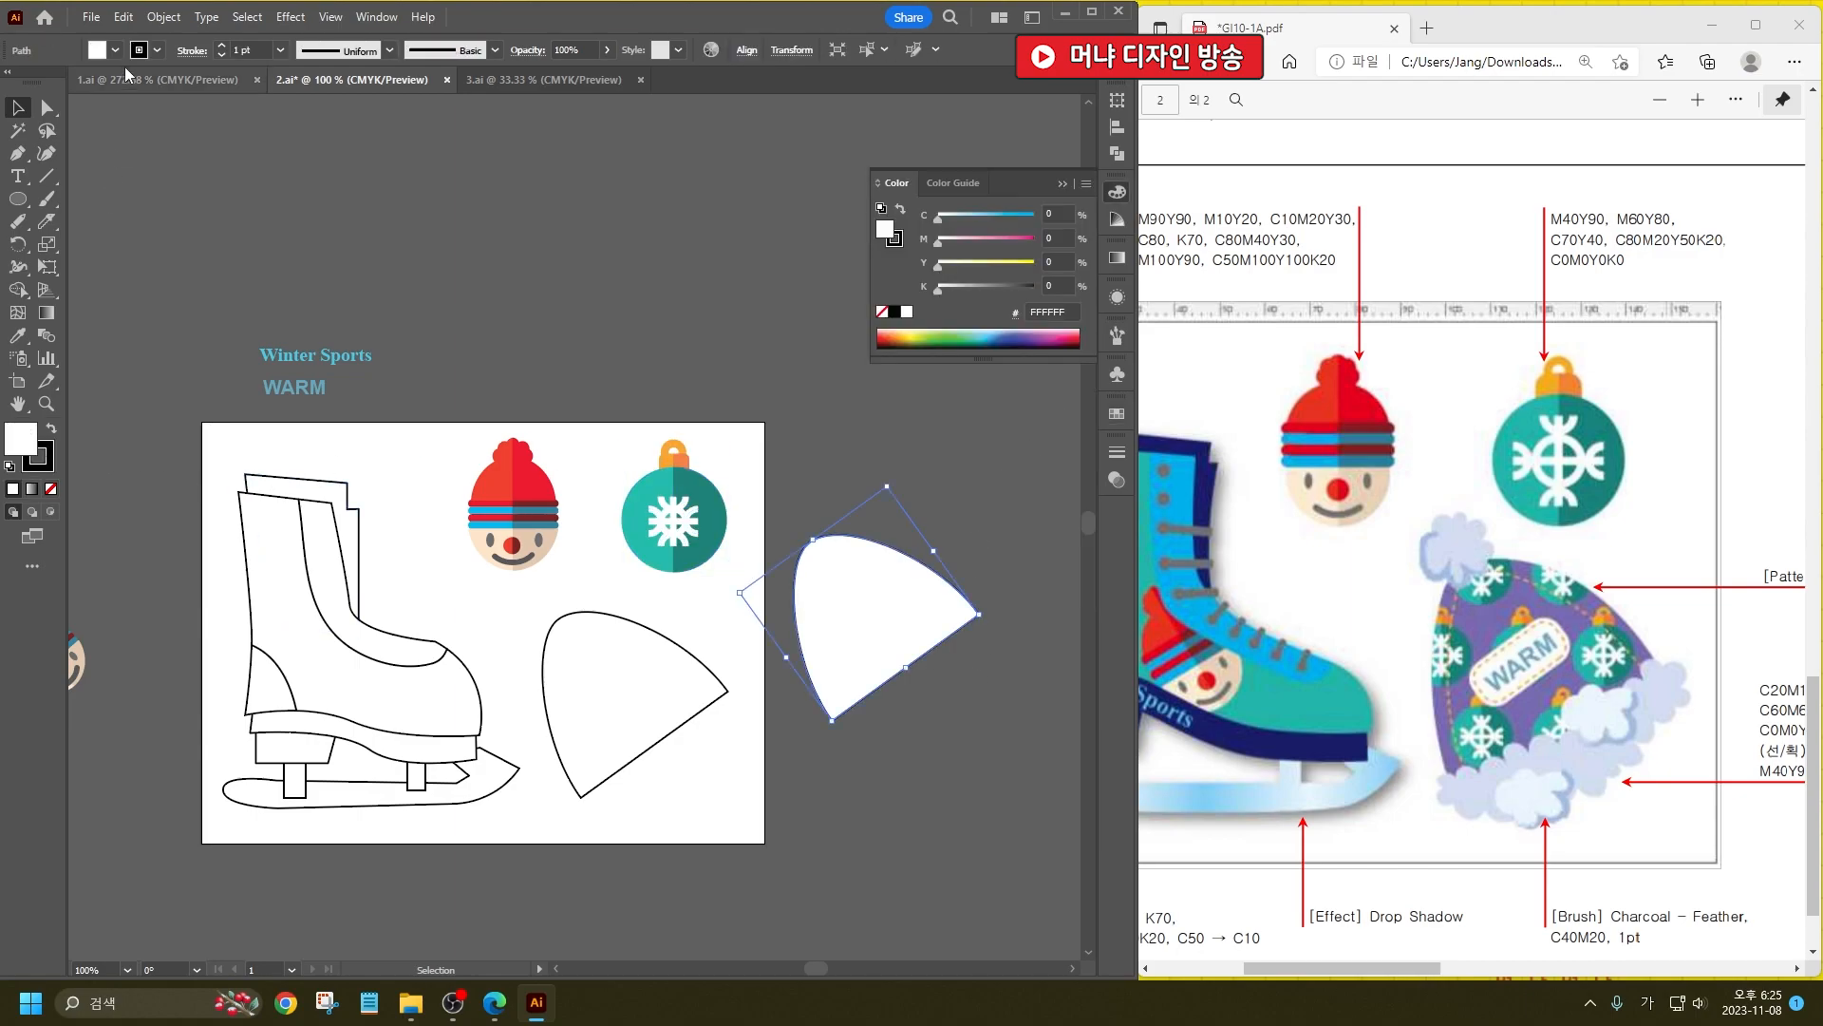
pyautogui.click(115, 50)
pyautogui.click(92, 123)
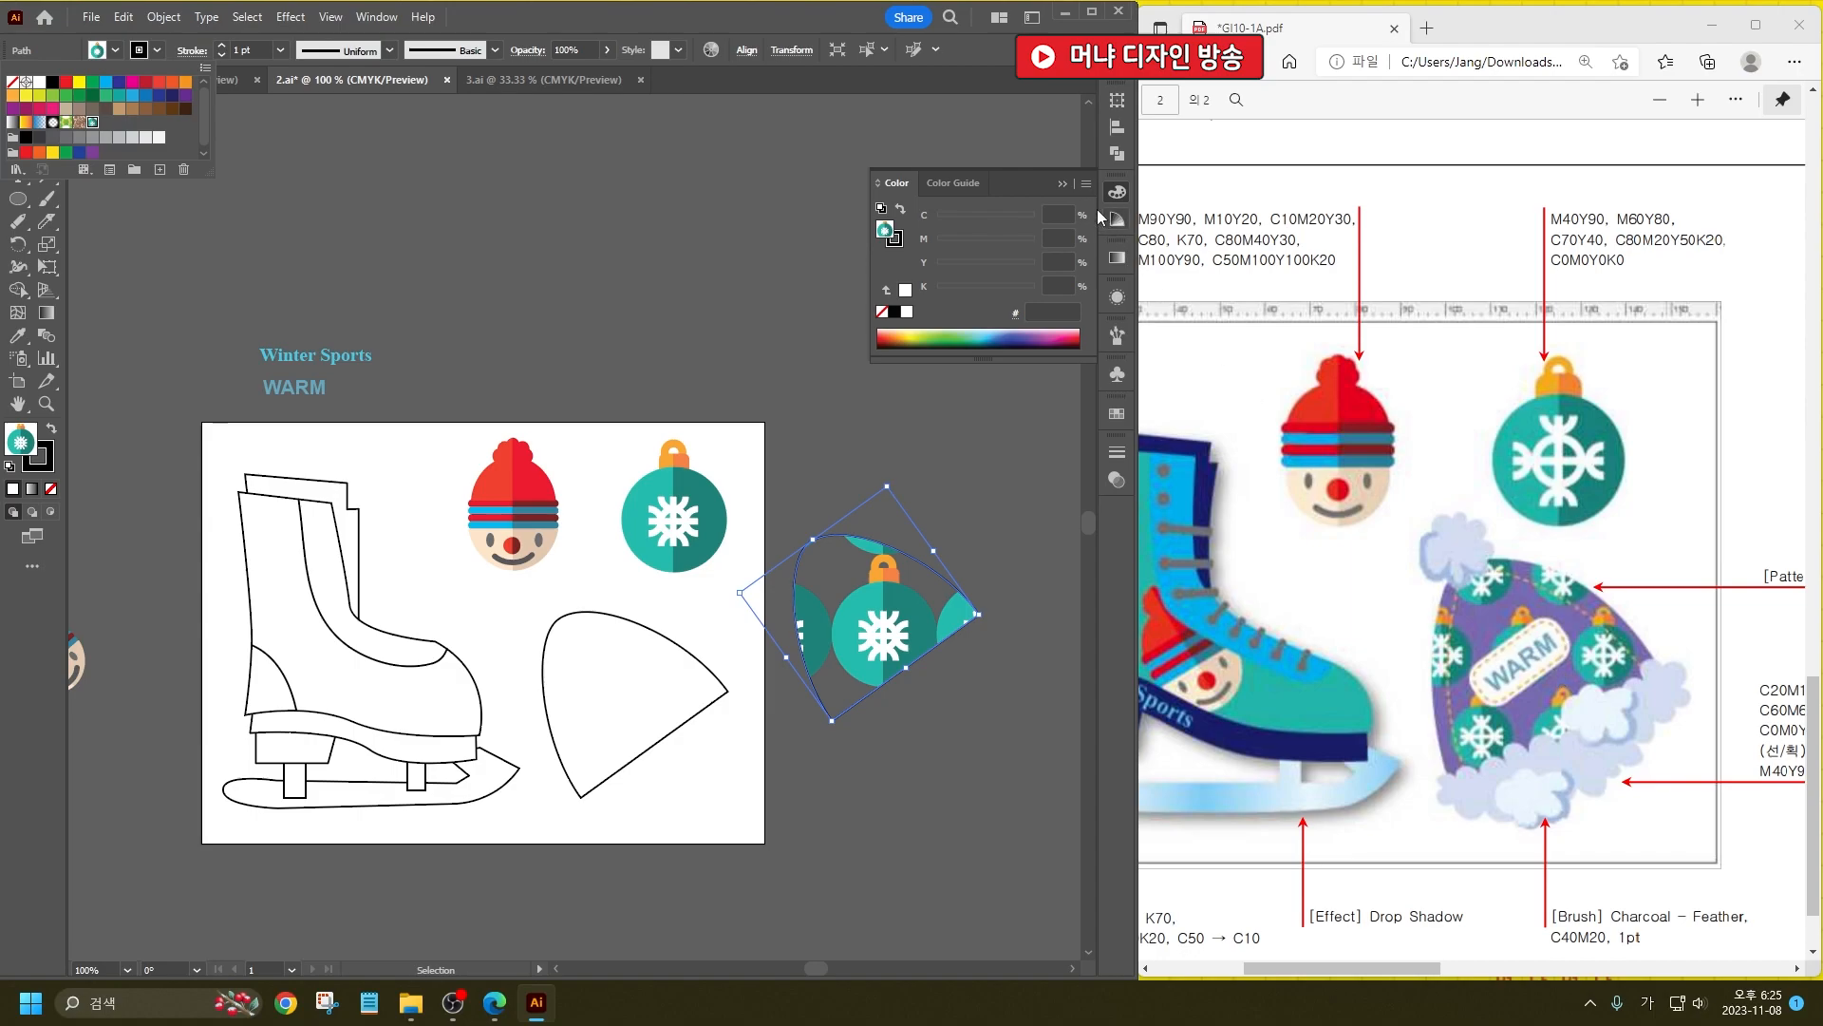
# Step: Open the ornament pattern swatch for editing and shrink the ornament from its centre within the tile
pyautogui.click(1063, 184)
pyautogui.click(1120, 426)
pyautogui.click(1119, 423)
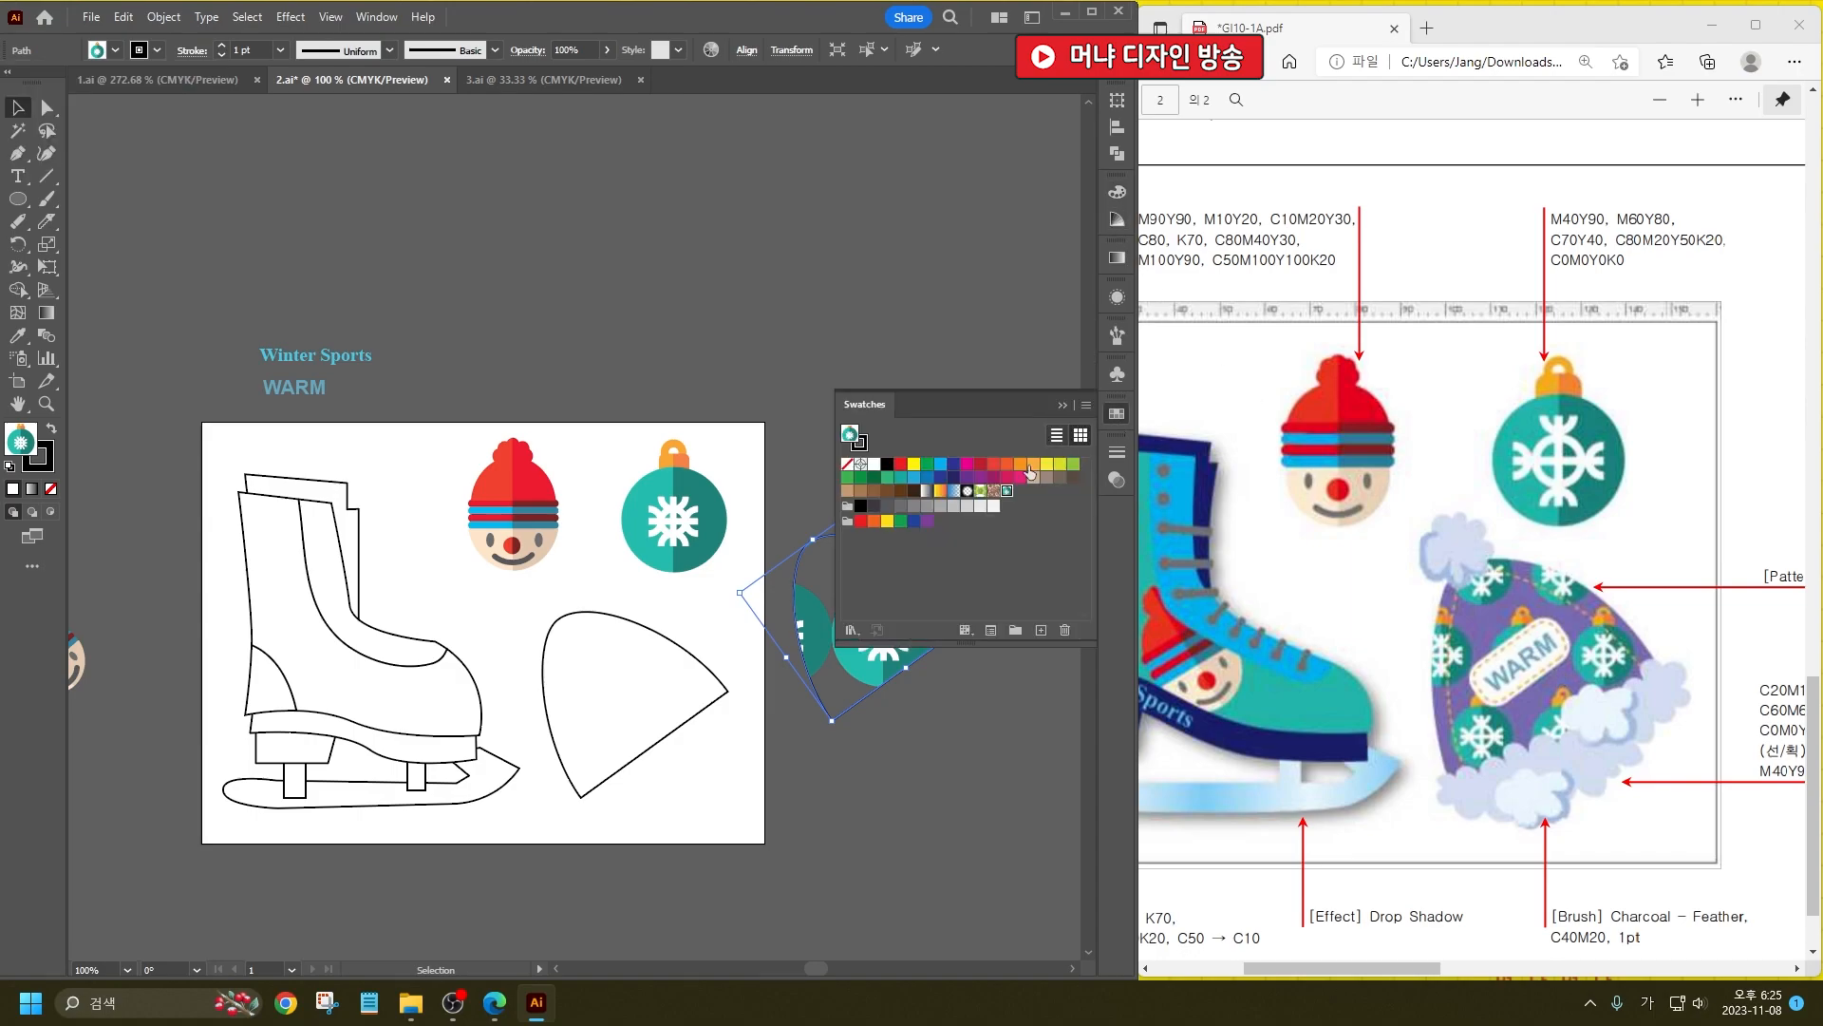
pyautogui.doubleClick(1008, 492)
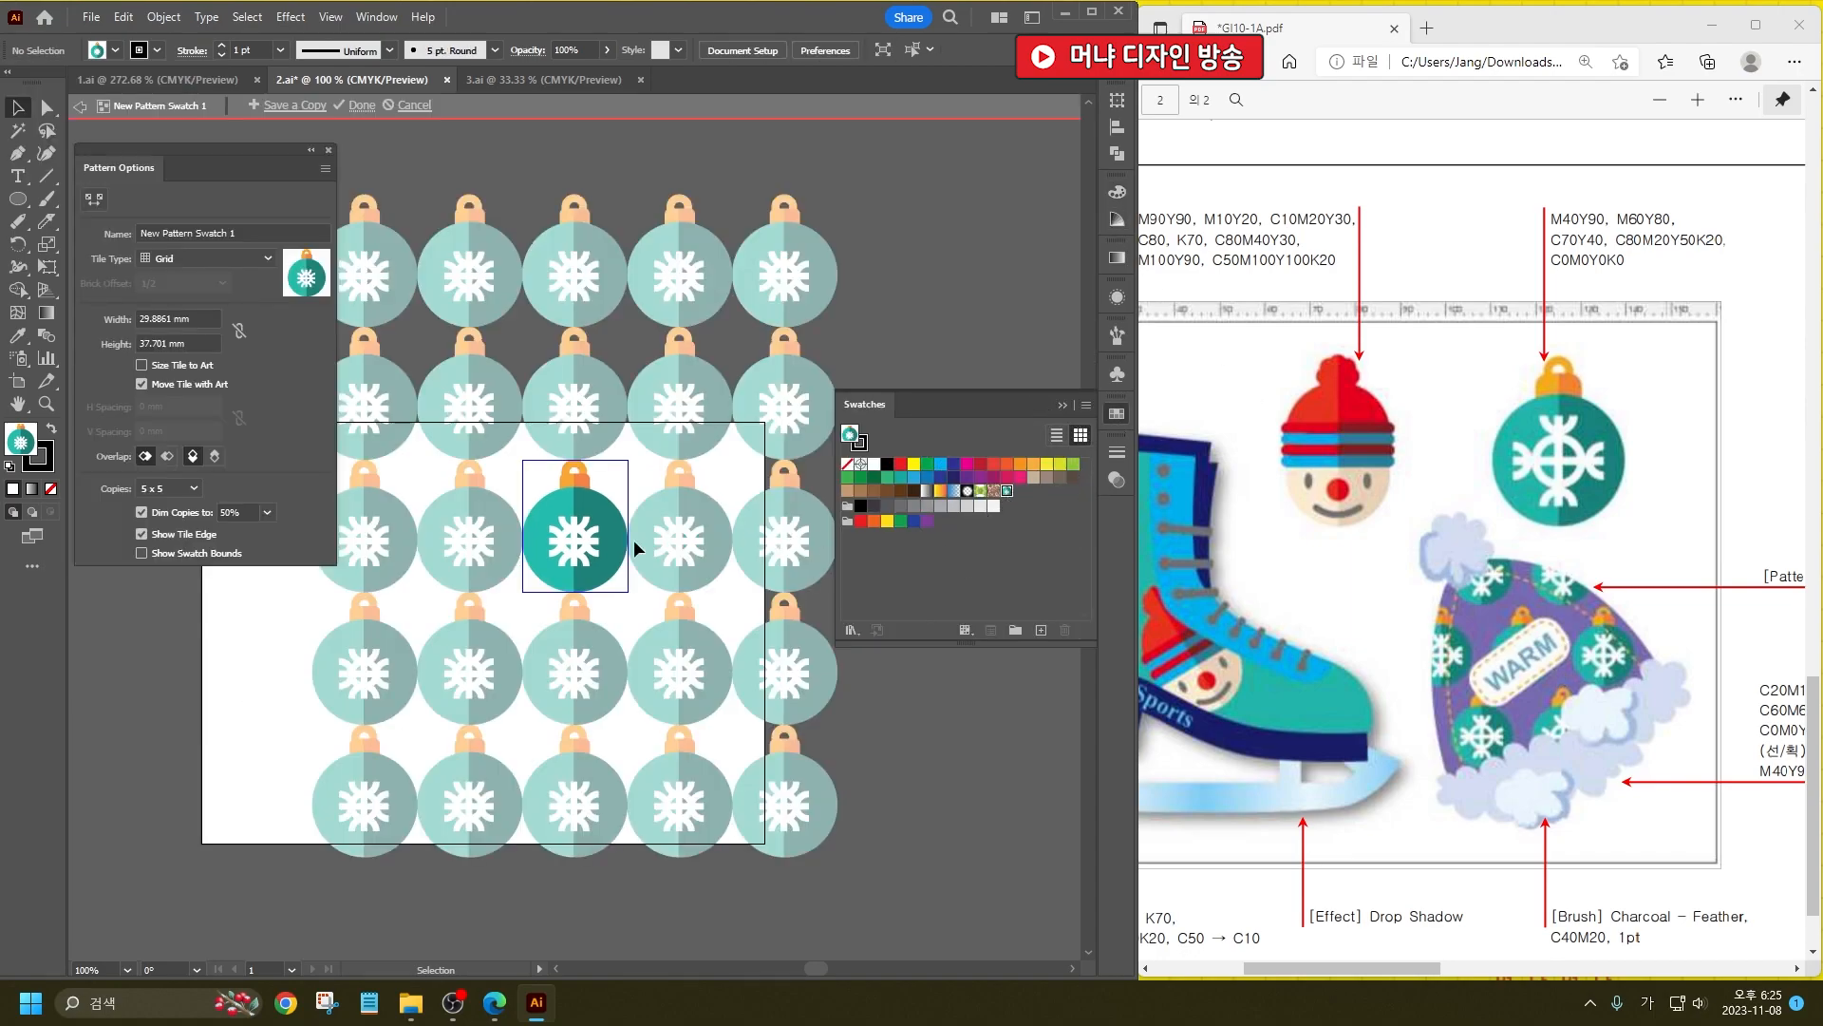
pyautogui.moveTo(509, 429); pyautogui.dragTo(663, 531)
pyautogui.keyDown('alt'); pyautogui.keyDown('shift'); pyautogui.moveTo(633, 461); pyautogui.dragTo(617, 475); pyautogui.keyUp('shift'); pyautogui.keyUp('alt')
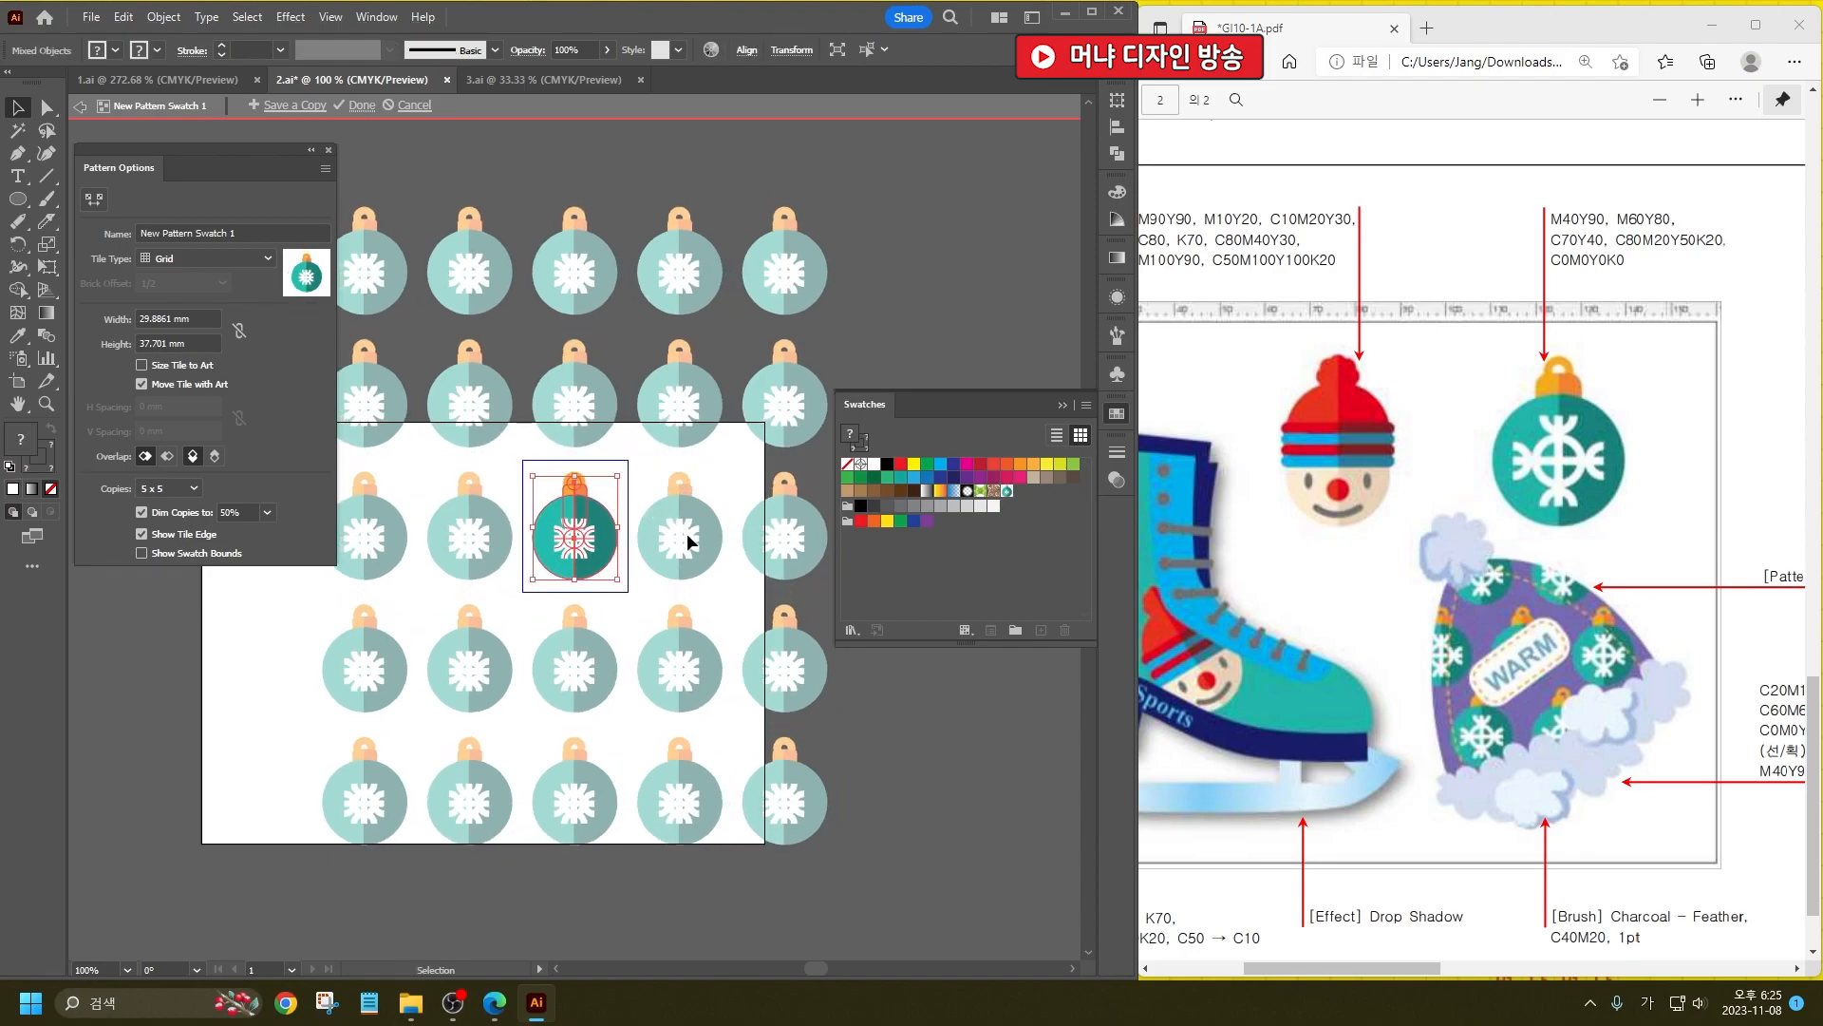
# Step: Set the pattern's tile type to Brick by Row and finish editing the pattern
pyautogui.click(190, 258)
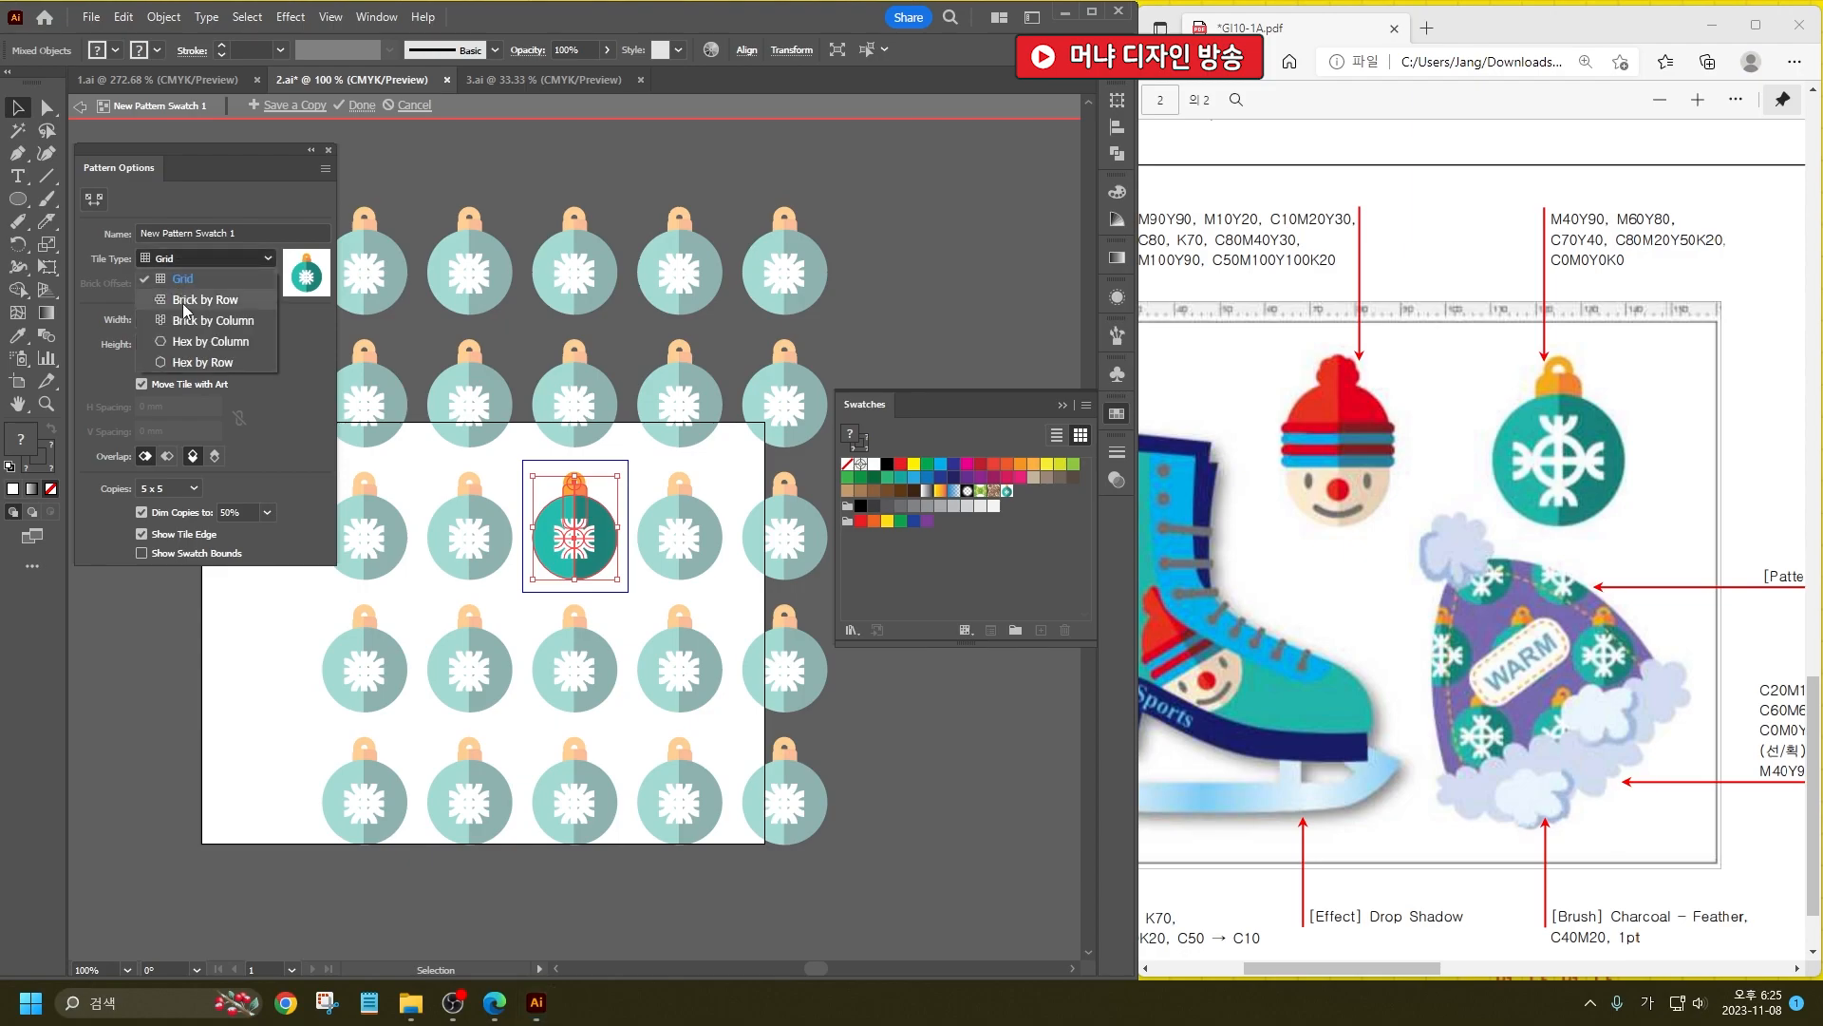
pyautogui.click(181, 270)
pyautogui.click(1061, 406)
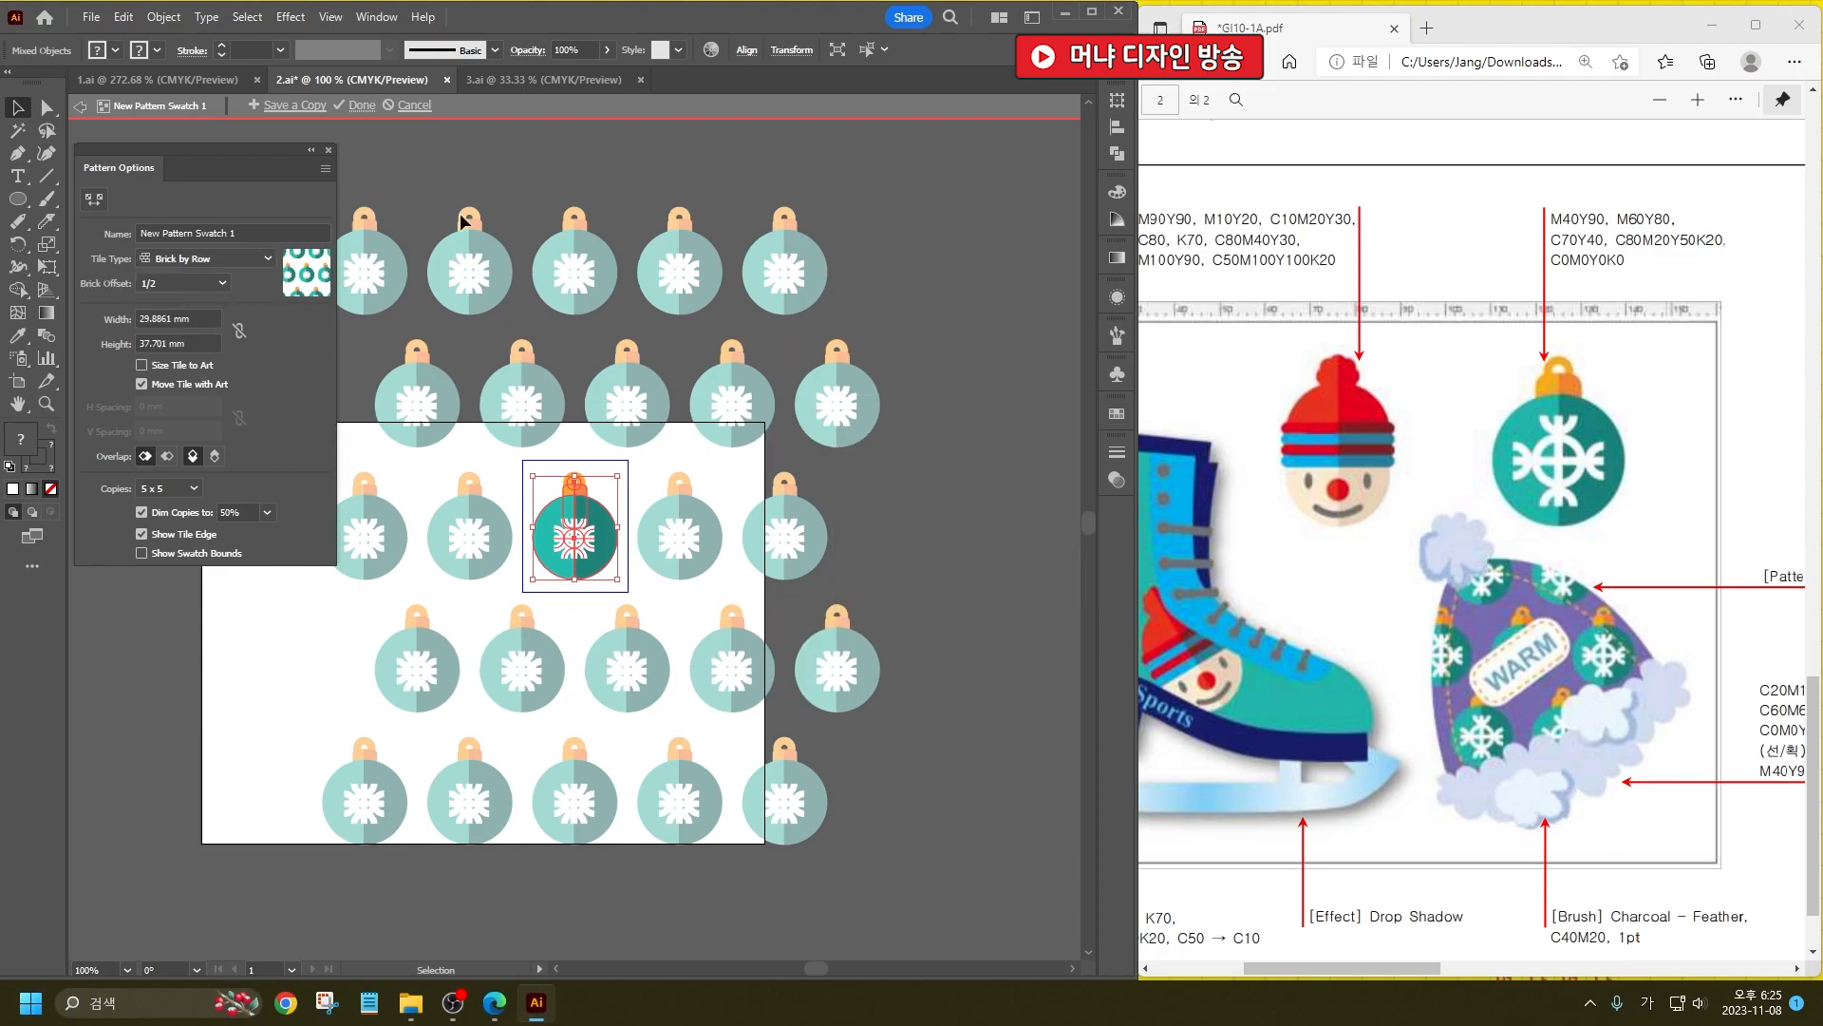
pyautogui.click(361, 106)
# Step: Scale only the ornament pattern inside the duplicated hat shape to 60%, excluding the object itself from the transform, and save the file
pyautogui.click(890, 694)
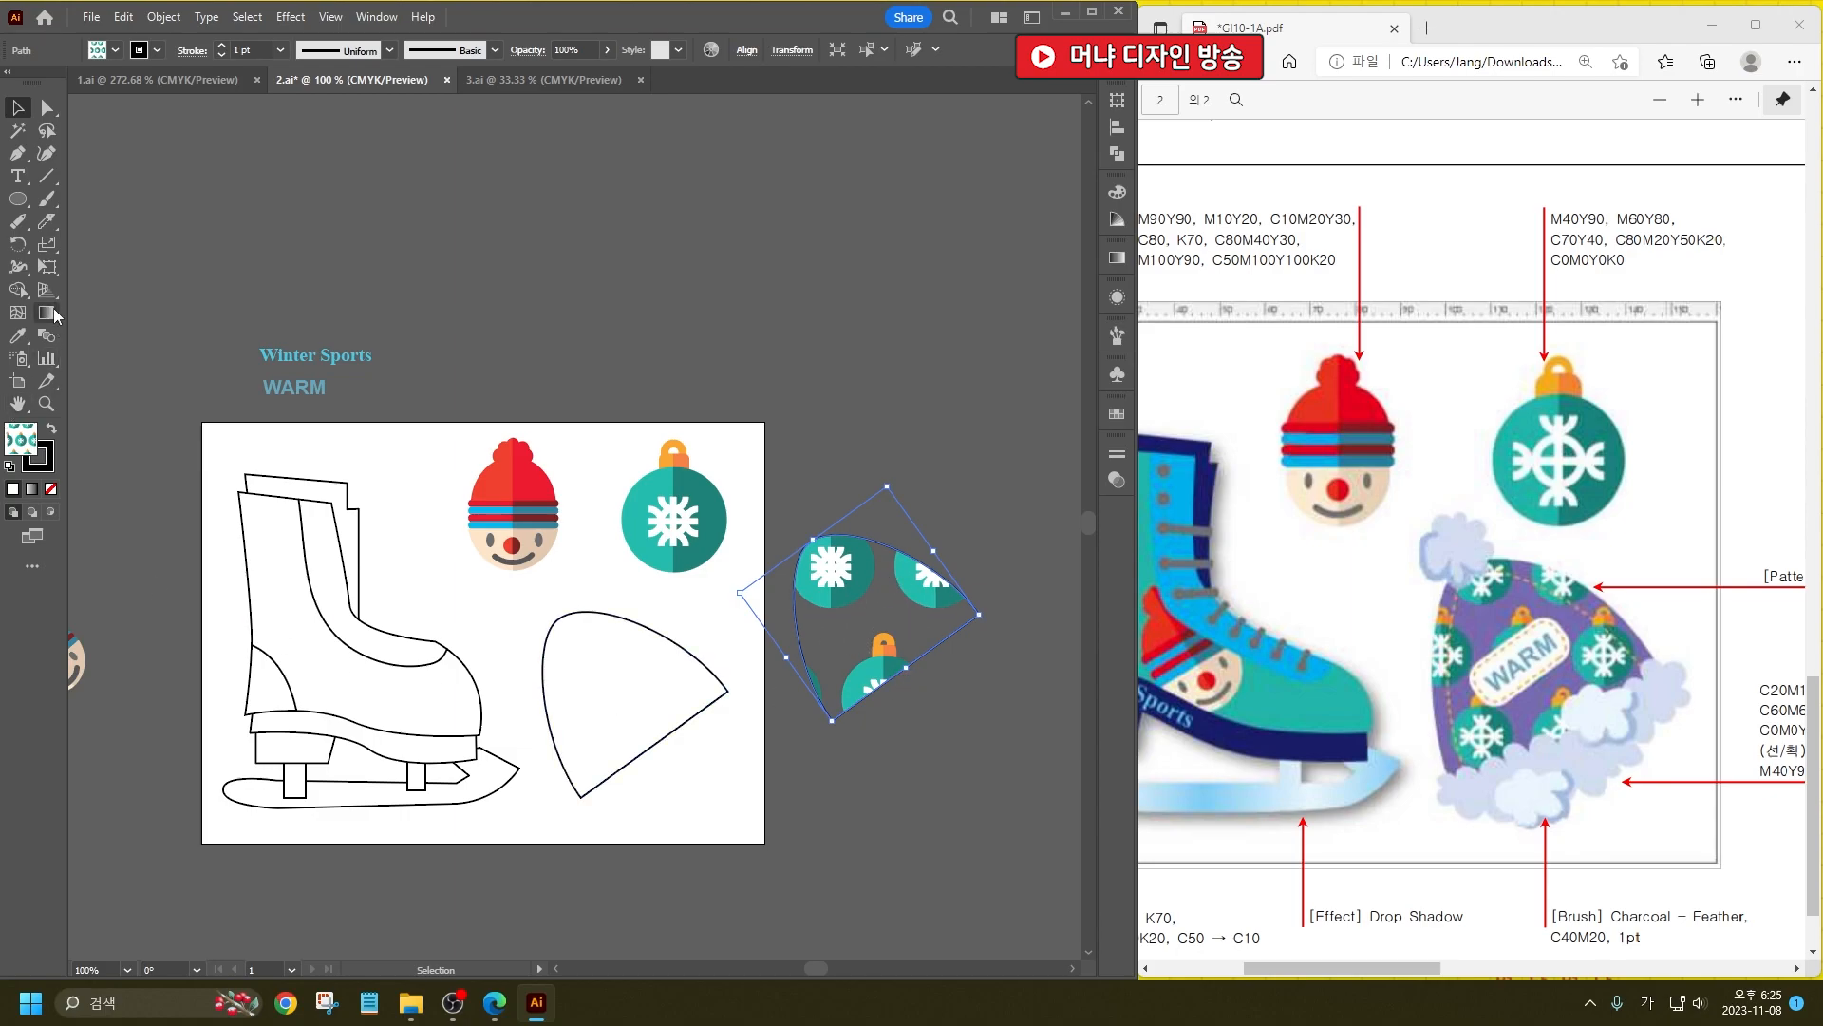
pyautogui.doubleClick(47, 245)
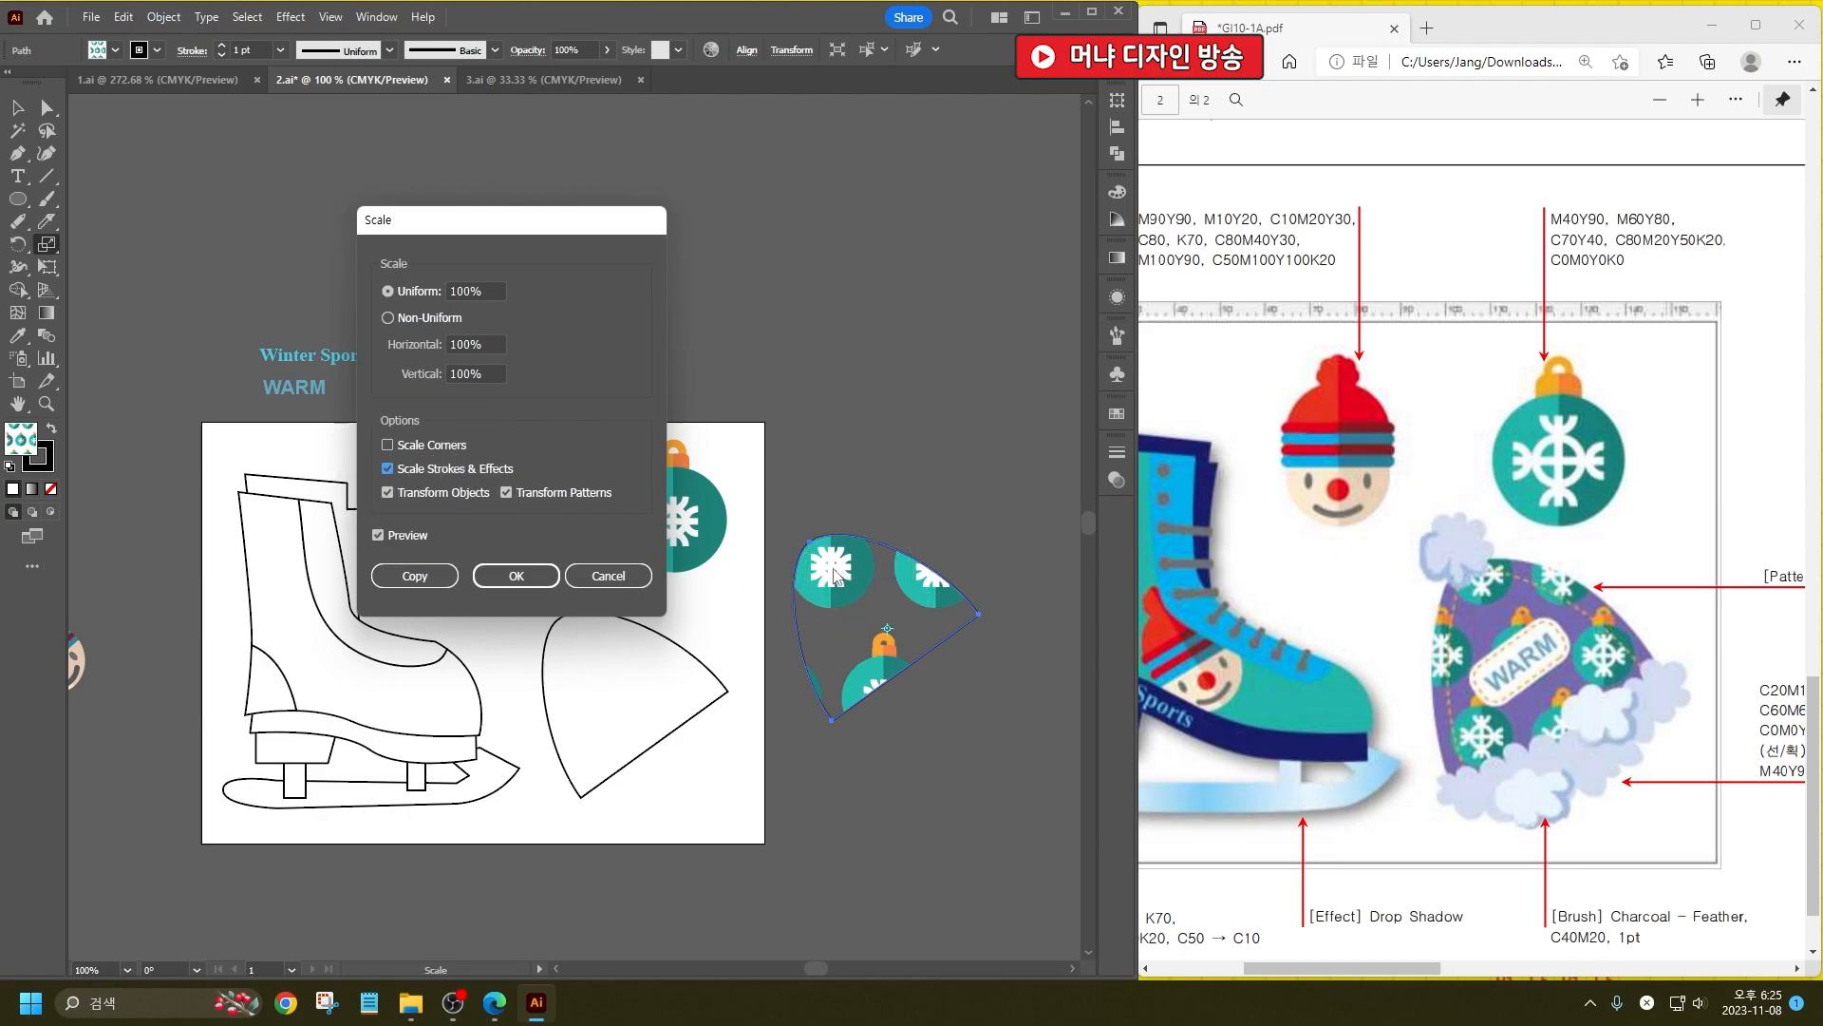
pyautogui.click(480, 289)
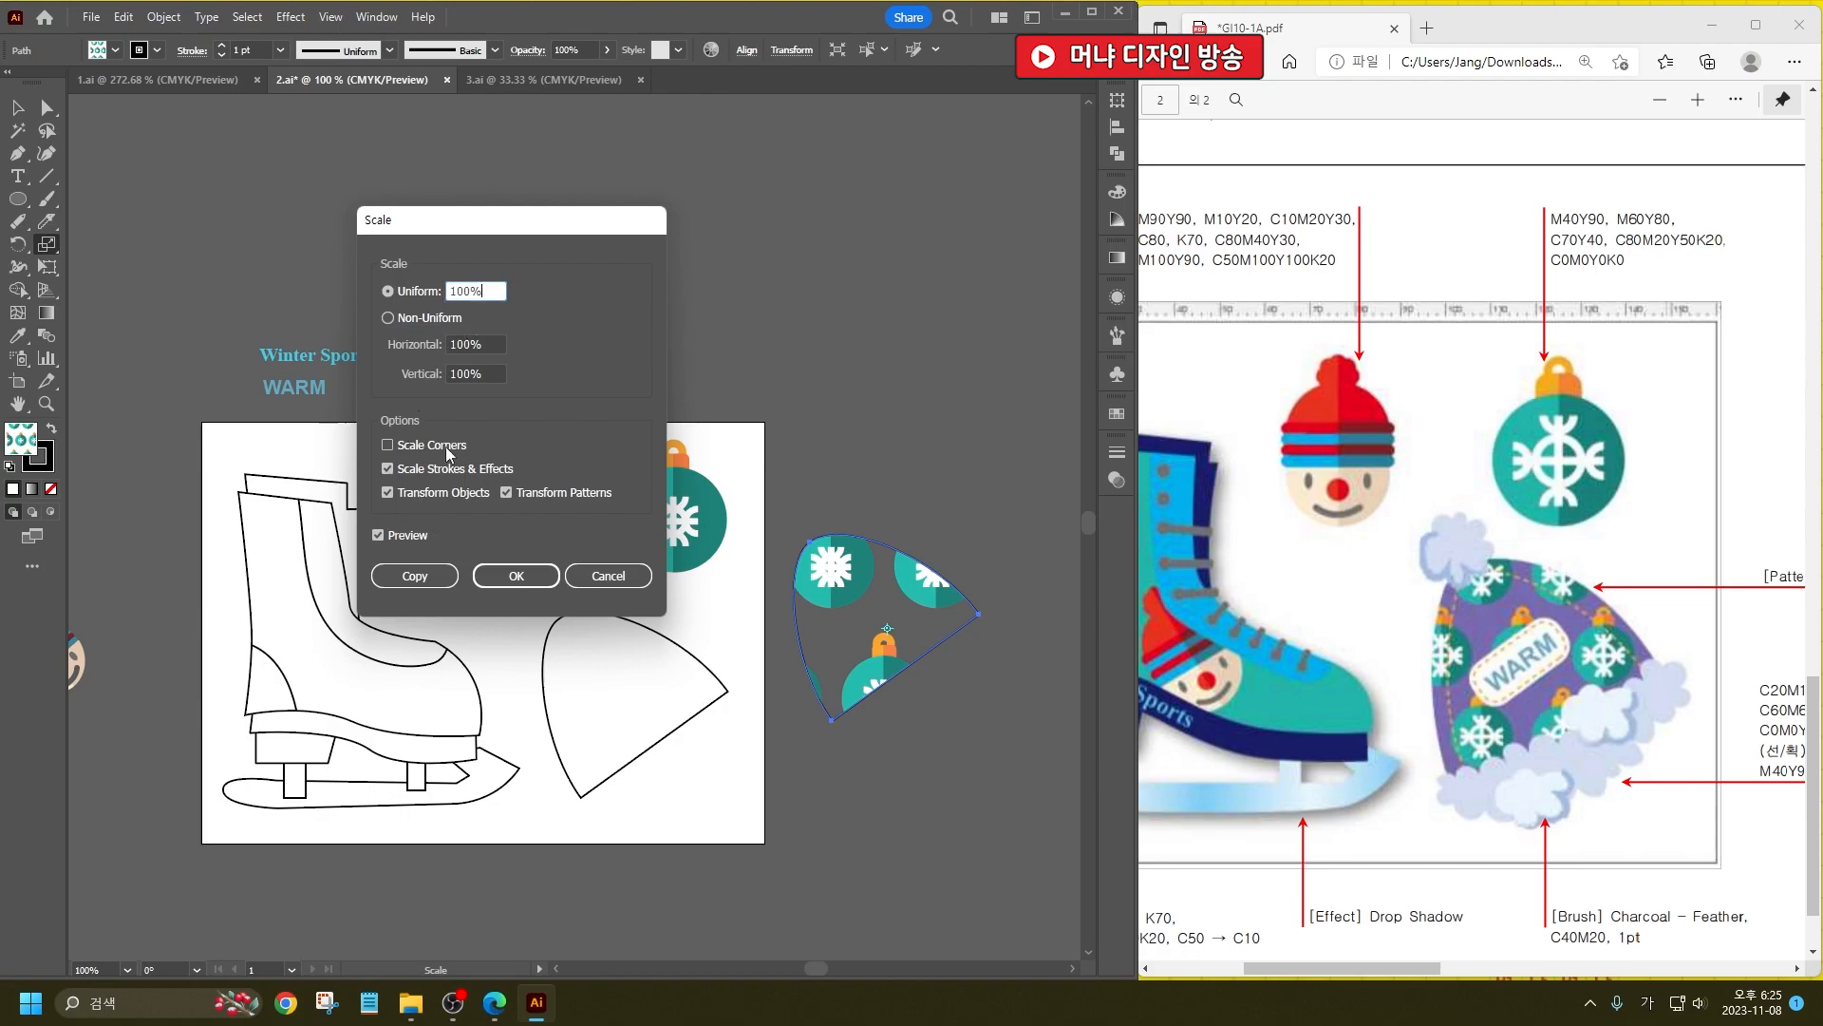
pyautogui.click(442, 496)
pyautogui.click(479, 289)
pyautogui.scroll(-20, 480, 287)
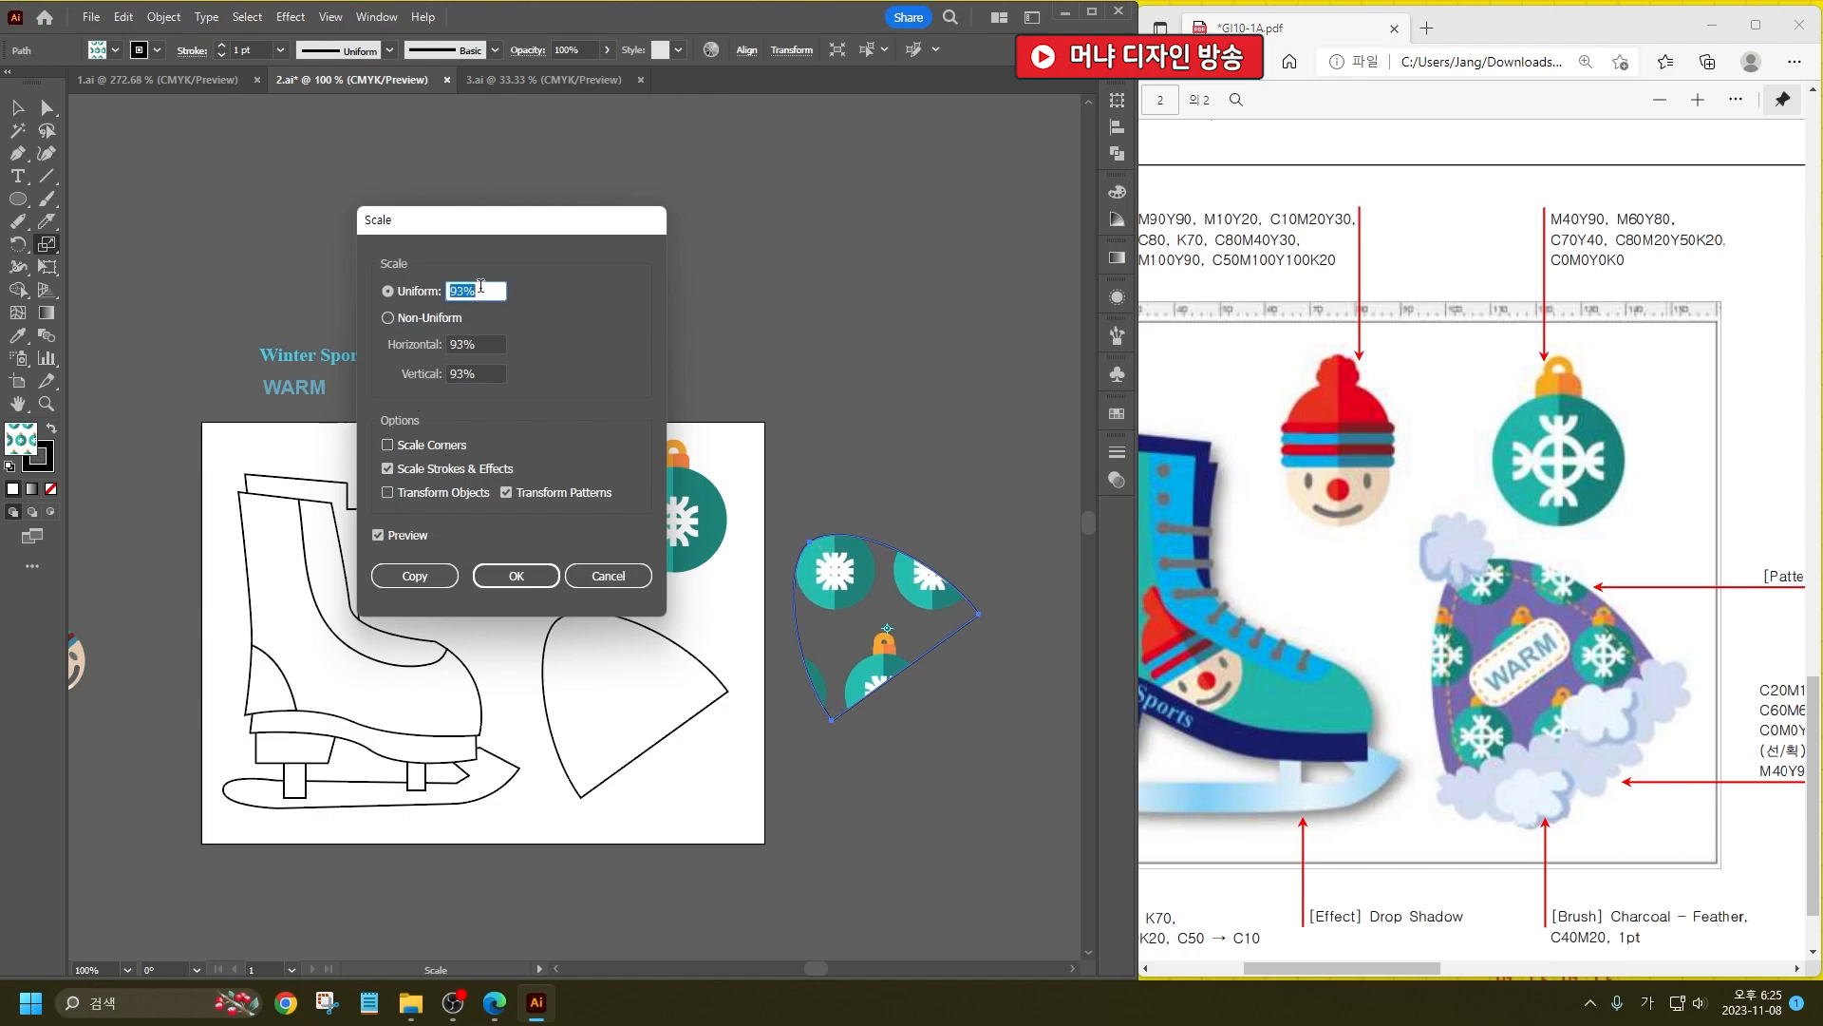
pyautogui.scroll(-20, 481, 287)
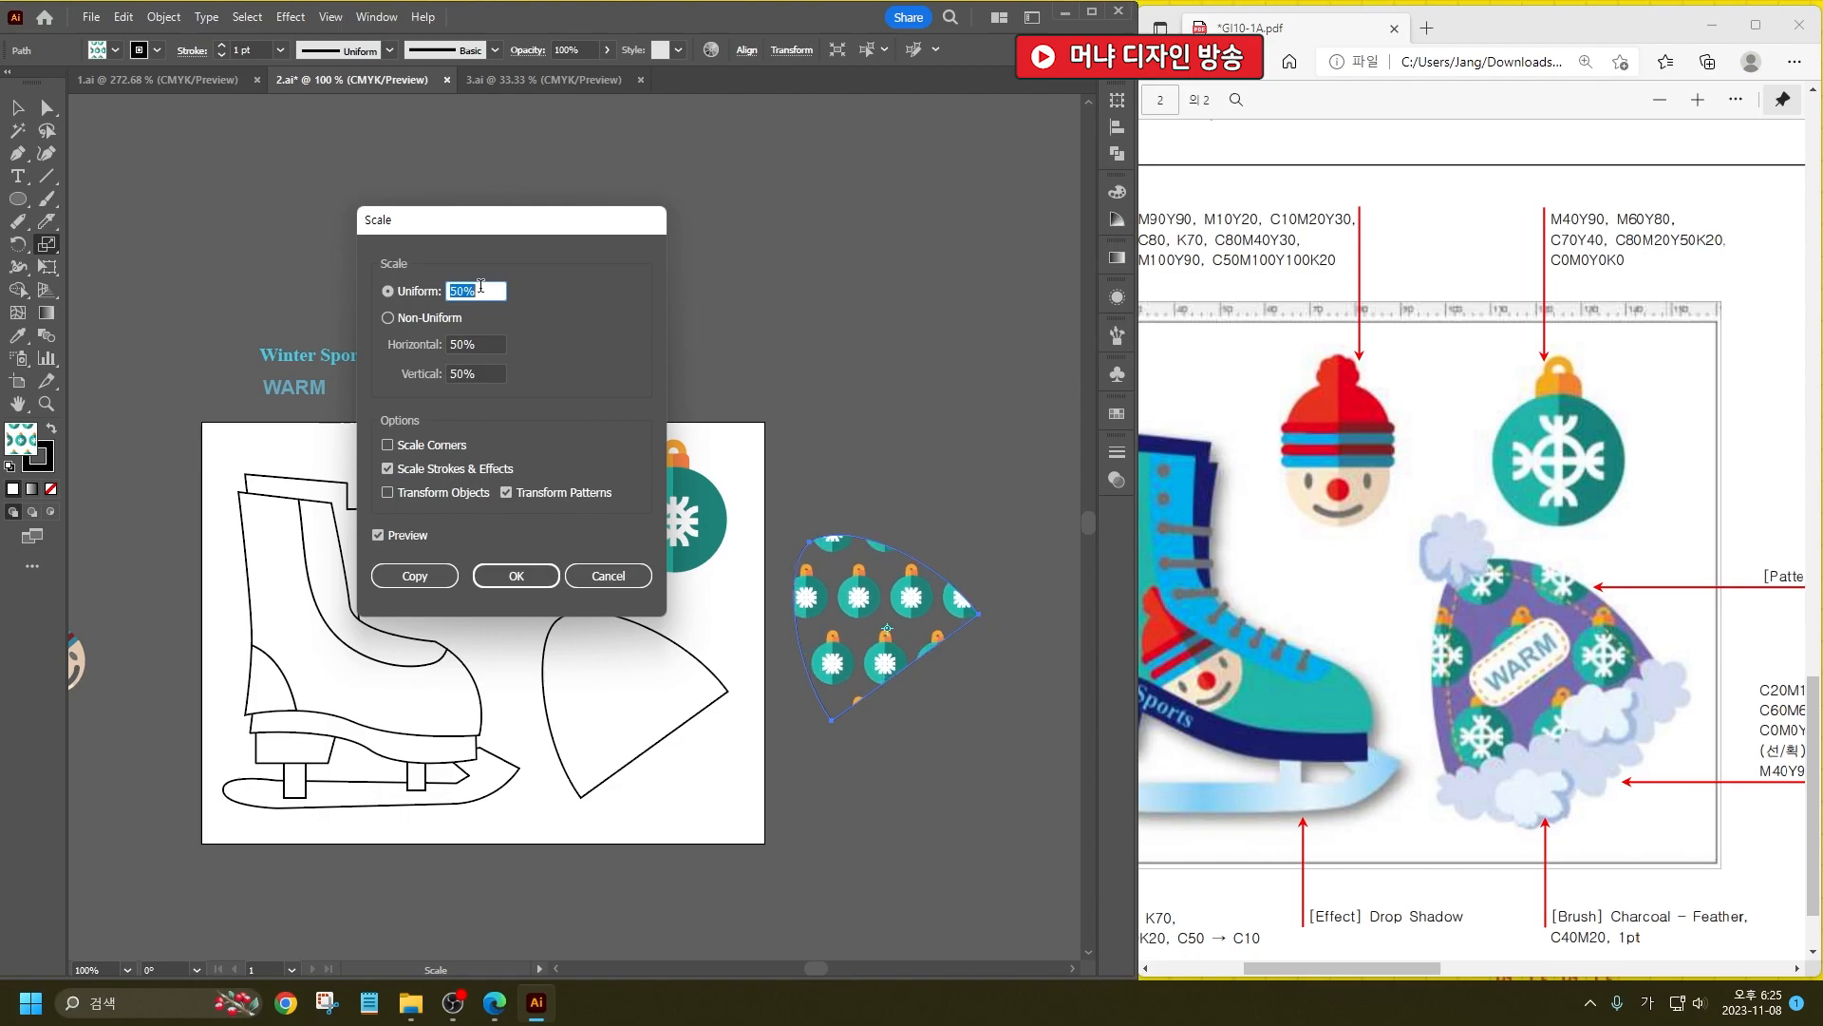
pyautogui.scroll(8, 480, 288)
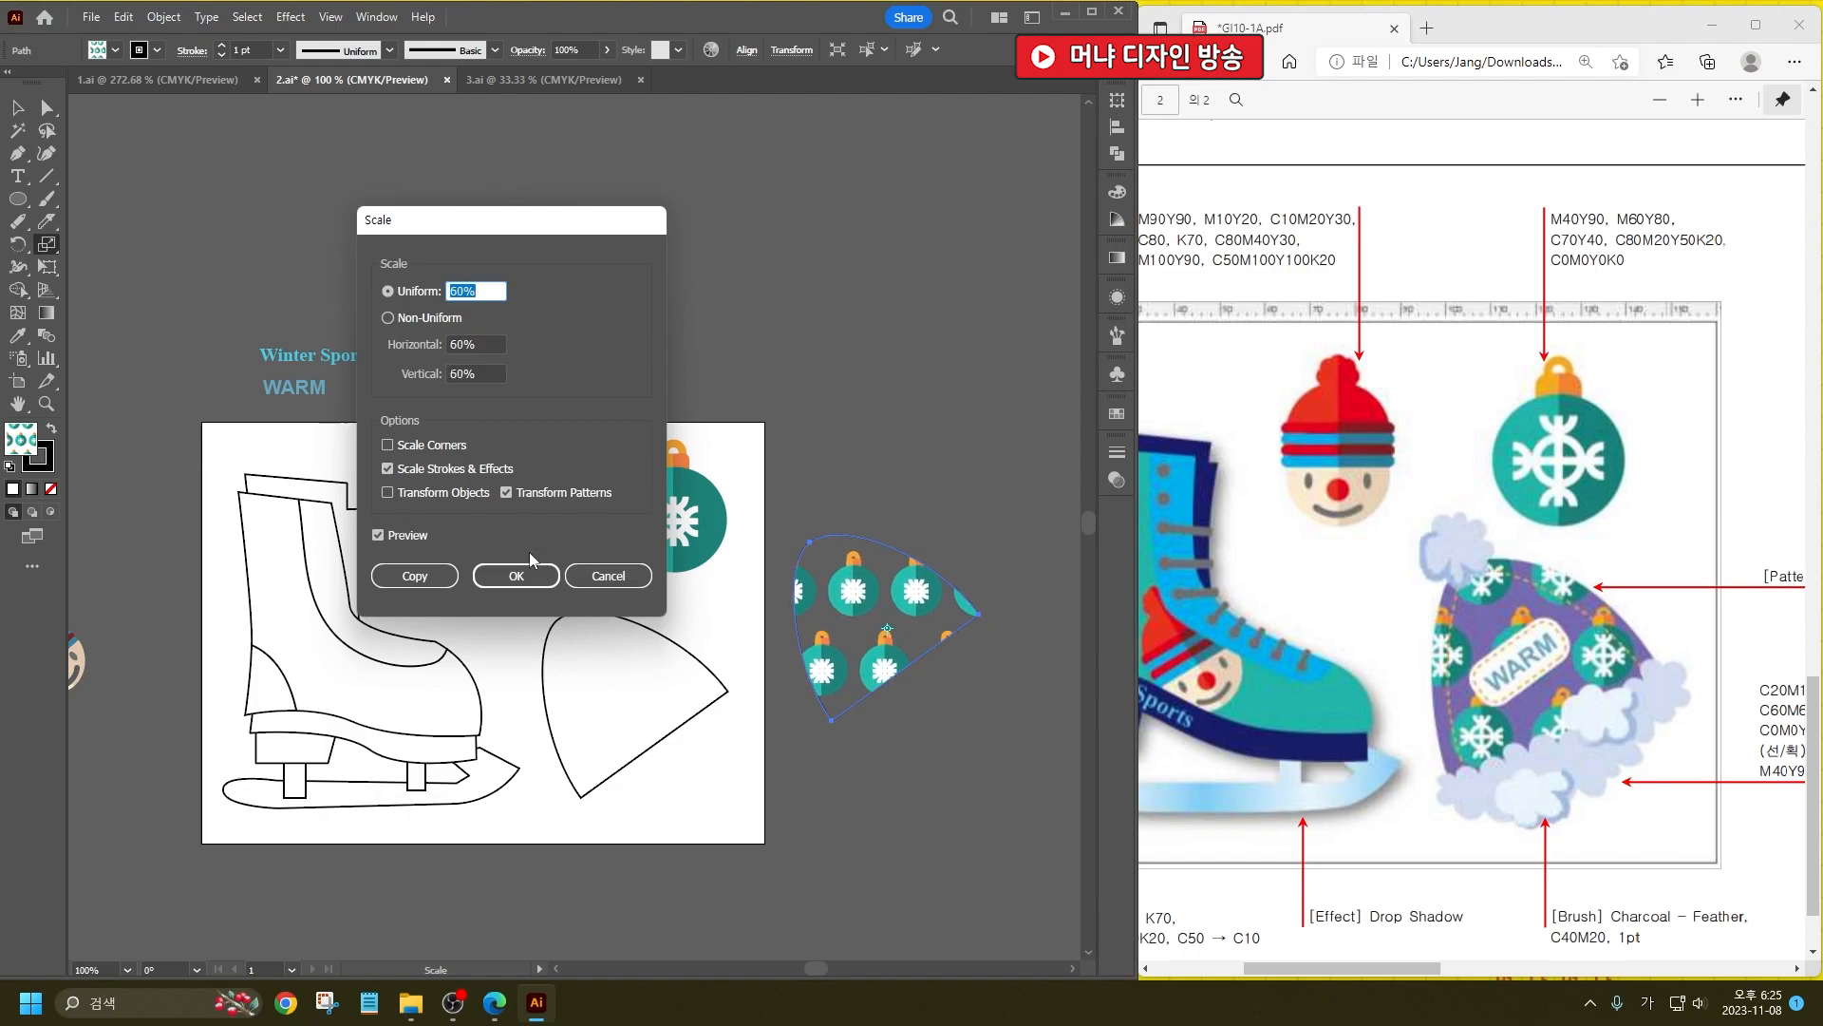
pyautogui.click(524, 575)
pyautogui.click(17, 107)
pyautogui.click(892, 539)
pyautogui.hotkey('ctrl', 's')
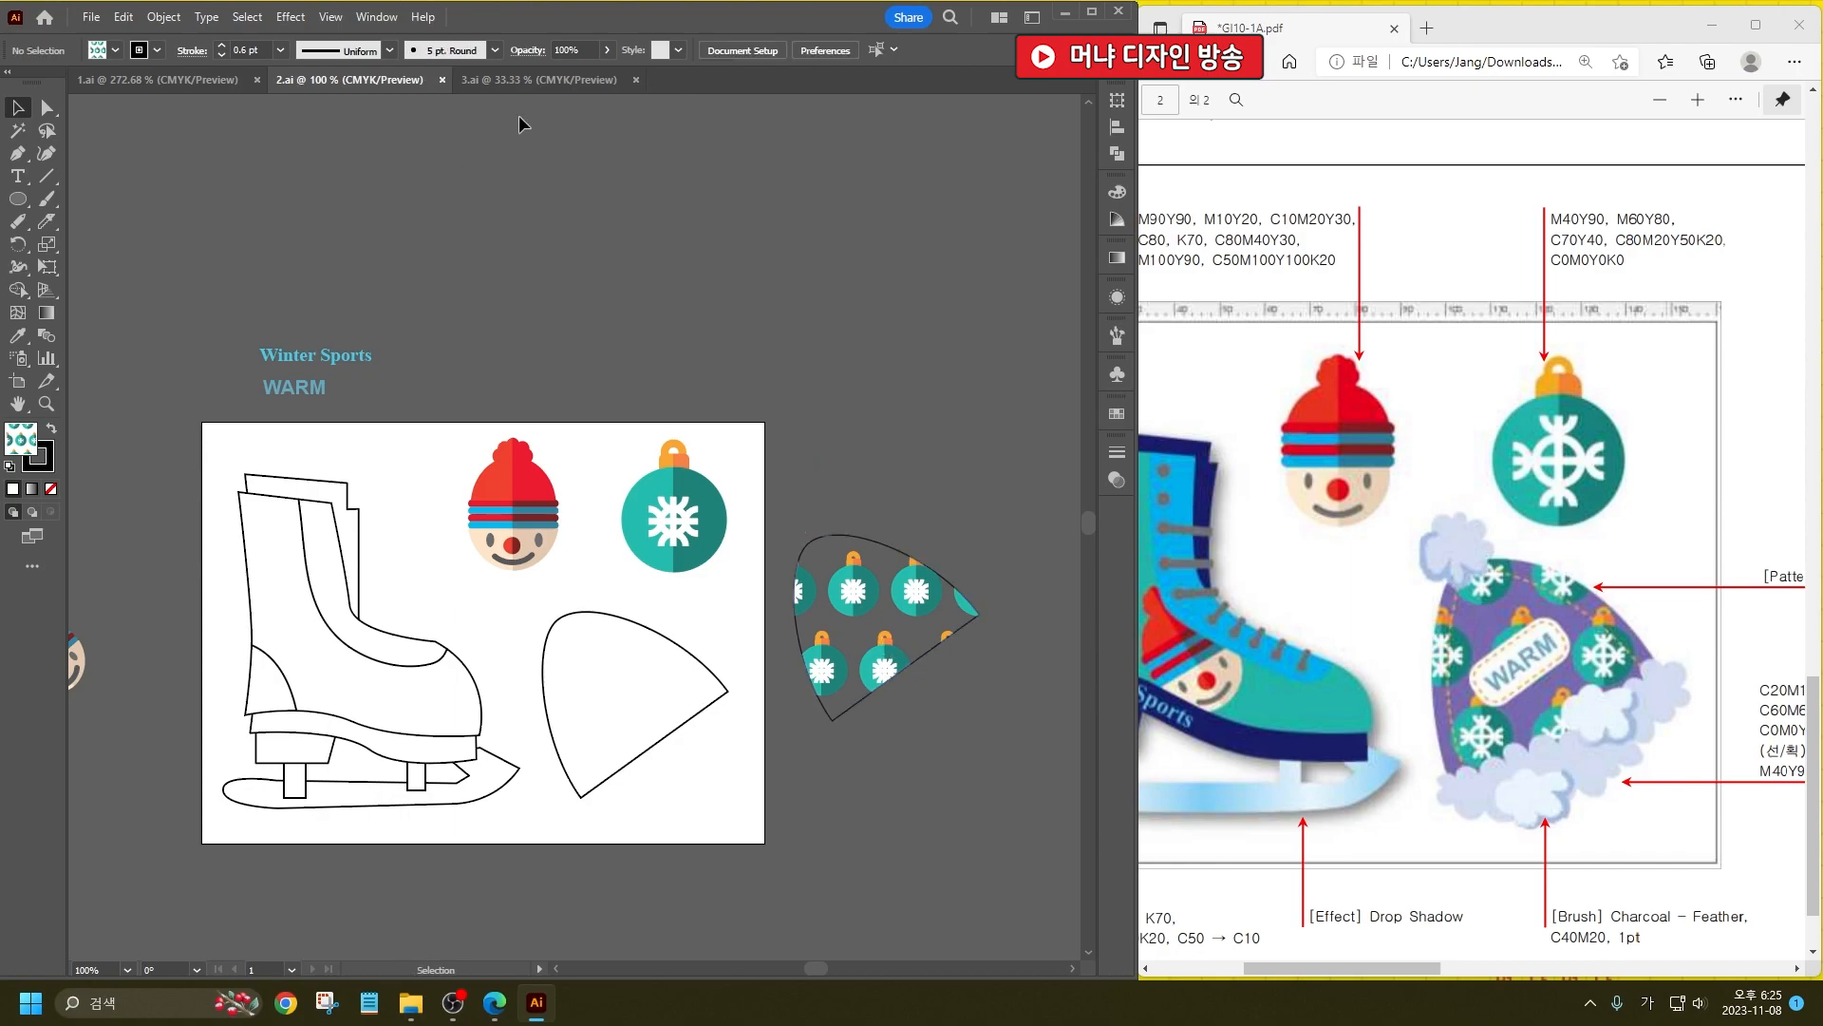
# Step: In 3.ai, sketch the skier's goggle lens outline freehand with the Pencil tool on the empty canvas below the artboard
pyautogui.click(528, 79)
pyautogui.moveTo(1268, 968); pyautogui.dragTo(1604, 946)
pyautogui.scroll(-2, 1615, 783)
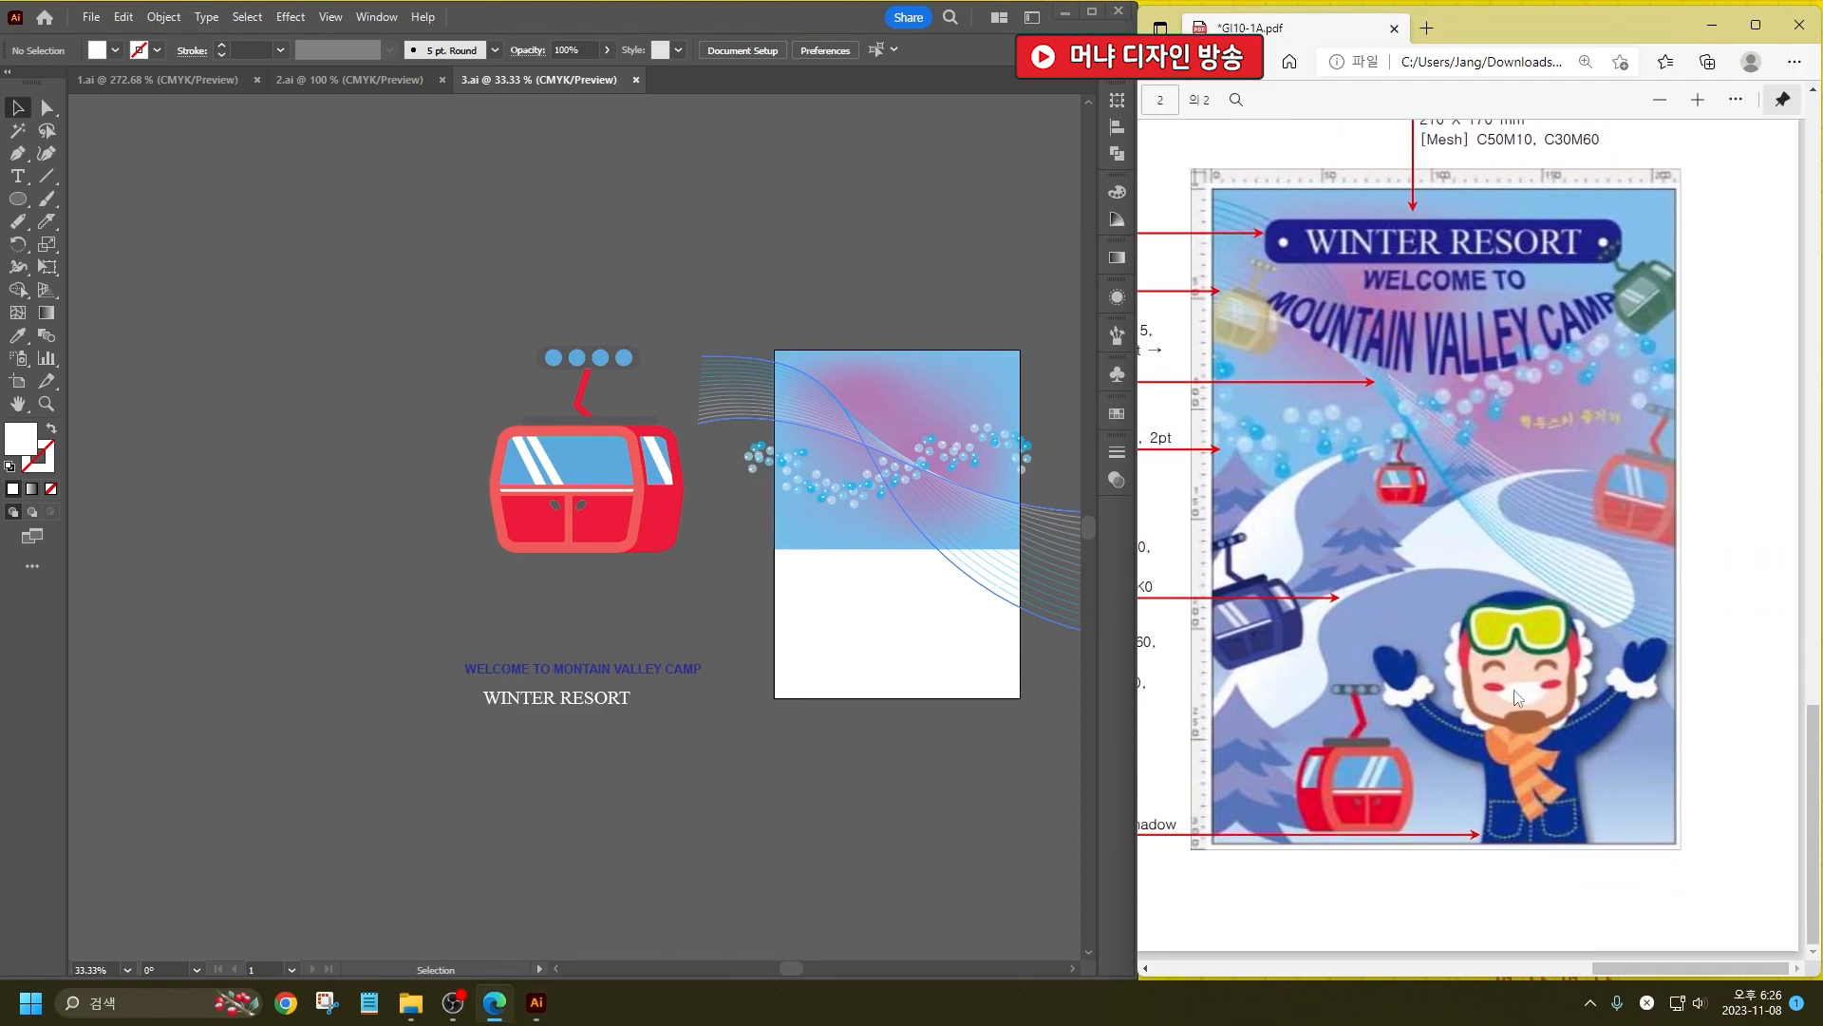
pyautogui.scroll(-2, 891, 729)
pyautogui.hscroll(3, 890, 729)
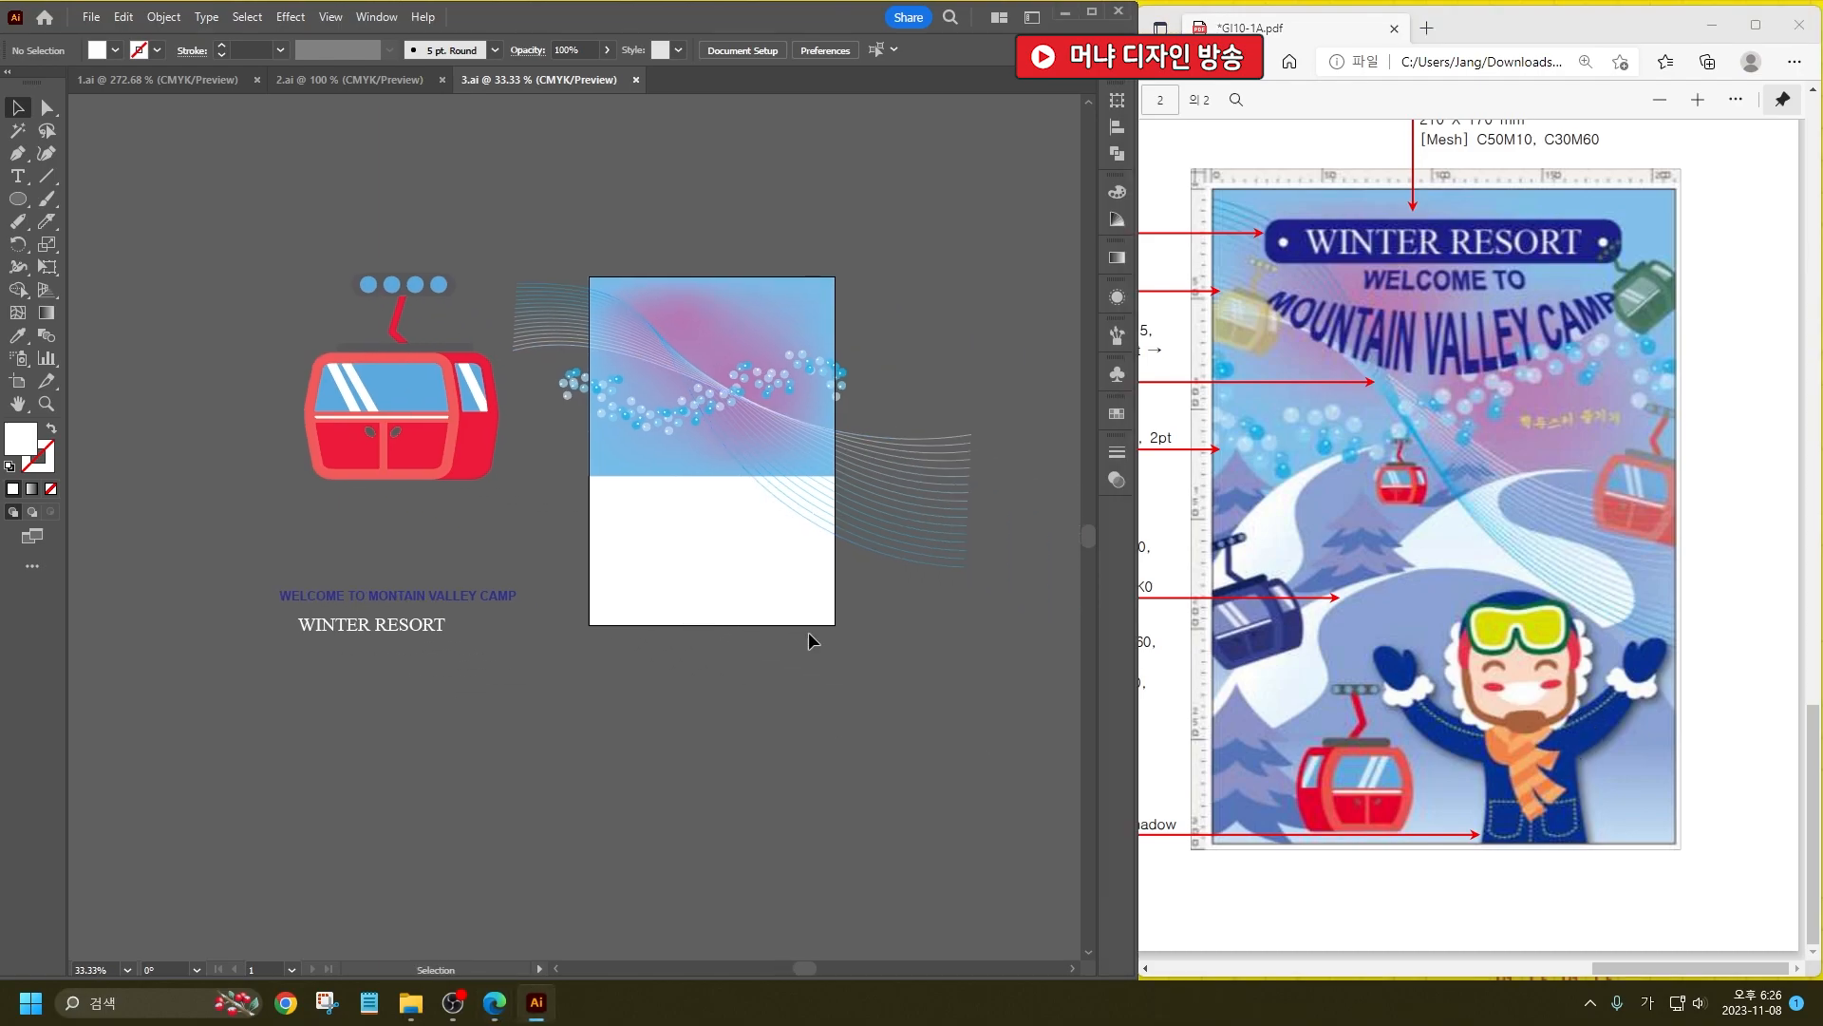
pyautogui.scroll(3, 840, 737)
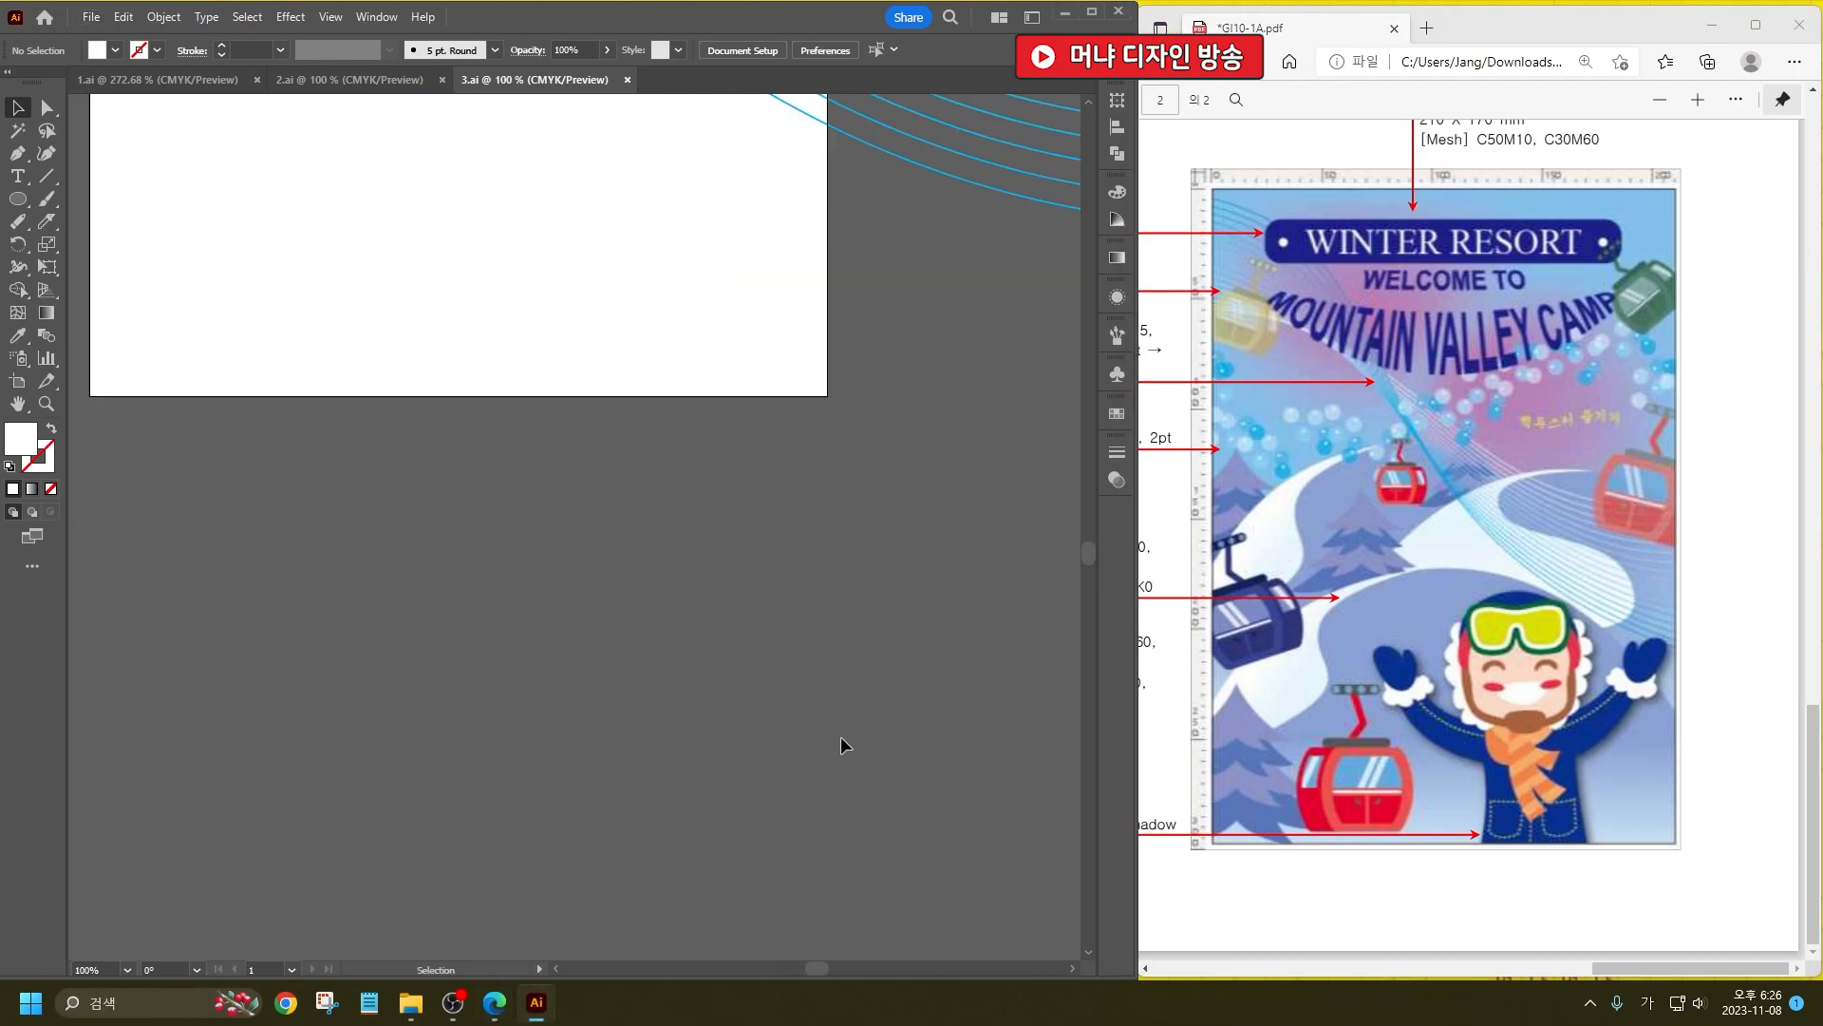
pyautogui.scroll(1, 575, 604)
pyautogui.hscroll(3, 575, 604)
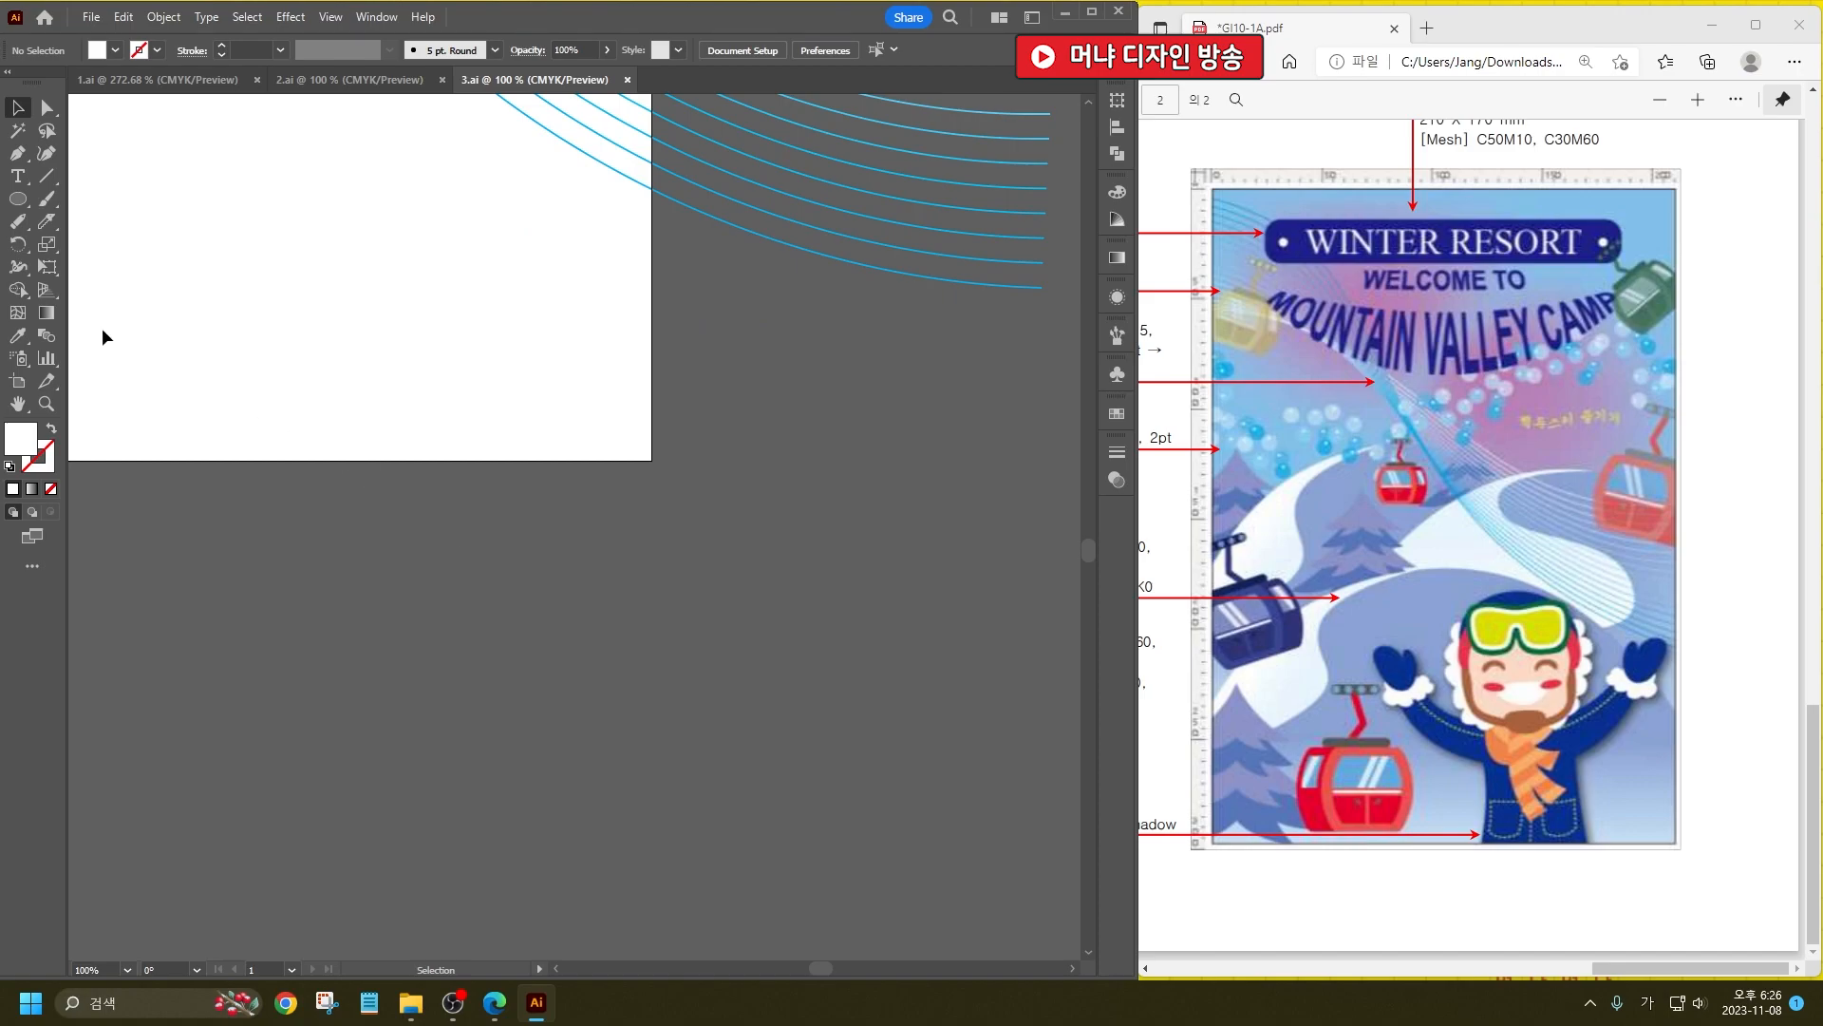
pyautogui.moveTo(17, 221); pyautogui.dragTo(86, 244)
pyautogui.moveTo(640, 506)
pyautogui.mouseDown()
pyautogui.moveTo(806, 497)
pyautogui.moveTo(820, 538)
pyautogui.moveTo(758, 555)
pyautogui.moveTo(739, 518)
pyautogui.moveTo(737, 555)
pyautogui.moveTo(717, 559)
pyautogui.moveTo(663, 555)
pyautogui.moveTo(651, 499)
pyautogui.mouseUp()
# Step: Clean up the upper-left end of the goggle outline by deleting the stray anchor point with the Pen tool
pyautogui.click(47, 107)
pyautogui.click(18, 156)
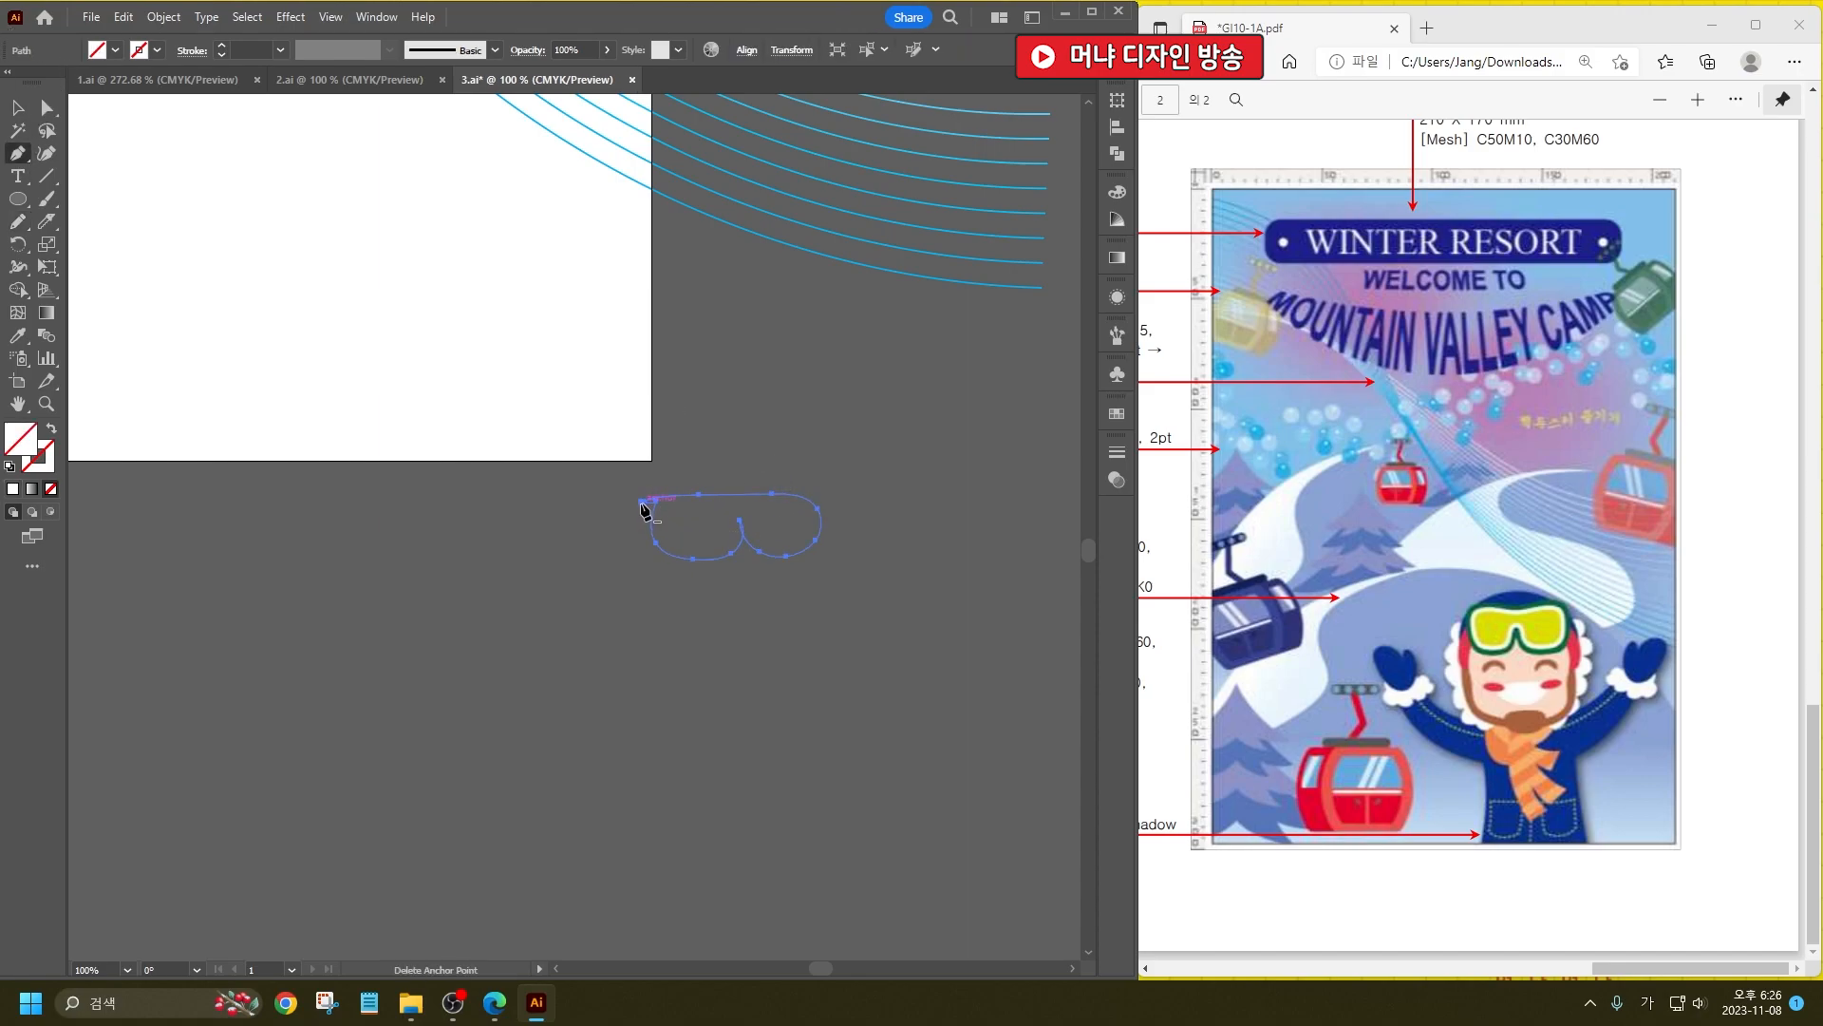
pyautogui.press('v')
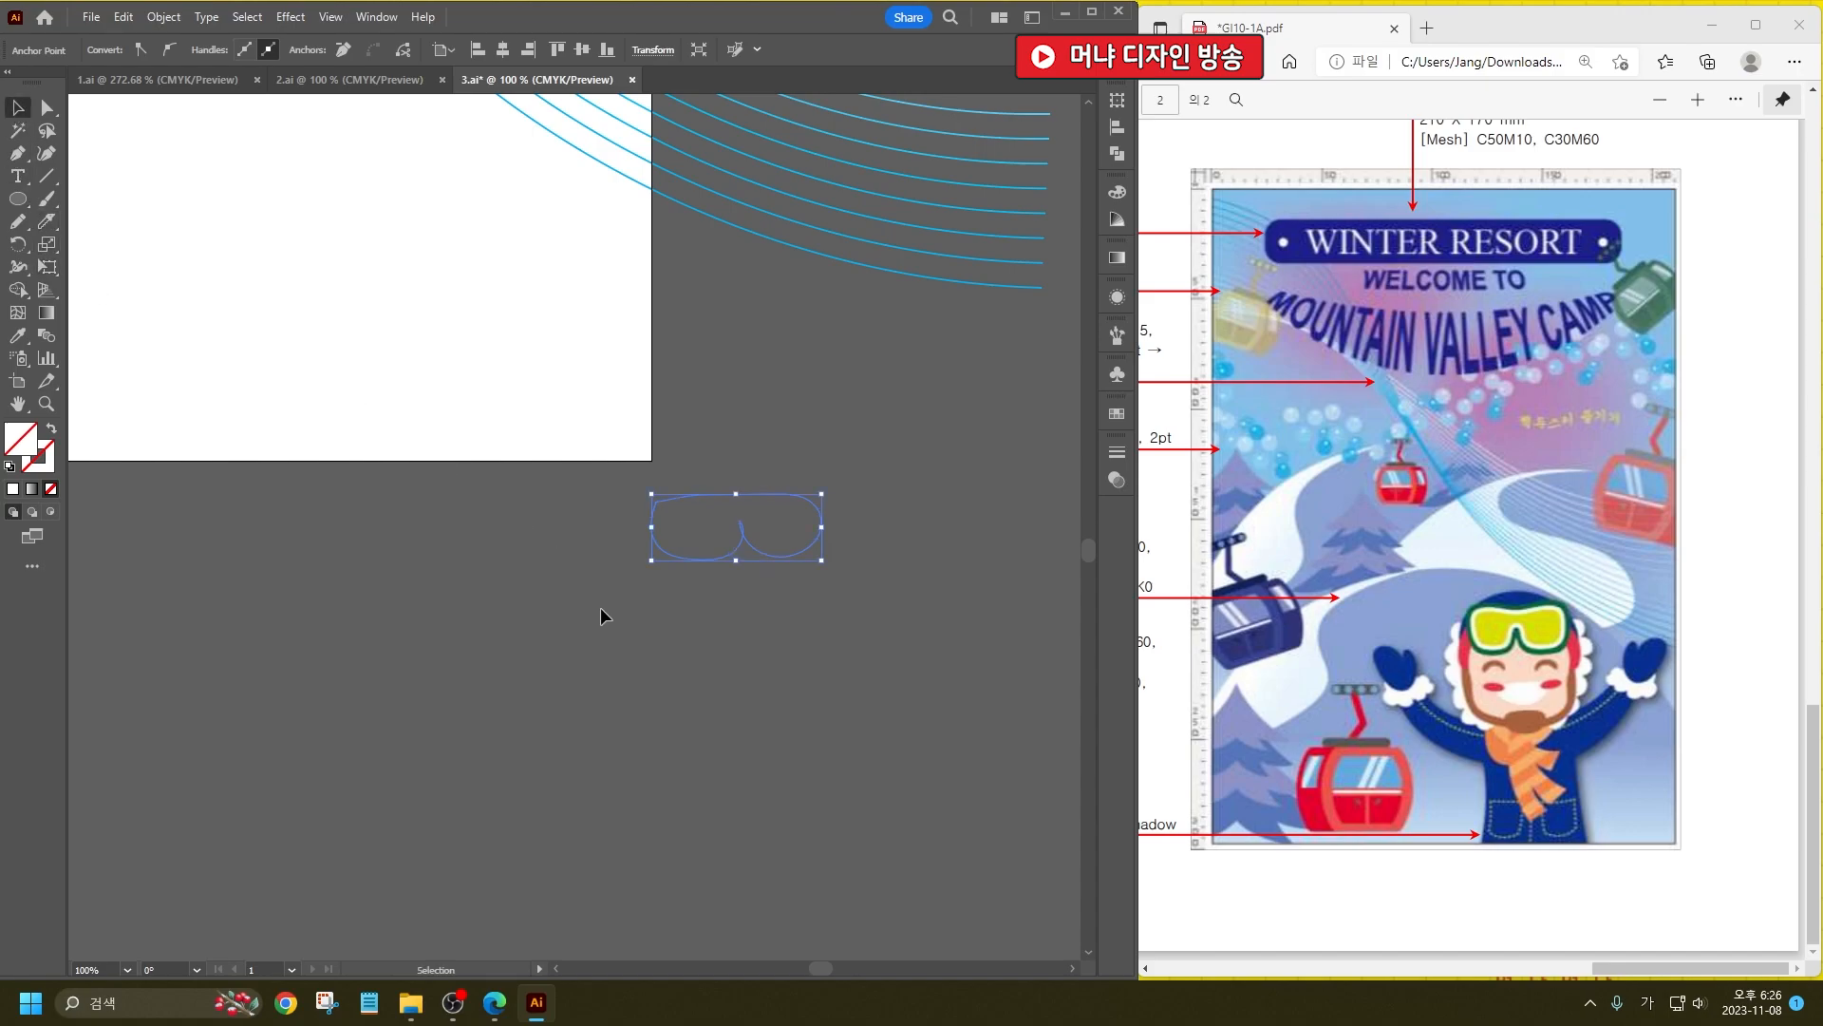
pyautogui.click(902, 615)
# Step: Fill the goggle lens shape with light green #ACFF80
pyautogui.click(700, 503)
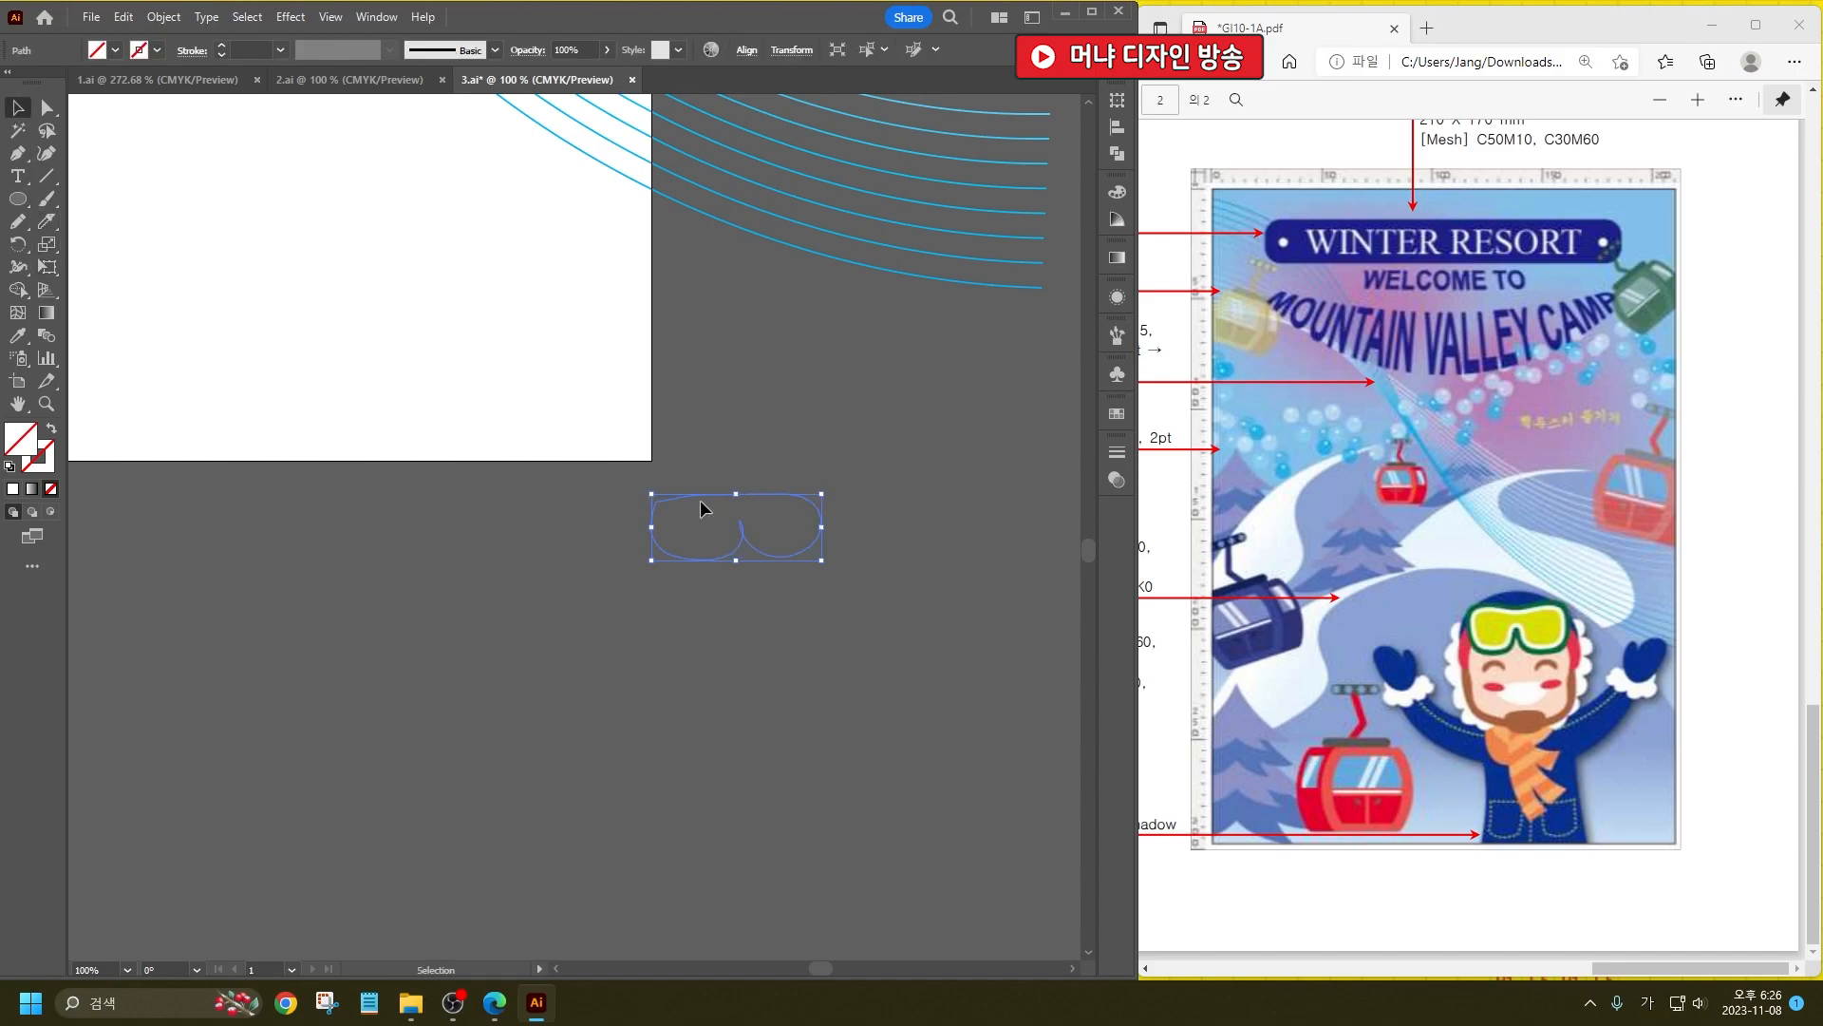
pyautogui.doubleClick(25, 443)
pyautogui.click(551, 648)
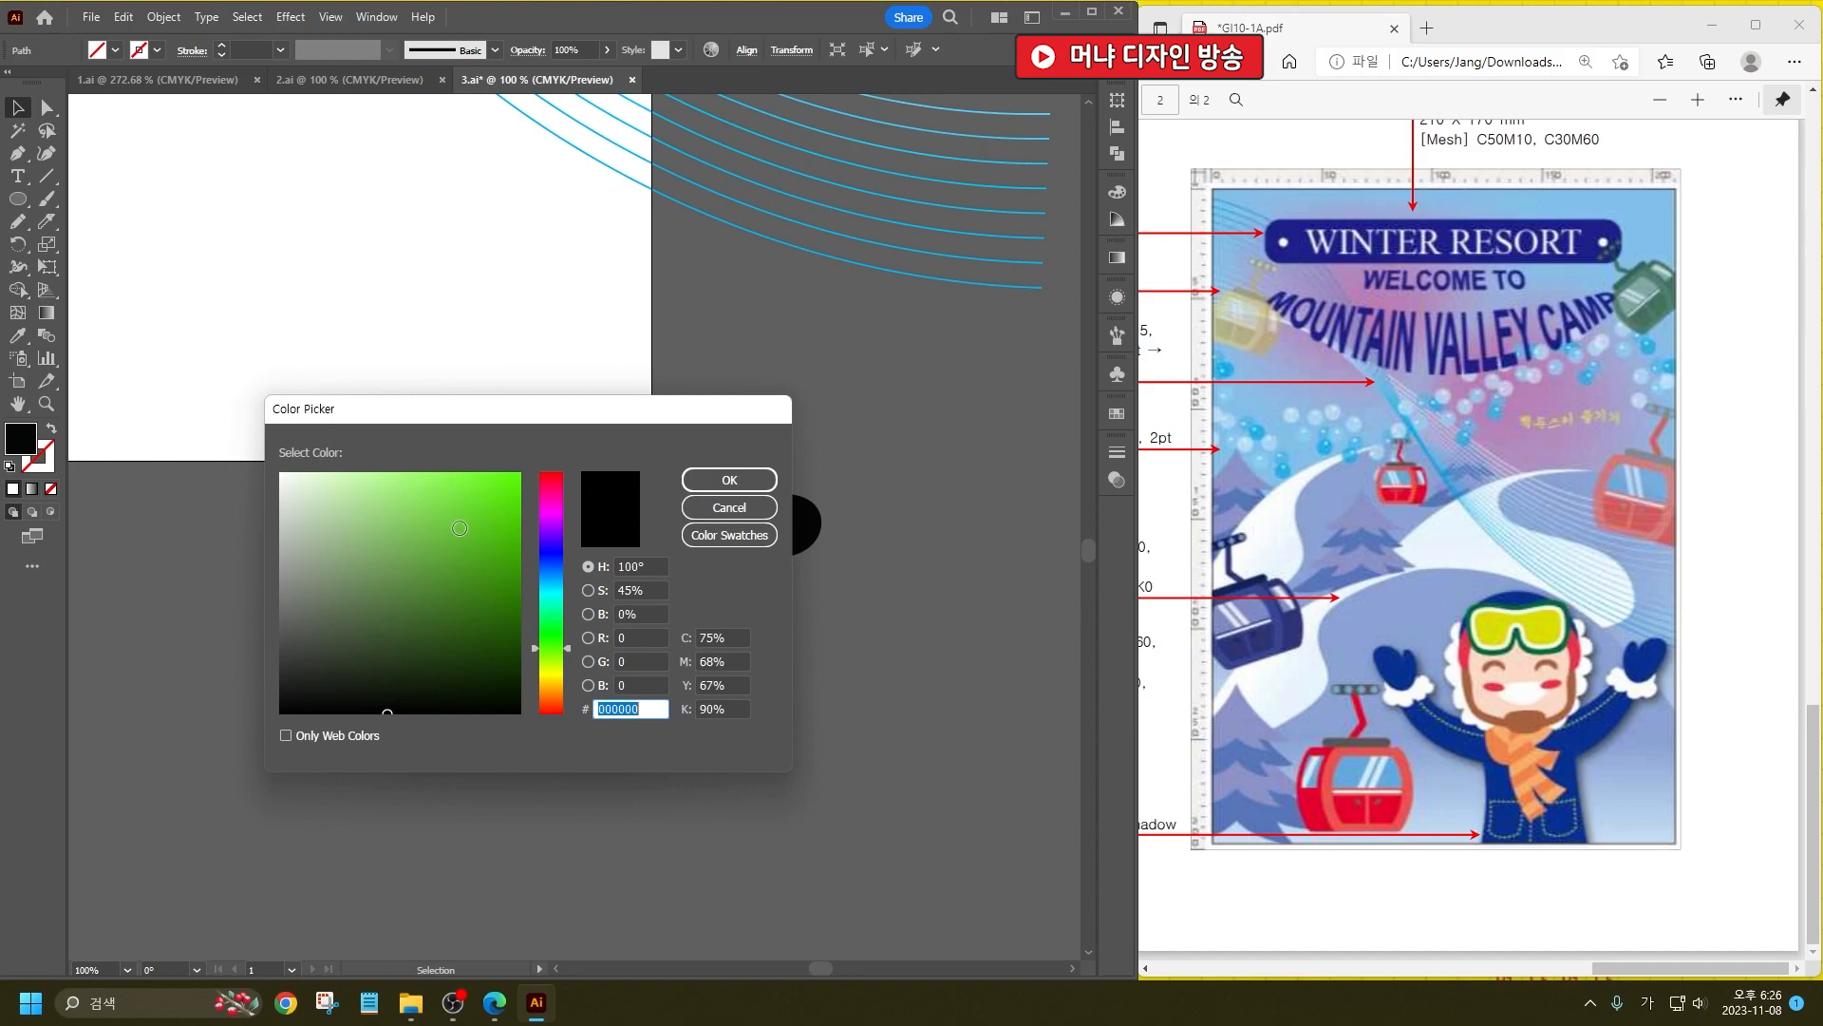
pyautogui.click(394, 503)
pyautogui.click(730, 480)
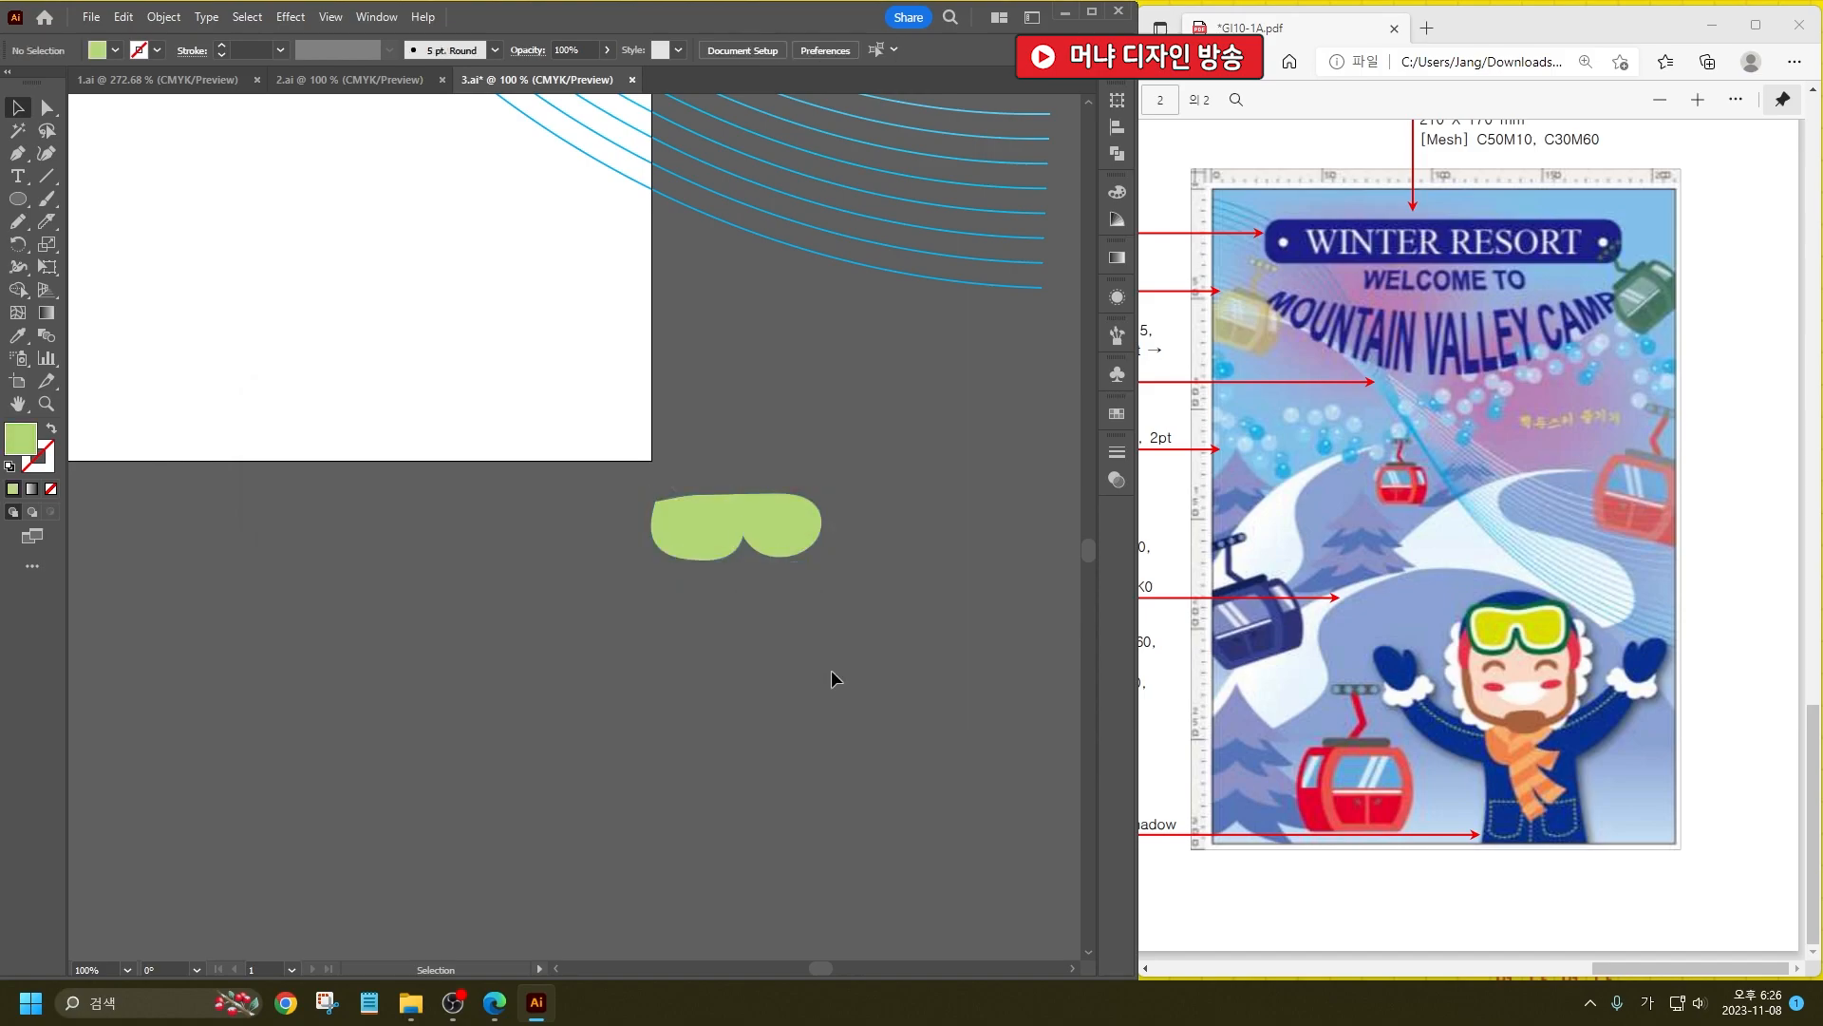
# Step: Offset the goggle lens path outward by 1 mm and fill the offset shape with pale yellow-green #E2FFA1
pyautogui.click(796, 523)
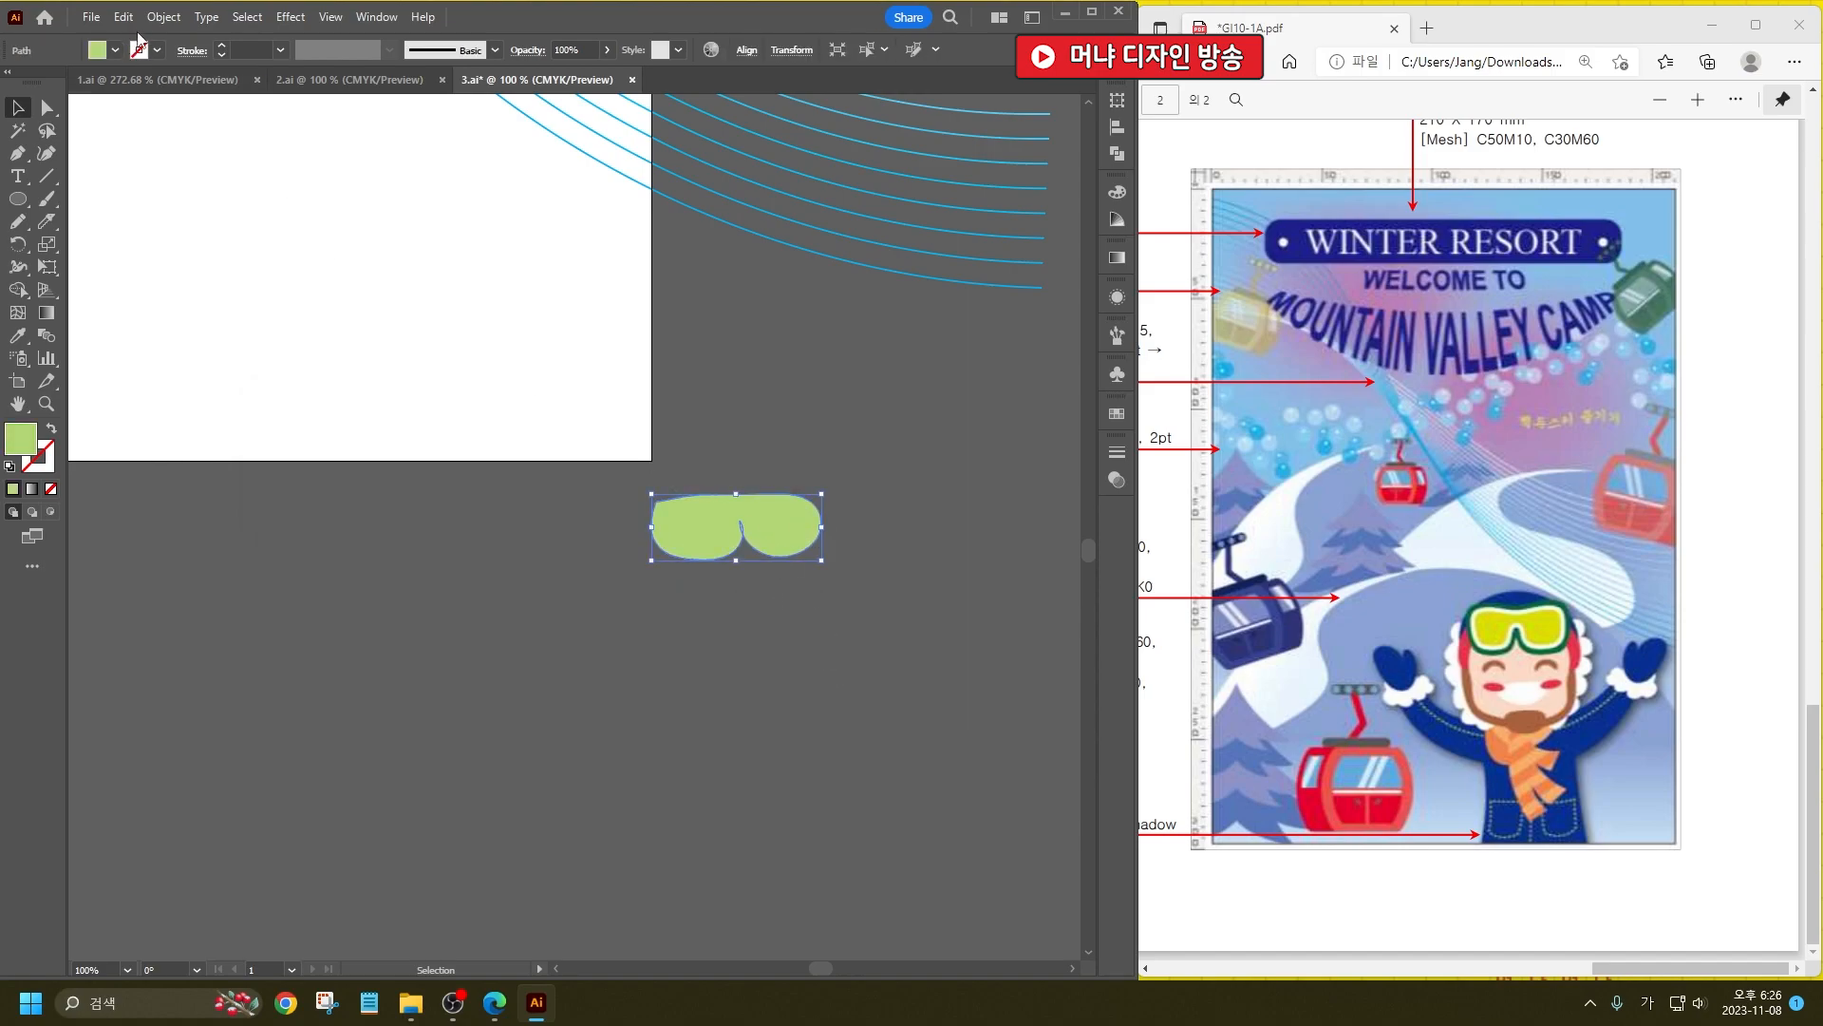
pyautogui.click(164, 17)
pyautogui.moveTo(331, 500)
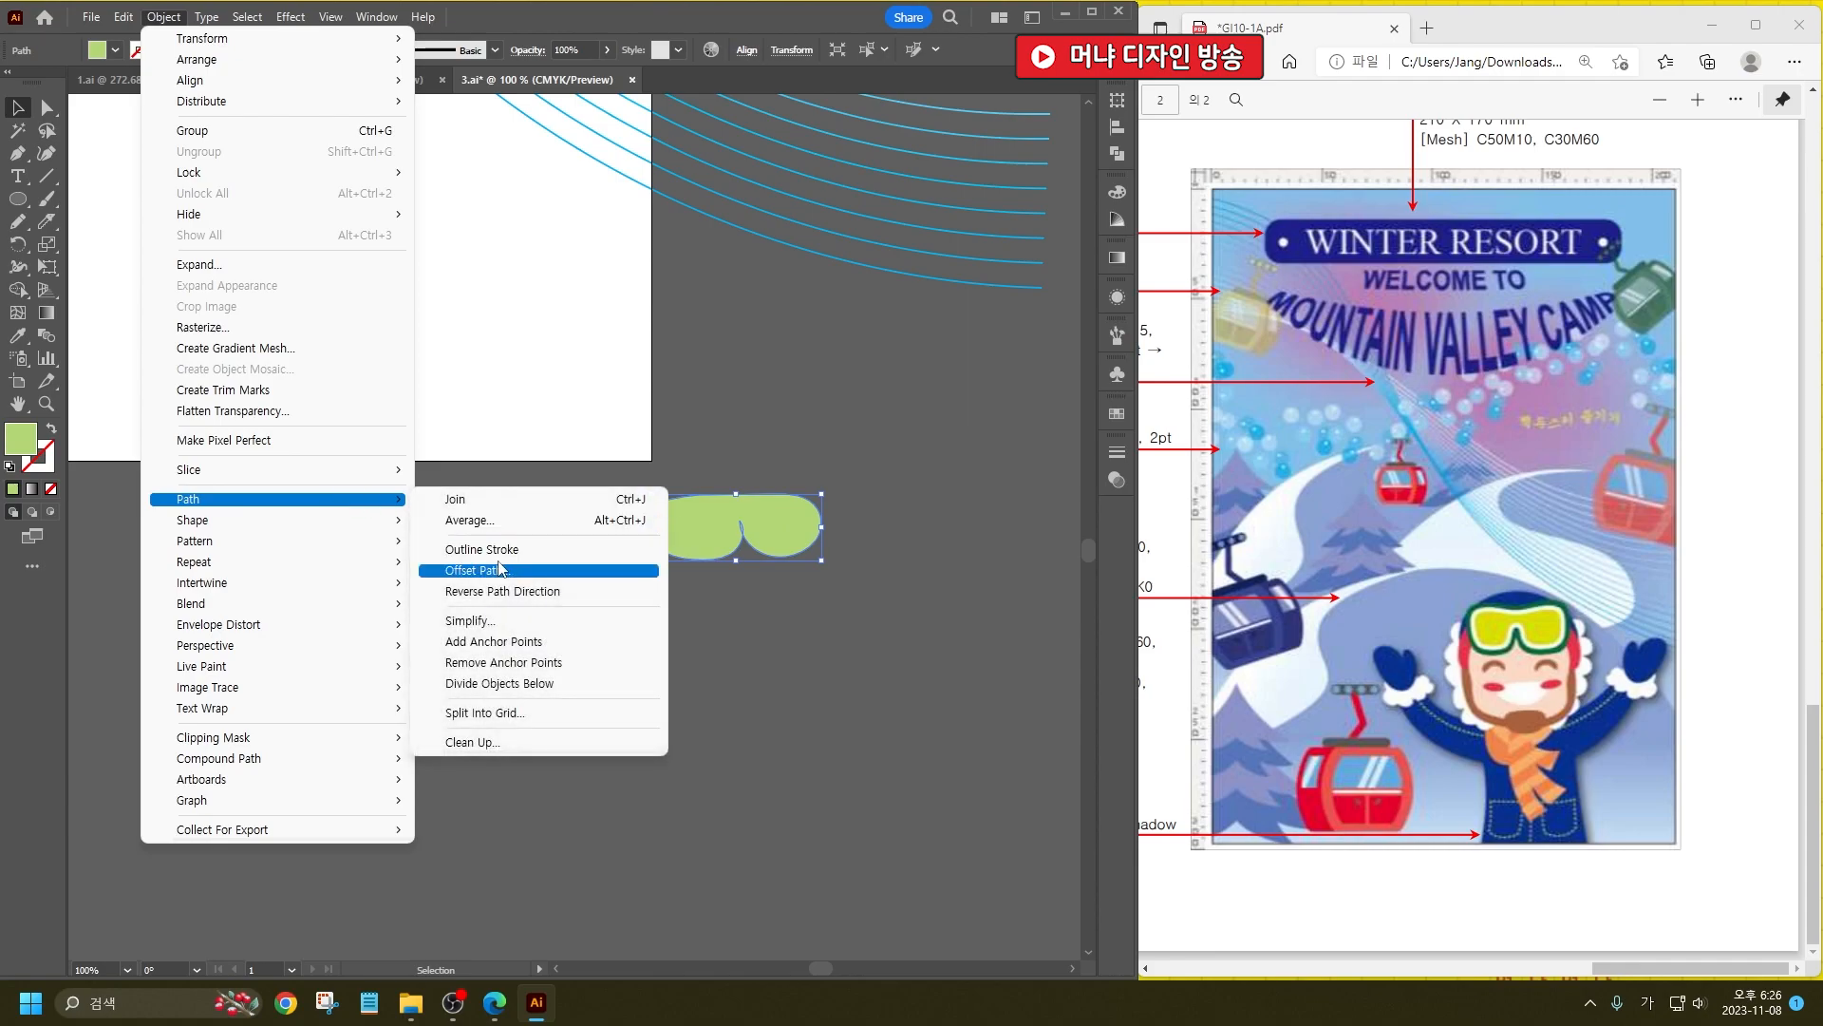
pyautogui.click(501, 570)
pyautogui.write('1')
pyautogui.click(870, 556)
pyautogui.doubleClick(19, 446)
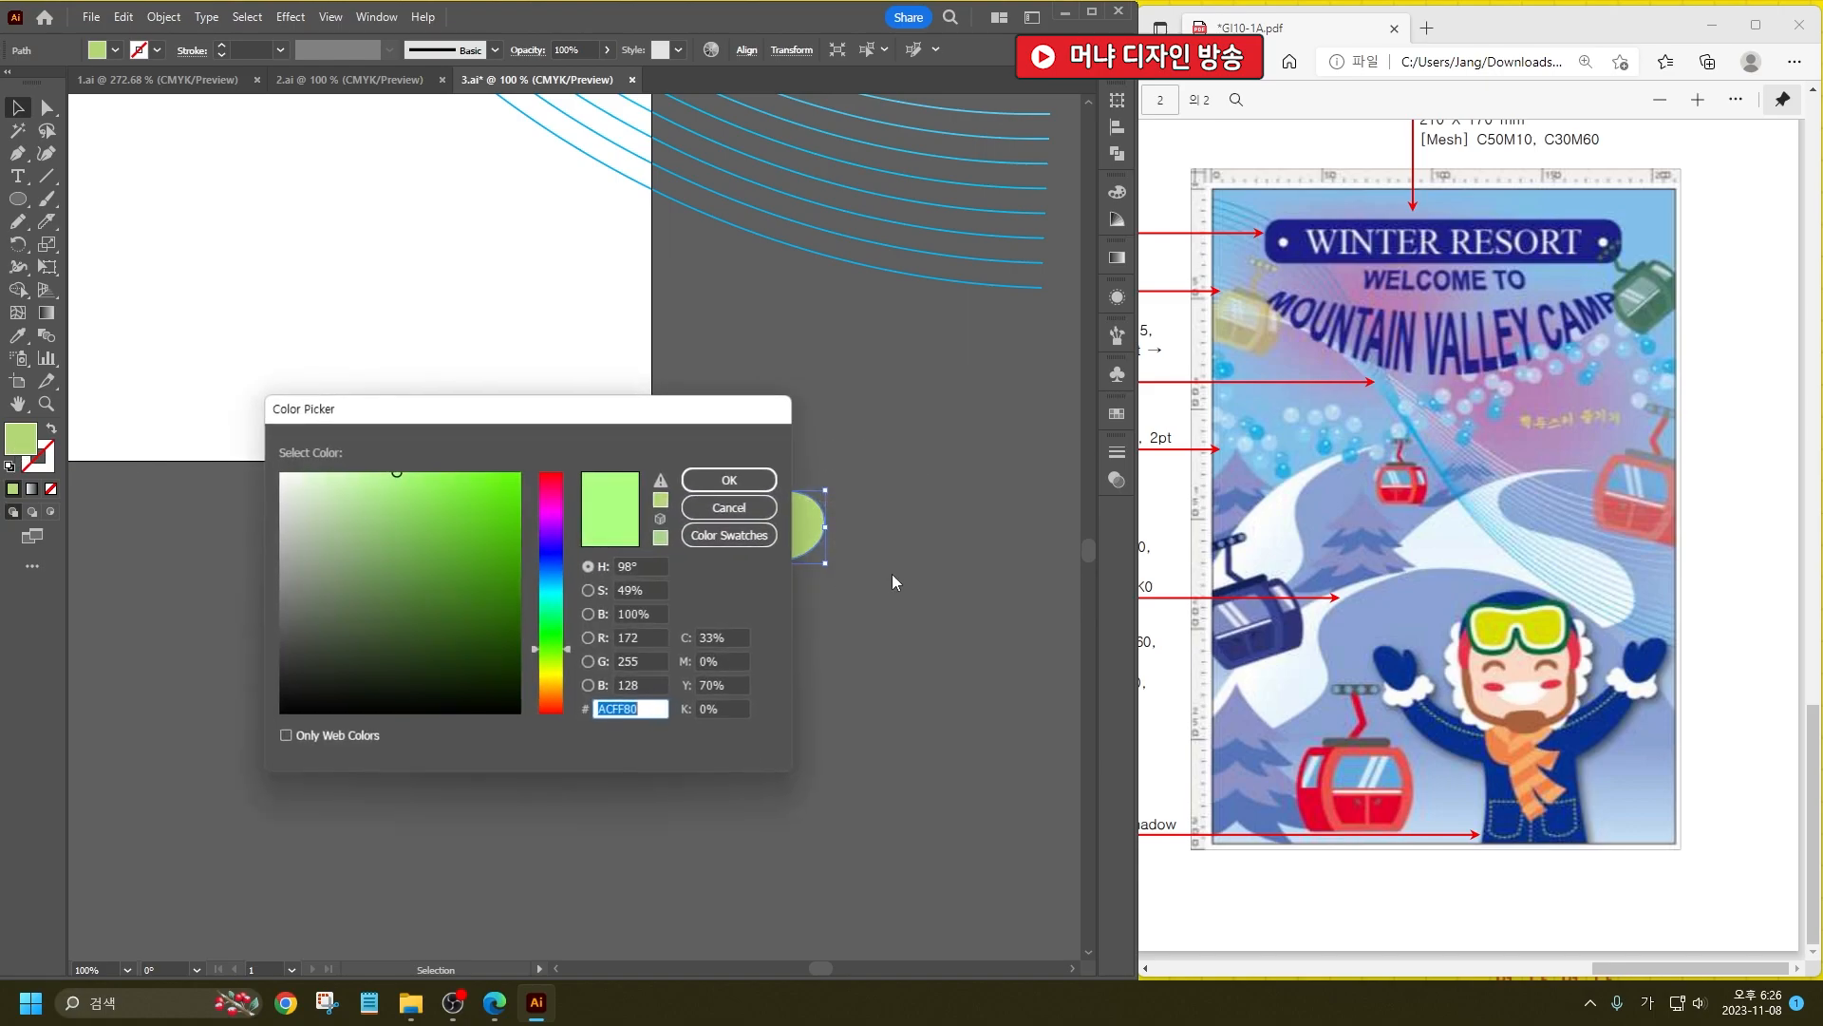
pyautogui.click(555, 661)
pyautogui.click(368, 472)
pyautogui.click(729, 480)
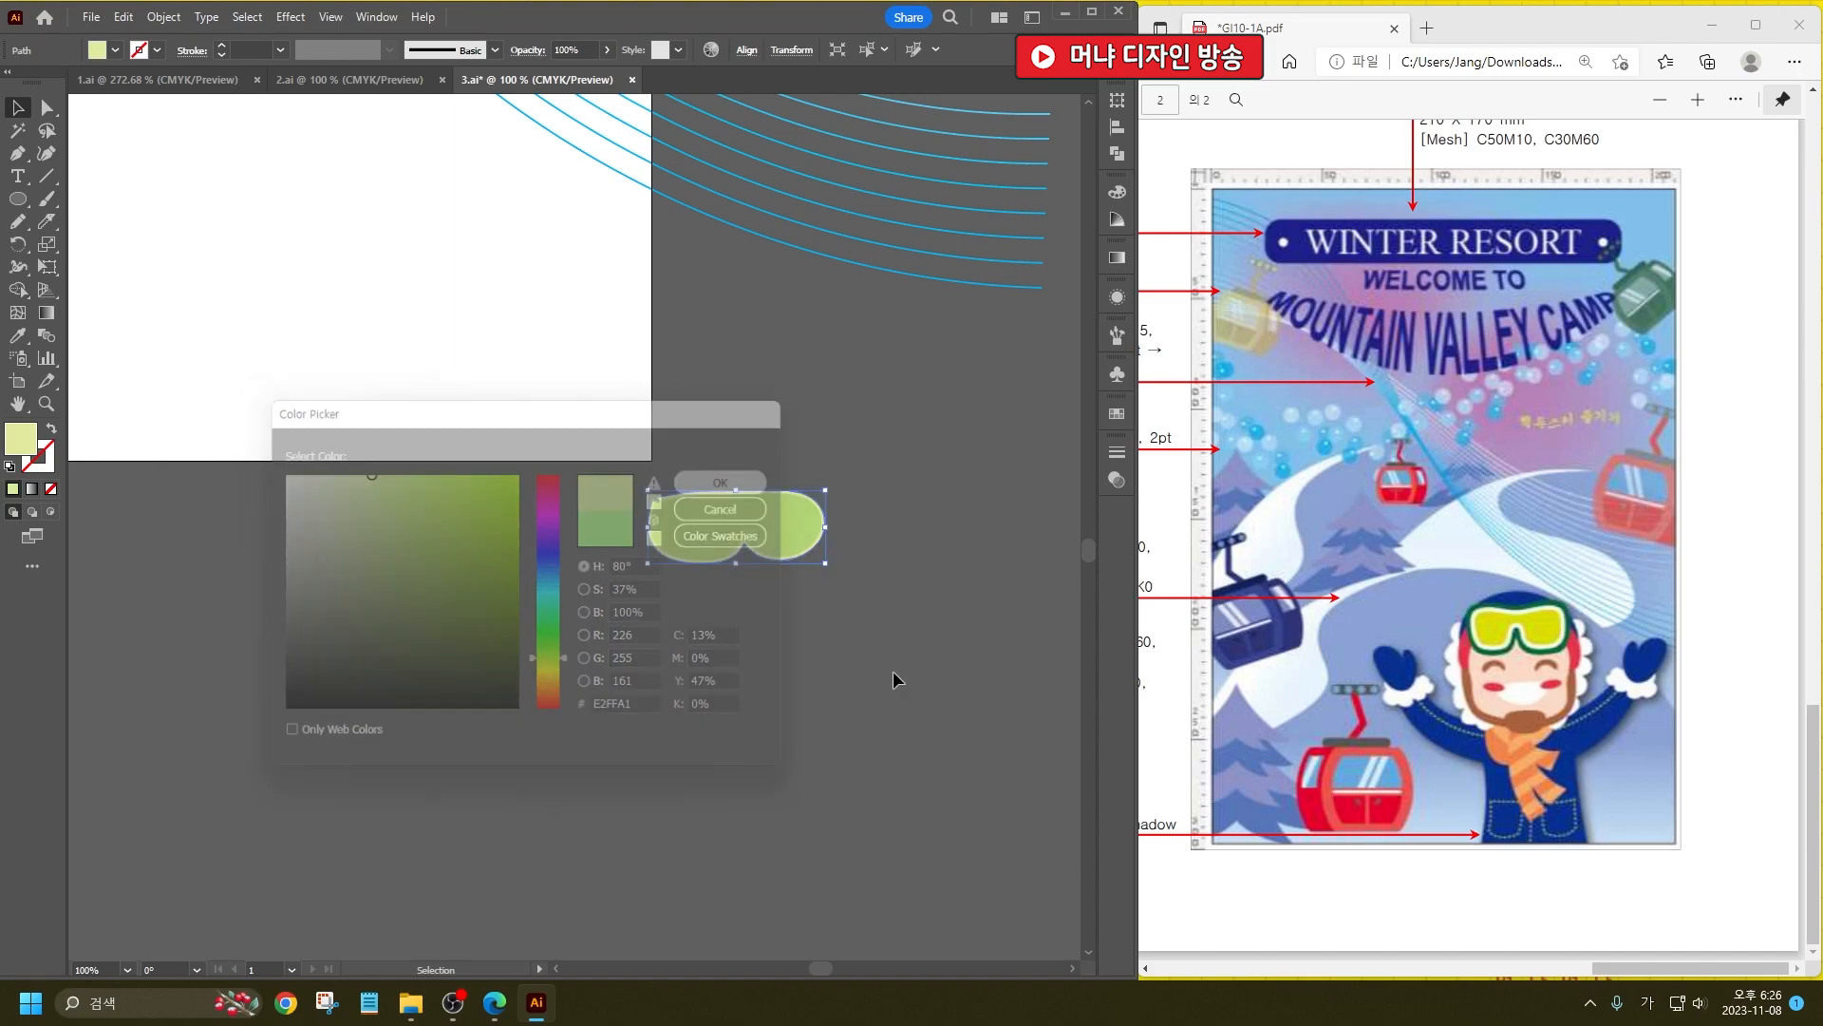
# Step: Reduce the notch at the pale offset shape's upper-left corner by deleting its inner anchor point
pyautogui.click(763, 561)
pyautogui.scroll(10, 693, 517)
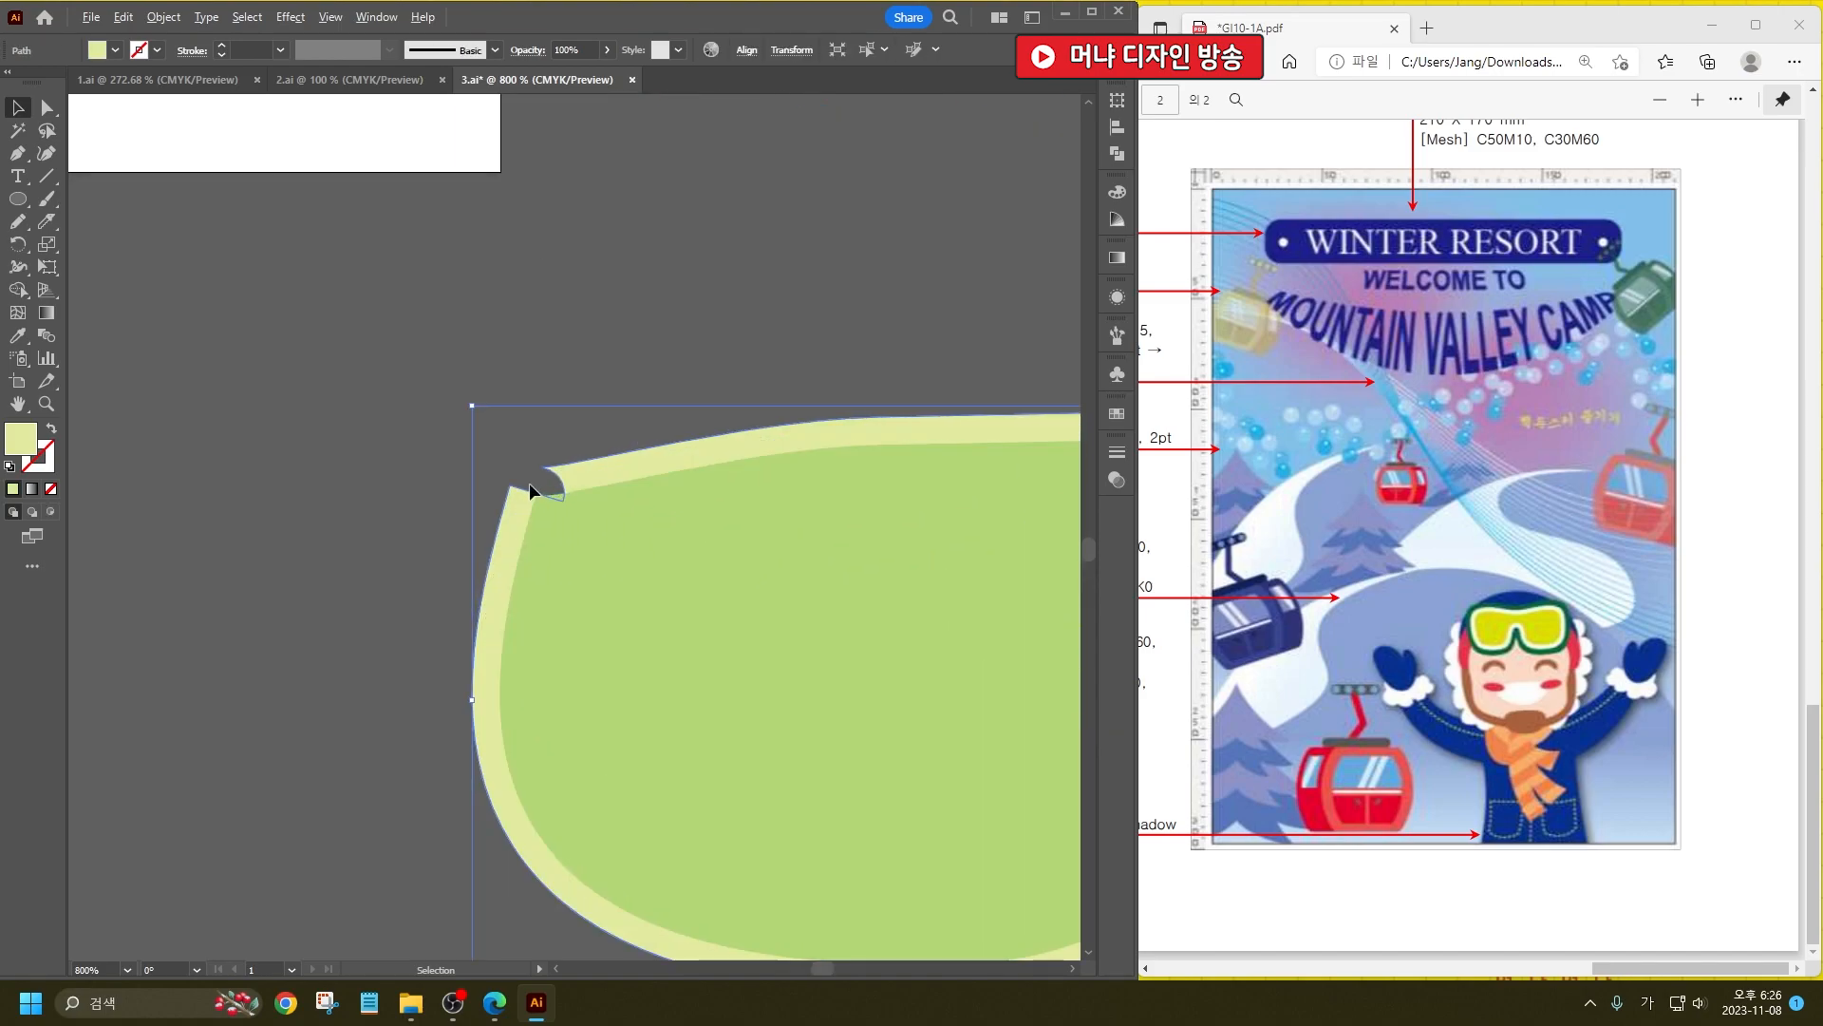
pyautogui.click(466, 536)
pyautogui.click(17, 155)
pyautogui.click(619, 541)
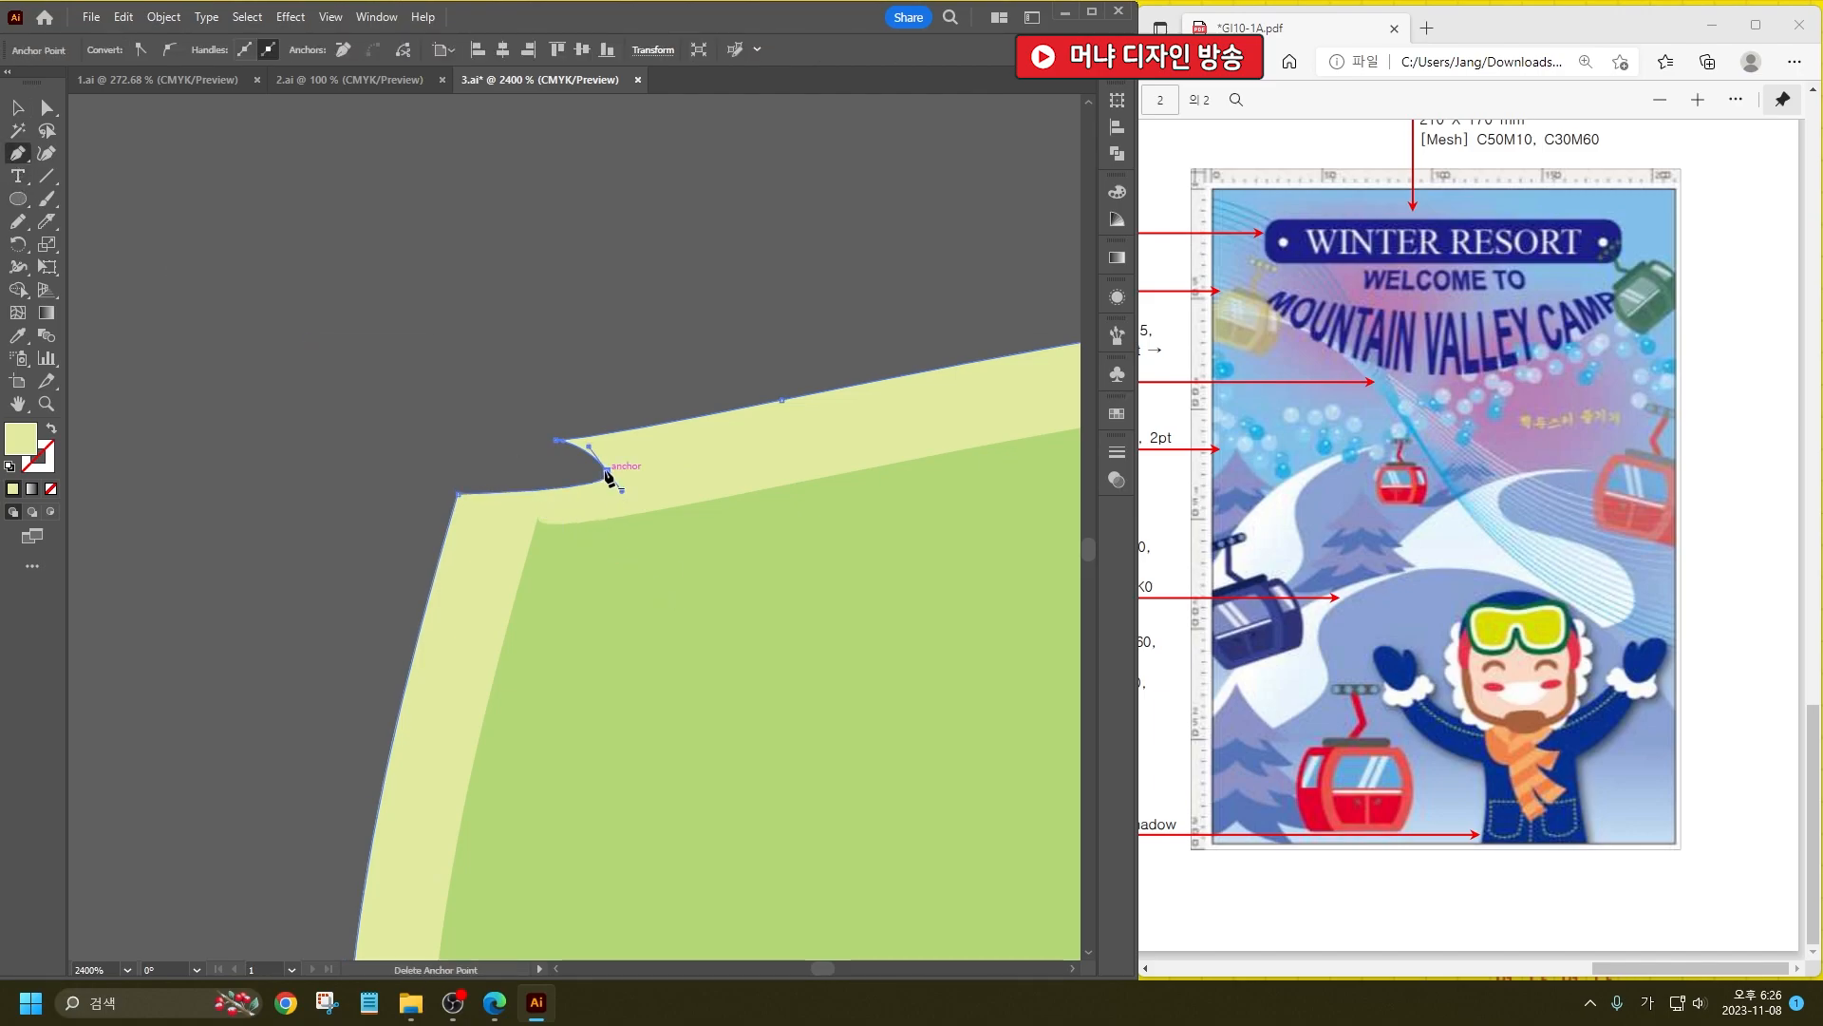
pyautogui.click(606, 470)
pyautogui.click(17, 107)
pyautogui.scroll(-5, 218, 226)
# Step: Offset the pale goggle rim outward by another 1 mm and fill the new outer shape with dark green
pyautogui.click(161, 17)
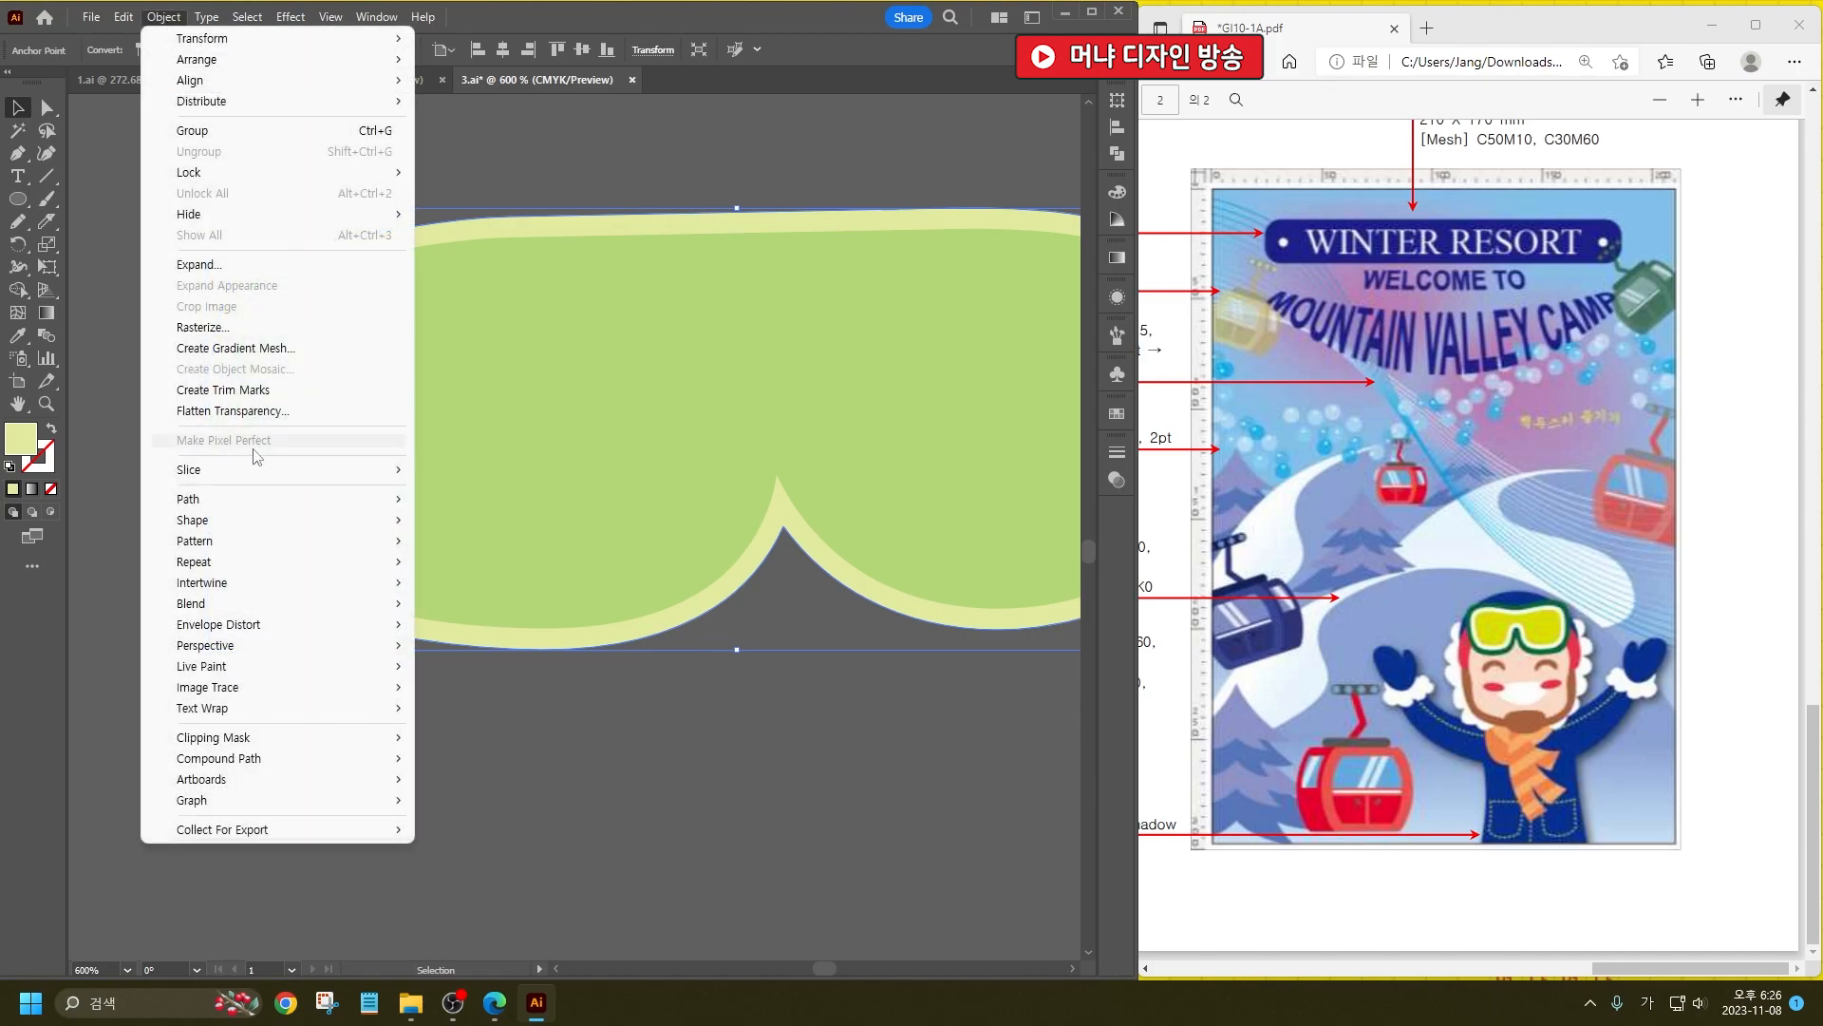
pyautogui.moveTo(262, 501)
pyautogui.click(585, 570)
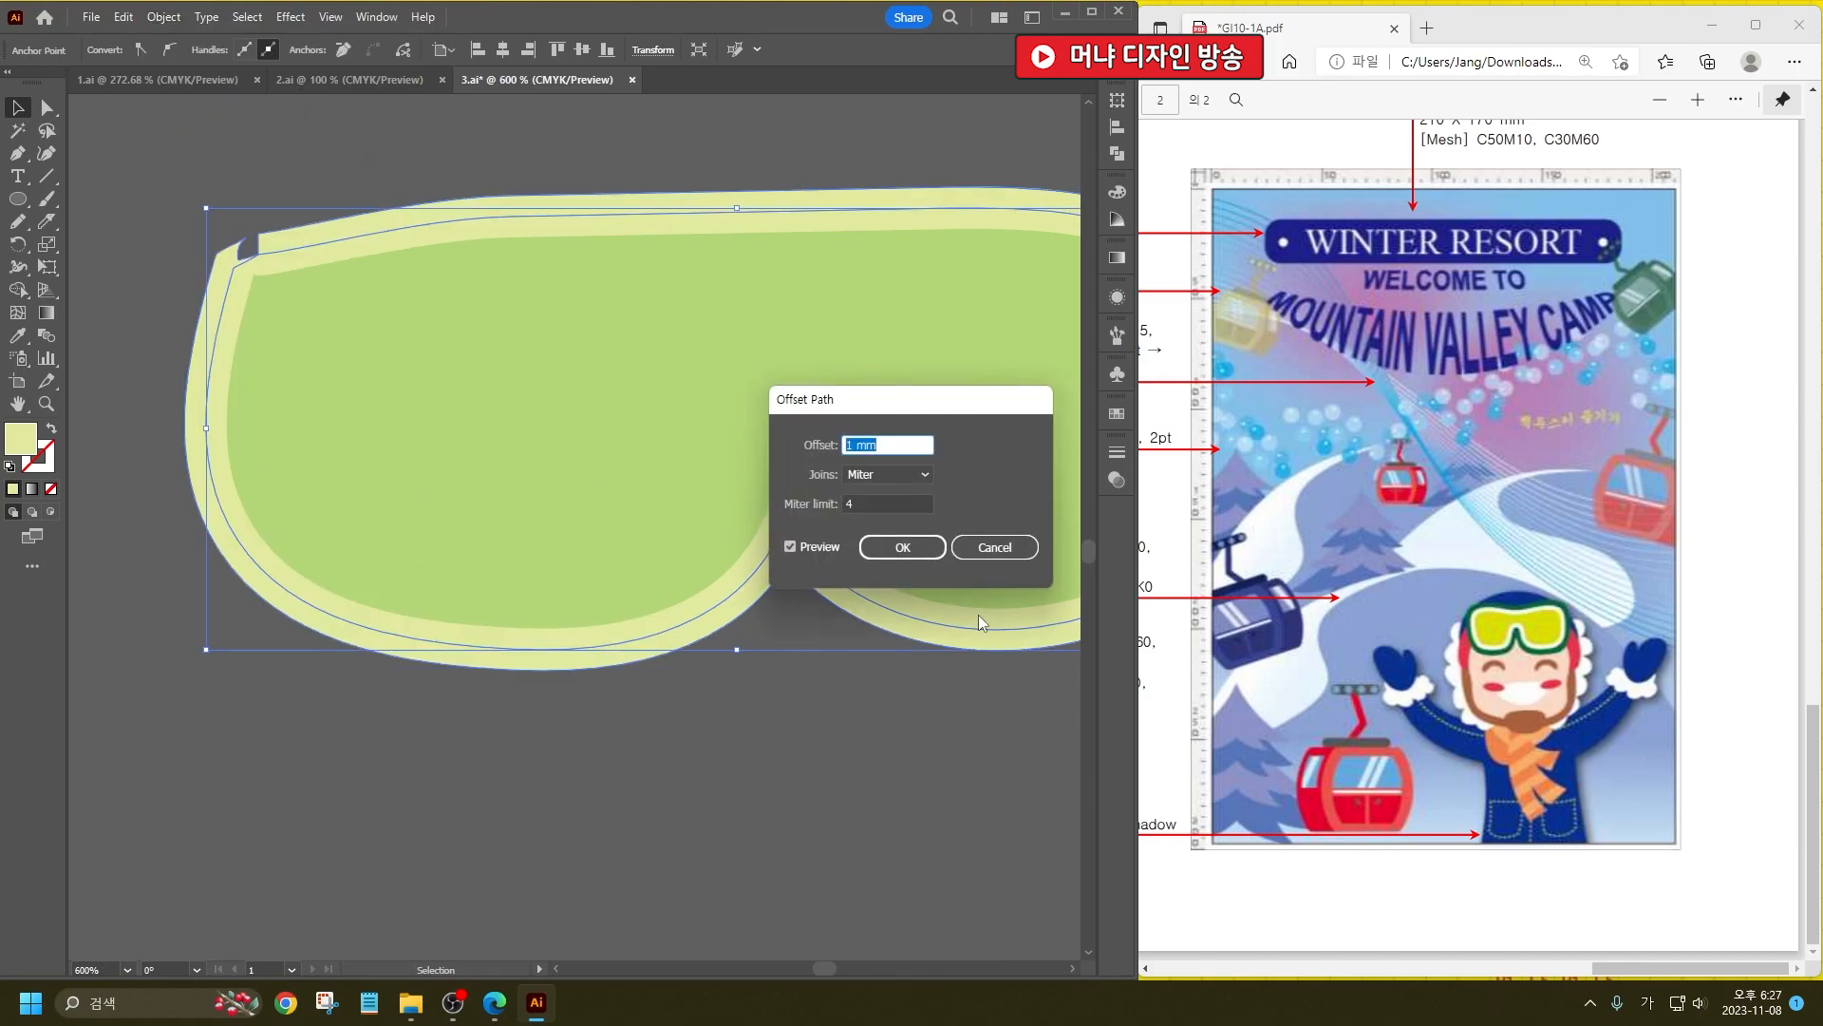
pyautogui.click(913, 548)
pyautogui.doubleClick(21, 437)
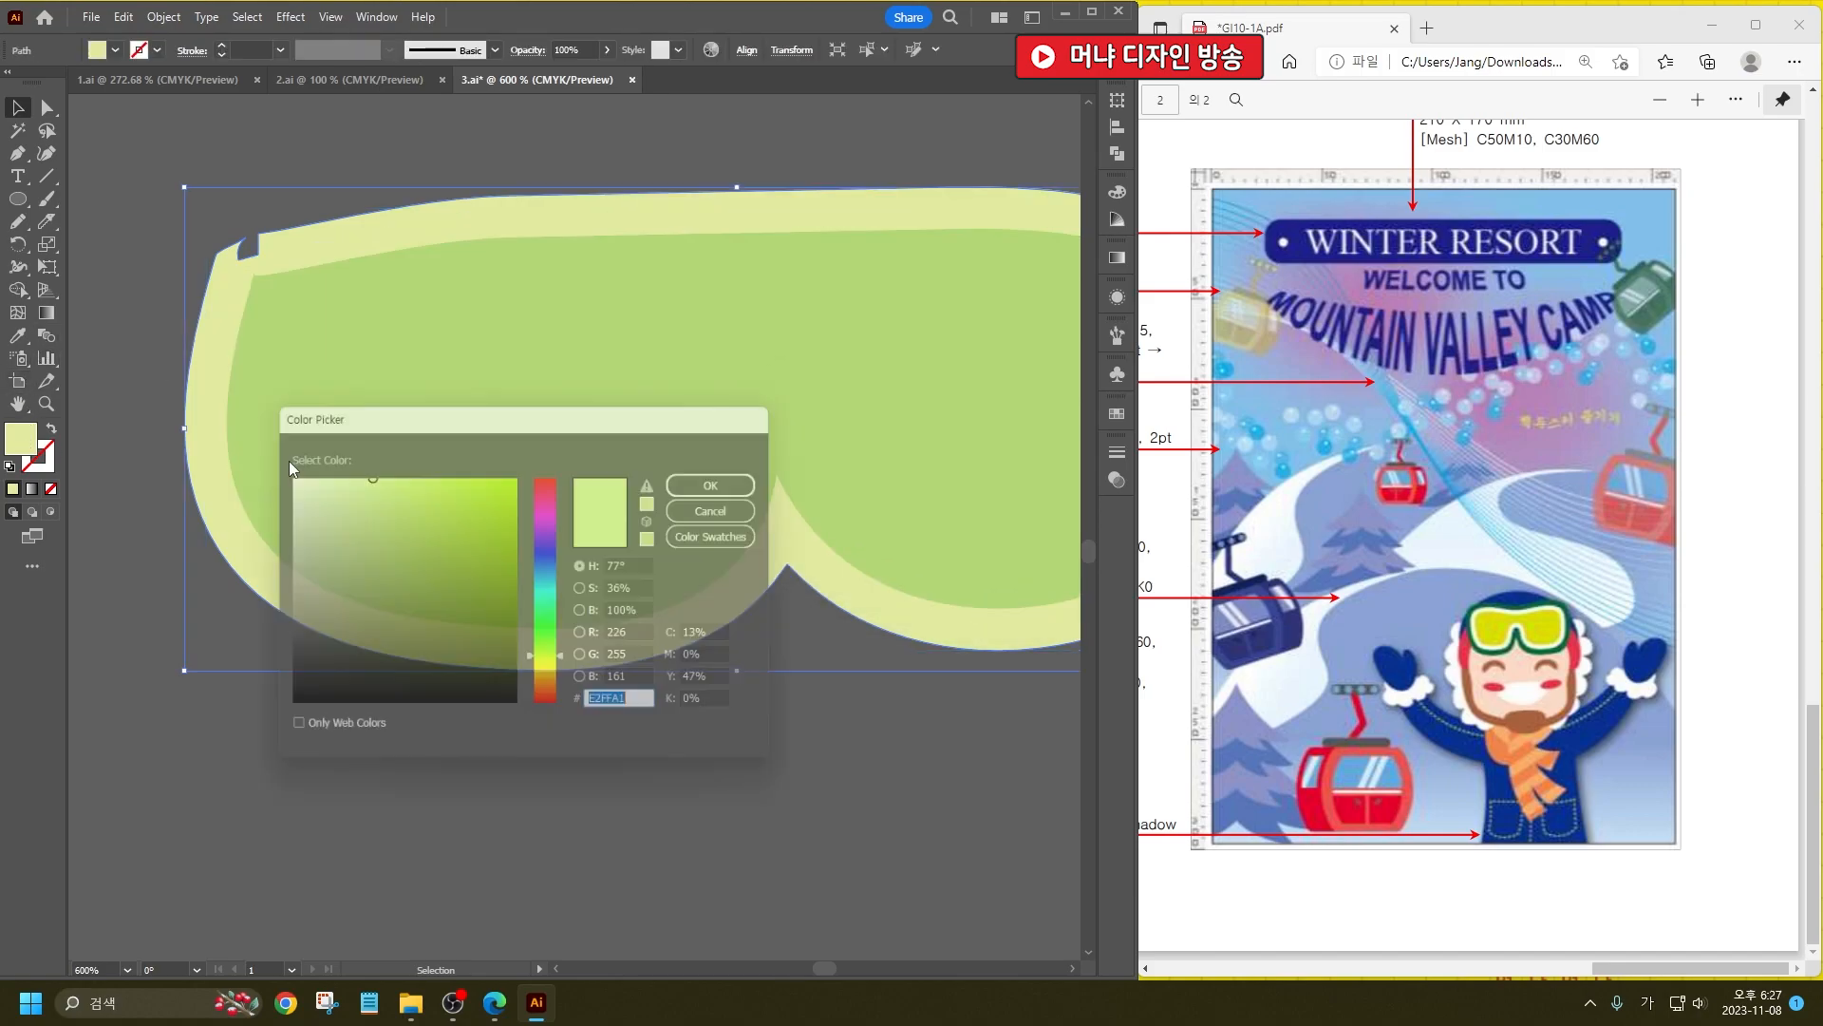
pyautogui.click(505, 609)
pyautogui.moveTo(505, 608); pyautogui.dragTo(553, 634)
pyautogui.click(707, 484)
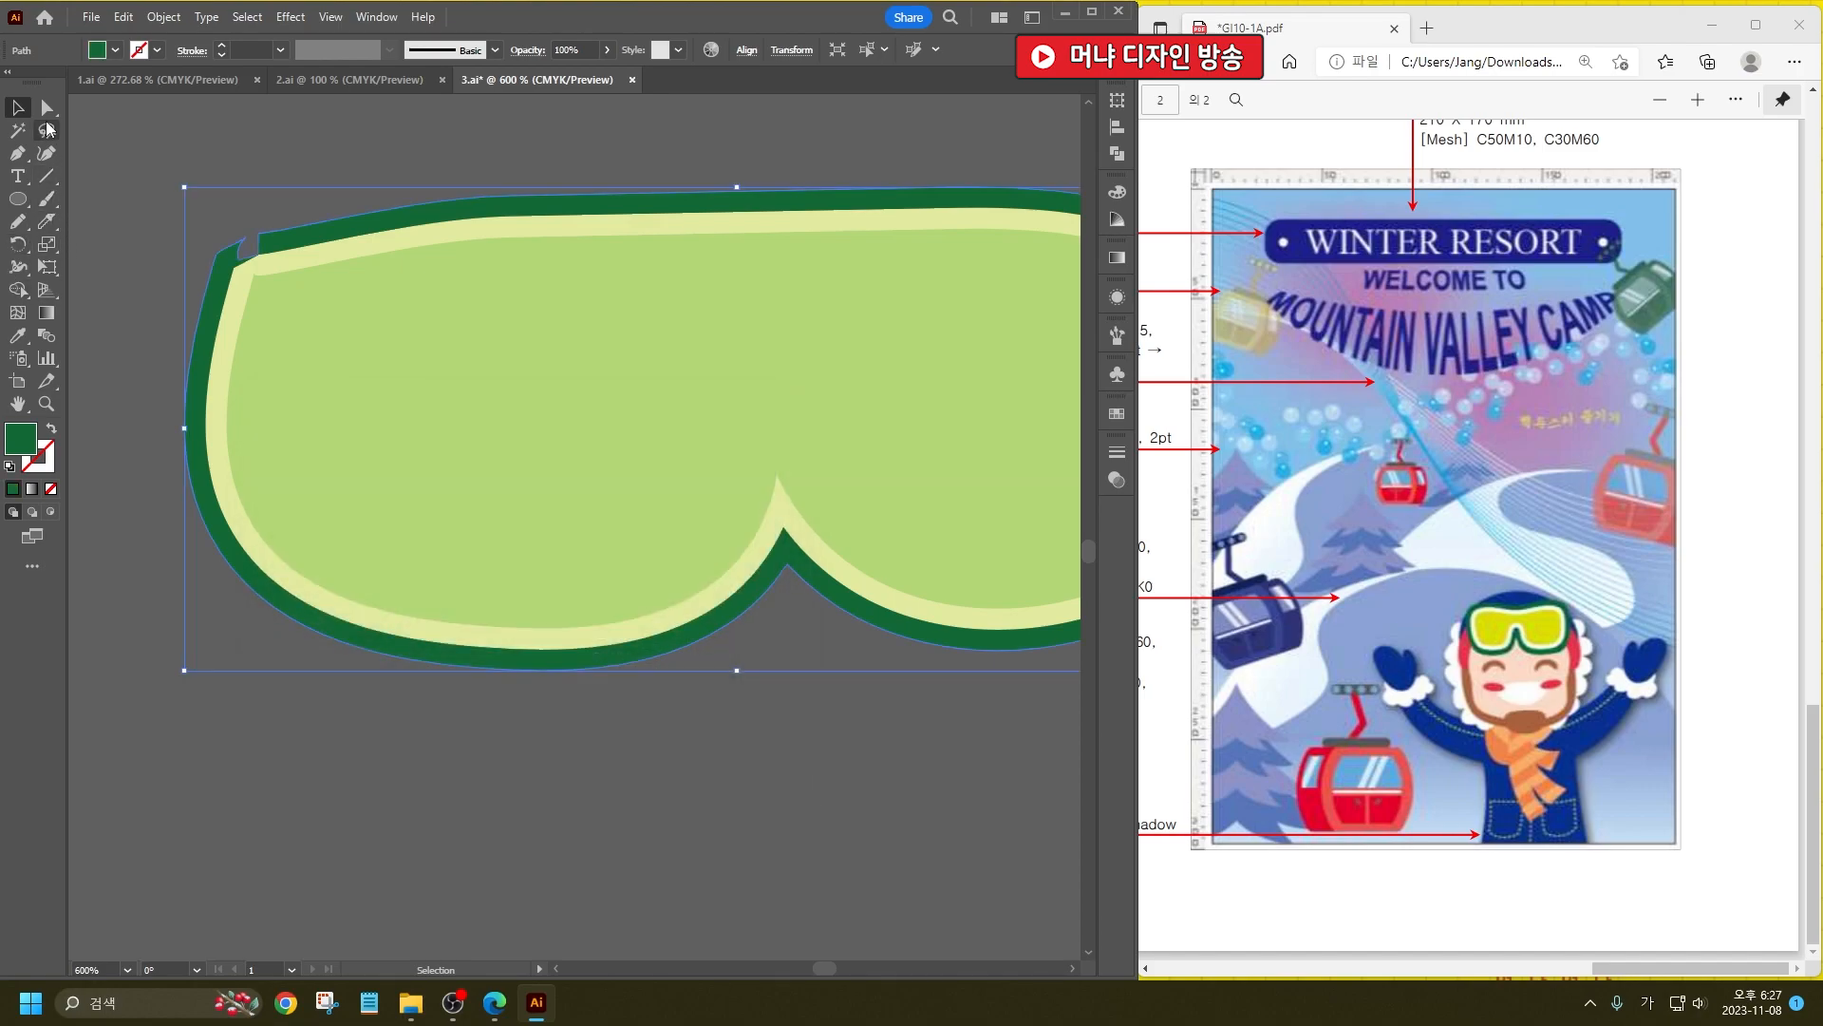
# Step: Close the notch at the dark green frame's upper-left corner by deleting its inner anchor point, then deselect the frame
pyautogui.click(18, 155)
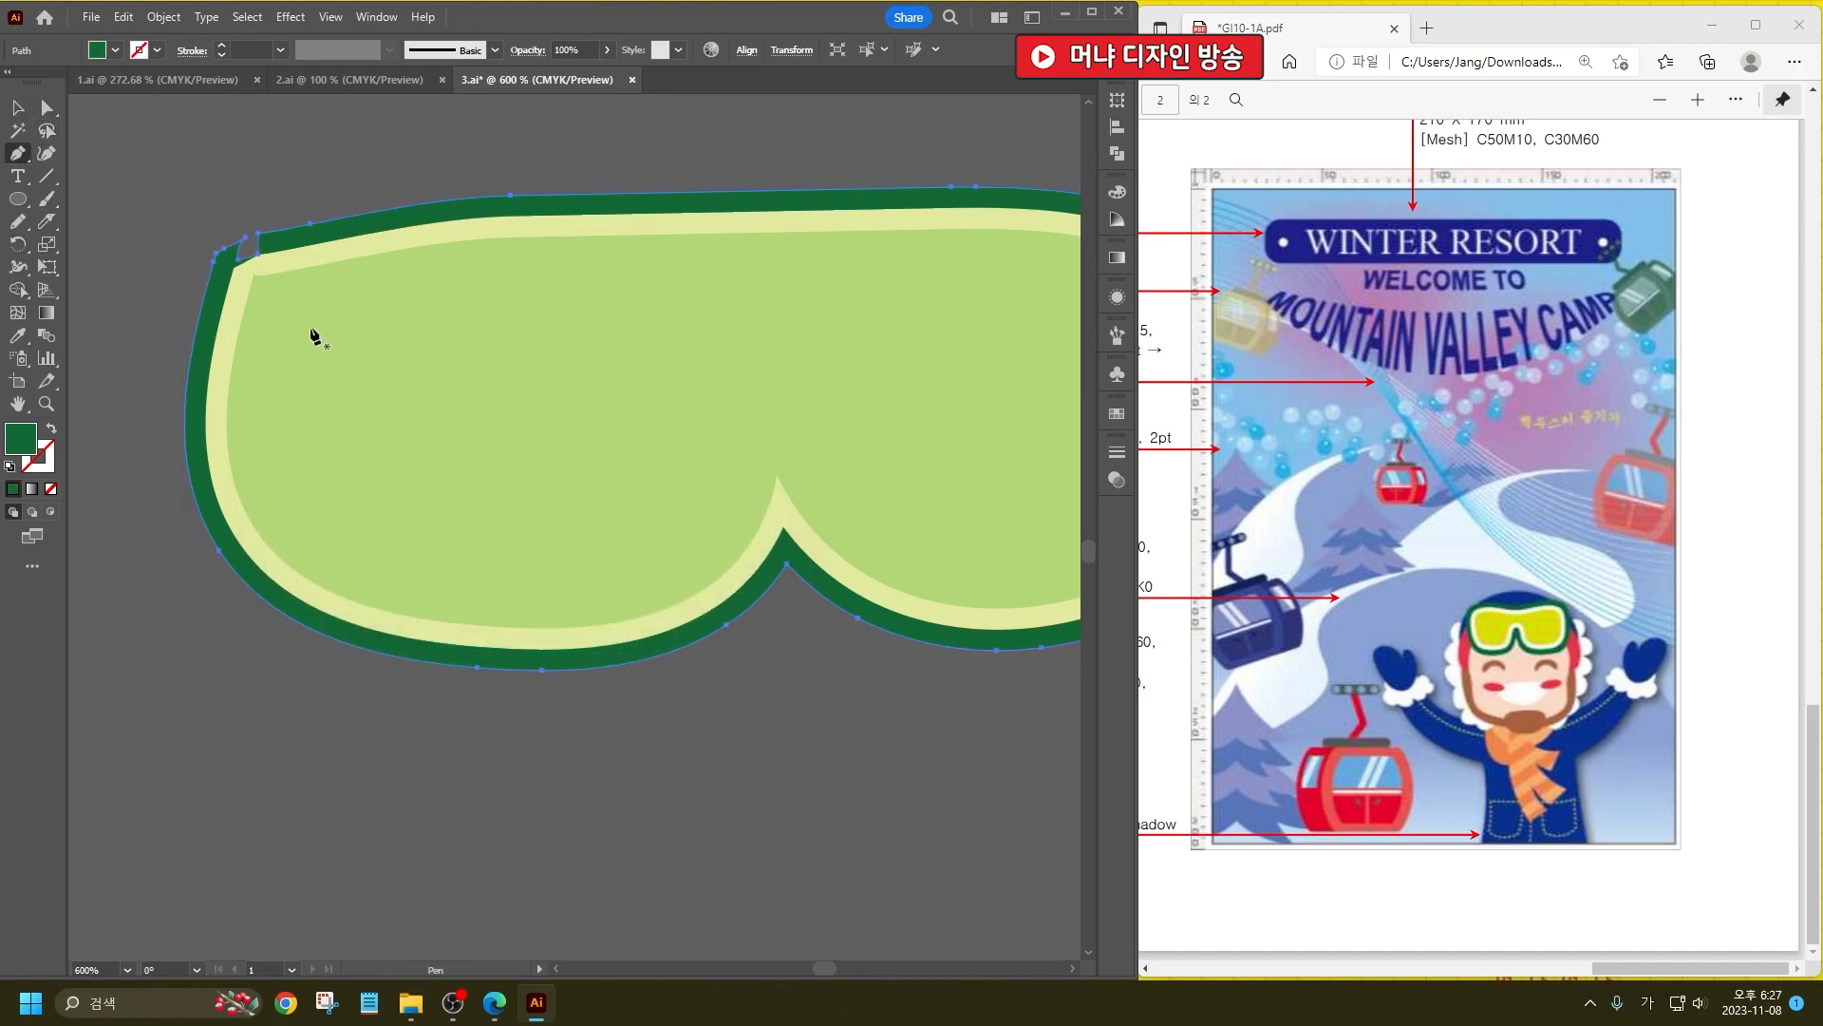
pyautogui.click(257, 254)
pyautogui.scroll(5, 261, 256)
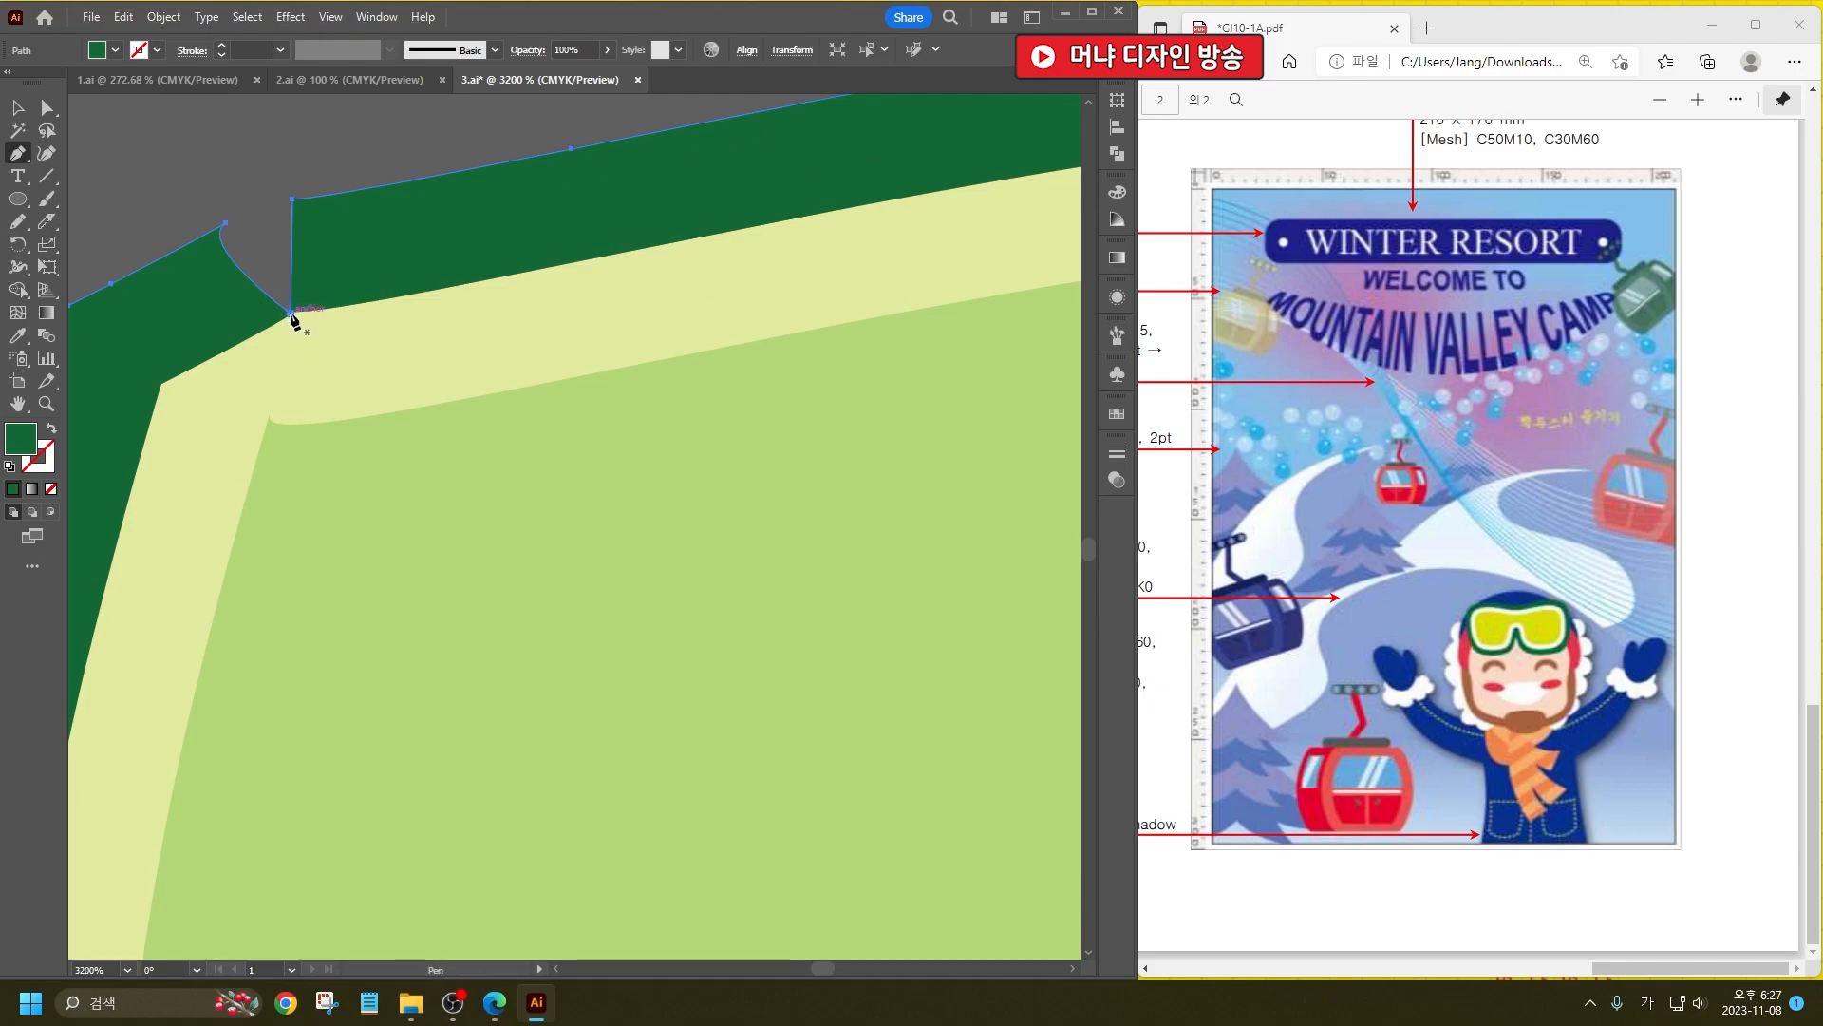
pyautogui.scroll(10, 292, 321)
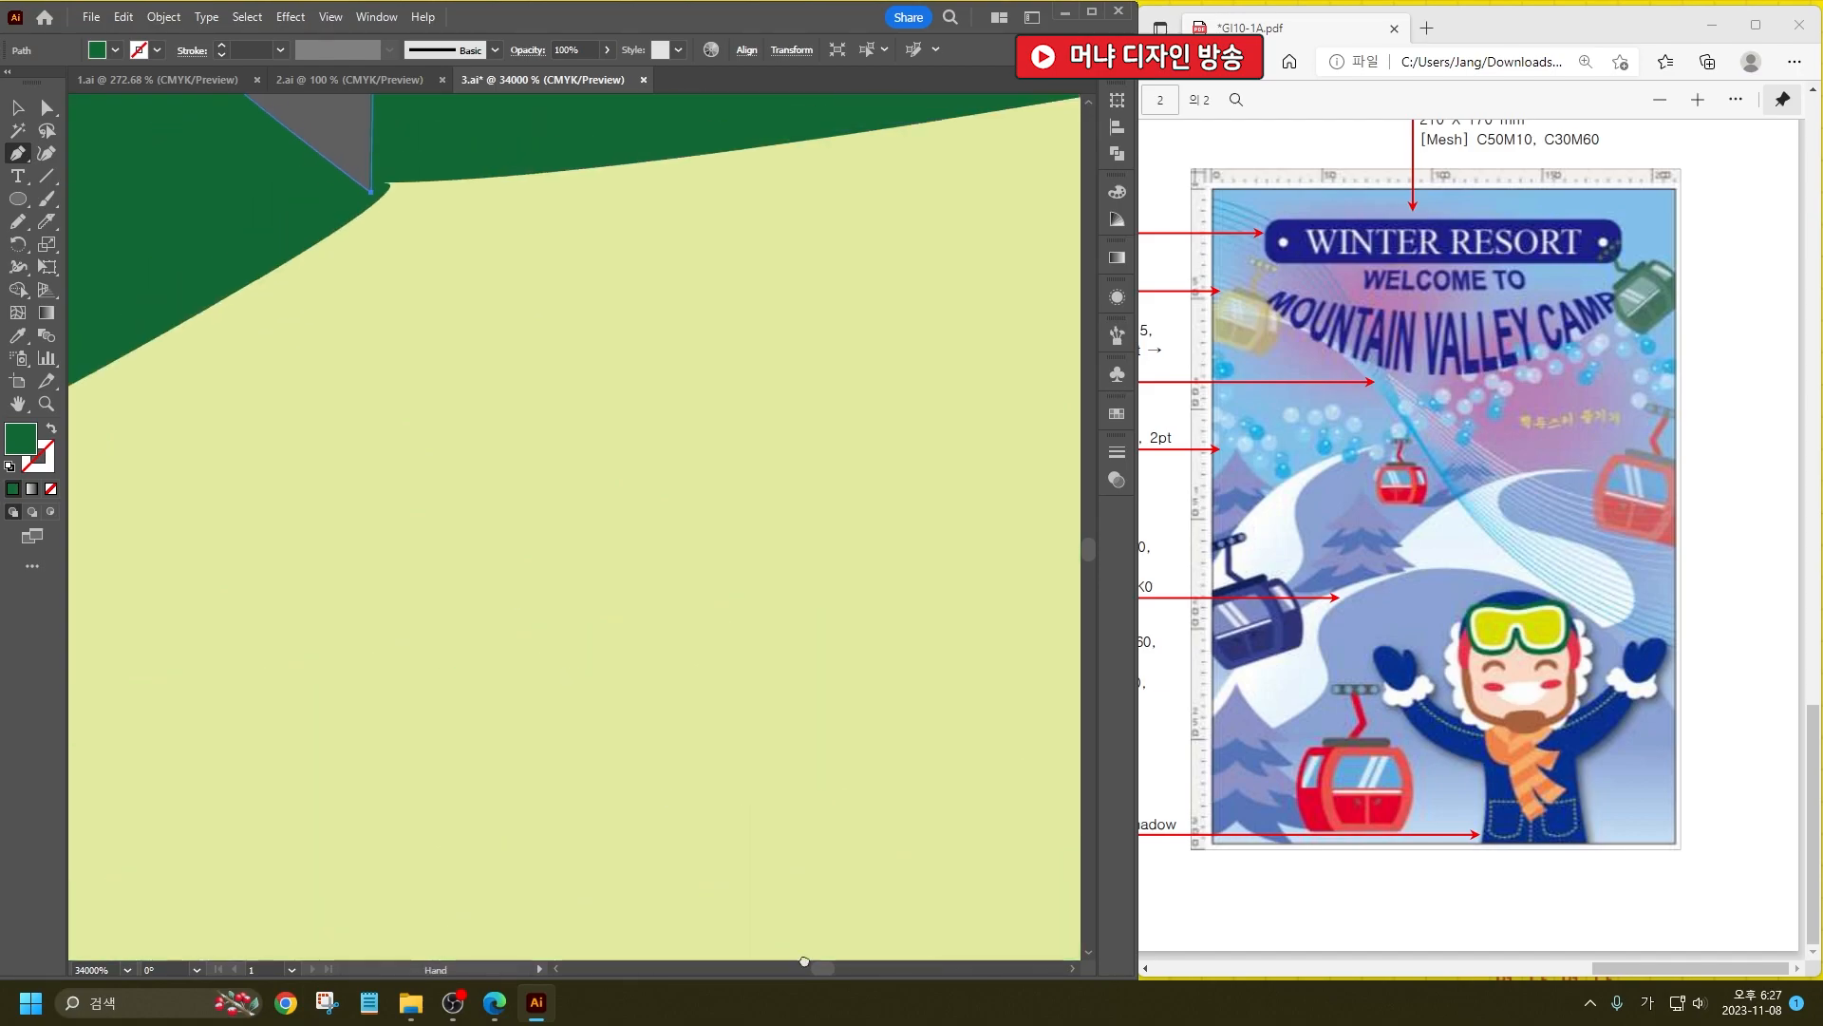
pyautogui.moveTo(535, 370); pyautogui.dragTo(529, 594)
pyautogui.scroll(-10, 504, 598)
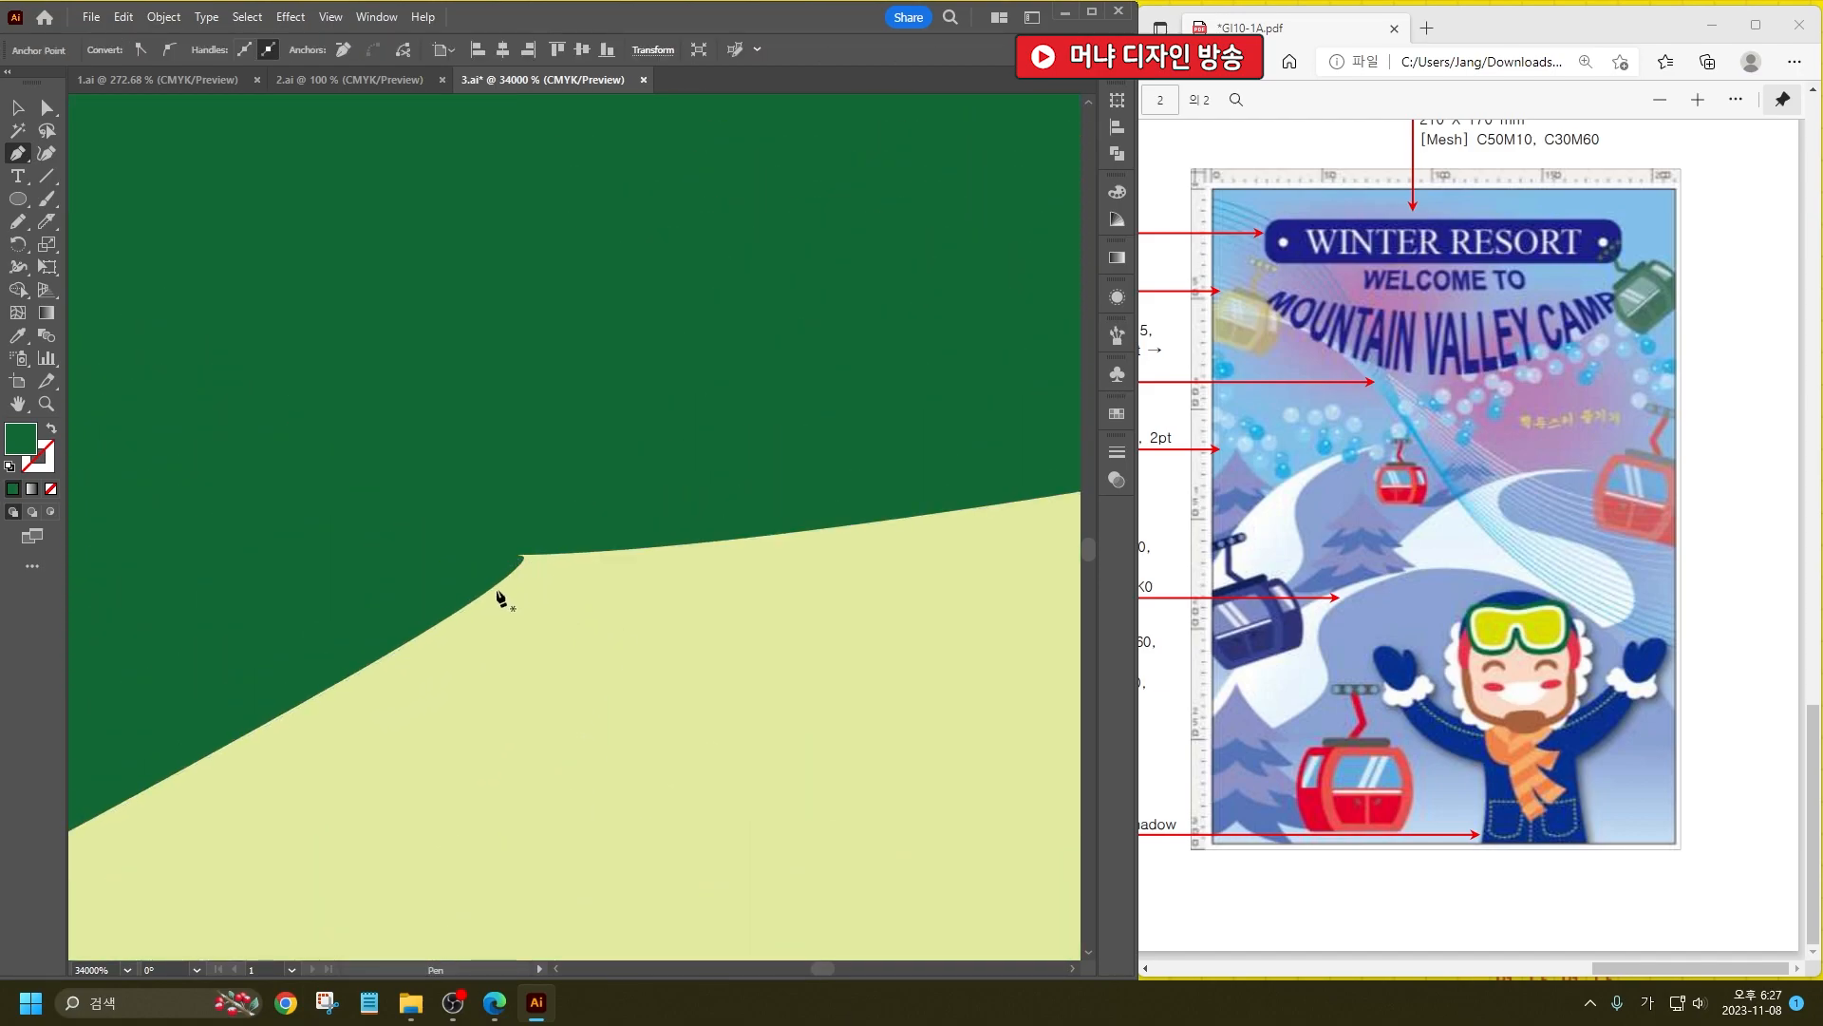
pyautogui.scroll(-8, 449, 557)
pyautogui.click(19, 107)
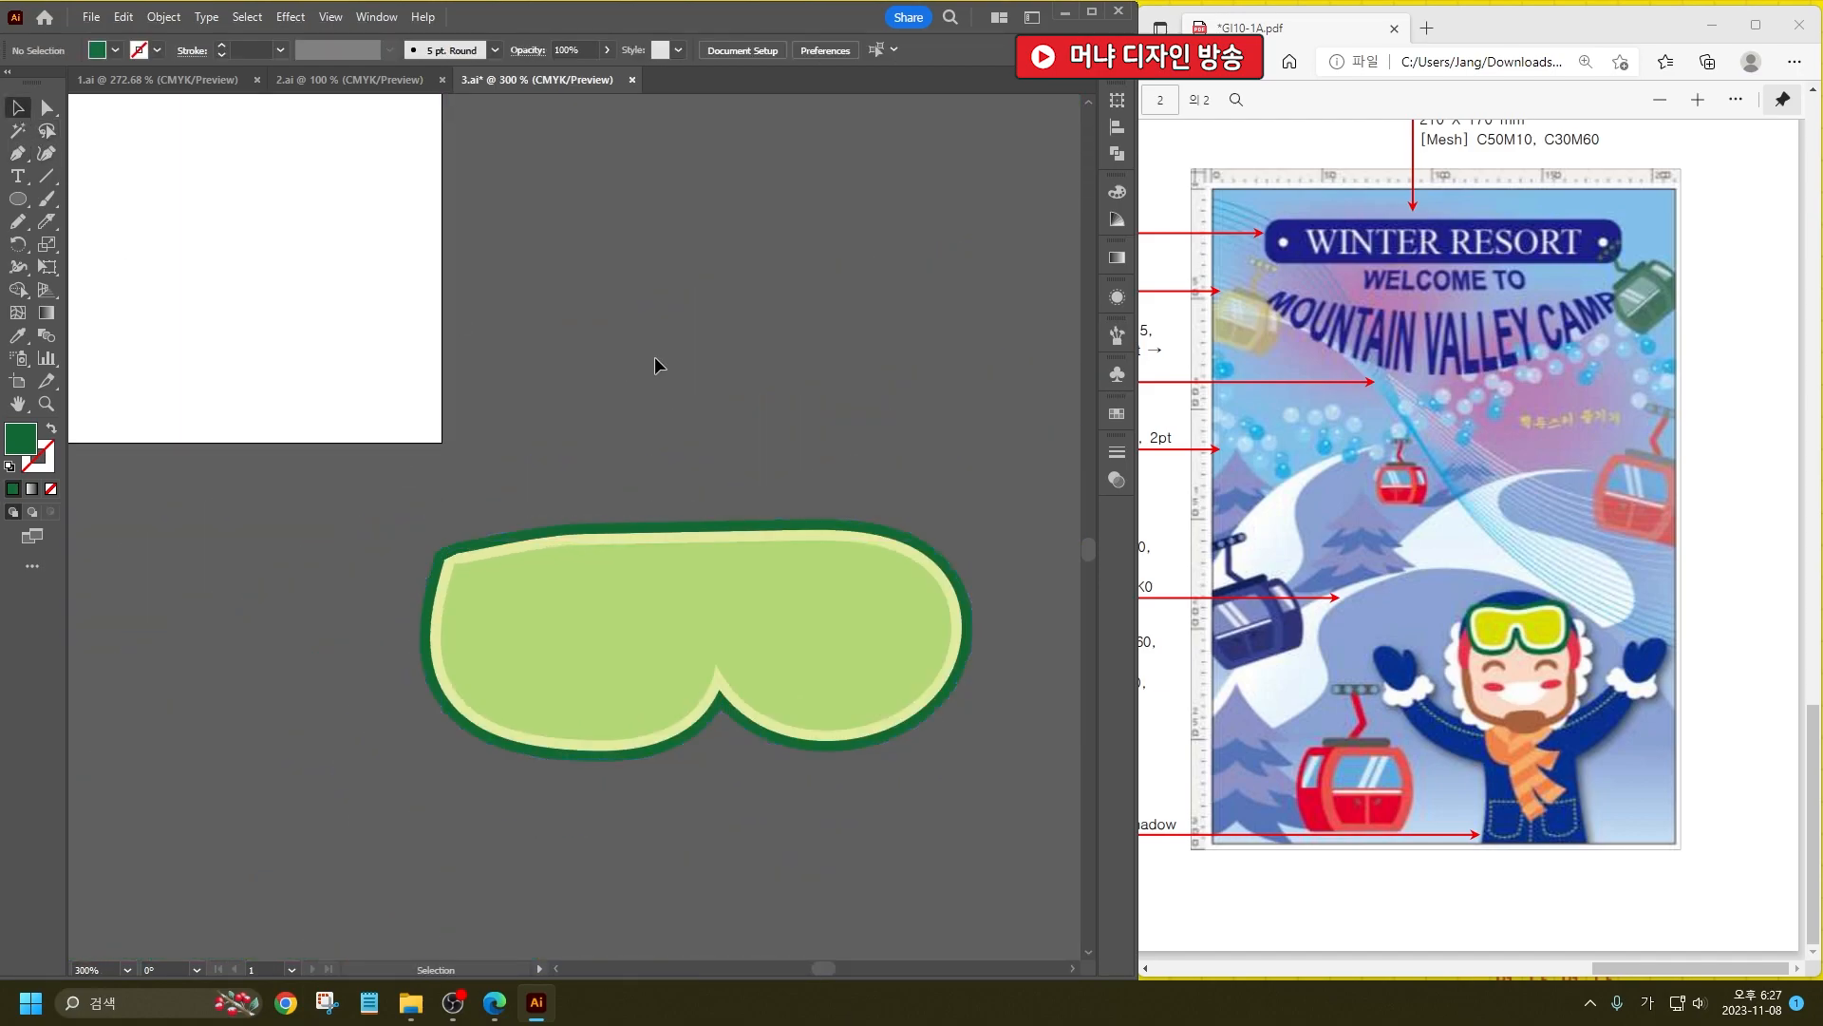
pyautogui.click(653, 356)
# Step: Draw a dark green ellipse about as wide as the goggles for the skier's head and send it behind them
pyautogui.scroll(-3, 606, 419)
pyautogui.scroll(2, 902, 665)
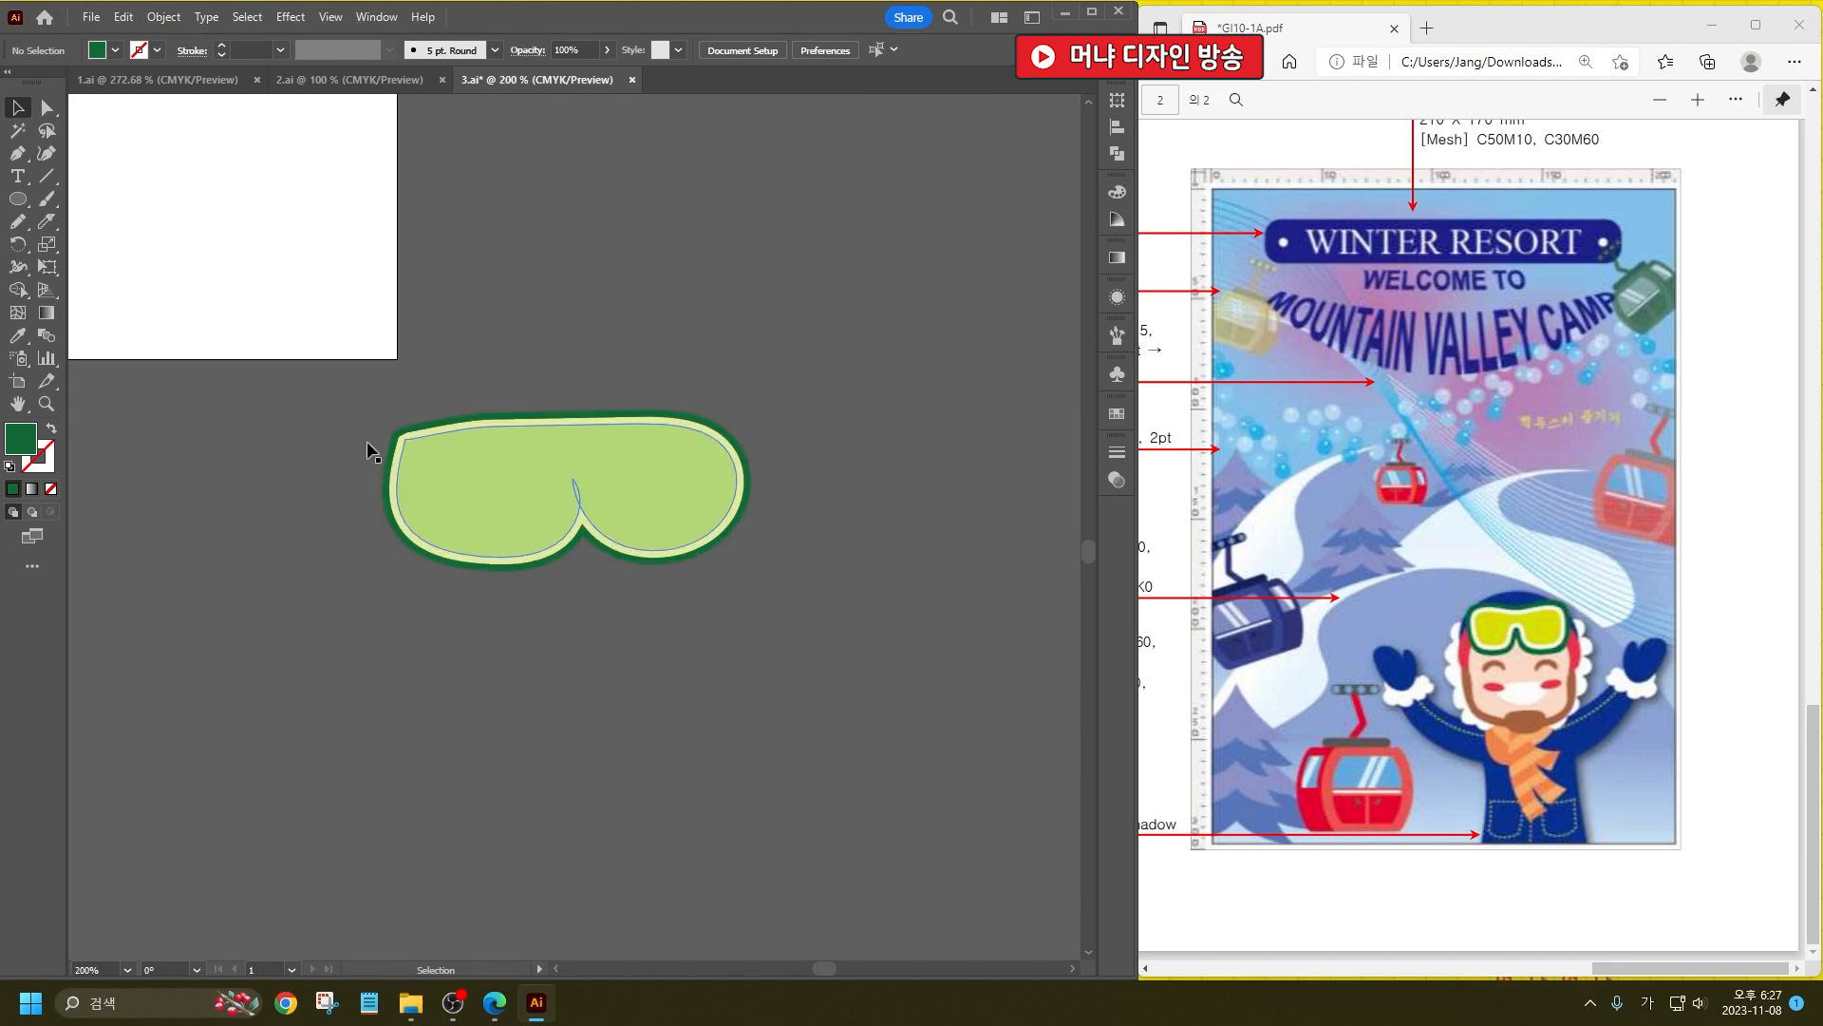
pyautogui.click(18, 199)
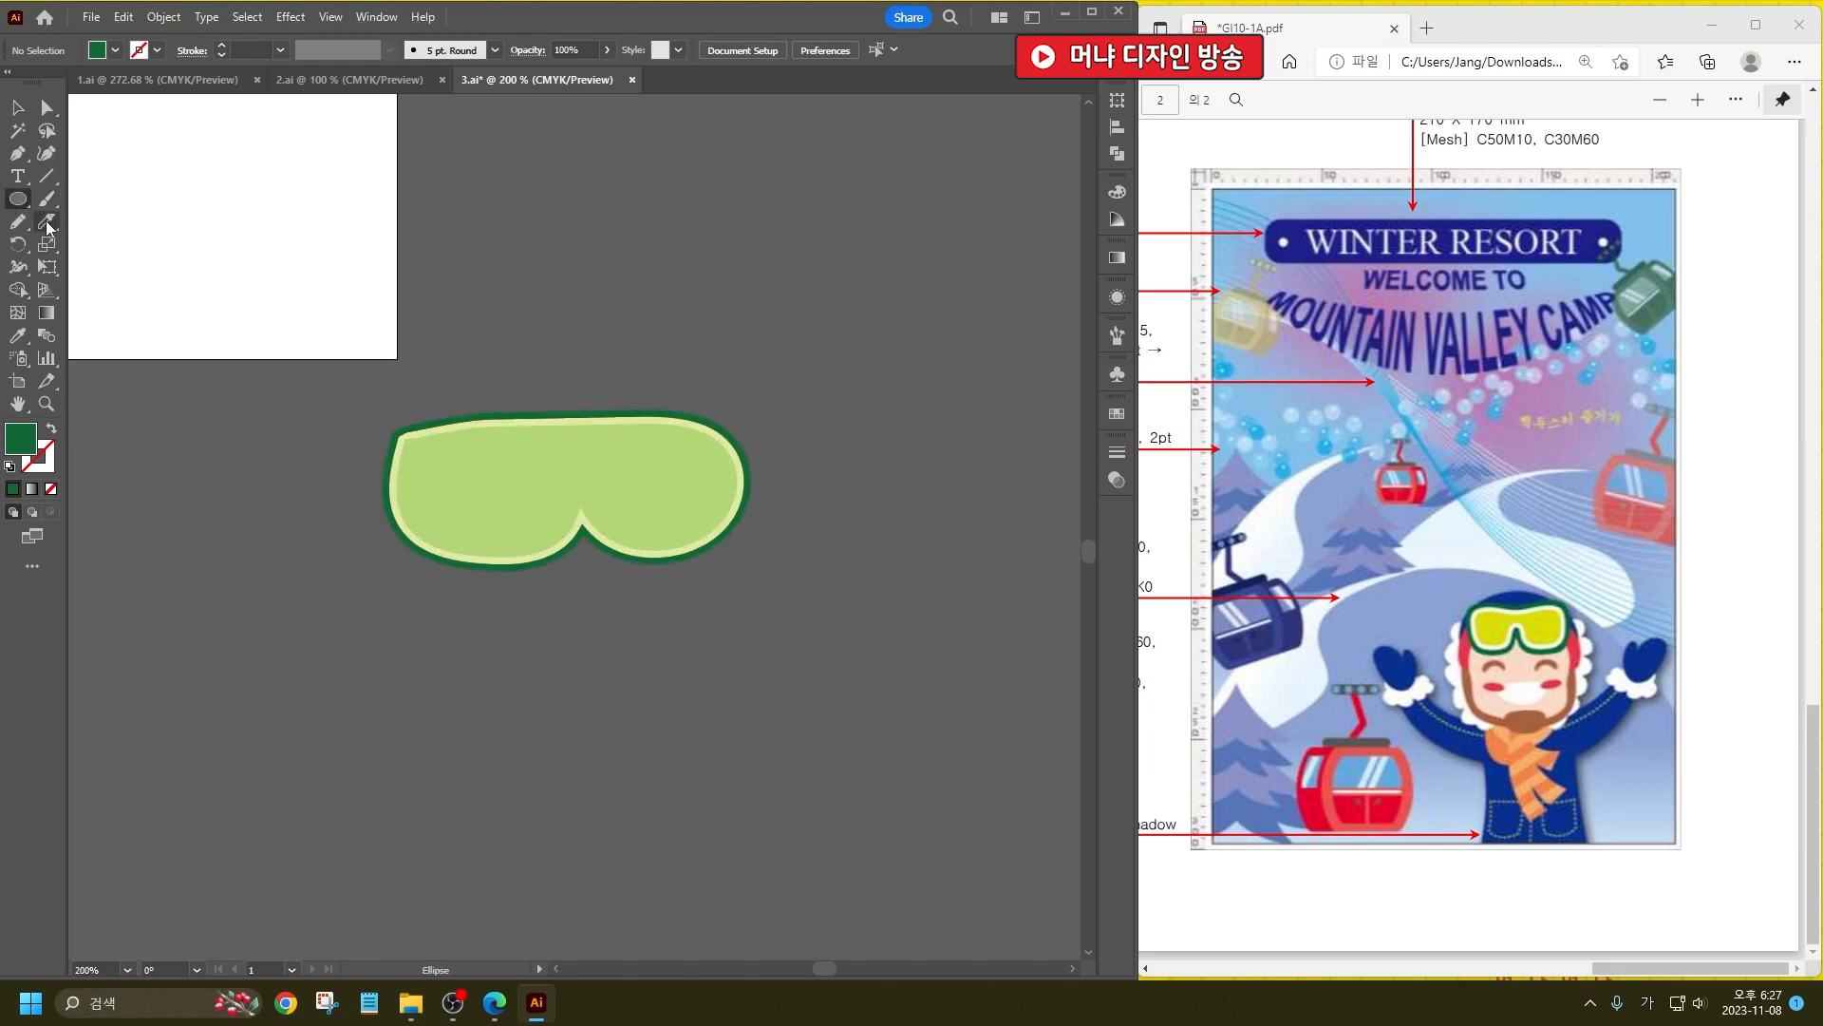
pyautogui.moveTo(372, 384)
pyautogui.mouseDown()
pyautogui.moveTo(752, 603)
pyautogui.moveTo(751, 700)
pyautogui.mouseUp()
pyautogui.click(18, 106)
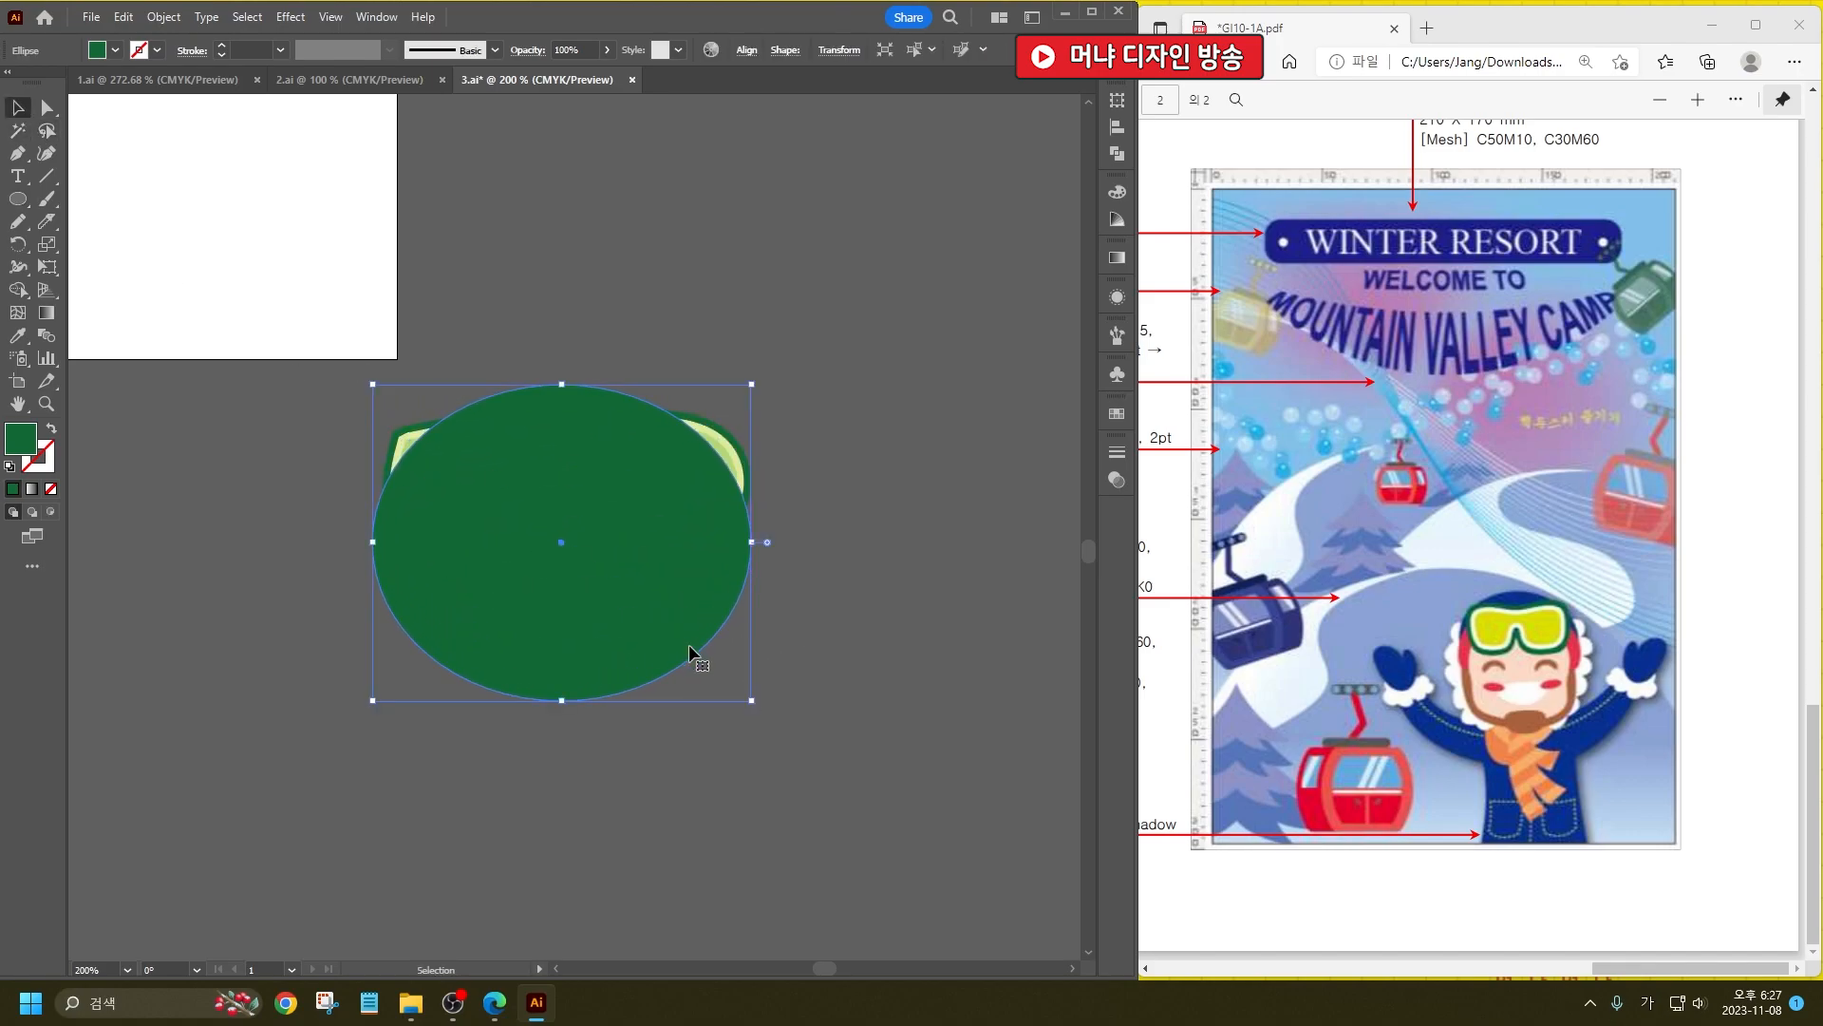
pyautogui.hotkey('ctrl', 'shift', '[')
pyautogui.click(748, 583)
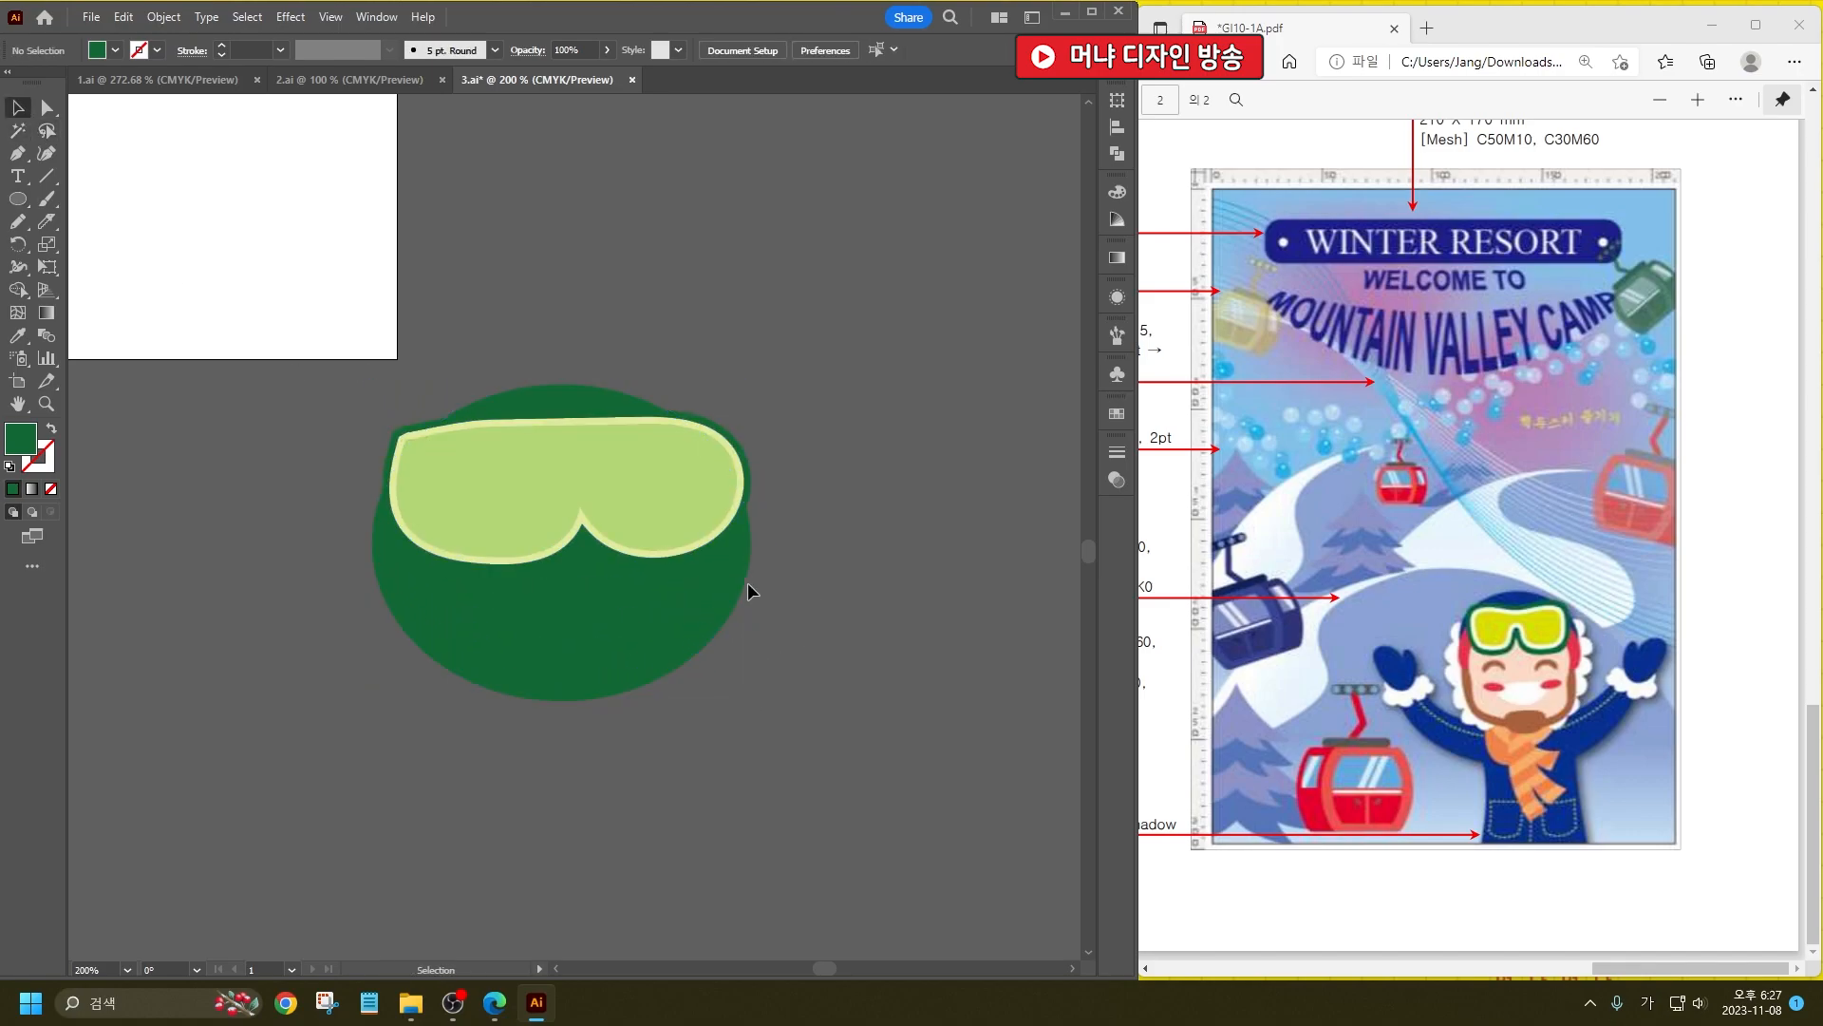
# Step: Flatten the head ellipse by pulling up its lower edge and fill it with blue C100 M80 Y0 K0
pyautogui.click(720, 579)
pyautogui.moveTo(563, 708); pyautogui.dragTo(571, 605)
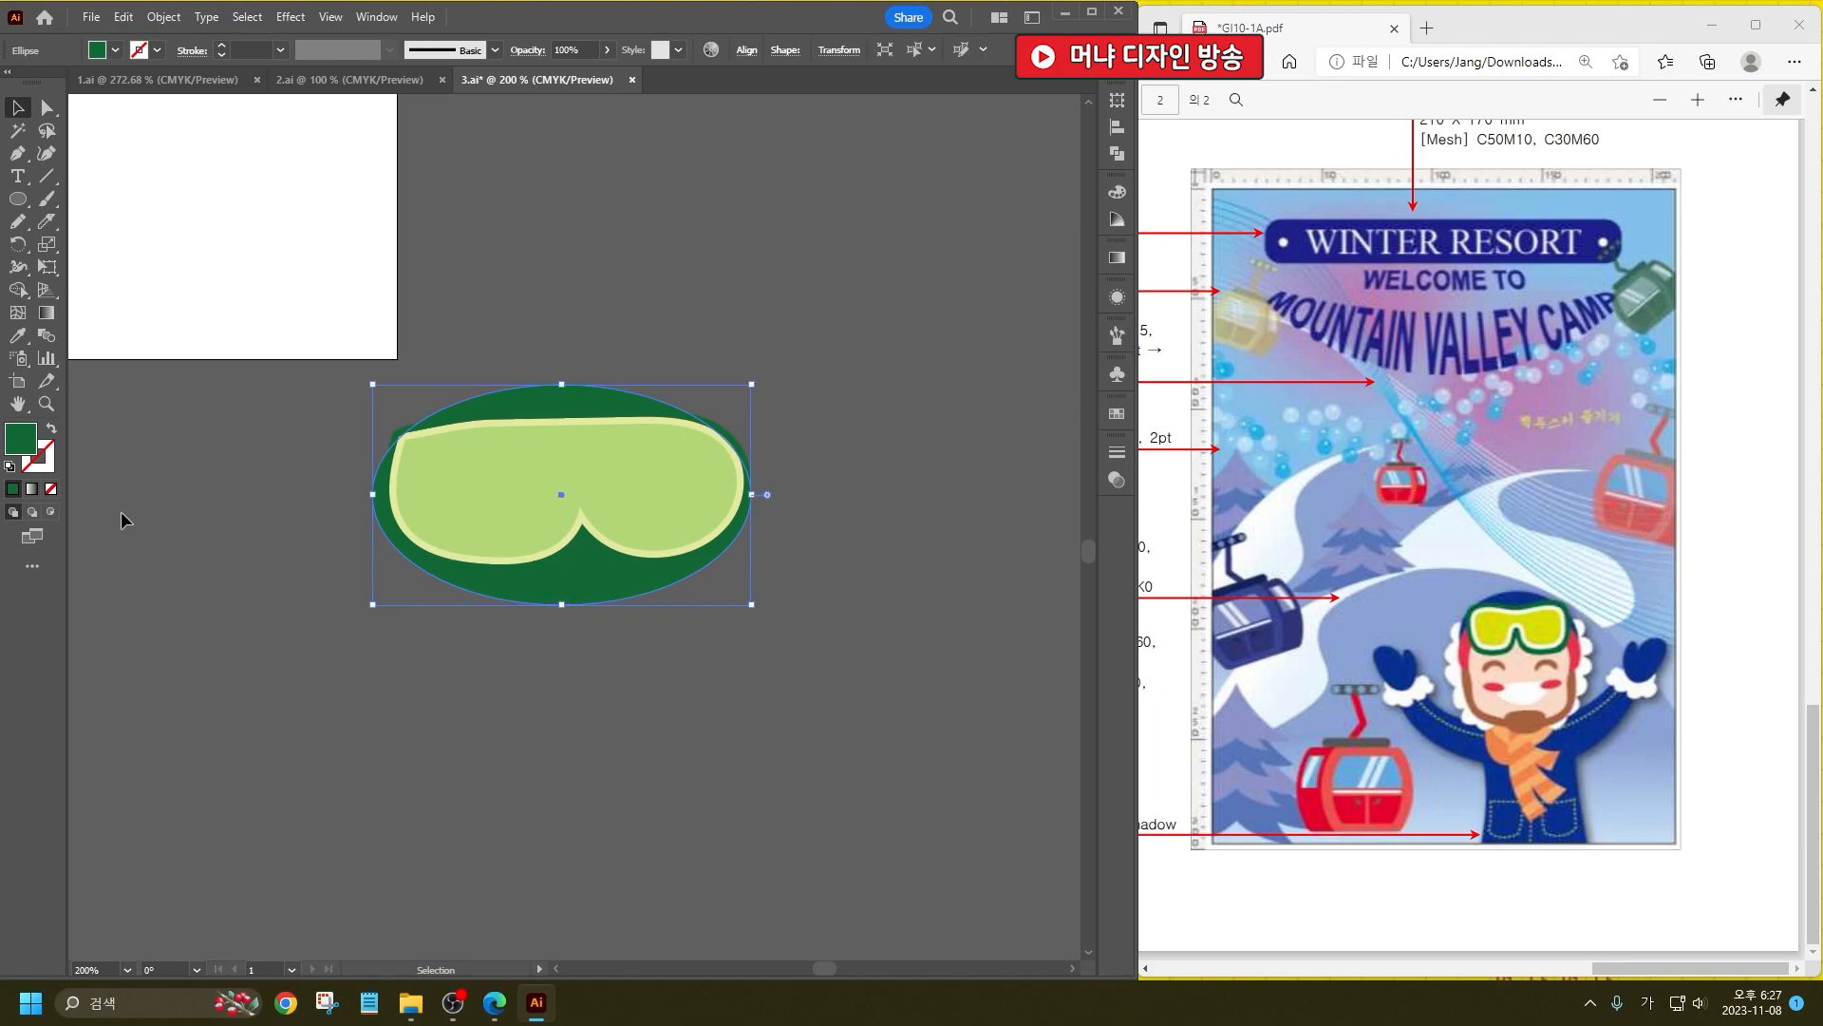
pyautogui.doubleClick(24, 439)
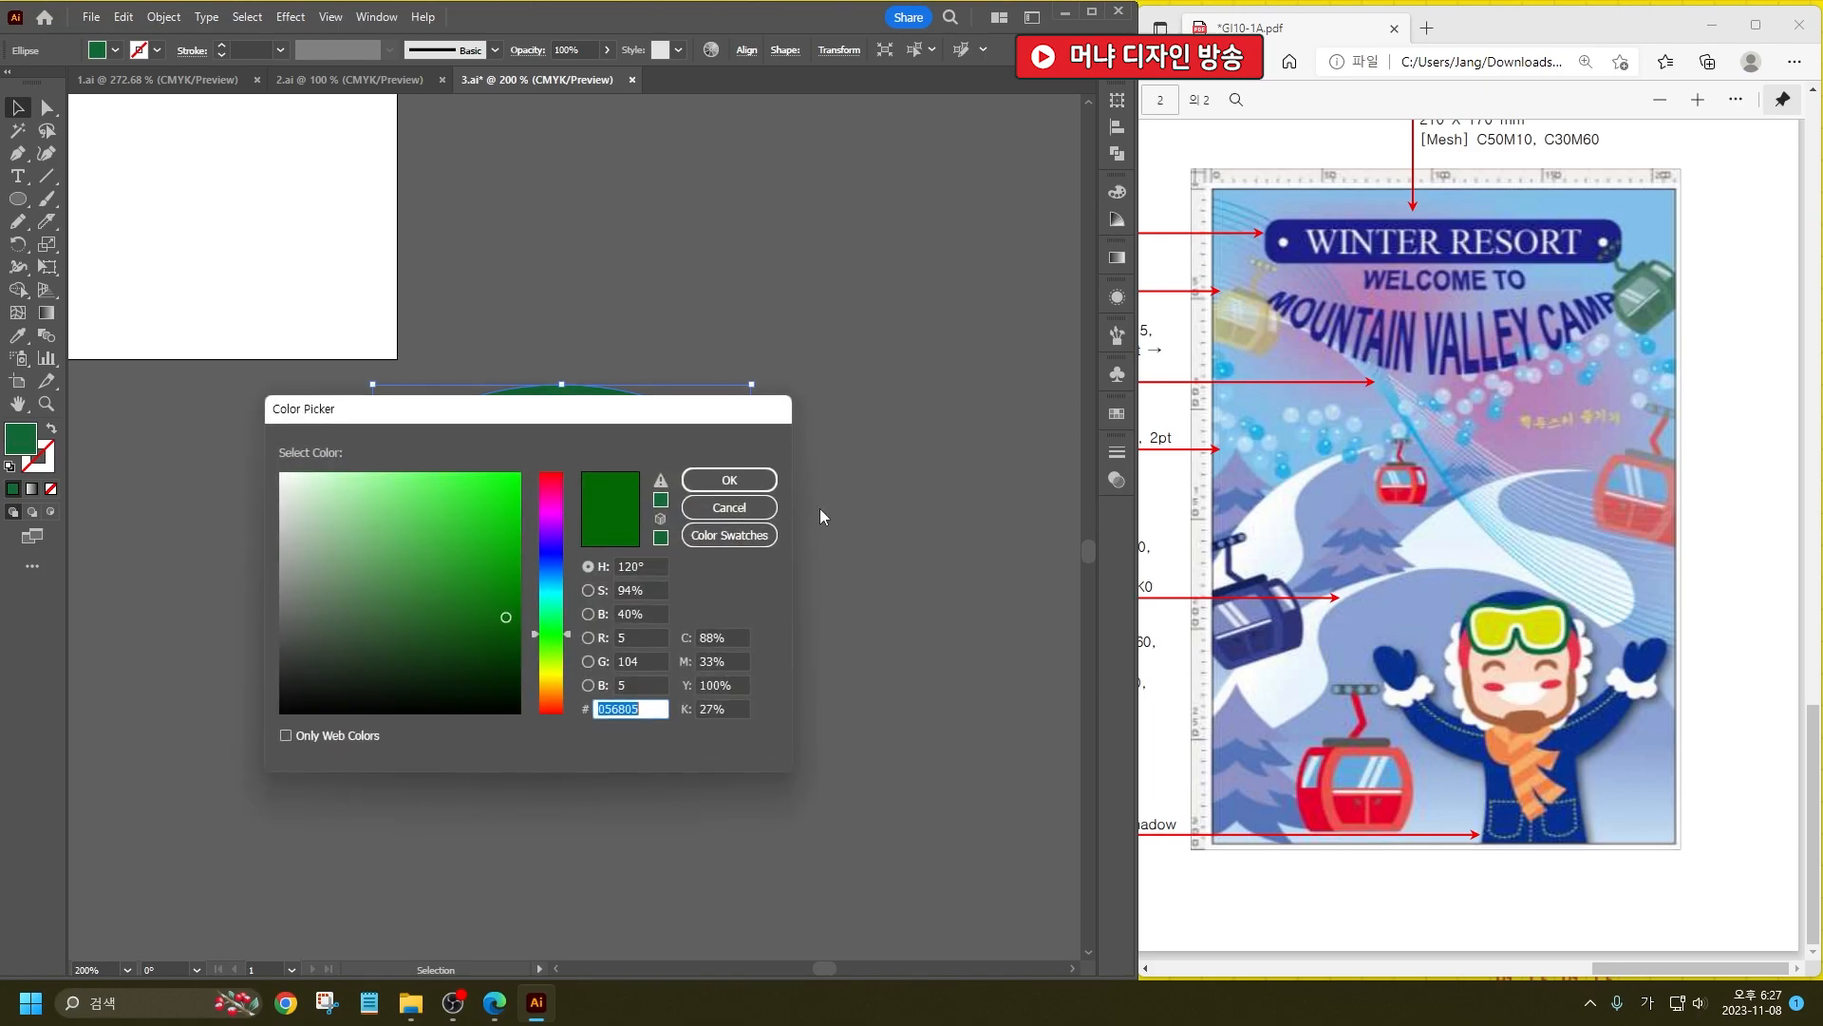
pyautogui.click(733, 635)
pyautogui.write('100')
pyautogui.press('Tab')
pyautogui.write('70')
pyautogui.press('Tab')
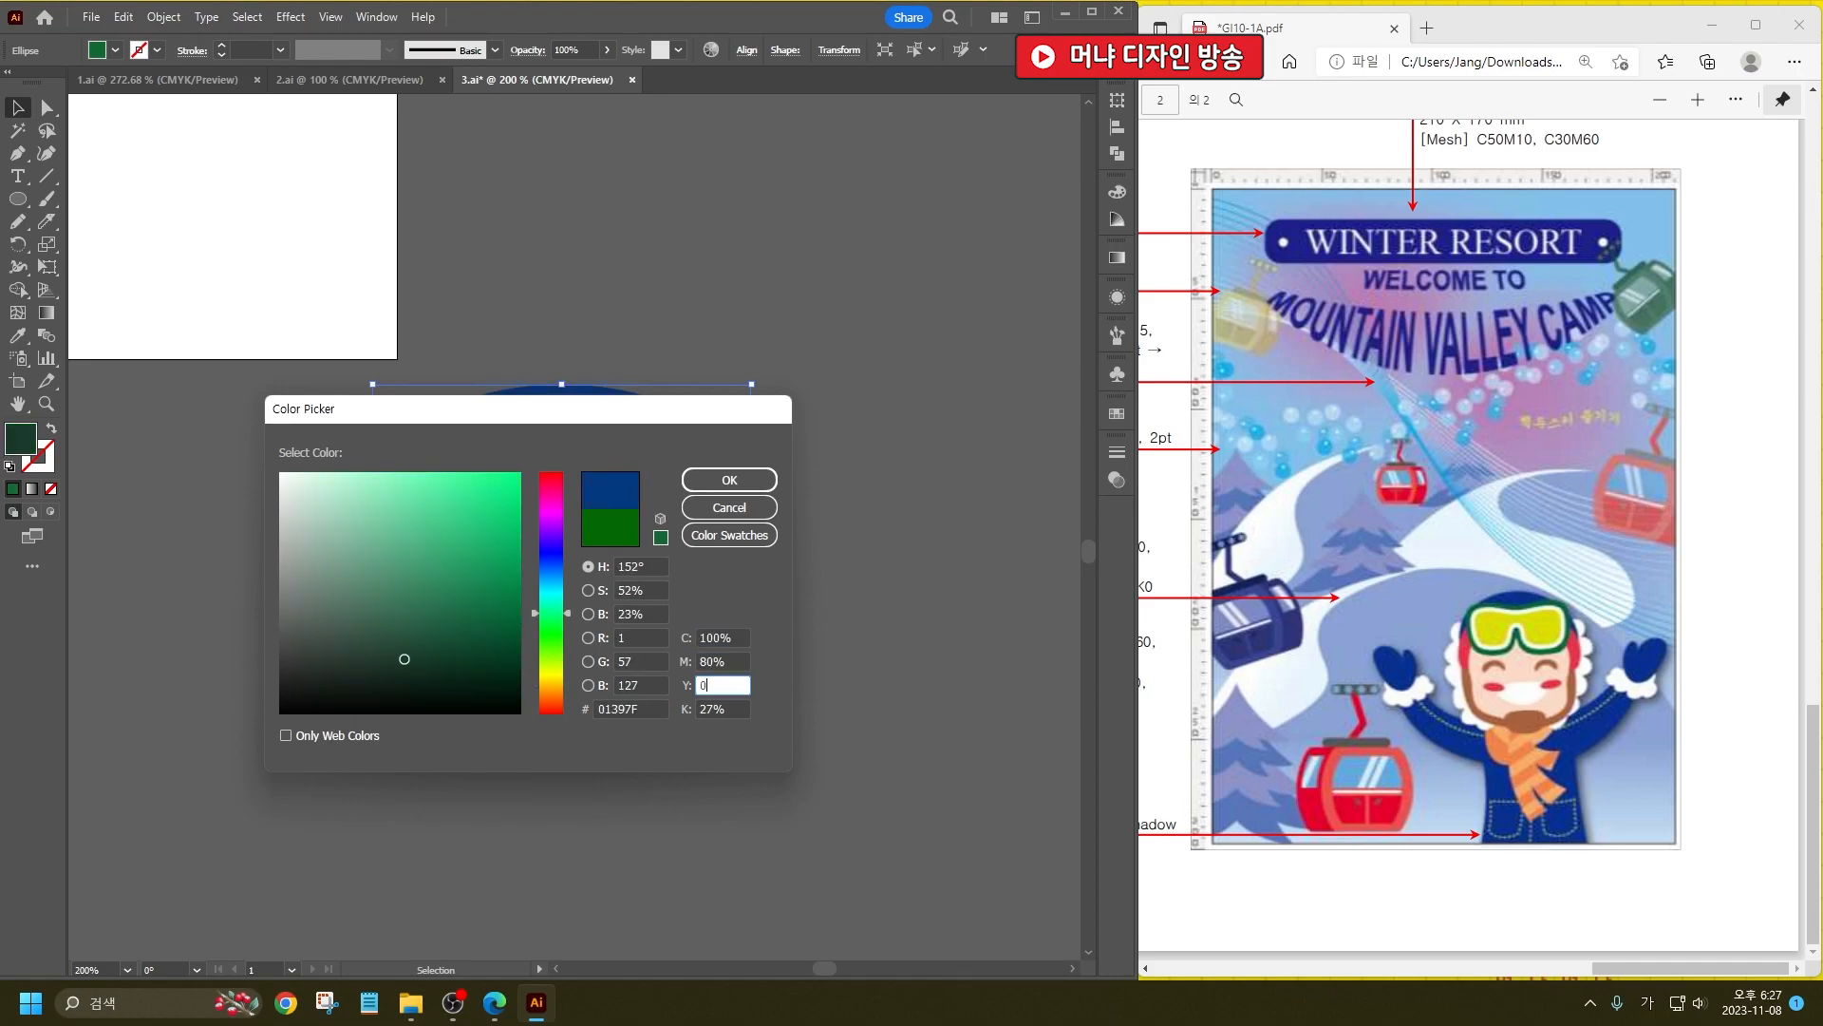
pyautogui.write('0')
pyautogui.press('Tab')
pyautogui.write('0')
pyautogui.press('Return')
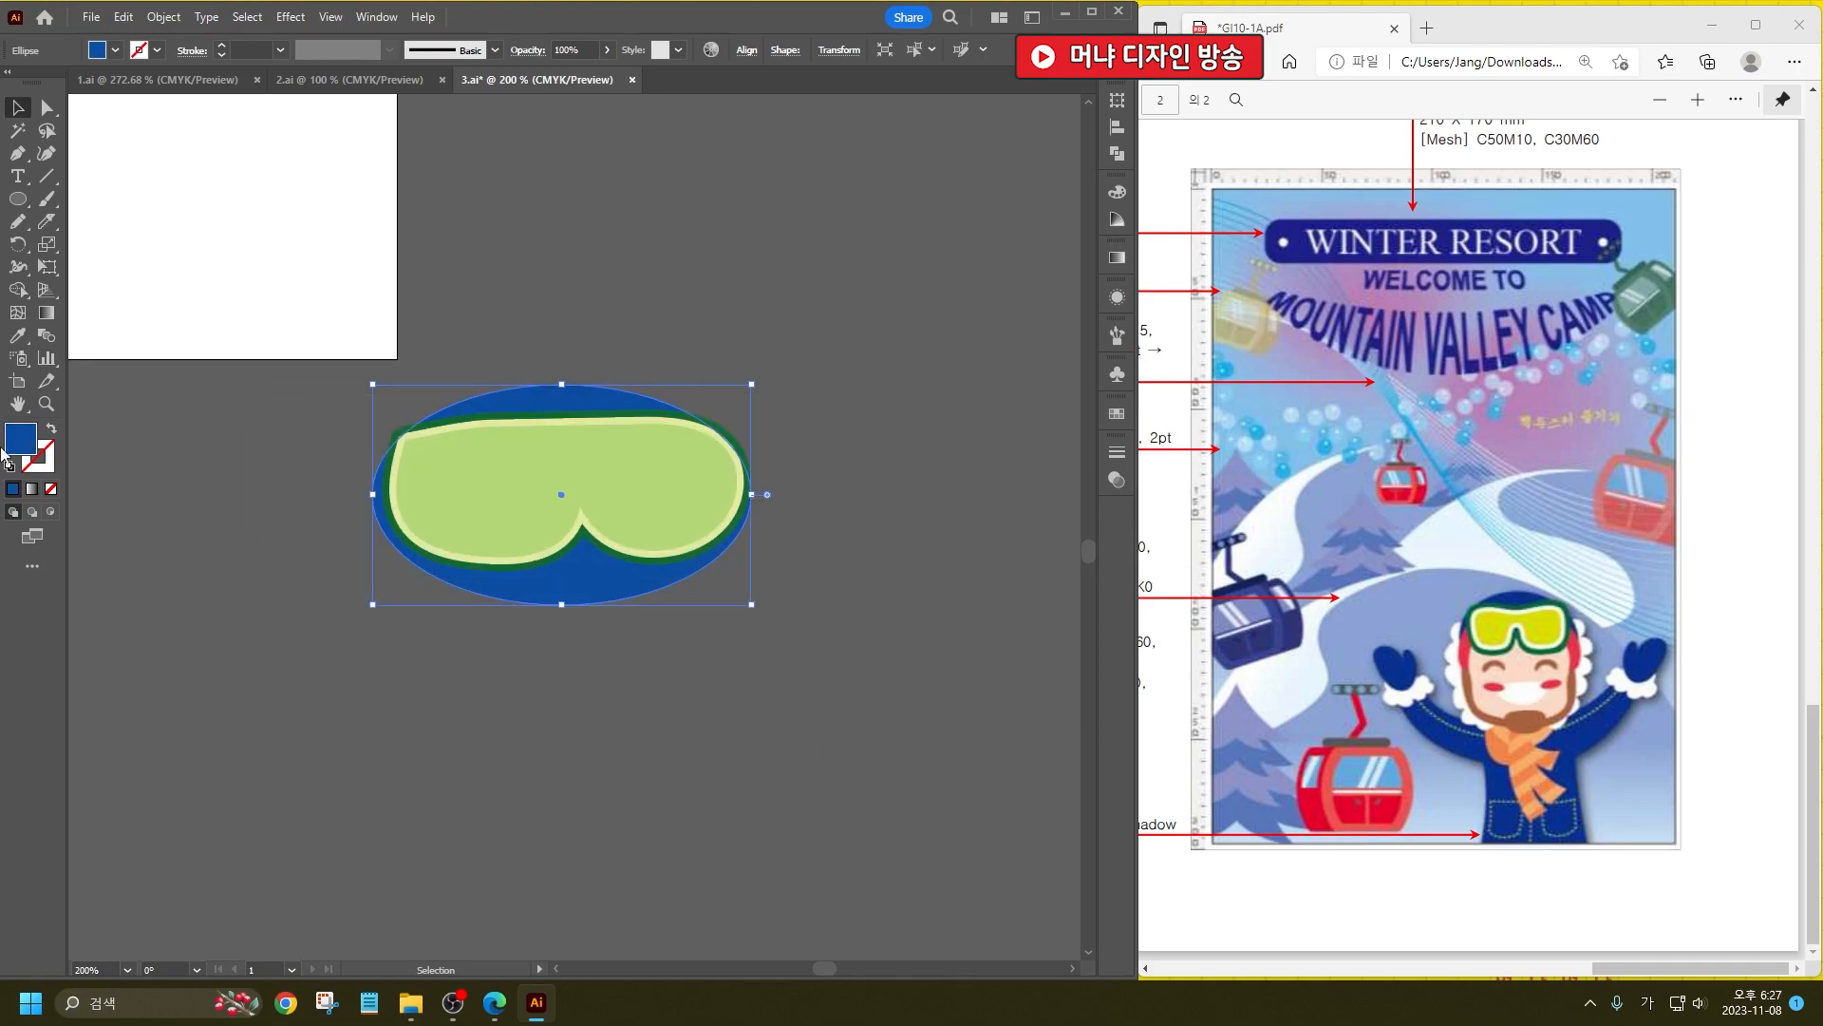
pyautogui.click(473, 682)
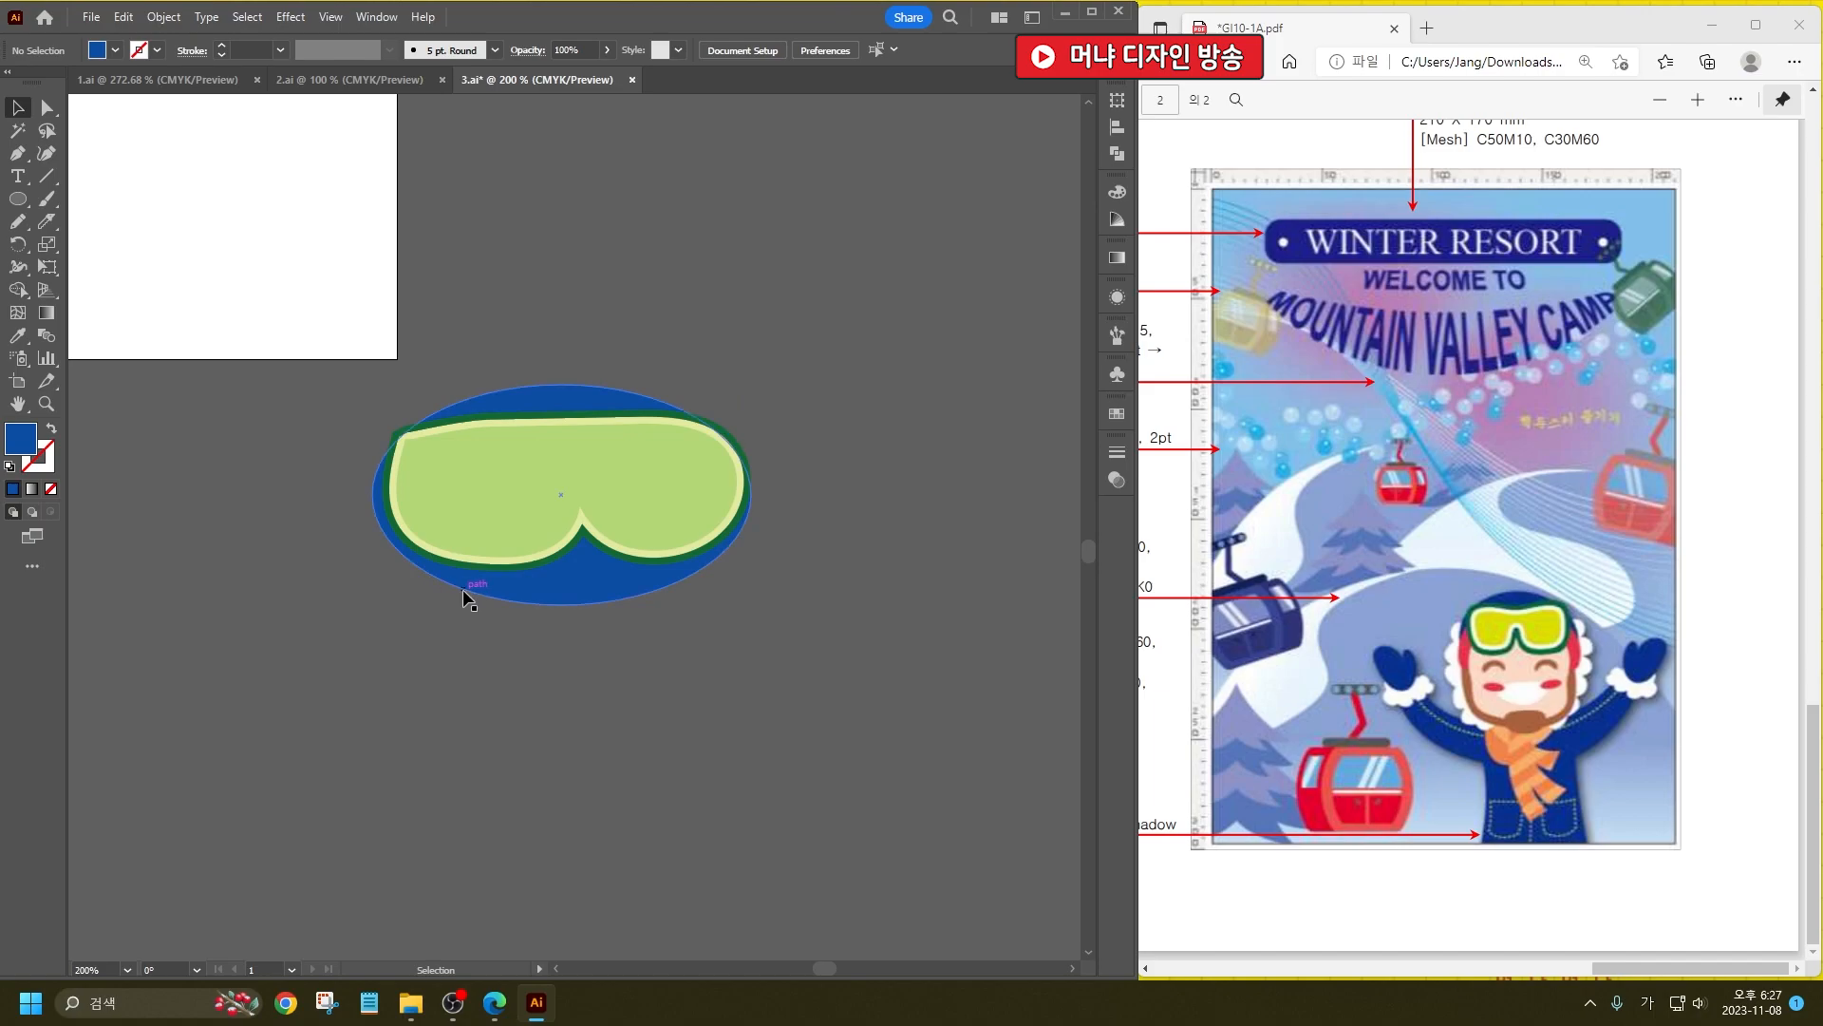
# Step: Draw a narrow, upright rounded strip at the goggles' left edge with the Pencil tool
pyautogui.click(18, 220)
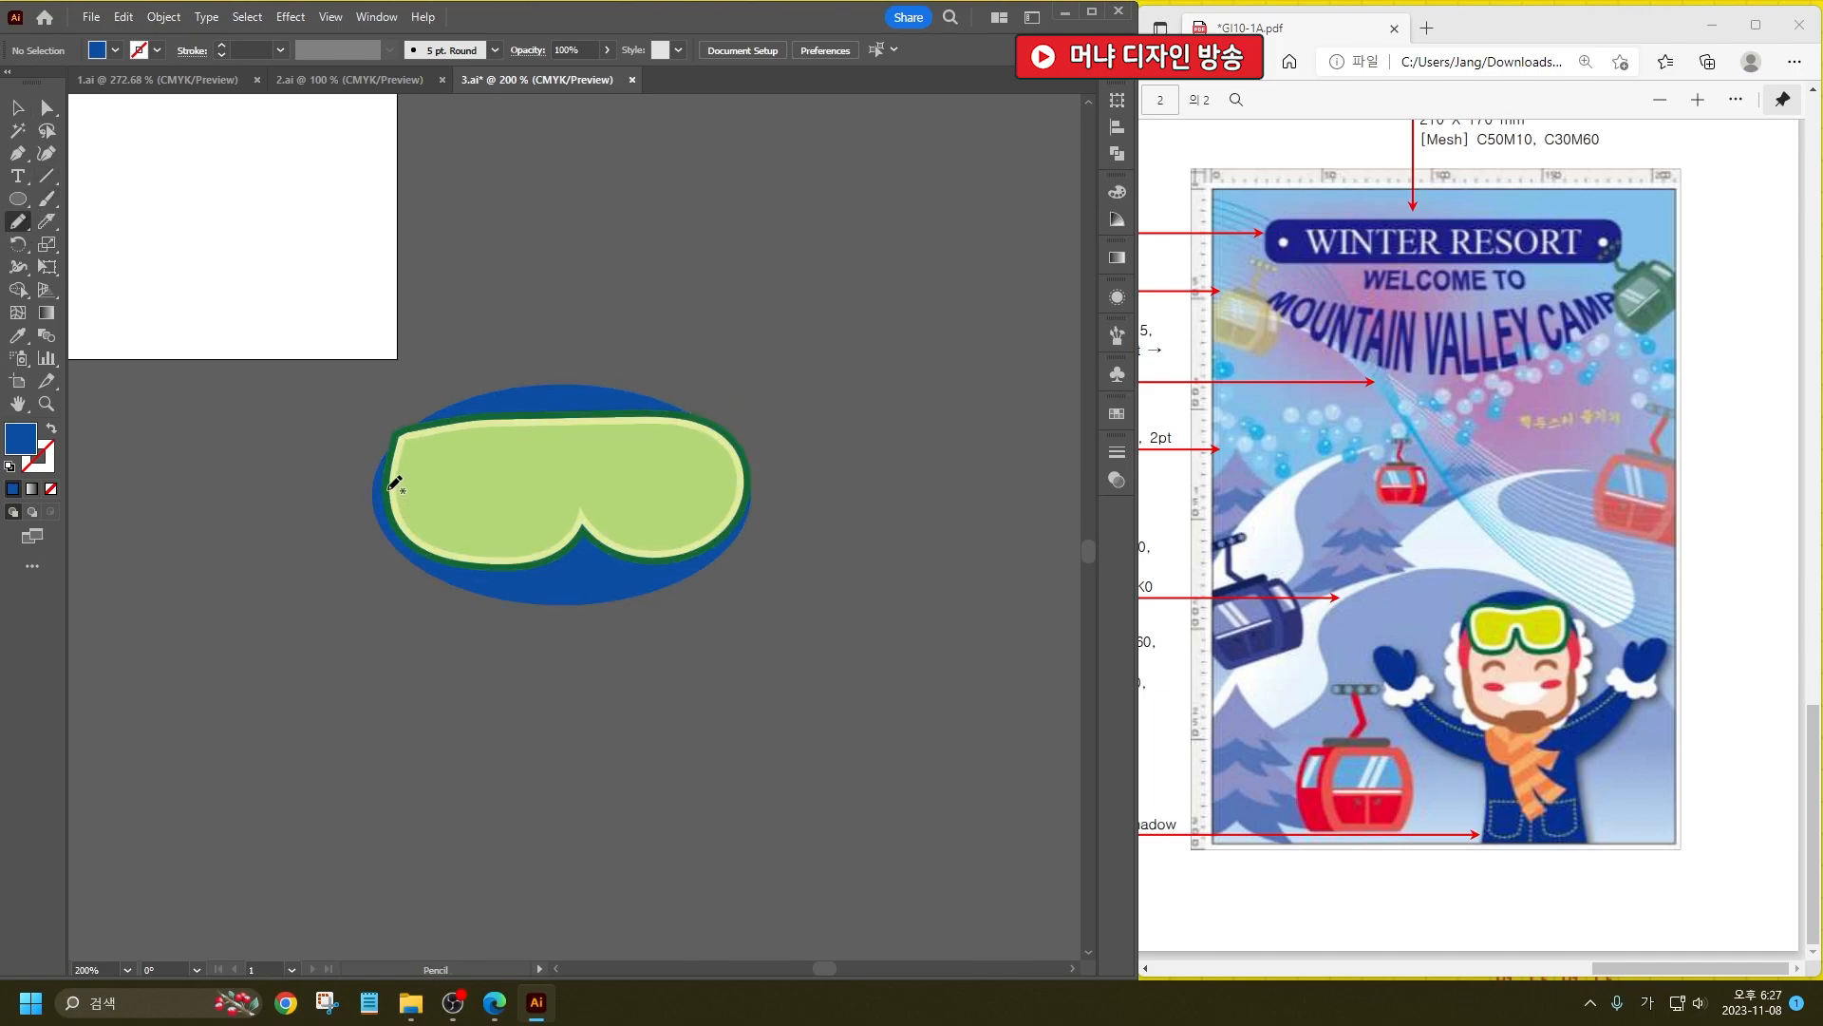
pyautogui.moveTo(383, 487)
pyautogui.mouseDown()
pyautogui.moveTo(373, 582)
pyautogui.moveTo(390, 604)
pyautogui.moveTo(389, 483)
pyautogui.mouseUp()
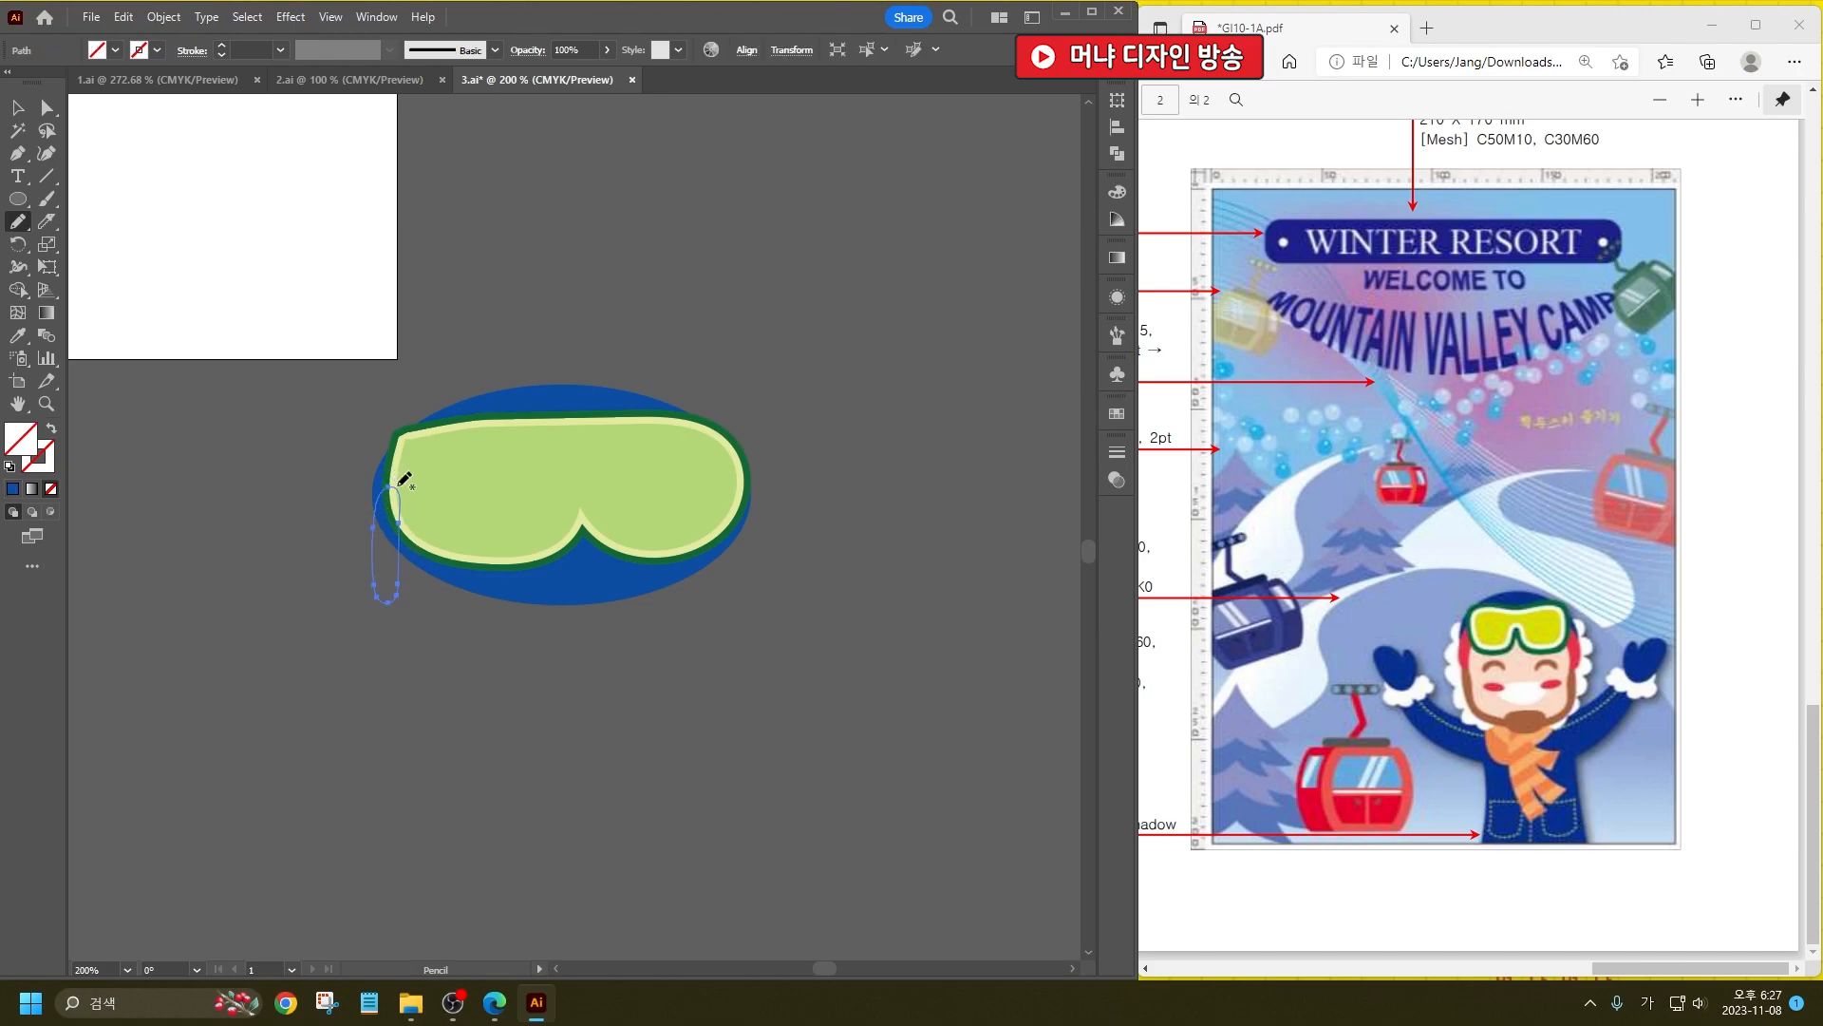
pyautogui.doubleClick(19, 437)
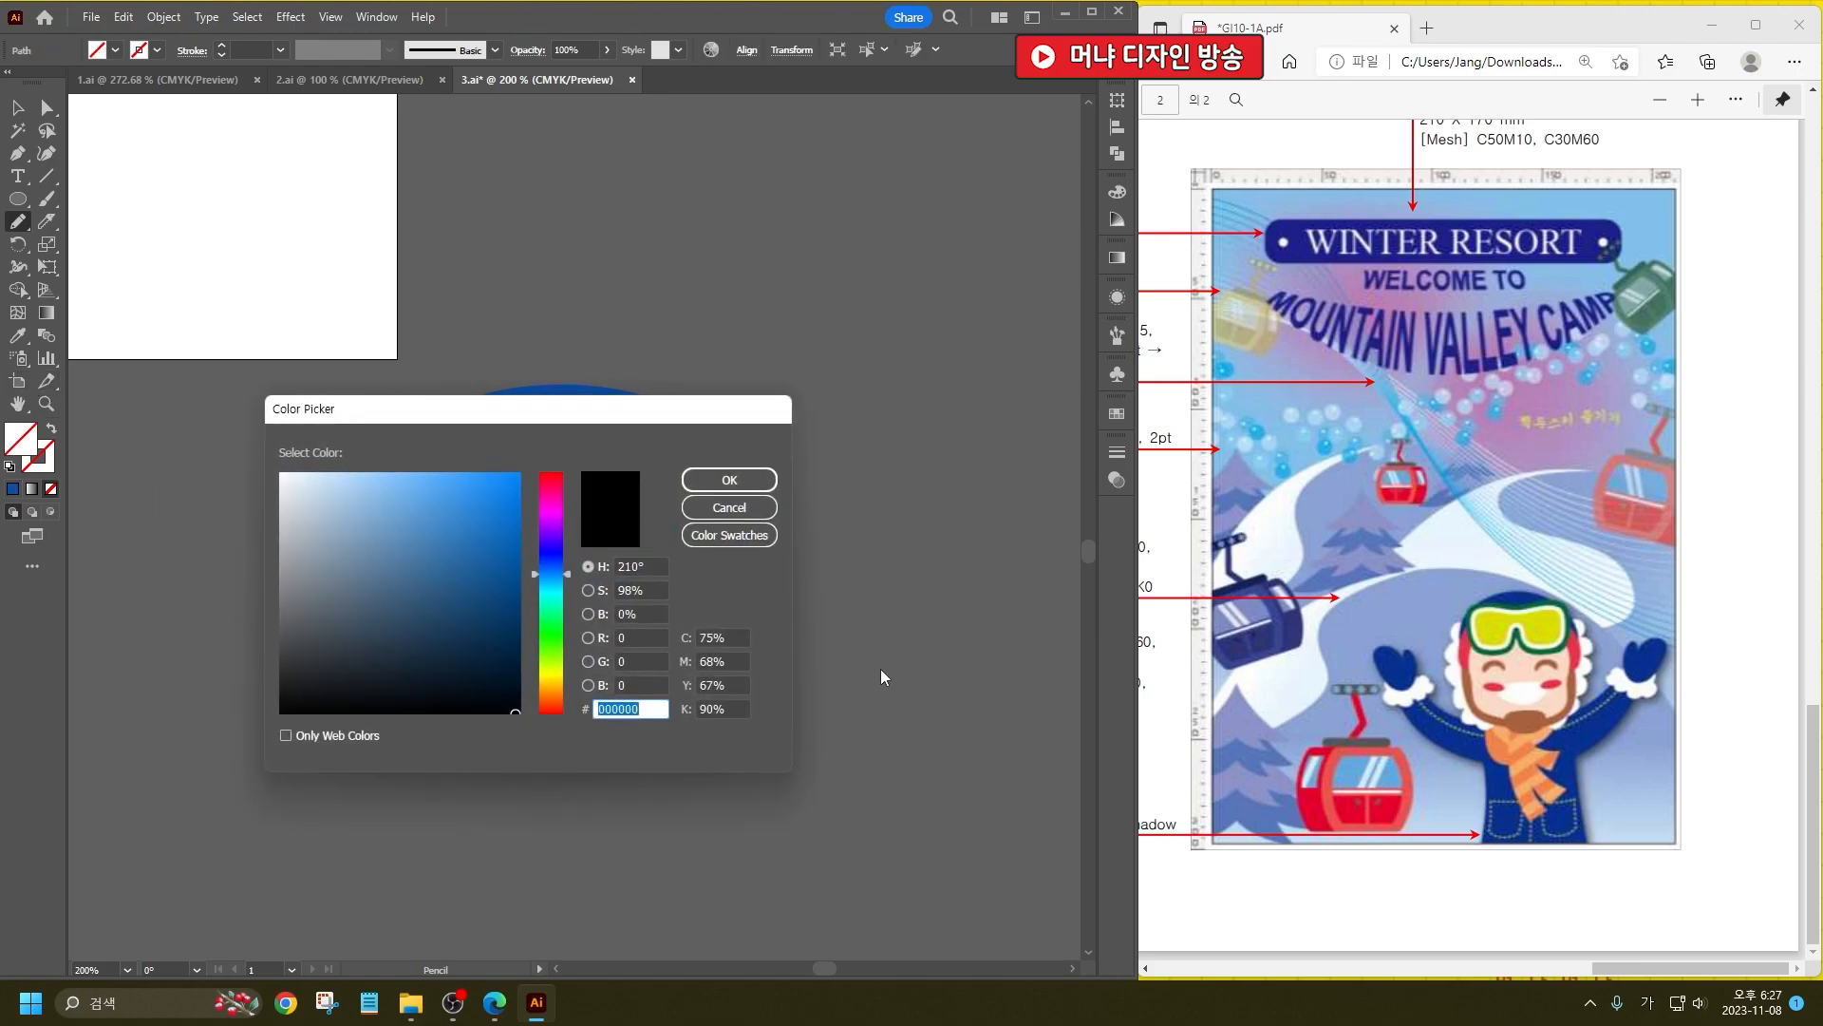
pyautogui.moveTo(549, 508); pyautogui.dragTo(549, 473)
pyautogui.click(491, 563)
pyautogui.click(441, 550)
pyautogui.click(760, 511)
# Step: Fill the narrow strip with the red sampled from the cable car's body, then deselect it
pyautogui.scroll(-5, 819, 631)
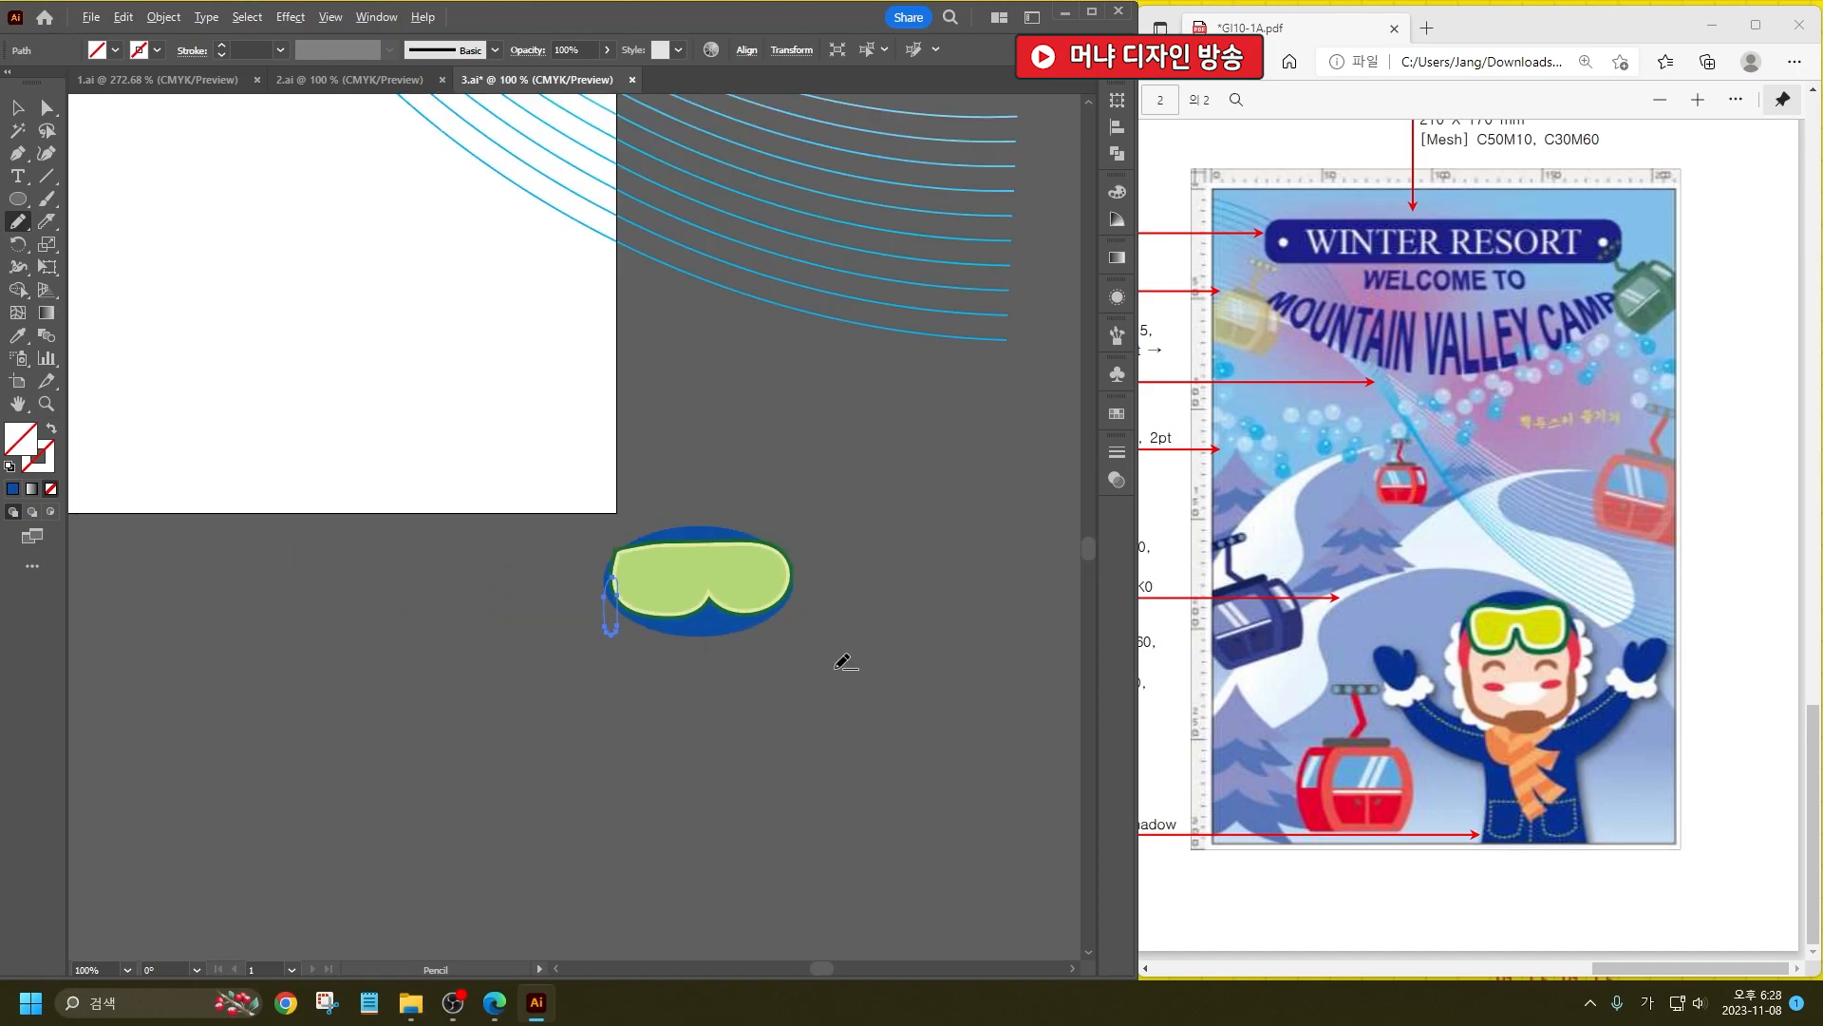
pyautogui.scroll(2, 737, 598)
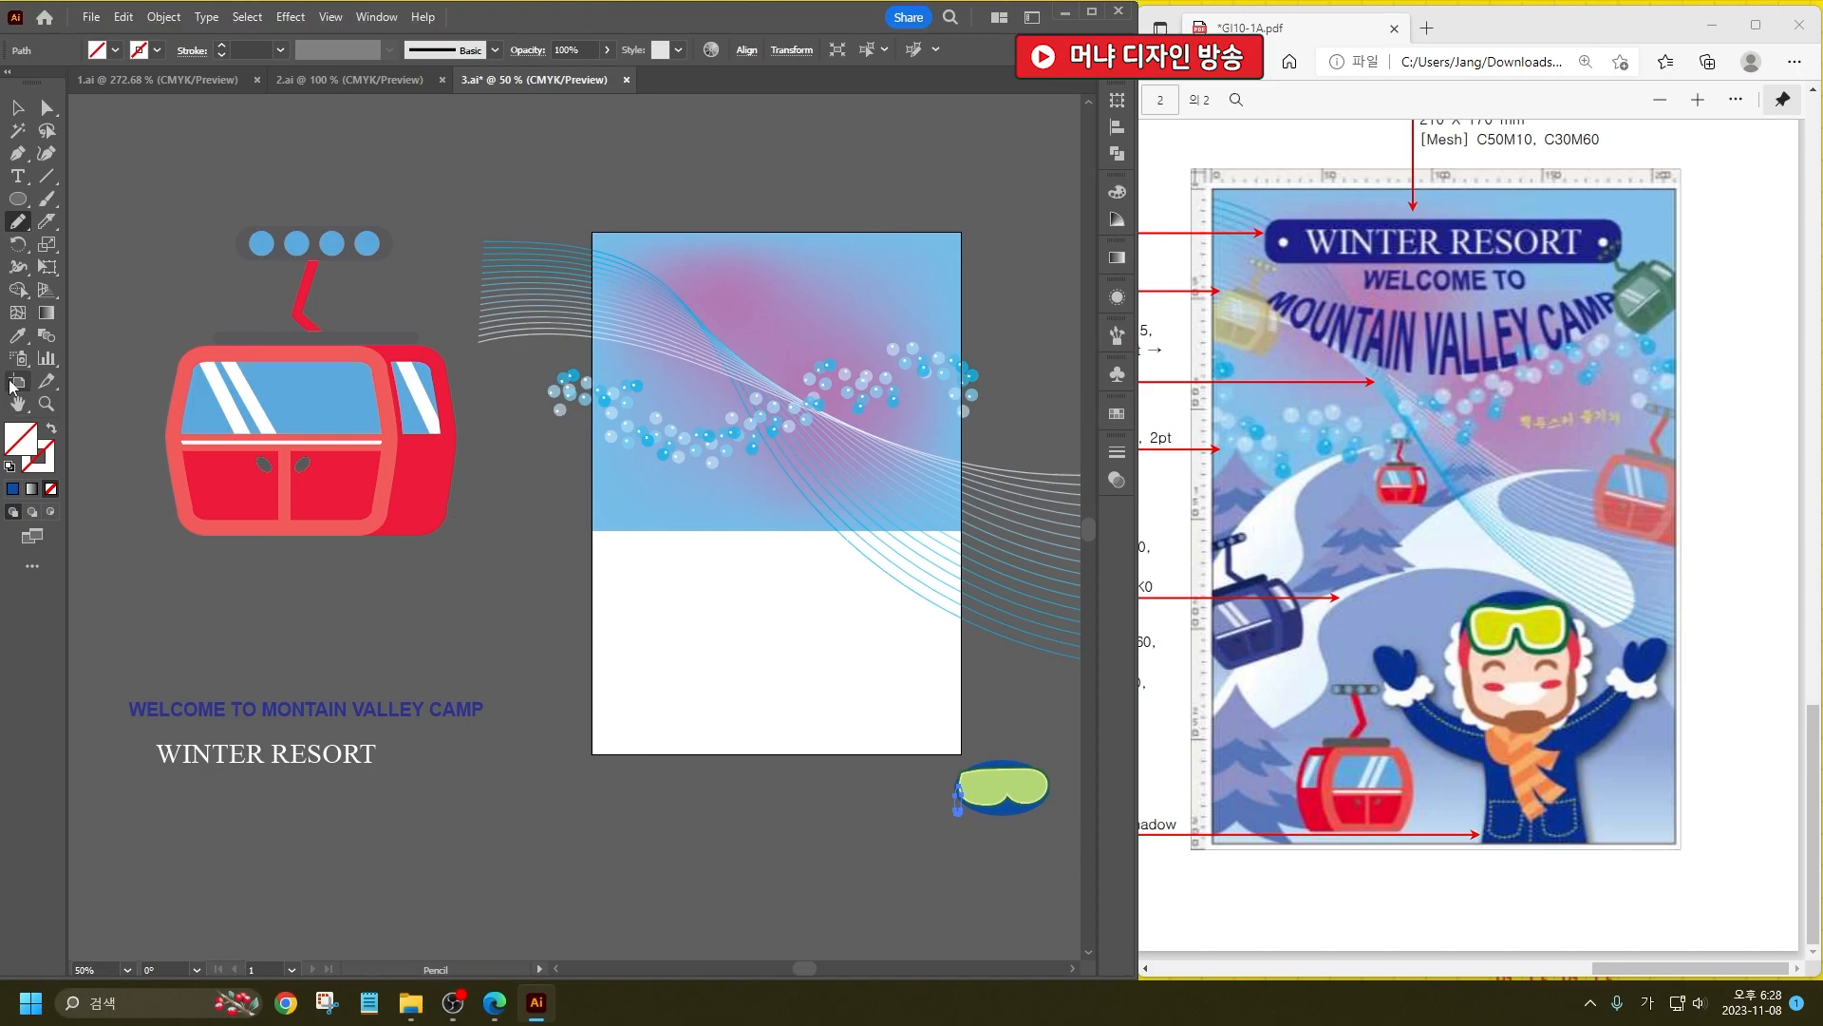
pyautogui.click(17, 336)
pyautogui.click(442, 522)
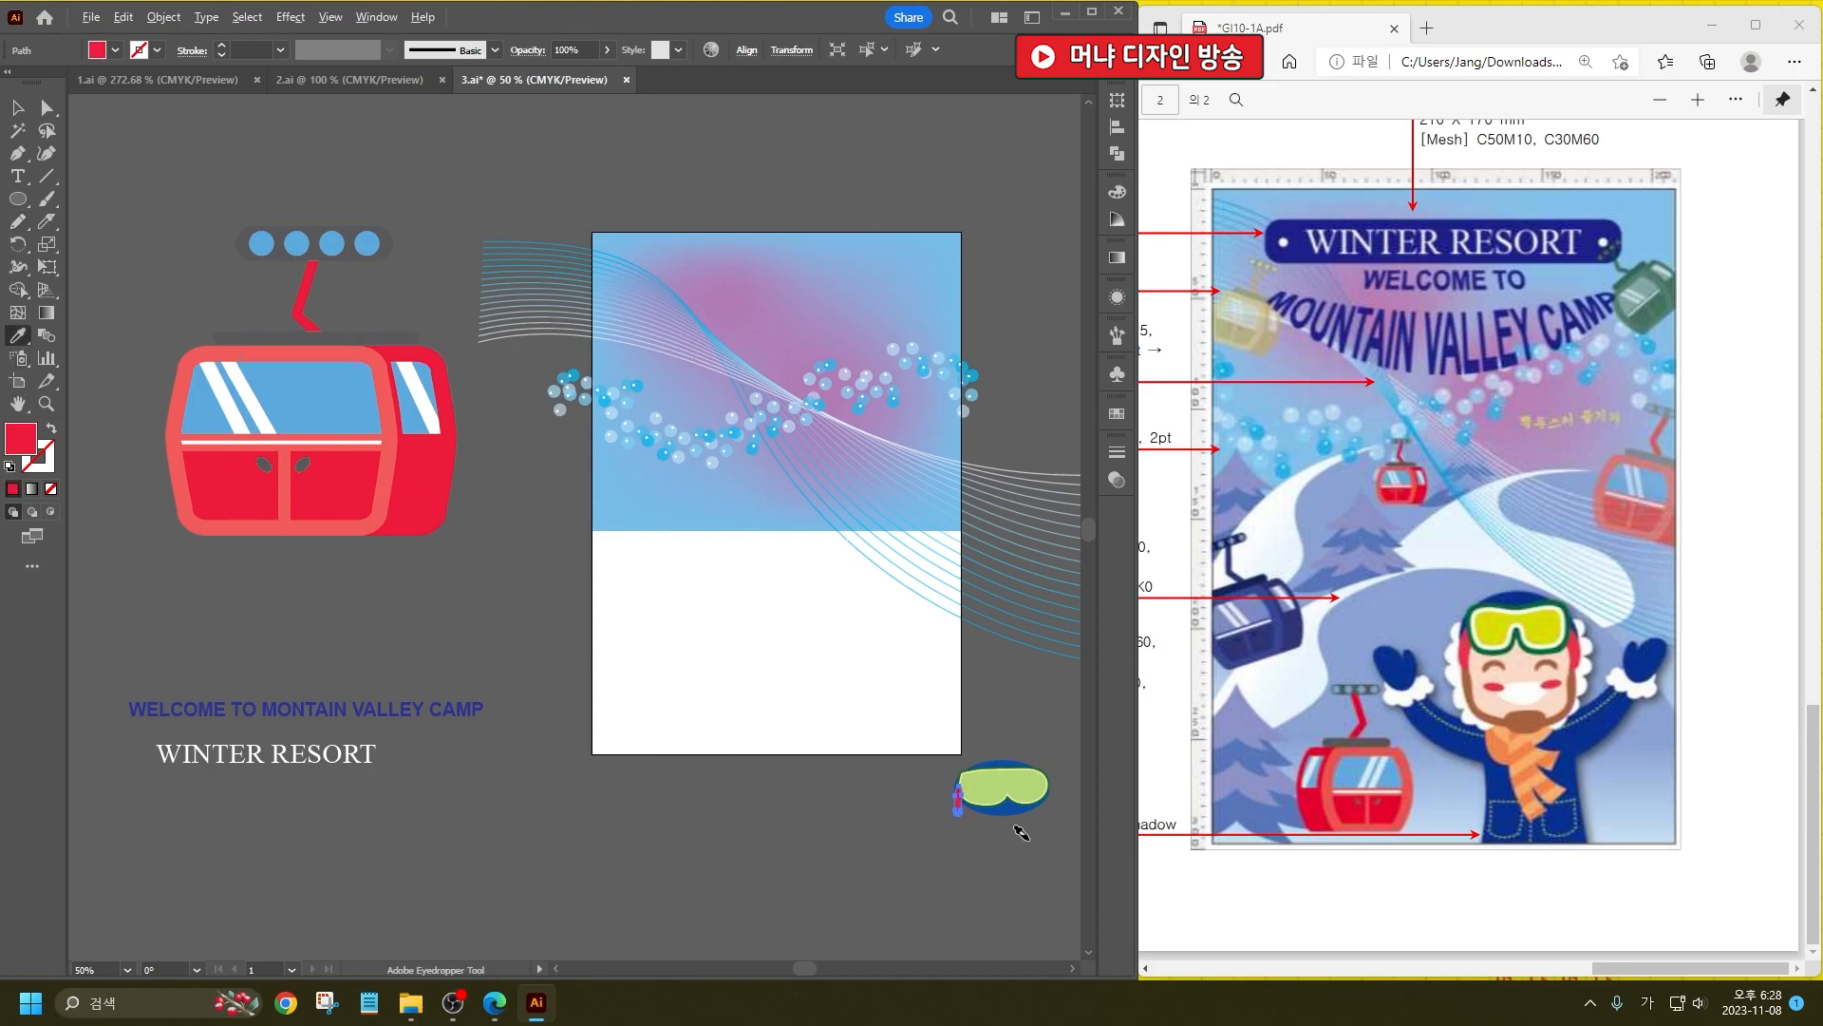
pyautogui.scroll(4, 1016, 836)
pyautogui.click(17, 108)
pyautogui.click(835, 759)
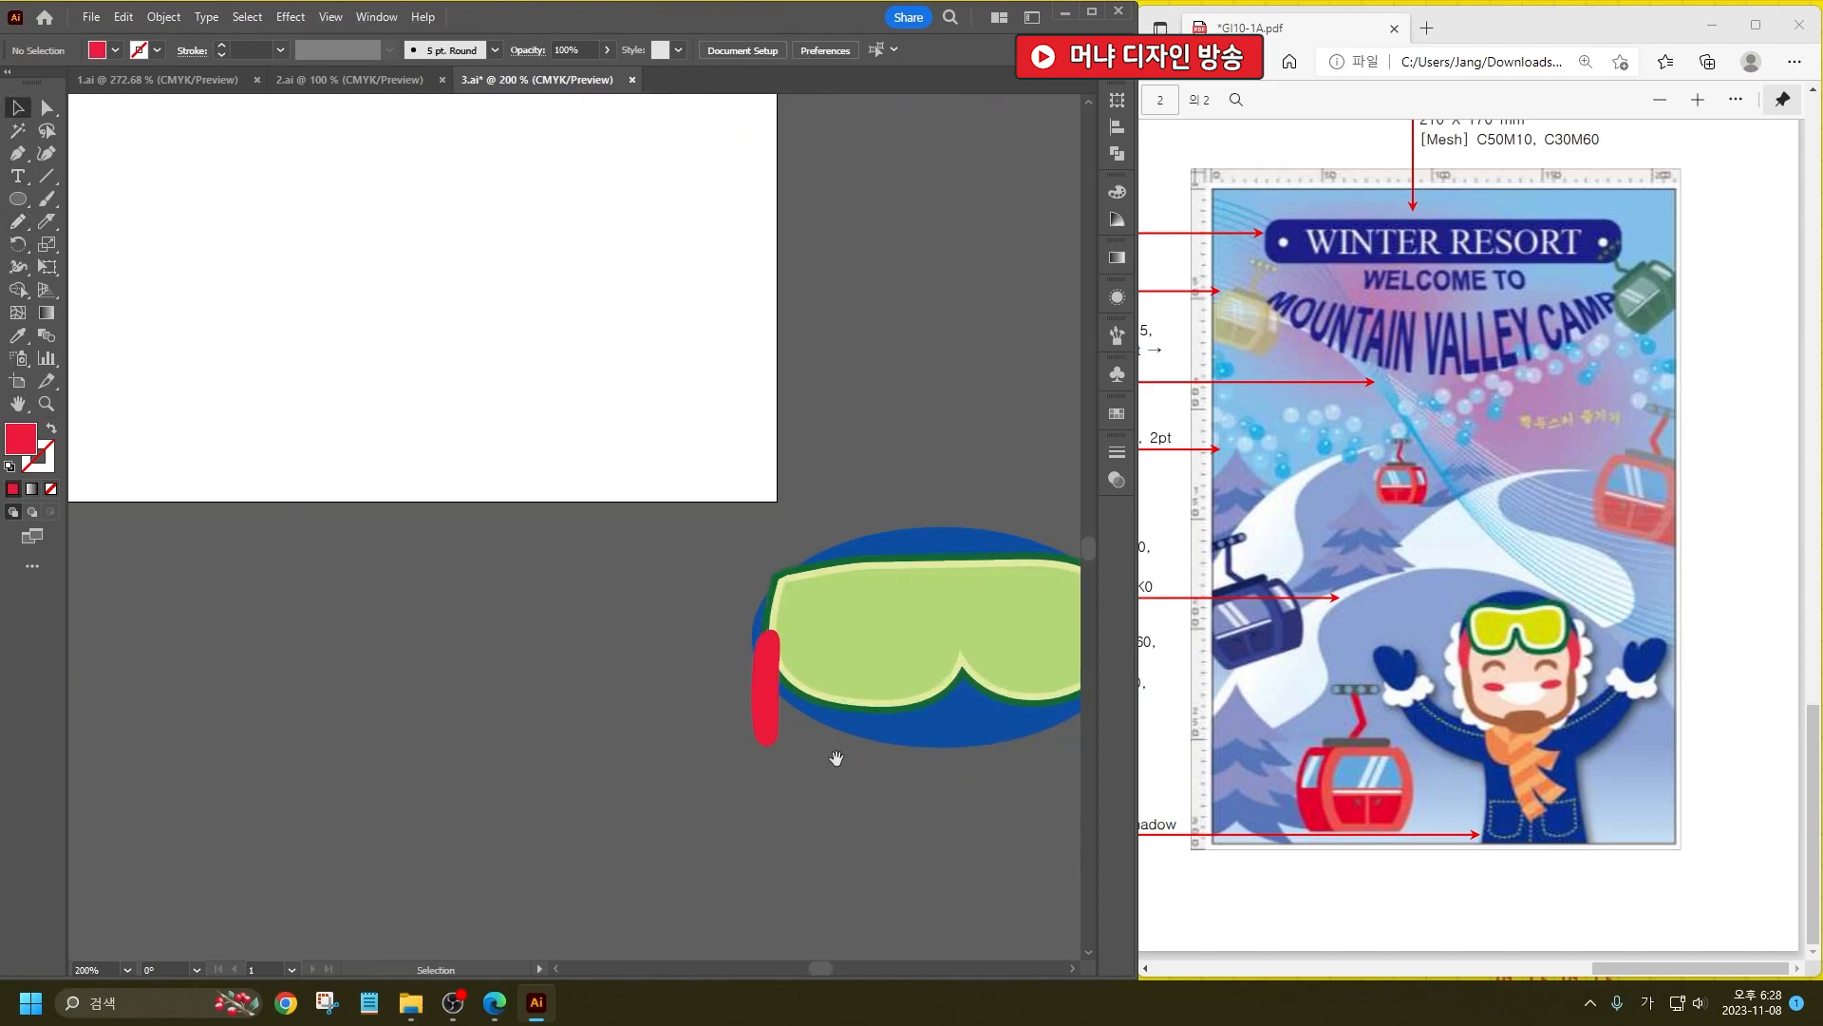
# Step: Duplicate the red strip, reflect the copy across the vertical axis and place it at the goggles' right edge
pyautogui.moveTo(834, 760); pyautogui.dragTo(623, 721)
pyautogui.moveTo(844, 658); pyautogui.dragTo(861, 660)
pyautogui.rightClick(862, 661)
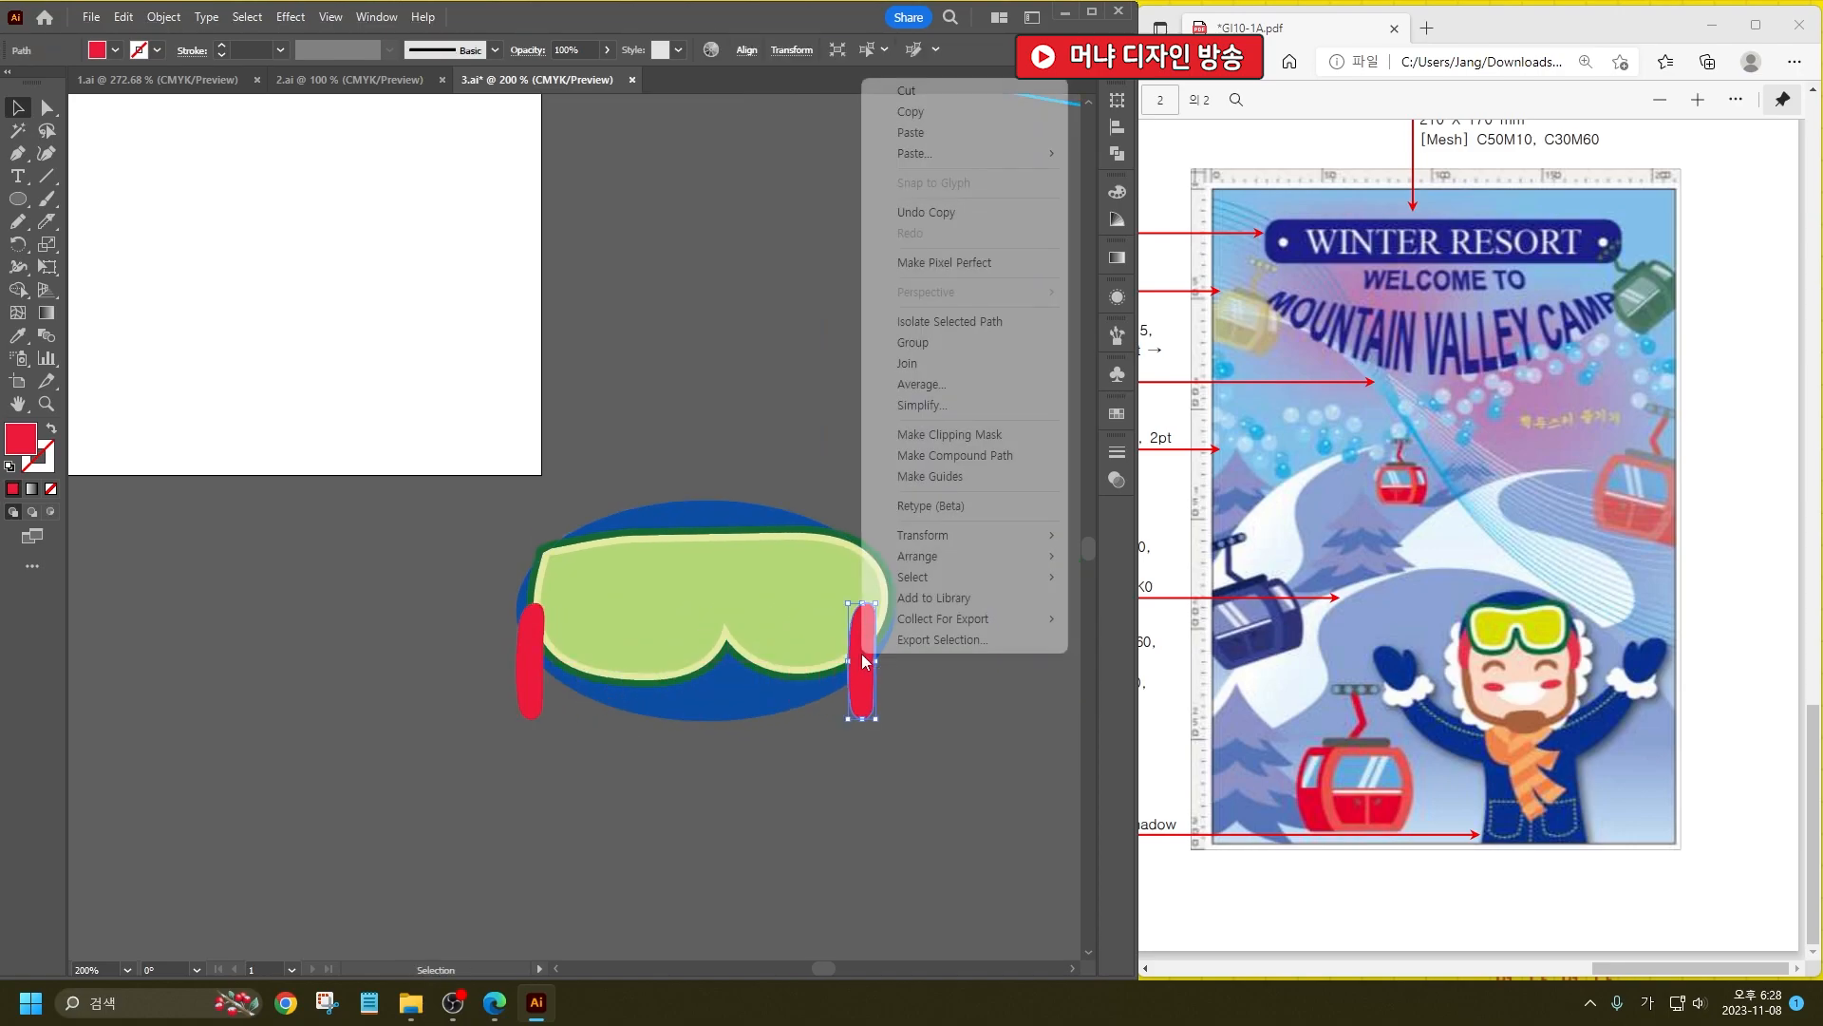
pyautogui.moveTo(959, 536)
pyautogui.click(1116, 606)
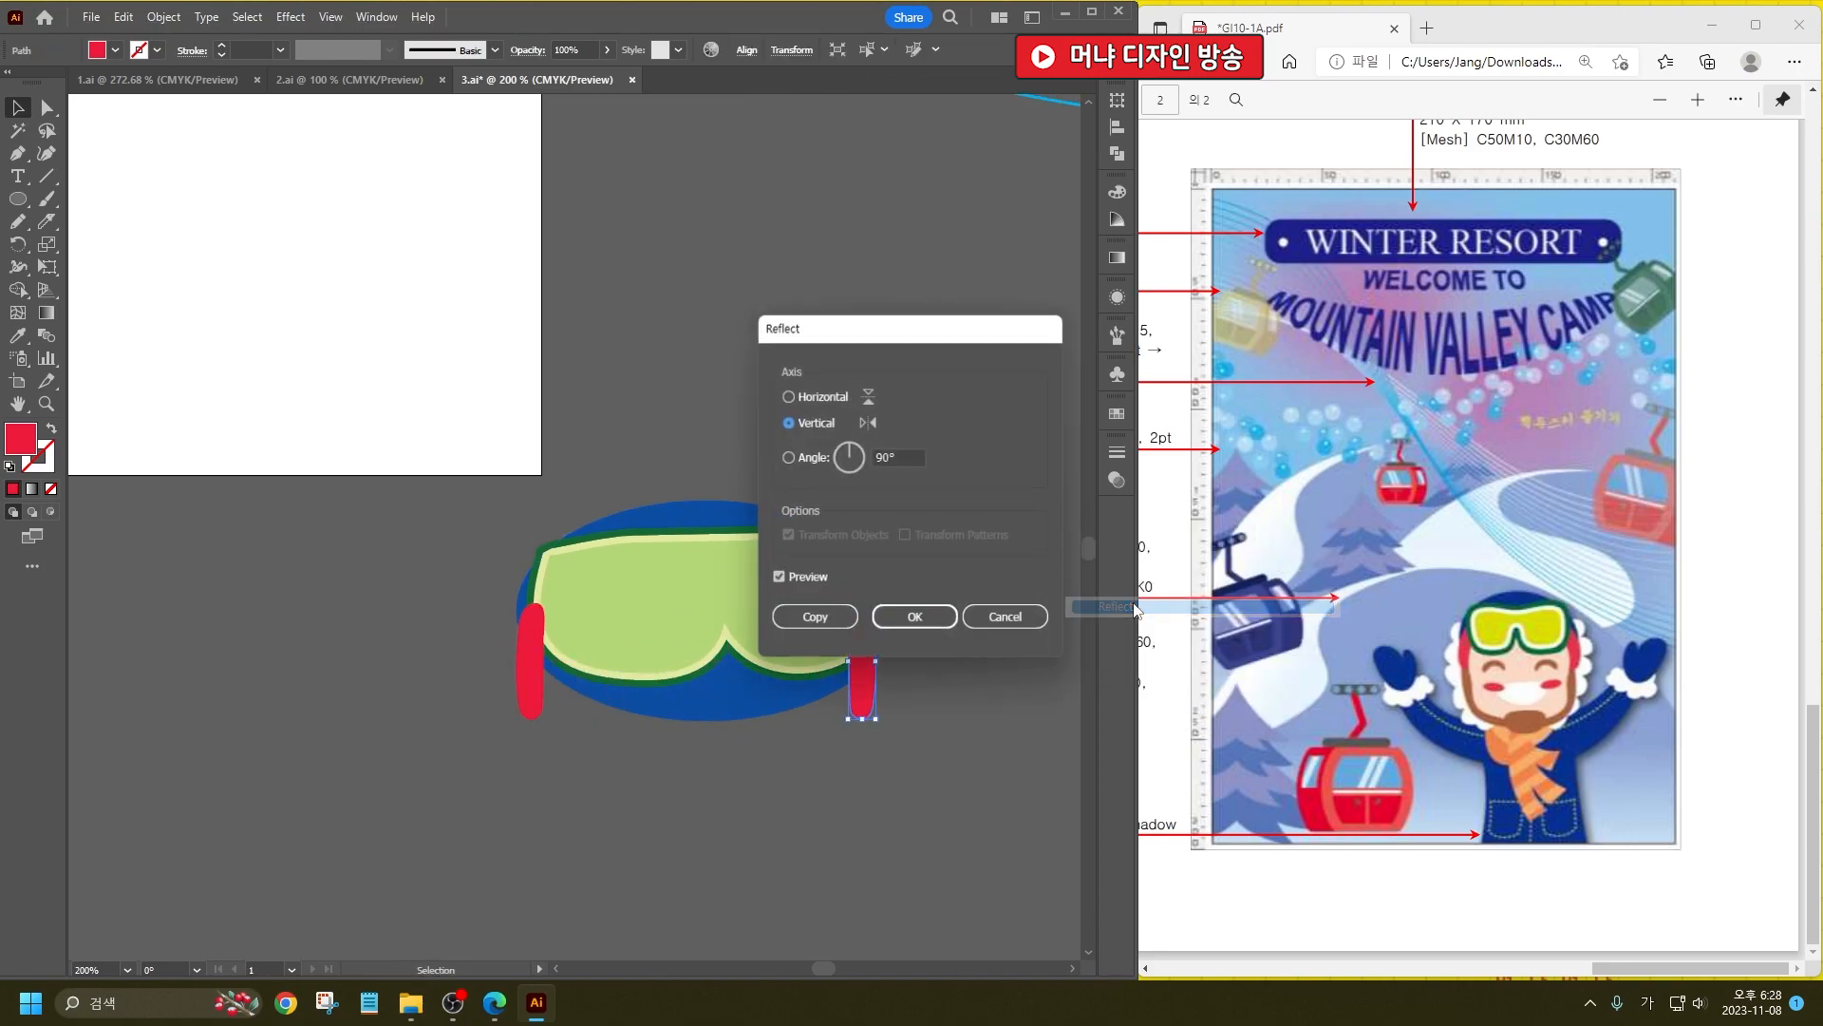
pyautogui.click(920, 613)
pyautogui.moveTo(866, 652); pyautogui.dragTo(898, 651)
# Step: Nudge the blue ellipse to centre it between the red strips and send both strips behind the goggles
pyautogui.moveTo(694, 525); pyautogui.dragTo(698, 507)
pyautogui.click(922, 749)
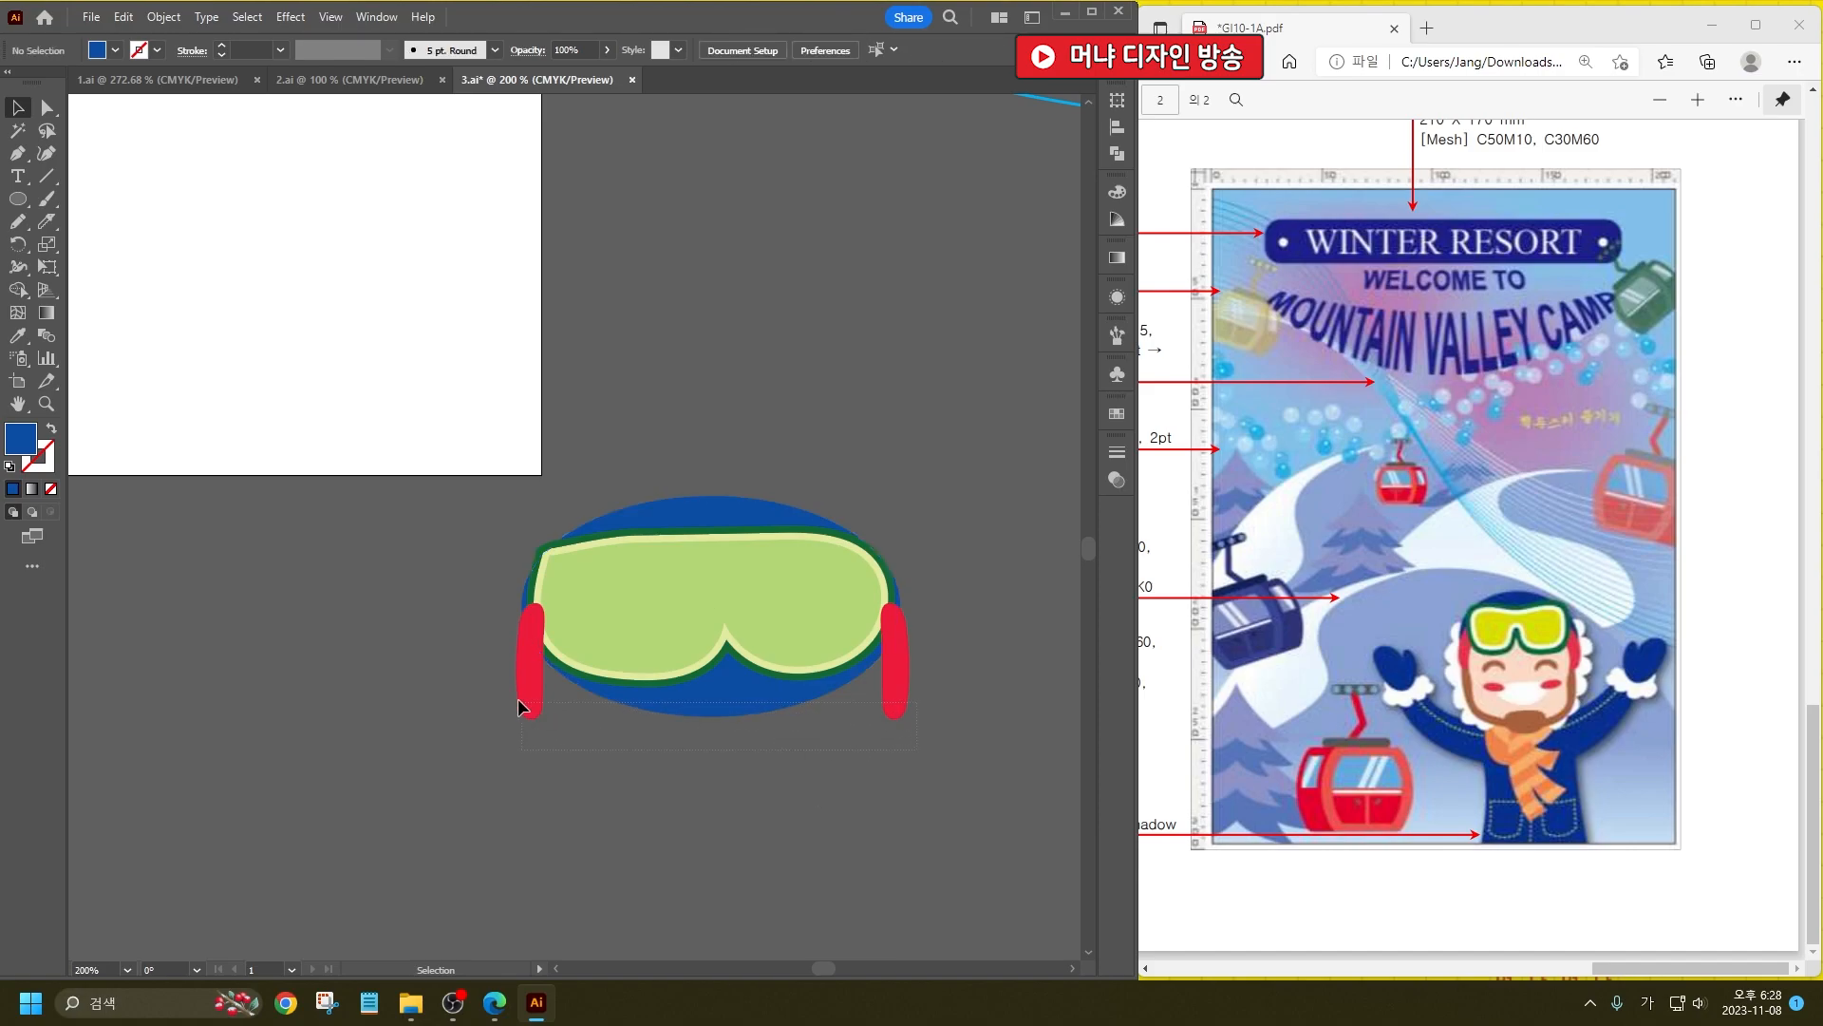
pyautogui.moveTo(522, 699); pyautogui.dragTo(521, 701)
pyautogui.click(692, 763)
pyautogui.scroll(-2, 687, 684)
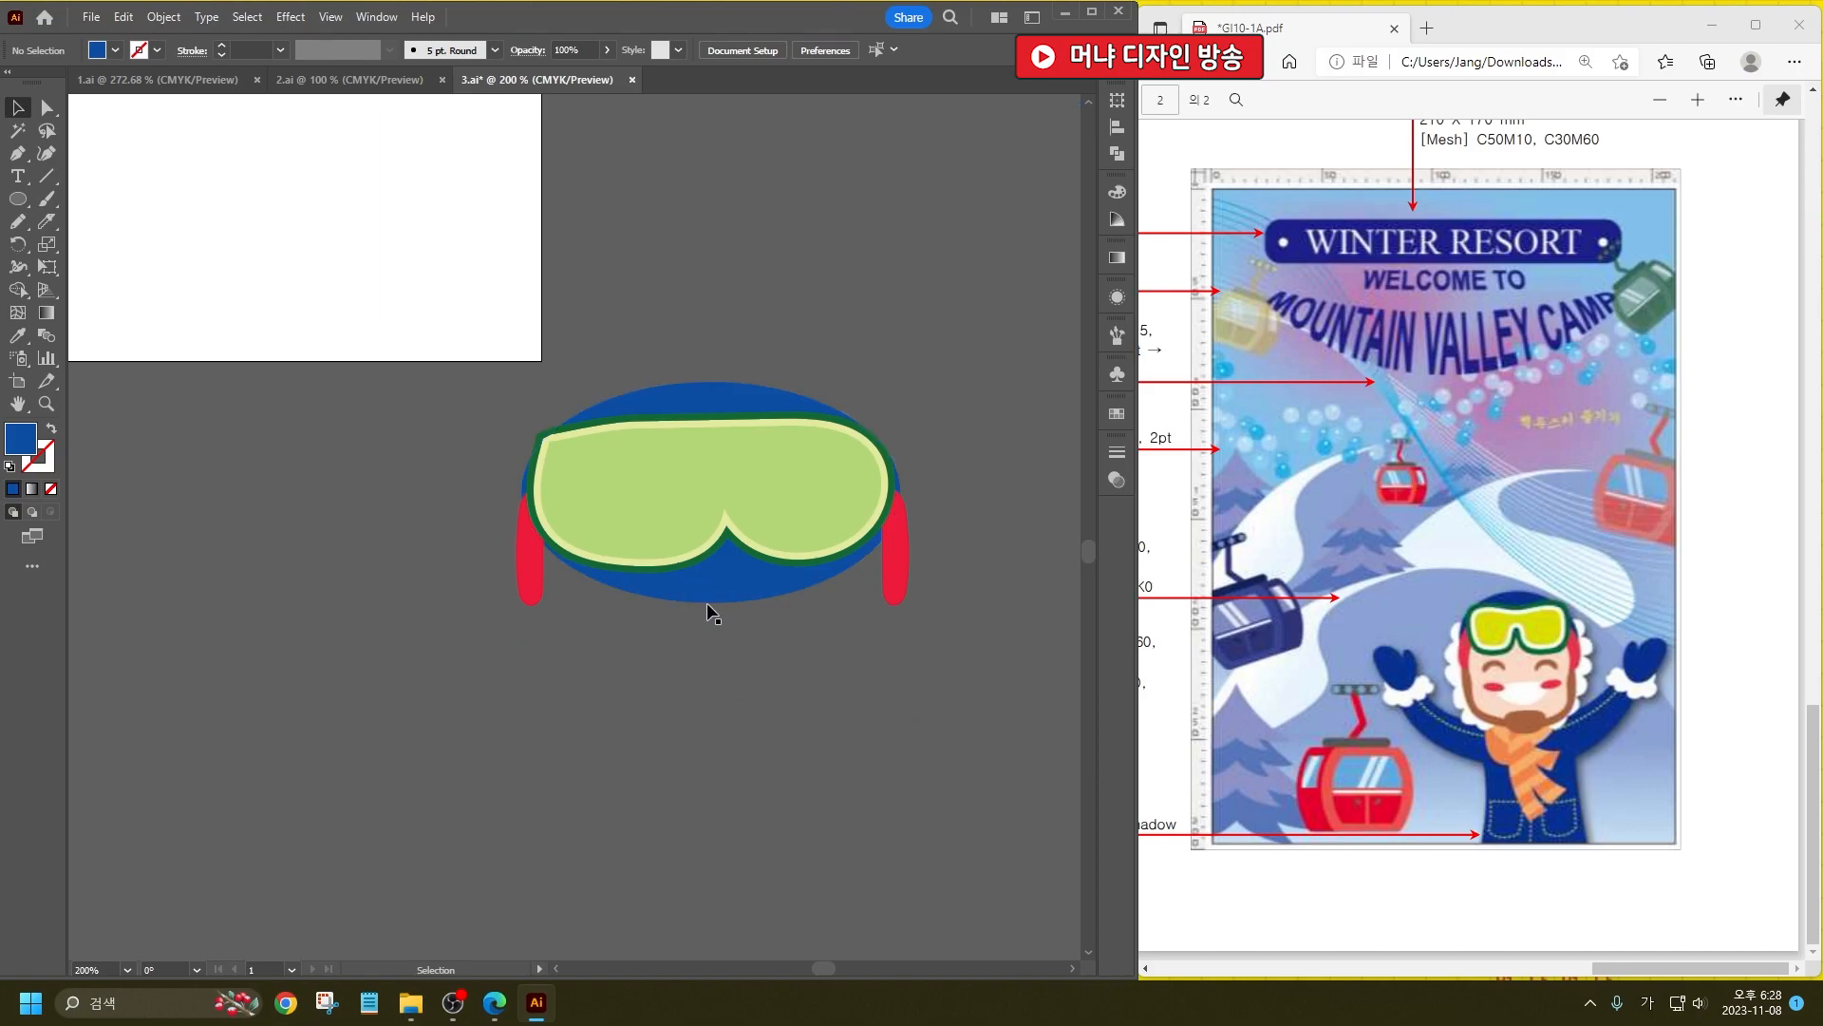
# Step: Draw a closed, rounded boxy face outline behind and below the goggles with the Pencil tool
pyautogui.click(16, 223)
pyautogui.moveTo(537, 541)
pyautogui.mouseDown()
pyautogui.moveTo(532, 674)
pyautogui.moveTo(547, 733)
pyautogui.moveTo(585, 752)
pyautogui.moveTo(865, 765)
pyautogui.moveTo(904, 713)
pyautogui.mouseUp()
pyautogui.moveTo(918, 636)
pyautogui.mouseDown()
pyautogui.moveTo(887, 512)
pyautogui.moveTo(840, 474)
pyautogui.moveTo(741, 467)
pyautogui.moveTo(537, 514)
pyautogui.mouseUp()
# Step: Fill the face shape with the pale skin colour F4E0B3 and deselect it
pyautogui.press('v')
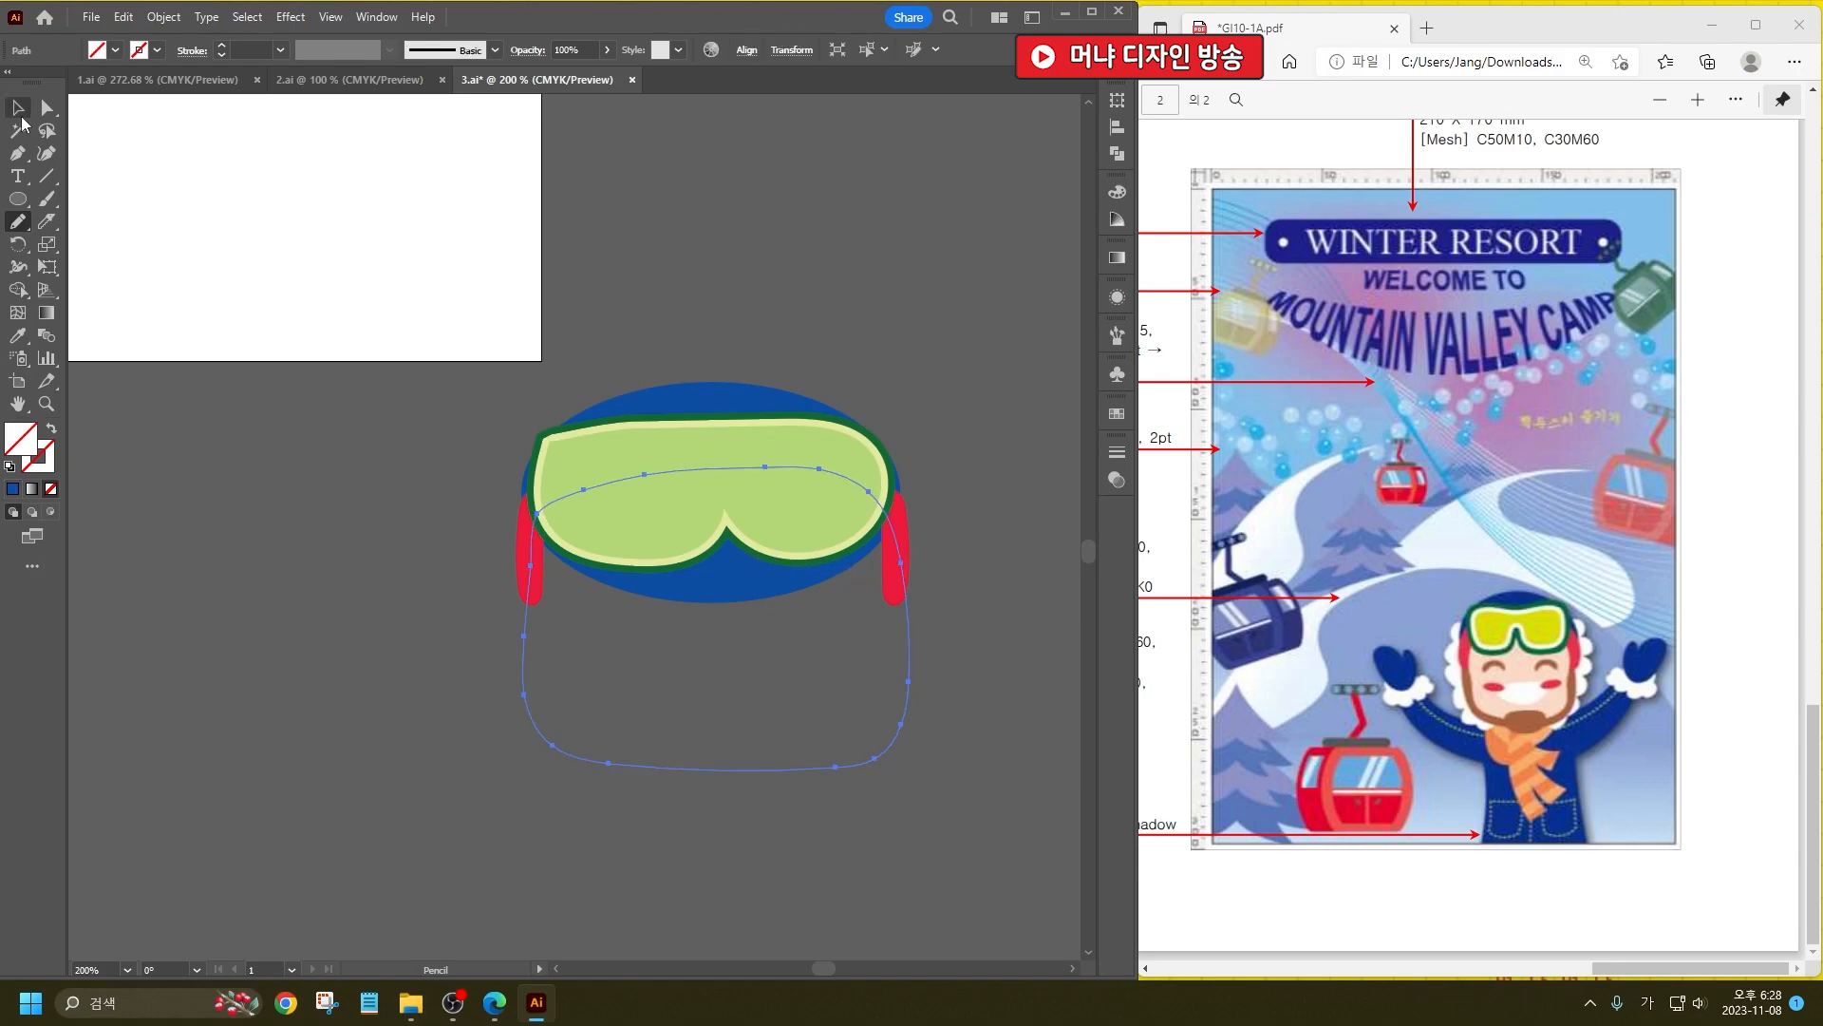
pyautogui.scroll(-5, 721, 618)
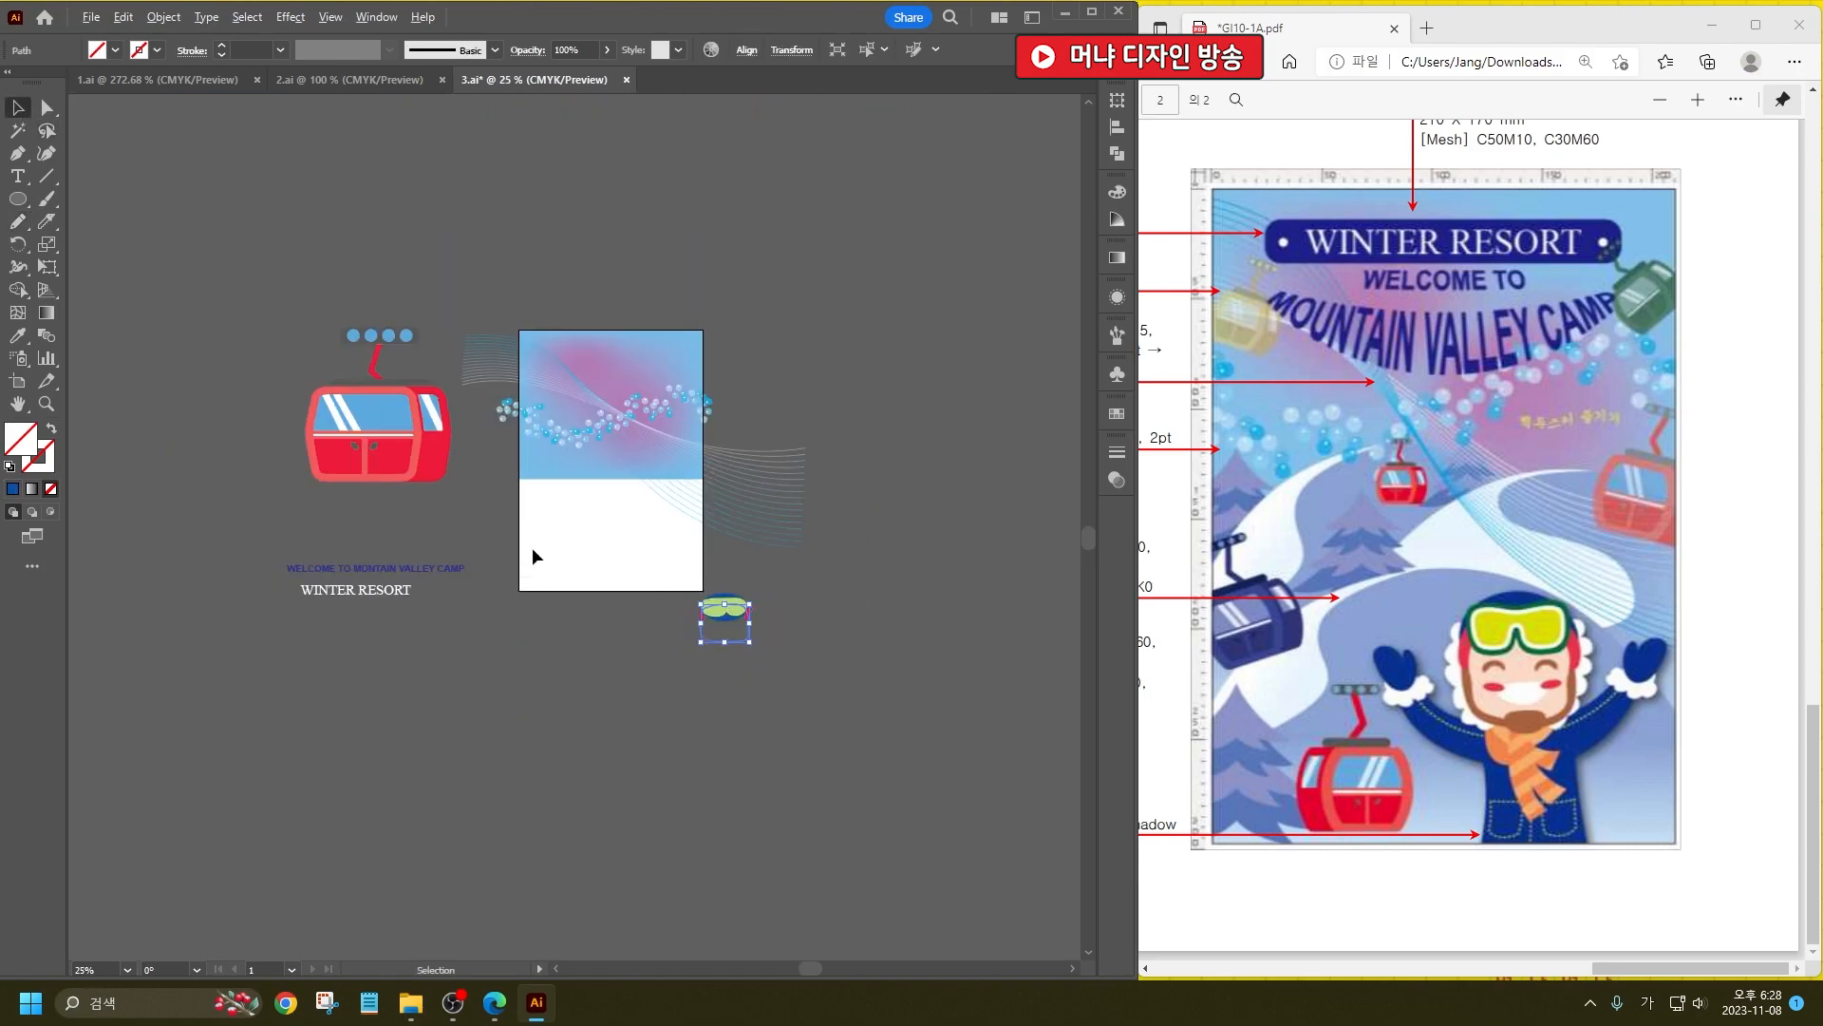
pyautogui.scroll(2, 521, 545)
pyautogui.scroll(3, 1028, 743)
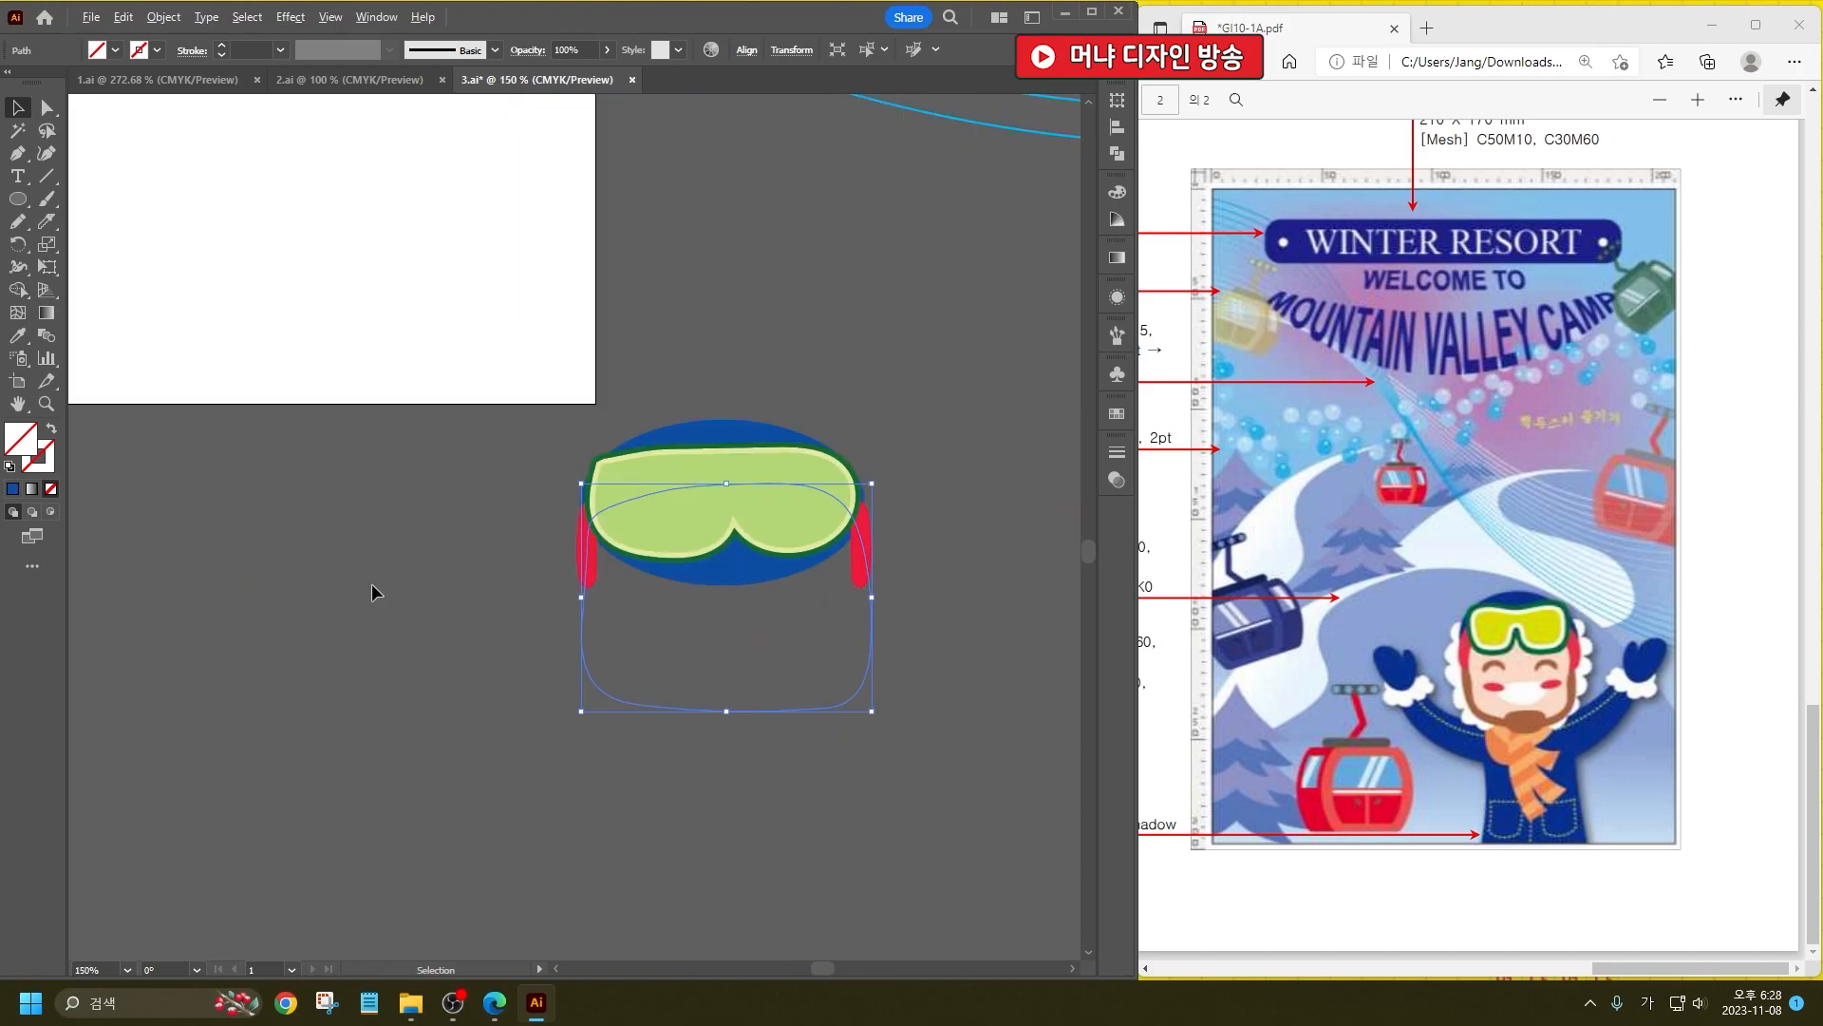
pyautogui.doubleClick(9, 453)
pyautogui.click(549, 688)
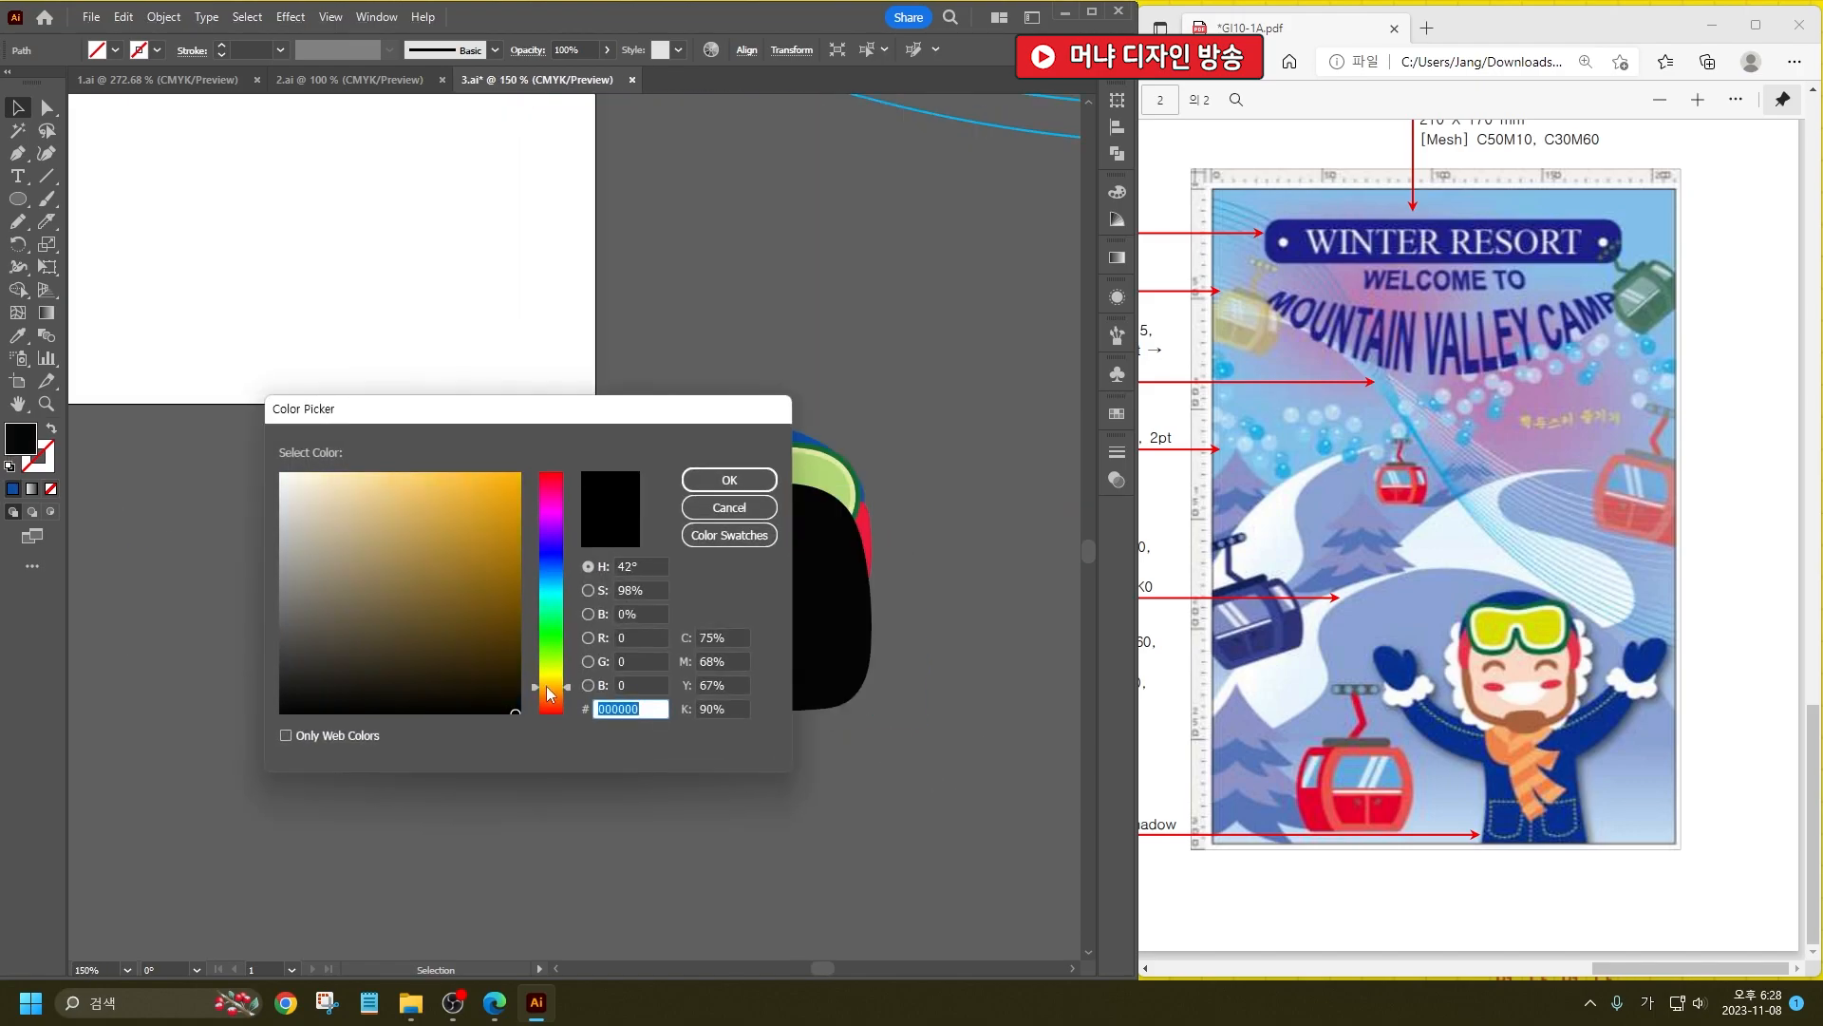
pyautogui.click(344, 482)
pyautogui.click(730, 479)
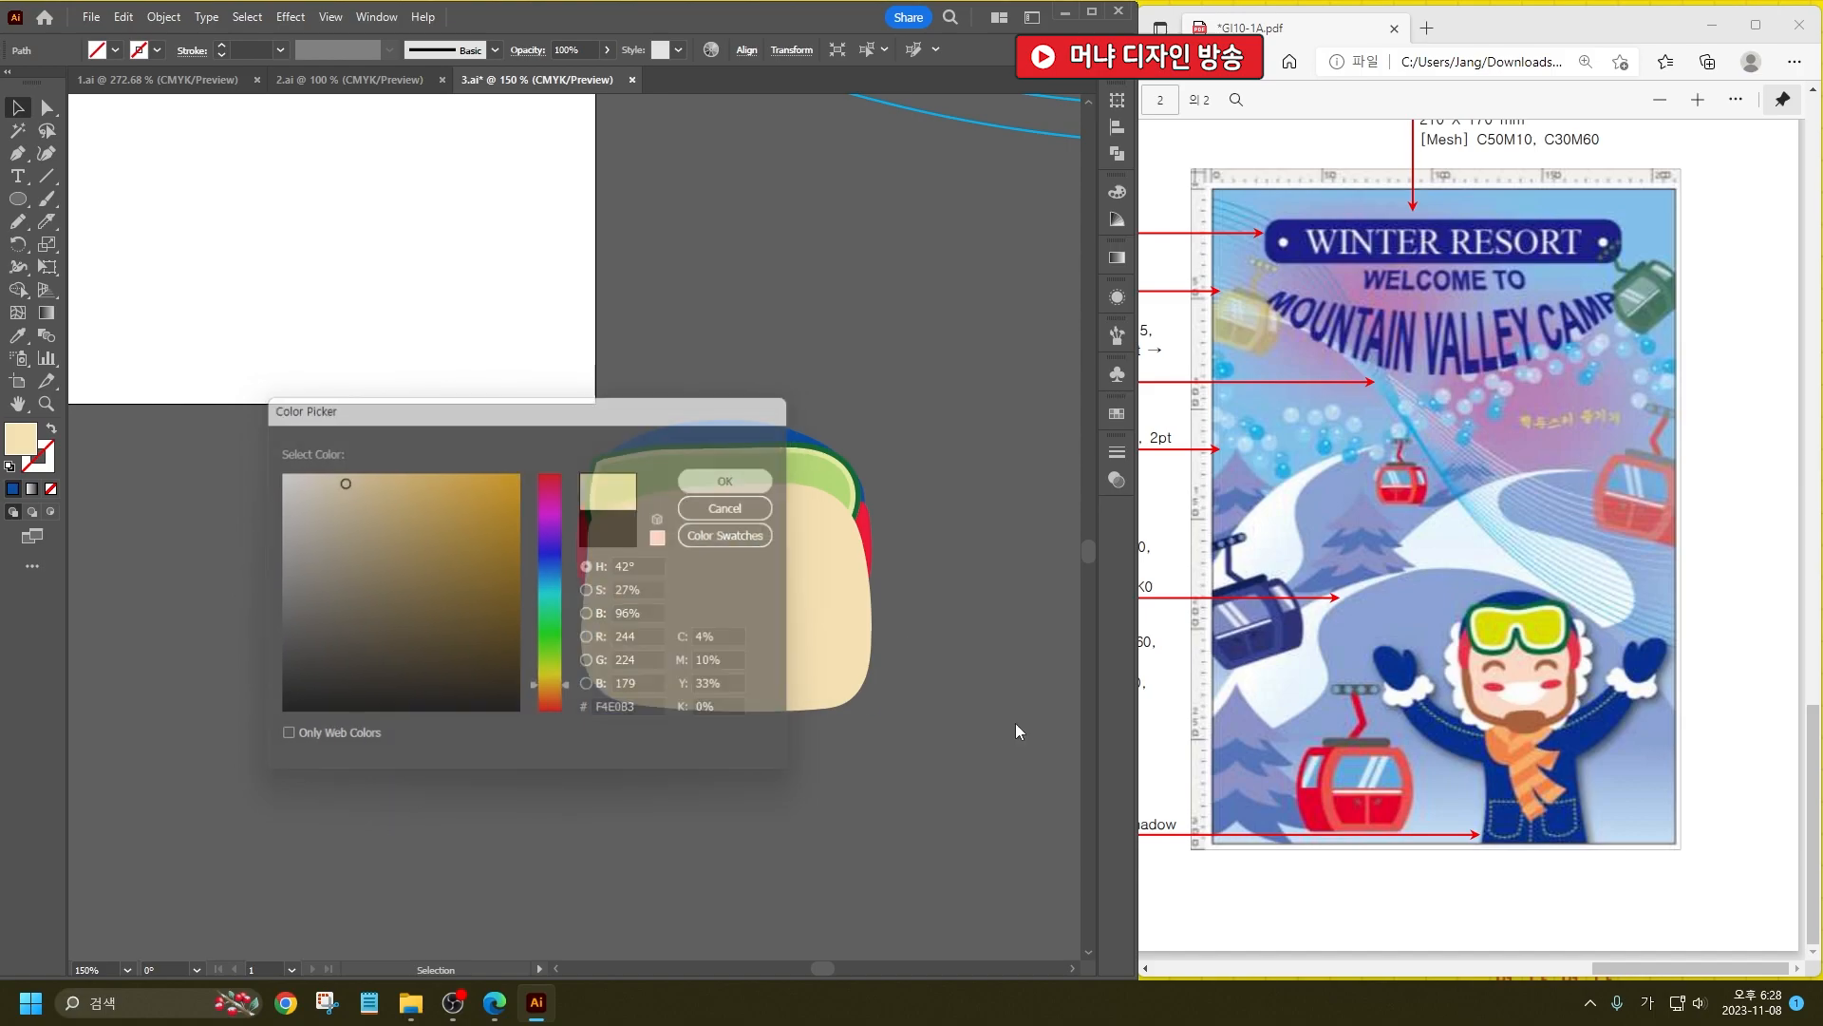
pyautogui.click(999, 718)
# Step: Send the face shape behind the goggles and red strips, and place the blue ellipse behind the face
pyautogui.click(712, 648)
pyautogui.hotkey('ctrl', 'shift', '[')
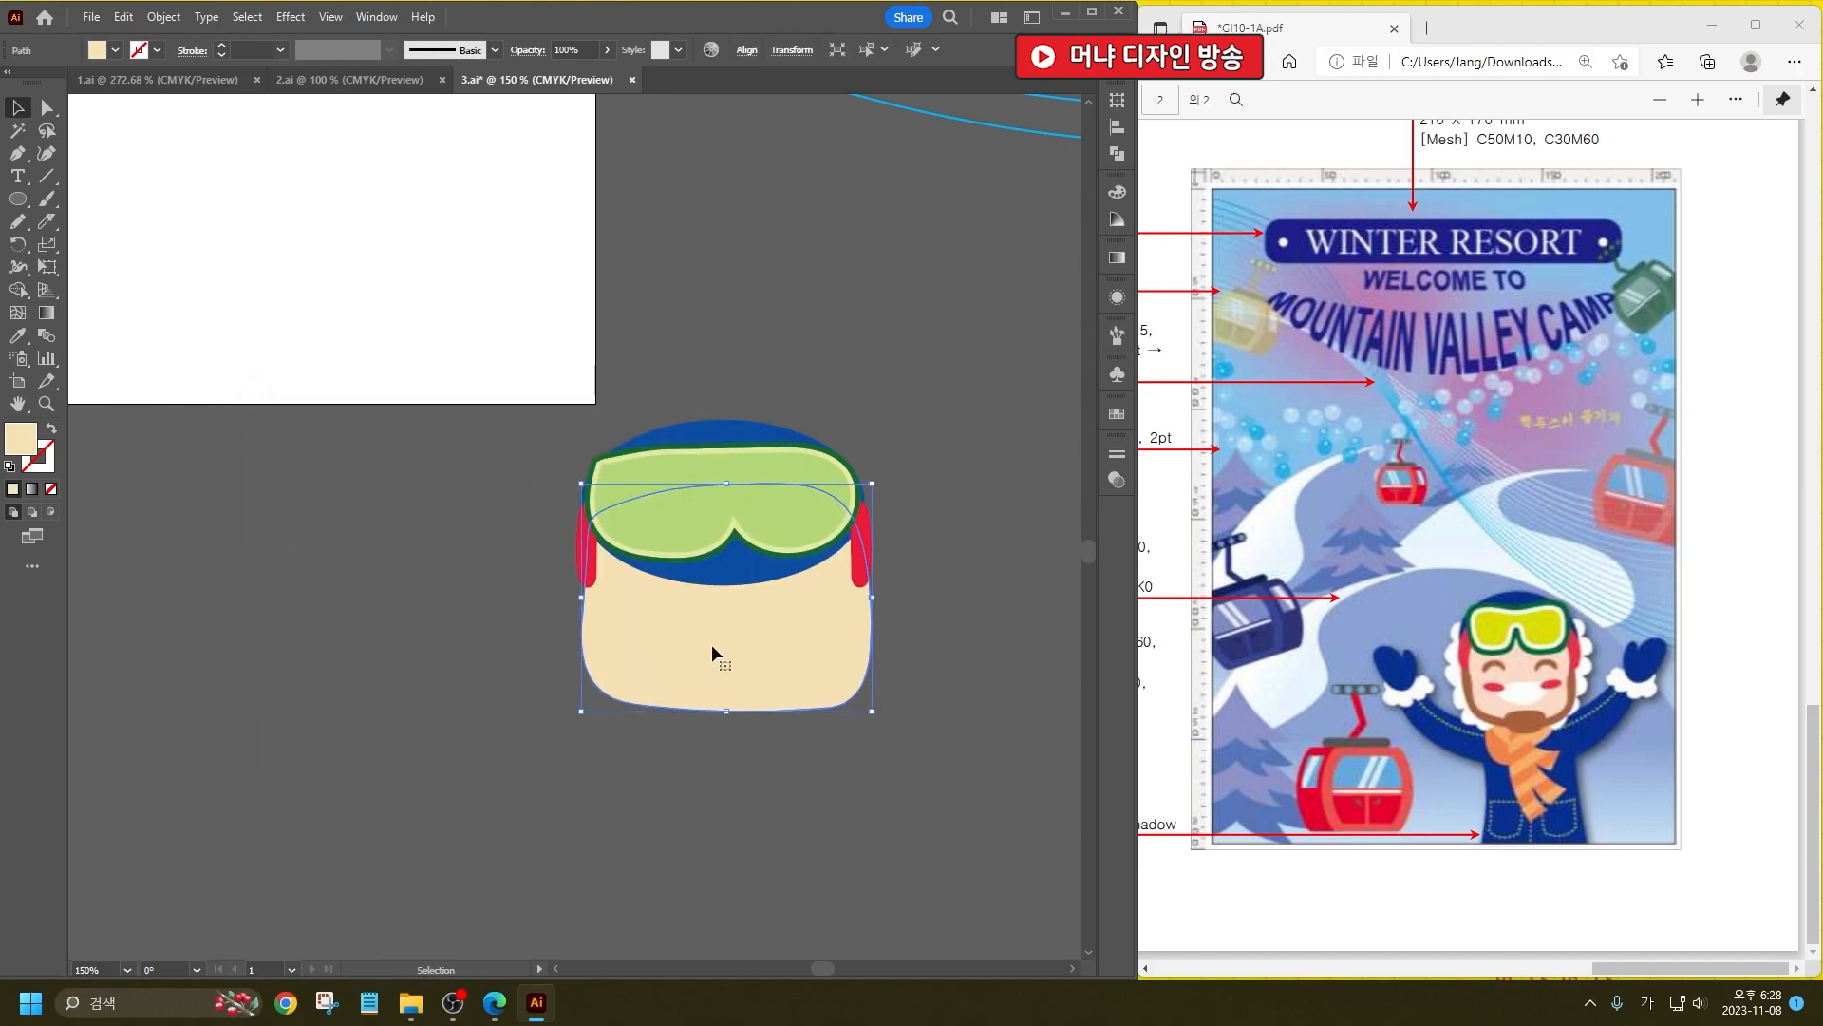
pyautogui.click(727, 575)
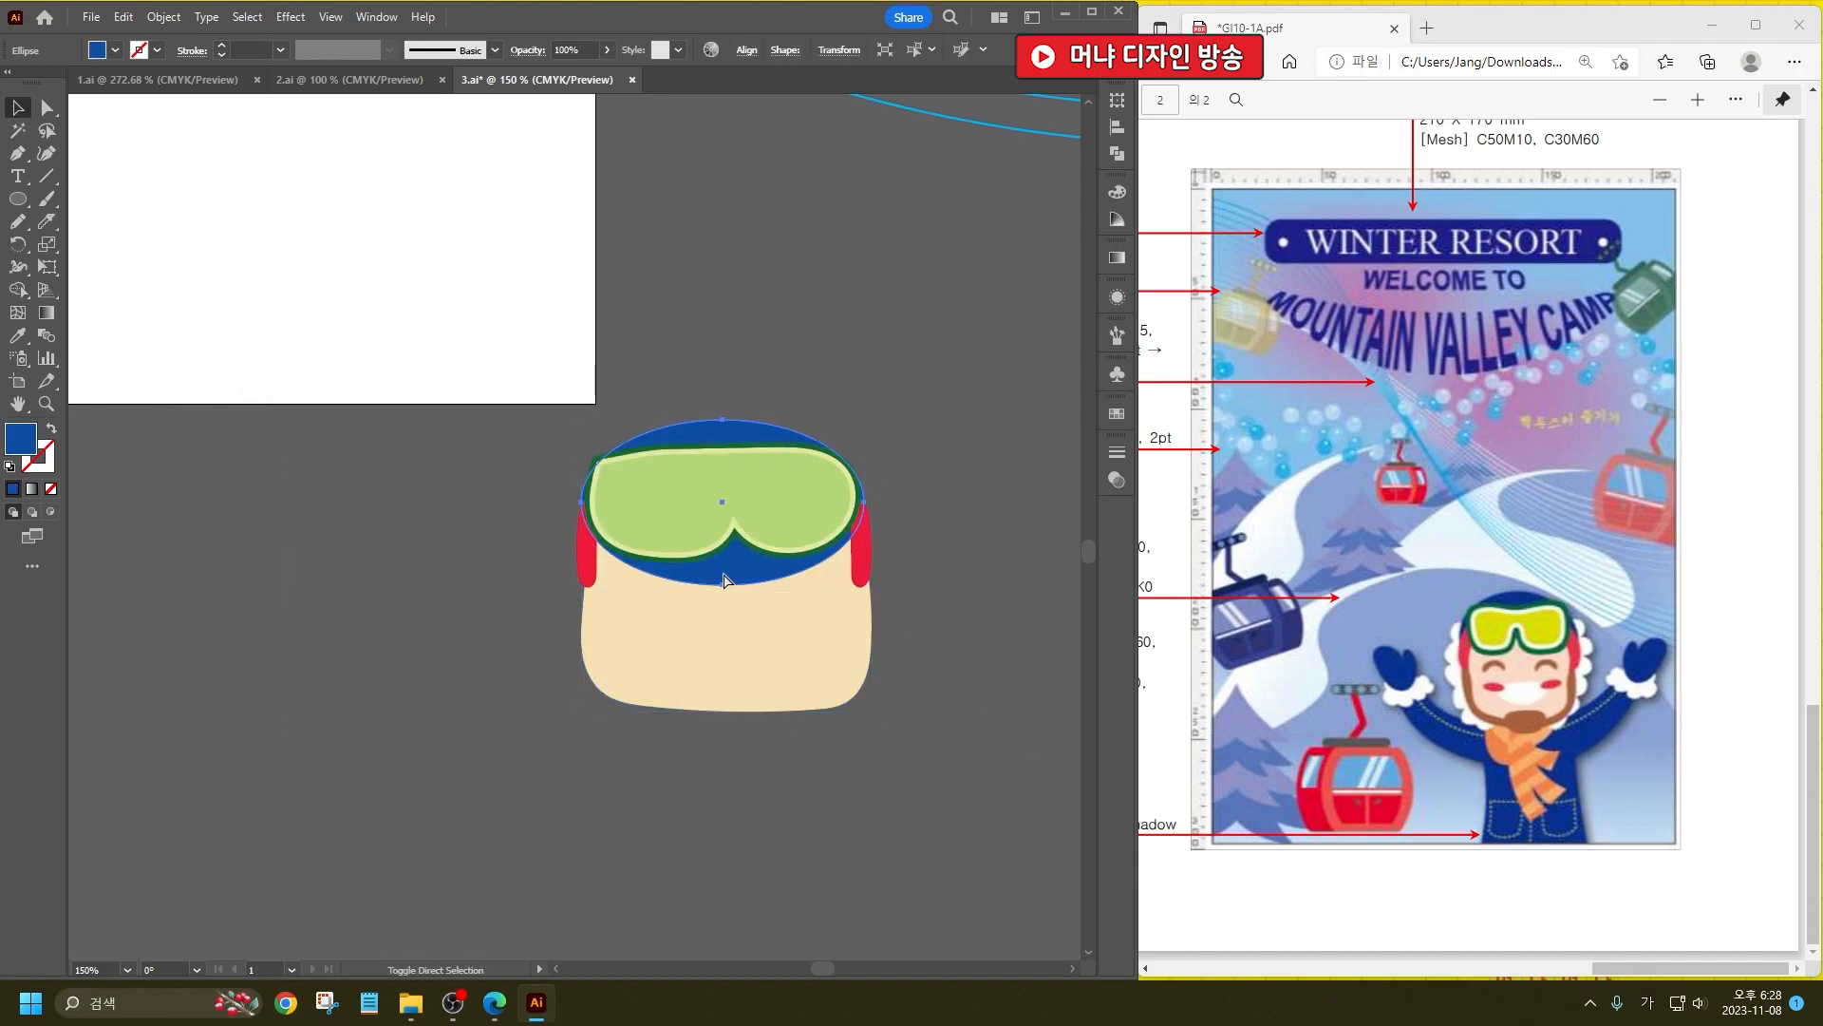
pyautogui.click(663, 773)
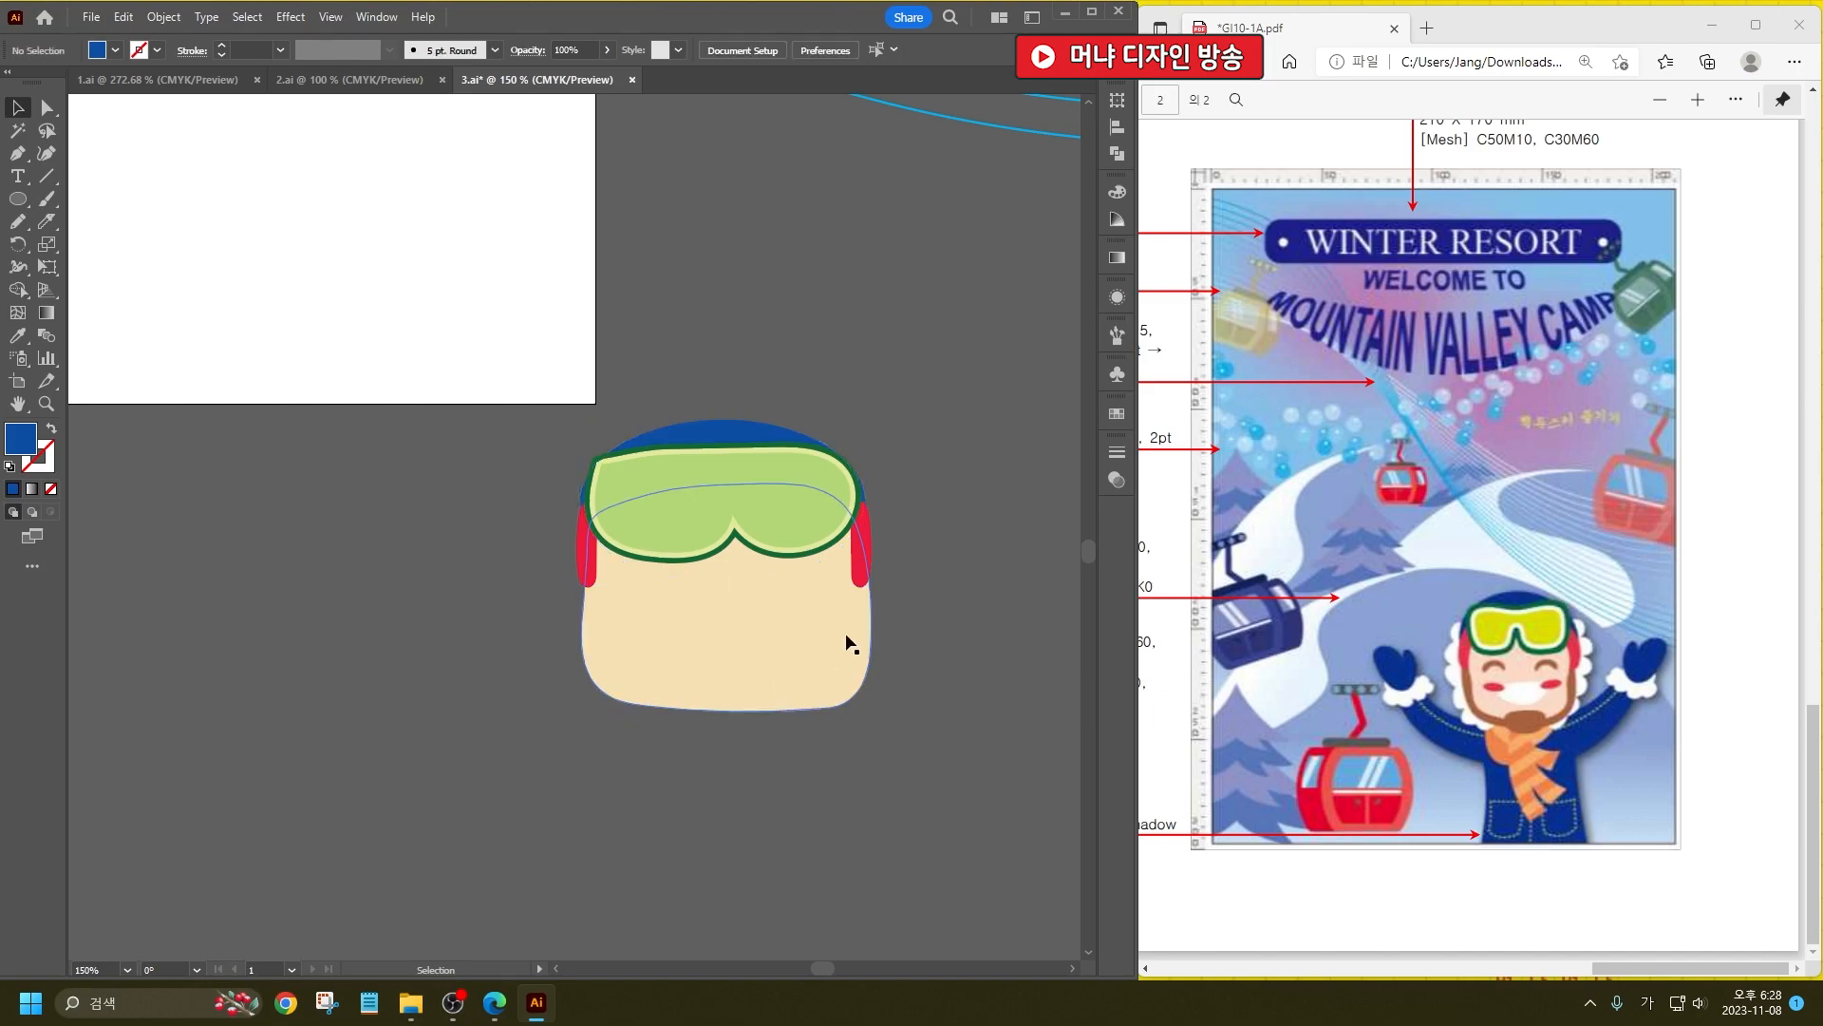
# Step: Try to cut across the lower part of the face shape with the Knife tool
pyautogui.scroll(1, 822, 653)
pyautogui.scroll(1, 822, 658)
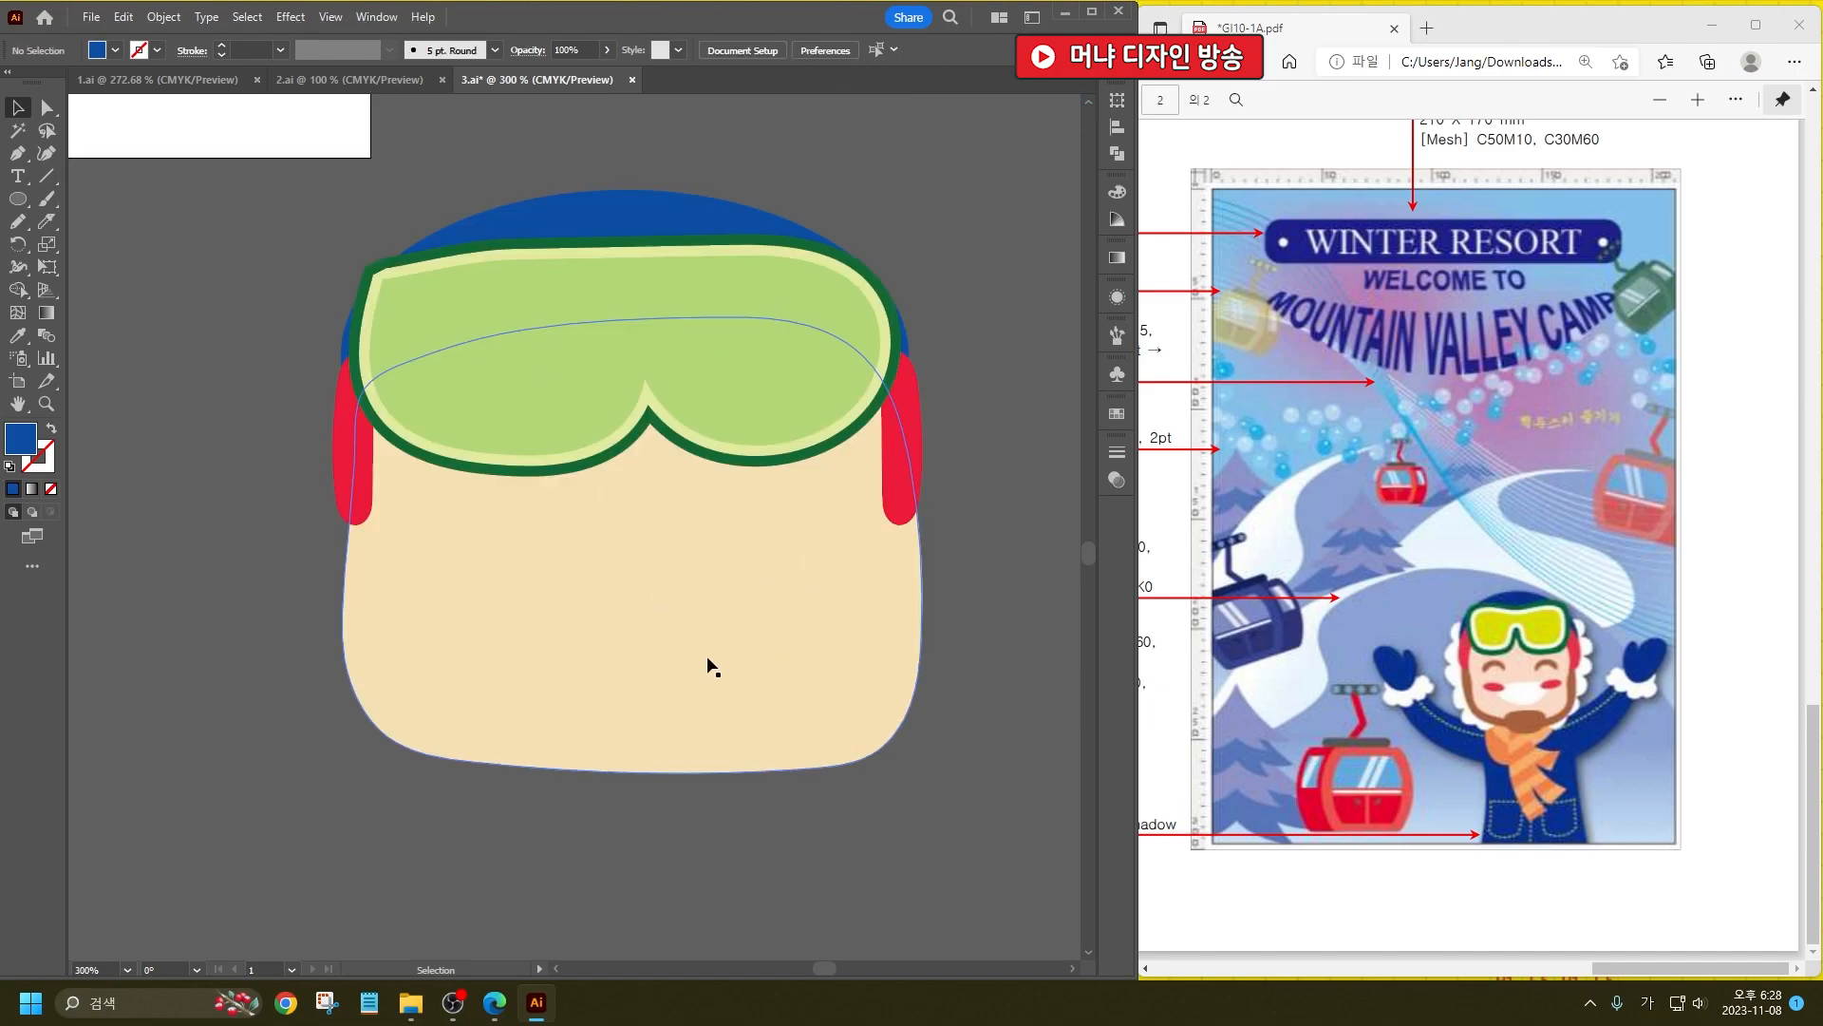
pyautogui.click(566, 642)
pyautogui.click(46, 221)
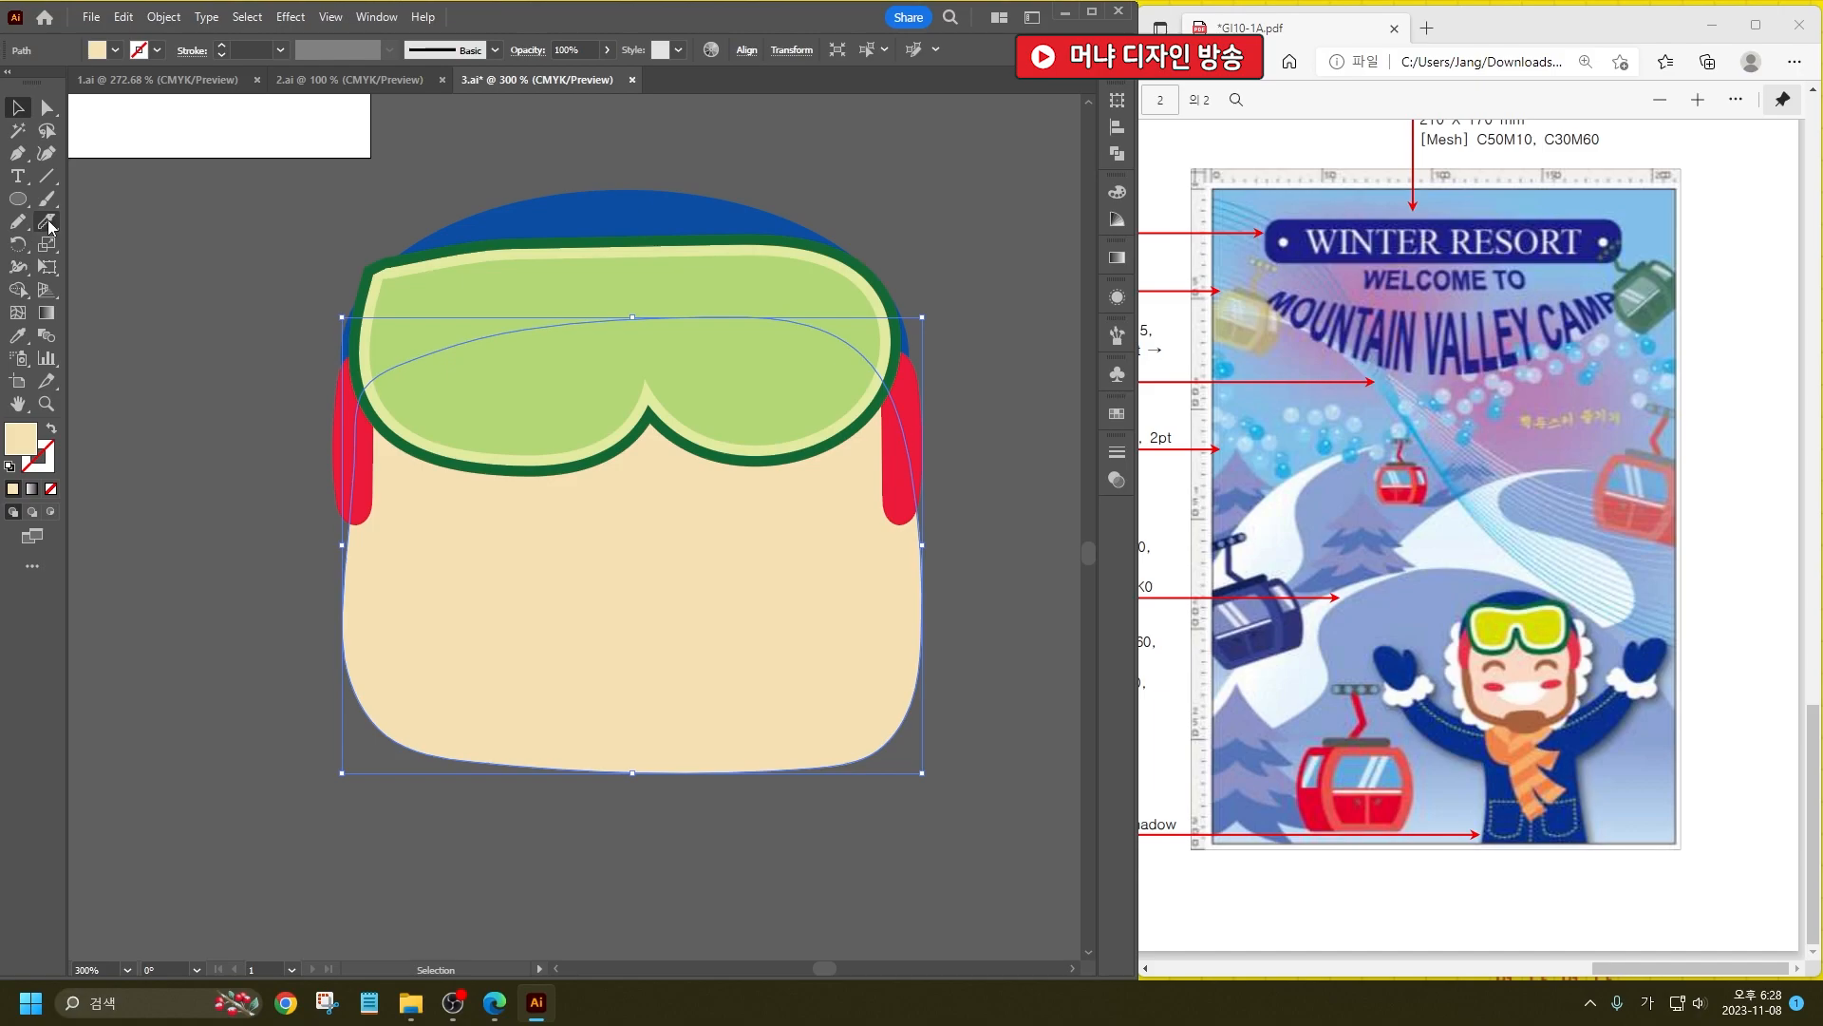
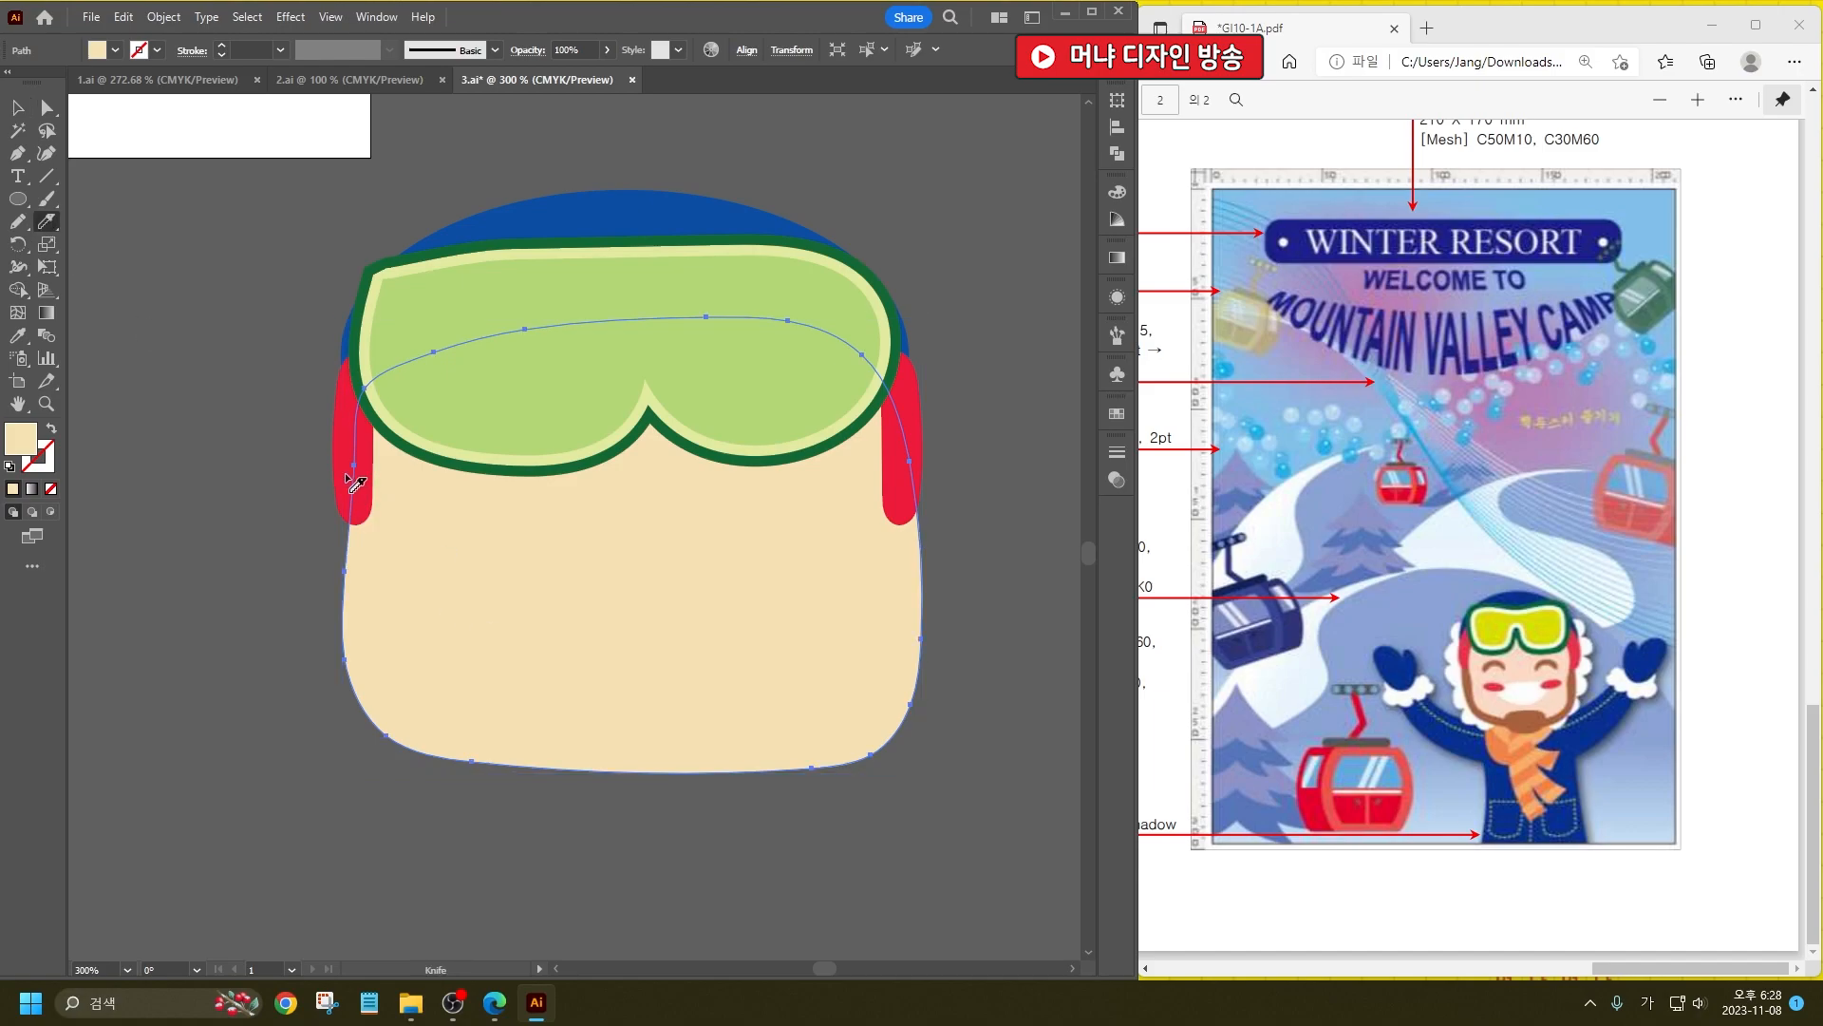
pyautogui.moveTo(381, 632)
pyautogui.mouseDown()
pyautogui.moveTo(399, 700)
pyautogui.moveTo(459, 734)
pyautogui.moveTo(630, 697)
pyautogui.moveTo(684, 700)
pyautogui.moveTo(676, 720)
pyautogui.mouseUp()
pyautogui.click(17, 108)
# Step: Switch to the Blob Brush tool for painting the facial features
pyautogui.click(46, 199)
pyautogui.moveTo(46, 198); pyautogui.dragTo(107, 225)
pyautogui.click(107, 223)
pyautogui.press('ctrl')
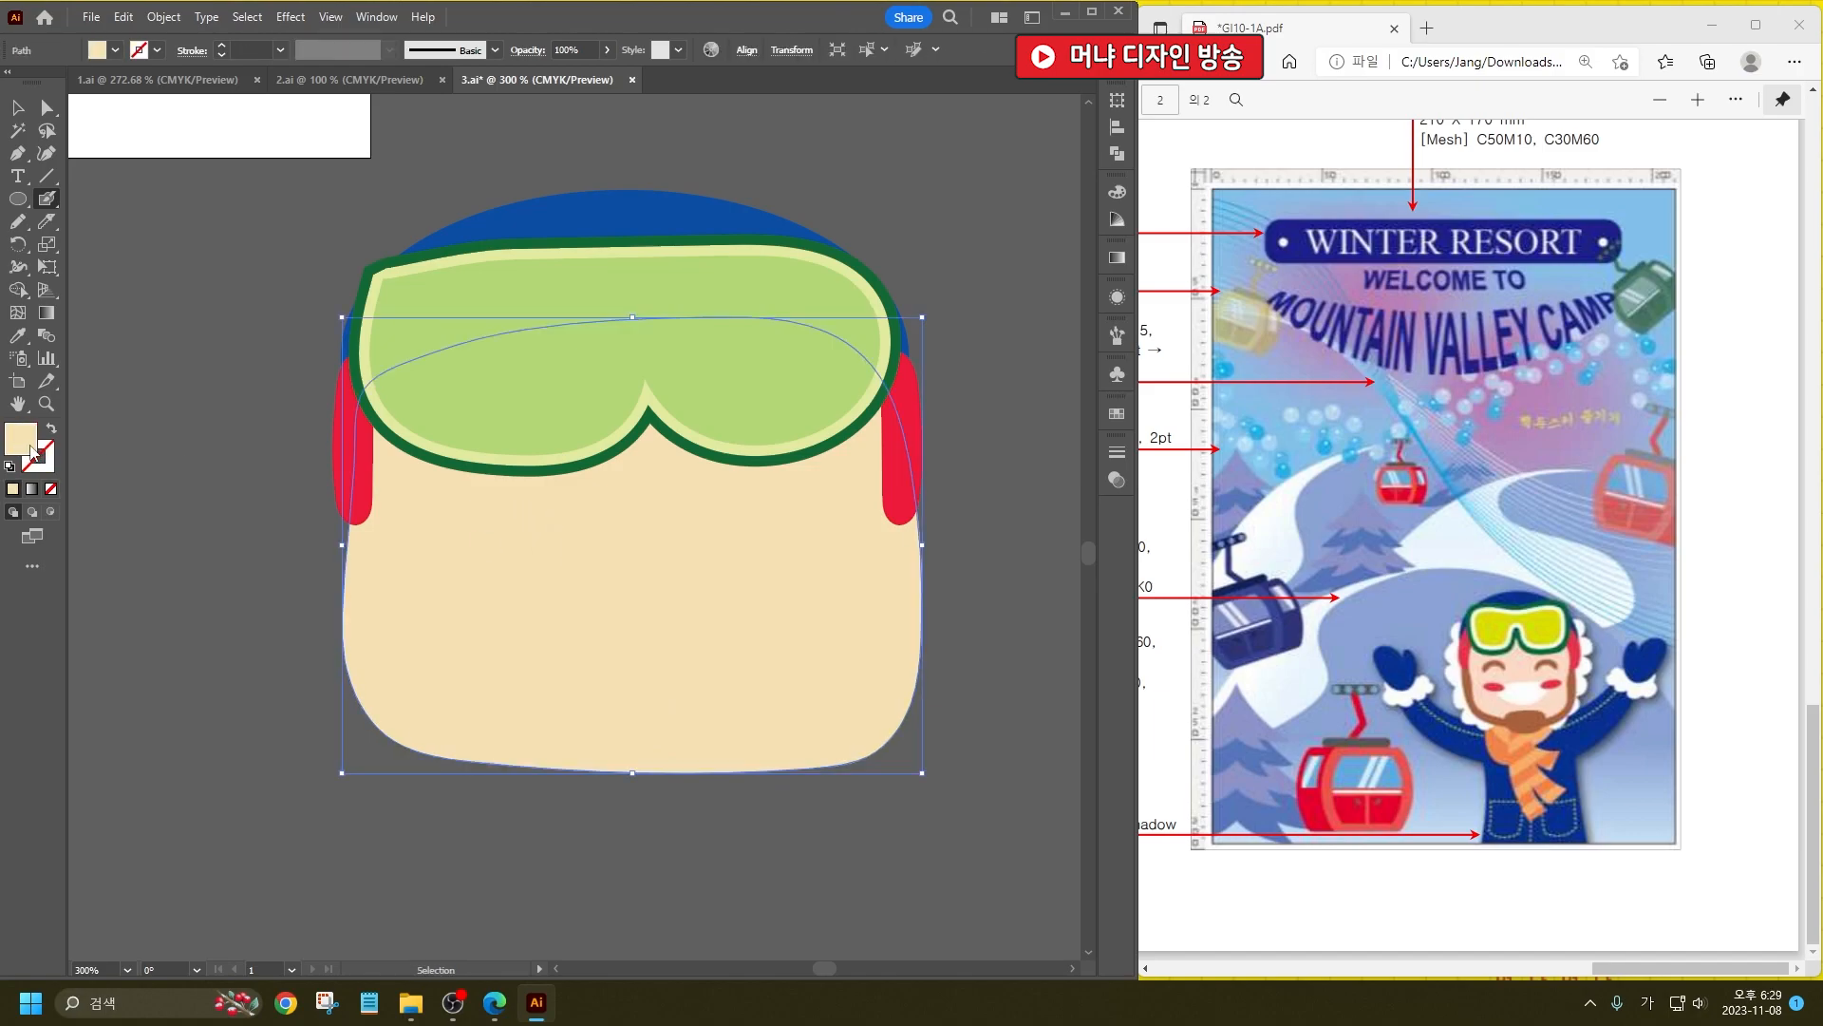
pyautogui.doubleClick(21, 439)
pyautogui.moveTo(474, 625); pyautogui.dragTo(505, 562)
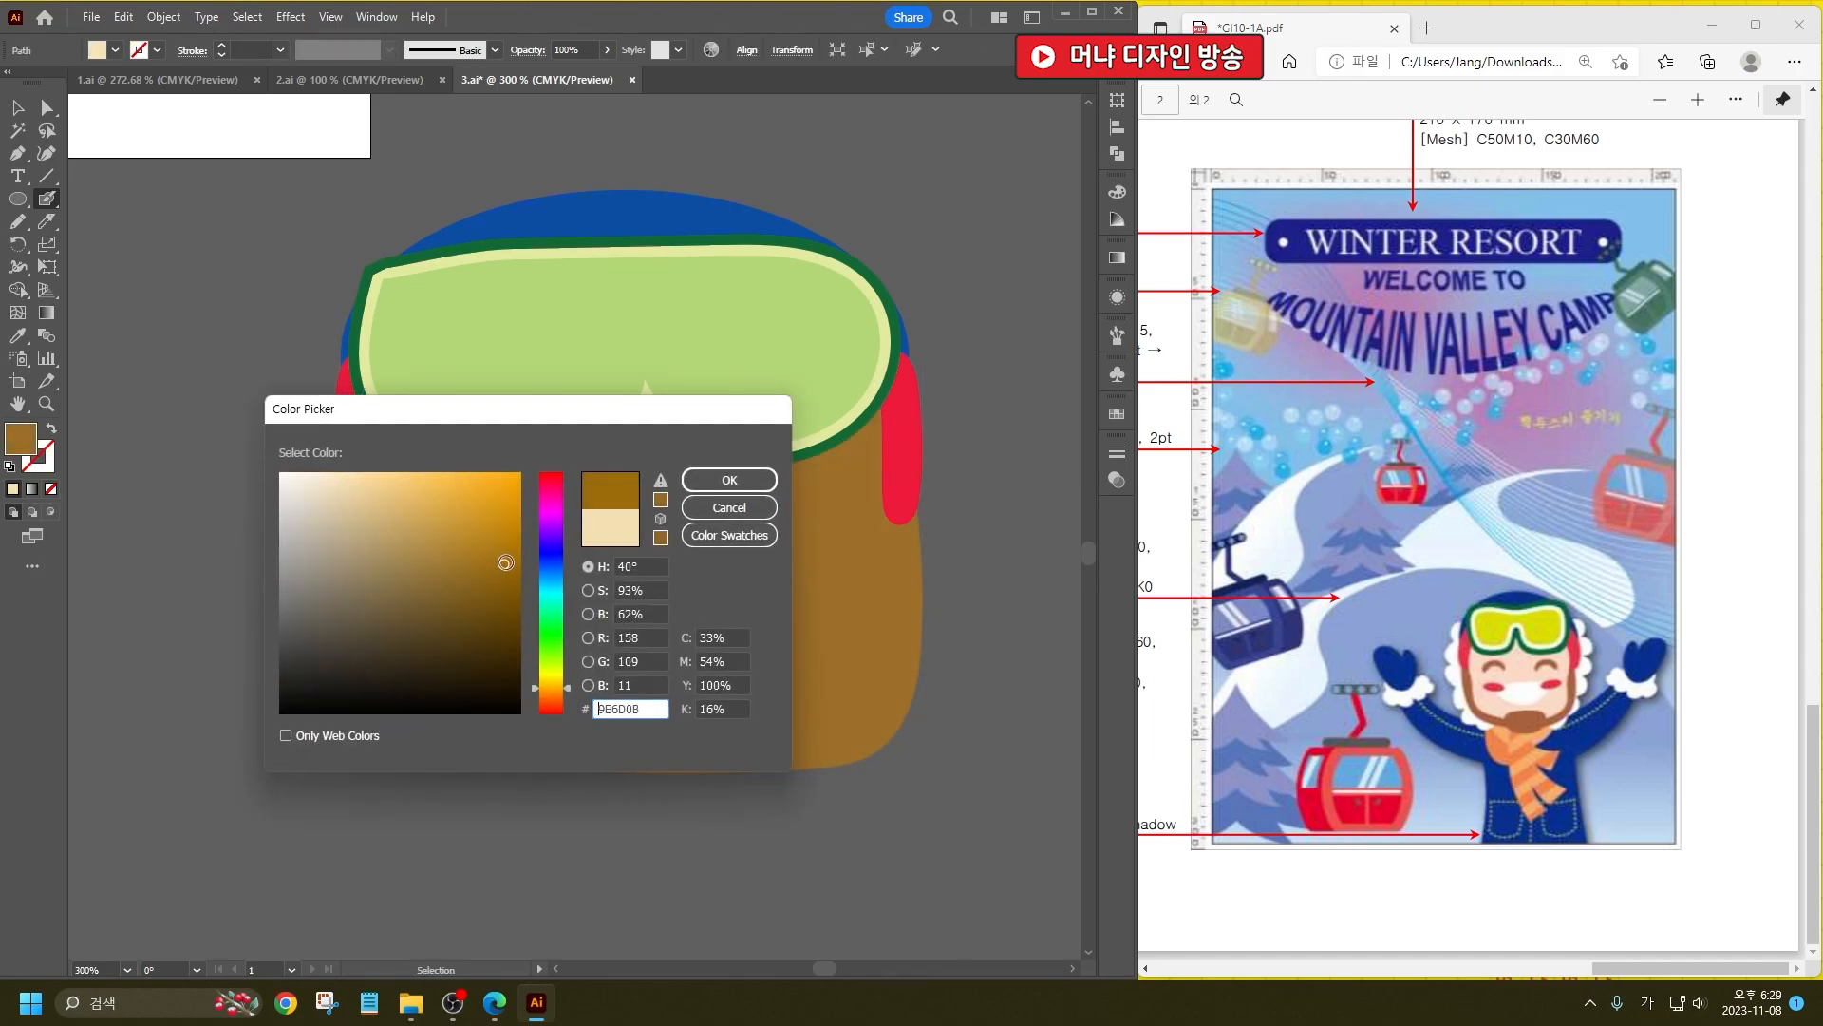
pyautogui.click(729, 507)
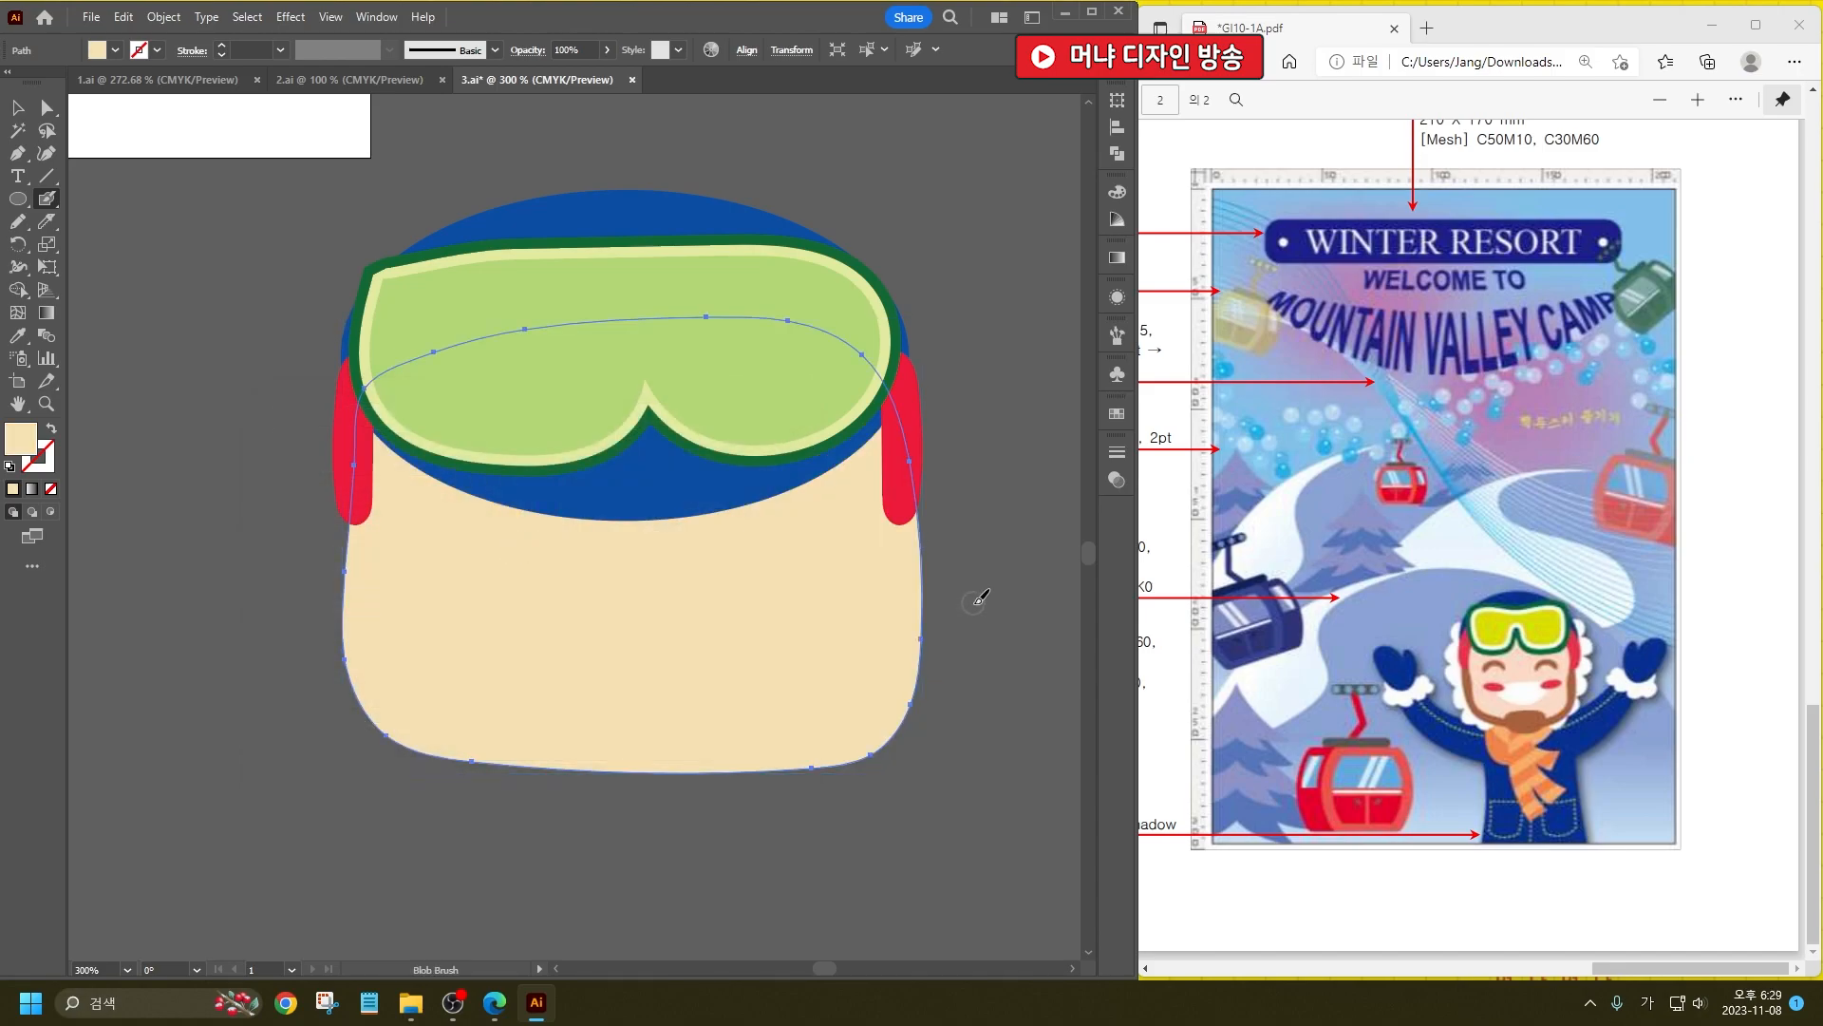
# Step: Deselect the face, choose a brown colour and paint two arched smiling eyes below the goggles
pyautogui.keyDown('ctrl'); pyautogui.click(974, 608); pyautogui.keyUp('ctrl')
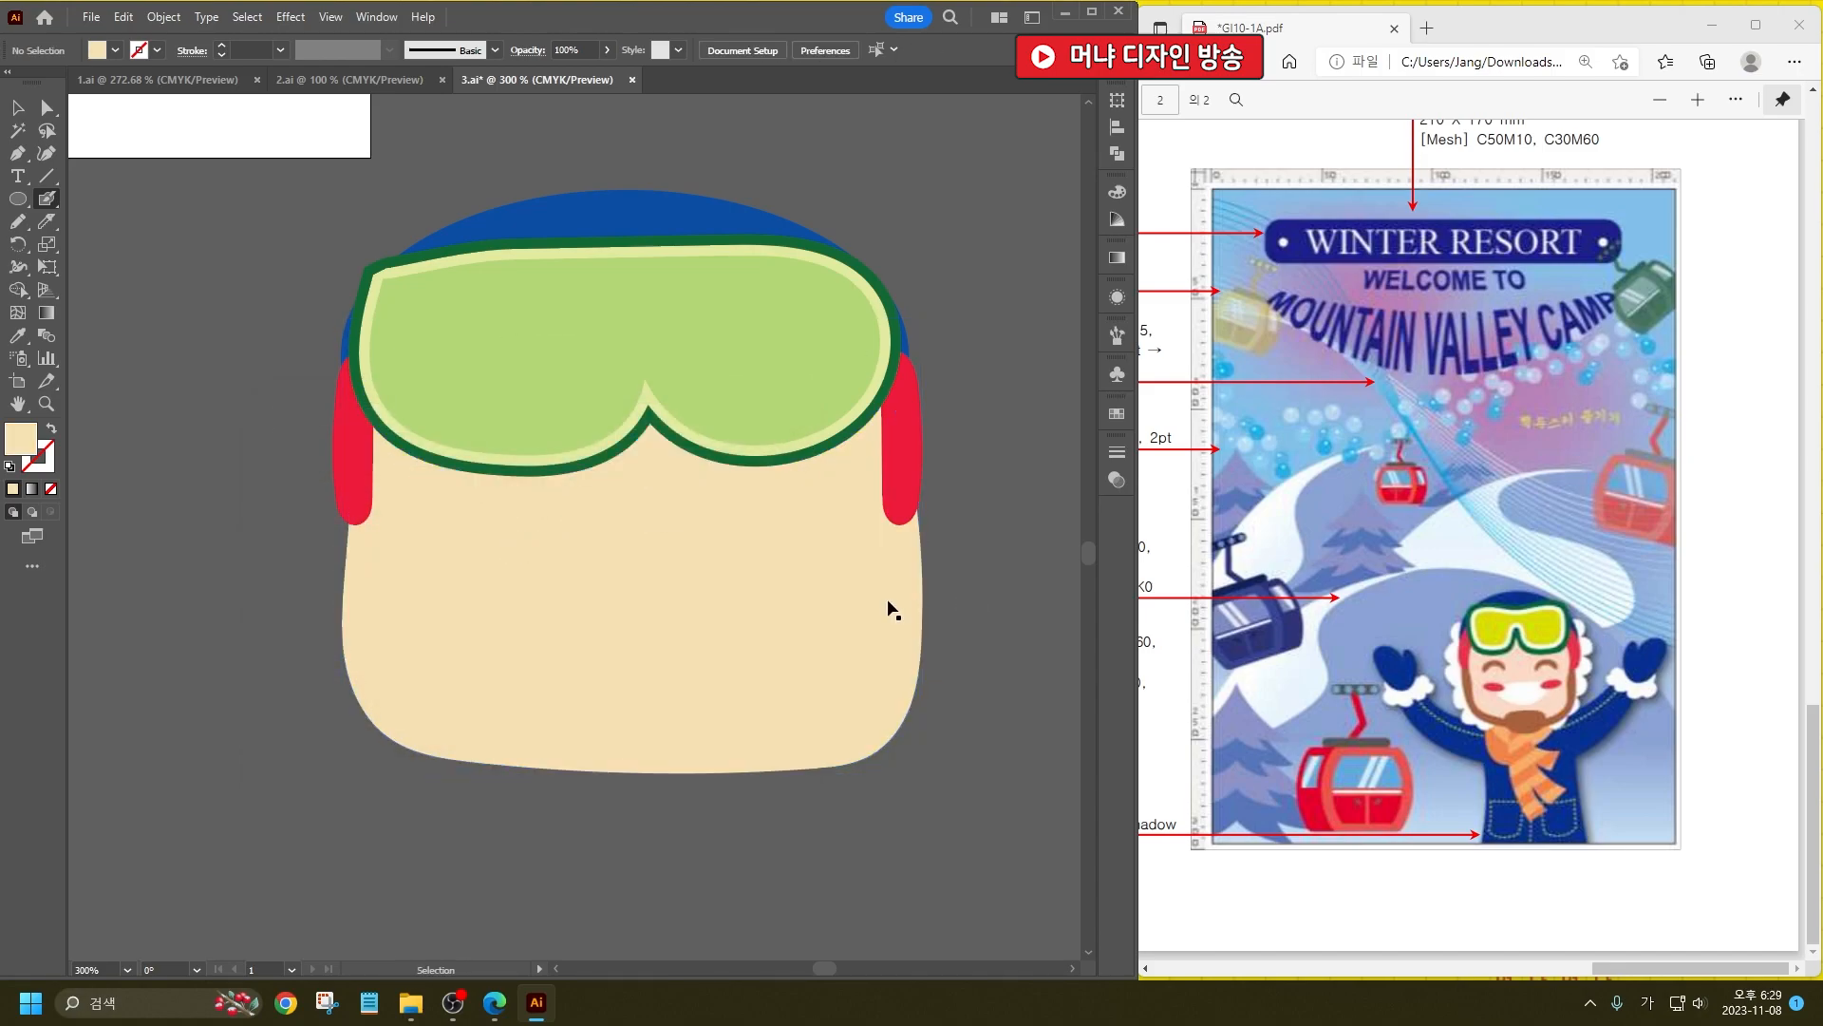
pyautogui.doubleClick(13, 442)
pyautogui.moveTo(492, 567)
pyautogui.mouseDown()
pyautogui.moveTo(496, 548)
pyautogui.moveTo(442, 521)
pyautogui.moveTo(525, 504)
pyautogui.moveTo(536, 538)
pyautogui.mouseUp()
pyautogui.click(764, 485)
pyautogui.moveTo(727, 528)
pyautogui.mouseDown()
pyautogui.moveTo(797, 493)
pyautogui.moveTo(835, 530)
pyautogui.mouseUp()
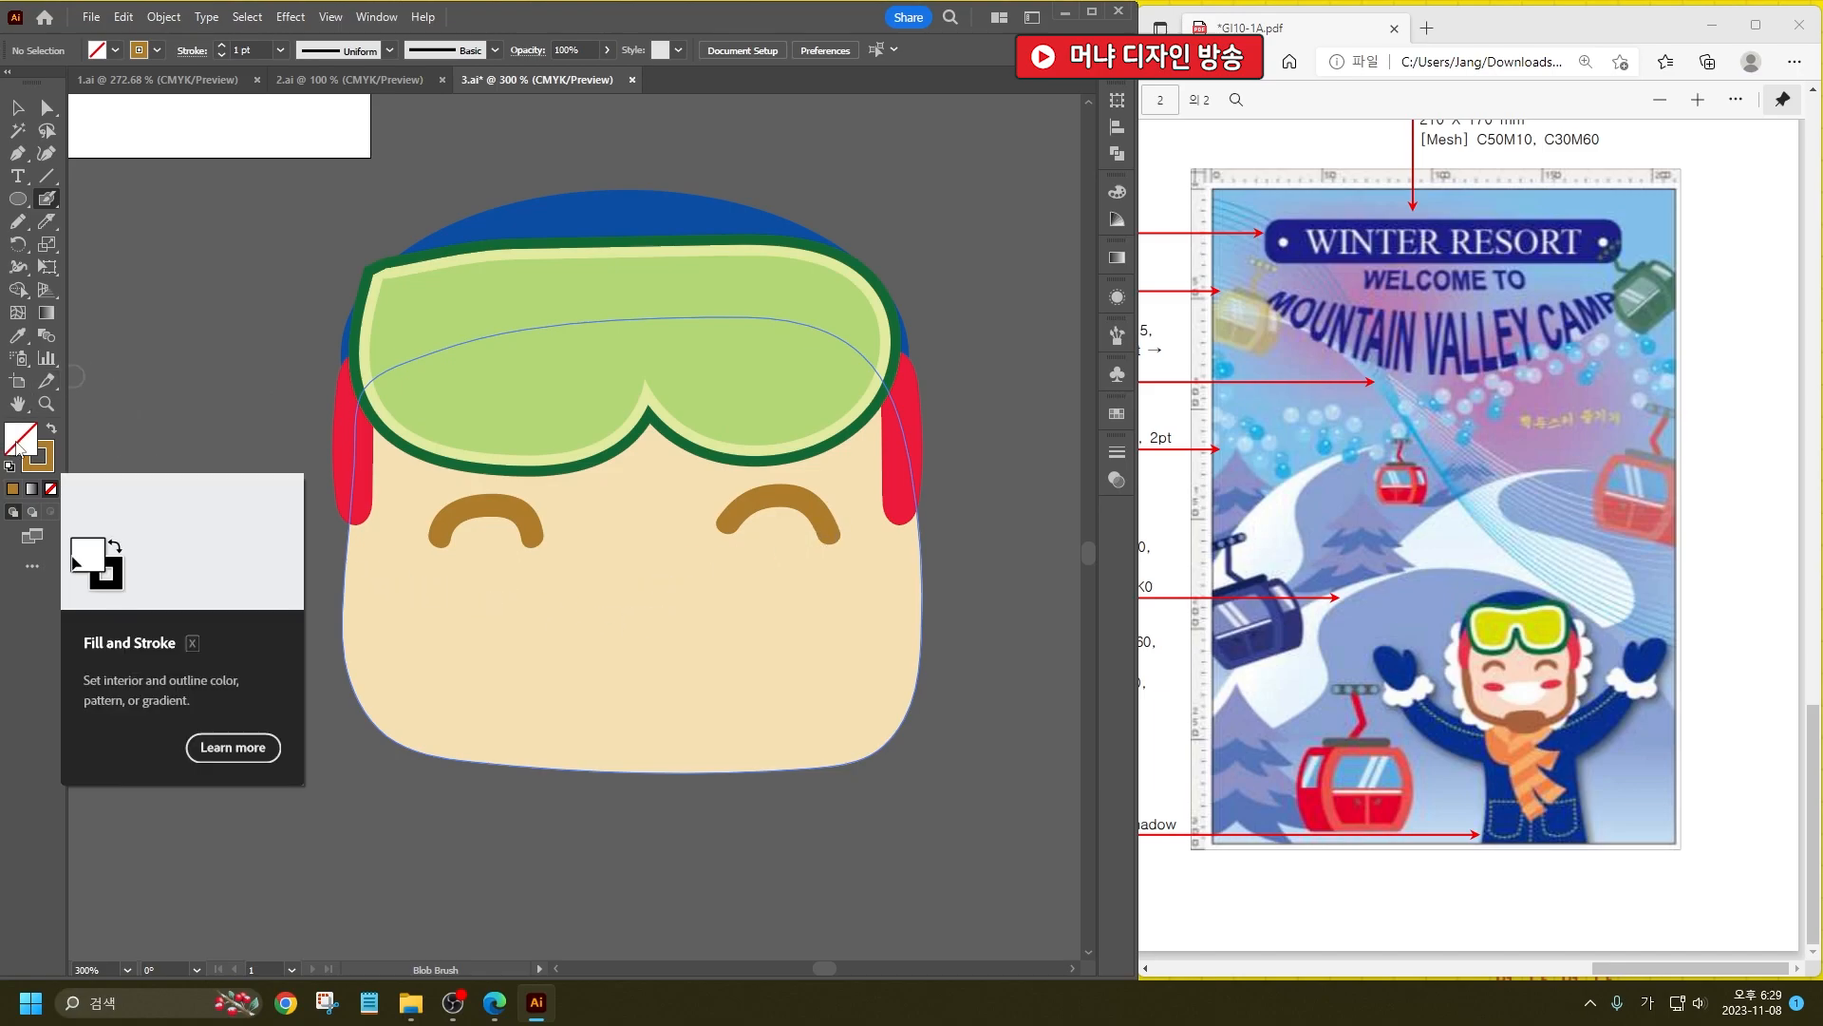
# Step: Sample the red of the ear strips, draw a slightly tilted cheek ellipse below the left eye and copy it below the right eye
pyautogui.click(17, 335)
pyautogui.click(353, 441)
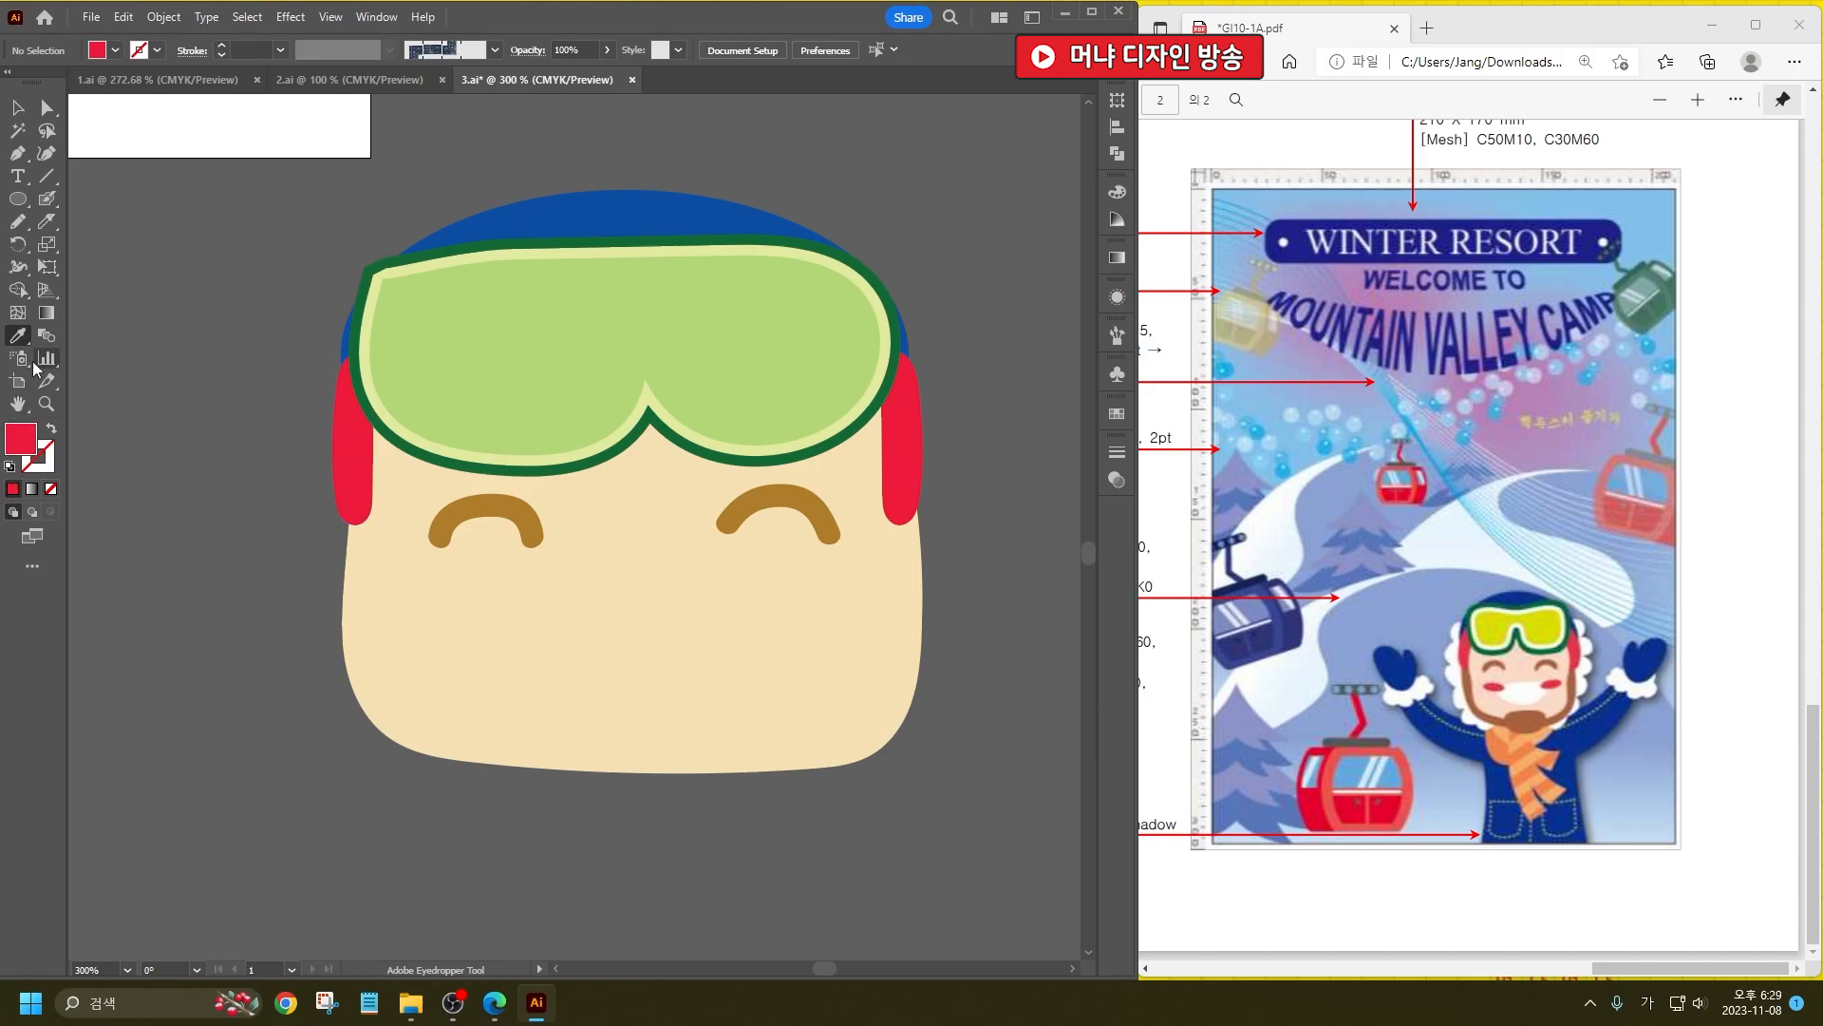
pyautogui.click(47, 198)
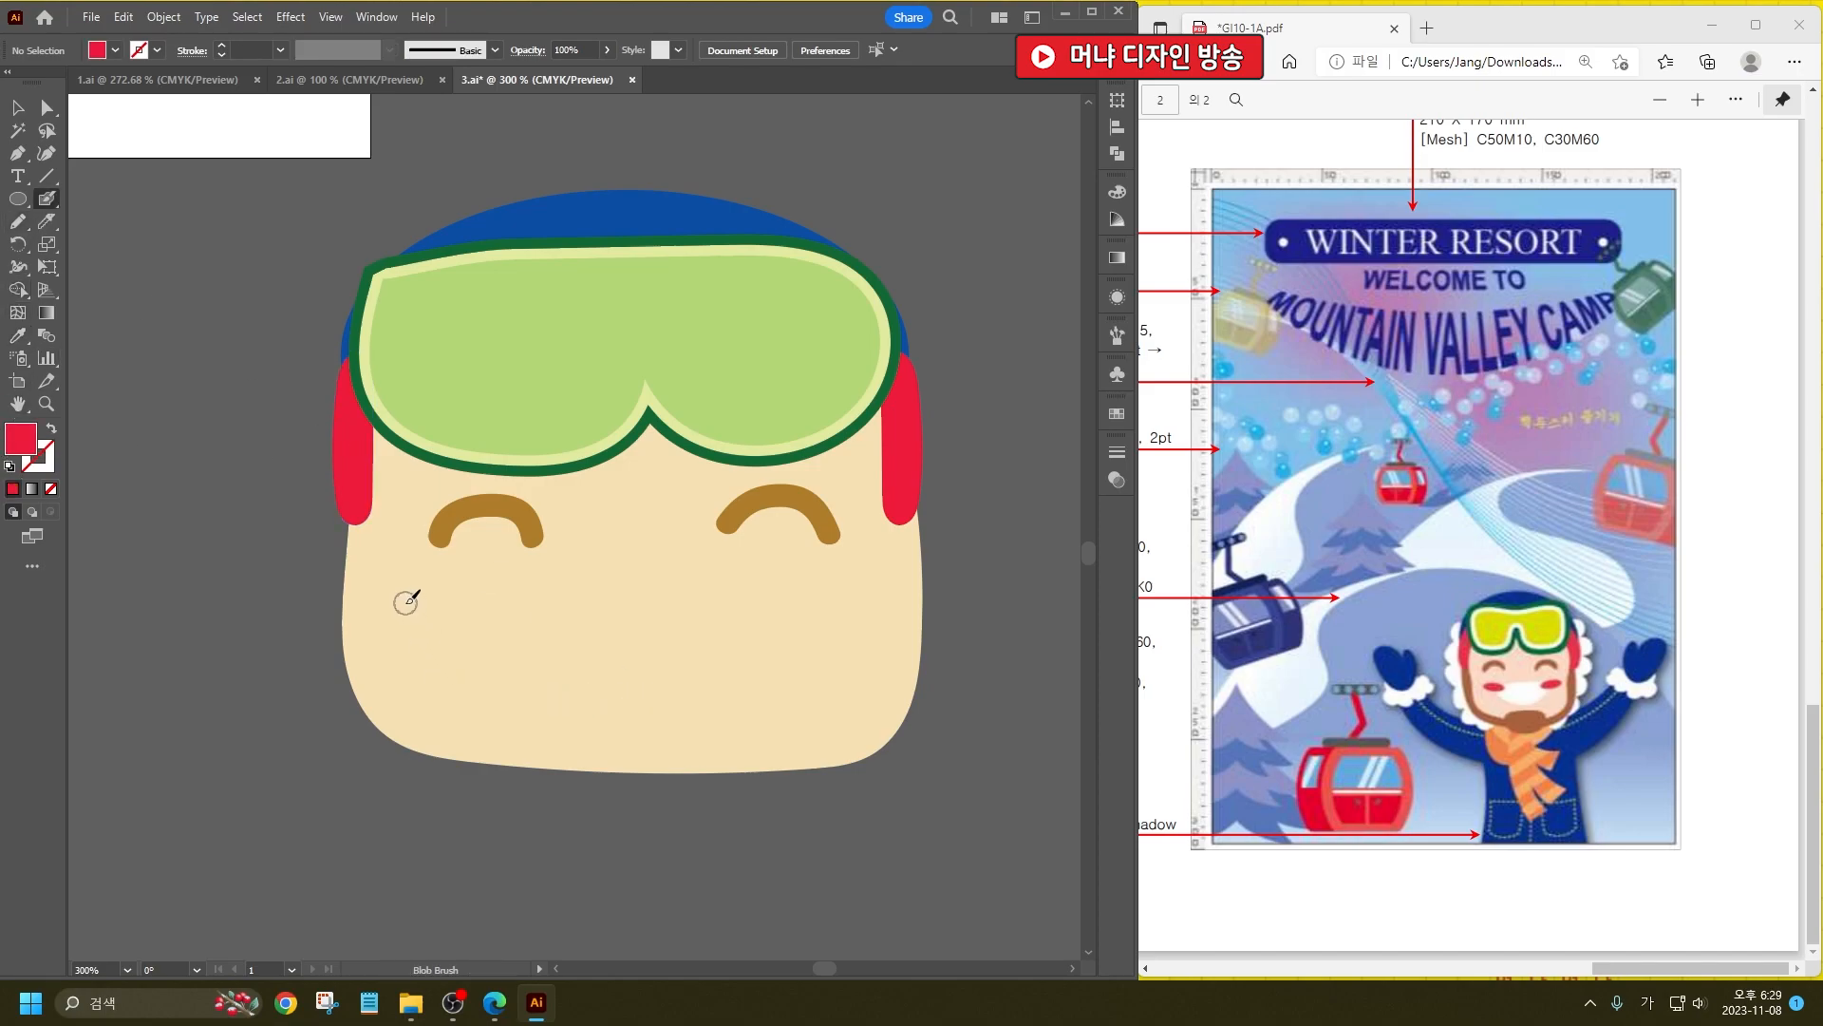
pyautogui.click(15, 201)
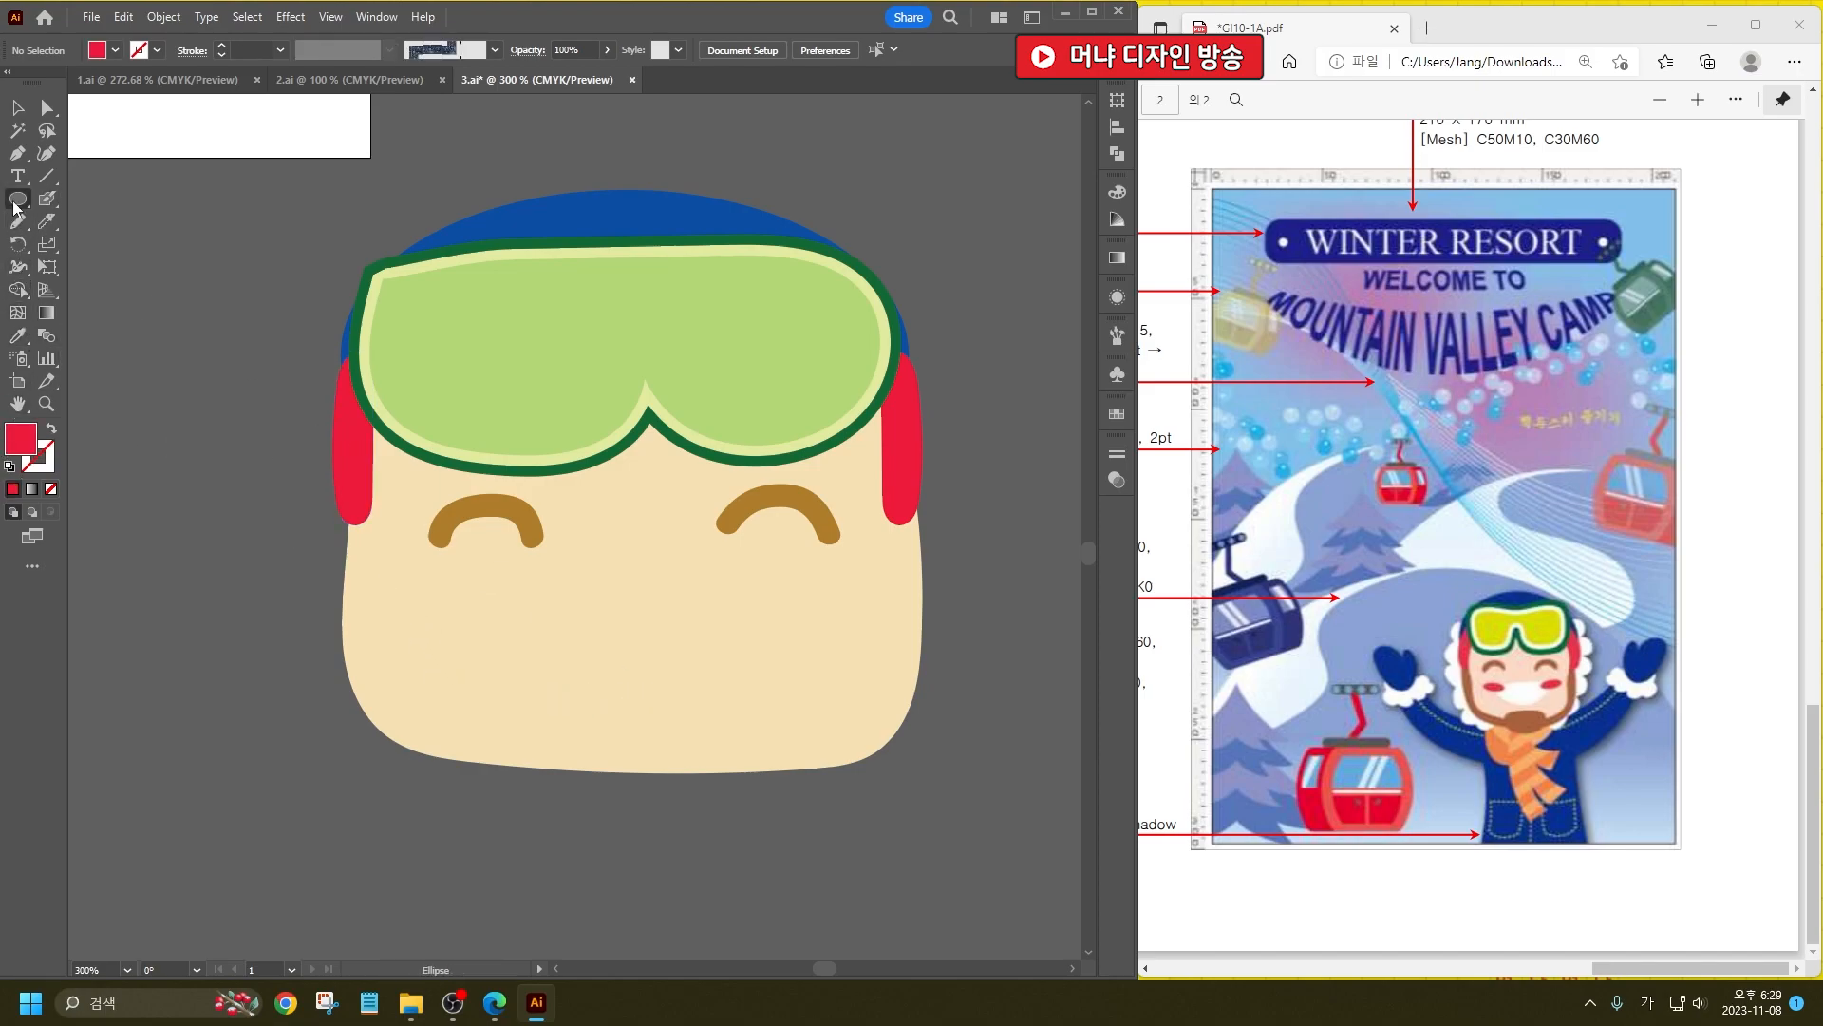
pyautogui.moveTo(376, 601); pyautogui.dragTo(784, 613)
# Step: Reflect the right cheek ellipse across the vertical axis so it mirrors the left cheek
pyautogui.click(17, 108)
pyautogui.rightClick(788, 618)
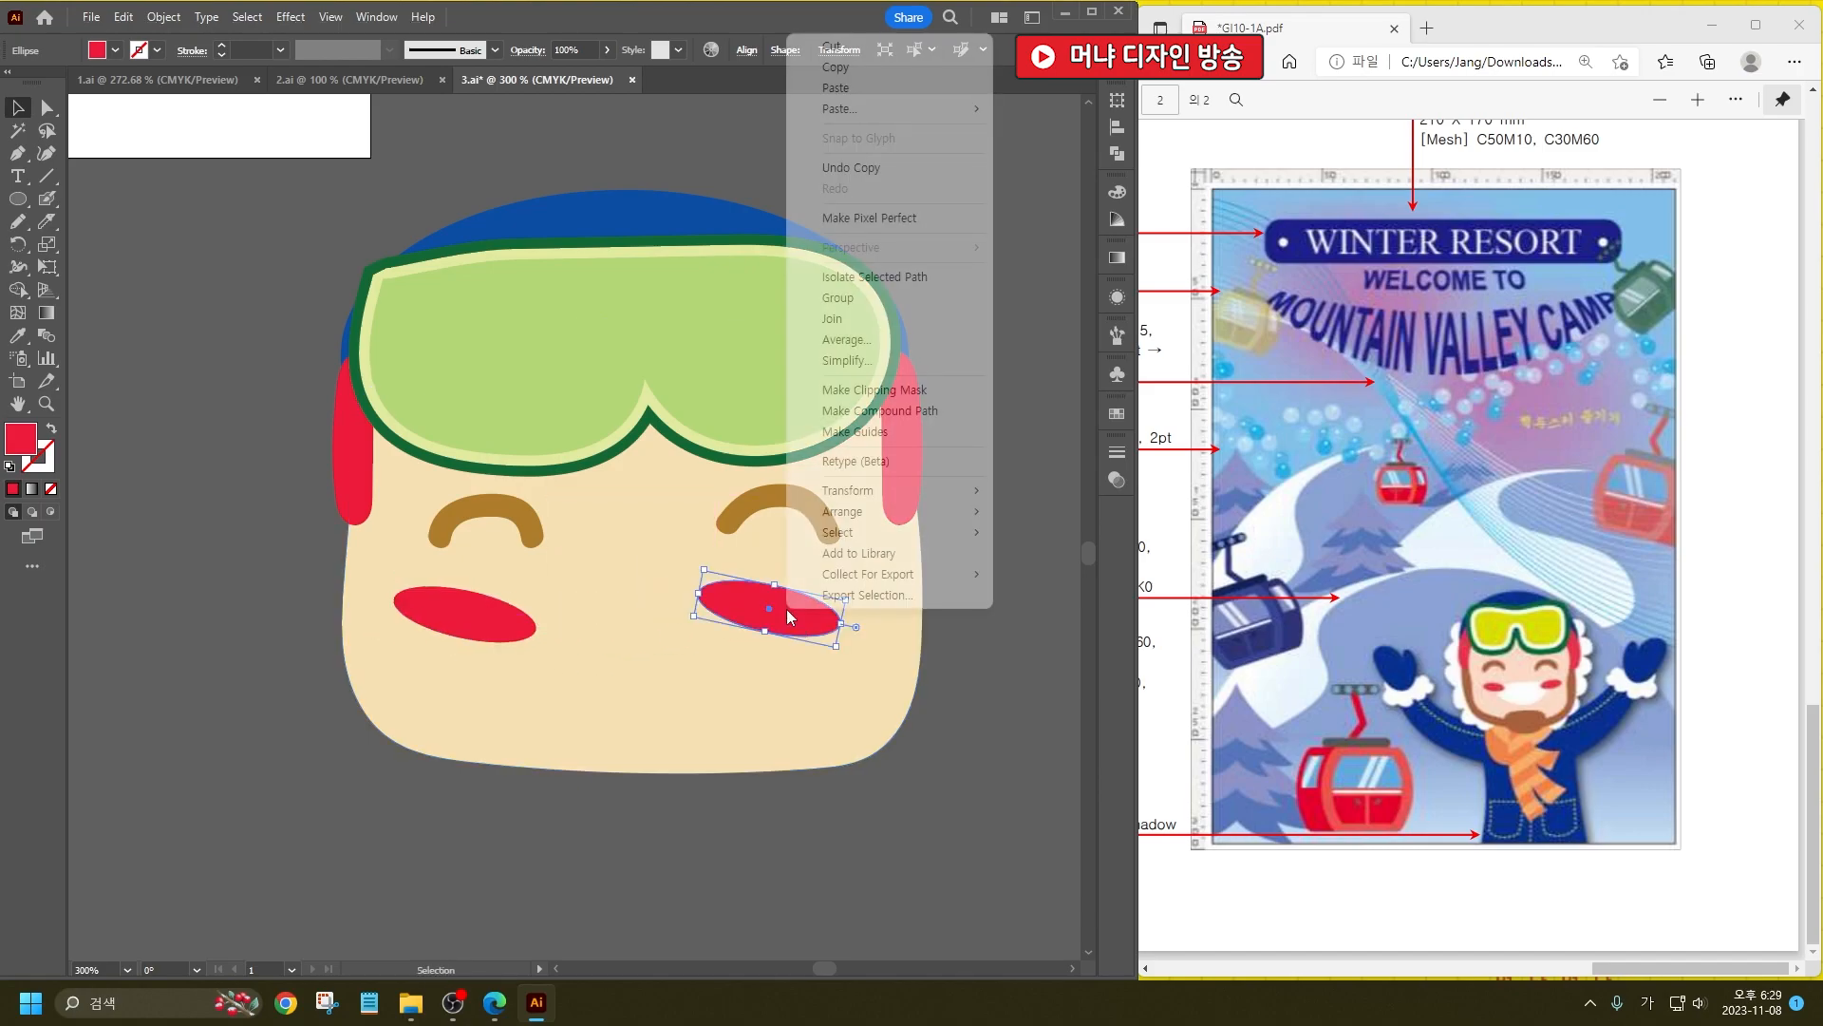
pyautogui.moveTo(866, 489)
pyautogui.click(1026, 568)
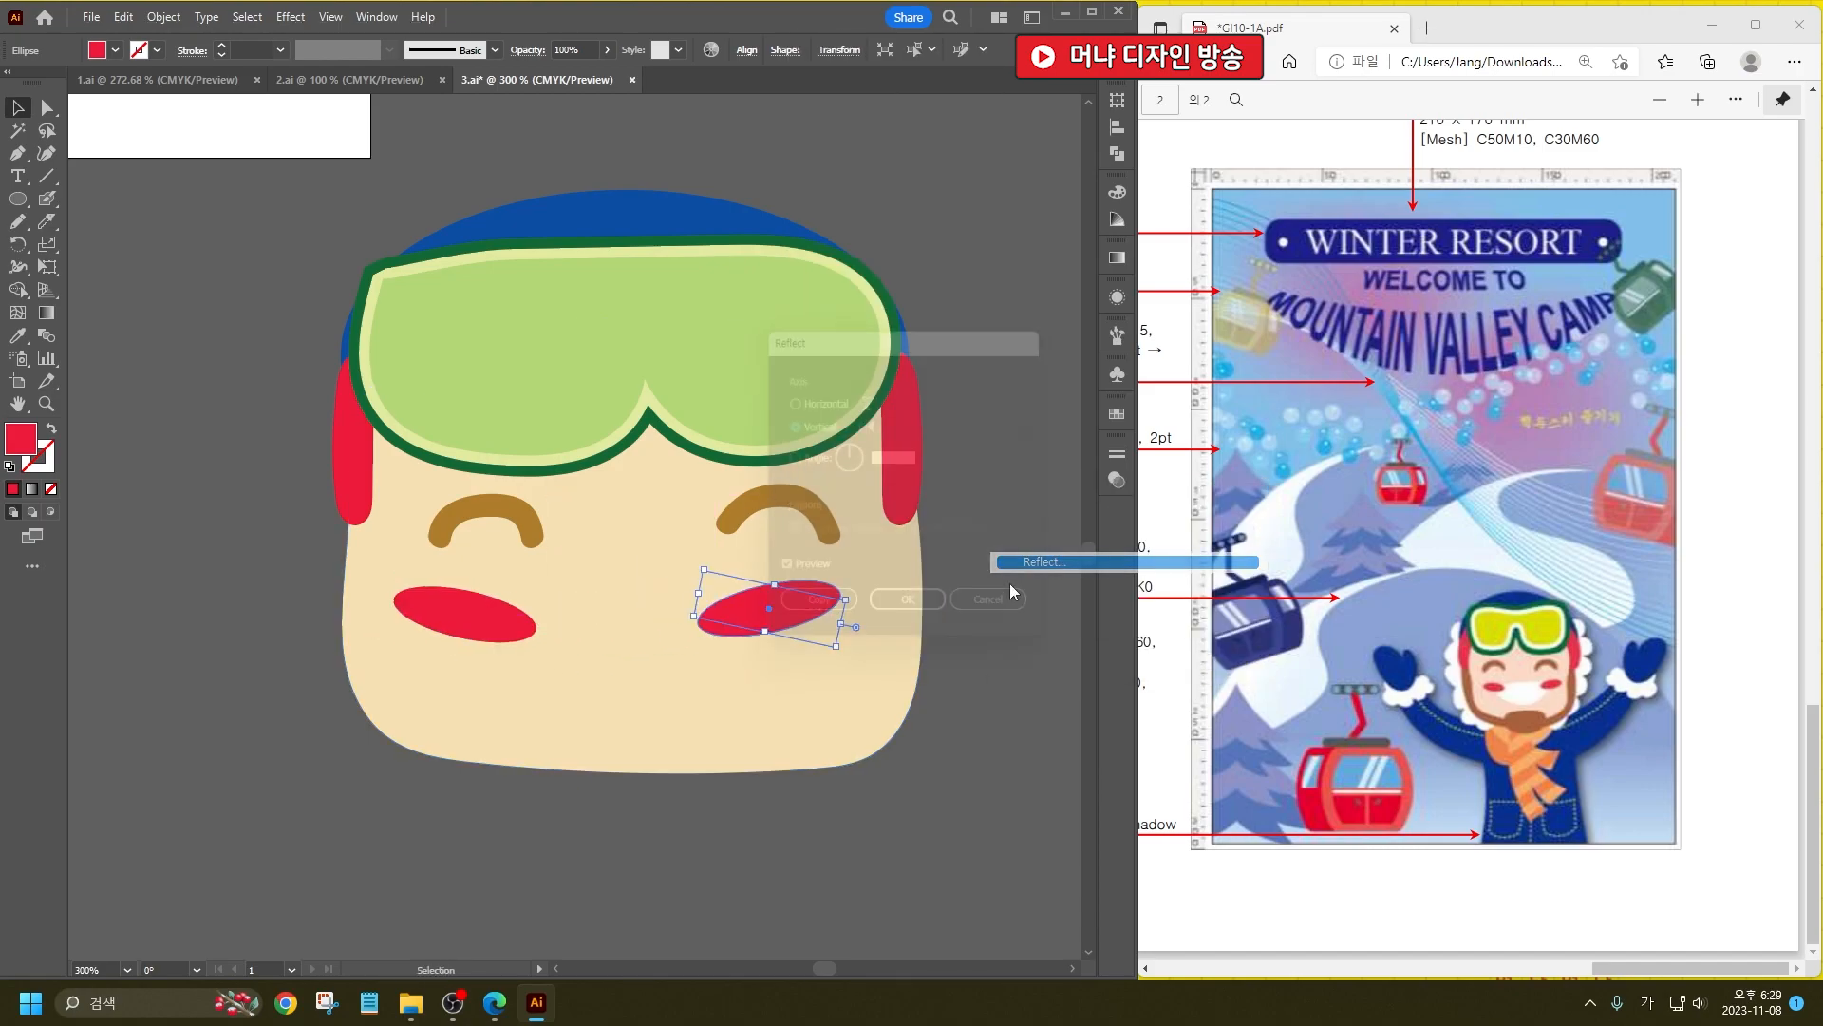
pyautogui.click(936, 619)
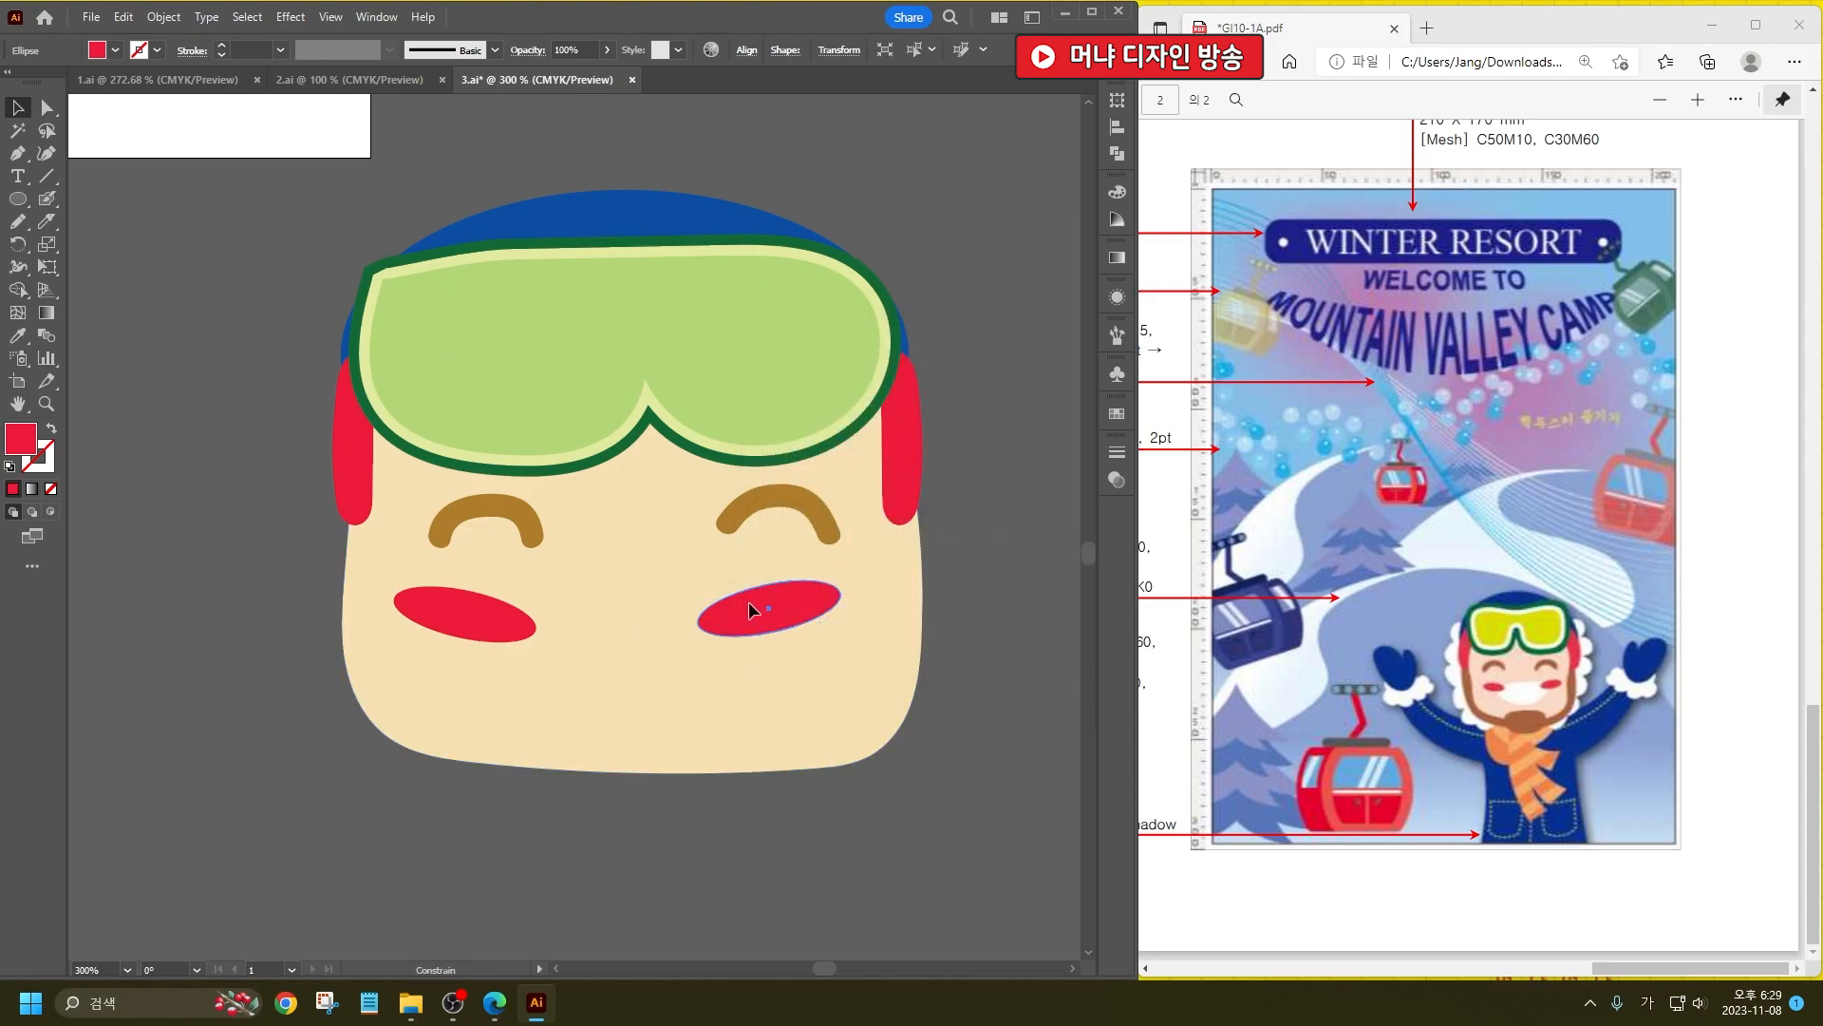
# Step: Draw a wide smiling mouth freehand between the cheeks with the Pencil tool and fill it white
pyautogui.click(17, 220)
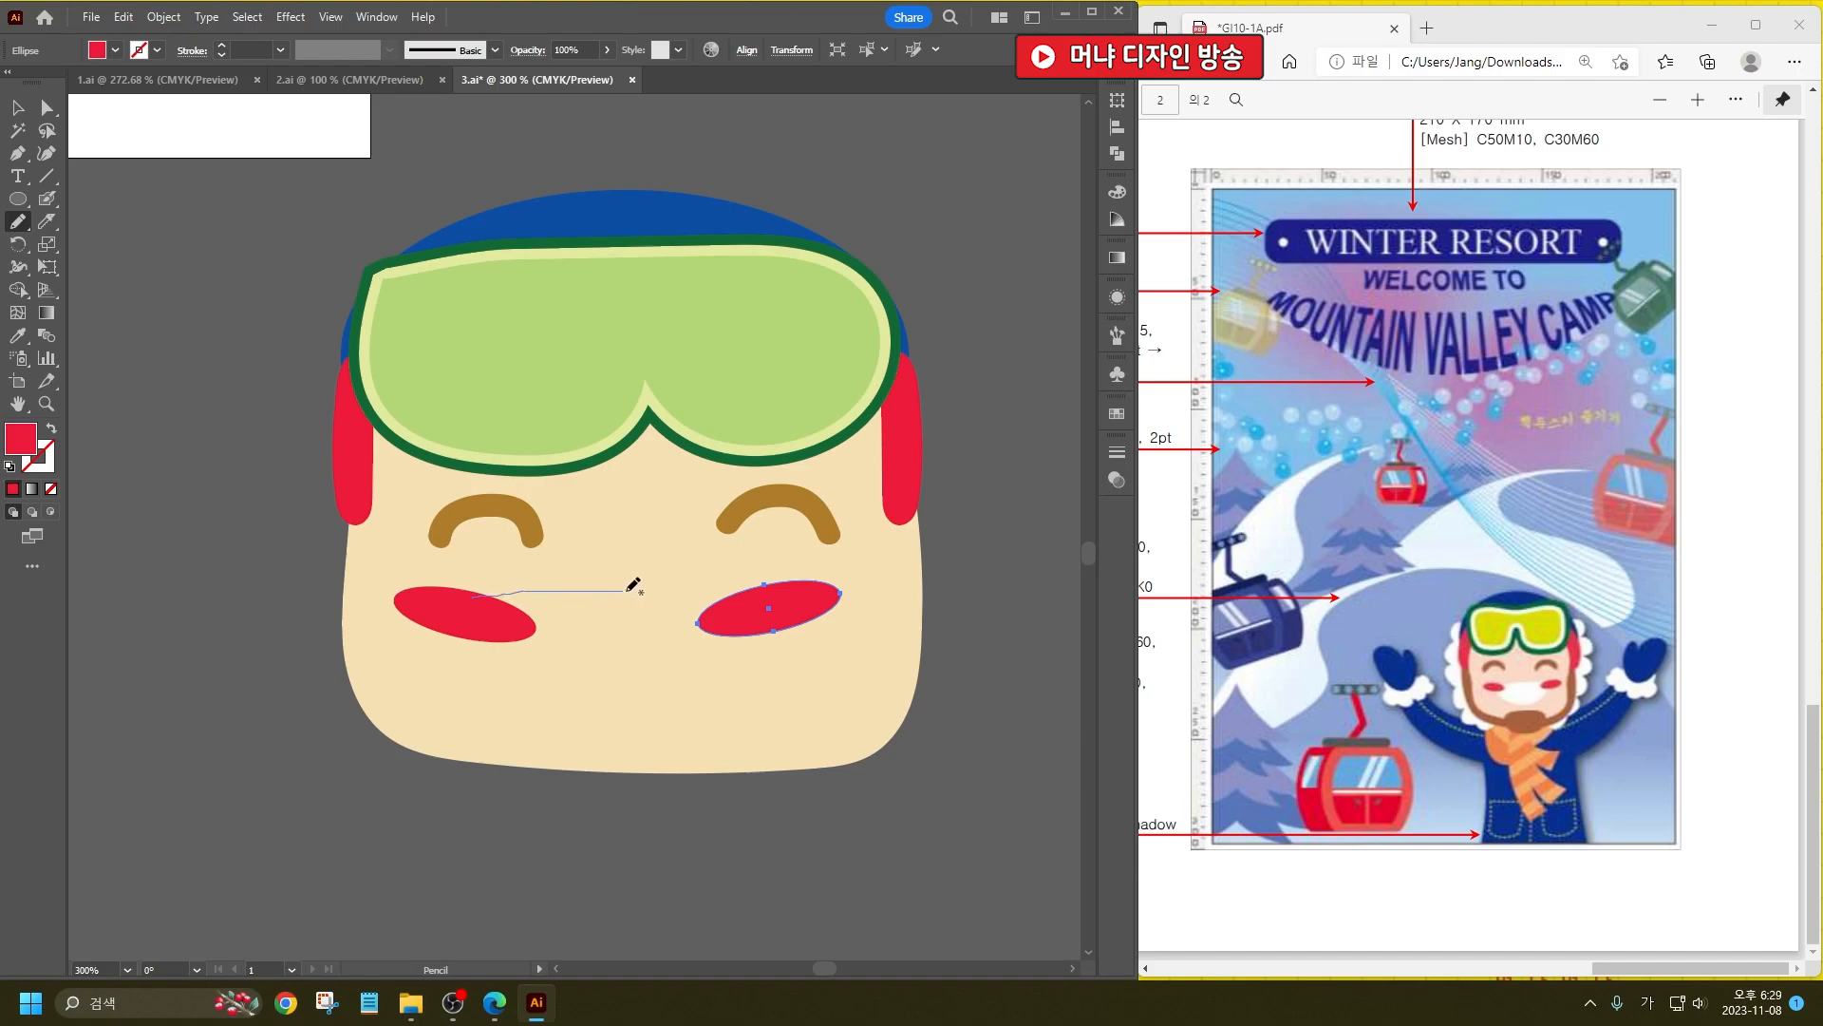
pyautogui.moveTo(569, 708); pyautogui.dragTo(475, 599)
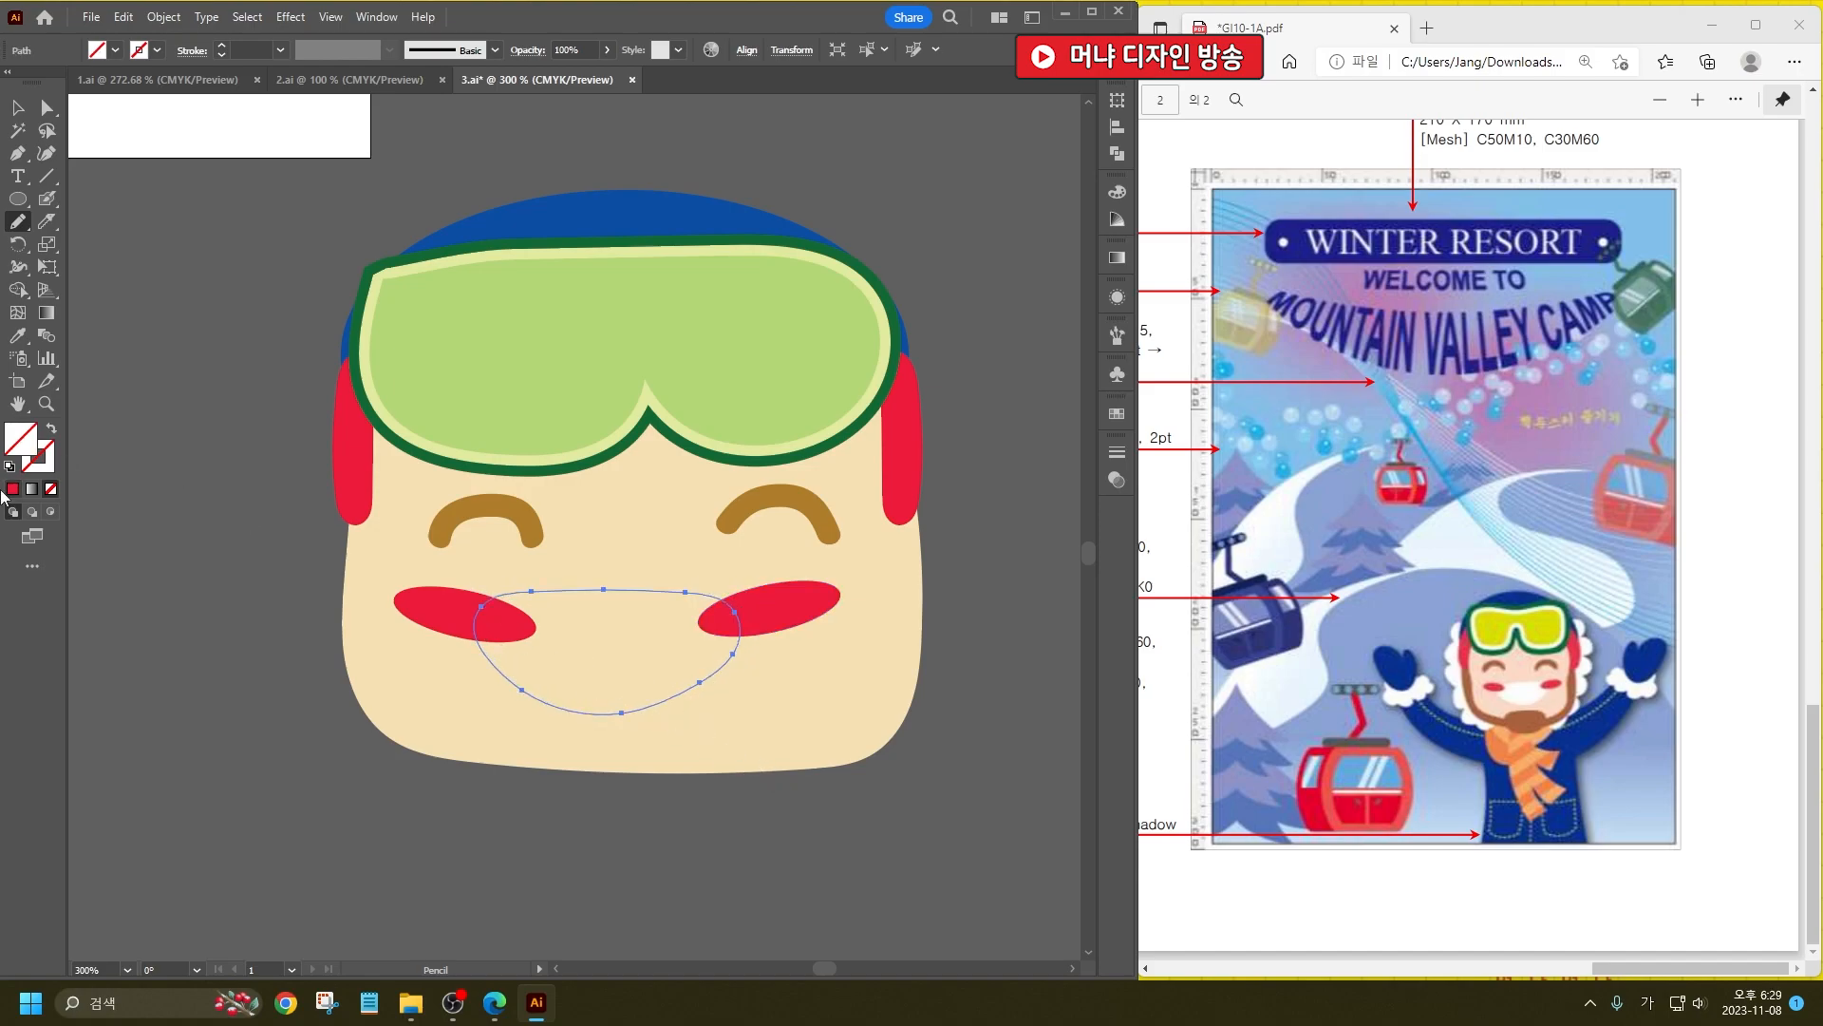
pyautogui.click(115, 49)
pyautogui.click(36, 89)
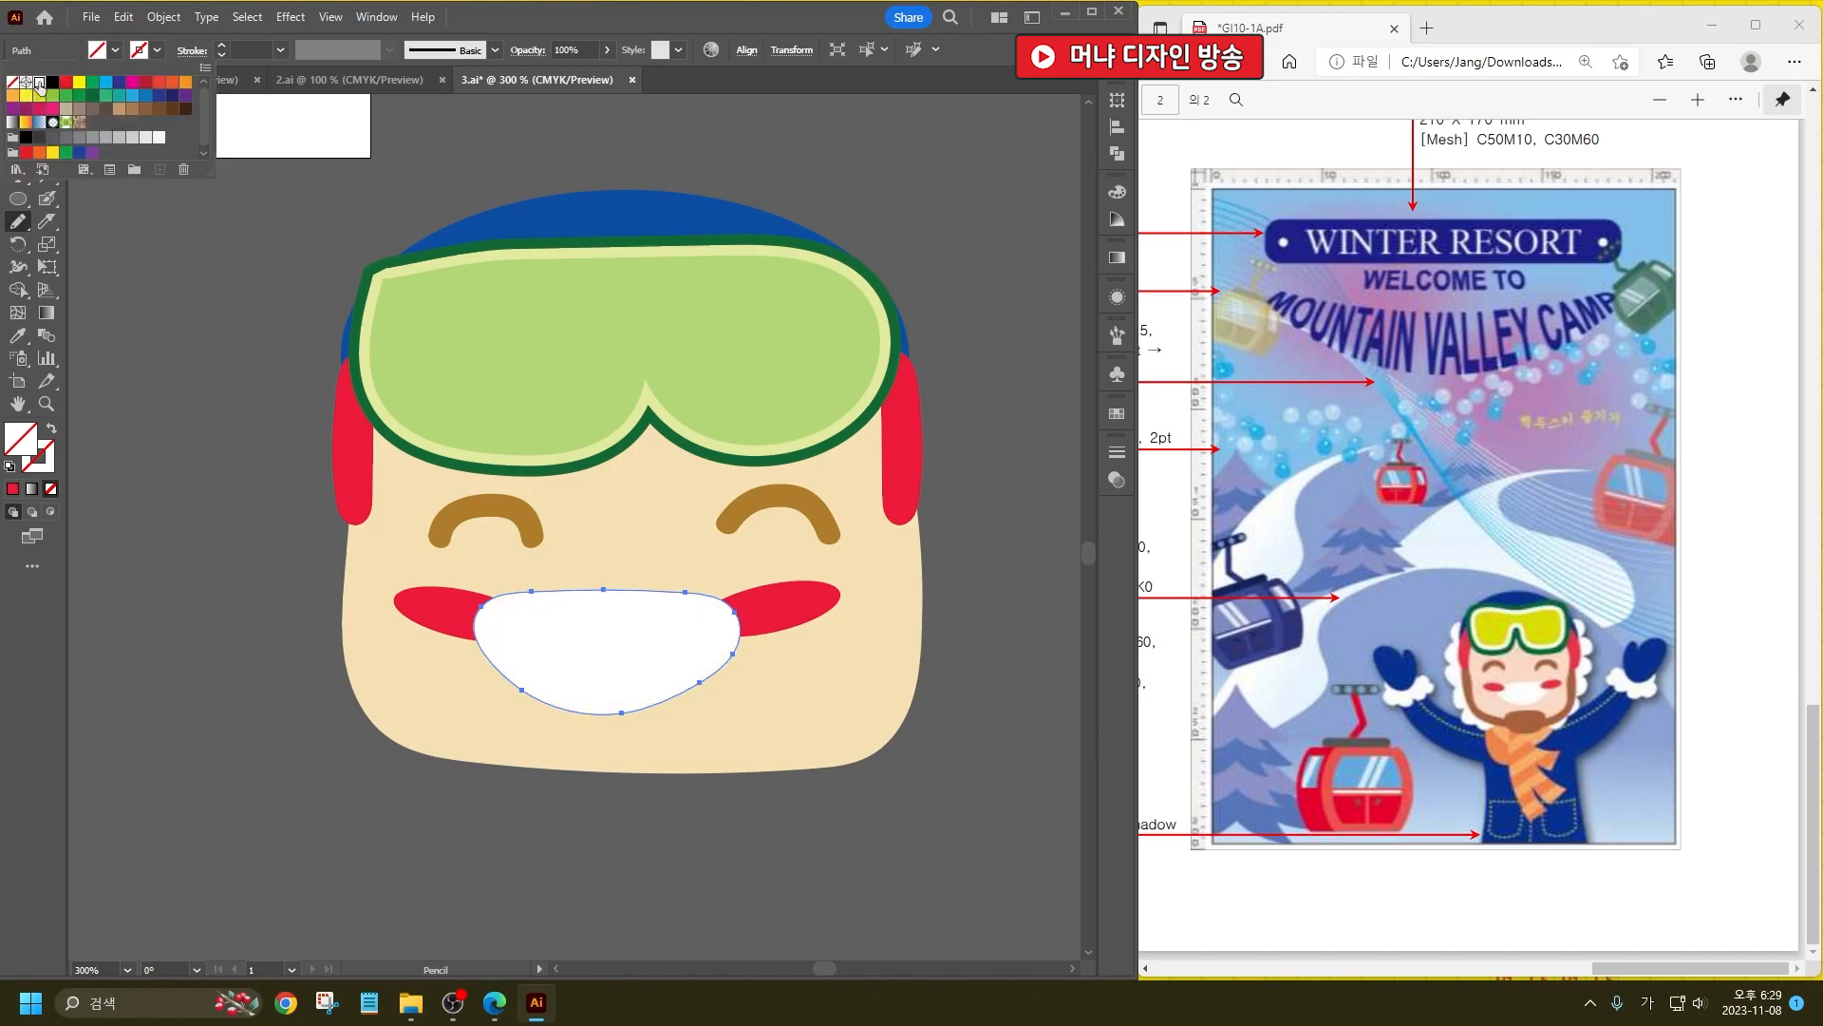
pyautogui.press('v')
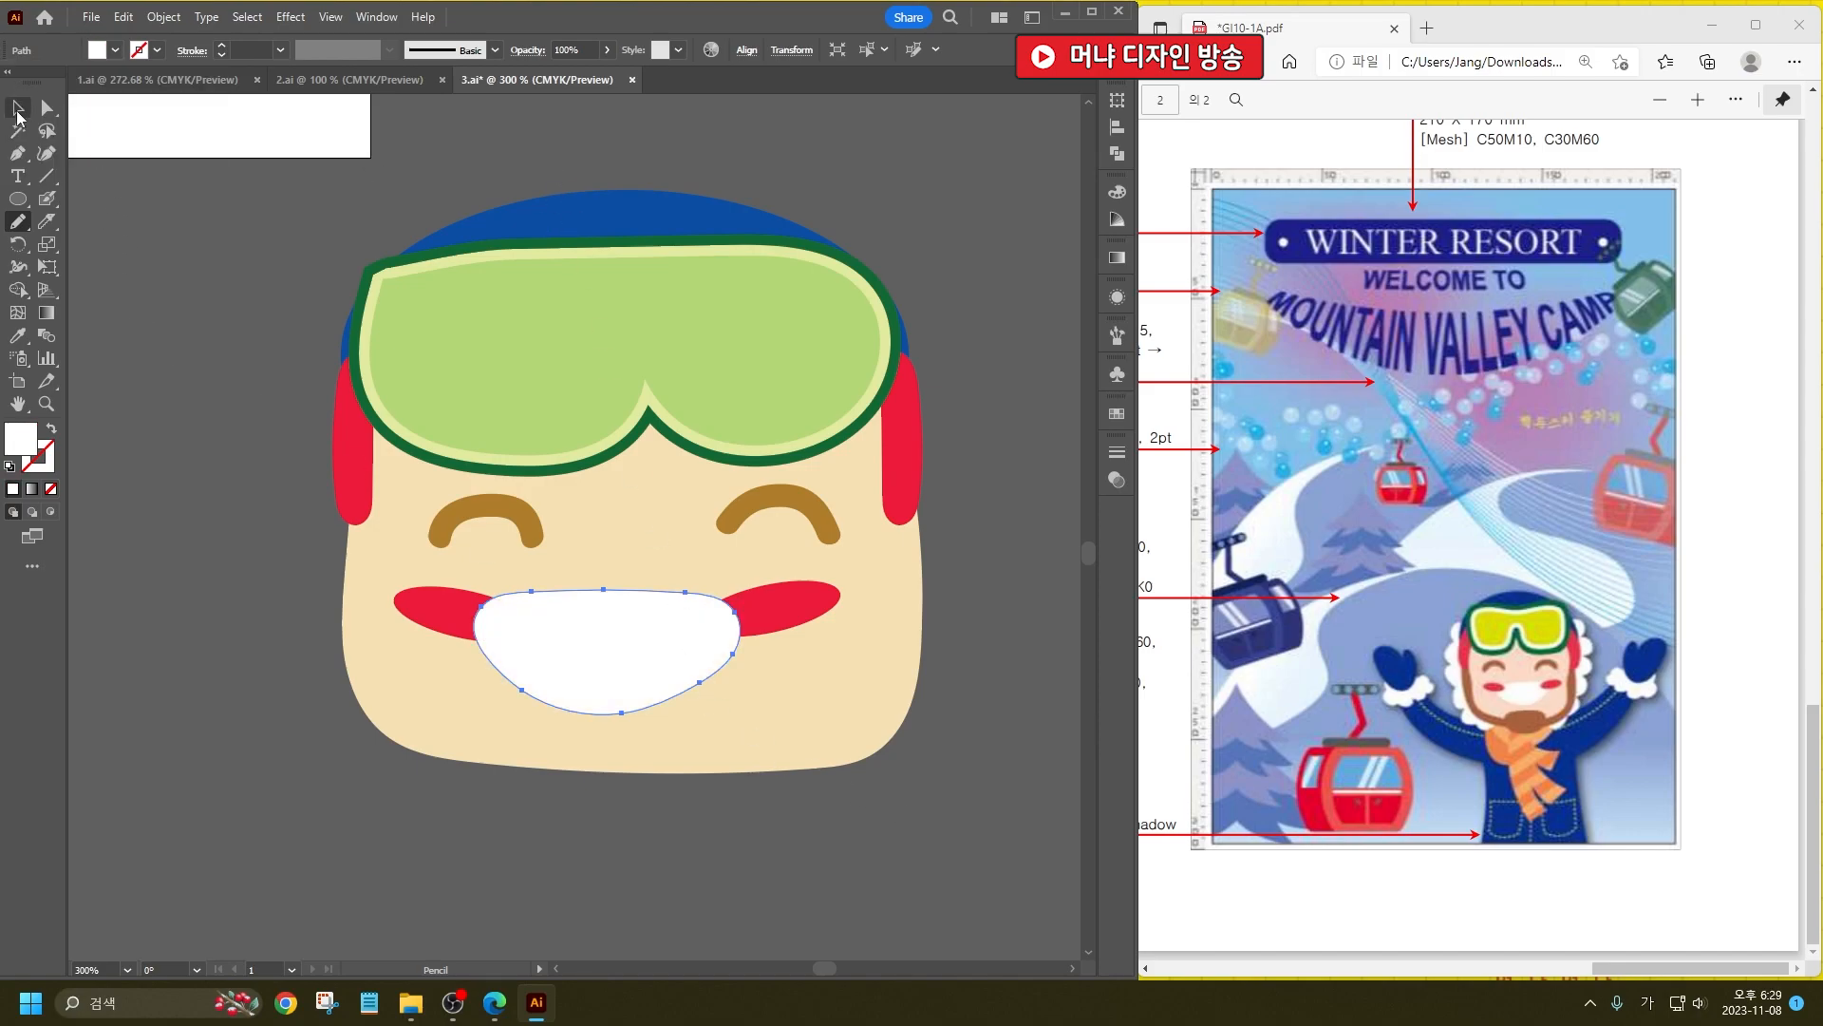
# Step: Arrange both red cheeks in front of the white mouth and clear the selection
pyautogui.hotkey('ctrl', '[')
pyautogui.click(456, 612)
pyautogui.keyDown('shift'); pyautogui.click(795, 596); pyautogui.keyUp('shift')
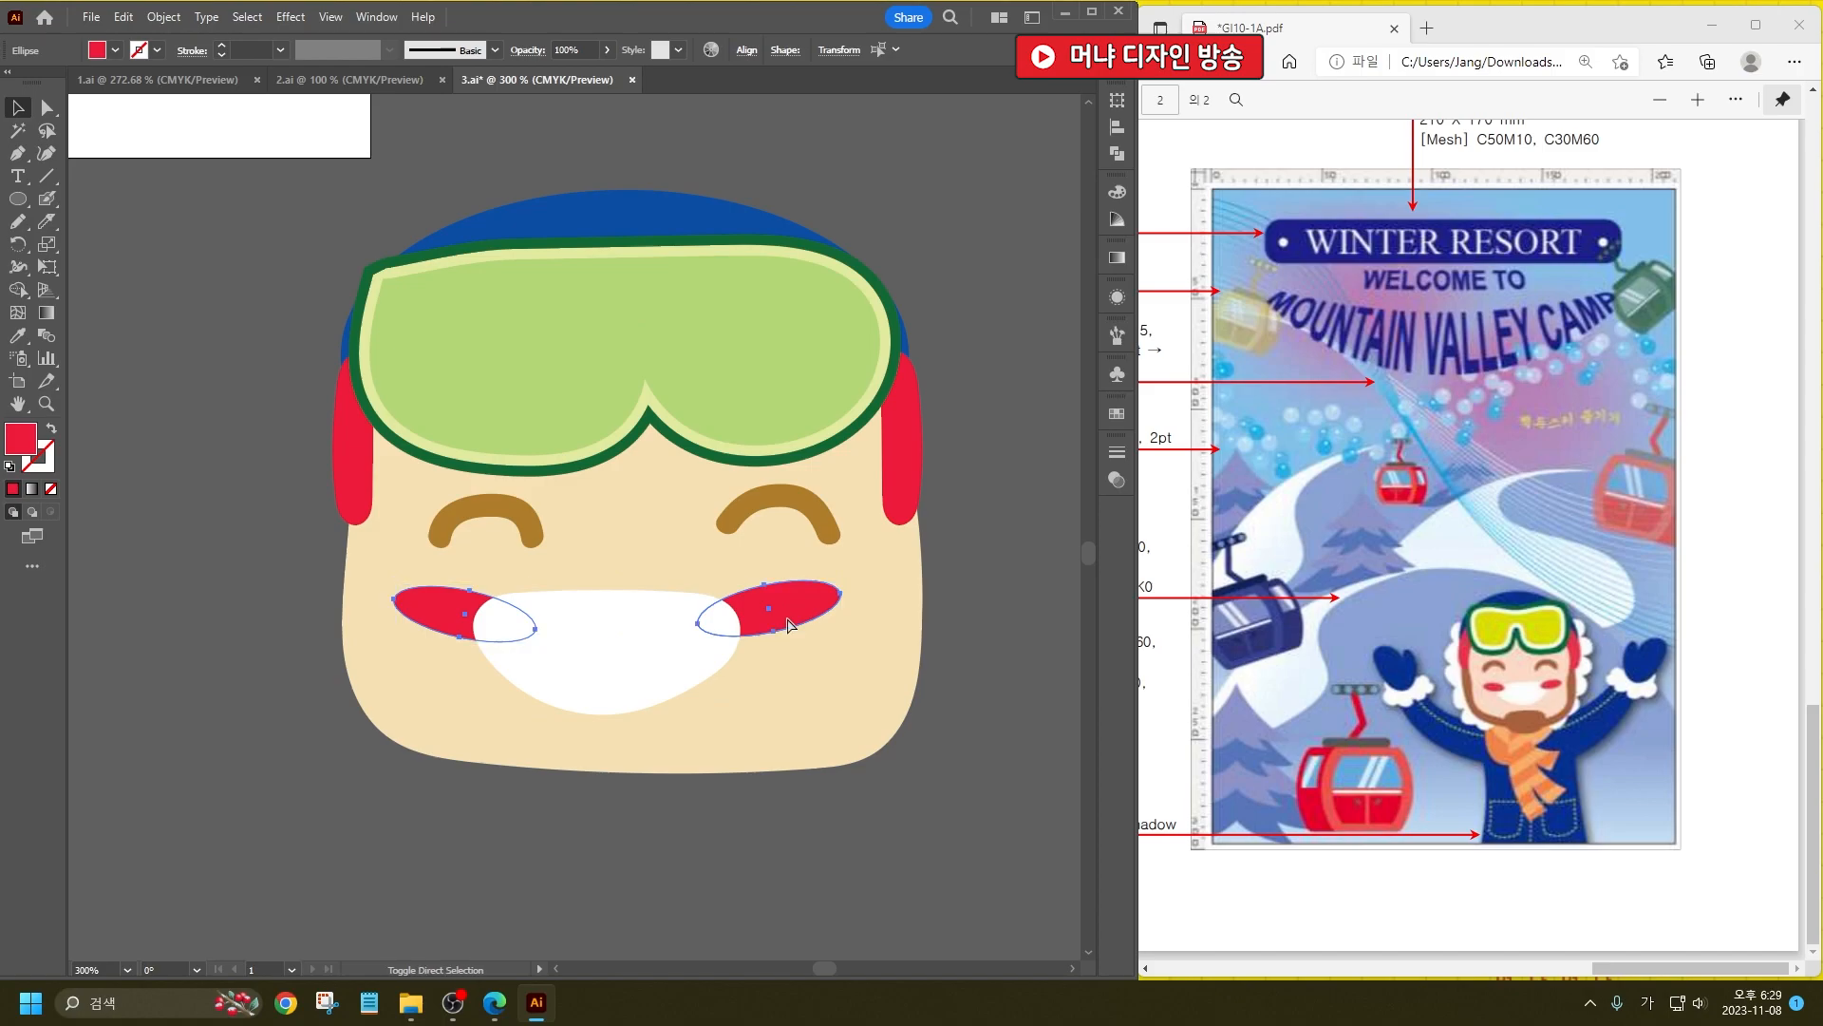
pyautogui.hotkey('ctrl', ']')
pyautogui.click(692, 833)
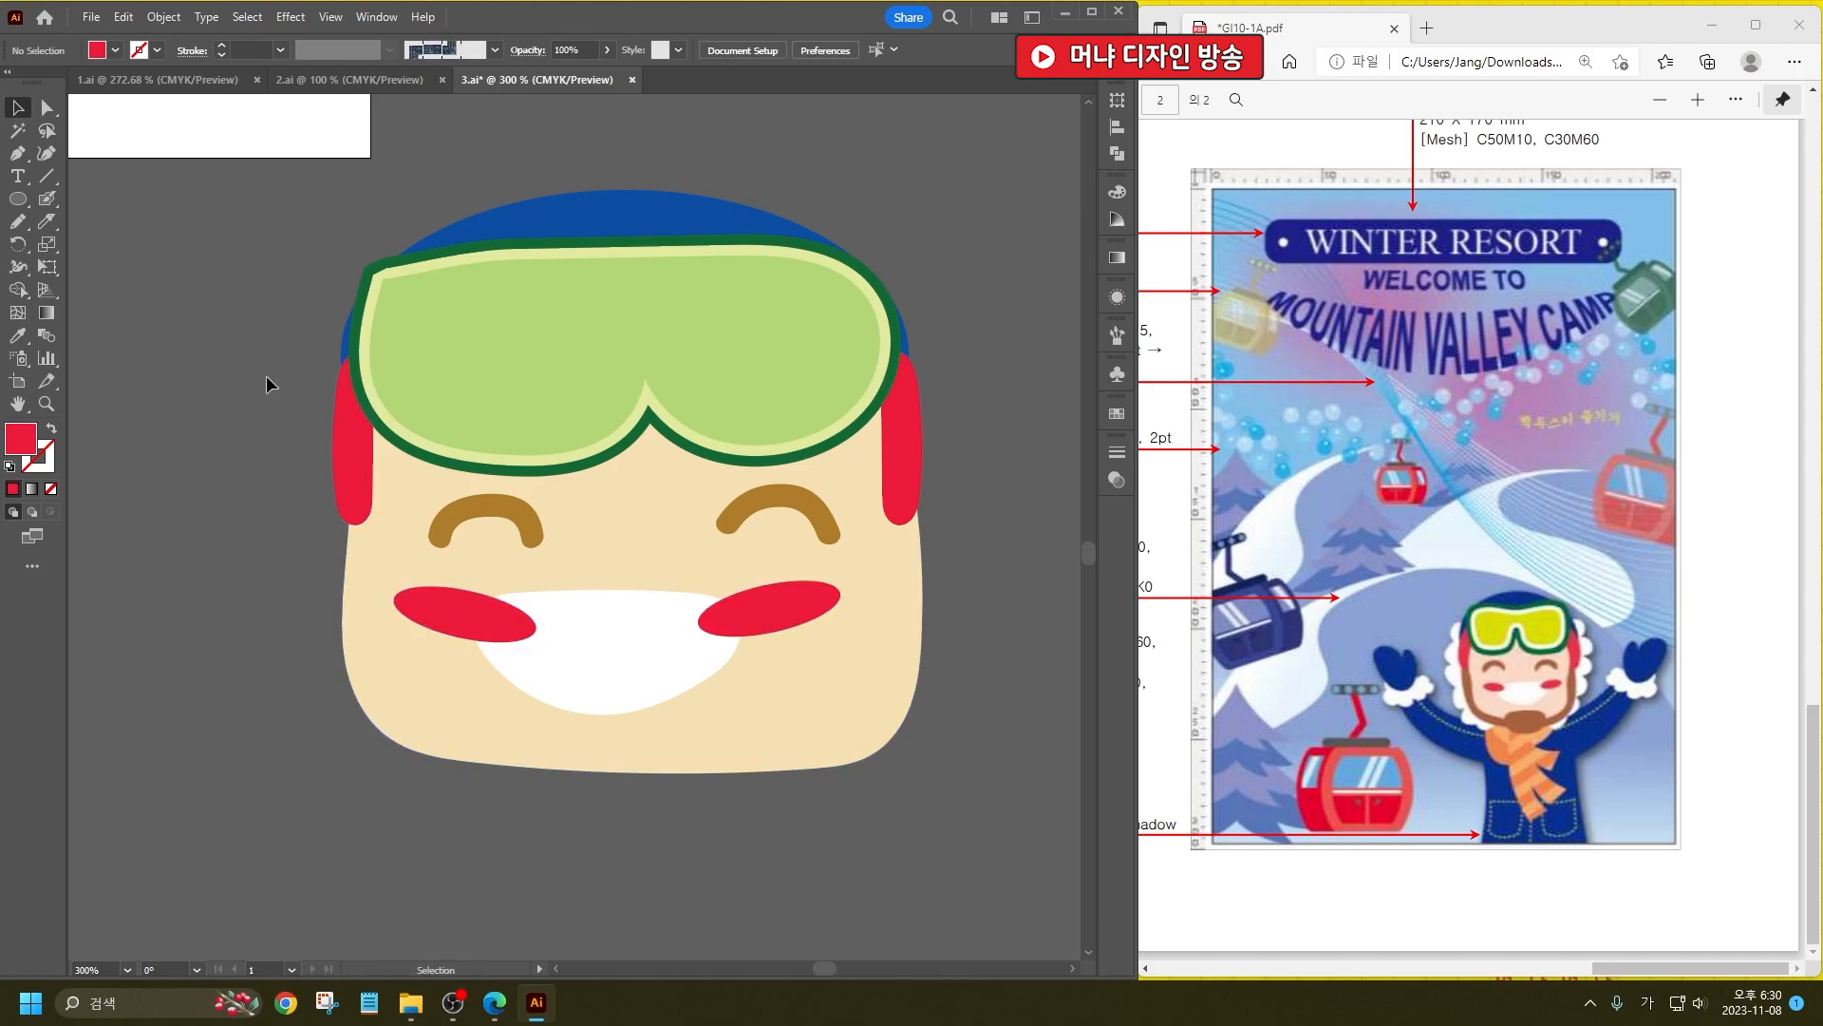
# Step: Draw a closed beard shape slightly outside the face's jaw with the Pencil tool, give it the eyes' brown and send it to the back
pyautogui.click(17, 221)
pyautogui.moveTo(418, 767)
pyautogui.mouseDown()
pyautogui.moveTo(700, 809)
pyautogui.moveTo(888, 777)
pyautogui.mouseUp()
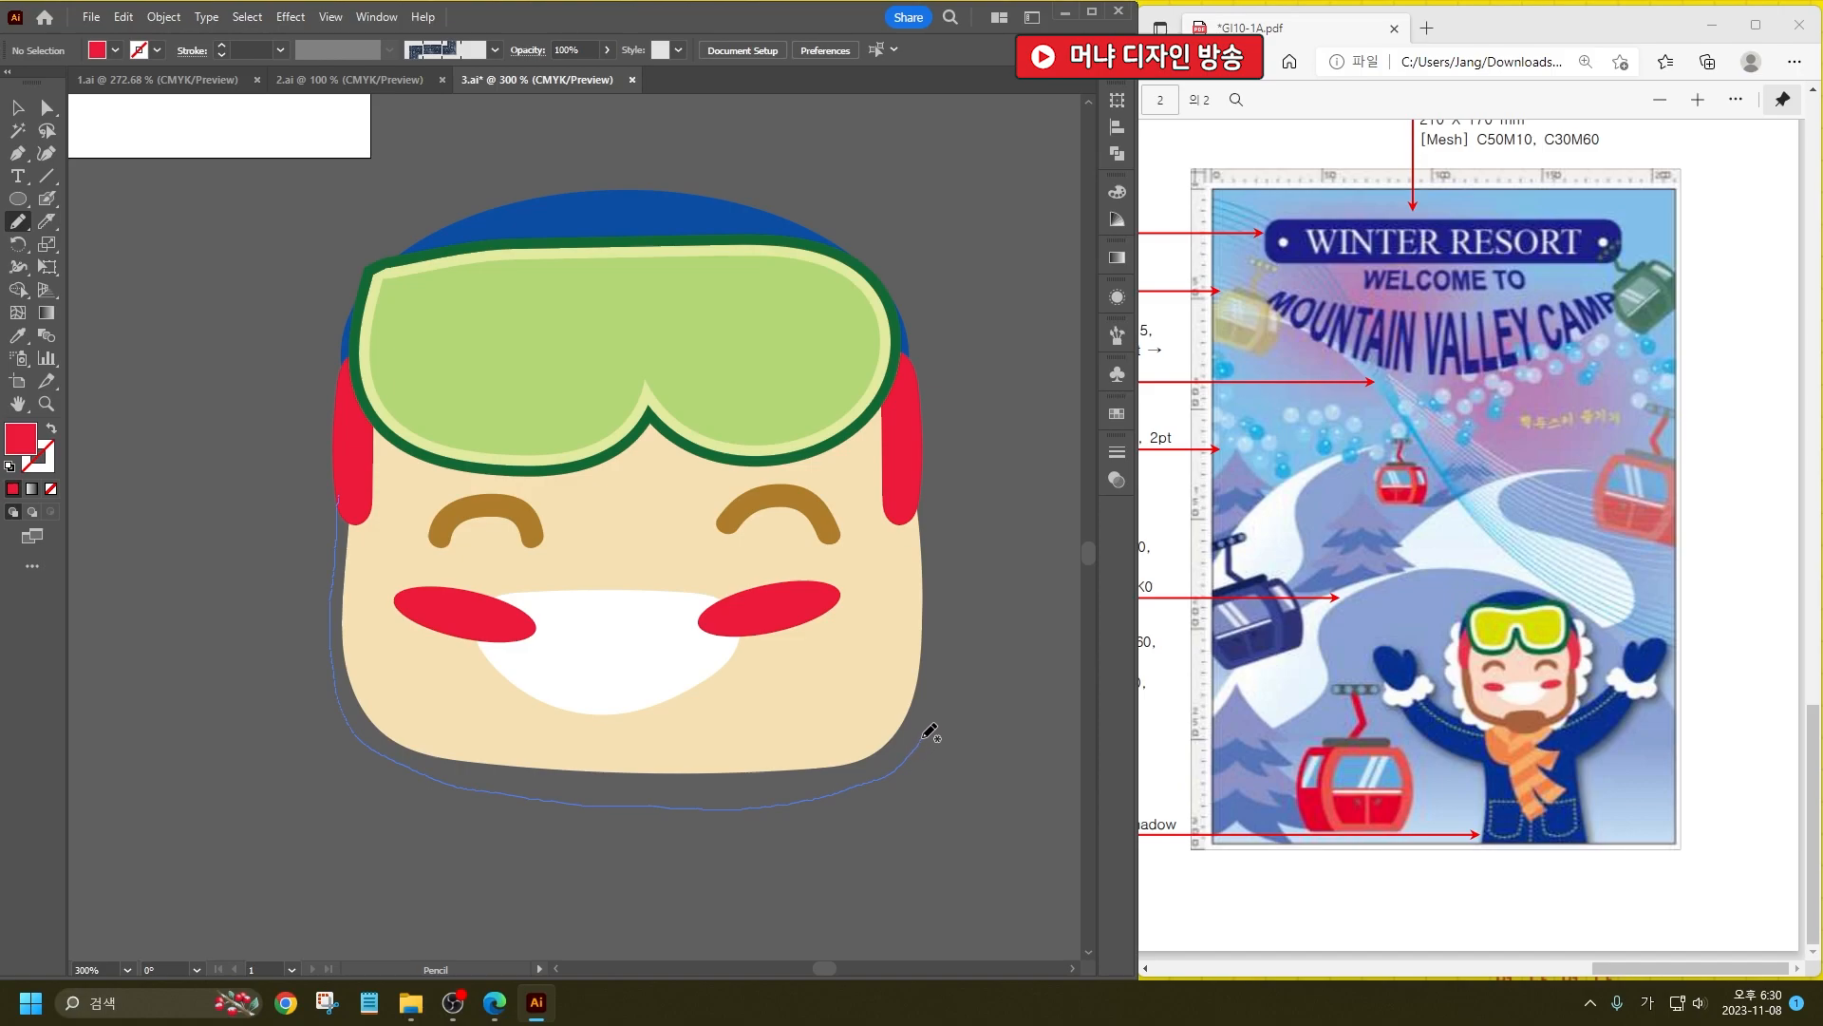
pyautogui.moveTo(943, 652)
pyautogui.mouseDown()
pyautogui.moveTo(913, 476)
pyautogui.moveTo(814, 370)
pyautogui.moveTo(591, 322)
pyautogui.moveTo(423, 378)
pyautogui.moveTo(342, 494)
pyautogui.mouseUp()
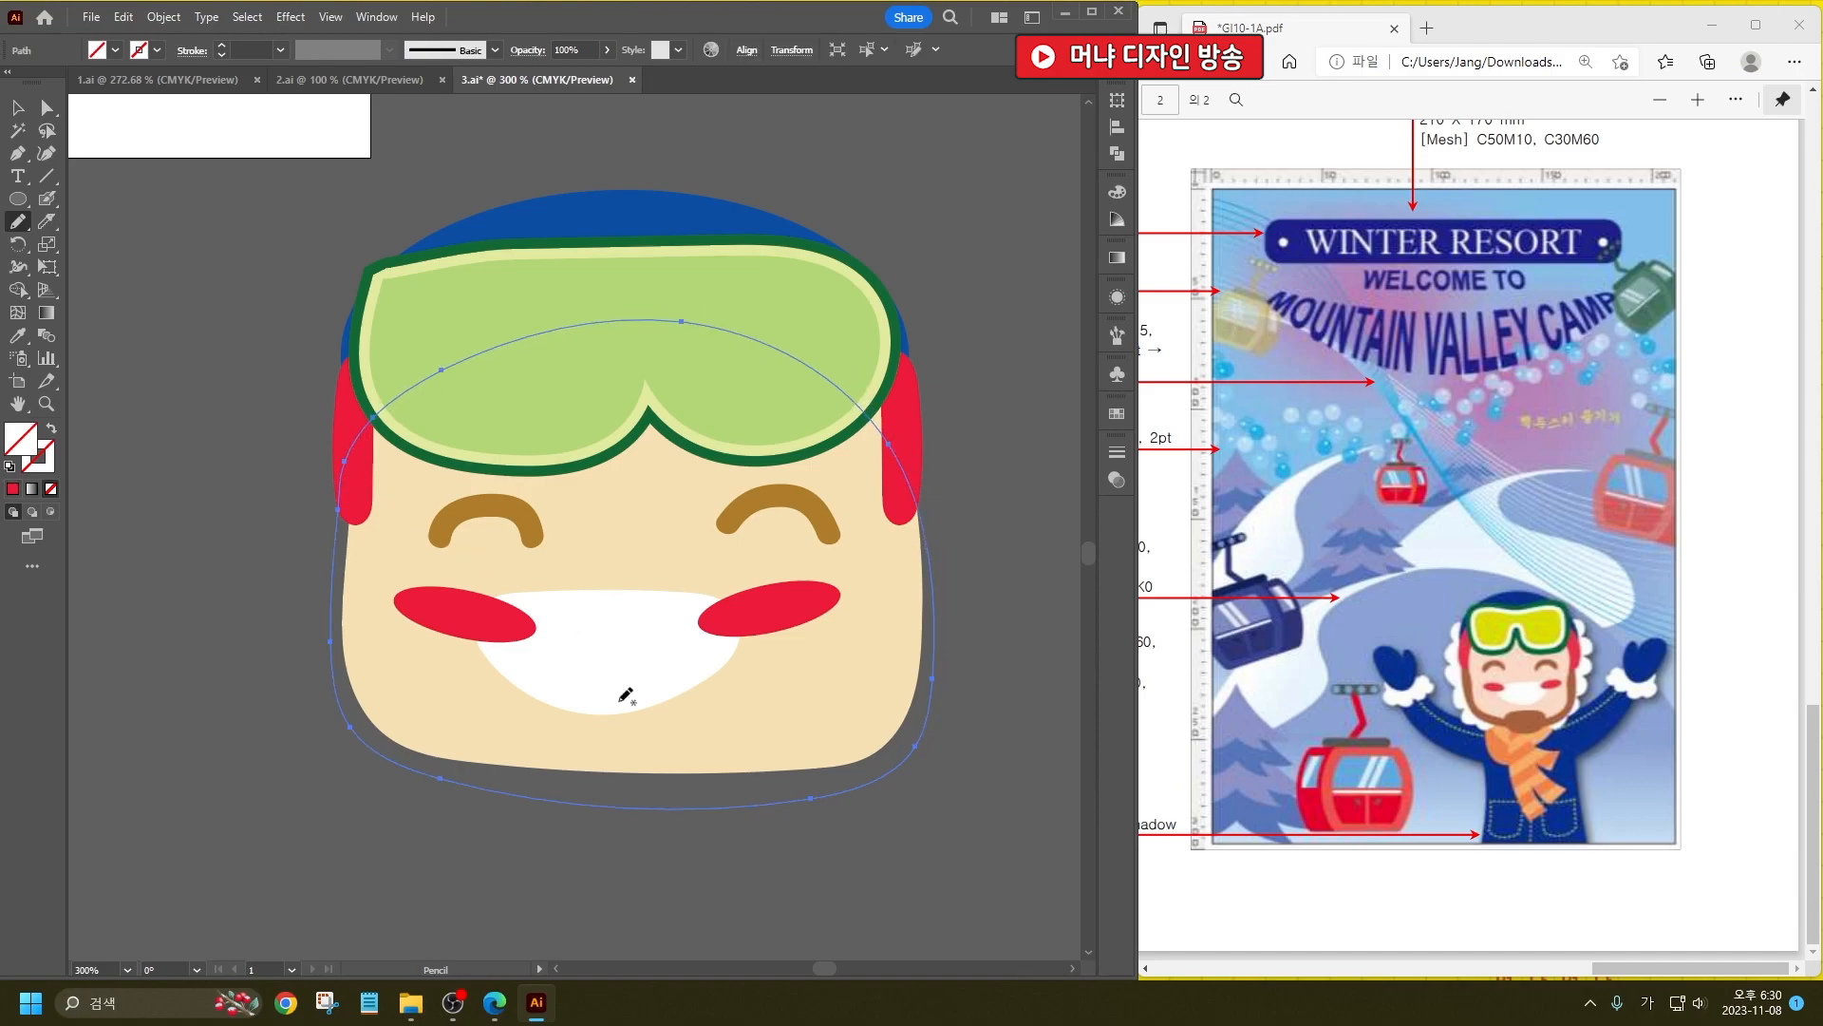
pyautogui.click(18, 336)
pyautogui.click(512, 506)
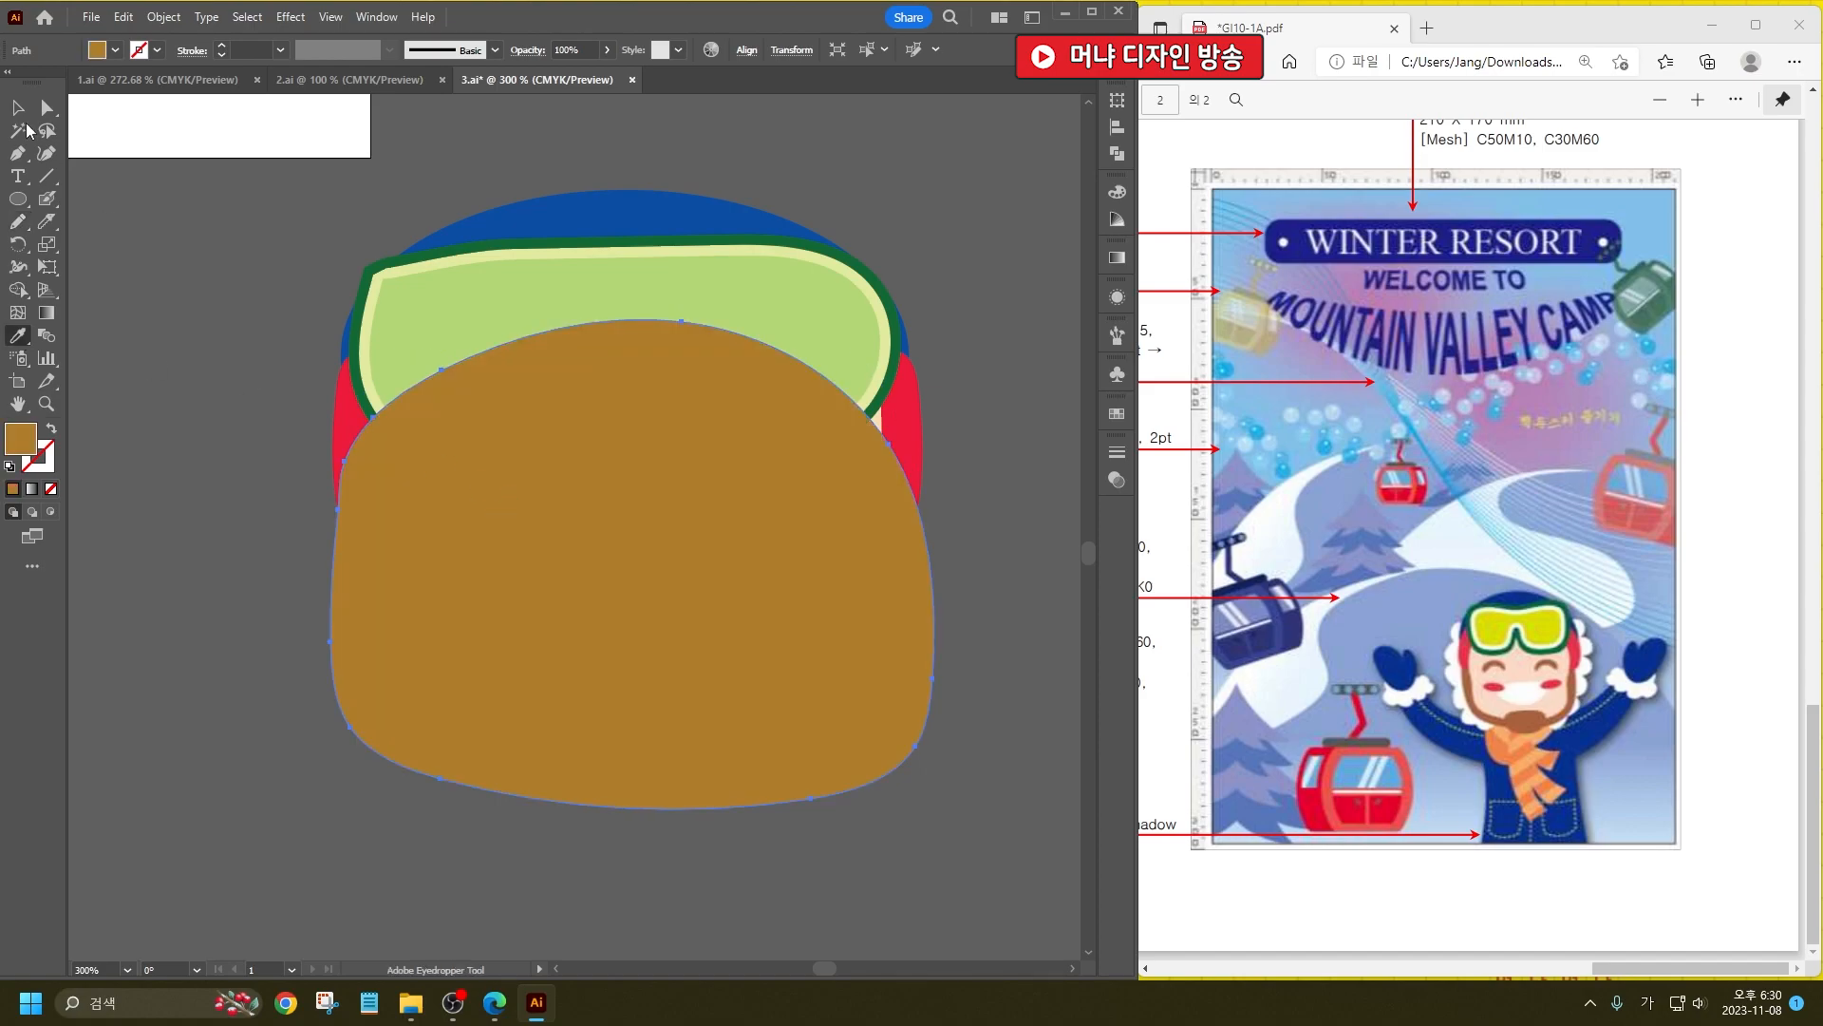
pyautogui.click(11, 105)
pyautogui.hotkey('ctrl', 'shift', '[')
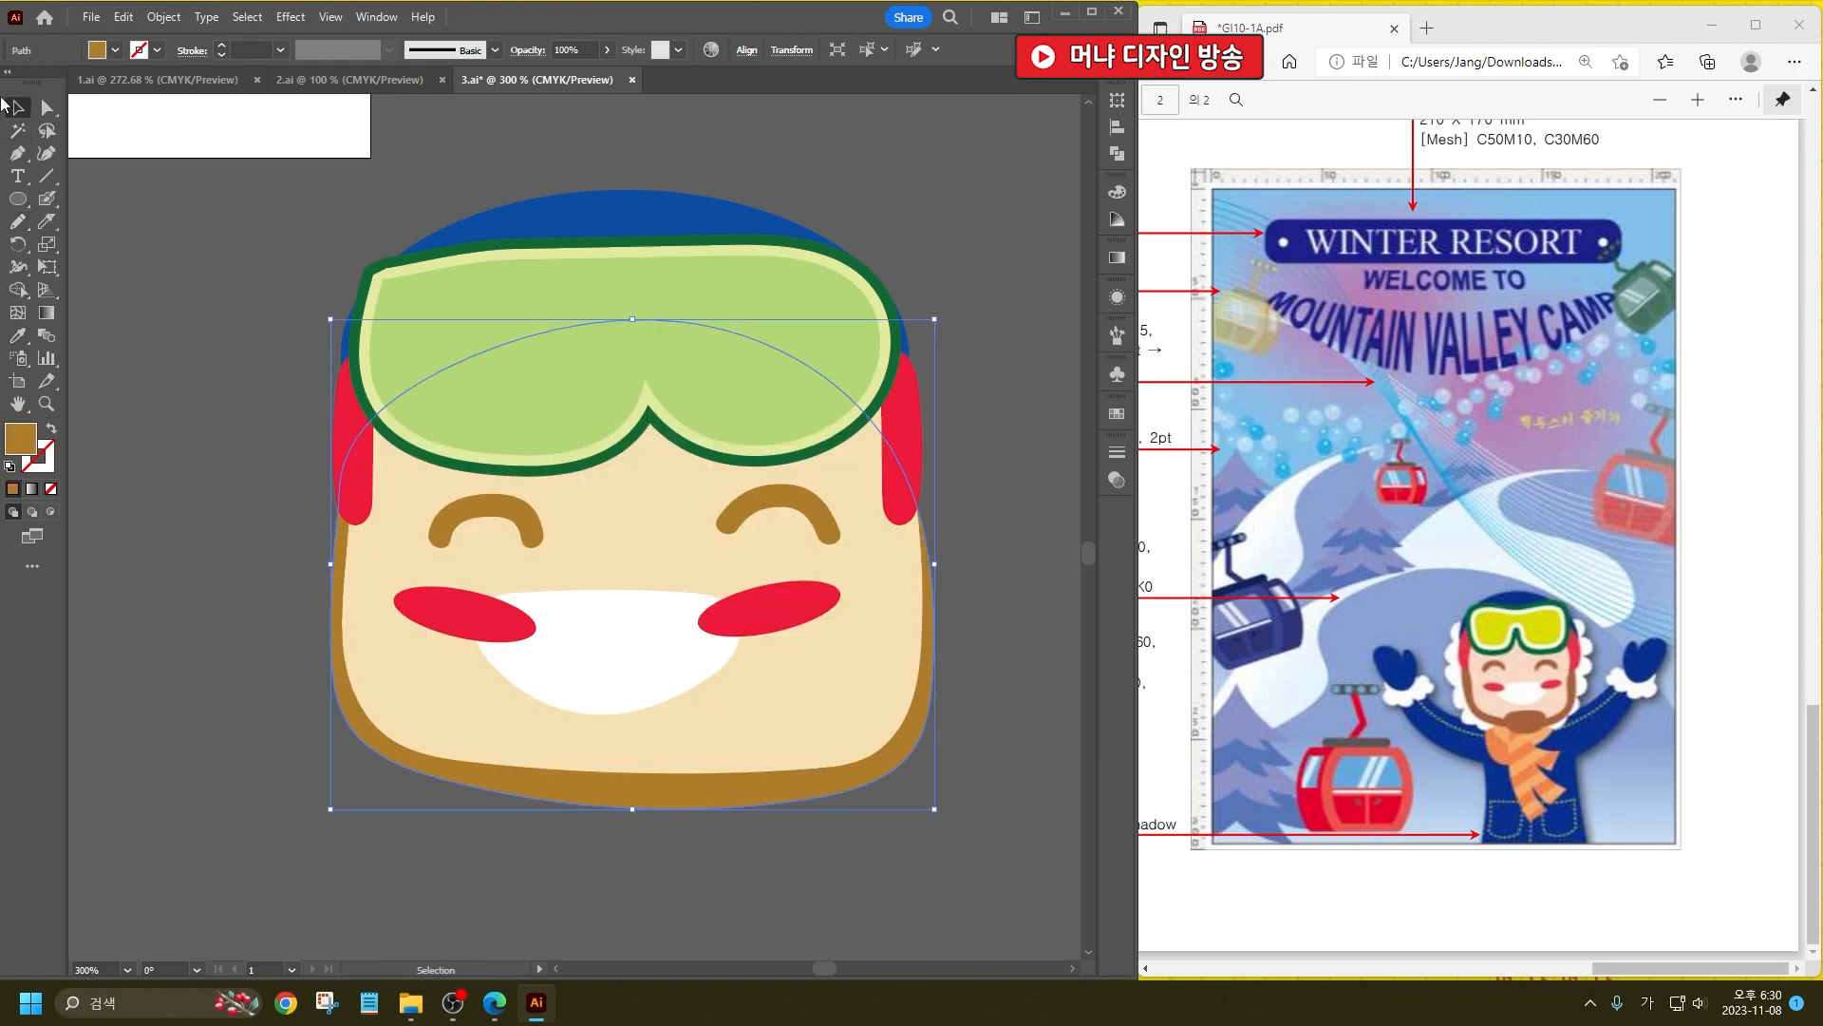
# Step: Scale the brown beard shape slightly narrower so its right edge sits closer to the face
pyautogui.click(907, 569)
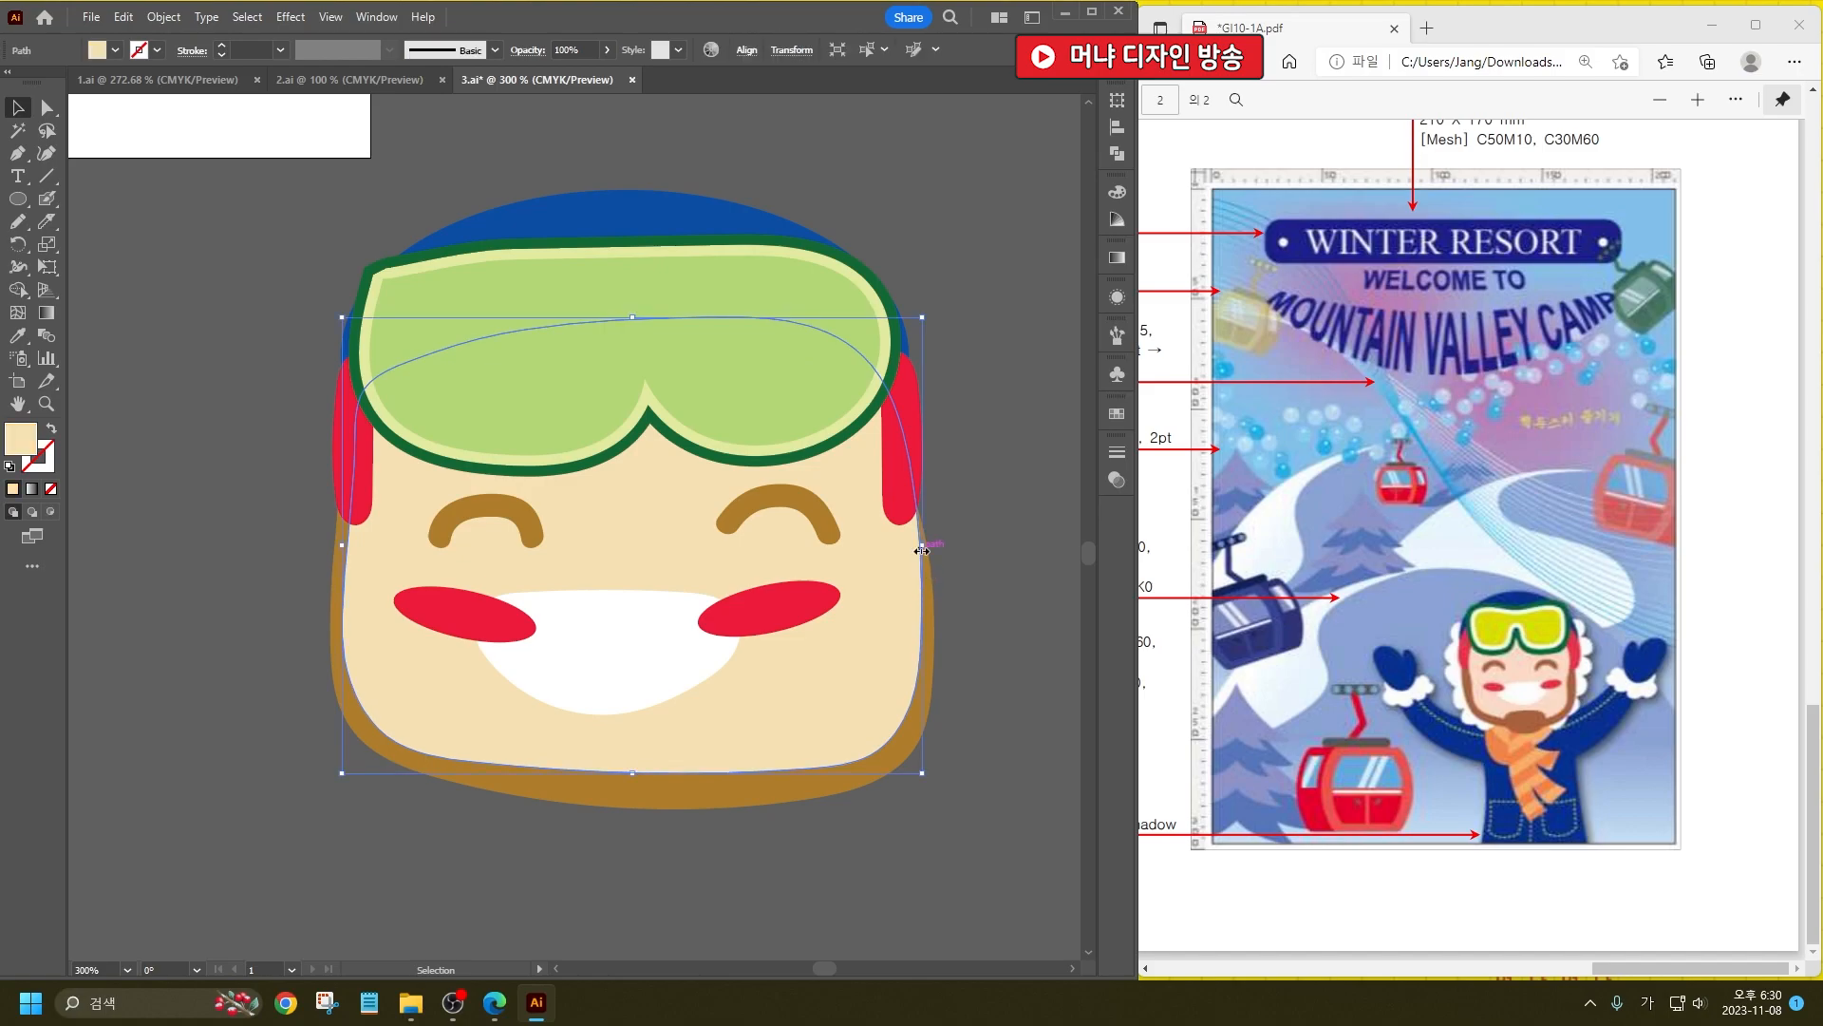
pyautogui.click(928, 727)
pyautogui.moveTo(937, 810); pyautogui.dragTo(926, 805)
pyautogui.click(288, 653)
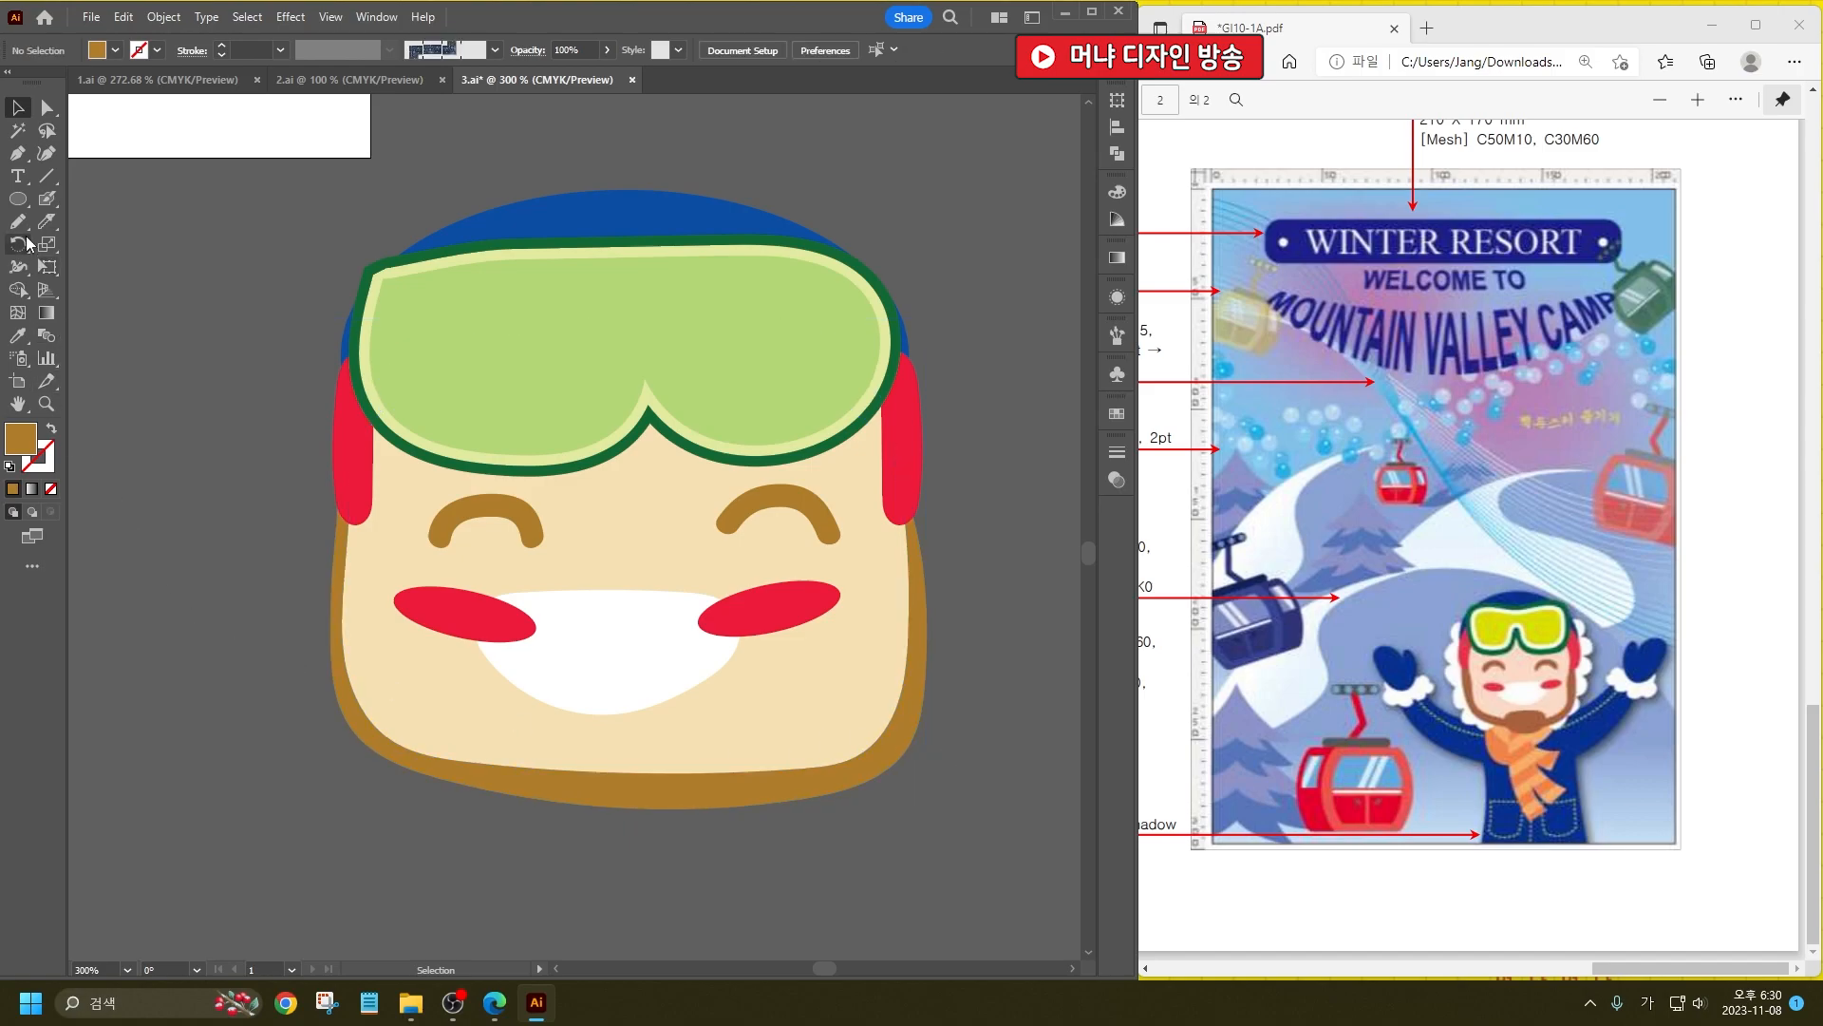
# Step: Draw a brown rounded rectangle over the chin with strongly rounded corners as the goatee
pyautogui.moveTo(18, 199); pyautogui.dragTo(101, 246)
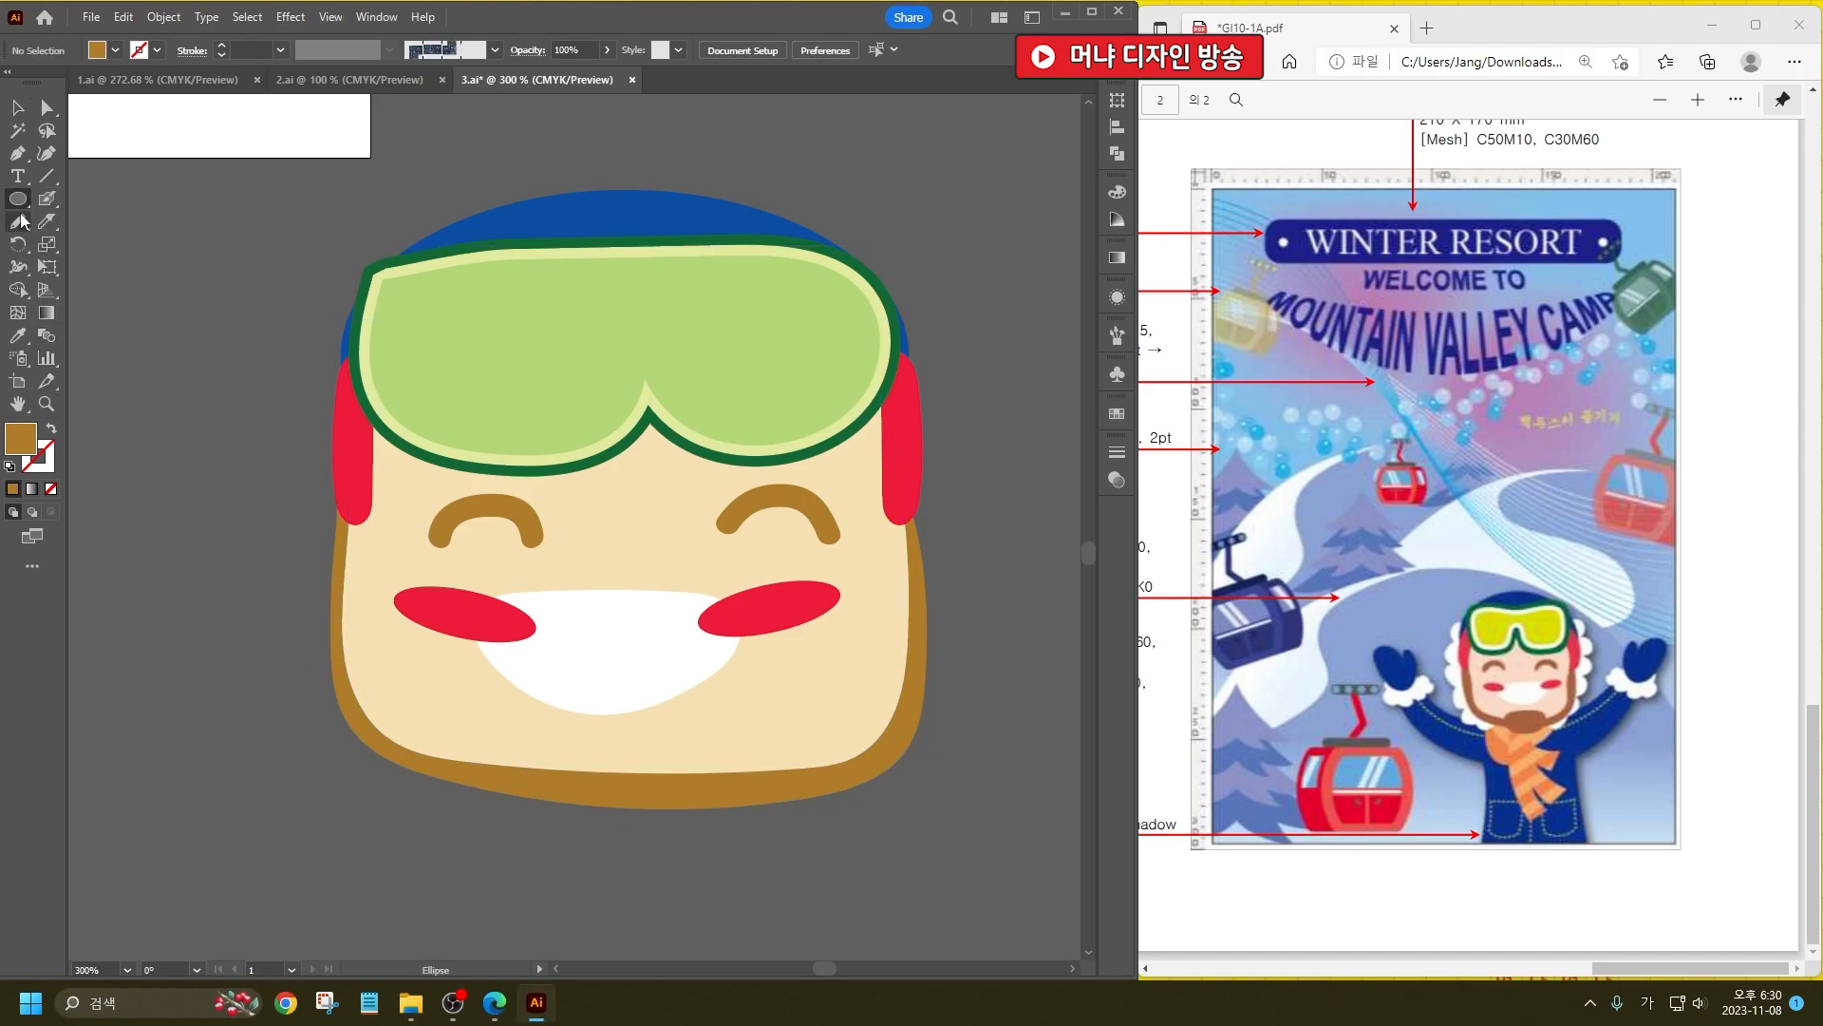
pyautogui.moveTo(18, 198); pyautogui.dragTo(100, 245)
pyautogui.moveTo(76, 225)
pyautogui.mouseDown()
pyautogui.moveTo(77, 244)
pyautogui.moveTo(101, 220)
pyautogui.mouseUp()
pyautogui.moveTo(543, 495); pyautogui.dragTo(738, 827)
pyautogui.press('Up')
pyautogui.press('Up')
pyautogui.press('Up')
pyautogui.press('Up')
# Step: Shift the chin's rounded rectangle slightly to centre it below the mouth and deselect it
pyautogui.click(17, 107)
pyautogui.click(506, 854)
pyautogui.moveTo(670, 768); pyautogui.dragTo(659, 766)
pyautogui.click(823, 904)
# Step: Draw a closed scalloped fur trim freehand around the left side of the head with the Pencil tool
pyautogui.scroll(-2, 805, 790)
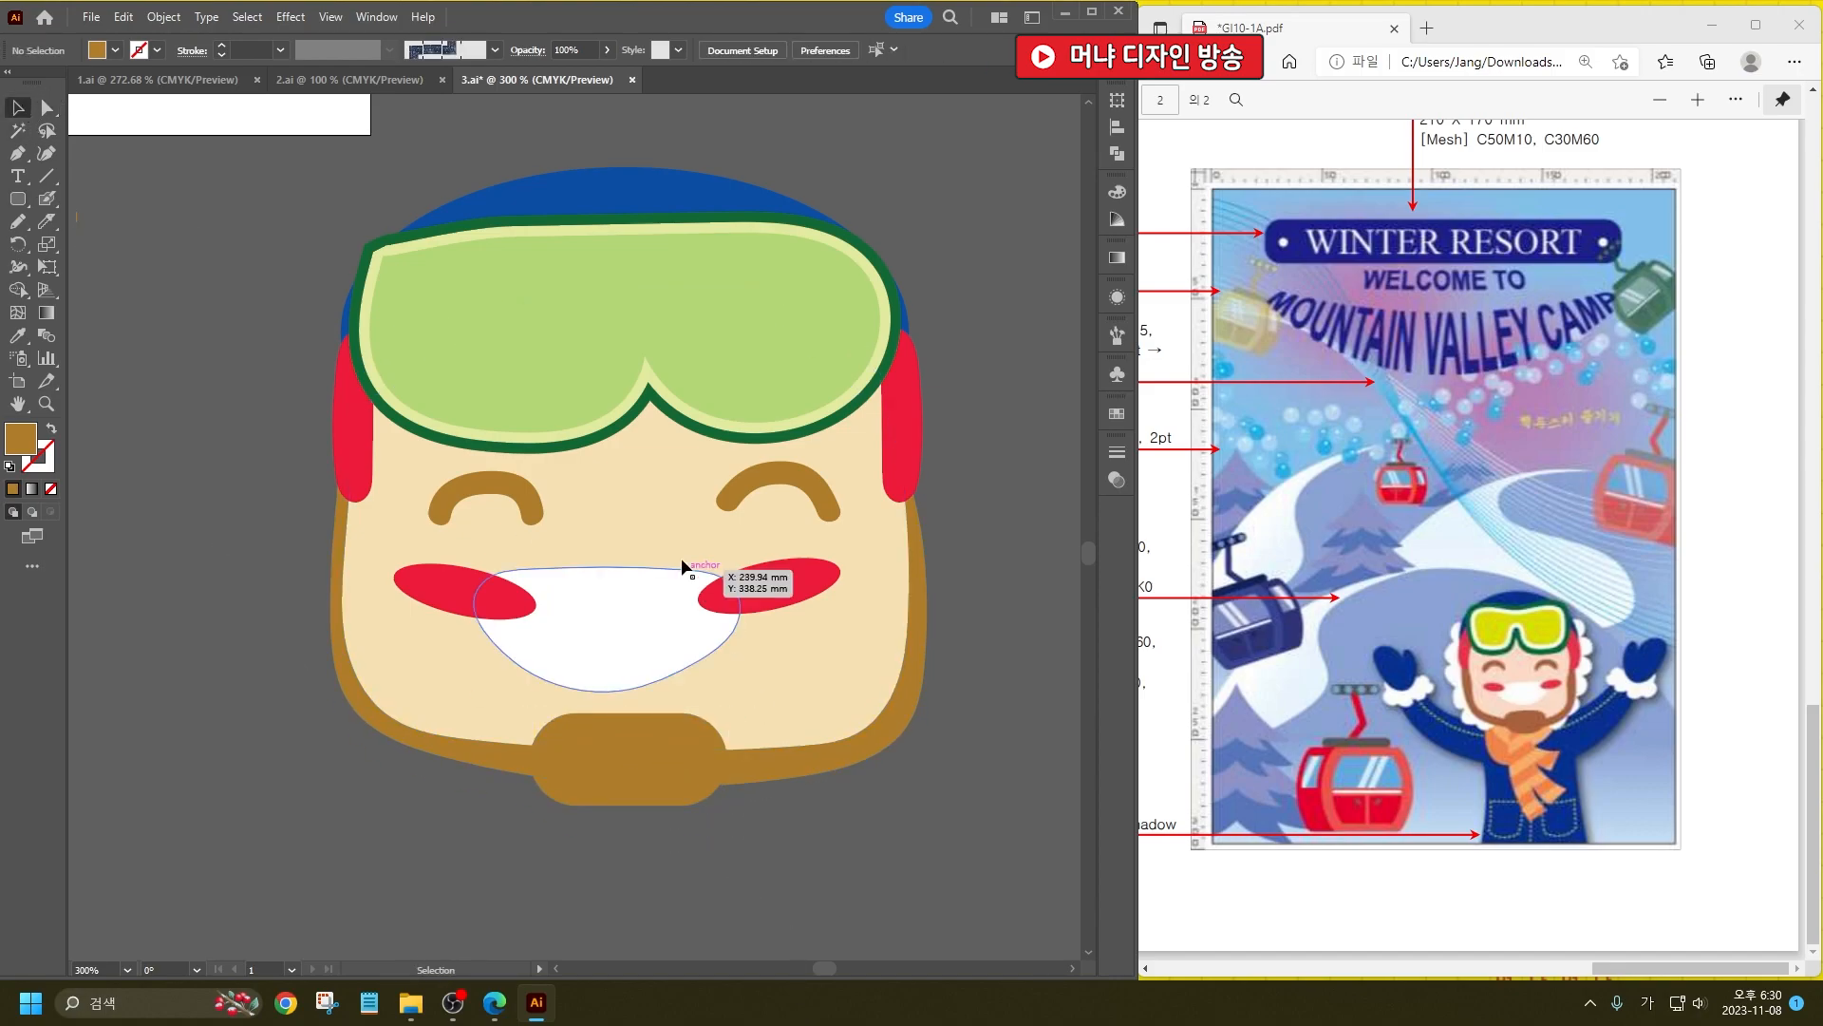
pyautogui.scroll(-1, 681, 805)
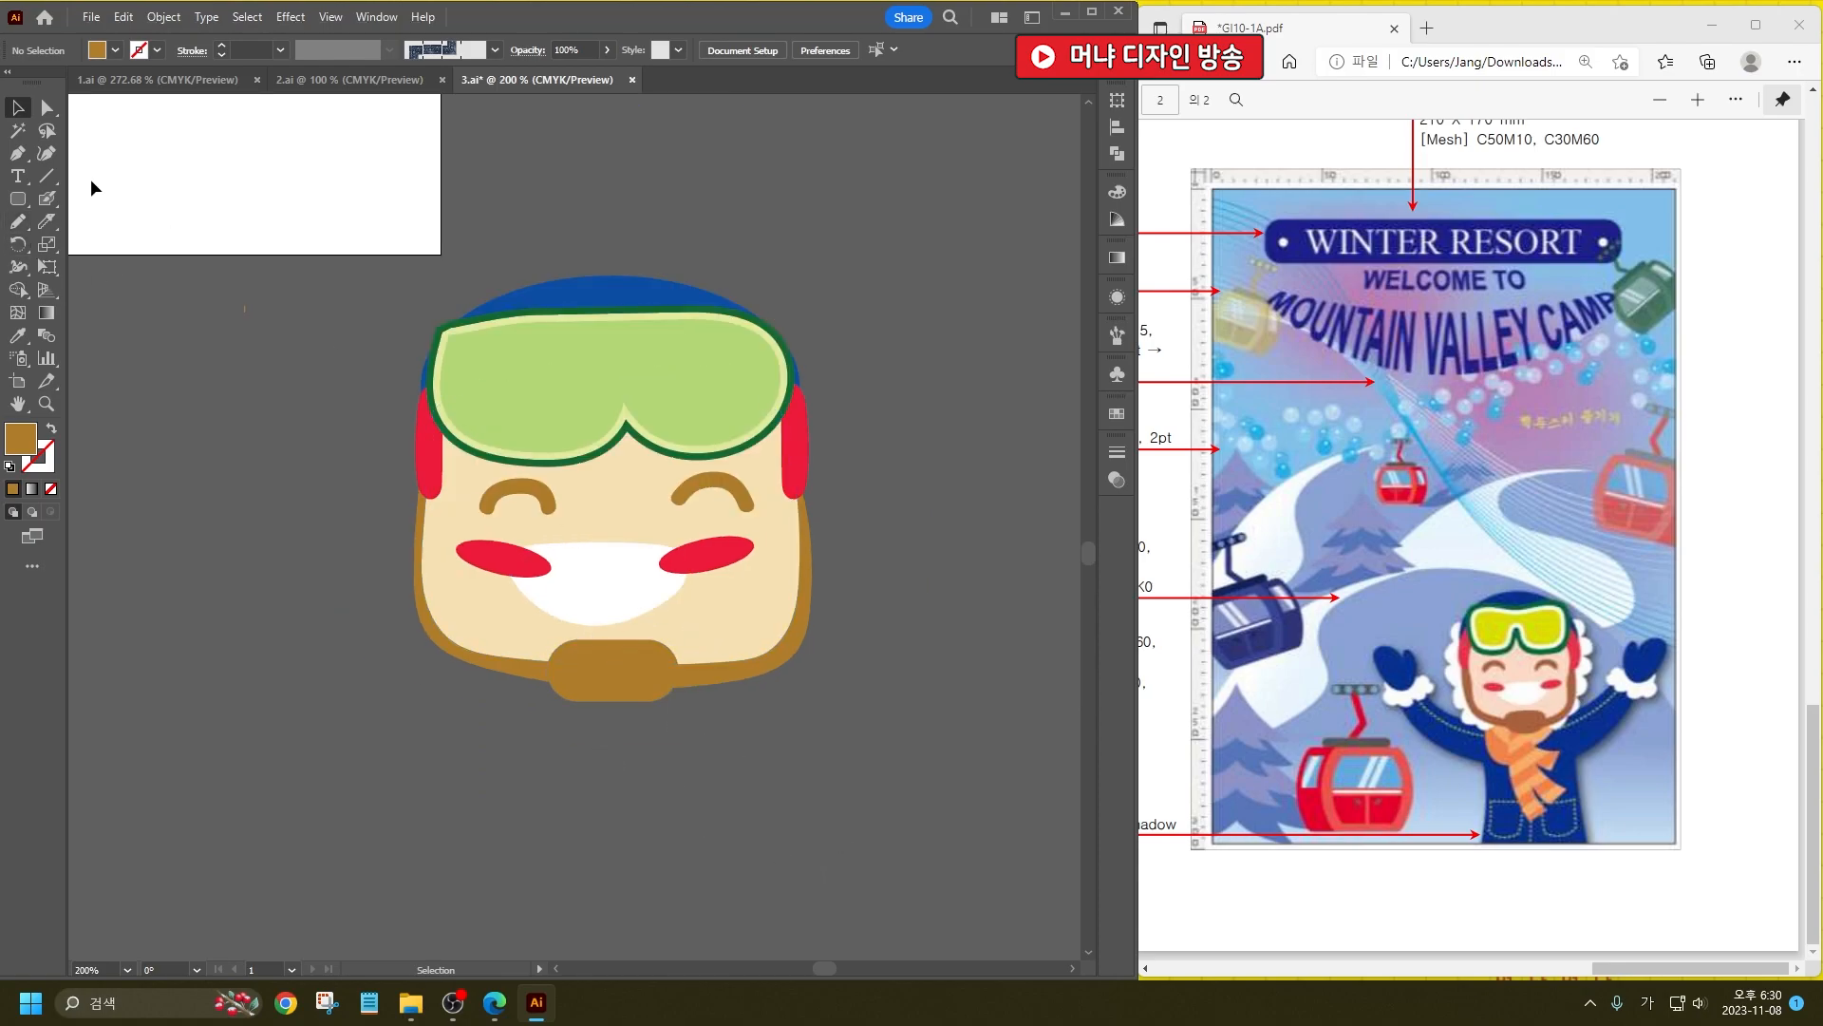
pyautogui.click(25, 224)
pyautogui.moveTo(379, 413); pyautogui.dragTo(373, 459)
pyautogui.moveTo(369, 535); pyautogui.dragTo(391, 588)
pyautogui.moveTo(418, 653)
pyautogui.mouseDown()
pyautogui.moveTo(457, 720)
pyautogui.moveTo(543, 718)
pyautogui.moveTo(590, 667)
pyautogui.moveTo(618, 549)
pyautogui.moveTo(562, 394)
pyautogui.moveTo(489, 348)
pyautogui.moveTo(444, 344)
pyautogui.mouseUp()
pyautogui.click(9, 98)
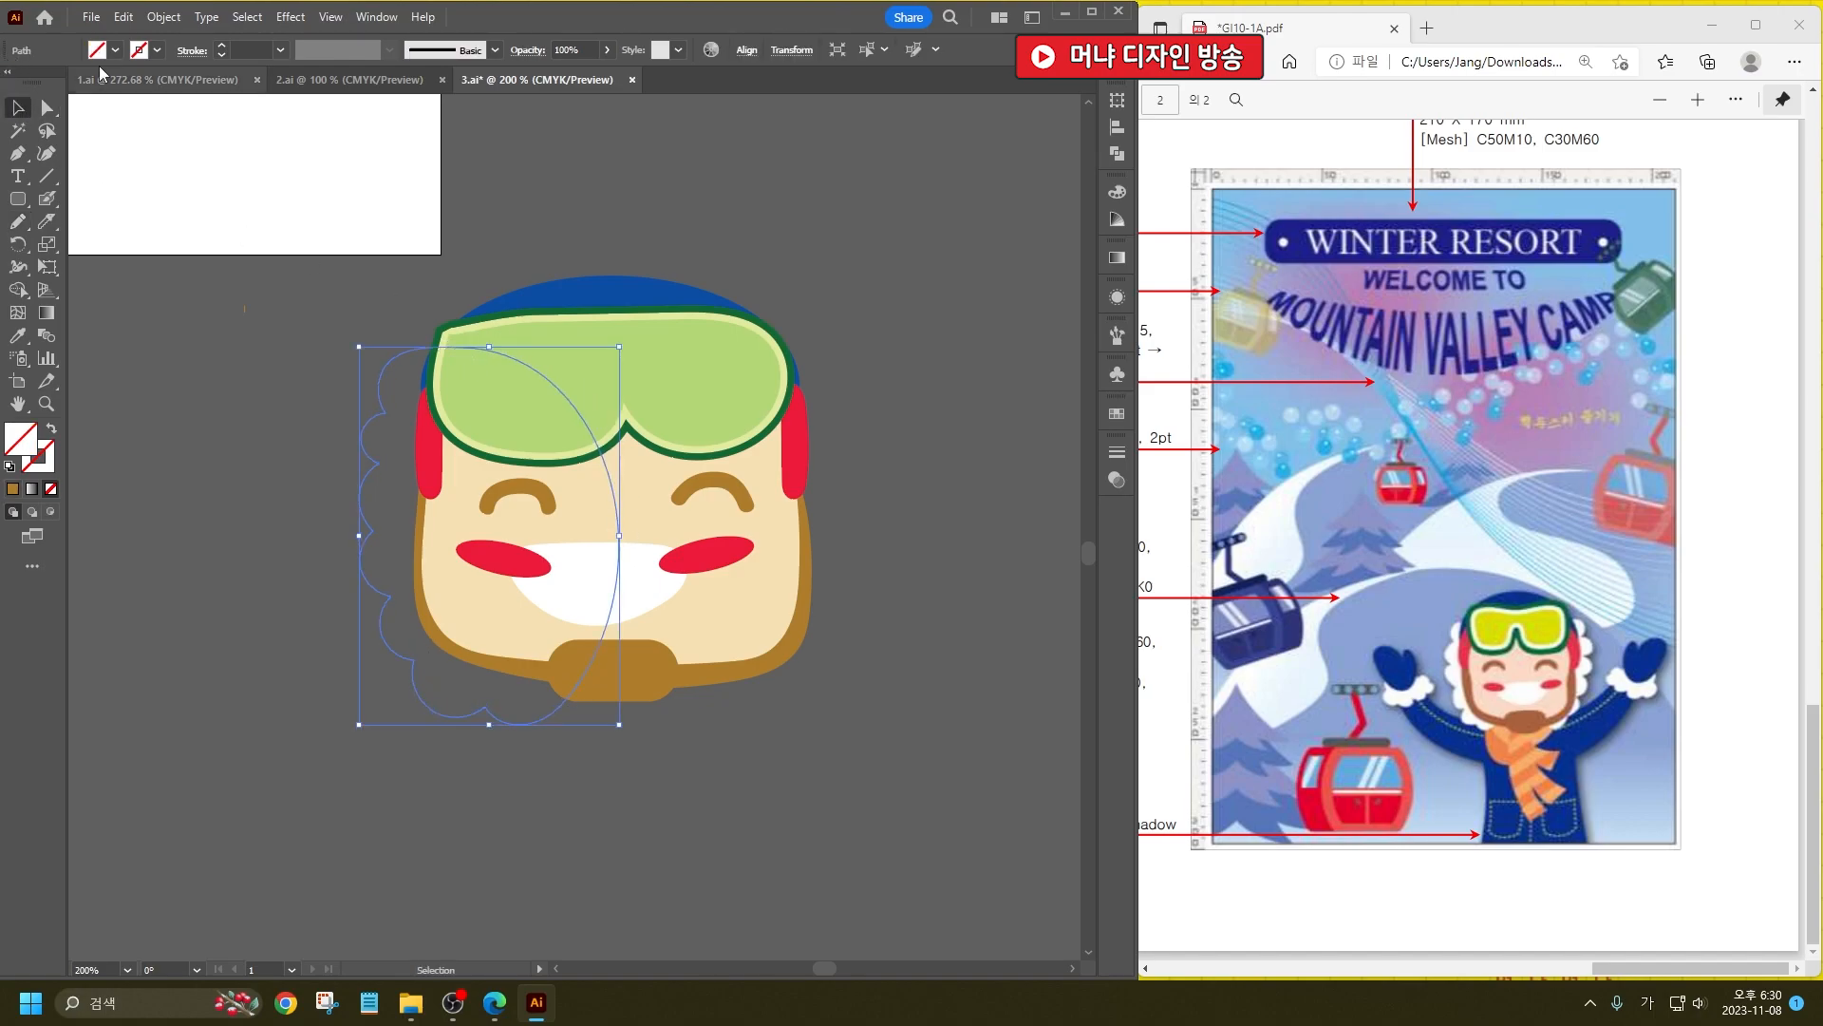
# Step: Fill the scalloped fur trim white and send it behind the head
pyautogui.click(114, 49)
pyautogui.click(38, 80)
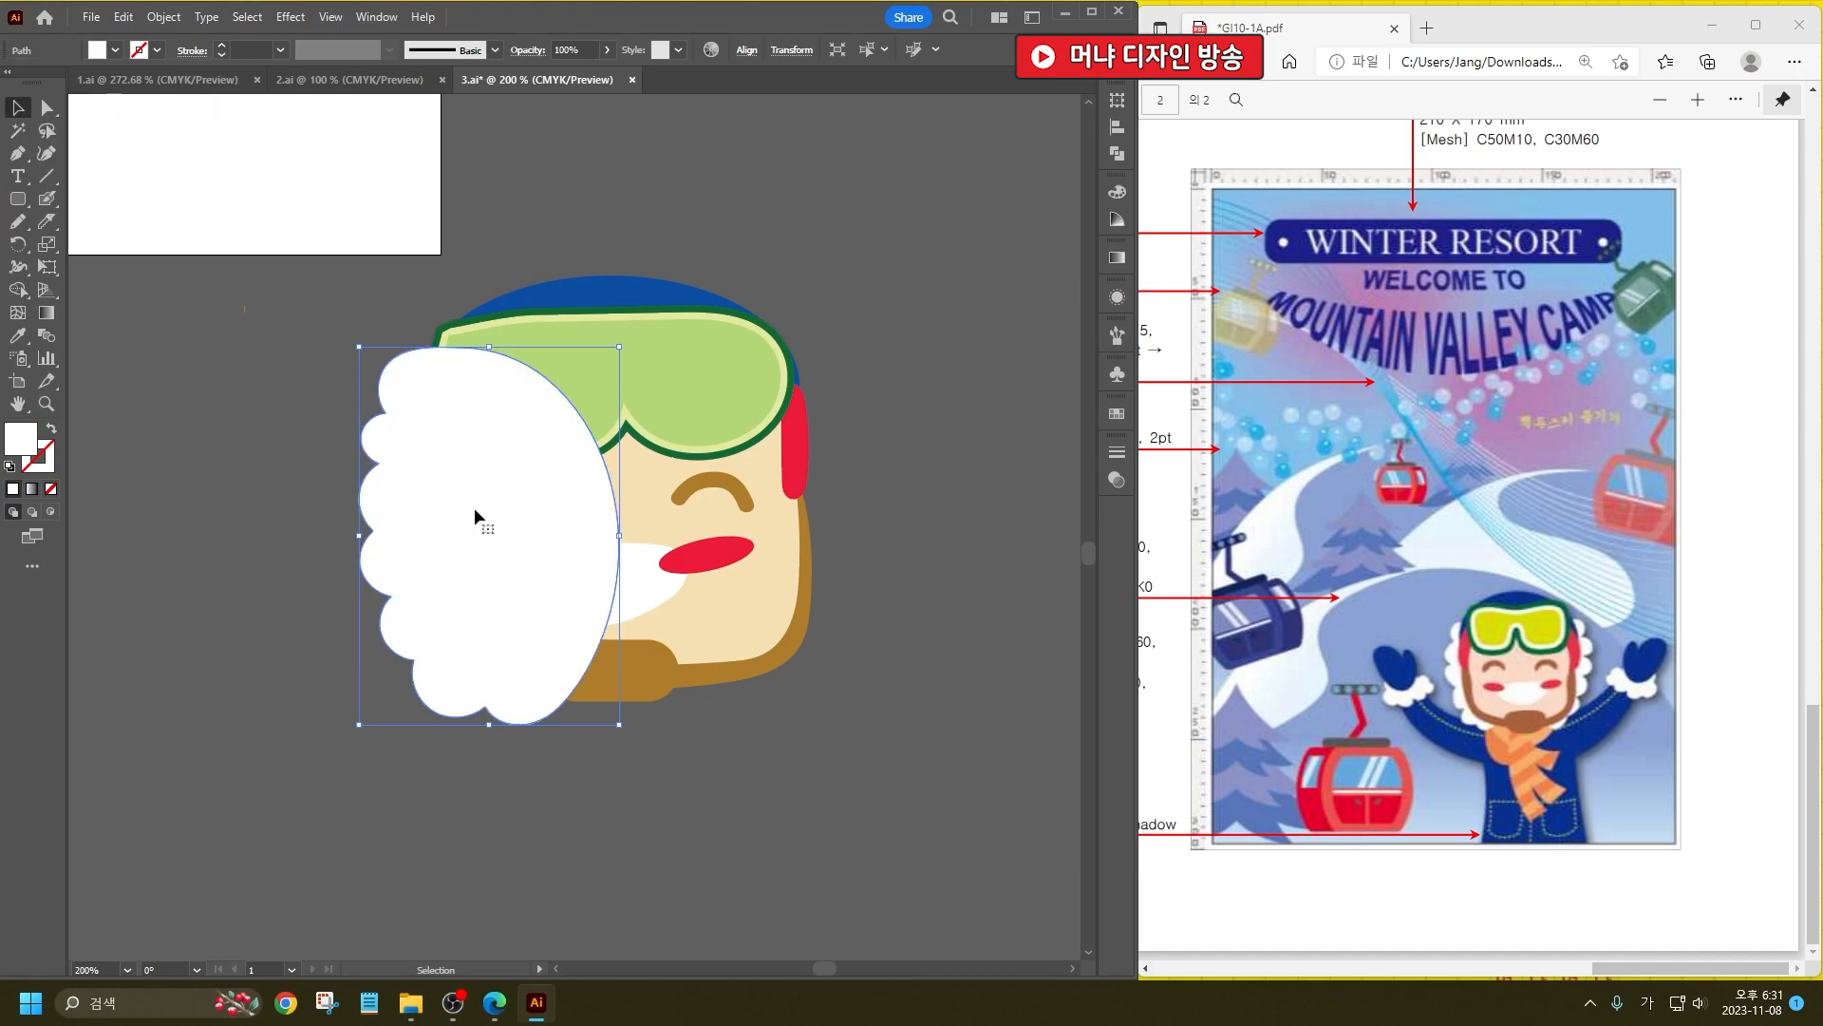
pyautogui.hotkey('ctrl', 'shift', '[')
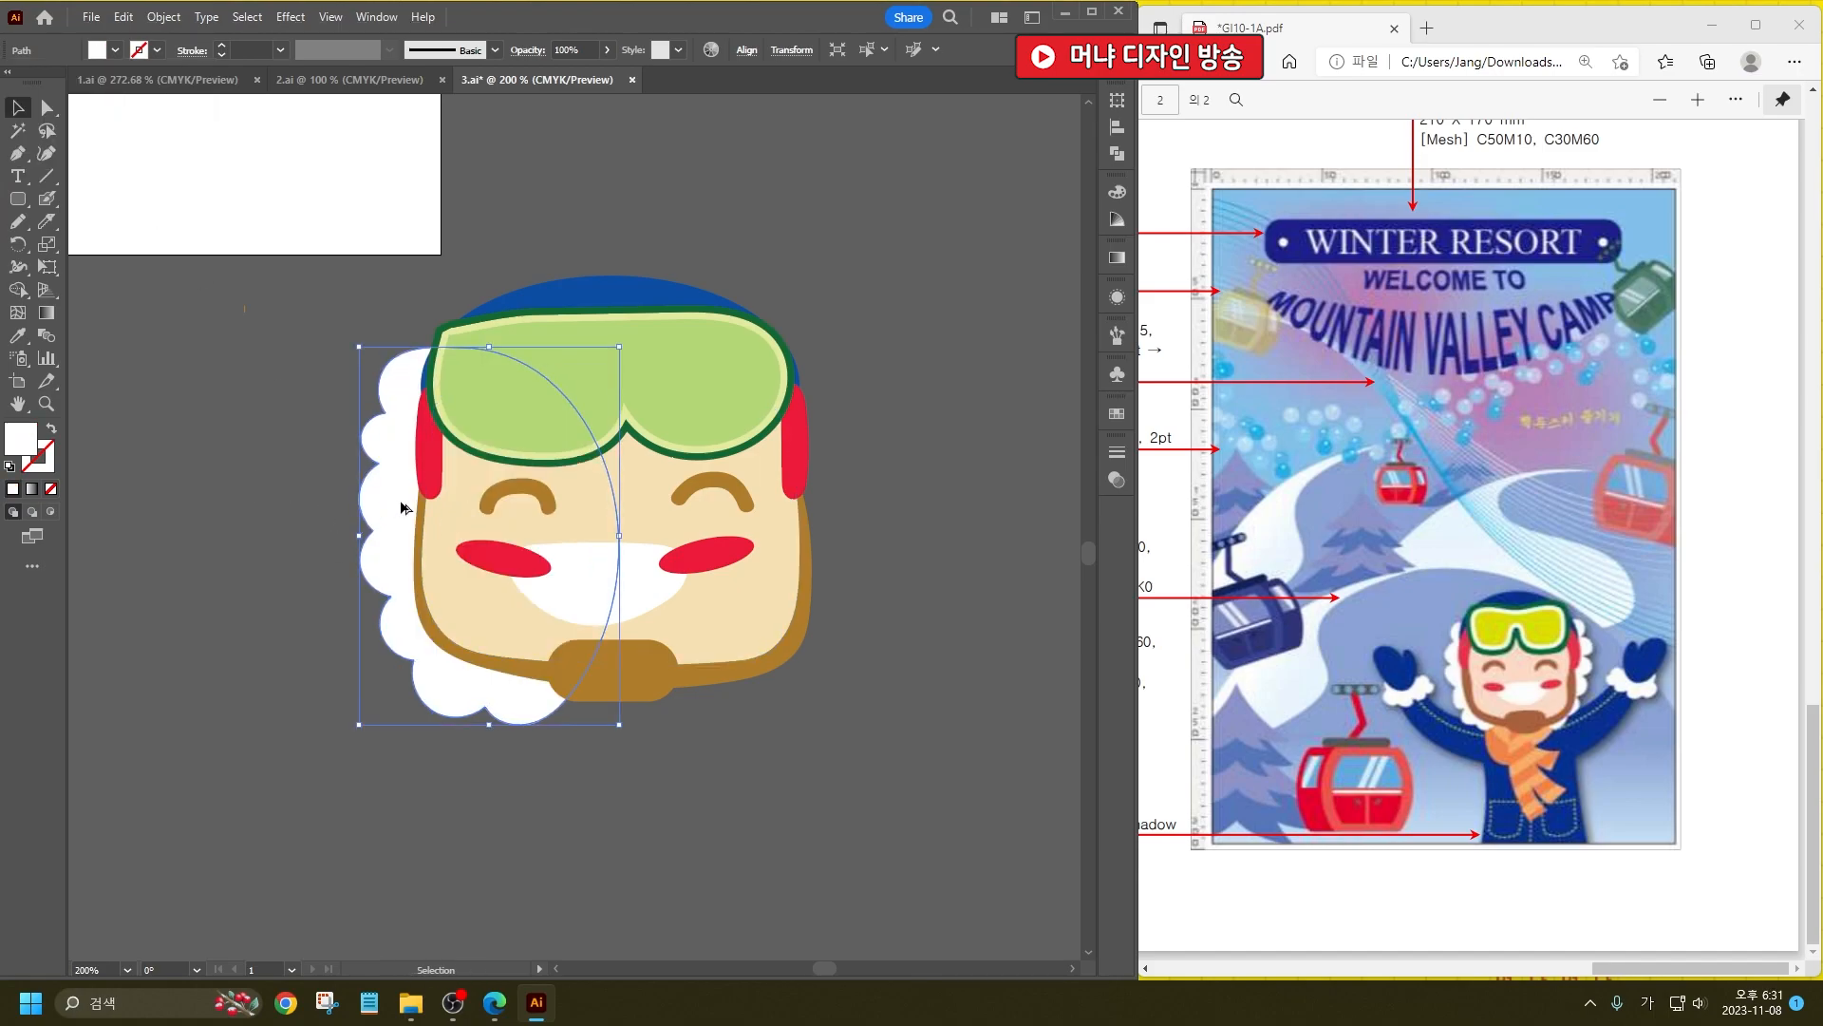
# Step: Copy the white fur trim to the right, reflect it vertically and place it against the right side of the head
pyautogui.moveTo(400, 508); pyautogui.dragTo(855, 508)
pyautogui.rightClick(855, 508)
pyautogui.moveTo(997, 862)
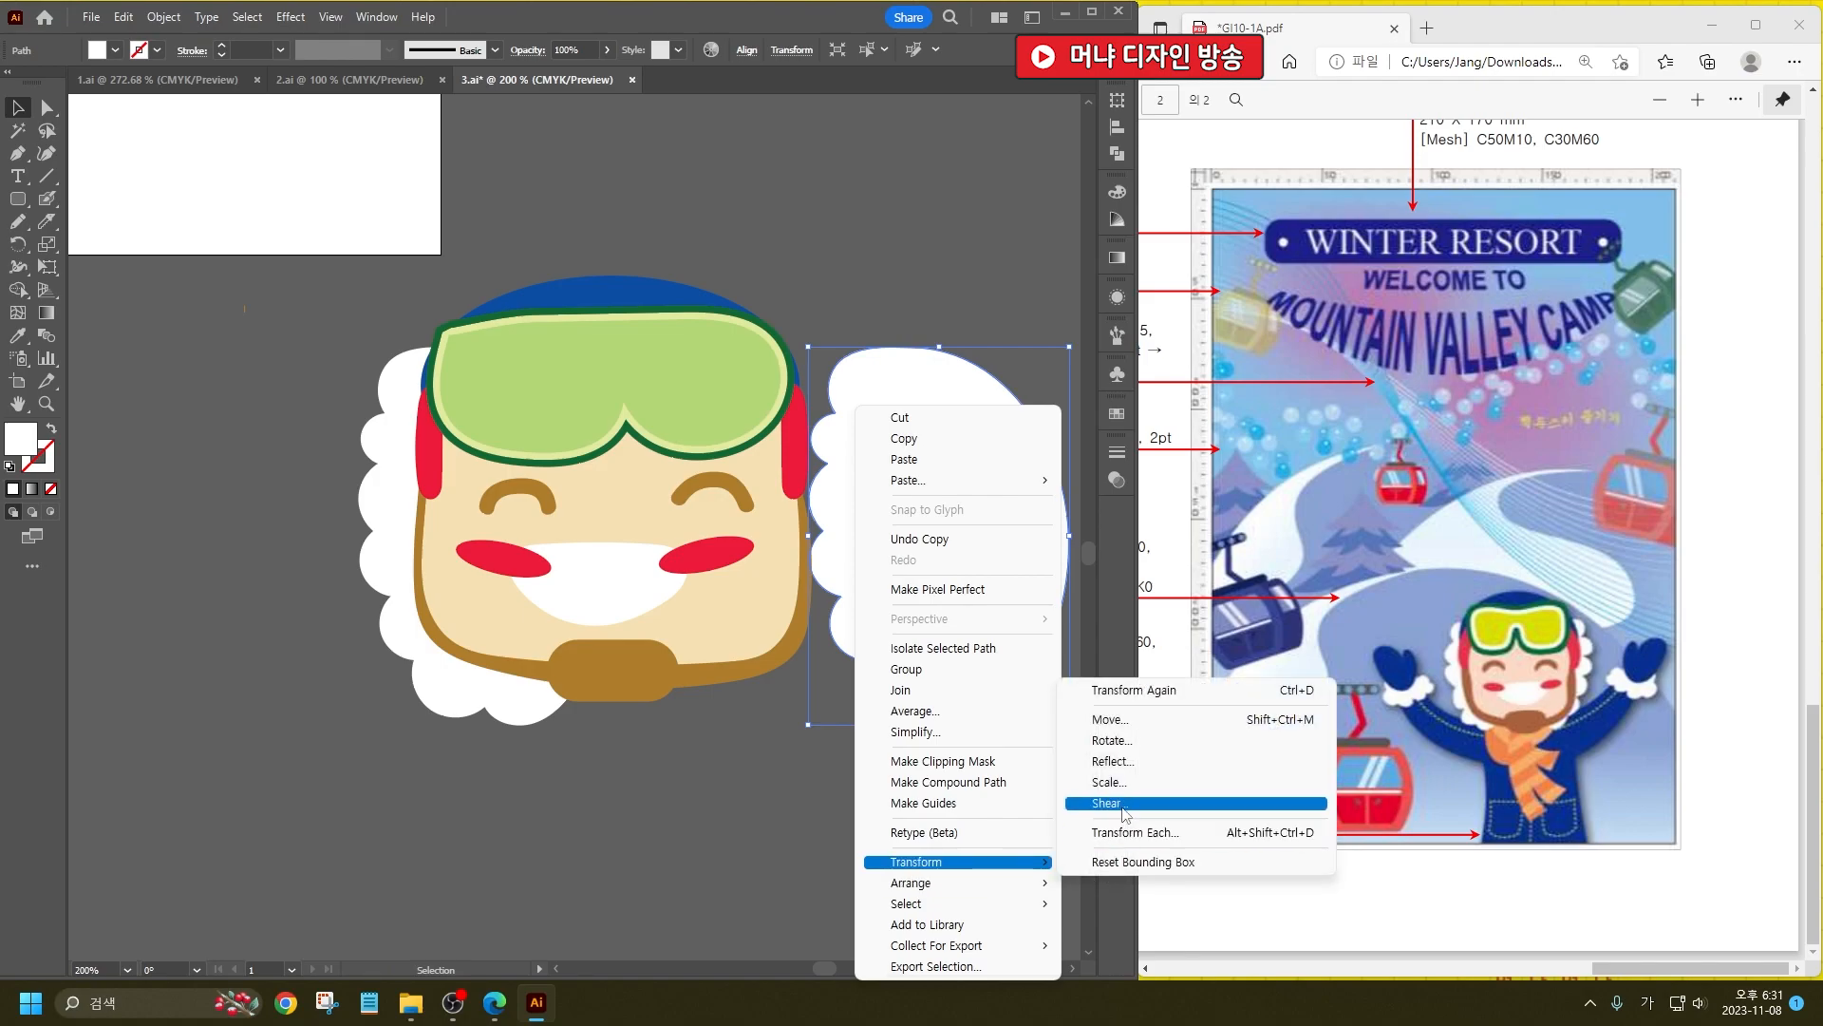
pyautogui.click(1113, 761)
pyautogui.click(908, 618)
pyautogui.moveTo(953, 521); pyautogui.dragTo(749, 524)
pyautogui.click(743, 824)
# Step: Draw the scarf outline freehand below the chin, with a rounded wrap, a short end and two hanging tails, following the enlarged reference
pyautogui.scroll(-3, 763, 761)
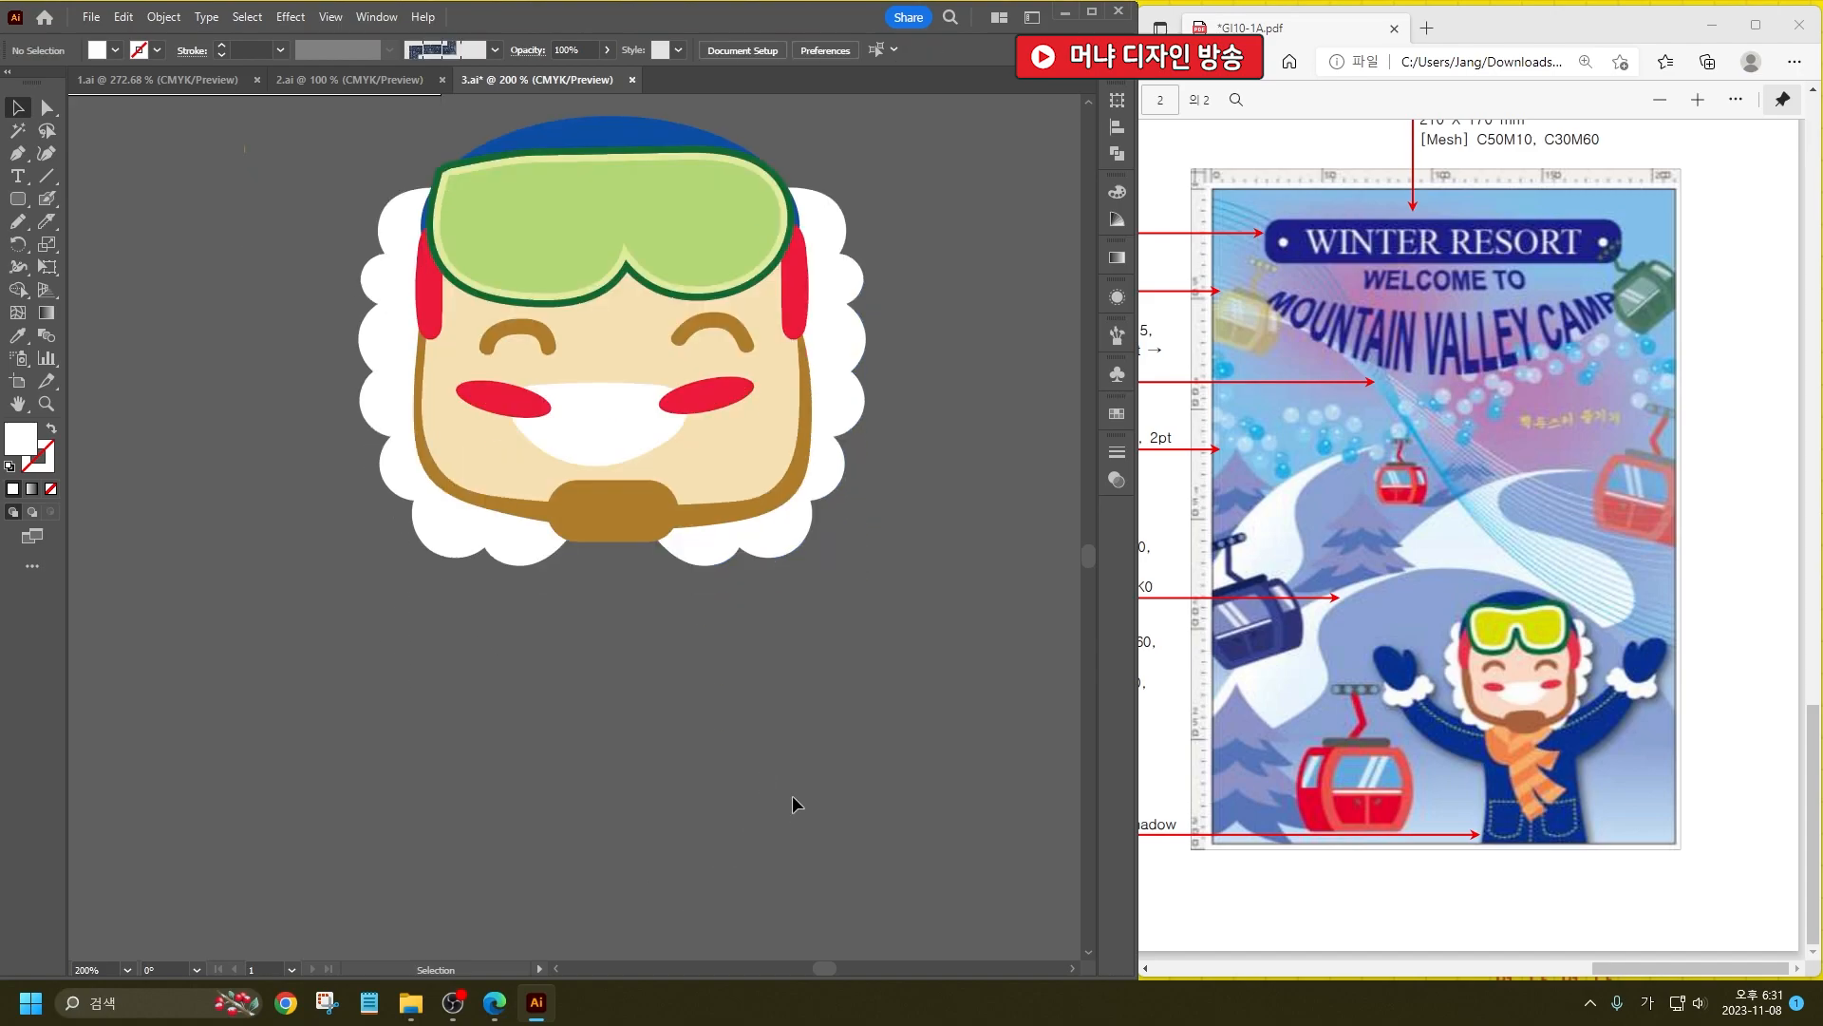
pyautogui.click(17, 221)
pyautogui.keyDown('ctrl'); pyautogui.scroll(3, 1600, 836); pyautogui.keyUp('ctrl')
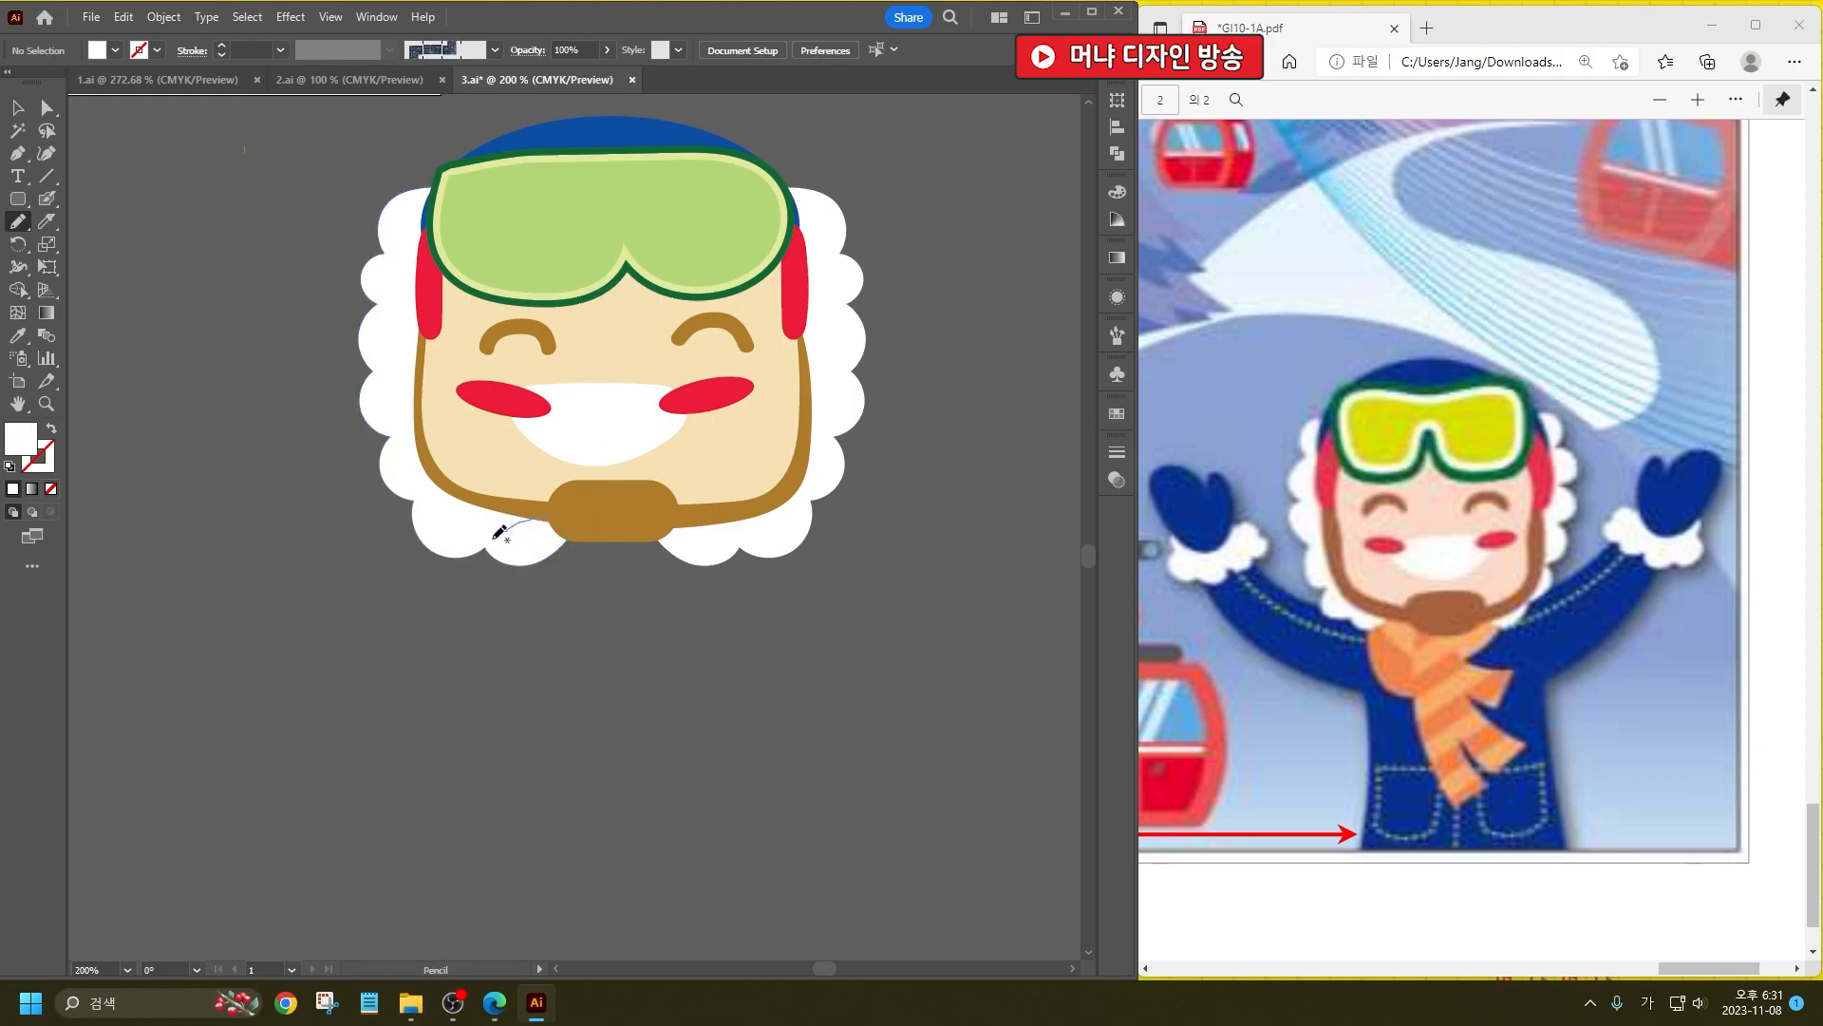
pyautogui.moveTo(506, 636)
pyautogui.mouseDown()
pyautogui.moveTo(600, 798)
pyautogui.moveTo(646, 800)
pyautogui.mouseUp()
pyautogui.moveTo(707, 712)
pyautogui.mouseDown()
pyautogui.moveTo(753, 757)
pyautogui.moveTo(793, 726)
pyautogui.mouseUp()
pyautogui.moveTo(494, 550)
pyautogui.mouseDown()
pyautogui.moveTo(496, 650)
pyautogui.moveTo(551, 664)
pyautogui.moveTo(567, 743)
pyautogui.moveTo(625, 829)
pyautogui.moveTo(733, 791)
pyautogui.moveTo(678, 689)
pyautogui.moveTo(752, 773)
pyautogui.moveTo(802, 726)
pyautogui.moveTo(691, 619)
pyautogui.moveTo(743, 621)
pyautogui.mouseUp()
pyautogui.moveTo(631, 498); pyautogui.dragTo(558, 513)
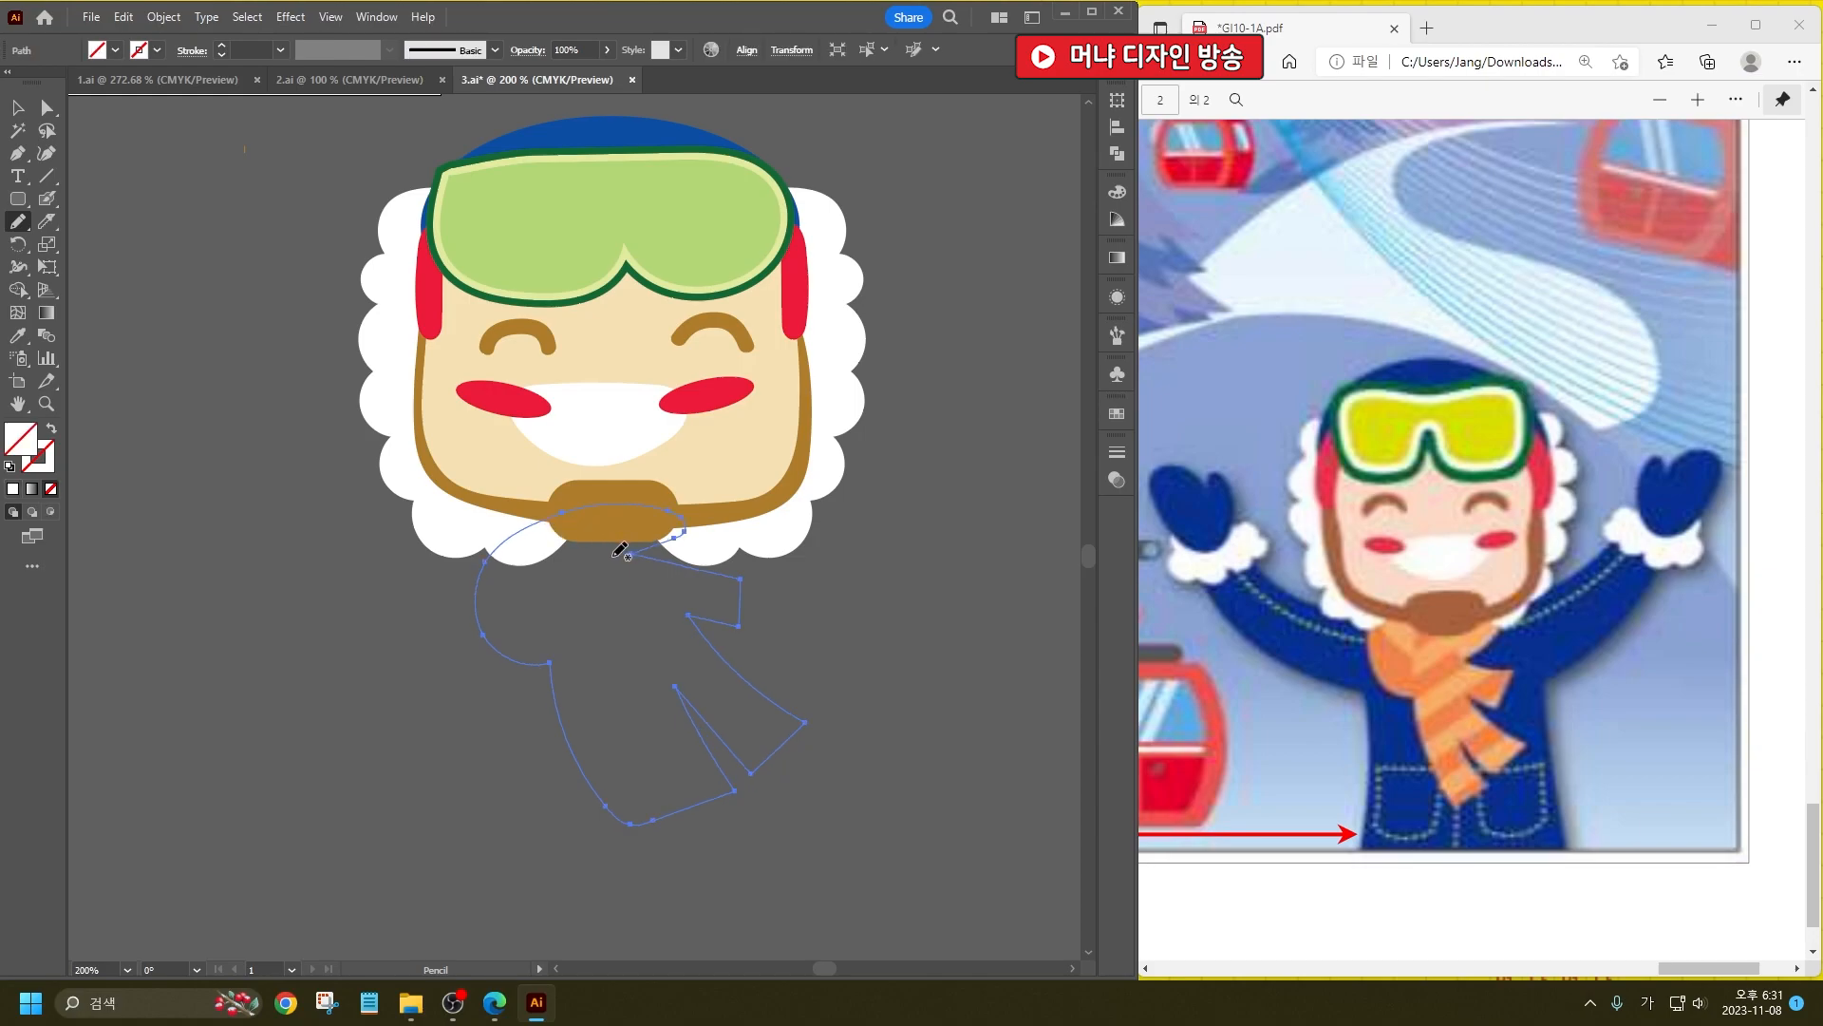
# Step: Try to trim the ends of the scarf's tails with the Knife tool and adjust the anchor points, and undo the changes
pyautogui.click(45, 221)
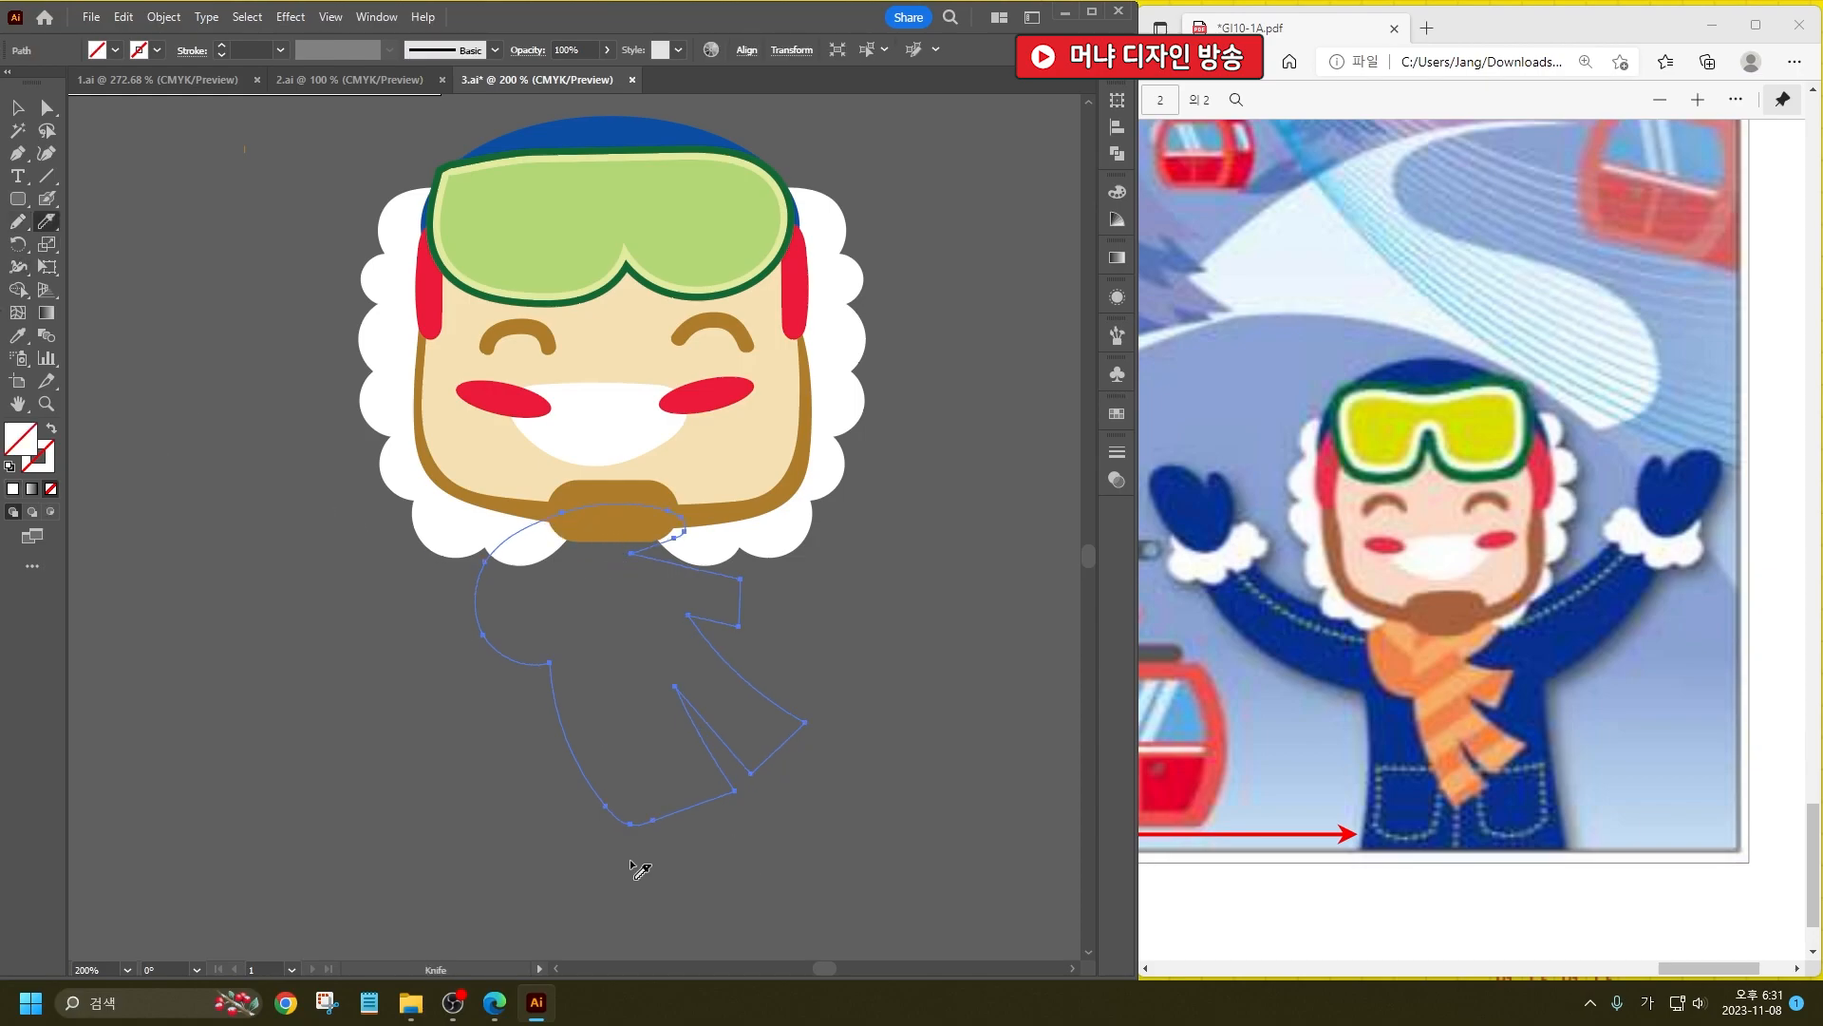
pyautogui.moveTo(595, 822); pyautogui.dragTo(758, 768)
pyautogui.click(45, 107)
pyautogui.click(760, 784)
pyautogui.click(760, 784)
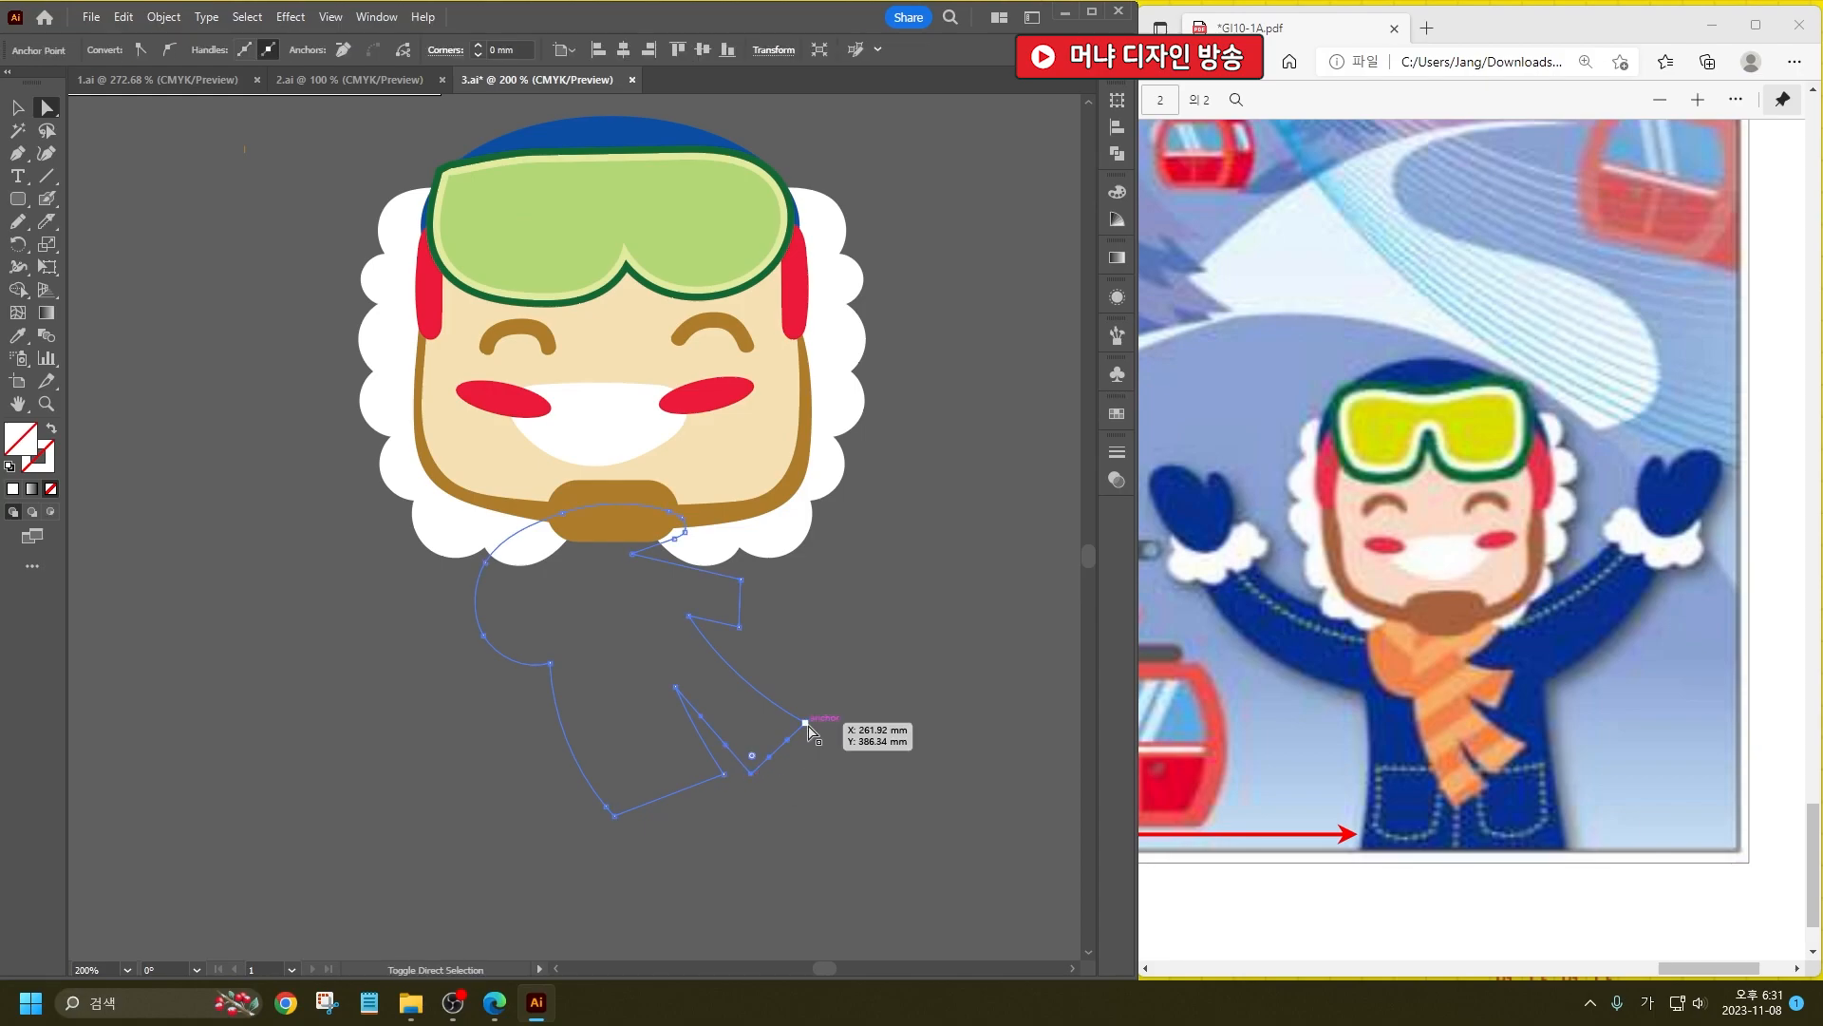
pyautogui.click(751, 774)
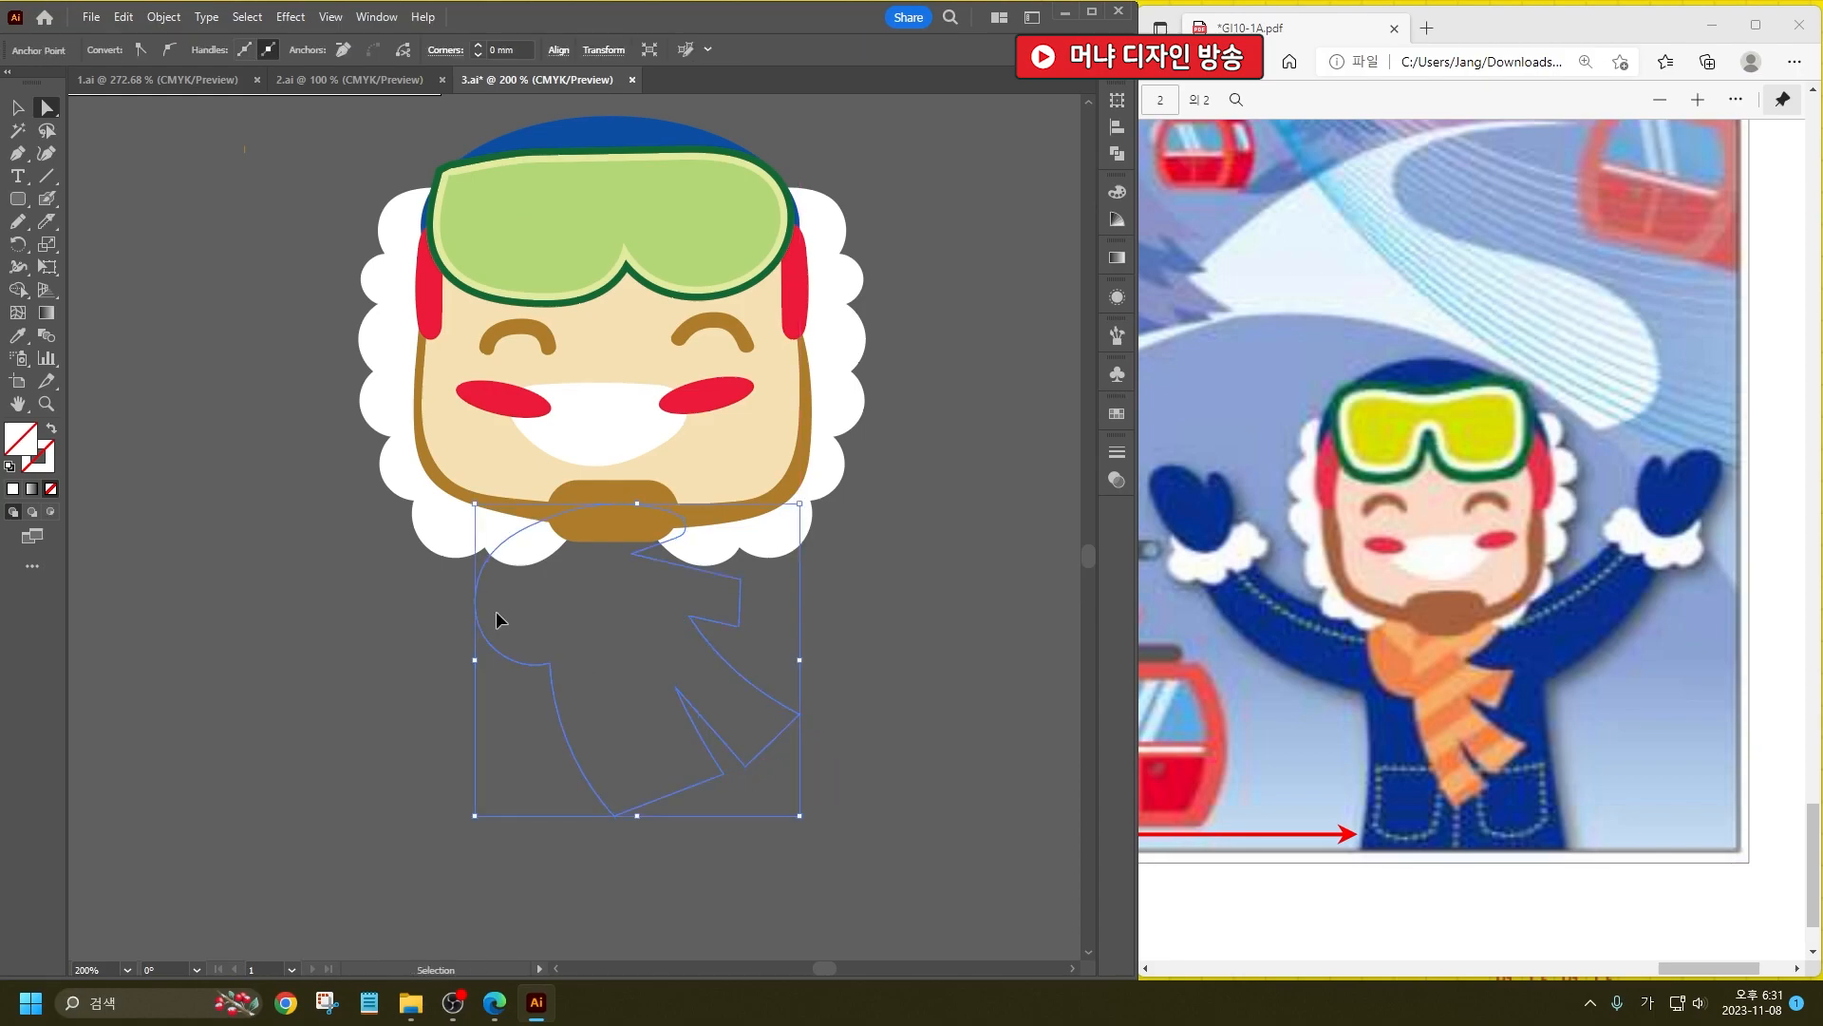
pyautogui.click(44, 225)
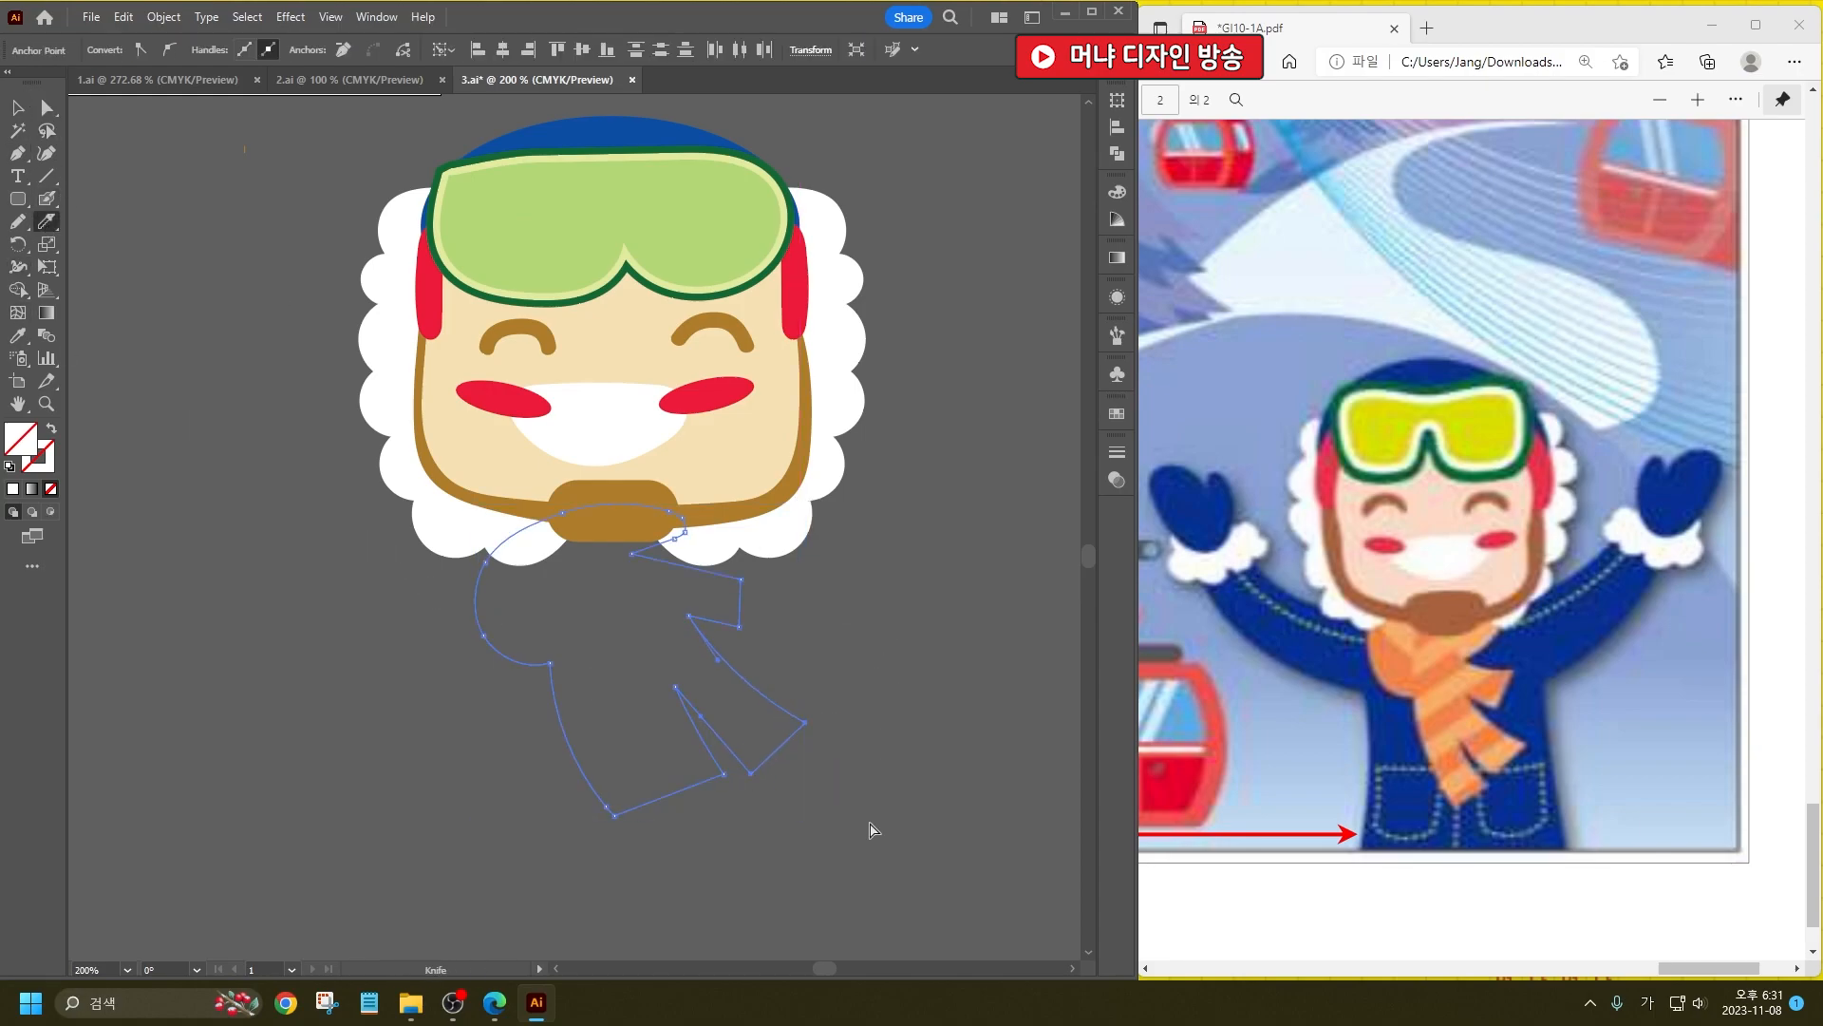
pyautogui.hotkey('ctrl', 'z')
# Step: Try to divide the scarf's tails into diagonal stripes with a series of parallel Knife cuts
pyautogui.moveTo(836, 723); pyautogui.dragTo(574, 855)
pyautogui.moveTo(808, 705); pyautogui.dragTo(560, 822)
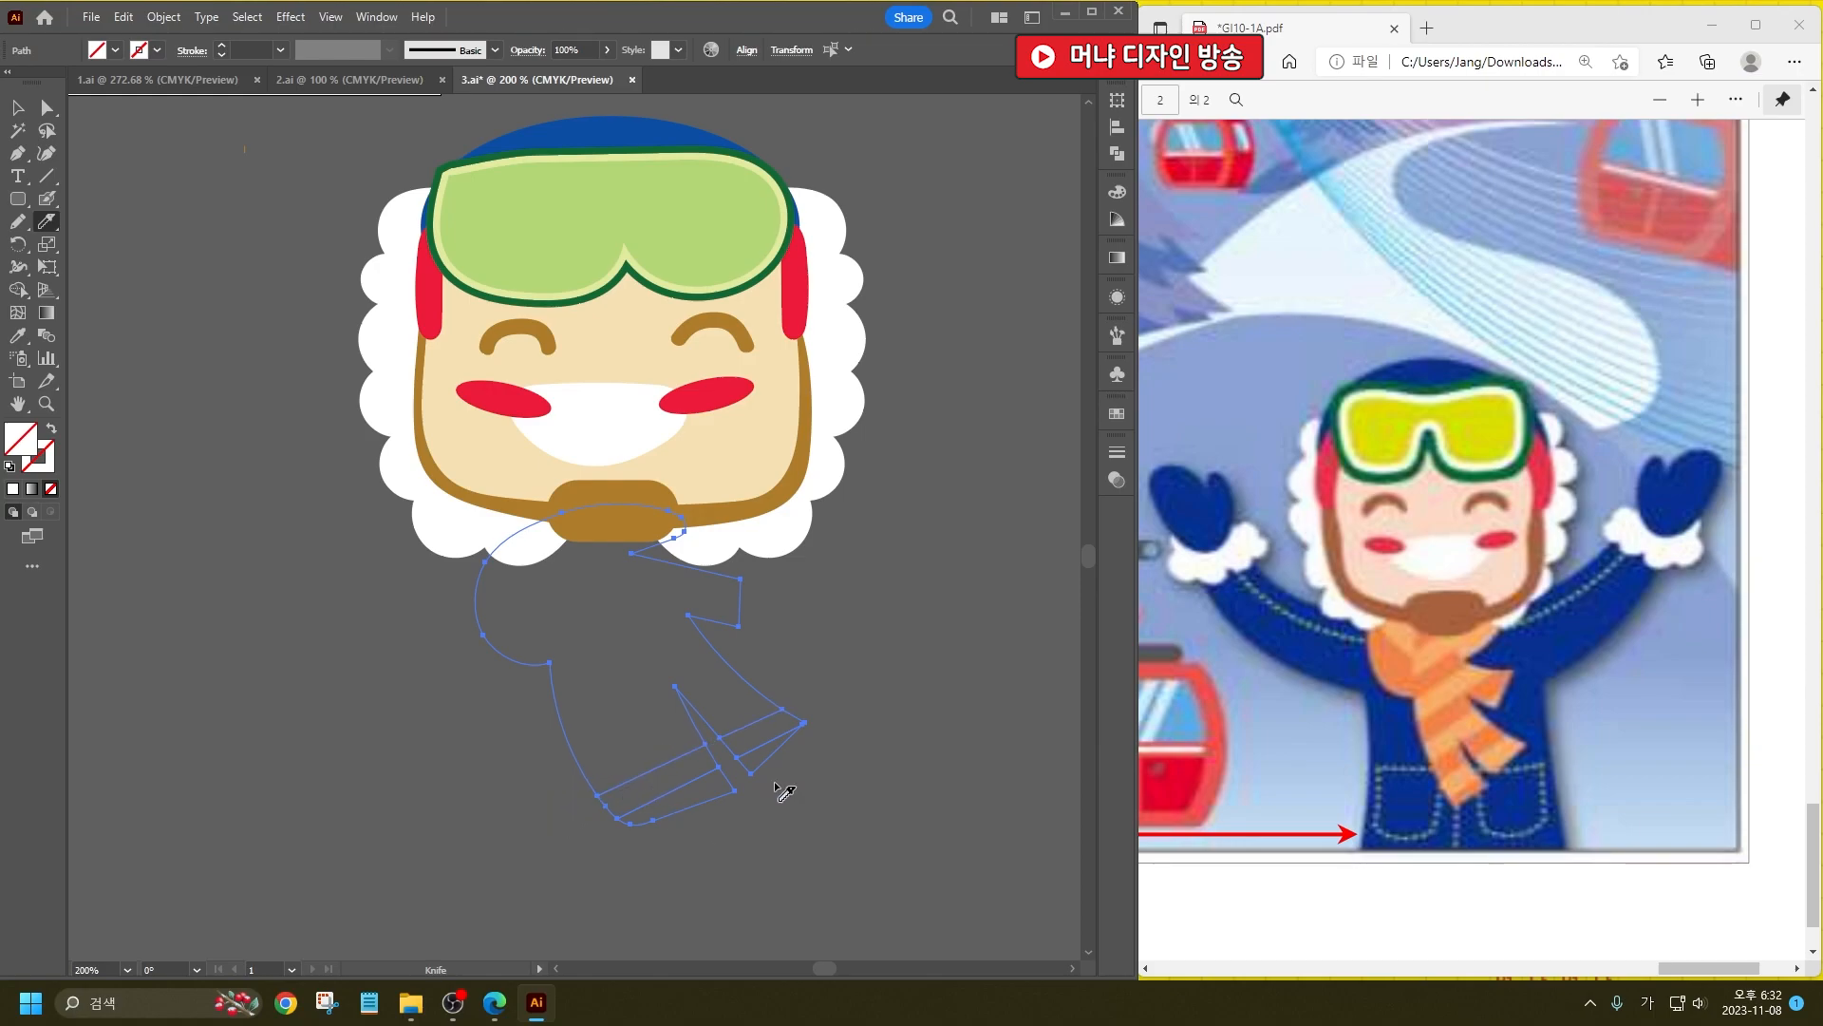
pyautogui.moveTo(779, 676); pyautogui.dragTo(502, 820)
pyautogui.moveTo(756, 659); pyautogui.dragTo(529, 766)
pyautogui.keyDown('ctrl'); pyautogui.click(753, 631); pyautogui.keyUp('ctrl')
# Step: Cut diagonally across the tips of the scarf's two hanging tails and apply the default white fill and black stroke
pyautogui.moveTo(800, 705); pyautogui.dragTo(623, 842)
pyautogui.click(16, 110)
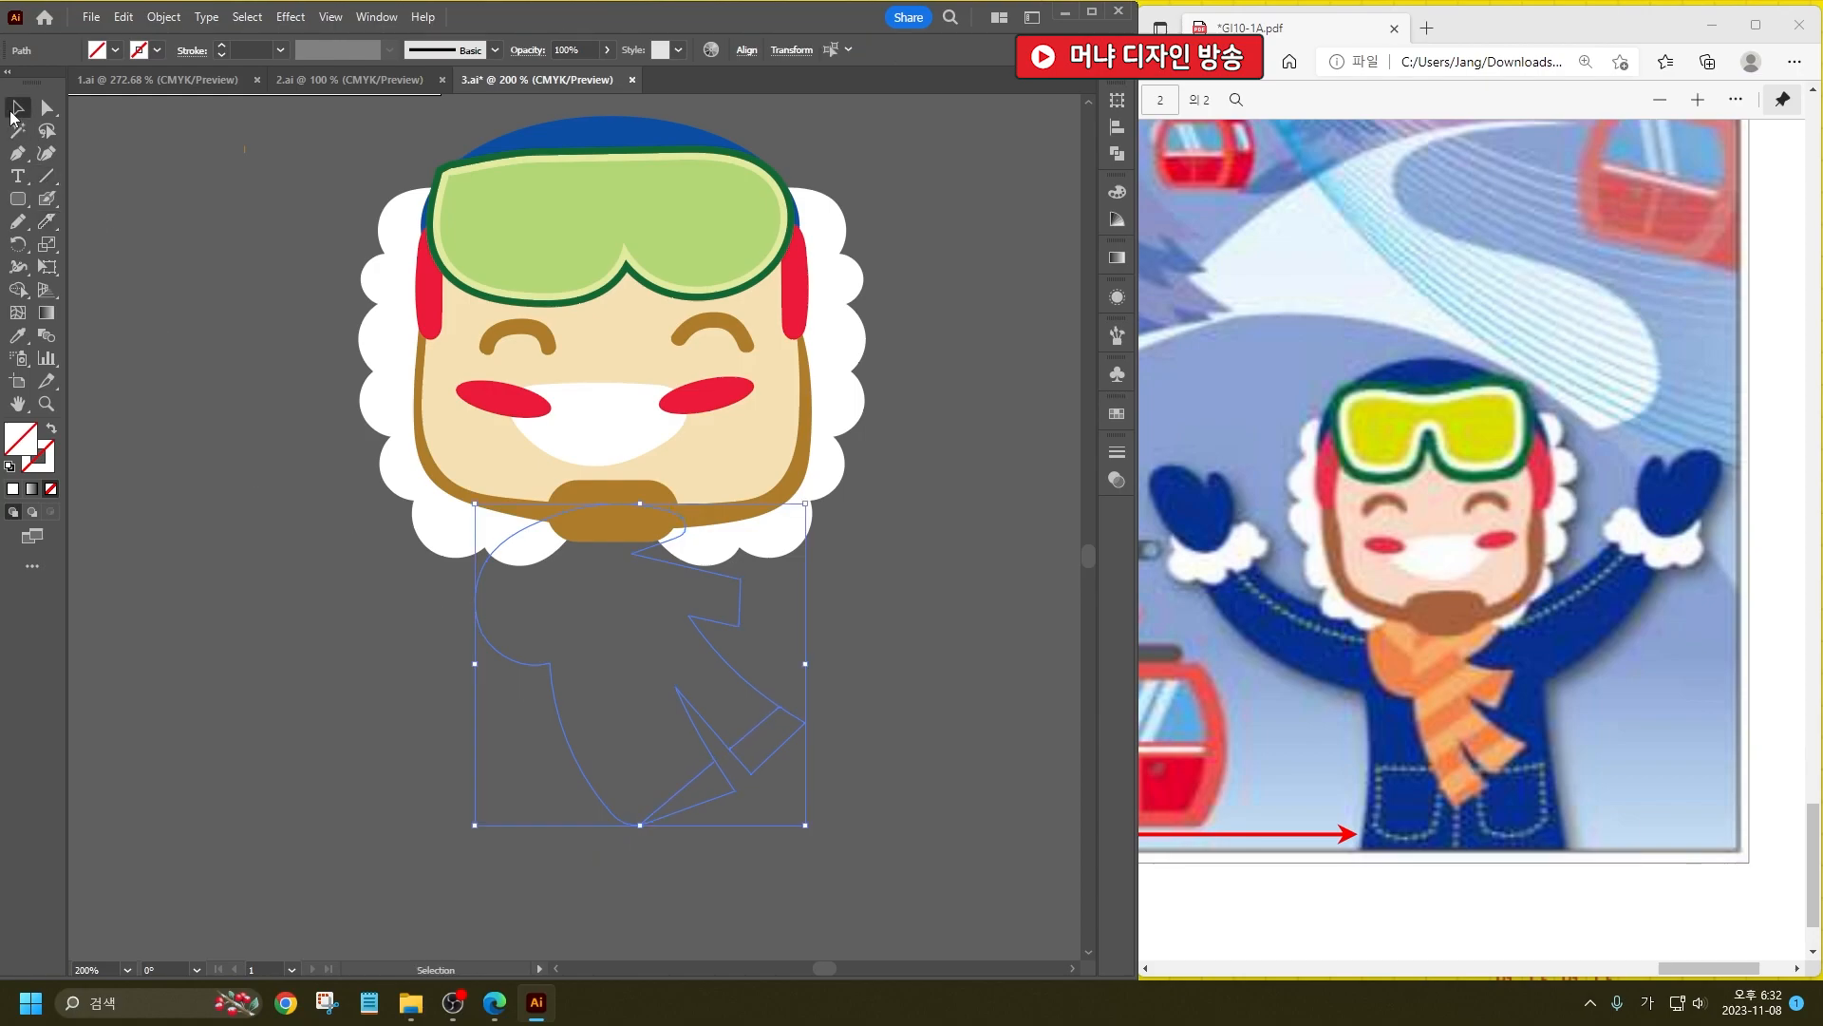
pyautogui.click(9, 465)
# Step: Delete the cut-off tip of the scarf's right hanging tail
pyautogui.click(759, 892)
pyautogui.moveTo(762, 777); pyautogui.dragTo(827, 818)
pyautogui.press('Delete')
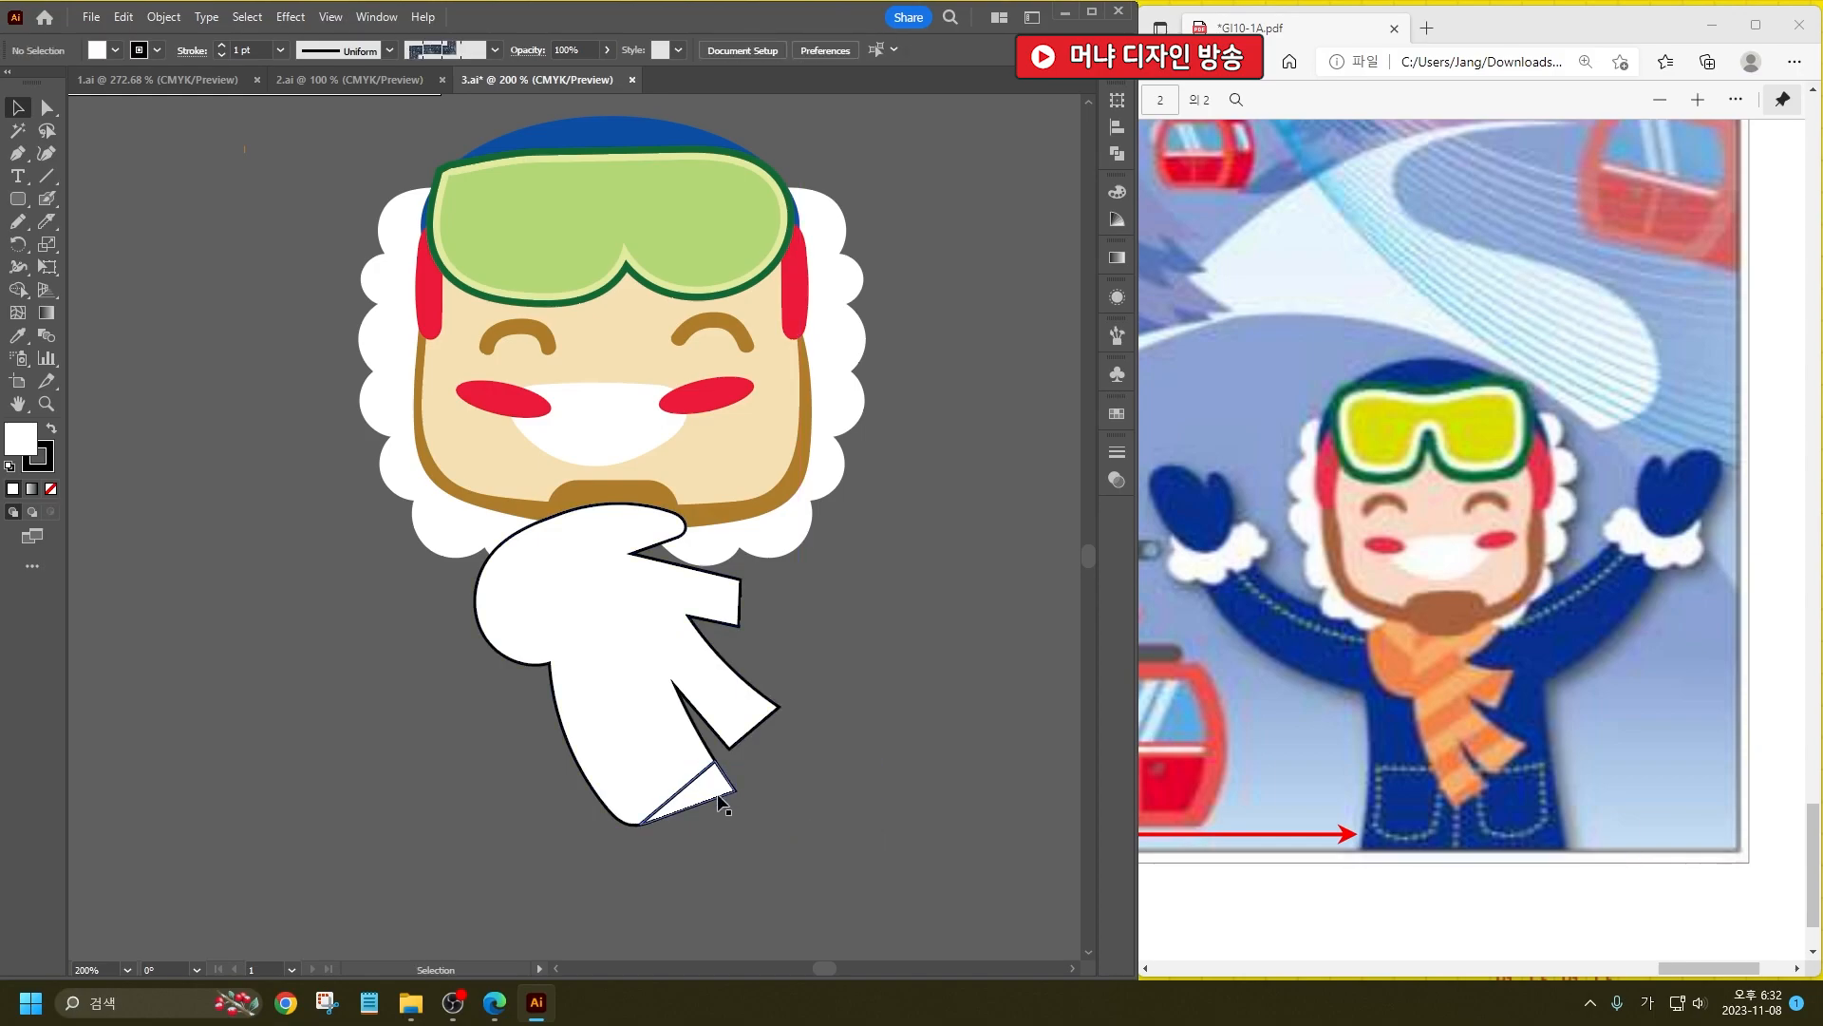
# Step: Shorten the cut tip of the scarf's lowest tail by moving its outer anchor point inward
pyautogui.click(719, 803)
pyautogui.press('a')
pyautogui.moveTo(733, 791); pyautogui.dragTo(795, 783)
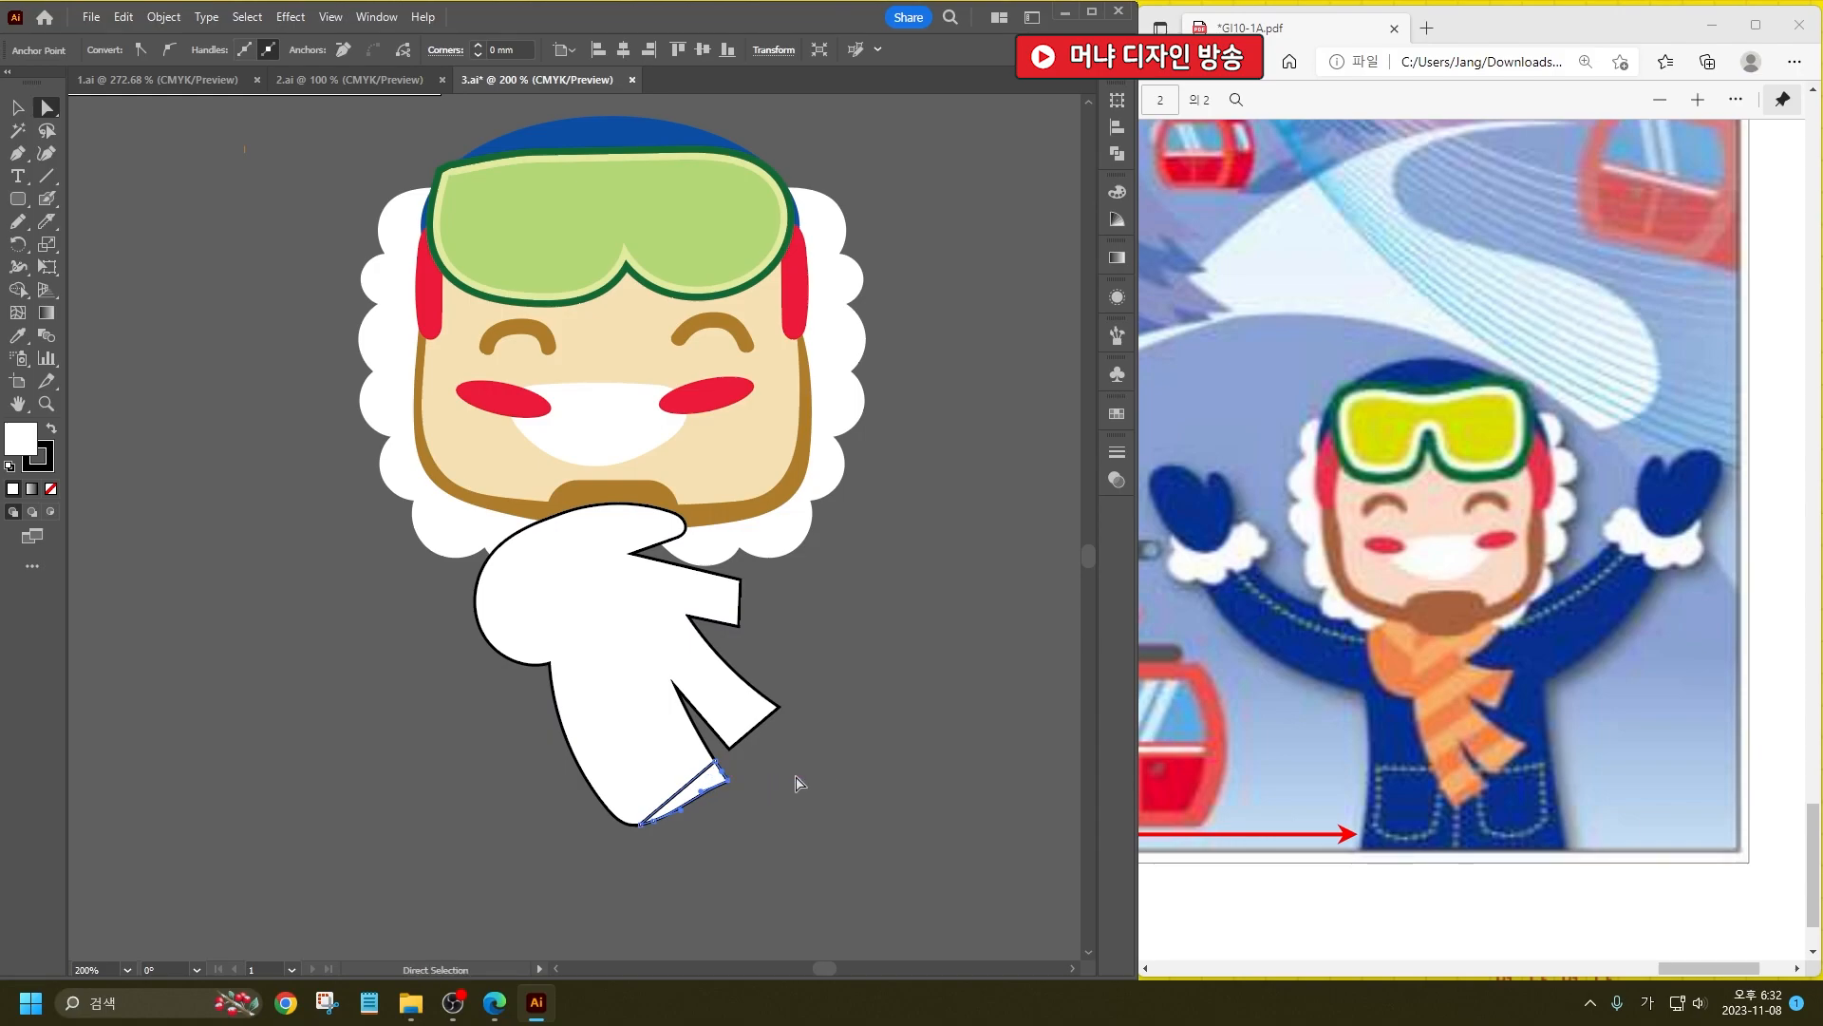
pyautogui.click(796, 783)
# Step: Divide the scarf's hanging part and tails into diagonal stripes with a series of roughly parallel Knife cuts
pyautogui.click(46, 221)
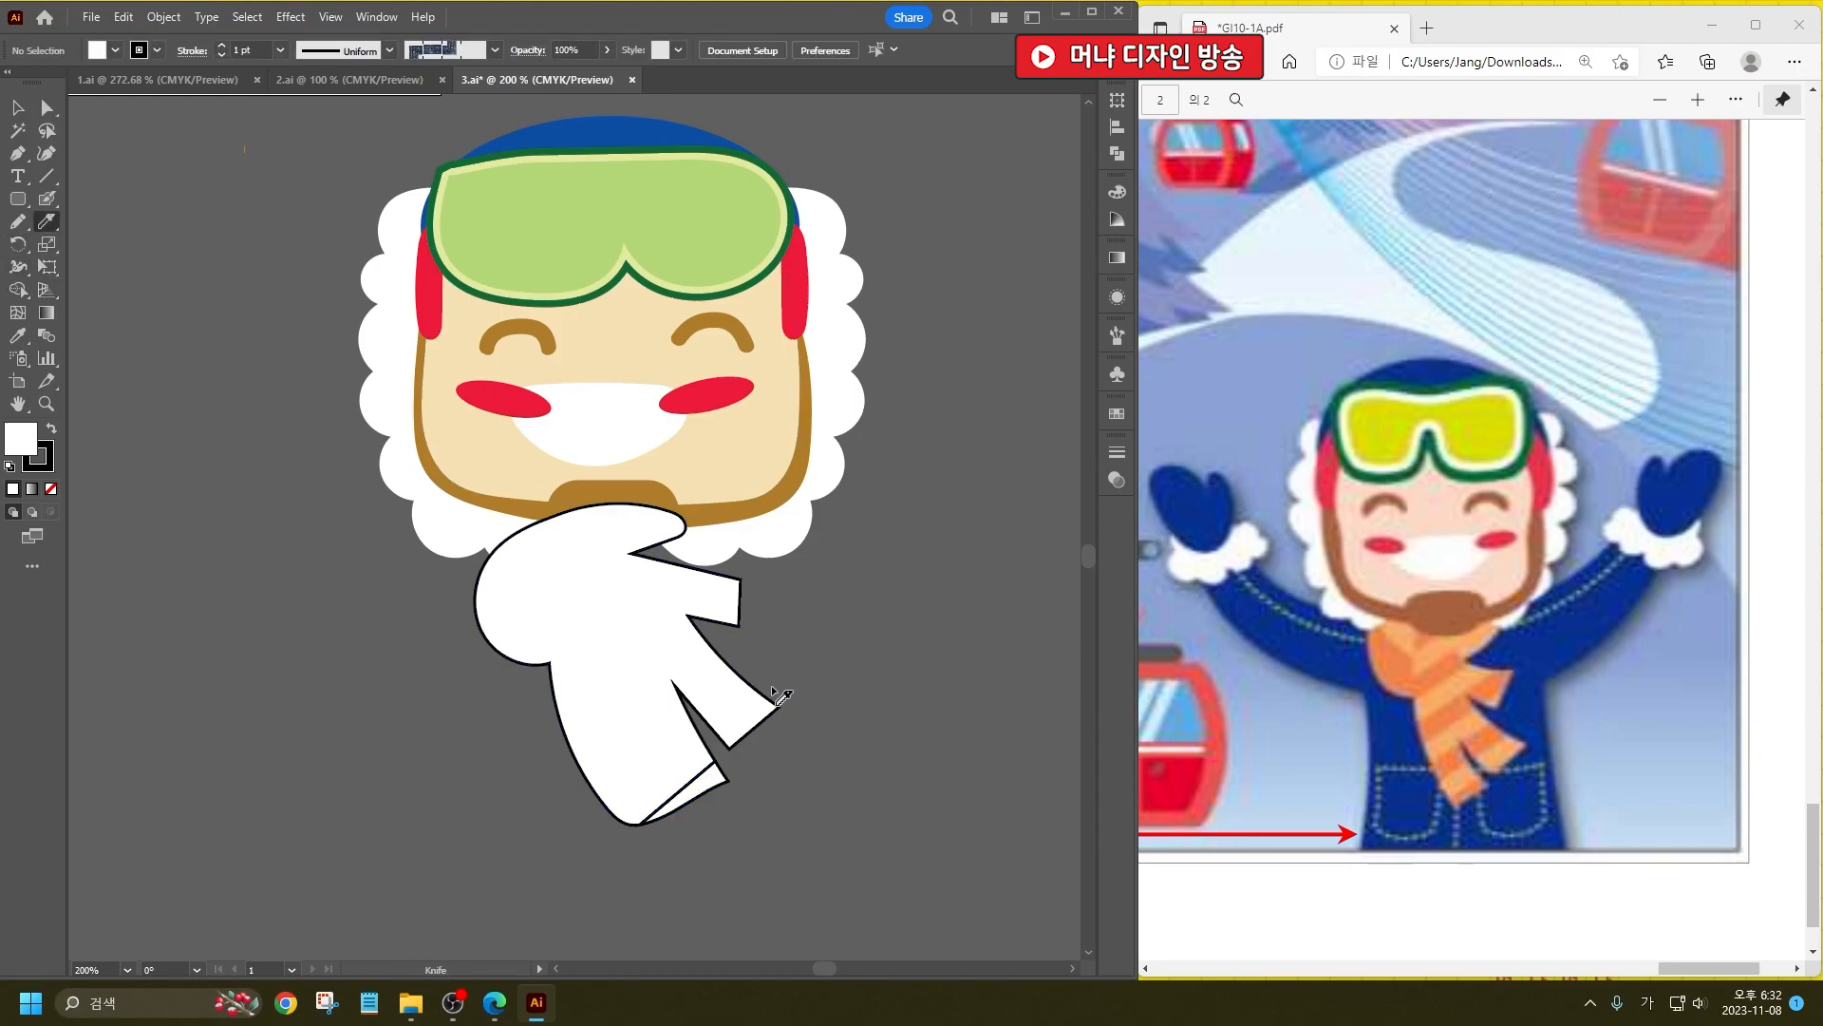
pyautogui.moveTo(734, 678); pyautogui.dragTo(595, 794)
pyautogui.moveTo(733, 652); pyautogui.dragTo(541, 786)
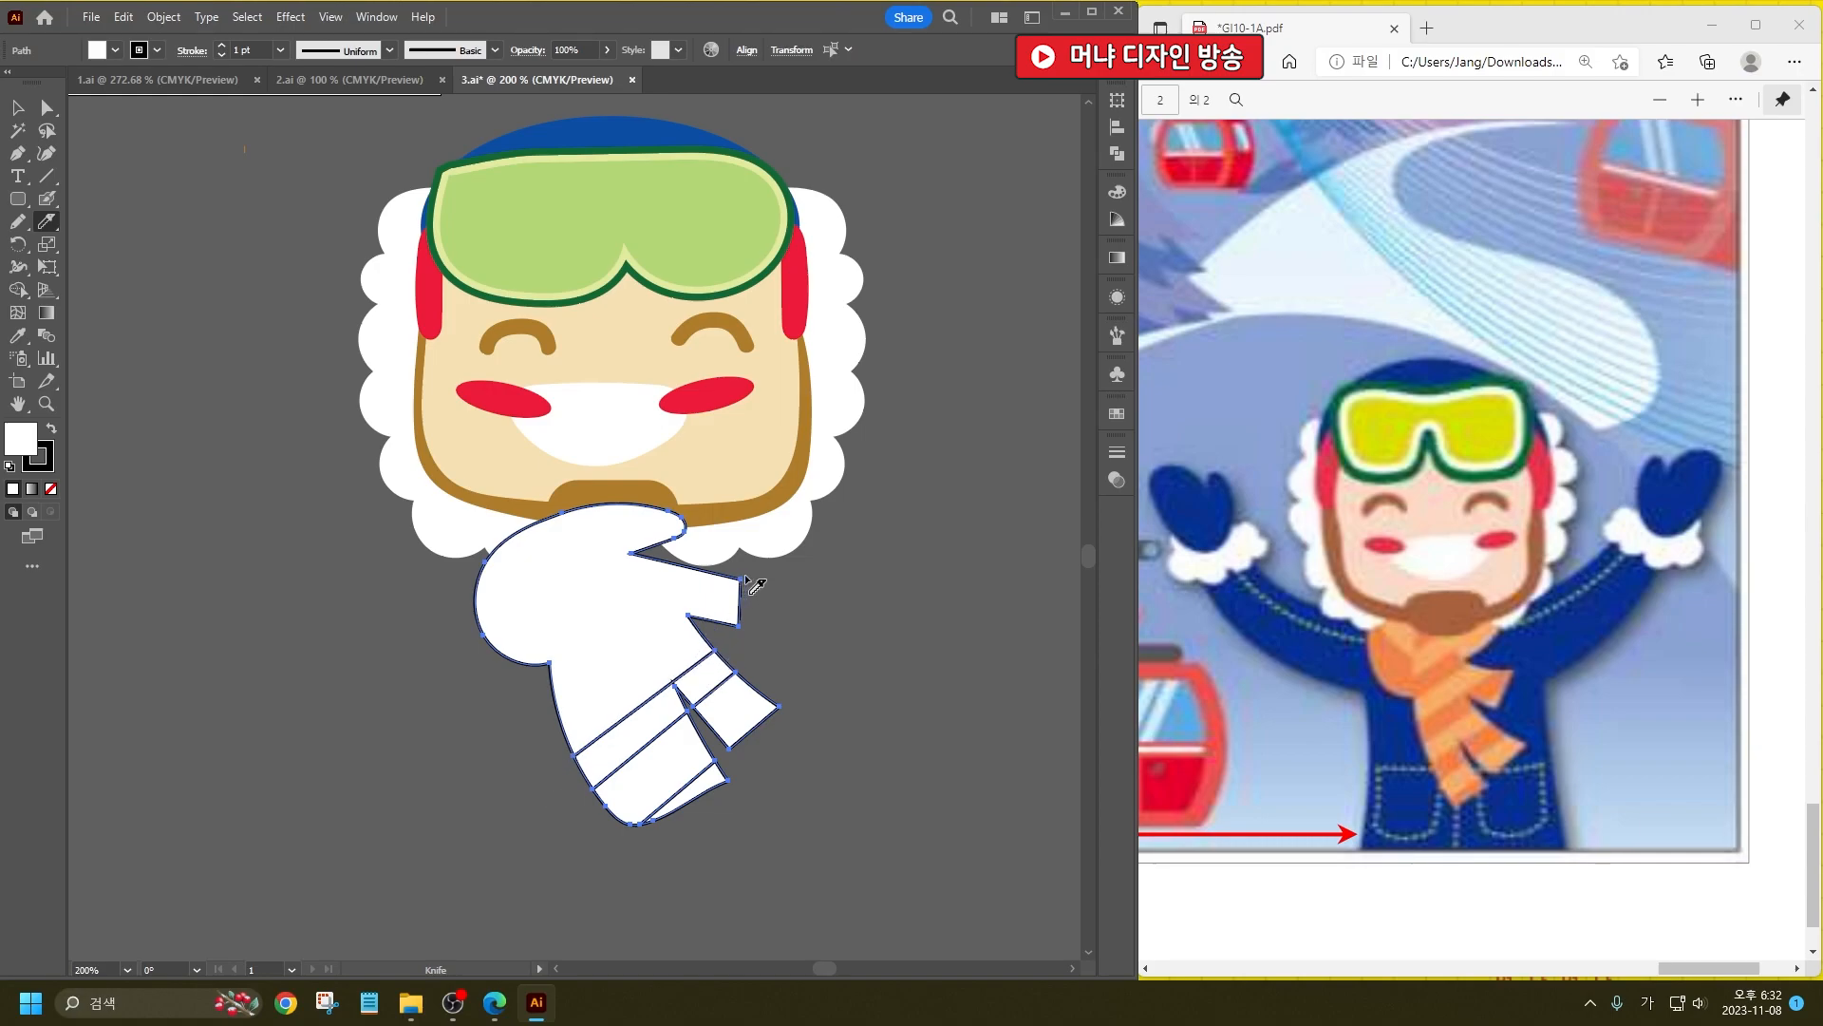
pyautogui.moveTo(753, 602); pyautogui.dragTo(521, 761)
pyautogui.press('a')
pyautogui.moveTo(755, 595); pyautogui.dragTo(520, 762)
pyautogui.moveTo(736, 574); pyautogui.dragTo(553, 716)
pyautogui.moveTo(744, 575); pyautogui.dragTo(465, 757)
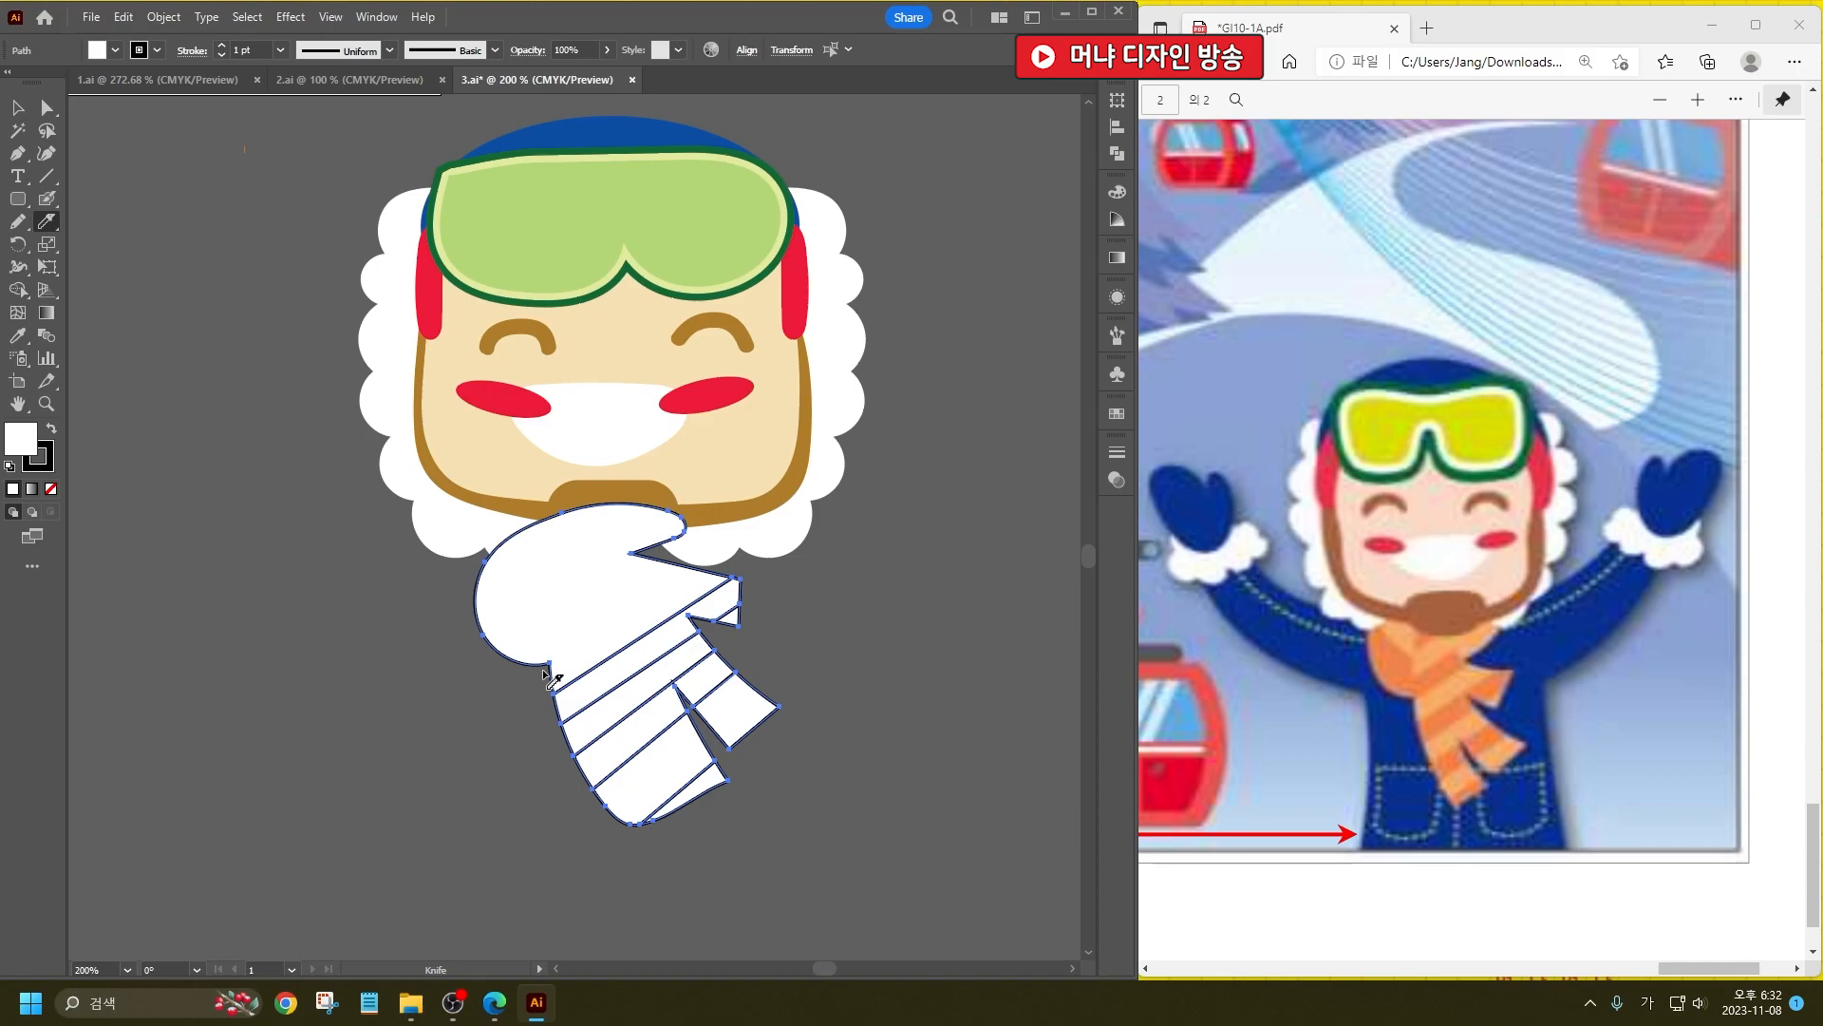
pyautogui.moveTo(705, 575)
pyautogui.mouseDown()
pyautogui.moveTo(553, 664)
pyautogui.moveTo(541, 691)
pyautogui.moveTo(717, 587)
pyautogui.moveTo(708, 570)
pyautogui.mouseUp()
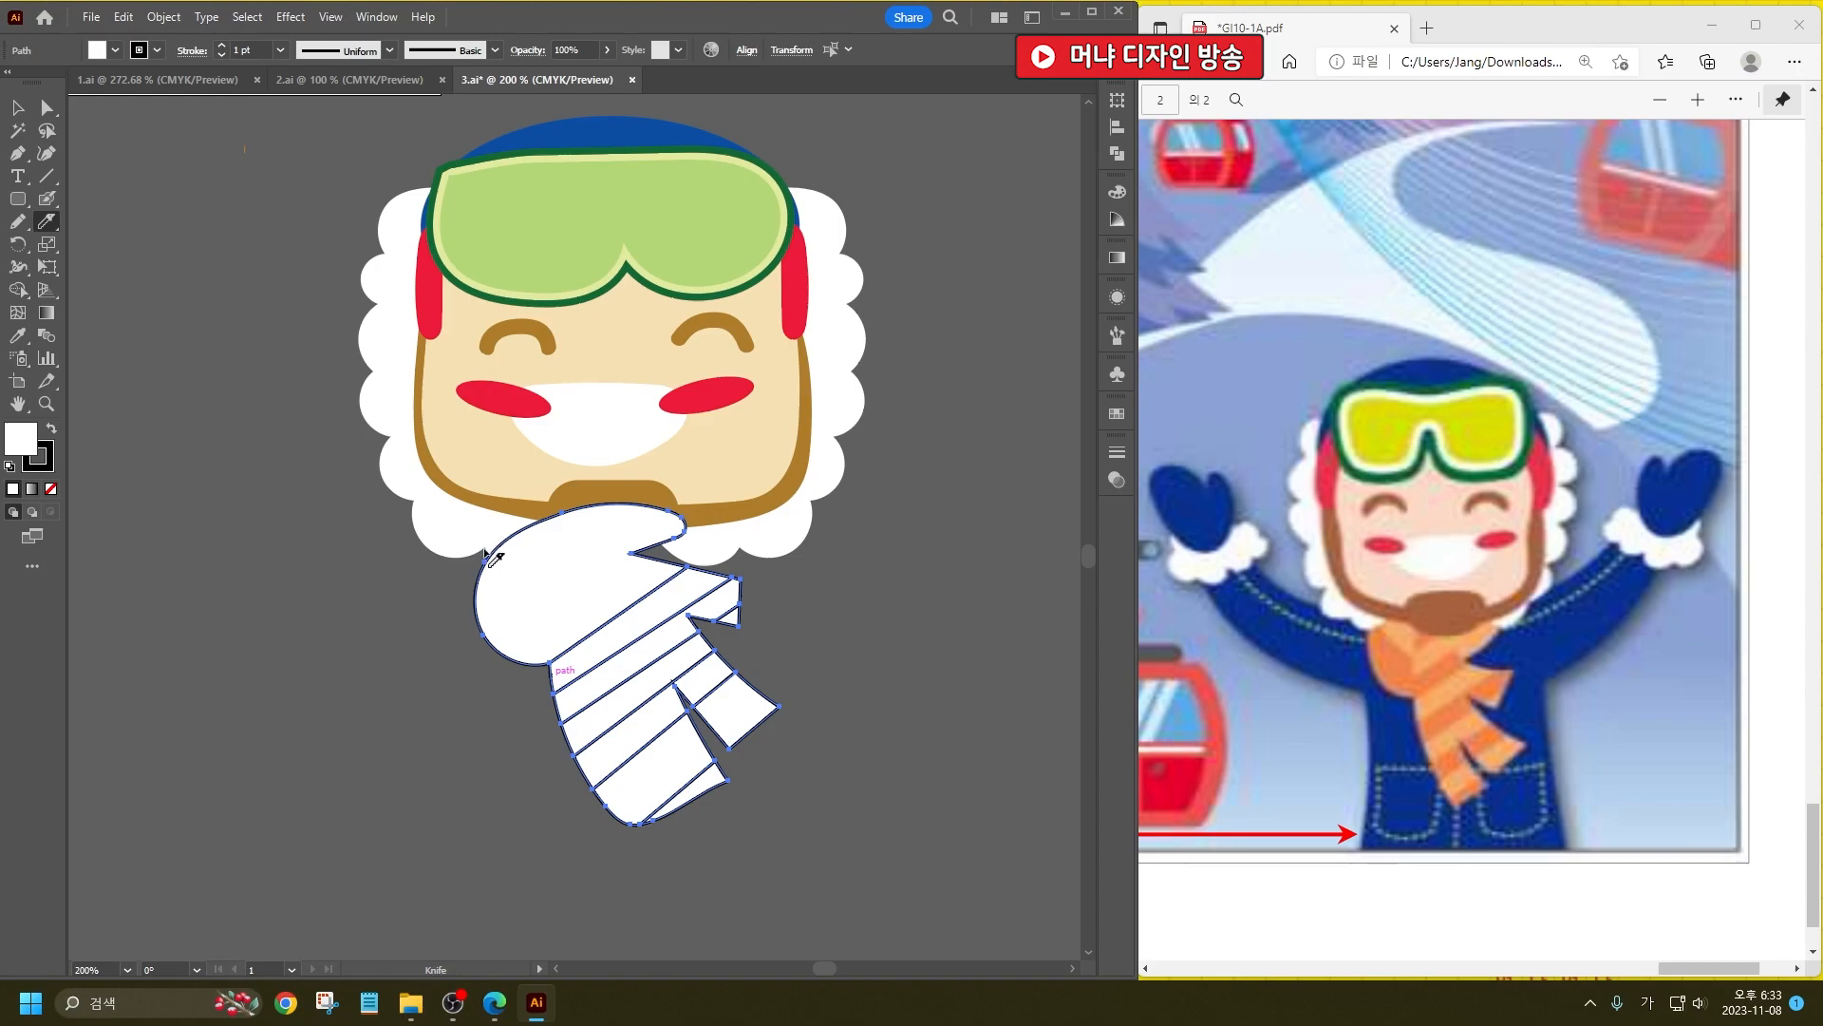
# Step: Cut the scarf's wrapped upper part with the Knife tool to separate the rounded fold and add diagonal stripes
pyautogui.moveTo(557, 506); pyautogui.dragTo(551, 682)
pyautogui.moveTo(486, 555); pyautogui.dragTo(561, 613)
pyautogui.moveTo(532, 584); pyautogui.dragTo(686, 501)
pyautogui.moveTo(539, 628); pyautogui.dragTo(656, 559)
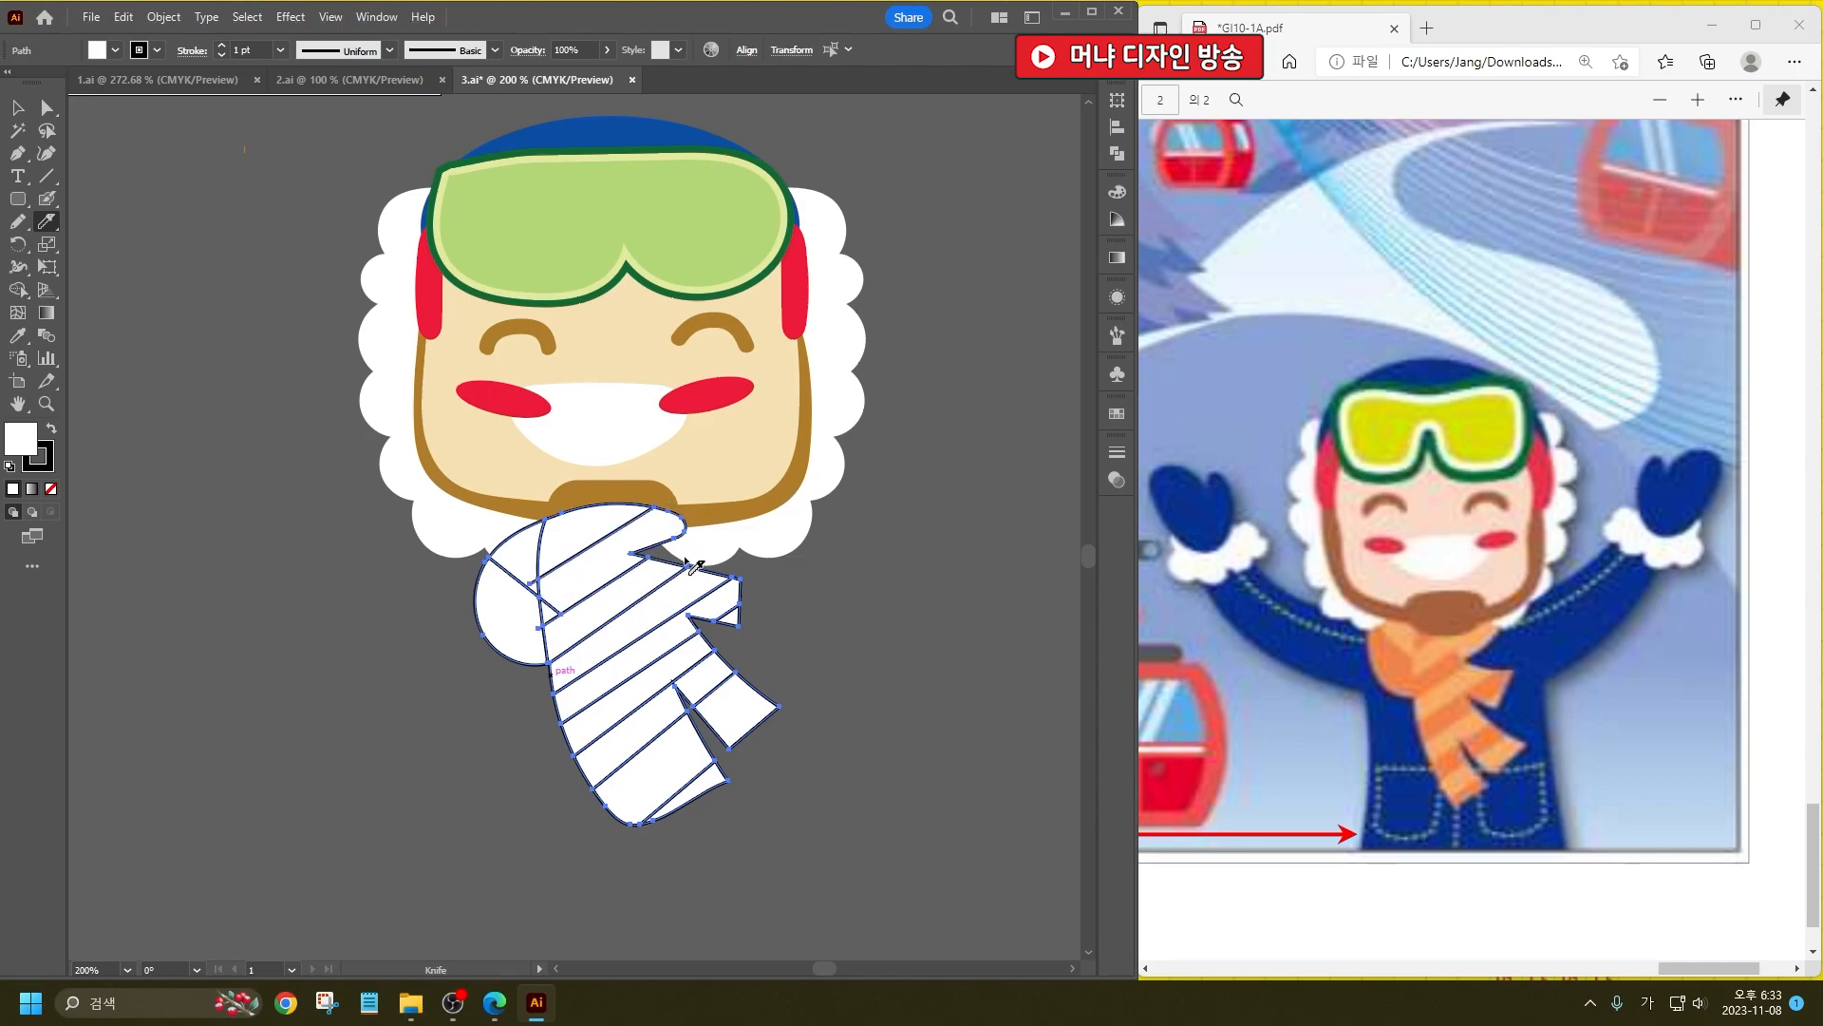
pyautogui.click(17, 107)
pyautogui.click(170, 586)
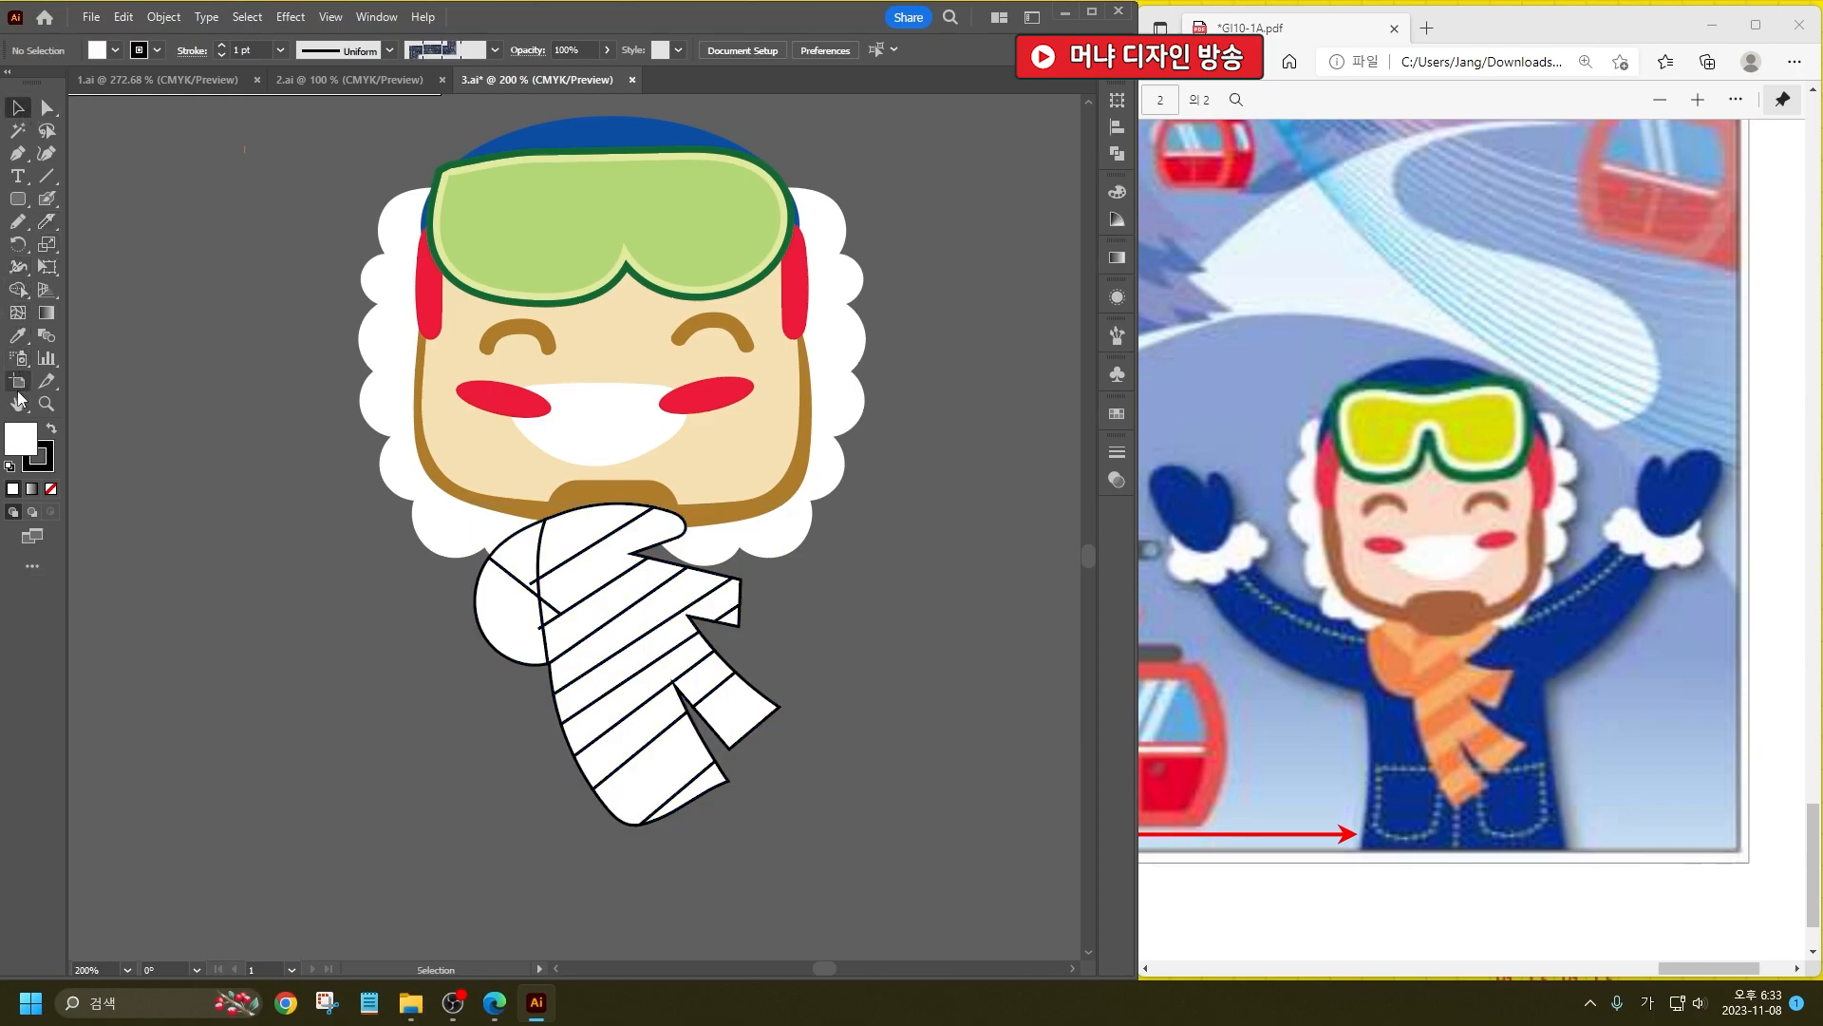
# Step: Draw a small rounded rectangle with white fill and no stroke beside the head and duplicate it as a second colour swatch
pyautogui.click(17, 199)
pyautogui.moveTo(172, 478); pyautogui.dragTo(214, 528)
pyautogui.click(17, 108)
pyautogui.click(46, 469)
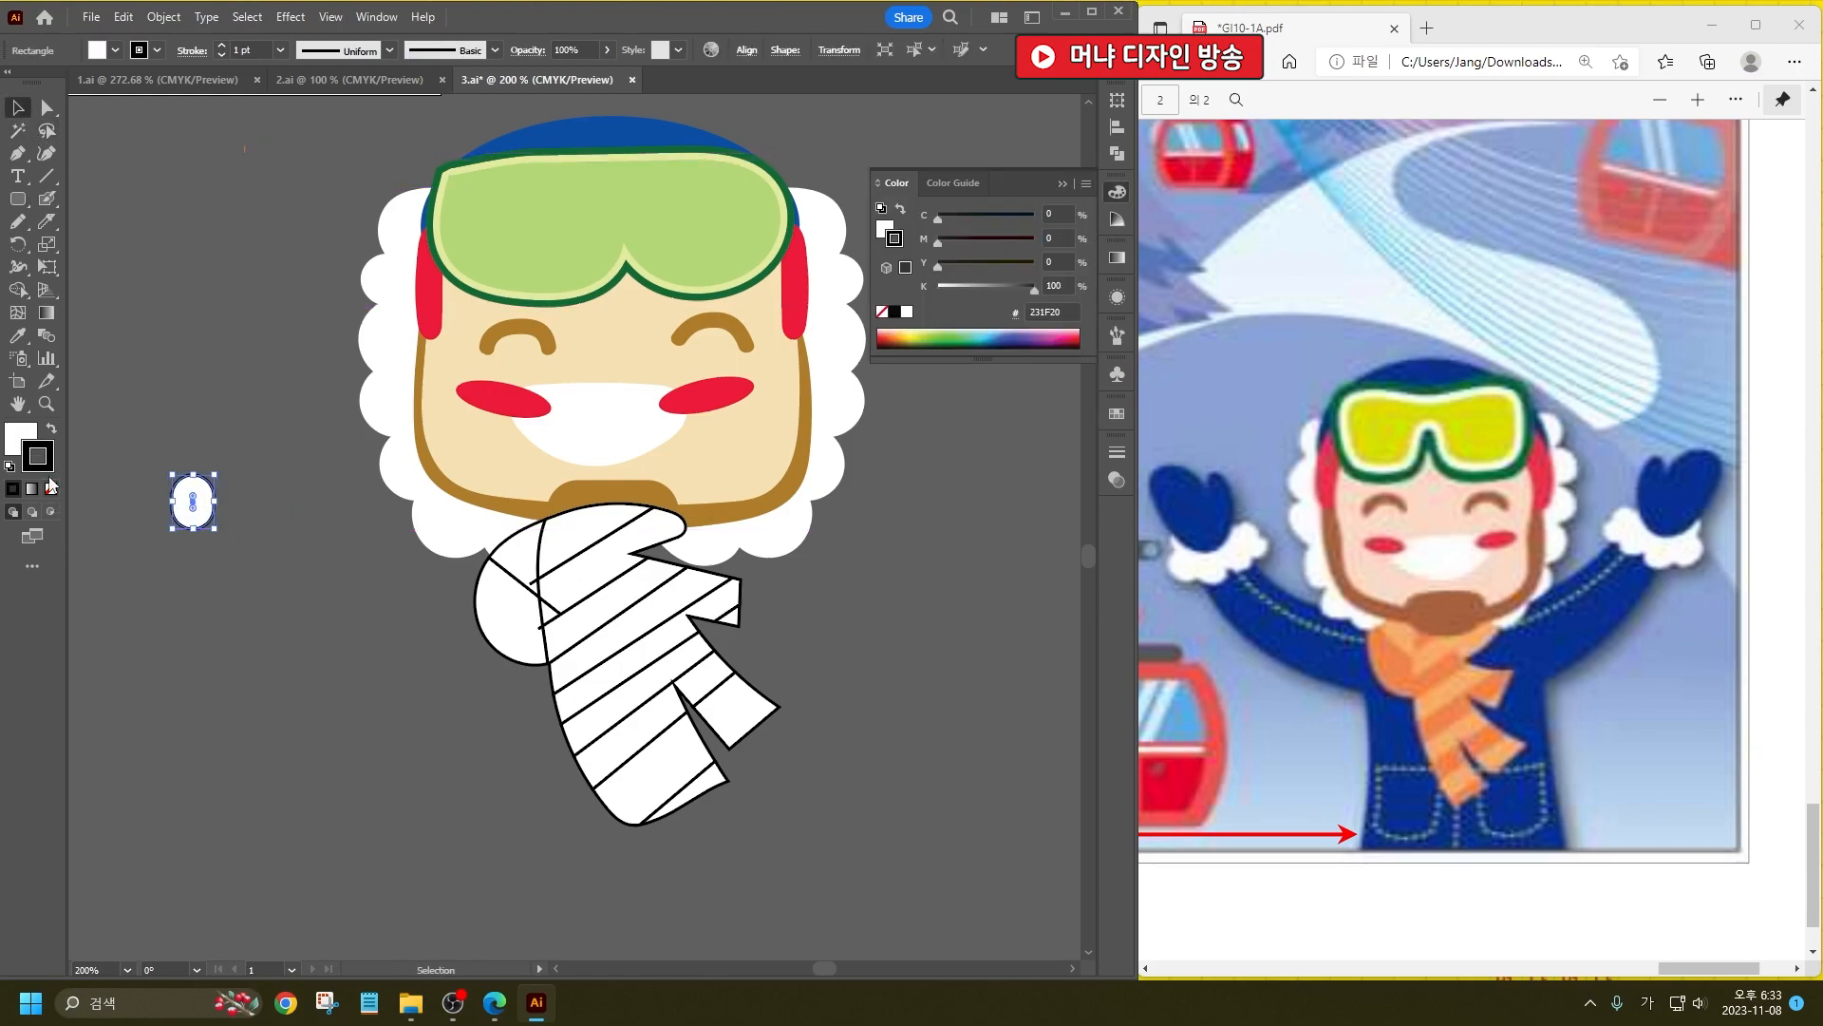
pyautogui.click(50, 489)
pyautogui.click(19, 438)
pyautogui.click(221, 534)
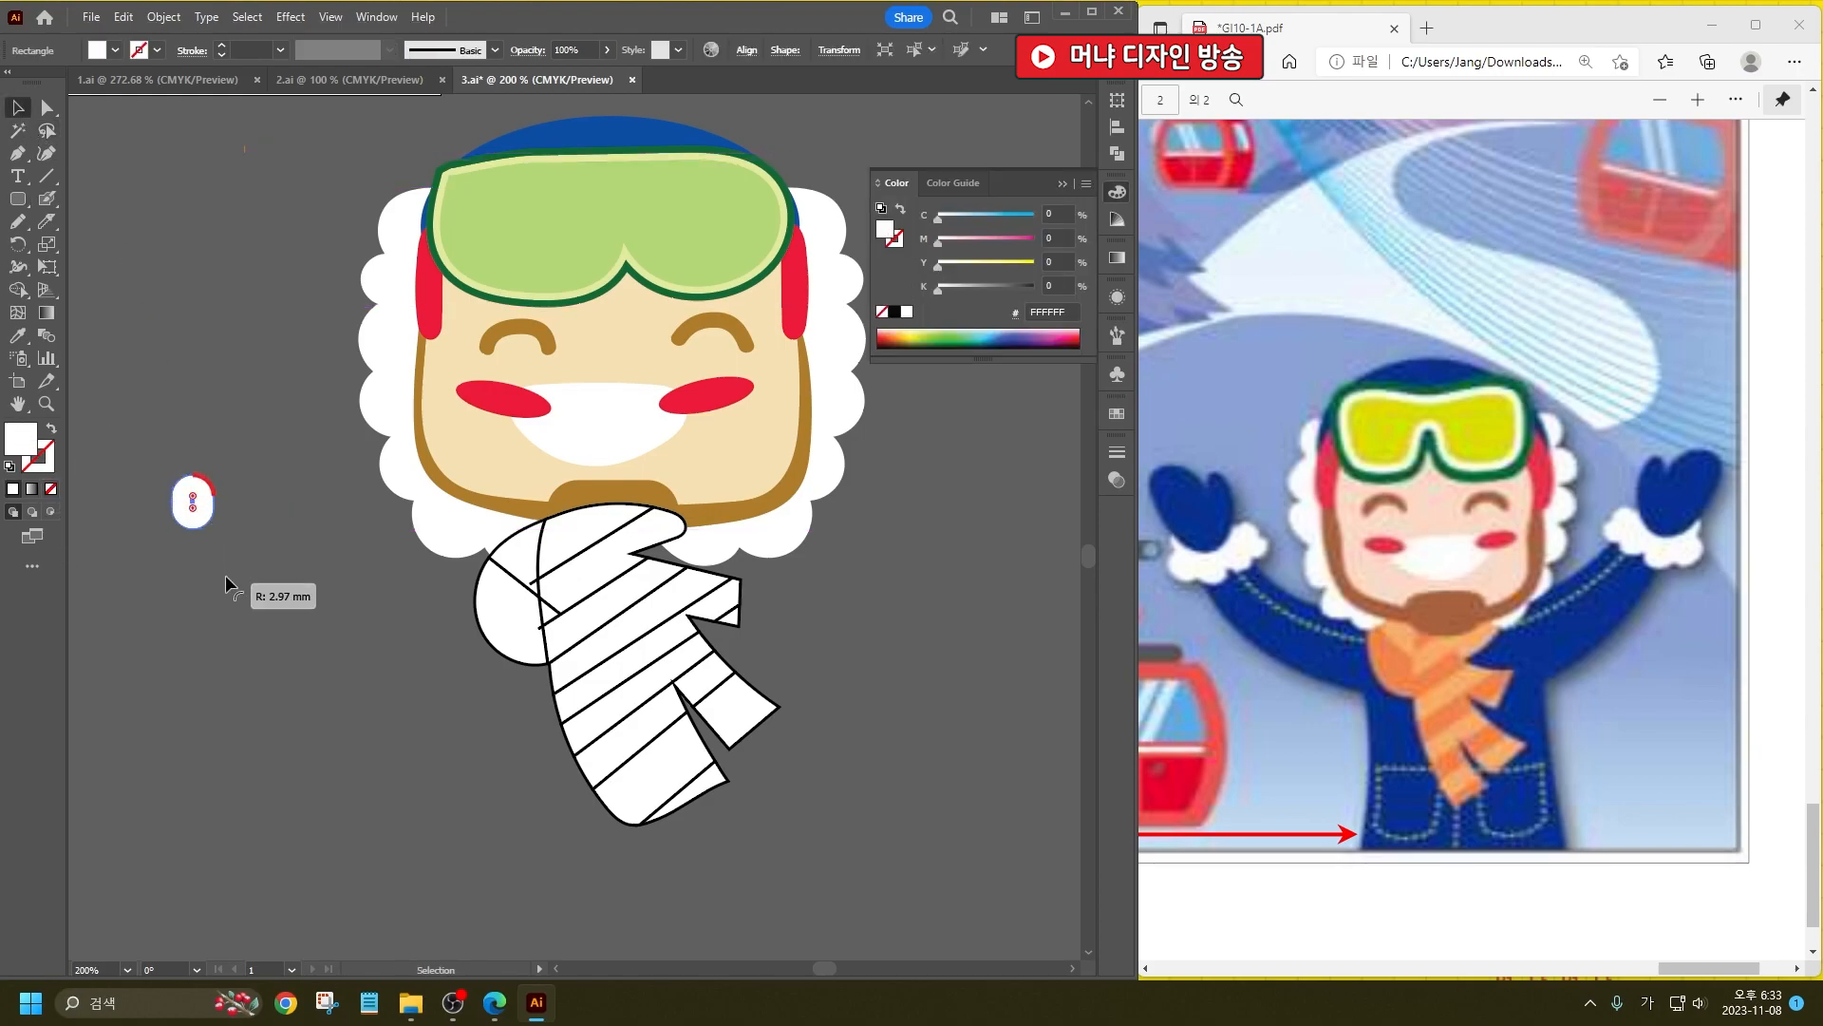
pyautogui.moveTo(208, 484); pyautogui.dragTo(278, 555)
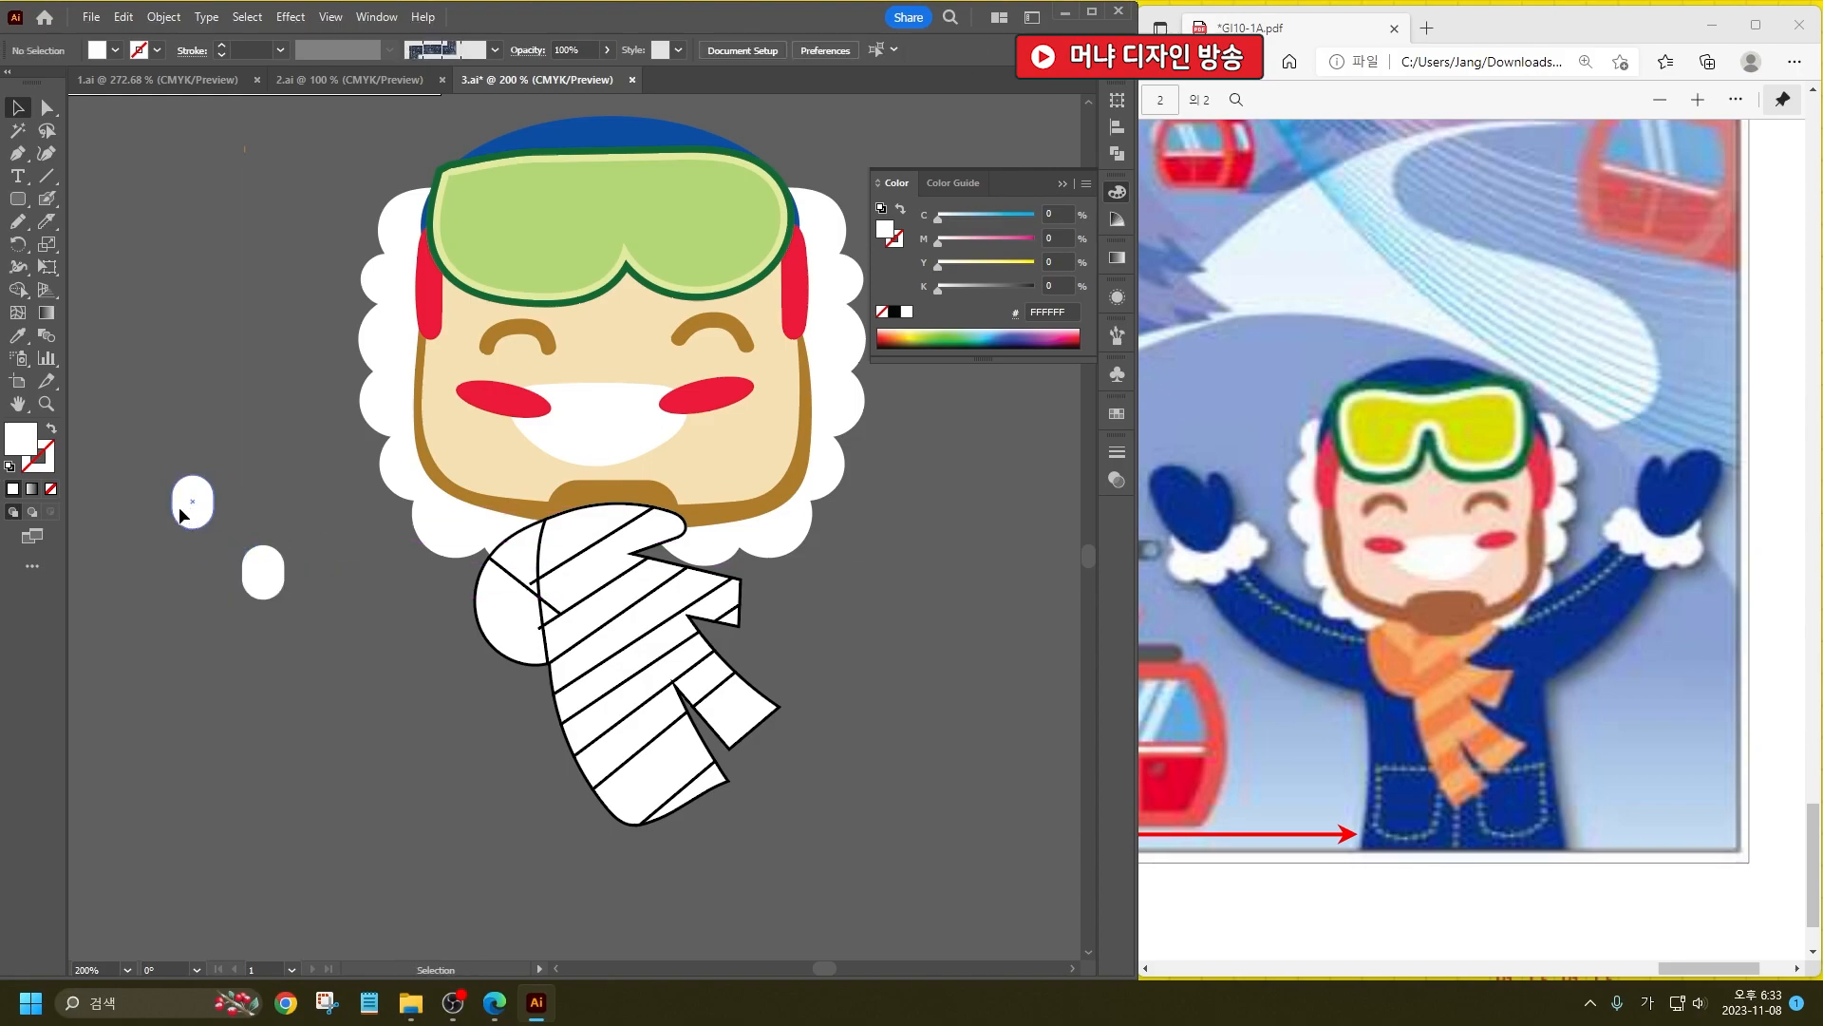
# Step: Fill the first rounded swatch with light orange F9A565
pyautogui.doubleClick(38, 446)
pyautogui.click(419, 509)
pyautogui.click(473, 475)
pyautogui.moveTo(562, 692); pyautogui.dragTo(557, 703)
pyautogui.moveTo(428, 506); pyautogui.dragTo(429, 464)
pyautogui.click(680, 480)
# Step: Fill the second rounded swatch with orange FF9700
pyautogui.click(263, 571)
pyautogui.doubleClick(23, 440)
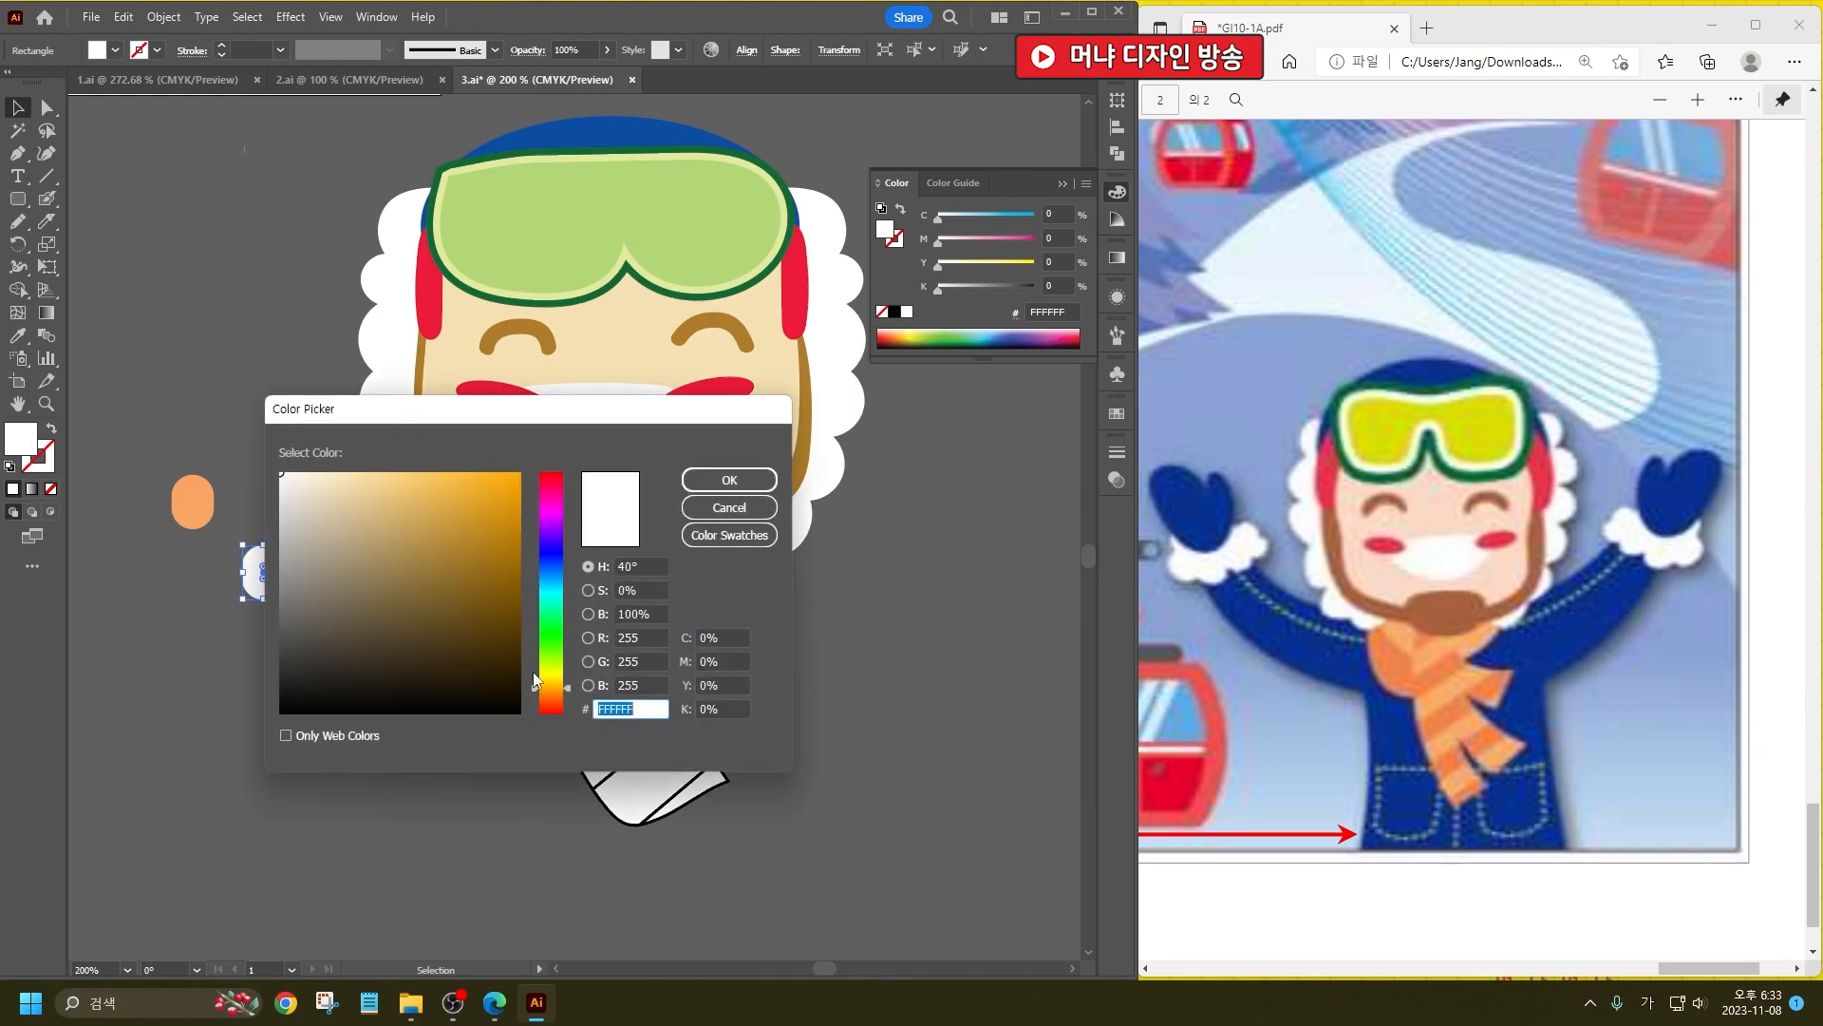
pyautogui.click(554, 694)
pyautogui.moveTo(486, 530); pyautogui.dragTo(534, 468)
pyautogui.moveTo(551, 694); pyautogui.dragTo(552, 692)
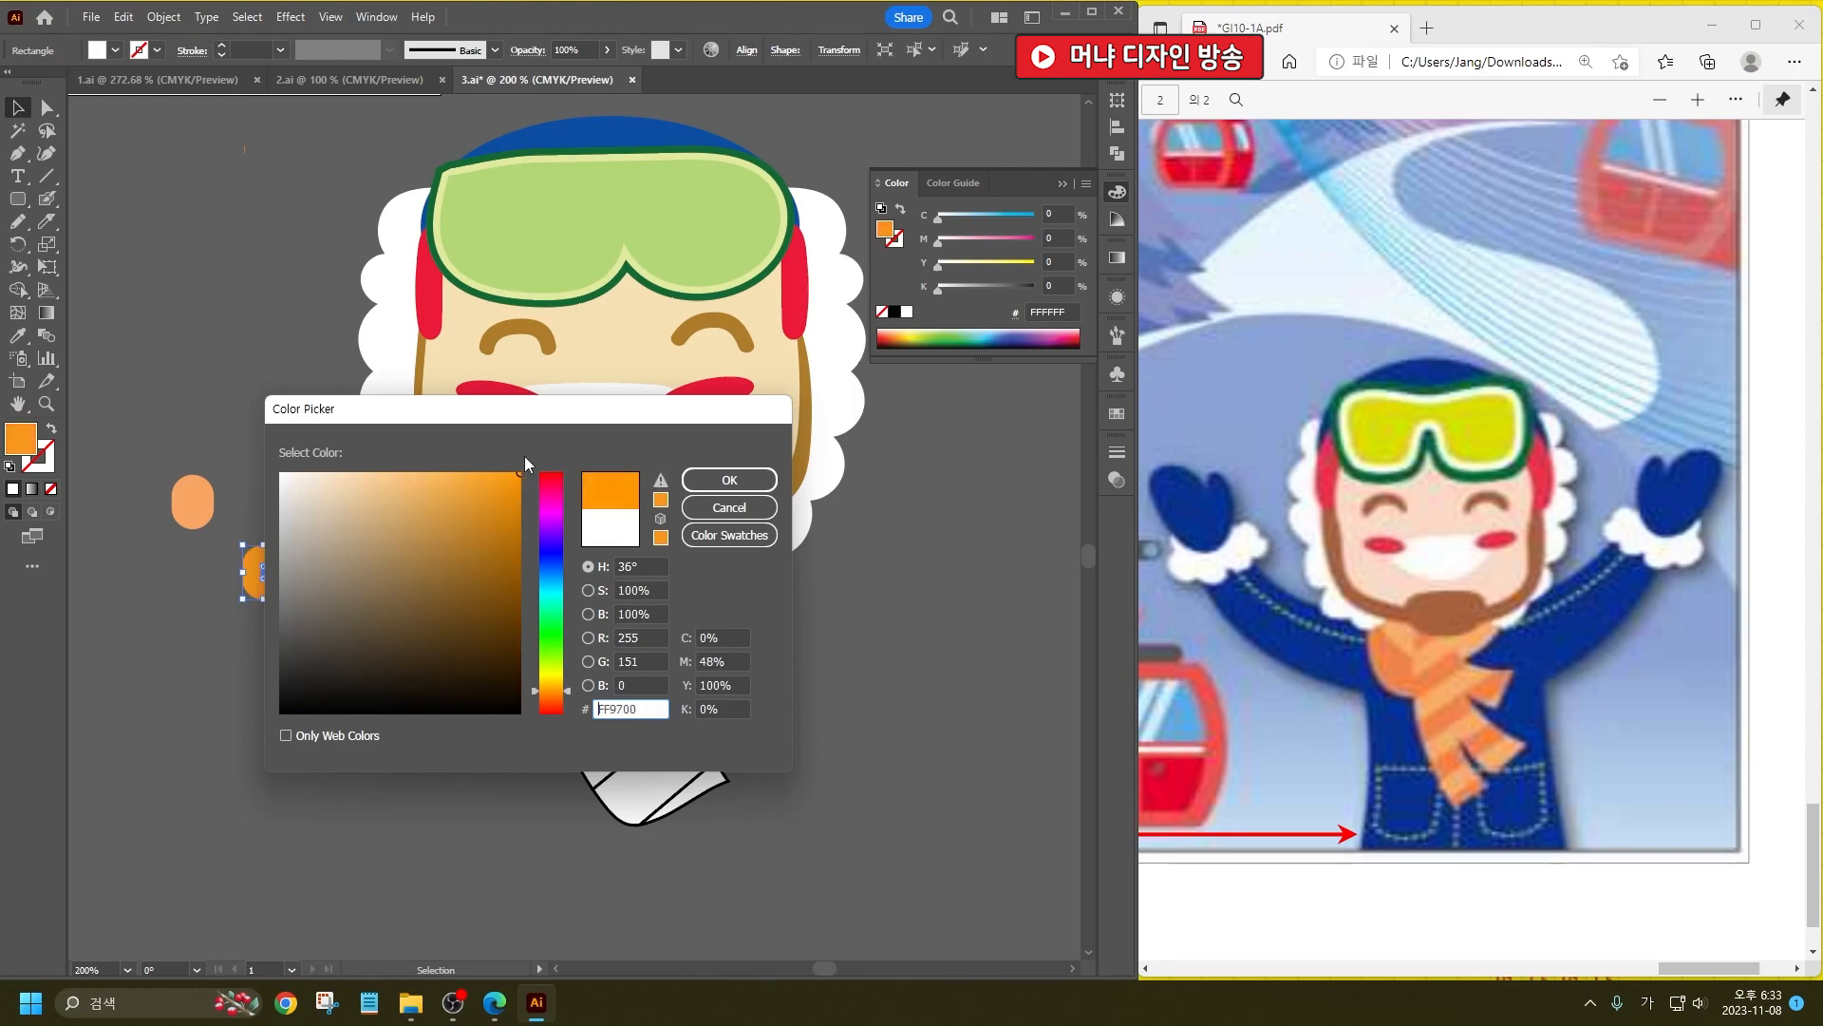
pyautogui.click(739, 469)
pyautogui.click(739, 469)
pyautogui.click(275, 812)
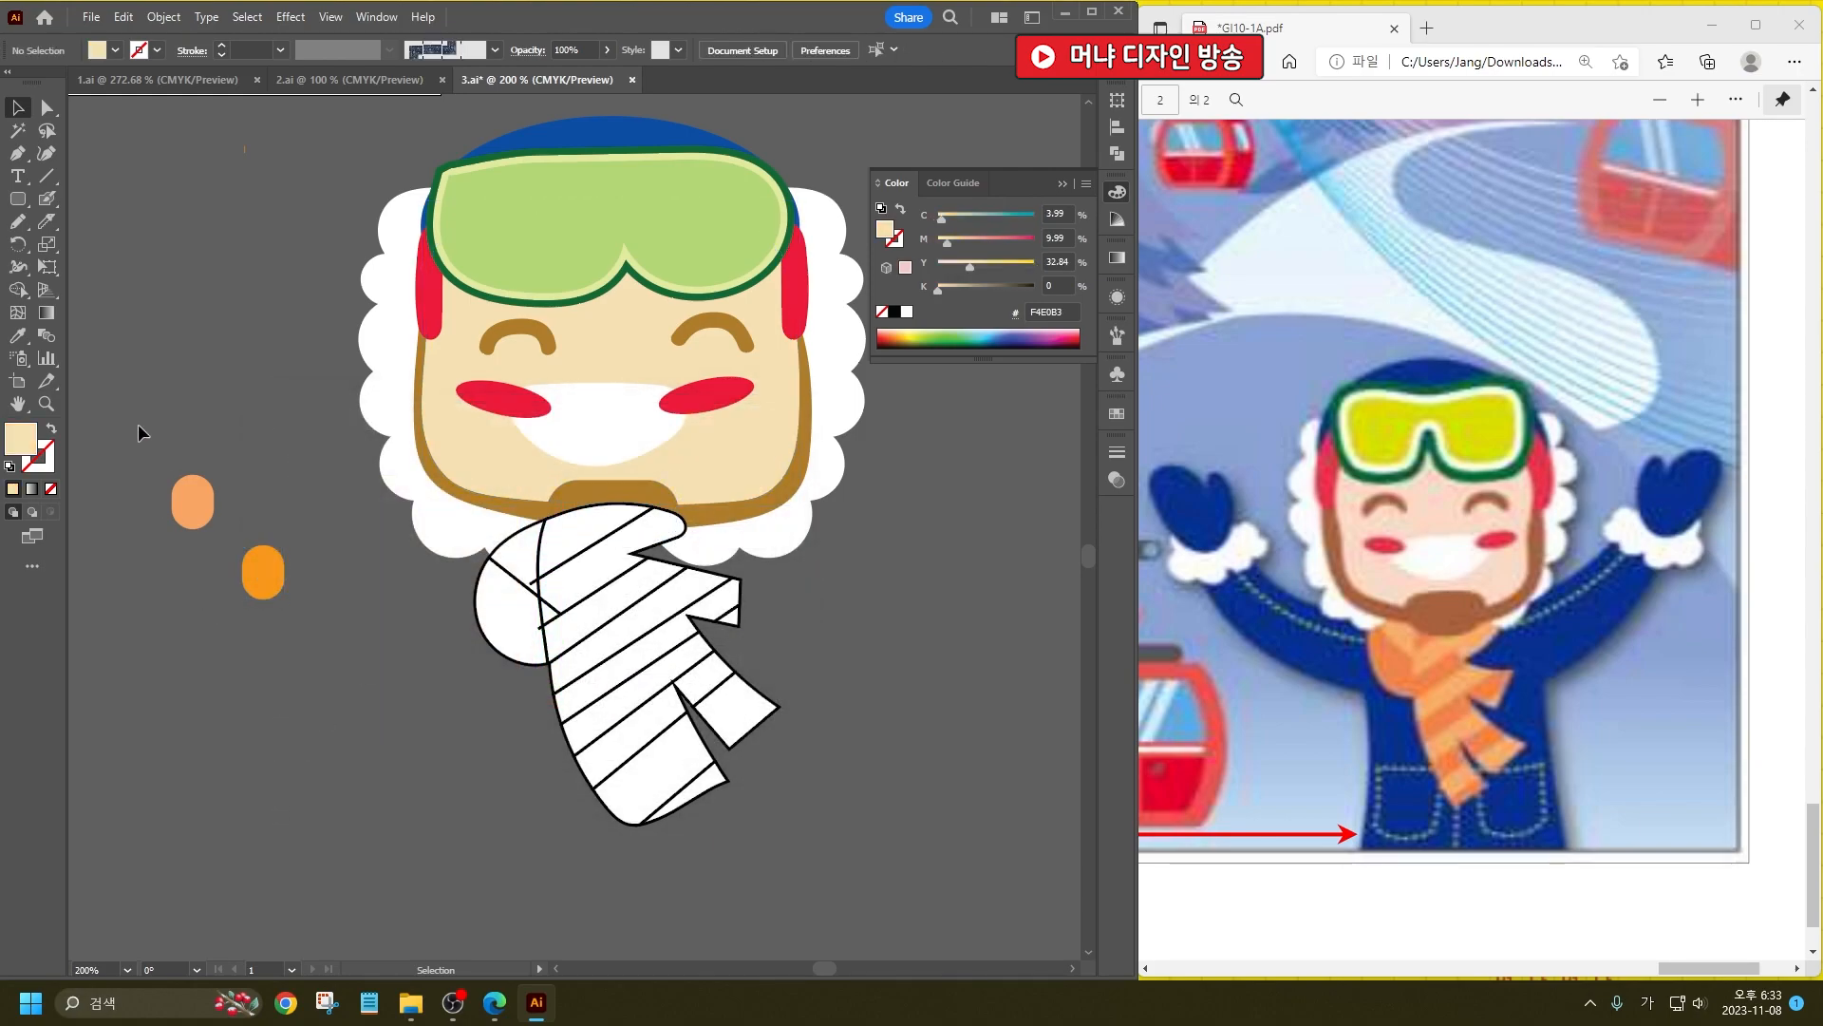
# Step: Sample the light orange swatch with the Eyedropper and apply it to every other stripe of the scarf
pyautogui.click(17, 334)
pyautogui.click(264, 575)
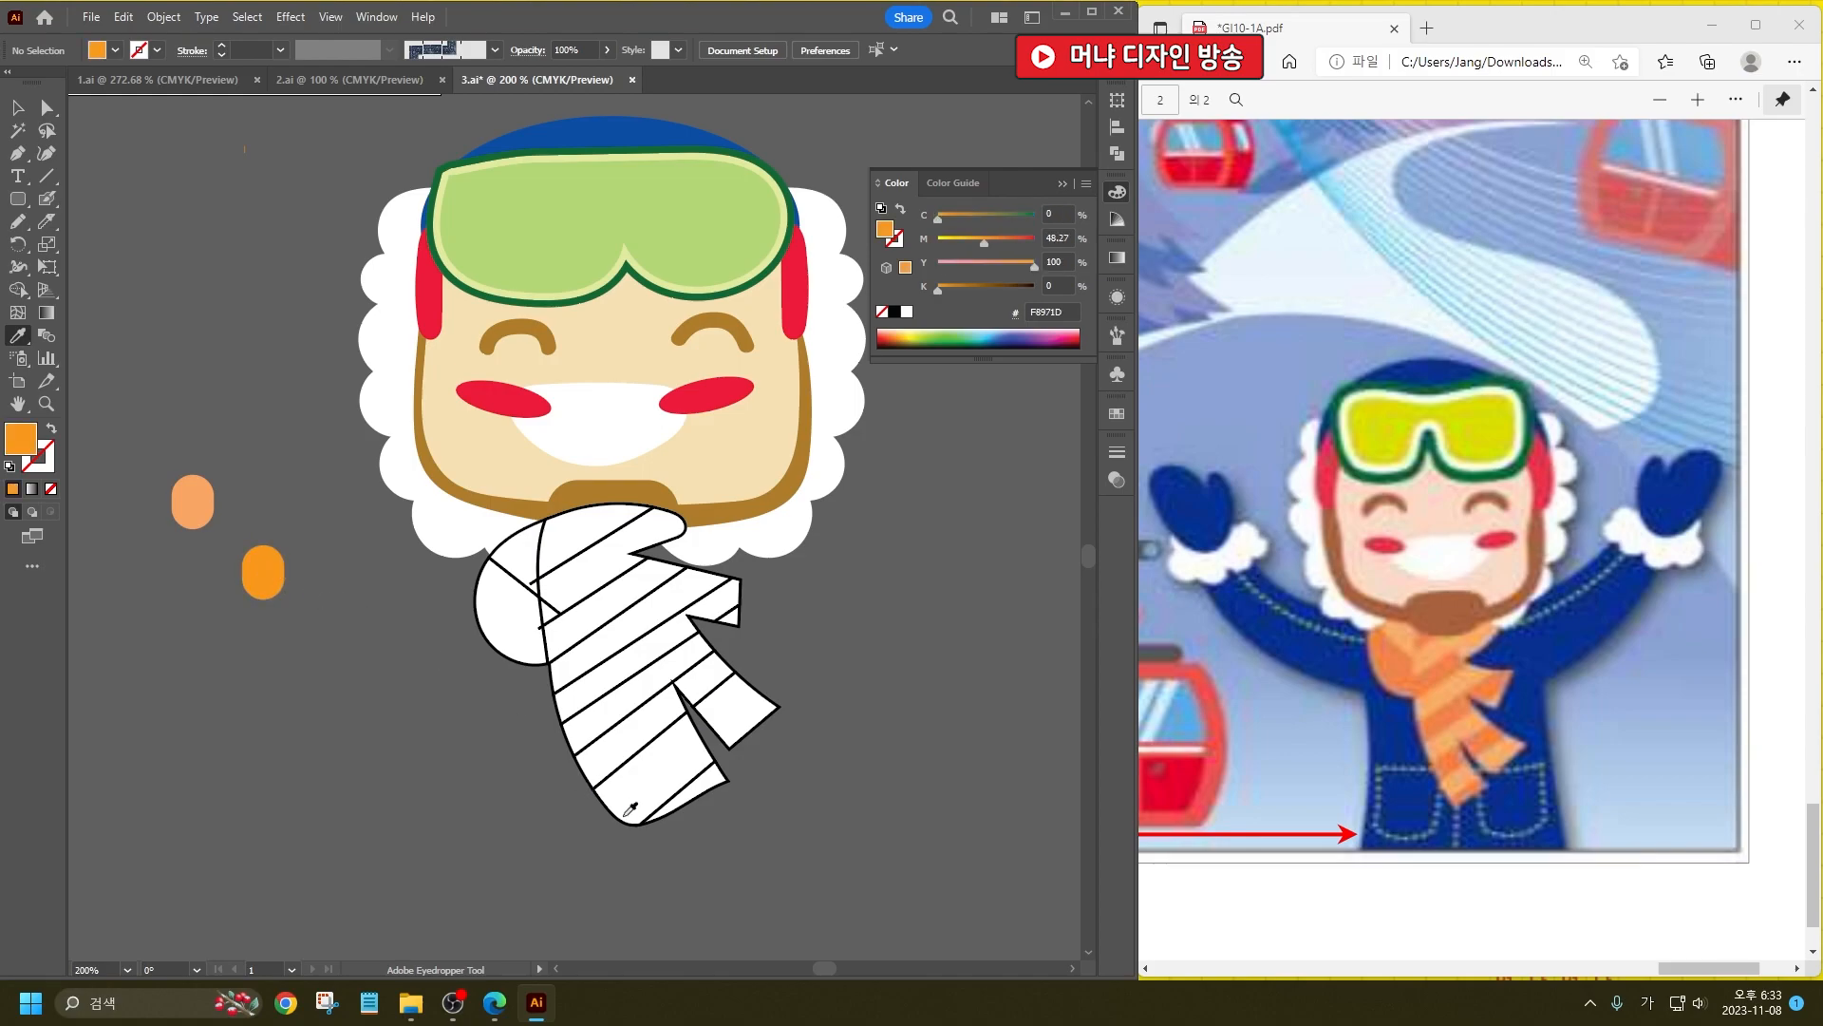
pyautogui.click(196, 501)
pyautogui.click(715, 757)
pyautogui.hotkey('ctrl', 'z')
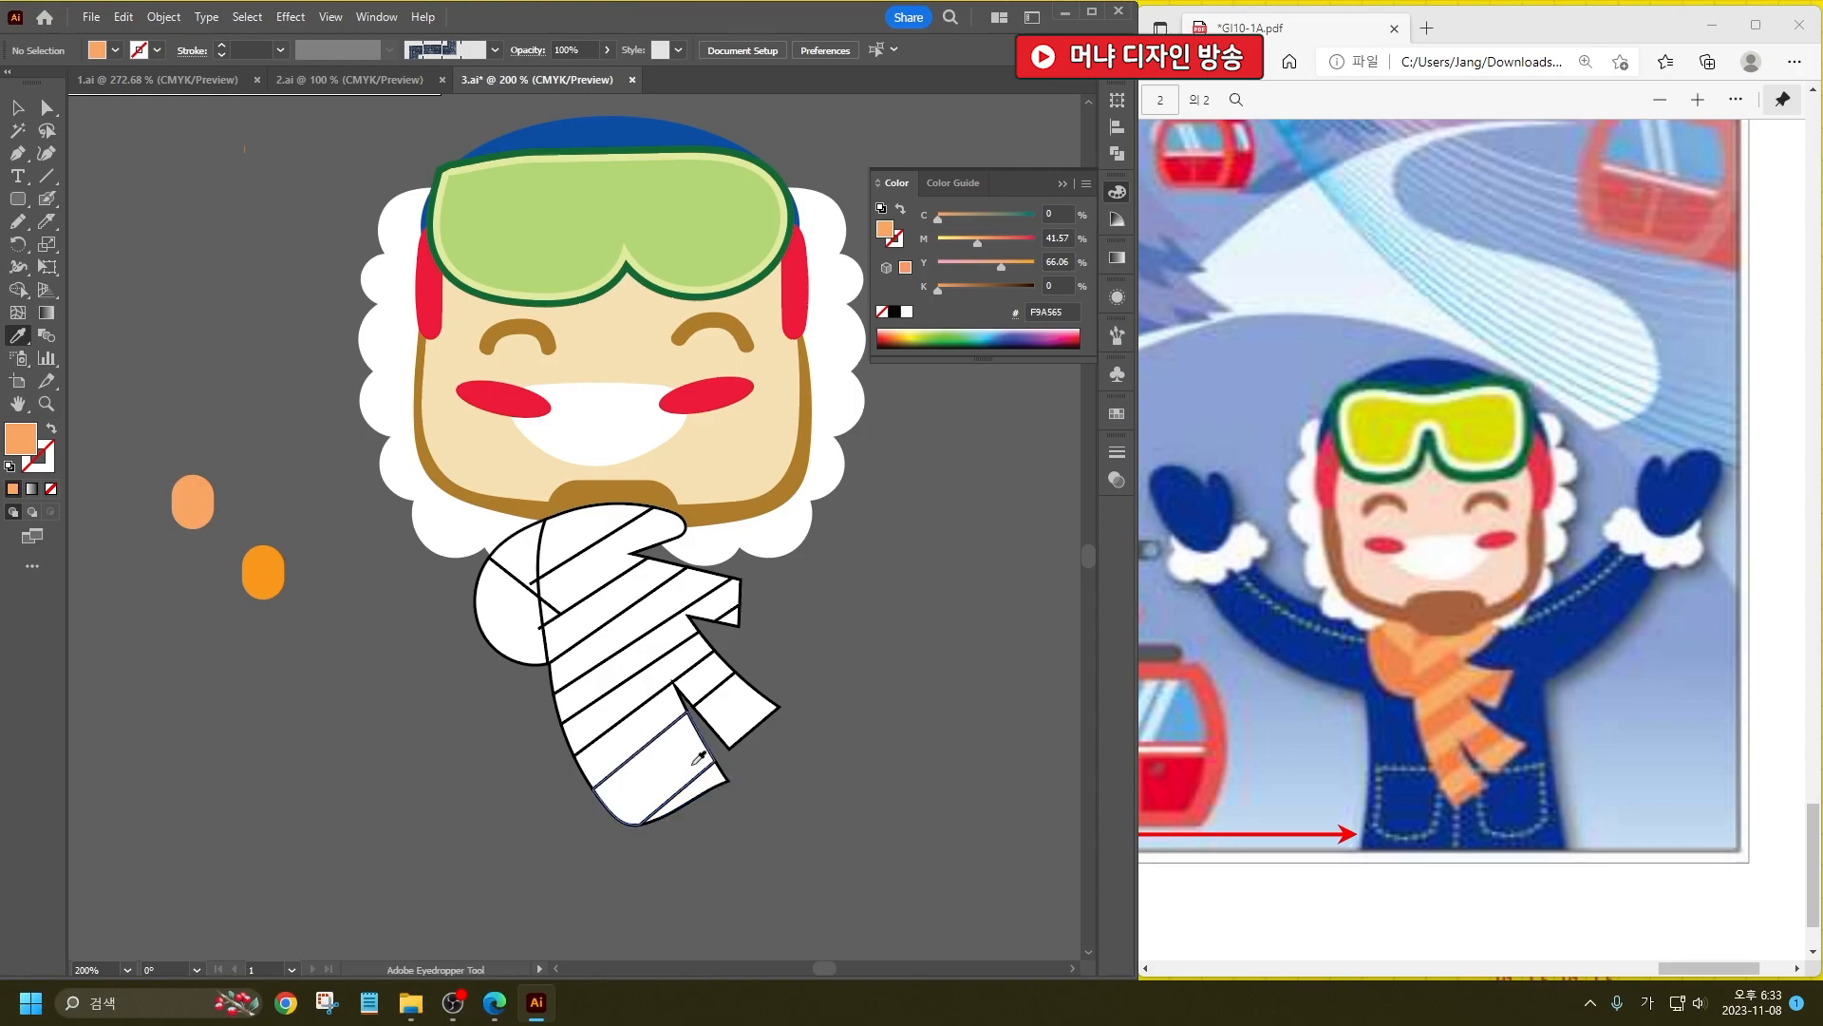
pyautogui.click(678, 746)
pyautogui.click(735, 707)
pyautogui.click(641, 665)
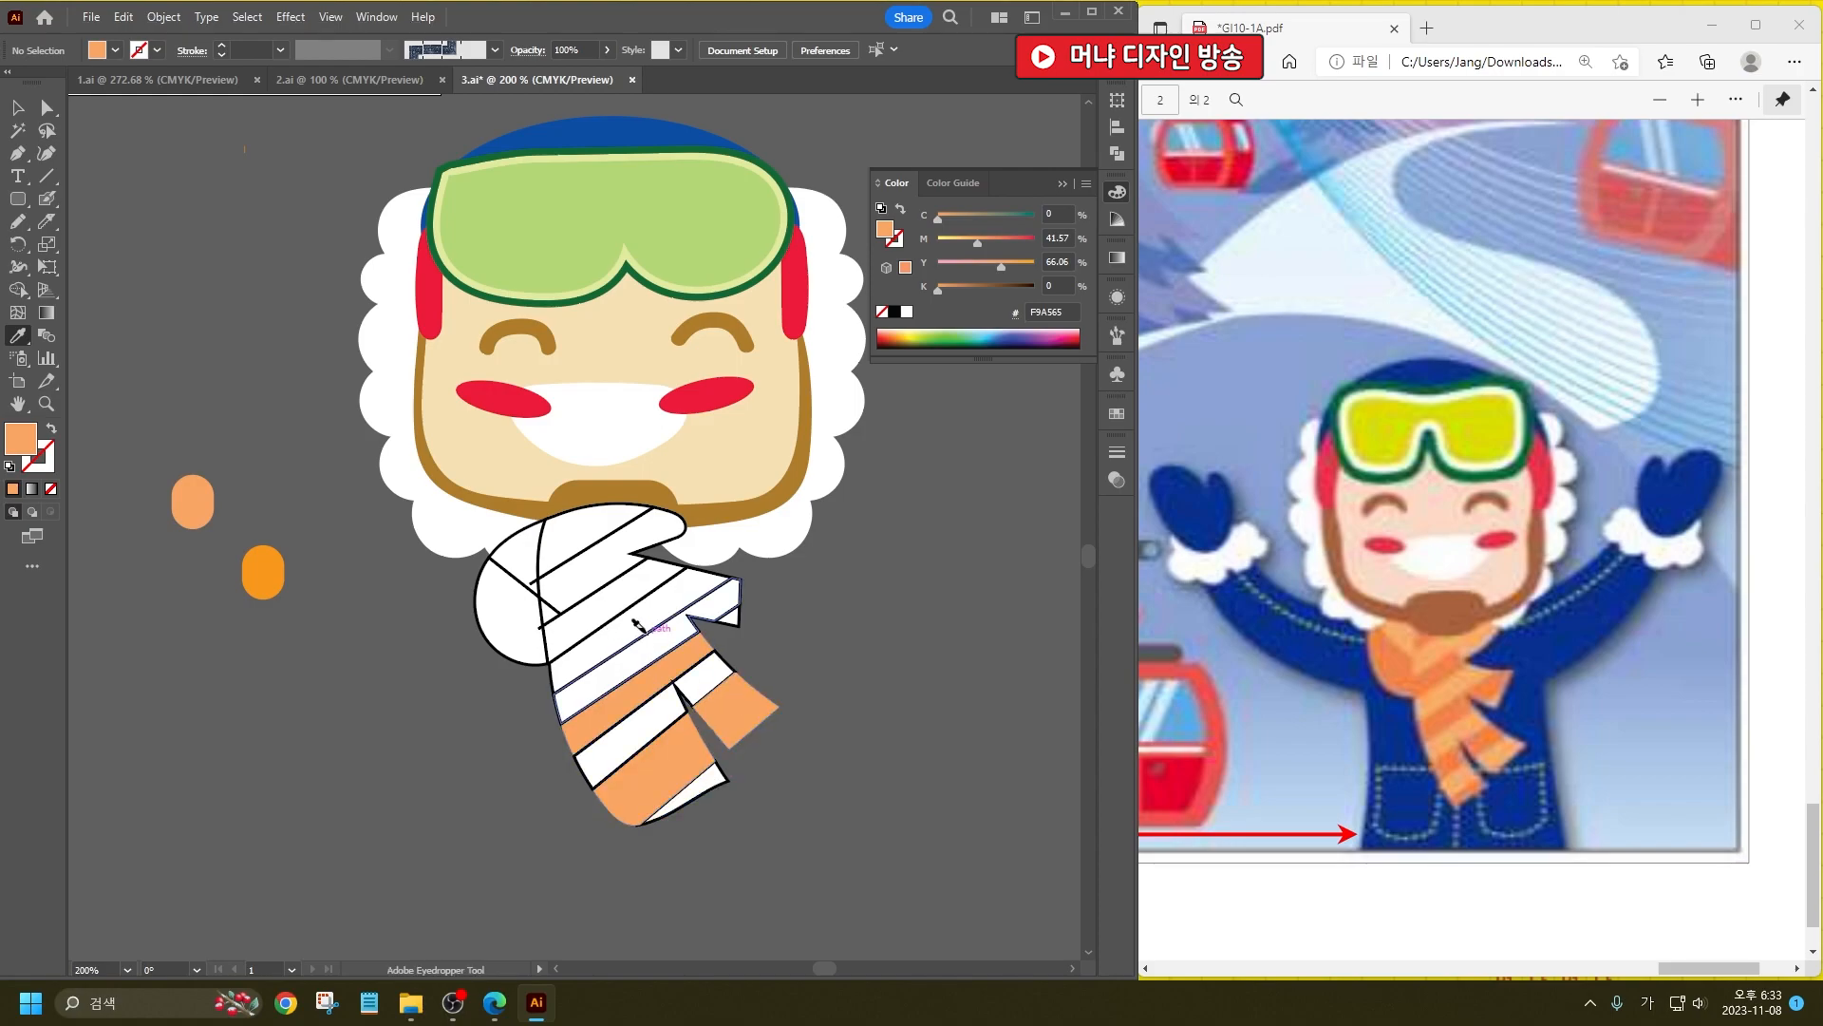
pyautogui.click(615, 587)
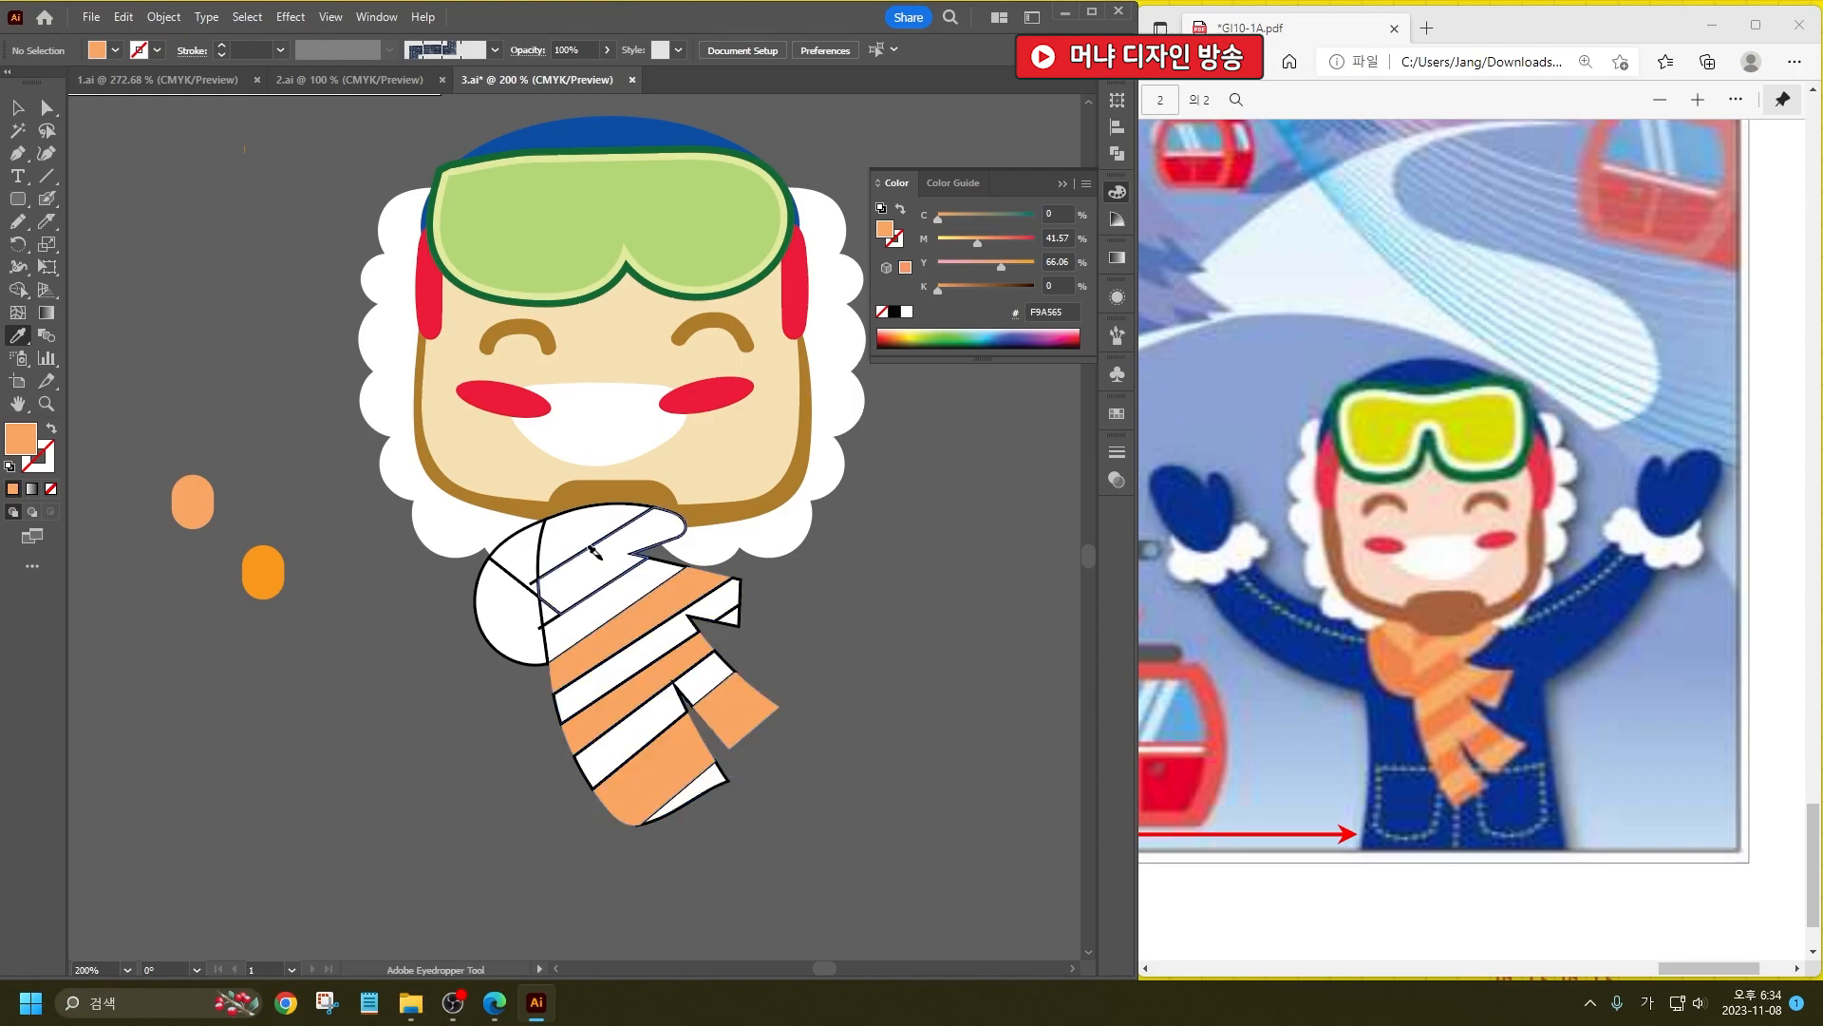
pyautogui.click(594, 551)
pyautogui.click(518, 570)
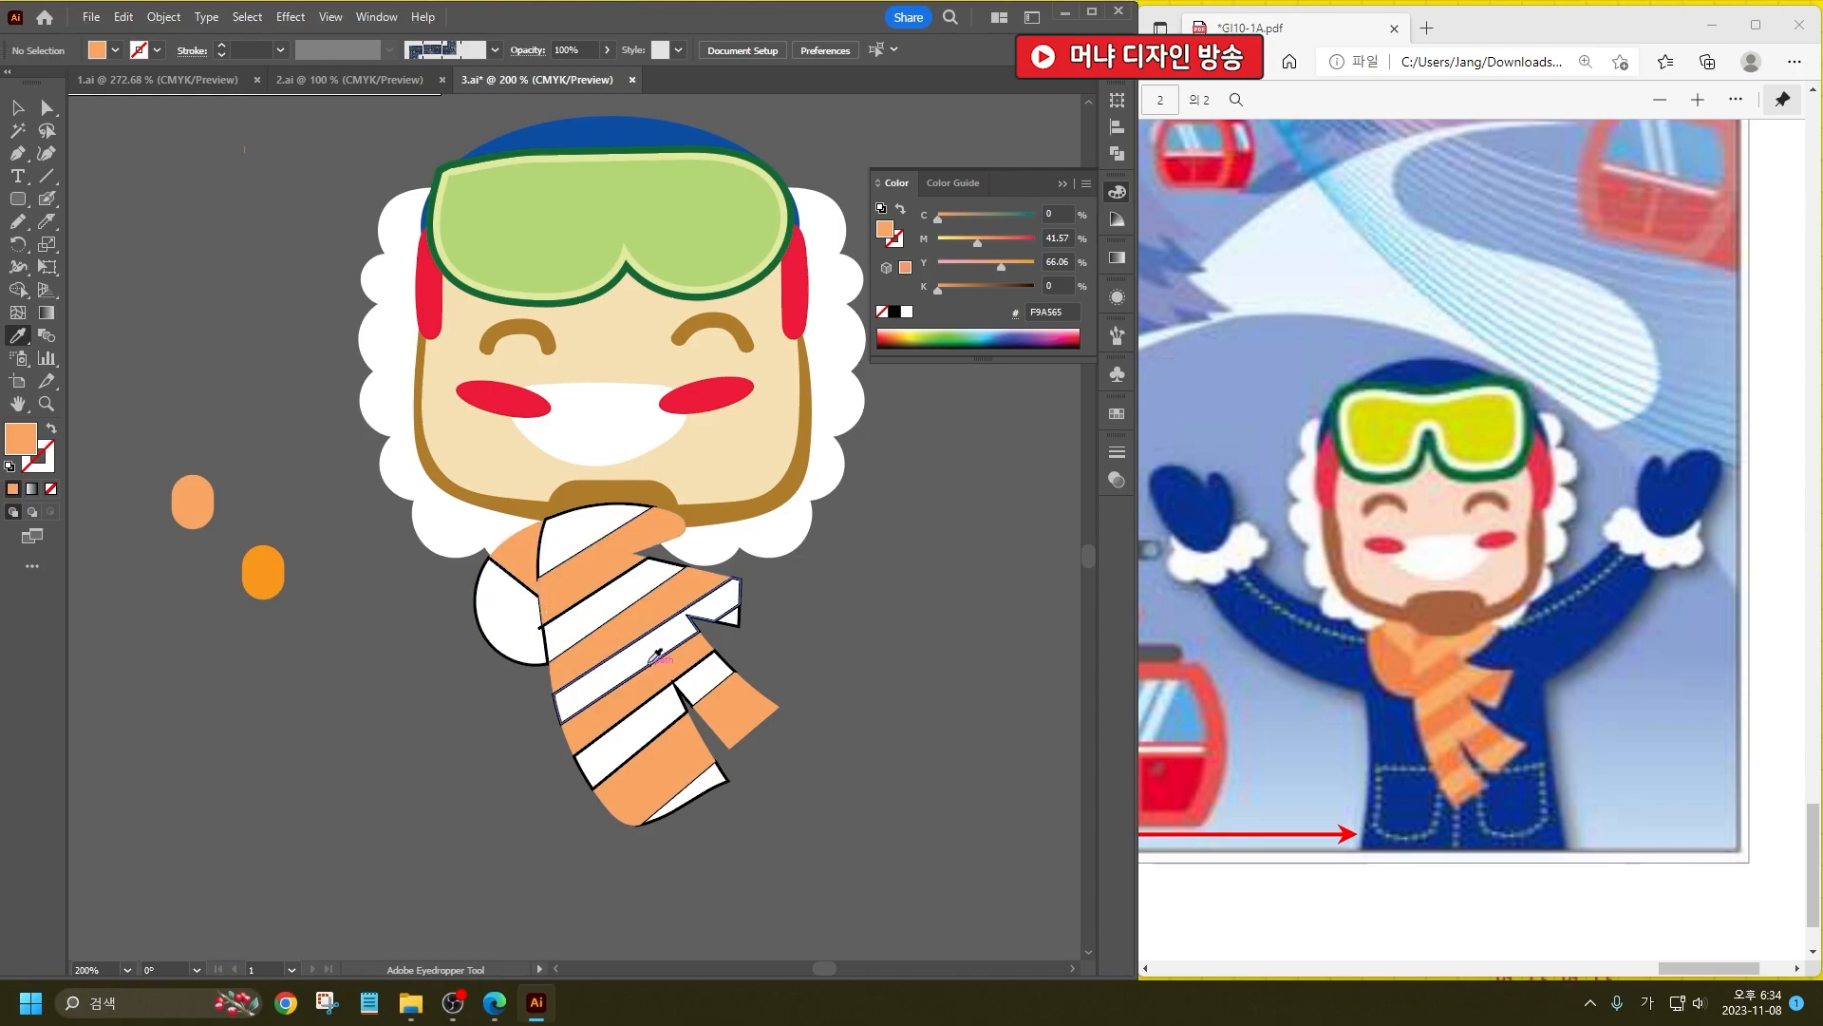
# Step: Change the fill colour to red-orange FF5B00 and apply it to the scarf's remaining white stripes and rounded fold
pyautogui.click(264, 564)
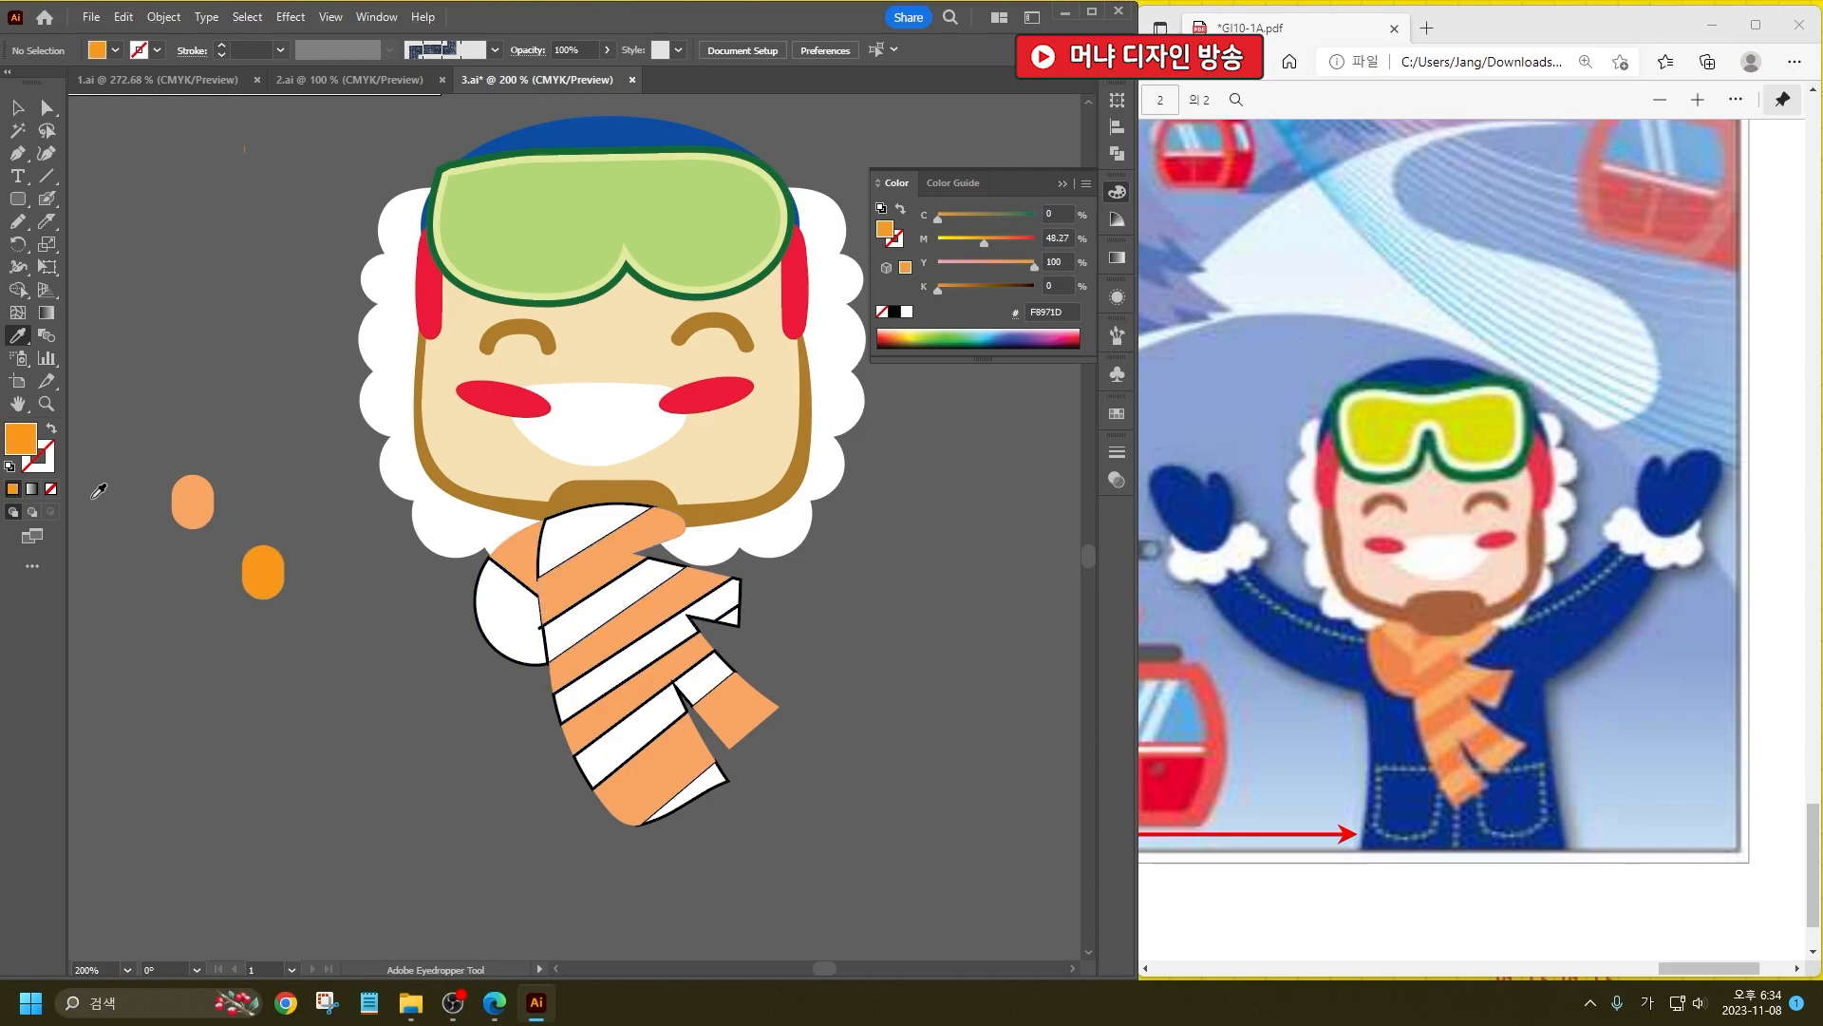
pyautogui.doubleClick(20, 438)
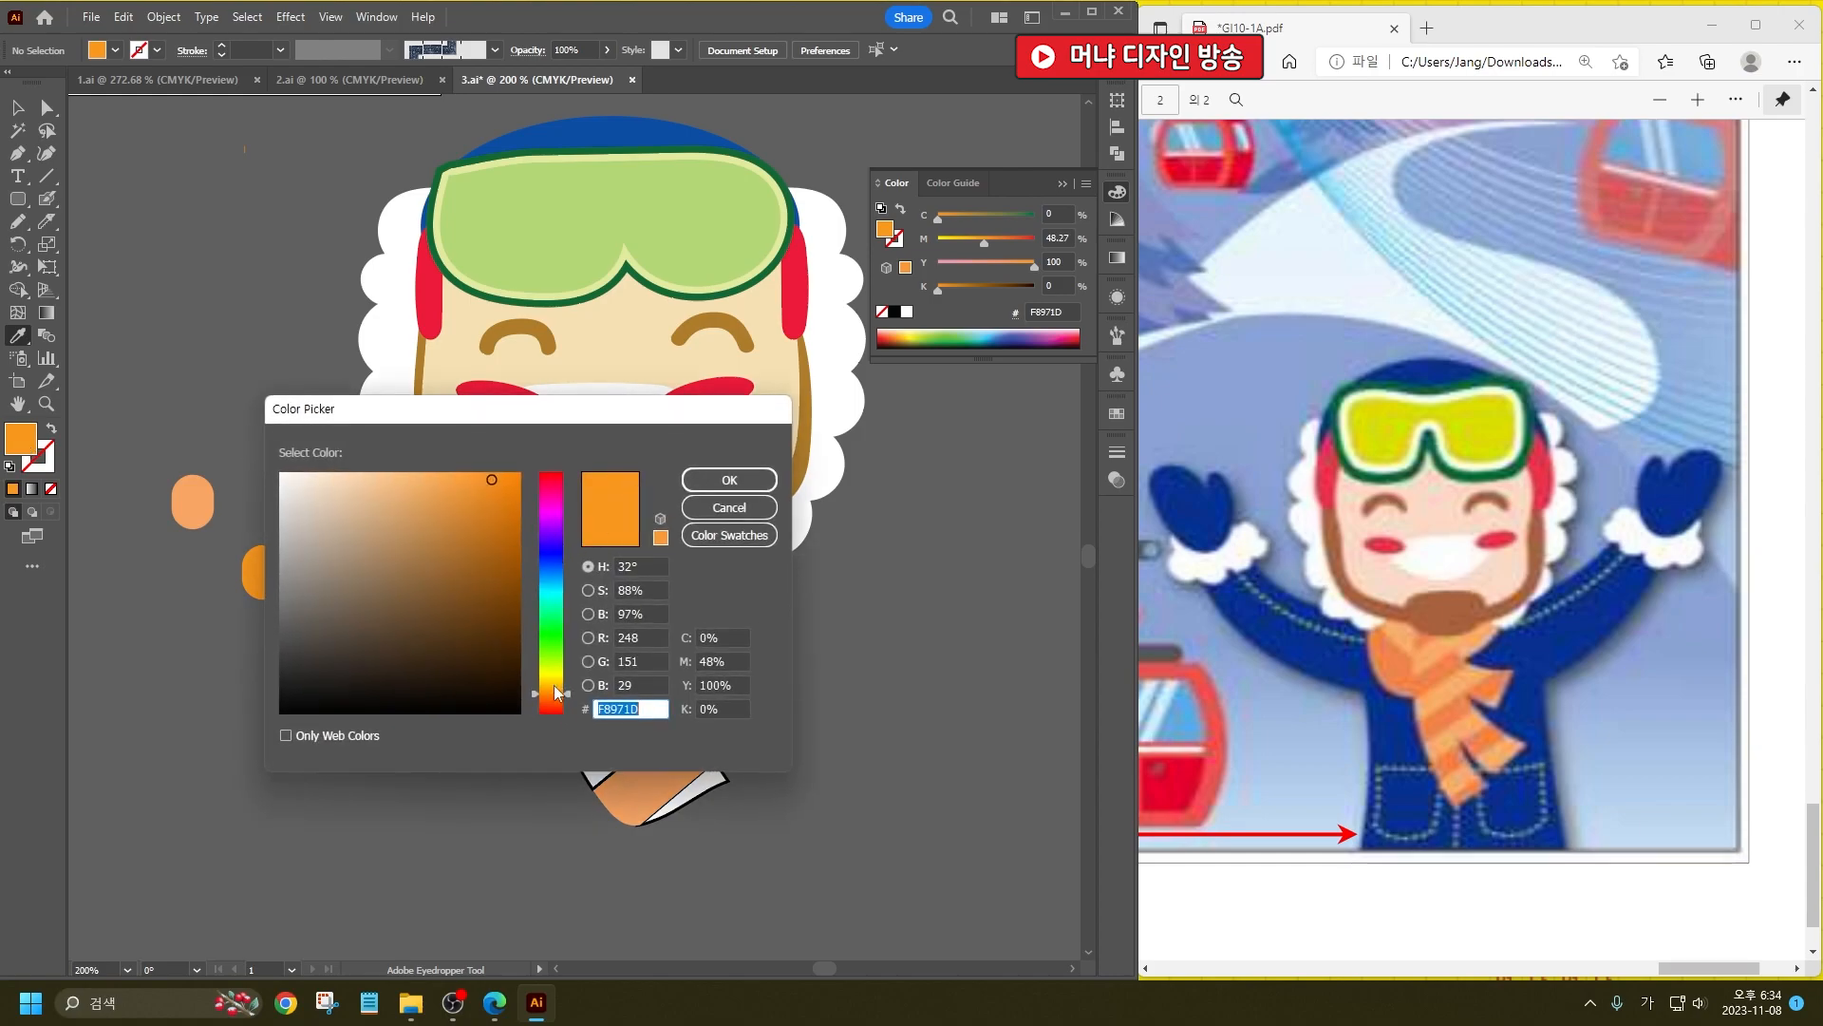
pyautogui.moveTo(557, 690); pyautogui.dragTo(558, 704)
pyautogui.click(518, 473)
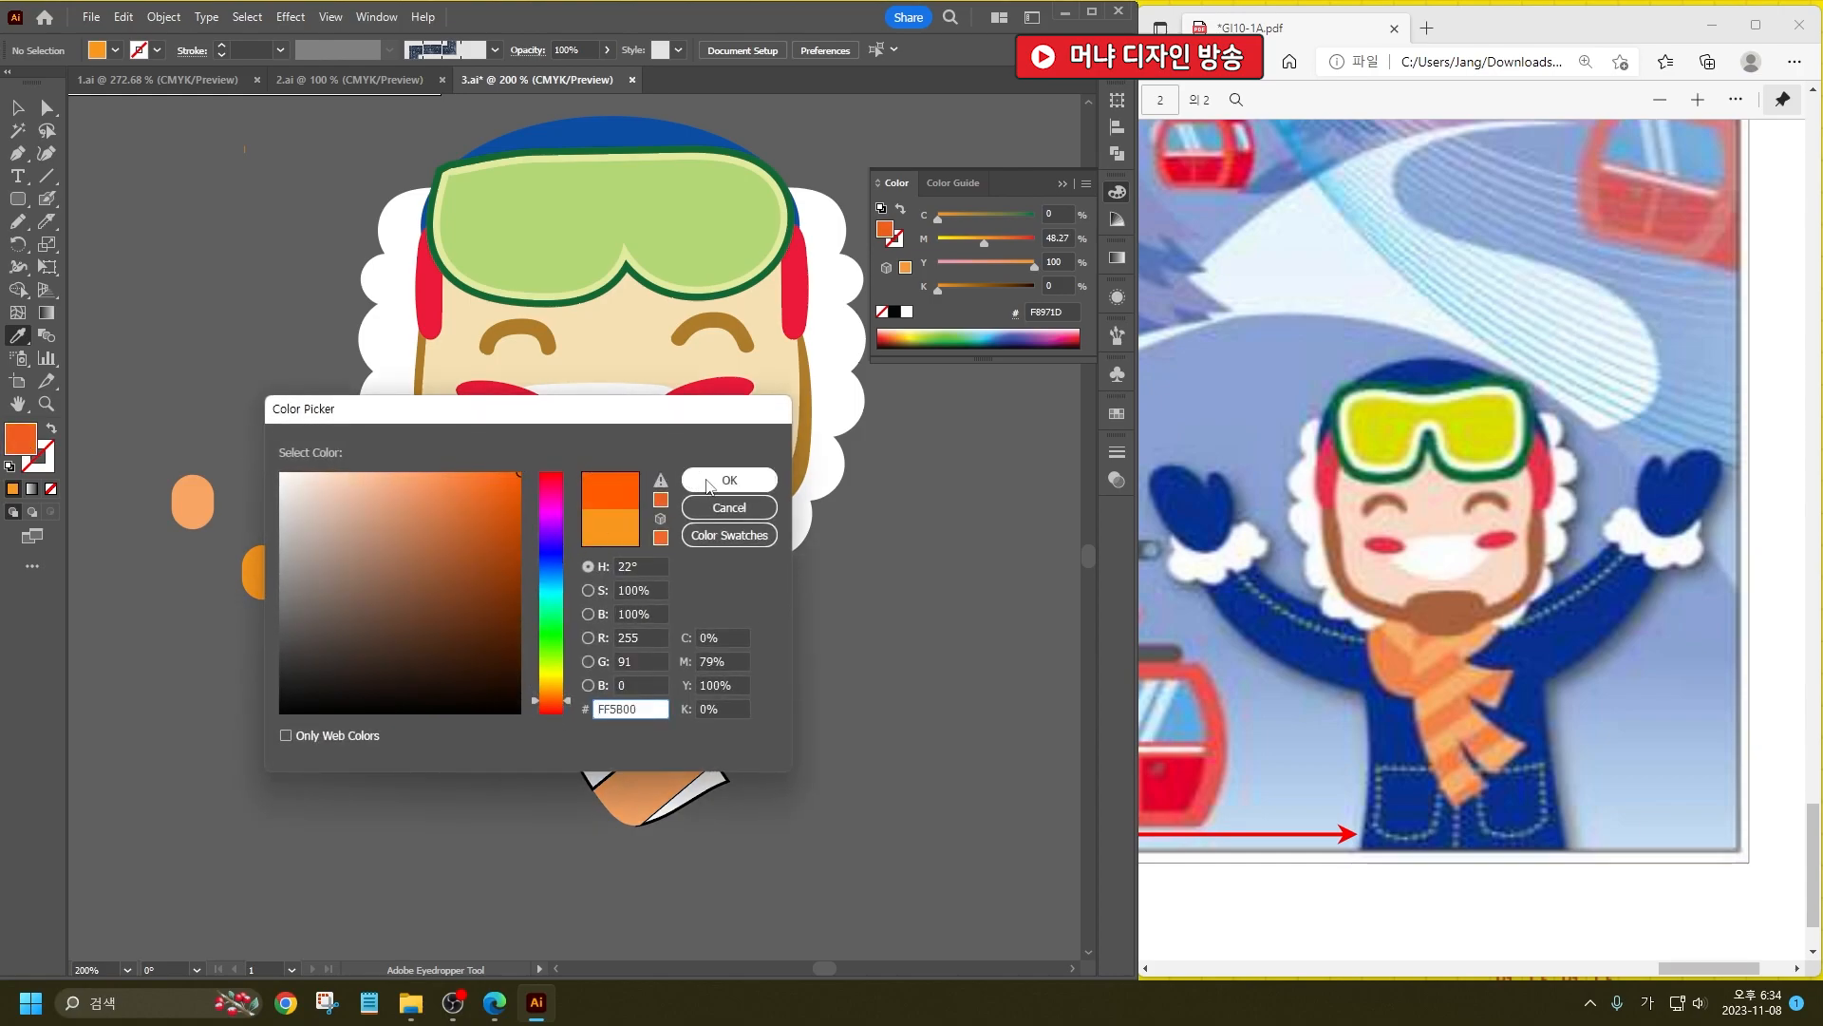
pyautogui.click(730, 480)
pyautogui.click(689, 793)
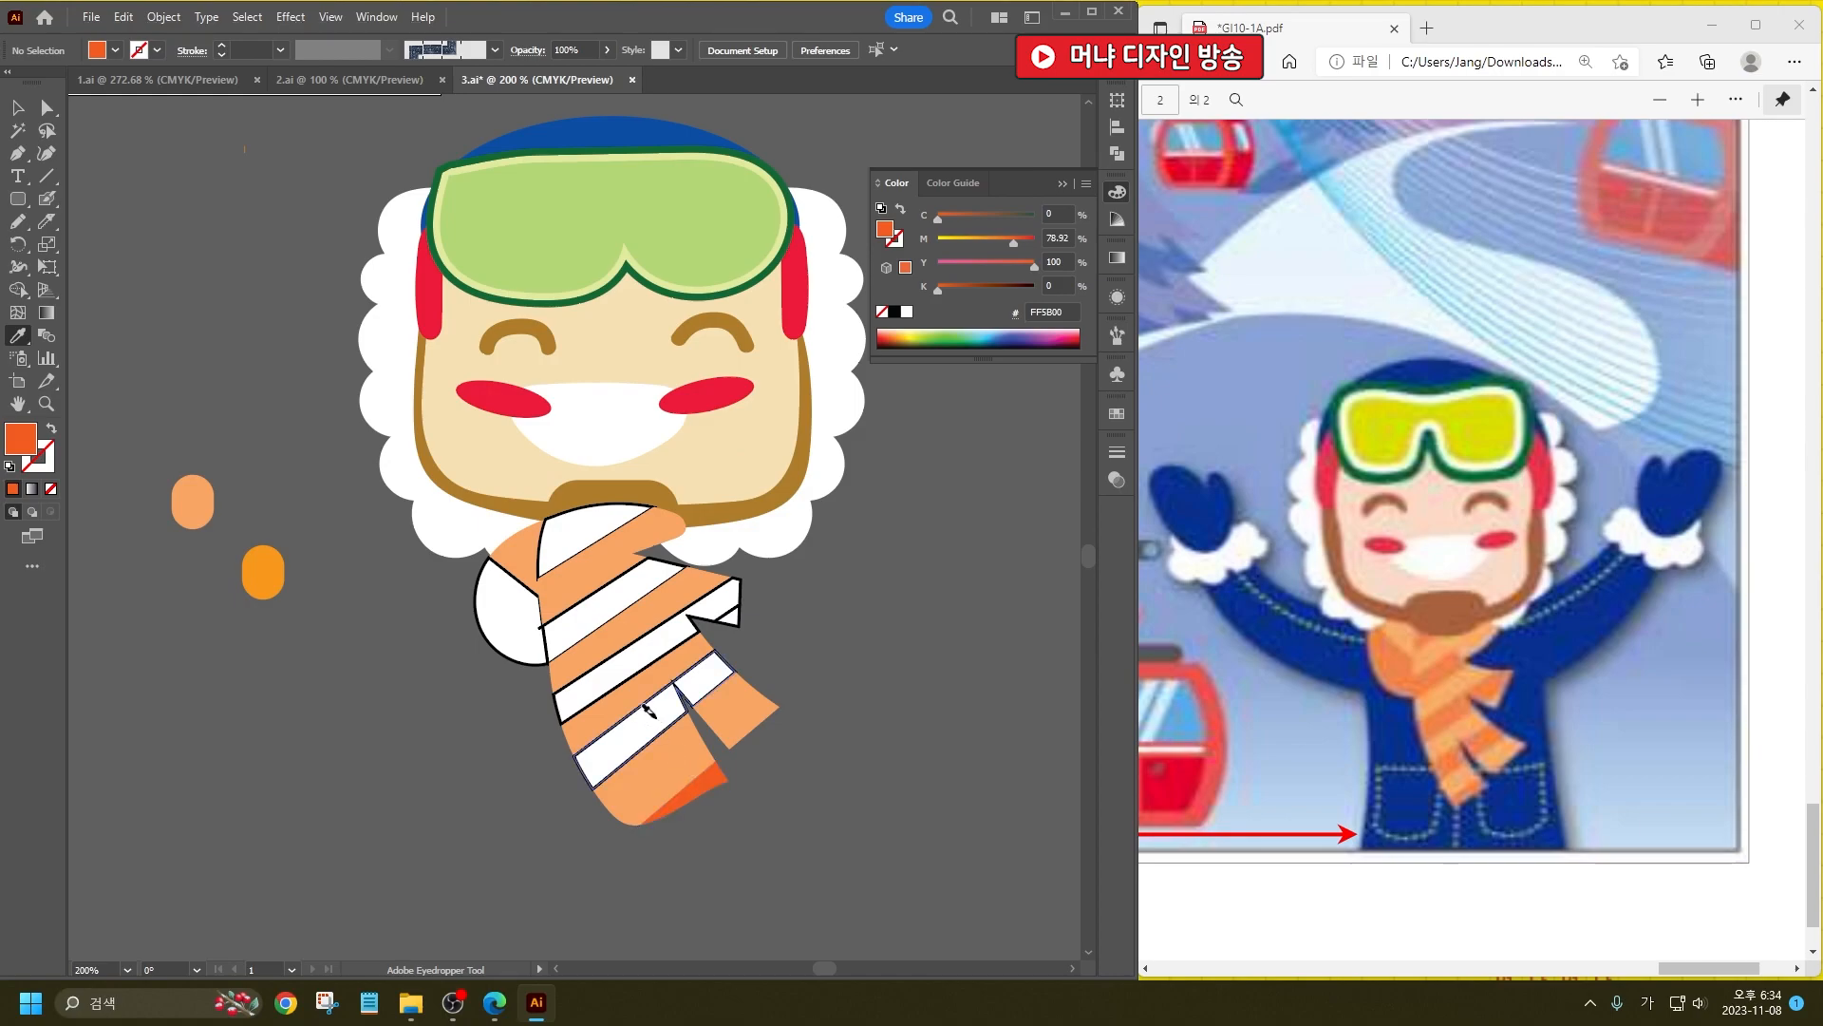
pyautogui.click(655, 726)
pyautogui.click(665, 670)
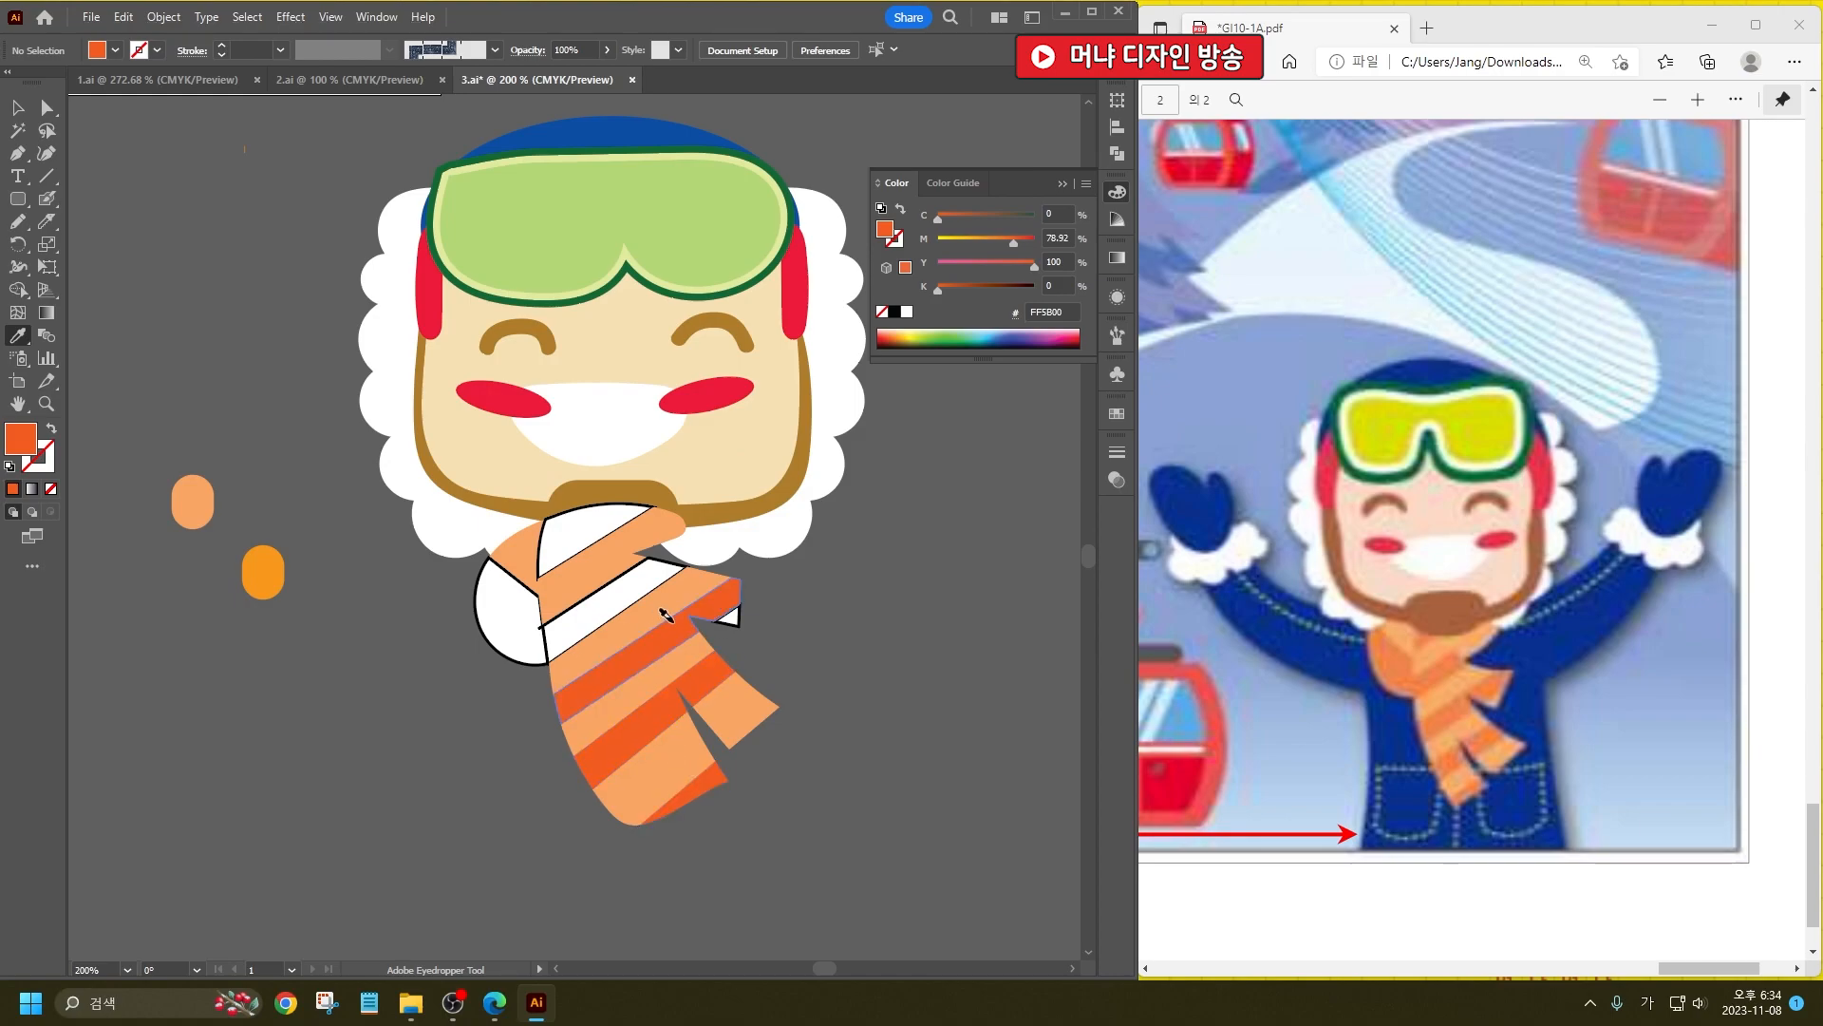
pyautogui.click(622, 582)
pyautogui.click(593, 546)
pyautogui.click(493, 627)
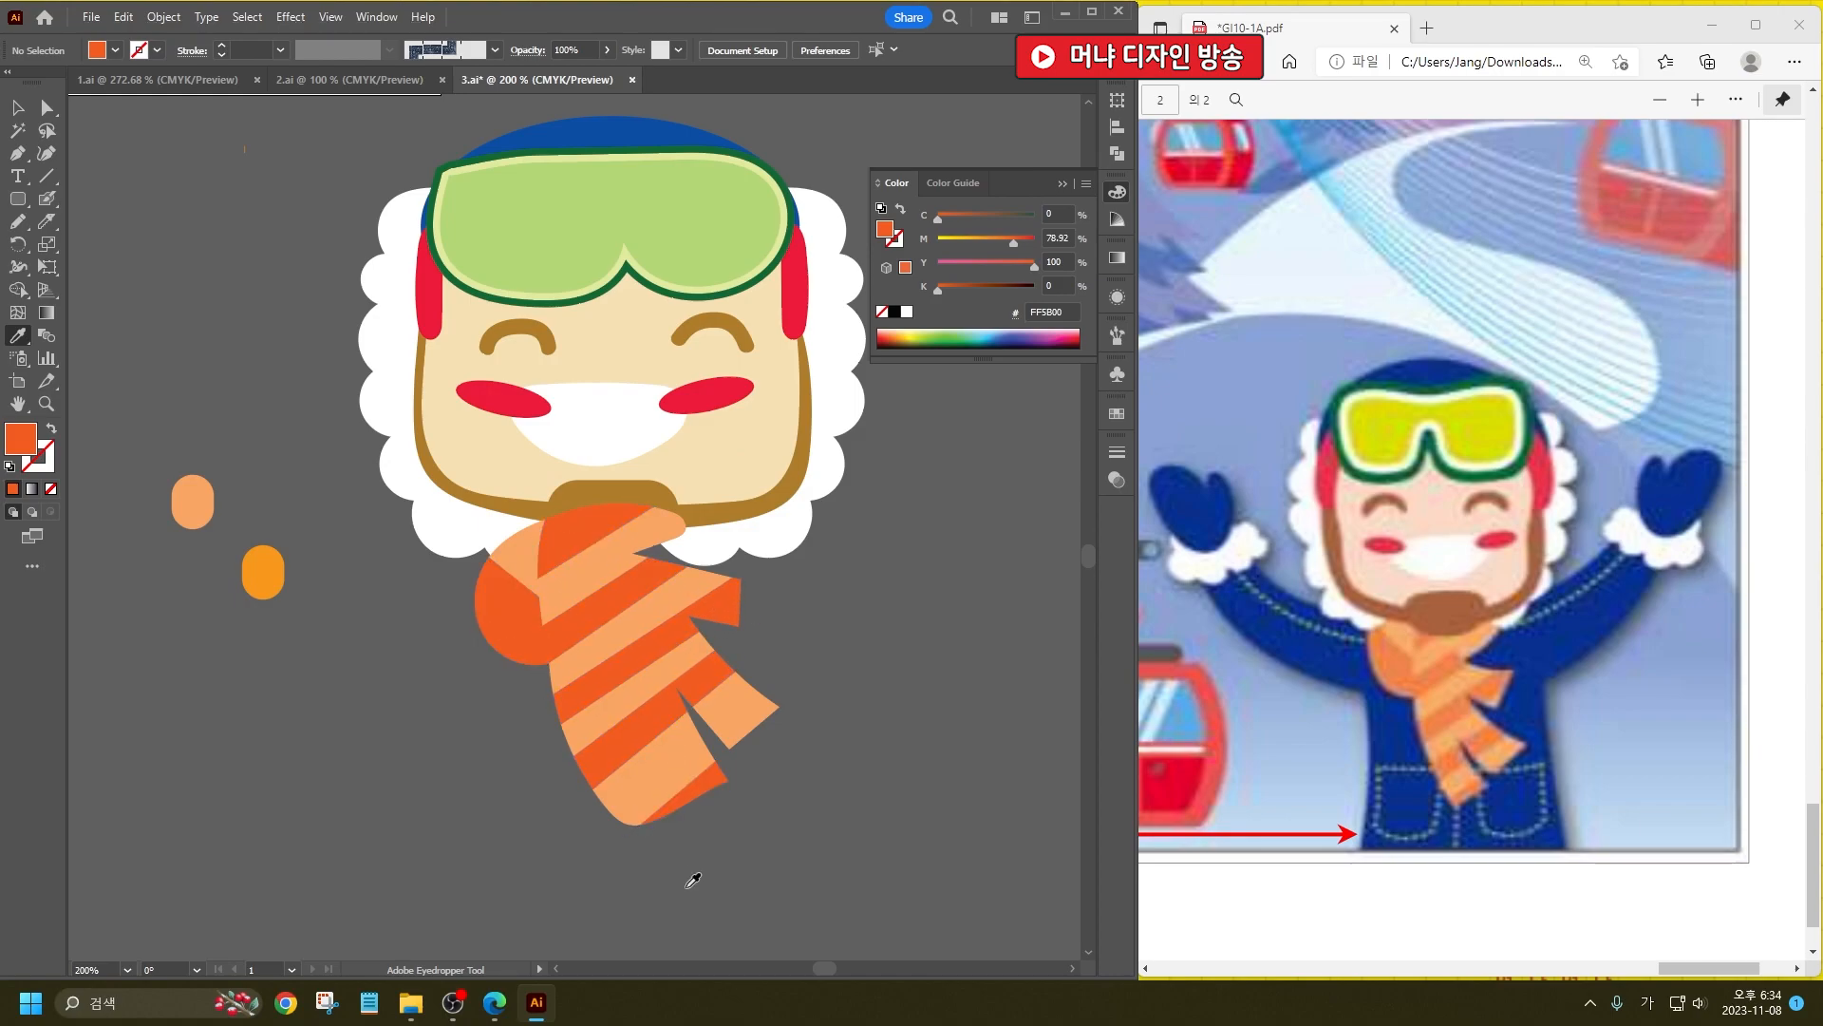
# Step: Delete the two rounded colour swatches beside the head
pyautogui.click(17, 114)
pyautogui.moveTo(285, 634); pyautogui.dragTo(166, 465)
pyautogui.press('Delete')
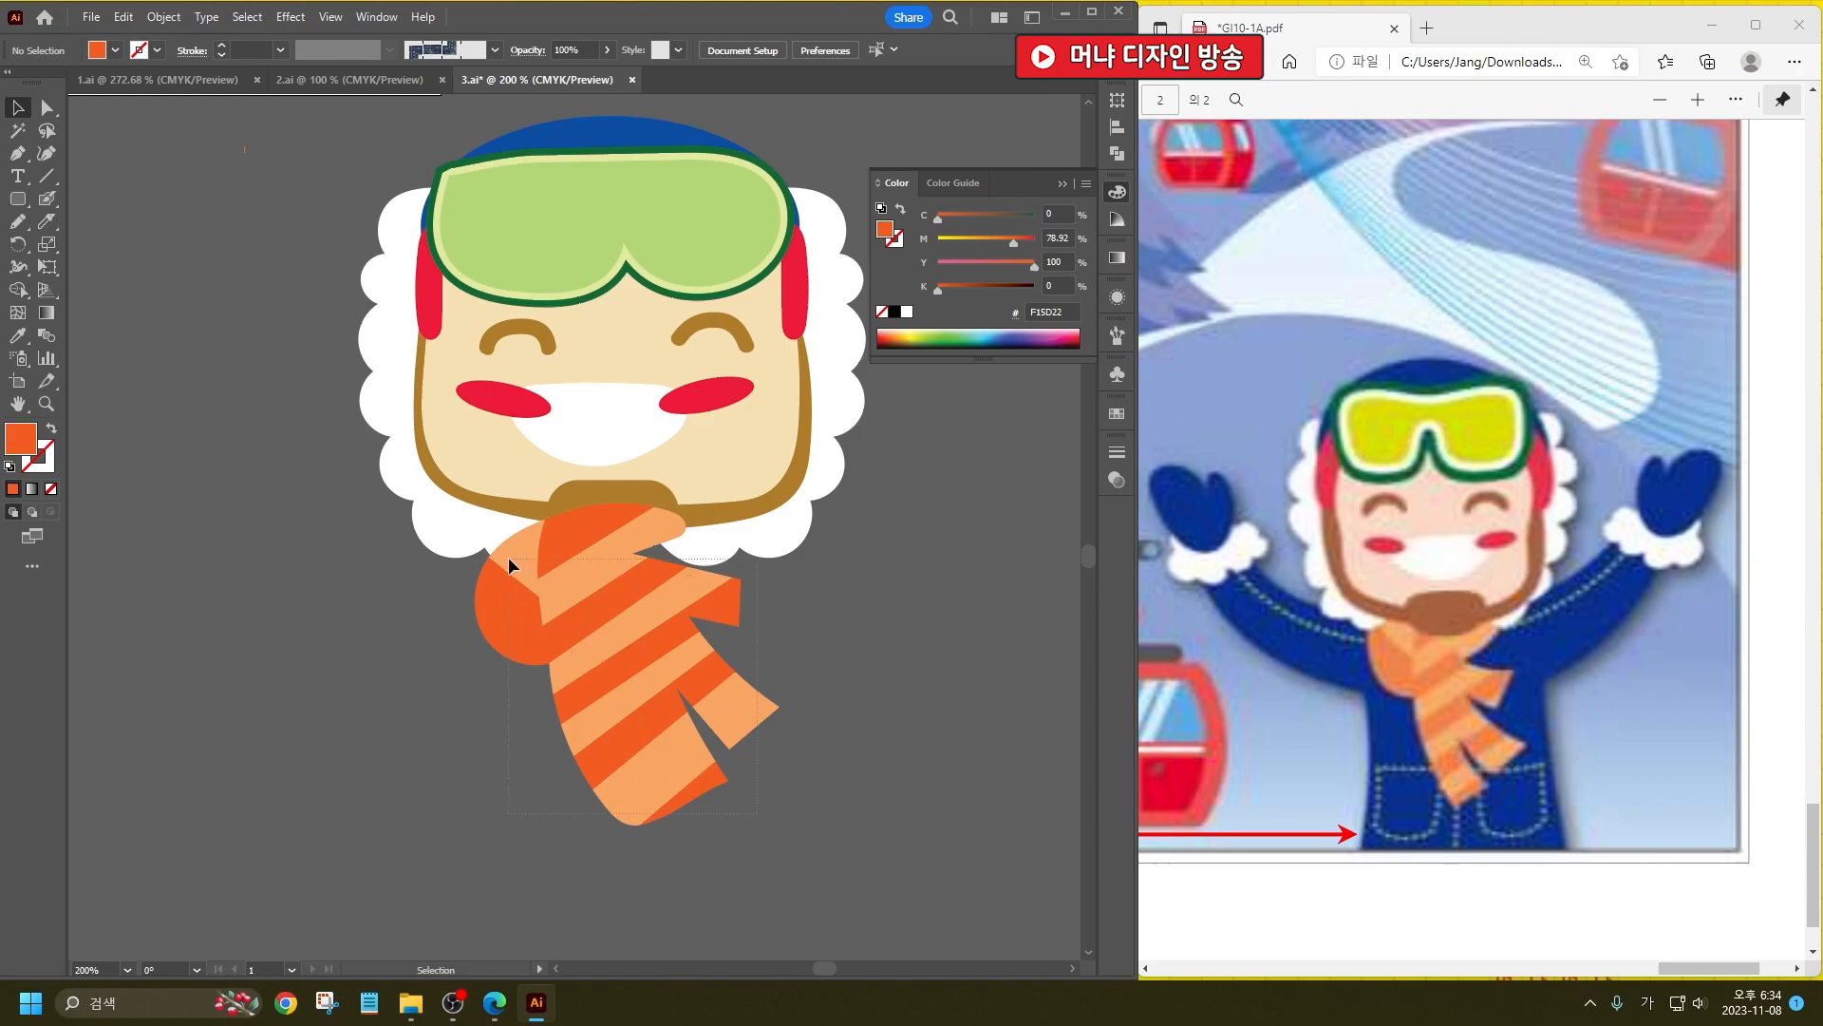
# Step: Group all the scarf's pieces and move the scarf slightly right and up beneath the beard
pyautogui.moveTo(501, 561); pyautogui.dragTo(598, 566)
pyautogui.keyDown('shift'); pyautogui.click(493, 533); pyautogui.keyUp('shift')
pyautogui.press('a')
pyautogui.hotkey('ctrl', 'g')
pyautogui.press('v')
pyautogui.moveTo(568, 602); pyautogui.dragTo(593, 594)
# Step: Send the scarf and the fur trim to the back so the beard overlaps the scarf
pyautogui.keyDown('shift'); pyautogui.click(469, 521); pyautogui.keyUp('shift')
pyautogui.keyDown('shift'); pyautogui.click(836, 446); pyautogui.keyUp('shift')
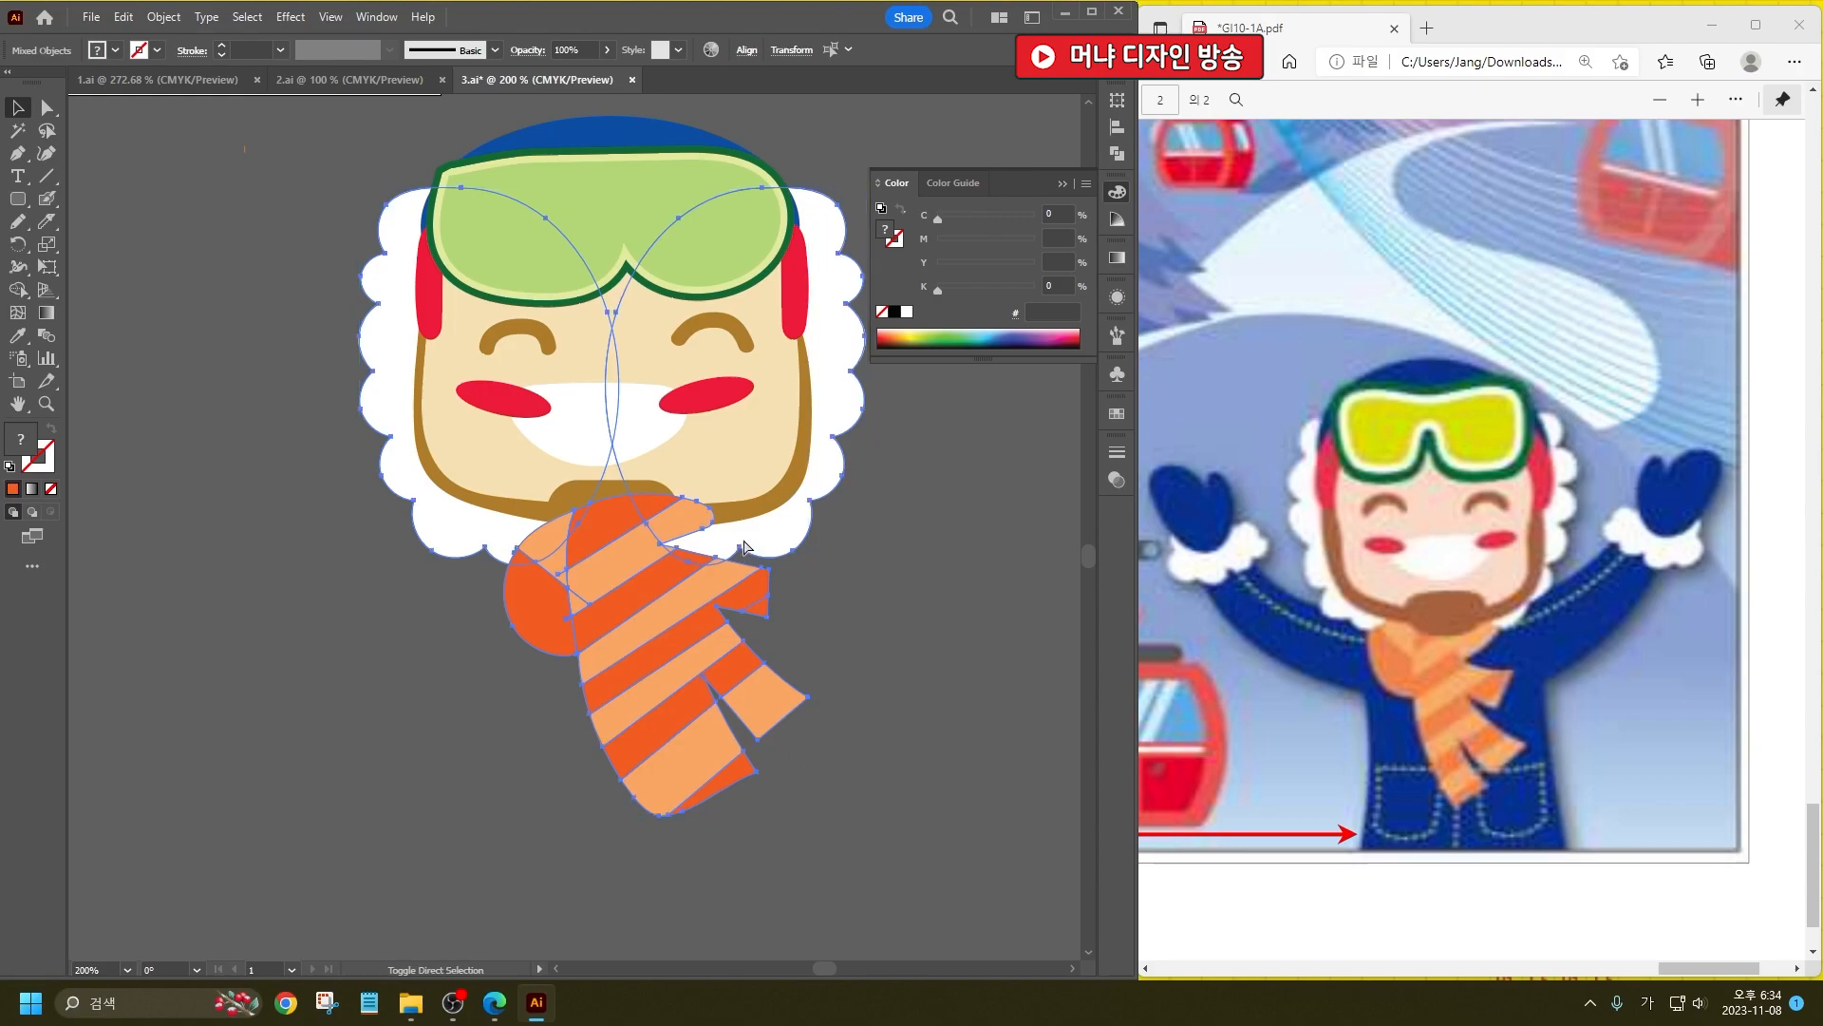
pyautogui.keyDown('shift'); pyautogui.click(698, 518); pyautogui.keyUp('shift')
pyautogui.click(933, 680)
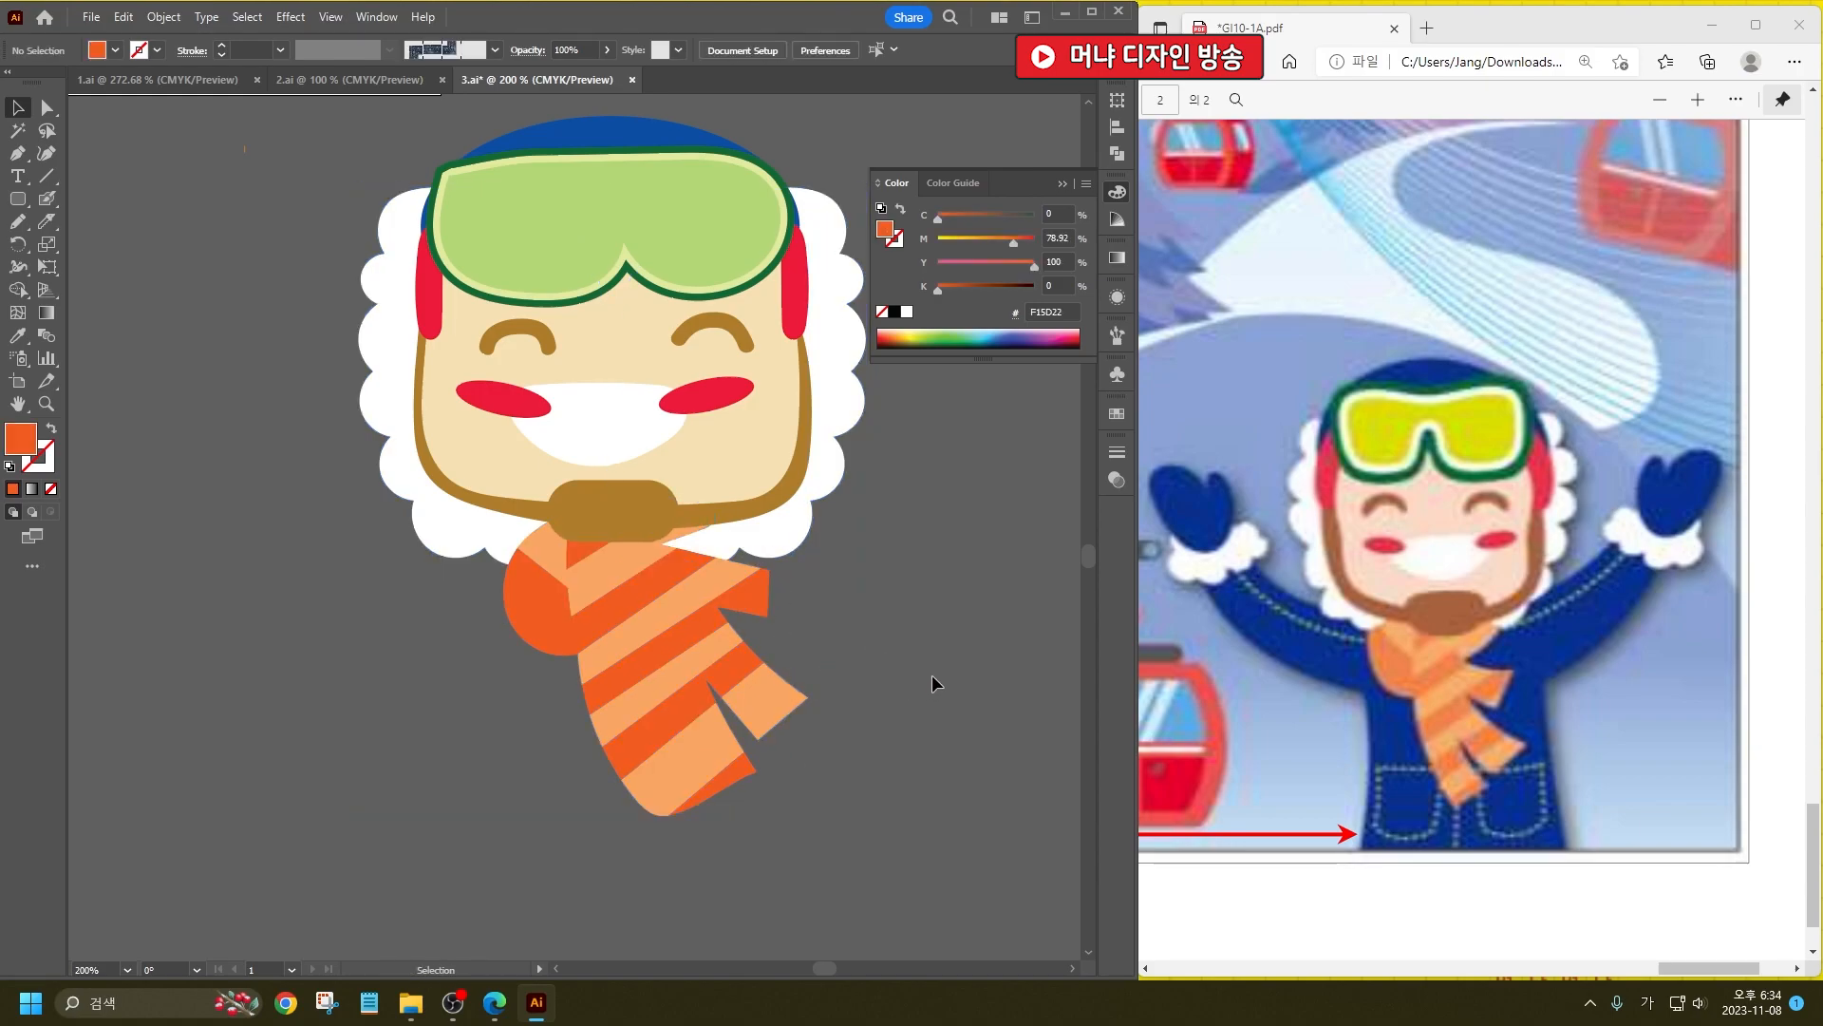
# Step: Shift the scarf slightly lower to fine-tune its position under the beard
pyautogui.click(691, 622)
pyautogui.moveTo(814, 488); pyautogui.dragTo(841, 518)
pyautogui.moveTo(690, 596); pyautogui.dragTo(686, 616)
pyautogui.click(837, 748)
pyautogui.scroll(-2, 512, 475)
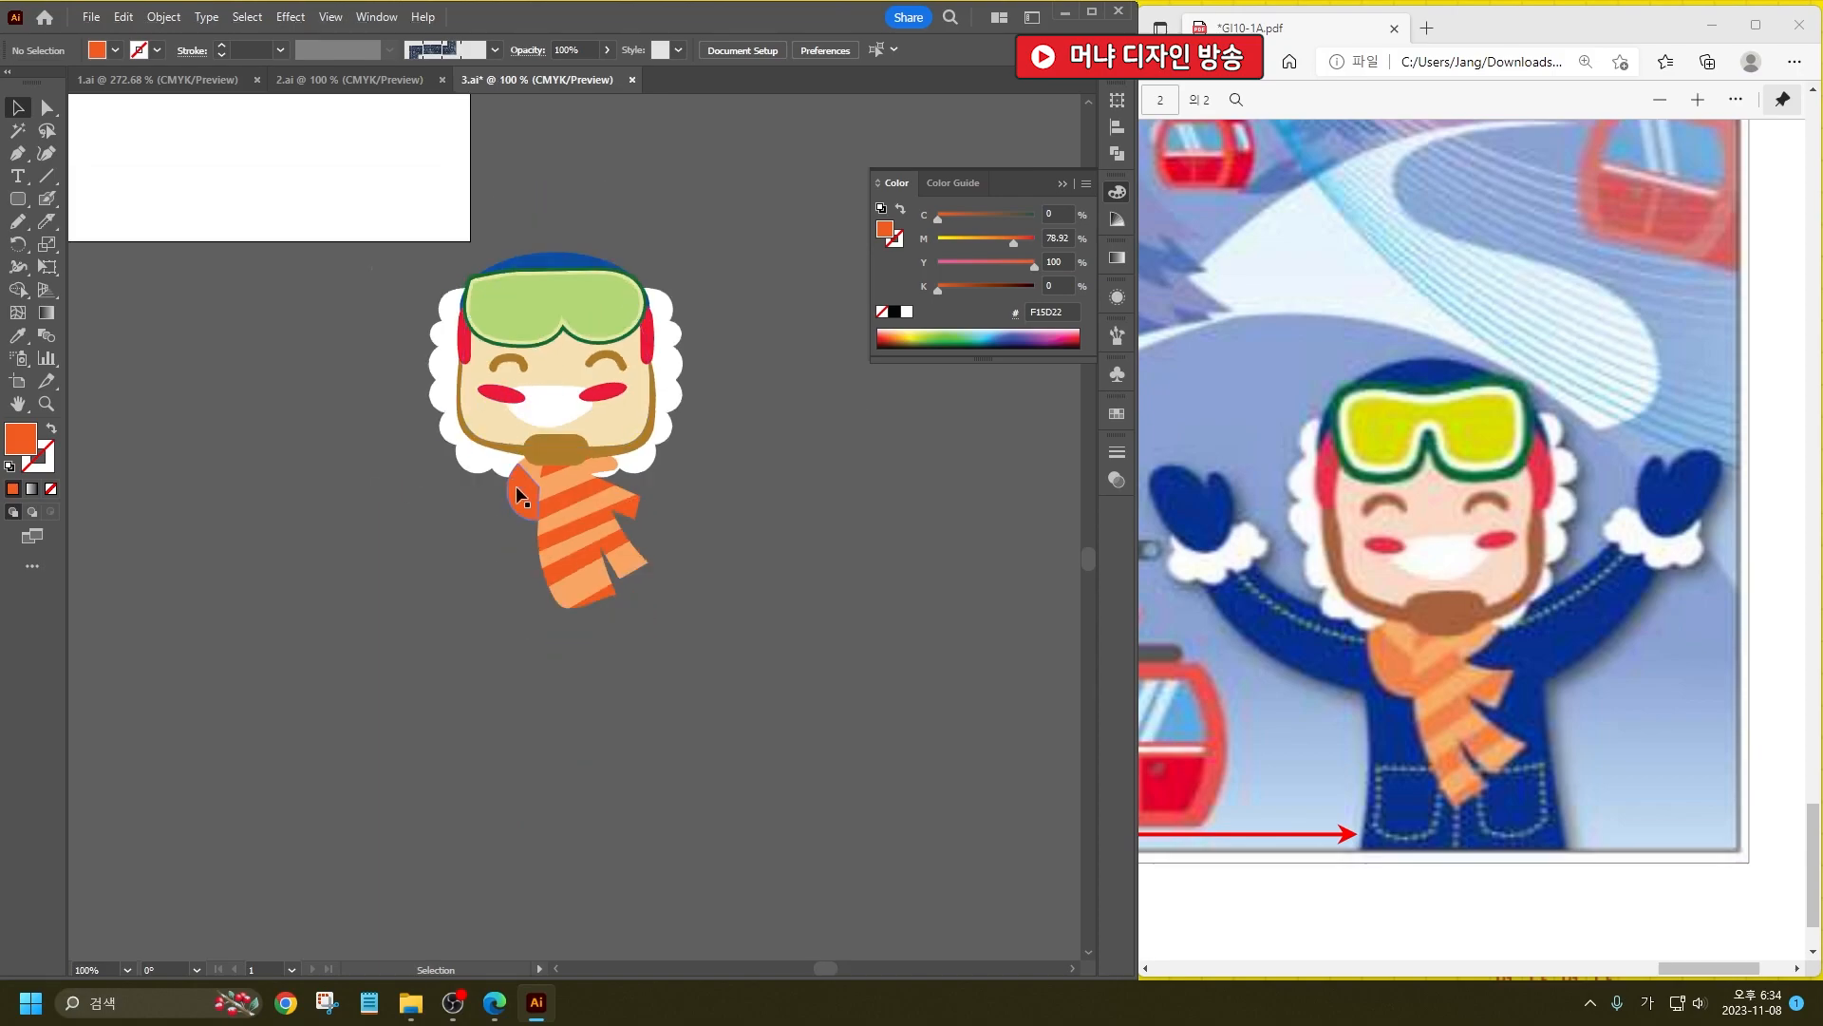
pyautogui.scroll(1, 603, 522)
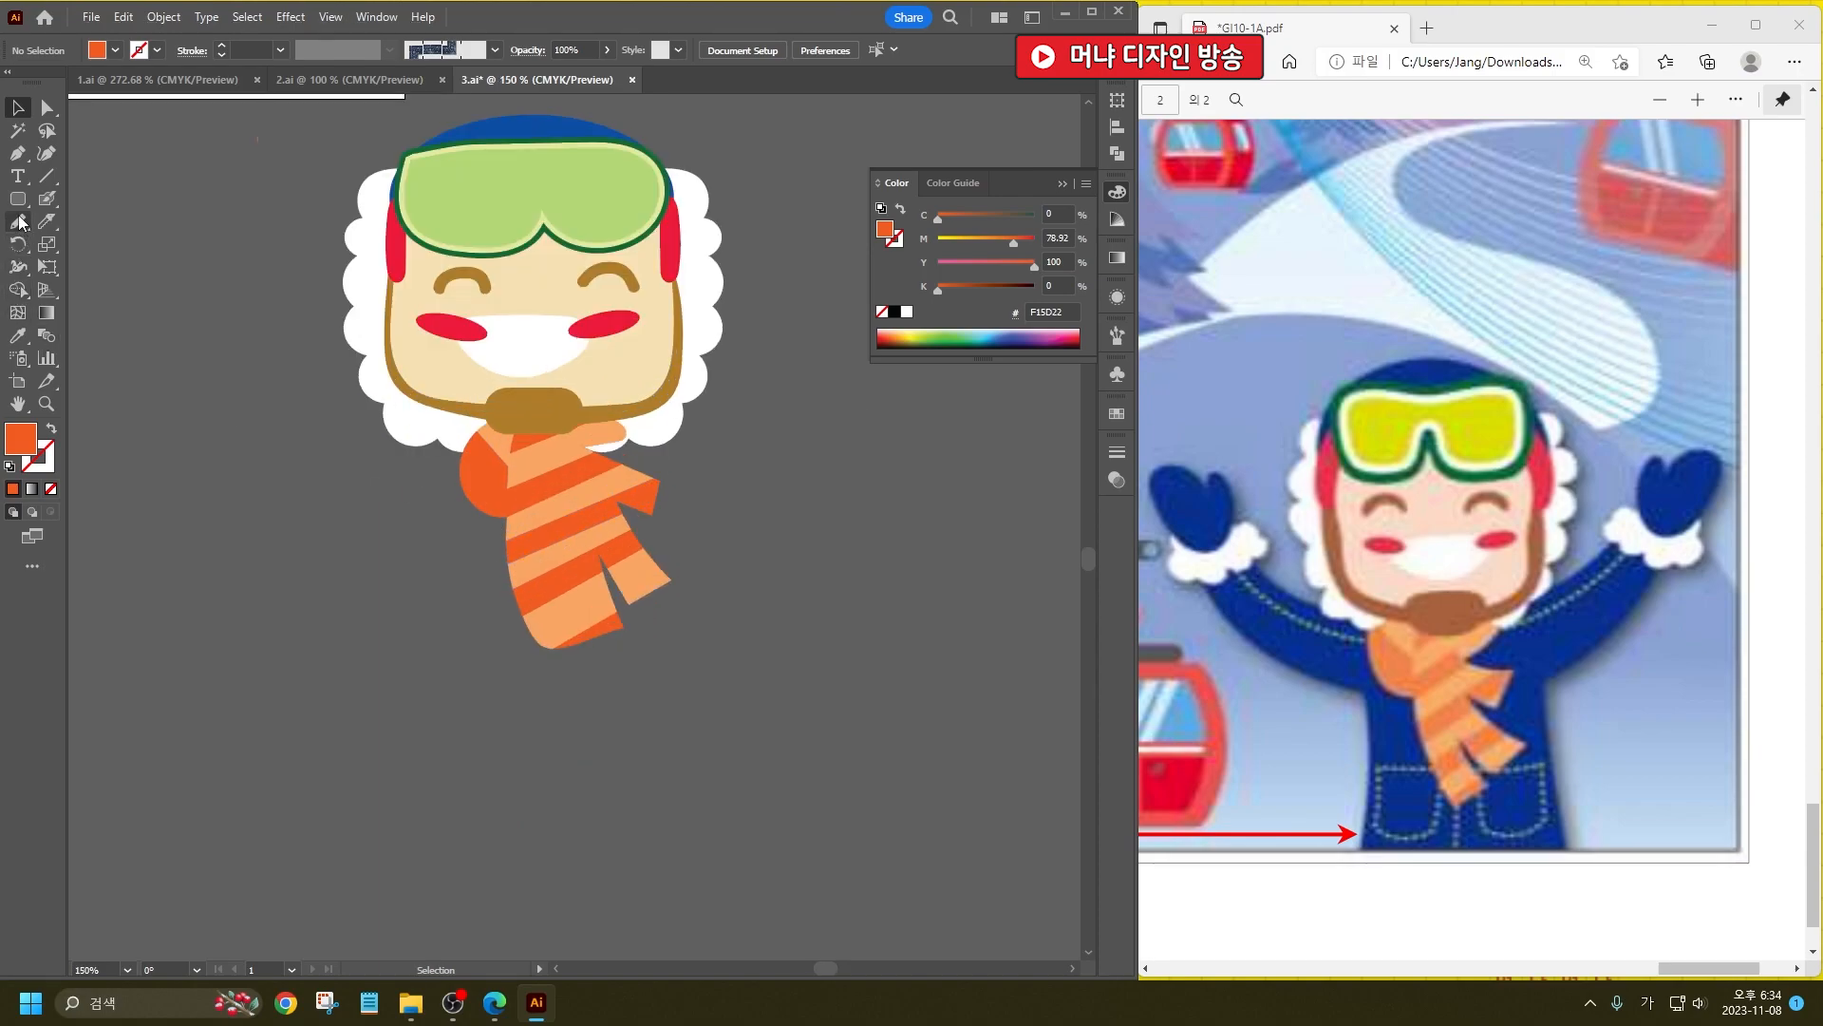
pyautogui.click(19, 221)
pyautogui.moveTo(217, 256); pyautogui.dragTo(323, 385)
pyautogui.moveTo(583, 490)
pyautogui.mouseDown()
pyautogui.moveTo(725, 477)
pyautogui.moveTo(823, 424)
pyautogui.mouseUp()
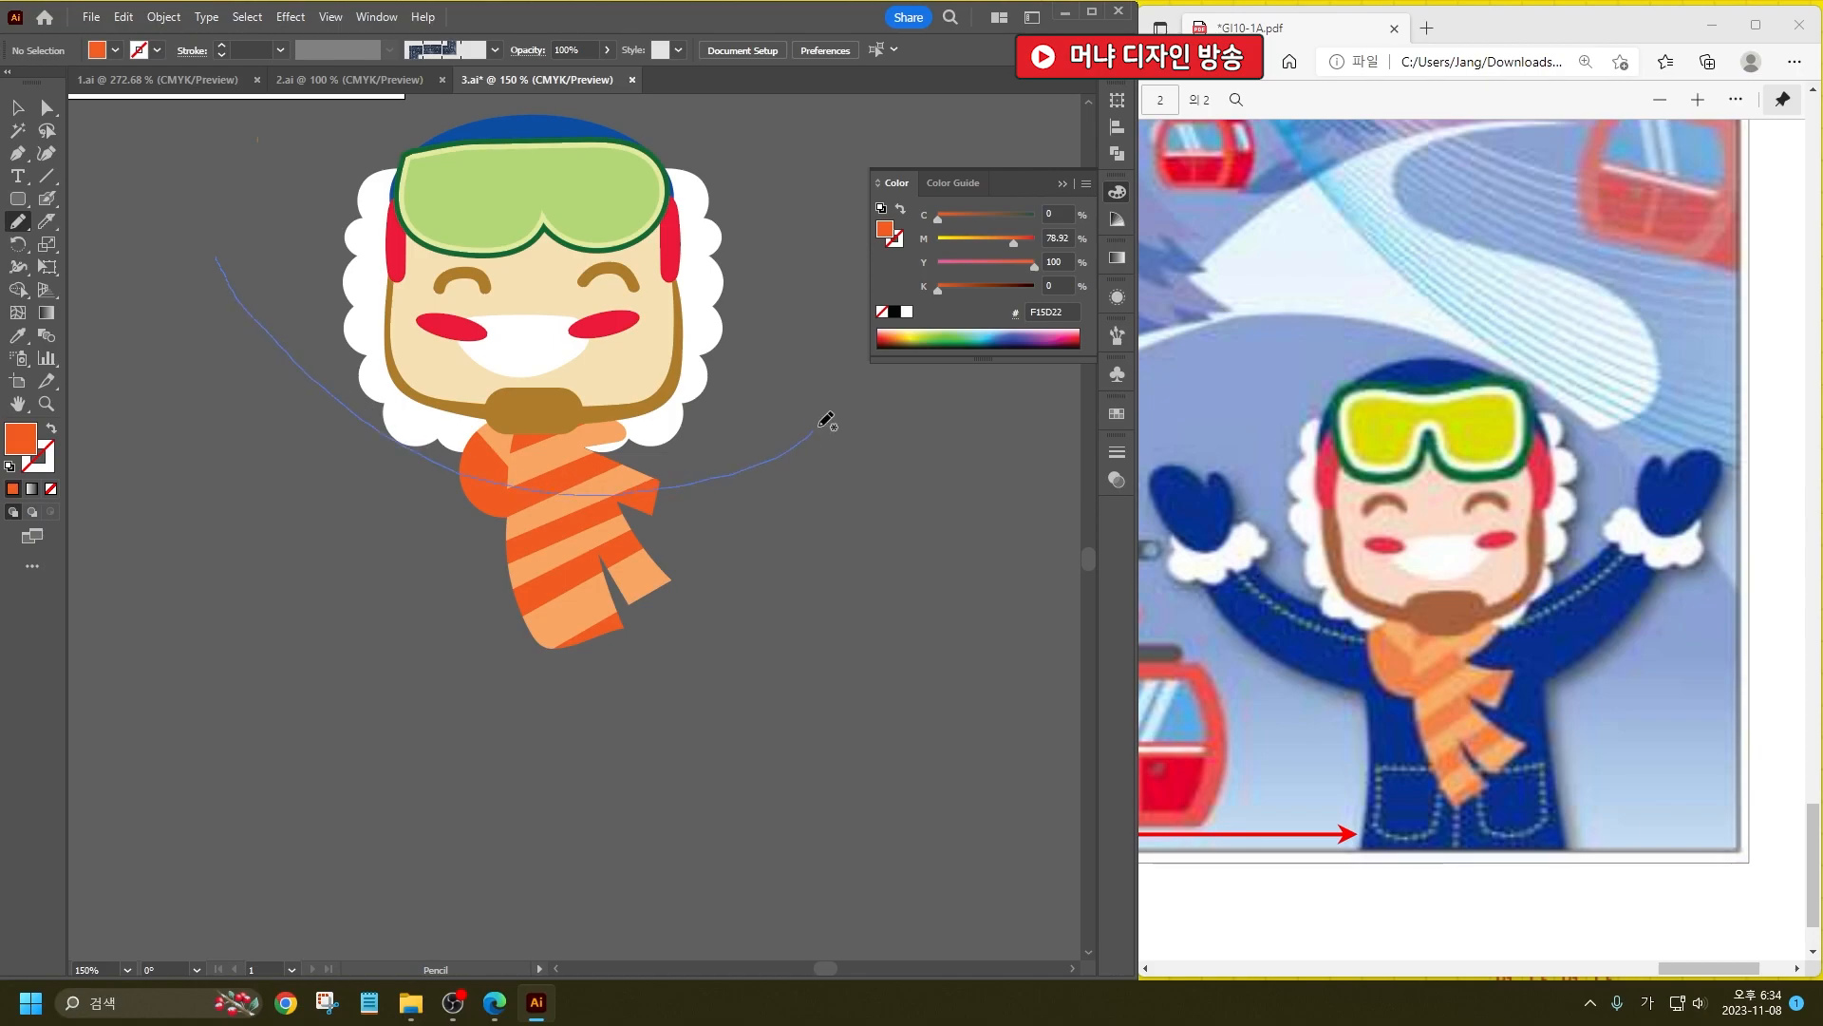
pyautogui.scroll(-2, 513, 712)
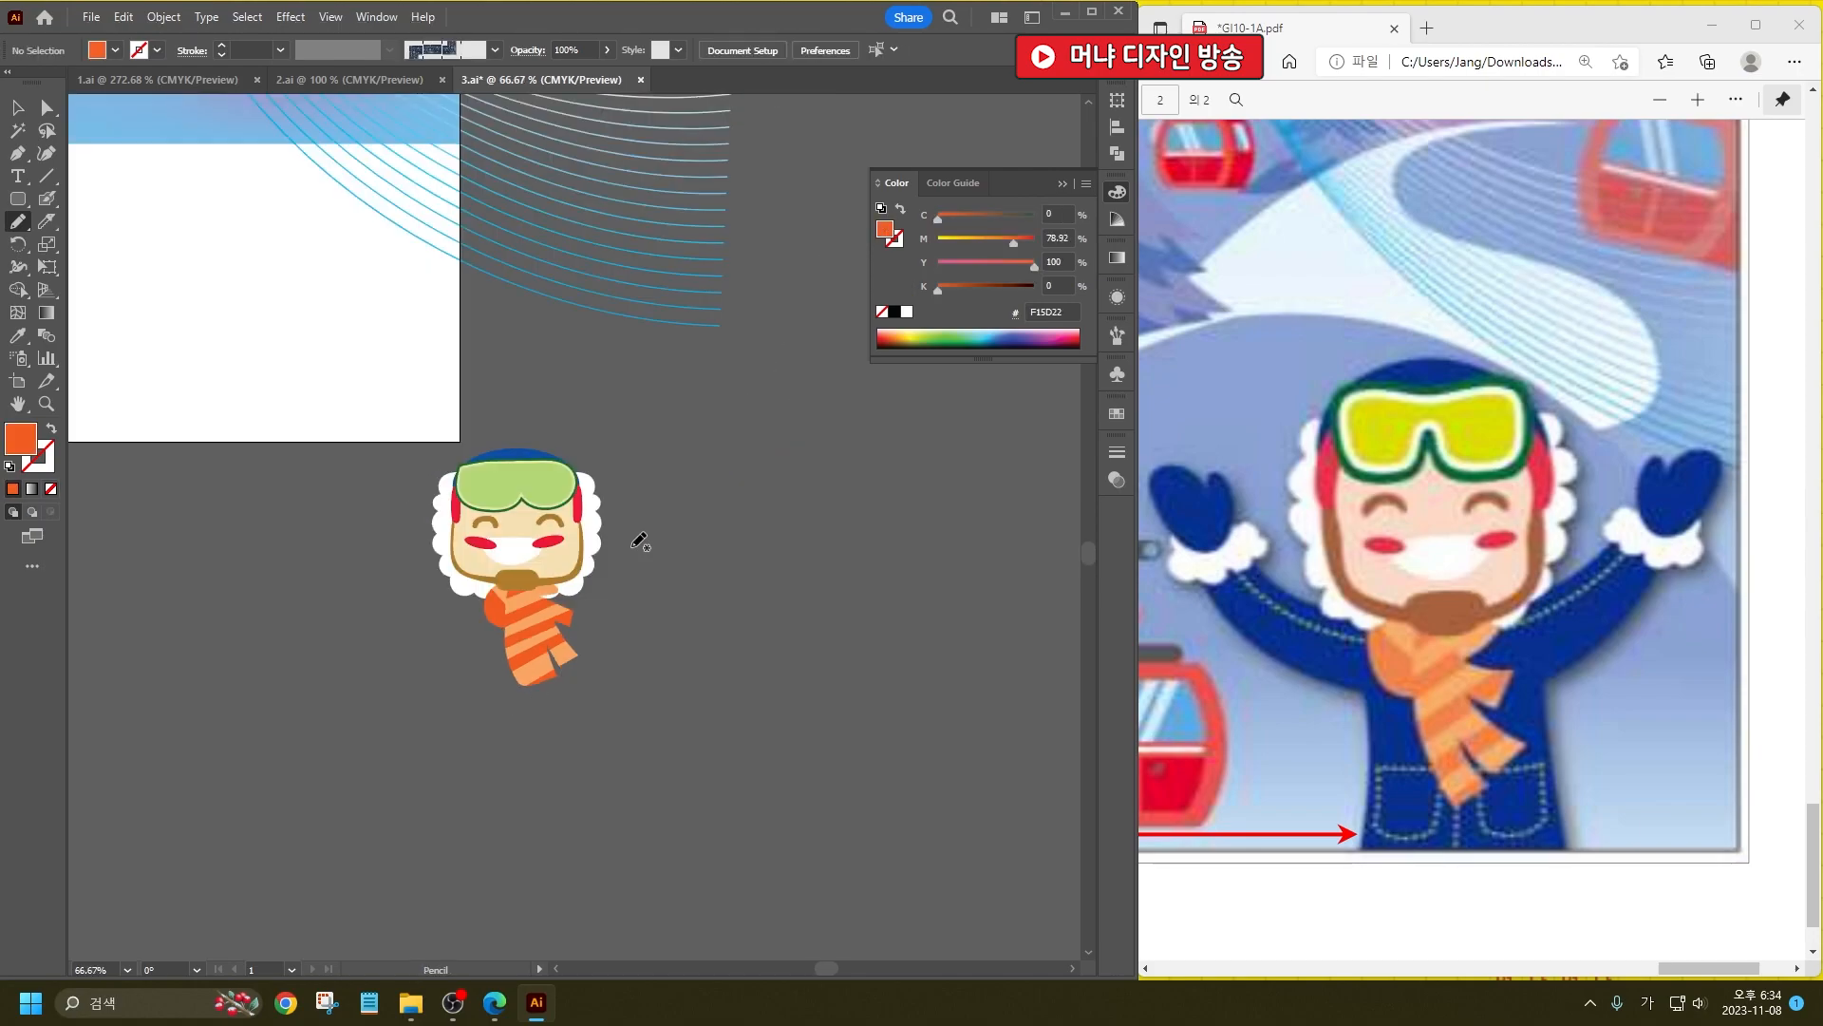
# Step: Sketch the jacket's closed outline with two raised arms and a flared body around the scarf using the Pencil tool
pyautogui.moveTo(656, 514); pyautogui.dragTo(586, 575)
pyautogui.moveTo(447, 559)
pyautogui.mouseDown()
pyautogui.moveTo(363, 472)
pyautogui.moveTo(325, 495)
pyautogui.mouseUp()
pyautogui.moveTo(353, 556)
pyautogui.mouseDown()
pyautogui.moveTo(463, 638)
pyautogui.moveTo(414, 789)
pyautogui.moveTo(546, 825)
pyautogui.moveTo(646, 822)
pyautogui.moveTo(598, 633)
pyautogui.moveTo(697, 559)
pyautogui.moveTo(718, 508)
pyautogui.moveTo(664, 515)
pyautogui.mouseUp()
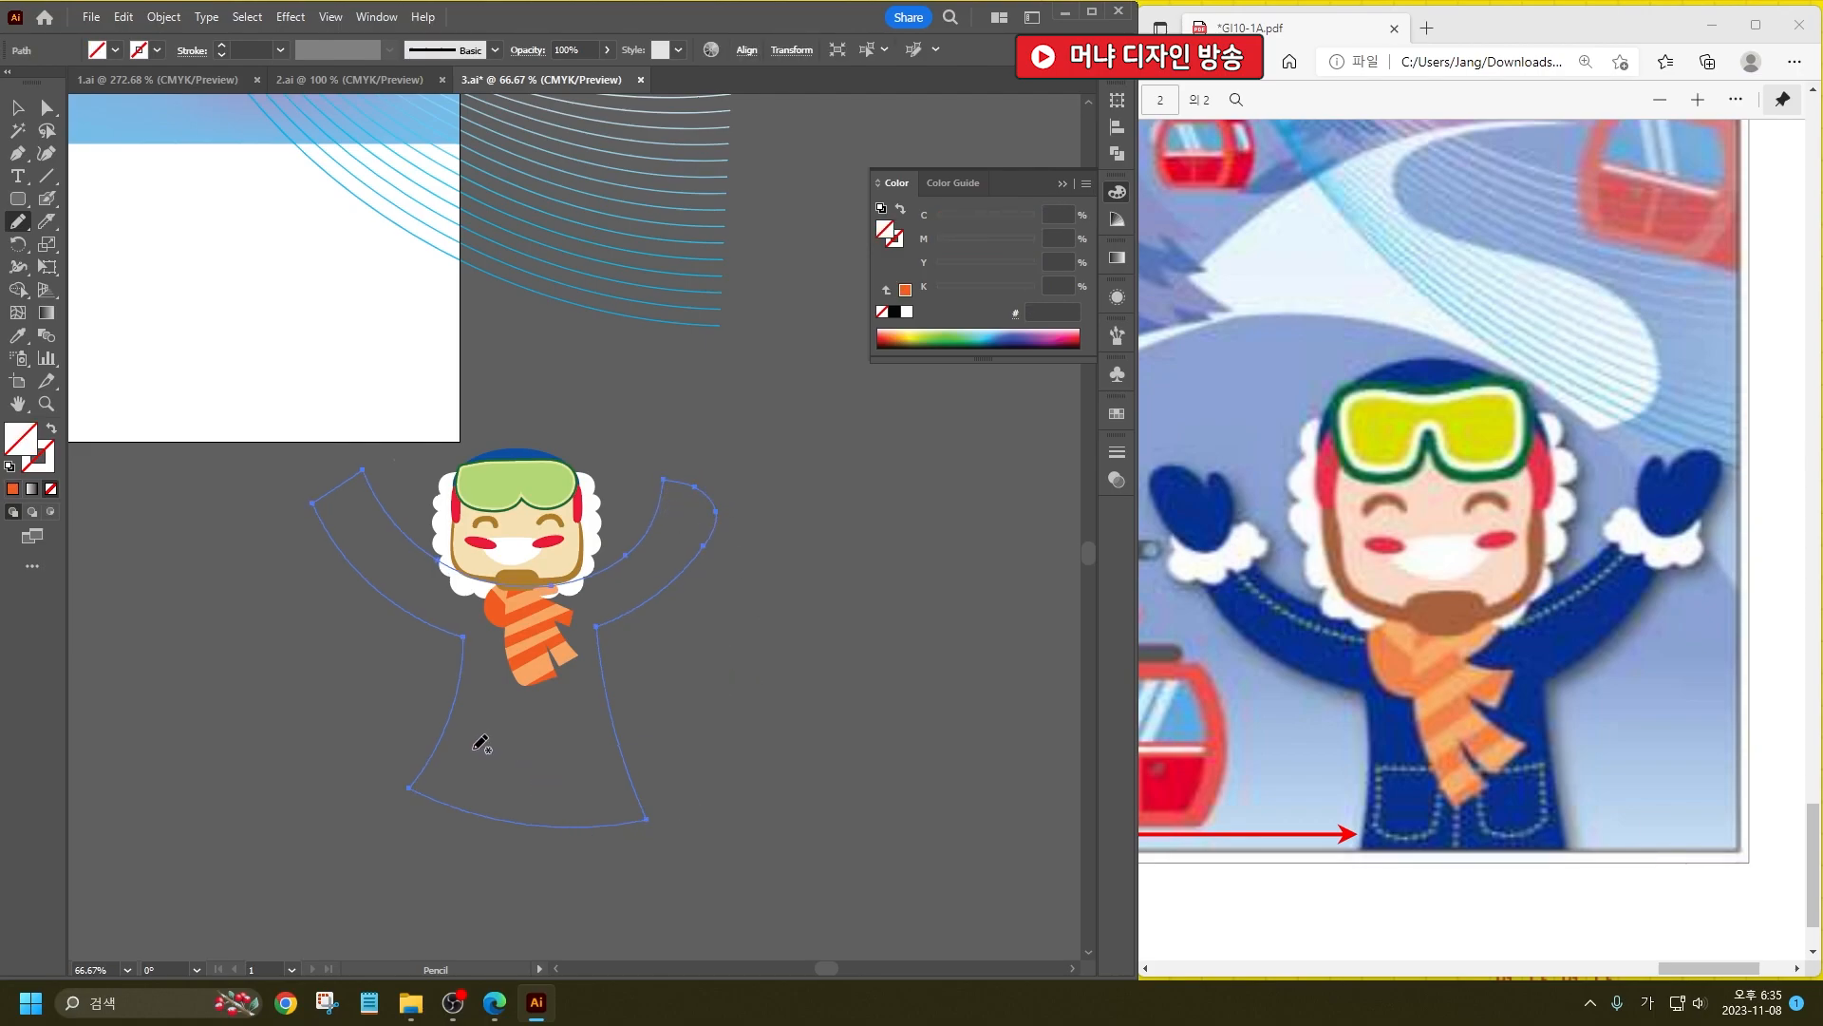
# Step: Sketch a rounded pocket on the jacket's lower left and apply the default white fill and black stroke to the jacket and pocket
pyautogui.moveTo(464, 717)
pyautogui.mouseDown()
pyautogui.moveTo(514, 726)
pyautogui.moveTo(520, 771)
pyautogui.moveTo(492, 794)
pyautogui.moveTo(461, 772)
pyautogui.moveTo(466, 725)
pyautogui.mouseUp()
pyautogui.hotkey('ctrl', 'a')
pyautogui.click(10, 467)
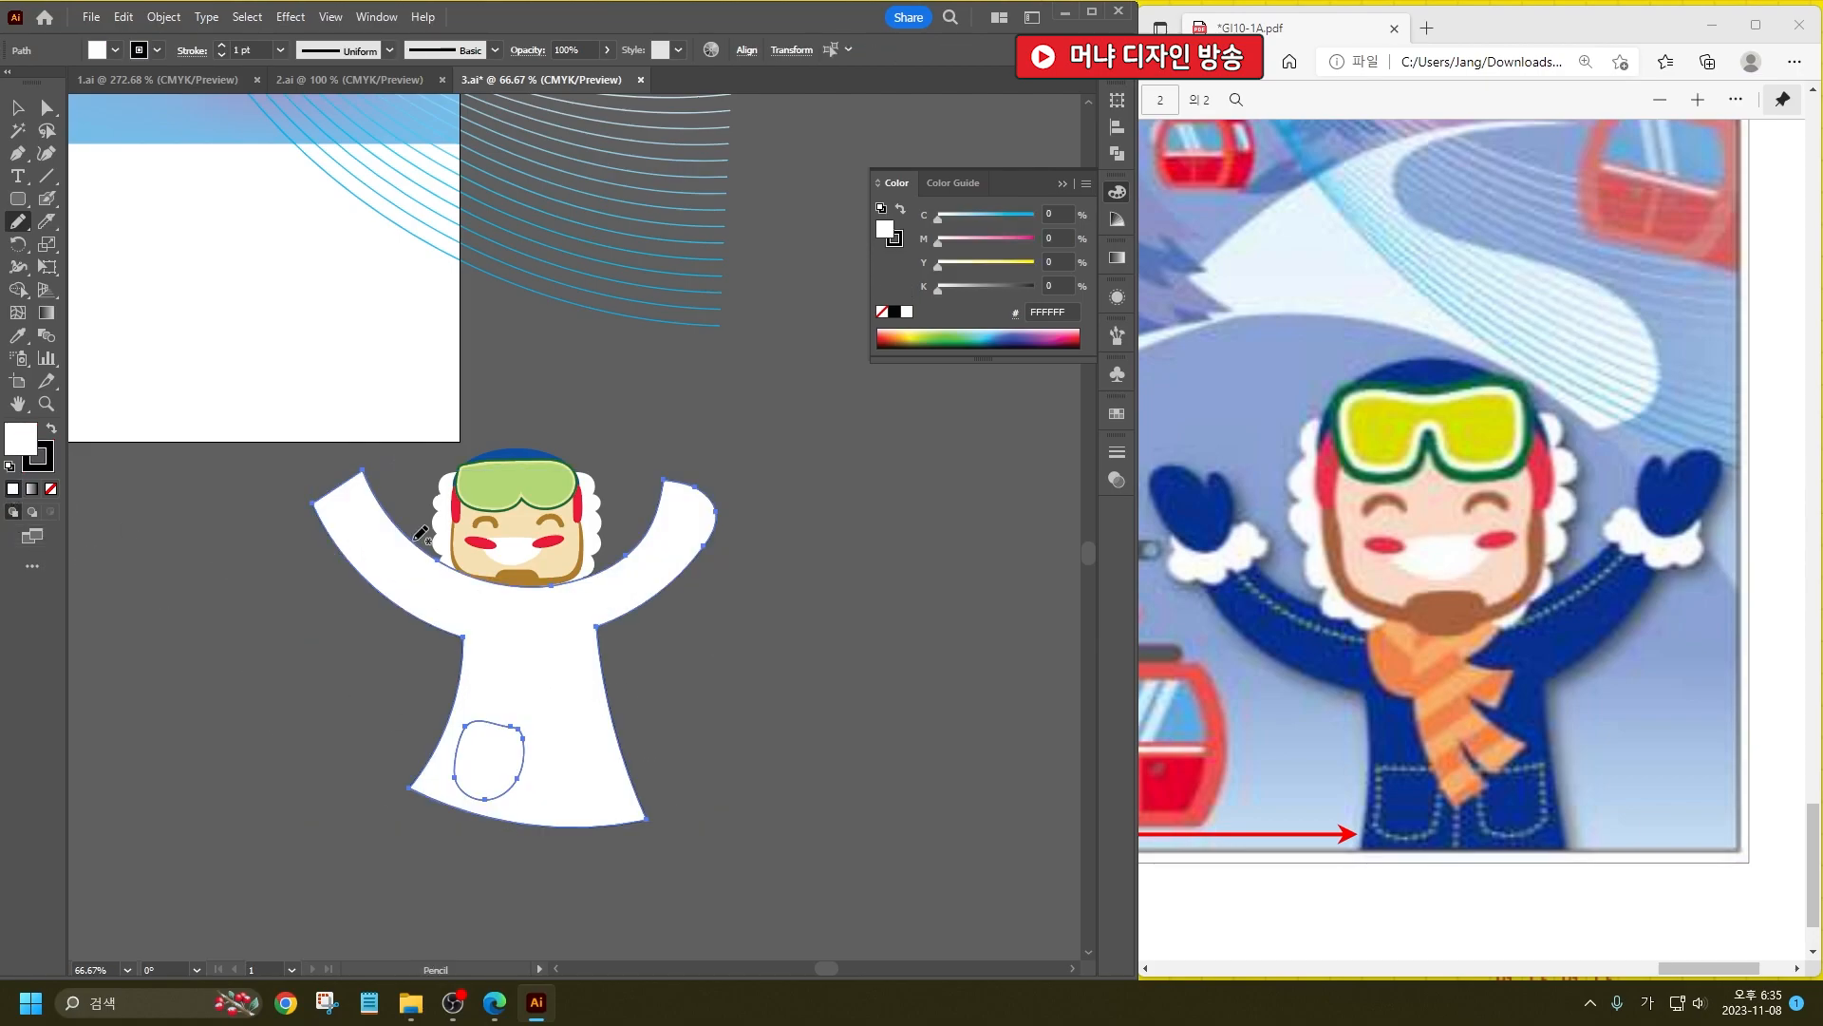
# Step: Sketch a curved seam line along the jacket's sleeves, running from one cuff across the chest to the other
pyautogui.moveTo(367, 523)
pyautogui.mouseDown()
pyautogui.moveTo(467, 599)
pyautogui.moveTo(603, 596)
pyautogui.mouseUp()
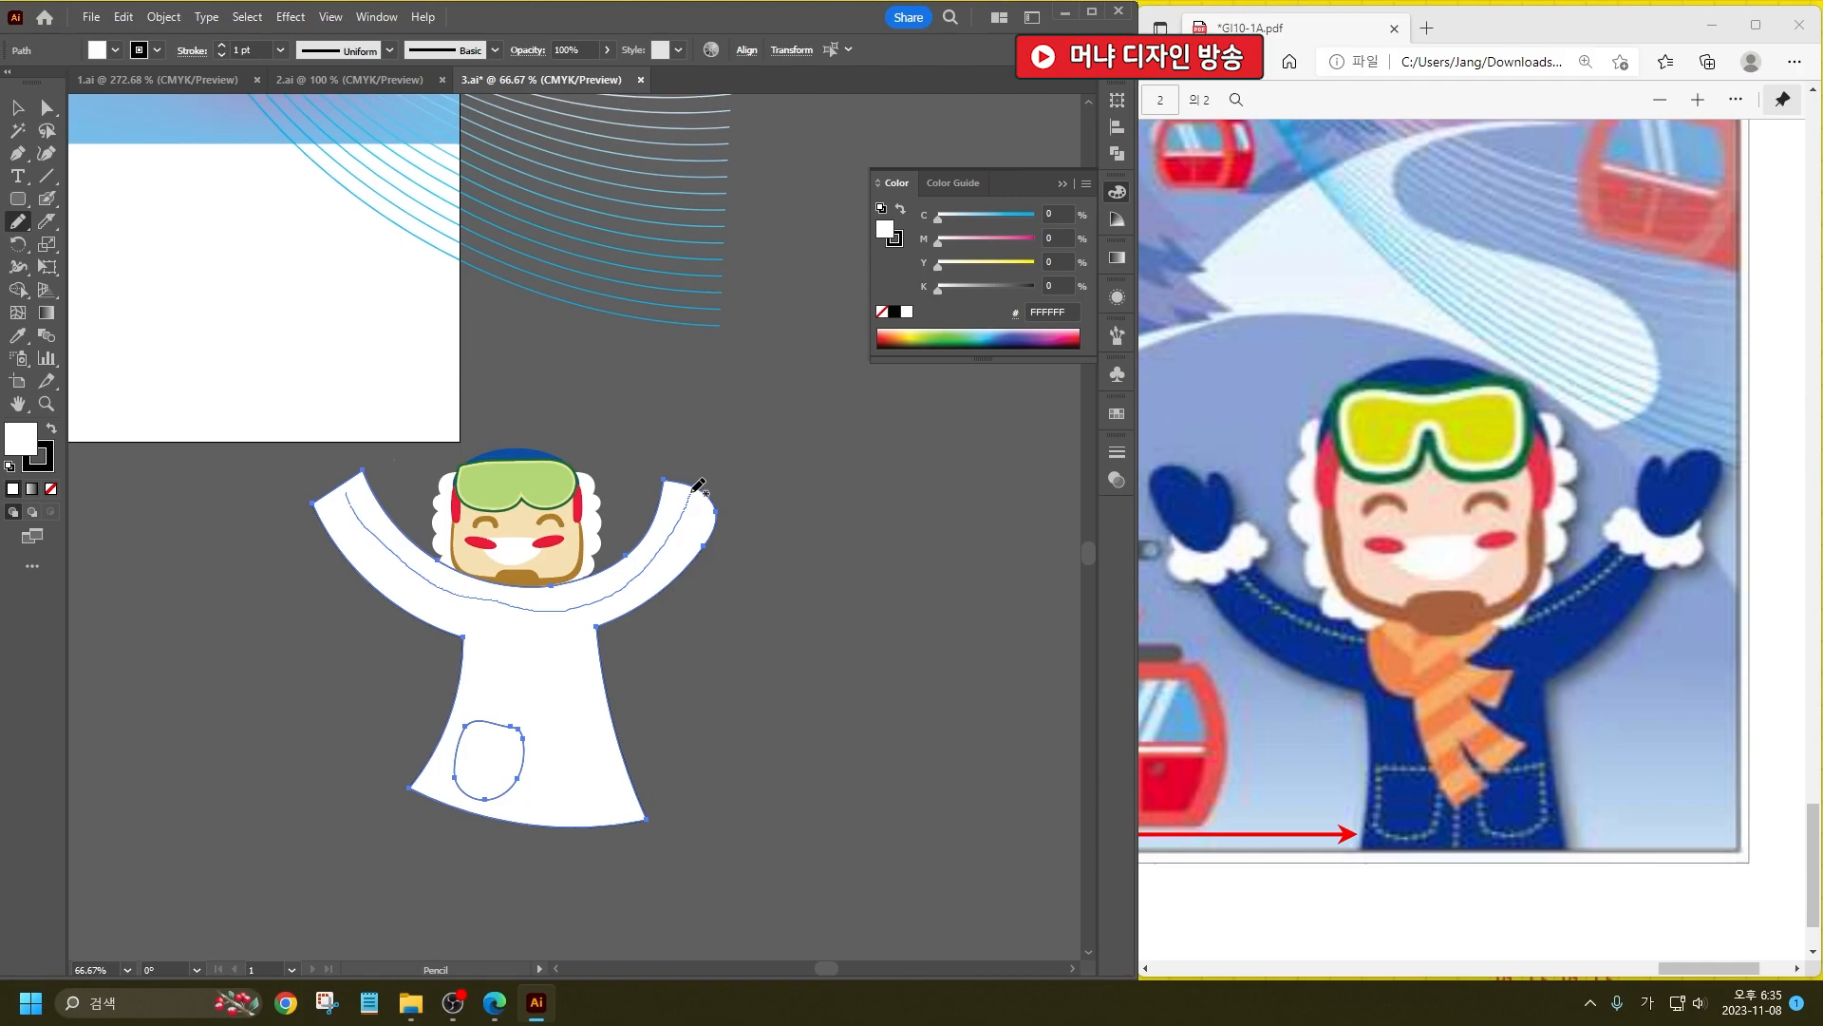
pyautogui.moveTo(698, 486); pyautogui.dragTo(700, 487)
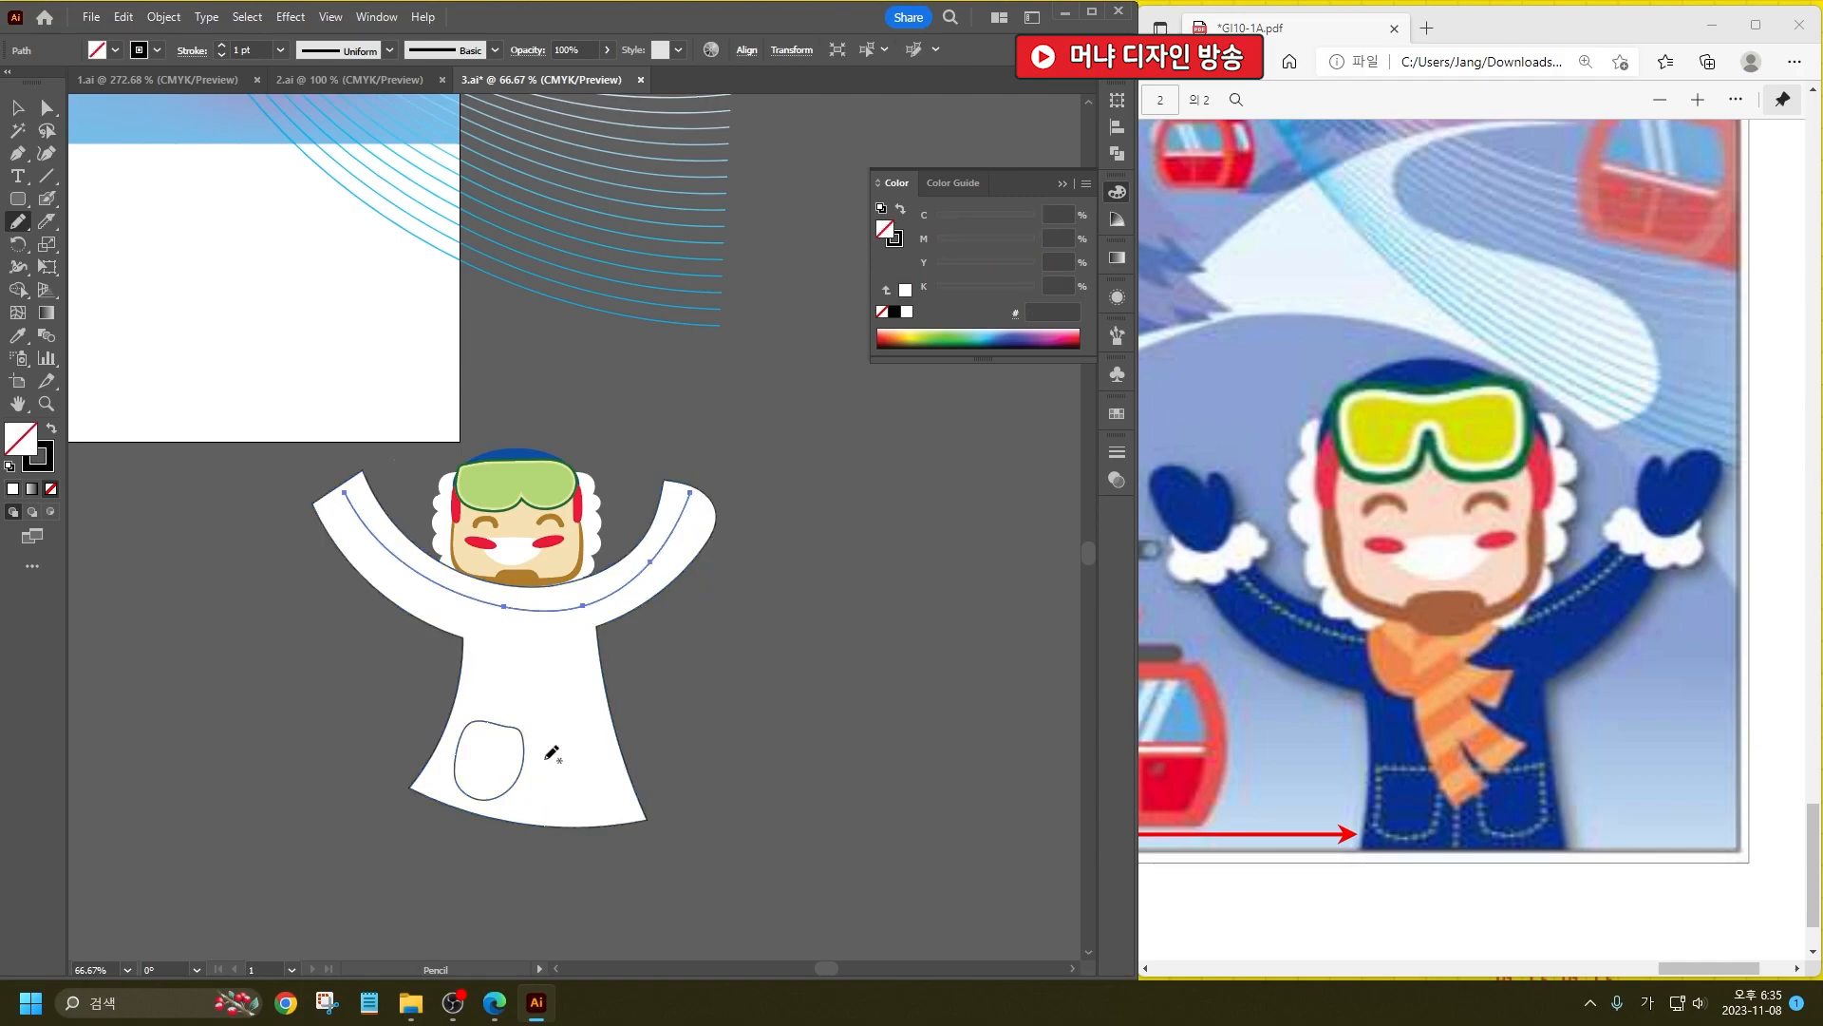
# Step: Sketch a vertical centre seam line from the jacket's chest seam down to its hem
pyautogui.moveTo(540, 606); pyautogui.dragTo(546, 672)
pyautogui.moveTo(533, 815); pyautogui.dragTo(530, 824)
pyautogui.click(17, 107)
pyautogui.click(863, 767)
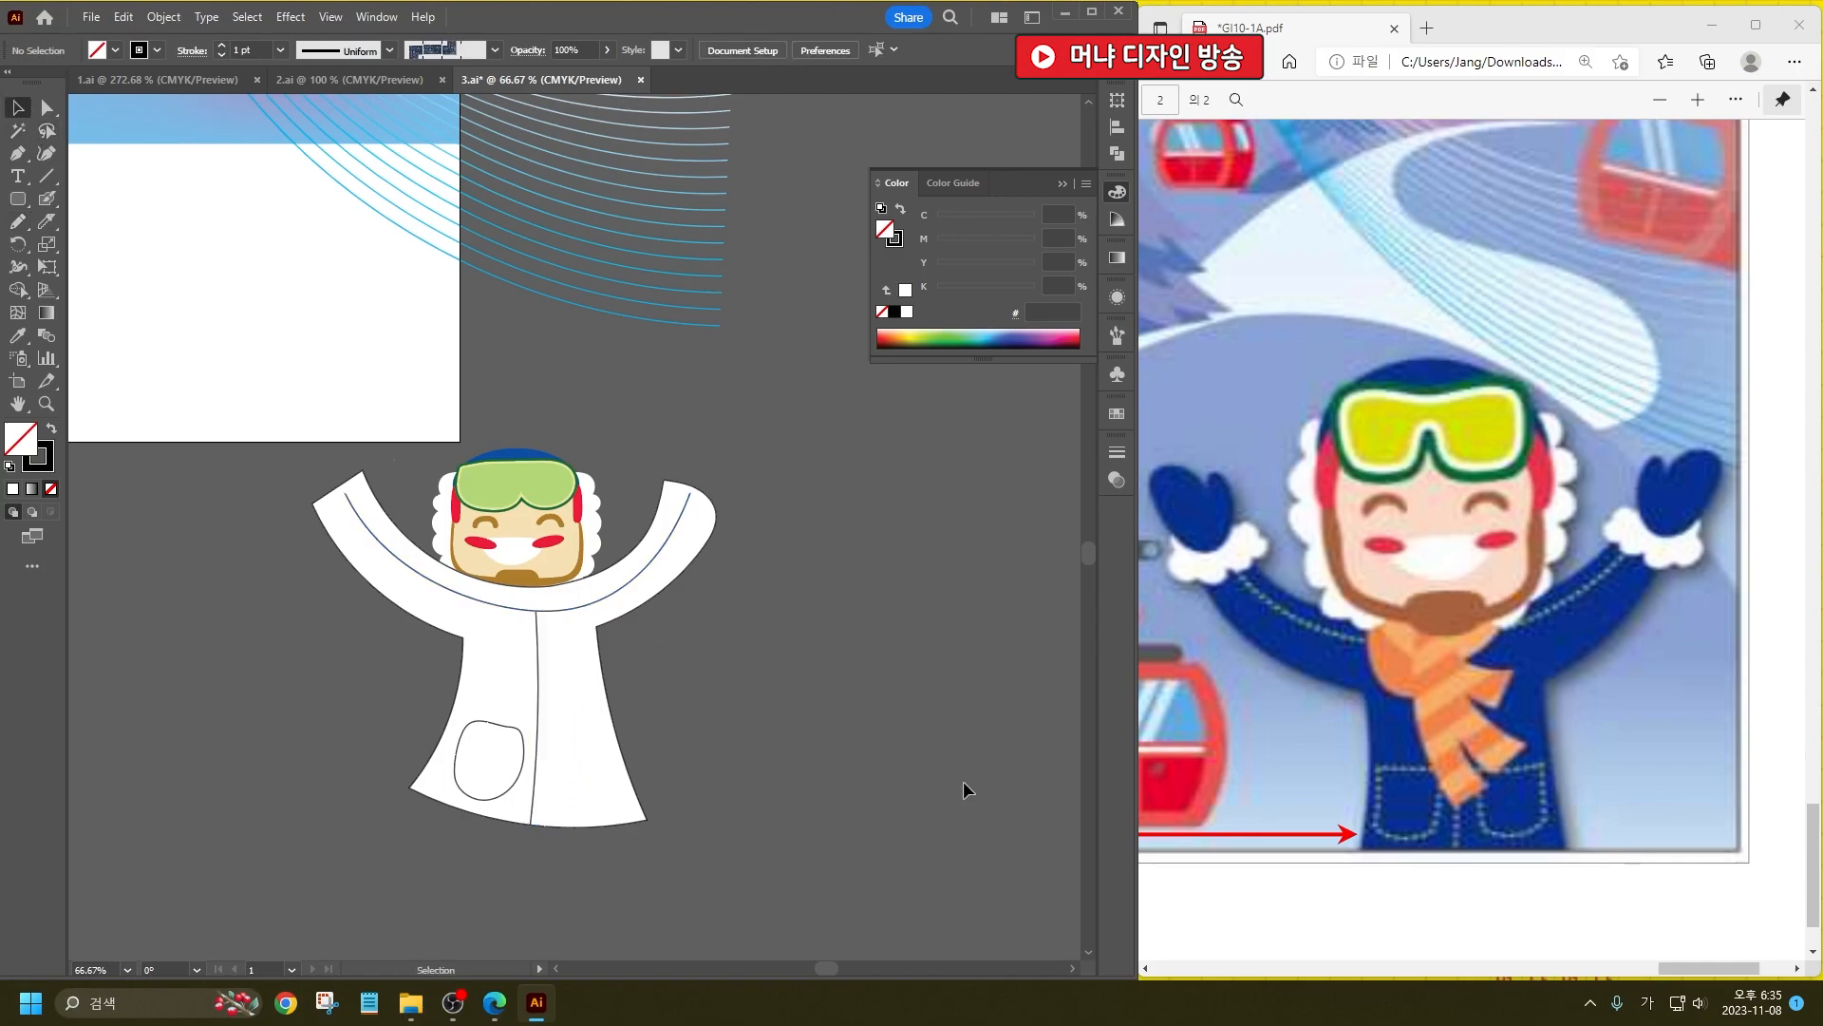
# Step: Select both seam lines and the pocket and set their stroke colour to yellow with C 0, M 20, Y 100
pyautogui.moveTo(1738, 966)
pyautogui.mouseDown()
pyautogui.moveTo(1603, 967)
pyautogui.moveTo(1740, 957)
pyautogui.mouseUp()
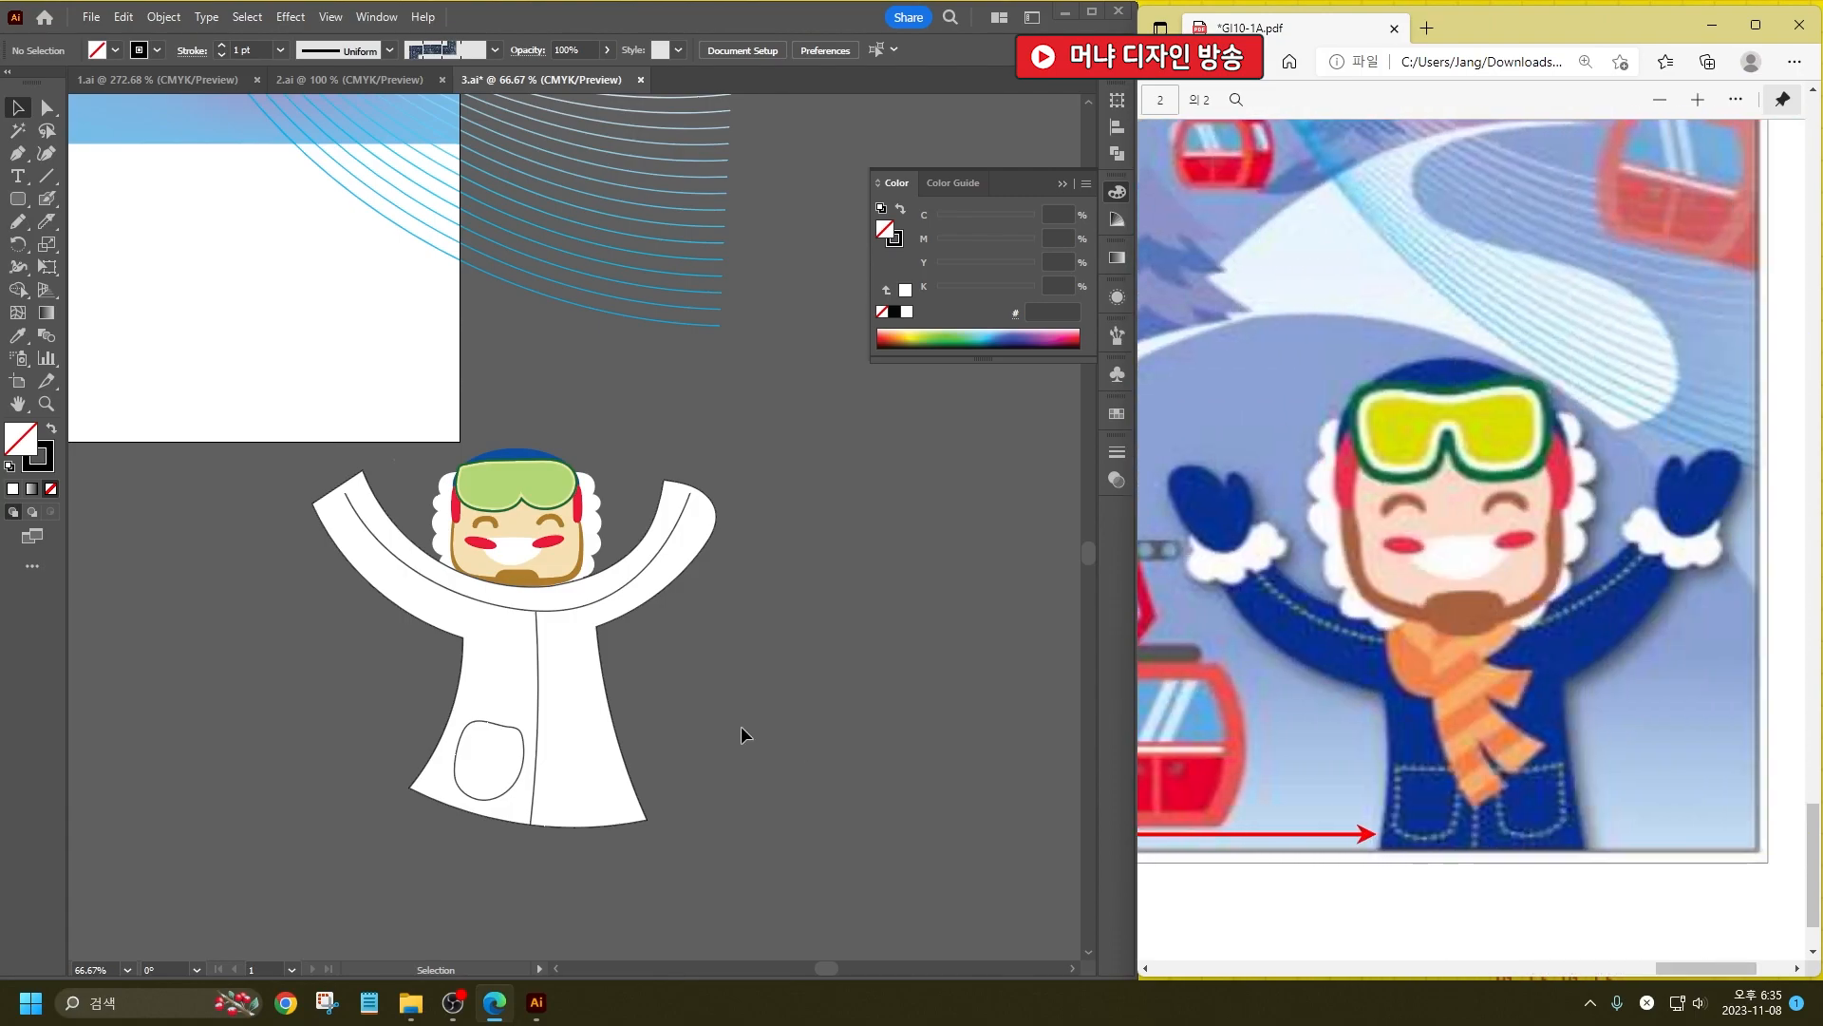
pyautogui.click(539, 679)
pyautogui.keyDown('shift'); pyautogui.click(556, 613); pyautogui.keyUp('shift')
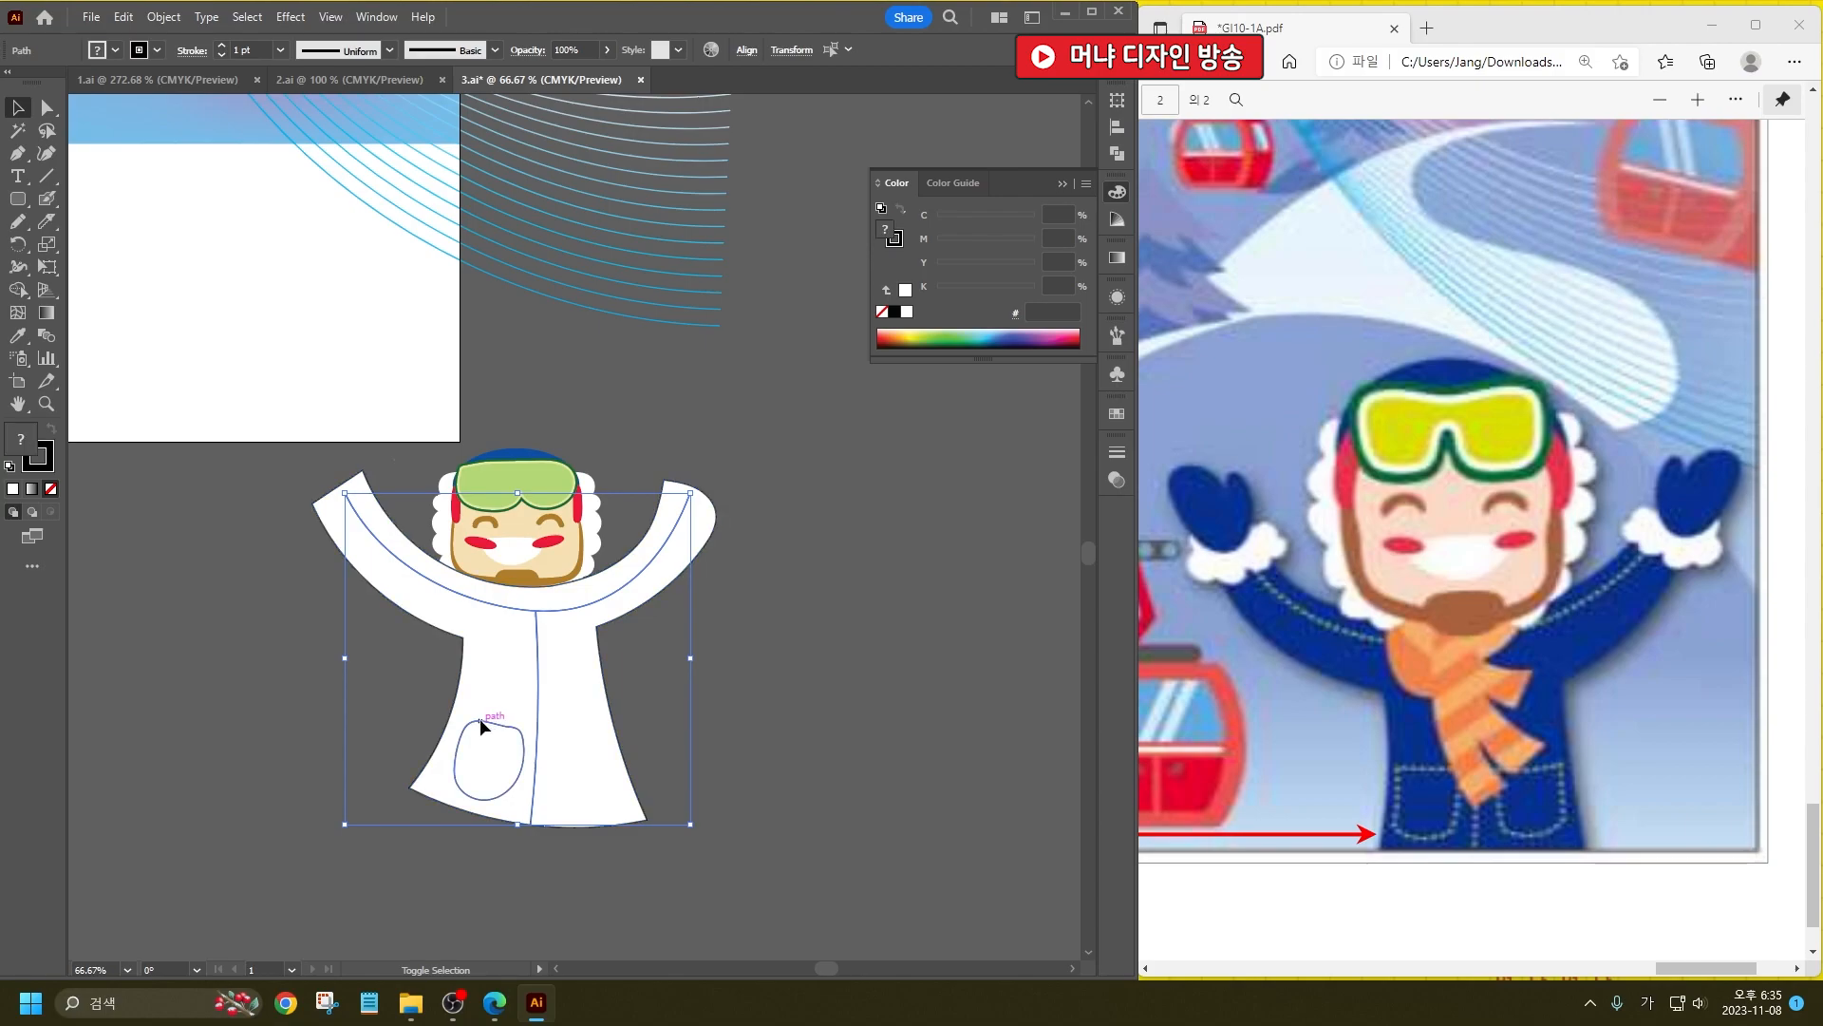
pyautogui.keyDown('shift'); pyautogui.click(140, 50); pyautogui.keyUp('shift')
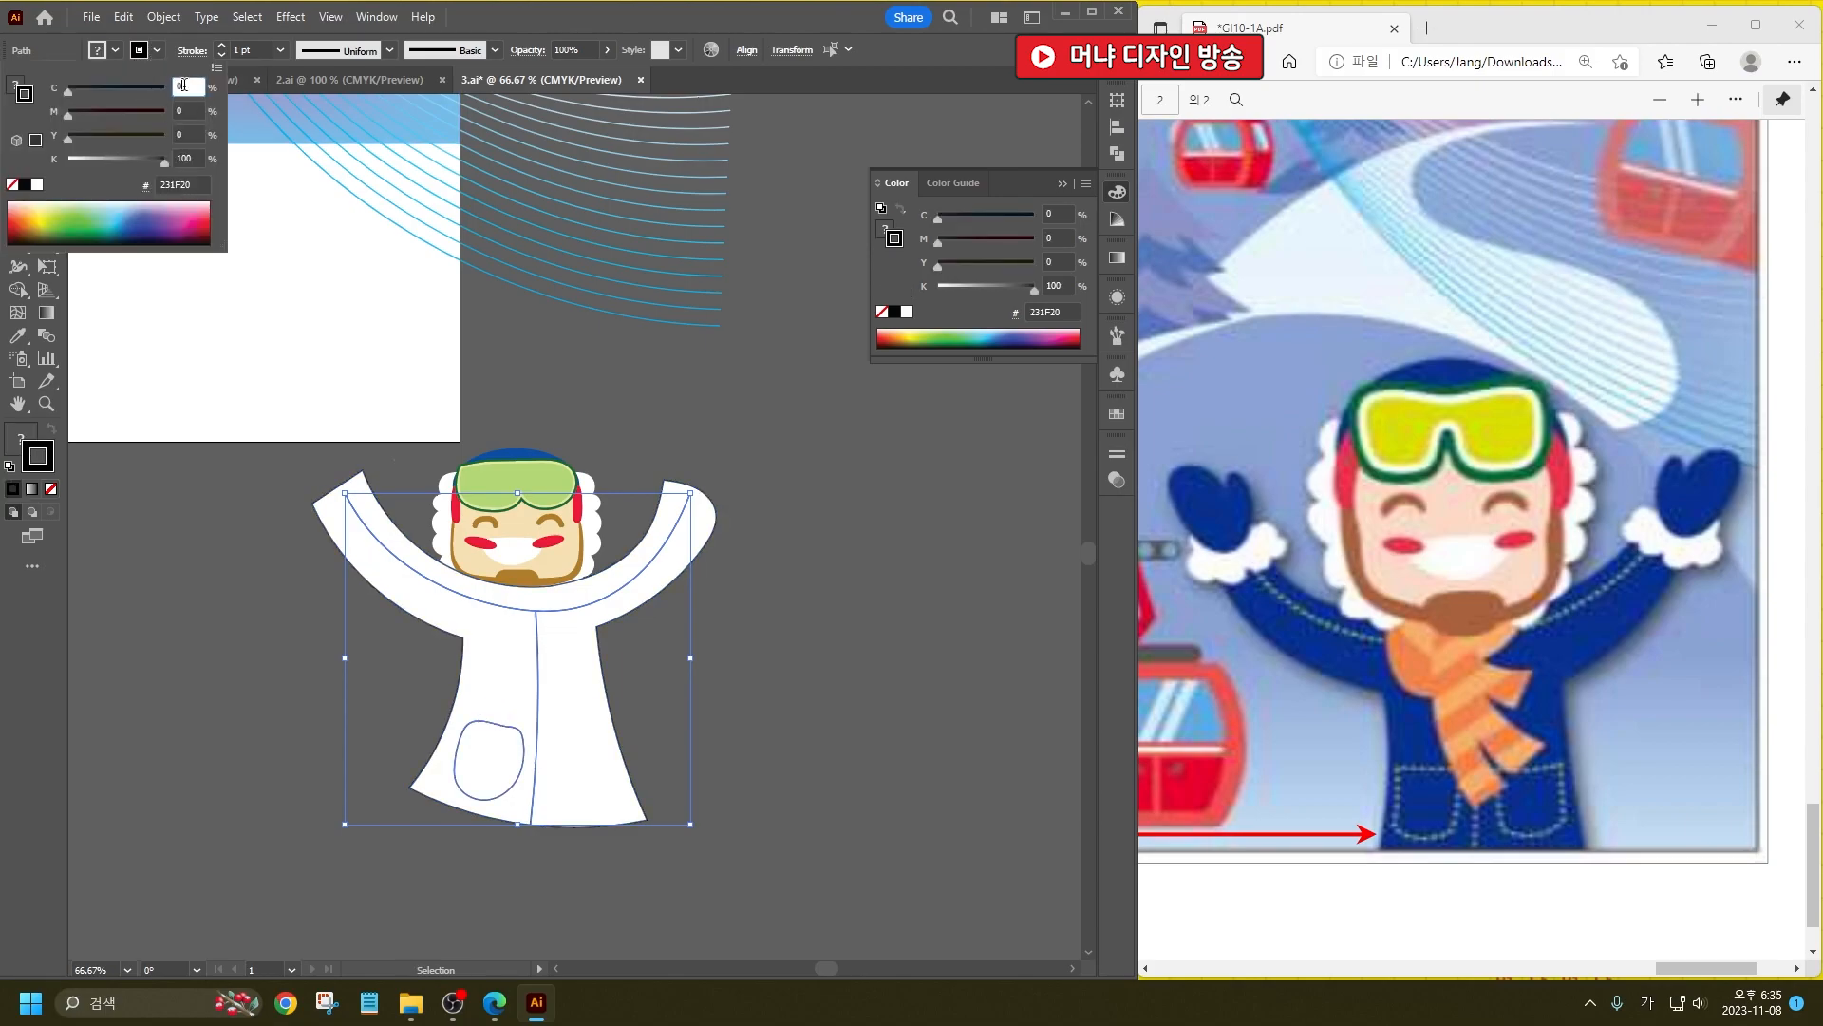
pyautogui.press('Tab')
pyautogui.write('20')
pyautogui.press('Tab')
pyautogui.write('100')
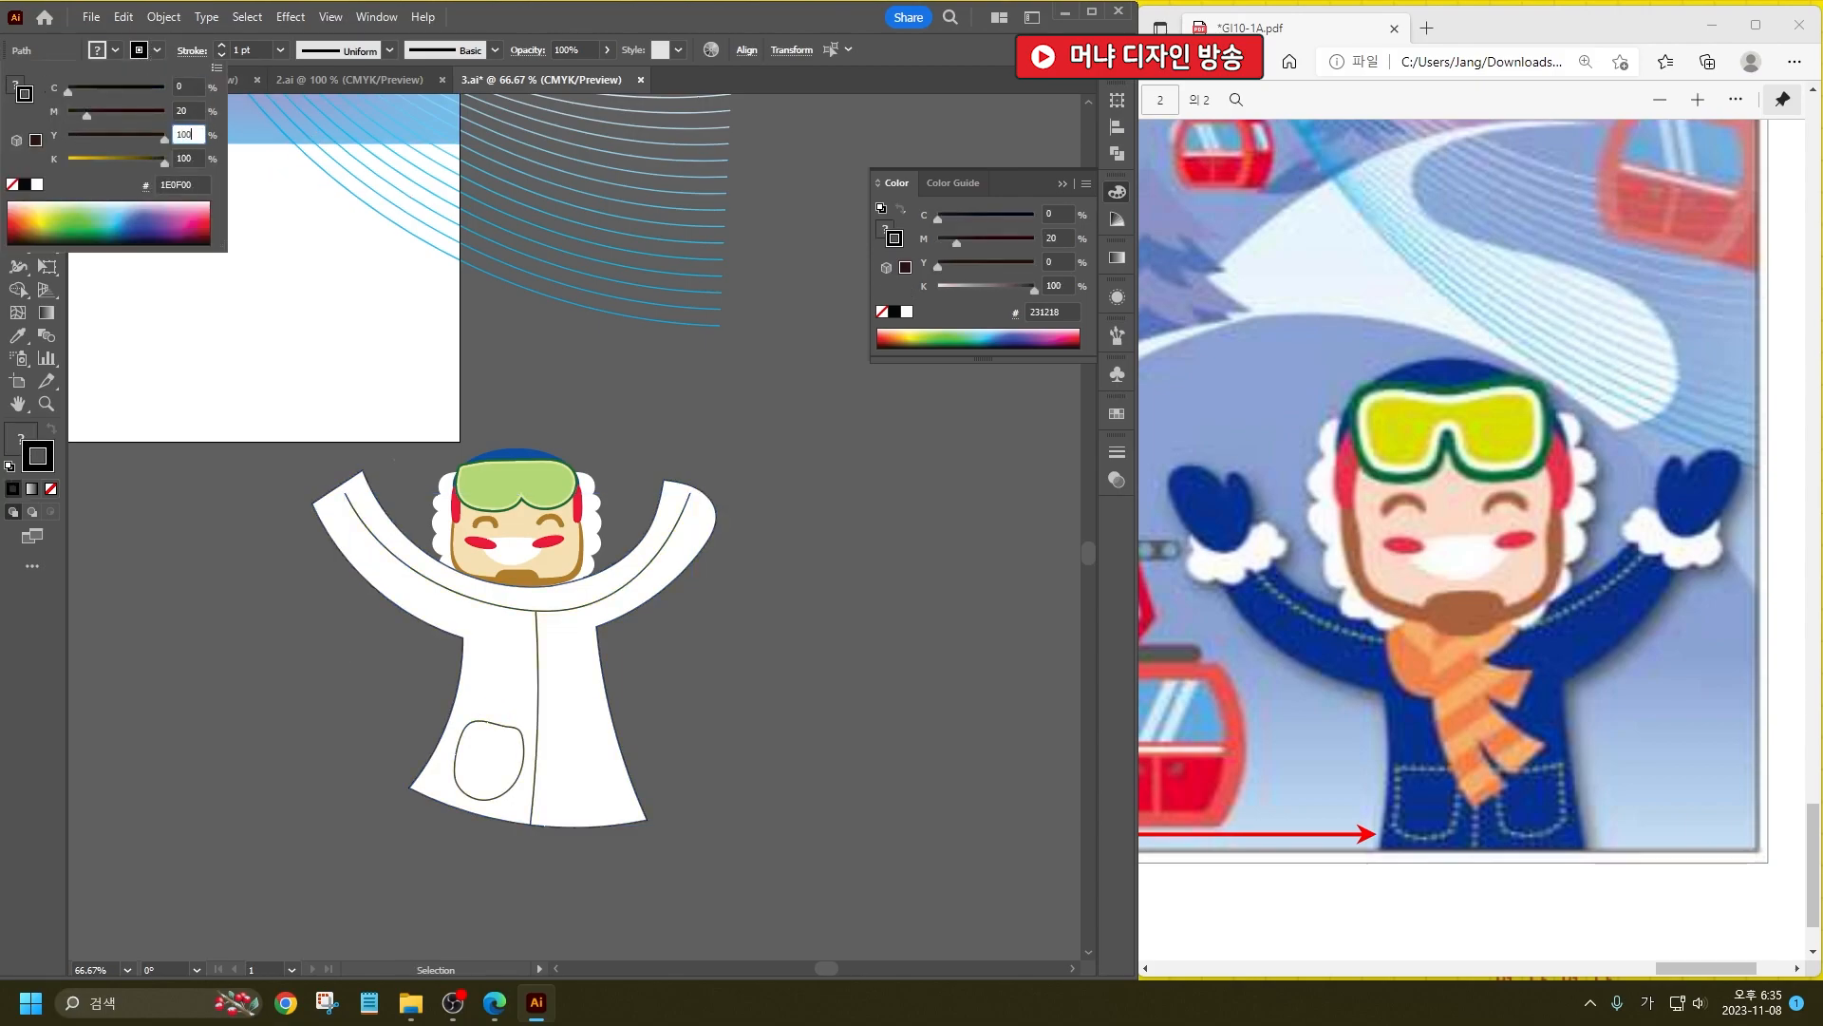
pyautogui.press('Return')
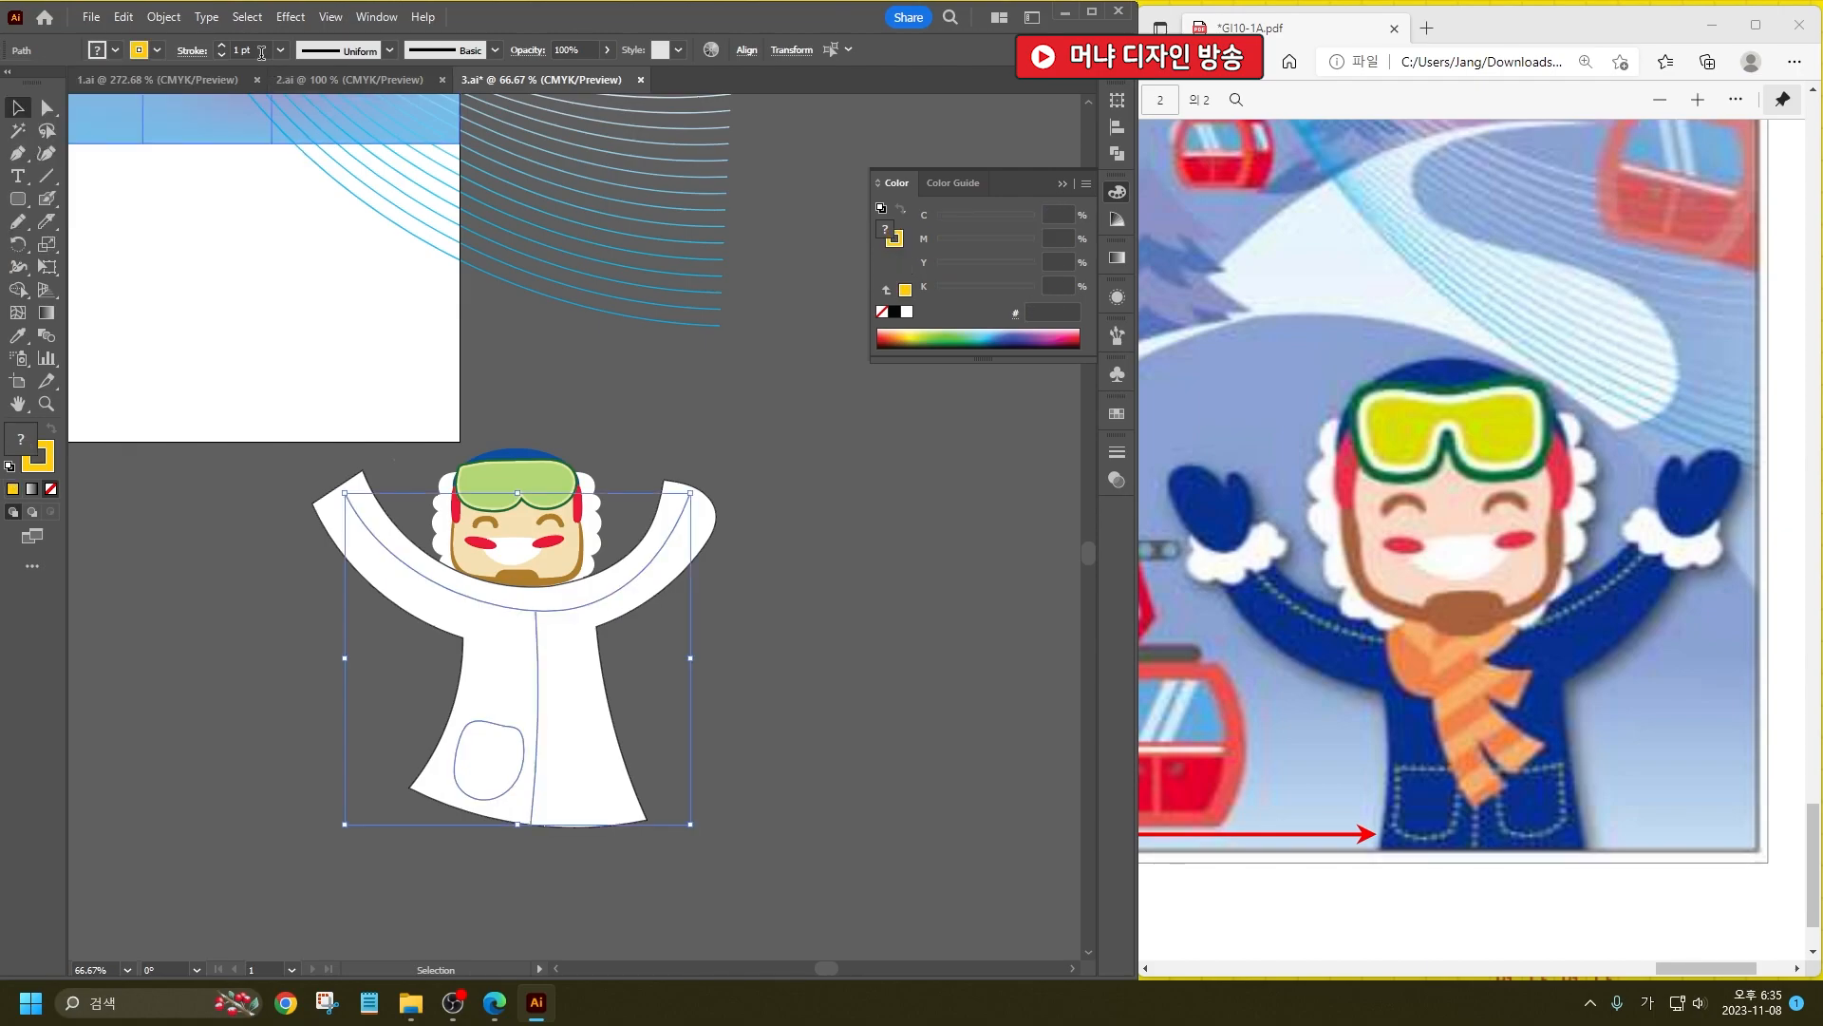
# Step: Set the stroke of the seams and pocket to 2 pt and make it a 12 pt dashed line
pyautogui.press('Up')
pyautogui.click(191, 51)
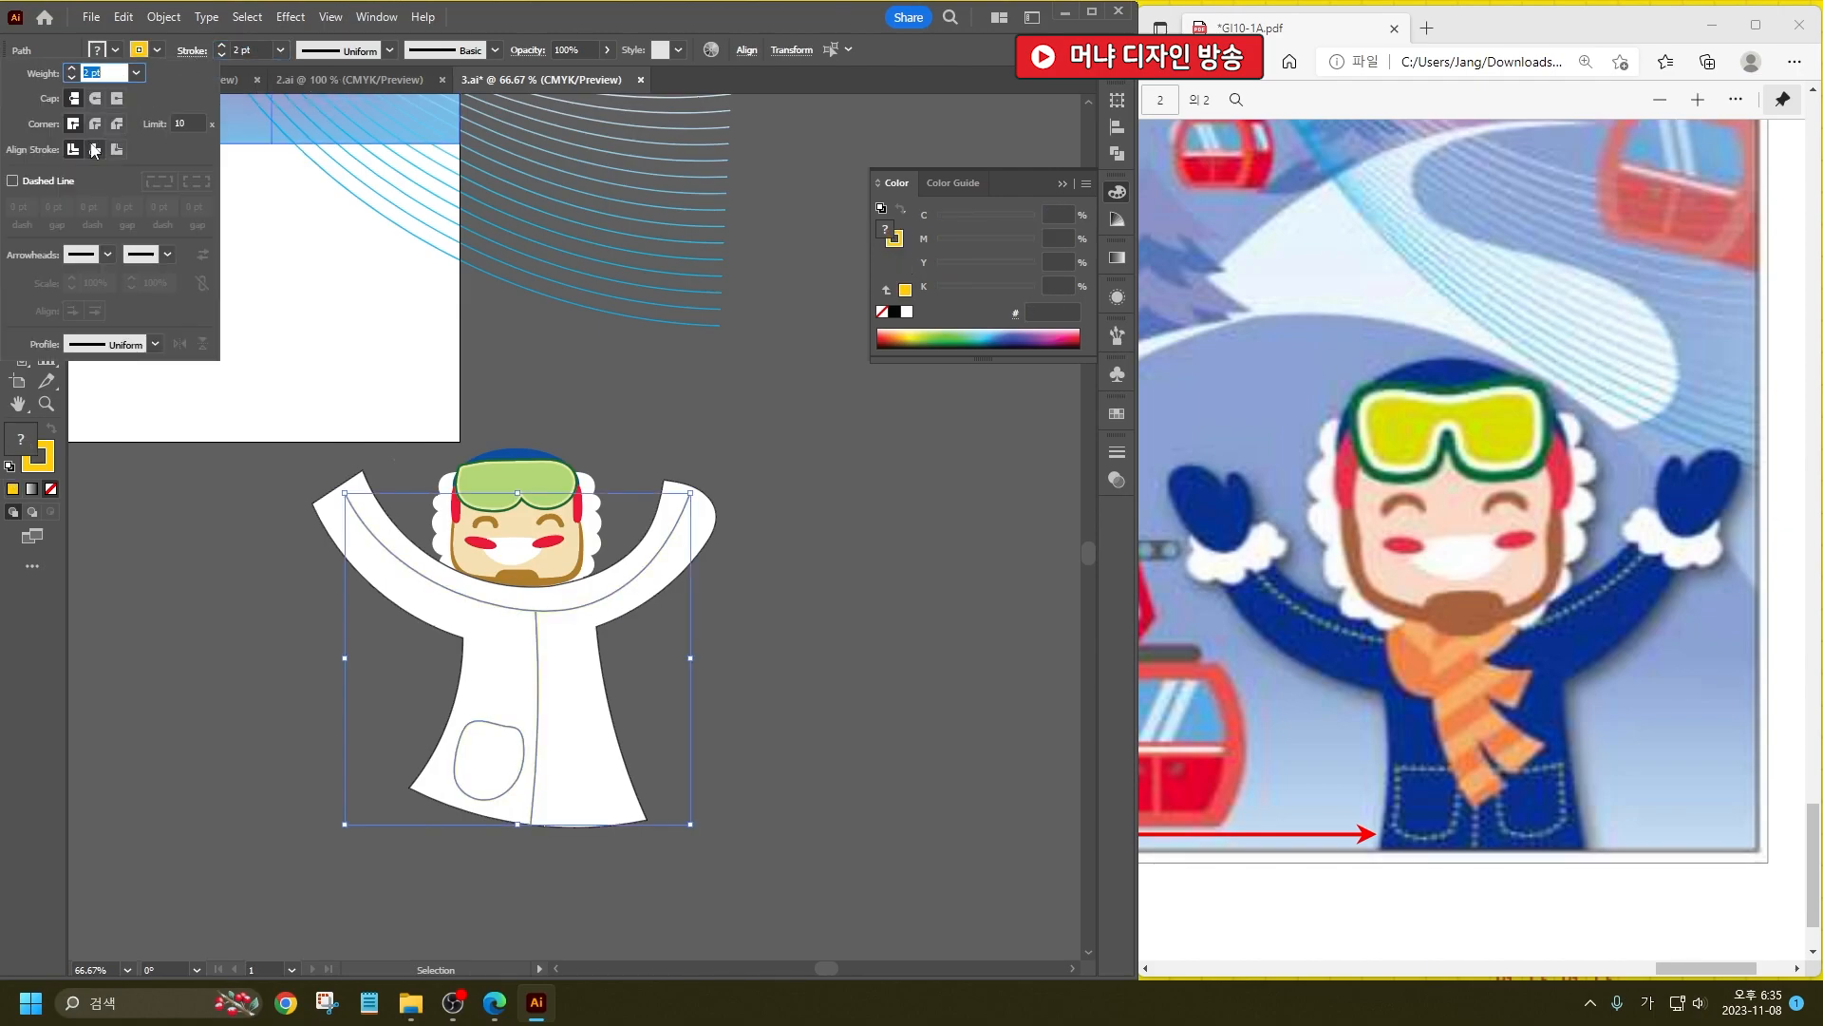
pyautogui.click(78, 183)
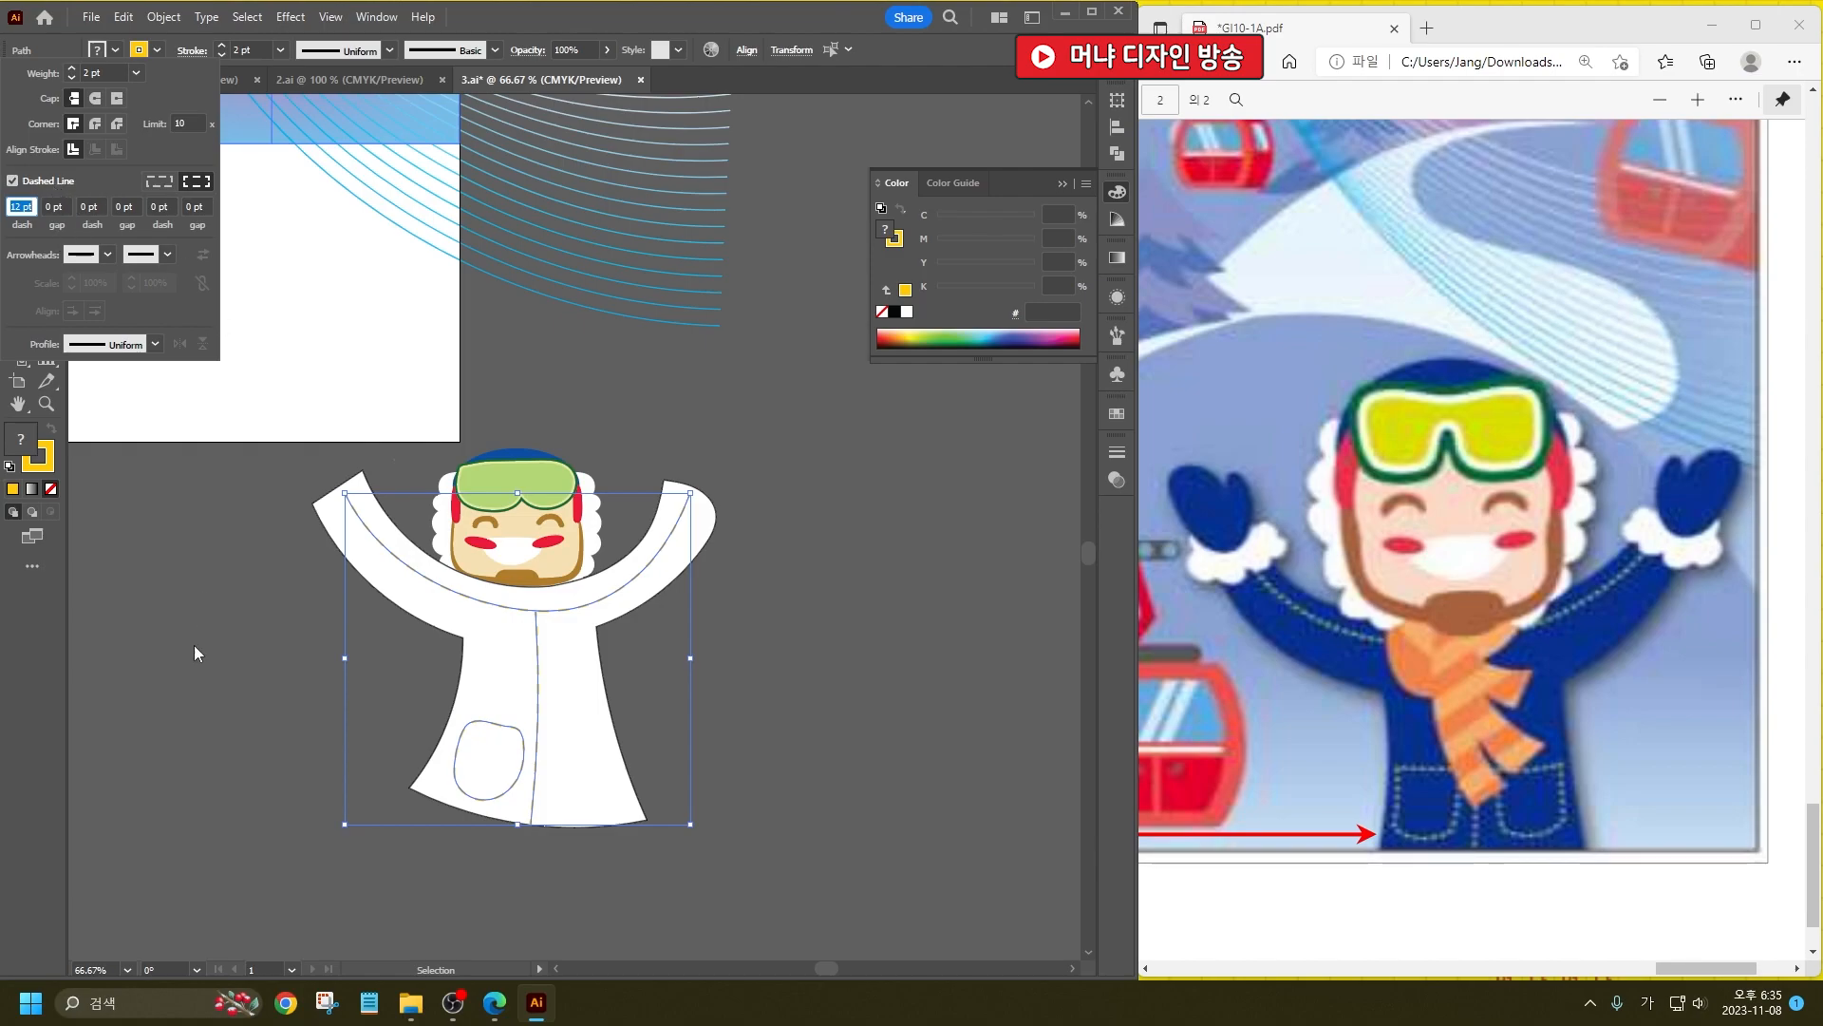
pyautogui.click(191, 670)
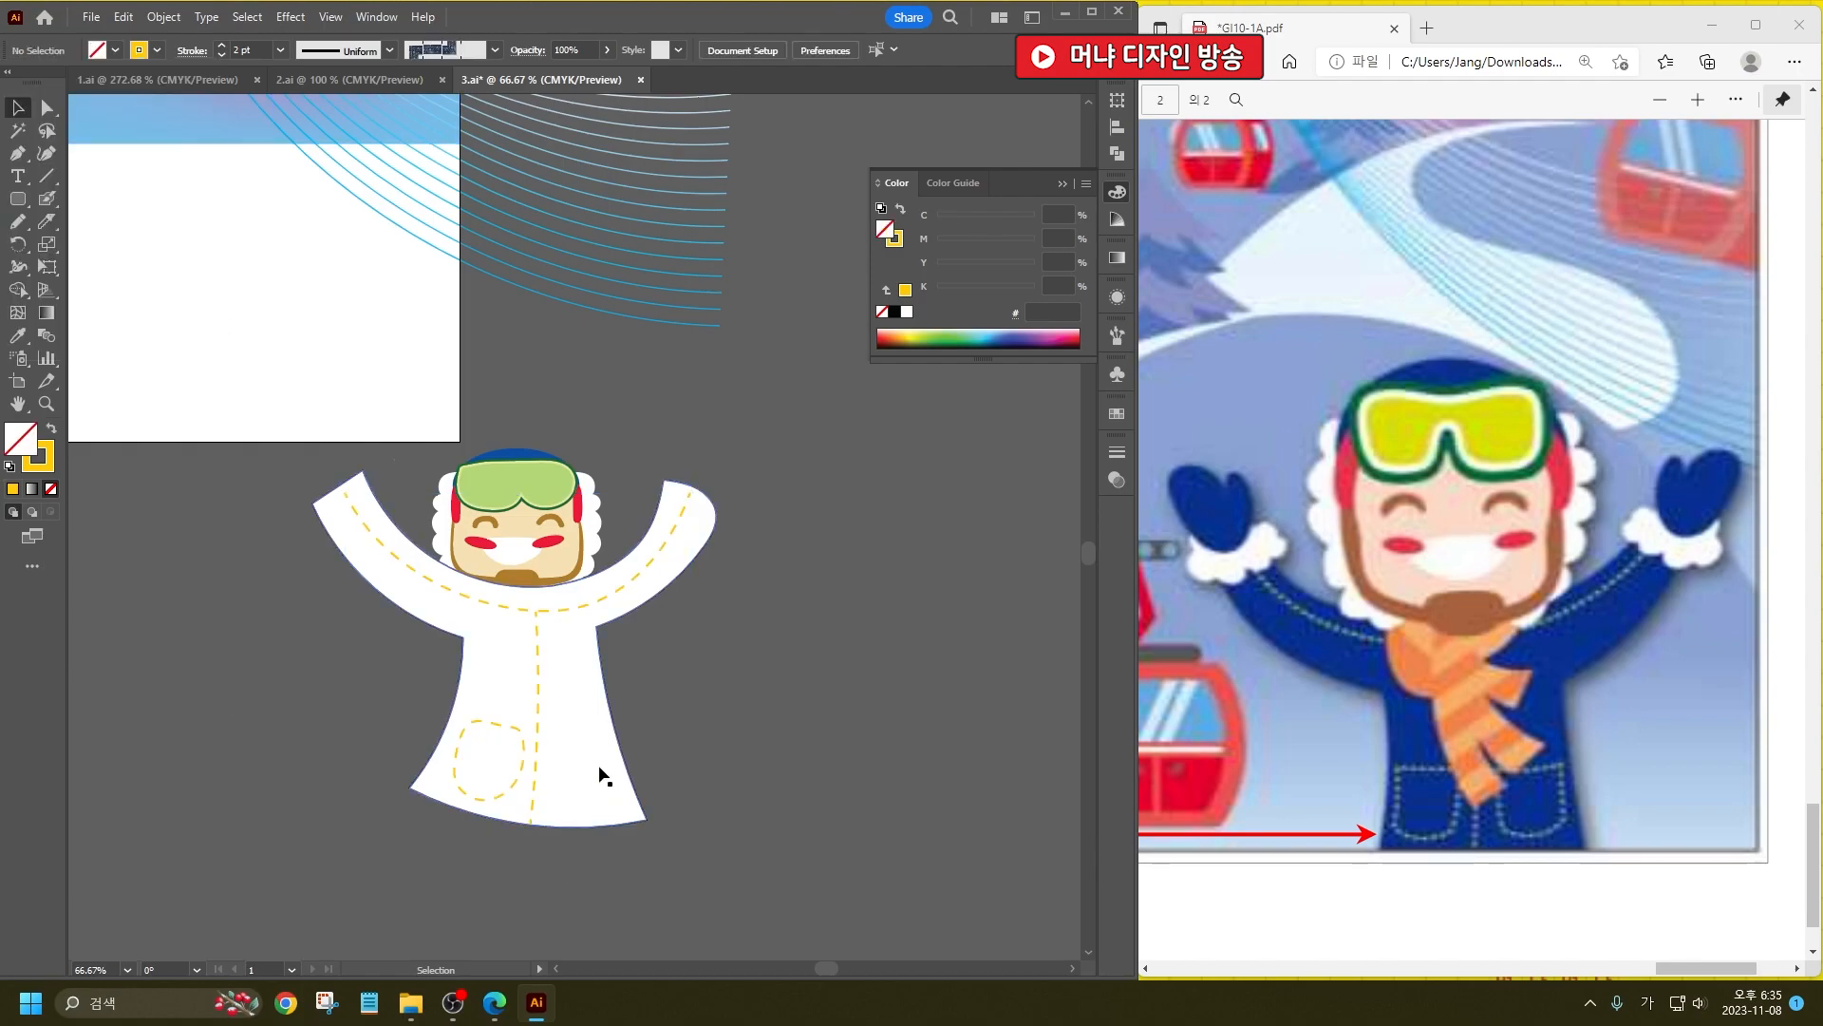
# Step: Duplicate the dashed pocket to the other side of the centre seam and reflect the copy across the vertical axis
pyautogui.moveTo(488, 750); pyautogui.dragTo(594, 731)
pyautogui.rightClick(595, 730)
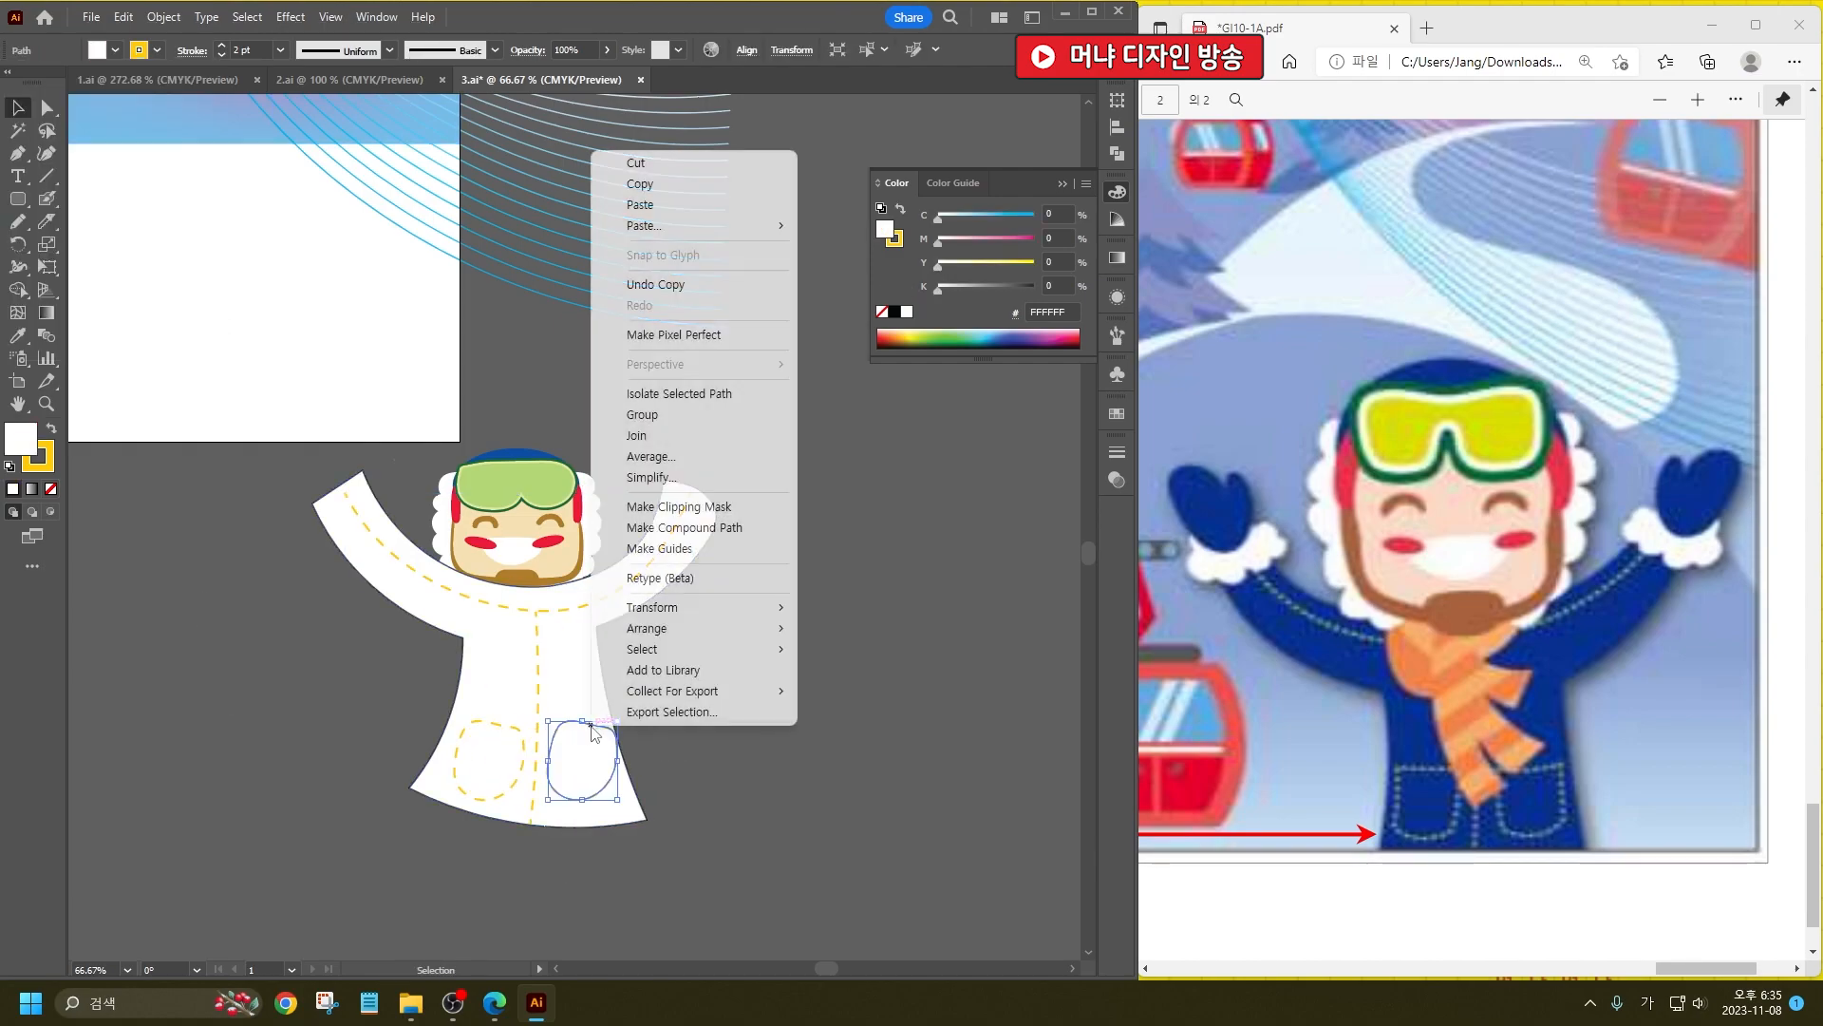
pyautogui.moveTo(702, 608)
pyautogui.click(845, 678)
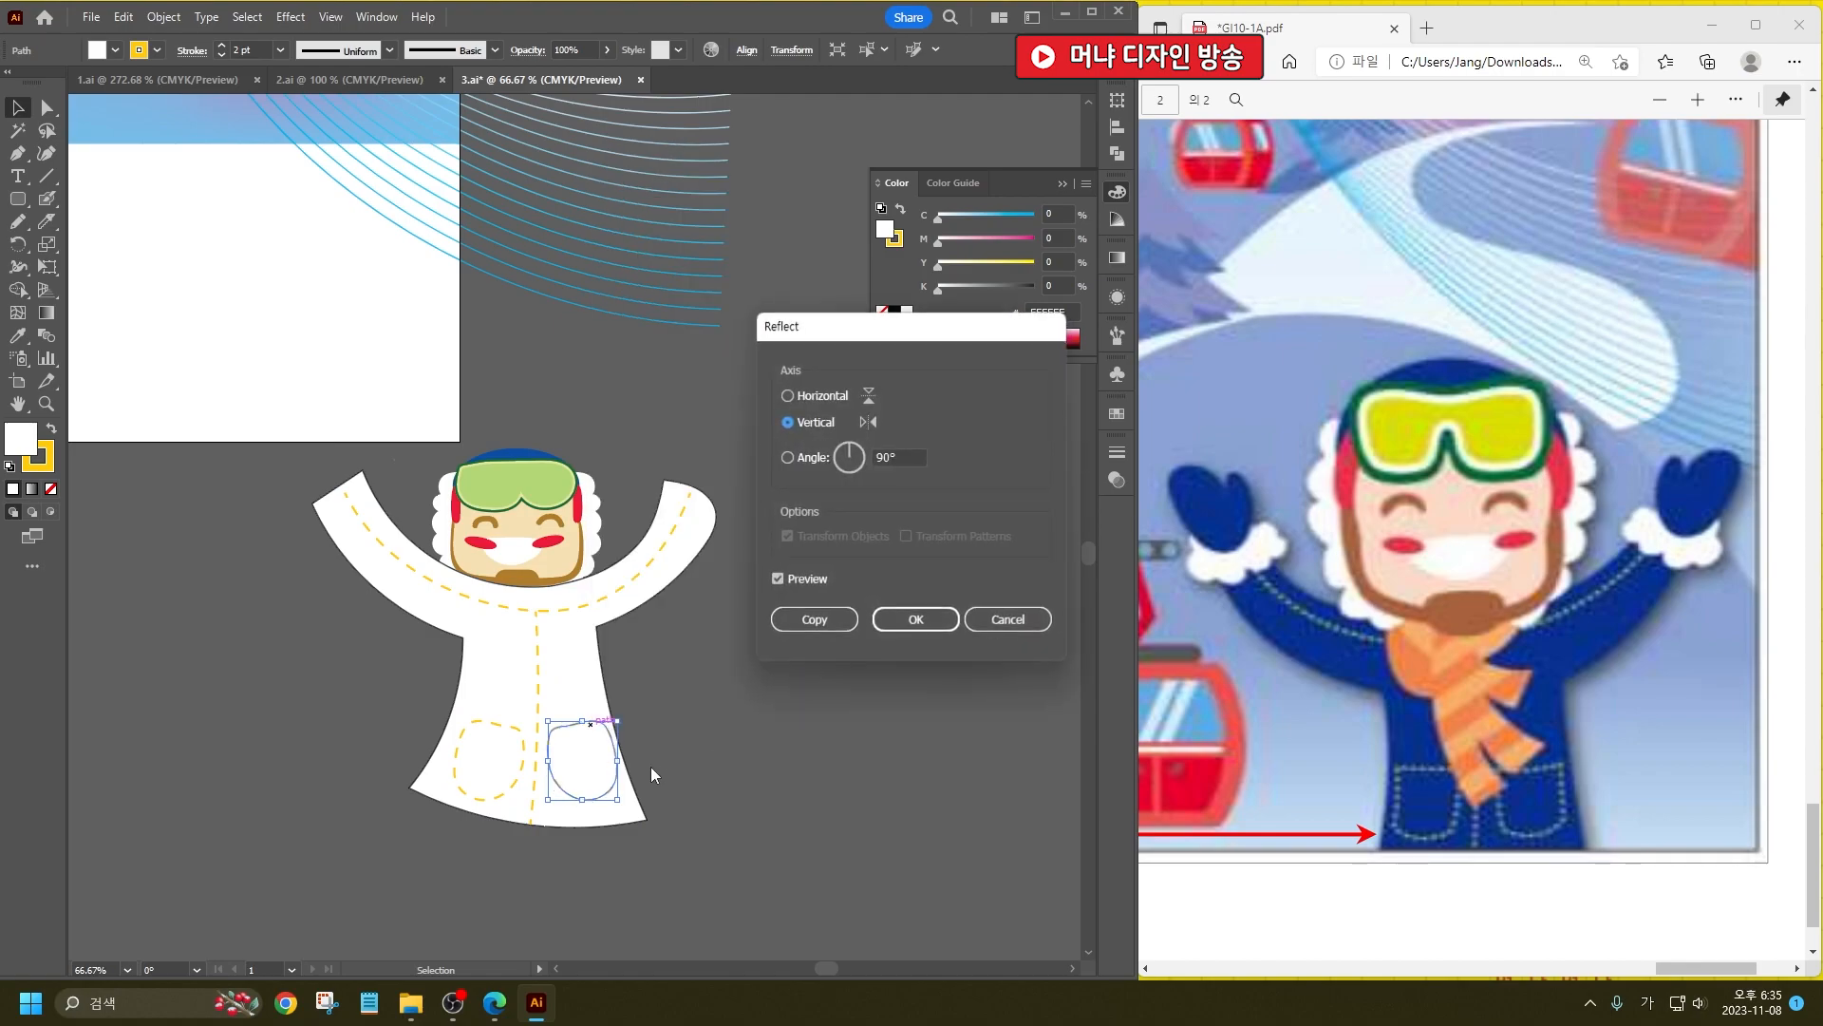
pyautogui.click(914, 619)
# Step: Send the jacket with its seams and pockets backward so that they lie behind the head and scarf
pyautogui.moveTo(633, 777); pyautogui.dragTo(421, 693)
pyautogui.hotkey('ctrl', '[')
pyautogui.hotkey('ctrl', '[')
pyautogui.hotkey('ctrl', '[')
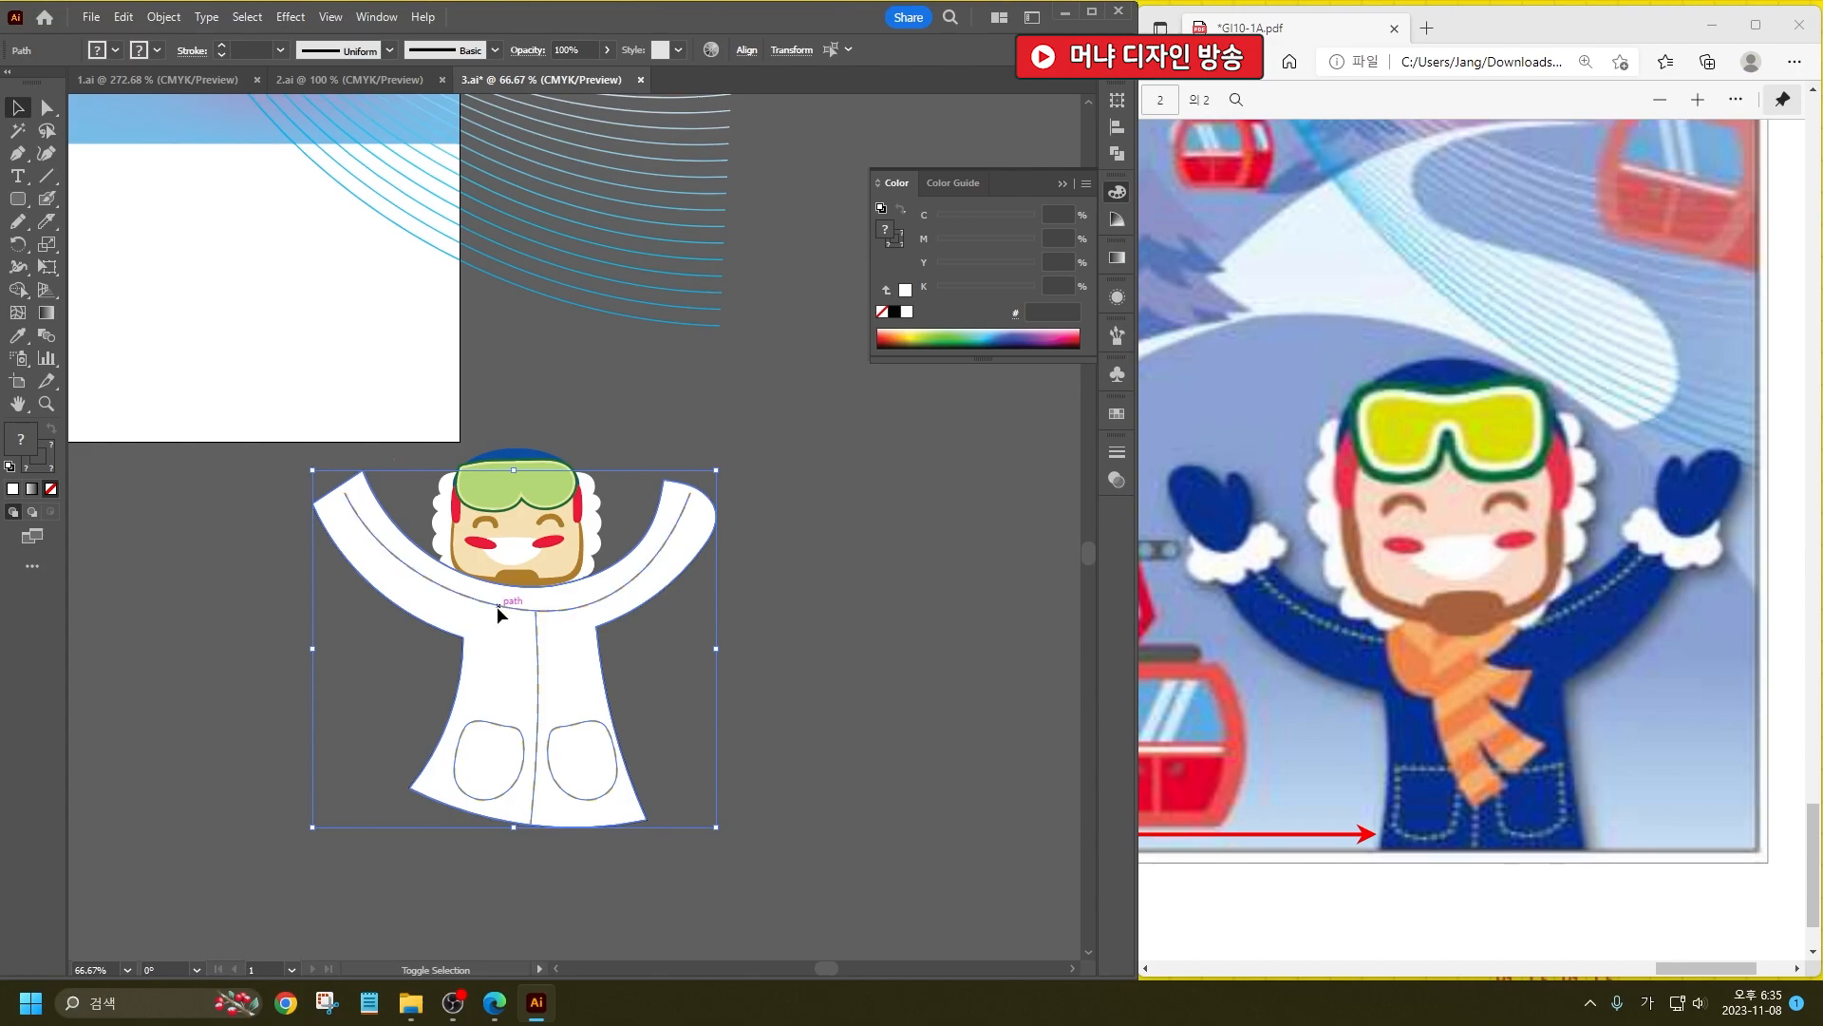
pyautogui.click(477, 609)
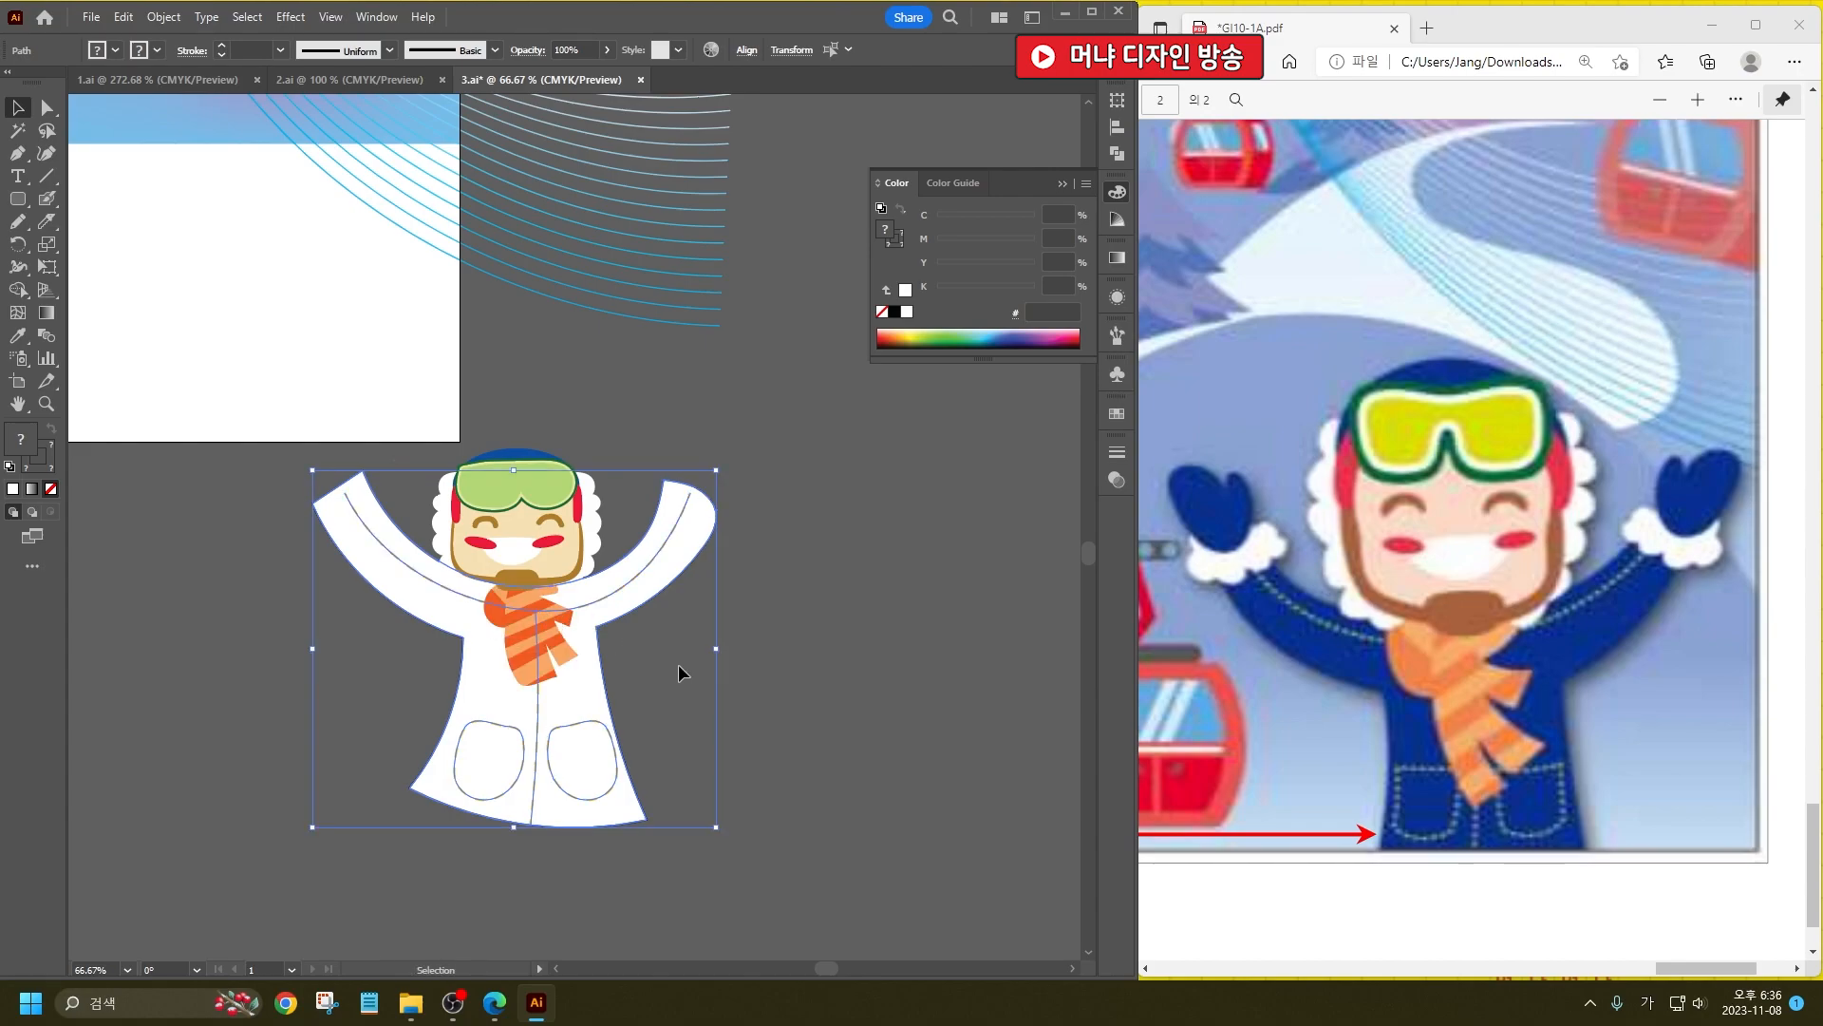
pyautogui.hotkey('ctrl', '[')
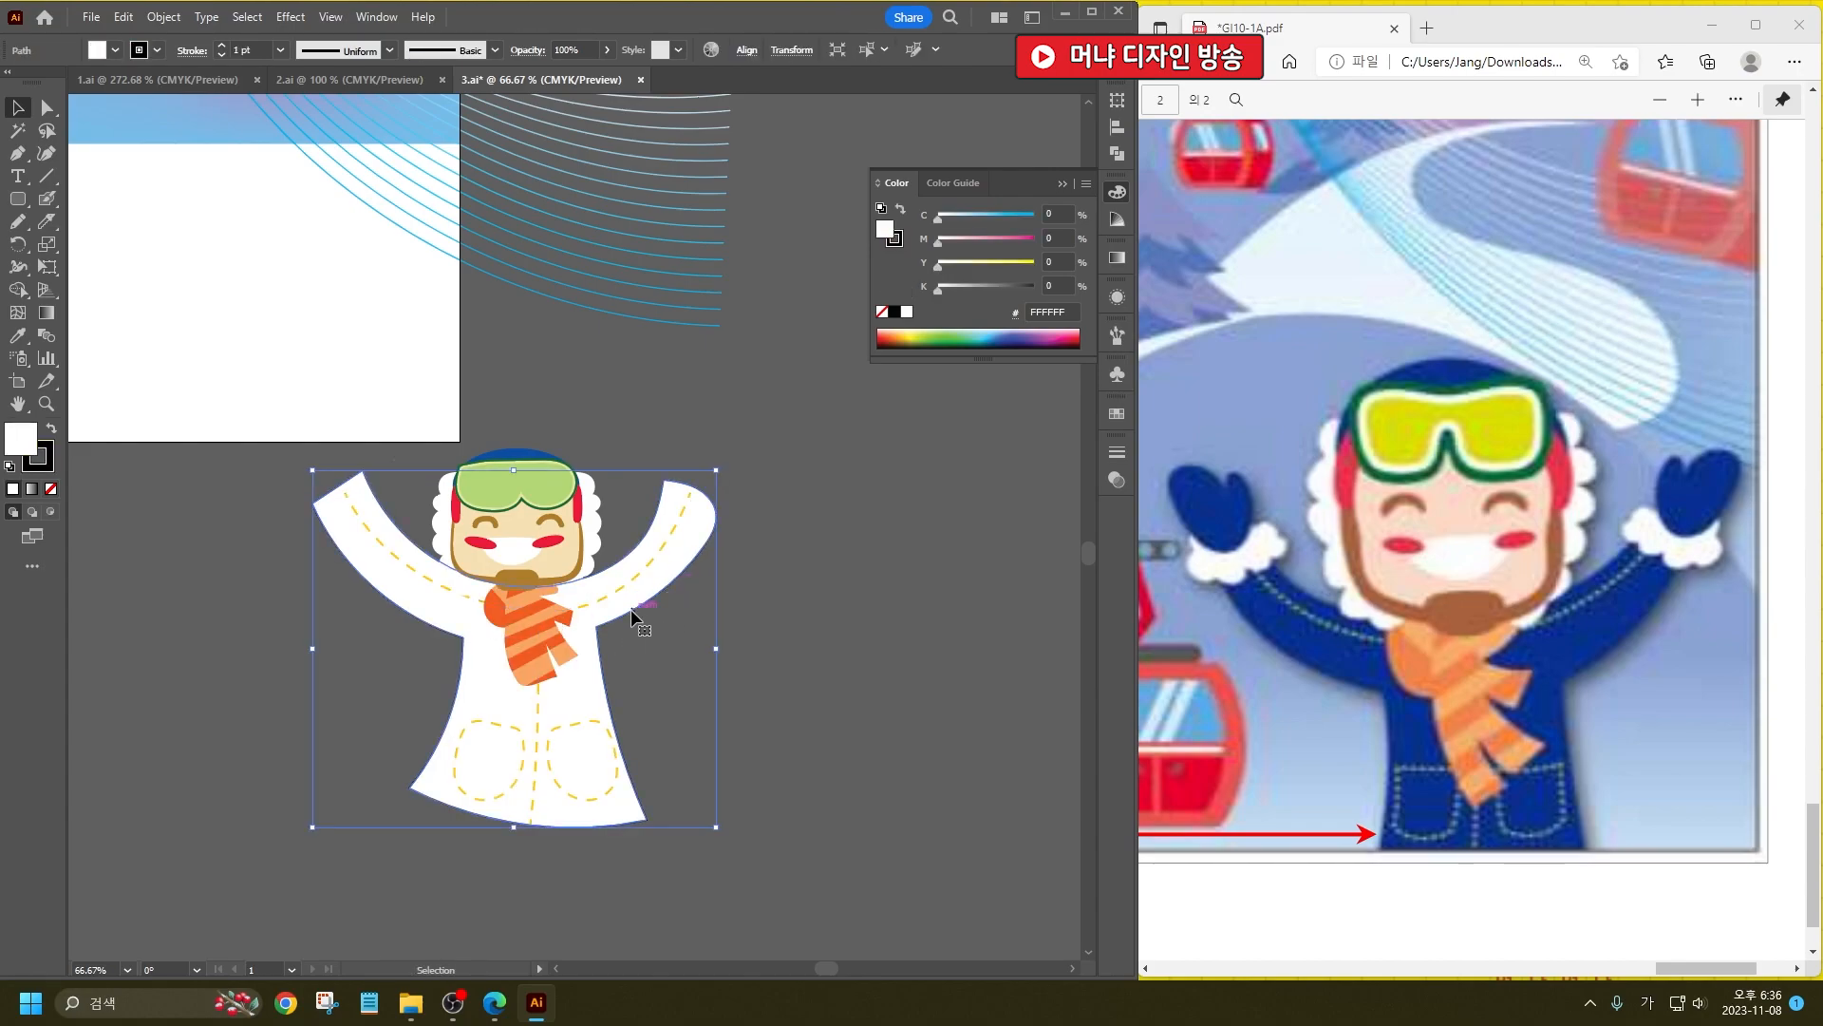
# Step: Paint a fluffy cloud-shaped cuff on the empty canvas beside the character using the Blob Brush
pyautogui.click(47, 199)
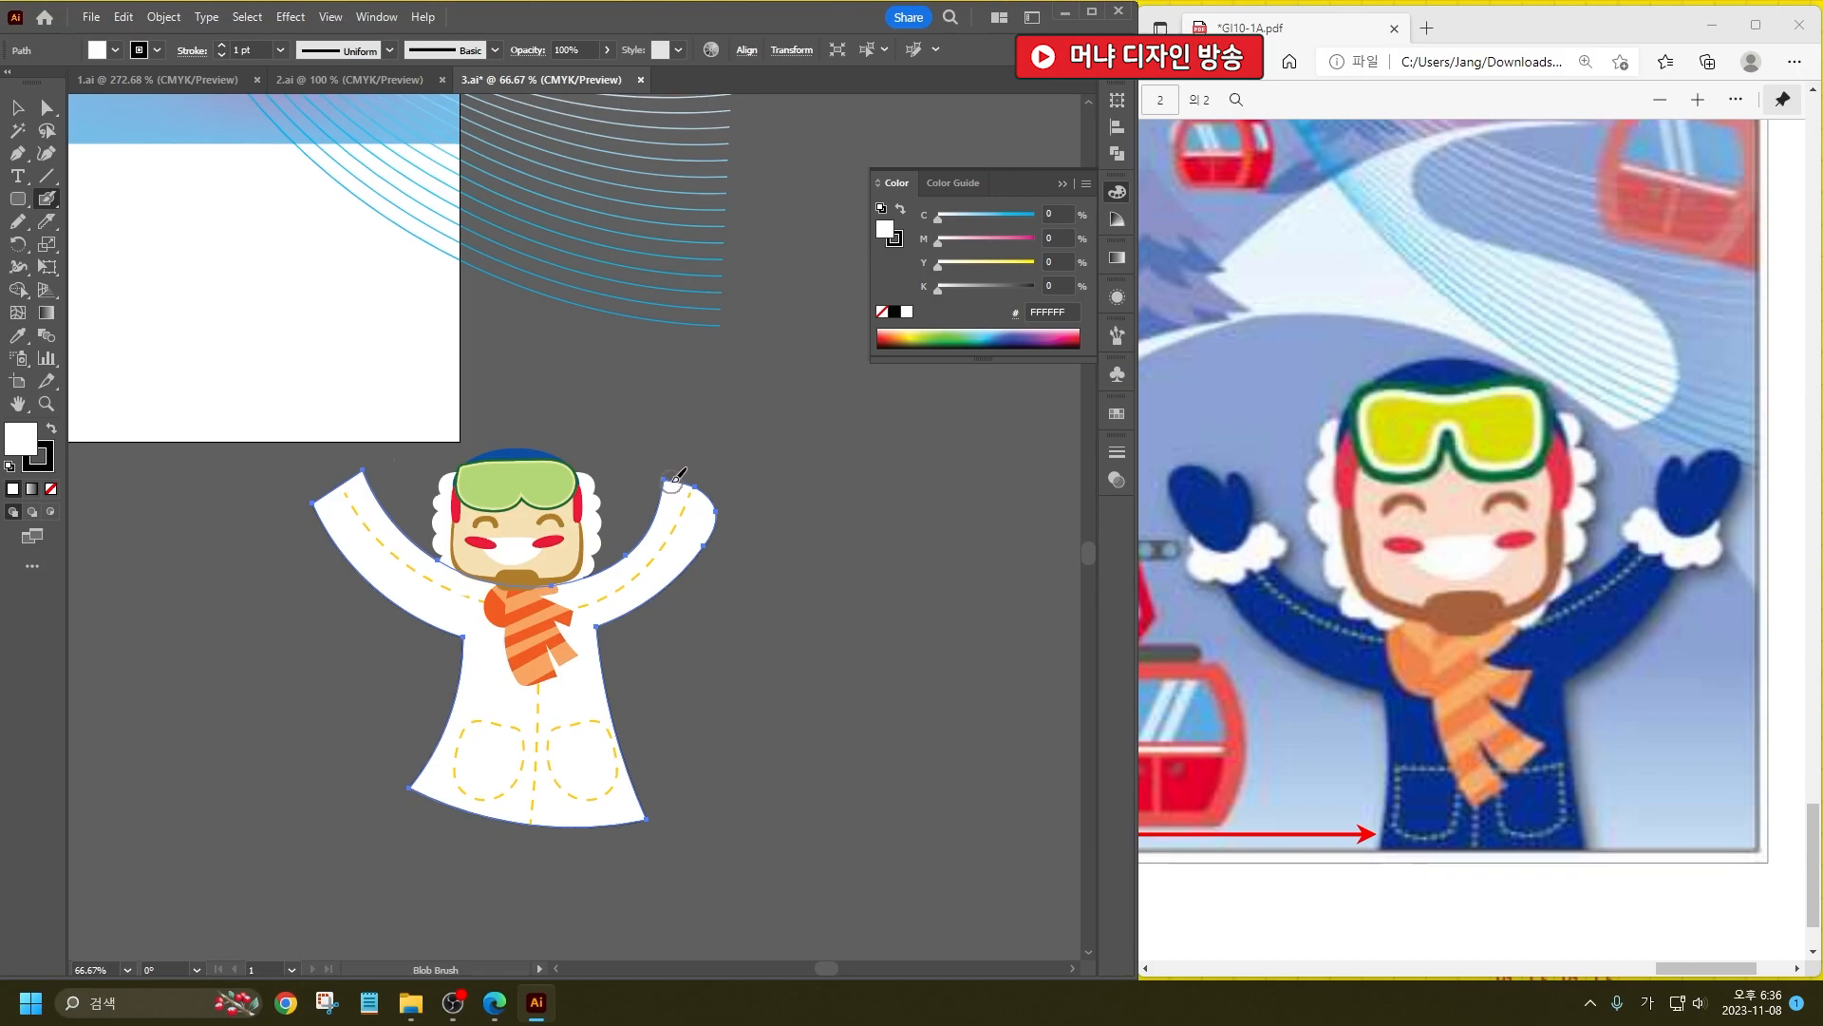
pyautogui.moveTo(771, 536); pyautogui.dragTo(788, 550)
pyautogui.hotkey('ctrl', 'z')
pyautogui.click(784, 531)
pyautogui.click(801, 542)
pyautogui.click(819, 548)
pyautogui.moveTo(839, 546)
pyautogui.mouseDown()
pyautogui.moveTo(851, 503)
pyautogui.moveTo(789, 511)
pyautogui.moveTo(841, 518)
pyautogui.moveTo(834, 531)
pyautogui.mouseUp()
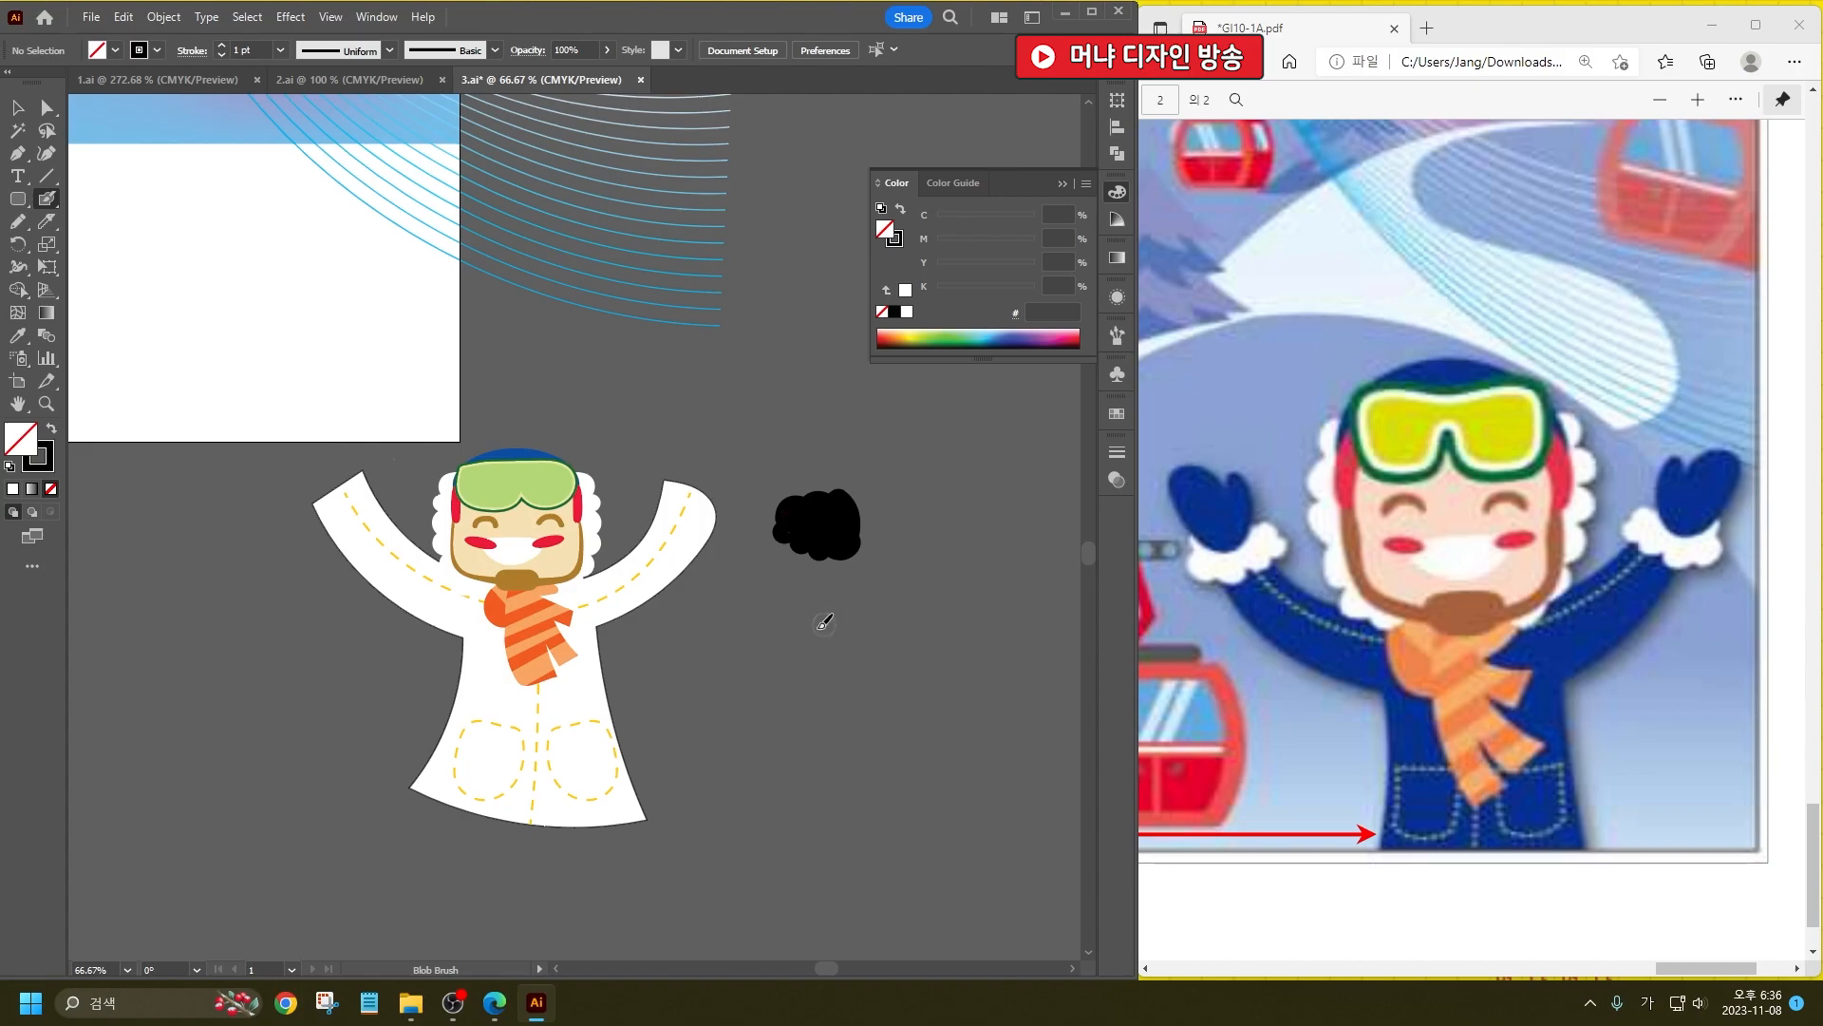
pyautogui.click(16, 109)
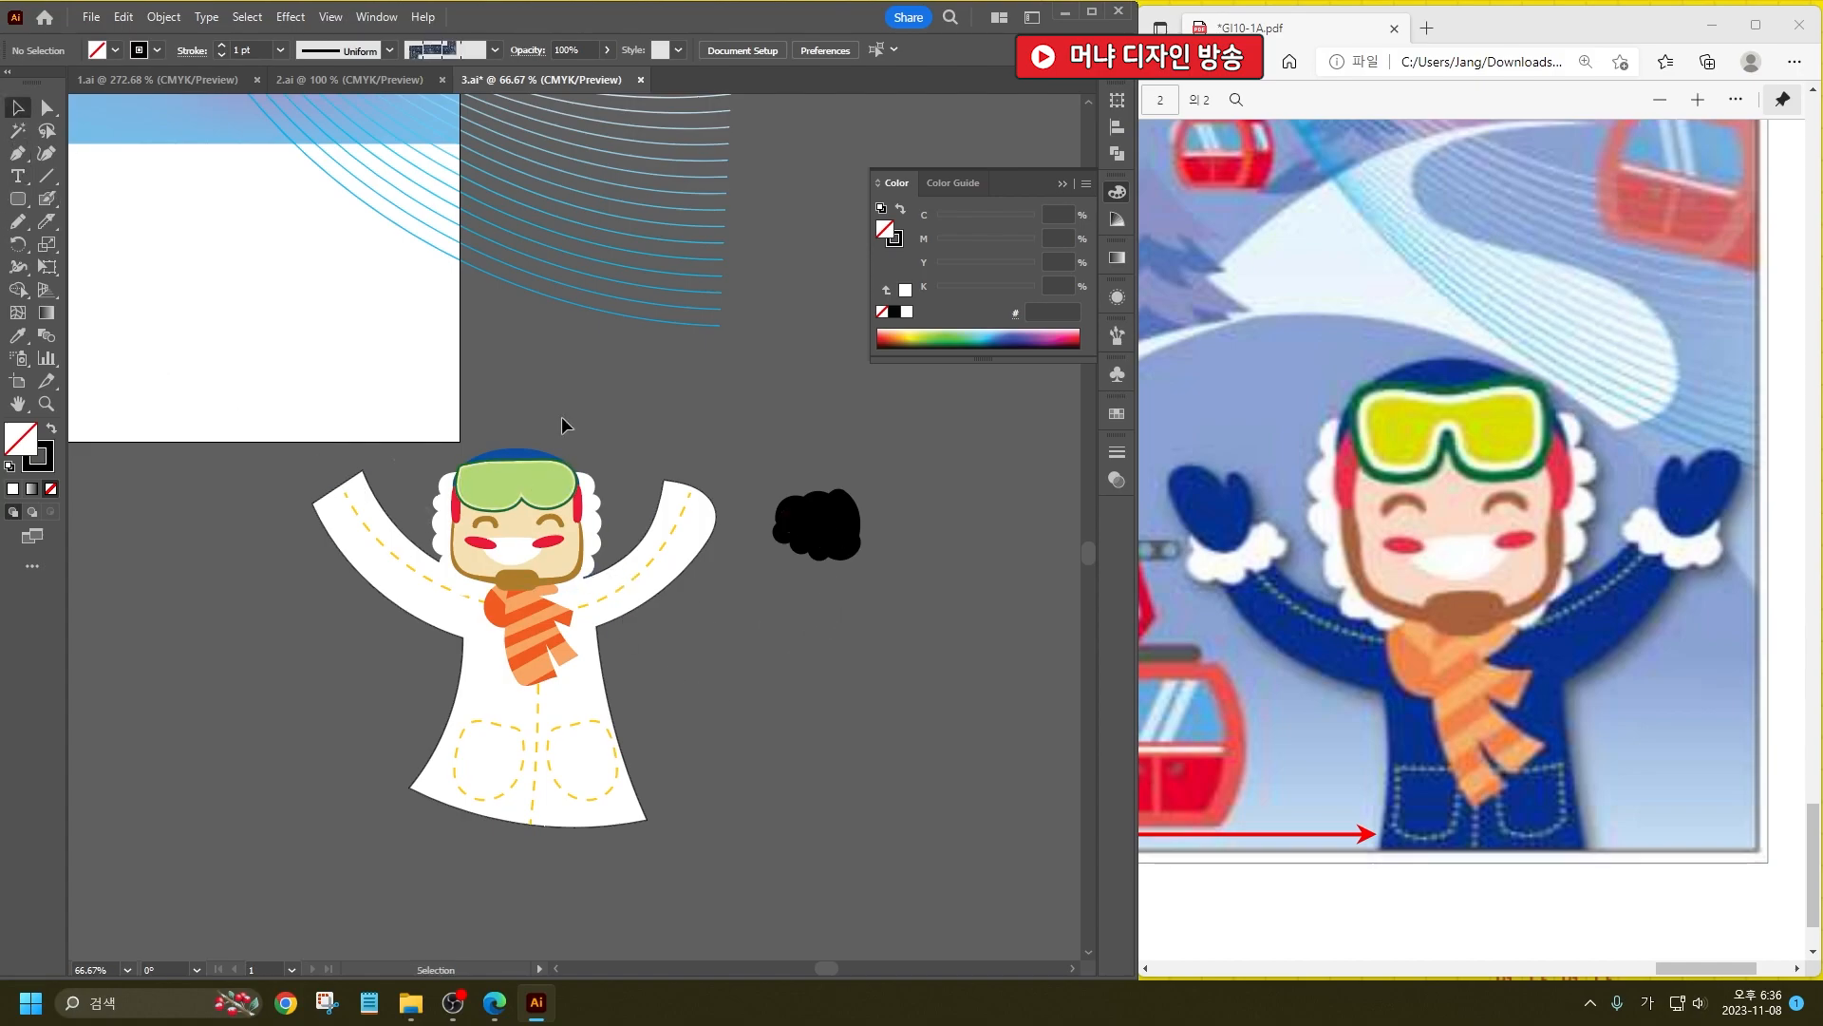
# Step: Sketch a closed mitten outline with a thumb using the Pencil tool and place it over the fluffy cuff
pyautogui.press('n')
pyautogui.moveTo(860, 702)
pyautogui.mouseDown()
pyautogui.moveTo(851, 622)
pyautogui.moveTo(860, 634)
pyautogui.moveTo(890, 599)
pyautogui.moveTo(935, 629)
pyautogui.moveTo(906, 692)
pyautogui.moveTo(856, 701)
pyautogui.mouseUp()
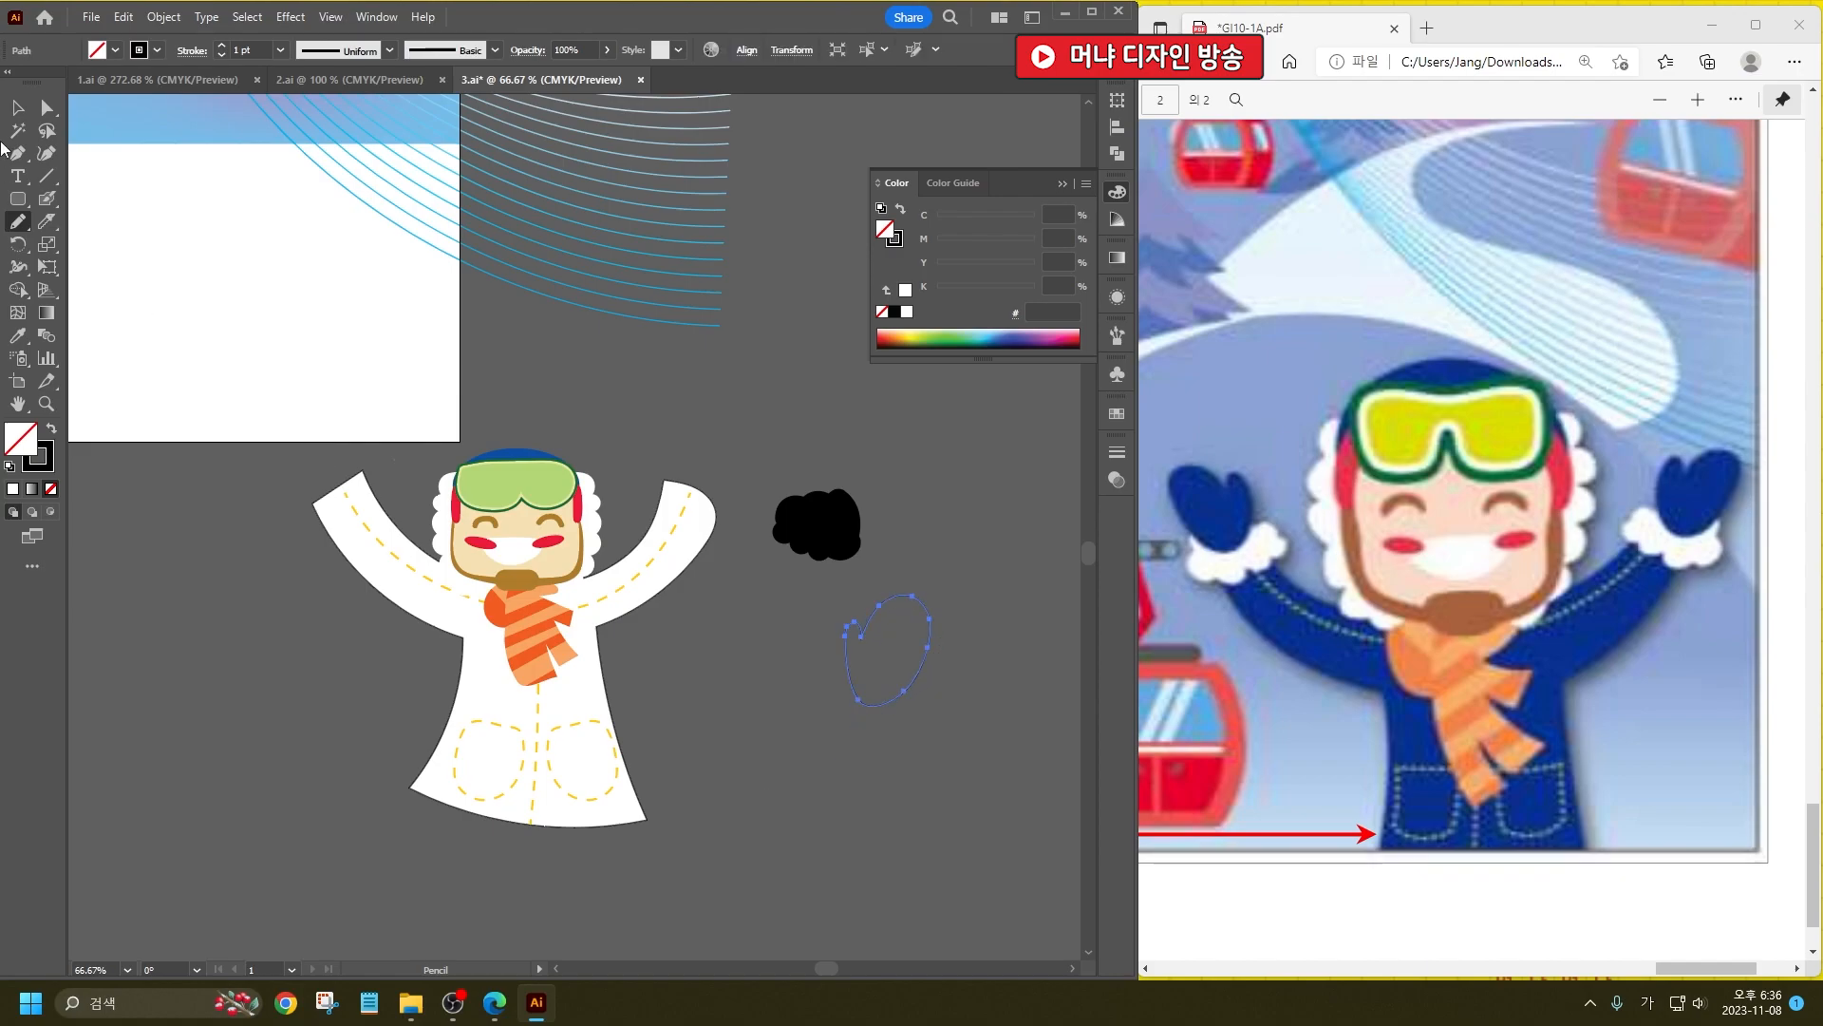
pyautogui.click(17, 107)
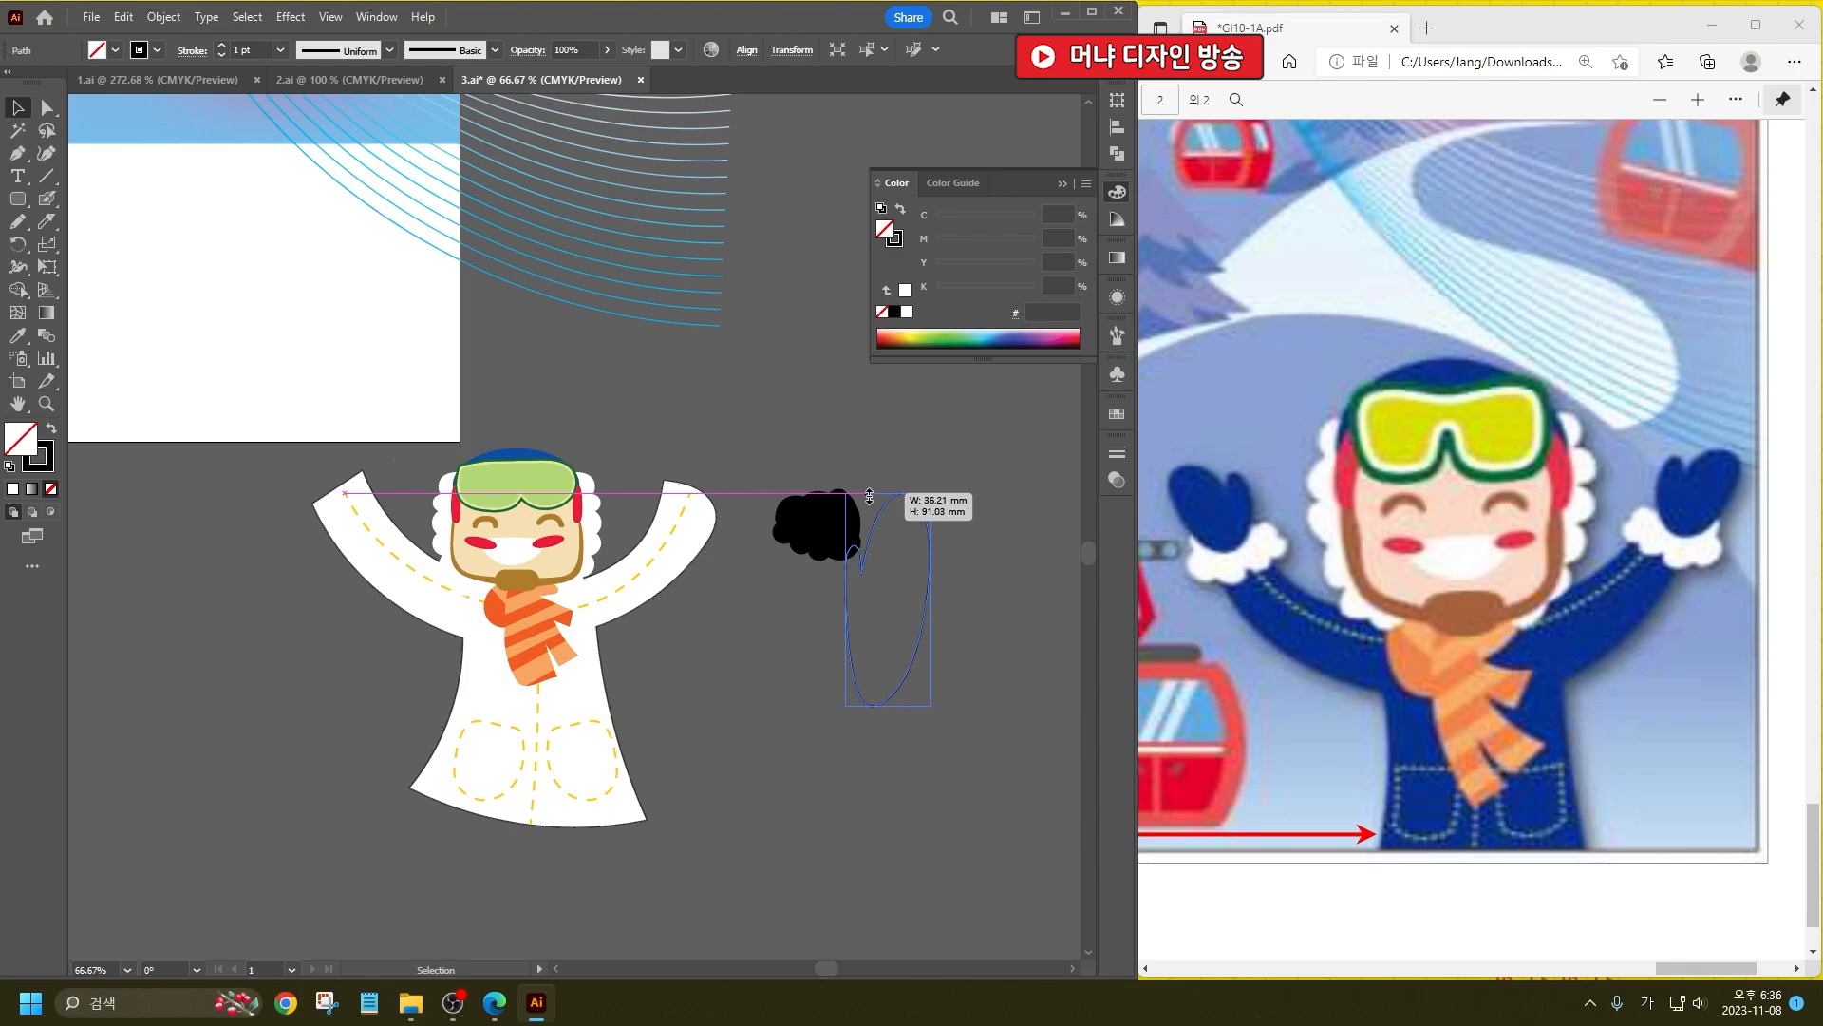
pyautogui.moveTo(870, 617)
pyautogui.mouseDown()
pyautogui.moveTo(859, 498)
pyautogui.moveTo(828, 439)
pyautogui.mouseUp()
# Step: Fill the fluffy cuff shape with white
pyautogui.click(832, 556)
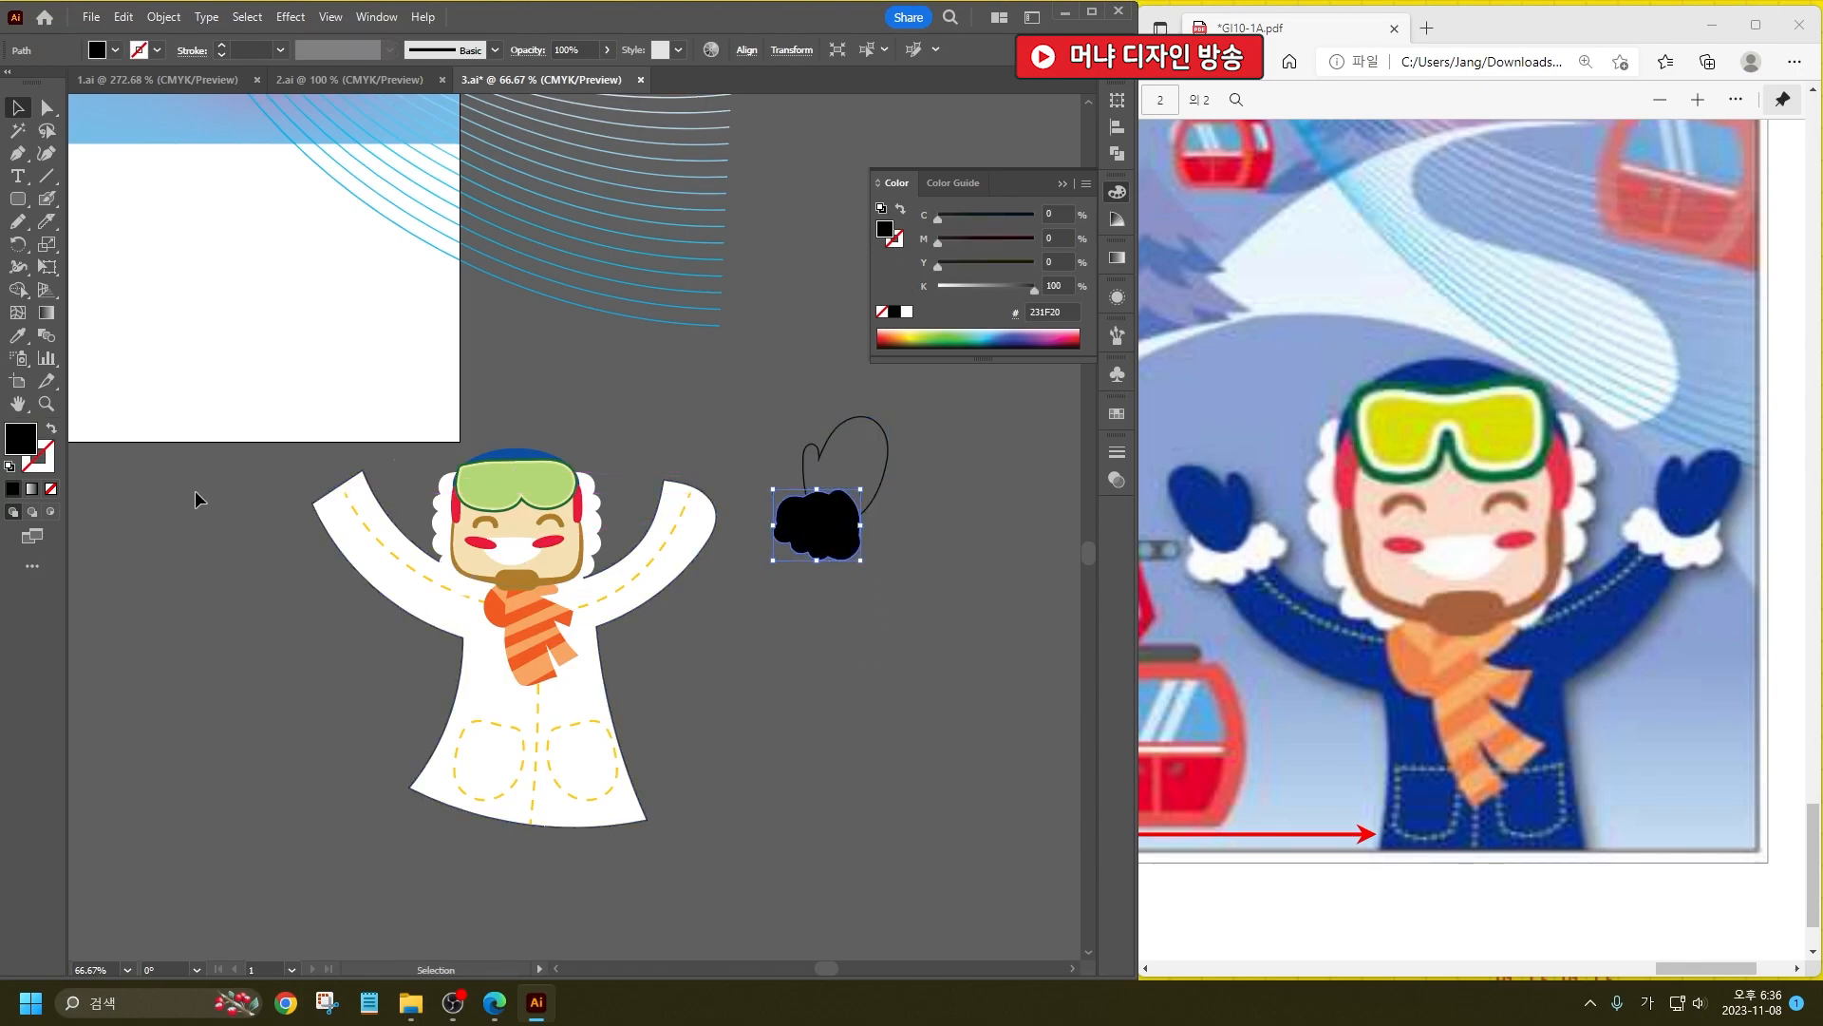
pyautogui.click(96, 51)
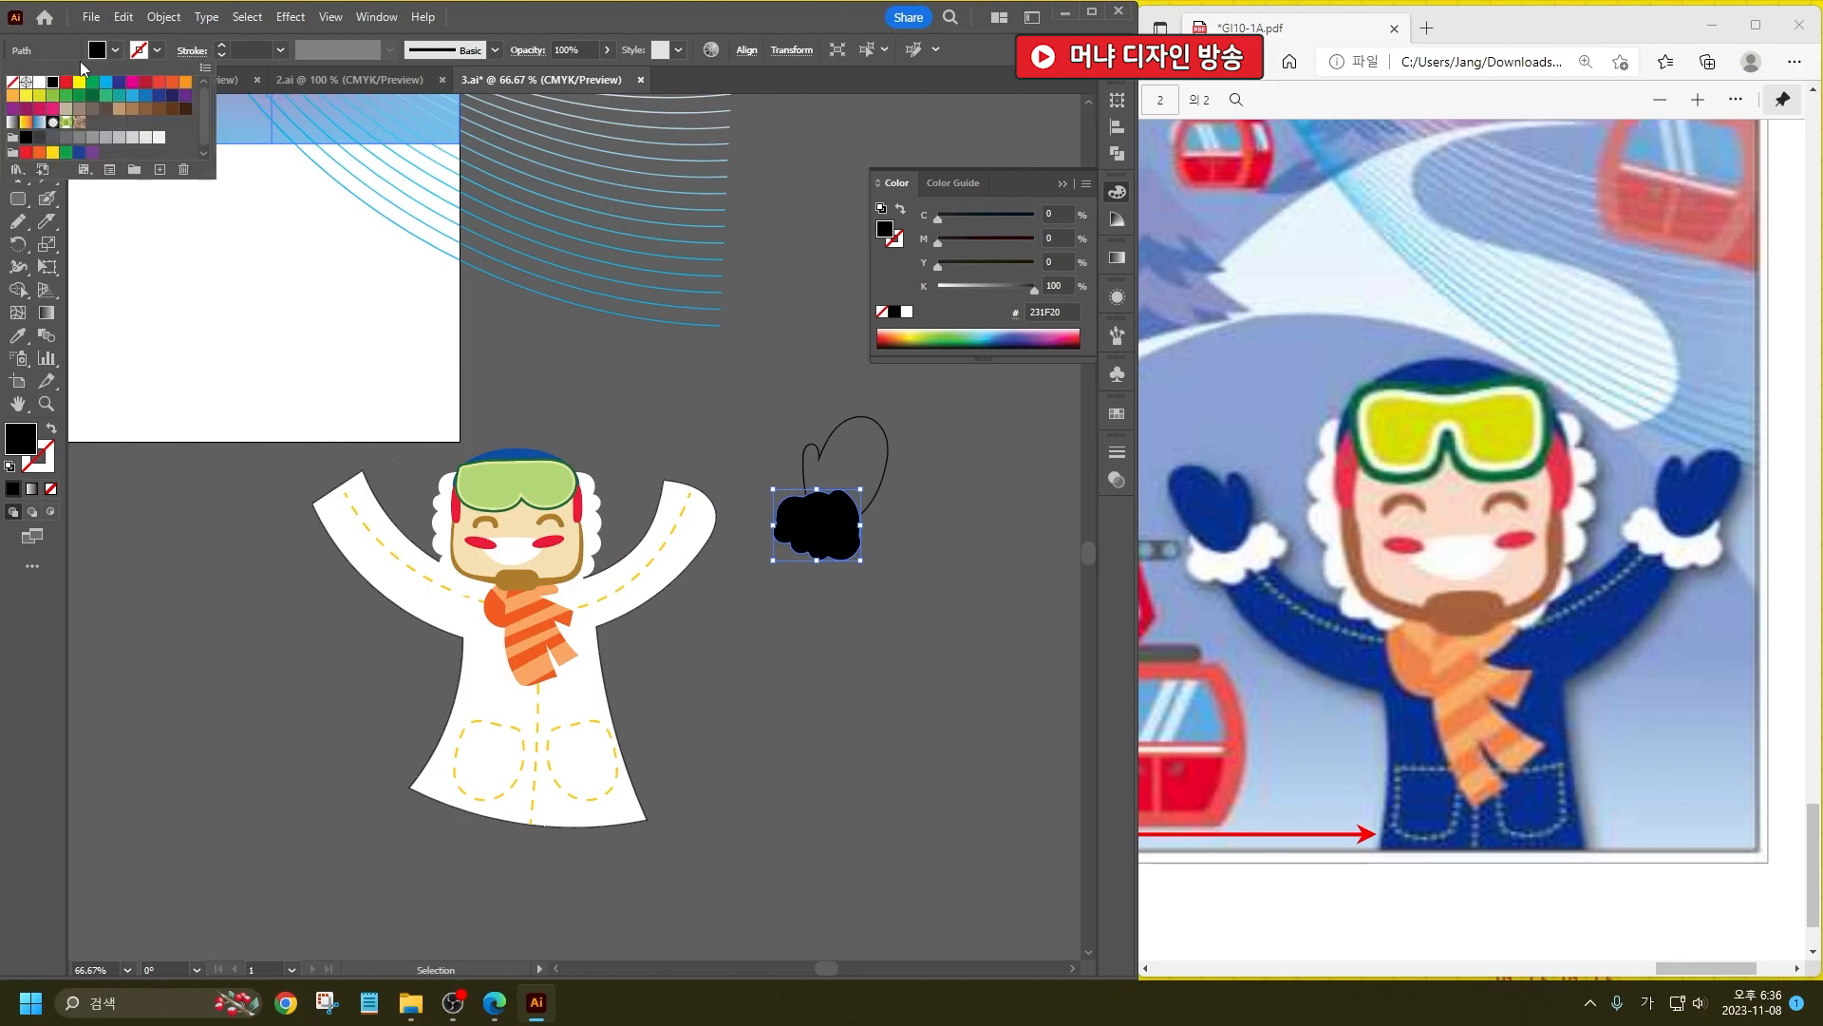
pyautogui.click(36, 85)
pyautogui.click(814, 692)
# Step: Nudge the mitten onto the cuff and fill it with C 100, M 80, Y 0, K 0 and no stroke
pyautogui.moveTo(883, 493); pyautogui.dragTo(871, 493)
pyautogui.doubleClick(23, 429)
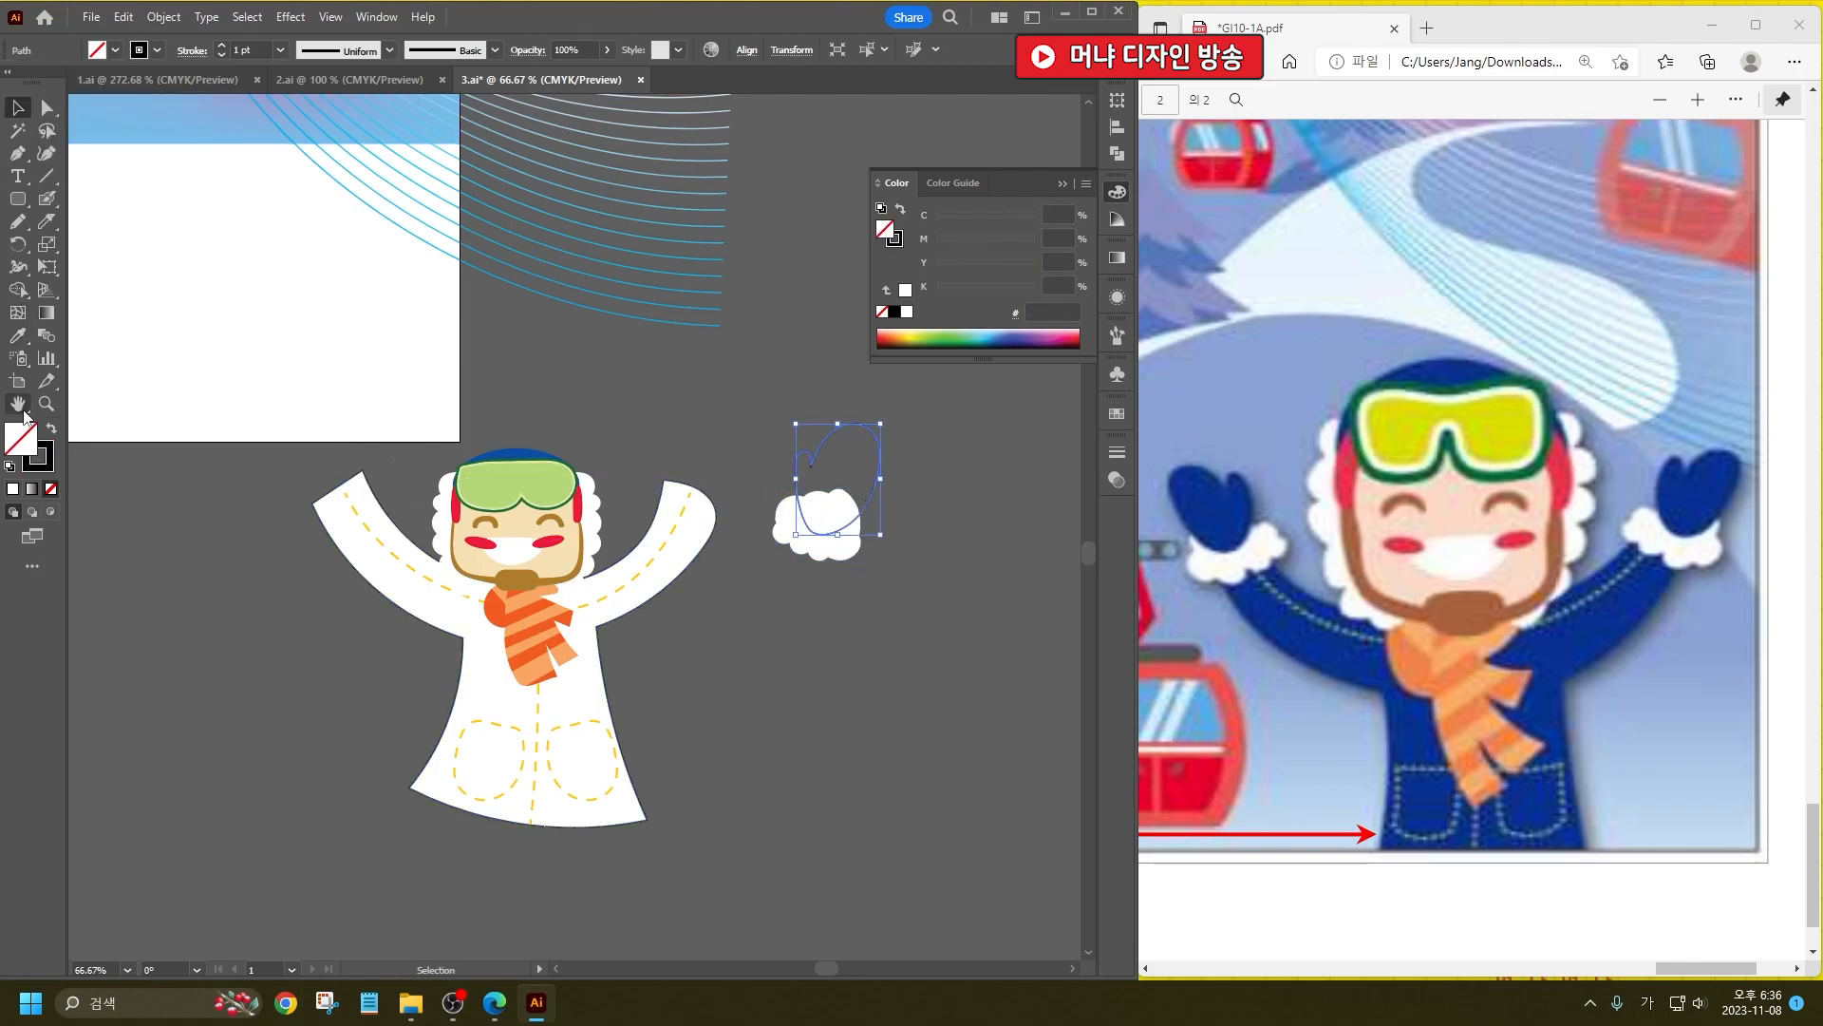
pyautogui.doubleClick(719, 637)
pyautogui.write('100')
pyautogui.press('Tab')
pyautogui.write('80')
pyautogui.press('Tab')
pyautogui.write('0')
pyautogui.press('Tab')
pyautogui.write('0')
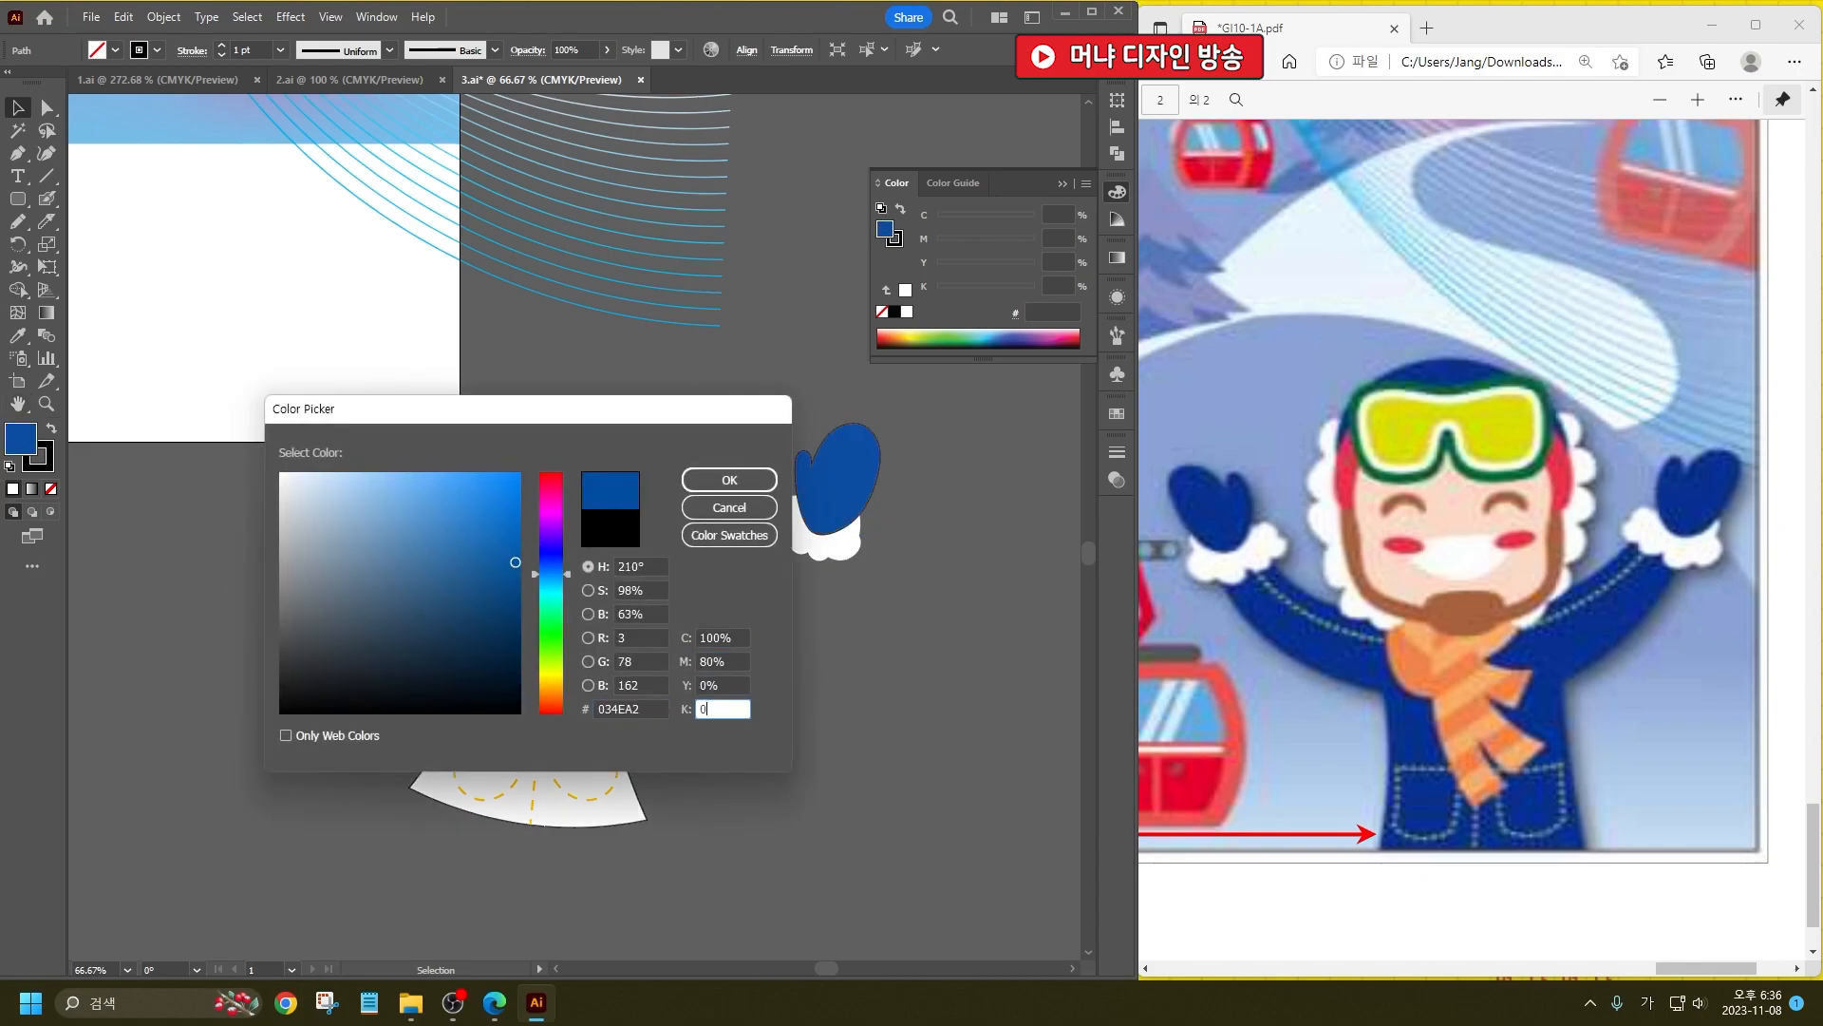
pyautogui.press('Return')
pyautogui.click(49, 489)
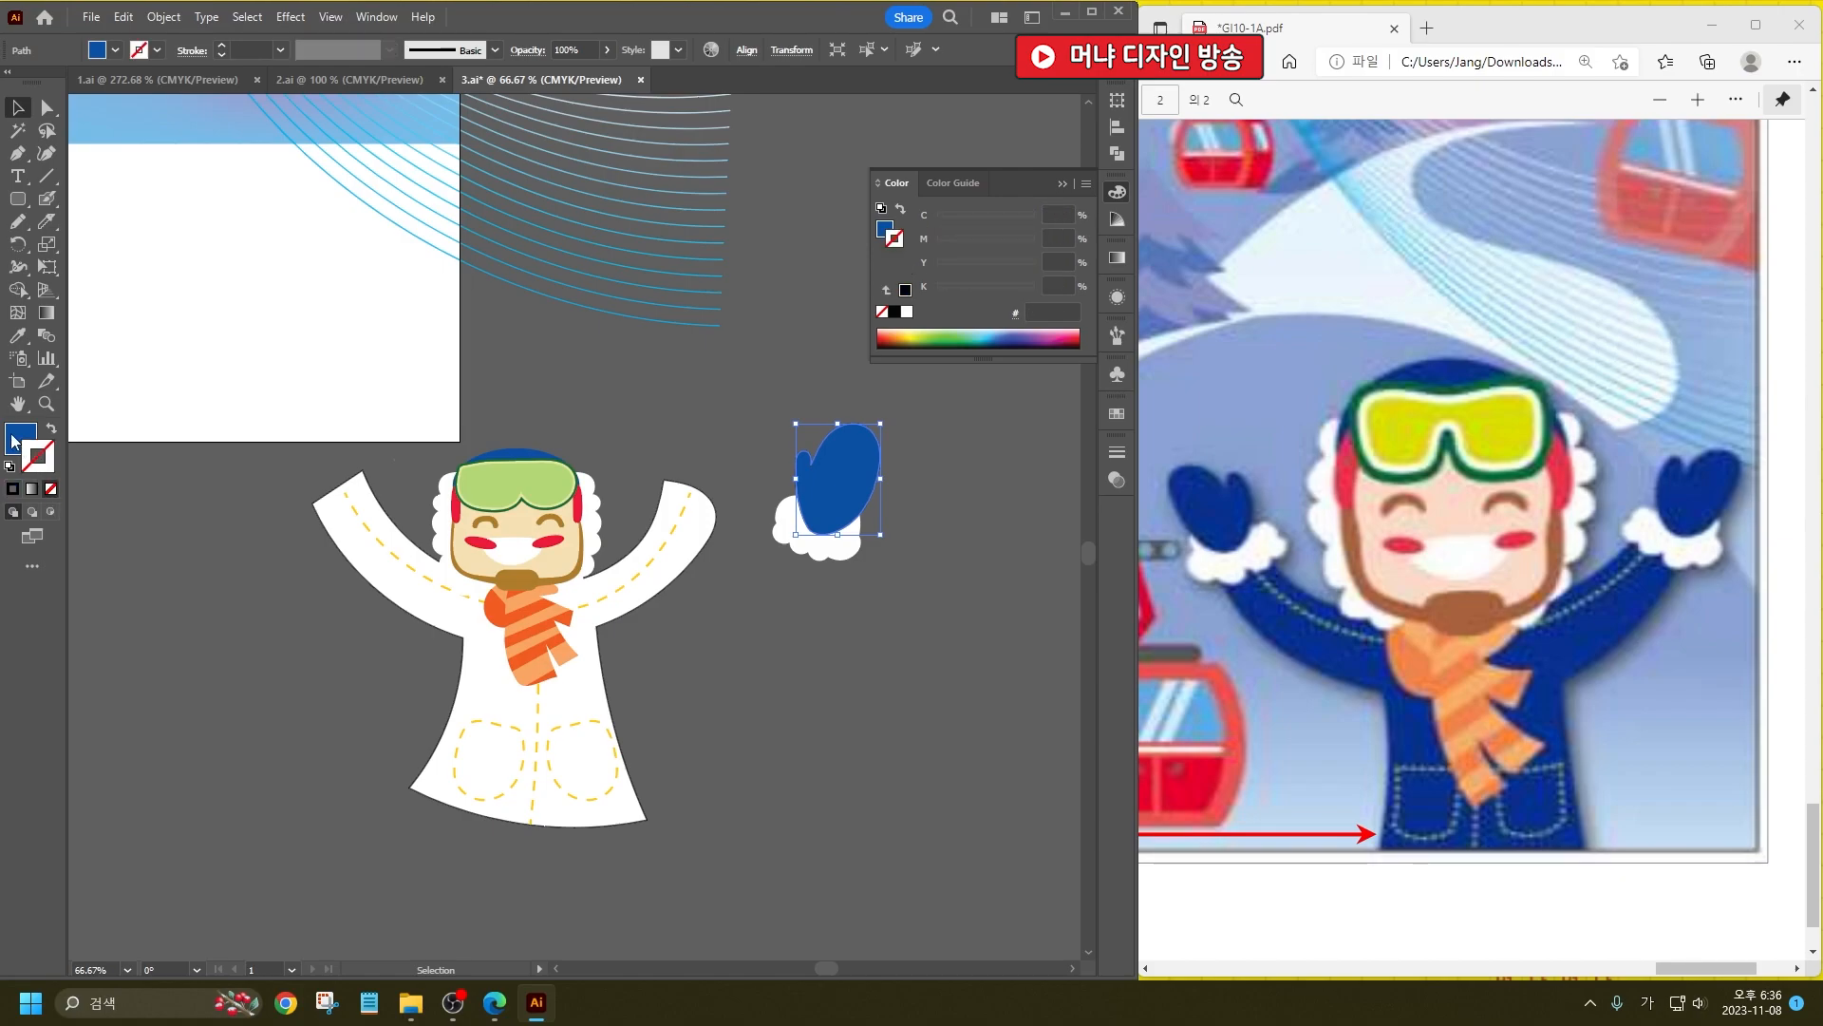
# Step: Move the mitten and cuff together onto the end of the jacket's right-hand sleeve and group them
pyautogui.click(904, 738)
pyautogui.moveTo(817, 488); pyautogui.dragTo(714, 486)
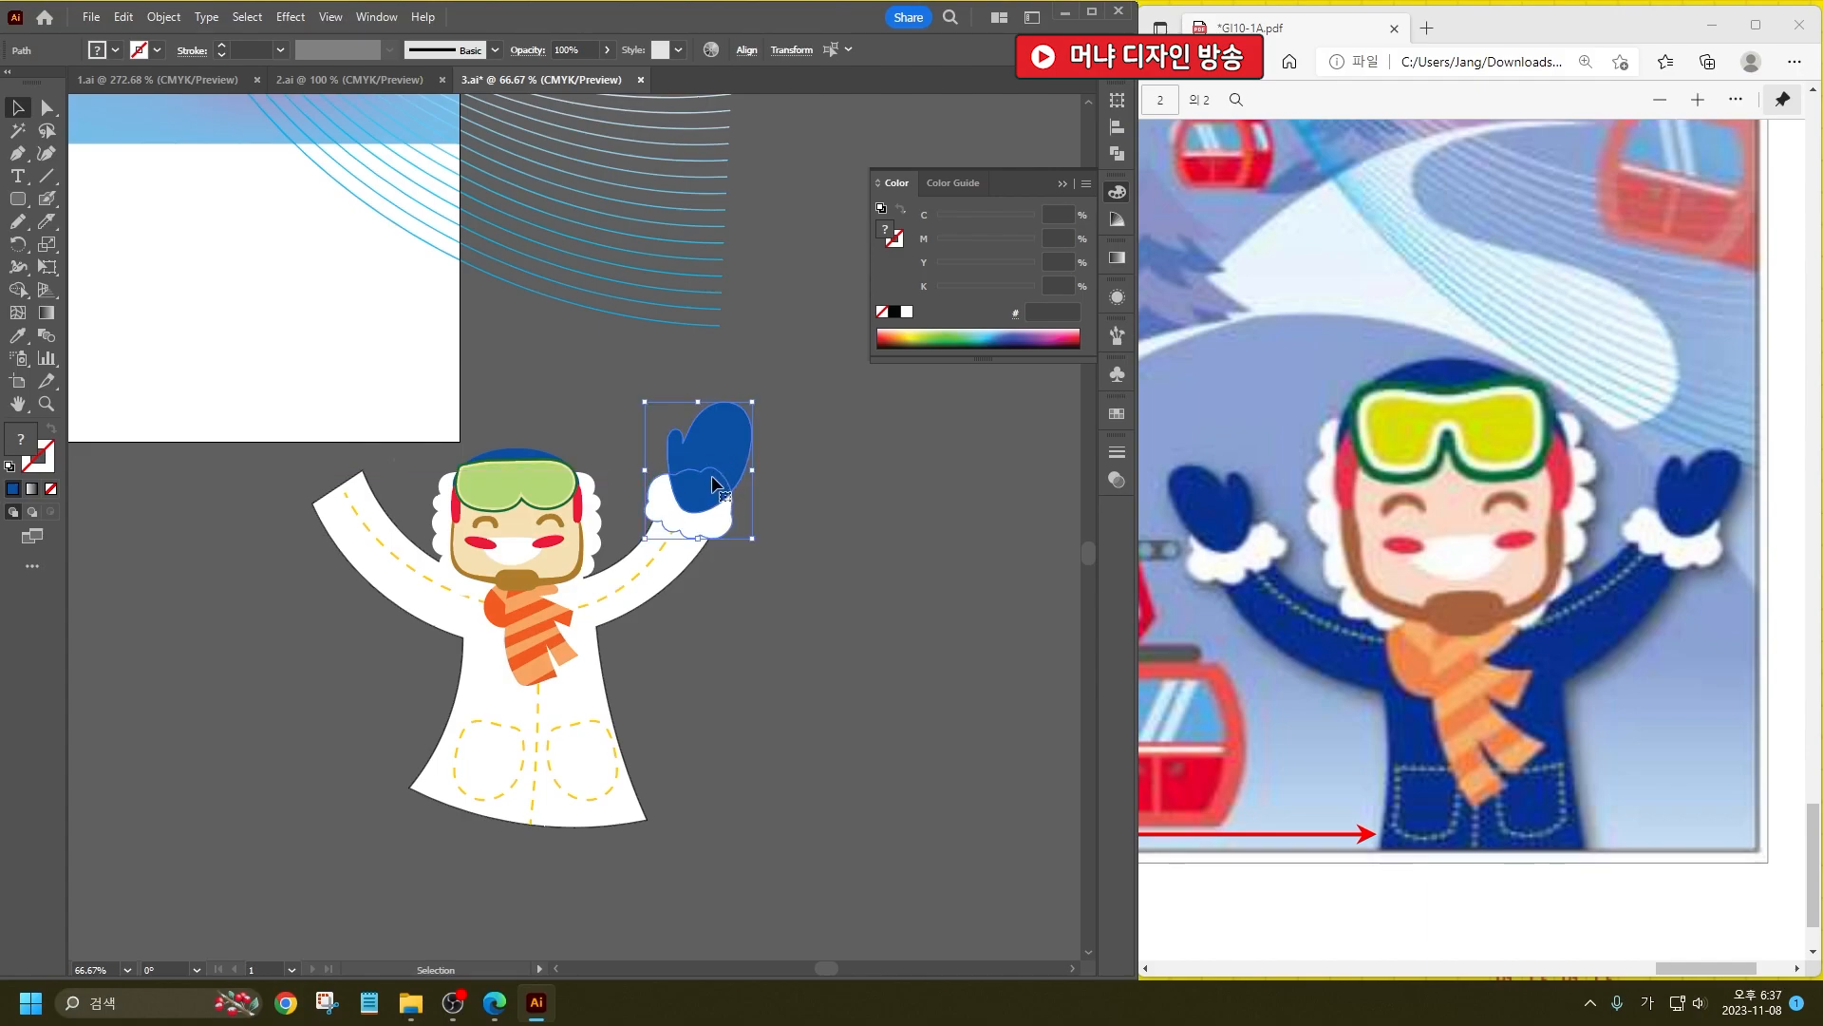
pyautogui.hotkey('ctrl', 'g')
# Step: Duplicate the mitten group to the opposite sleeve, reflect it across the vertical axis and fit it on the sleeve end
pyautogui.moveTo(710, 473); pyautogui.dragTo(263, 506)
pyautogui.rightClick(267, 500)
pyautogui.moveTo(328, 833)
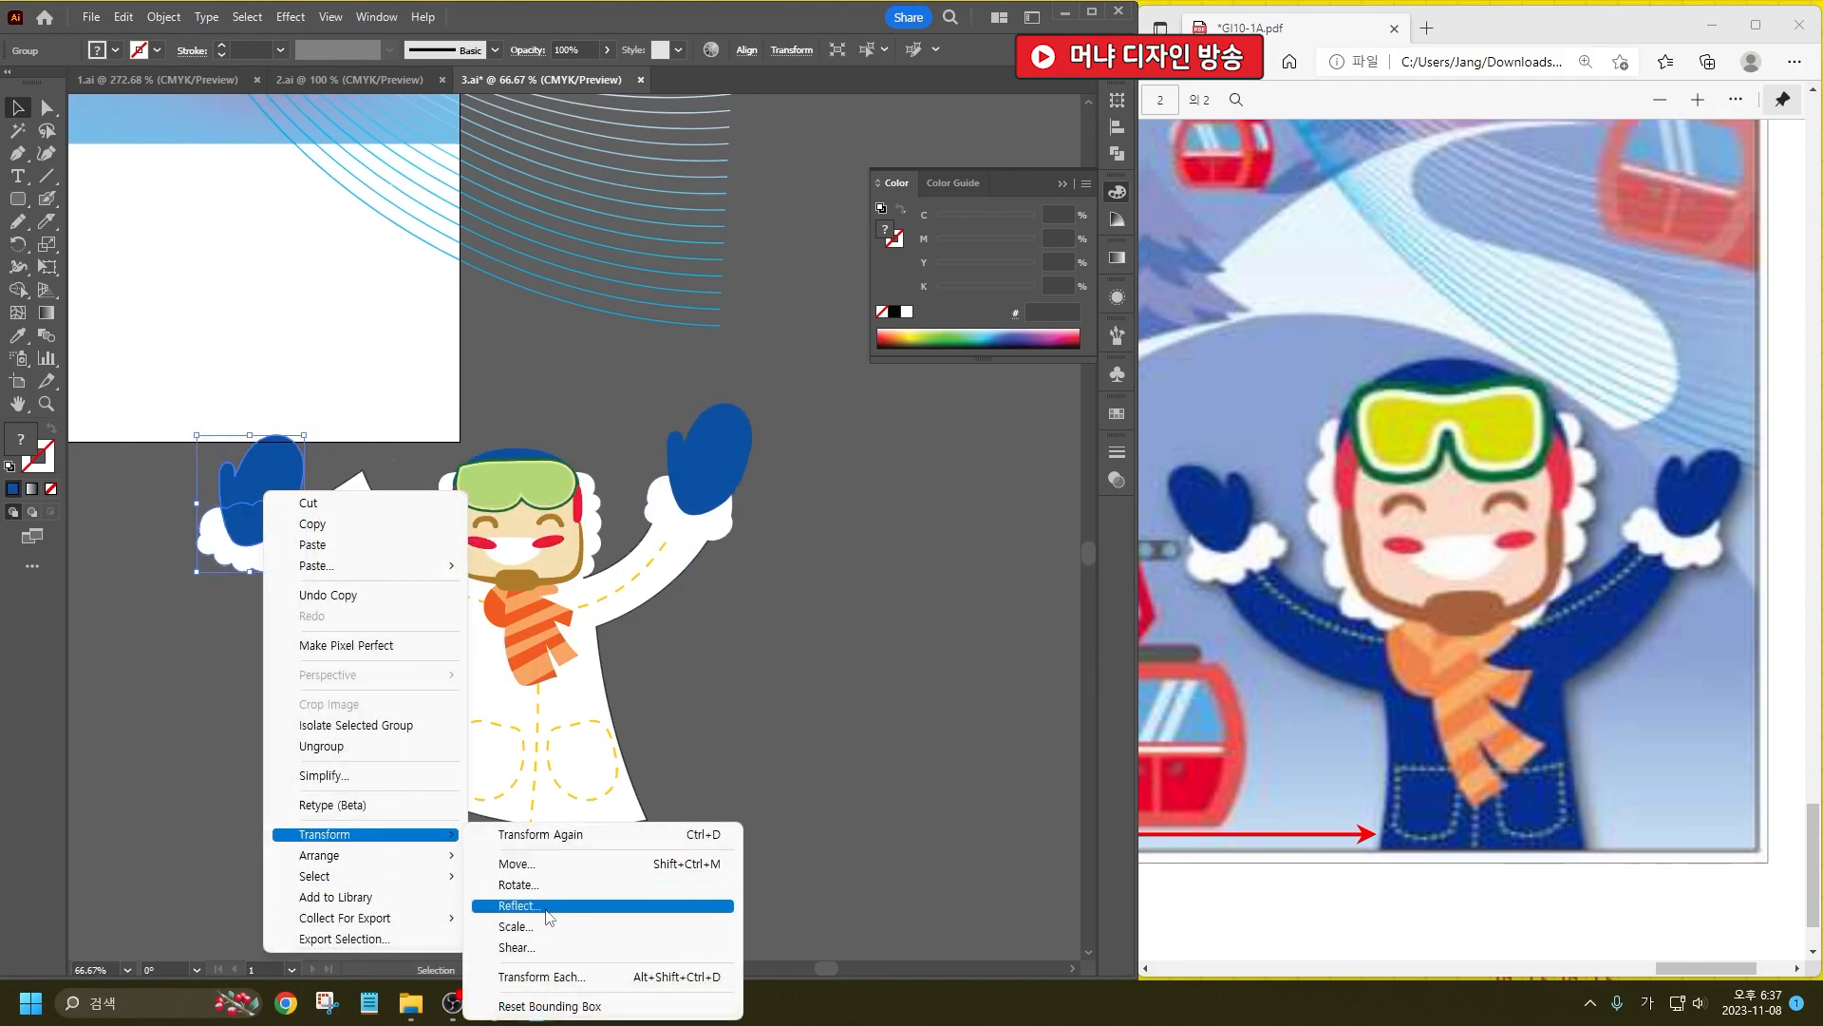
pyautogui.click(513, 899)
pyautogui.click(915, 619)
pyautogui.moveTo(243, 482); pyautogui.dragTo(315, 452)
# Step: Fill the jacket with C 100, M 80, Y 0, K 0 and remove its stroke
pyautogui.click(418, 601)
pyautogui.click(1056, 213)
pyautogui.write('100')
pyautogui.press('Tab')
pyautogui.write('80')
pyautogui.press('Tab')
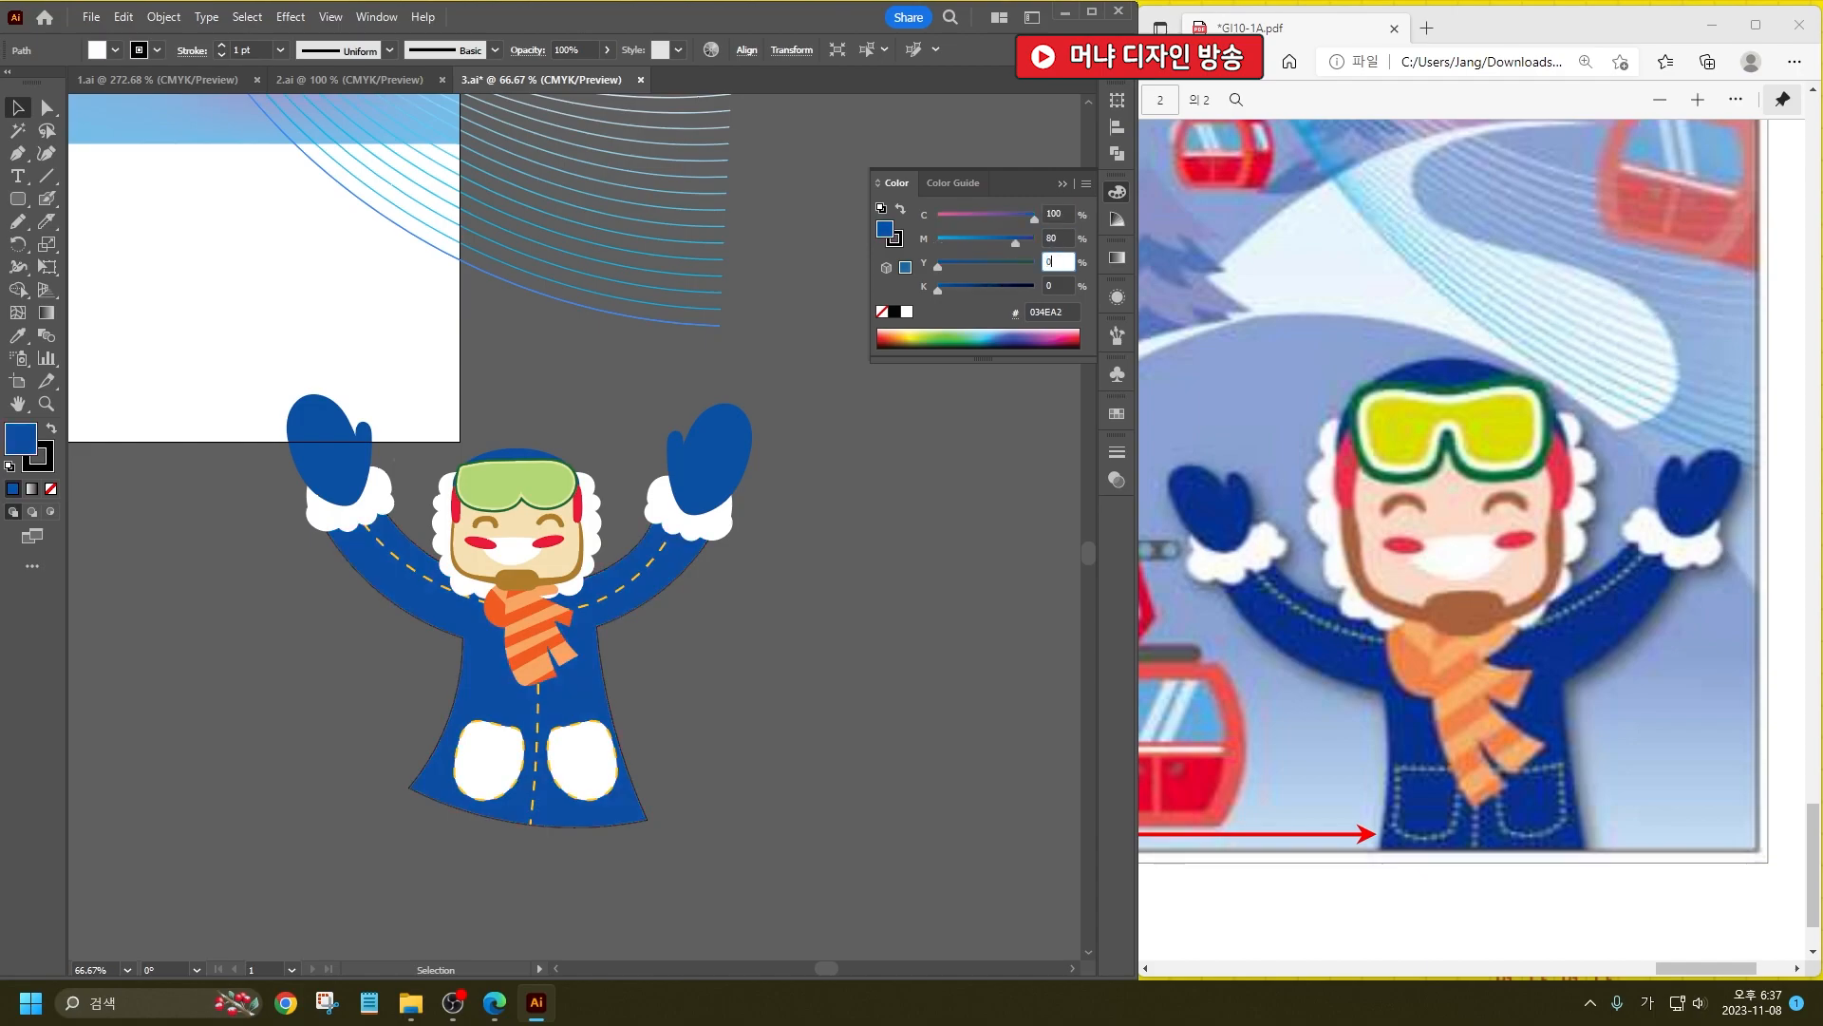
pyautogui.press('Return')
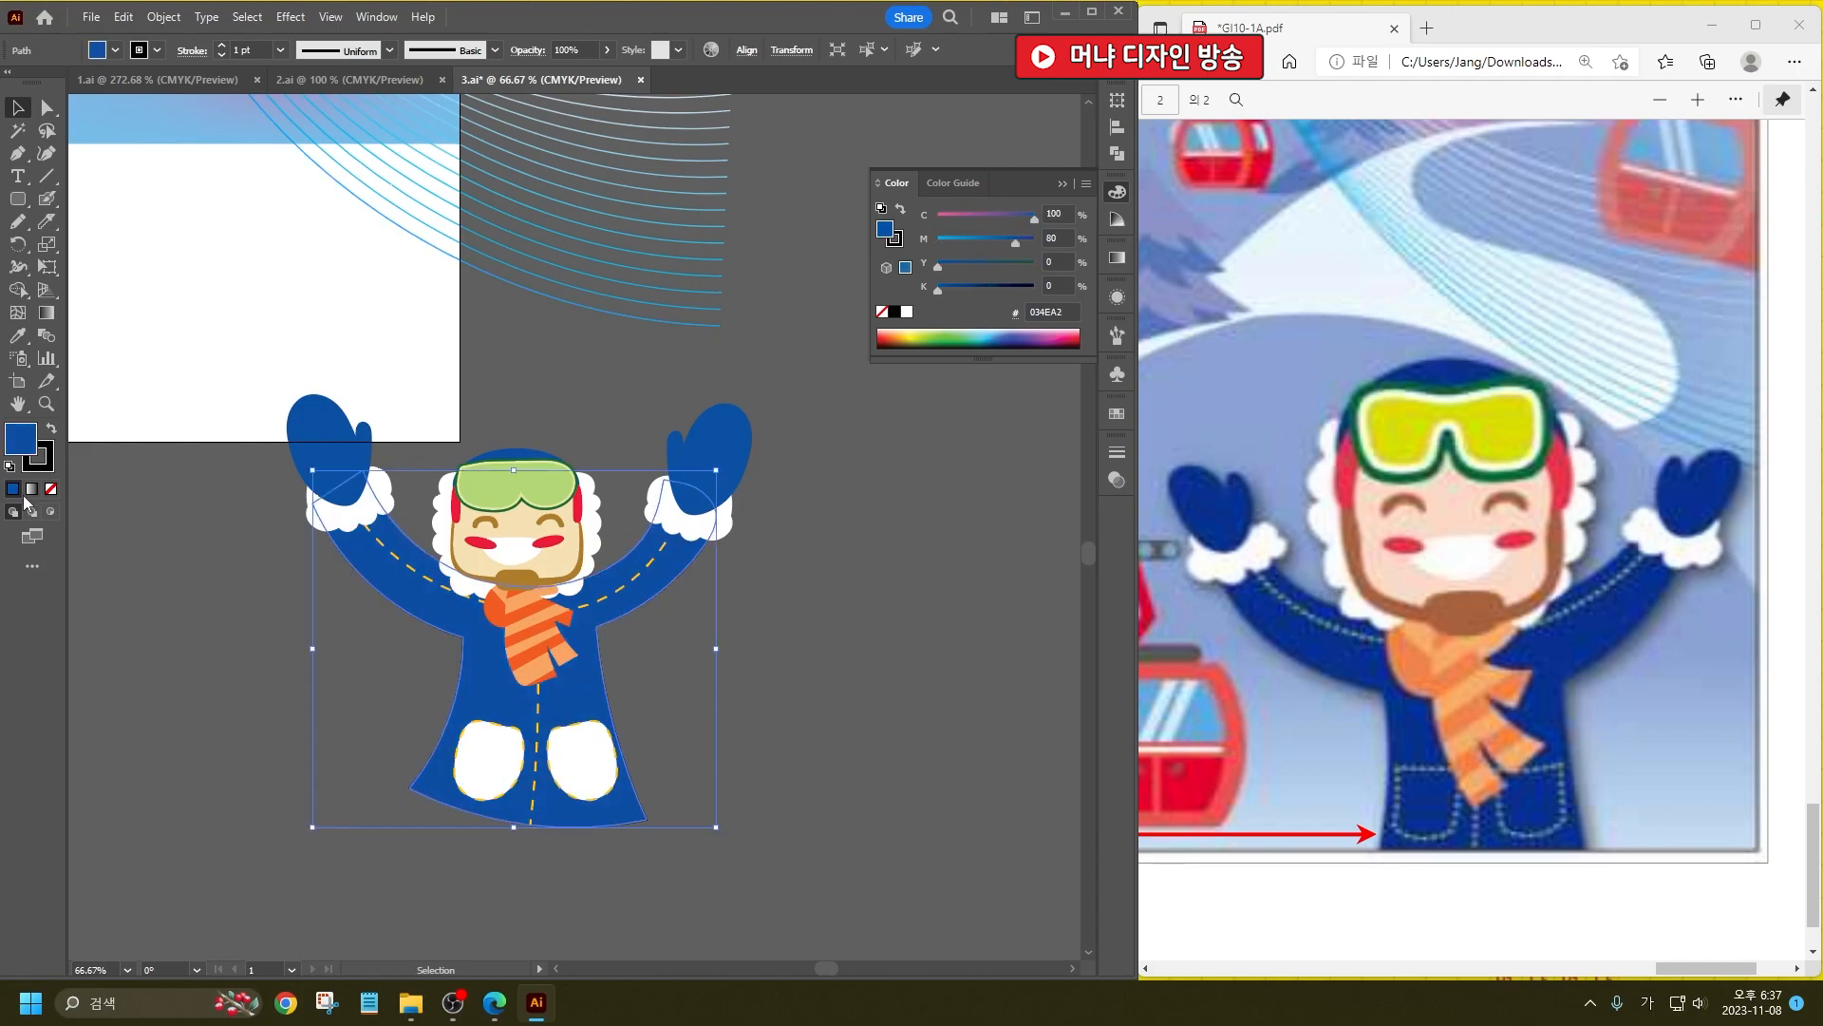
pyautogui.click(41, 462)
pyautogui.click(50, 488)
pyautogui.click(19, 435)
pyautogui.click(135, 643)
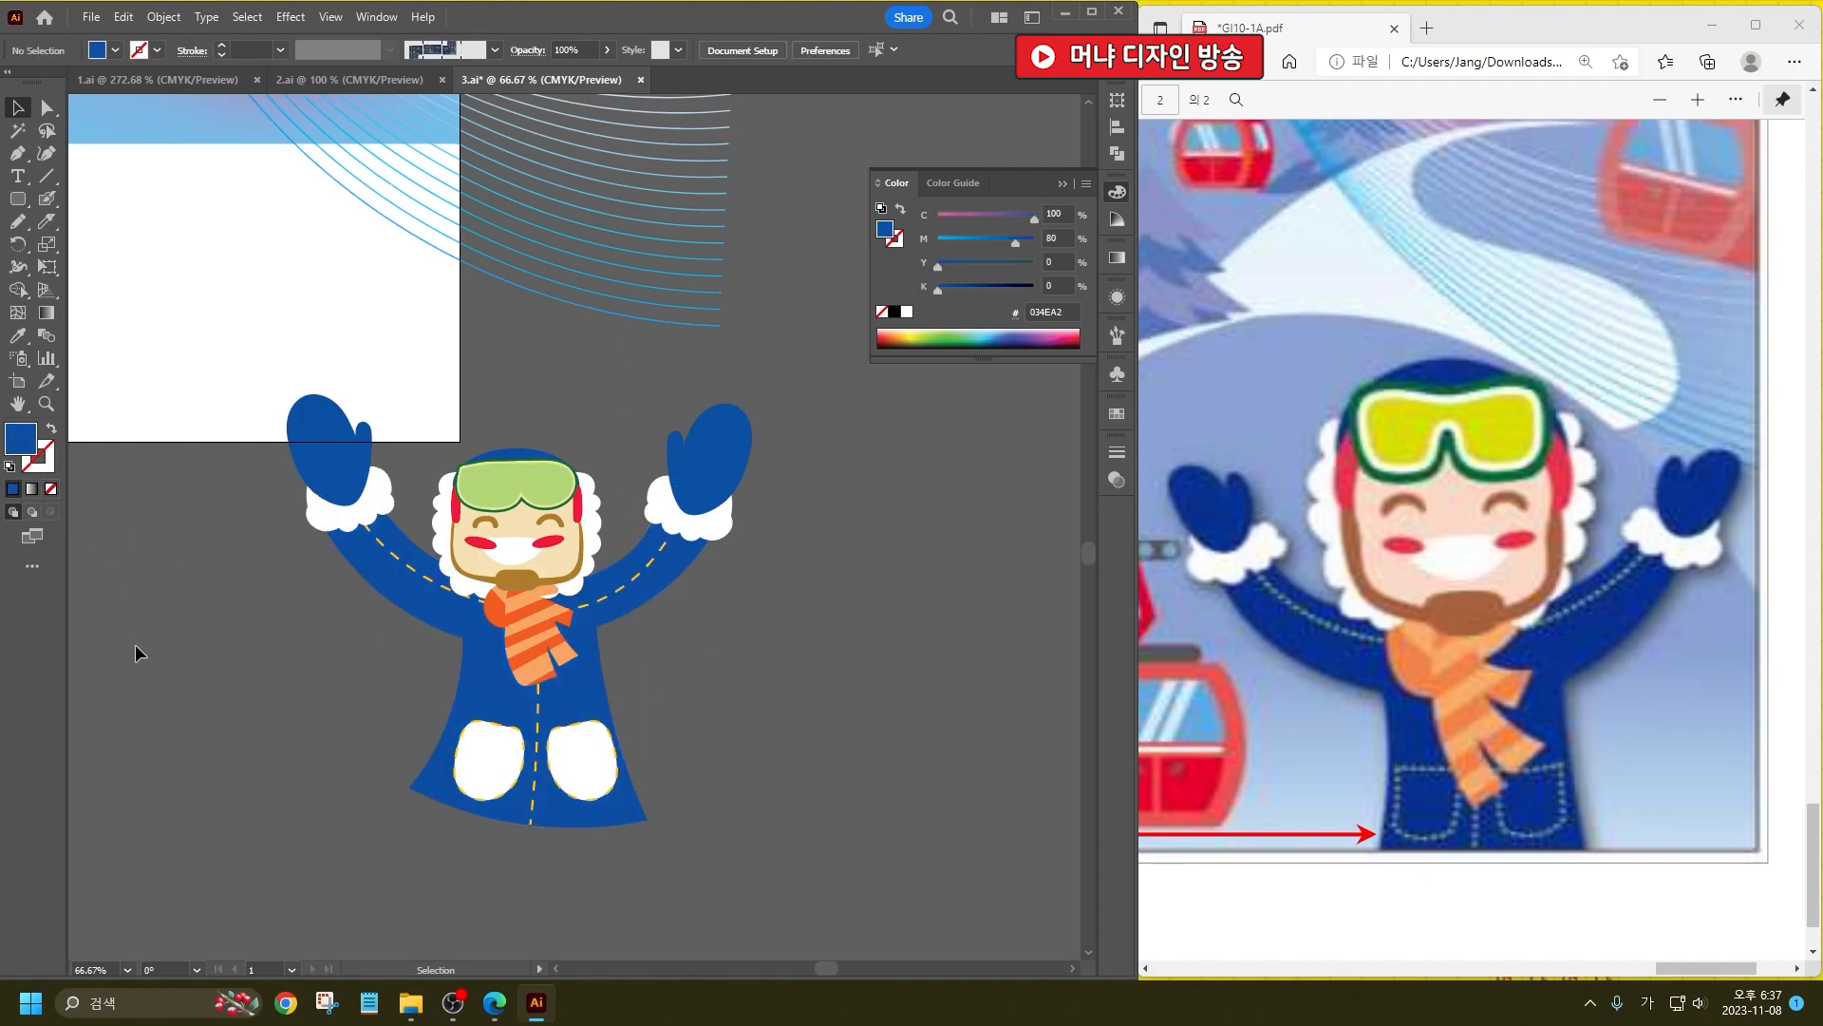
# Step: Remove the white fill from both pockets, keeping only their dashed yellow outlines
pyautogui.click(582, 815)
pyautogui.click(597, 765)
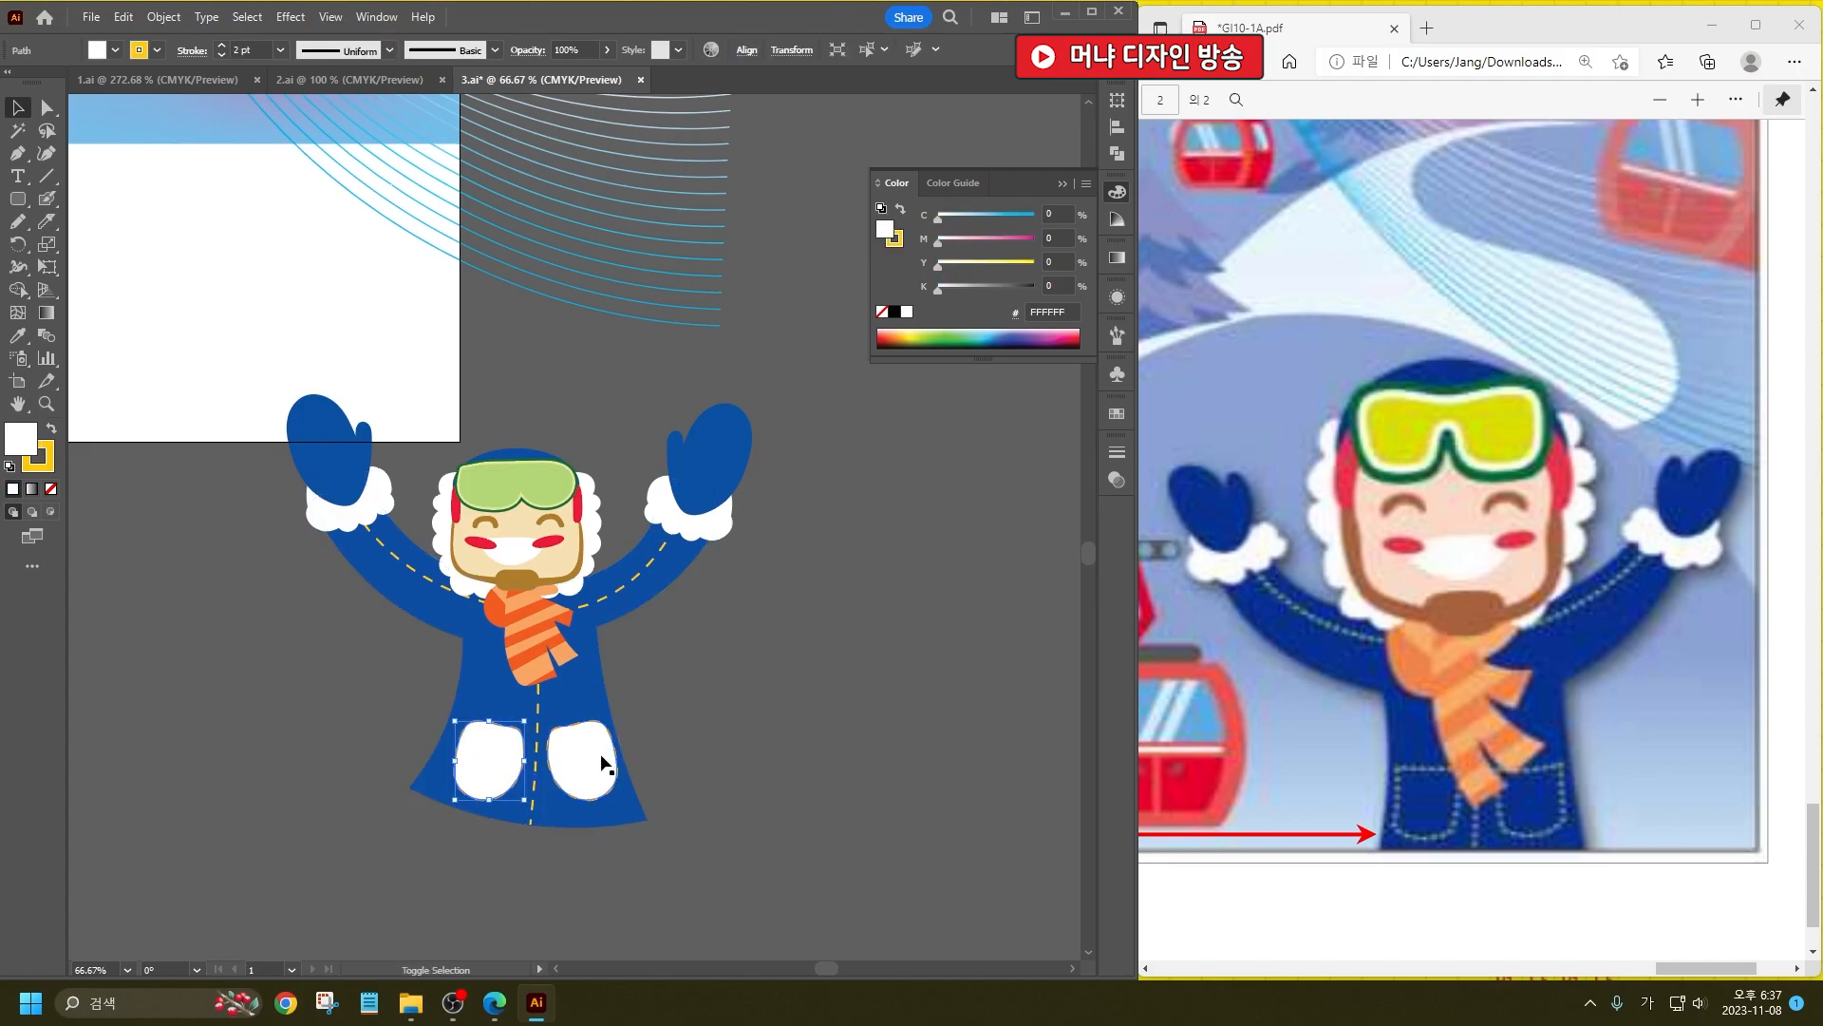
pyautogui.click(50, 488)
pyautogui.click(378, 794)
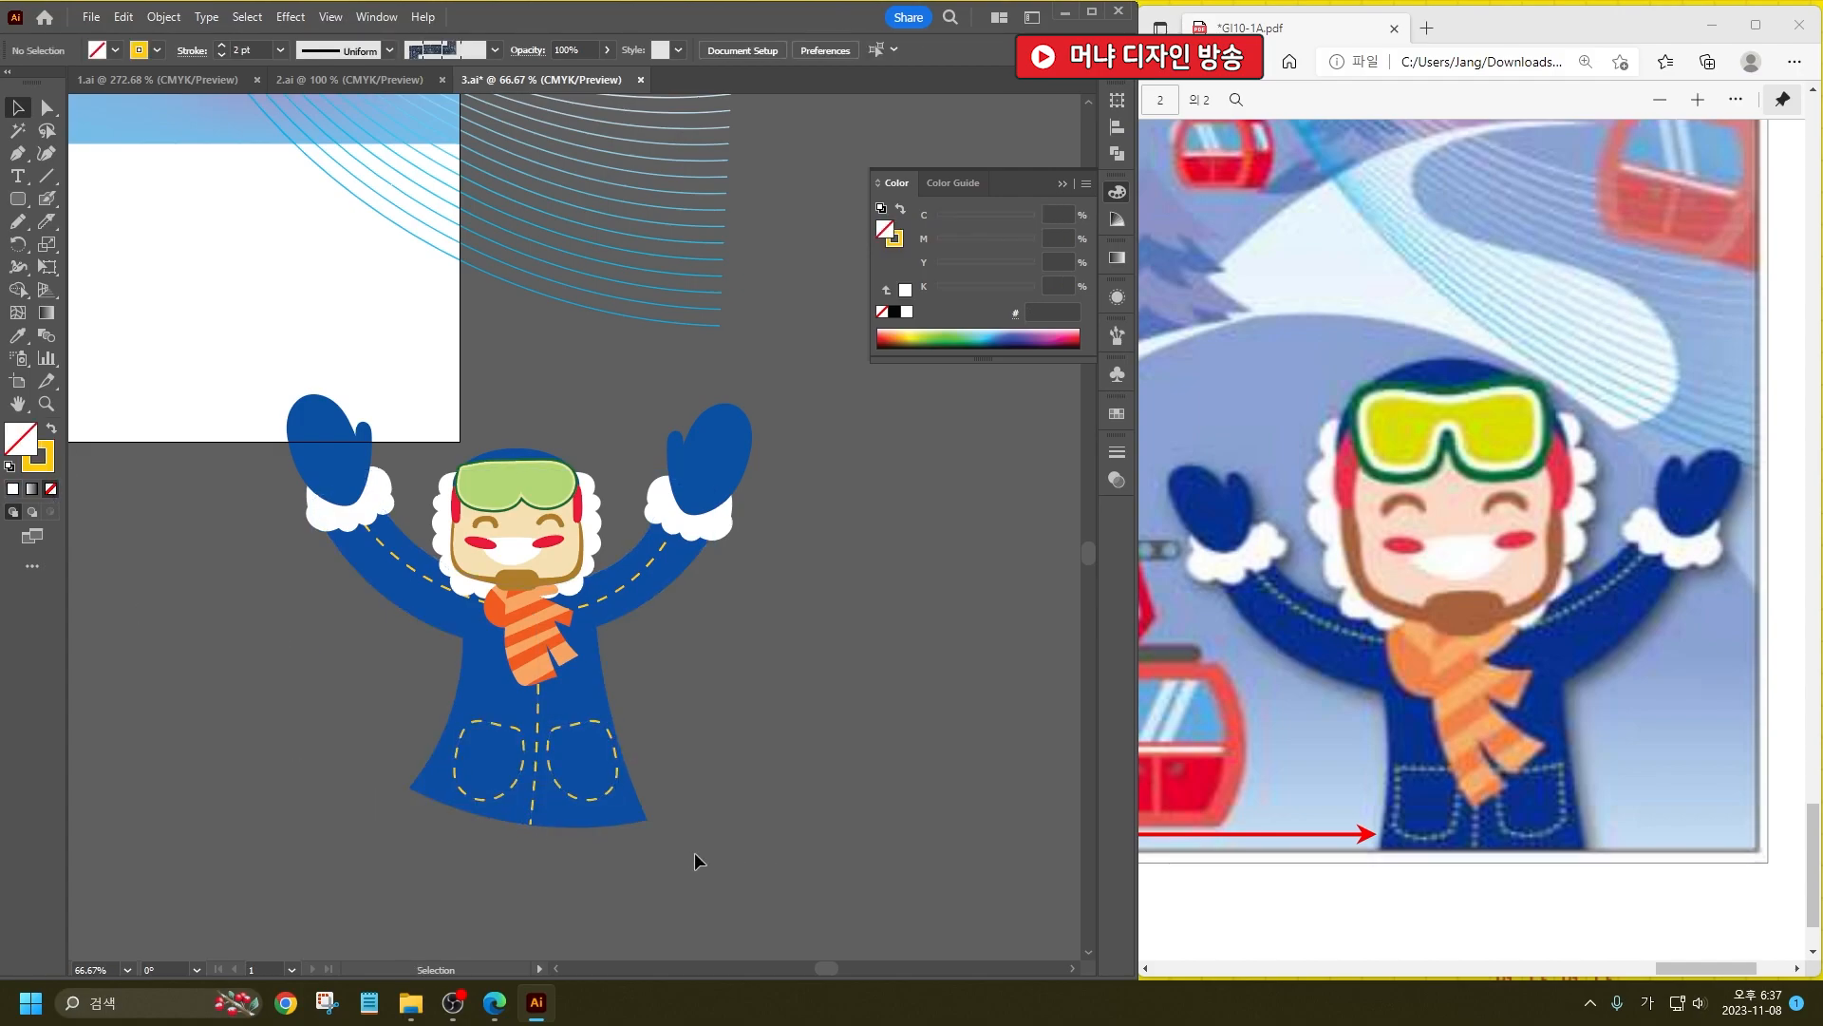
# Step: Scale the jacket, its stitching, pockets and both mittens down together and tilt them slightly counterclockwise beneath the head
pyautogui.moveTo(688, 843); pyautogui.dragTo(446, 726)
pyautogui.keyDown('shift'); pyautogui.click(628, 589); pyautogui.keyUp('shift')
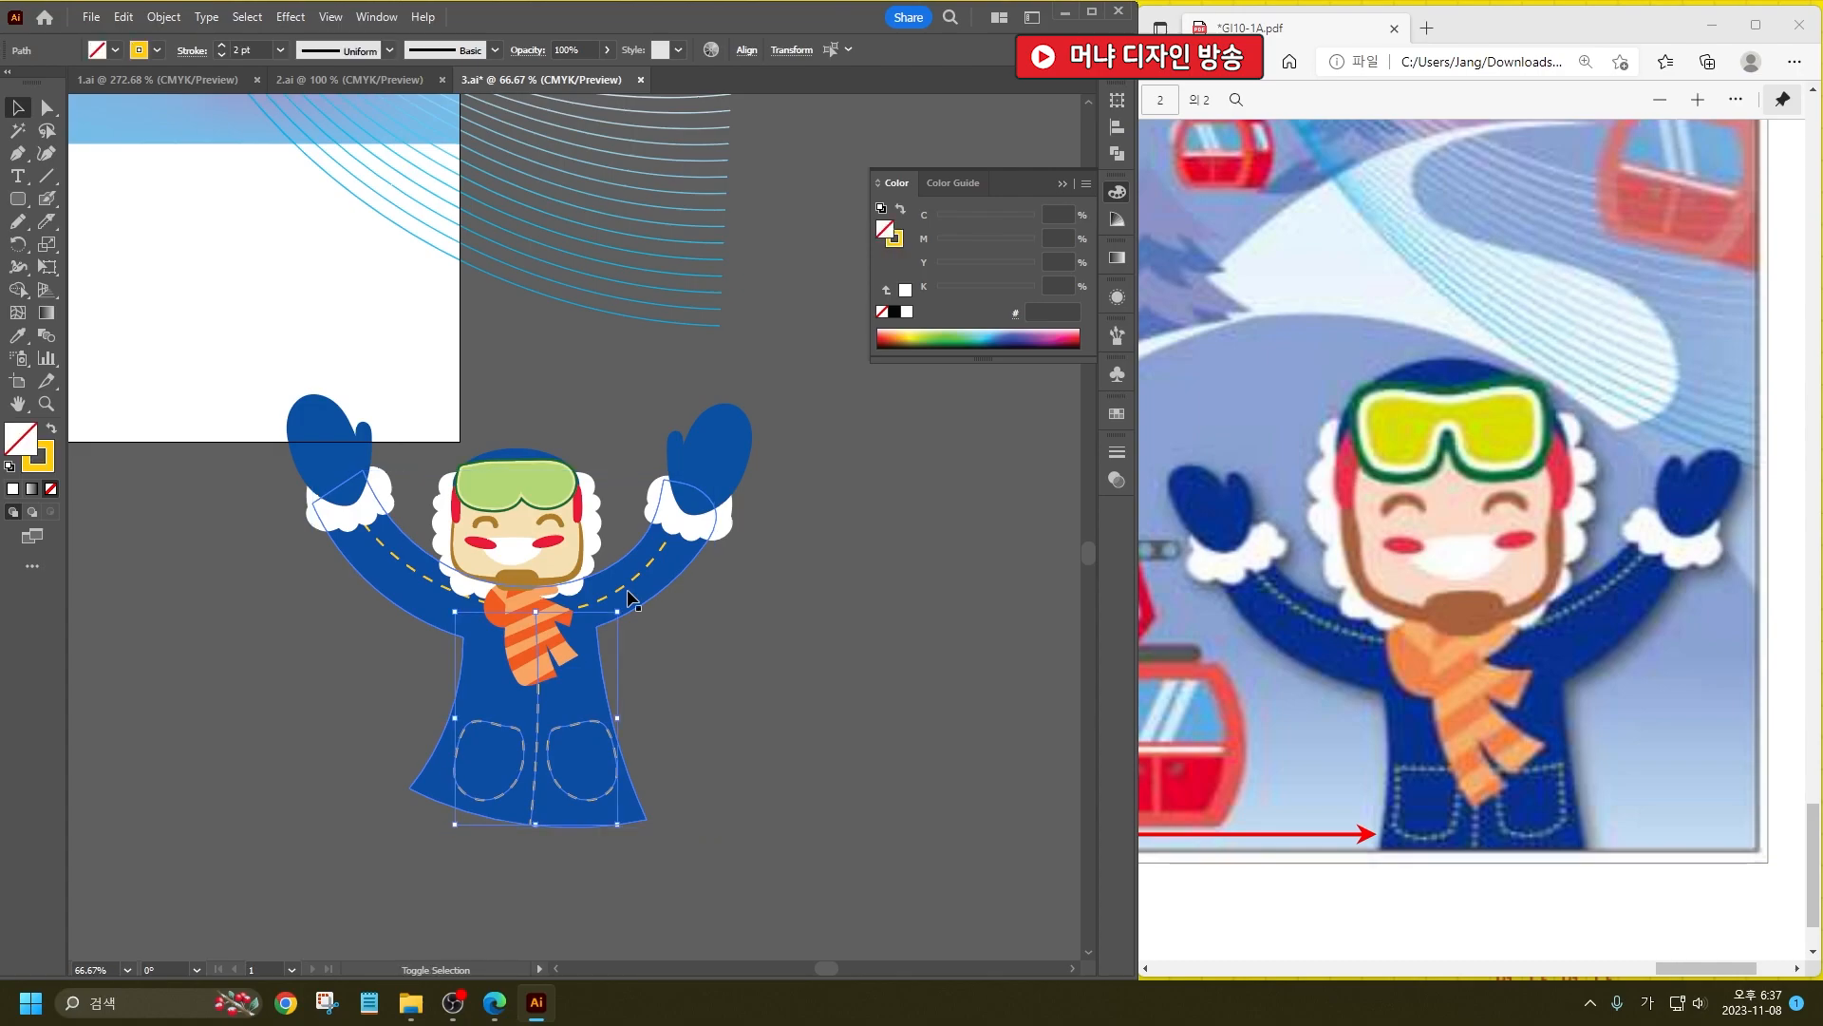
pyautogui.keyDown('shift'); pyautogui.click(674, 581); pyautogui.keyUp('shift')
pyautogui.keyDown('shift'); pyautogui.click(705, 456); pyautogui.keyUp('shift')
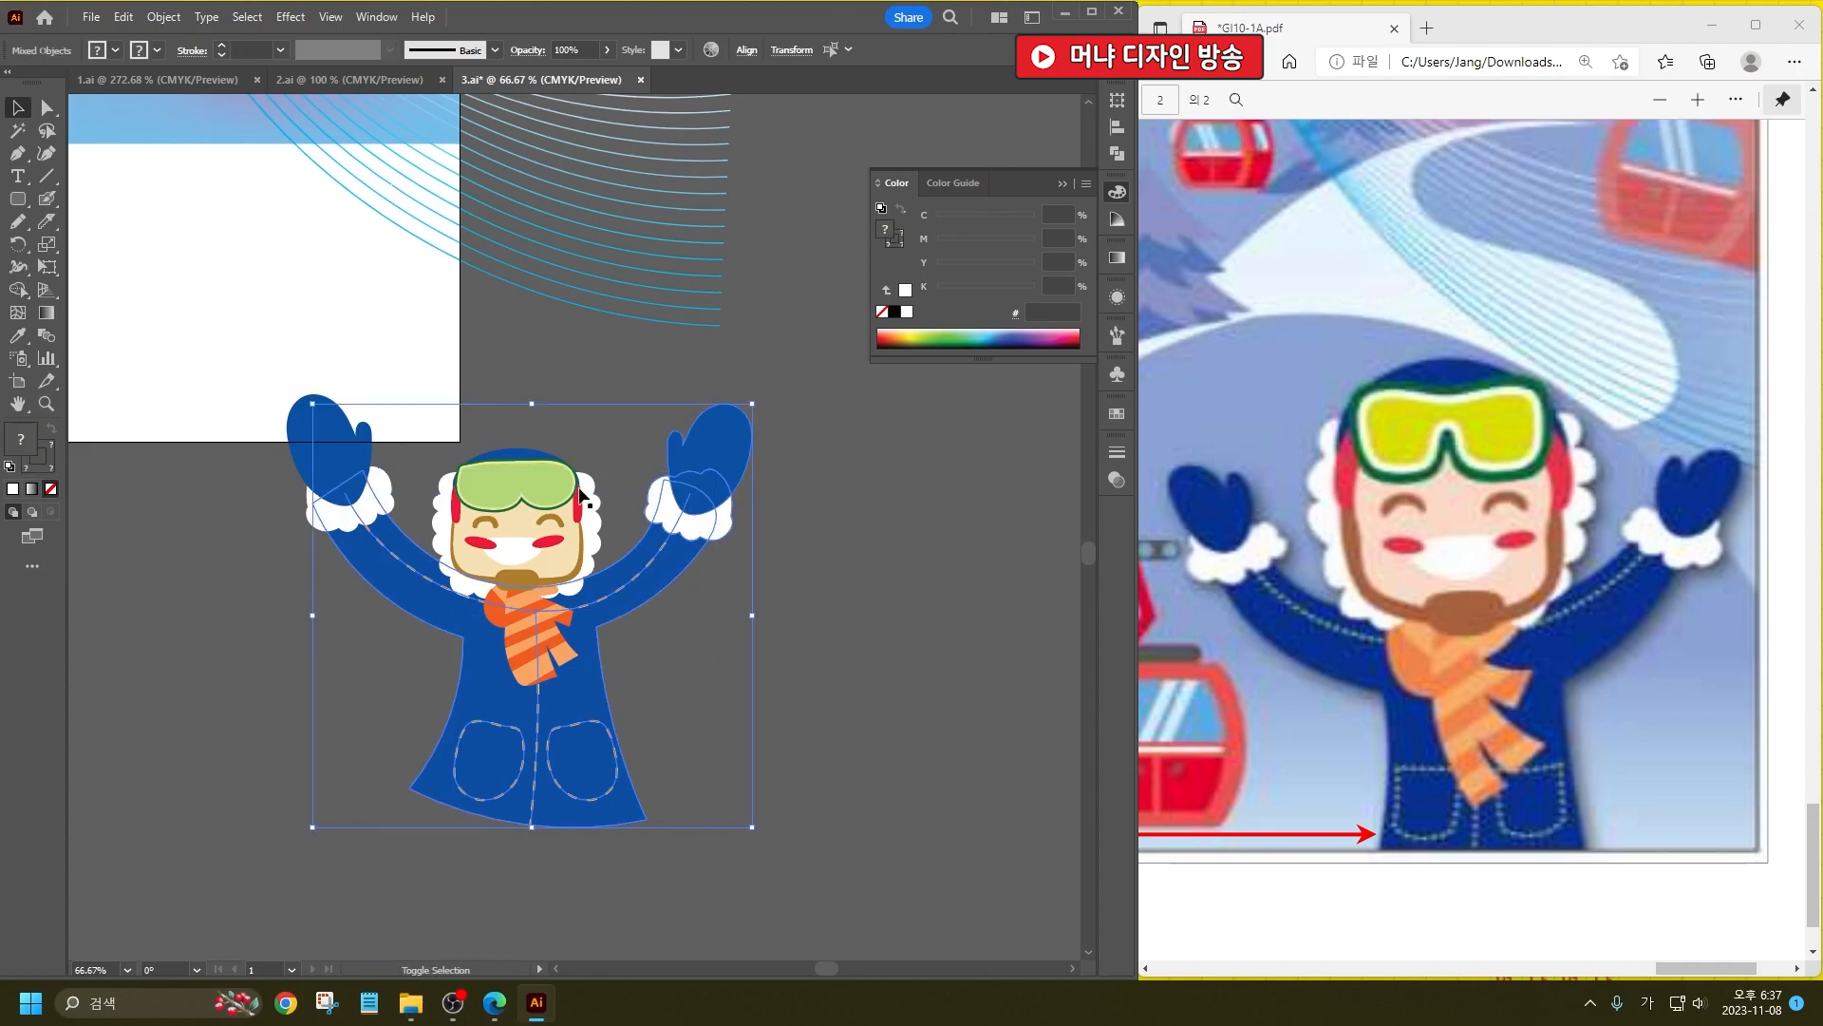
pyautogui.keyDown('shift'); pyautogui.click(289, 425); pyautogui.keyUp('shift')
pyautogui.moveTo(752, 395); pyautogui.dragTo(696, 426)
pyautogui.moveTo(629, 526); pyautogui.dragTo(619, 523)
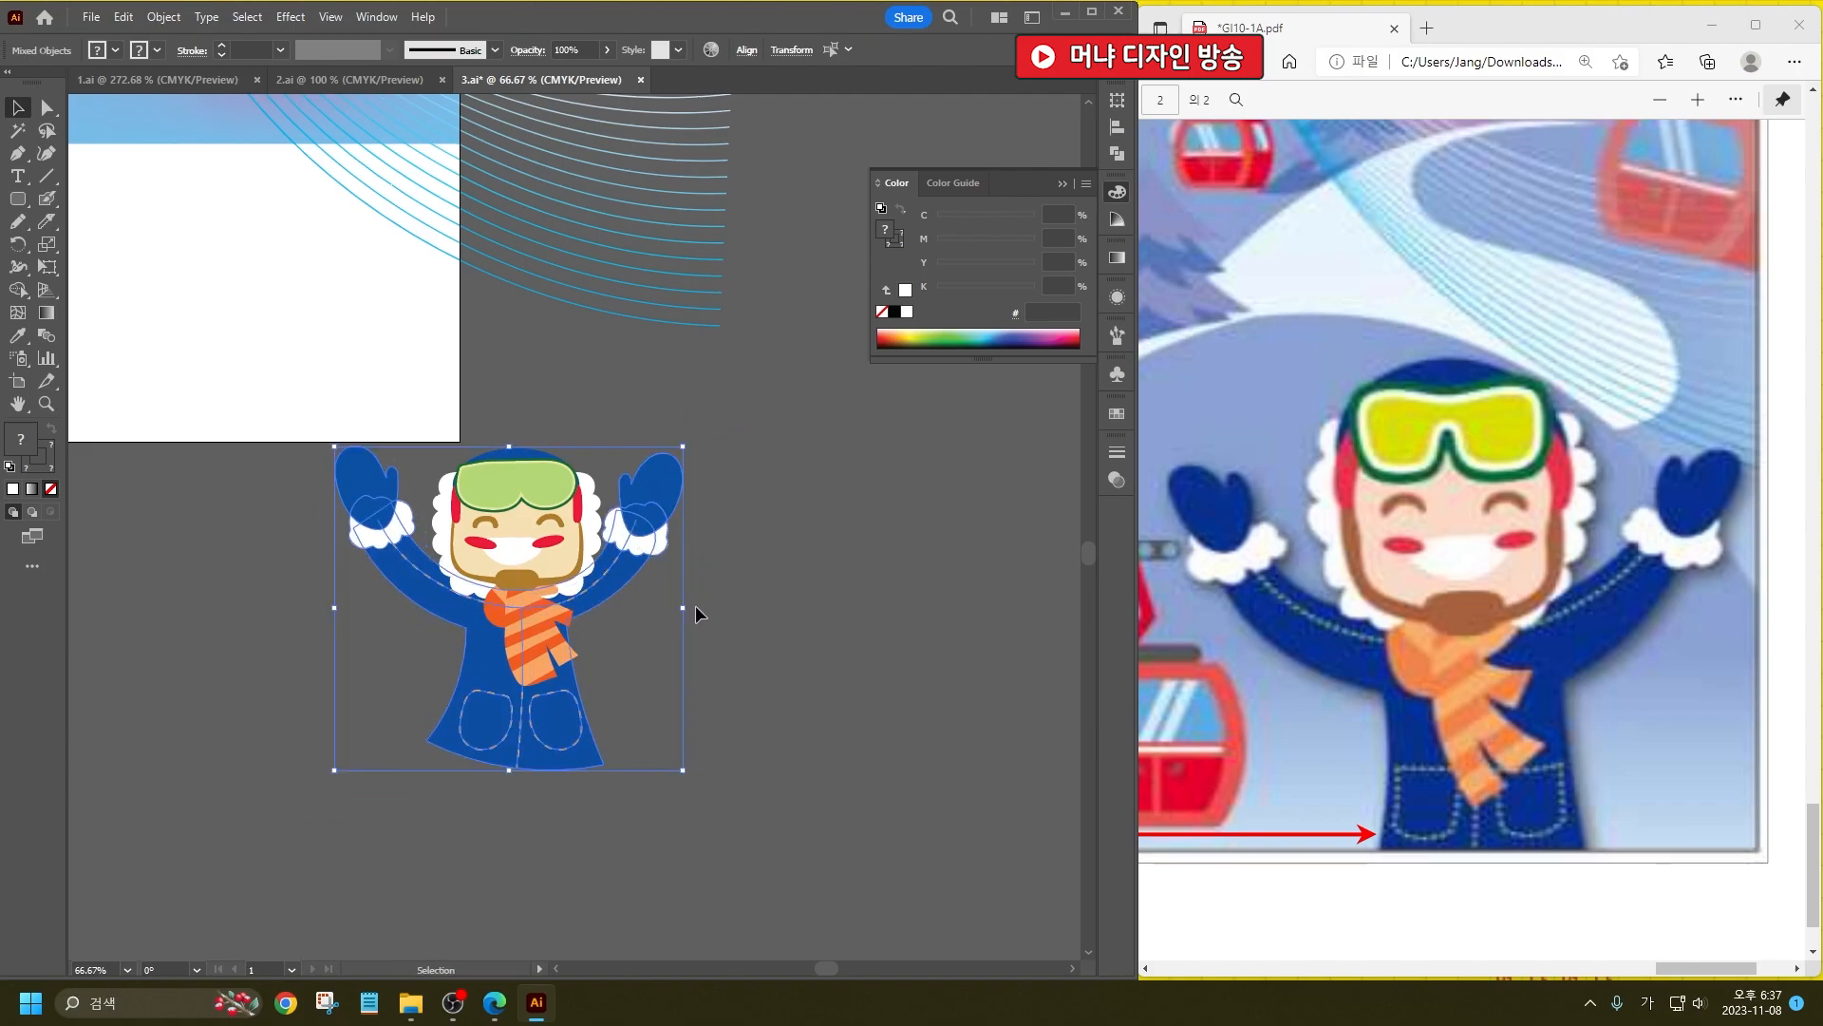
pyautogui.moveTo(692, 611)
pyautogui.mouseDown()
pyautogui.moveTo(696, 585)
pyautogui.moveTo(707, 599)
pyautogui.mouseUp()
pyautogui.moveTo(638, 522); pyautogui.dragTo(643, 523)
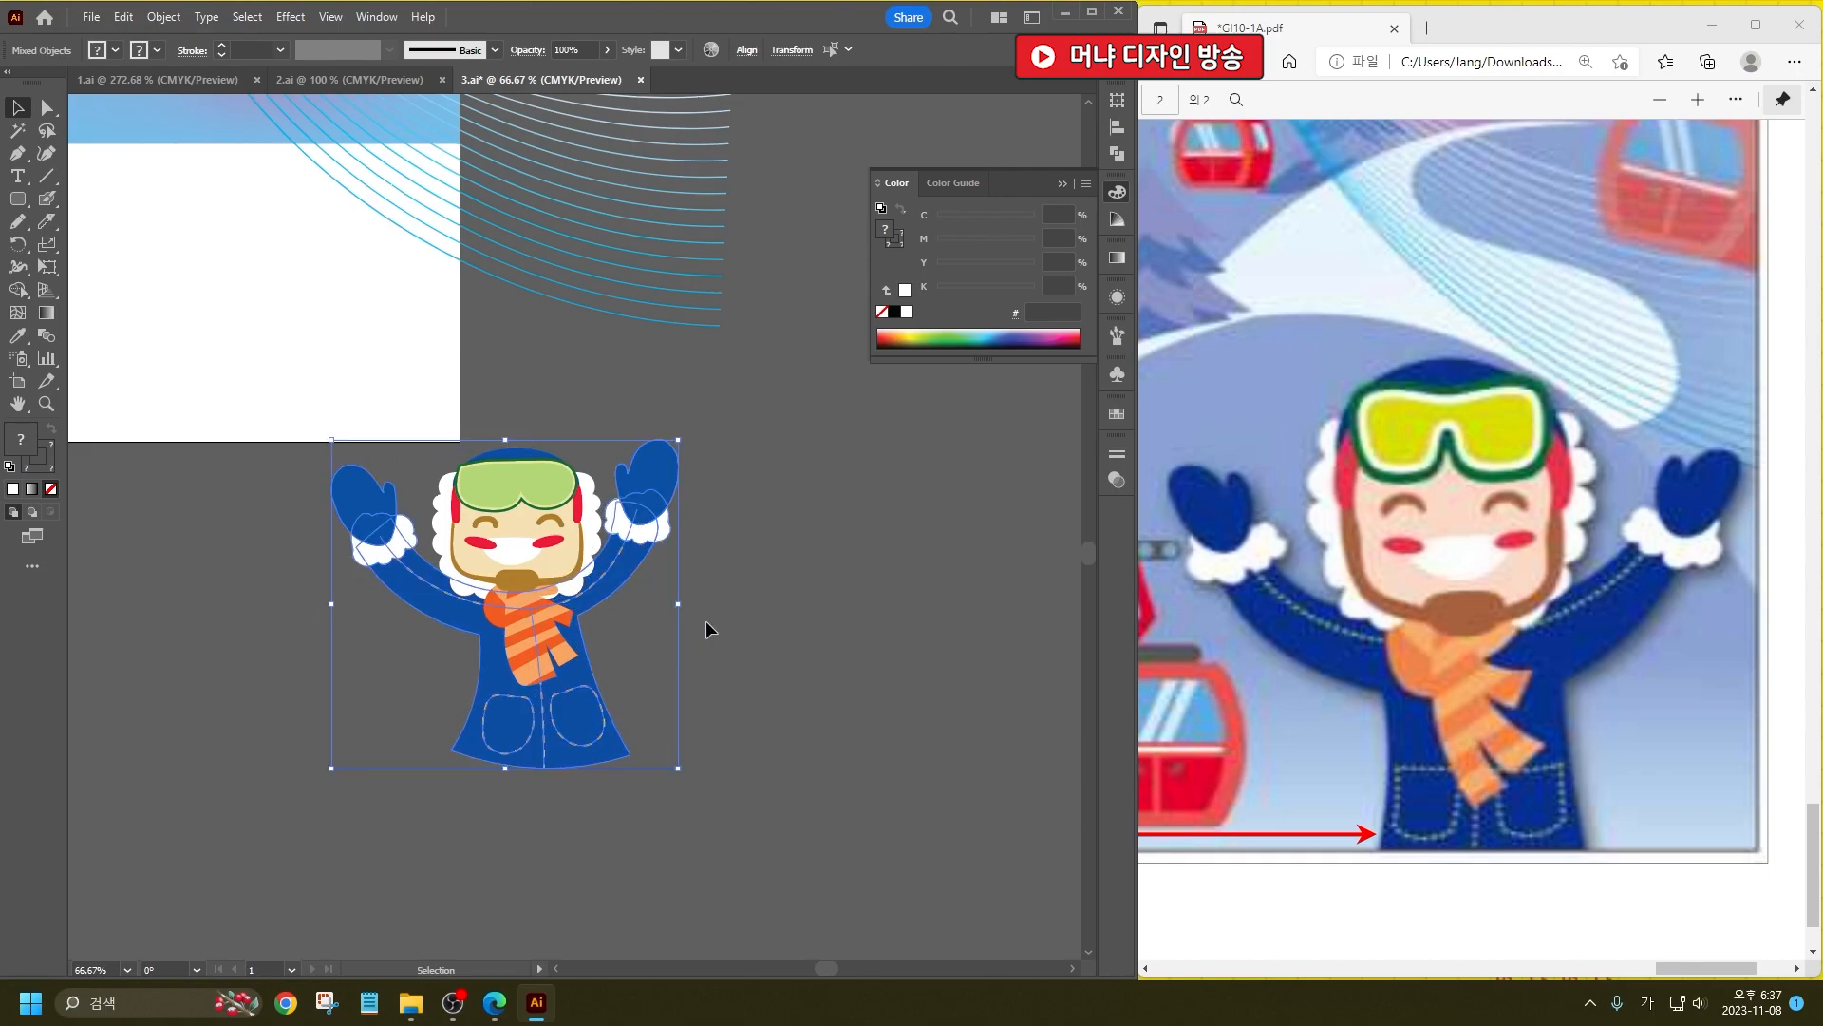
# Step: Group the complete skier artwork and place it in the artboard's lower right corner
pyautogui.moveTo(689, 595); pyautogui.dragTo(713, 619)
pyautogui.click(771, 691)
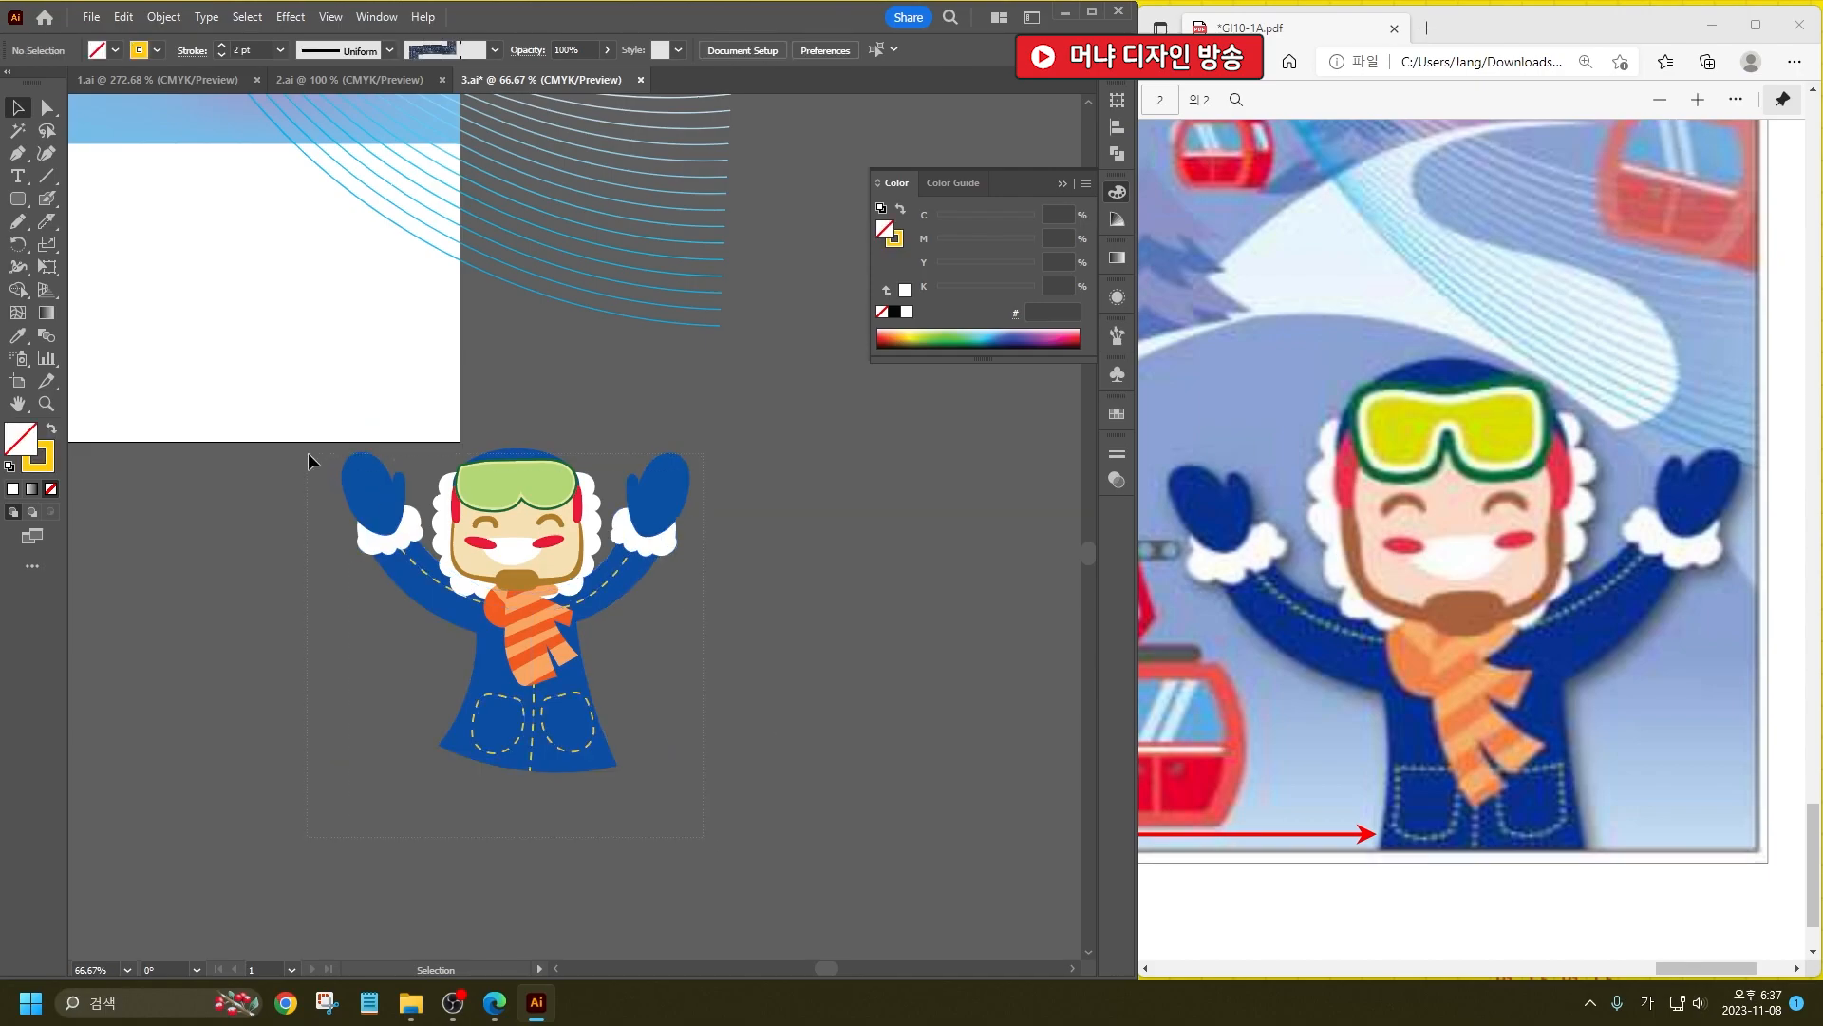
pyautogui.click(418, 513)
pyautogui.scroll(-2, 707, 605)
pyautogui.moveTo(618, 605); pyautogui.dragTo(503, 454)
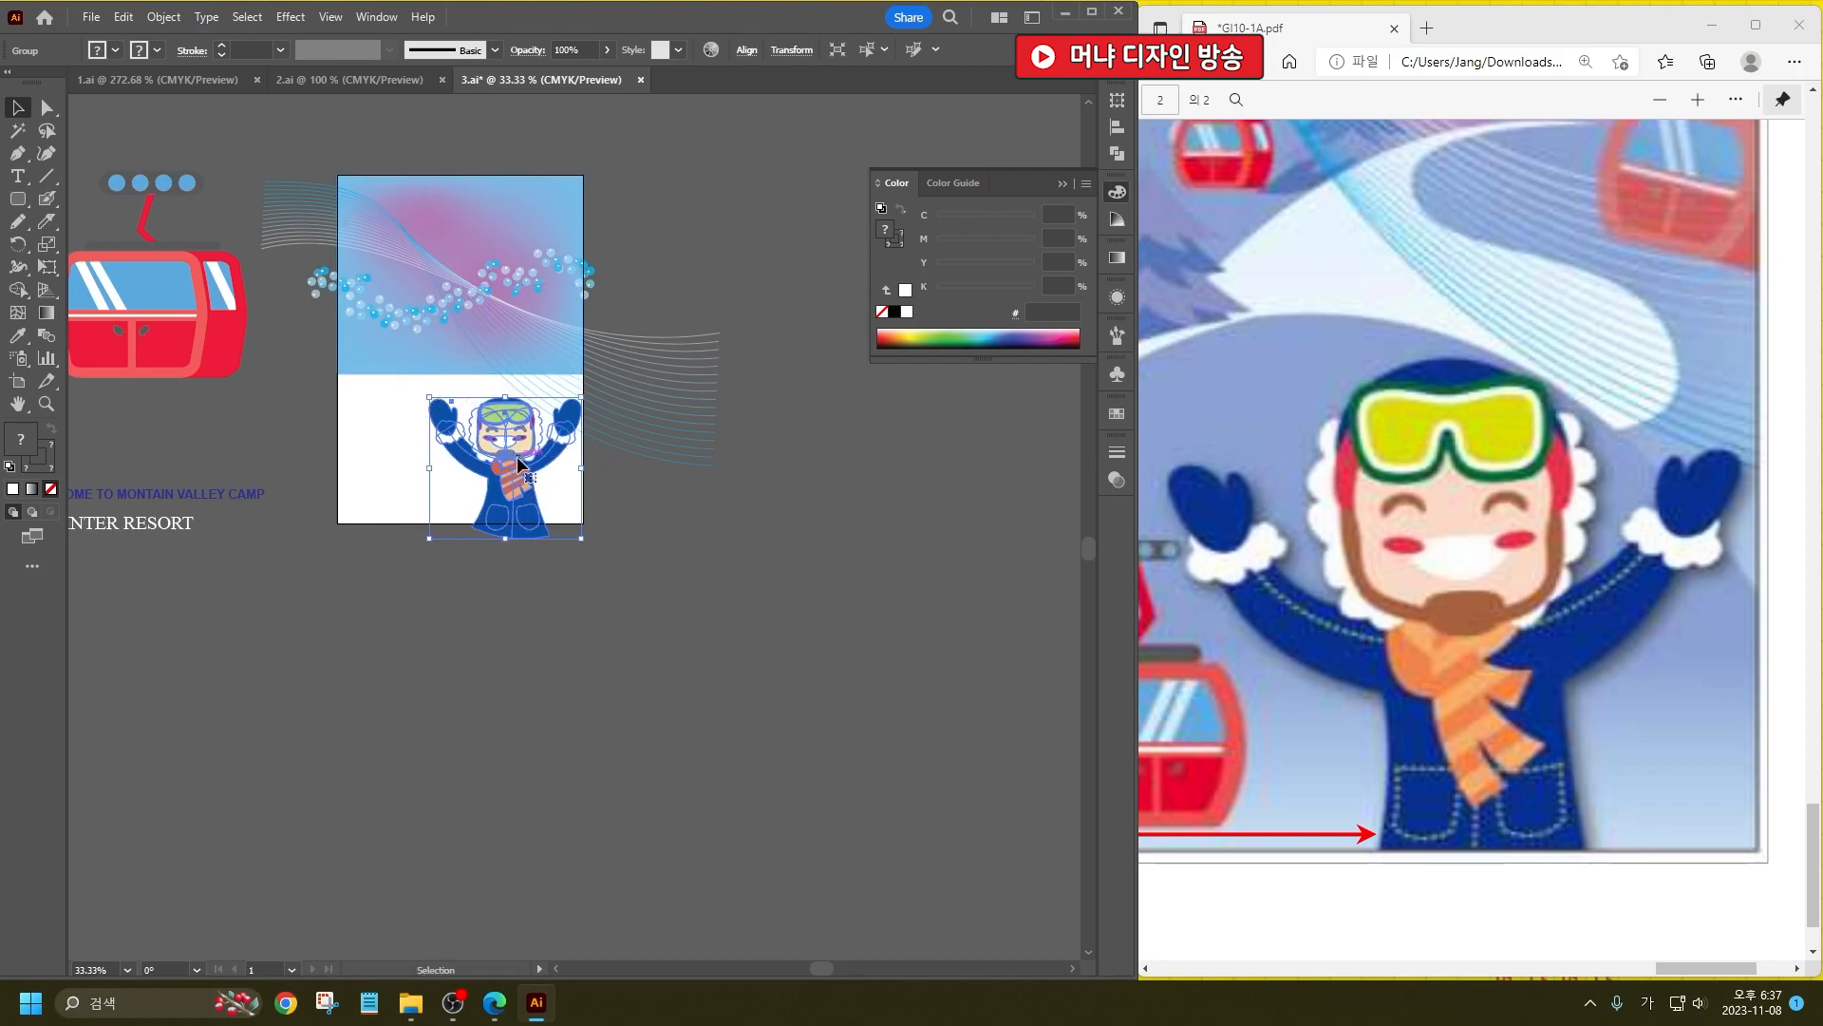
pyautogui.click(712, 650)
pyautogui.scroll(-2, 715, 654)
pyautogui.scroll(1, 600, 482)
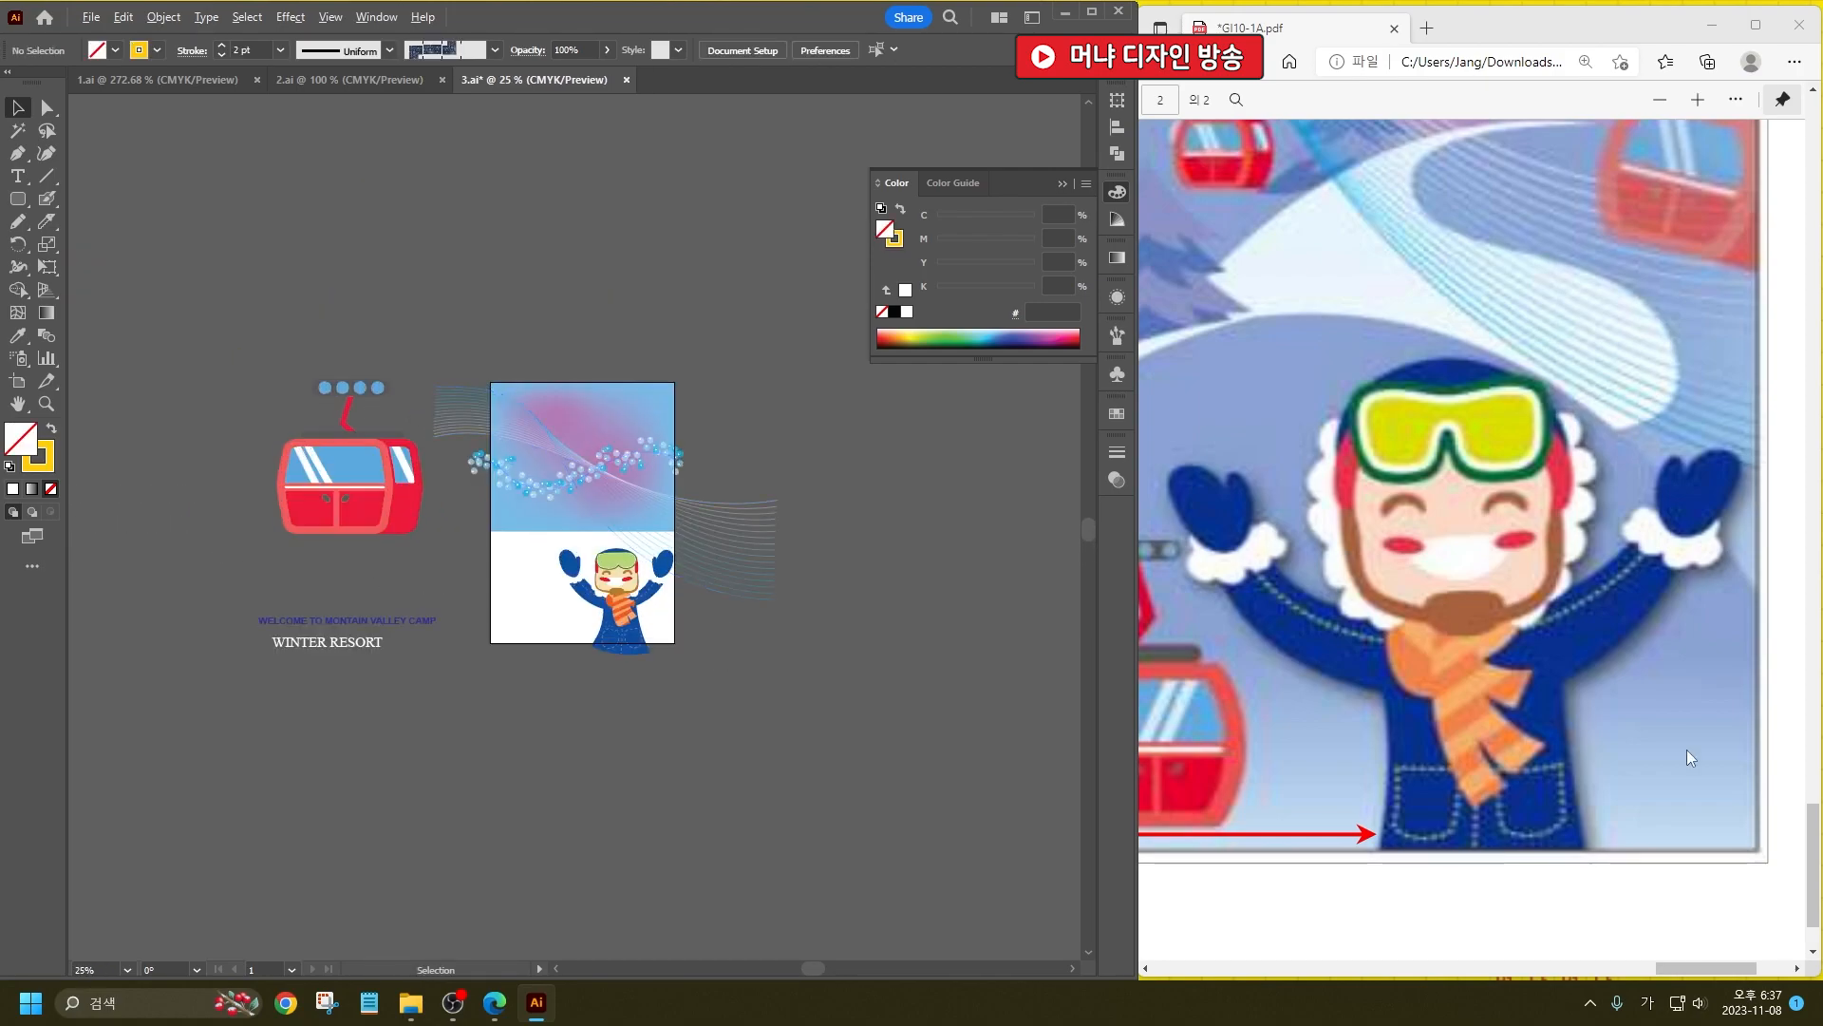
# Step: Draw a tall rectangle beside the artboard with the default white fill and black 1 pt stroke
pyautogui.scroll(-3, 1544, 686)
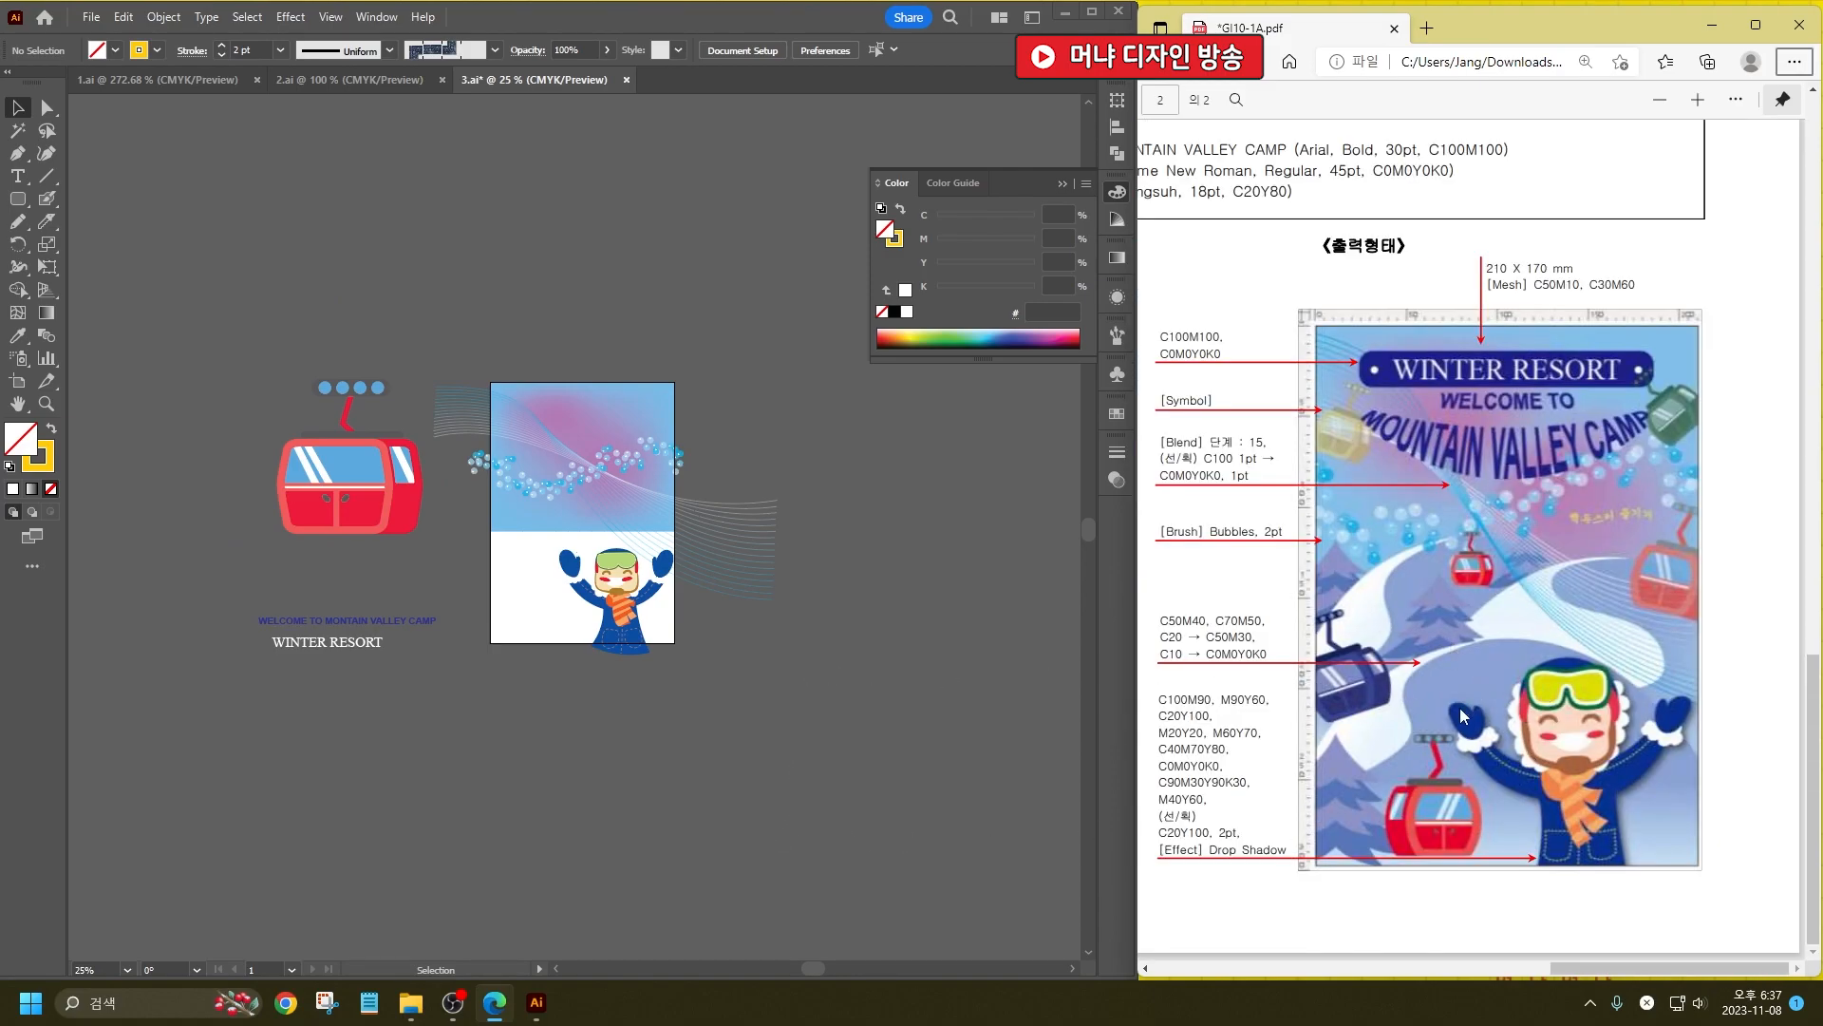
pyautogui.click(774, 728)
pyautogui.moveTo(925, 601); pyautogui.dragTo(803, 577)
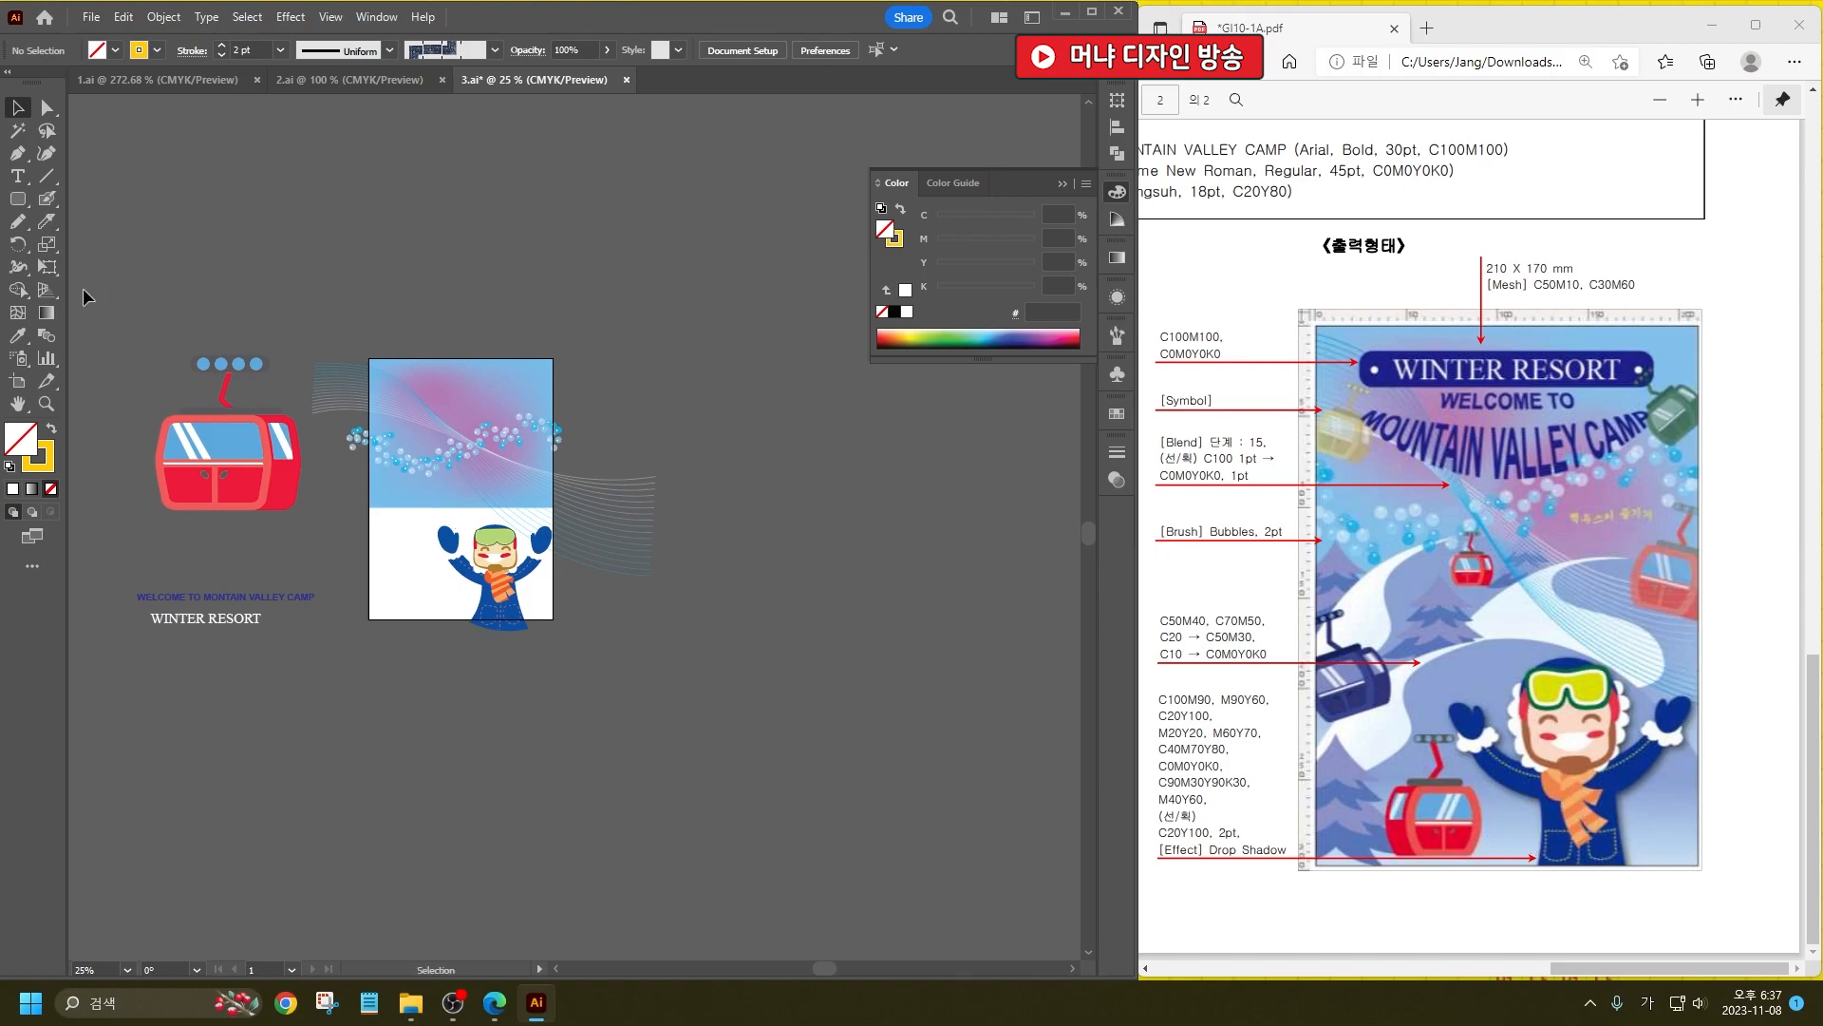
pyautogui.click(17, 198)
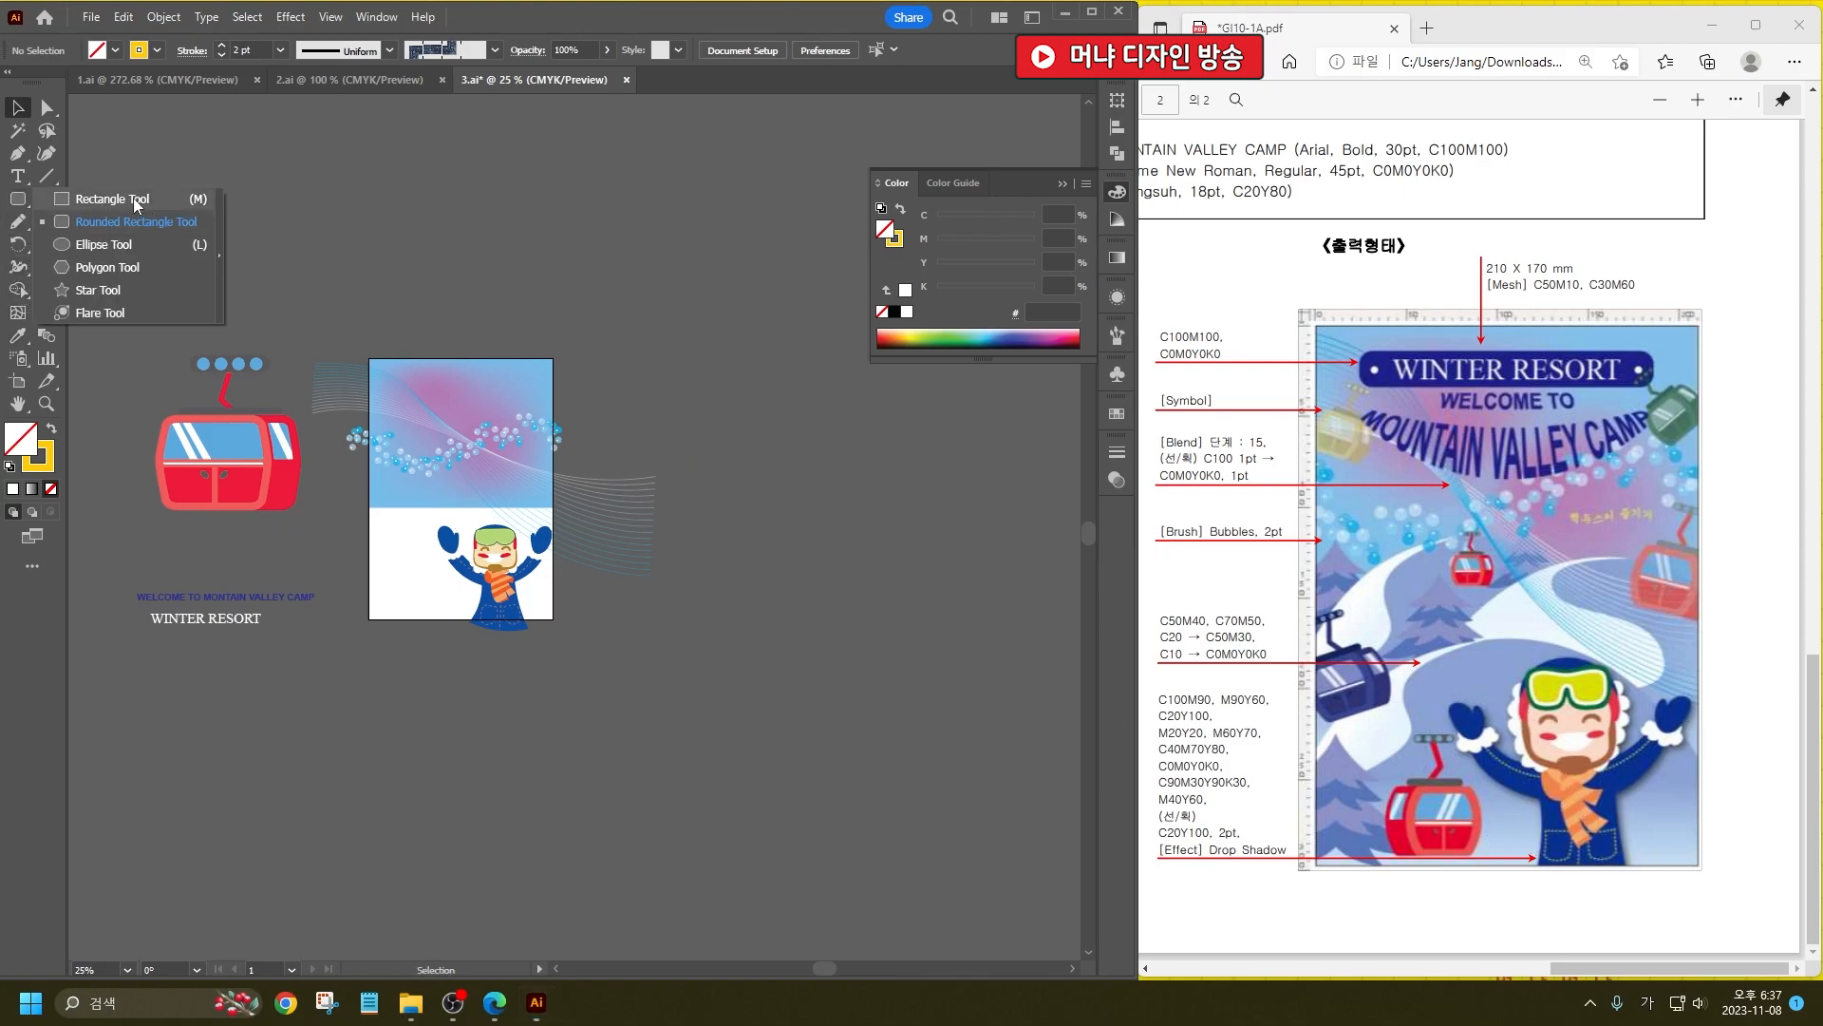
pyautogui.click(138, 201)
pyautogui.moveTo(704, 372)
pyautogui.mouseDown()
pyautogui.moveTo(869, 554)
pyautogui.moveTo(981, 740)
pyautogui.mouseUp()
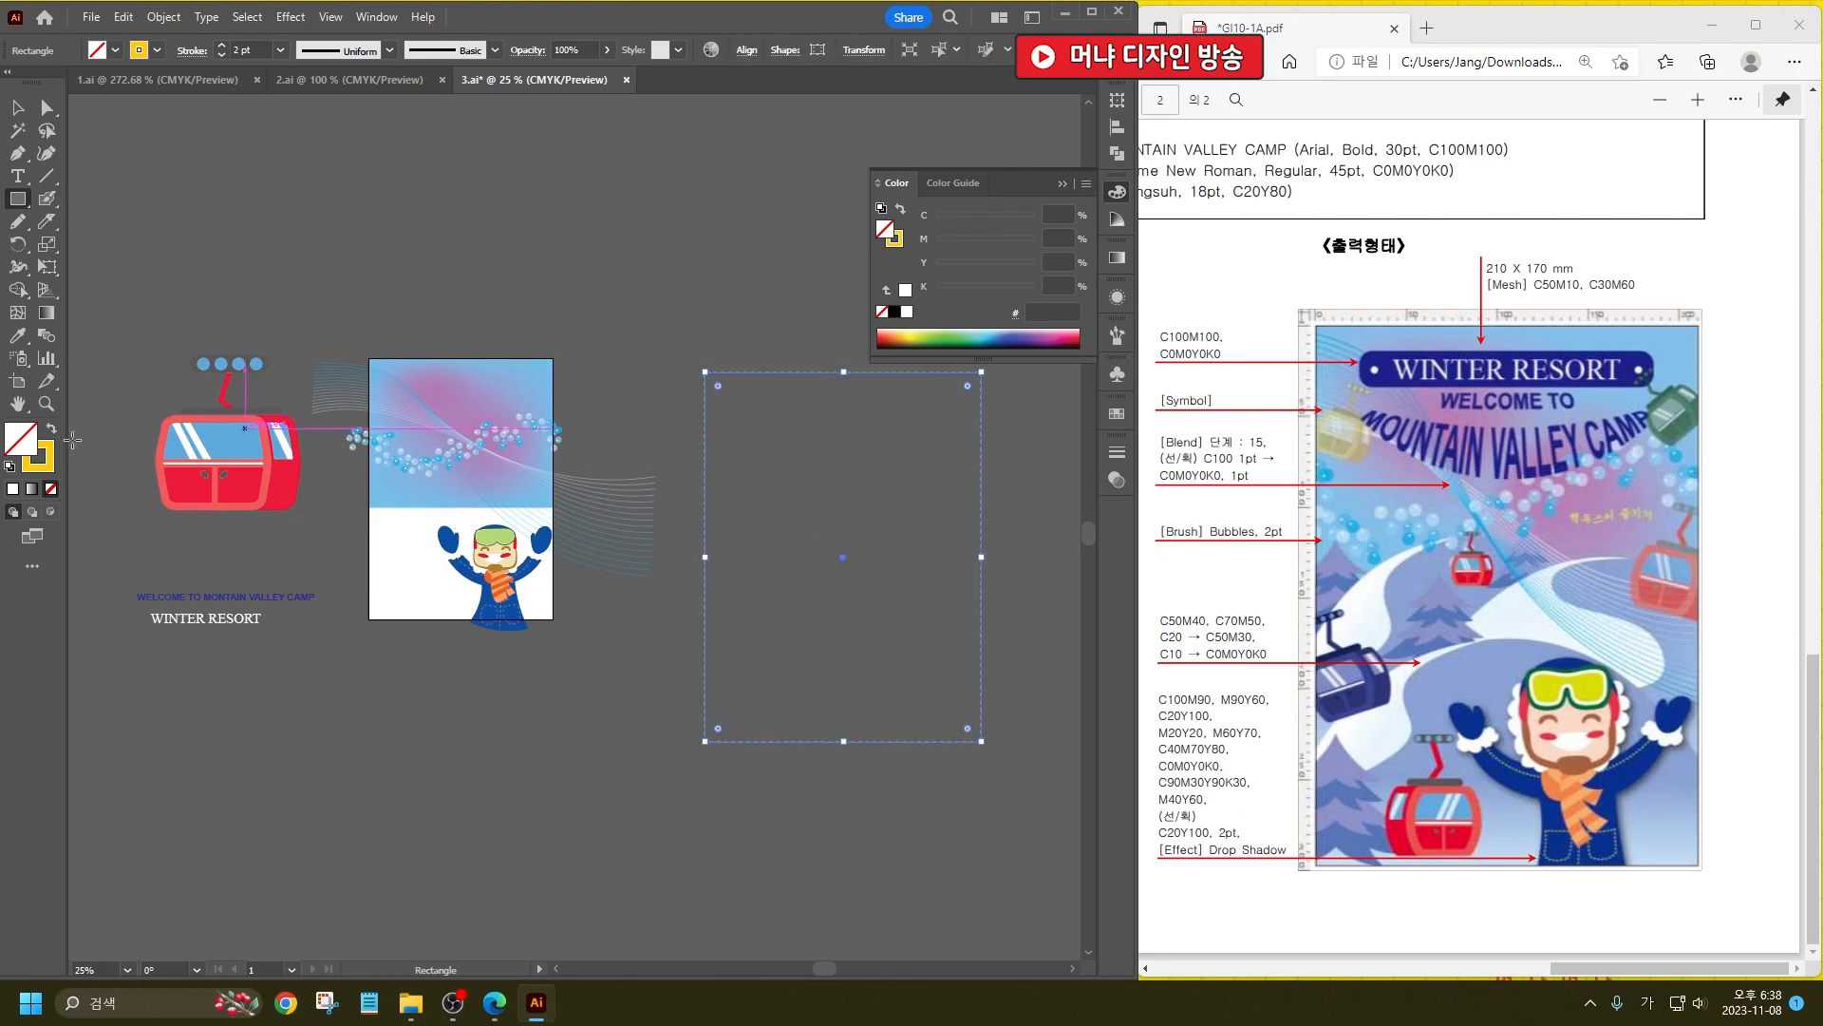
pyautogui.click(9, 466)
# Step: Cut the white rectangle with the Knife along the snowy hills, winding ski path and upper ridge of the reference
pyautogui.click(46, 220)
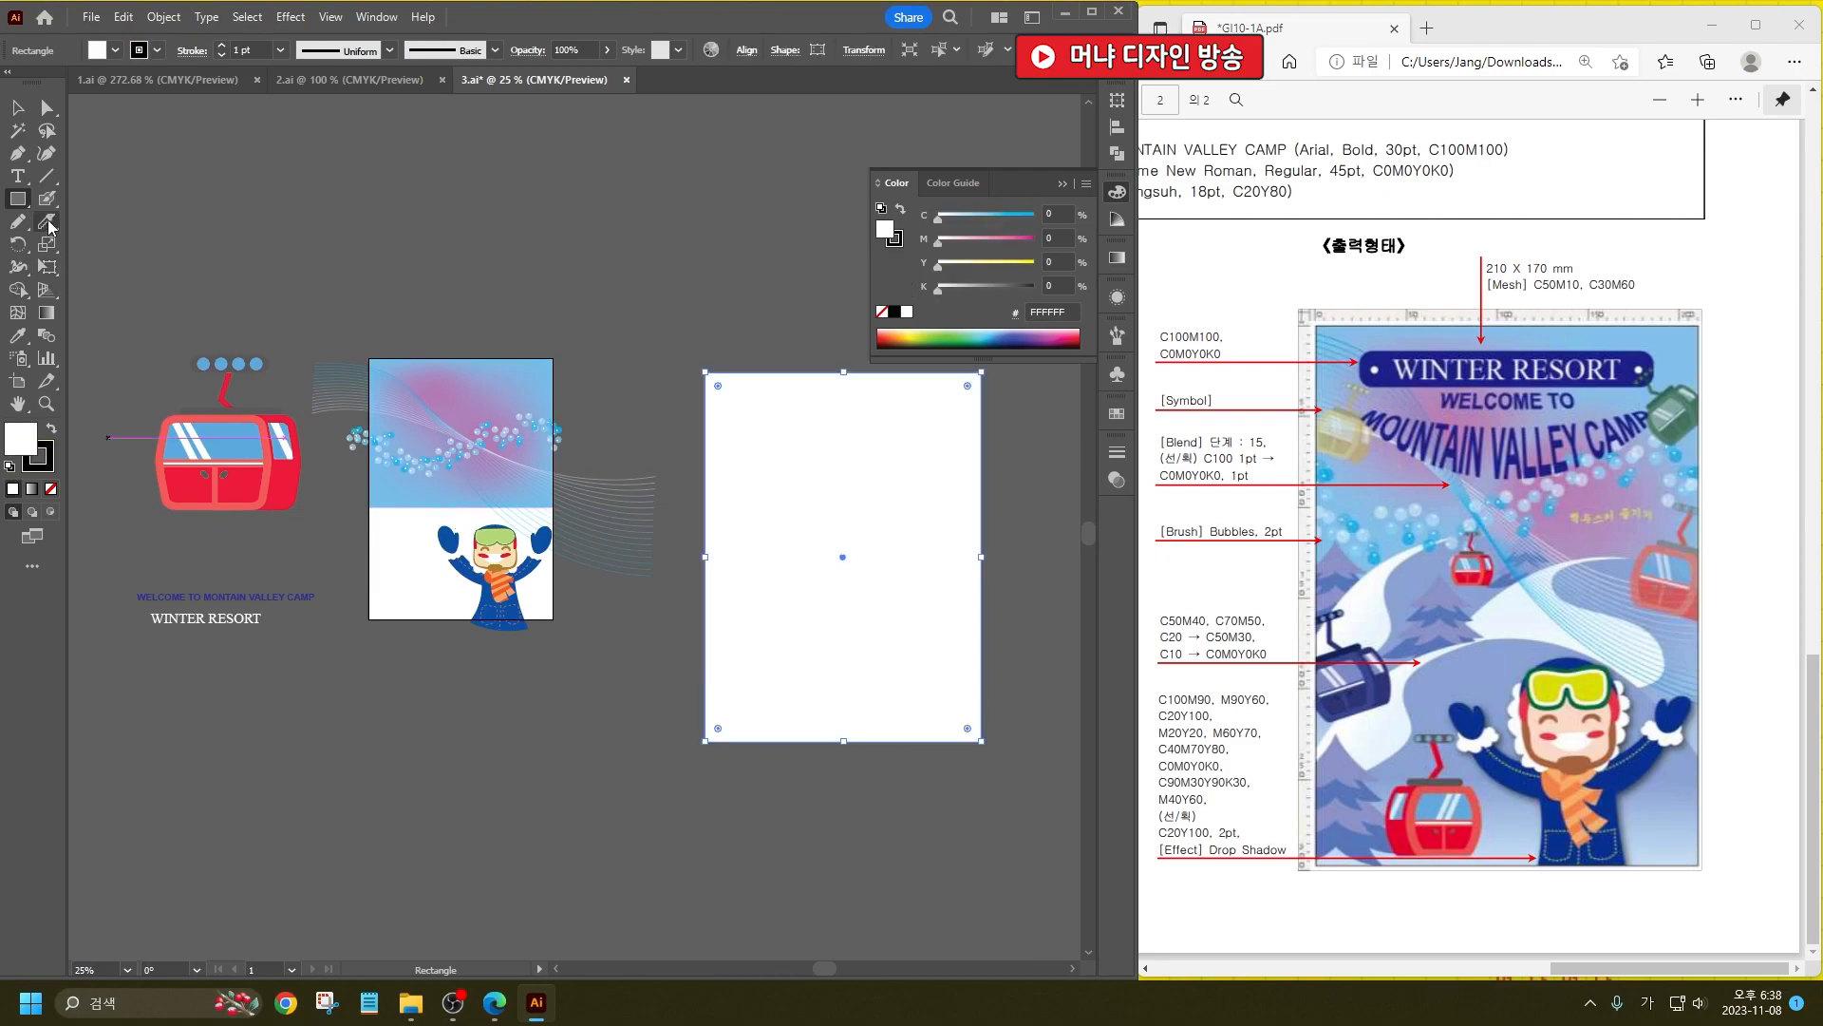
pyautogui.moveTo(688, 723)
pyautogui.mouseDown()
pyautogui.moveTo(777, 654)
pyautogui.moveTo(793, 619)
pyautogui.moveTo(777, 593)
pyautogui.moveTo(828, 544)
pyautogui.moveTo(866, 546)
pyautogui.moveTo(962, 610)
pyautogui.mouseUp()
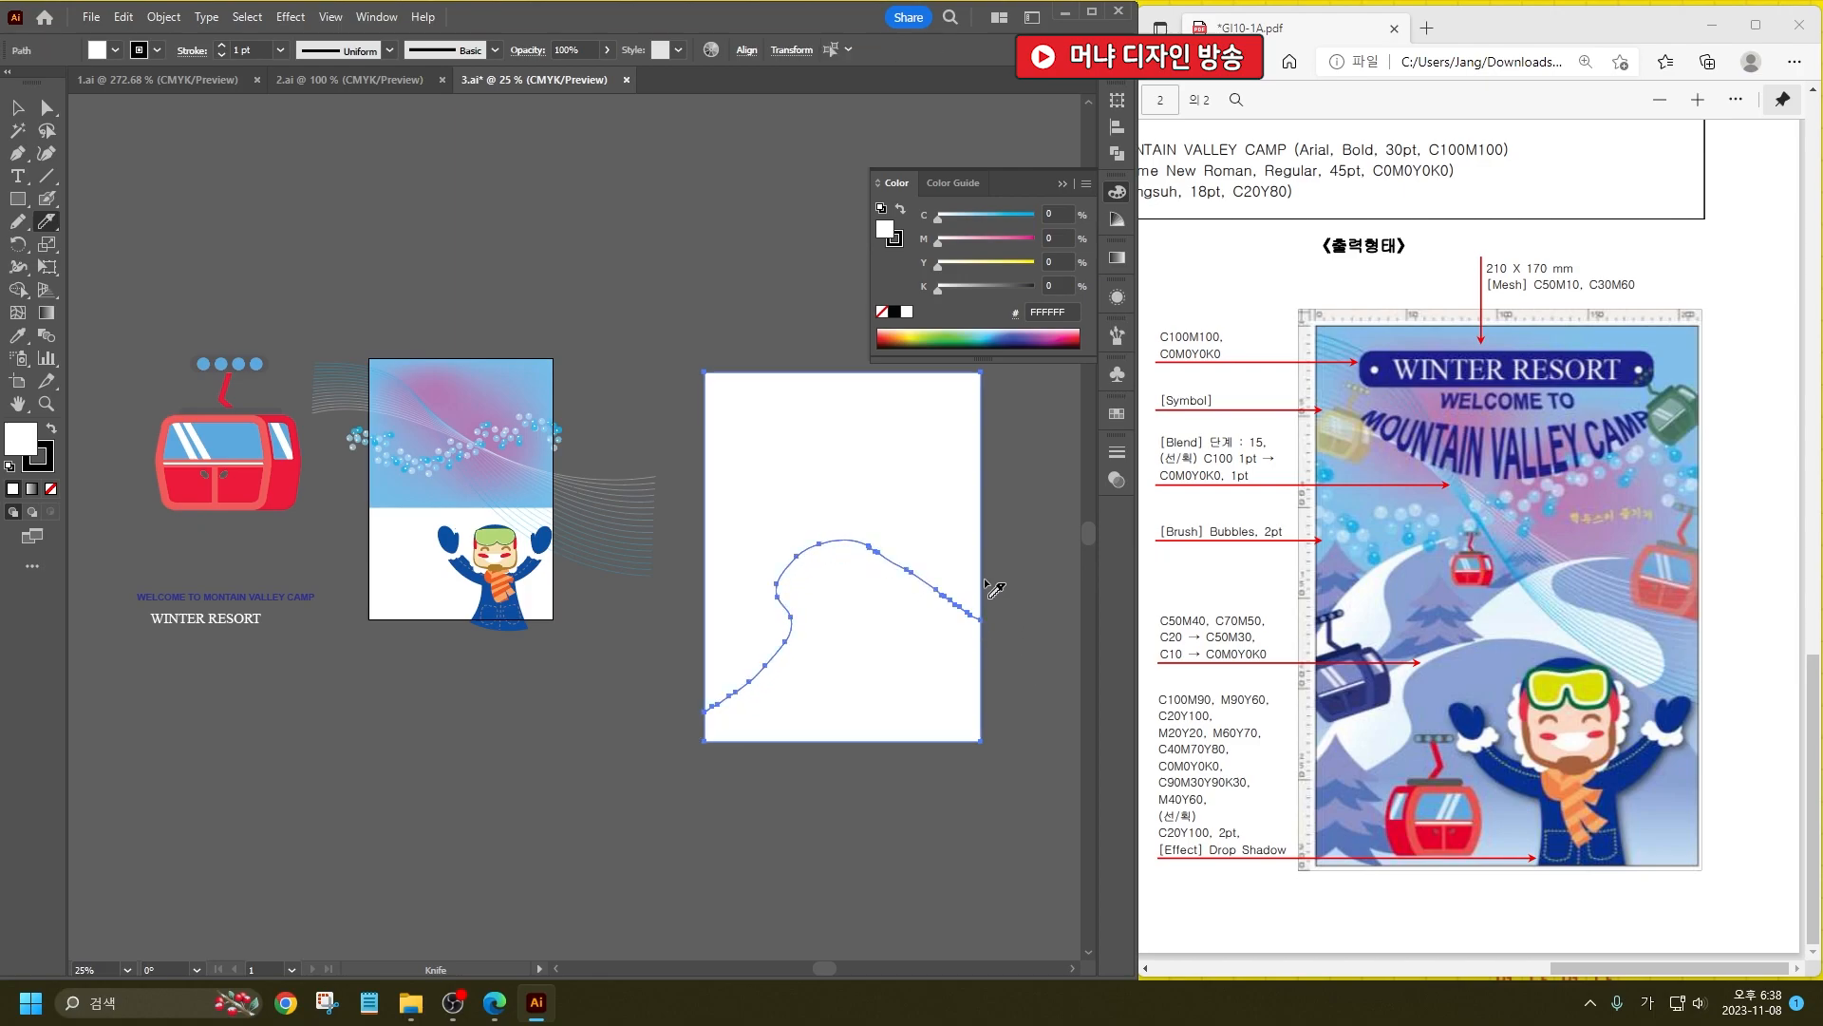
pyautogui.moveTo(923, 577)
pyautogui.mouseDown()
pyautogui.moveTo(940, 520)
pyautogui.moveTo(846, 482)
pyautogui.moveTo(876, 461)
pyautogui.moveTo(1061, 451)
pyautogui.mouseUp()
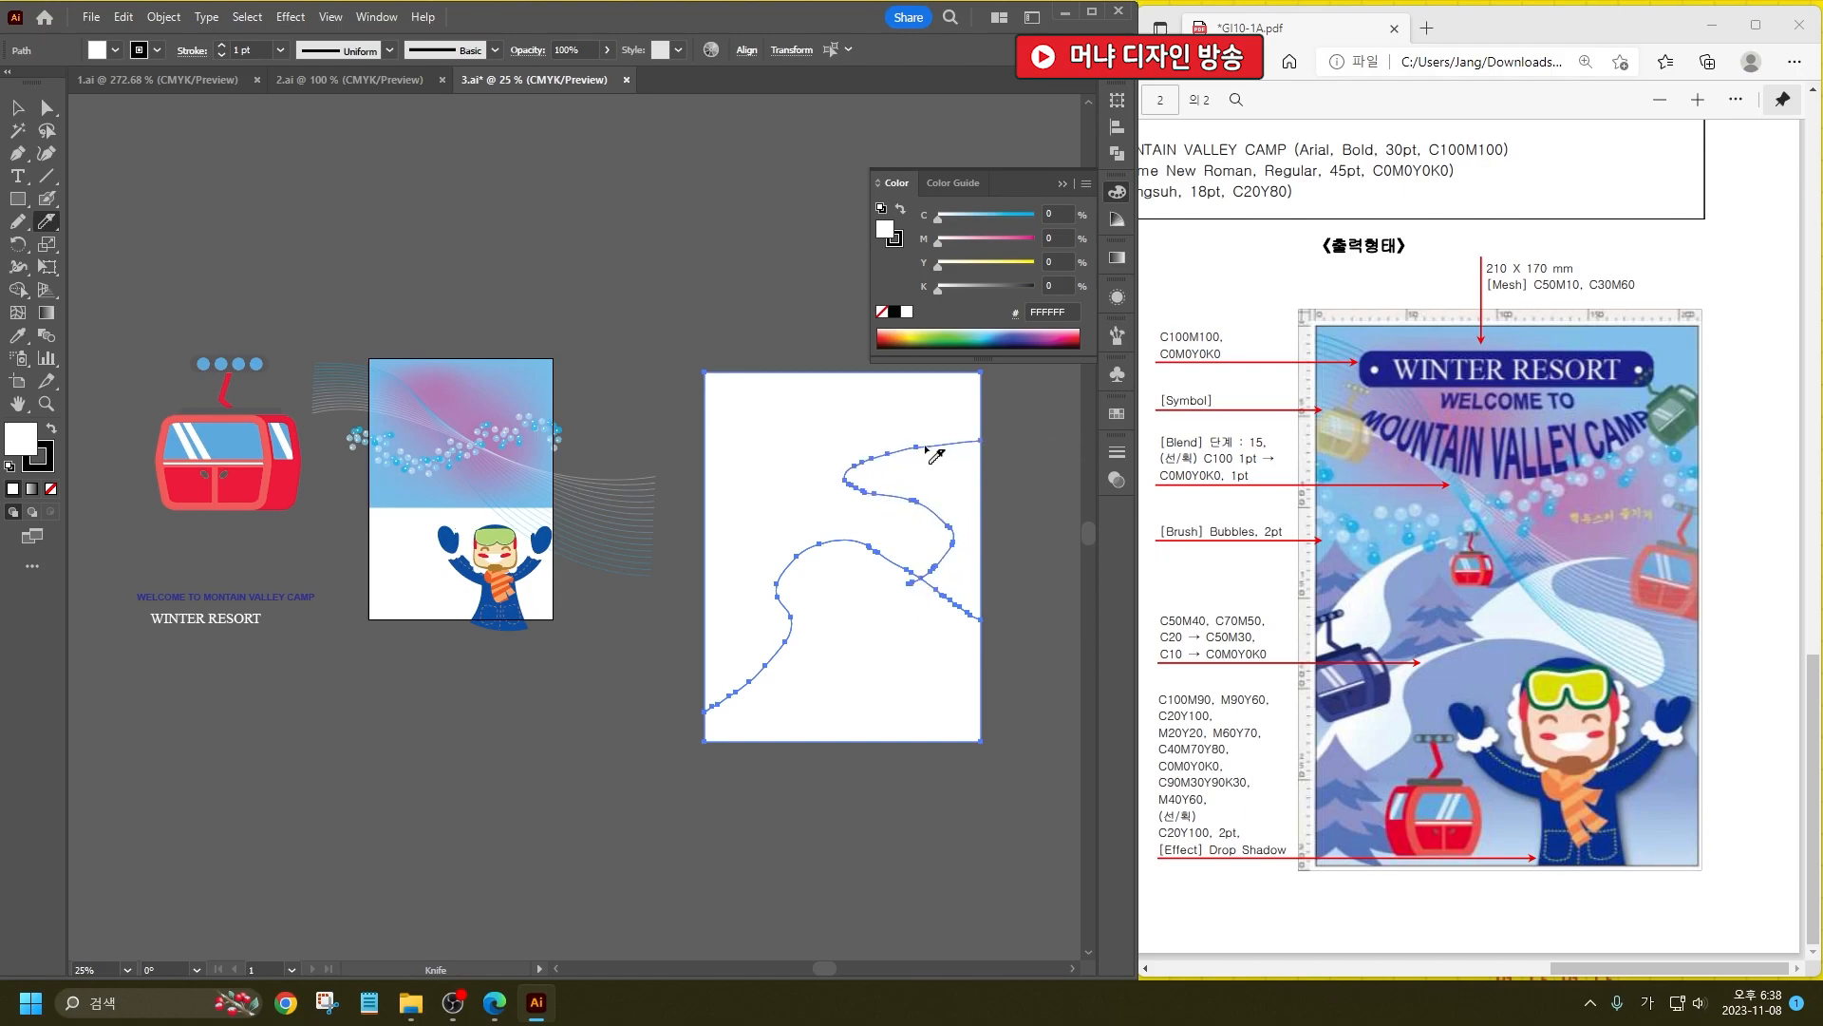
pyautogui.moveTo(923, 450)
pyautogui.mouseDown()
pyautogui.moveTo(823, 469)
pyautogui.moveTo(749, 522)
pyautogui.moveTo(834, 634)
pyautogui.mouseUp()
pyautogui.press('ctrl')
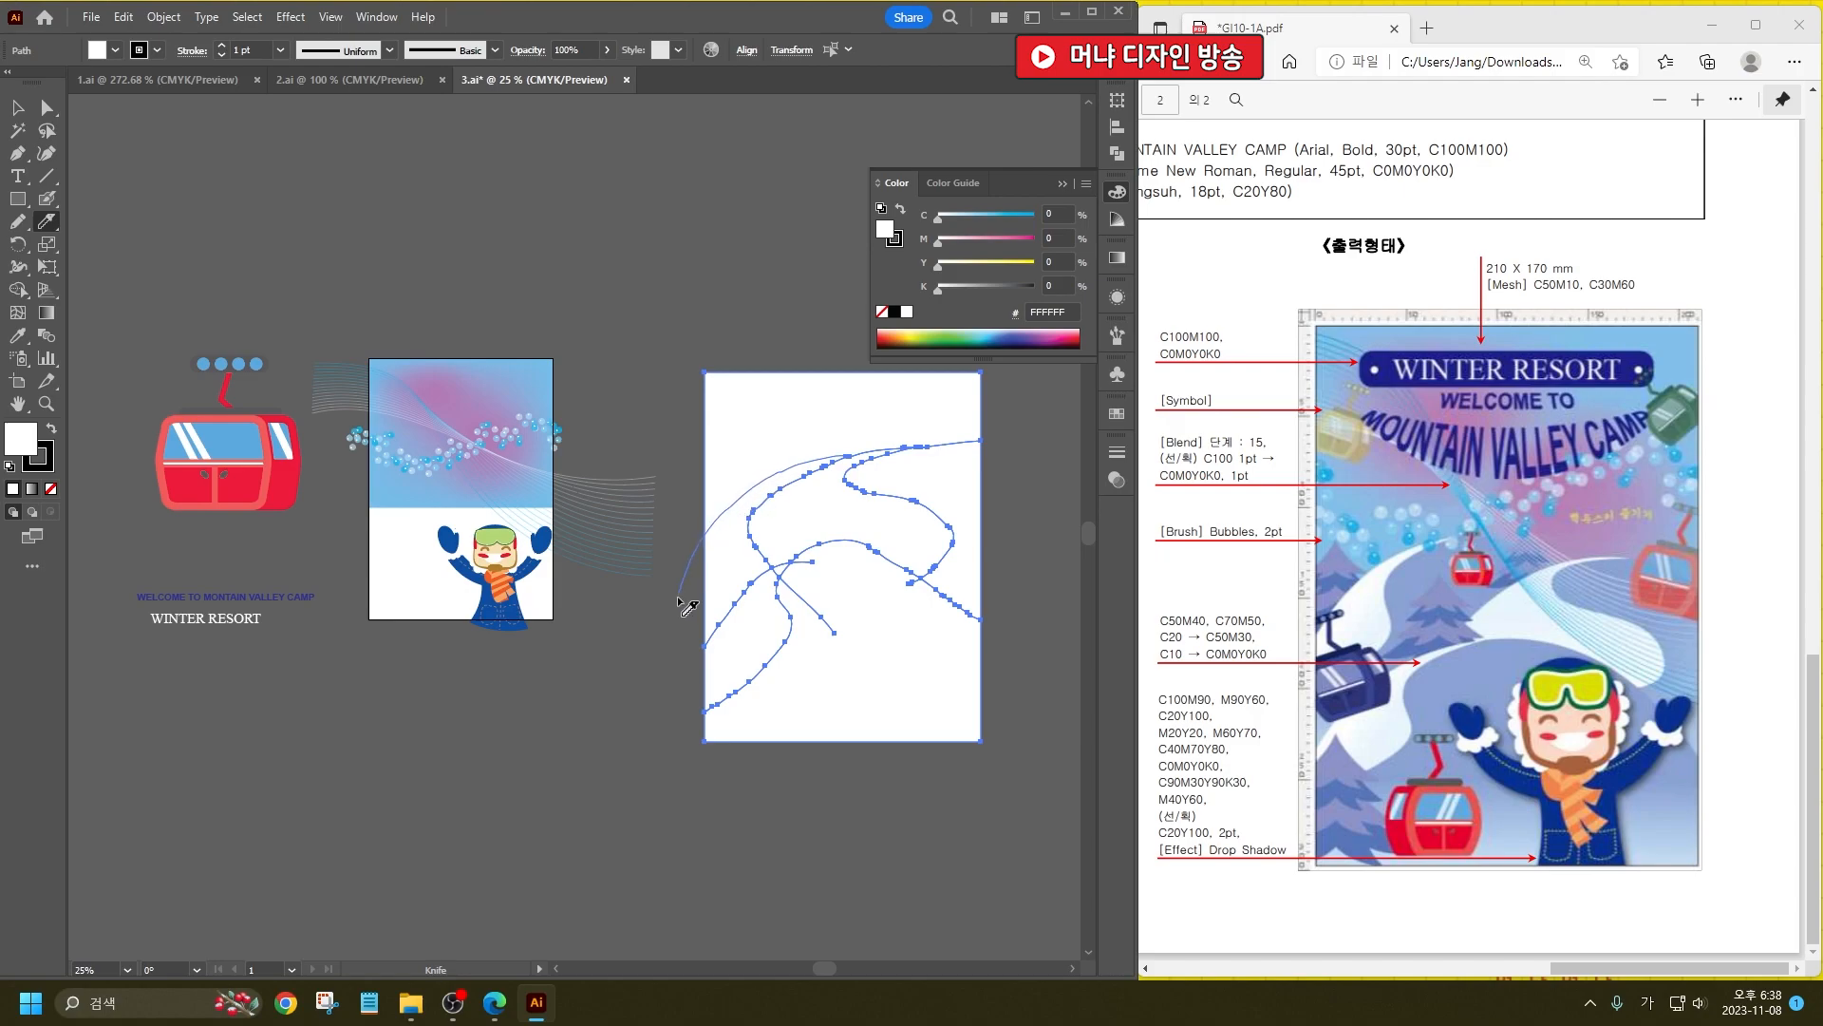
# Step: Undo the upper piece's move and recut the hill's upper ridge through to the rectangle's left edge with the Knife
pyautogui.click(15, 109)
pyautogui.click(655, 276)
pyautogui.moveTo(884, 421); pyautogui.dragTo(765, 317)
pyautogui.hotkey('ctrl', 'z')
pyautogui.keyDown('shift'); pyautogui.click(851, 460); pyautogui.keyUp('shift')
pyautogui.click(44, 224)
pyautogui.moveTo(823, 464)
pyautogui.mouseDown()
pyautogui.moveTo(716, 504)
pyautogui.moveTo(674, 584)
pyautogui.mouseUp()
pyautogui.moveTo(868, 463)
pyautogui.mouseDown()
pyautogui.moveTo(783, 475)
pyautogui.moveTo(714, 532)
pyautogui.moveTo(671, 605)
pyautogui.mouseUp()
# Step: Separate the sky piece above the ridge from the hill shape and delete it
pyautogui.click(17, 108)
pyautogui.click(847, 411)
pyautogui.moveTo(864, 434); pyautogui.dragTo(828, 378)
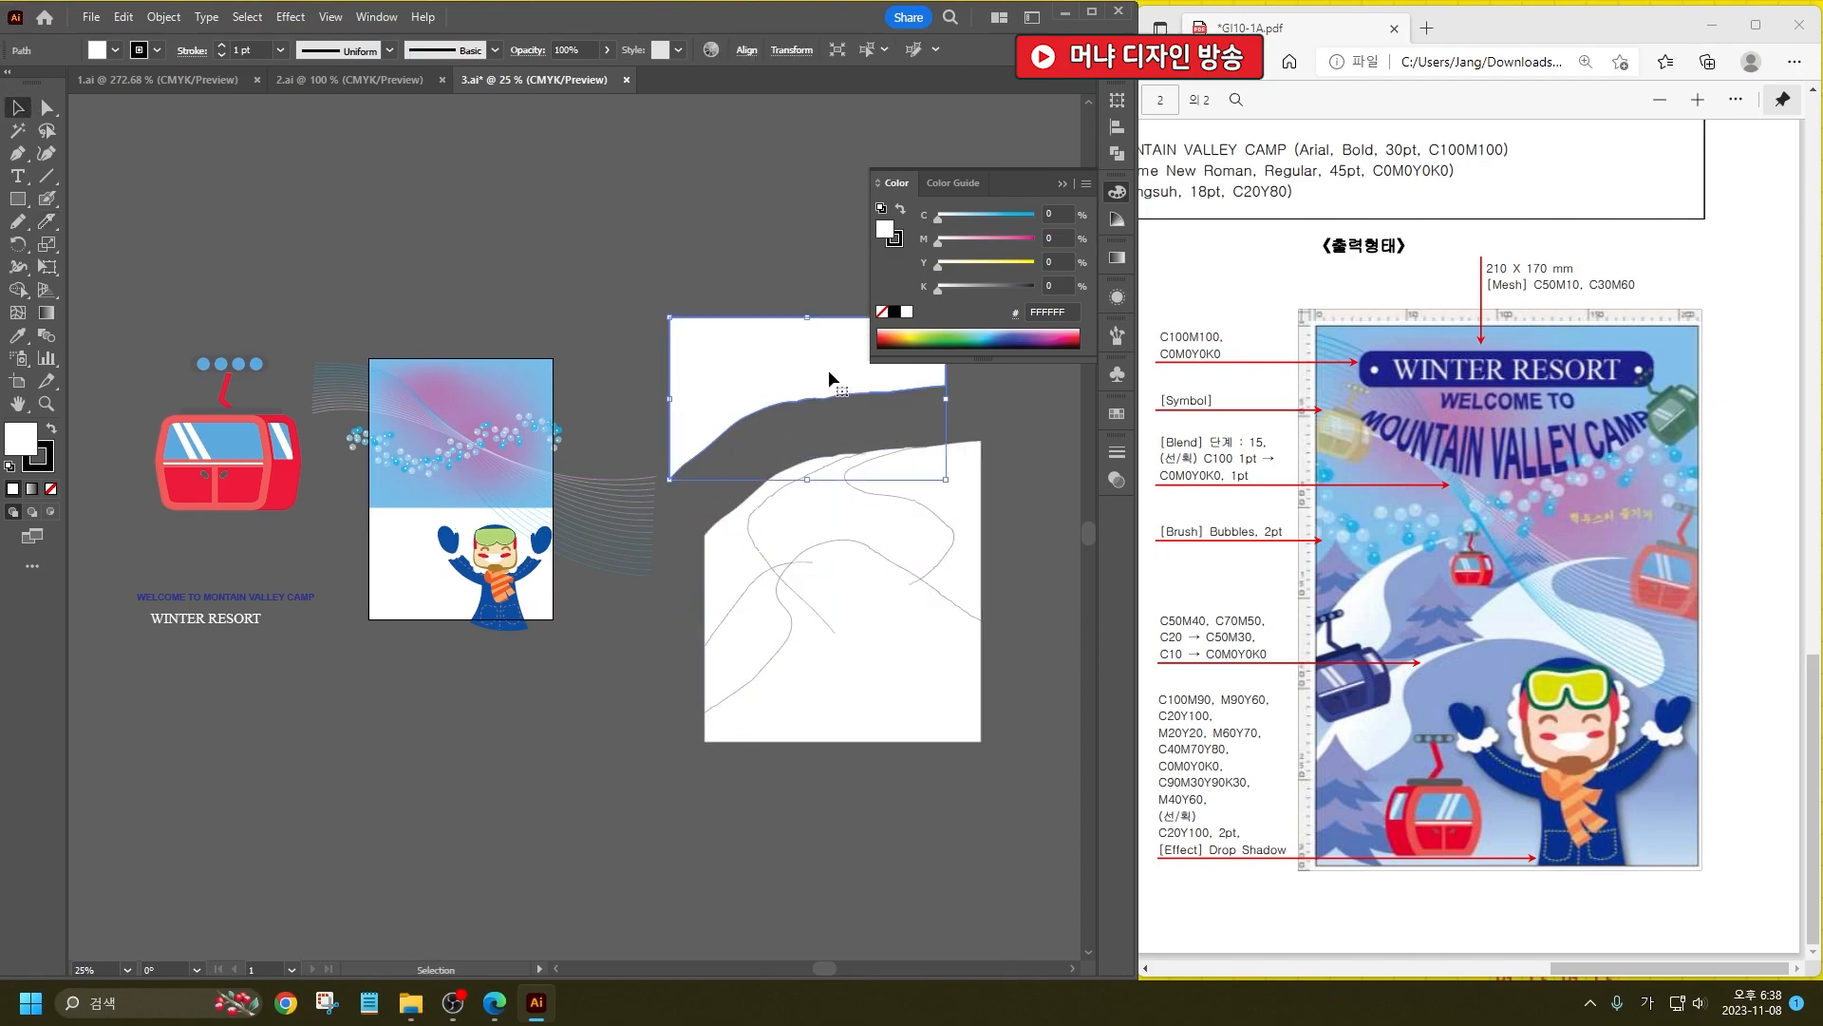
pyautogui.press('Delete')
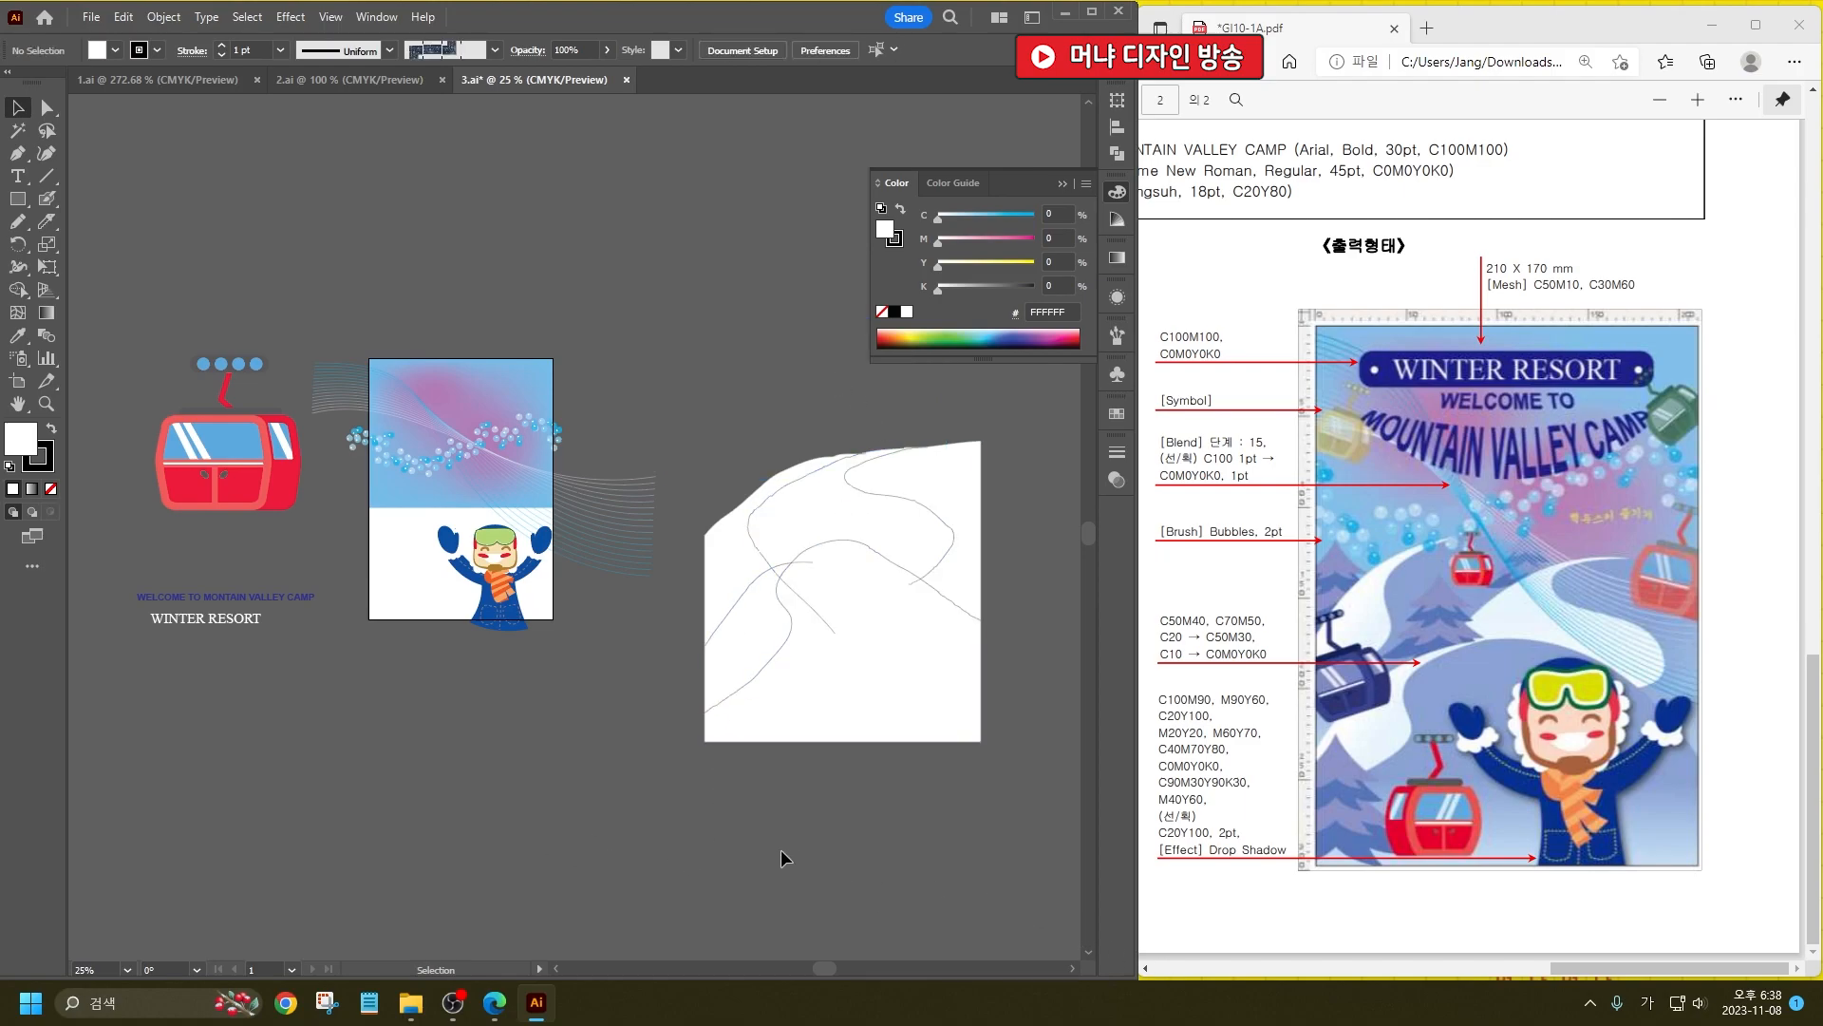
# Step: Draw a small white rectangle above the gondola as a colour sample and duplicate it to its right
pyautogui.press('ctrl')
pyautogui.press('ctrl')
pyautogui.click(17, 198)
pyautogui.moveTo(114, 174); pyautogui.dragTo(157, 222)
pyautogui.click(12, 104)
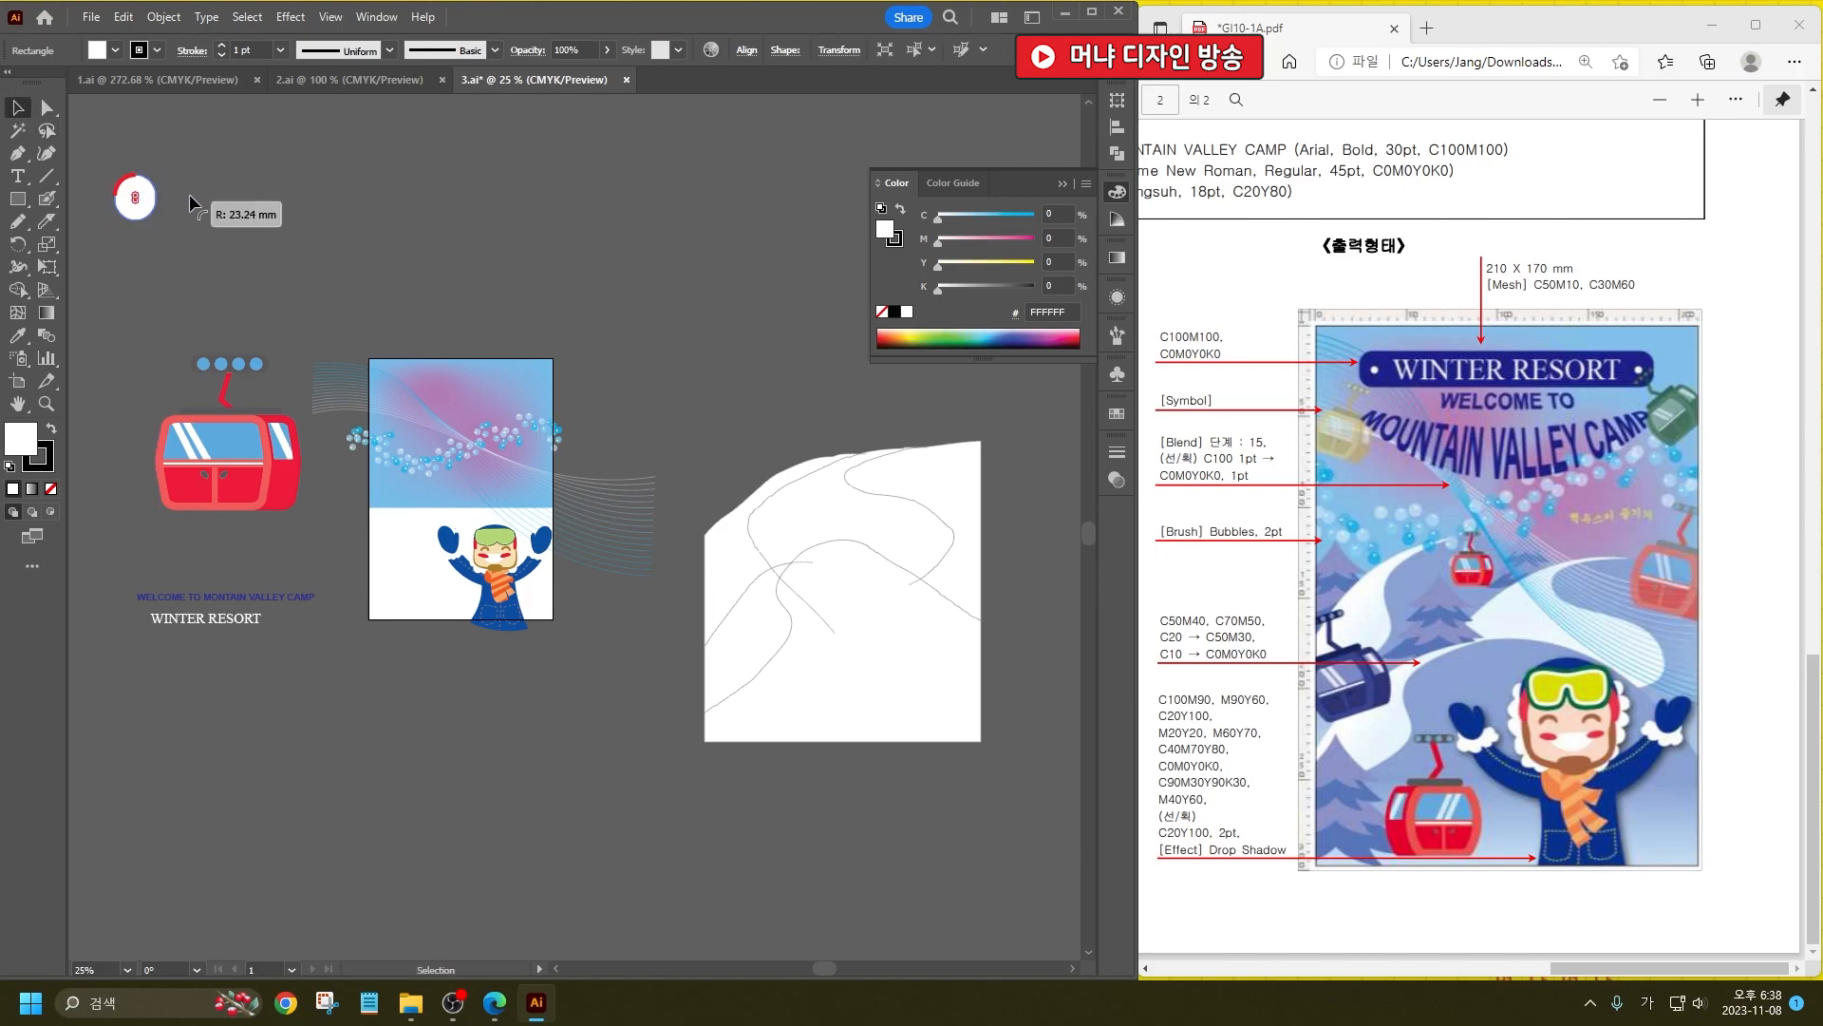
pyautogui.moveTo(134, 195); pyautogui.dragTo(204, 195)
# Step: Apply a linear gradient without stroke to the first sample rectangle and set its starting colour stop to C 20
pyautogui.click(132, 193)
pyautogui.click(48, 314)
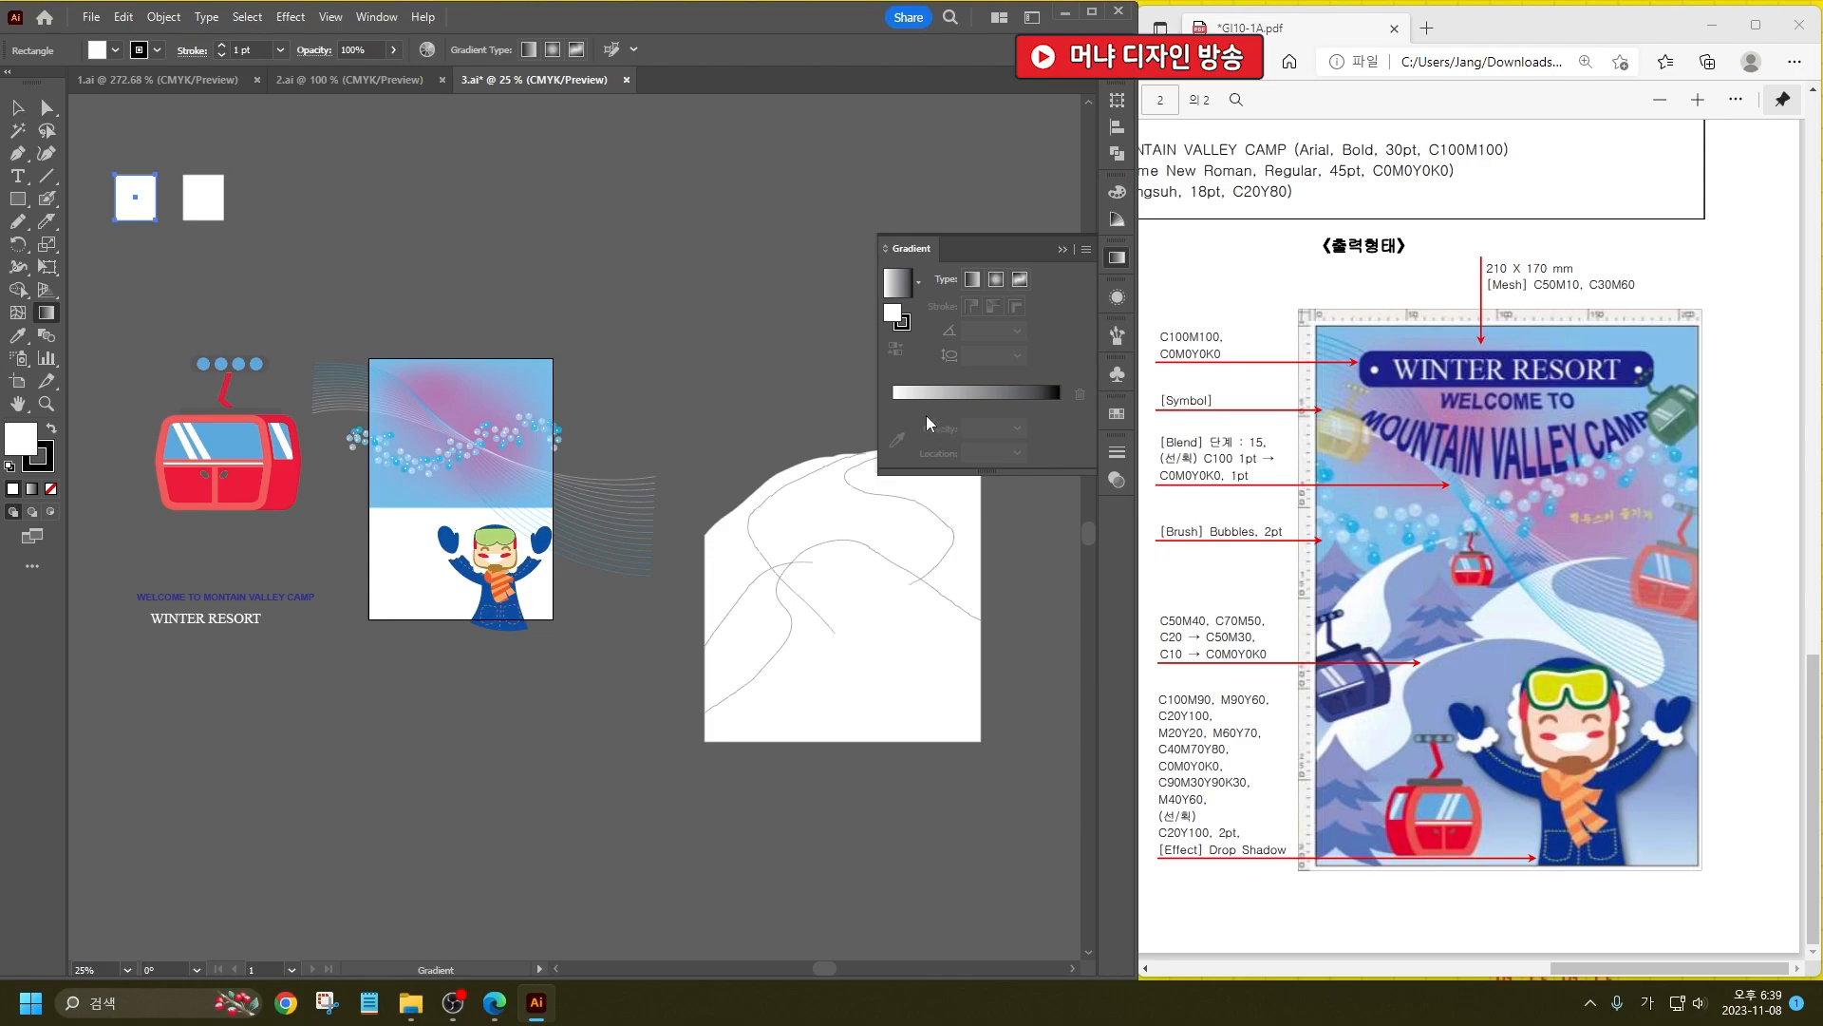
pyautogui.click(897, 279)
pyautogui.doubleClick(893, 404)
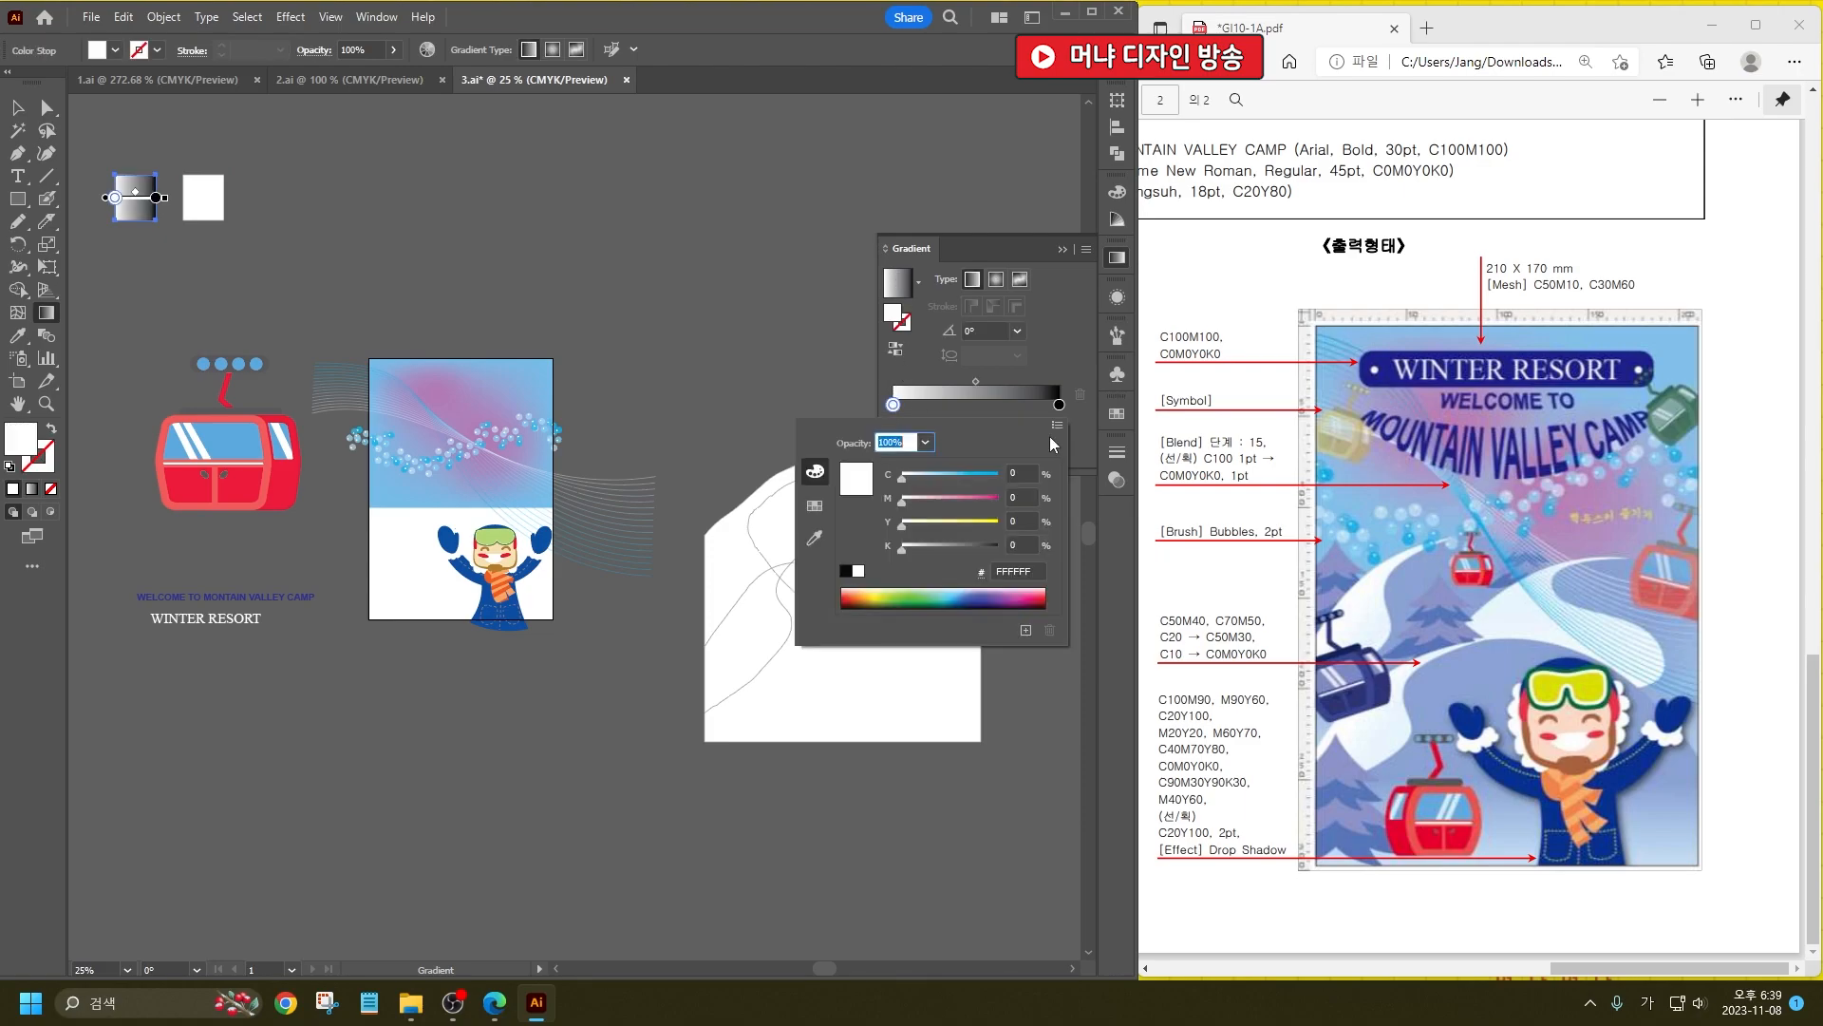
pyautogui.click(1025, 472)
pyautogui.write('20')
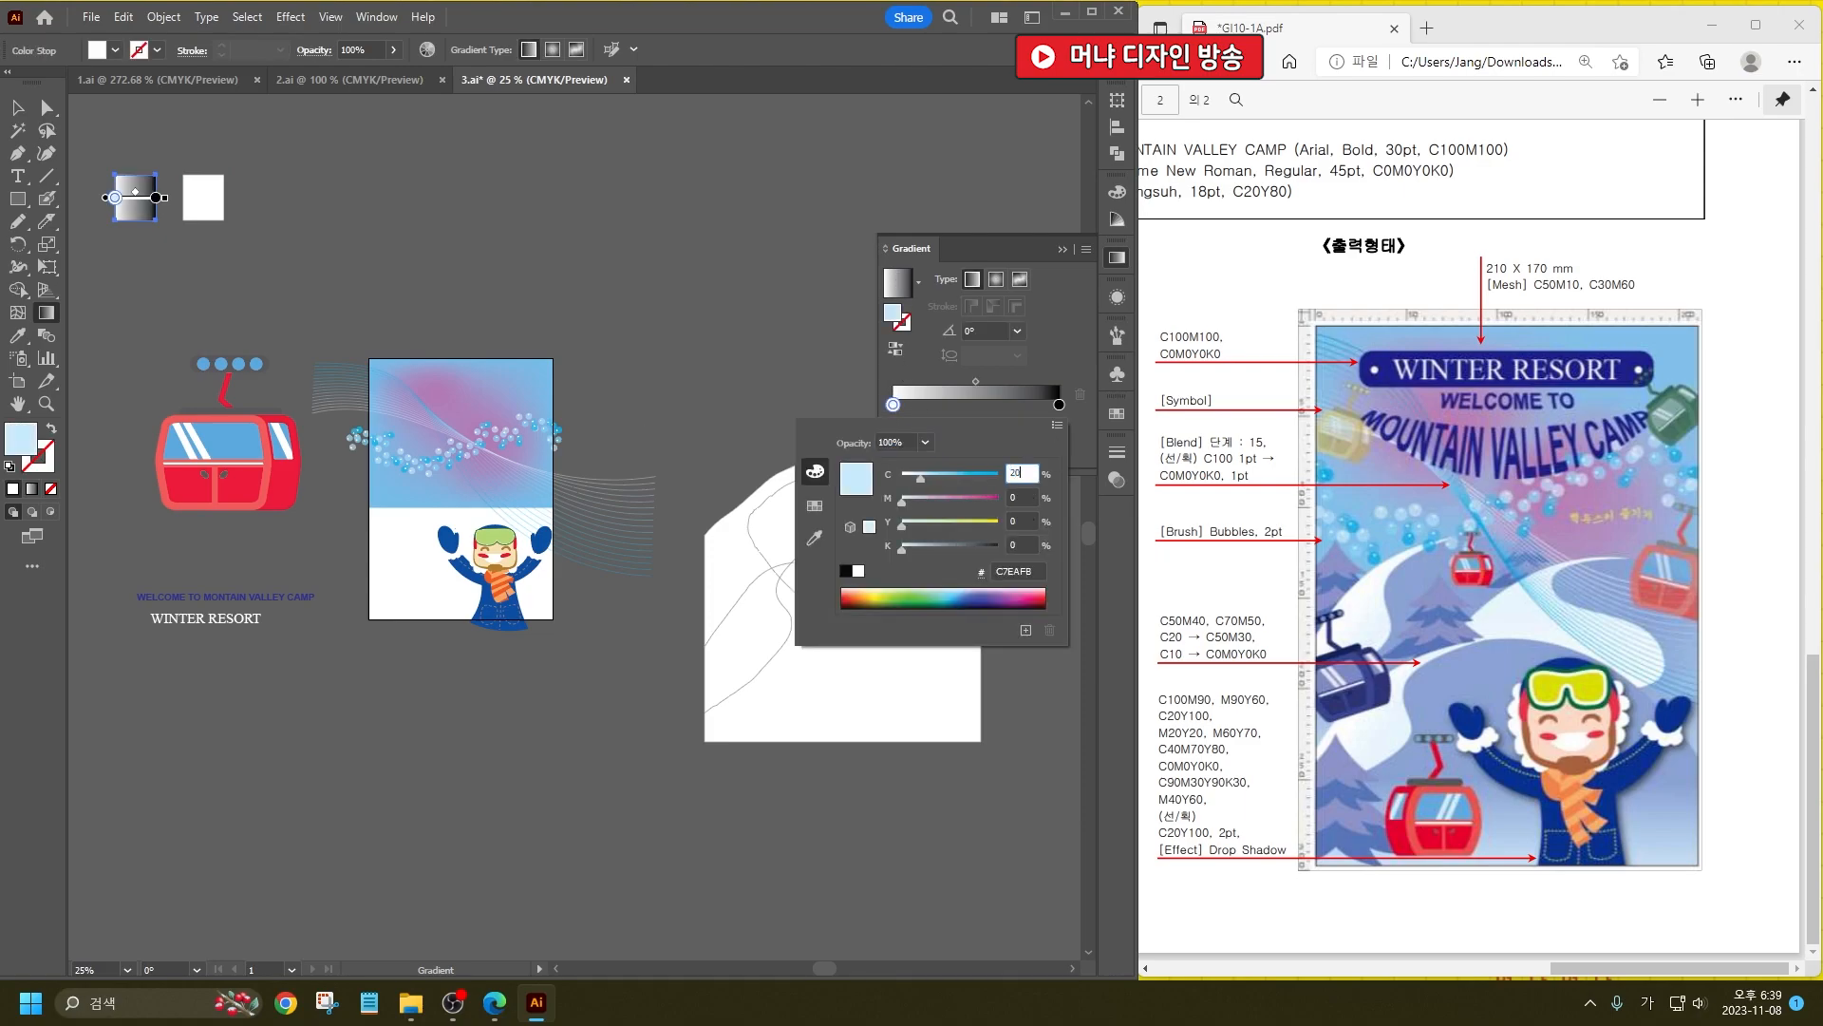
pyautogui.press('Return')
# Step: Set the ending colour stop of the first sample's gradient to C 40, M 30, Y 0, K 0
pyautogui.doubleClick(1060, 405)
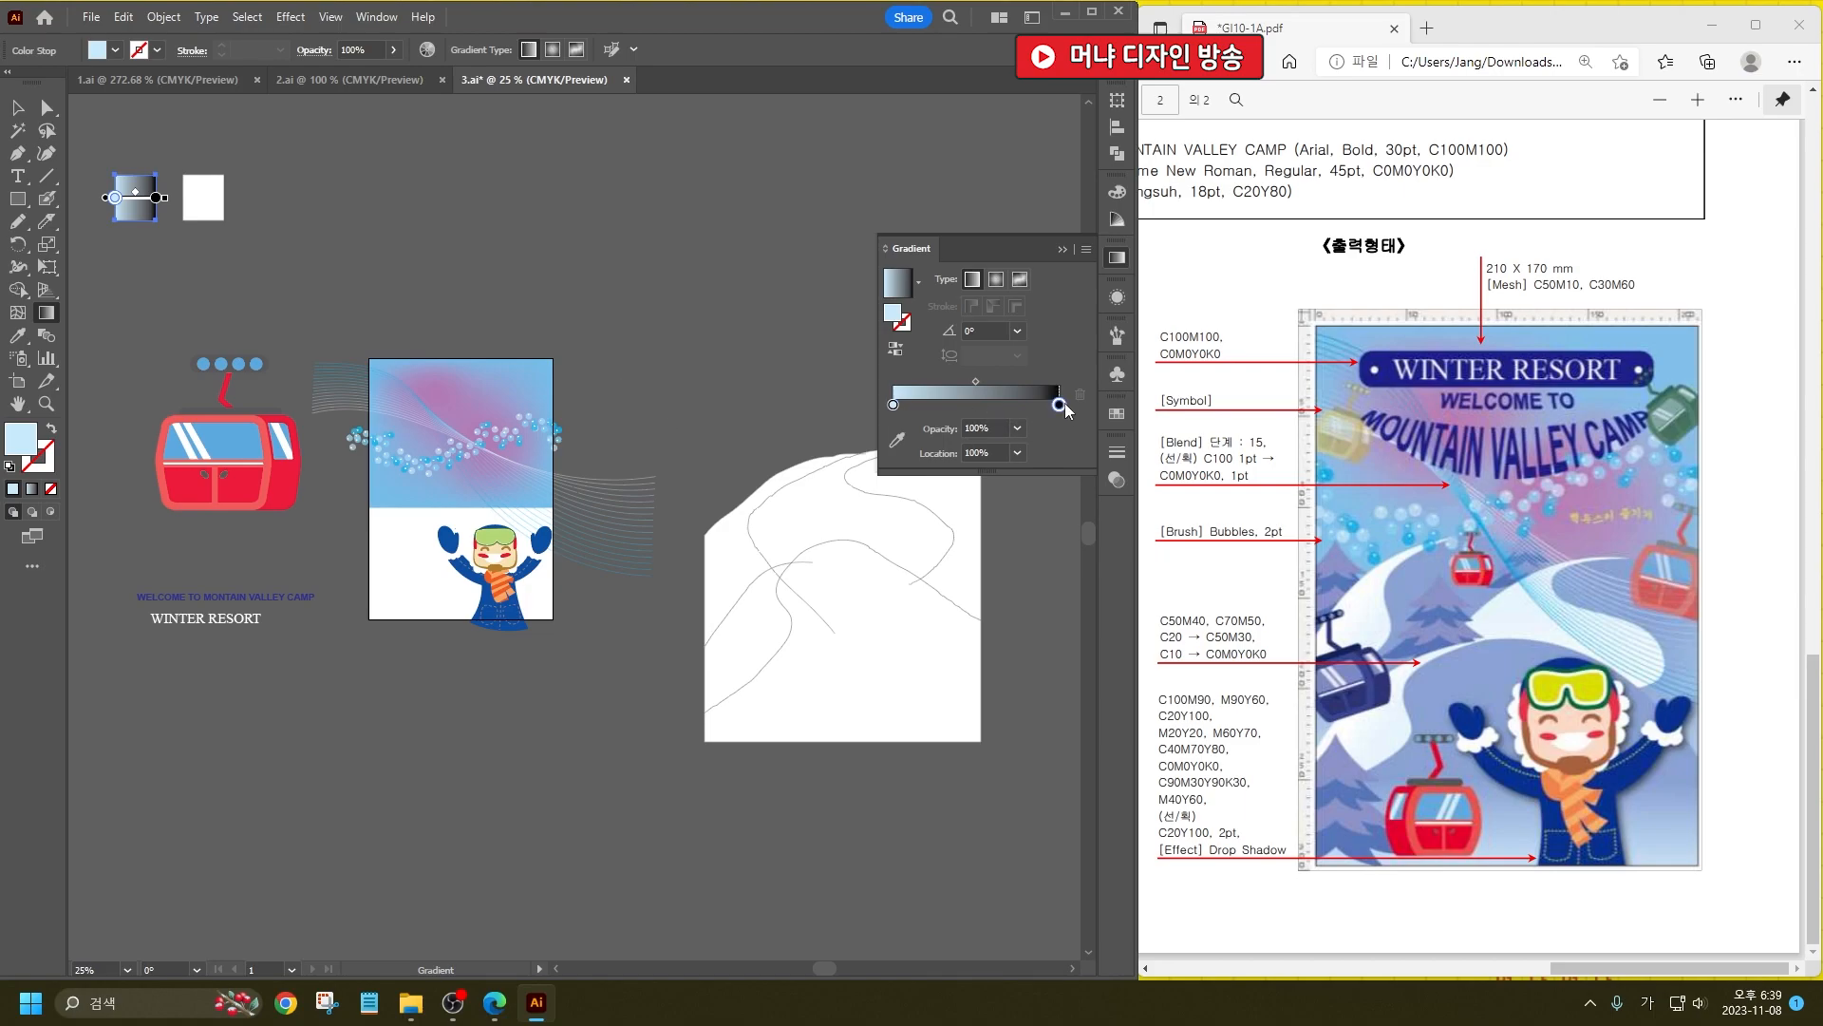
pyautogui.press('Tab')
pyautogui.write('40')
pyautogui.press('Tab')
pyautogui.write('20')
pyautogui.press('Tab')
pyautogui.press('Tab')
pyautogui.write('0')
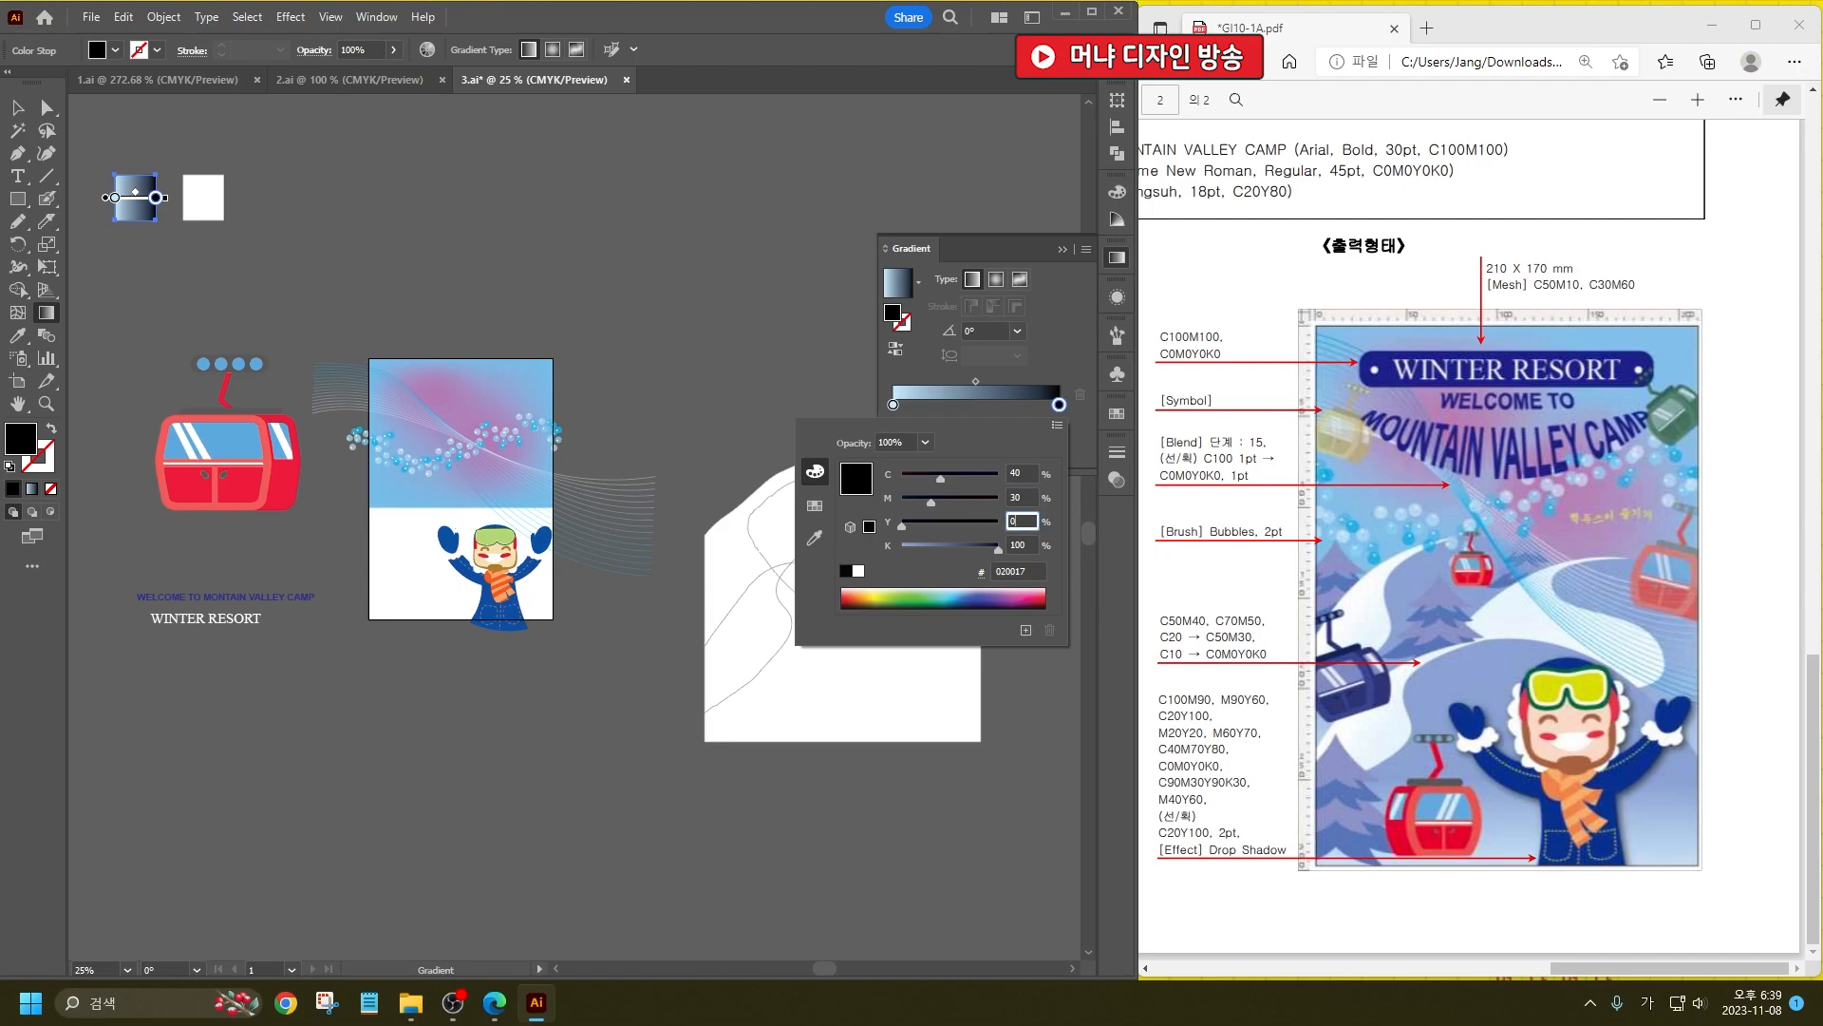
pyautogui.press('Return')
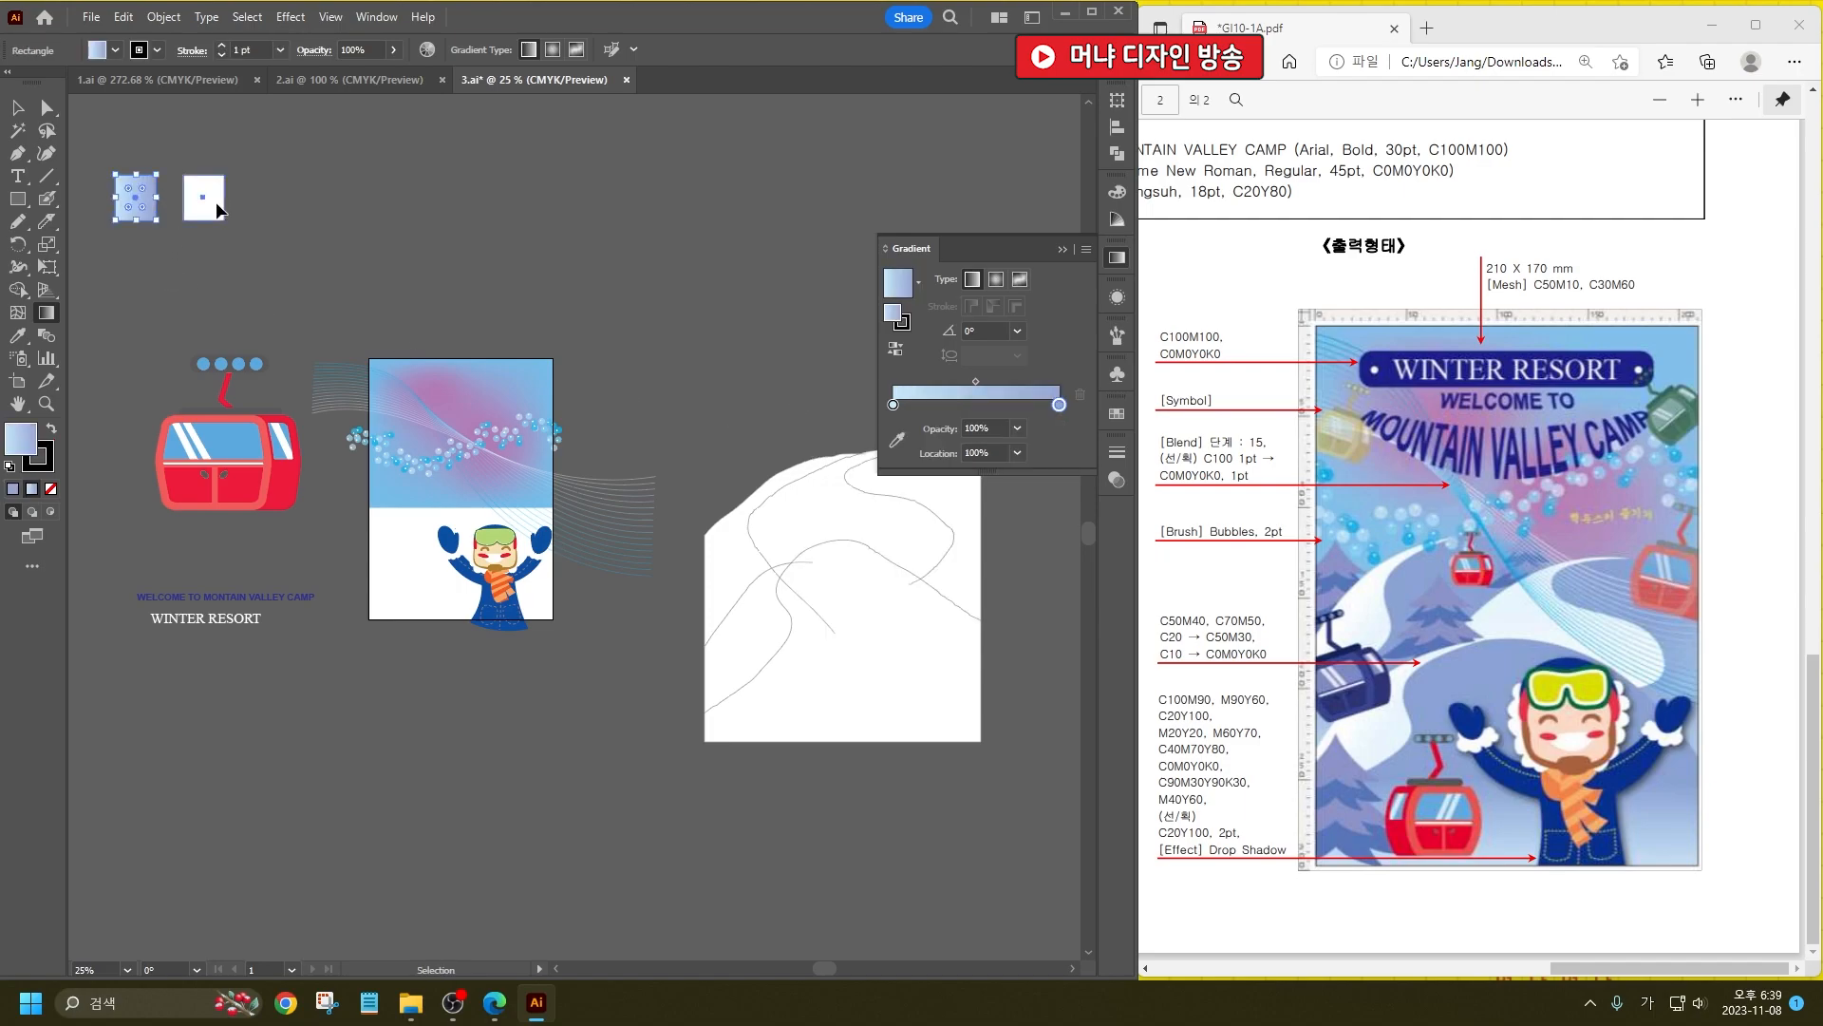
# Step: Give the second sample rectangle a linear gradient running from pale blue C 10 to white
pyautogui.click(203, 198)
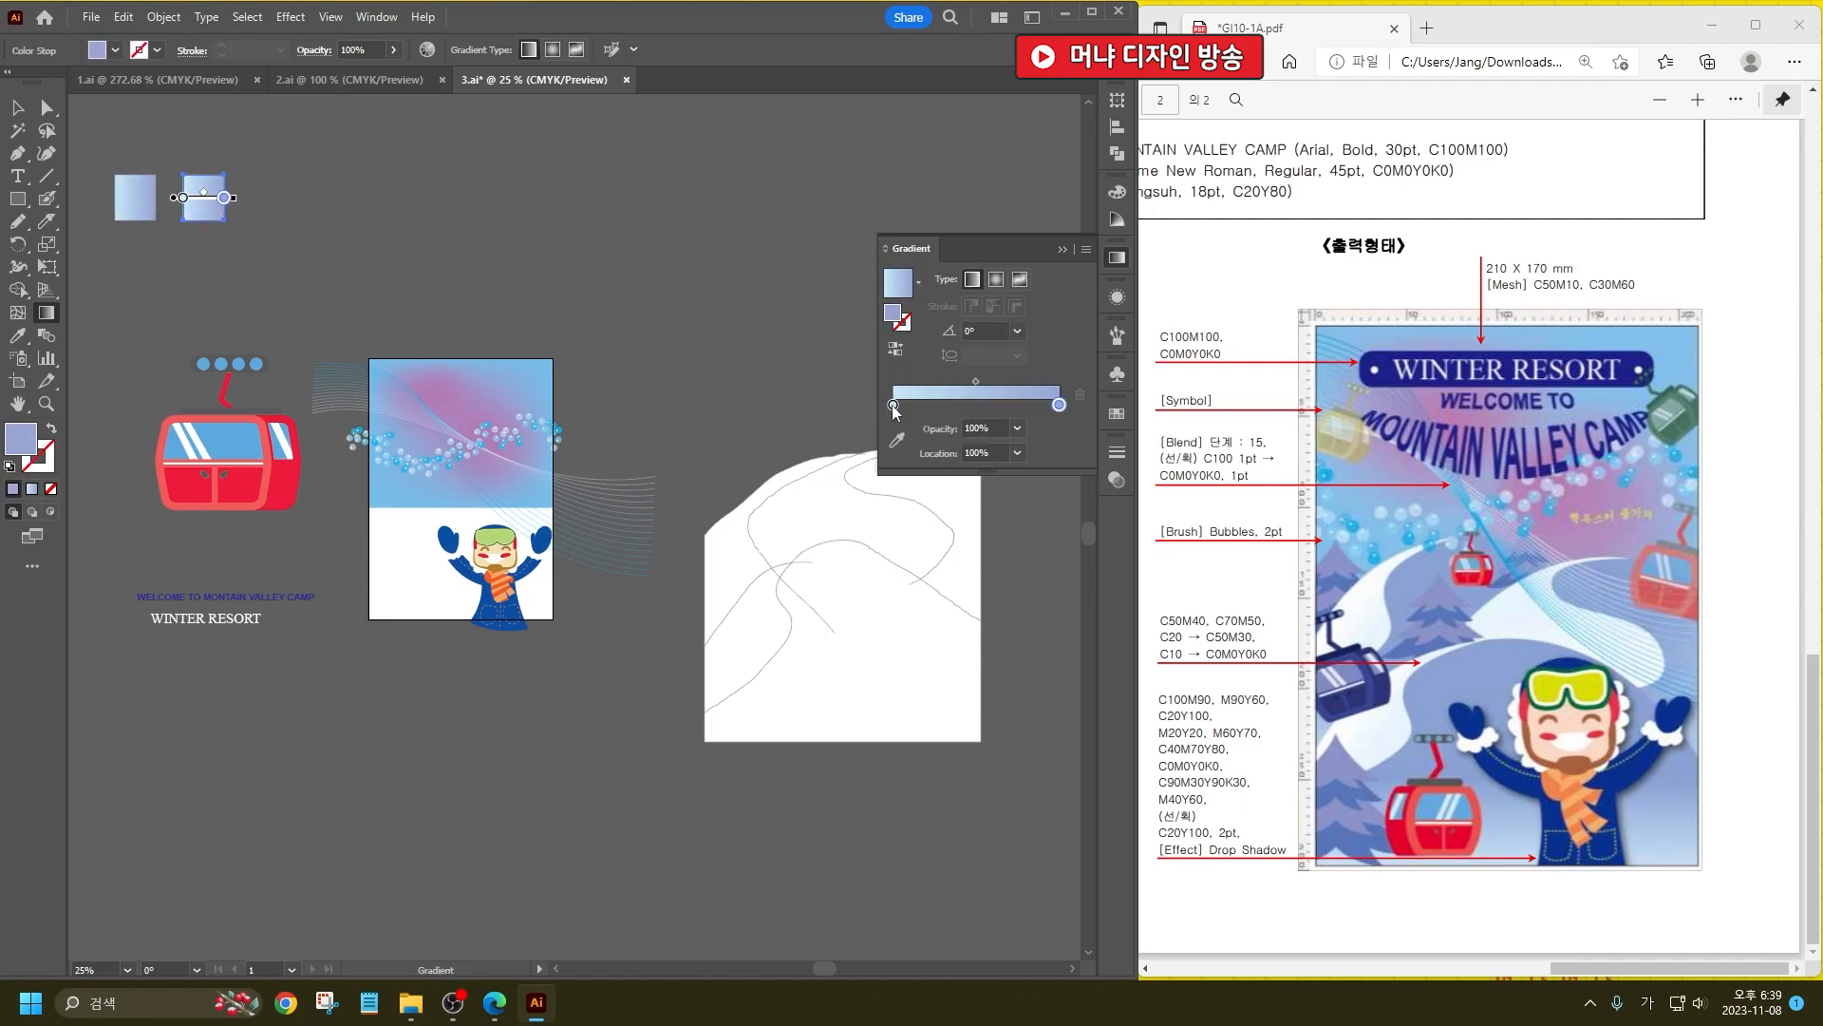
pyautogui.doubleClick(893, 405)
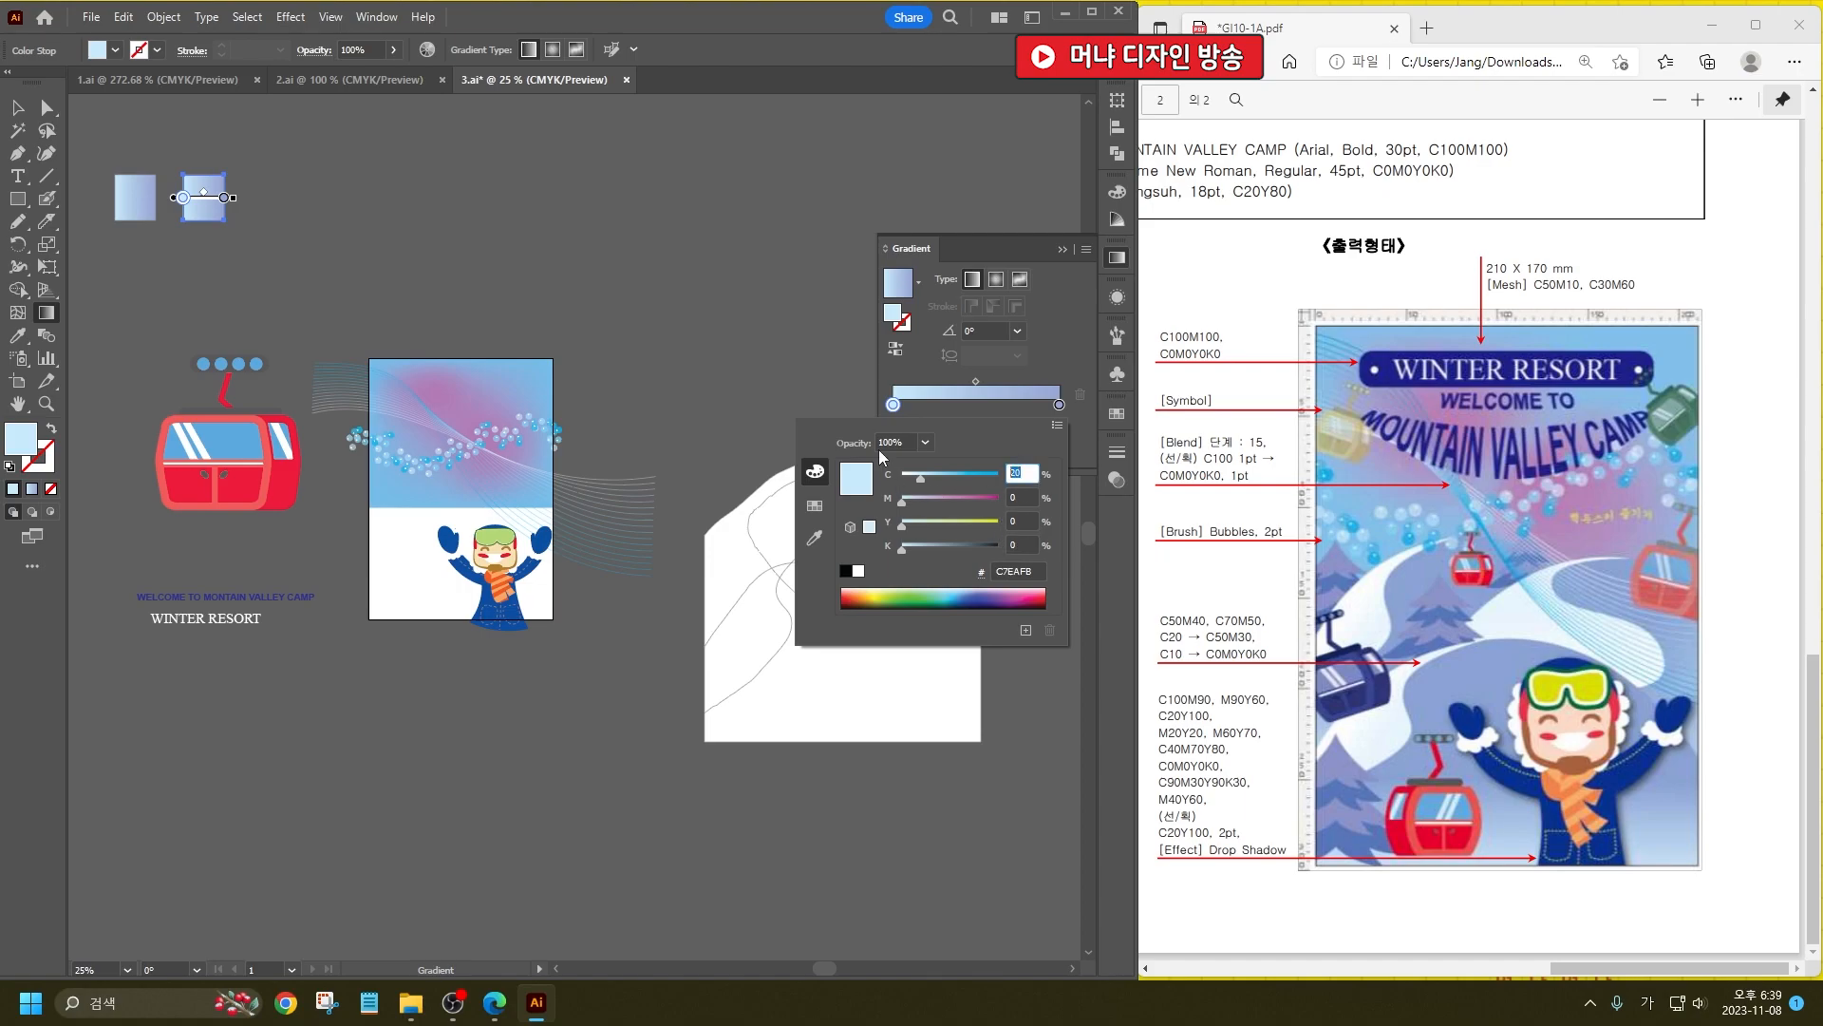
pyautogui.press('Return')
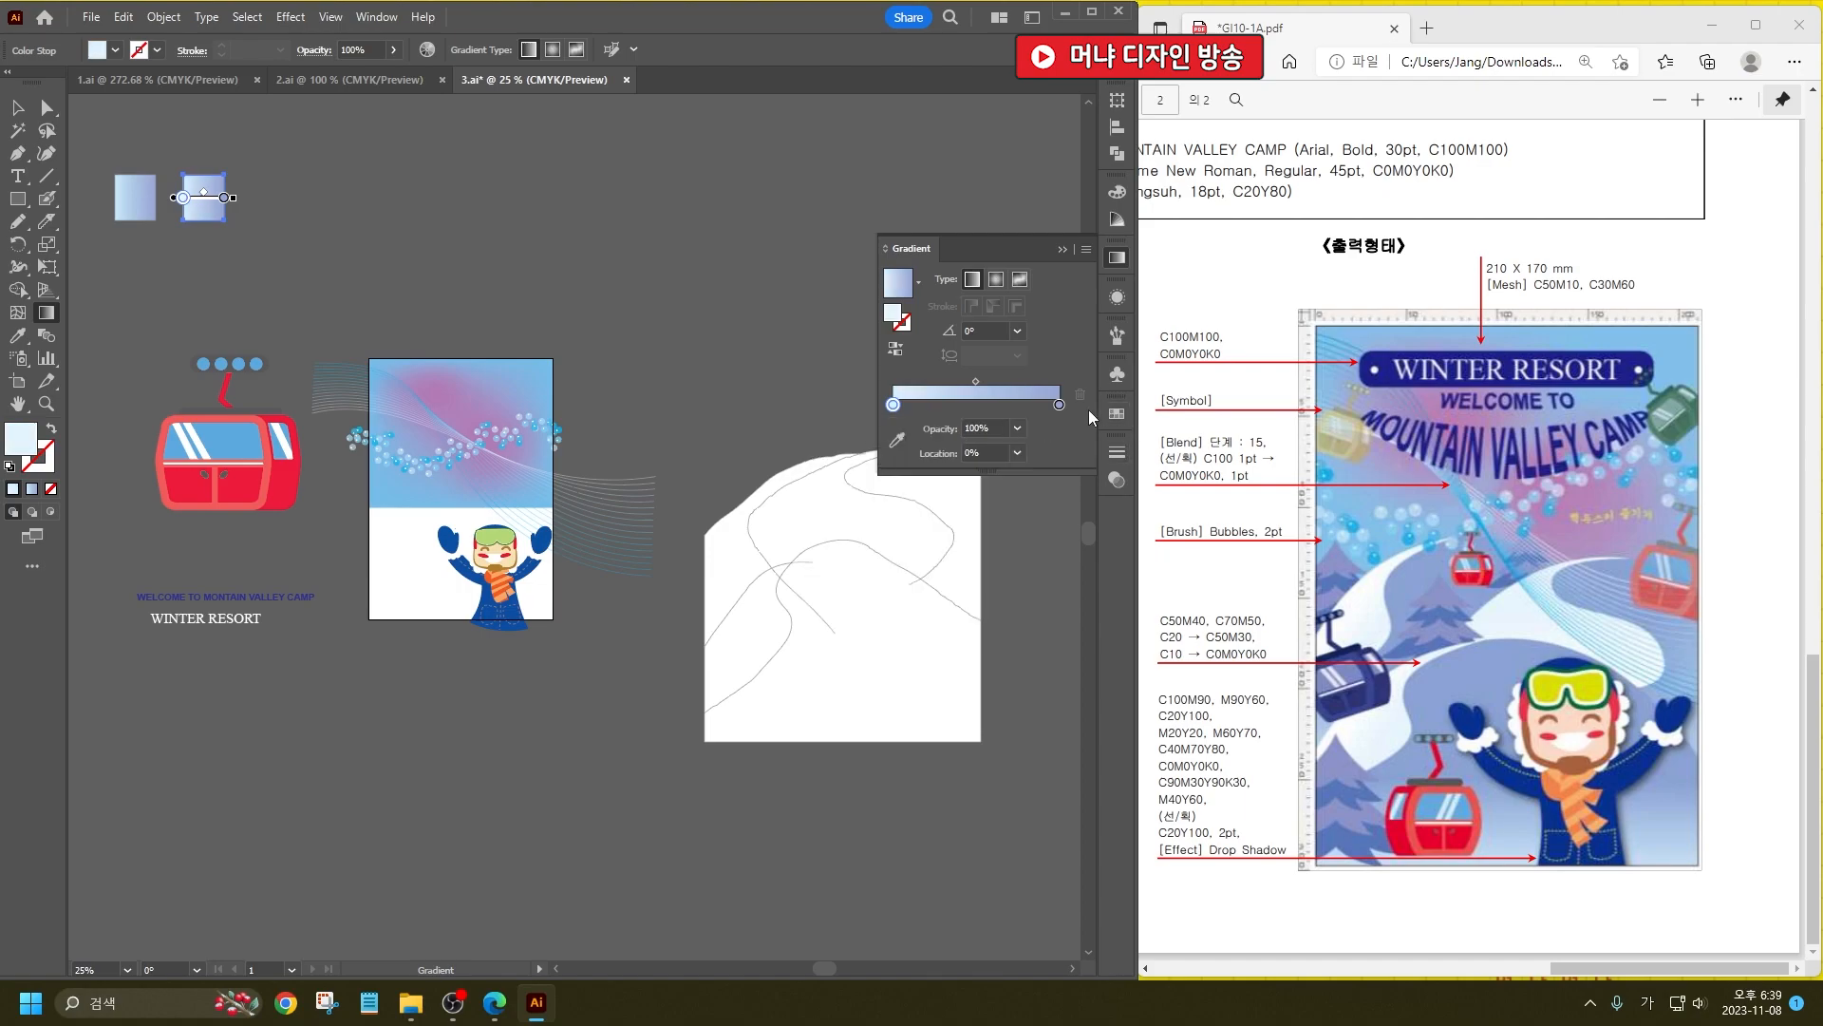
pyautogui.doubleClick(1058, 406)
pyautogui.click(858, 572)
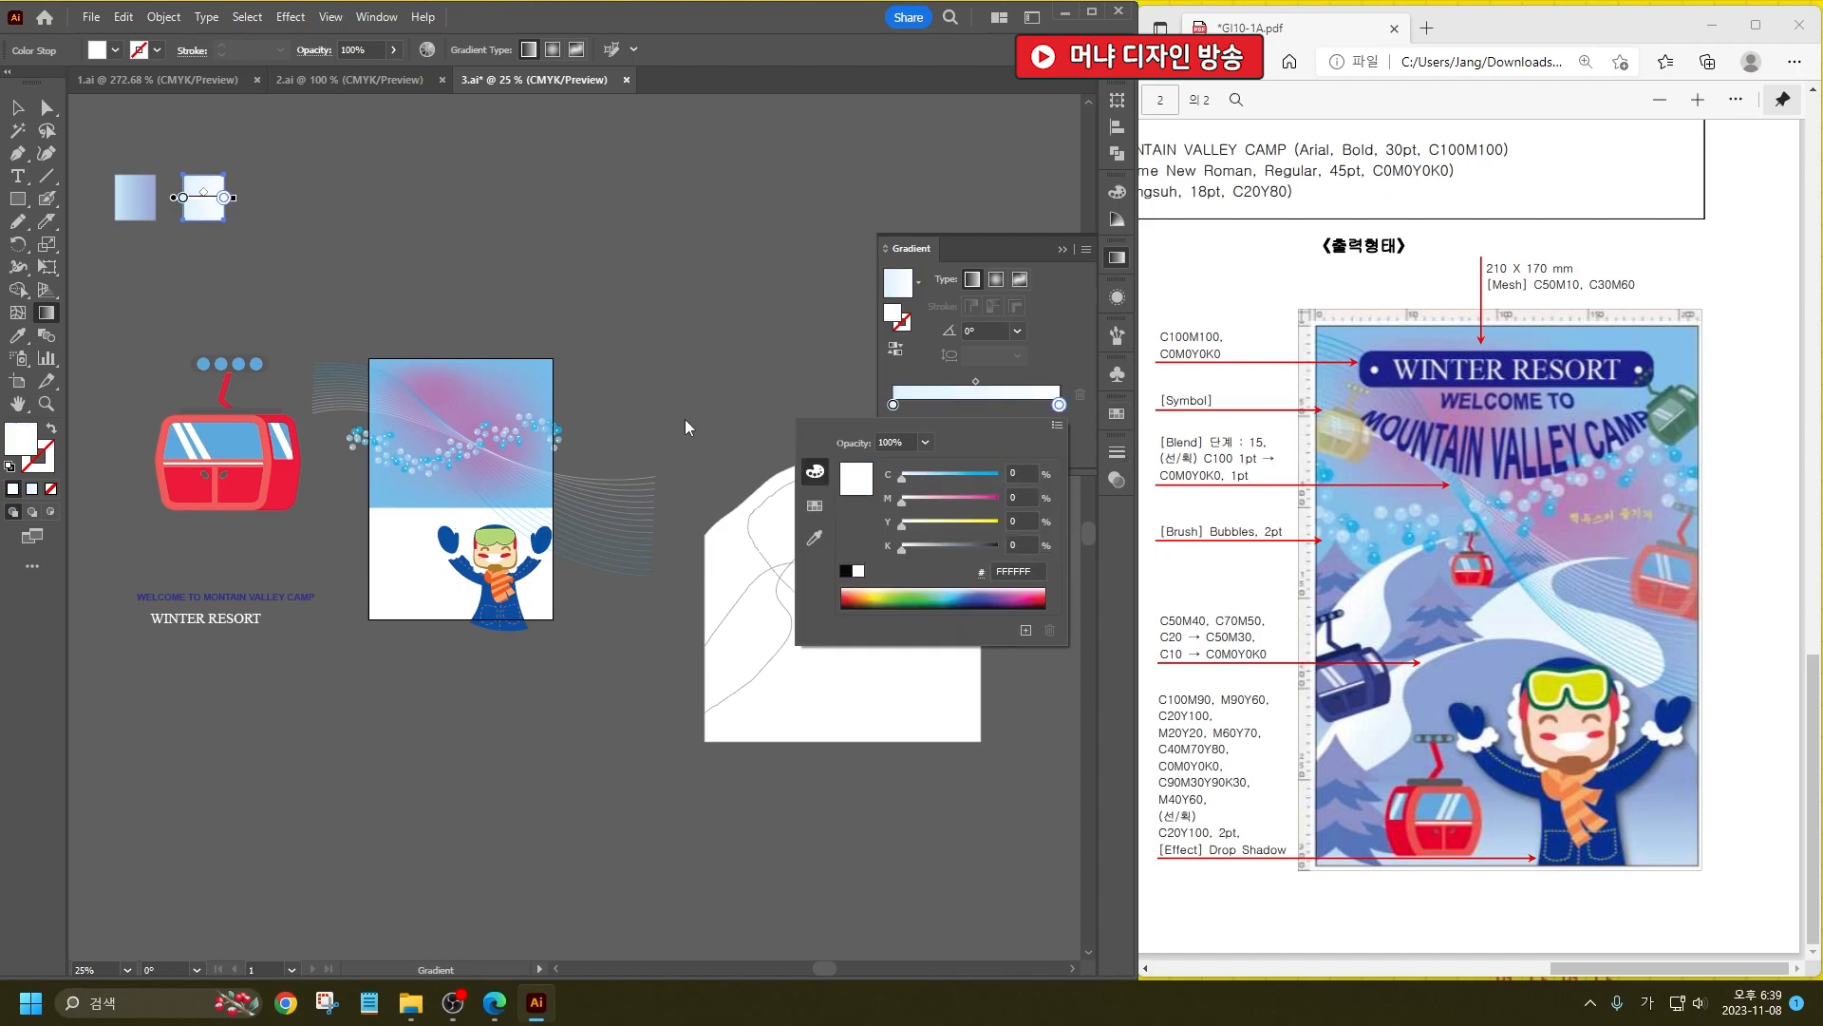
pyautogui.click(17, 110)
pyautogui.click(354, 197)
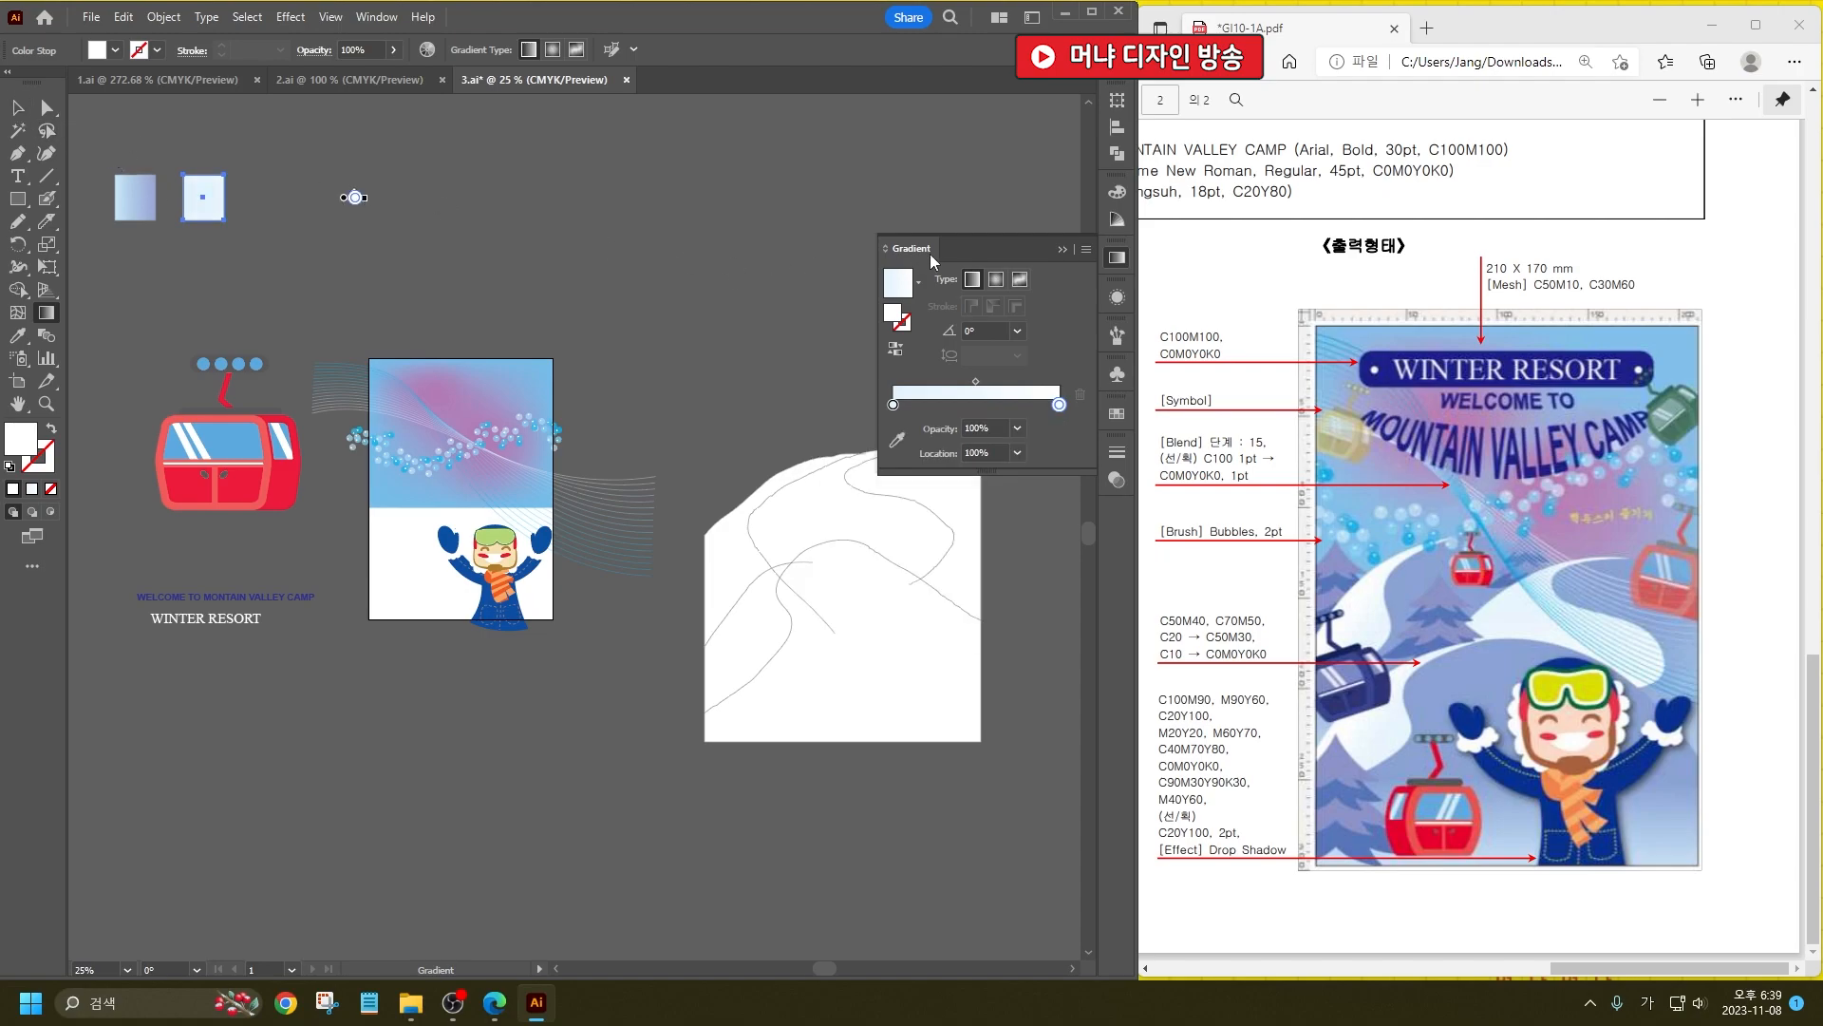
pyautogui.click(1062, 249)
# Step: Apply the pale blue gradient to the slope sections of the cut hill shape with the Eyedropper
pyautogui.click(17, 334)
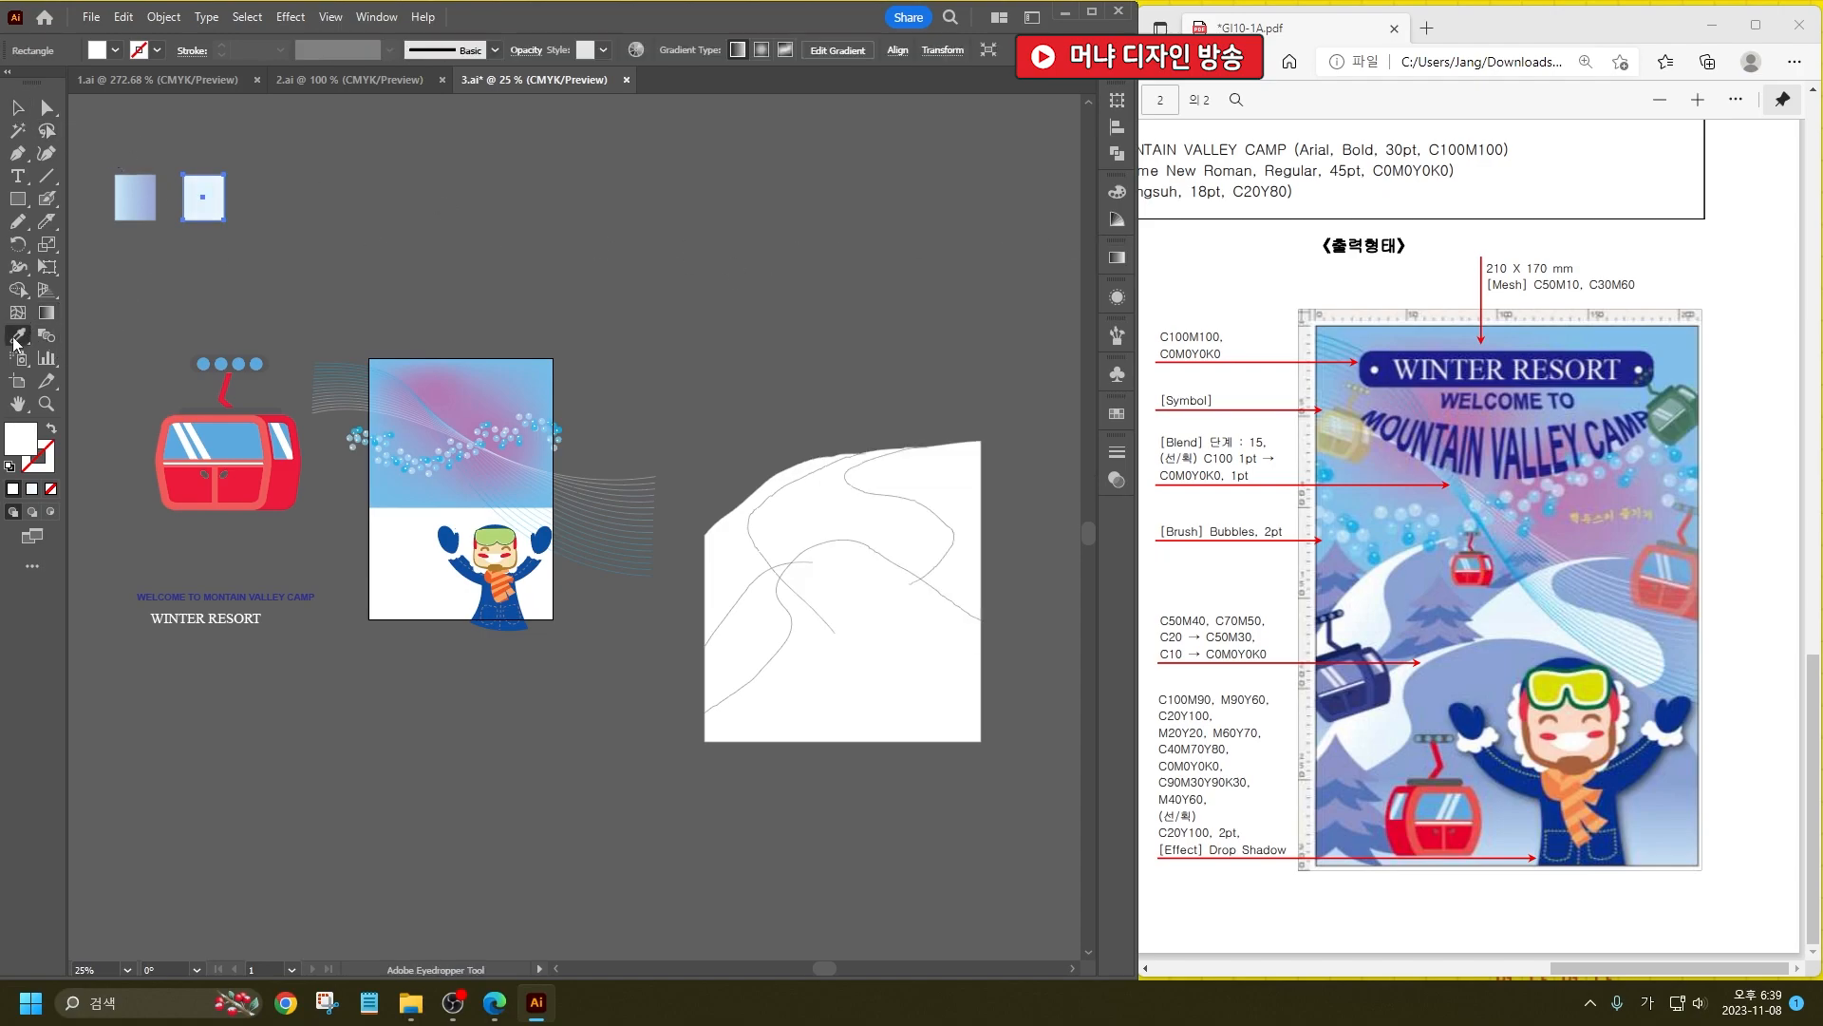
pyautogui.hotkey('ctrl', 'shift', 'a')
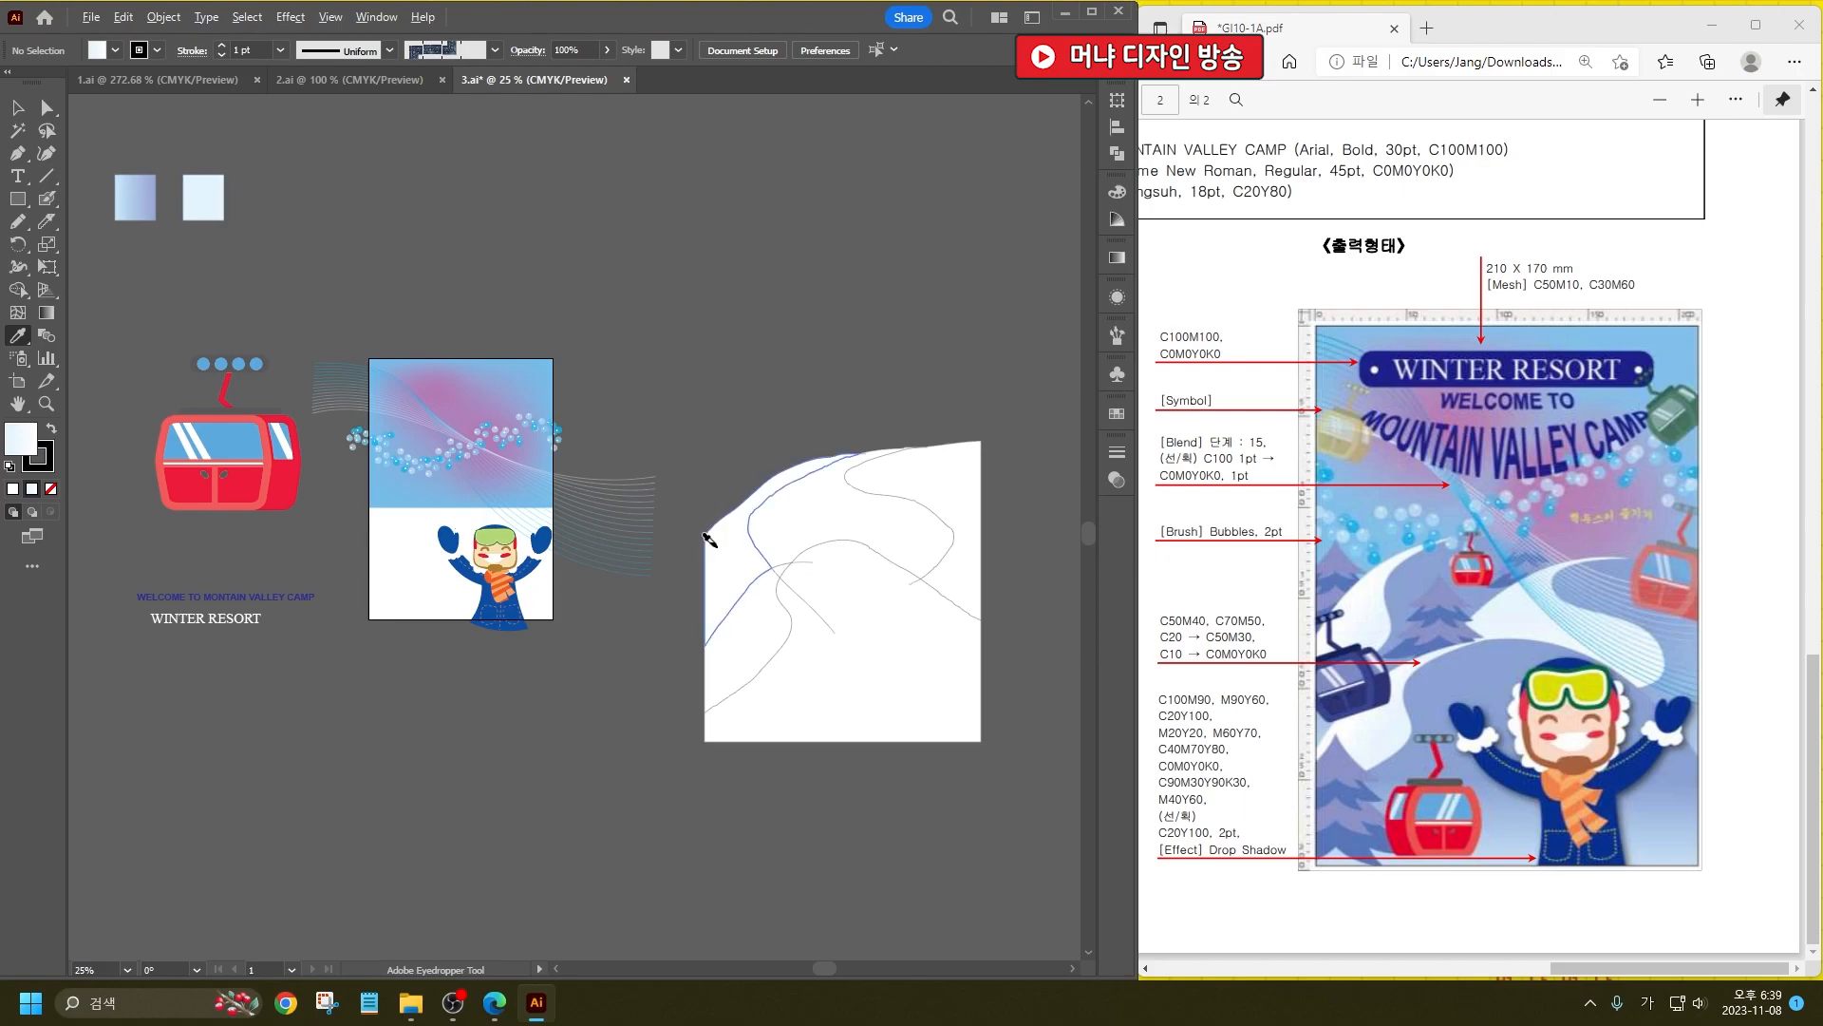
pyautogui.keyDown('alt'); pyautogui.click(720, 570); pyautogui.keyUp('alt')
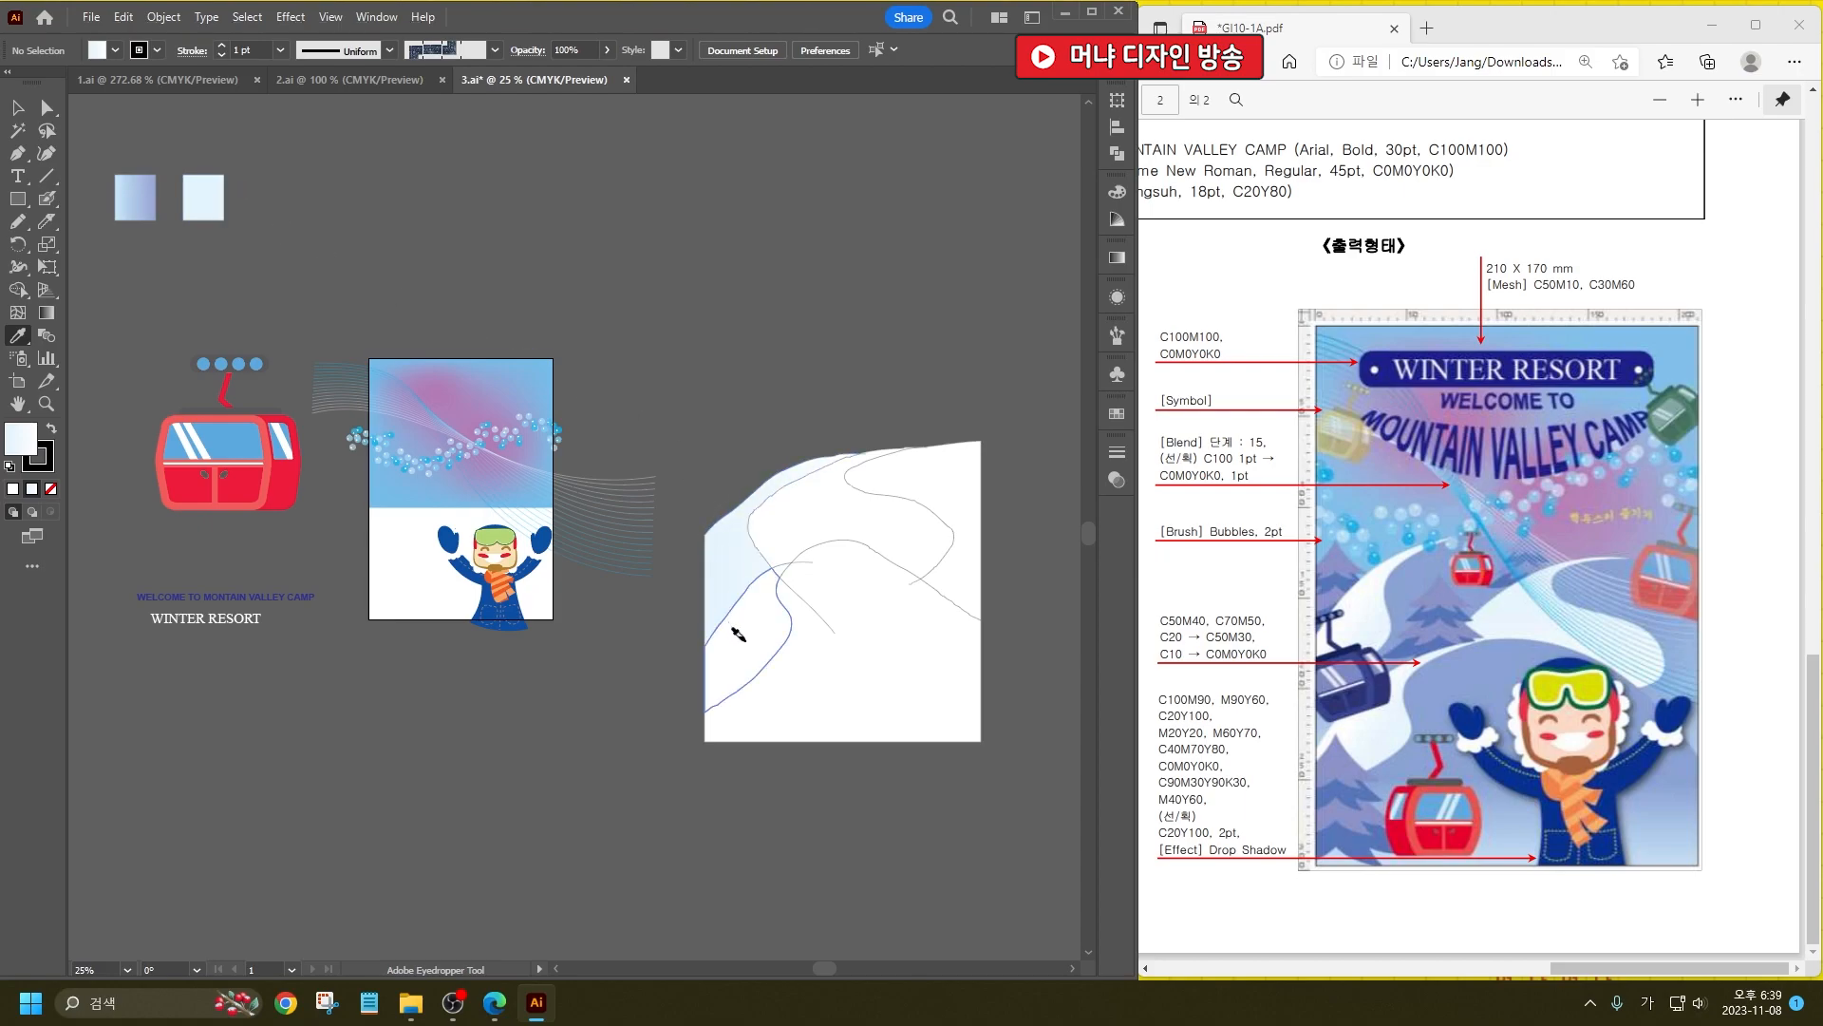
pyautogui.hotkey('ctrl', 'z')
pyautogui.keyDown('alt'); pyautogui.click(750, 613); pyautogui.keyUp('alt')
pyautogui.keyDown('alt'); pyautogui.click(913, 534); pyautogui.keyUp('alt')
pyautogui.keyDown('alt'); pyautogui.click(958, 574); pyautogui.keyUp('alt')
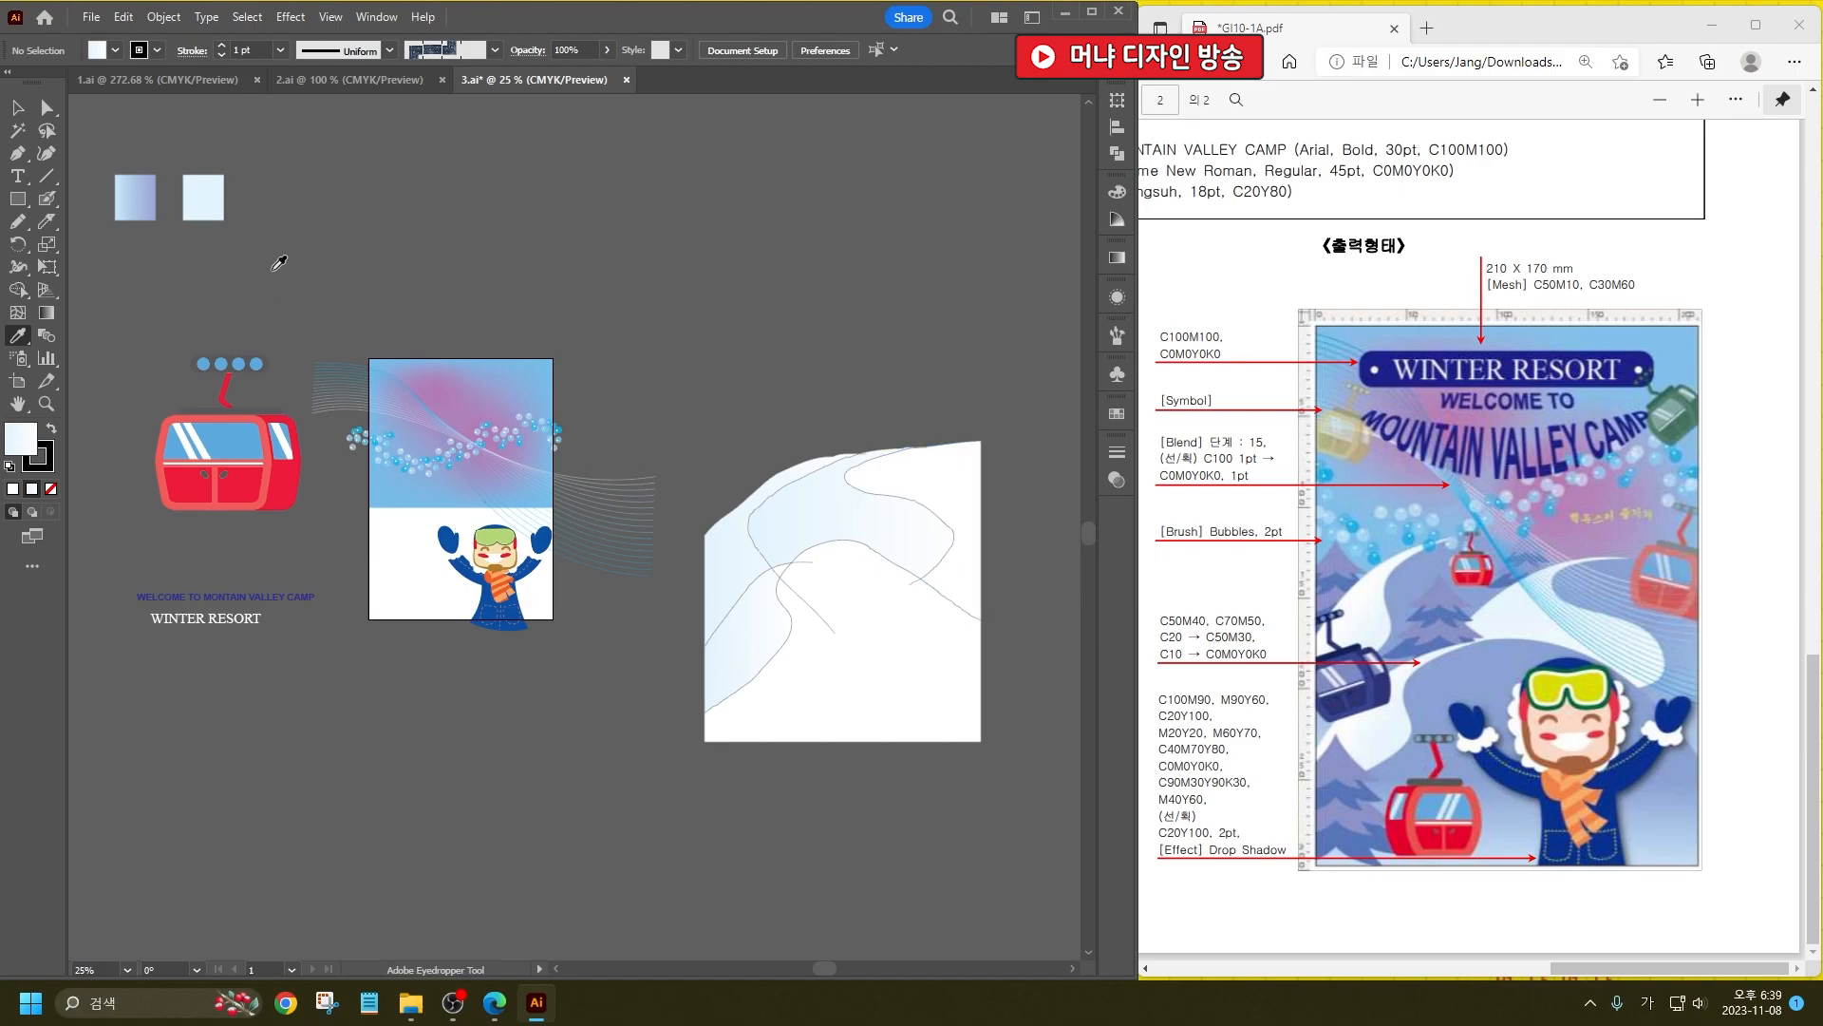
# Step: Delete all the pieces of the cut hill shape beside the artboard
pyautogui.click(17, 108)
pyautogui.moveTo(701, 410); pyautogui.dragTo(900, 640)
pyautogui.press('Delete')
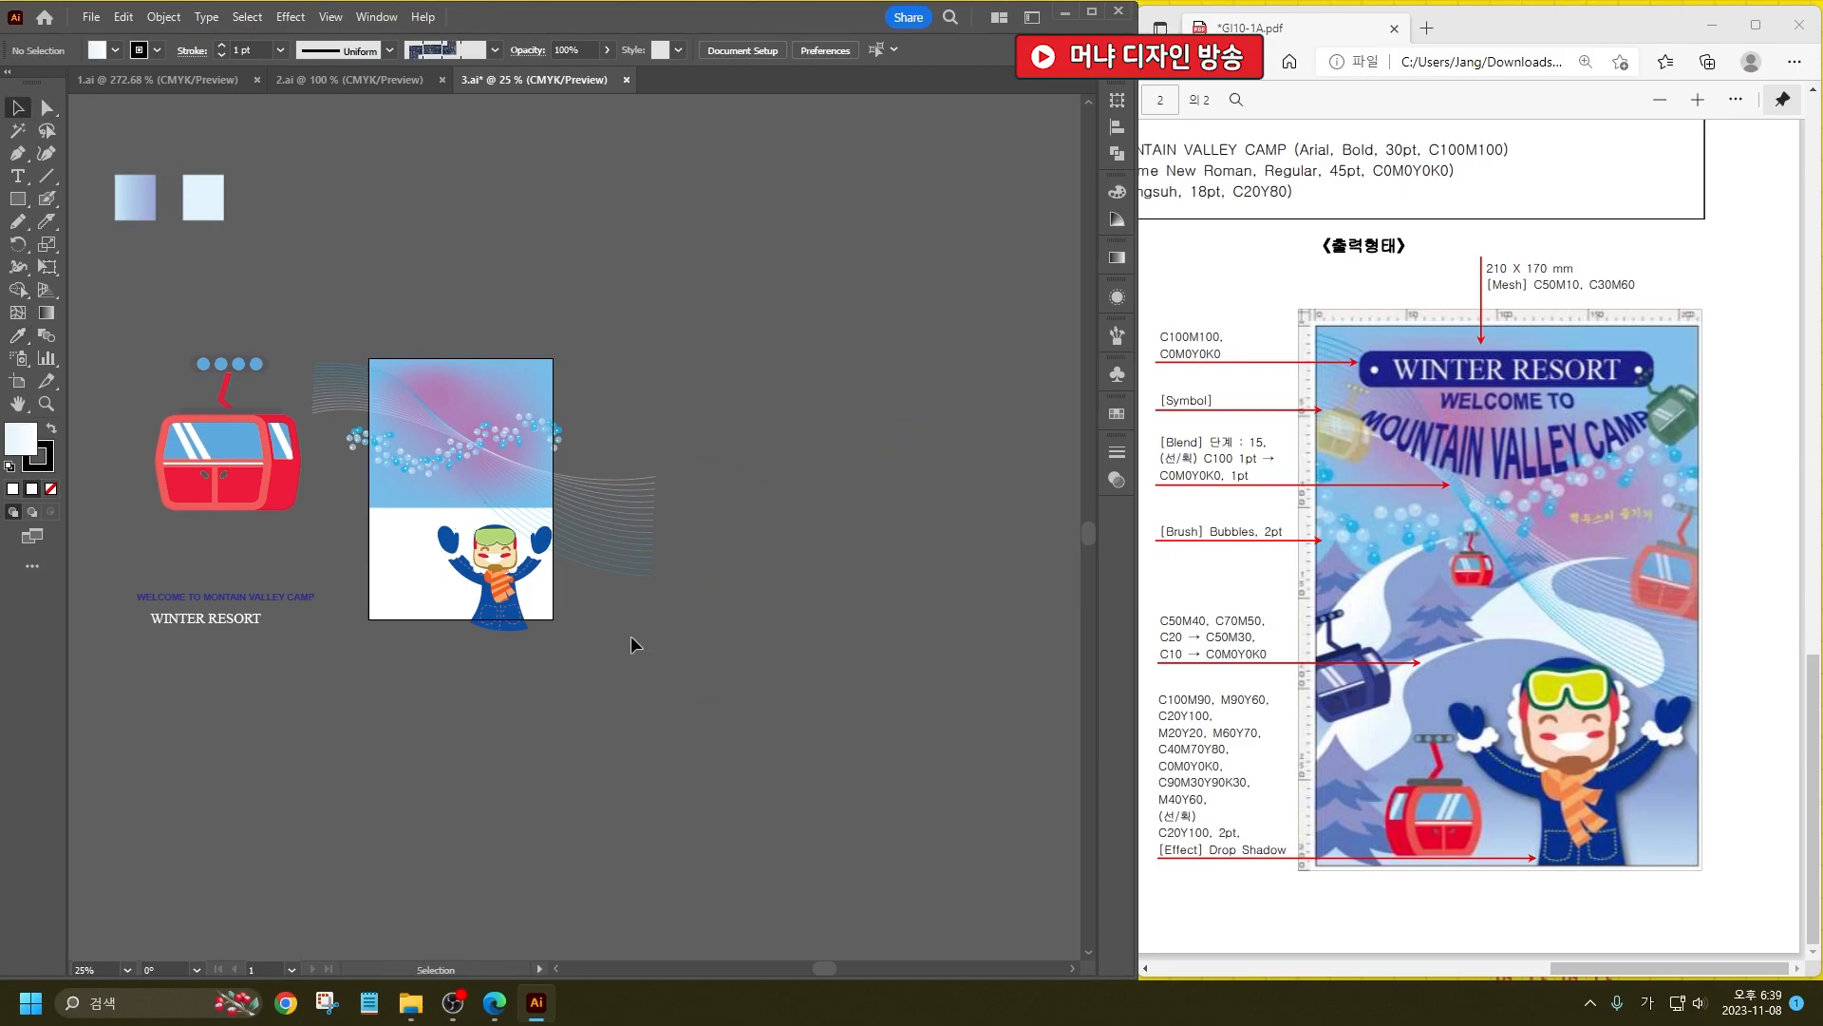
# Step: Draw a larger rectangle with the pale blue gradient fill beside the artboard for the snowy hills
pyautogui.click(17, 199)
pyautogui.moveTo(694, 297); pyautogui.dragTo(1017, 693)
pyautogui.press('i')
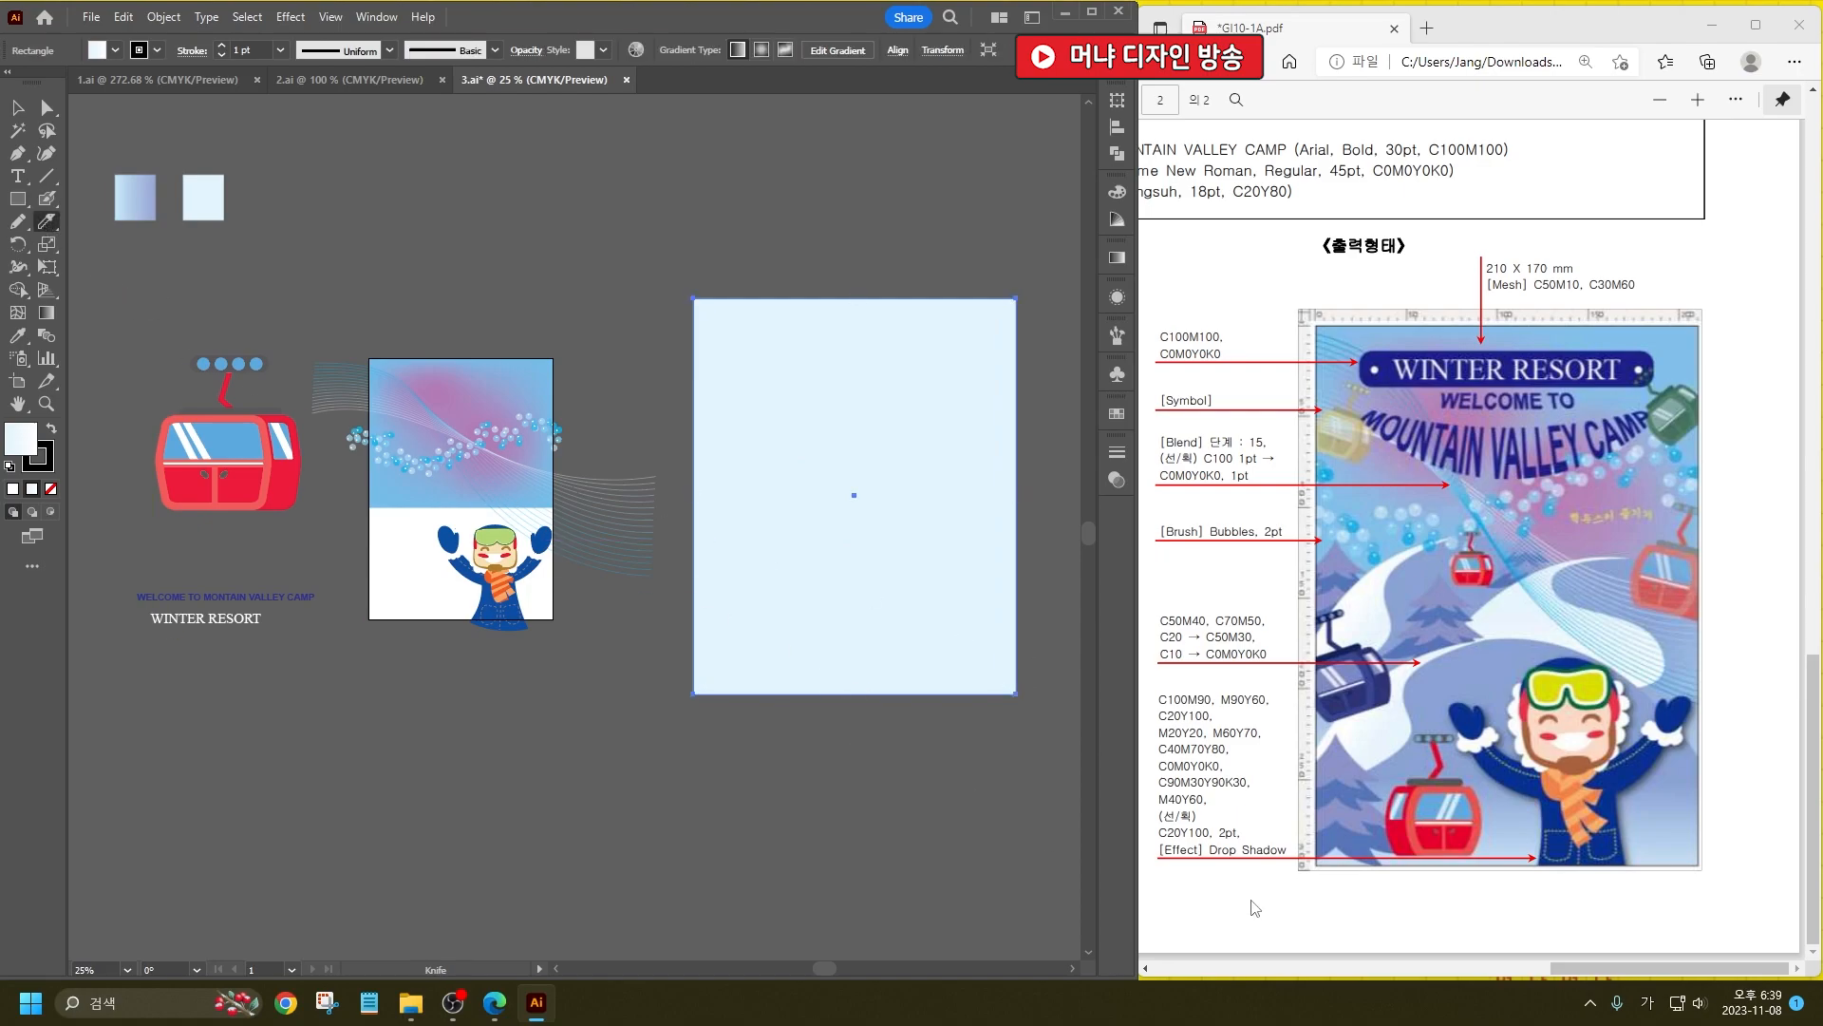
# Step: Cut the pale blue rectangle with the Knife along the front hill, left slope, winding path, upper ridge and rounded left hill
pyautogui.moveTo(1029, 570)
pyautogui.mouseDown()
pyautogui.moveTo(947, 510)
pyautogui.moveTo(837, 509)
pyautogui.moveTo(792, 543)
pyautogui.moveTo(804, 582)
pyautogui.moveTo(784, 602)
pyautogui.moveTo(623, 664)
pyautogui.mouseUp()
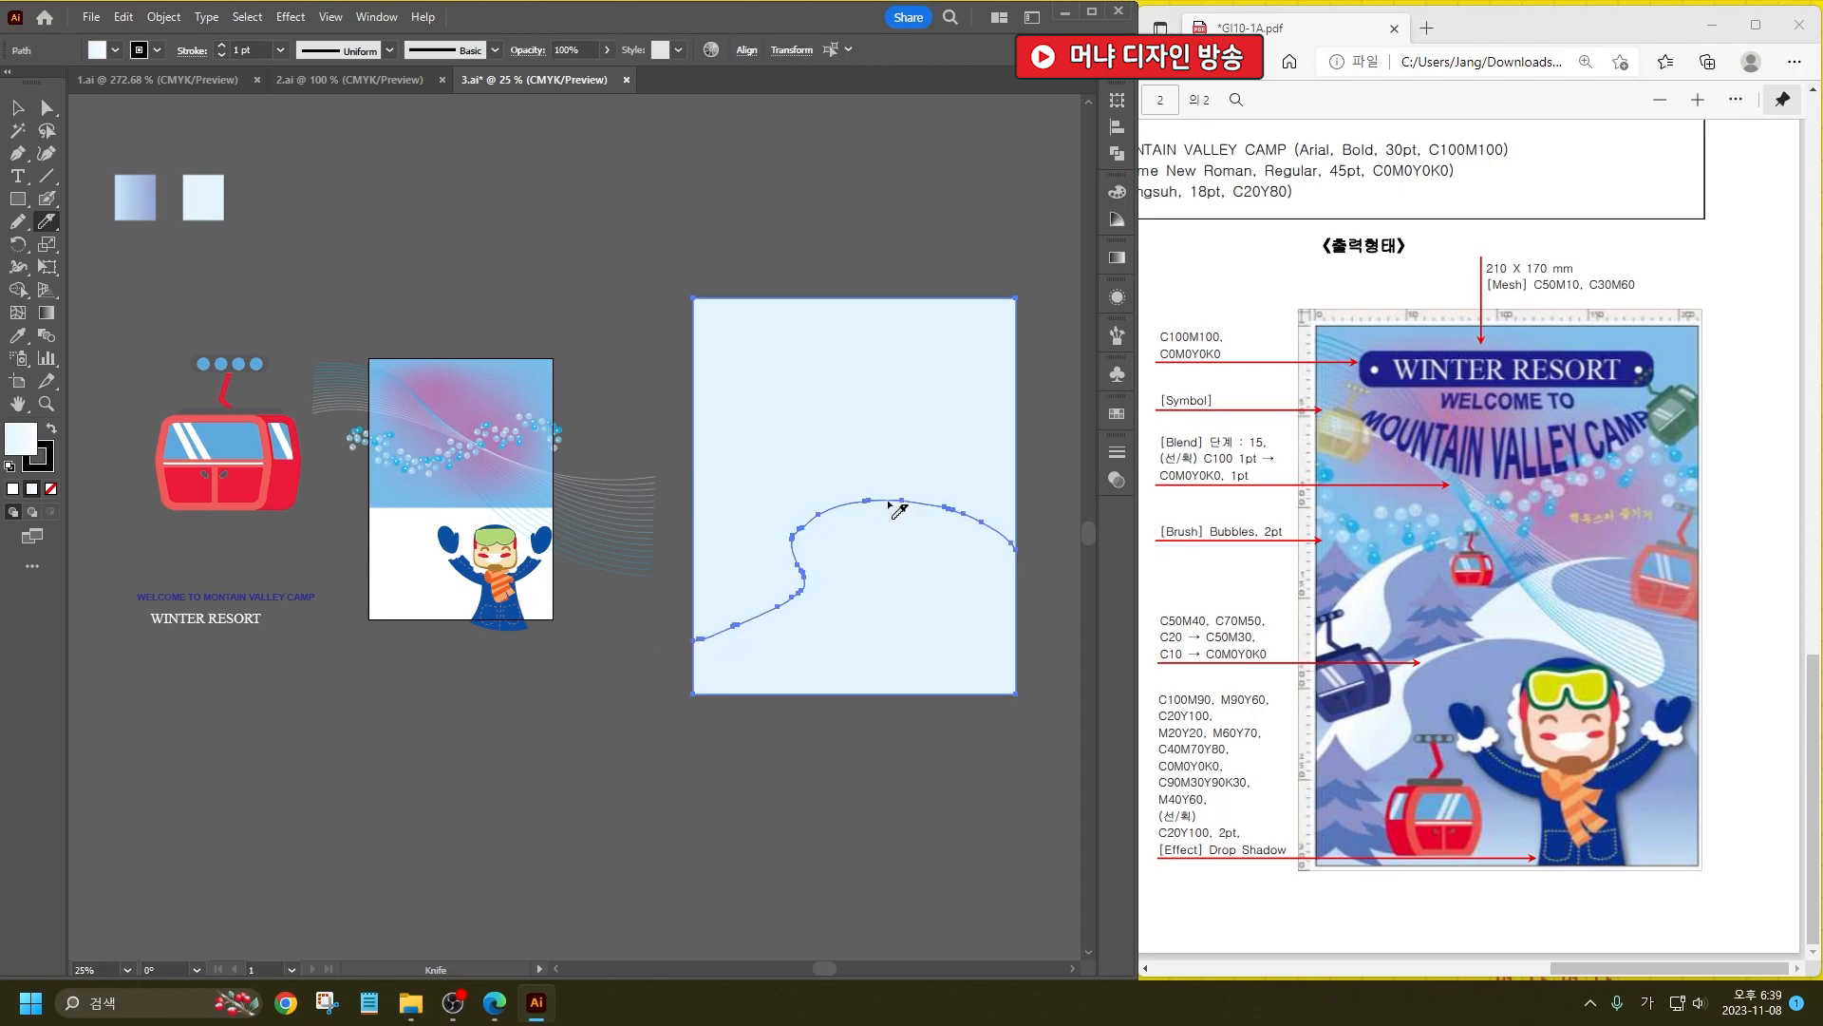
pyautogui.press('v')
pyautogui.moveTo(915, 513)
pyautogui.mouseDown()
pyautogui.moveTo(845, 502)
pyautogui.moveTo(714, 551)
pyautogui.moveTo(662, 595)
pyautogui.mouseUp()
pyautogui.moveTo(1024, 411)
pyautogui.mouseDown()
pyautogui.moveTo(883, 432)
pyautogui.moveTo(954, 492)
pyautogui.moveTo(956, 522)
pyautogui.moveTo(858, 552)
pyautogui.mouseUp()
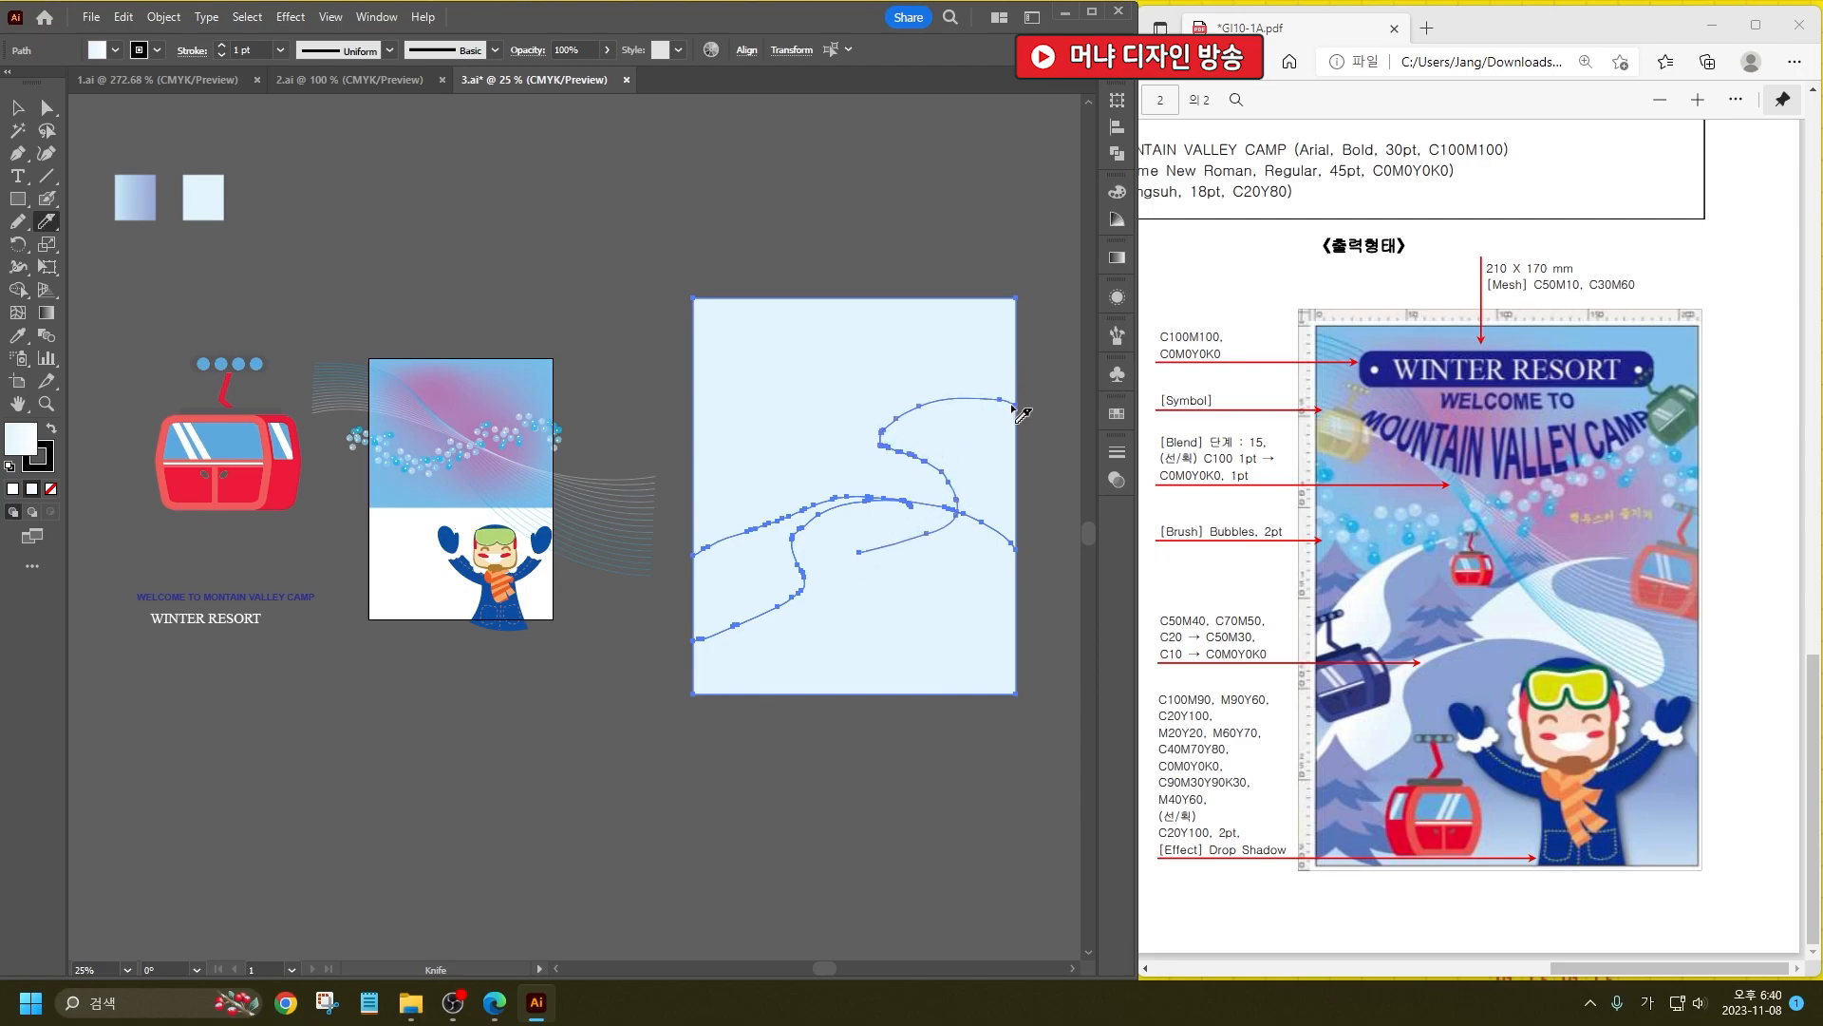
pyautogui.moveTo(988, 404)
pyautogui.mouseDown()
pyautogui.moveTo(882, 421)
pyautogui.moveTo(784, 541)
pyautogui.mouseUp()
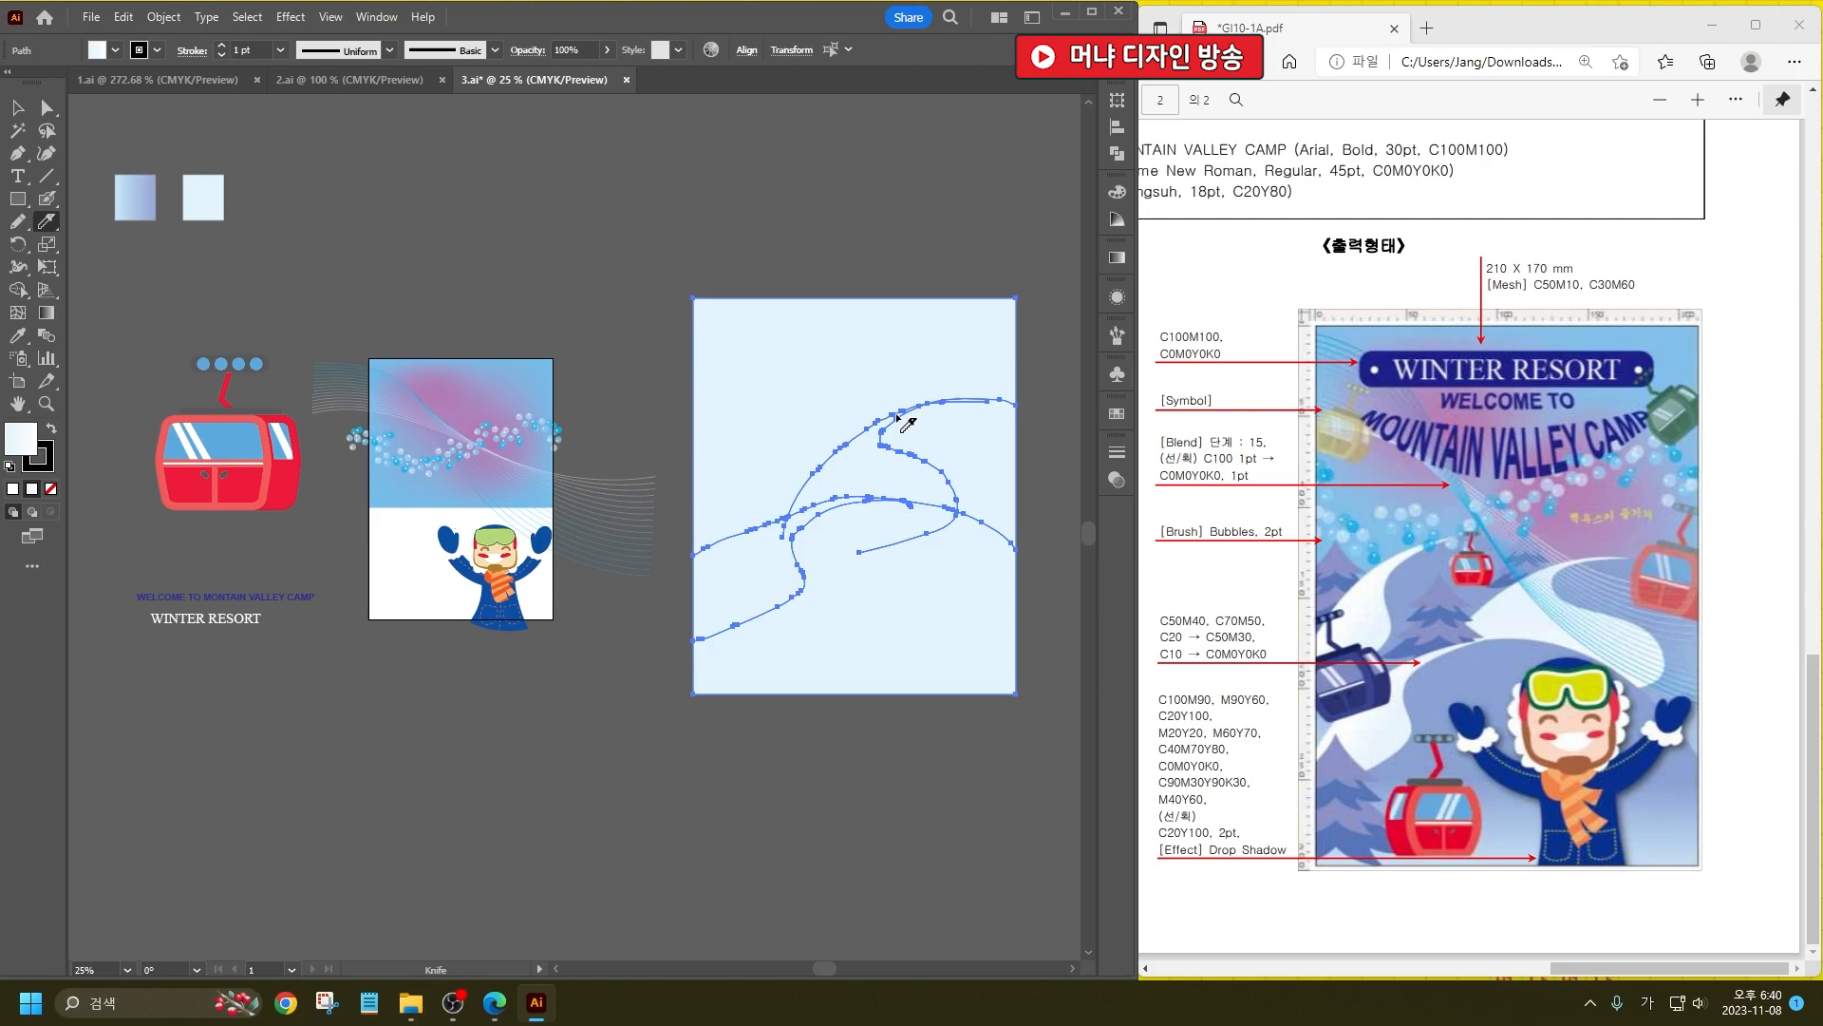
pyautogui.moveTo(889, 403)
pyautogui.mouseDown()
pyautogui.moveTo(839, 374)
pyautogui.moveTo(779, 405)
pyautogui.moveTo(787, 486)
pyautogui.moveTo(746, 549)
pyautogui.mouseUp()
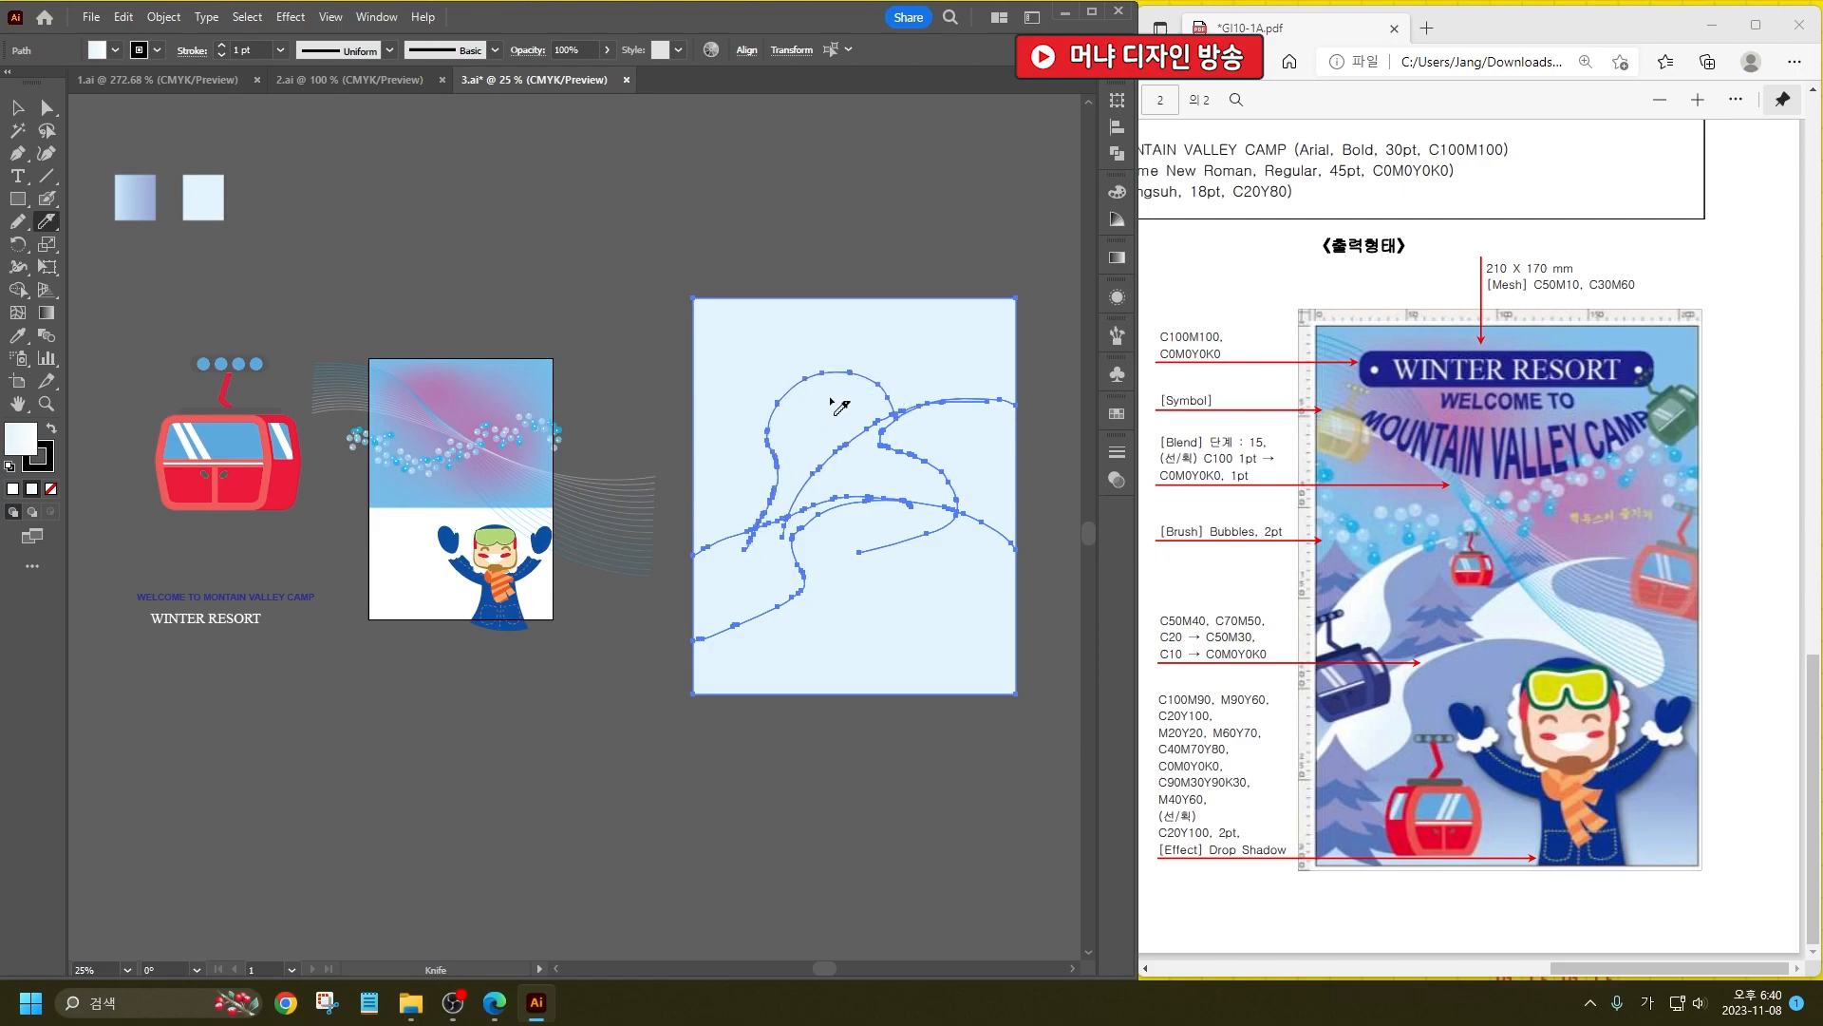
# Step: Cut the outer edge of the rounded left hill with the Knife and delete the leftover rectangle piece above the hills
pyautogui.moveTo(850, 377)
pyautogui.mouseDown()
pyautogui.moveTo(797, 392)
pyautogui.moveTo(739, 458)
pyautogui.moveTo(691, 574)
pyautogui.mouseUp()
pyautogui.press('v')
pyautogui.click(1073, 270)
pyautogui.click(942, 338)
pyautogui.press('Delete')
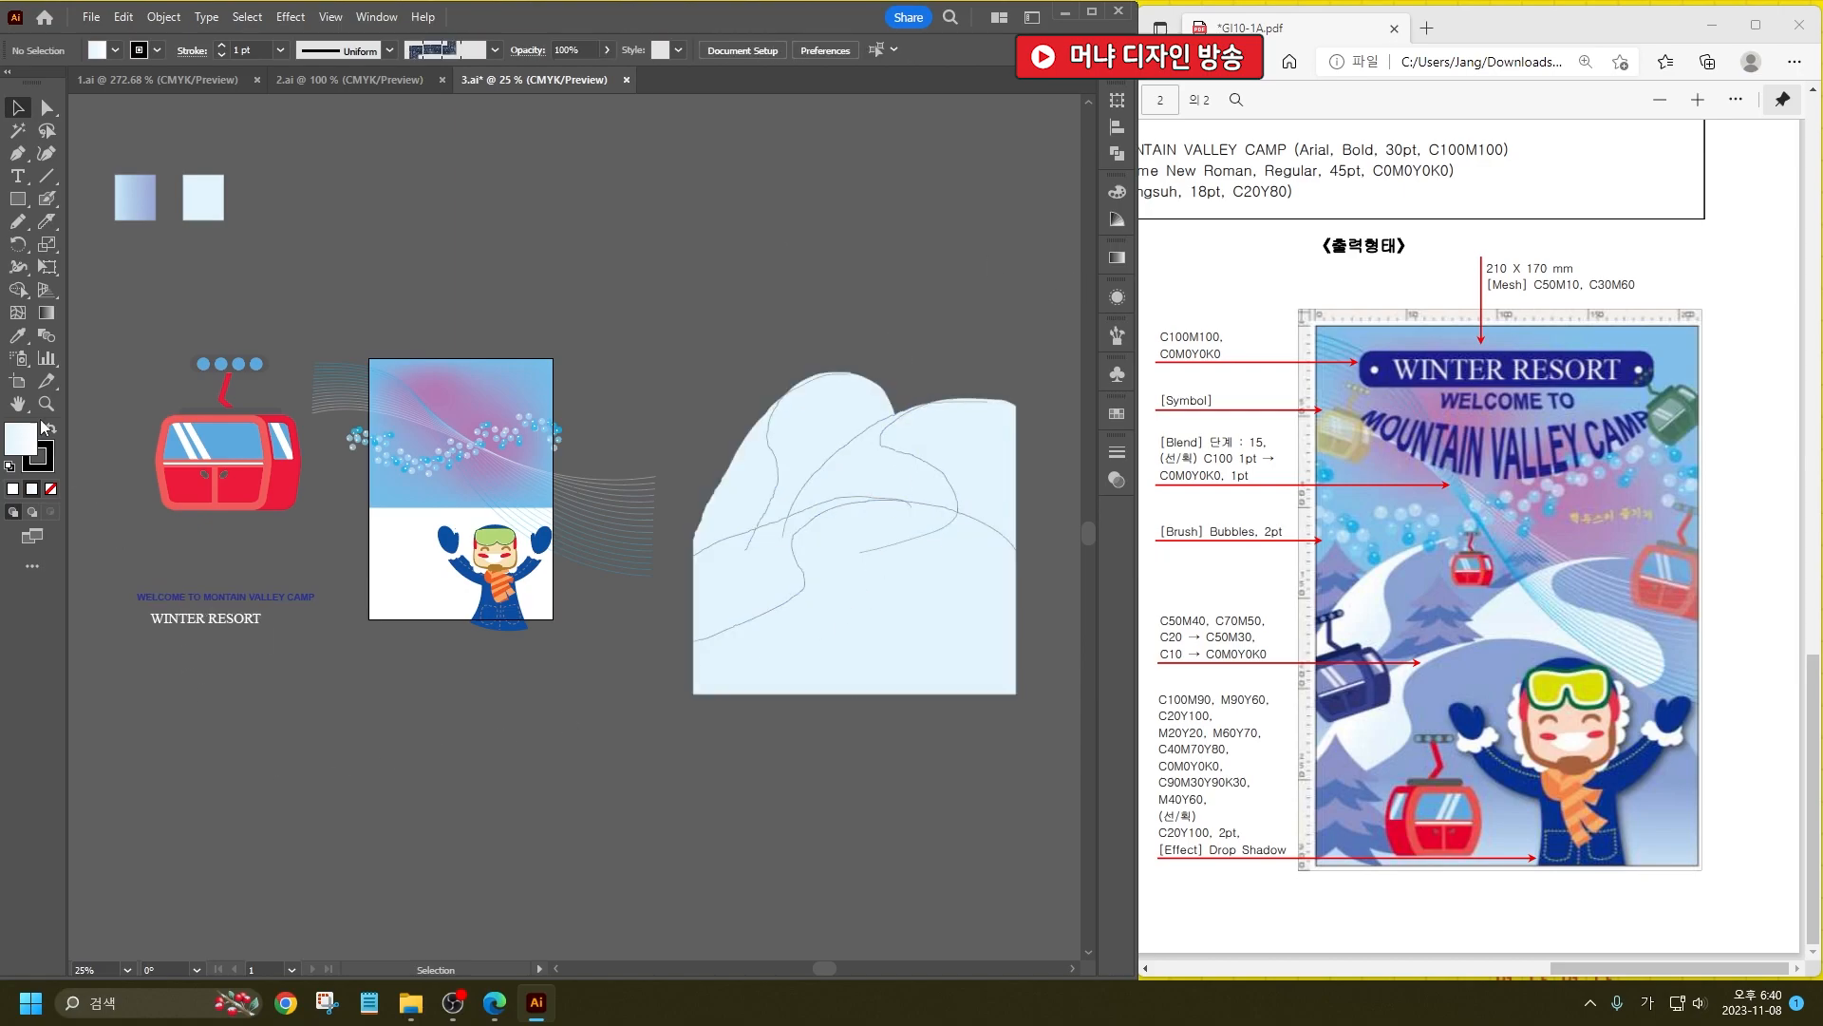
# Step: Sample the blue-violet gradient swatch with the Eyedropper and apply it to the rear left, right and front hill sections
pyautogui.click(17, 334)
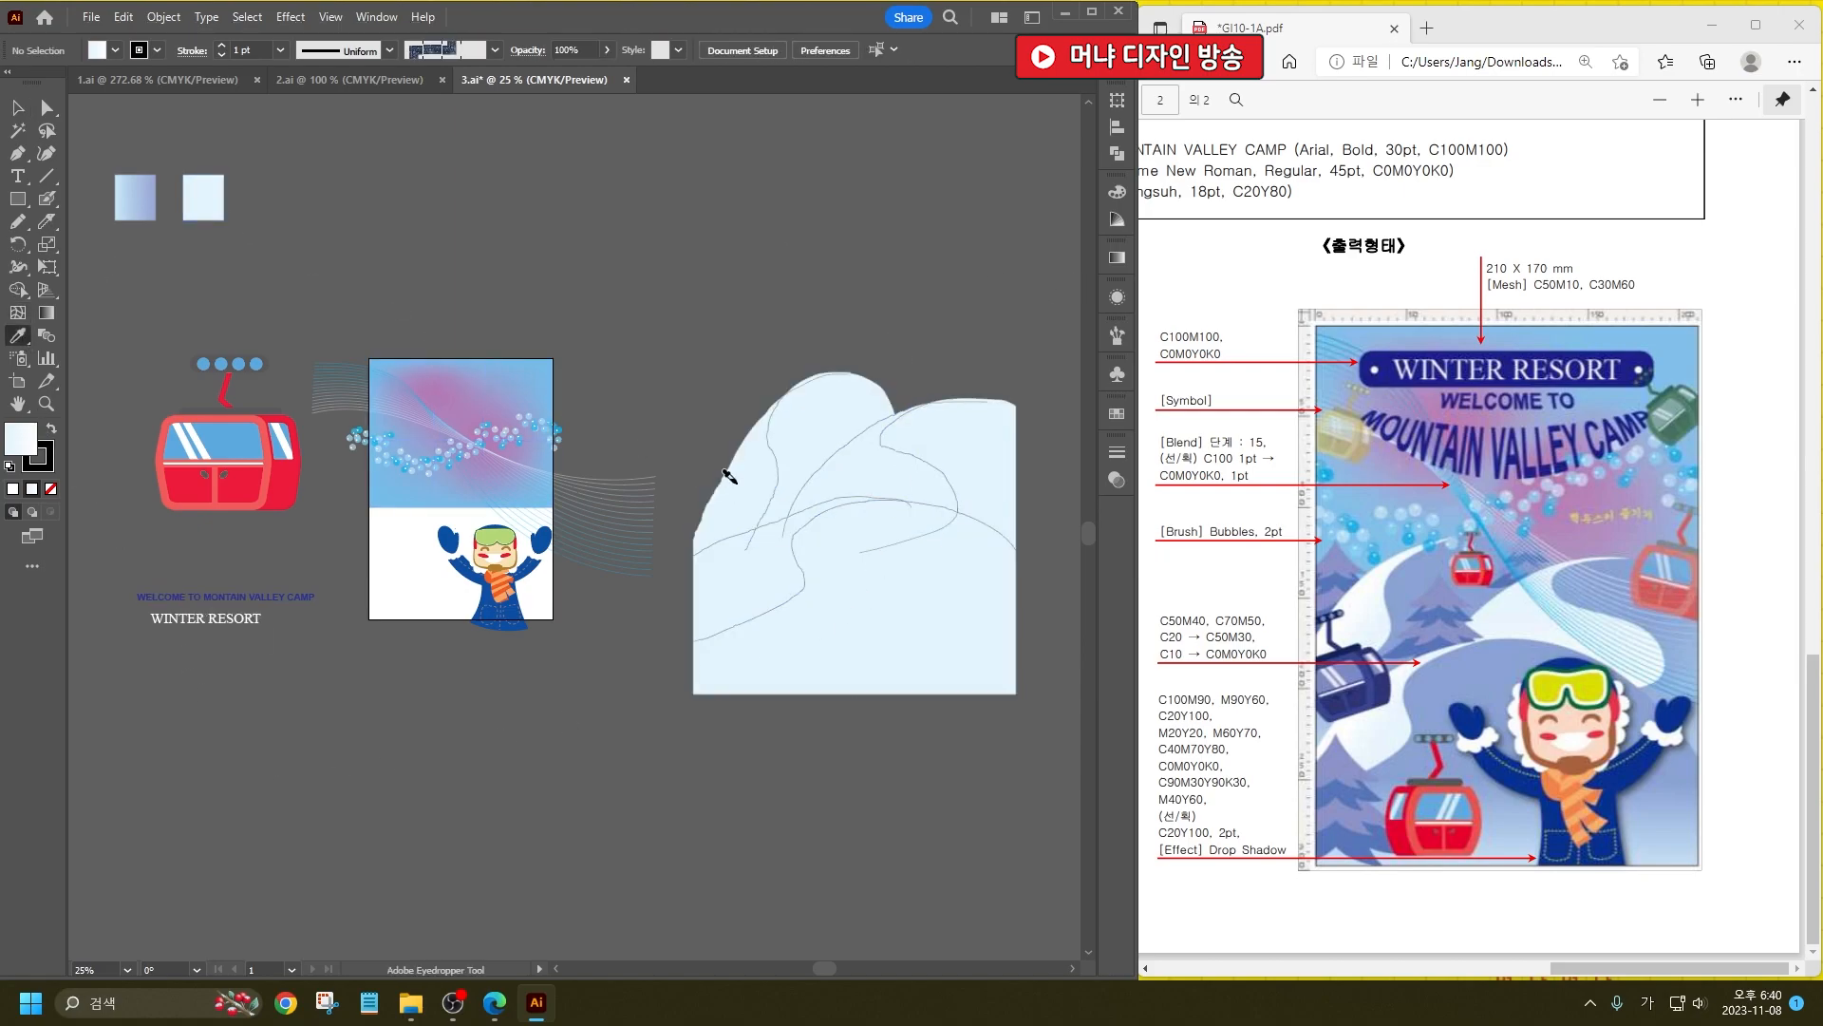
pyautogui.click(135, 198)
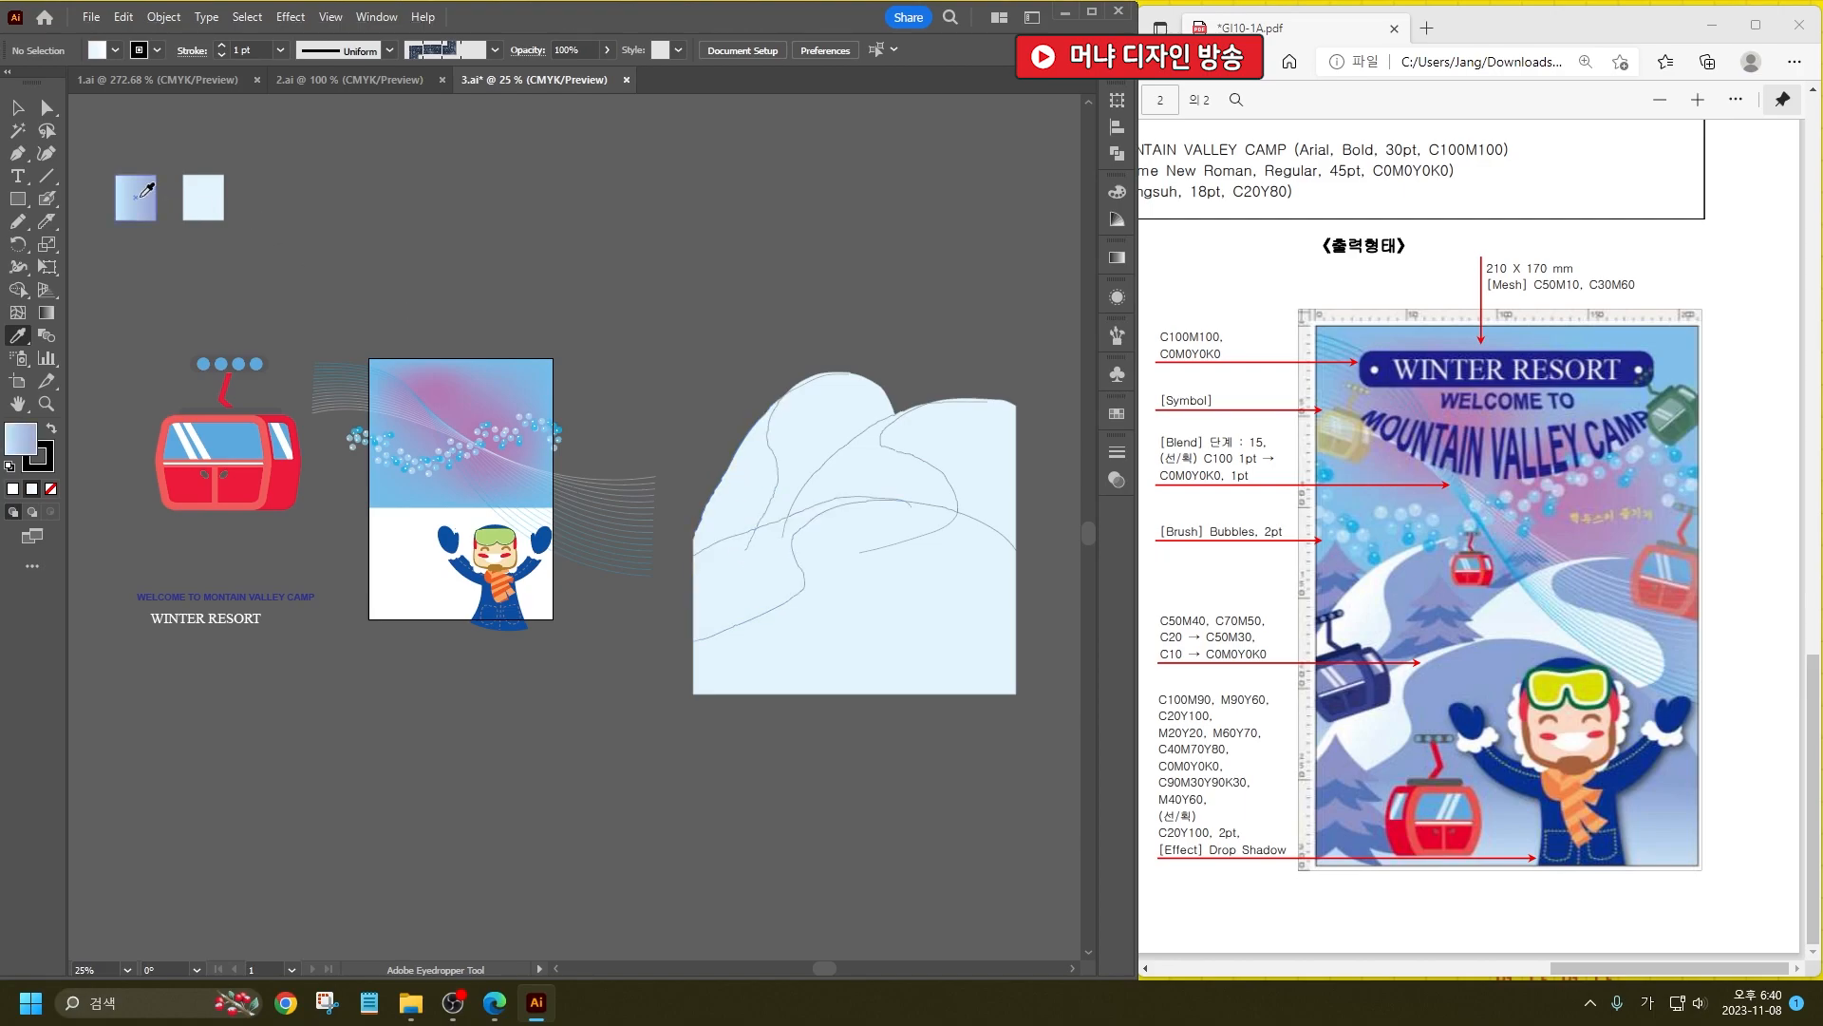
pyautogui.keyDown('alt'); pyautogui.click(835, 388); pyautogui.keyUp('alt')
pyautogui.keyDown('alt'); pyautogui.click(965, 436); pyautogui.keyUp('alt')
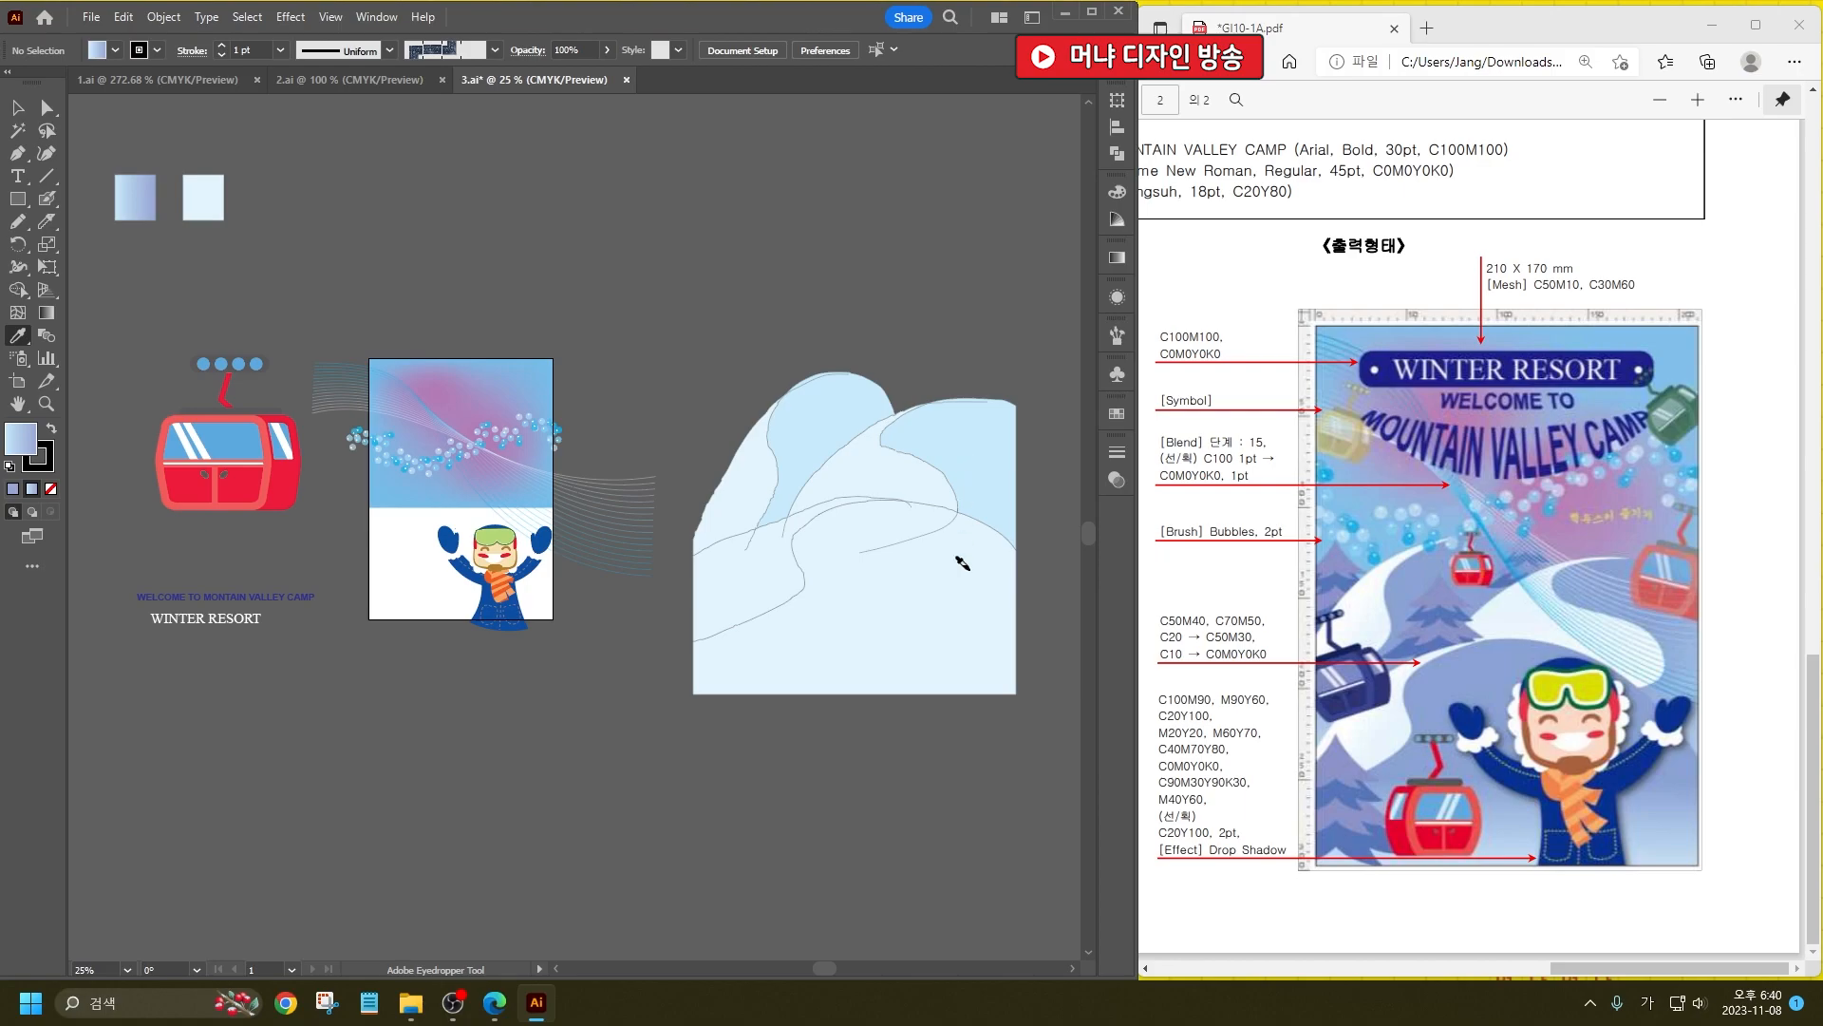
pyautogui.keyDown('alt'); pyautogui.click(874, 617); pyautogui.keyUp('alt')
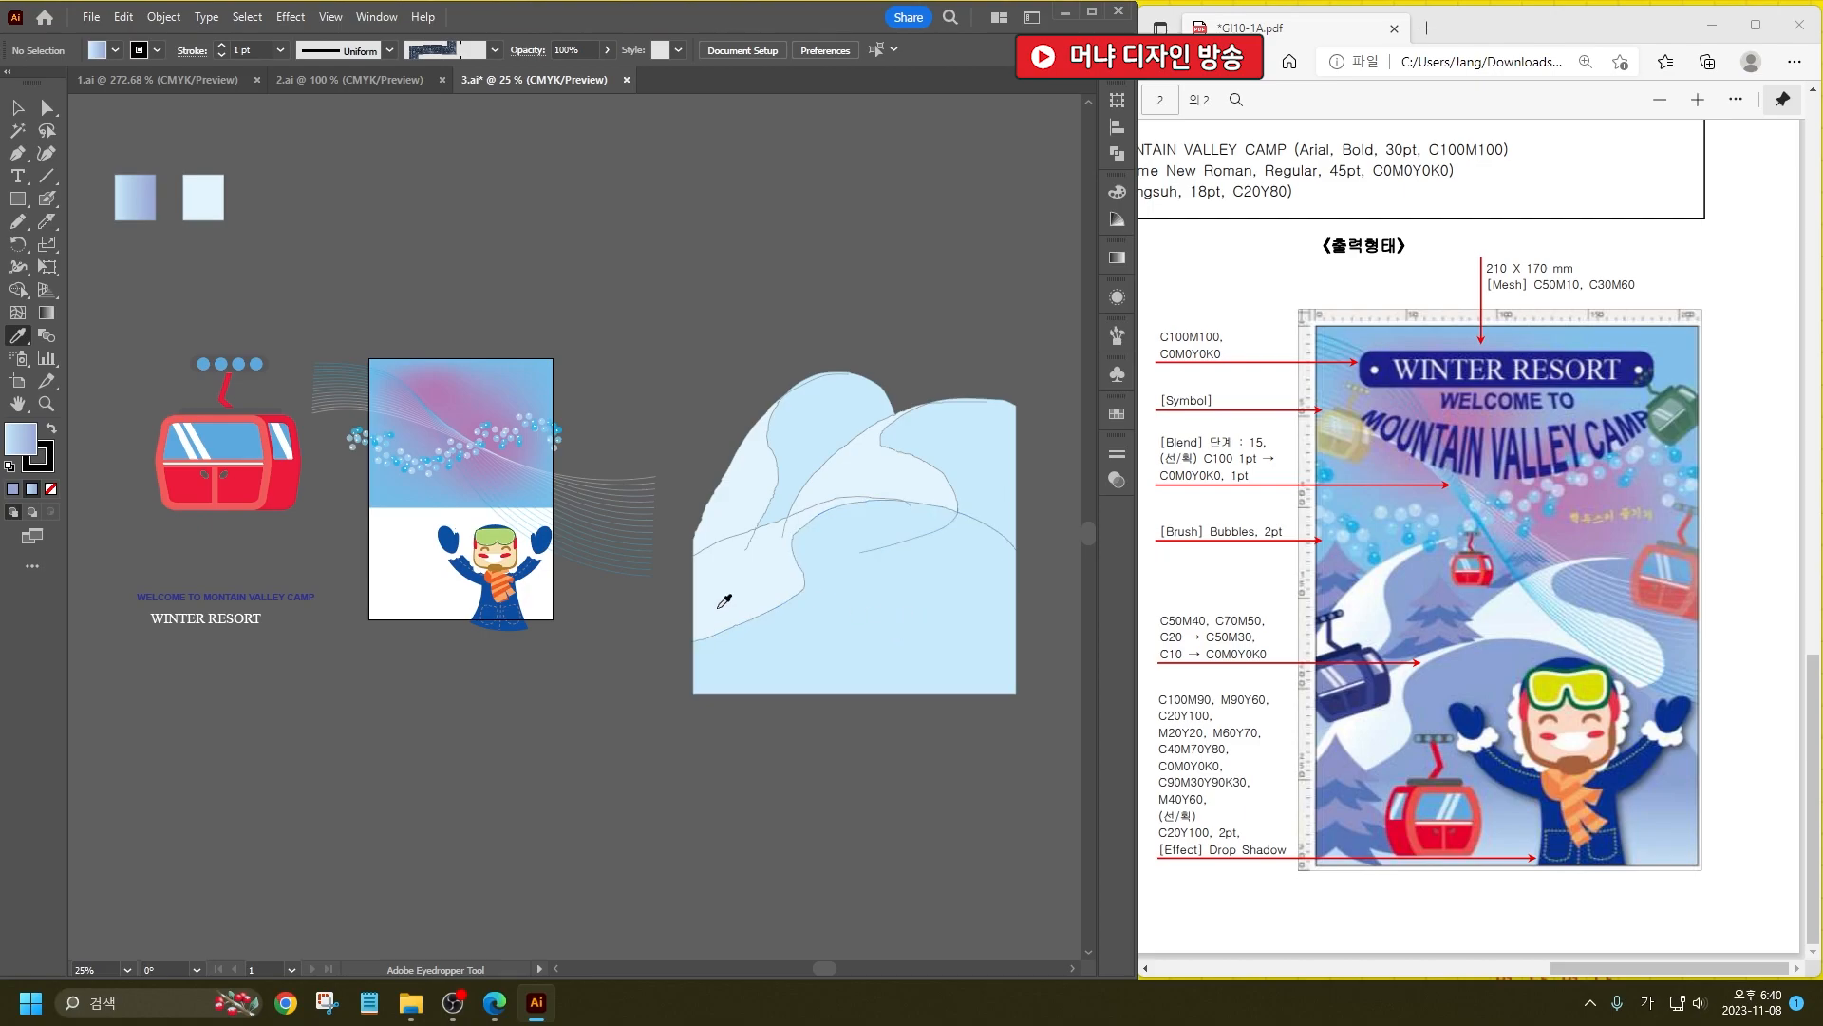
# Step: Cut off the shaded part of the lower left slope with the Knife and give it the blue-violet gradient
pyautogui.click(58, 221)
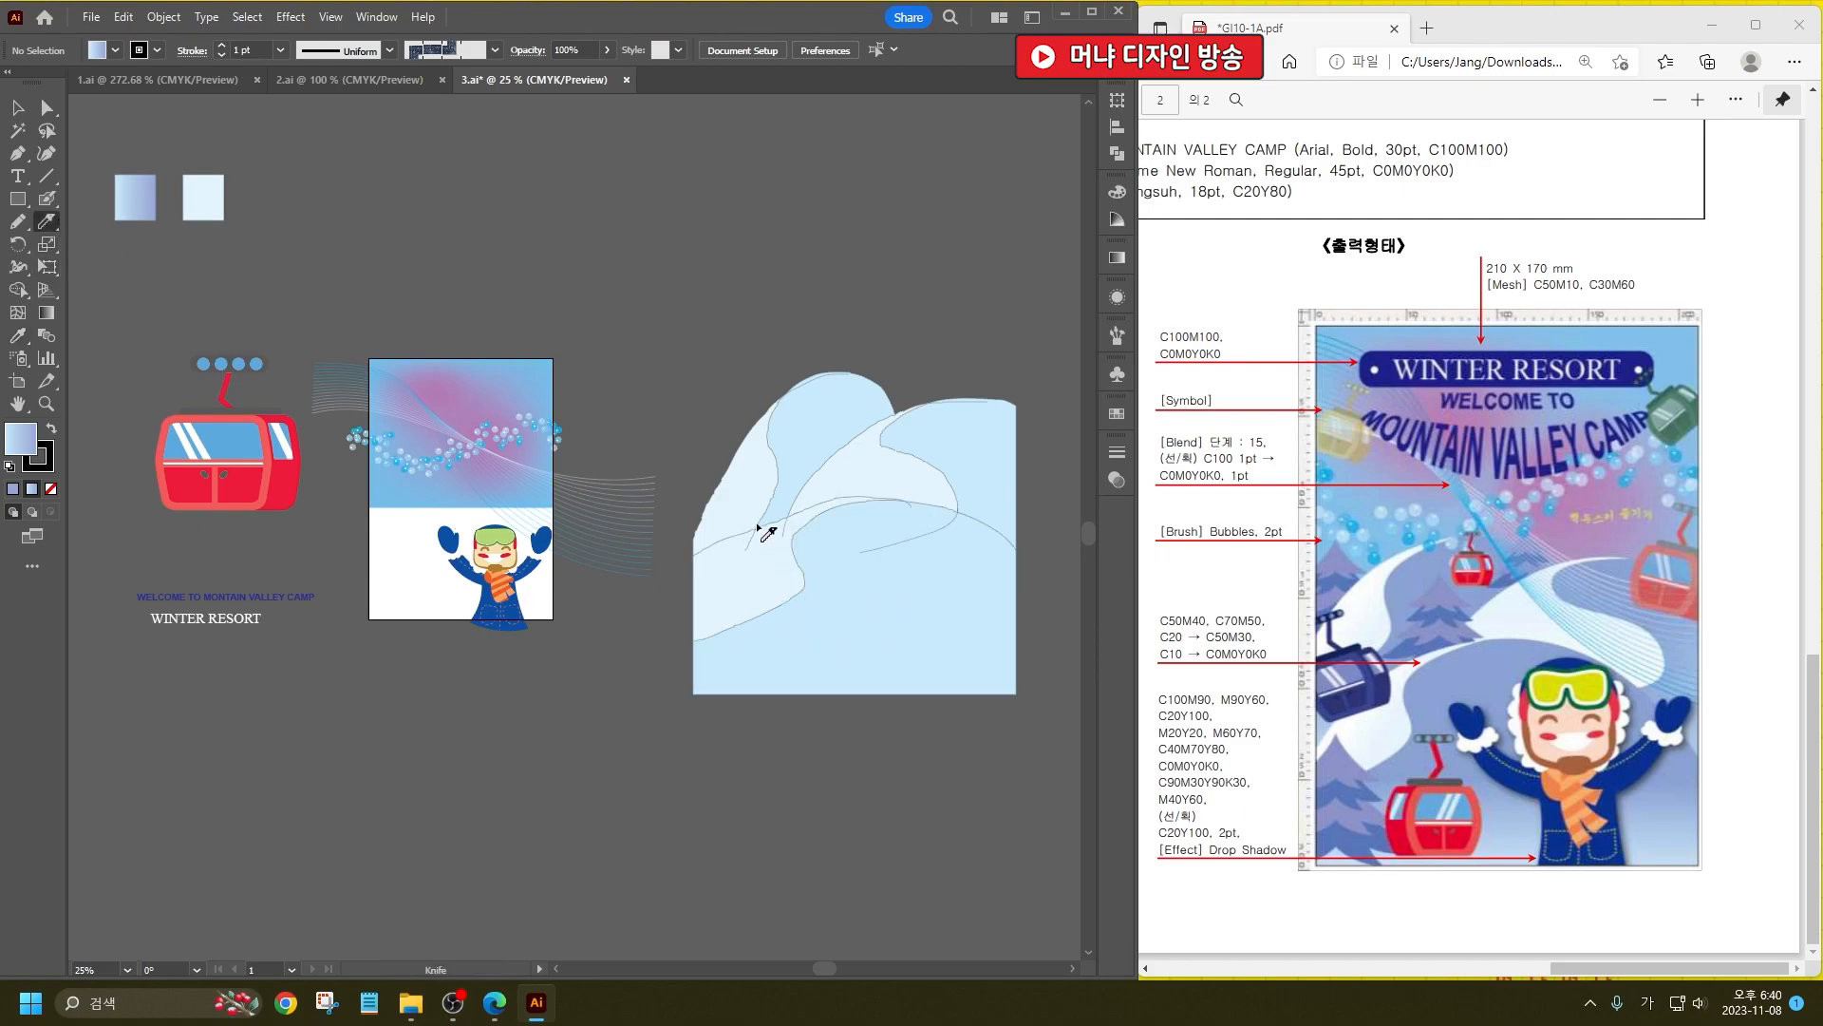
pyautogui.hotkey('ctrl', 'a')
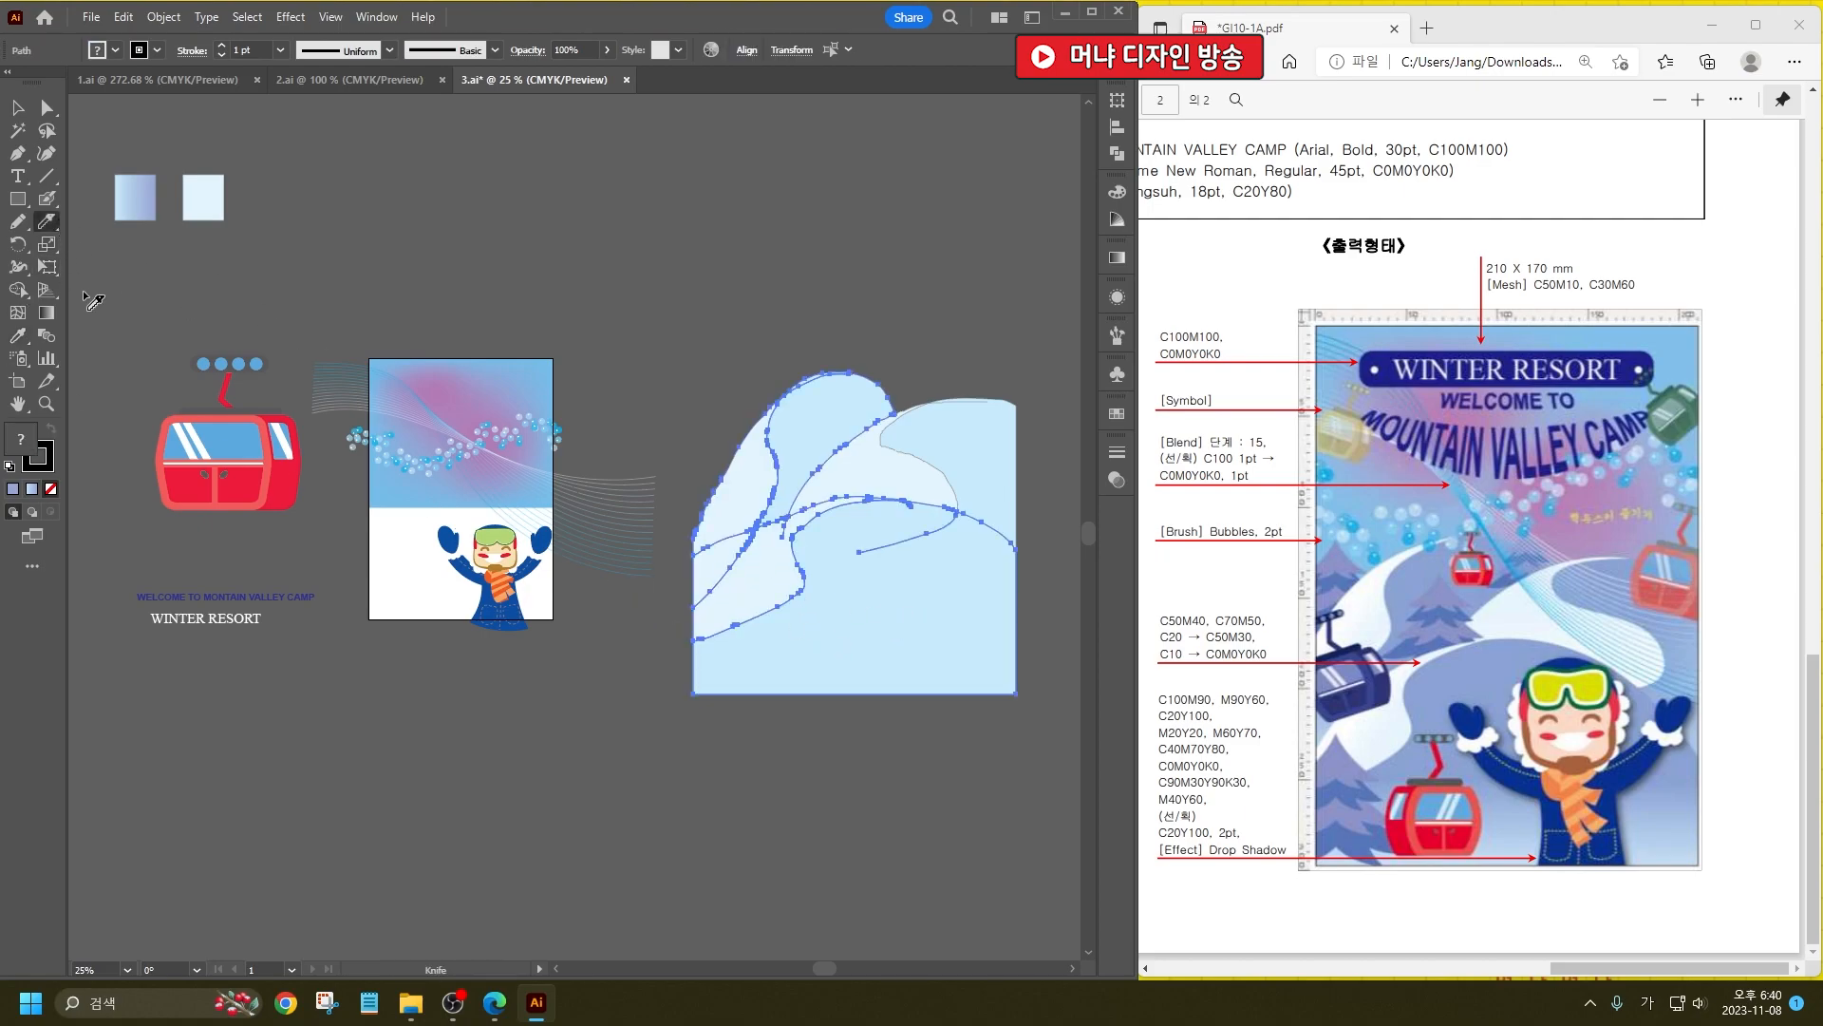
pyautogui.click(17, 334)
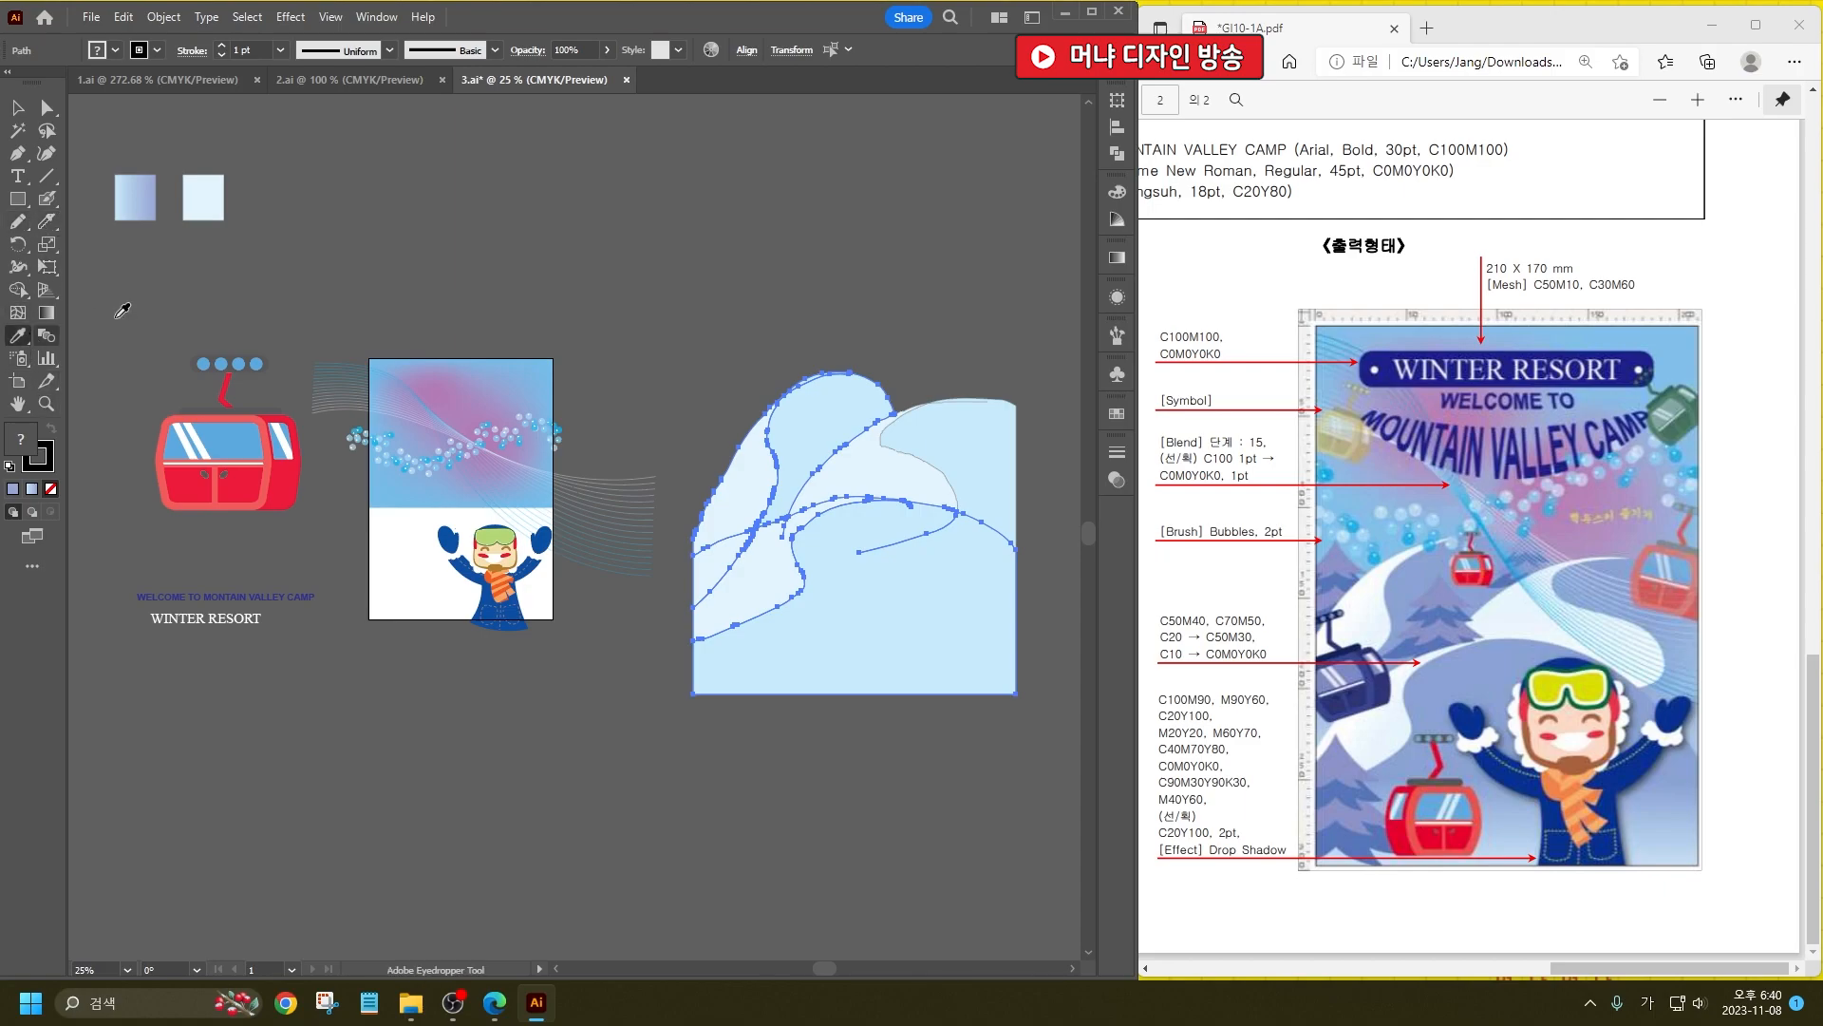
pyautogui.hotkey('ctrl', 'shift', 'a')
pyautogui.click(819, 429)
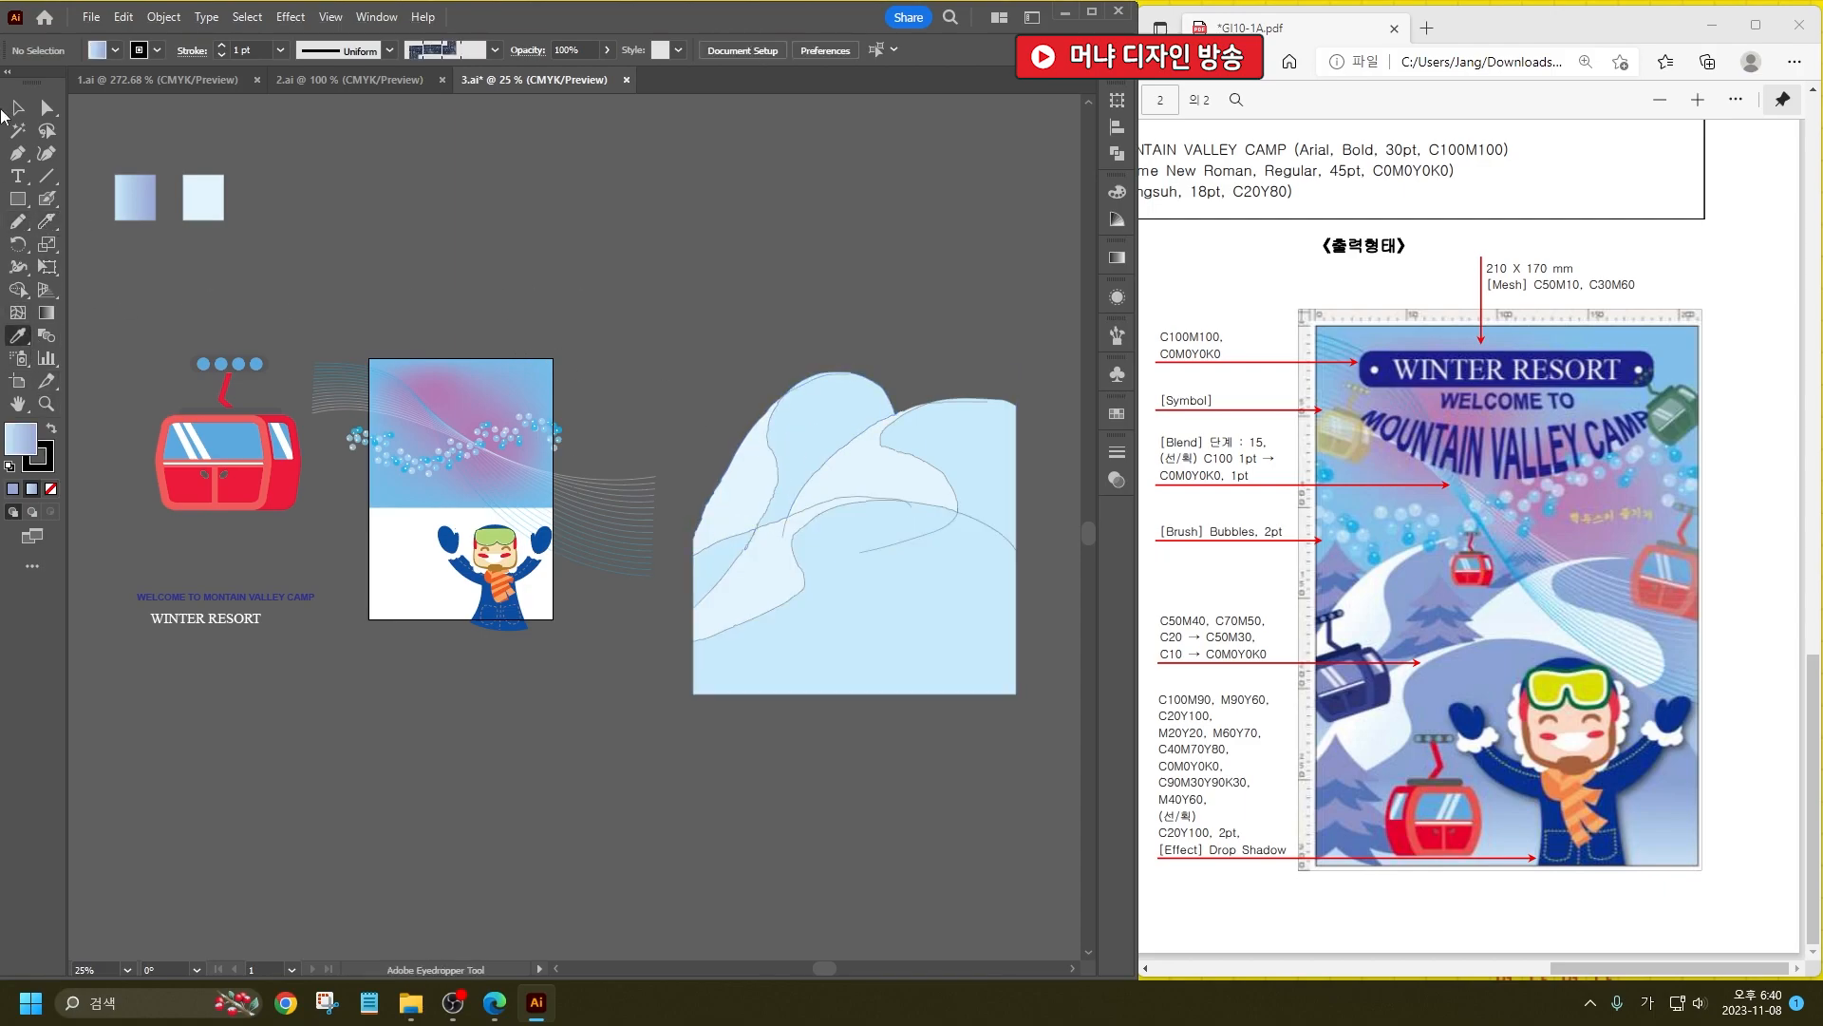
# Step: Remove the stroke from all the cut hill pieces
pyautogui.click(17, 108)
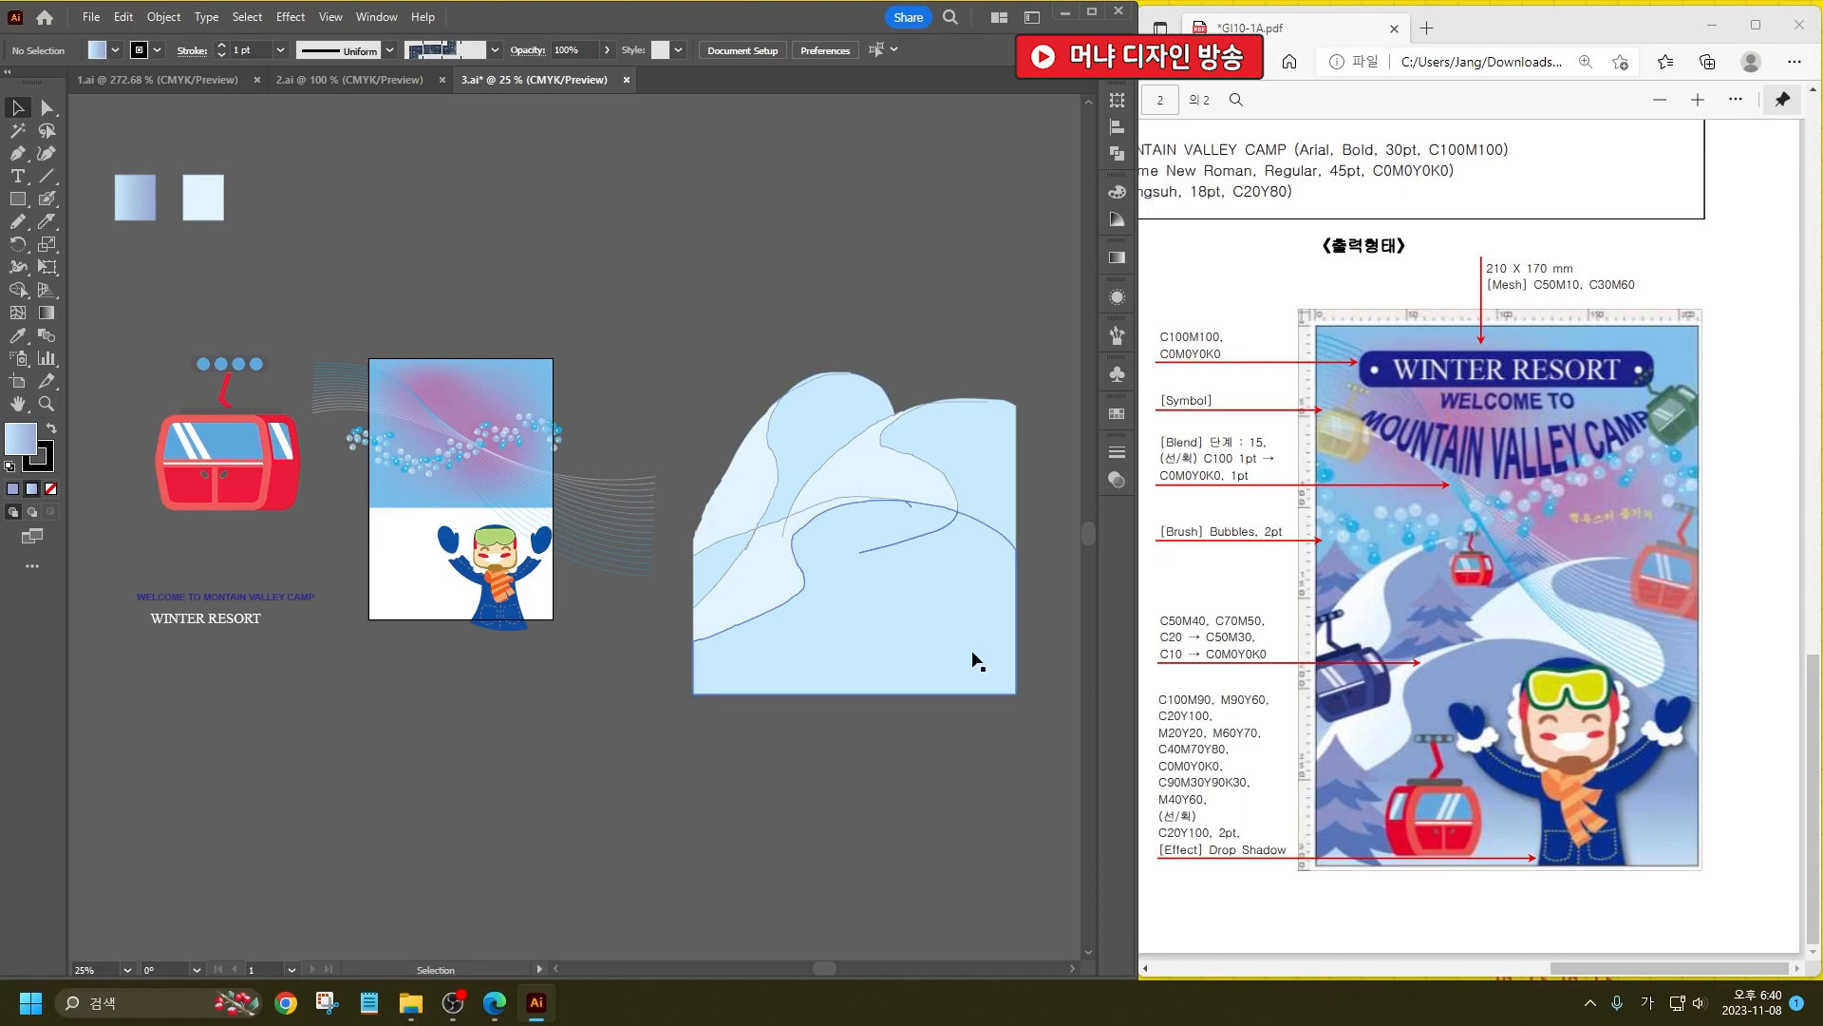
pyautogui.moveTo(981, 741); pyautogui.dragTo(689, 406)
pyautogui.click(46, 464)
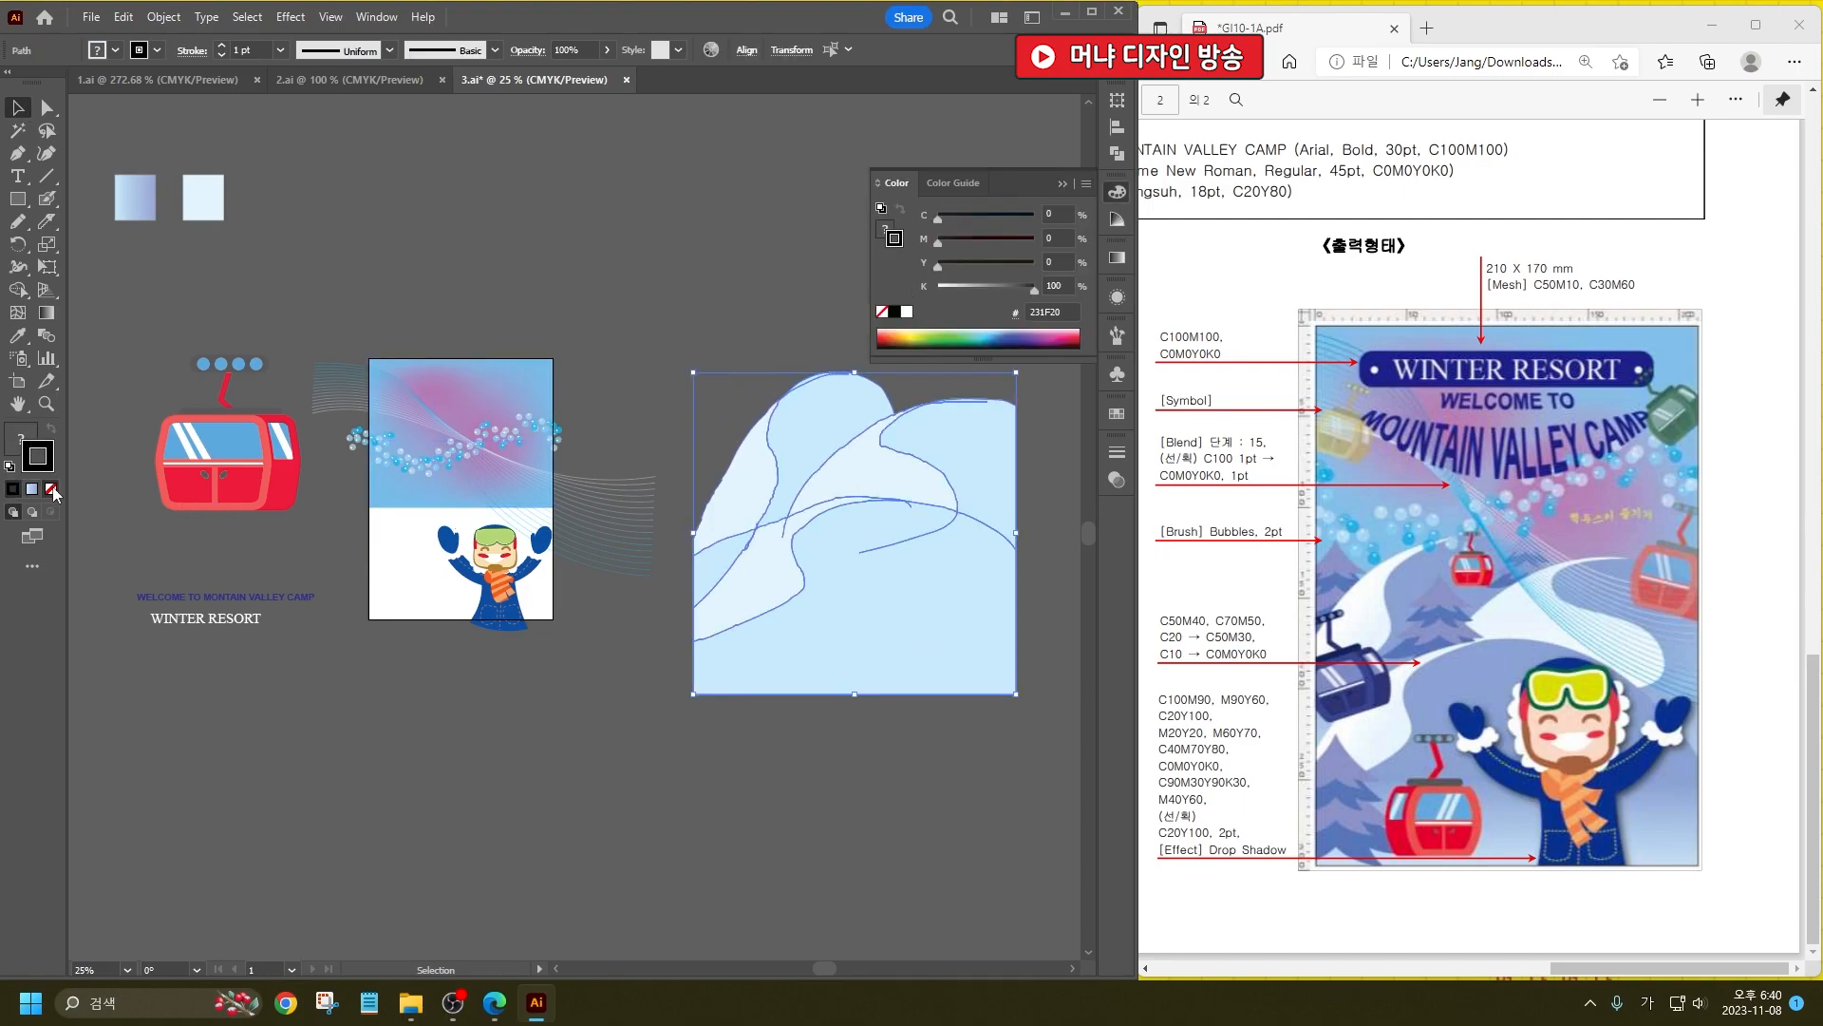
pyautogui.click(50, 488)
pyautogui.click(23, 436)
pyautogui.click(687, 259)
# Step: Redirect the blue-violet gradients vertically on the front, right and rear left hills, with the darker tone at the crests
pyautogui.click(866, 619)
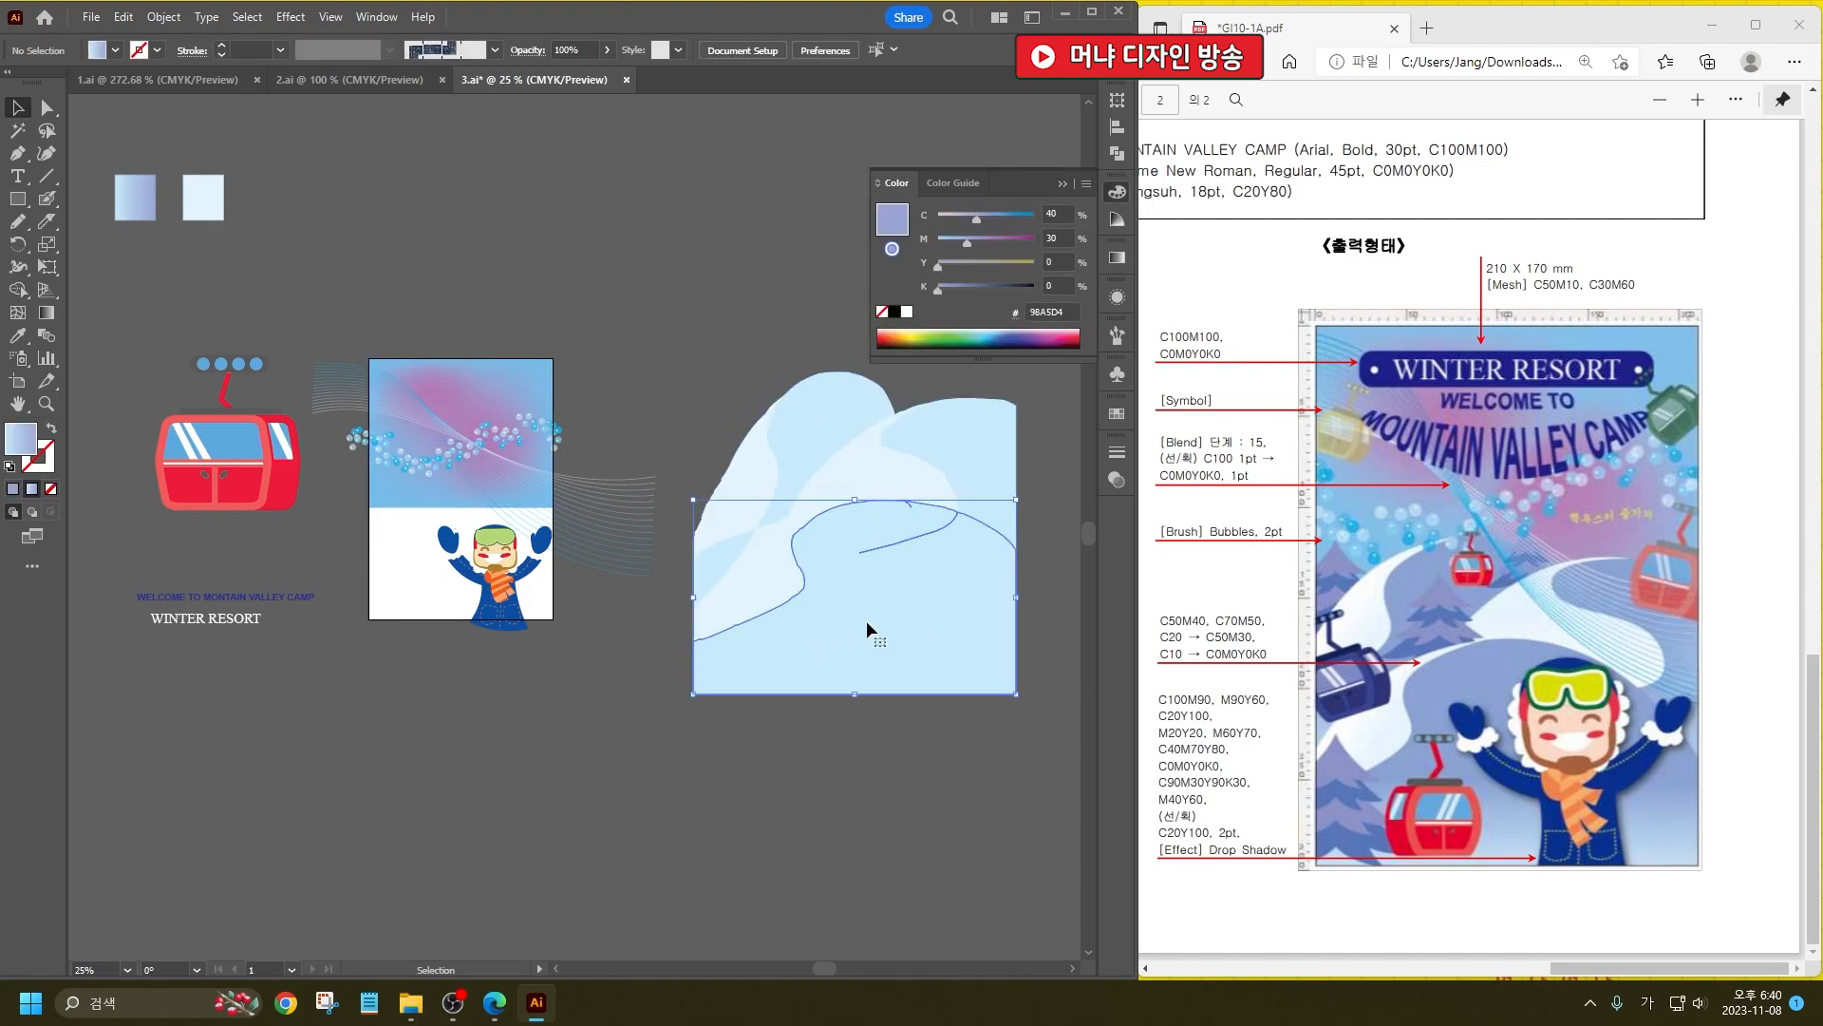
pyautogui.click(46, 314)
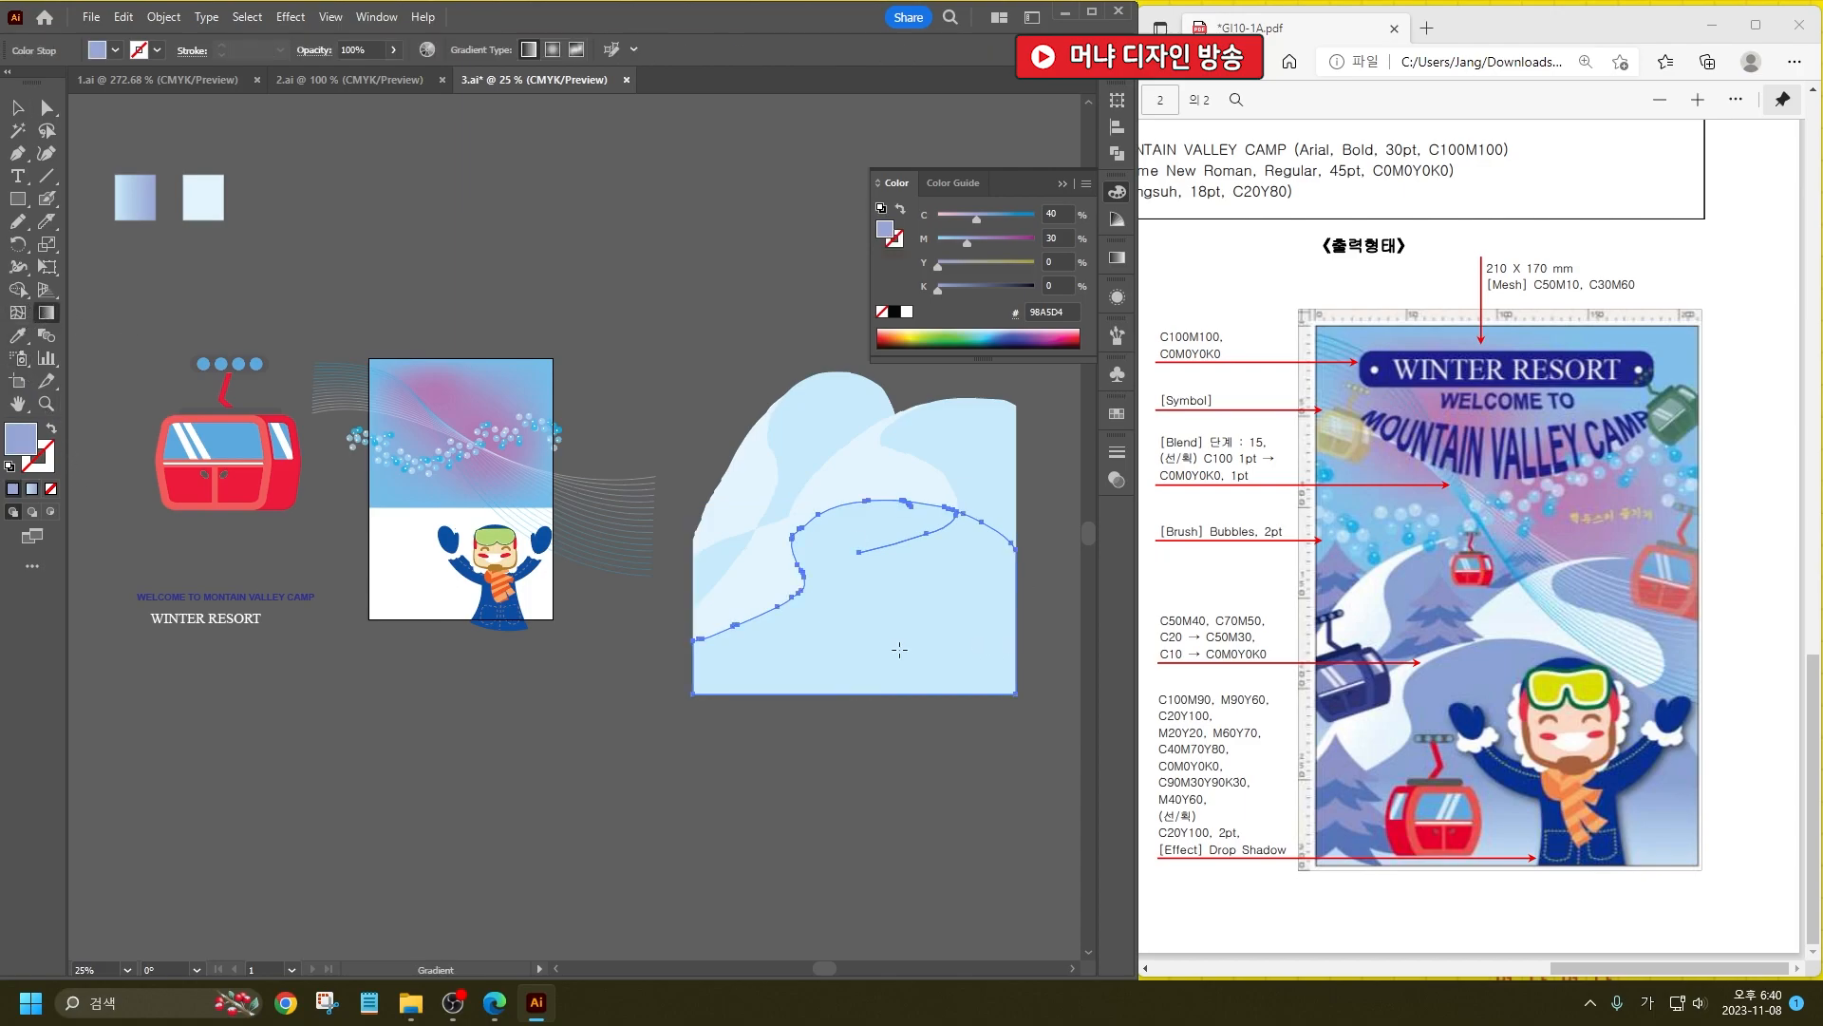
pyautogui.click(895, 528)
pyautogui.click(979, 423)
pyautogui.press('v')
pyautogui.click(771, 477)
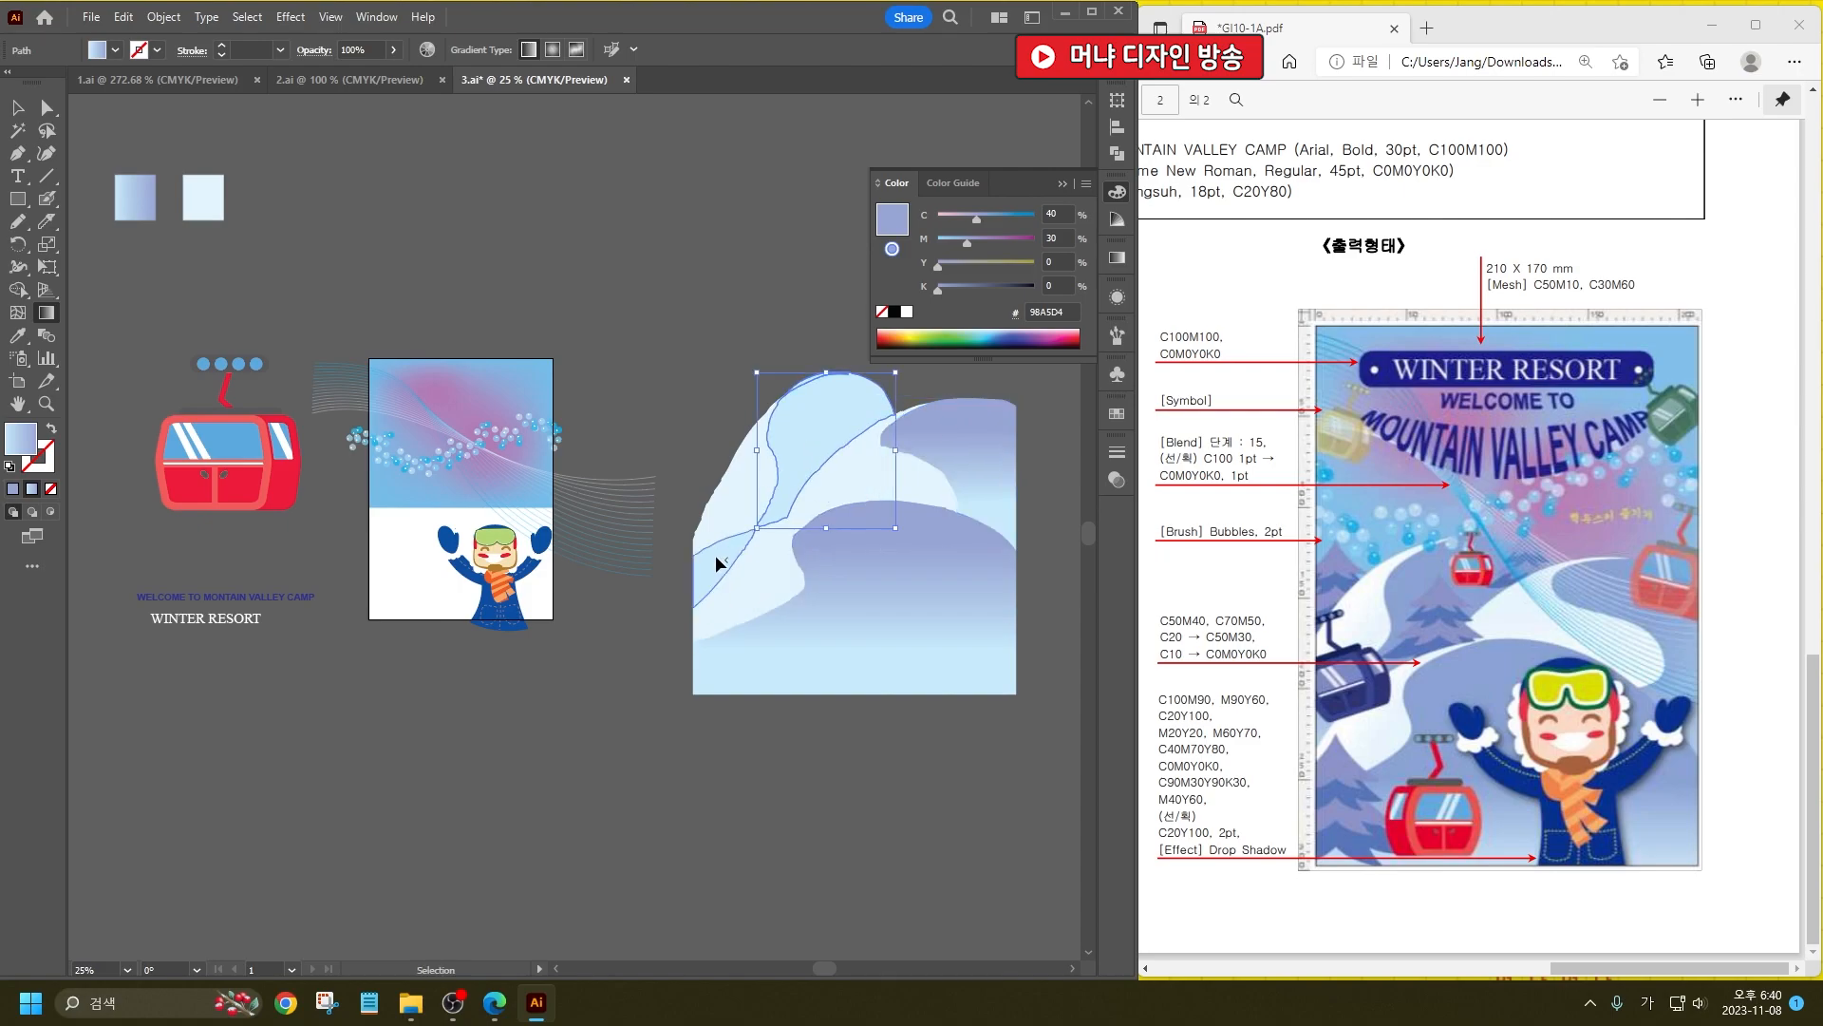
pyautogui.press('g')
pyautogui.moveTo(783, 551); pyautogui.dragTo(783, 435)
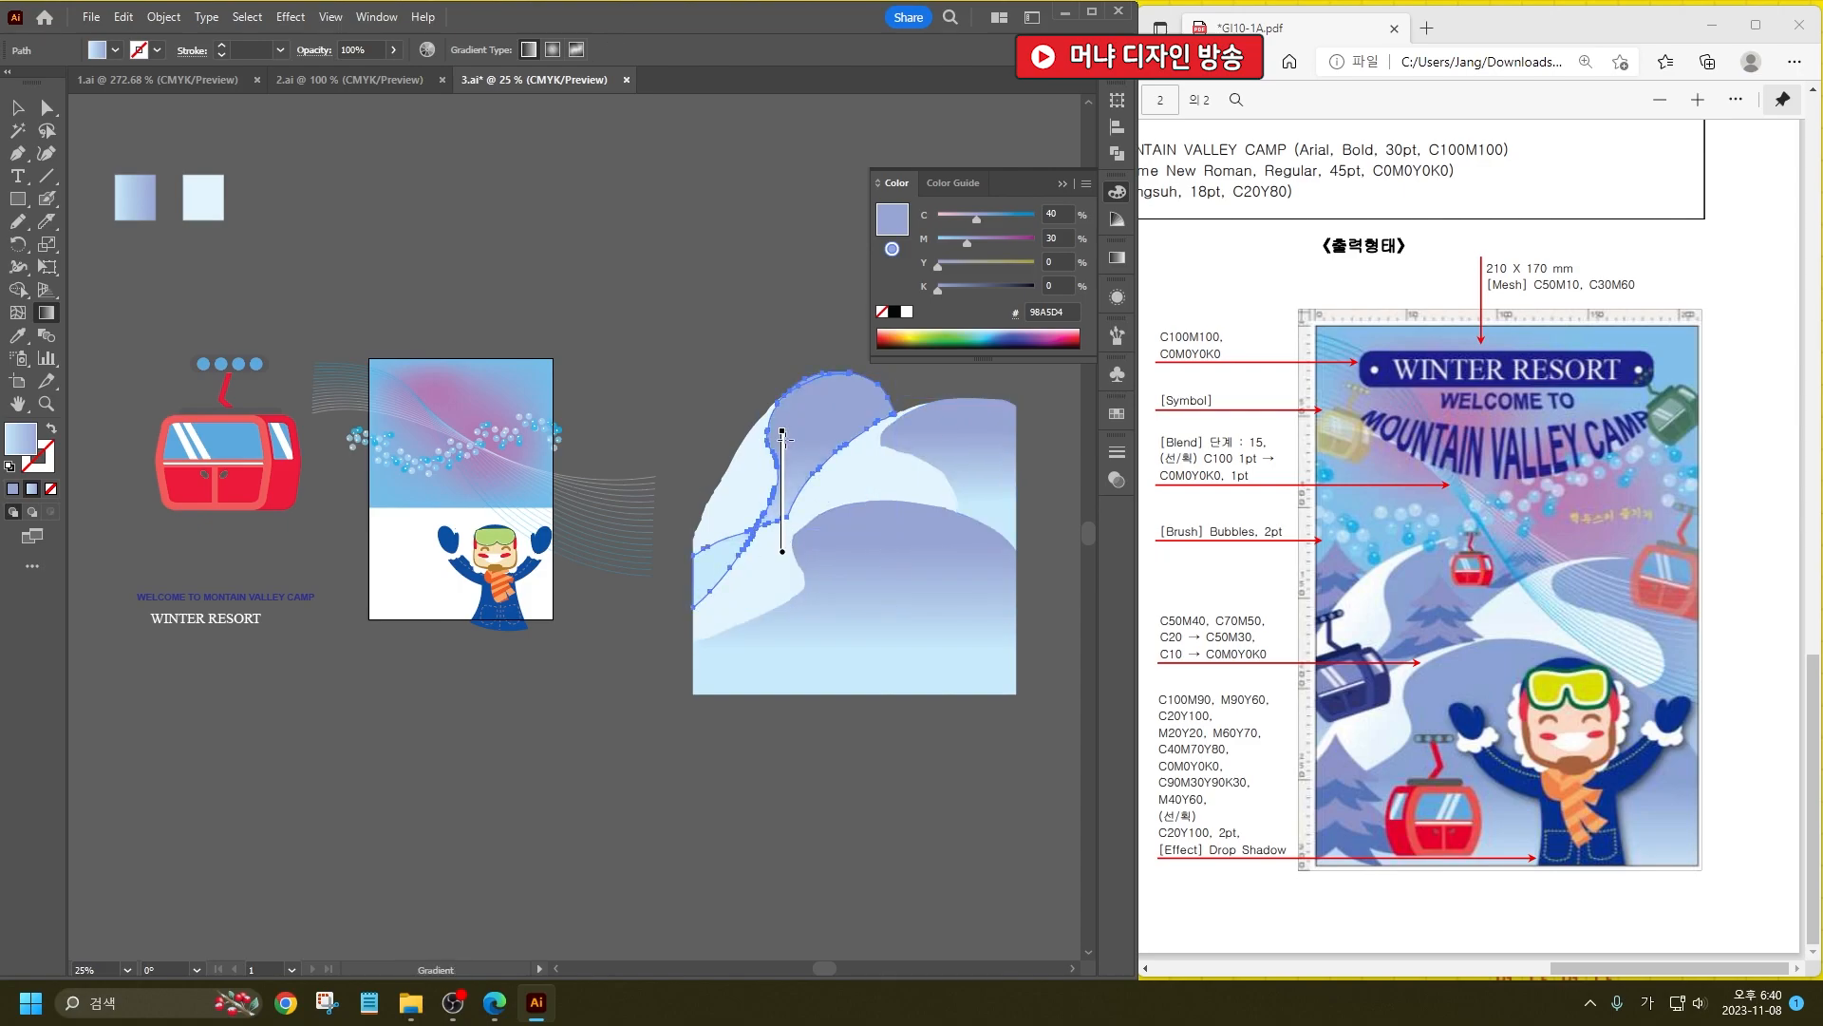
# Step: Redirect the pale blue gradients vertically on the lower left, middle and outer left snow slopes, fading to white at the top
pyautogui.click(774, 579)
pyautogui.moveTo(772, 635); pyautogui.dragTo(786, 532)
pyautogui.press('v')
pyautogui.press('g')
pyautogui.click(860, 475)
pyautogui.moveTo(866, 513); pyautogui.dragTo(866, 454)
pyautogui.press('v')
pyautogui.press('g')
pyautogui.click(742, 527)
pyautogui.moveTo(742, 538); pyautogui.dragTo(739, 467)
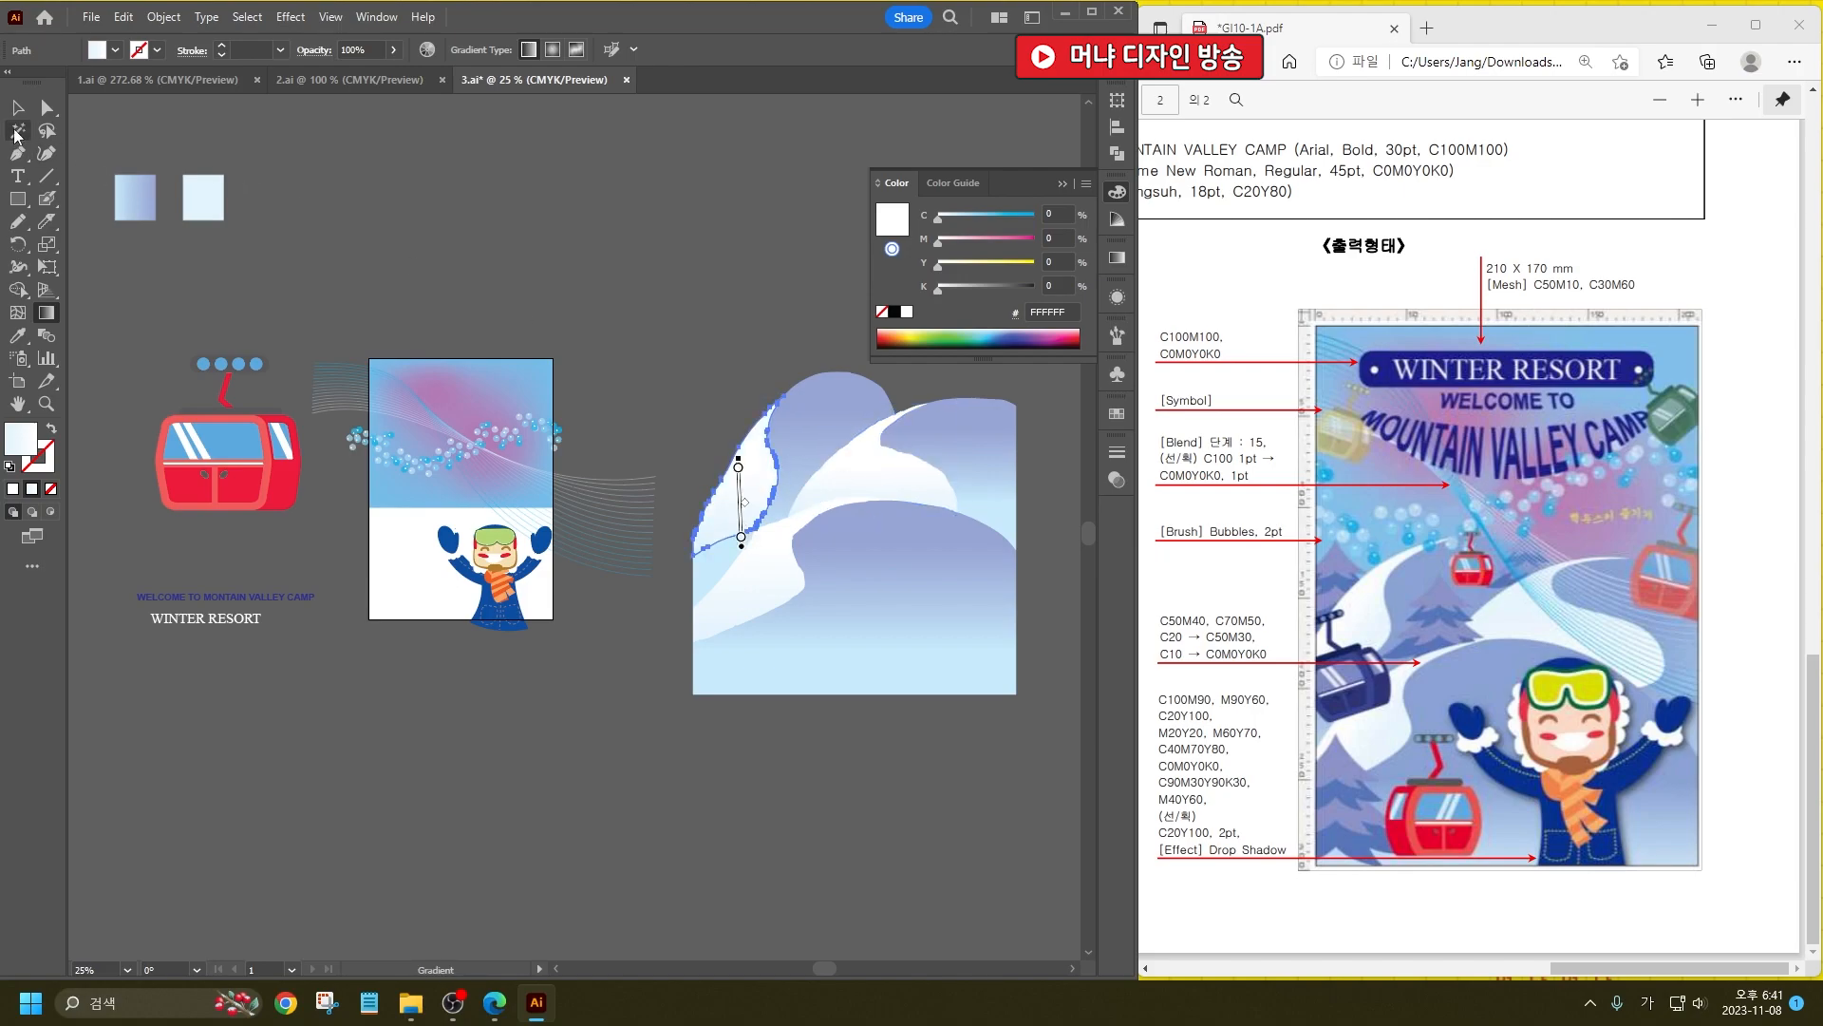
# Step: Move the hill pieces onto the artboard, set their width to 210 mm and align them to the artboard's bottom edge
pyautogui.press('v')
pyautogui.moveTo(731, 340); pyautogui.dragTo(1063, 727)
pyautogui.moveTo(949, 602); pyautogui.dragTo(596, 522)
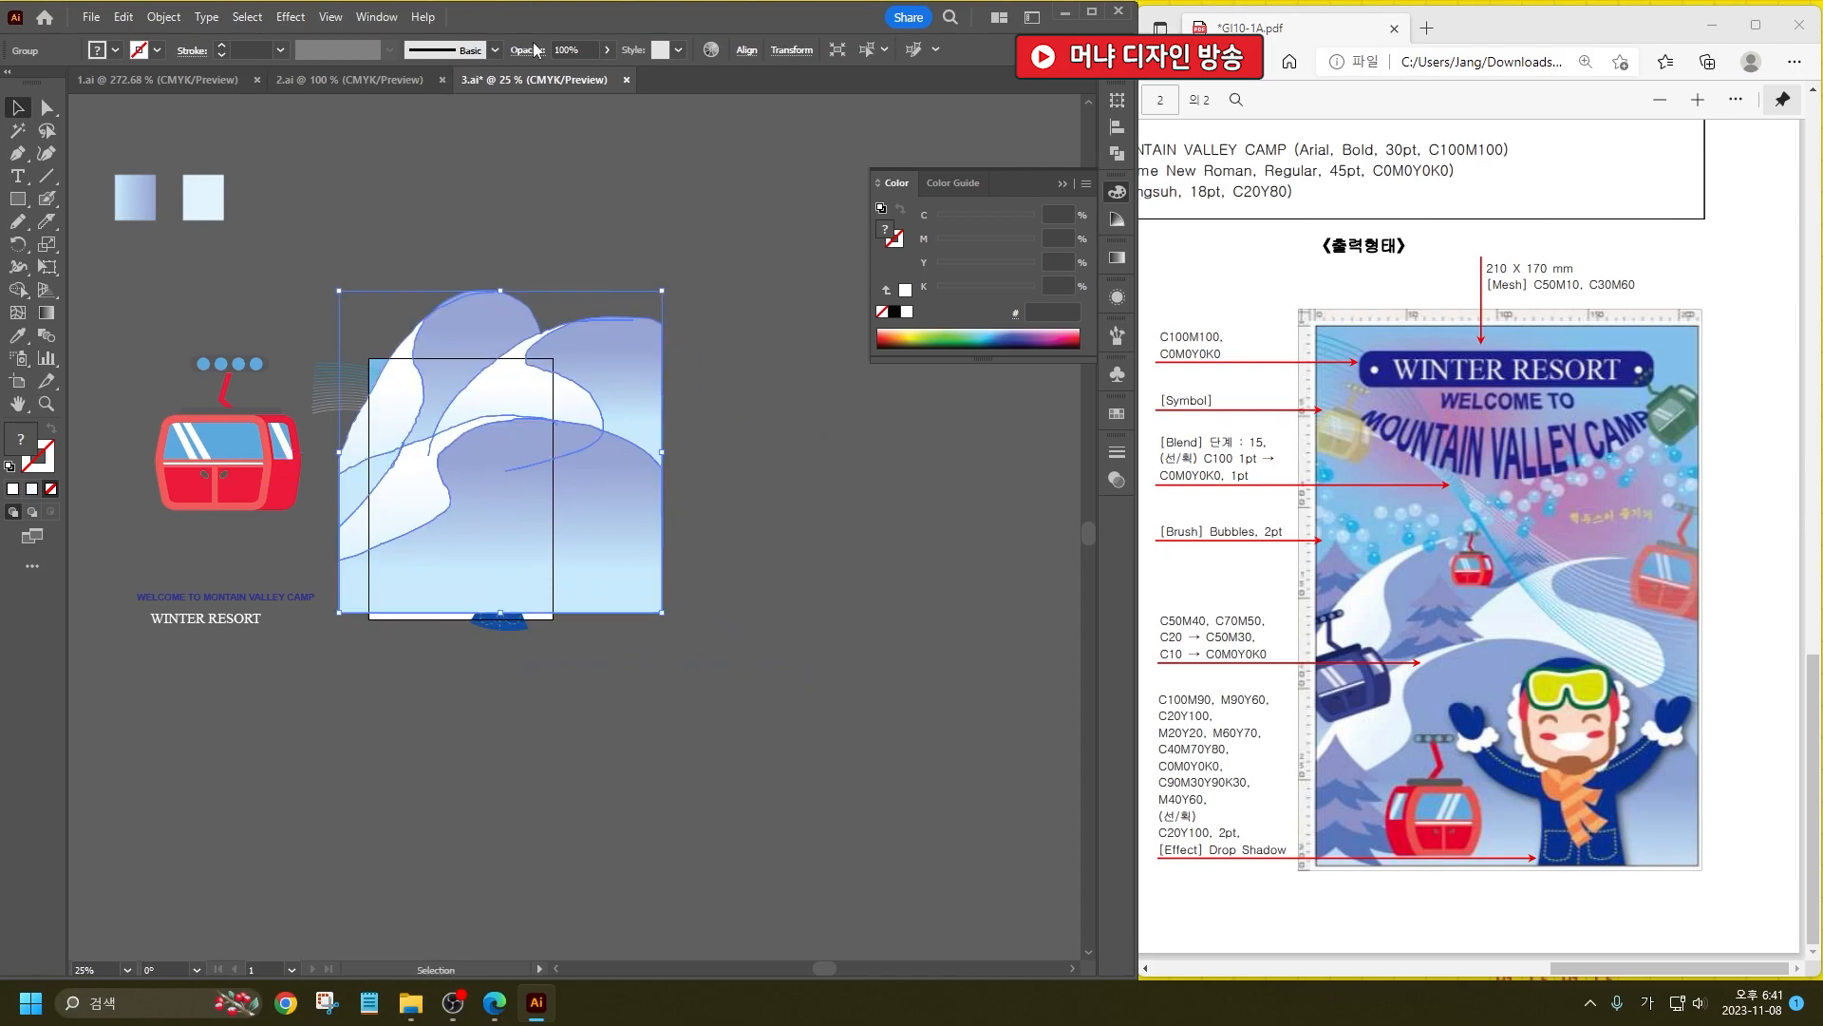
pyautogui.click(792, 50)
pyautogui.click(748, 81)
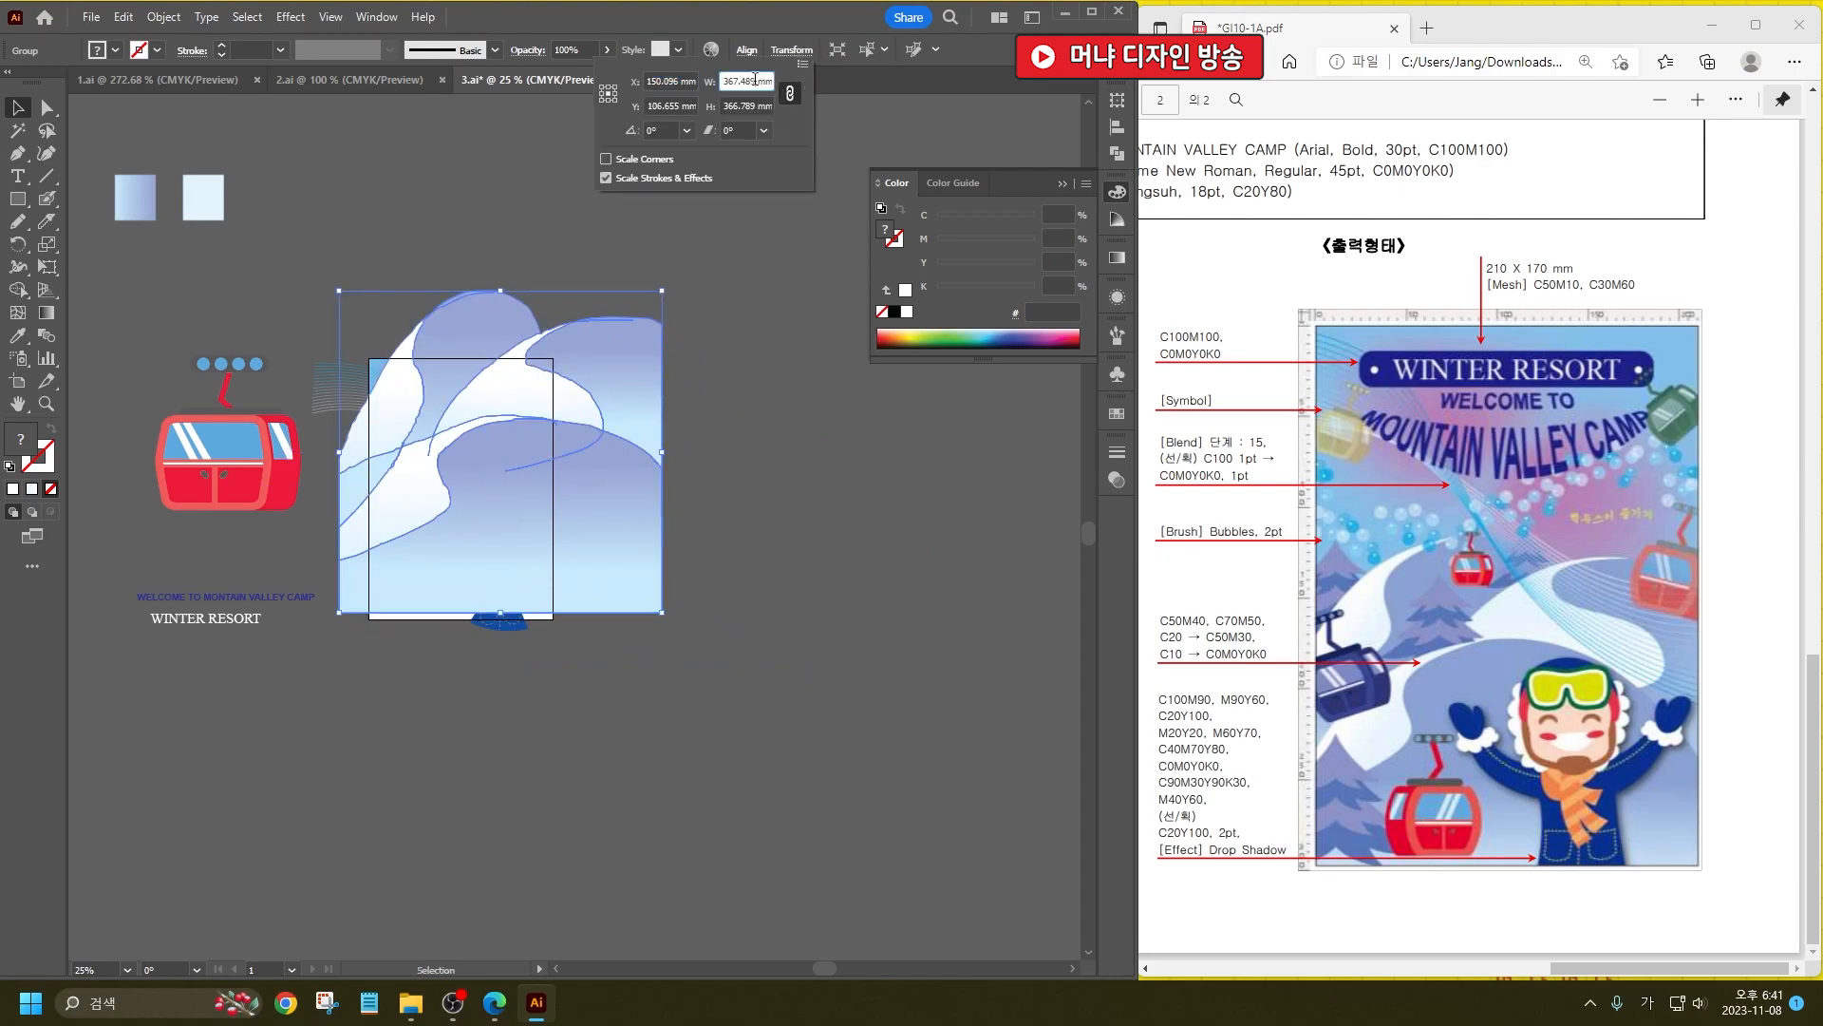
pyautogui.write('210')
pyautogui.press('Return')
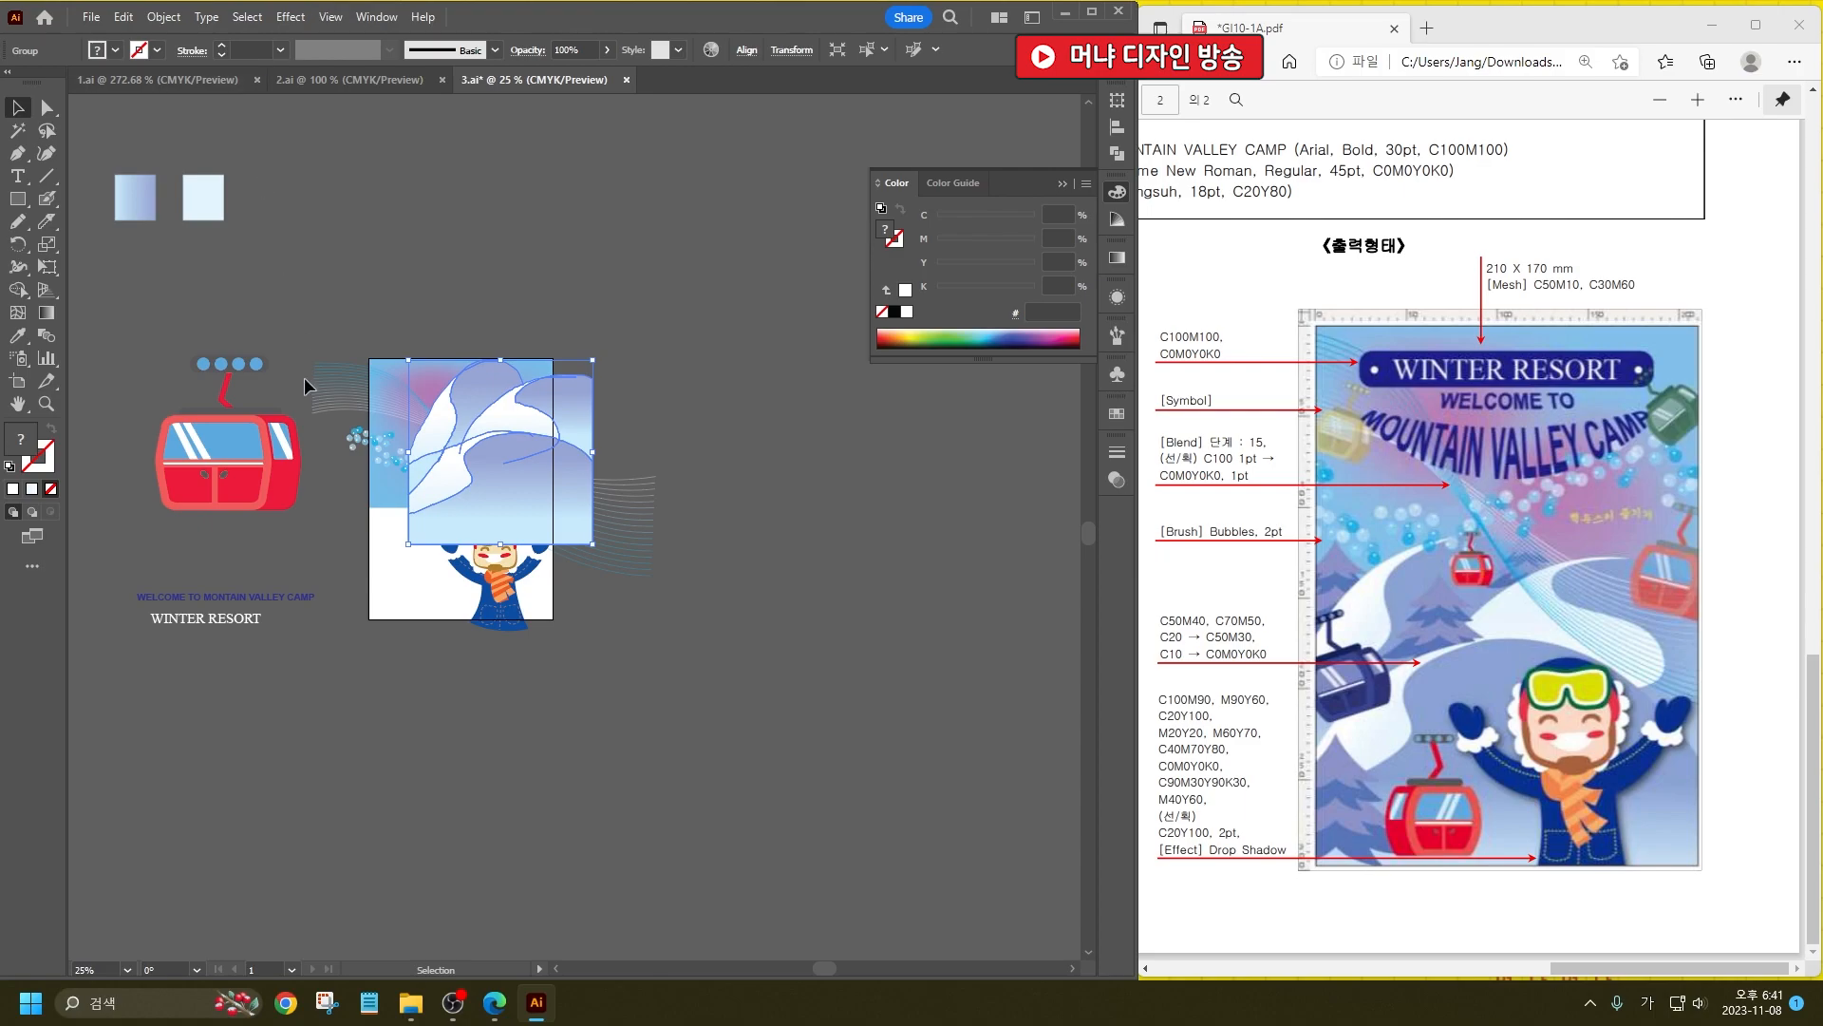
pyautogui.click(742, 52)
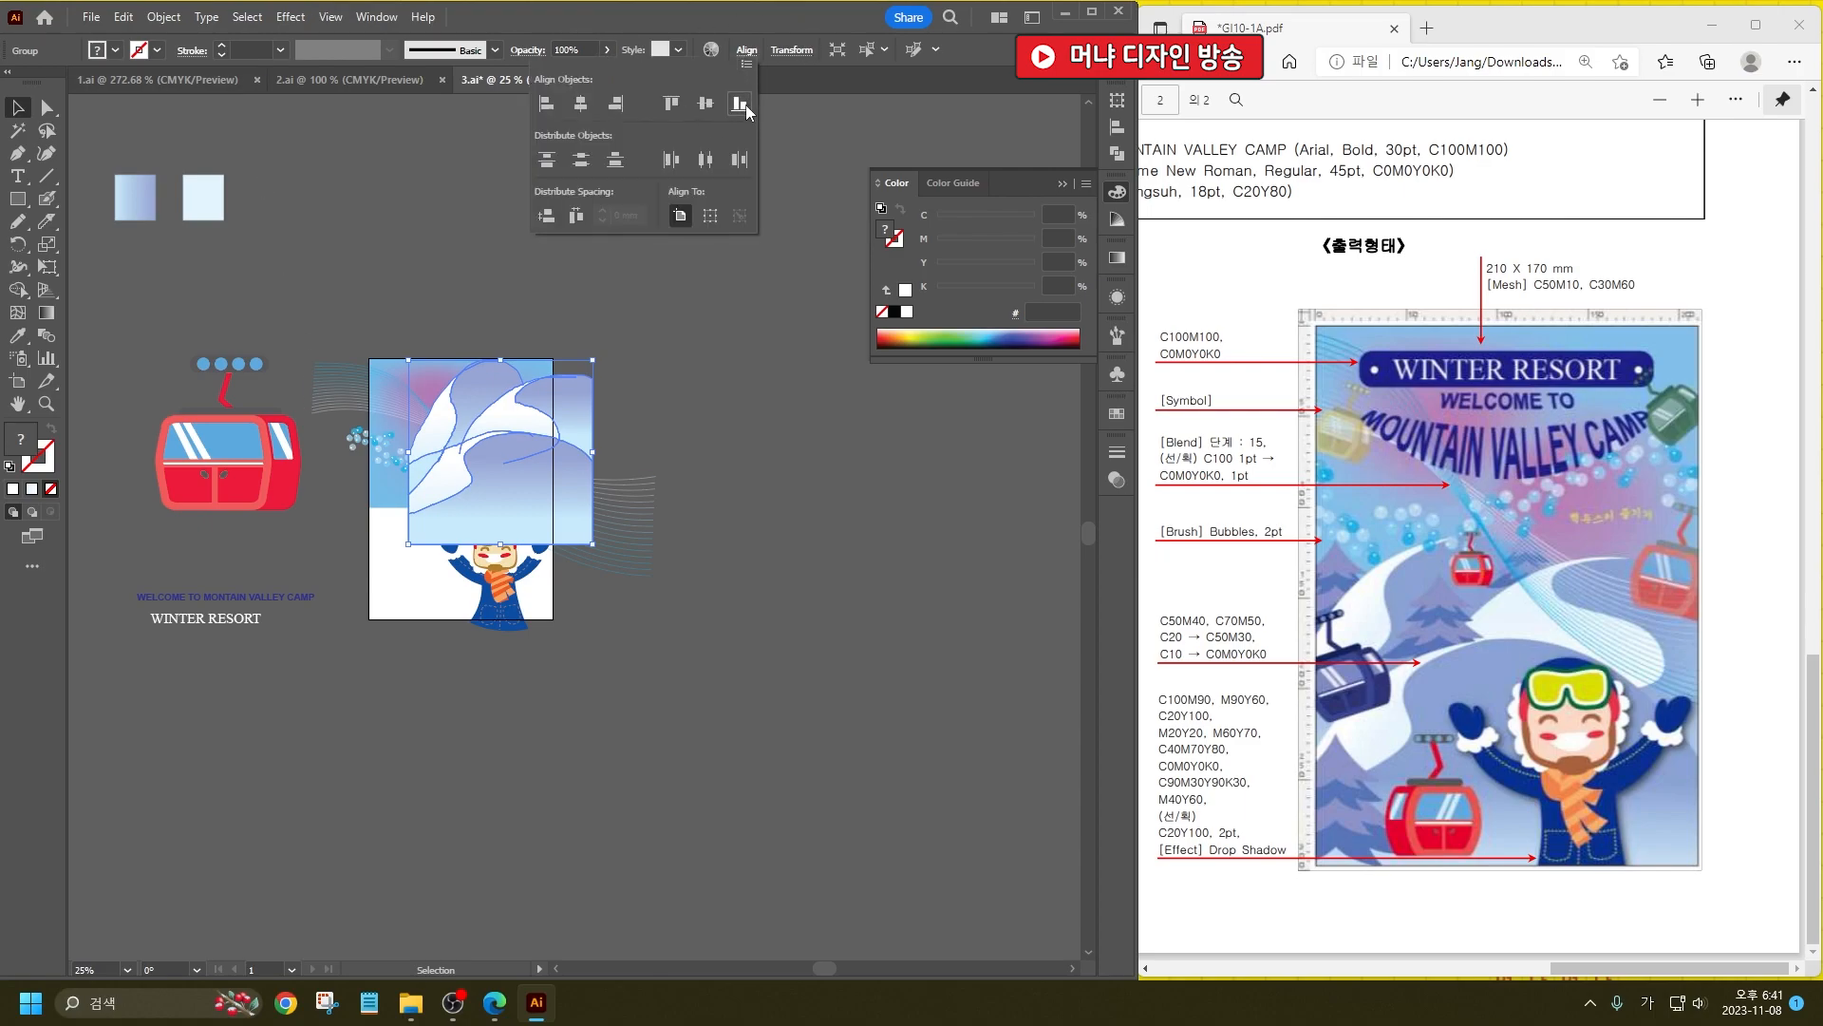
pyautogui.click(746, 104)
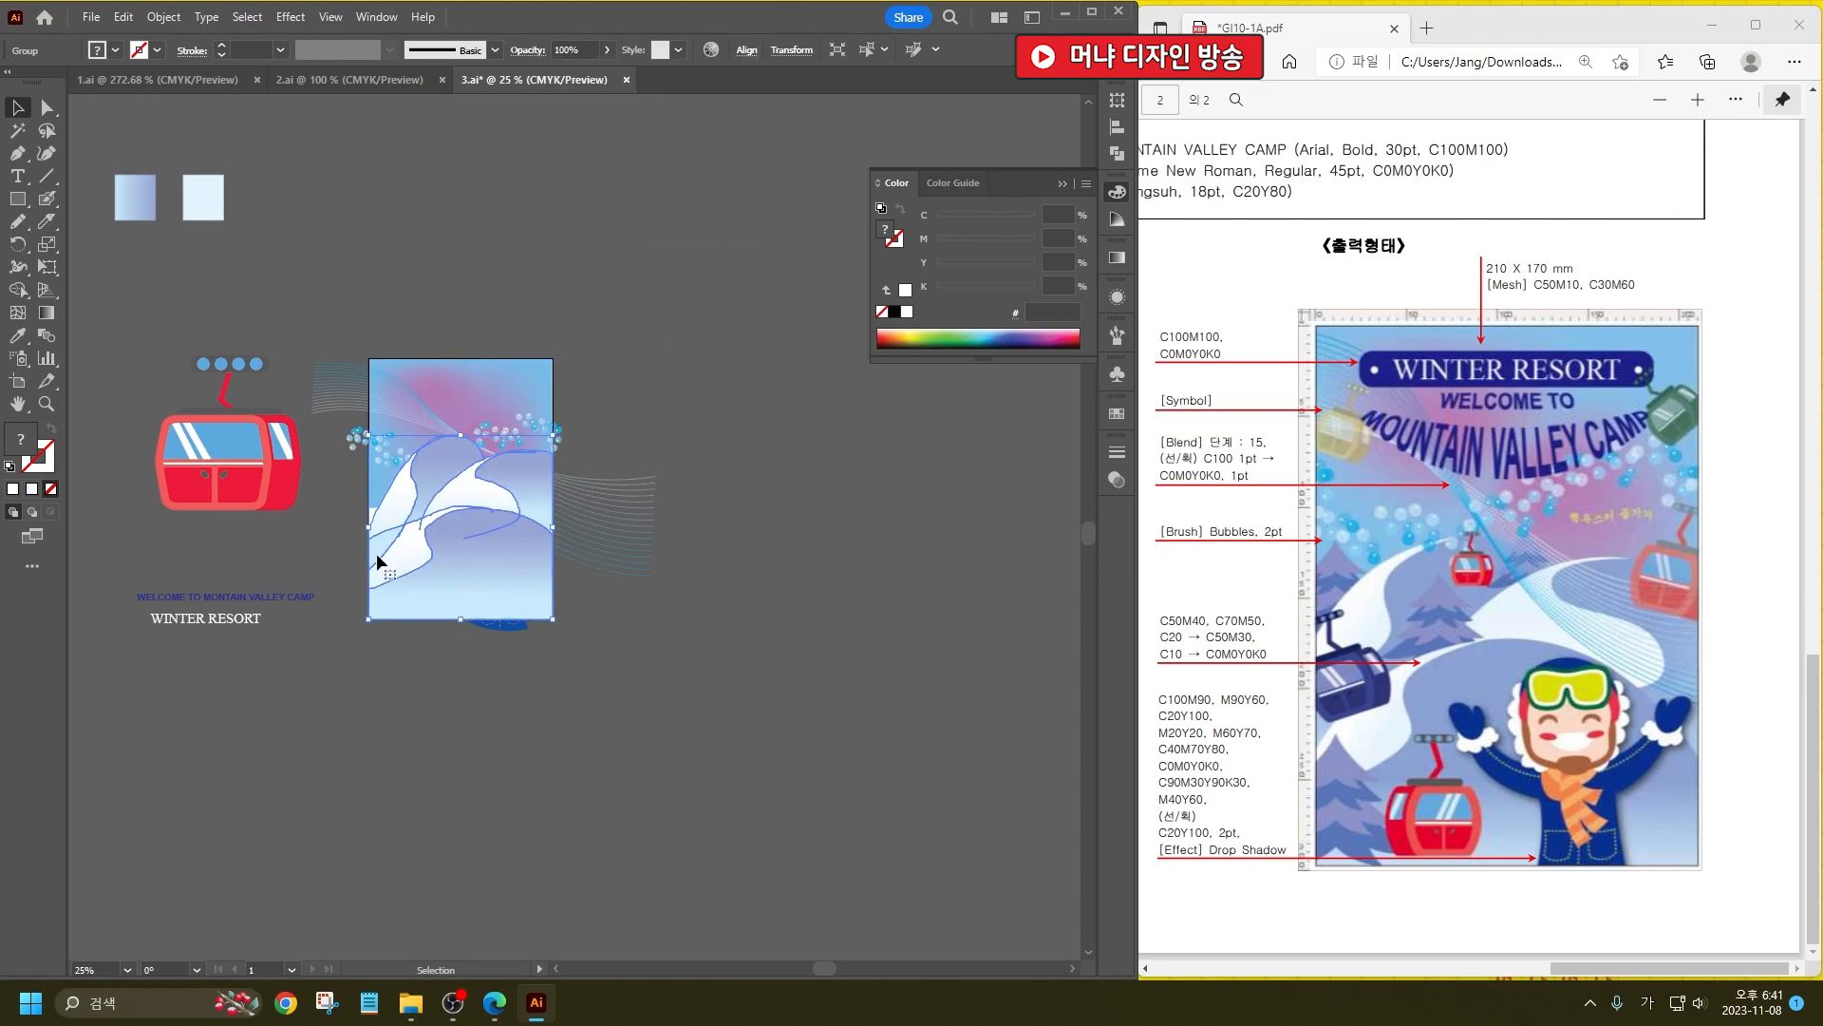
# Step: Arrange the hills behind the skier and bubbles, and send the sky mesh behind the hills
pyautogui.hotkey('ctrl', '[')
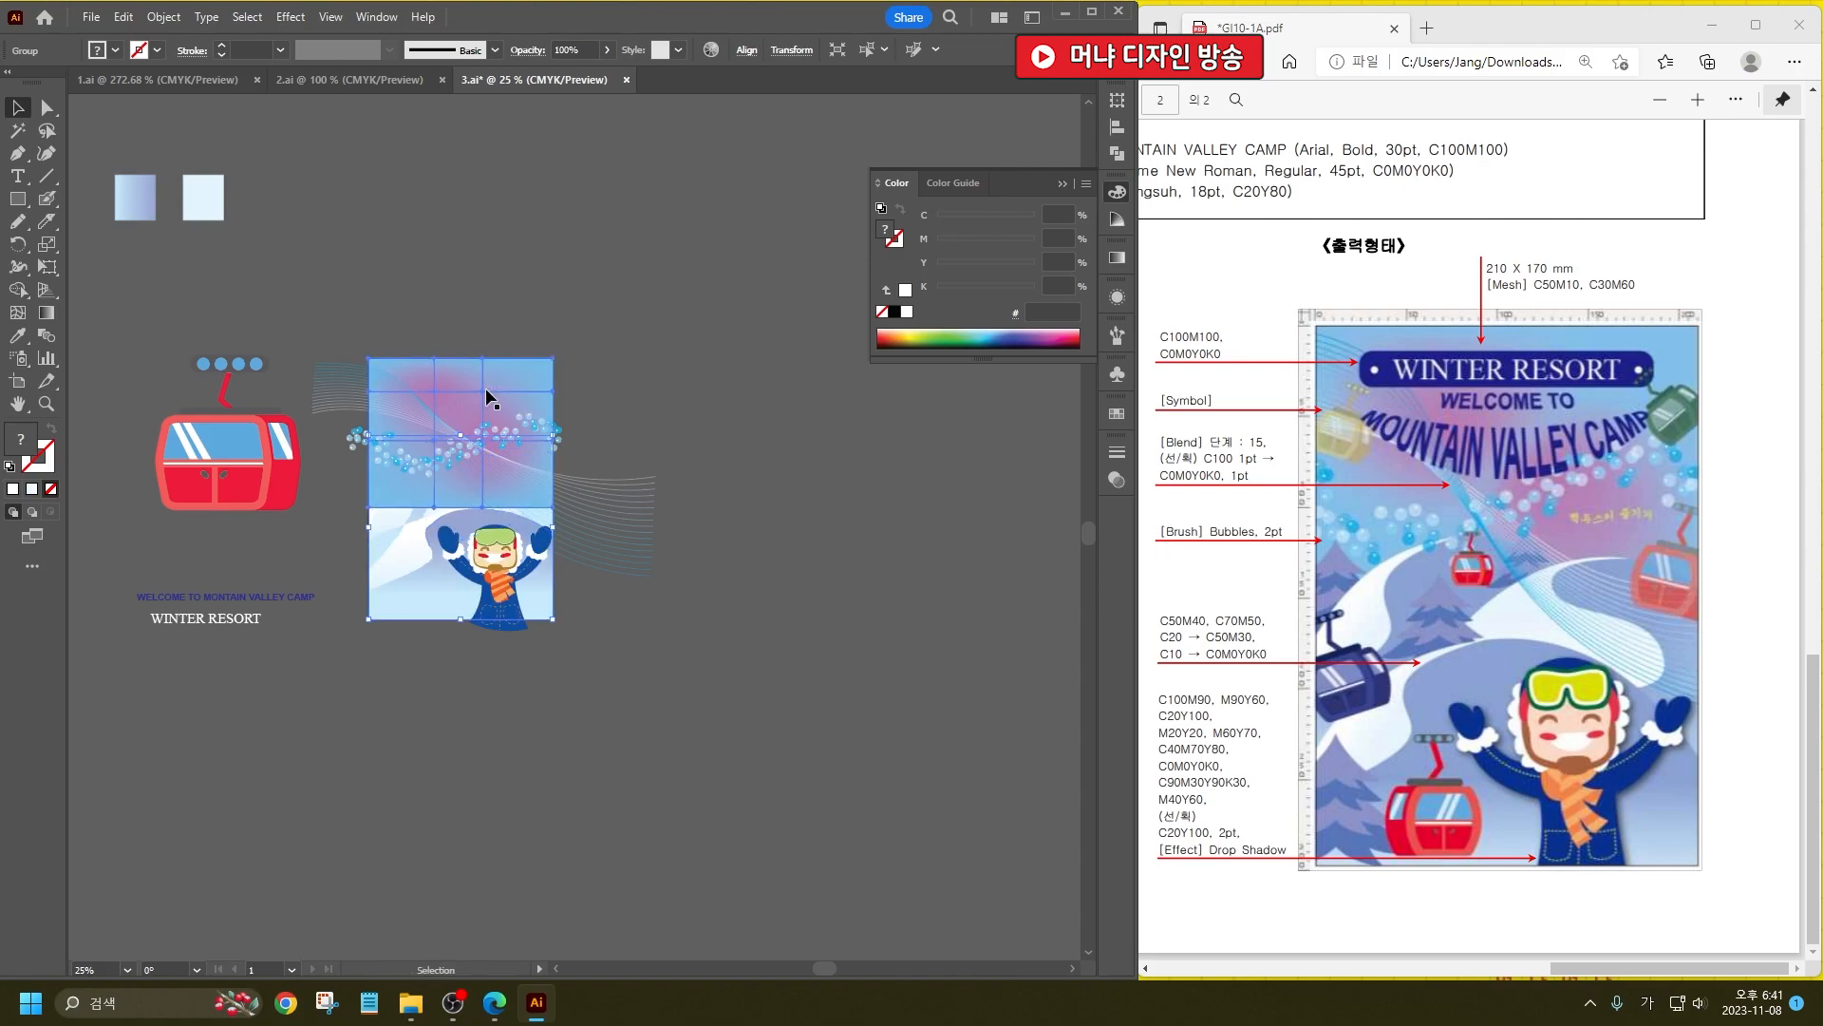
pyautogui.click(486, 389)
pyautogui.hotkey('ctrl', '[')
pyautogui.click(544, 788)
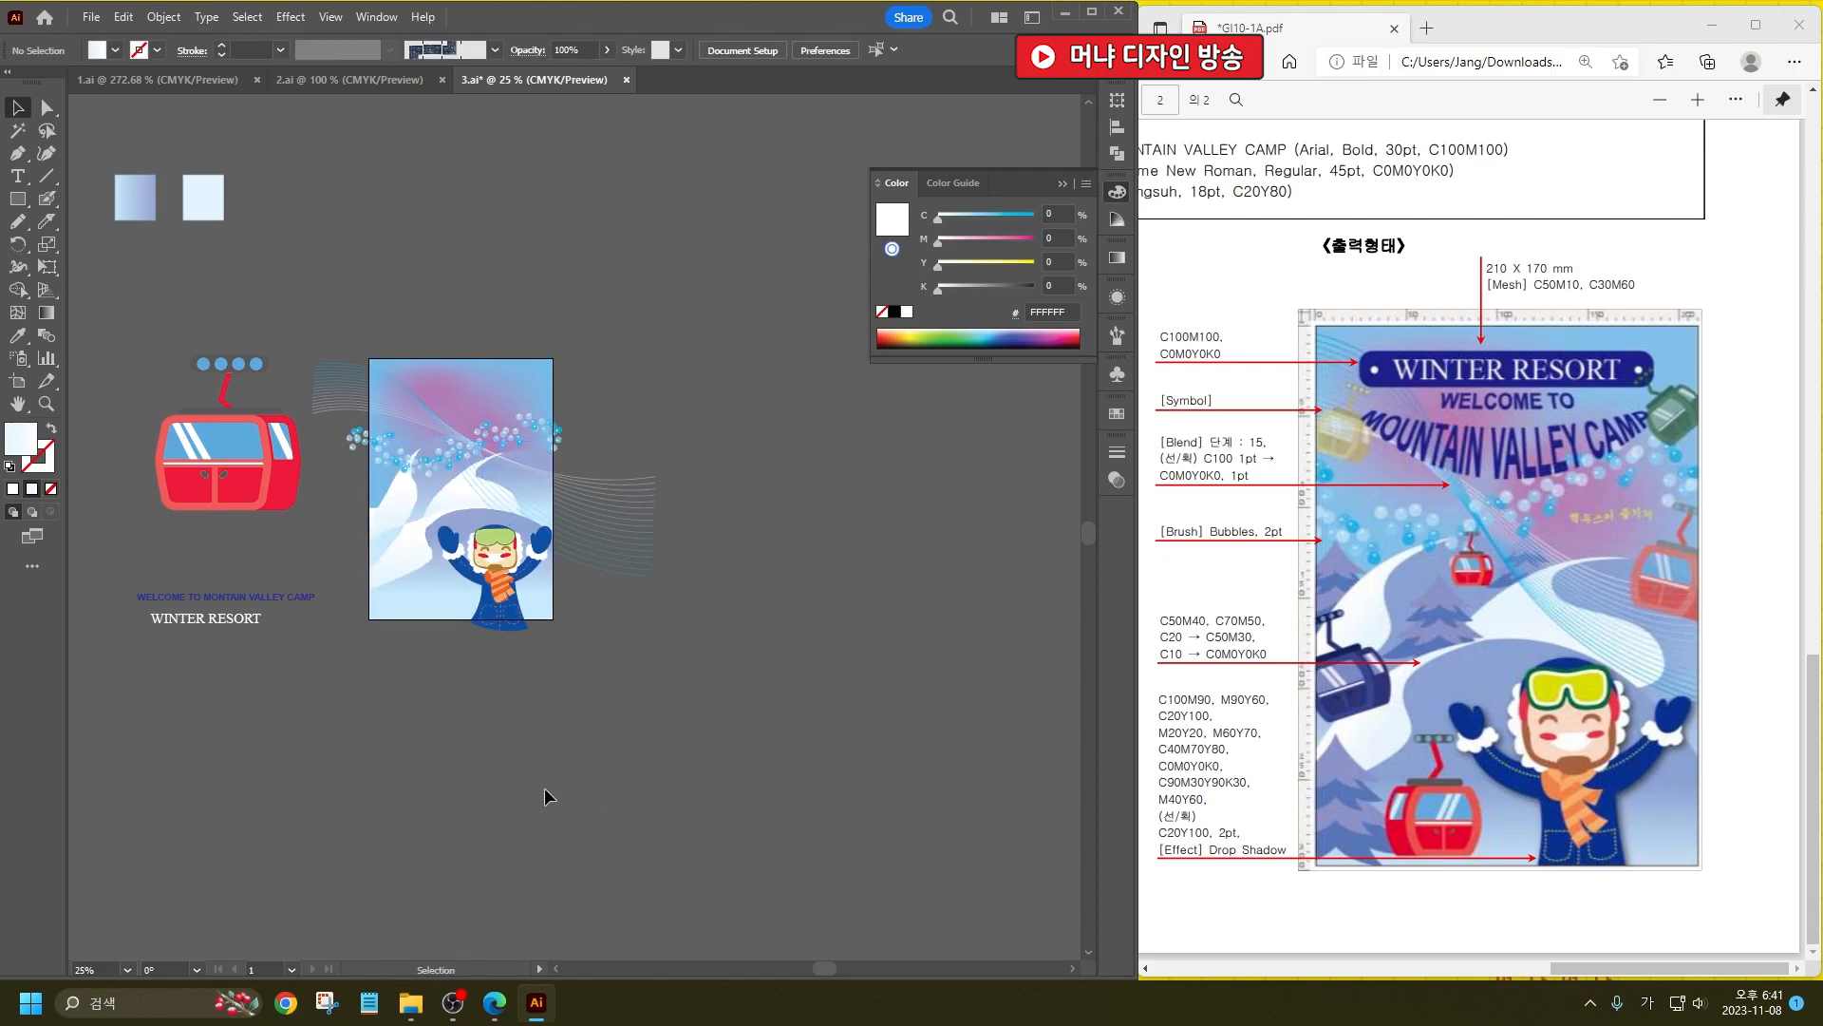
pyautogui.scroll(2, 428, 532)
pyautogui.click(501, 403)
pyautogui.moveTo(502, 343); pyautogui.dragTo(501, 382)
pyautogui.click(298, 566)
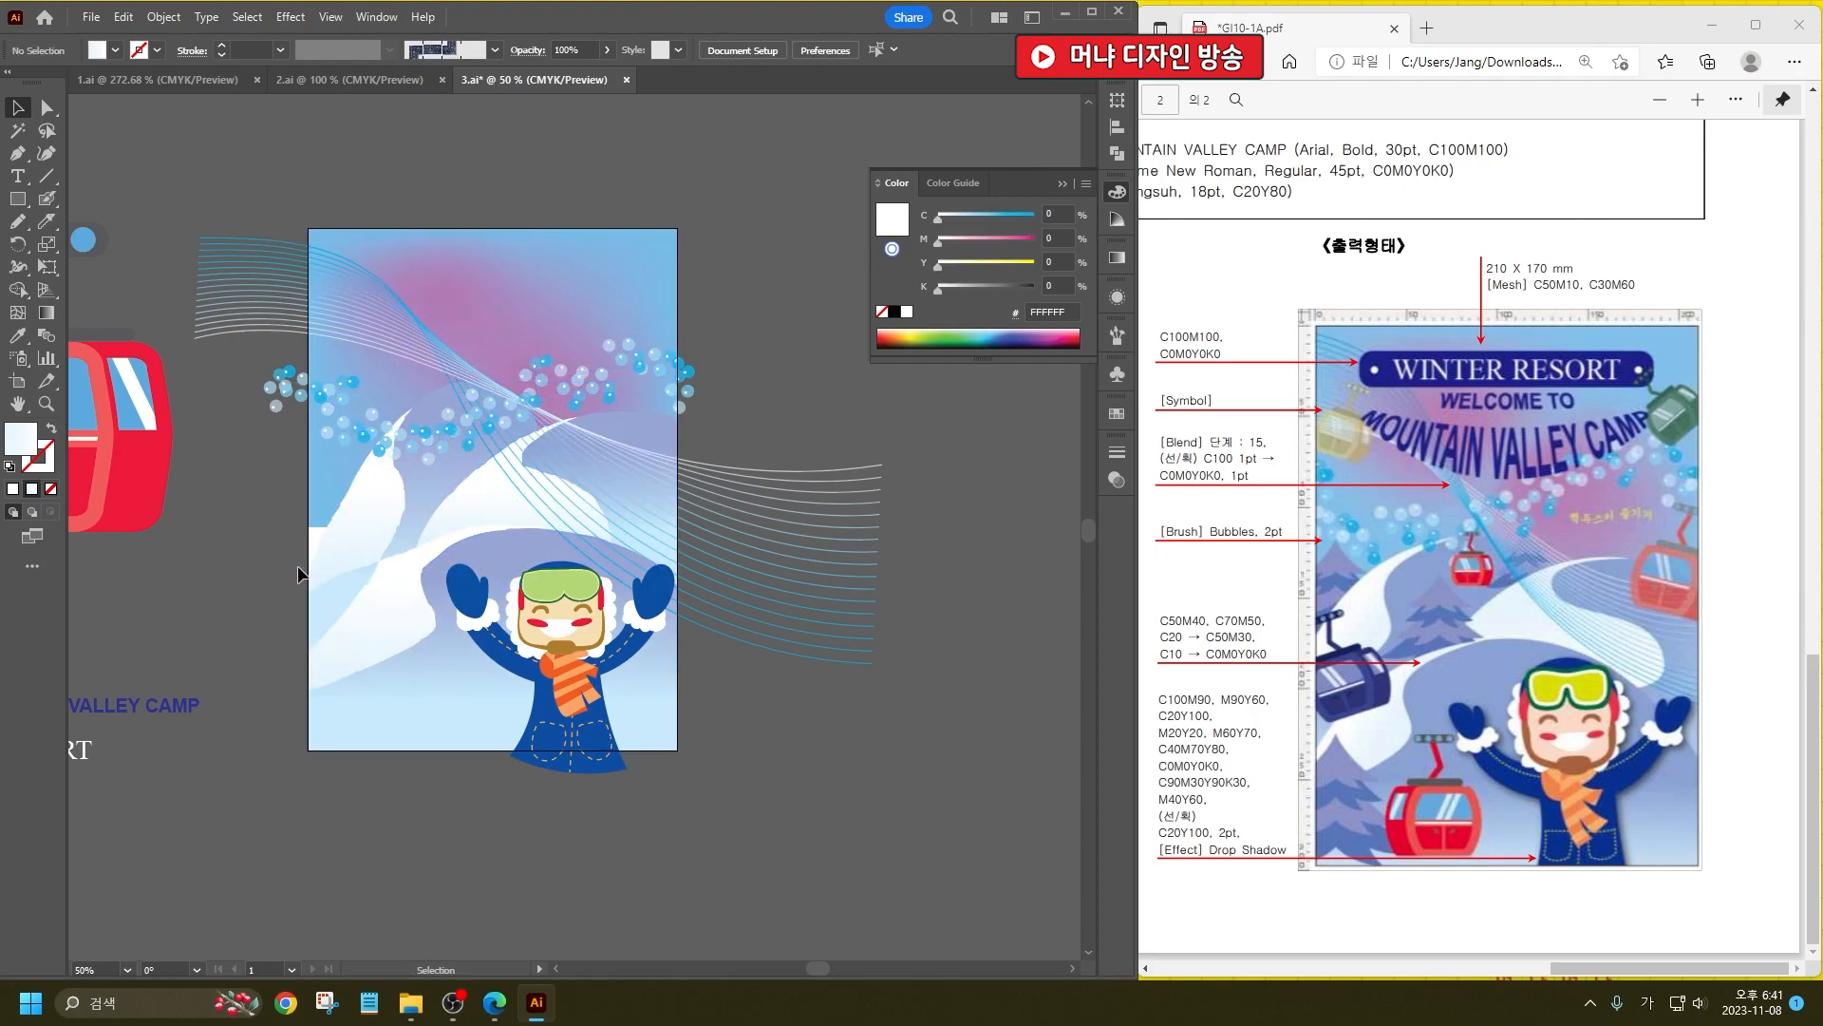
# Step: Reshape the outer left snow slope by moving its edge anchor points upward over the white gap below the sky mesh
pyautogui.click(313, 572)
pyautogui.click(46, 107)
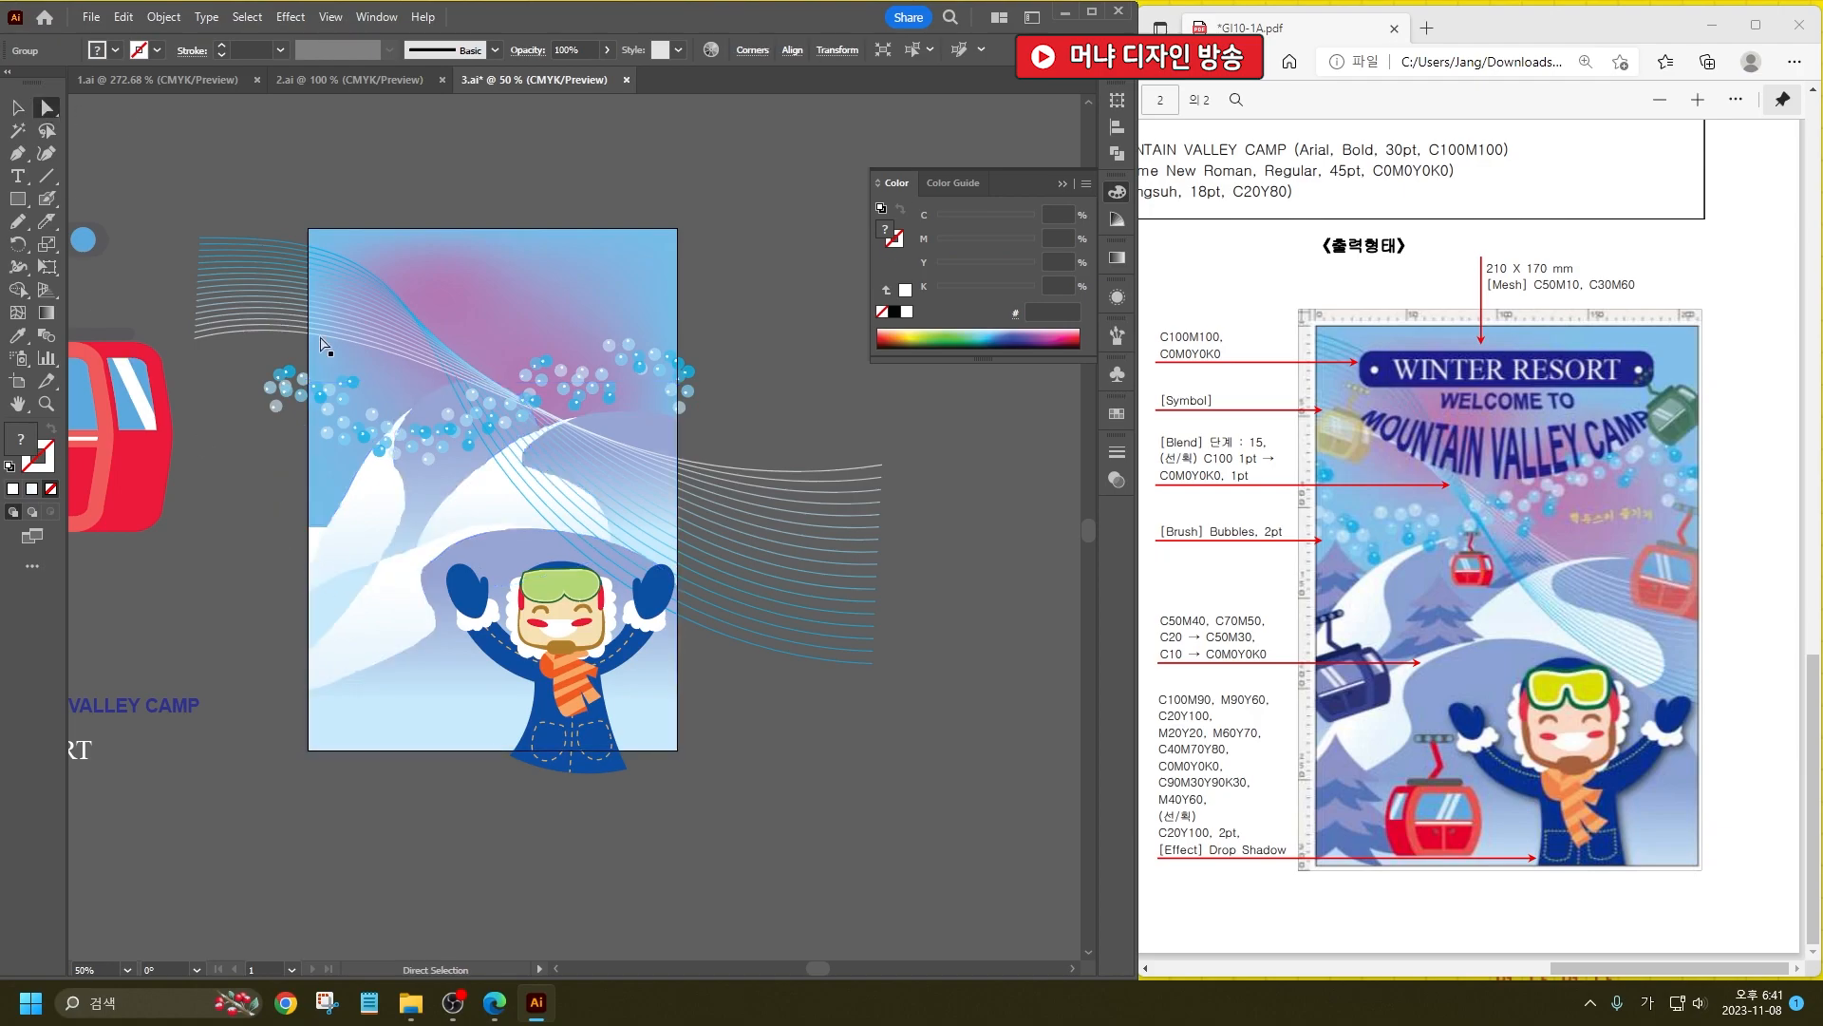
pyautogui.click(346, 575)
pyautogui.scroll(5, 307, 549)
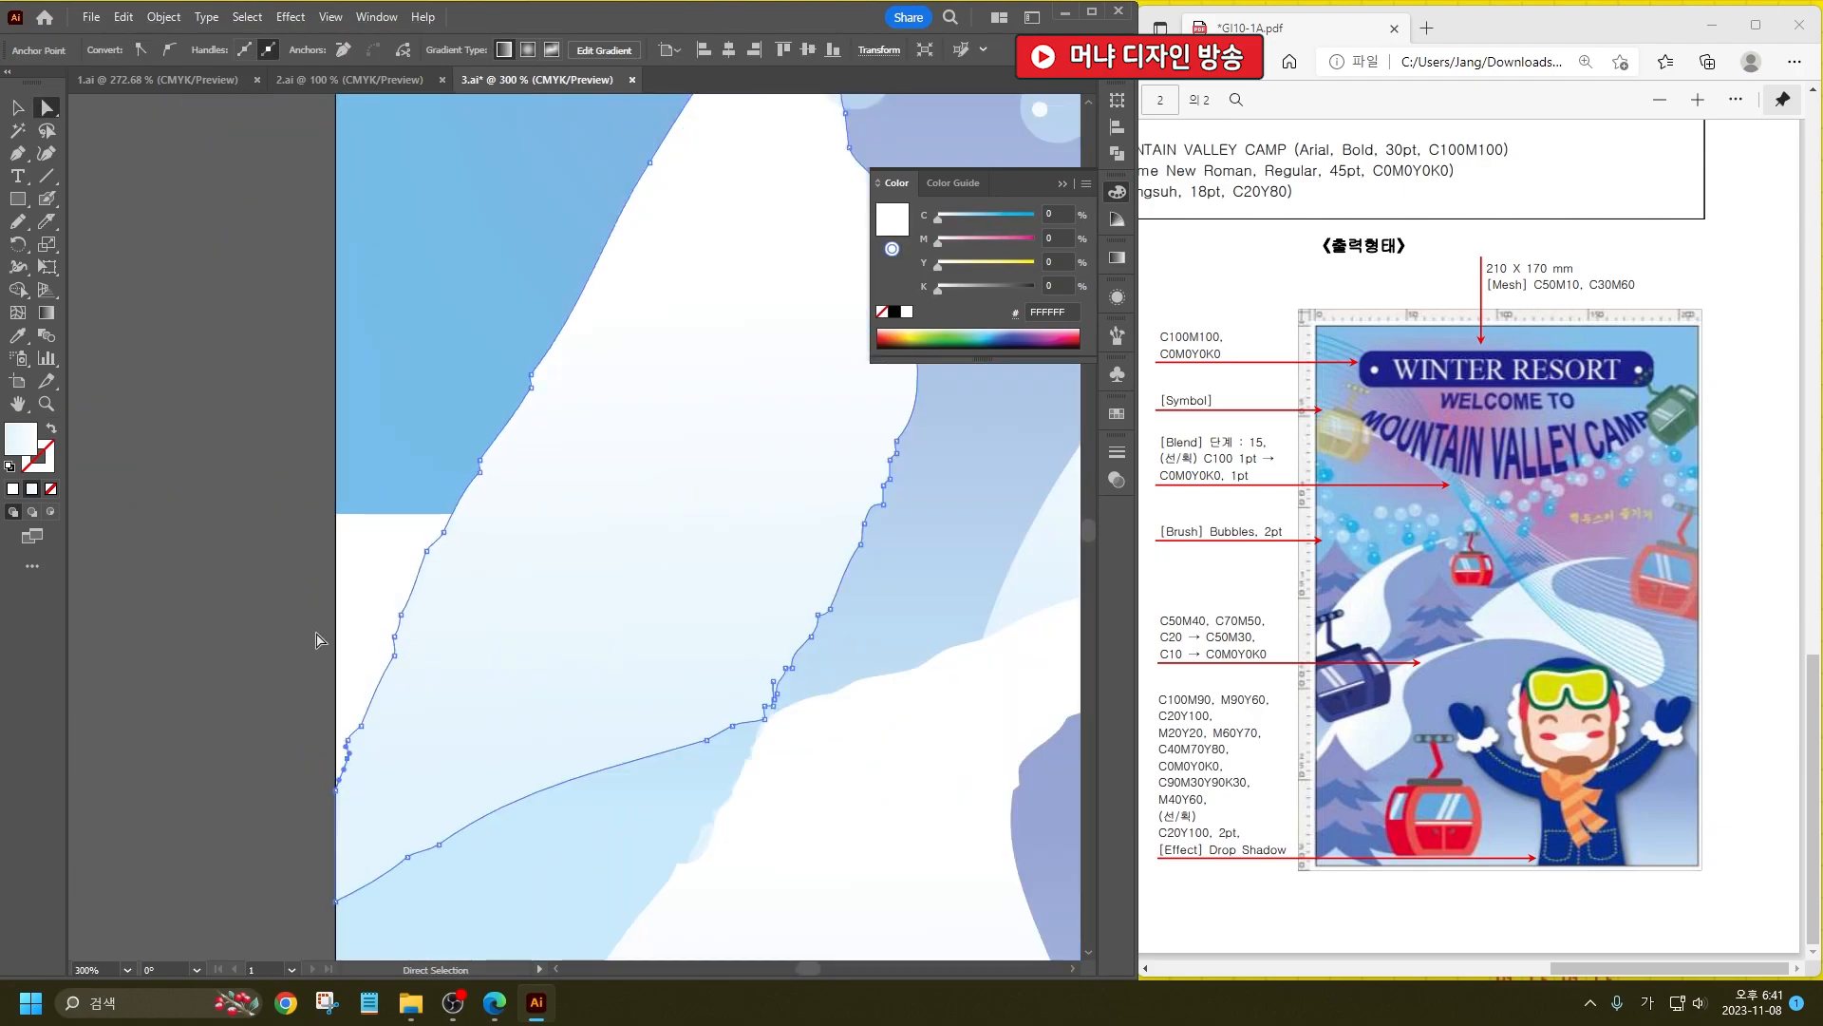
pyautogui.moveTo(438, 782); pyautogui.dragTo(439, 350)
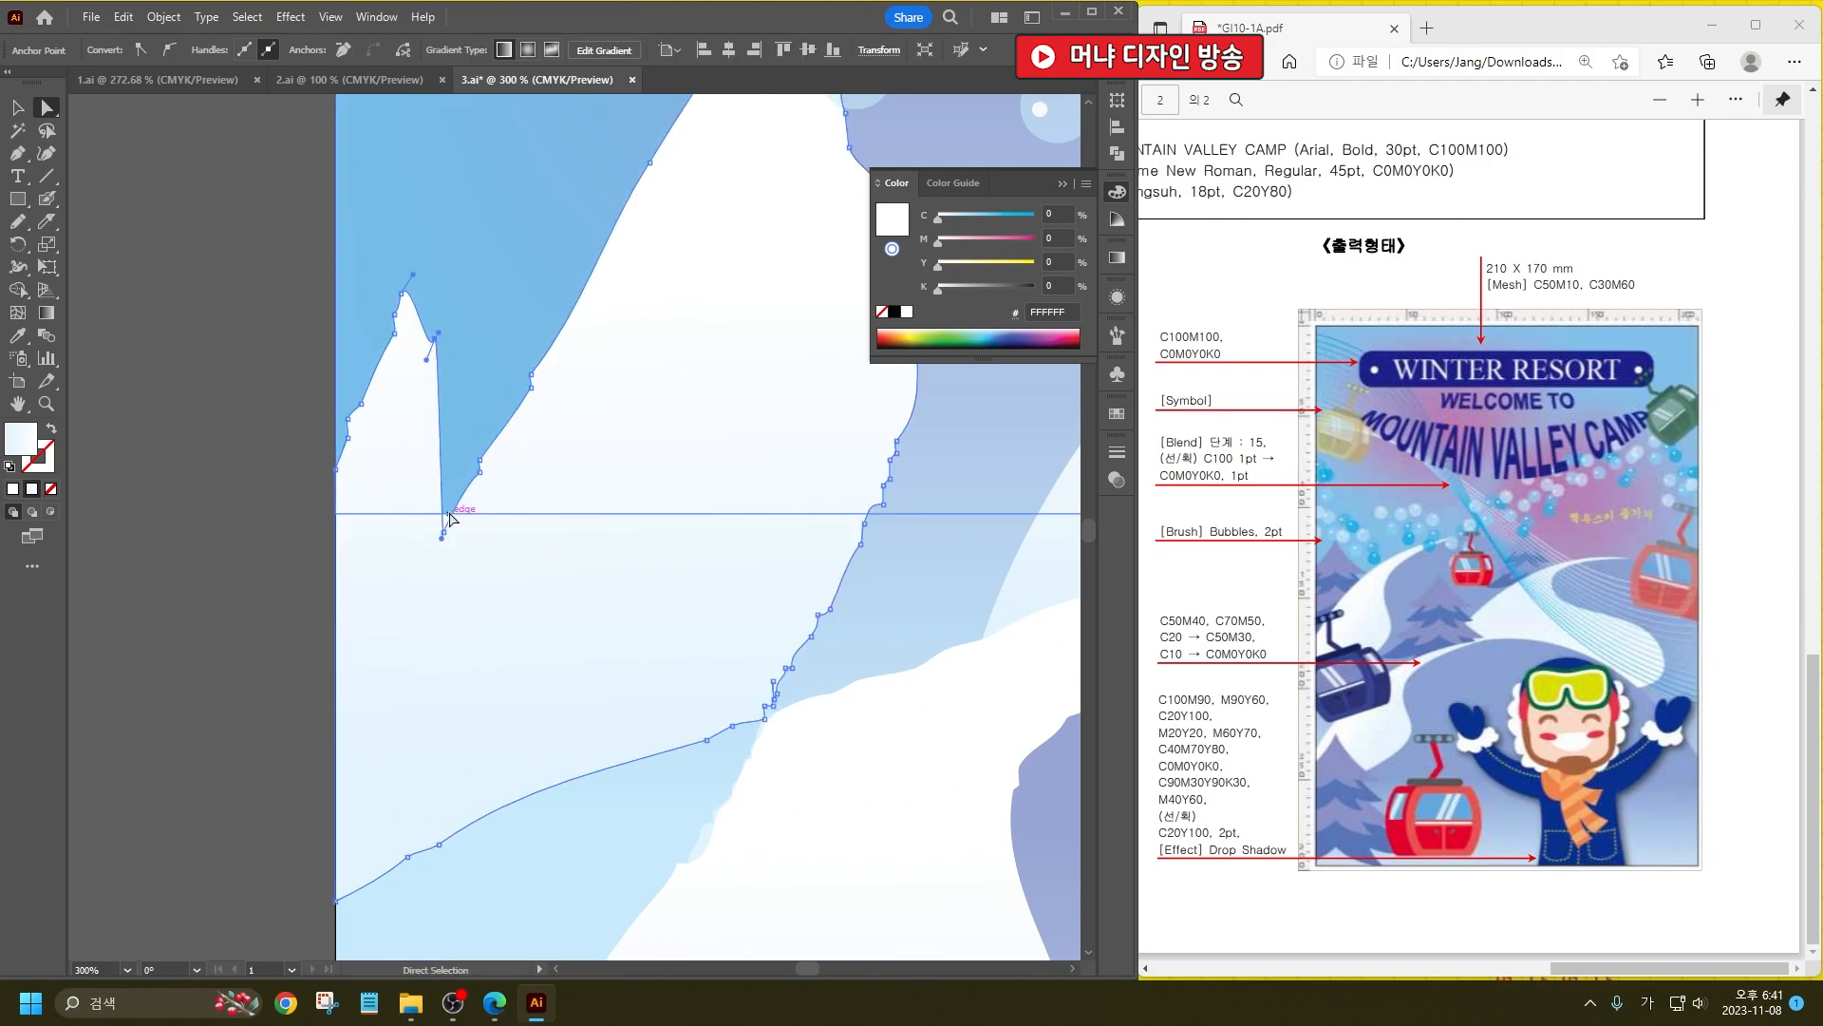
pyautogui.moveTo(441, 539); pyautogui.dragTo(481, 300)
pyautogui.moveTo(479, 462); pyautogui.dragTo(487, 279)
pyautogui.hotkey('ctrl', '0')
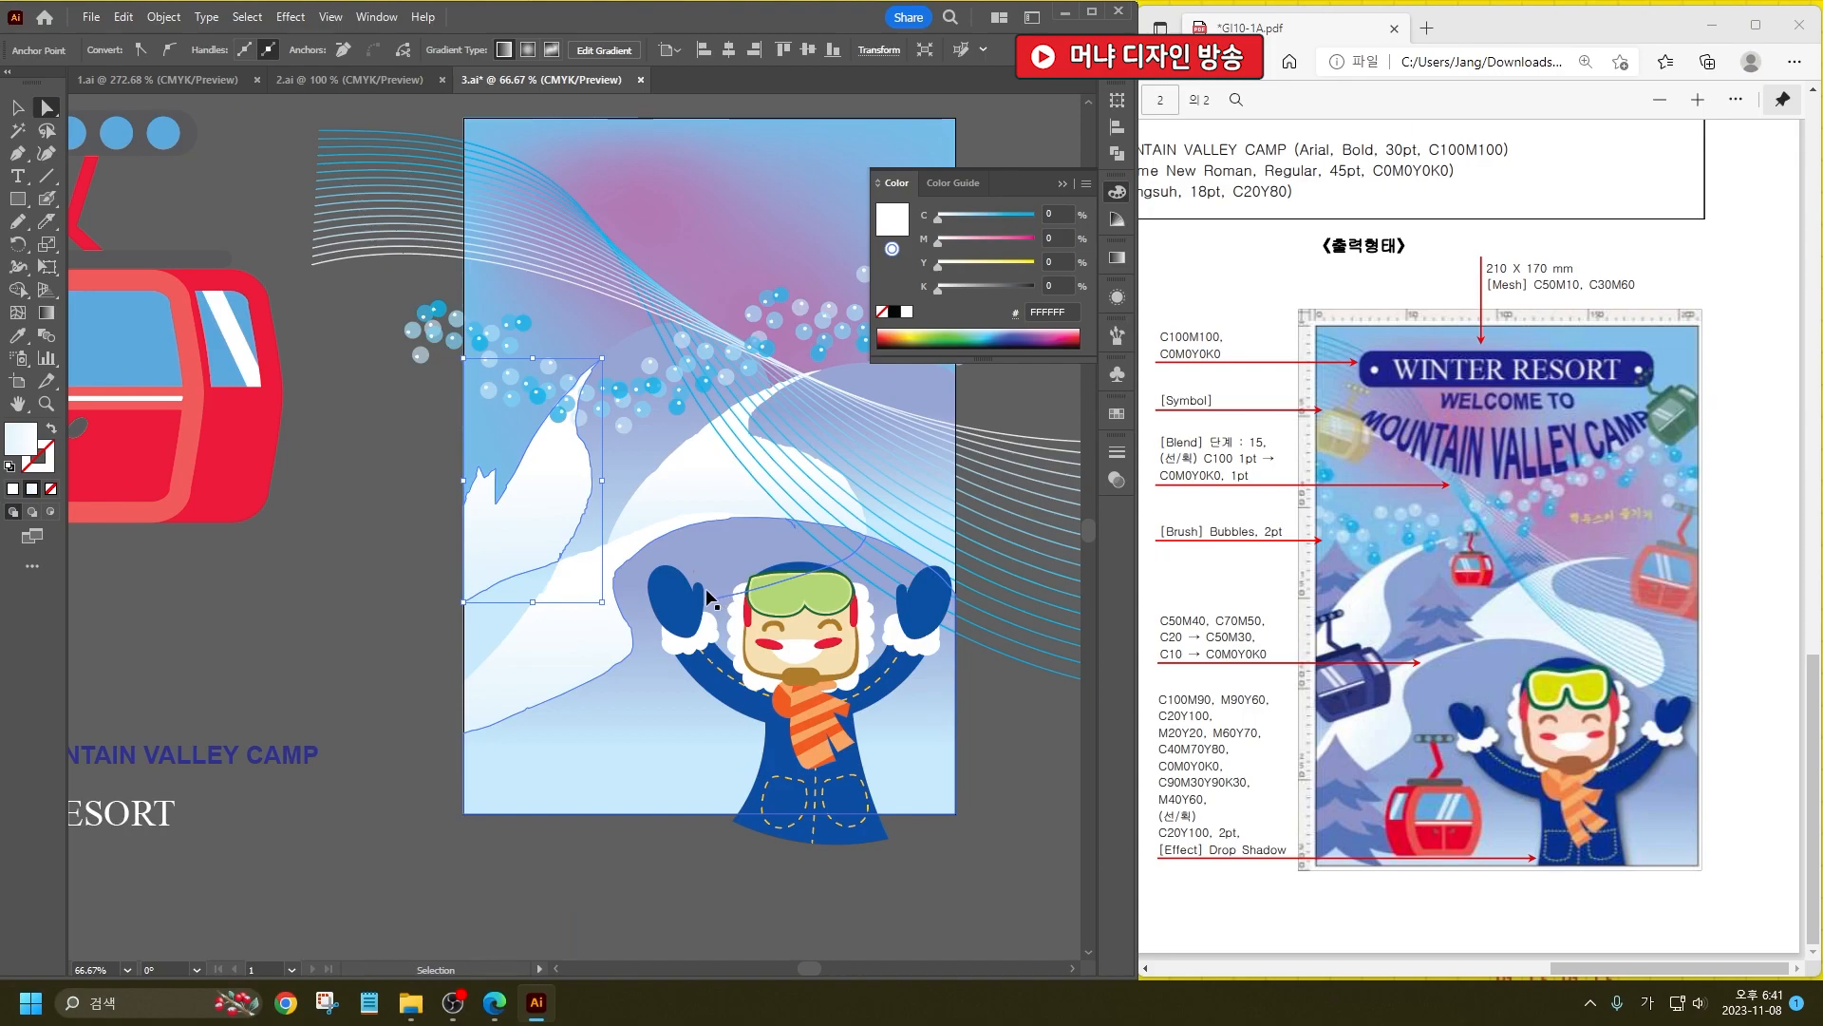
pyautogui.press('a')
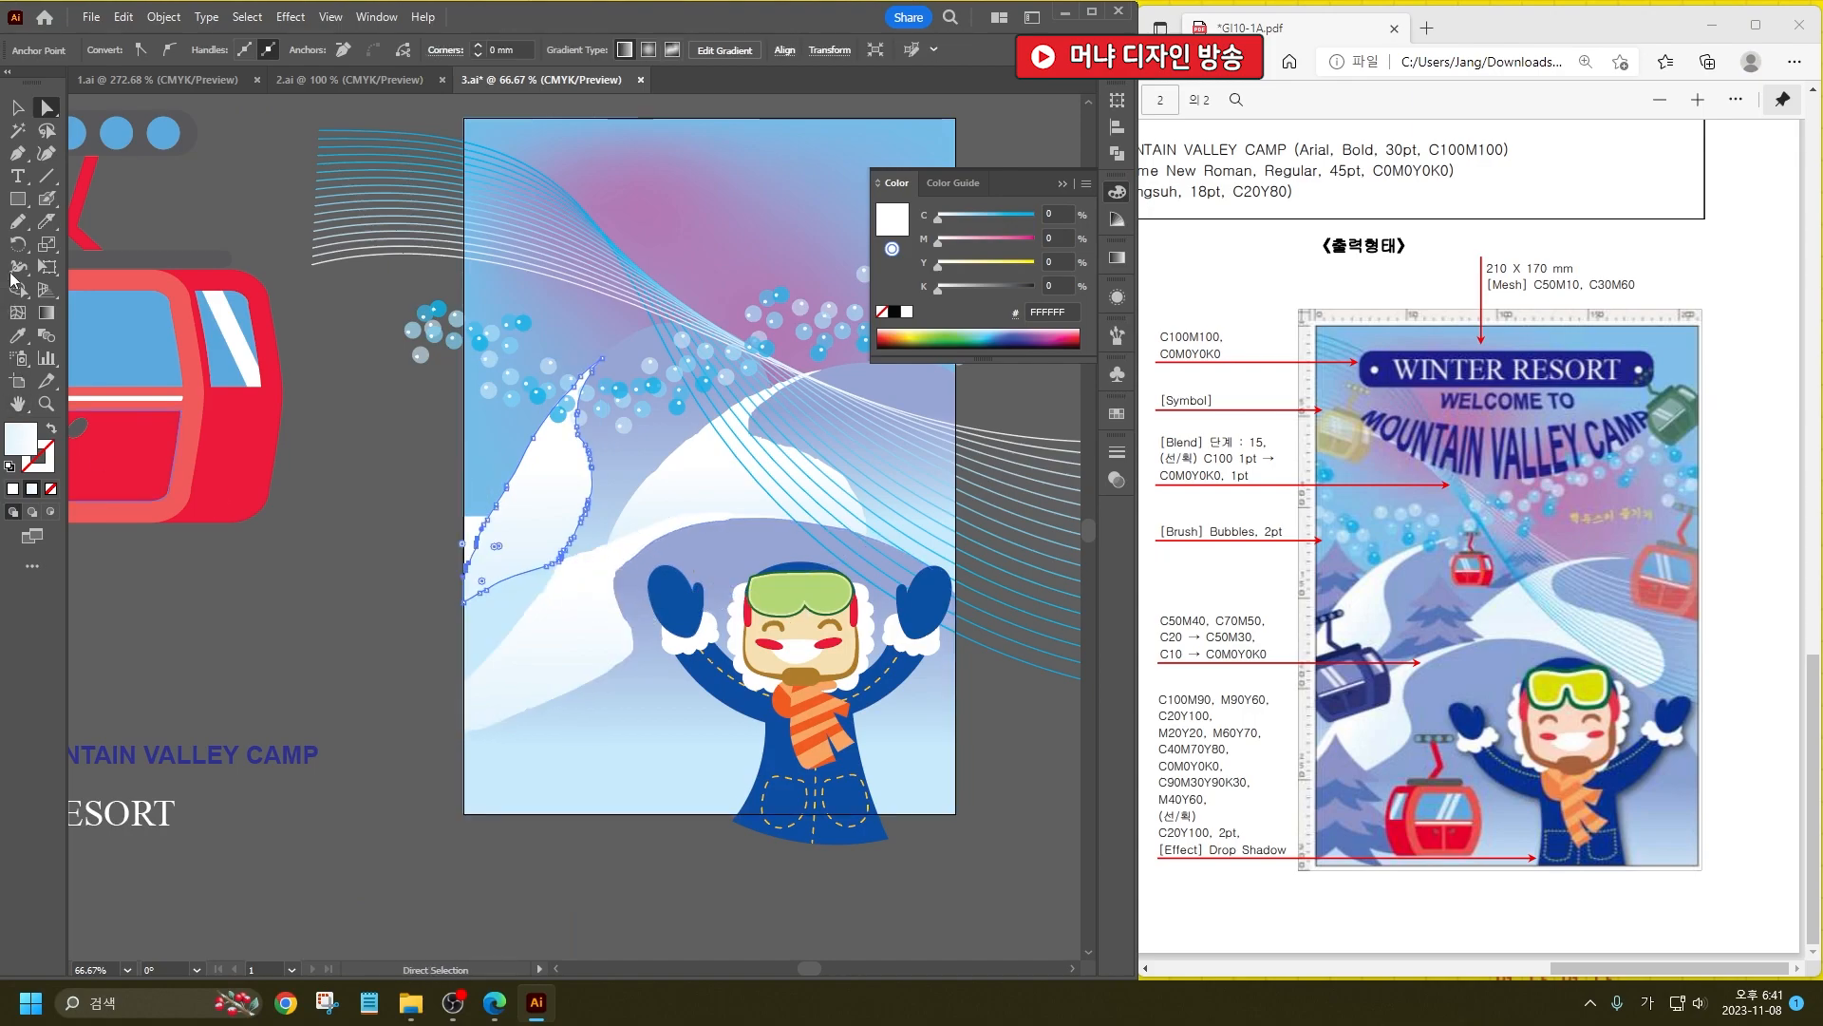
pyautogui.click(17, 107)
pyautogui.scroll(-1, 345, 569)
pyautogui.click(805, 781)
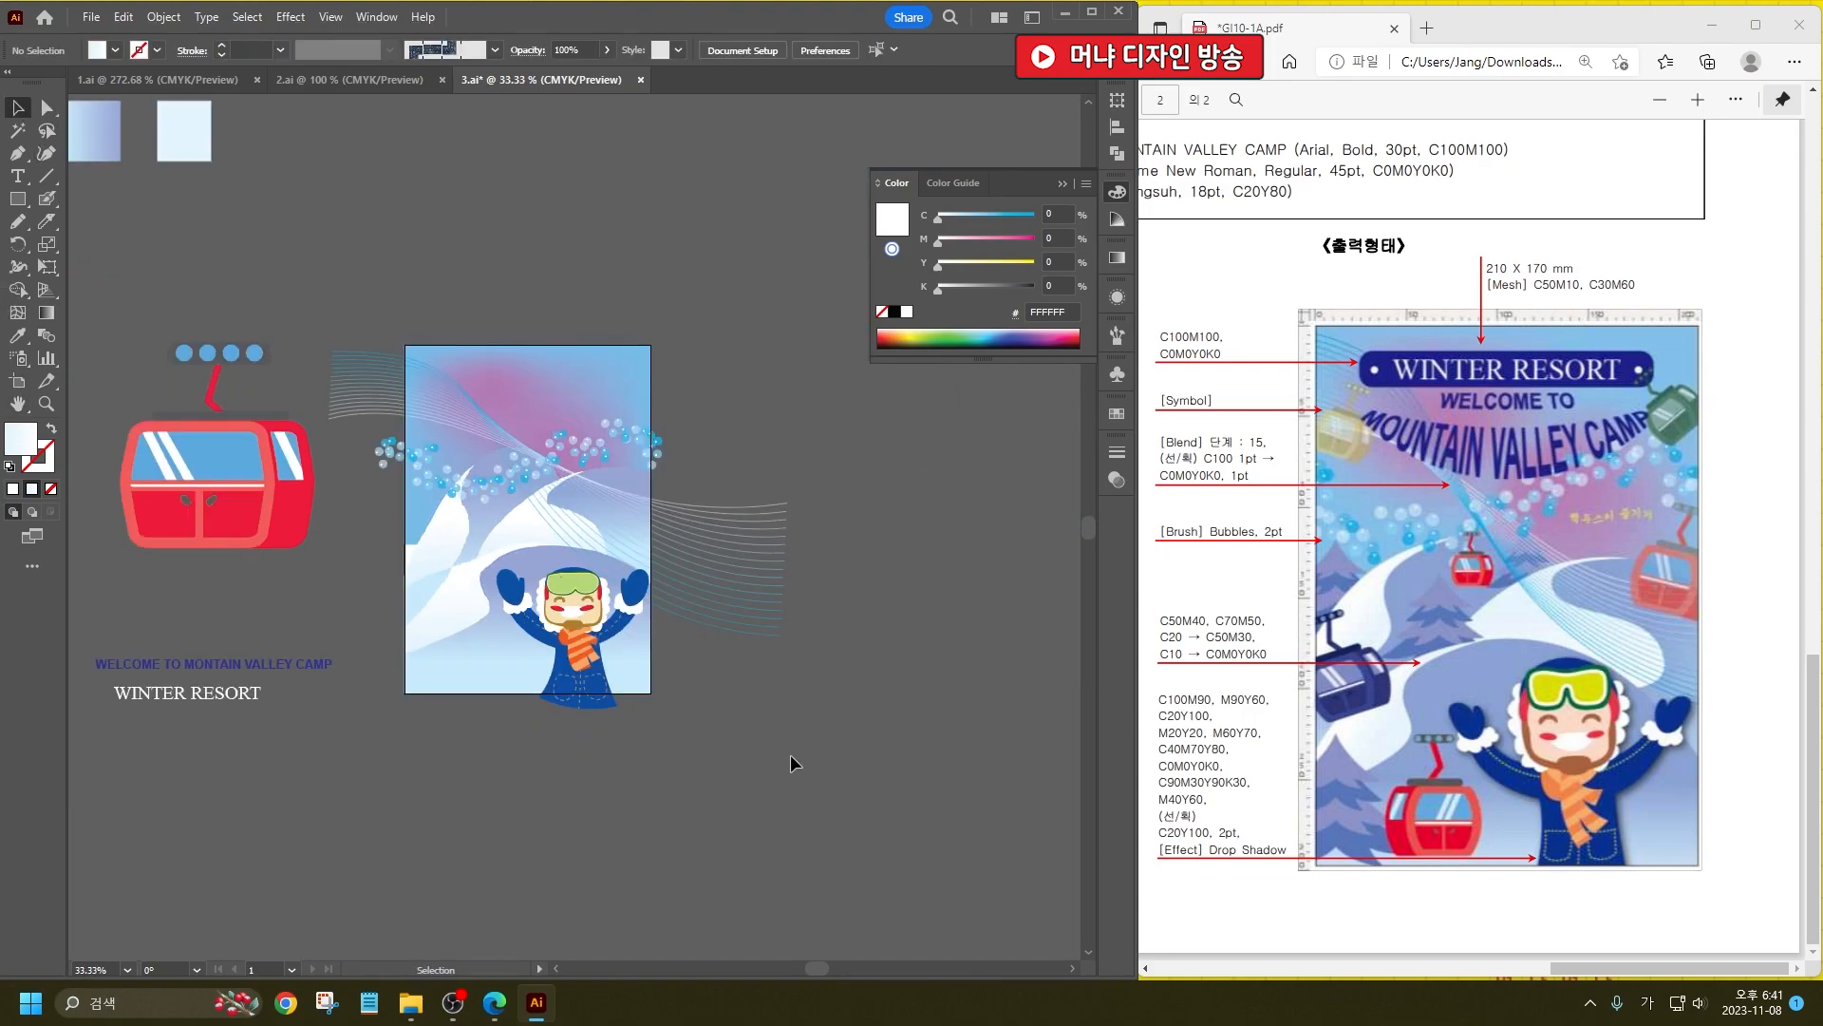
# Step: Draw a pointed fir tree tier with a jagged, curved lower edge beside the artboard using the Pen tool
pyautogui.press('space')
pyautogui.moveTo(789, 658); pyautogui.dragTo(745, 651)
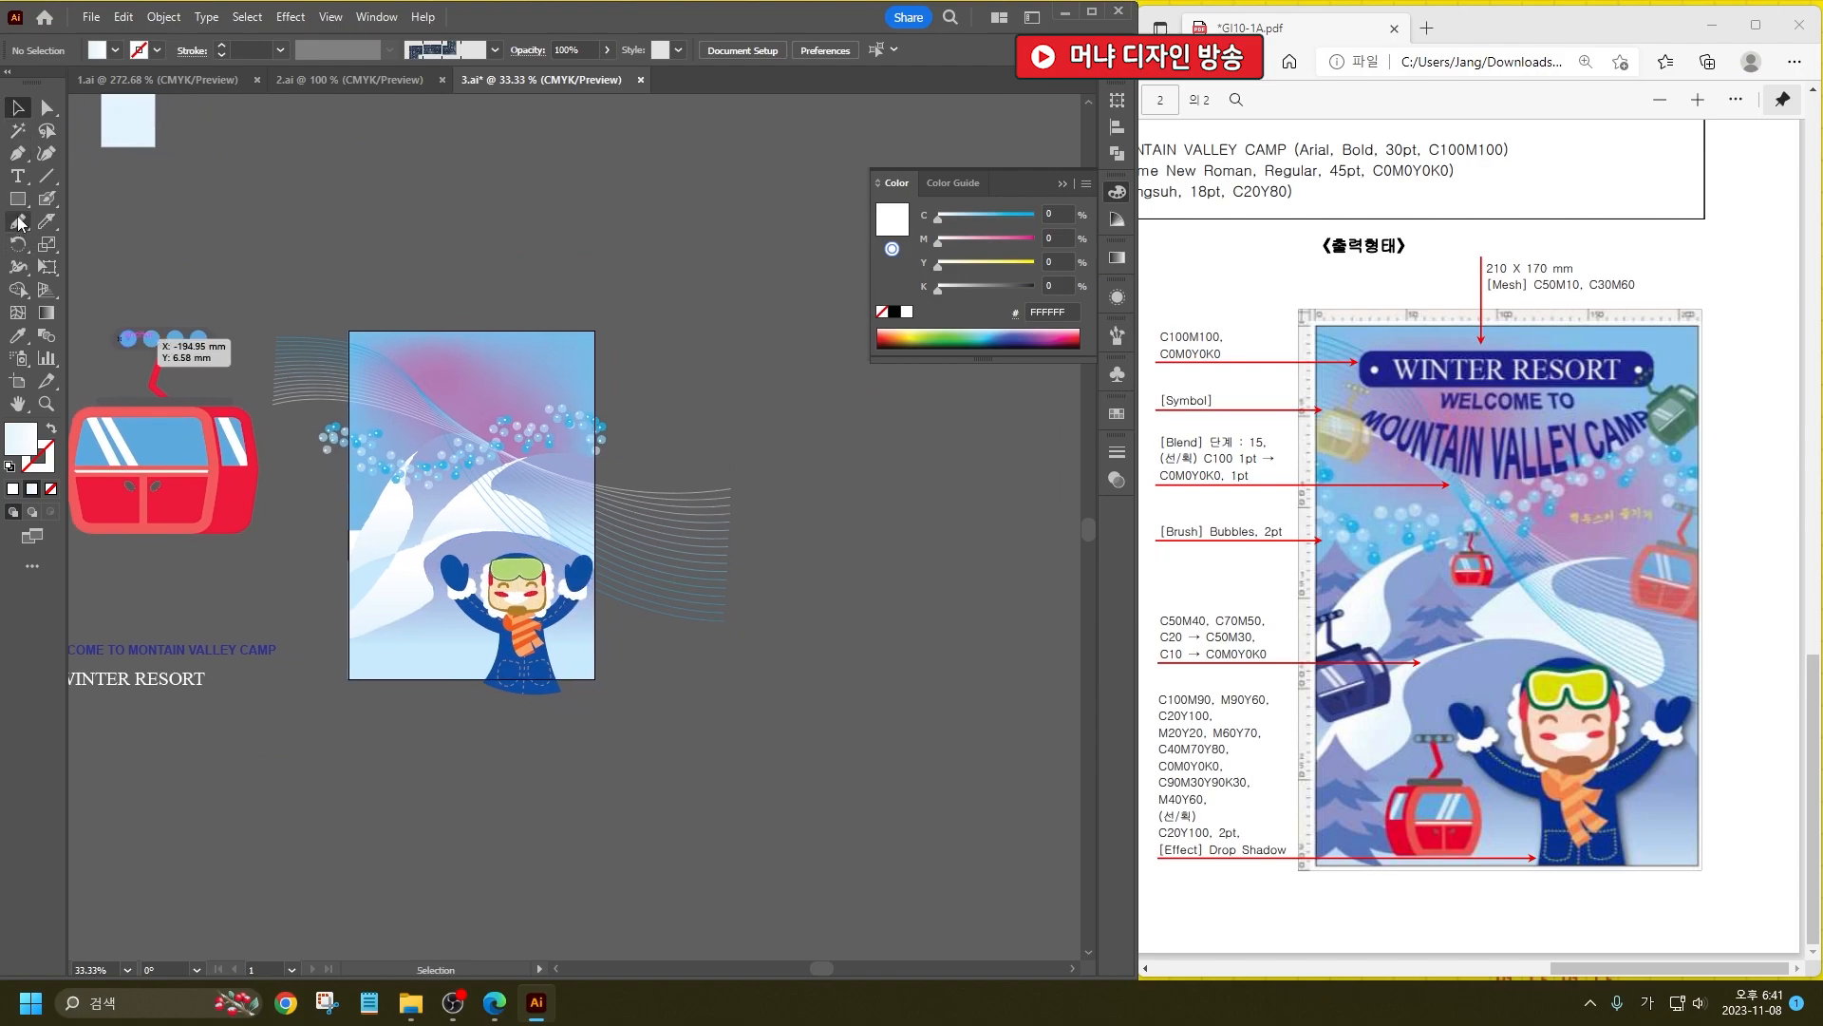
pyautogui.press('p')
pyautogui.click(853, 454)
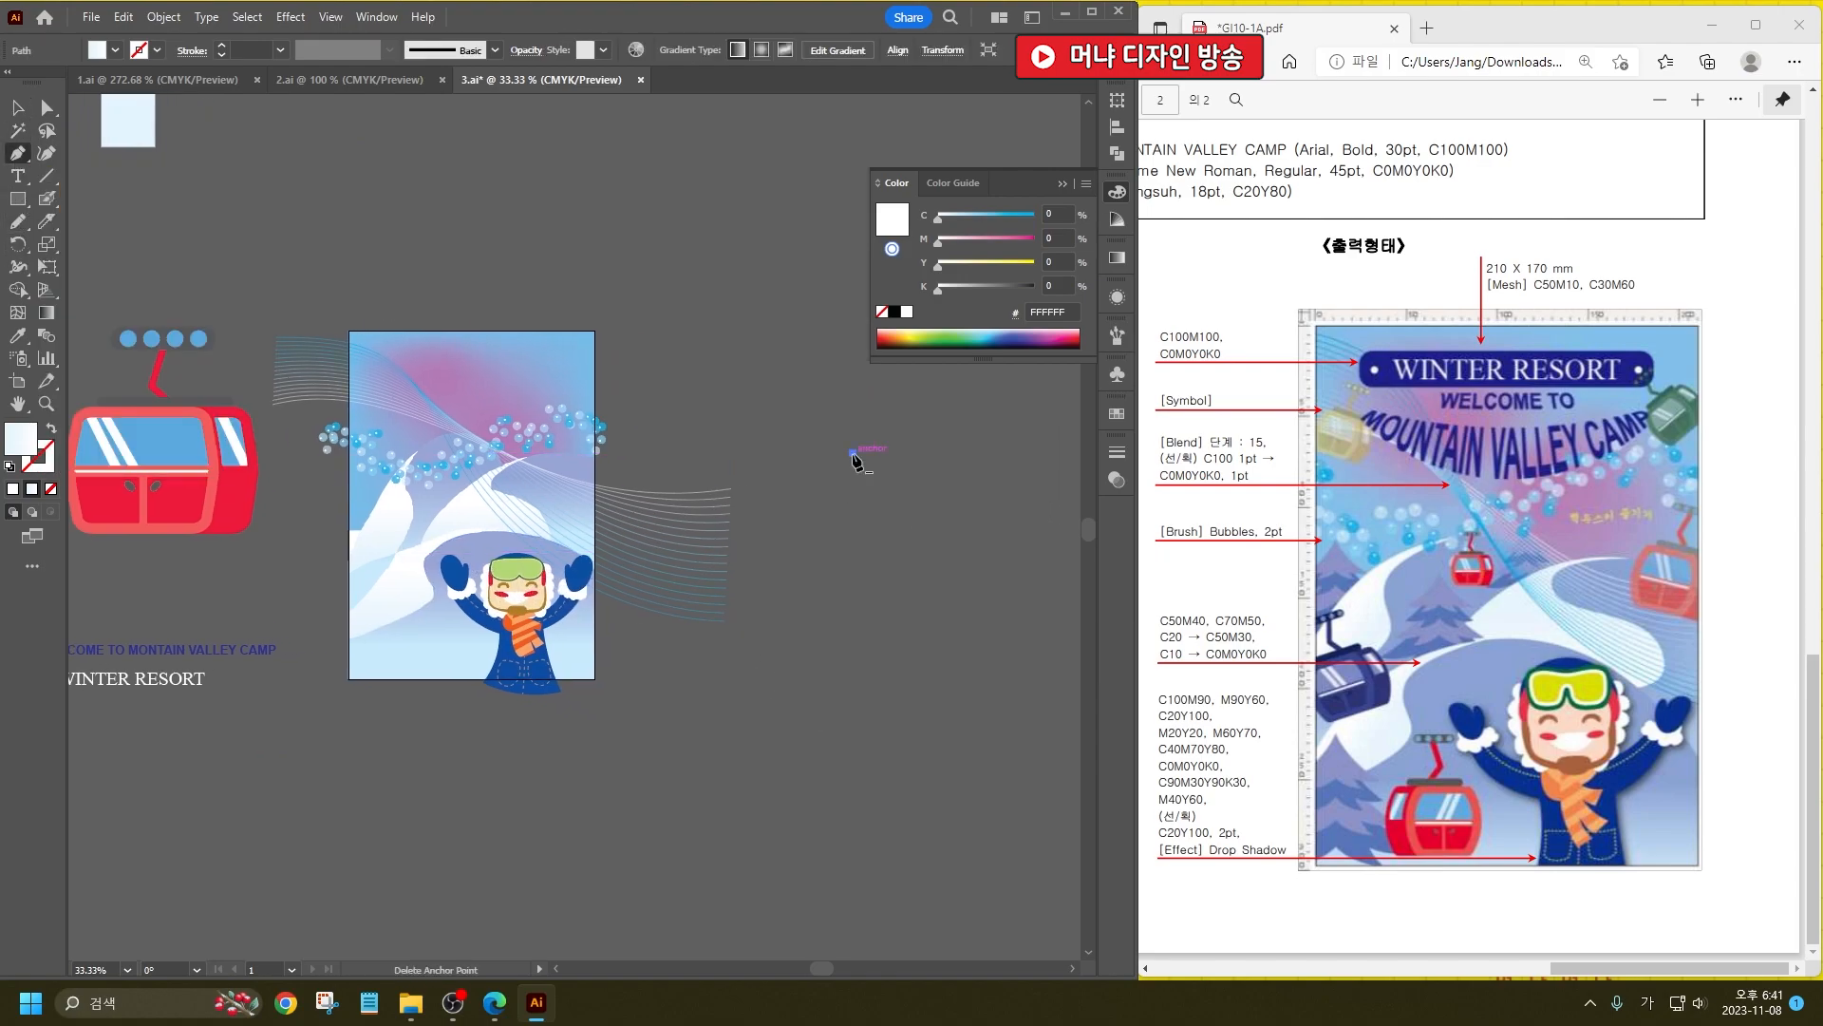
pyautogui.moveTo(758, 597); pyautogui.dragTo(829, 558)
pyautogui.click(814, 583)
pyautogui.moveTo(799, 619); pyautogui.dragTo(949, 611)
pyautogui.click(848, 580)
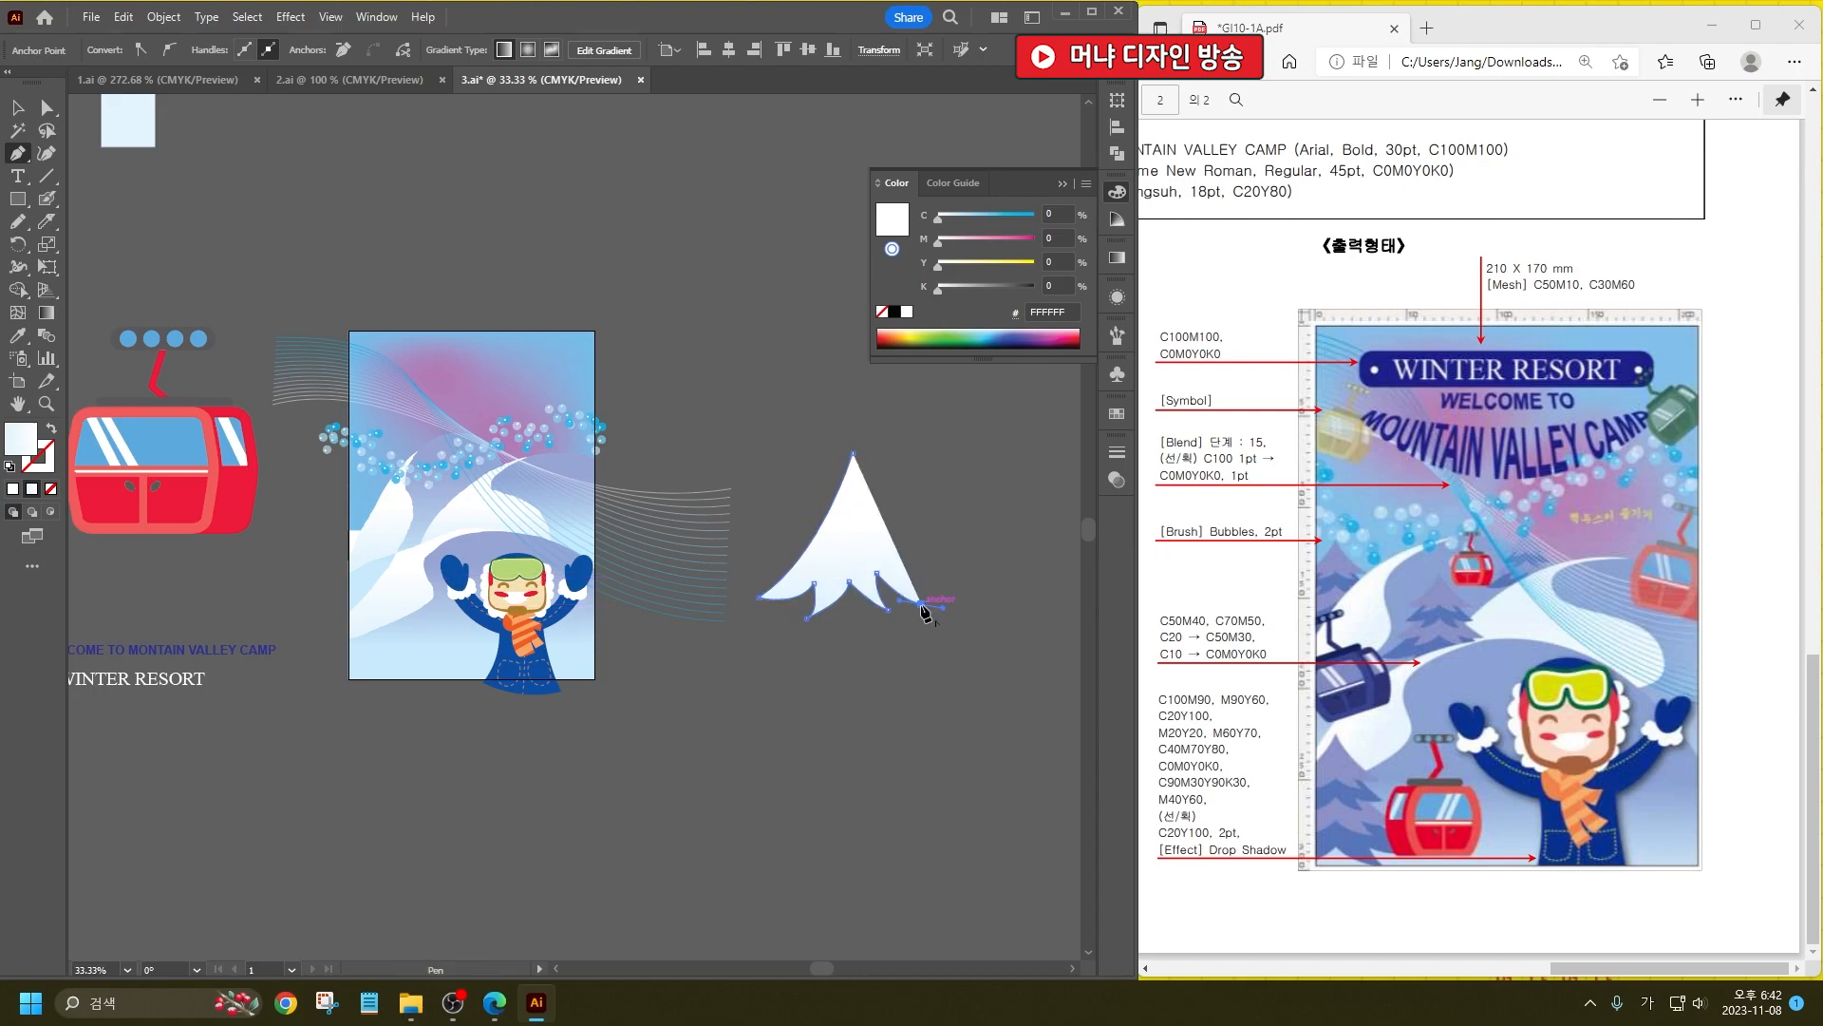
pyautogui.click(853, 453)
# Step: Build a fir tree from four stacked copies of the jagged tier, enlarging the lower pair to about 181 mm wide
pyautogui.click(19, 110)
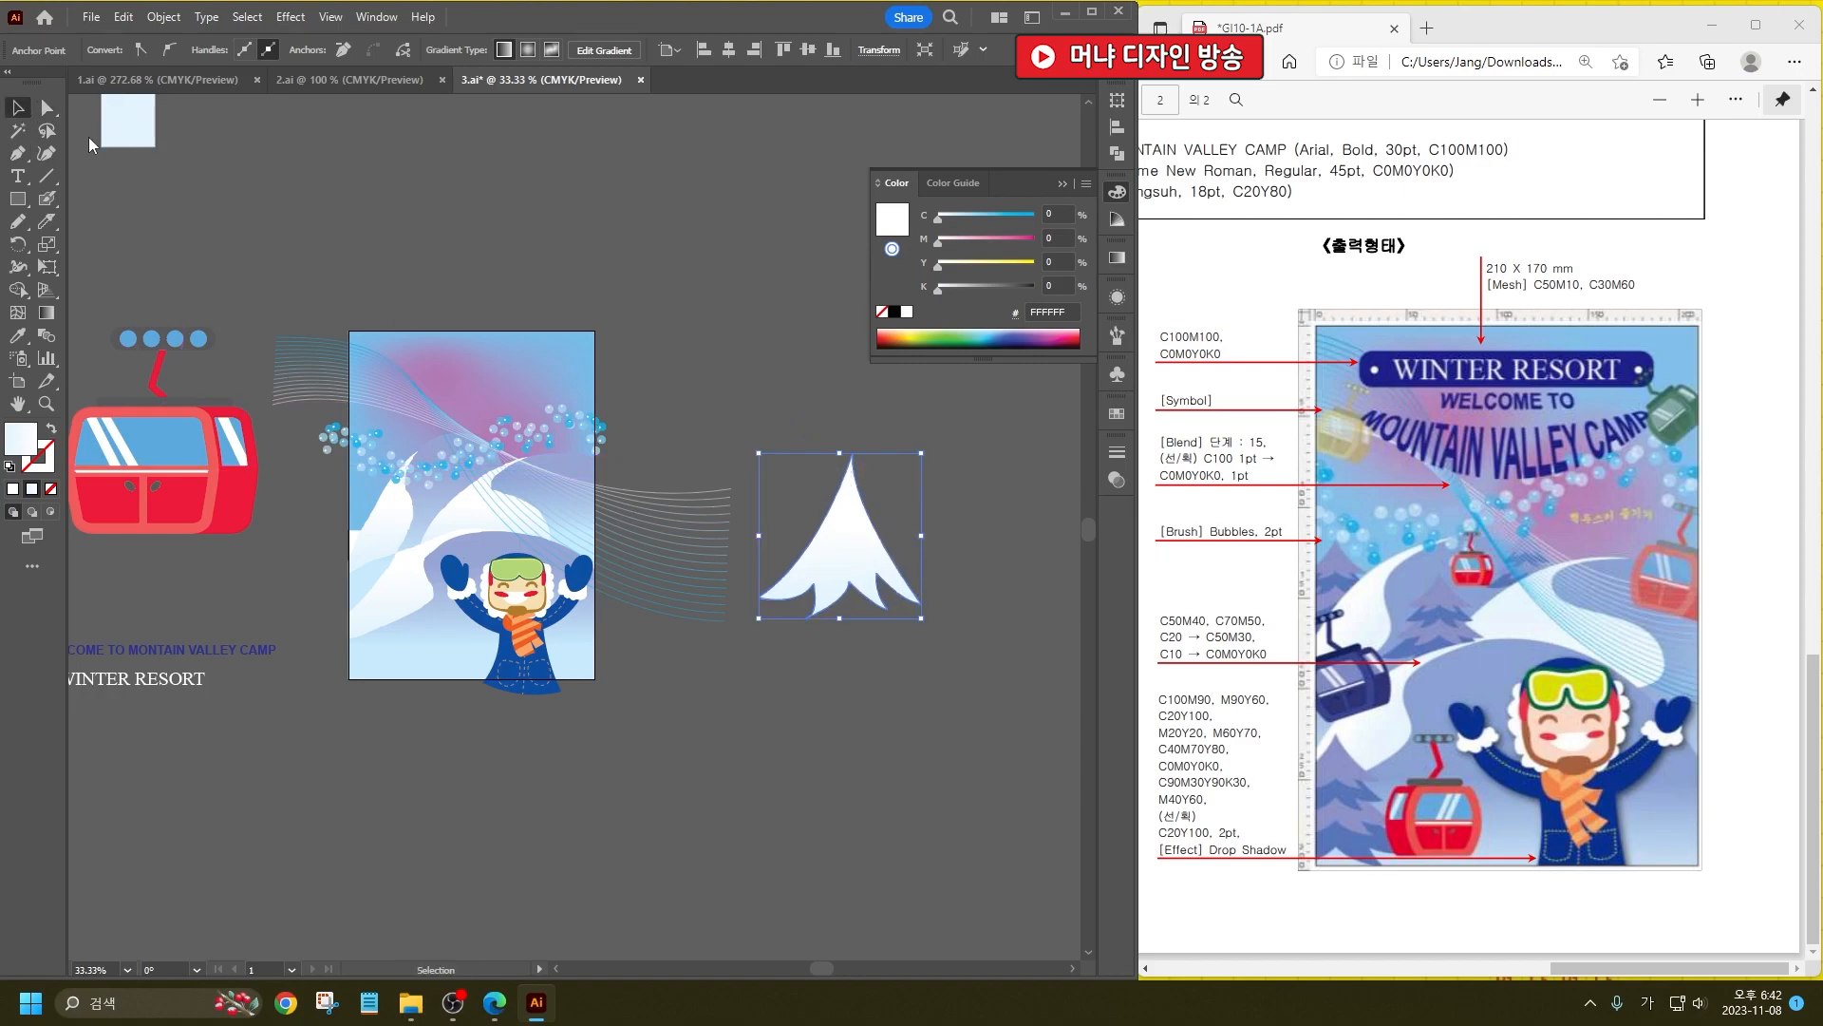
pyautogui.moveTo(842, 624); pyautogui.dragTo(855, 562)
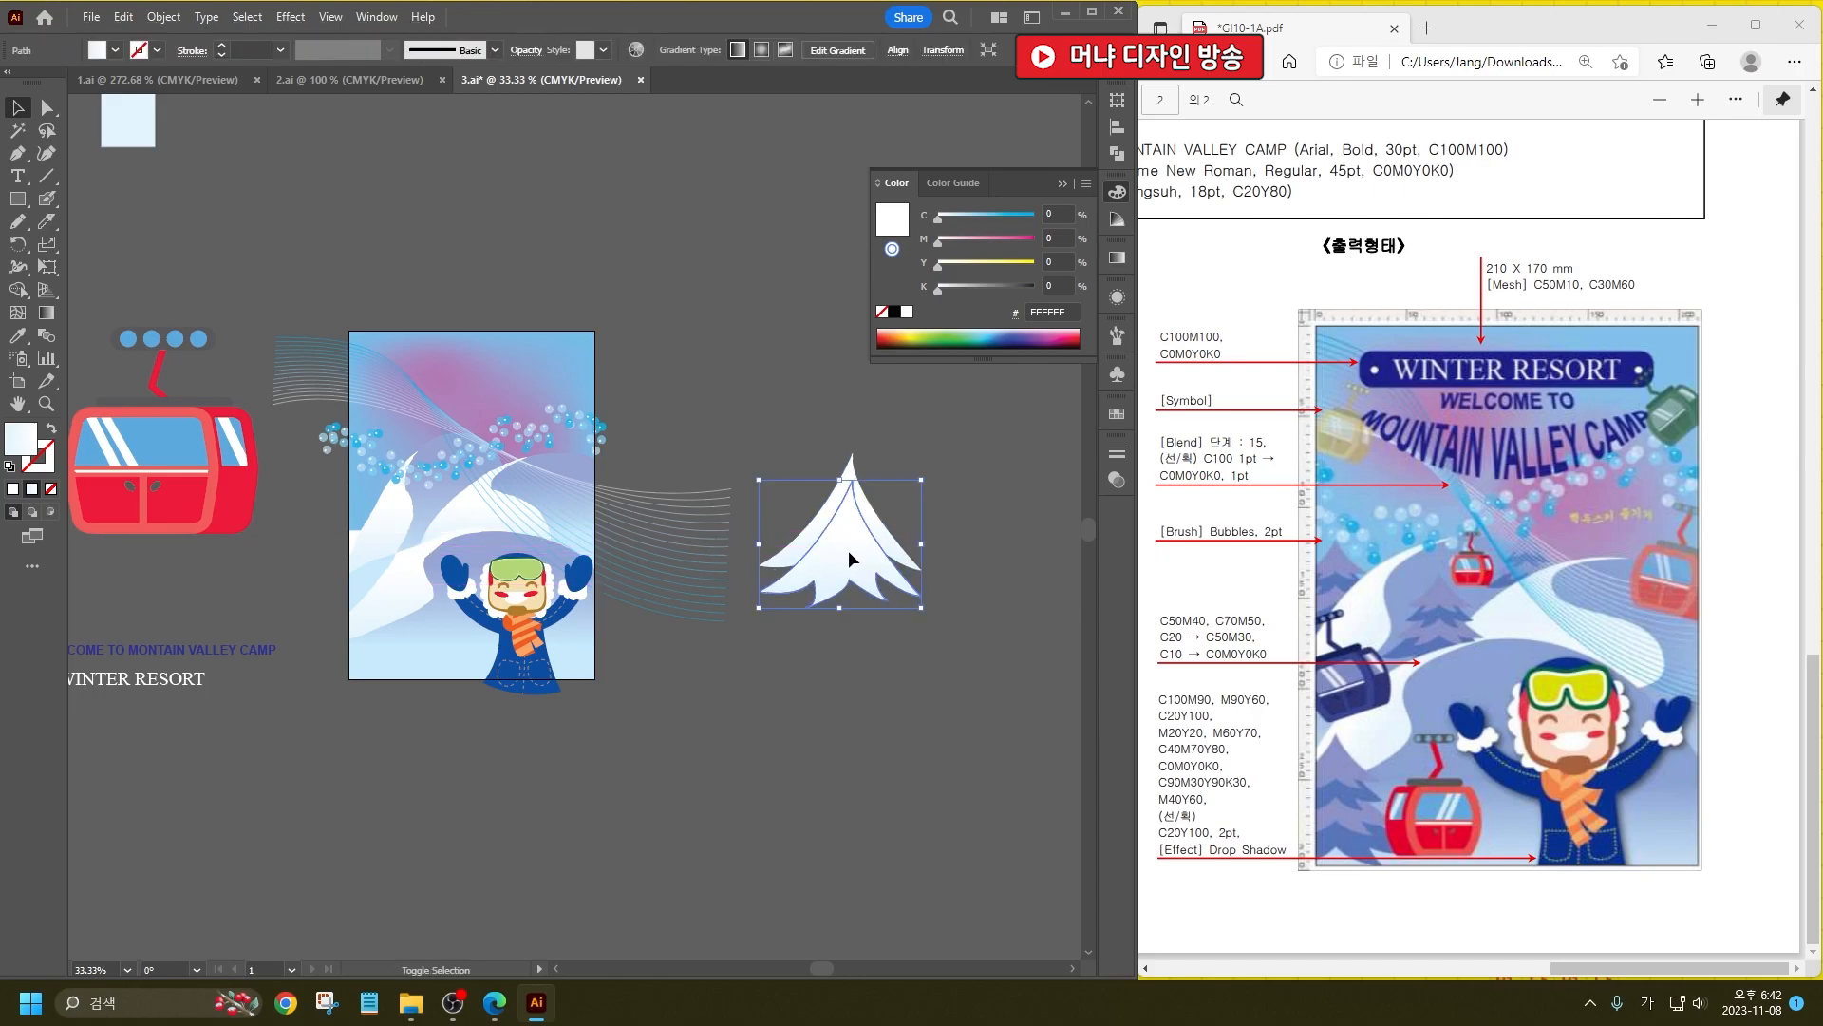
pyautogui.moveTo(942, 688); pyautogui.dragTo(872, 624)
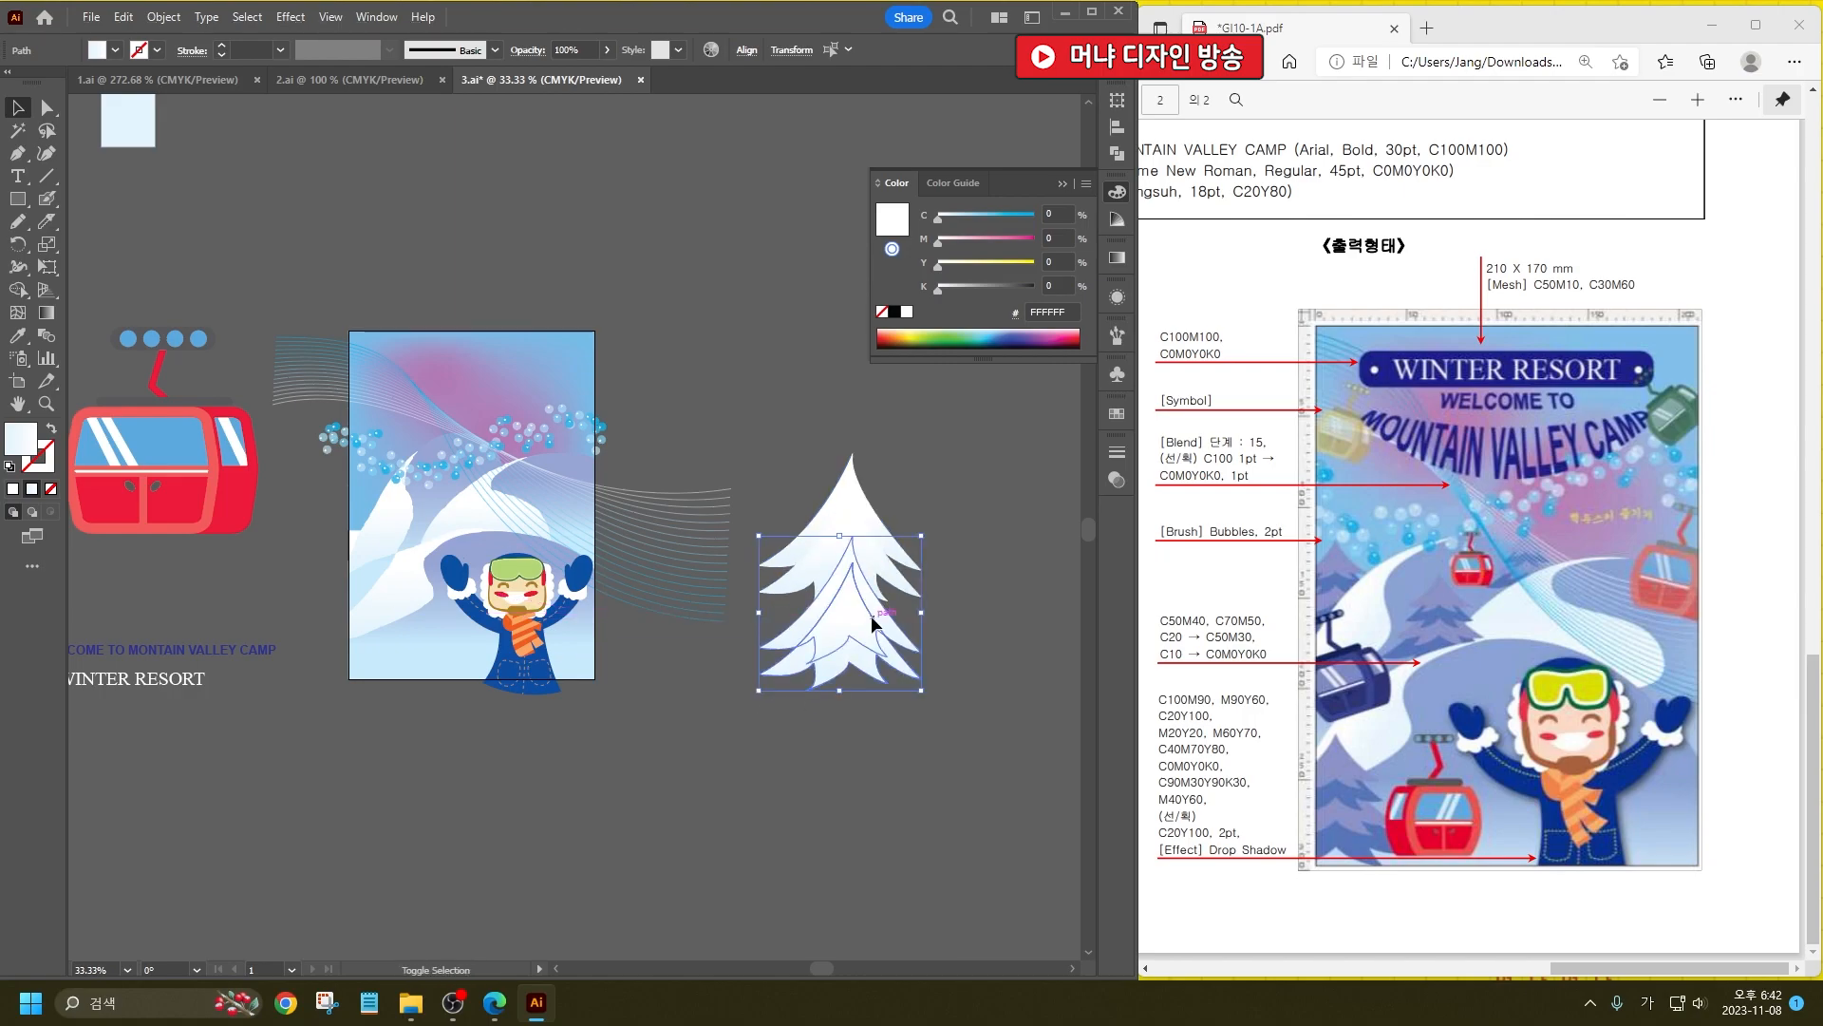
pyautogui.moveTo(921, 691); pyautogui.dragTo(987, 722)
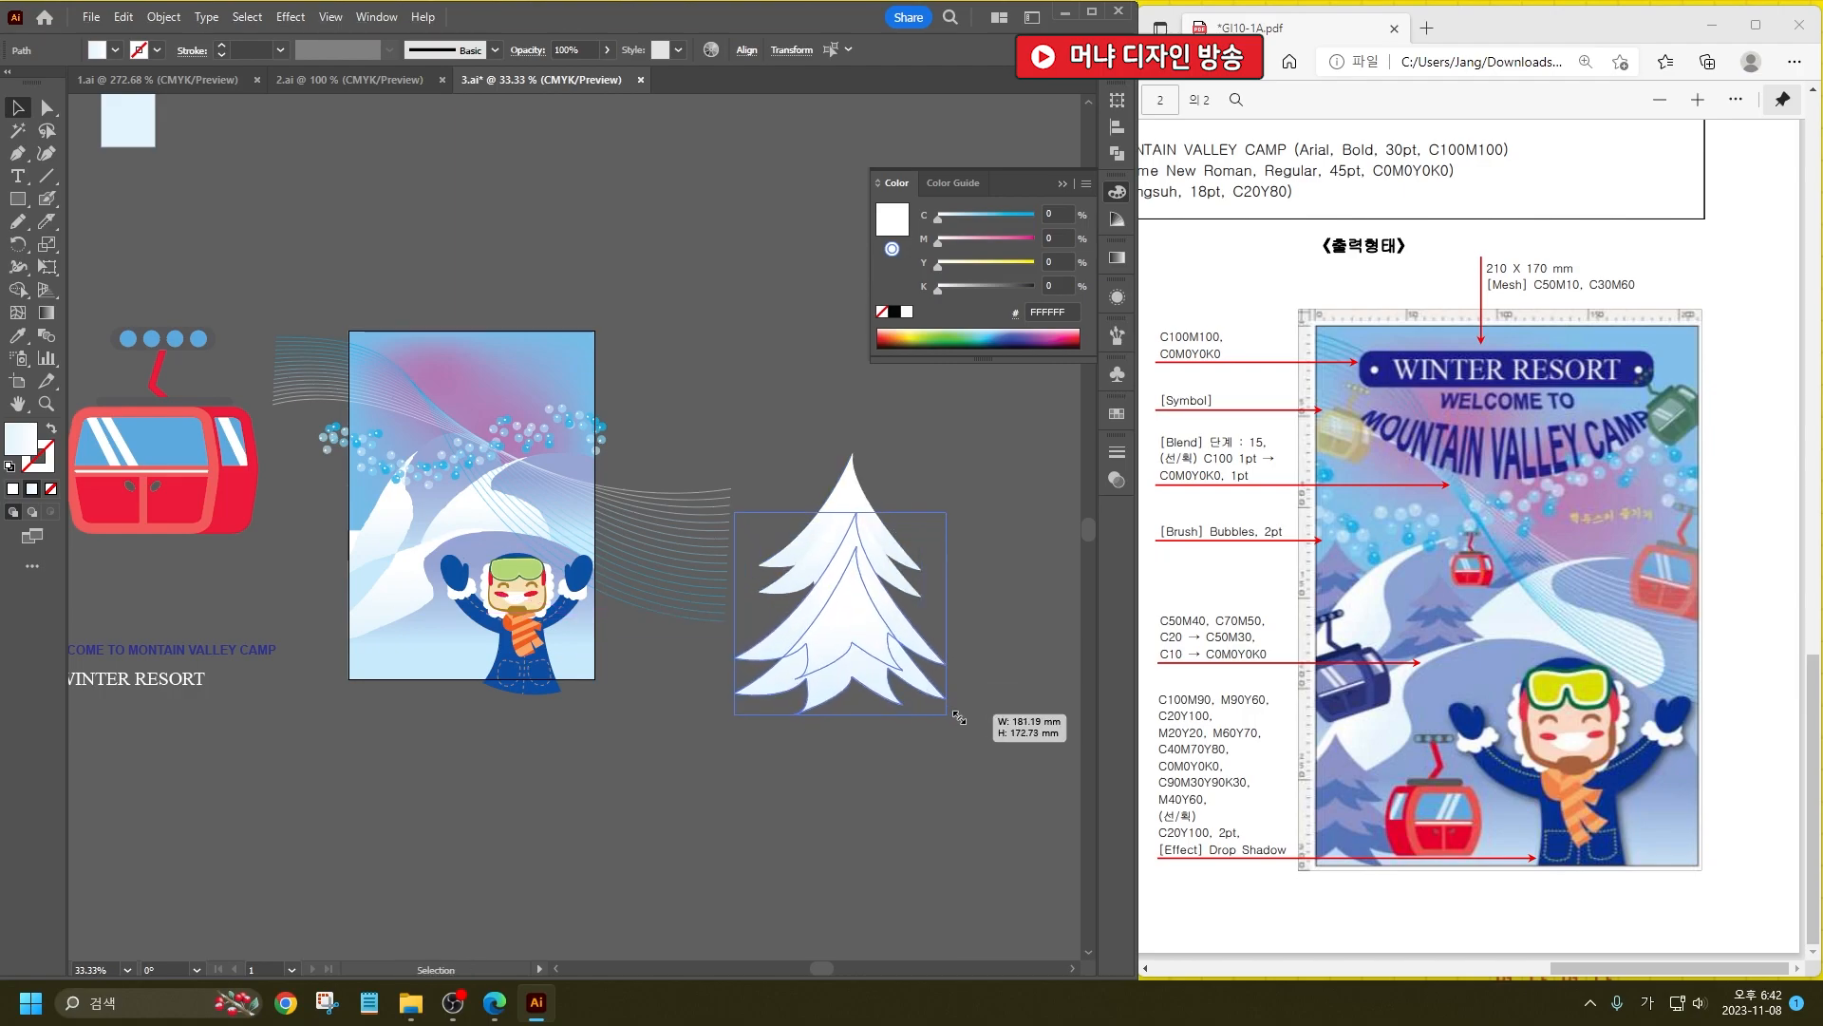
pyautogui.moveTo(902, 652); pyautogui.dragTo(858, 614)
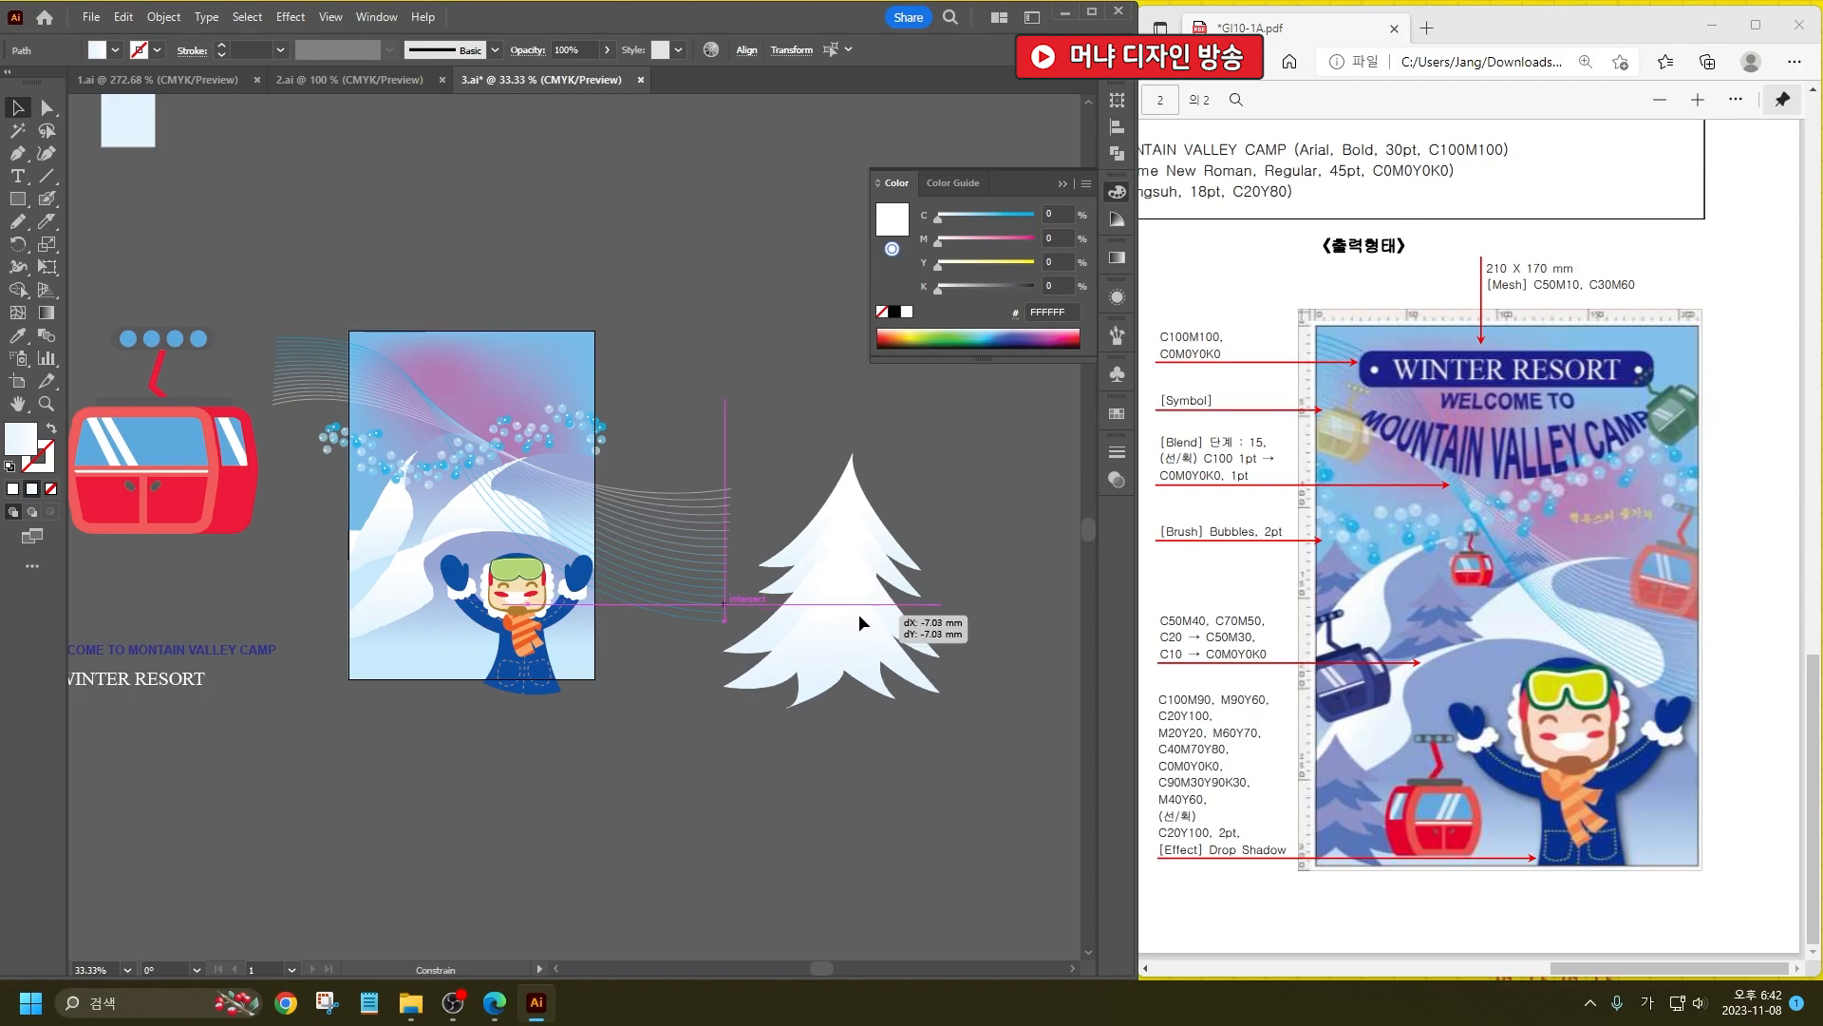
pyautogui.click(940, 766)
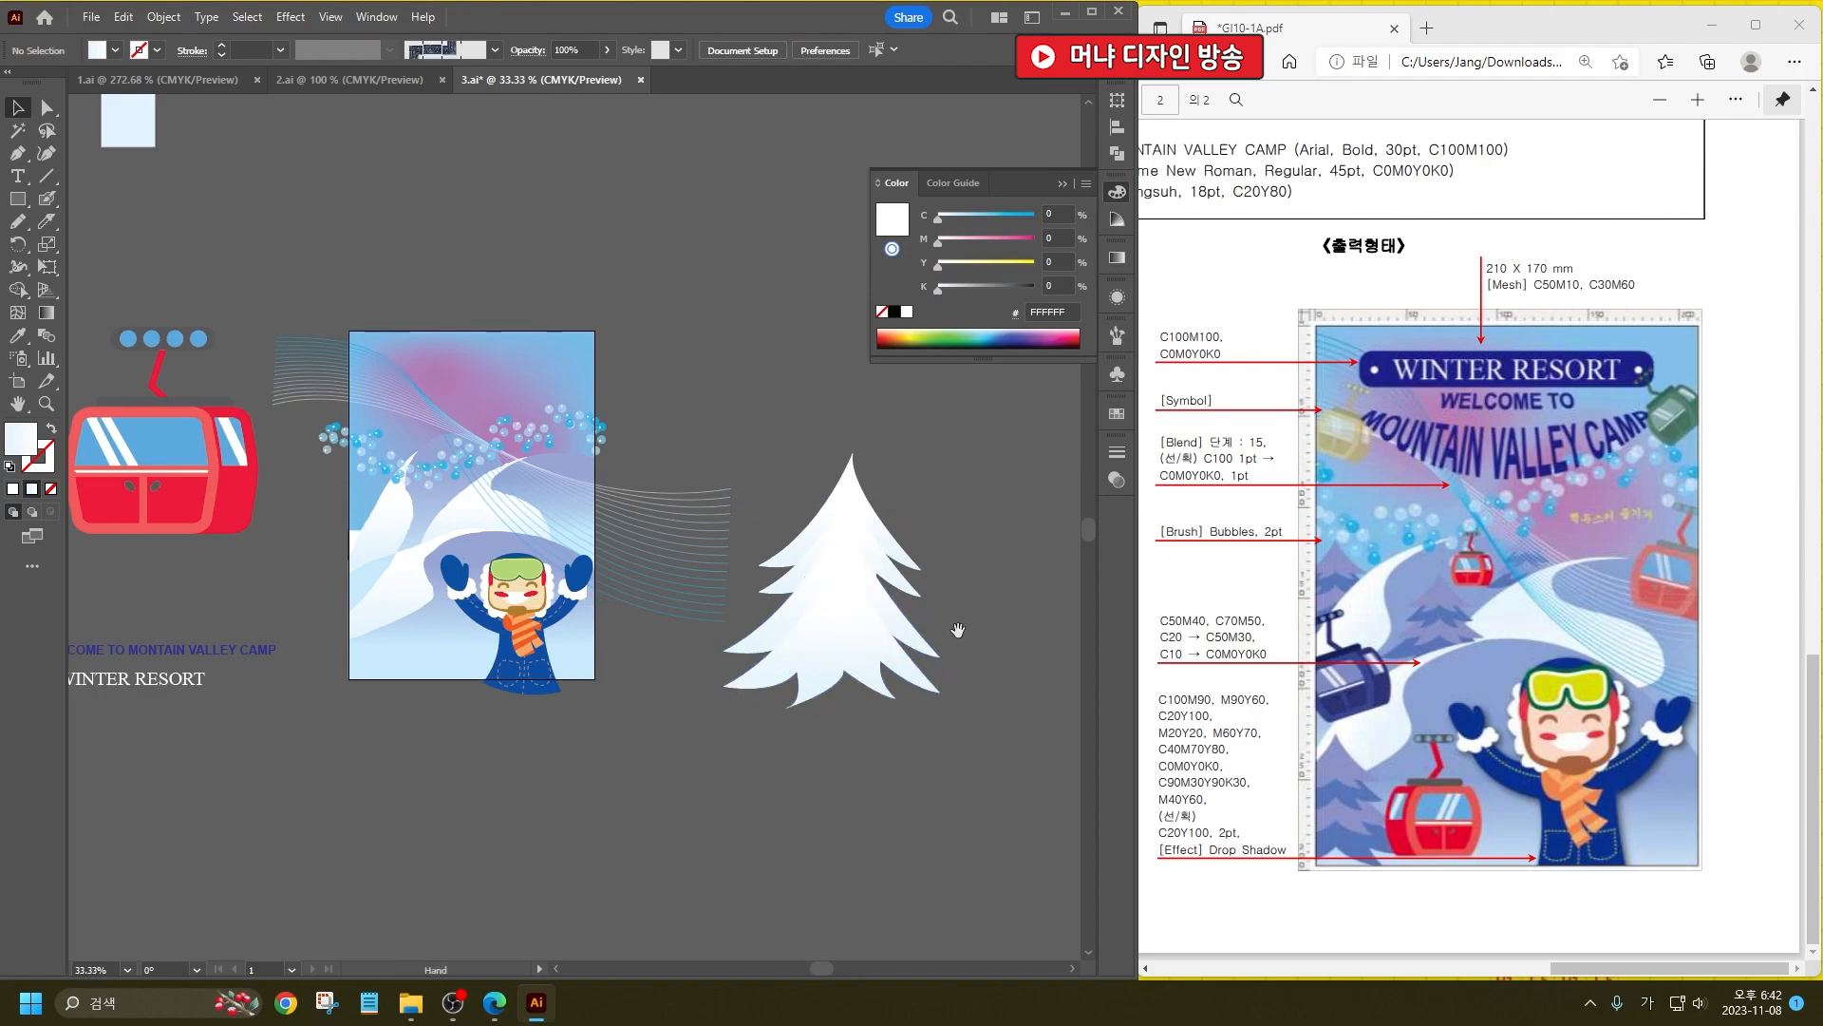
# Step: Place two swatch rectangles above the fir tree and fill both with C100 M100 and no stroke
pyautogui.hscroll(1, 914, 613)
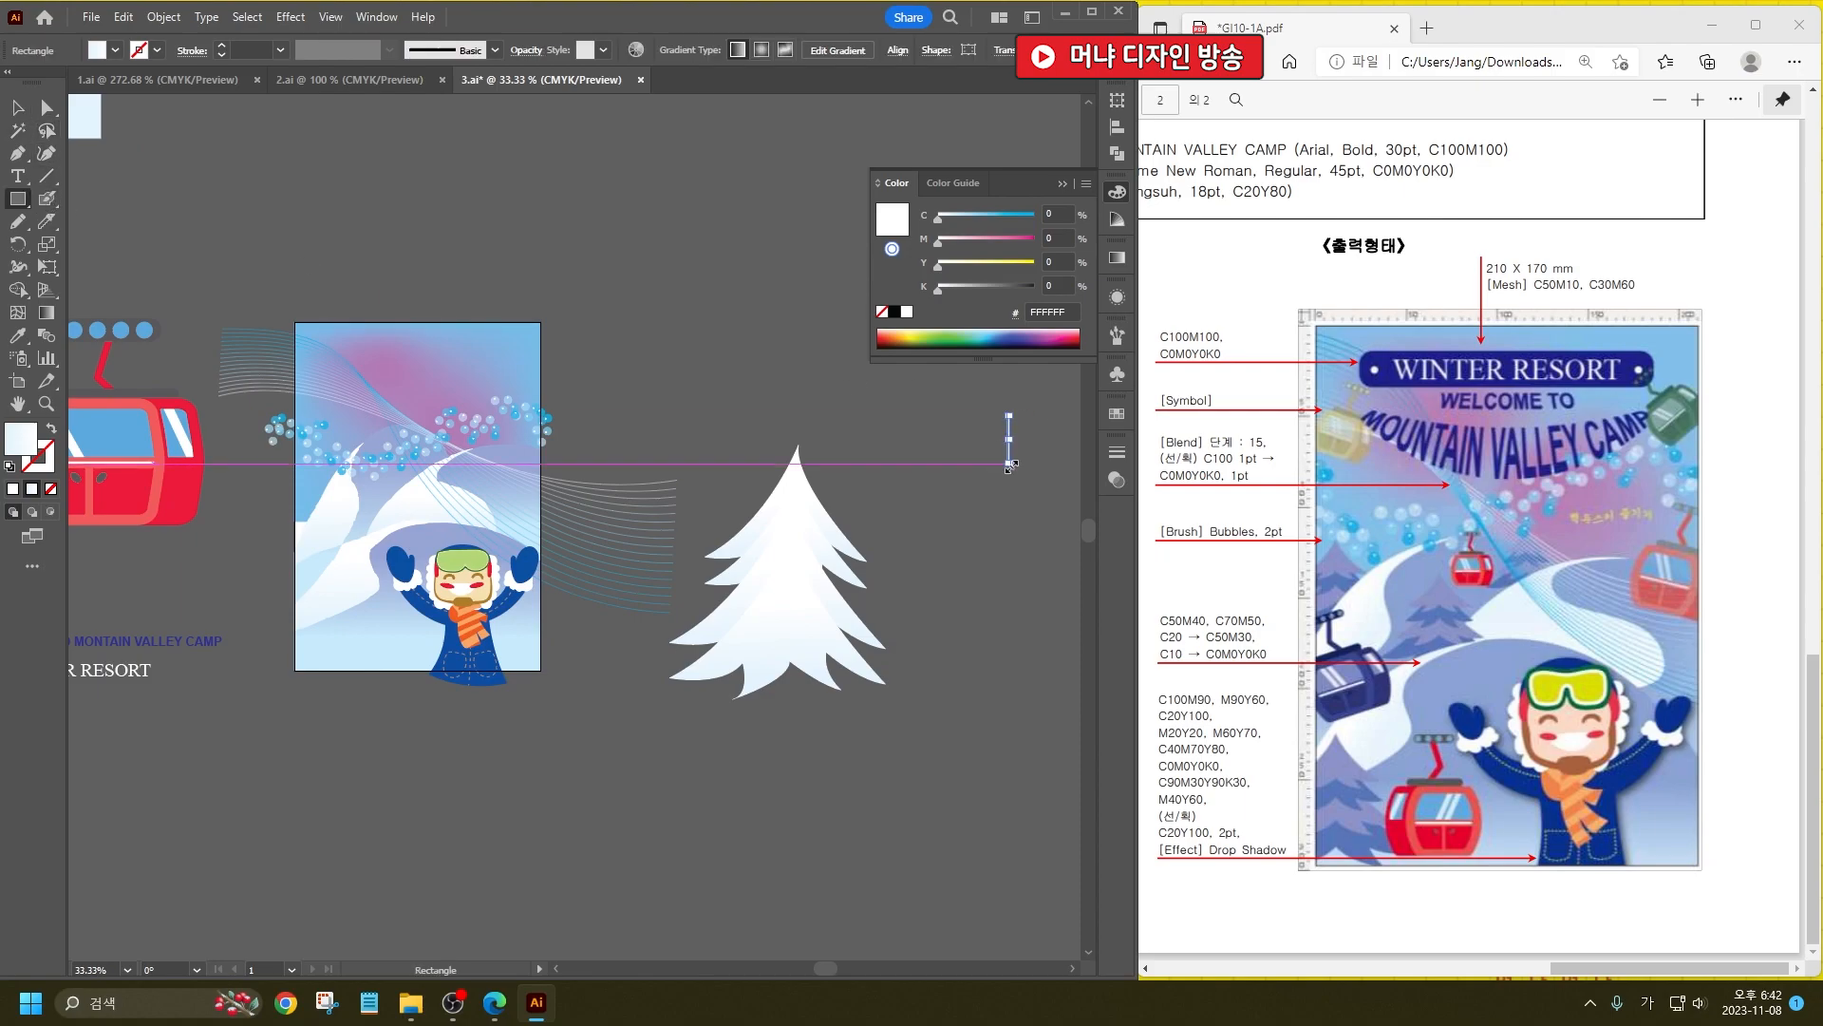
pyautogui.click(31, 109)
pyautogui.moveTo(205, 190); pyautogui.dragTo(876, 443)
pyautogui.moveTo(947, 523); pyautogui.dragTo(730, 466)
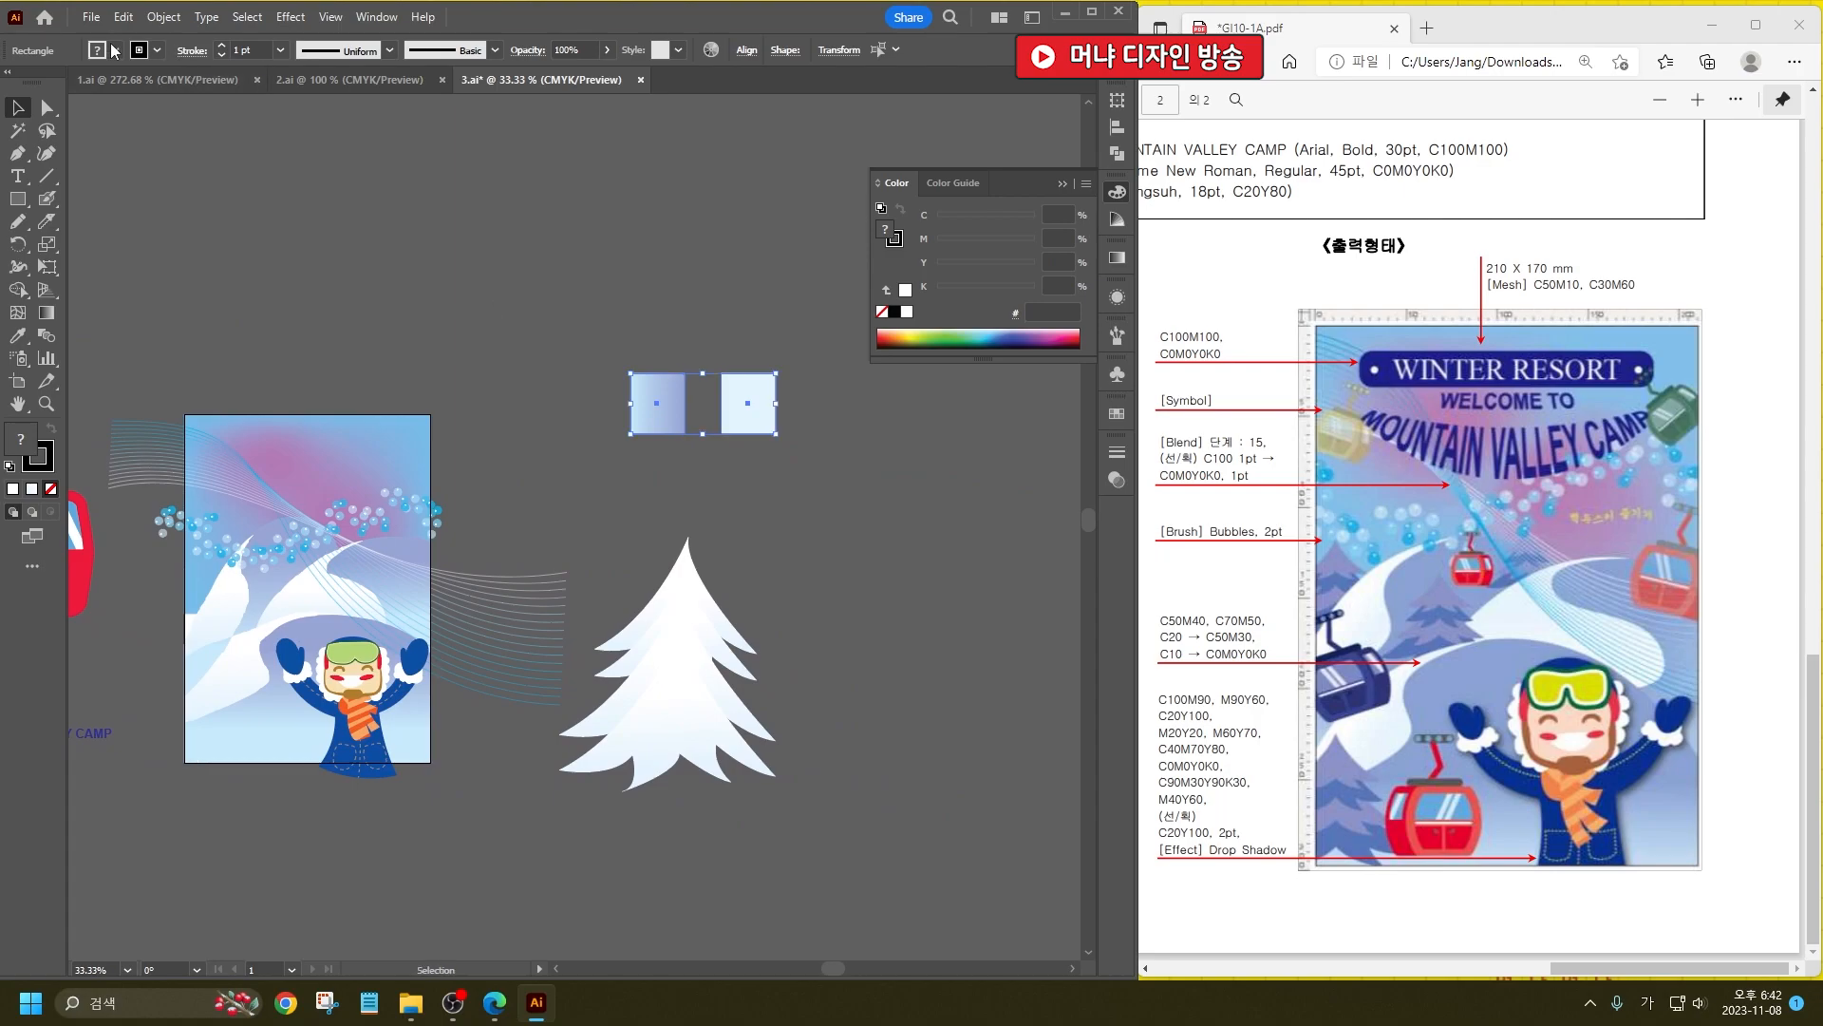
pyautogui.click(115, 49)
pyautogui.click(119, 79)
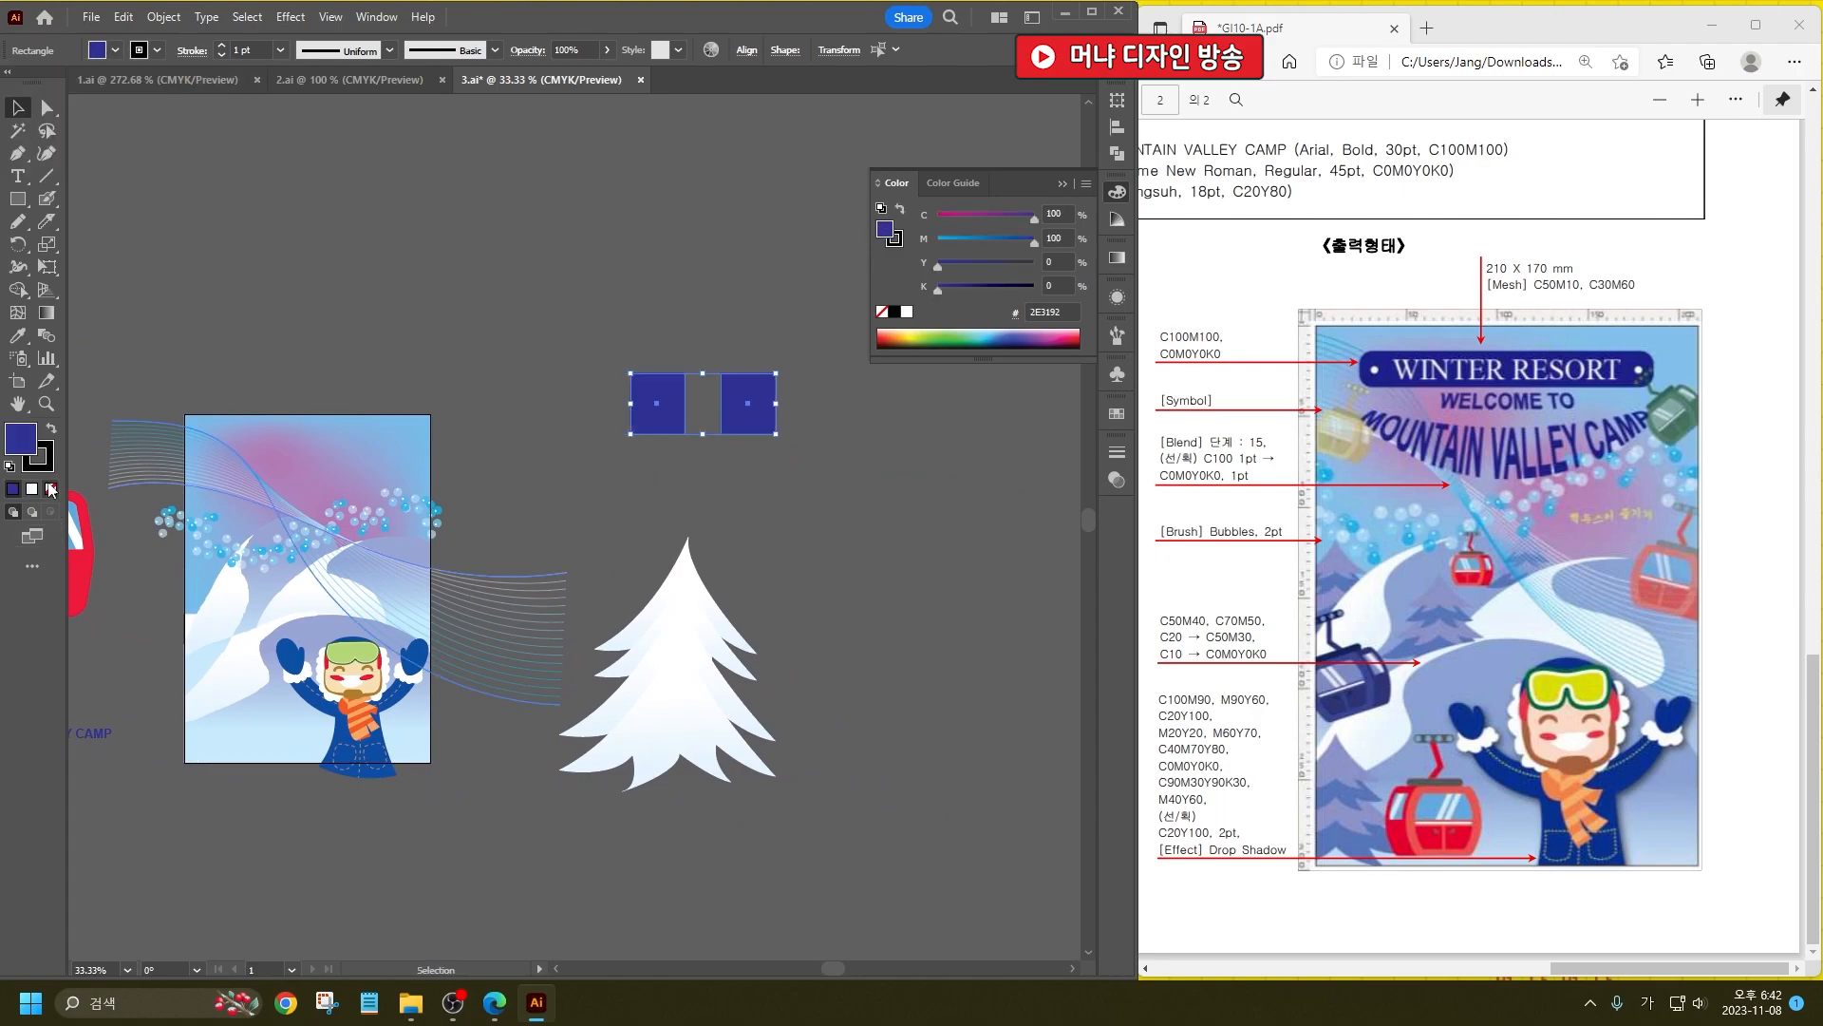
pyautogui.click(50, 488)
pyautogui.click(598, 280)
# Step: Recolor the first swatch rectangle to light violet with hex value 99A1FF
pyautogui.click(658, 403)
pyautogui.doubleClick(20, 439)
pyautogui.click(349, 476)
pyautogui.click(376, 472)
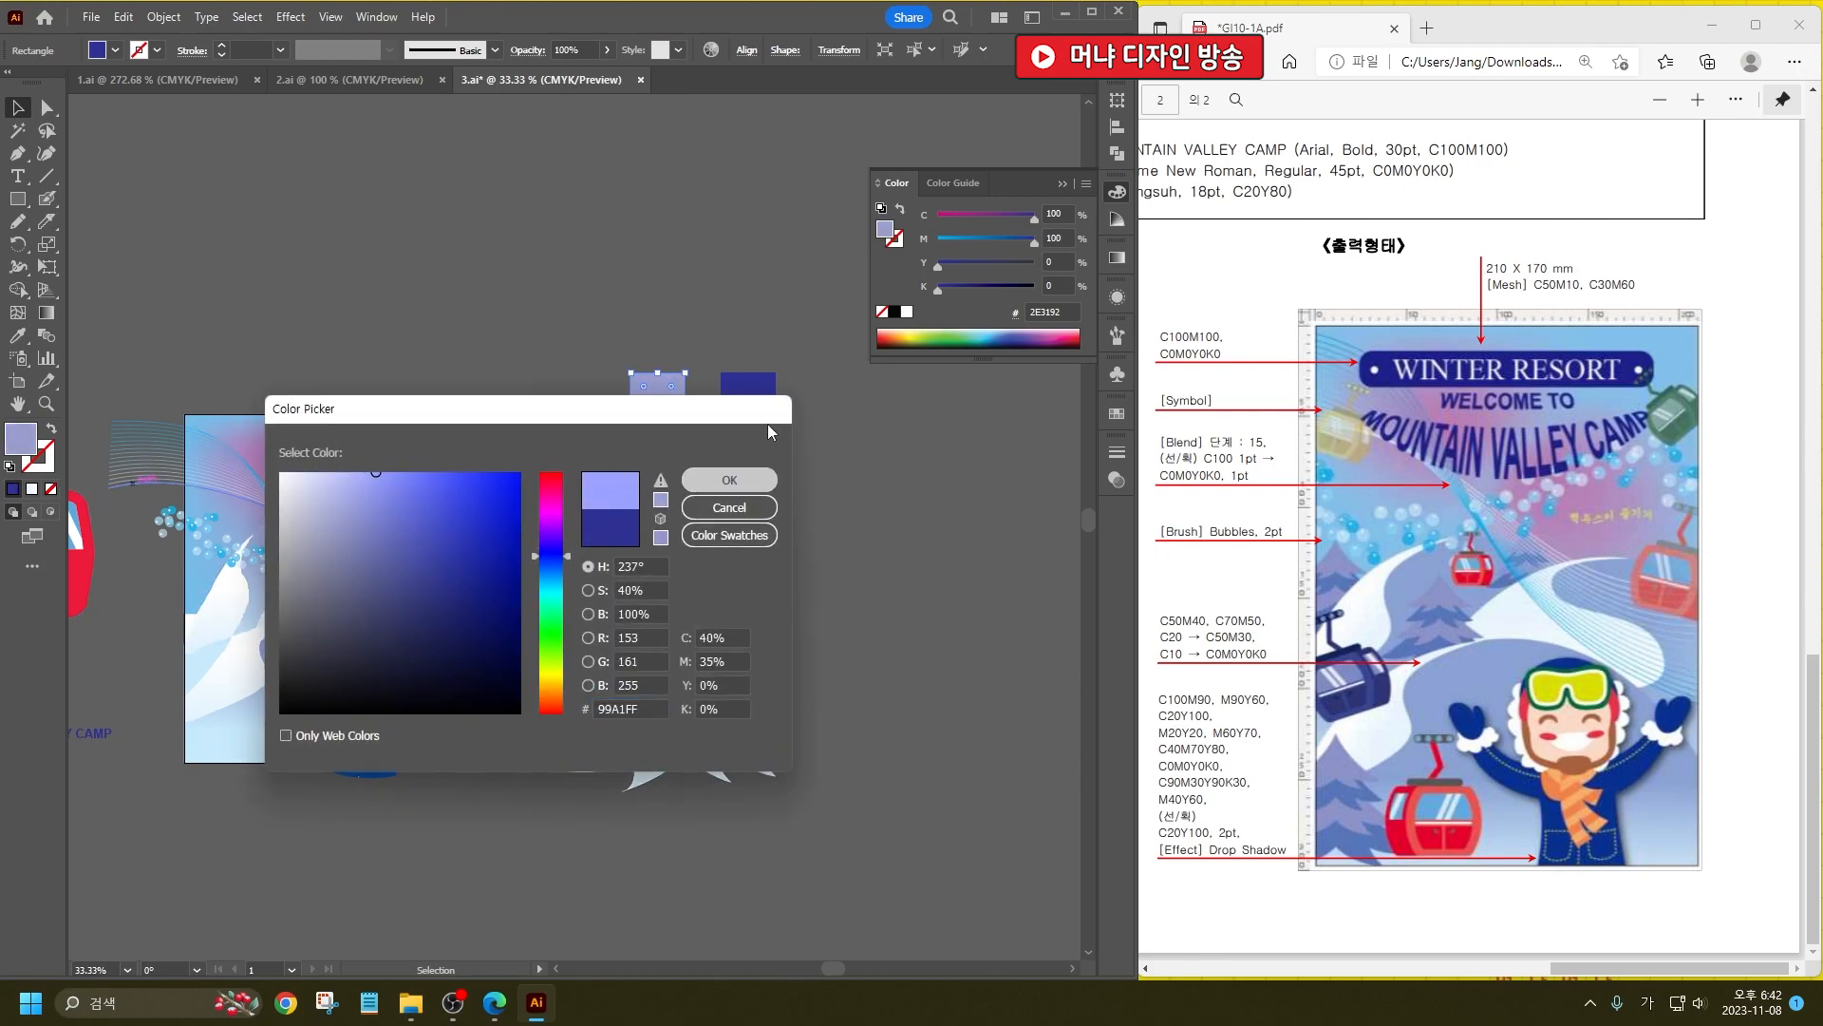
pyautogui.click(751, 480)
# Step: Recolor the second swatch rectangle to dark violet-blue with hex value 454DAF
pyautogui.click(749, 402)
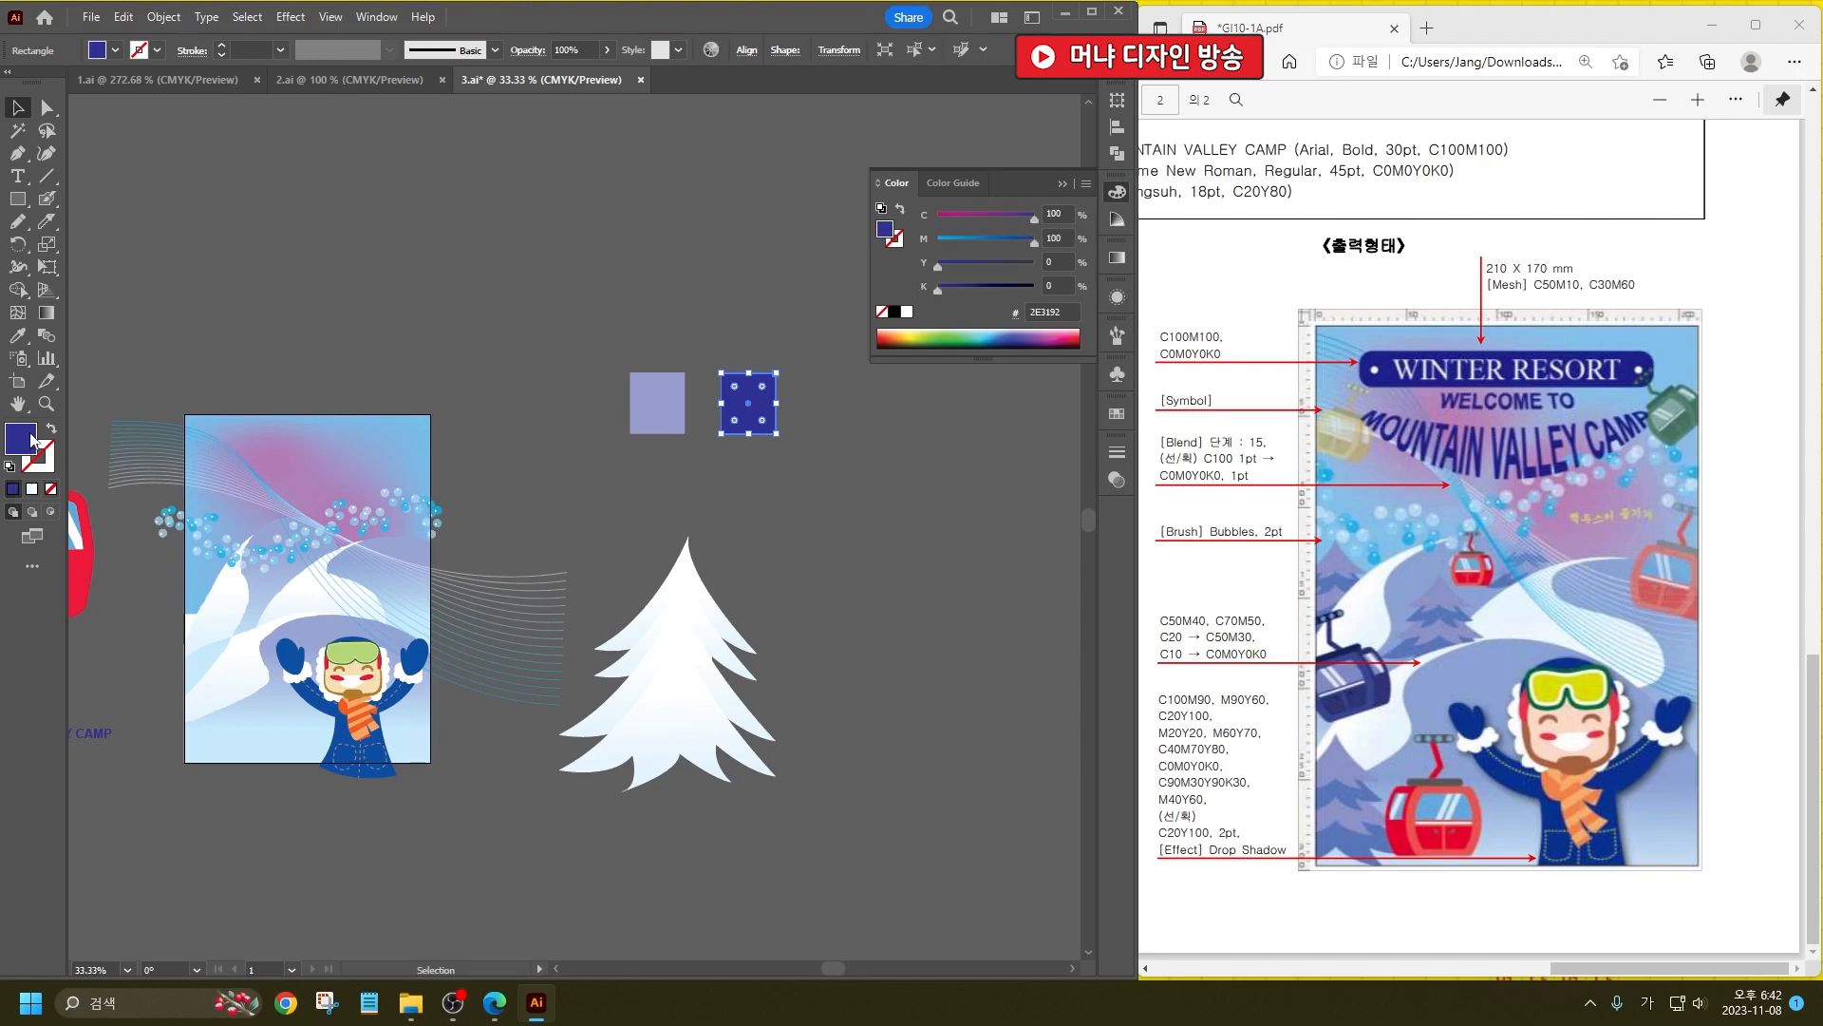
pyautogui.doubleClick(23, 439)
pyautogui.click(432, 517)
pyautogui.moveTo(432, 516); pyautogui.dragTo(428, 547)
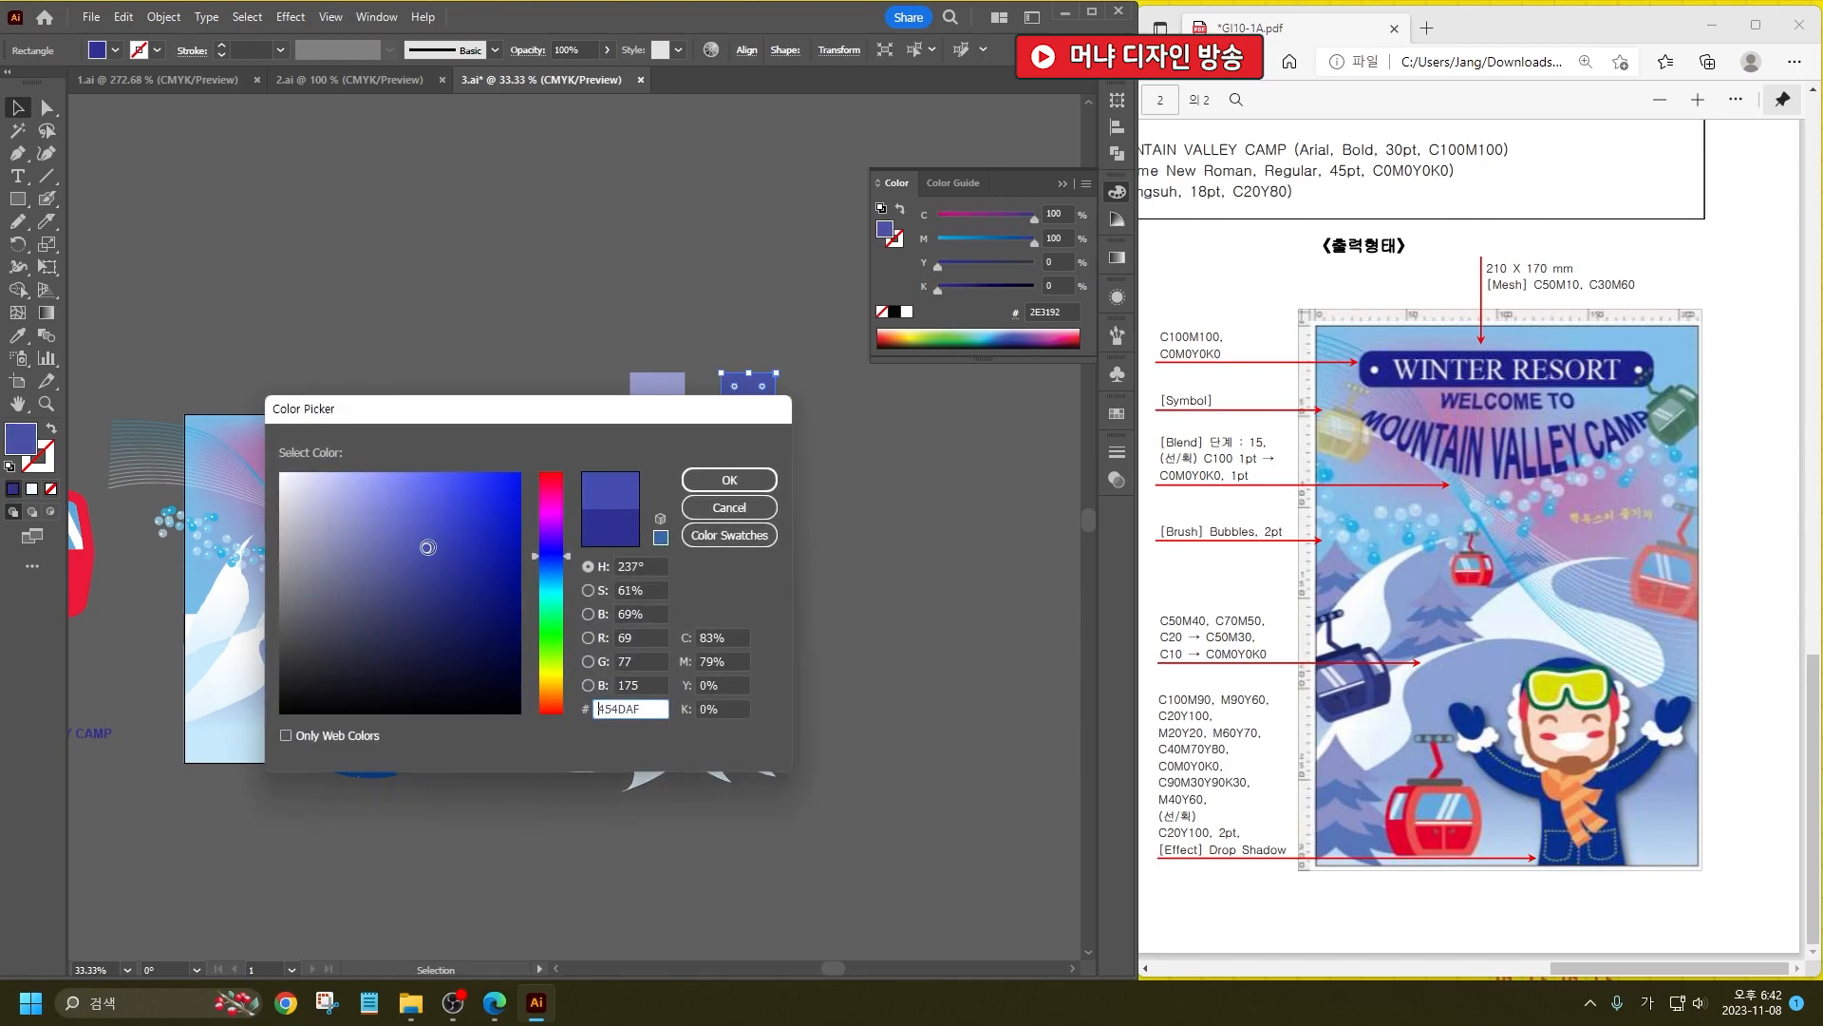
pyautogui.click(729, 480)
pyautogui.click(845, 492)
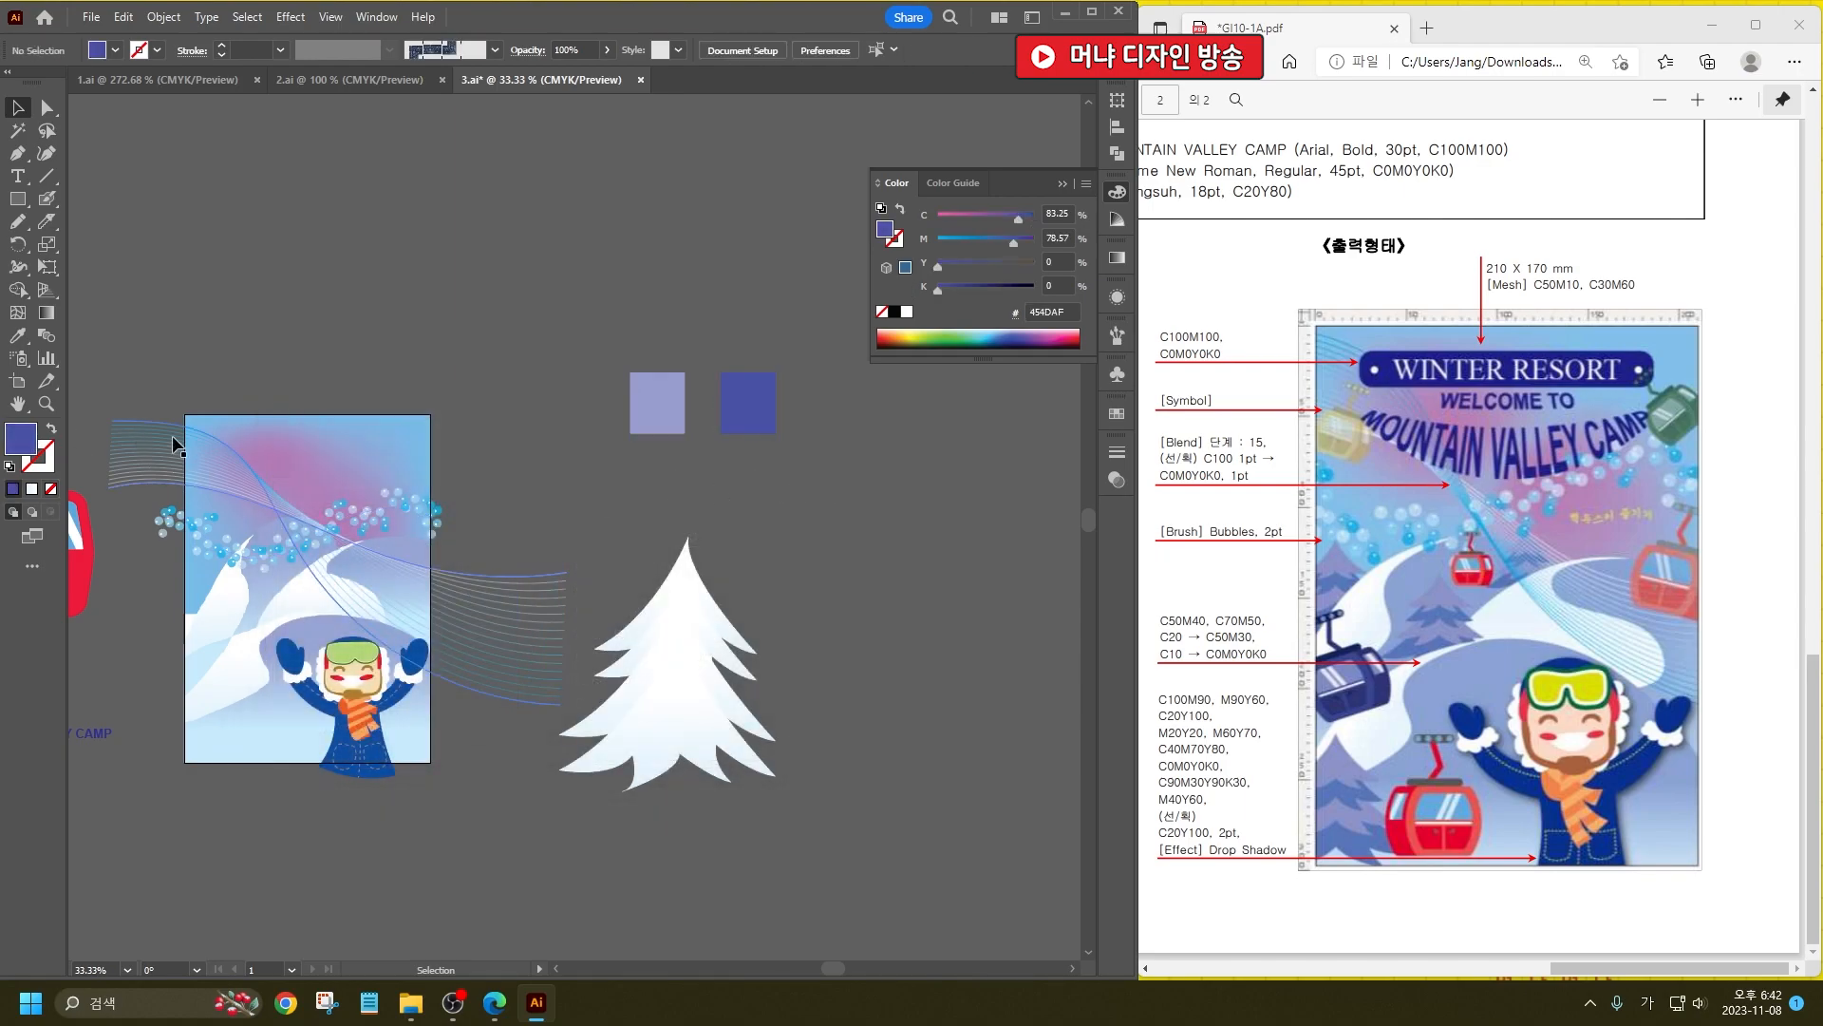
# Step: Color the fir tree's tiers alternately with the light violet and dark violet-blue swatches using the Eyedropper
pyautogui.click(17, 336)
pyautogui.click(657, 403)
pyautogui.keyDown('alt'); pyautogui.click(634, 645); pyautogui.keyUp('alt')
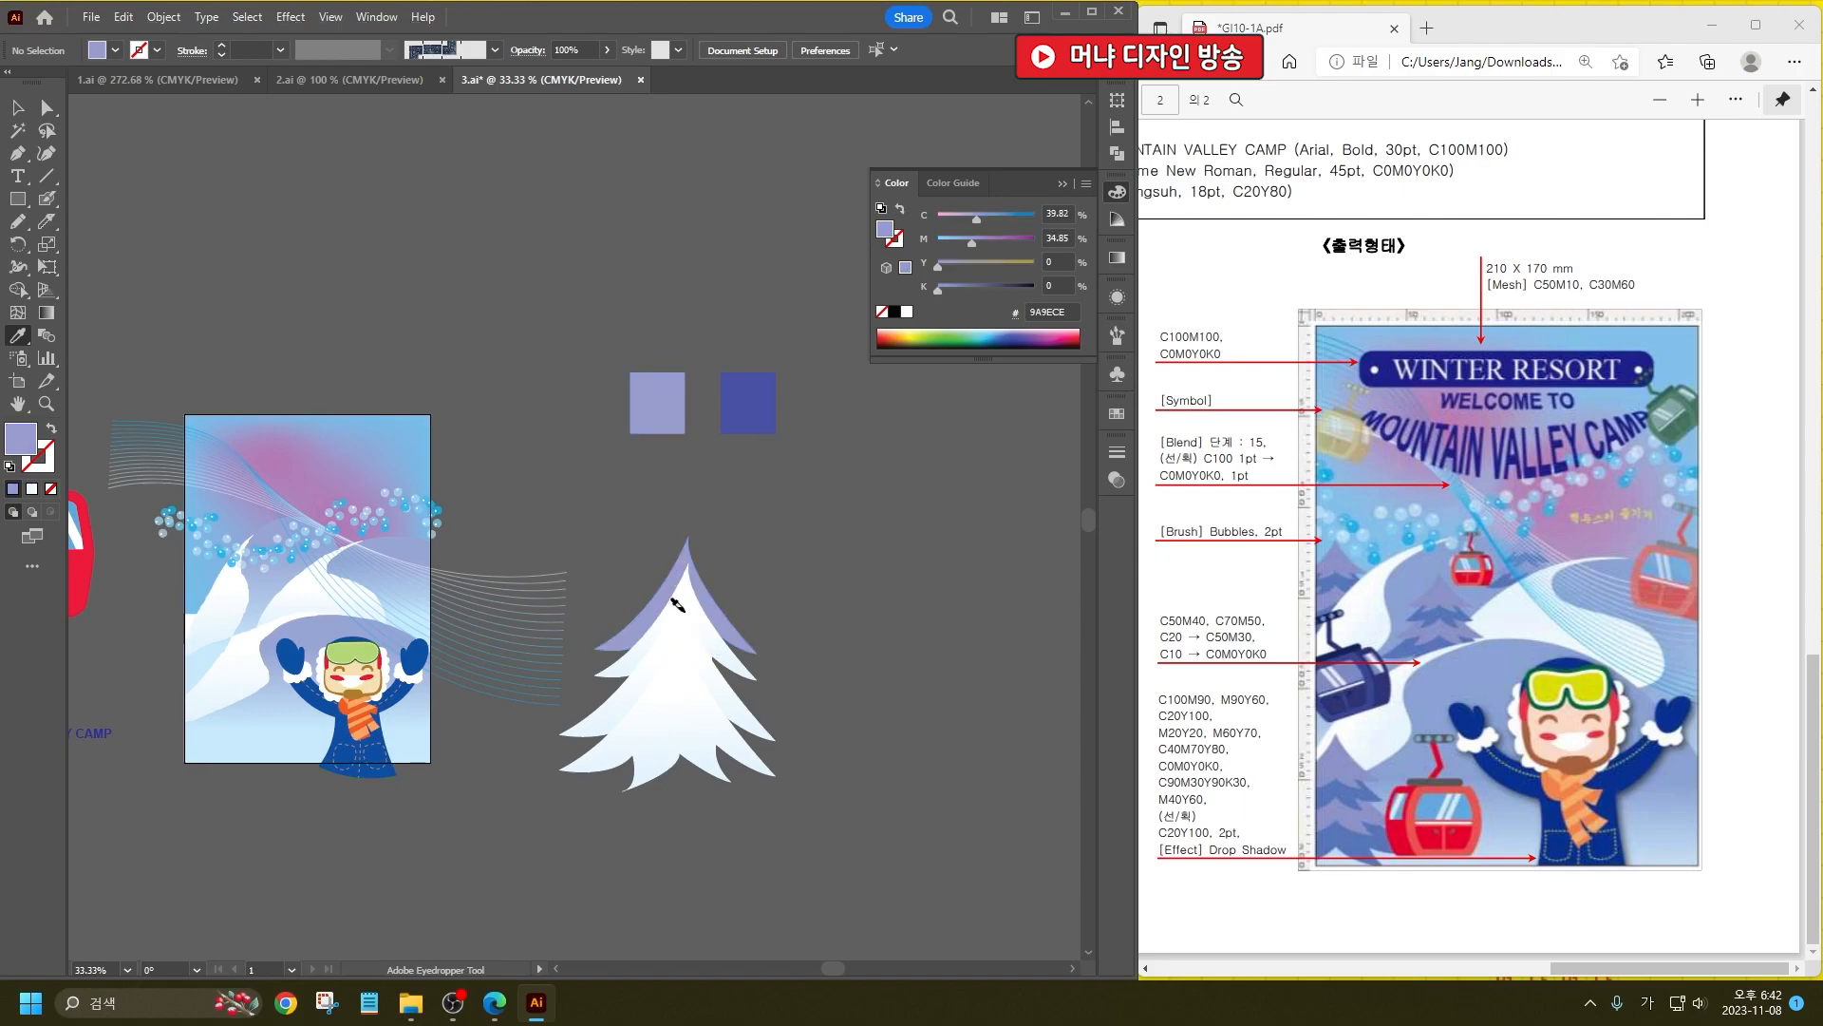
pyautogui.keyDown('alt'); pyautogui.click(631, 679); pyautogui.keyUp('alt')
pyautogui.click(760, 401)
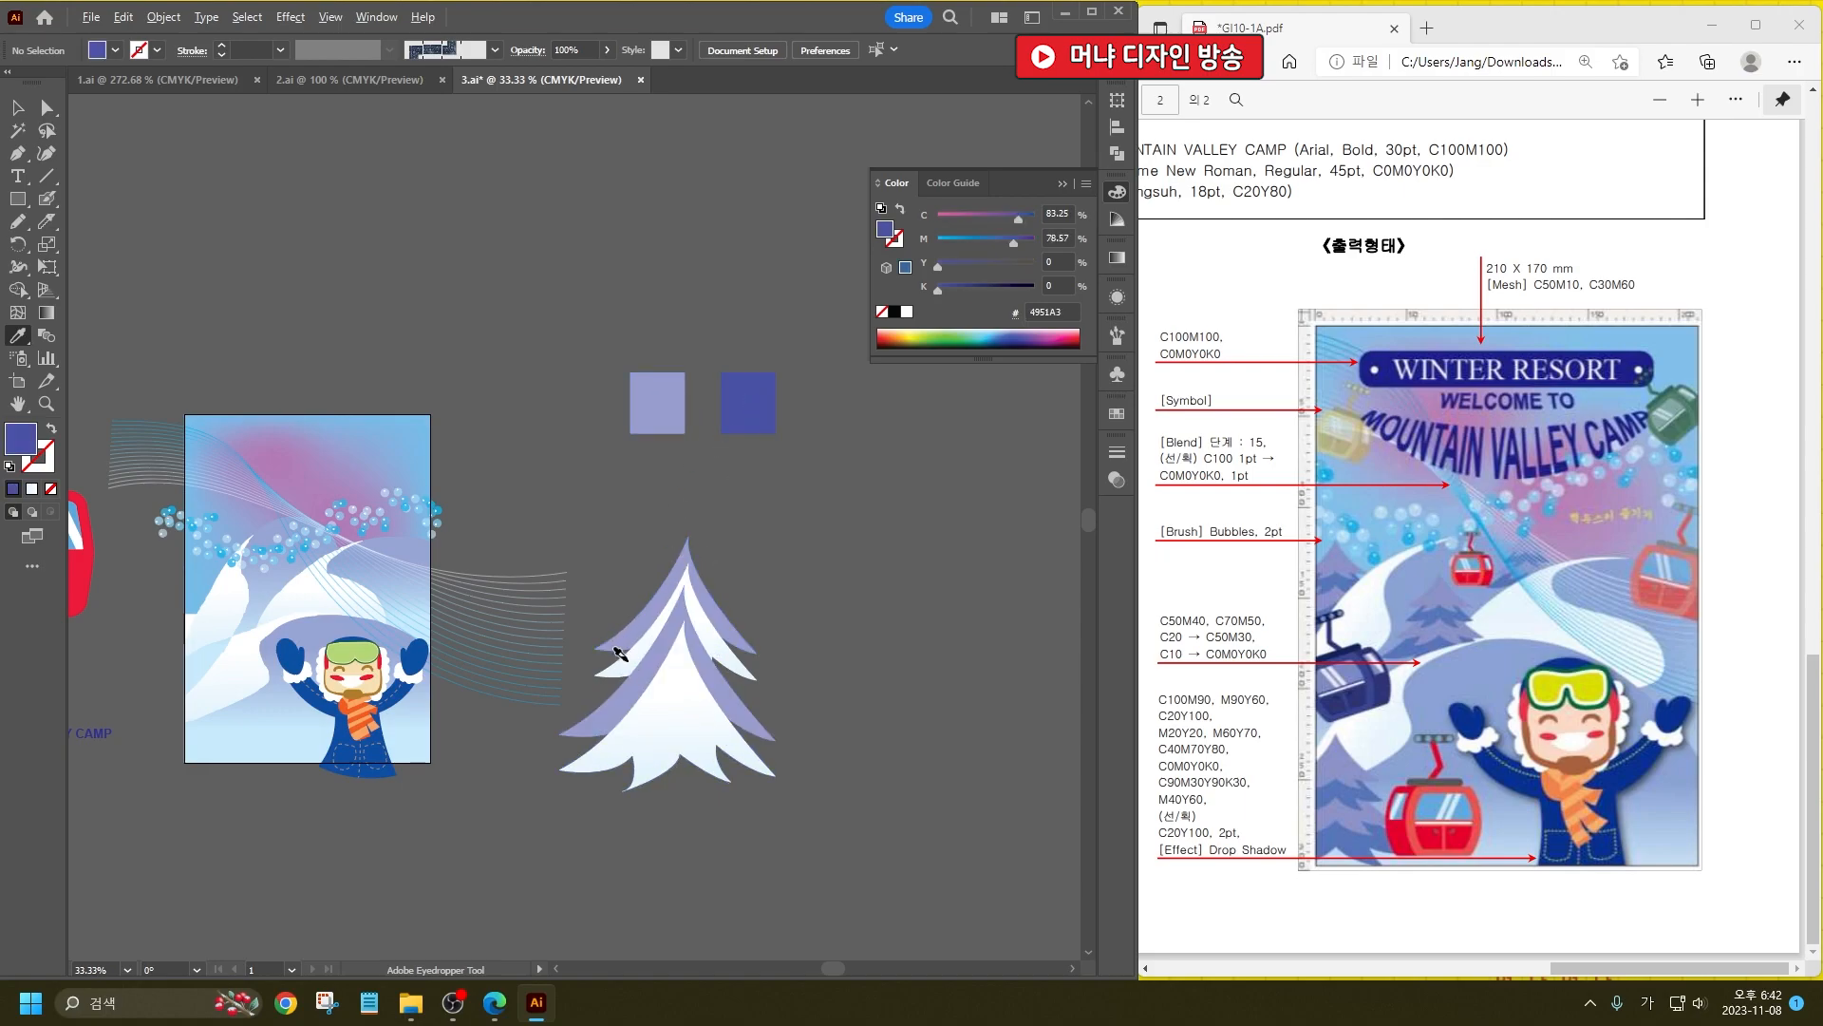
pyautogui.keyDown('alt'); pyautogui.click(619, 654); pyautogui.keyUp('alt')
pyautogui.keyDown('alt'); pyautogui.click(622, 736); pyautogui.keyUp('alt')
pyautogui.click(17, 109)
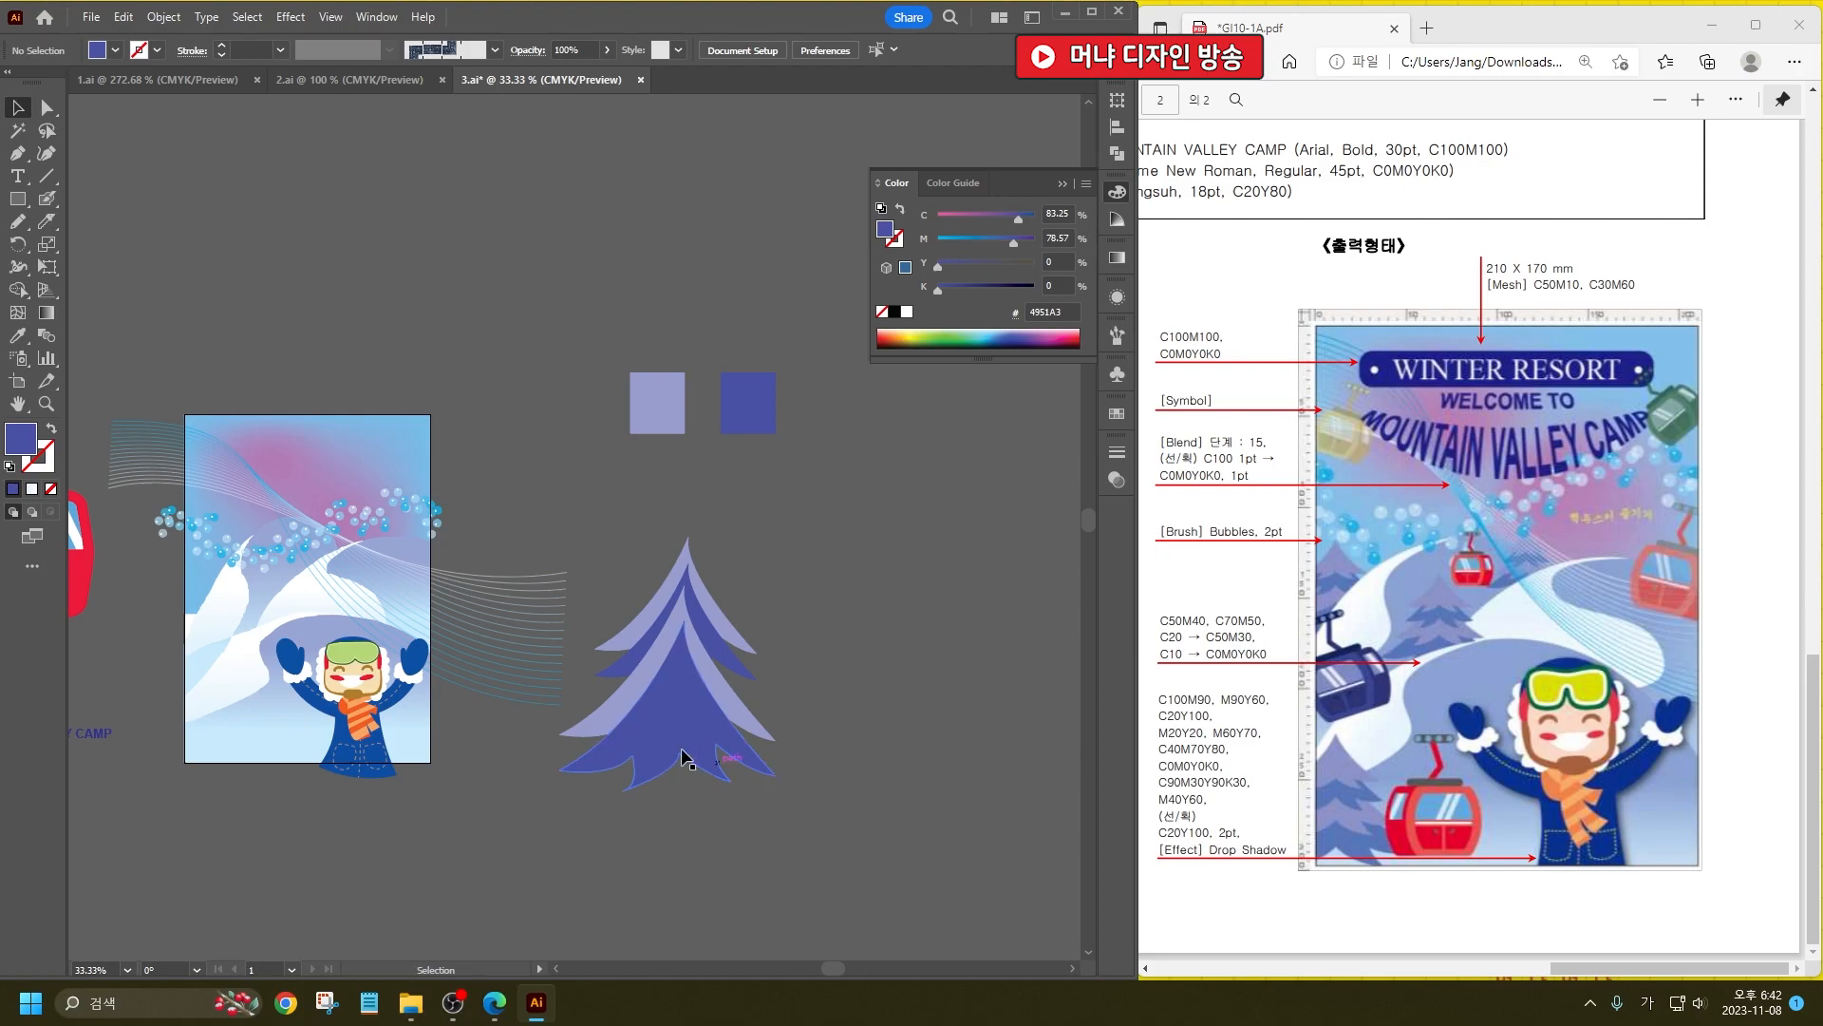
# Step: Rearrange the fir tree's stacking order so each dark tier lies behind its light tier, with the upper pair in front
pyautogui.click(668, 738)
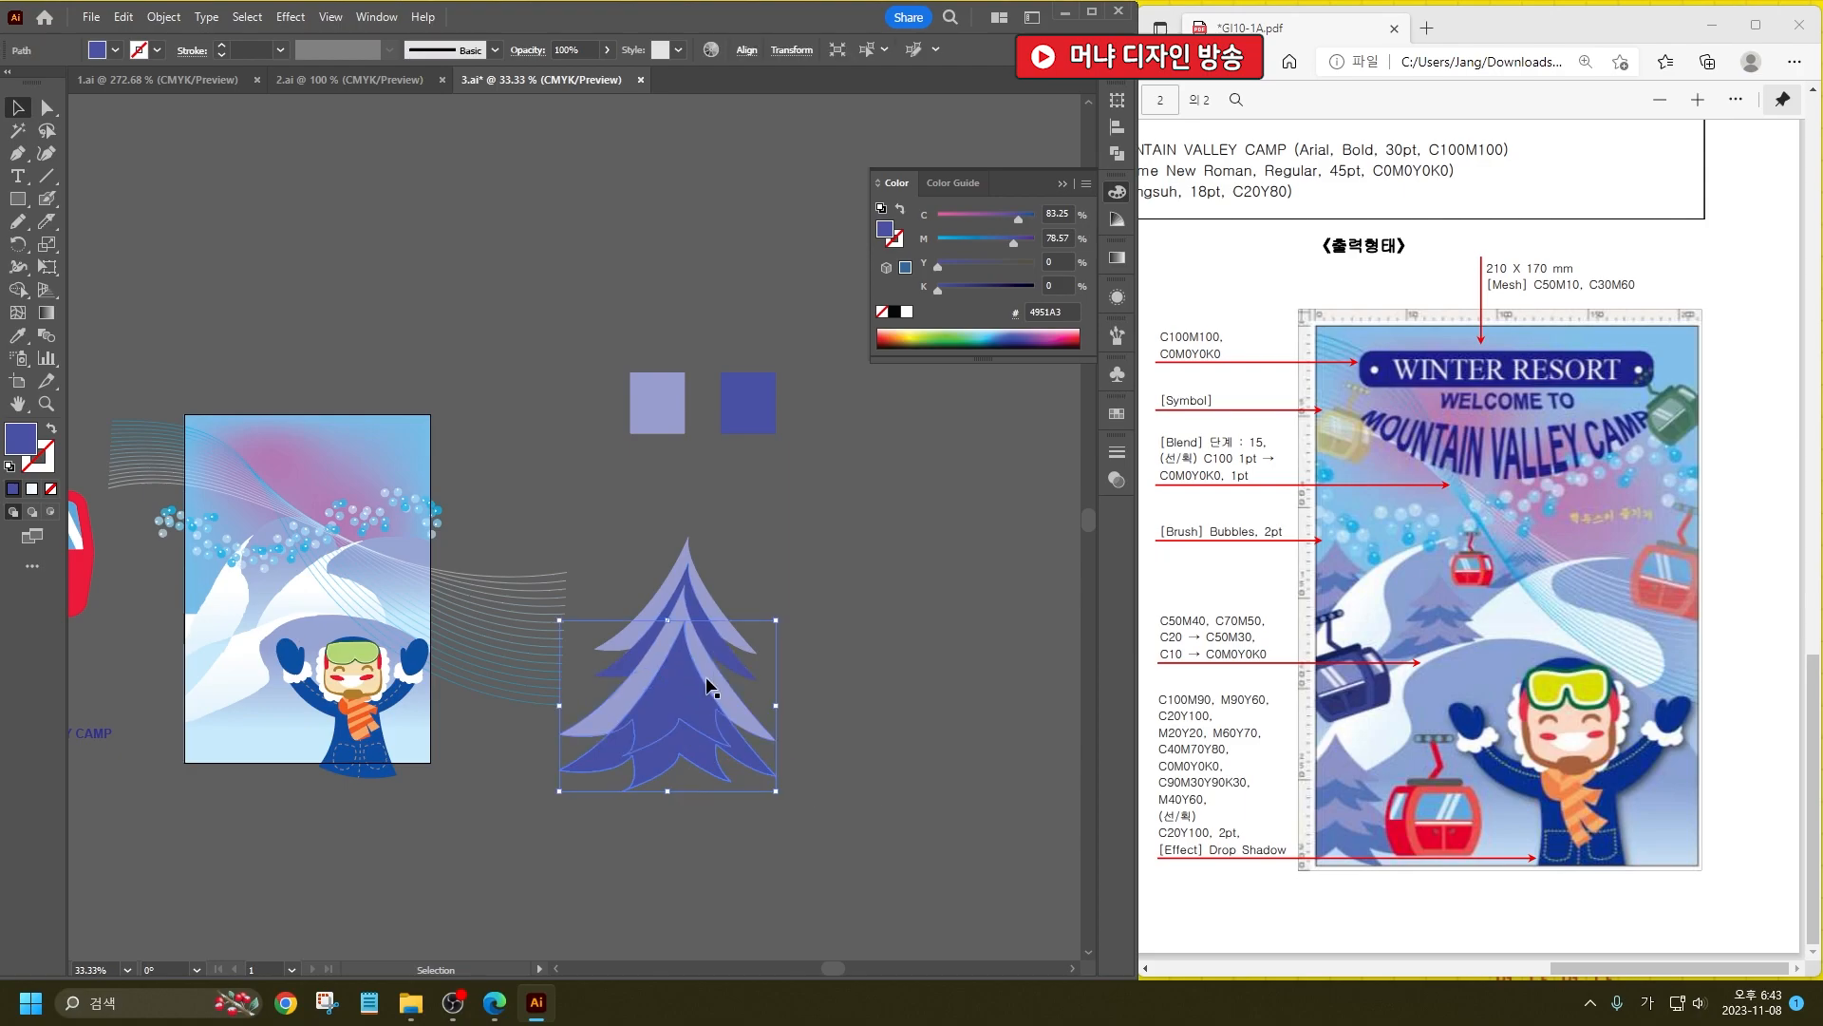
pyautogui.press('a')
pyautogui.press('v')
pyautogui.hotkey('ctrl', 'shift', '[')
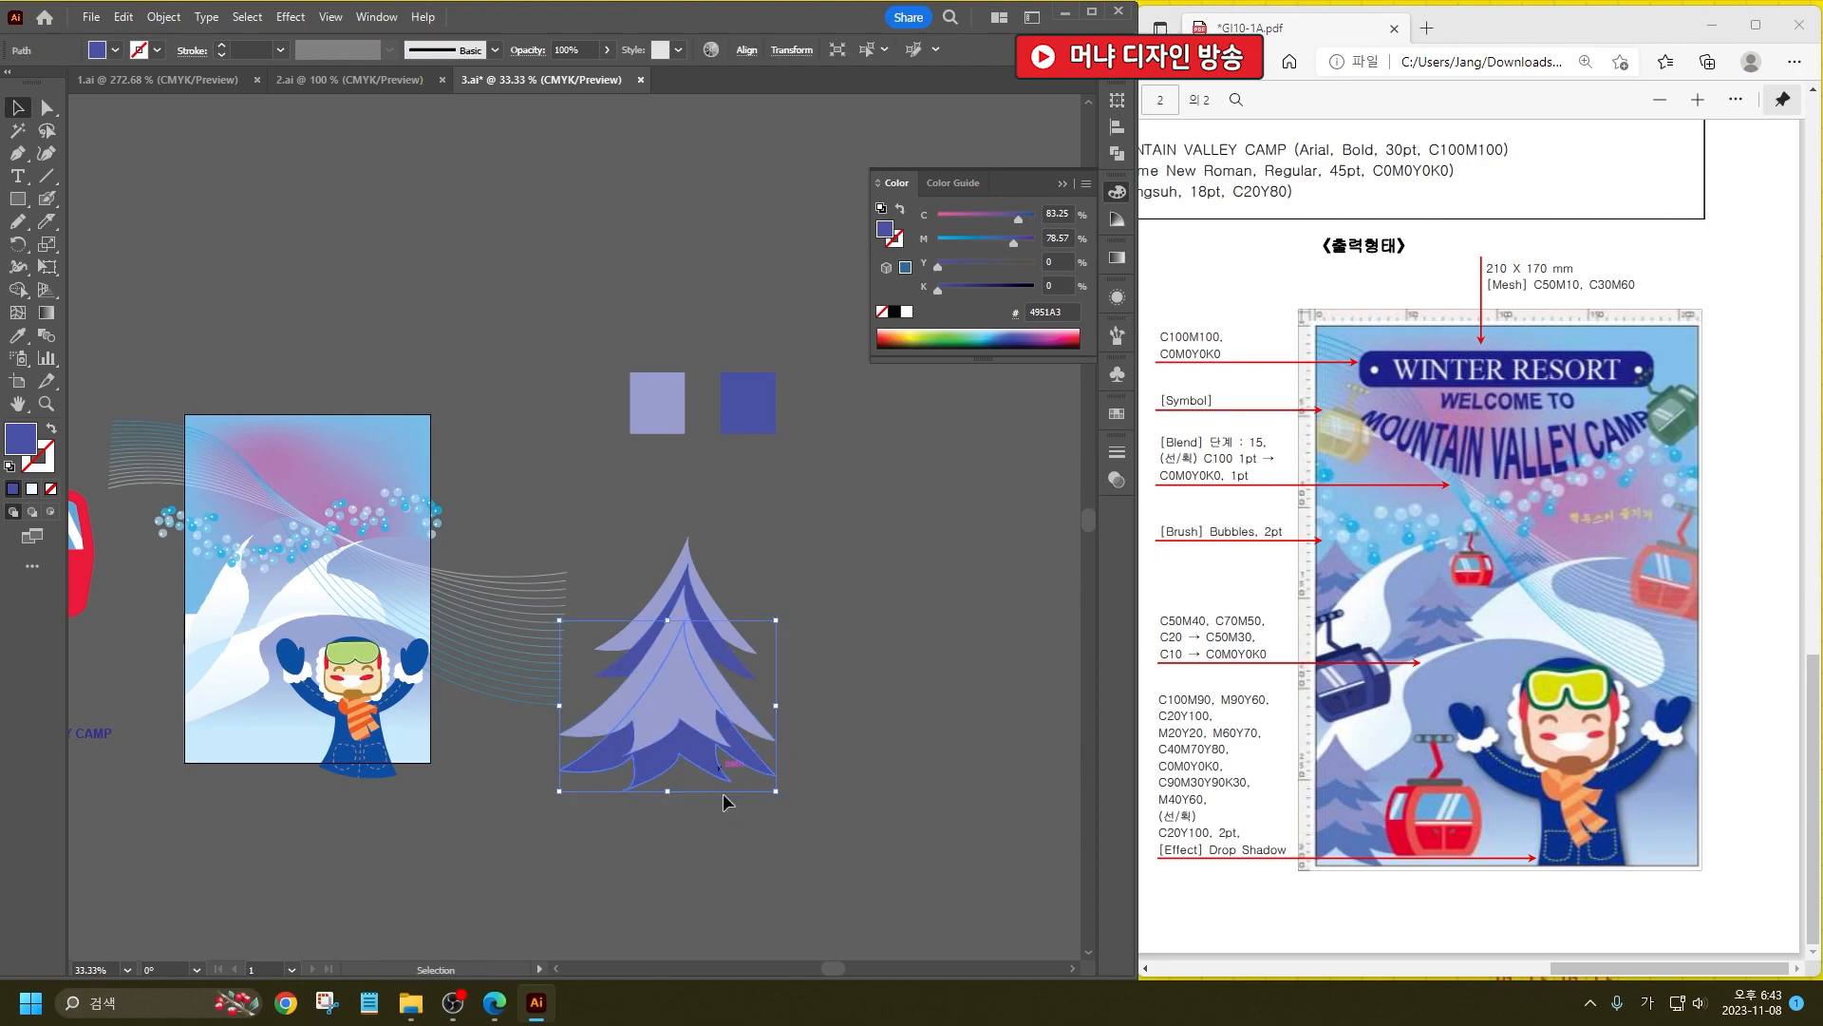
pyautogui.keyDown('shift'); pyautogui.click(694, 729); pyautogui.keyUp('shift')
pyautogui.press('ctrl')
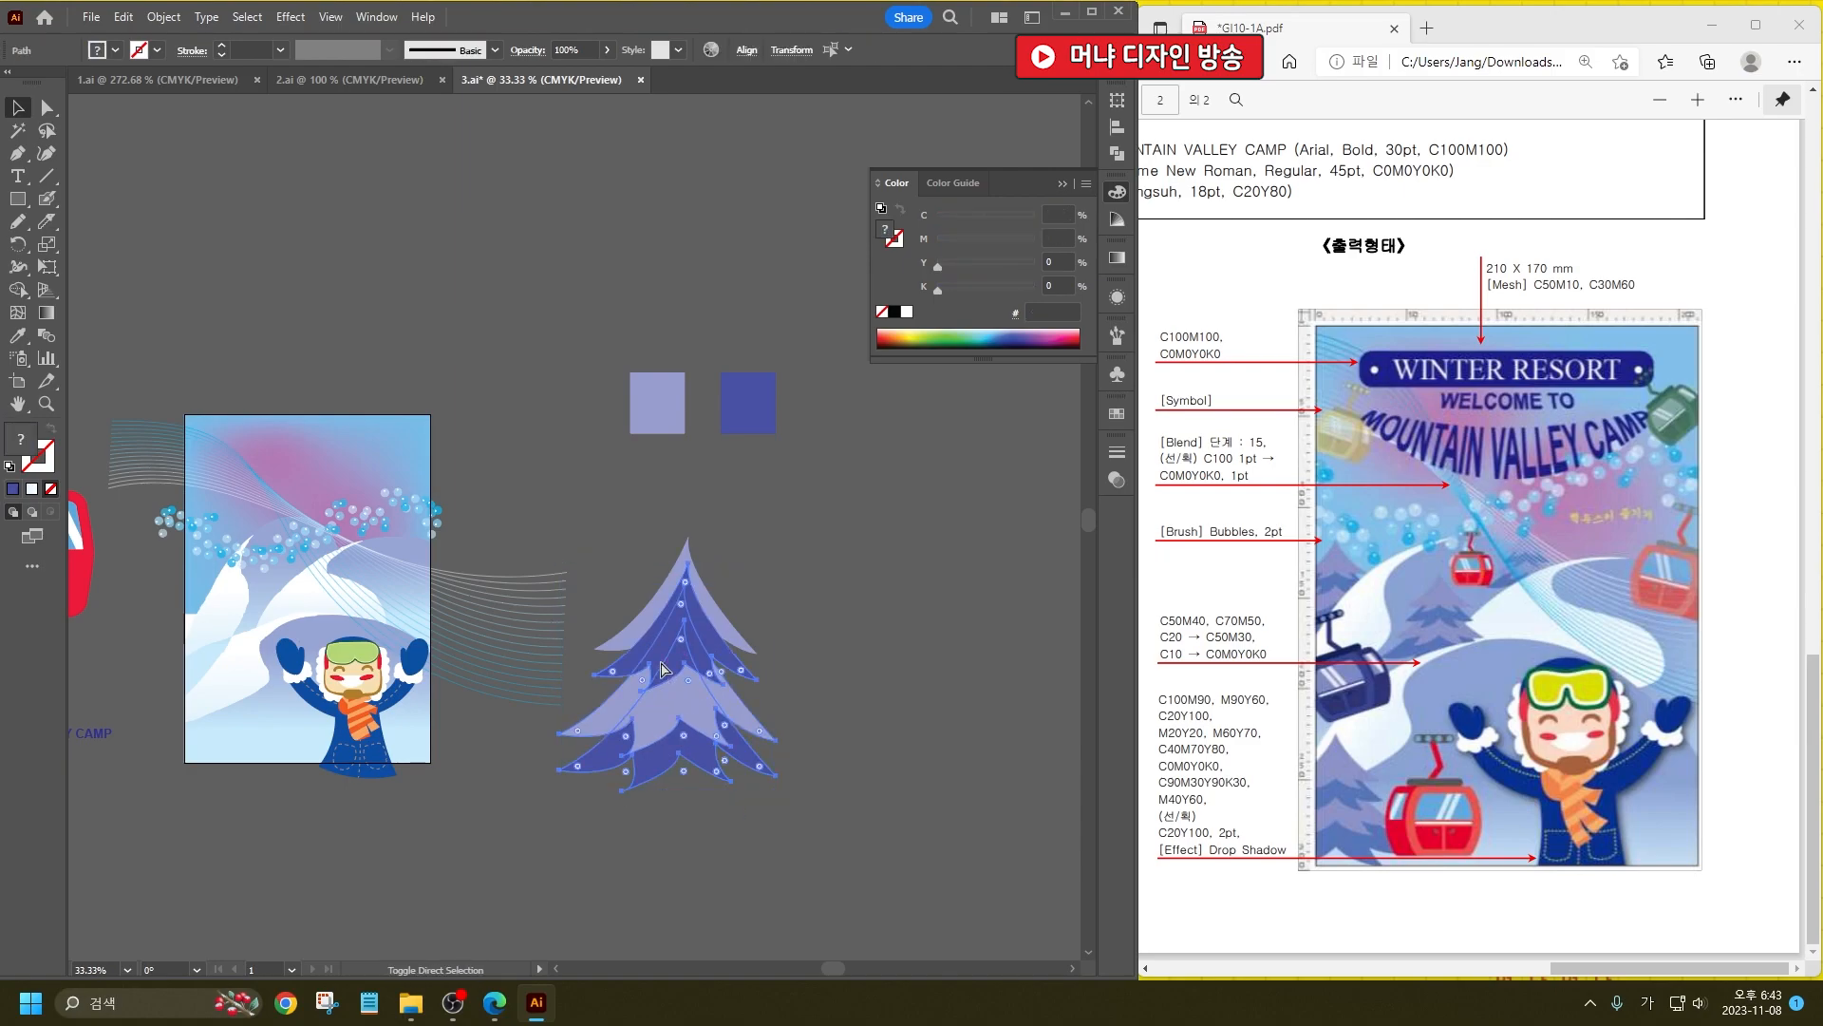
pyautogui.click(793, 640)
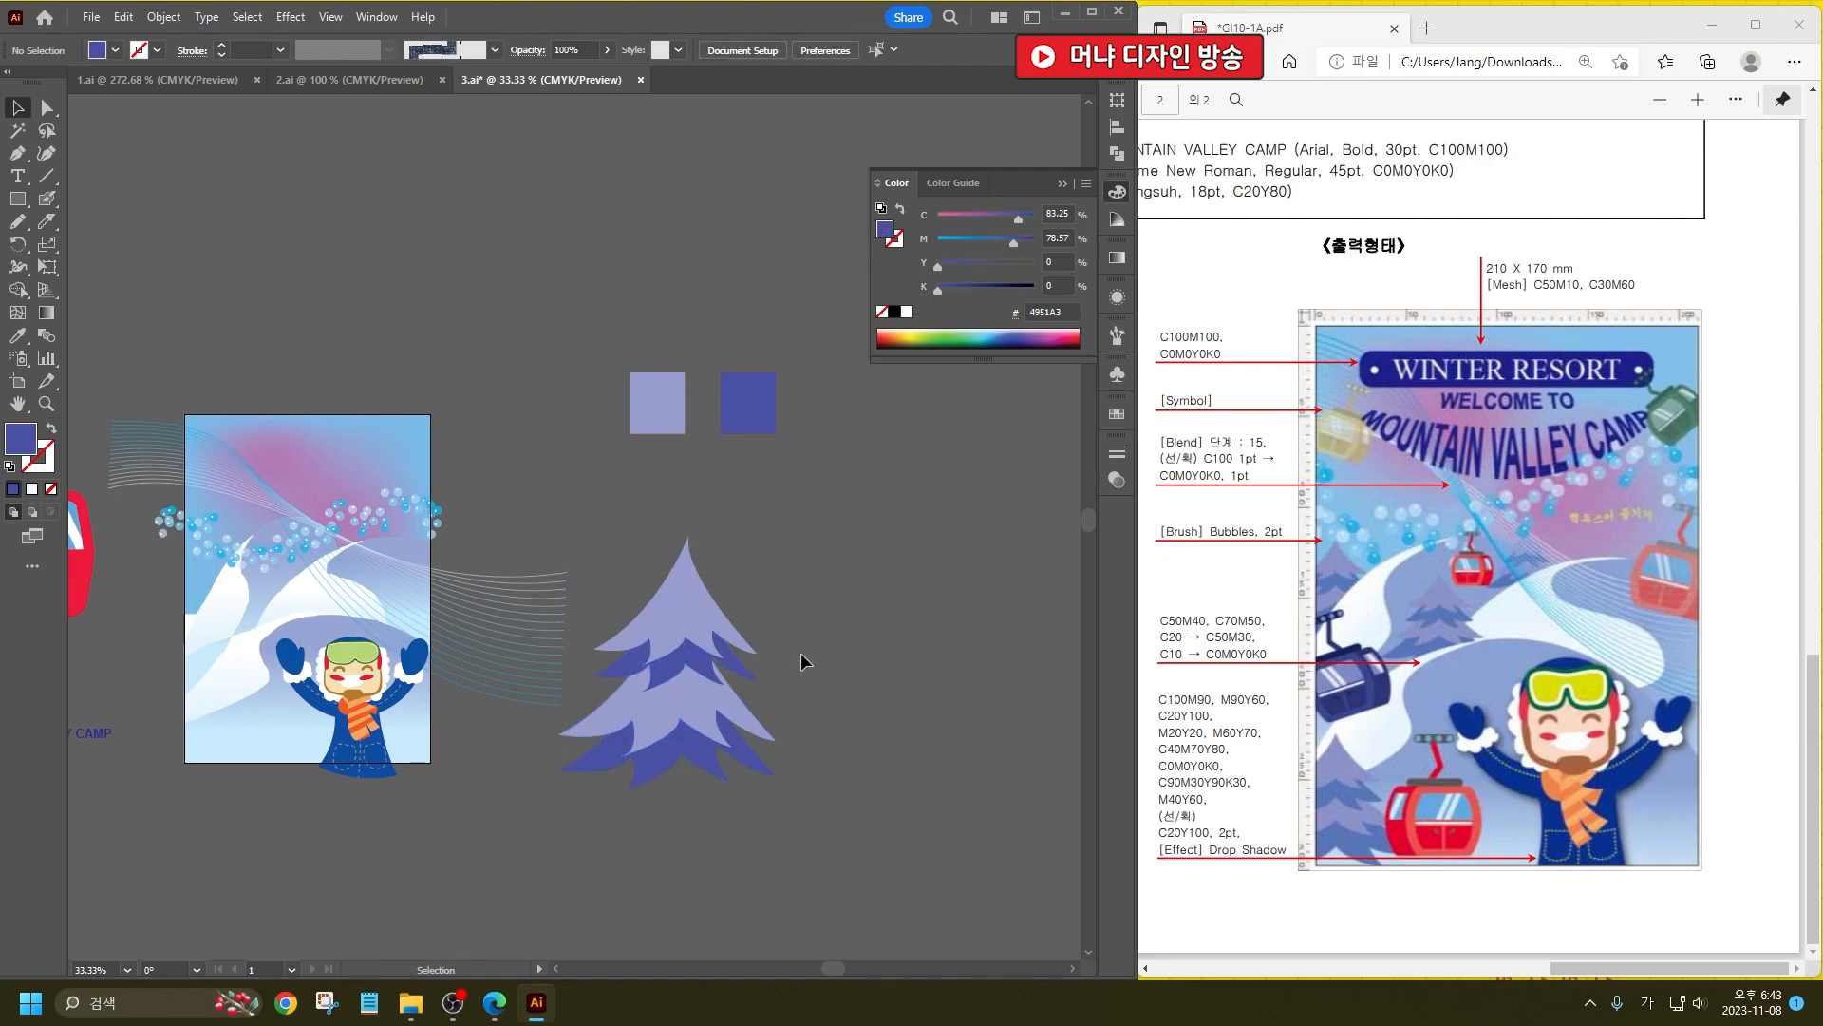
# Step: Group the fir tree's tiers, scale the tree down and place it over the artboard's lower left corner
pyautogui.click(688, 662)
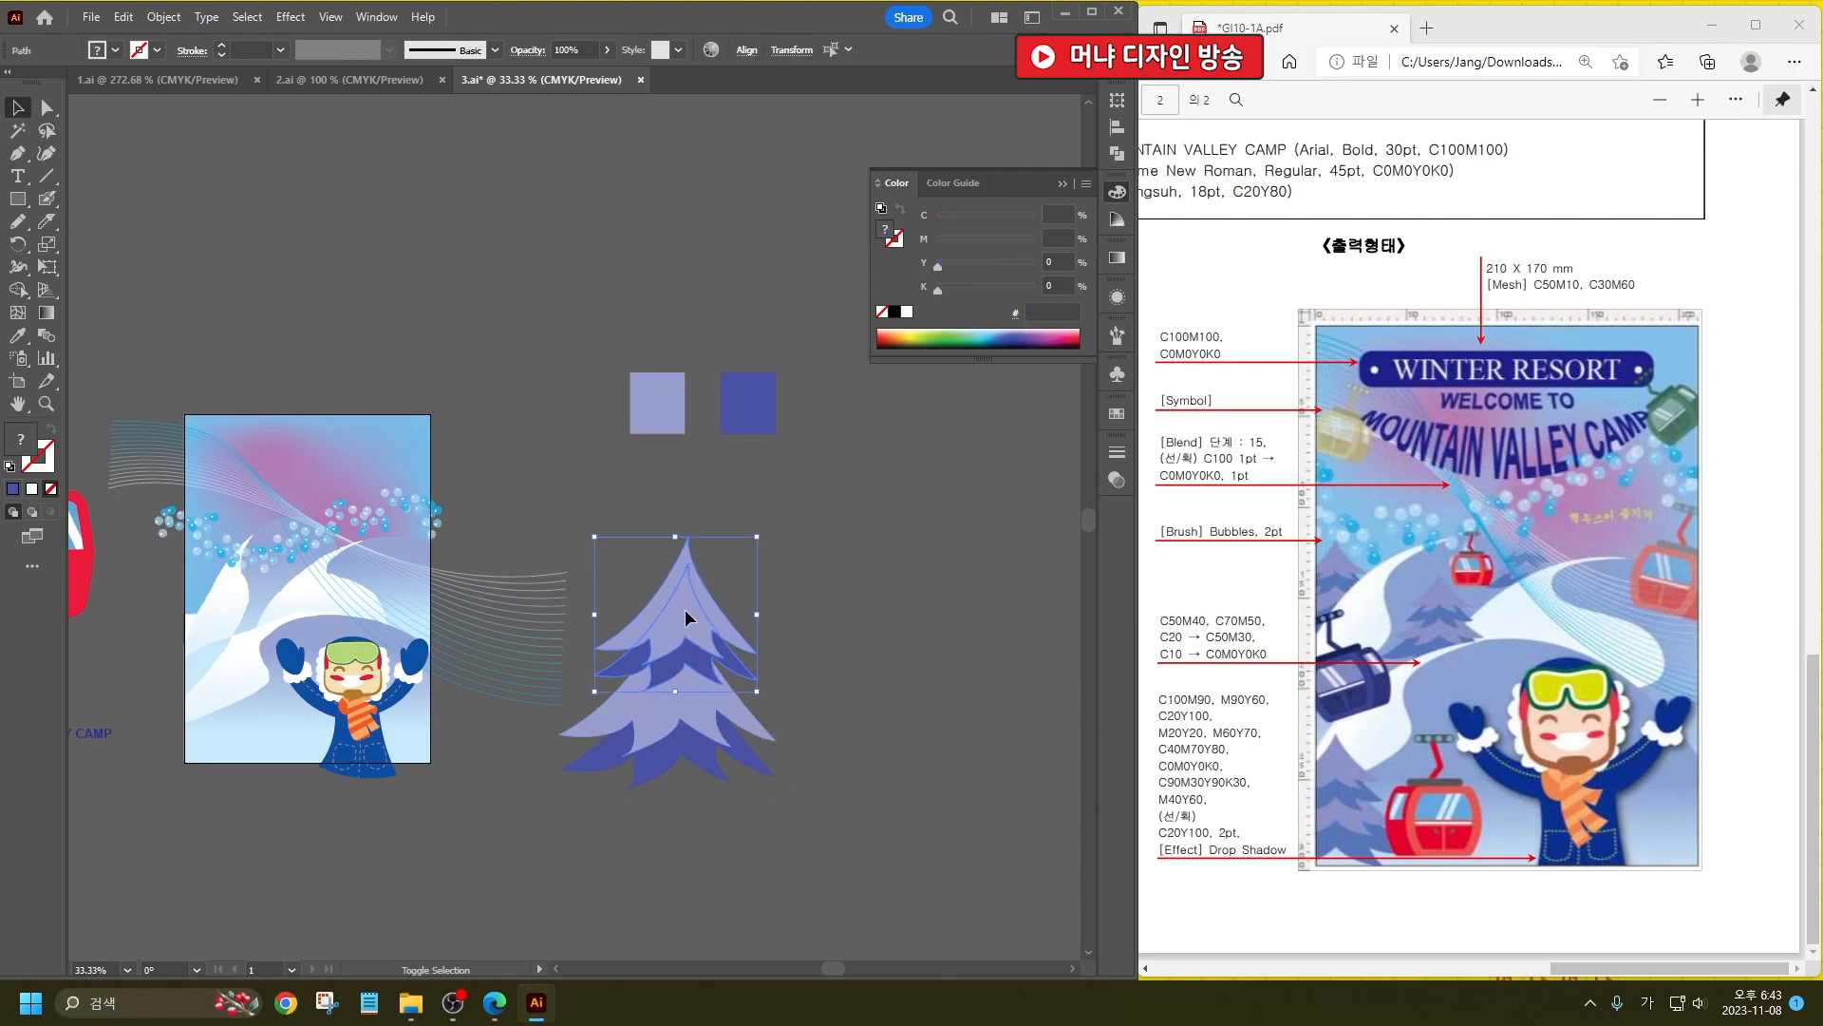
pyautogui.keyDown('shift'); pyautogui.click(768, 731); pyautogui.keyUp('shift')
pyautogui.hotkey('ctrl', 'z')
pyautogui.hotkey('ctrl', 'g')
pyautogui.moveTo(774, 558); pyautogui.dragTo(663, 680)
pyautogui.moveTo(636, 753); pyautogui.dragTo(220, 733)
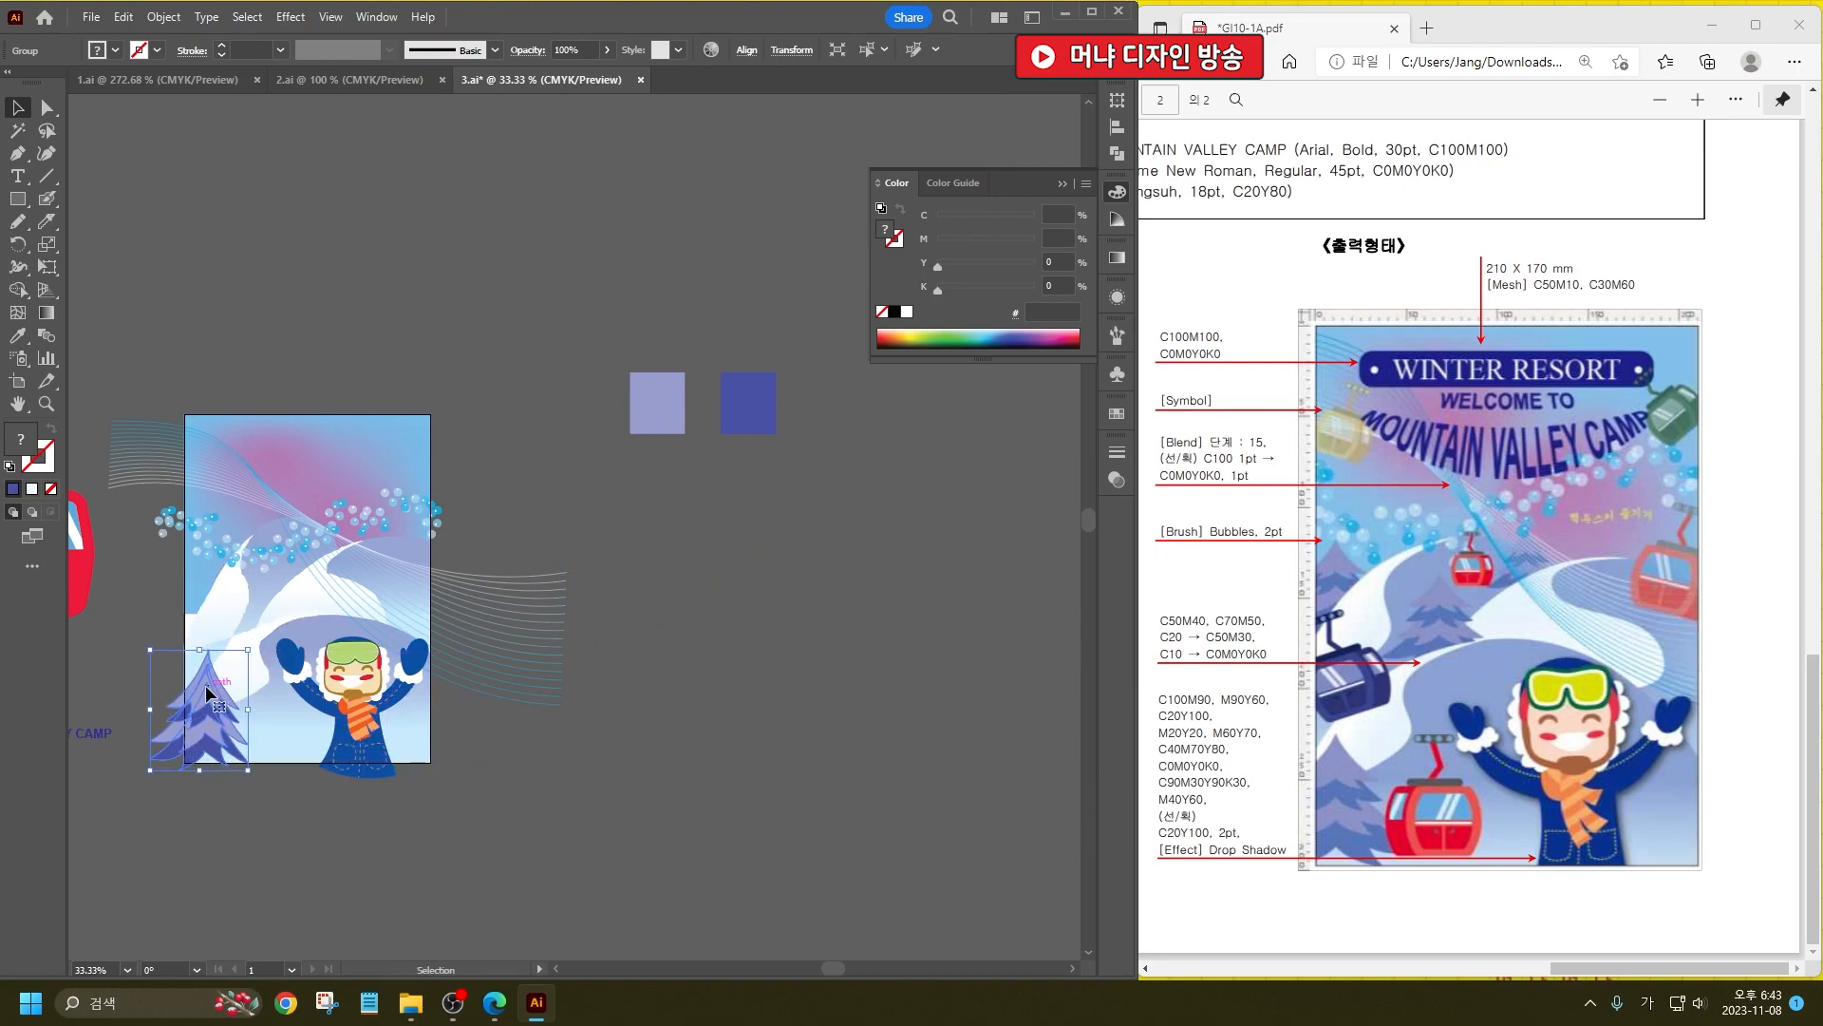
pyautogui.press('a')
pyautogui.press('v')
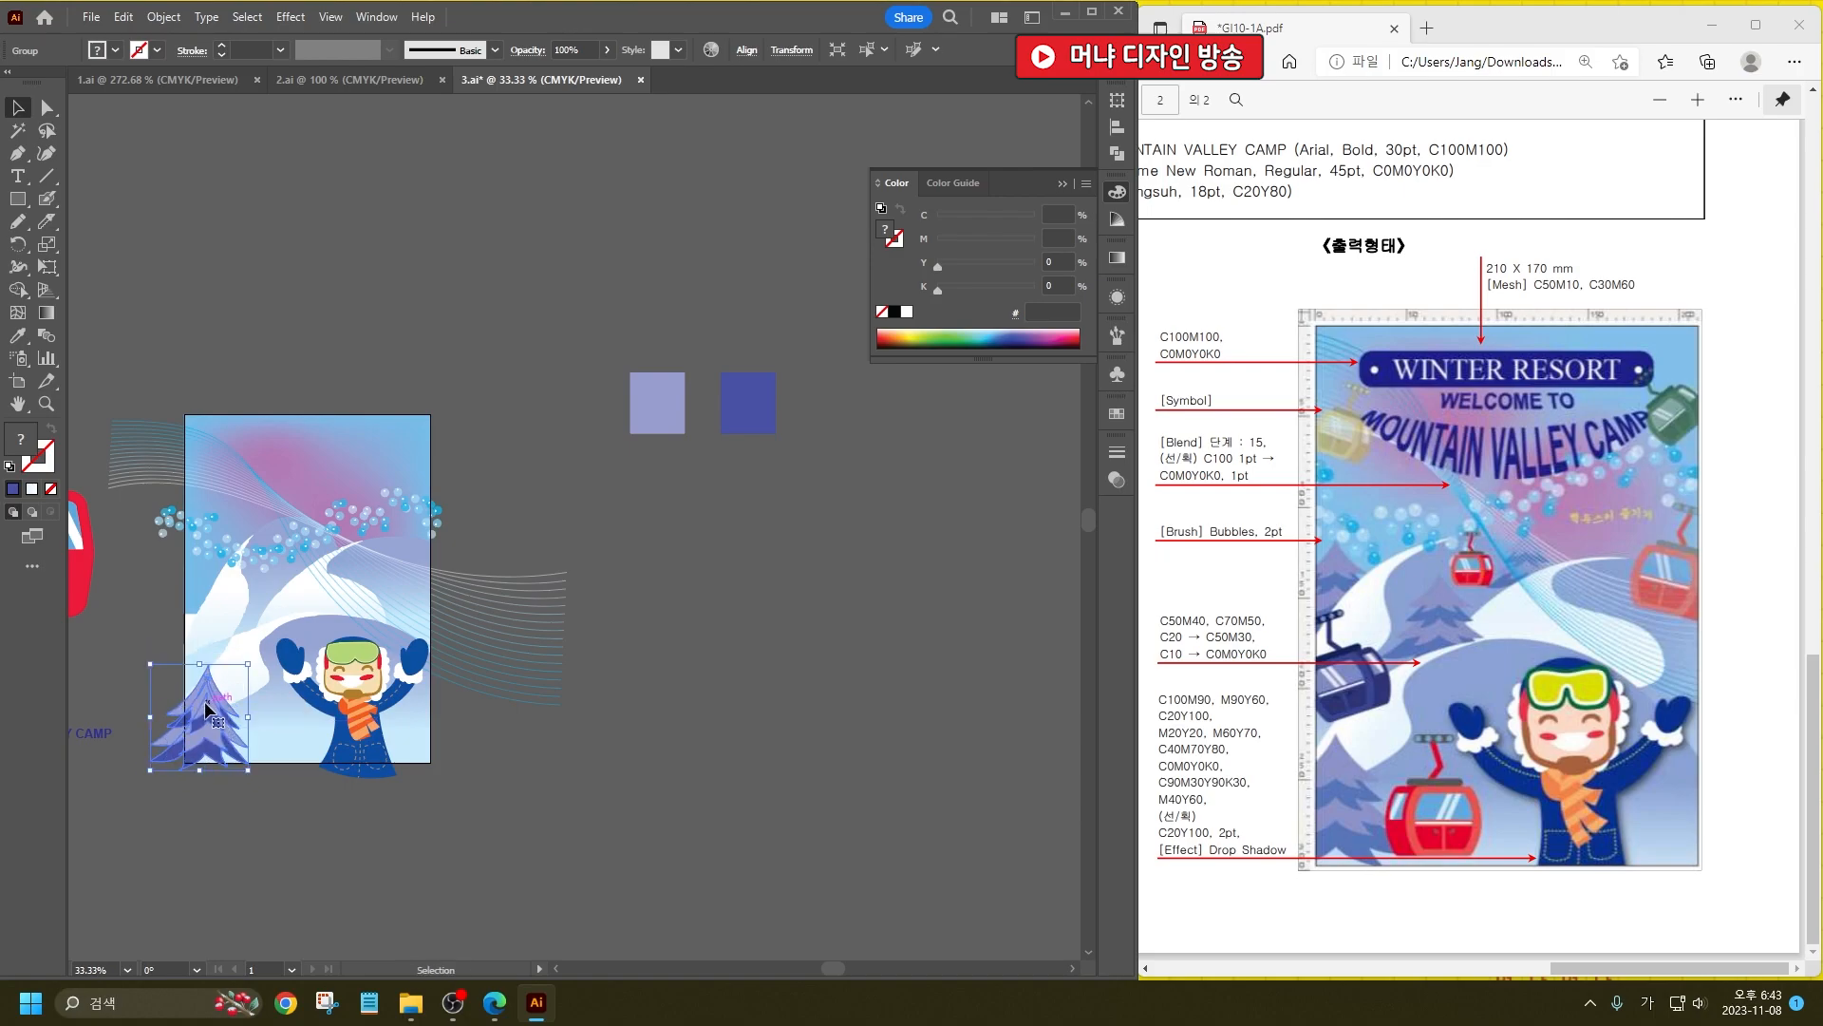
# Step: Place a smaller copy of the fir tree above the first one and send it behind the snow slopes, in front of the sky mesh
pyautogui.moveTo(206, 710); pyautogui.dragTo(207, 615)
pyautogui.keyDown('shift'); pyautogui.click(304, 436); pyautogui.keyUp('shift')
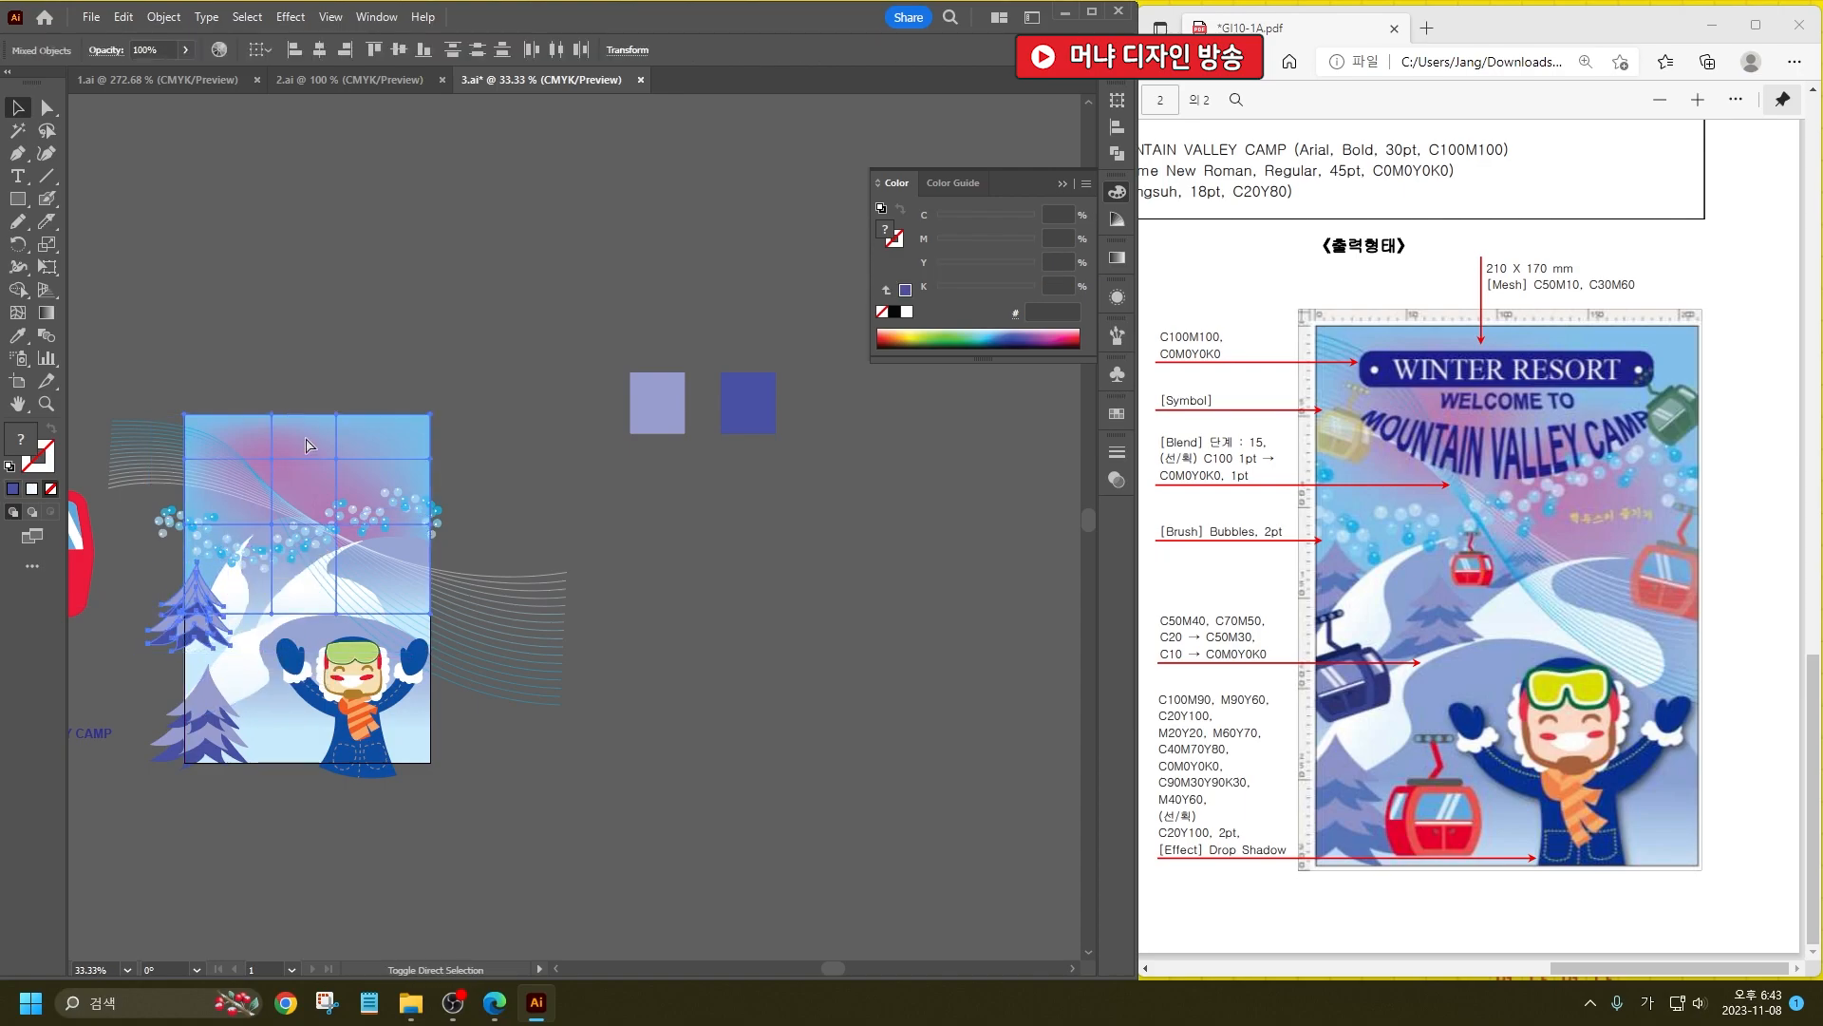
pyautogui.click(332, 777)
# Step: Copy the smaller fir tree to the right and position it between the two white snow slopes
pyautogui.moveTo(159, 626); pyautogui.dragTo(248, 625)
pyautogui.press('a')
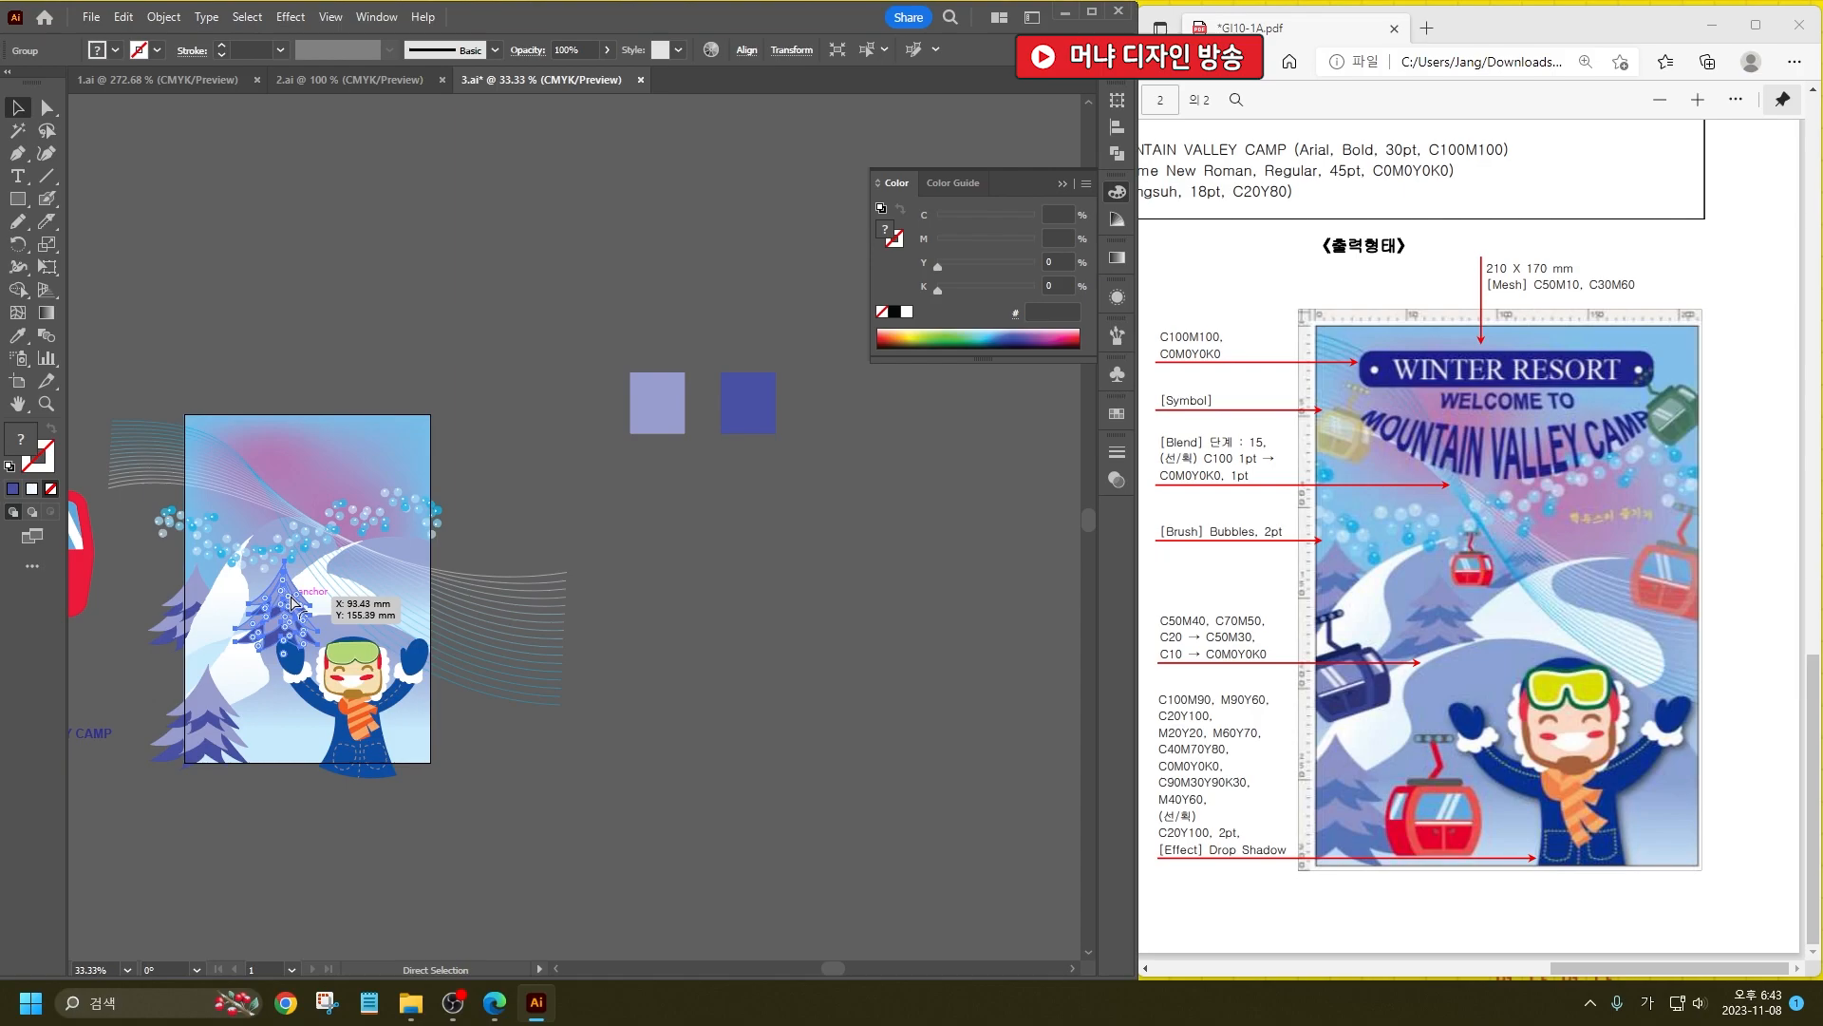
pyautogui.press('v')
pyautogui.click(278, 888)
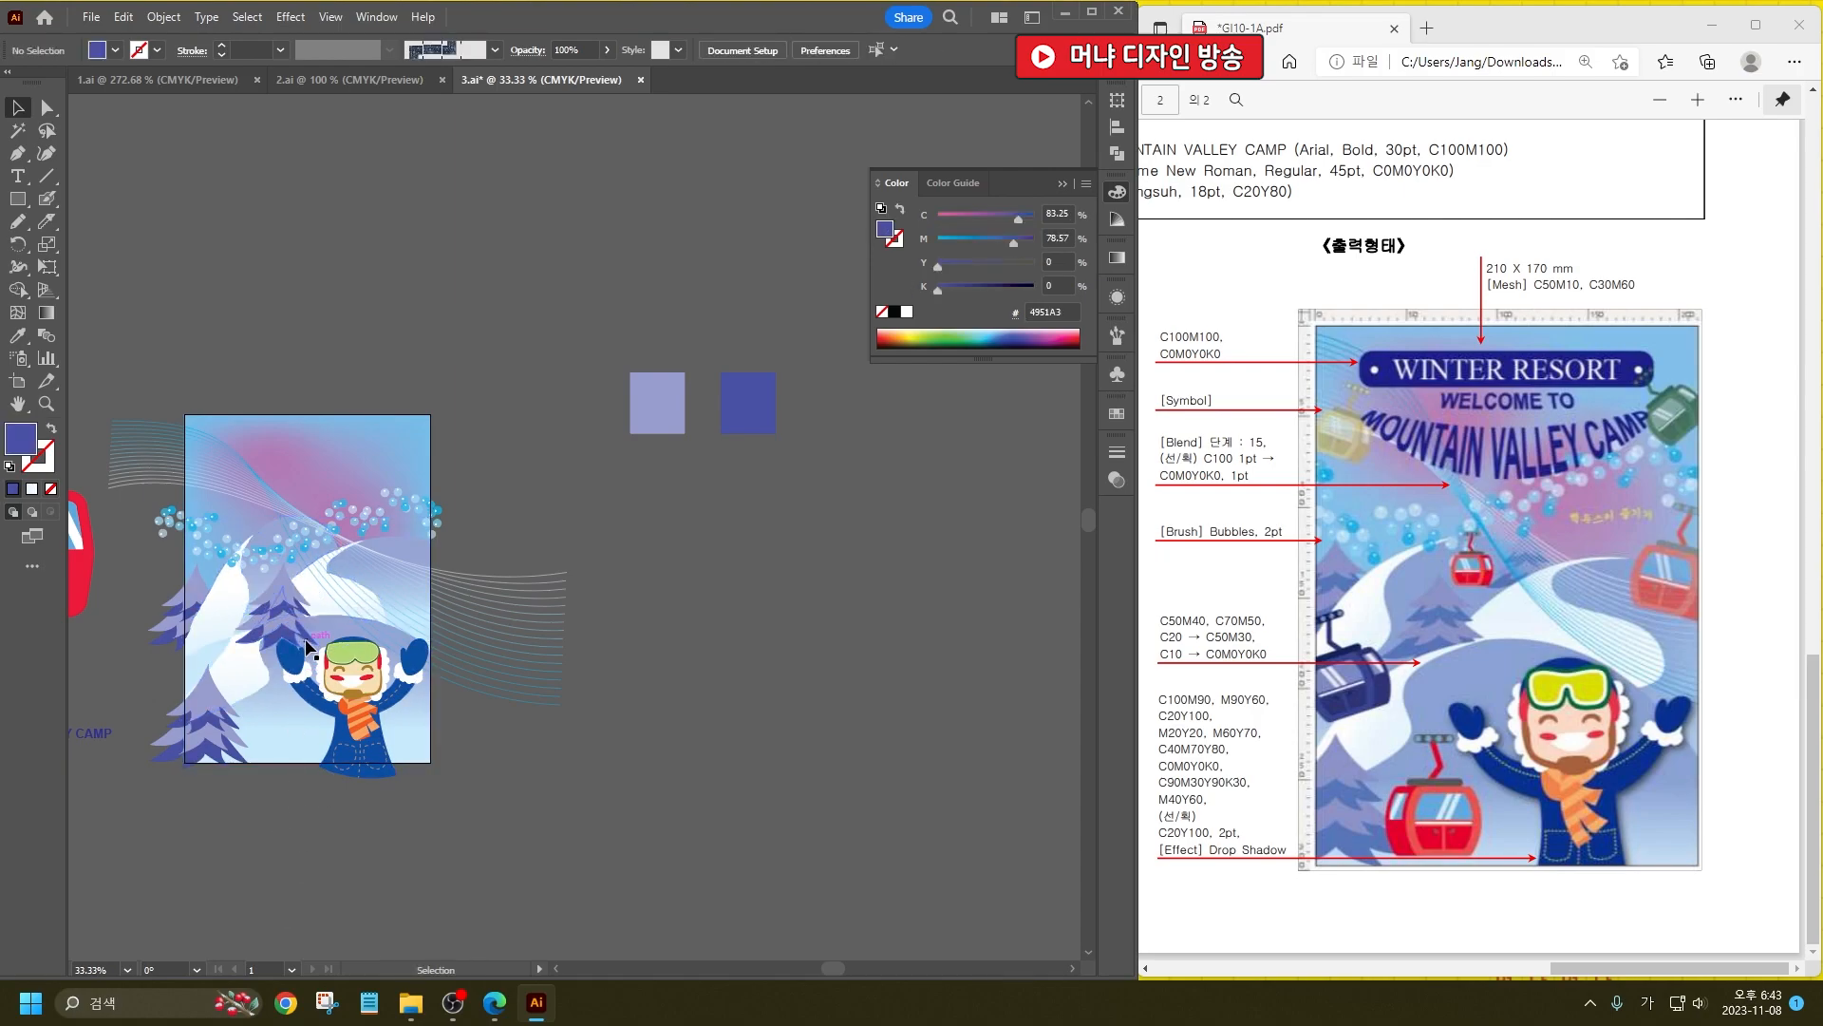
pyautogui.press('a')
pyautogui.click(269, 605)
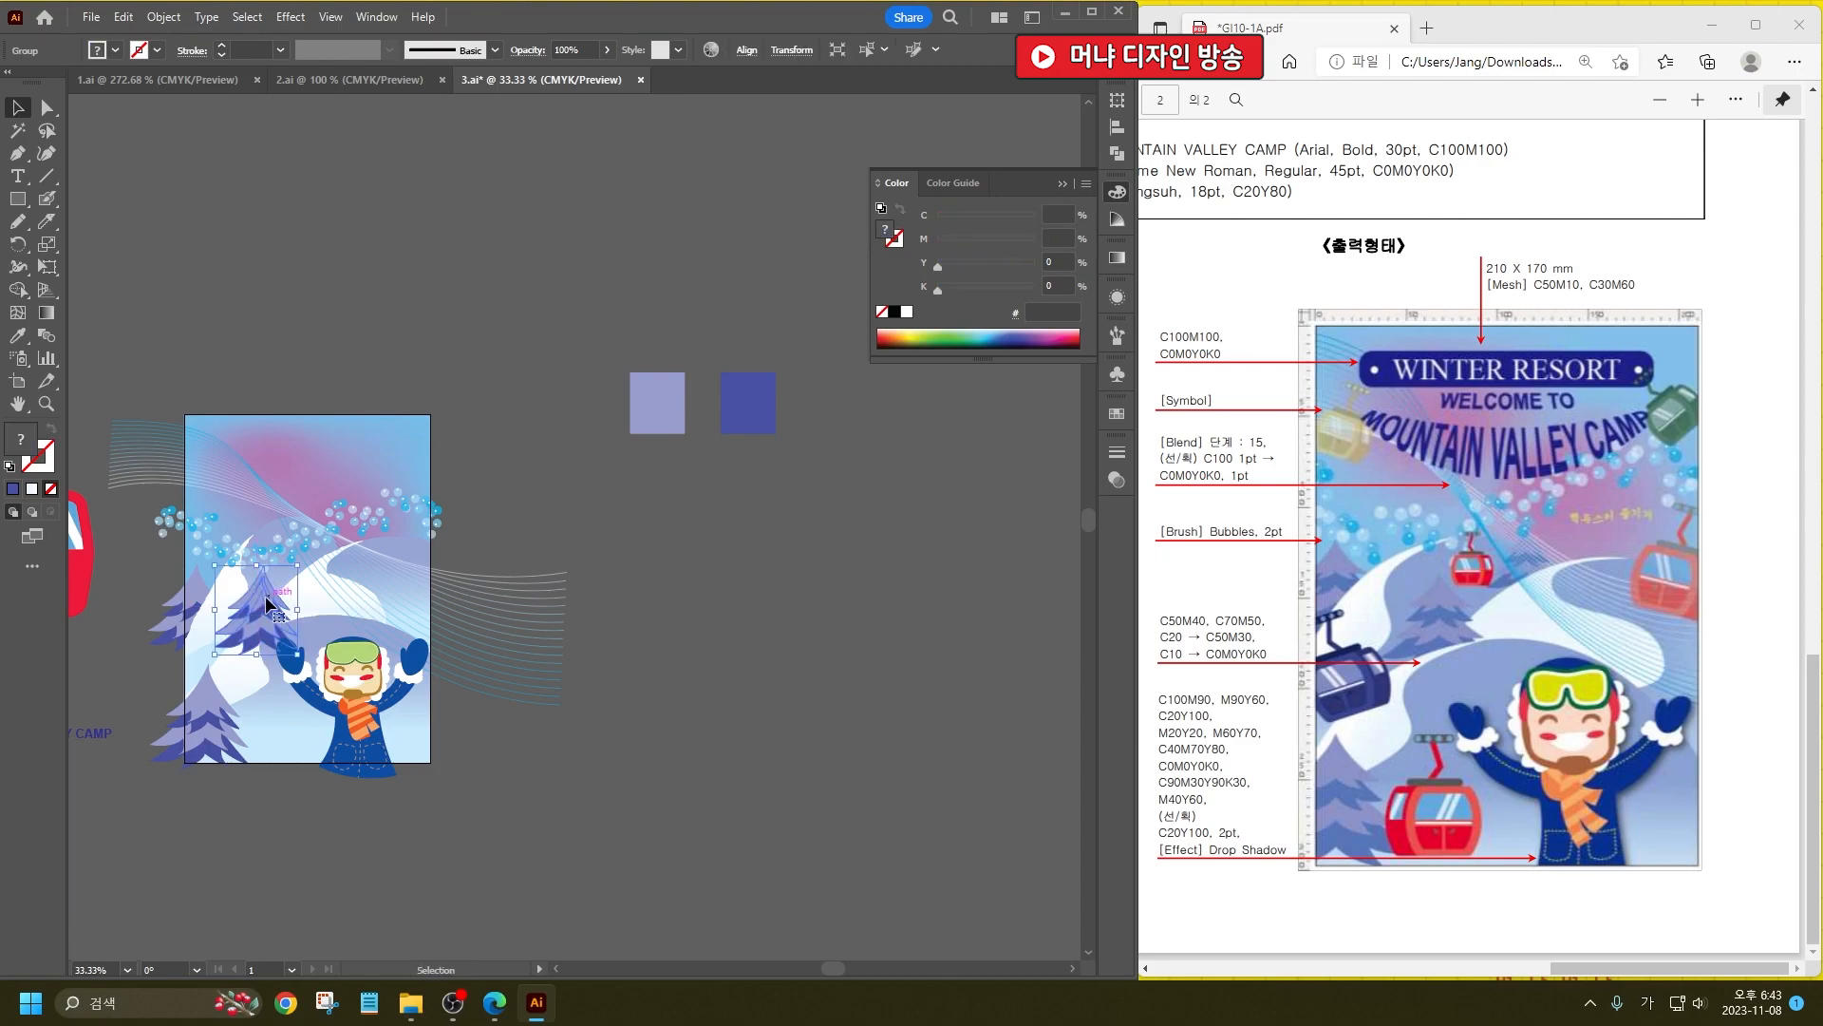
pyautogui.press('v')
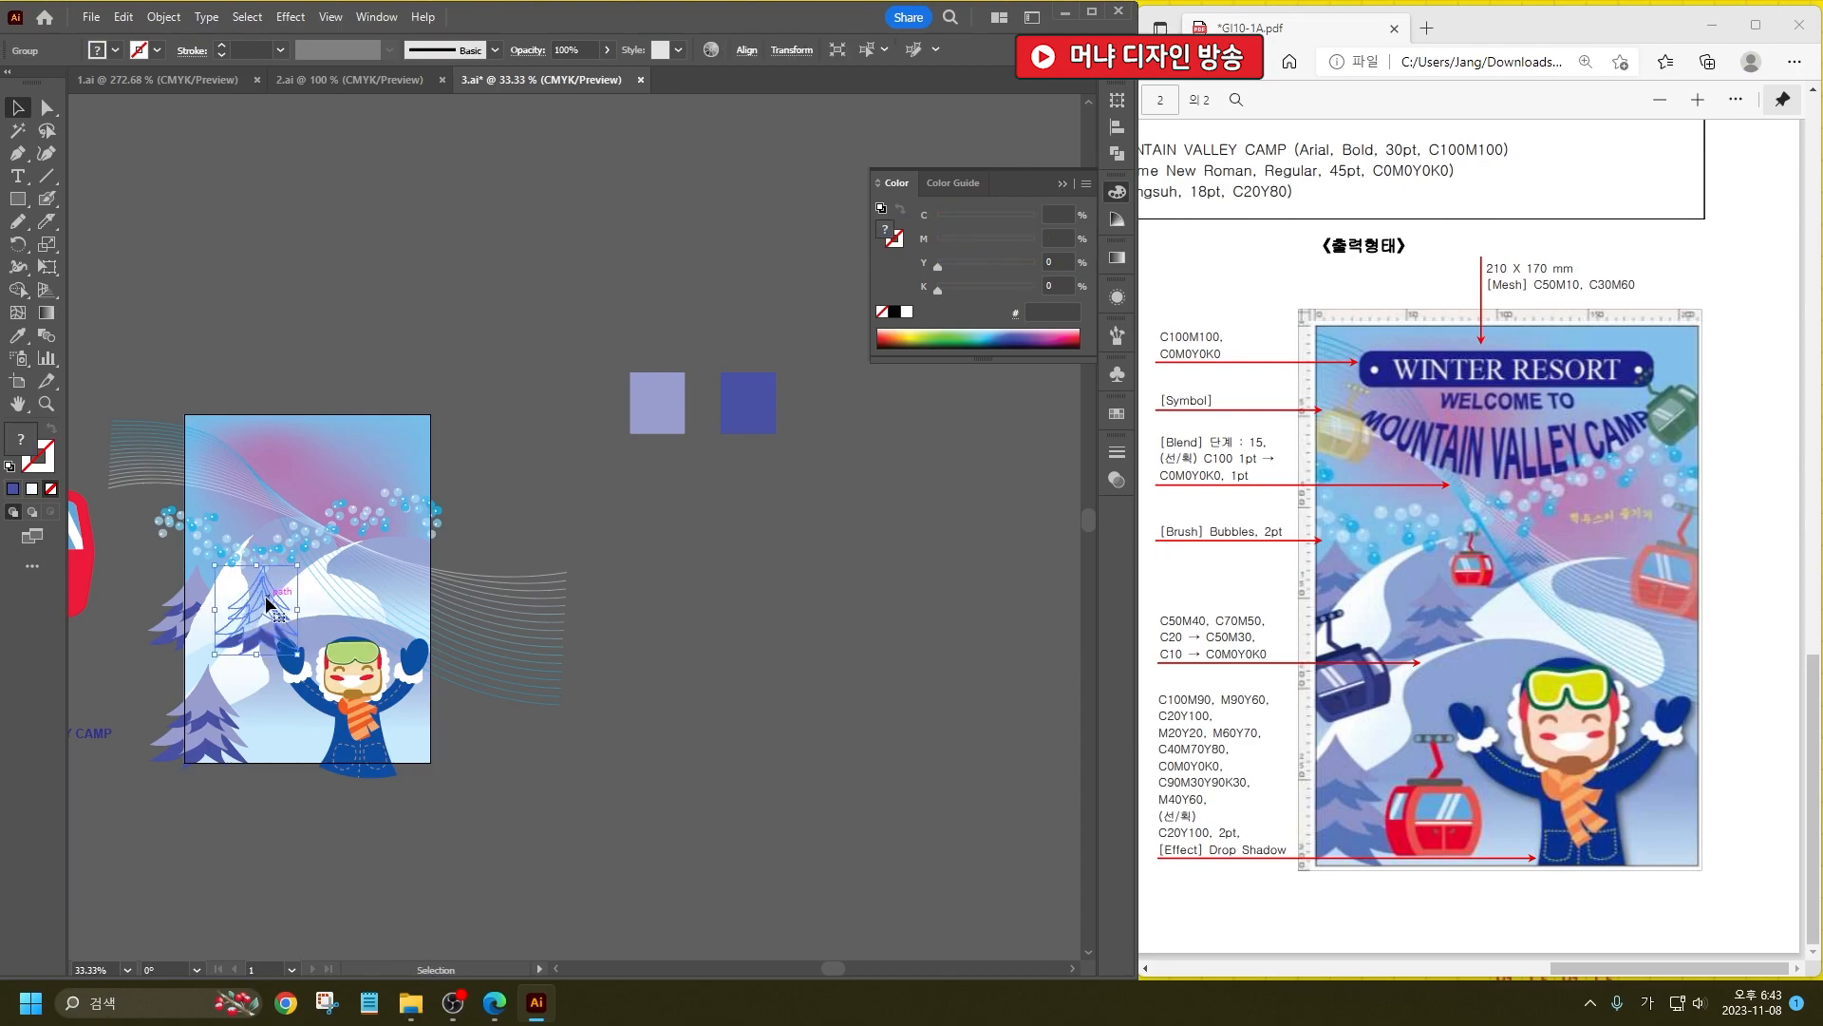
pyautogui.click(311, 807)
# Step: Send the rear slopes, the upper left fir tree and the sky mesh behind the middle fir tree
pyautogui.click(298, 604)
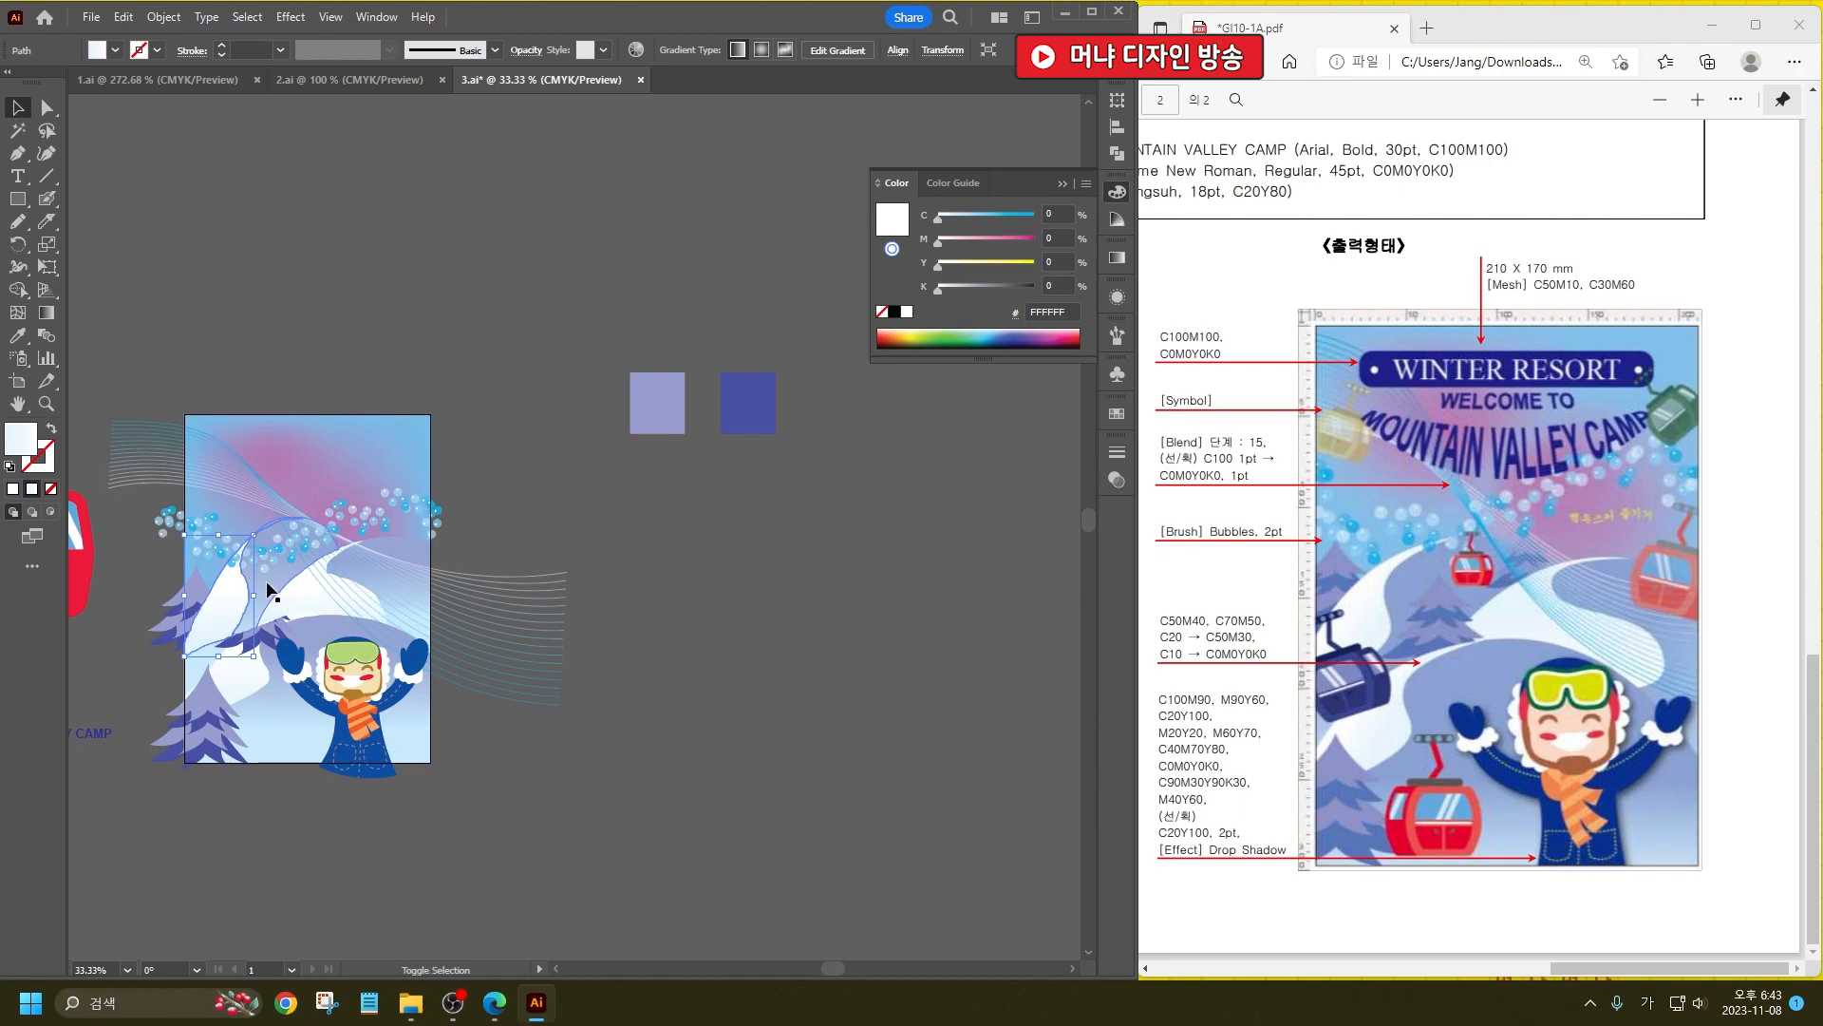
pyautogui.moveTo(386, 586); pyautogui.dragTo(430, 586)
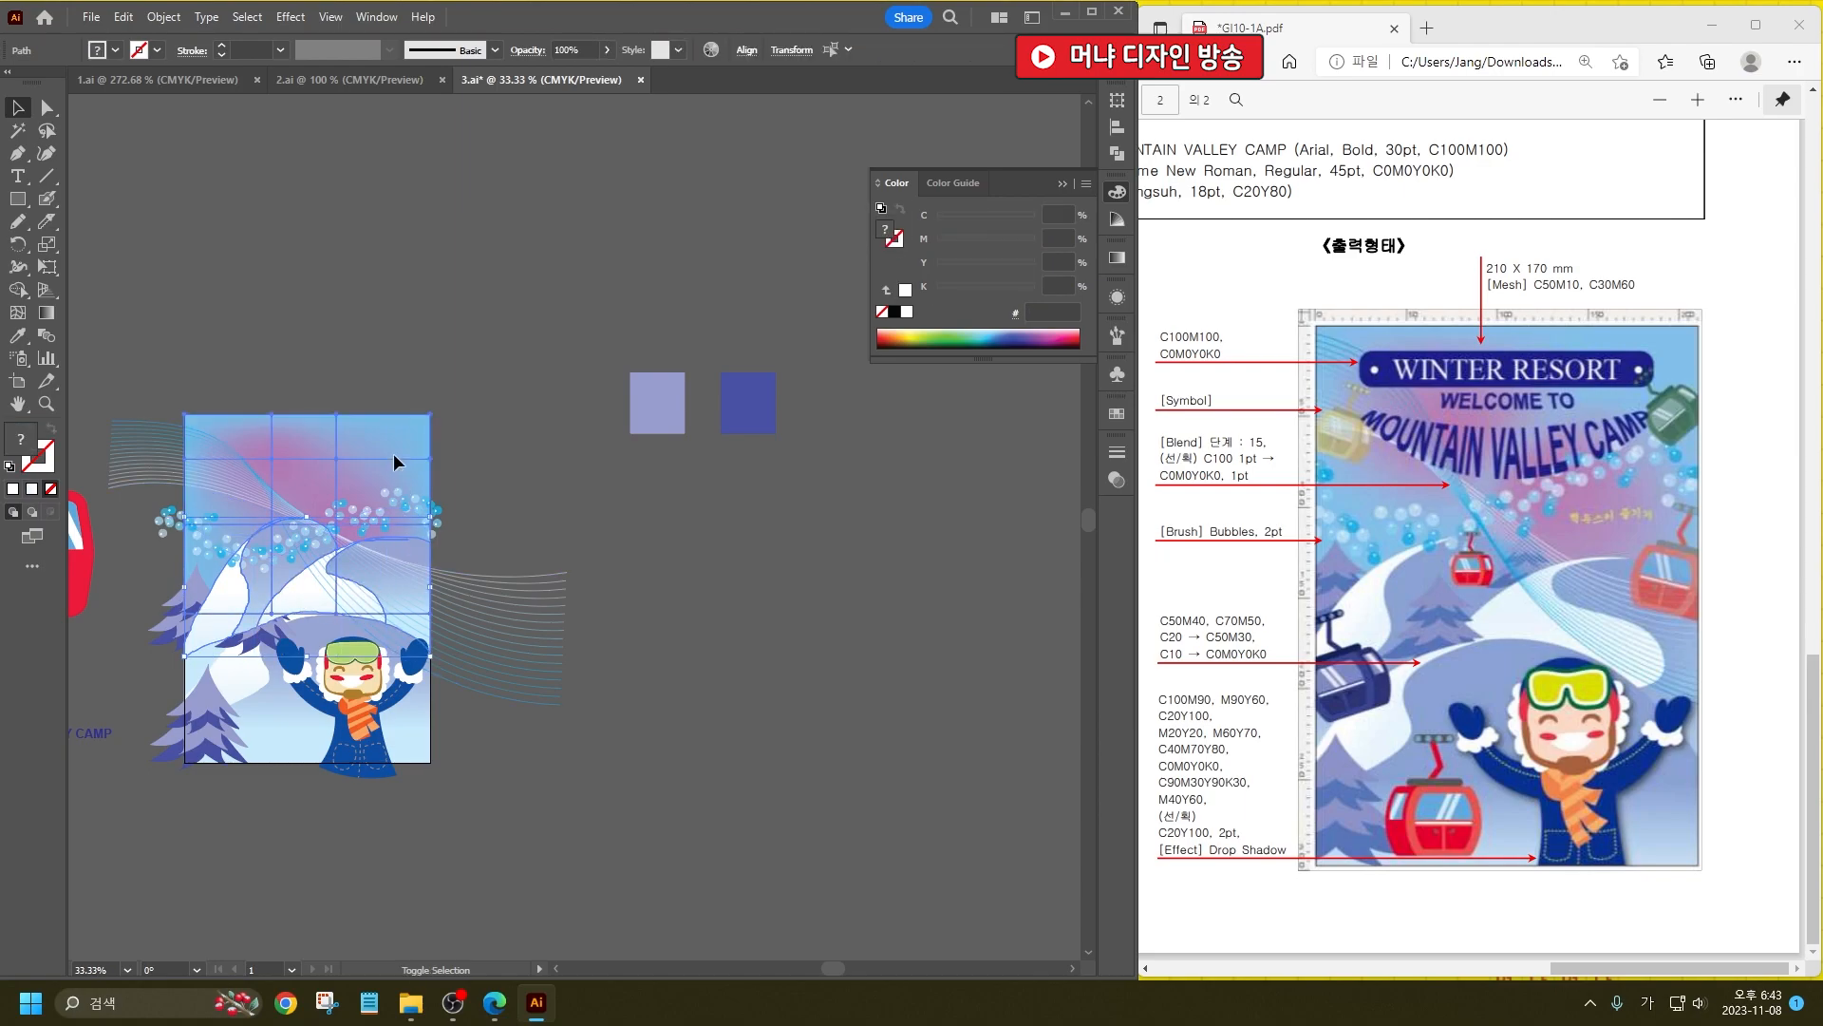
pyautogui.keyDown('shift'); pyautogui.click(199, 594); pyautogui.keyUp('shift')
pyautogui.keyDown('shift'); pyautogui.click(292, 459); pyautogui.keyUp('shift')
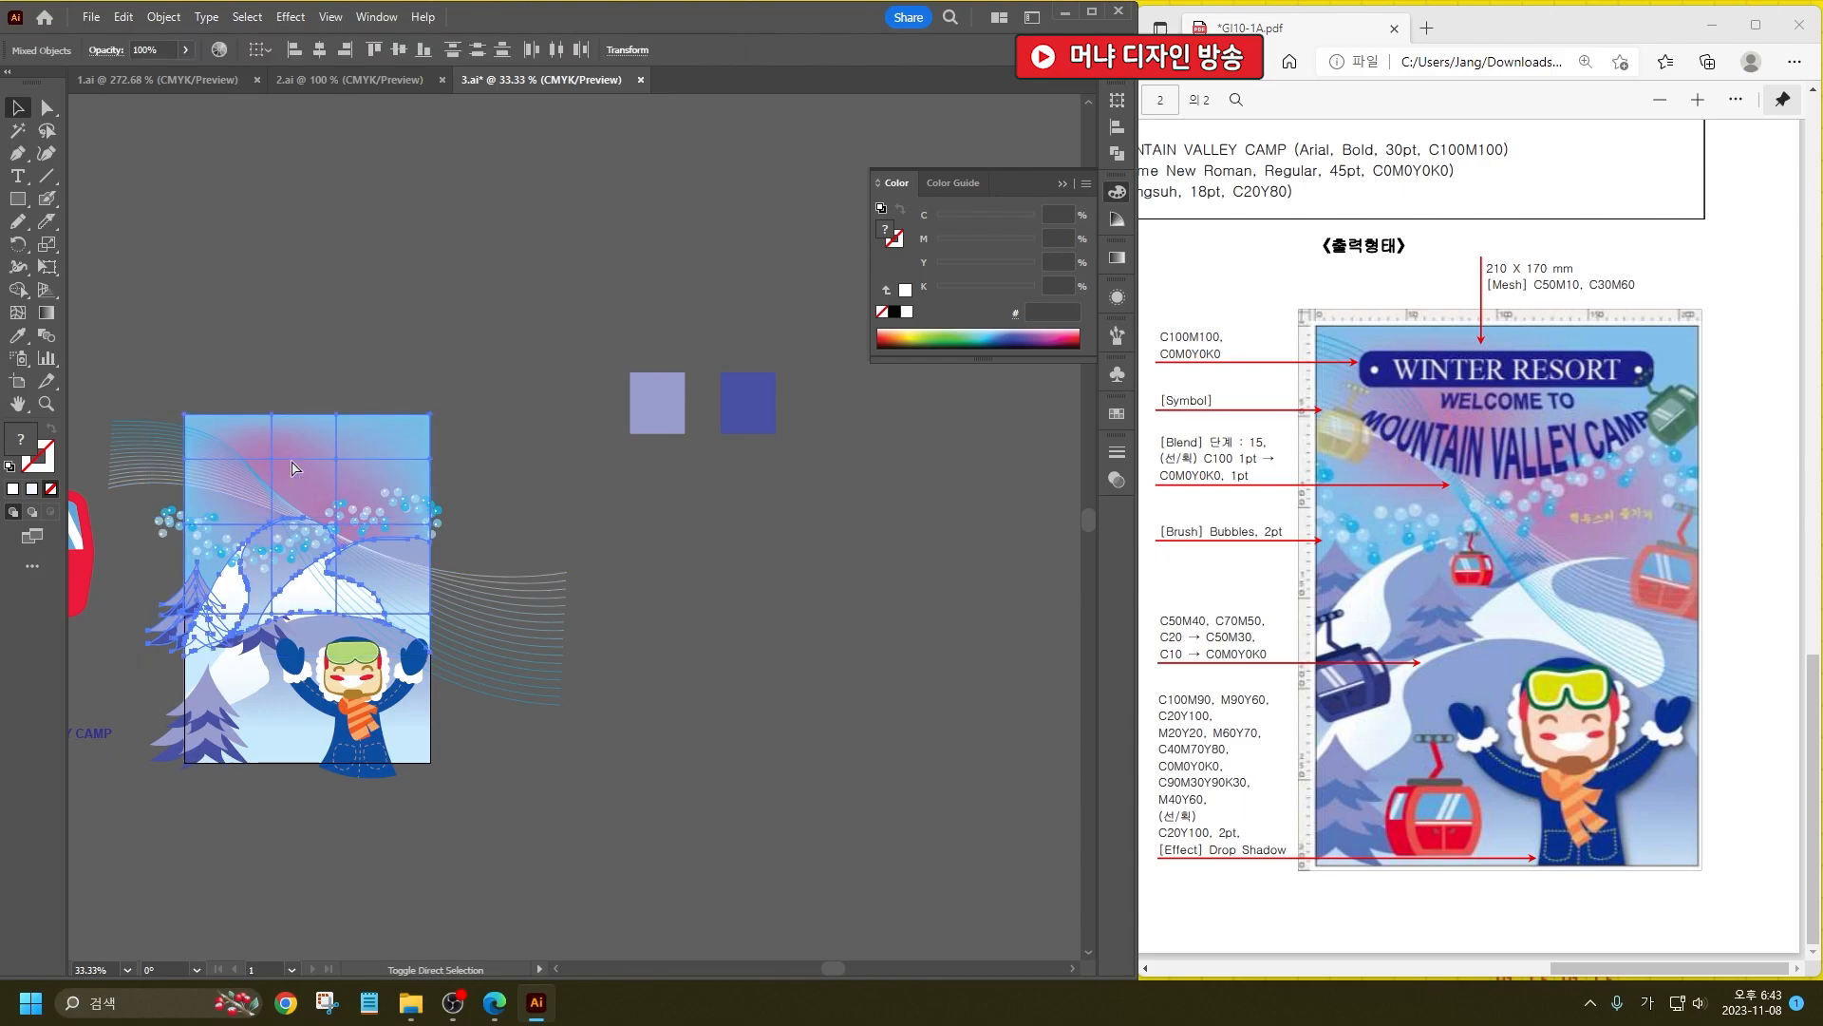
pyautogui.click(500, 575)
pyautogui.click(269, 696)
# Step: Copy the middle fir tree up to the right-hand snow slope and send it behind the hills, in front of the sky mesh
pyautogui.keyDown('ctrl'); pyautogui.click(256, 599); pyautogui.keyUp('ctrl')
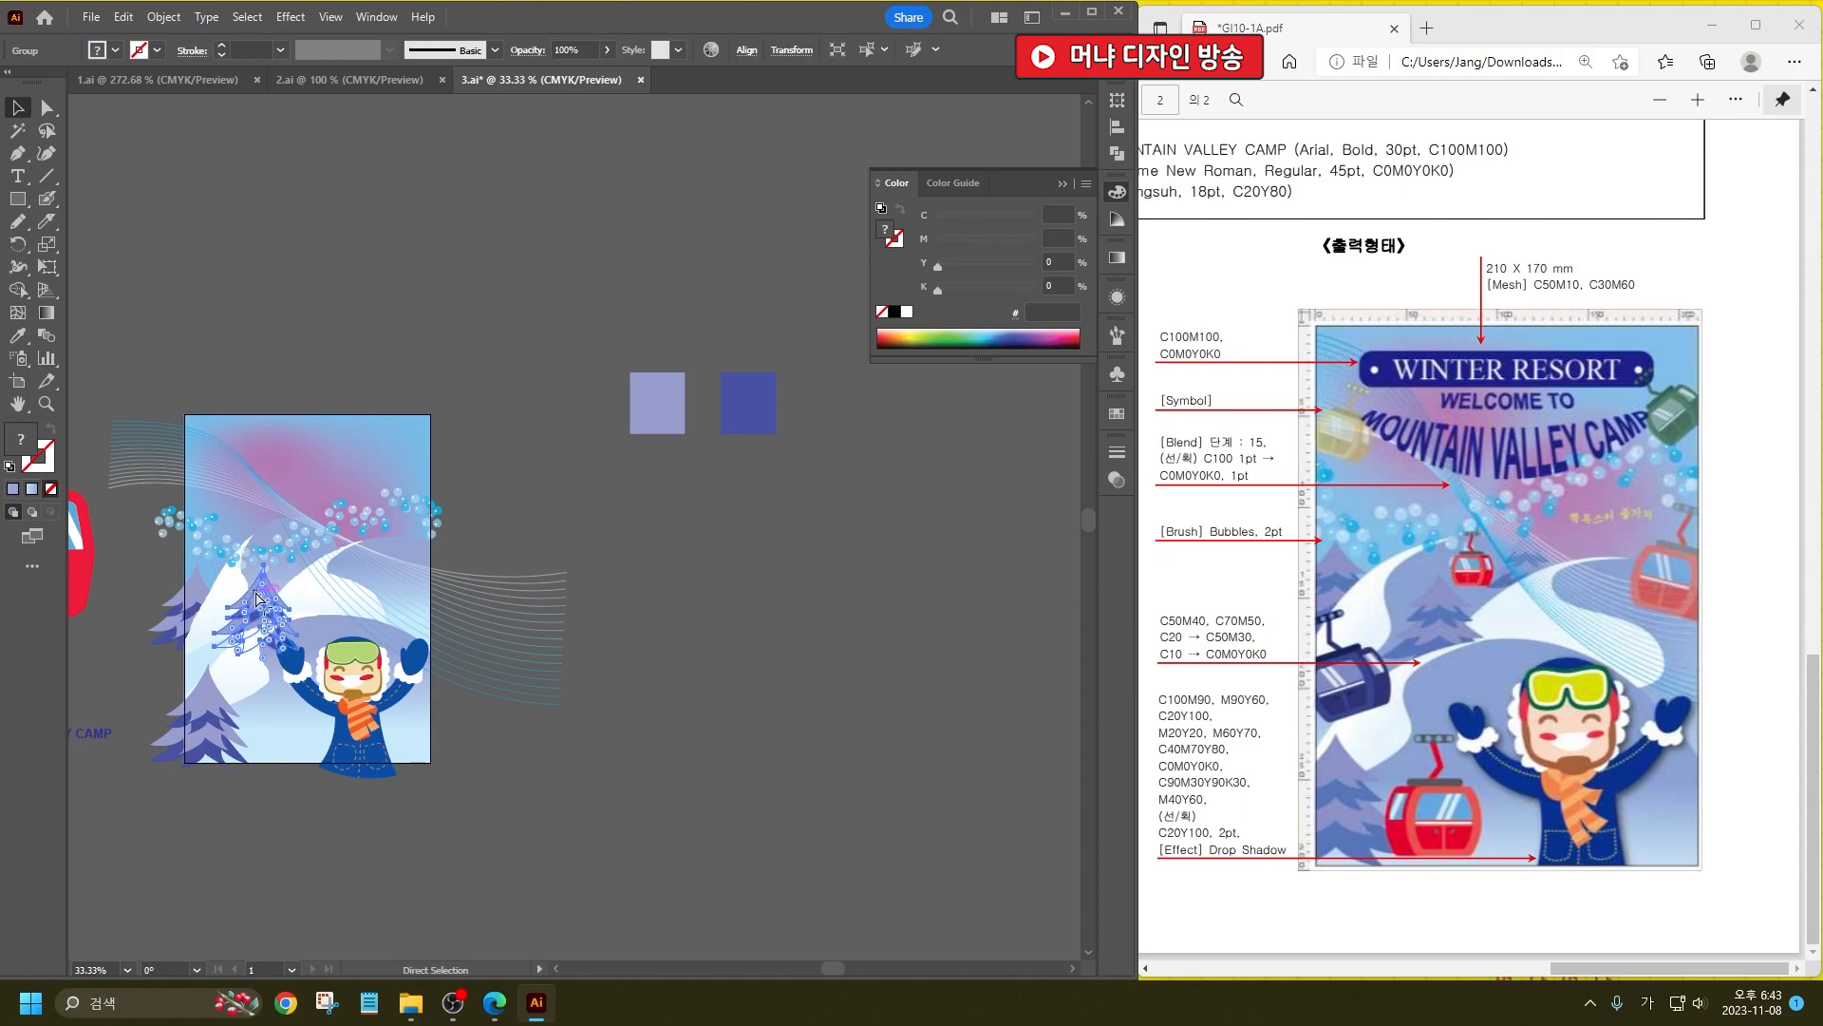
pyautogui.keyDown('ctrl'); pyautogui.click(256, 598); pyautogui.keyUp('ctrl')
pyautogui.click(253, 617)
pyautogui.moveTo(253, 617); pyautogui.dragTo(326, 555)
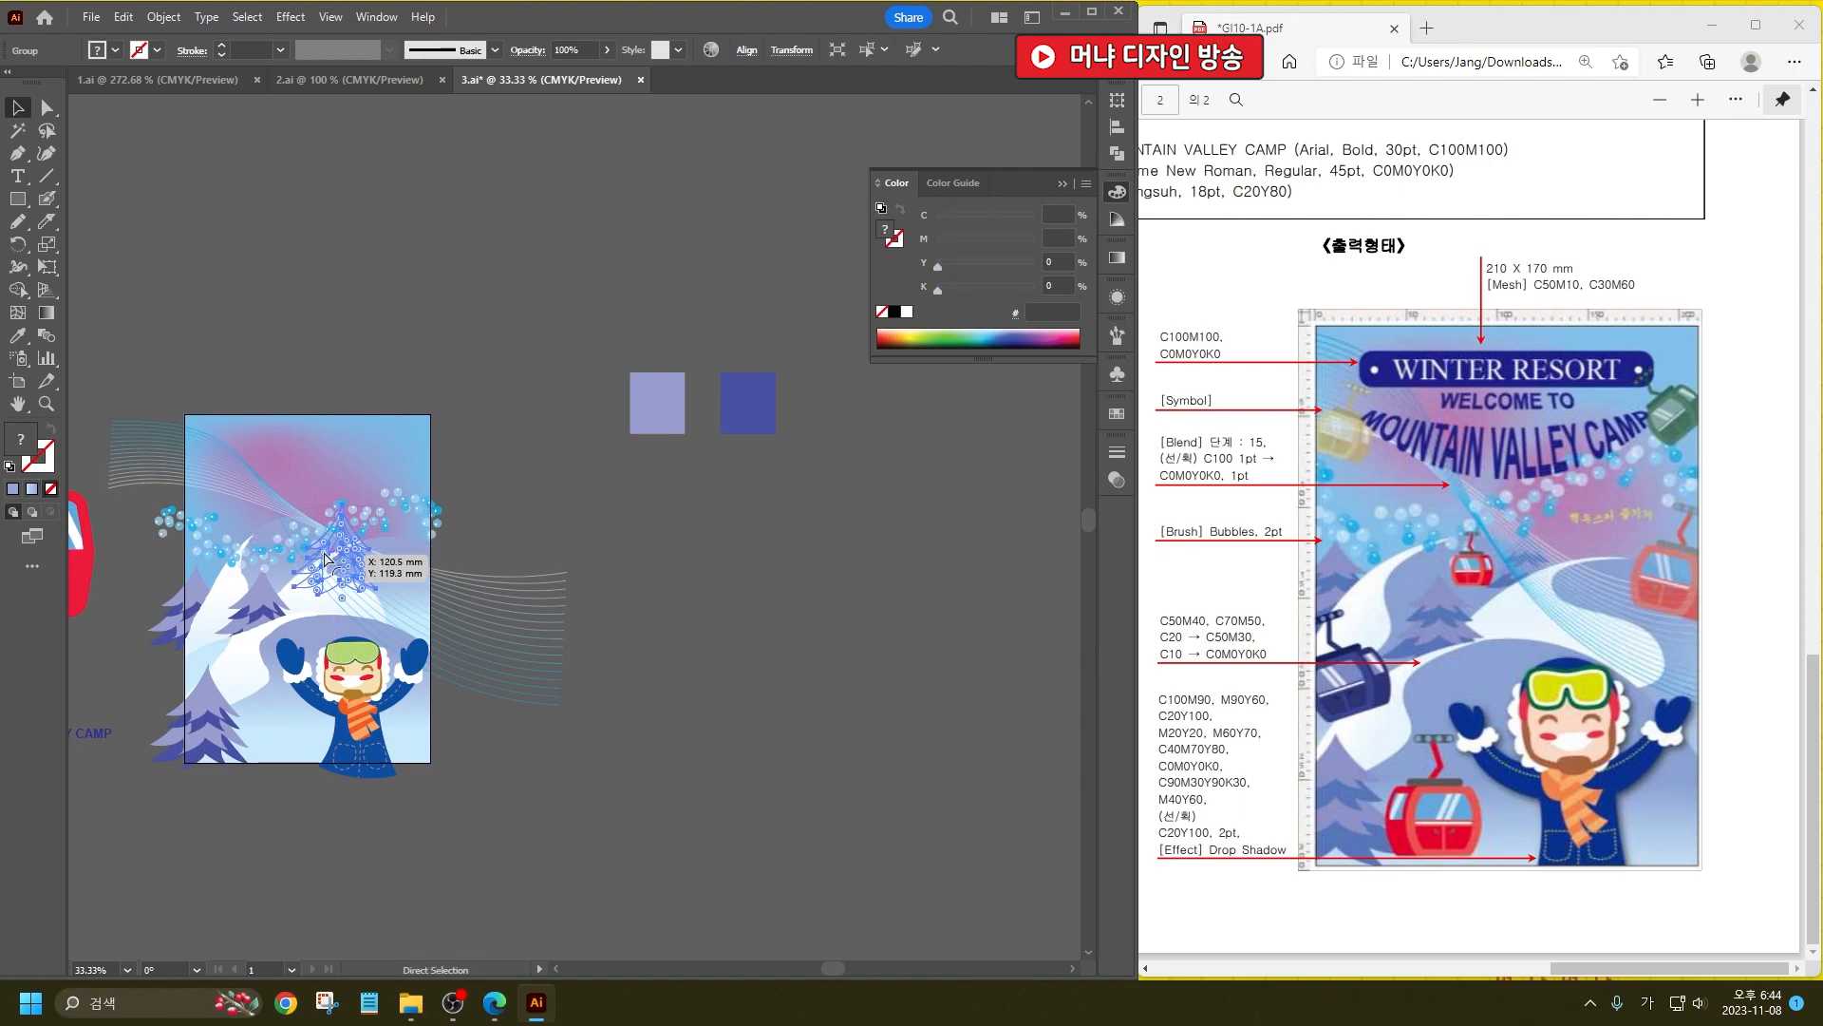
pyautogui.keyDown('shift'); pyautogui.click(387, 473); pyautogui.keyUp('shift')
pyautogui.press('v')
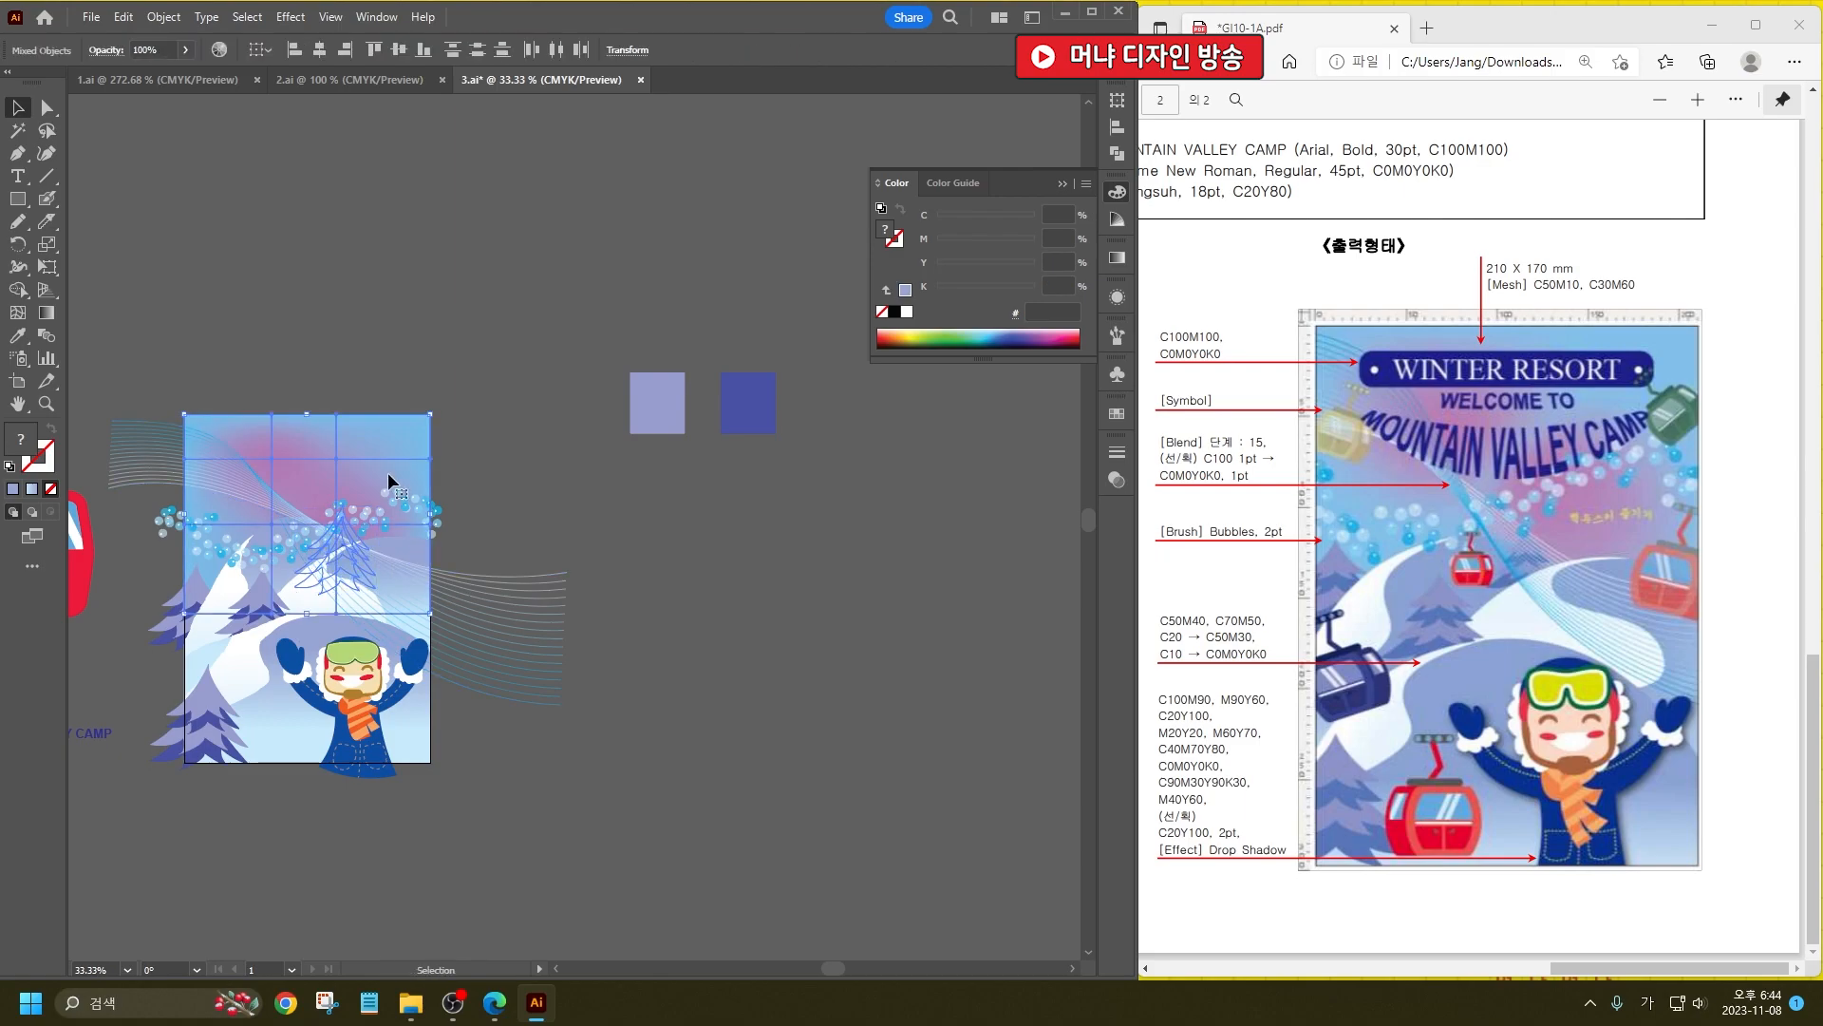
pyautogui.click(762, 778)
pyautogui.keyDown('alt'); pyautogui.scroll(3, 305, 482); pyautogui.keyUp('alt')
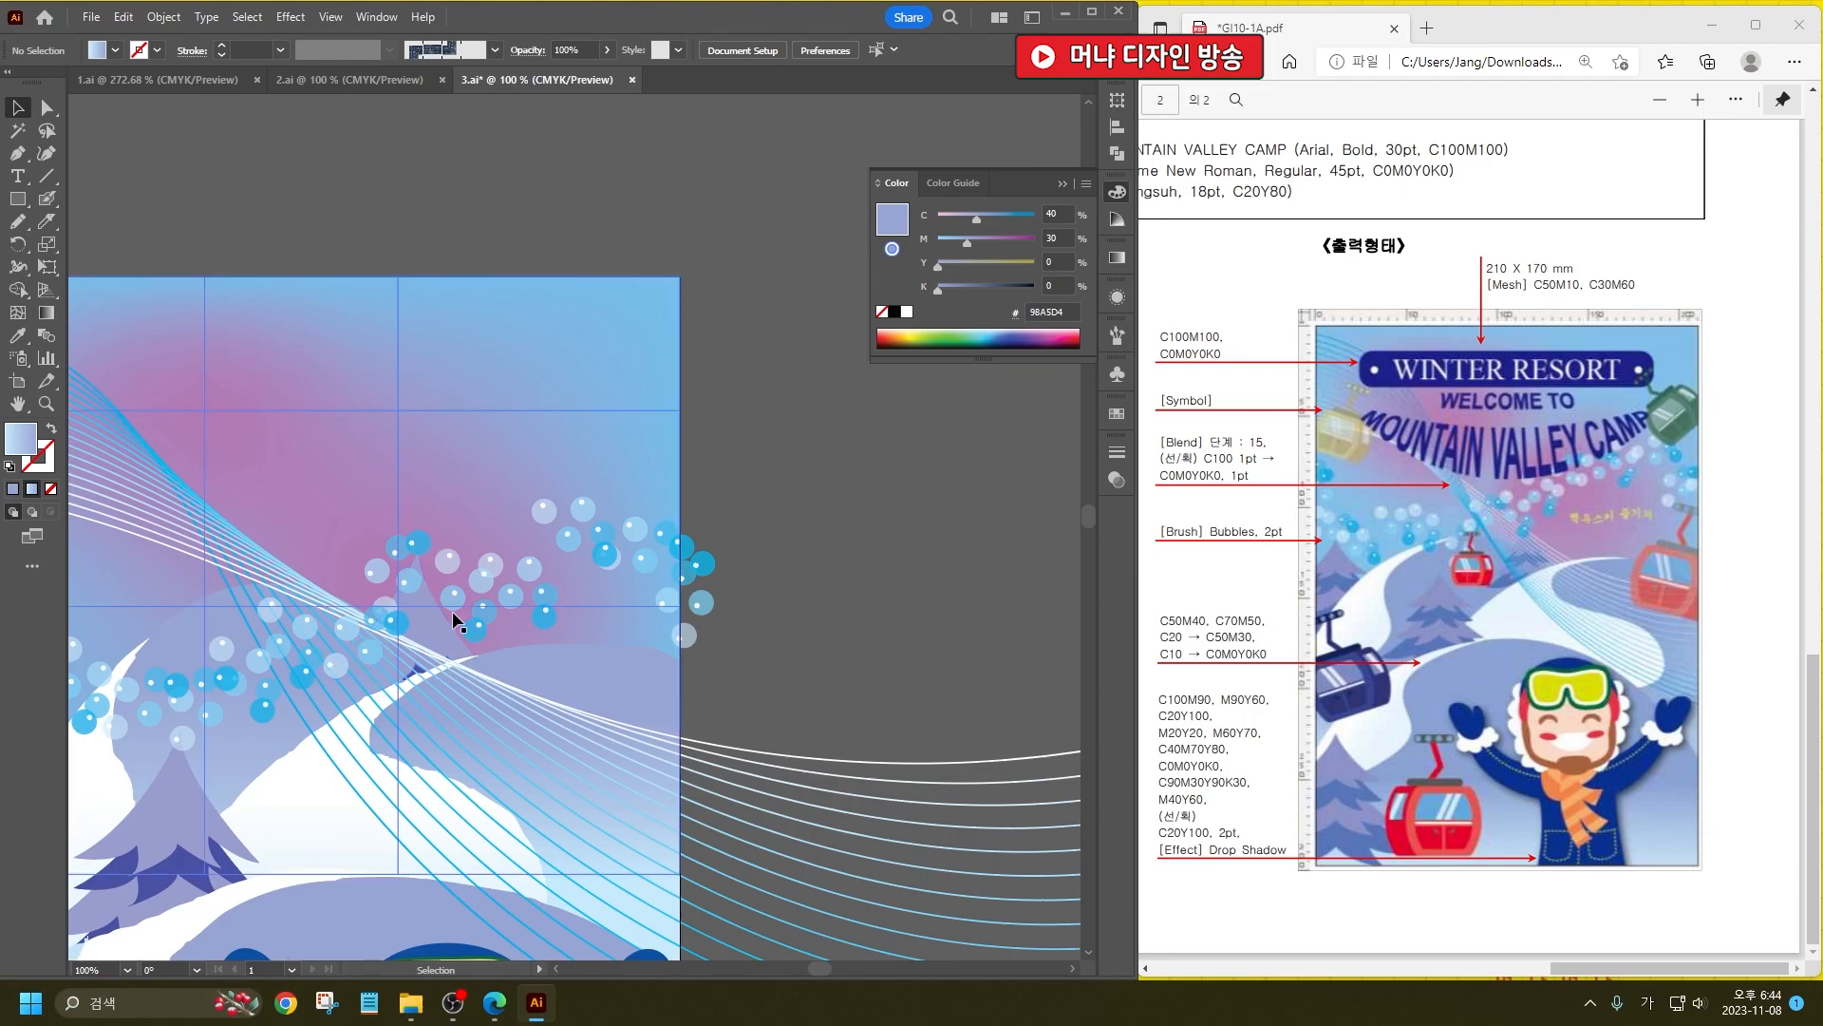
# Step: Send the left slope and the sky mesh behind the upper right fir tree and shift that tree slightly to the left
pyautogui.click(425, 563)
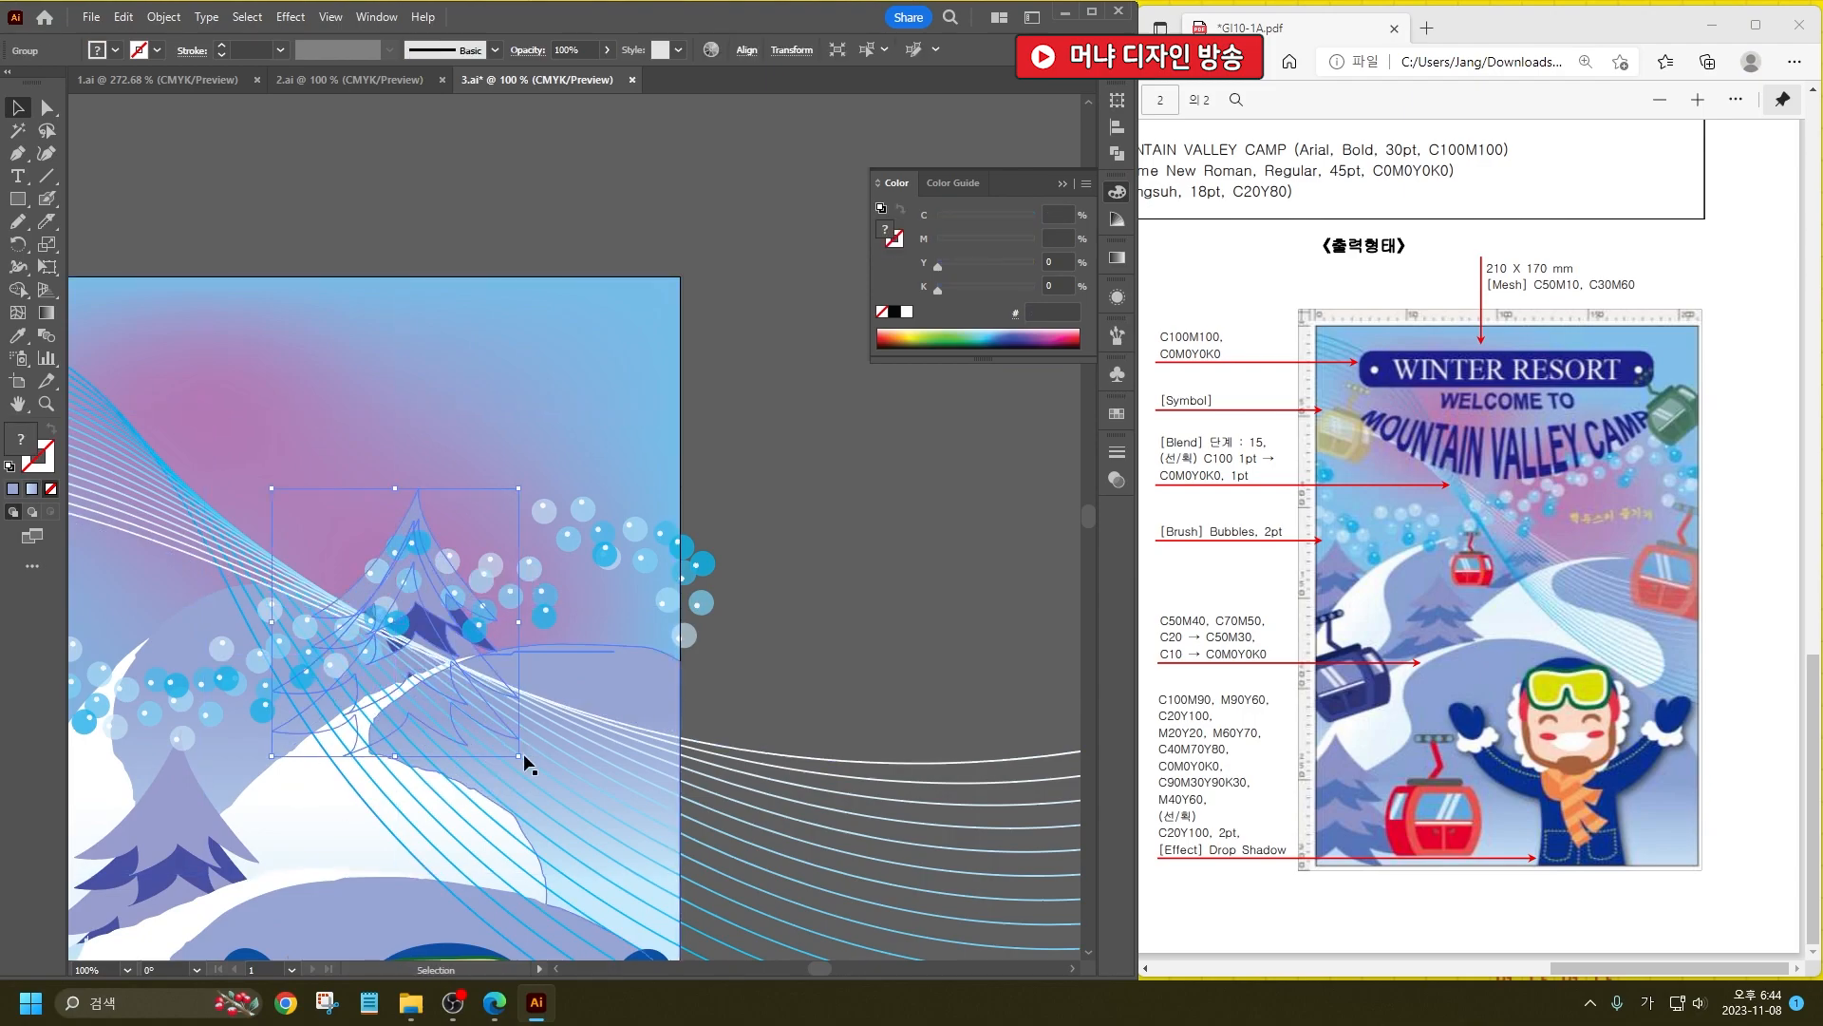
pyautogui.click(191, 607)
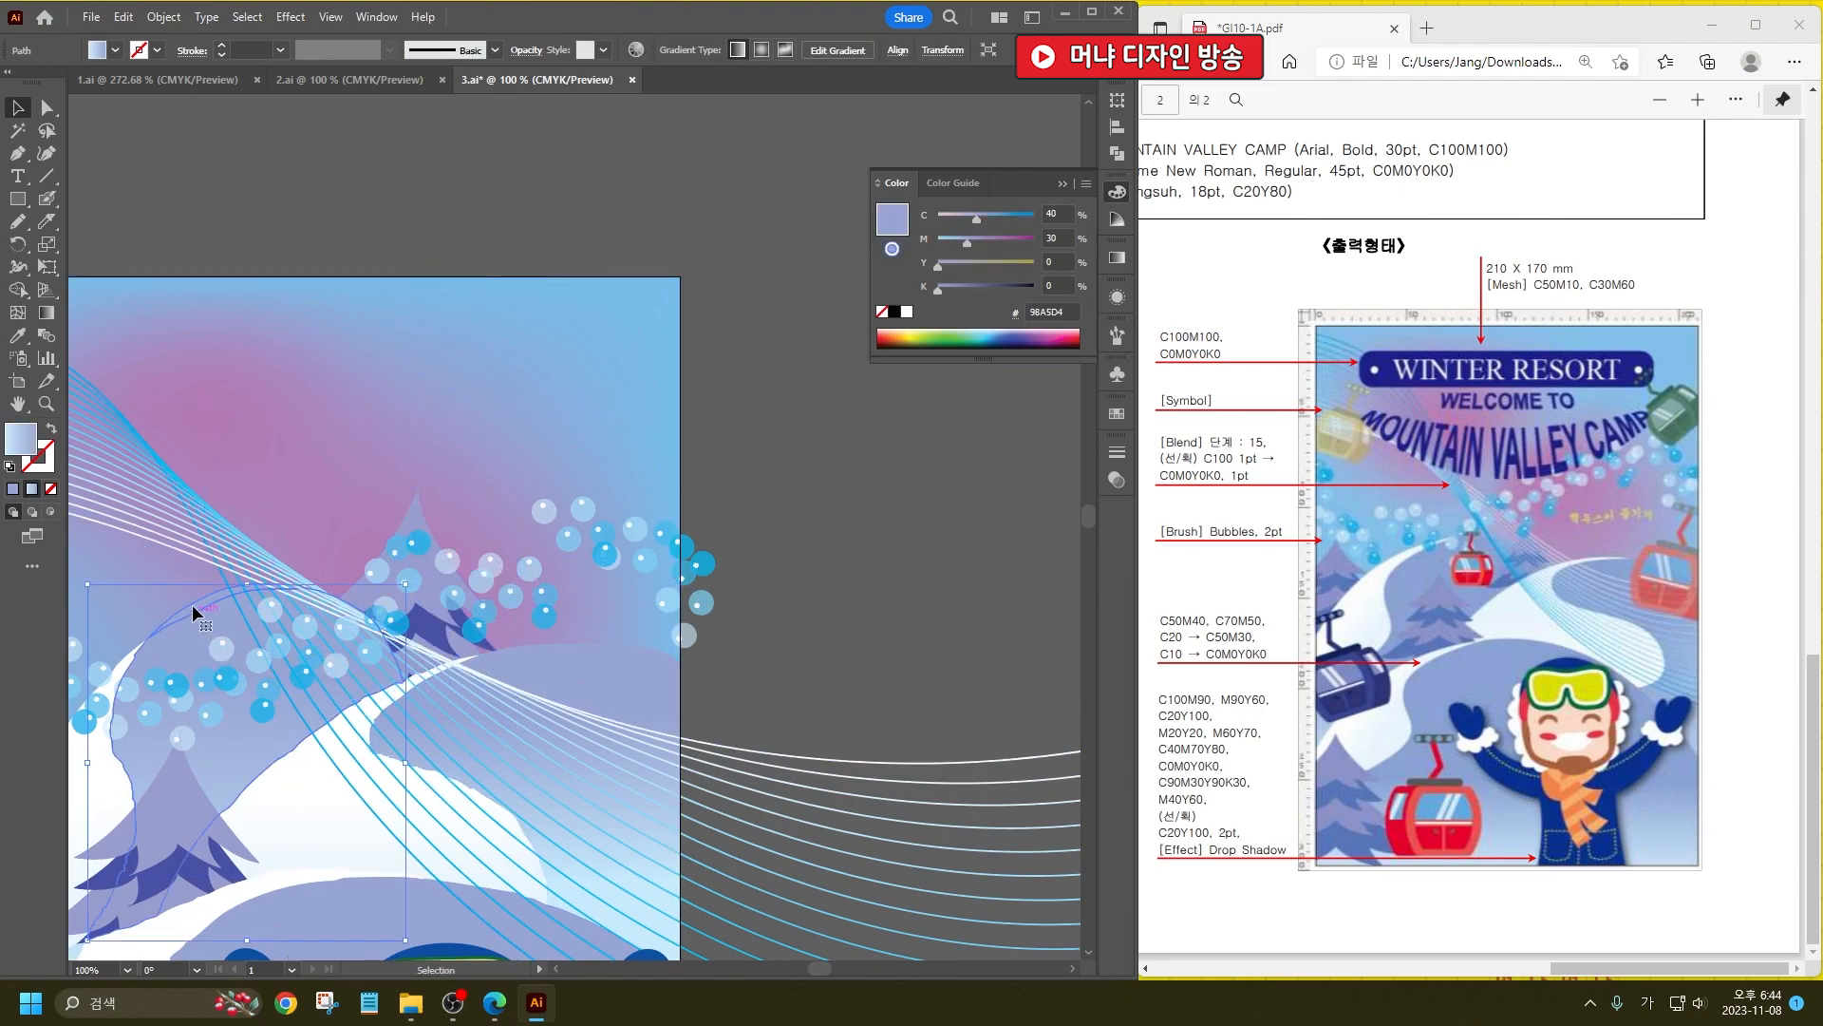
pyautogui.keyDown('shift'); pyautogui.click(298, 429); pyautogui.keyUp('shift')
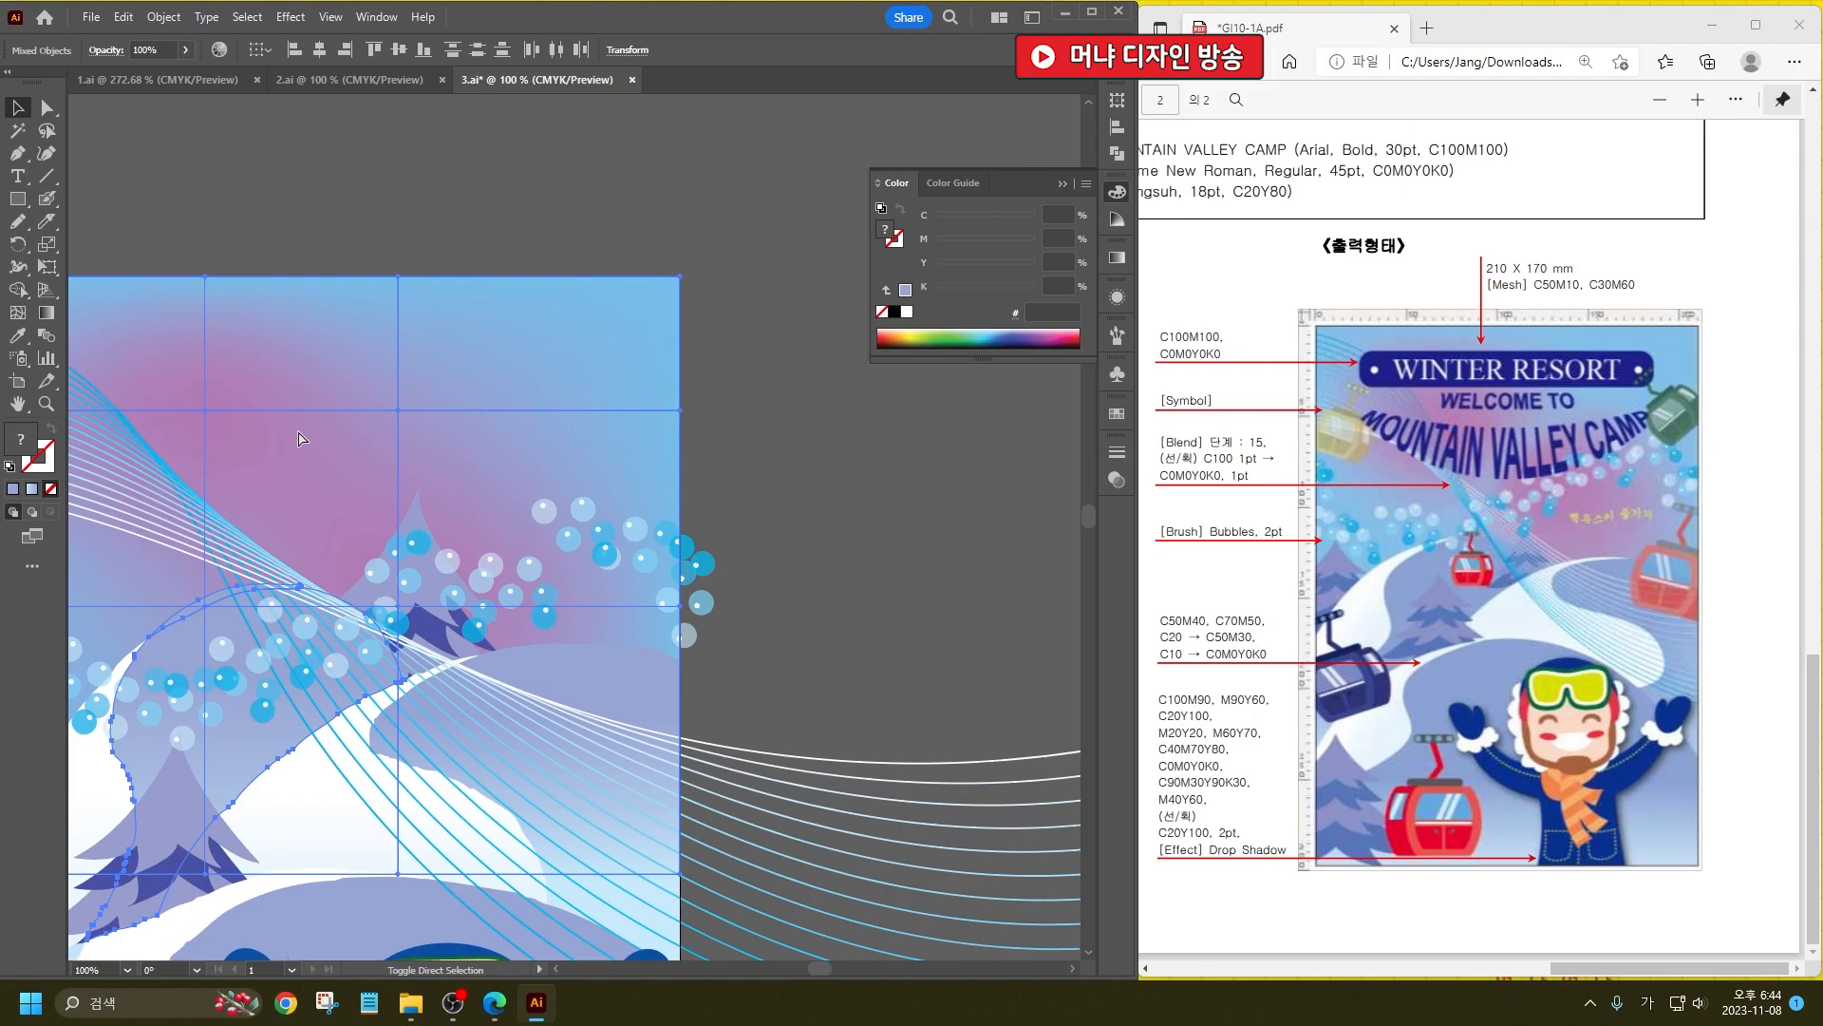
pyautogui.click(737, 605)
pyautogui.moveTo(412, 516)
pyautogui.mouseDown()
pyautogui.moveTo(408, 541)
pyautogui.moveTo(389, 522)
pyautogui.mouseUp()
# Step: Delete the two violet colour sample squares beside the artboard
pyautogui.scroll(-6, 465, 510)
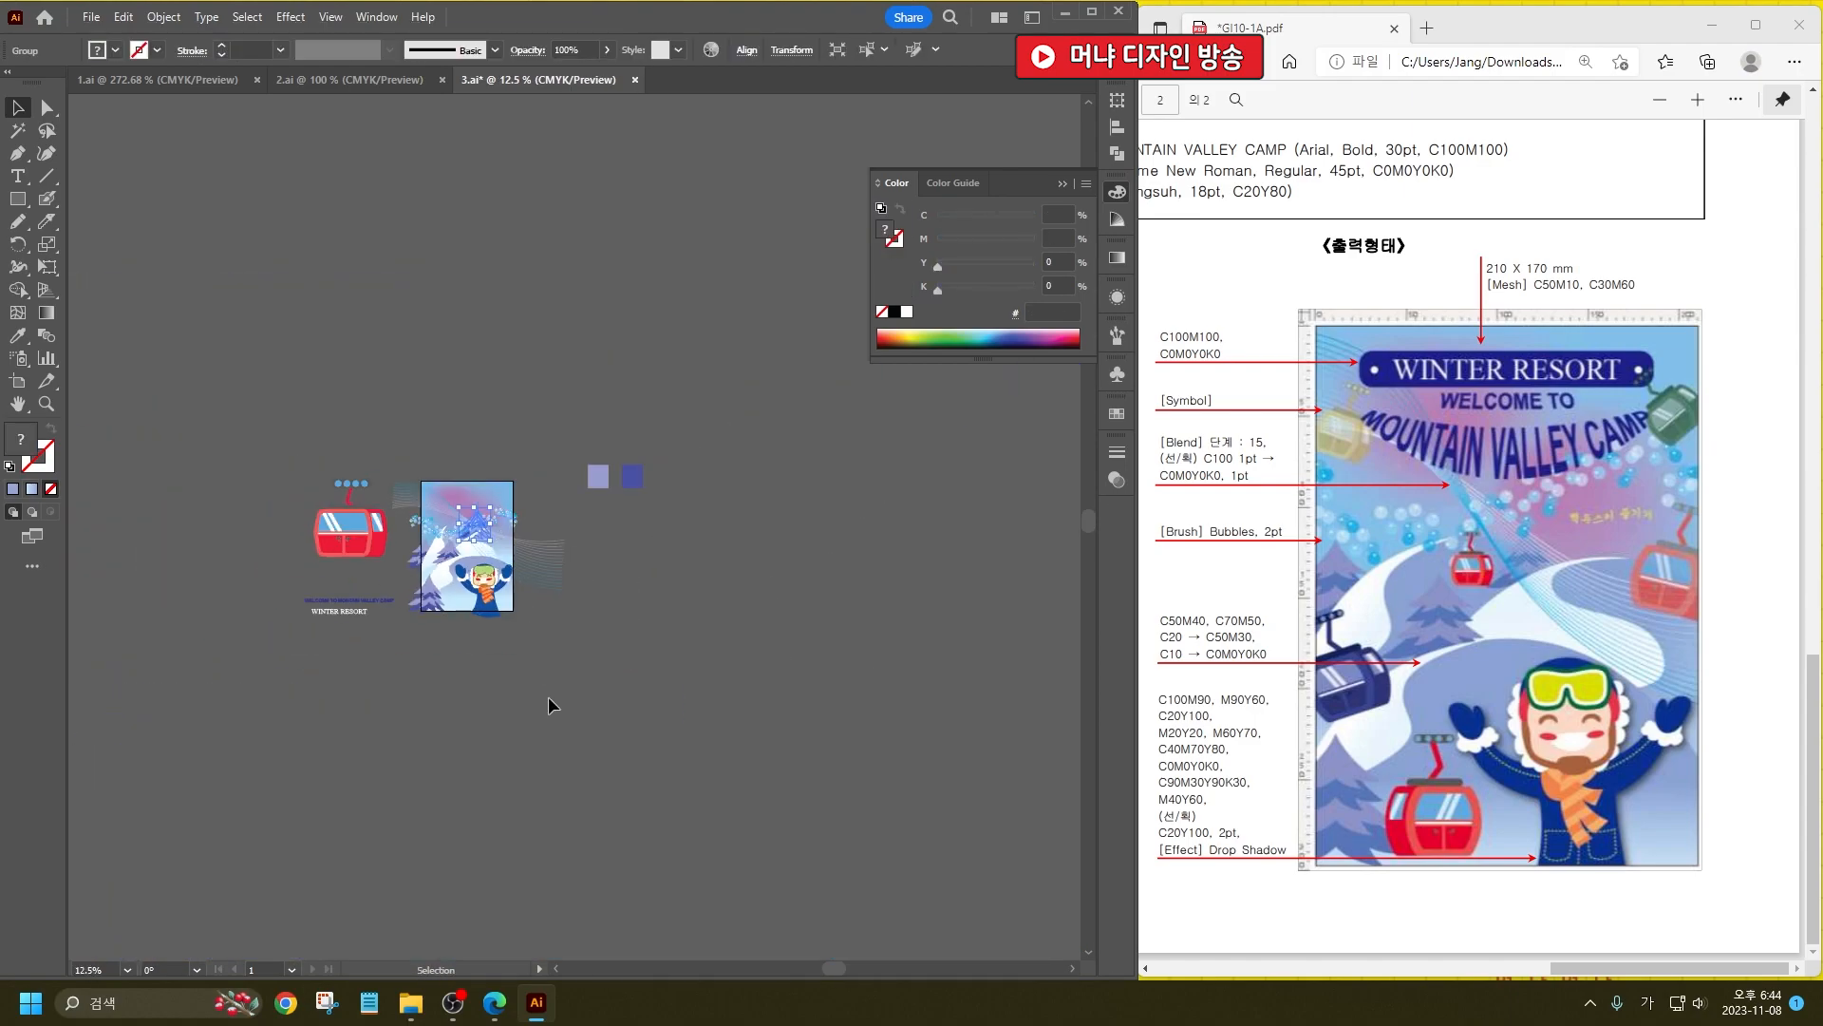
pyautogui.click(549, 705)
pyautogui.scroll(1, 444, 521)
pyautogui.moveTo(778, 493); pyautogui.dragTo(561, 413)
pyautogui.press('Delete')
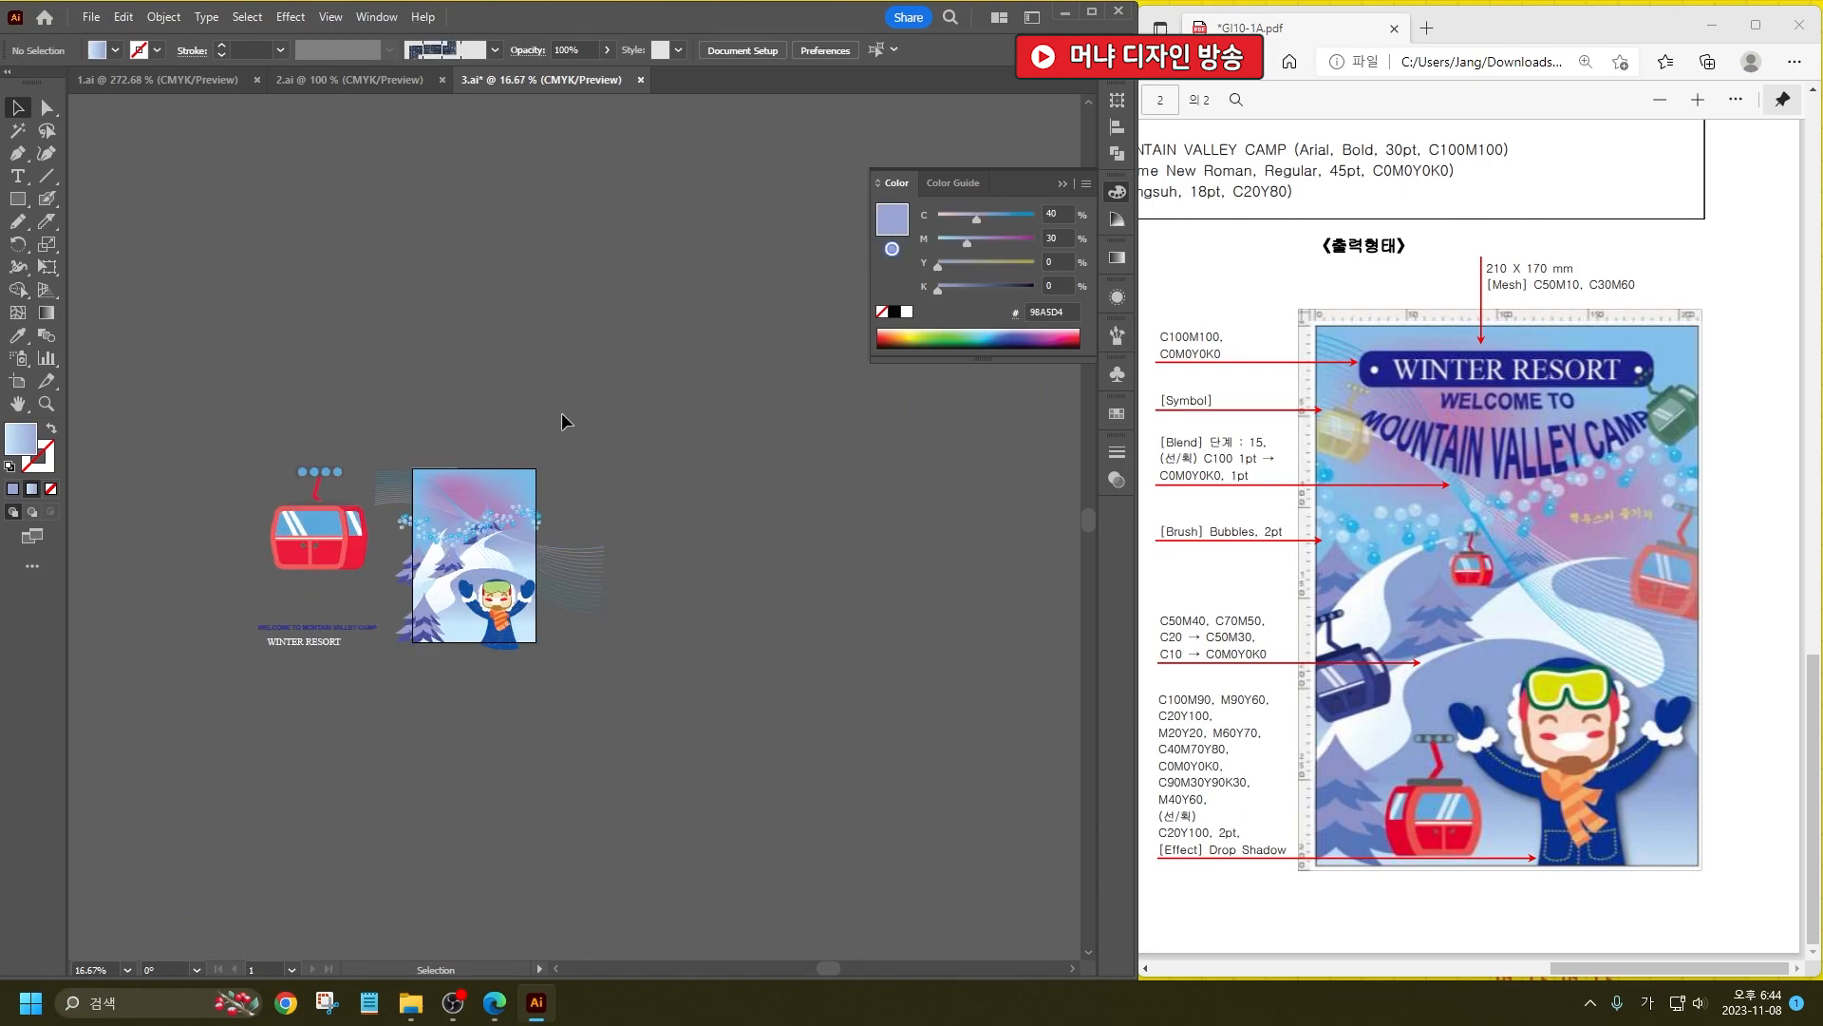
# Step: Draw a wide rounded rectangle across the top of the poster as the title banner
pyautogui.scroll(4, 419, 470)
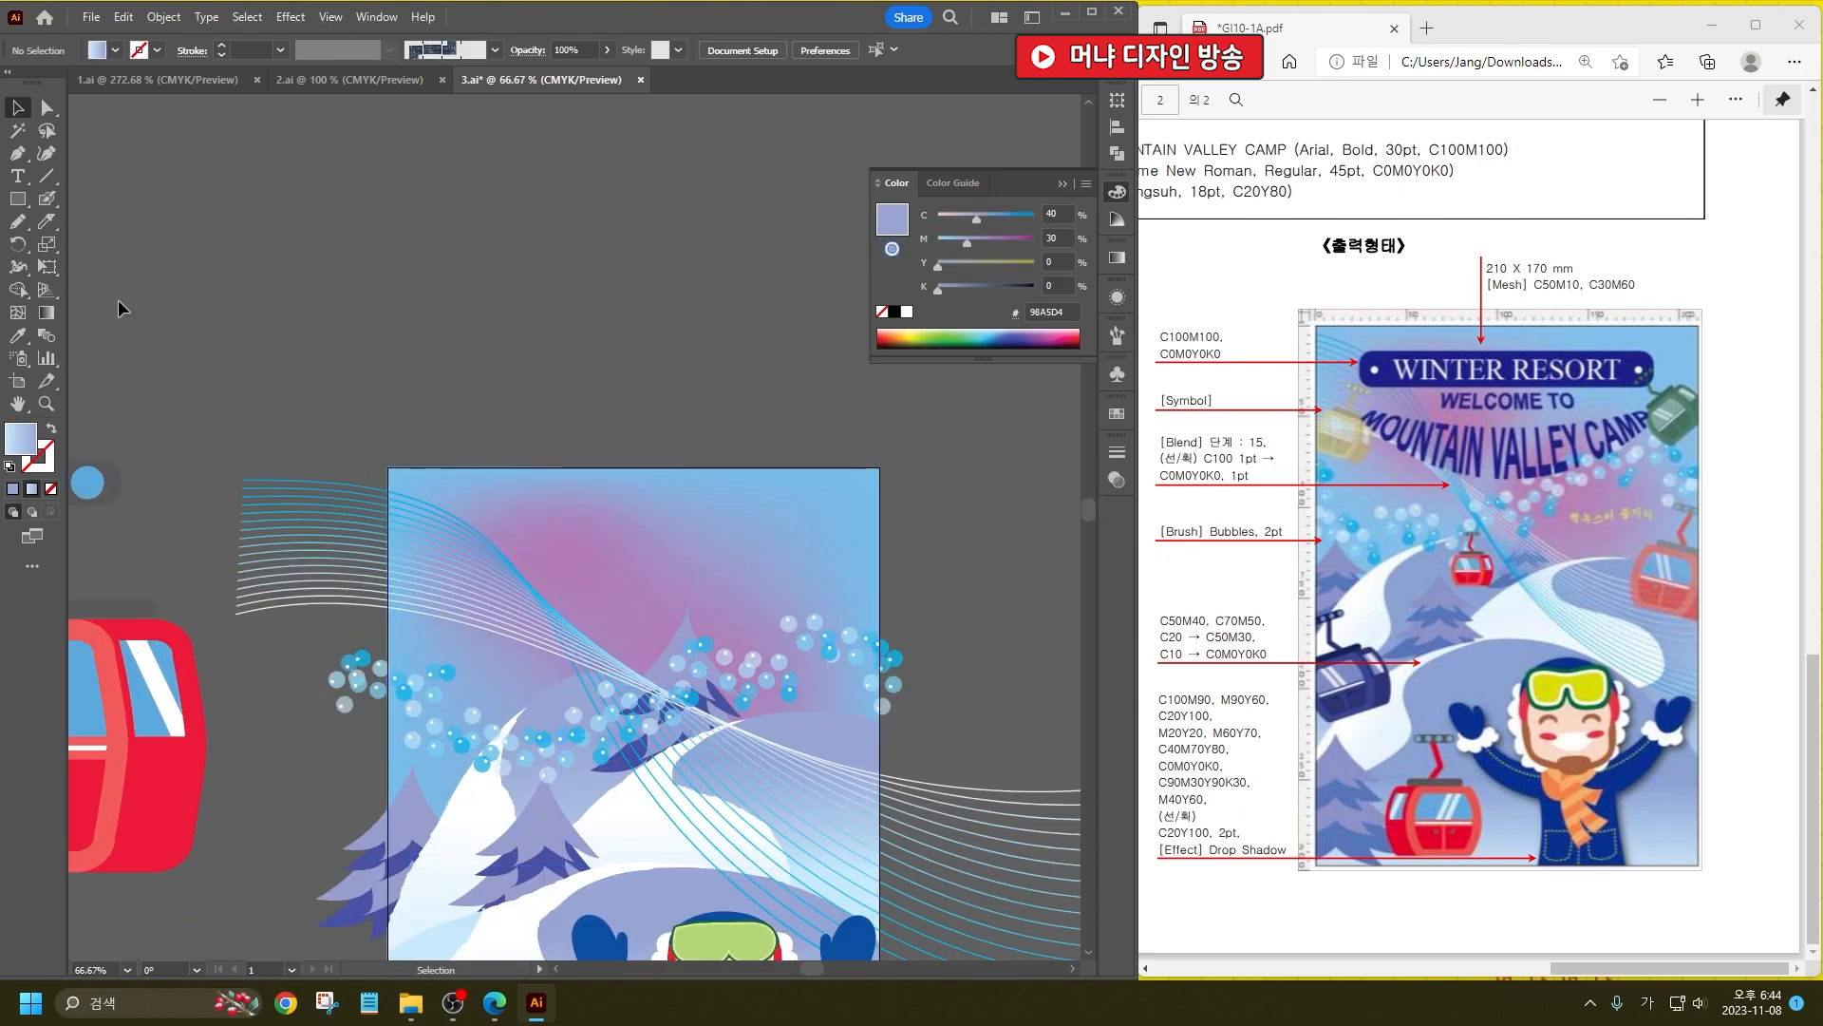
pyautogui.moveTo(17, 206); pyautogui.dragTo(95, 228)
pyautogui.moveTo(435, 482); pyautogui.dragTo(845, 532)
# Step: Draw a small white circle inside the banner's left end and copy it to the right end
pyautogui.moveTo(17, 198); pyautogui.dragTo(195, 176)
pyautogui.click(95, 244)
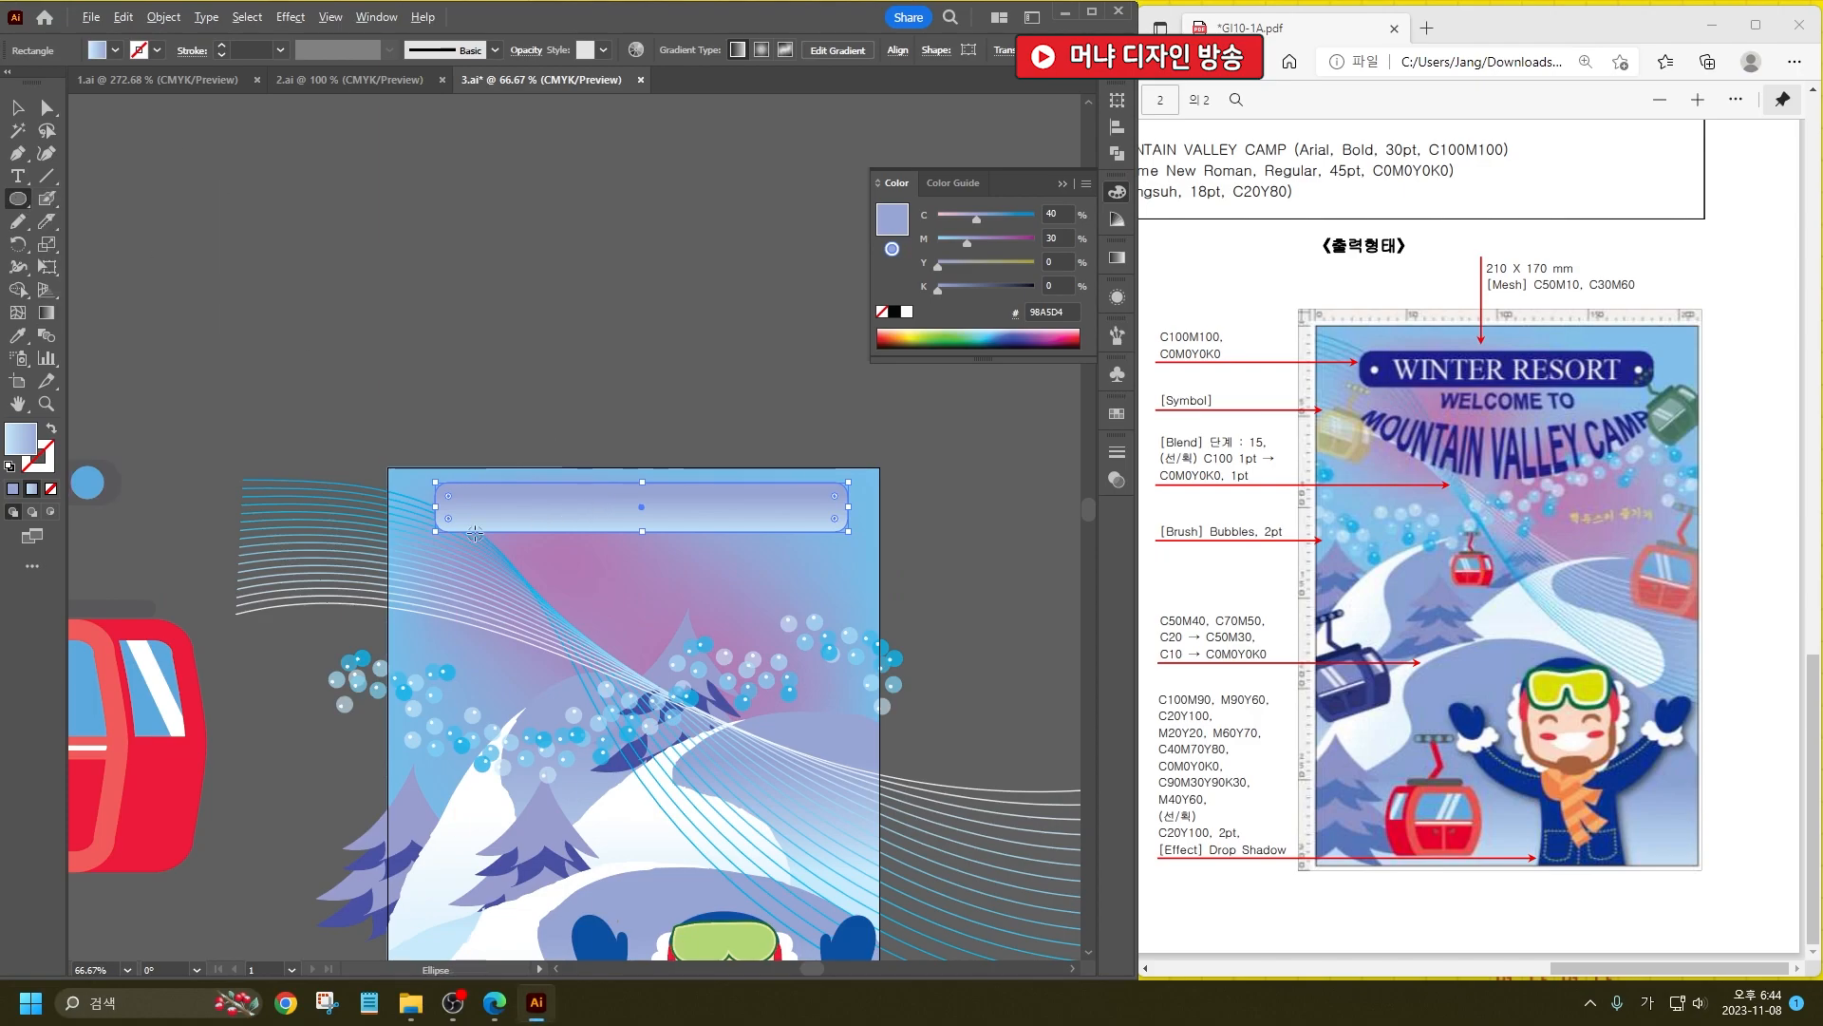
pyautogui.hotkey('ctrl', '1')
pyautogui.moveTo(467, 491); pyautogui.dragTo(463, 484)
pyautogui.click(20, 109)
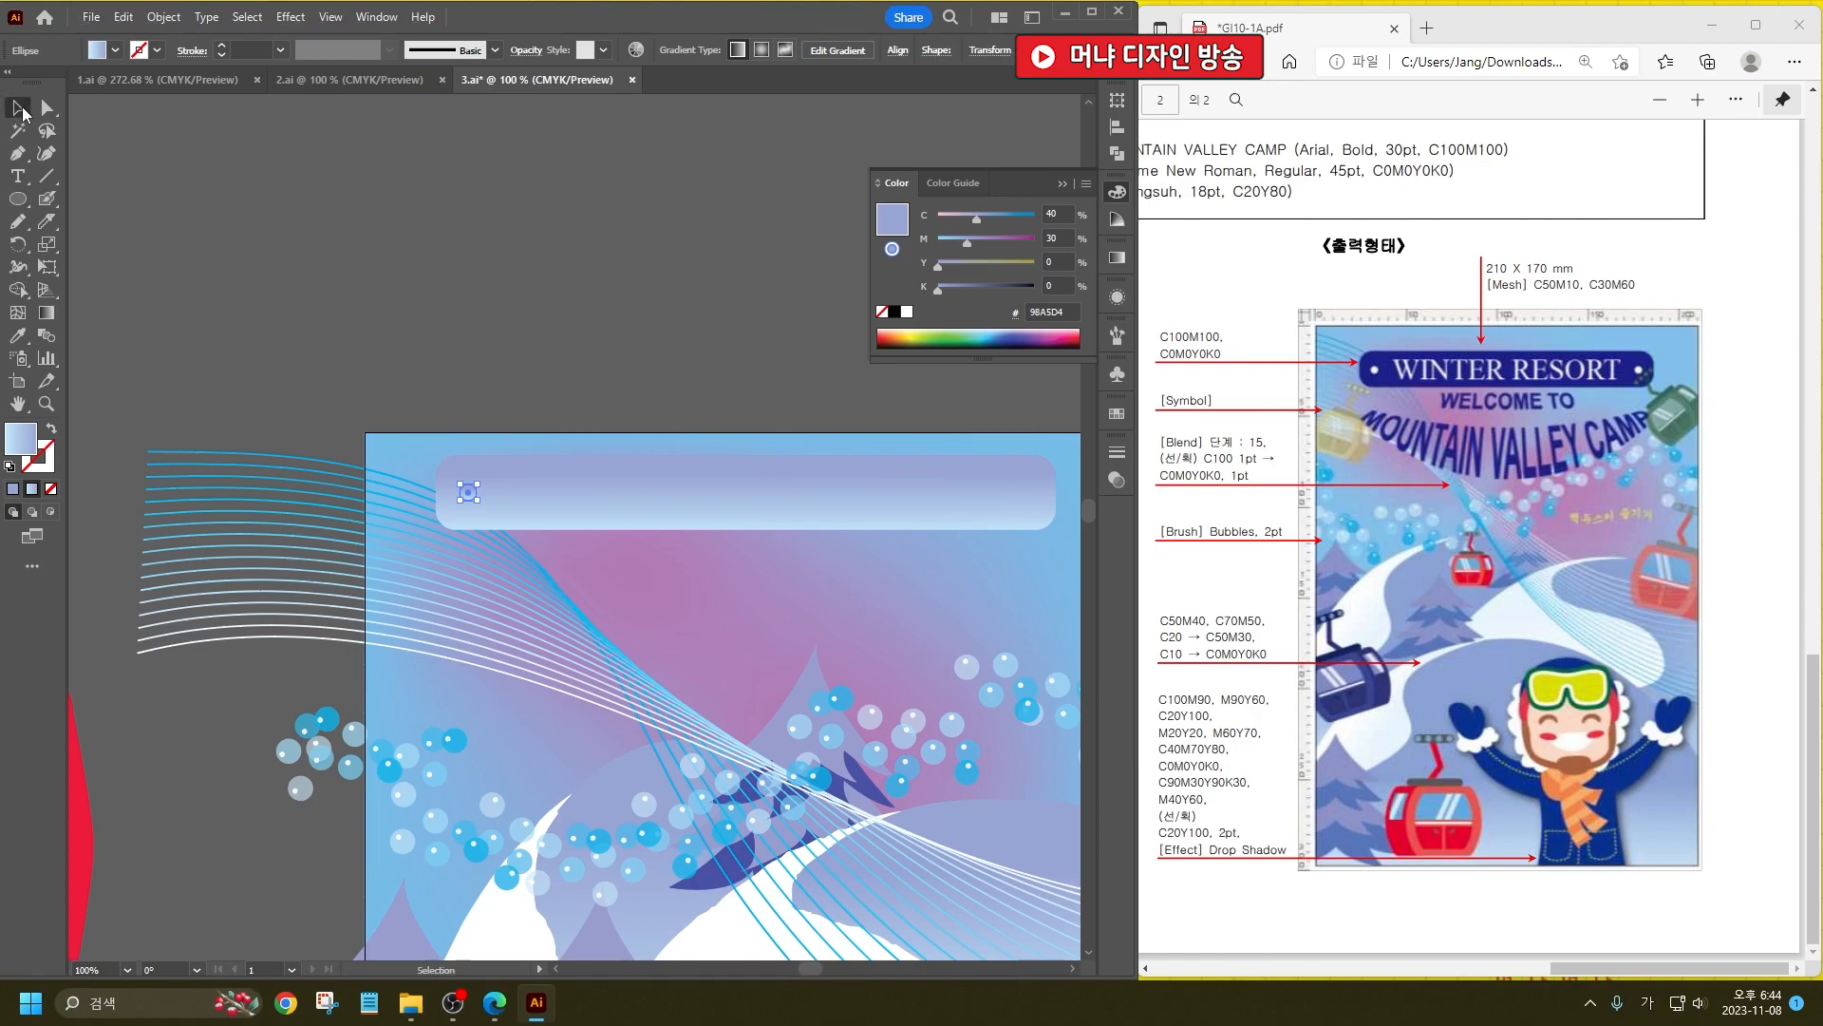
pyautogui.click(115, 50)
pyautogui.click(43, 88)
pyautogui.moveTo(468, 492); pyautogui.dragTo(1023, 492)
# Step: Fill the title banner with solid C100 M100 Y0 K0
pyautogui.click(928, 493)
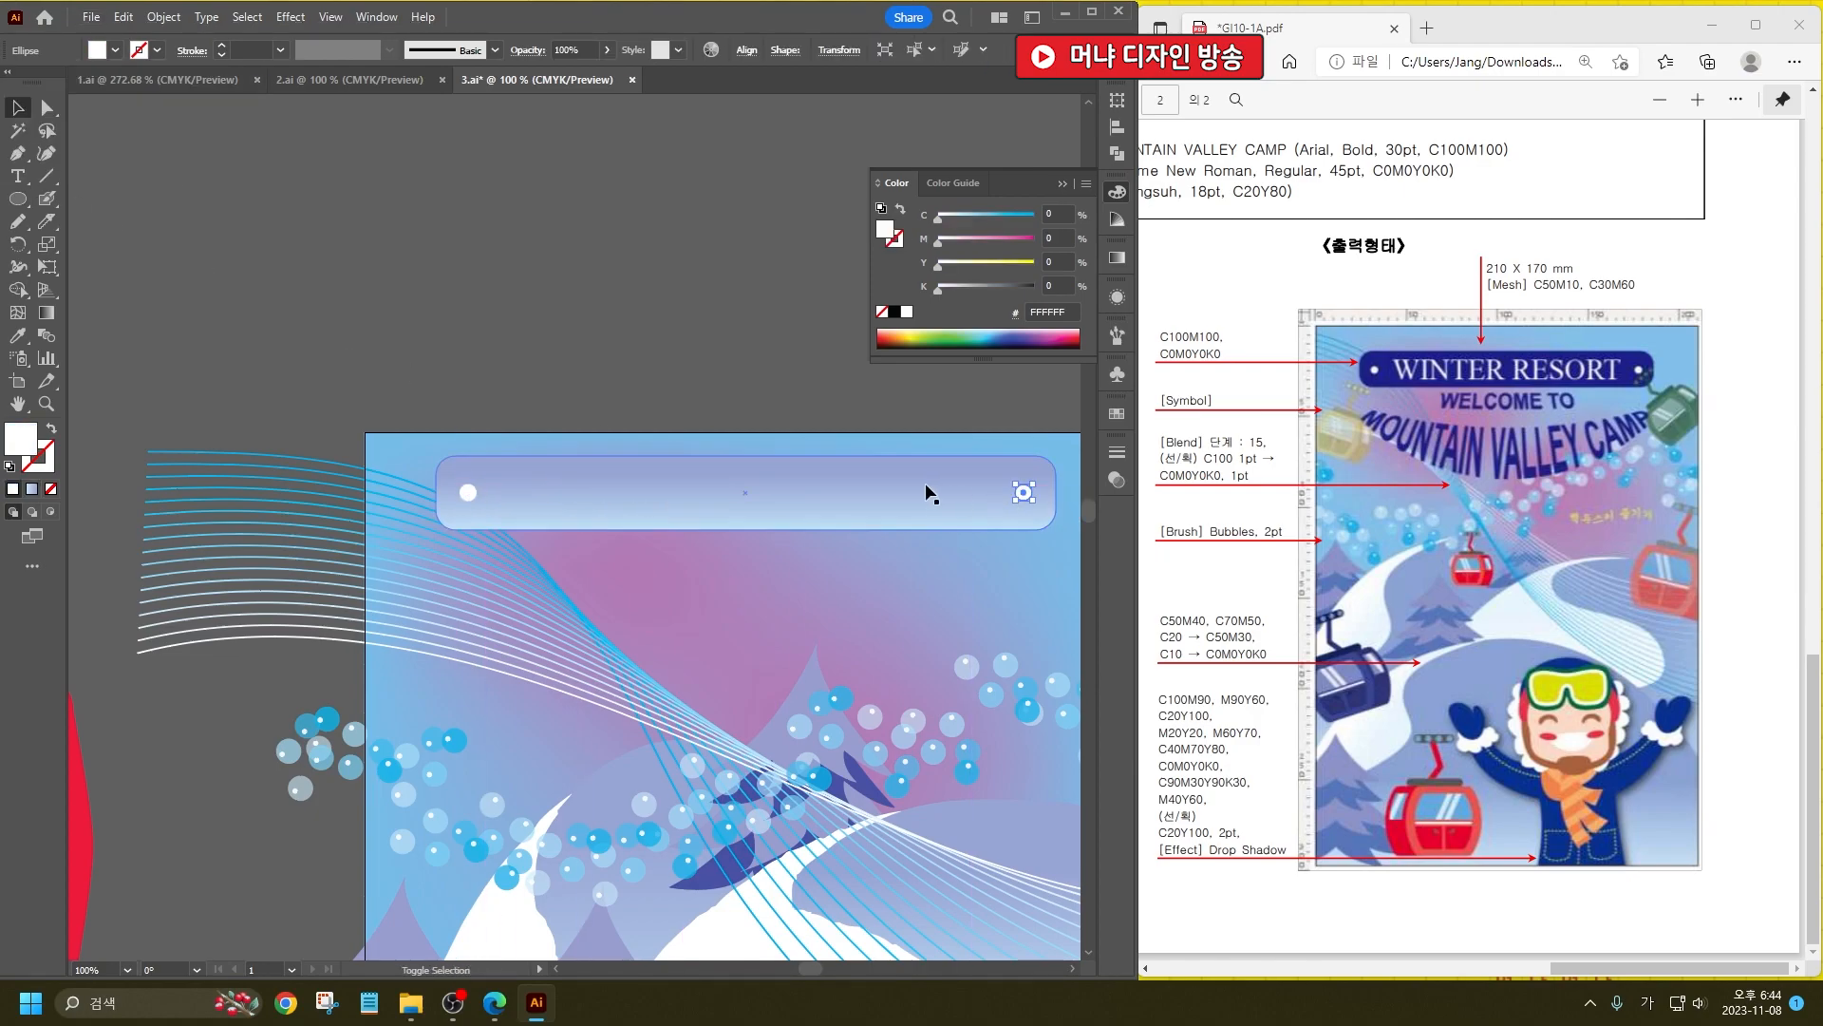
pyautogui.doubleClick(21, 440)
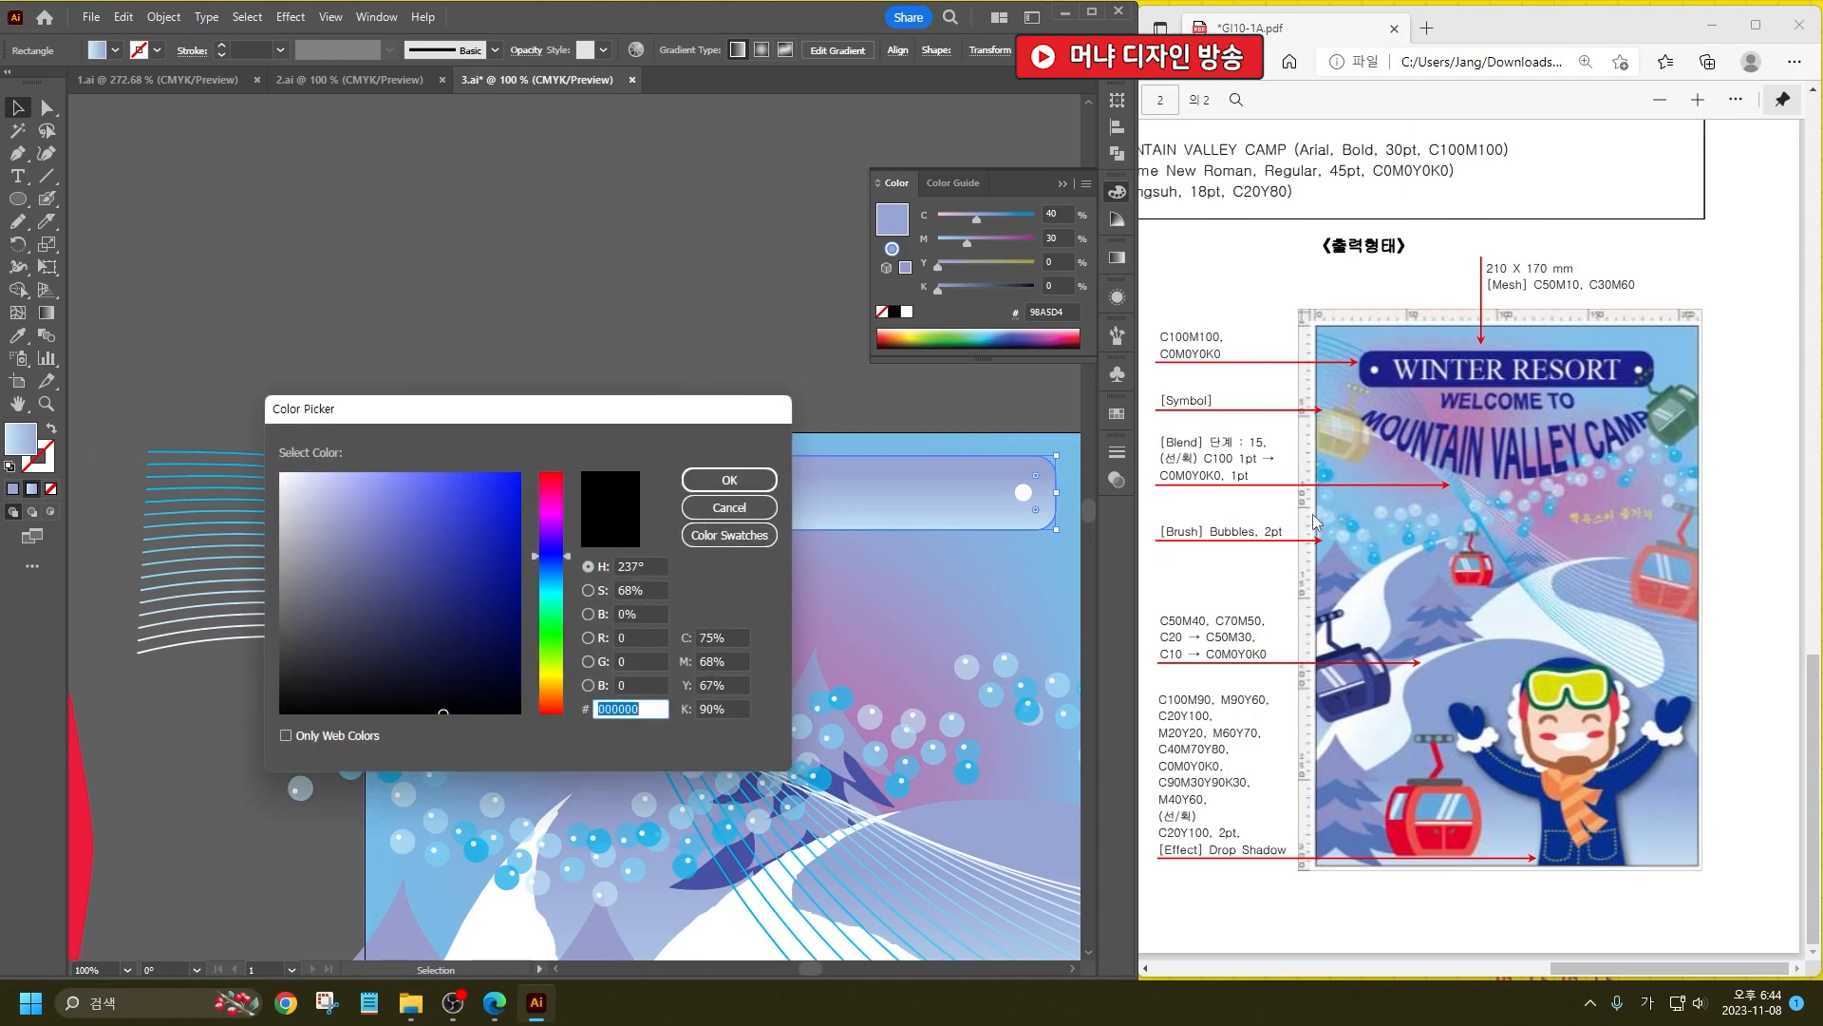
pyautogui.click(734, 634)
pyautogui.write('100')
pyautogui.press('Tab')
pyautogui.write('0')
pyautogui.press('Tab')
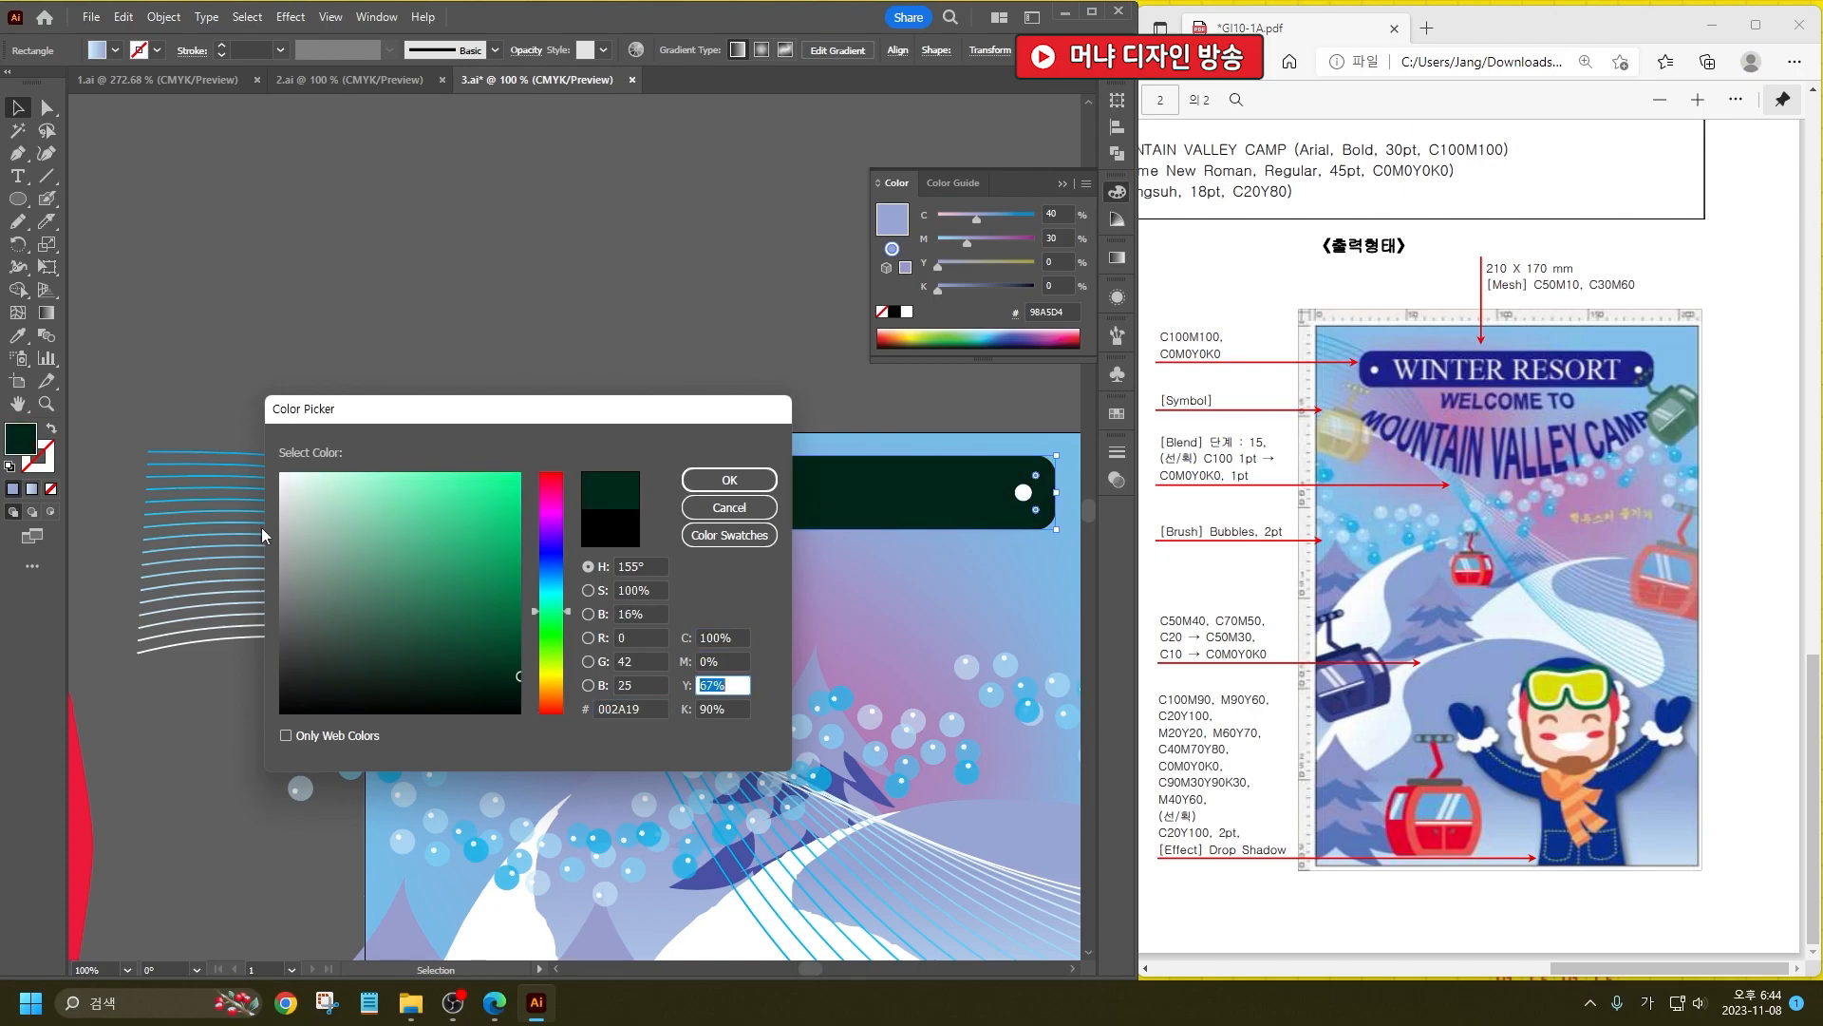
pyautogui.hotkey('shift', 'Tab')
pyautogui.write('100')
pyautogui.press('Tab')
pyautogui.write('0')
pyautogui.press('Tab')
pyautogui.write('0')
pyautogui.press('Tab')
pyautogui.press('Return')
pyautogui.click(584, 317)
# Step: Recolour the skier's mittens, coat and hat with the banner's C100 M100 fill using the Eyedropper
pyautogui.scroll(-3, 577, 367)
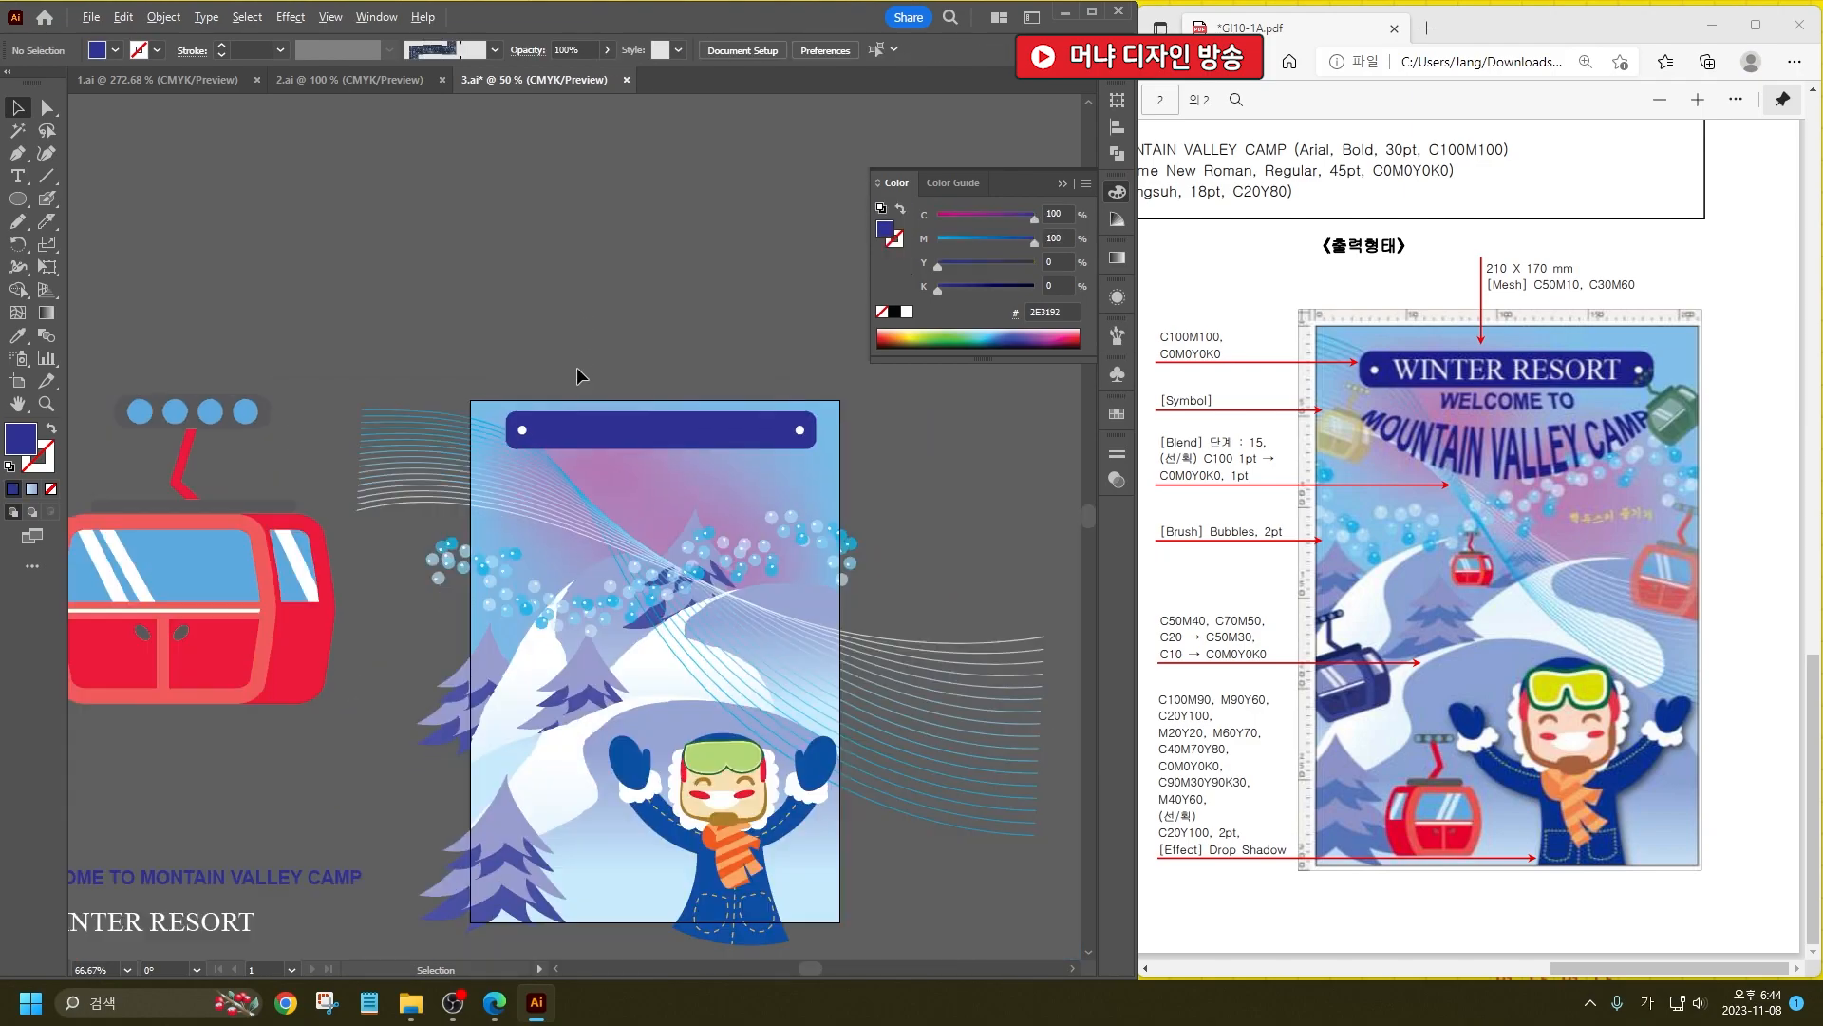
pyautogui.scroll(4, 714, 741)
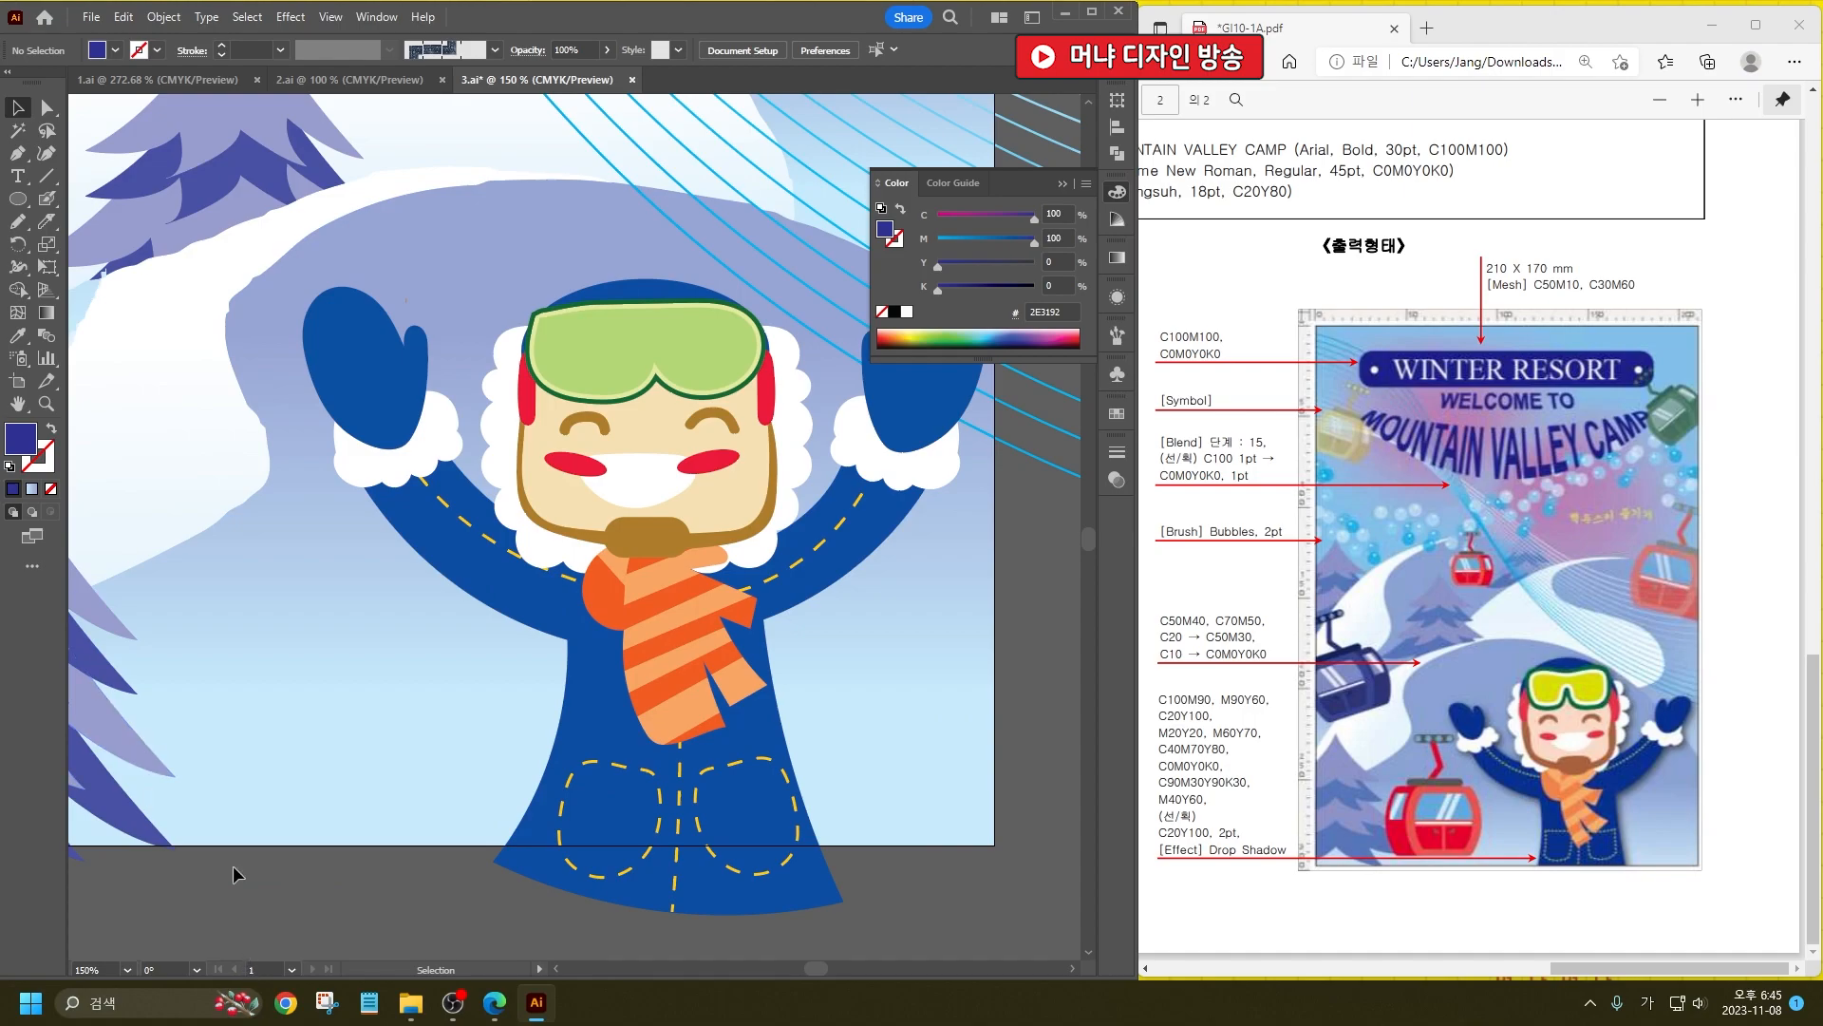
pyautogui.click(17, 335)
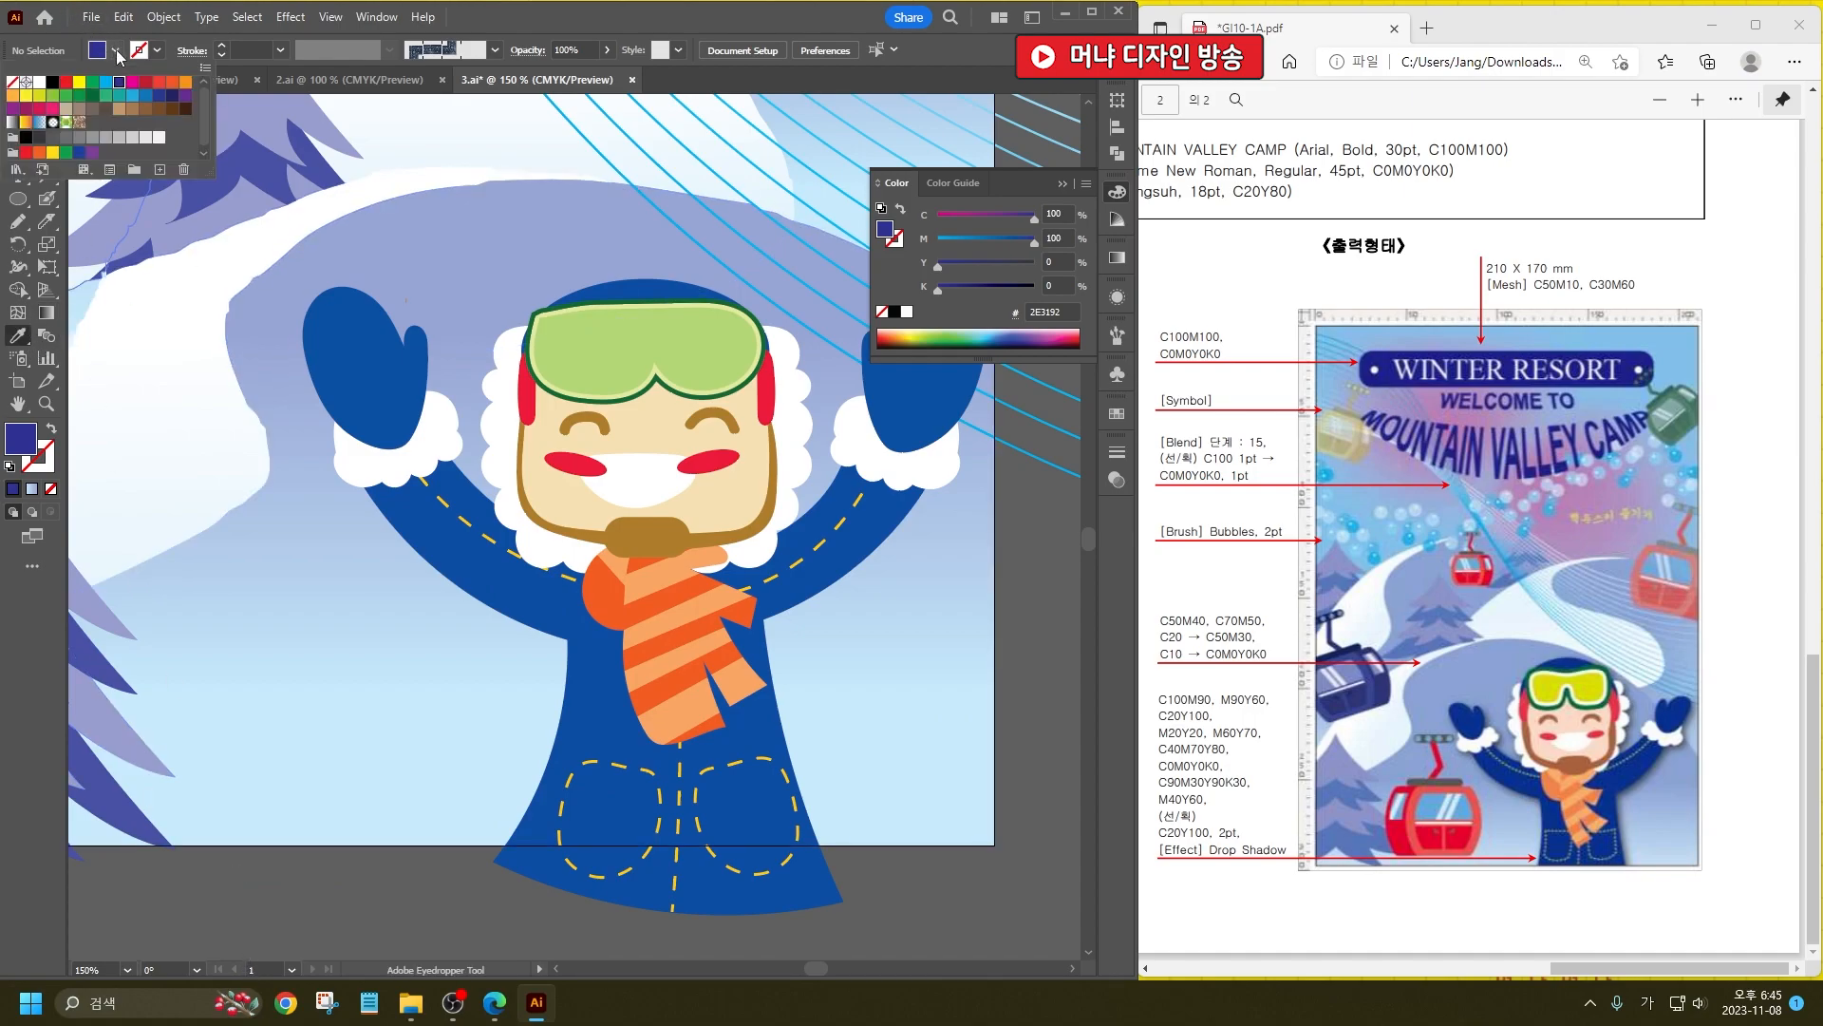
pyautogui.press('alt')
pyautogui.keyDown('alt'); pyautogui.click(359, 395); pyautogui.keyUp('alt')
pyautogui.keyDown('alt'); pyautogui.click(836, 513); pyautogui.keyUp('alt')
pyautogui.scroll(2, 903, 468)
pyautogui.keyDown('alt'); pyautogui.click(903, 469); pyautogui.keyUp('alt')
pyautogui.keyDown('alt'); pyautogui.click(654, 390); pyautogui.keyUp('alt')
pyautogui.scroll(-3, 748, 817)
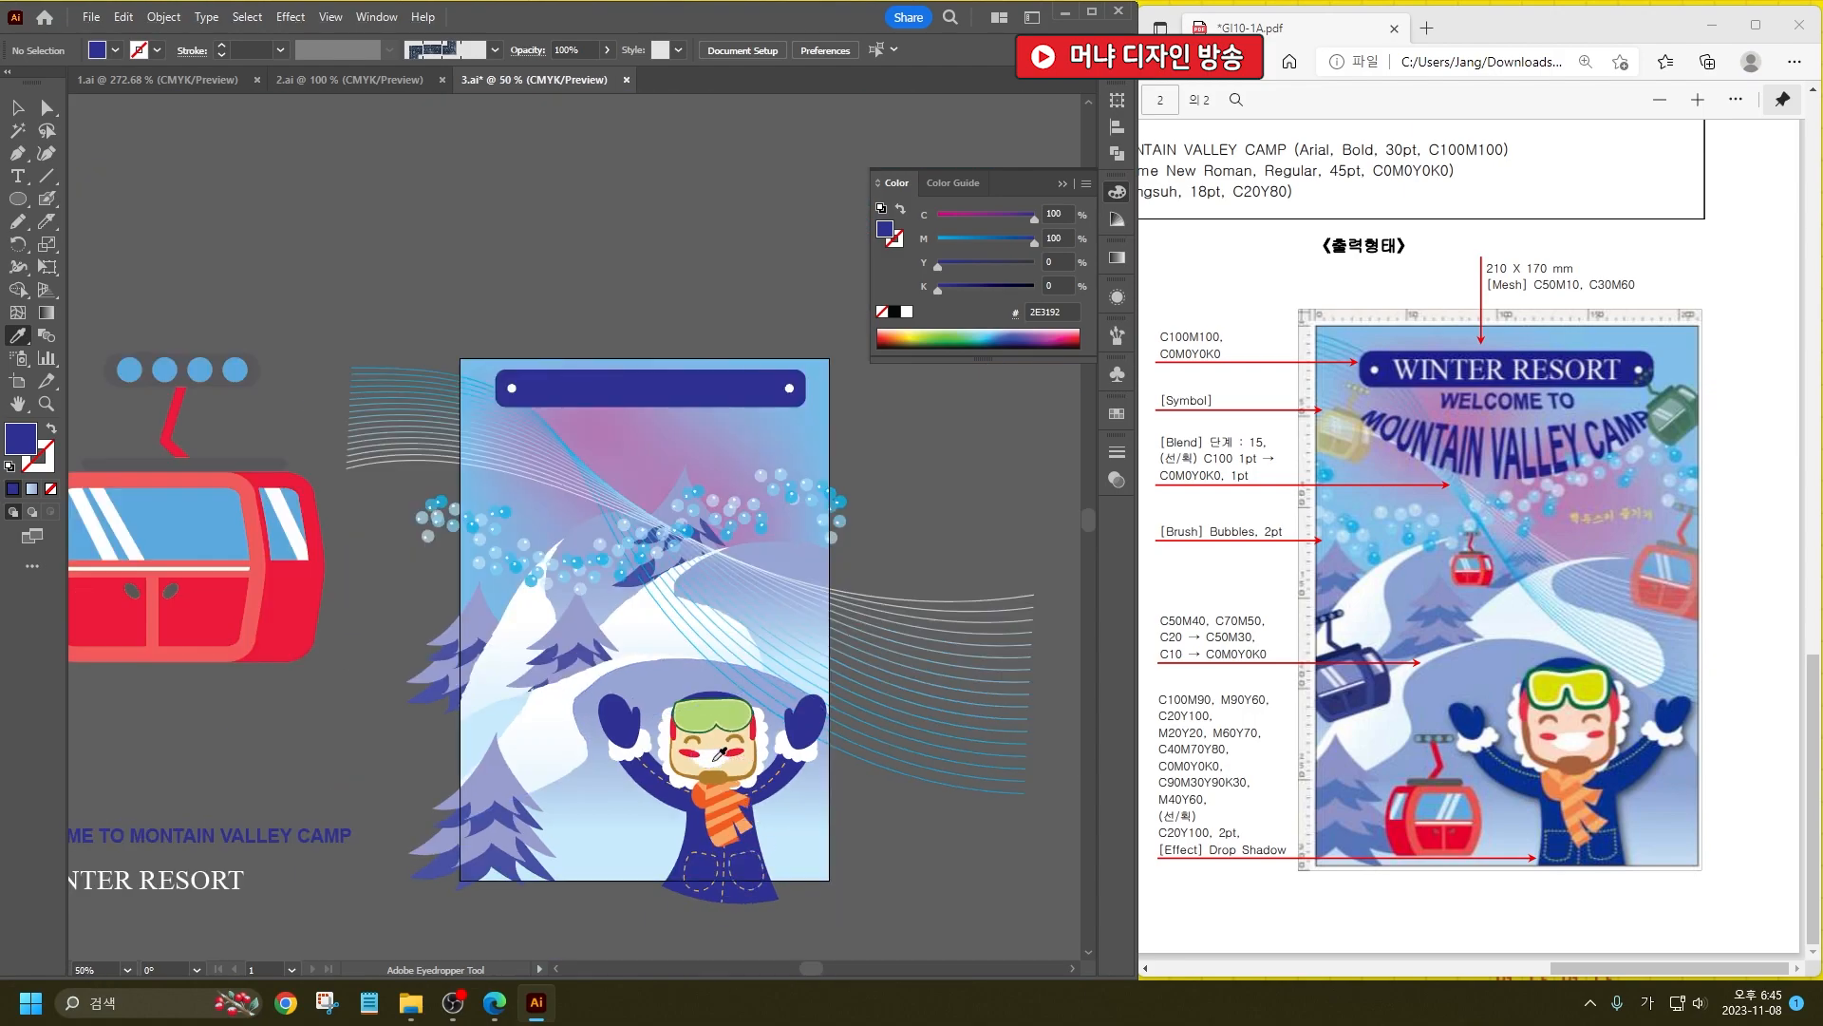
# Step: Move the white WINTER RESORT text onto the navy banner
pyautogui.click(15, 112)
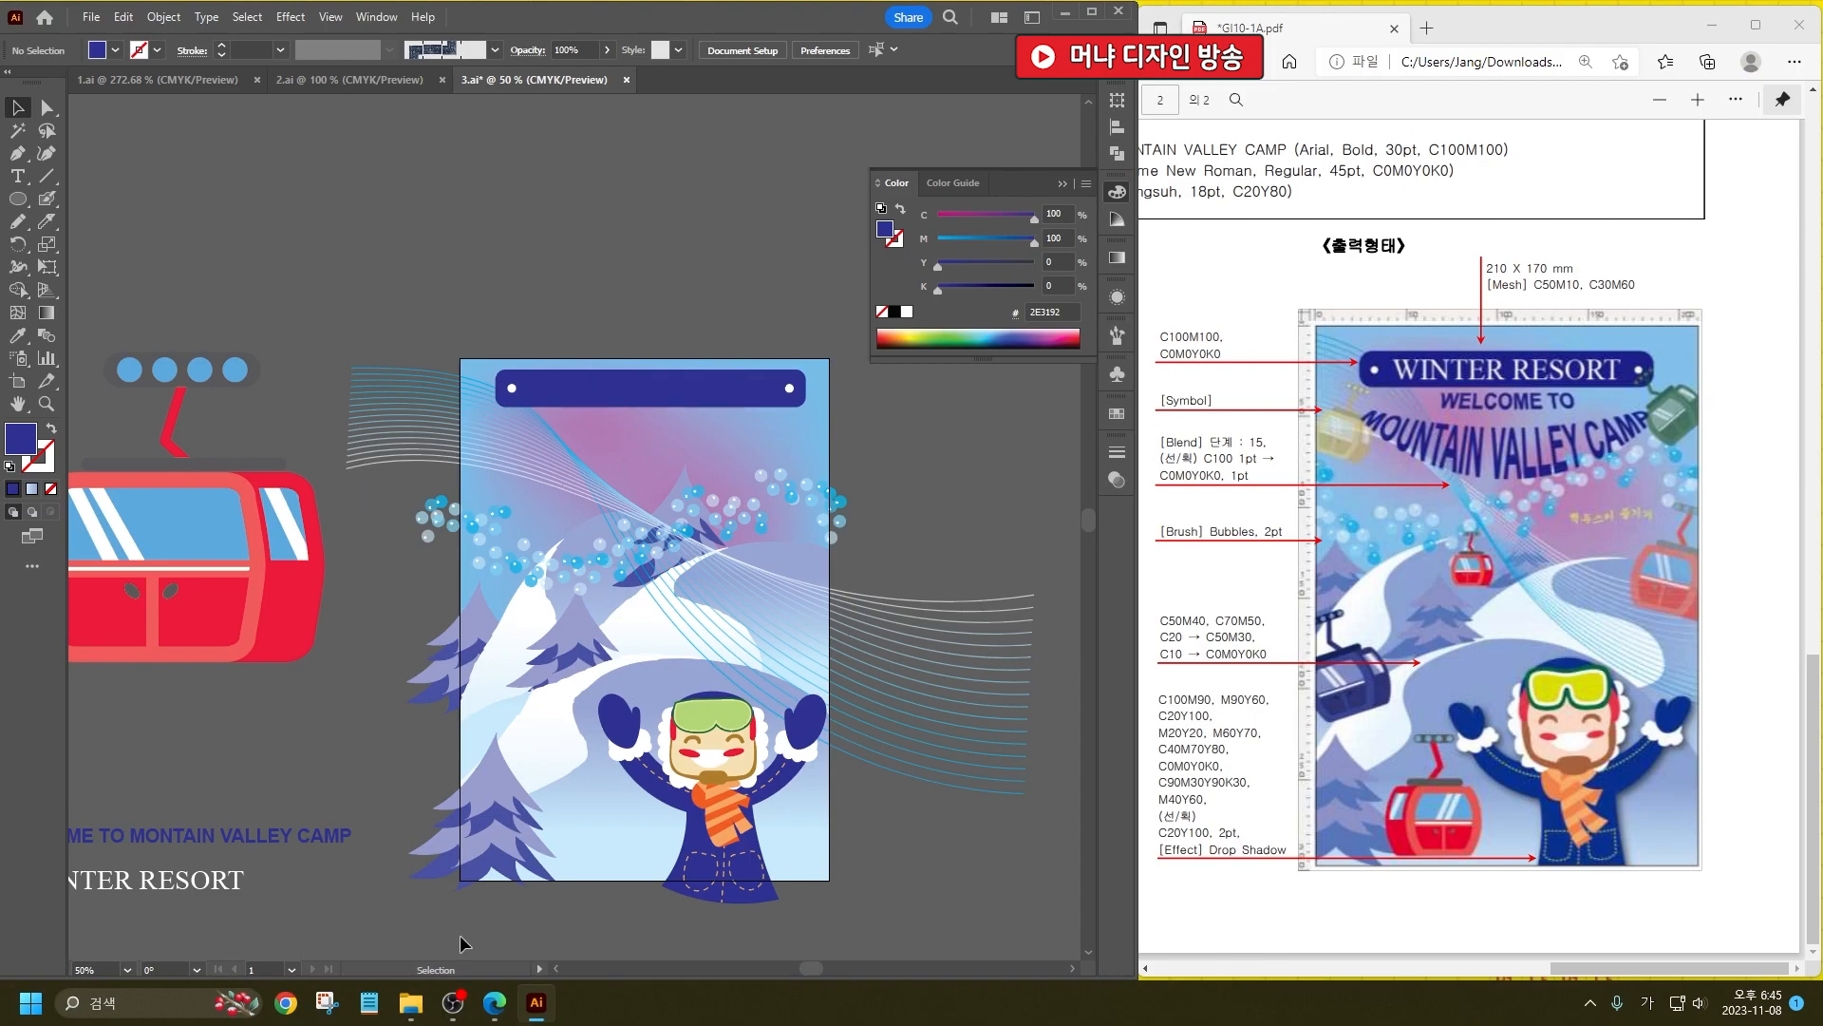
pyautogui.moveTo(179, 890); pyautogui.dragTo(703, 464)
pyautogui.scroll(3, 703, 385)
pyautogui.scroll(-4, 703, 463)
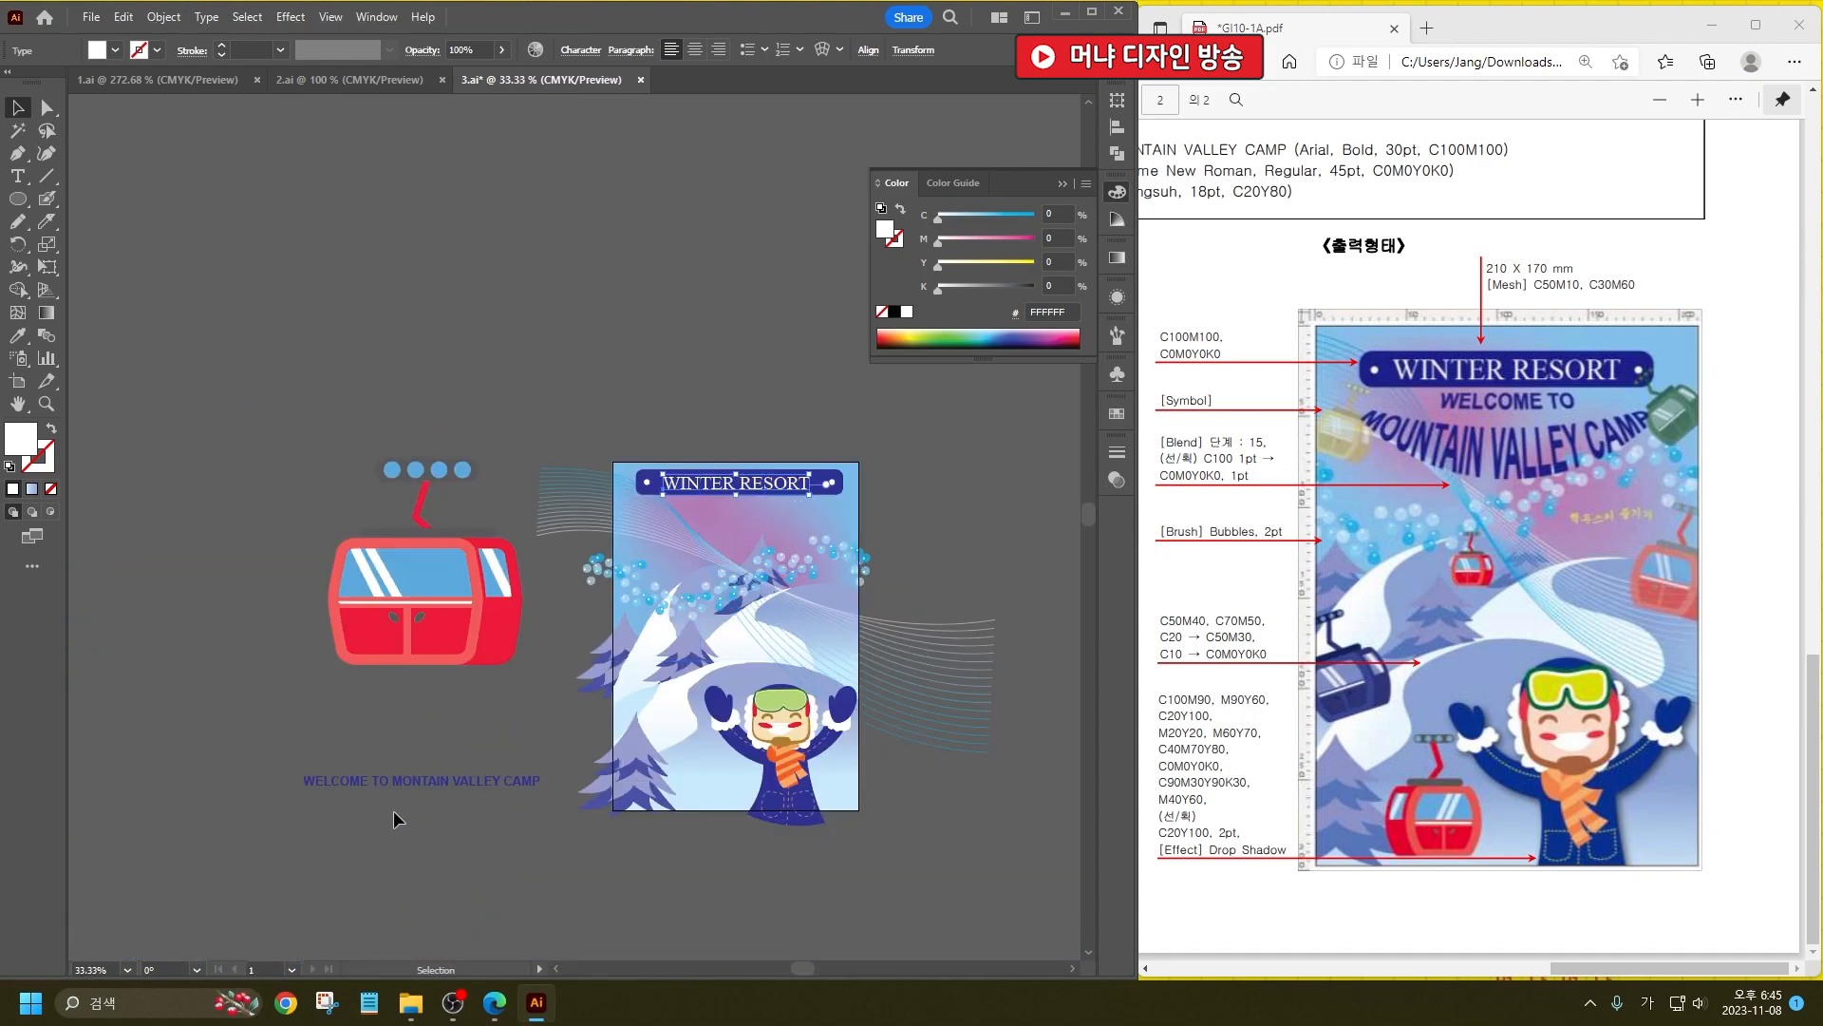
# Step: Break the camp slogan into two lines after "WELCOME TO" and centre its paragraph alignment
pyautogui.doubleClick(395, 781)
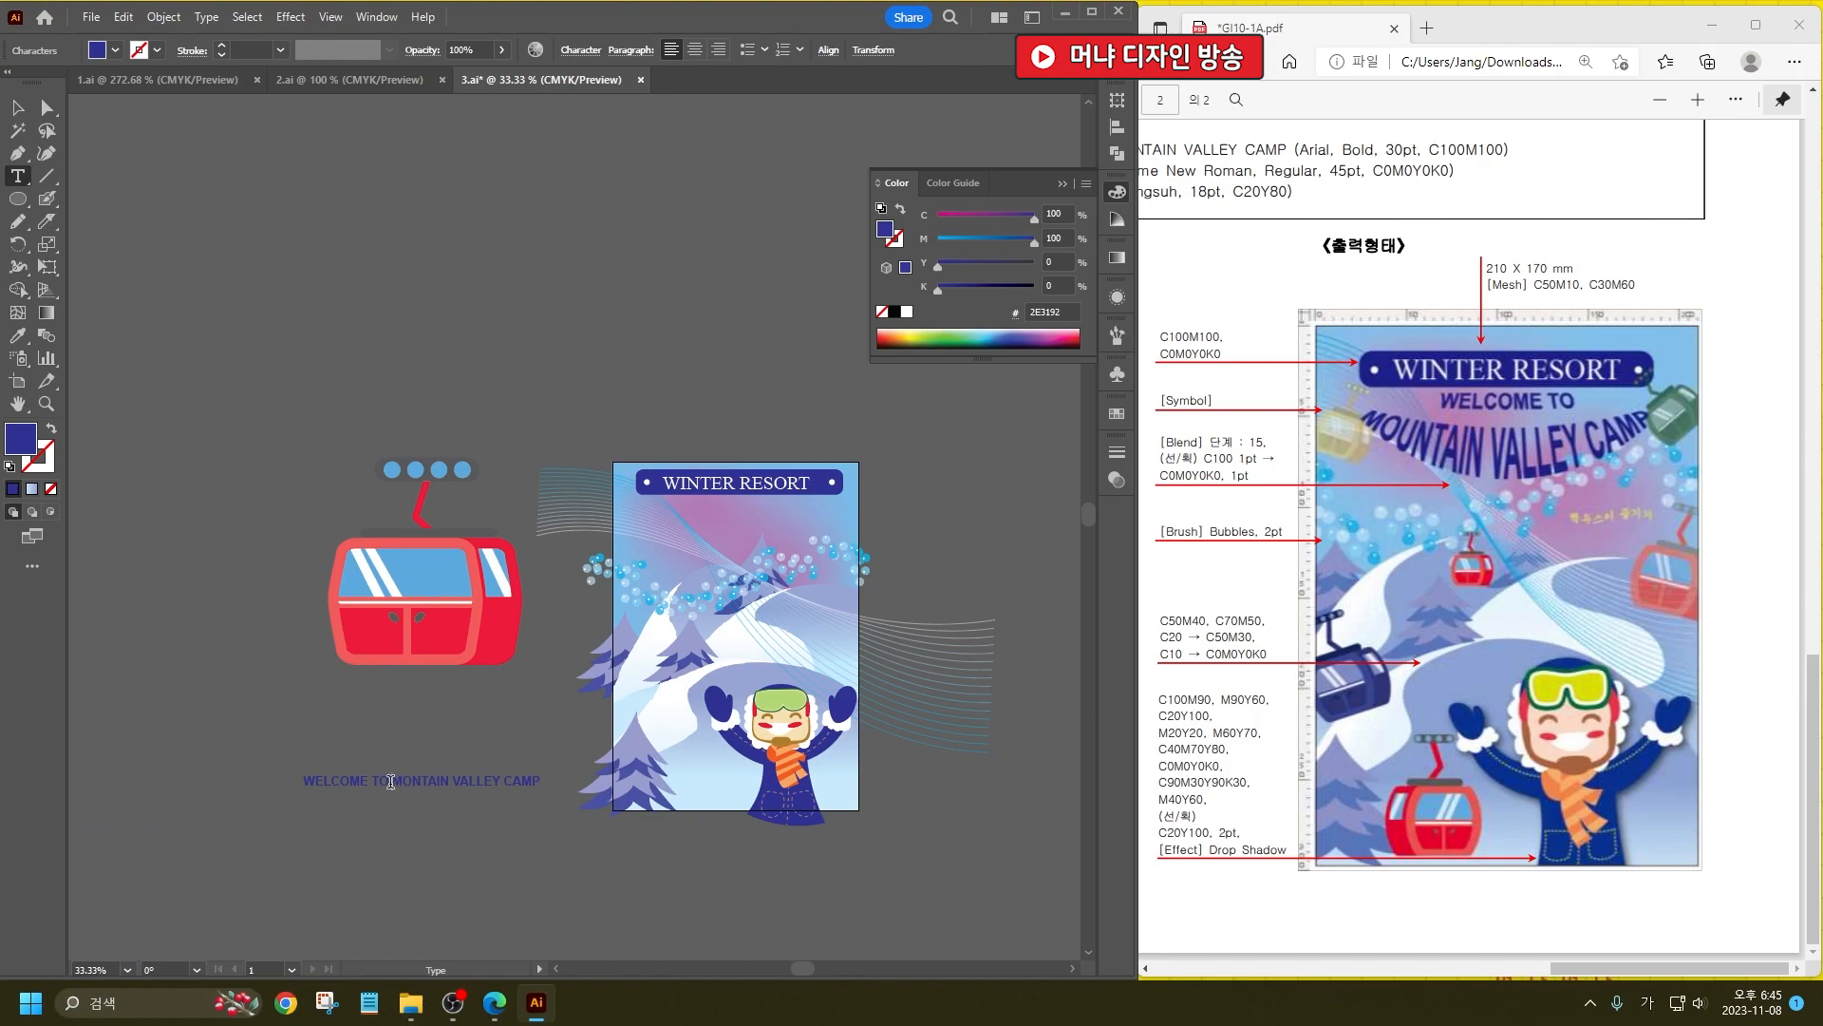
pyautogui.press('Return')
pyautogui.press('Escape')
pyautogui.click(695, 51)
# Step: Warp the slogan with the horizontal Shell Lower style at 50% bend and place it below the banner
pyautogui.click(824, 50)
pyautogui.click(1100, 391)
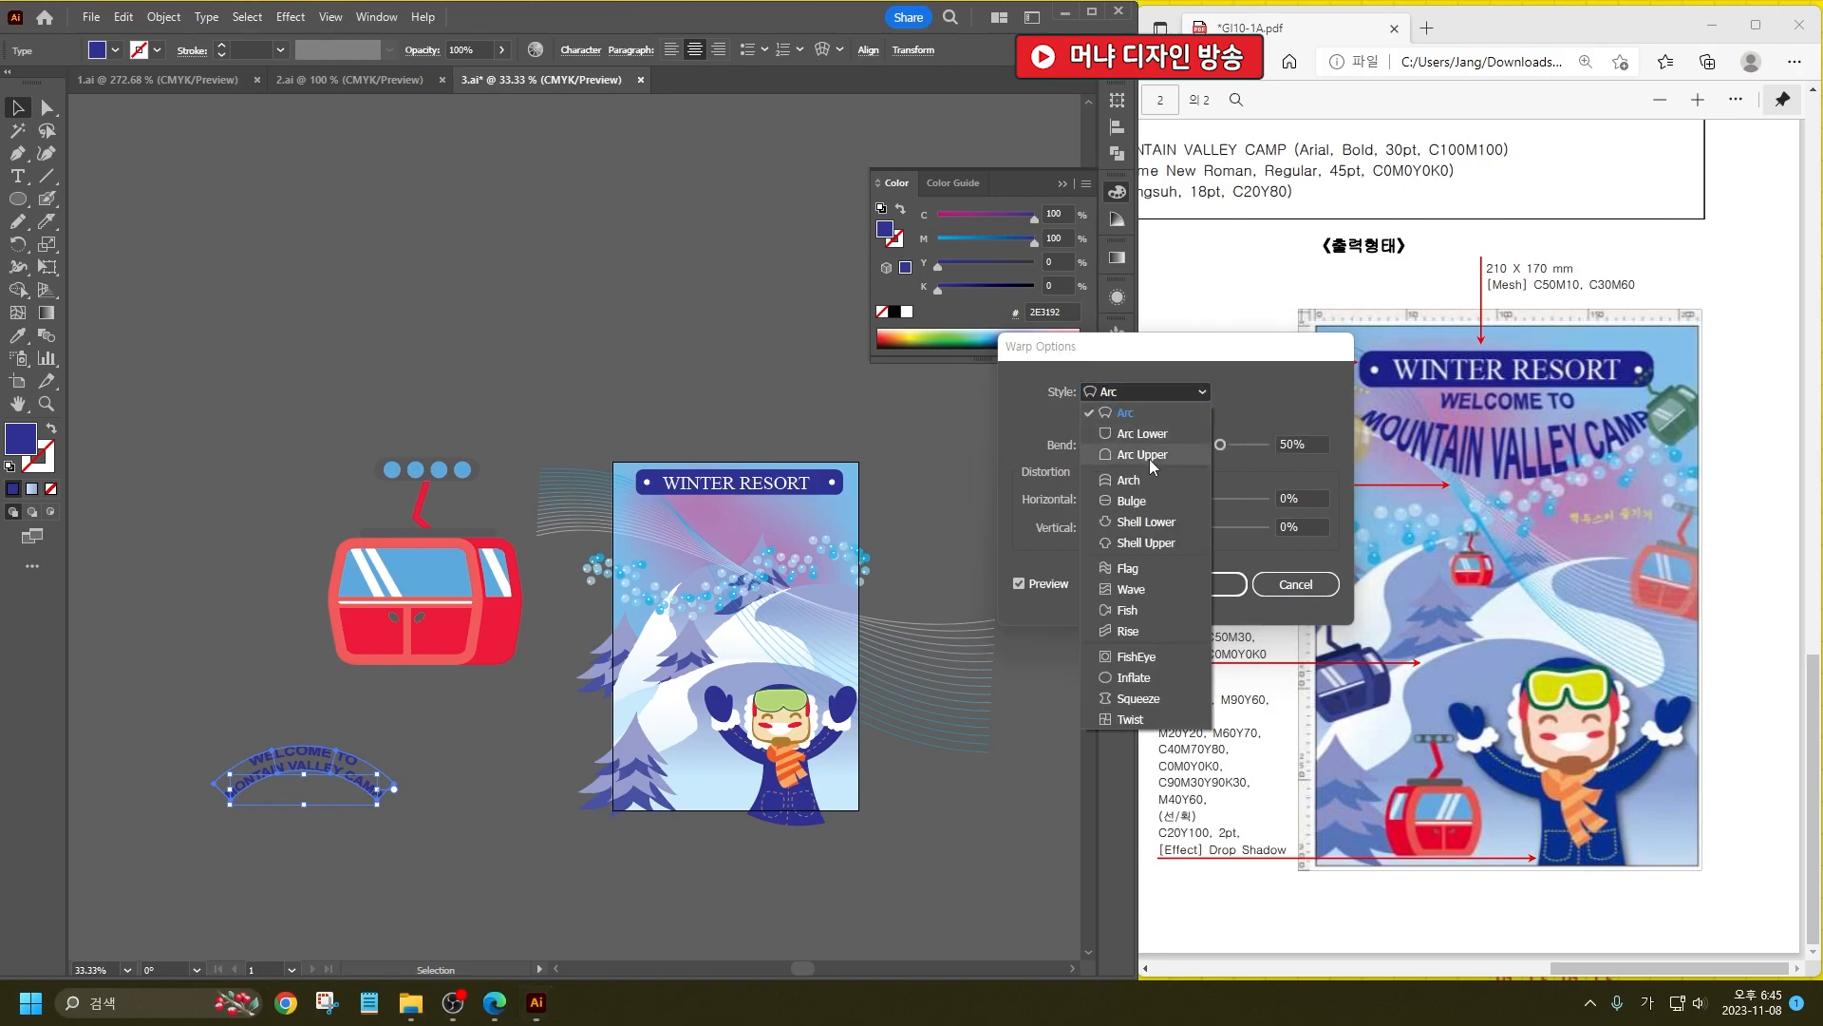
pyautogui.click(1149, 521)
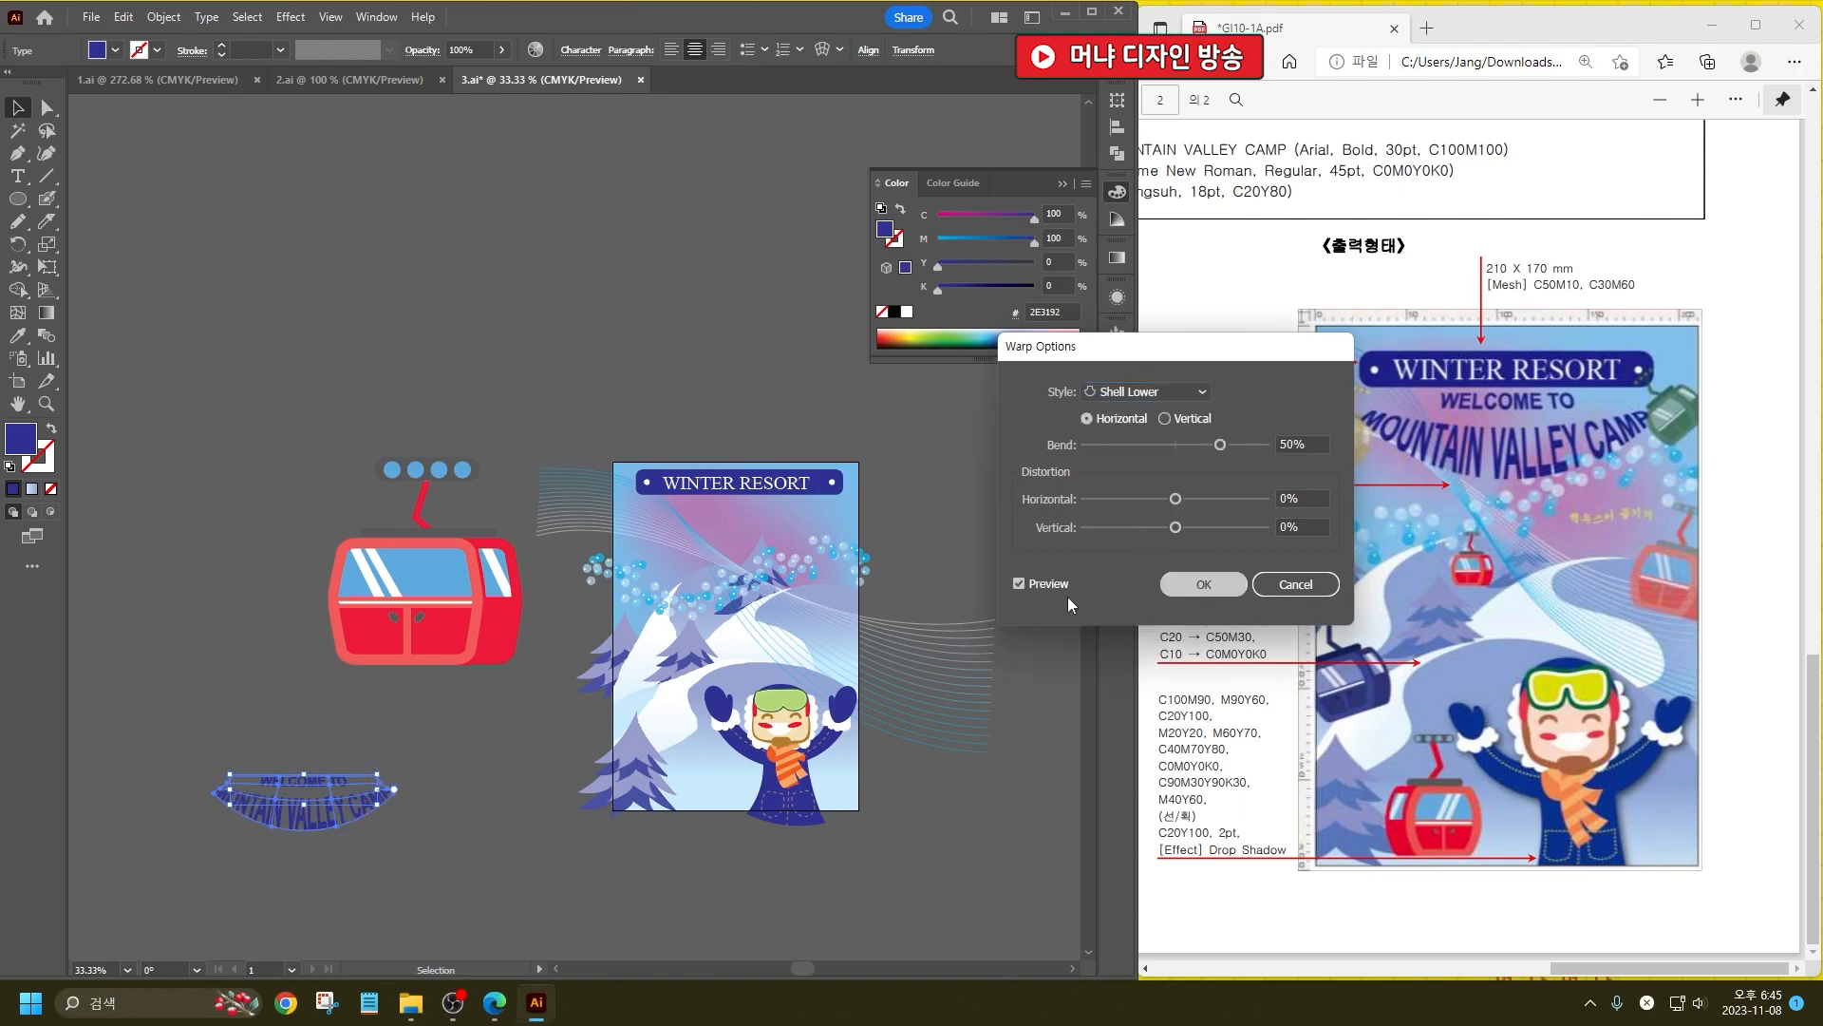
pyautogui.click(1202, 584)
pyautogui.moveTo(312, 811); pyautogui.dragTo(738, 549)
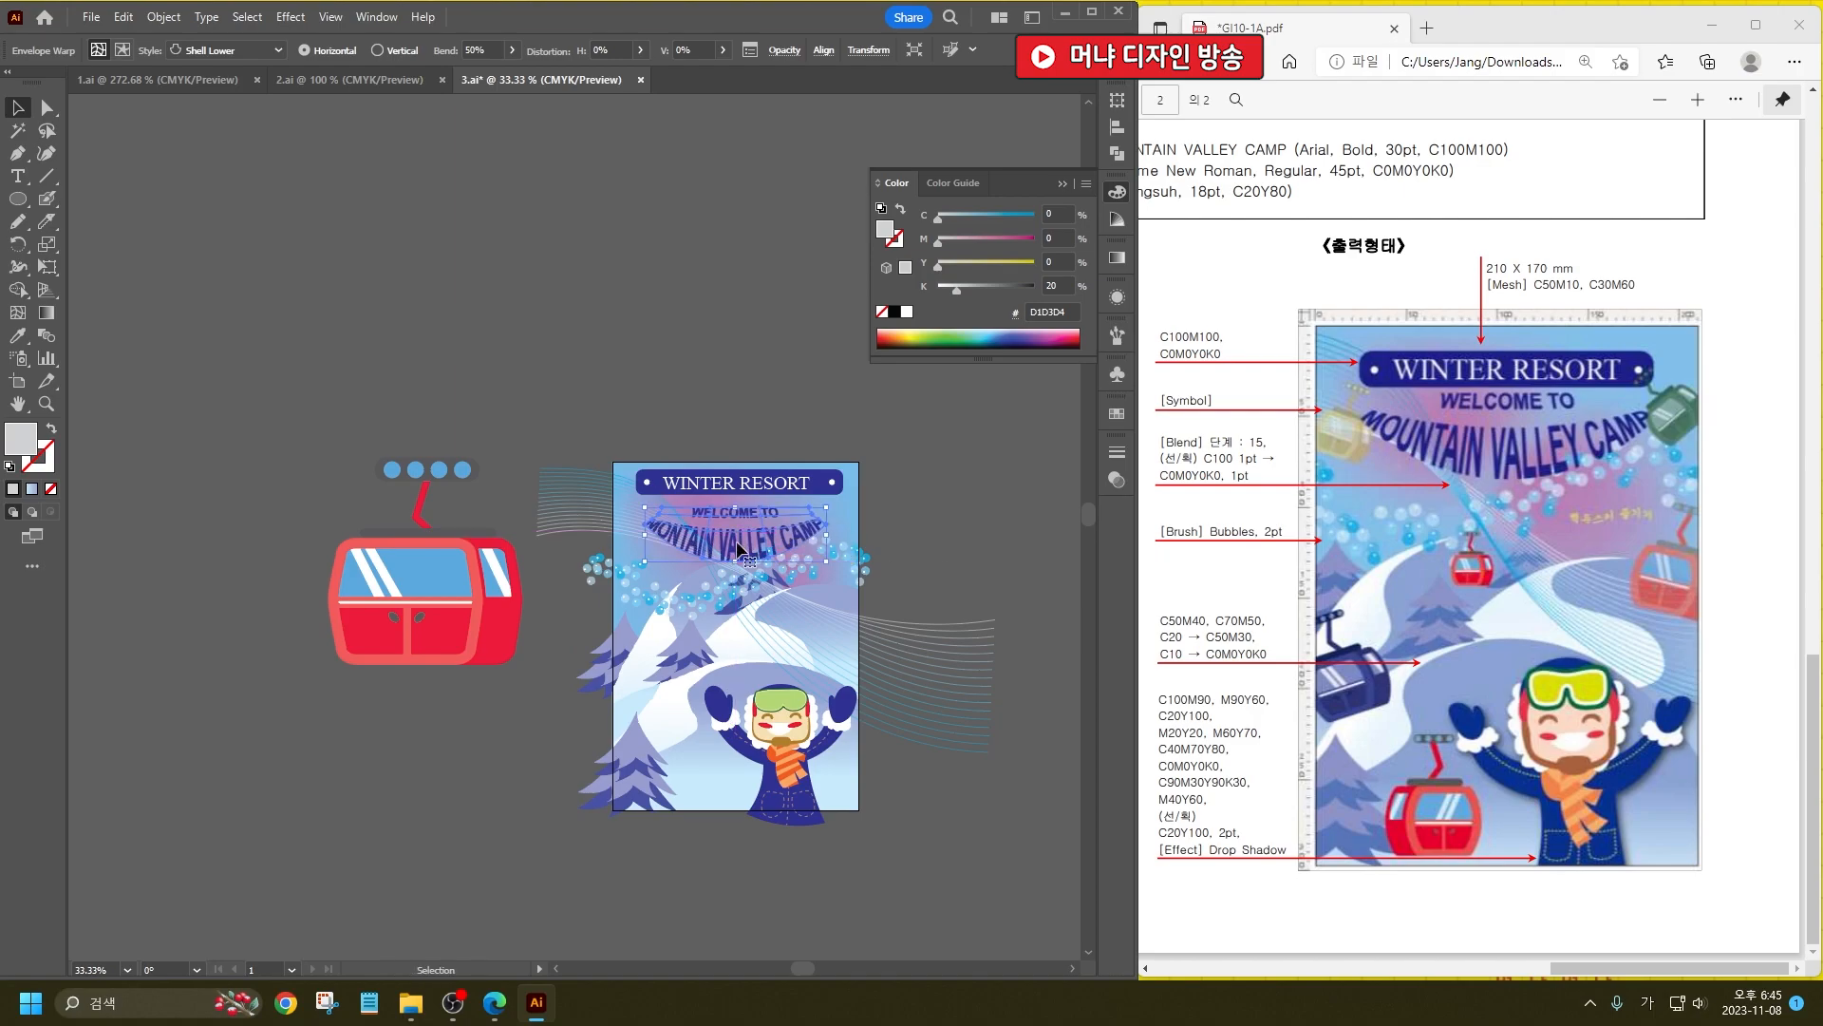
pyautogui.click(913, 538)
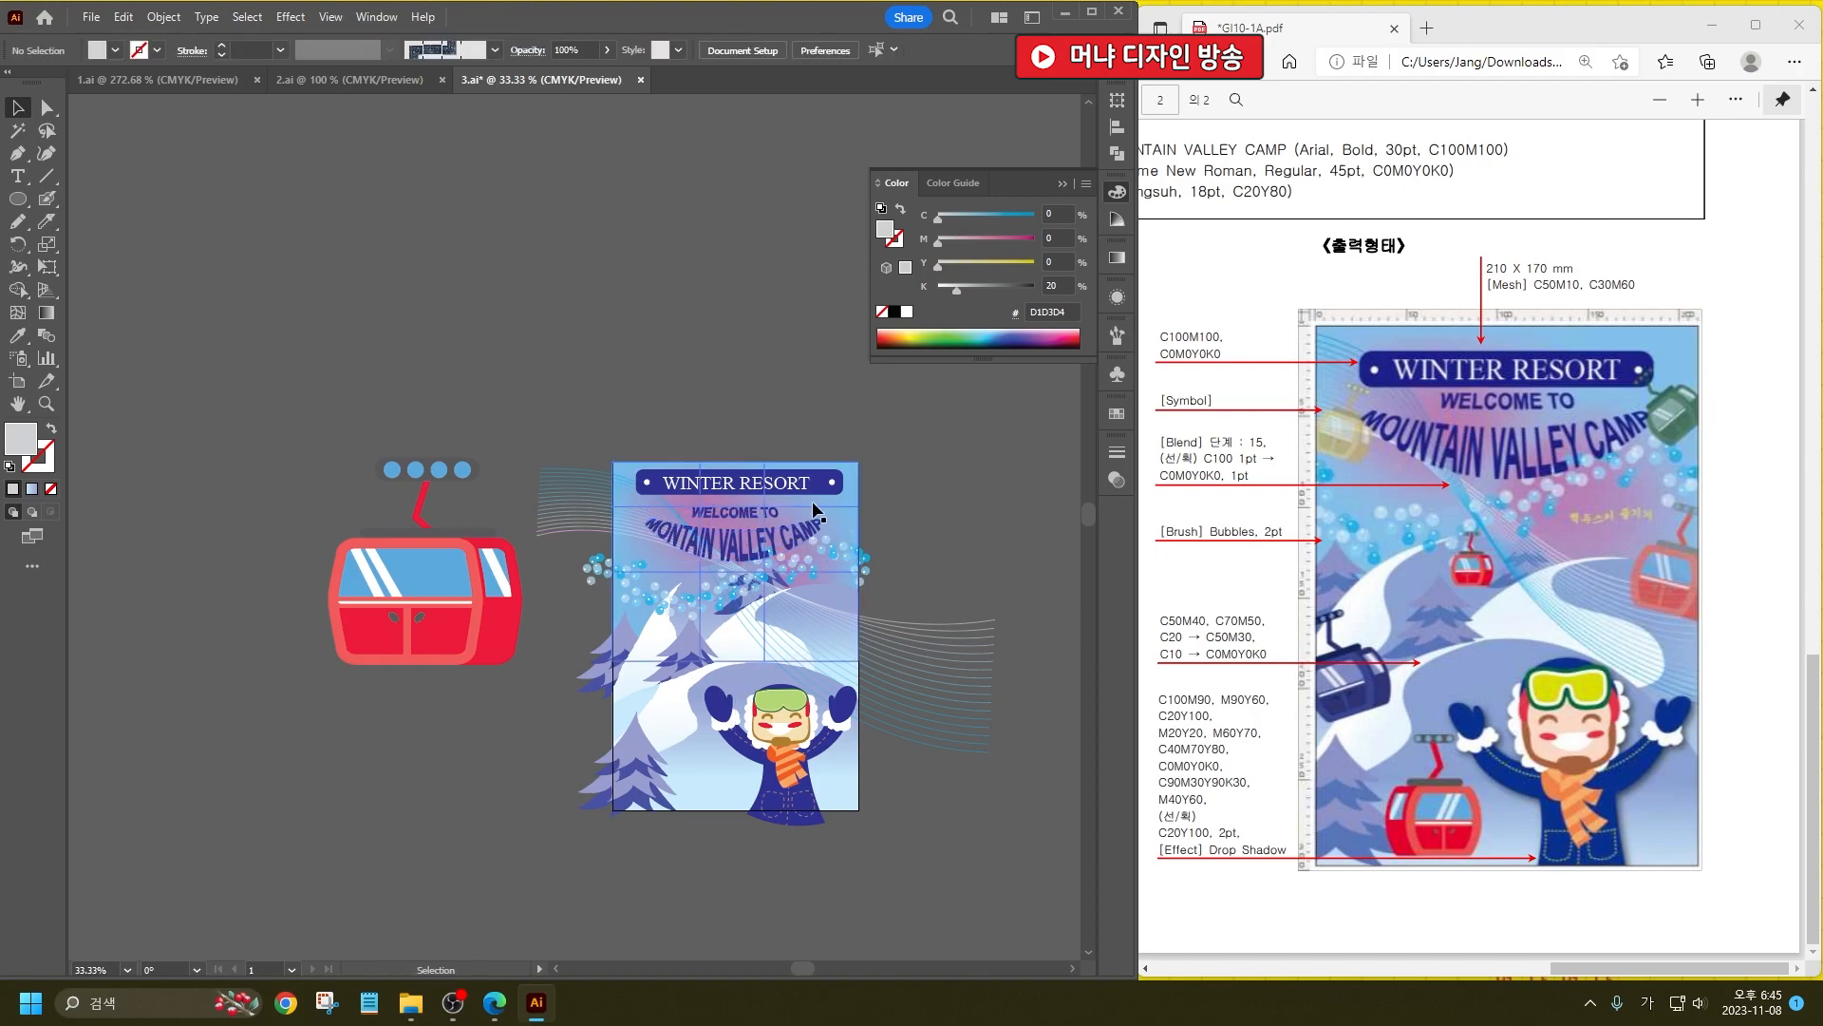
# Step: Scale the navy banner down around the WINTER RESORT title and bring the right white dot inside its end
pyautogui.scroll(4, 758, 497)
pyautogui.scroll(-2, 505, 564)
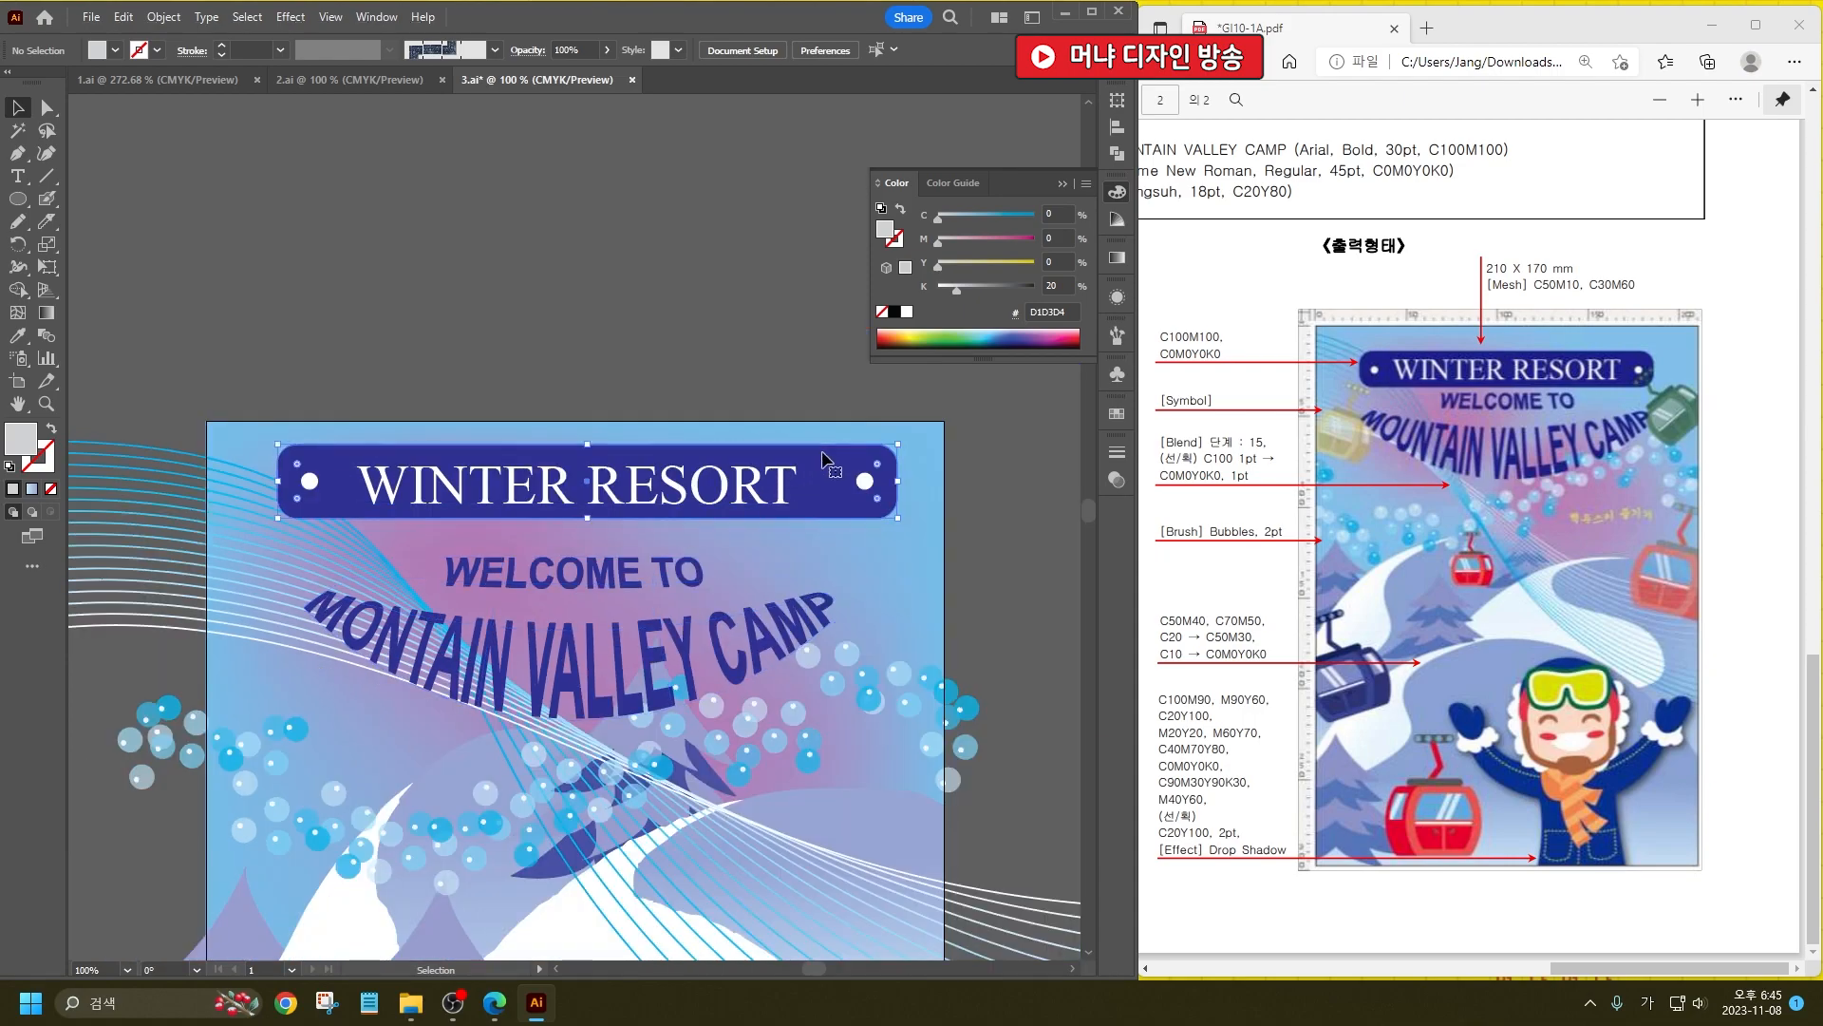
pyautogui.click(824, 463)
pyautogui.moveTo(896, 443); pyautogui.dragTo(798, 455)
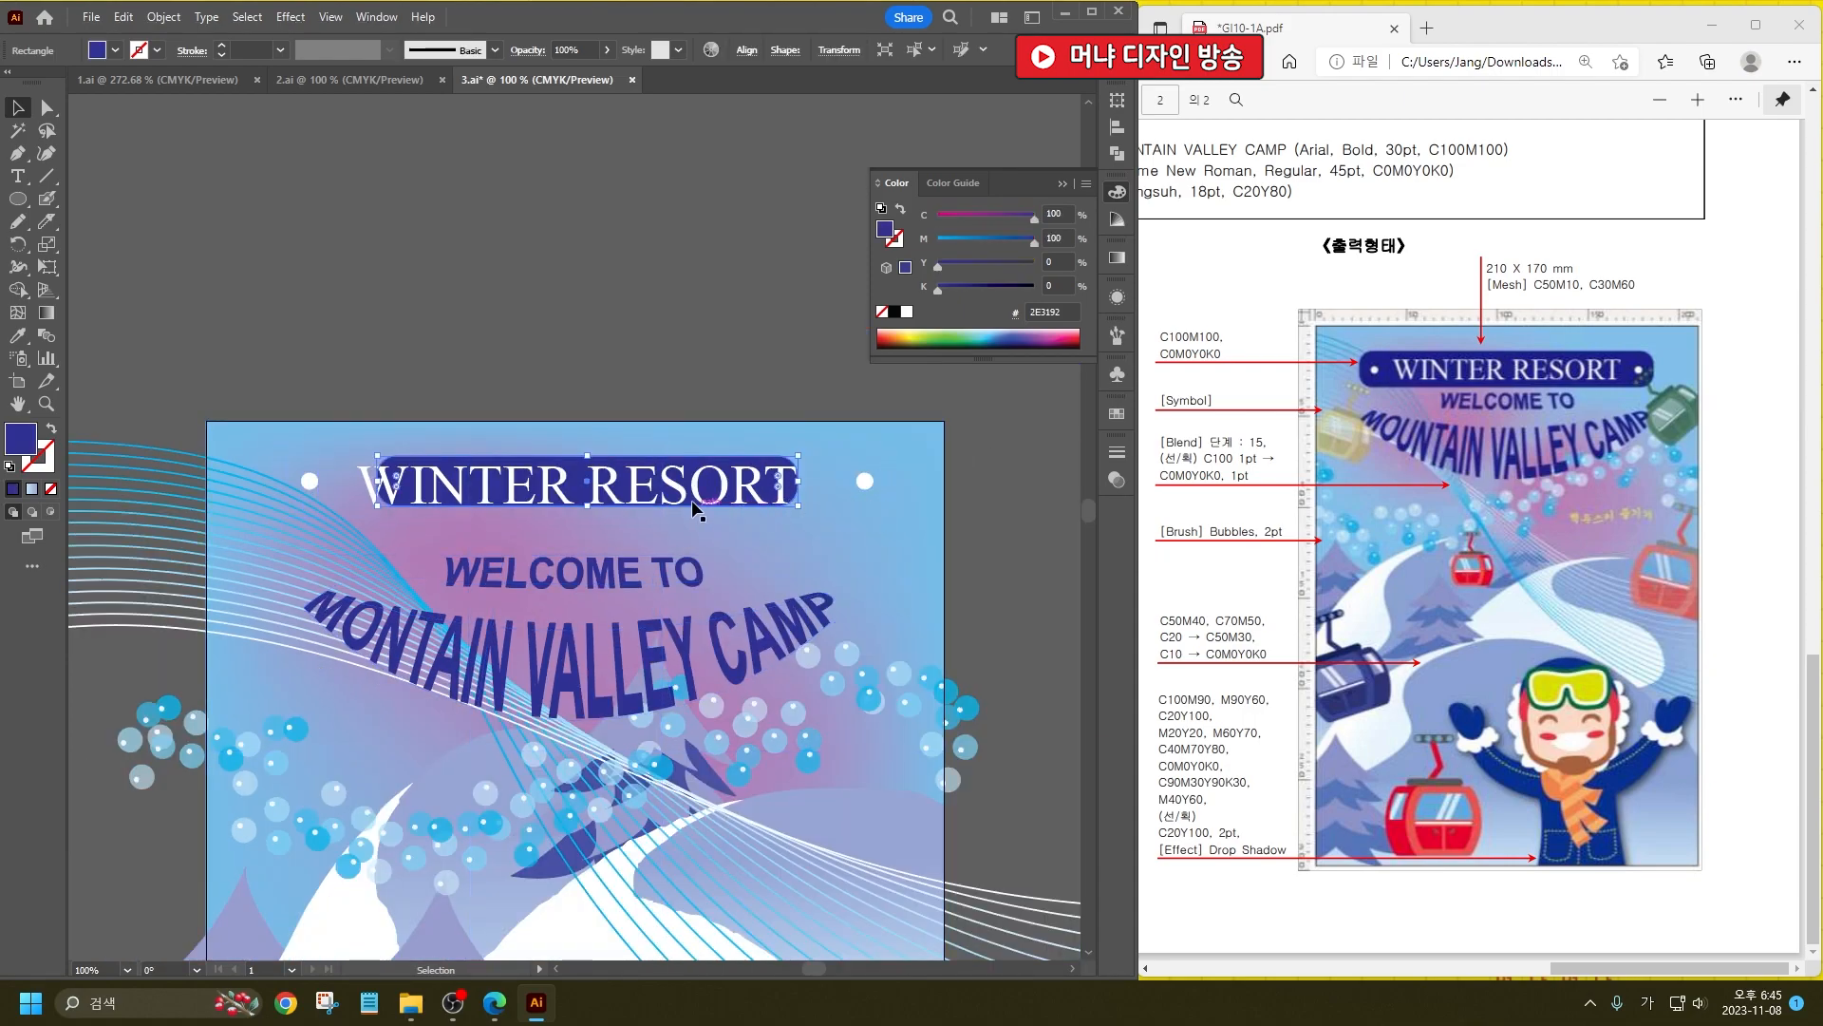
pyautogui.moveTo(798, 456); pyautogui.dragTo(771, 489)
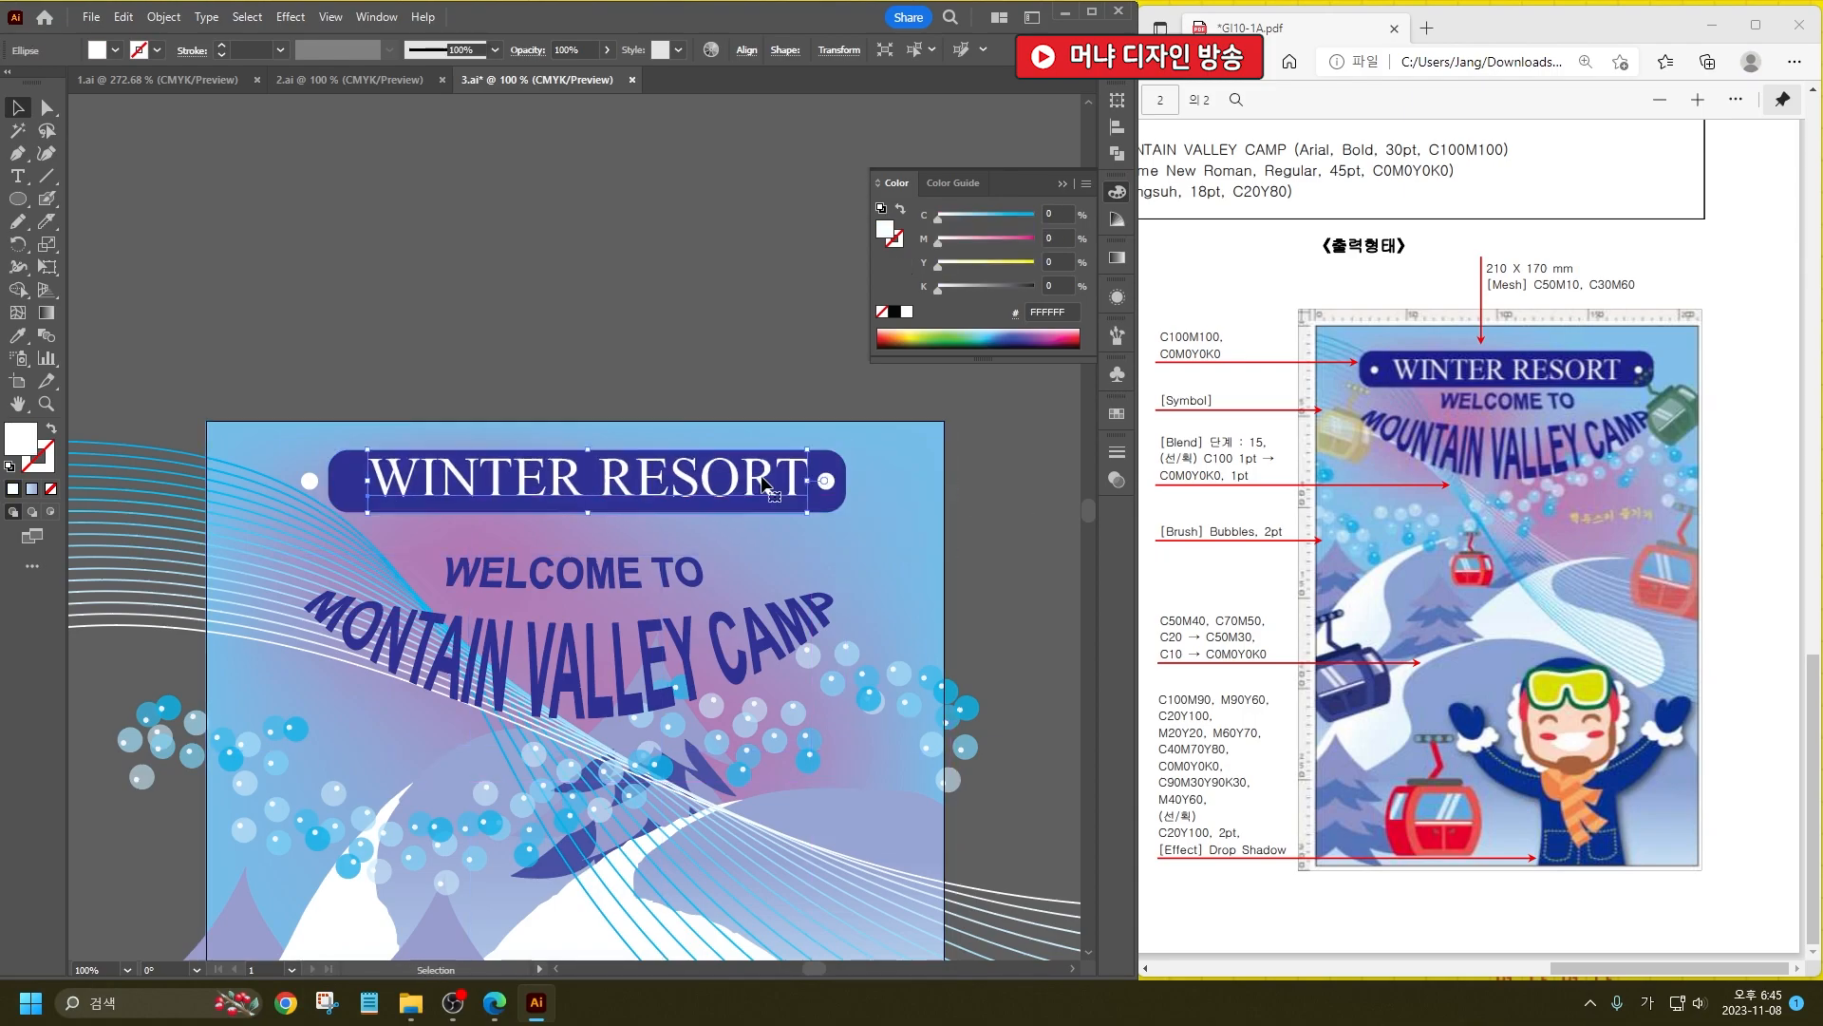
# Step: Move the left white dot inside the shortened banner and adjust the WINTER RESORT title's position between the dots
pyautogui.moveTo(302, 488); pyautogui.dragTo(345, 482)
pyautogui.click(654, 501)
pyautogui.moveTo(653, 502); pyautogui.dragTo(655, 505)
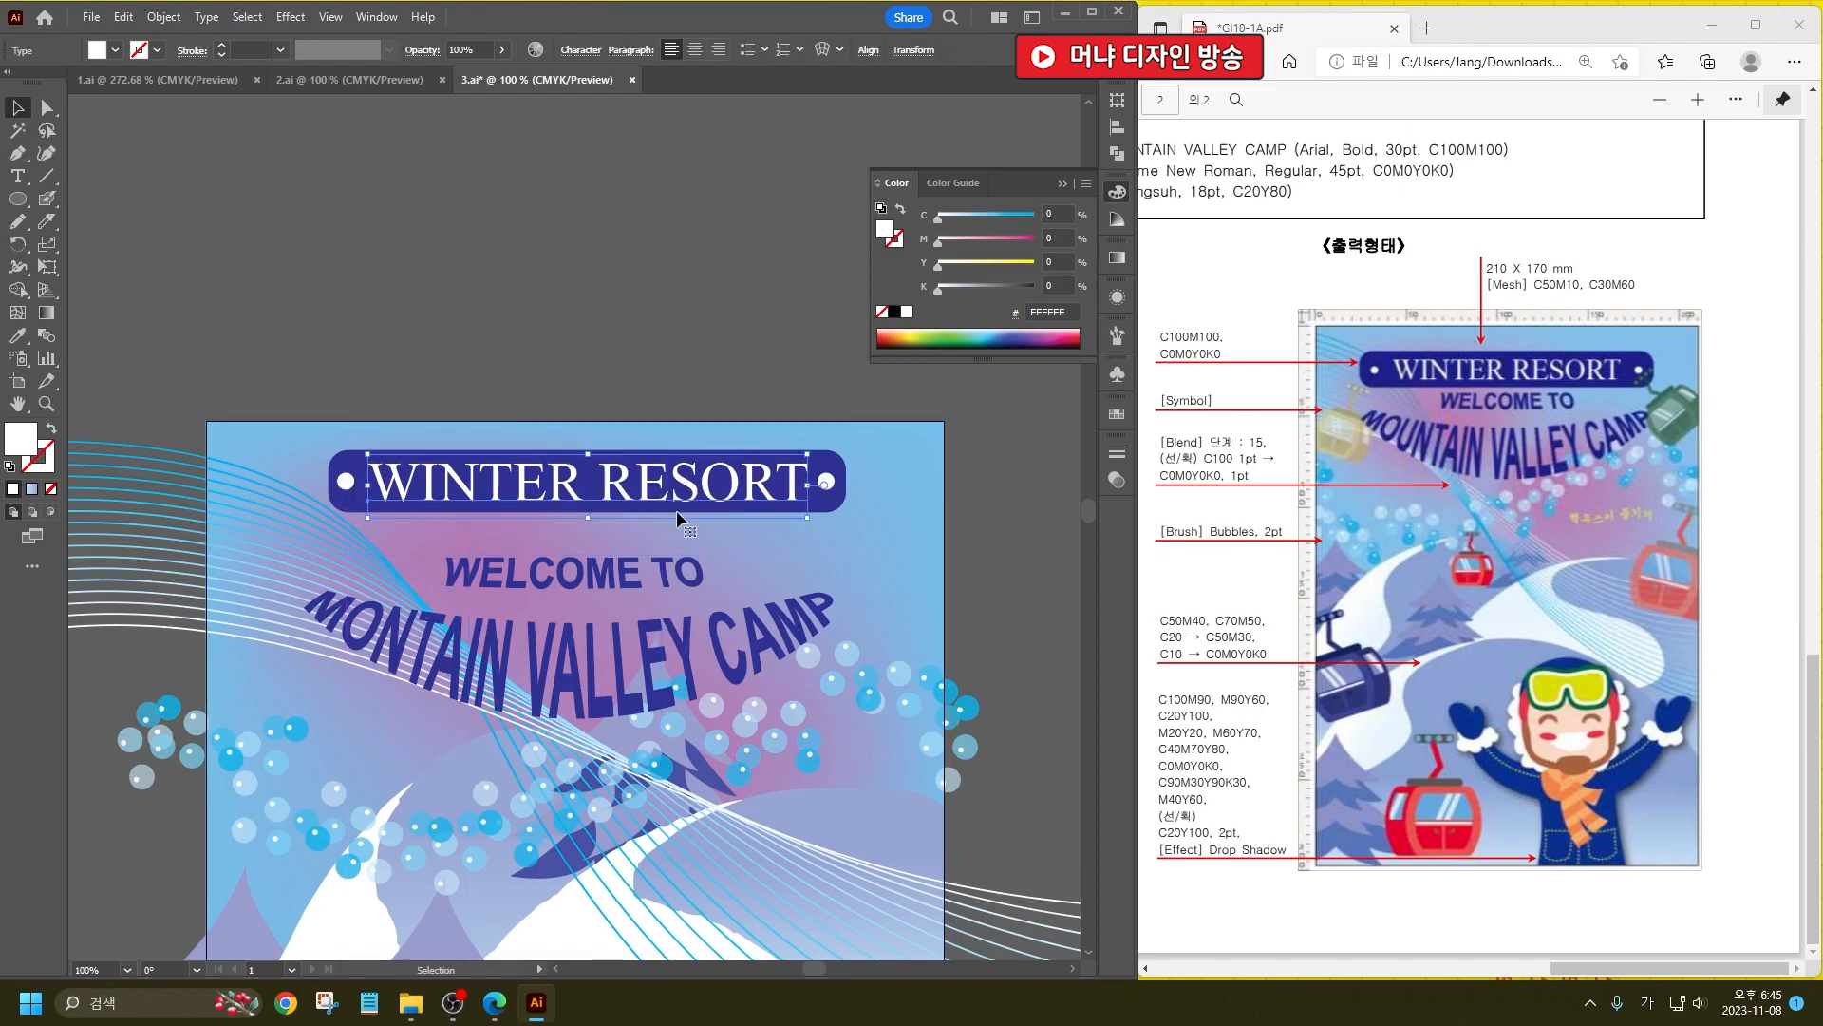
# Step: Group the banner, its two dots and the title, and shift the group down closer to the slogan
pyautogui.keyDown('shift'); pyautogui.click(827, 482); pyautogui.keyUp('shift')
pyautogui.keyDown('shift'); pyautogui.click(333, 481); pyautogui.keyUp('shift')
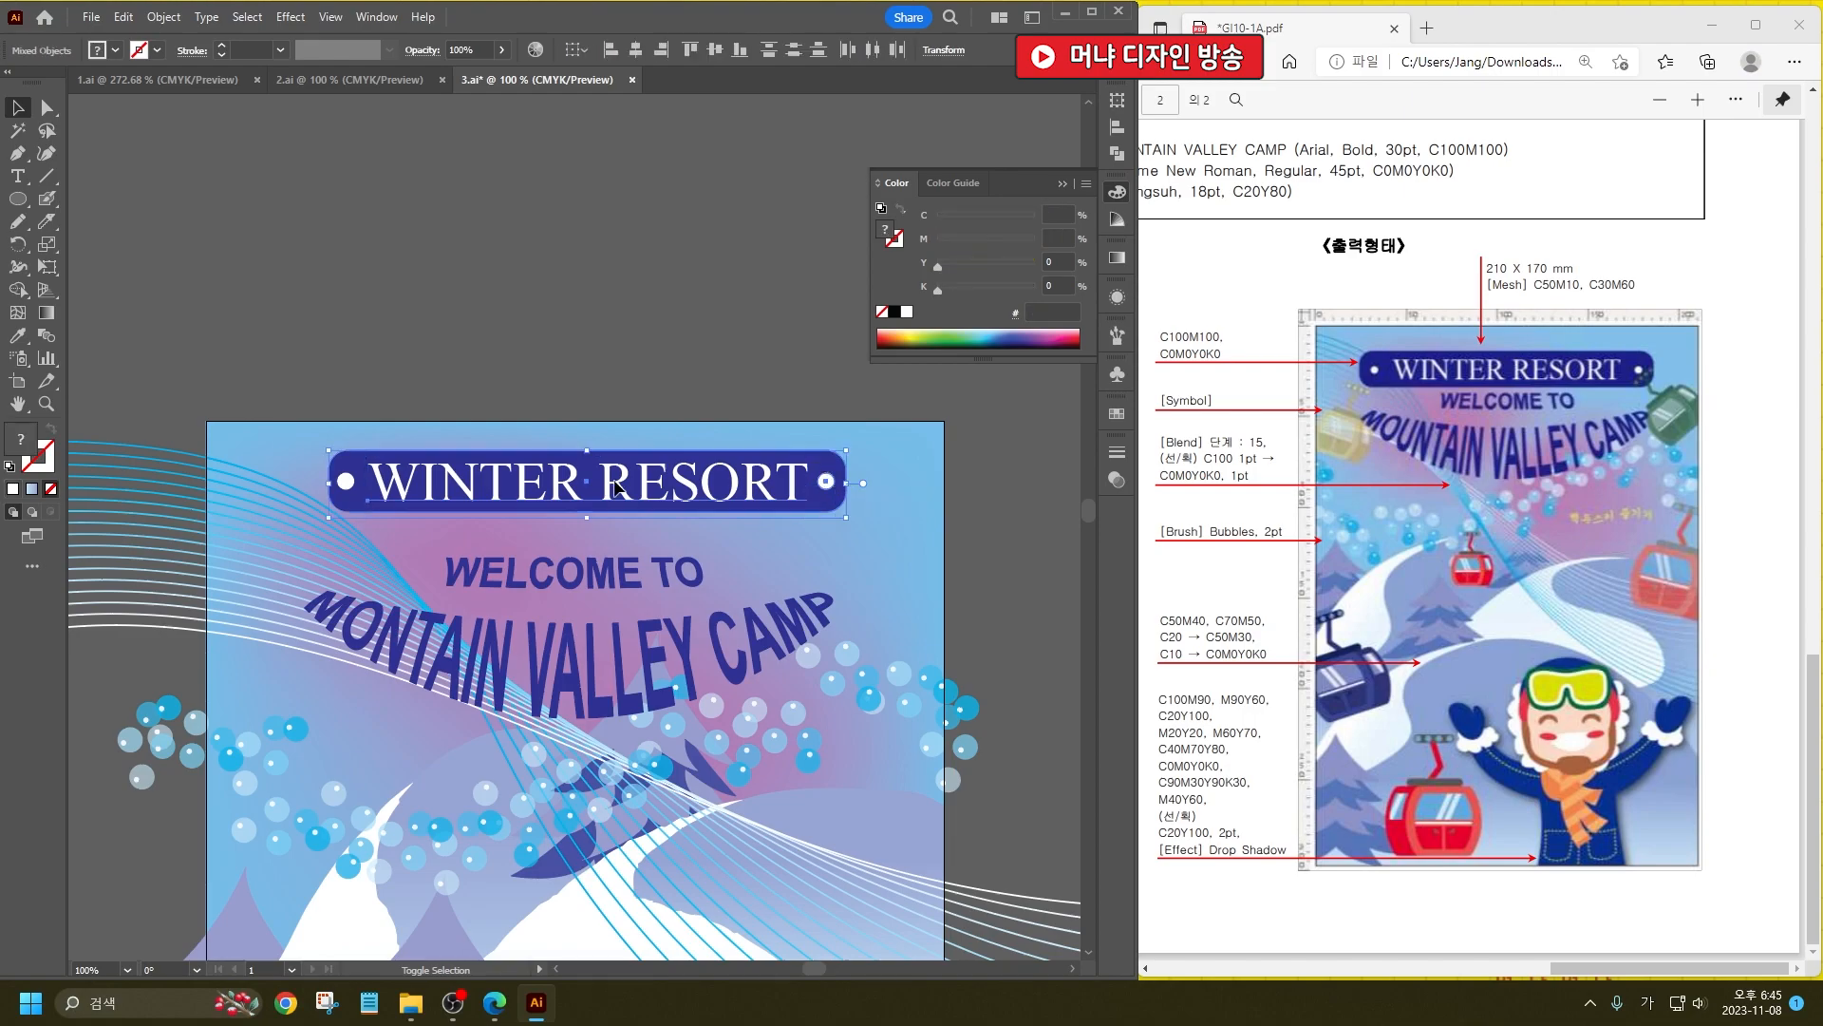
pyautogui.hotkey('ctrl', 'g')
pyautogui.hotkey('shift', 'Down')
pyautogui.hotkey('shift', 'Down')
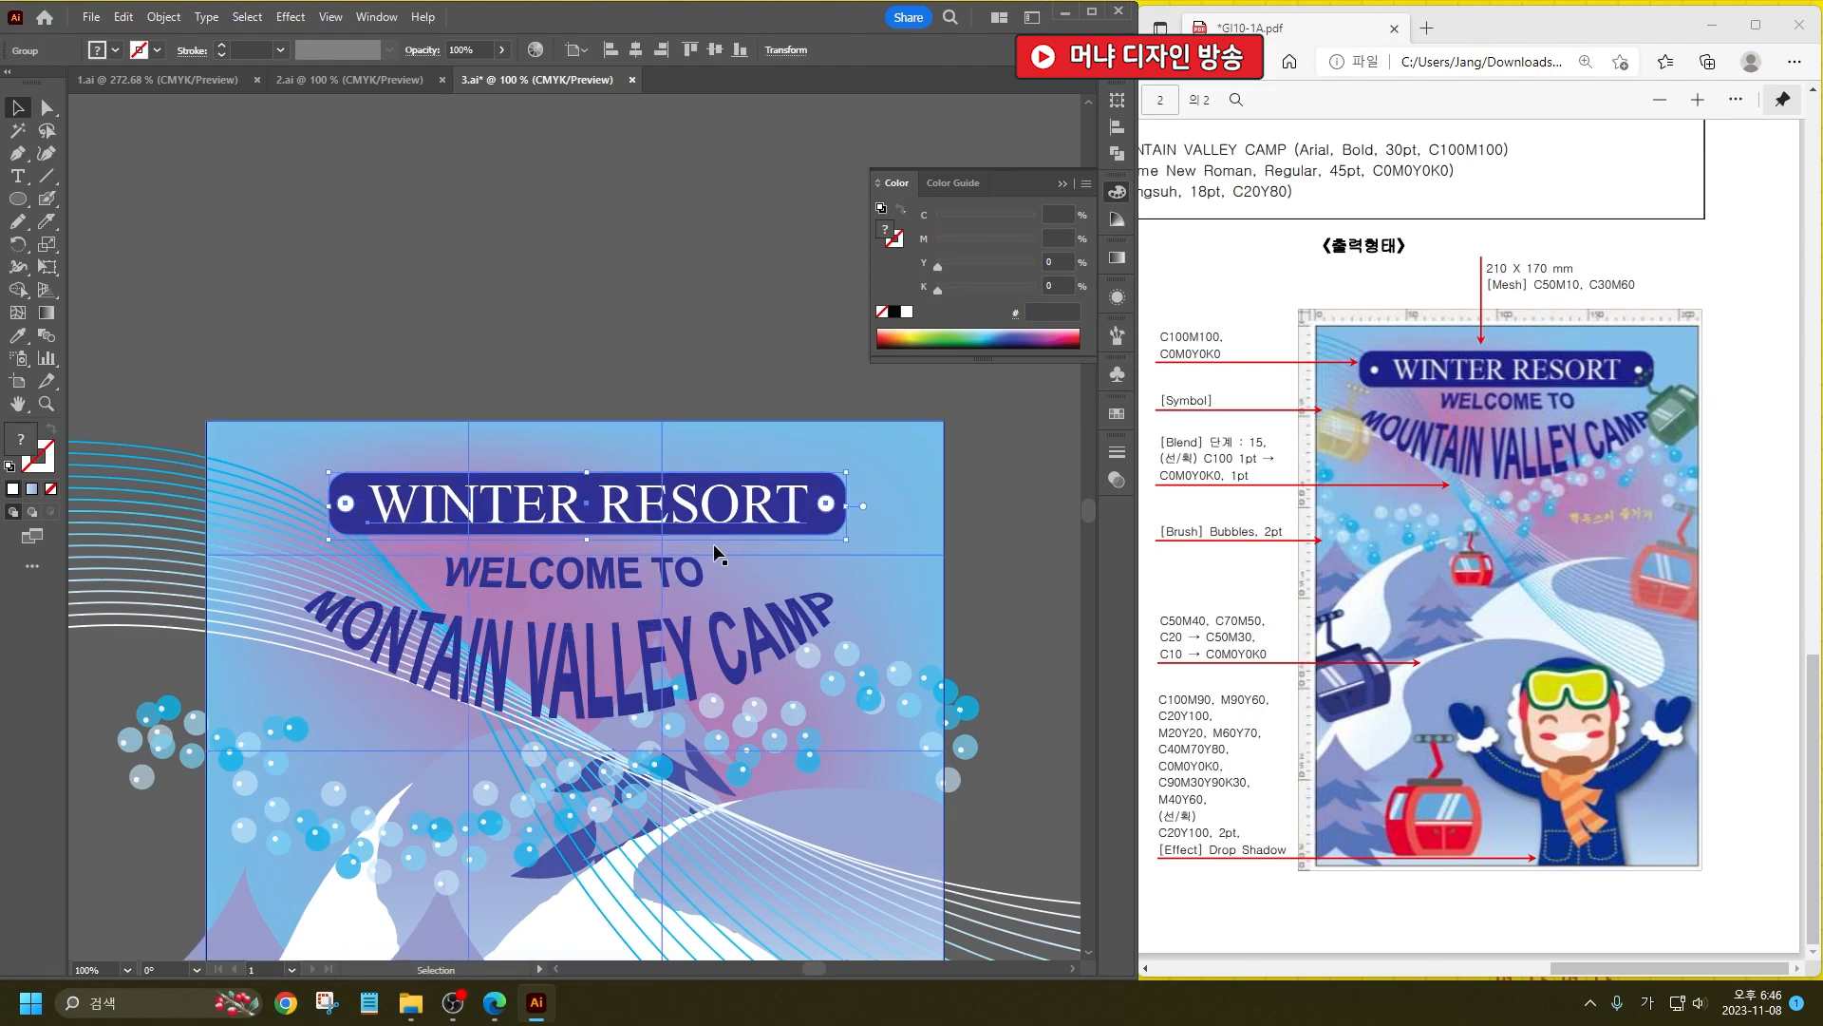
pyautogui.click(585, 420)
# Step: Save the red cable car as a dynamic Movie Clip symbol
pyautogui.scroll(-3, 539, 376)
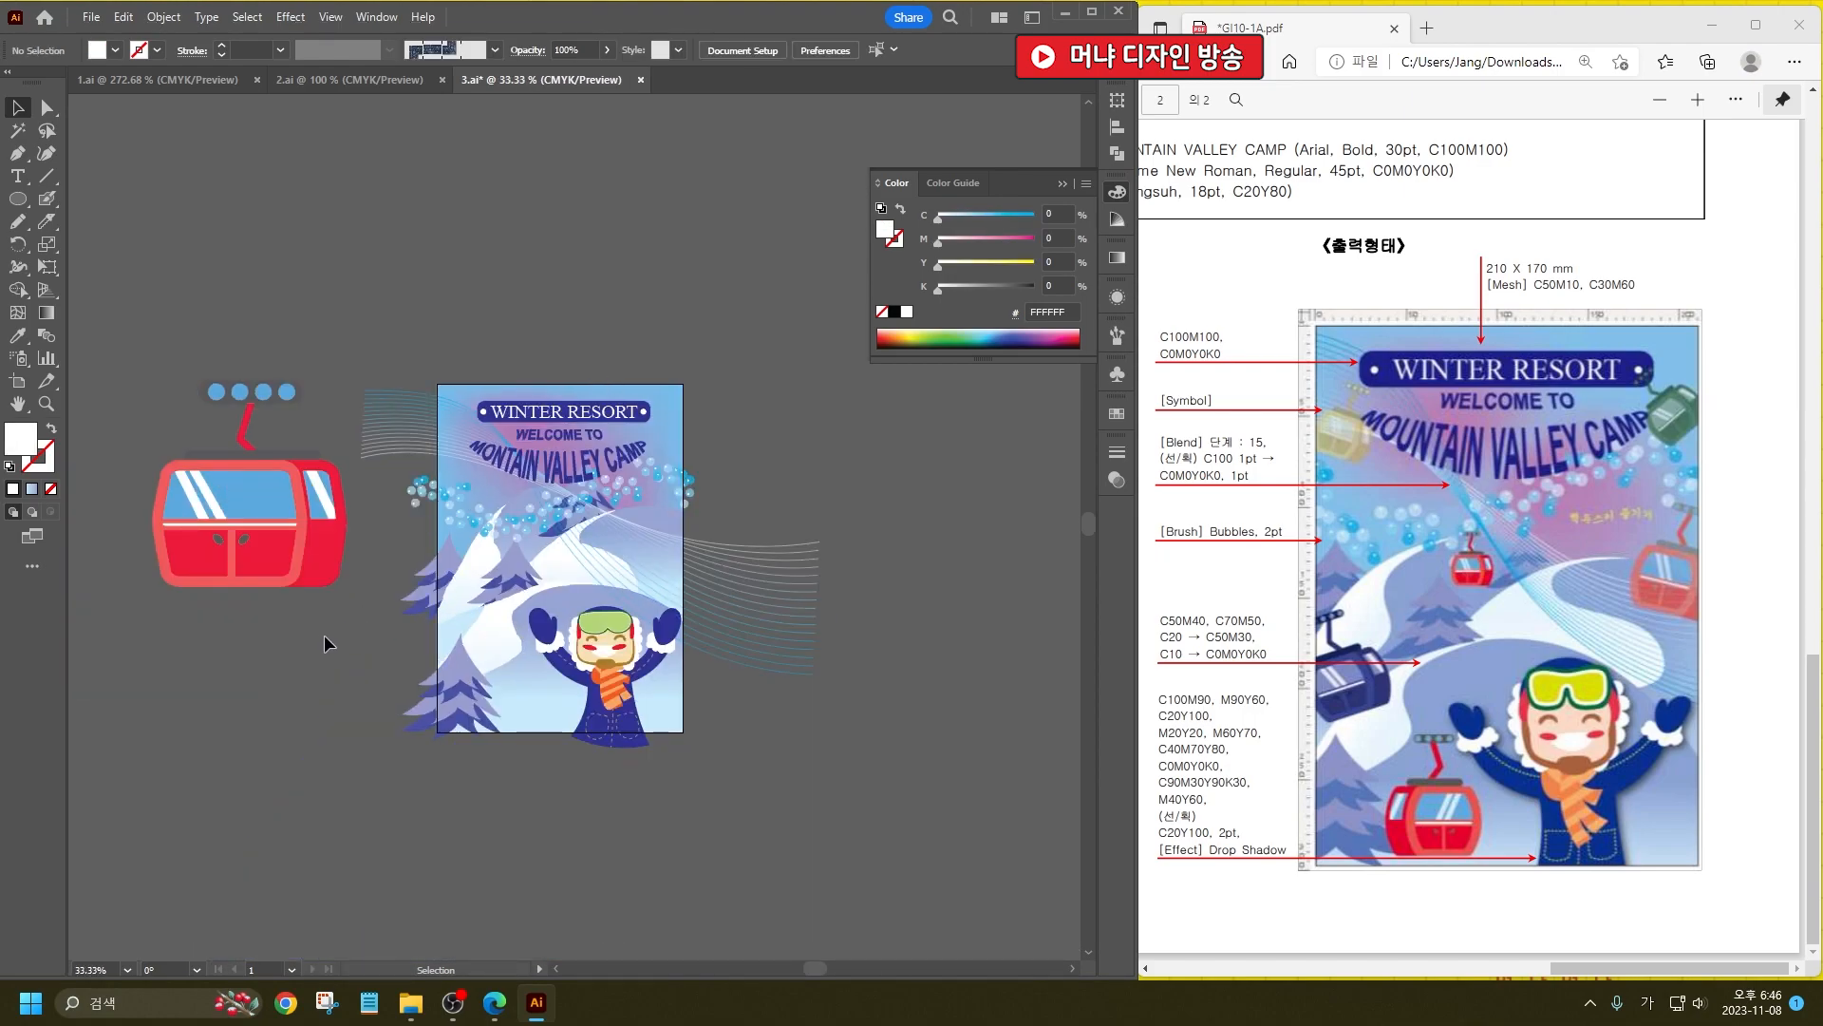
pyautogui.moveTo(182, 364); pyautogui.dragTo(237, 418)
pyautogui.click(1117, 374)
pyautogui.moveTo(245, 537); pyautogui.dragTo(879, 494)
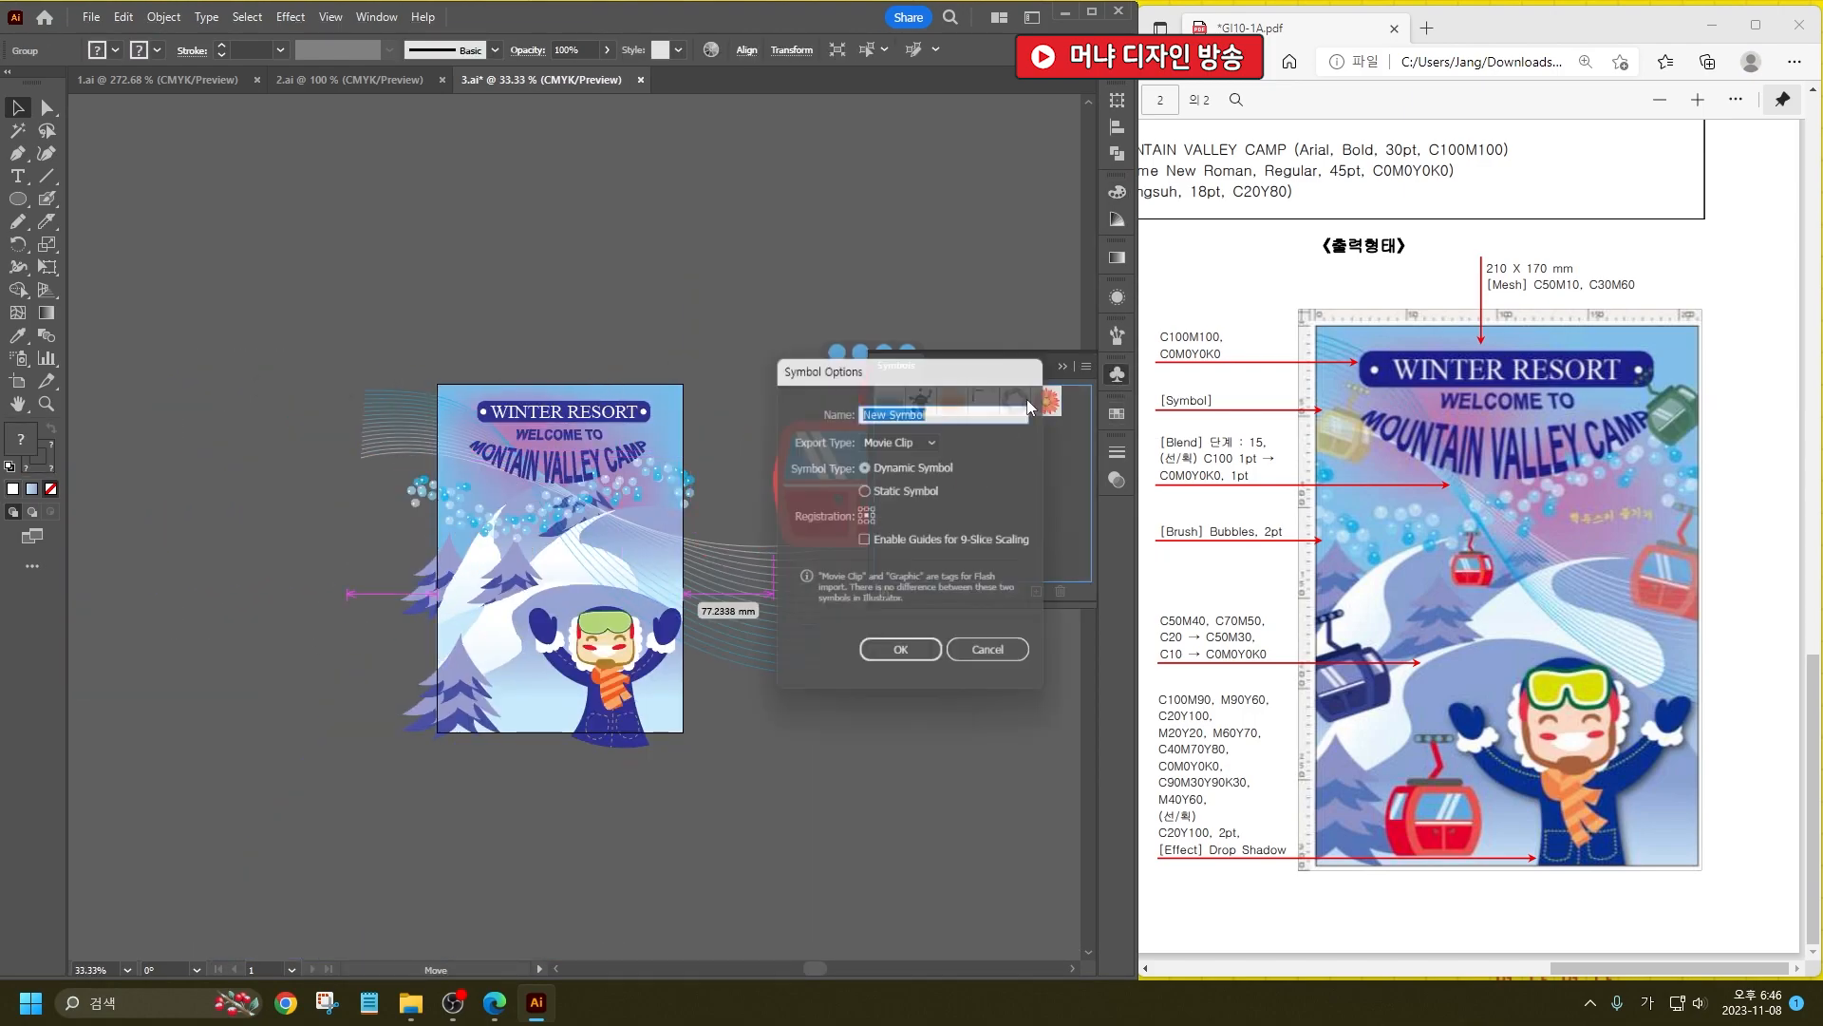
pyautogui.click(904, 655)
pyautogui.click(1061, 365)
# Step: Spray six cable car symbol instances over the poster with the Symbol Sprayer, keeping the symbolism tools floating above it
pyautogui.click(95, 428)
pyautogui.moveTo(28, 373)
pyautogui.mouseDown()
pyautogui.moveTo(116, 359)
pyautogui.moveTo(257, 466)
pyautogui.moveTo(247, 440)
pyautogui.mouseUp()
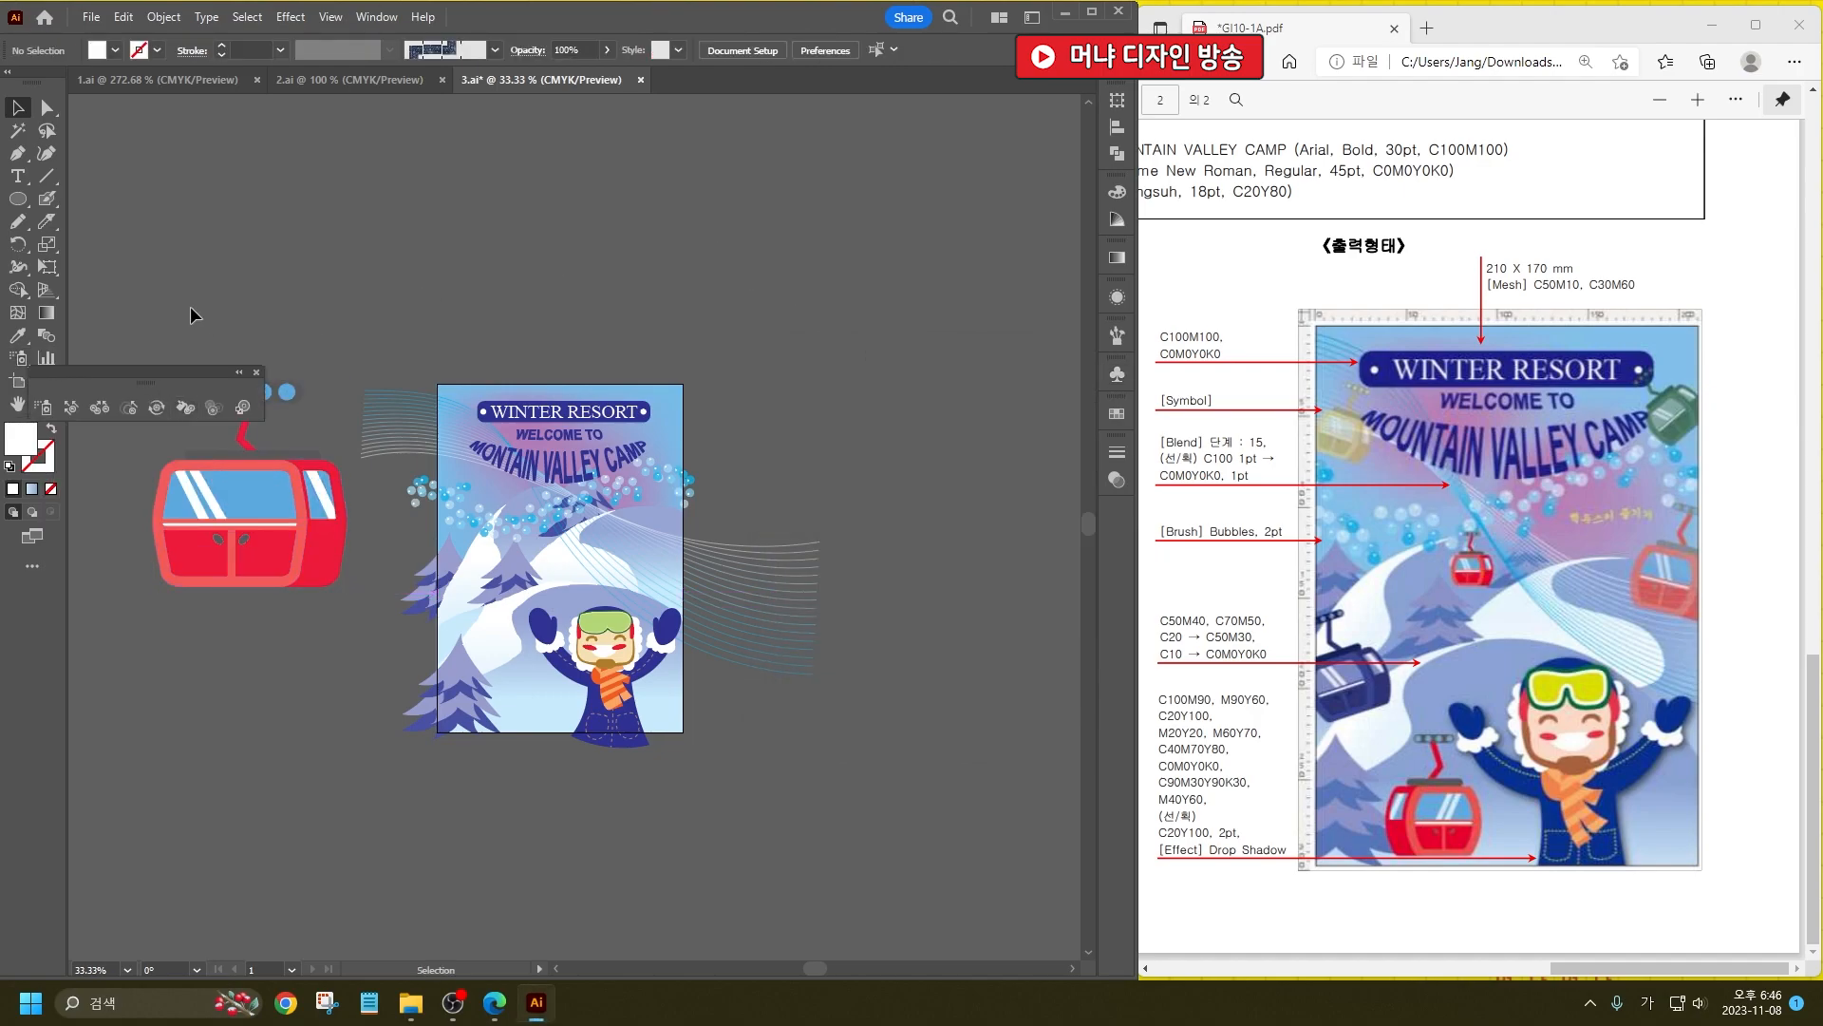
pyautogui.moveTo(150, 371); pyautogui.dragTo(812, 274)
pyautogui.click(710, 308)
pyautogui.click(430, 454)
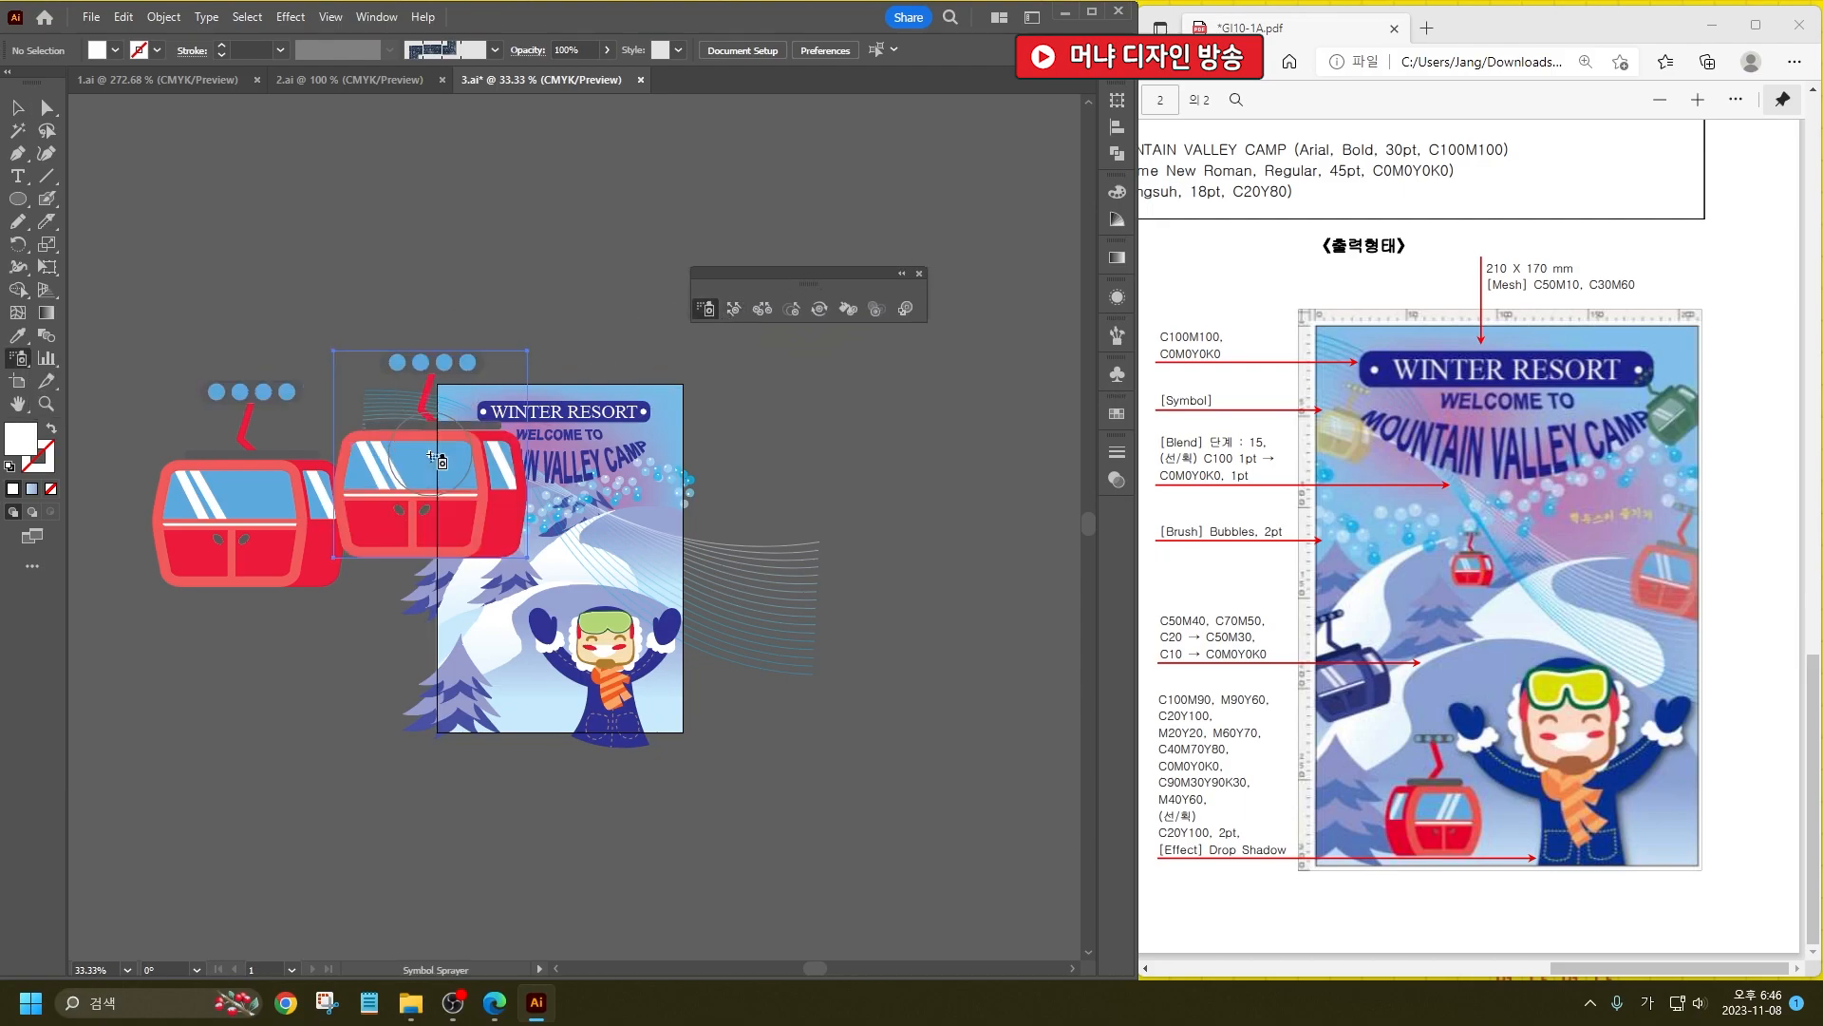
pyautogui.click(568, 533)
pyautogui.click(683, 451)
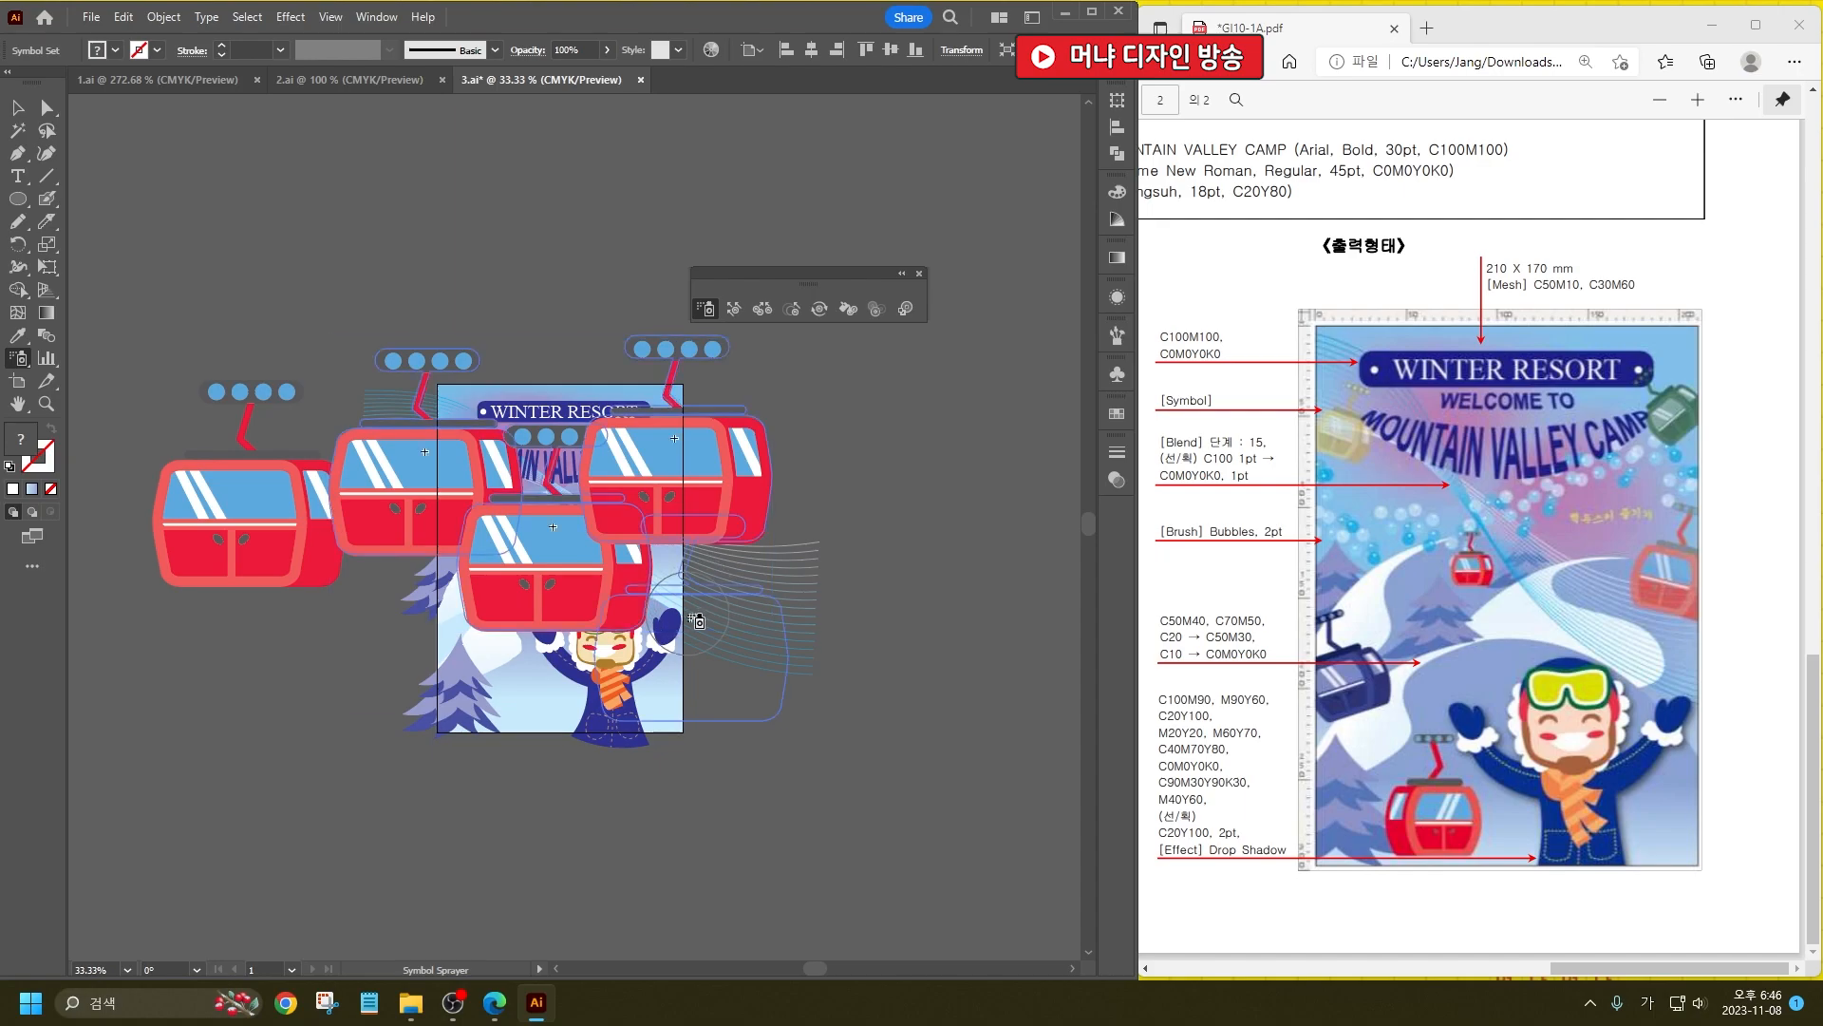
pyautogui.click(698, 646)
pyautogui.click(504, 727)
pyautogui.click(545, 746)
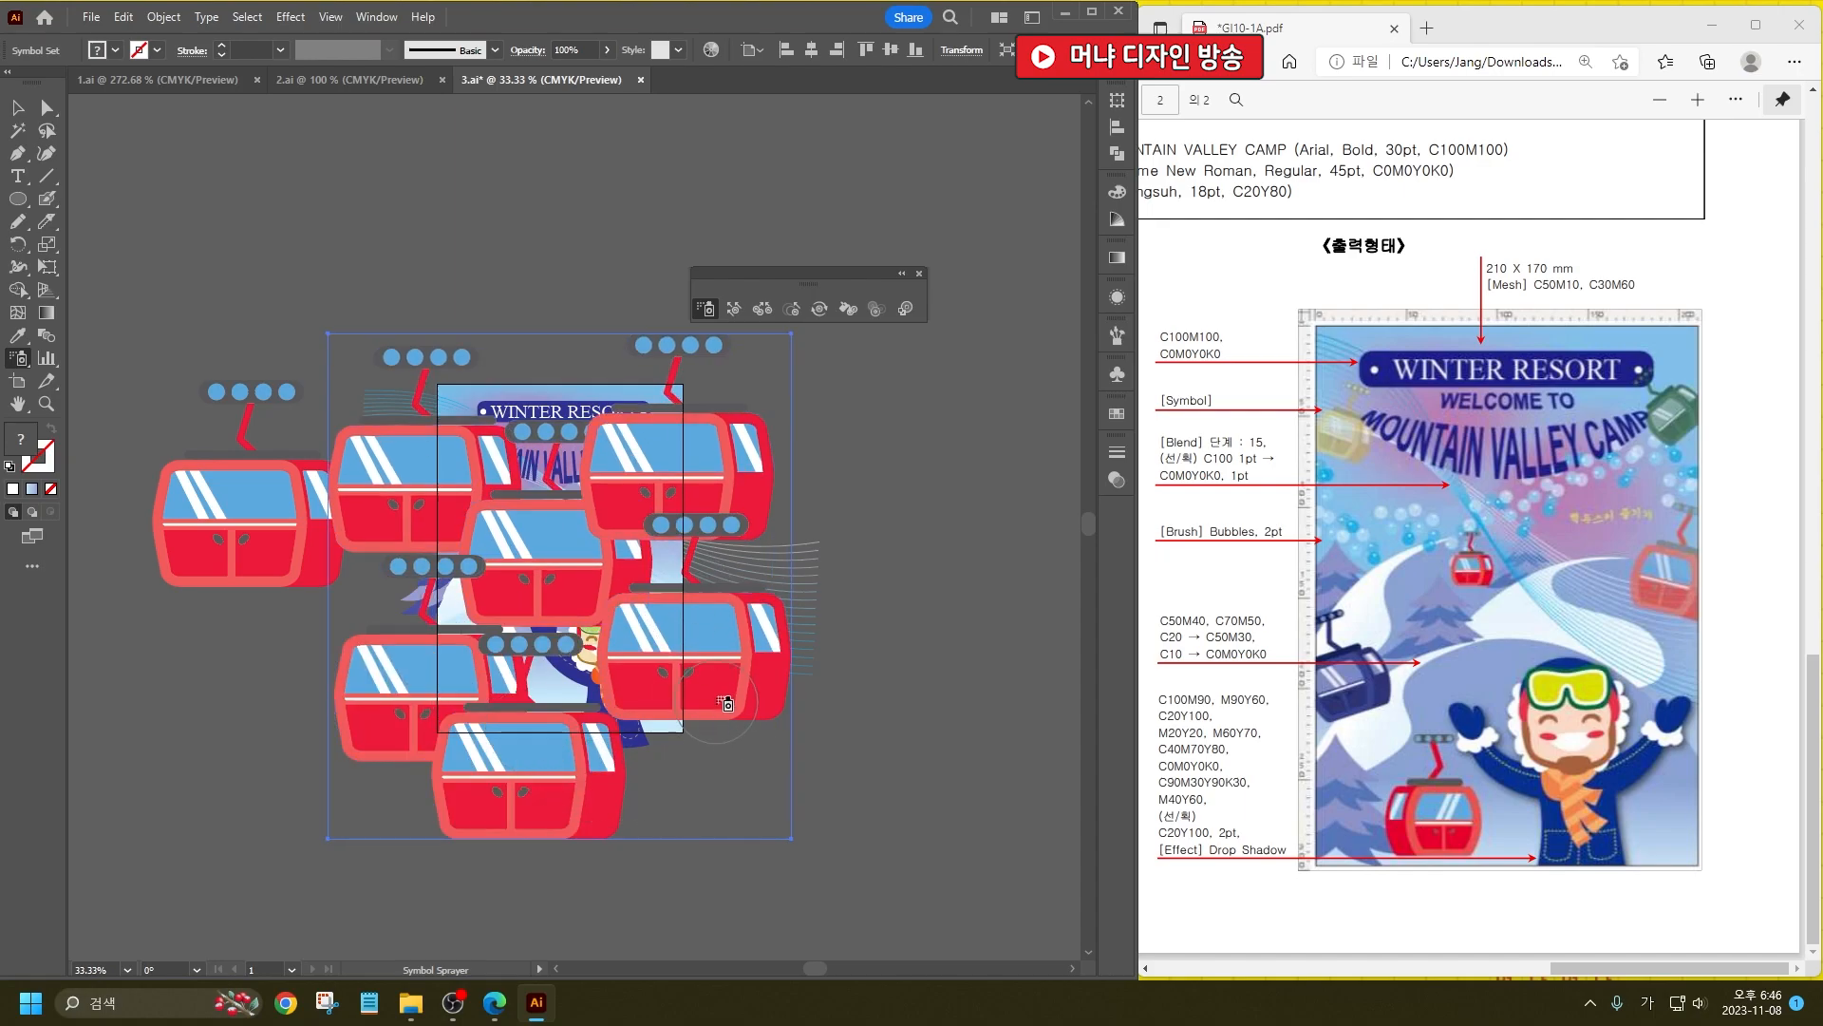
# Step: Shrink the oversized cable car symbol instances with the Symbol Sizer so they suit the poster's scale
pyautogui.click(794, 310)
pyautogui.keyDown('alt'); pyautogui.moveTo(431, 486); pyautogui.dragTo(430, 450); pyautogui.keyUp('alt')
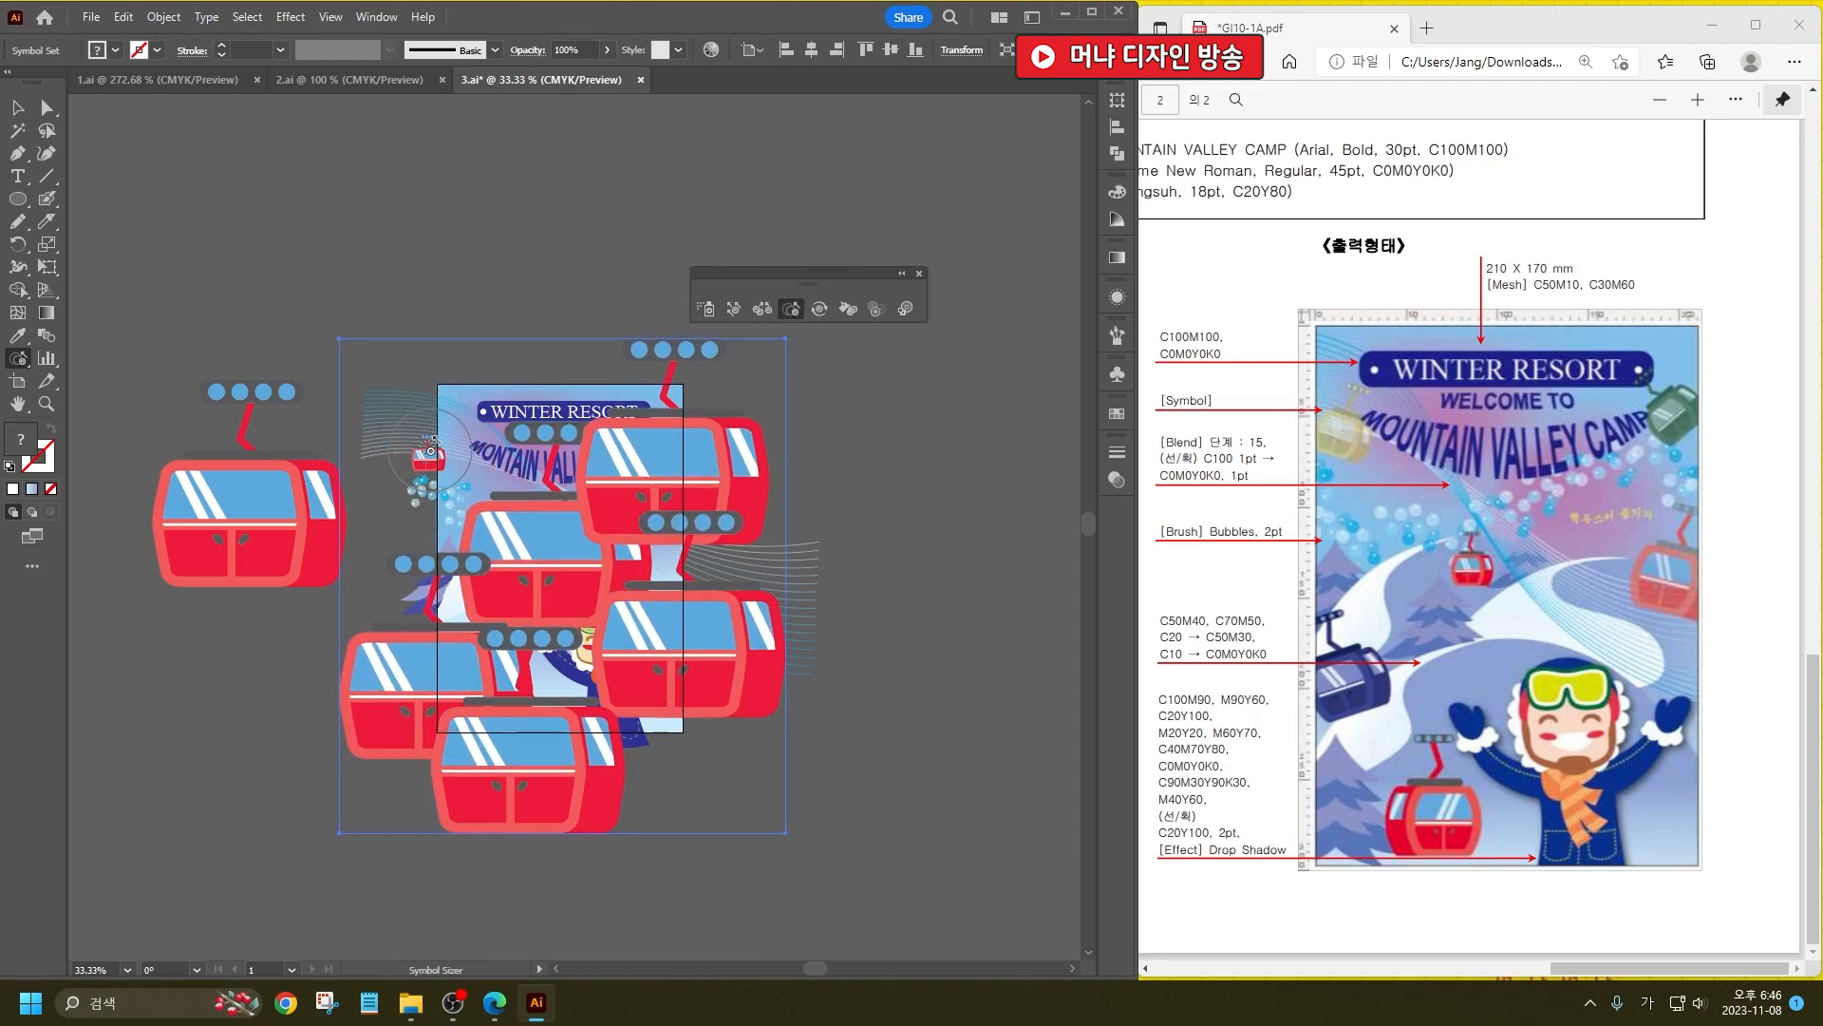
pyautogui.press(']')
pyautogui.moveTo(687, 465); pyautogui.dragTo(696, 459)
pyautogui.keyDown('alt'); pyautogui.moveTo(502, 570); pyautogui.dragTo(501, 569); pyautogui.keyUp('alt')
pyautogui.moveTo(430, 655)
pyautogui.keyDown('alt'); pyautogui.mouseDown()
pyautogui.moveTo(488, 727)
pyautogui.moveTo(426, 706)
pyautogui.moveTo(529, 752)
pyautogui.mouseUp(); pyautogui.keyUp('alt')
pyautogui.moveTo(702, 641)
pyautogui.keyDown('alt'); pyautogui.mouseDown()
pyautogui.moveTo(554, 551)
pyautogui.moveTo(427, 688)
pyautogui.moveTo(471, 671)
pyautogui.moveTo(540, 768)
pyautogui.mouseUp(); pyautogui.keyUp('alt')
pyautogui.moveTo(680, 532)
pyautogui.keyDown('alt'); pyautogui.mouseDown()
pyautogui.moveTo(666, 465)
pyautogui.moveTo(570, 532)
pyautogui.moveTo(480, 509)
pyautogui.moveTo(432, 461)
pyautogui.mouseUp(); pyautogui.keyUp('alt')
# Step: Move the cable car instances inward over the poster with the Symbol Shifter to match the reference layout
pyautogui.click(734, 309)
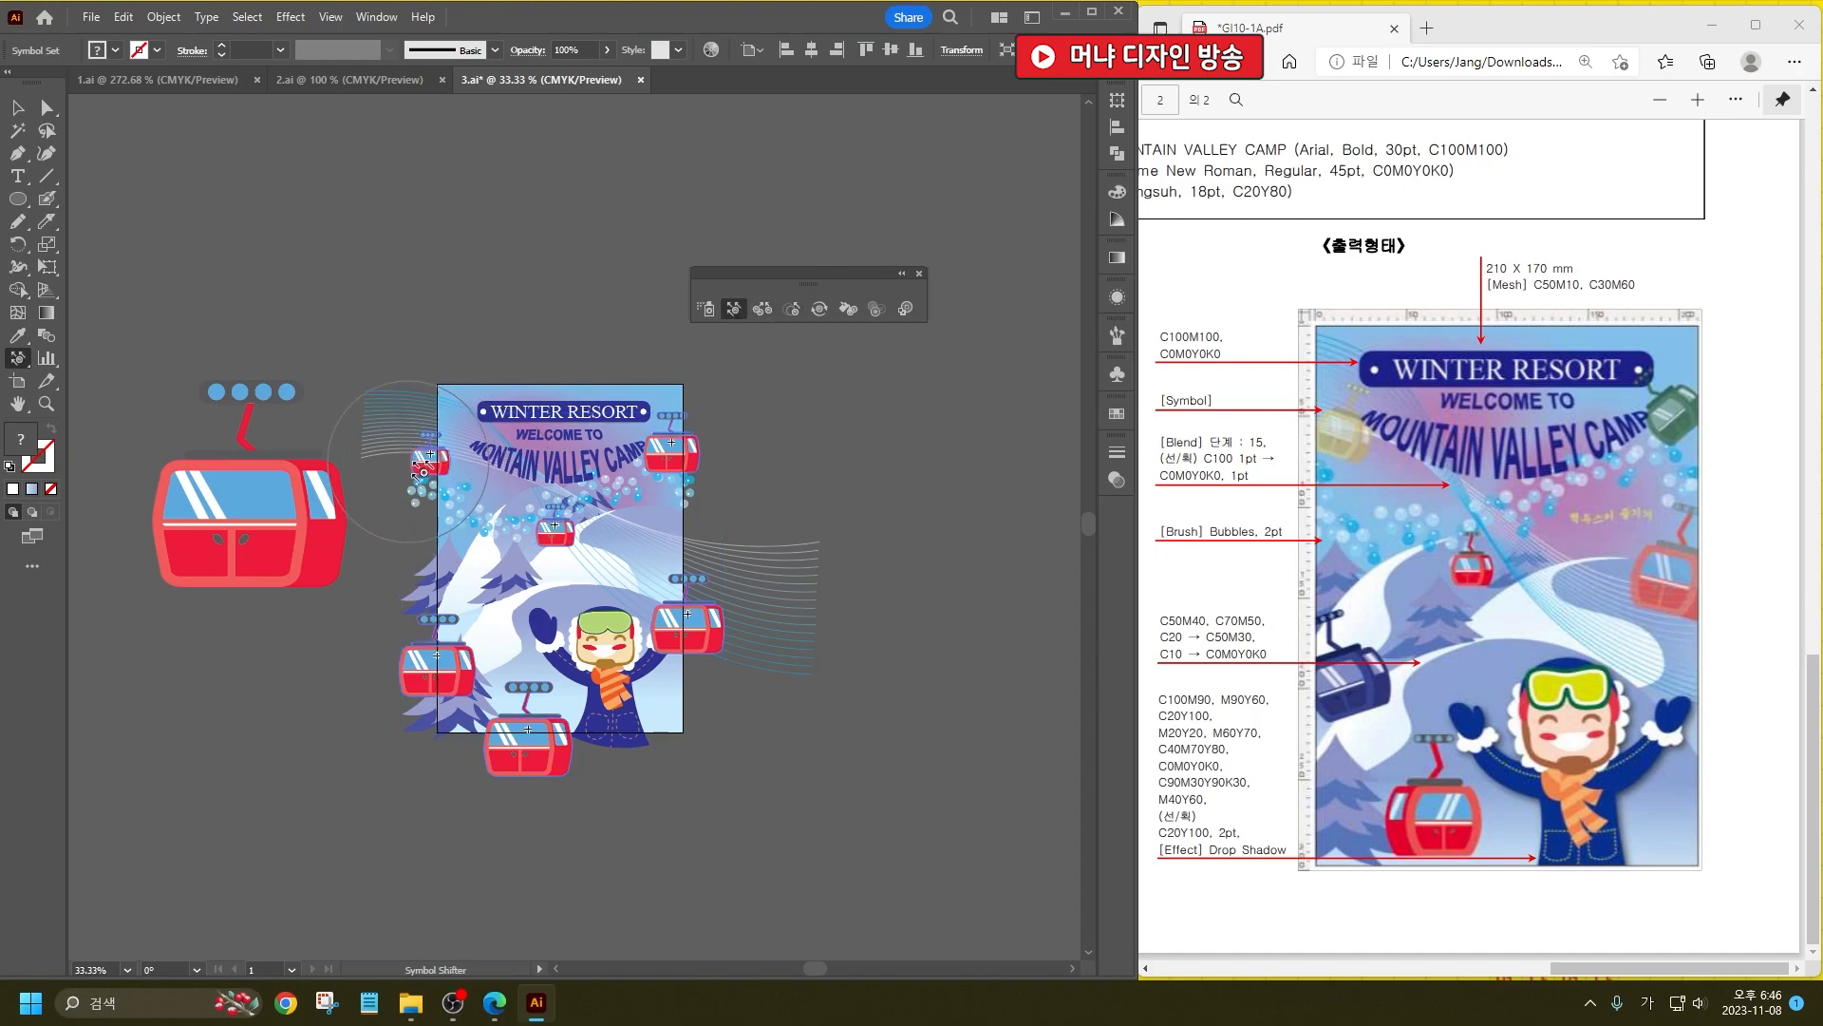
pyautogui.moveTo(465, 482)
pyautogui.mouseDown()
pyautogui.moveTo(486, 472)
pyautogui.moveTo(554, 529)
pyautogui.moveTo(515, 530)
pyautogui.mouseUp()
pyautogui.moveTo(684, 454)
pyautogui.mouseDown()
pyautogui.moveTo(628, 446)
pyautogui.moveTo(632, 429)
pyautogui.moveTo(649, 454)
pyautogui.mouseUp()
pyautogui.moveTo(688, 635); pyautogui.dragTo(663, 589)
pyautogui.moveTo(540, 757)
pyautogui.mouseDown()
pyautogui.moveTo(514, 693)
pyautogui.moveTo(445, 636)
pyautogui.moveTo(454, 615)
pyautogui.mouseUp()
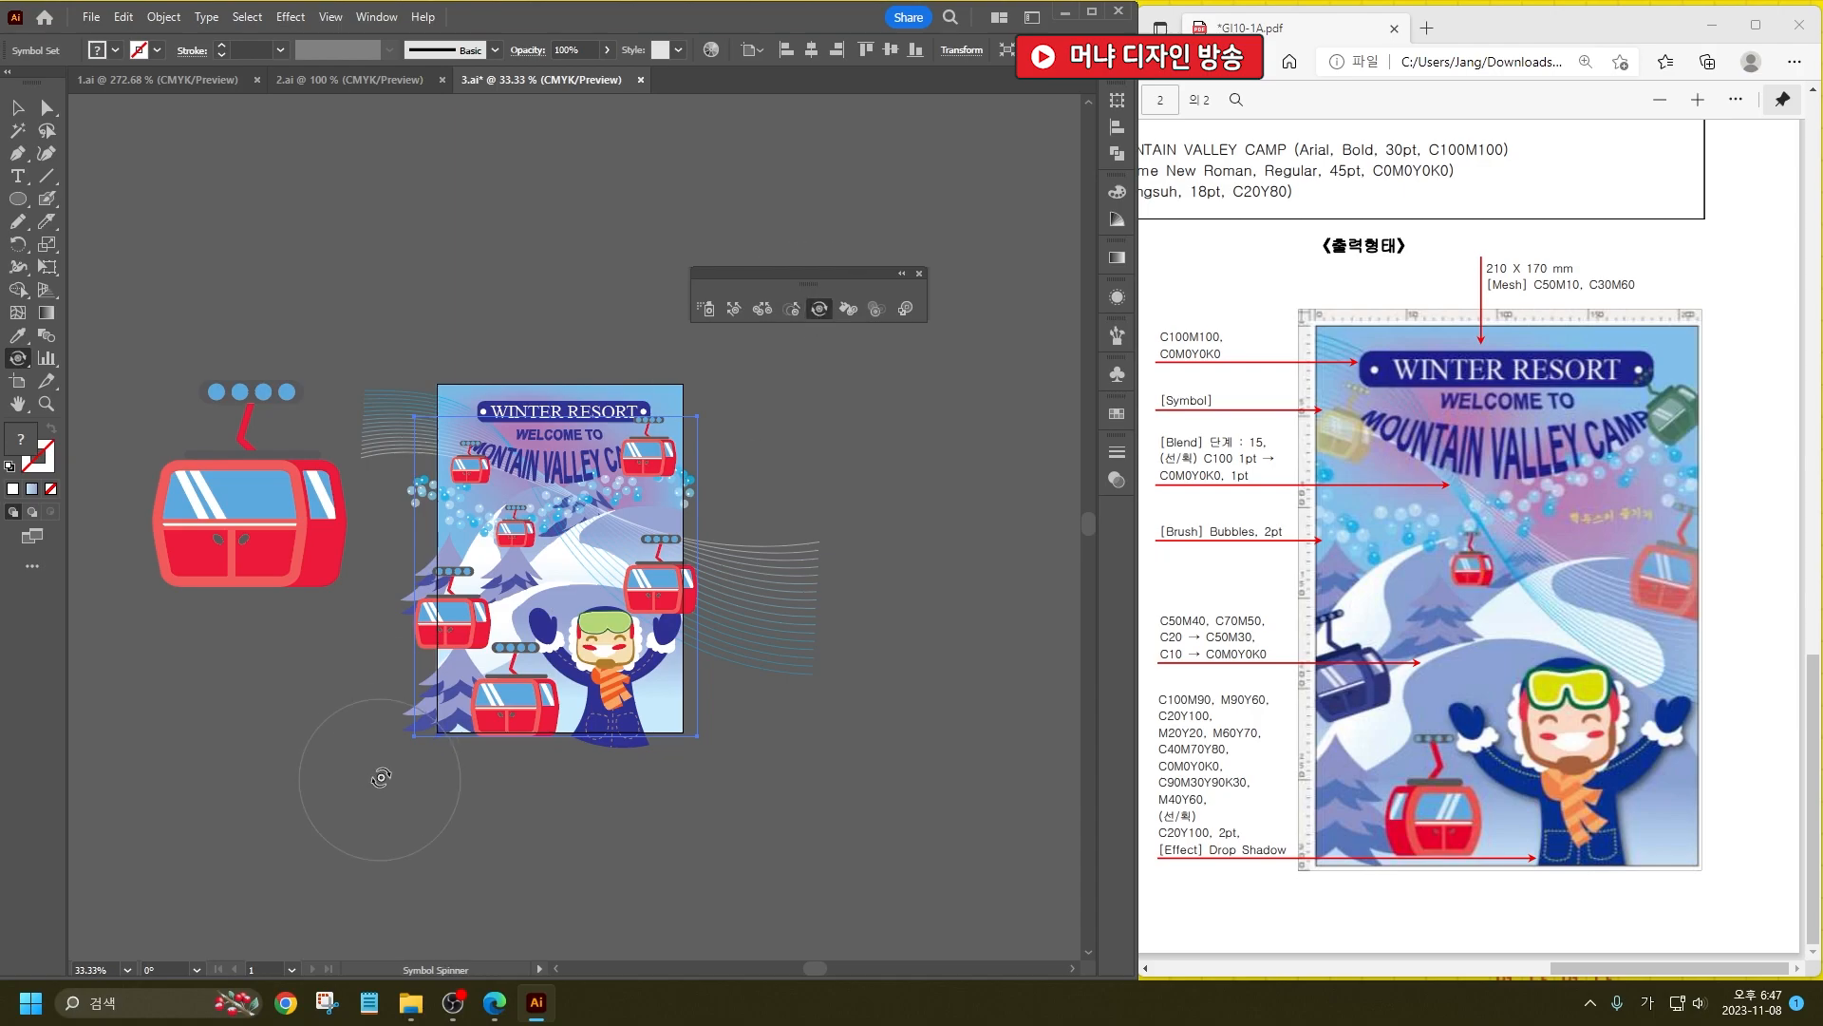
# Step: Tilt the cable cars along the poster's sides with the Symbol Spinner, keeping the small central one upright
pyautogui.moveTo(477, 621)
pyautogui.mouseDown()
pyautogui.moveTo(473, 577)
pyautogui.moveTo(480, 616)
pyautogui.moveTo(453, 578)
pyautogui.moveTo(463, 629)
pyautogui.moveTo(435, 650)
pyautogui.moveTo(470, 565)
pyautogui.mouseUp()
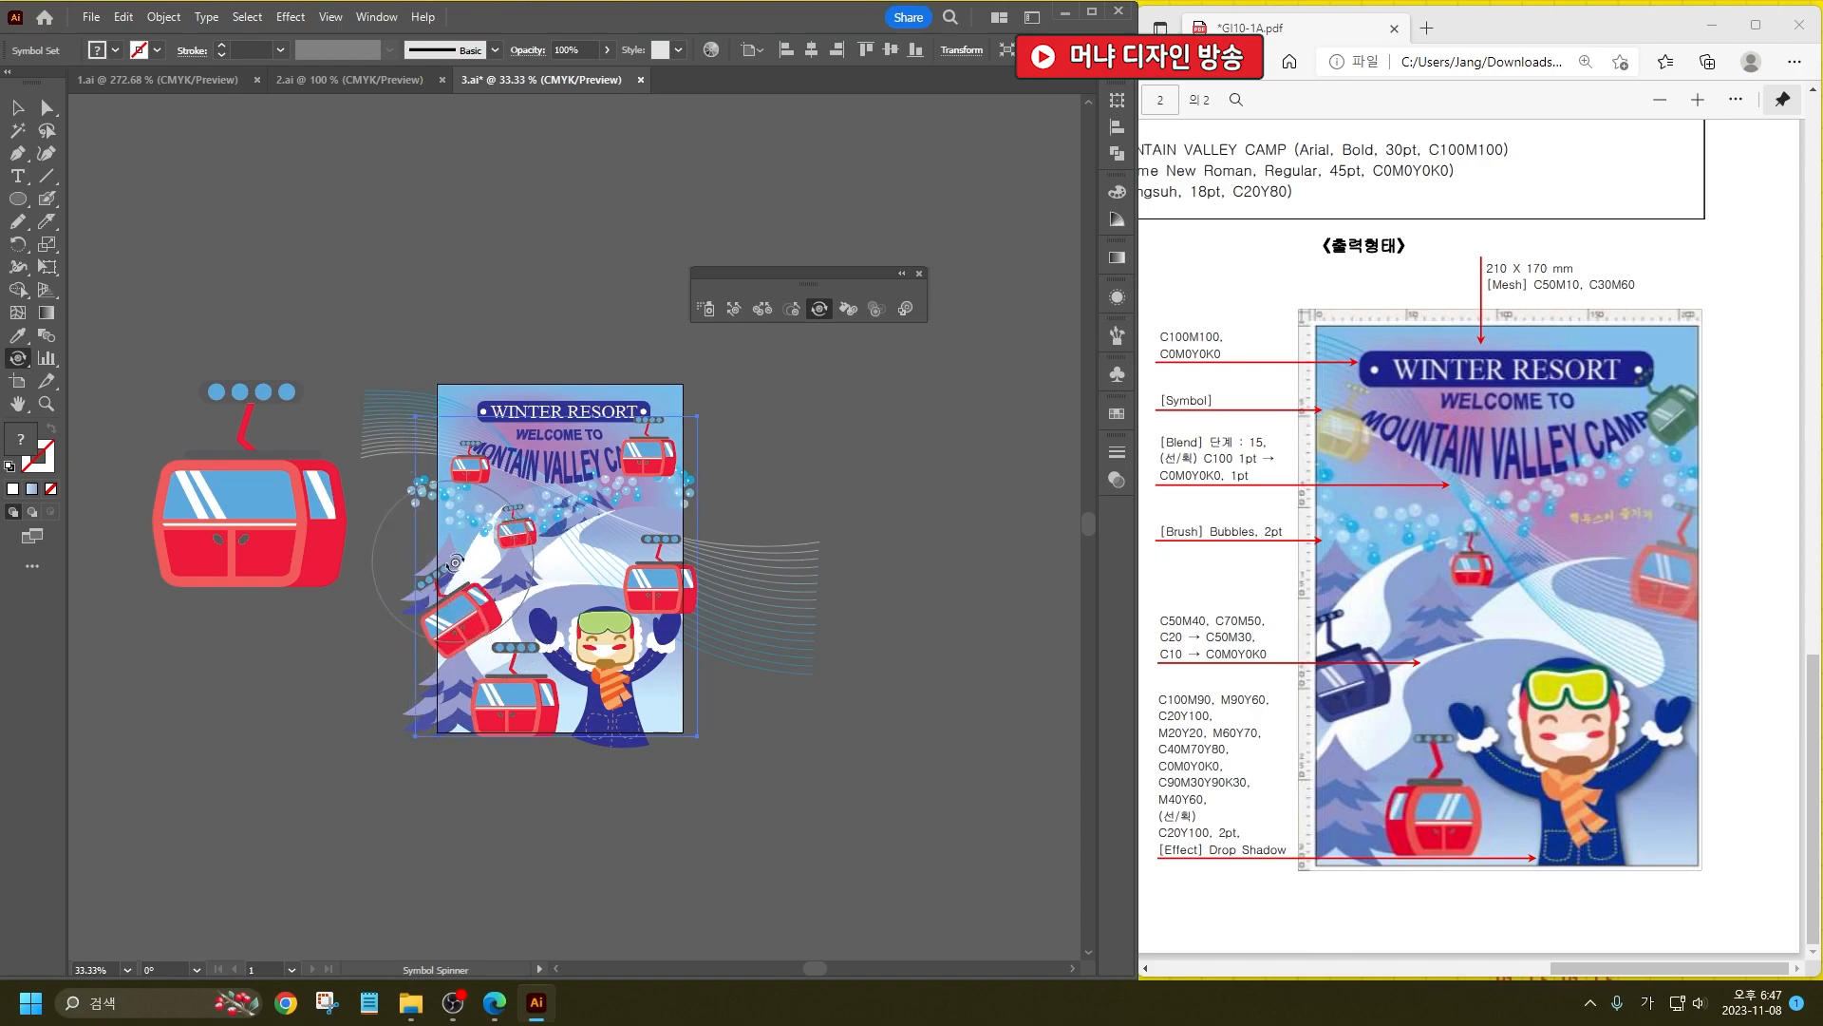
pyautogui.moveTo(486, 460)
pyautogui.mouseDown()
pyautogui.moveTo(473, 493)
pyautogui.moveTo(455, 443)
pyautogui.mouseUp()
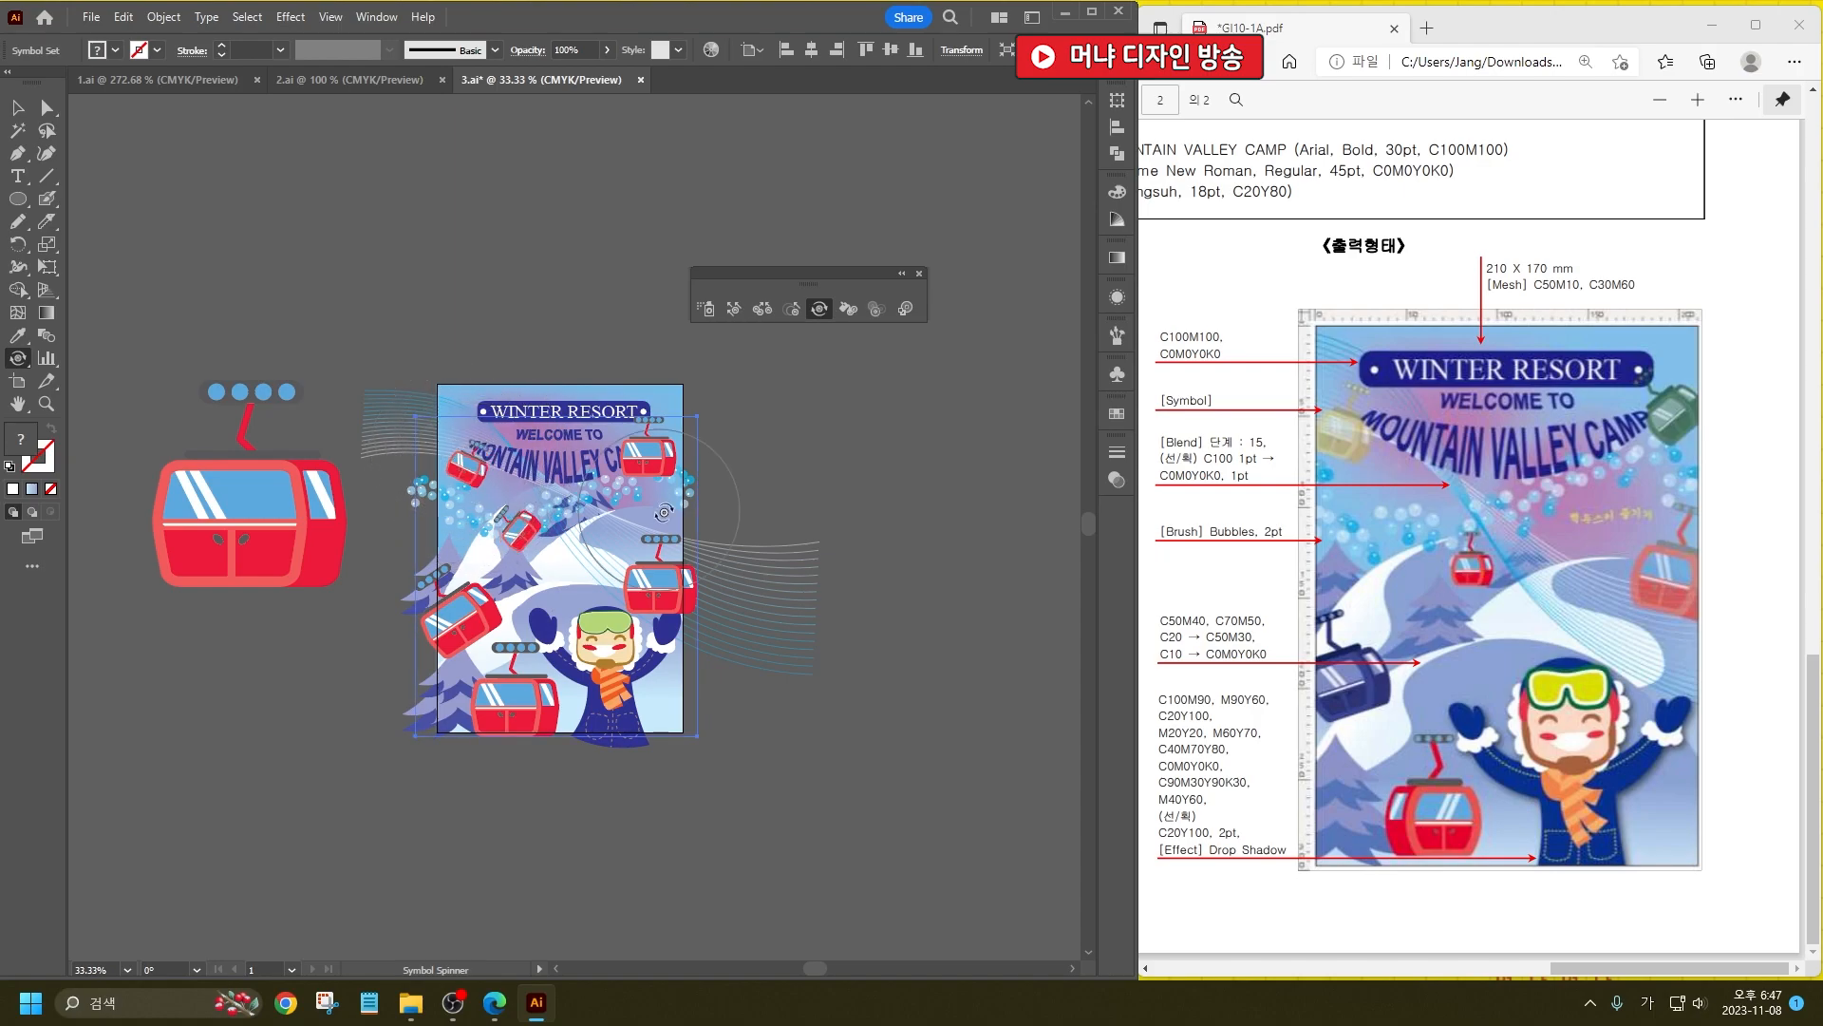
pyautogui.moveTo(660, 433); pyautogui.dragTo(647, 426)
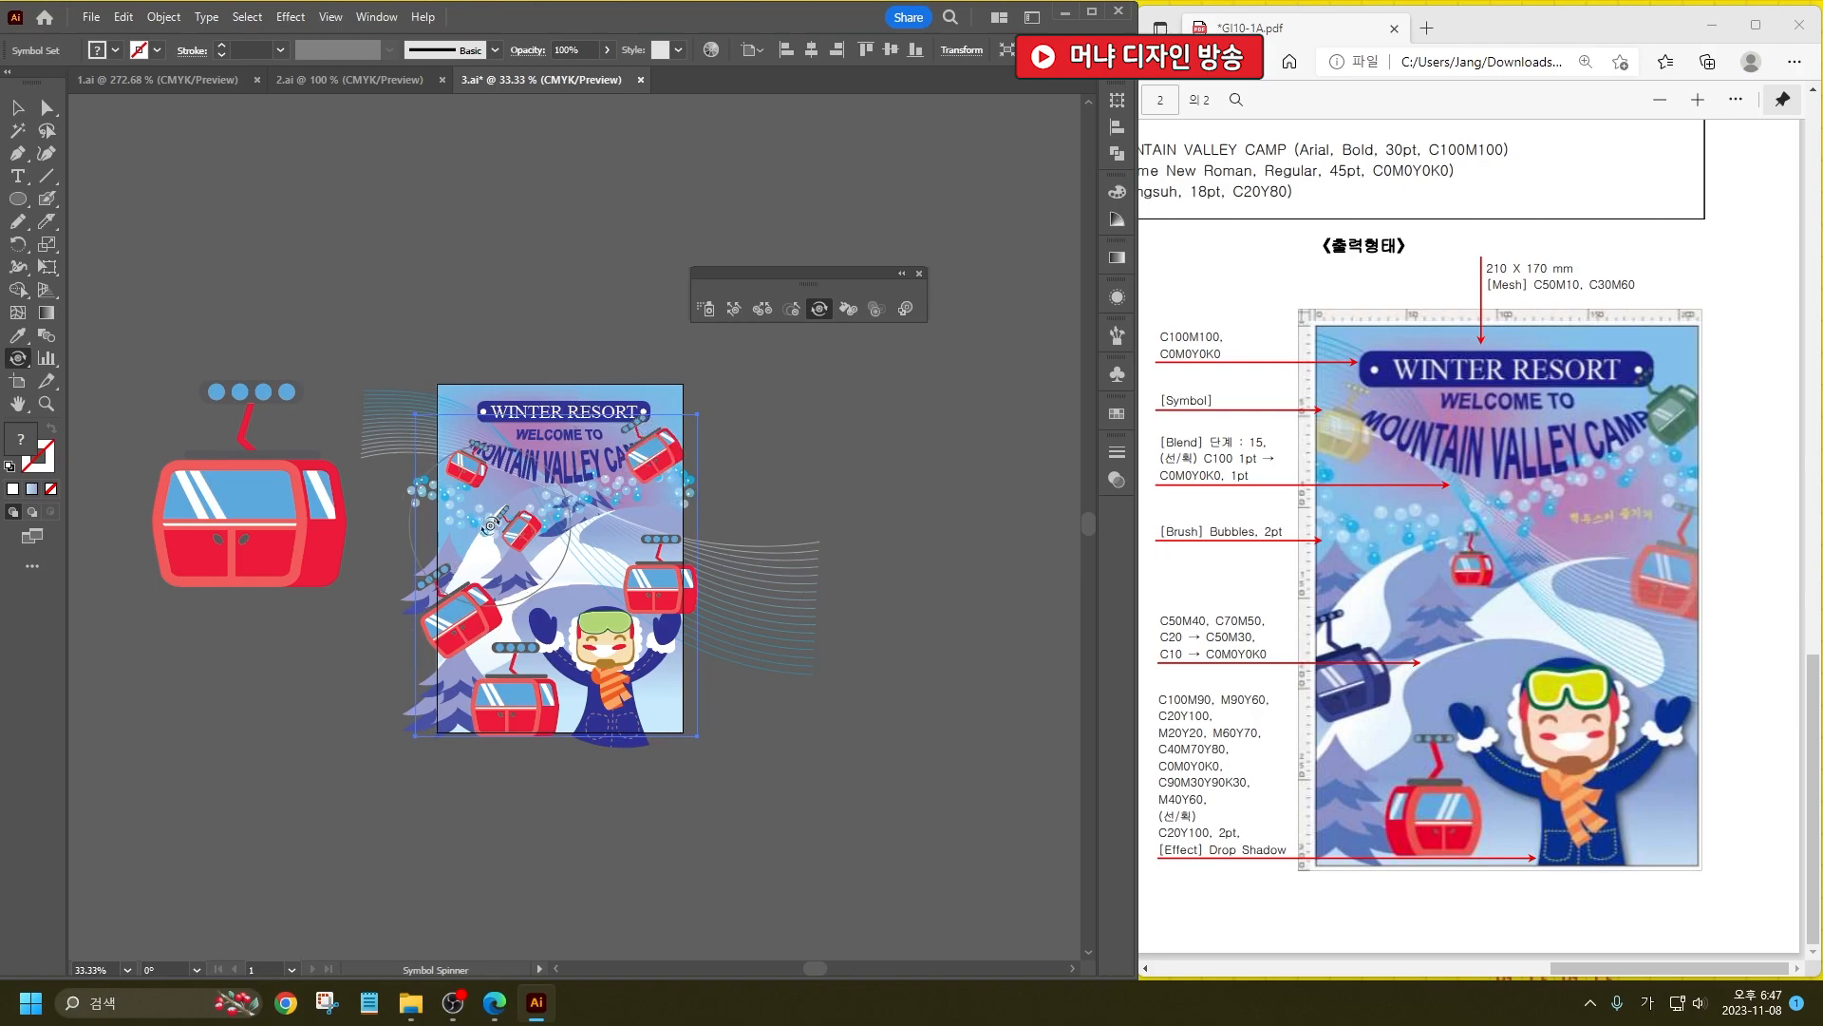
pyautogui.moveTo(504, 510); pyautogui.dragTo(524, 522)
pyautogui.moveTo(675, 583)
pyautogui.mouseDown()
pyautogui.moveTo(680, 566)
pyautogui.moveTo(660, 665)
pyautogui.mouseUp()
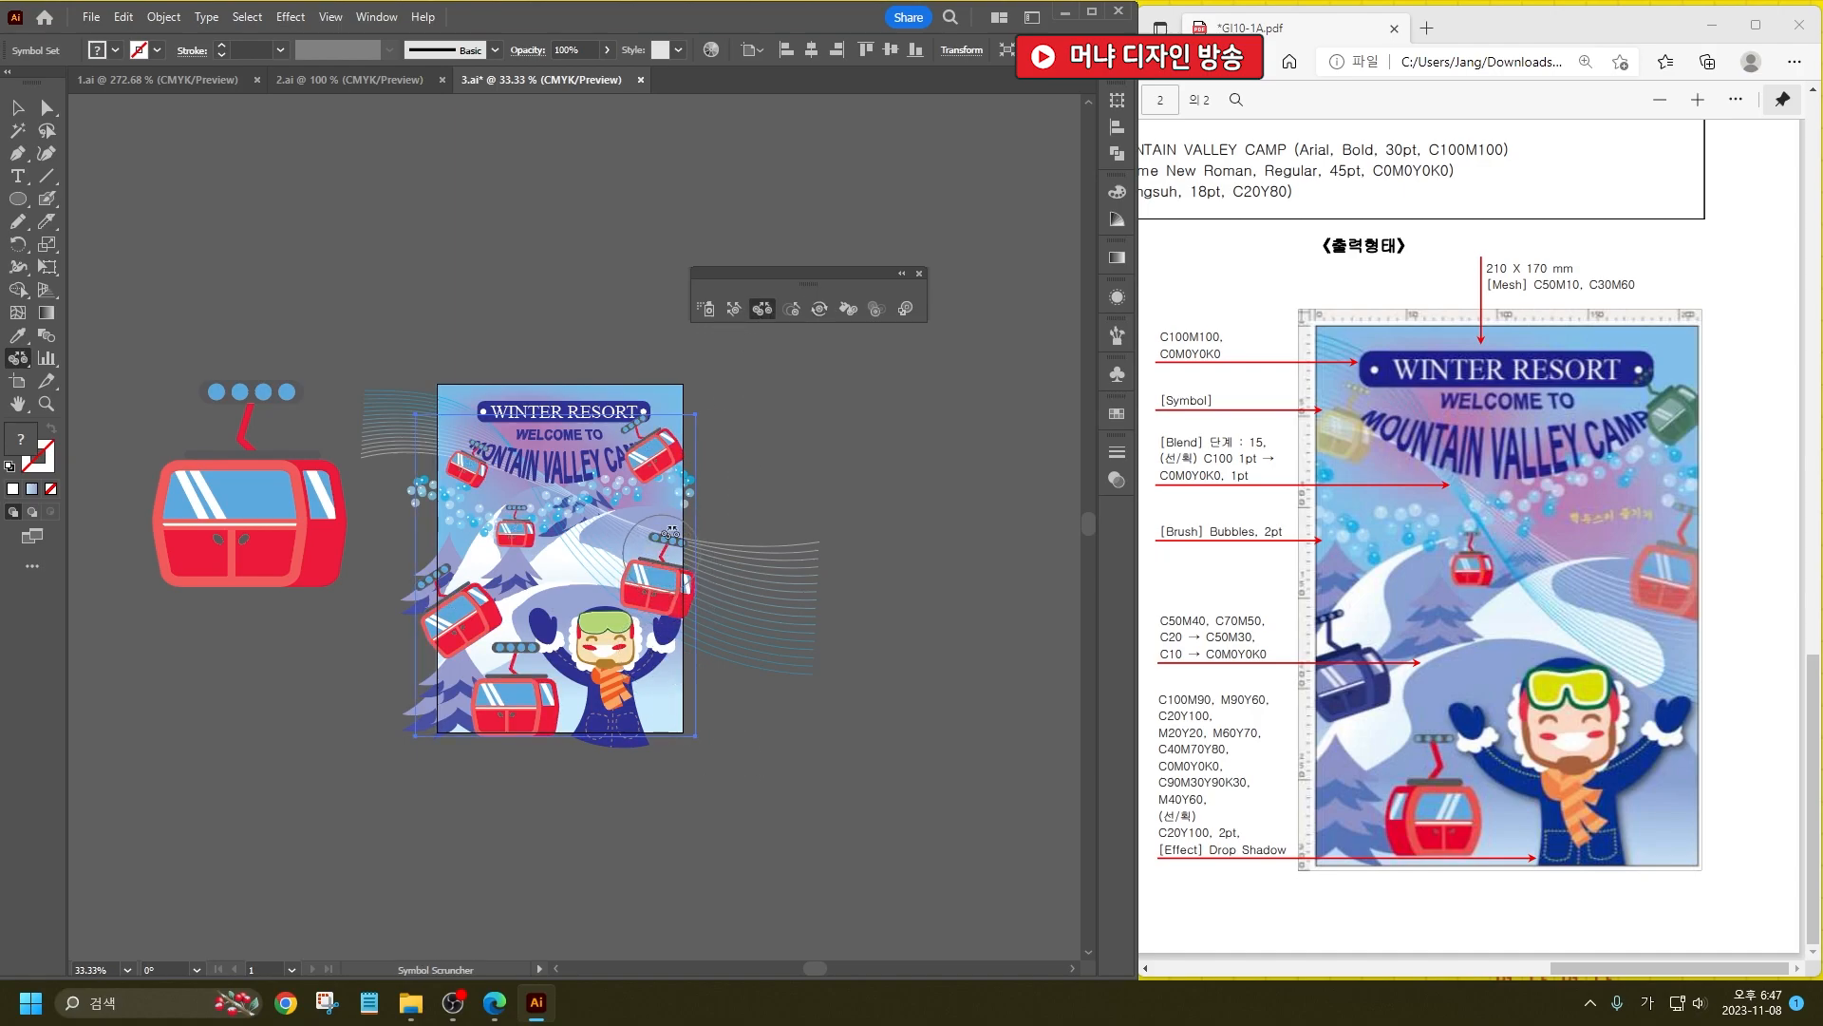
pyautogui.moveTo(667, 608); pyautogui.dragTo(662, 544)
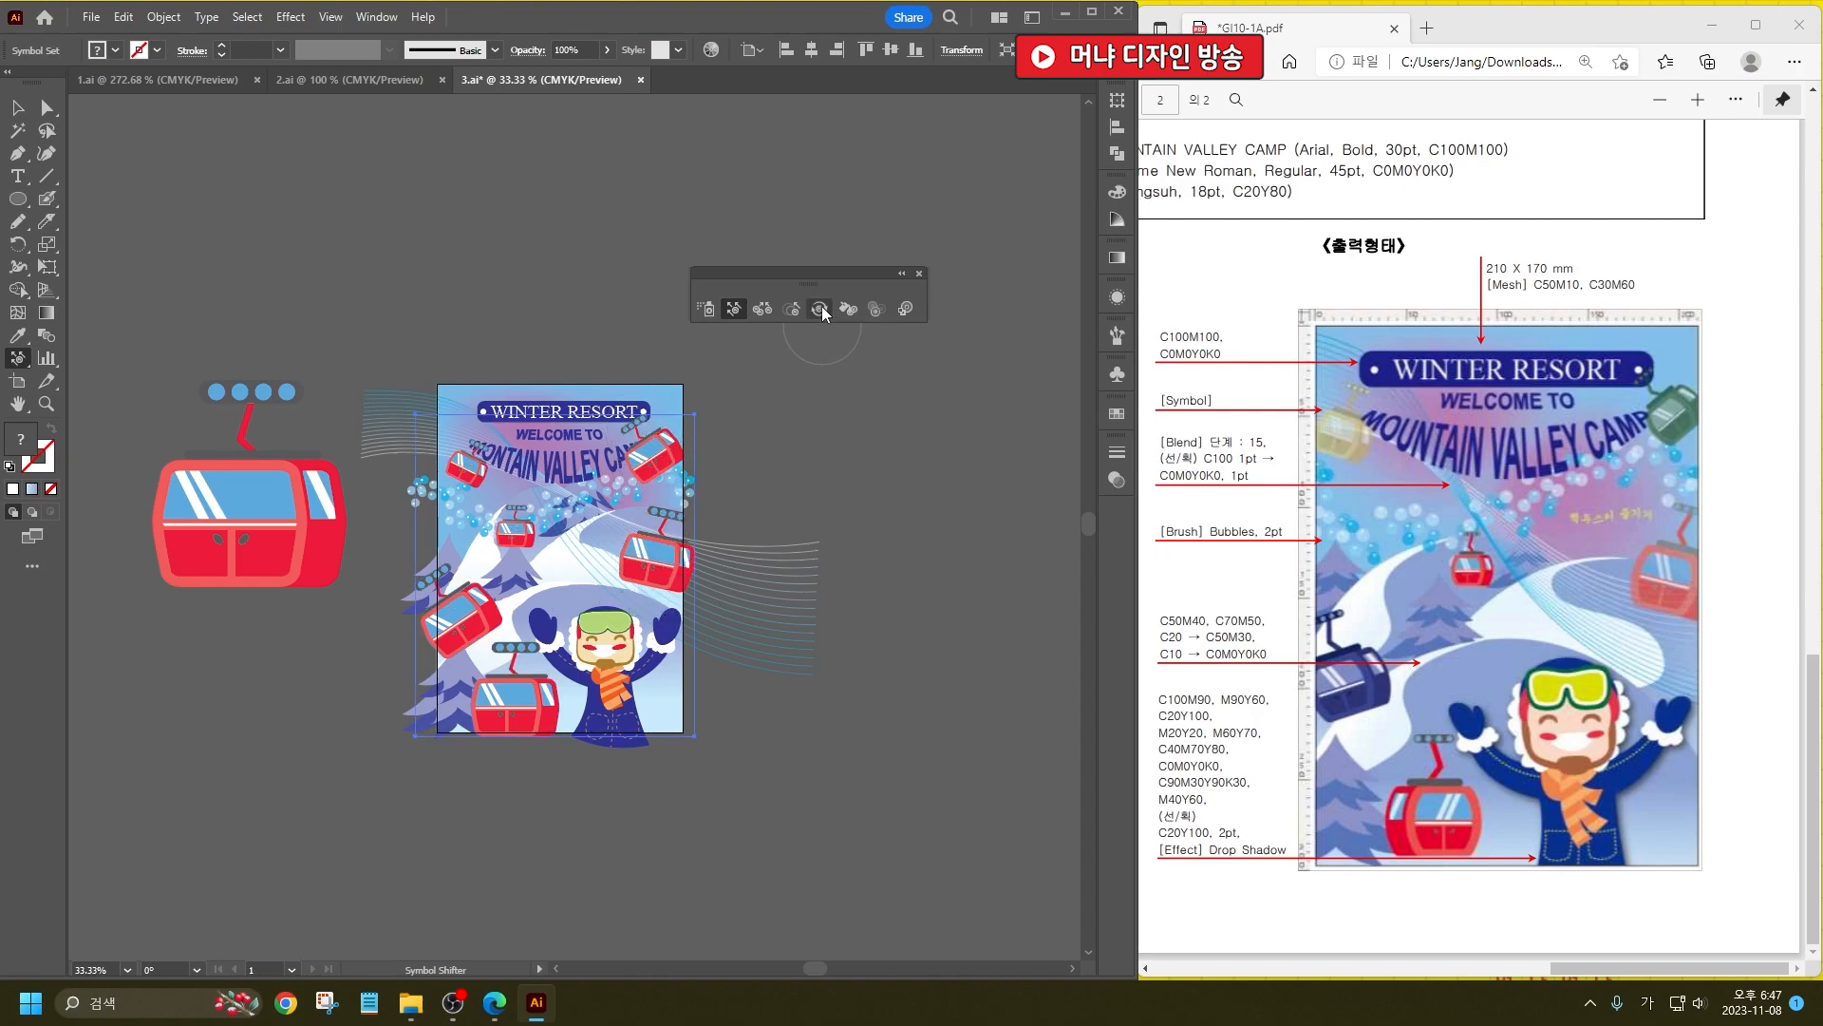
# Step: Fine-tune the sizes of the cable cars around the poster's edges with the Symbol Sizer
pyautogui.click(791, 309)
pyautogui.moveTo(661, 447)
pyautogui.mouseDown()
pyautogui.moveTo(717, 567)
pyautogui.moveTo(669, 565)
pyautogui.moveTo(529, 674)
pyautogui.moveTo(476, 654)
pyautogui.mouseUp()
pyautogui.moveTo(519, 719); pyautogui.dragTo(519, 693)
pyautogui.moveTo(436, 600)
pyautogui.mouseDown()
pyautogui.moveTo(611, 587)
pyautogui.moveTo(688, 559)
pyautogui.moveTo(647, 580)
pyautogui.moveTo(546, 543)
pyautogui.moveTo(460, 458)
pyautogui.mouseUp()
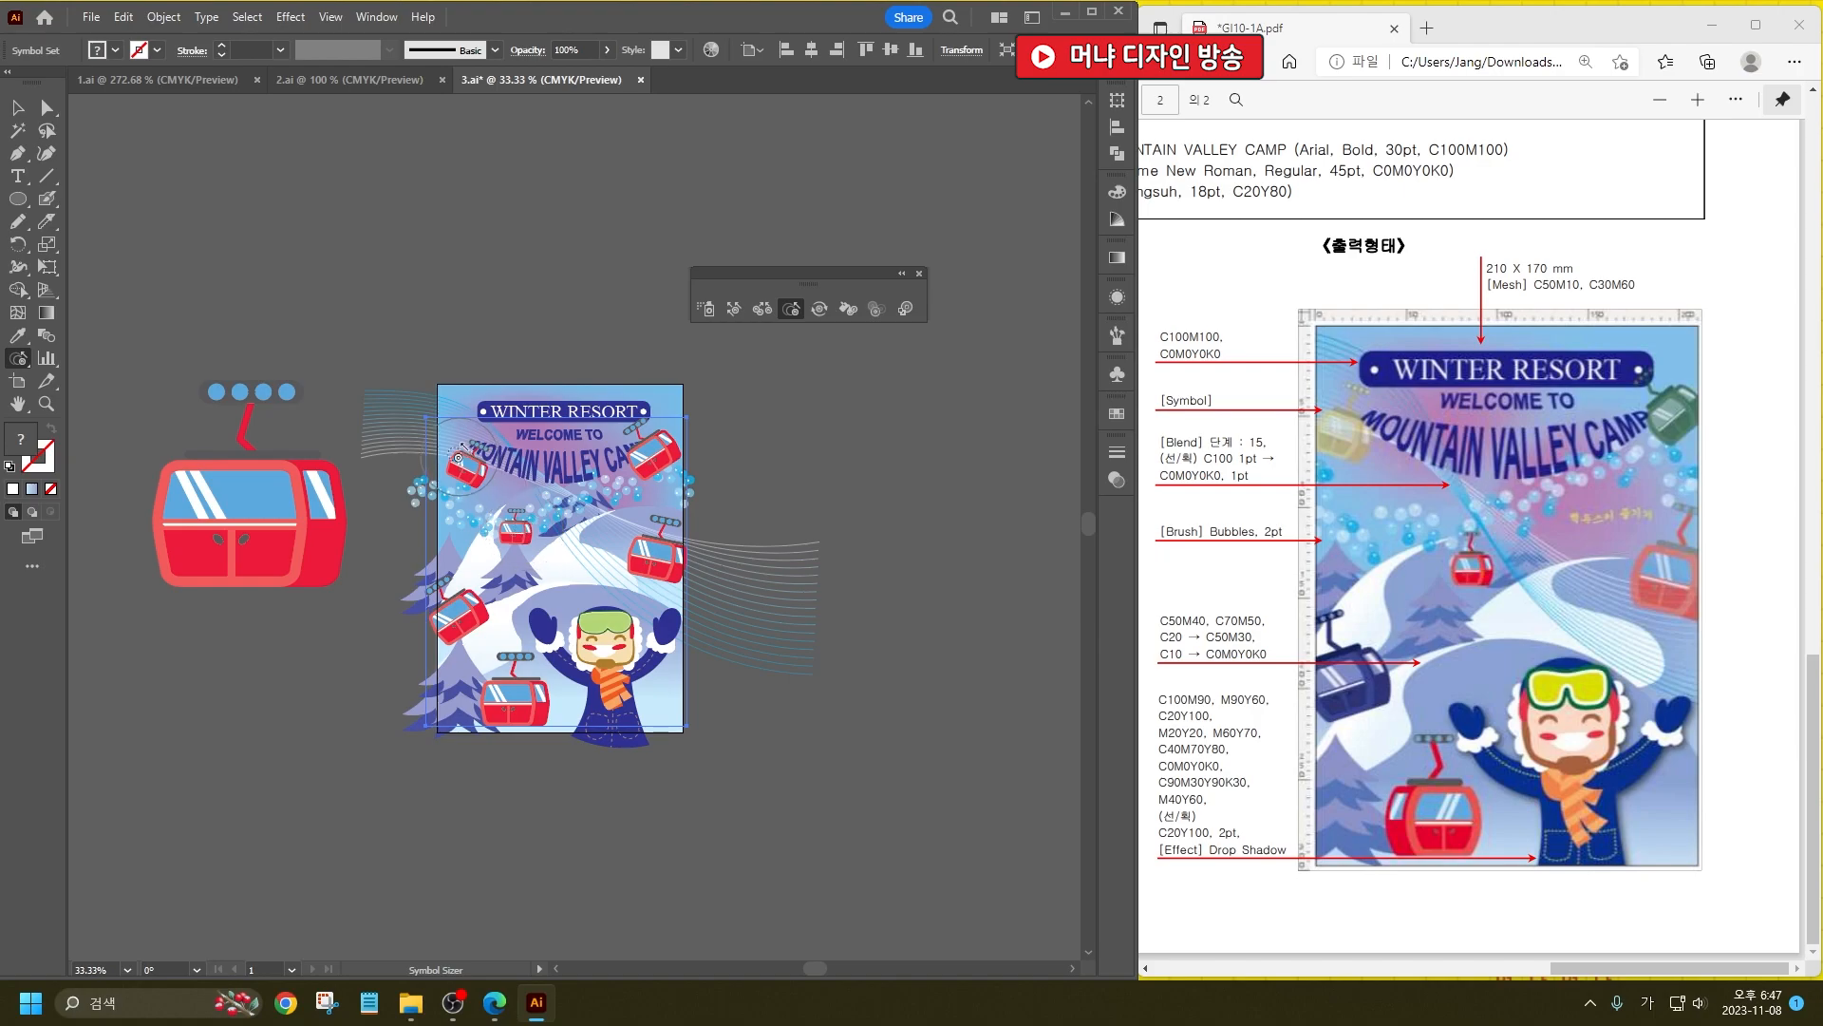
# Step: Stain the cable car at the poster's upper left light orange with the Symbol Stainer
pyautogui.click(850, 308)
pyautogui.click(115, 51)
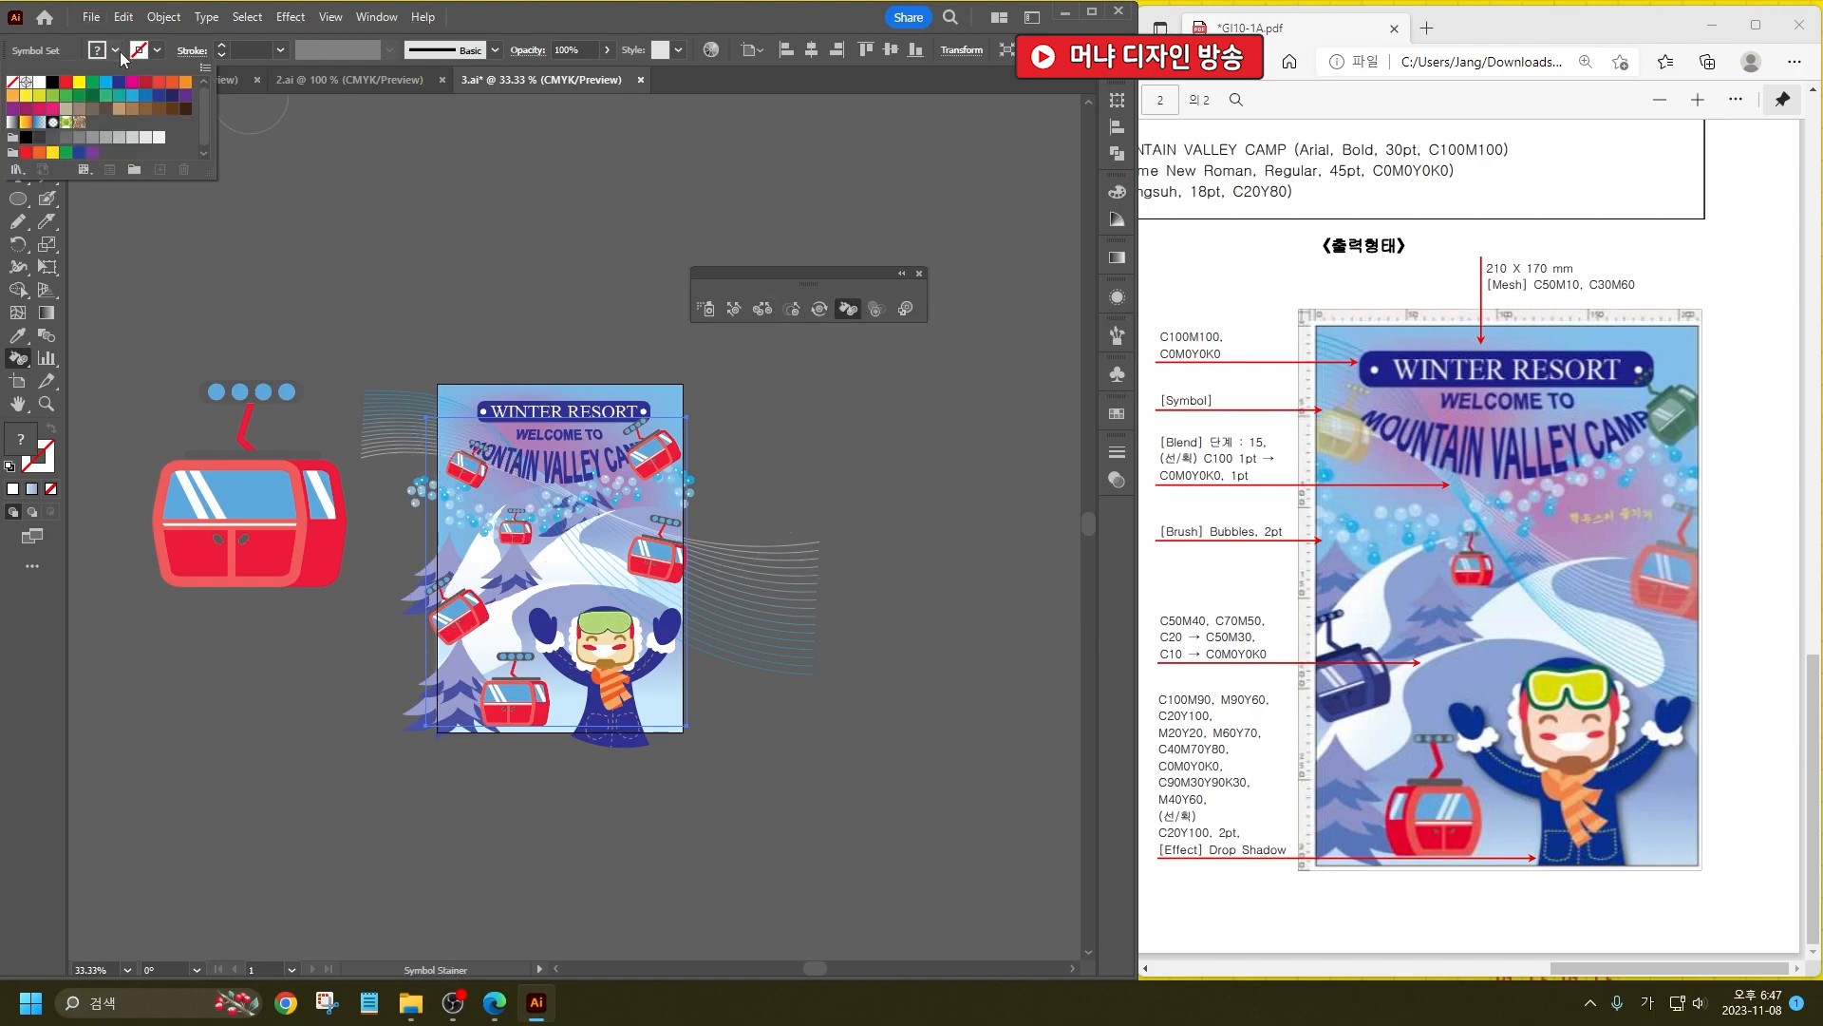
pyautogui.click(26, 103)
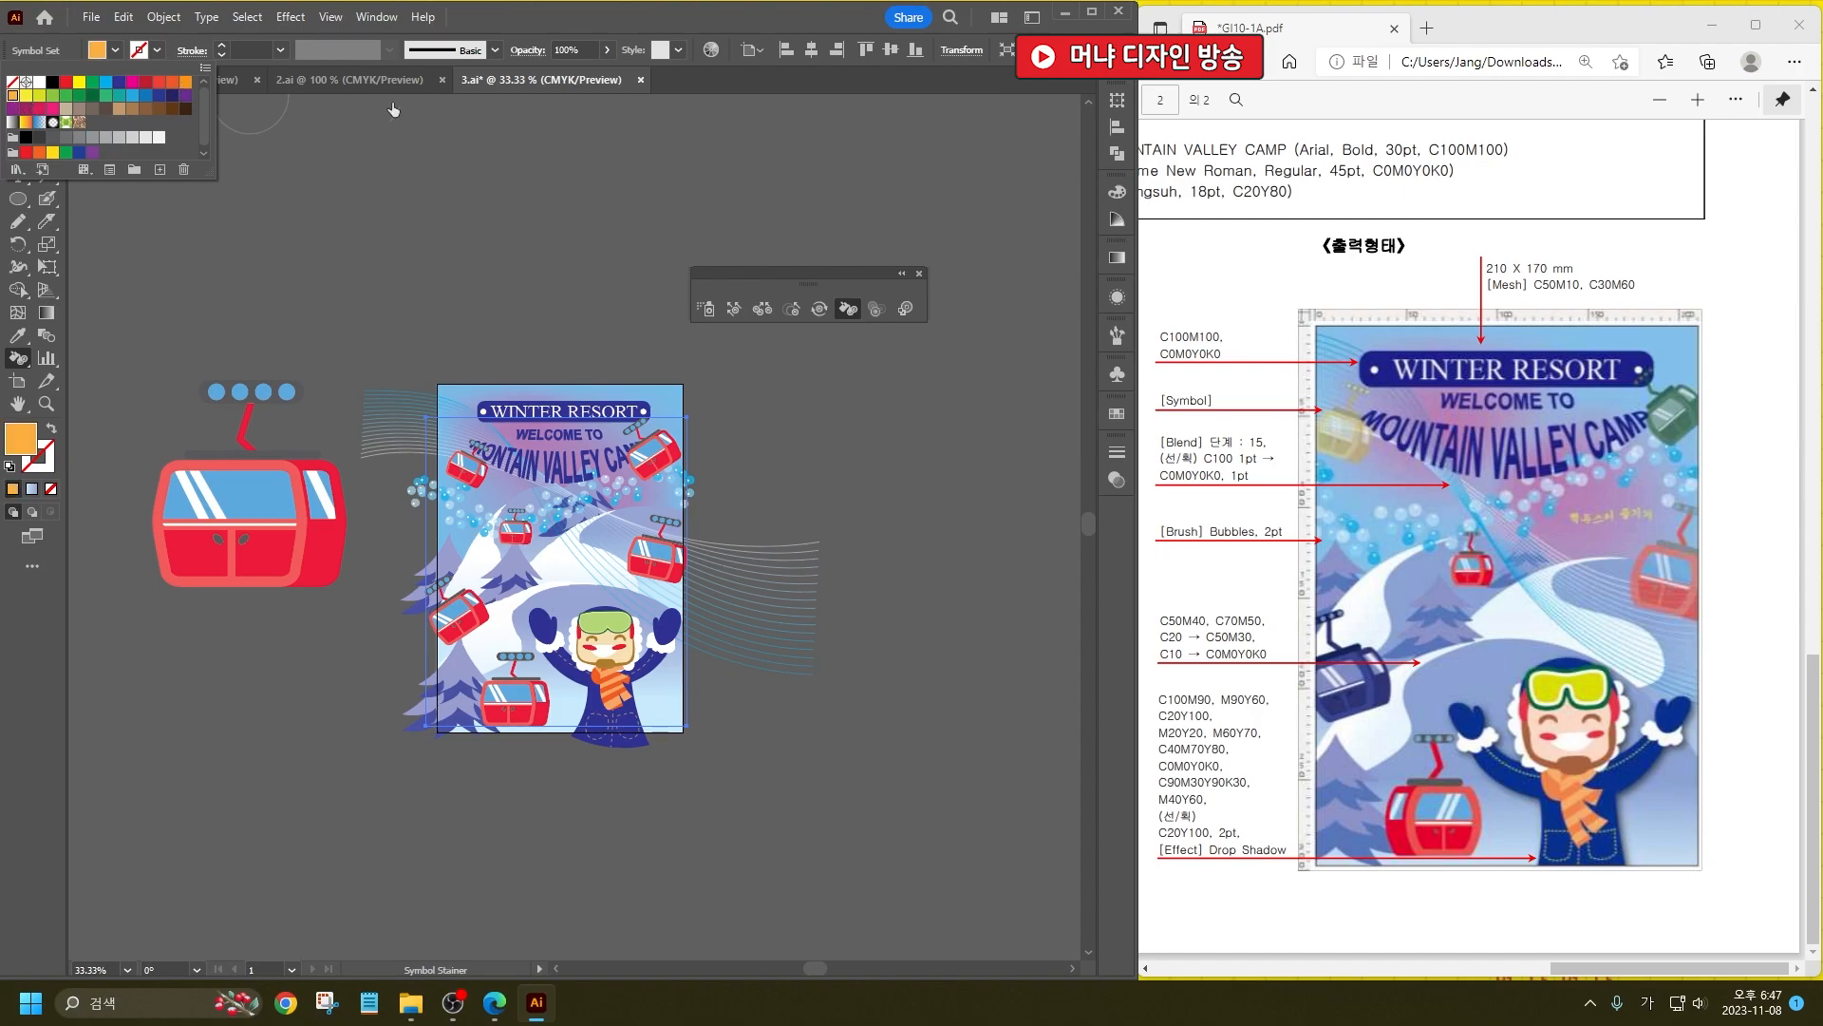
pyautogui.moveTo(464, 470); pyautogui.dragTo(468, 480)
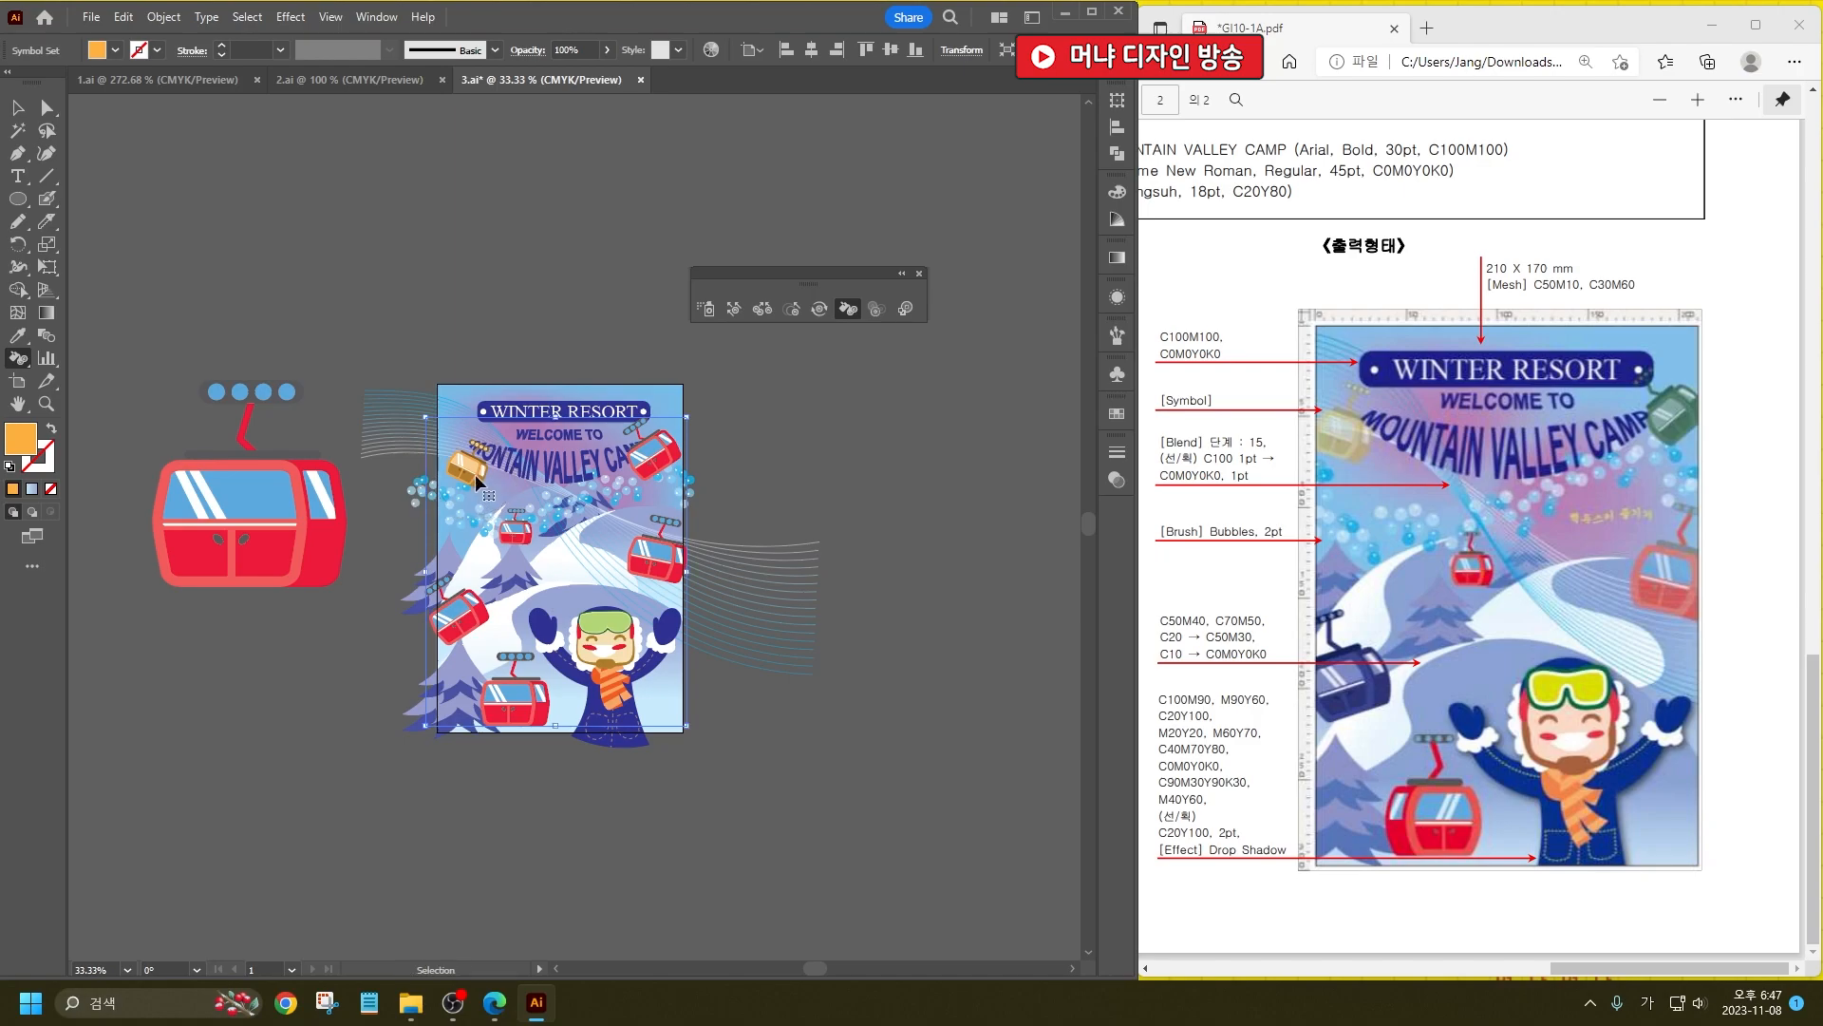
# Step: Stain the upper-right cable car green and the lower-left tilted cable car dark blue
pyautogui.click(116, 51)
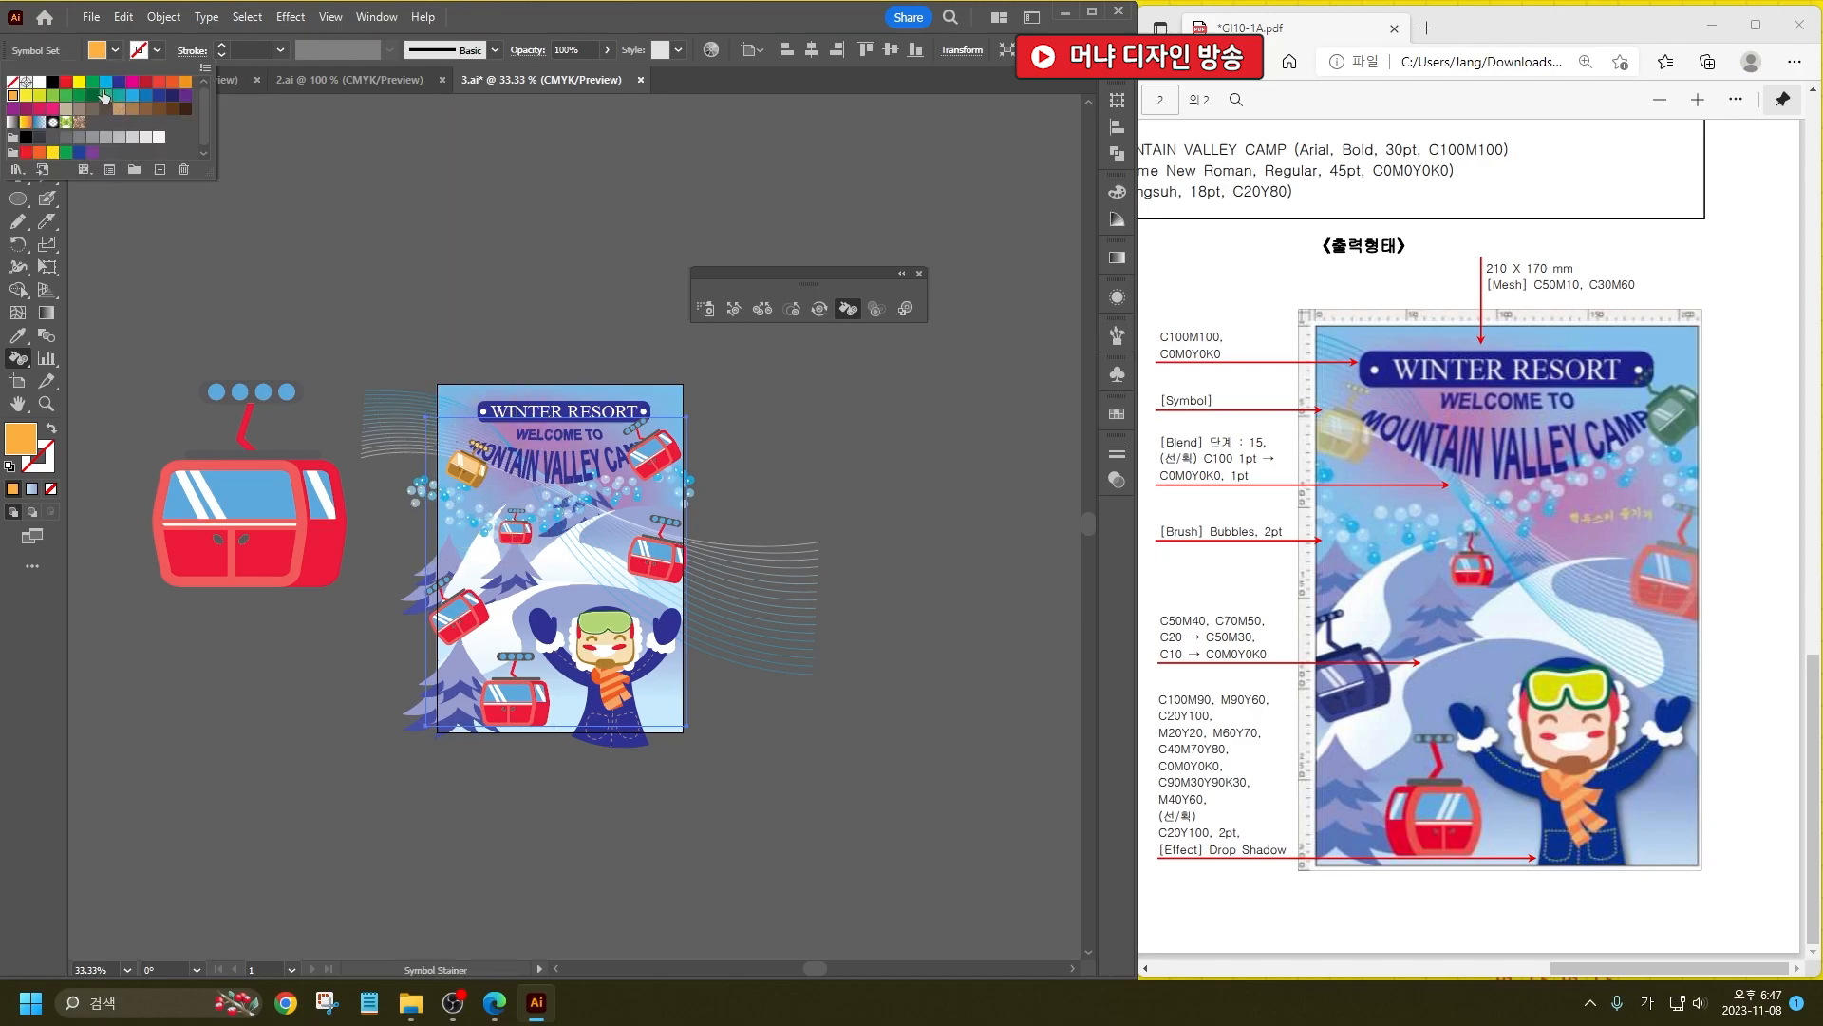
pyautogui.click(93, 84)
pyautogui.moveTo(645, 492)
pyautogui.mouseDown()
pyautogui.moveTo(650, 447)
pyautogui.moveTo(682, 512)
pyautogui.mouseUp()
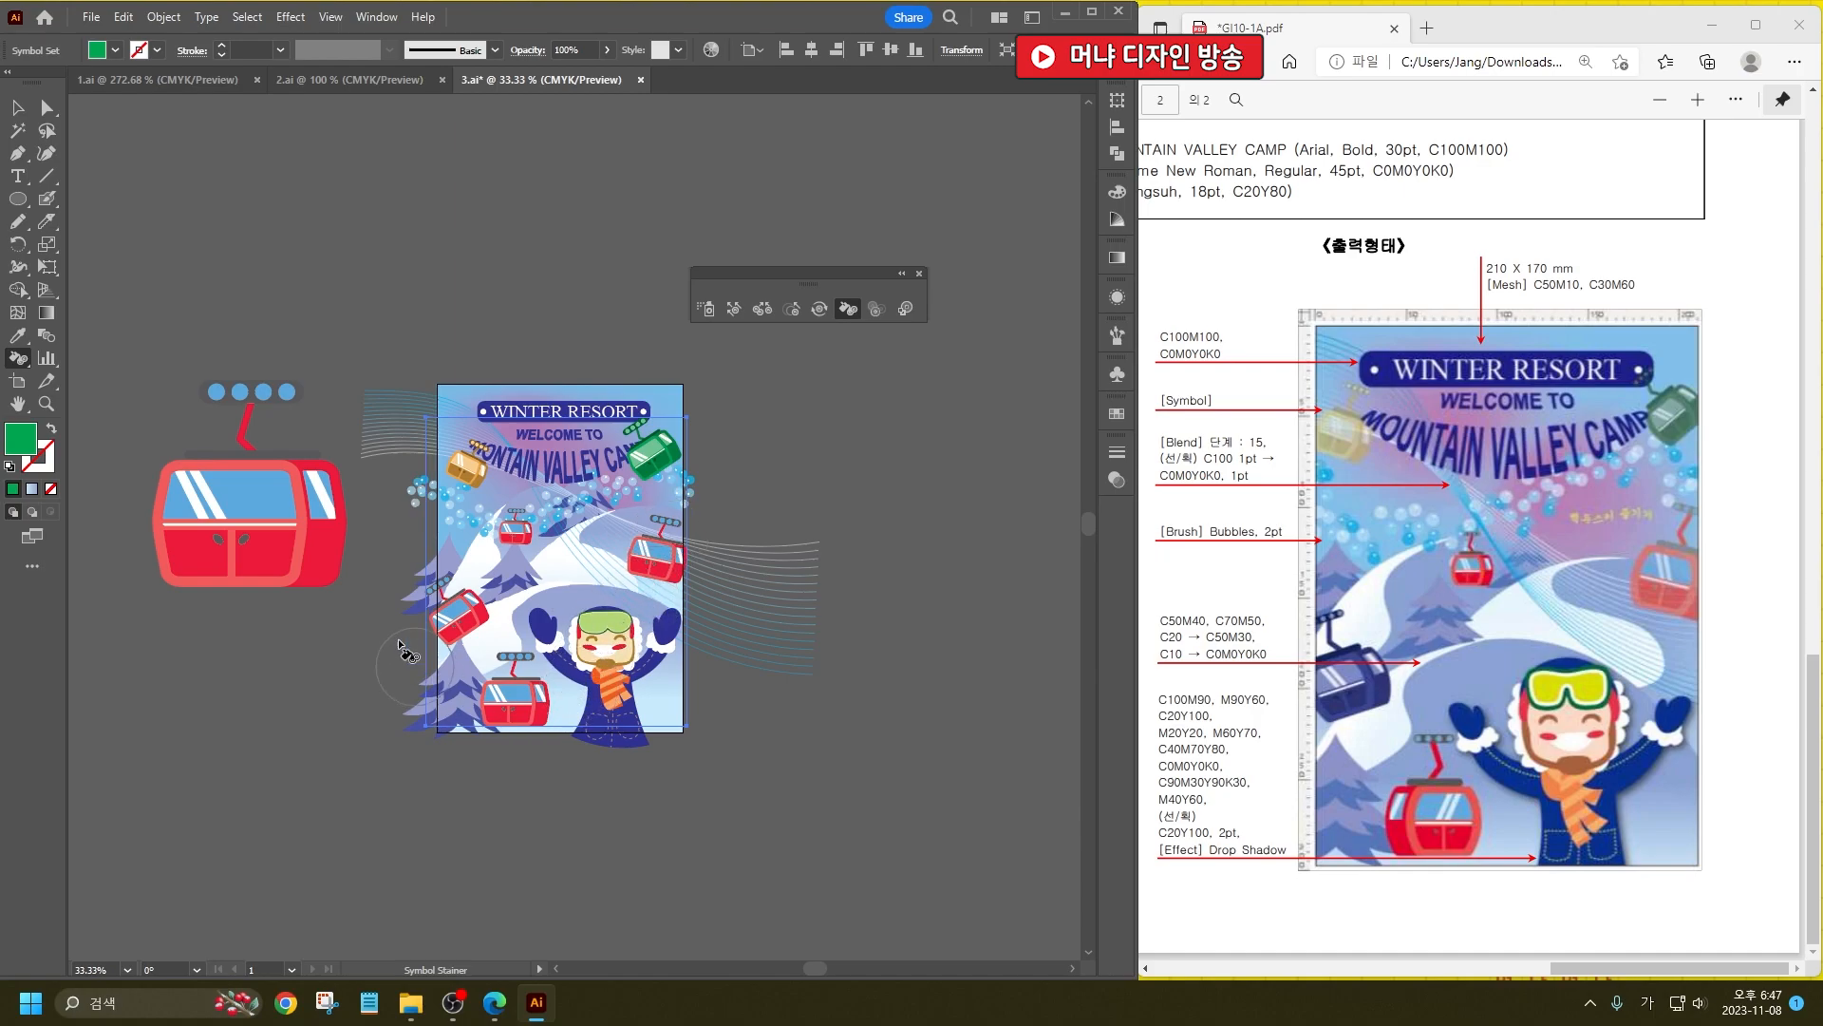
pyautogui.click(115, 50)
pyautogui.click(124, 89)
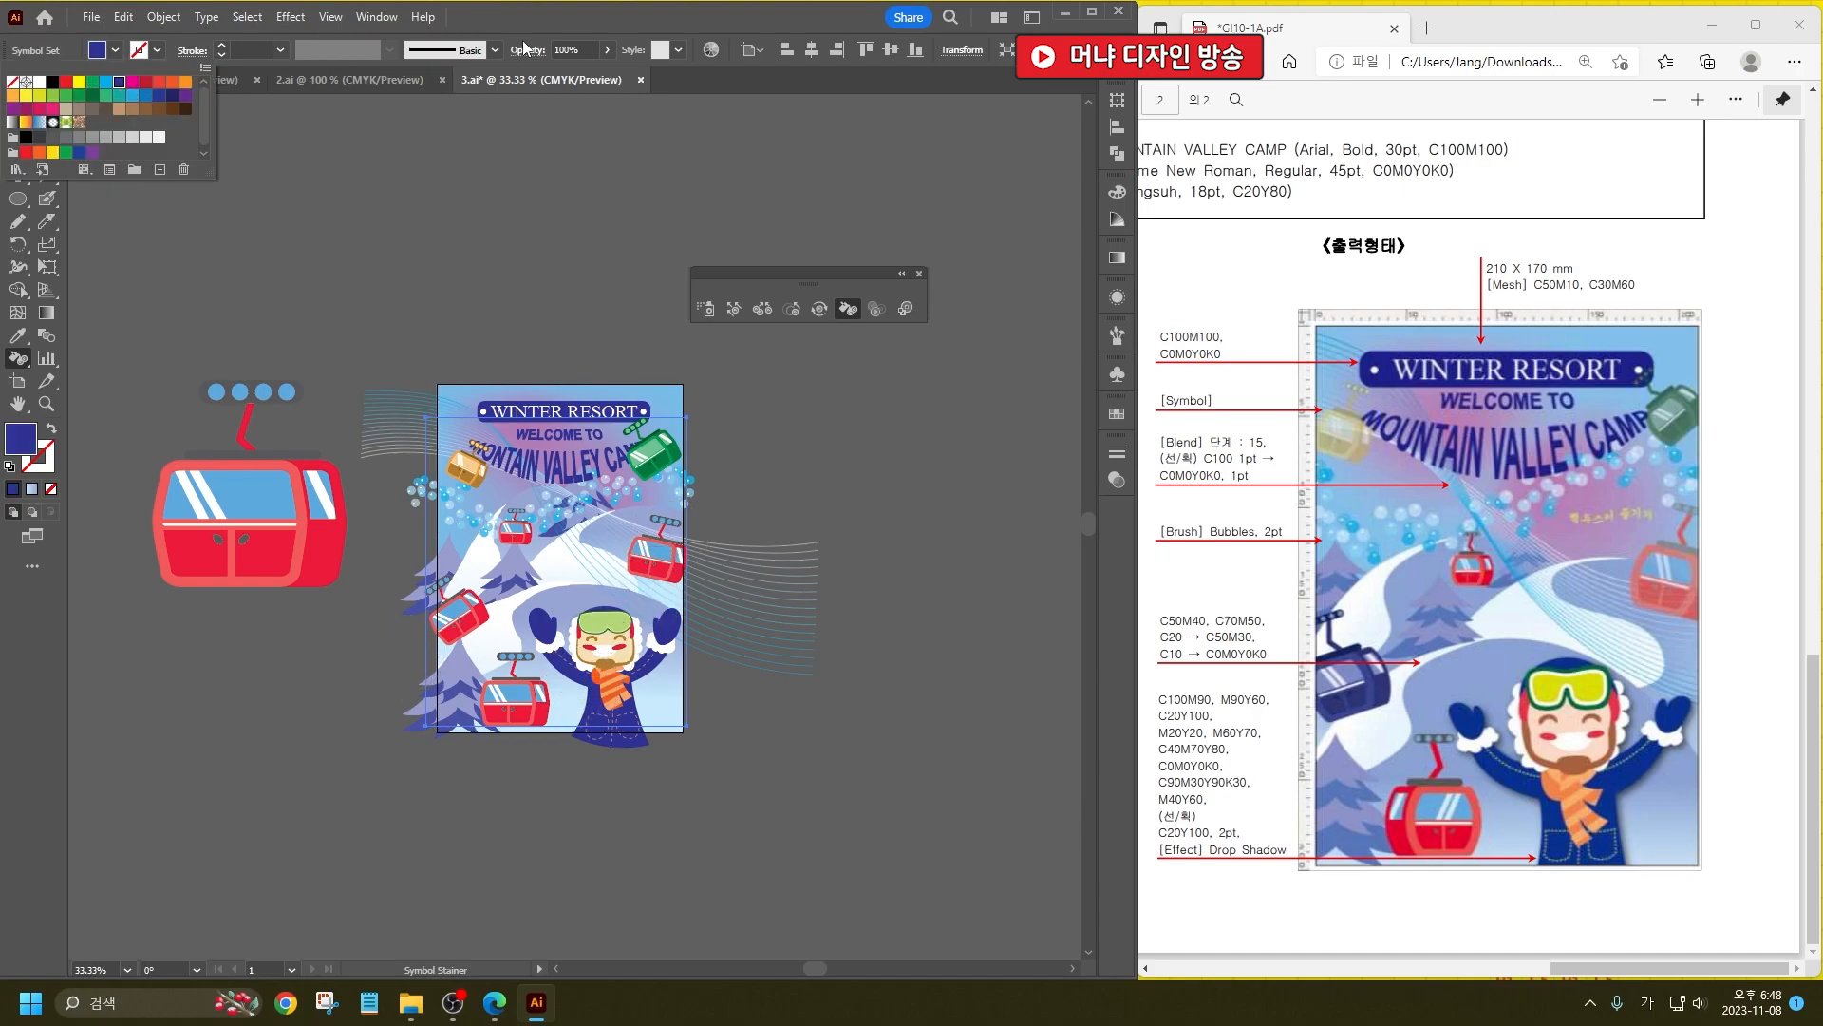
pyautogui.moveTo(462, 619); pyautogui.dragTo(469, 604)
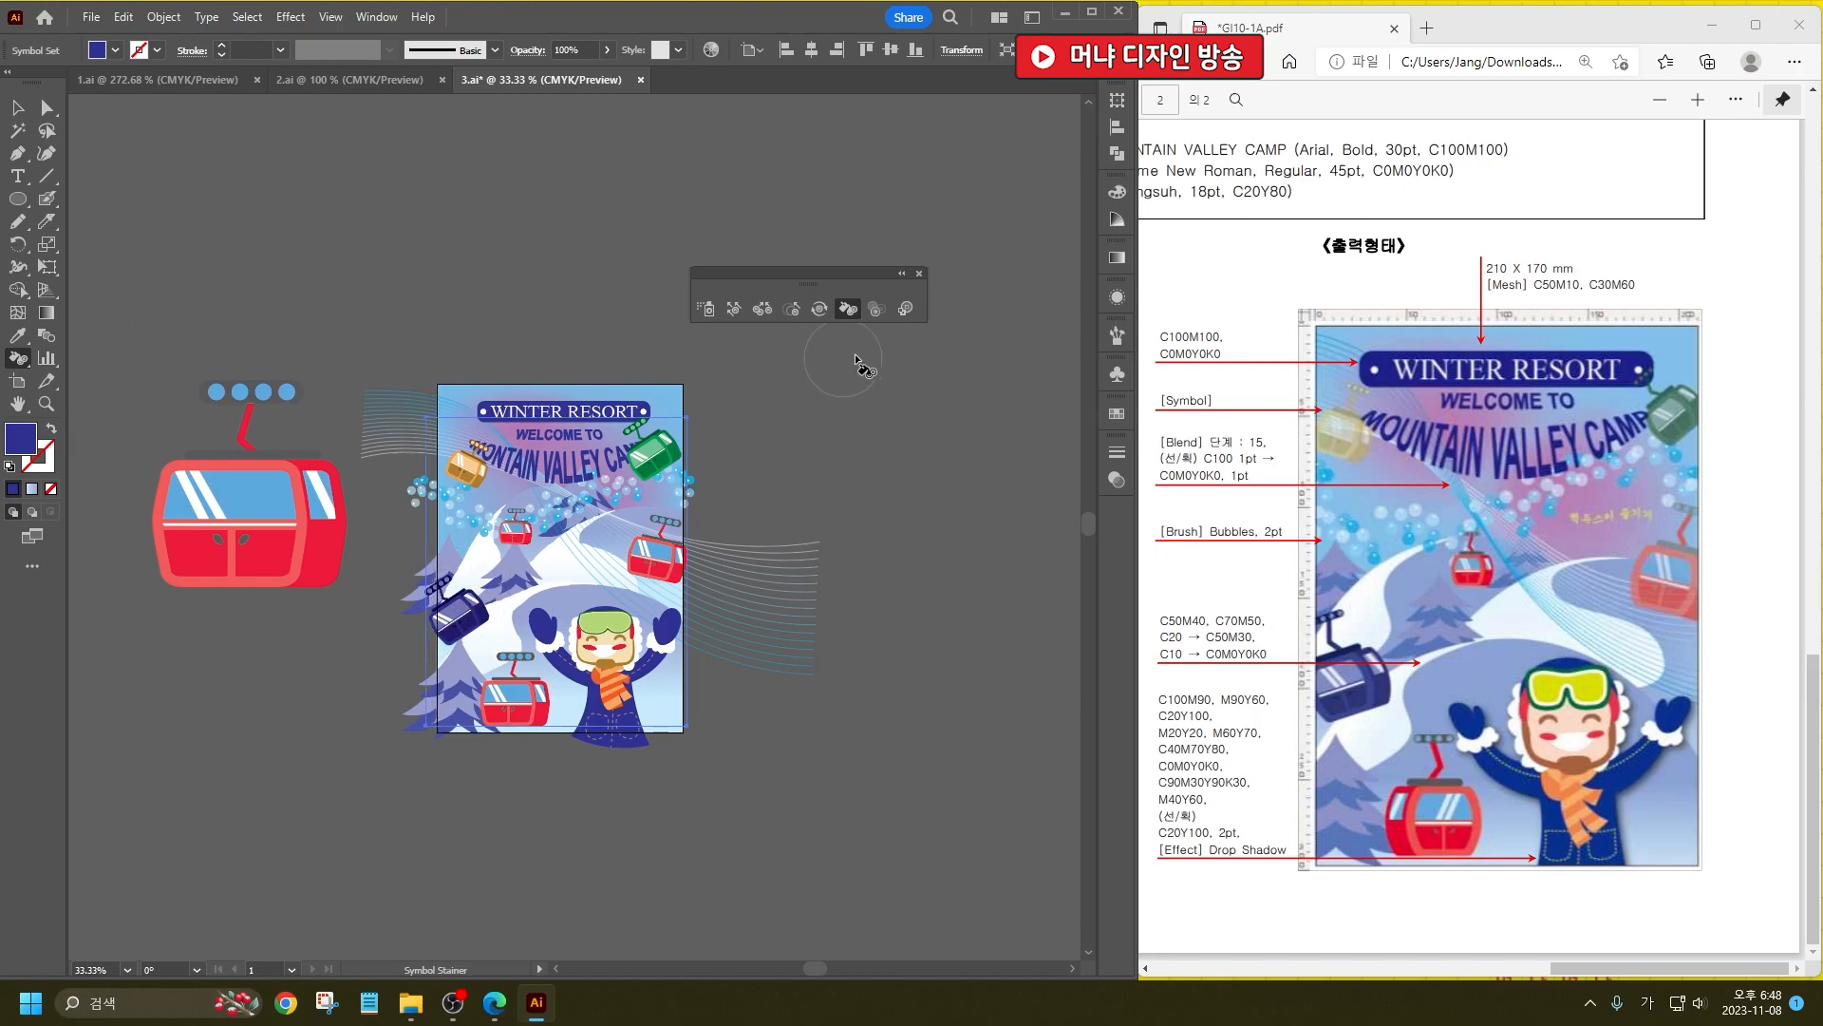
# Step: Make the orange cable car and the red one at the poster's right edge semi-transparent with the Symbol Screener
pyautogui.click(881, 309)
pyautogui.moveTo(461, 473); pyautogui.dragTo(465, 465)
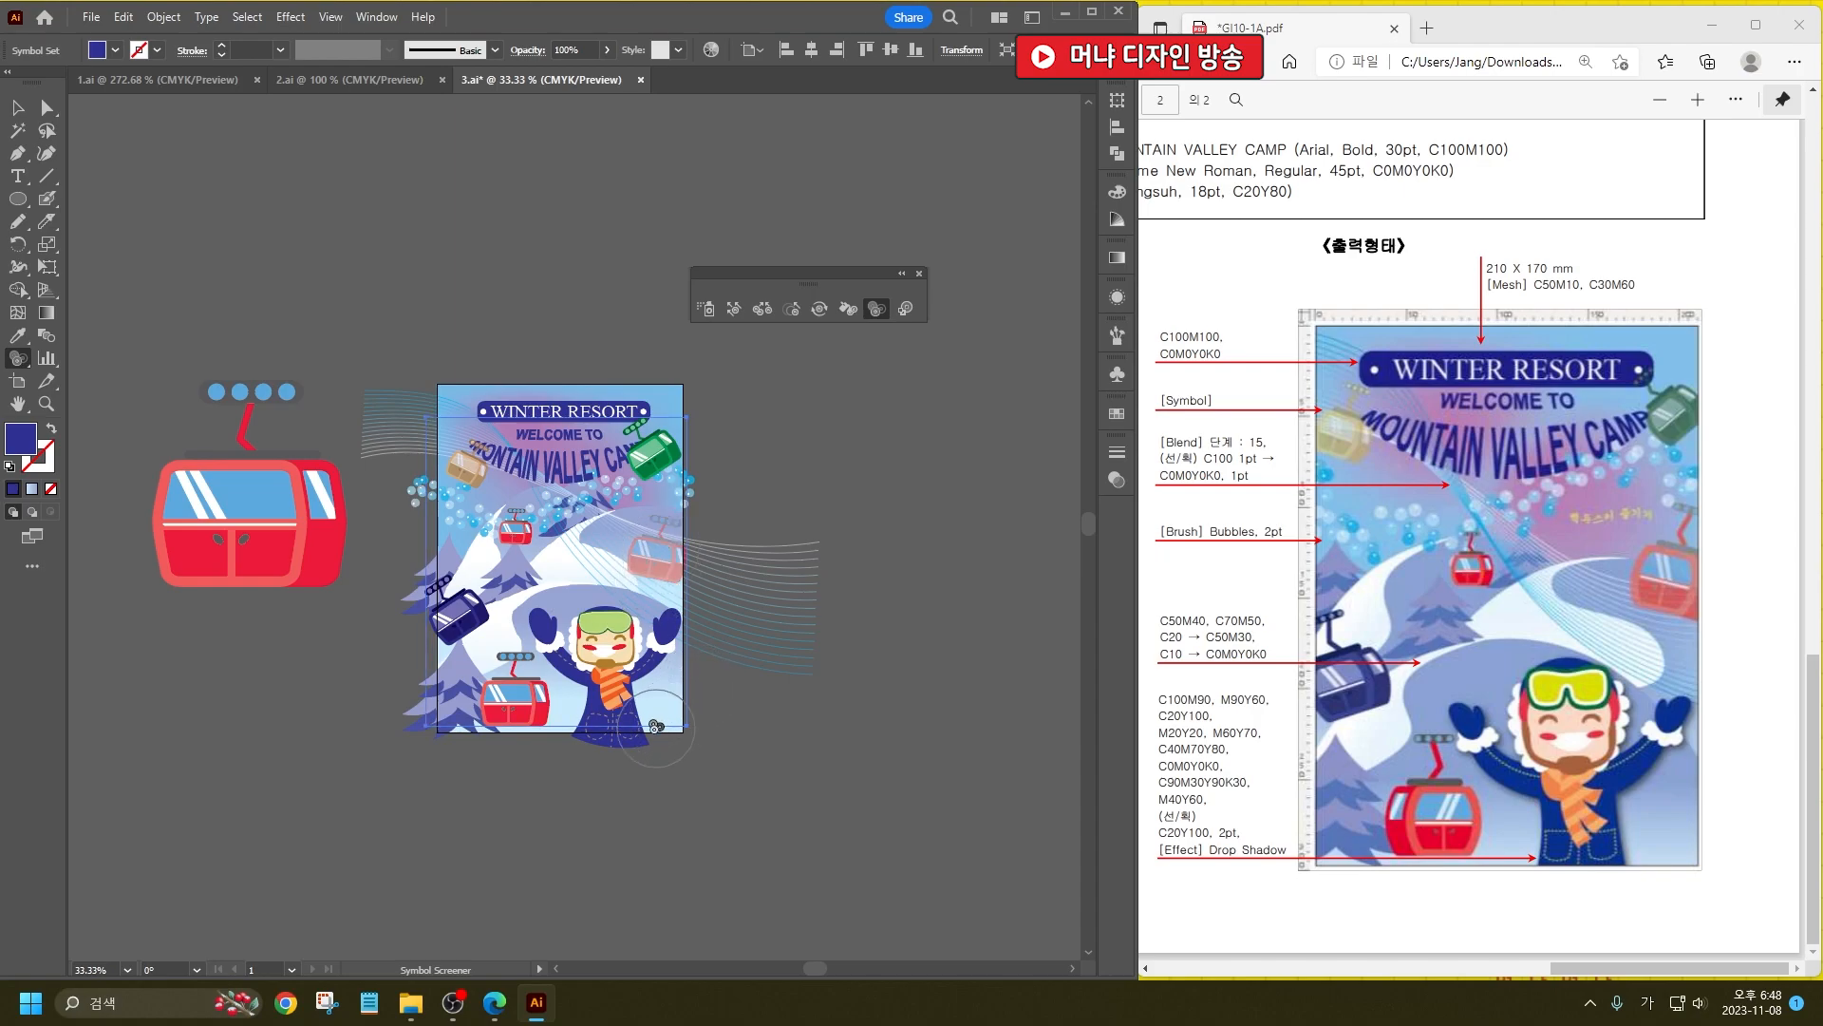
pyautogui.click(17, 107)
pyautogui.click(883, 691)
pyautogui.click(587, 476)
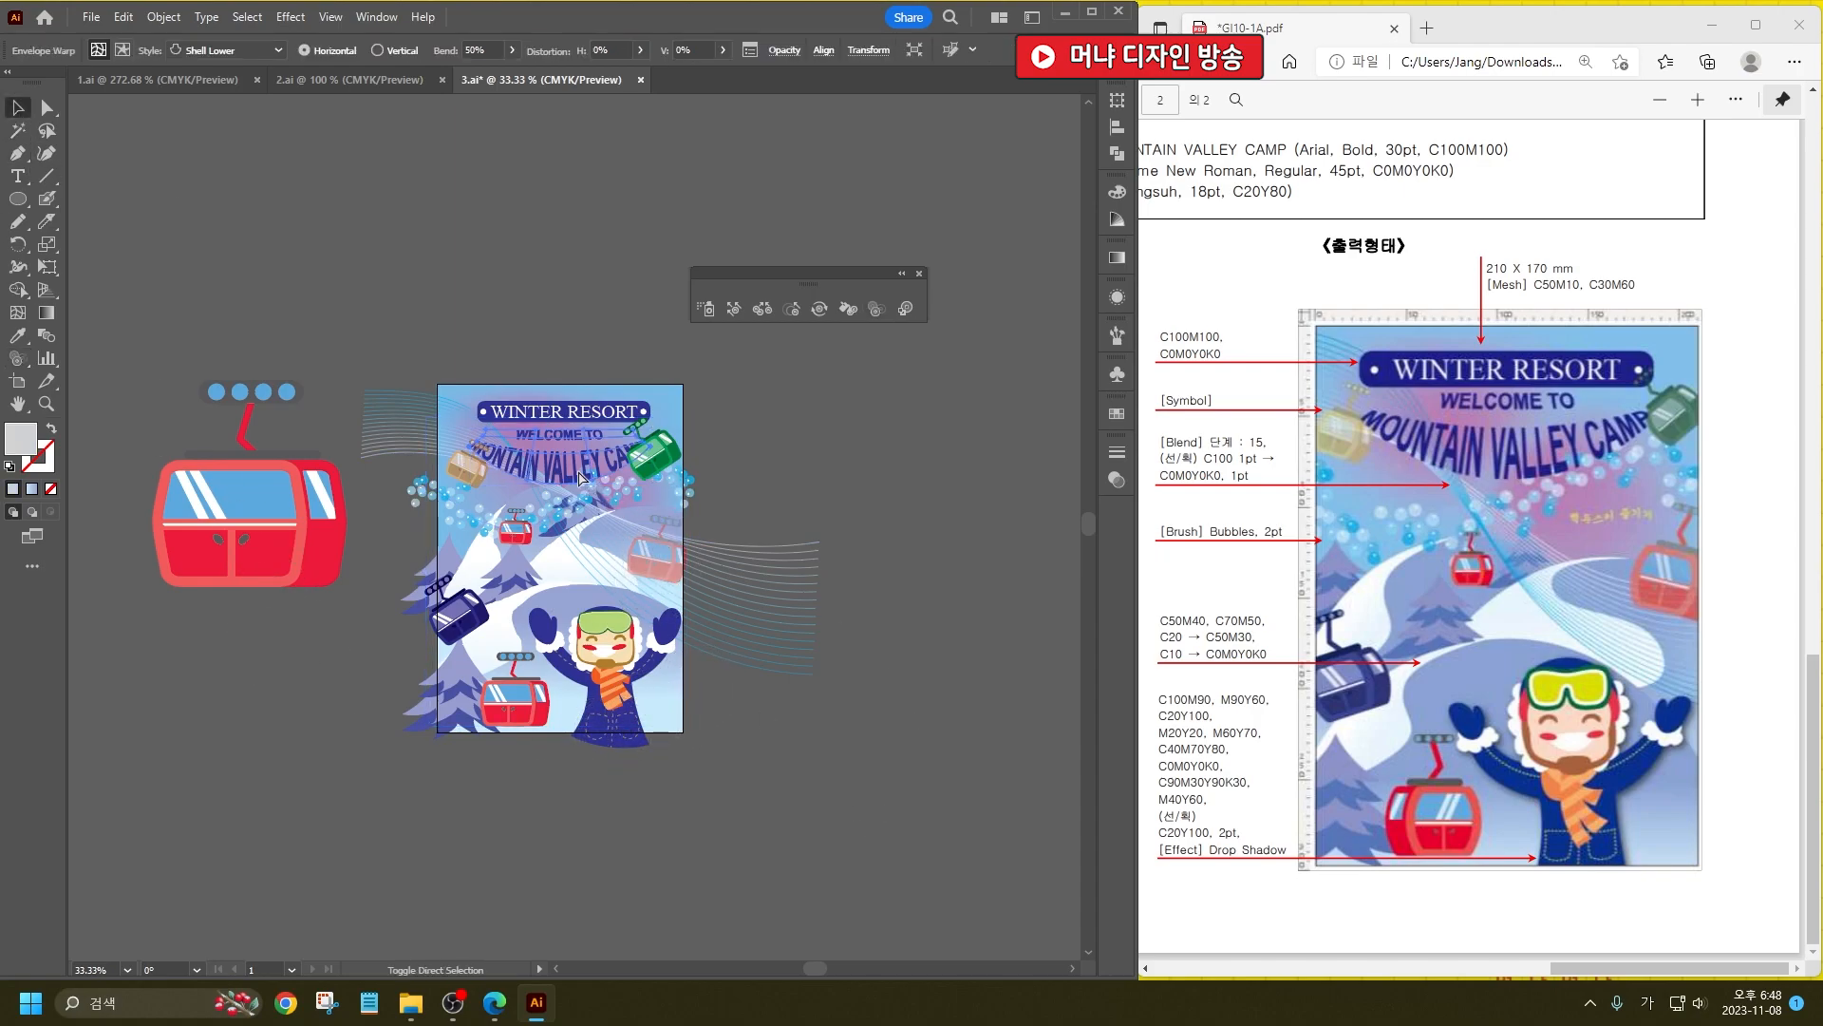
pyautogui.click(739, 477)
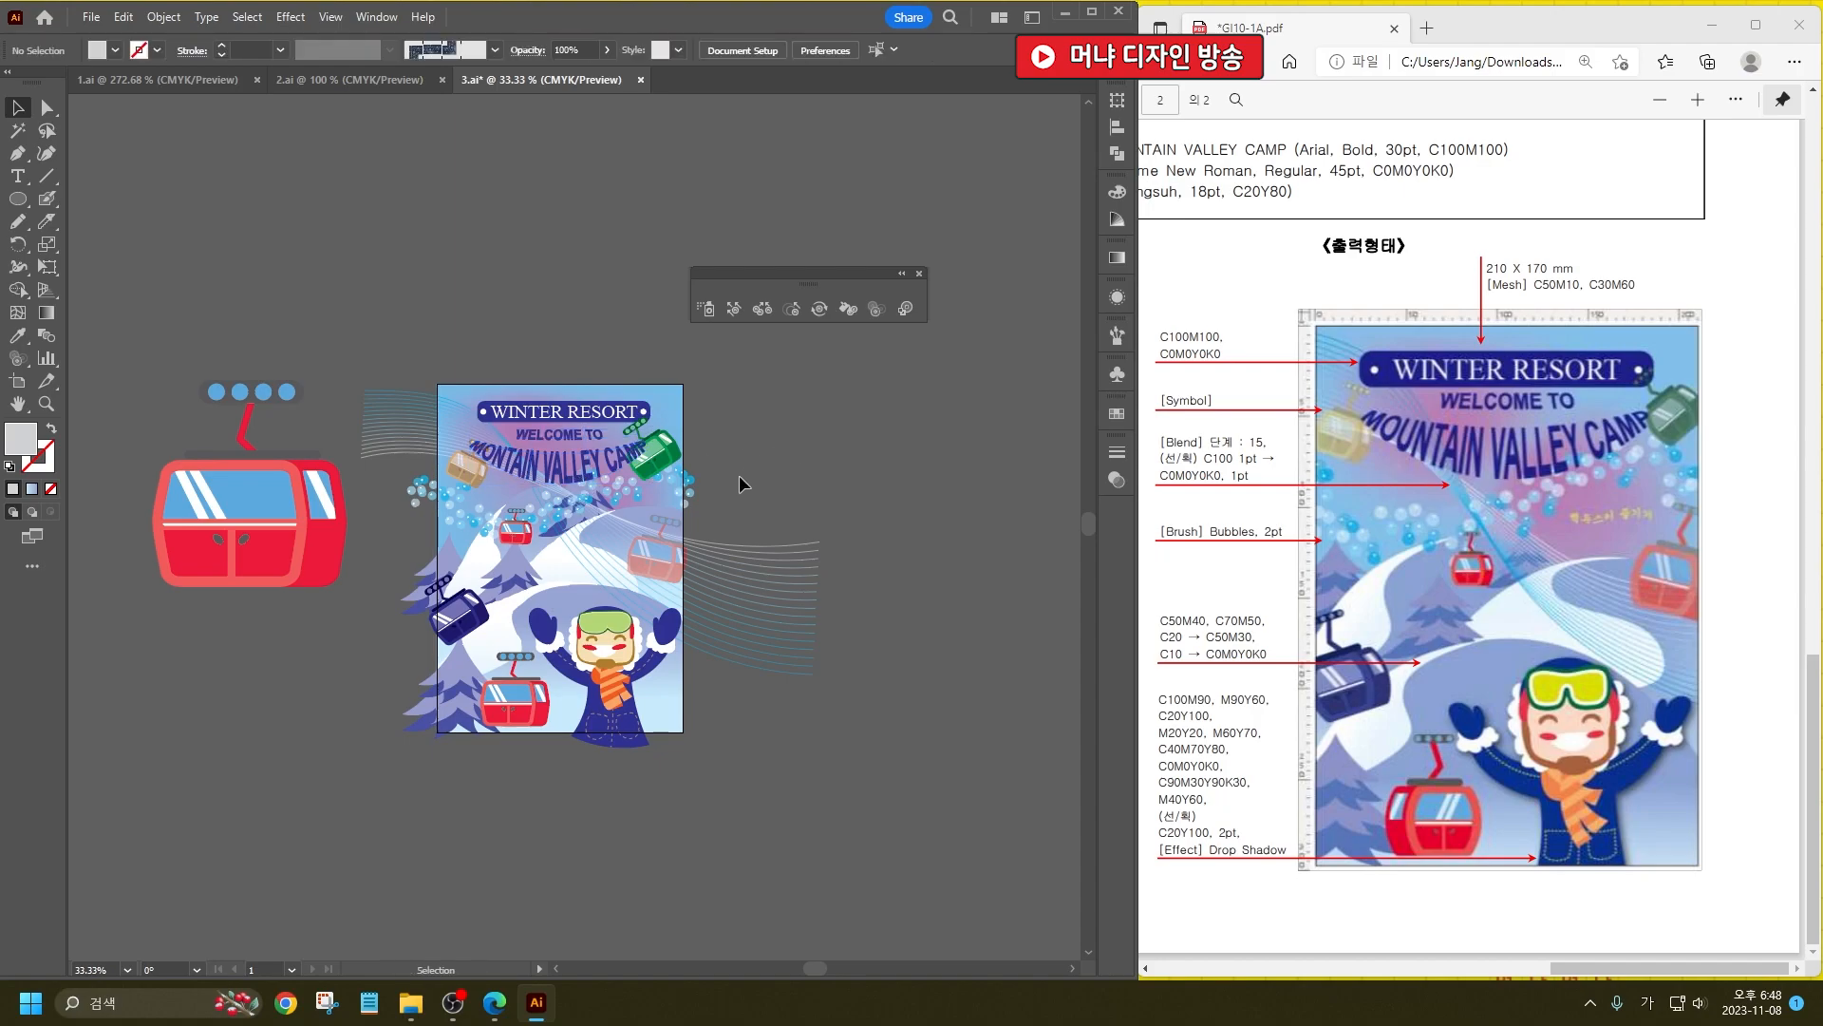
# Step: Shift the green and orange cable cars outward, clear of the warped slogan, with the Symbol Shifter
pyautogui.click(733, 309)
pyautogui.click(658, 444)
pyautogui.click(682, 527)
pyautogui.keyDown('ctrl'); pyautogui.click(669, 454); pyautogui.keyUp('ctrl')
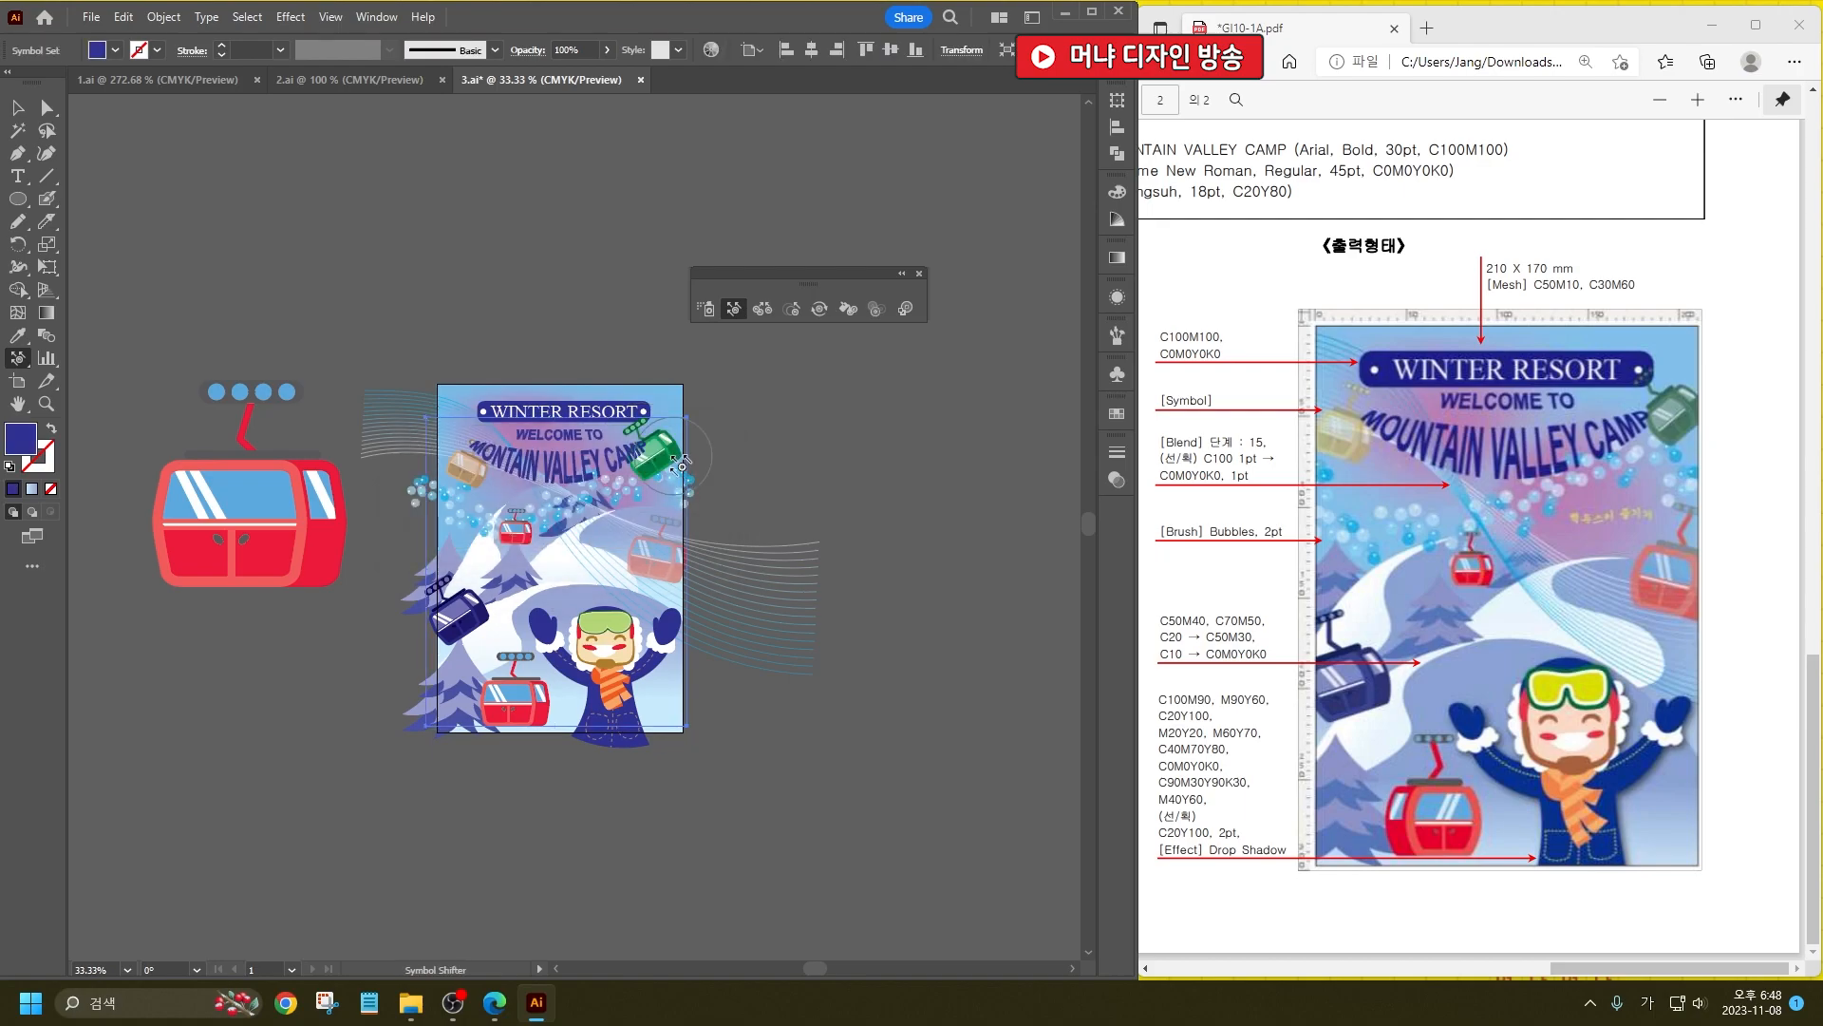
pyautogui.moveTo(665, 437); pyautogui.dragTo(678, 460)
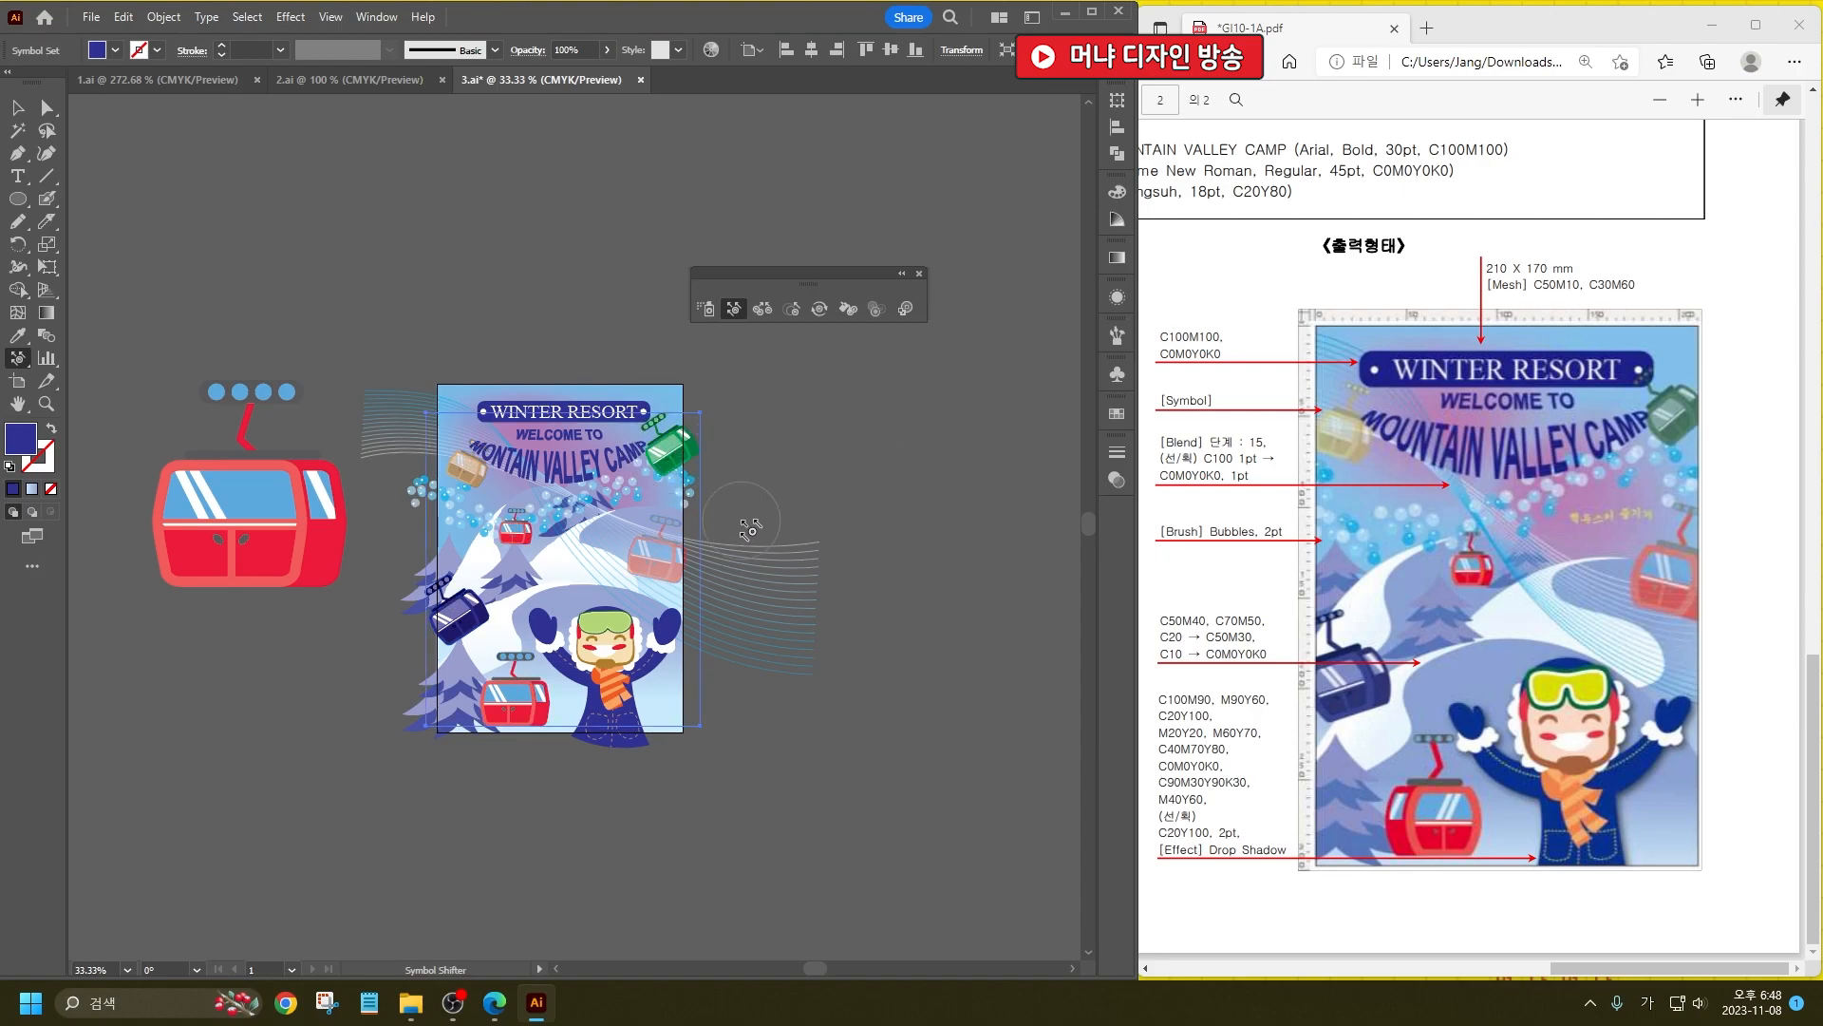
pyautogui.moveTo(461, 469); pyautogui.dragTo(458, 441)
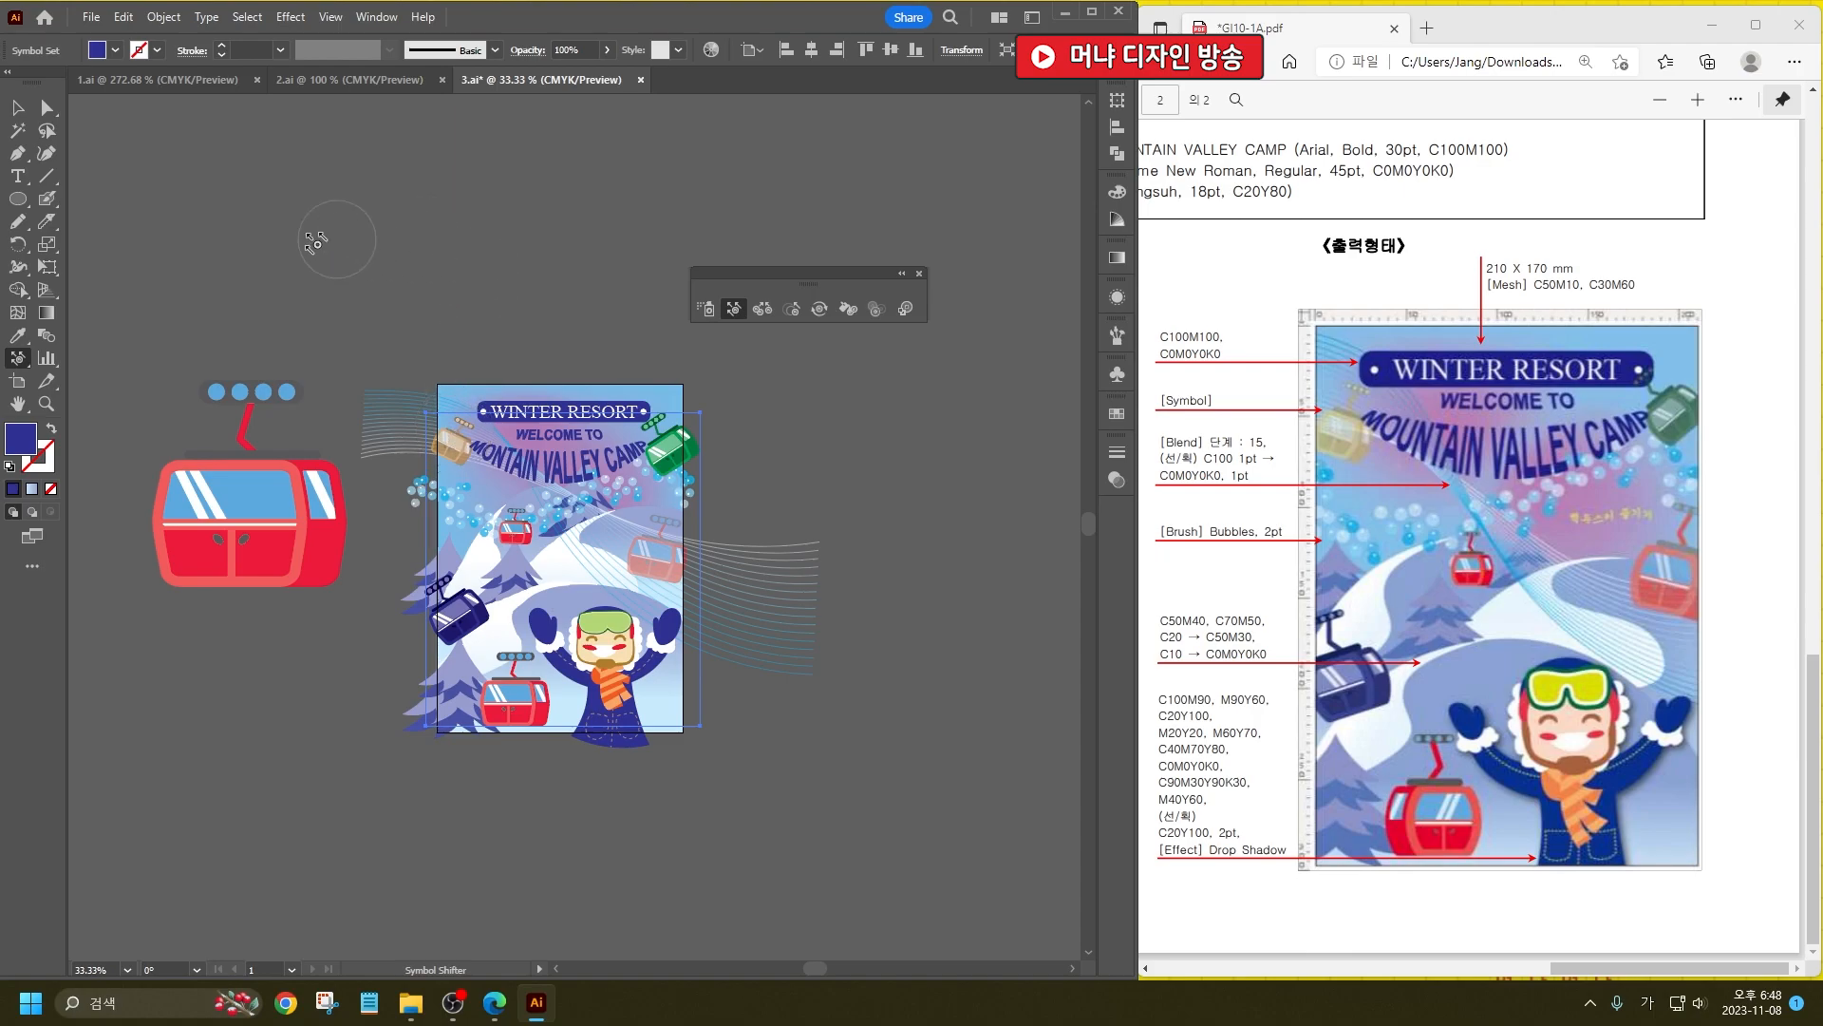
pyautogui.click(19, 108)
pyautogui.click(370, 237)
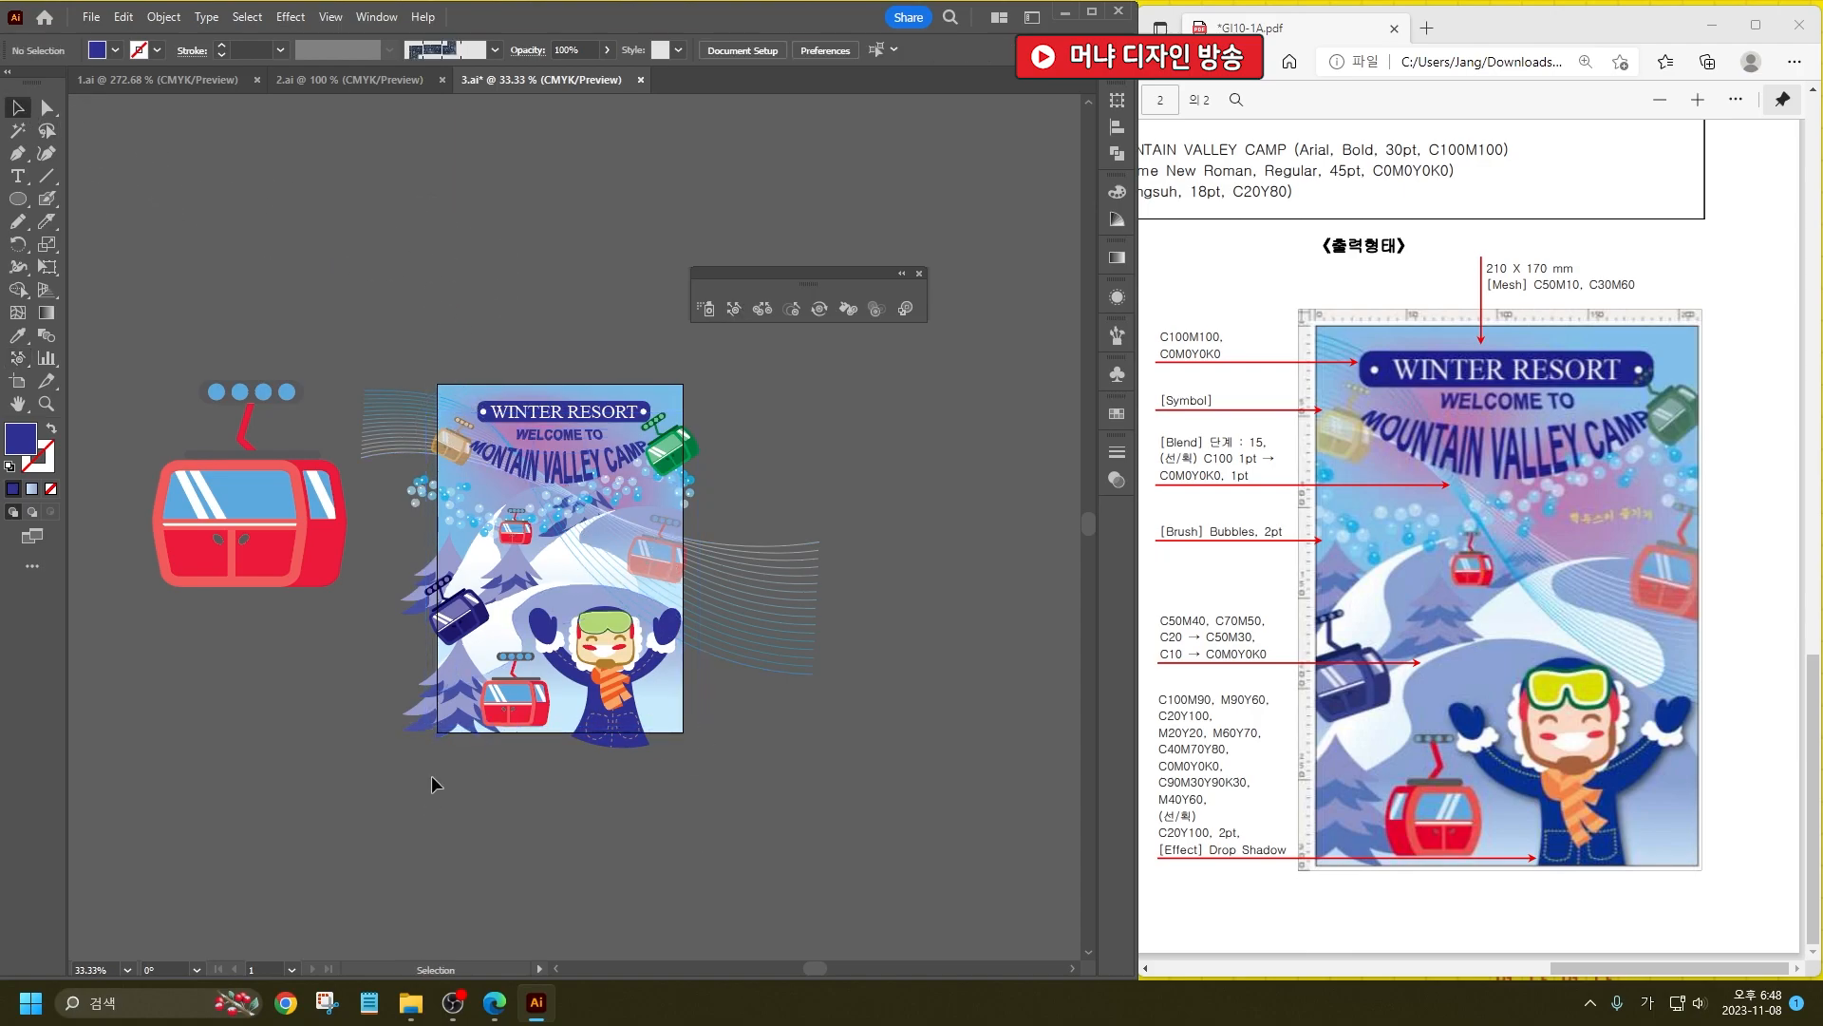
# Step: Inspect the whole artwork's paths in Outline view and return to the color preview of the poster
pyautogui.hotkey('ctrl', '-')
pyautogui.hotkey('ctrl', 'a')
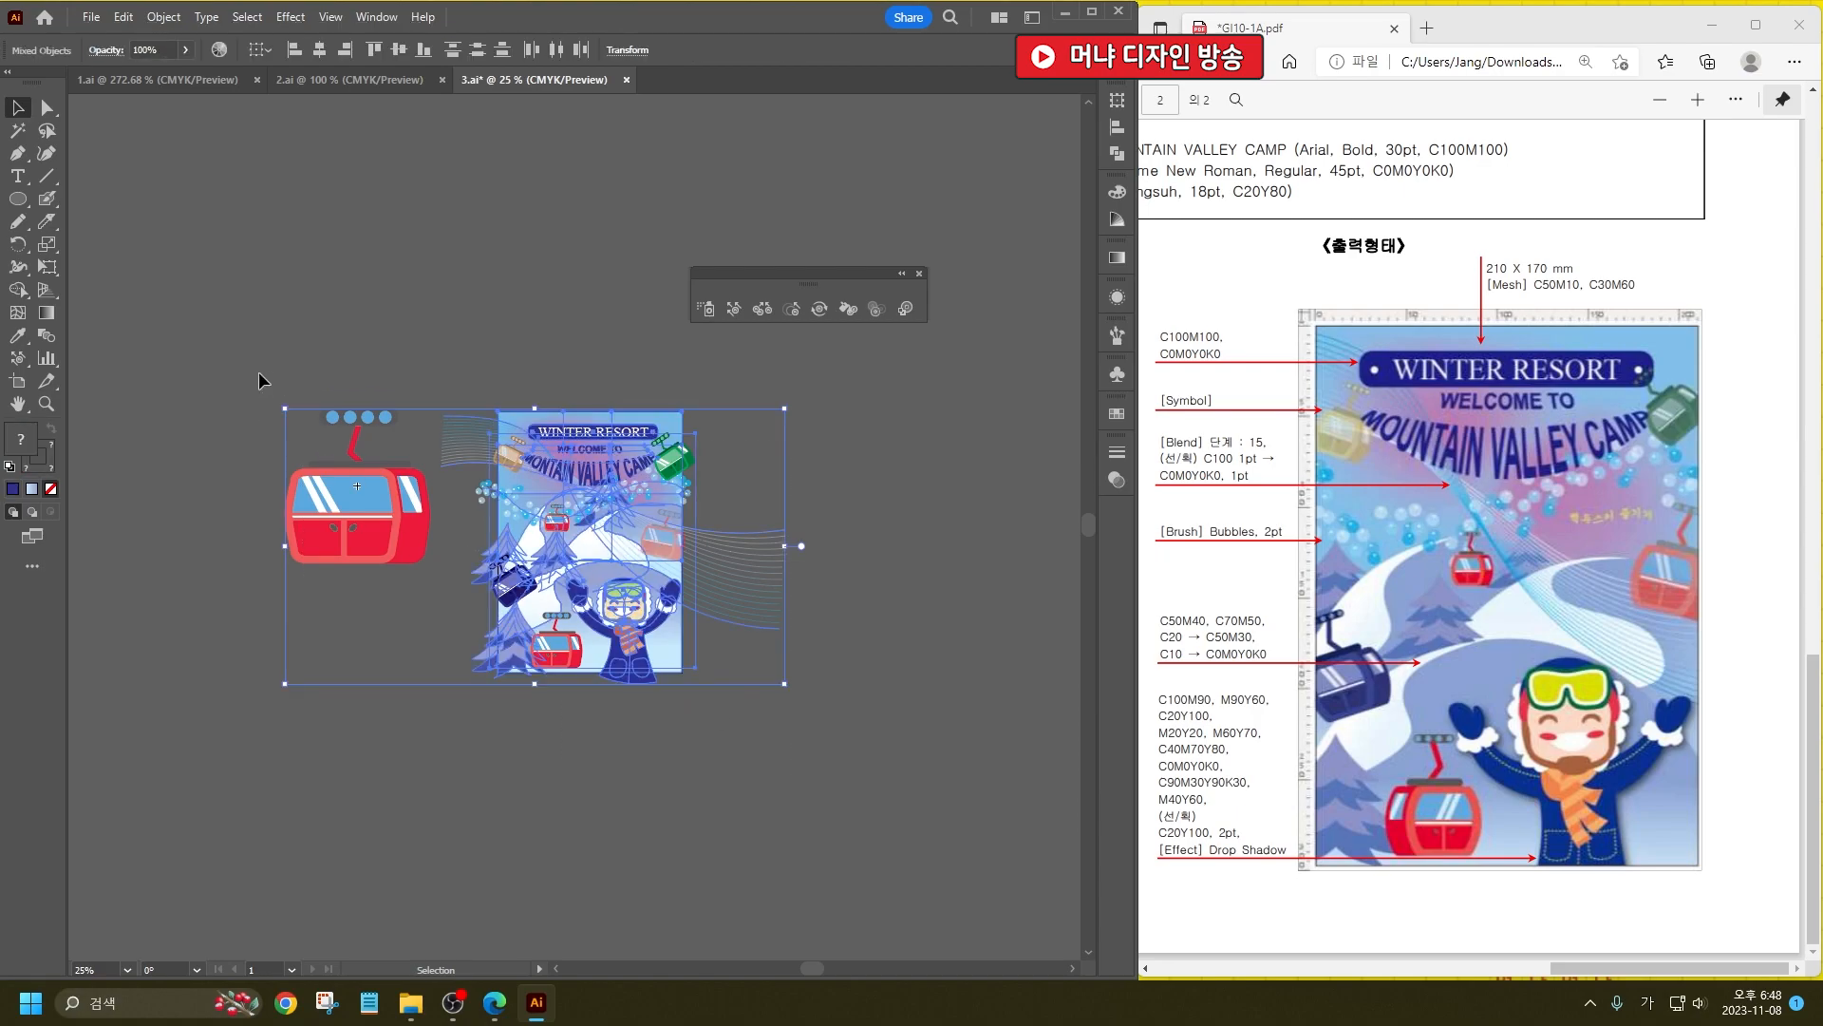
pyautogui.press('a')
pyautogui.hotkey('ctrl', 'y')
pyautogui.press('v')
pyautogui.click(604, 777)
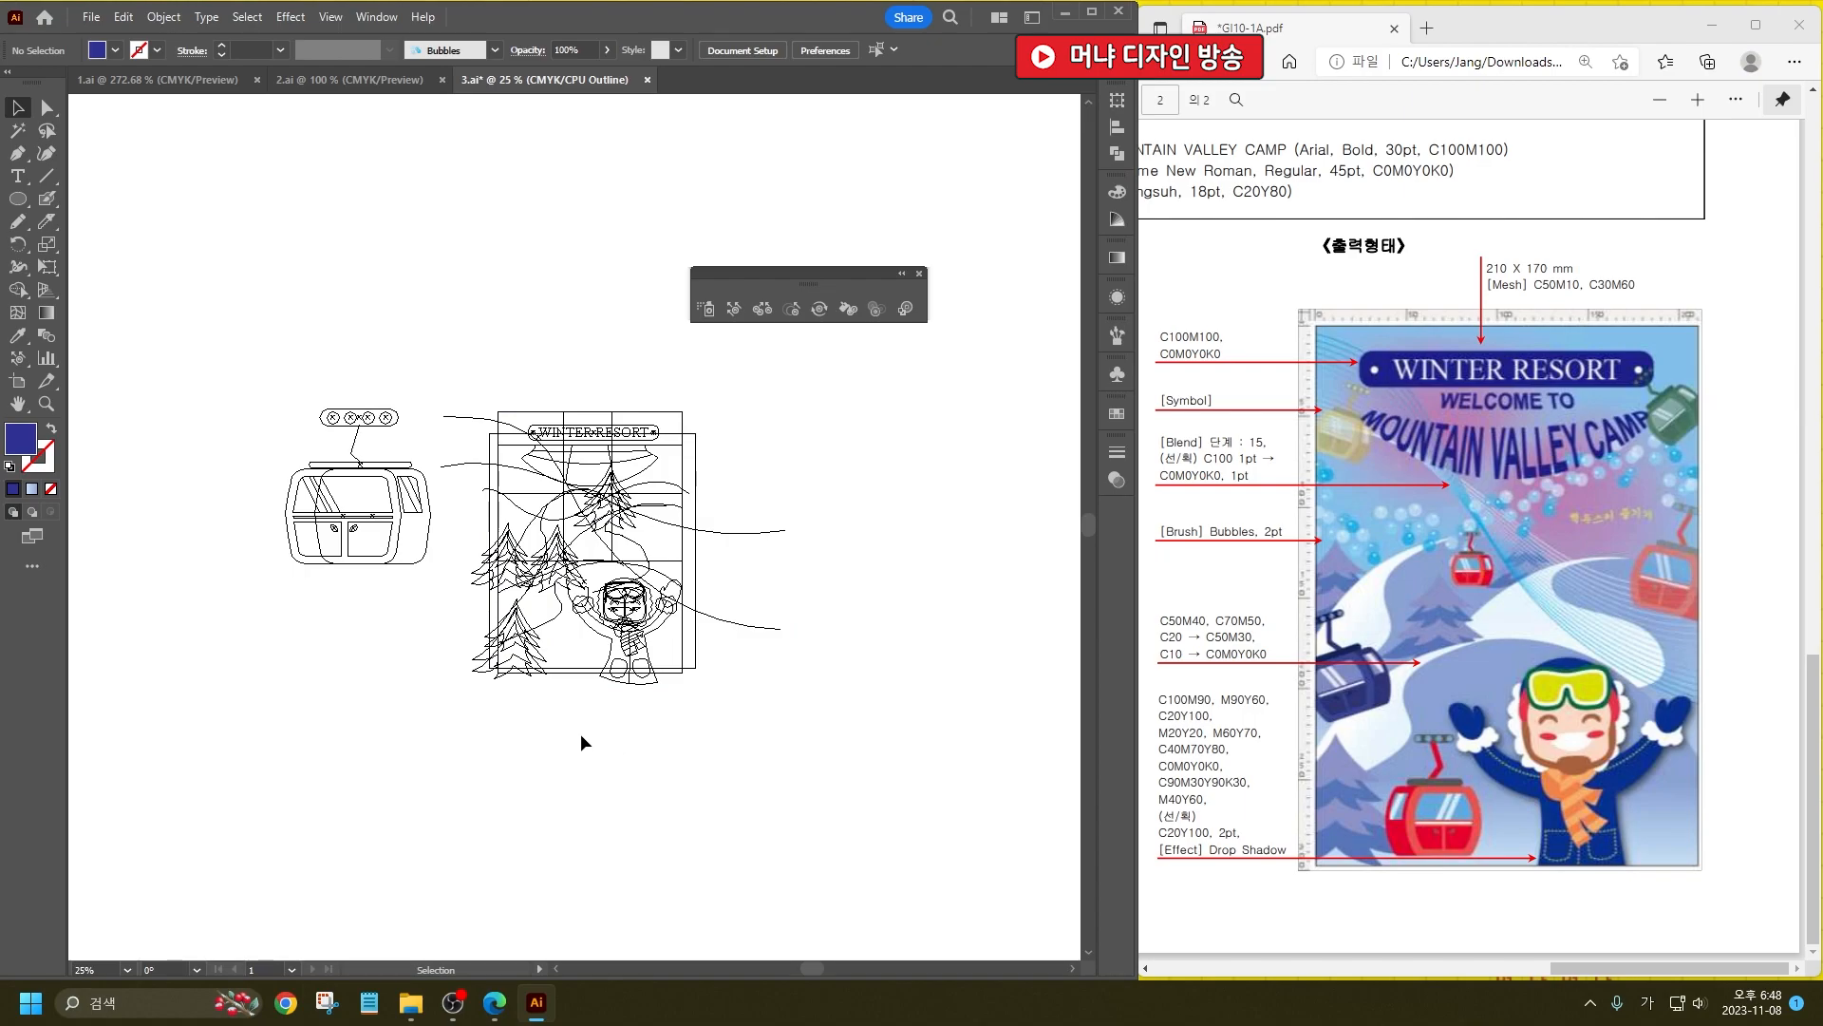
pyautogui.scroll(-1, 583, 734)
pyautogui.scroll(3, 567, 584)
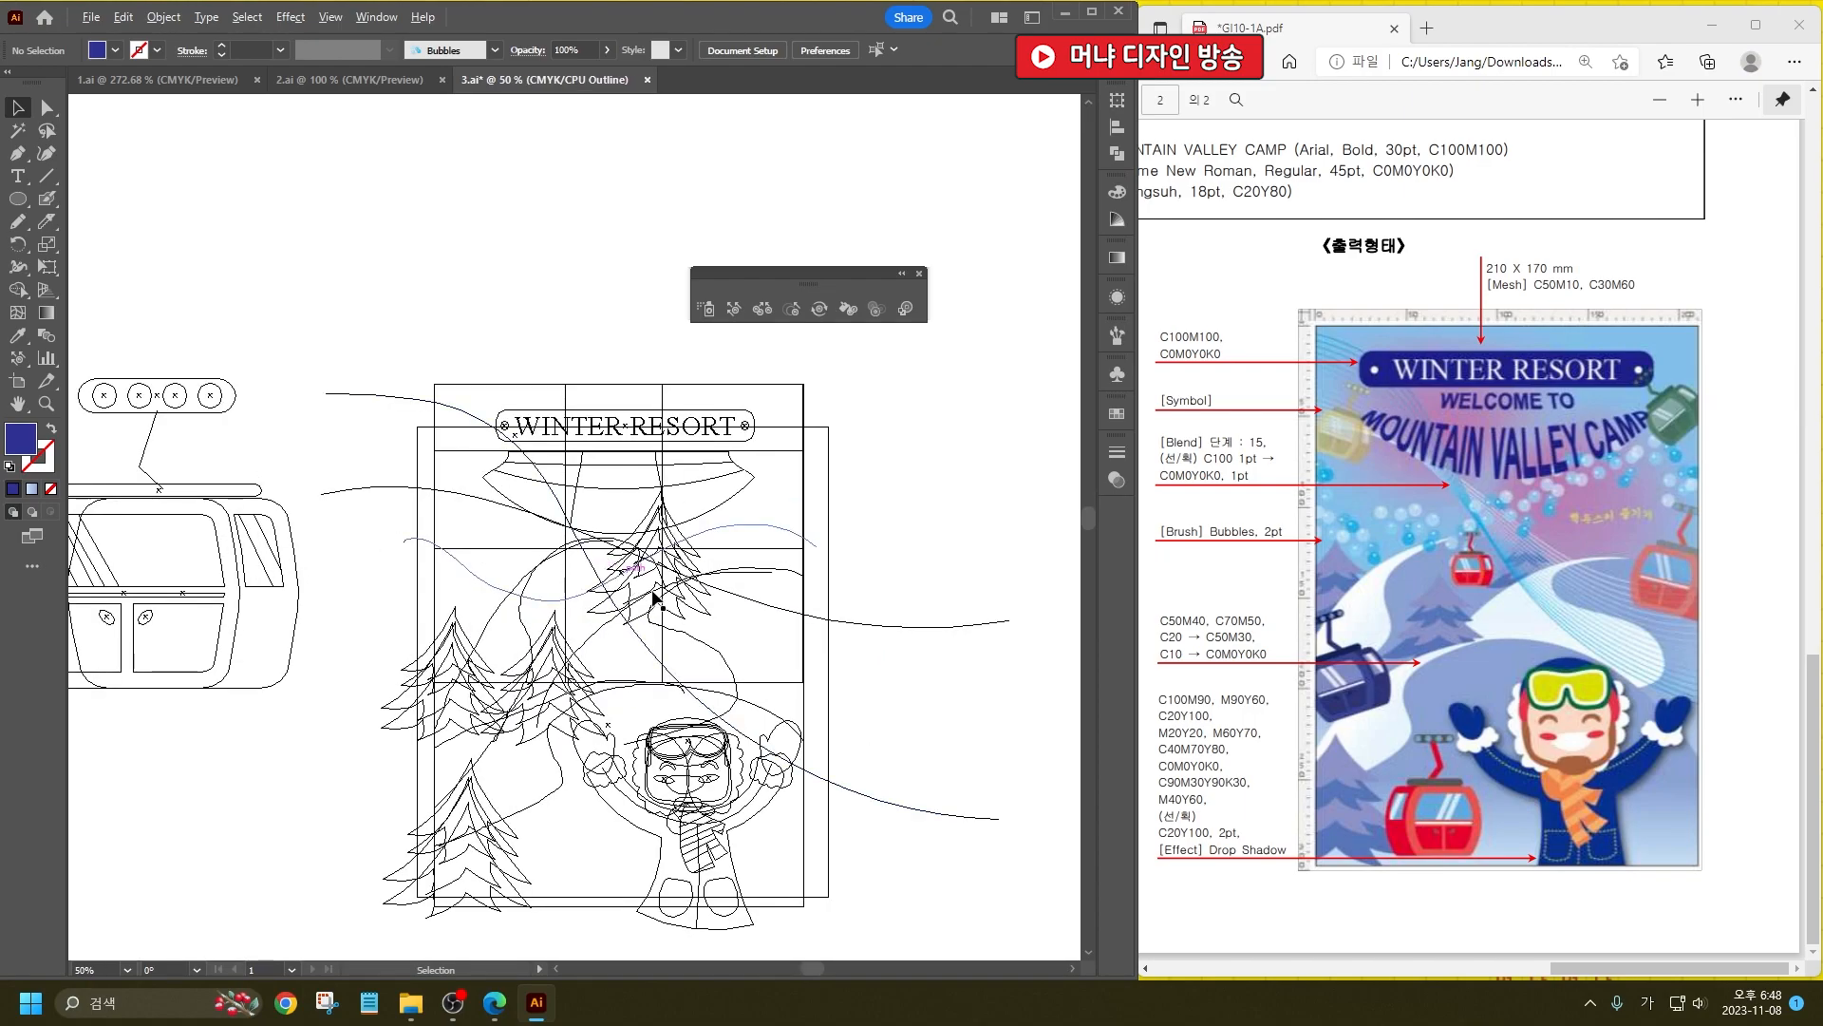
pyautogui.scroll(-2, 661, 597)
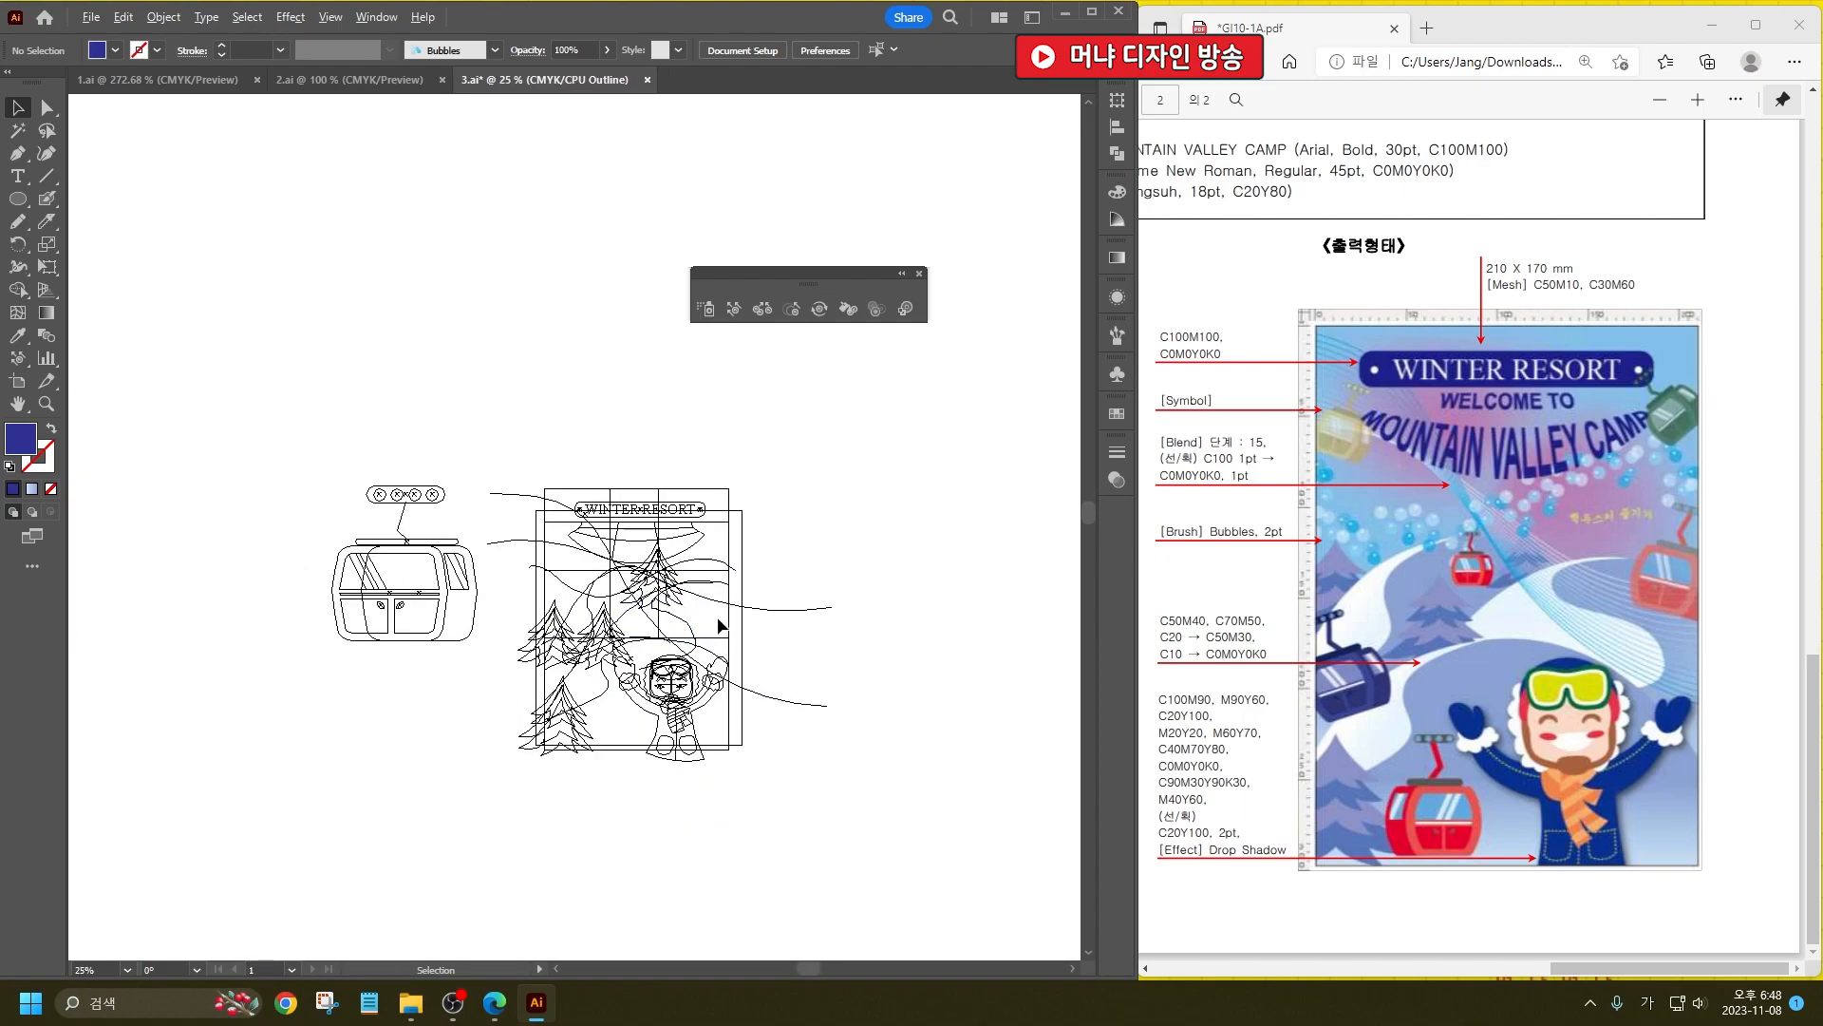
pyautogui.scroll(1, 718, 625)
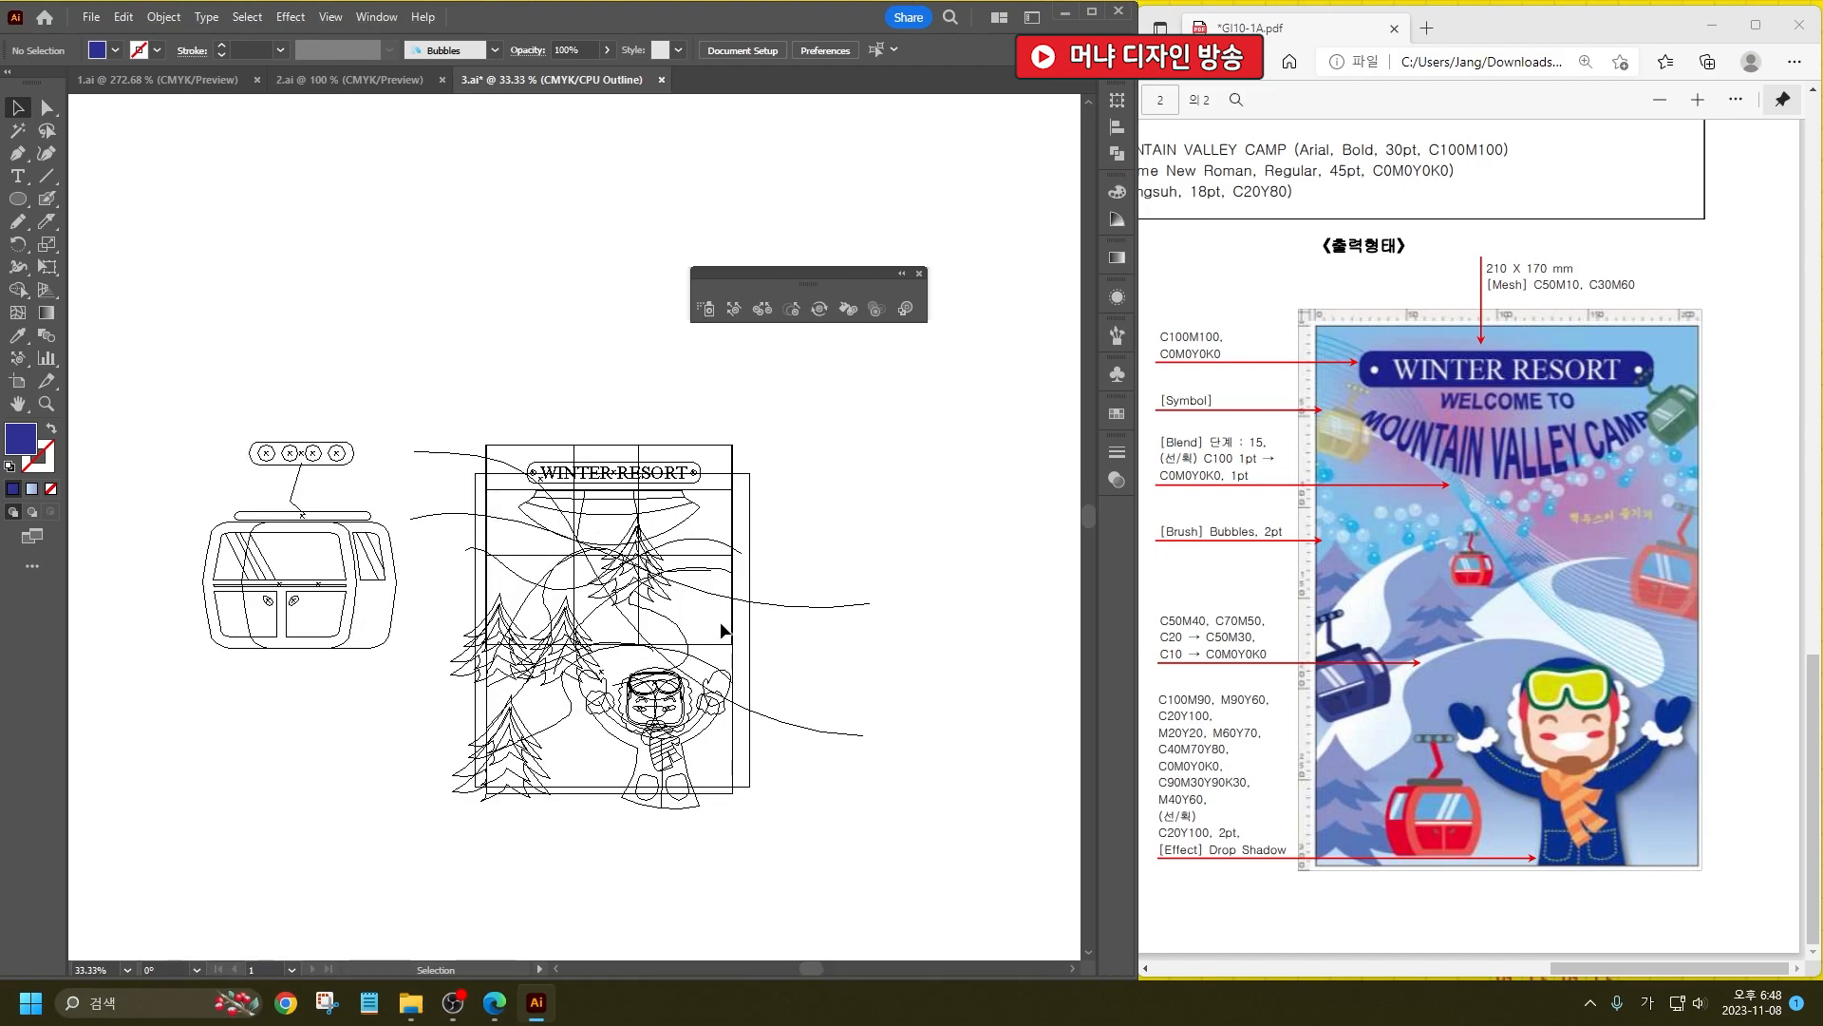
pyautogui.scroll(-4, 712, 760)
pyautogui.scroll(4, 761, 659)
pyautogui.scroll(3, 453, 523)
pyautogui.hotkey('ctrl', 'y')
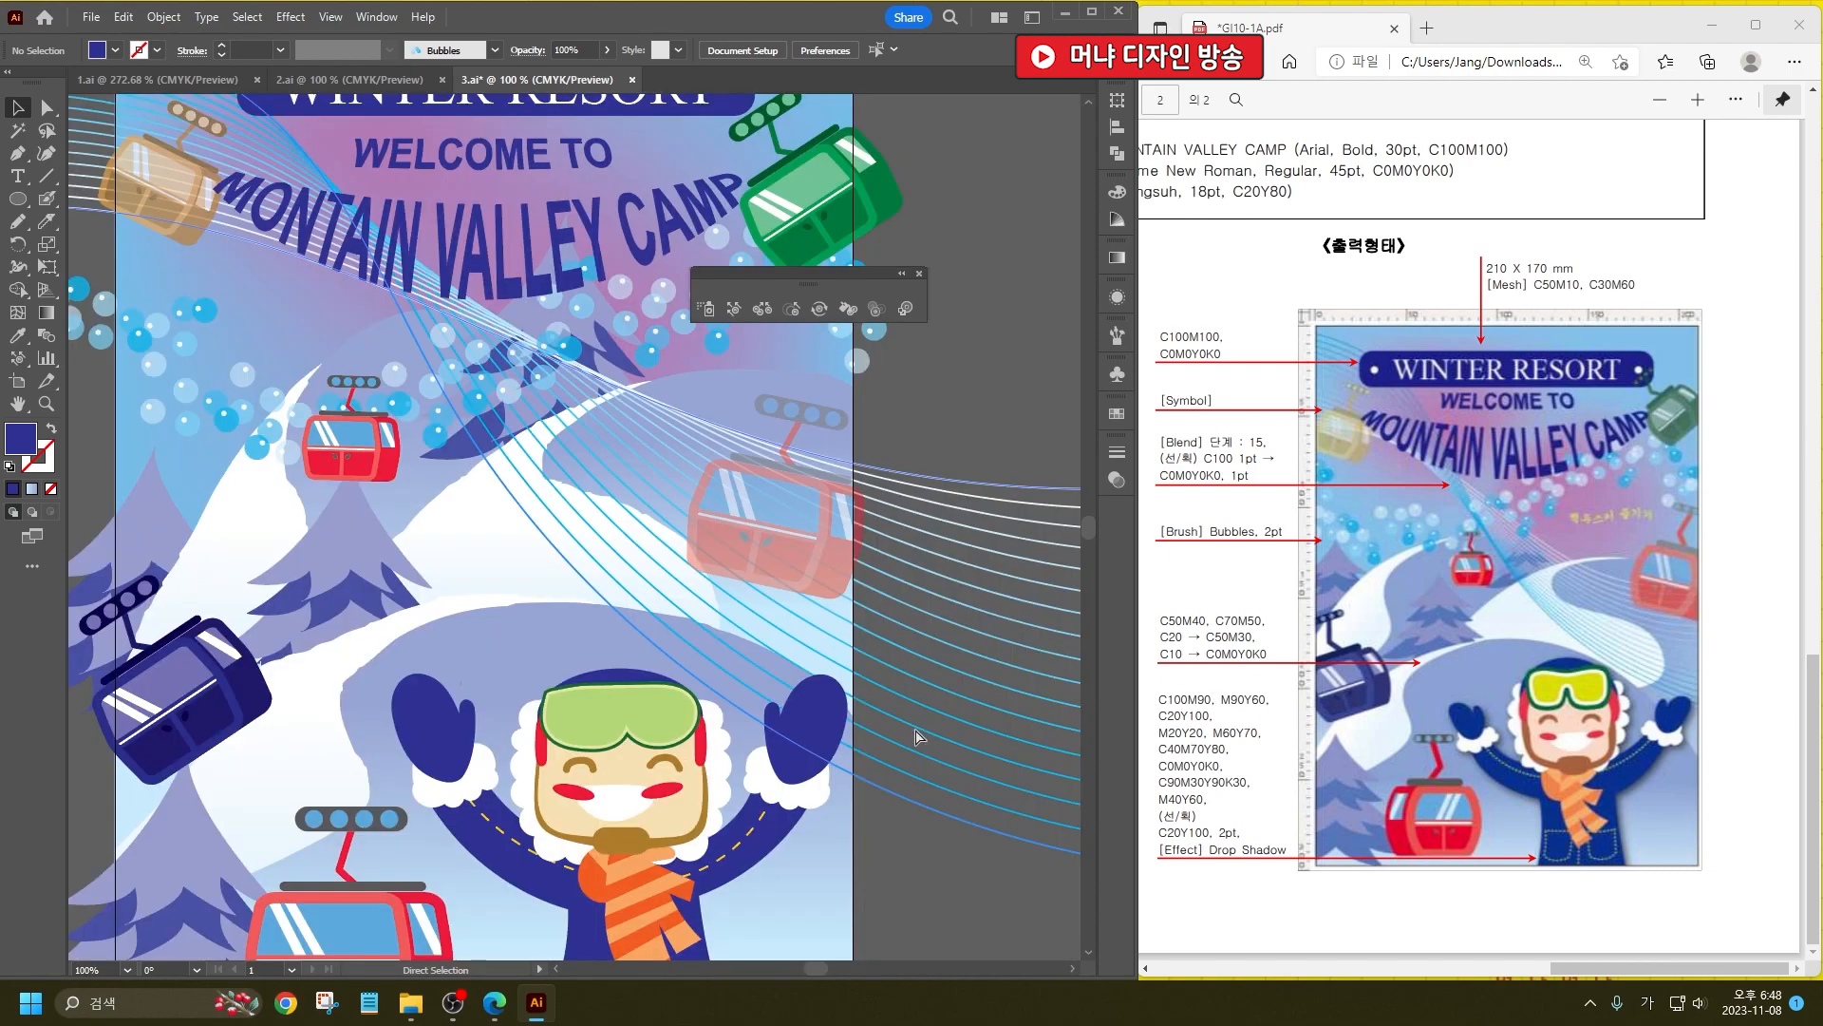
pyautogui.scroll(-4, 781, 579)
pyautogui.scroll(2, 829, 528)
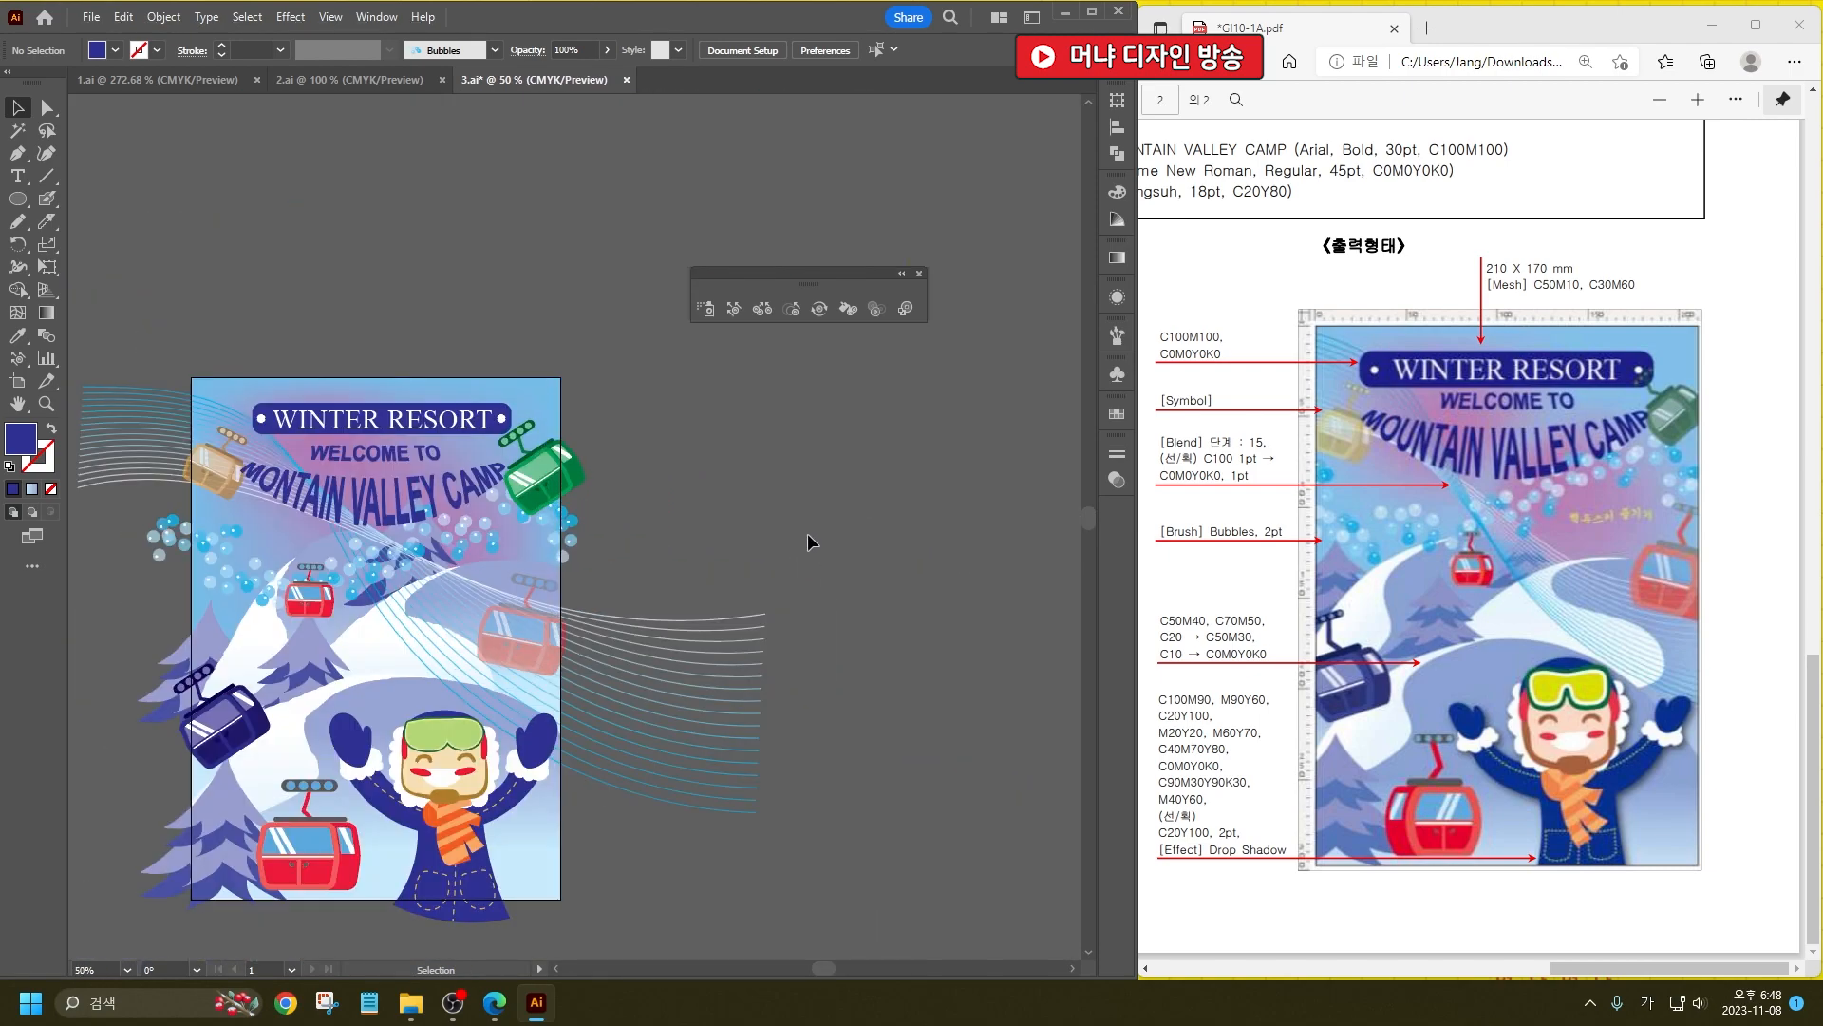
# Step: Add the text "백두스키 즐기기" on the empty canvas beside the poster and open its character settings
pyautogui.click(17, 175)
pyautogui.click(765, 506)
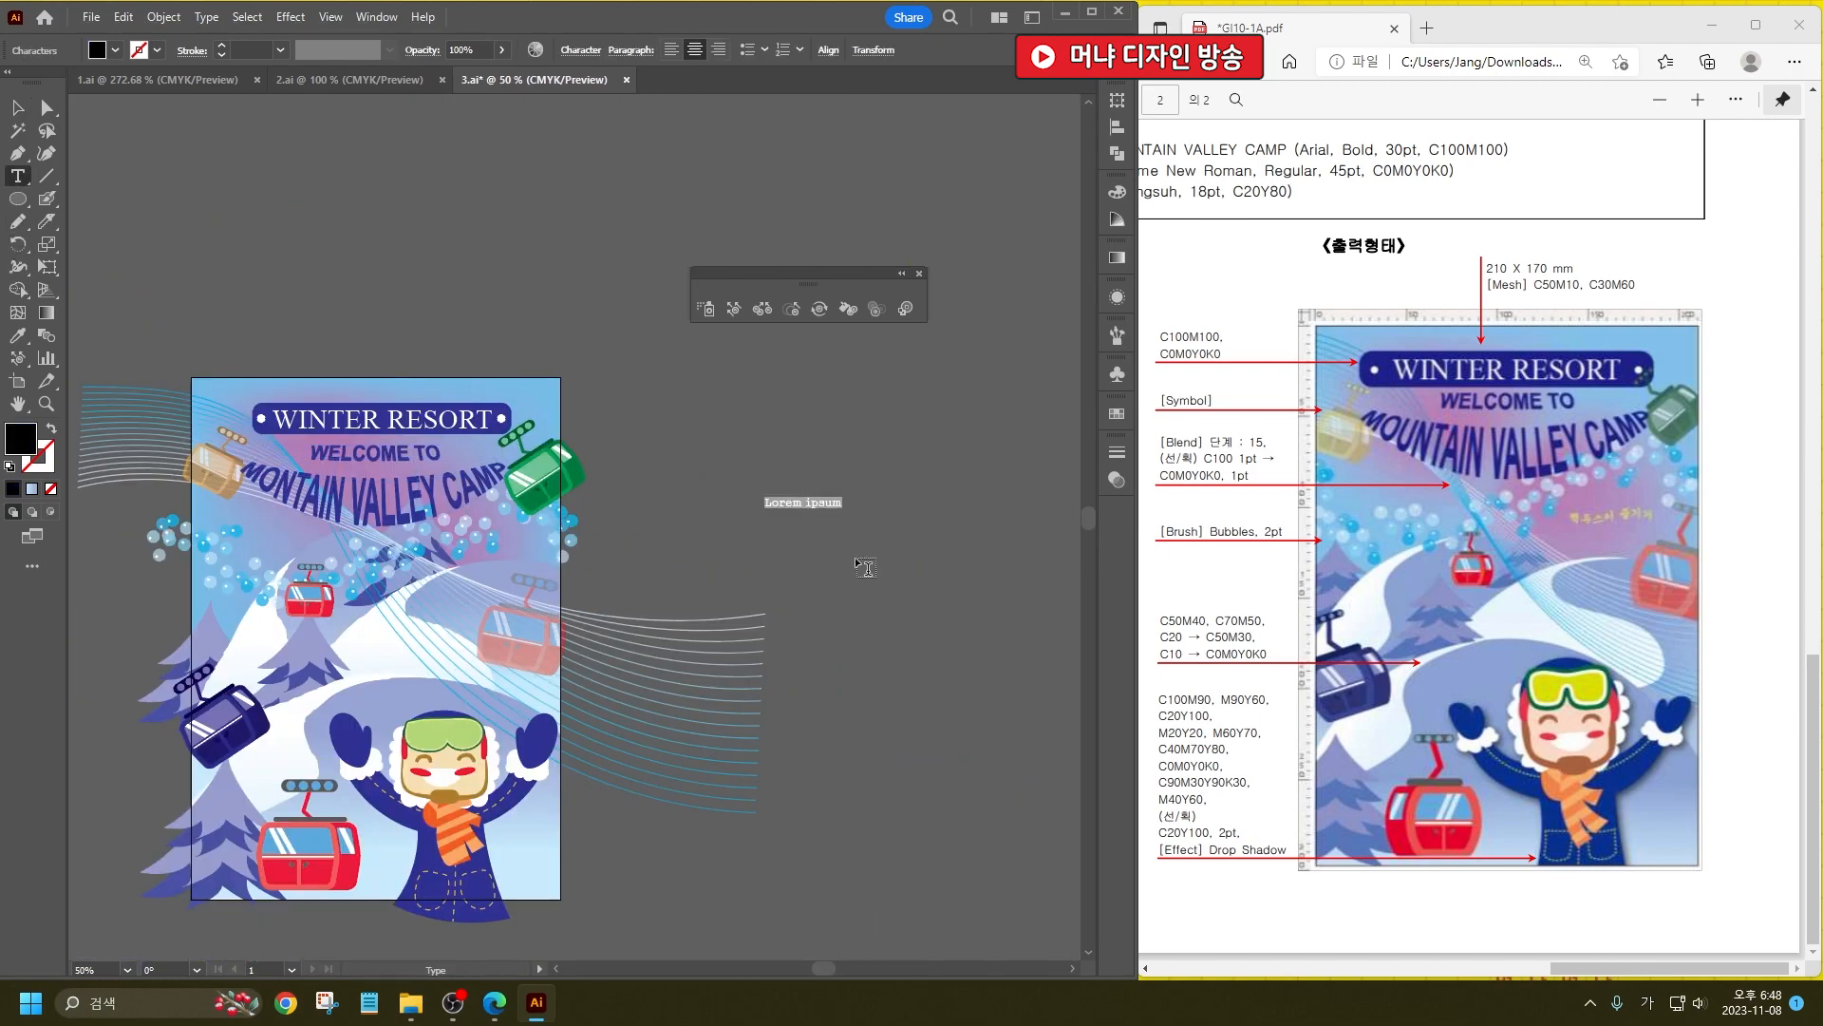
pyautogui.write('qorentmzl wmfrlrl')
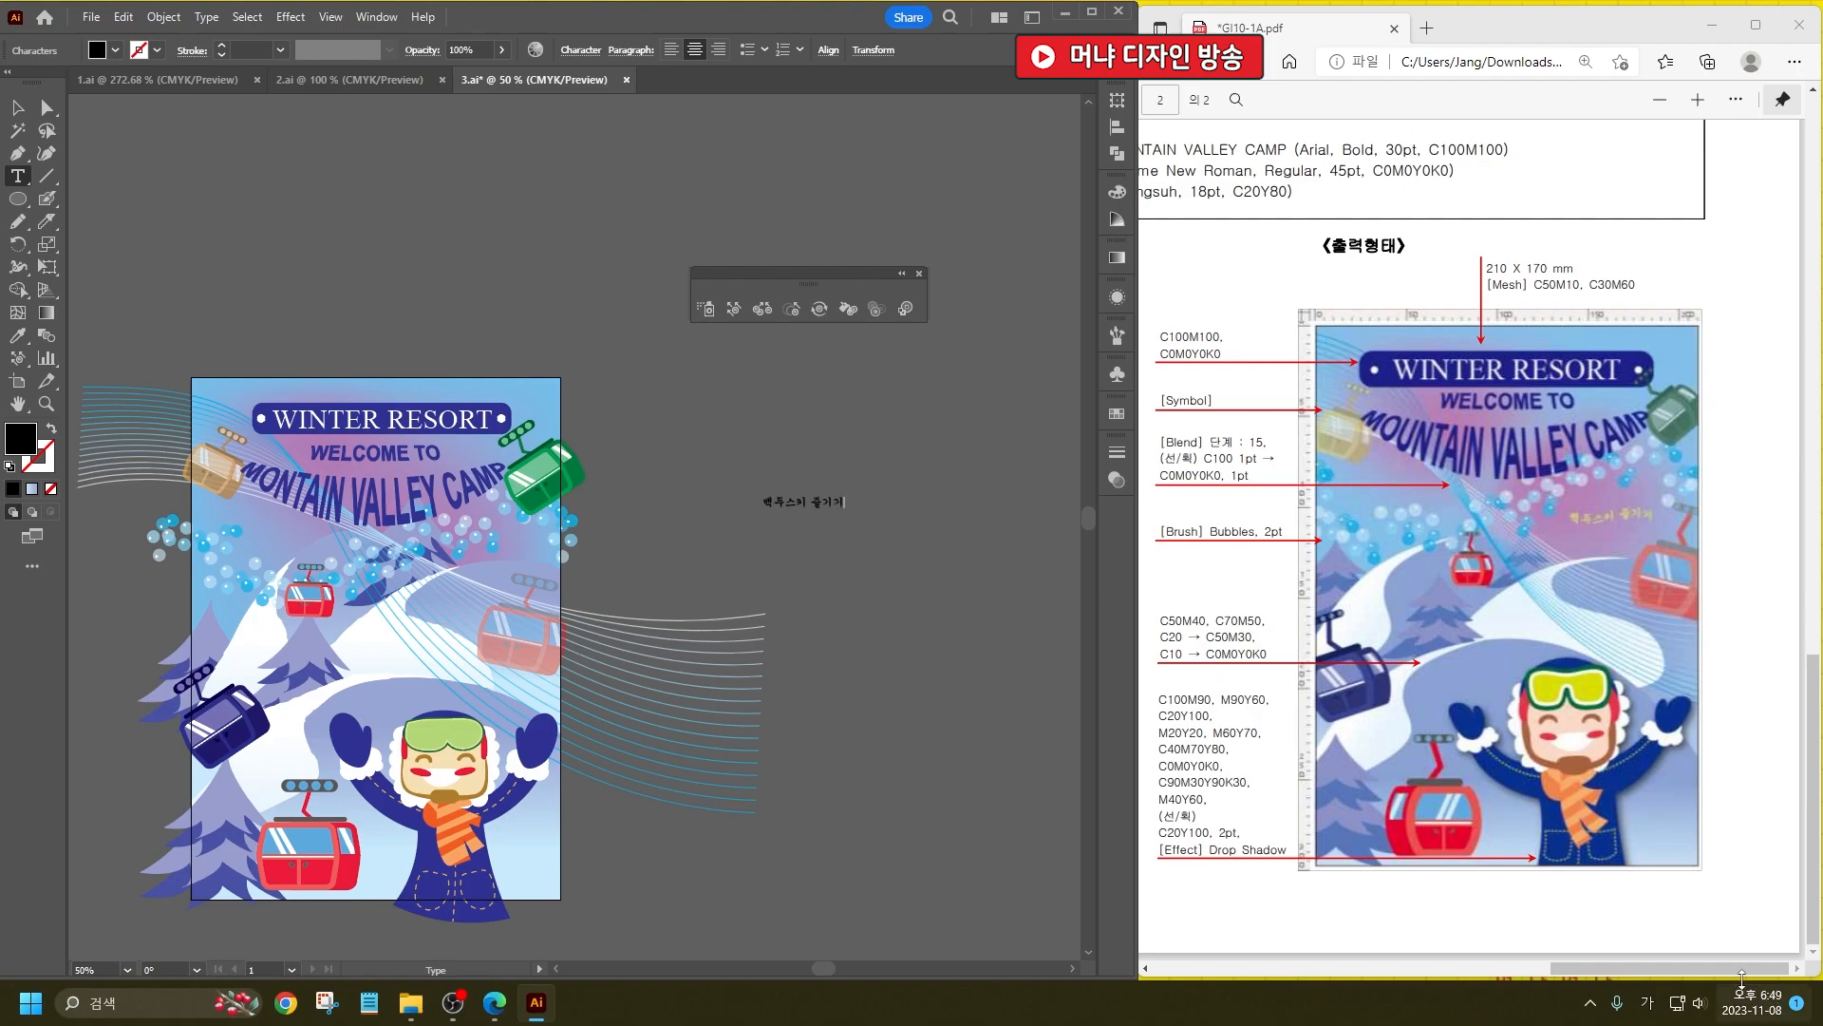
pyautogui.hscroll(-3, 1669, 940)
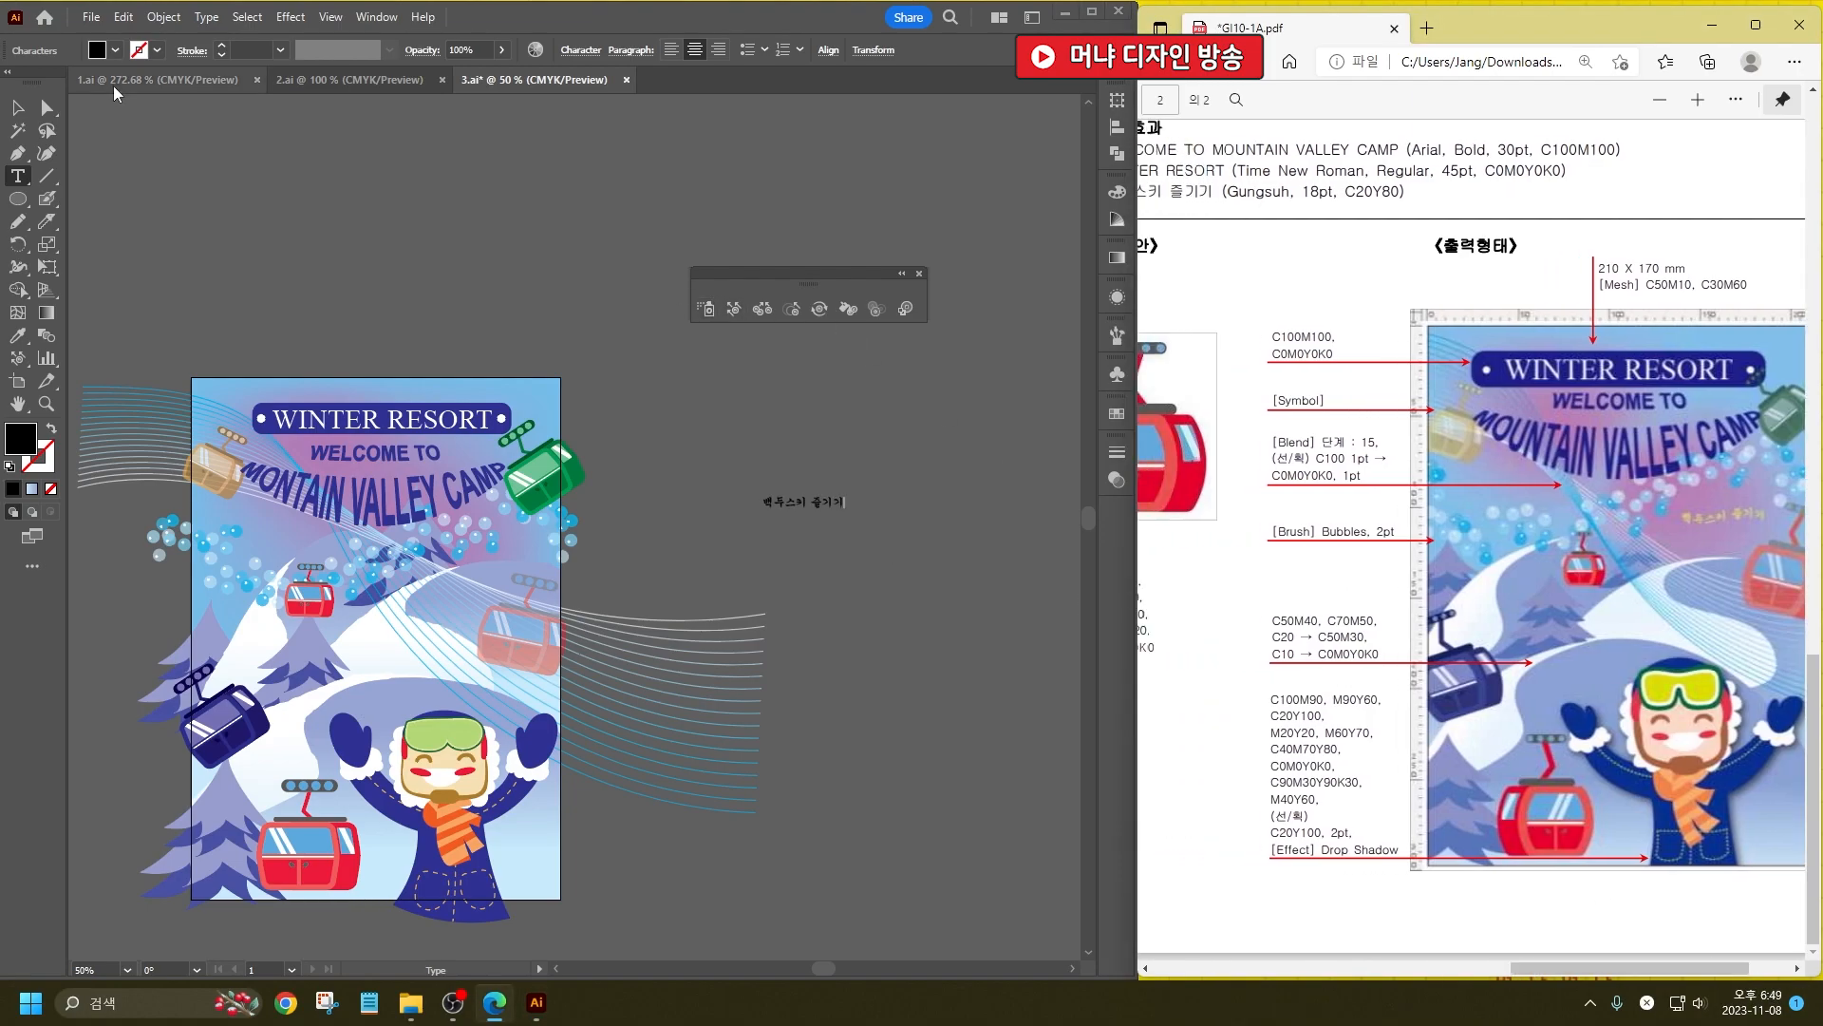
pyautogui.click(17, 107)
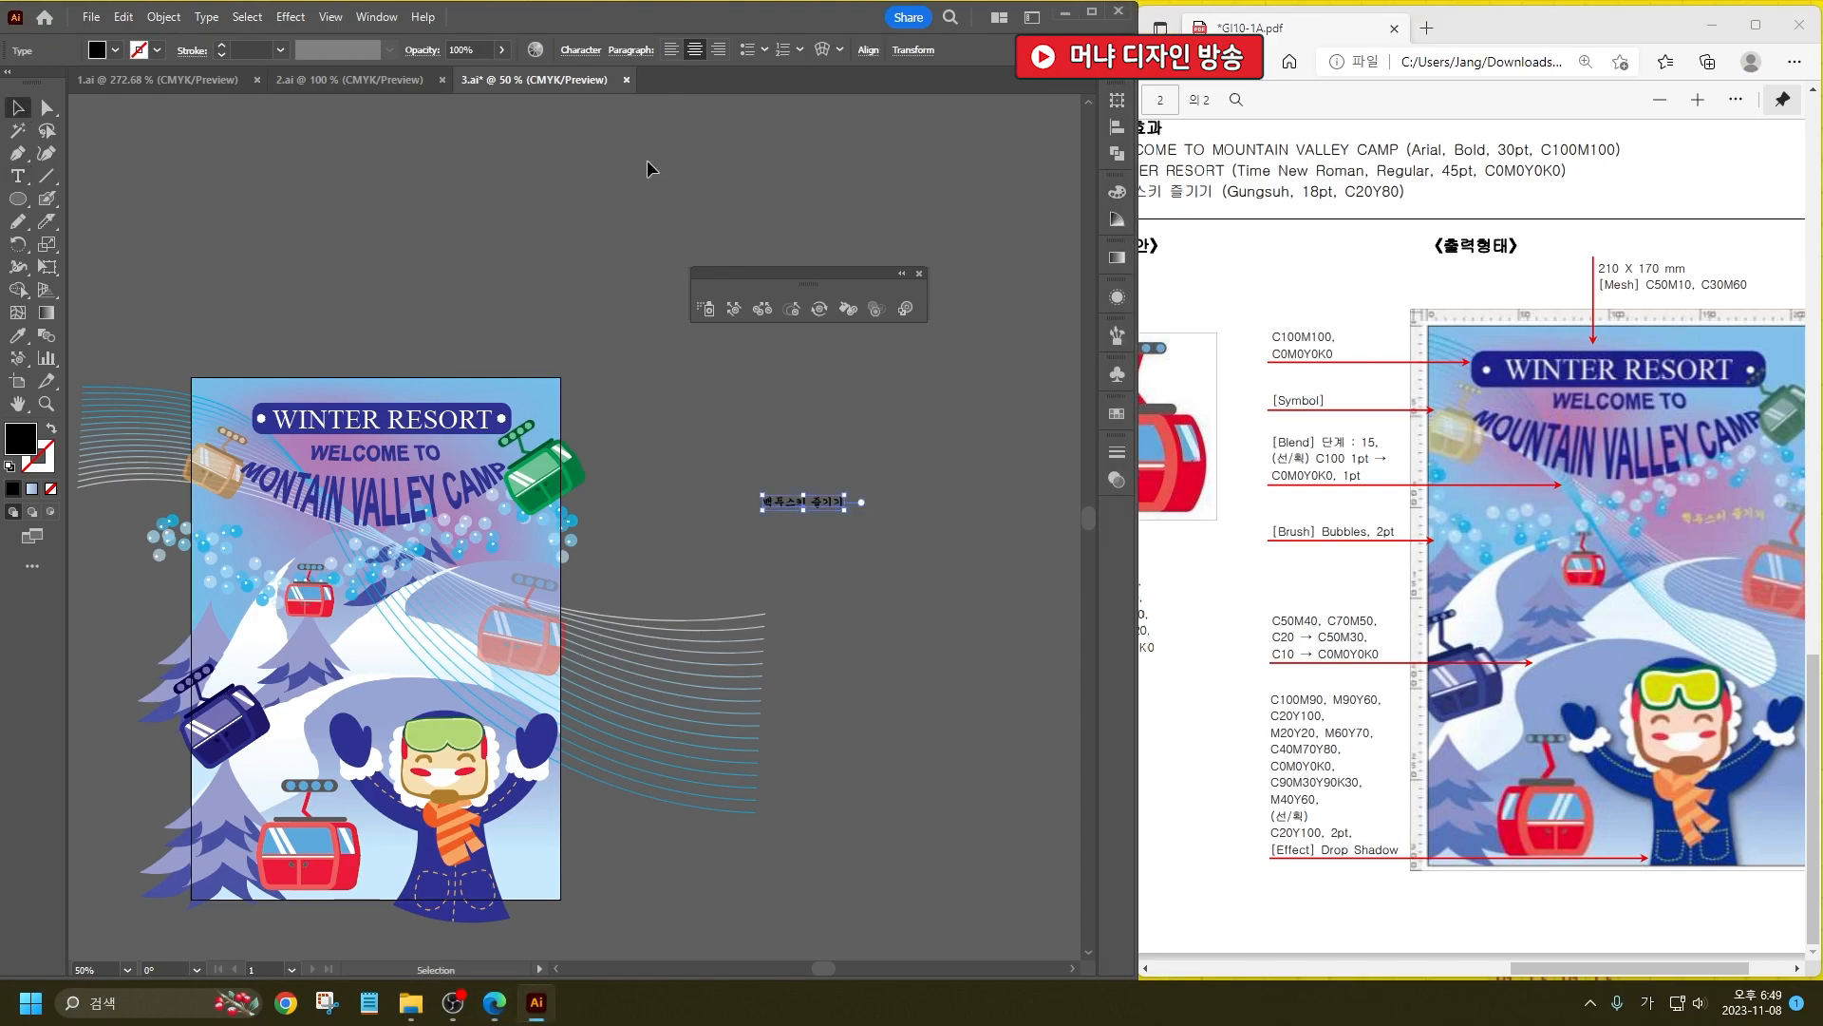
pyautogui.hotkey('ctrl', 't')
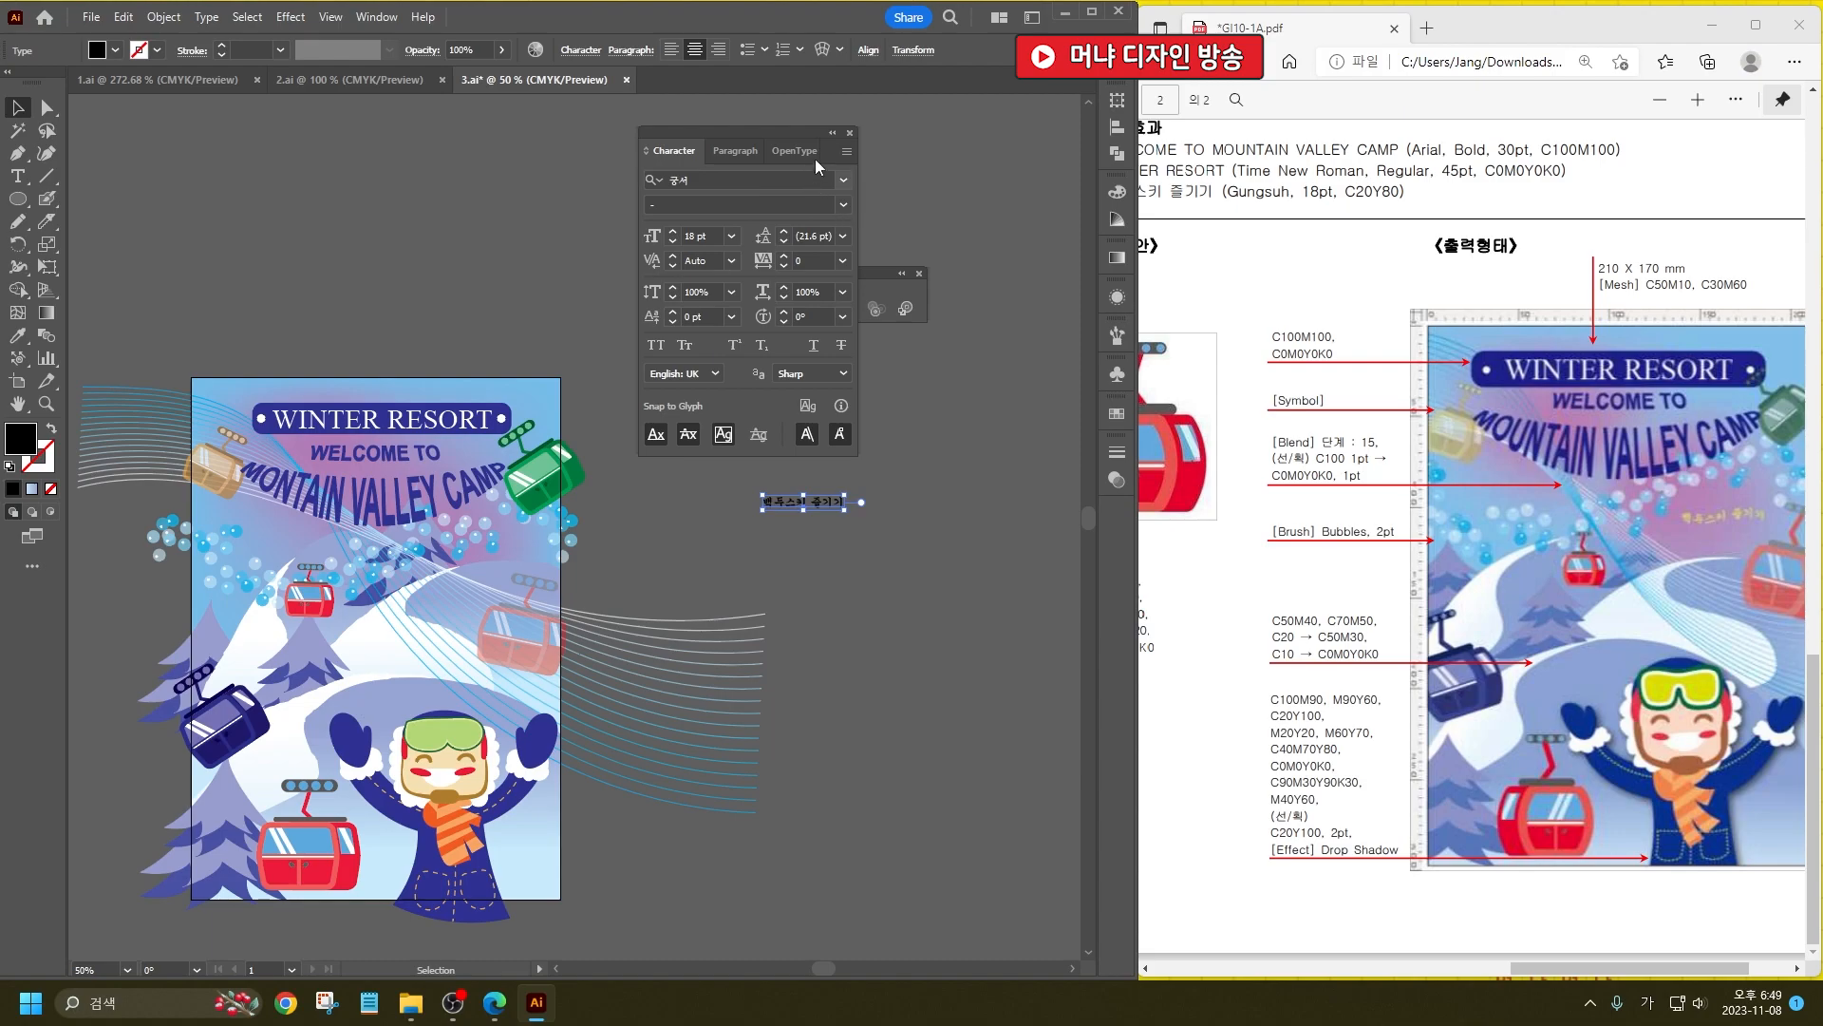
# Step: Close the character settings, save the poster, and fill the Korean ski caption with C20 Y80
pyautogui.click(849, 133)
pyautogui.hotkey('ctrl', 's')
pyautogui.keyDown('shift'); pyautogui.click(96, 49); pyautogui.keyUp('shift')
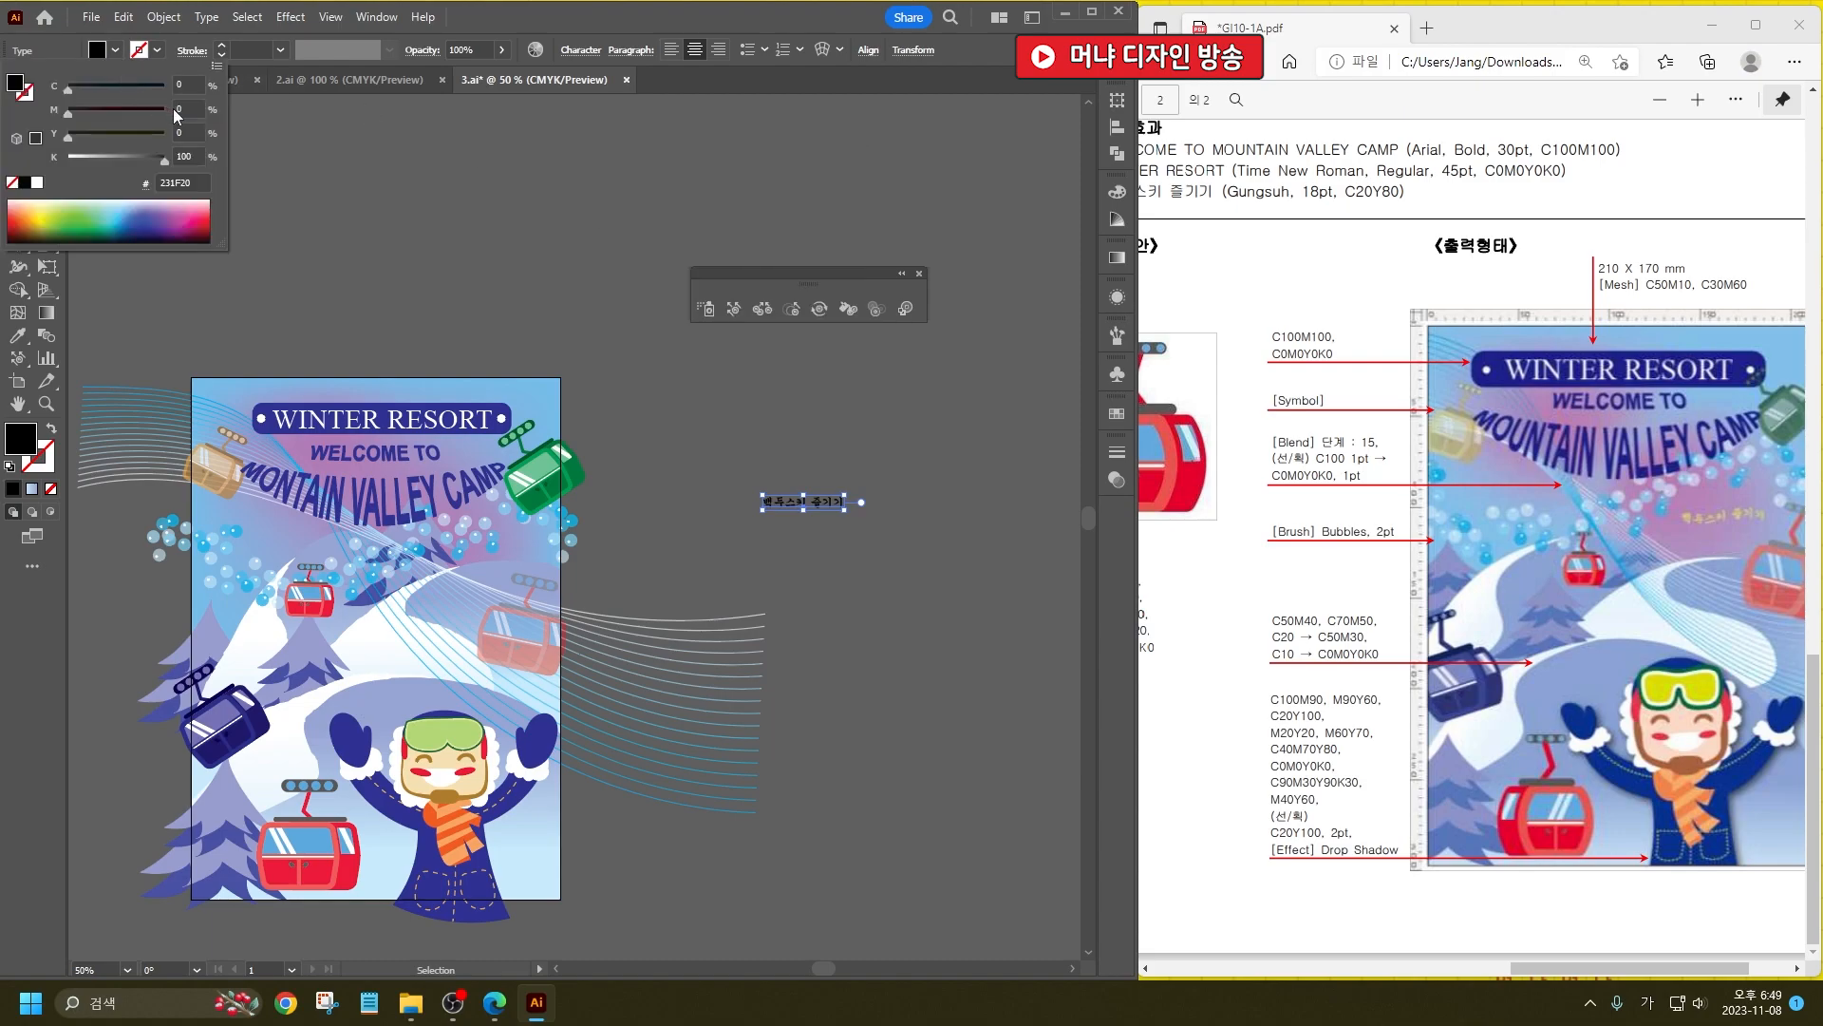
pyautogui.click(190, 87)
pyautogui.write('20')
pyautogui.press('Tab')
pyautogui.press('Tab')
pyautogui.write('80')
pyautogui.press('Tab')
pyautogui.write('0')
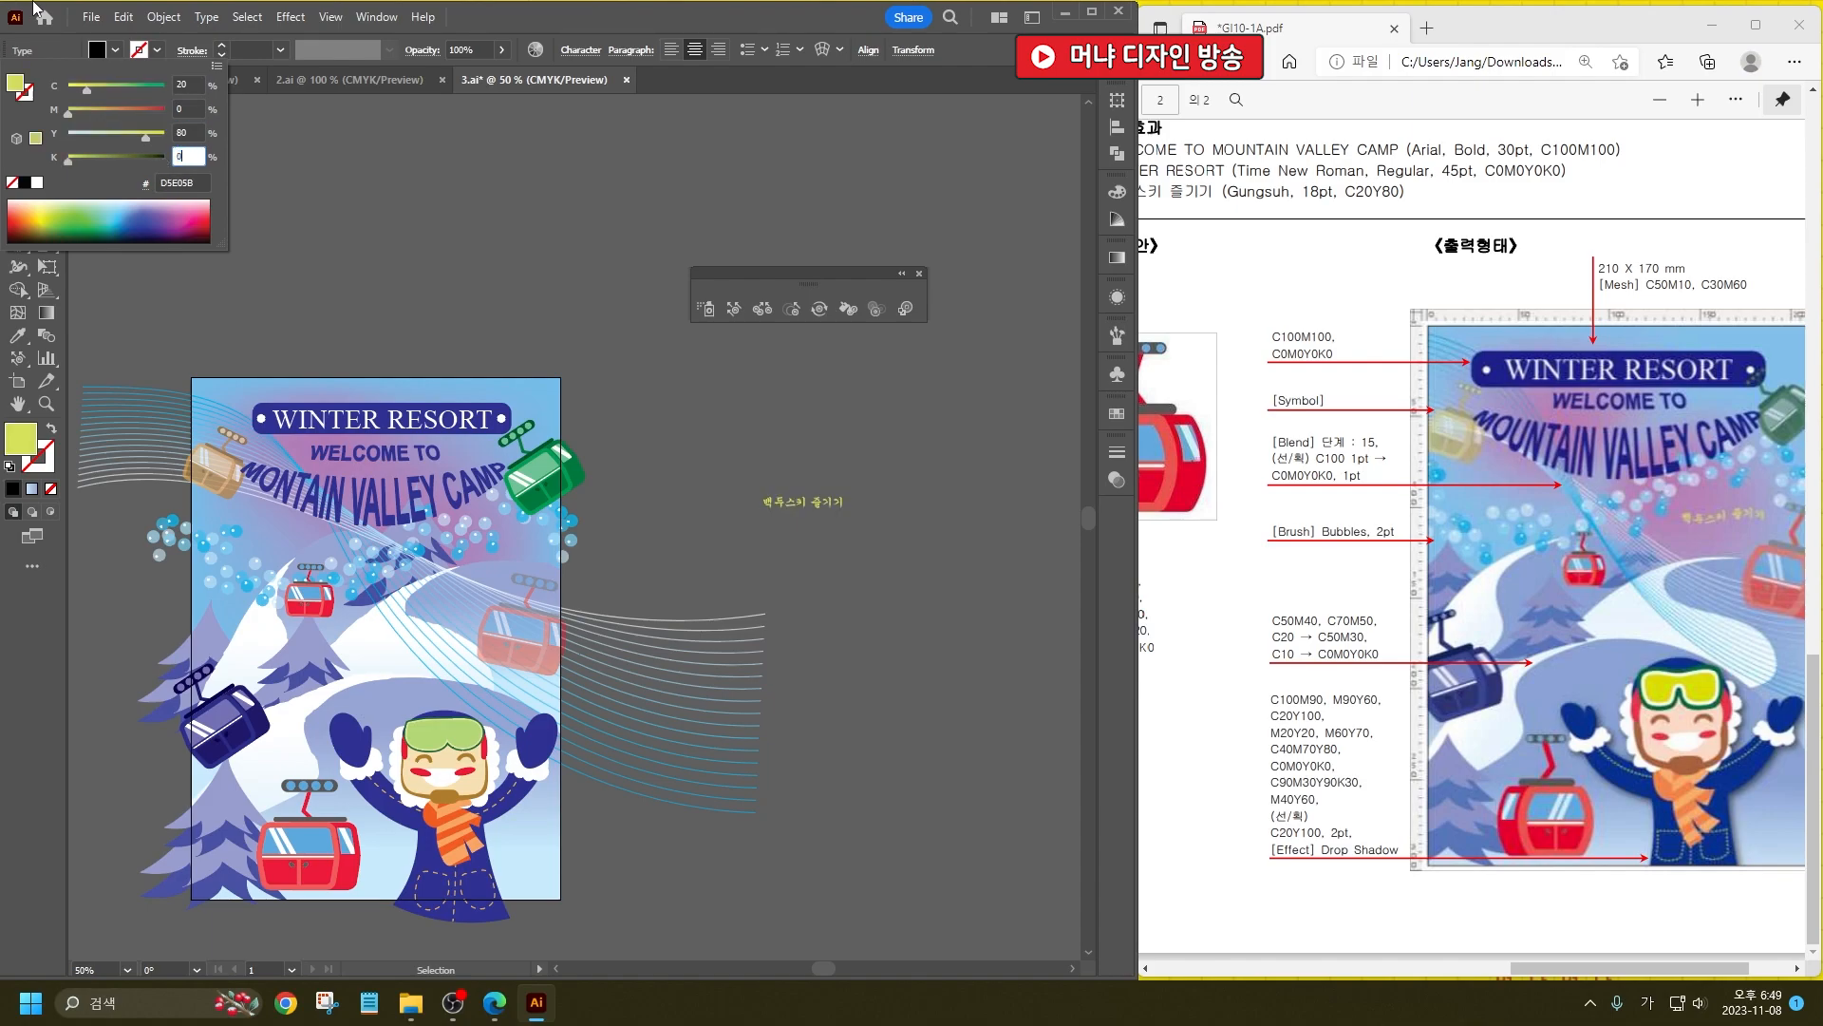
pyautogui.press('Return')
# Step: Warp the Korean ski caption horizontally with the Flag style at 50% bend
pyautogui.click(823, 50)
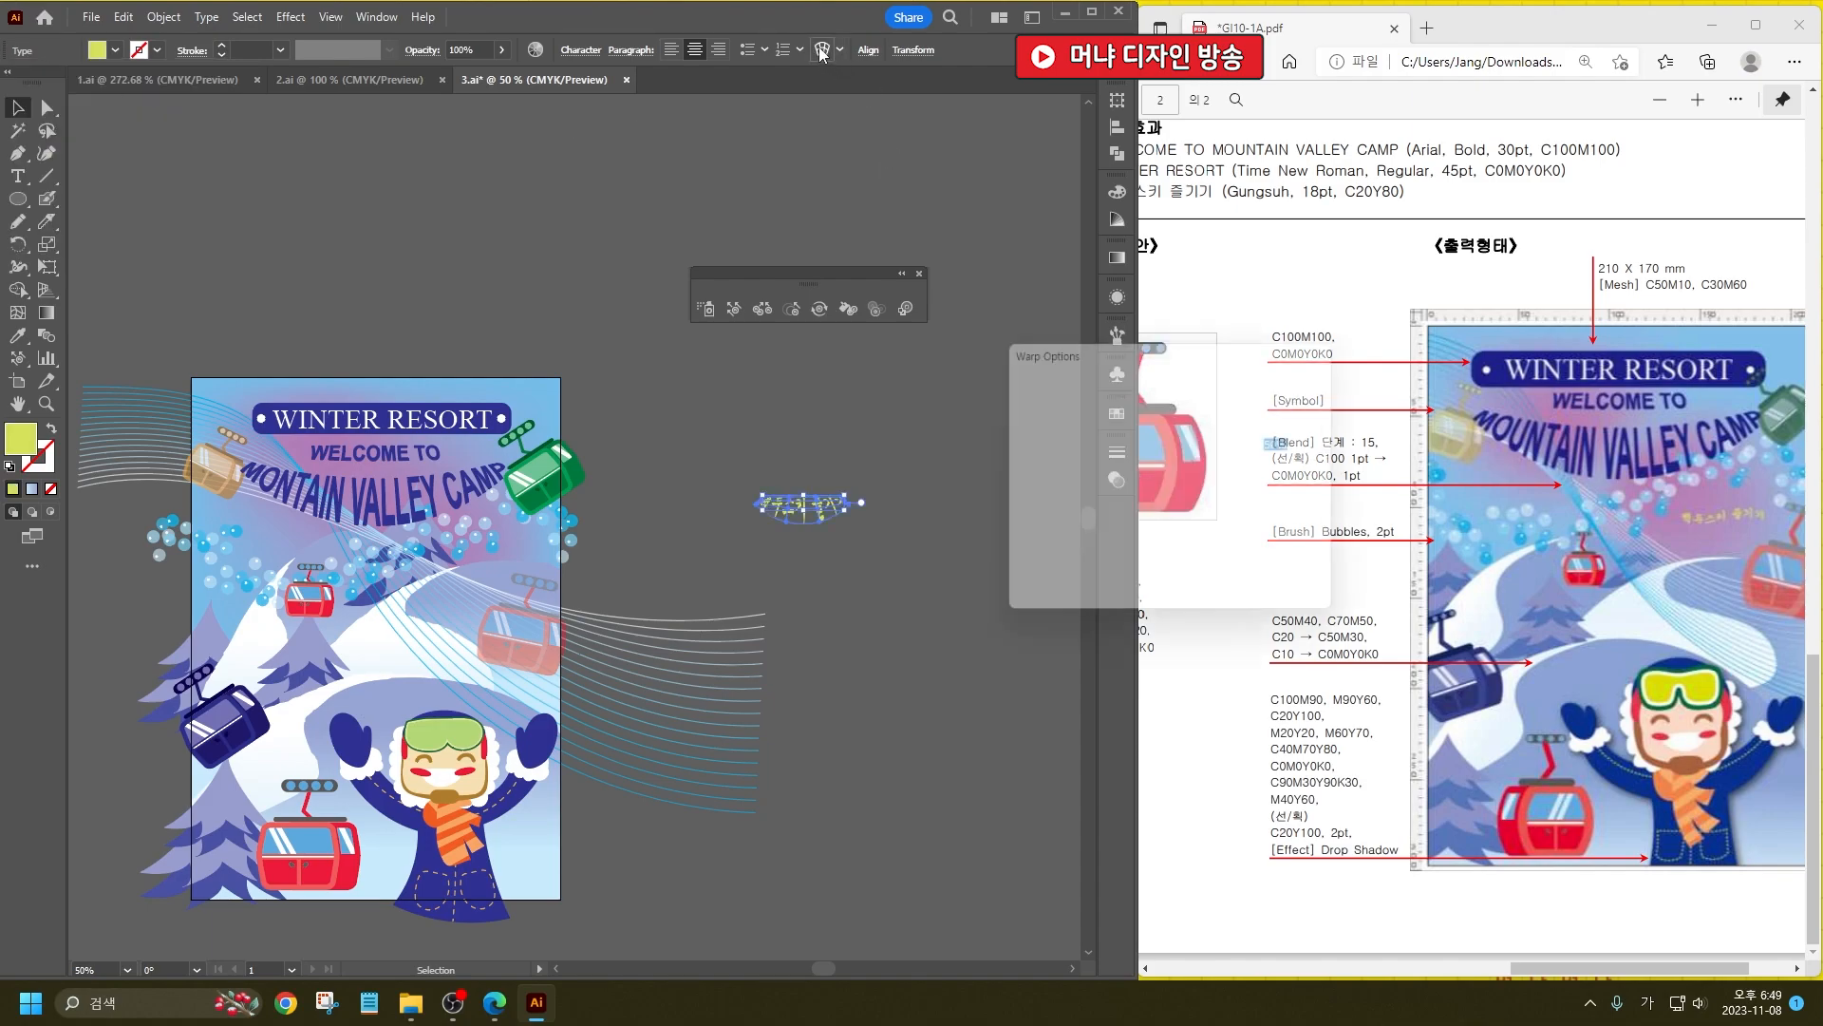
pyautogui.click(1159, 395)
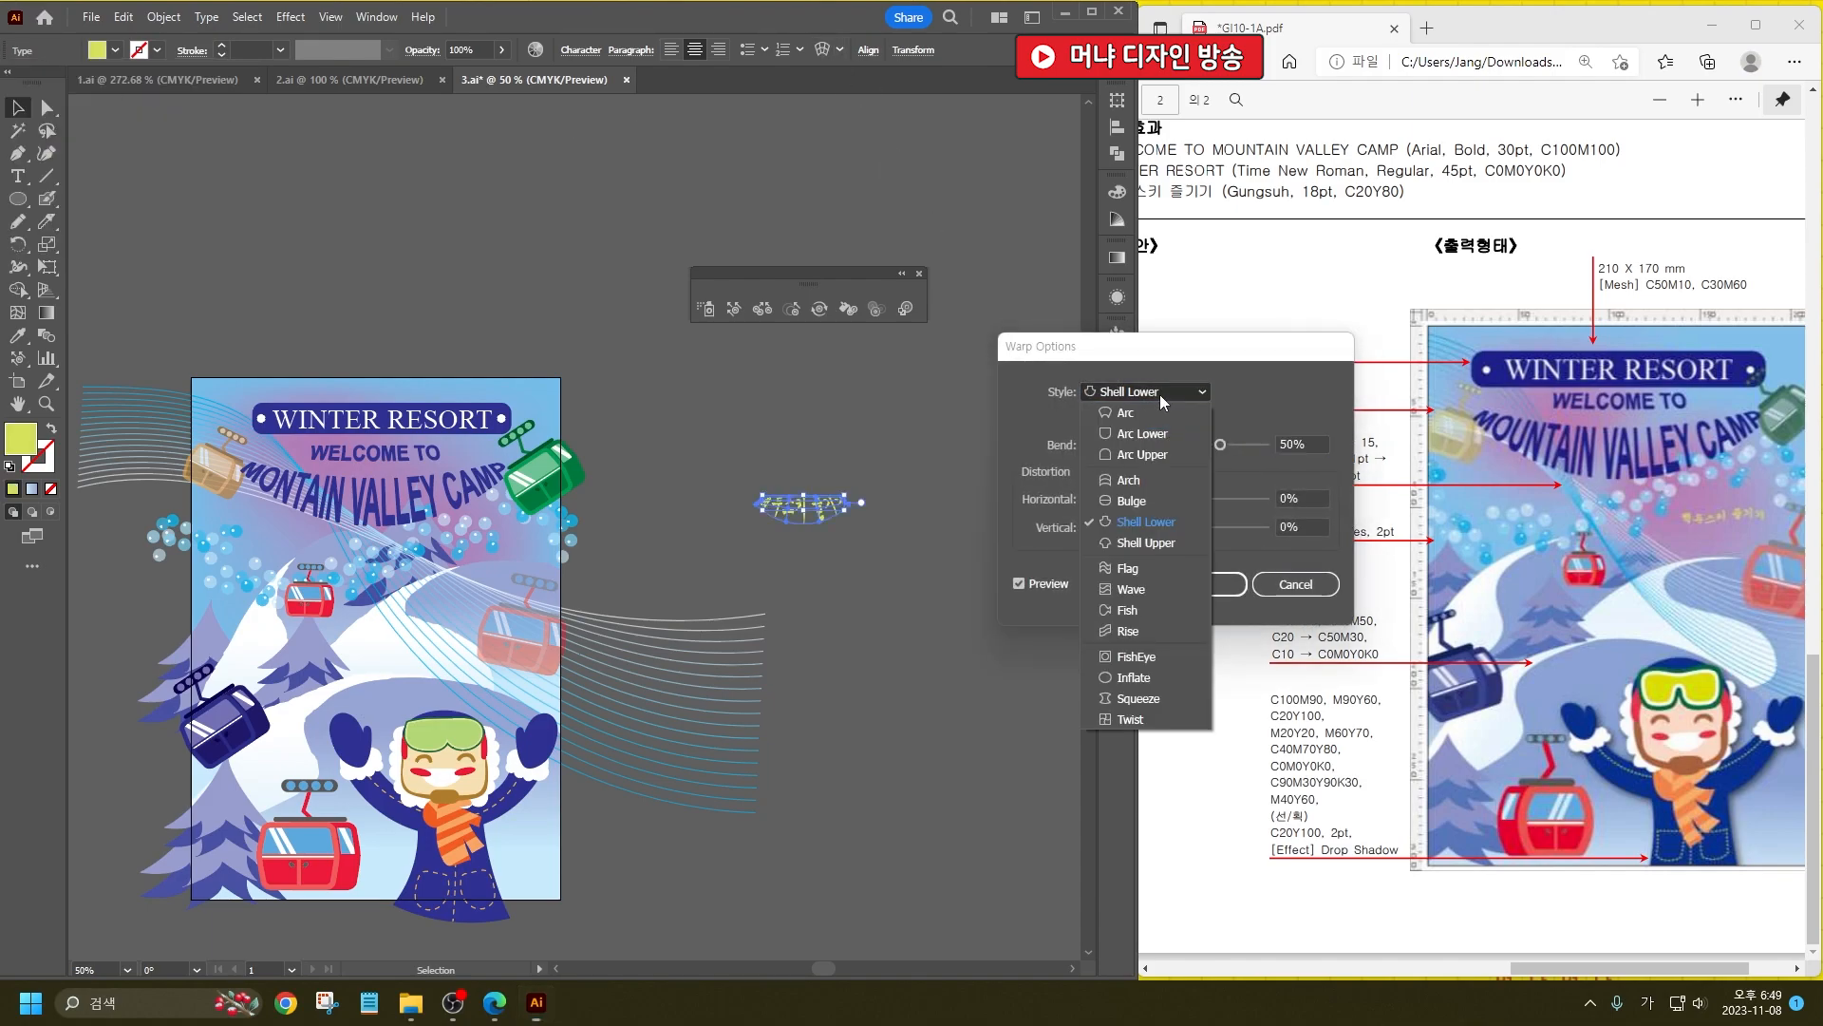
pyautogui.click(1144, 578)
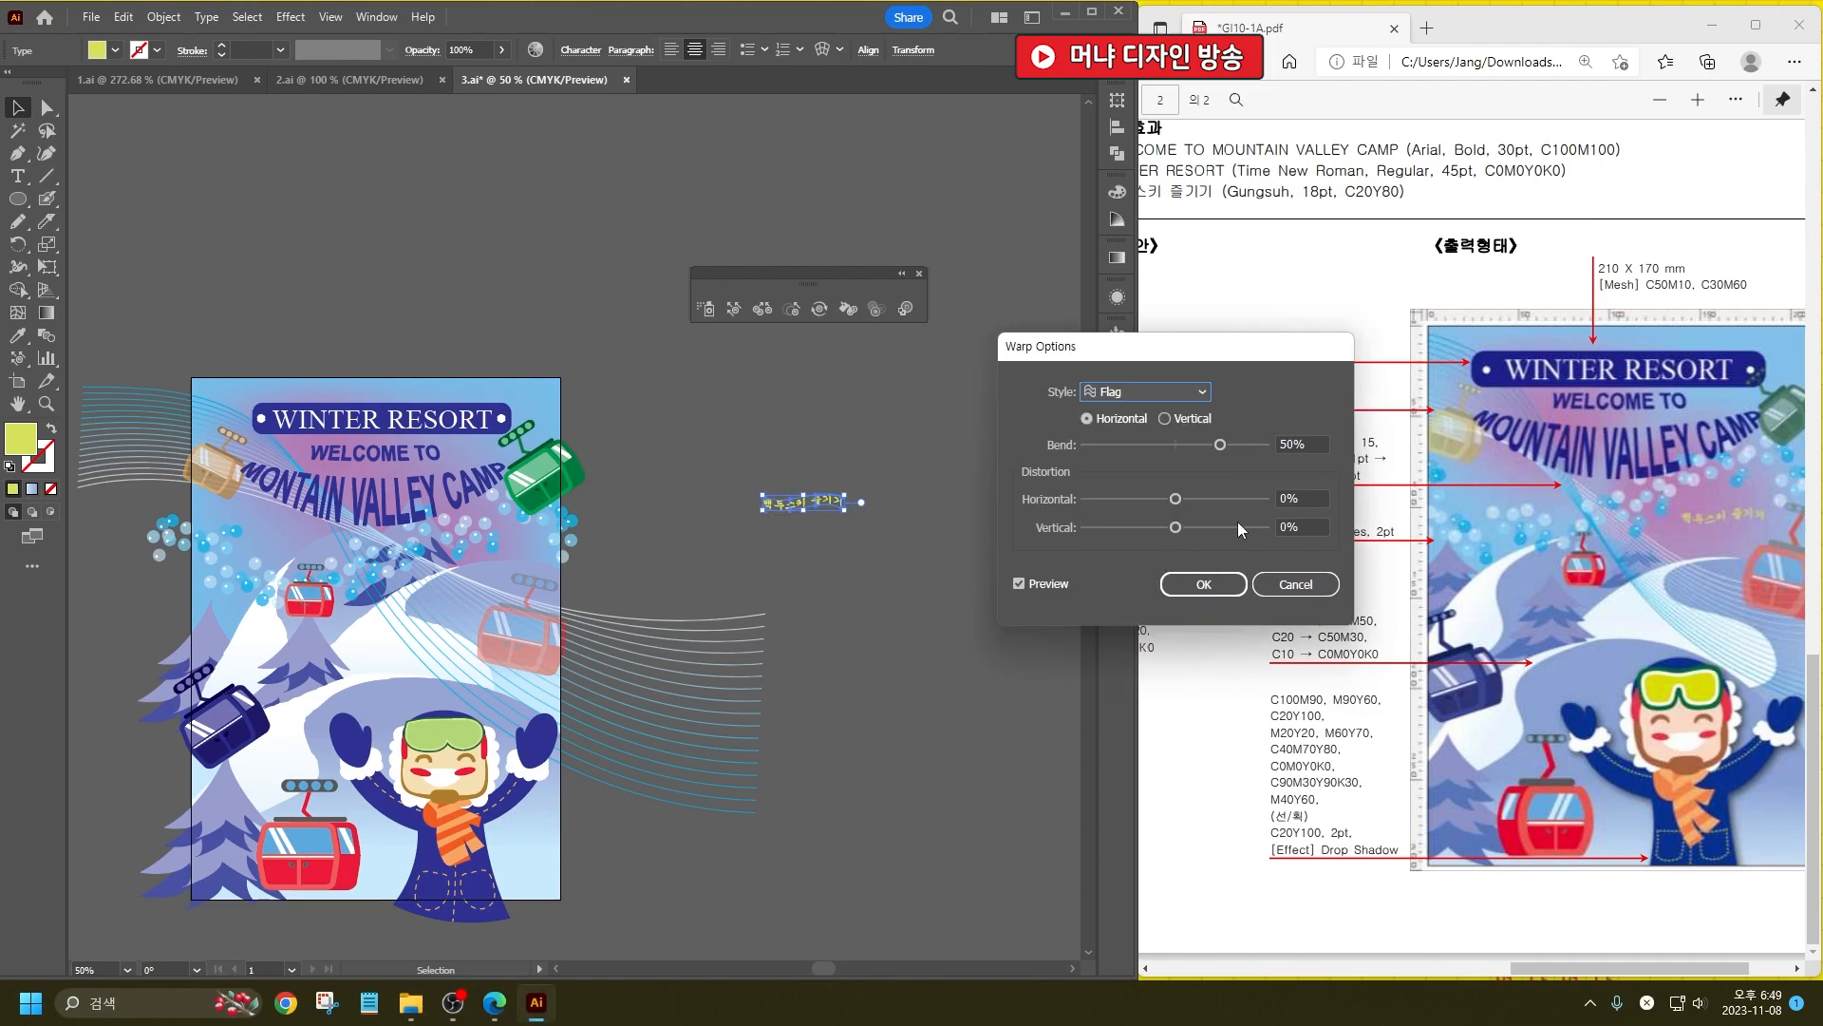
pyautogui.click(1203, 584)
# Step: Move the warped caption onto the poster, just above the semi-transparent red cable car, and deselect it
pyautogui.moveTo(832, 506); pyautogui.dragTo(489, 584)
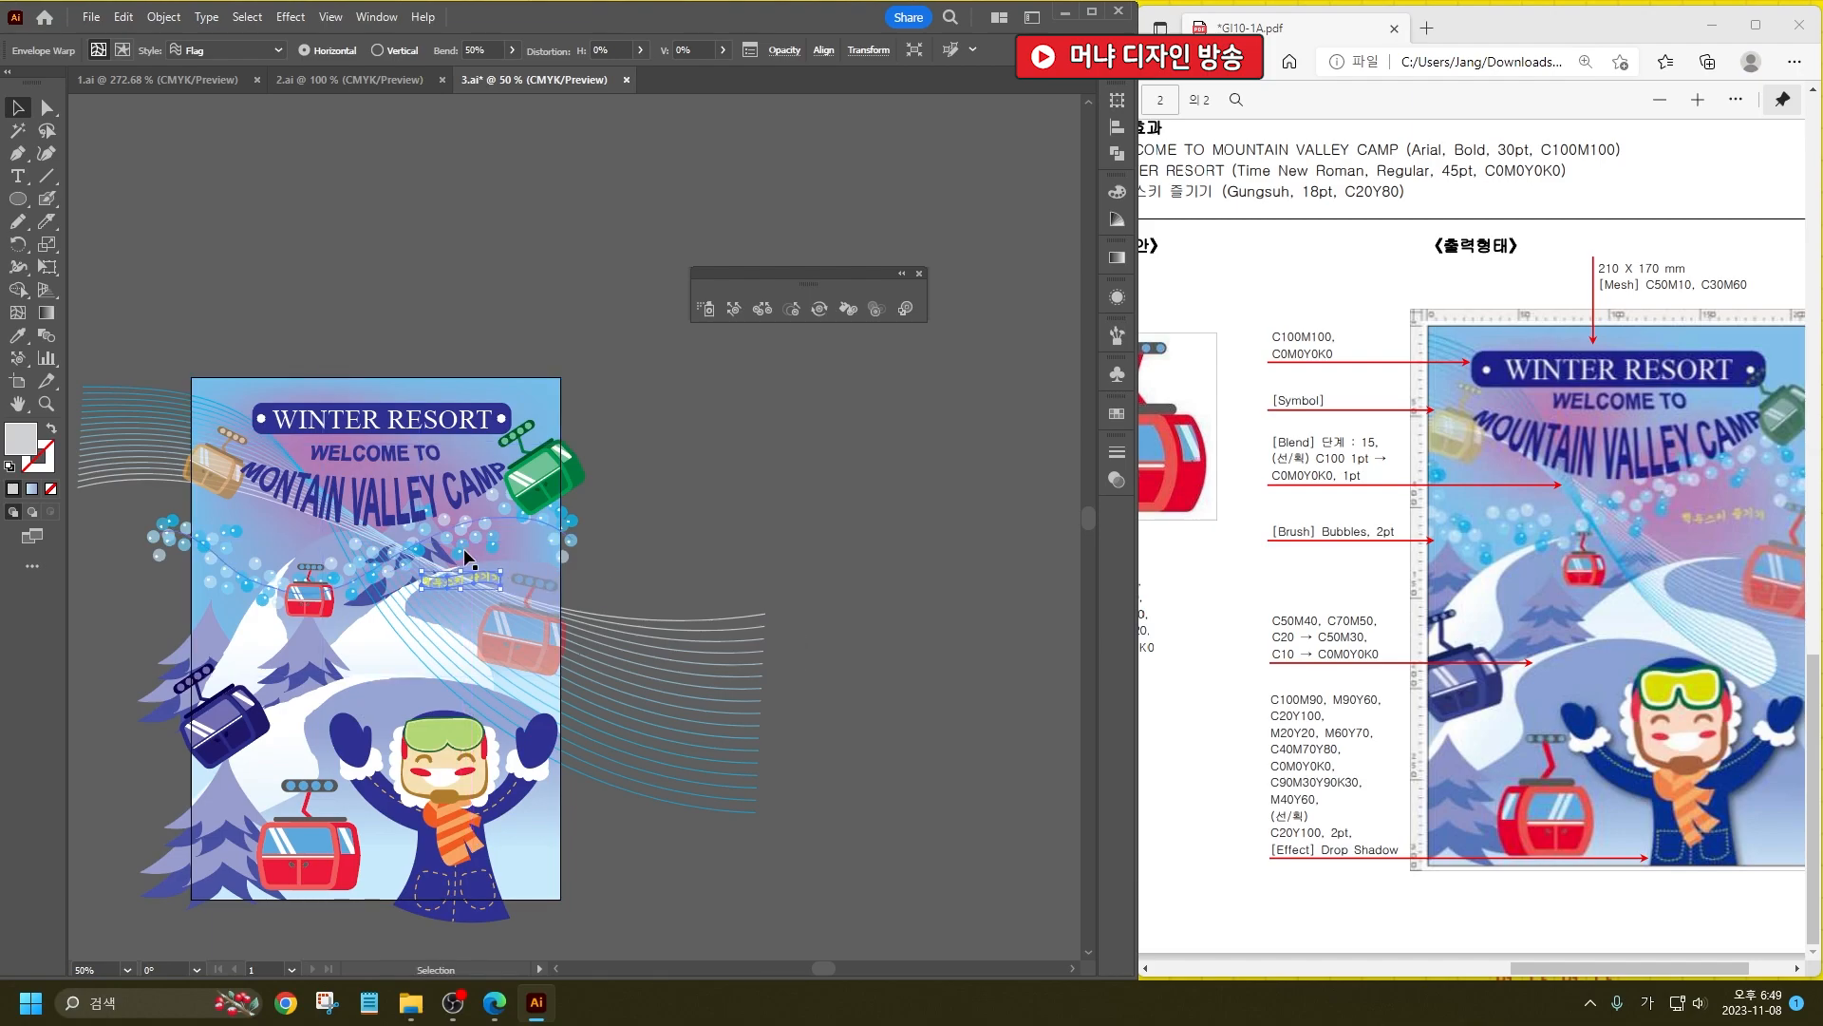
pyautogui.moveTo(467, 585); pyautogui.dragTo(508, 548)
pyautogui.click(771, 522)
# Step: Create a 210 x 297 mm rectangle over the poster with the Rectangle tool
pyautogui.scroll(-1, 625, 446)
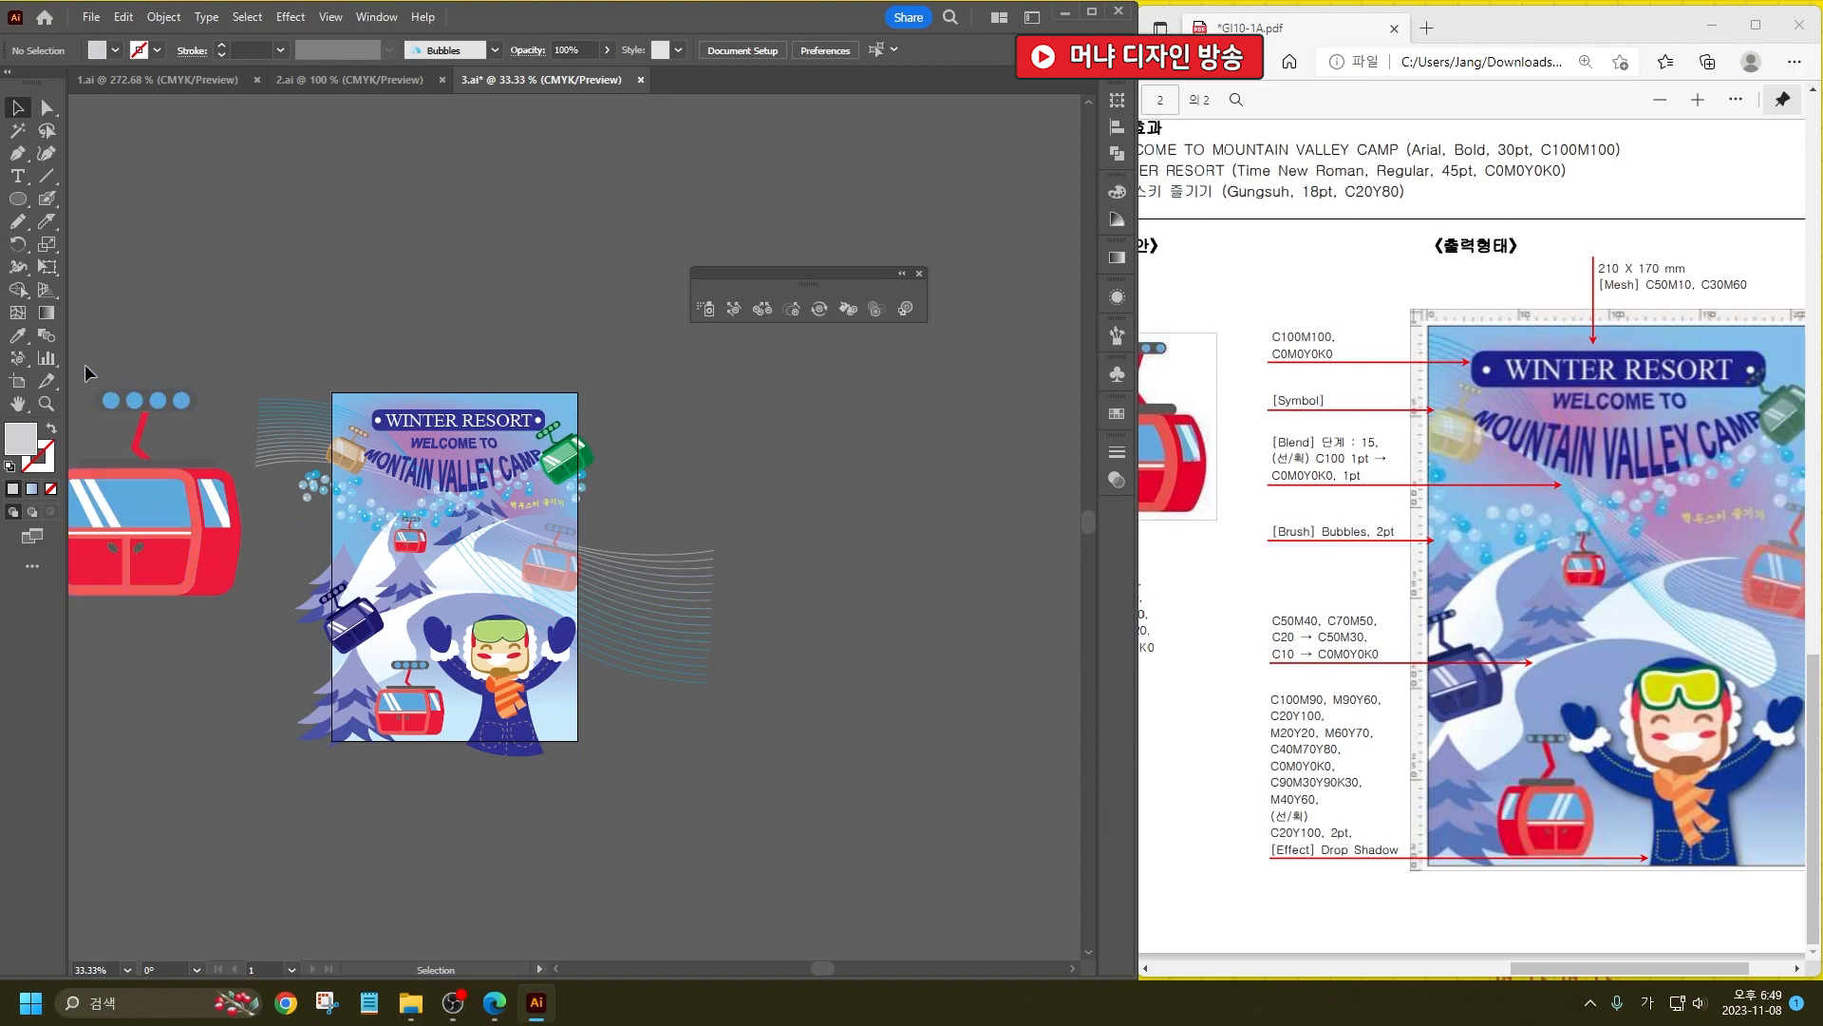
pyautogui.moveTo(17, 199); pyautogui.dragTo(68, 196)
pyautogui.click(316, 190)
pyautogui.write('210')
pyautogui.press('Tab')
pyautogui.write('2')
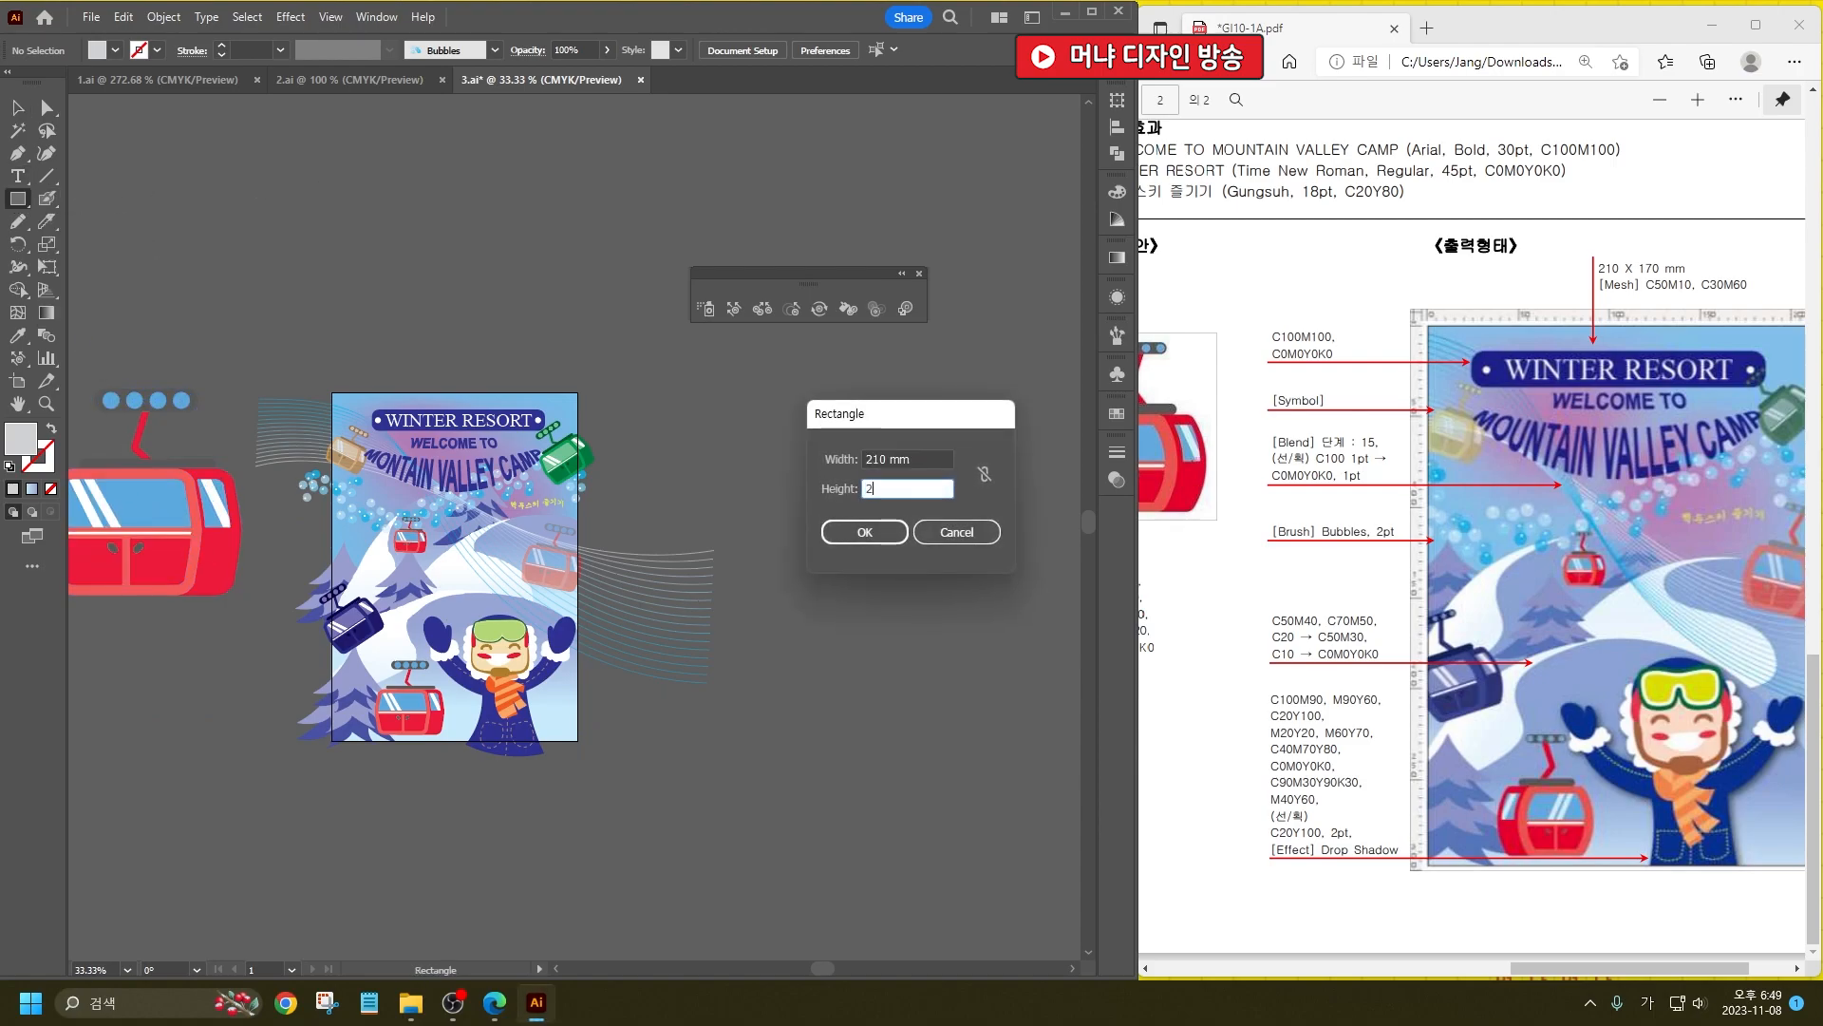
pyautogui.press('Return')
# Step: Center the rectangle horizontally and vertically on the artboard
pyautogui.click(18, 107)
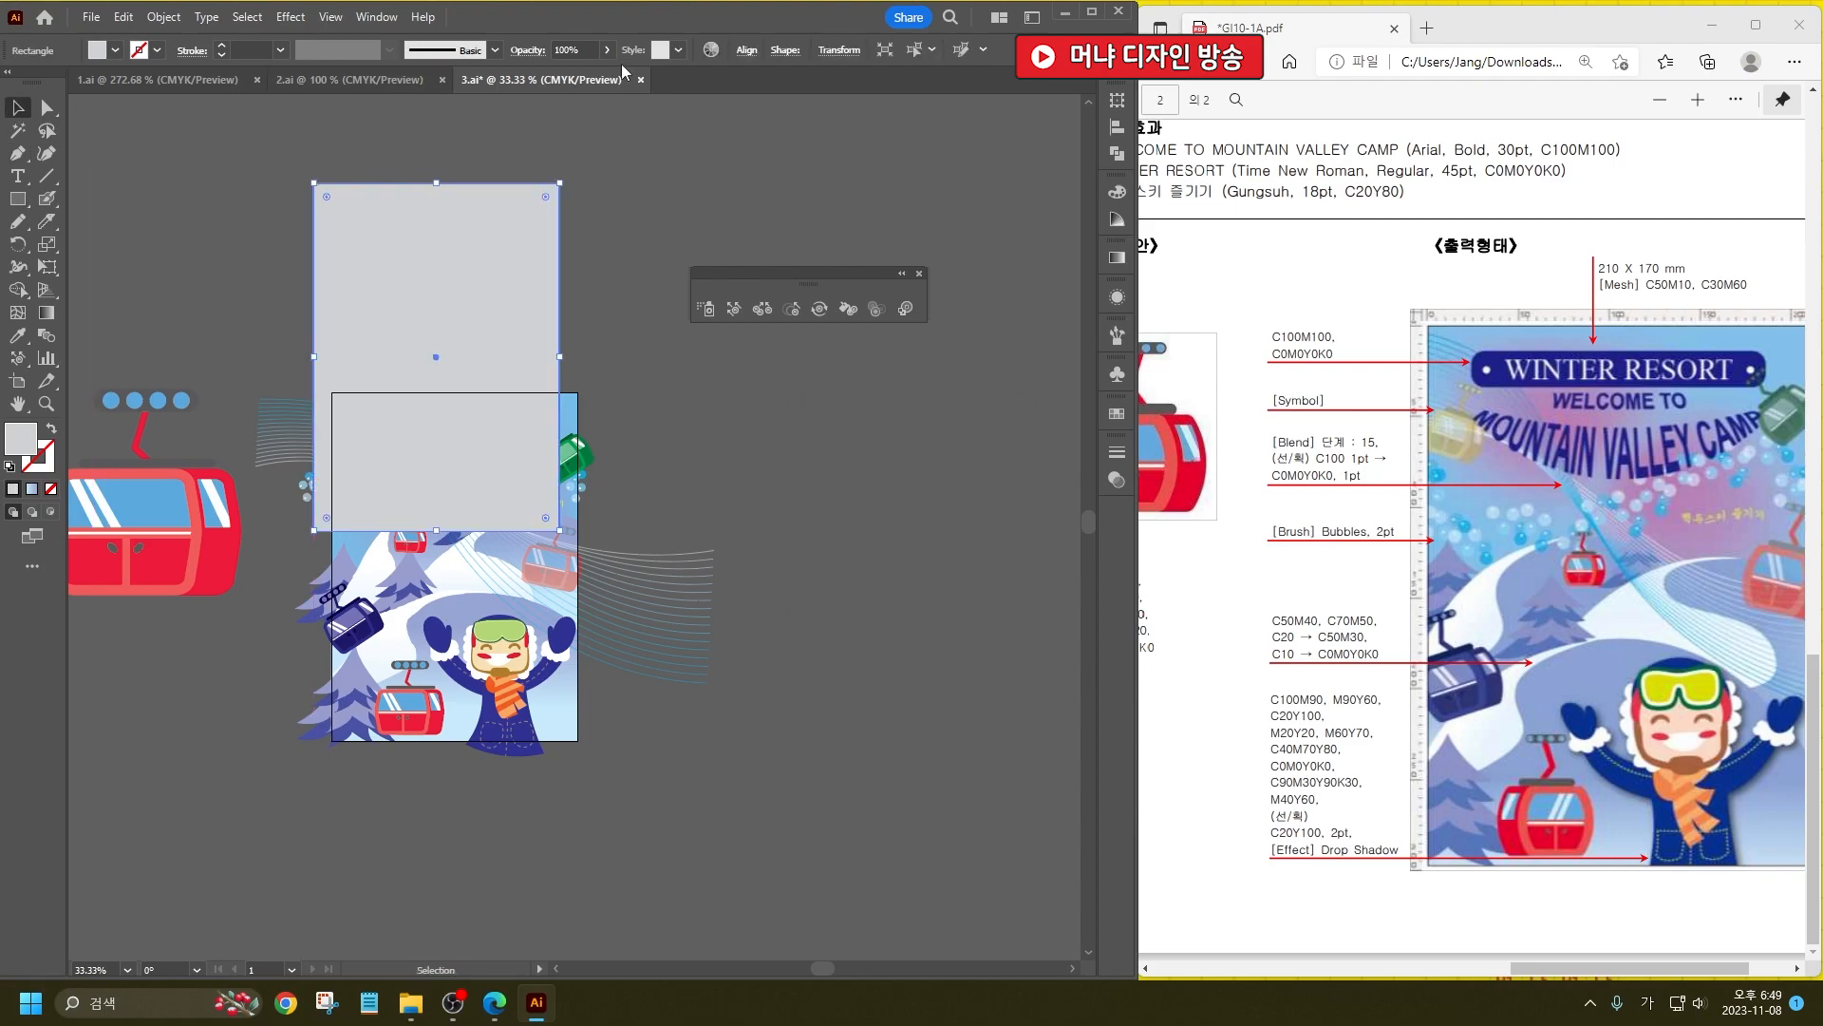
pyautogui.click(747, 52)
pyautogui.click(580, 103)
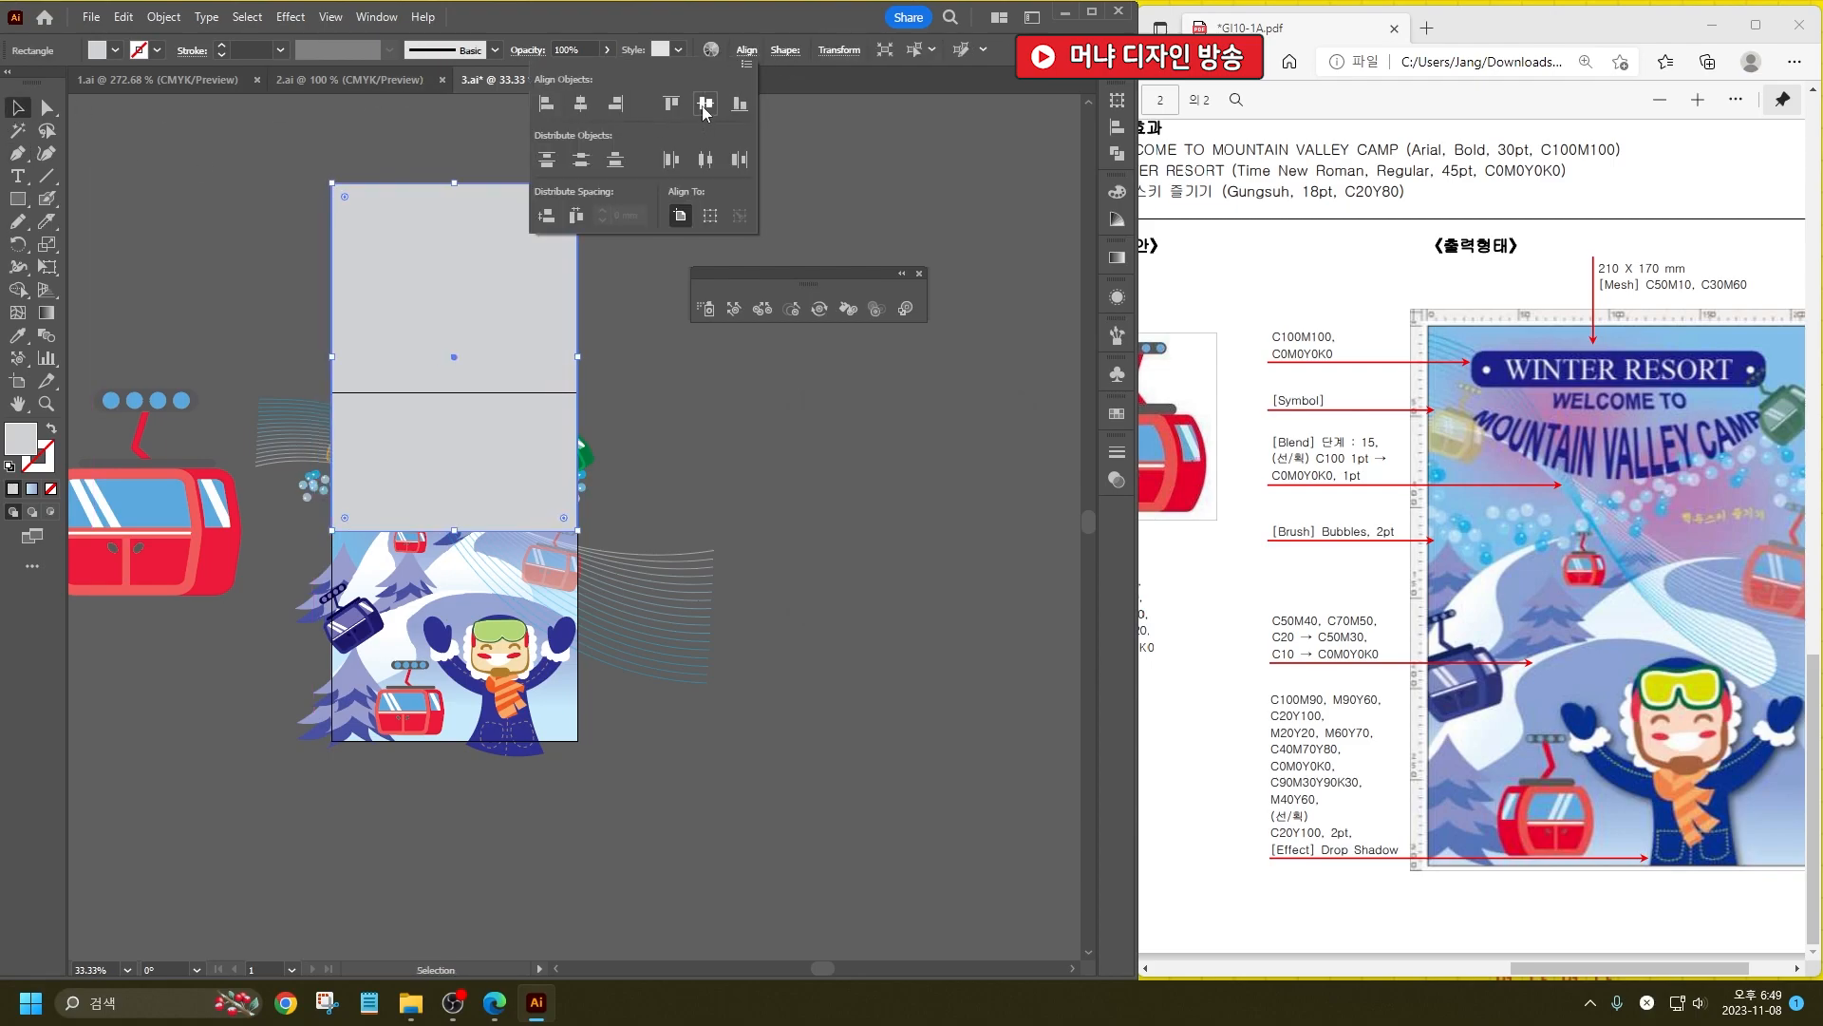
pyautogui.click(704, 103)
pyautogui.click(462, 332)
# Step: Select all the artwork, make a clipping mask from the artboard-sized rectangle, and deselect
pyautogui.hotkey('ctrl', 'a')
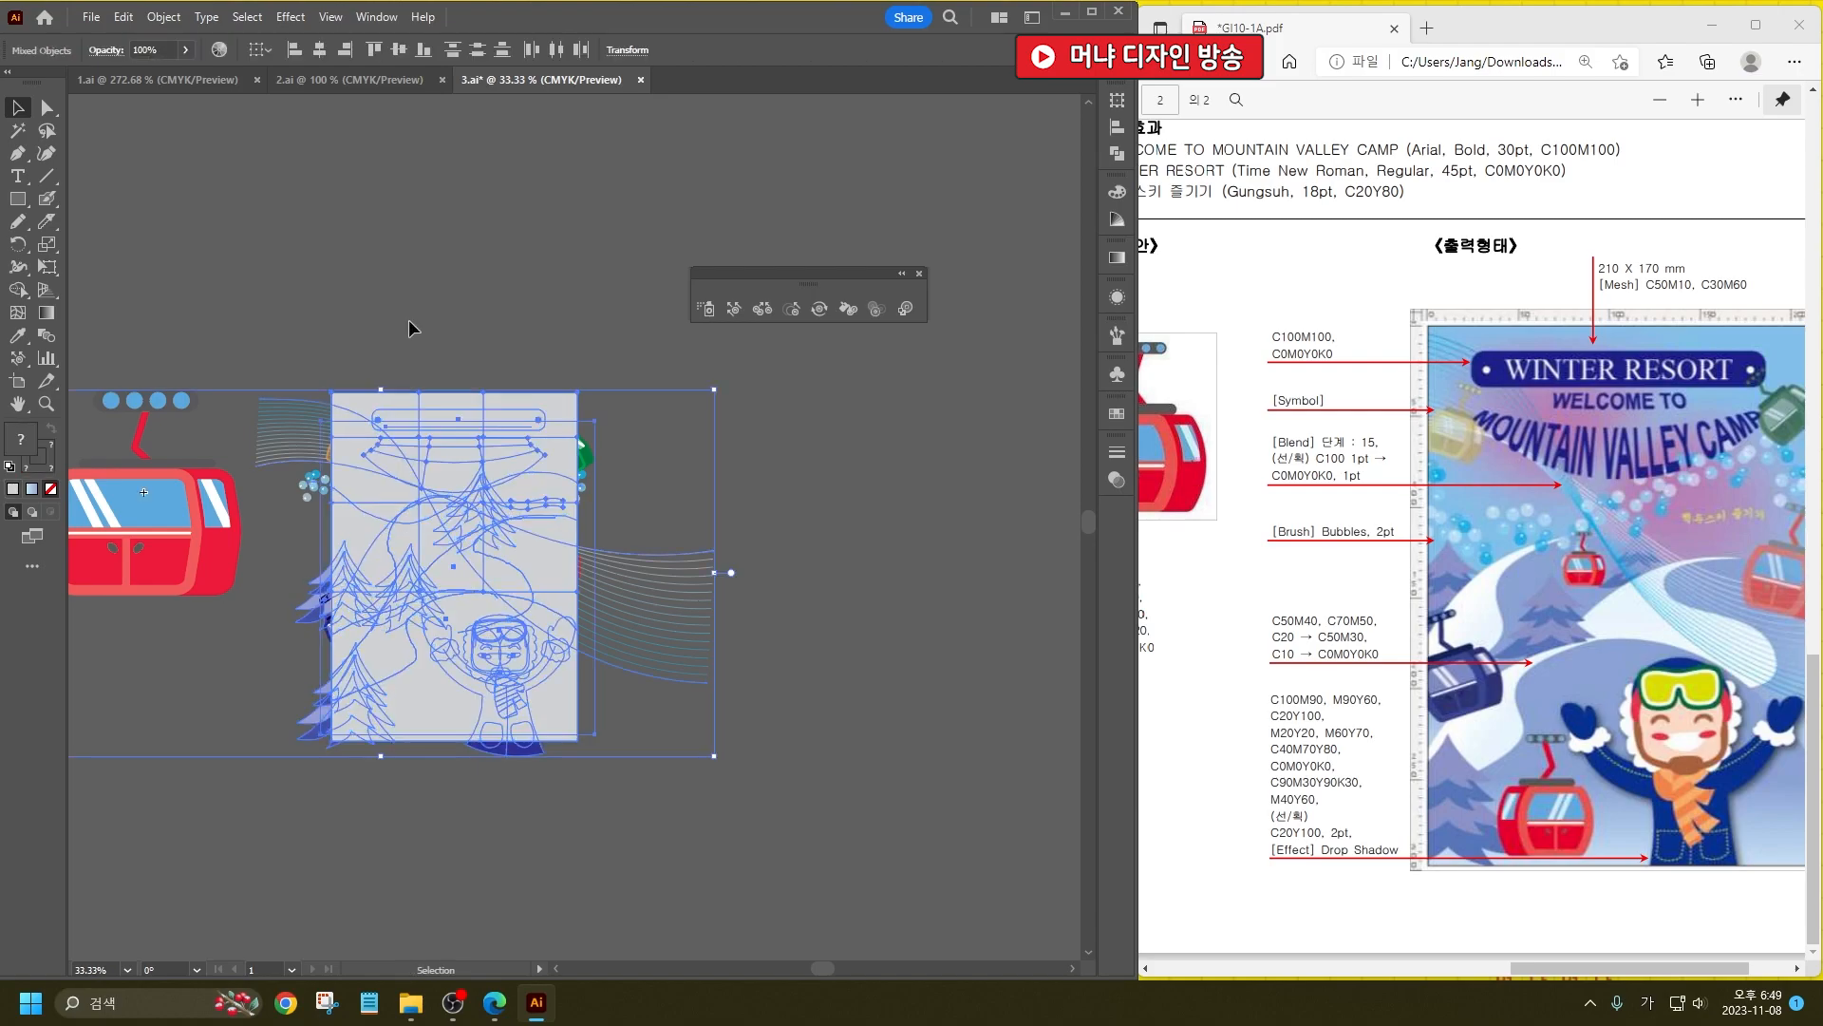
pyautogui.rightClick(436, 291)
pyautogui.click(522, 553)
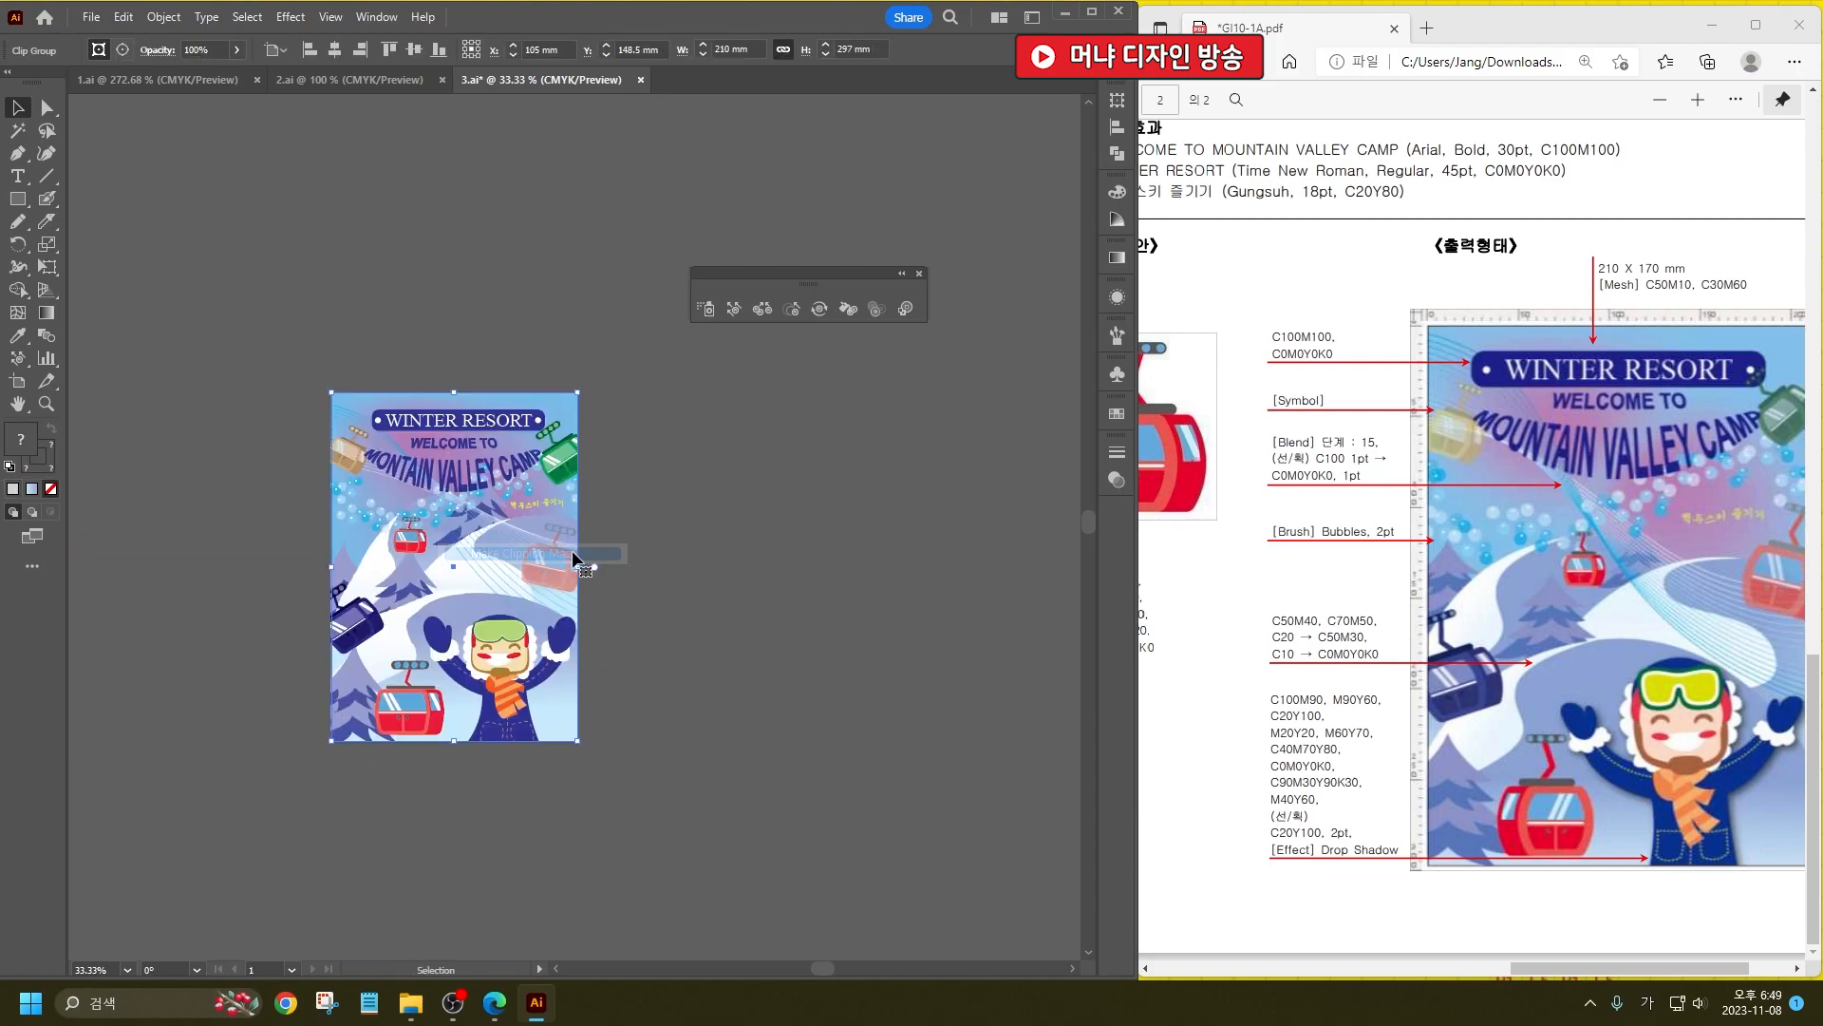
pyautogui.click(785, 596)
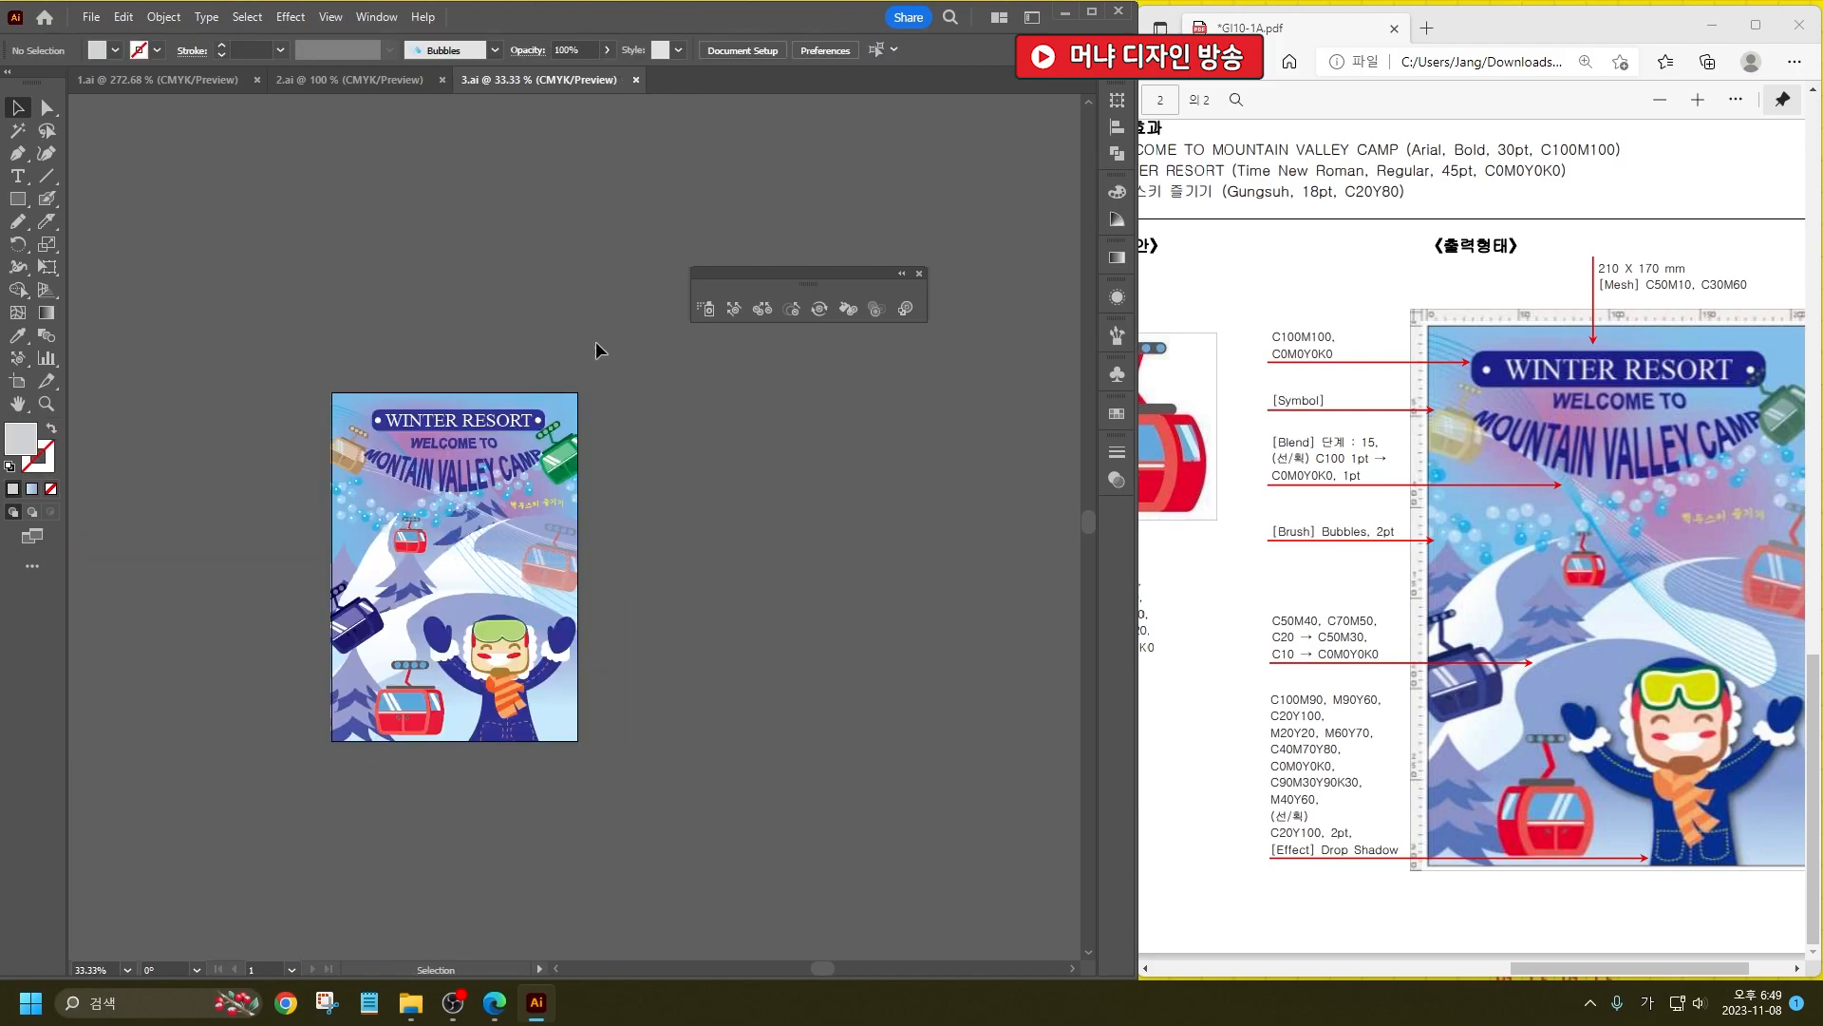
# Step: Switch to 2.ai and its ice skate reference, and apply a linear gradient fill to the skate's blade
pyautogui.click(378, 82)
pyautogui.moveTo(1578, 970); pyautogui.dragTo(1269, 979)
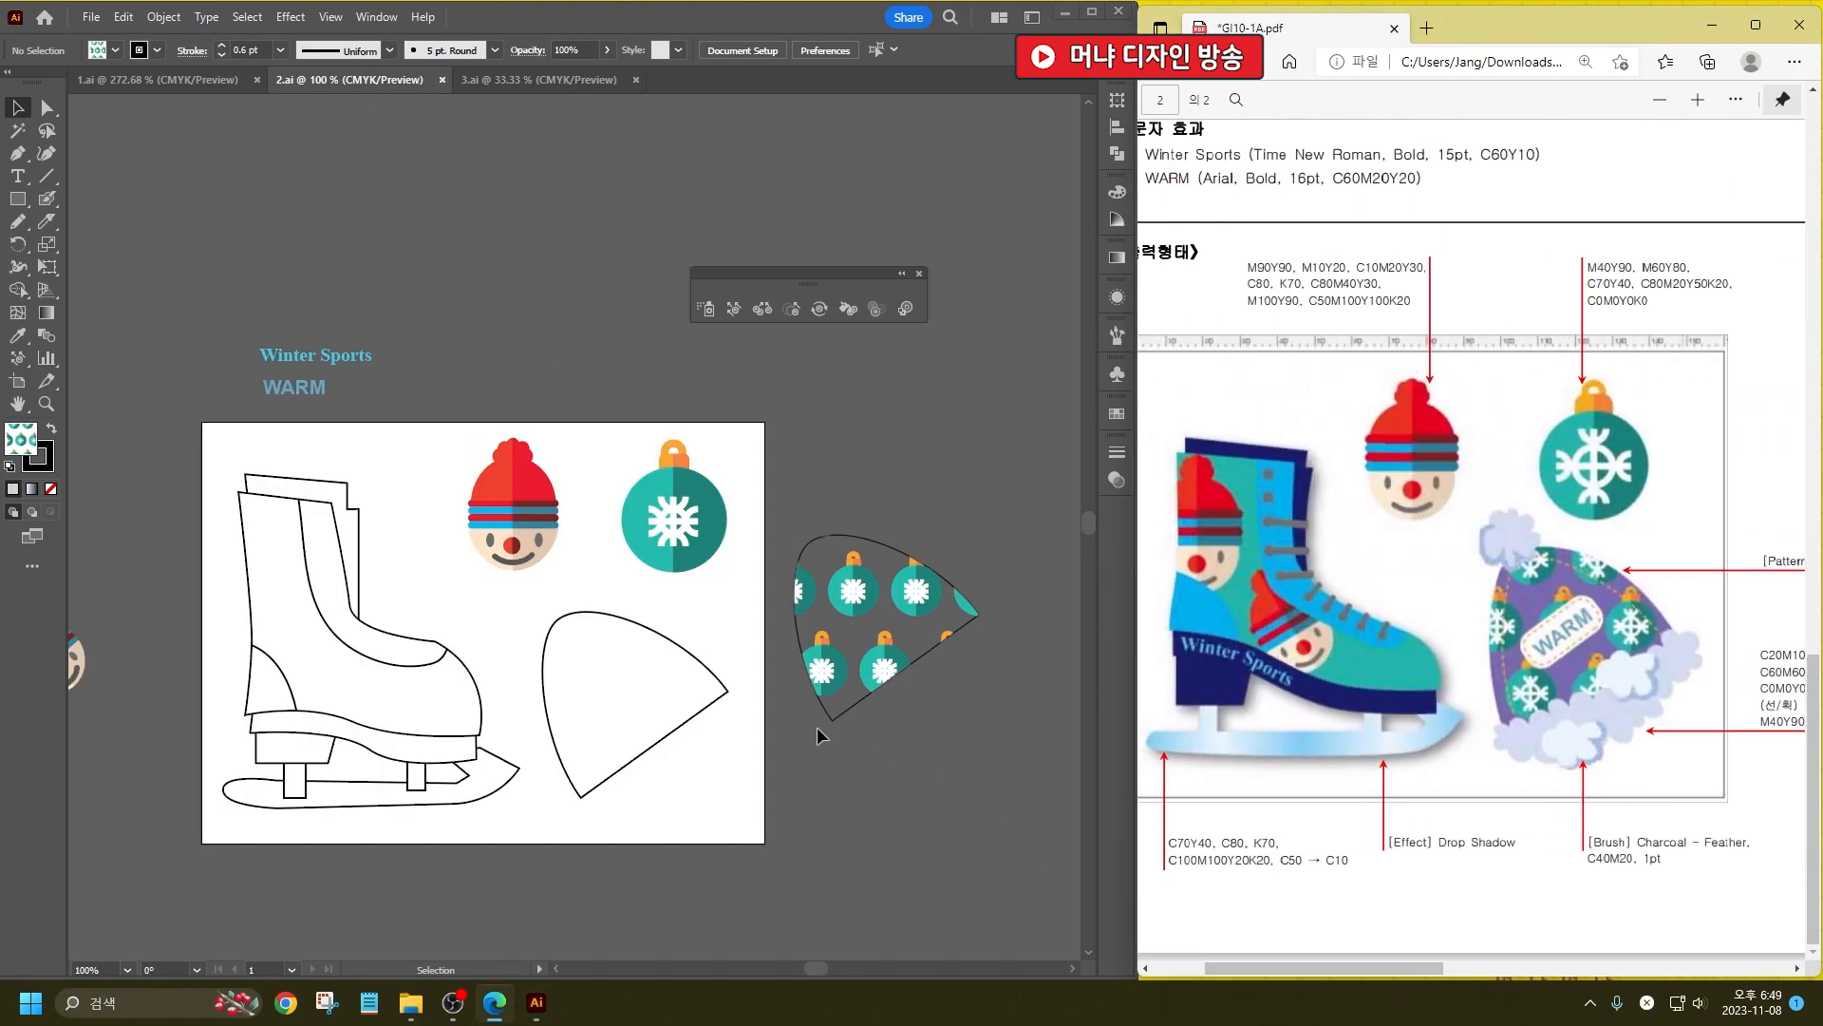
pyautogui.click(856, 775)
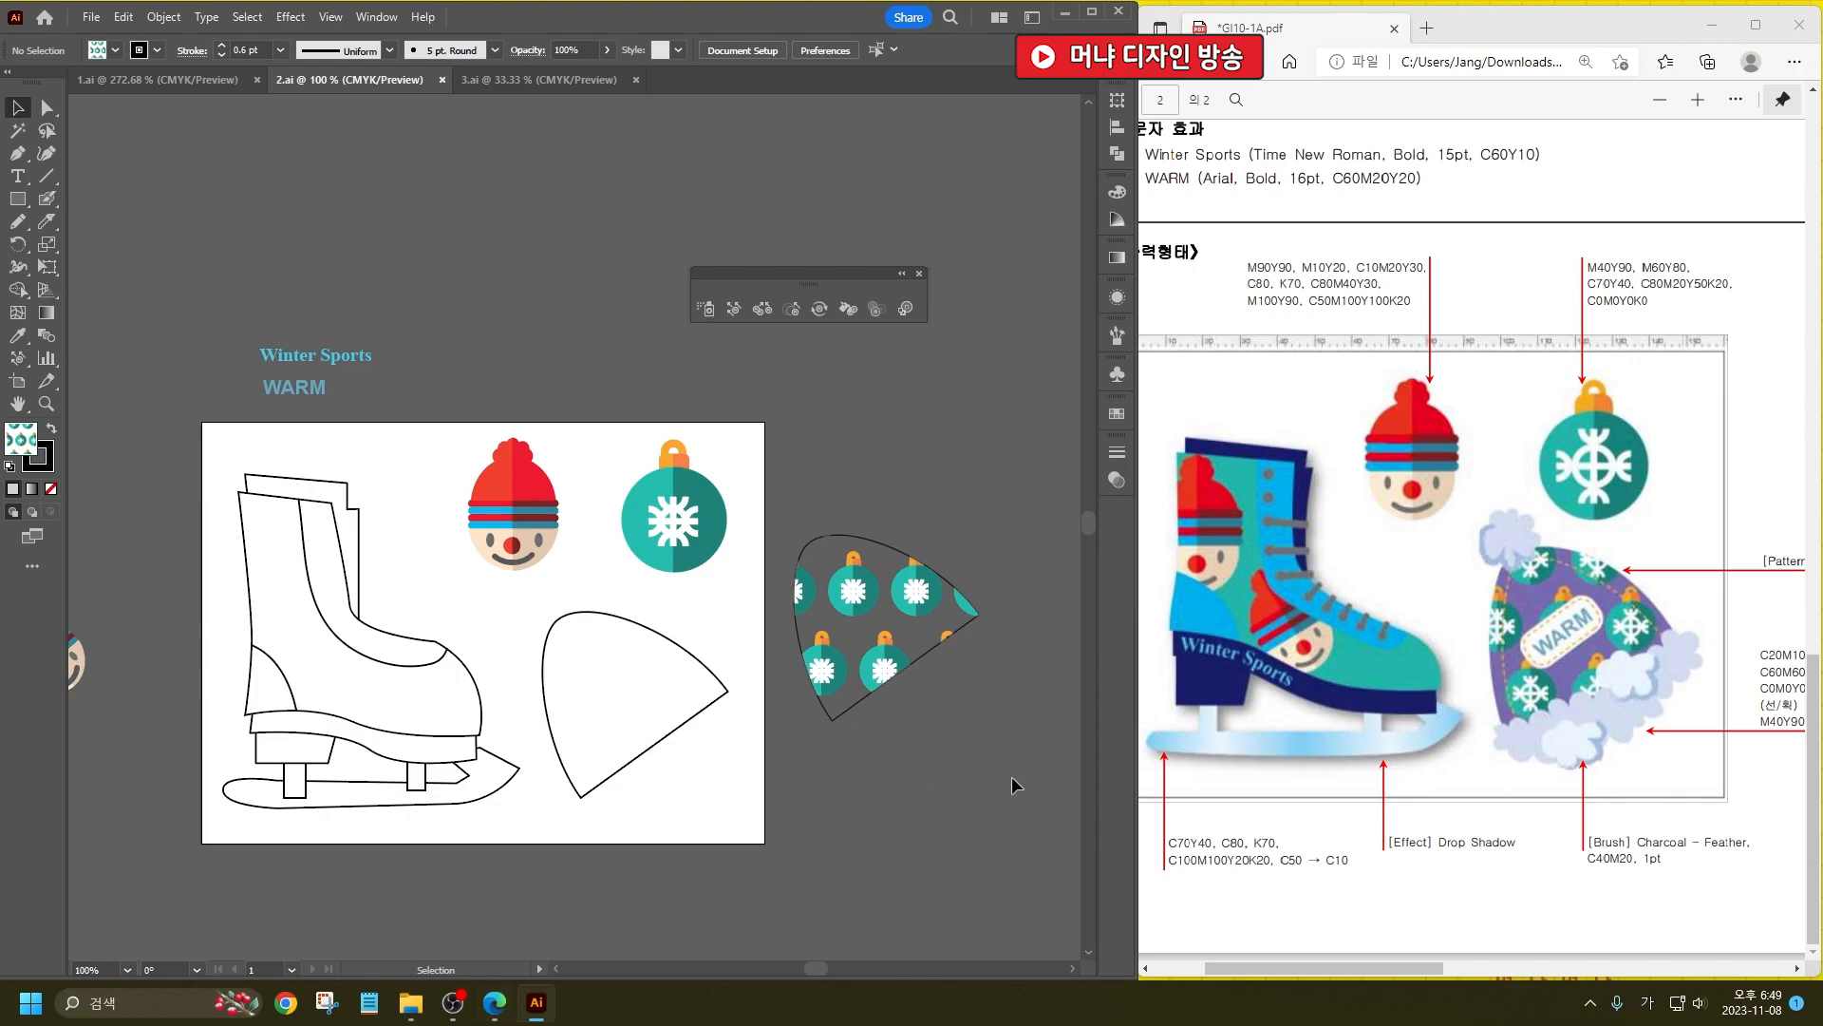
pyautogui.click(411, 807)
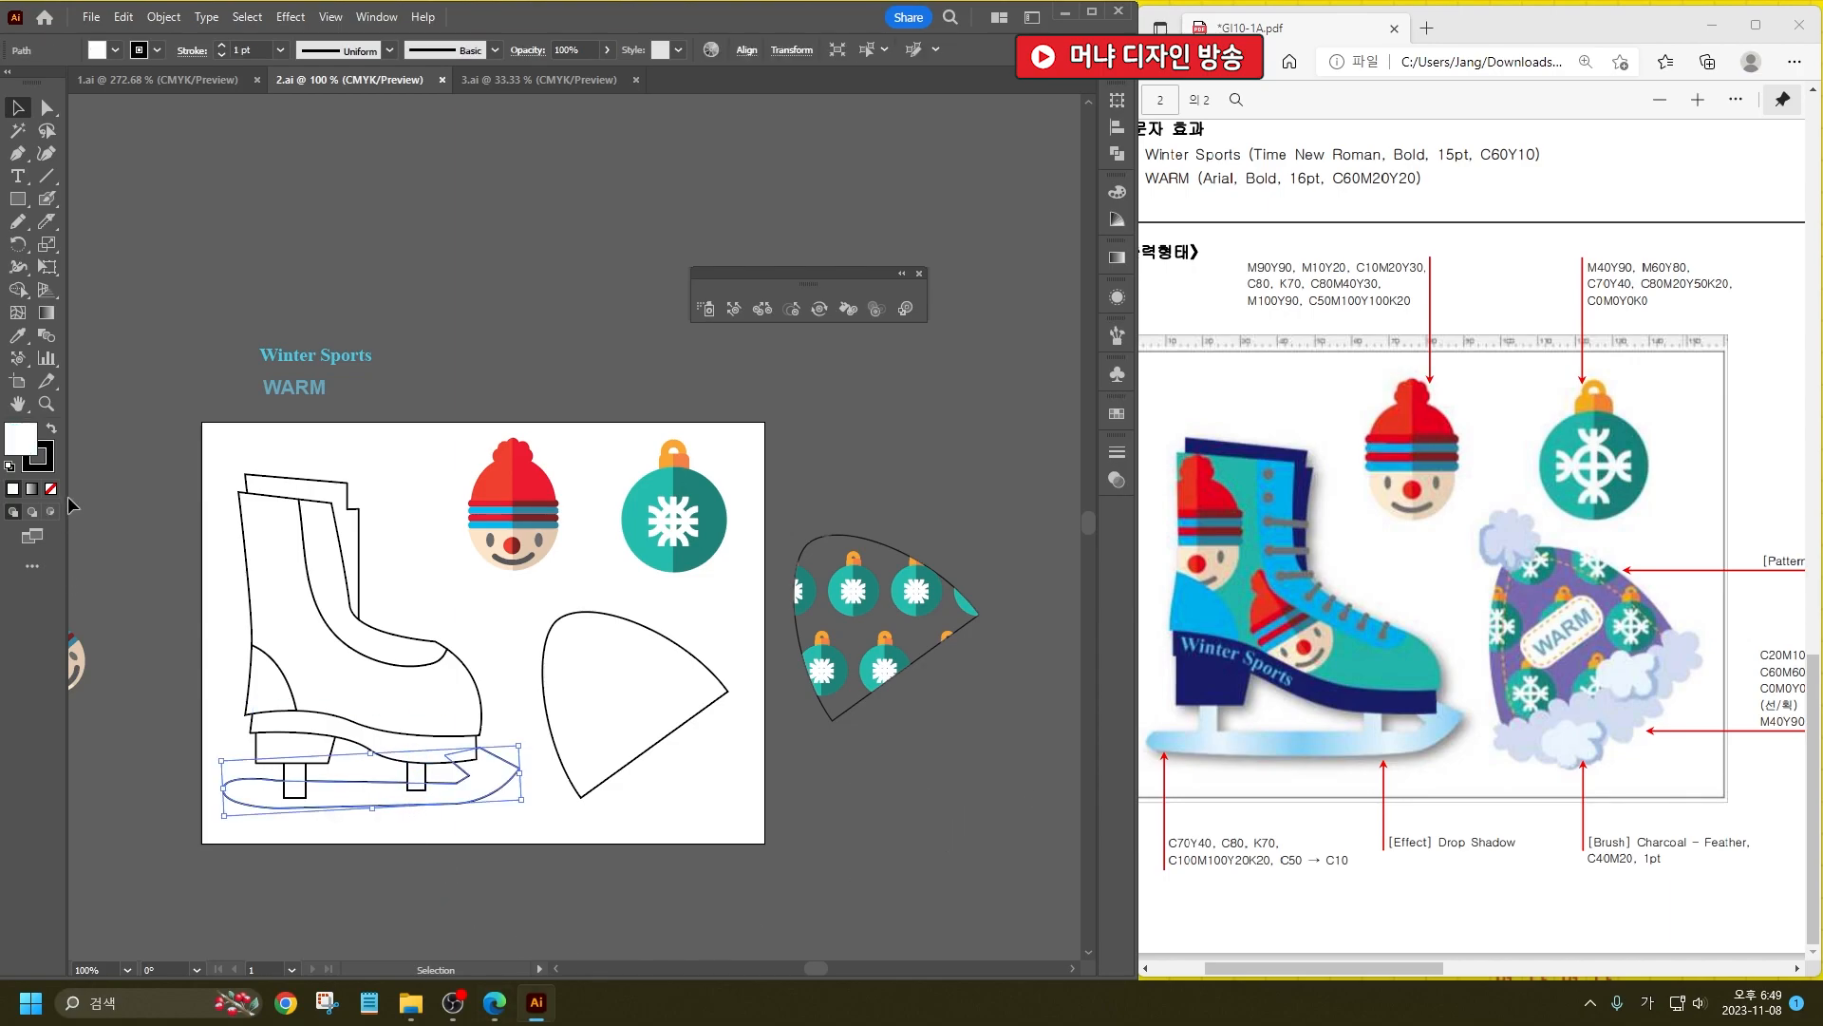
pyautogui.click(47, 312)
pyautogui.click(1118, 256)
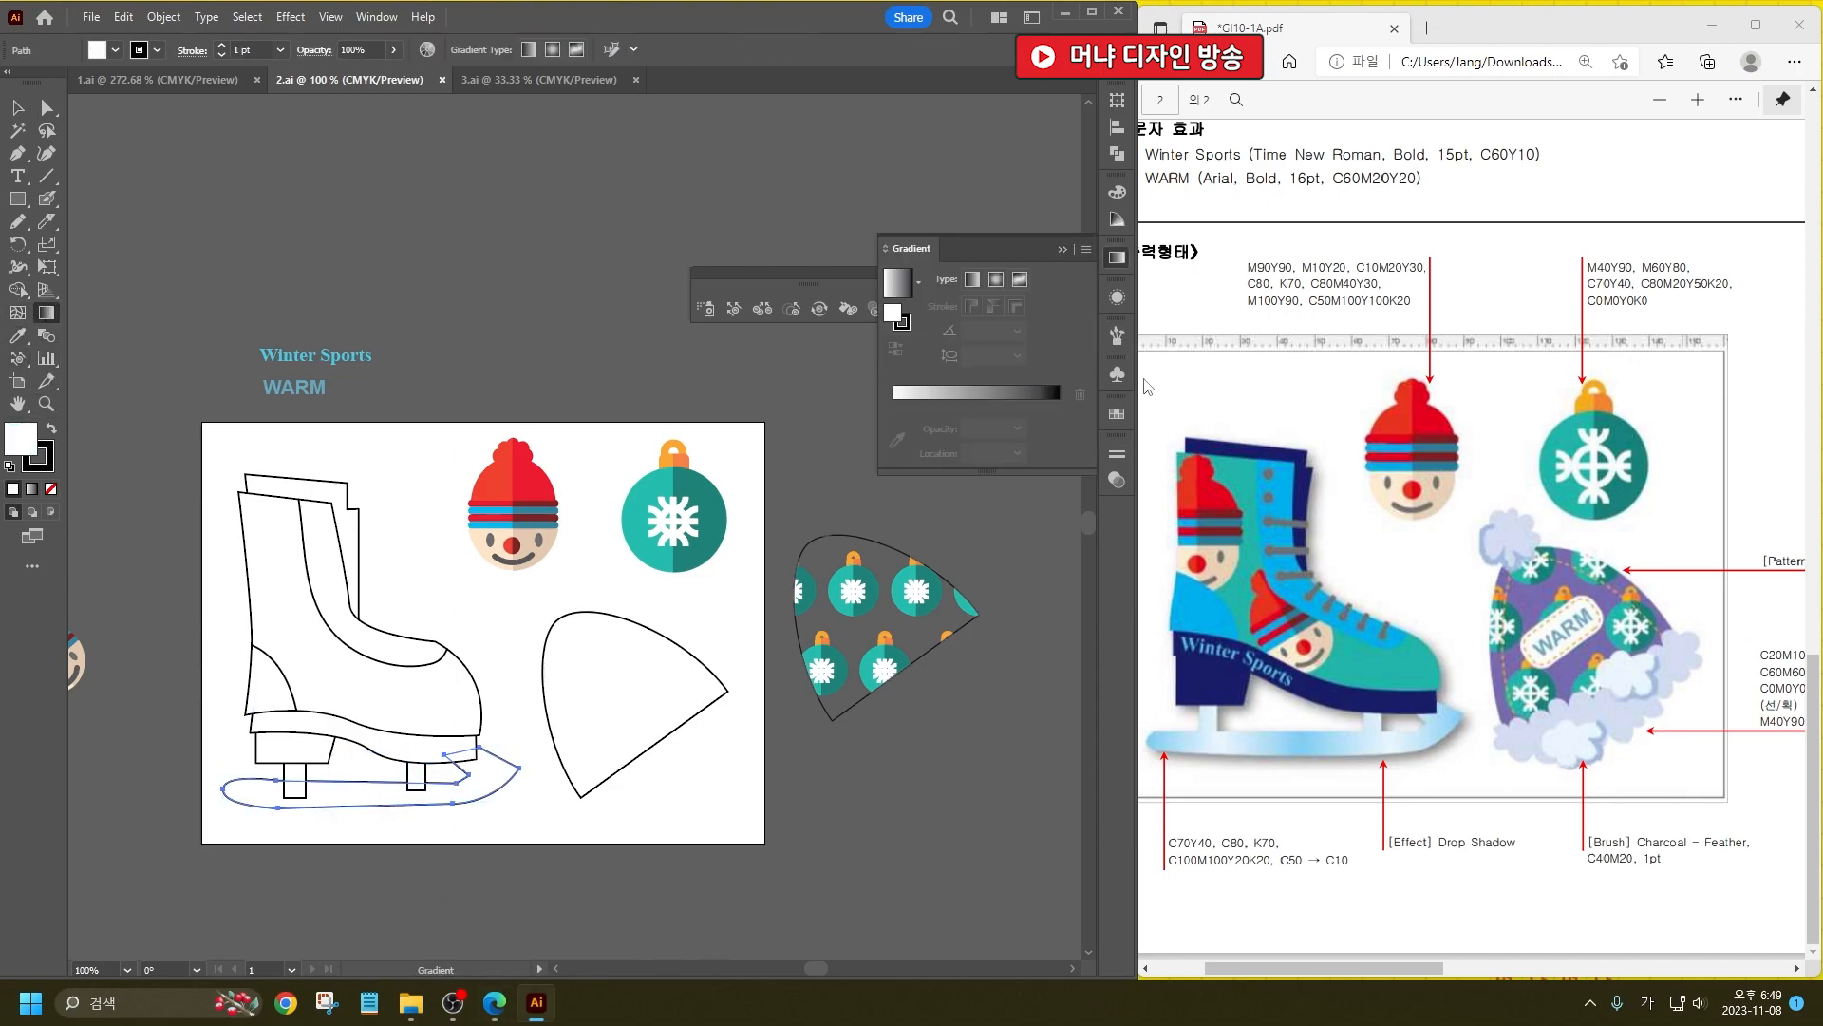
pyautogui.click(906, 289)
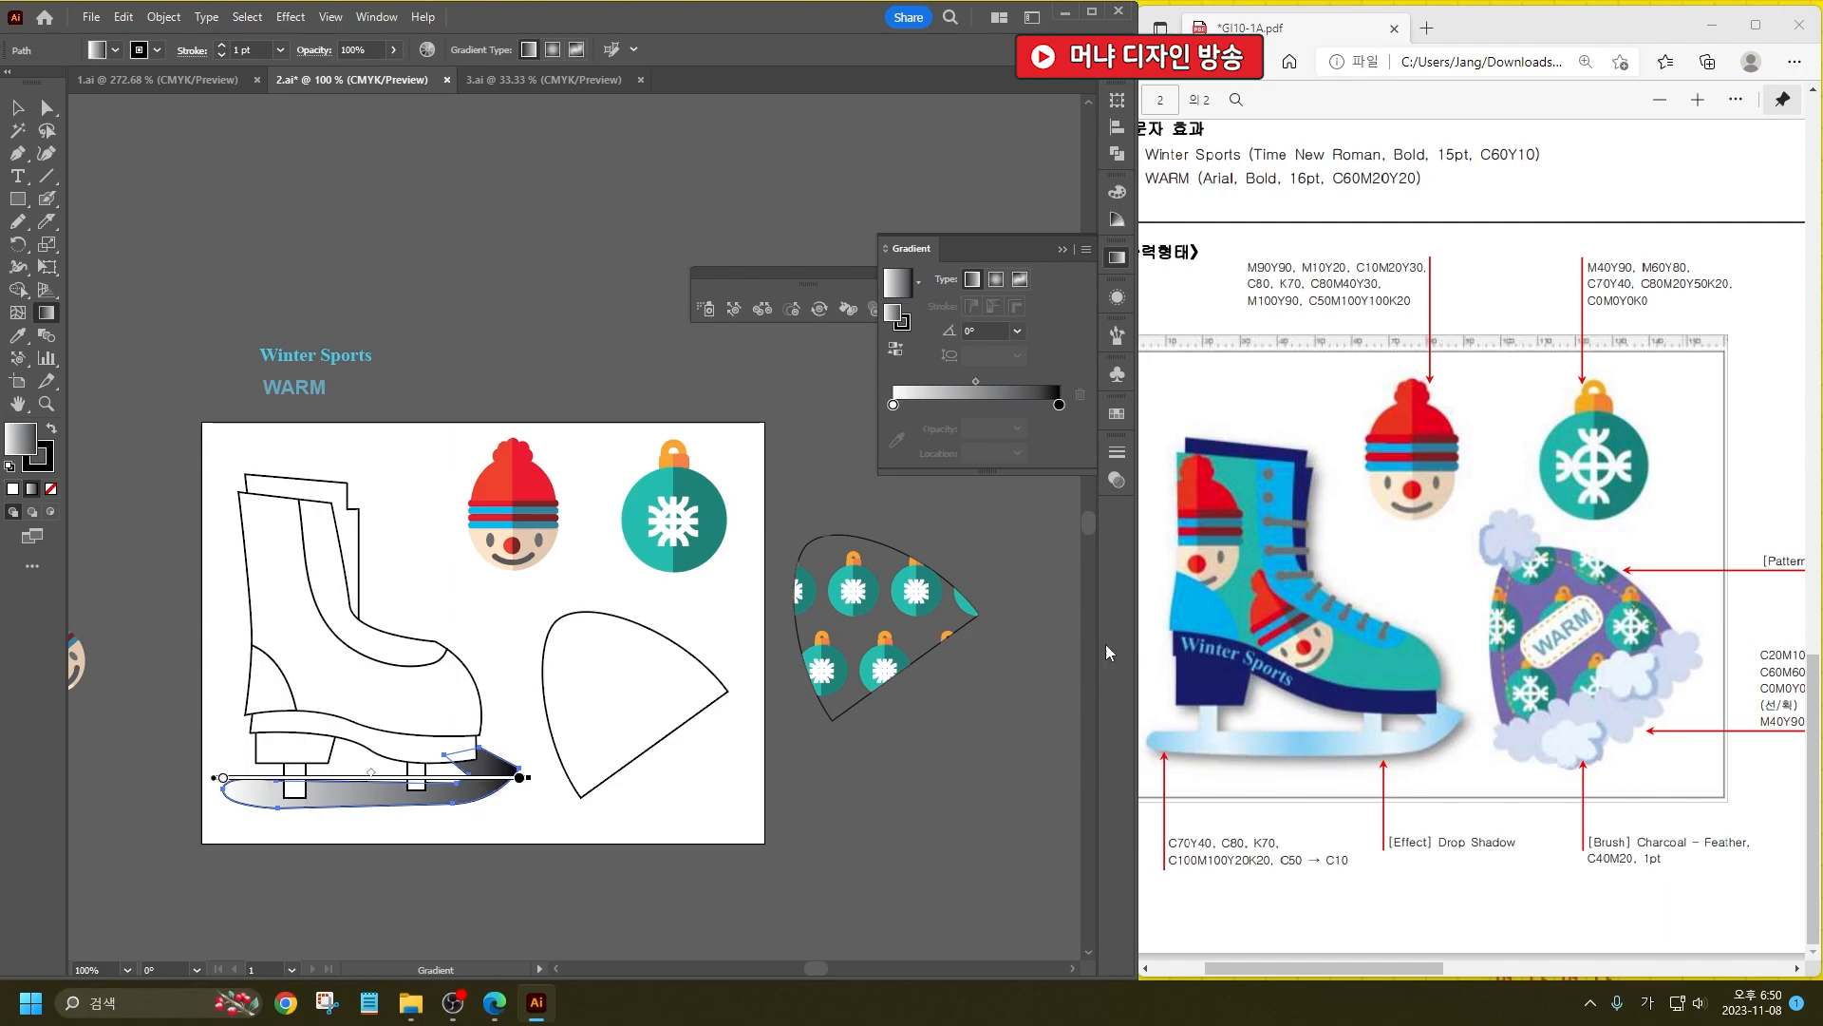
# Step: Set the blade gradient's start color to C50 and its end color to C10 with K0
pyautogui.doubleClick(892, 404)
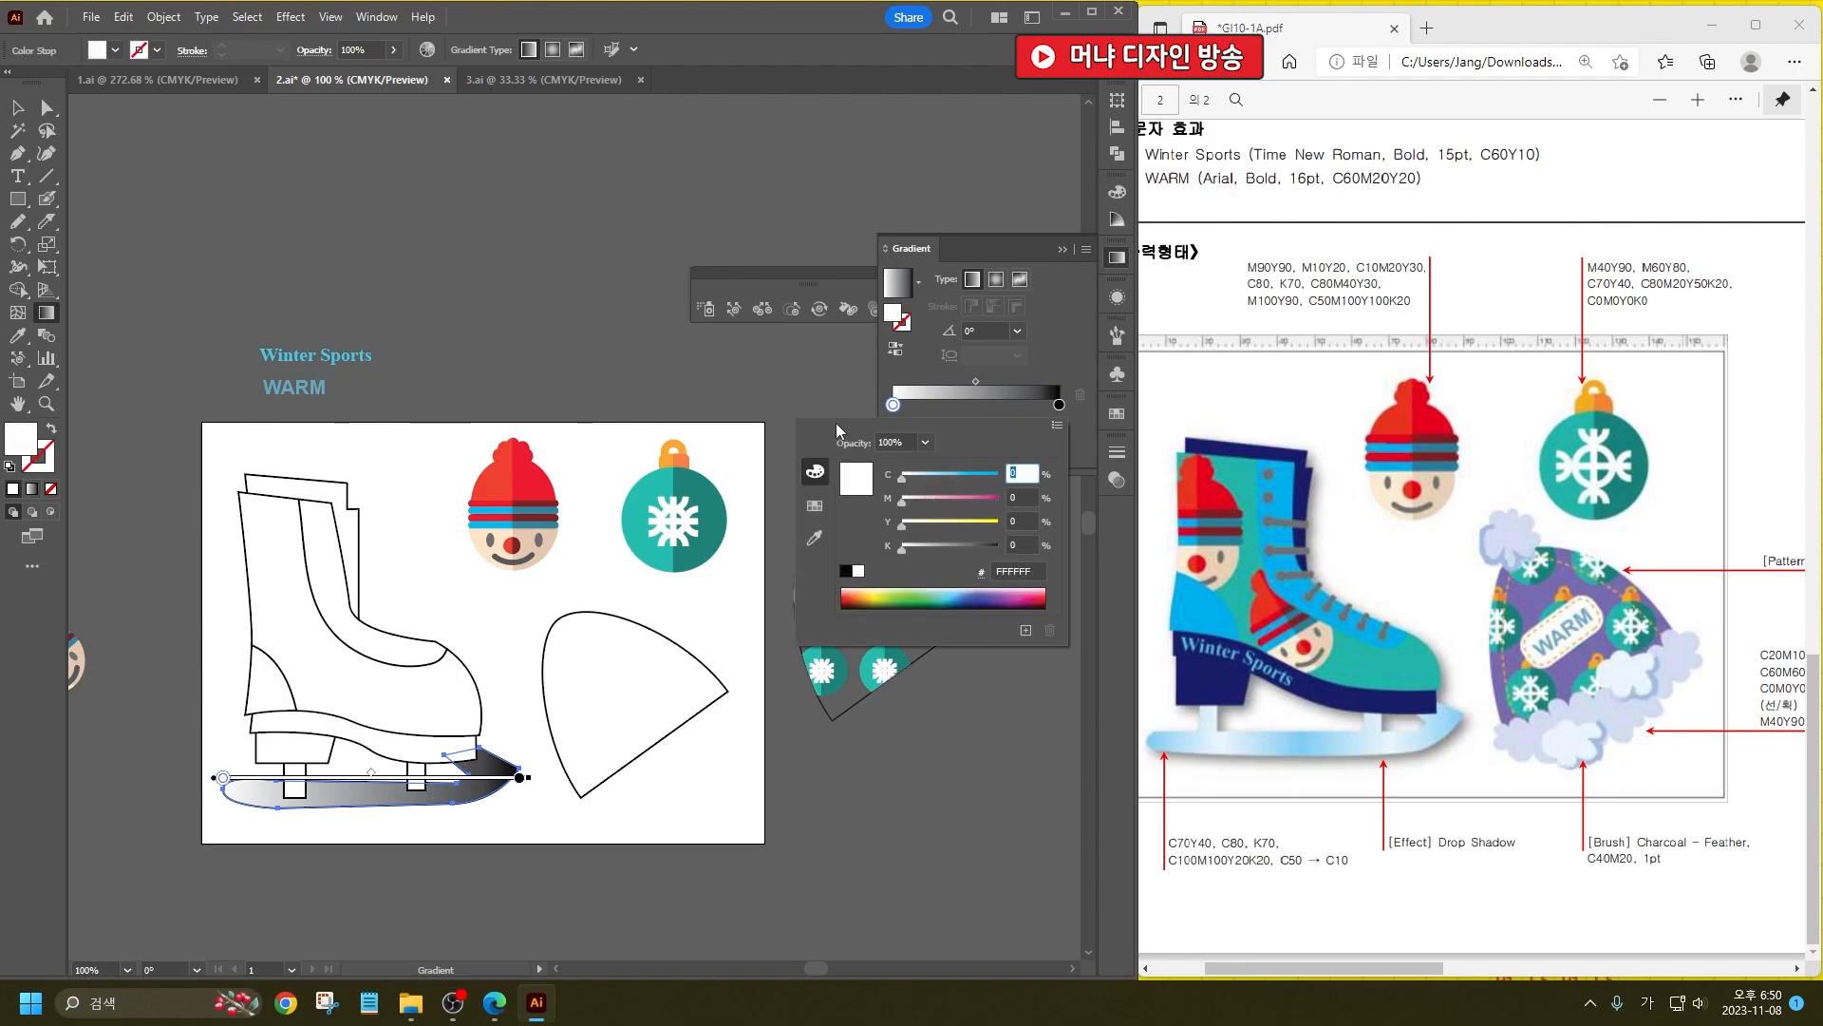
pyautogui.write('50')
pyautogui.press('Return')
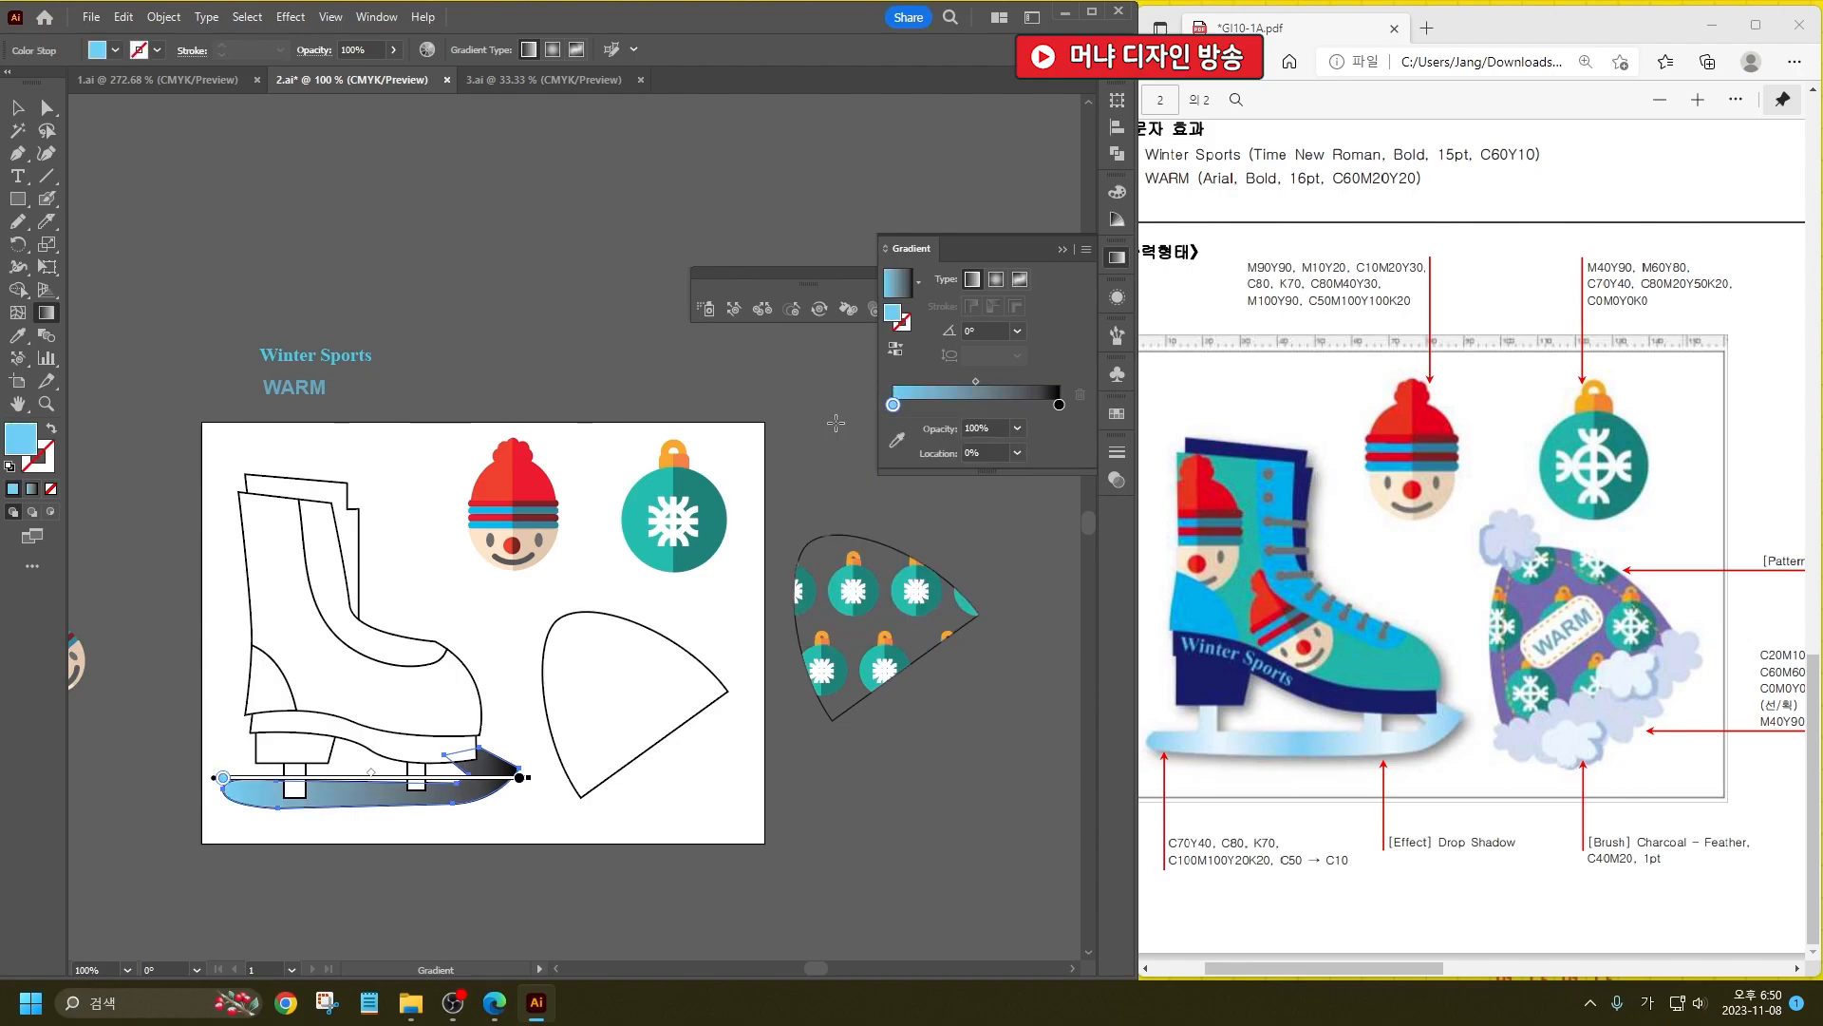
pyautogui.doubleClick(1060, 405)
pyautogui.click(1027, 472)
pyautogui.write('10')
pyautogui.press('Tab')
pyautogui.press('Tab')
pyautogui.press('Tab')
pyautogui.write('0')
pyautogui.press('Return')
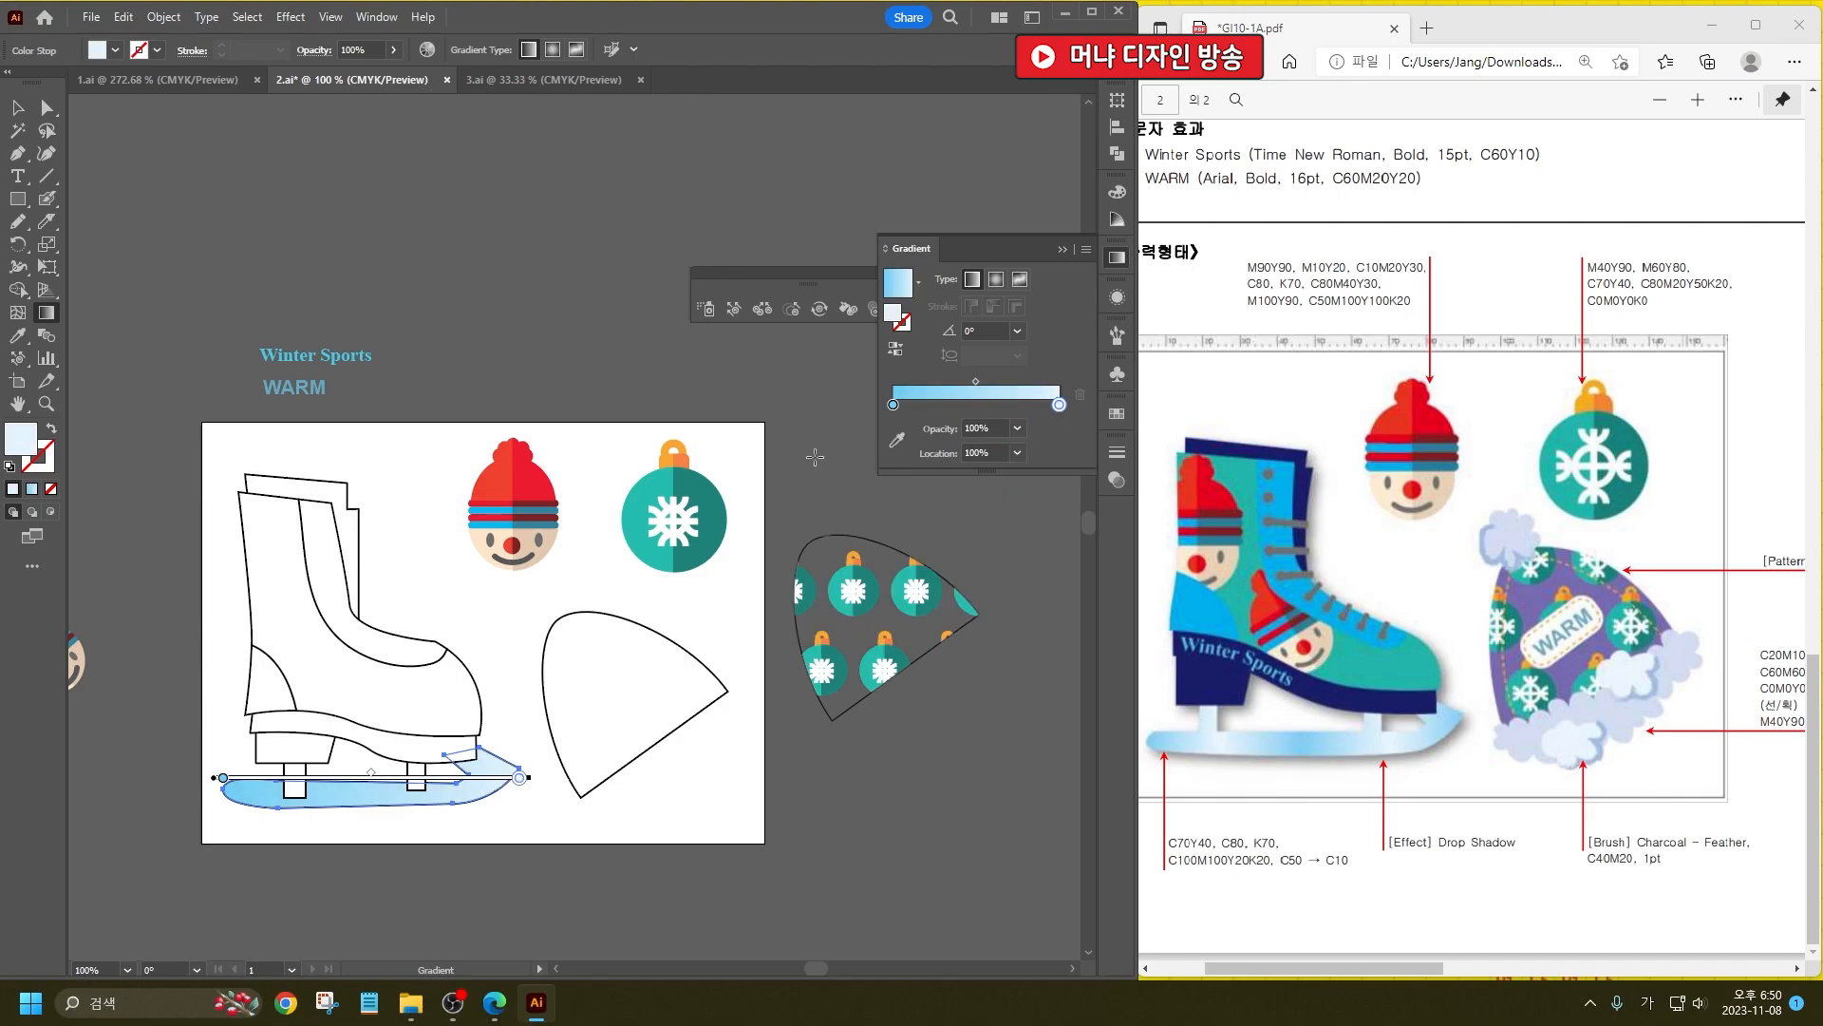
# Step: Add stops so the blade gradient alternates between the blue and pale blue, and run it diagonally across the blade
pyautogui.moveTo(1052, 406); pyautogui.dragTo(939, 414)
pyautogui.click(893, 406)
pyautogui.click(990, 408)
pyautogui.moveTo(1059, 405)
pyautogui.mouseDown()
pyautogui.moveTo(1027, 408)
pyautogui.moveTo(1087, 404)
pyautogui.mouseUp()
pyautogui.moveTo(478, 836)
pyautogui.mouseDown()
pyautogui.moveTo(271, 682)
pyautogui.moveTo(294, 700)
pyautogui.moveTo(282, 715)
pyautogui.mouseUp()
pyautogui.click(17, 107)
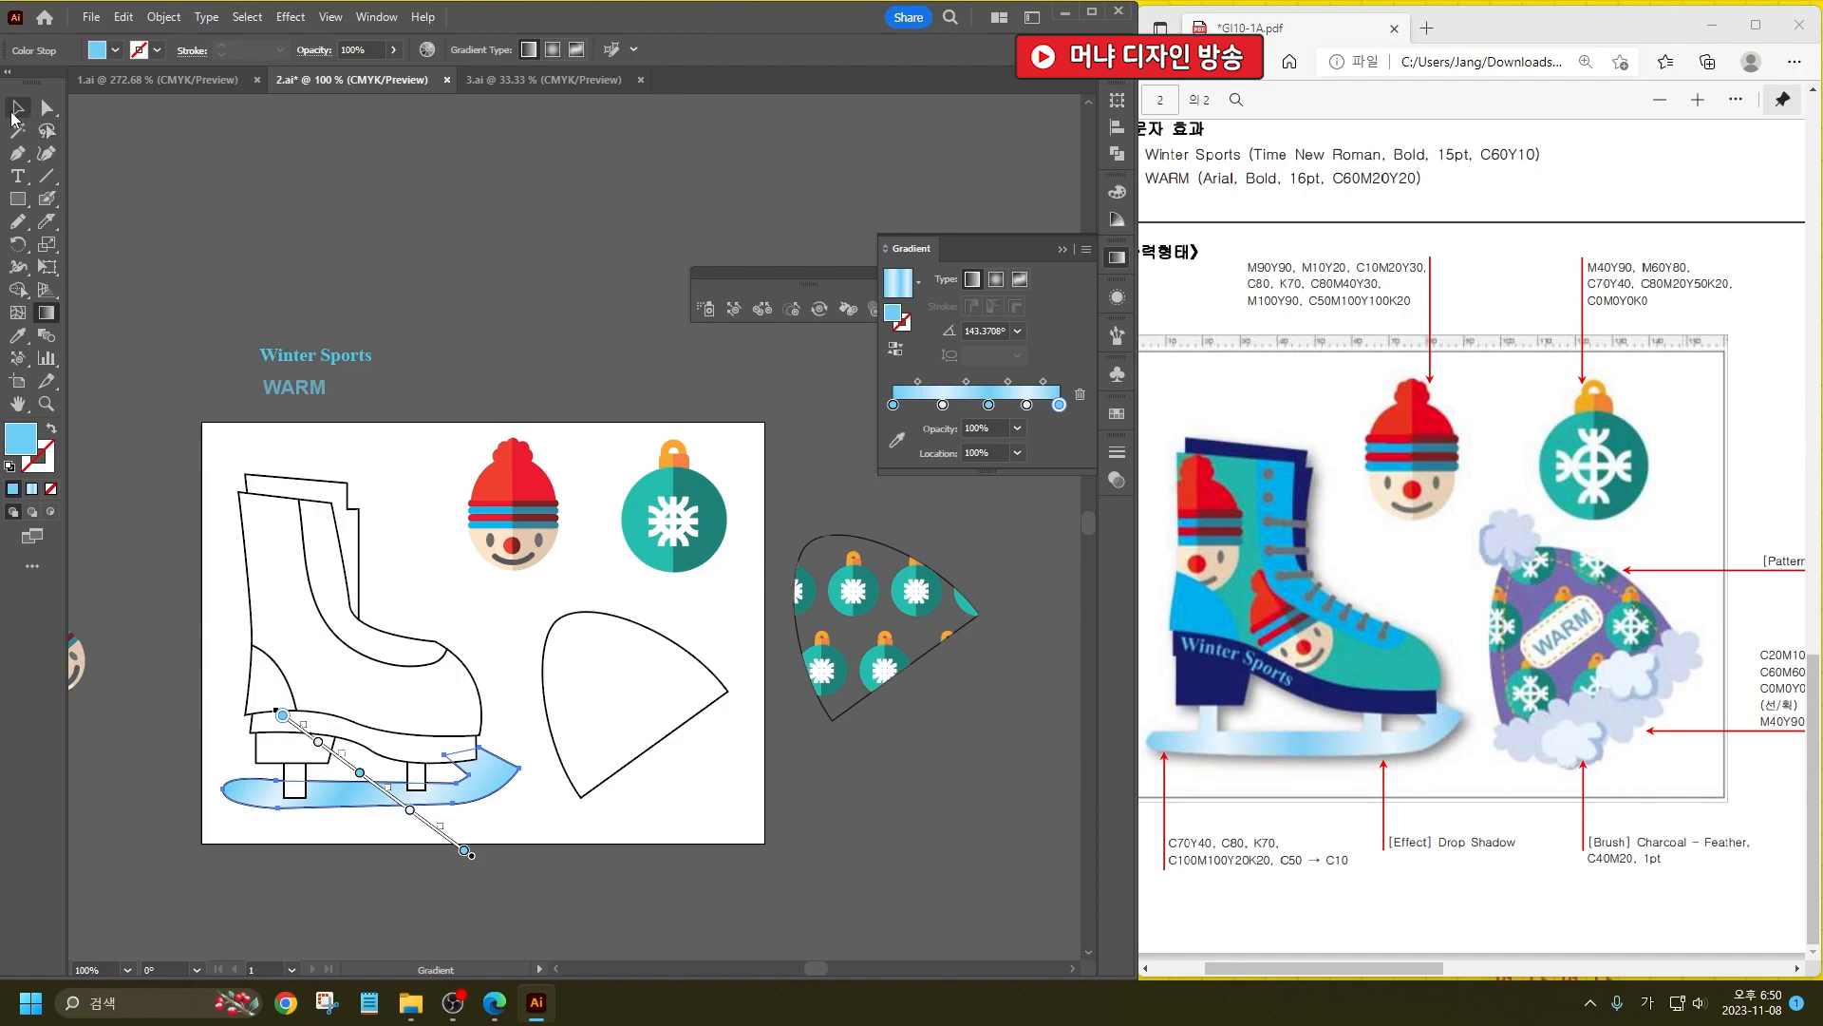
# Step: Apply the skate blade's light blue gradient to the two posts above it
pyautogui.moveTo(298, 813); pyautogui.dragTo(289, 783)
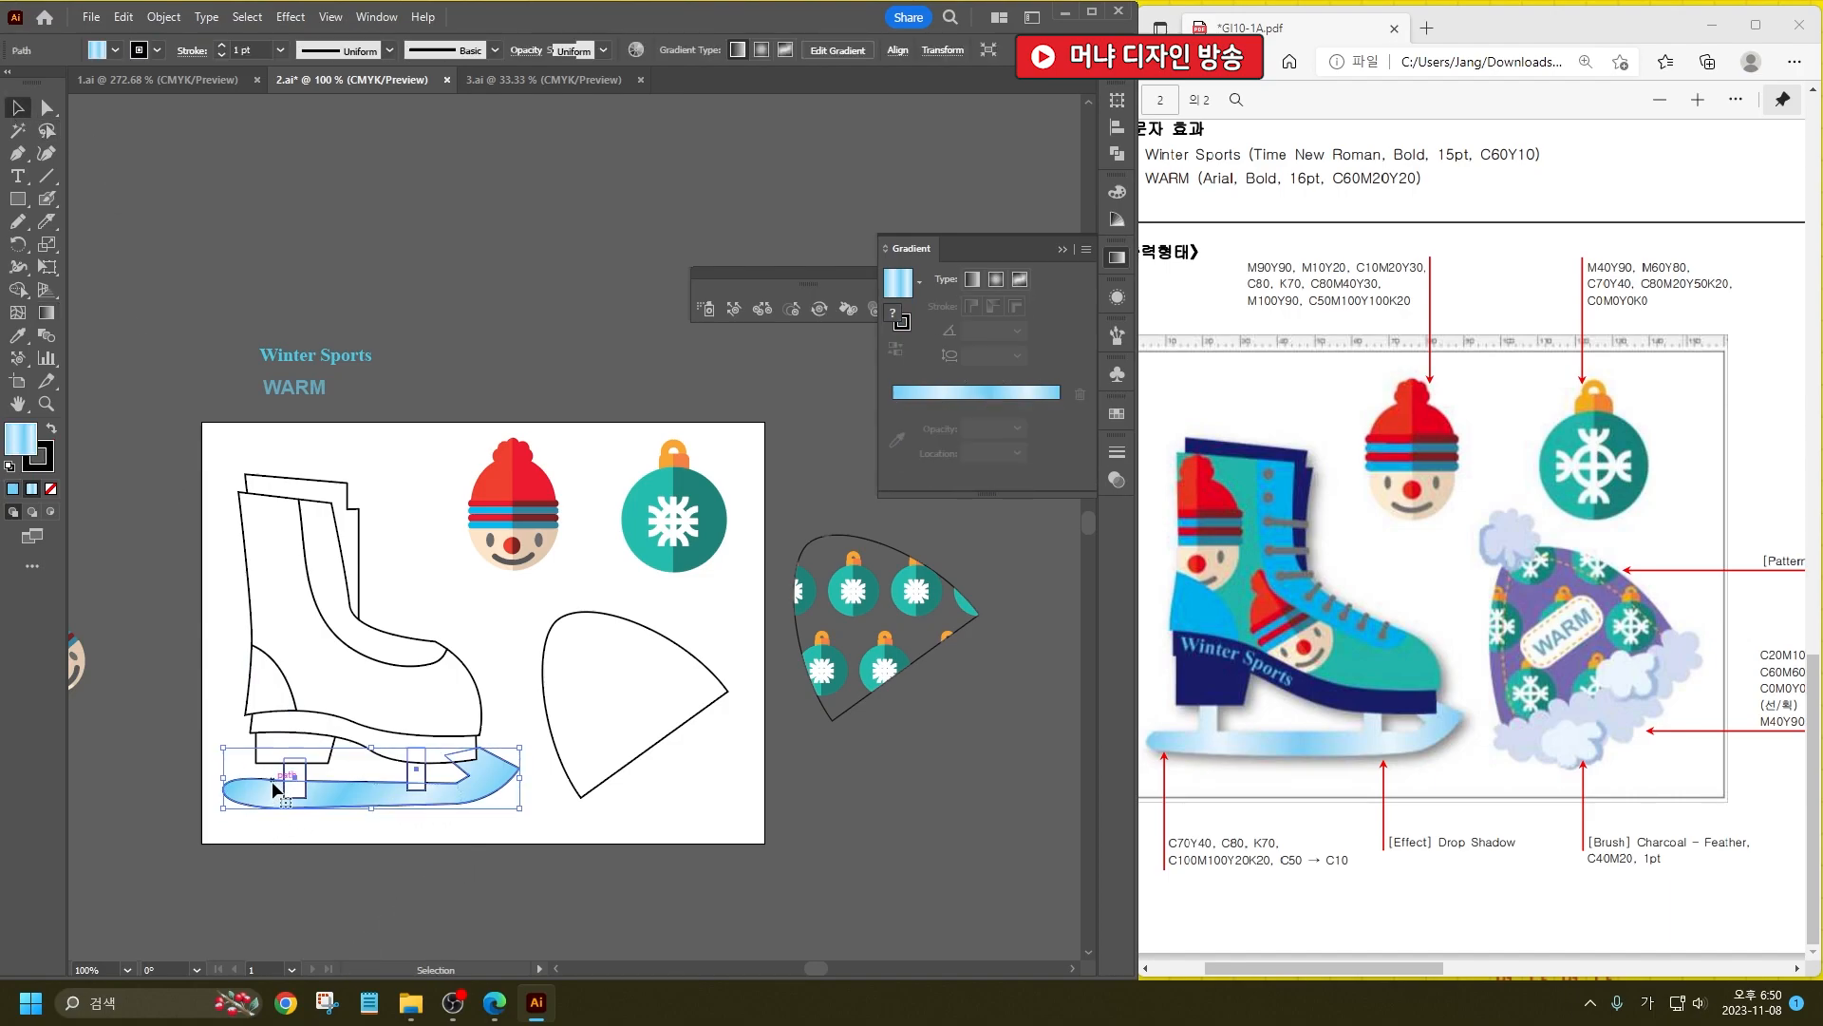
pyautogui.press('i')
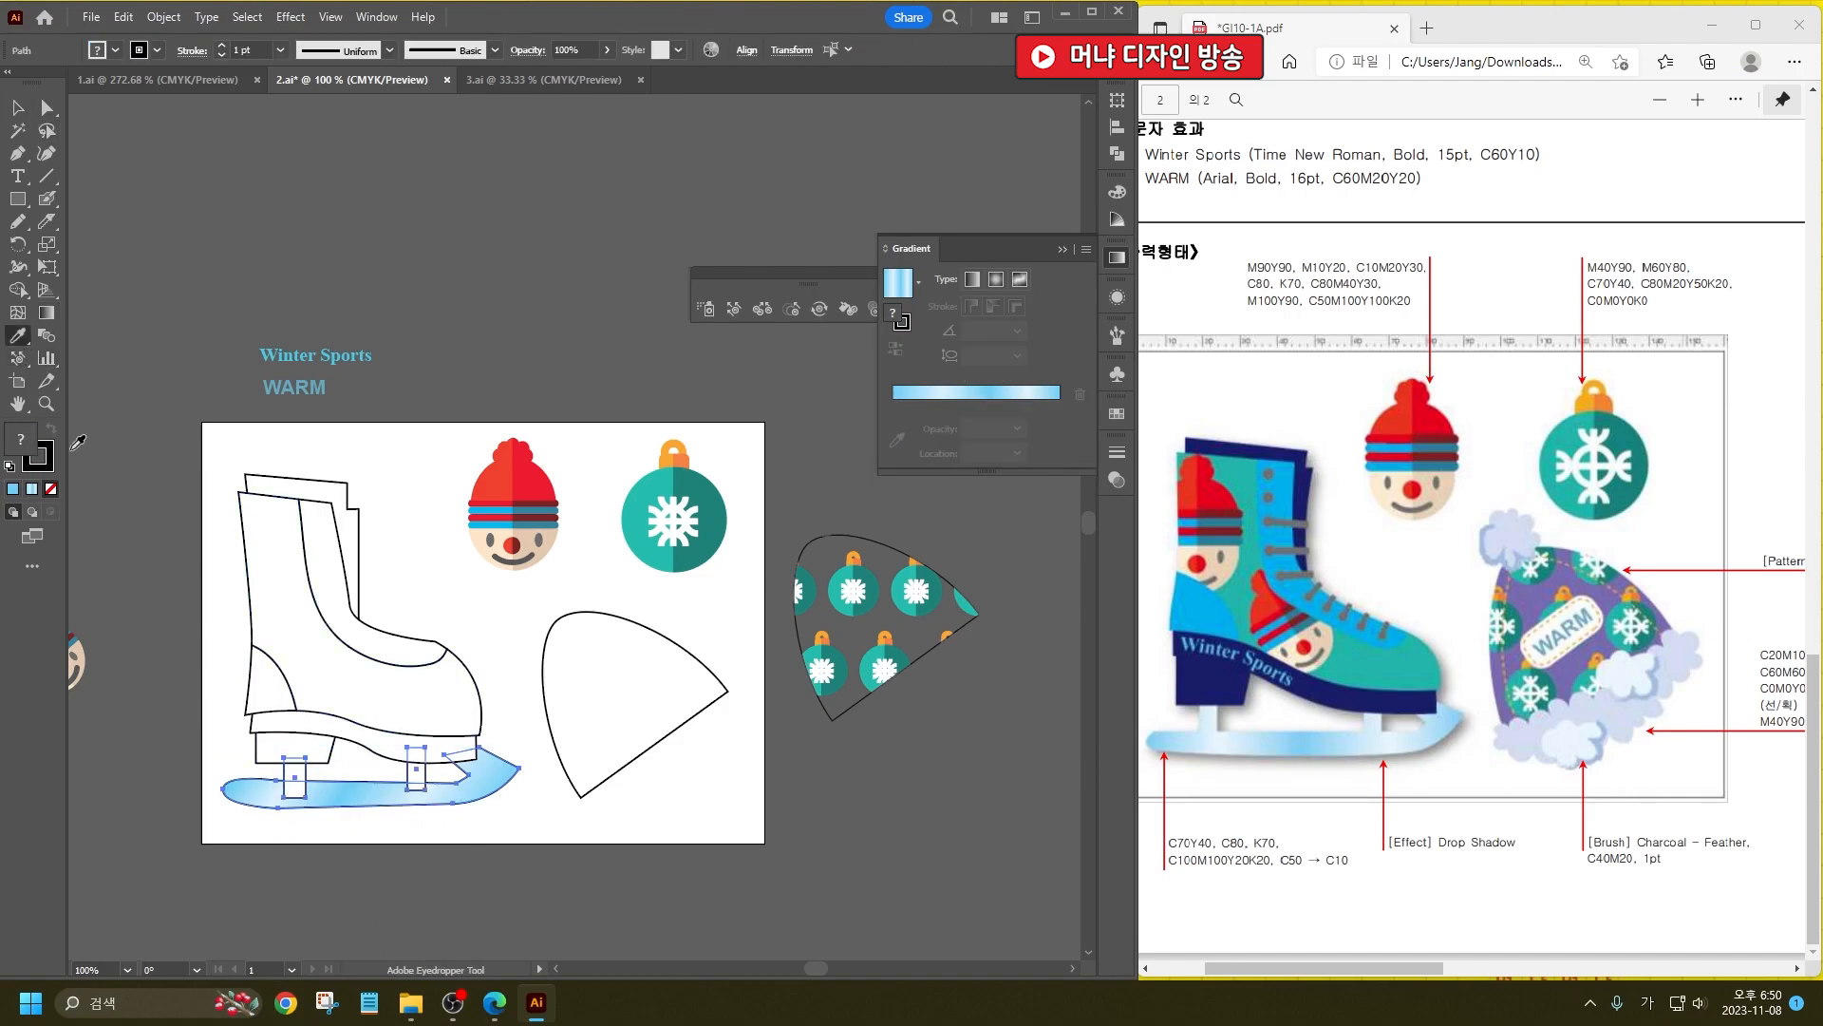
pyautogui.click(254, 790)
pyautogui.press('g')
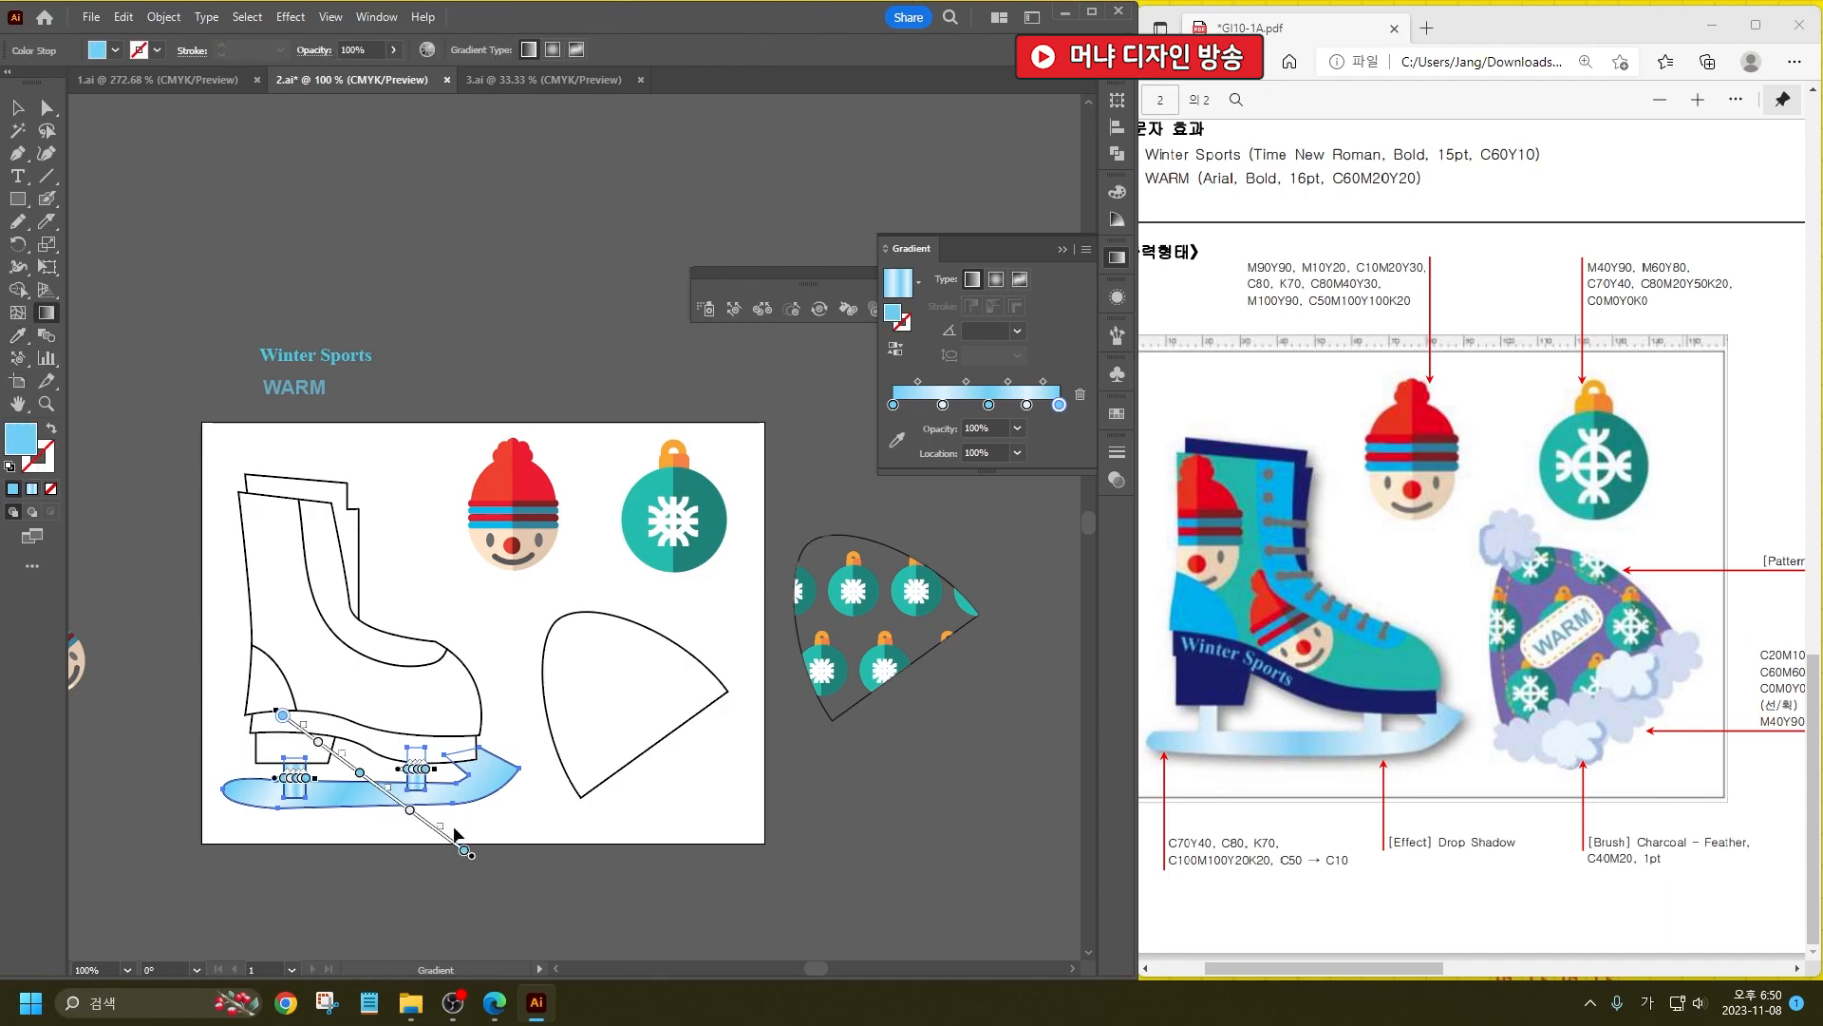
# Step: Redraw the gradient diagonally across the blade and its posts as one sweep, and remove their outlines
pyautogui.moveTo(478, 861); pyautogui.dragTo(278, 725)
pyautogui.click(17, 108)
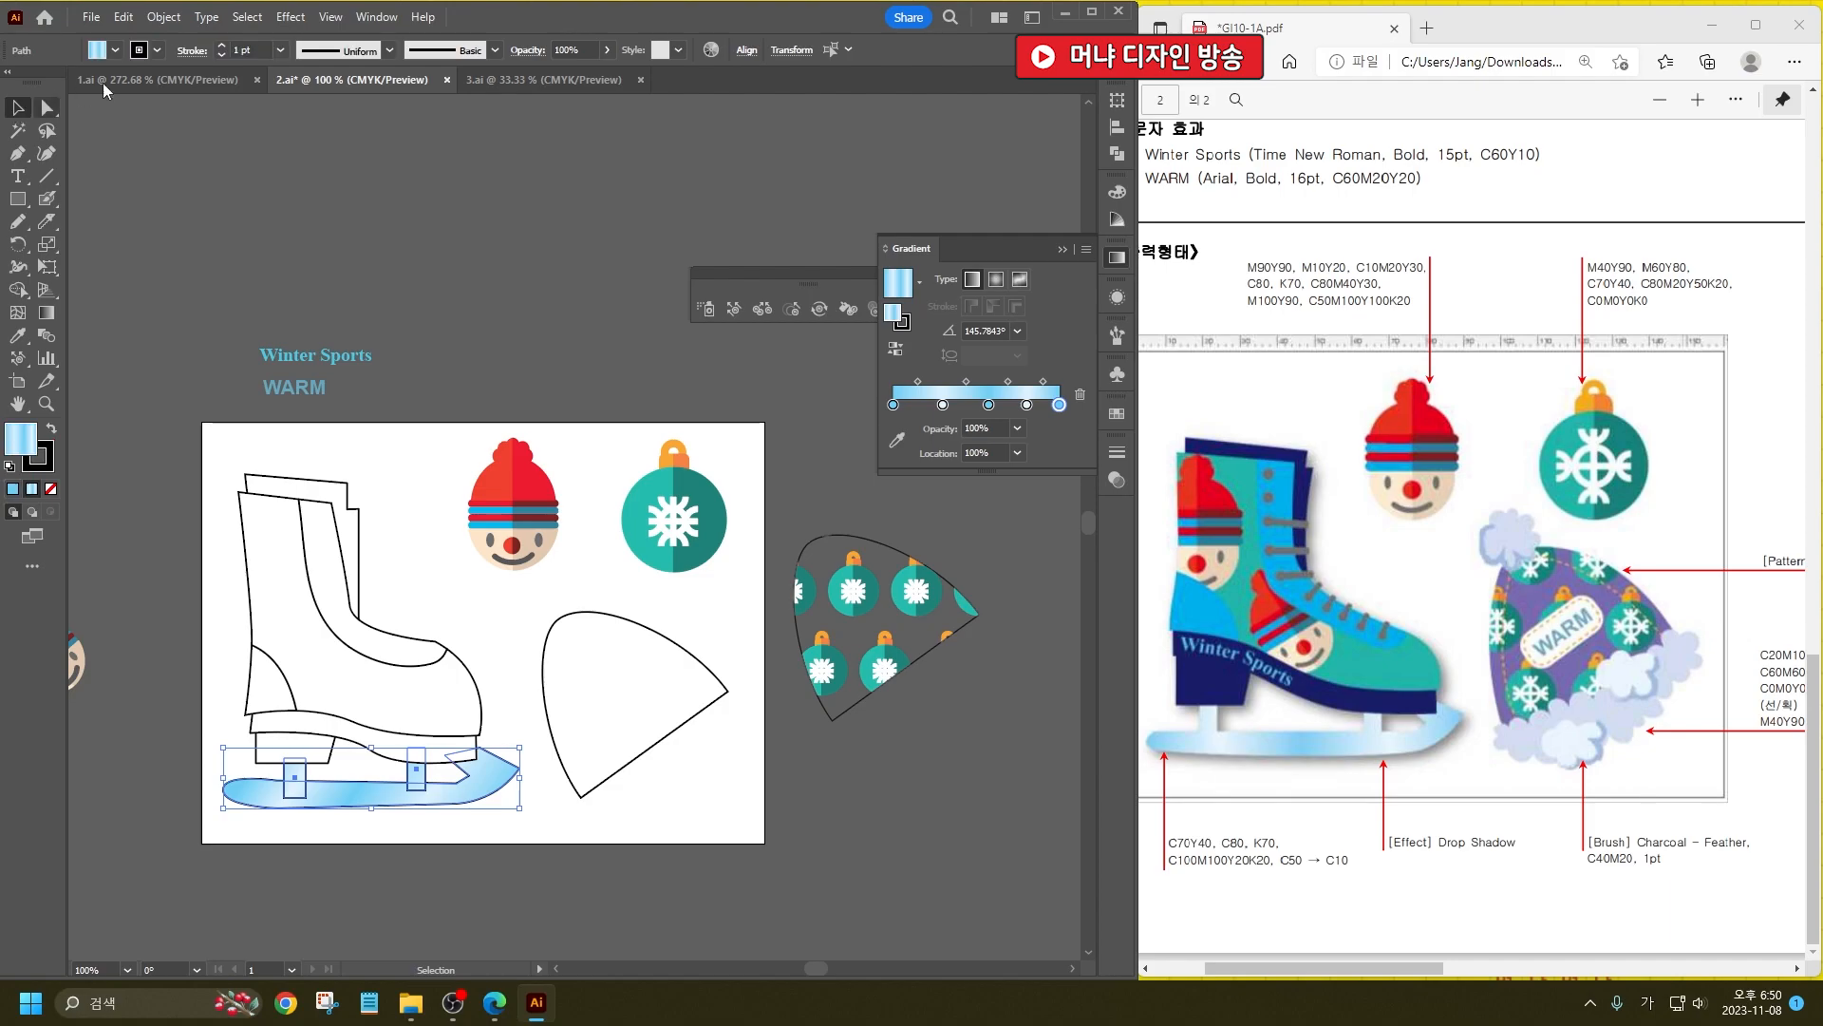
pyautogui.click(20, 85)
pyautogui.click(532, 665)
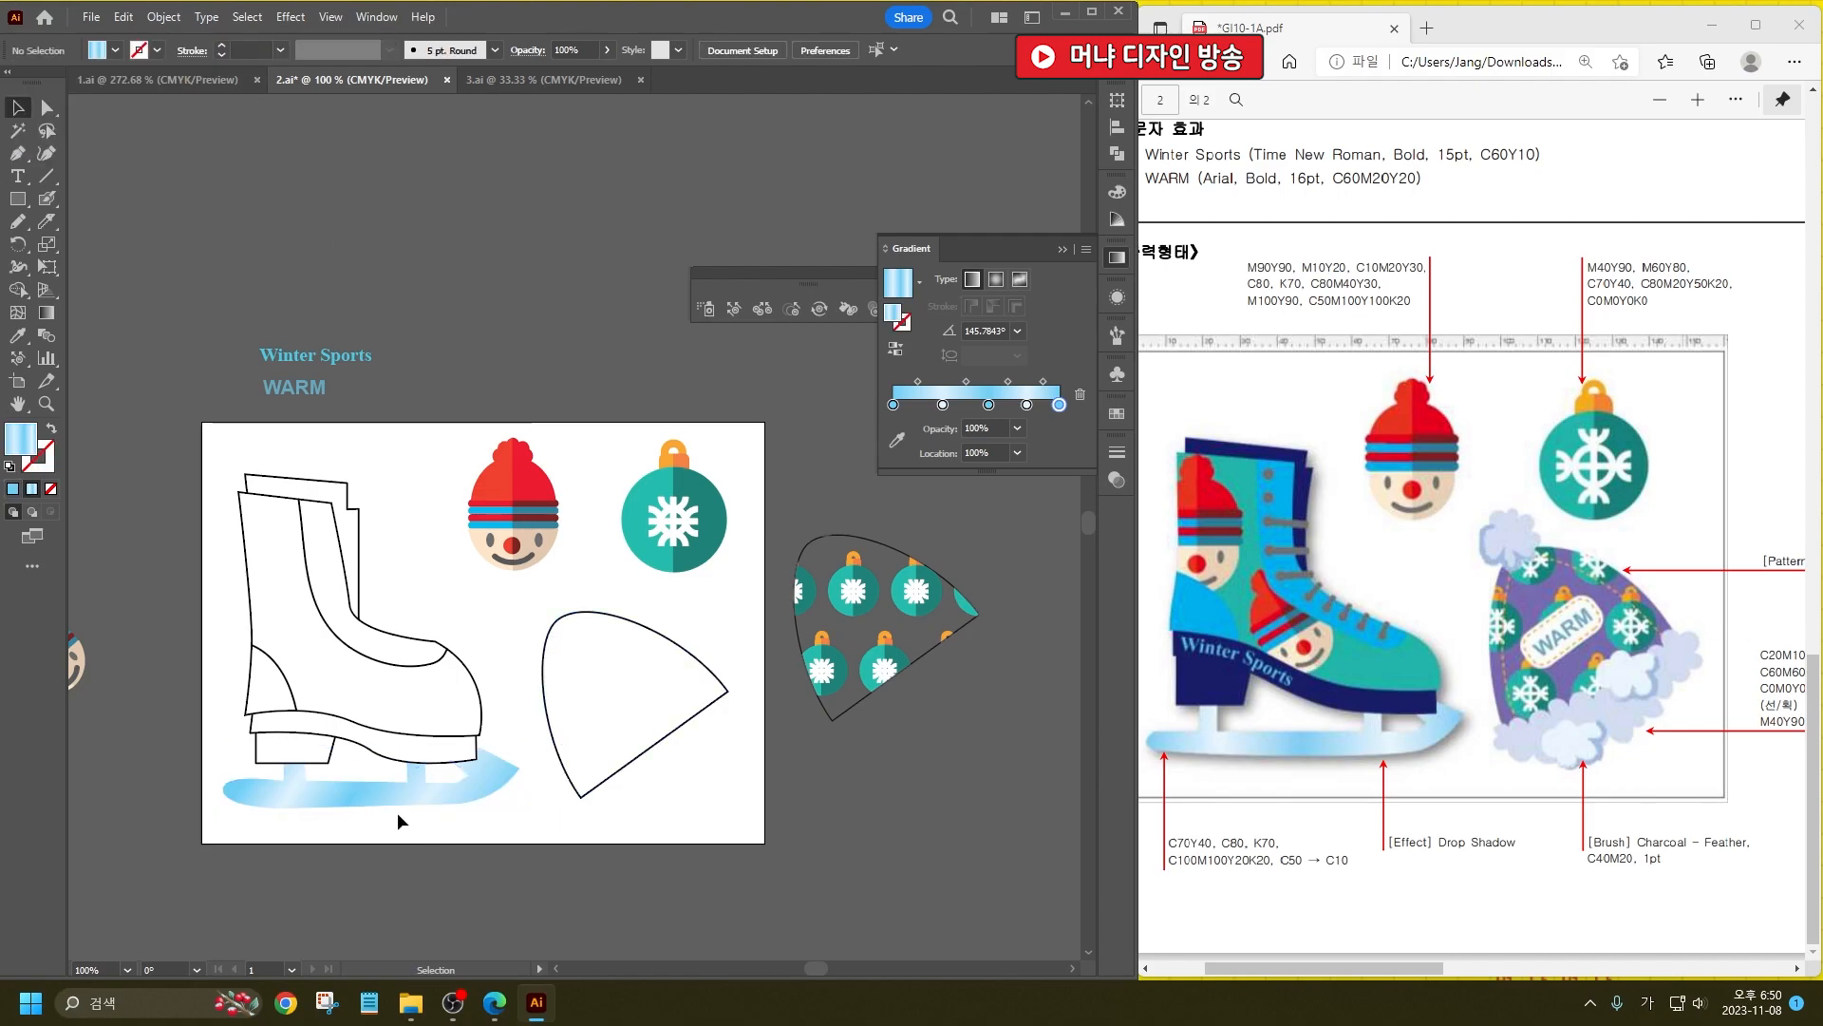
# Step: Fill the boot's sole and heel with the dark blue C100 M100 swatch
pyautogui.click(337, 755)
pyautogui.keyDown('shift'); pyautogui.click(367, 743); pyautogui.keyUp('shift')
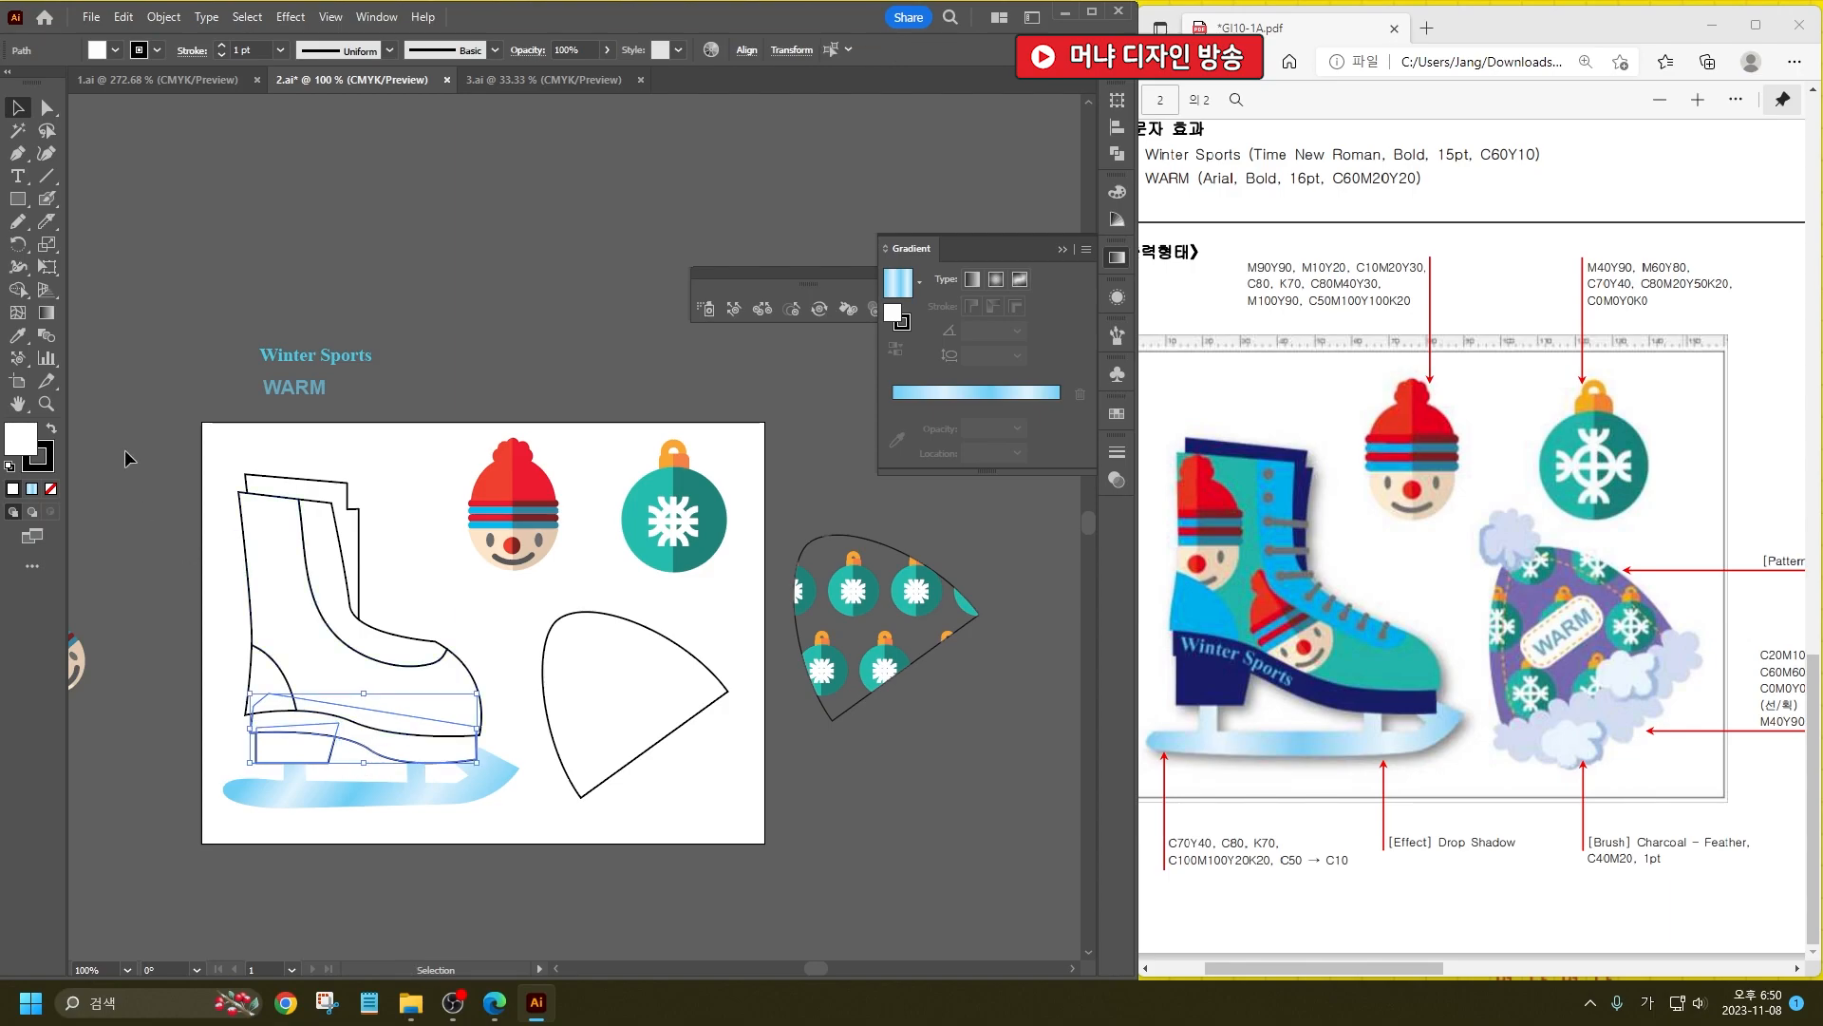
pyautogui.click(114, 50)
pyautogui.click(122, 84)
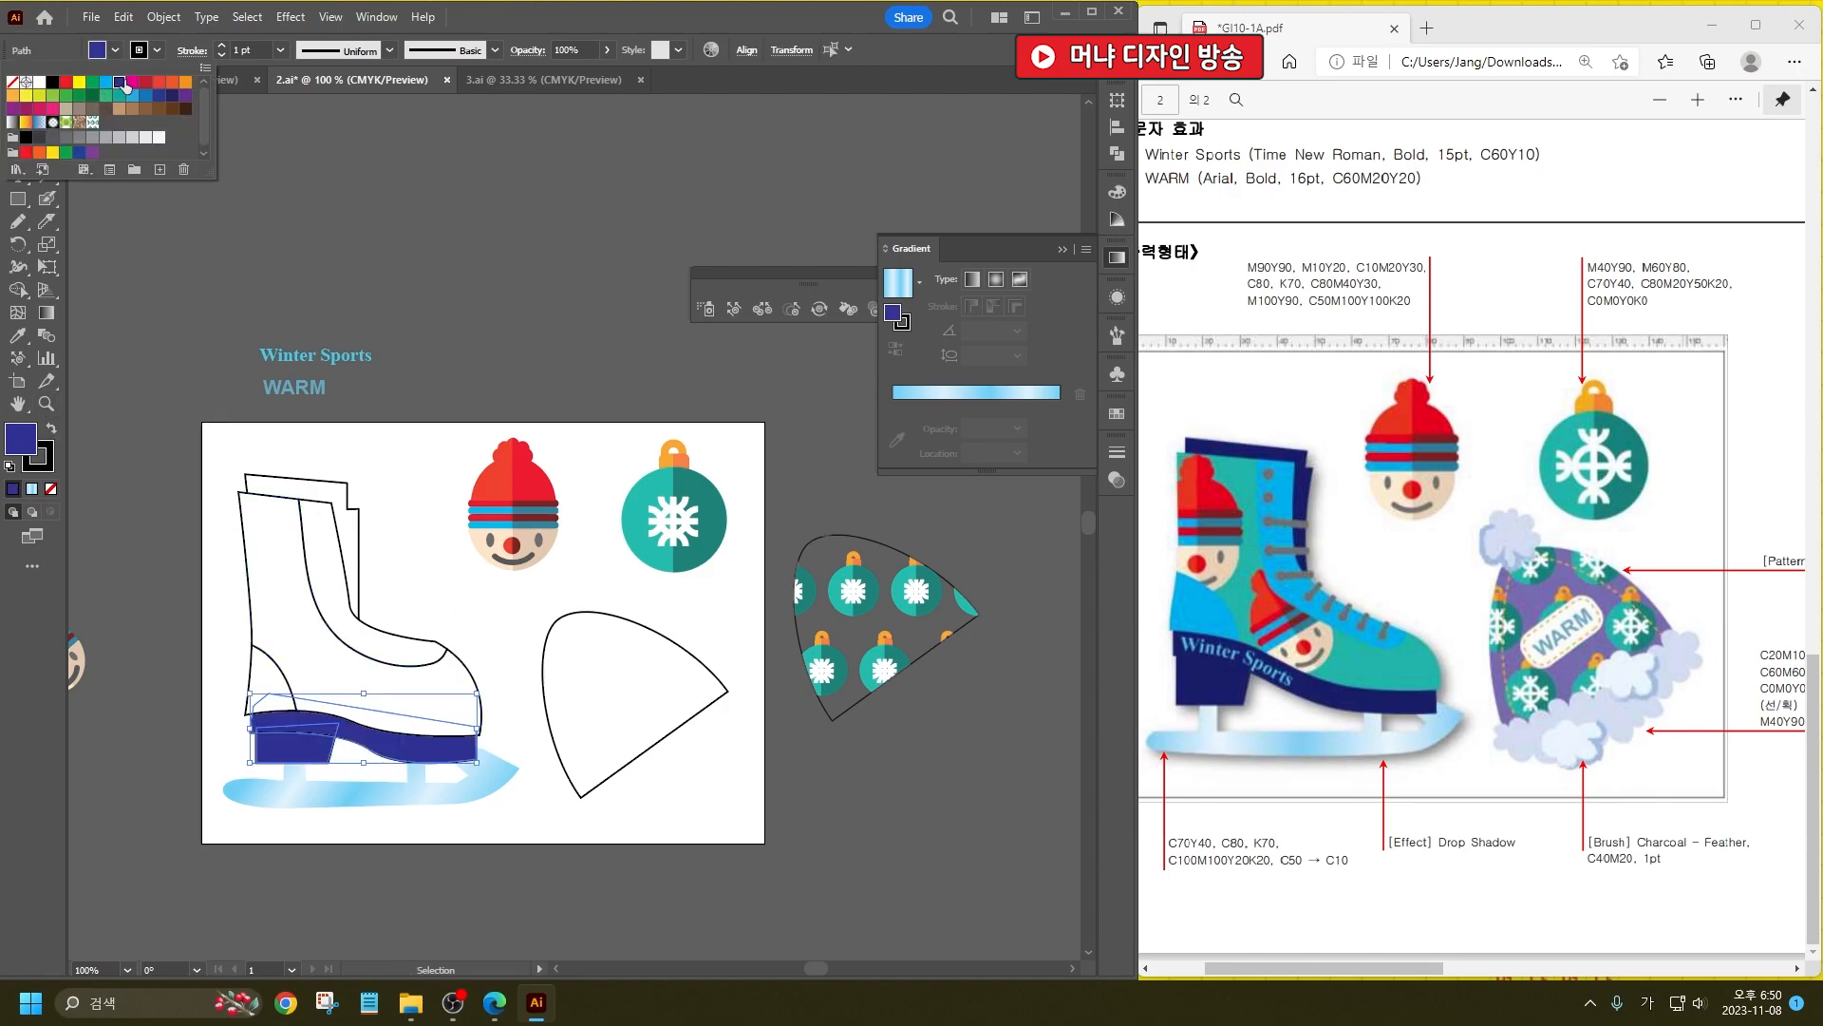
pyautogui.click(519, 243)
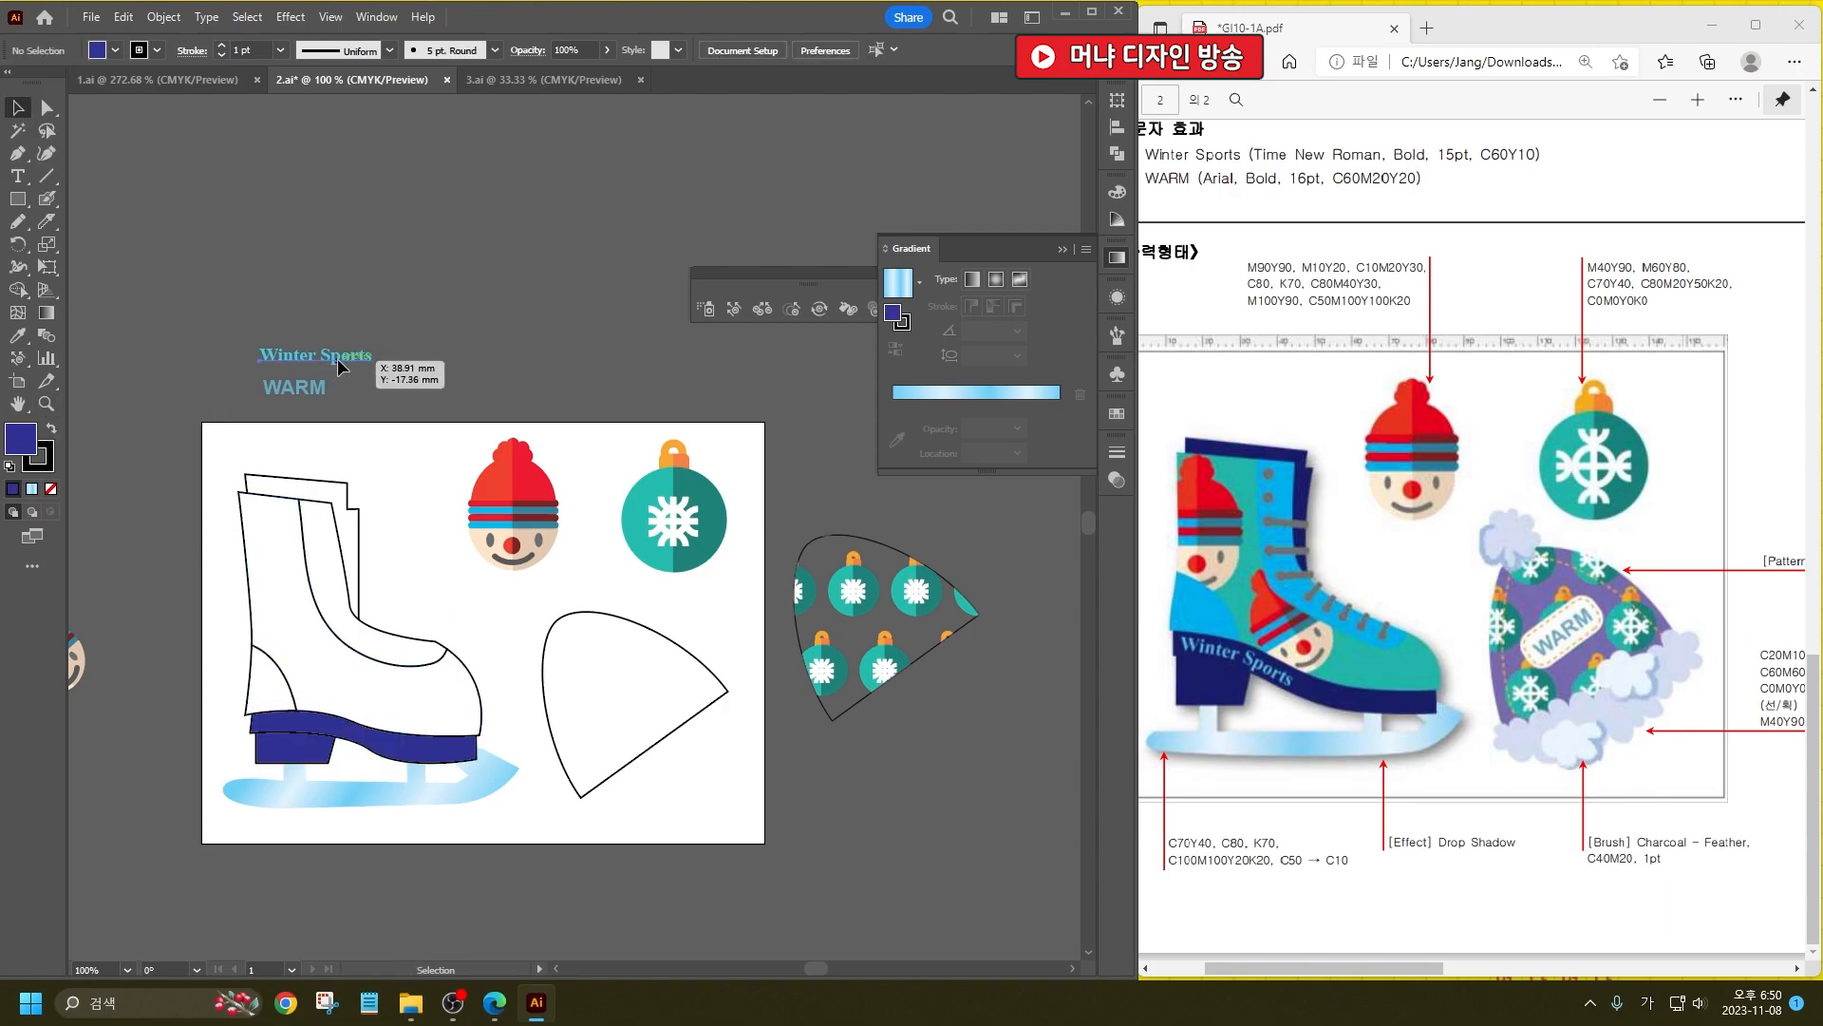
# Step: Warp the "Winter Sports" text with the Rise style at -38% horizontal bend and move it onto the boot's sole
pyautogui.click(337, 362)
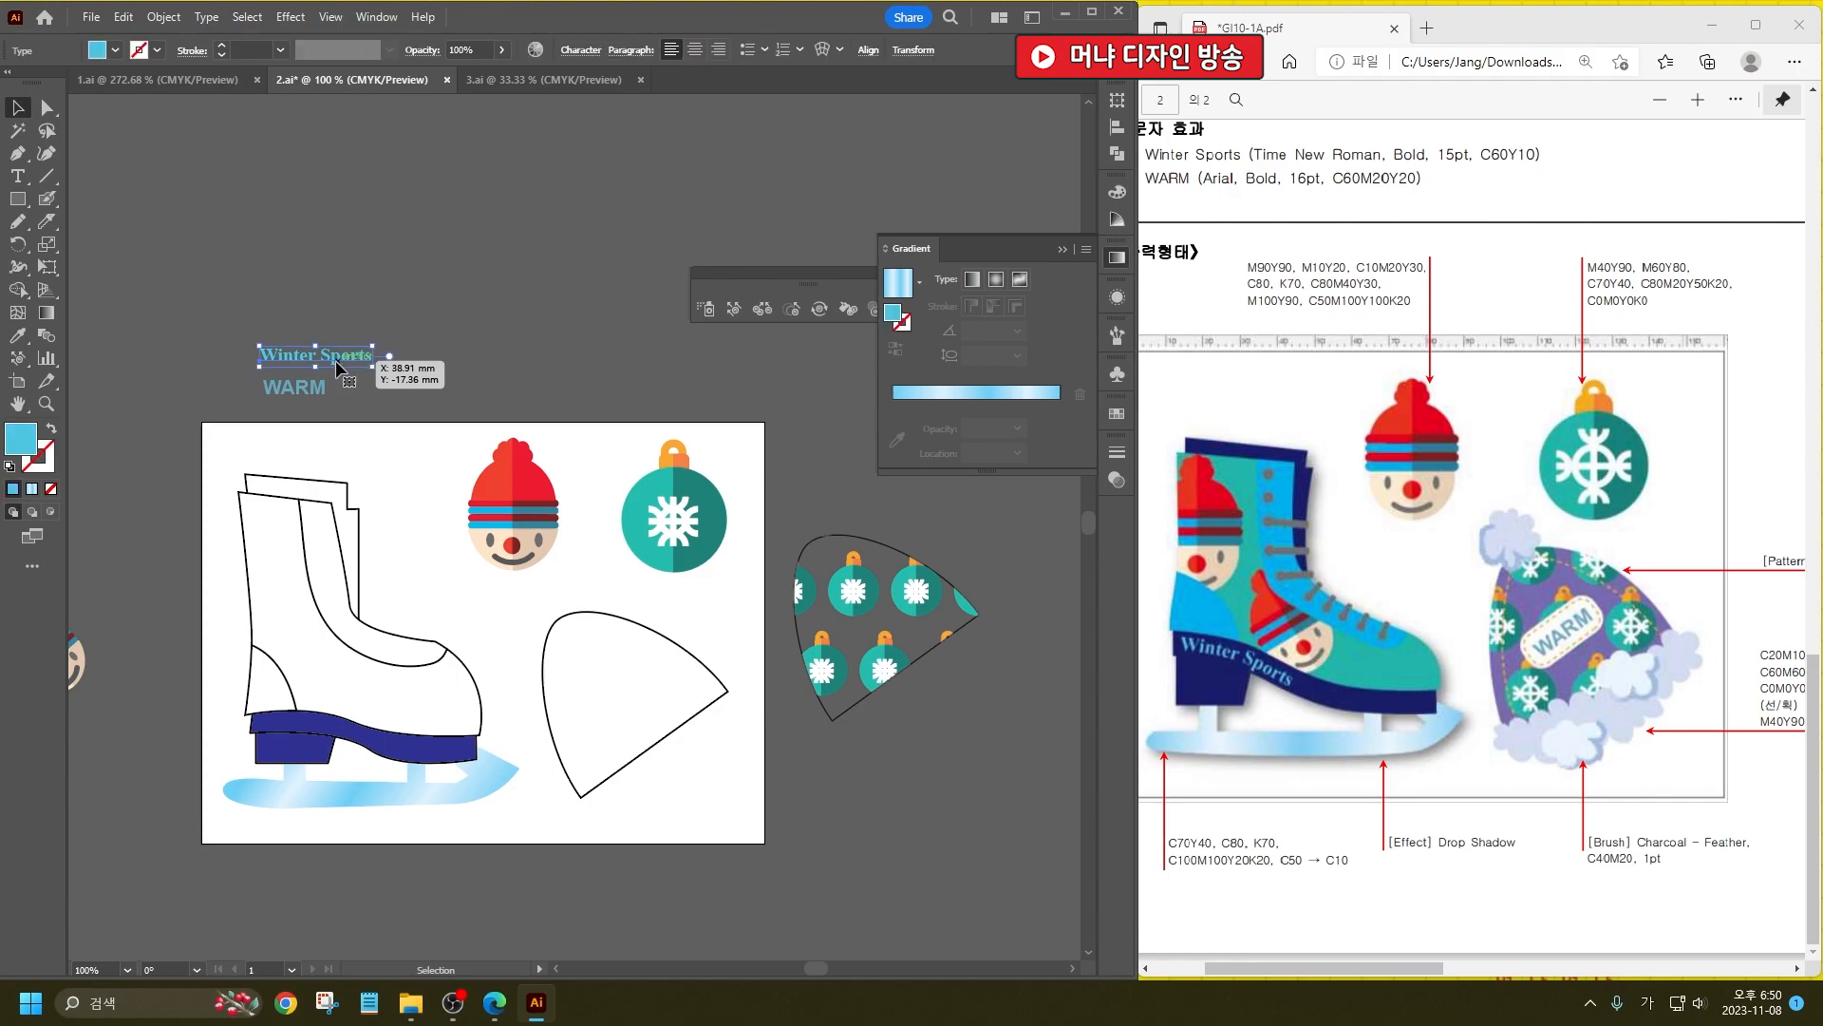
pyautogui.click(817, 52)
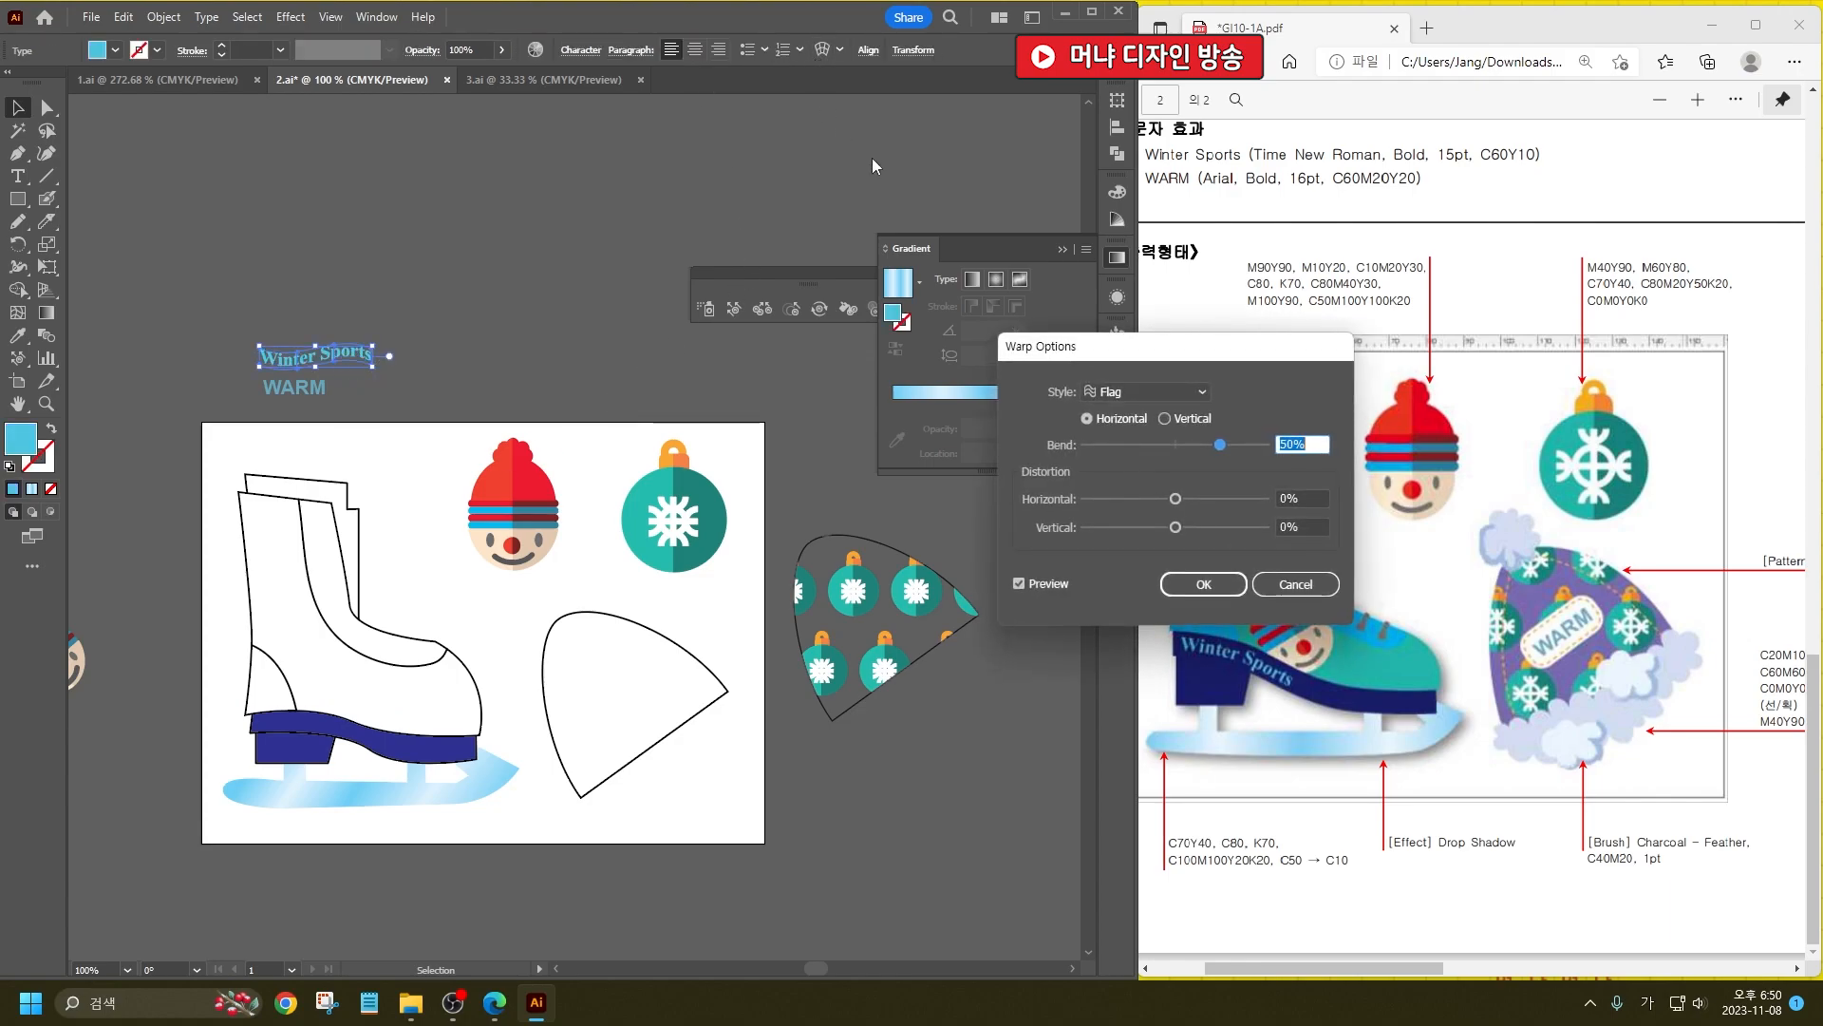
pyautogui.click(1183, 391)
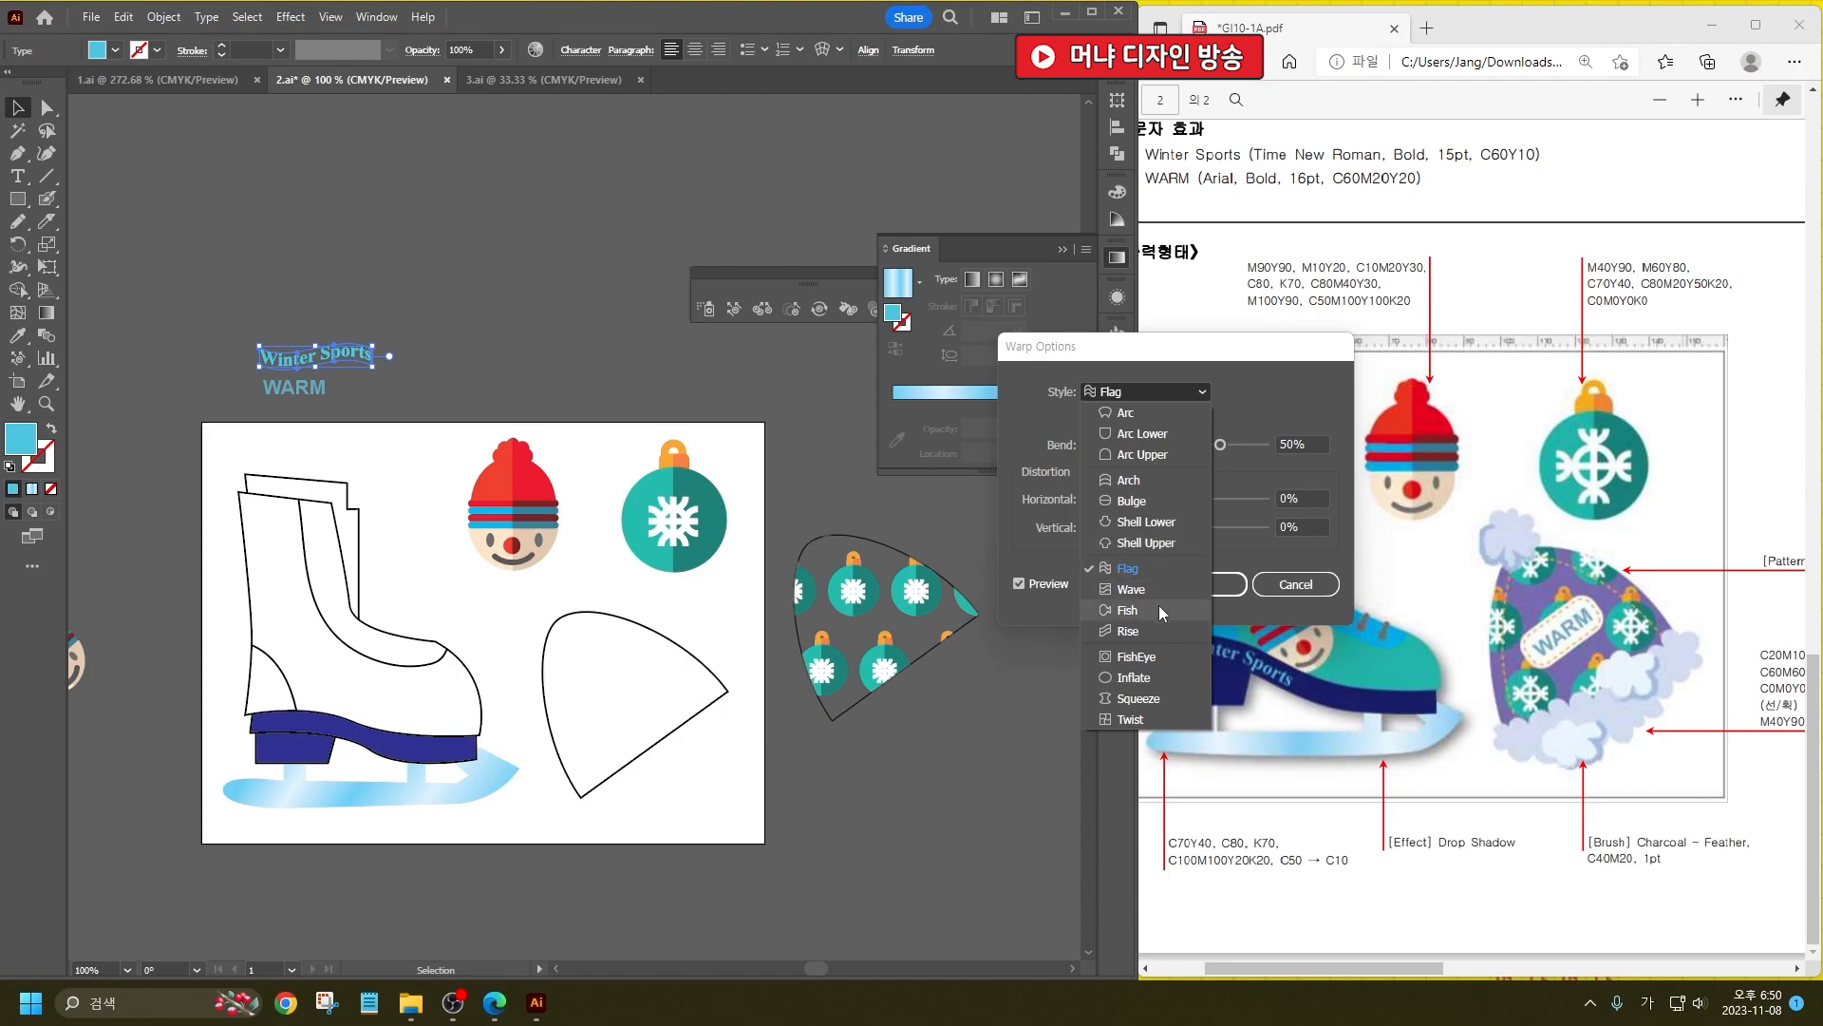
pyautogui.click(1159, 629)
pyautogui.click(1148, 444)
pyautogui.moveTo(1149, 445); pyautogui.dragTo(1141, 444)
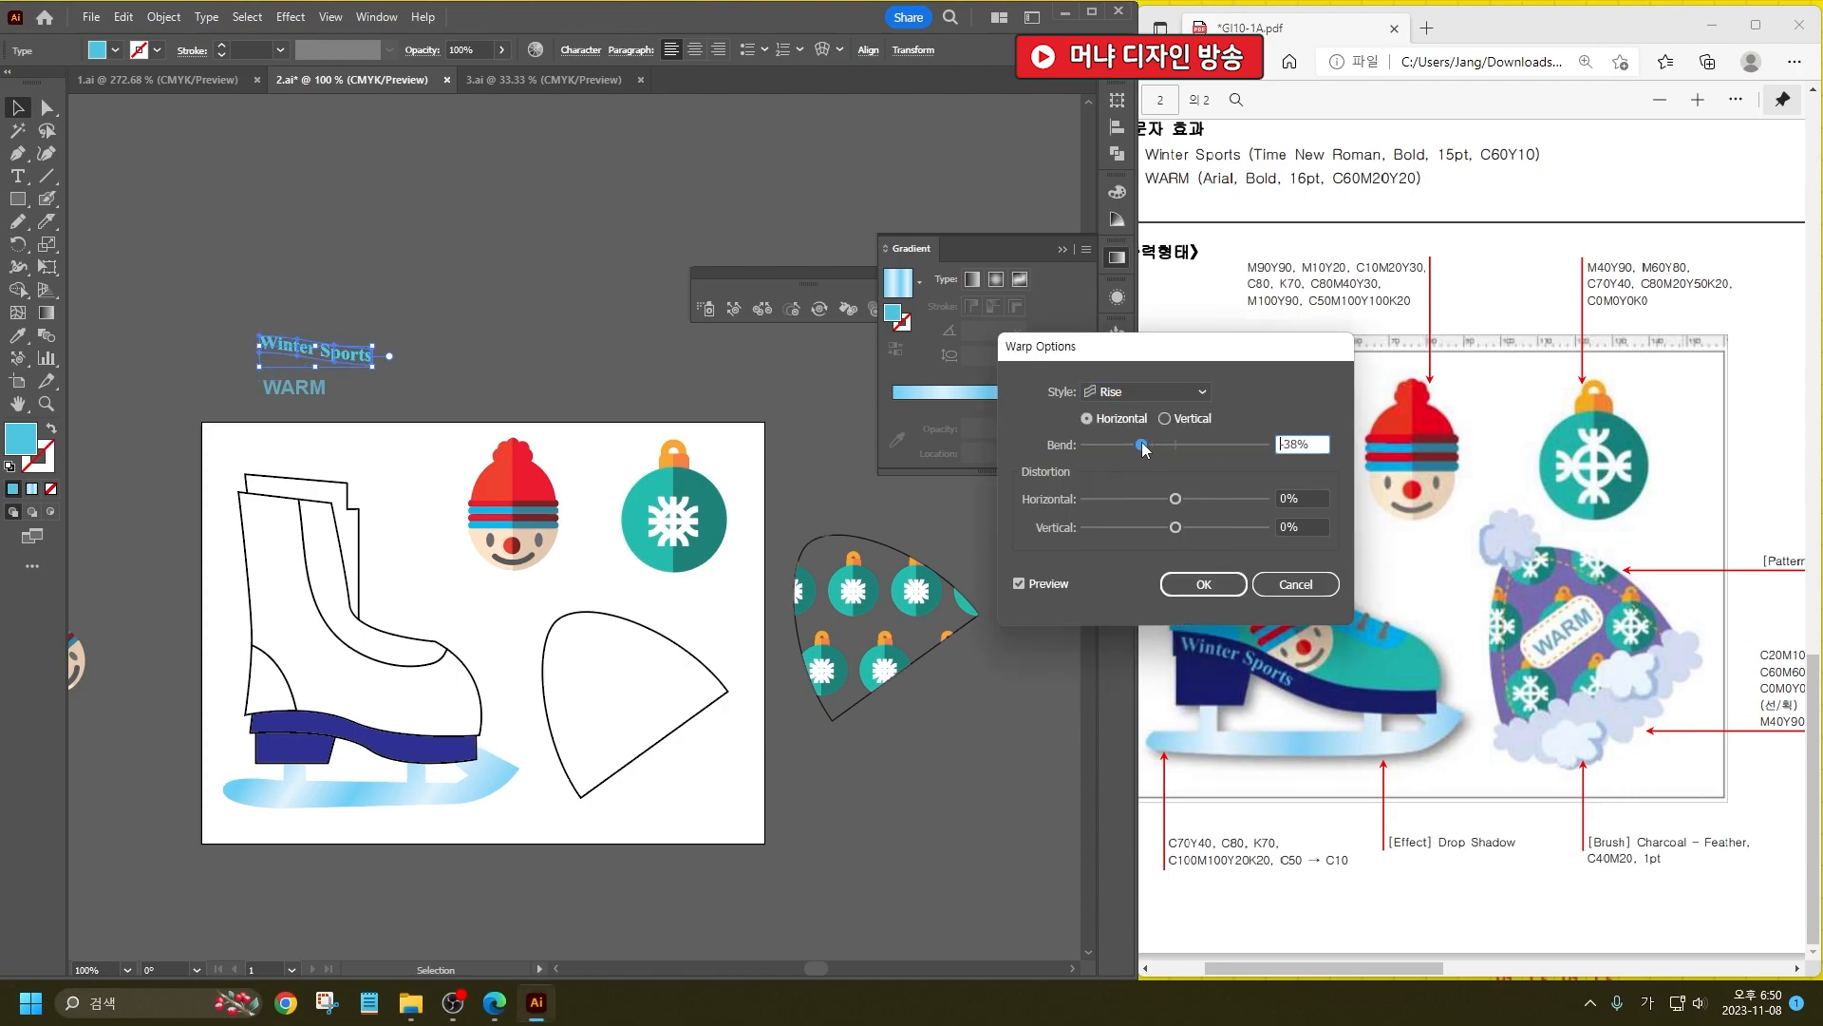
pyautogui.click(1203, 584)
pyautogui.moveTo(359, 355); pyautogui.dragTo(359, 726)
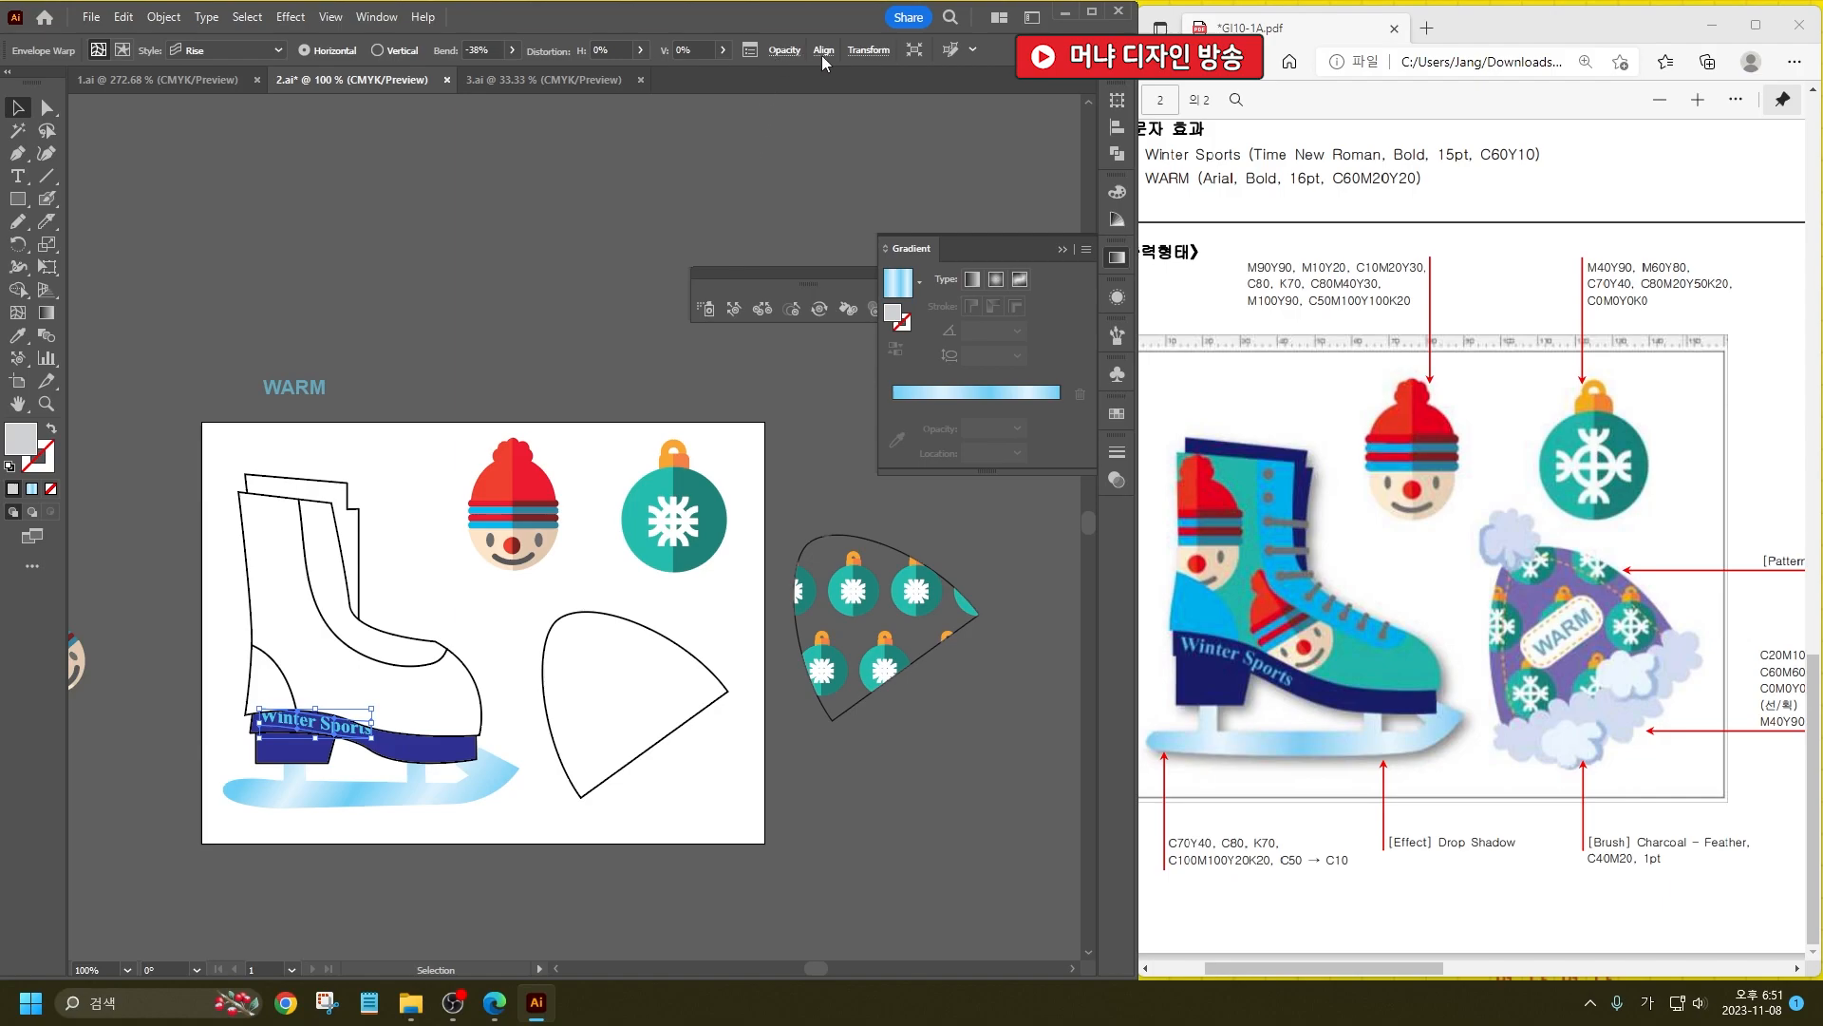
# Step: Set the "Winter Sports" warp bend to -70% and nudge the text down onto the sole
pyautogui.click(484, 50)
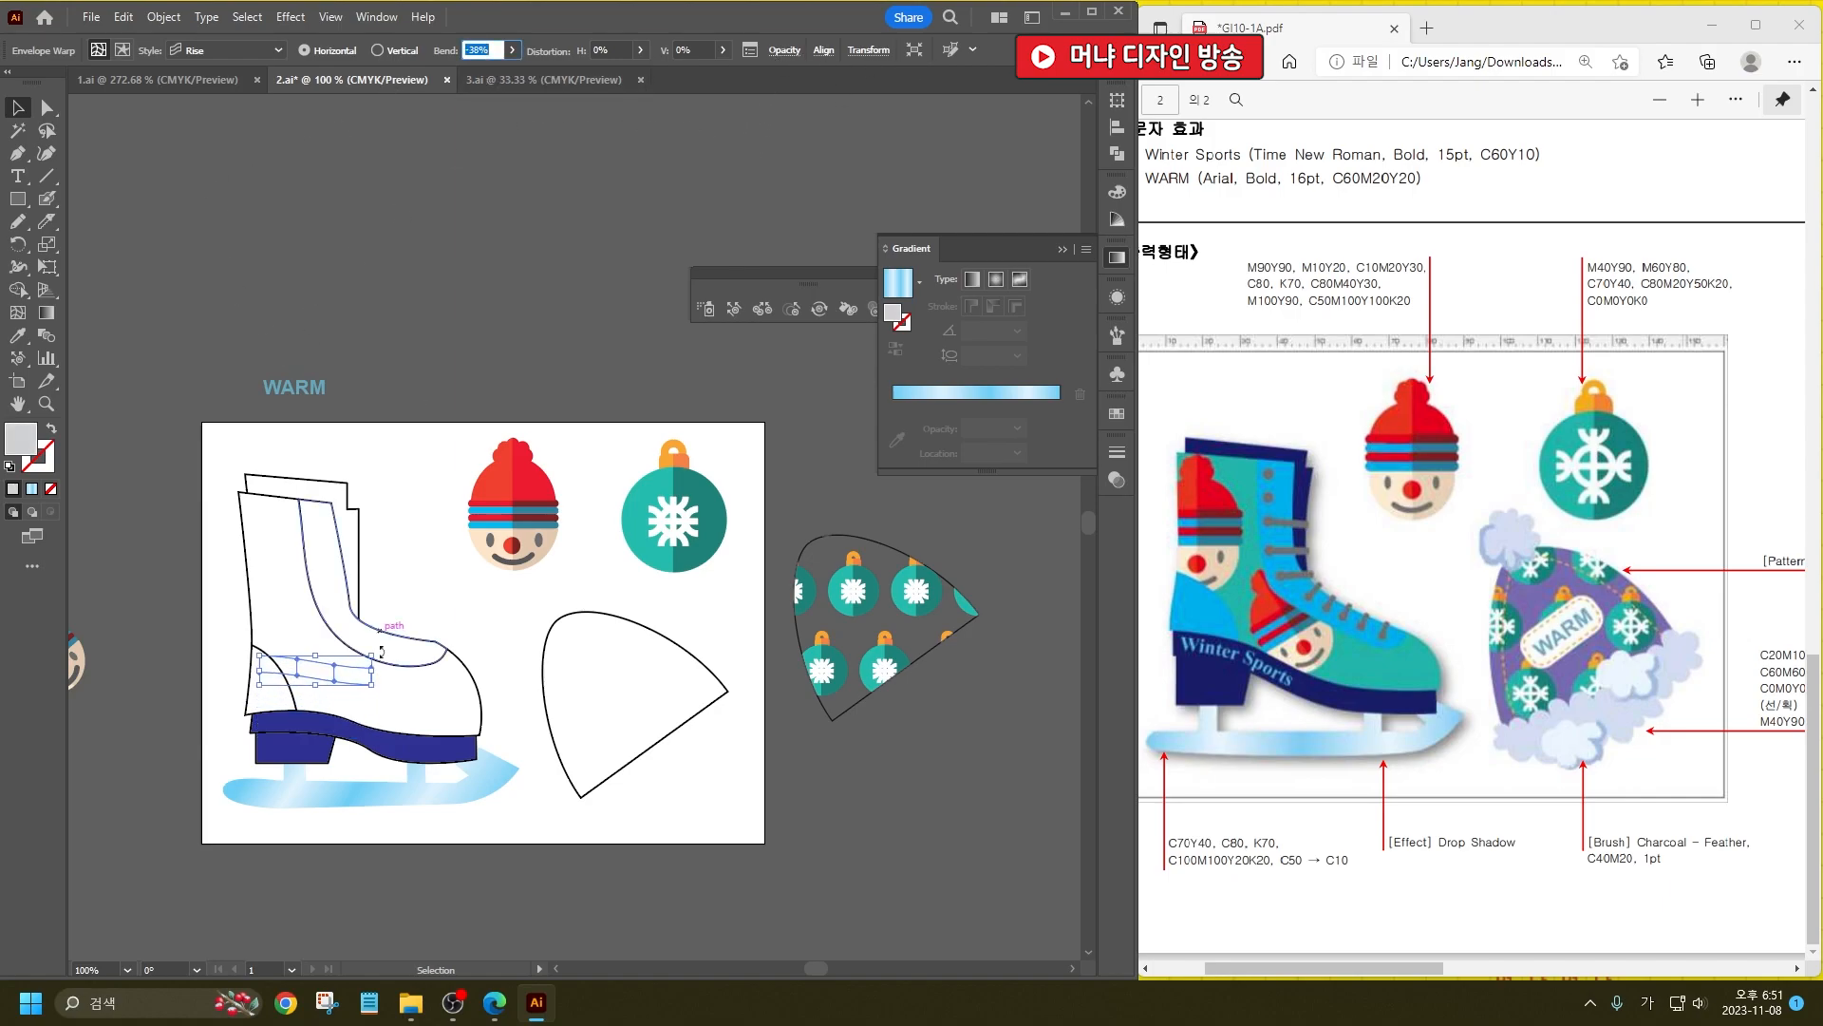
pyautogui.write('-50')
pyautogui.press('Return')
pyautogui.hotkey('shift', 'Down')
pyautogui.hotkey('shift', 'Down')
pyautogui.press('Return')
pyautogui.hotkey('shift', 'Down')
pyautogui.hotkey('shift', 'Down')
pyautogui.hotkey('shift', 'Down')
pyautogui.hotkey('shift', 'Down')
pyautogui.hotkey('shift', 'Down')
pyautogui.hotkey('shift', 'Down')
pyautogui.hotkey('shift', 'Down')
pyautogui.hotkey('shift', 'Down')
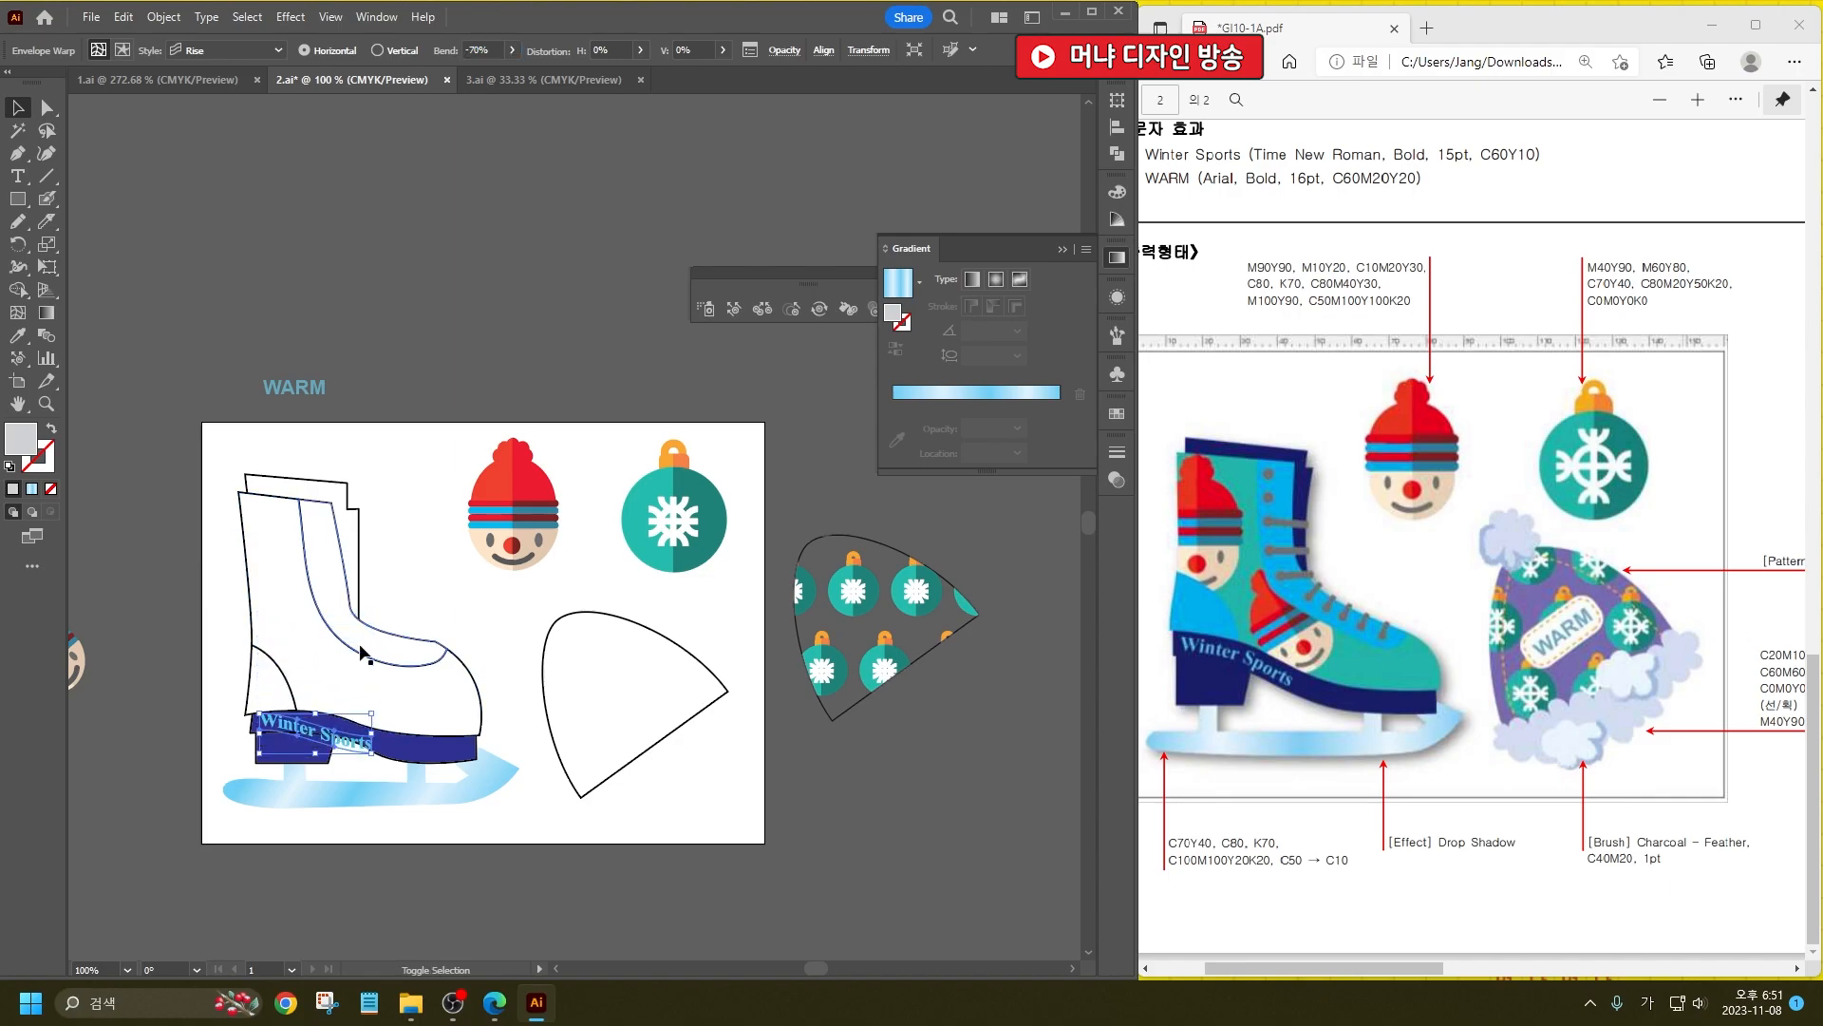
# Step: Try a bend of -10% on the warped "Winter Sports" text
pyautogui.hotkey('ctrl', '=')
pyautogui.hotkey('ctrl', '=')
pyautogui.hotkey('ctrl', '=')
pyautogui.hotkey('ctrl', '=')
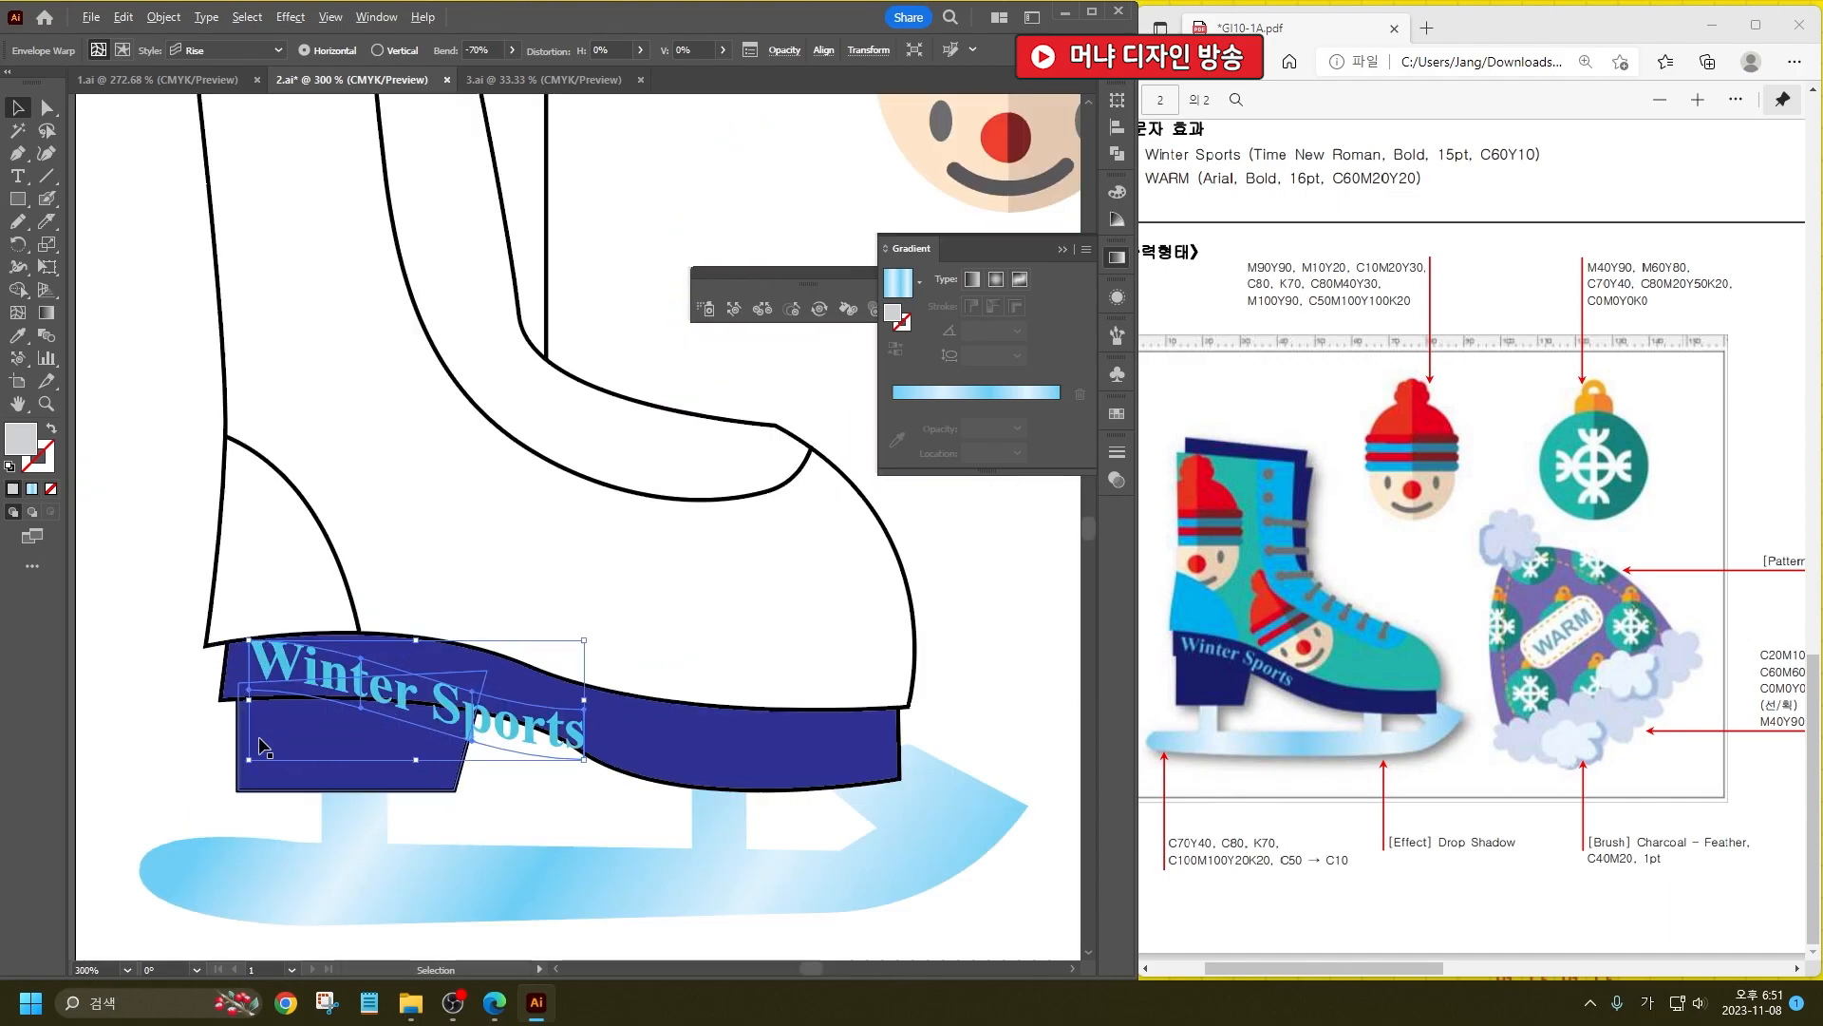
pyautogui.hotkey('ctrl', '=')
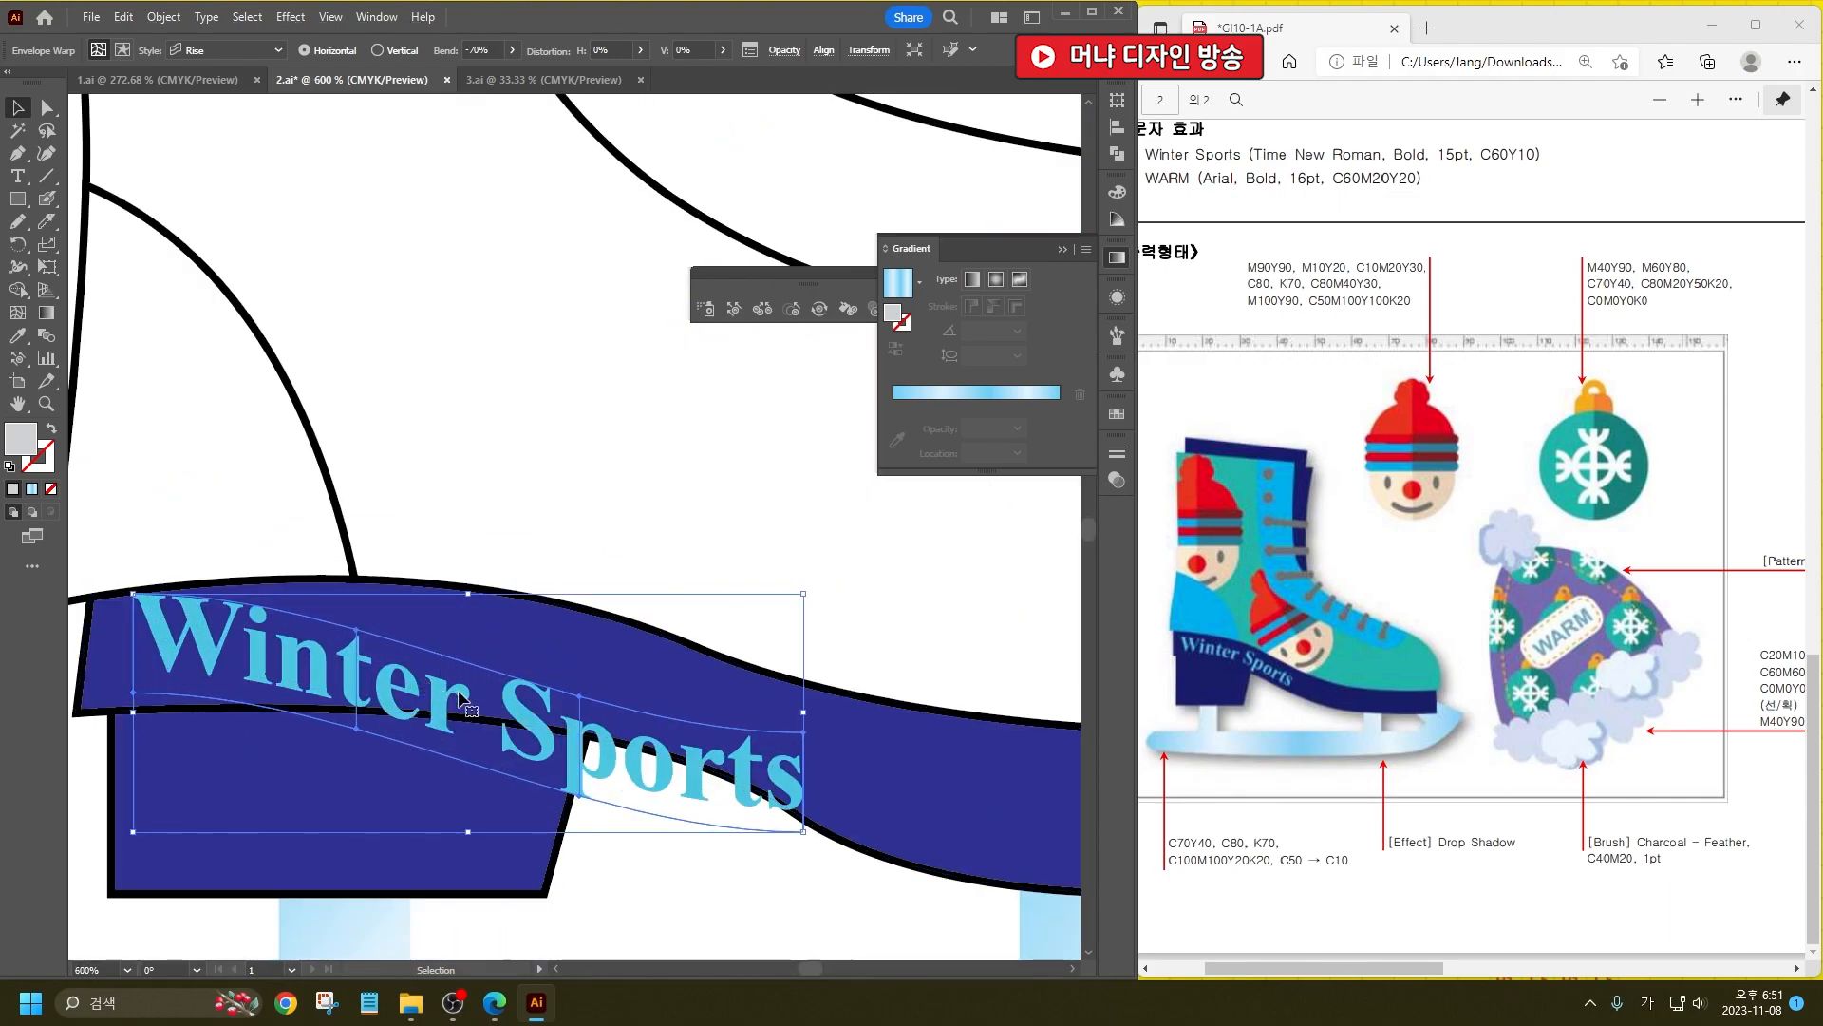
pyautogui.click(495, 48)
pyautogui.press('BackSpace')
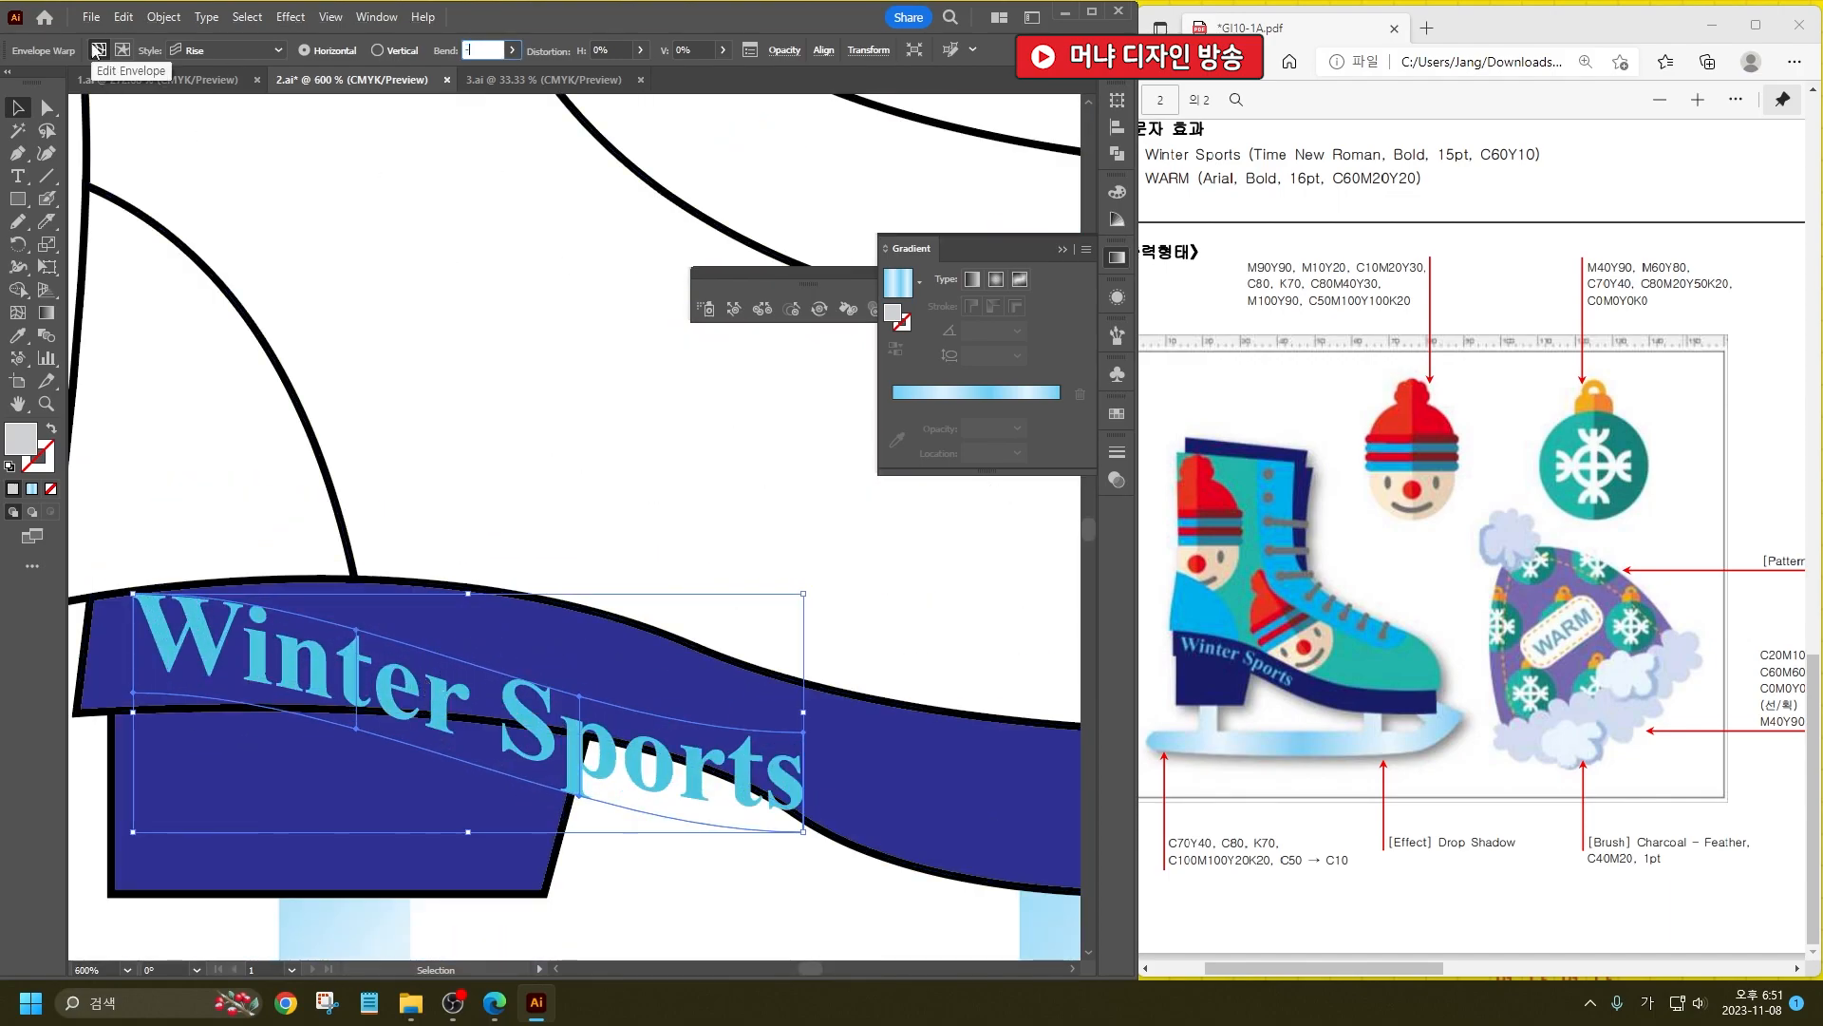
pyautogui.write('-10')
pyautogui.press('Tab')
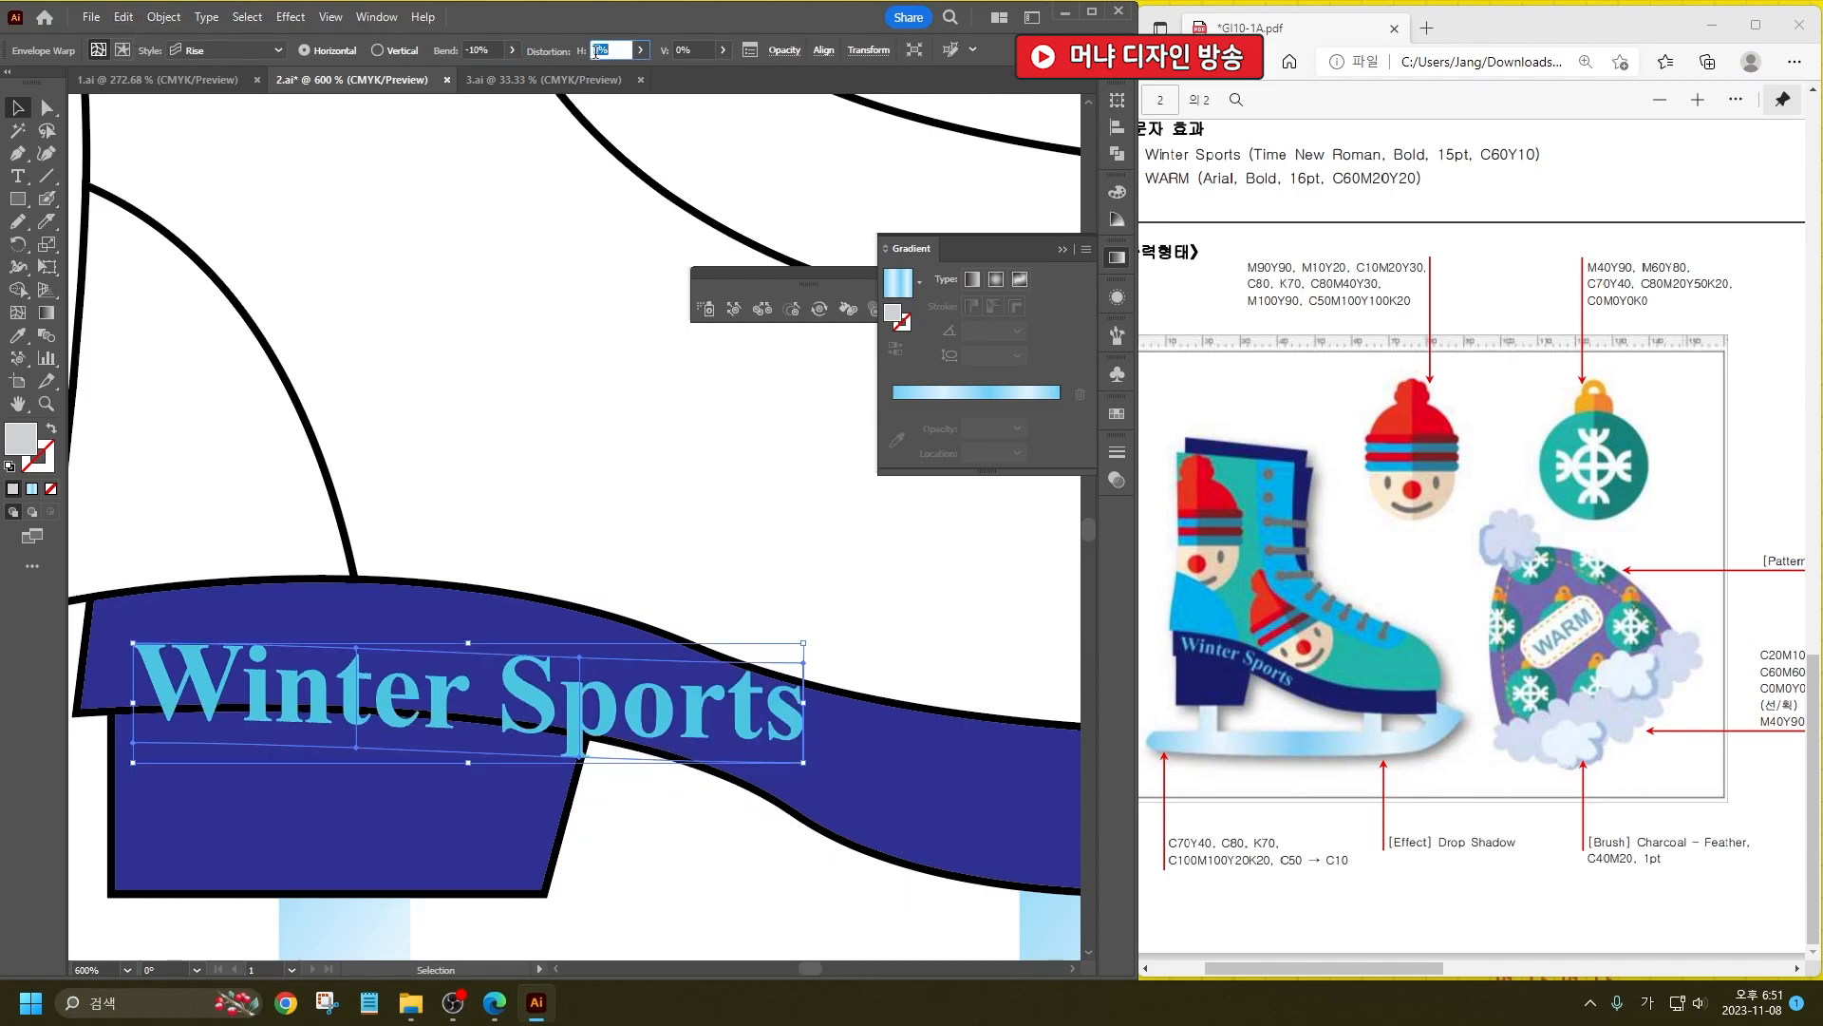
# Step: Set the text's warp bend to -30% and reposition the text along the start of the sole band
pyautogui.click(495, 48)
pyautogui.write('-')
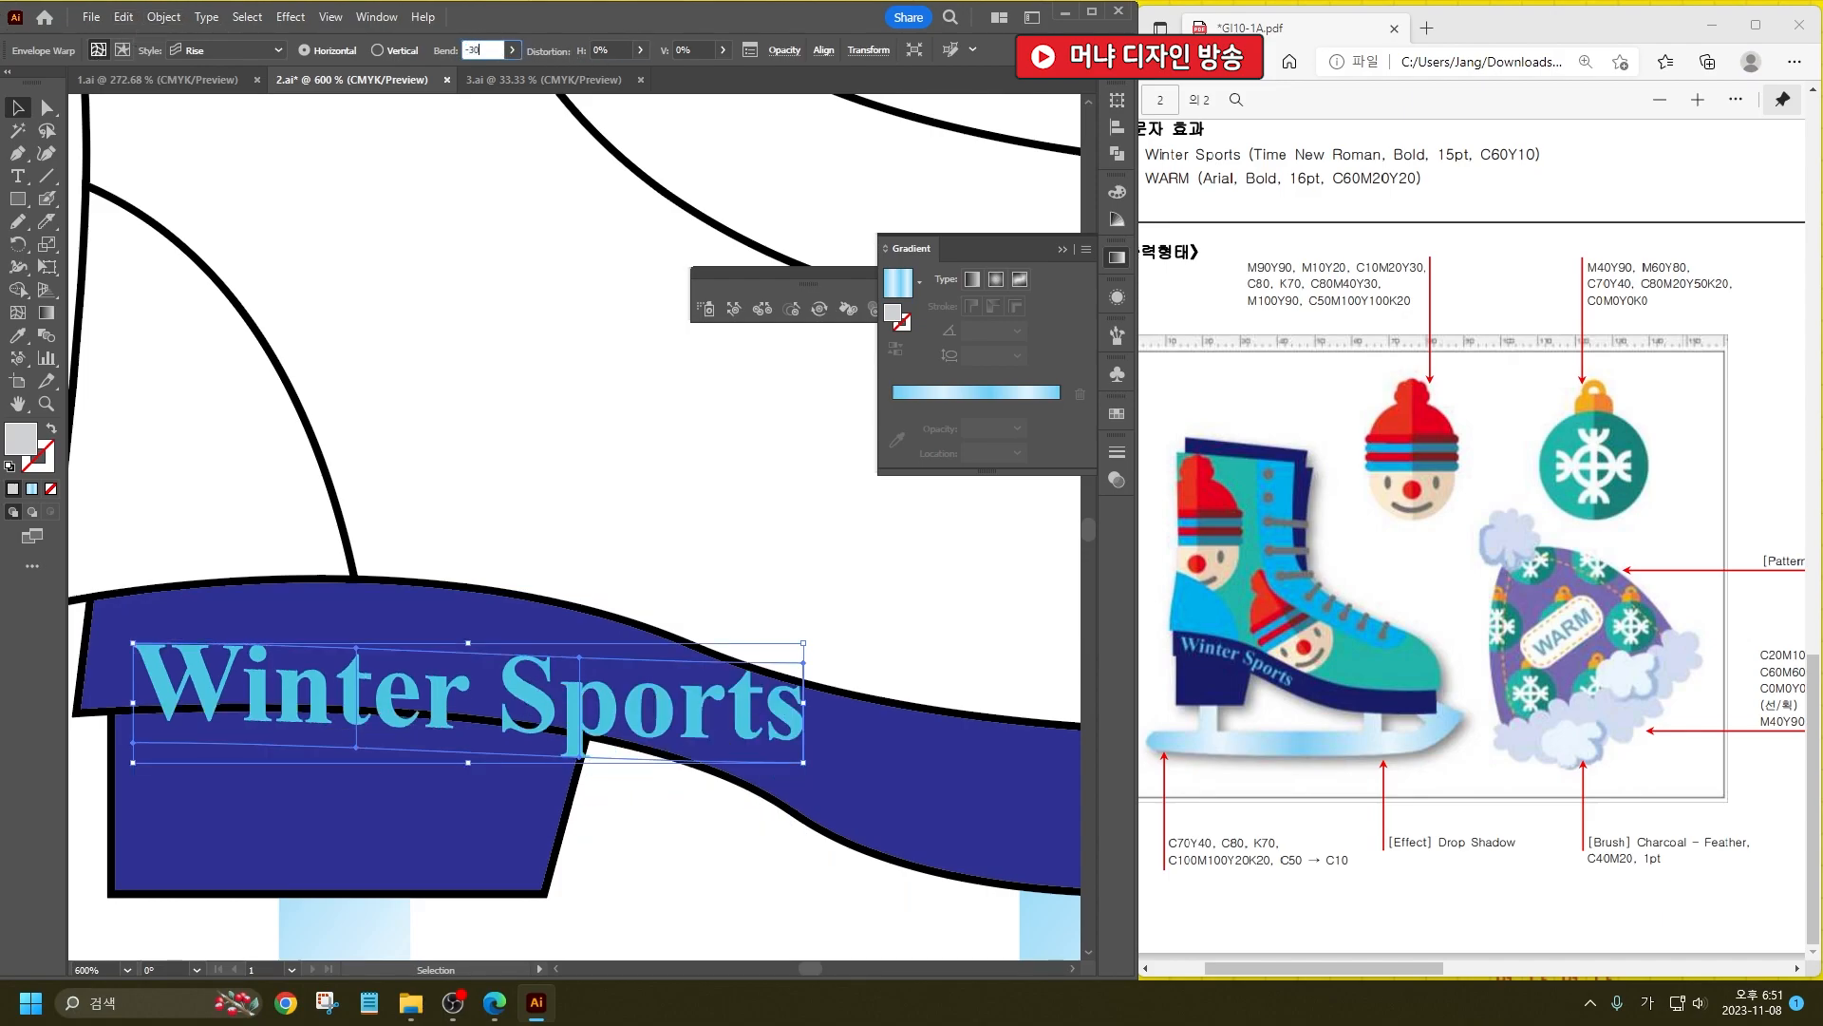
pyautogui.press('Tab')
pyautogui.moveTo(607, 711)
pyautogui.mouseDown()
pyautogui.moveTo(610, 688)
pyautogui.moveTo(589, 722)
pyautogui.mouseUp()
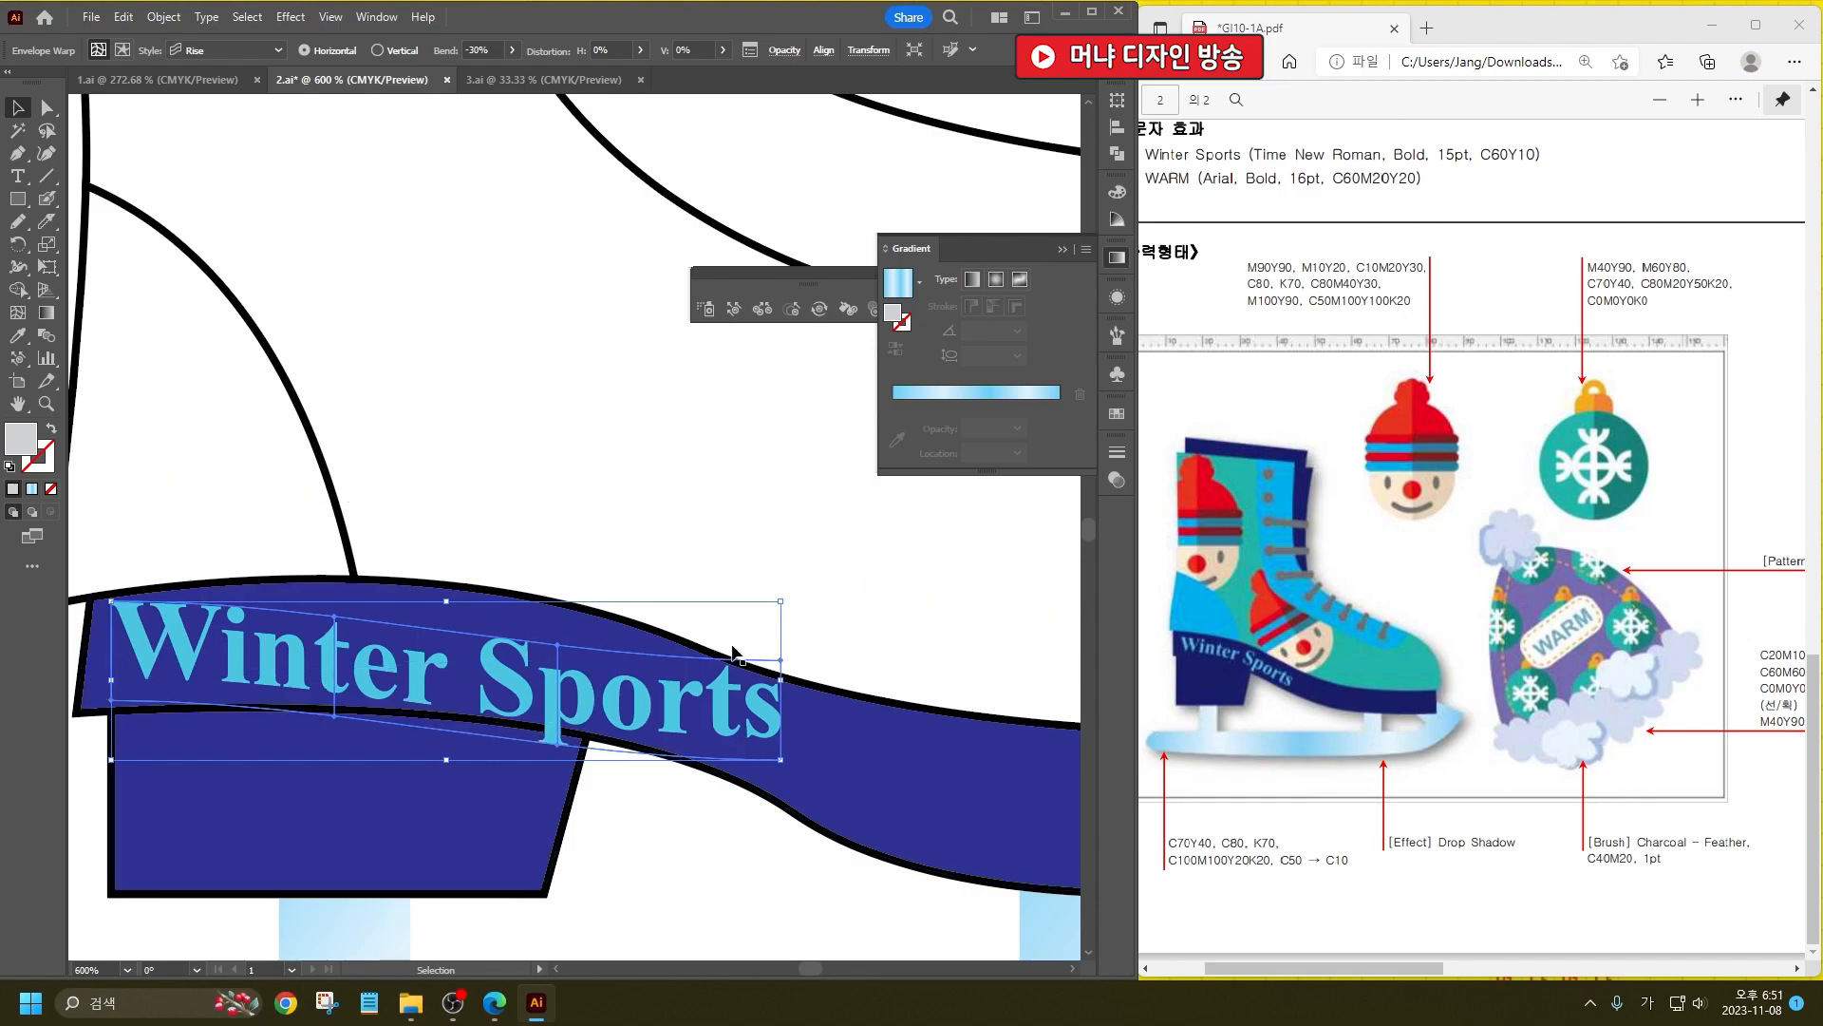
# Step: Try the Flag warp style on the "Winter Sports" text and undo it
pyautogui.click(247, 49)
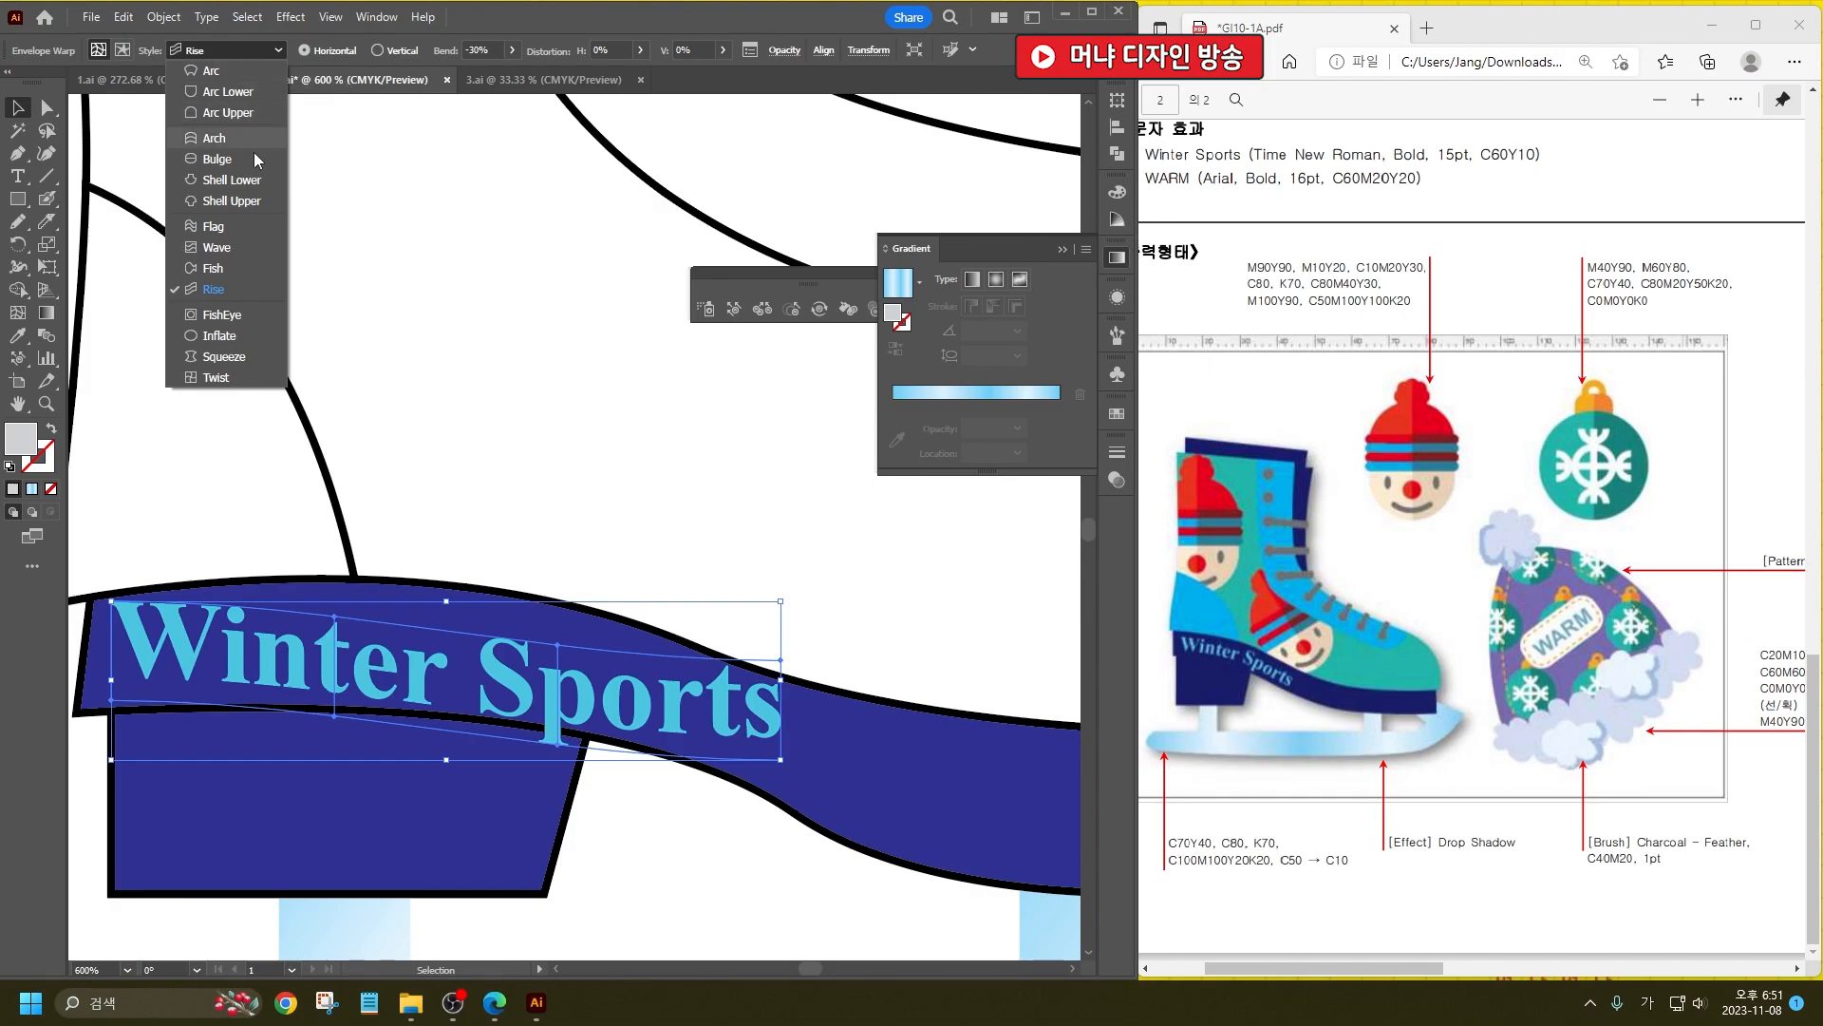
pyautogui.click(241, 231)
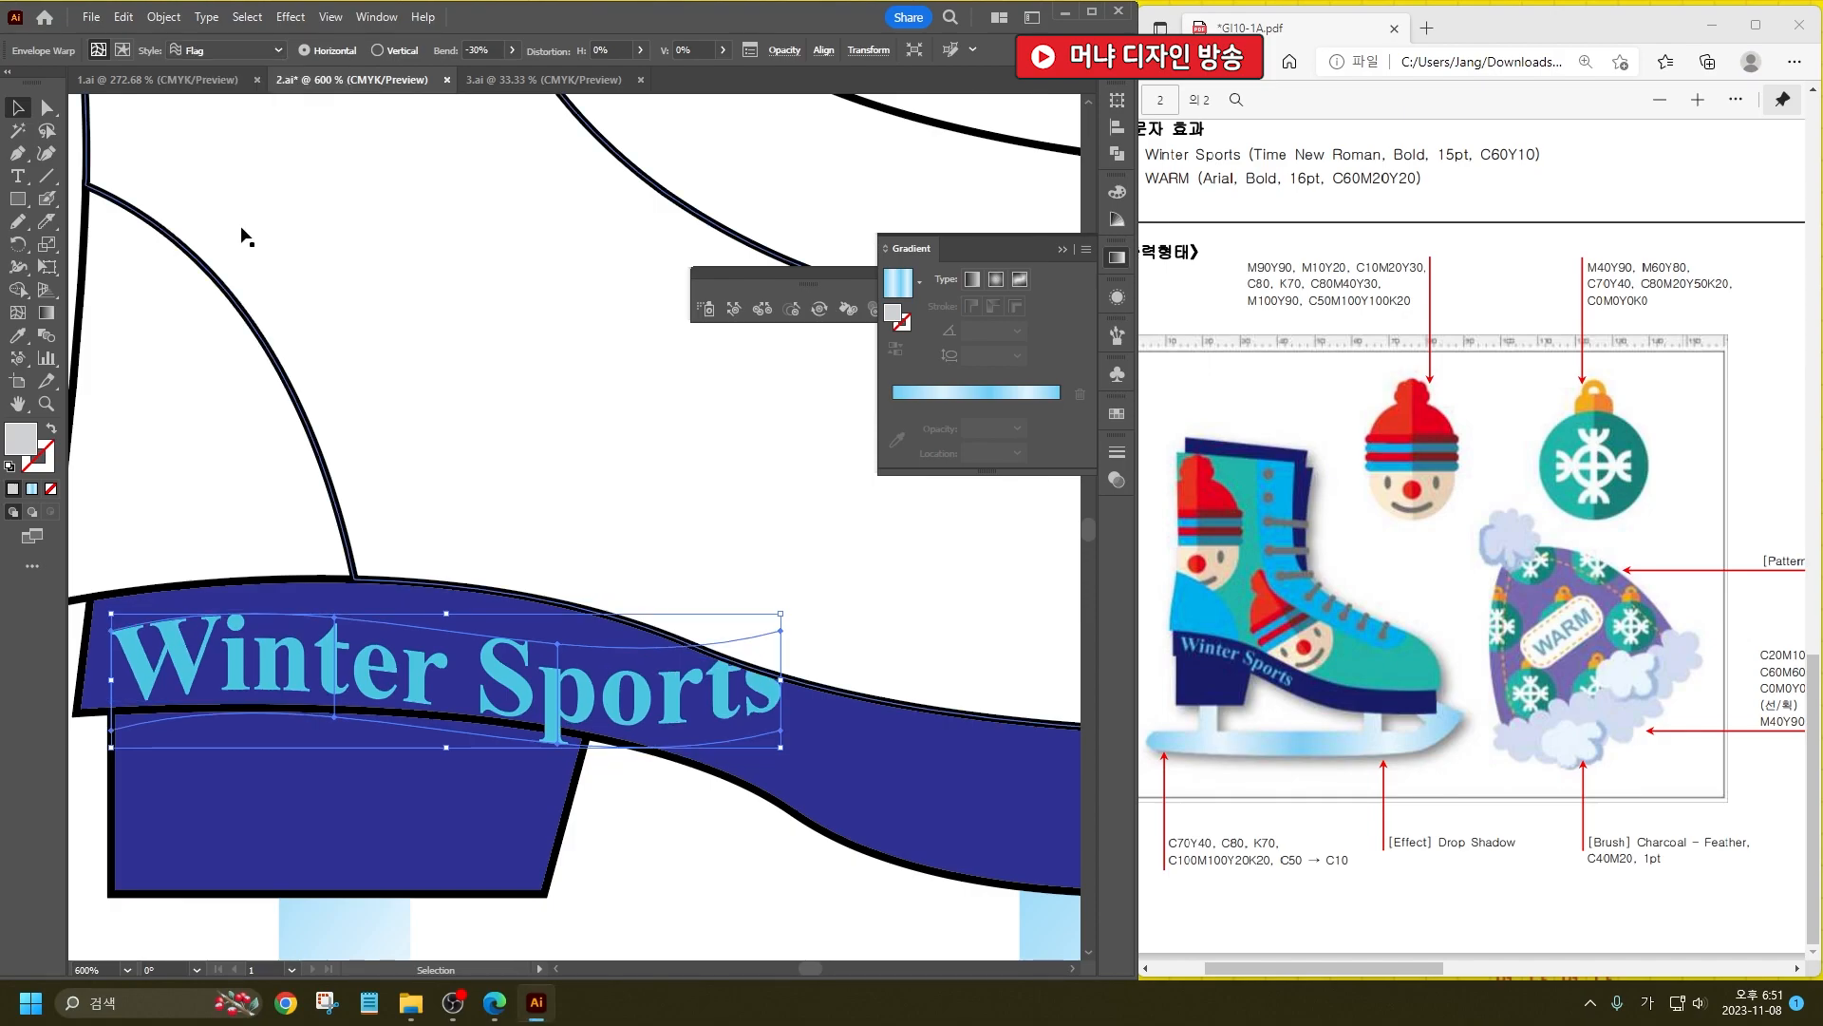
pyautogui.press('a')
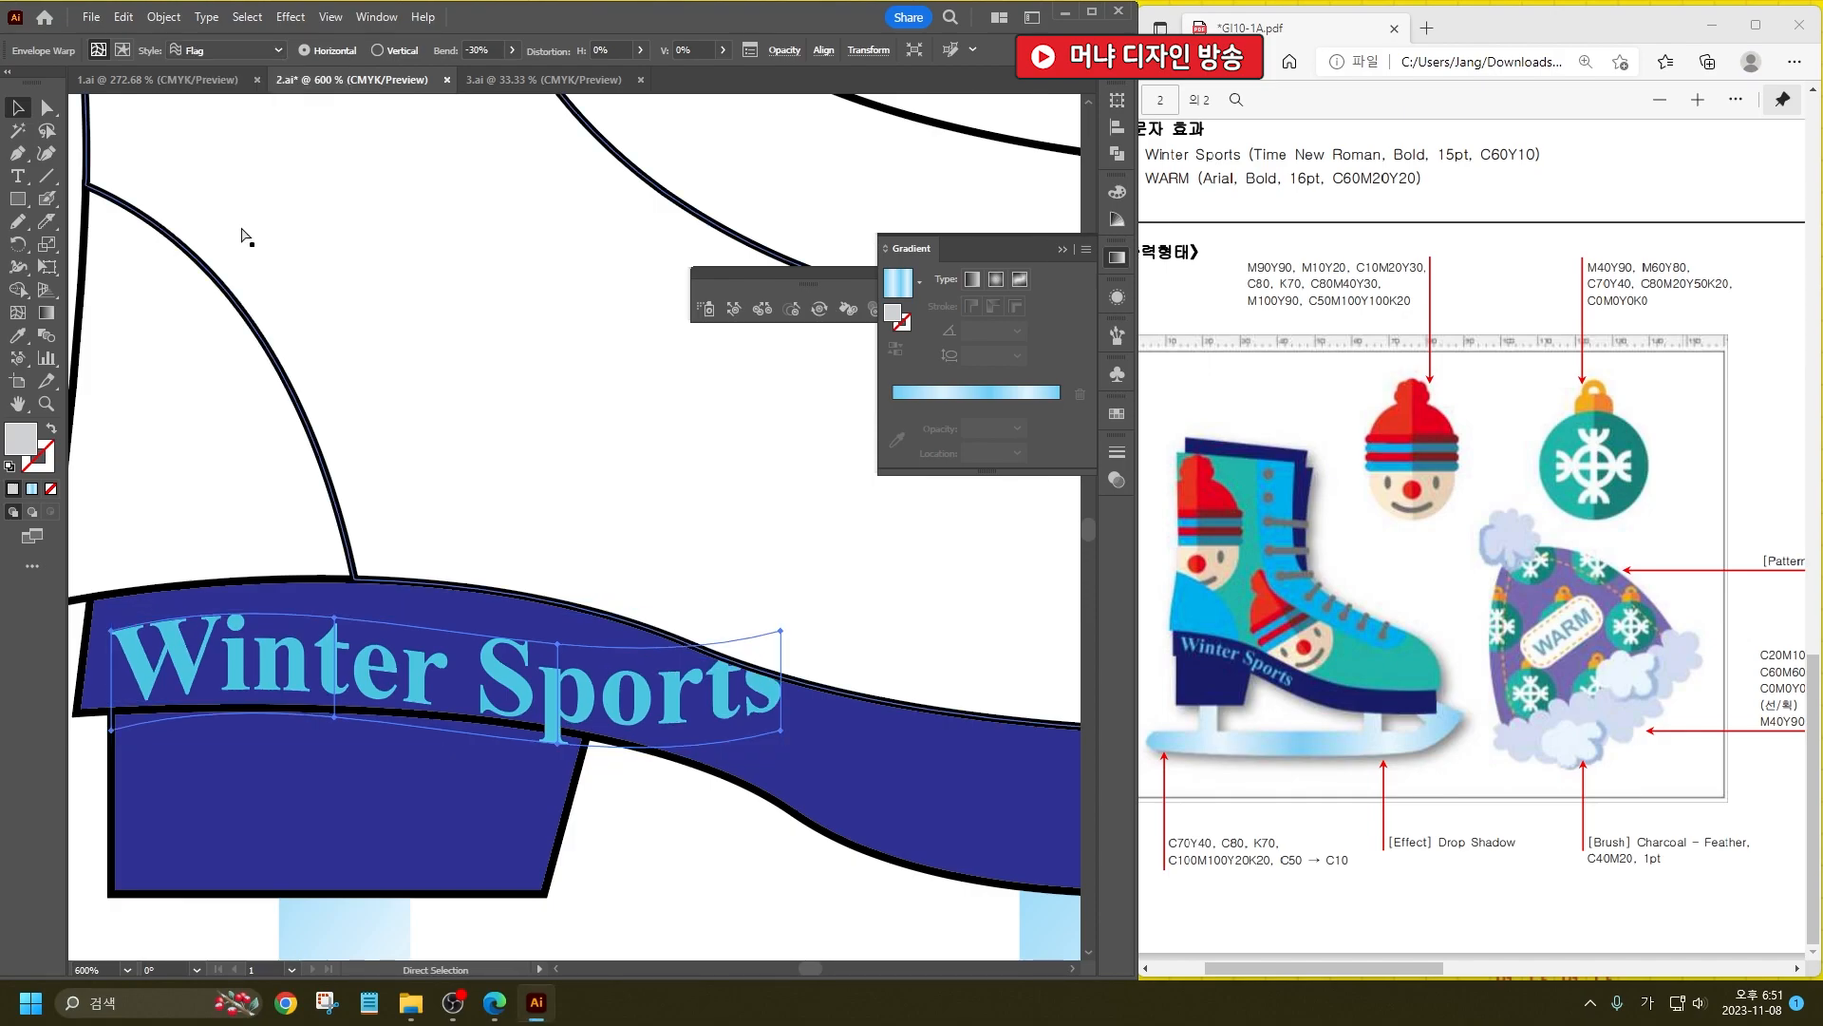
pyautogui.hotkey('ctrl', 'z')
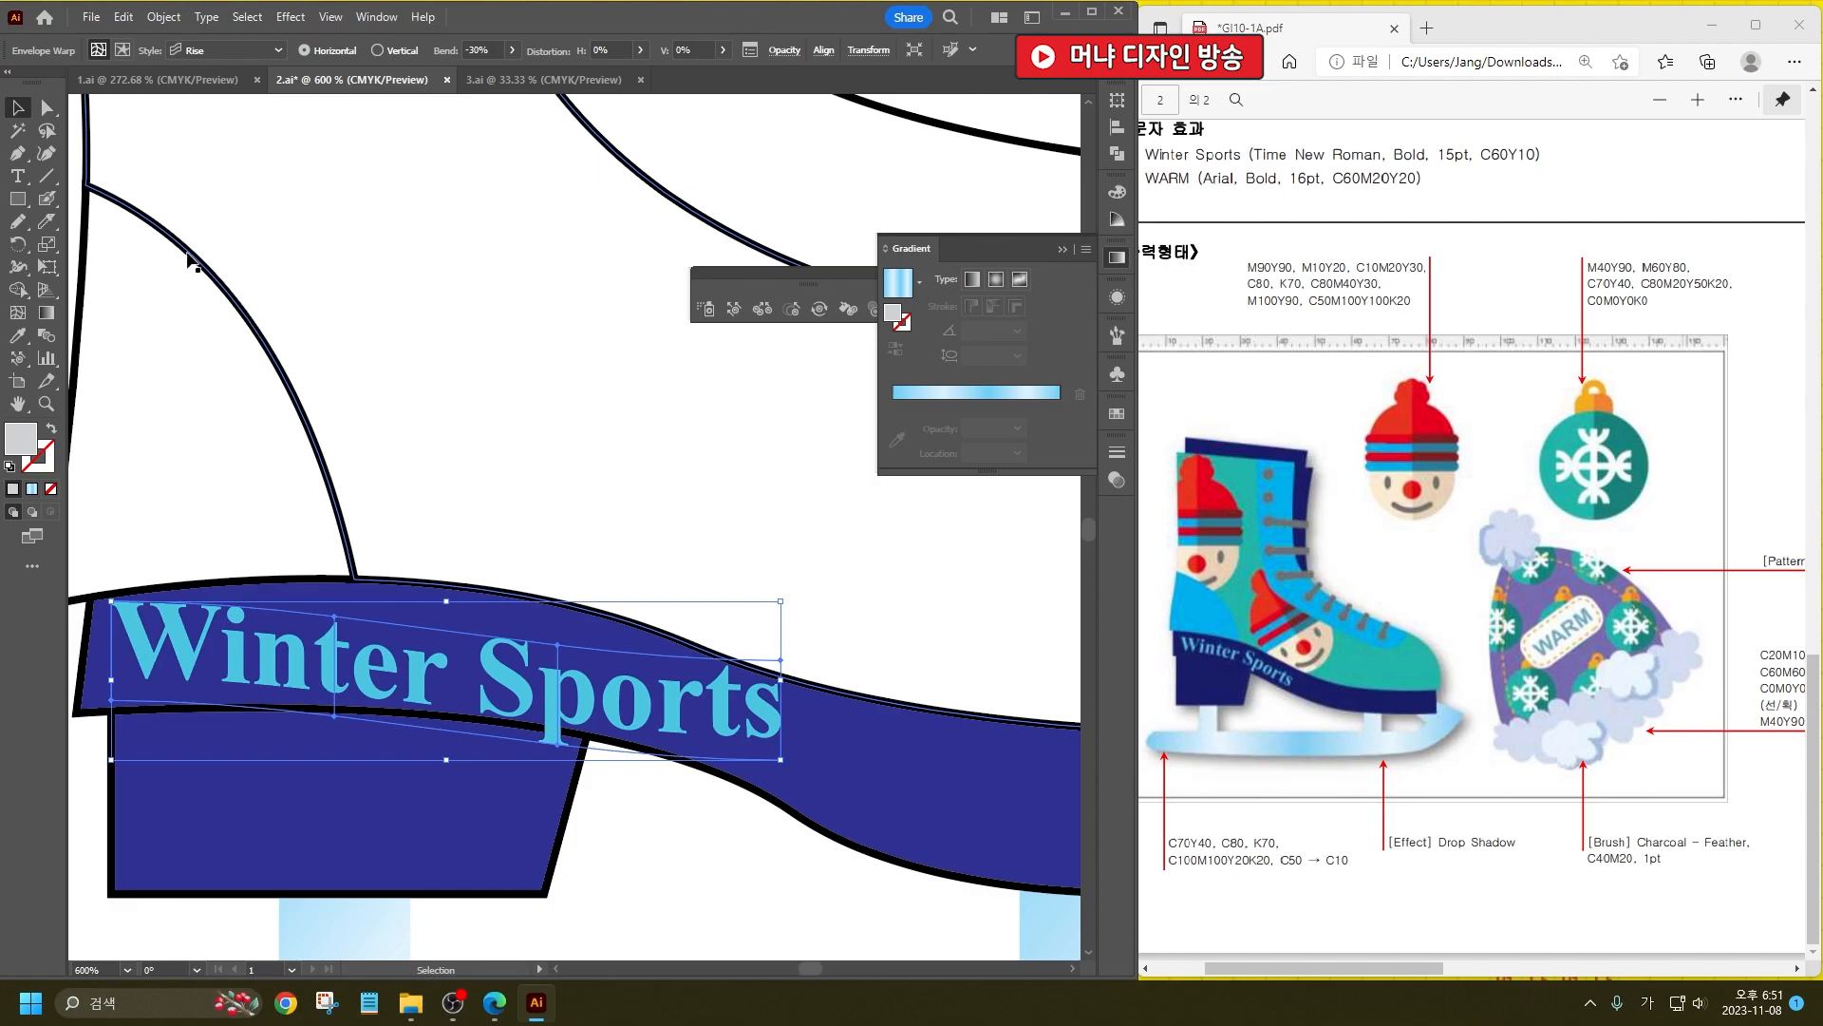
# Step: Try adjusting the text warp's vertical and horizontal distortion, and move the text back onto the sole
pyautogui.click(704, 47)
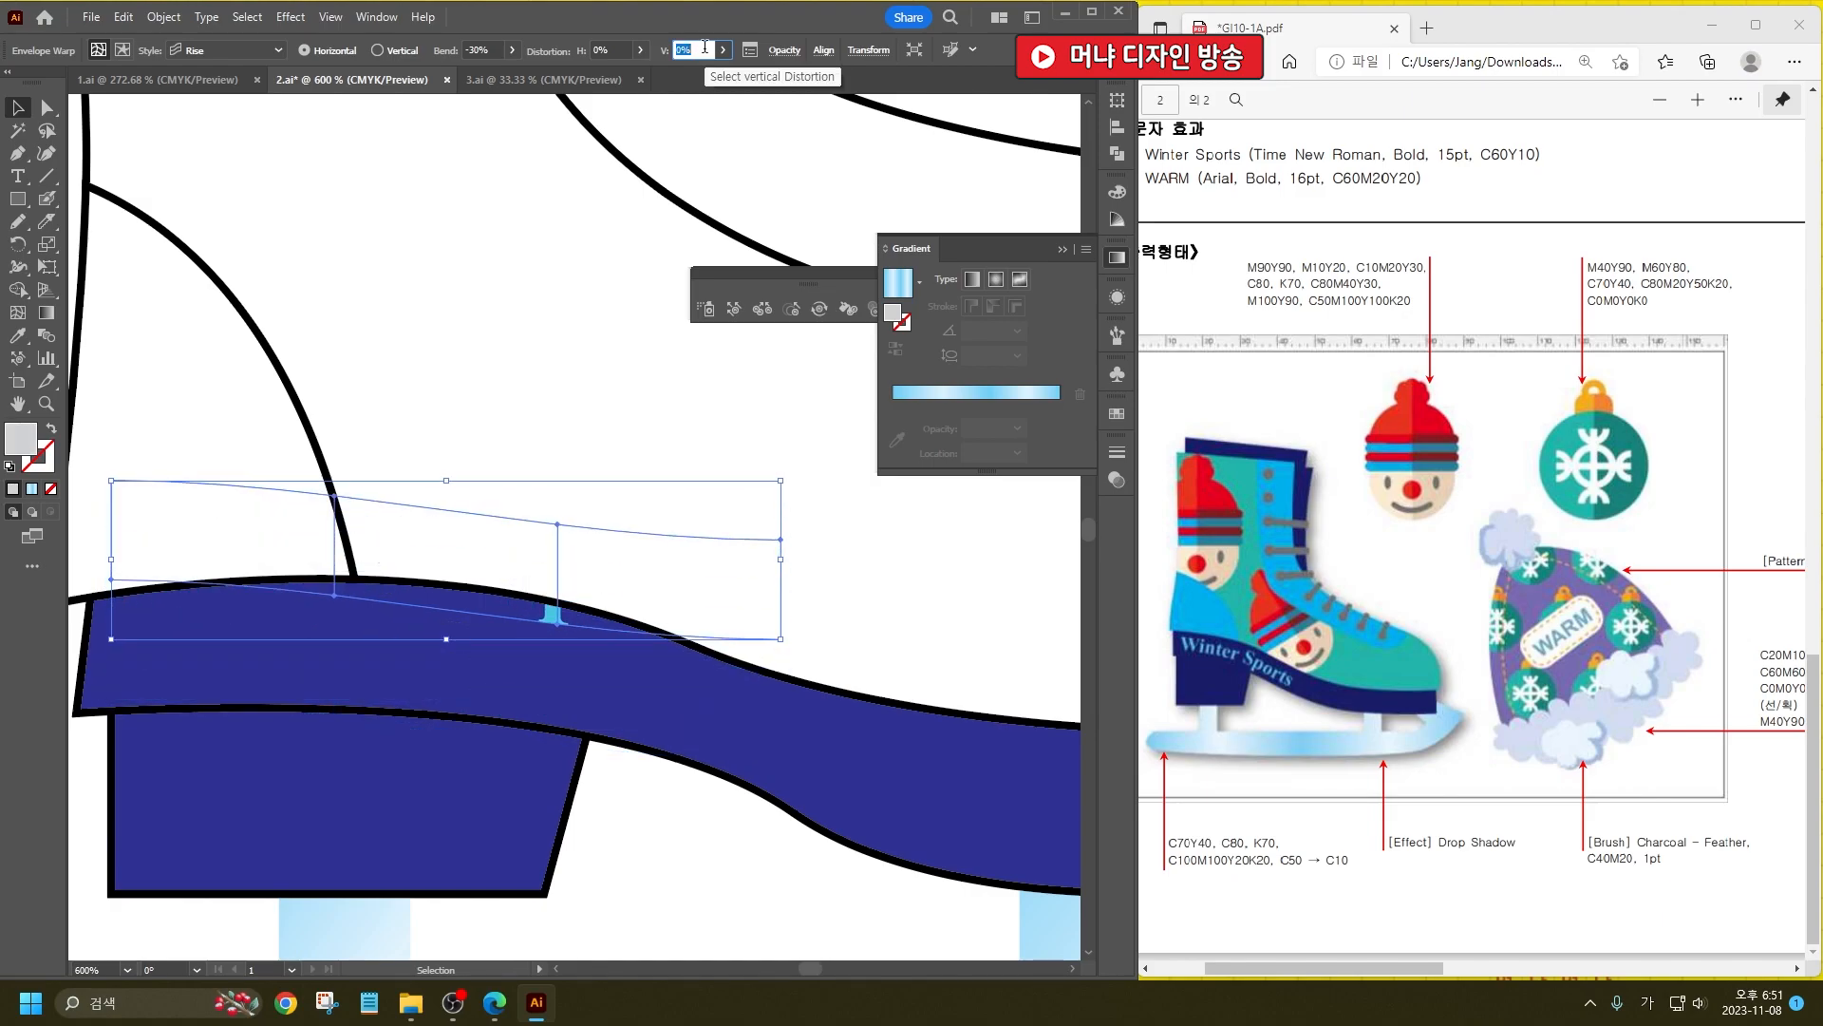
pyautogui.press('Return')
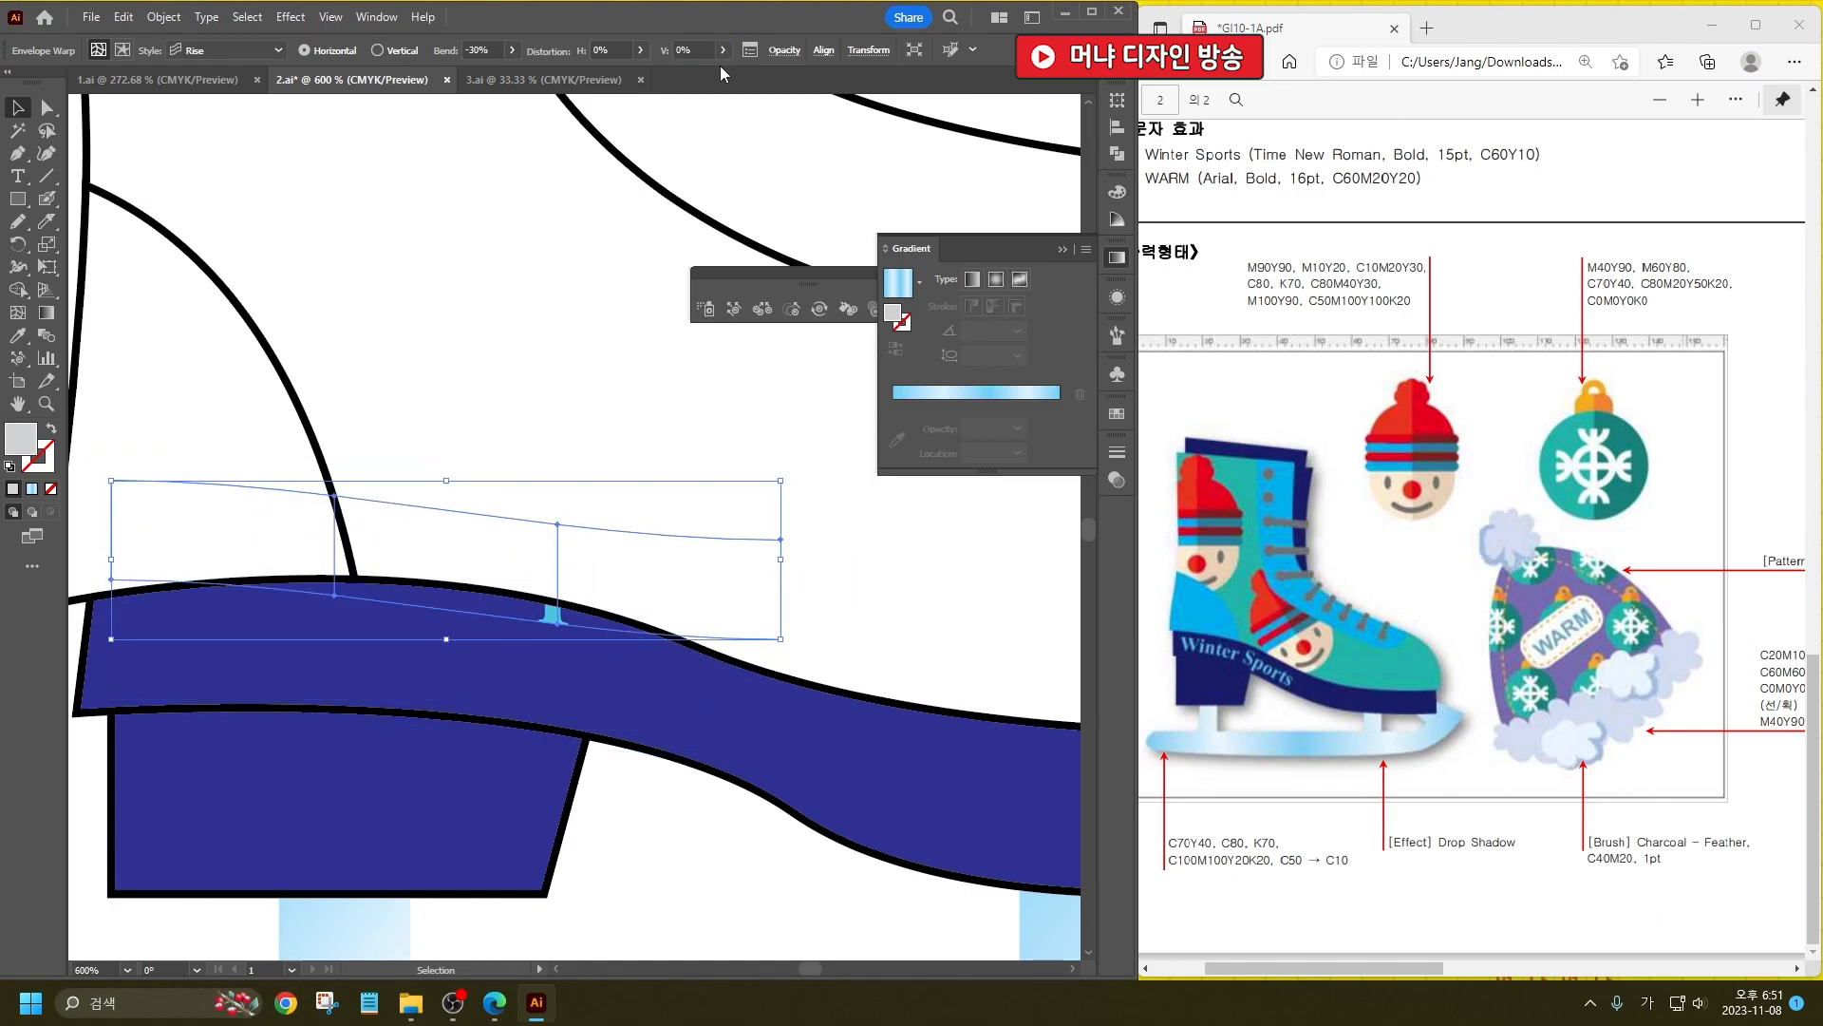
pyautogui.click(612, 52)
pyautogui.write('10')
pyautogui.press('Return')
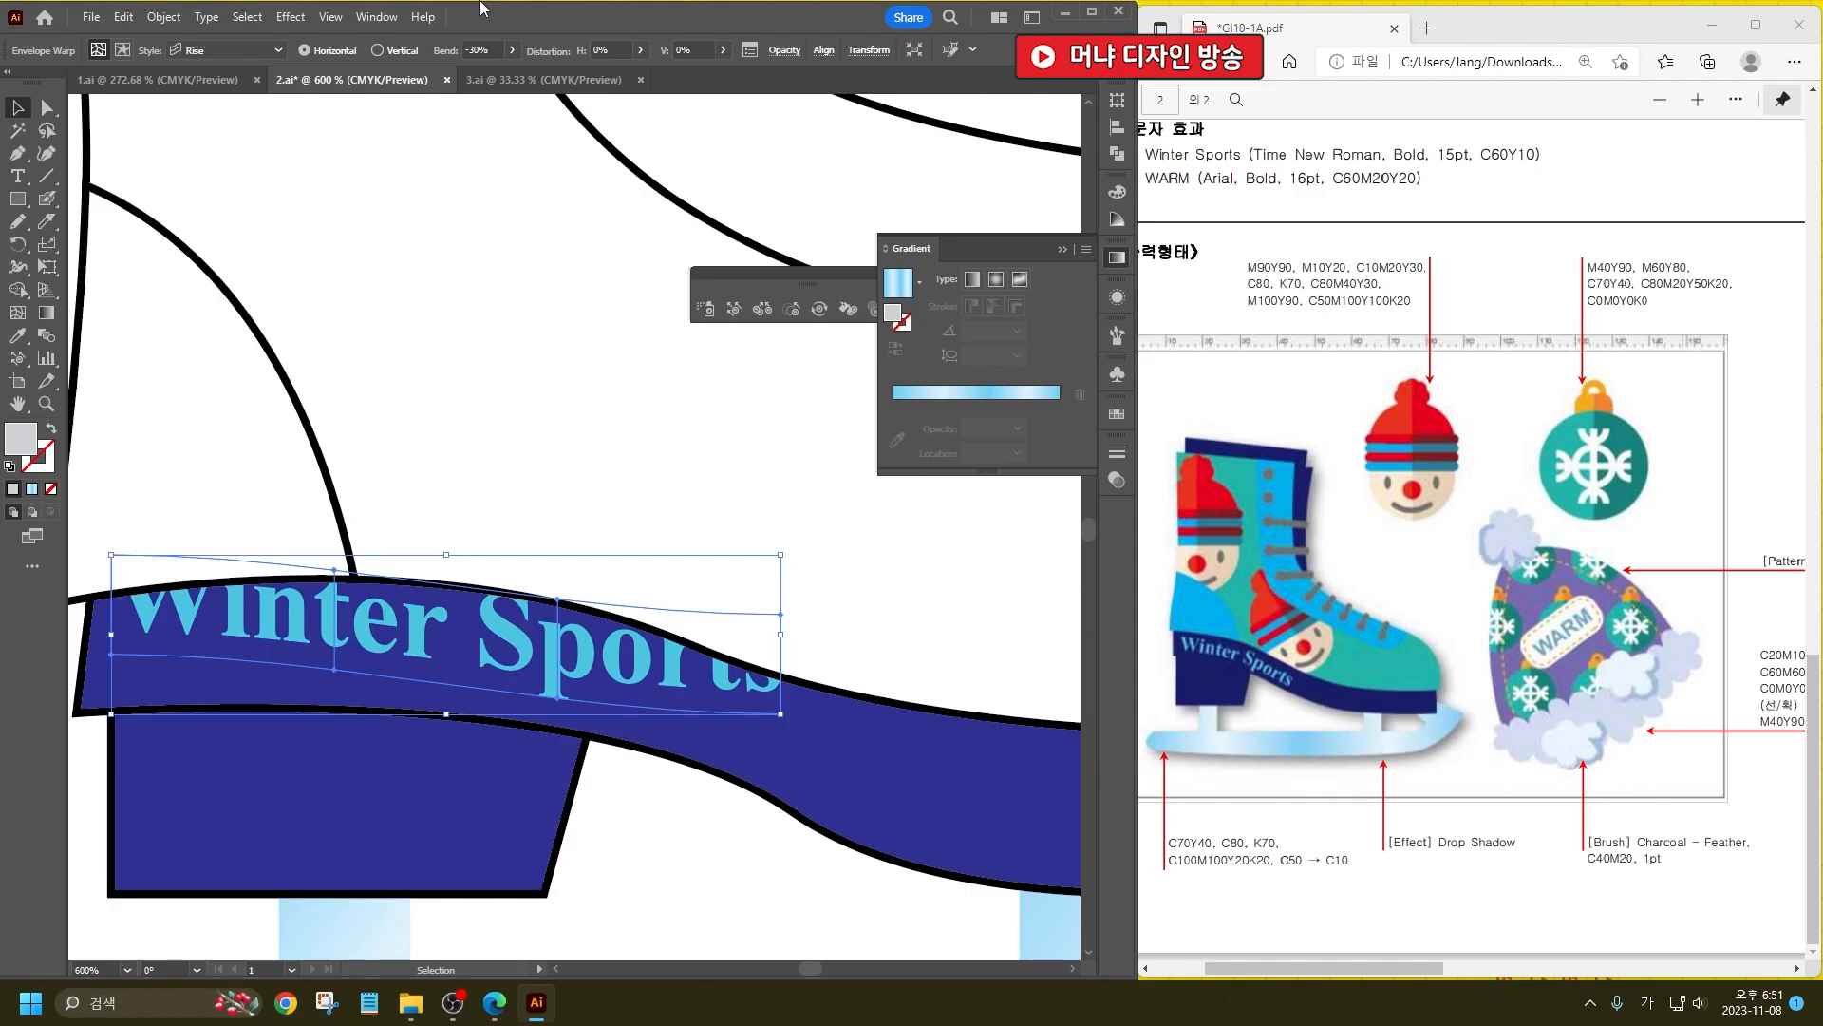
pyautogui.moveTo(422, 700); pyautogui.dragTo(425, 745)
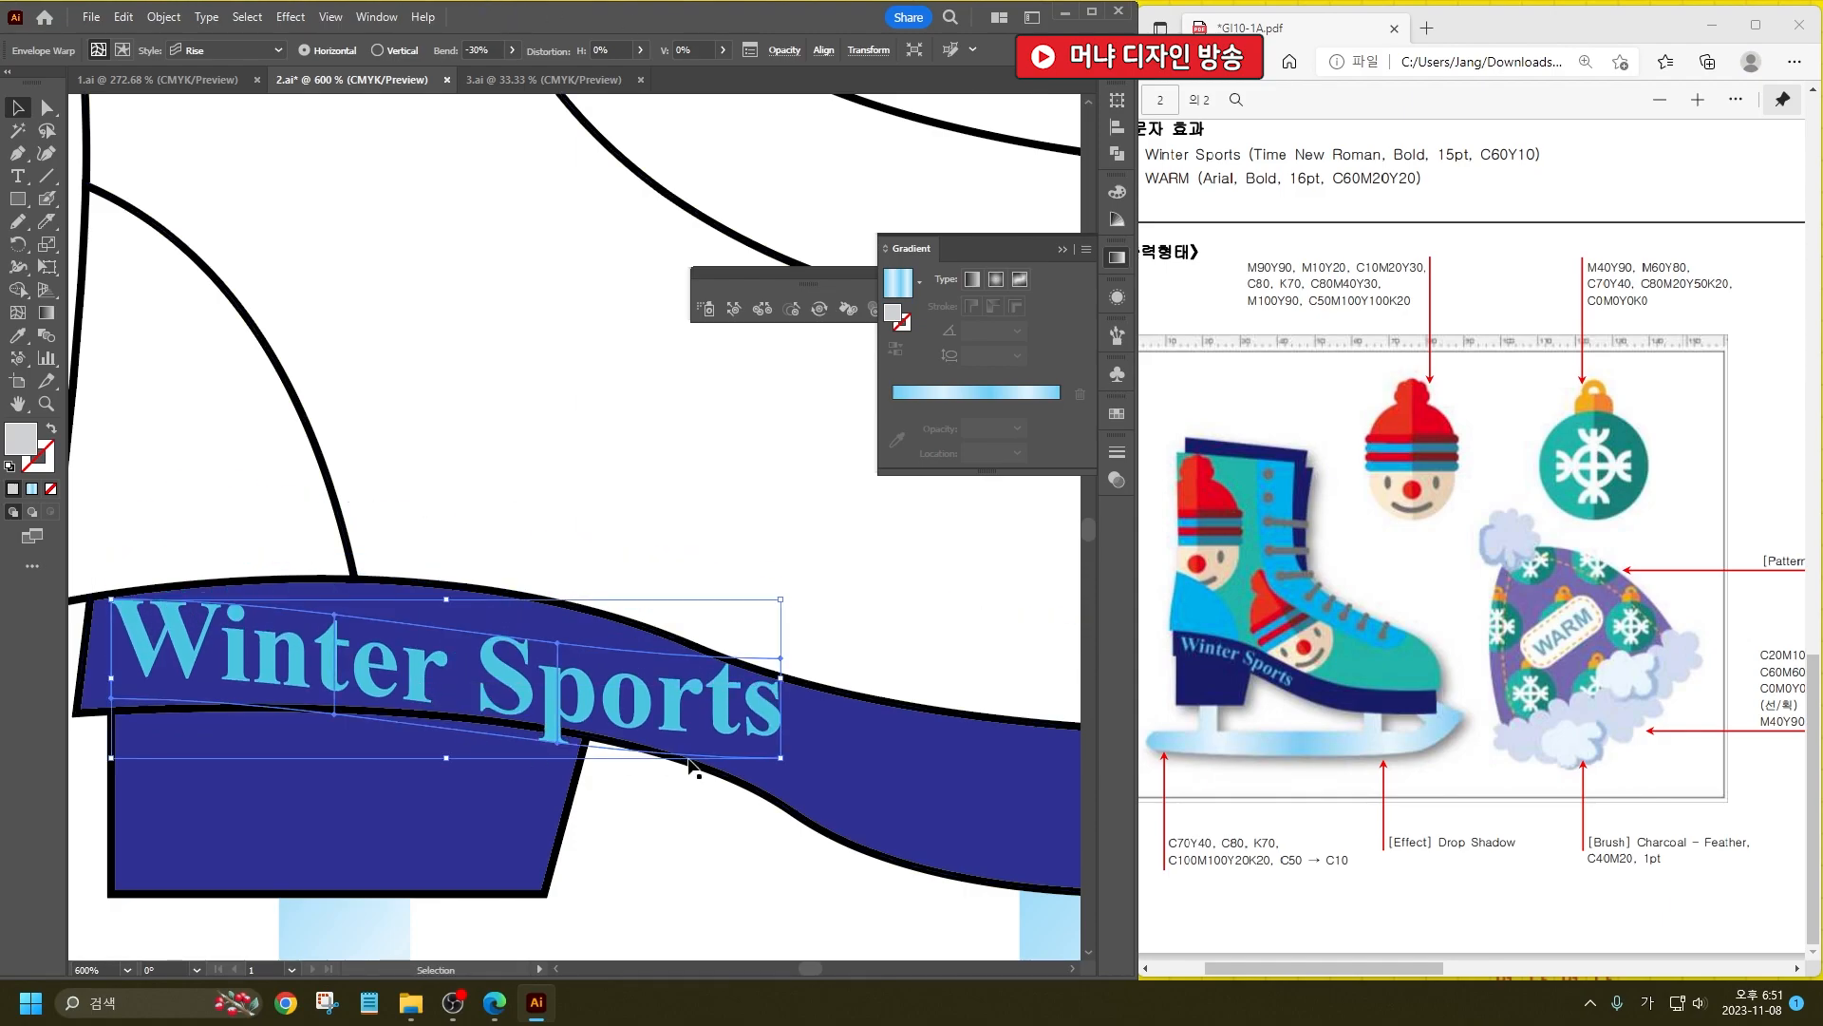
# Step: Remove the outlines from the dark blue sole and heel
pyautogui.click(468, 782)
pyautogui.click(52, 488)
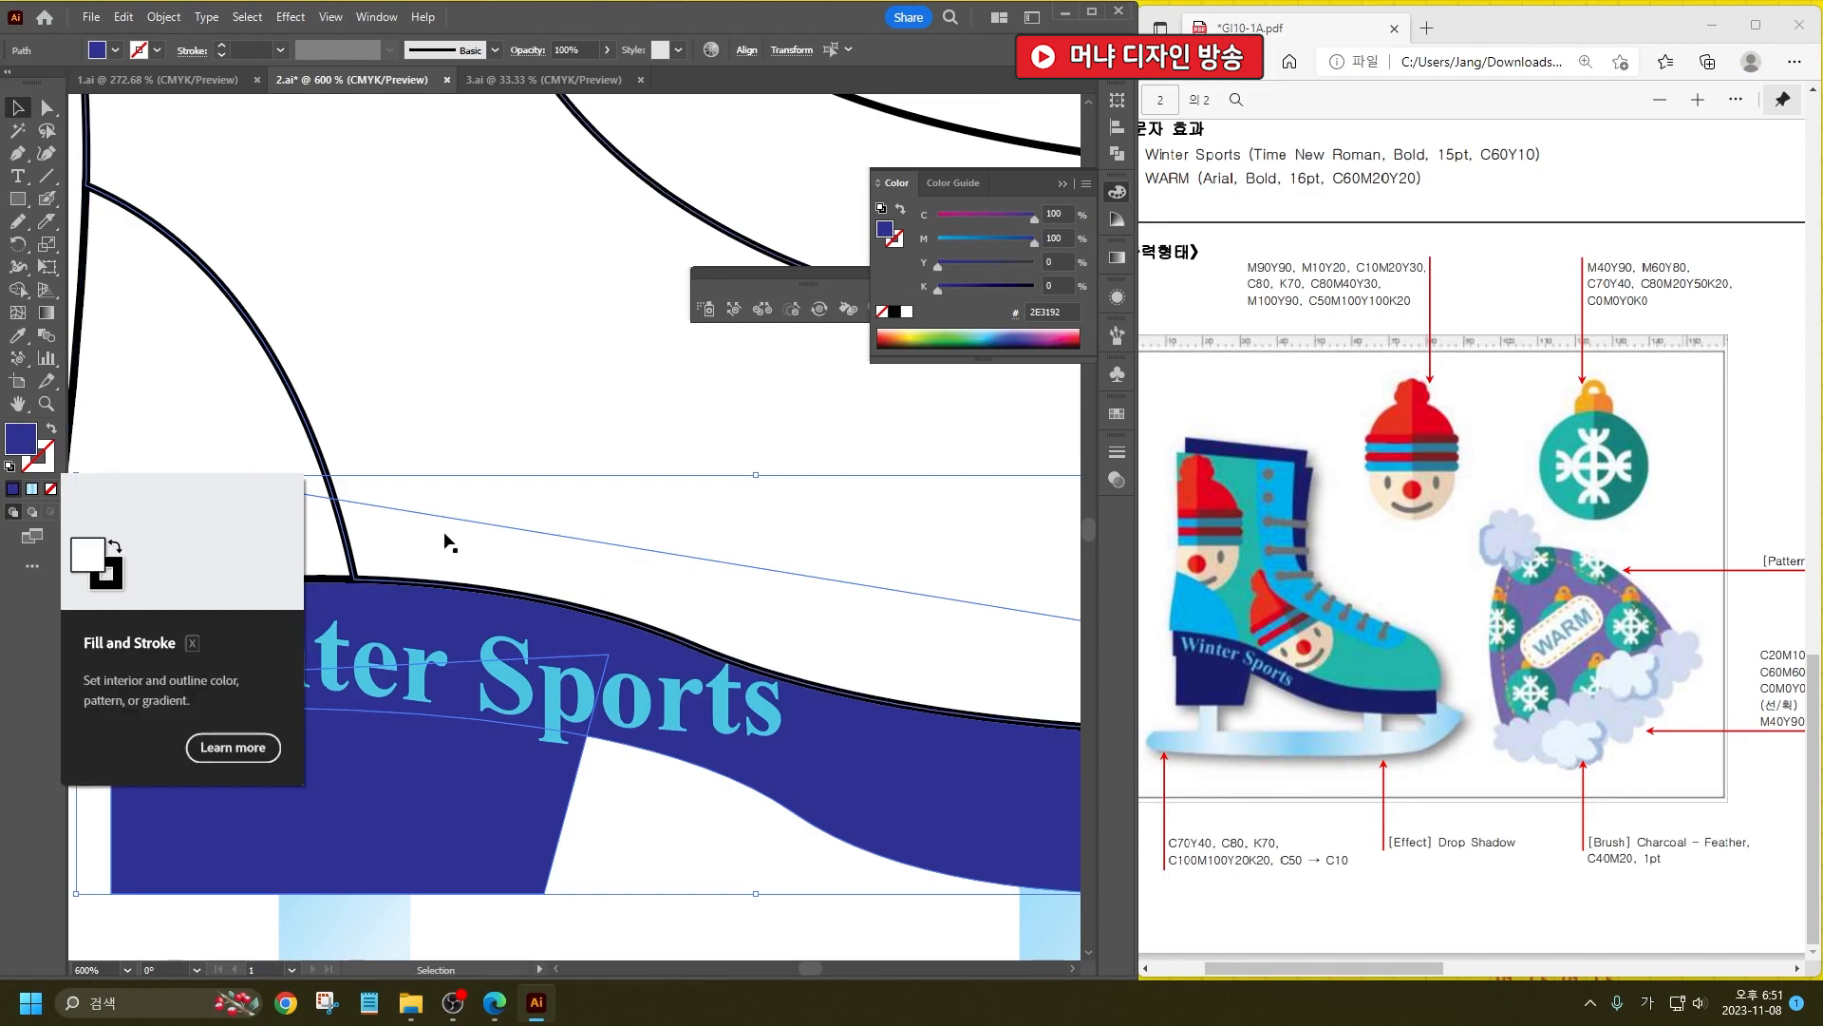
pyautogui.scroll(-3, 541, 658)
pyautogui.click(771, 863)
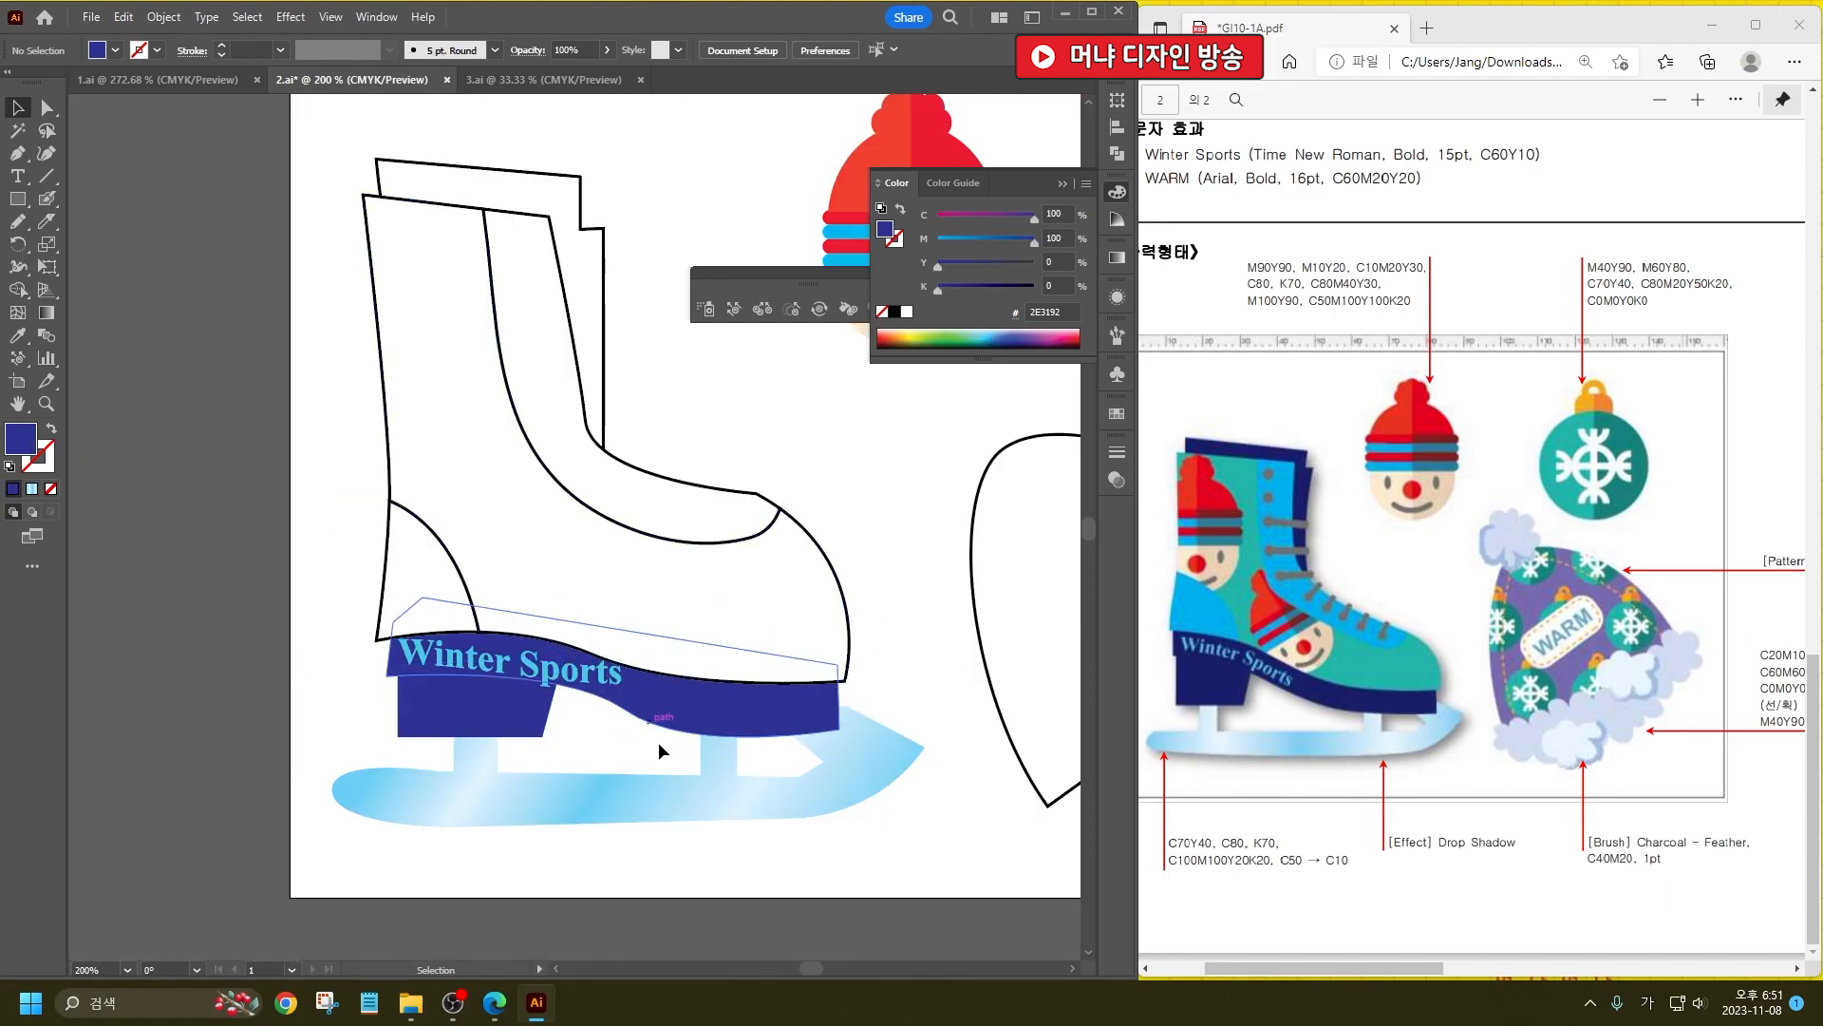
# Step: Move the warped "Winter Sports" text off the artboard beside the boot and open its envelope contents for editing
pyautogui.click(559, 684)
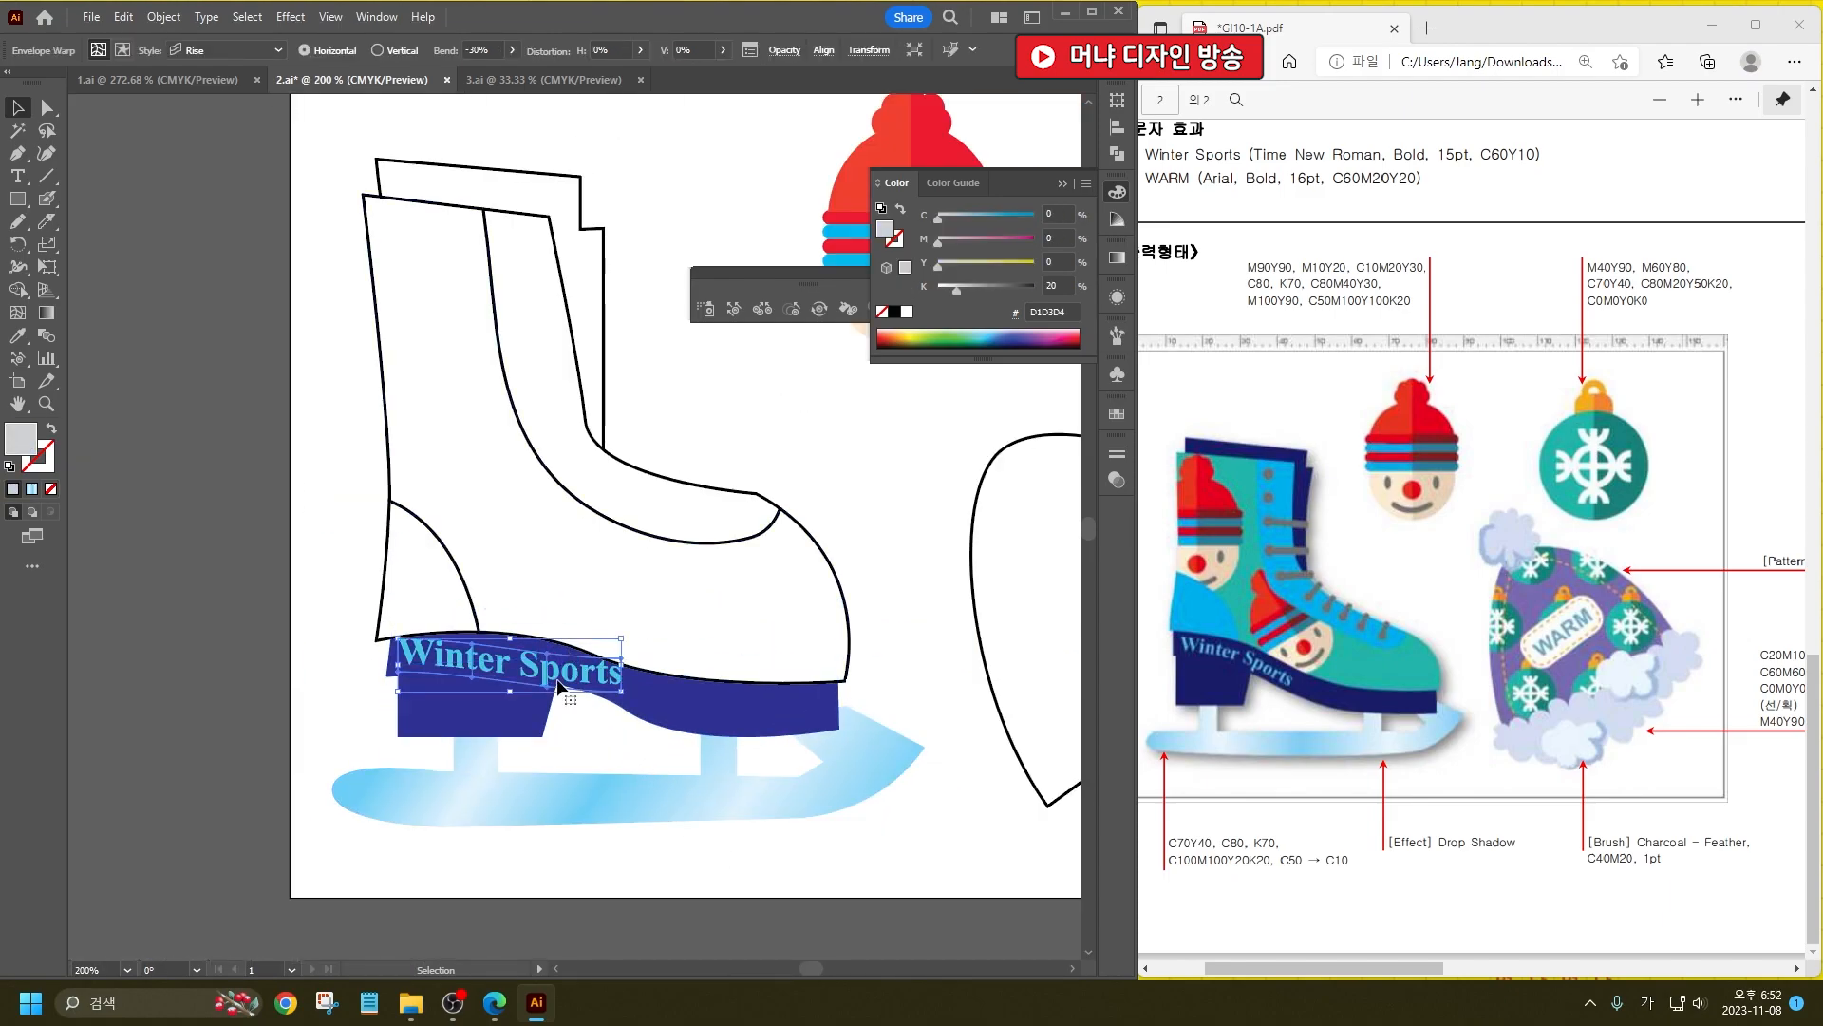
pyautogui.moveTo(561, 682); pyautogui.dragTo(233, 655)
pyautogui.doubleClick(228, 655)
pyautogui.doubleClick(228, 653)
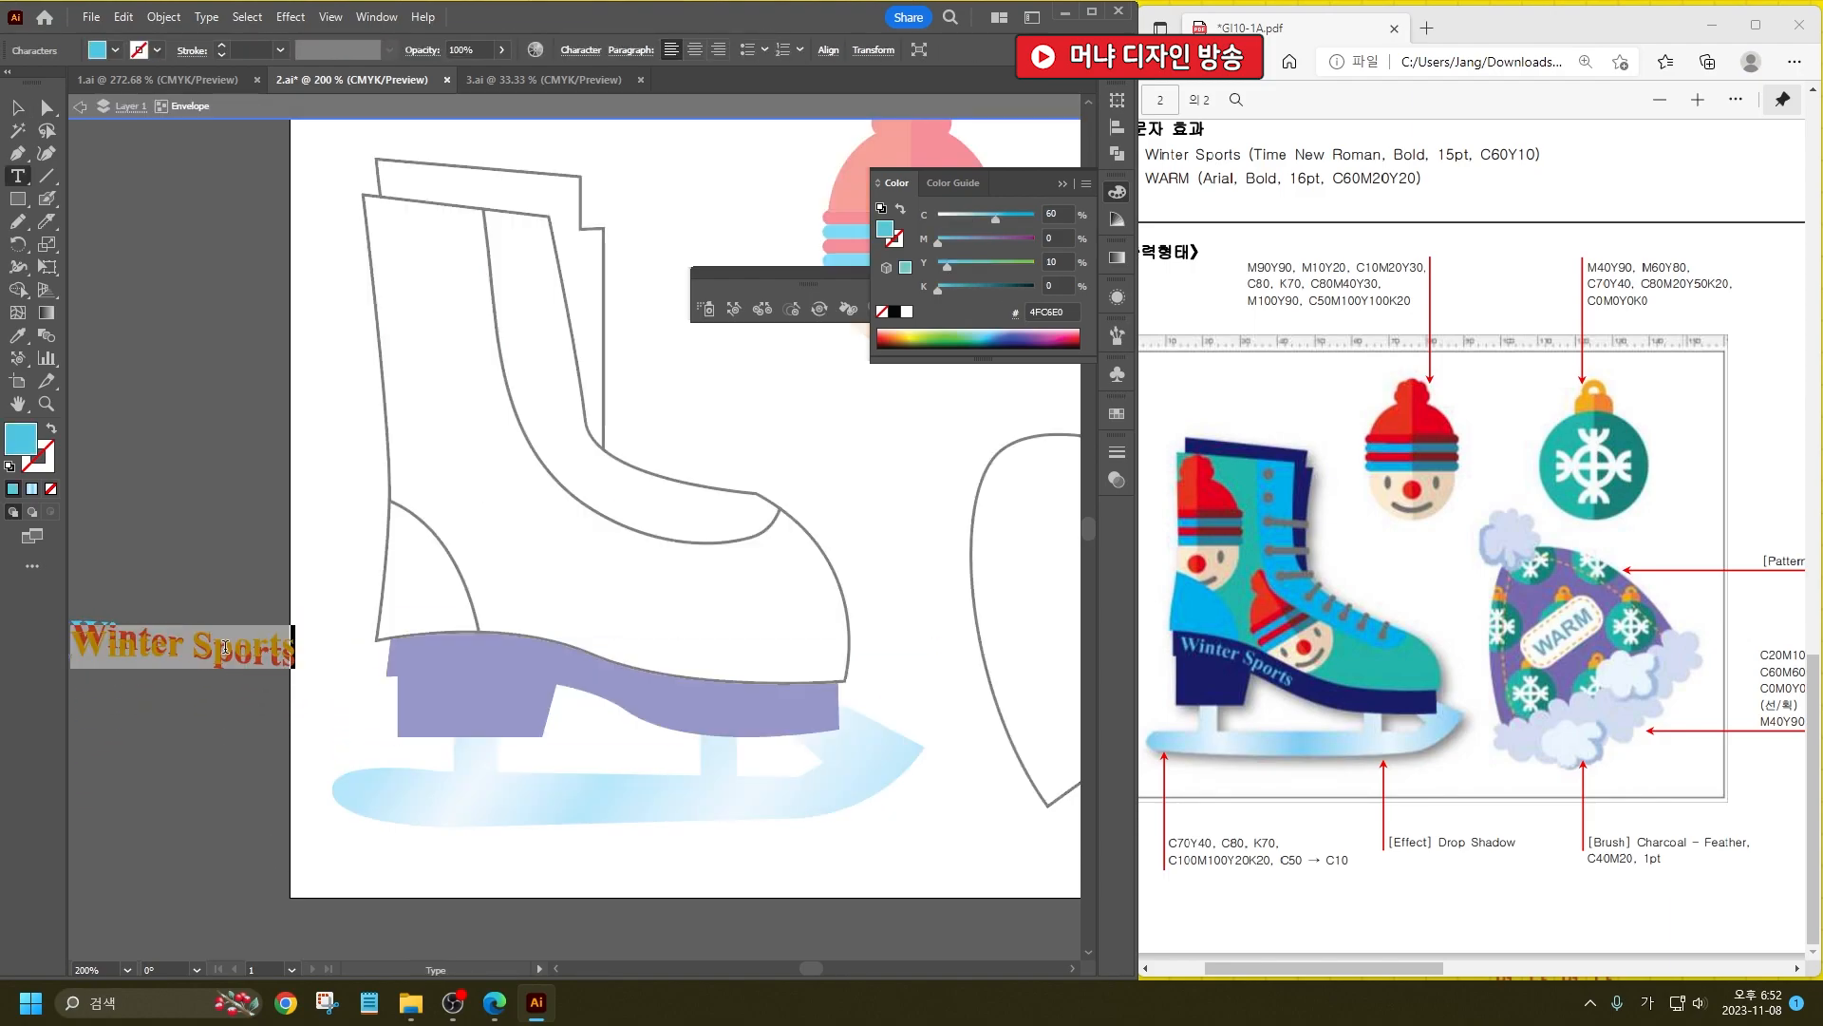
# Step: Return the "Winter Sports" envelope to its warp settings, then try moving the text back onto the sole
pyautogui.click(18, 108)
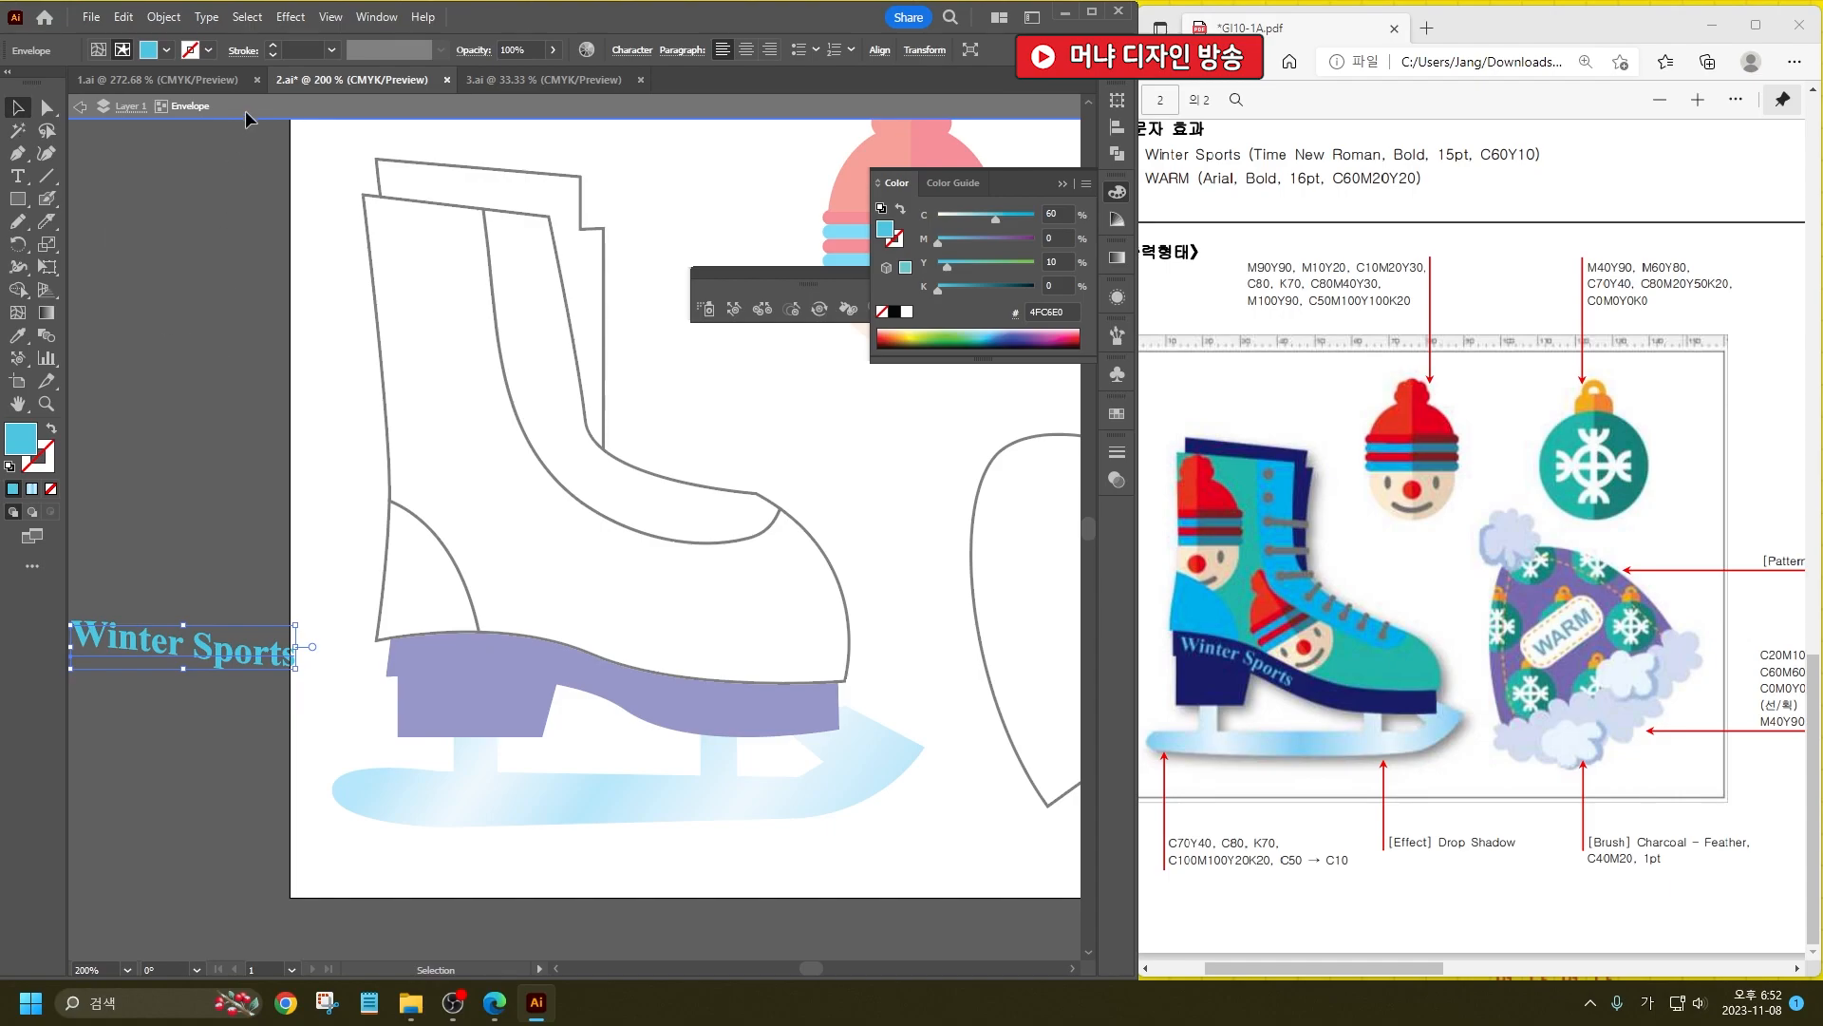
pyautogui.click(98, 50)
pyautogui.click(235, 53)
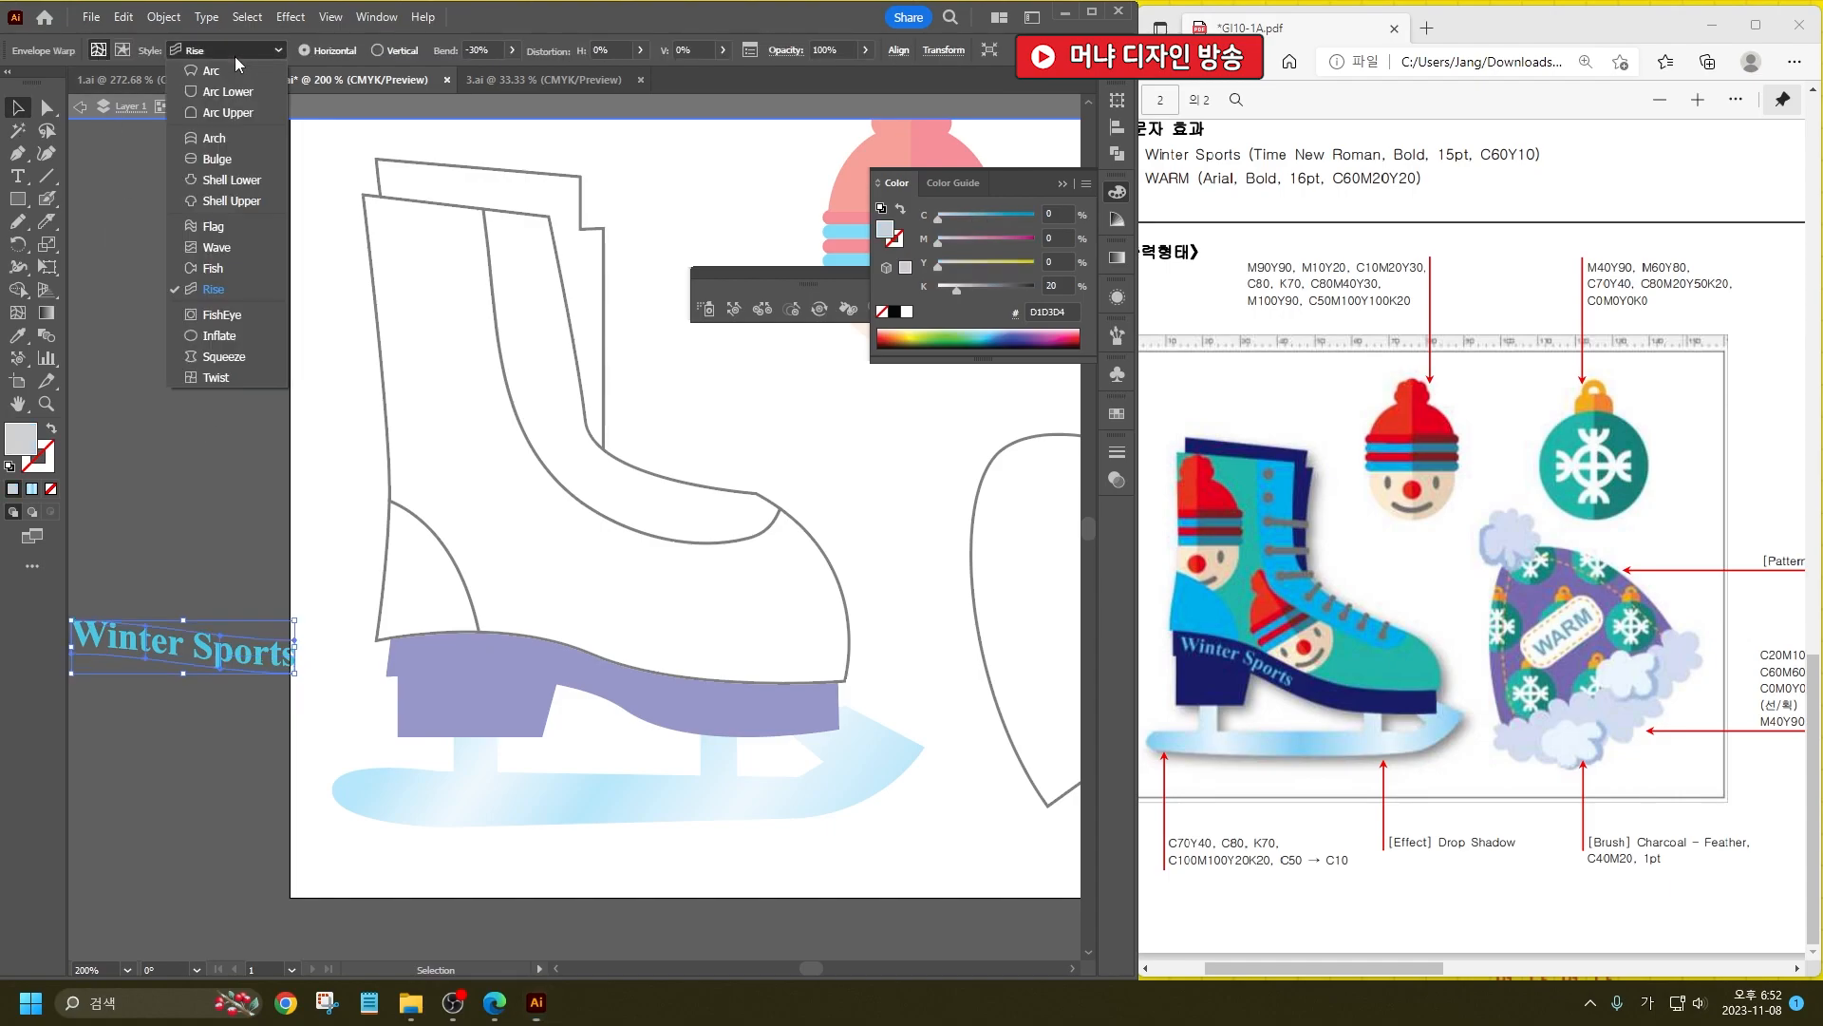
pyautogui.click(108, 248)
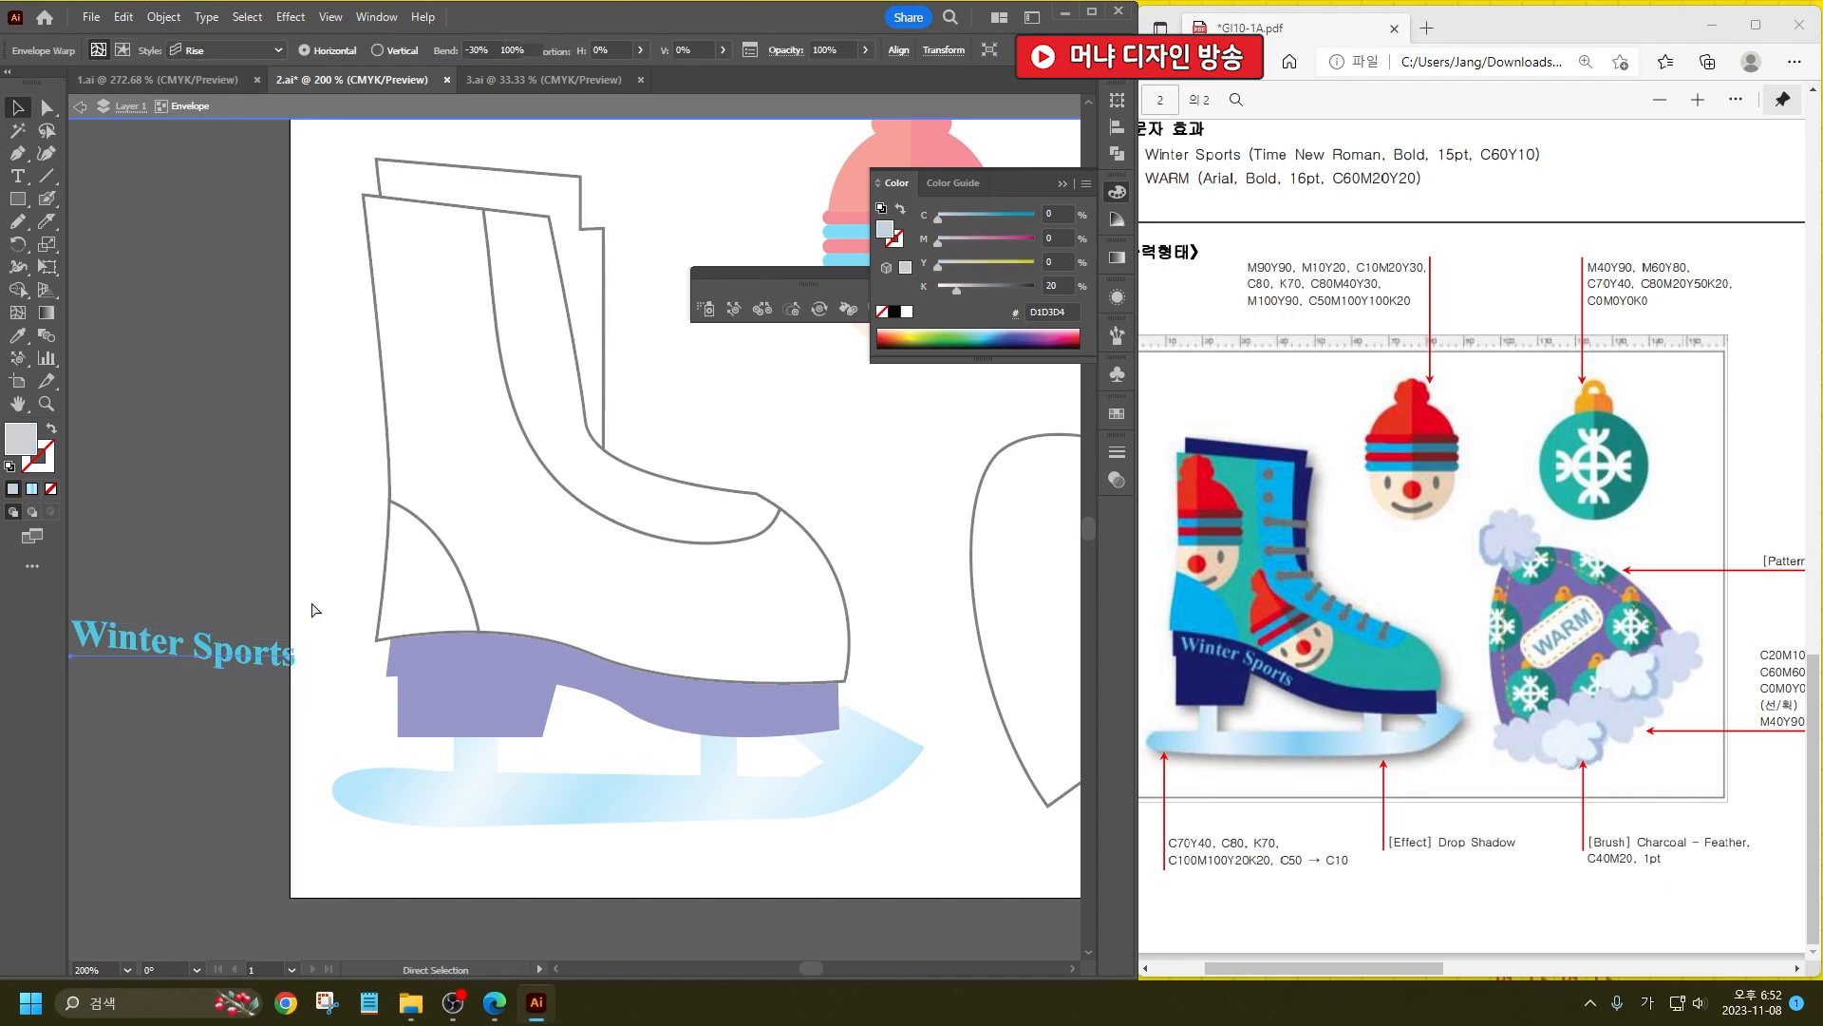
pyautogui.moveTo(180, 650); pyautogui.dragTo(503, 641)
pyautogui.doubleClick(351, 749)
pyautogui.hotkey('ctrl', '[')
# Step: Step back through the edit history to plain, unwarped "Winter Sports" text beside the boot, keeping the sole and heel dark blue
pyautogui.hotkey('ctrl', 'z')
pyautogui.hotkey('ctrl', 'z')
pyautogui.hotkey('ctrl', 'z')
pyautogui.hotkey('ctrl', 'z')
pyautogui.hotkey('ctrl', 'z')
pyautogui.hotkey('ctrl', 'z')
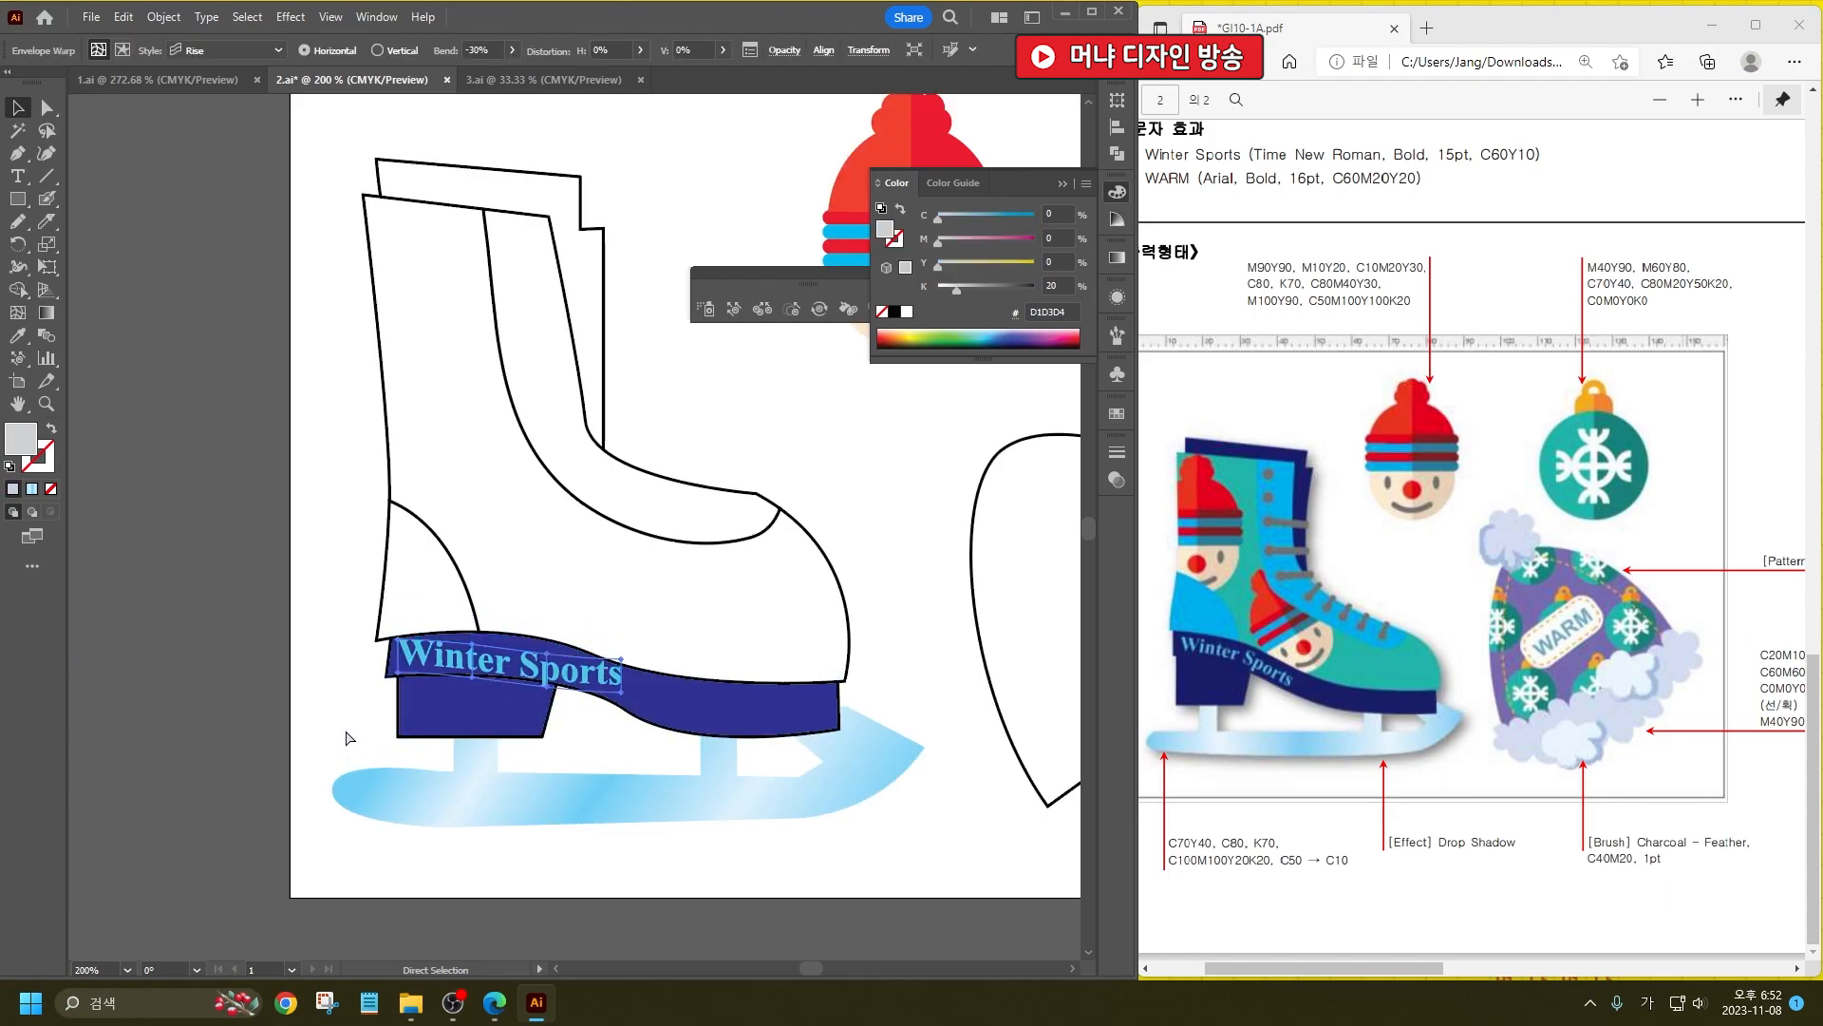
pyautogui.hotkey('ctrl', 'z')
pyautogui.hotkey('ctrl', 'z')
pyautogui.hotkey('ctrl', 'z')
pyautogui.hotkey('ctrl', 'z')
pyautogui.hotkey('ctrl', 'z')
pyautogui.hotkey('ctrl', 'z')
pyautogui.hotkey('ctrl', 'z')
pyautogui.hotkey('ctrl', 'z')
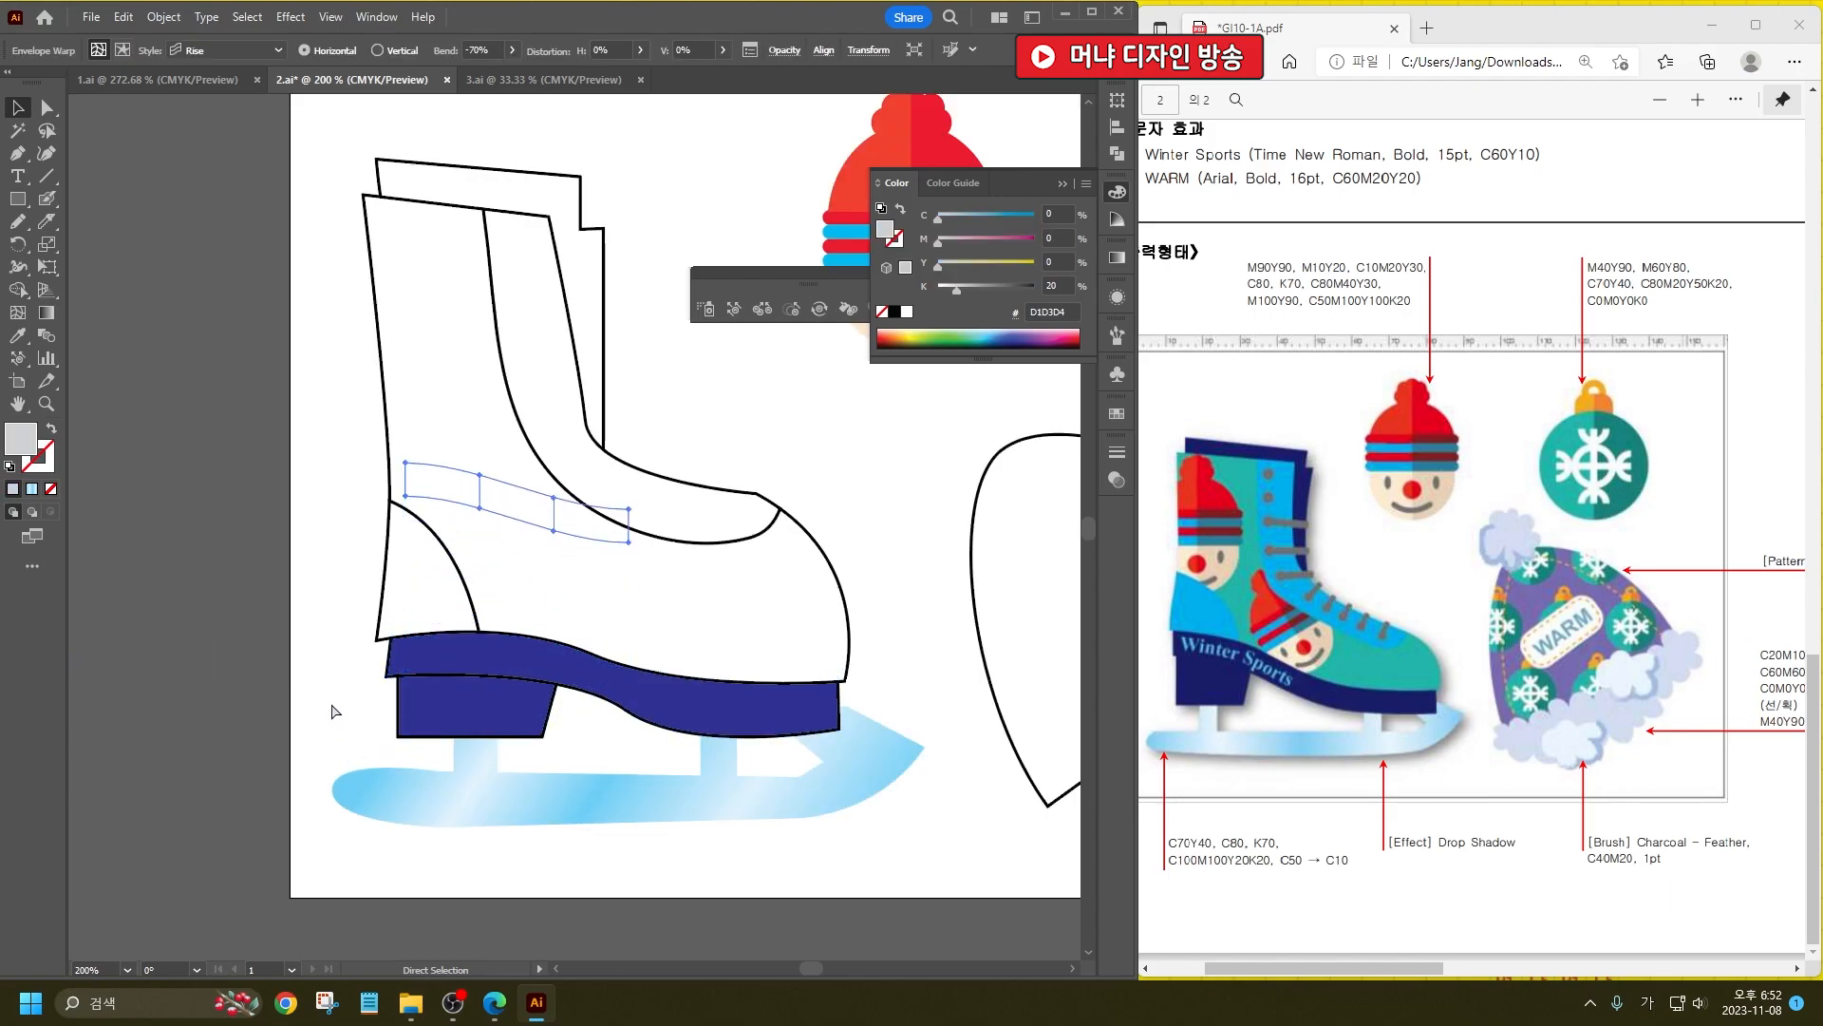
pyautogui.hotkey('ctrl', 'z')
pyautogui.hotkey('ctrl', 'z')
pyautogui.hotkey('ctrl', 'z')
pyautogui.hotkey('ctrl', 'z')
pyautogui.hotkey('ctrl', 'z')
pyautogui.hotkey('ctrl', 'z')
pyautogui.hotkey('ctrl', 'z')
pyautogui.hotkey('ctrl', 'z')
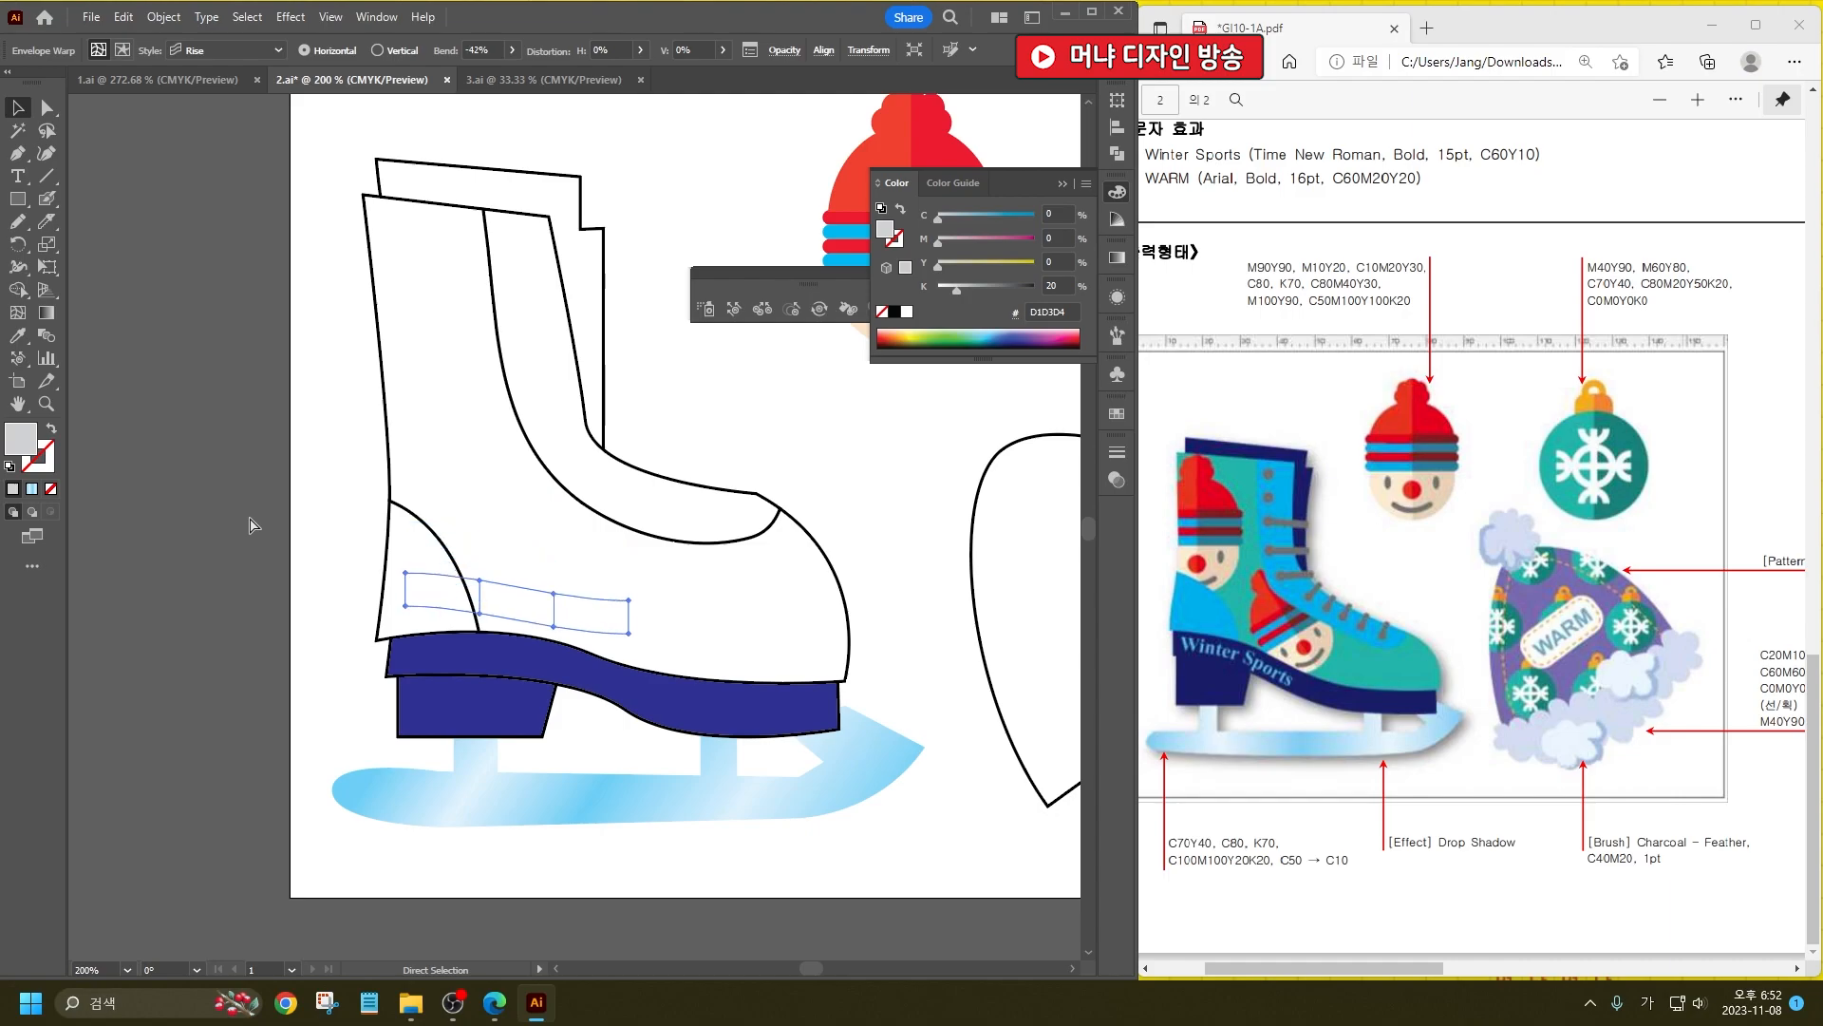
pyautogui.hotkey('ctrl', 'z')
pyautogui.hotkey('ctrl', 'z')
pyautogui.hotkey('ctrl', 'z')
pyautogui.hotkey('ctrl', 'z')
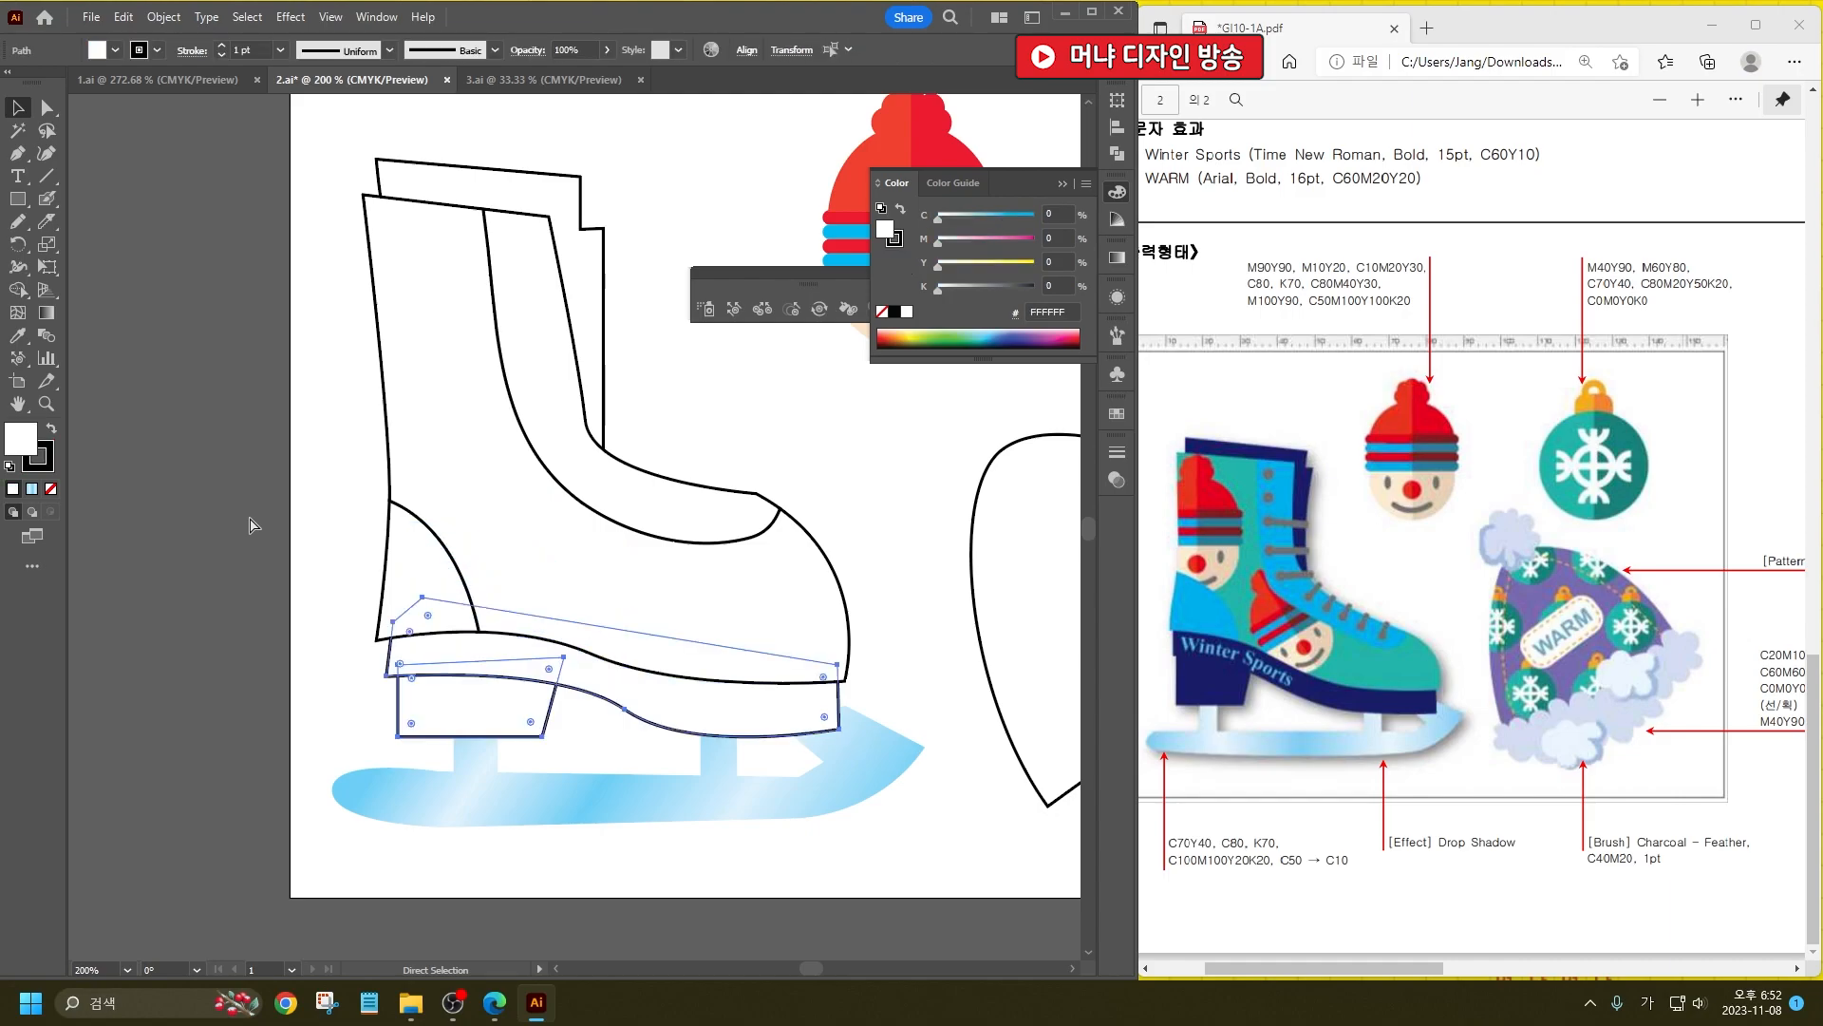
pyautogui.scroll(-2, 285, 498)
pyautogui.hotkey('ctrl', 'z')
pyautogui.hotkey('ctrl', 'z')
pyautogui.hotkey('ctrl', 'z')
pyautogui.hotkey('ctrl', 'z')
pyautogui.hotkey('ctrl', 'z')
pyautogui.hotkey('ctrl', 'z')
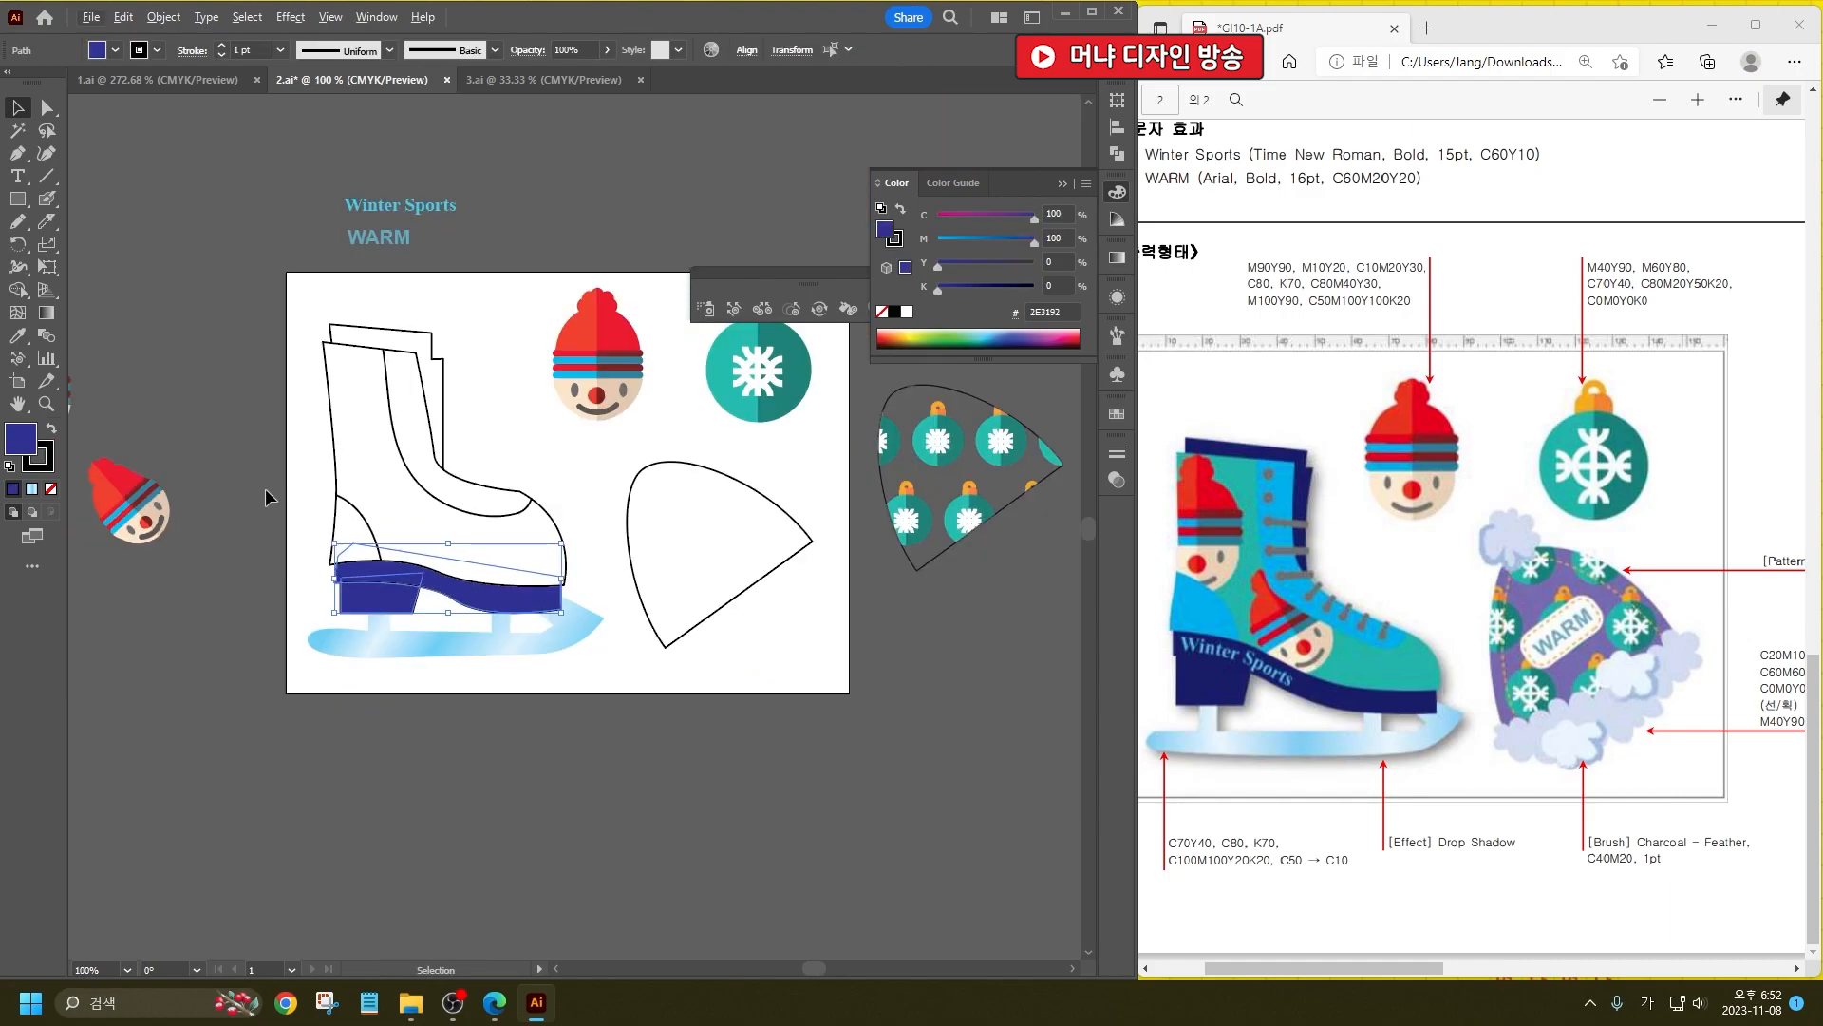
pyautogui.scroll(4, 229, 582)
pyautogui.hotkey('ctrl', 'z')
pyautogui.hotkey('ctrl', 'z')
pyautogui.scroll(-1, 728, 548)
pyautogui.press('a')
pyautogui.press('v')
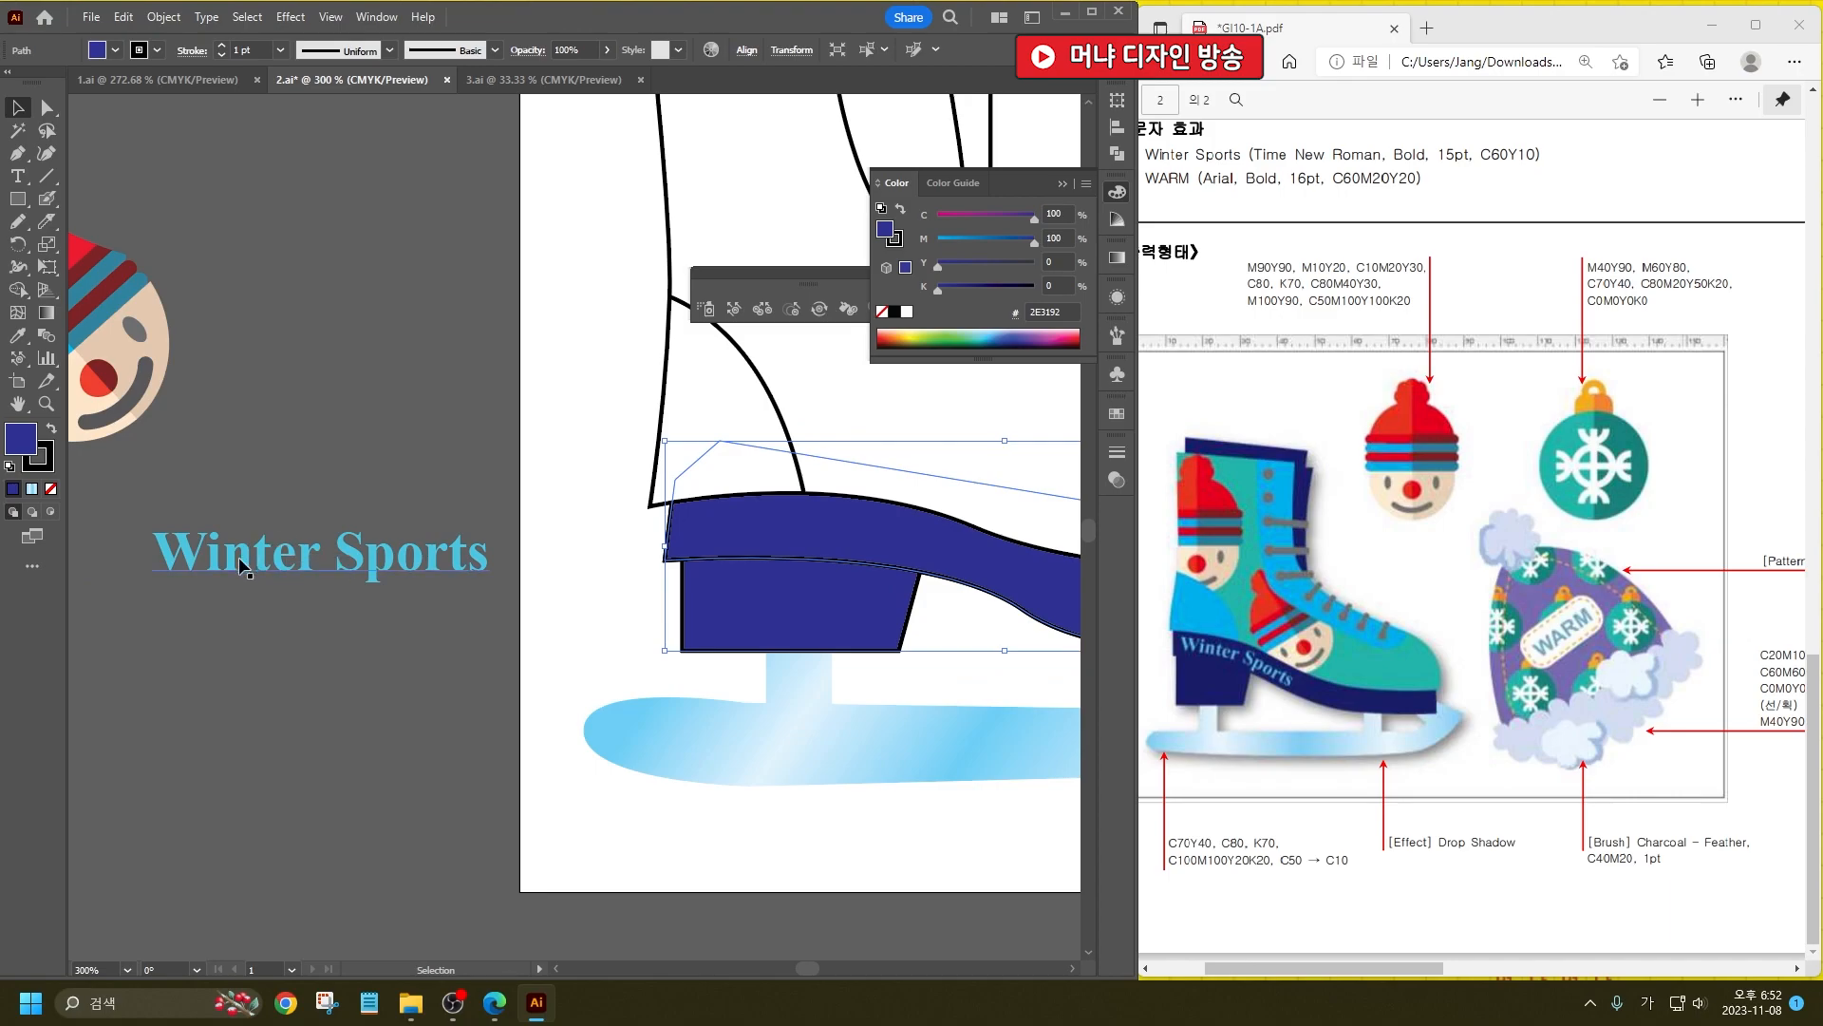
# Step: Try to run the "Winter Sports" text along the sole's outline as type on a path, replacing the placeholder with the copied text
pyautogui.click(11, 177)
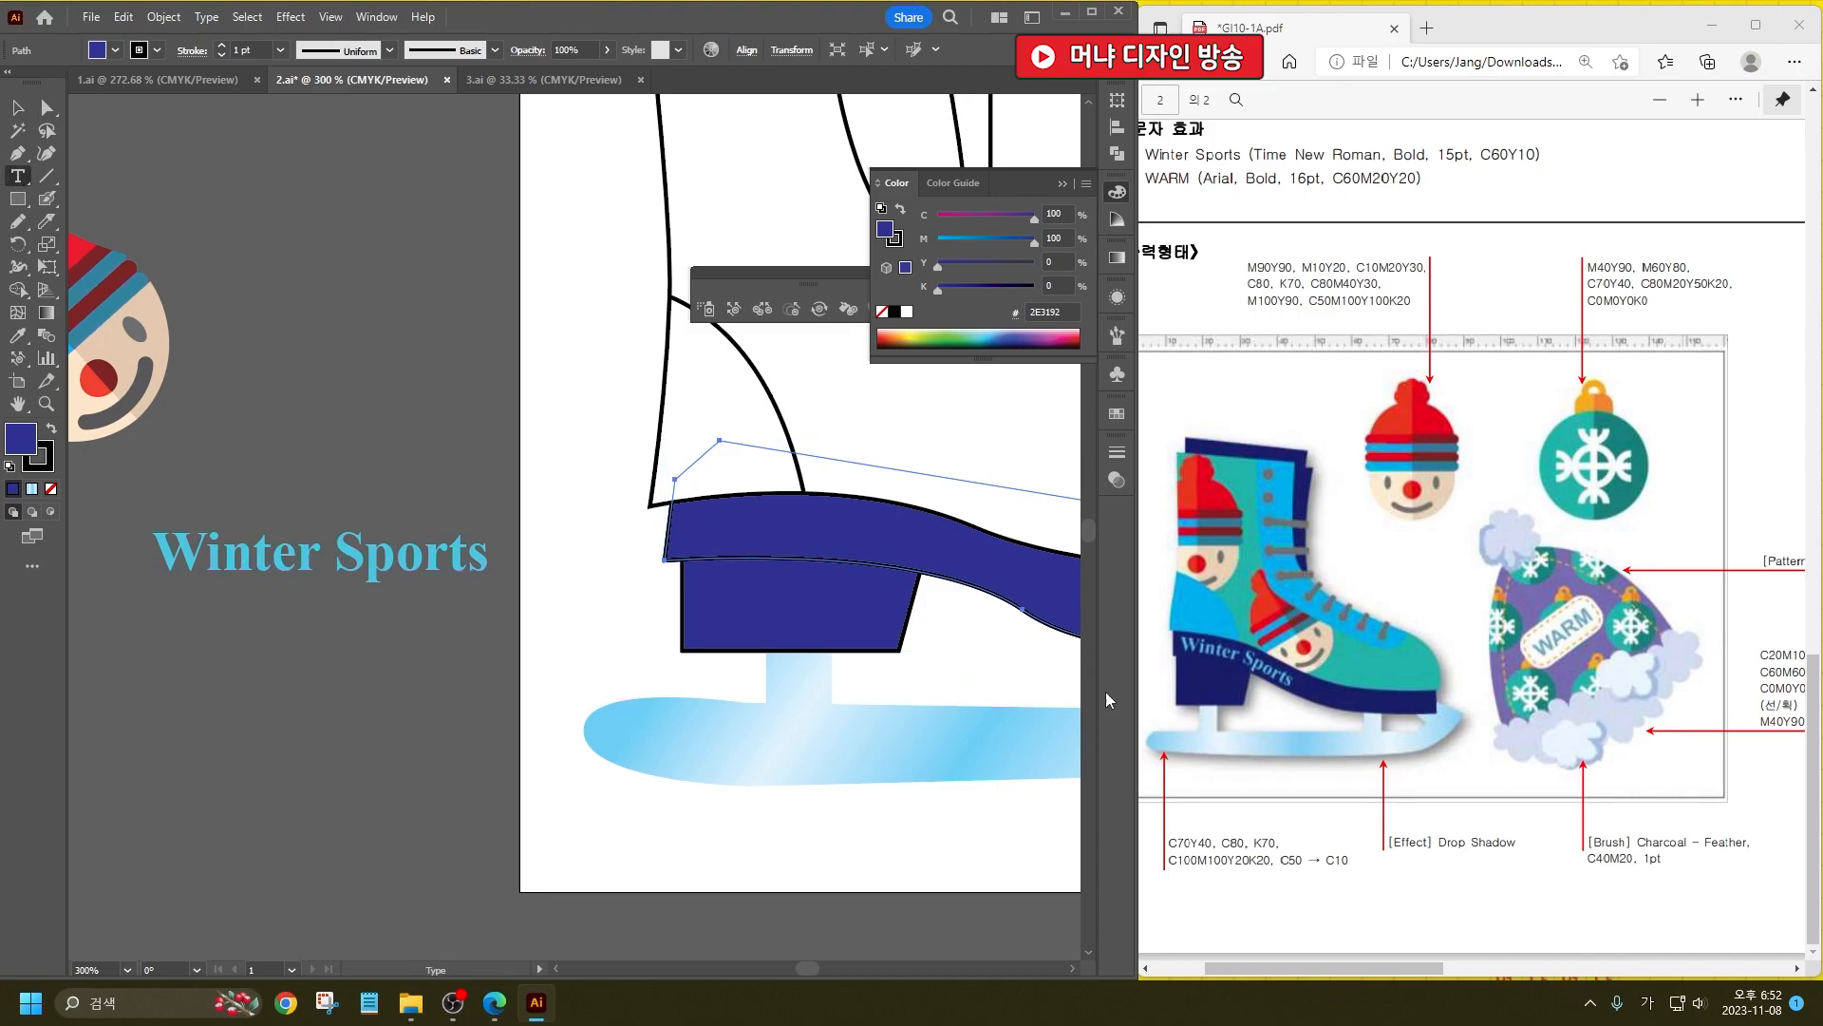
pyautogui.click(740, 559)
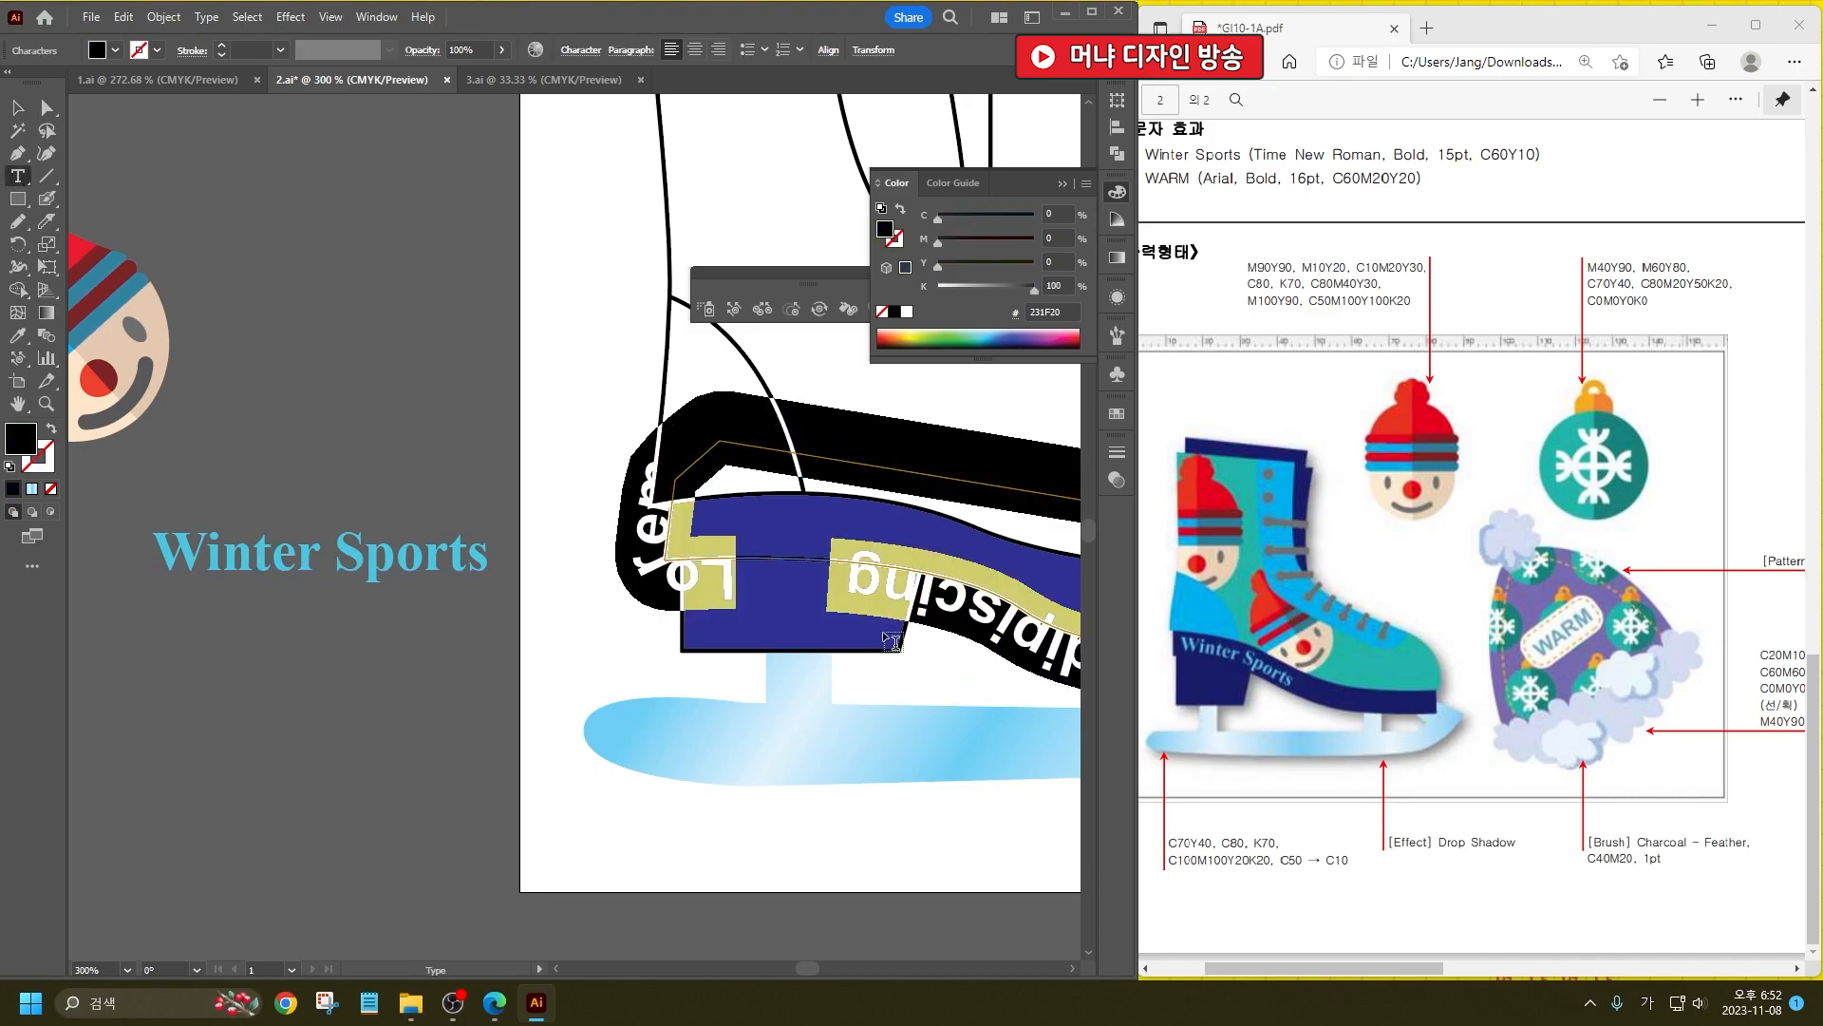
pyautogui.click(272, 568)
pyautogui.hotkey('ctrl', 'a')
pyautogui.hotkey('ctrl', 'c')
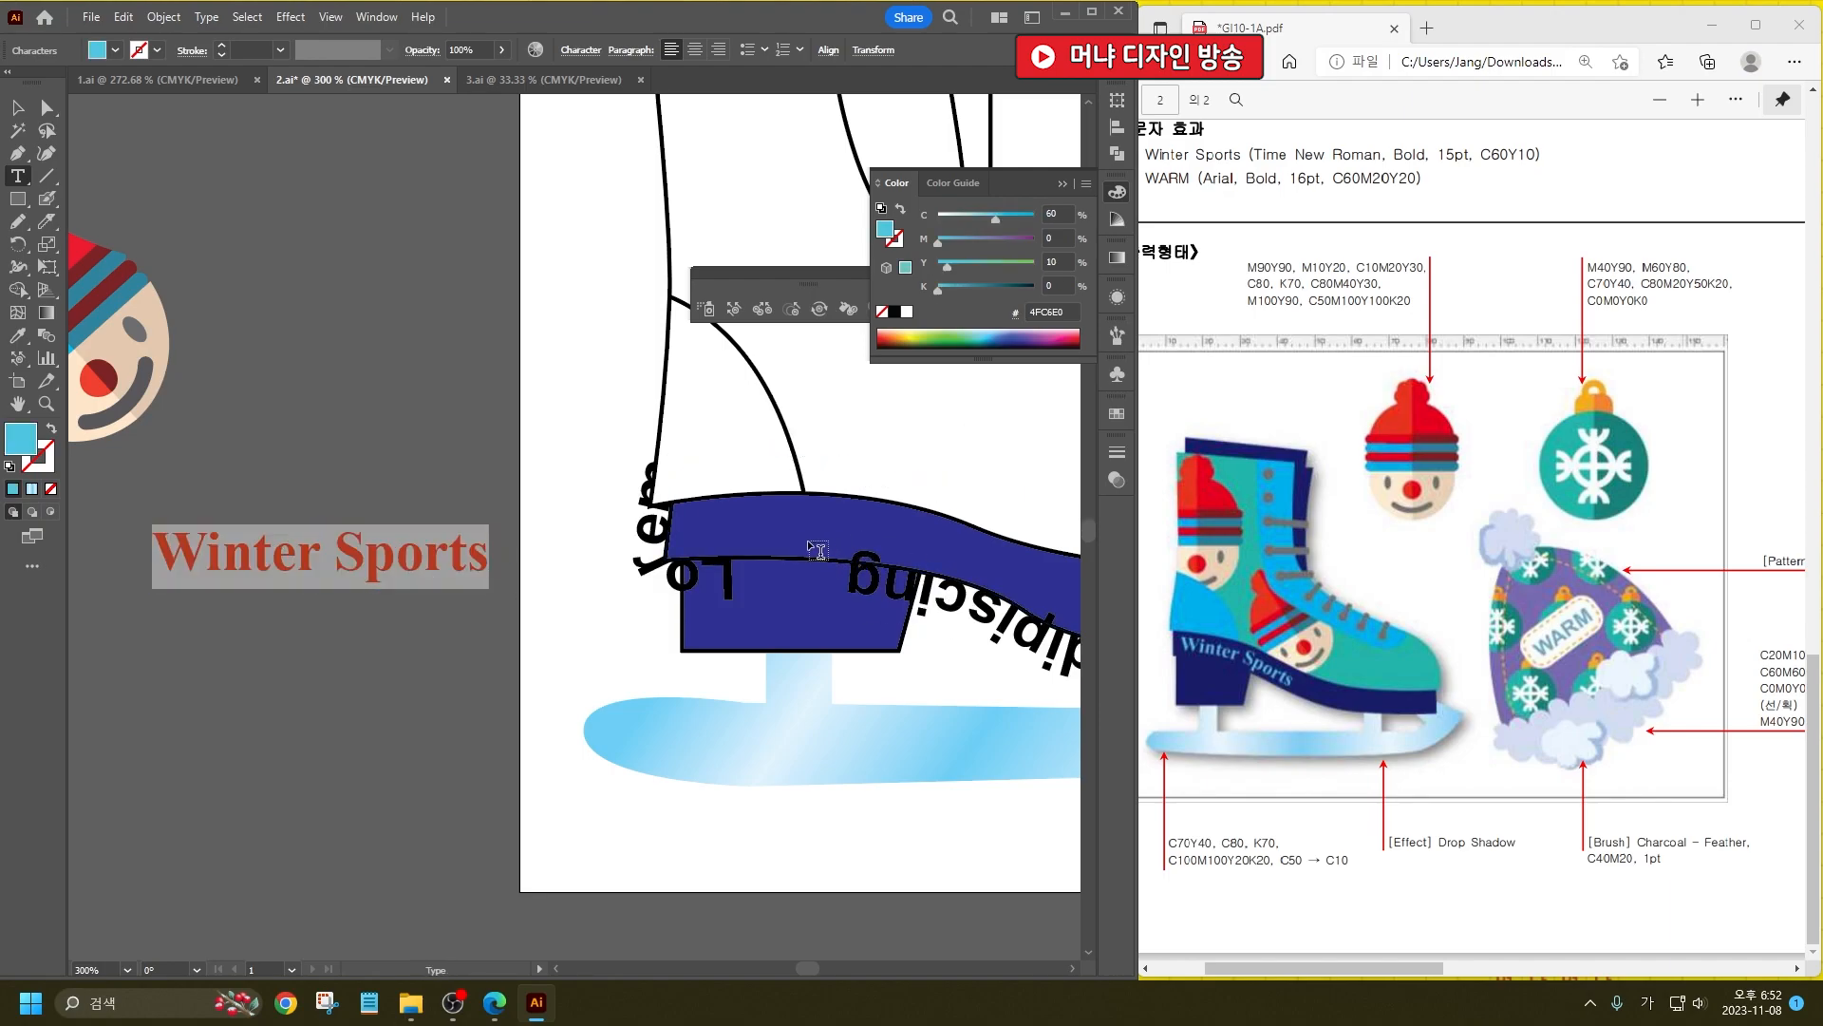
pyautogui.hotkey('ctrl', 'shift', 'a')
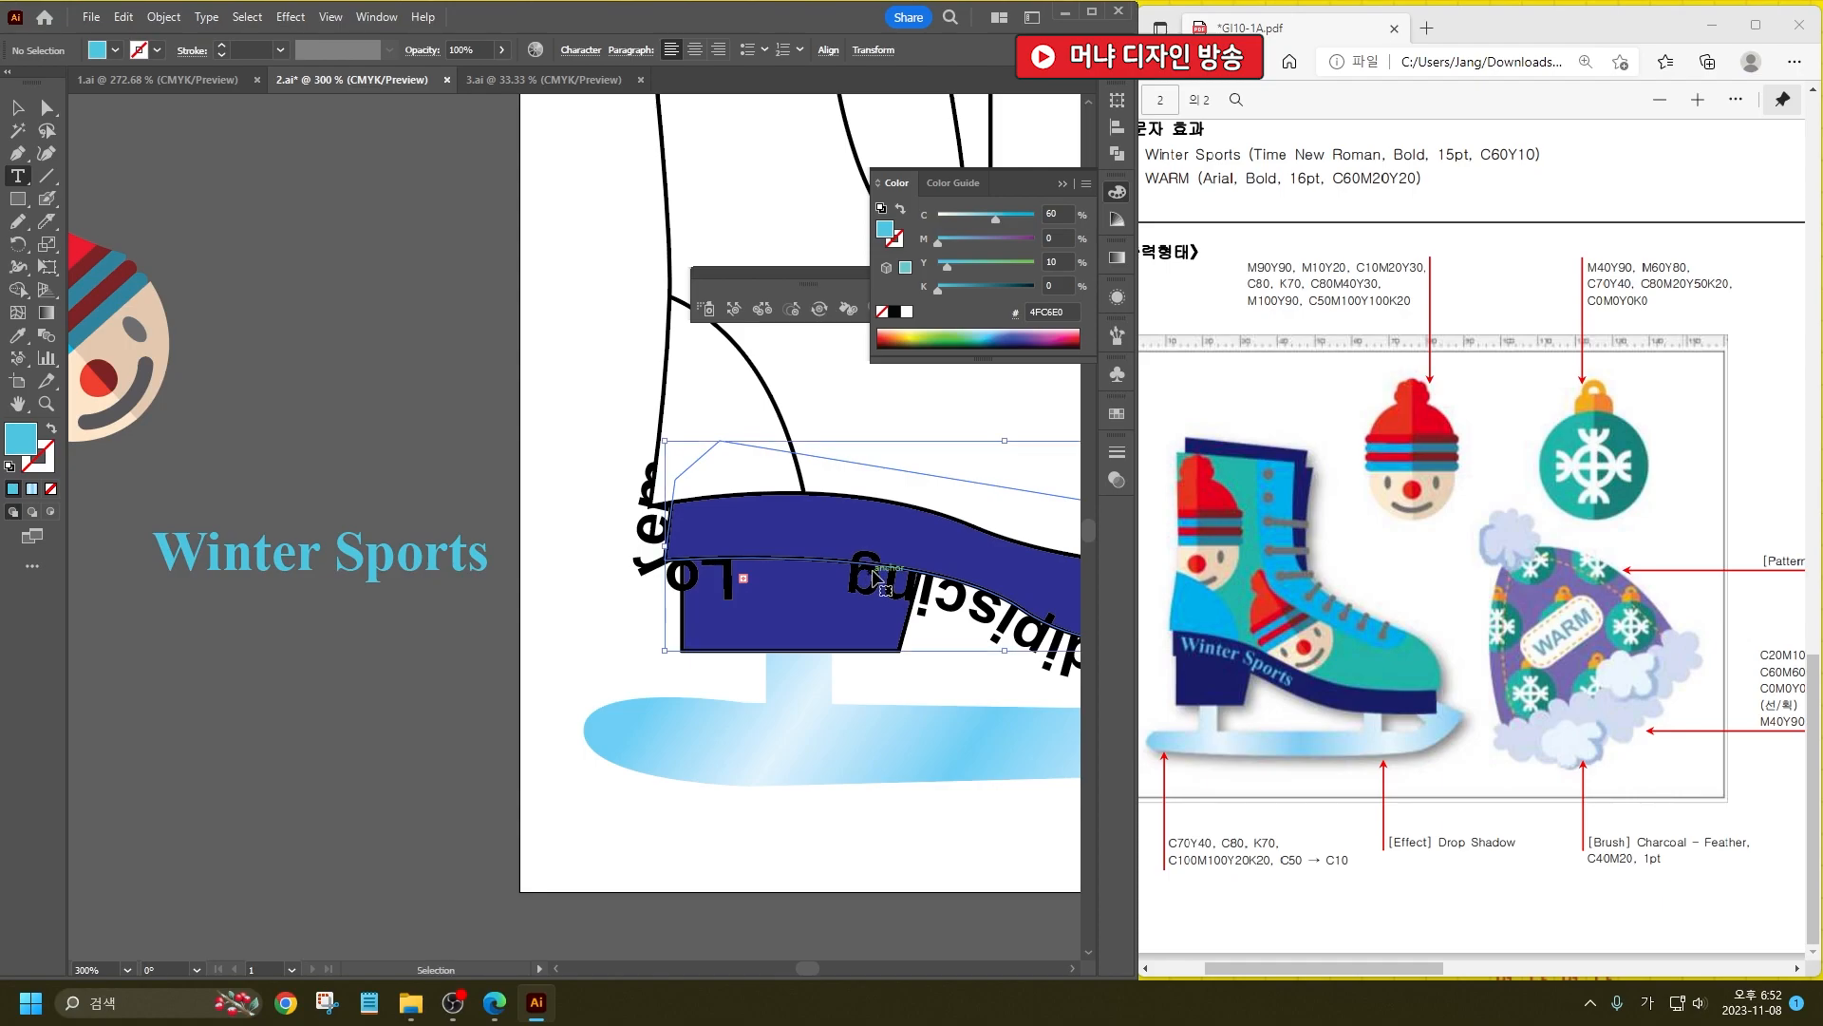
pyautogui.click(875, 575)
pyautogui.hotkey('ctrl', 'a')
pyautogui.hotkey('ctrl', 'v')
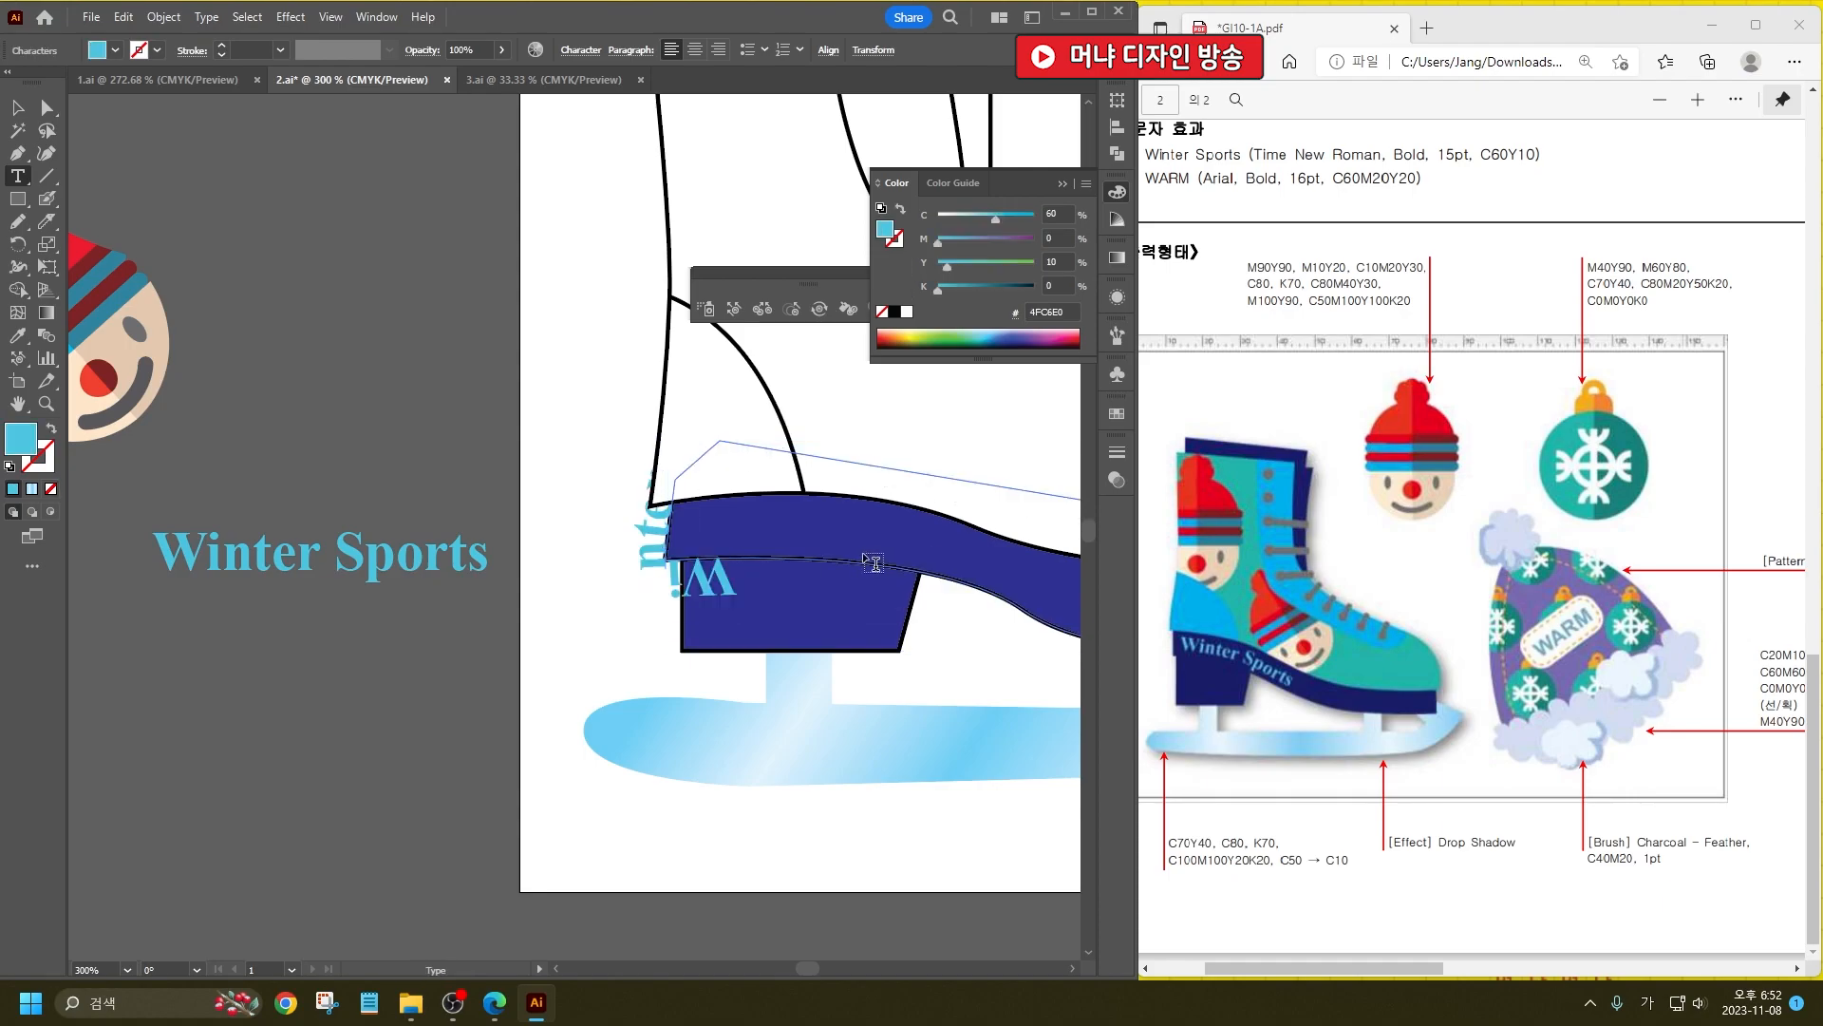
# Step: Undo the type placed along the sole's outline
pyautogui.hotkey('ctrl', 'z')
pyautogui.hotkey('ctrl', 'z')
pyautogui.hotkey('ctrl', 'z')
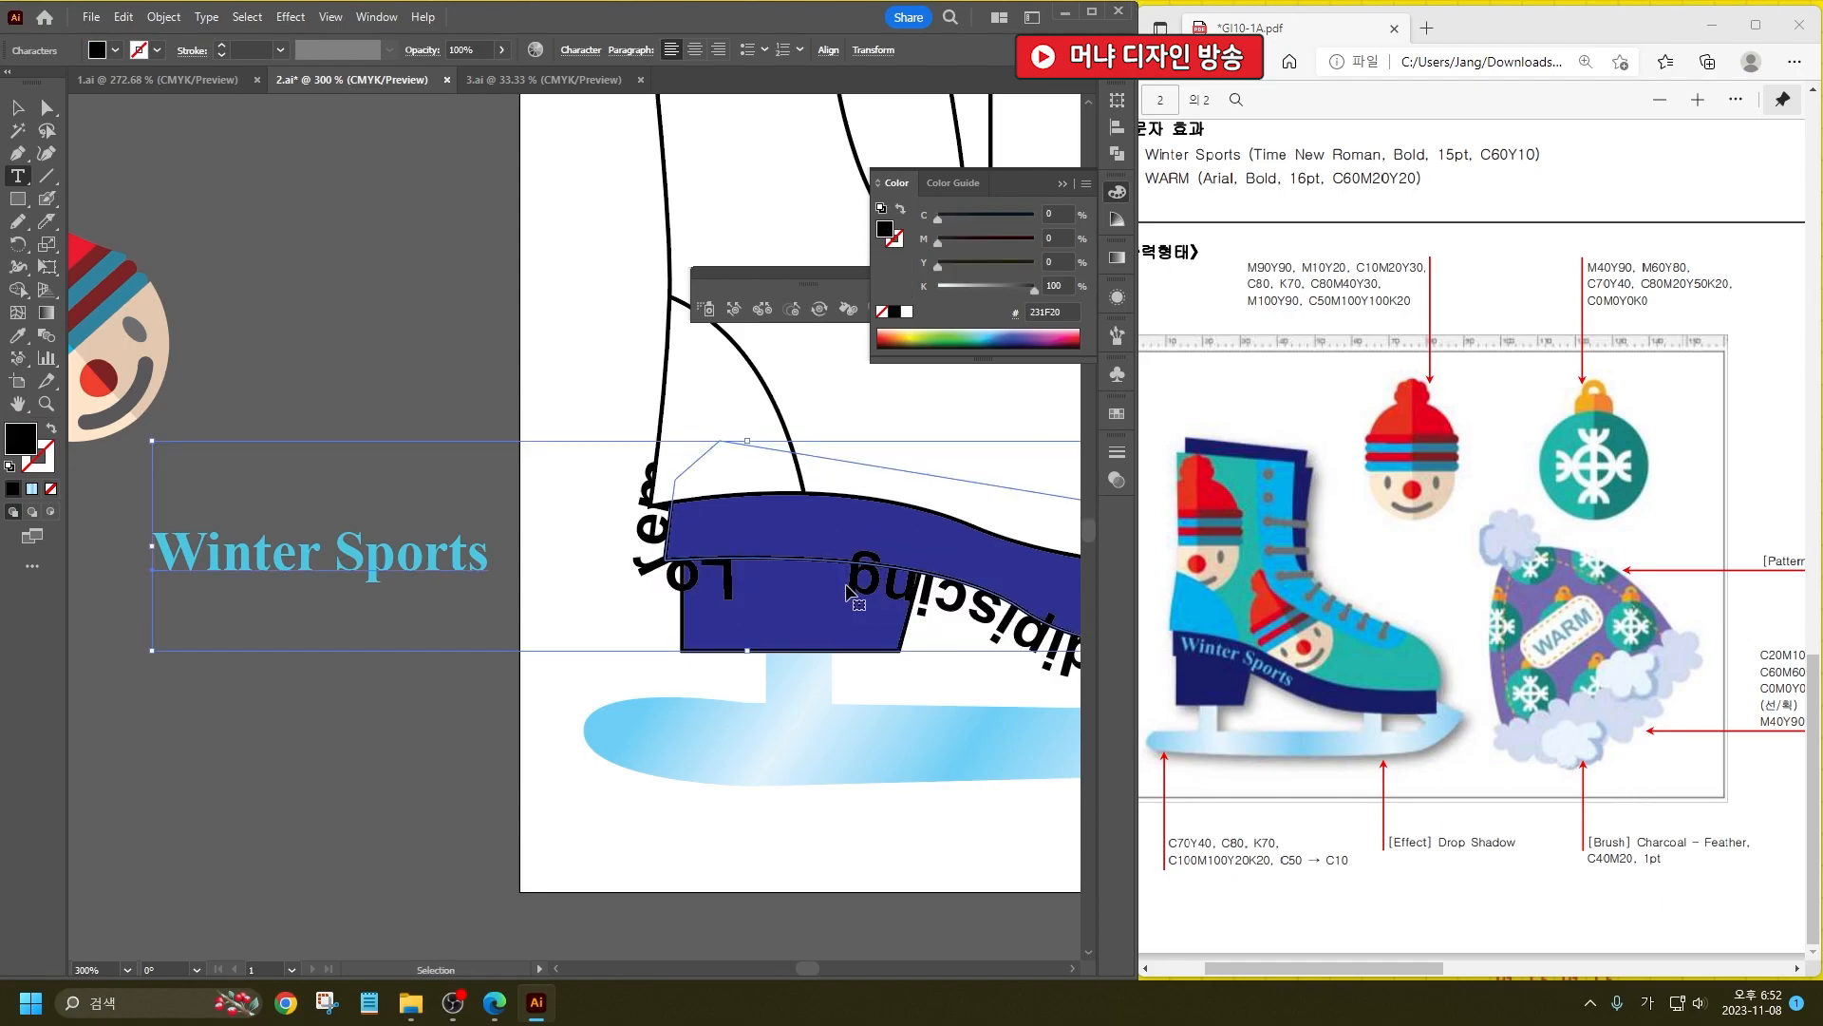
pyautogui.hotkey('ctrl', 'z')
# Step: Move the "Winter Sports" text onto the sole and apply an envelope mesh with 2 rows and 1 column
pyautogui.click(17, 107)
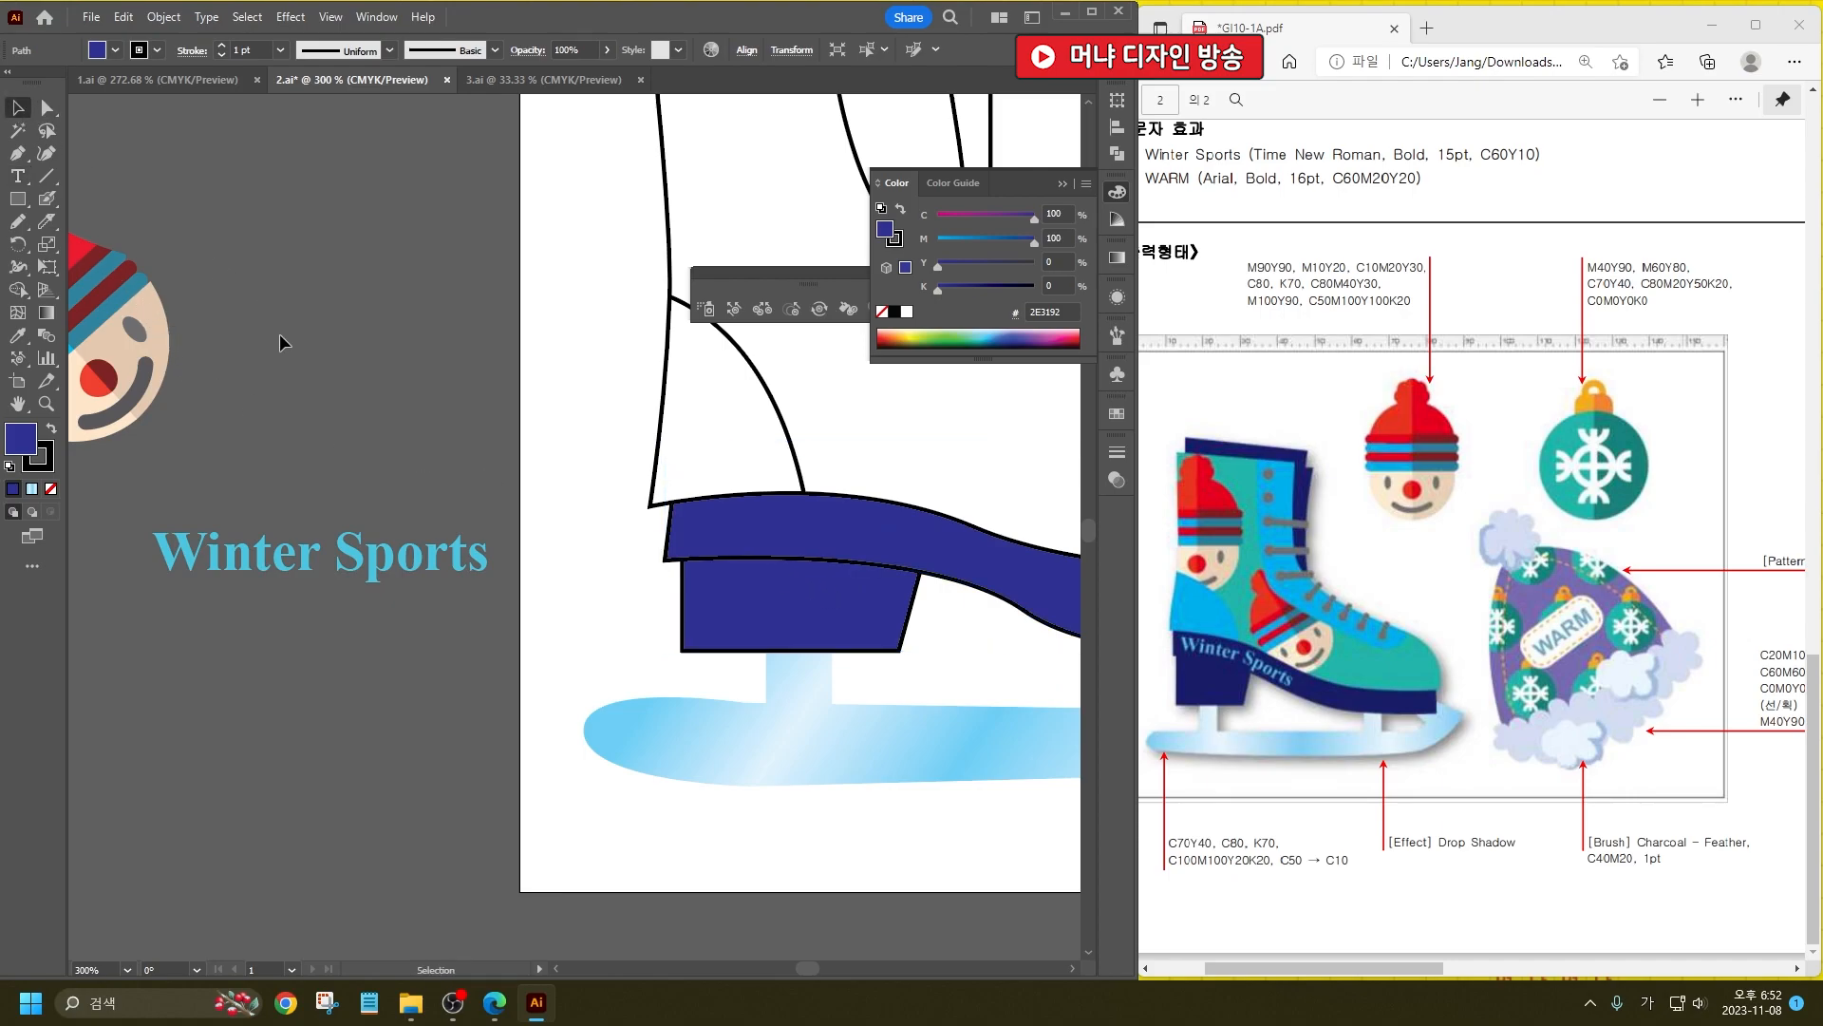
pyautogui.moveTo(294, 568); pyautogui.dragTo(635, 590)
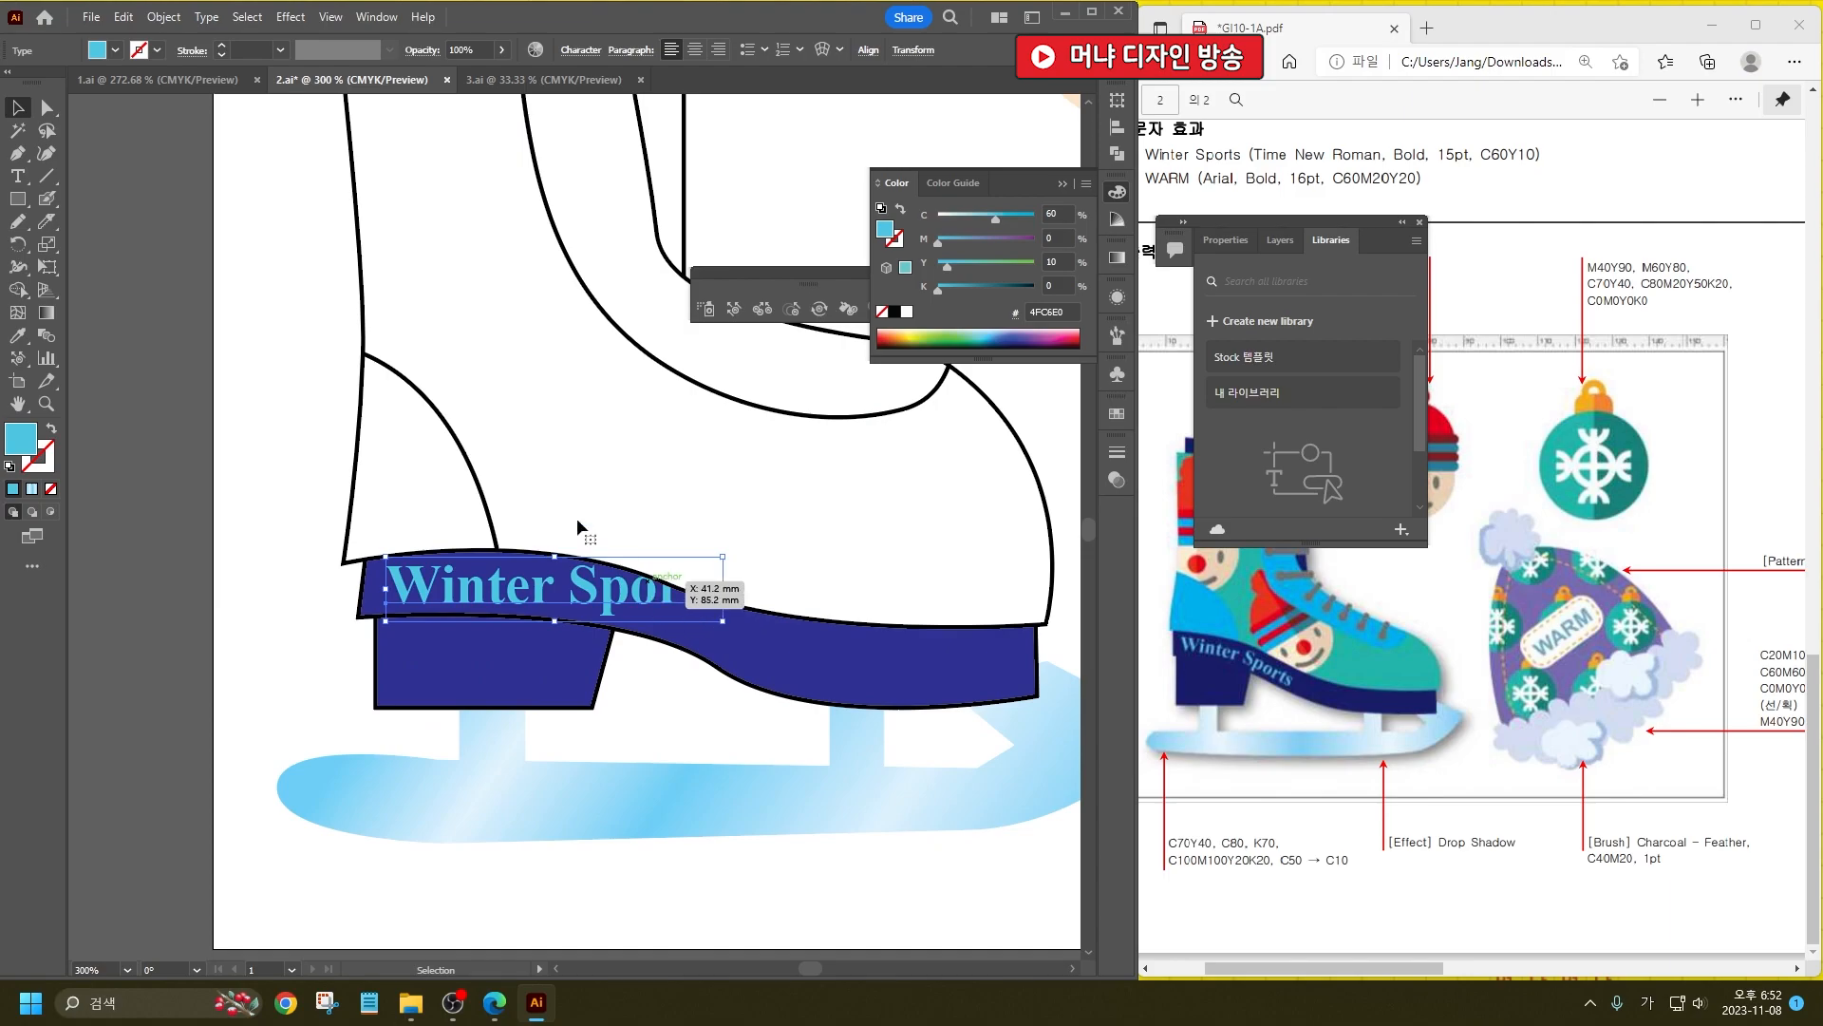
pyautogui.click(164, 17)
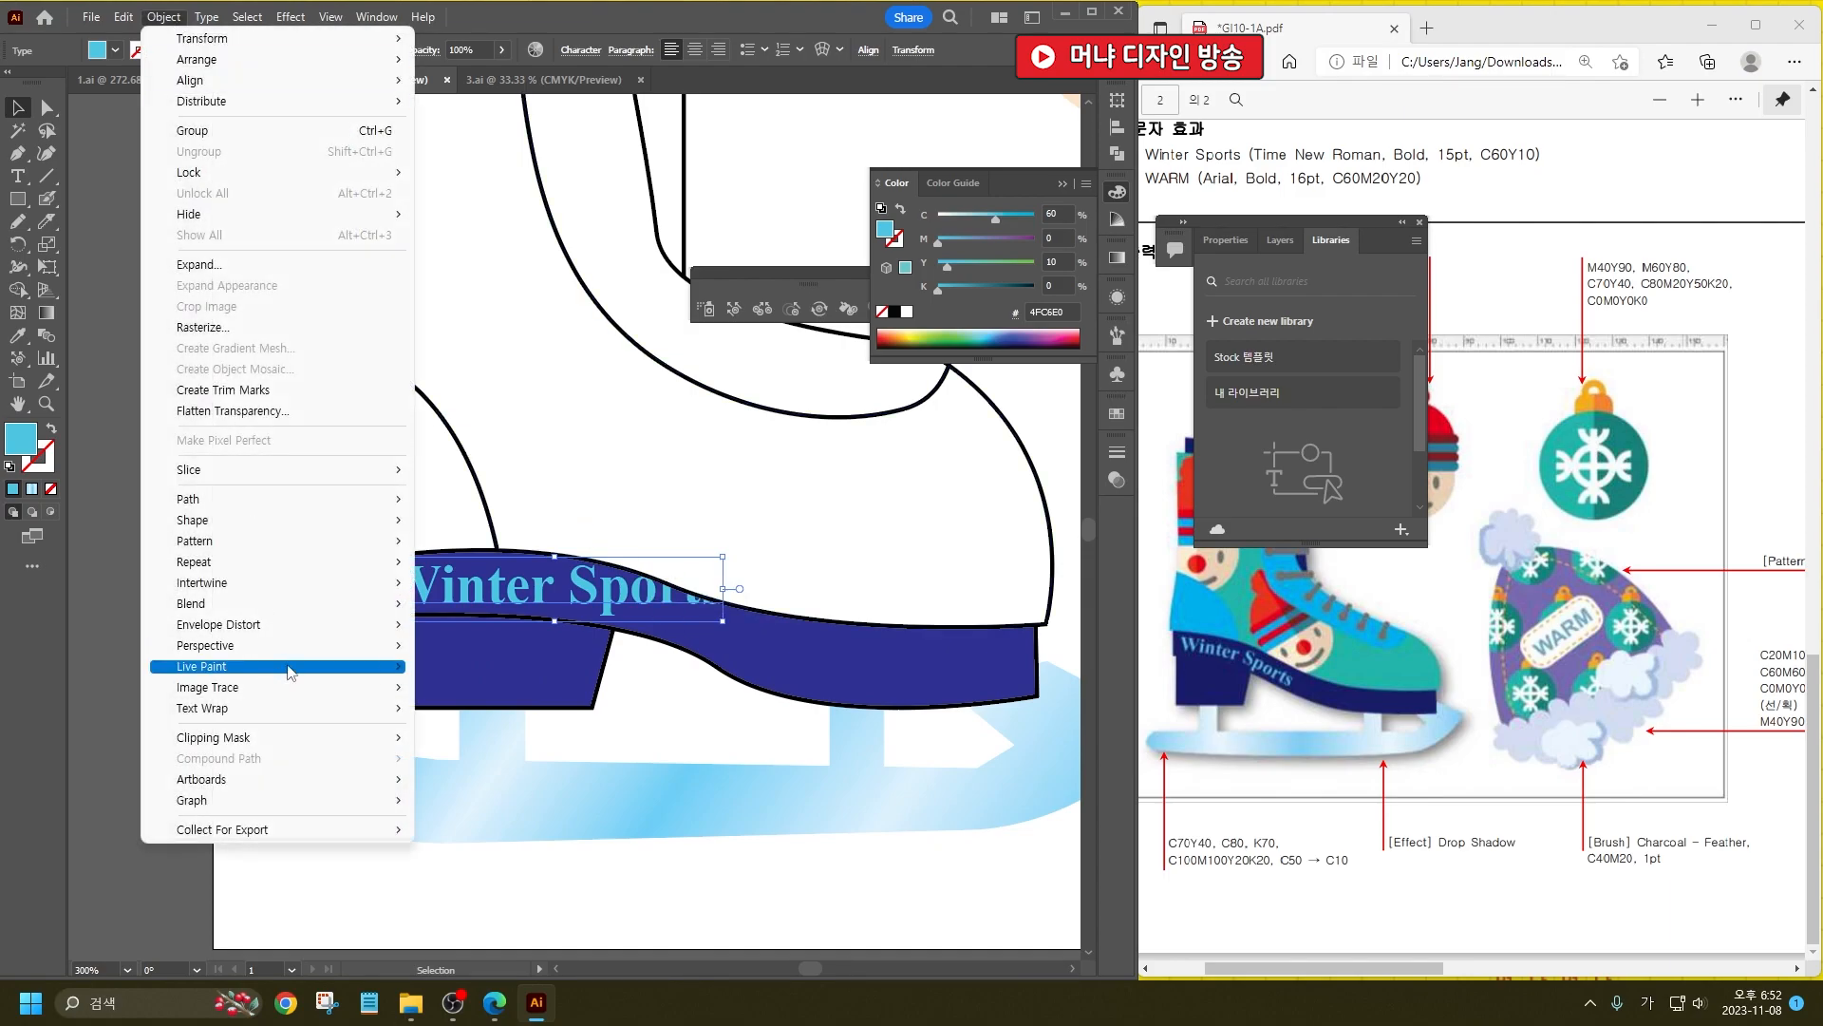
pyautogui.moveTo(316, 624)
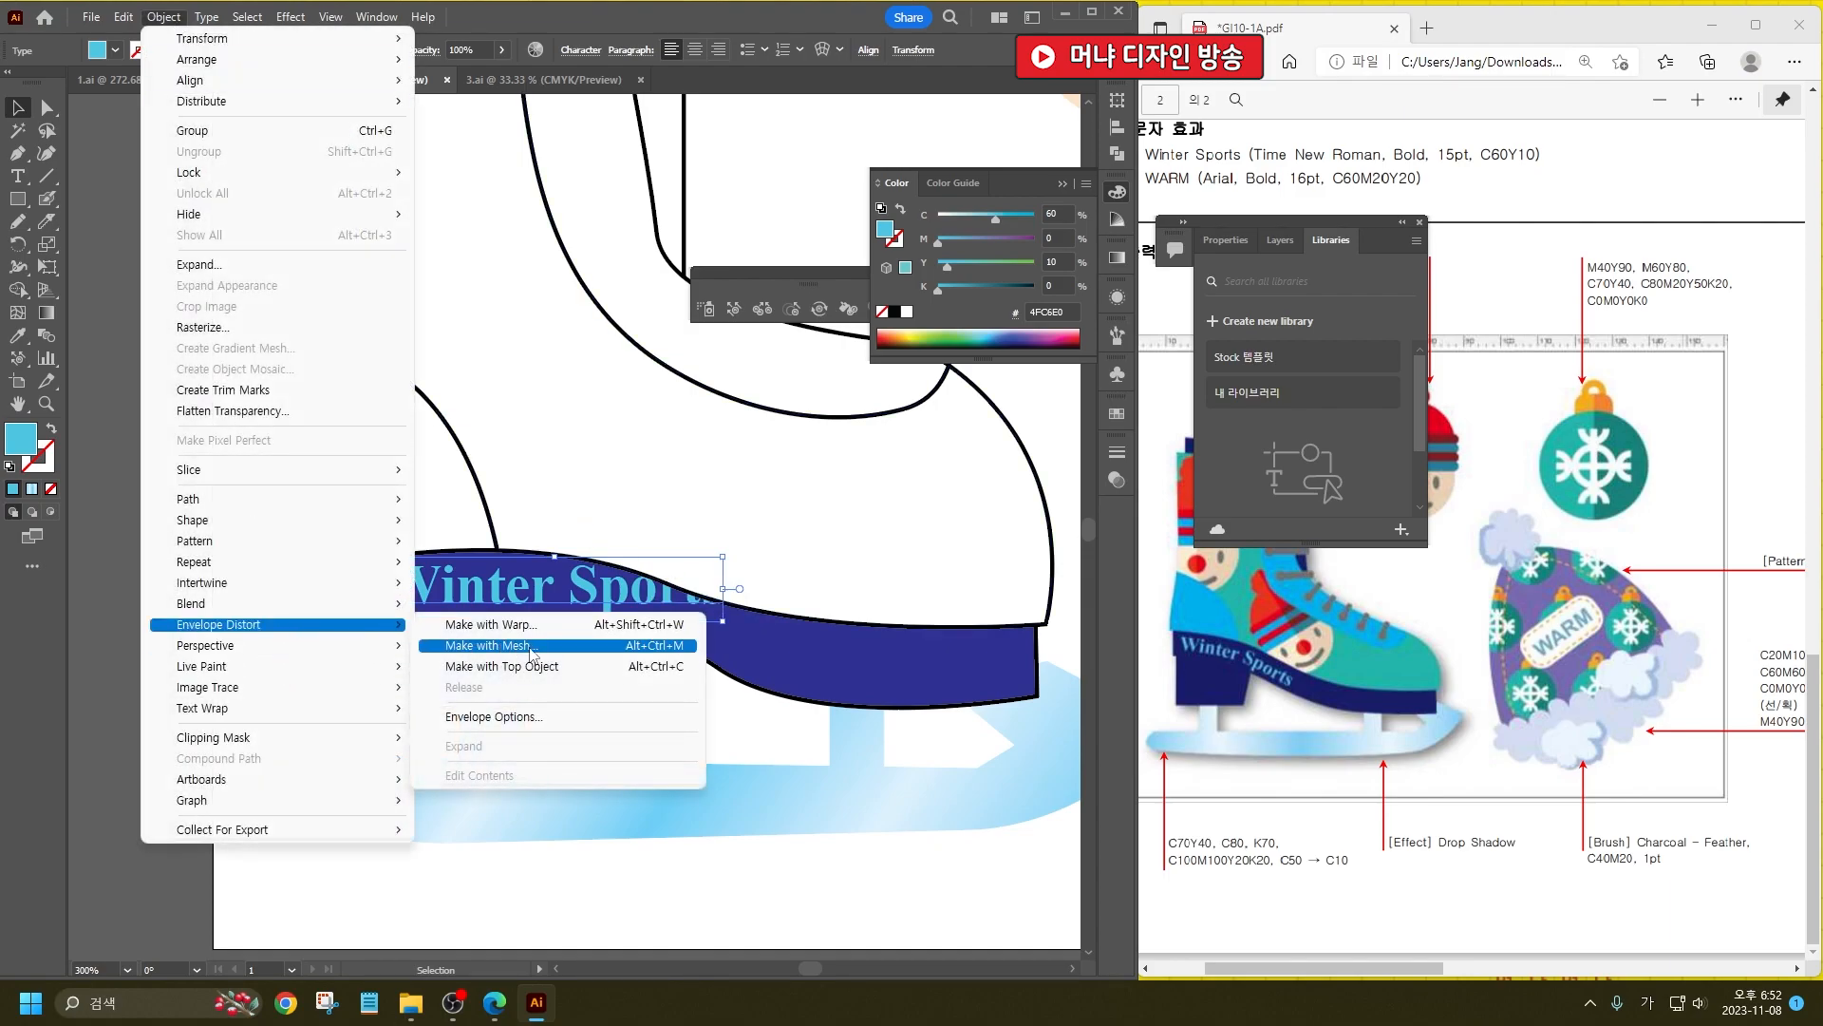
pyautogui.click(532, 646)
pyautogui.press('Down')
pyautogui.press('Down')
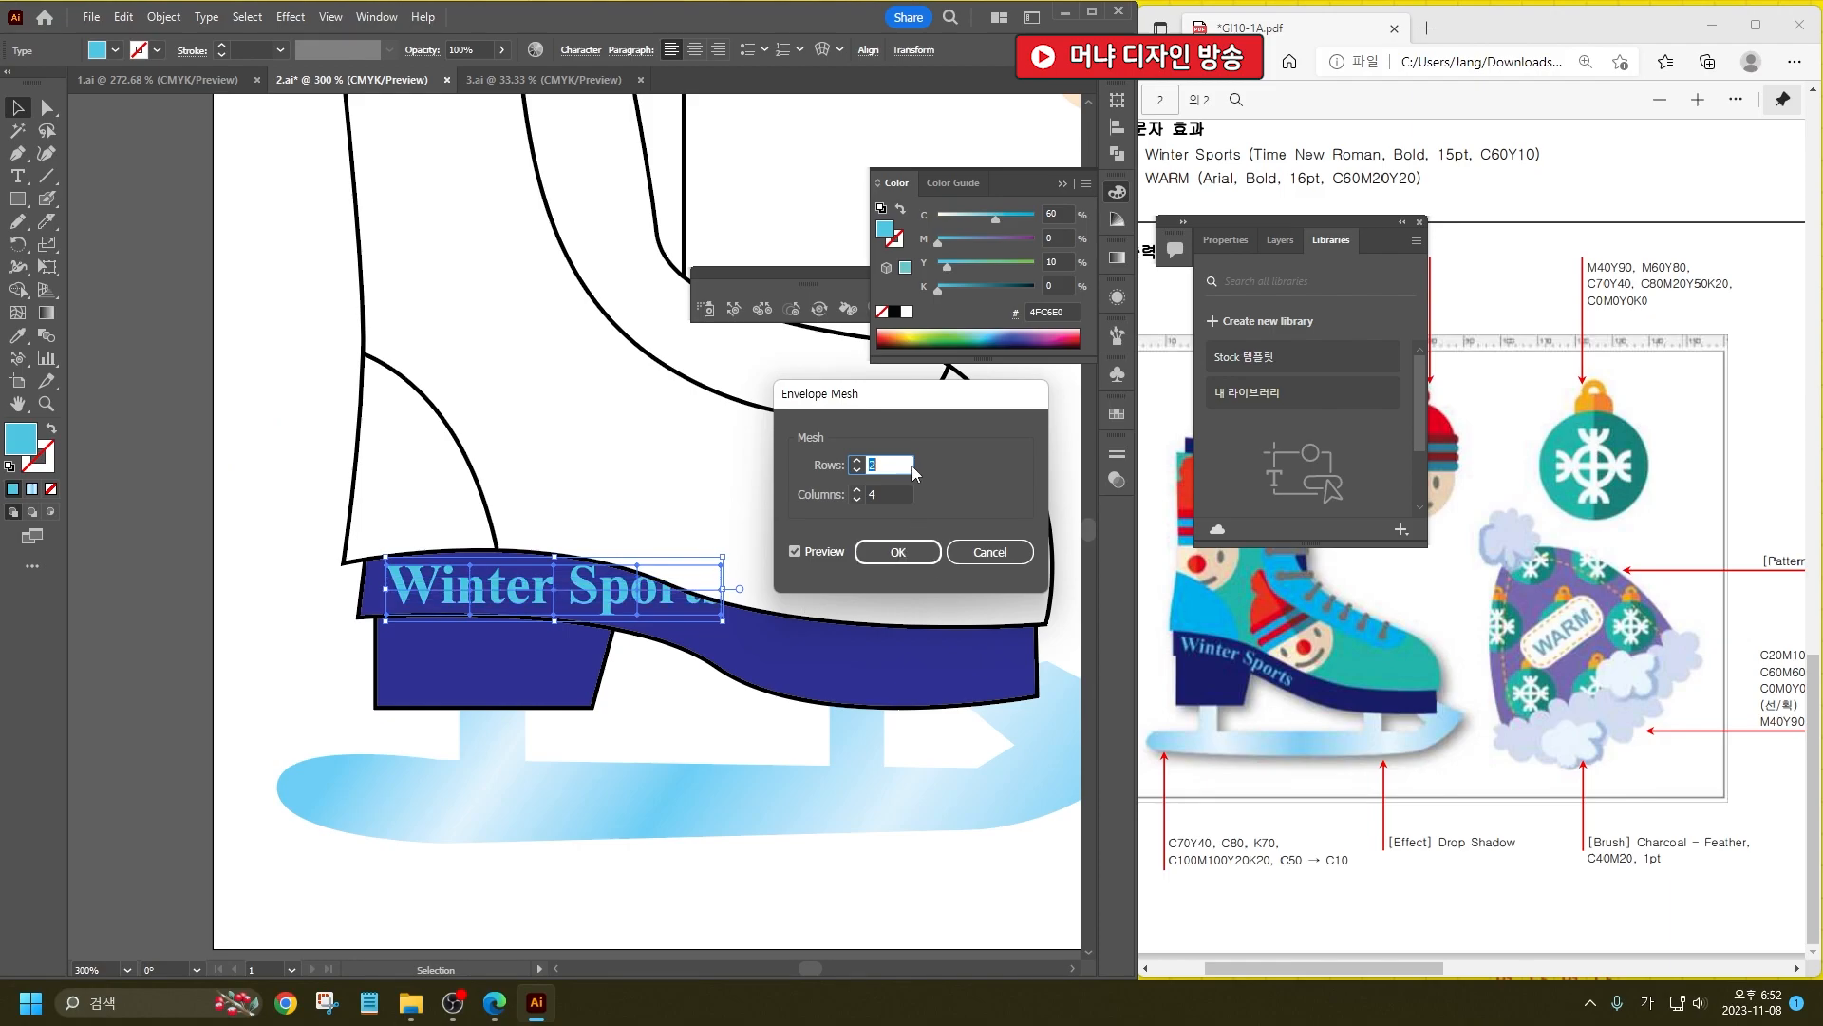
pyautogui.press('Tab')
pyautogui.press('Down')
pyautogui.press('Down')
pyautogui.press('Down')
pyautogui.click(897, 551)
# Step: Try to select and adjust the envelope mesh points at the text's right end over the sole
pyautogui.press('a')
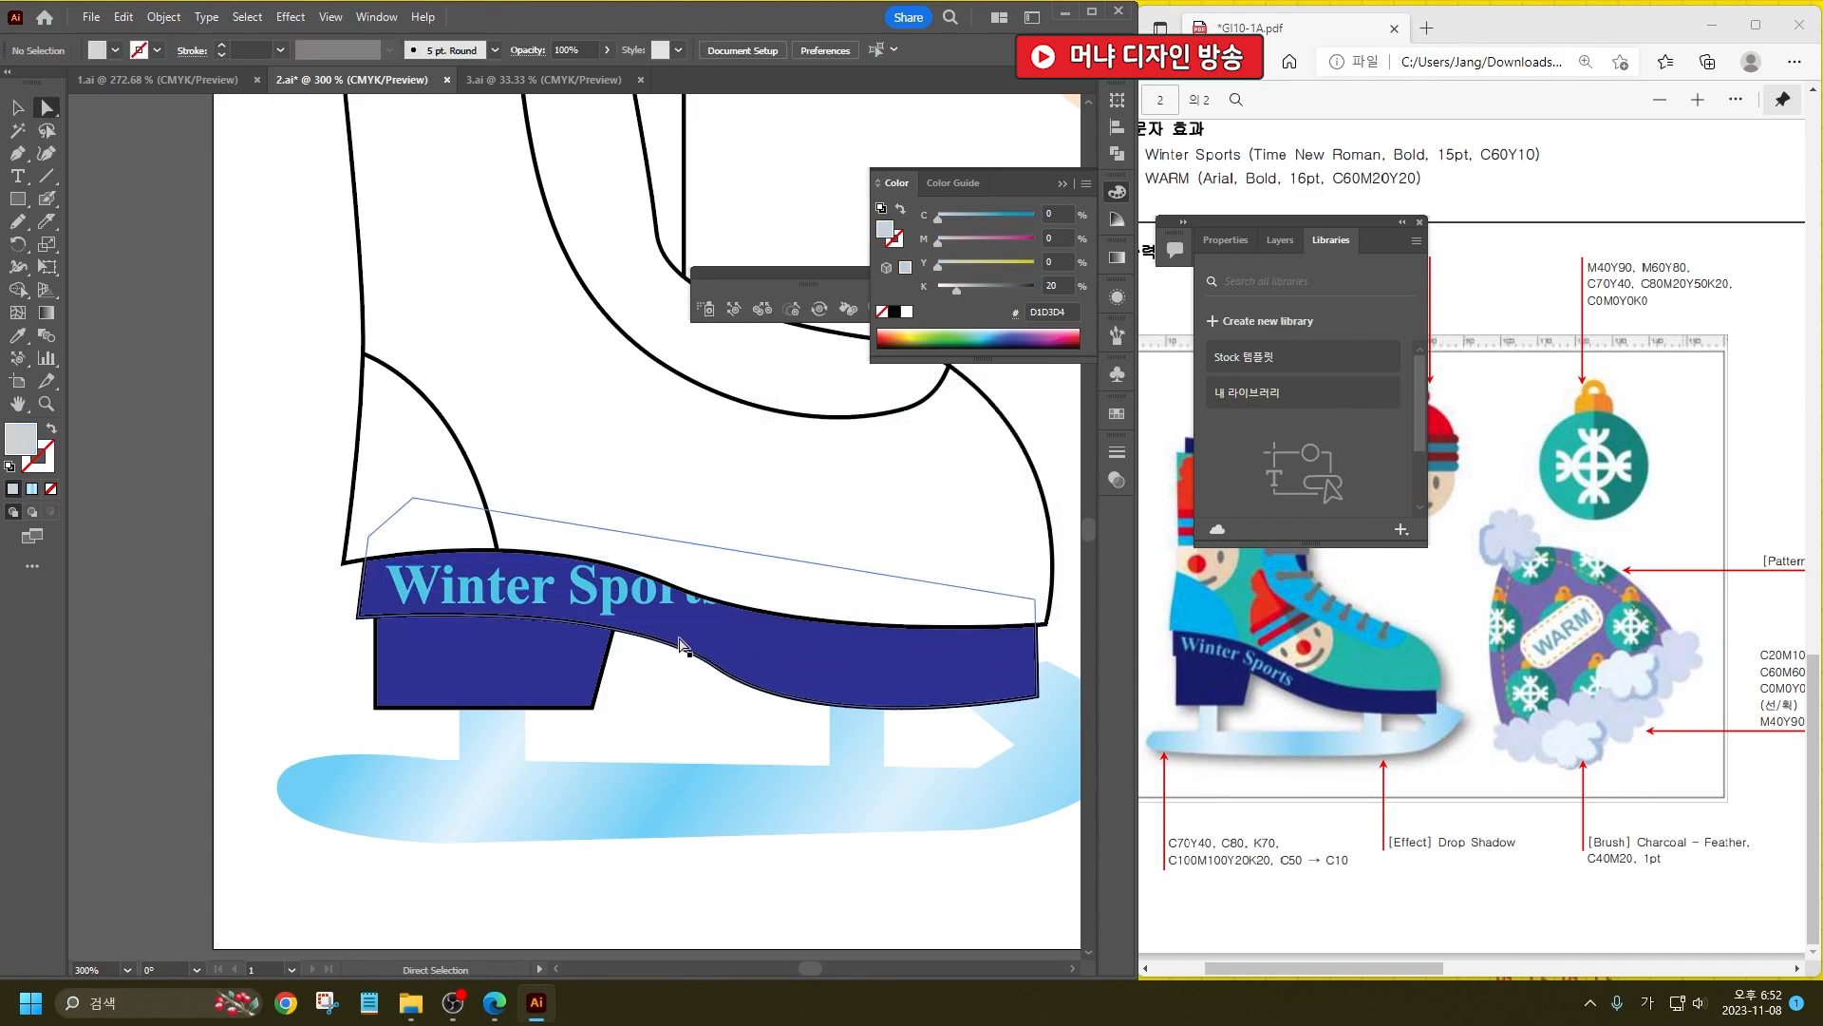
pyautogui.click(708, 627)
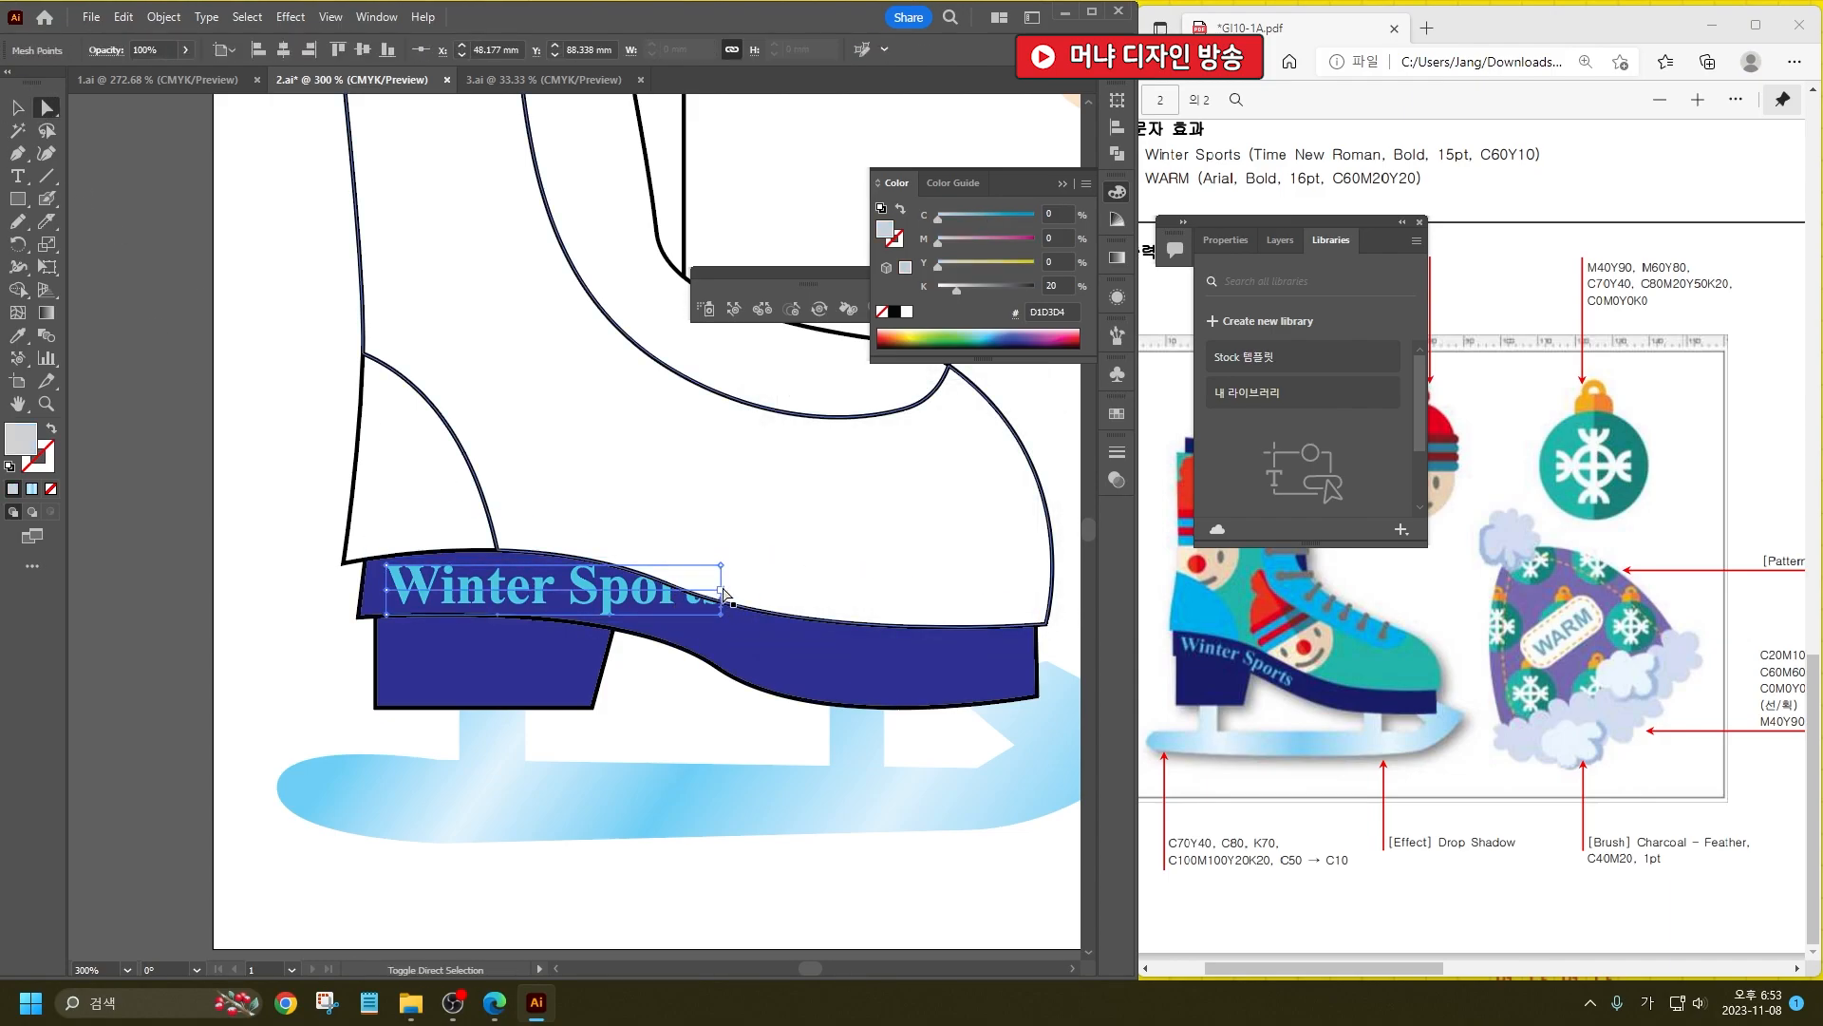
pyautogui.click(725, 583)
pyautogui.click(724, 597)
pyautogui.click(723, 582)
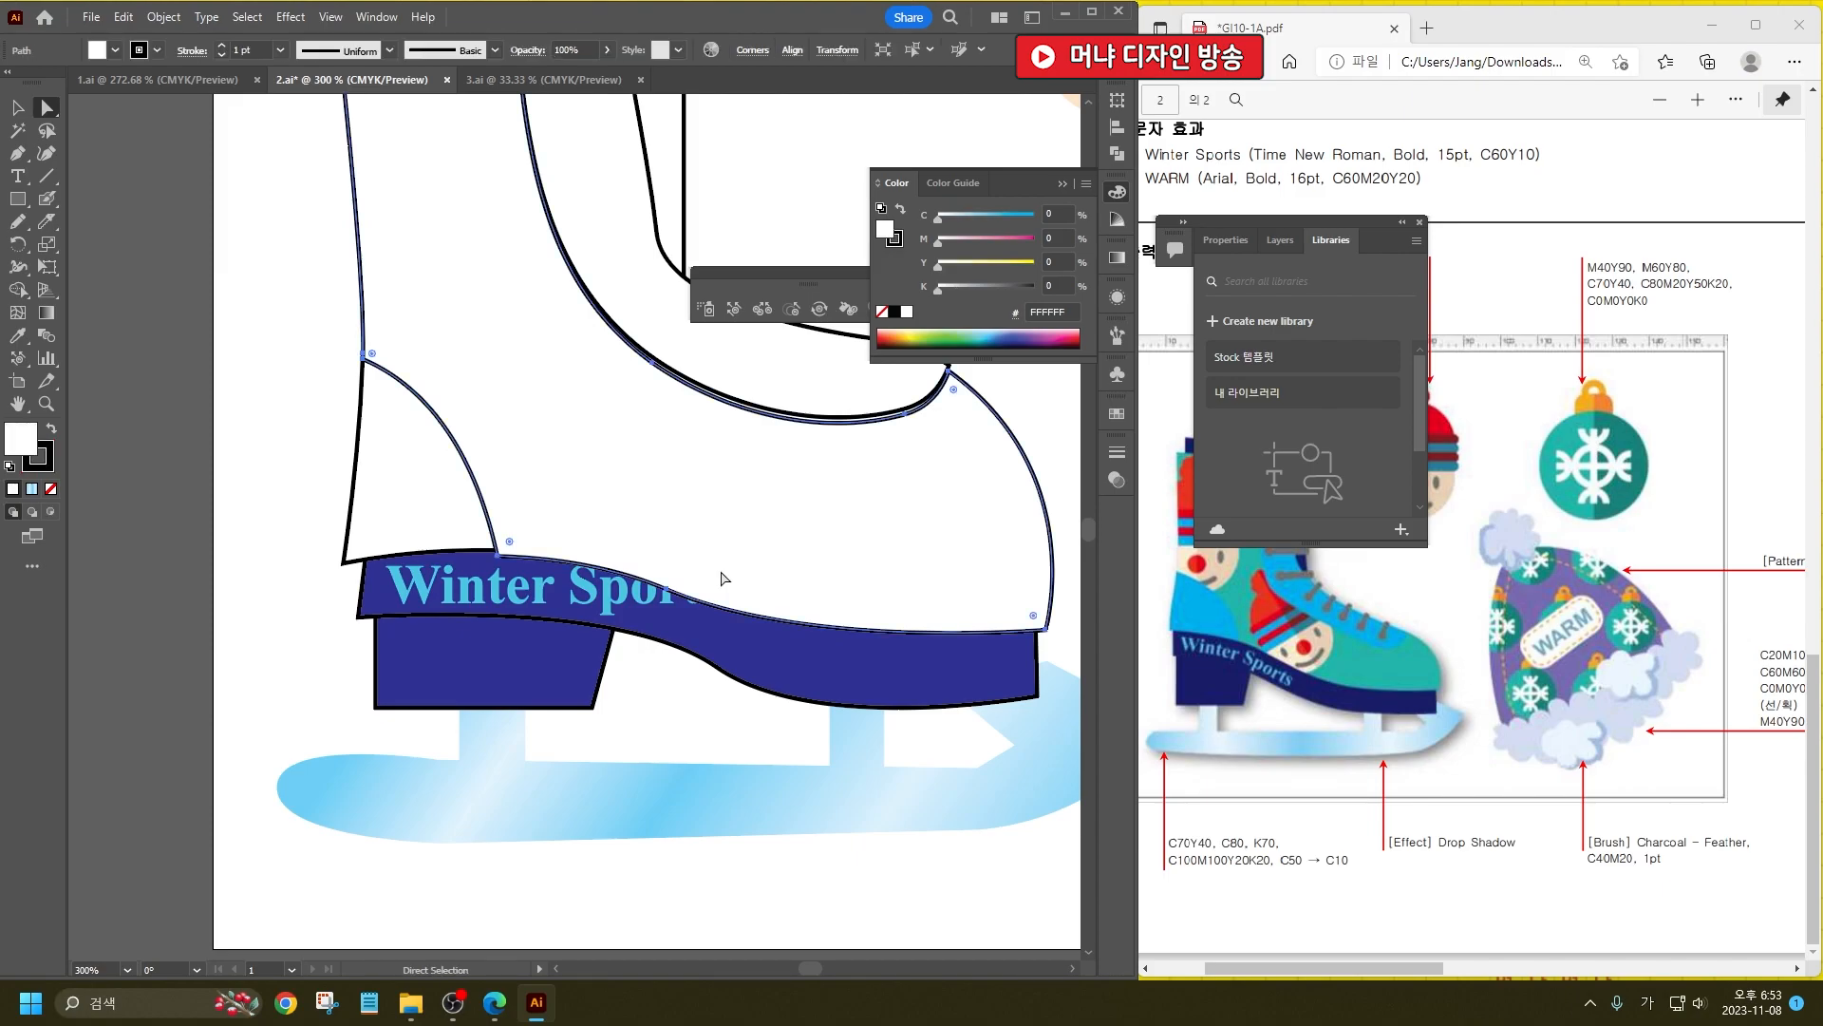
pyautogui.click(726, 605)
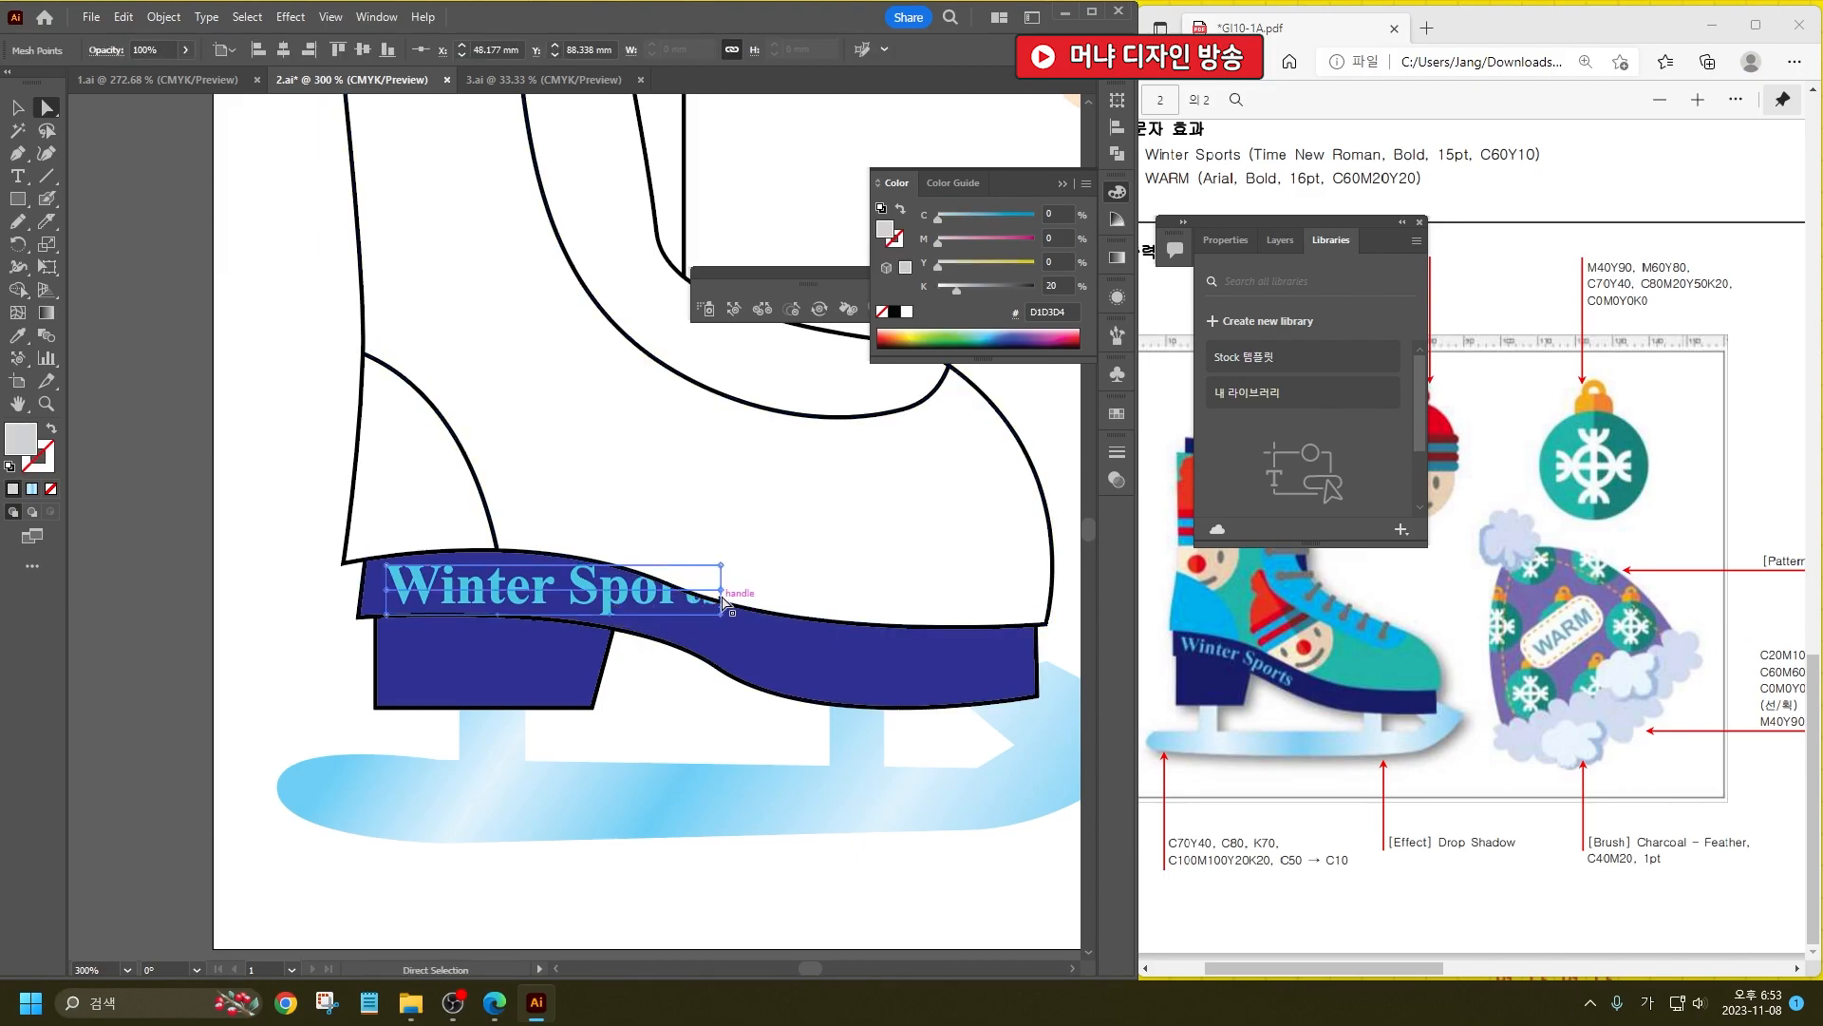
pyautogui.click(724, 580)
pyautogui.click(727, 601)
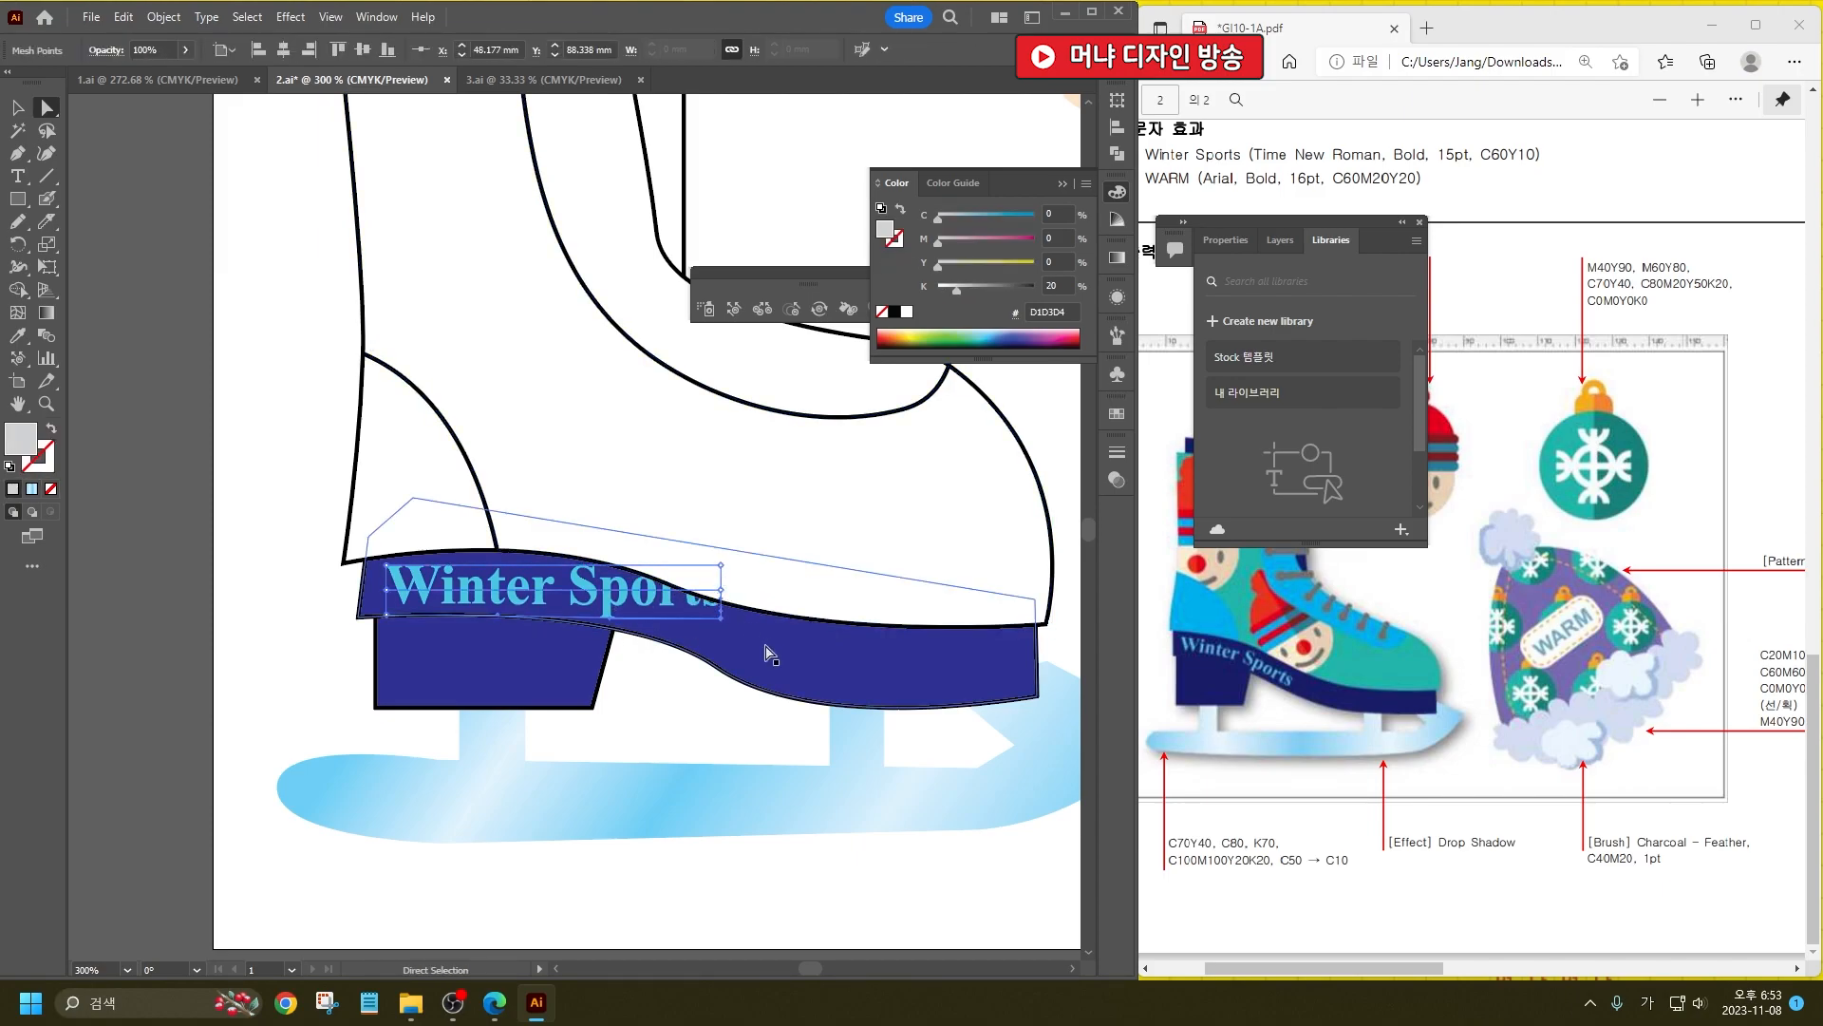
pyautogui.press('ctrl')
pyautogui.click(776, 644)
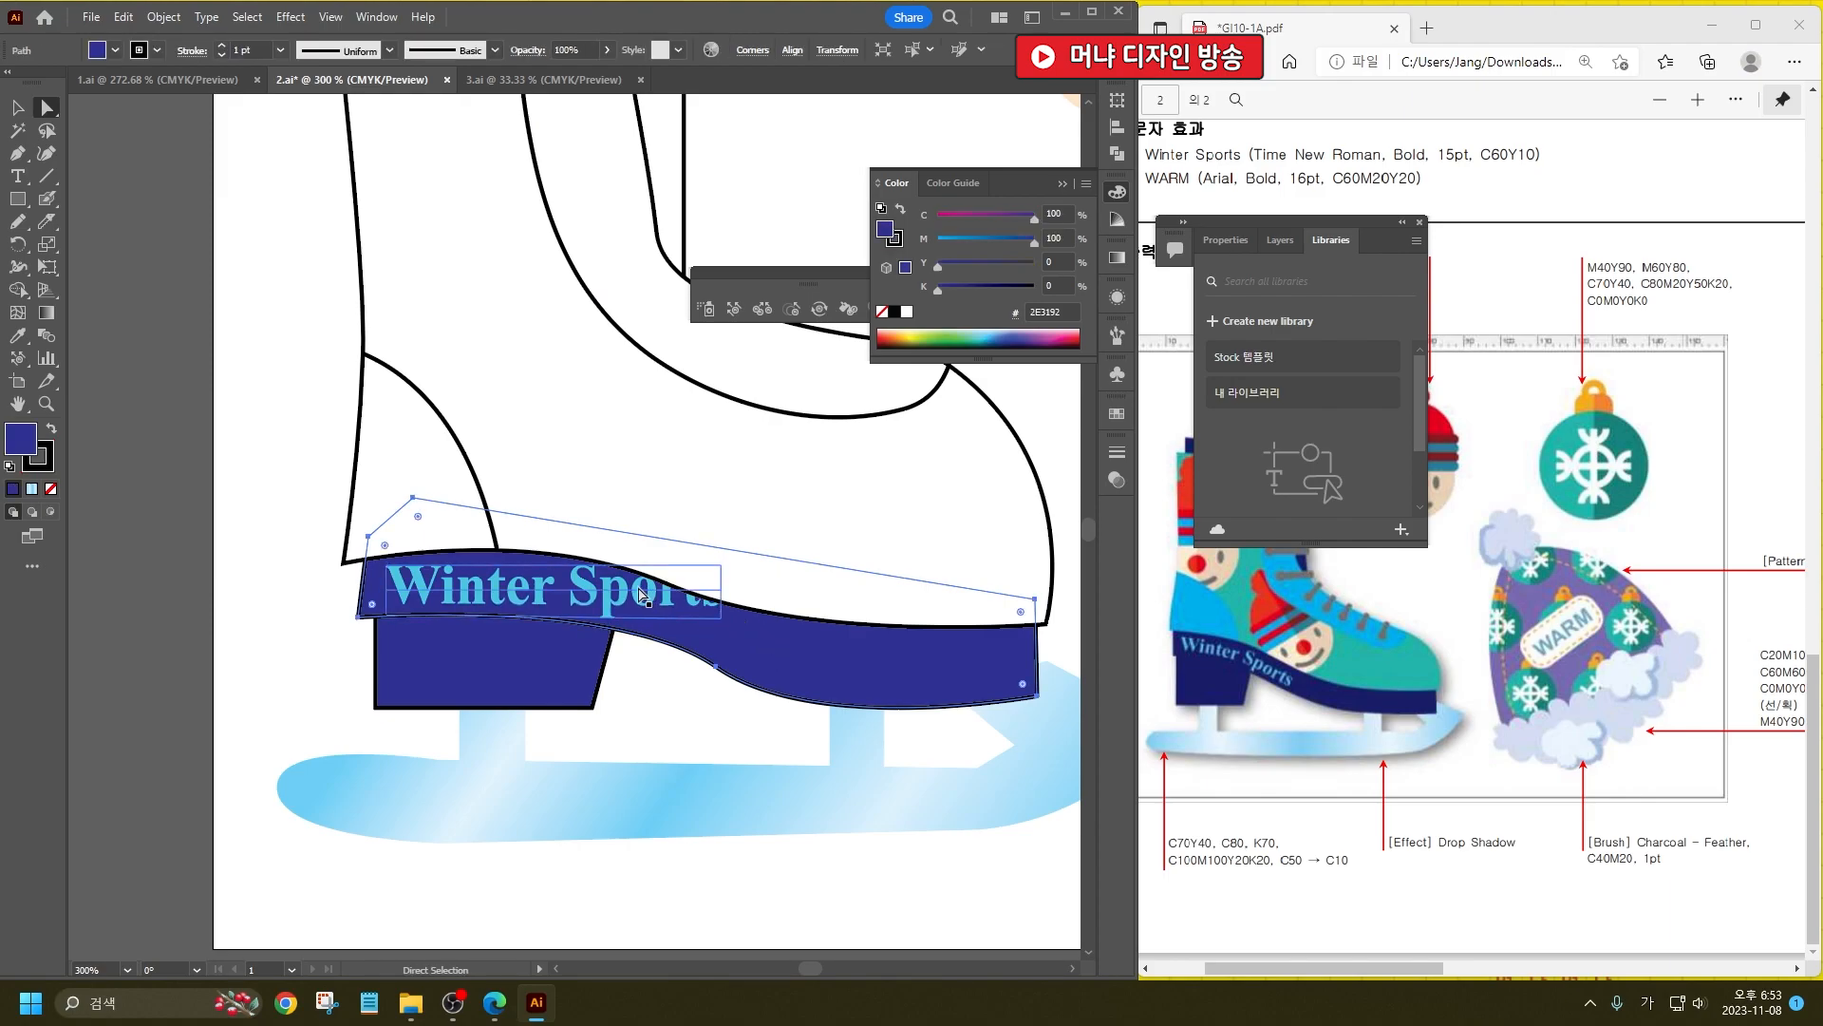
# Step: Move the meshed "Winter Sports" text off the sole to the empty area below the skate blade
pyautogui.moveTo(639, 595); pyautogui.dragTo(392, 665)
pyautogui.hotkey('ctrl', 'z')
pyautogui.press('v')
pyautogui.moveTo(658, 732); pyautogui.dragTo(734, 623)
pyautogui.hotkey('ctrl', 'z')
pyautogui.hotkey('ctrl', 'z')
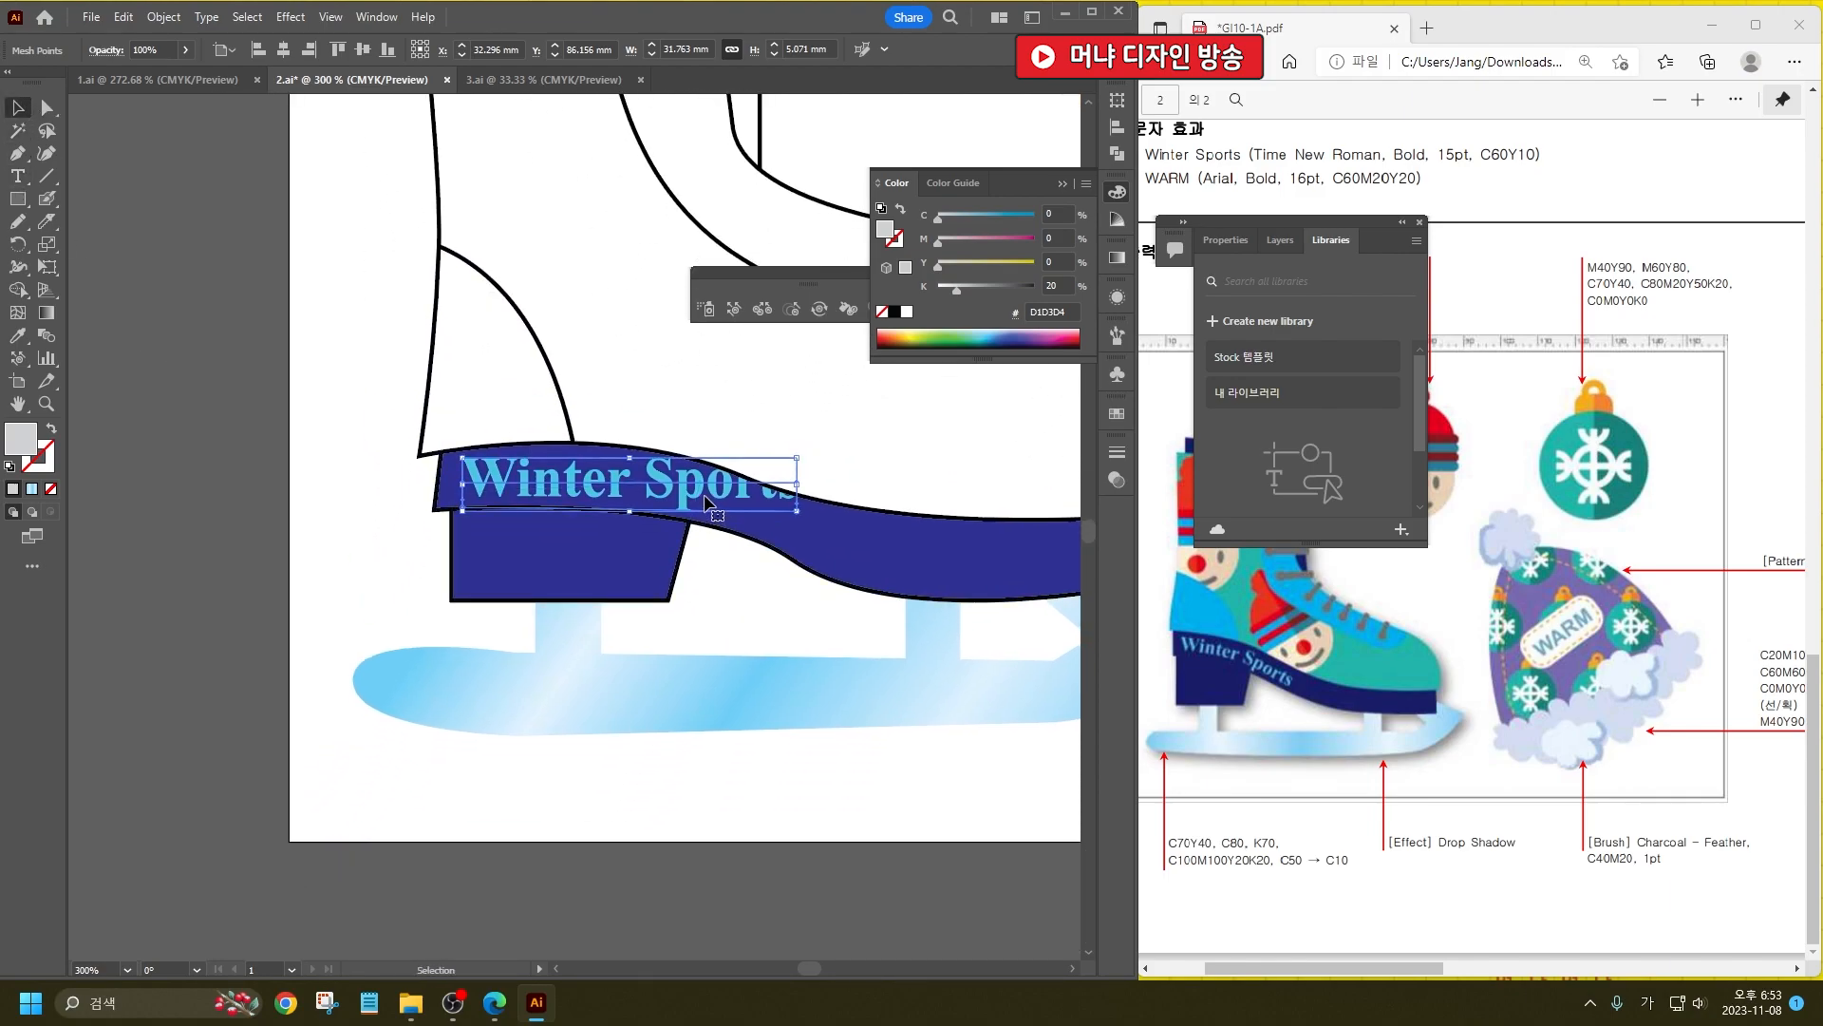
# Step: Pull the mesh's right-end points down, curve their handles so the text bends like the sole, and place it back on the sole
pyautogui.click(48, 110)
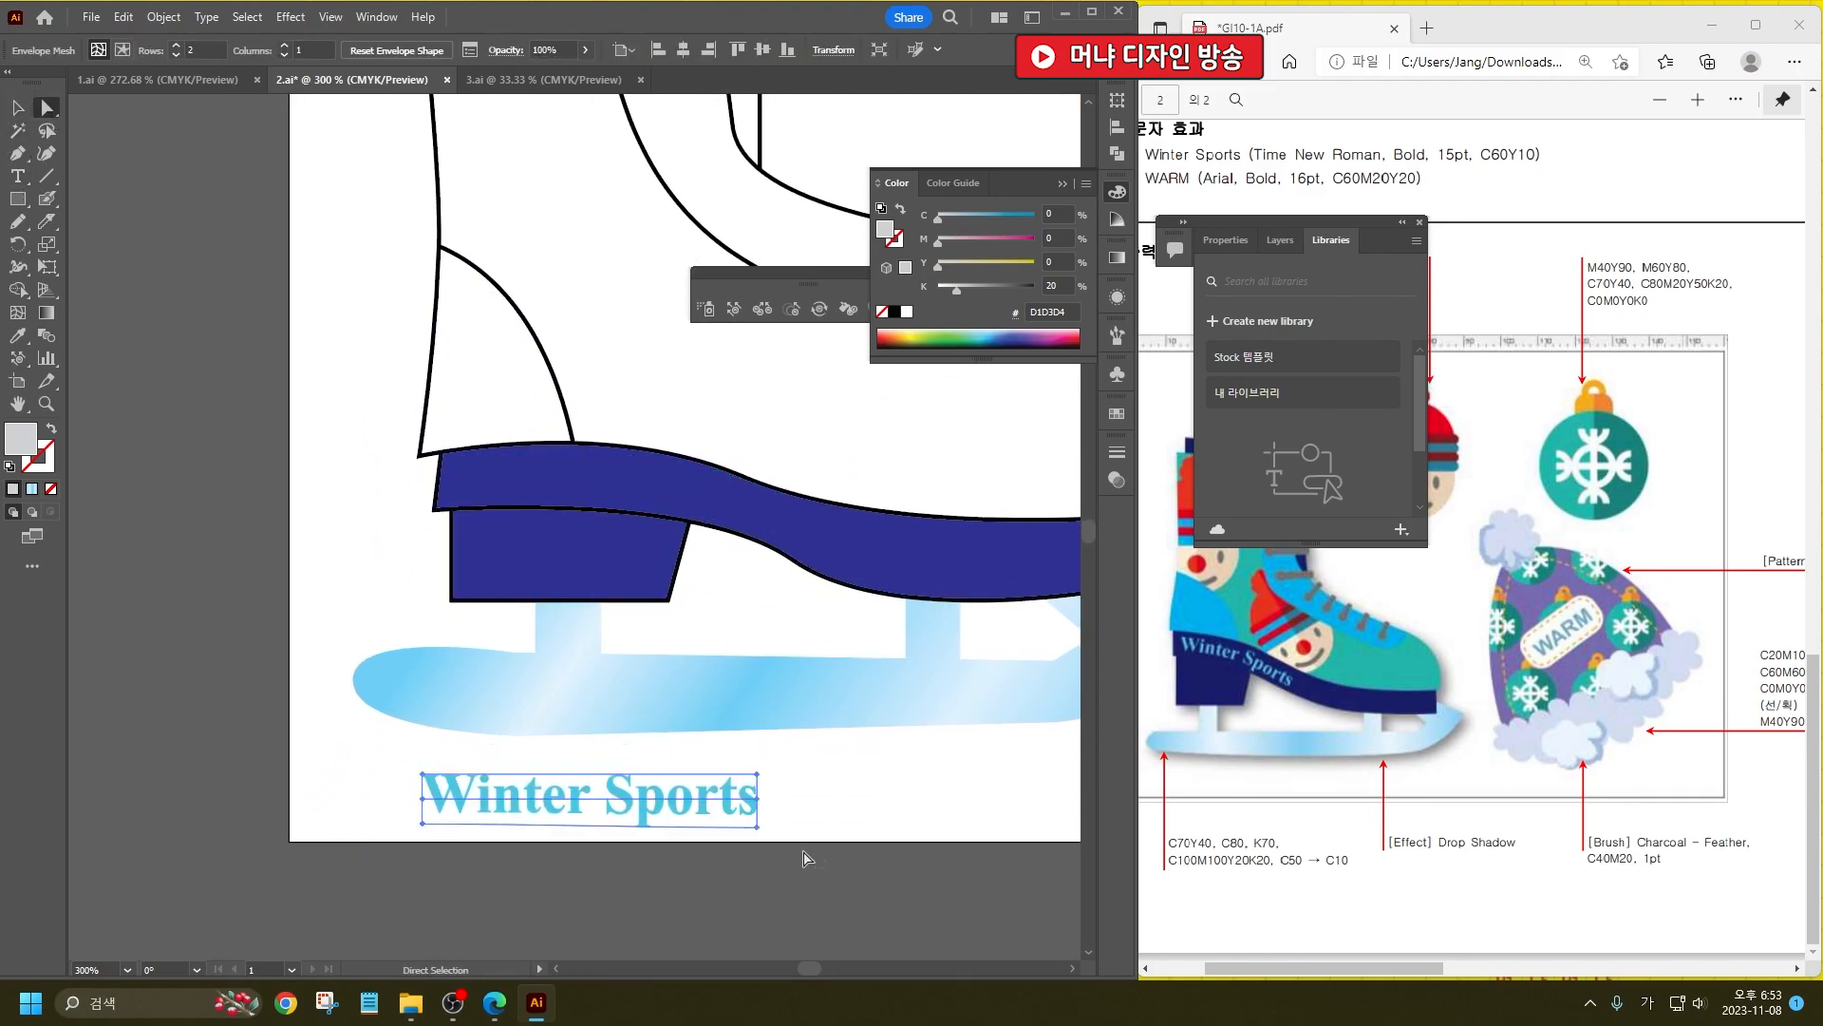
pyautogui.click(757, 779)
pyautogui.moveTo(757, 779); pyautogui.dragTo(761, 807)
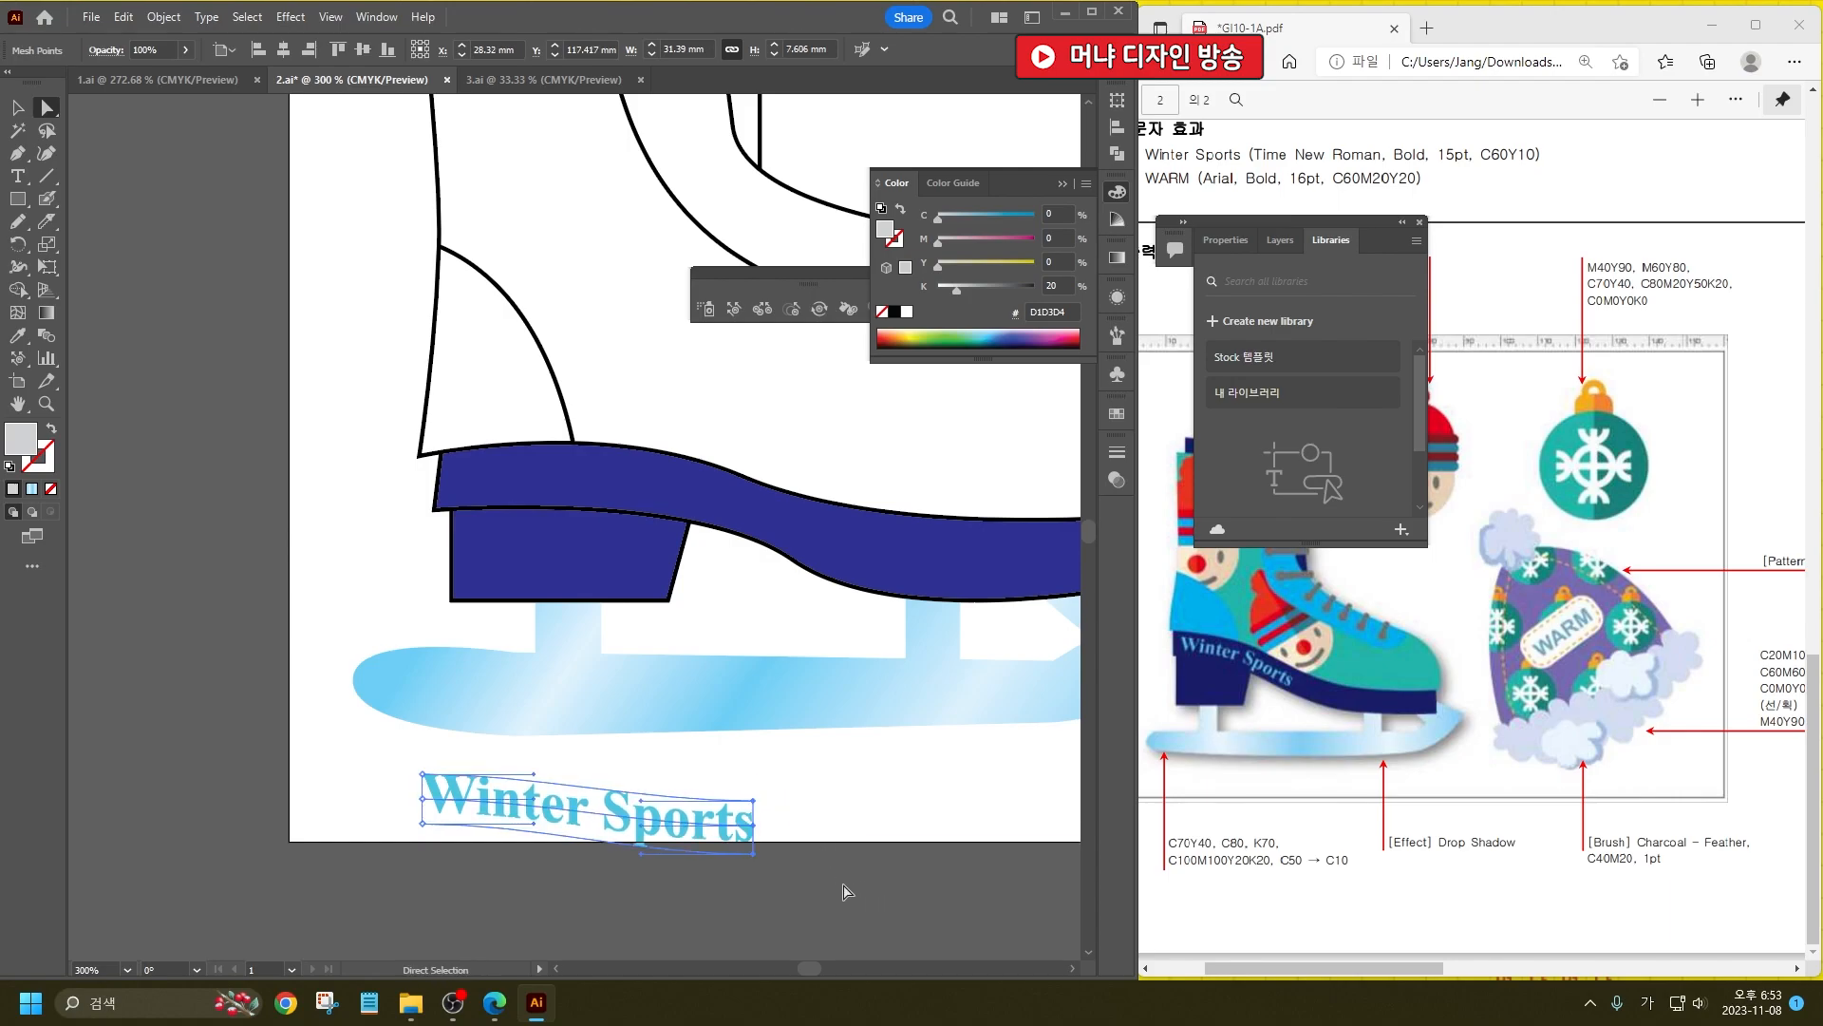
pyautogui.moveTo(638, 800); pyautogui.dragTo(642, 782)
pyautogui.click(642, 832)
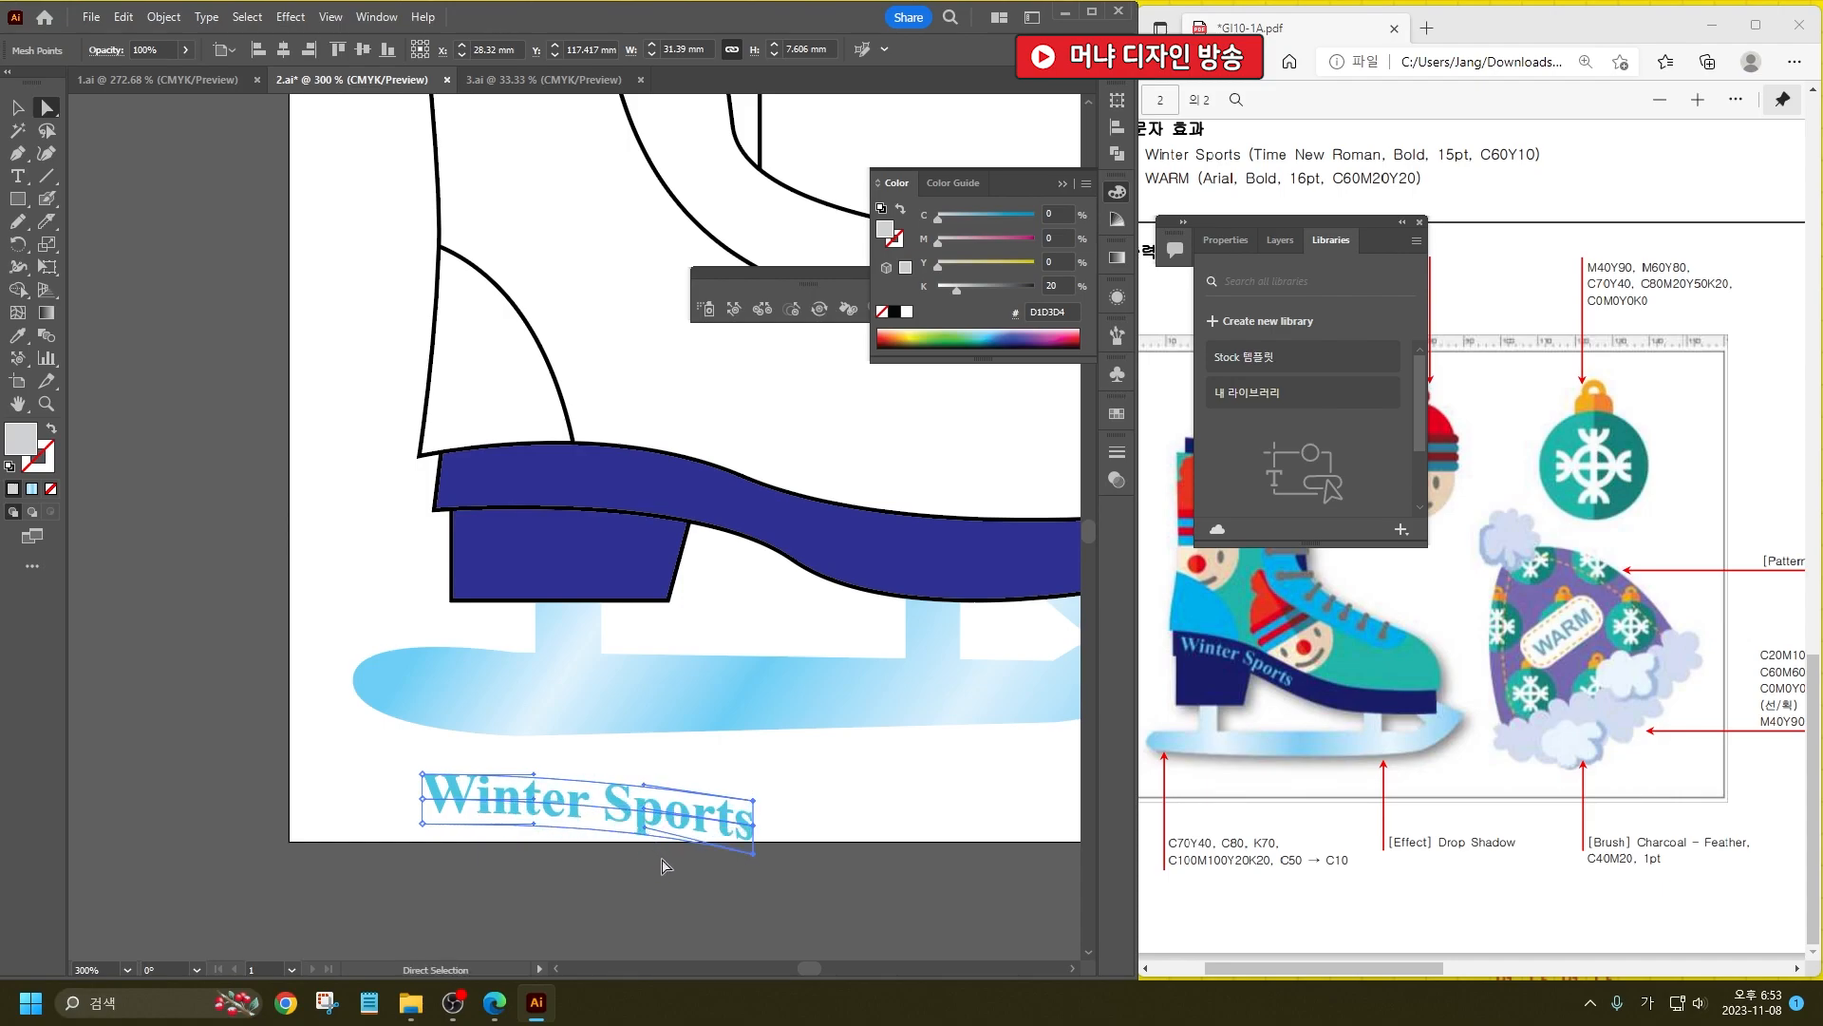
pyautogui.click(692, 858)
pyautogui.click(17, 107)
pyautogui.moveTo(652, 819); pyautogui.dragTo(720, 502)
# Step: Remove the outlines from the dark blue heel and sole shapes
pyautogui.click(812, 565)
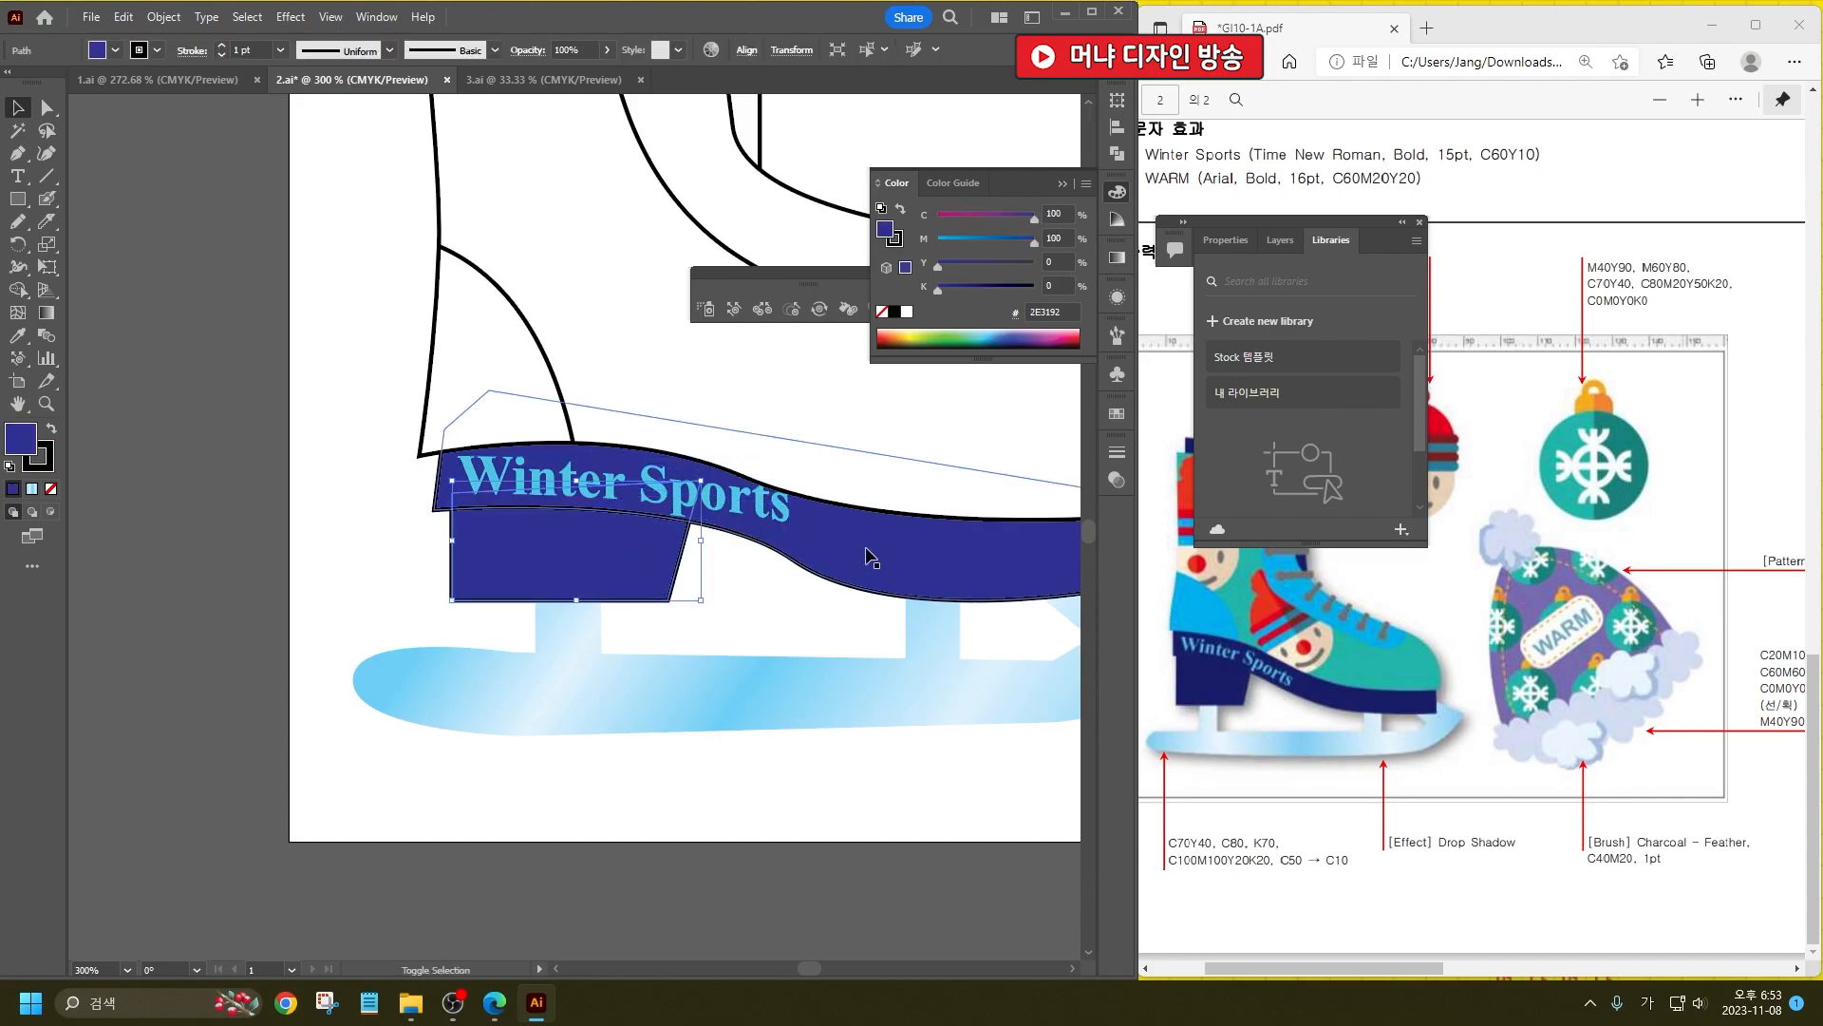
pyautogui.click(52, 488)
pyautogui.click(129, 431)
# Step: Fill the boot's heel patch and front lace strip with cyan (C100) and remove their outlines
pyautogui.scroll(-2, 214, 600)
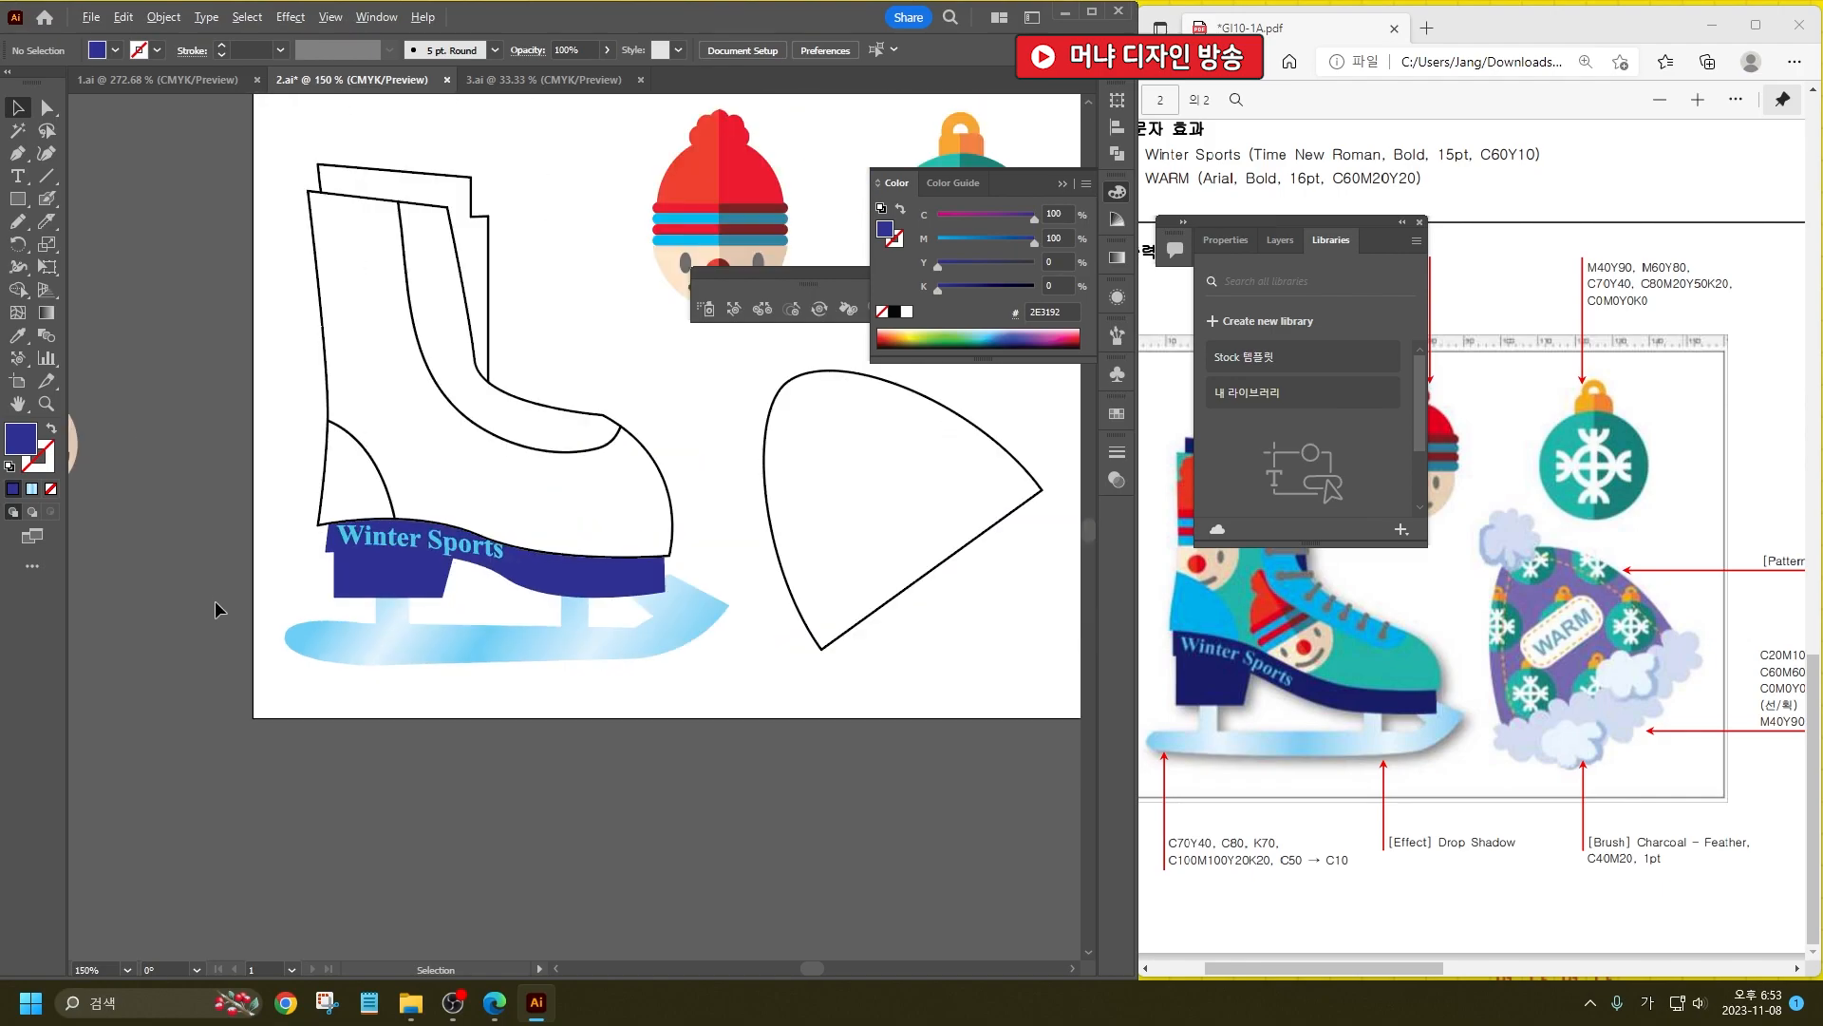
pyautogui.scroll(-1, 215, 601)
pyautogui.scroll(1, 305, 395)
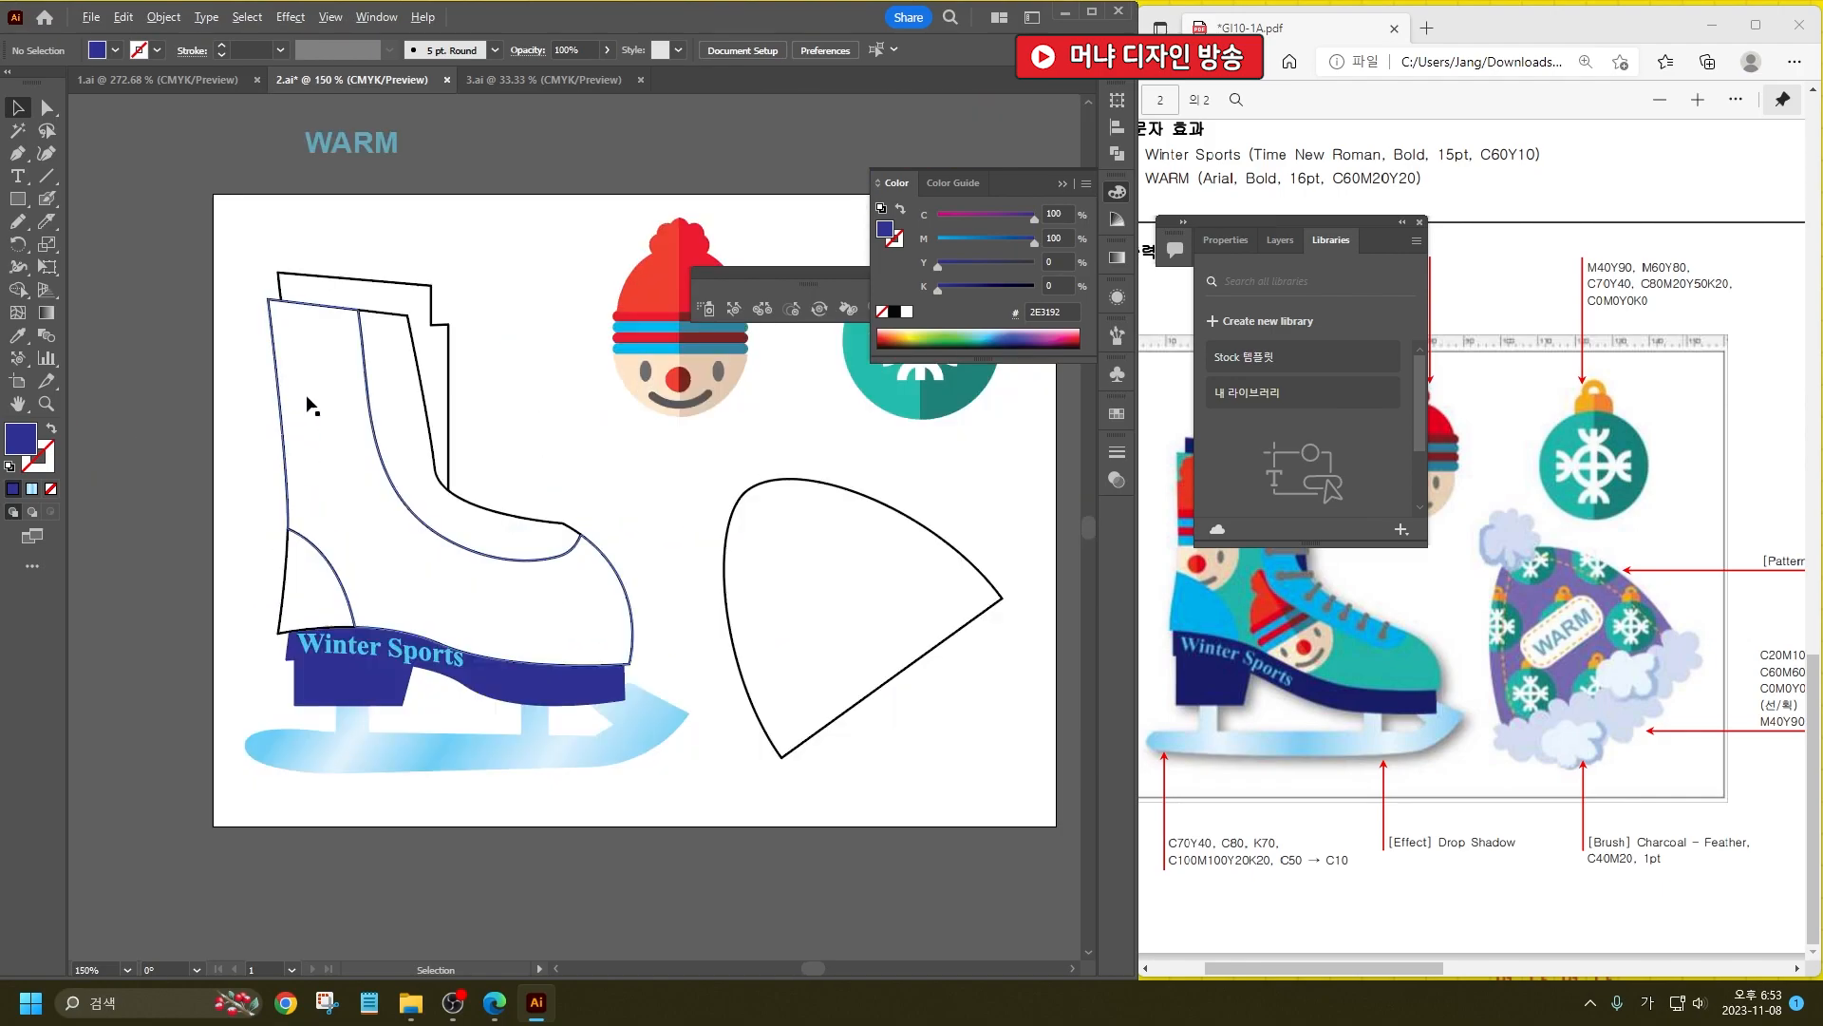
pyautogui.click(332, 589)
pyautogui.keyDown('shift'); pyautogui.click(399, 409); pyautogui.keyUp('shift')
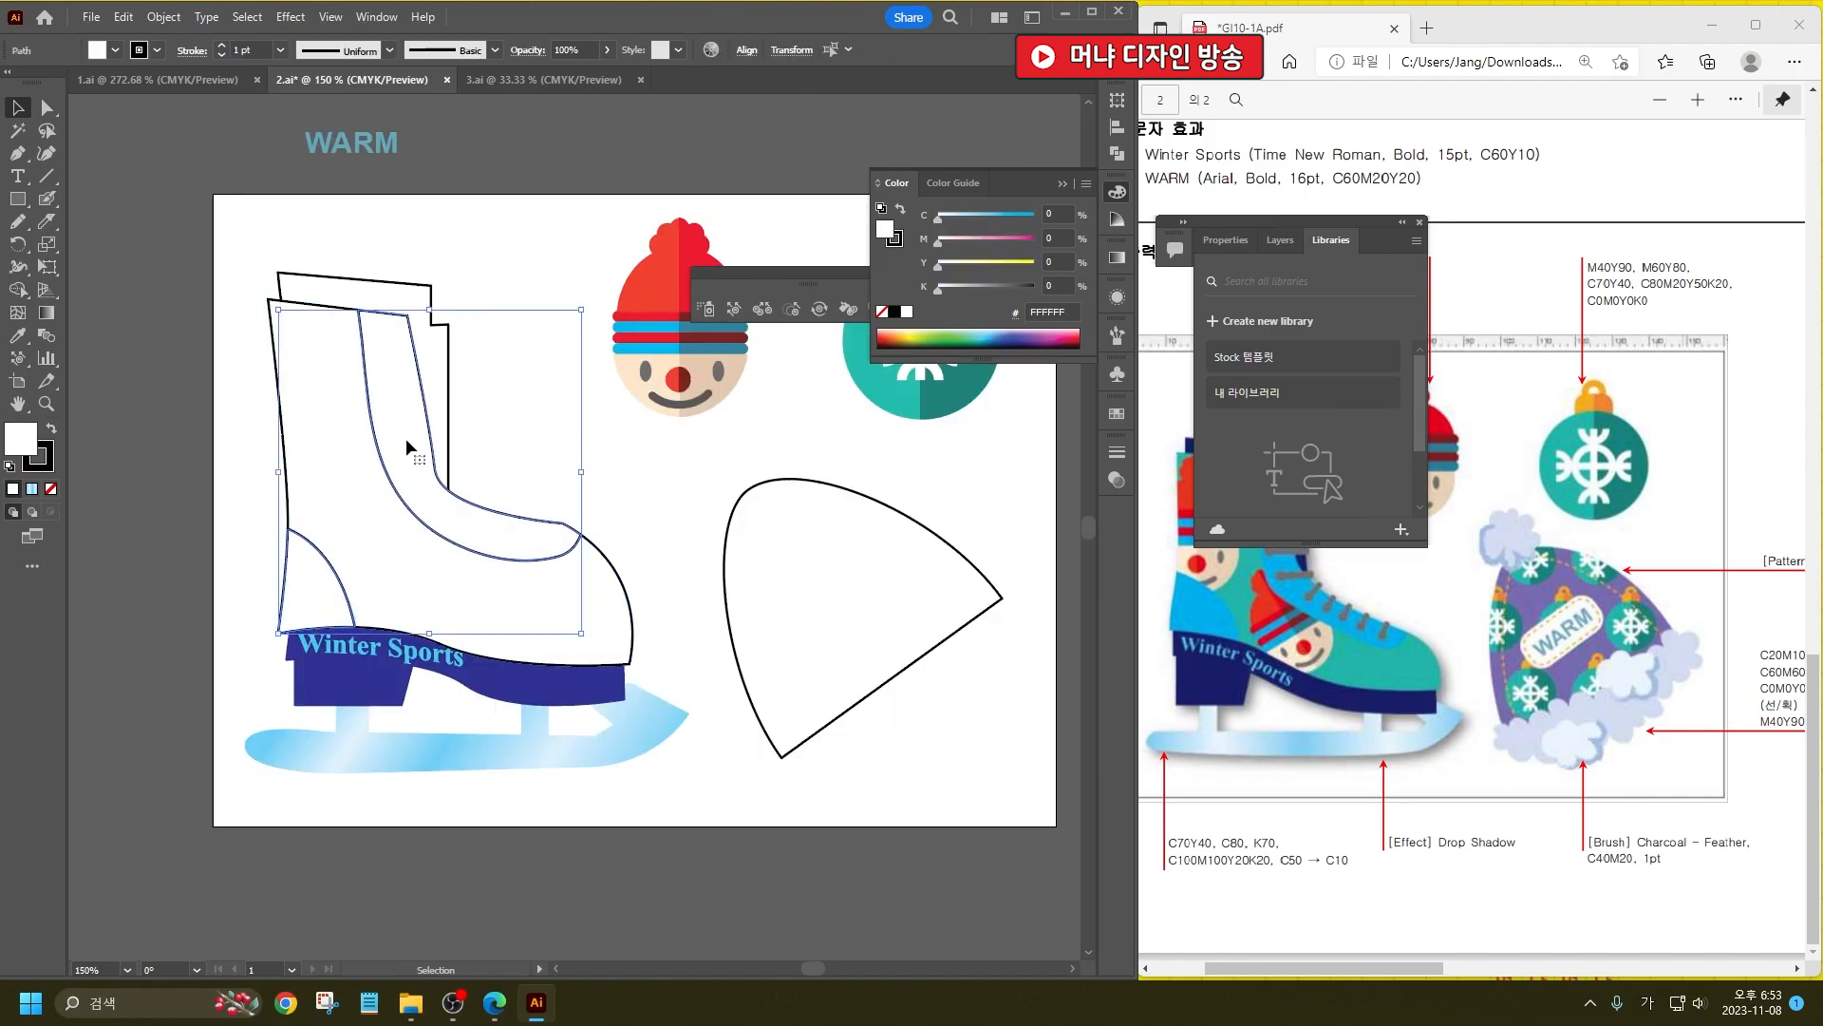
pyautogui.click(1420, 224)
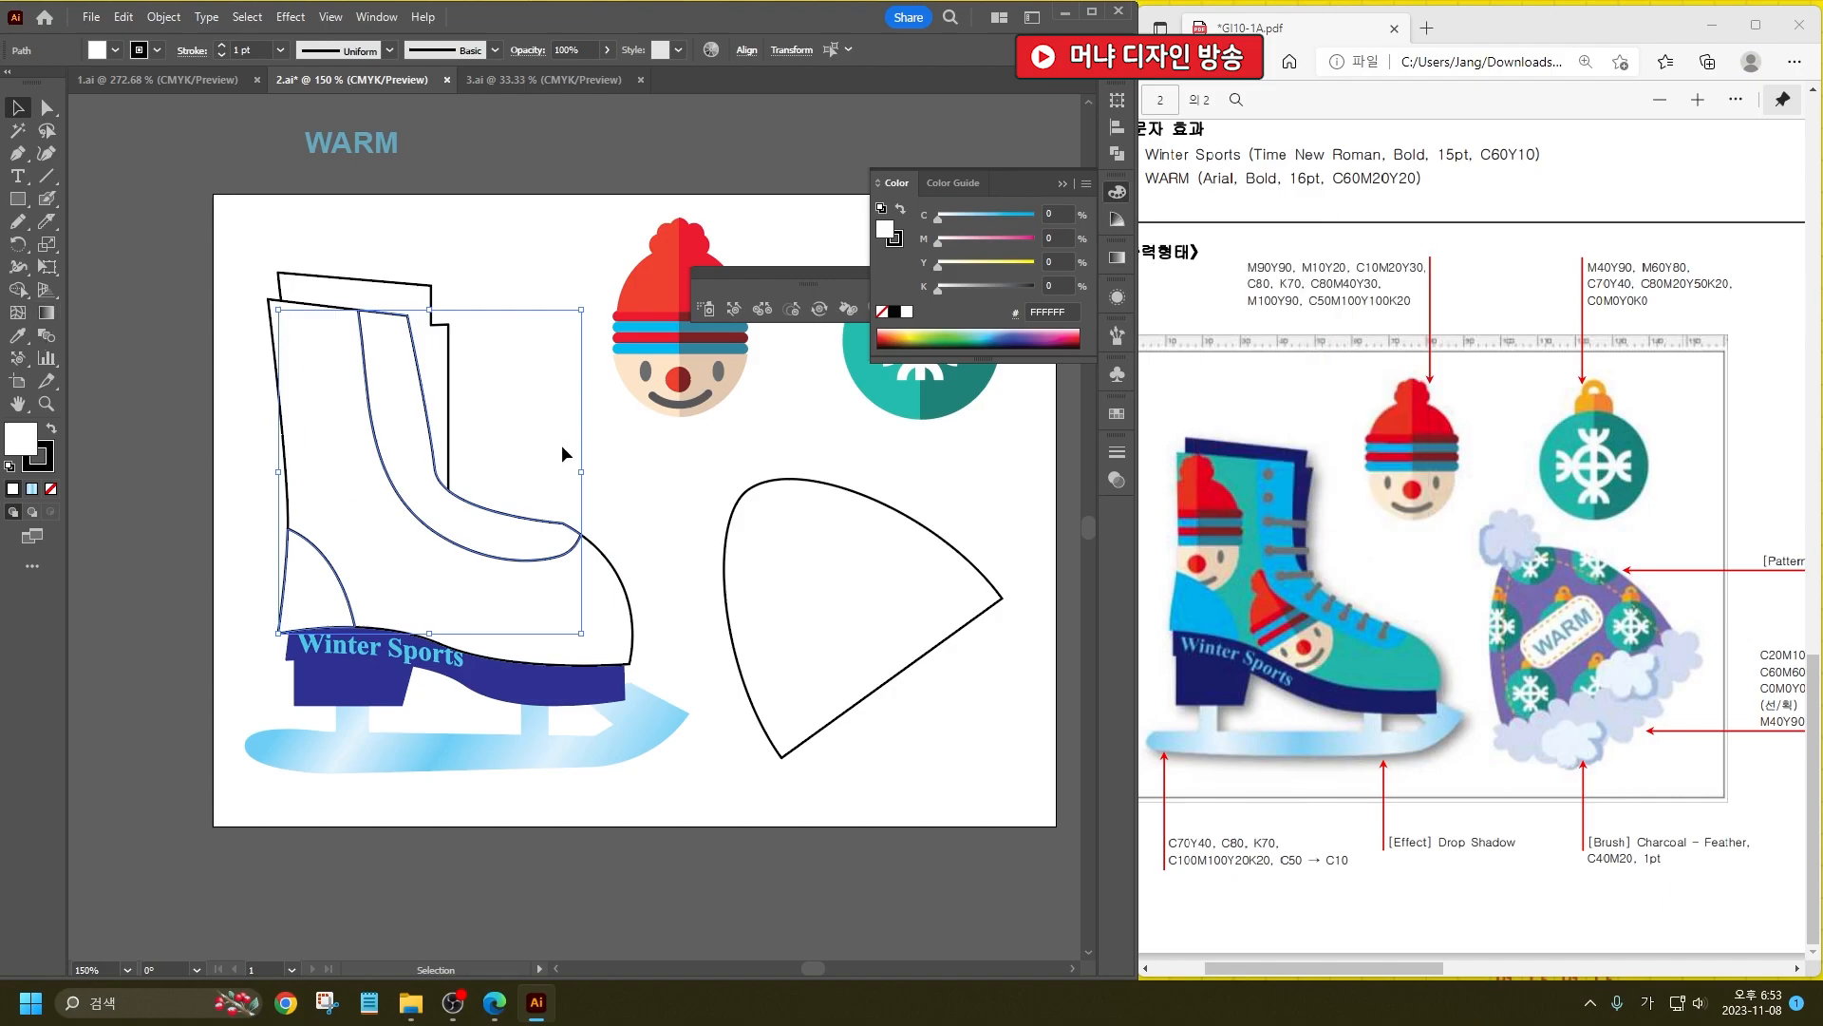
pyautogui.click(116, 50)
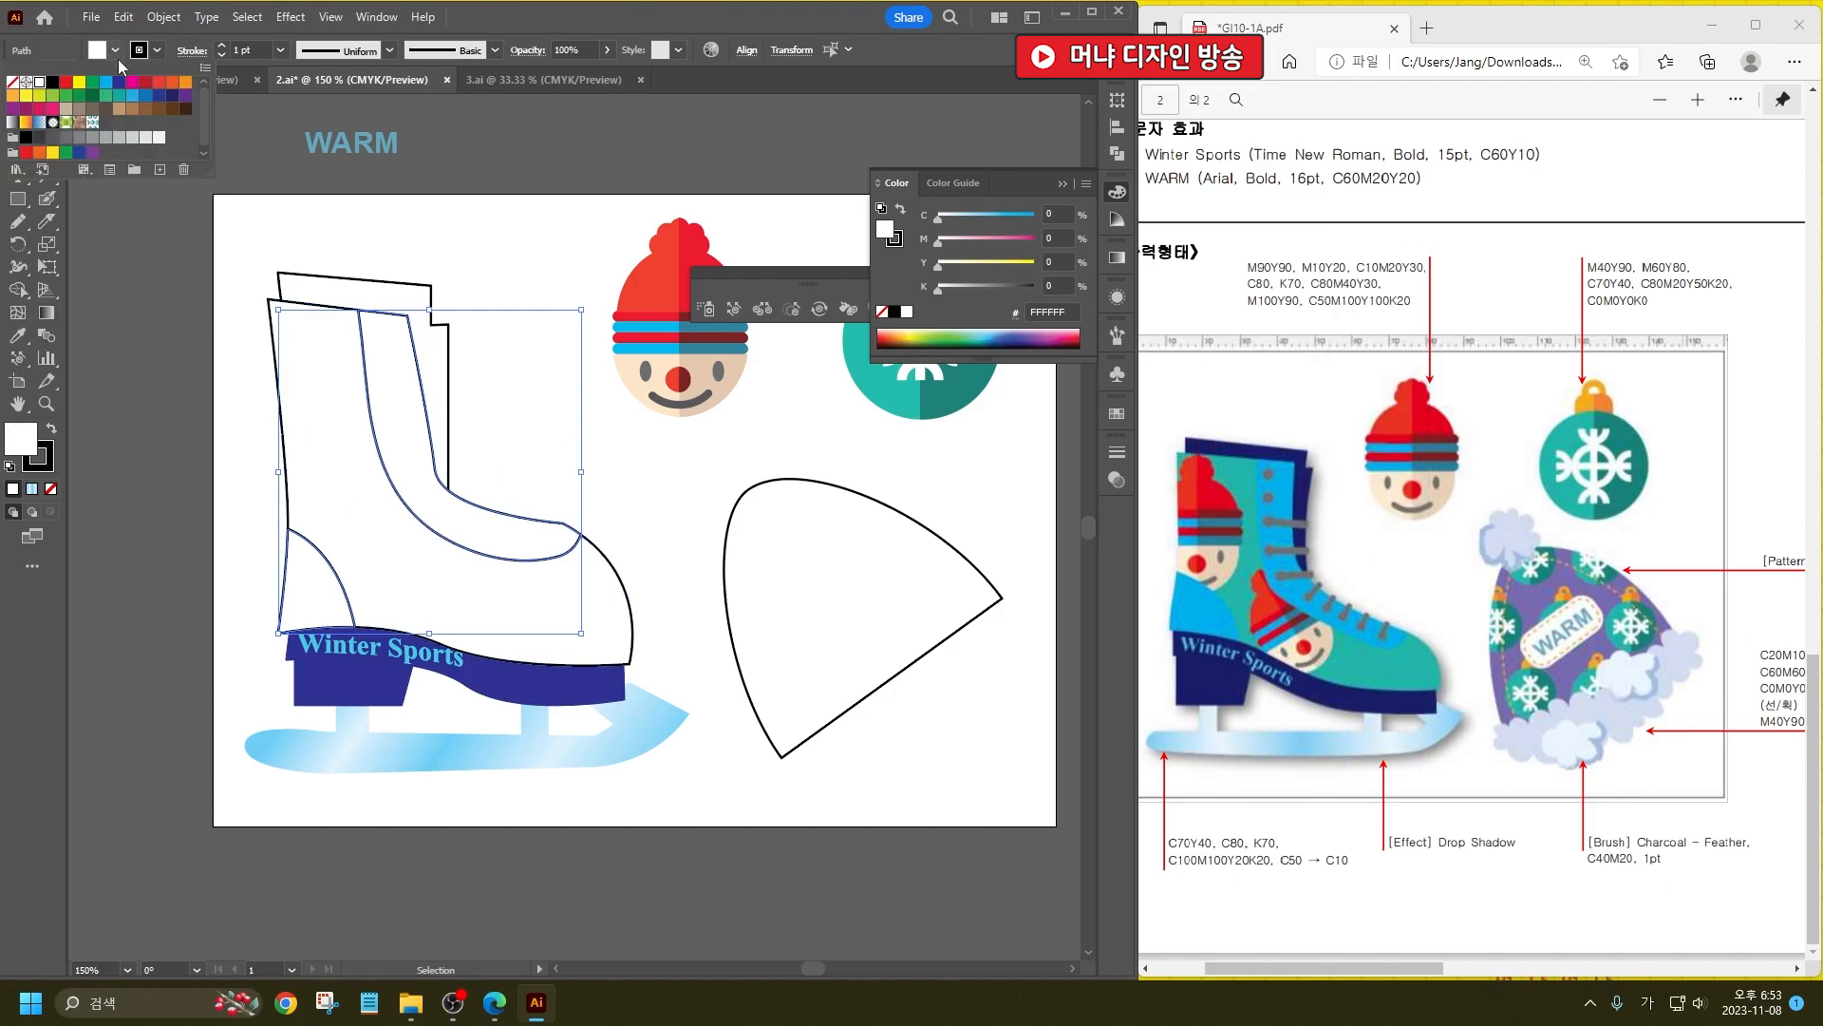
pyautogui.click(108, 85)
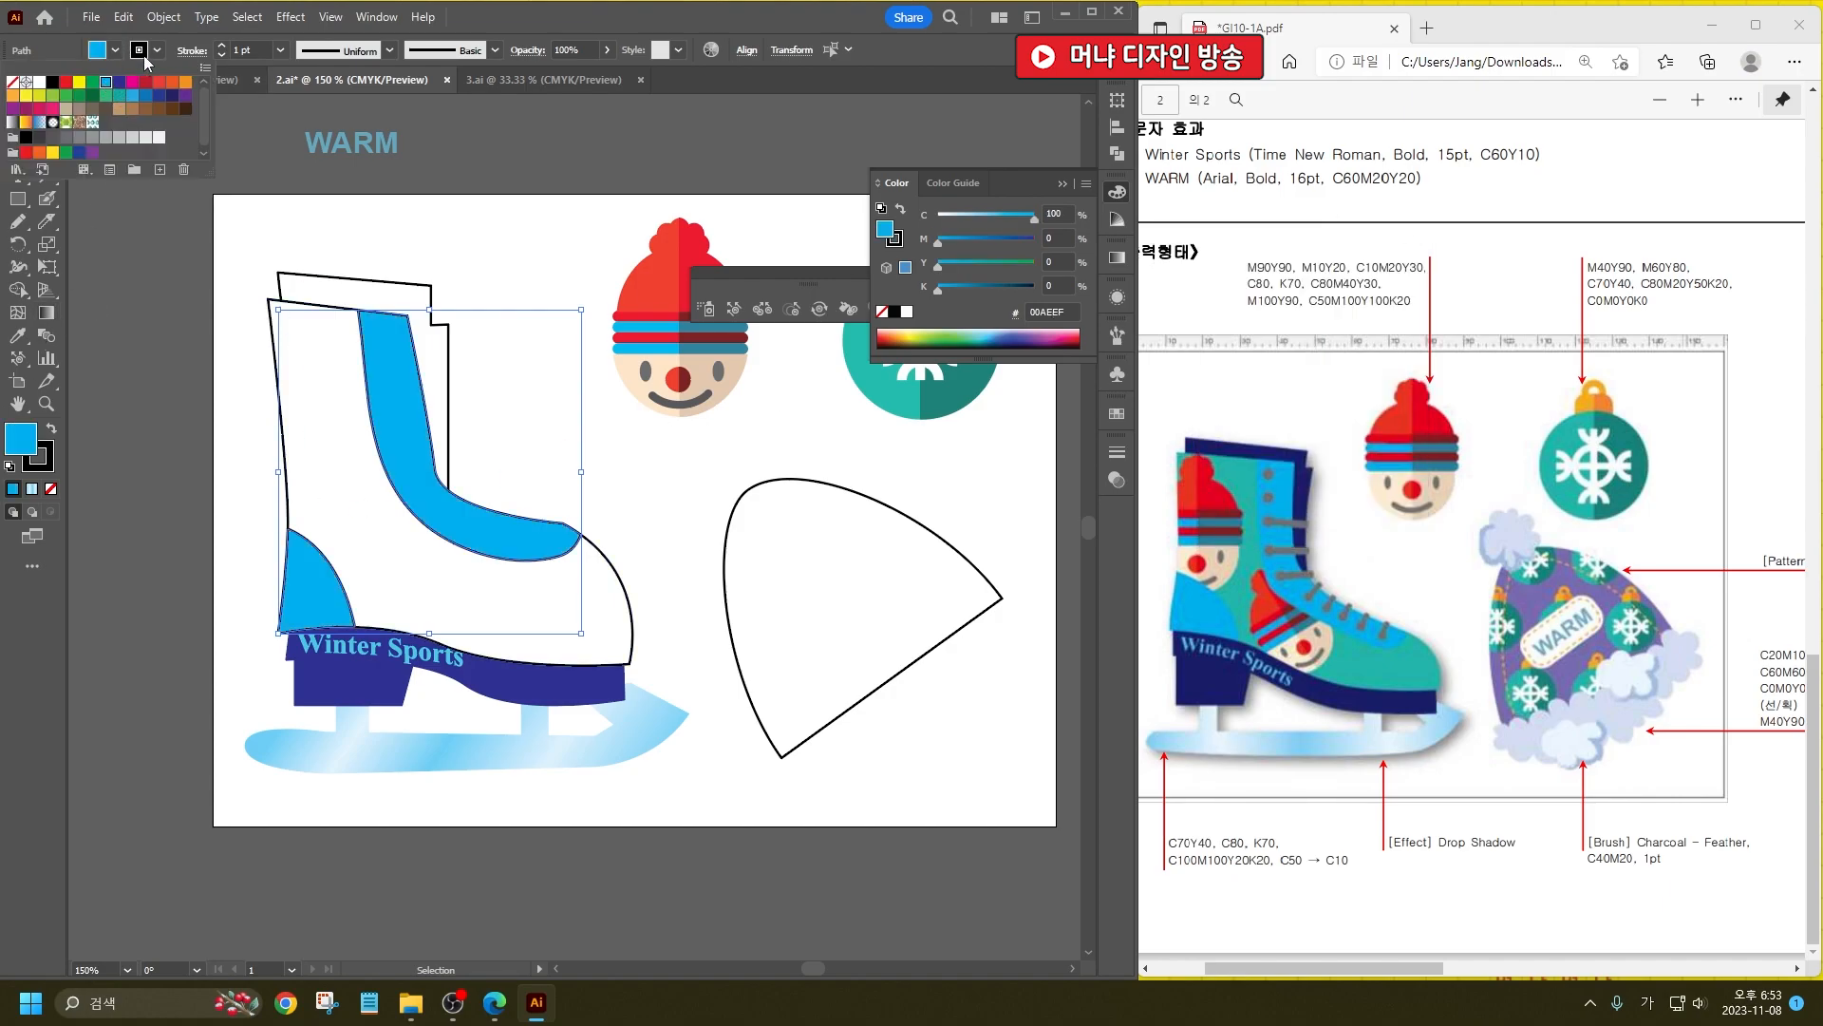
pyautogui.click(13, 84)
pyautogui.click(135, 433)
# Step: Recolor the main boot body with the ornament's teal and the heel patch and lace strip with light blue (C80)
pyautogui.click(313, 328)
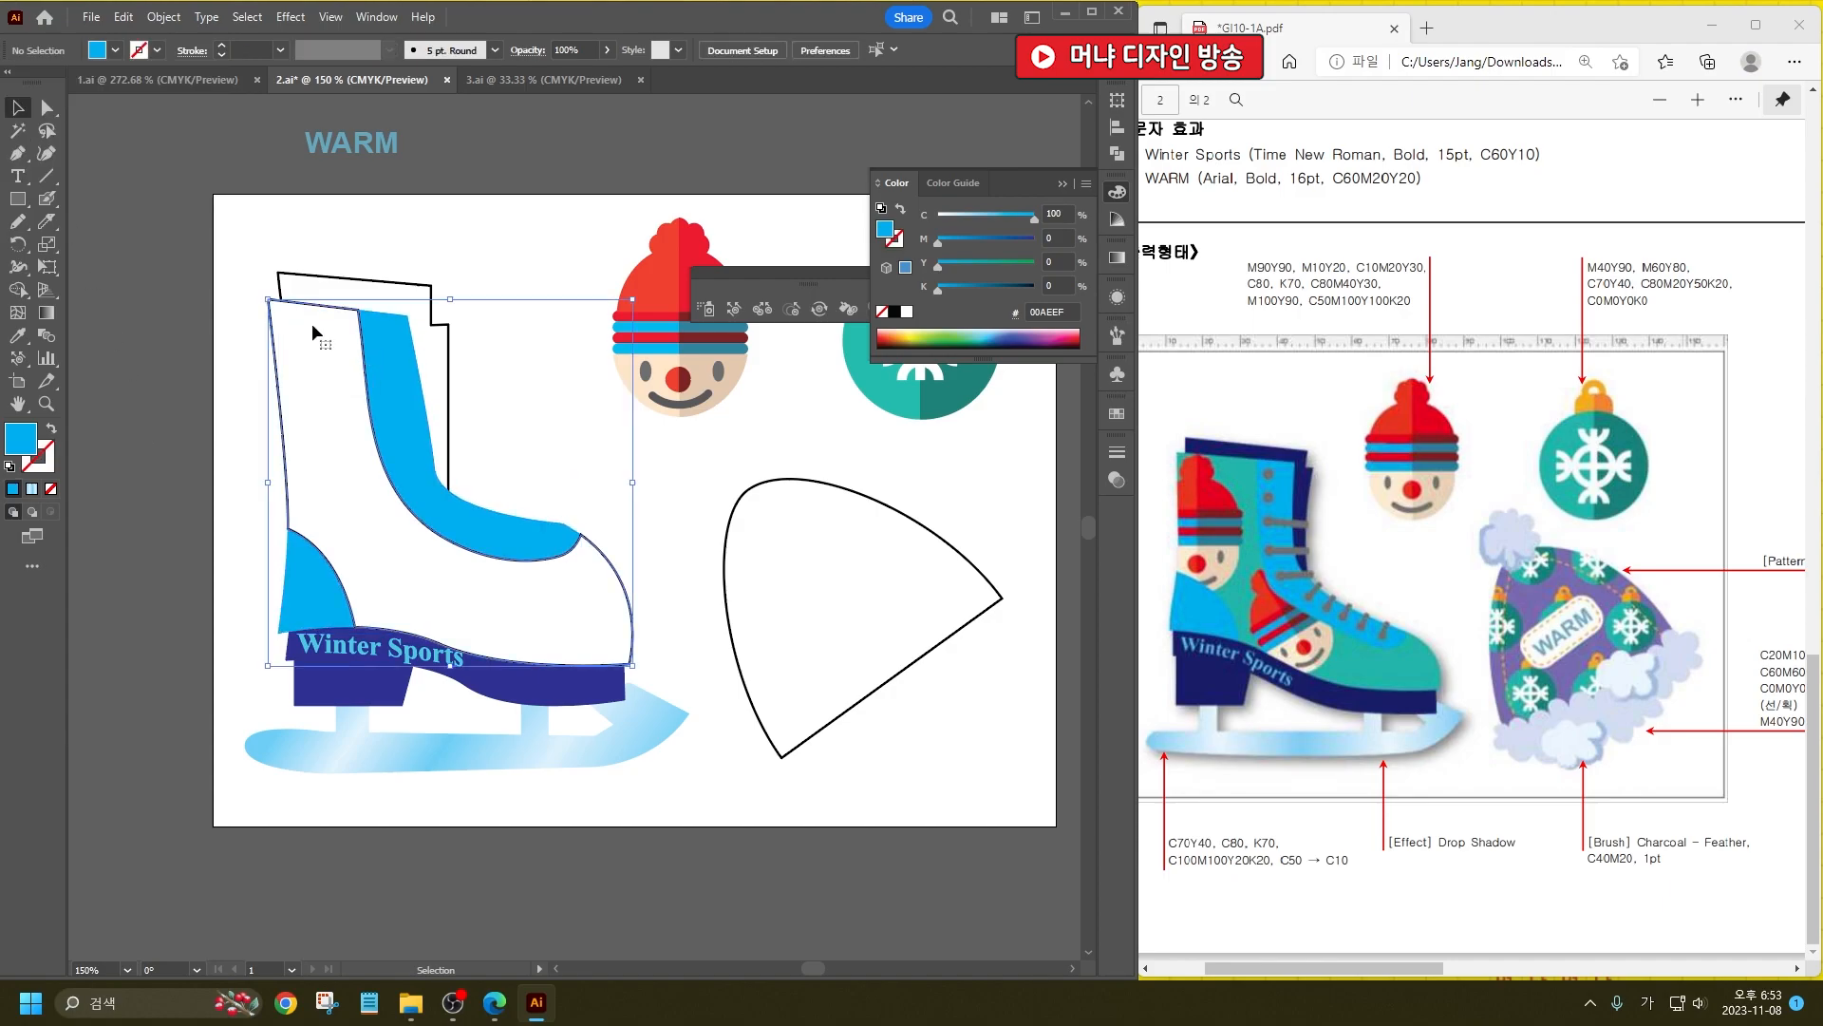
pyautogui.press('i')
pyautogui.click(380, 134)
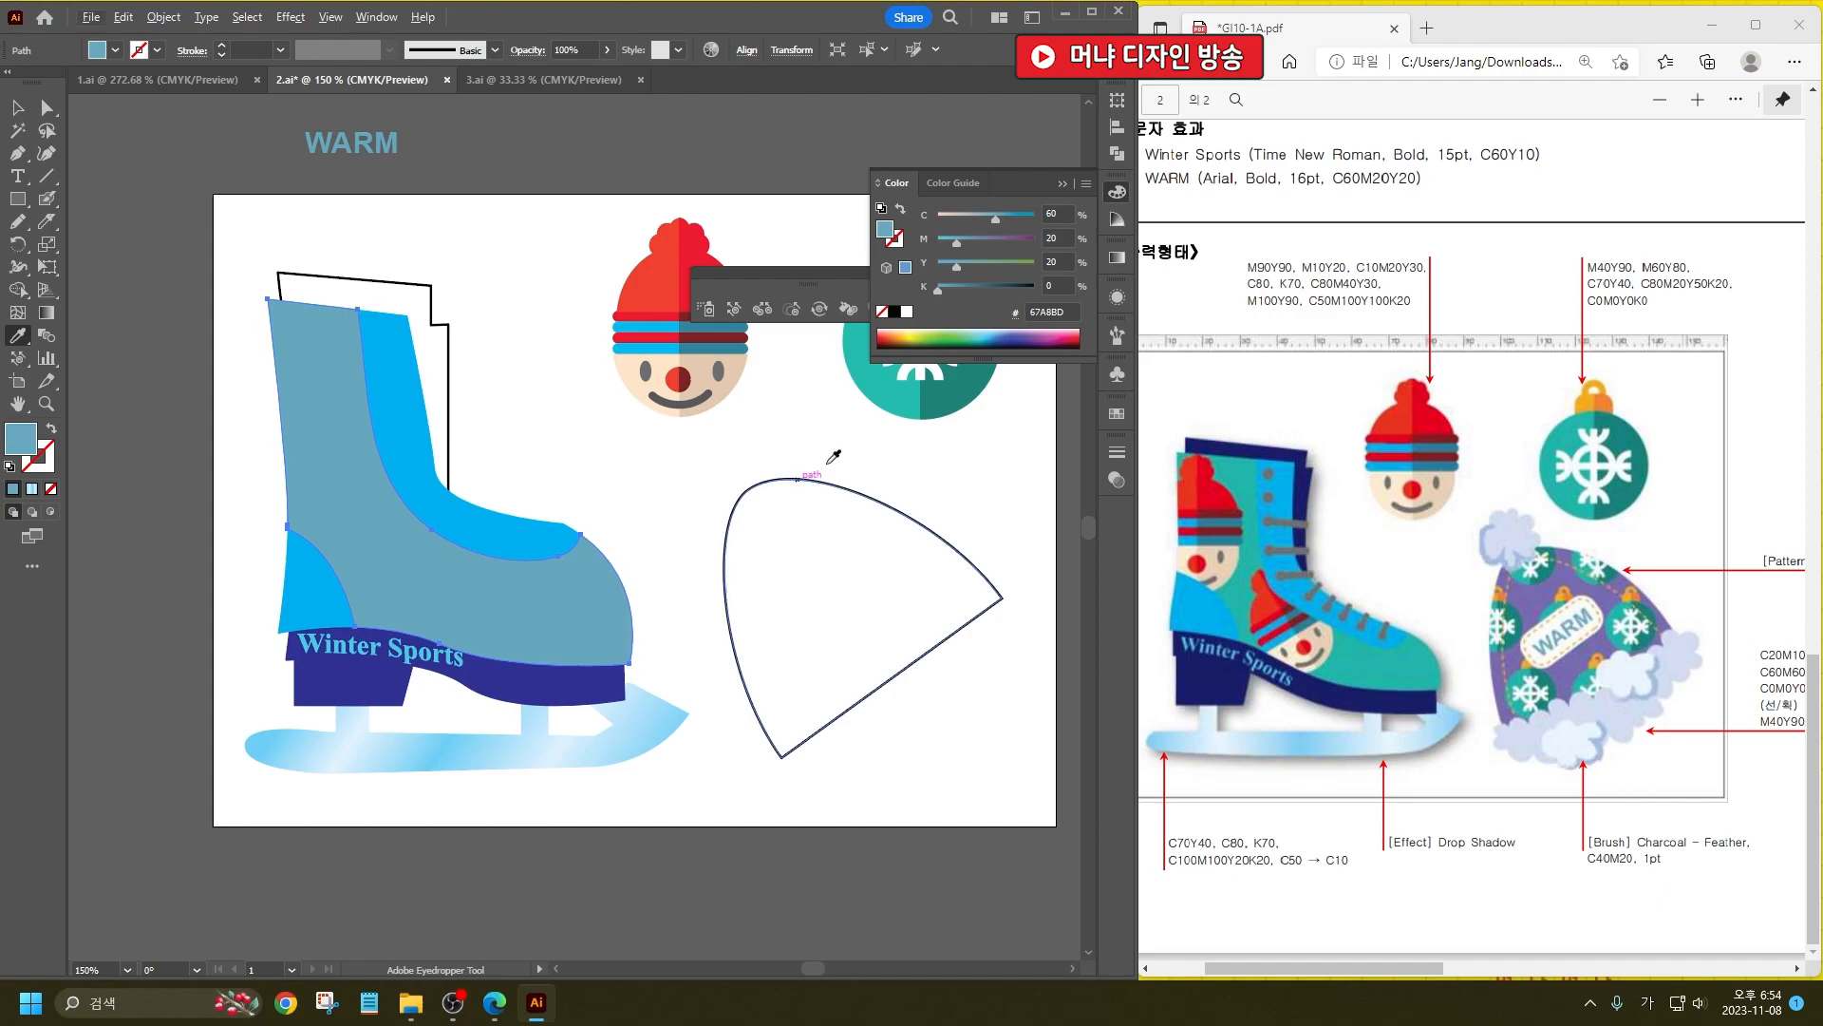
pyautogui.click(864, 397)
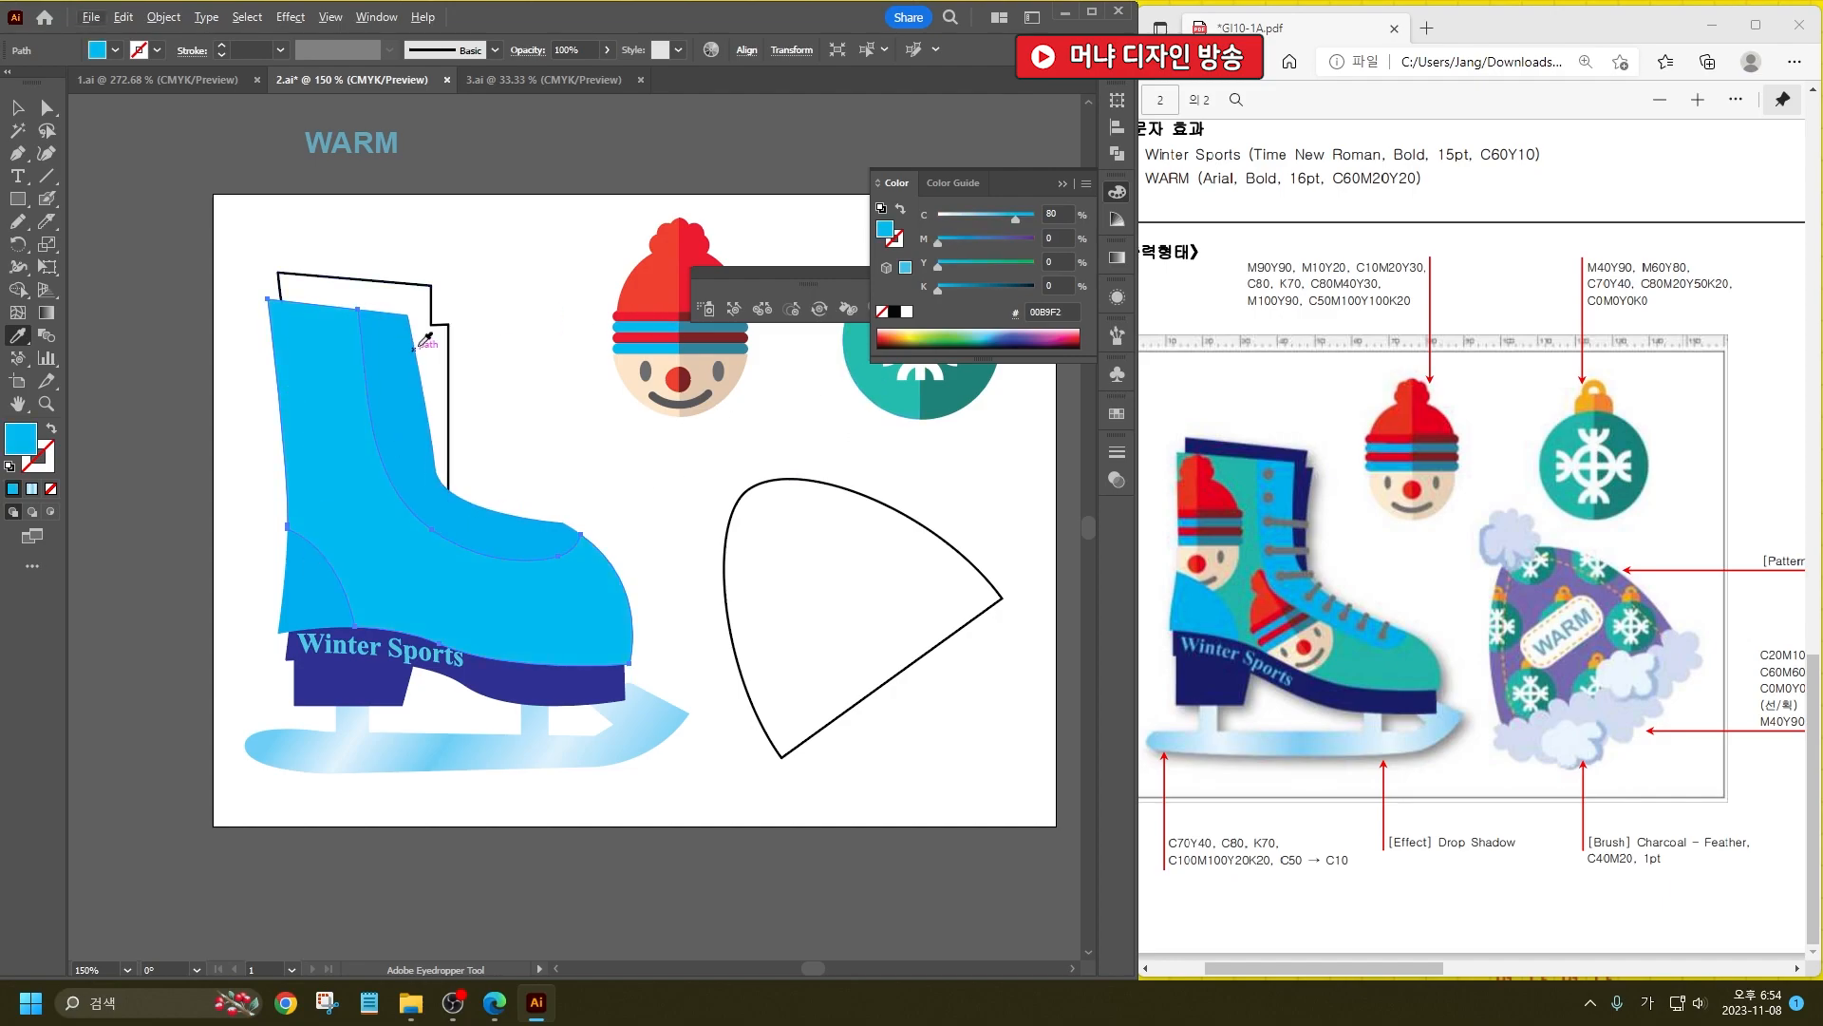
pyautogui.keyDown('ctrl'); pyautogui.click(500, 384); pyautogui.keyUp('ctrl')
pyautogui.click(408, 370)
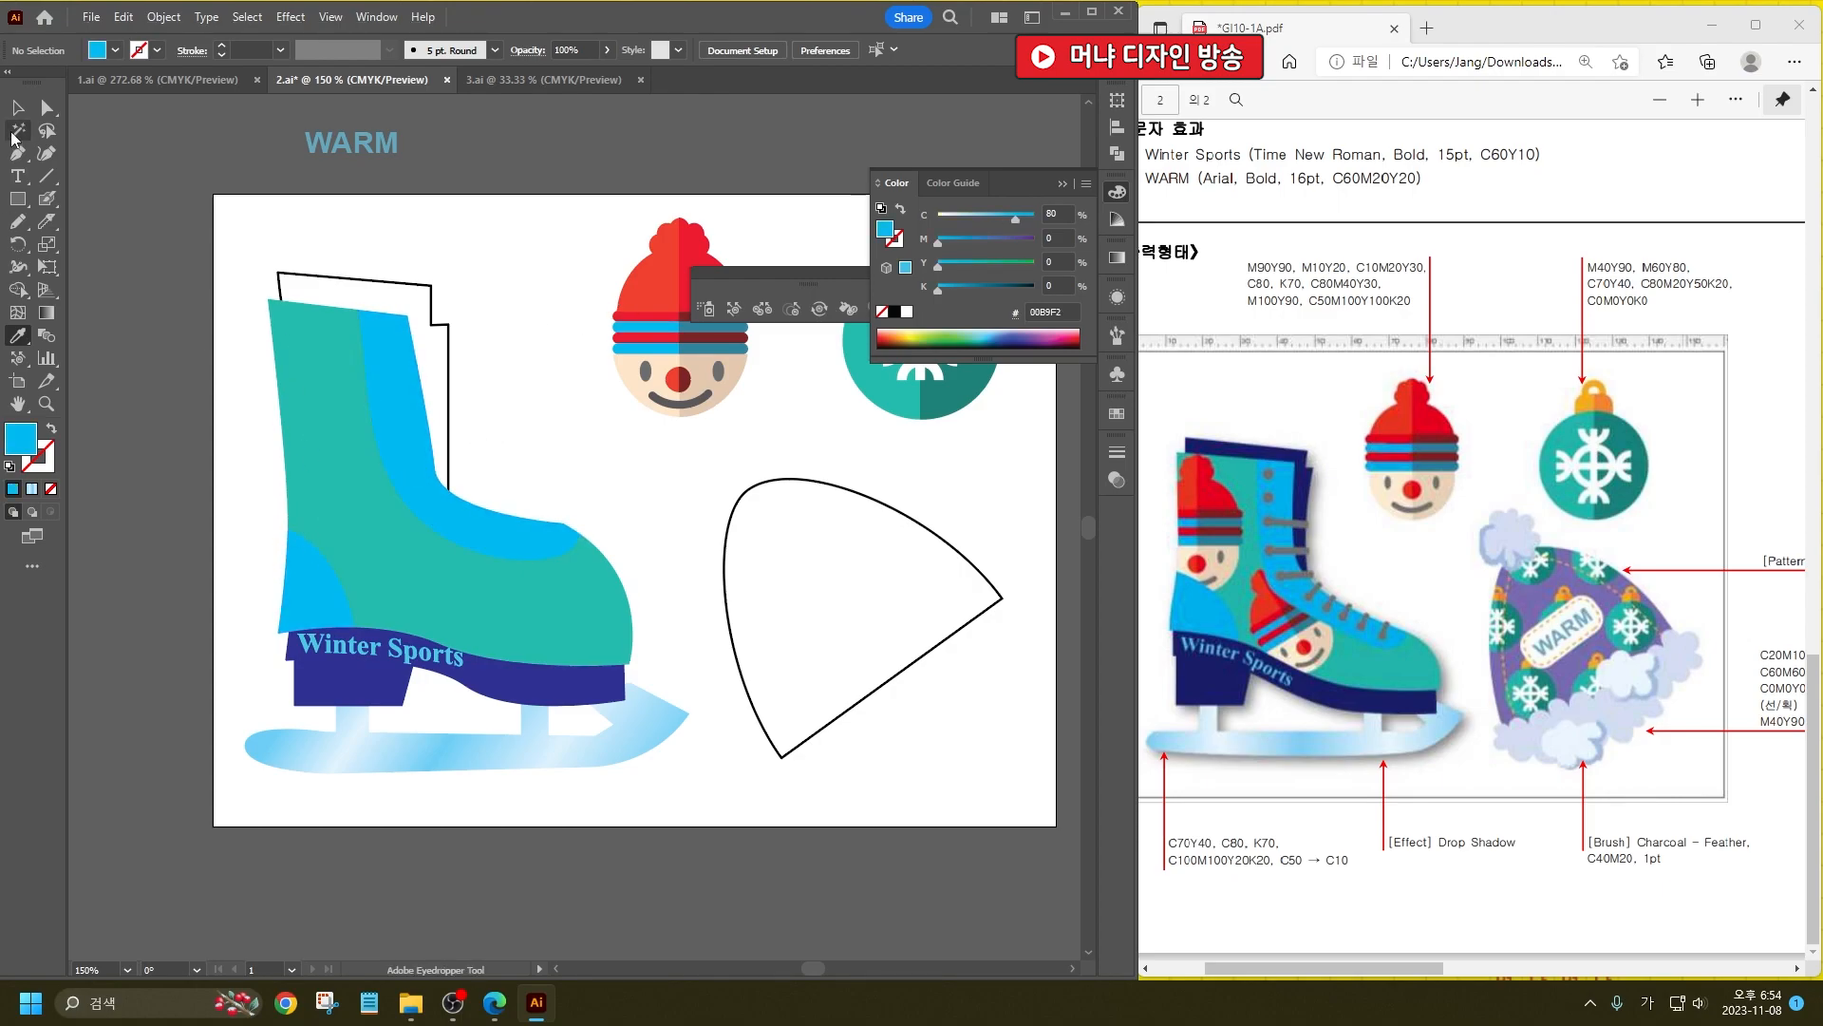
# Step: Move the clipped snowman-face artwork from beside the artboard onto the boot body
pyautogui.click(18, 108)
pyautogui.hotkey('ctrl', '-')
pyautogui.hotkey('ctrl', '-')
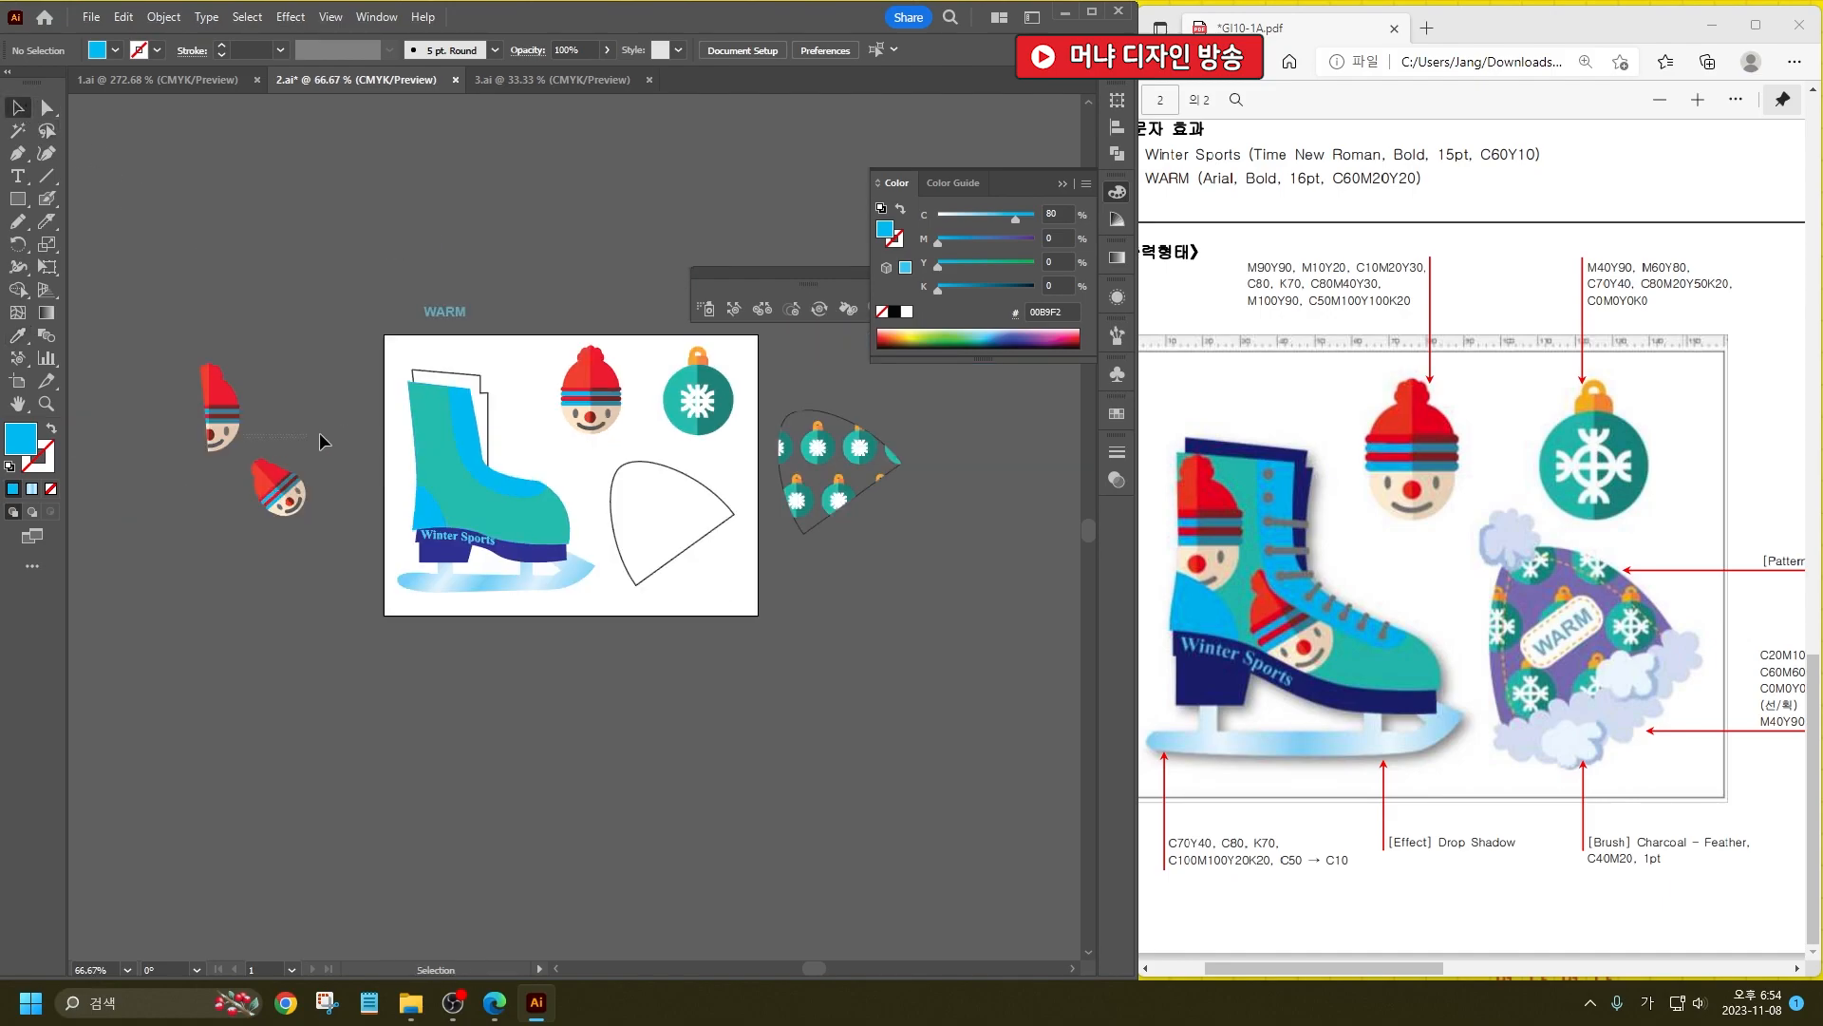
pyautogui.moveTo(218, 404); pyautogui.dragTo(421, 447)
pyautogui.hotkey('ctrl', '+')
pyautogui.hotkey('ctrl', '+')
pyautogui.hotkey('ctrl', '+')
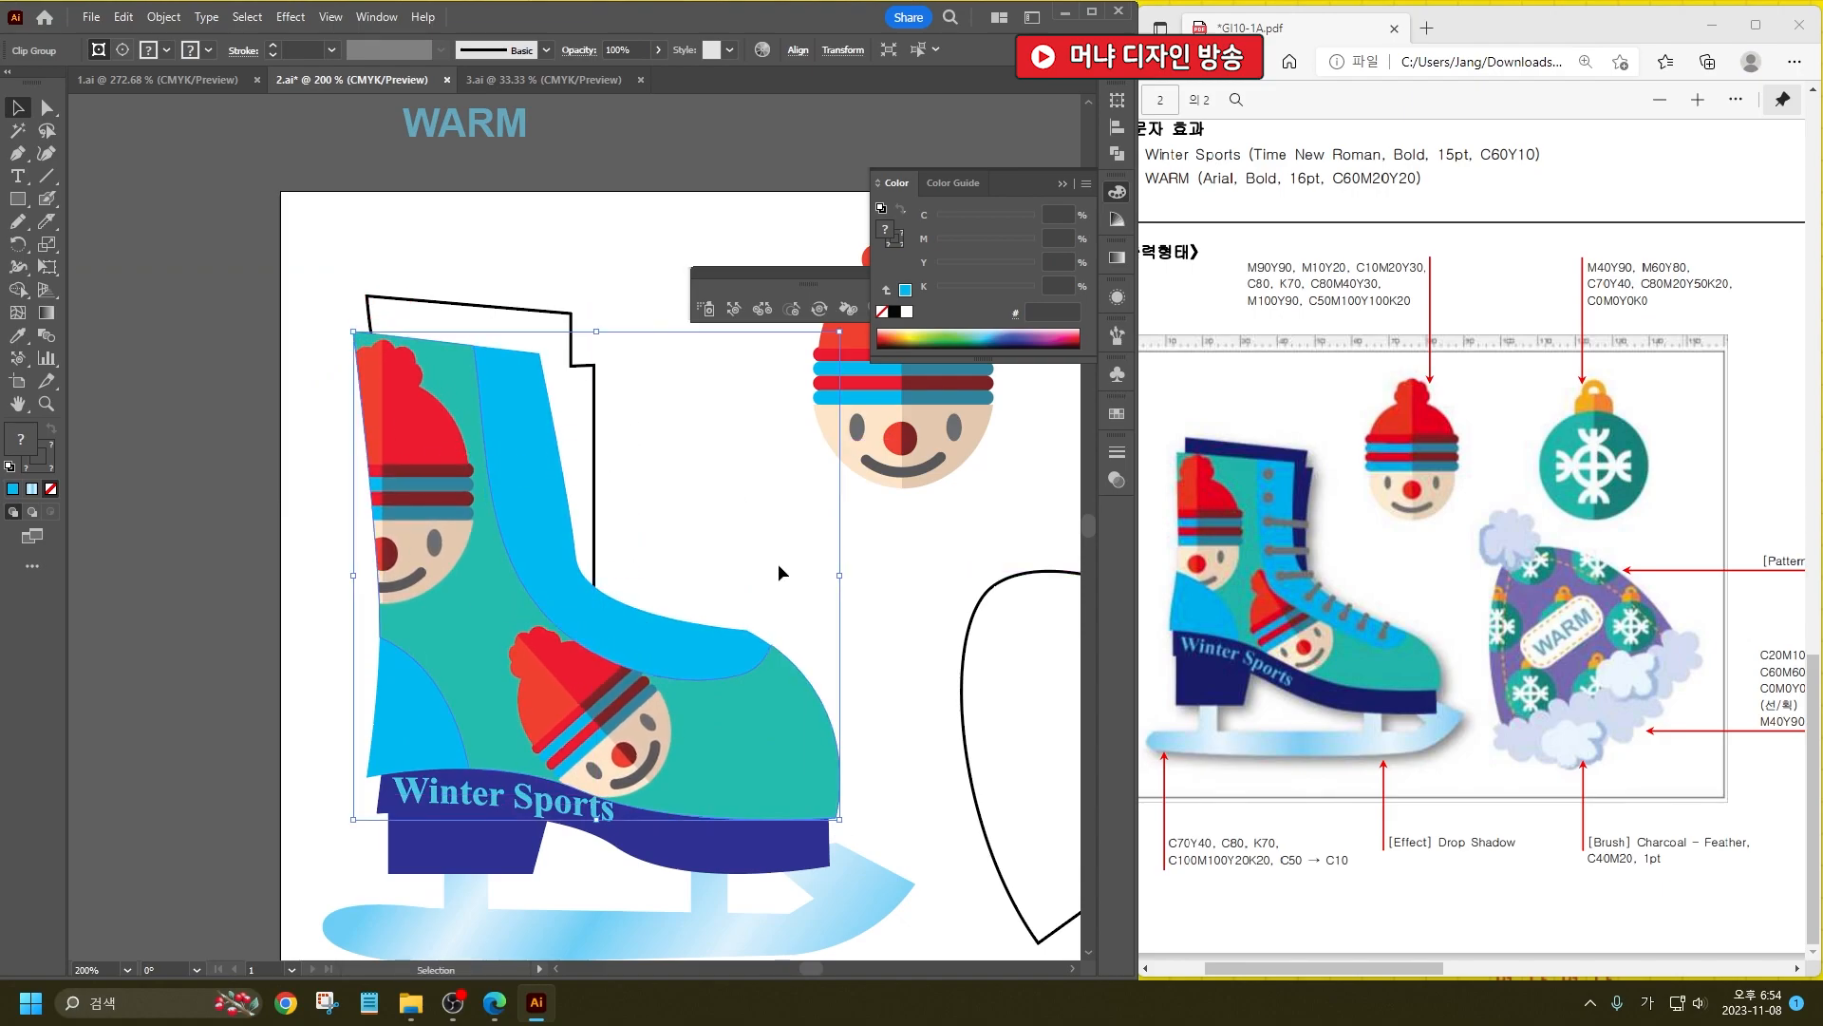
pyautogui.click(862, 633)
pyautogui.press('alt')
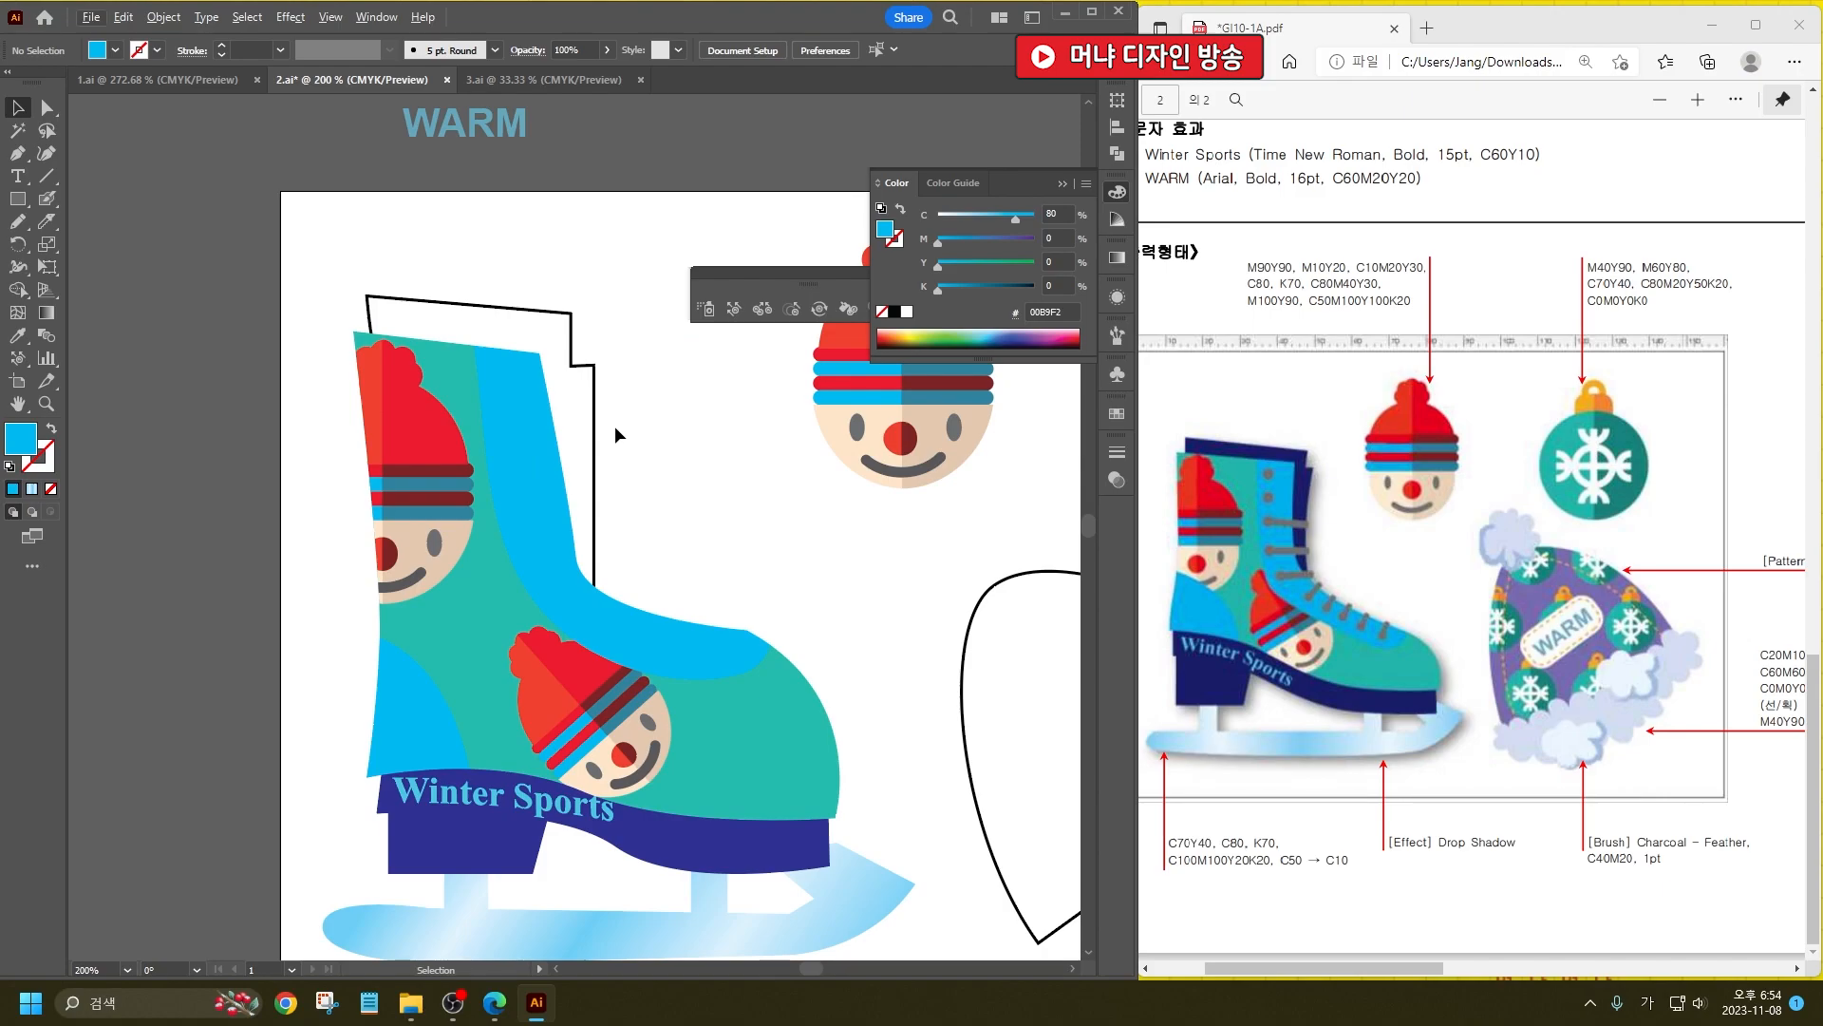
# Step: Paint a row of K80 gray eyelet dots along the blue lace strip with the Blob Brush
pyautogui.click(46, 198)
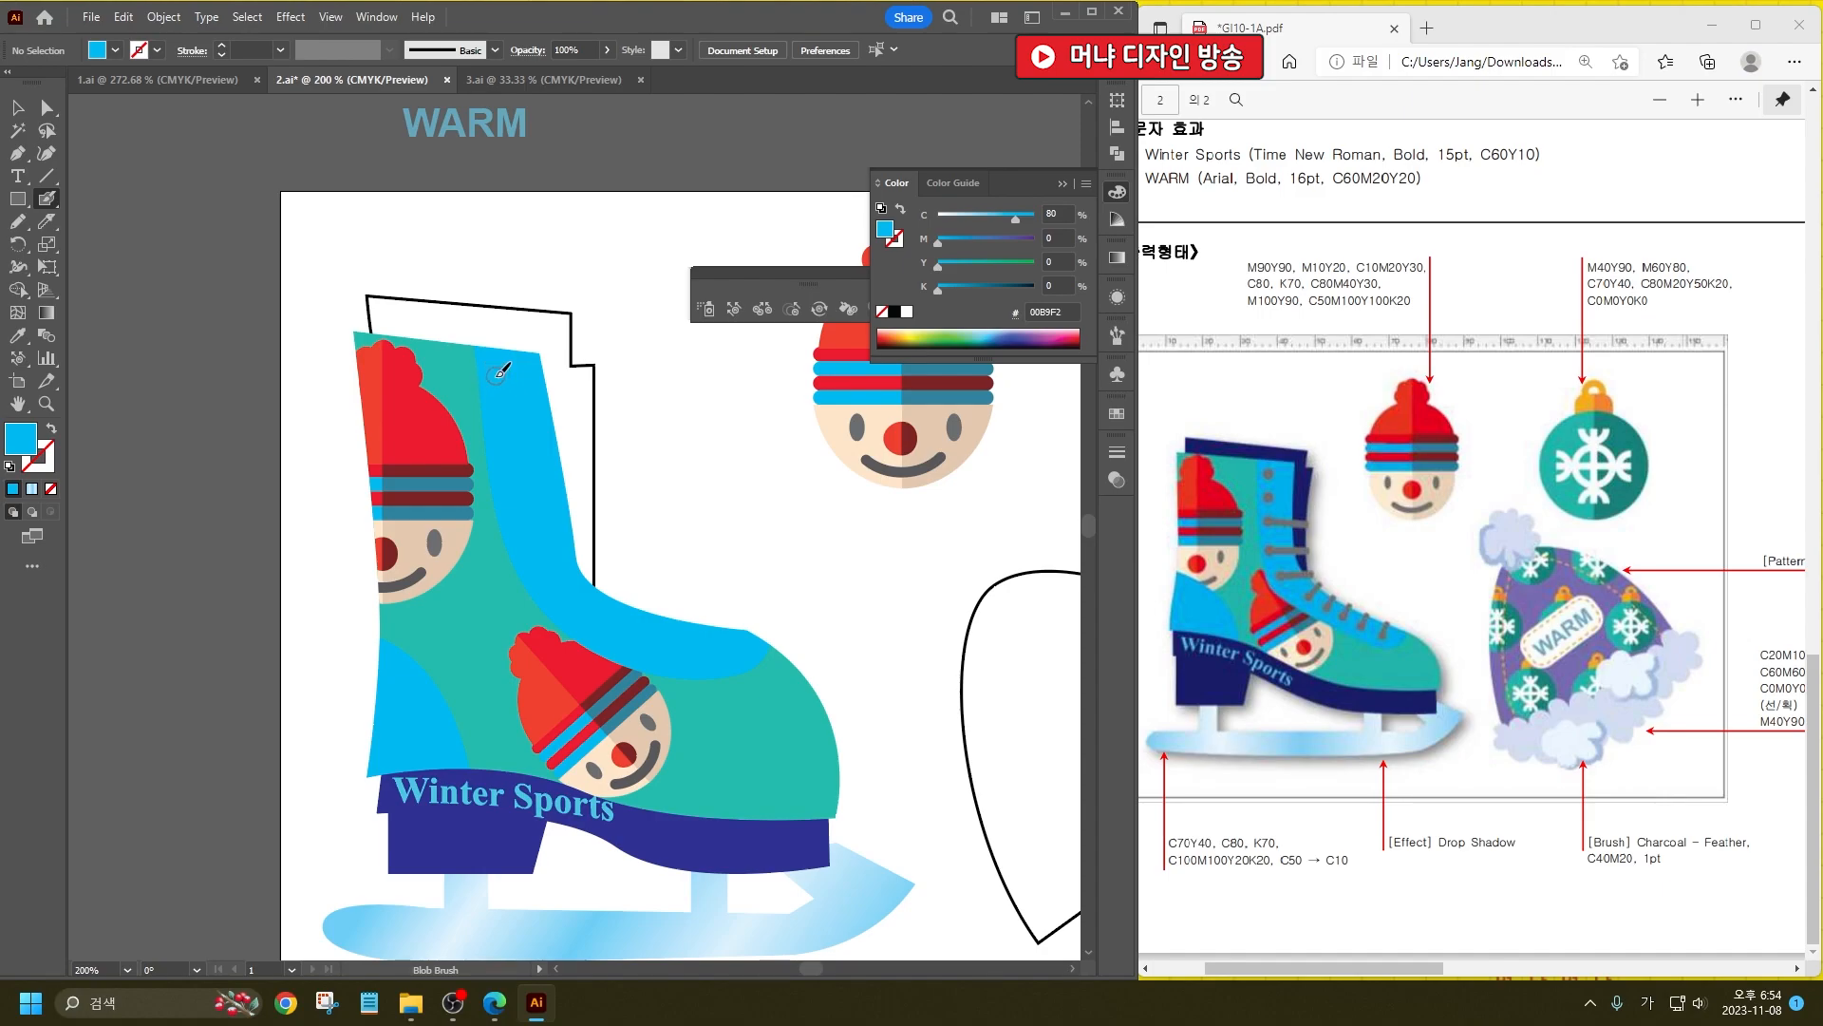
pyautogui.write('0')
pyautogui.press('Tab')
pyautogui.press('Tab')
pyautogui.press('Tab')
pyautogui.write('80')
pyautogui.press('Return')
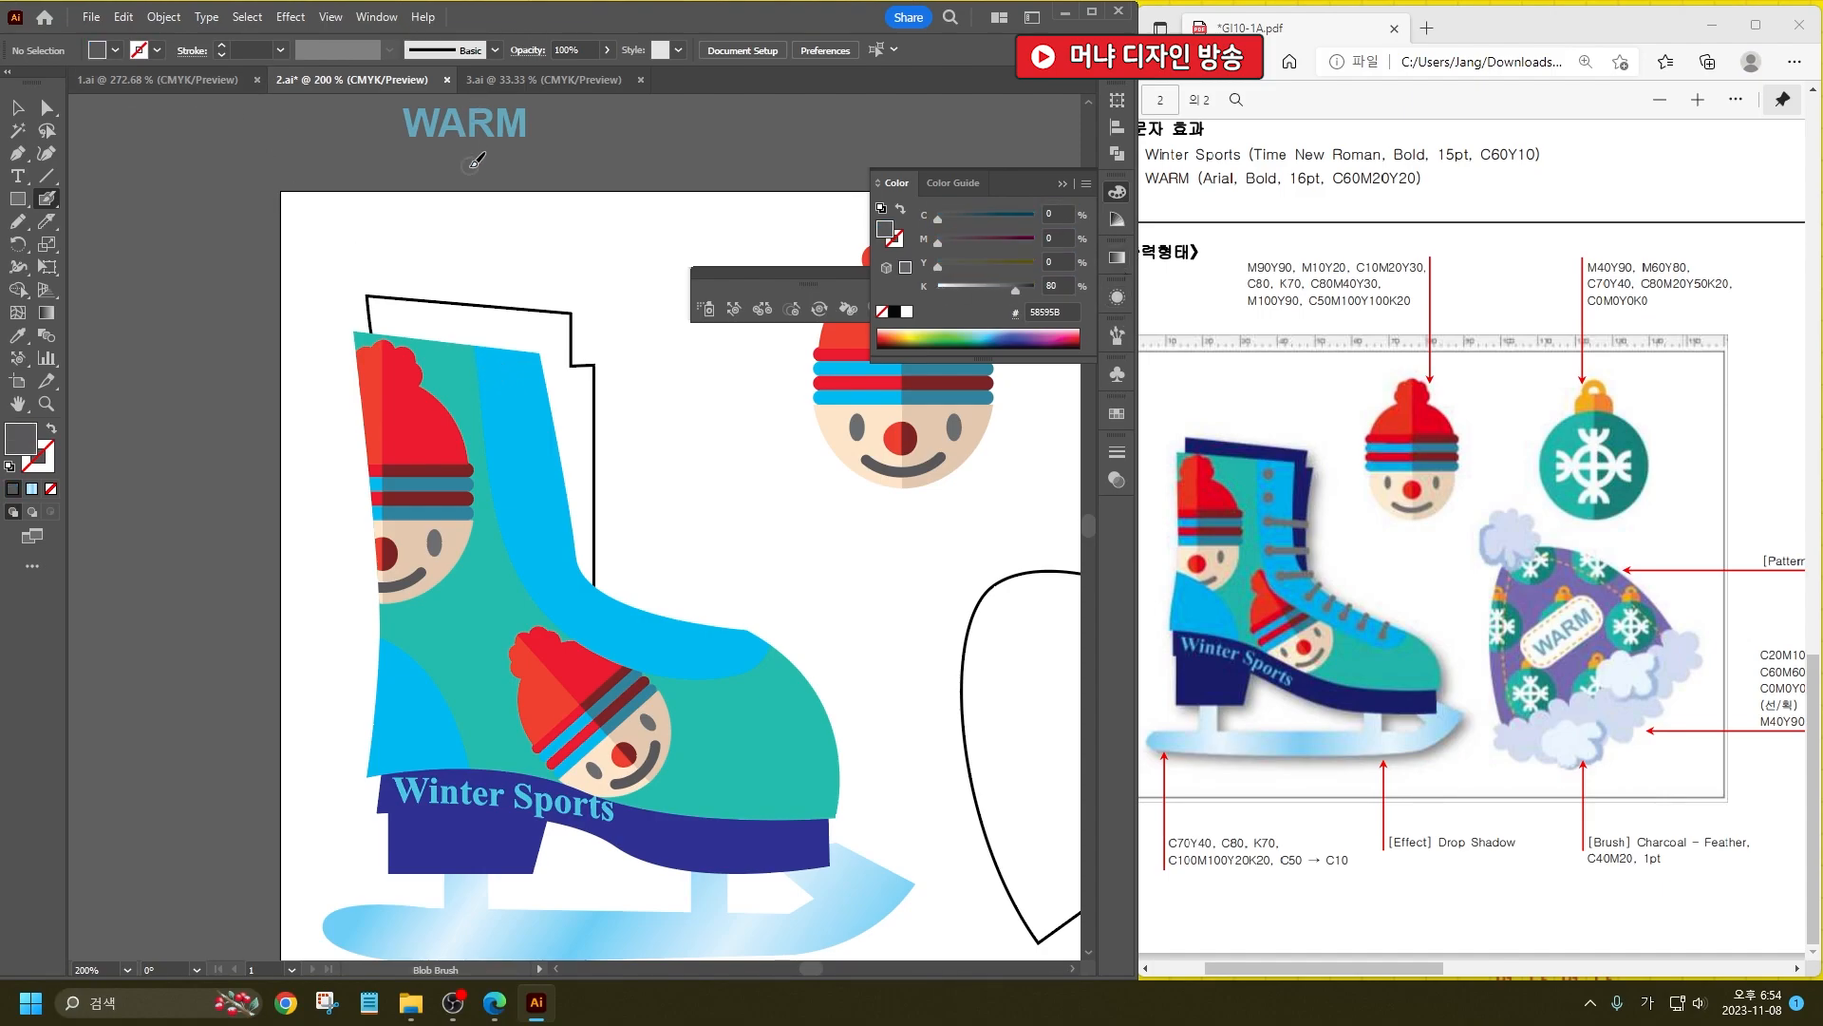
pyautogui.click(492, 373)
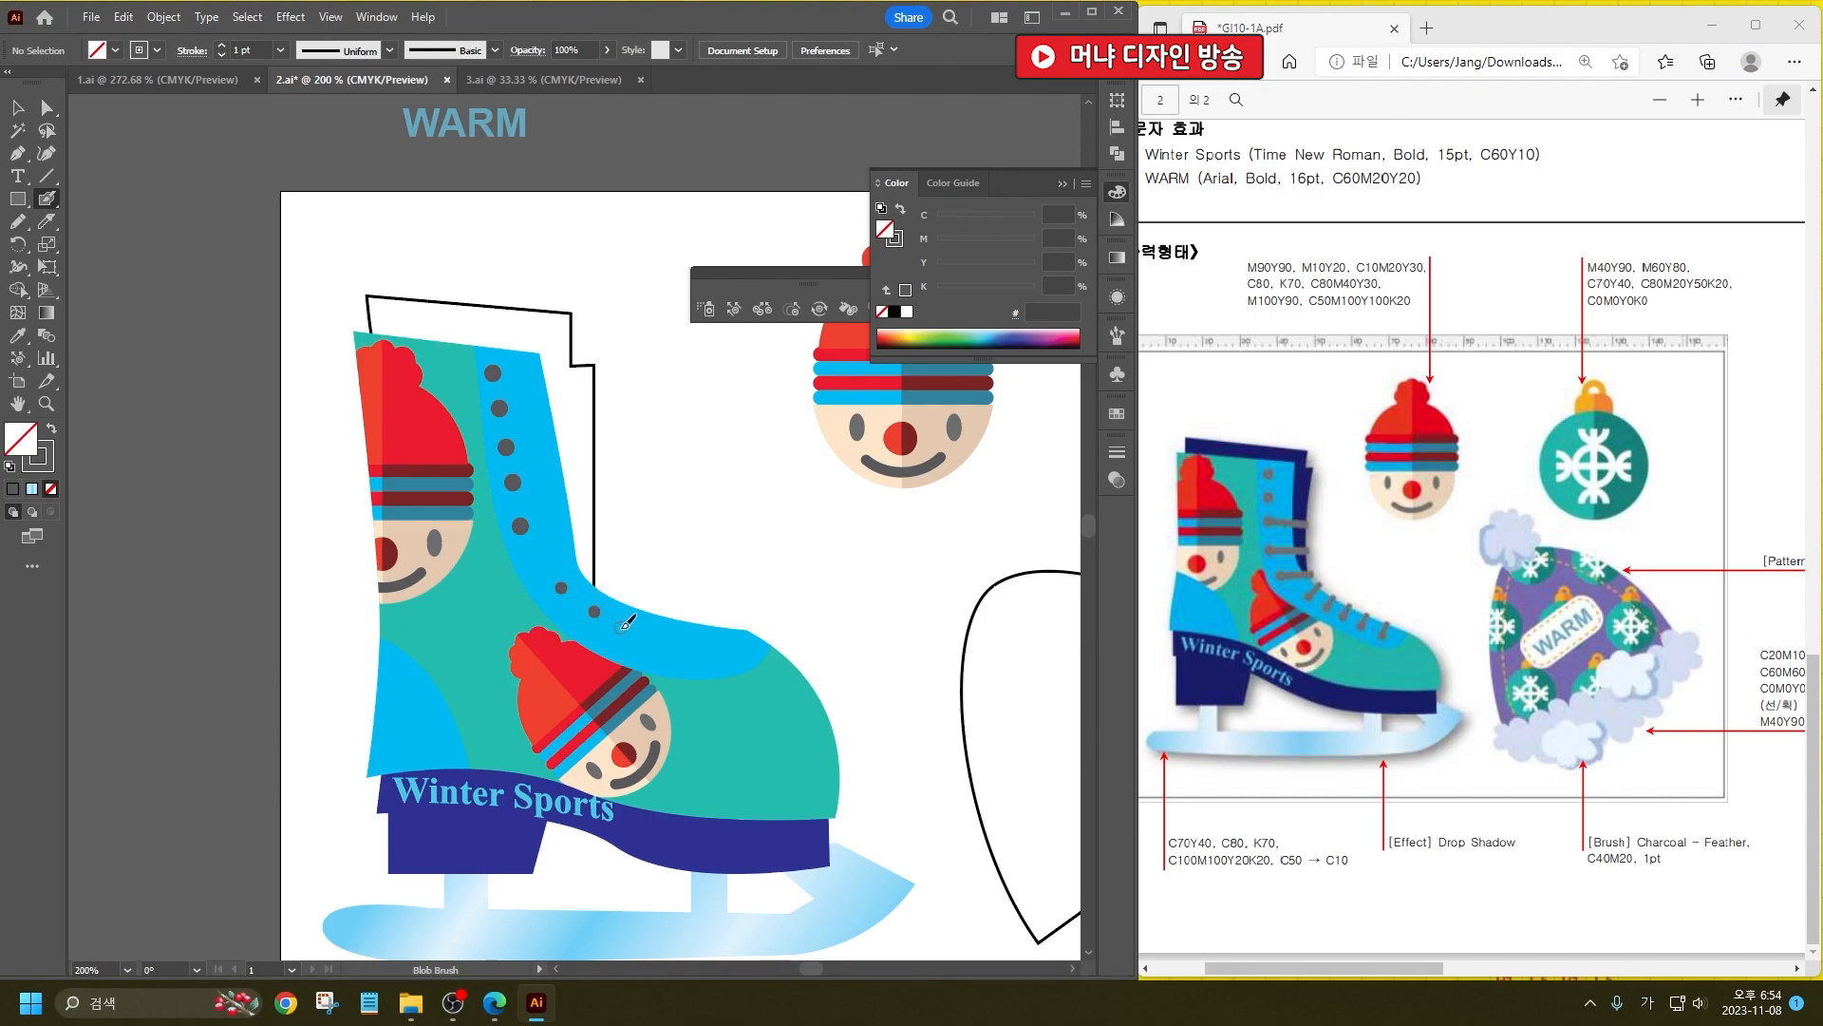
pyautogui.click(710, 648)
# Step: Try to draw short lace lines from the eyelets near the toe with the Line Segment tool
pyautogui.click(45, 175)
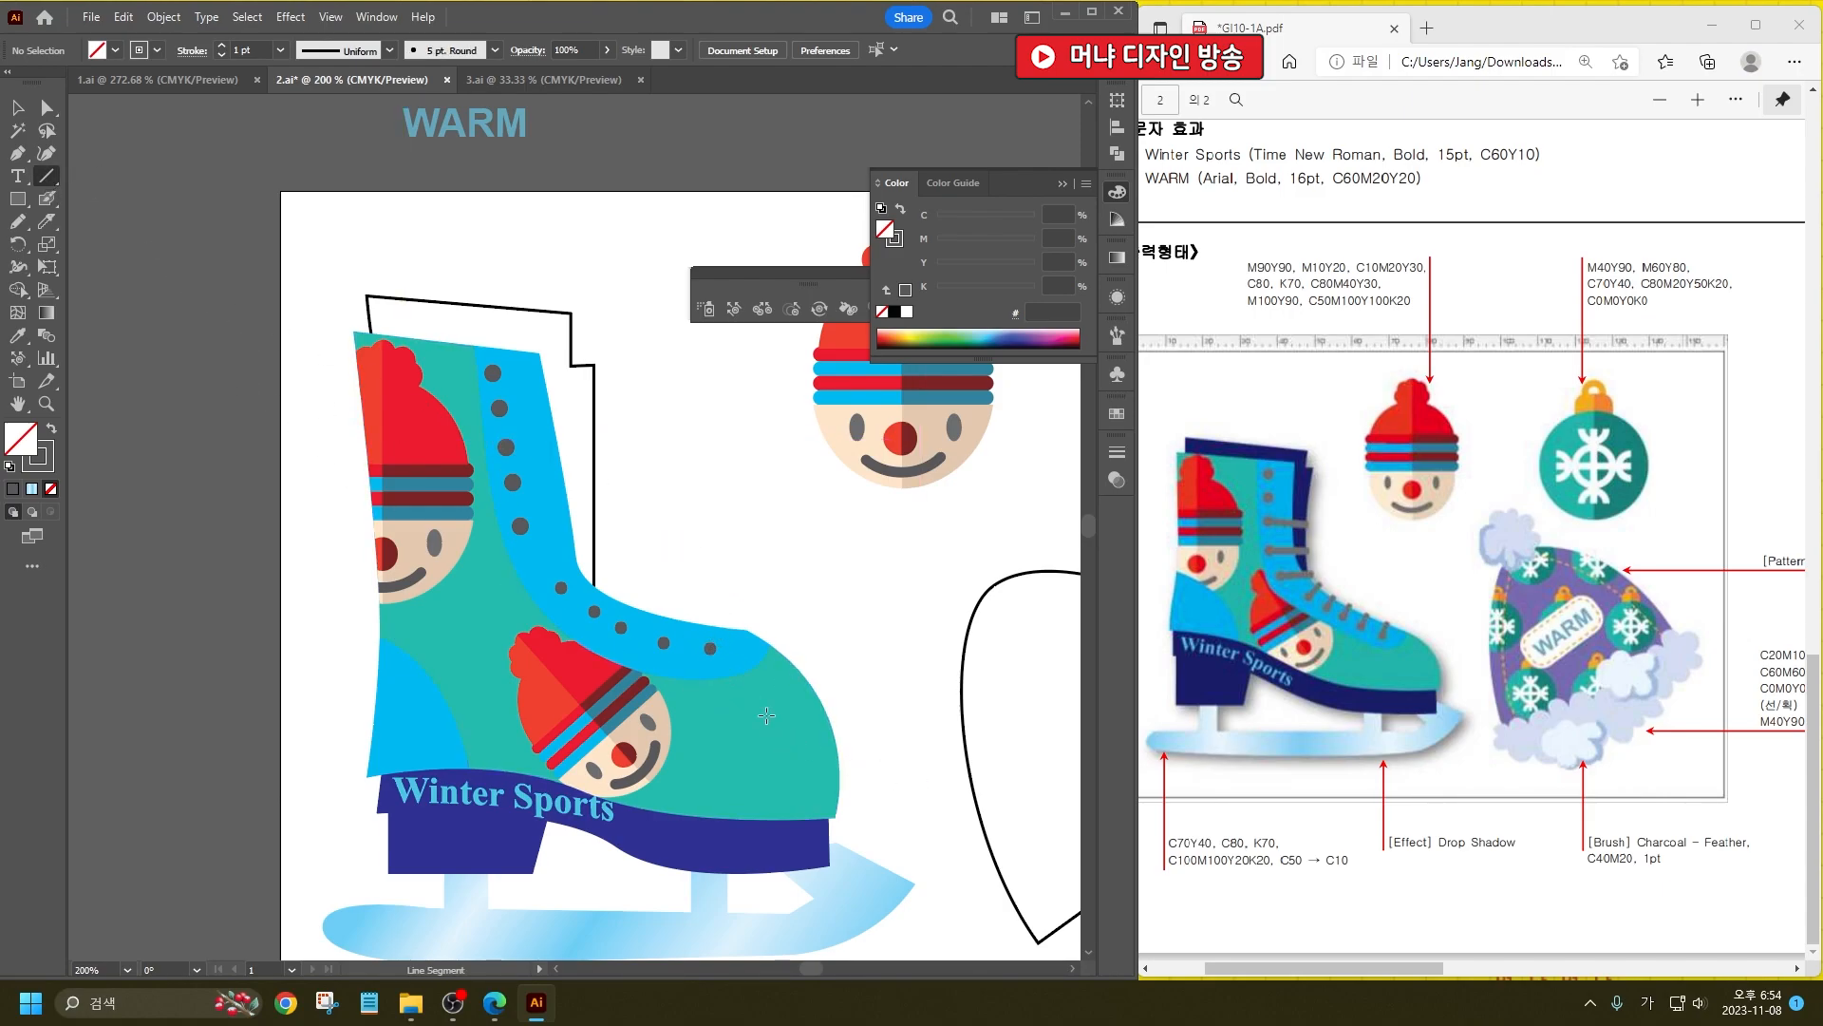
pyautogui.moveTo(710, 647)
pyautogui.mouseDown()
pyautogui.moveTo(750, 631)
pyautogui.moveTo(716, 627)
pyautogui.mouseUp()
pyautogui.click(255, 50)
pyautogui.press('Up')
pyautogui.moveTo(663, 641)
pyautogui.mouseDown()
pyautogui.moveTo(675, 617)
pyautogui.moveTo(579, 570)
pyautogui.mouseUp()
pyautogui.hotkey('ctrl', 'z')
pyautogui.hotkey('ctrl', 'z')
pyautogui.hotkey('ctrl', 'z')
pyautogui.hotkey('ctrl', 'z')
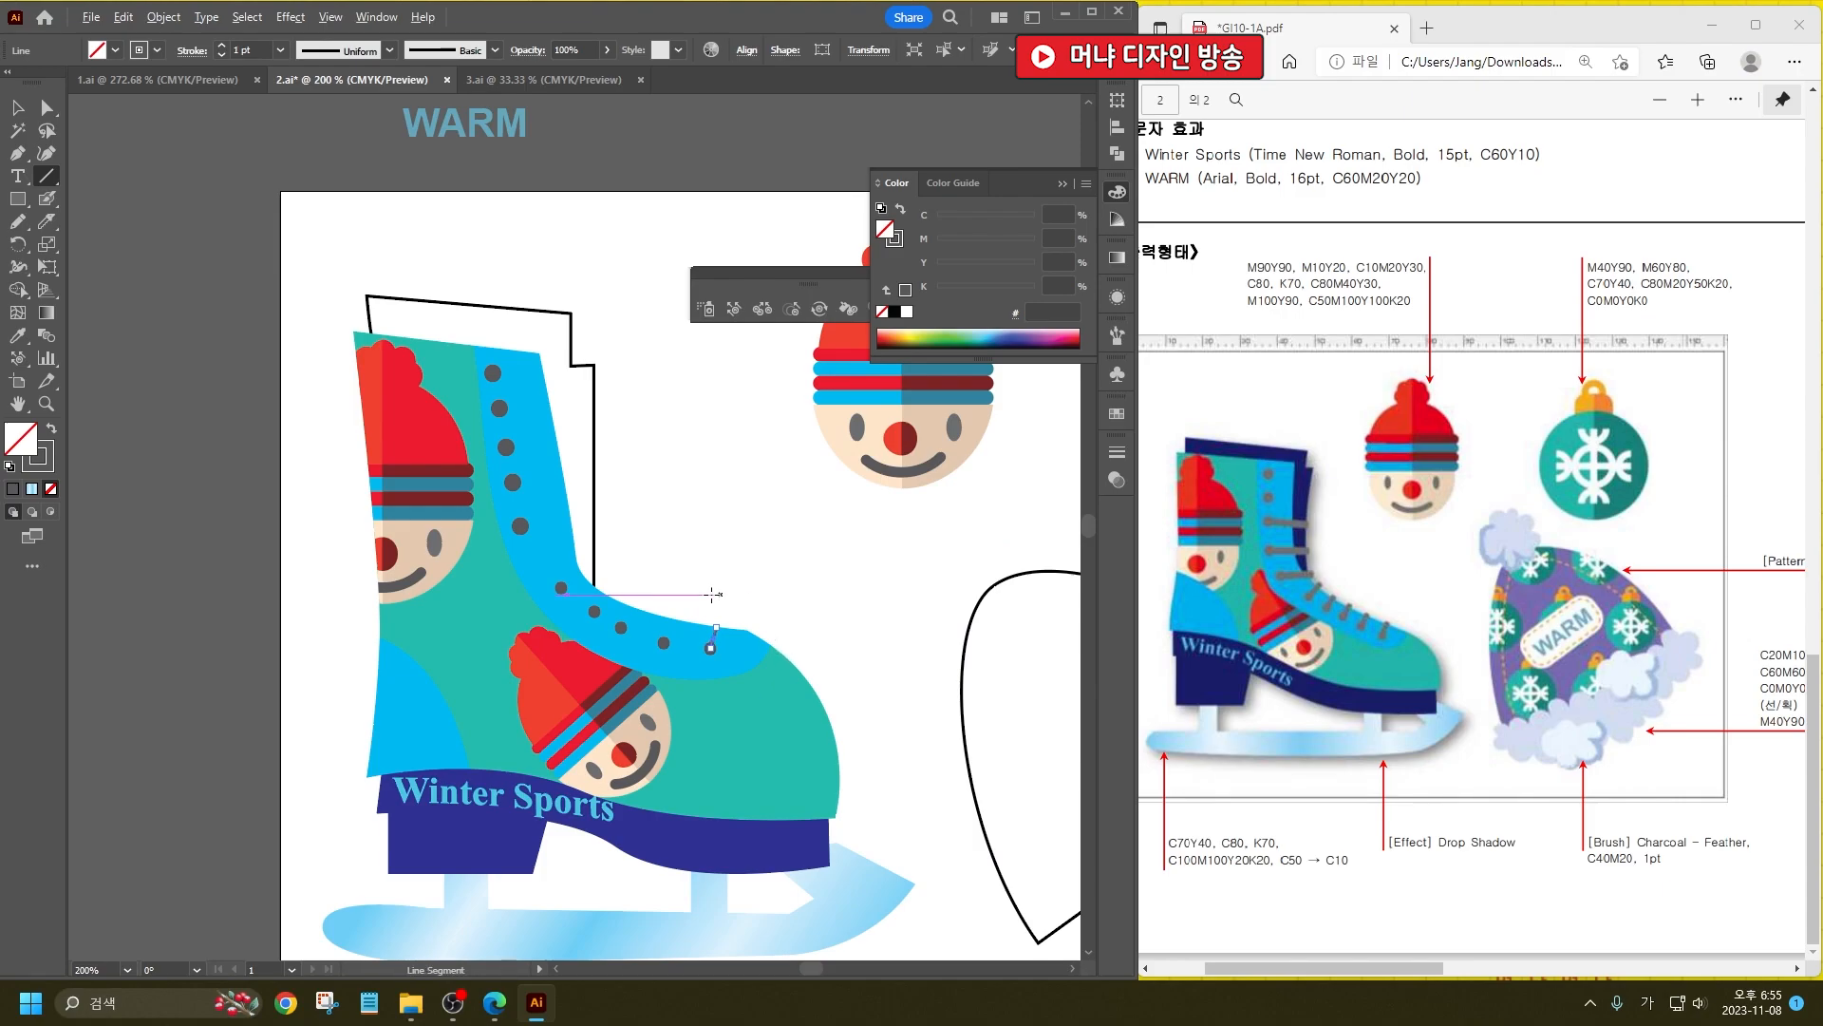
pyautogui.scroll(3, 680, 614)
pyautogui.hotkey('ctrl', 'z')
# Step: Draw five short, slanted lace lines from the lower eyelets, running from near the toe up to the ankle
pyautogui.click(247, 50)
pyautogui.moveTo(768, 719); pyautogui.dragTo(788, 616)
pyautogui.moveTo(630, 697); pyautogui.dragTo(655, 593)
pyautogui.moveTo(496, 652); pyautogui.dragTo(543, 560)
pyautogui.moveTo(429, 604); pyautogui.dragTo(474, 520)
pyautogui.moveTo(322, 532); pyautogui.dragTo(389, 467)
# Step: Draw three horizontal 3 pt lace lines from the upper eyelets across the boot's front edge
pyautogui.scroll(5, 389, 468)
pyautogui.hscroll(-3, 390, 467)
pyautogui.moveTo(372, 596); pyautogui.dragTo(626, 597)
pyautogui.scroll(4, 549, 611)
pyautogui.hscroll(-1, 549, 611)
pyautogui.click(257, 49)
pyautogui.write('3')
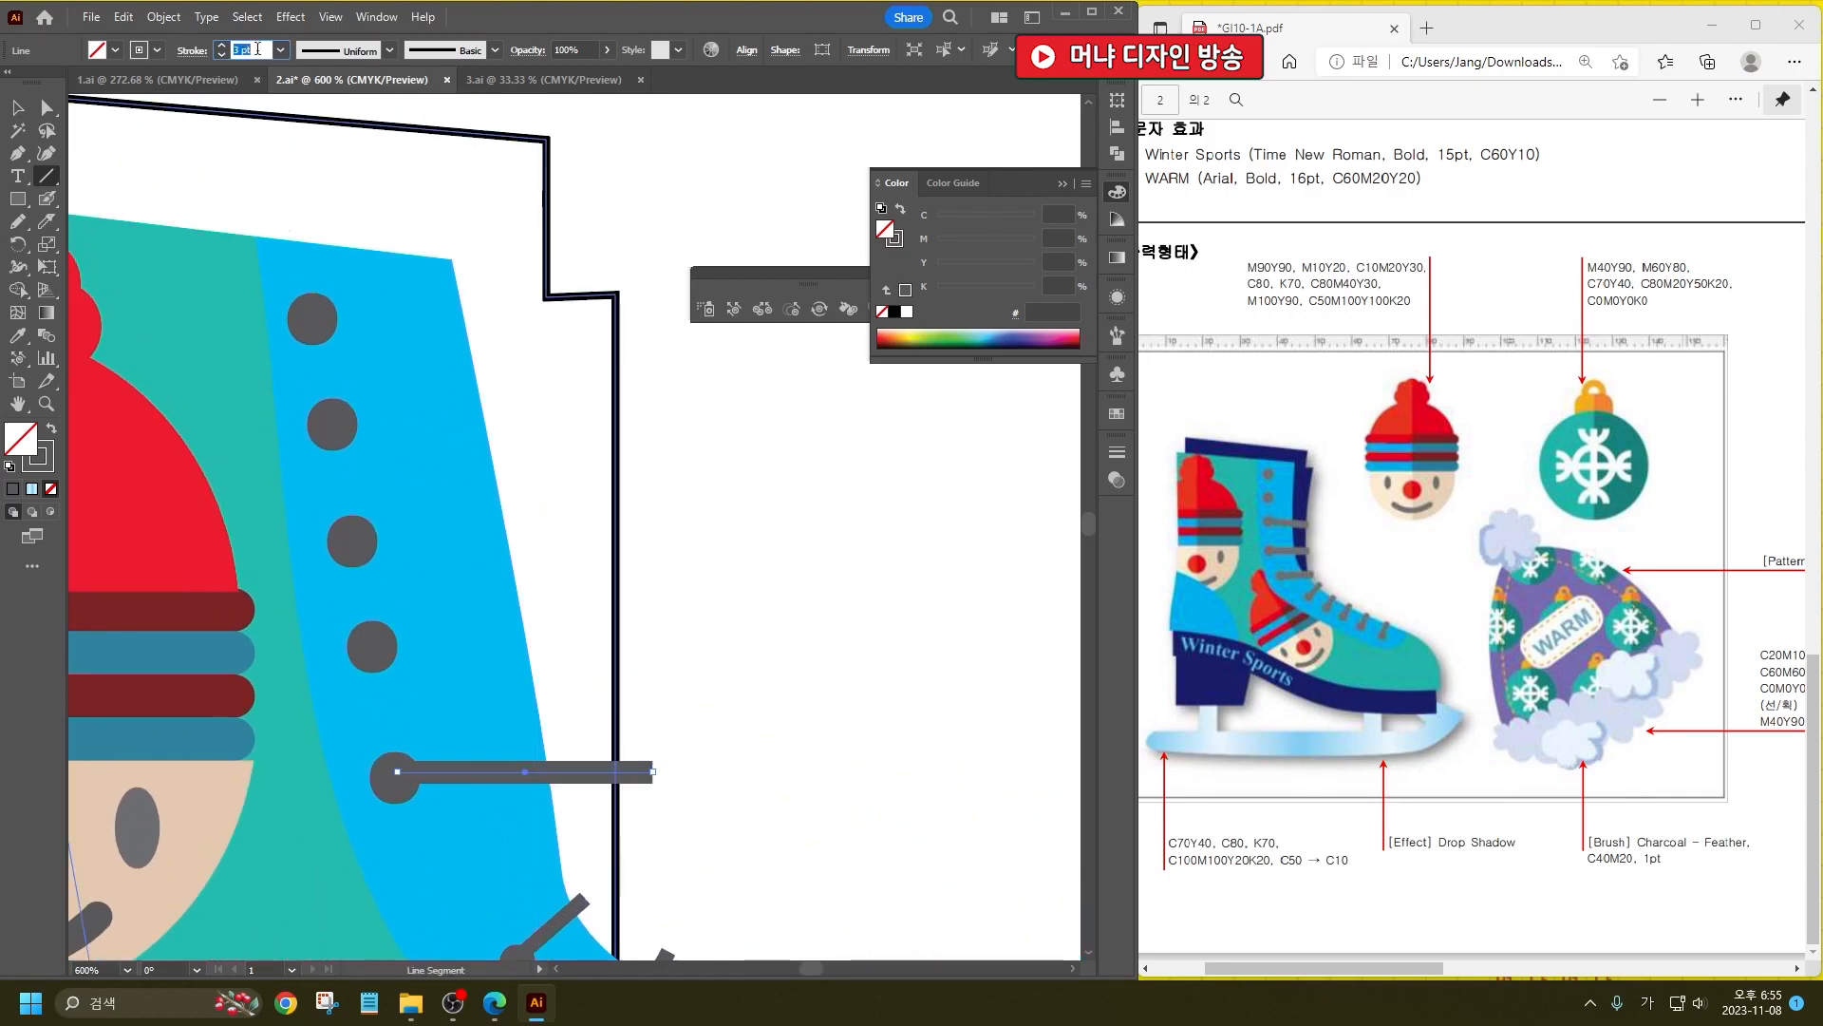
pyautogui.moveTo(369, 641); pyautogui.dragTo(658, 640)
pyautogui.moveTo(356, 538); pyautogui.dragTo(652, 541)
# Step: Fill the shape behind the boot shaft with dark blue (C100 M100) and remove its outline
pyautogui.press('v')
pyautogui.click(814, 639)
pyautogui.click(616, 427)
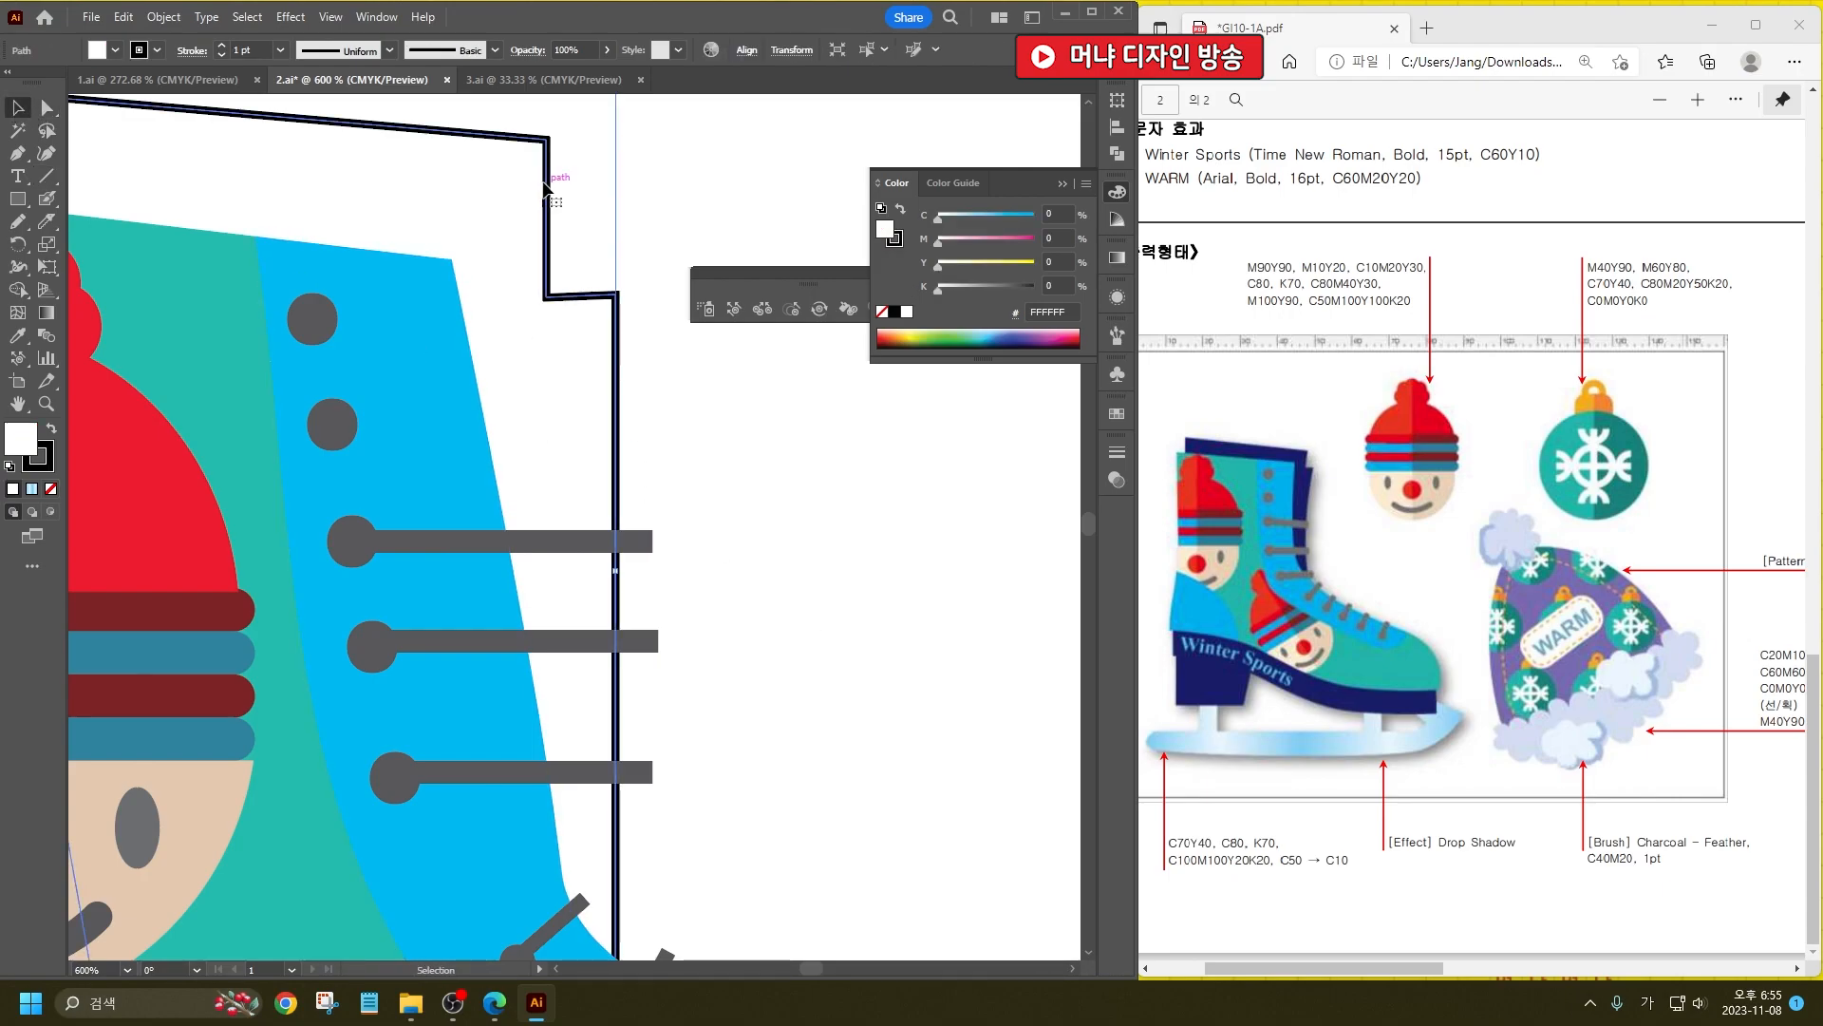
pyautogui.click(114, 50)
pyautogui.click(122, 96)
pyautogui.click(158, 95)
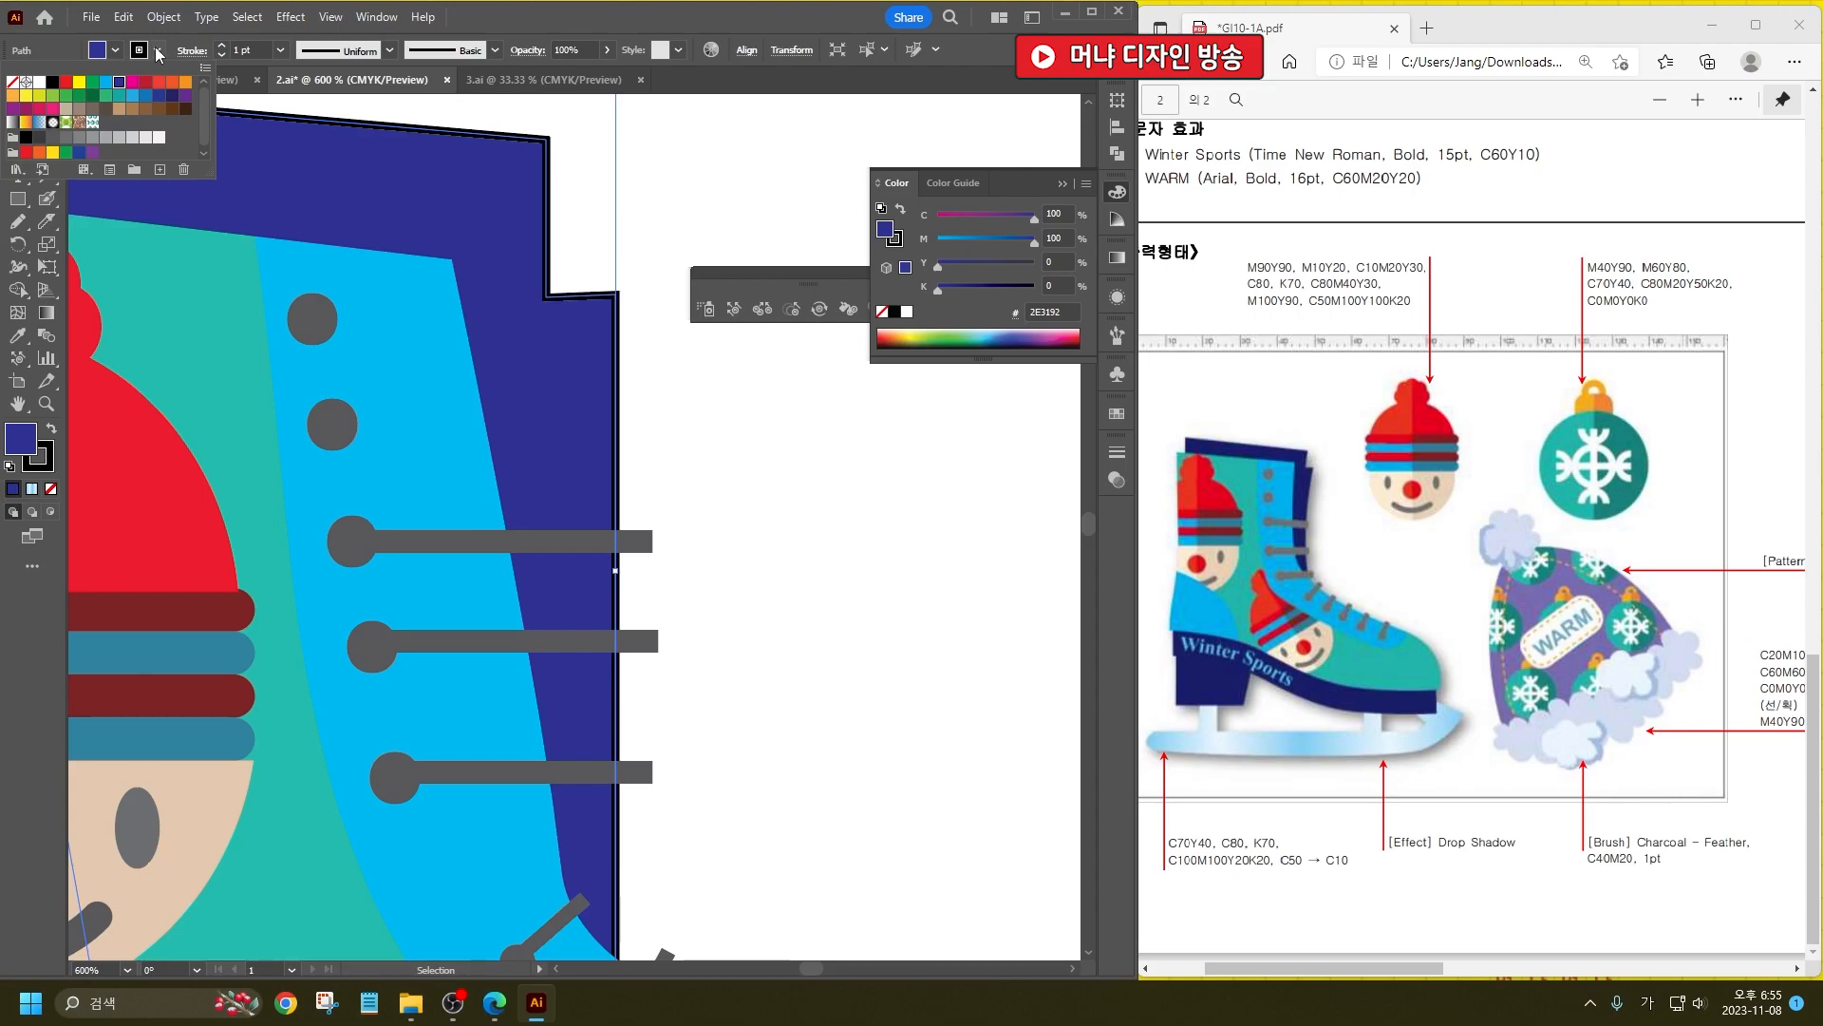
pyautogui.click(19, 83)
pyautogui.click(651, 287)
pyautogui.keyDown('alt'); pyautogui.scroll(-3, 537, 480); pyautogui.keyUp('alt')
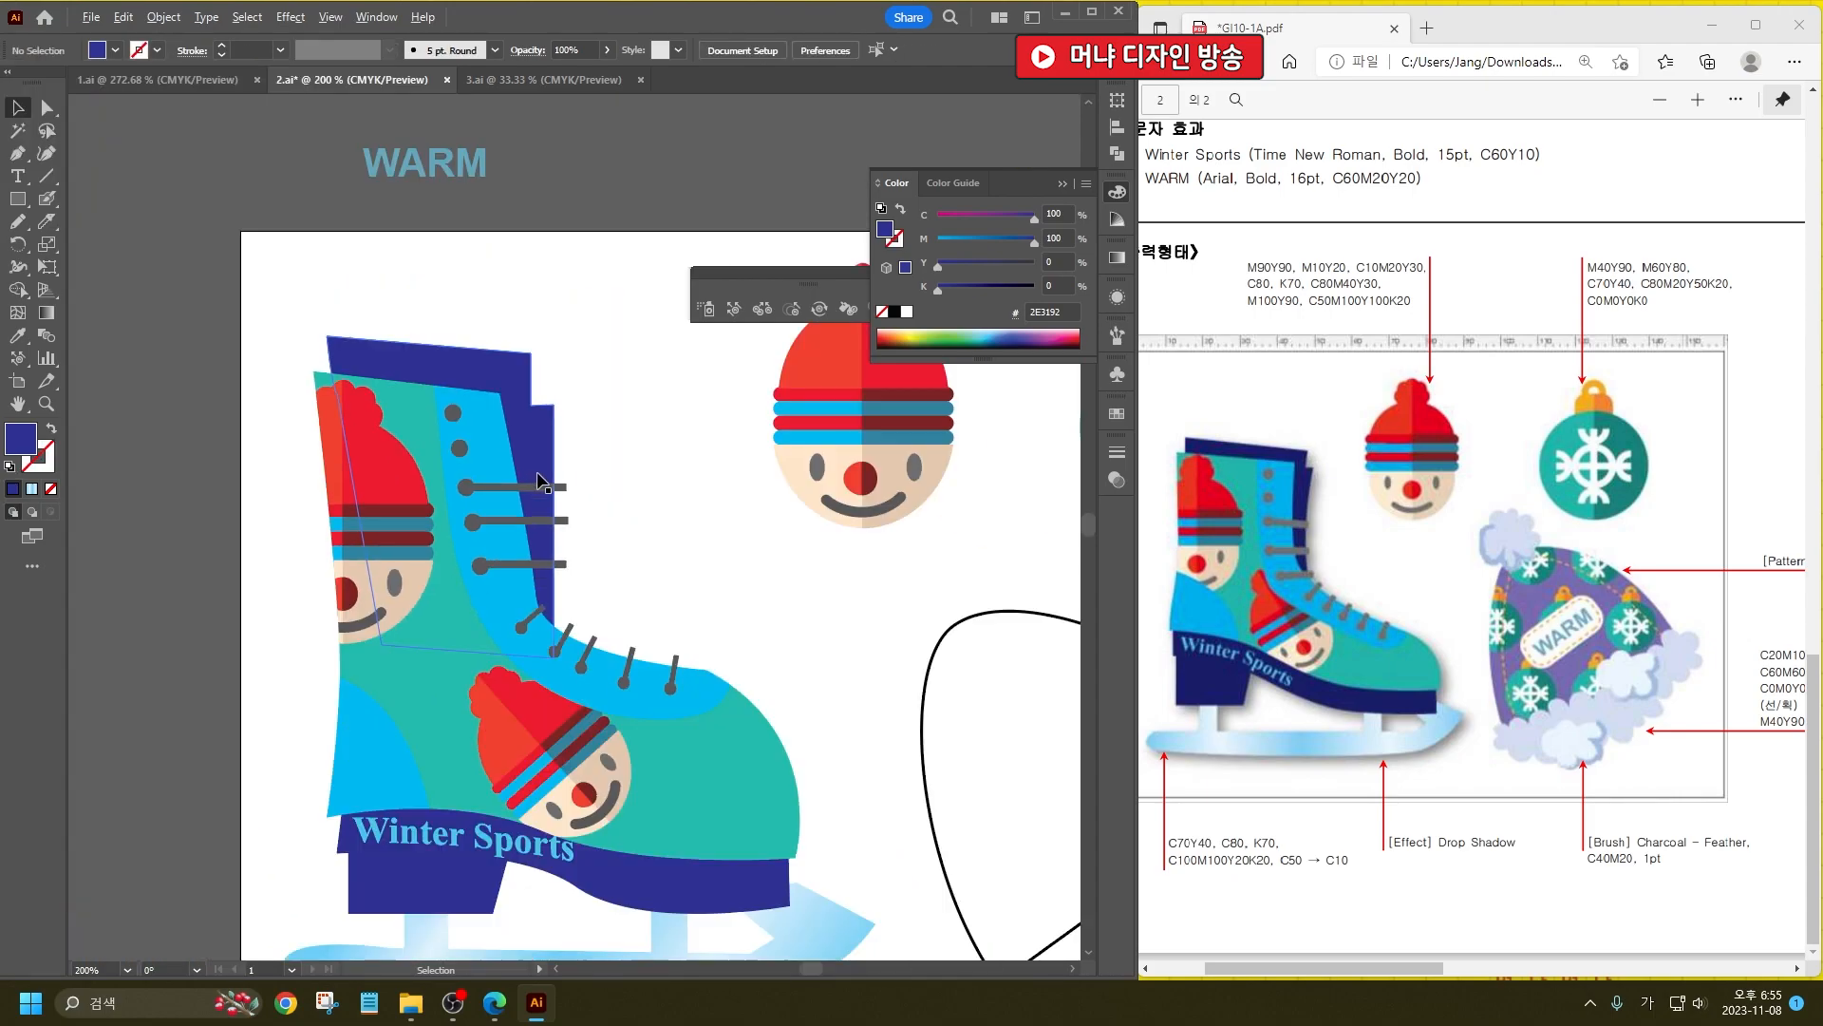
# Step: Group the whole ice skate and apply a Drop Shadow in Multiply mode with 75% opacity, 2.469 mm offsets and 1.764 mm blur
pyautogui.keyDown('alt'); pyautogui.scroll(-1, 538, 481); pyautogui.keyUp('alt')
pyautogui.moveTo(327, 897); pyautogui.dragTo(750, 525)
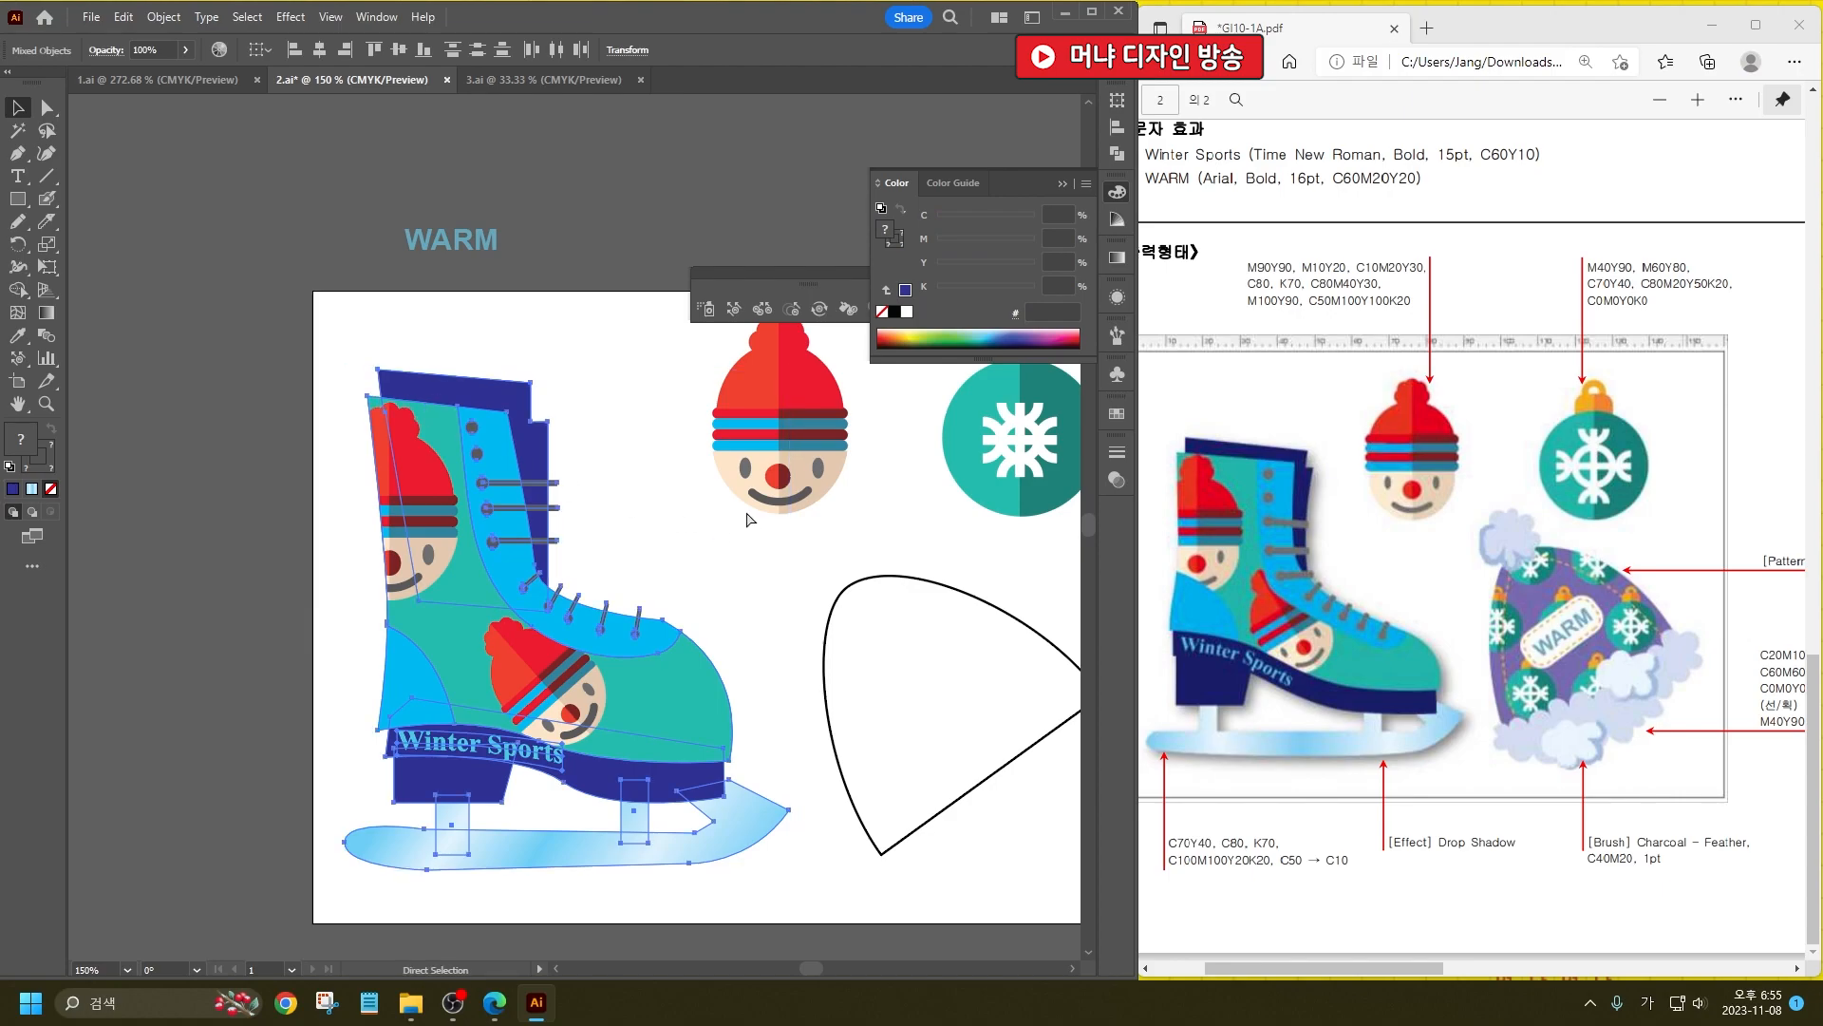
pyautogui.press('v')
pyautogui.click(291, 17)
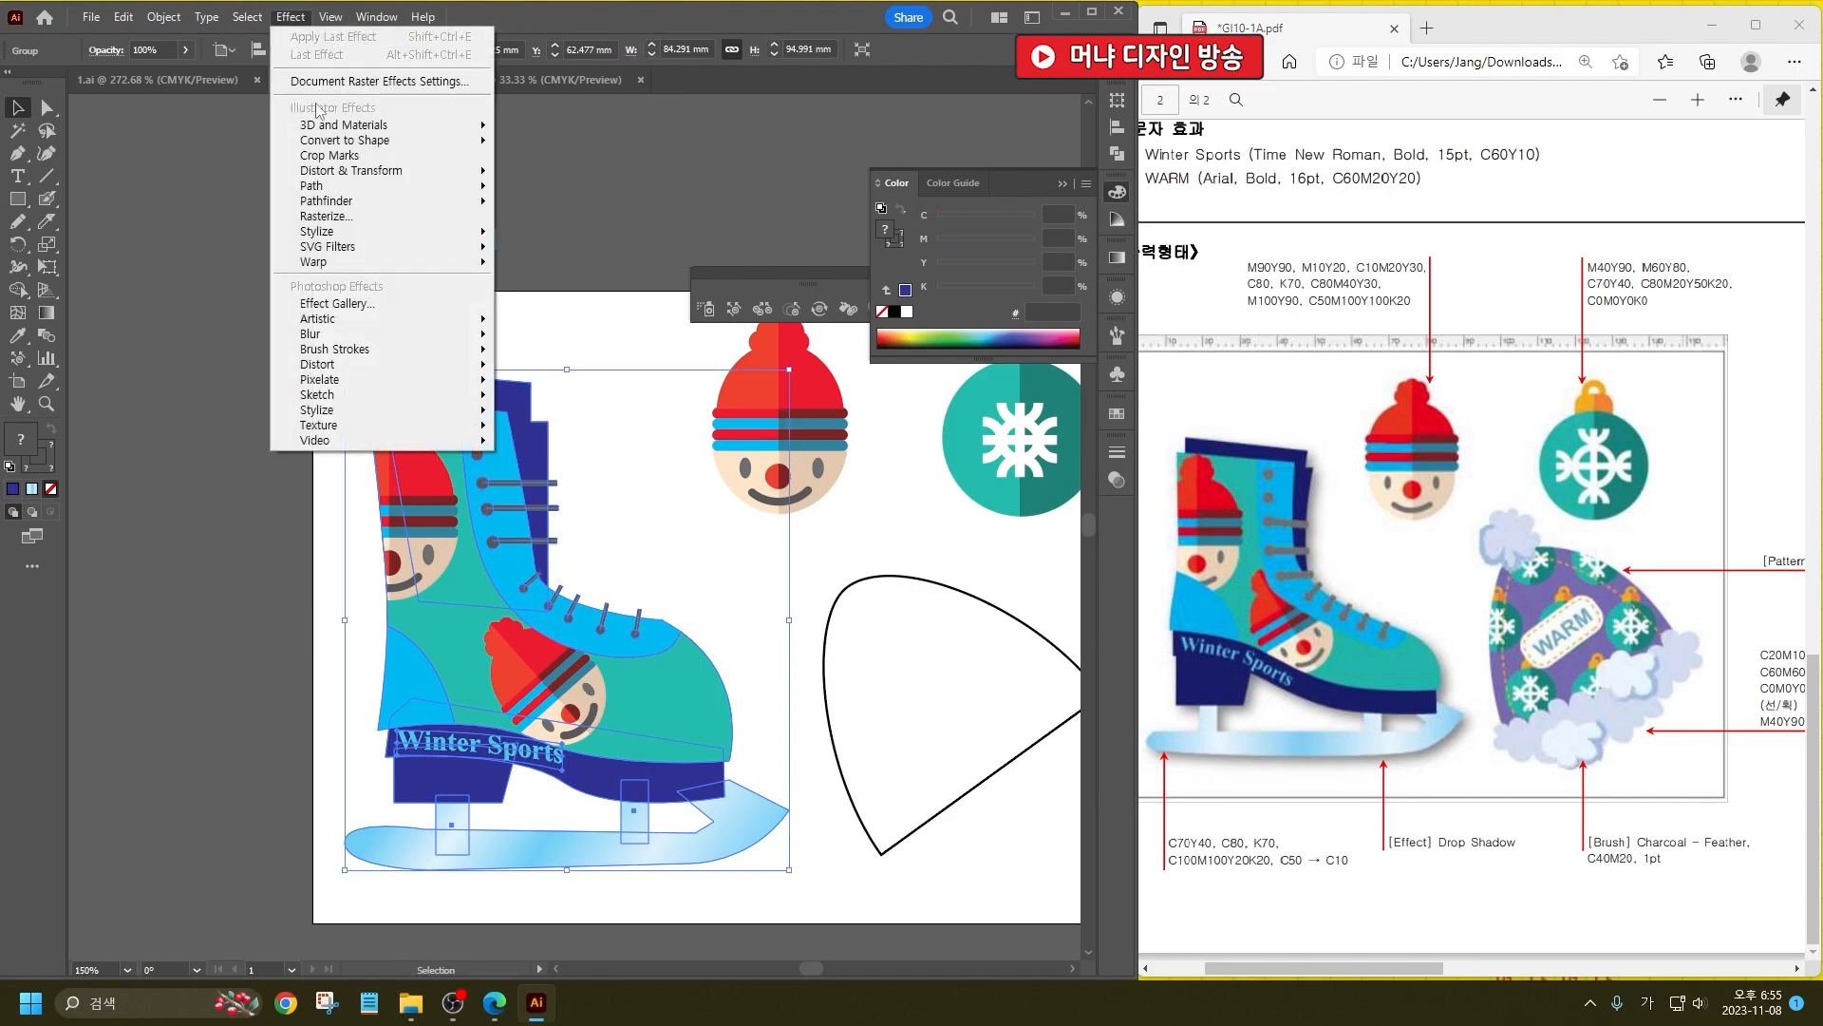
pyautogui.moveTo(380, 231)
pyautogui.click(537, 237)
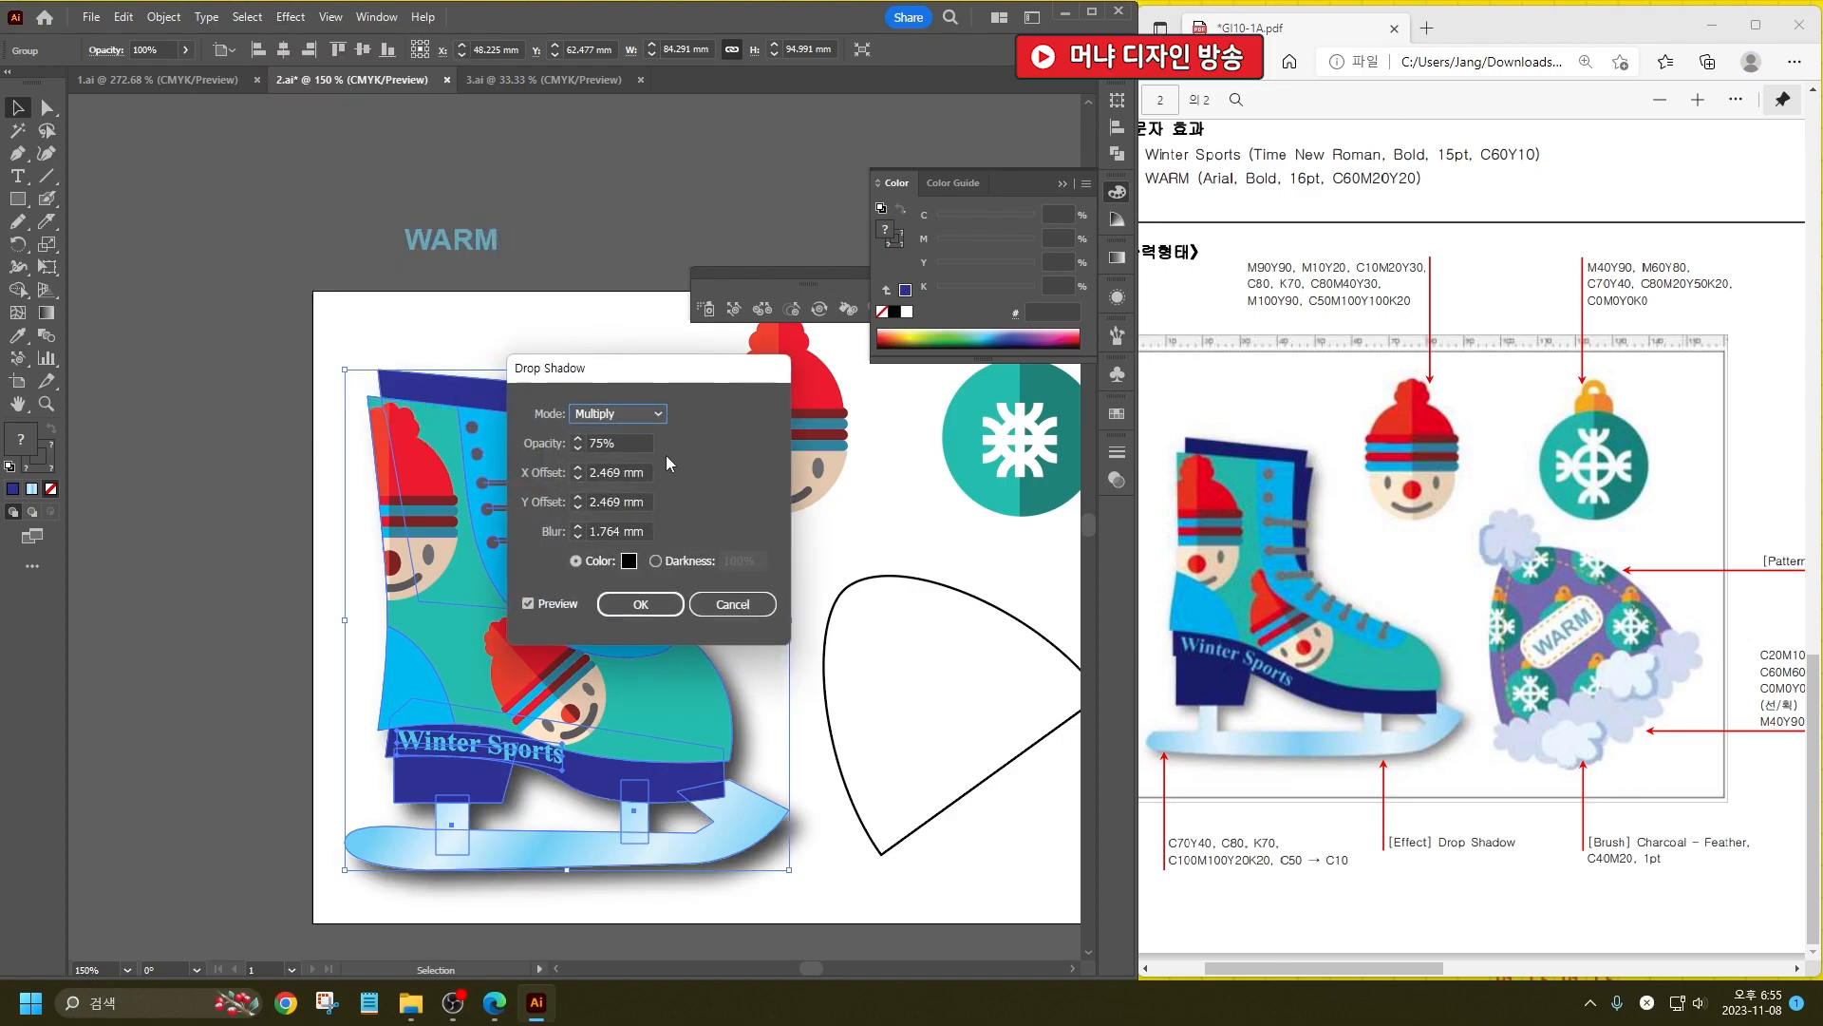
pyautogui.click(640, 604)
pyautogui.click(836, 533)
# Step: Draw a closed cloud-shaped pompom over the hat's rounded tip with the Pencil tool
pyautogui.moveTo(835, 534); pyautogui.dragTo(554, 477)
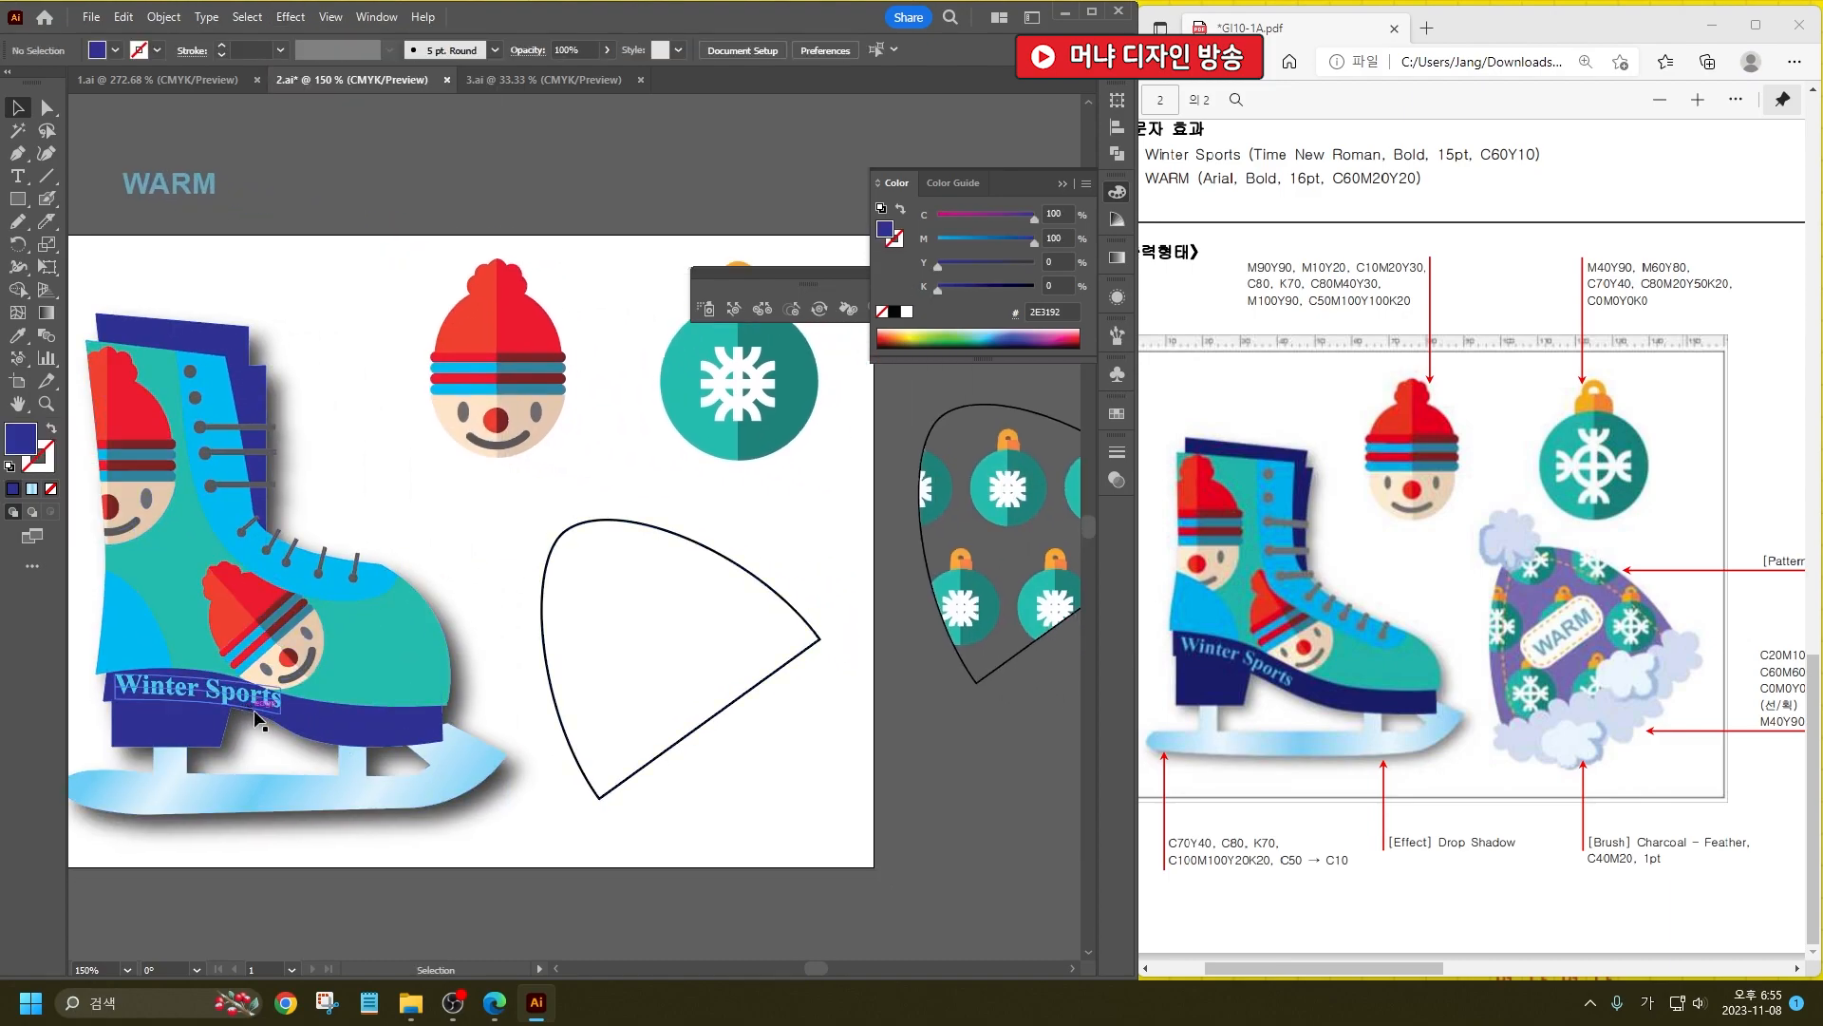
pyautogui.moveTo(833, 793); pyautogui.dragTo(736, 761)
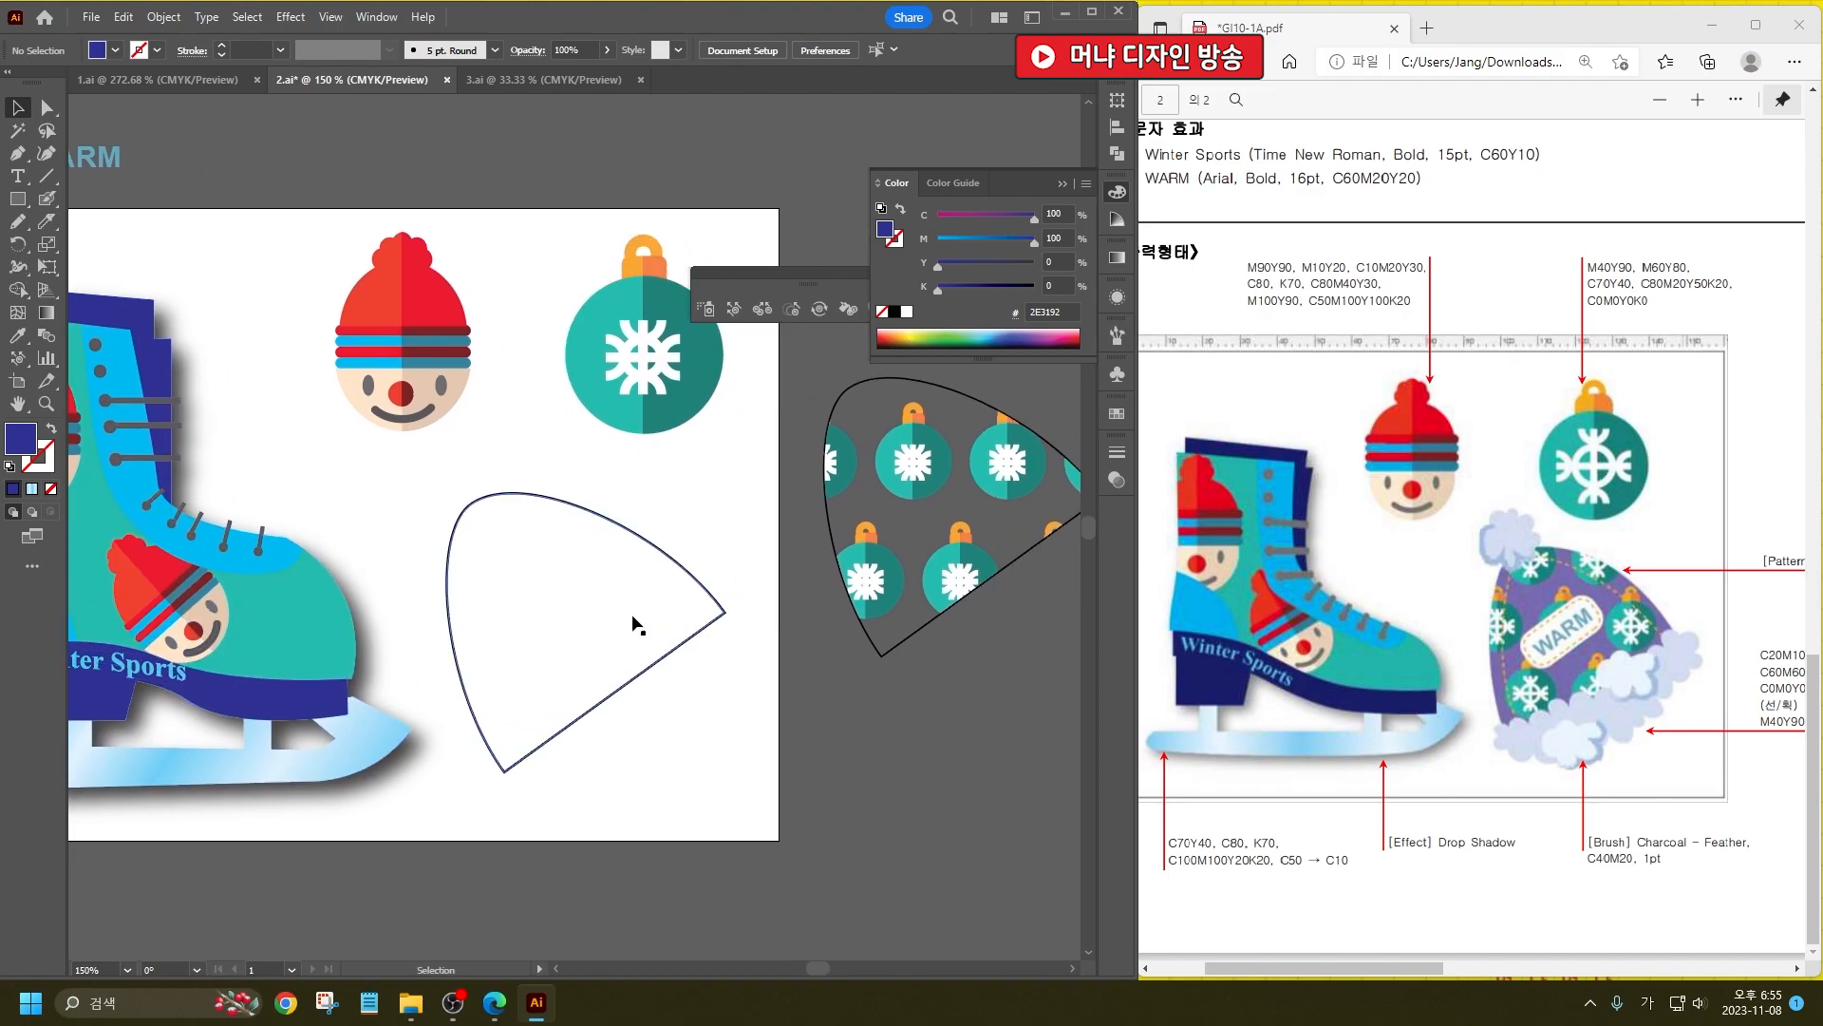
pyautogui.scroll(1, 577, 579)
pyautogui.click(17, 222)
pyautogui.moveTo(399, 450)
pyautogui.mouseDown()
pyautogui.moveTo(443, 406)
pyautogui.moveTo(491, 427)
pyautogui.moveTo(531, 490)
pyautogui.moveTo(520, 506)
pyautogui.moveTo(456, 517)
pyautogui.moveTo(441, 553)
pyautogui.moveTo(424, 509)
pyautogui.moveTo(400, 522)
pyautogui.moveTo(380, 503)
pyautogui.moveTo(399, 452)
pyautogui.mouseUp()
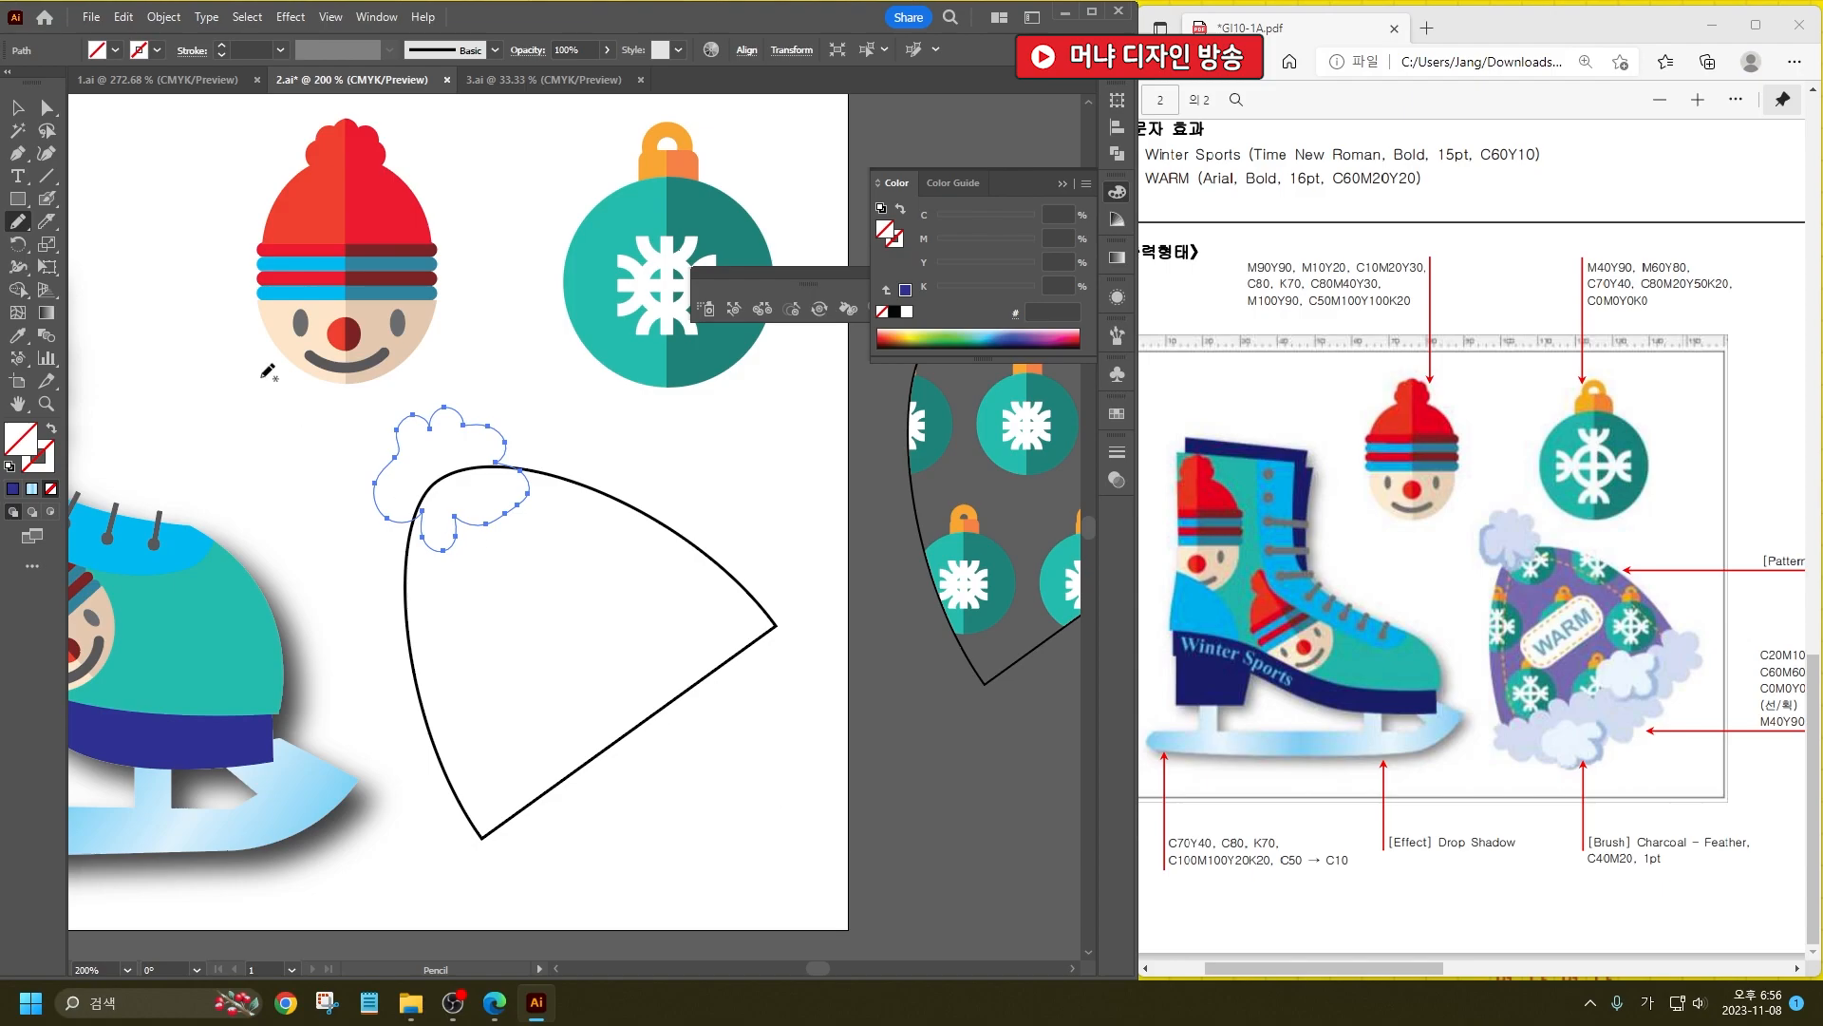
# Step: Fill the pompom with pale lavender, color D7DAFF
pyautogui.click(23, 104)
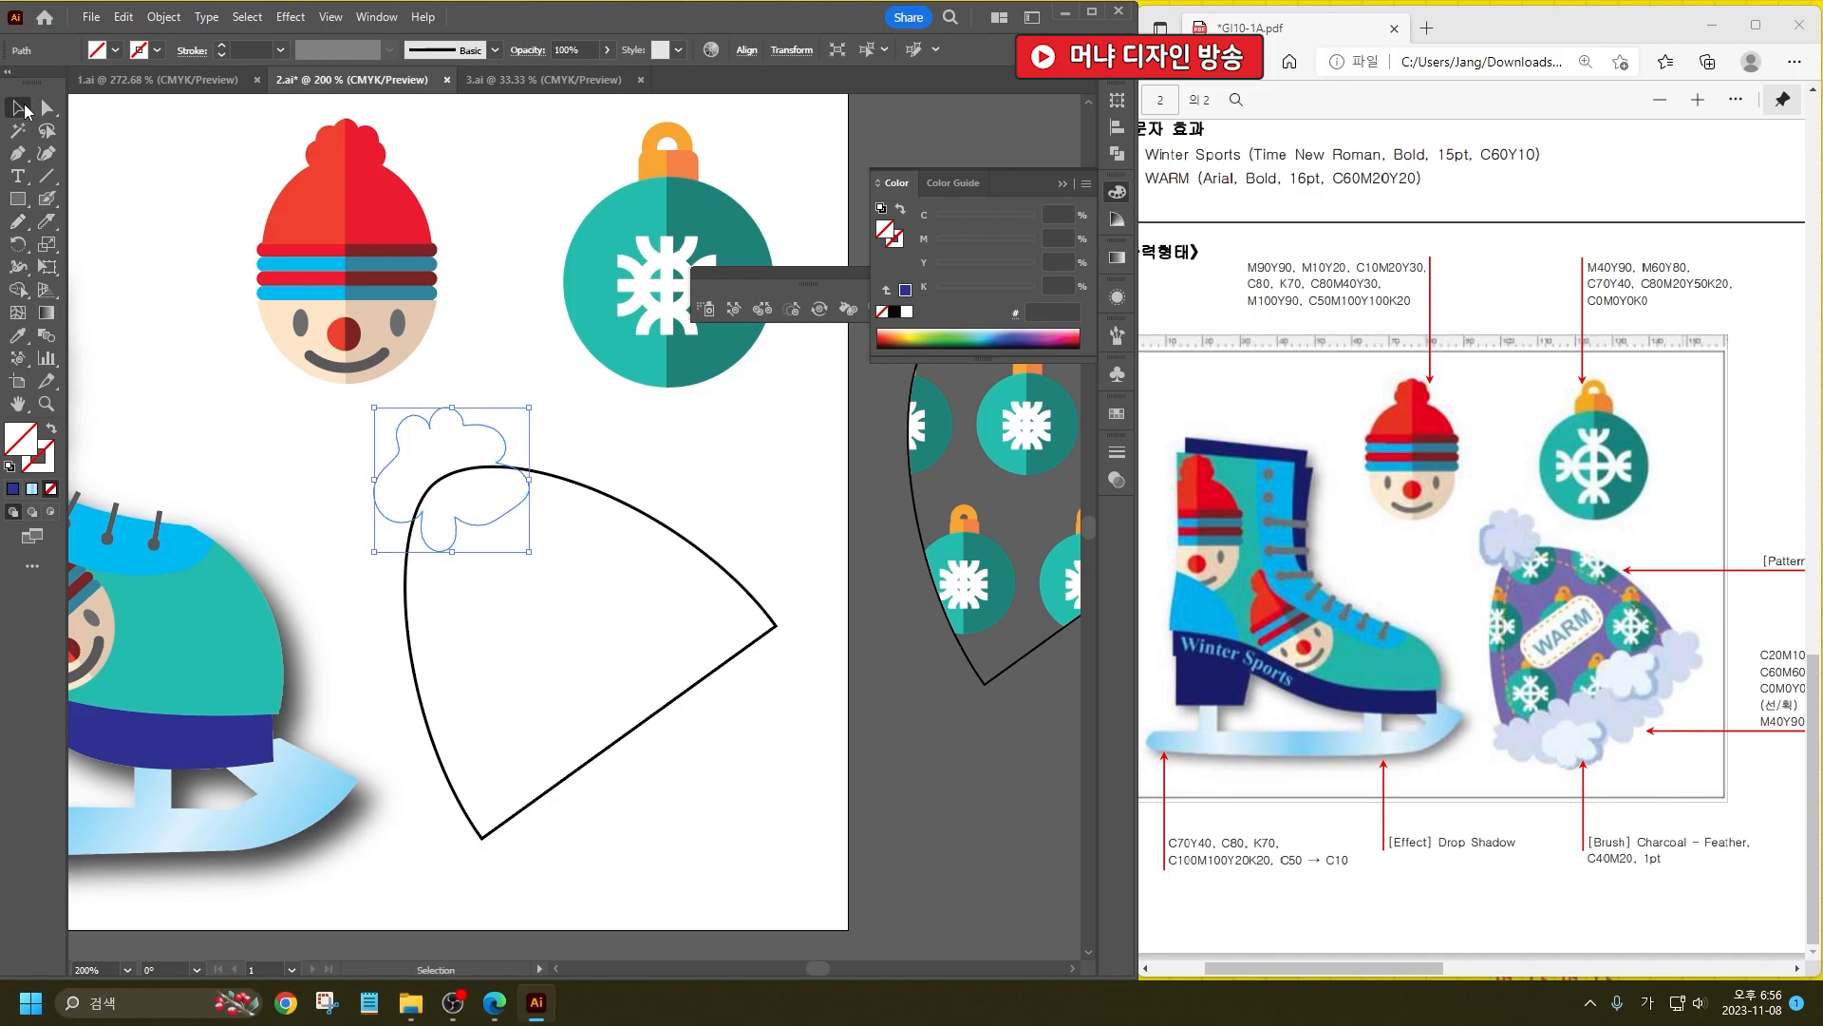
pyautogui.doubleClick(23, 435)
pyautogui.click(317, 472)
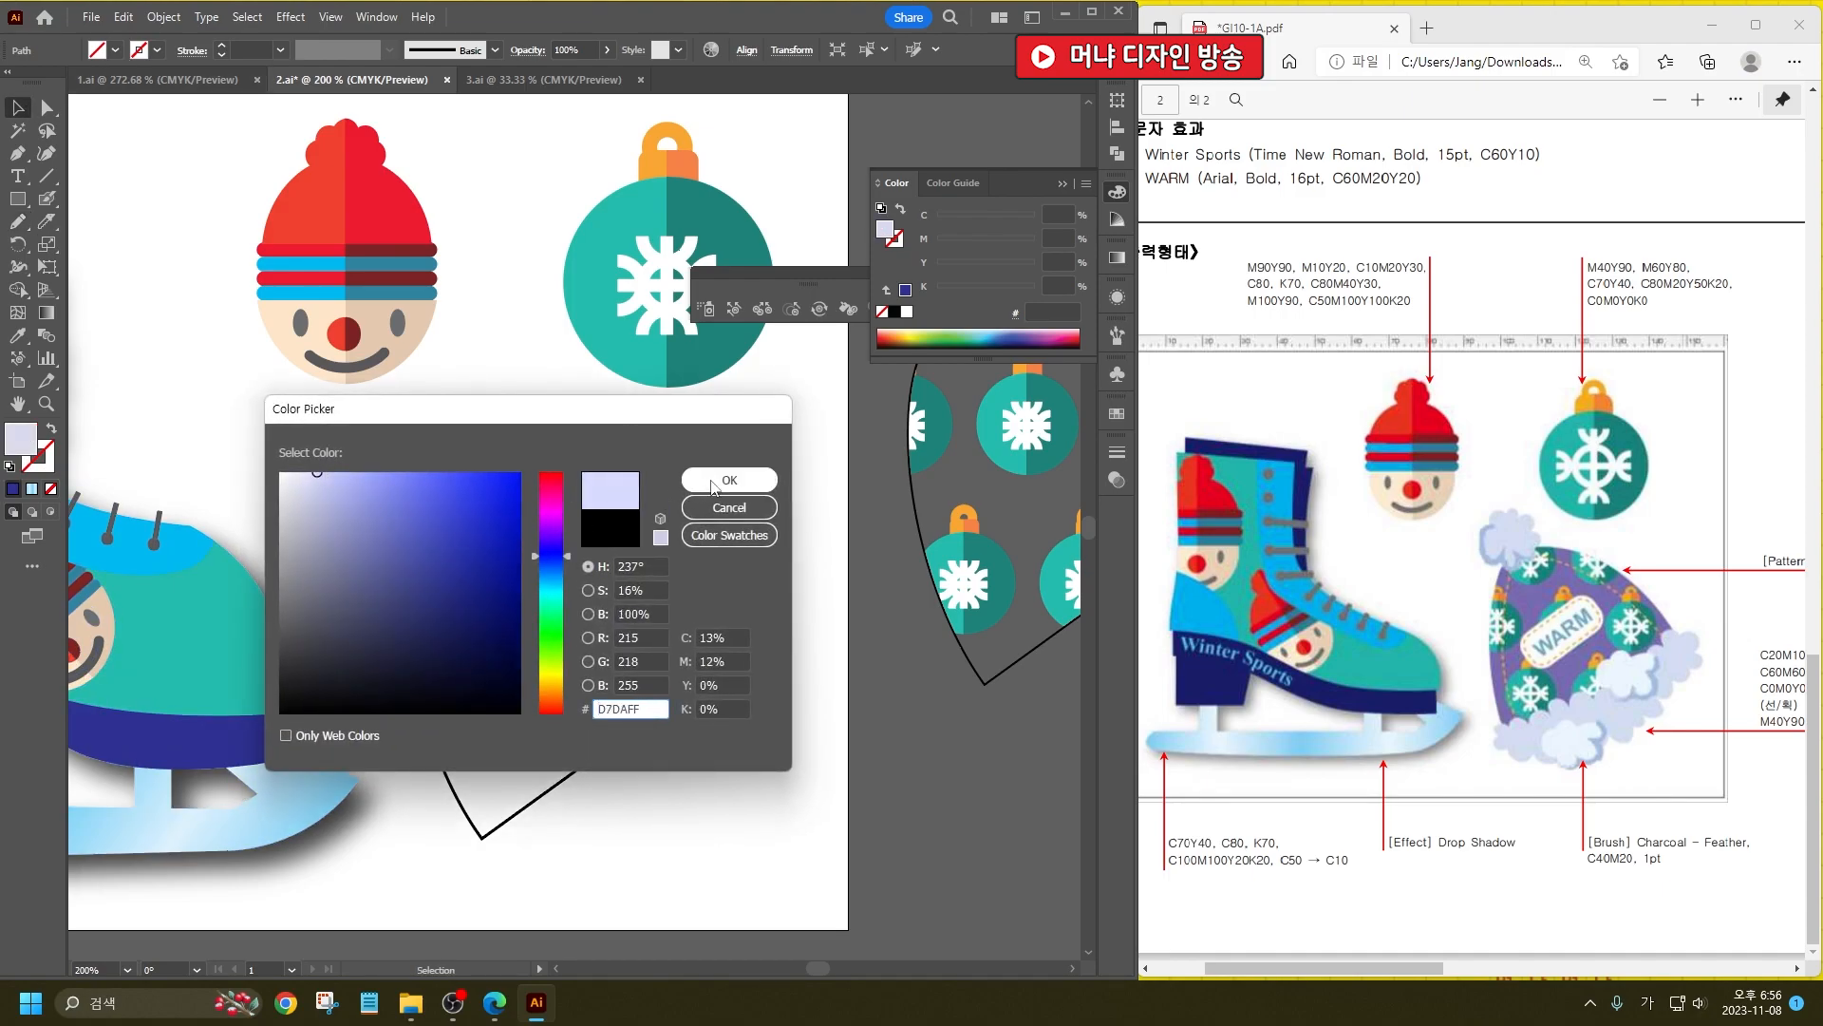
pyautogui.click(713, 481)
pyautogui.click(674, 447)
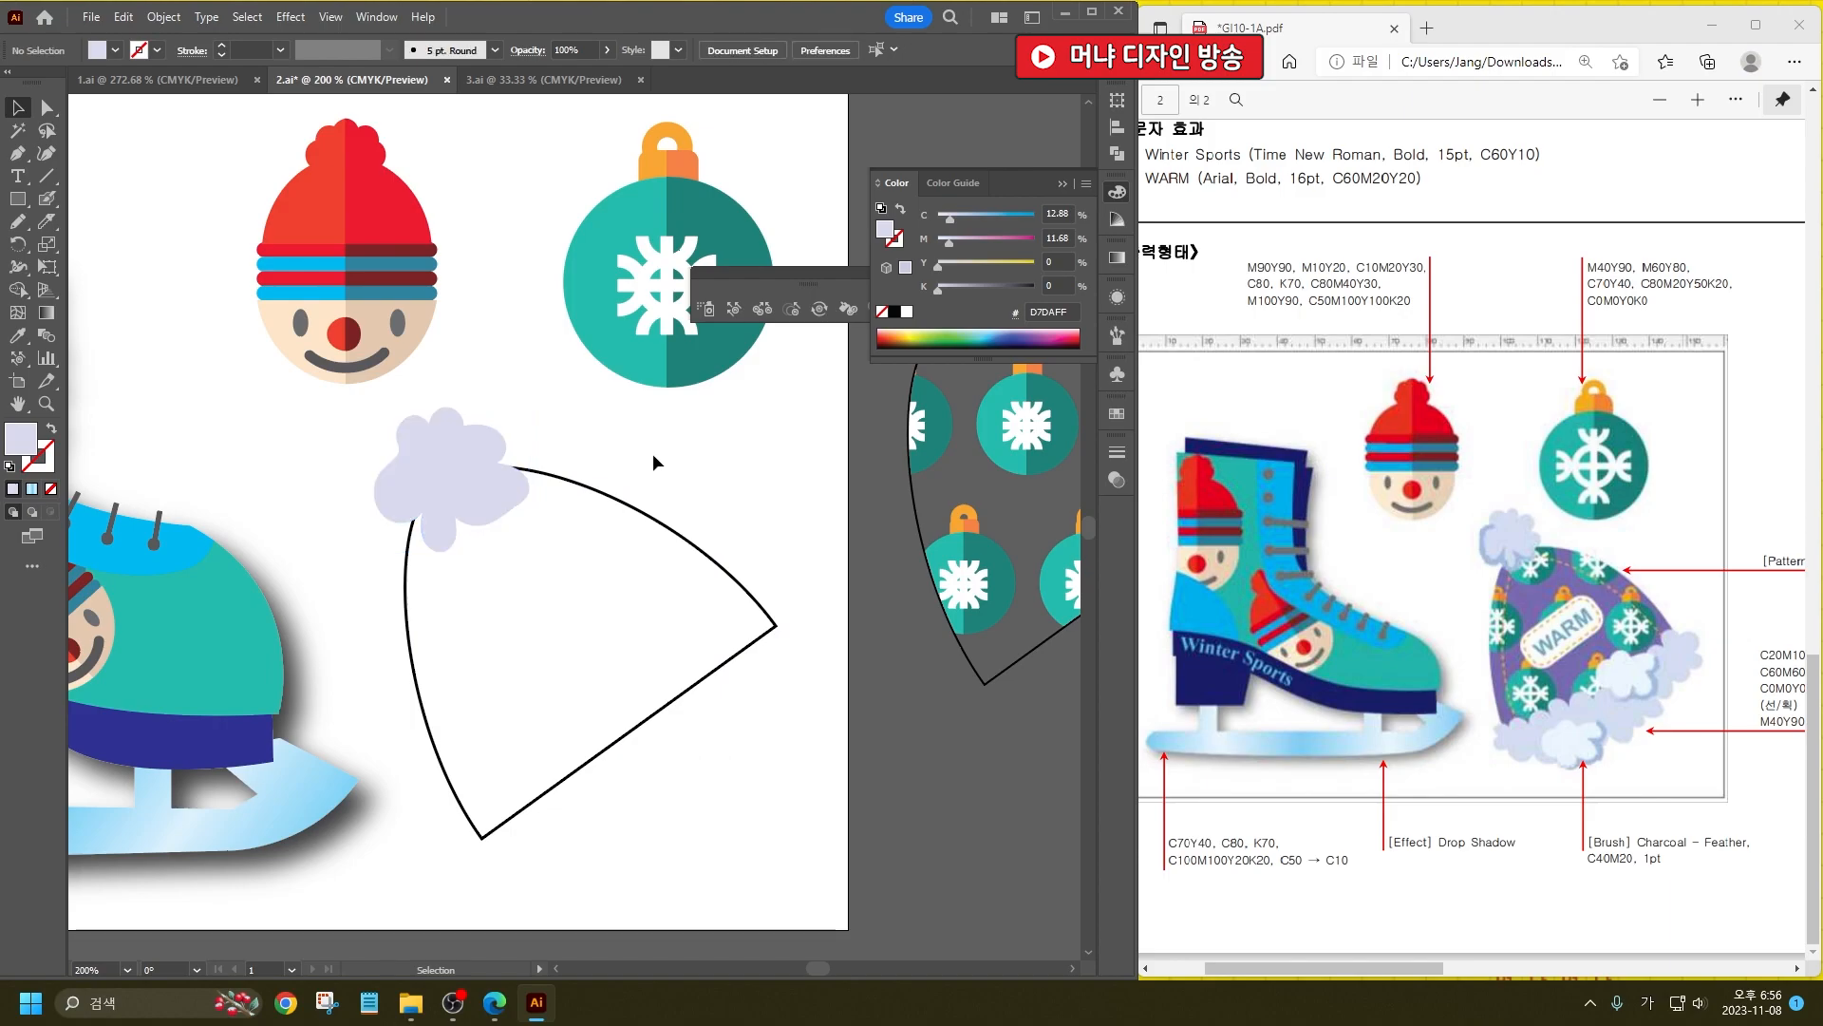
# Step: Try to trace the pompom's lower edge freehand with the Pencil tool
pyautogui.click(17, 224)
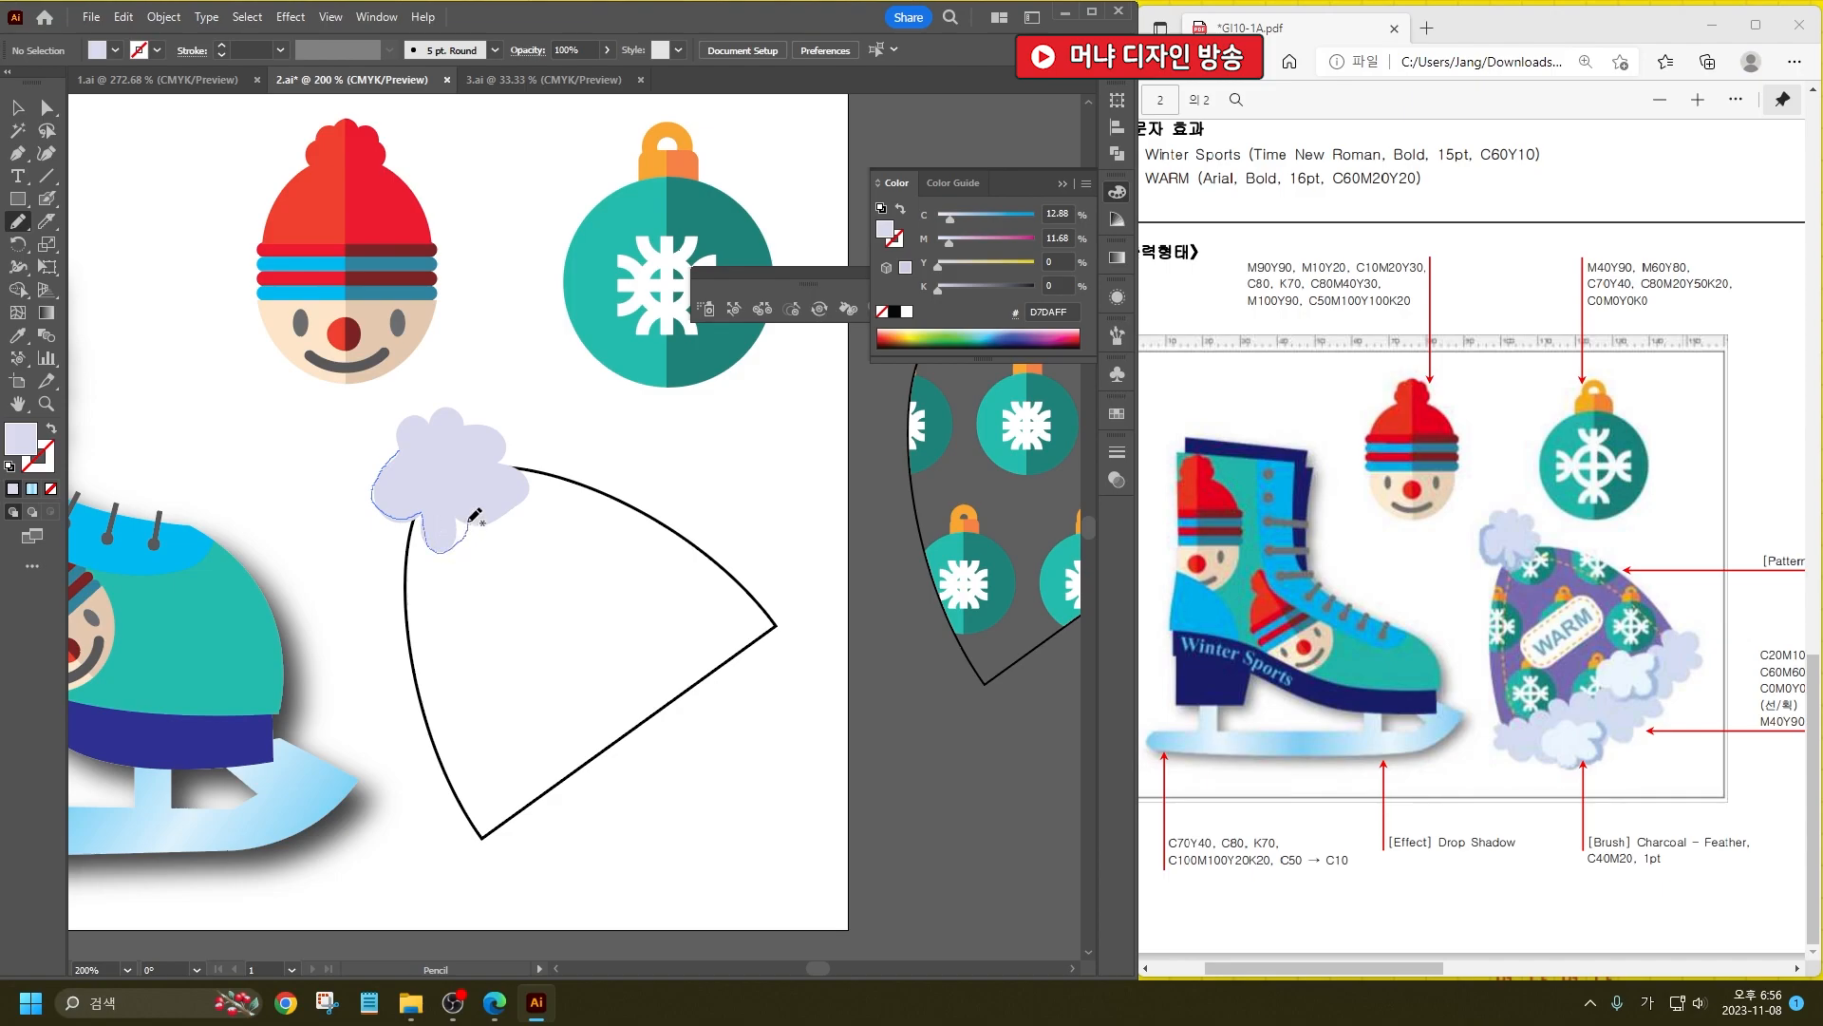
pyautogui.moveTo(485, 525); pyautogui.dragTo(494, 530)
pyautogui.click(18, 106)
# Step: Erase the upper outline of a copy of the pompom with the Path Eraser and give the remaining lower edge a purple stroke
pyautogui.click(456, 437)
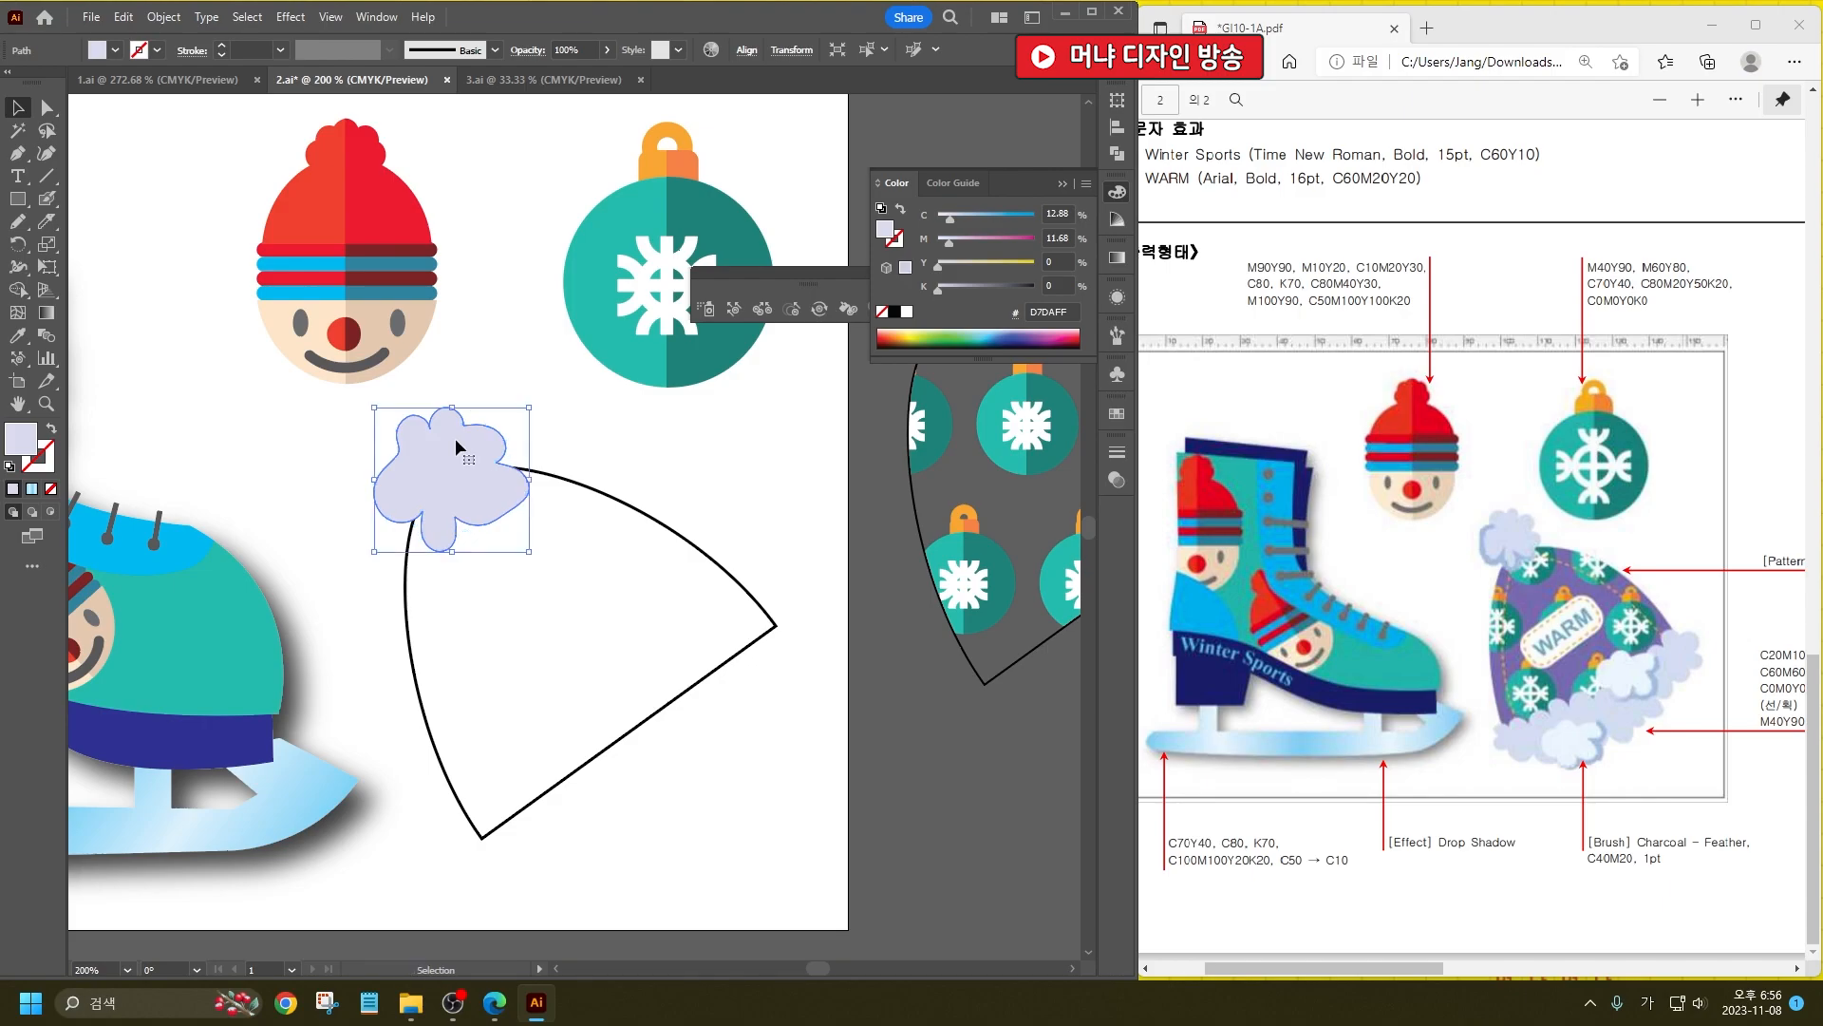
pyautogui.moveTo(17, 221)
pyautogui.mouseDown()
pyautogui.moveTo(75, 268)
pyautogui.moveTo(76, 292)
pyautogui.mouseUp()
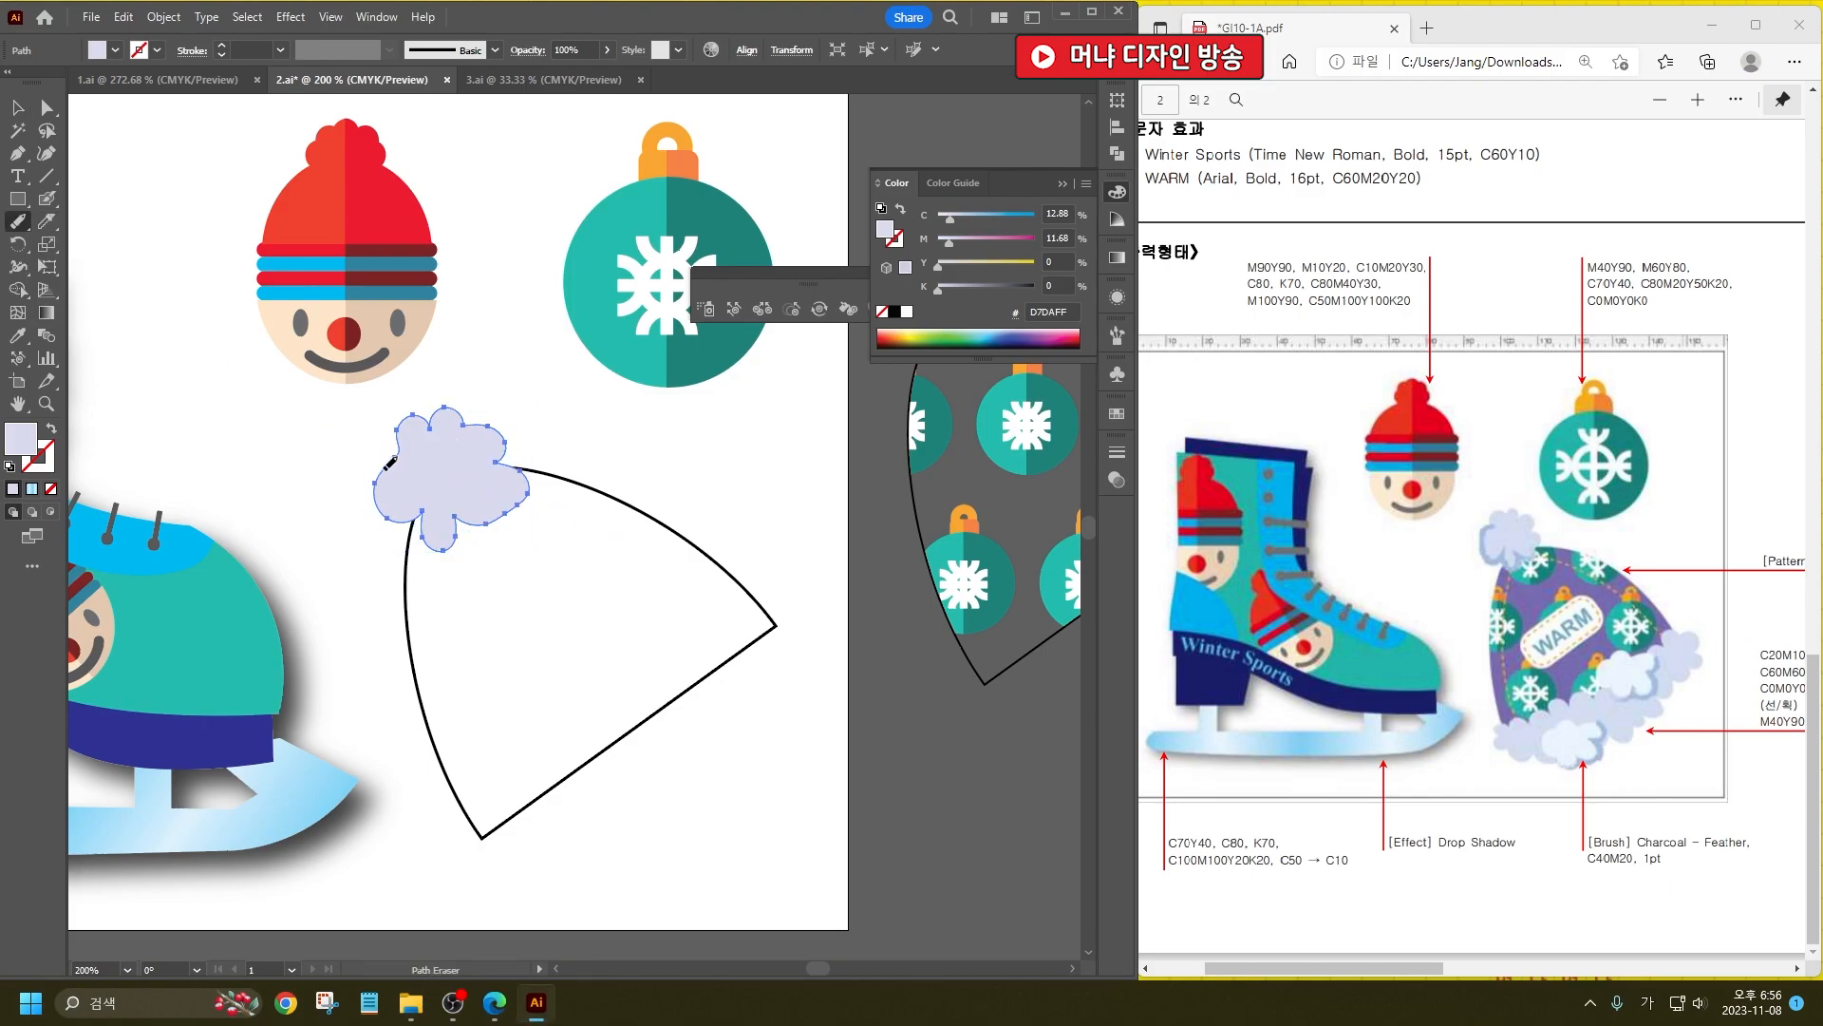
pyautogui.moveTo(436, 409)
pyautogui.mouseDown()
pyautogui.moveTo(521, 449)
pyautogui.moveTo(507, 505)
pyautogui.mouseUp()
pyautogui.click(18, 107)
pyautogui.click(159, 52)
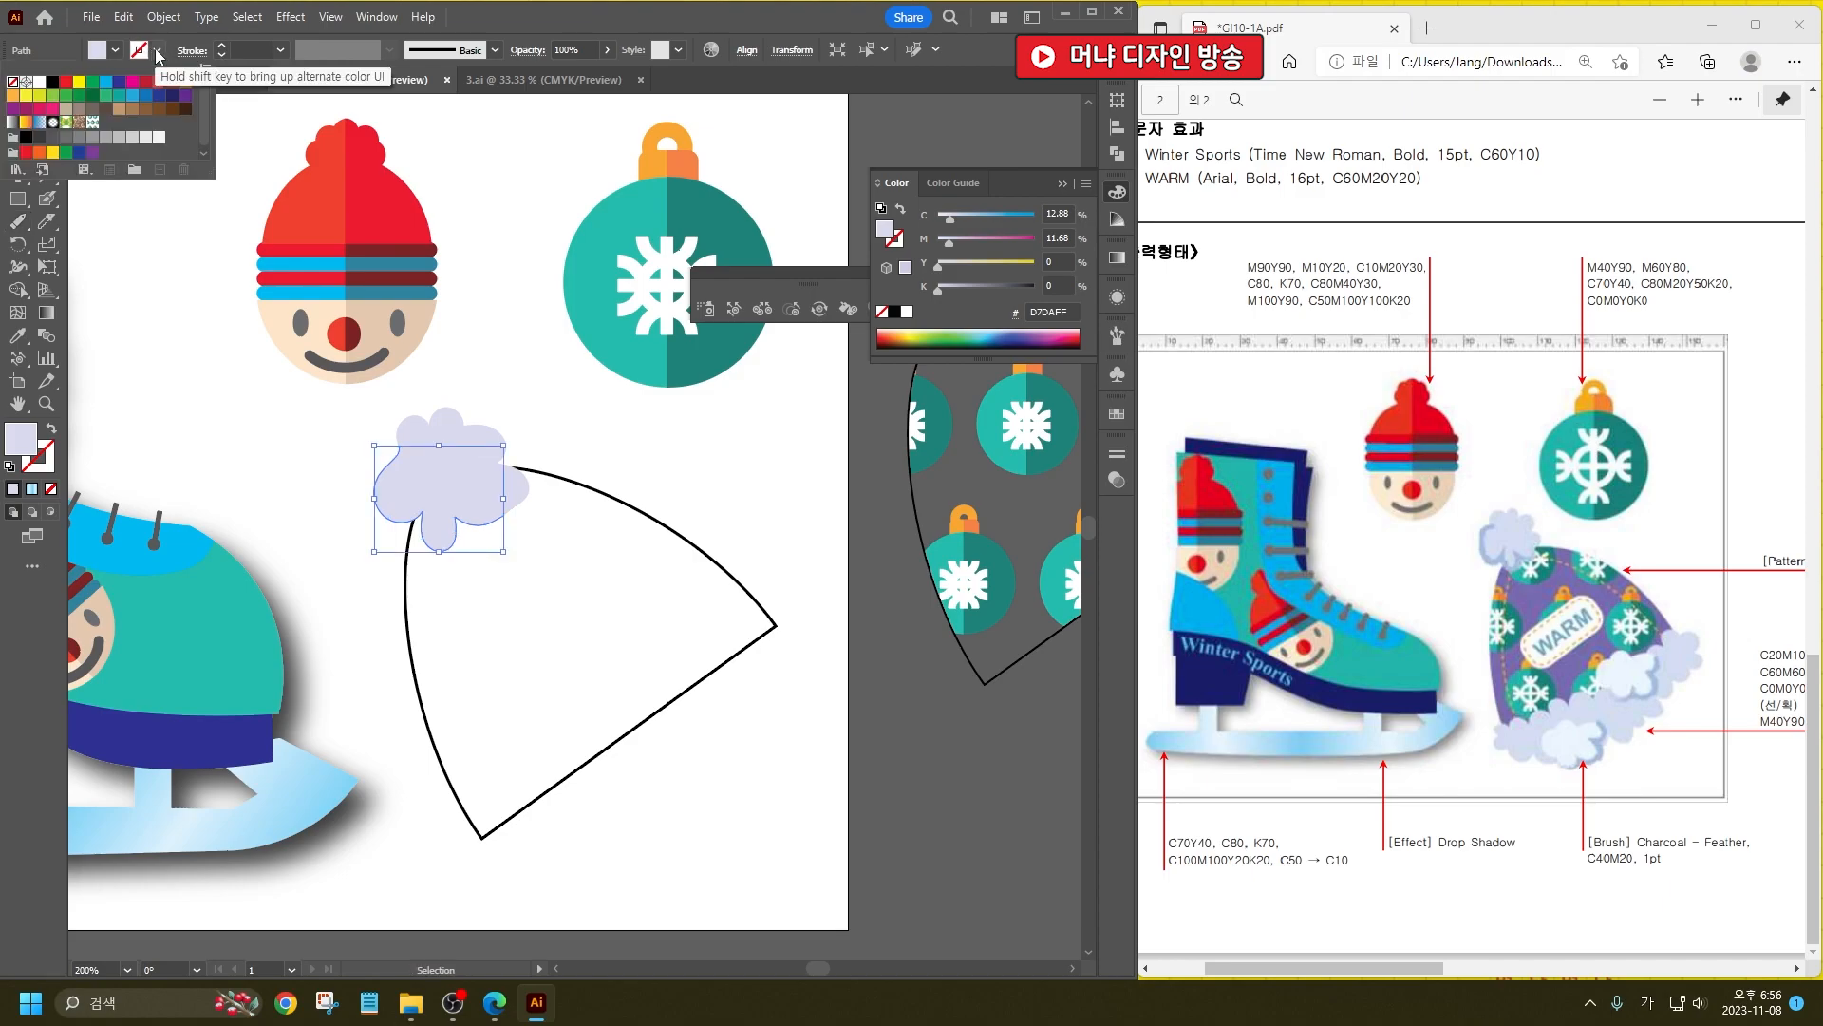
pyautogui.click(185, 95)
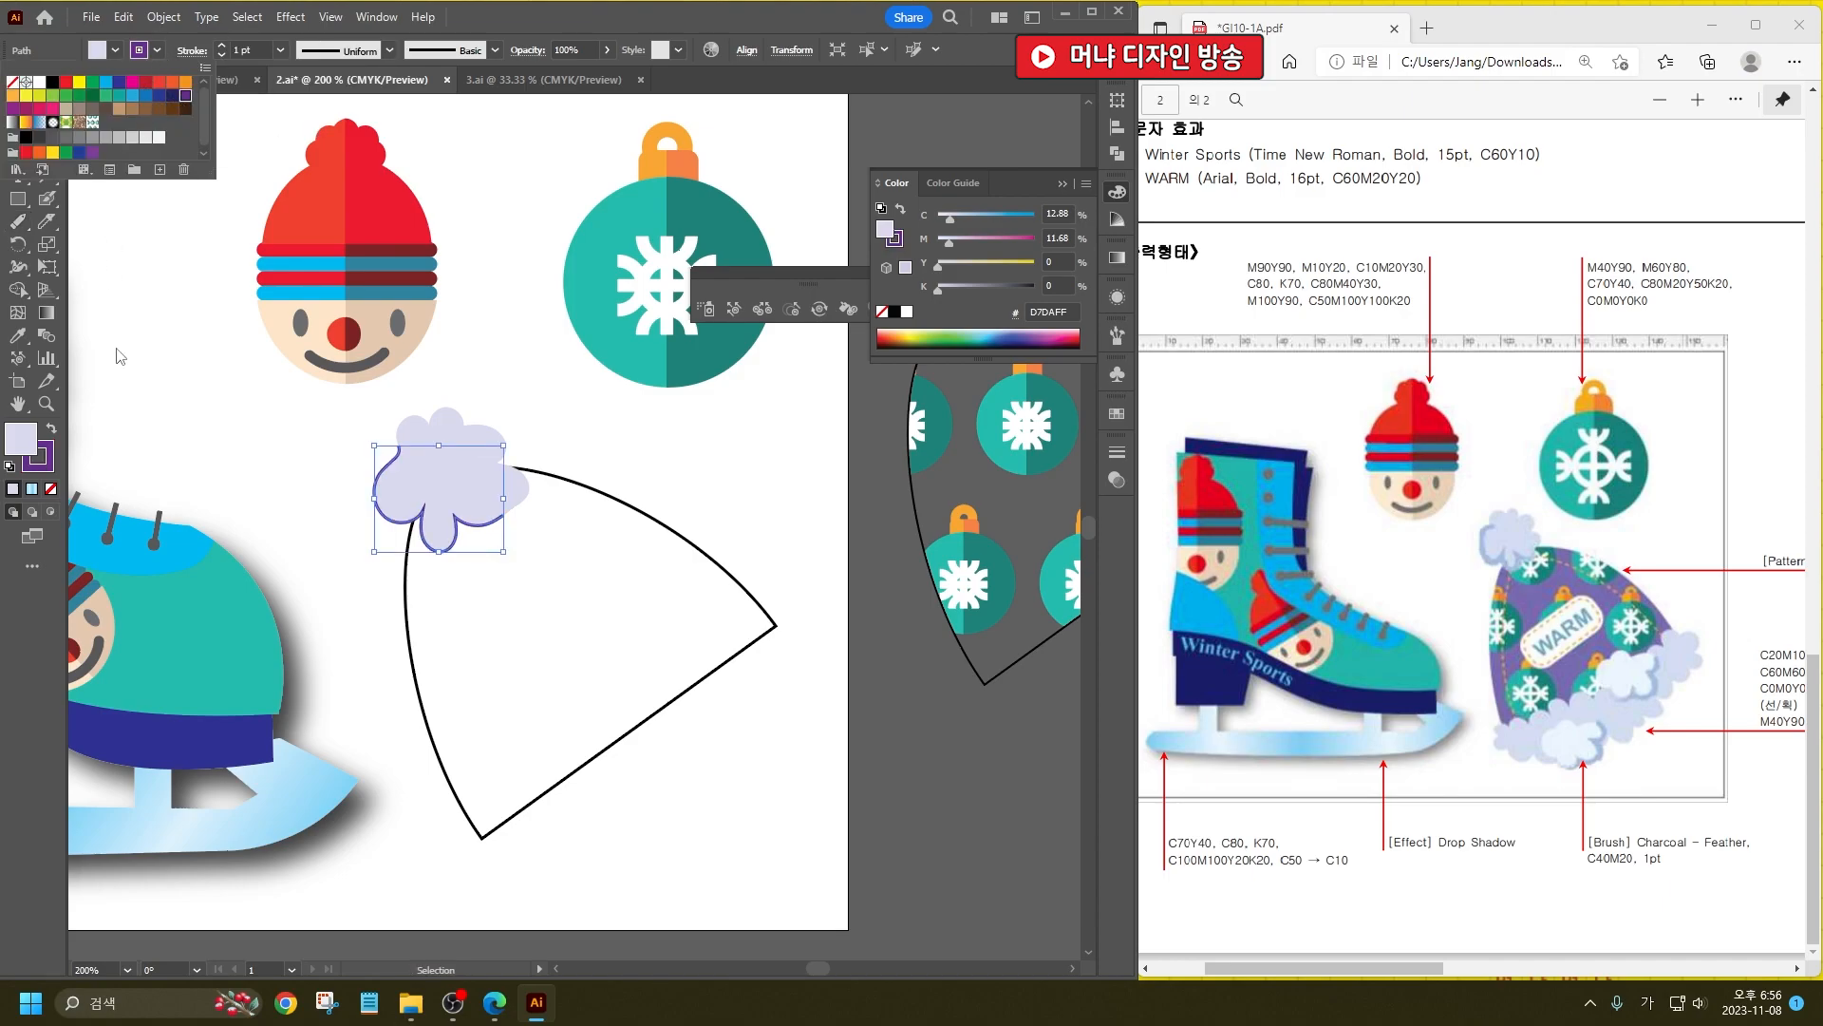
# Step: Fill the pompom's open edge path with blue, color 69A3F7
pyautogui.click(41, 458)
pyautogui.doubleClick(41, 459)
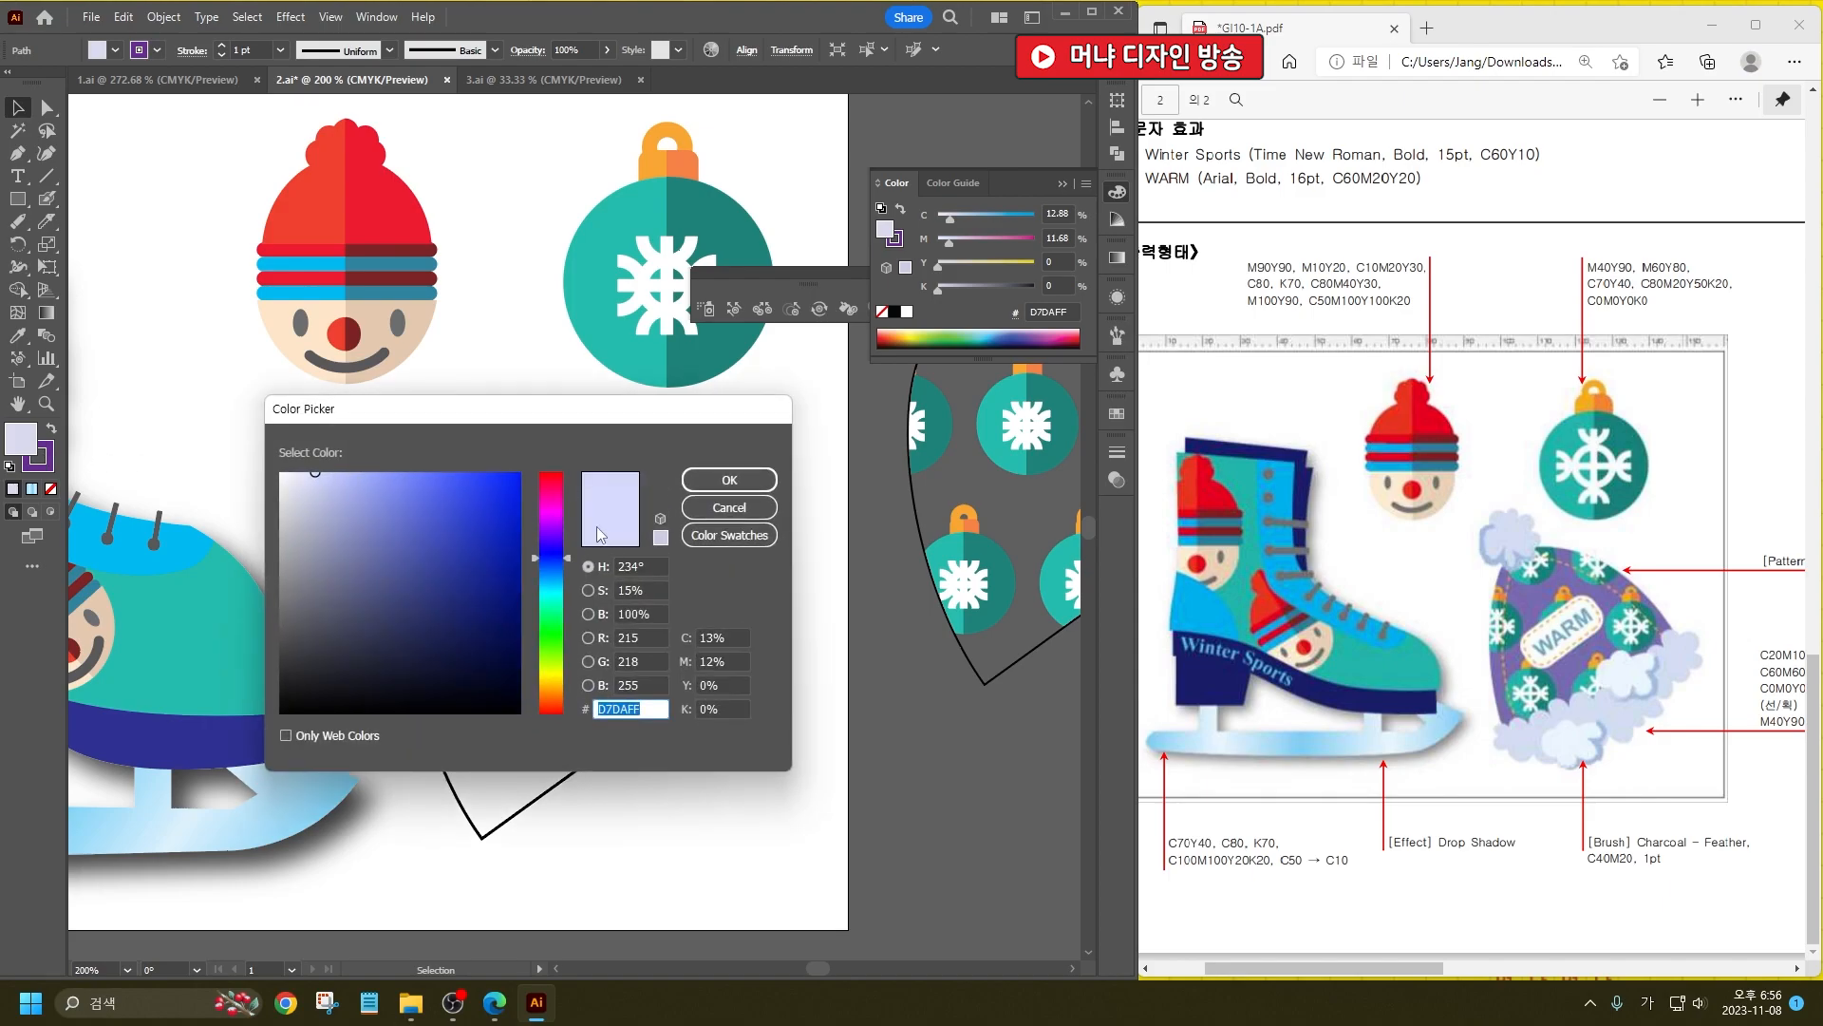
pyautogui.moveTo(557, 590); pyautogui.dragTo(555, 554)
pyautogui.moveTo(351, 475); pyautogui.dragTo(380, 482)
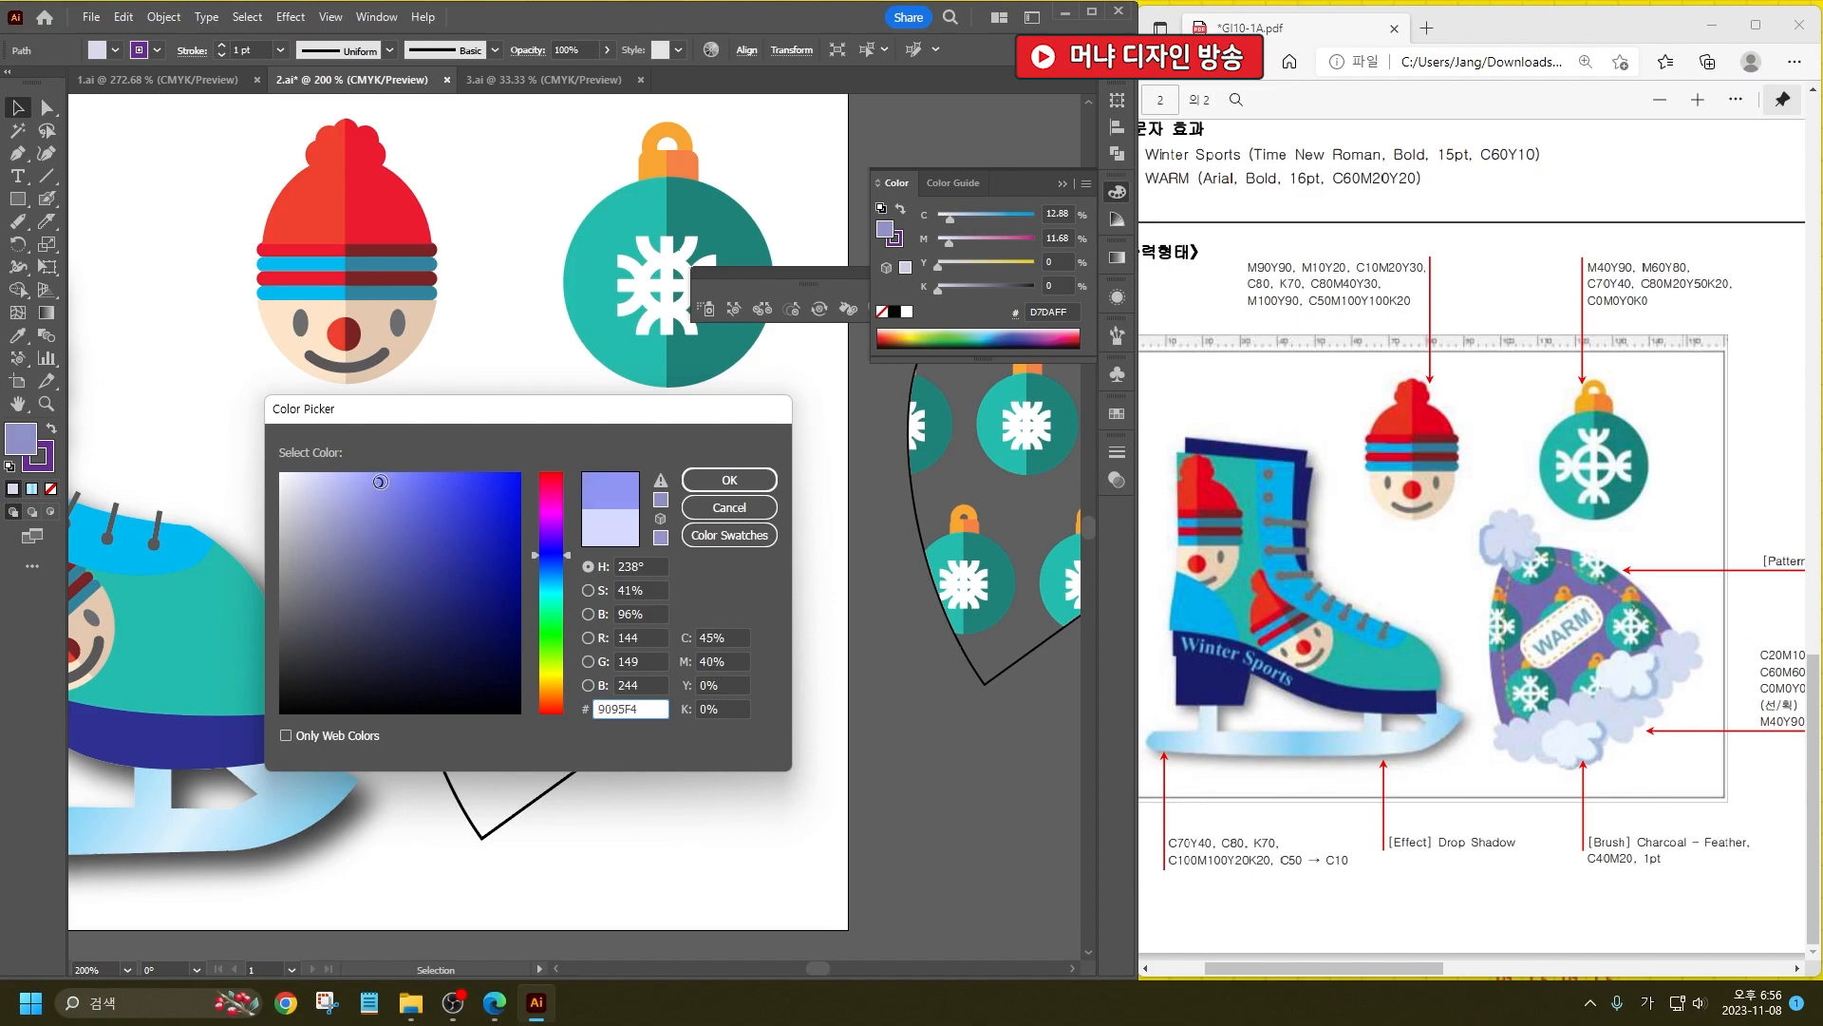
pyautogui.click(557, 570)
pyautogui.click(417, 479)
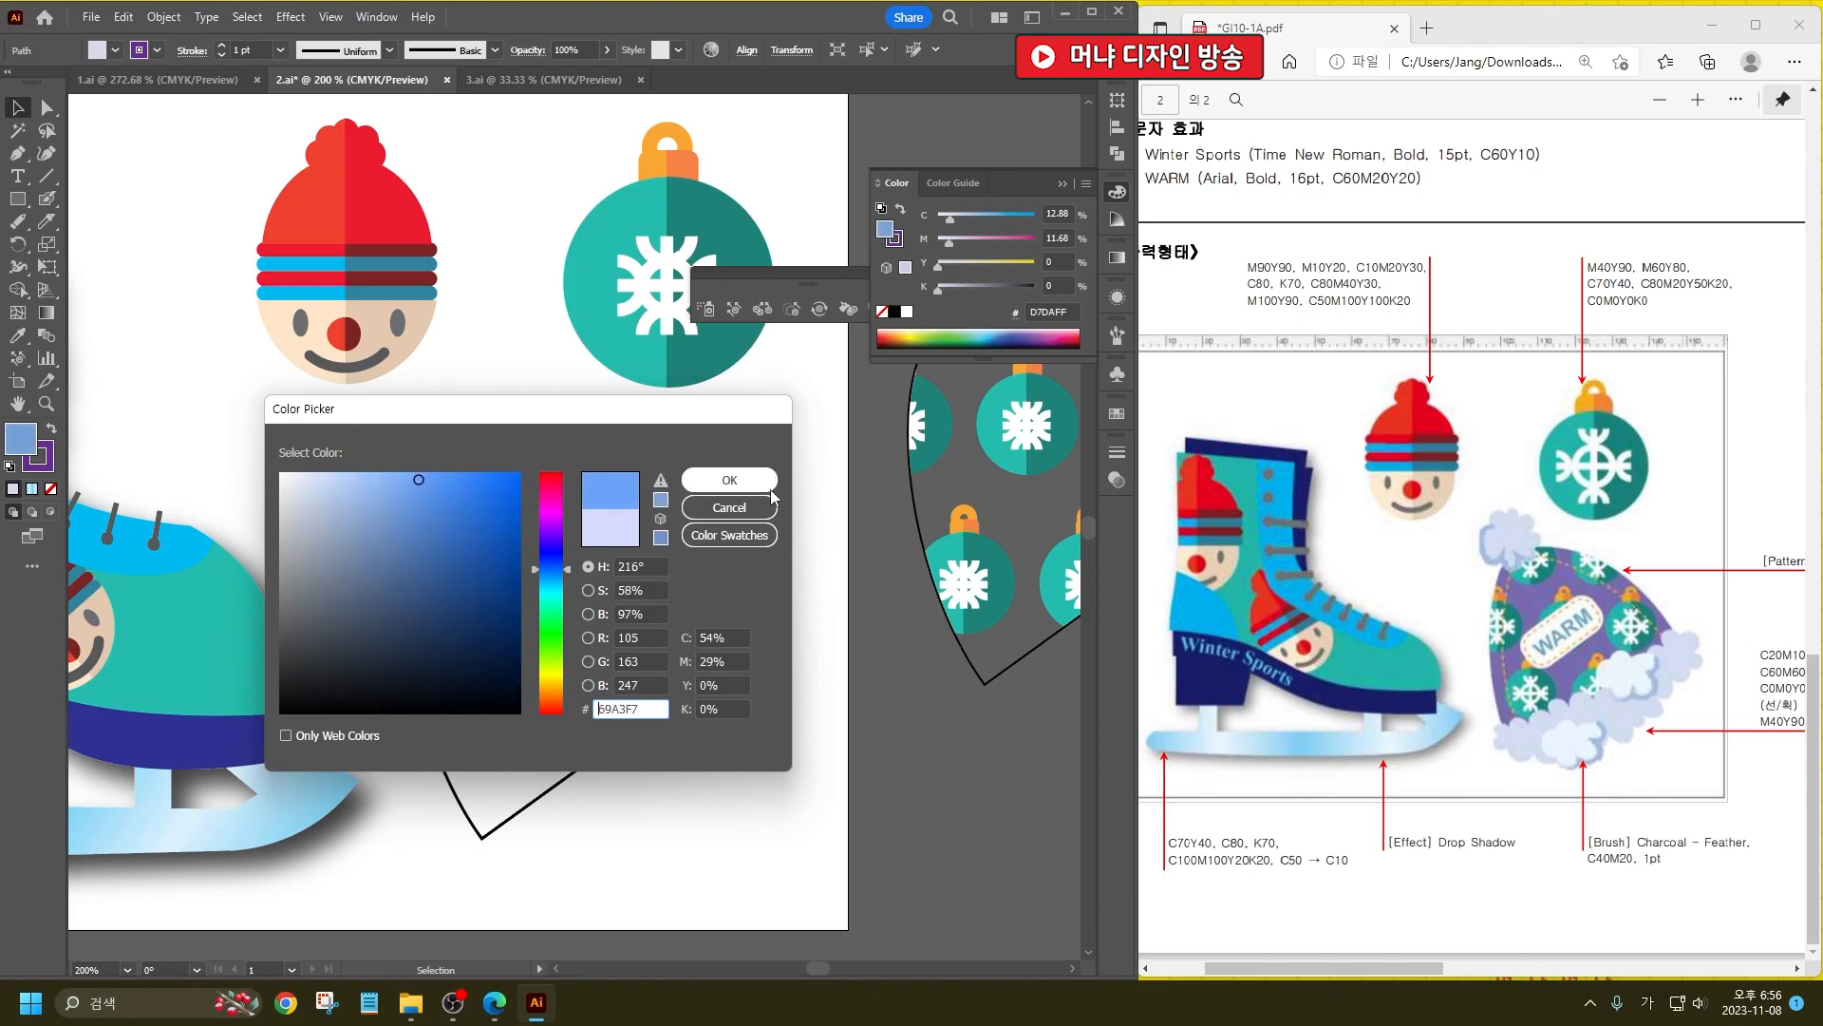
pyautogui.click(730, 480)
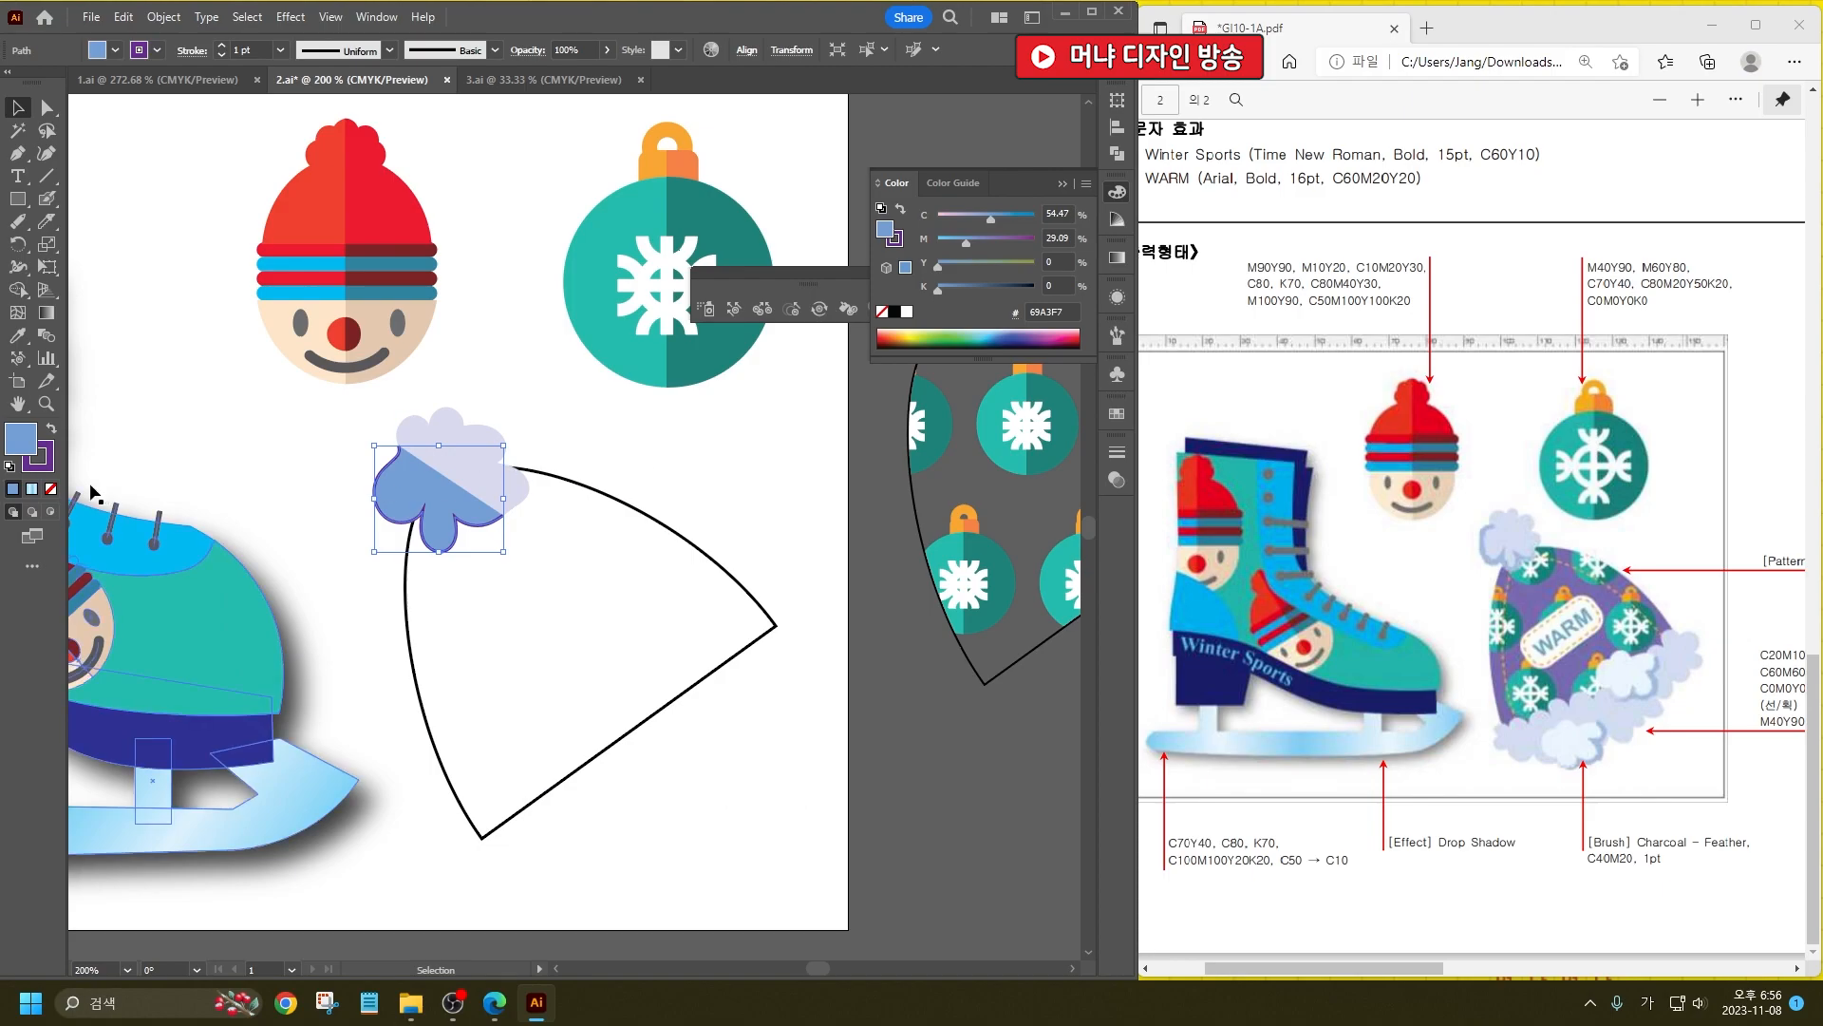
# Step: Remove the fill from the pompom's edge path and set its stroke color to 6761E0
pyautogui.click(52, 488)
pyautogui.doubleClick(49, 452)
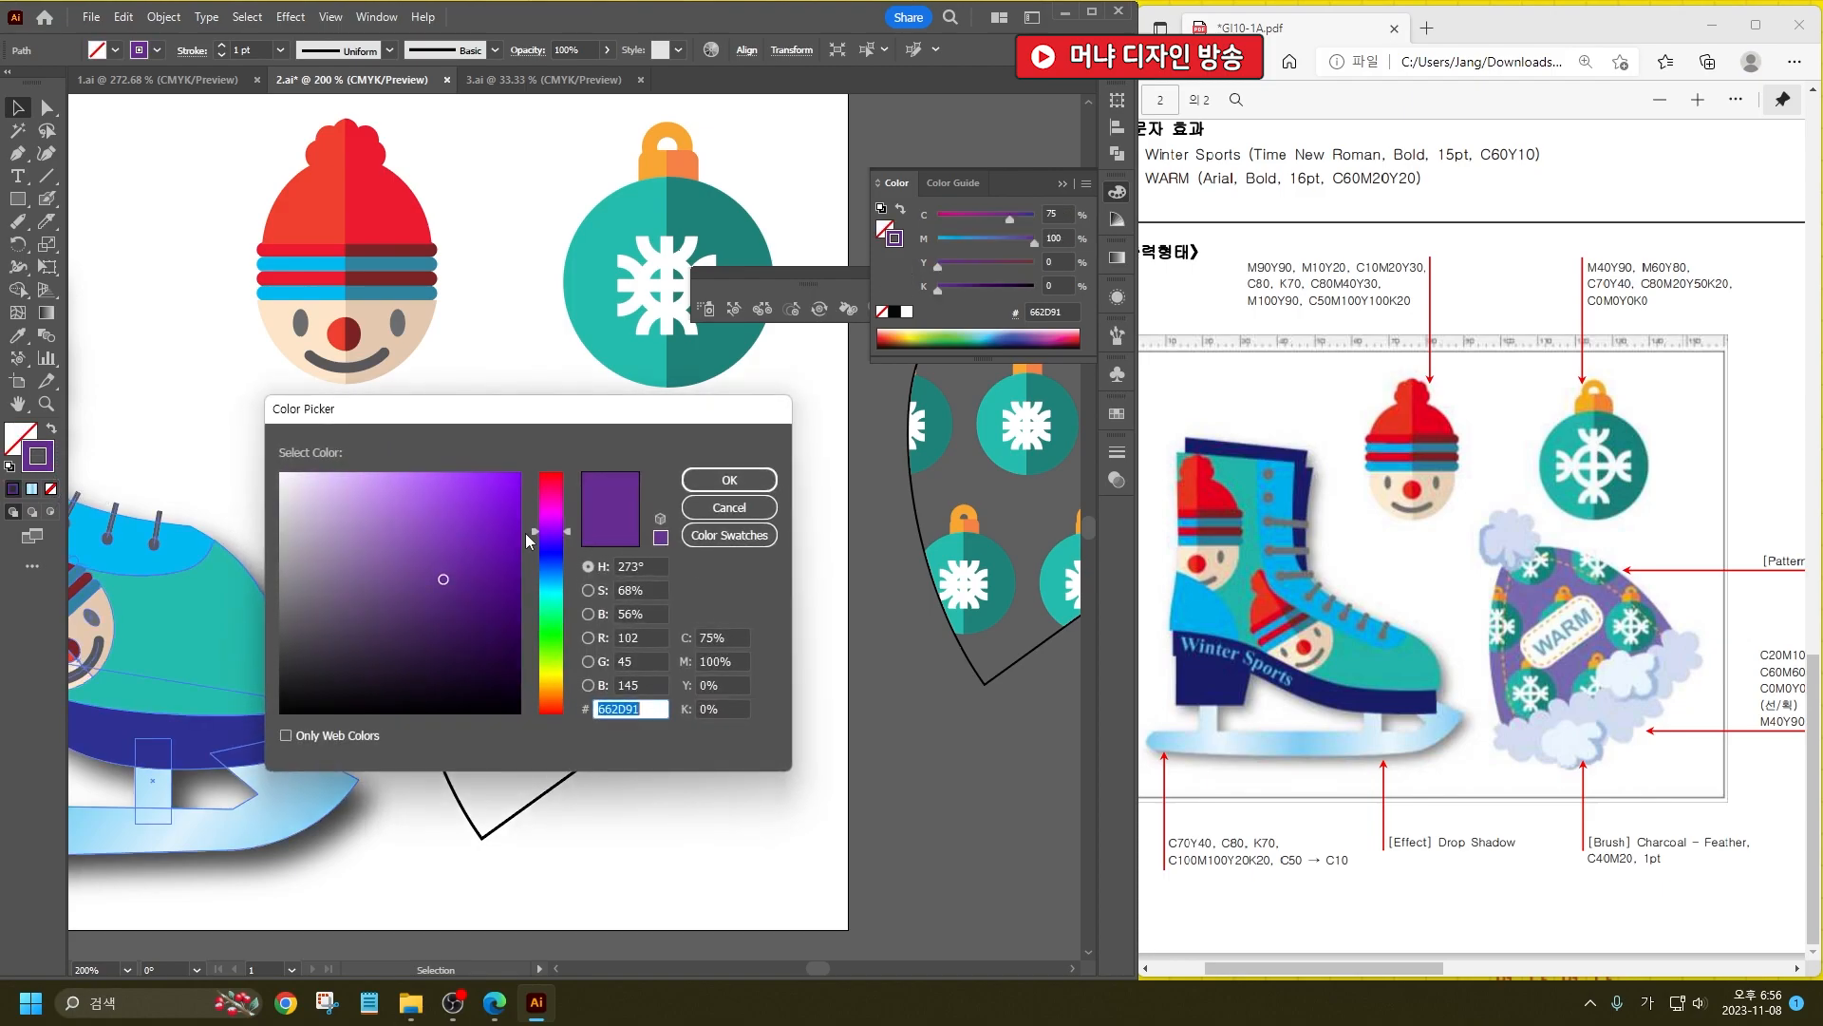
pyautogui.click(556, 562)
pyautogui.moveTo(395, 530); pyautogui.dragTo(430, 527)
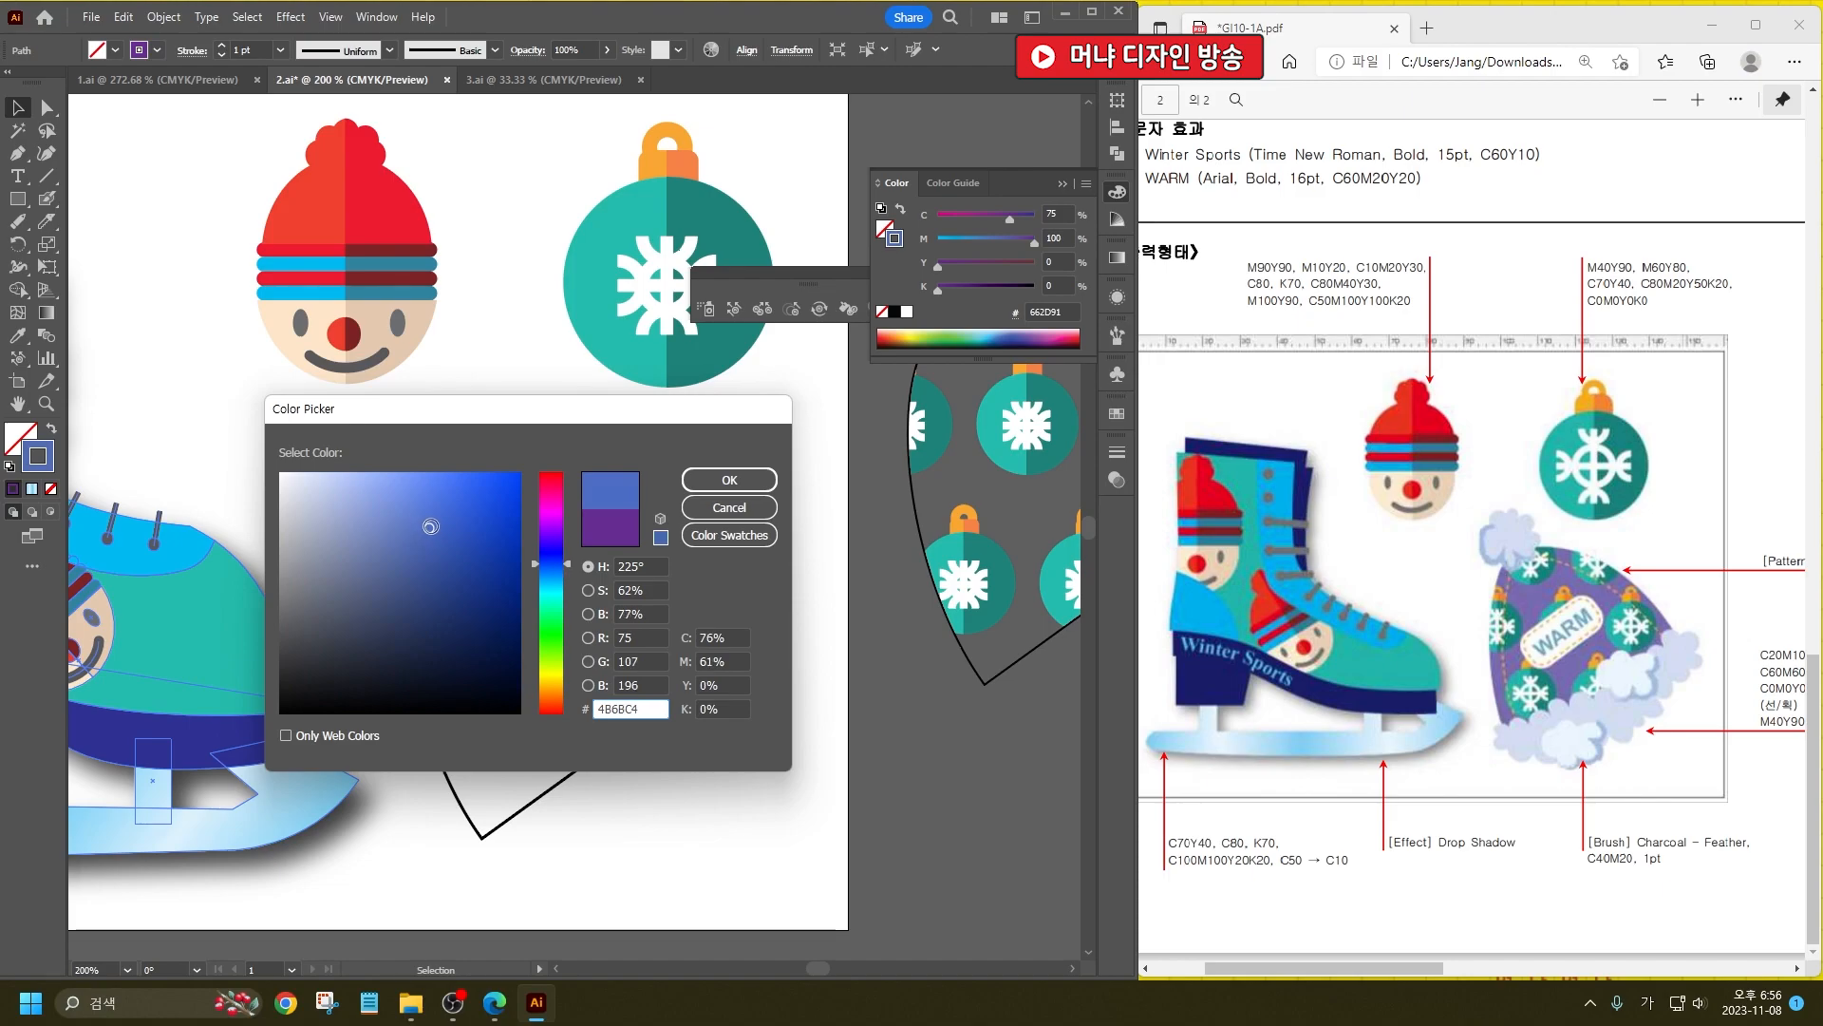
pyautogui.moveTo(560, 562); pyautogui.dragTo(561, 548)
pyautogui.click(419, 501)
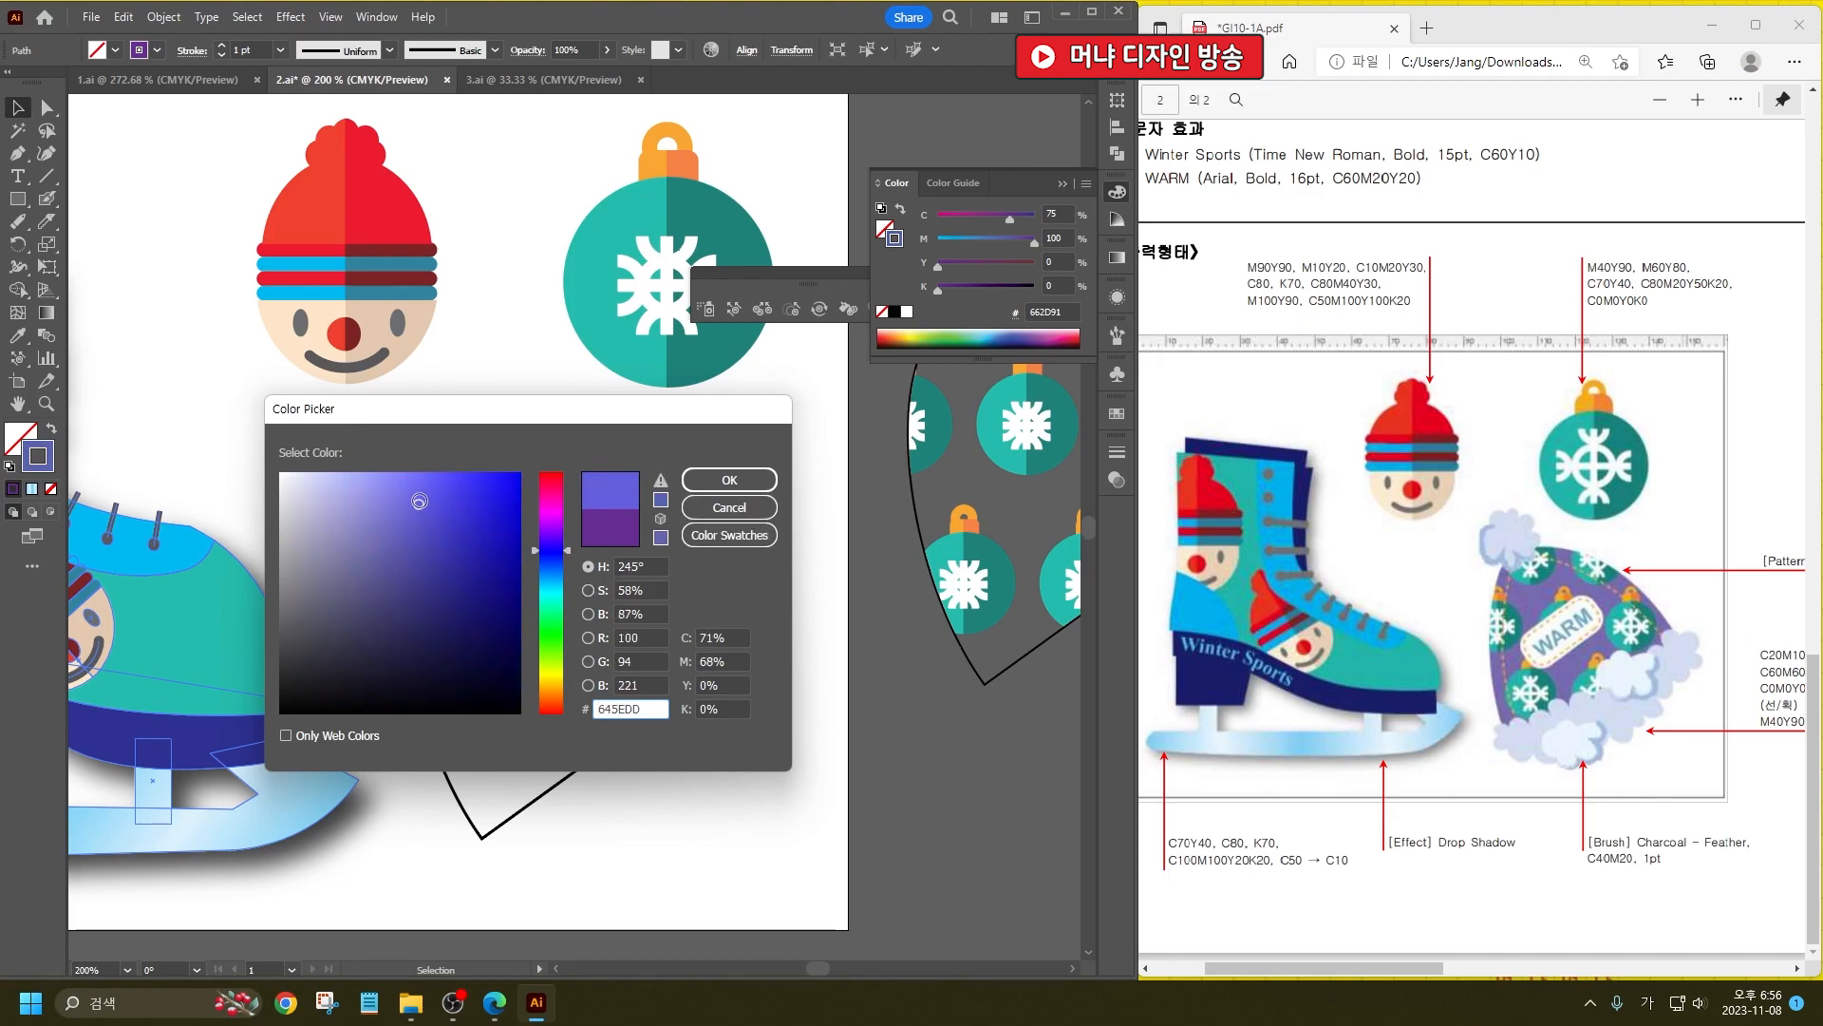
pyautogui.click(729, 480)
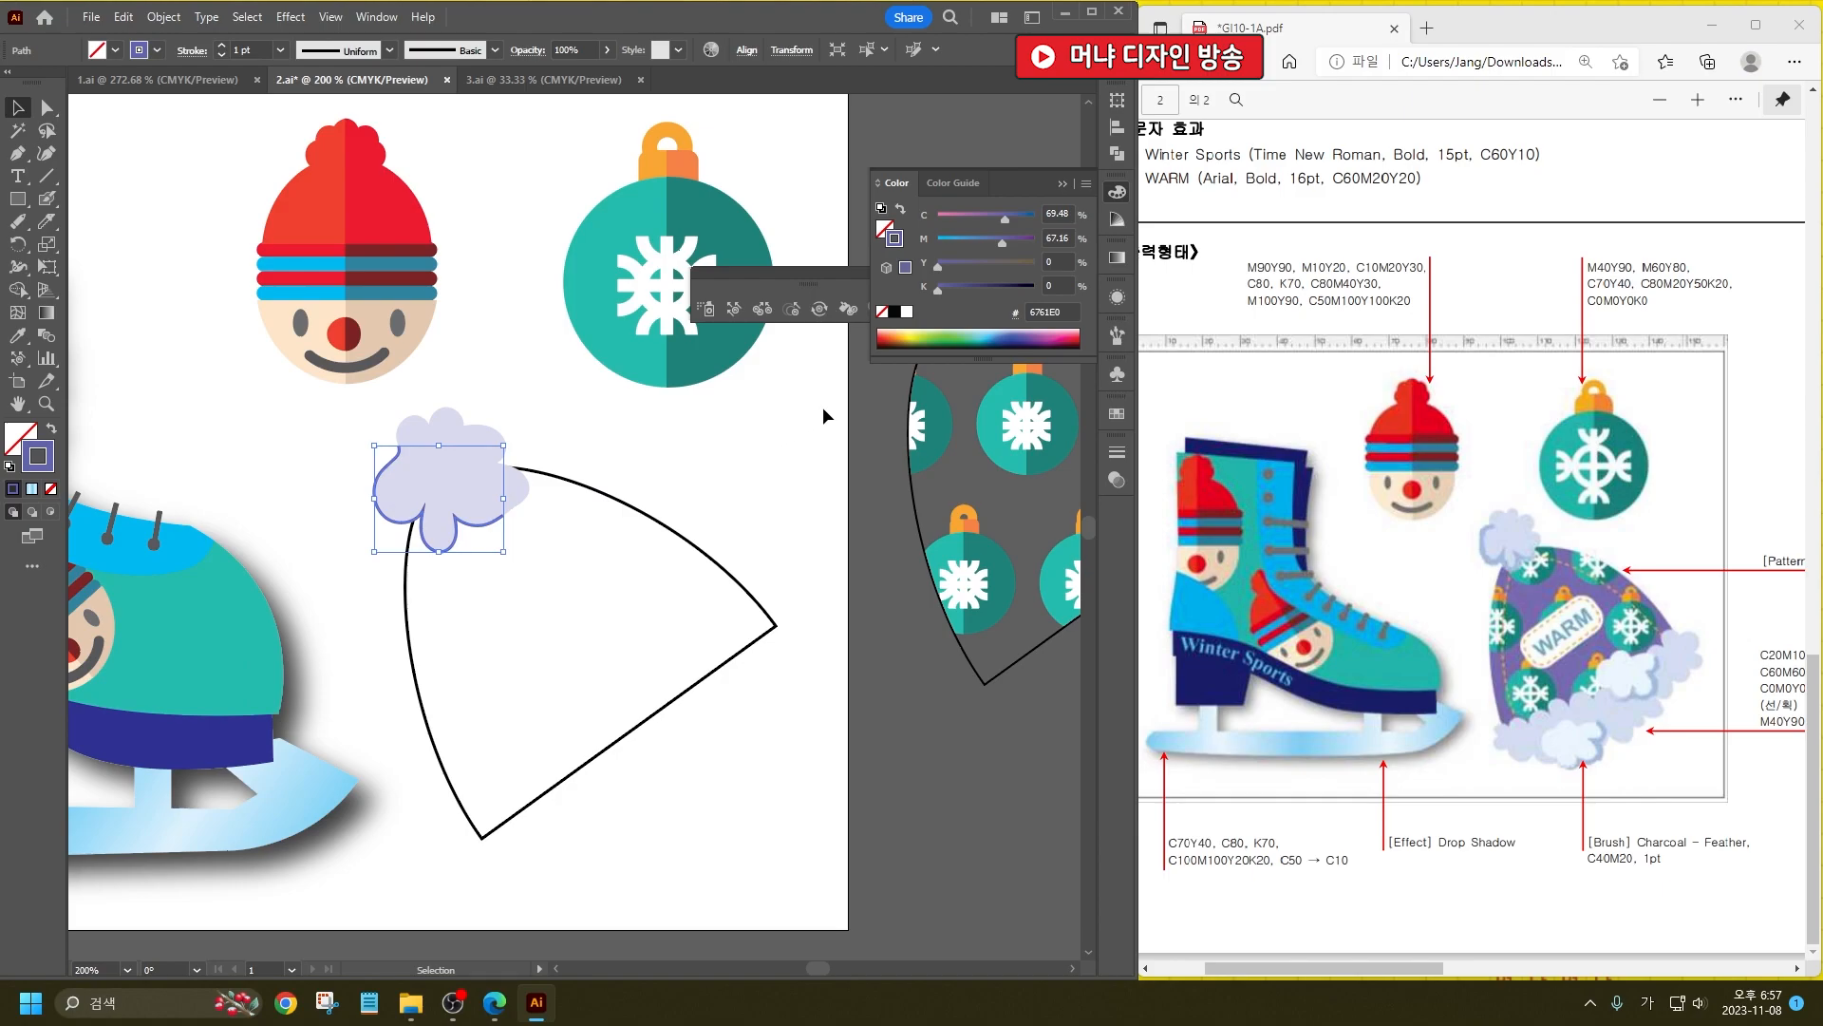
# Step: Load the Artistic_ChalkCharcoalPencil brush library and apply the Charcoal - Feather brush to the pompom's edge path
pyautogui.press('F5')
pyautogui.click(883, 554)
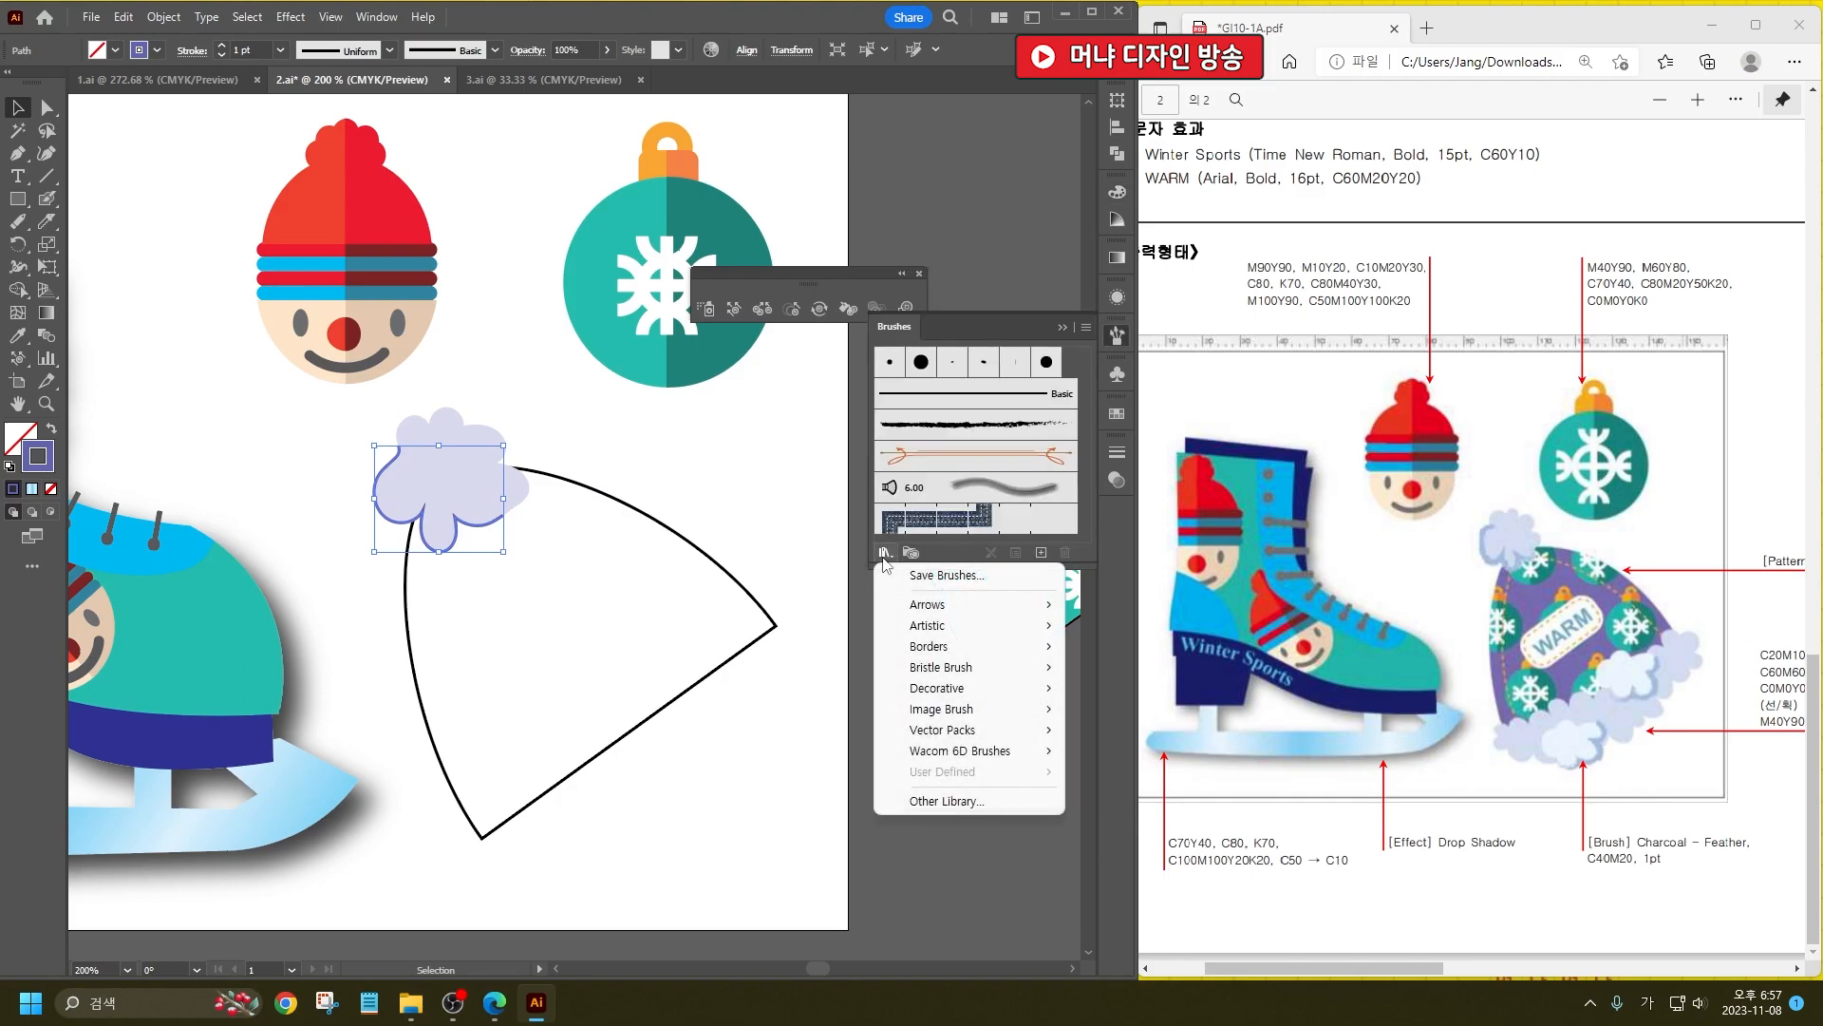
pyautogui.moveTo(949, 625)
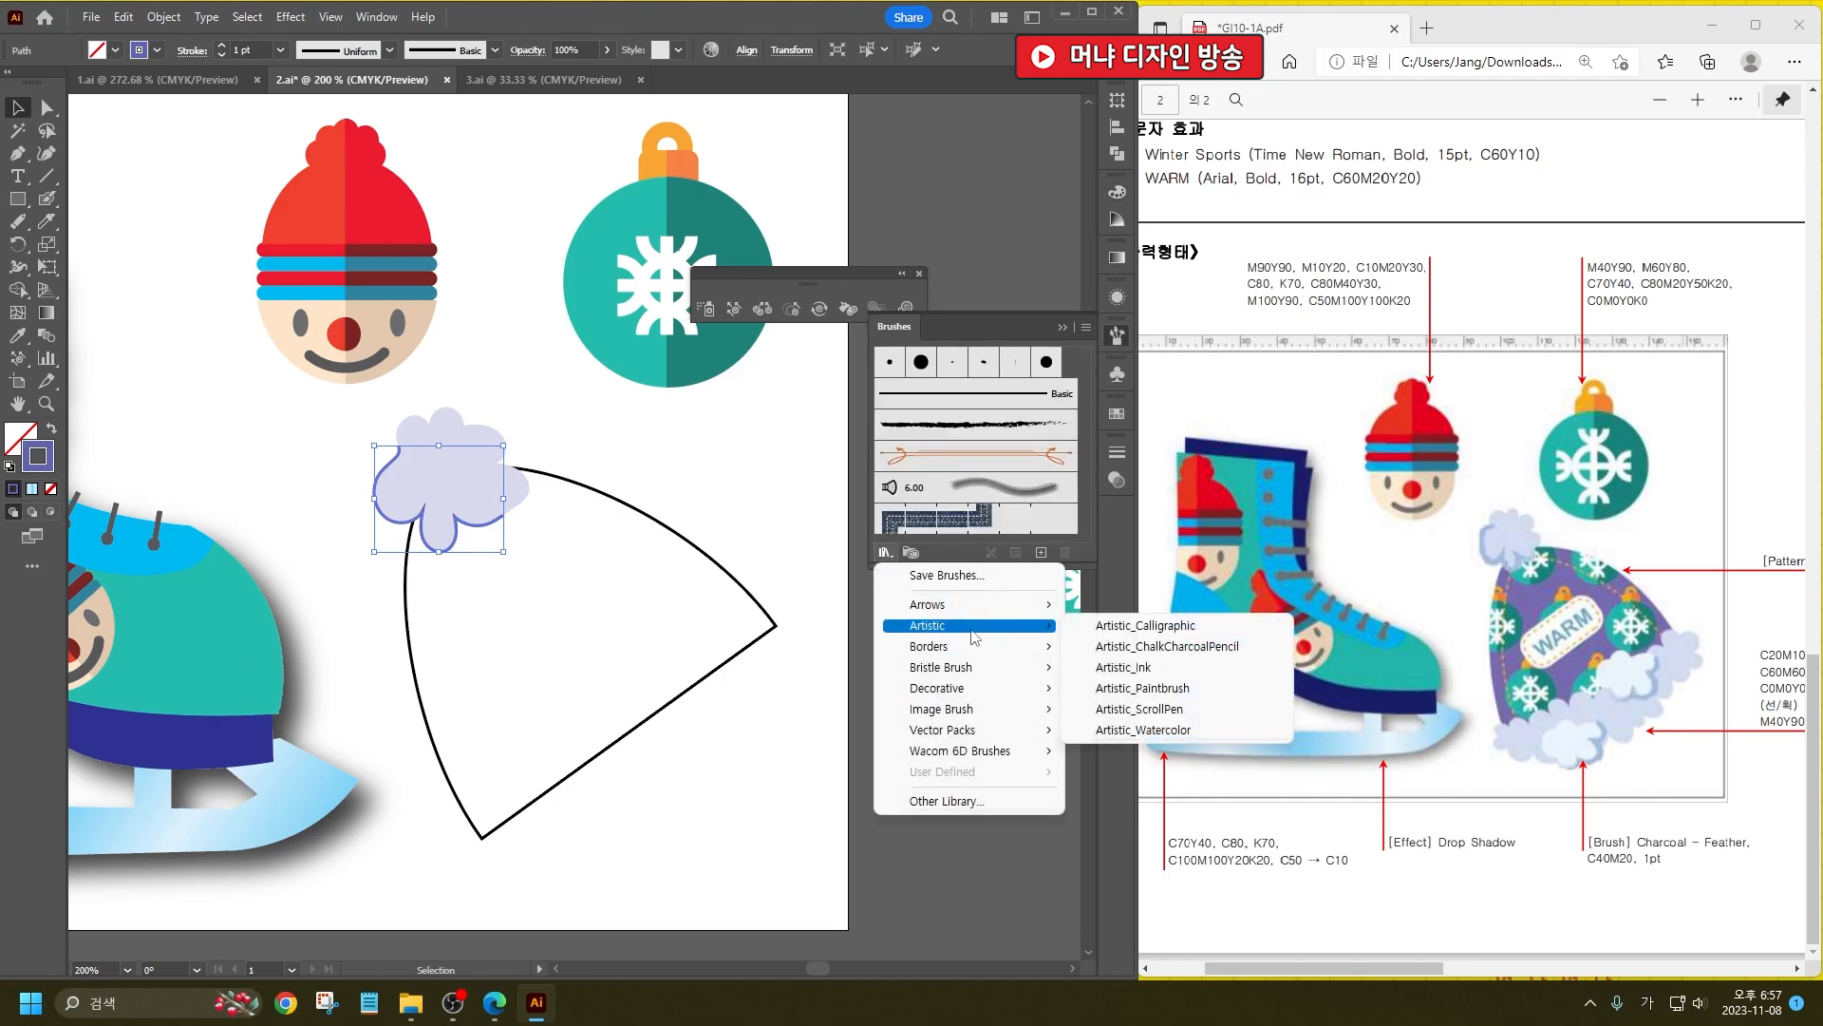
pyautogui.click(1194, 654)
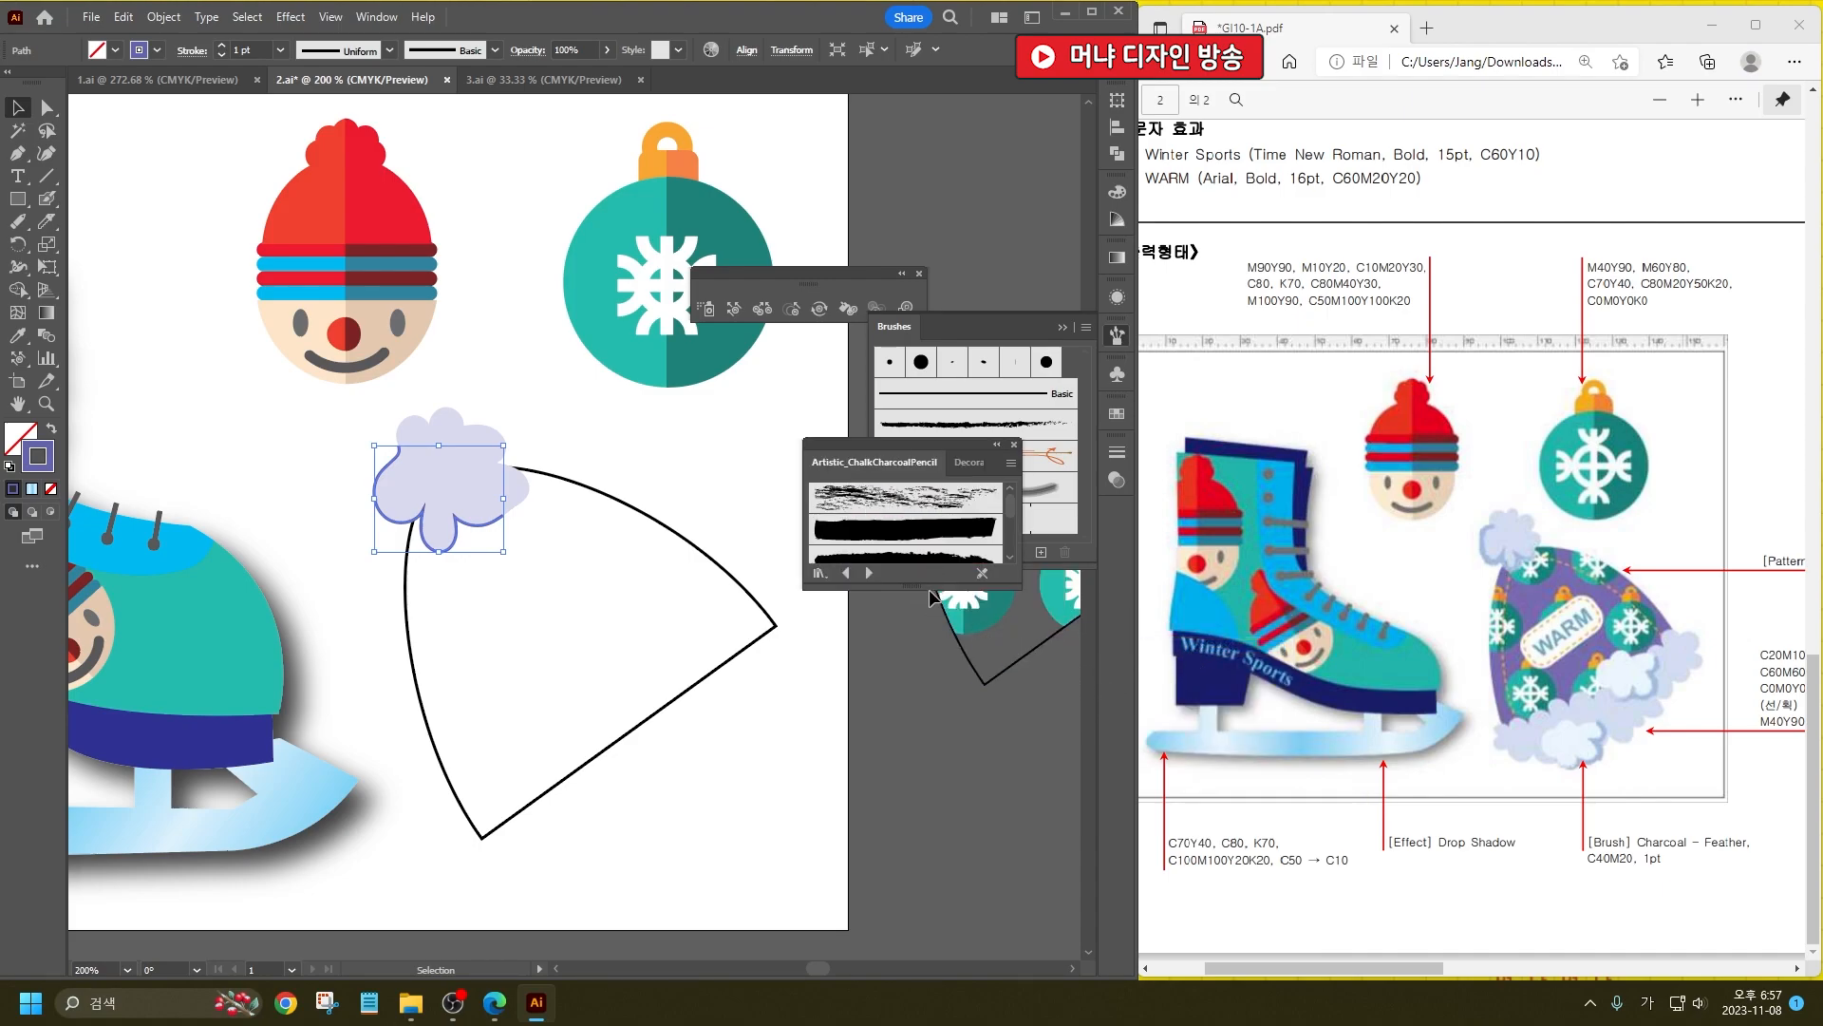
pyautogui.moveTo(931, 589); pyautogui.dragTo(935, 796)
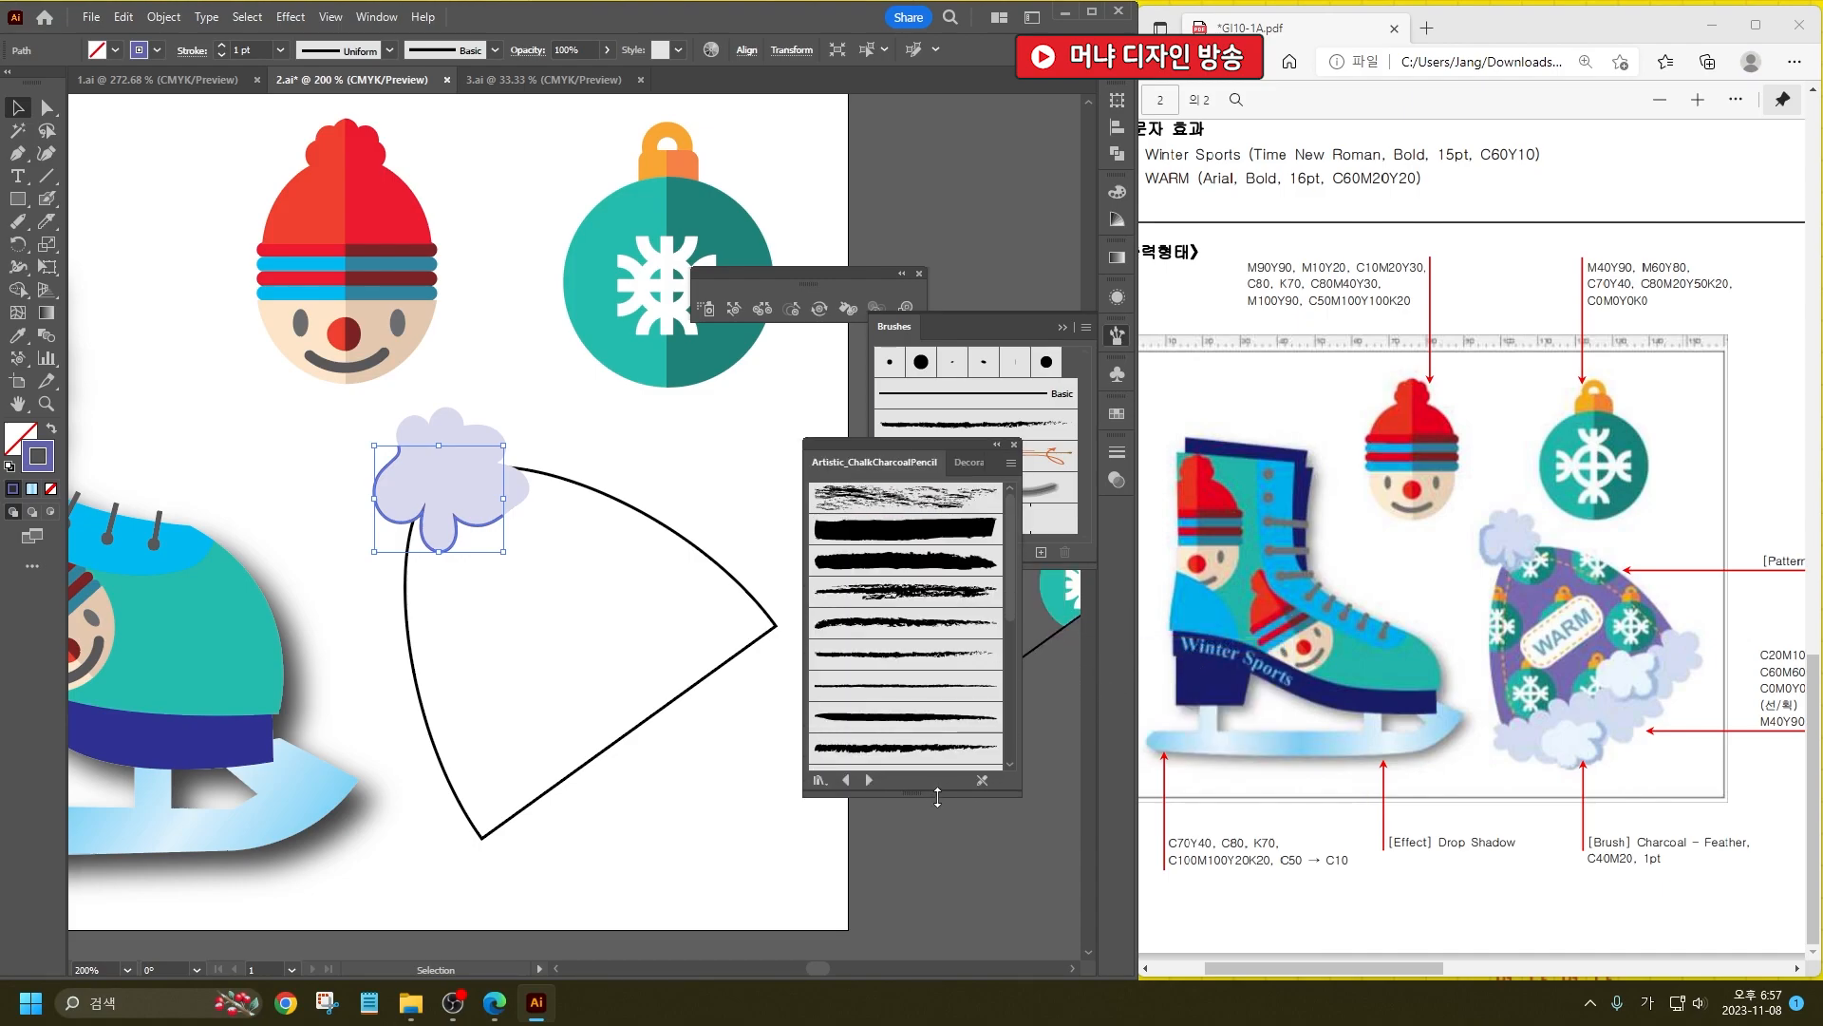
pyautogui.click(943, 653)
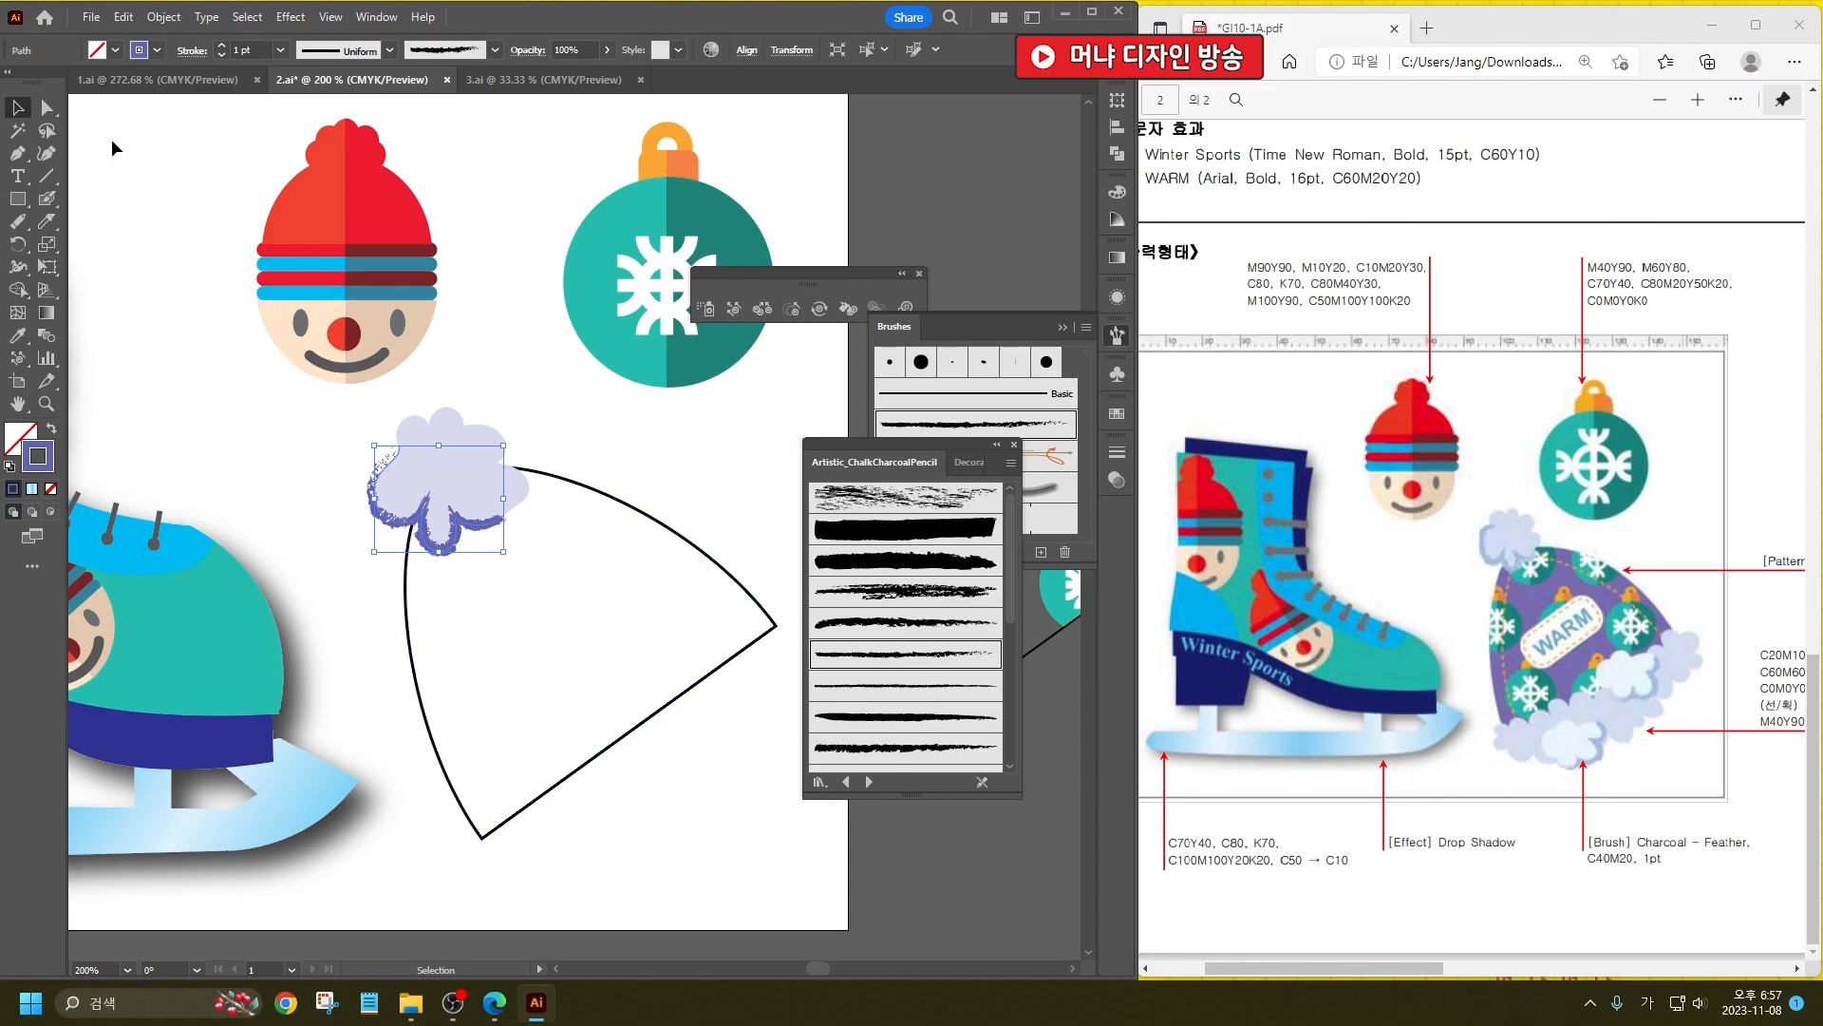
pyautogui.click(456, 55)
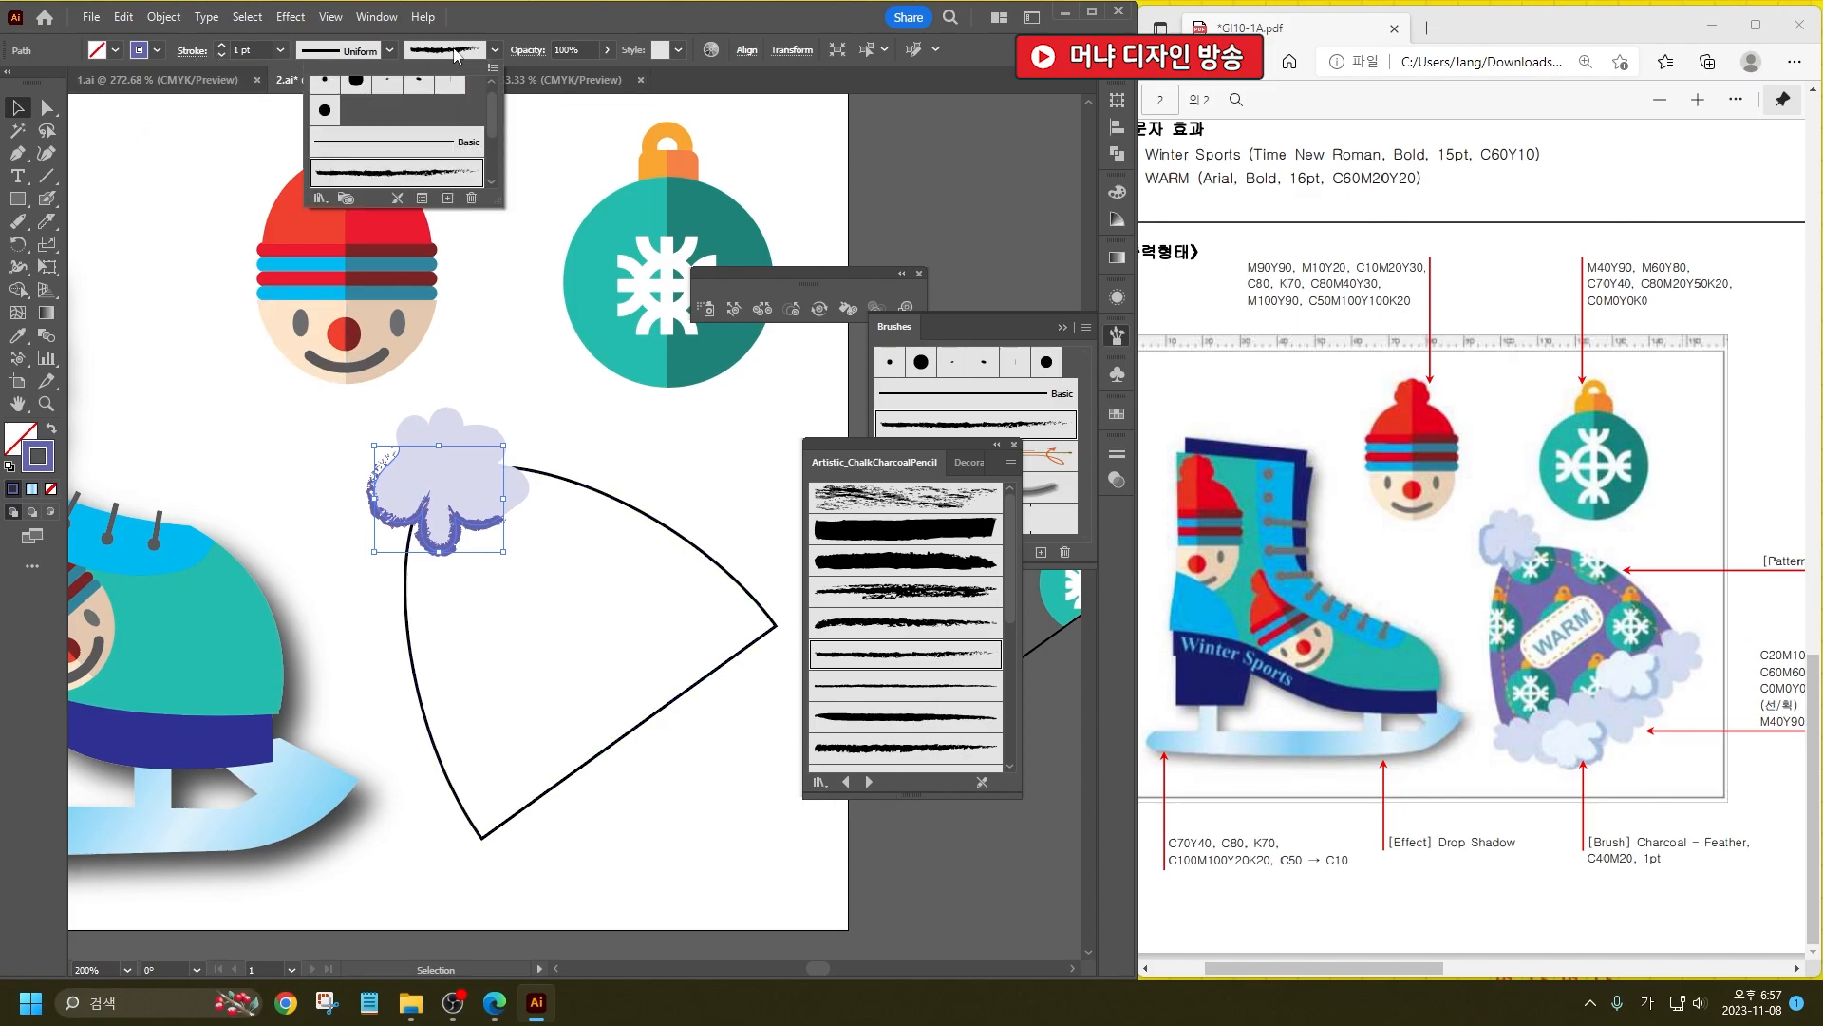
pyautogui.click(1014, 445)
# Step: Try to reverse the Charcoal - Feather brush direction with the Leave Strokes option
pyautogui.doubleClick(1003, 434)
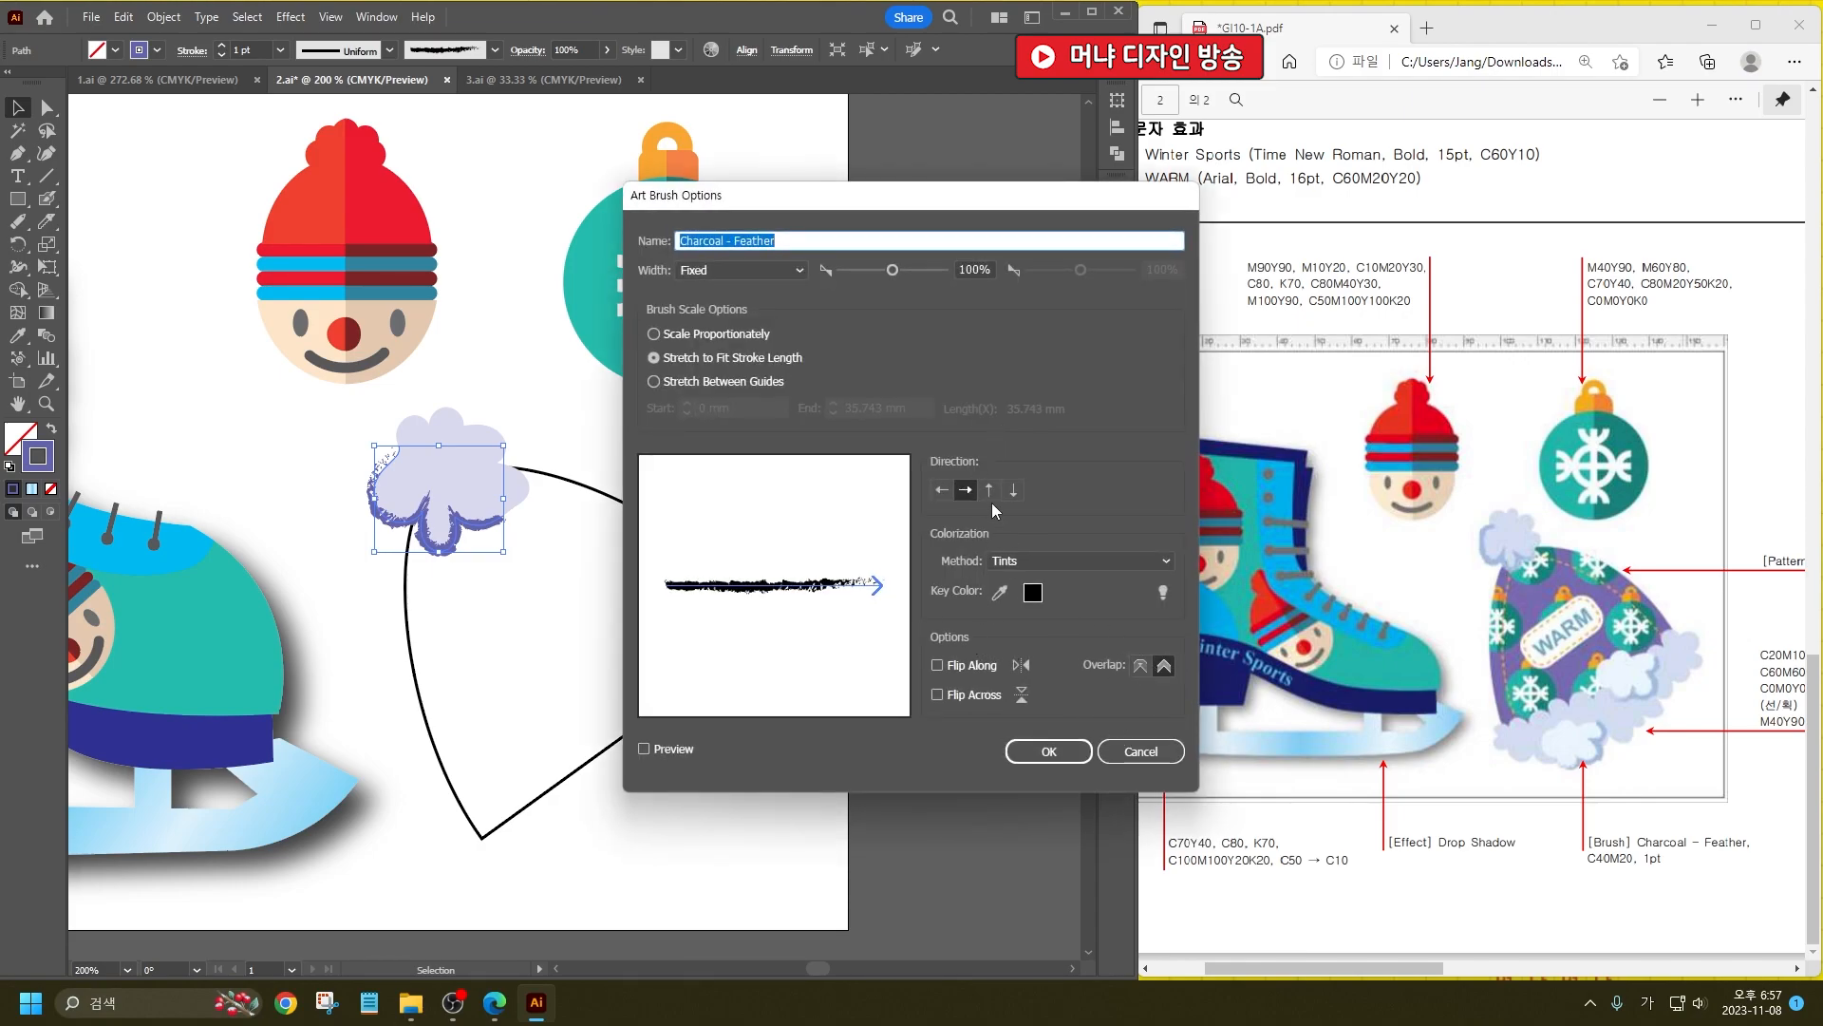
pyautogui.click(941, 489)
pyautogui.click(1056, 750)
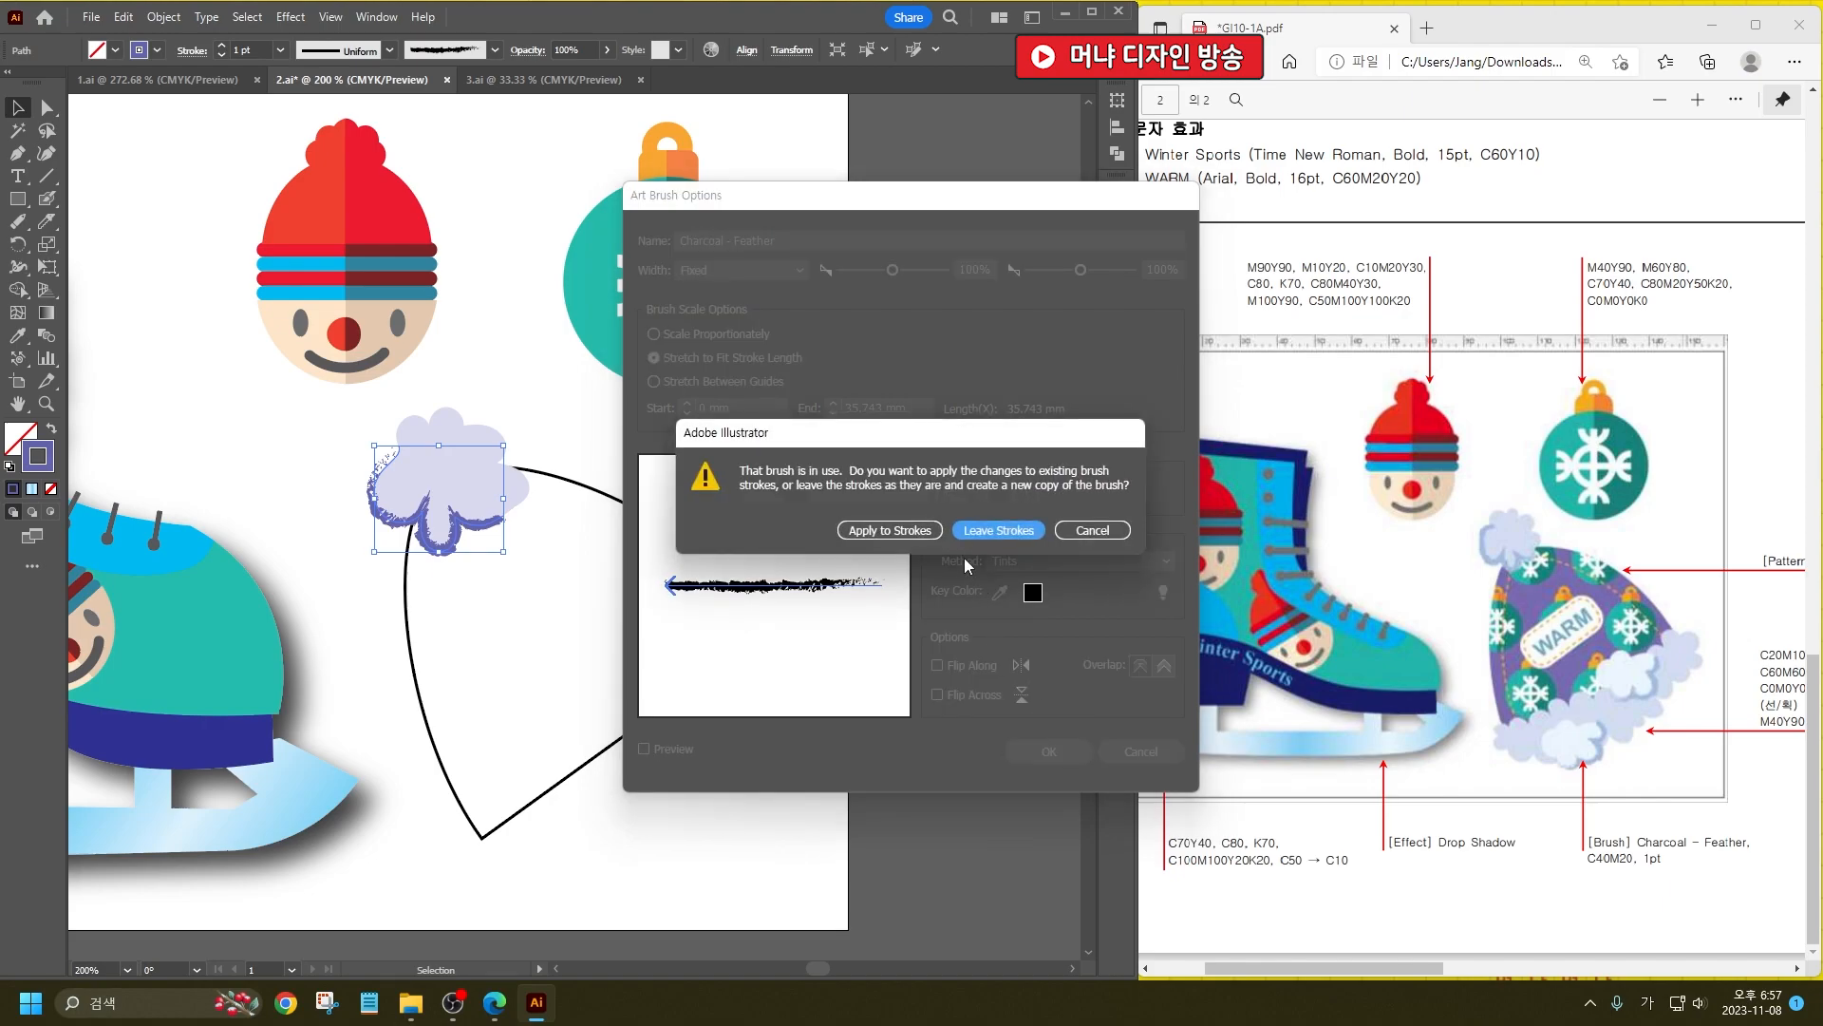
pyautogui.click(980, 531)
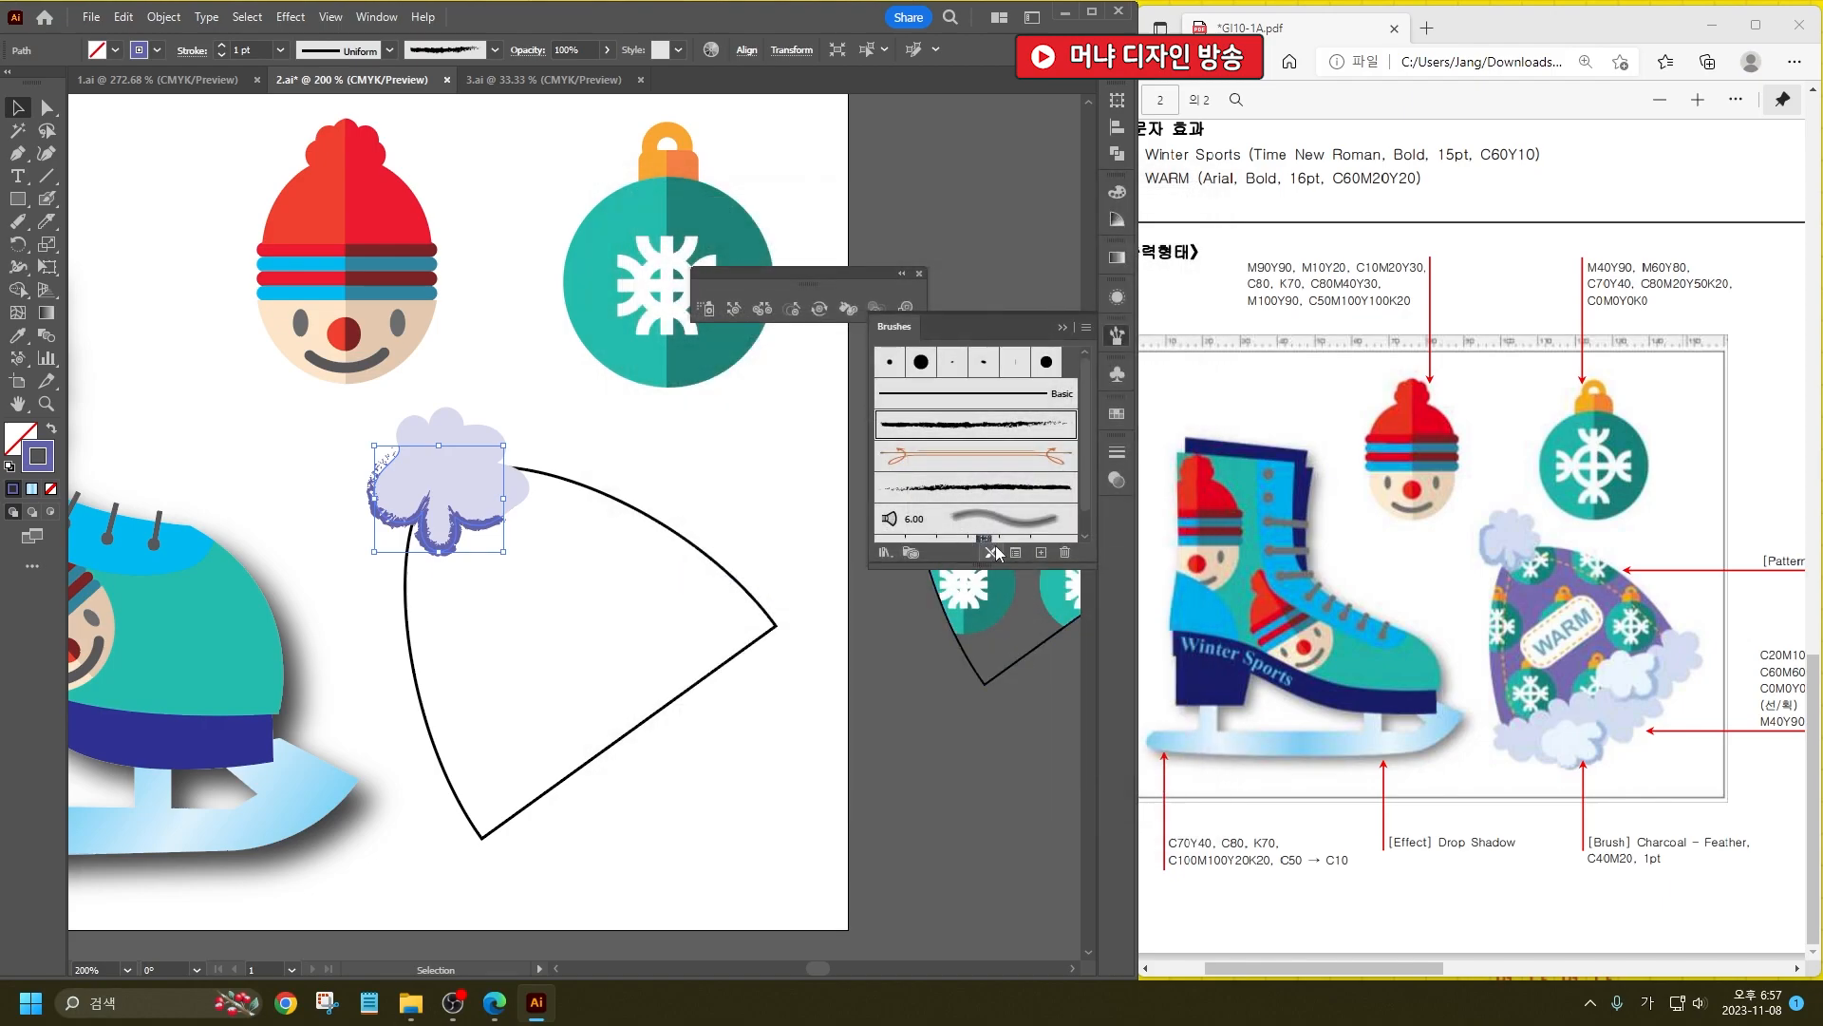
# Step: Reverse the direction of the Charcoal - Feather art brush and apply the change to the existing strokes
pyautogui.doubleClick(1009, 444)
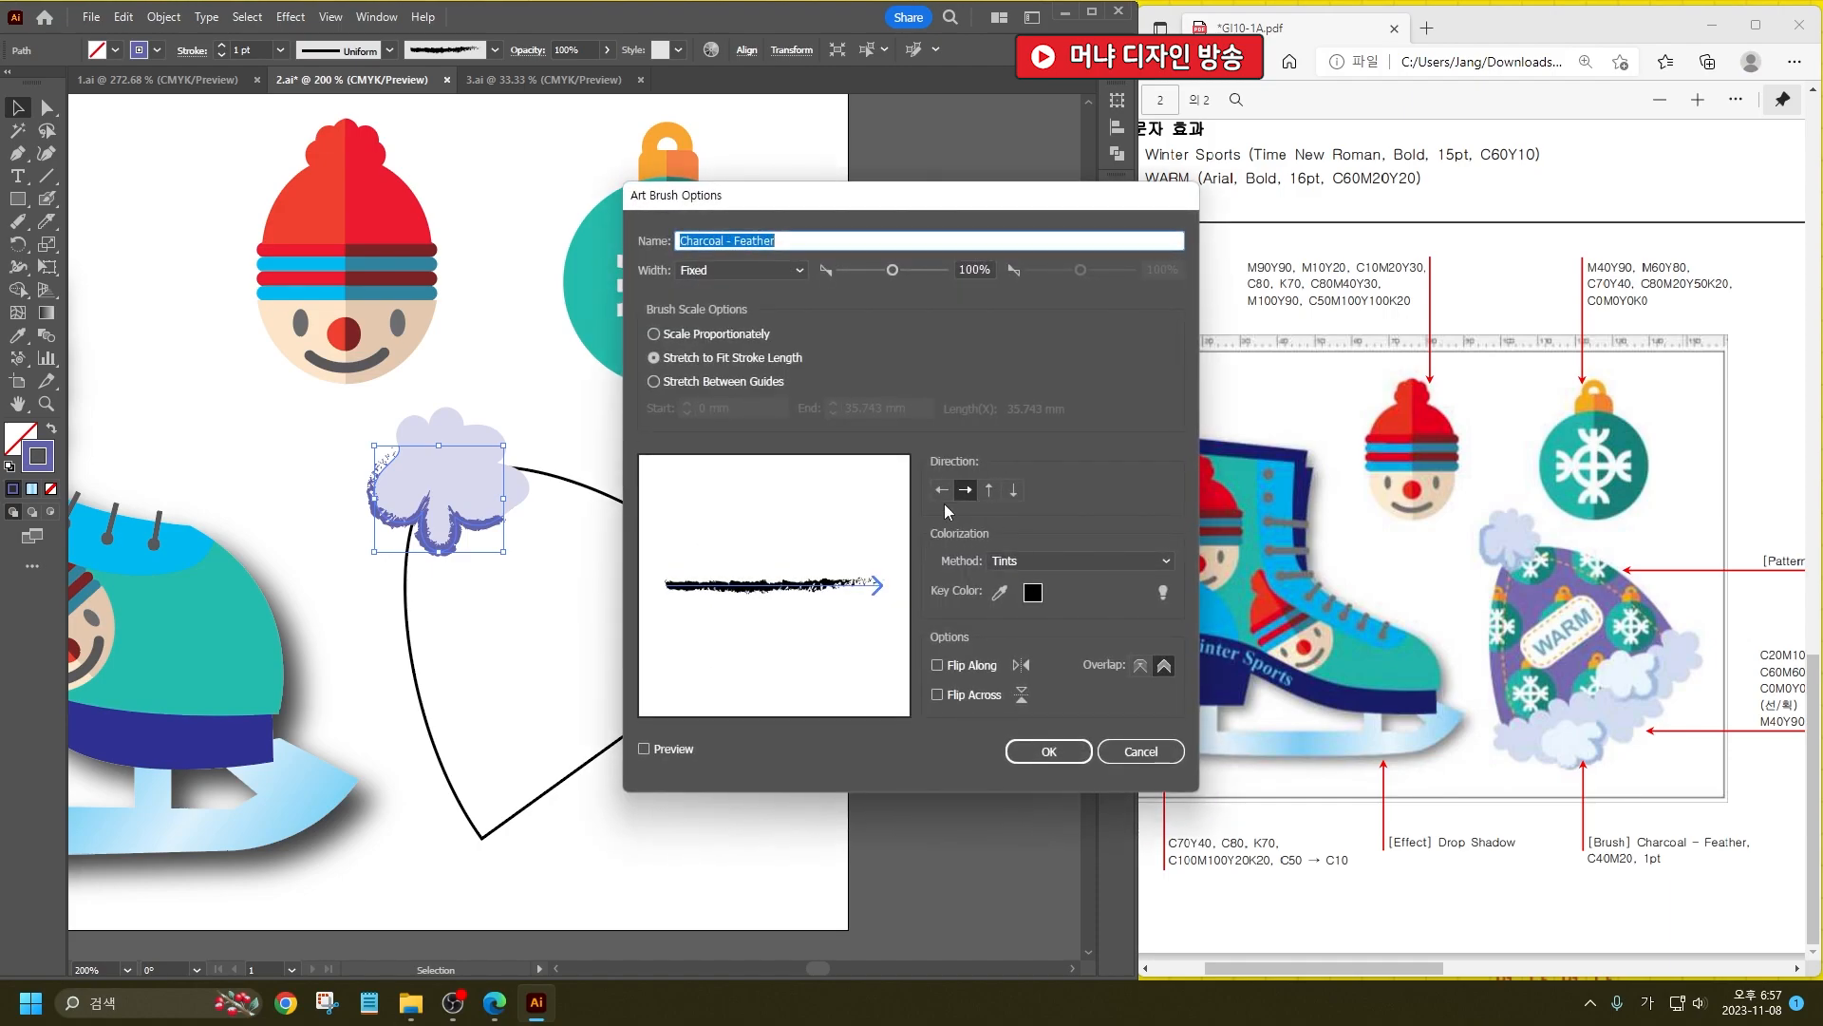
pyautogui.click(943, 487)
pyautogui.click(1036, 754)
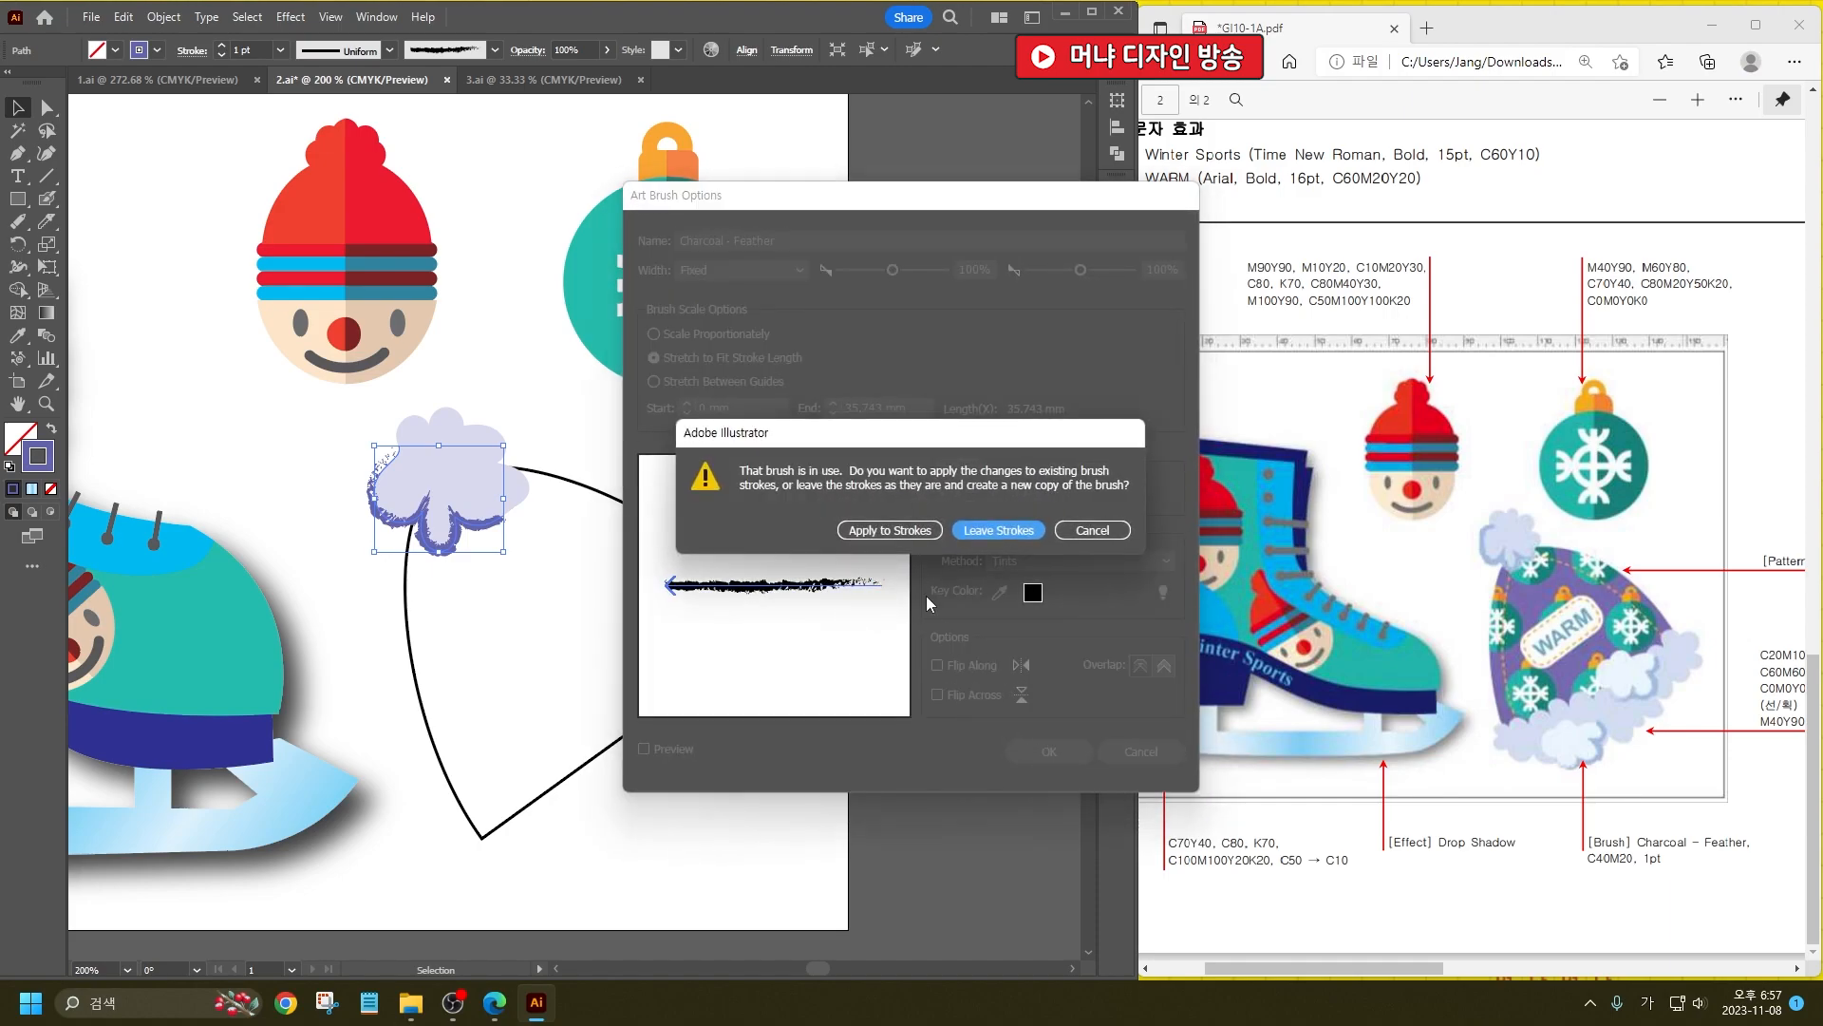
pyautogui.click(1004, 530)
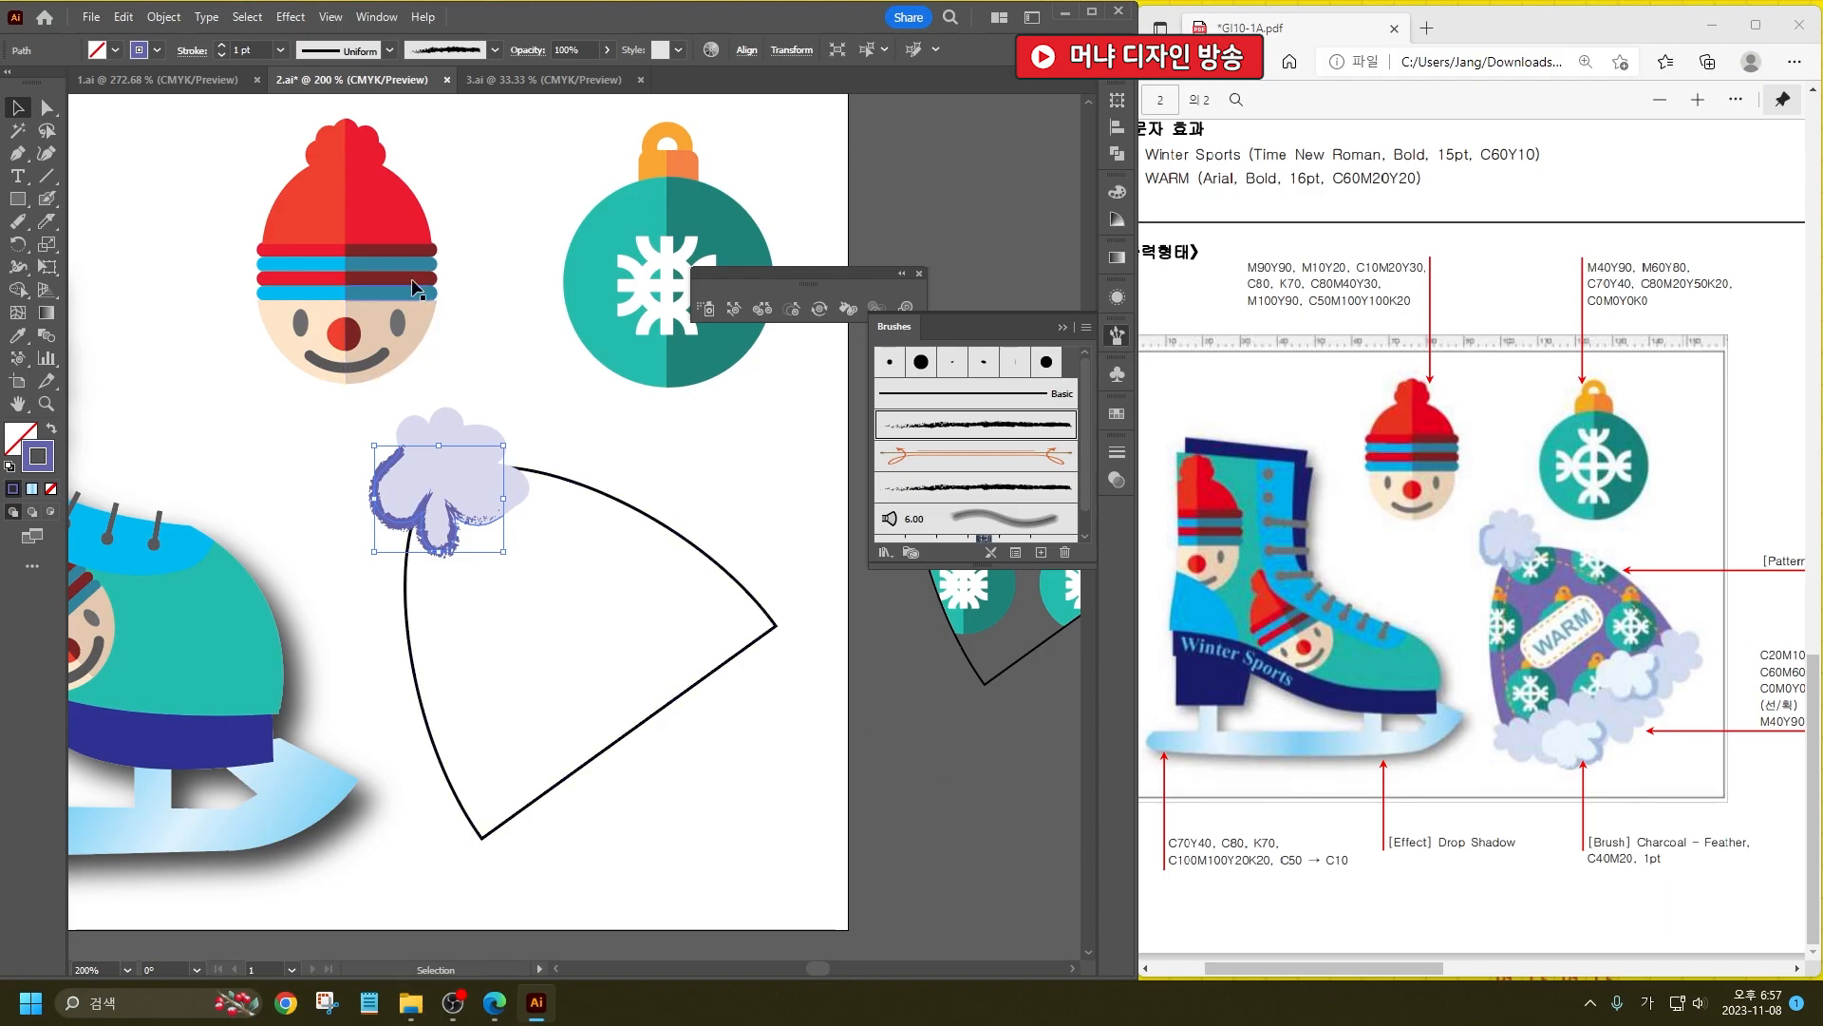
# Step: Set the stroke color of the pompom's feathered edge to C40 M20
pyautogui.click(139, 50)
pyautogui.click(193, 84)
pyautogui.write('40')
pyautogui.press('Tab')
pyautogui.write('20')
pyautogui.press('Return')
pyautogui.press('Return')
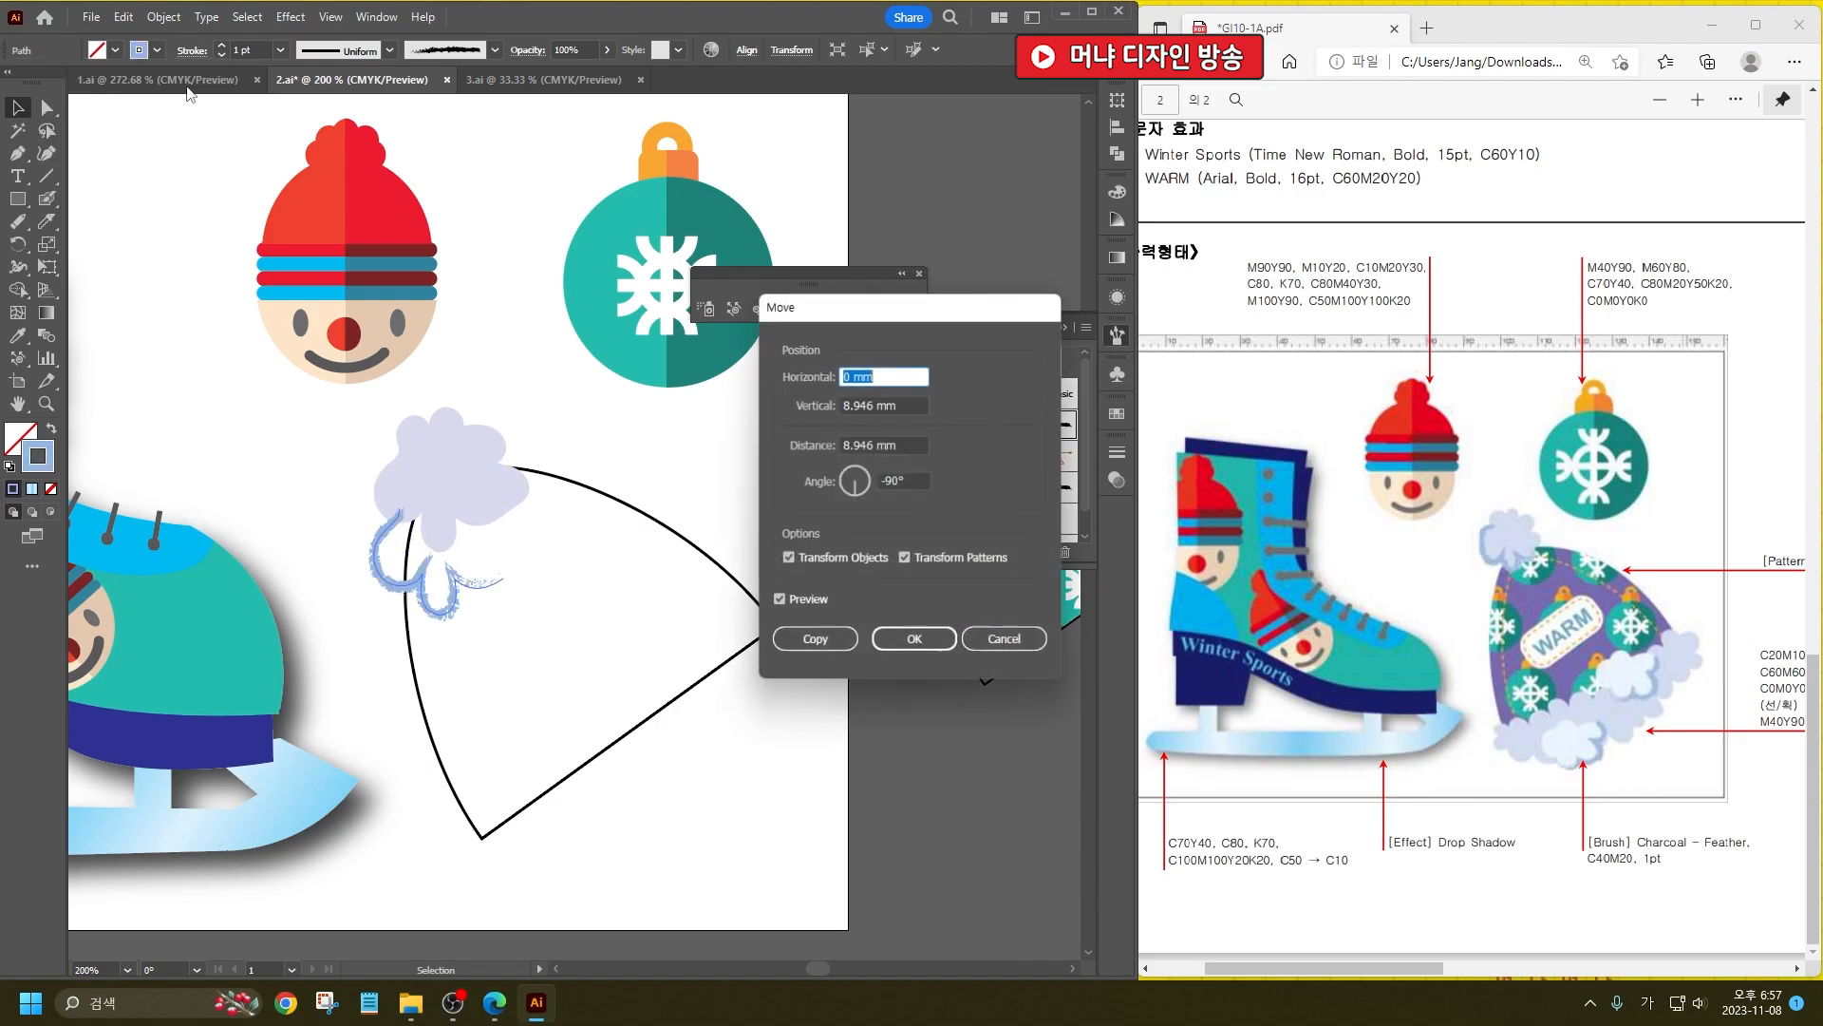
pyautogui.click(978, 653)
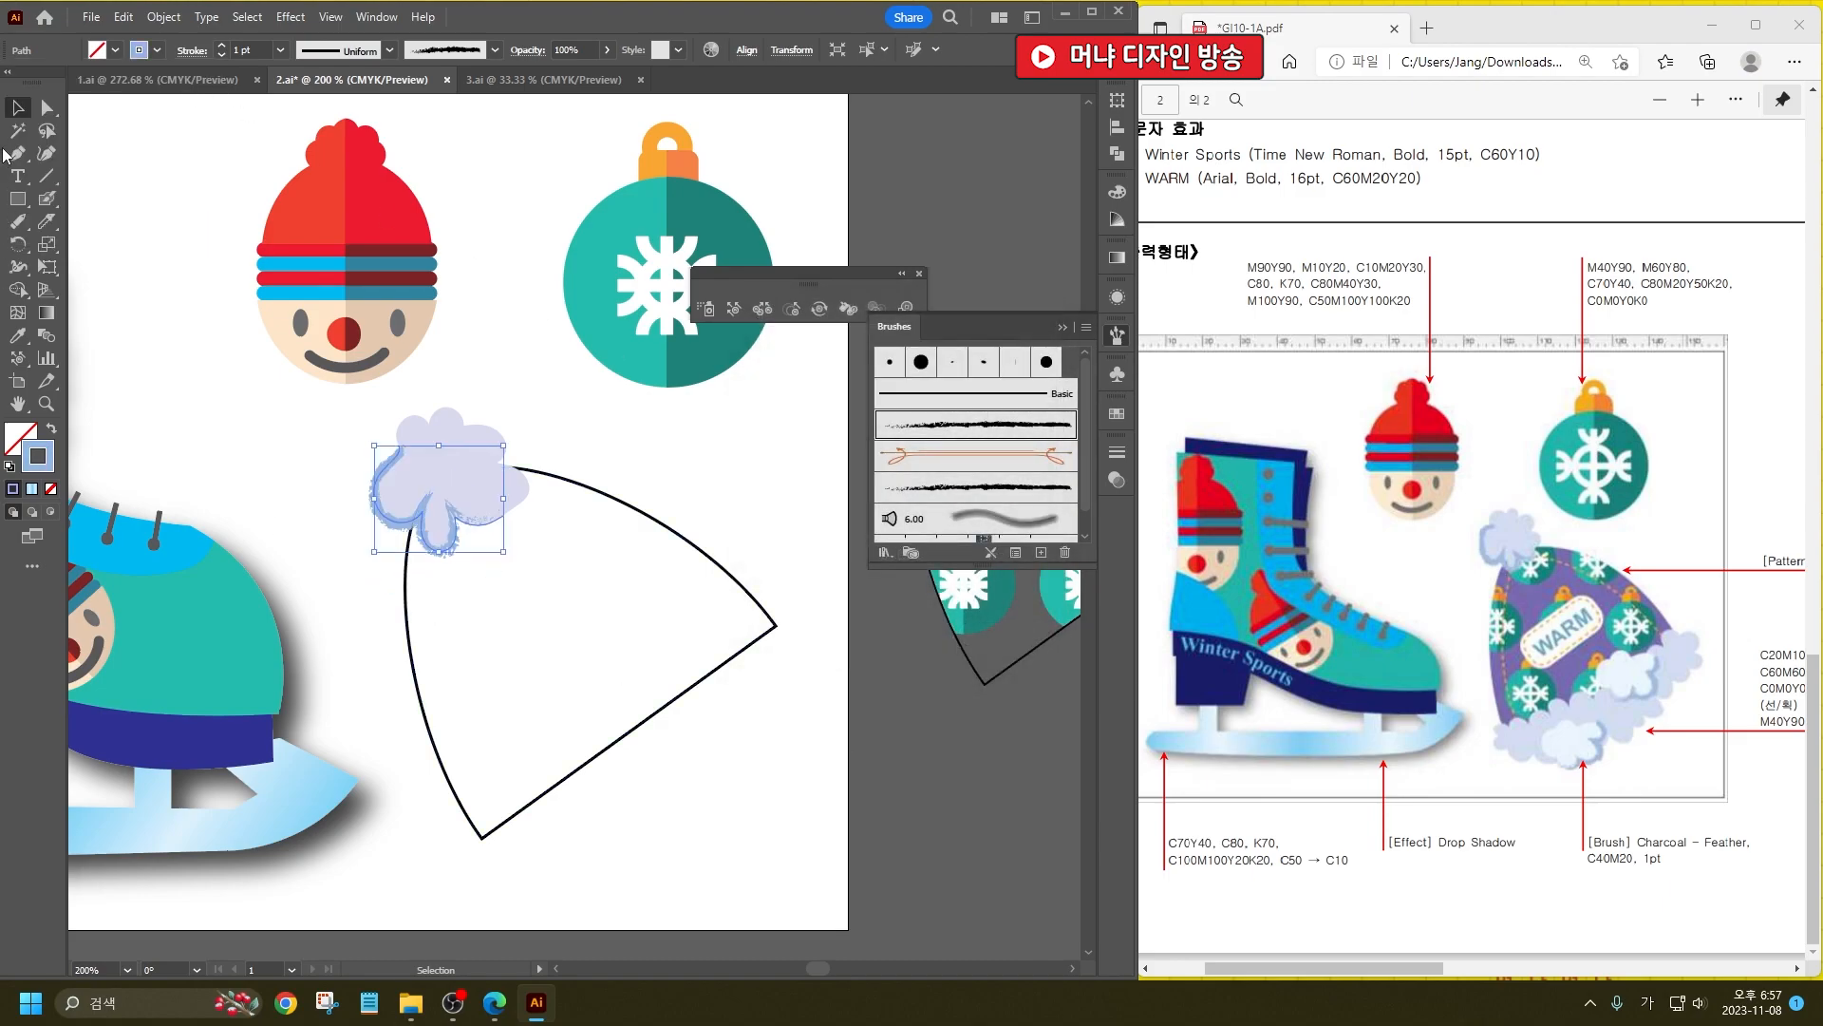
# Step: Group the lavender pompom together with its feathered edge stroke
pyautogui.click(741, 458)
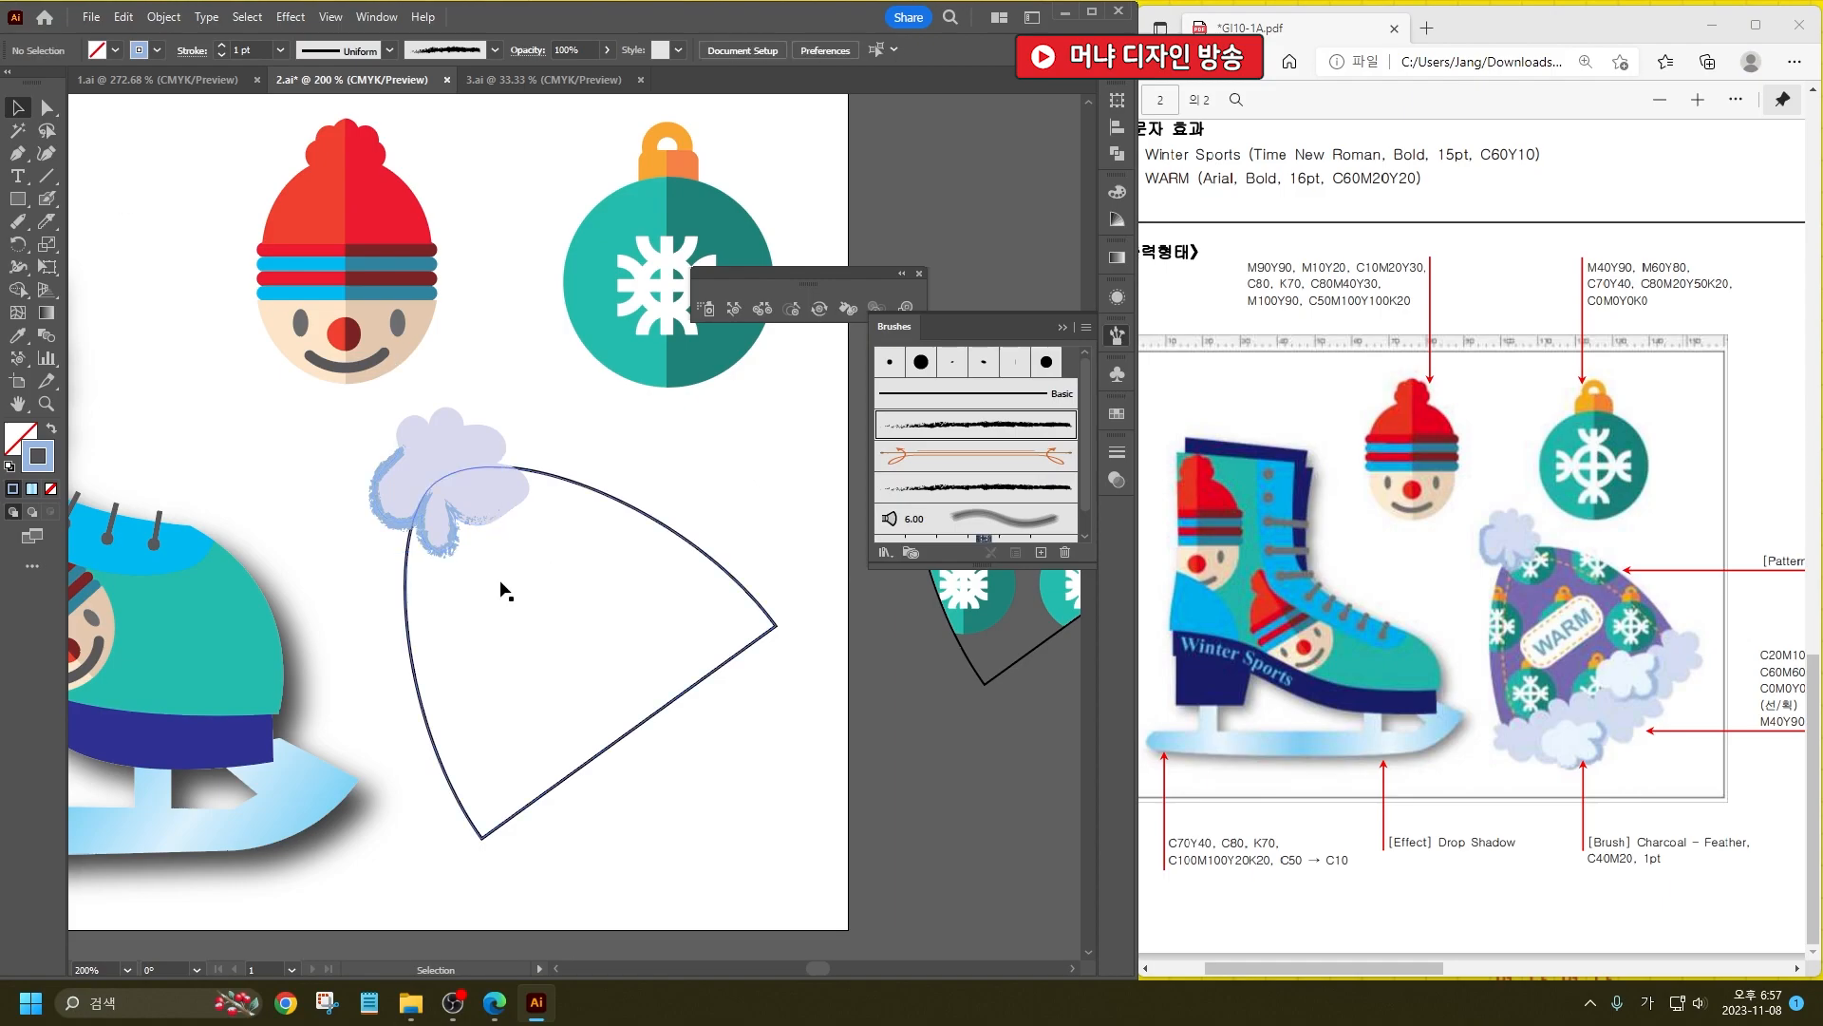
pyautogui.click(408, 494)
pyautogui.press('a')
pyautogui.click(456, 470)
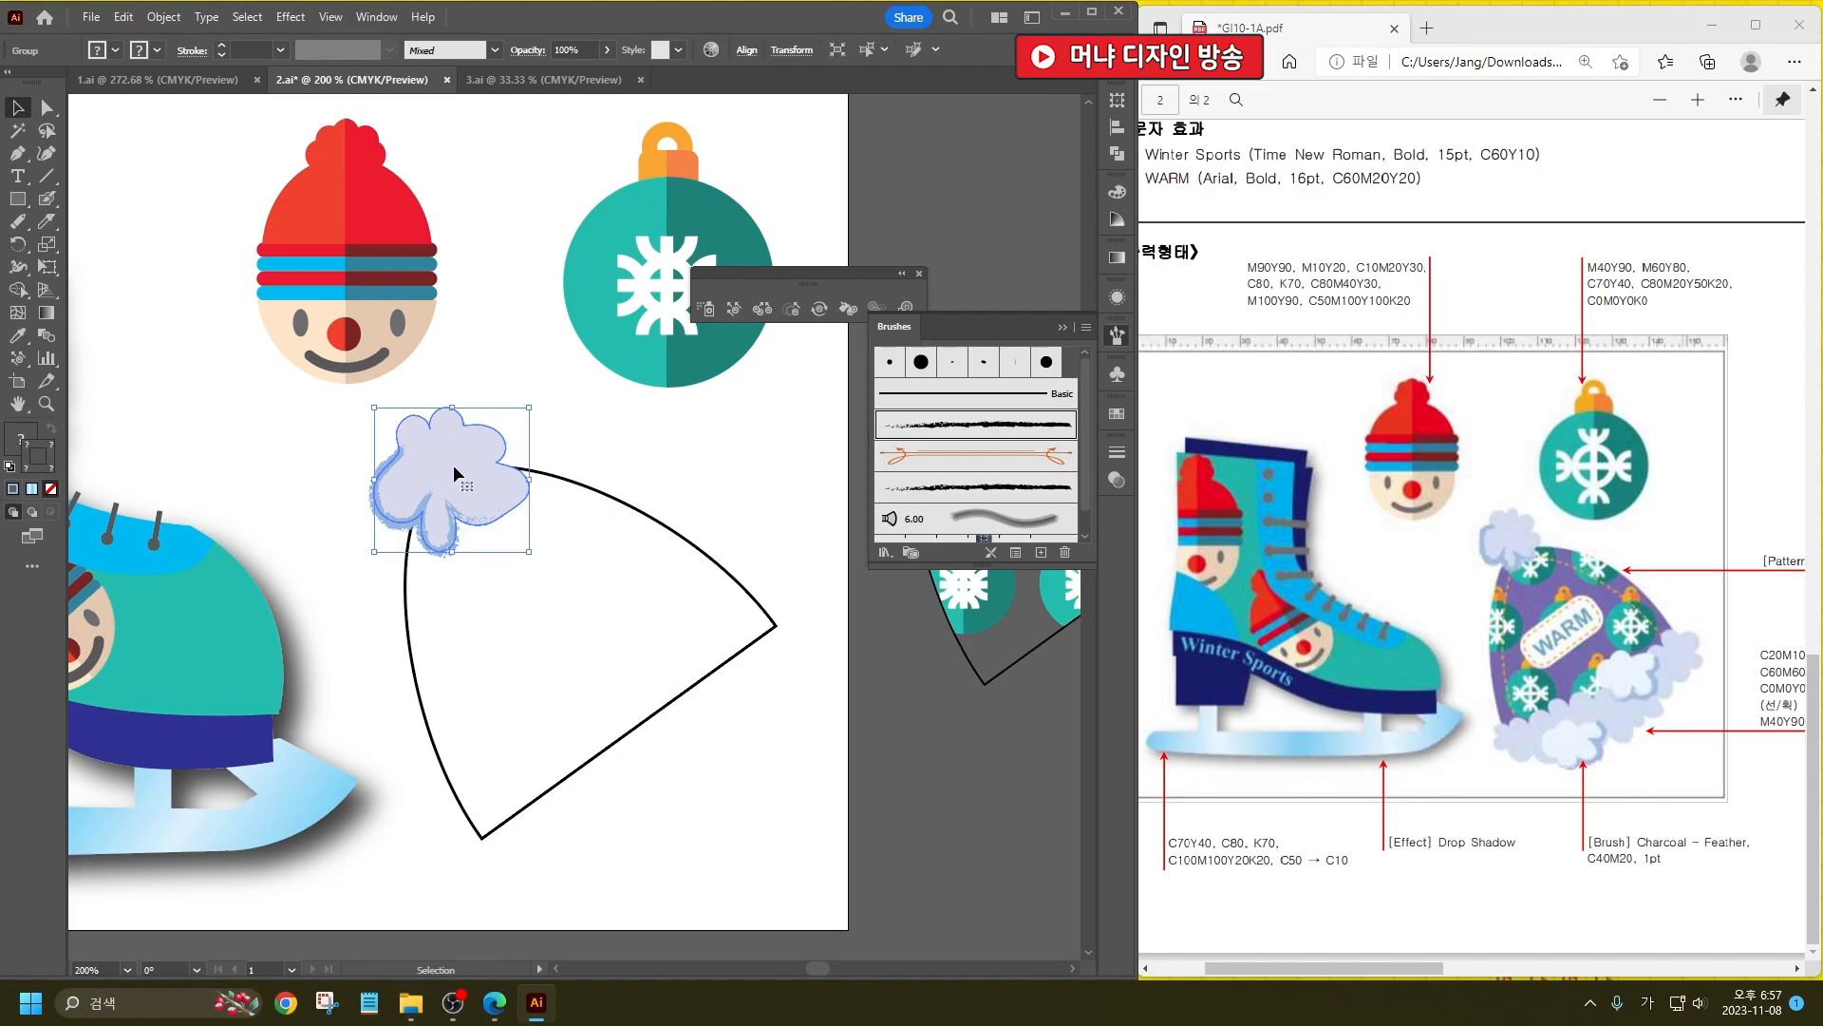
# Step: Duplicate the pompom group onto the hat's slanted lower edge and reflect the copy across the vertical axis
pyautogui.moveTo(456, 472); pyautogui.dragTo(617, 754)
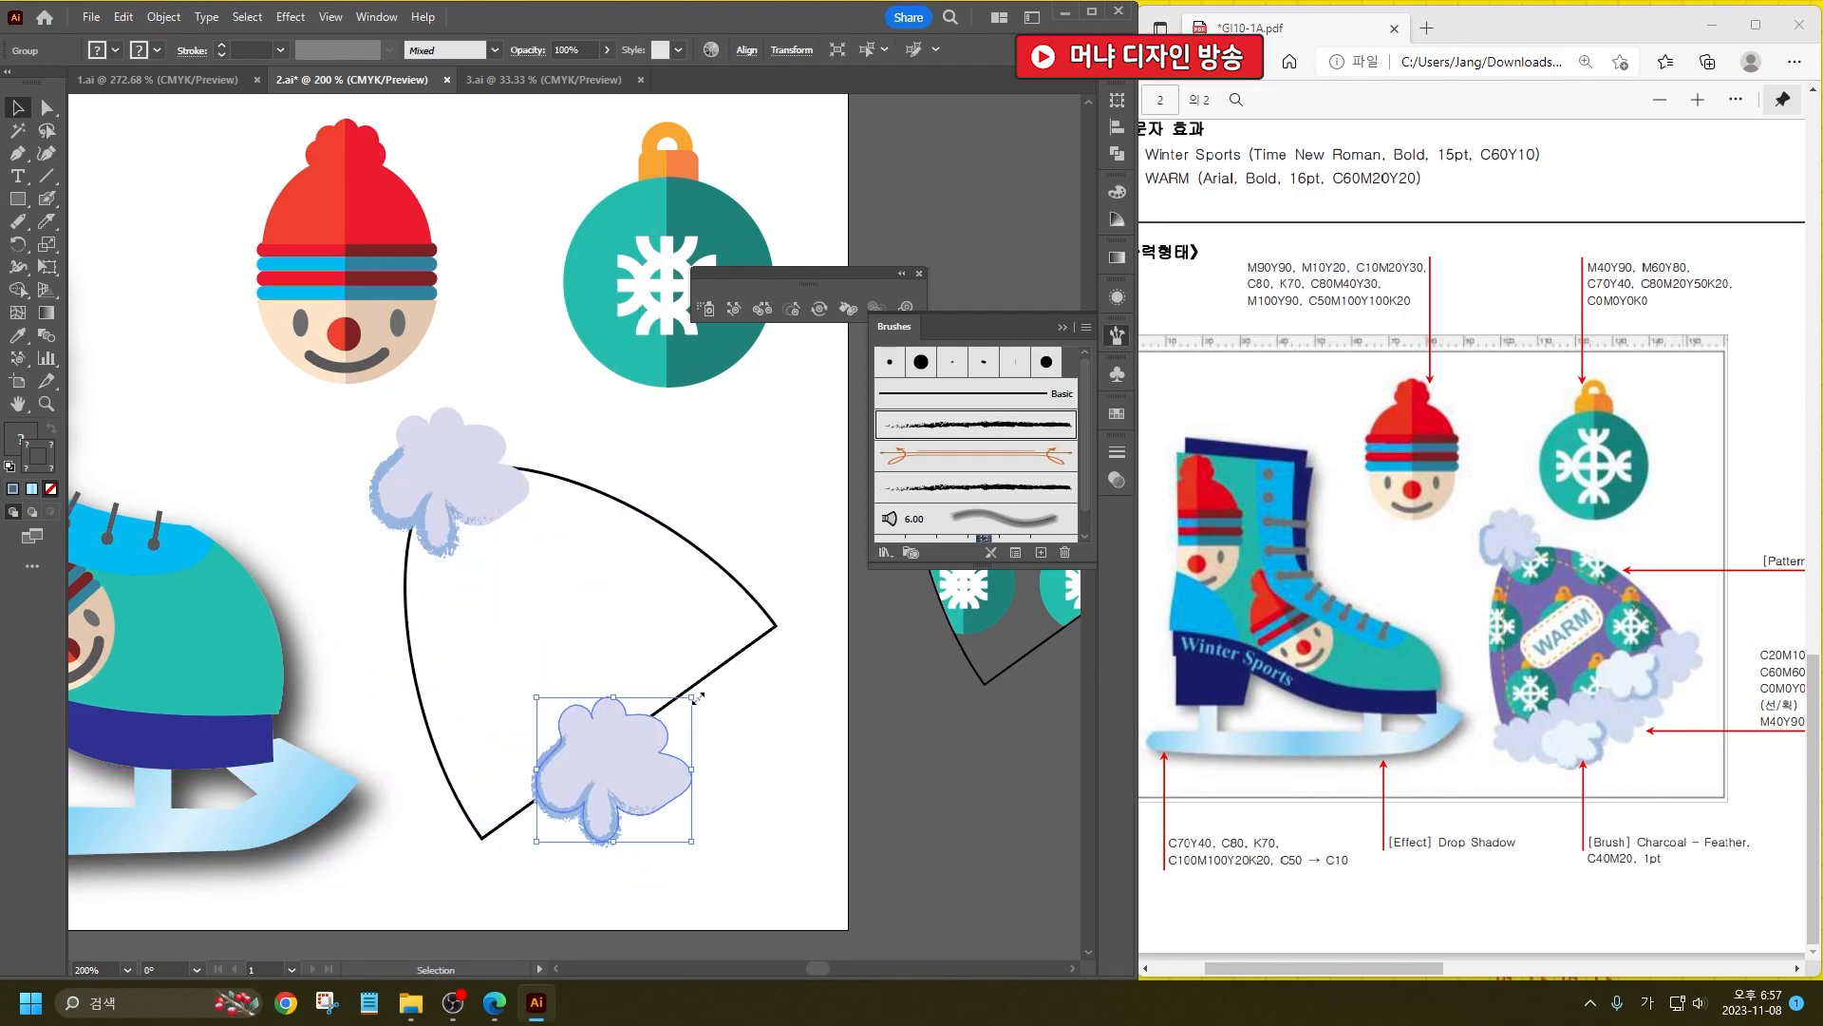
pyautogui.rightClick(612, 737)
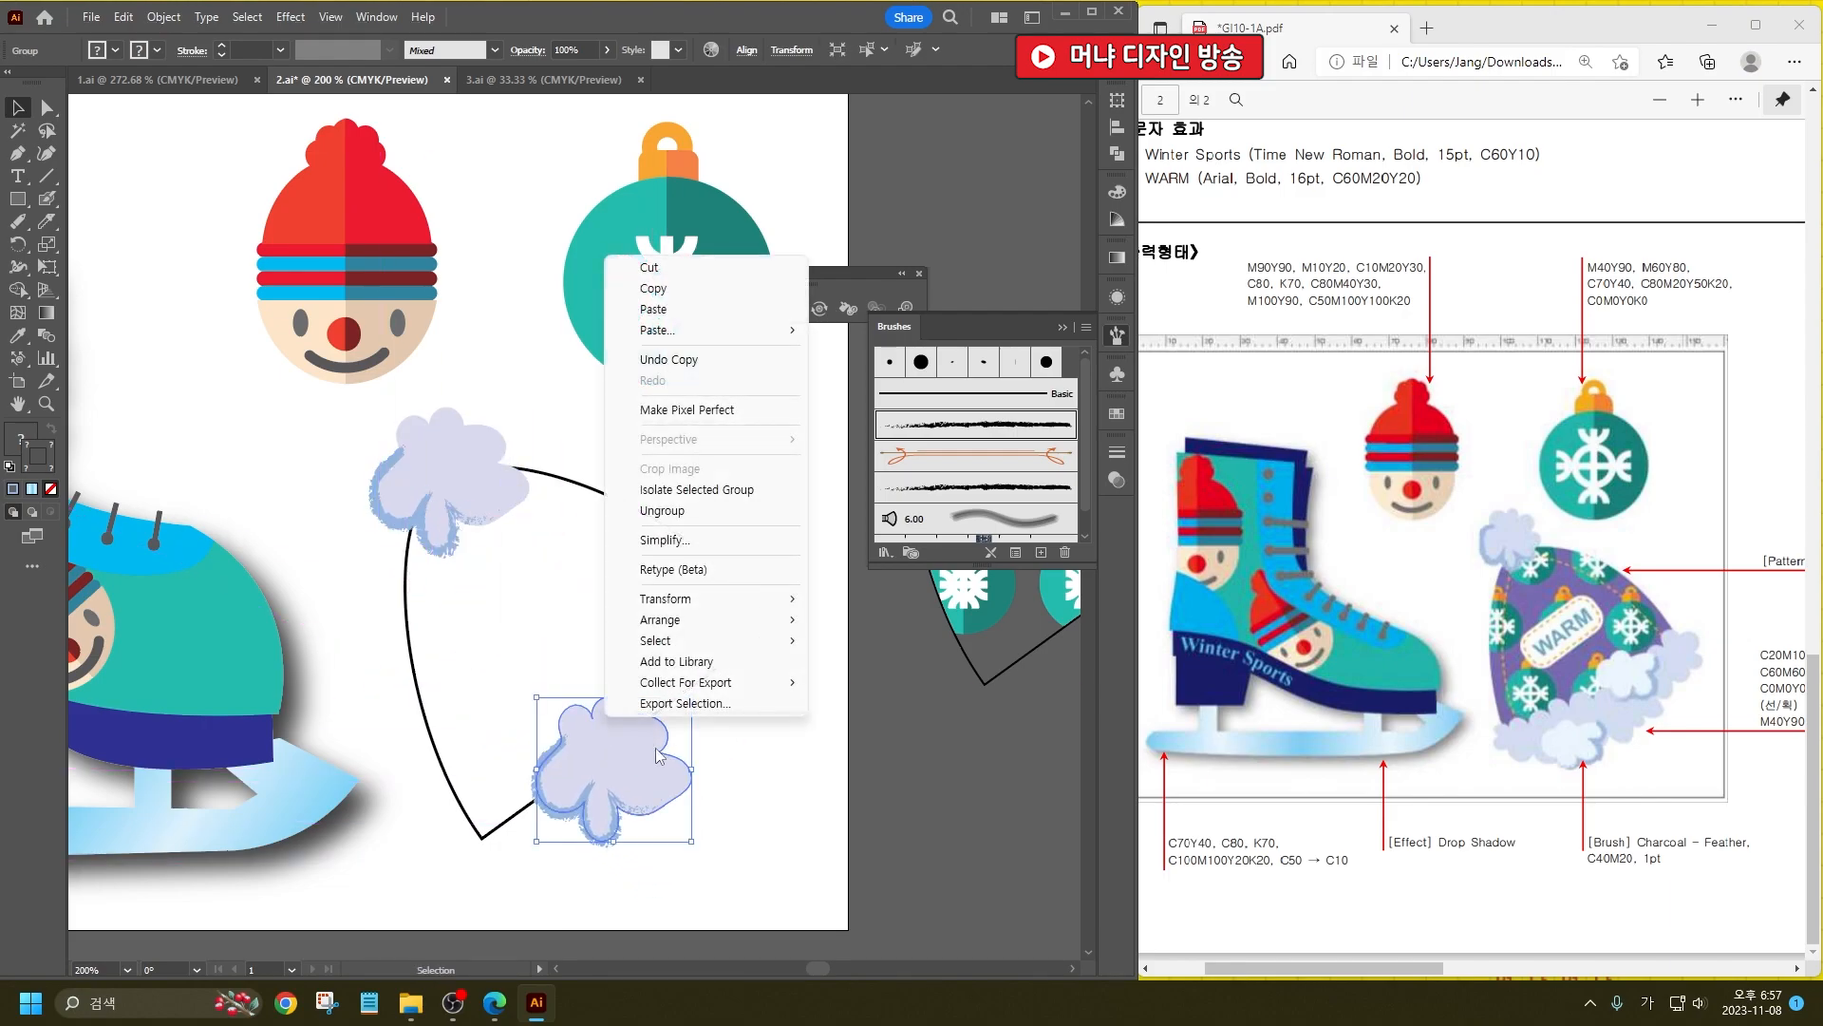
pyautogui.moveTo(718, 601)
pyautogui.click(859, 671)
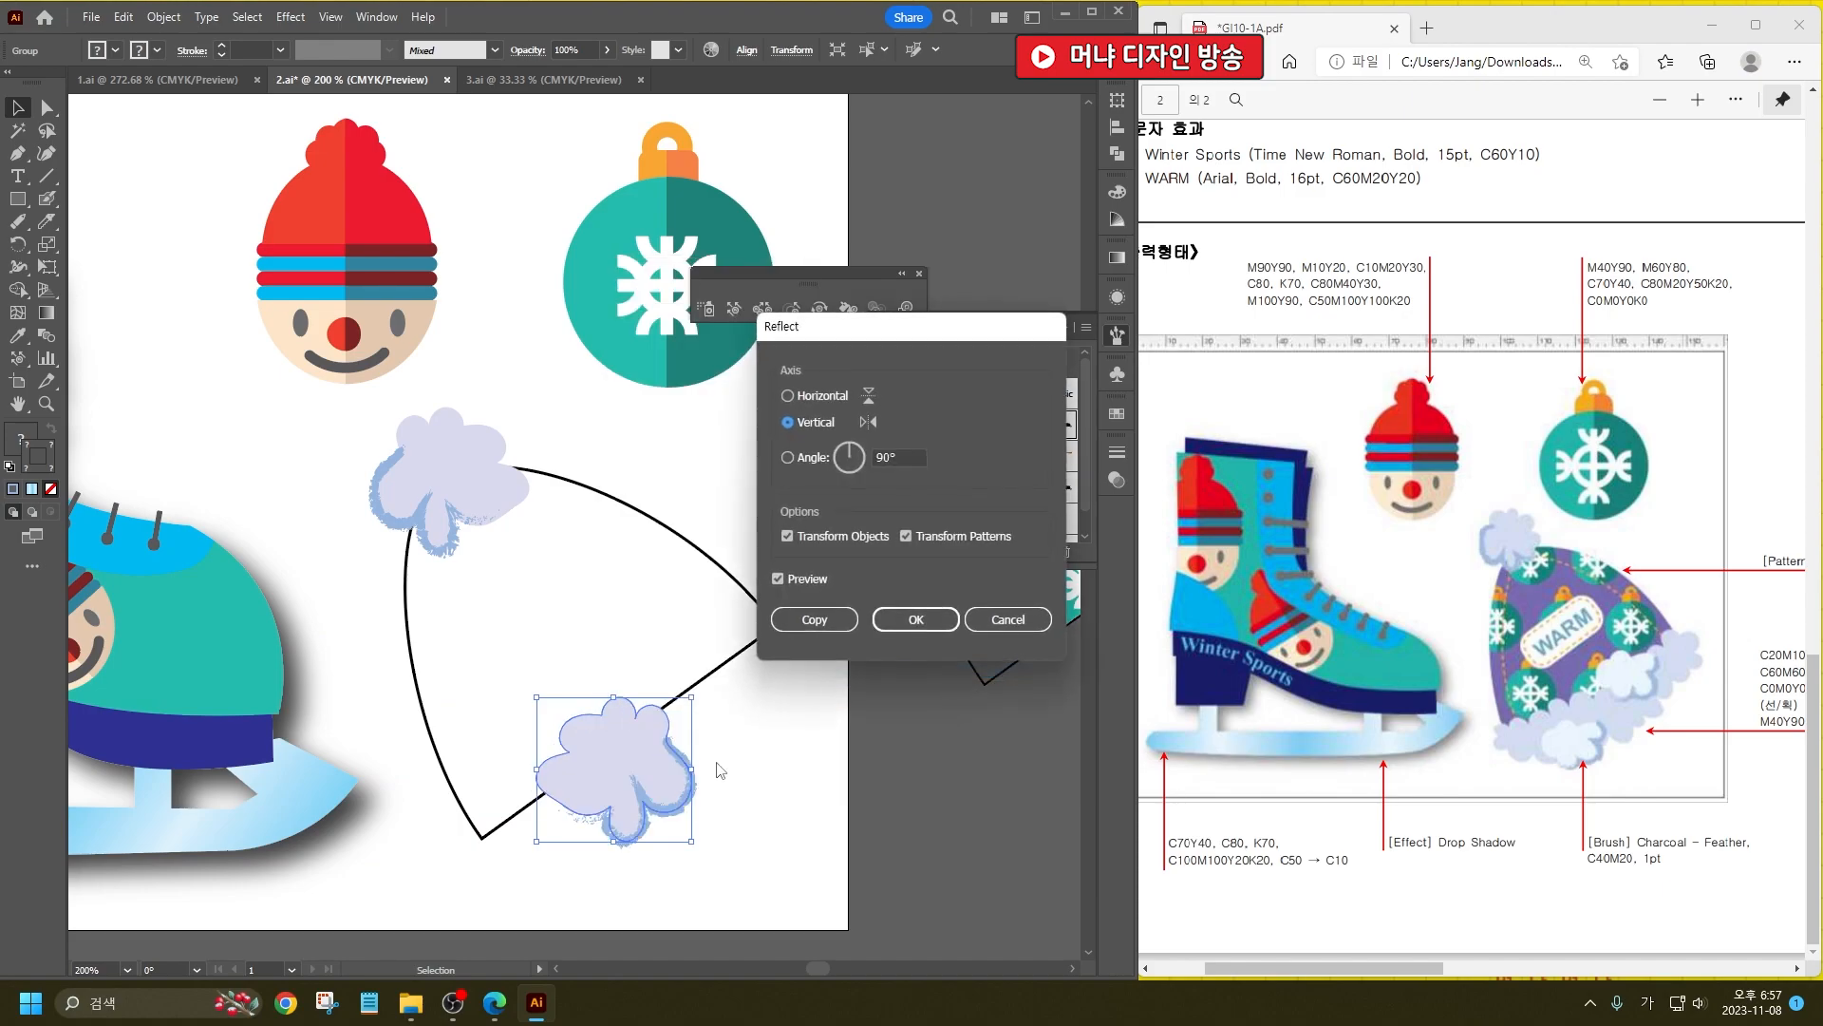
pyautogui.click(949, 621)
# Step: Shrink the reflected pompom to about 13 by 14 mm, rotate it, and place a second copy farther up the hat's lower edge
pyautogui.moveTo(698, 696); pyautogui.dragTo(691, 756)
pyautogui.moveTo(670, 817); pyautogui.dragTo(593, 853)
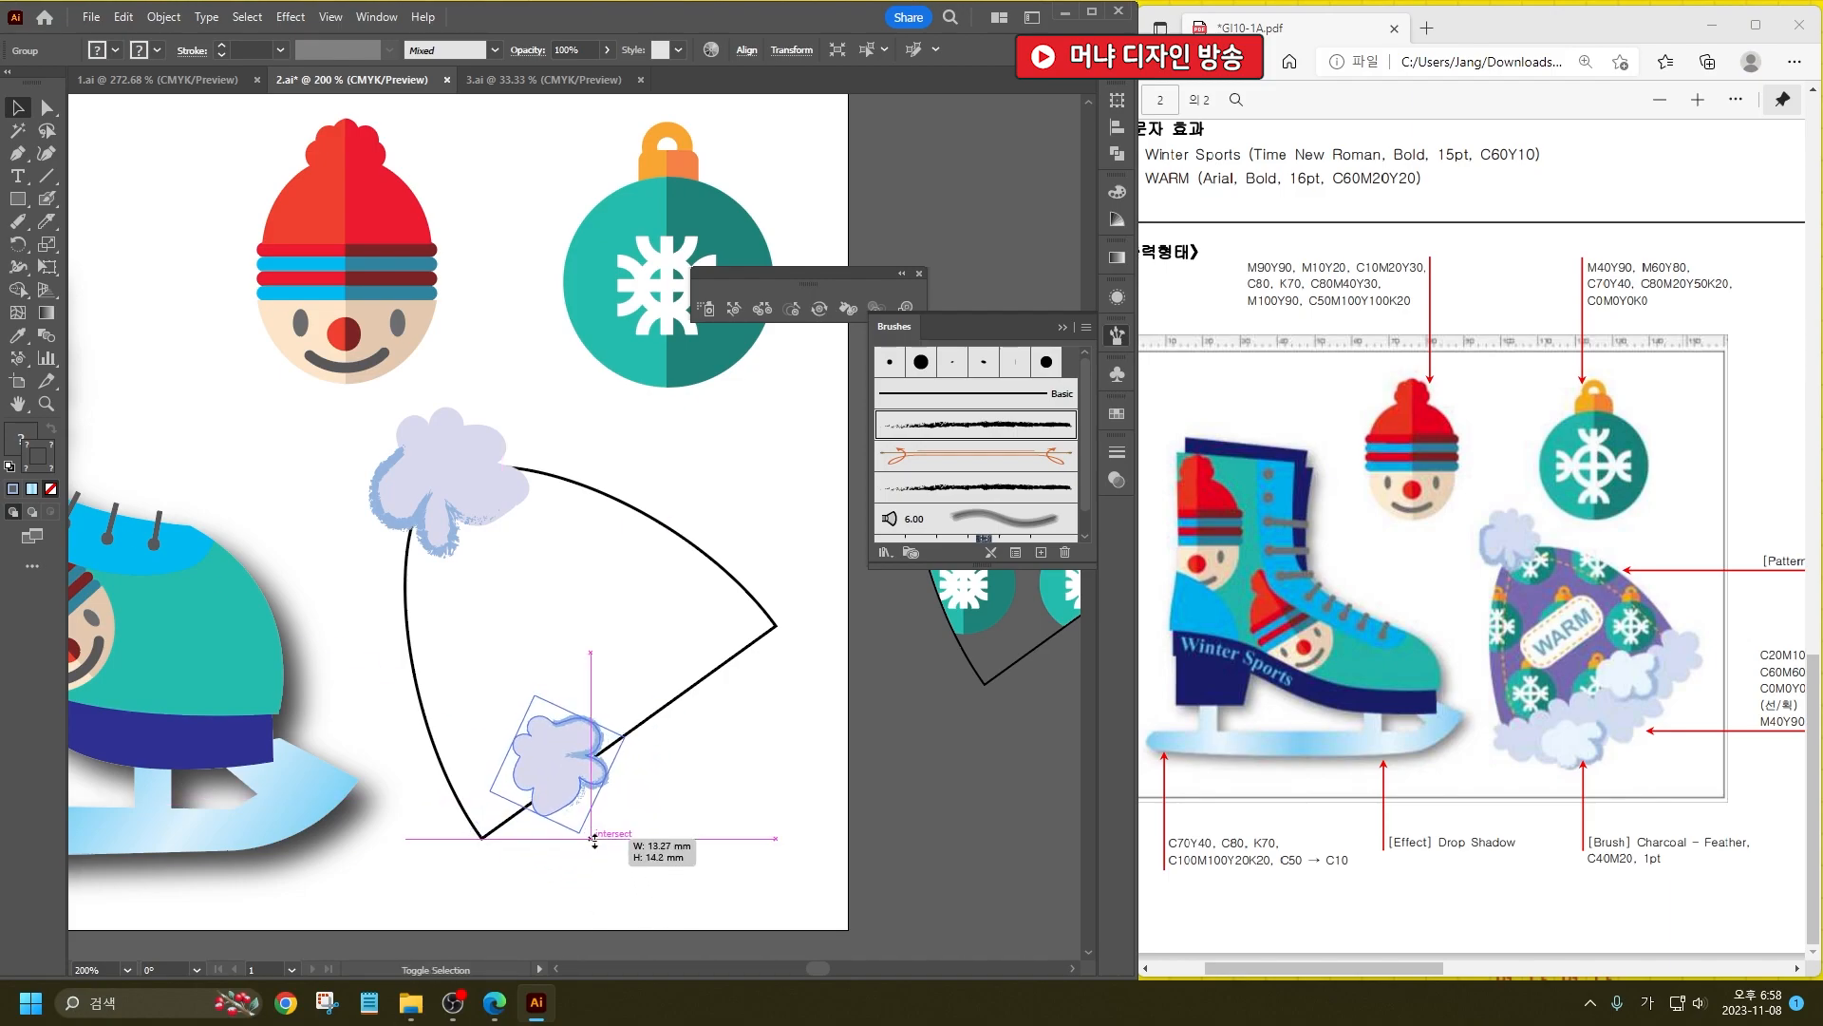
pyautogui.moveTo(585, 785); pyautogui.dragTo(691, 646)
pyautogui.click(757, 835)
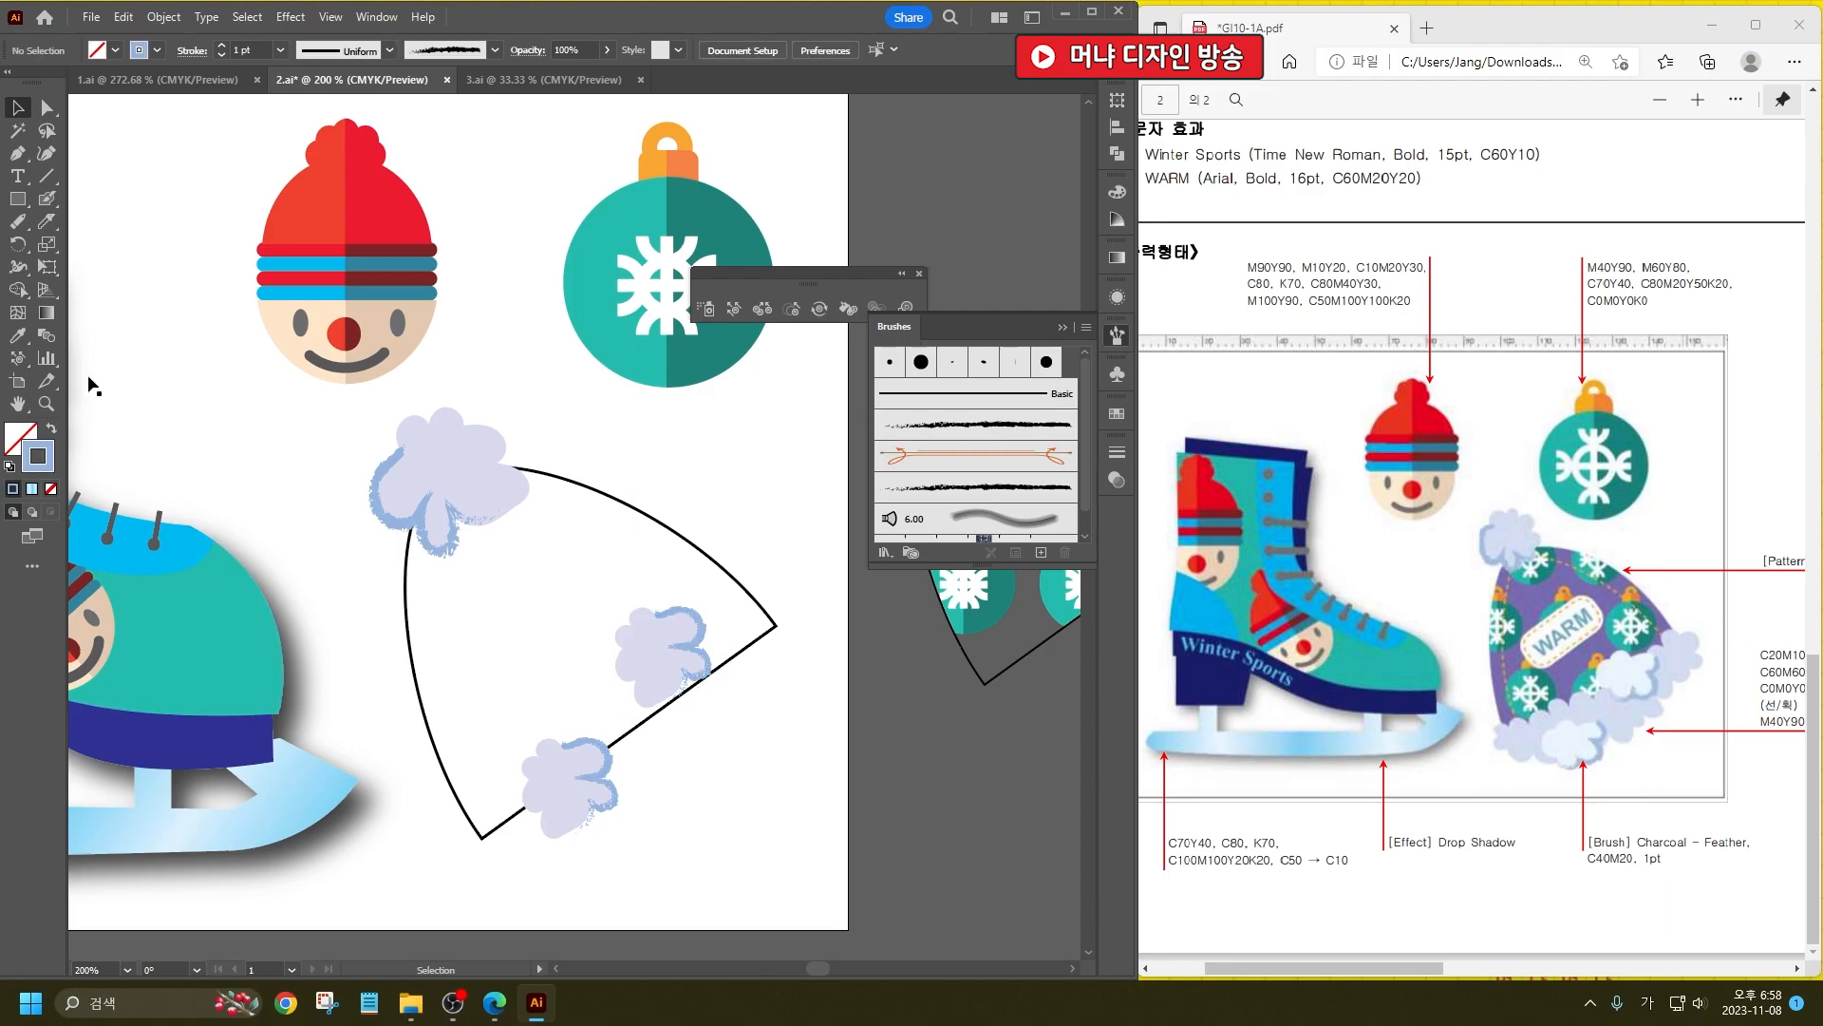
# Step: Draw a closed scalloped outline with the Pencil tool around the hat's slanted lower edge for the fluffy brim
pyautogui.click(25, 222)
pyautogui.click(70, 222)
pyautogui.click(19, 234)
pyautogui.click(95, 245)
pyautogui.scroll(-2, 459, 618)
pyautogui.hscroll(2, 460, 618)
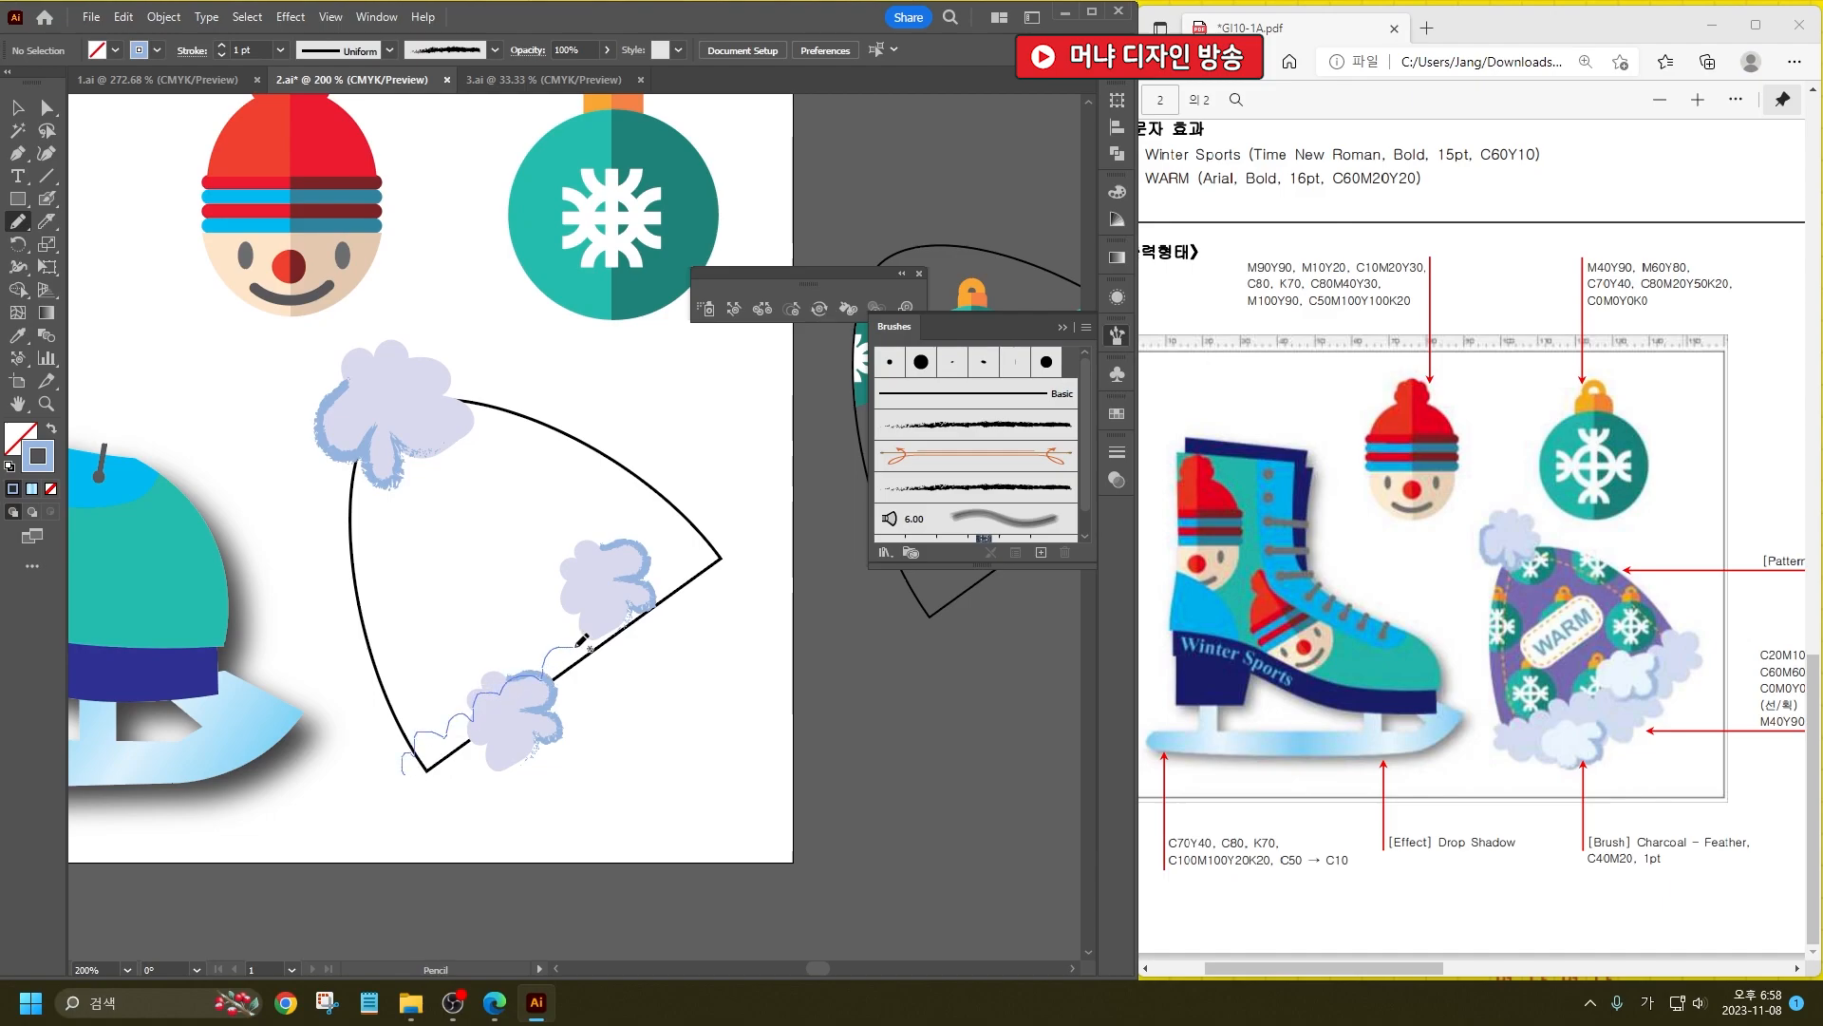
pyautogui.moveTo(574, 623); pyautogui.dragTo(602, 601)
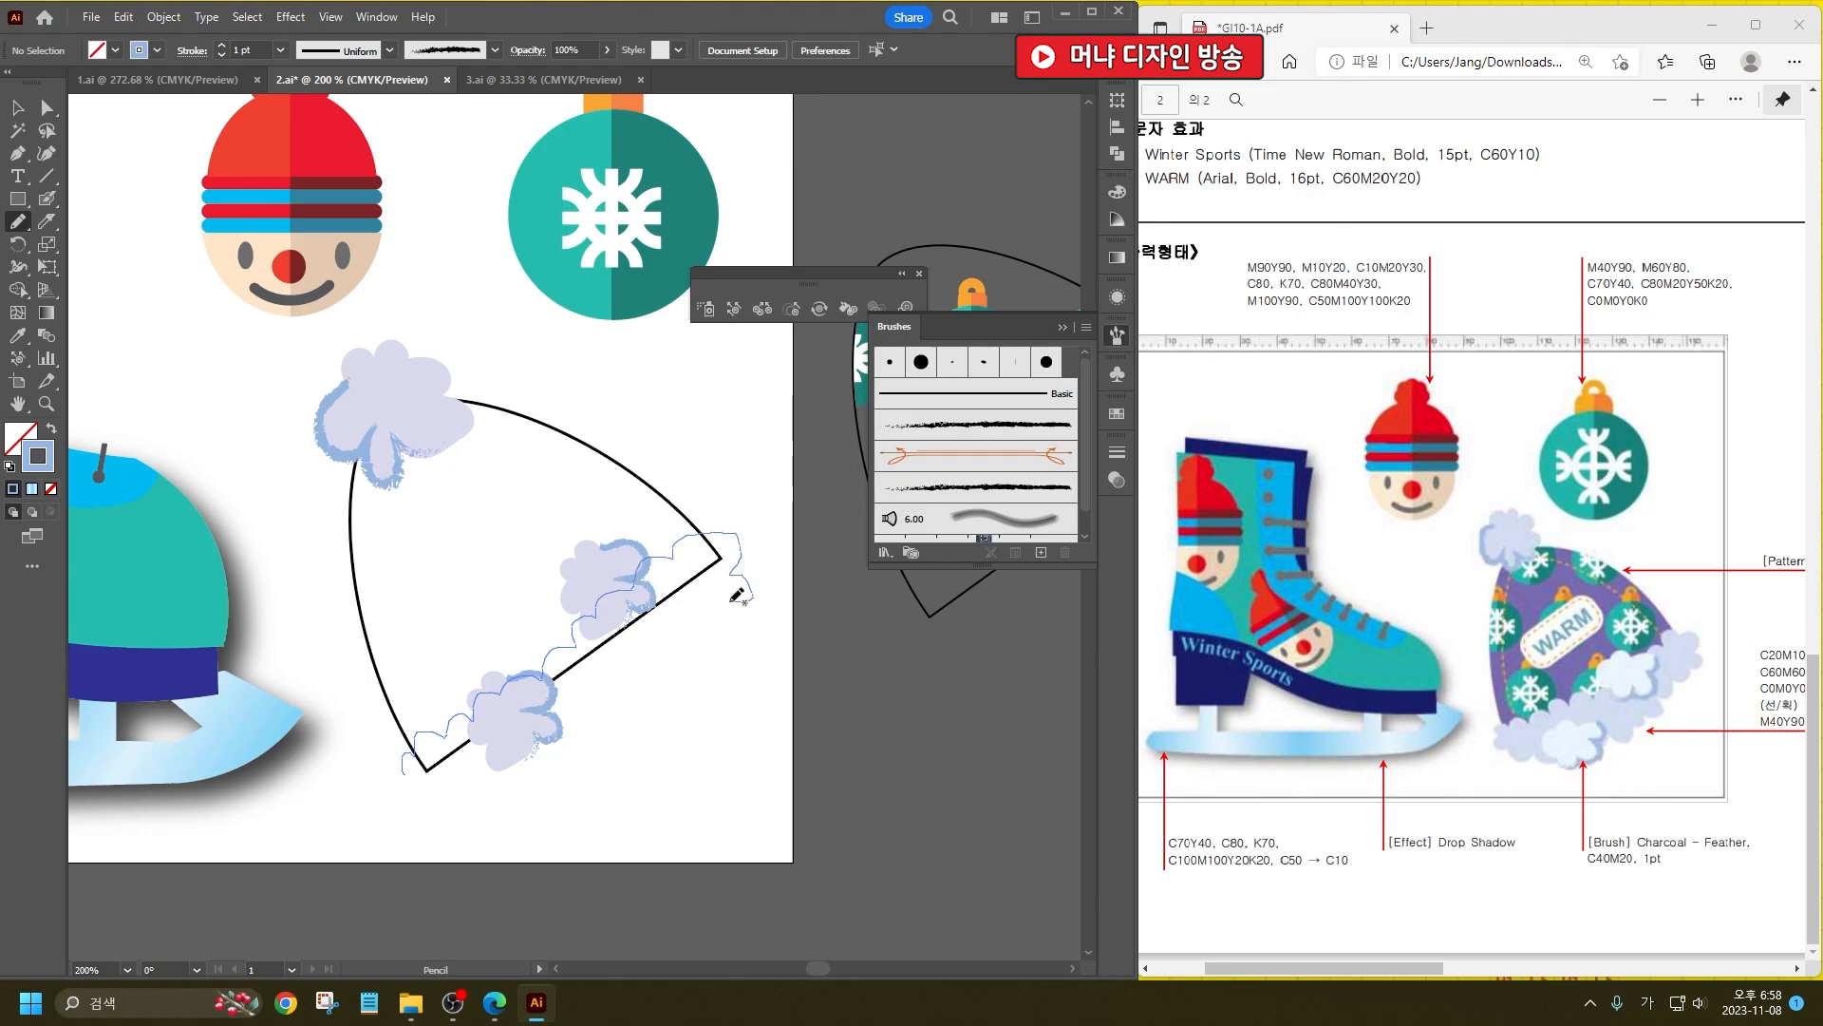
pyautogui.moveTo(696, 676); pyautogui.dragTo(678, 699)
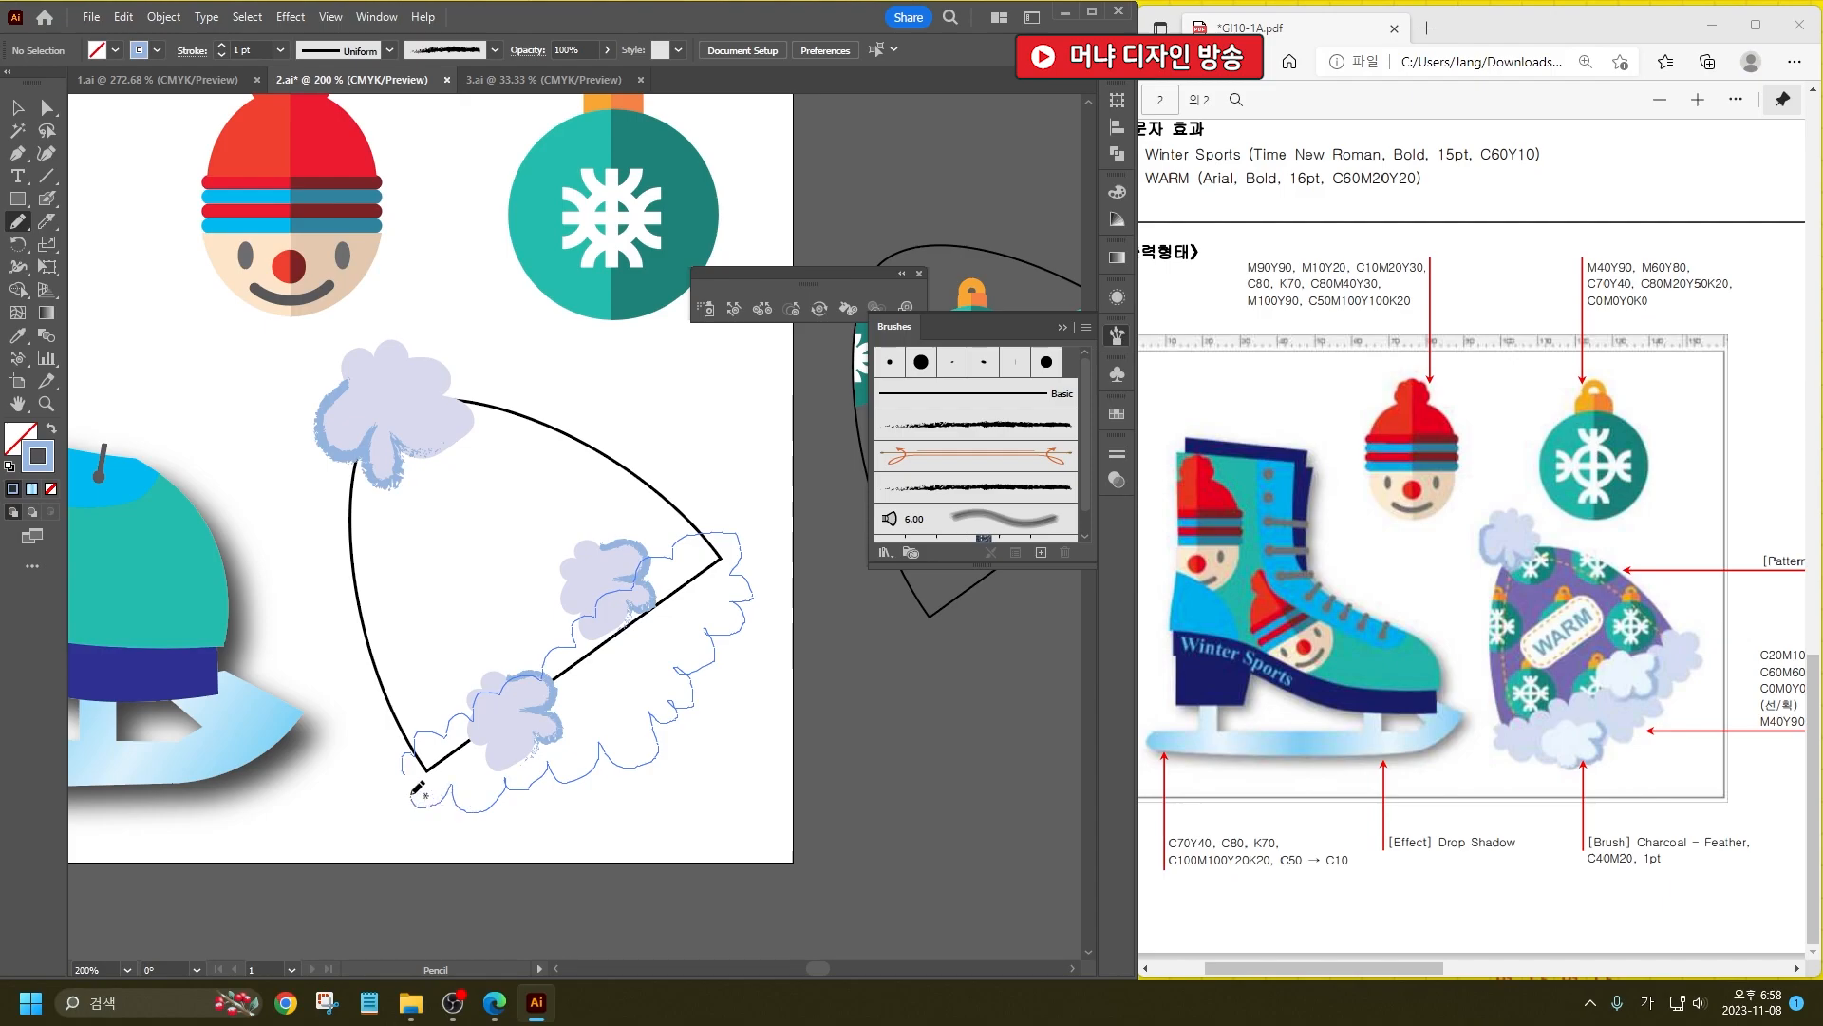
pyautogui.moveTo(406, 765); pyautogui.dragTo(404, 768)
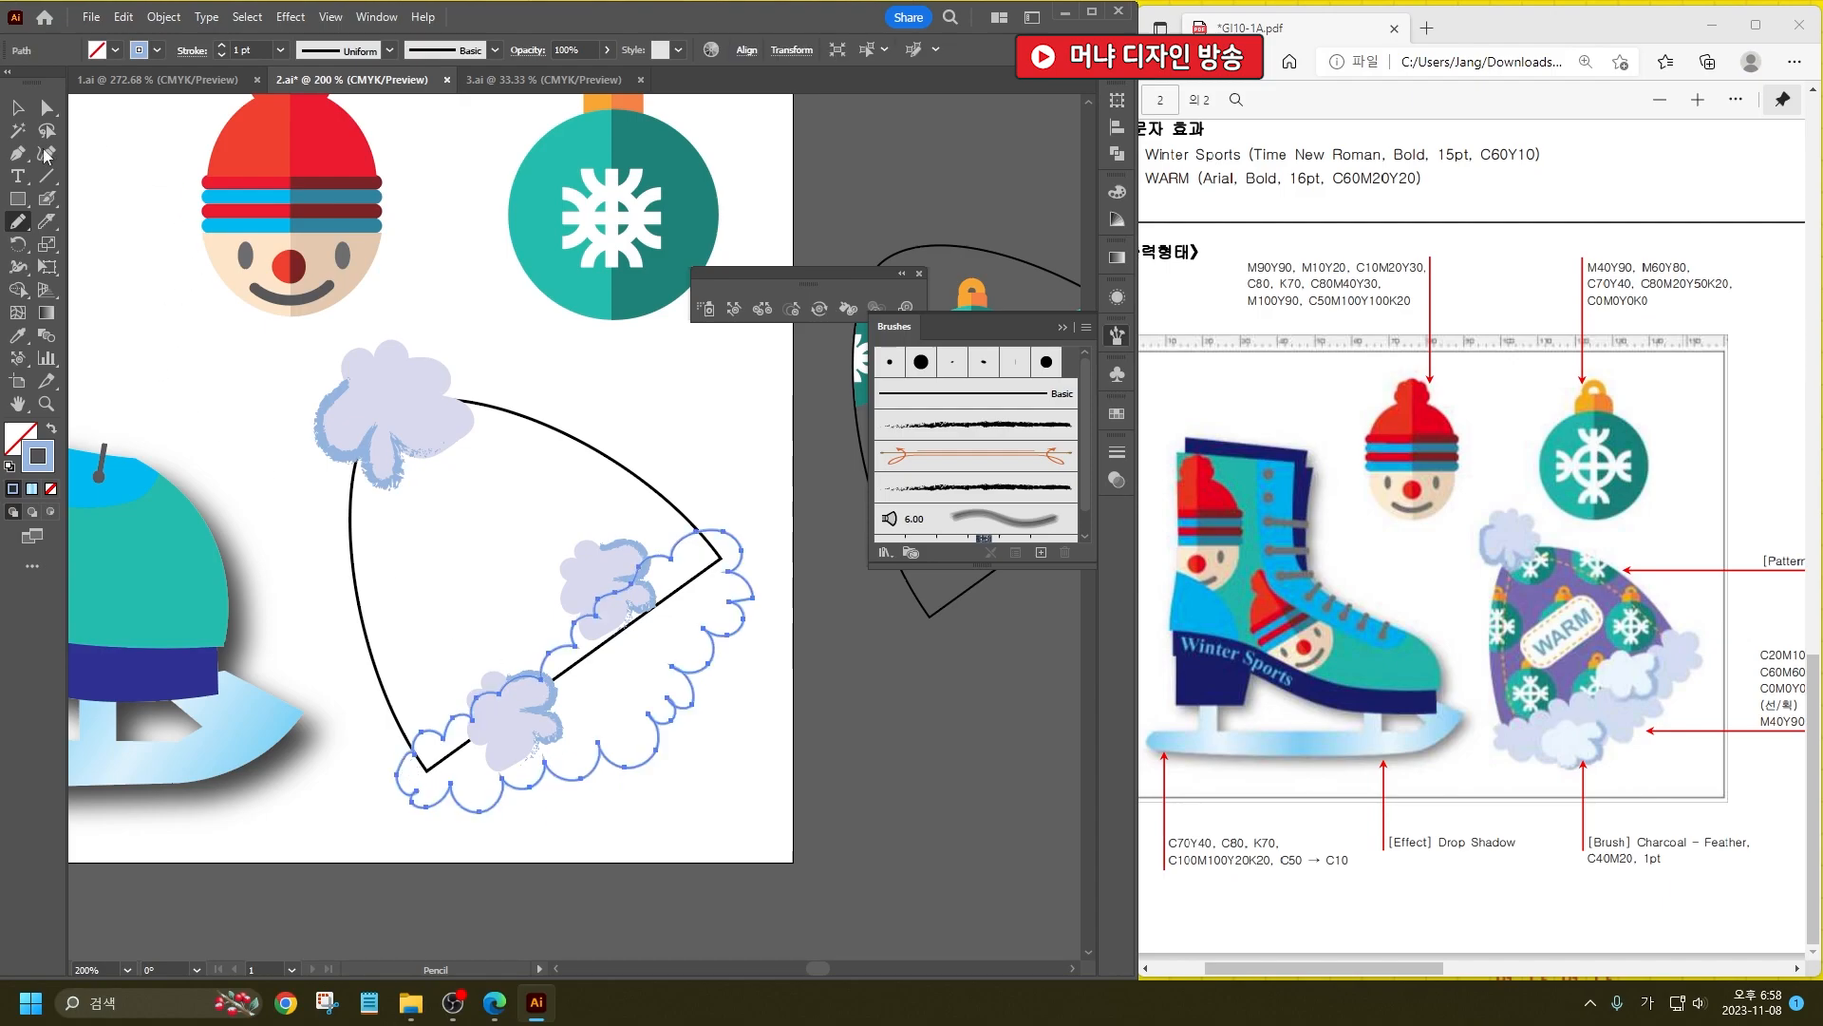
# Step: Fill the scalloped brim with the pompom's lavender using the Eyedropper, and stack it behind the small puffs but in front of the hat outline
pyautogui.click(18, 335)
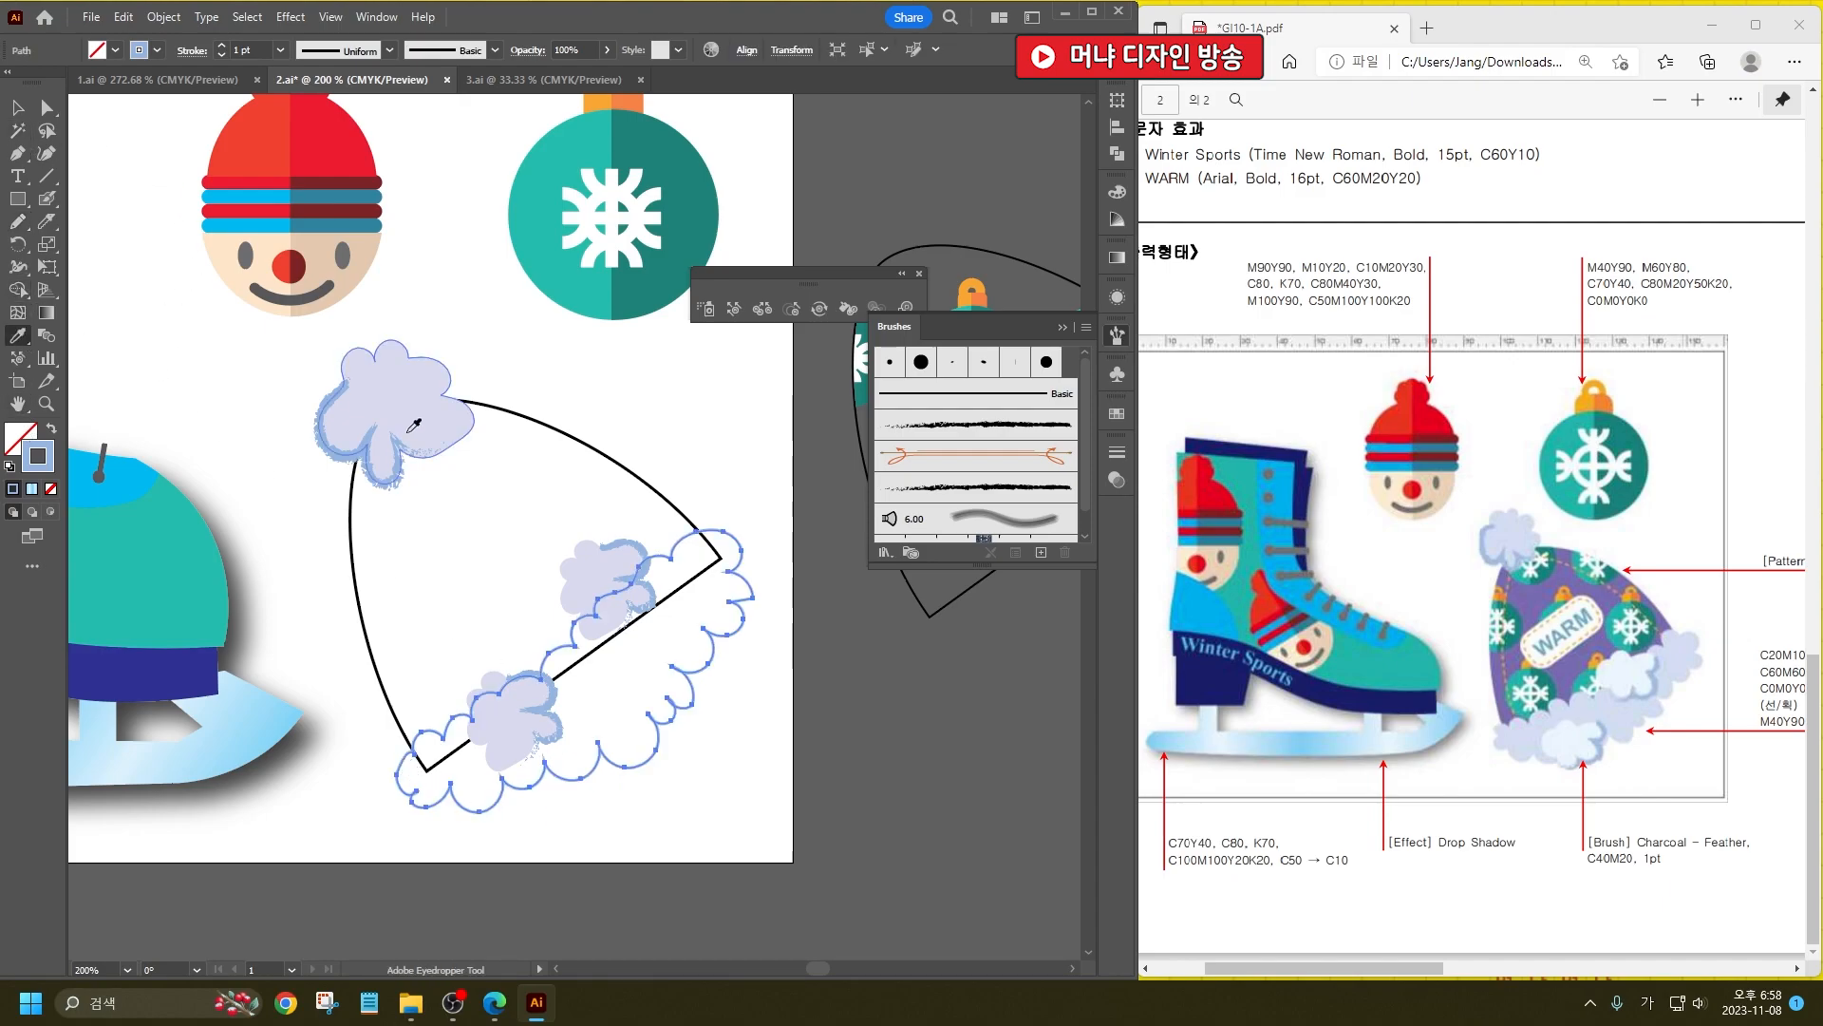
pyautogui.click(429, 387)
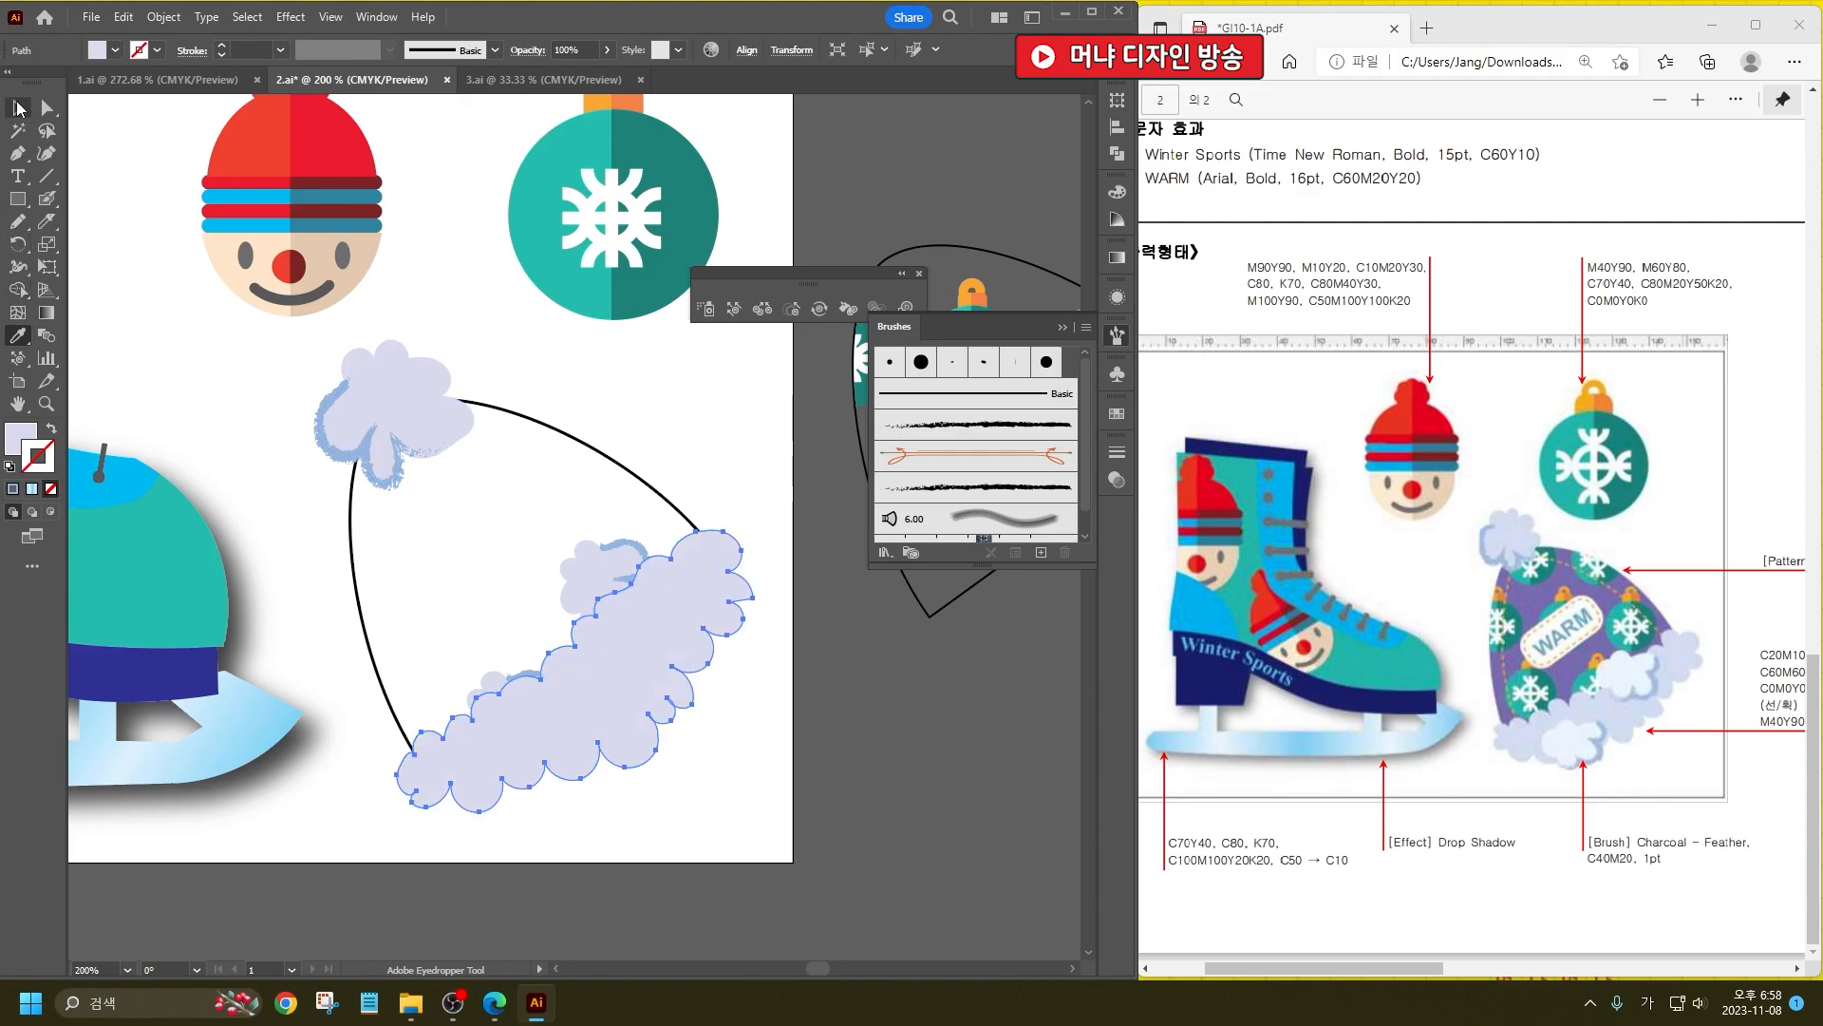
pyautogui.click(17, 108)
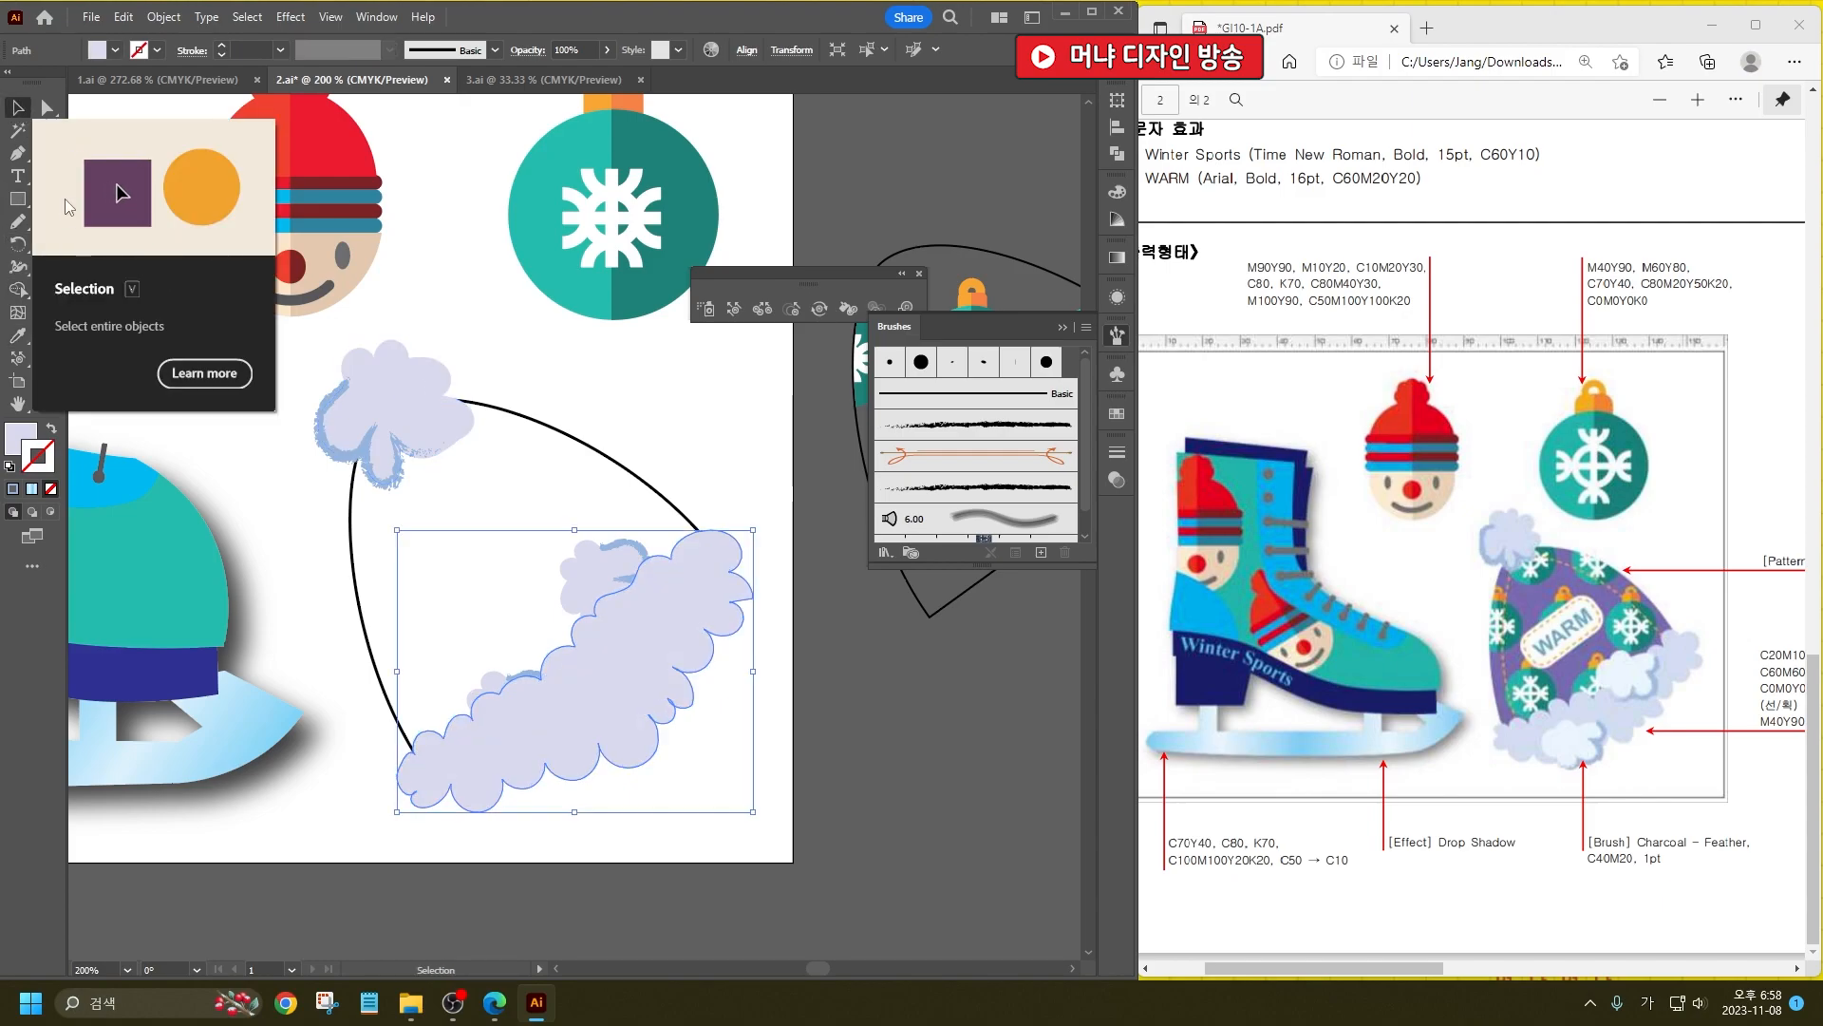
pyautogui.hotkey('ctrl', 'shift', '[')
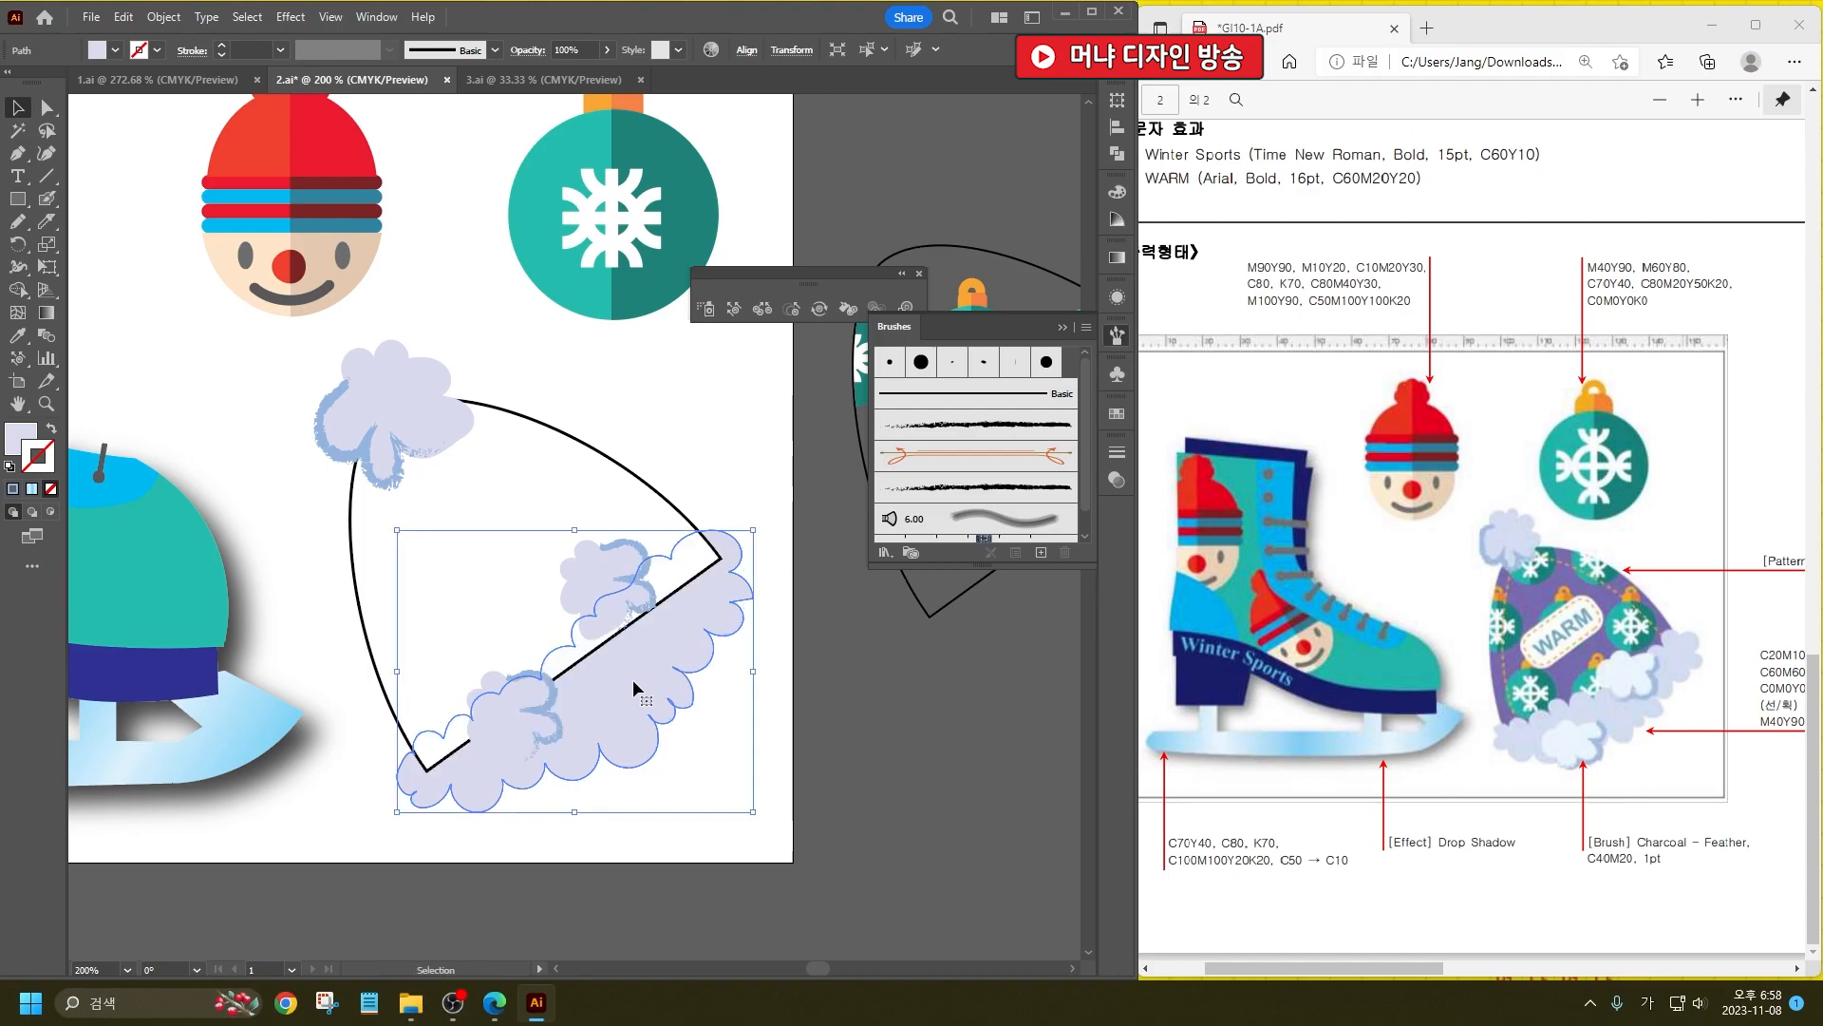
pyautogui.click(720, 762)
pyautogui.click(531, 541)
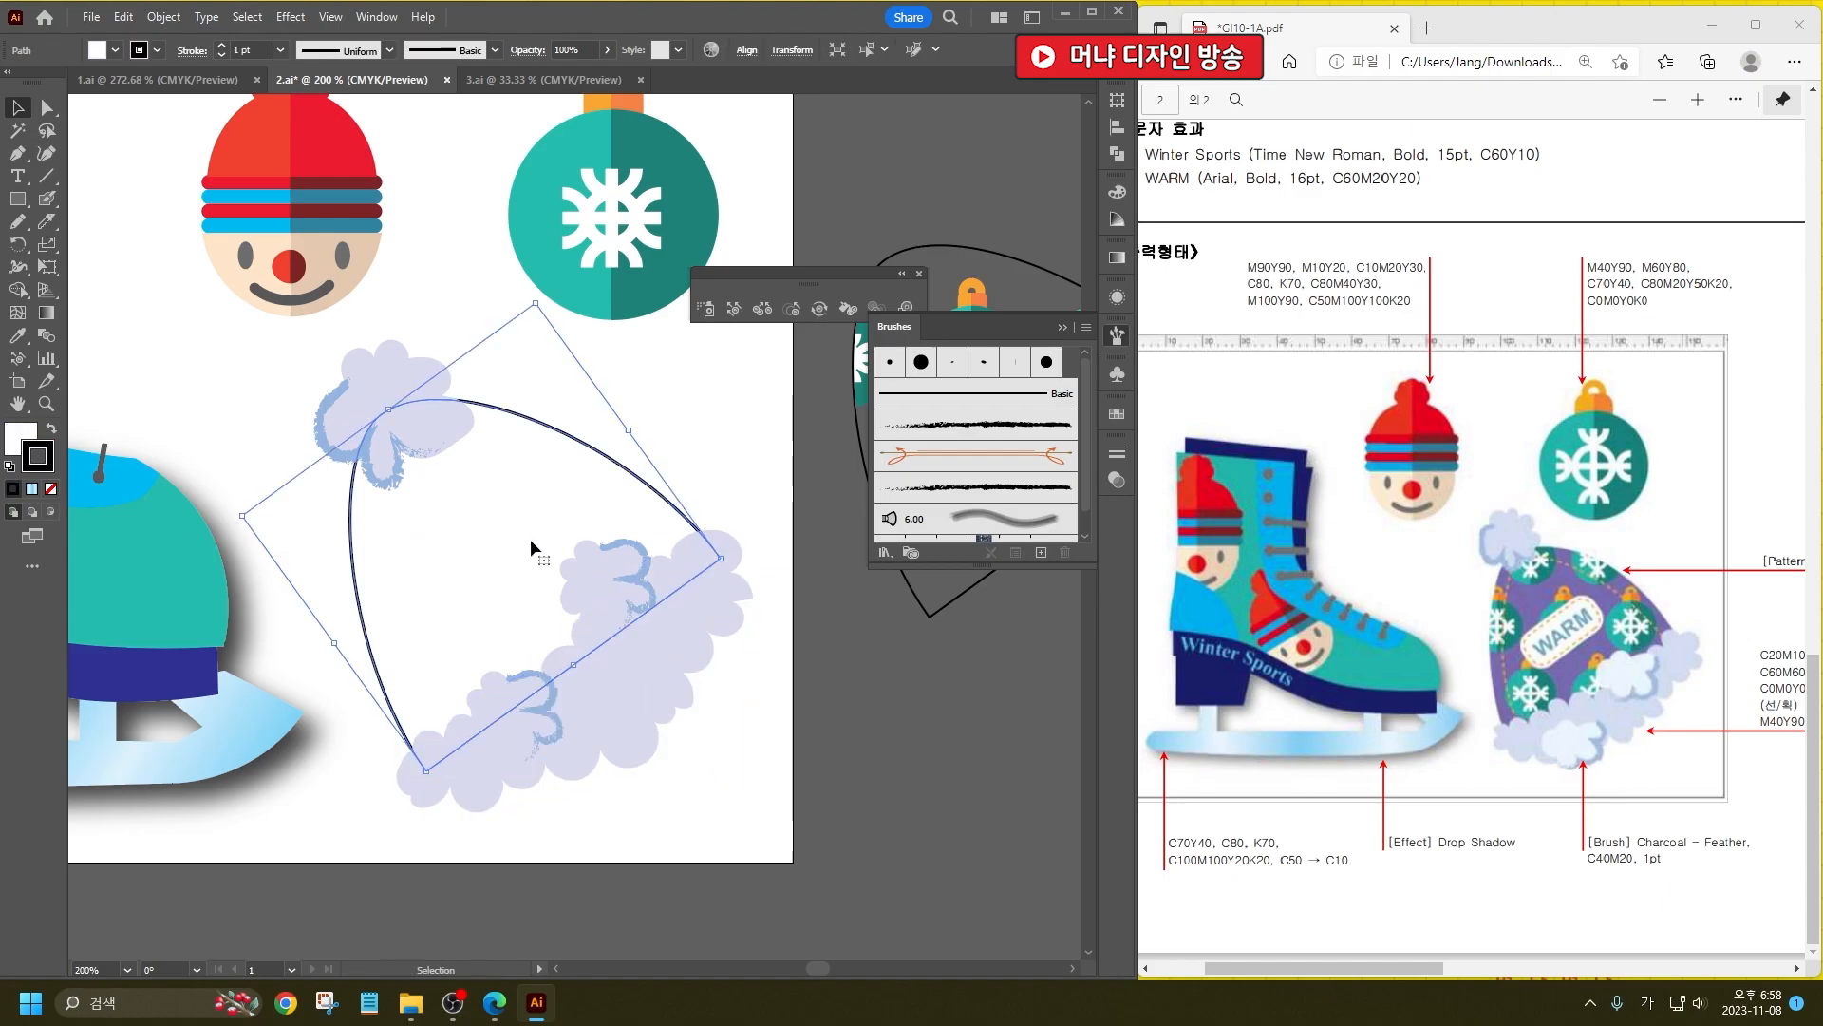
pyautogui.click(646, 839)
# Step: Recolor the two small brim puffs with the pale blue fill D8E8EA
pyautogui.click(17, 336)
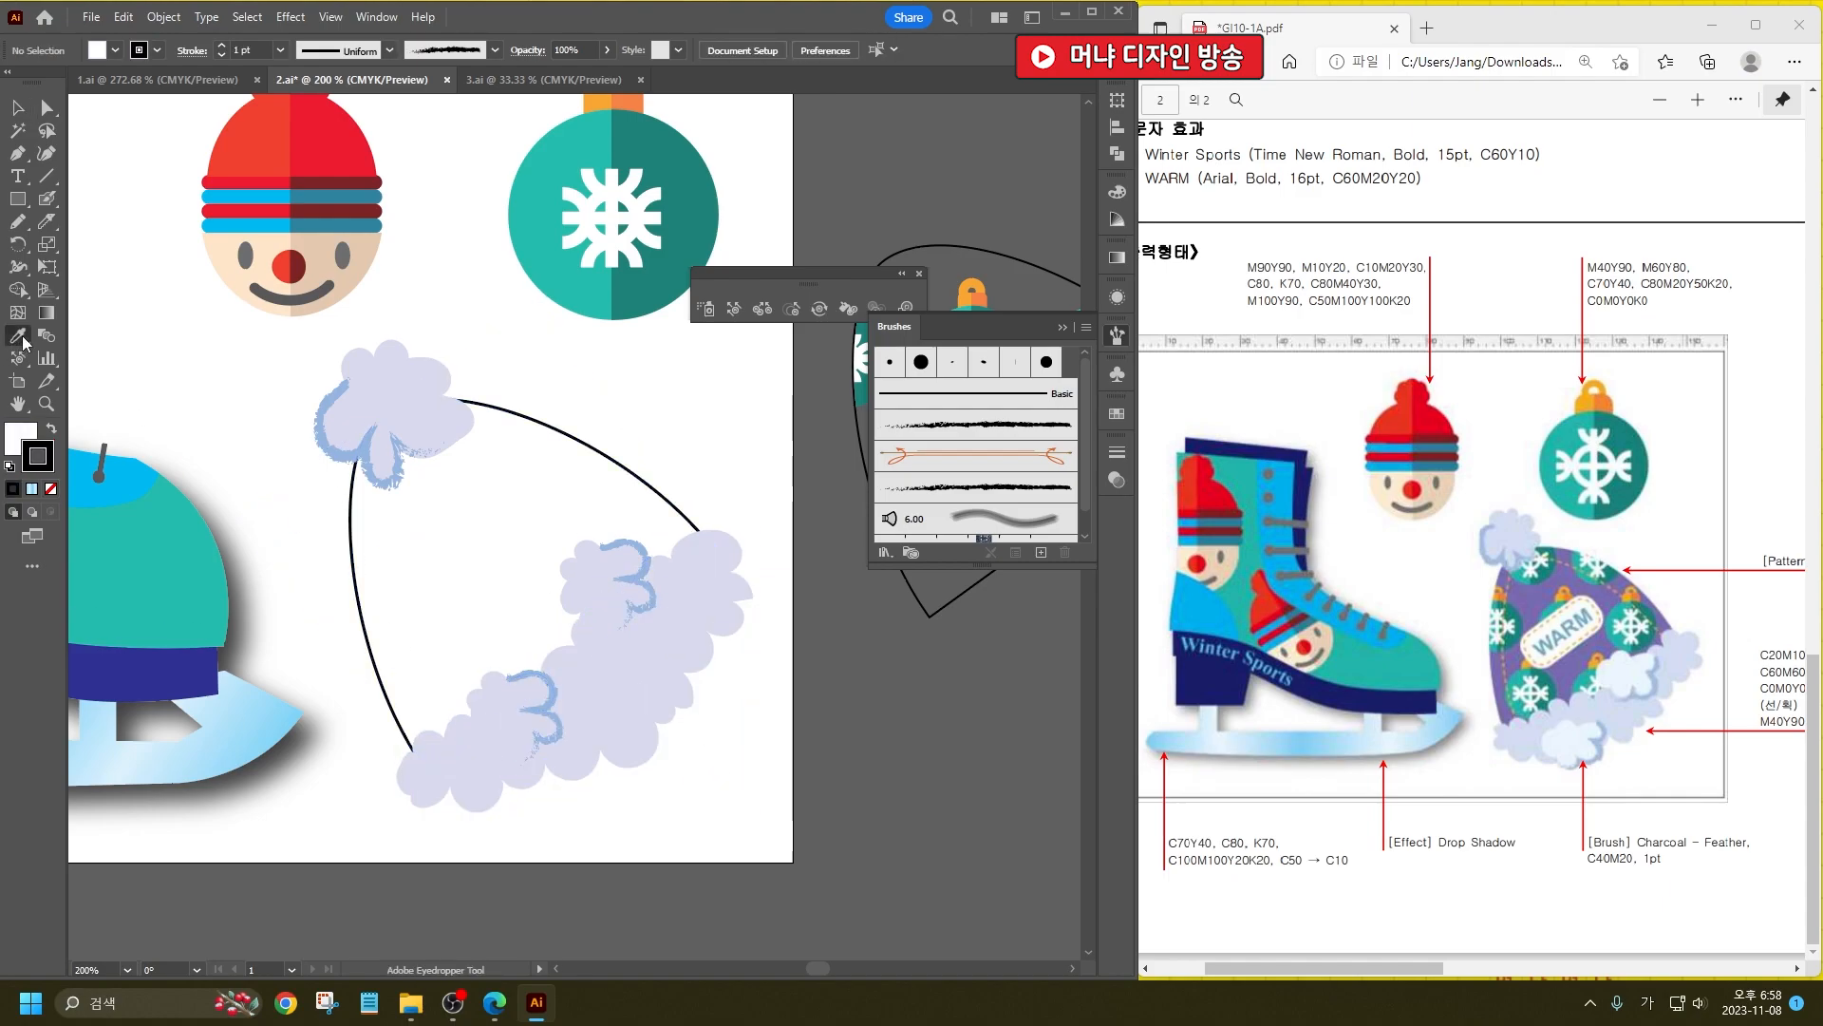
pyautogui.click(495, 696)
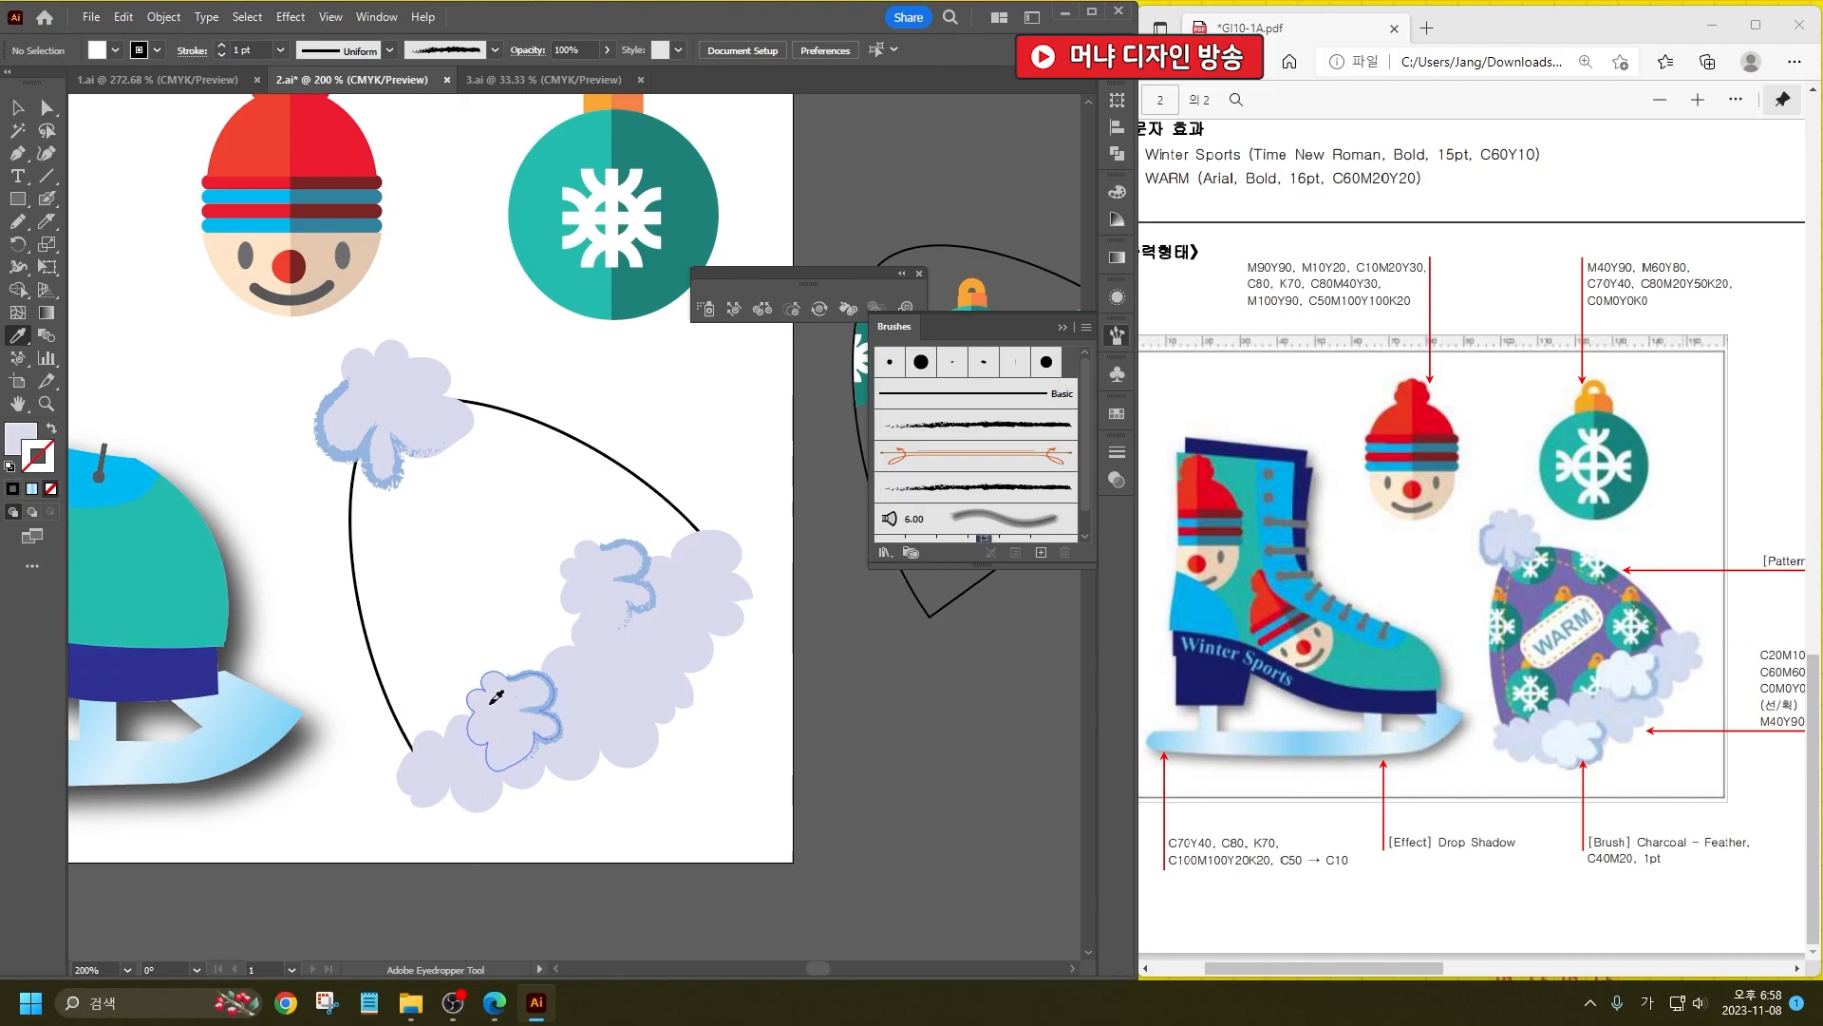
pyautogui.doubleClick(24, 439)
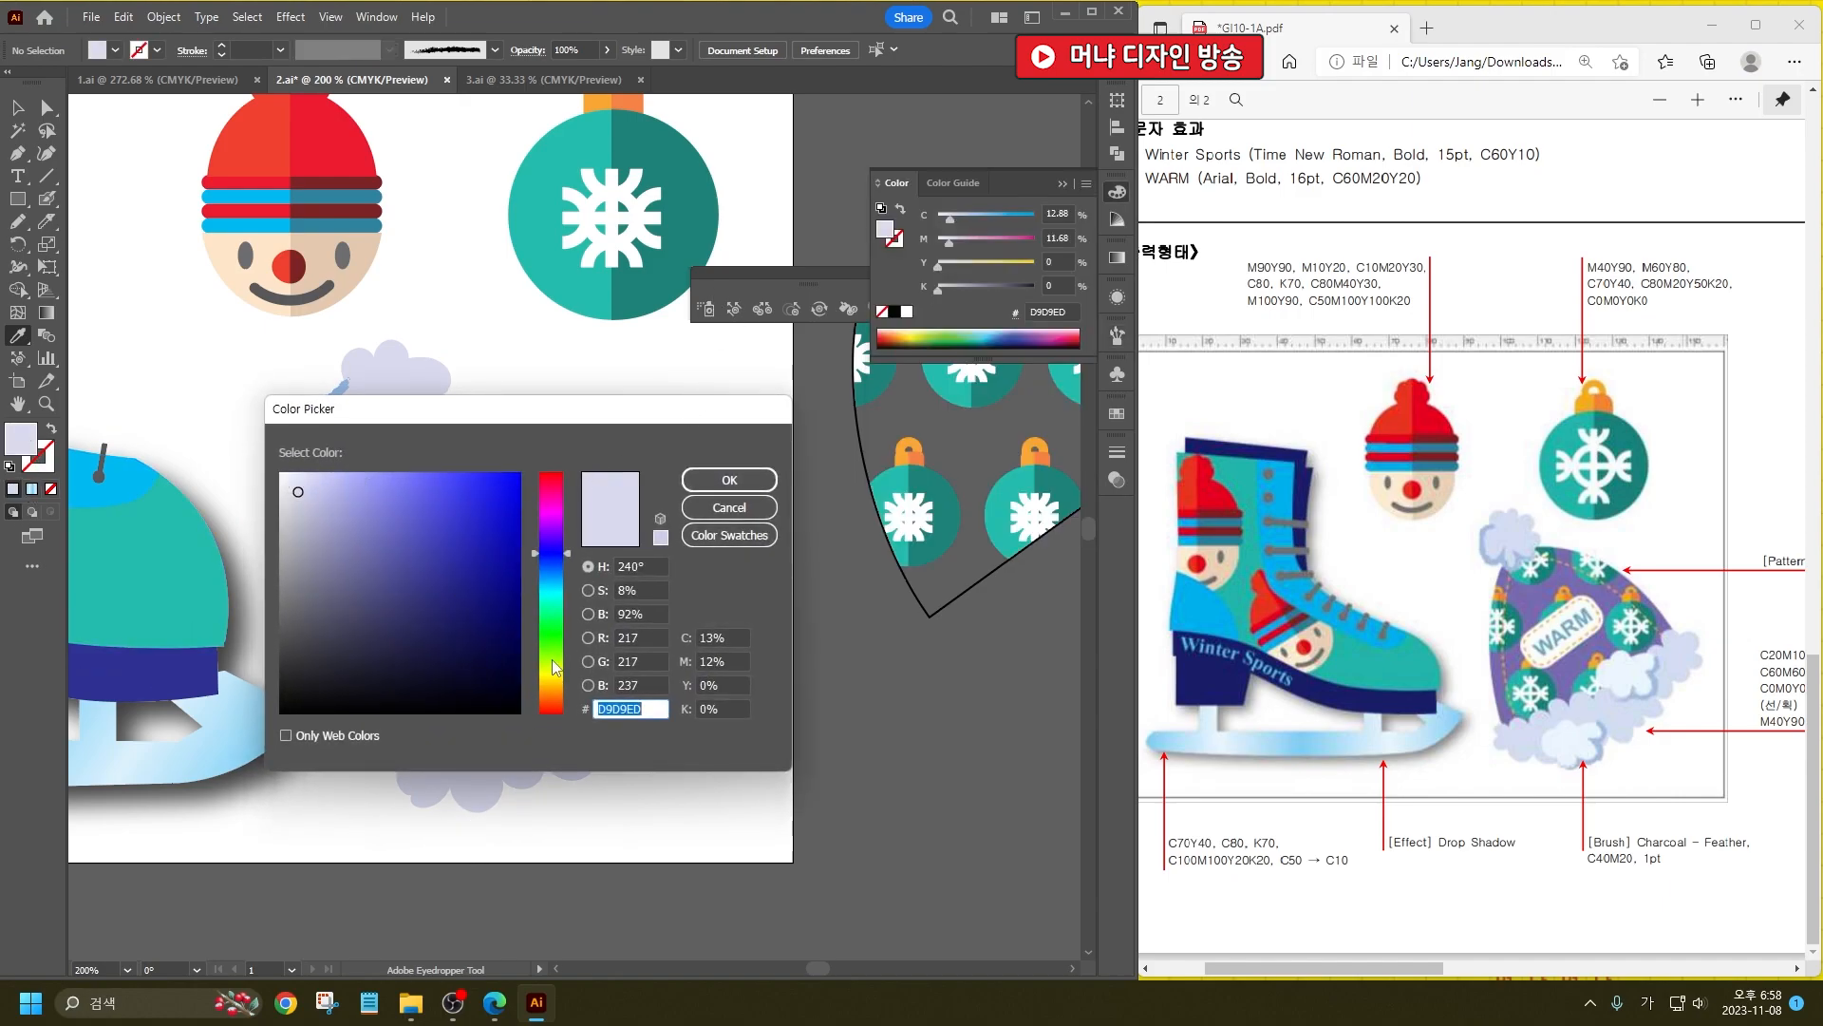
pyautogui.moveTo(551, 568); pyautogui.dragTo(550, 587)
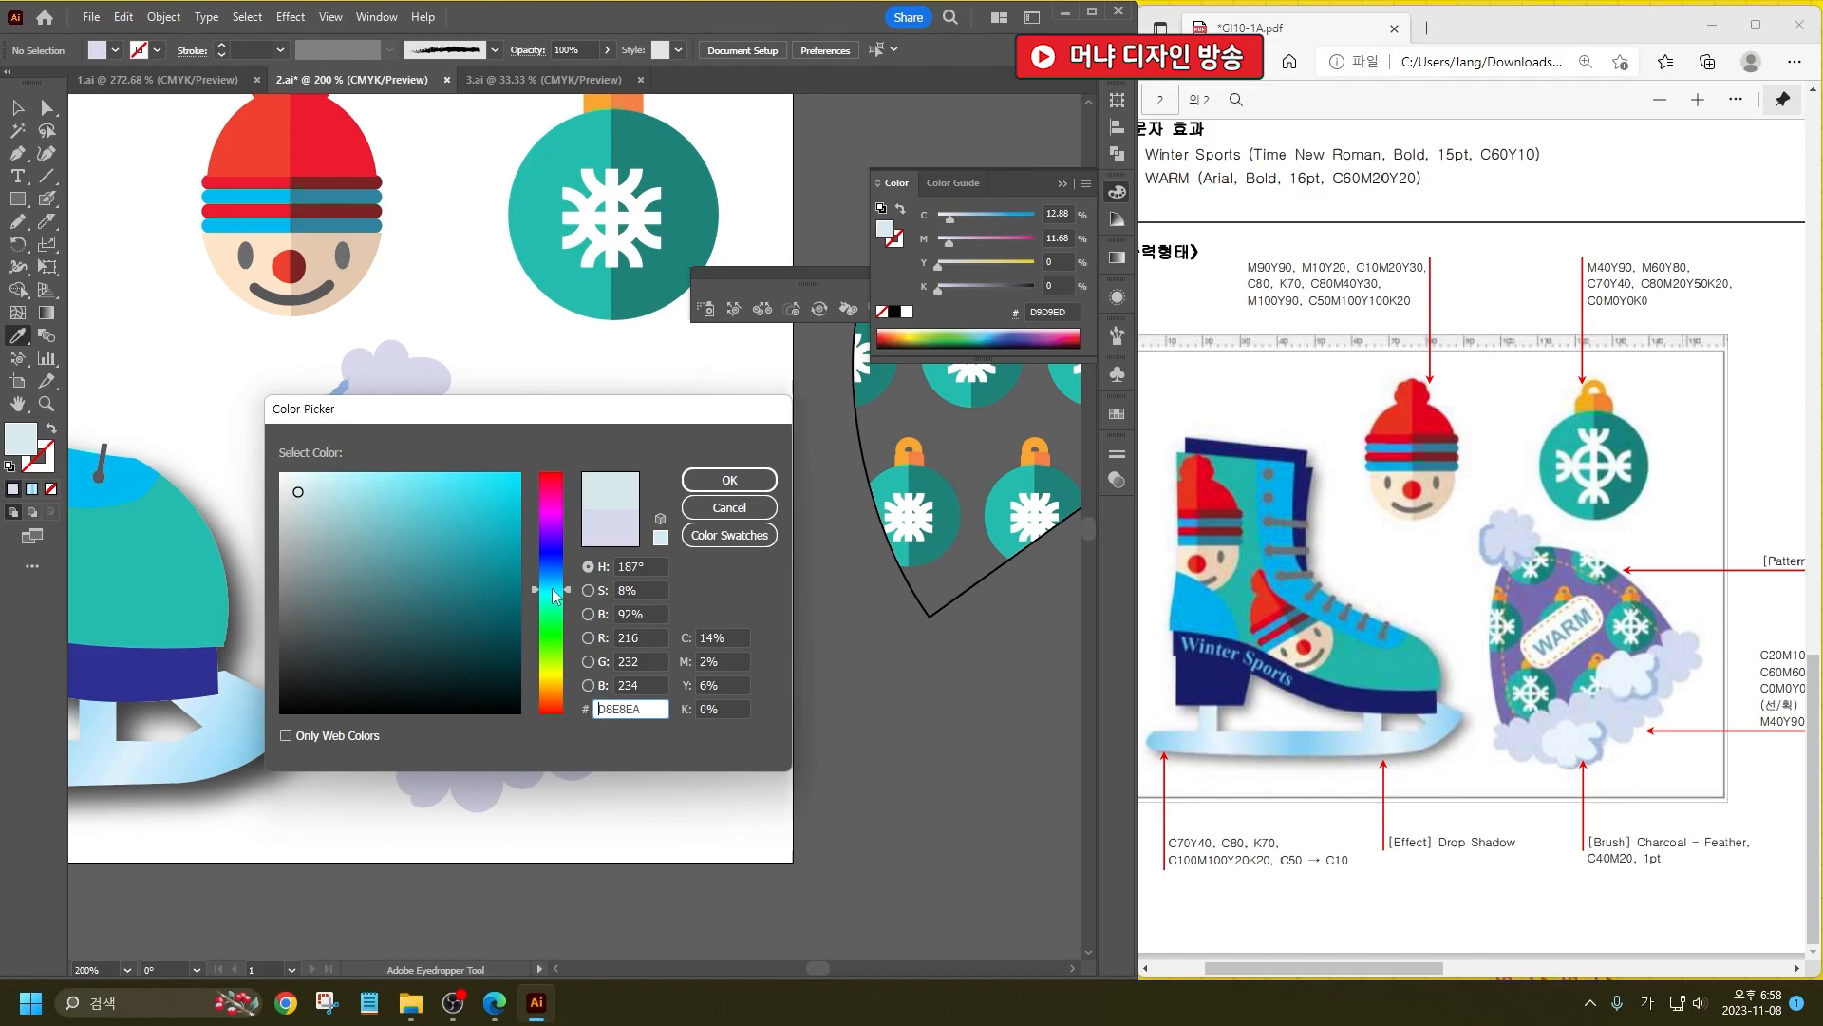
pyautogui.click(730, 479)
pyautogui.keyDown('alt'); pyautogui.click(495, 705); pyautogui.keyUp('alt')
pyautogui.keyDown('alt'); pyautogui.click(603, 584); pyautogui.keyUp('alt')
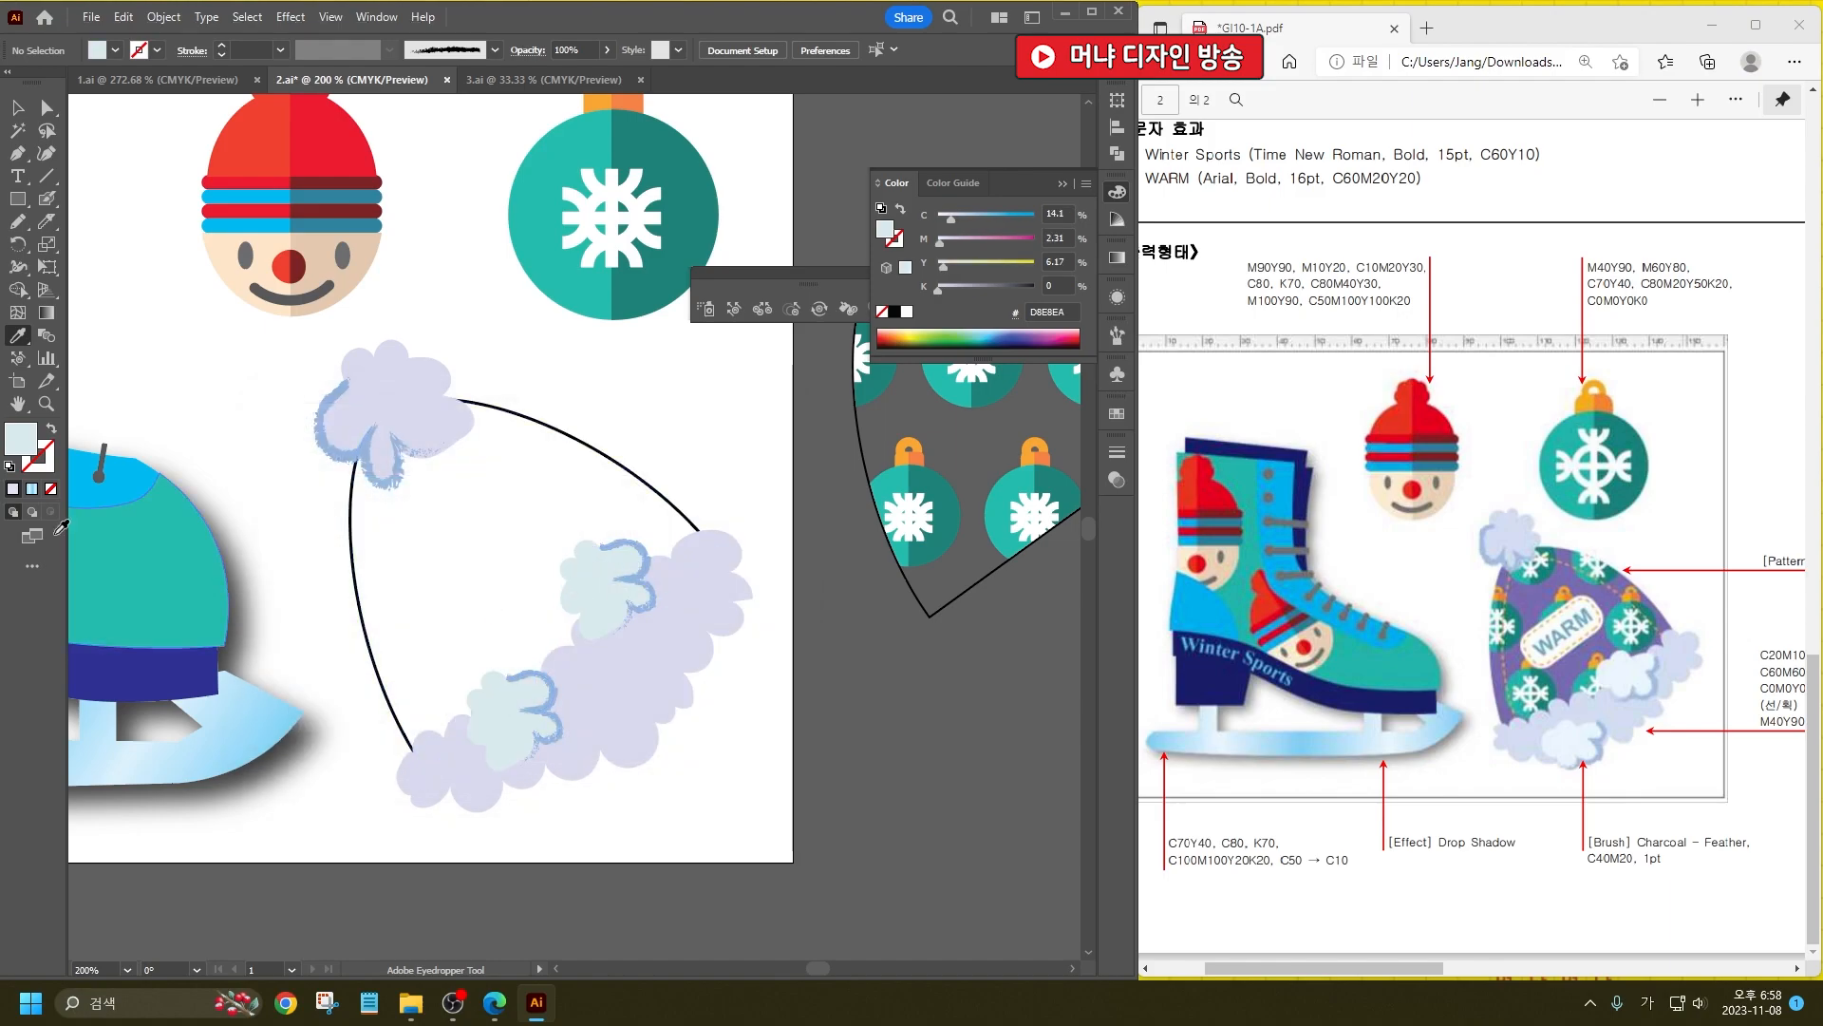
# Step: Draw a wide rounded rectangle in the pale blue fill across the hat's pompom as the label base
pyautogui.click(16, 110)
pyautogui.moveTo(17, 199); pyautogui.dragTo(96, 246)
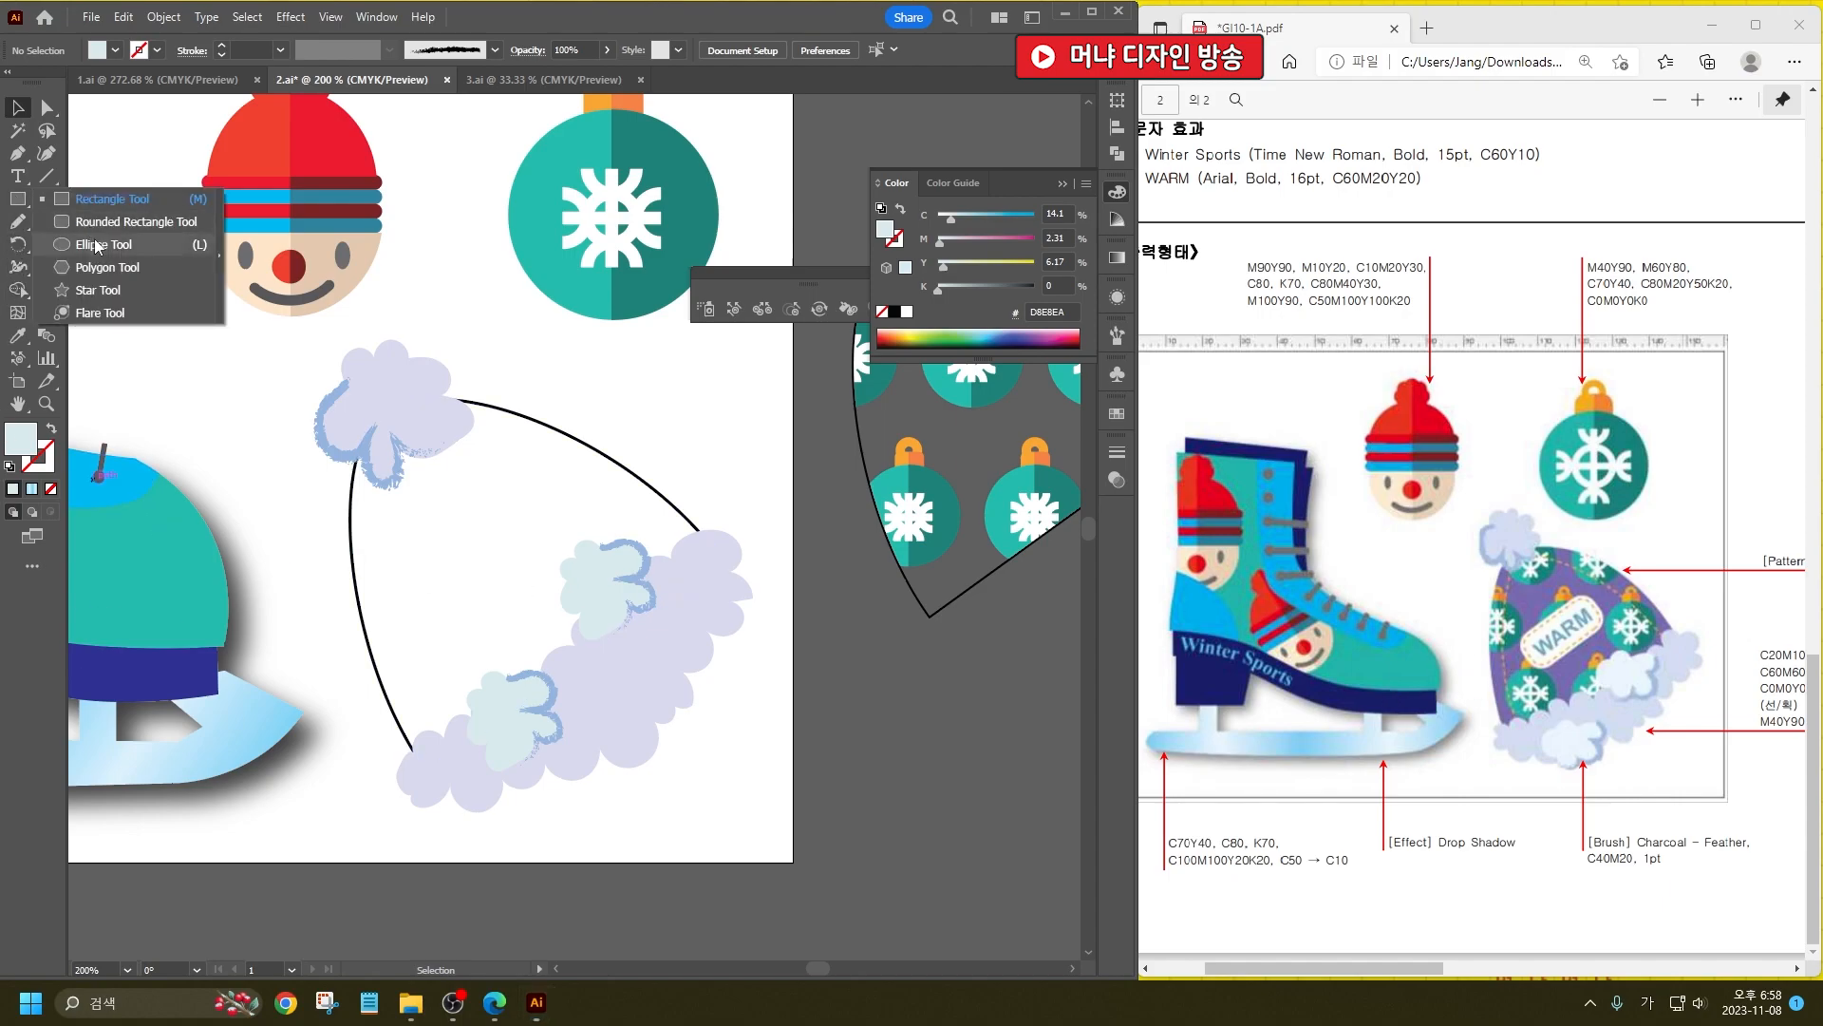
pyautogui.click(133, 221)
pyautogui.moveTo(193, 386); pyautogui.dragTo(500, 482)
pyautogui.click(17, 107)
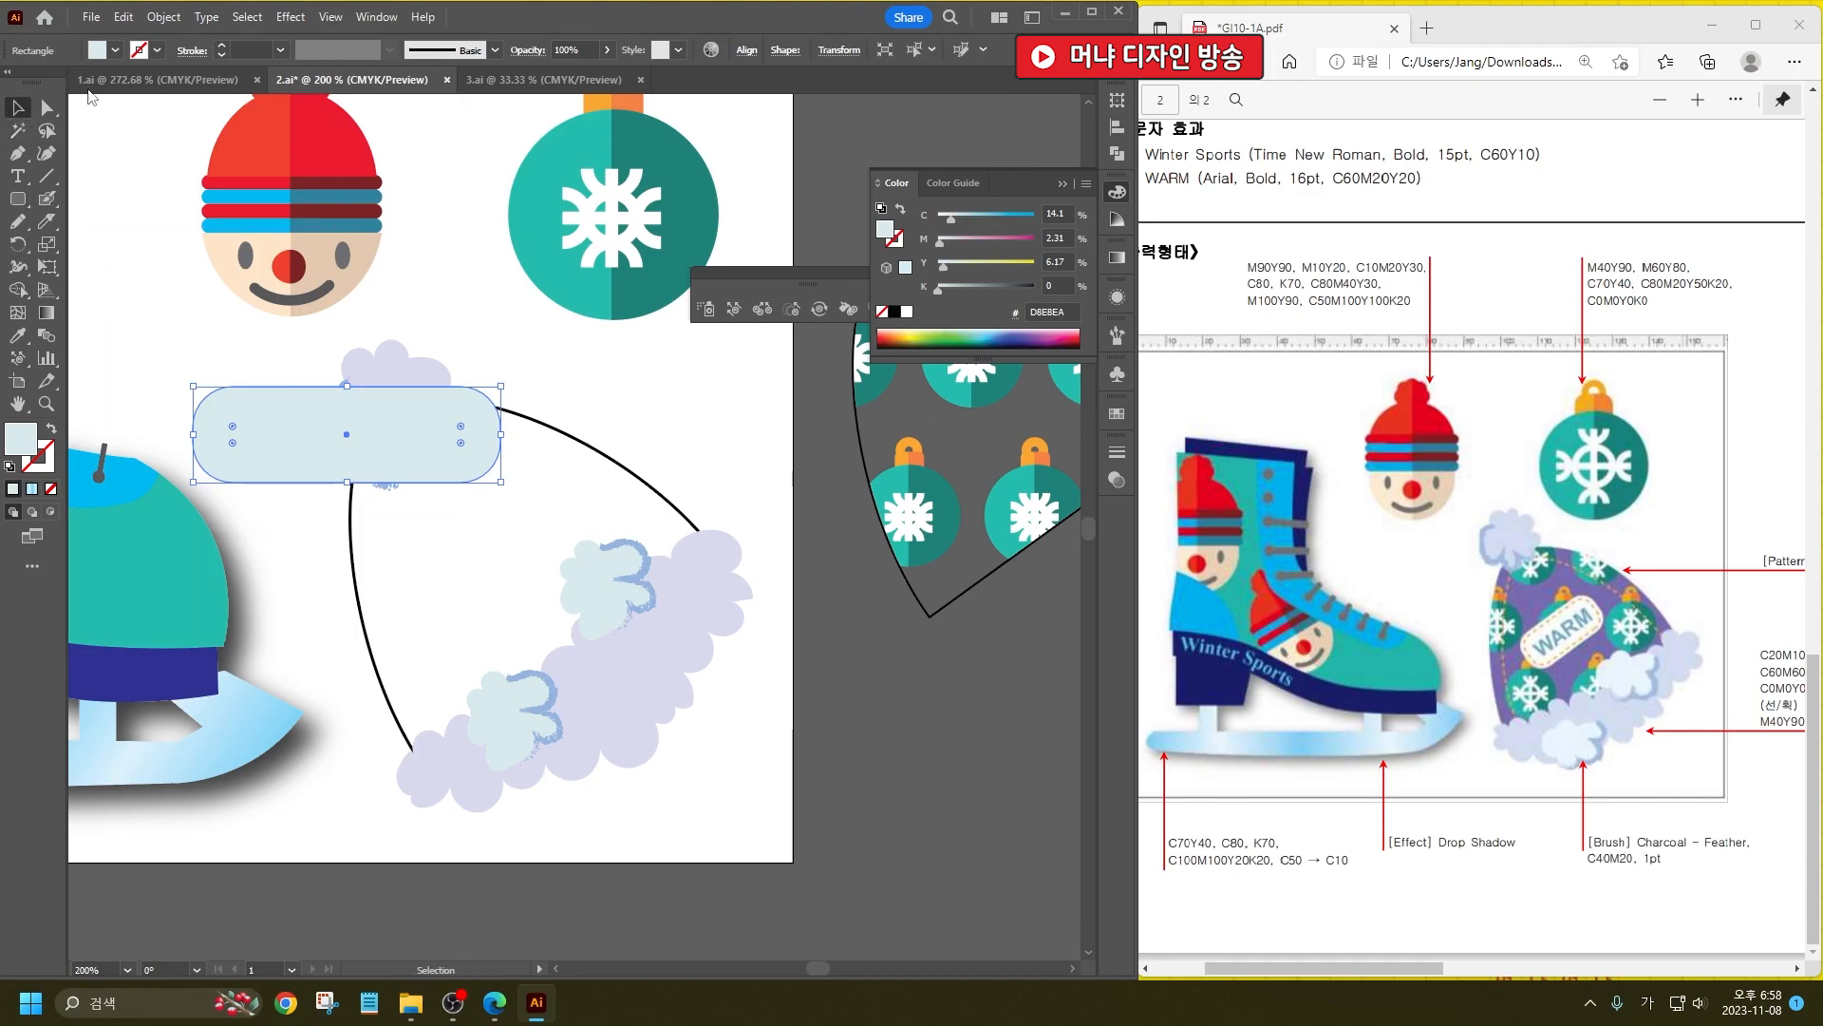
pyautogui.click(164, 18)
pyautogui.click(473, 273)
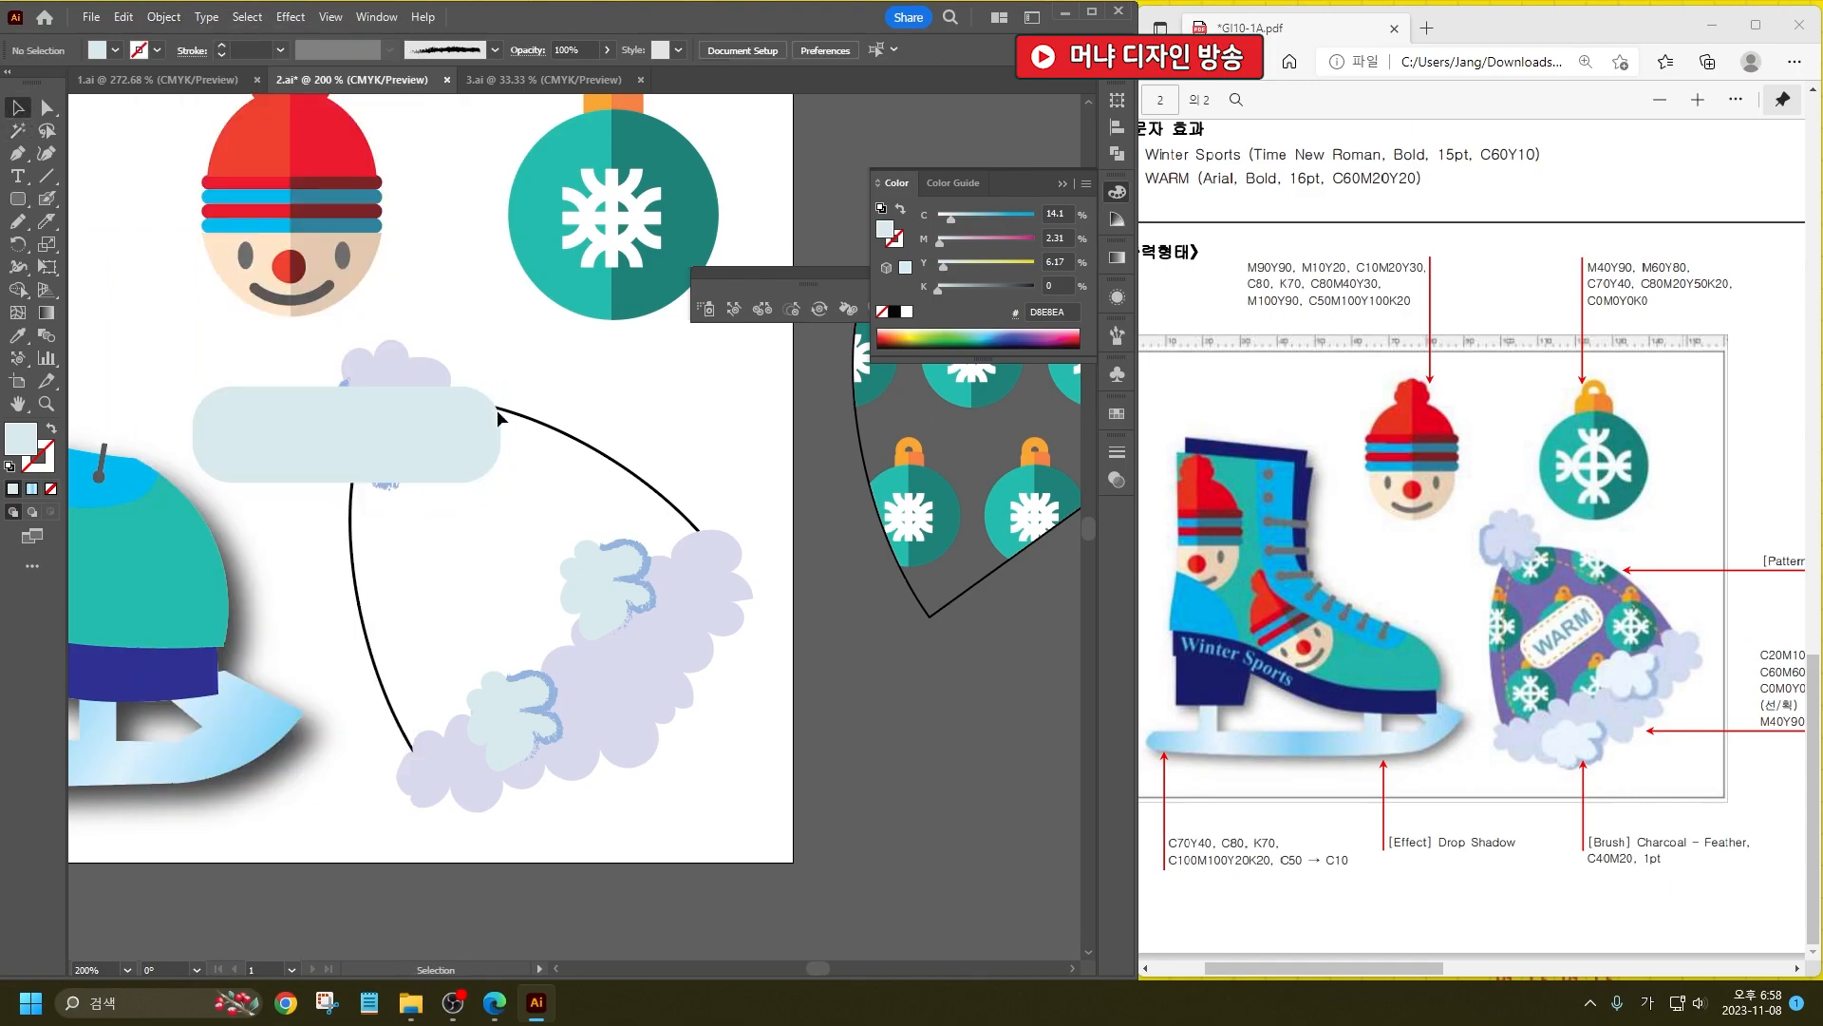
# Step: Move the WARM text onto the pale blue rounded rectangle
pyautogui.hotkey('ctrl', '-')
pyautogui.hotkey('ctrl', '-')
pyautogui.hotkey('ctrl', '-')
pyautogui.moveTo(323, 315); pyautogui.dragTo(478, 471)
pyautogui.hotkey('ctrl', '+')
pyautogui.hotkey('ctrl', '+')
pyautogui.hotkey('ctrl', '+')
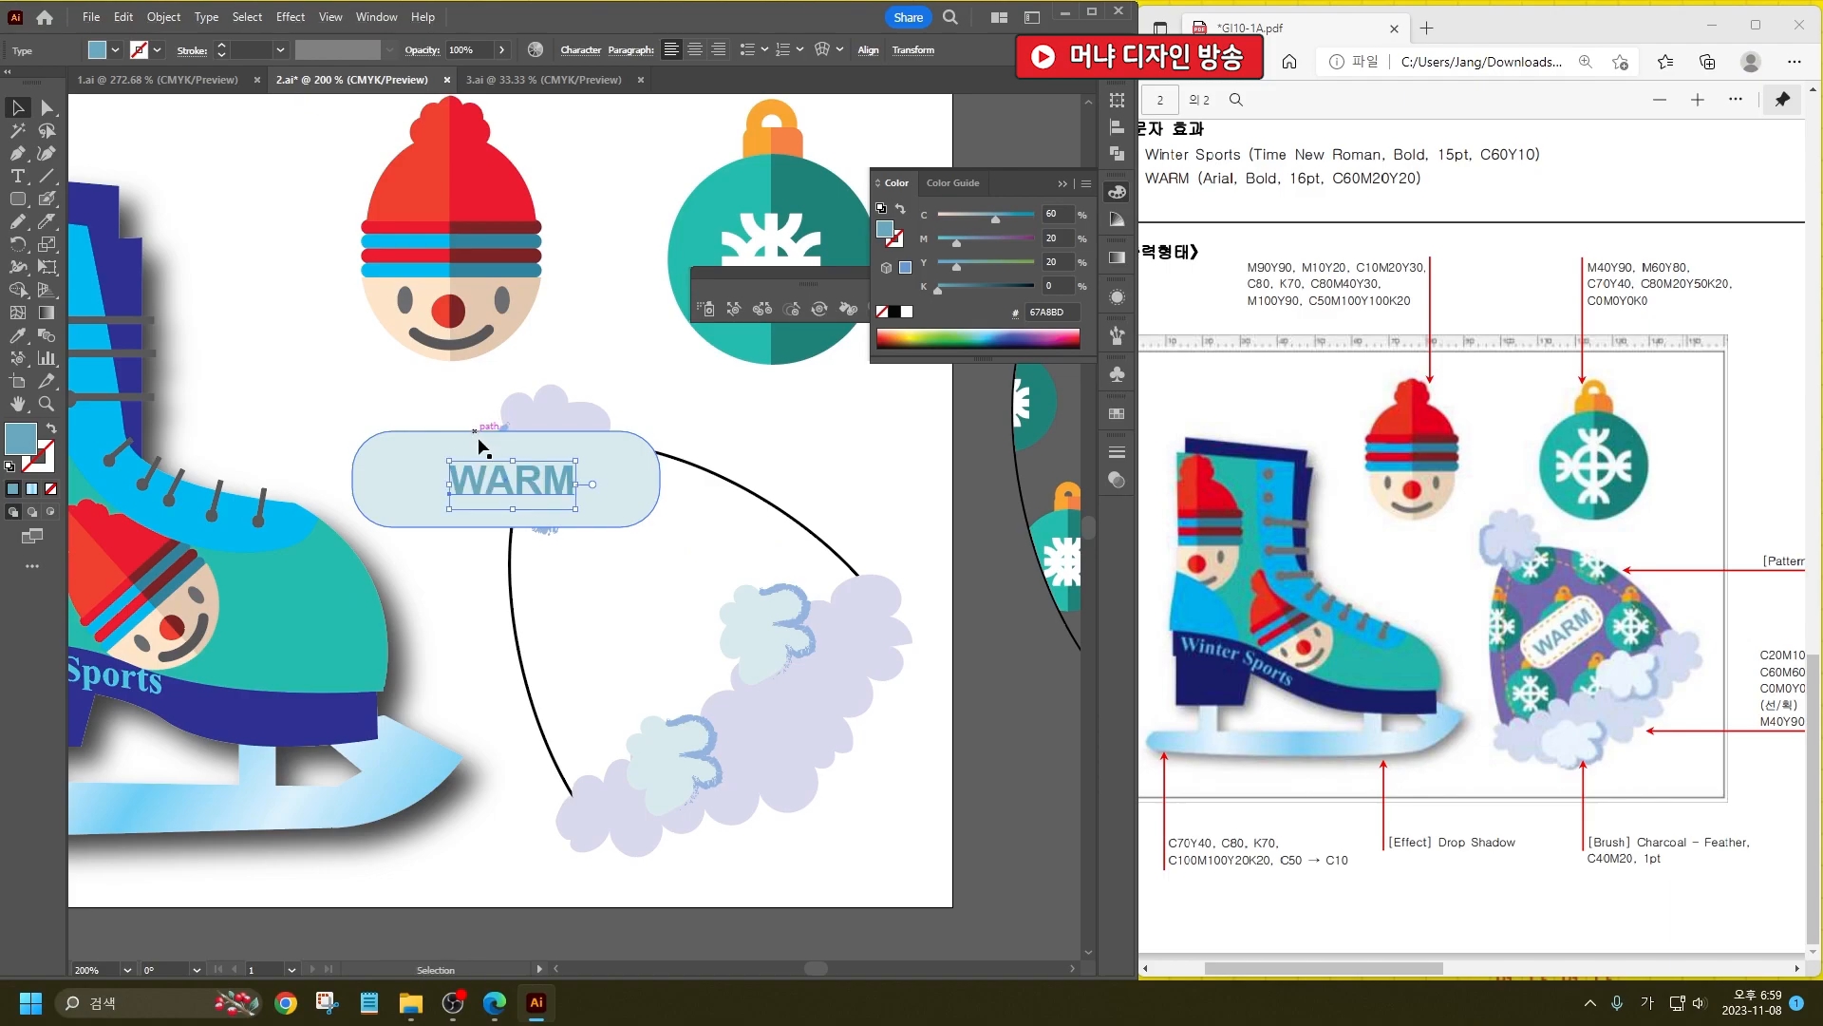
# Step: Shrink the rounded rectangle's width and height to fit around the WARM text, and reduce its corner radius
pyautogui.click(625, 482)
pyautogui.moveTo(658, 479); pyautogui.dragTo(594, 474)
pyautogui.hotkey('ctrl', '+')
pyautogui.hotkey('ctrl', '+')
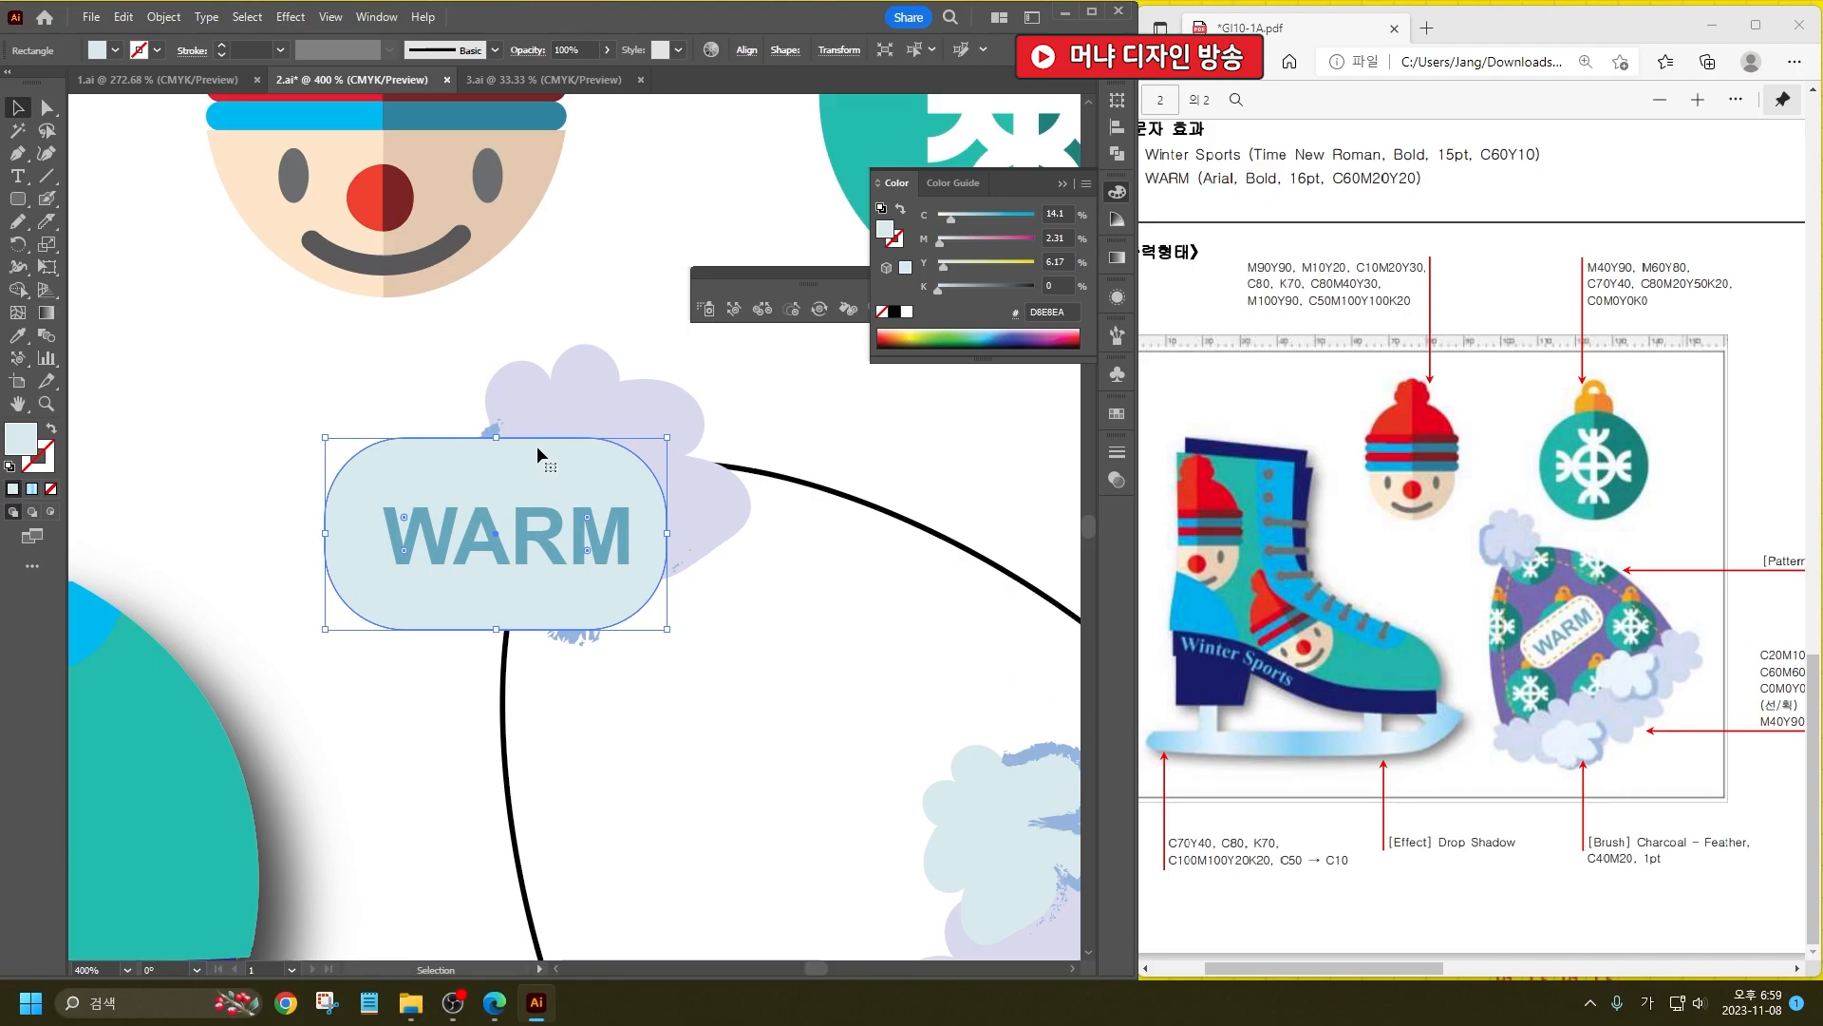
pyautogui.moveTo(499, 440); pyautogui.dragTo(497, 454)
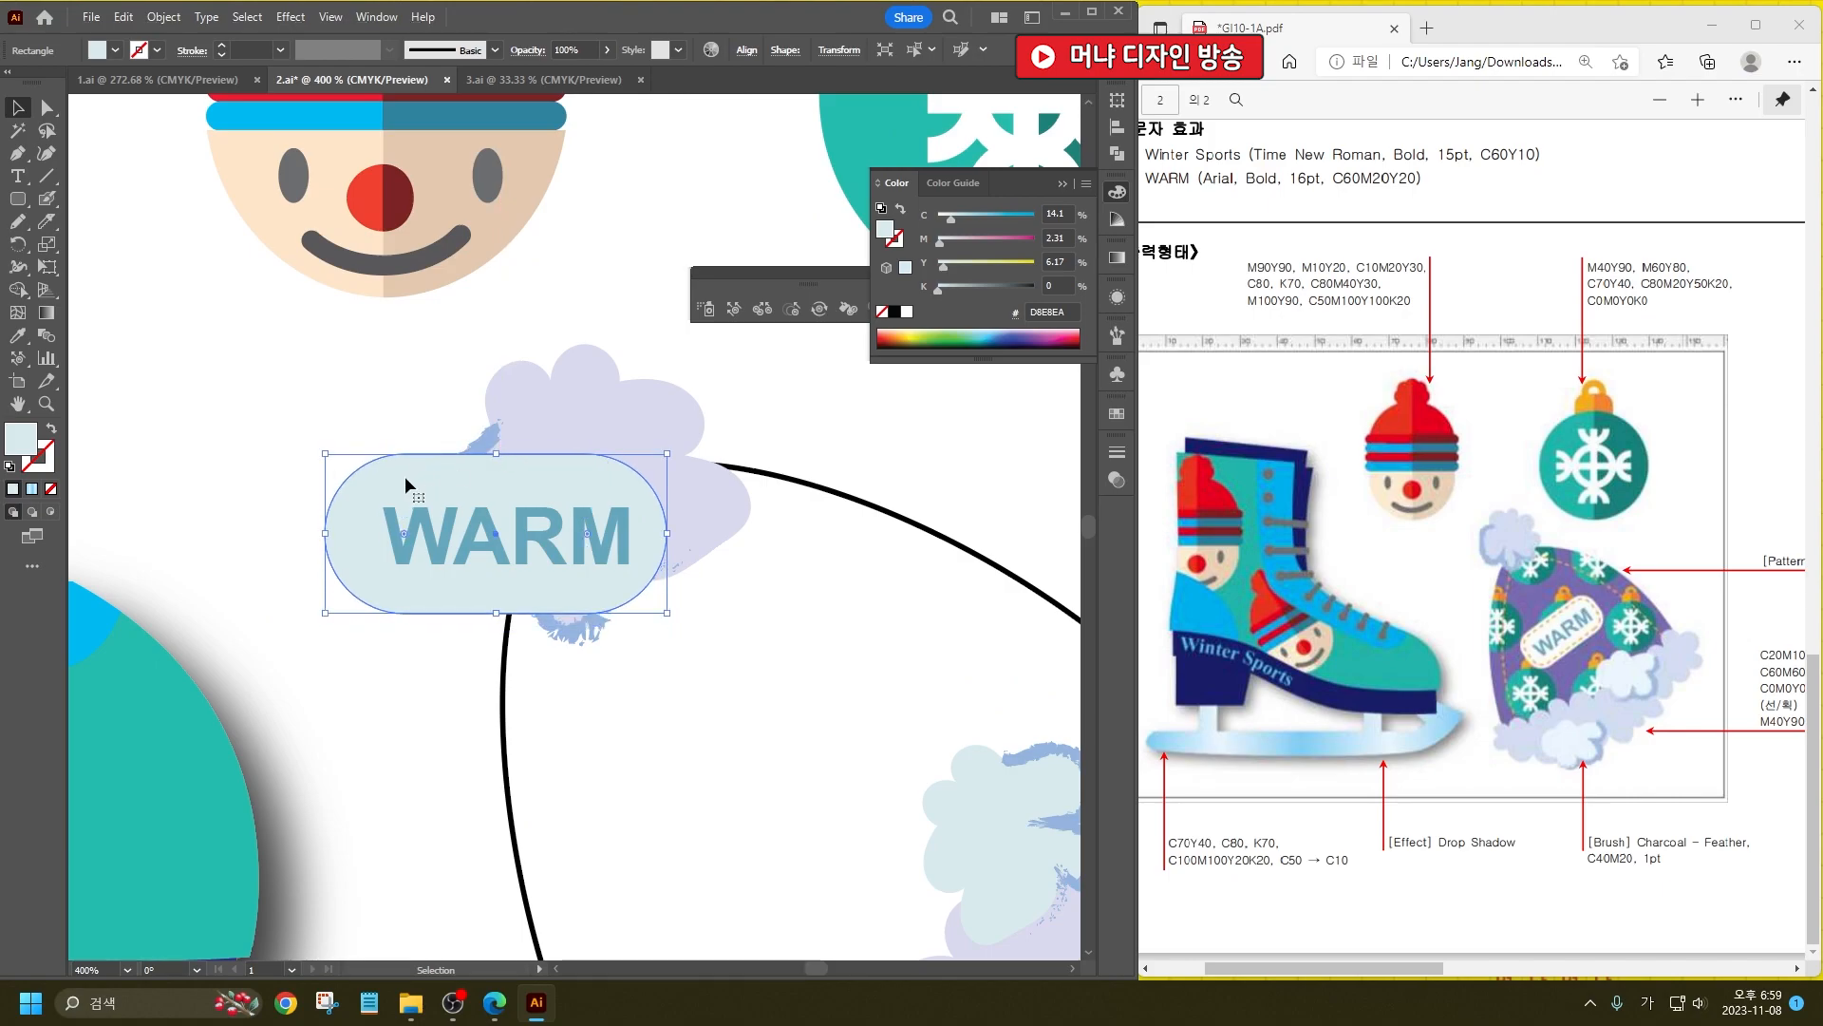
pyautogui.moveTo(402, 531); pyautogui.dragTo(357, 524)
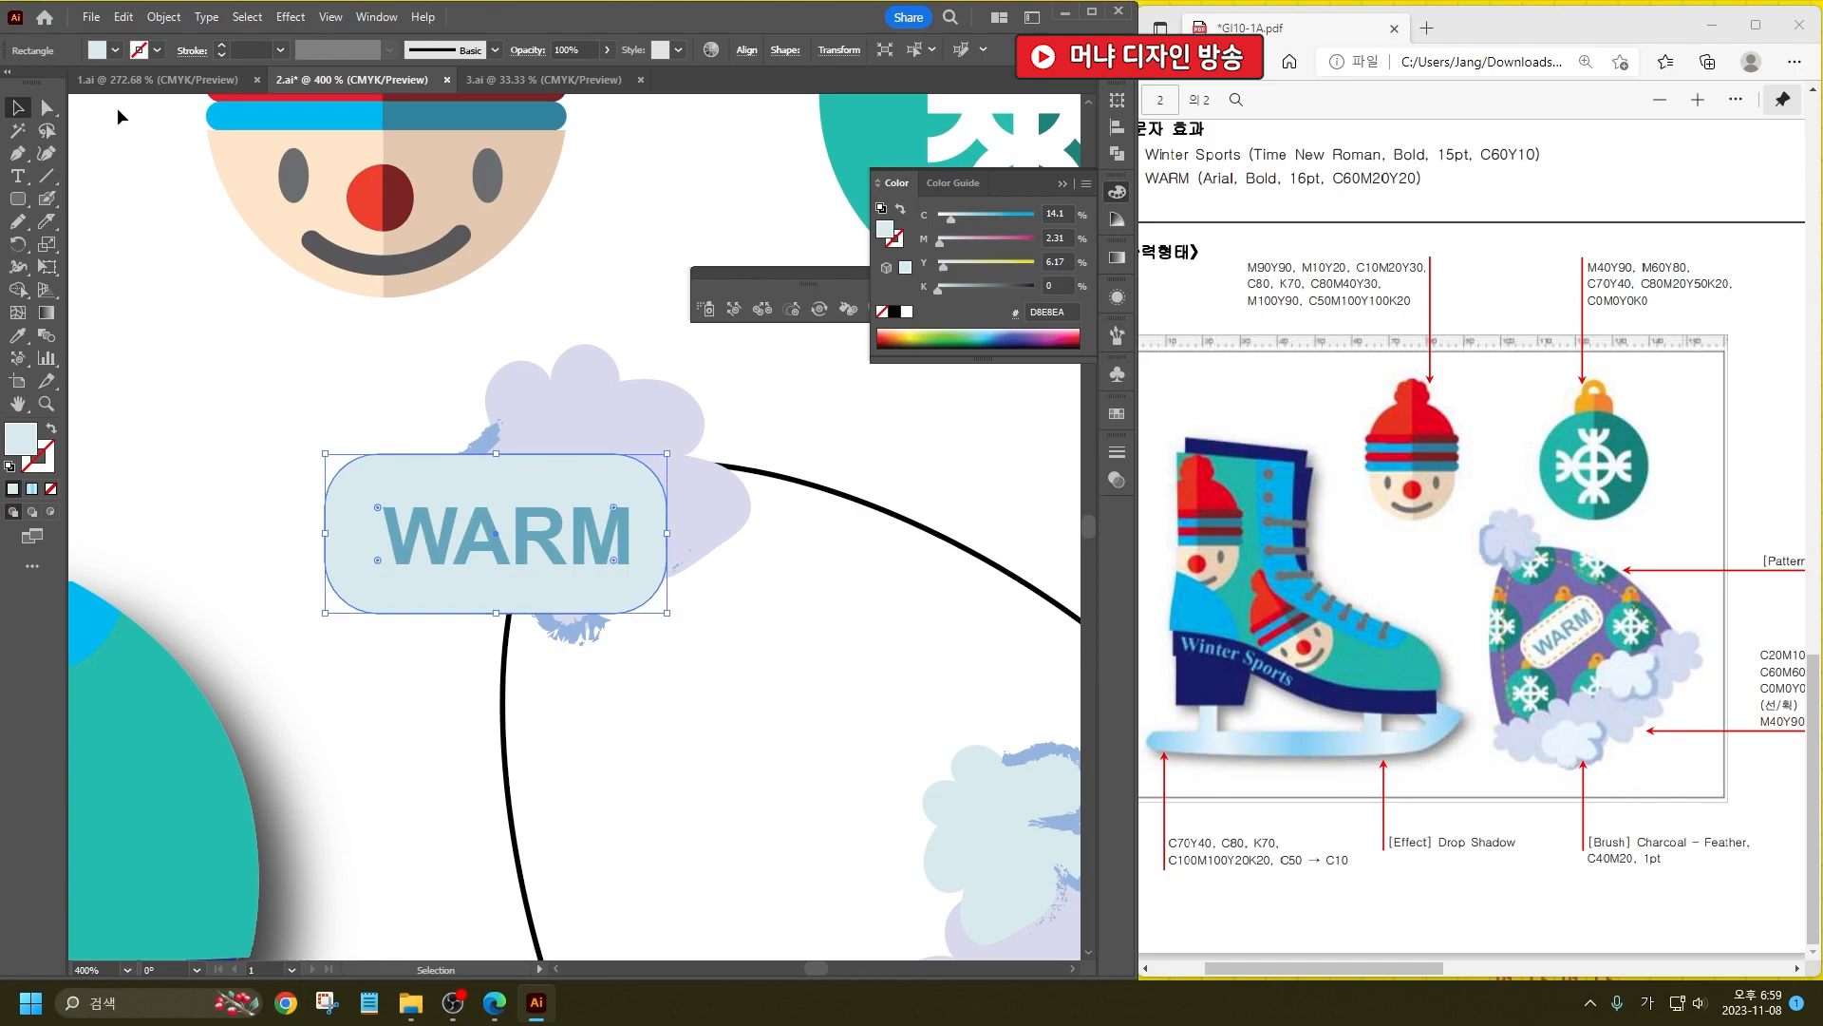
# Step: Offset the label's rounded rectangle path by -1 mm
pyautogui.click(183, 26)
pyautogui.moveTo(247, 497)
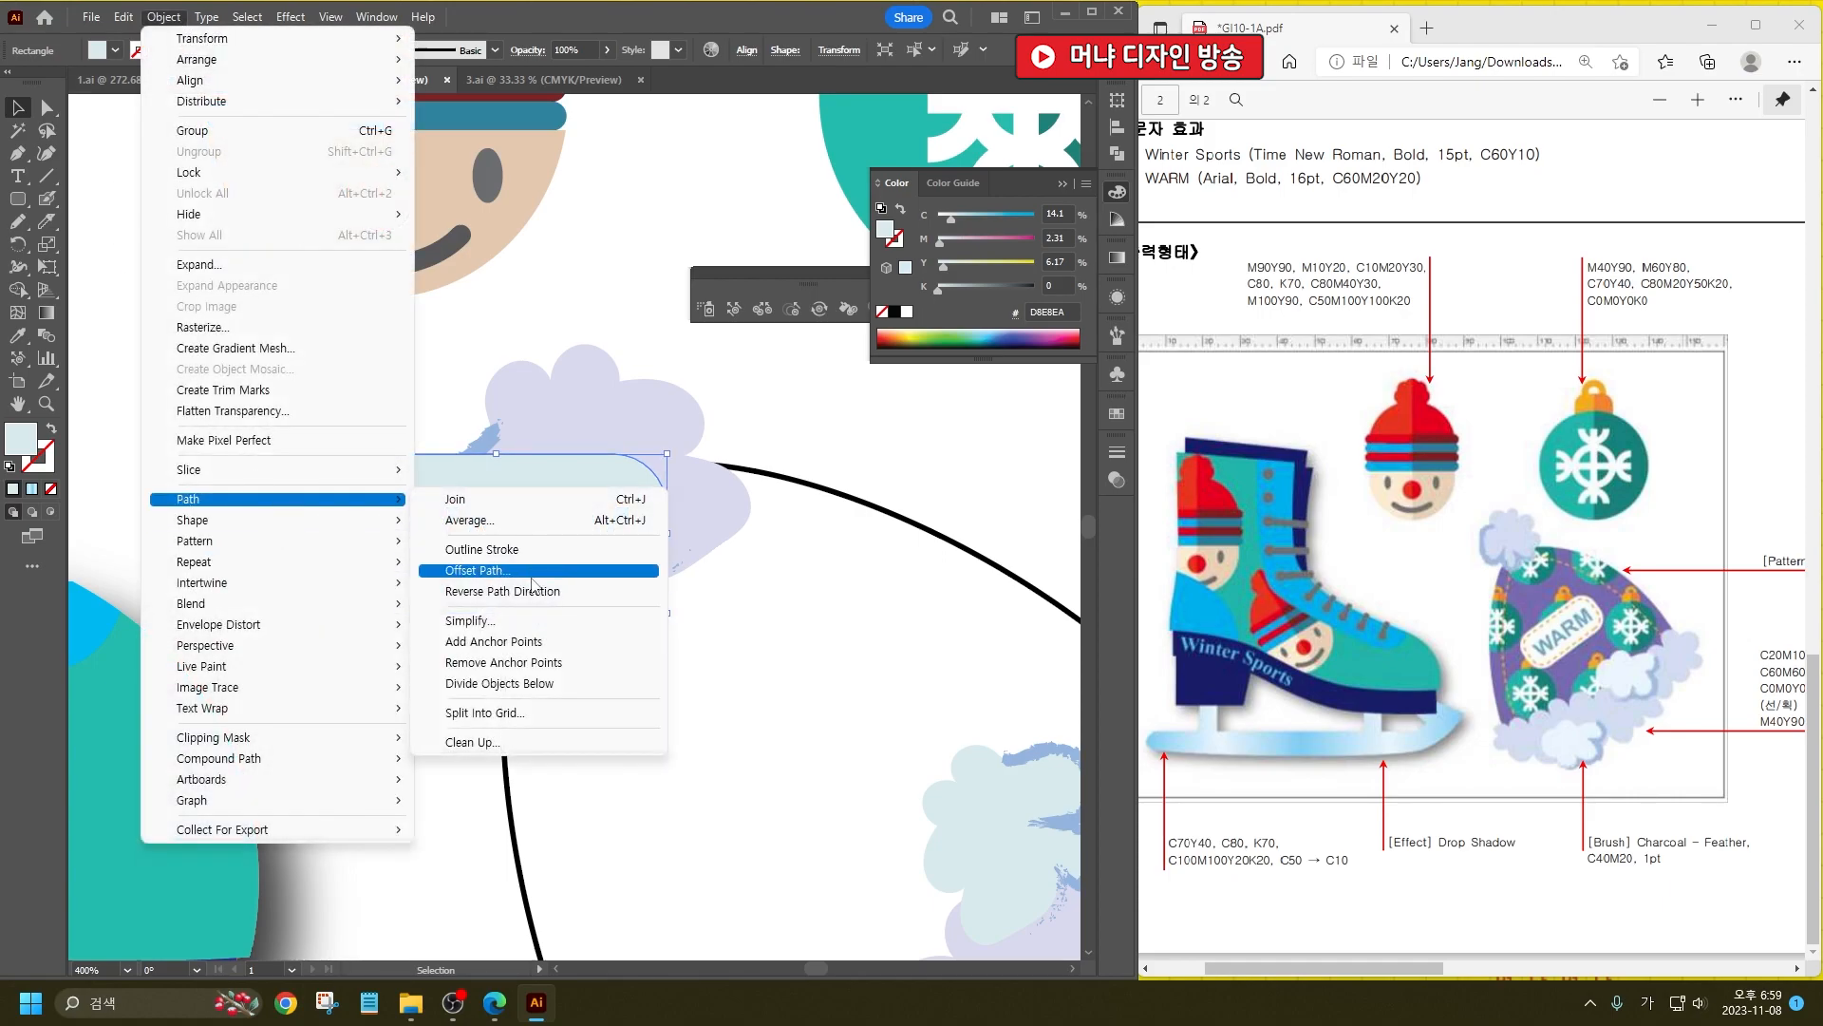
pyautogui.click(531, 568)
pyautogui.write('-1')
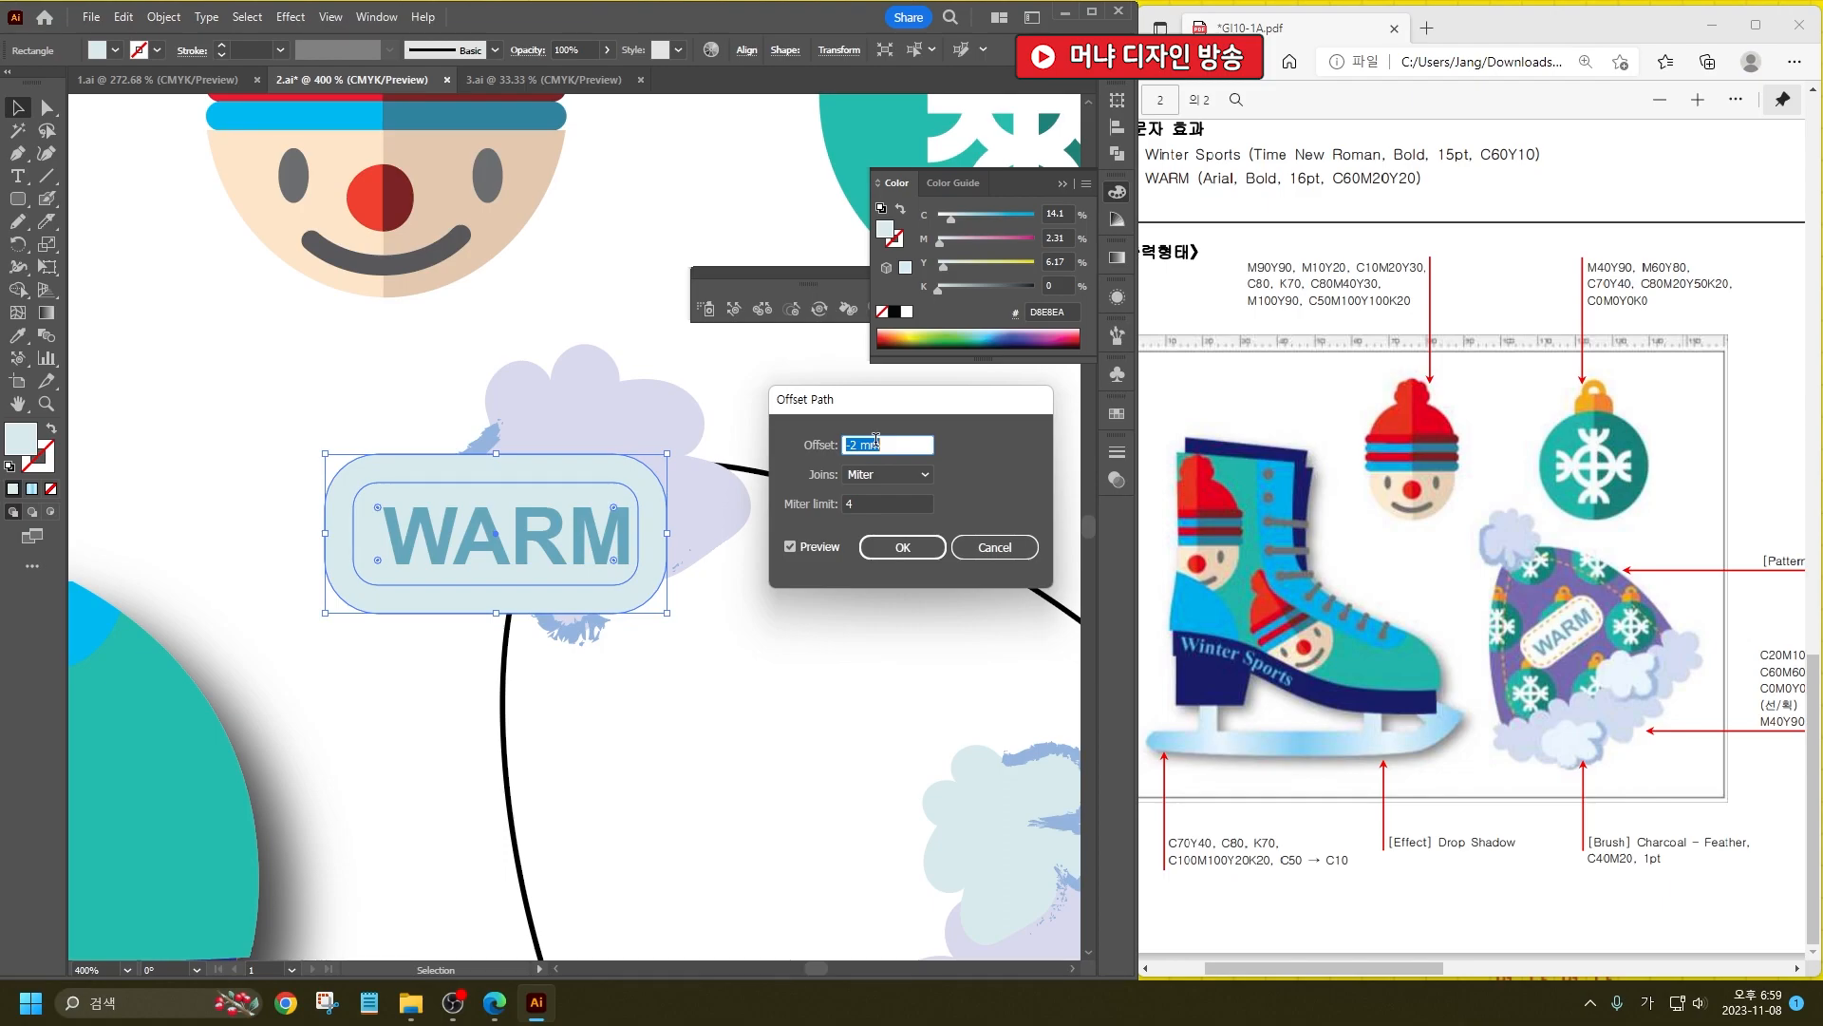
pyautogui.click(904, 543)
# Step: Remove the fill of the inner label outline and set its stroke color to M40 Y90, as specified in the PDF
pyautogui.hscroll(3, 1482, 938)
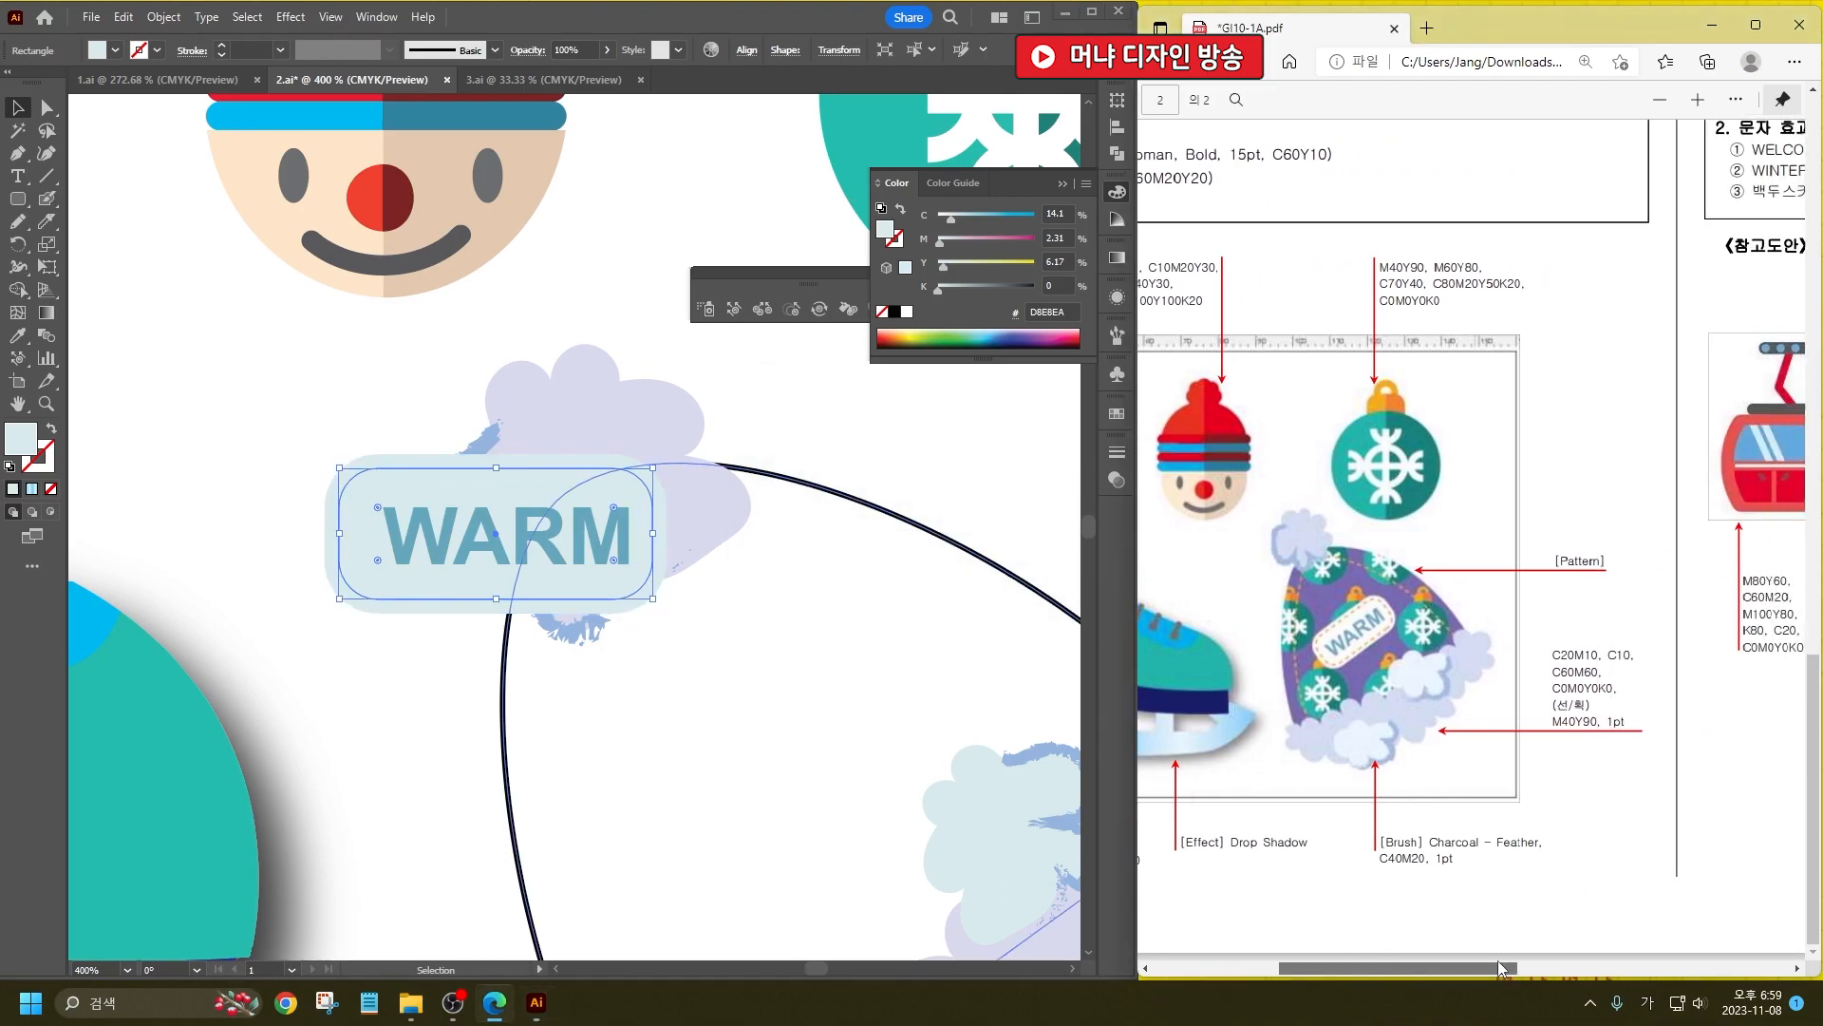
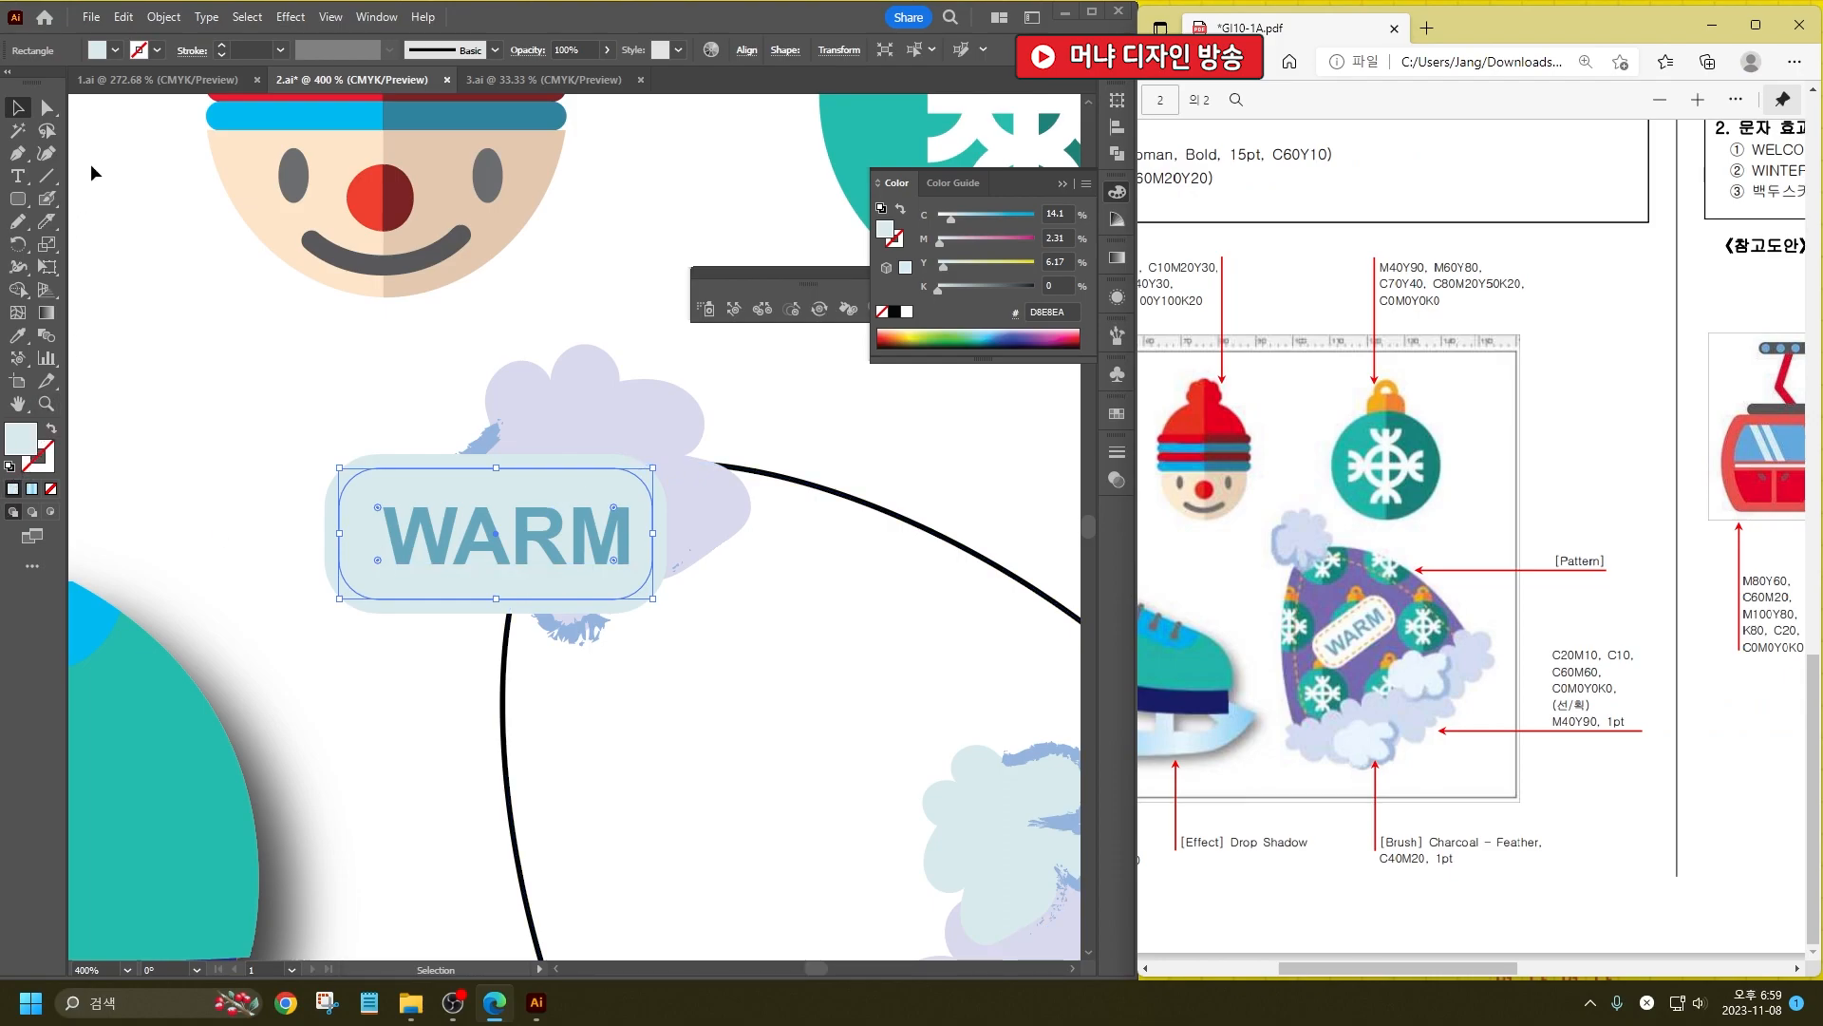
pyautogui.click(51, 488)
pyautogui.doubleClick(20, 439)
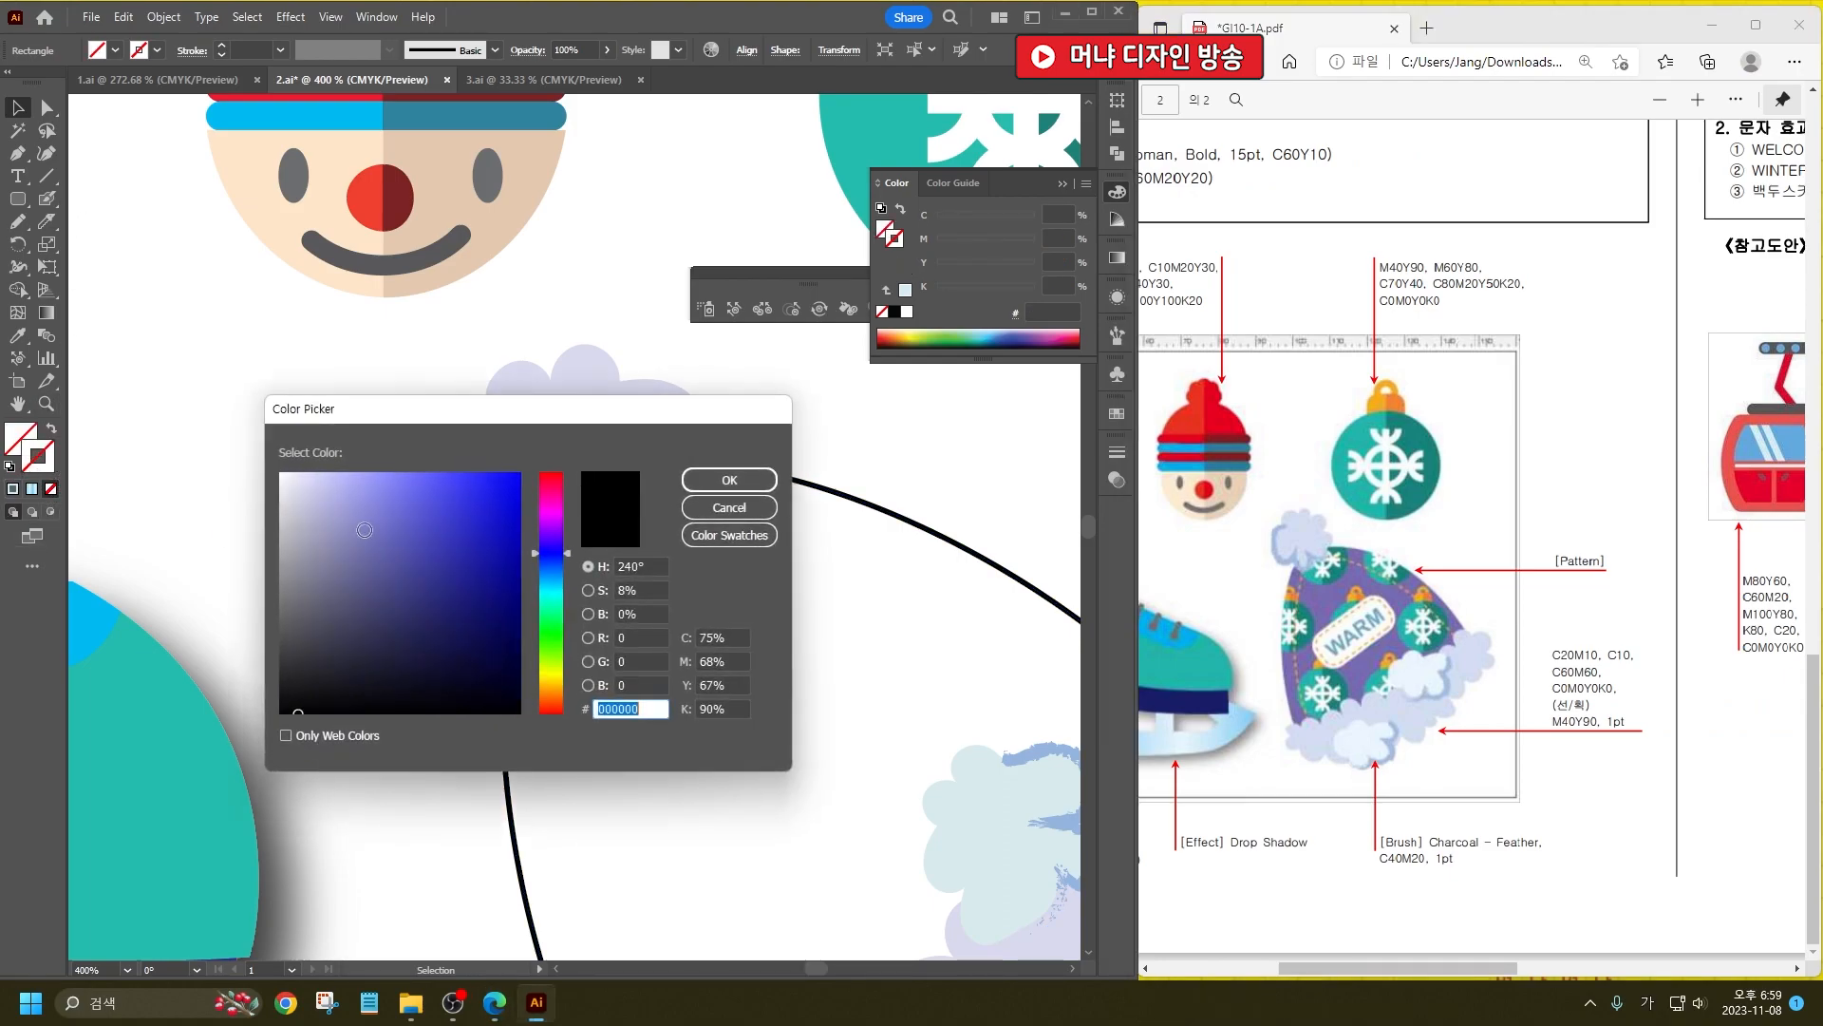
pyautogui.click(732, 637)
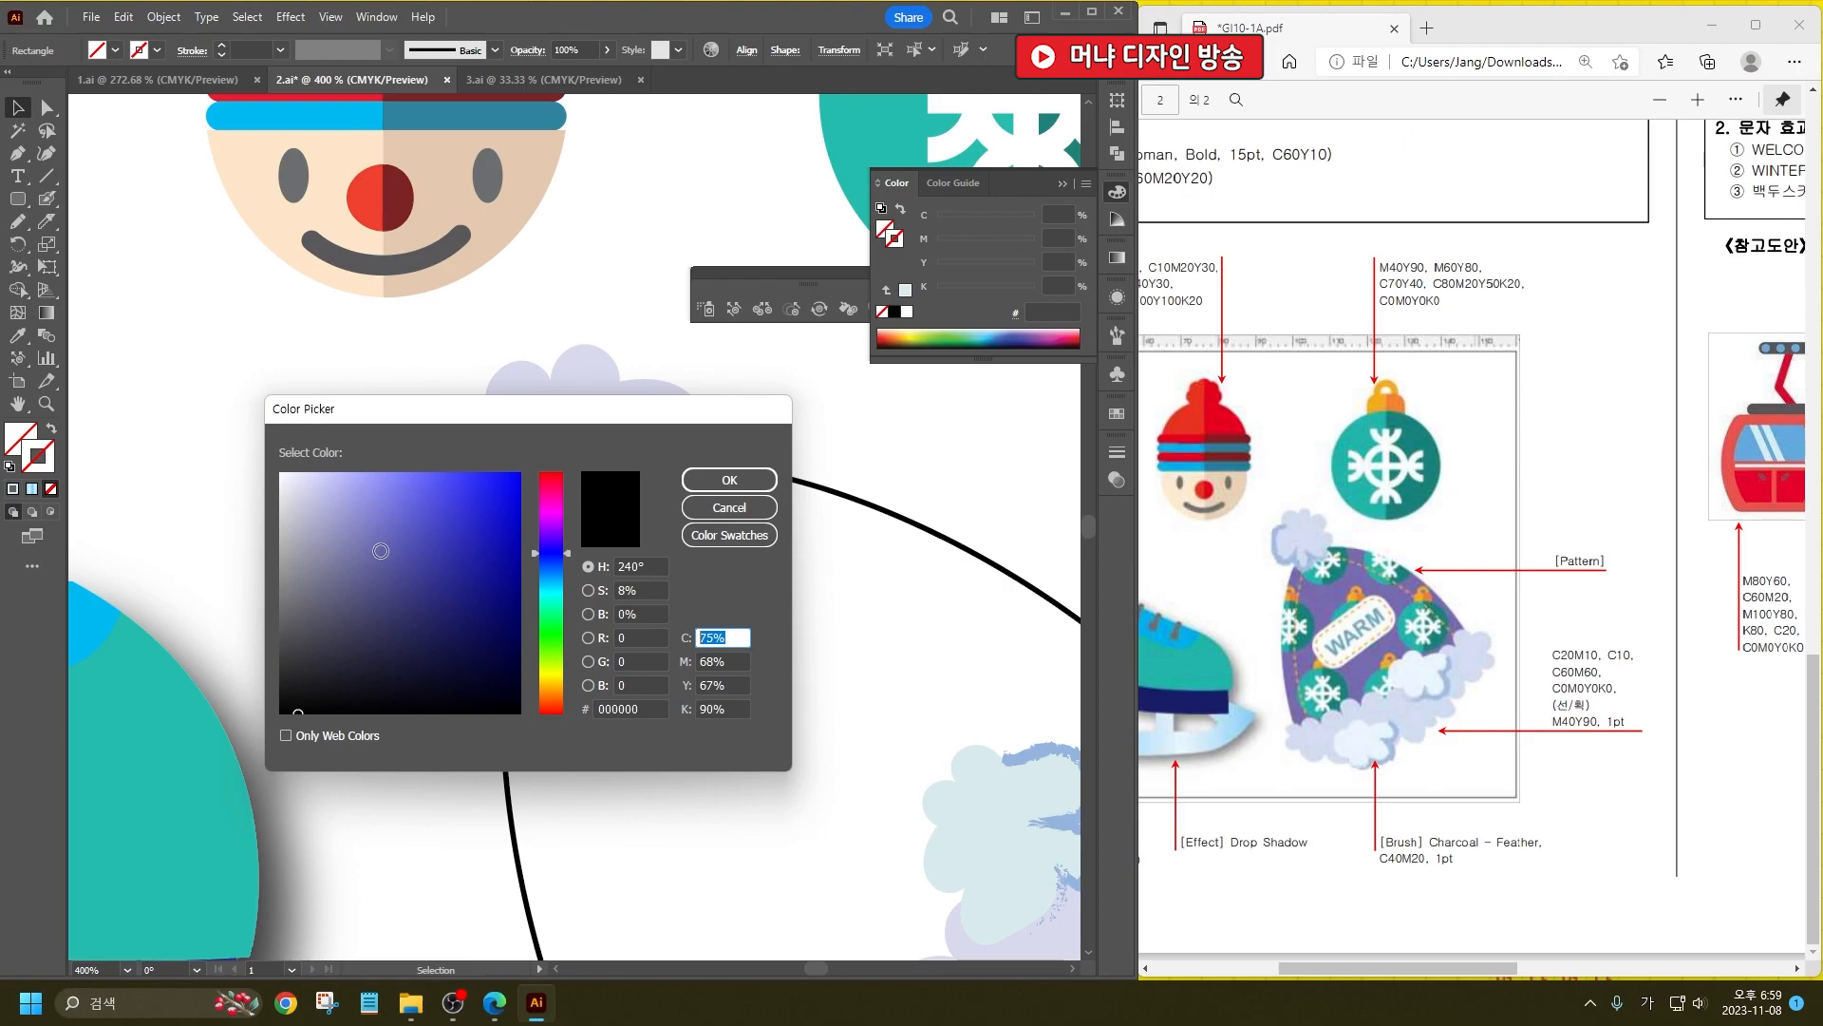
pyautogui.write('0')
pyautogui.press('Tab')
pyautogui.write('40')
pyautogui.press('Tab')
pyautogui.write('90')
pyautogui.press('Tab')
pyautogui.write('0')
pyautogui.press('Return')
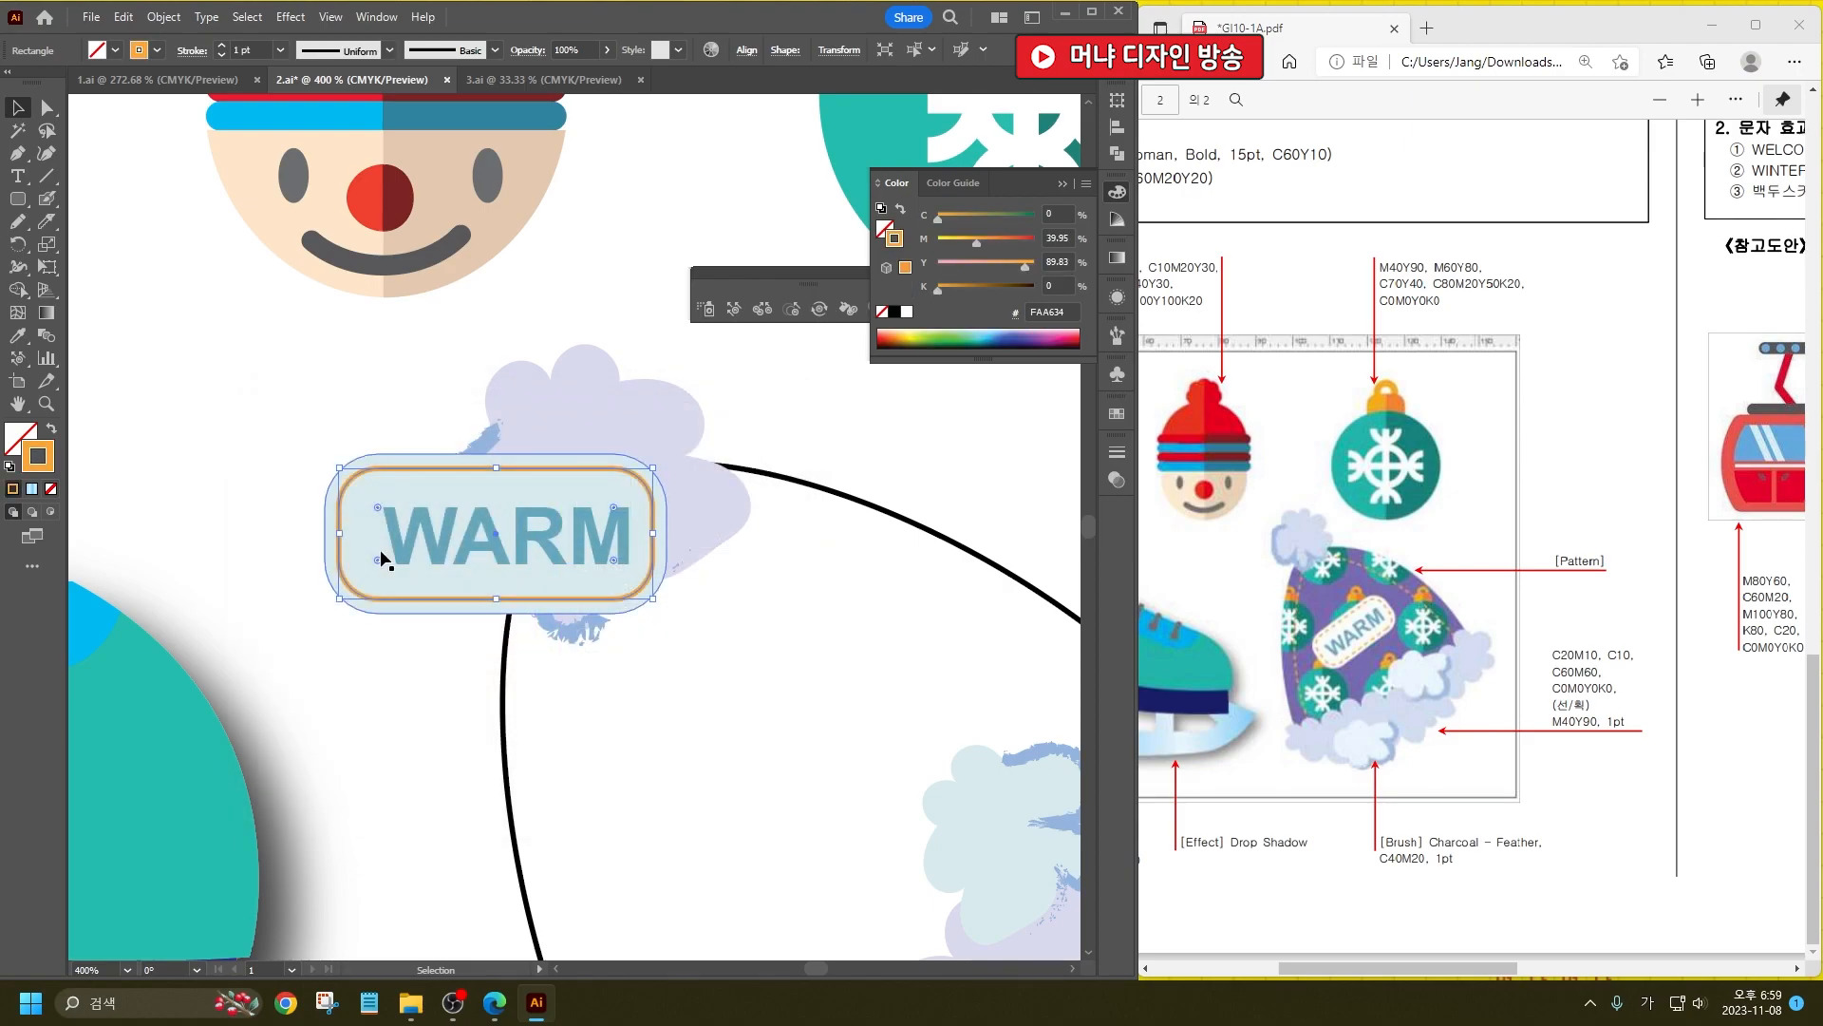
# Step: Make the inner label outline a dashed line with a 4 pt dash and a 2 pt gap
pyautogui.click(192, 50)
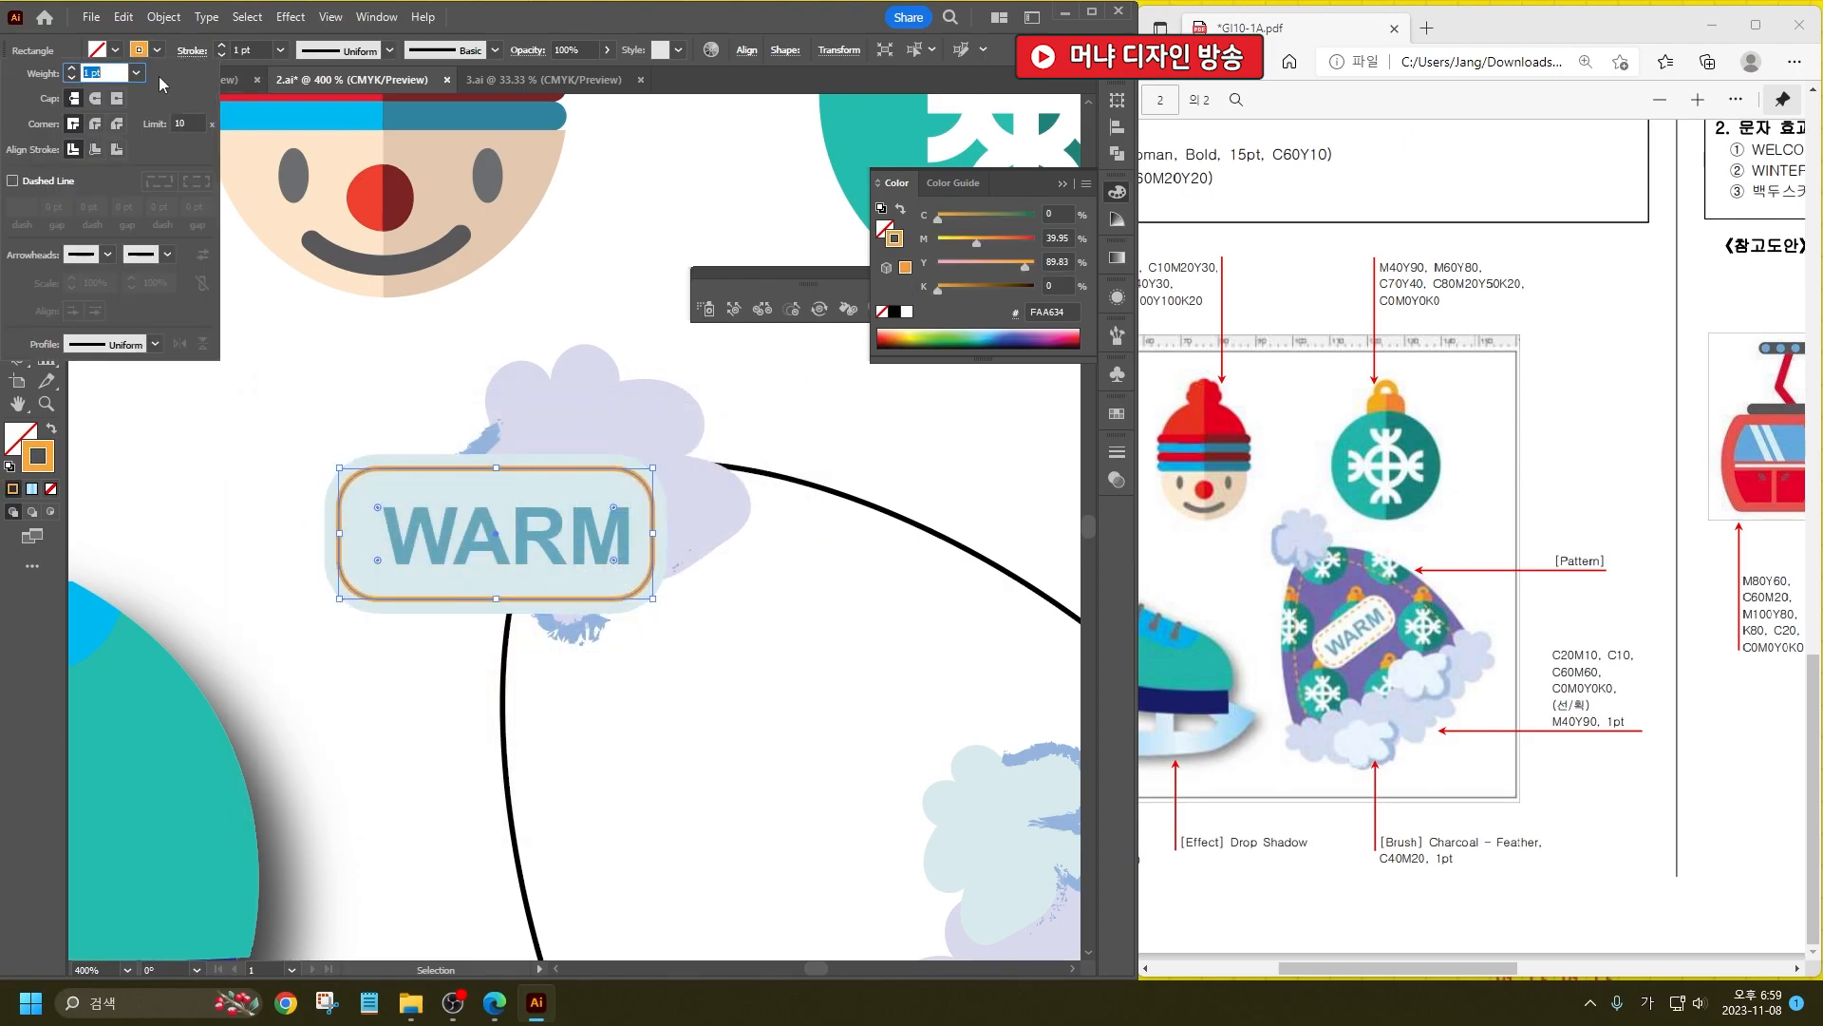
pyautogui.click(42, 187)
pyautogui.write('4')
pyautogui.press('Return')
pyautogui.write('2')
pyautogui.press('Return')
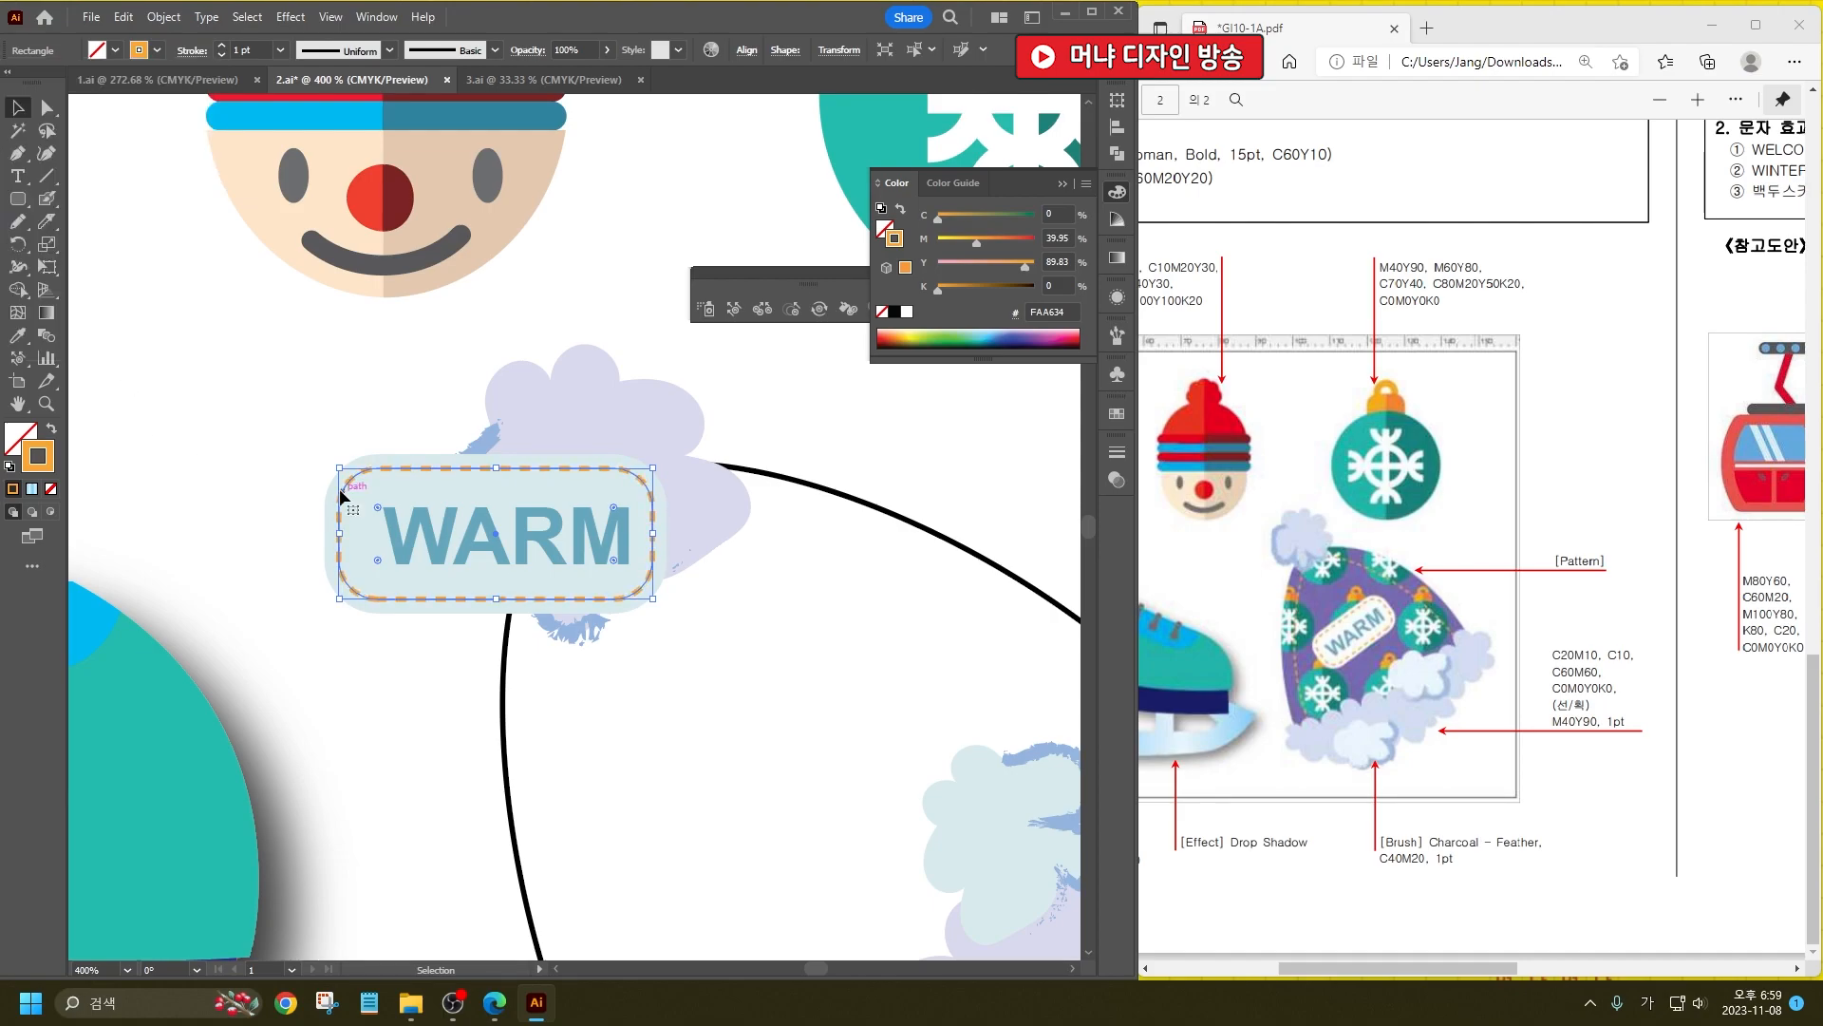
# Step: Group the label shapes with the WARM text and move the group onto the middle of the hat
pyautogui.keyDown('shift'); pyautogui.click(397, 521); pyautogui.keyUp('shift')
pyautogui.hotkey('ctrl', 'g')
pyautogui.moveTo(429, 509); pyautogui.dragTo(664, 679)
pyautogui.hotkey('ctrl', '-')
pyautogui.hotkey('ctrl', '-')
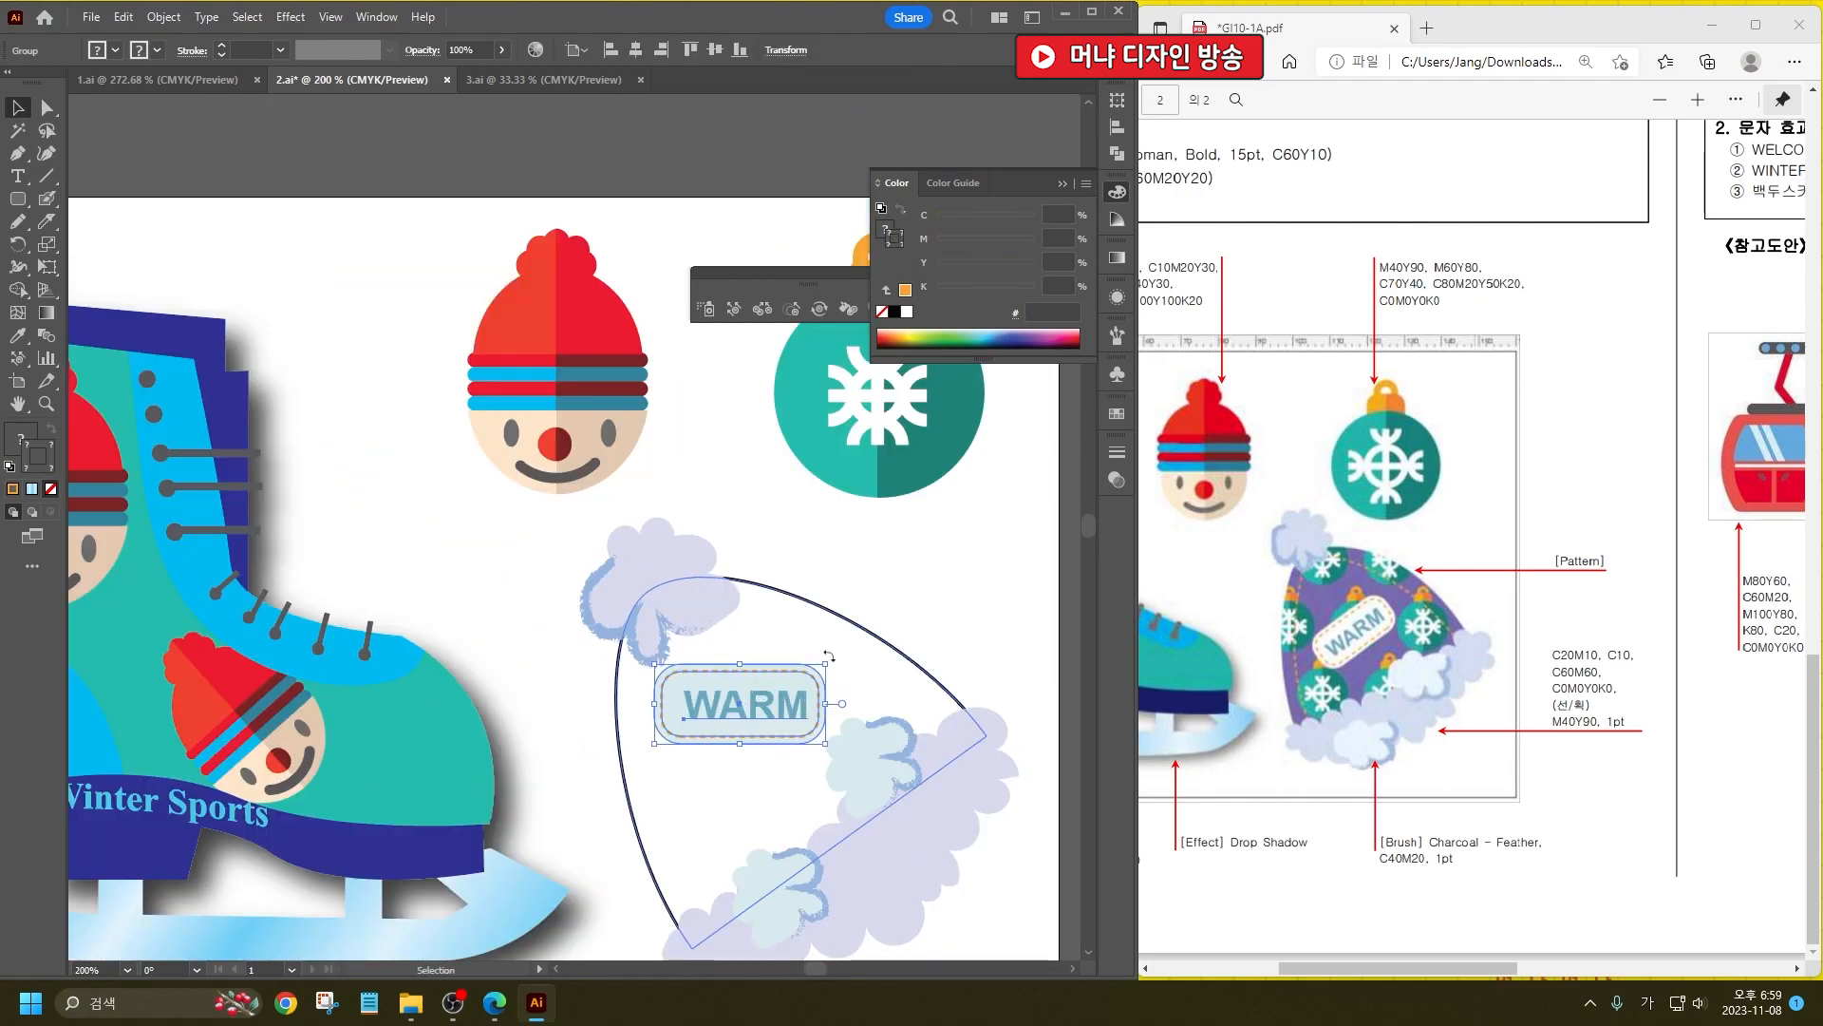
# Step: Rotate the WARM label parallel to the hat's slanted brim, reposition it on the hat, and shift the upper pale puff slightly down
pyautogui.click(815, 672)
pyautogui.moveTo(815, 672); pyautogui.dragTo(792, 615)
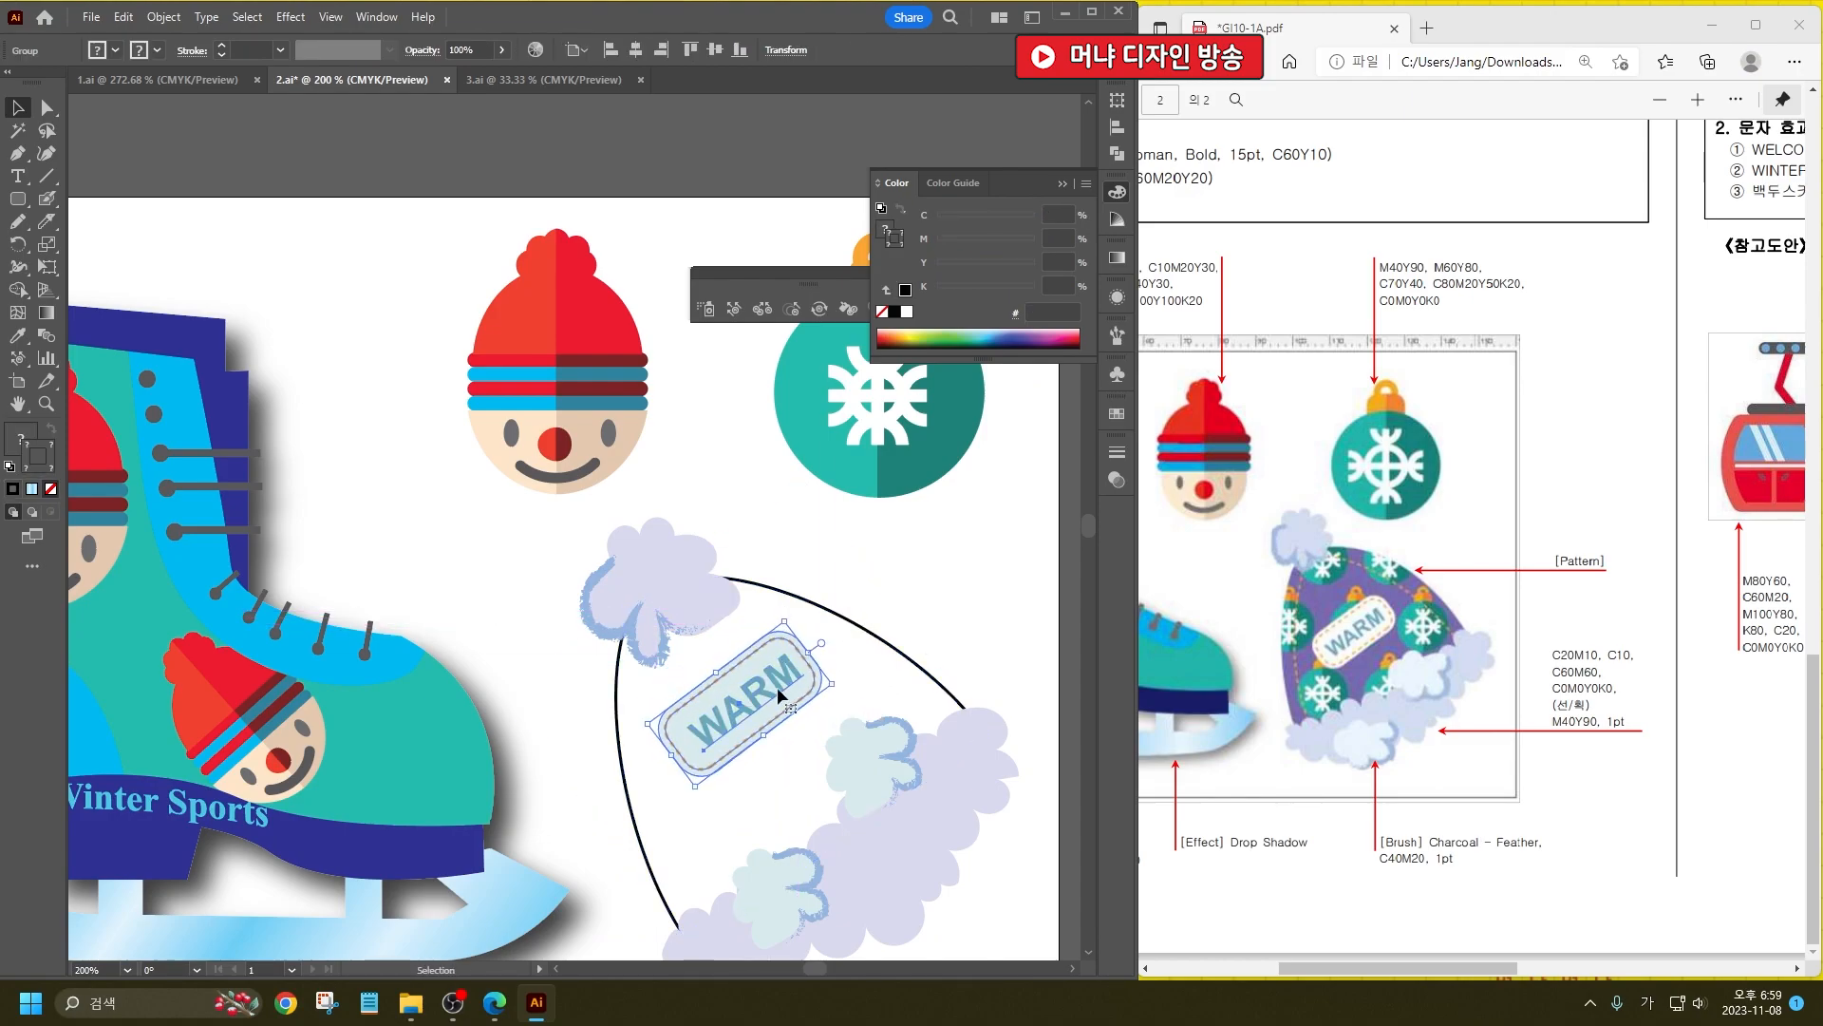
pyautogui.moveTo(781, 694); pyautogui.dragTo(799, 732)
pyautogui.moveTo(891, 780); pyautogui.dragTo(886, 794)
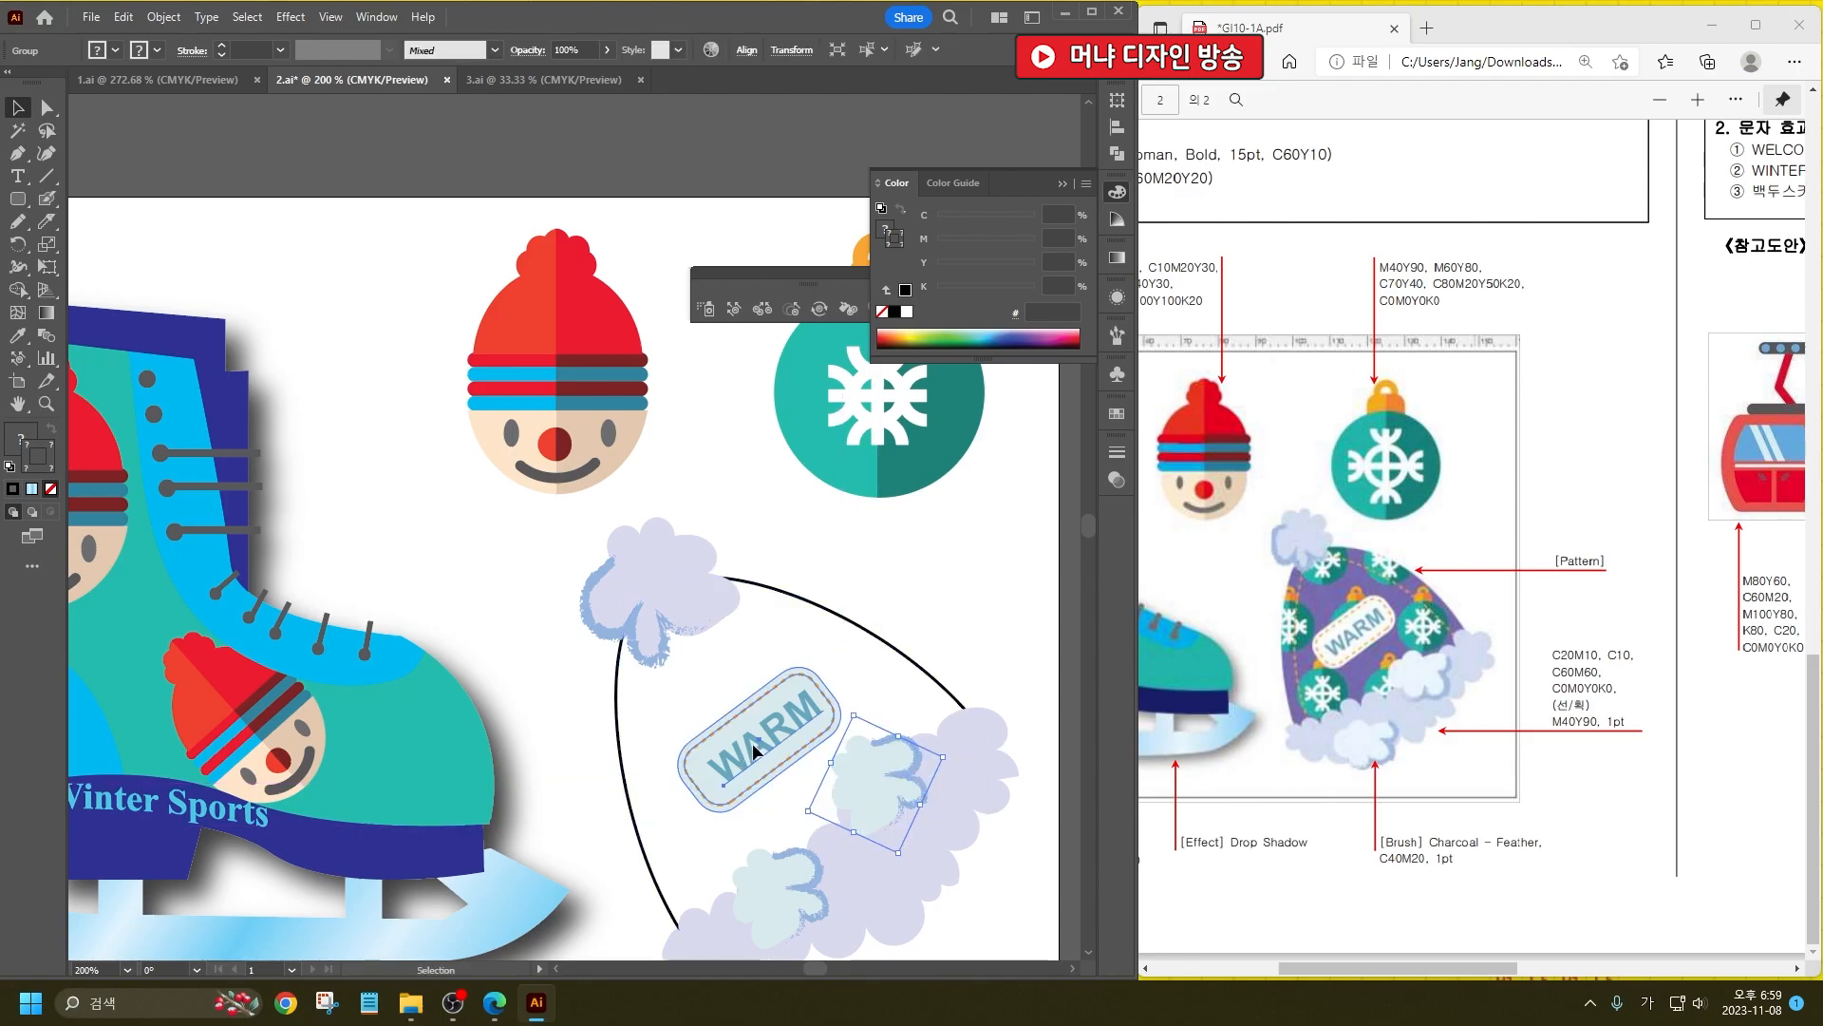
# Step: Move the ornament-patterned hat shape onto the hat outline, beneath the WARM label and the trim
pyautogui.scroll(-3, 651, 598)
pyautogui.moveTo(830, 616); pyautogui.dragTo(710, 626)
pyautogui.scroll(3, 711, 619)
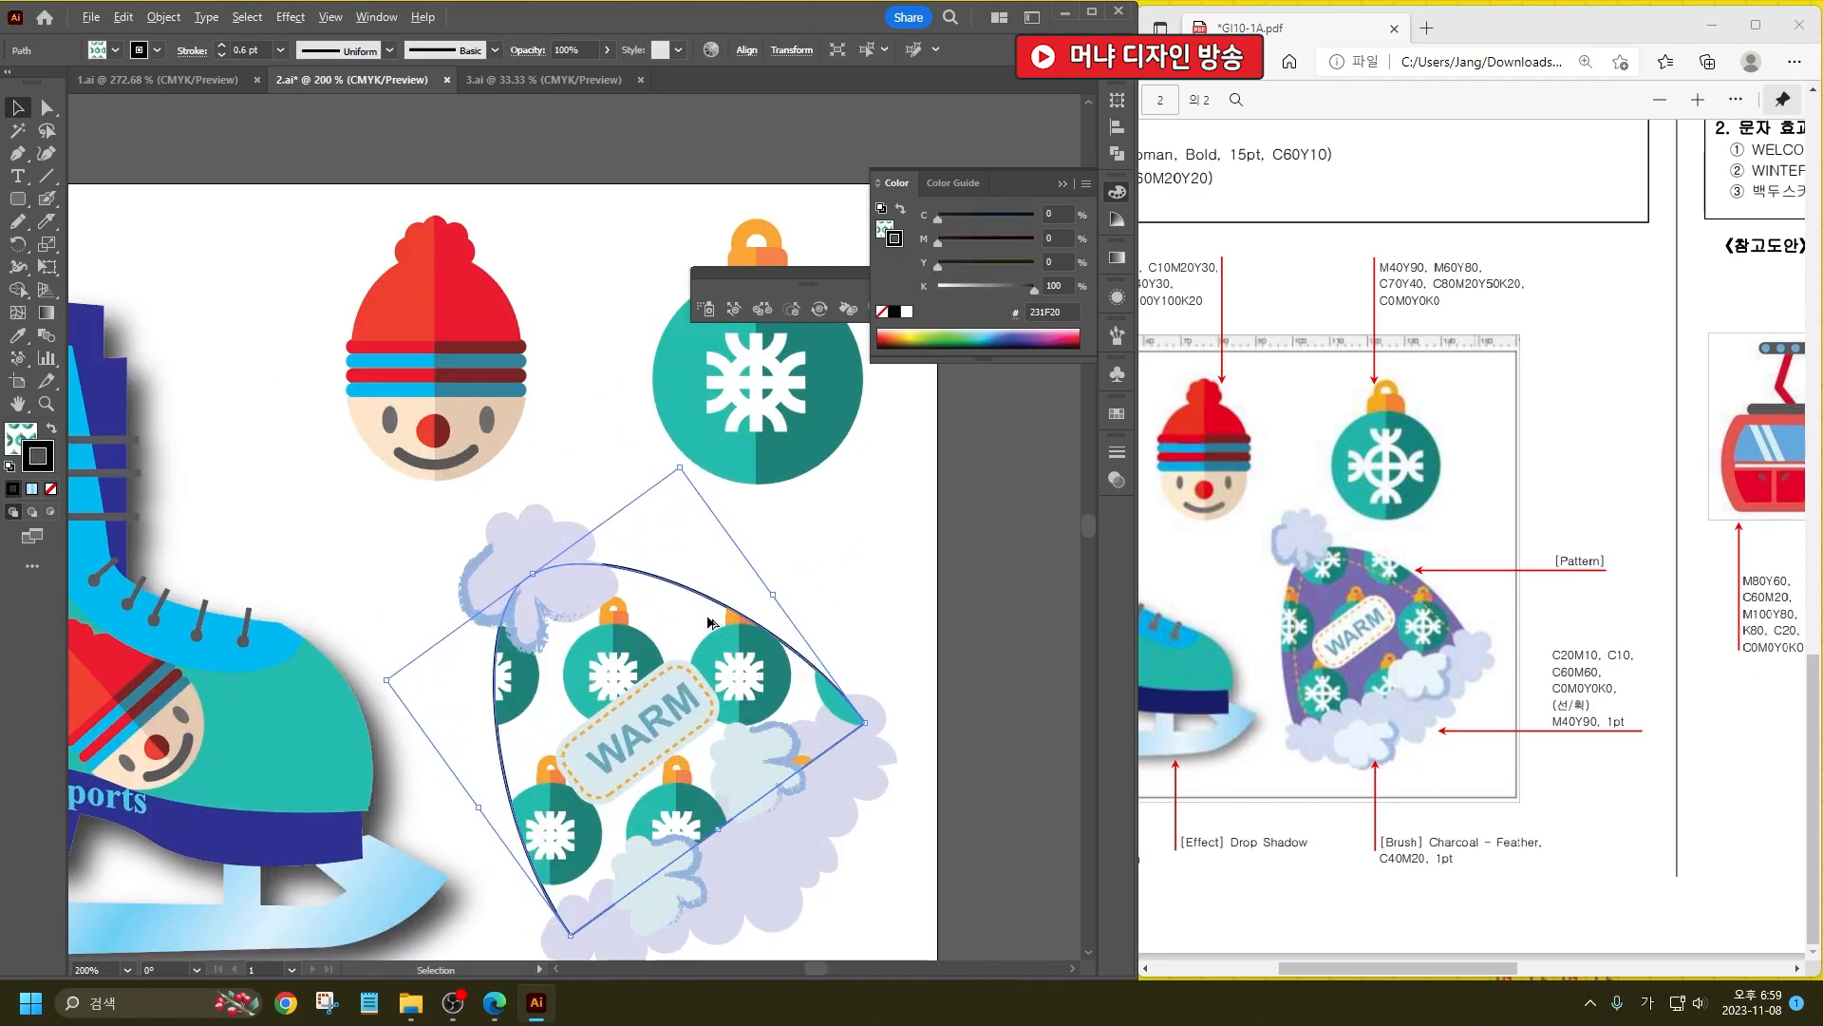
pyautogui.click(784, 551)
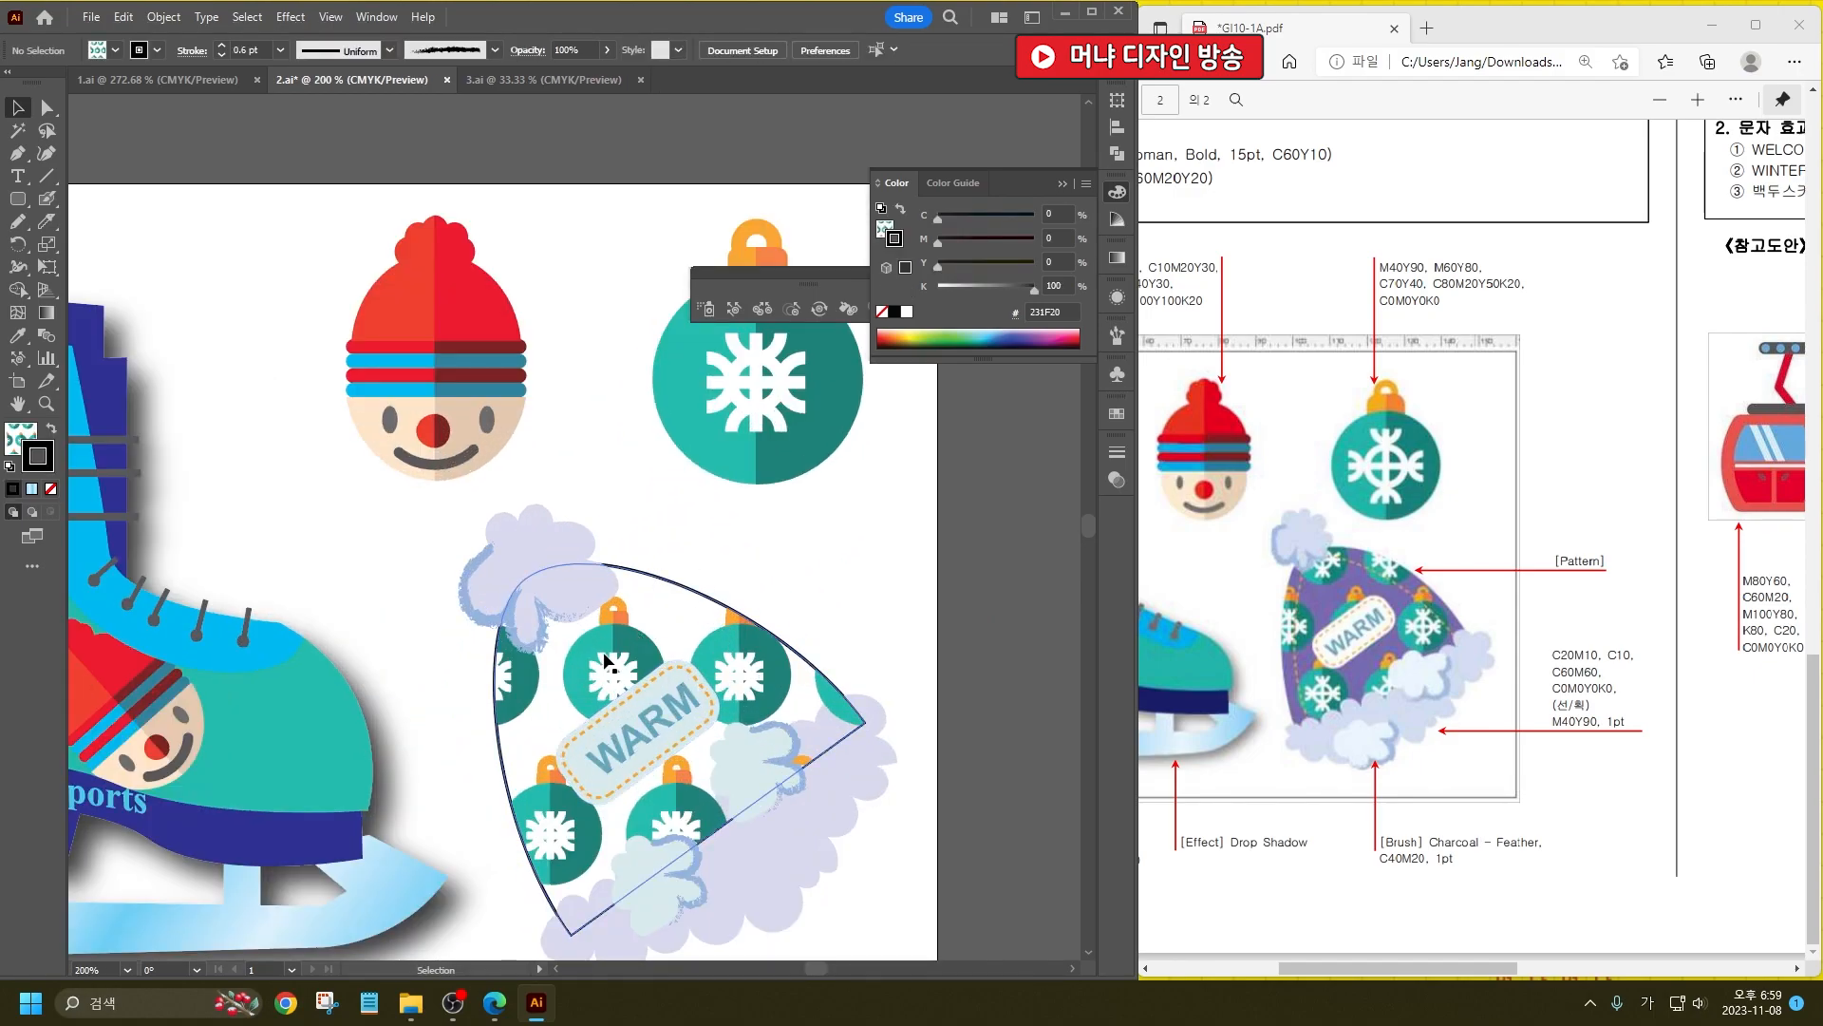
# Step: Move the ornament-patterned shape aside and fill the hat base with C60 M60 Y0 K0
pyautogui.moveTo(605, 662); pyautogui.dragTo(850, 591)
pyautogui.doubleClick(11, 446)
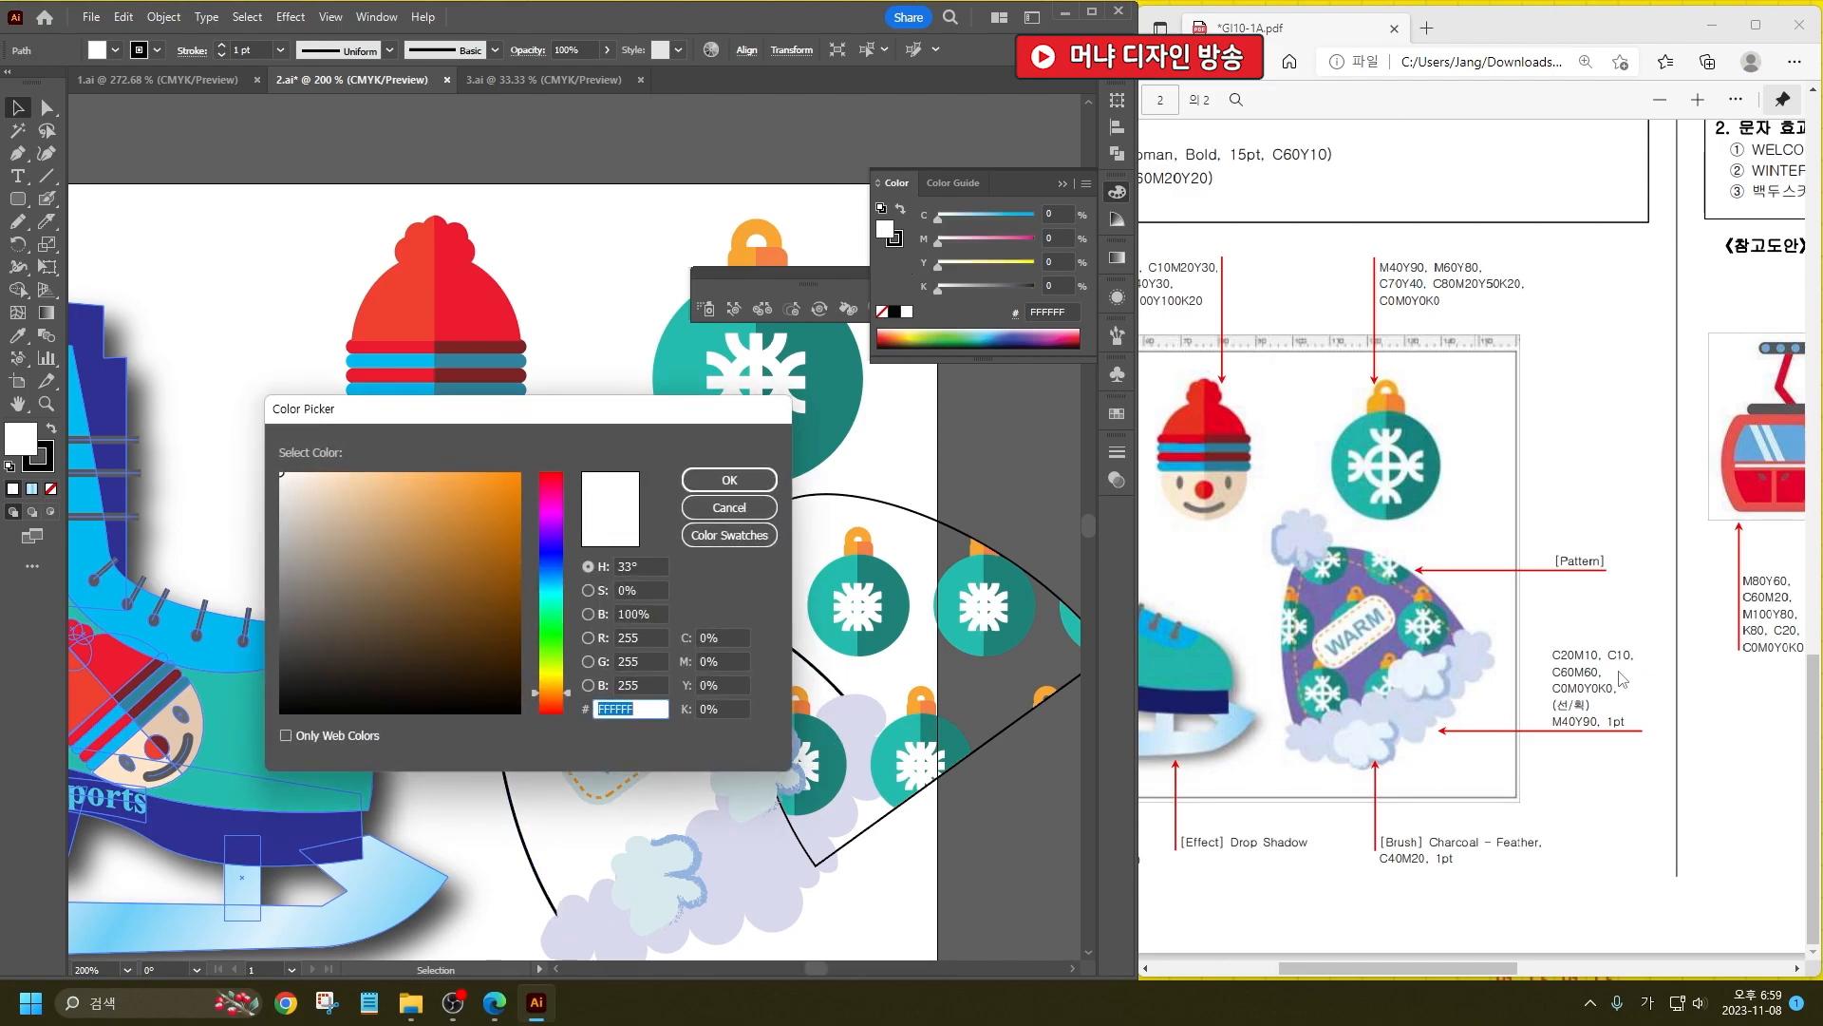
pyautogui.click(733, 659)
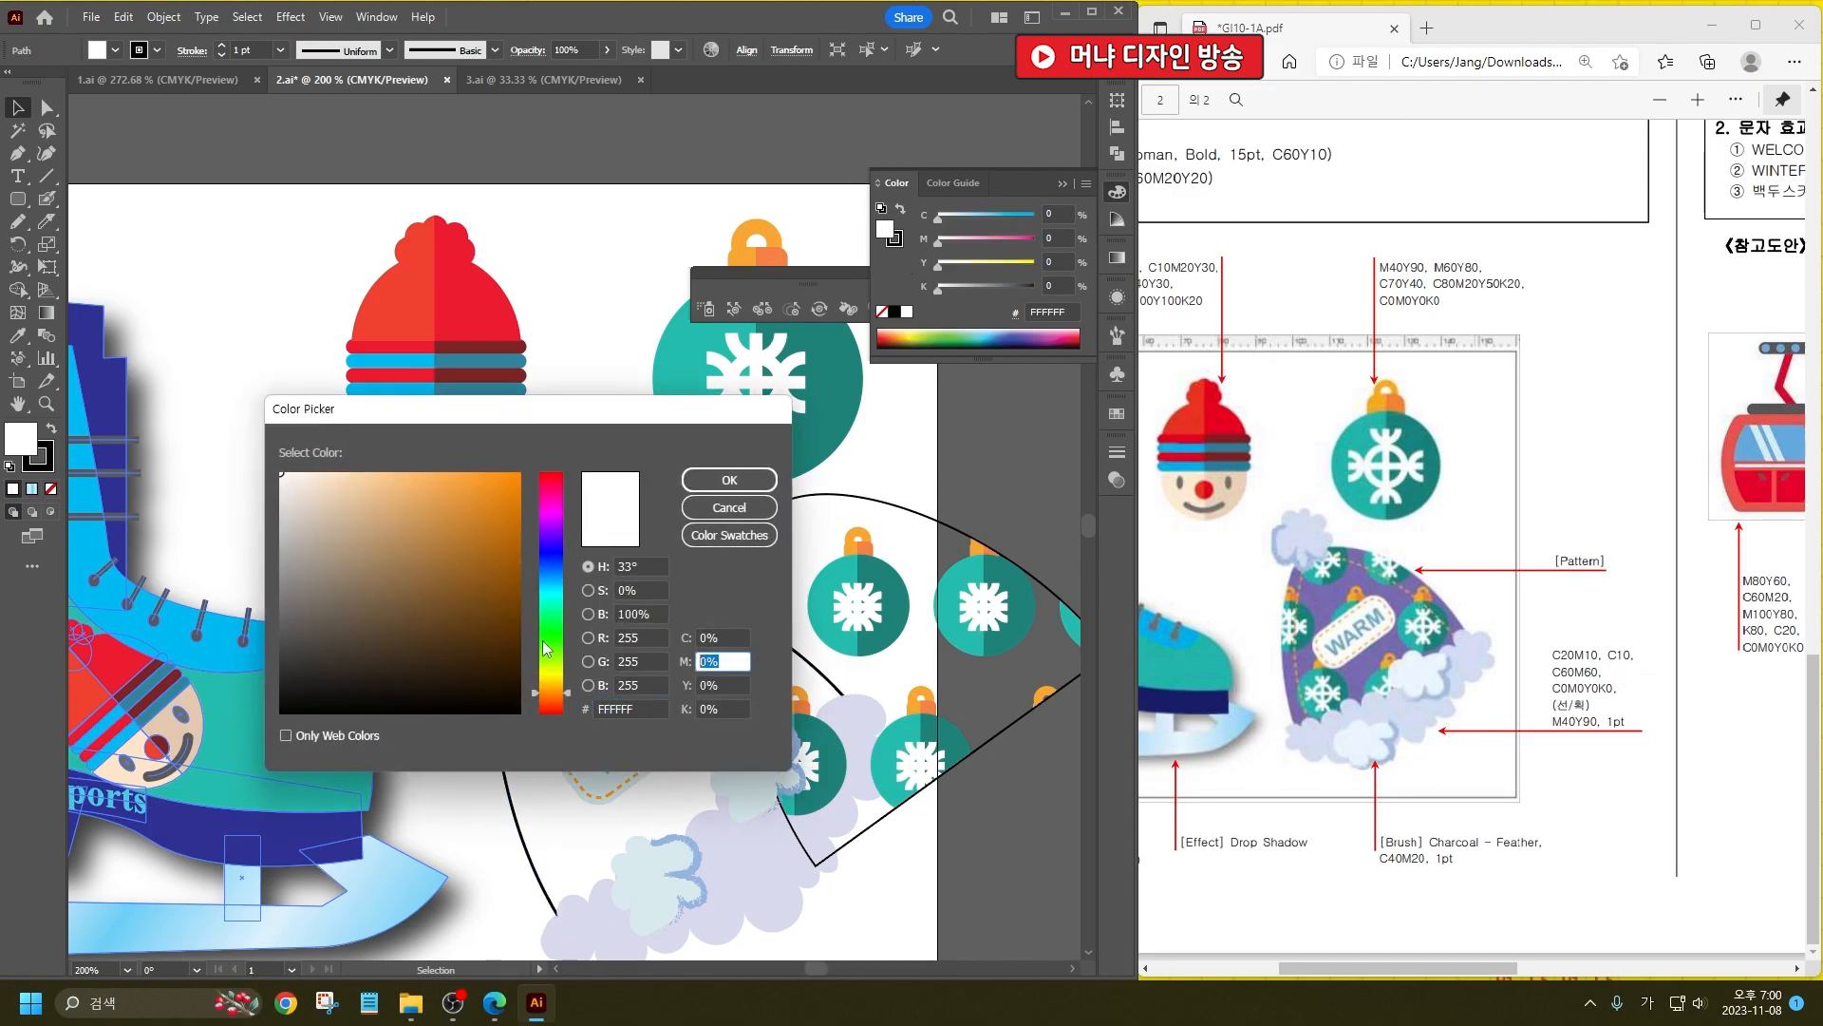
pyautogui.write('60')
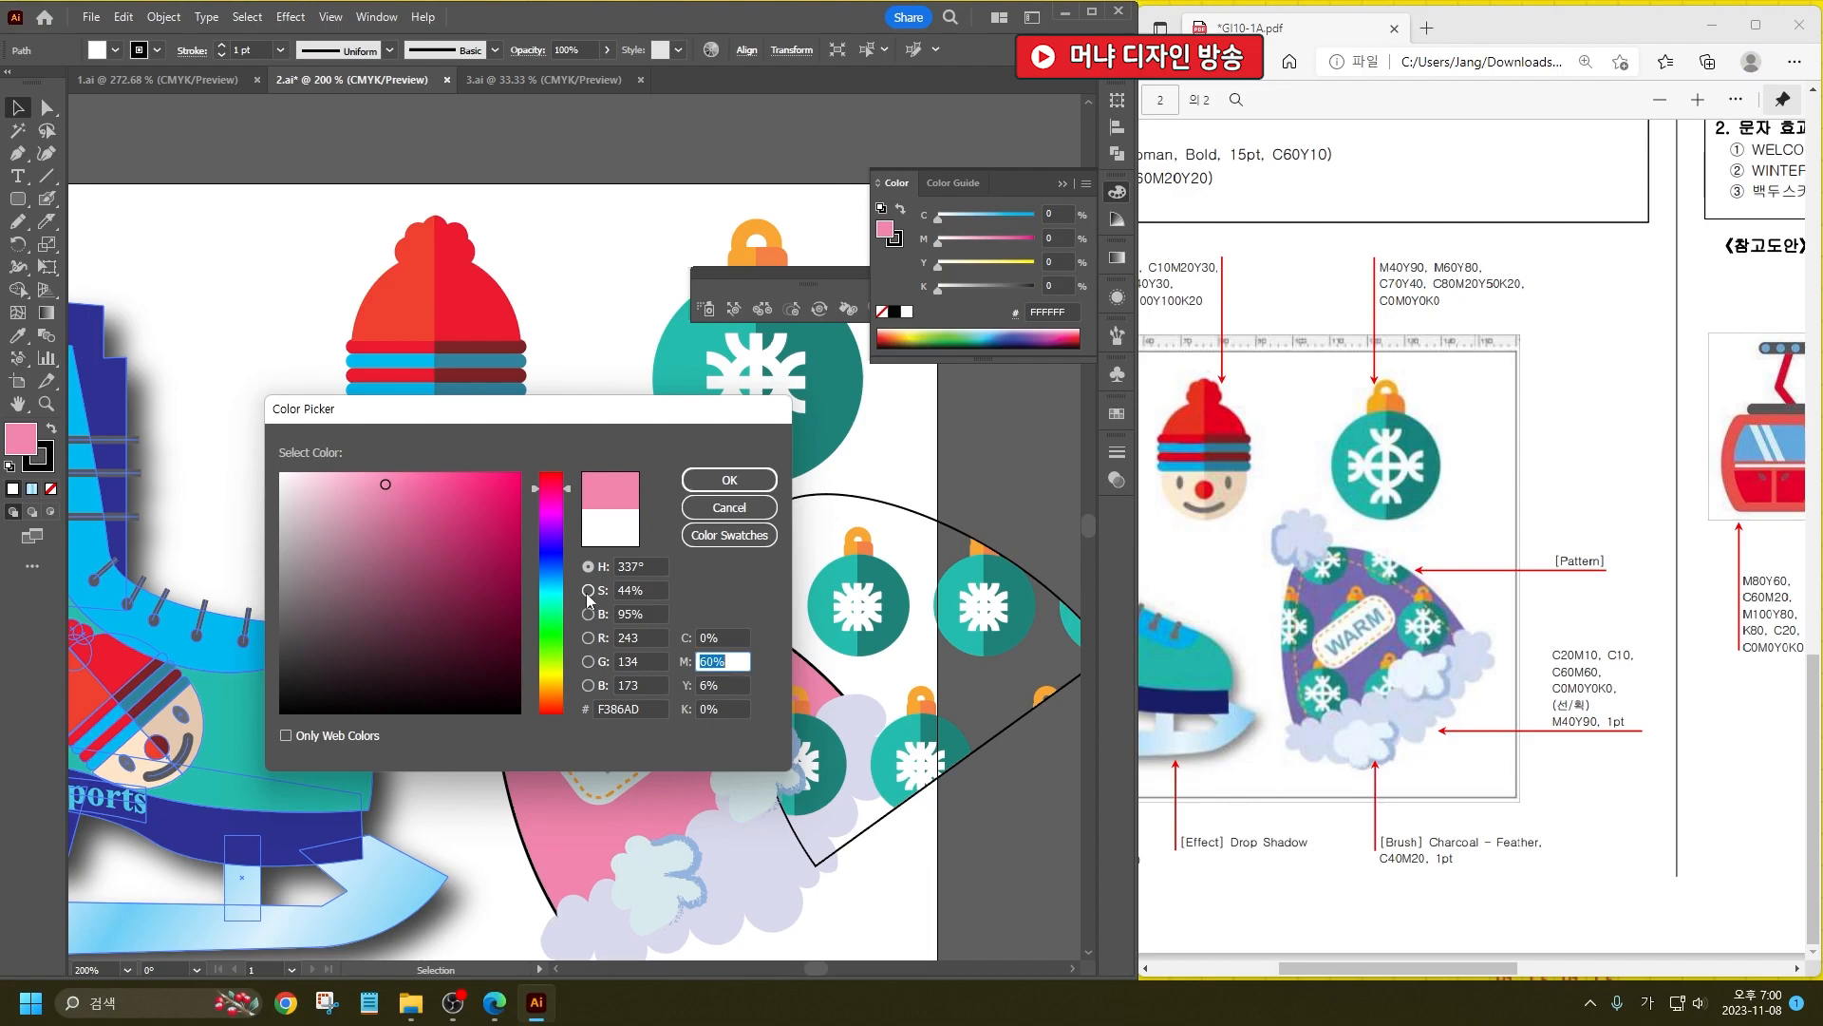
pyautogui.hotkey('shift', 'Tab')
pyautogui.write('60')
pyautogui.press('Tab')
pyautogui.press('Tab')
pyautogui.write('0')
pyautogui.press('Return')
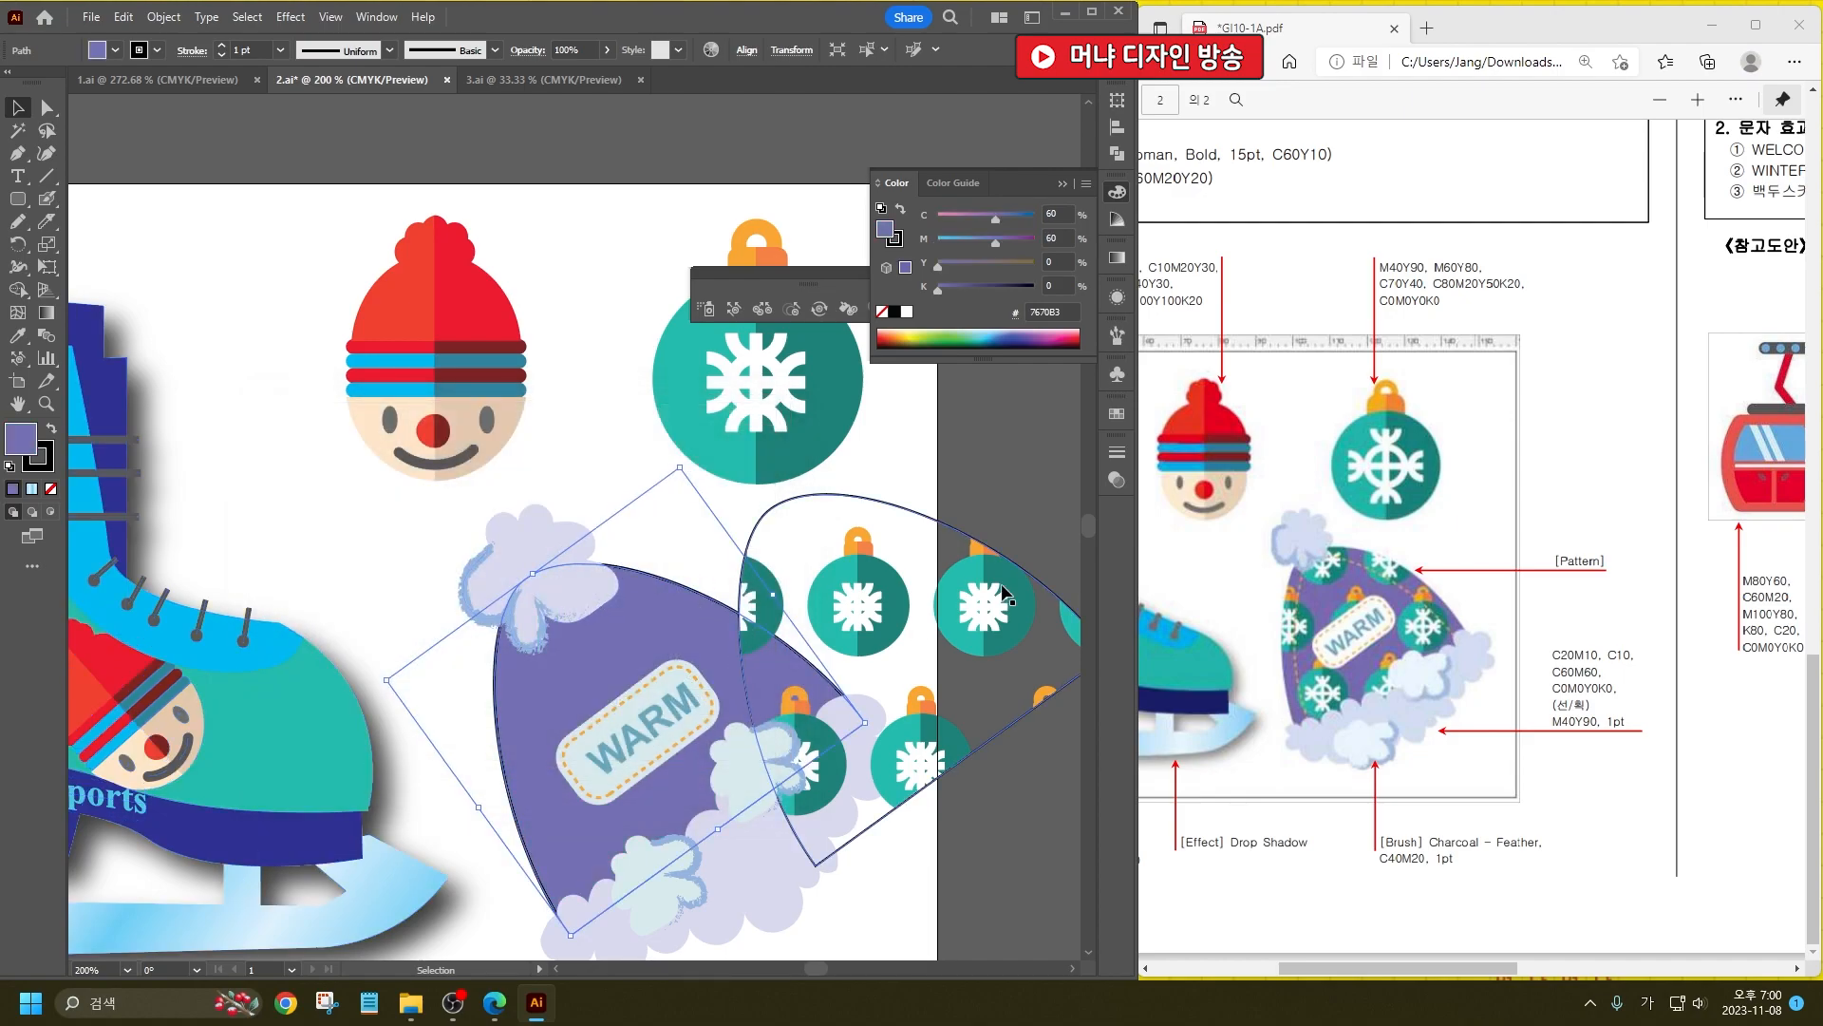
# Step: Remove the outline strokes from both the purple hat base and the ornament-patterned shape
pyautogui.keyDown('shift'); pyautogui.click(788, 580); pyautogui.keyUp('shift')
pyautogui.click(270, 514)
pyautogui.moveTo(812, 580); pyautogui.dragTo(576, 652)
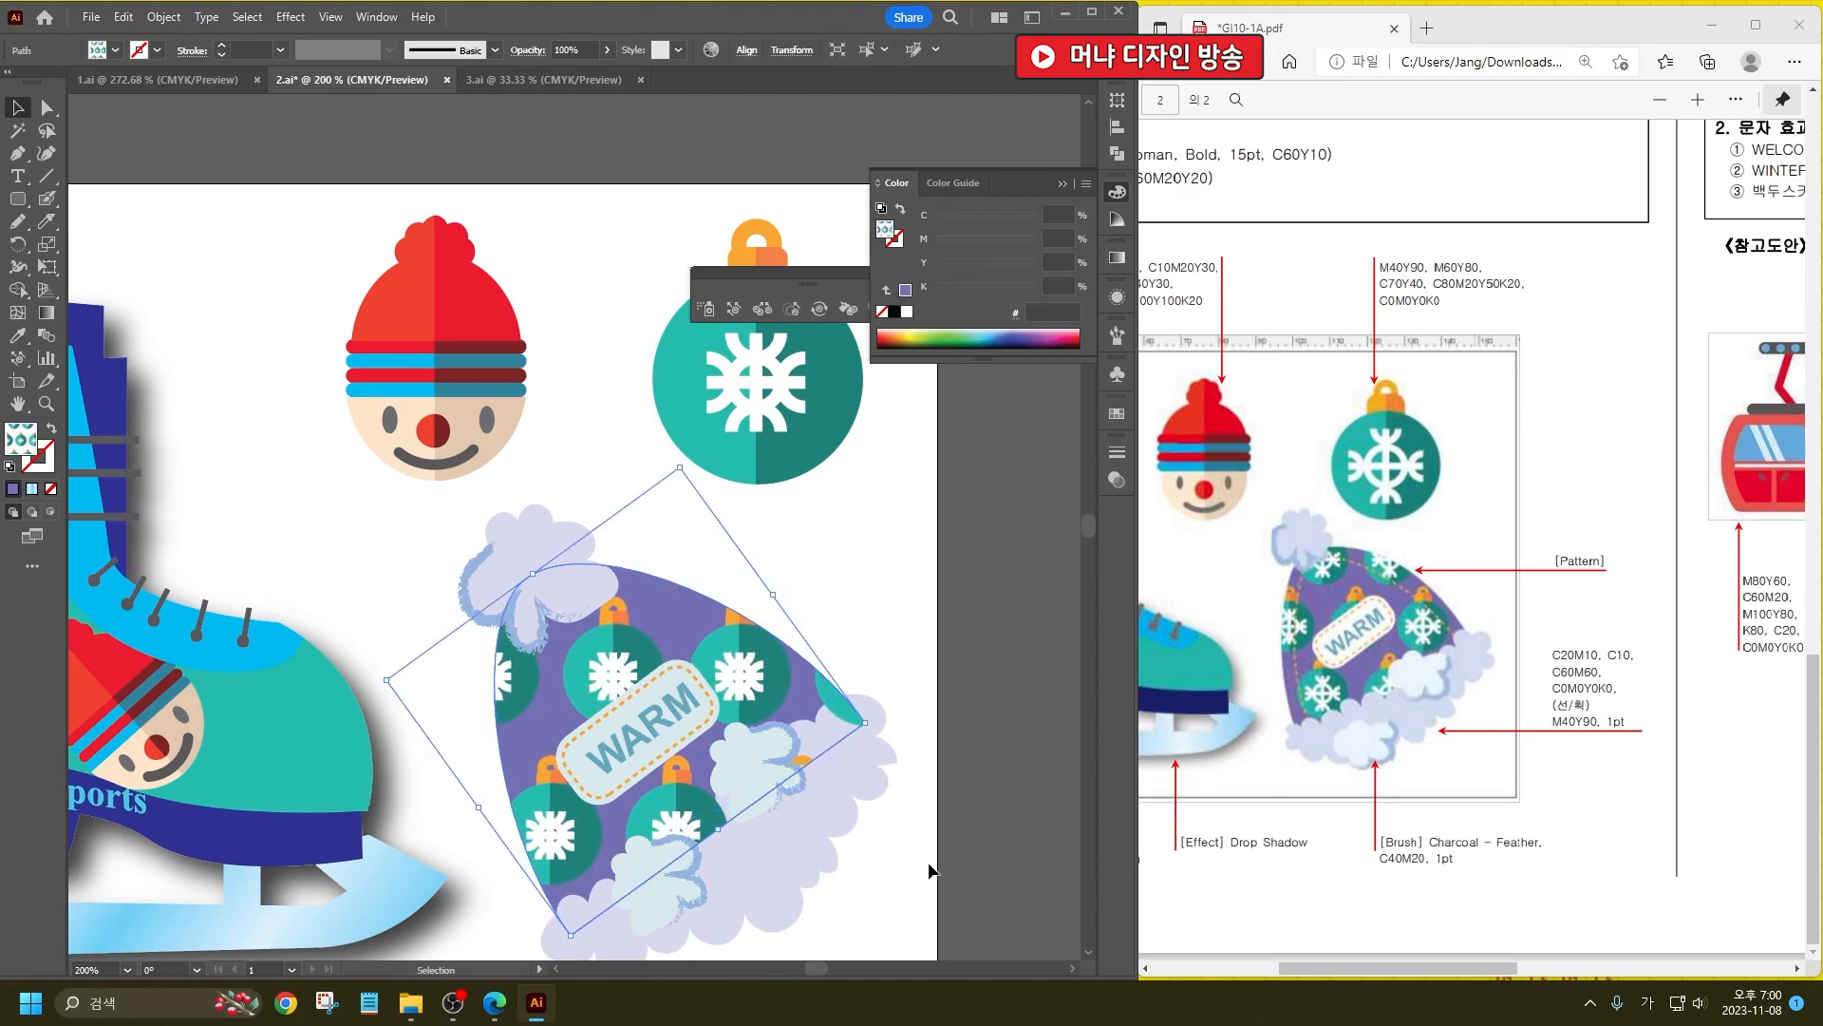
pyautogui.hotkey('ctrl', 'z')
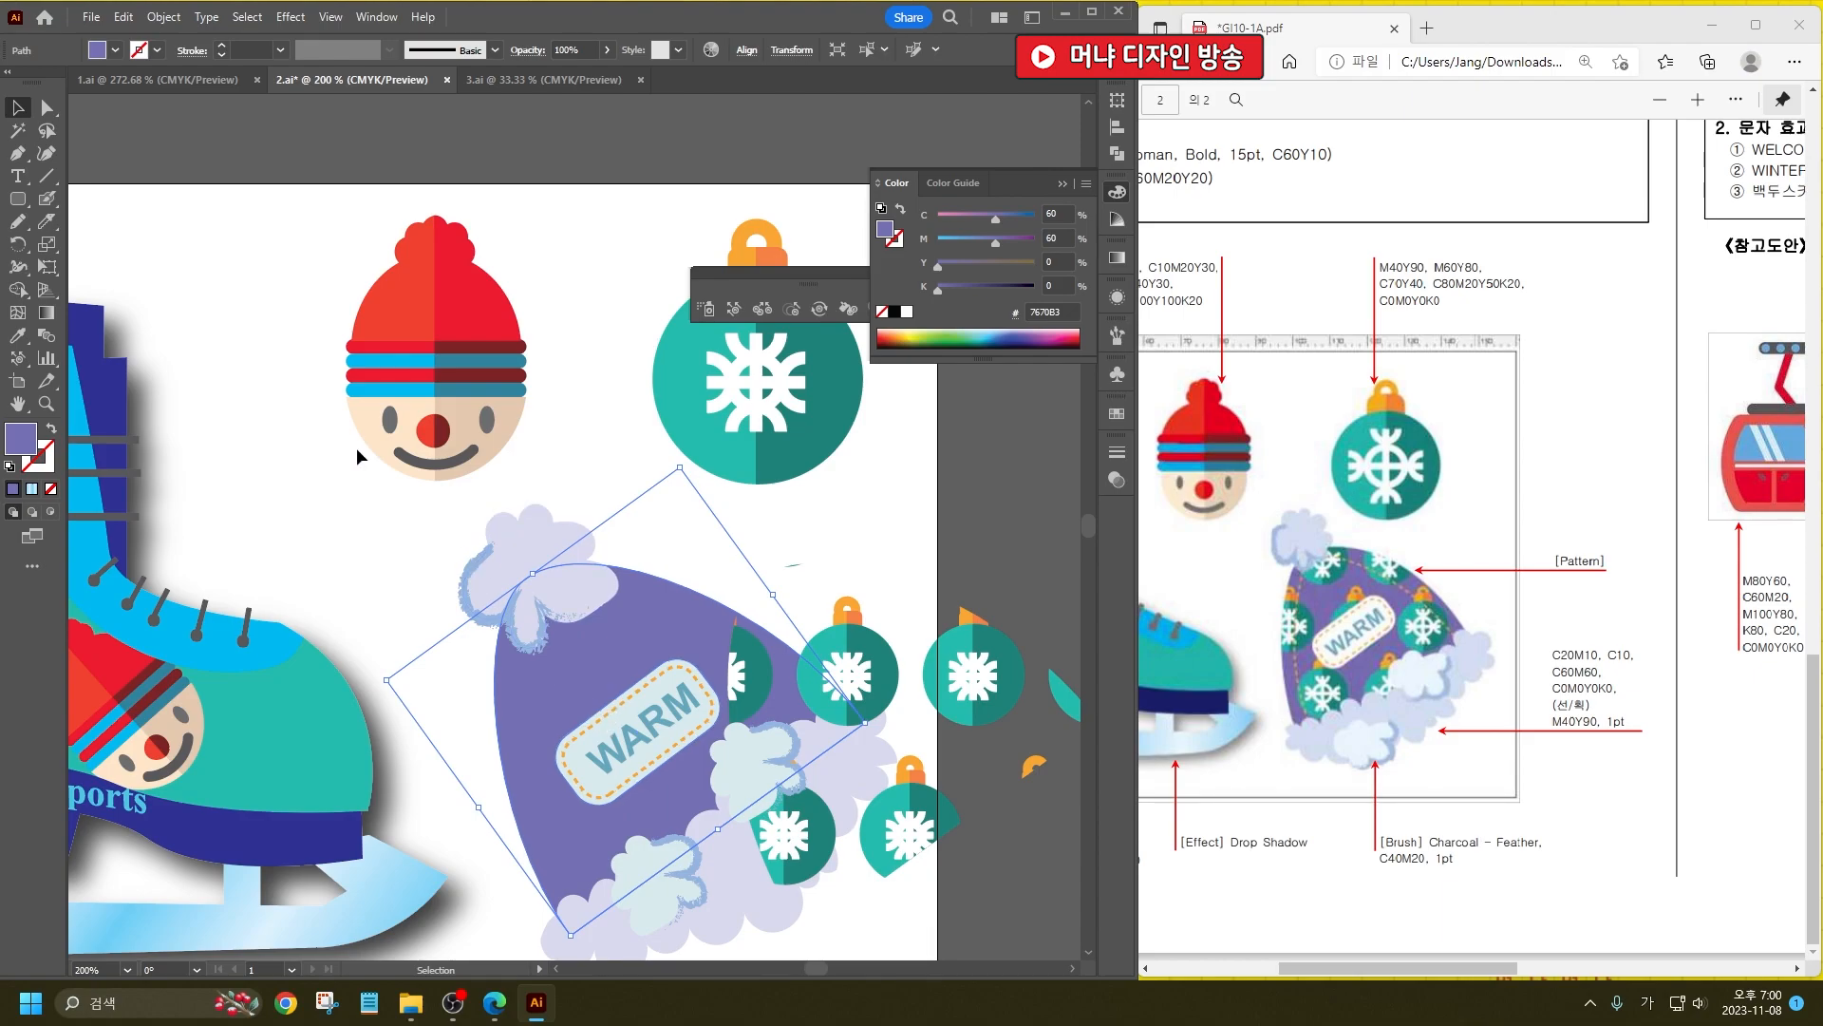
# Step: Create an inner copy of the purple hat base's outline with an Offset Path of -3 mm
pyautogui.click(164, 18)
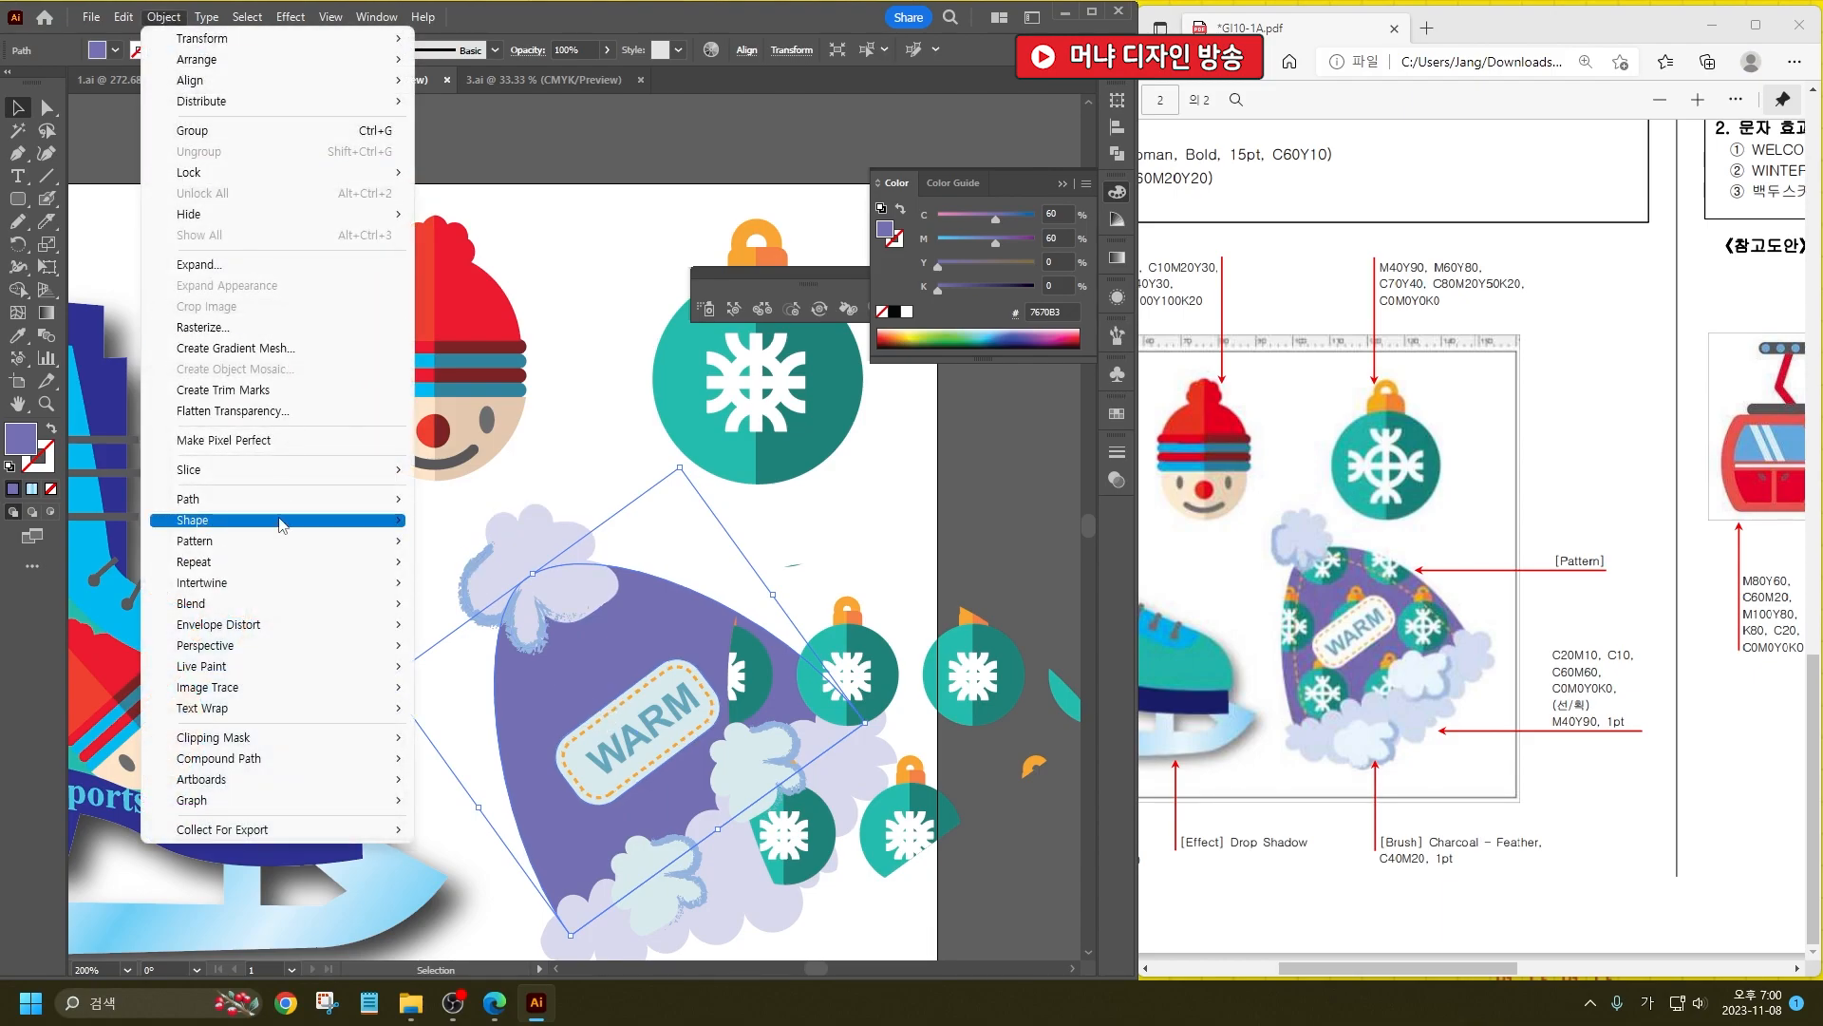
pyautogui.moveTo(283, 518)
pyautogui.click(489, 572)
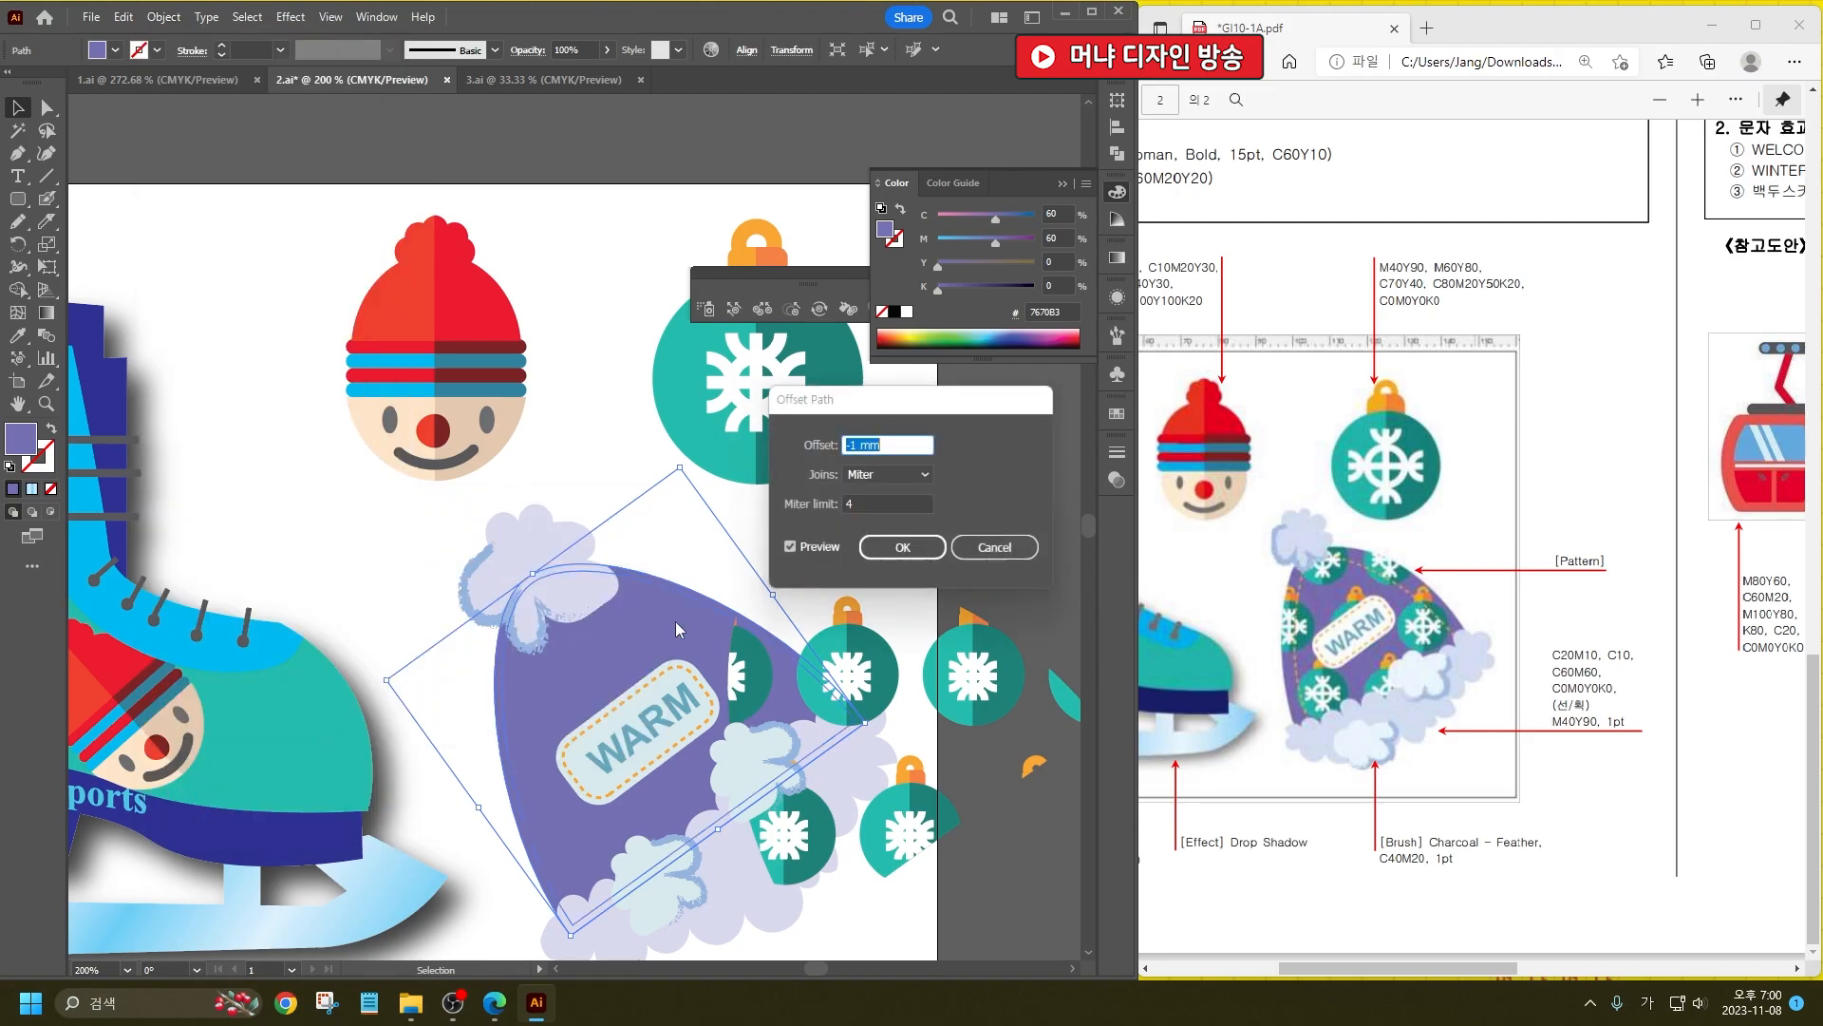
pyautogui.press('Down')
pyautogui.press('Down')
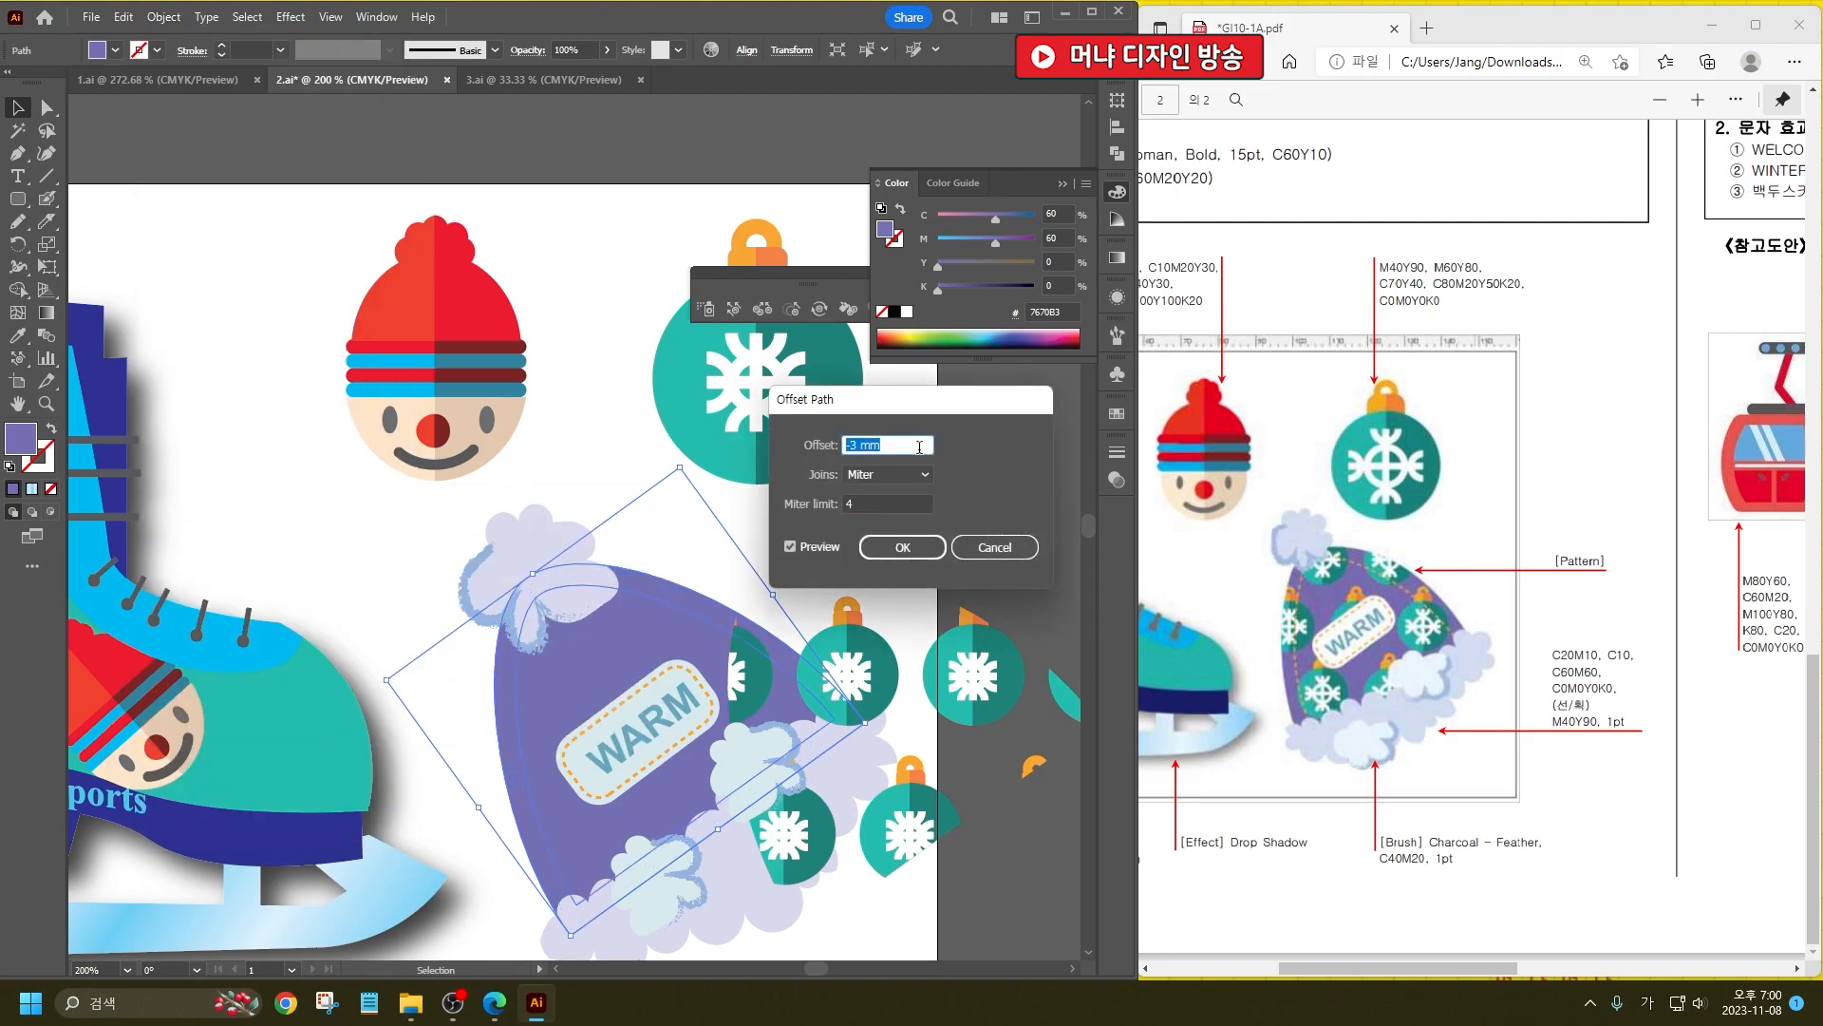
pyautogui.click(899, 547)
# Step: Copy the WARM label's orange dashed stroke with no fill onto the inner offset path using the Eyedropper
pyautogui.click(17, 336)
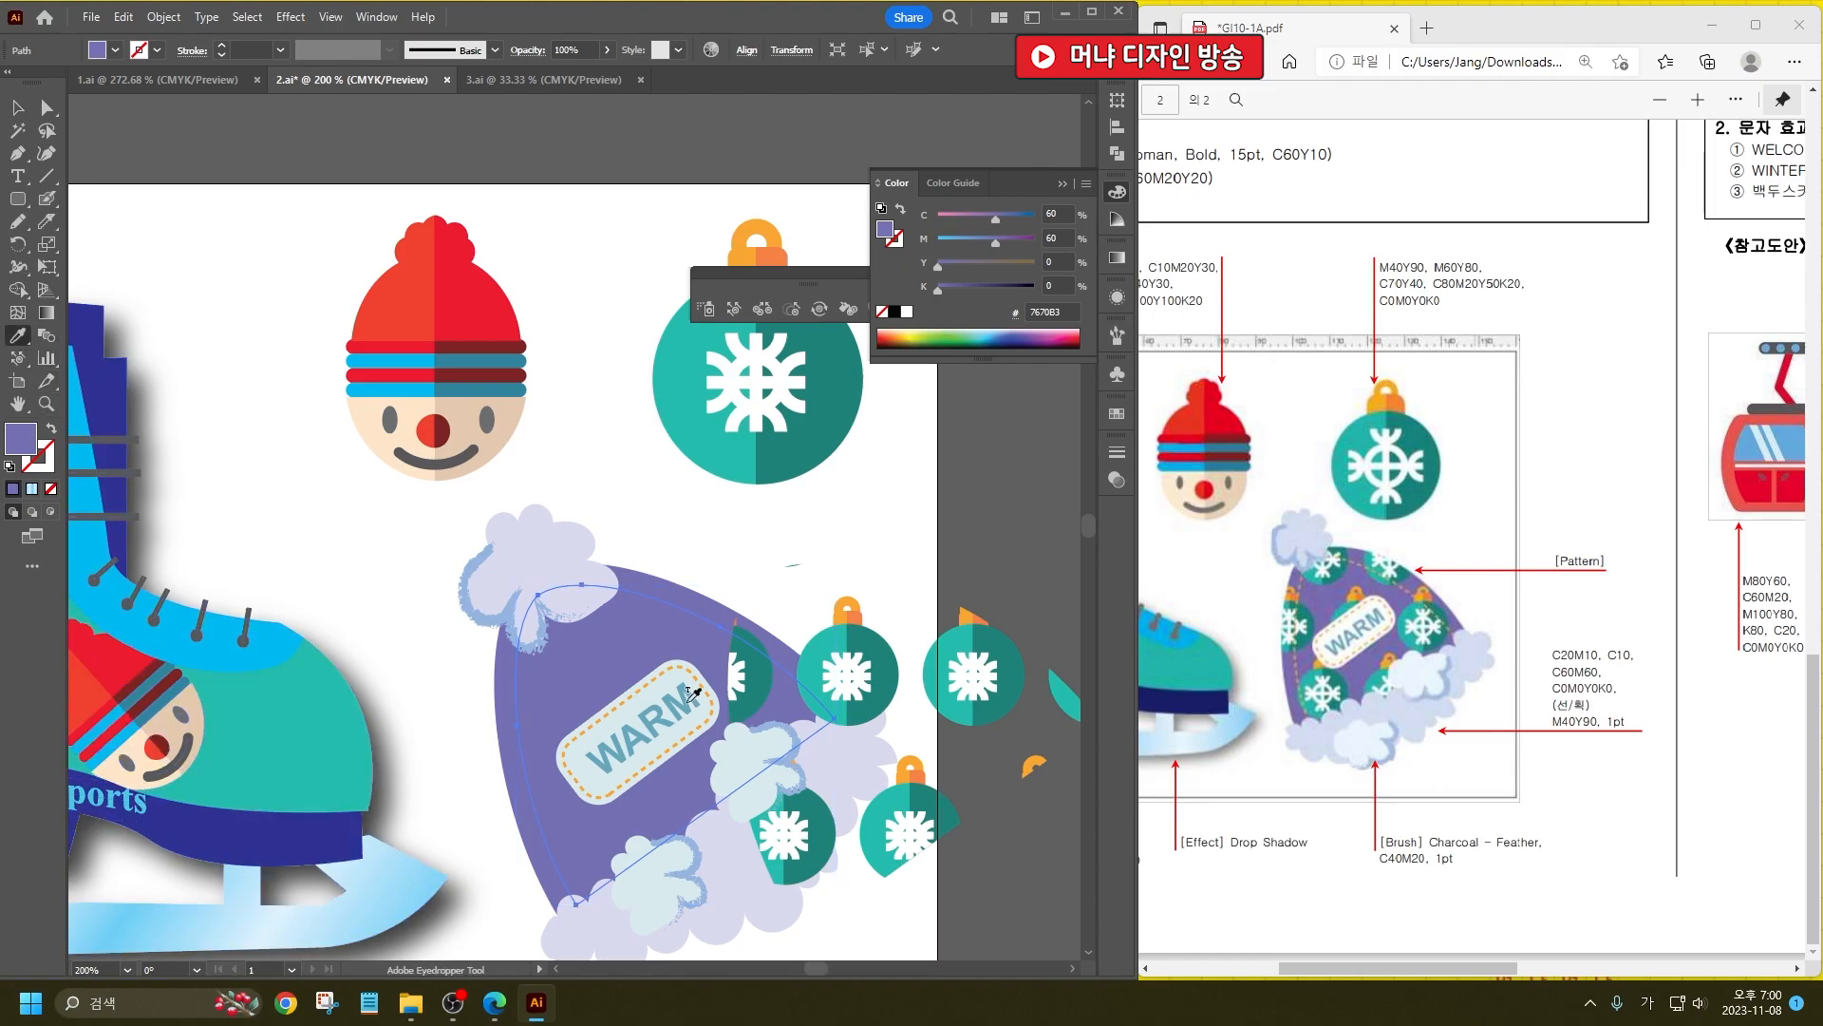
pyautogui.click(654, 680)
pyautogui.click(17, 107)
pyautogui.click(180, 323)
# Step: Move the ornament-patterned shape back onto the purple hat, aligned with its outline, and save the document
pyautogui.moveTo(818, 708); pyautogui.dragTo(667, 669)
pyautogui.press('a')
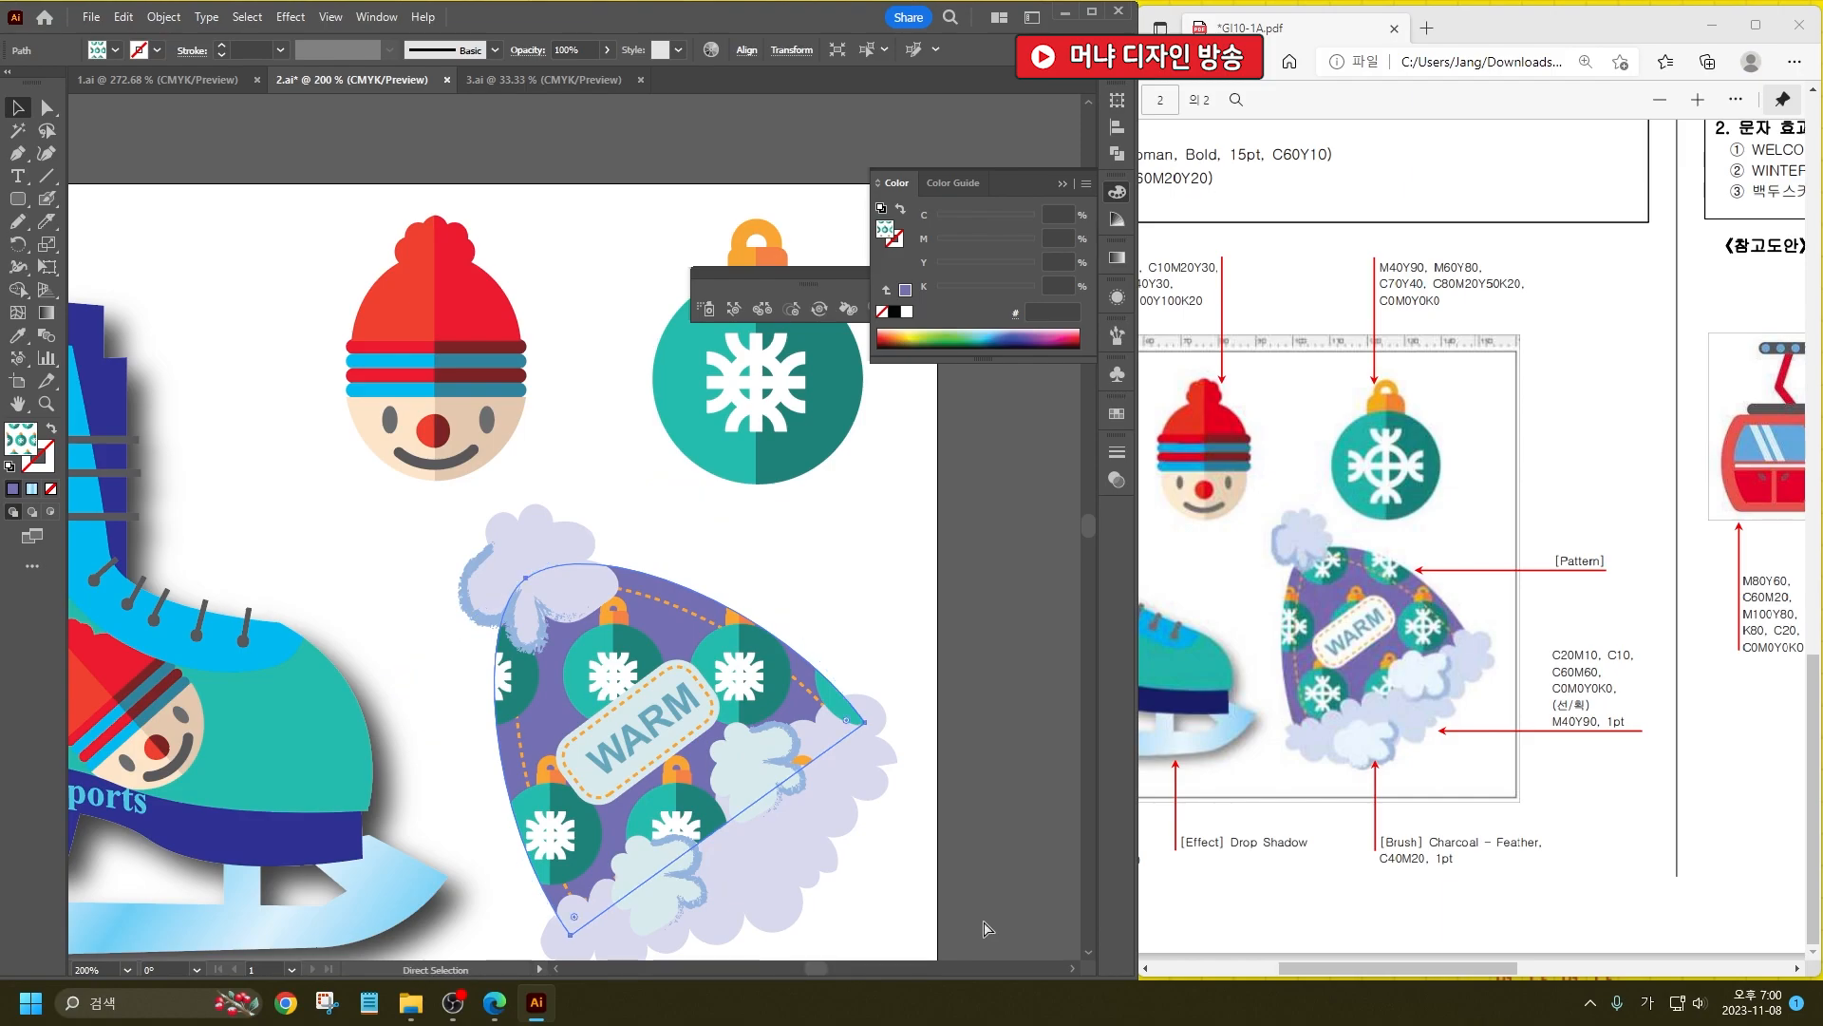
pyautogui.press('v')
pyautogui.click(919, 886)
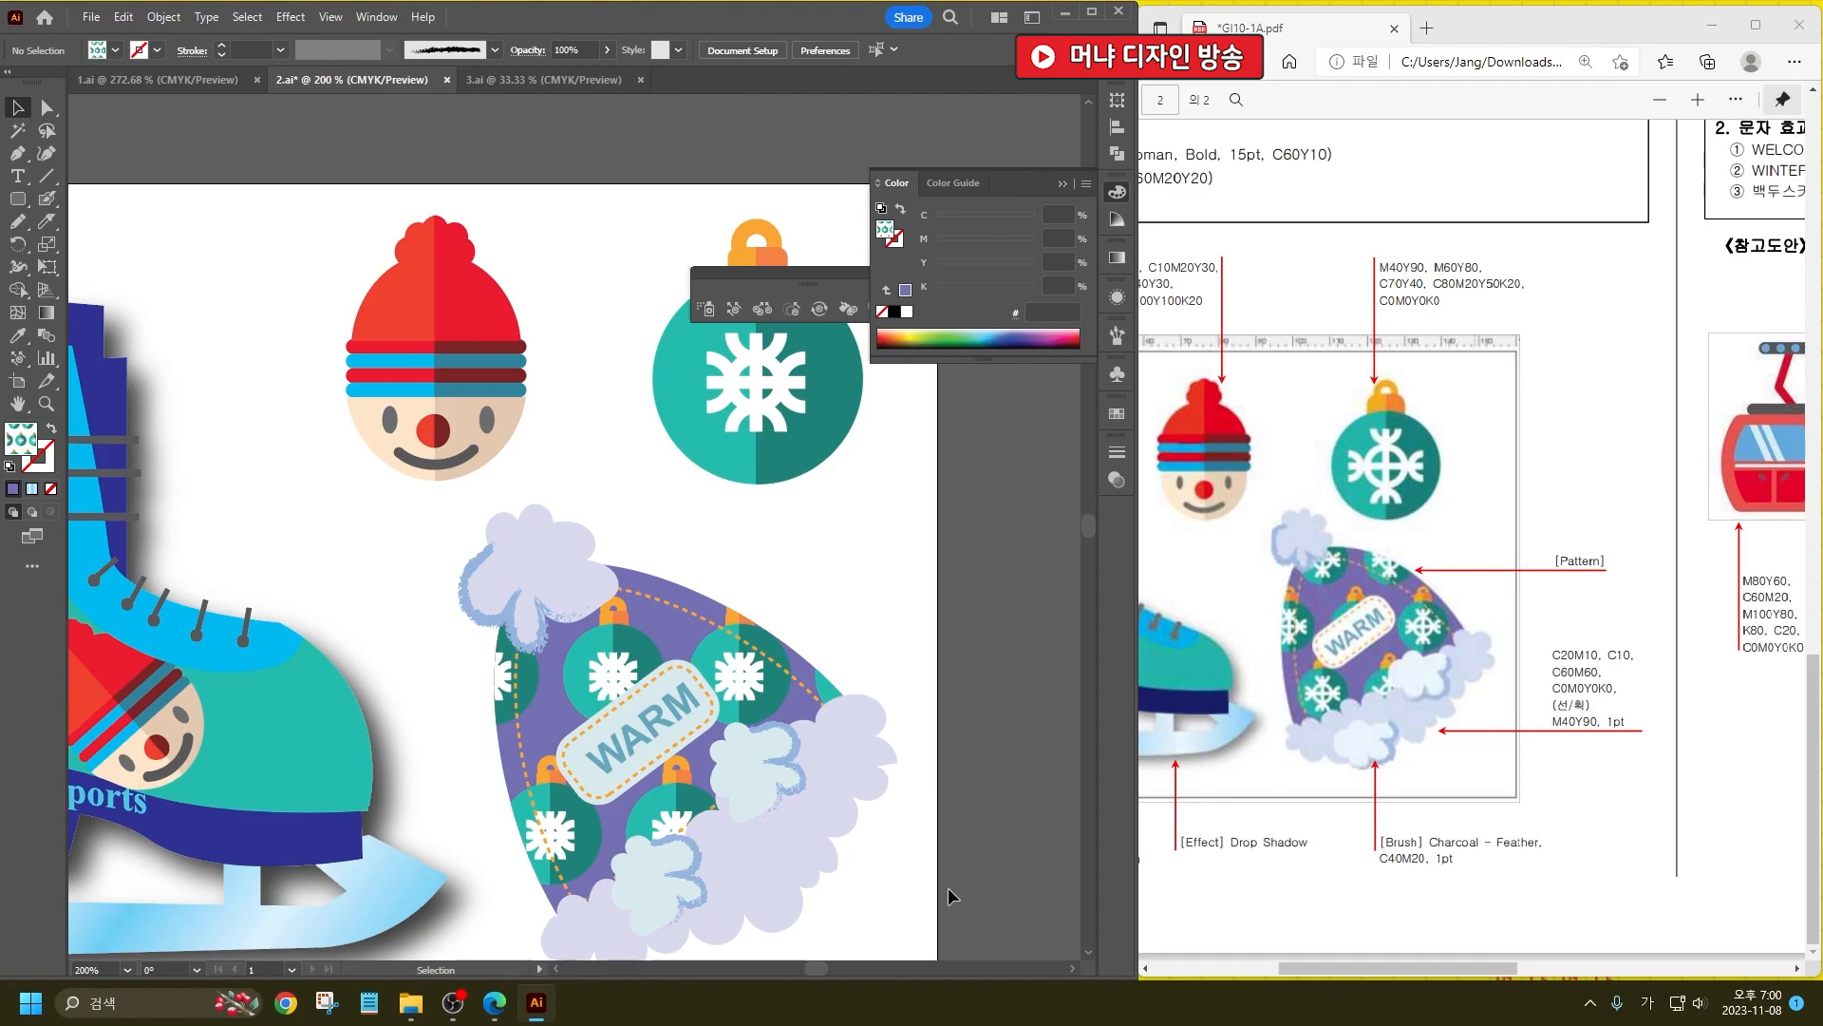
pyautogui.scroll(-2, 910, 692)
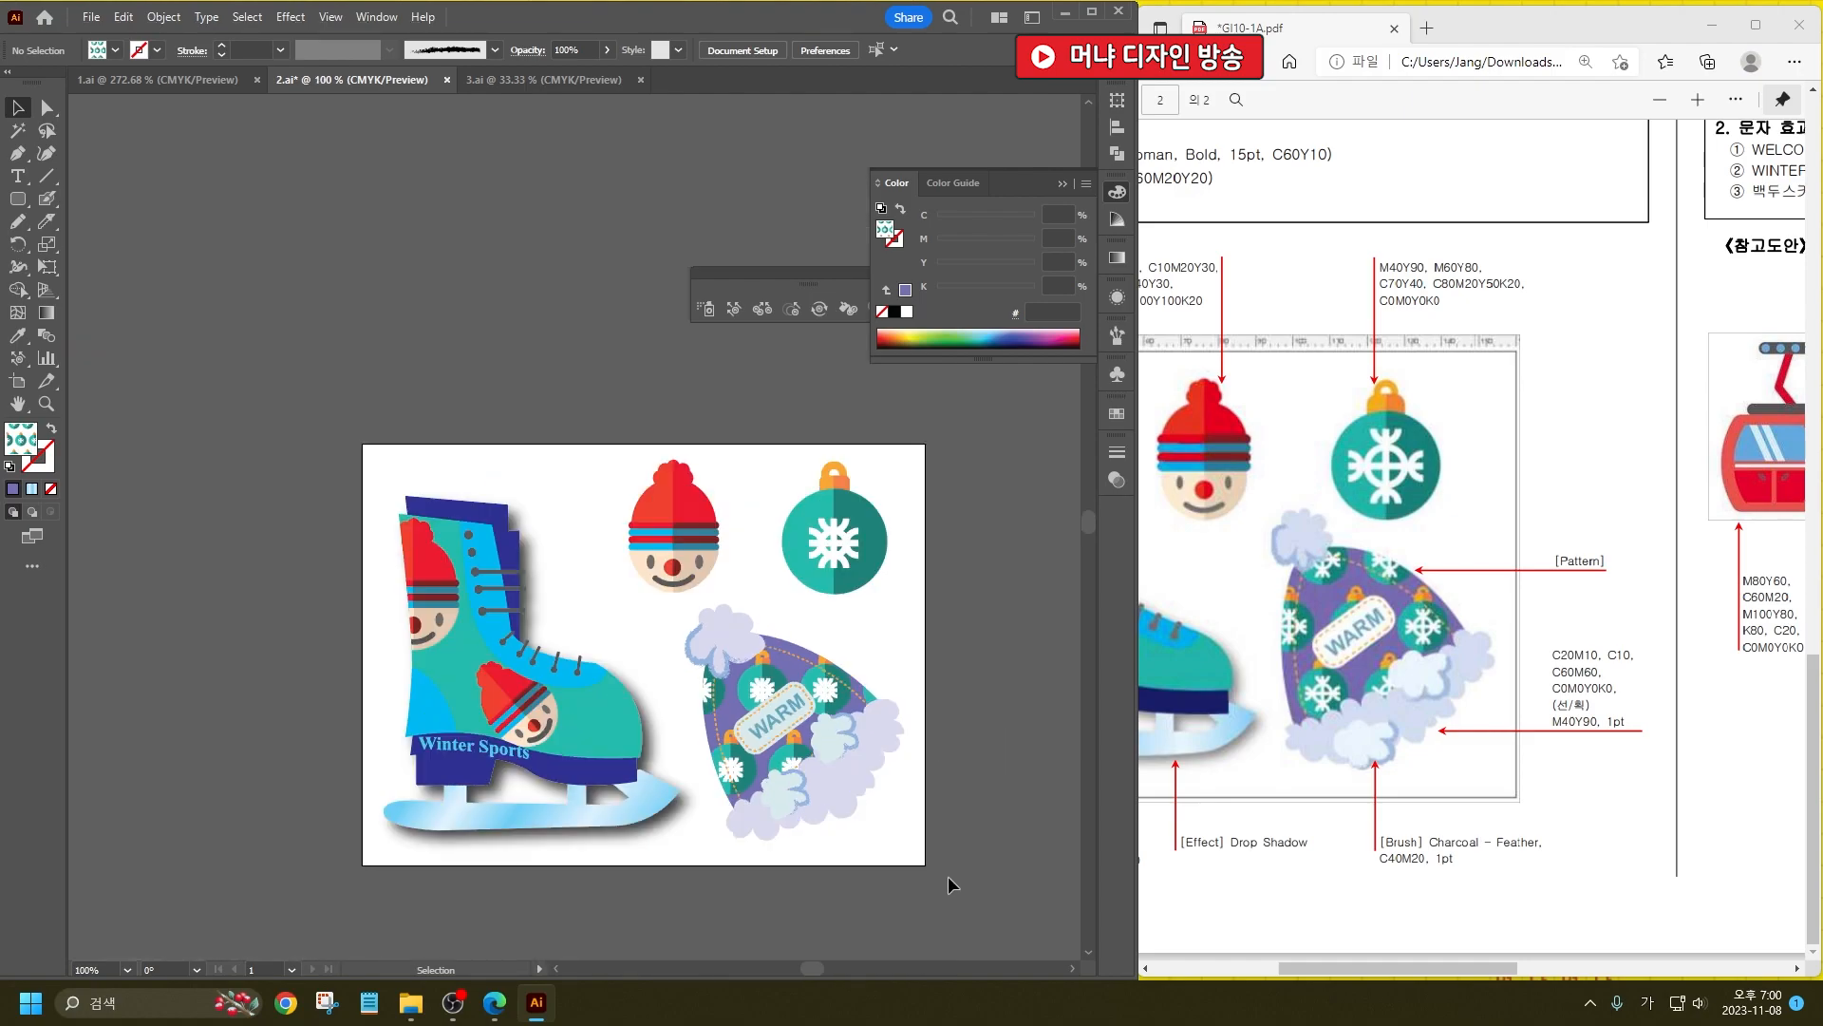
pyautogui.hotkey('ctrl', 's')
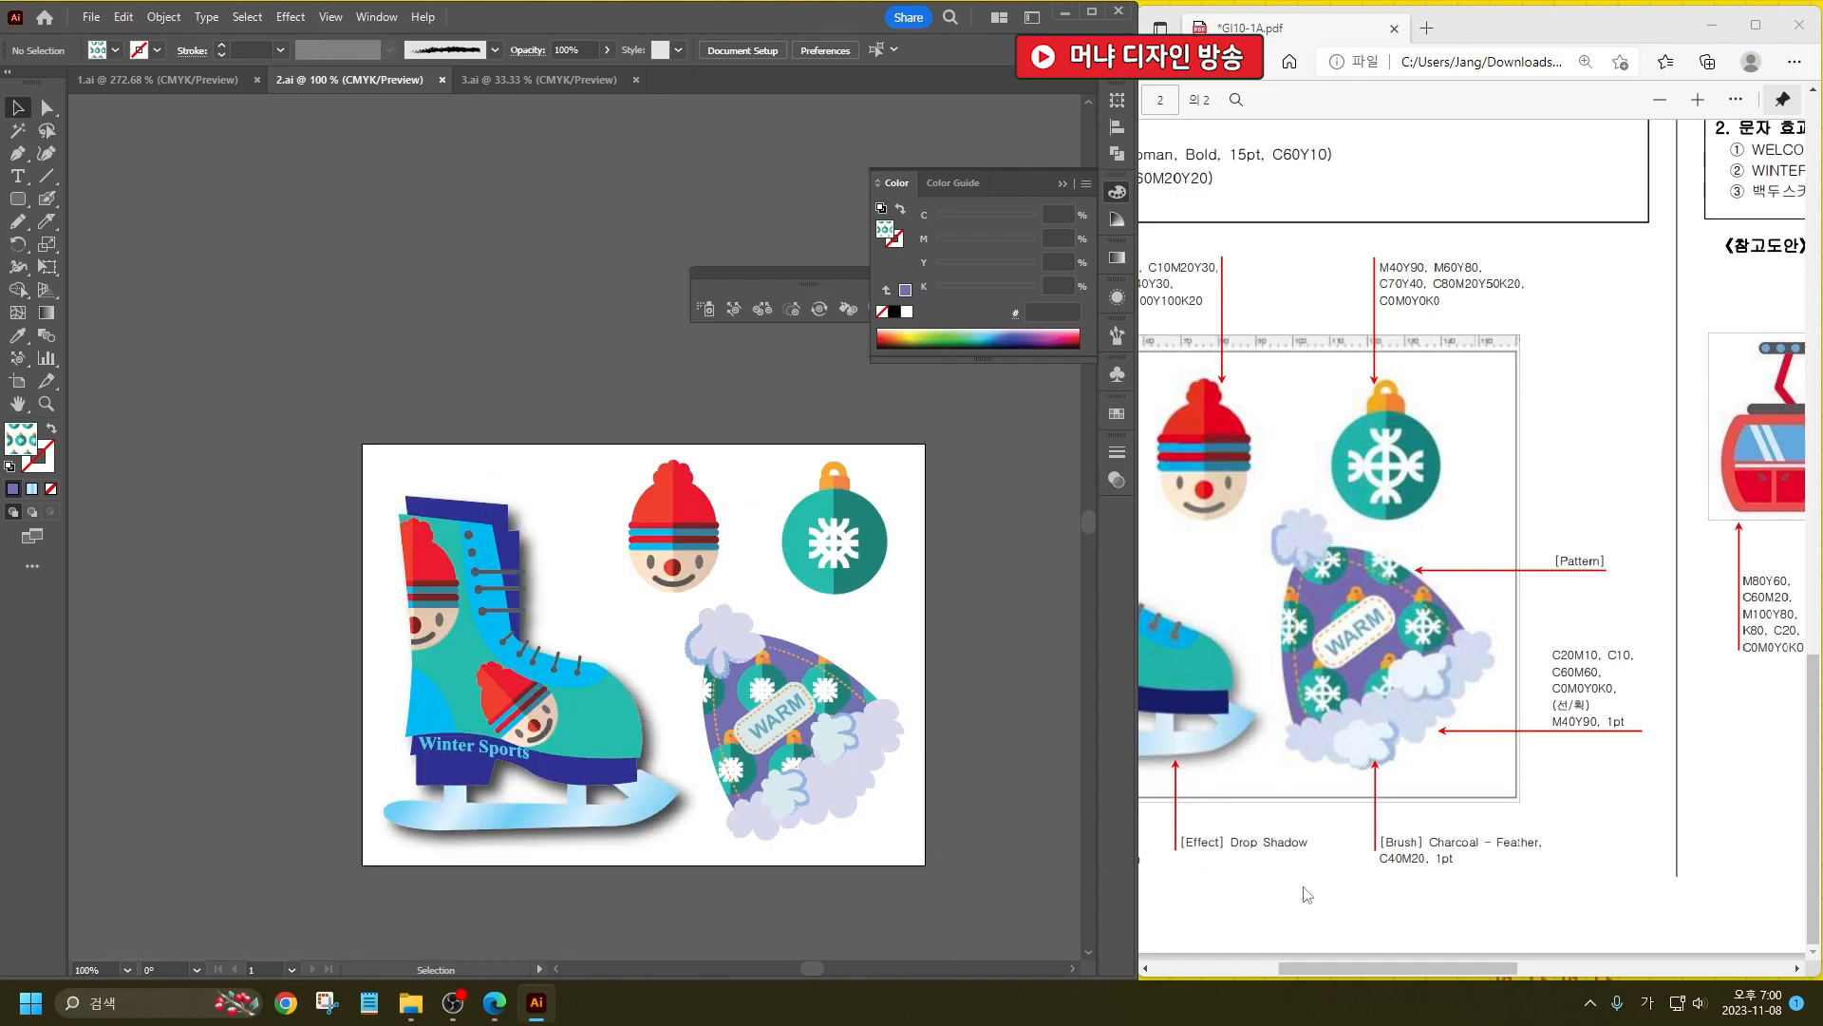
# Step: Switch to the 1.ai document and bring up the skier reference drawing on page 1 of the PDF
pyautogui.click(1307, 896)
pyautogui.moveTo(1303, 964); pyautogui.dragTo(1244, 965)
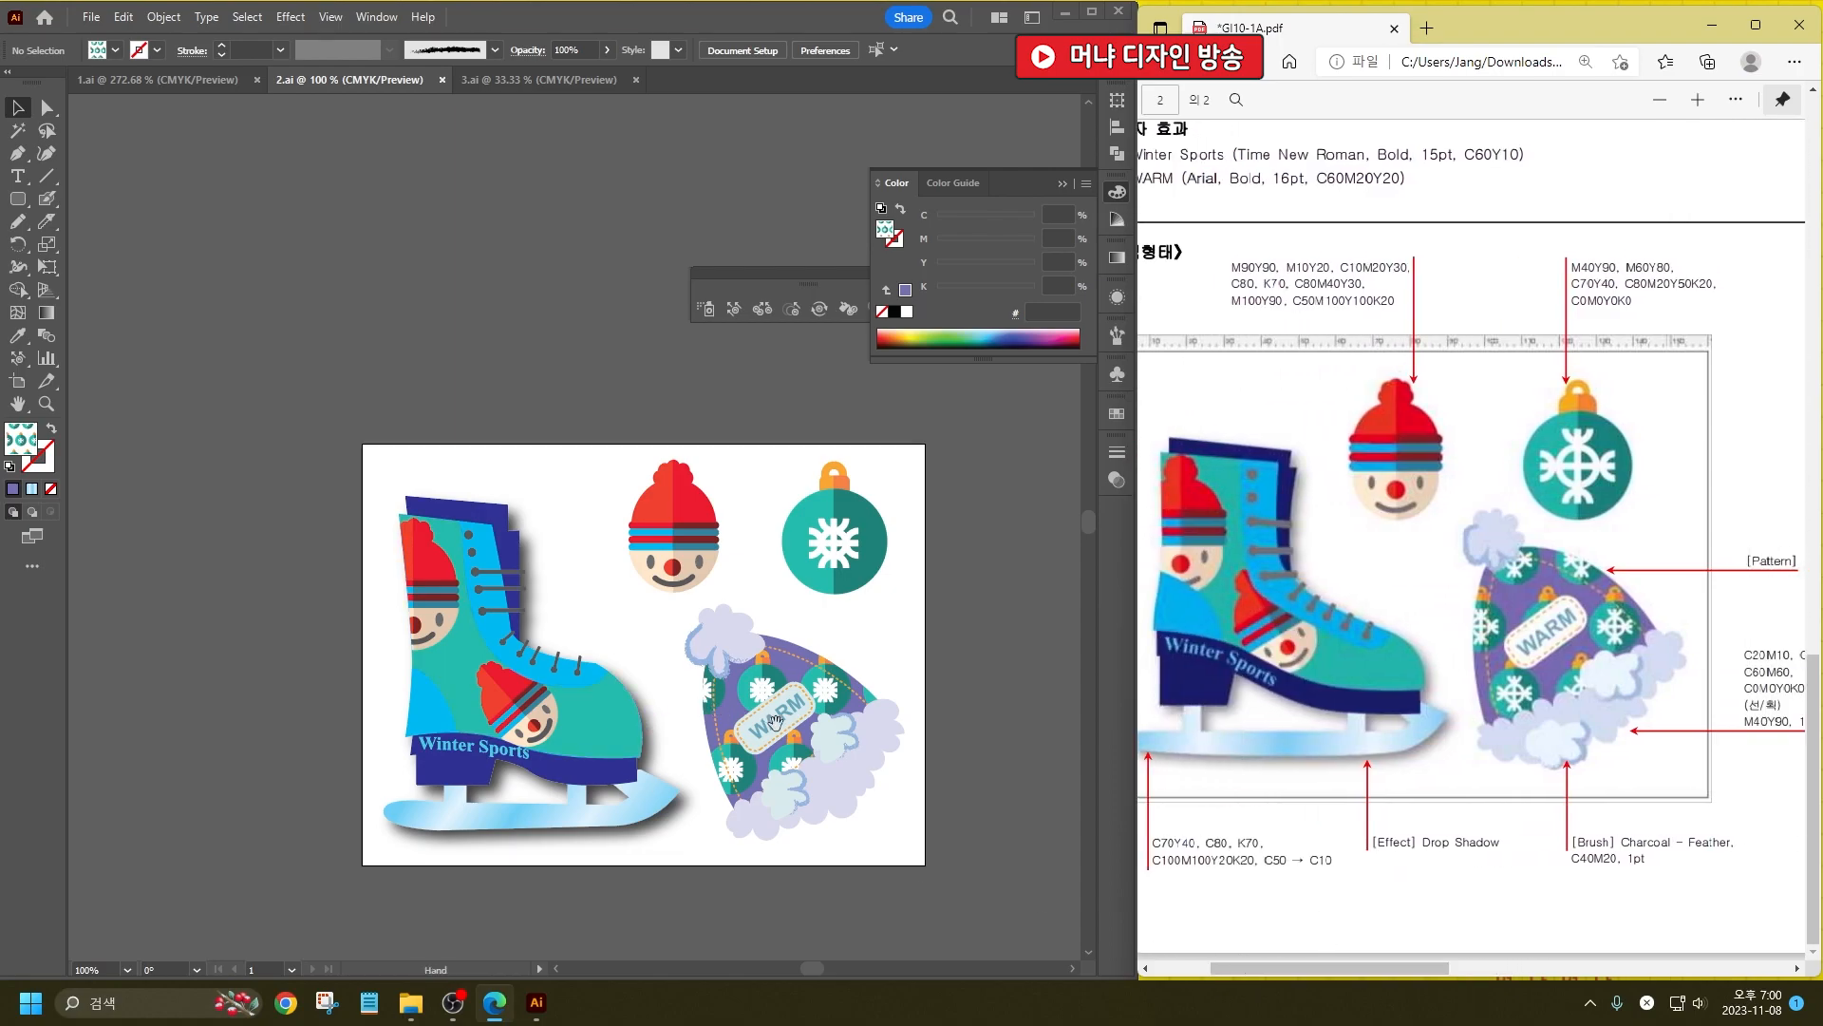
pyautogui.moveTo(770, 719); pyautogui.dragTo(555, 699)
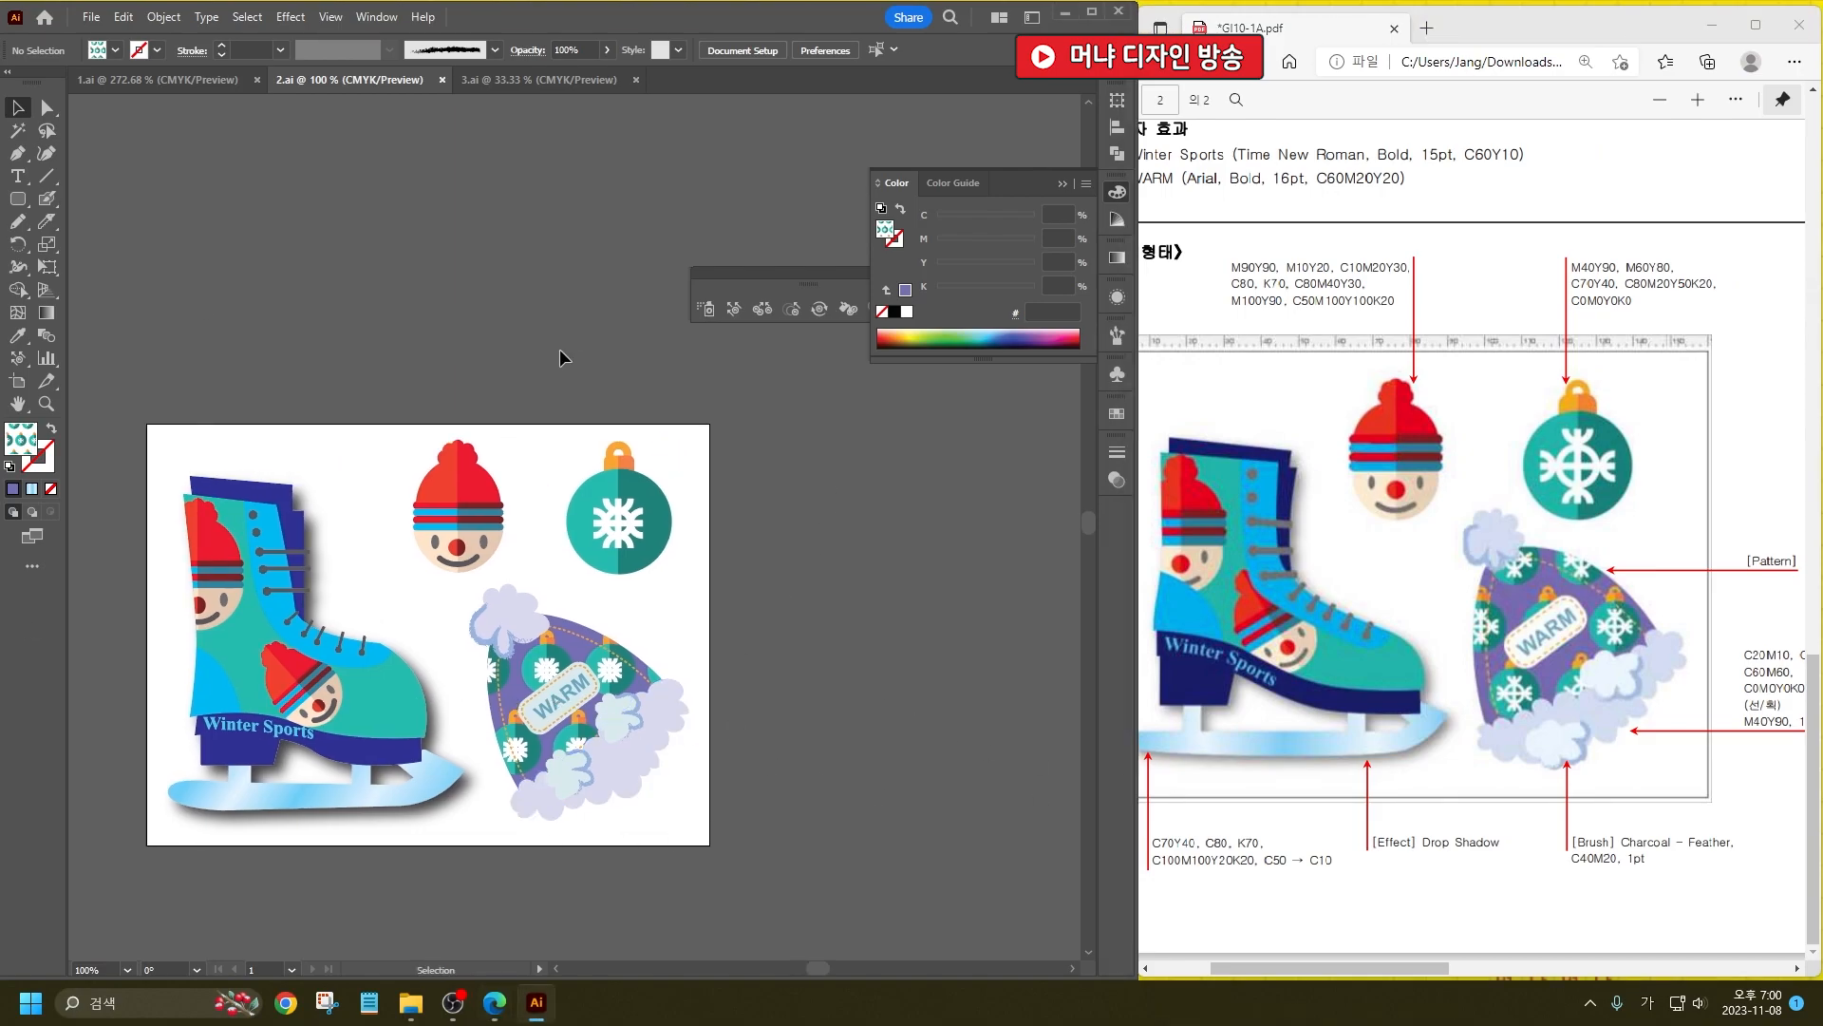
pyautogui.click(157, 79)
pyautogui.moveTo(1416, 970); pyautogui.dragTo(1716, 969)
pyautogui.scroll(9, 1649, 828)
pyautogui.scroll(5, 1649, 826)
pyautogui.scroll(-3, 1648, 827)
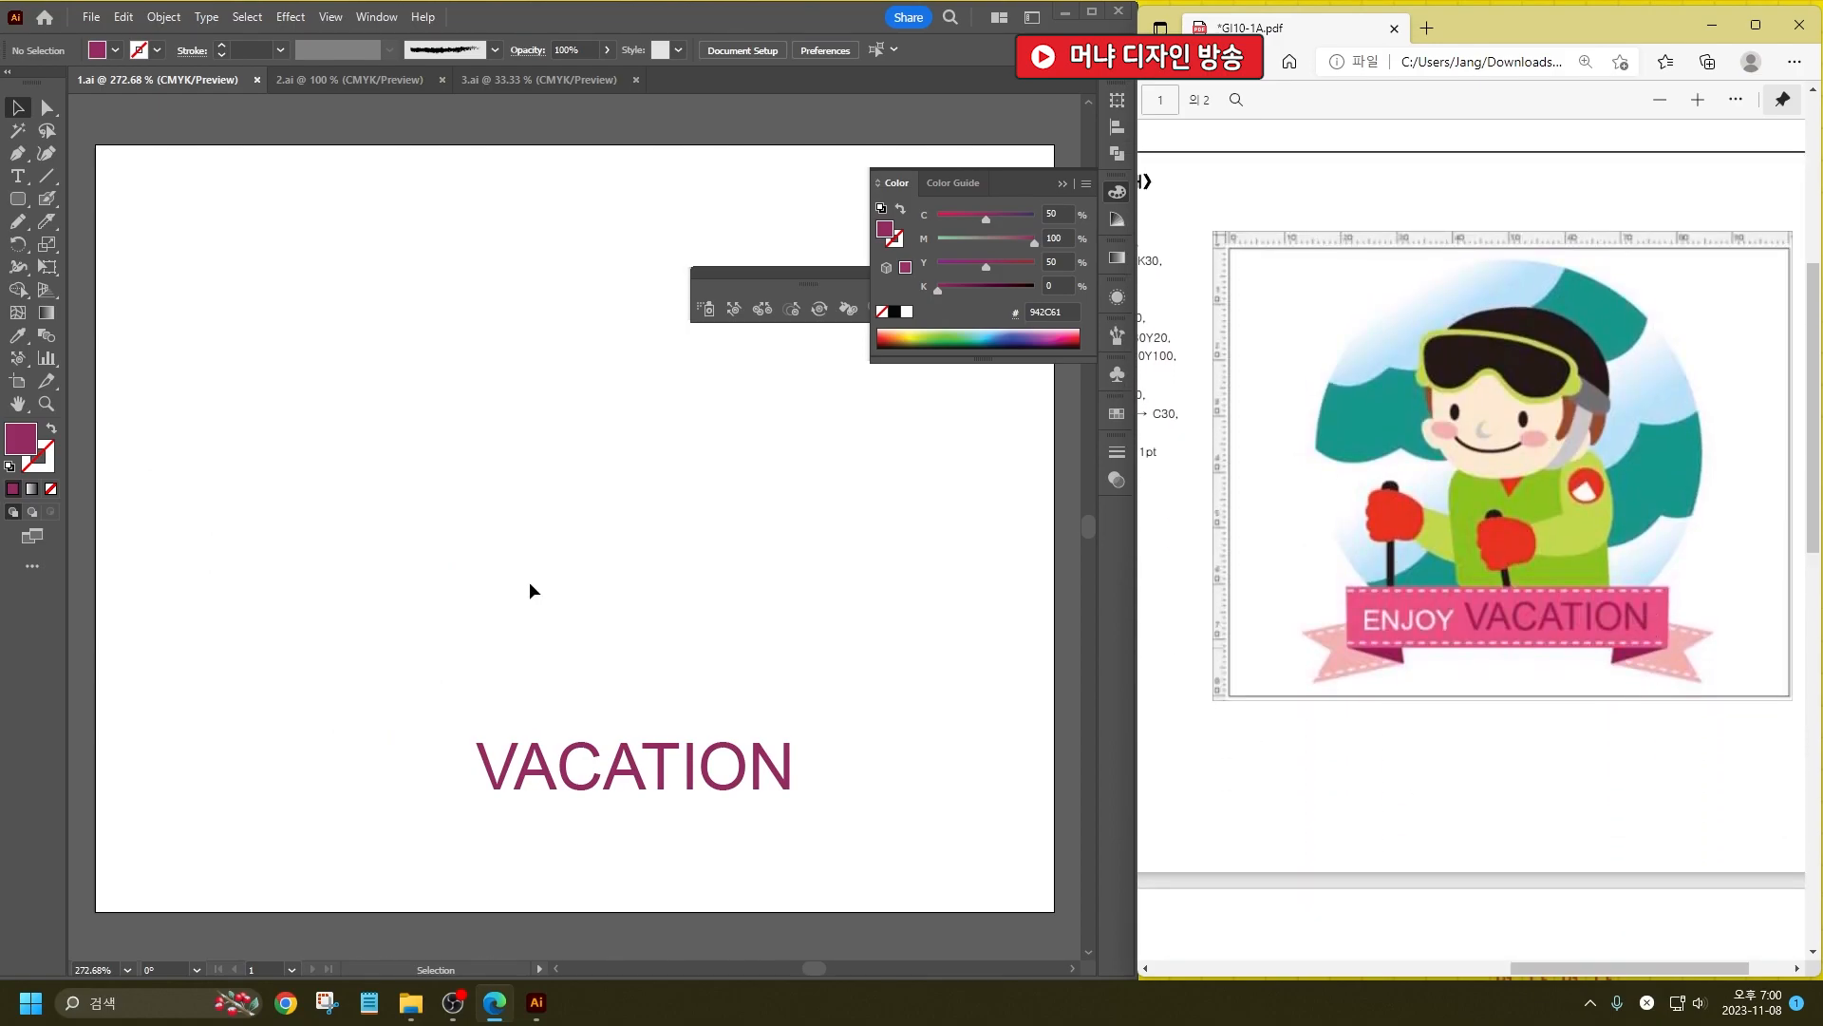
# Step: Draw a large circle with the Ellipse tool over the upper middle of the artboard, partly covering the VACATION text
pyautogui.click(570, 534)
pyautogui.click(21, 202)
pyautogui.click(85, 245)
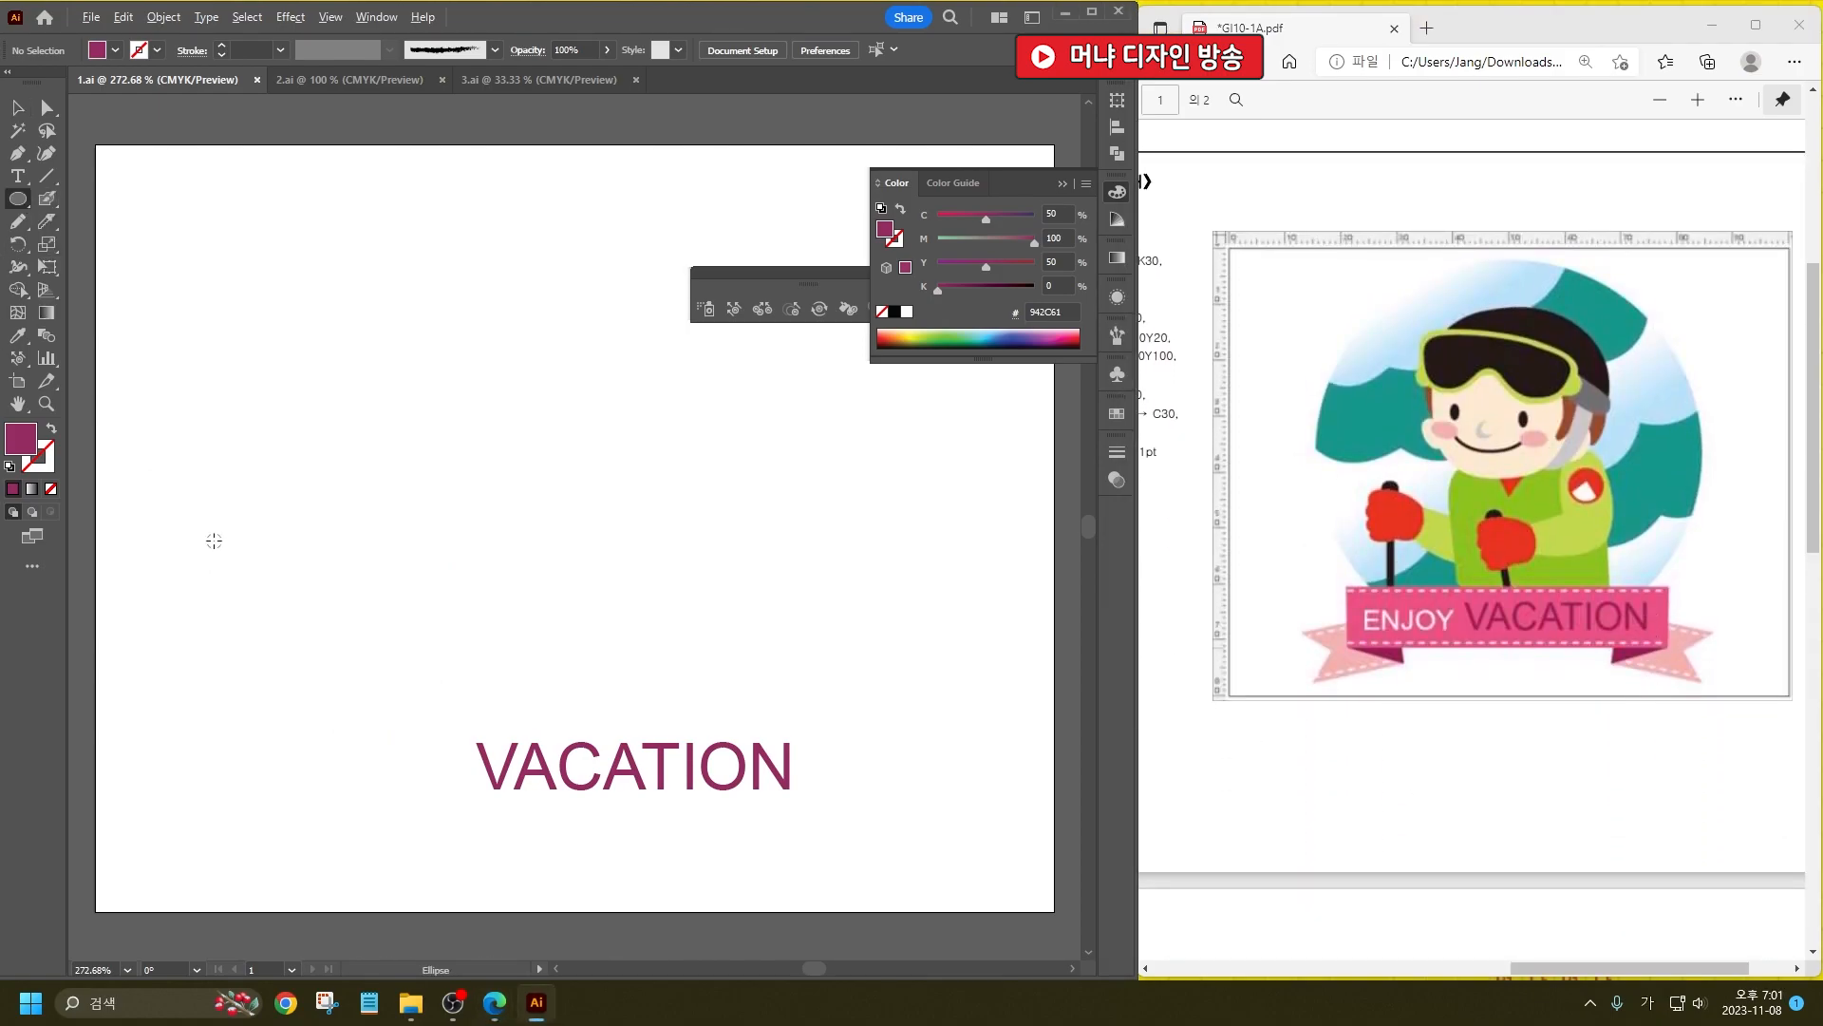
pyautogui.scroll(-2, 212, 532)
pyautogui.moveTo(247, 345); pyautogui.dragTo(585, 682)
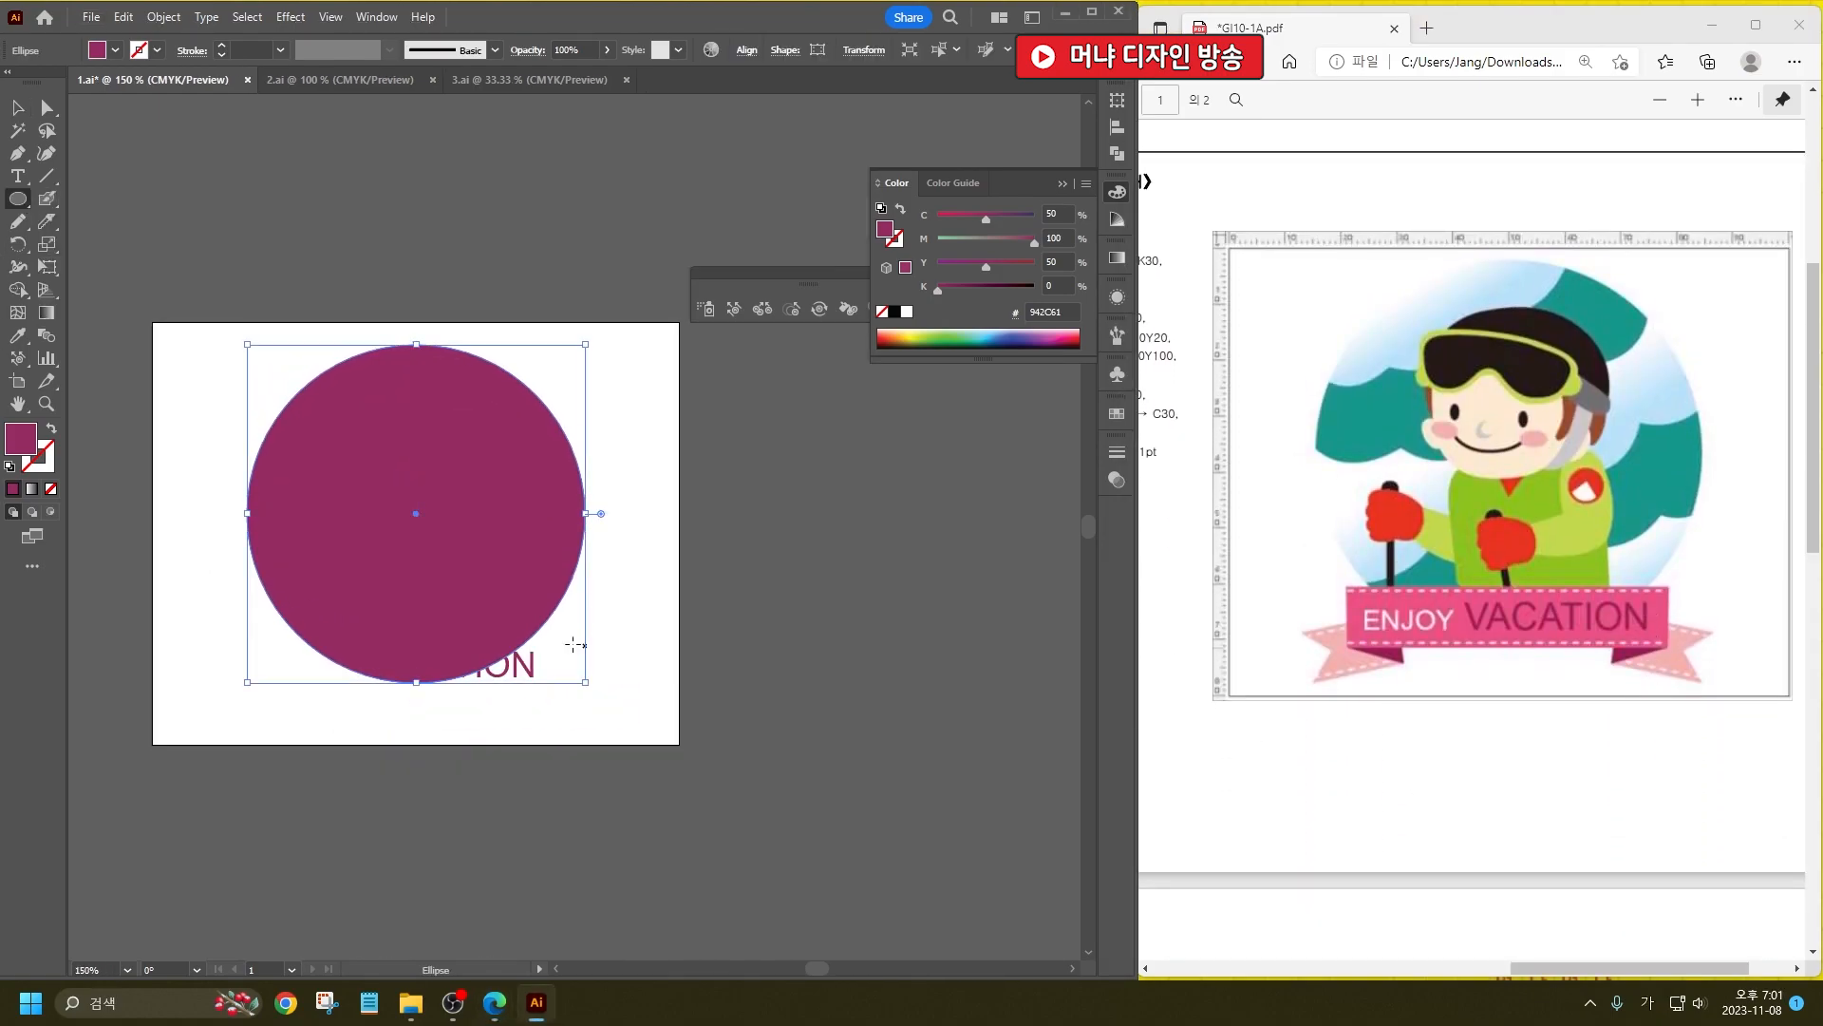
# Step: Cut the circle with the Knife along three scalloped lines rising from left to right to form the snowy hill layers
pyautogui.click(45, 222)
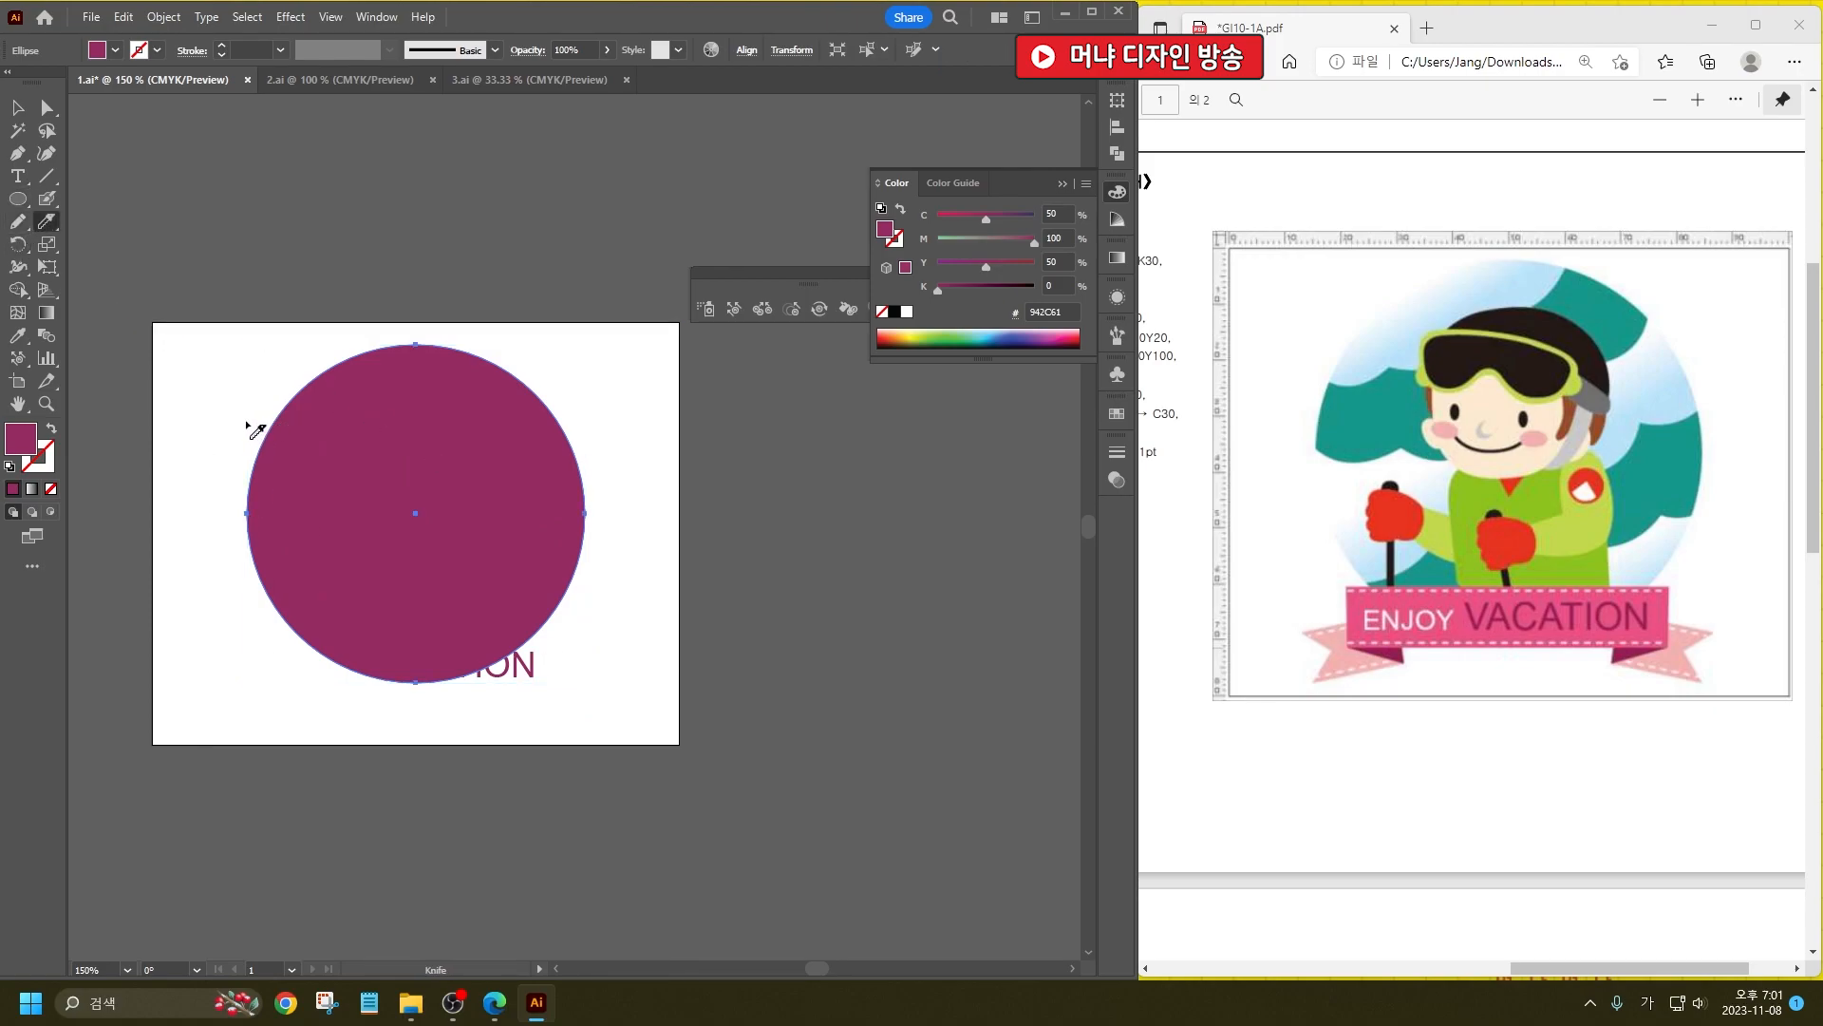
pyautogui.moveTo(227, 412)
pyautogui.mouseDown()
pyautogui.moveTo(280, 458)
pyautogui.moveTo(392, 449)
pyautogui.moveTo(503, 350)
pyautogui.mouseUp()
pyautogui.moveTo(217, 518)
pyautogui.mouseDown()
pyautogui.moveTo(294, 555)
pyautogui.moveTo(331, 521)
pyautogui.moveTo(384, 547)
pyautogui.moveTo(434, 485)
pyautogui.moveTo(508, 476)
pyautogui.moveTo(603, 416)
pyautogui.mouseUp()
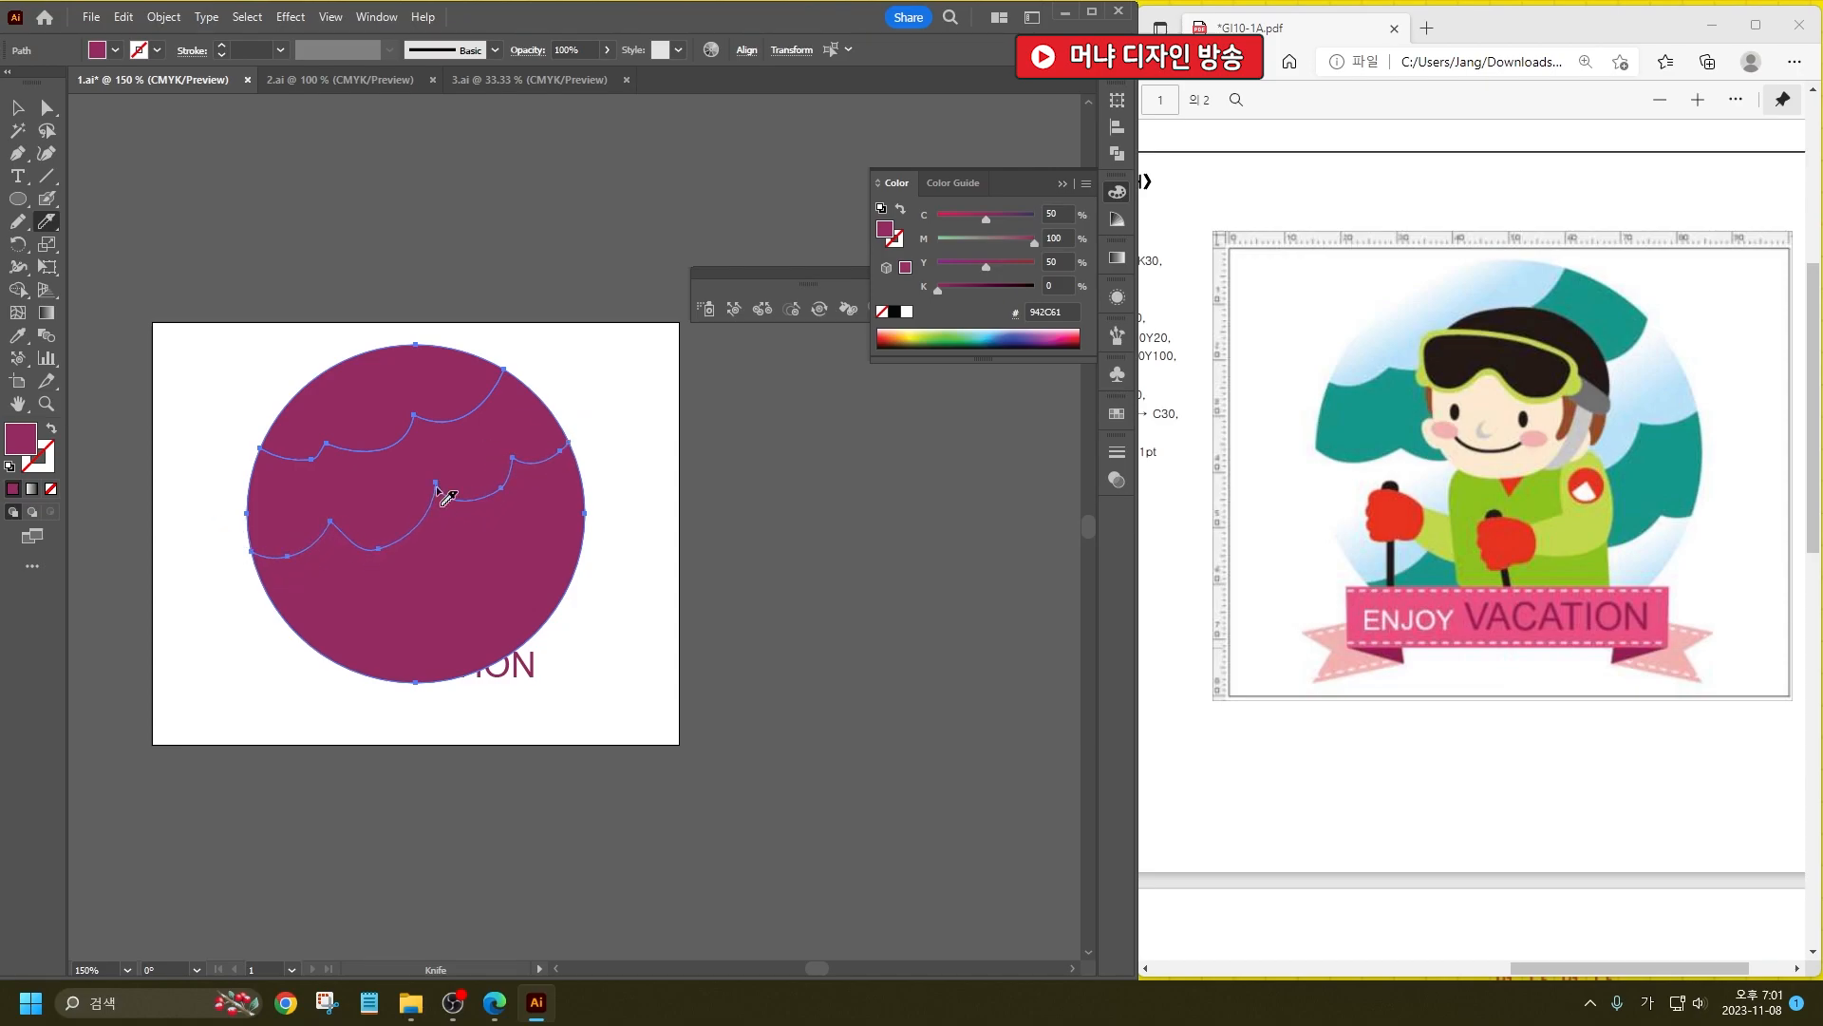
pyautogui.moveTo(274, 617)
pyautogui.mouseDown()
pyautogui.moveTo(340, 633)
pyautogui.moveTo(383, 588)
pyautogui.moveTo(406, 620)
pyautogui.moveTo(470, 559)
pyautogui.moveTo(593, 524)
pyautogui.mouseUp()
pyautogui.press('v')
pyautogui.click(596, 670)
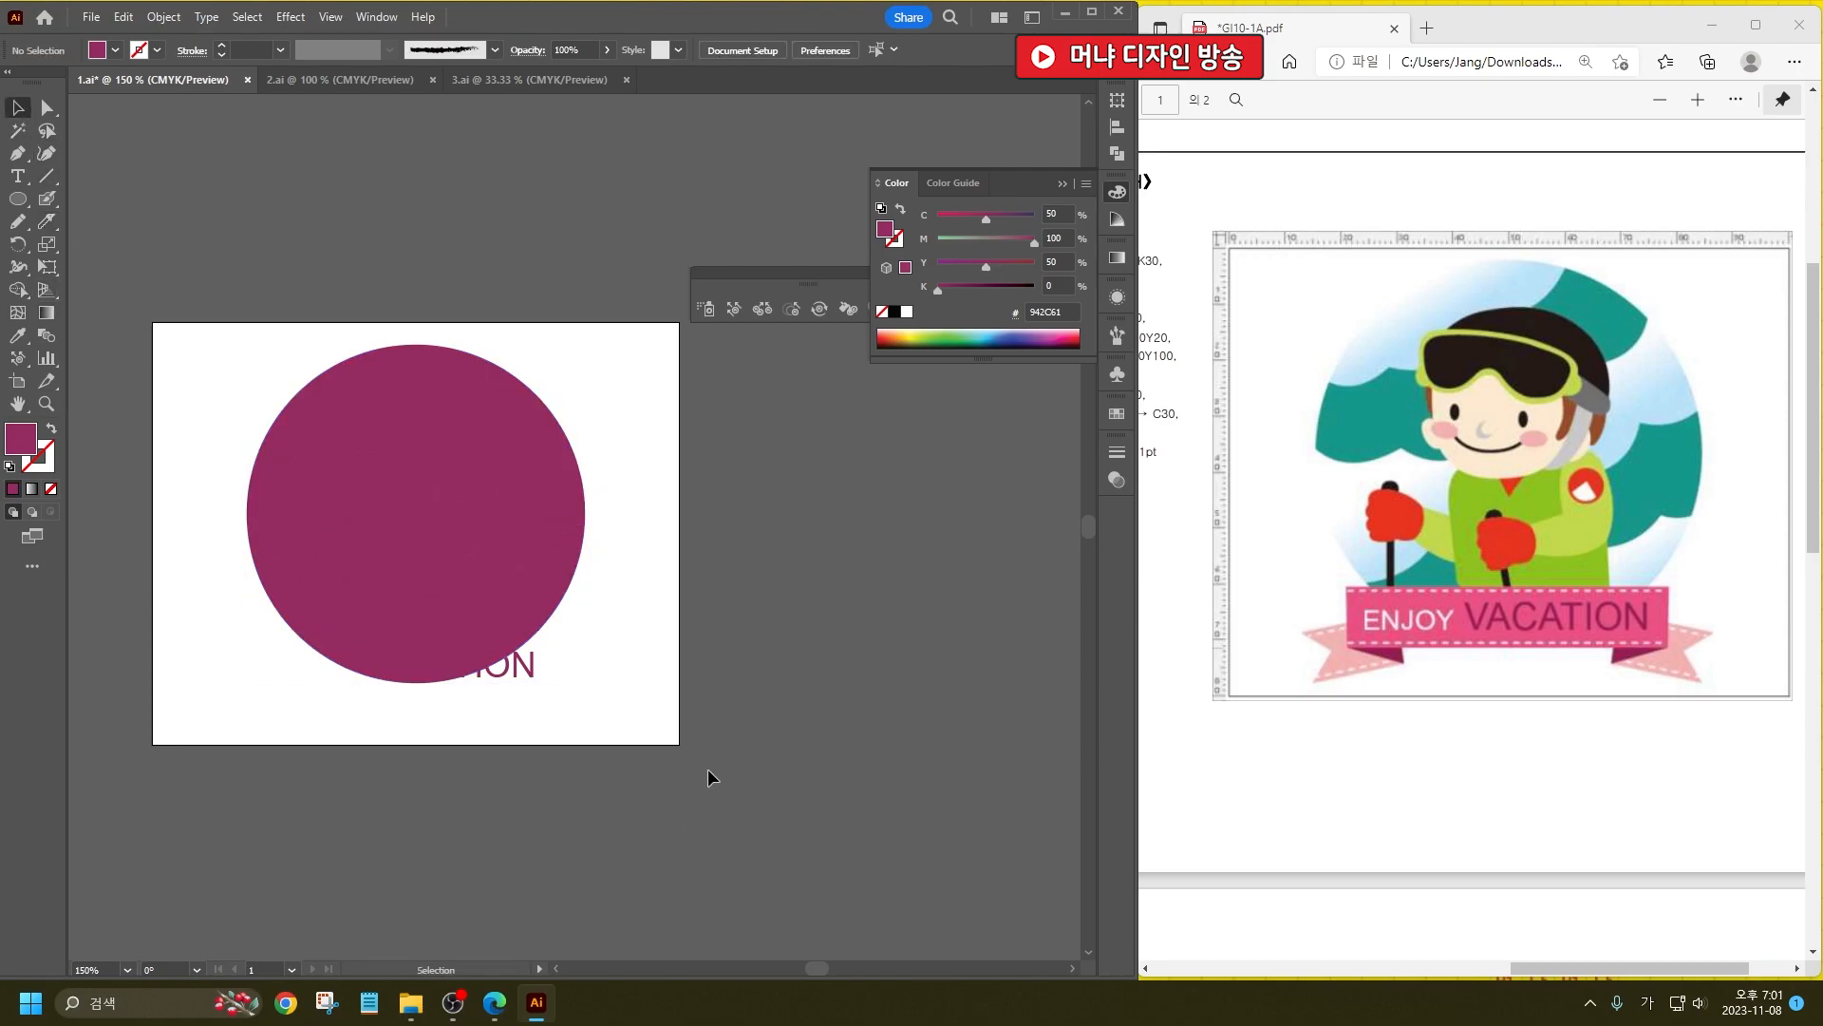
pyautogui.moveTo(731, 590); pyautogui.dragTo(700, 583)
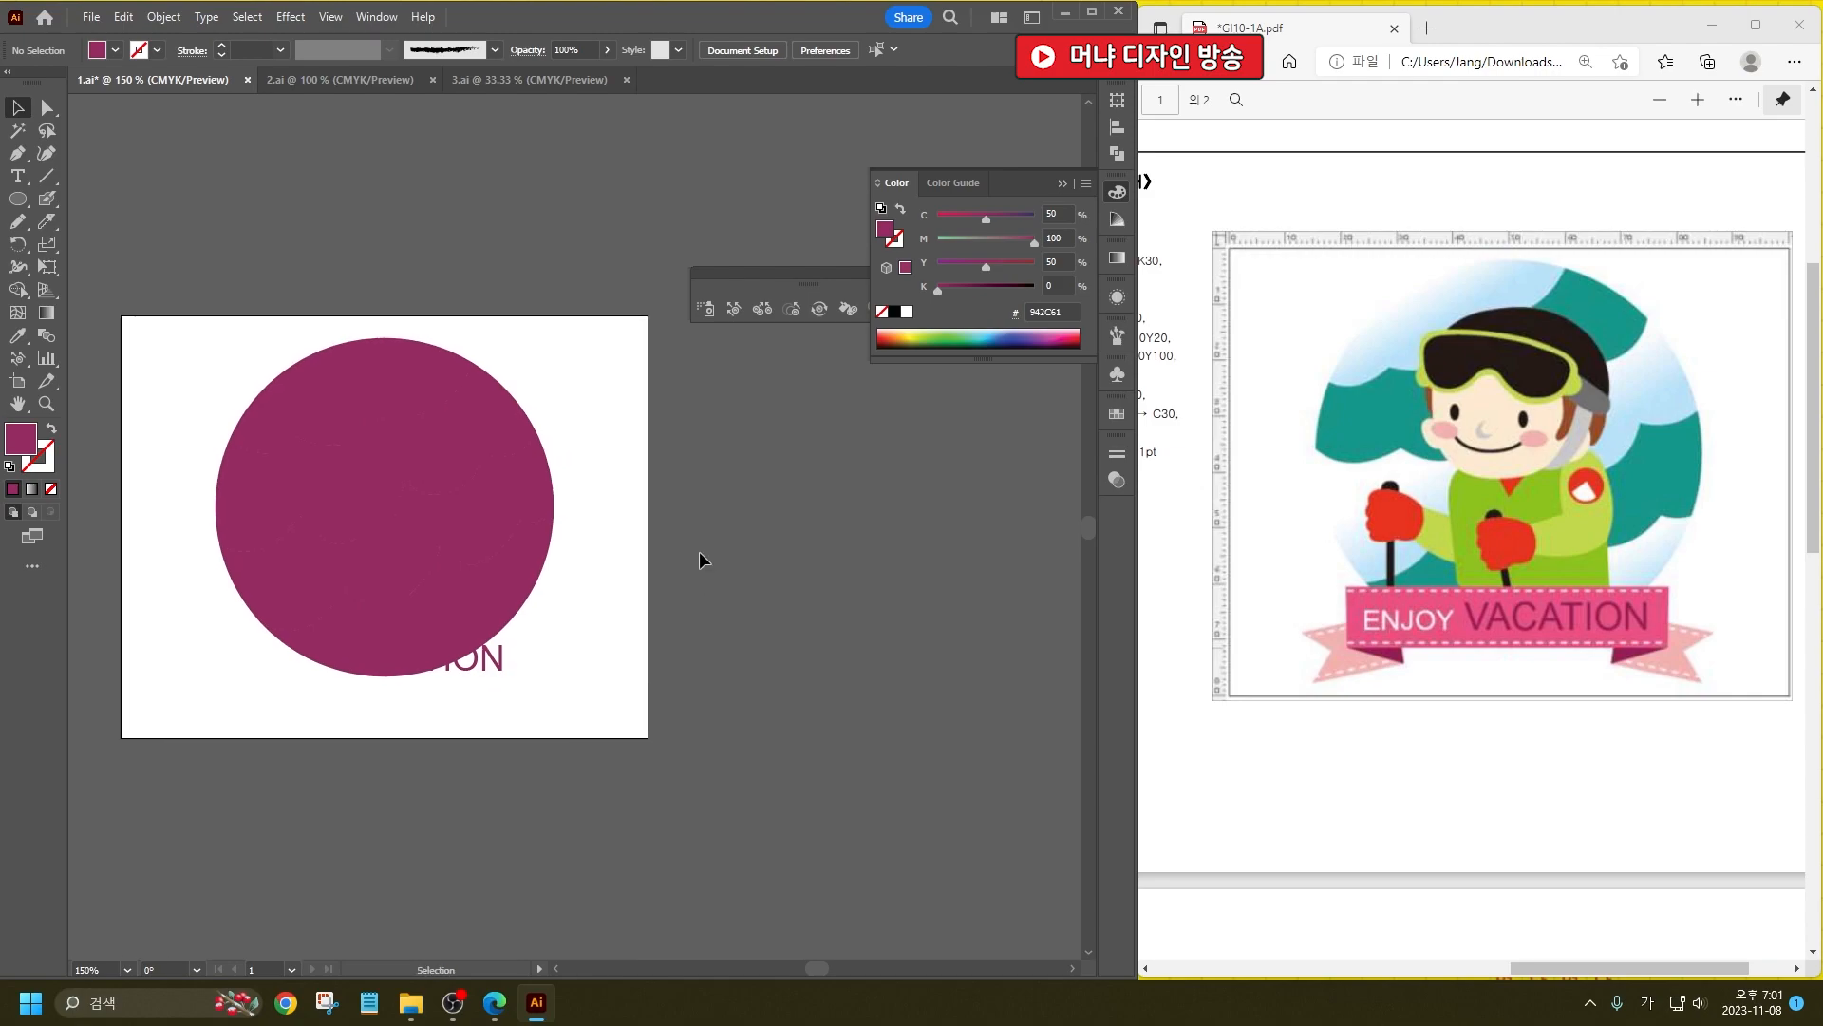
# Step: Place a folded ribbon banner from the Decorative_Banners and Seals brush library across the artboard's lower right edge as editable shapes
pyautogui.press('F5')
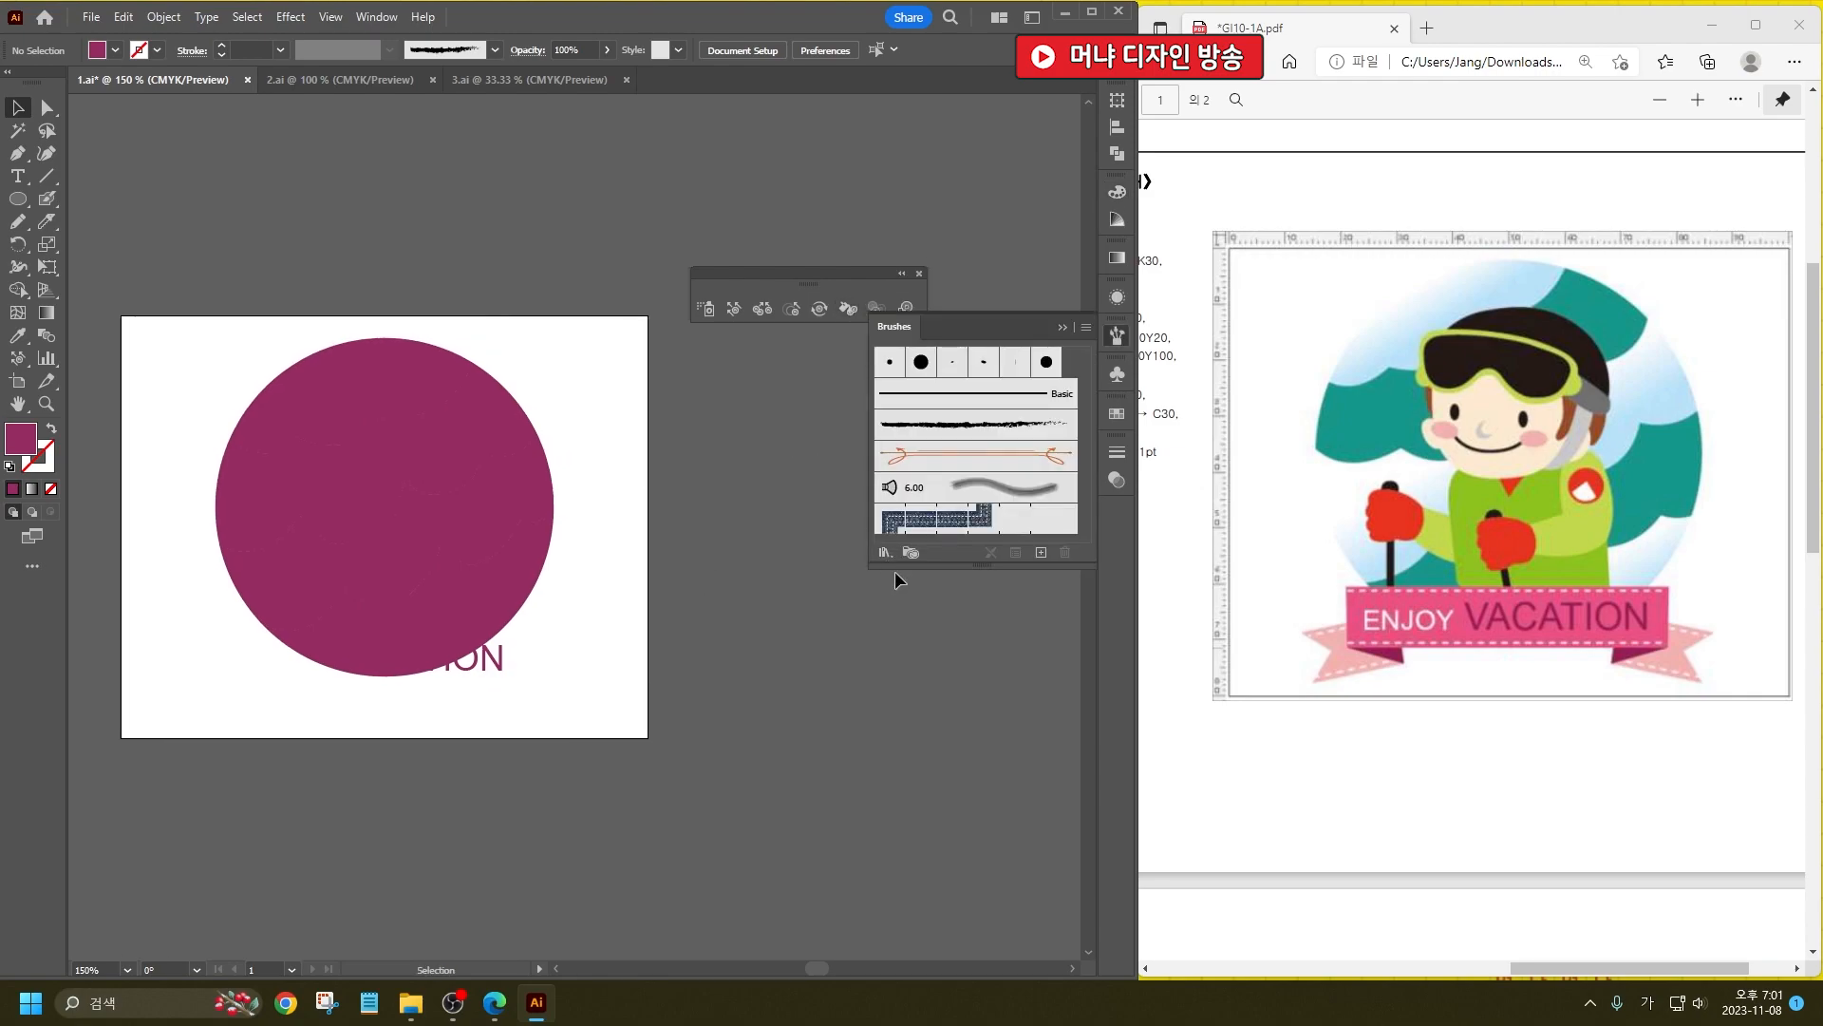
pyautogui.click(882, 553)
pyautogui.moveTo(983, 653)
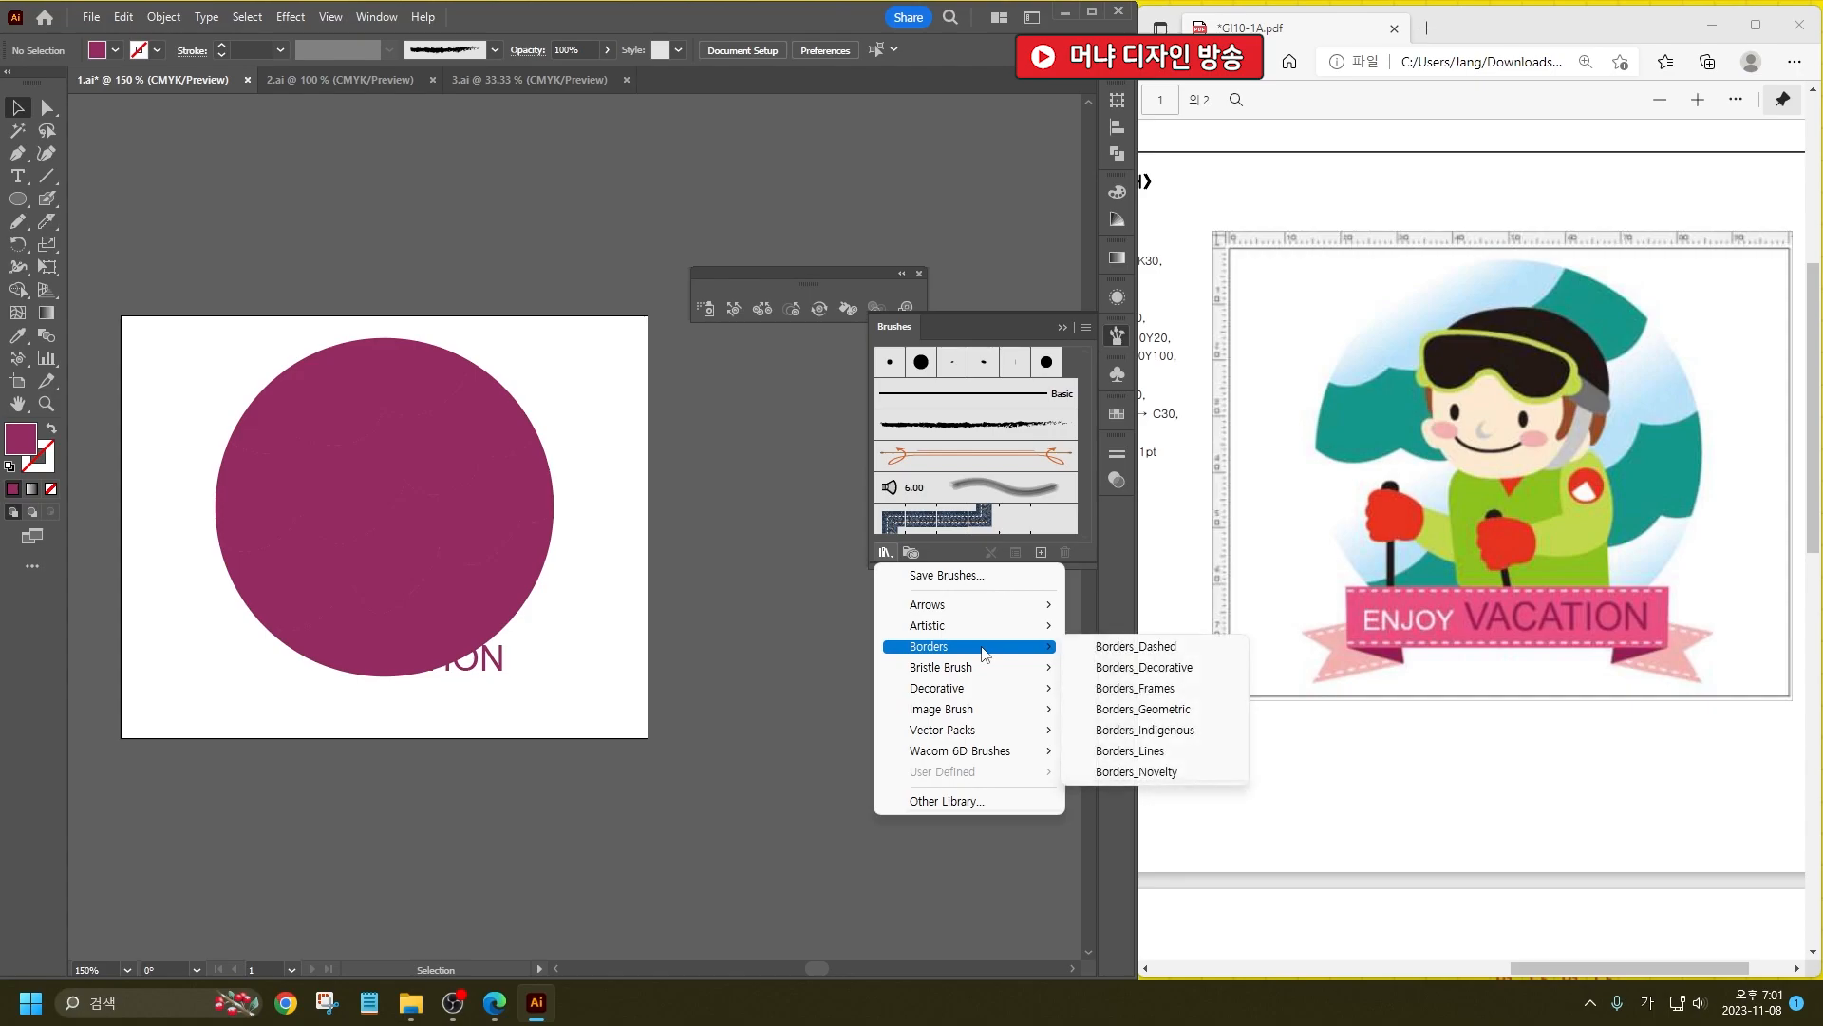
pyautogui.moveTo(979, 687)
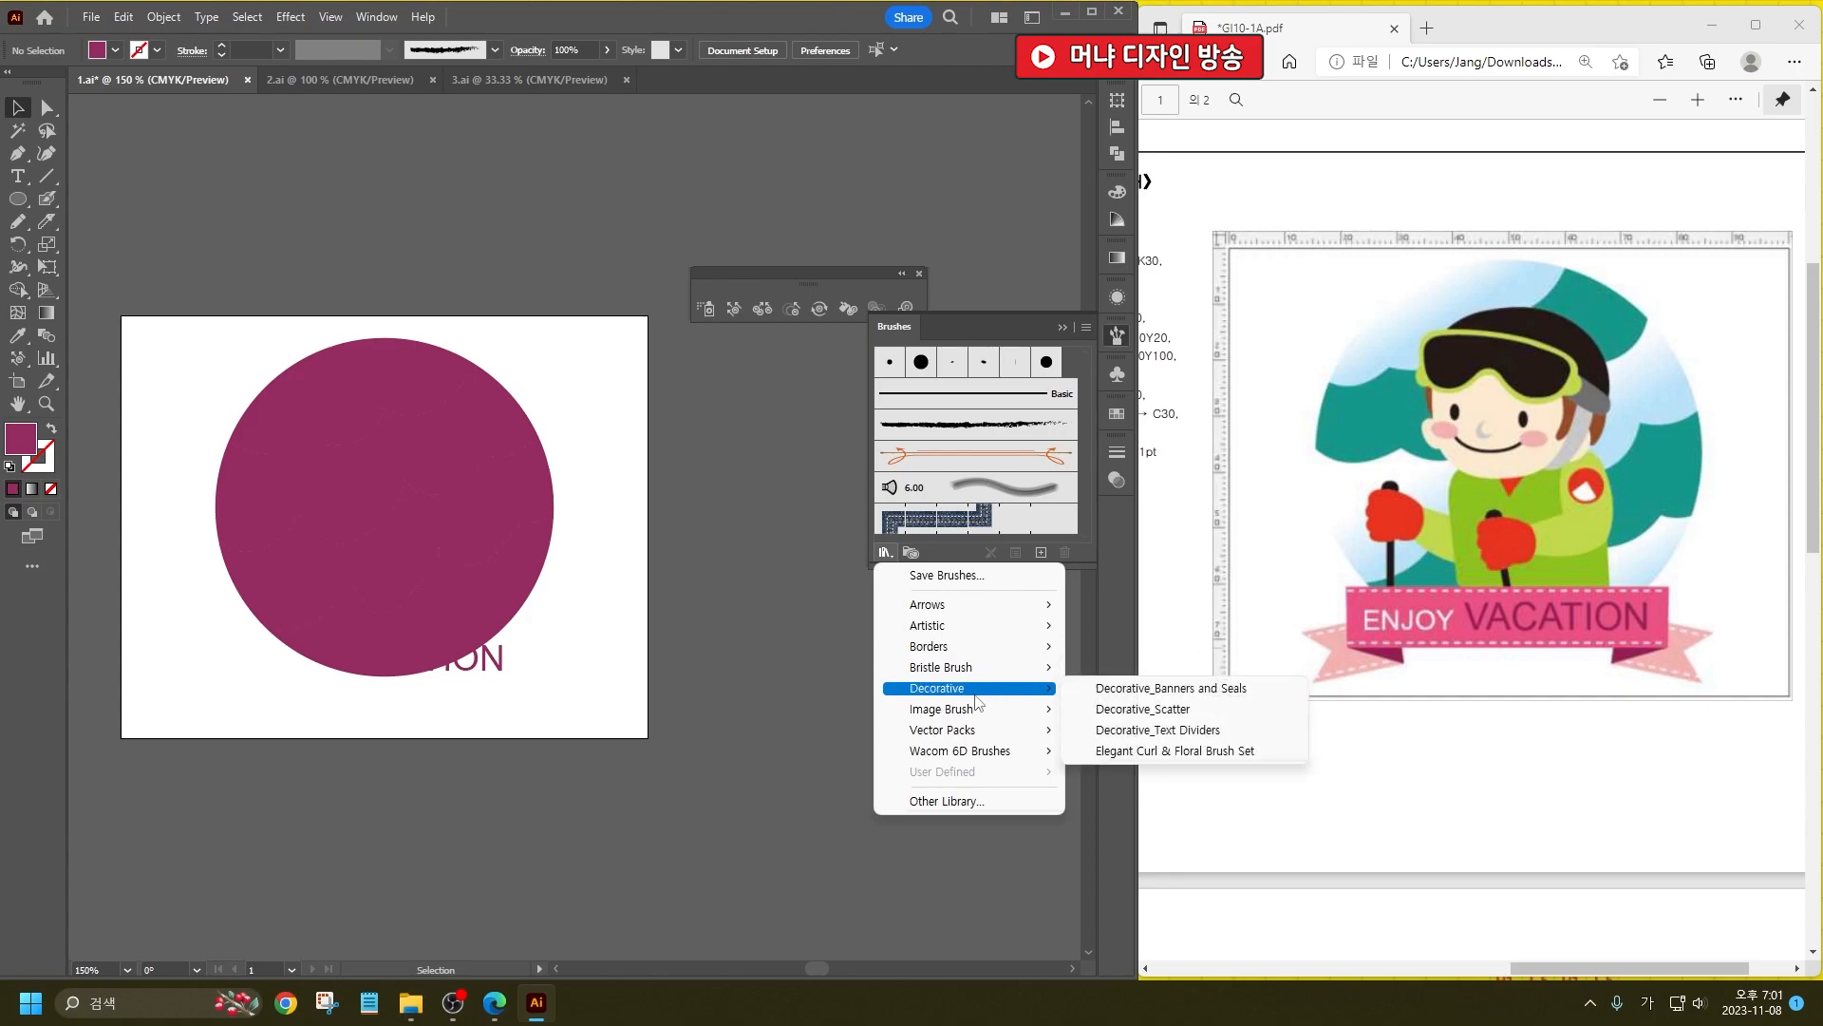
pyautogui.click(1147, 690)
pyautogui.moveTo(911, 530); pyautogui.dragTo(814, 659)
pyautogui.click(1015, 446)
pyautogui.click(771, 668)
pyautogui.click(613, 821)
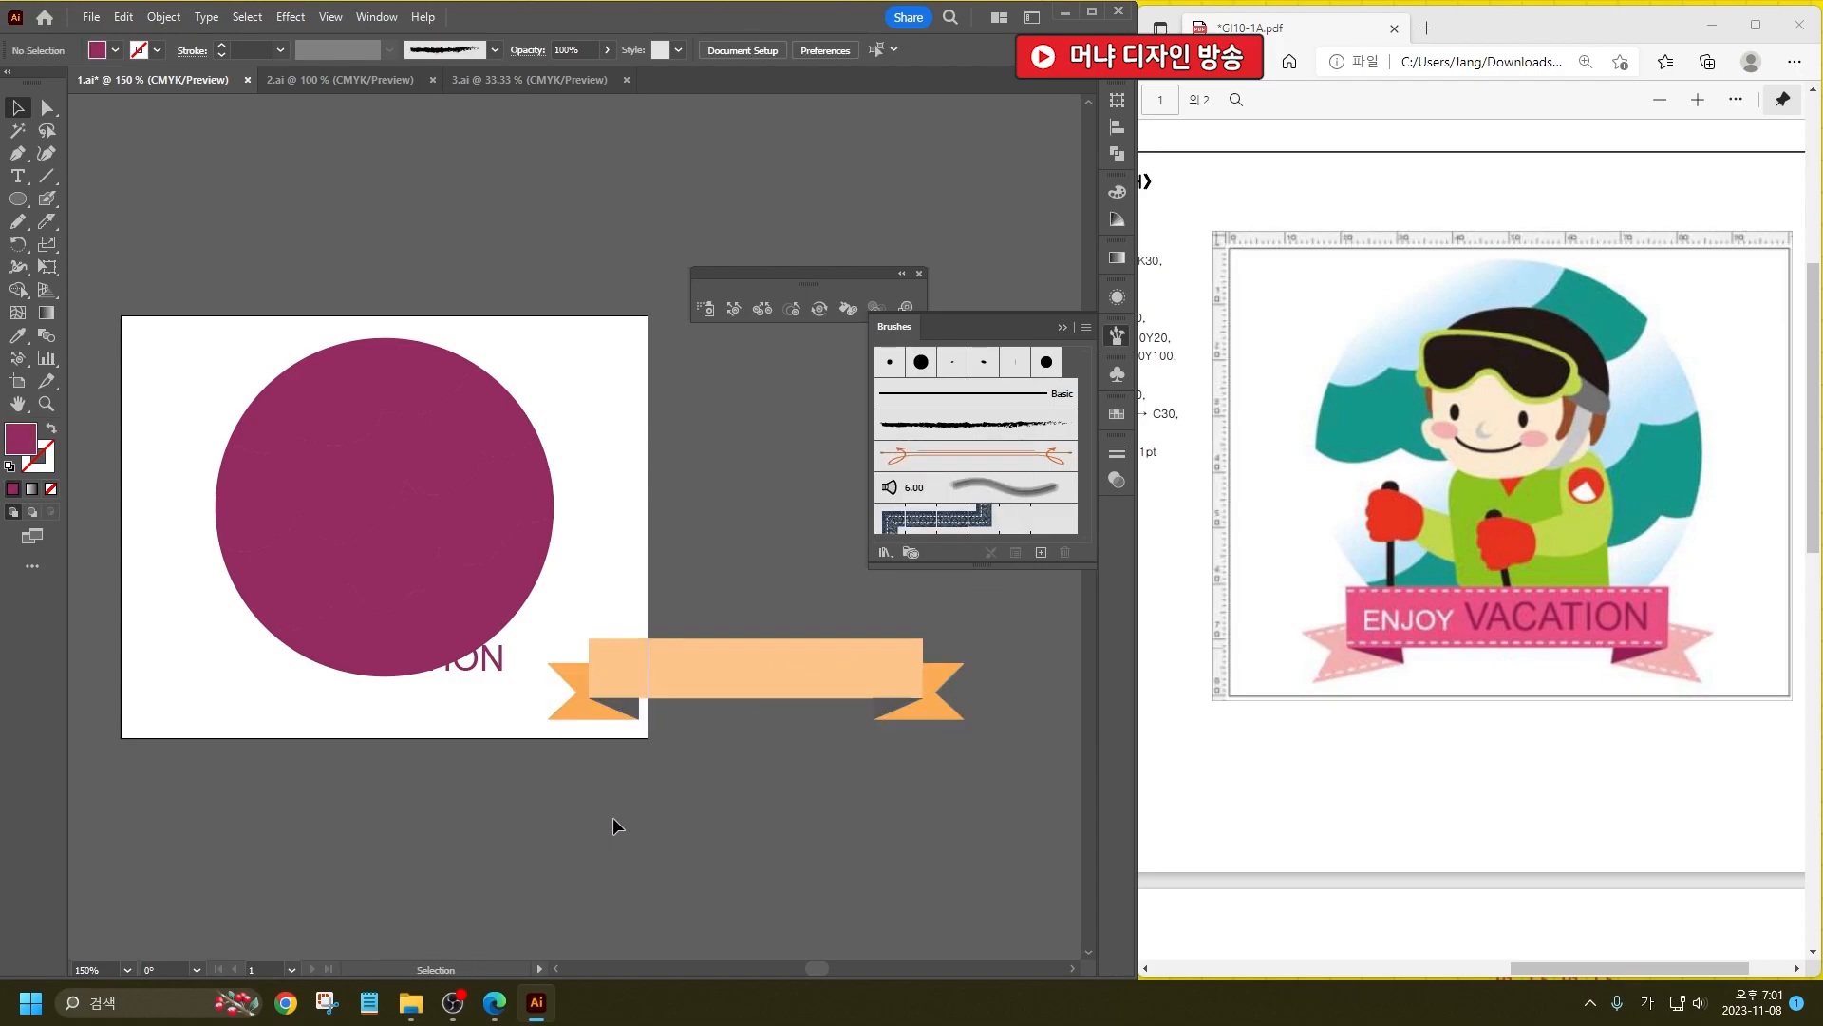
# Step: Try to rotate the ribbon's left tail on its own, without its dark fold
pyautogui.click(619, 673)
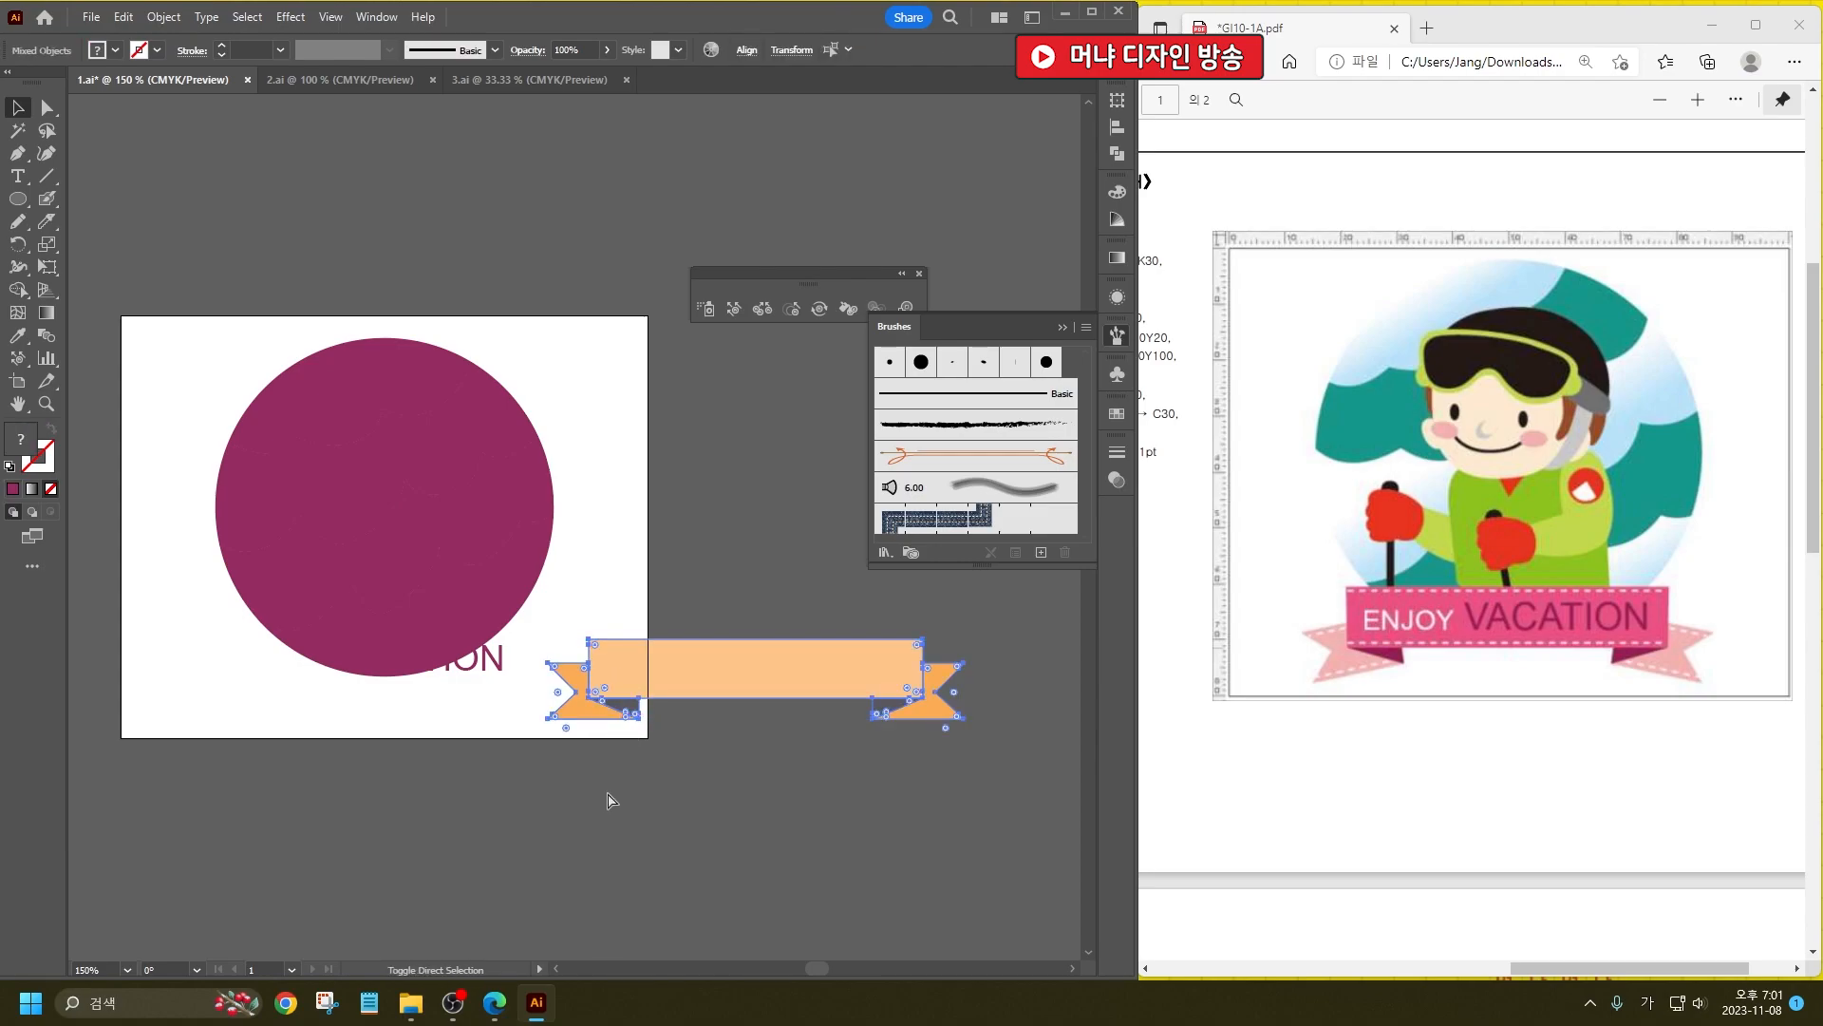
pyautogui.click(604, 701)
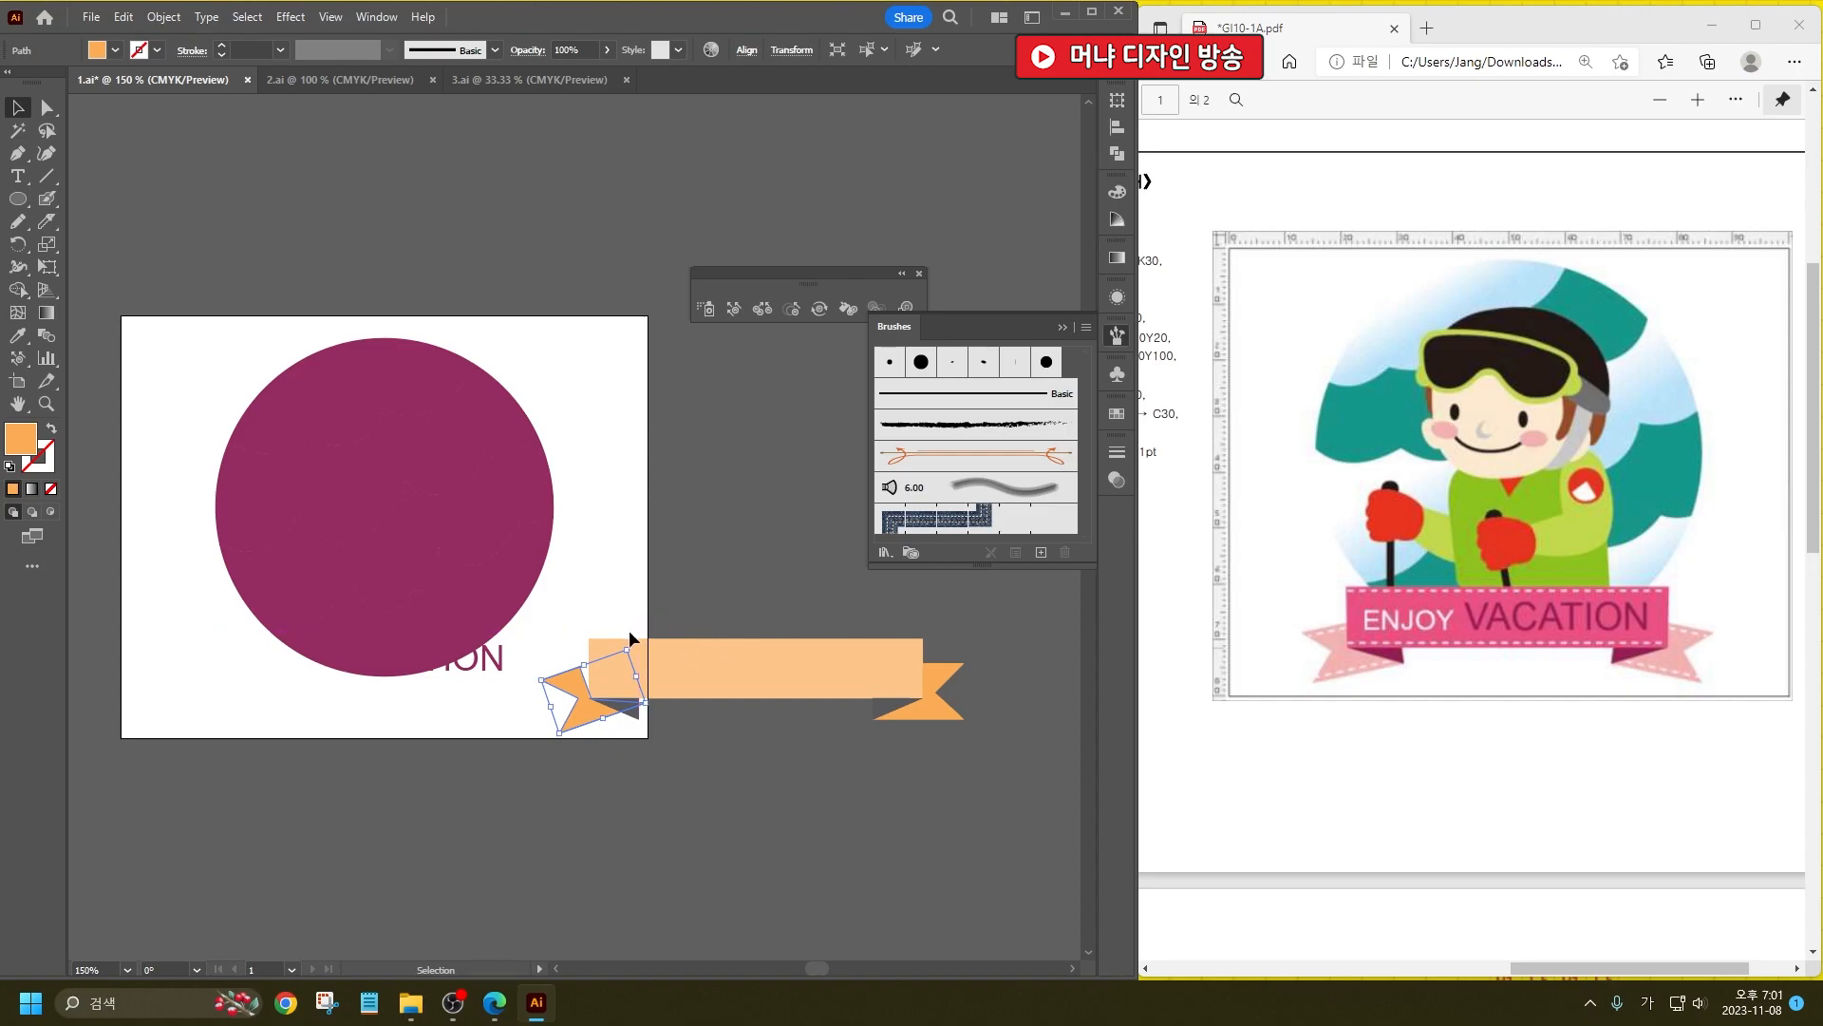
pyautogui.moveTo(575, 708); pyautogui.dragTo(774, 798)
pyautogui.scroll(4, 585, 732)
pyautogui.hotkey('ctrl', 'z')
pyautogui.press('v')
# Step: Rotate the ribbon's left tail together with its dark fold about 14° counter-clockwise and align the fold with the band's lower corner
pyautogui.click(775, 780)
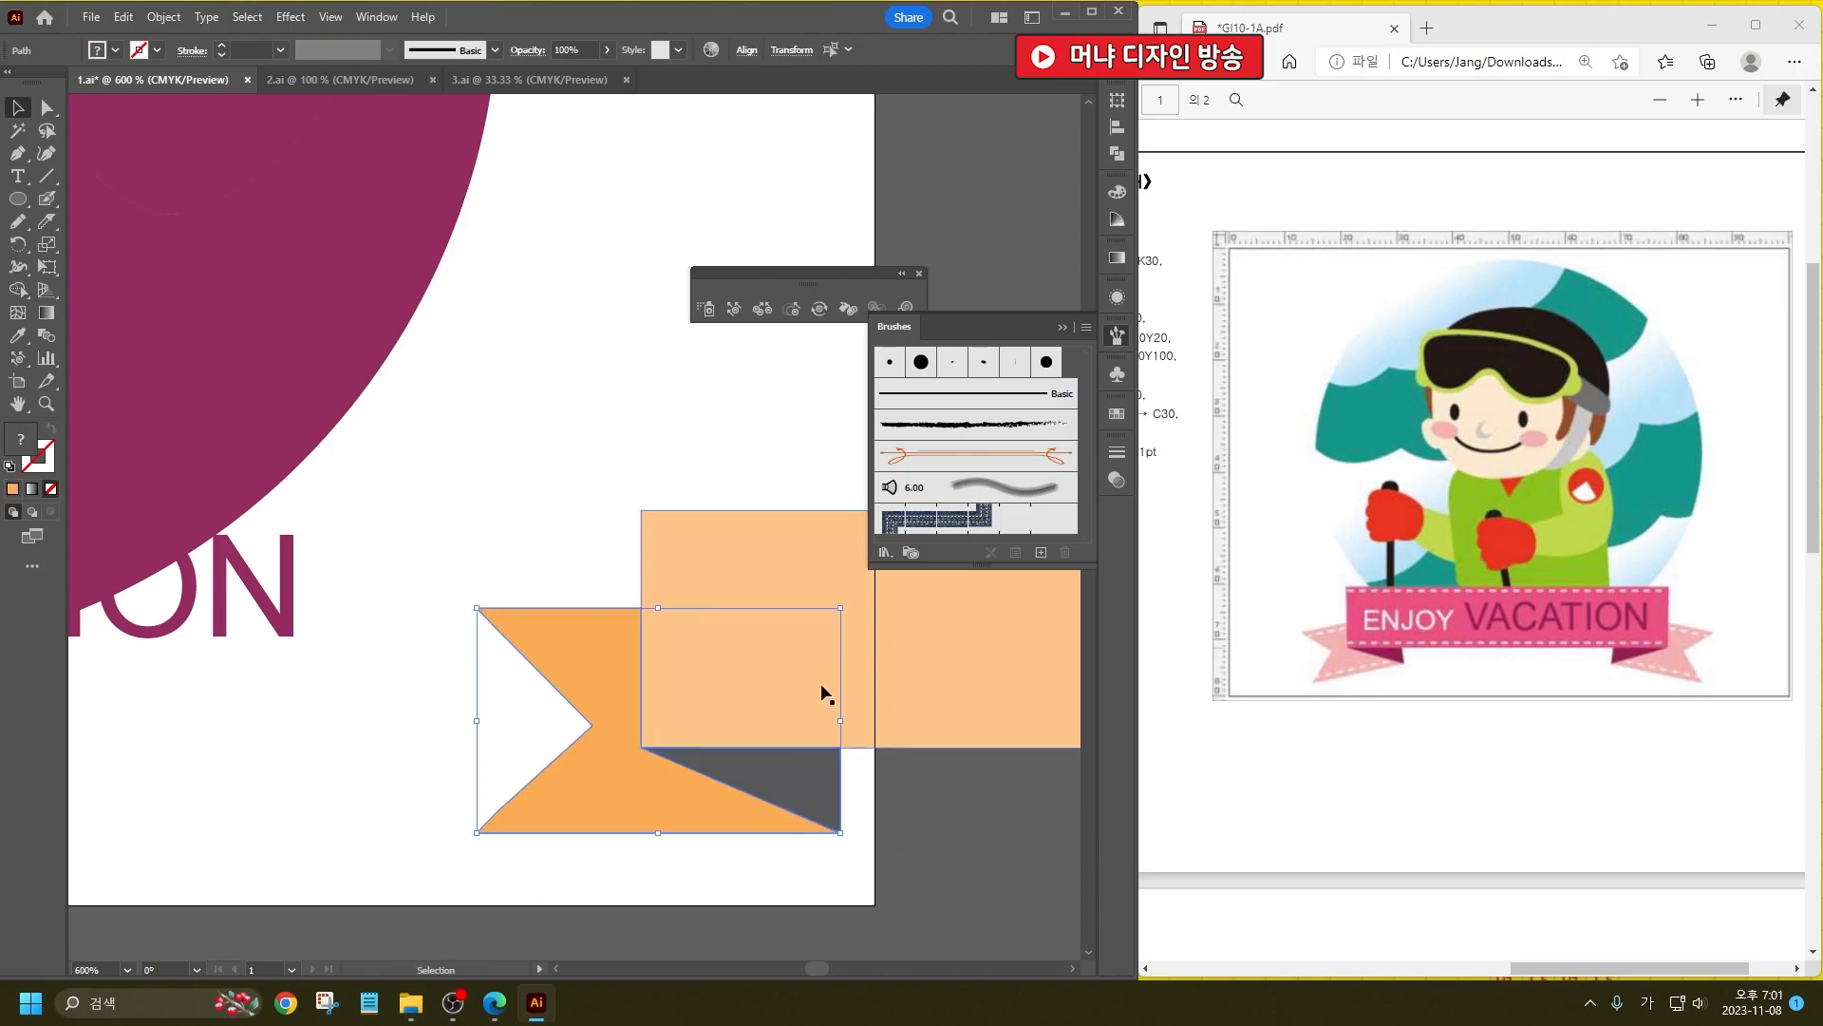
pyautogui.moveTo(848, 601); pyautogui.dragTo(813, 560)
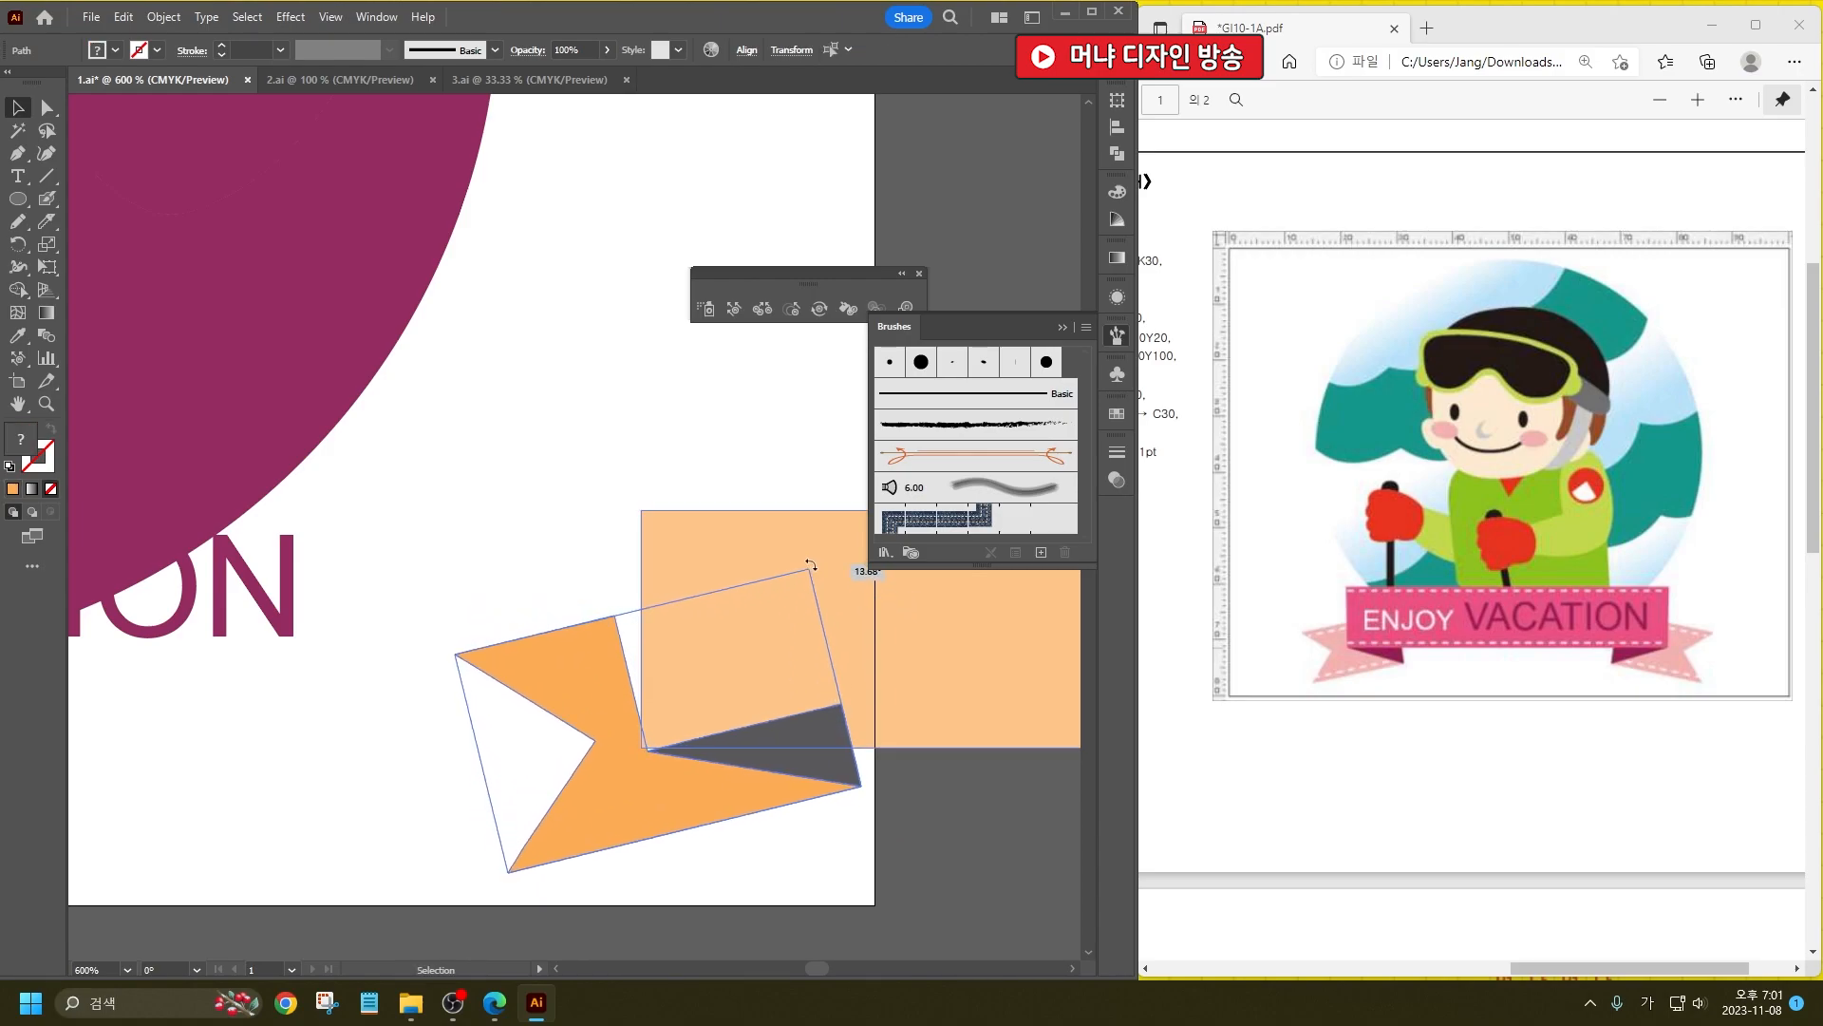
pyautogui.moveTo(789, 759); pyautogui.dragTo(752, 771)
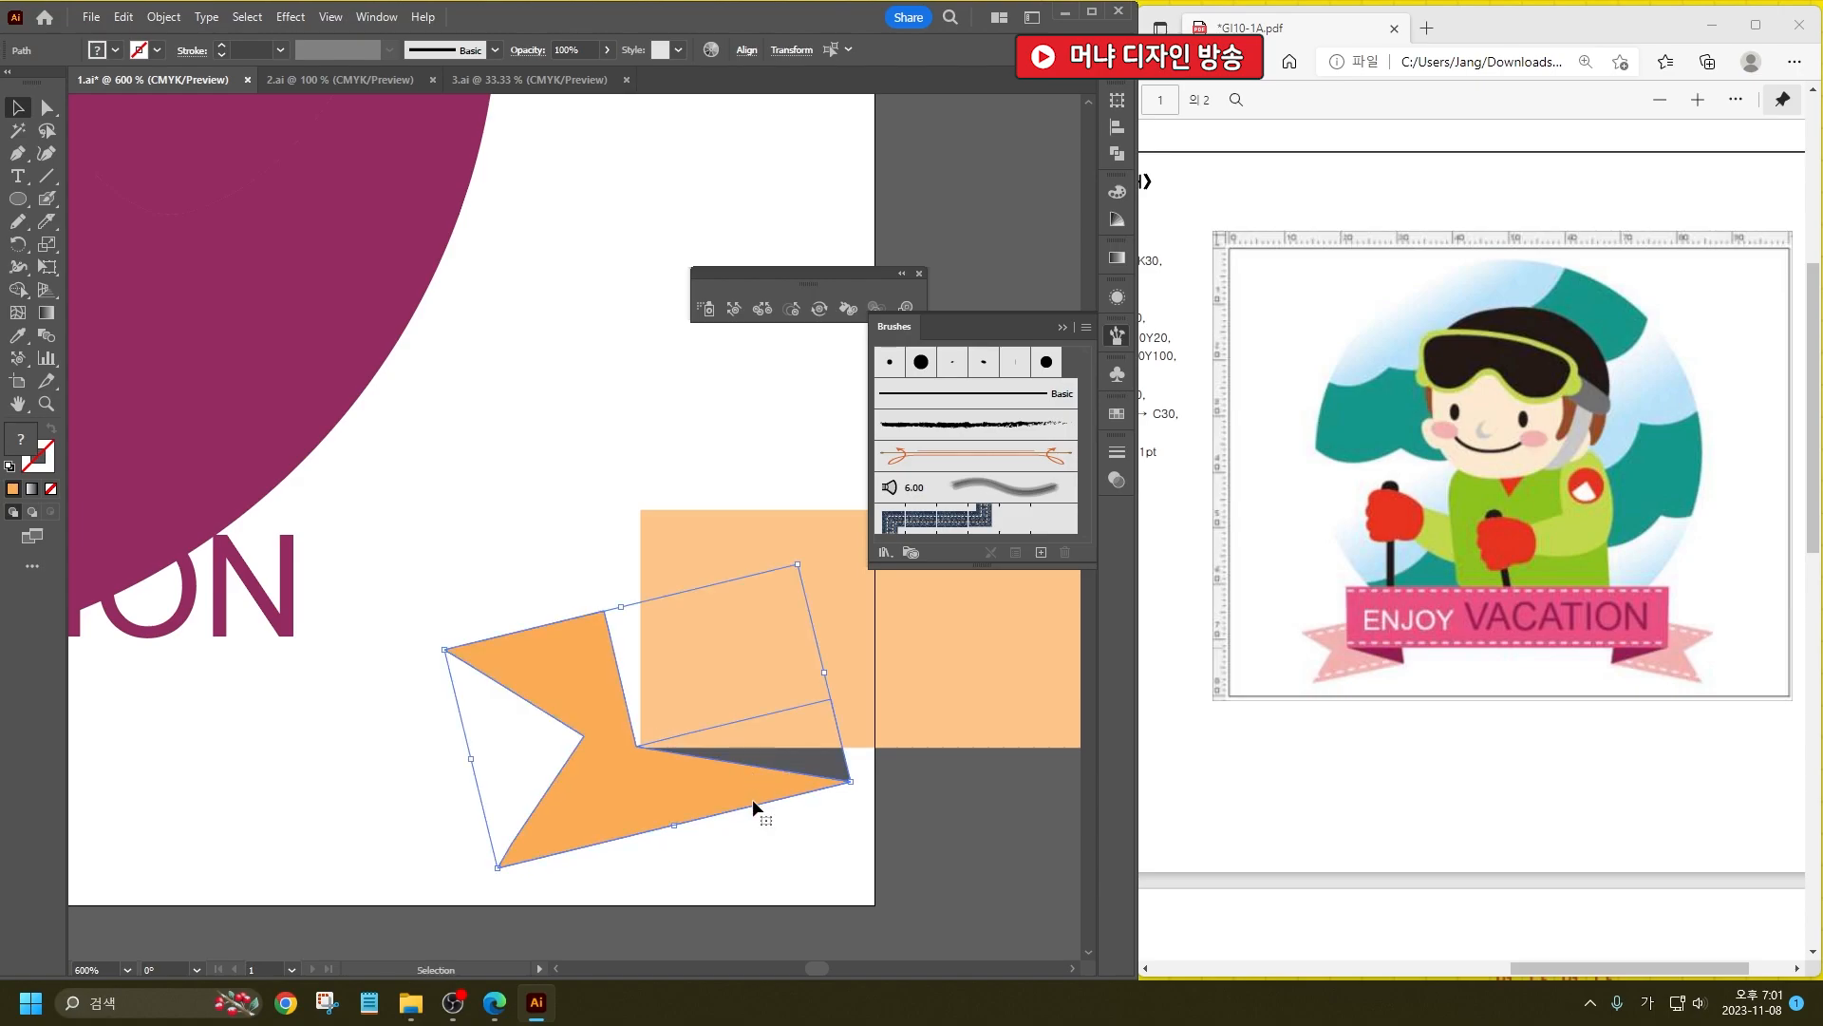
# Step: Reshape the left tail by moving its upper and lower inner anchor points behind the ribbon's band
pyautogui.hotkey('ctrl', 'shift', 'a')
pyautogui.click(46, 107)
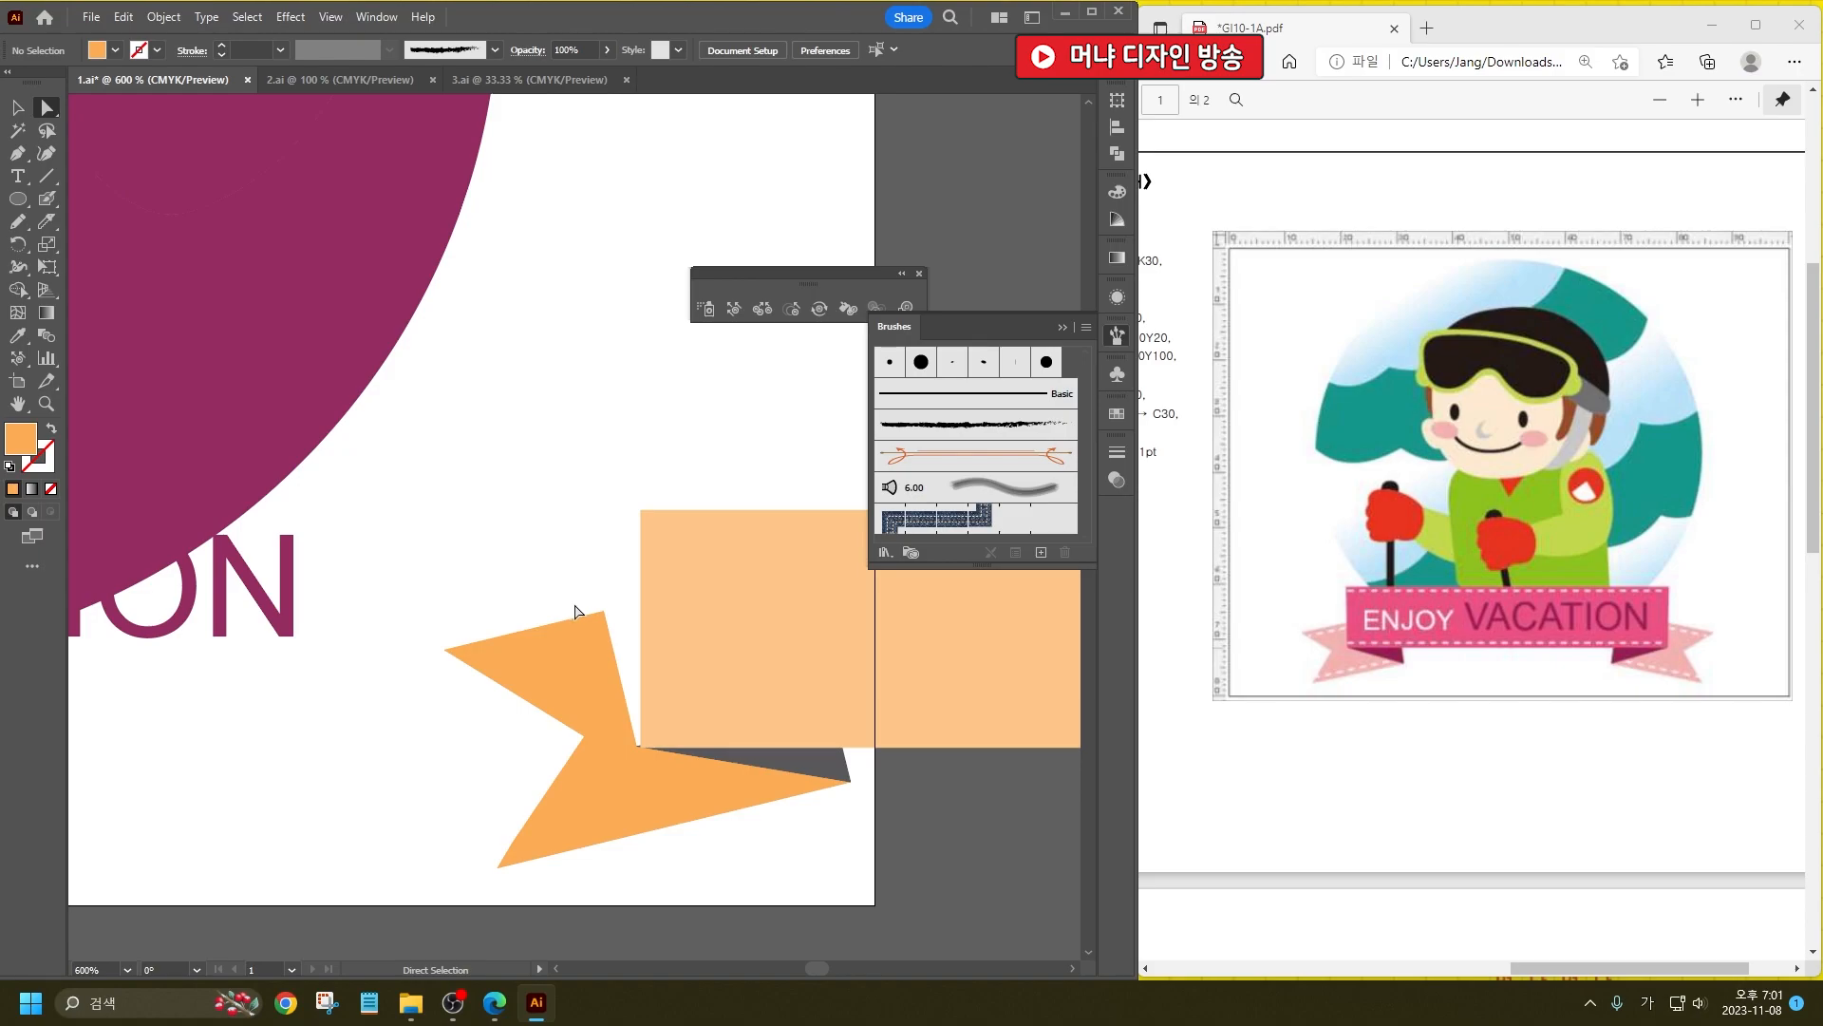
pyautogui.moveTo(605, 612); pyautogui.dragTo(712, 620)
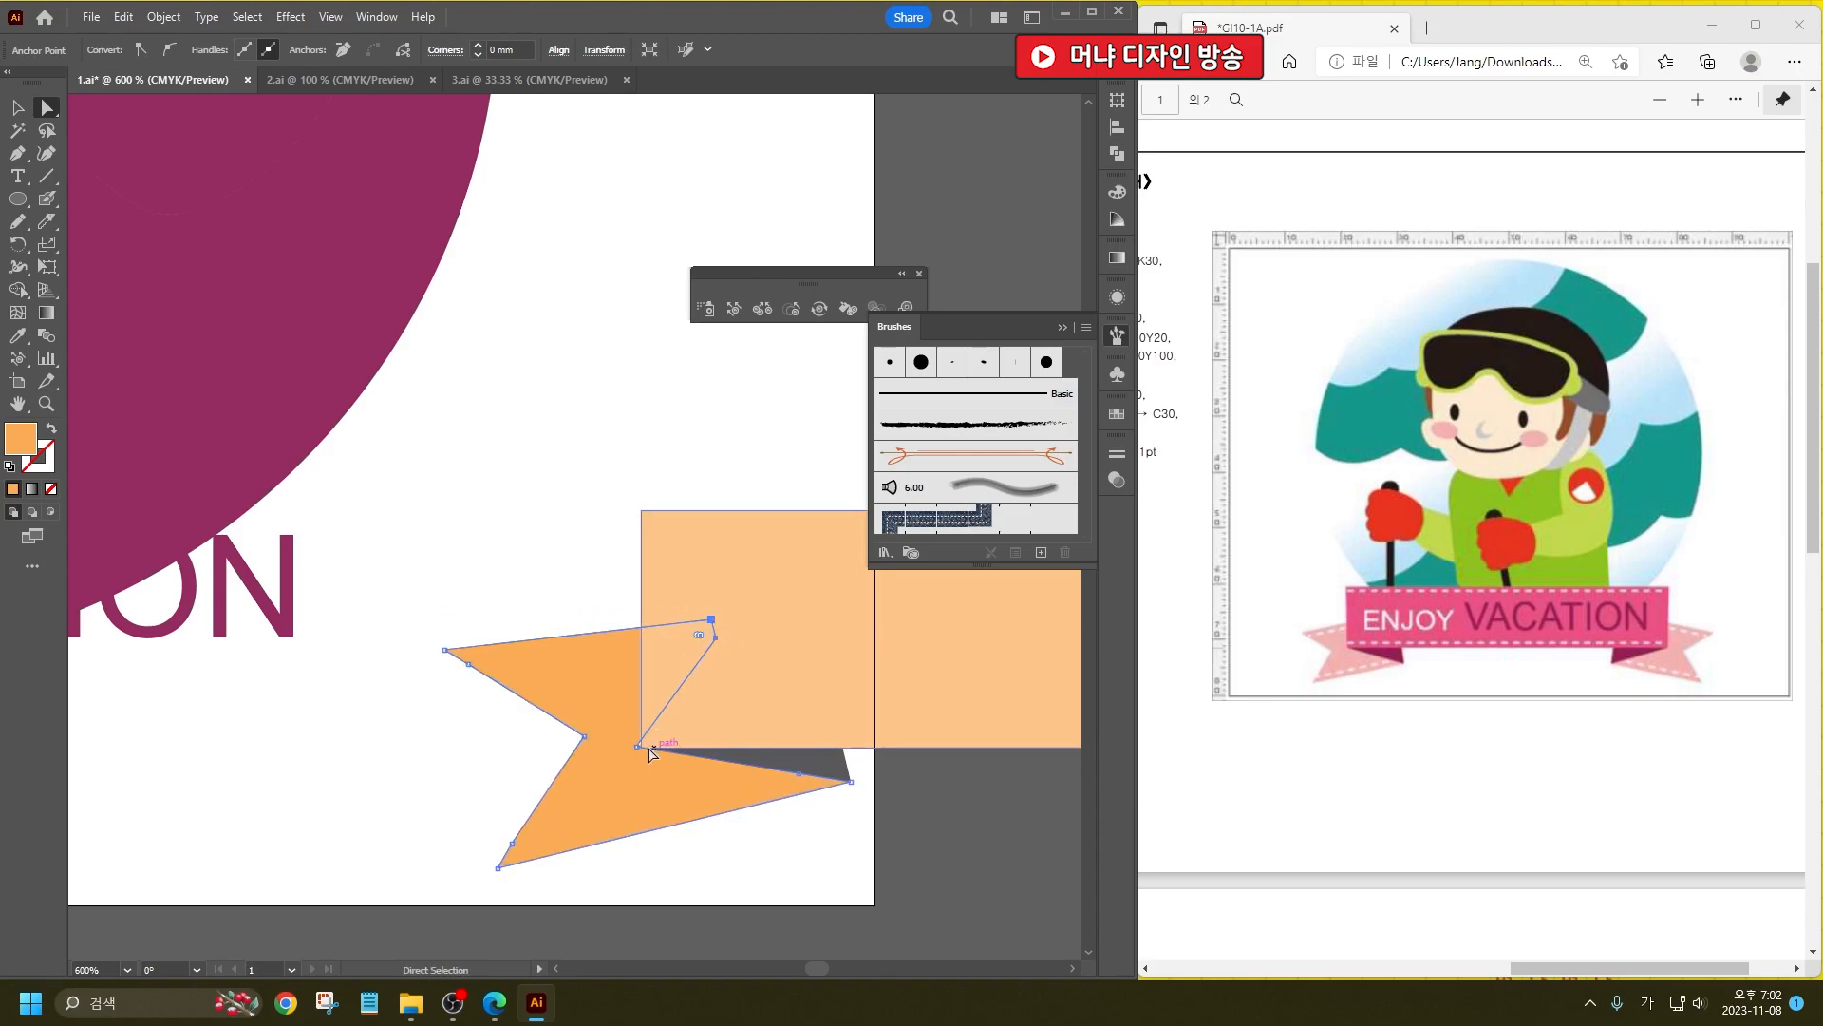
pyautogui.moveTo(636, 748); pyautogui.dragTo(667, 732)
pyautogui.click(768, 843)
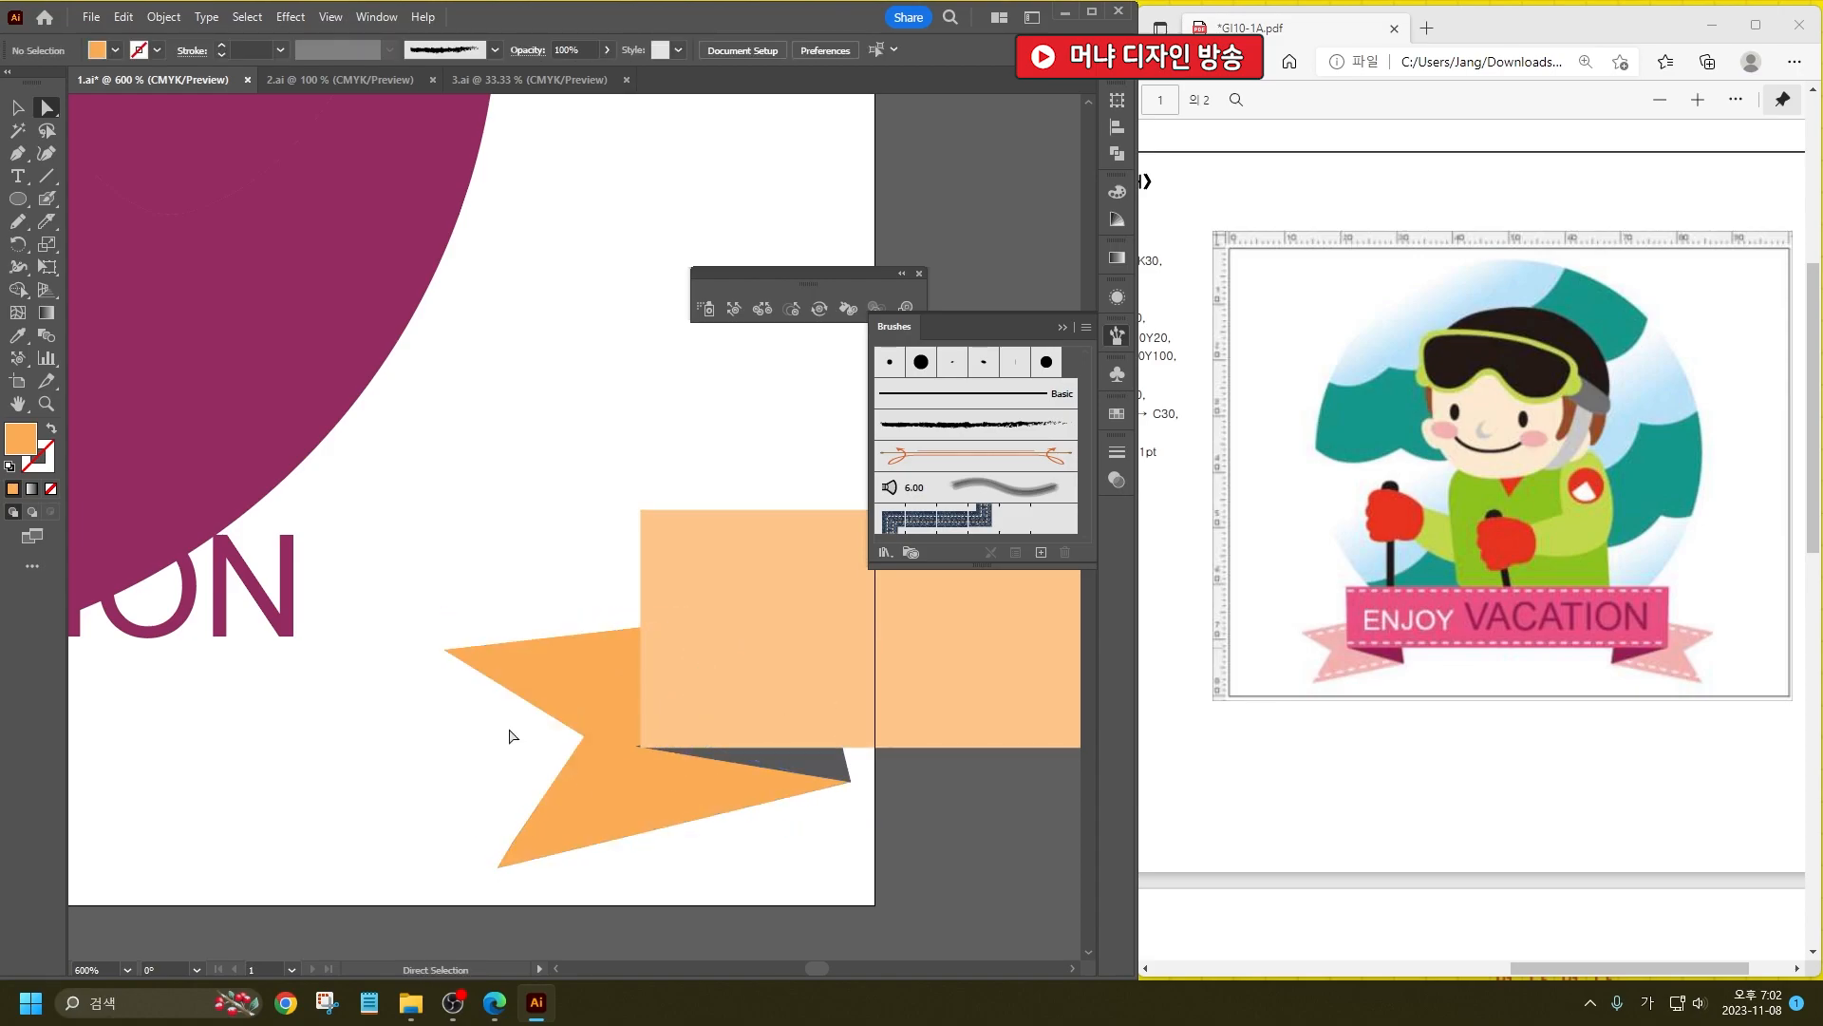
# Step: Delete the ribbon's right tail and its dark fold
pyautogui.scroll(-2, 485, 621)
pyautogui.click(17, 107)
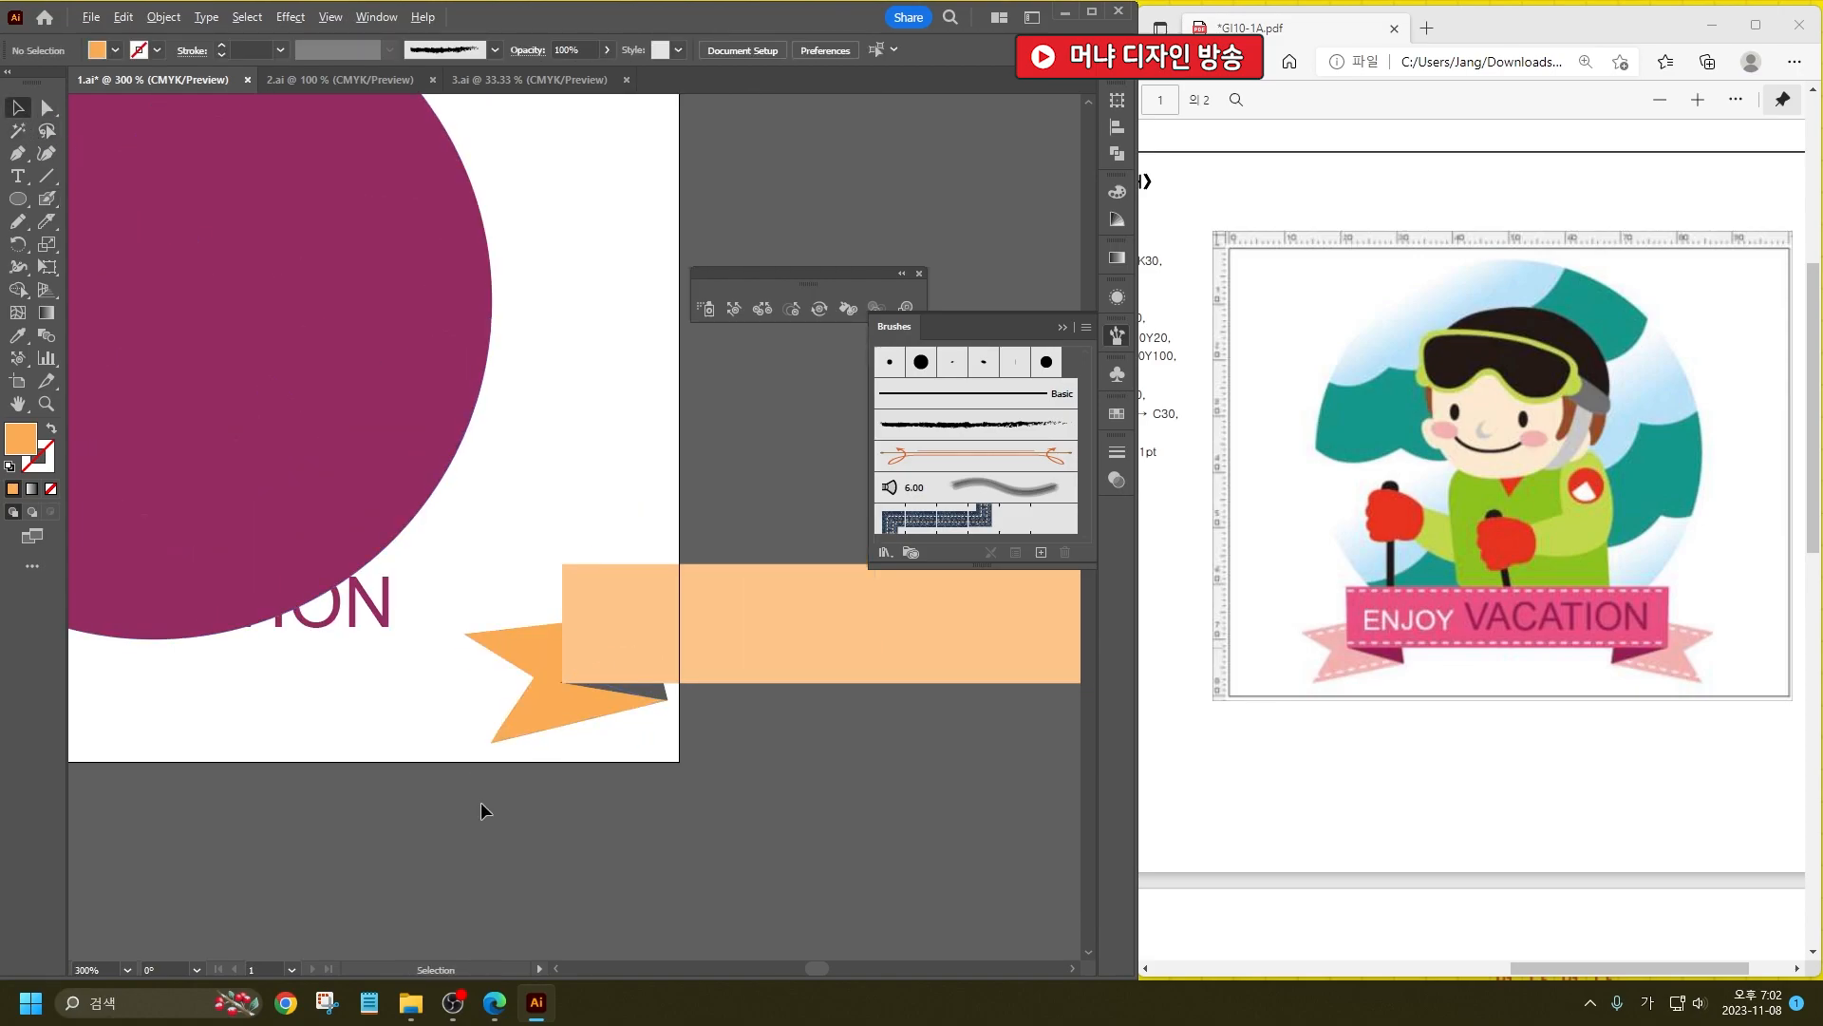
pyautogui.scroll(-2, 484, 810)
pyautogui.moveTo(802, 755); pyautogui.dragTo(846, 787)
pyautogui.click(840, 806)
pyautogui.press('Delete')
pyautogui.click(816, 754)
pyautogui.press('Delete')
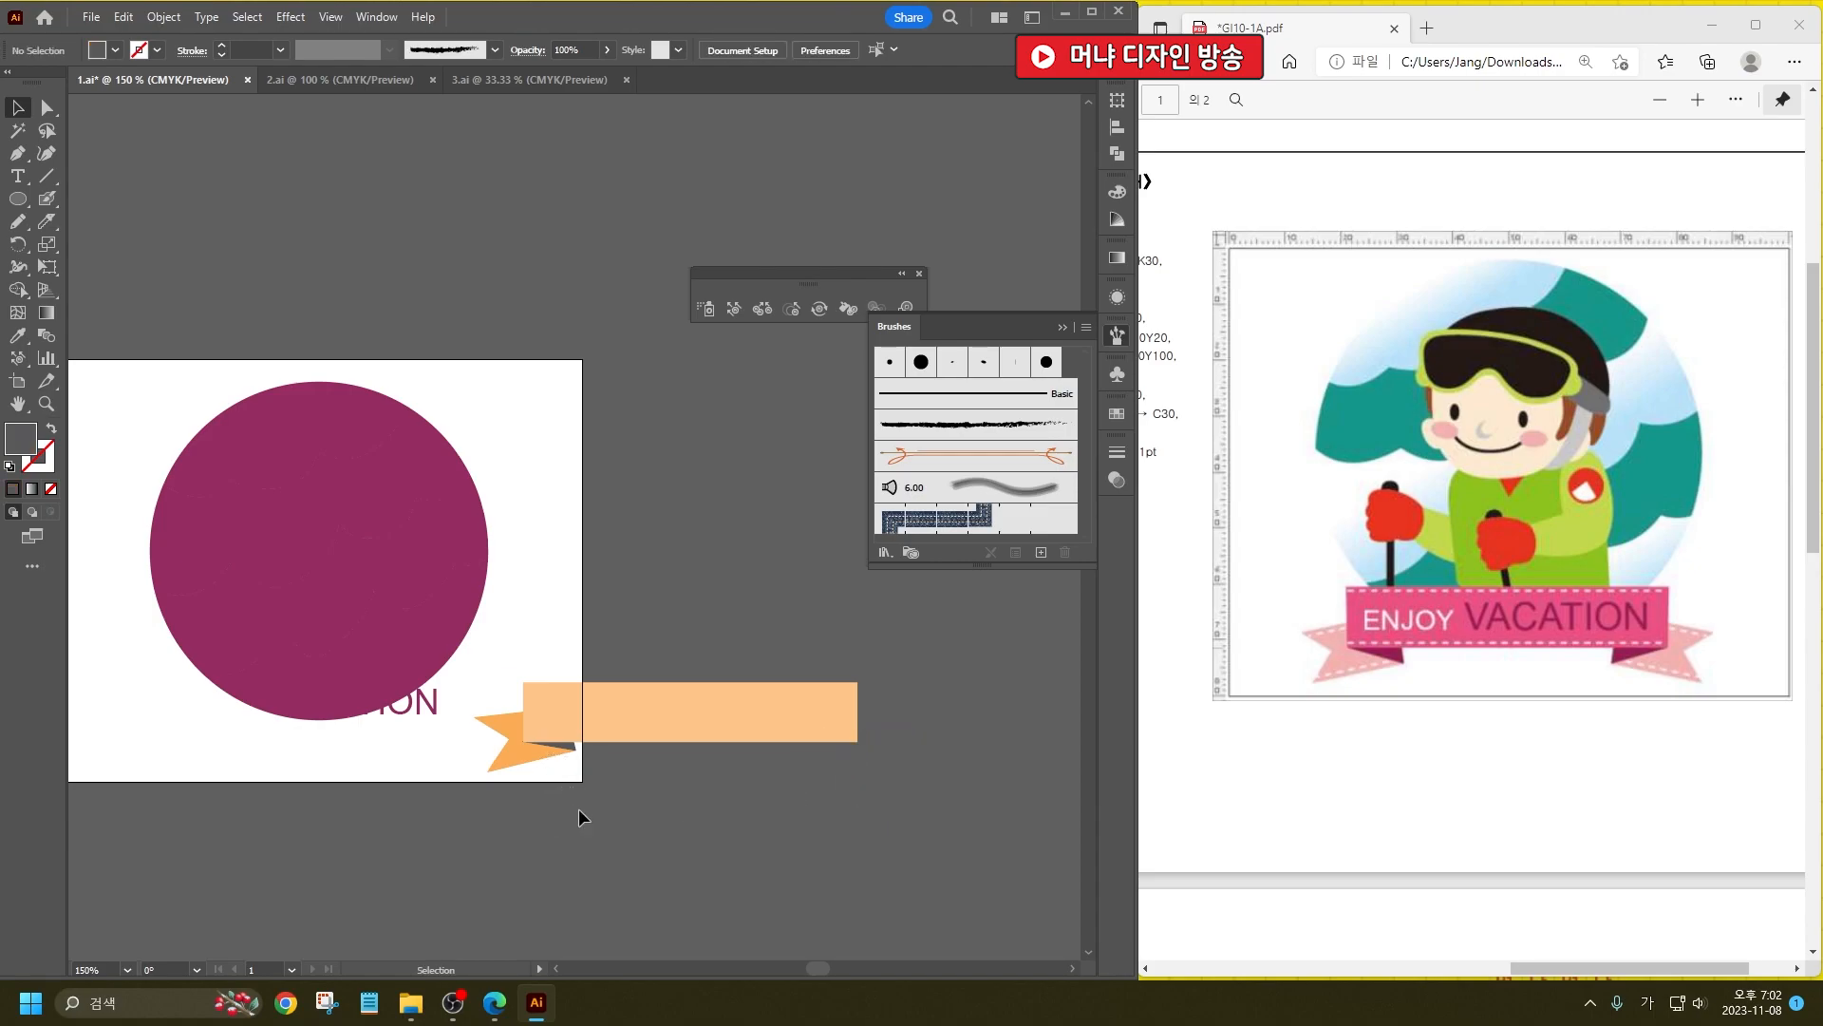
# Step: Fill the ribbon's main band with the magenta swatch, keeping the PDF's colour values in view as reference
pyautogui.click(516, 772)
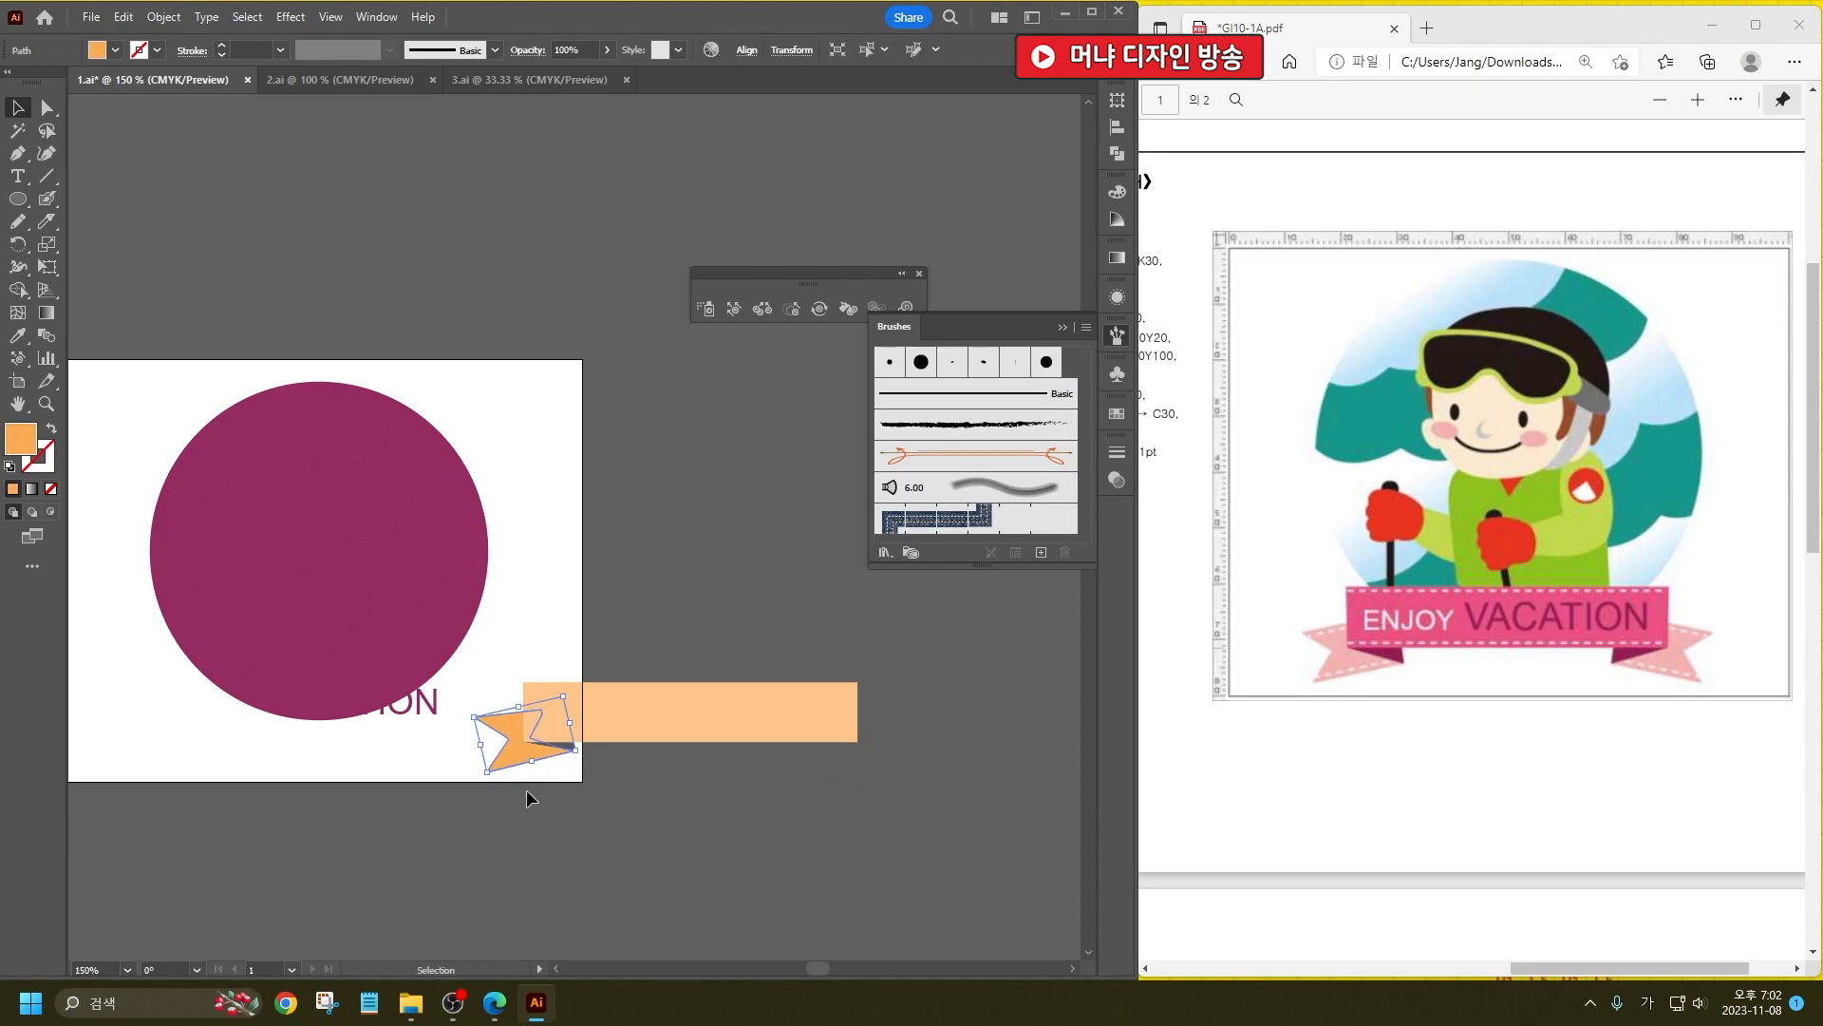
pyautogui.click(785, 798)
pyautogui.moveTo(1618, 974); pyautogui.dragTo(1592, 966)
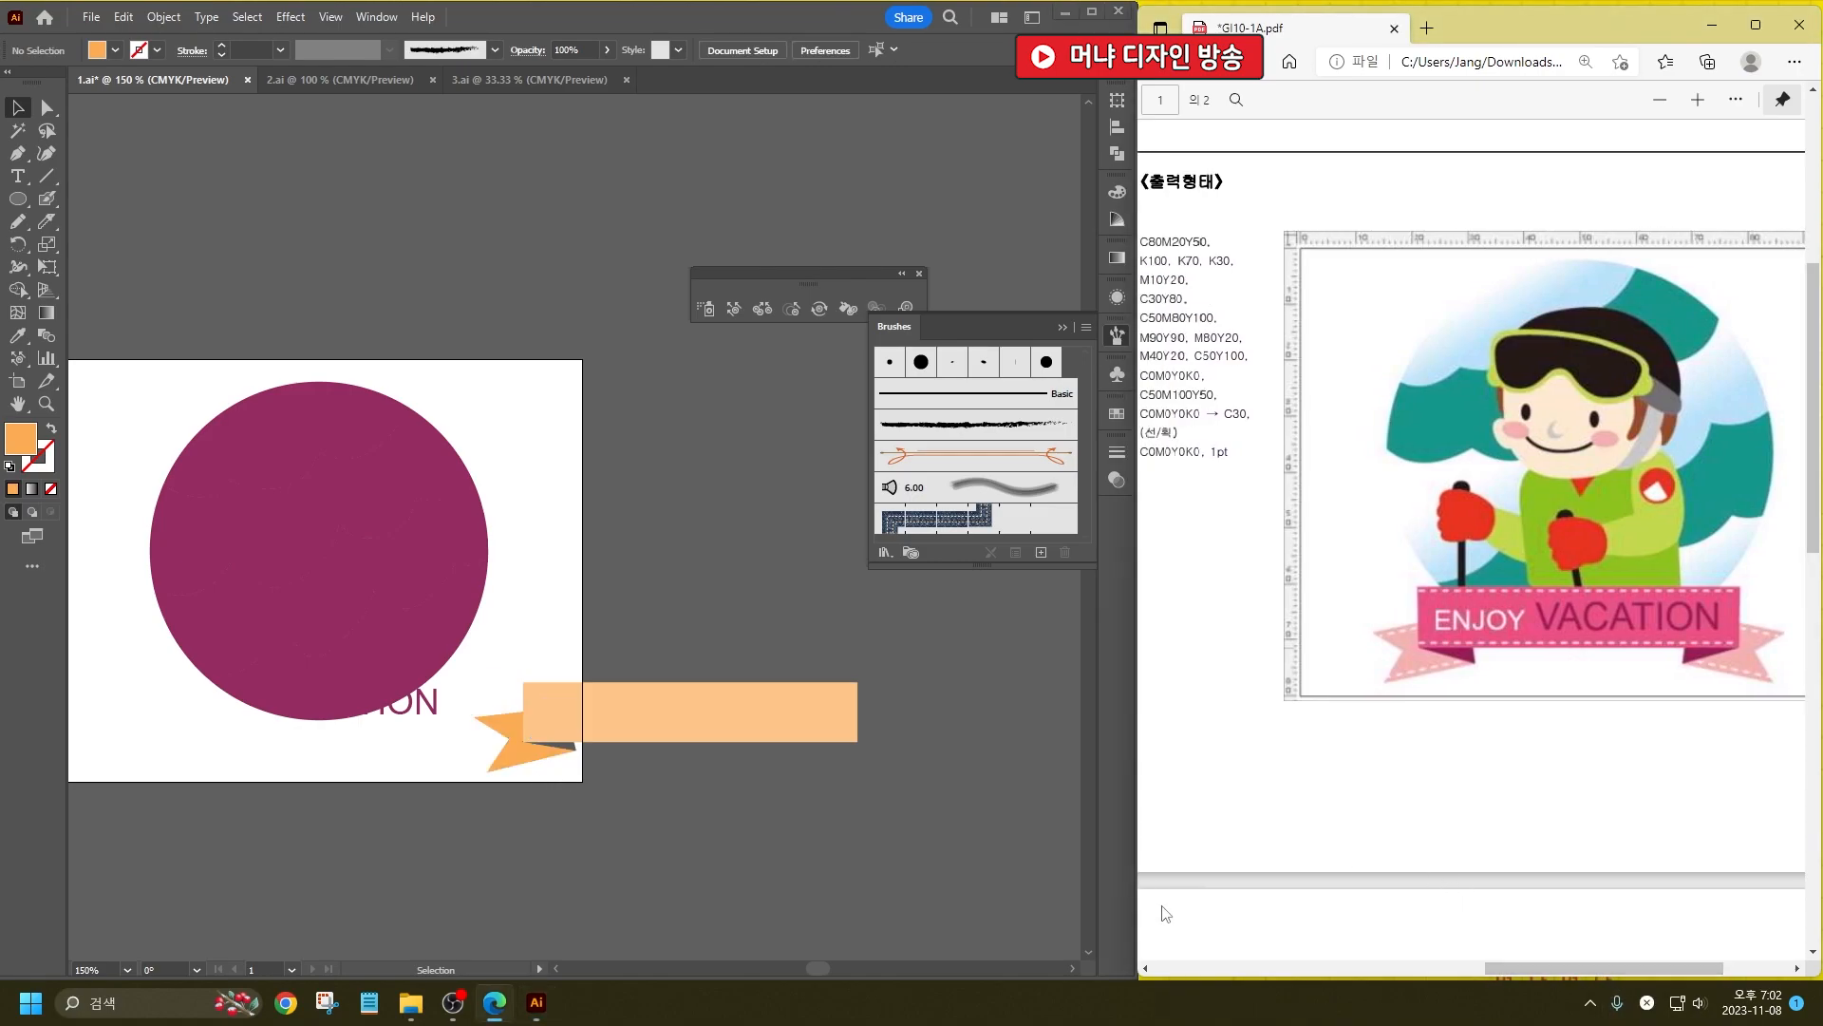
pyautogui.click(859, 826)
pyautogui.click(560, 720)
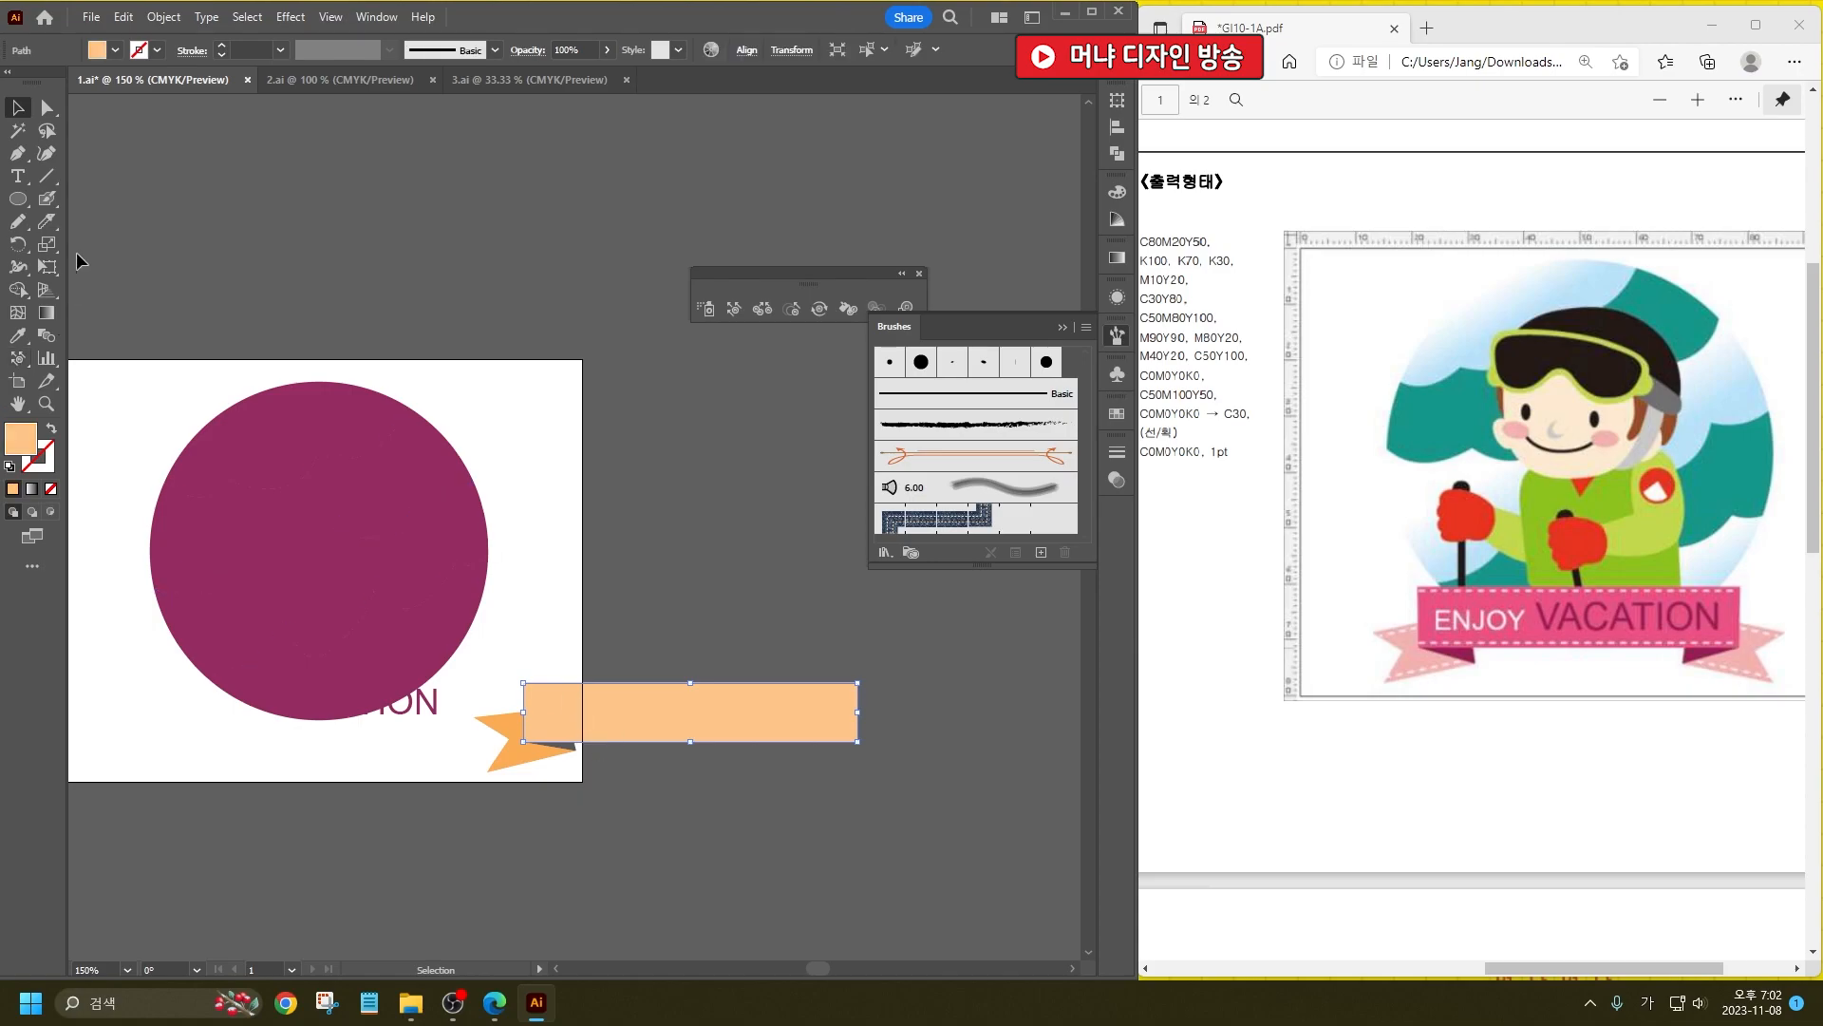
pyautogui.click(113, 53)
pyautogui.click(141, 86)
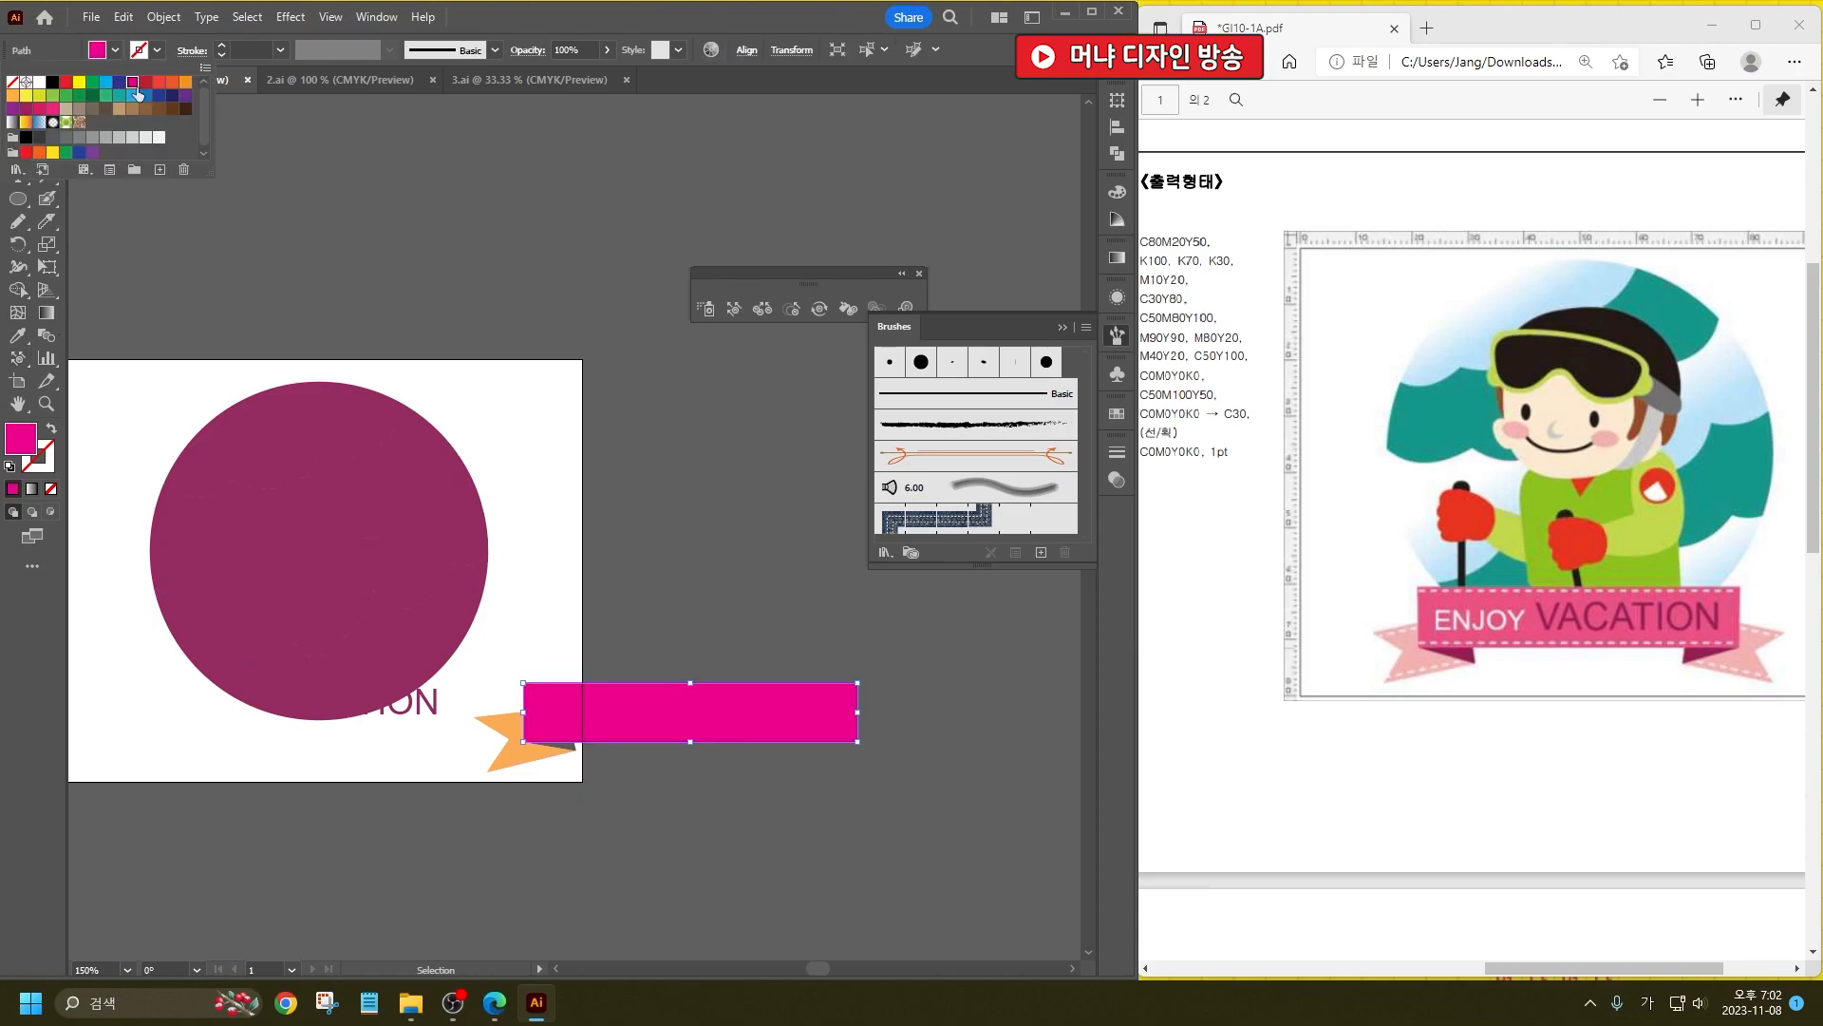
pyautogui.click(635, 530)
# Step: Recolour the ribbon's left tail pink with C 0, M 53, Y 15, K 0
pyautogui.click(510, 741)
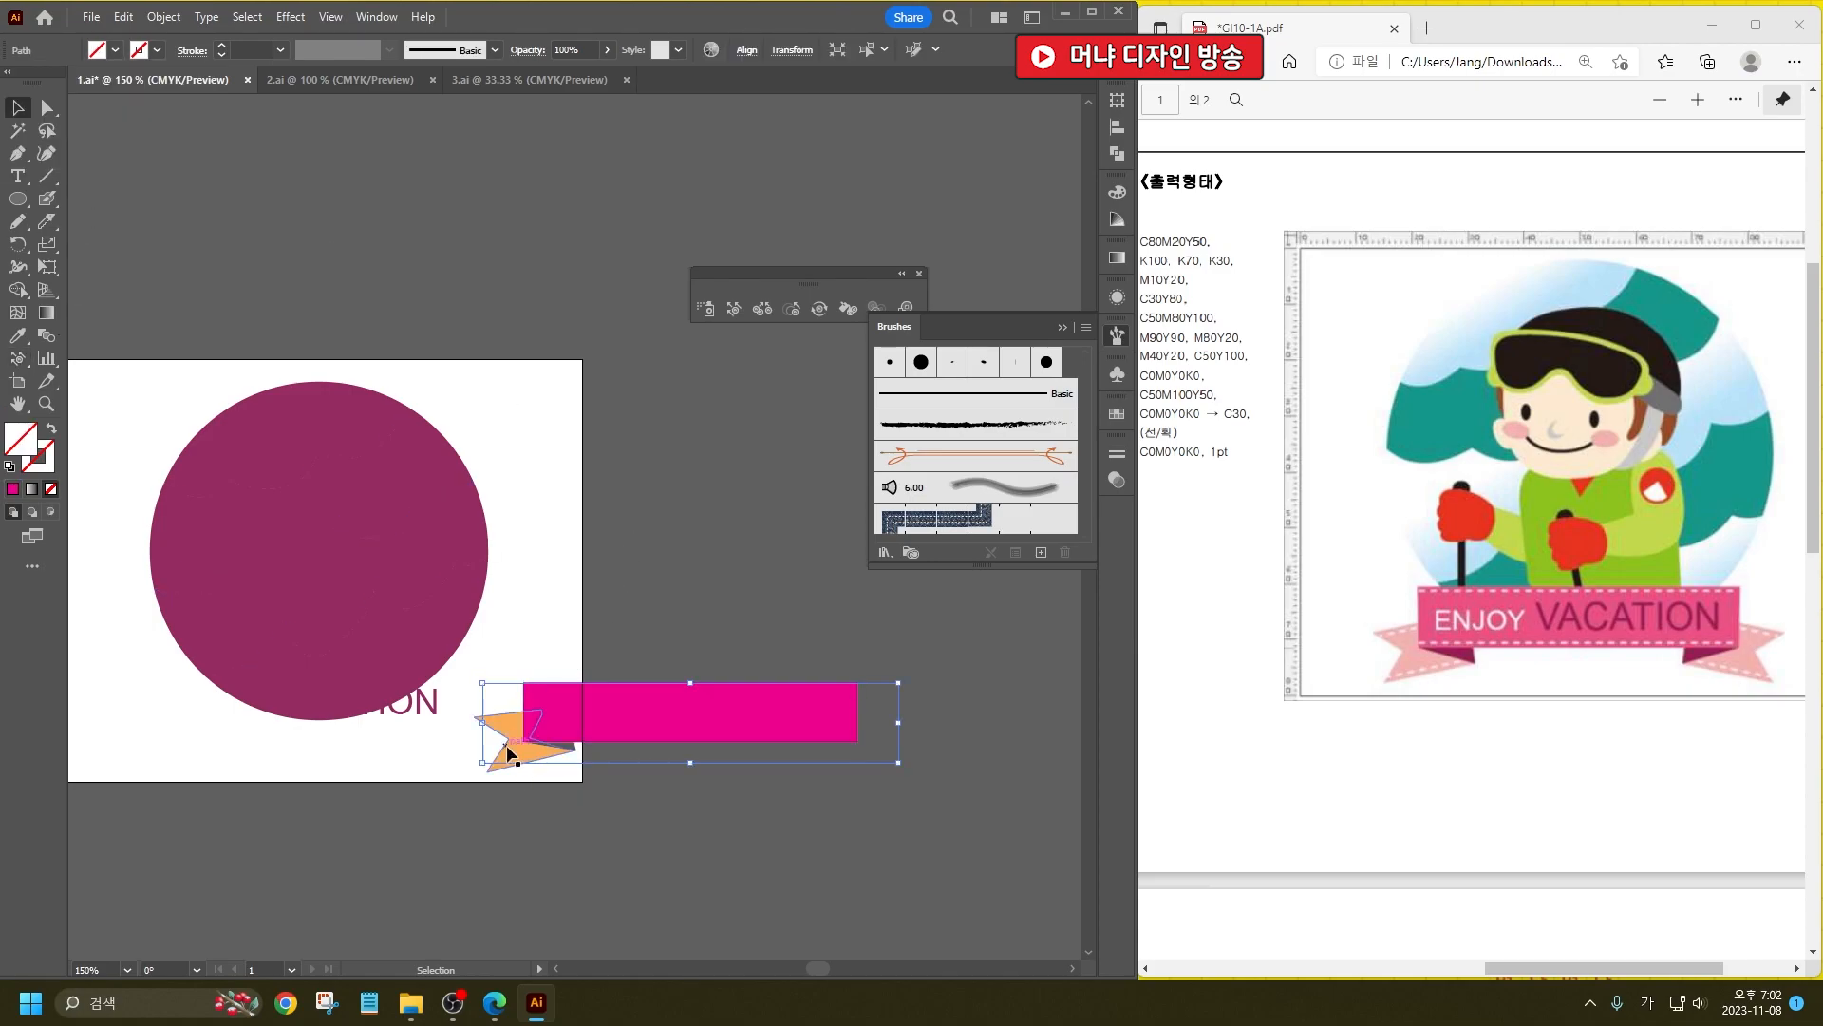
pyautogui.click(115, 52)
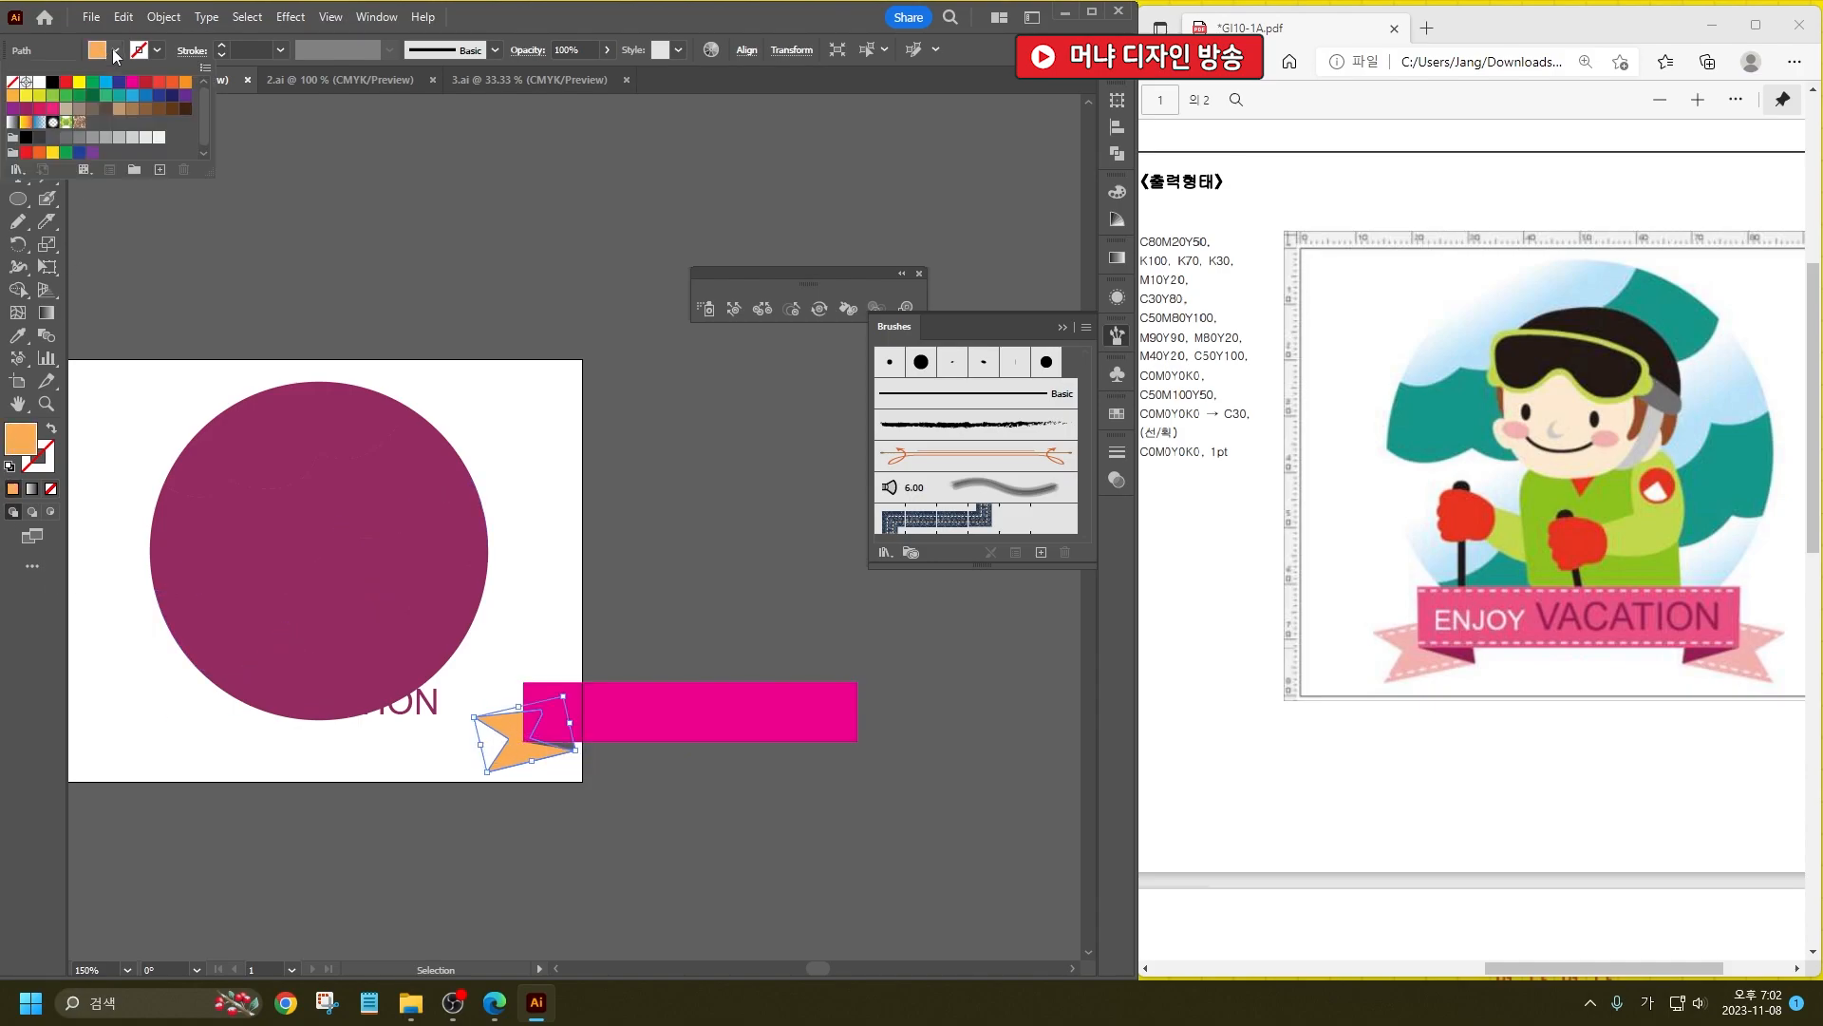
pyautogui.click(129, 82)
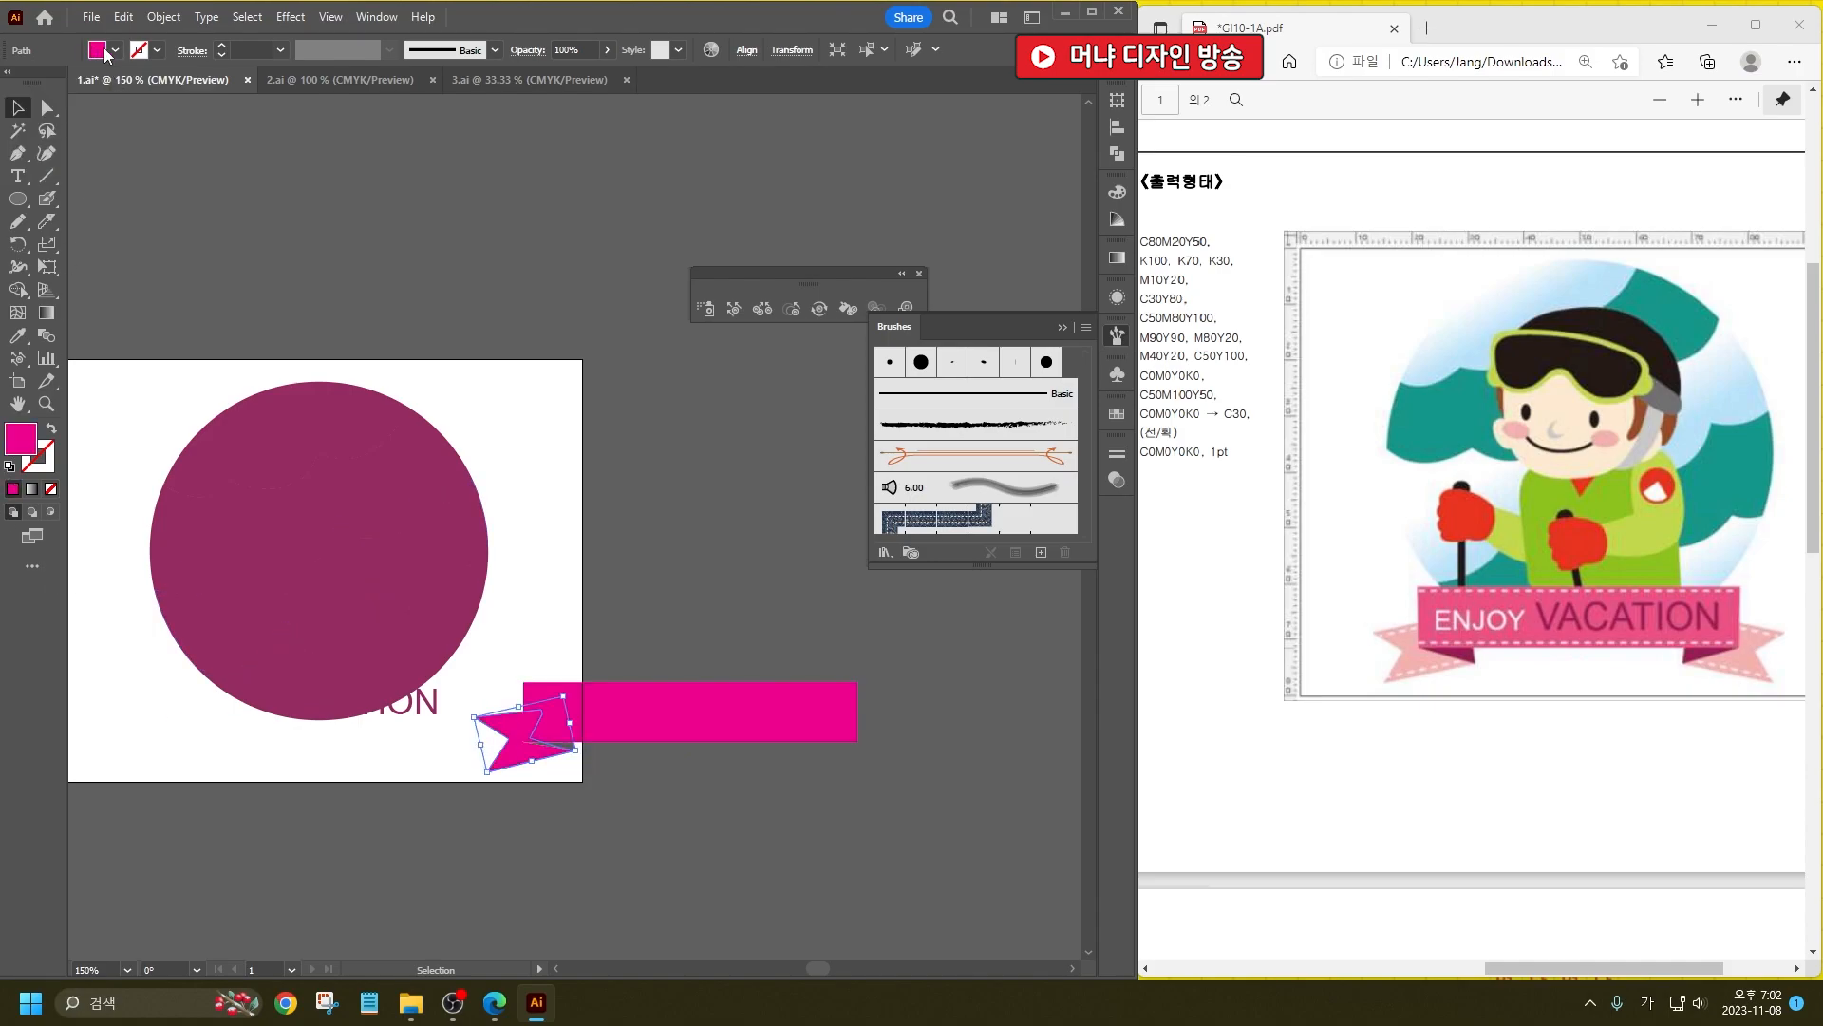
pyautogui.keyDown('shift'); pyautogui.click(102, 54); pyautogui.keyUp('shift')
pyautogui.moveTo(164, 111); pyautogui.dragTo(118, 110)
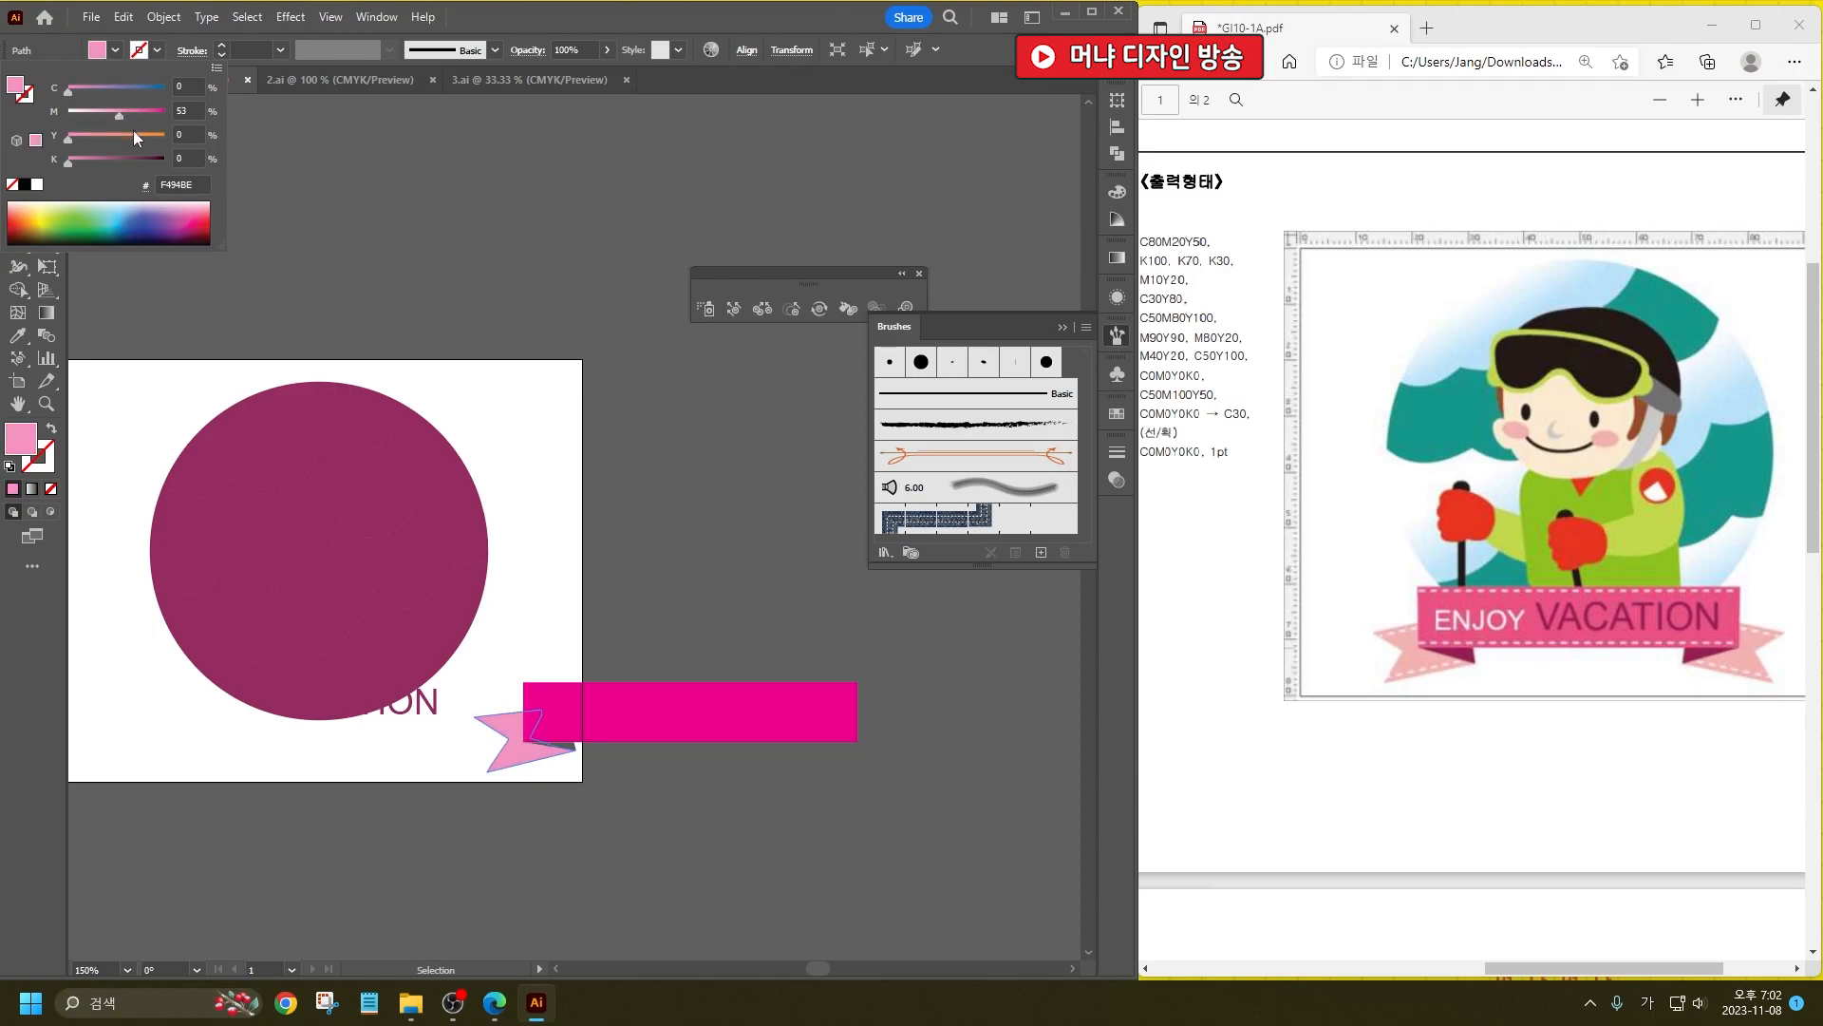
pyautogui.click(84, 136)
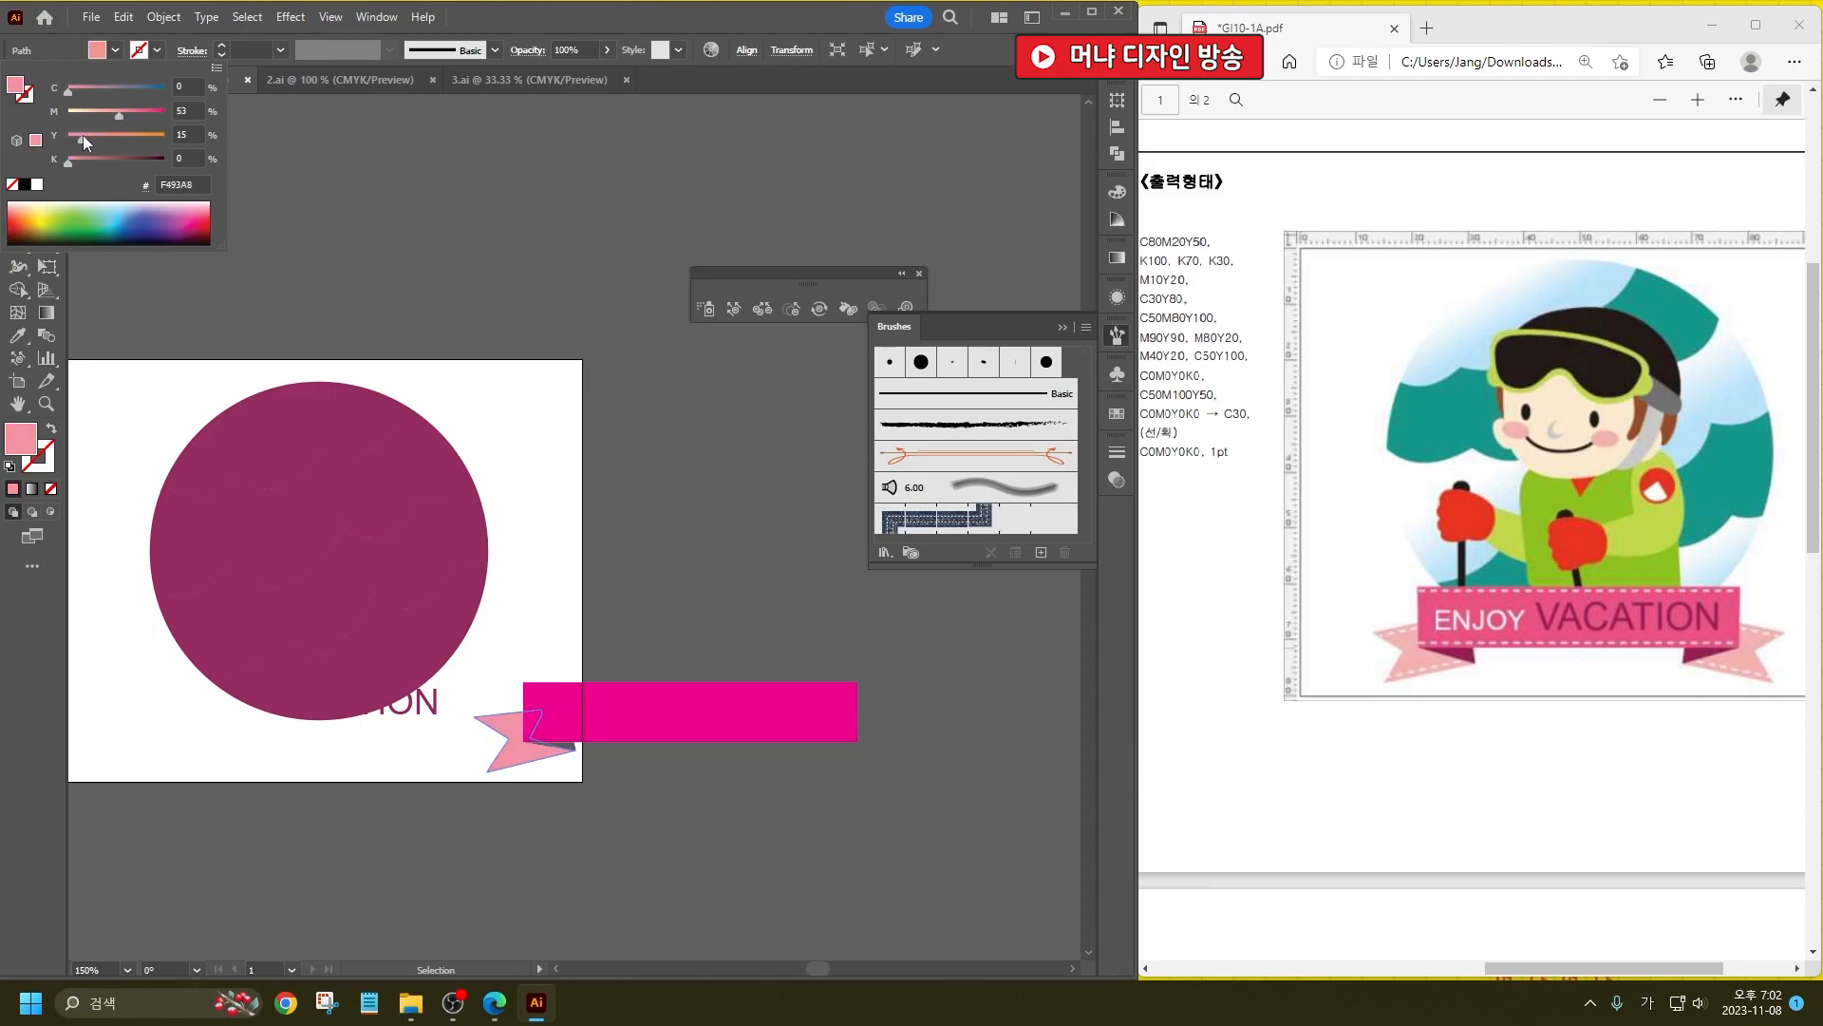
pyautogui.press('Escape')
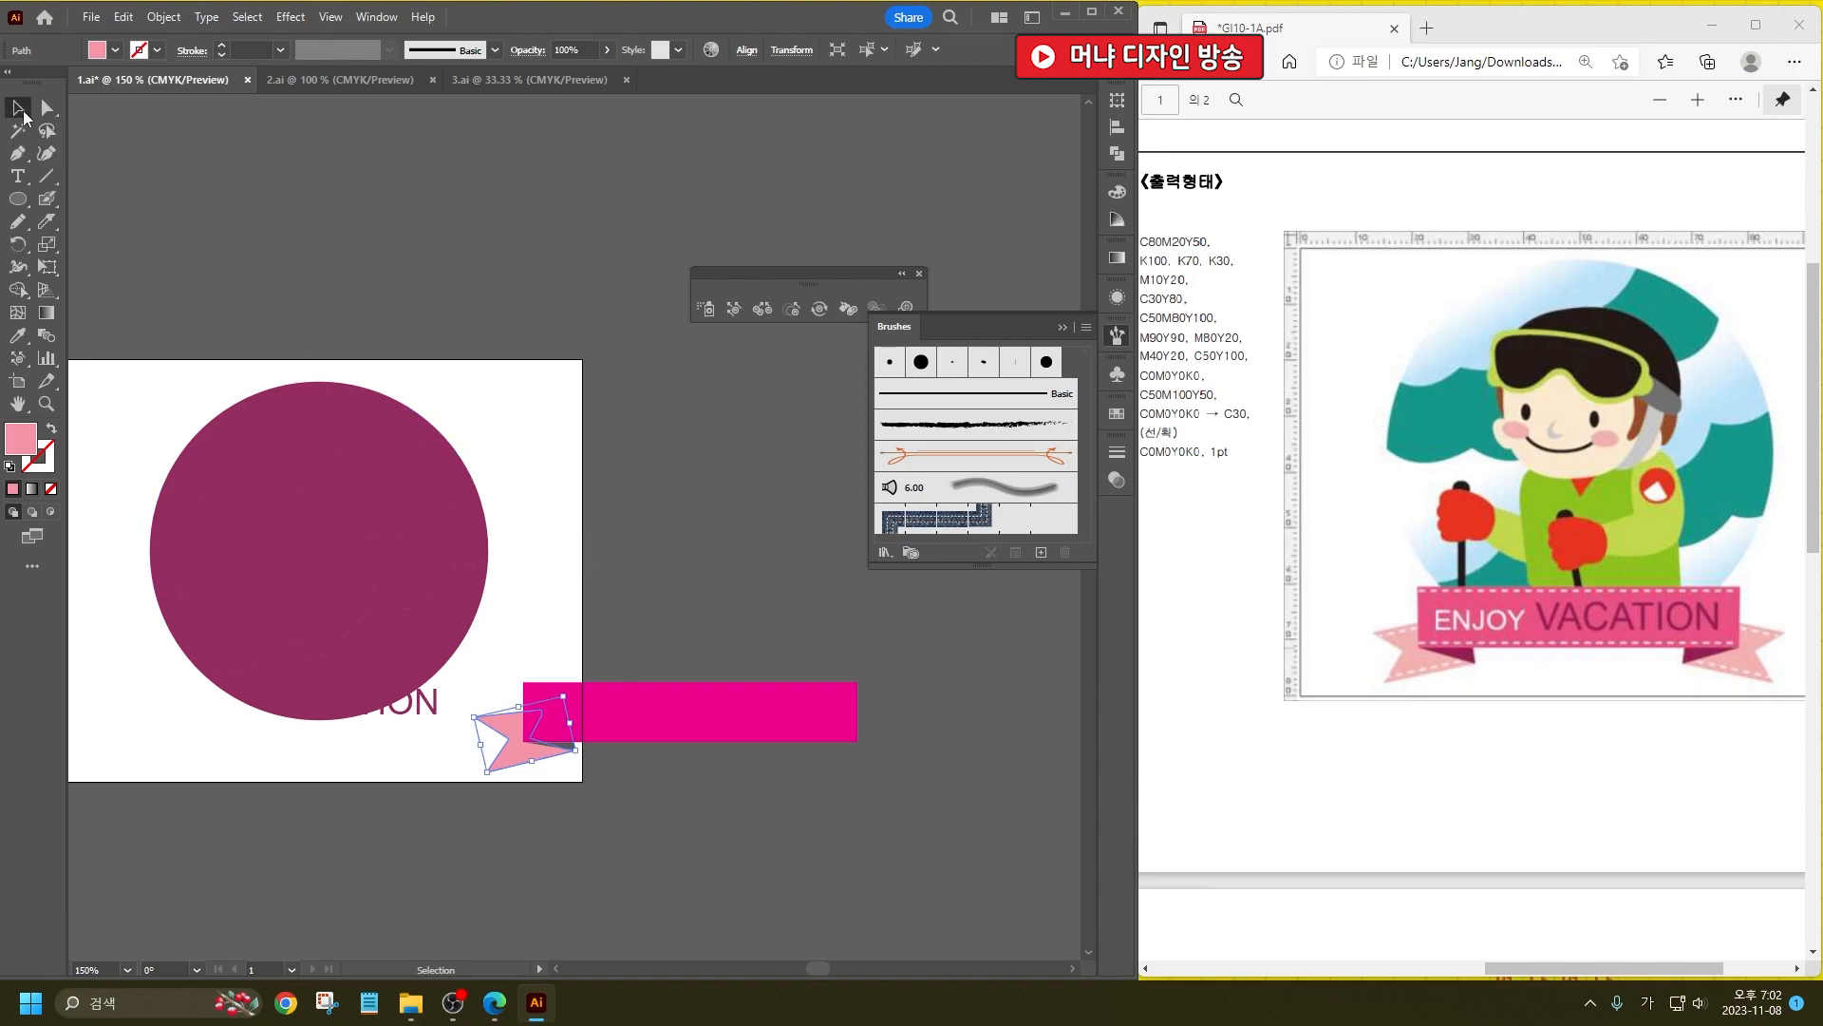
# Step: Bring the ribbon's band to the front and fill the dark fold with the C=35 M=100 Y=35 K=10 swatch
pyautogui.click(715, 635)
pyautogui.click(598, 727)
pyautogui.hotkey('ctrl', 'shift', ']')
pyautogui.click(591, 764)
pyautogui.click(574, 755)
pyautogui.click(115, 49)
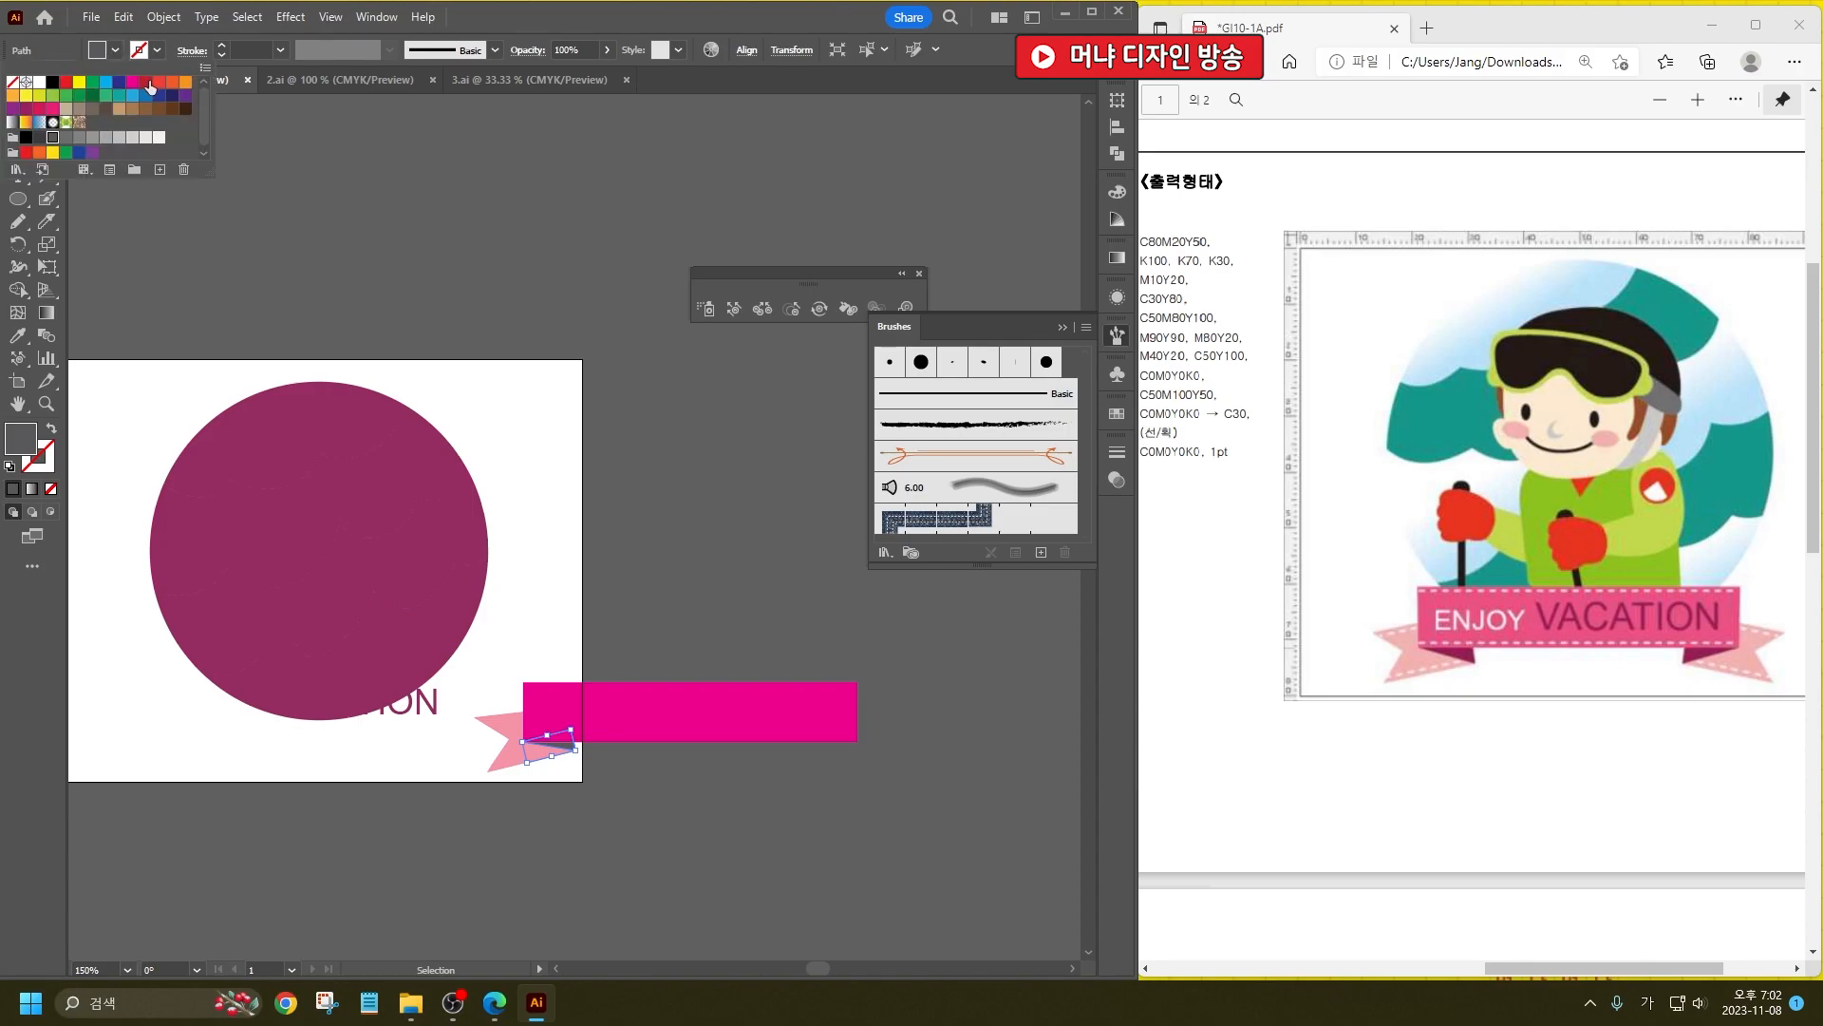
pyautogui.click(39, 109)
pyautogui.click(26, 109)
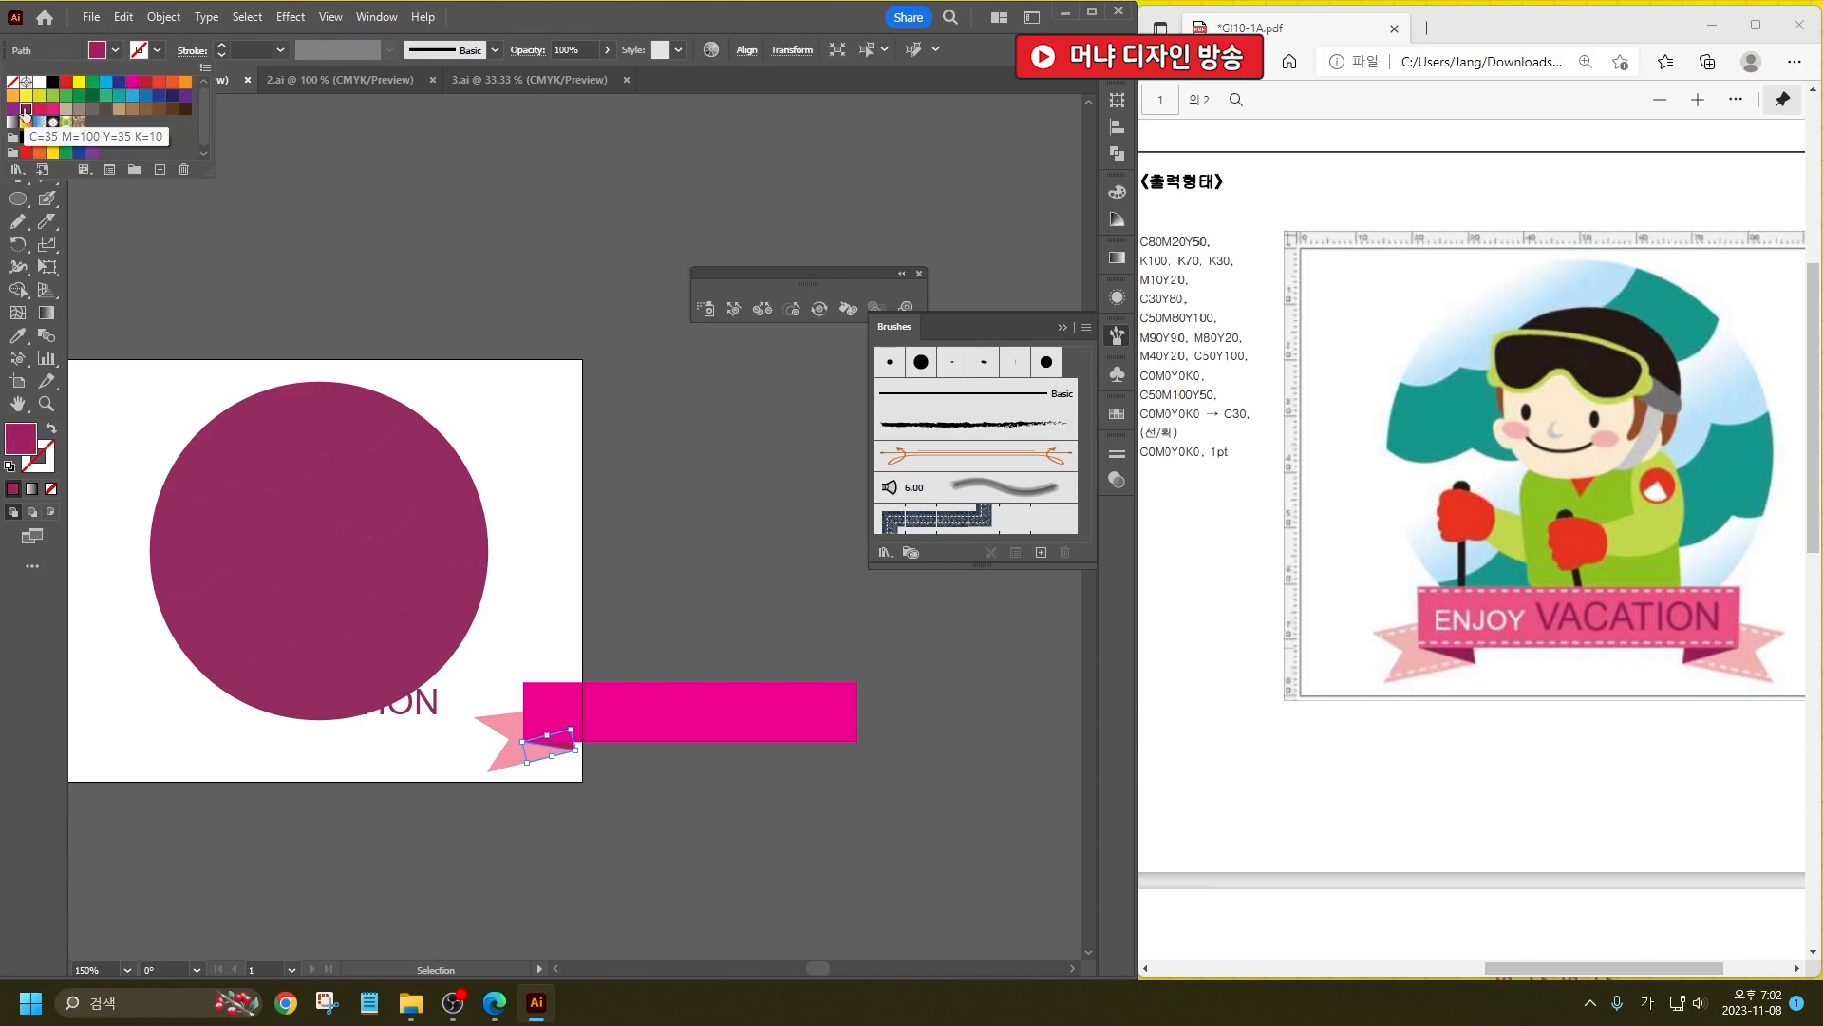
pyautogui.click(670, 585)
# Step: Delete the leftover path without fill or stroke that surrounds the ribbon
pyautogui.moveTo(513, 760); pyautogui.dragTo(505, 771)
pyautogui.moveTo(621, 758); pyautogui.dragTo(619, 756)
pyautogui.press('Delete')
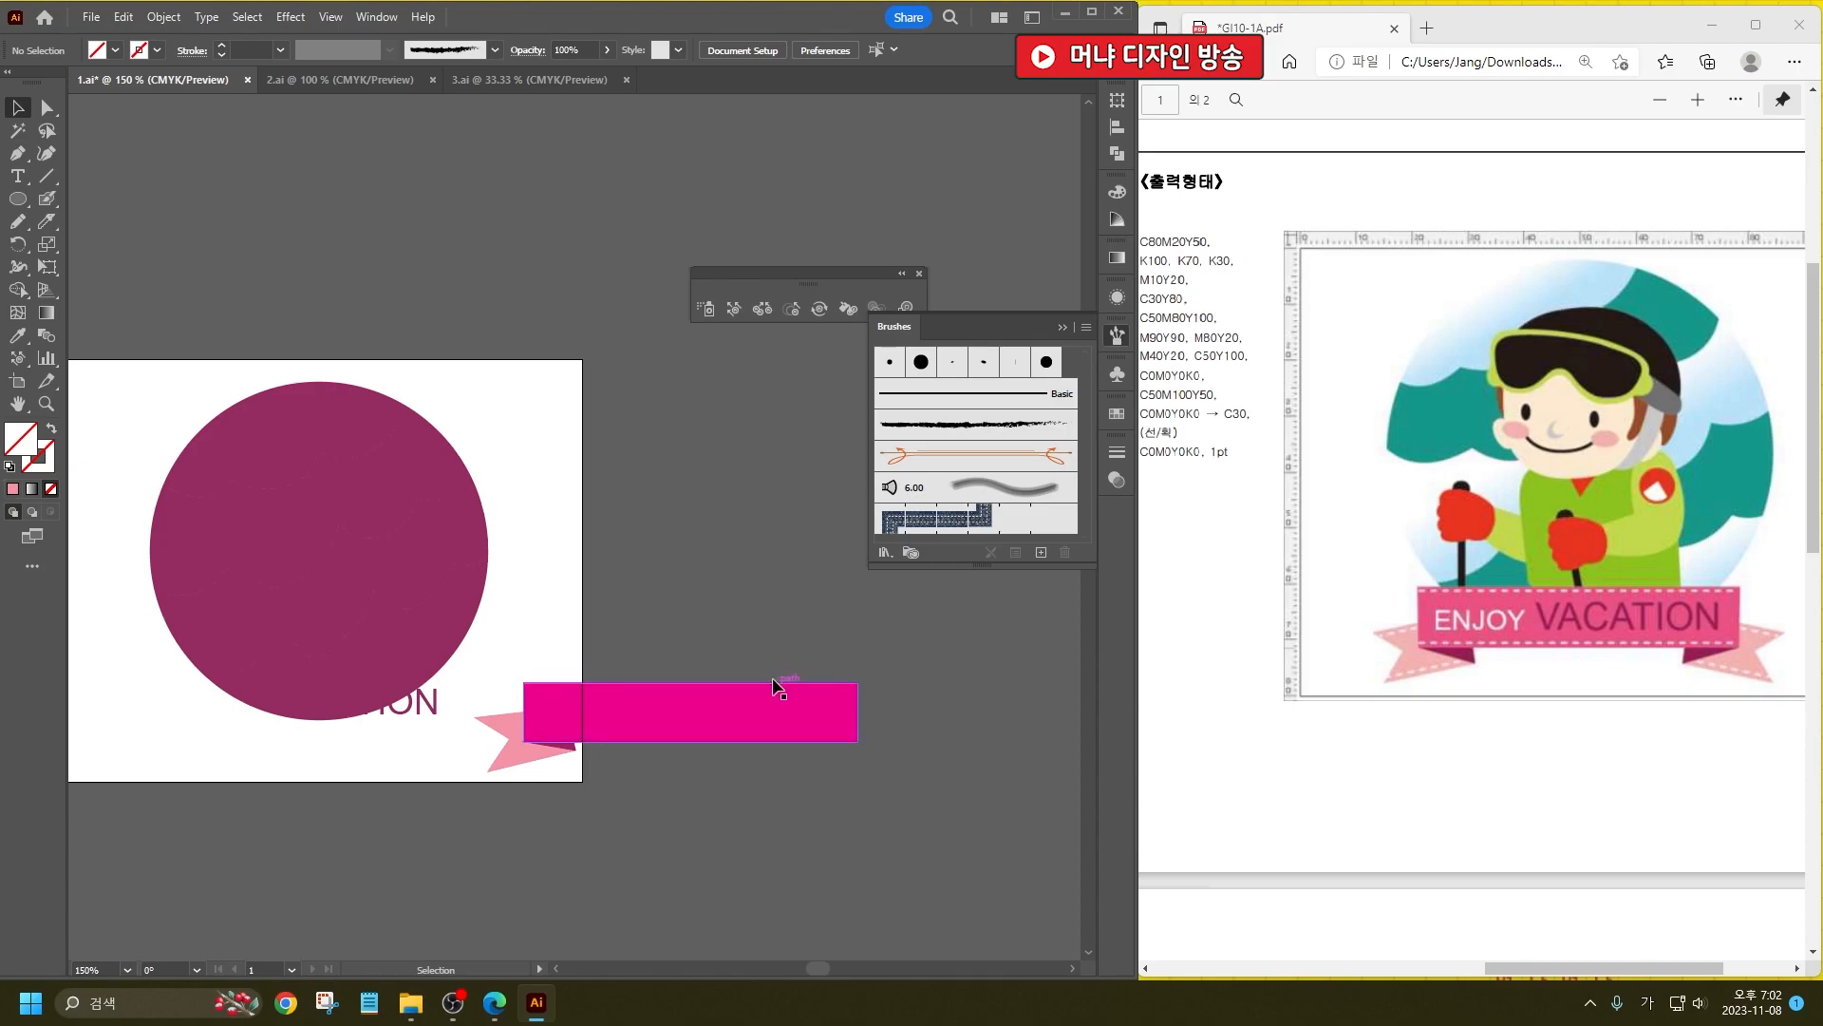
# Step: Draw two straight lines just inside the left tail's upper and lower edges, following their slant
pyautogui.click(500, 765)
pyautogui.scroll(3, 500, 764)
pyautogui.press('\\')
pyautogui.hotkey('ctrl', 'shift', 'a')
pyautogui.moveTo(431, 660); pyautogui.dragTo(627, 631)
pyautogui.moveTo(456, 776); pyautogui.dragTo(679, 725)
pyautogui.press('v')
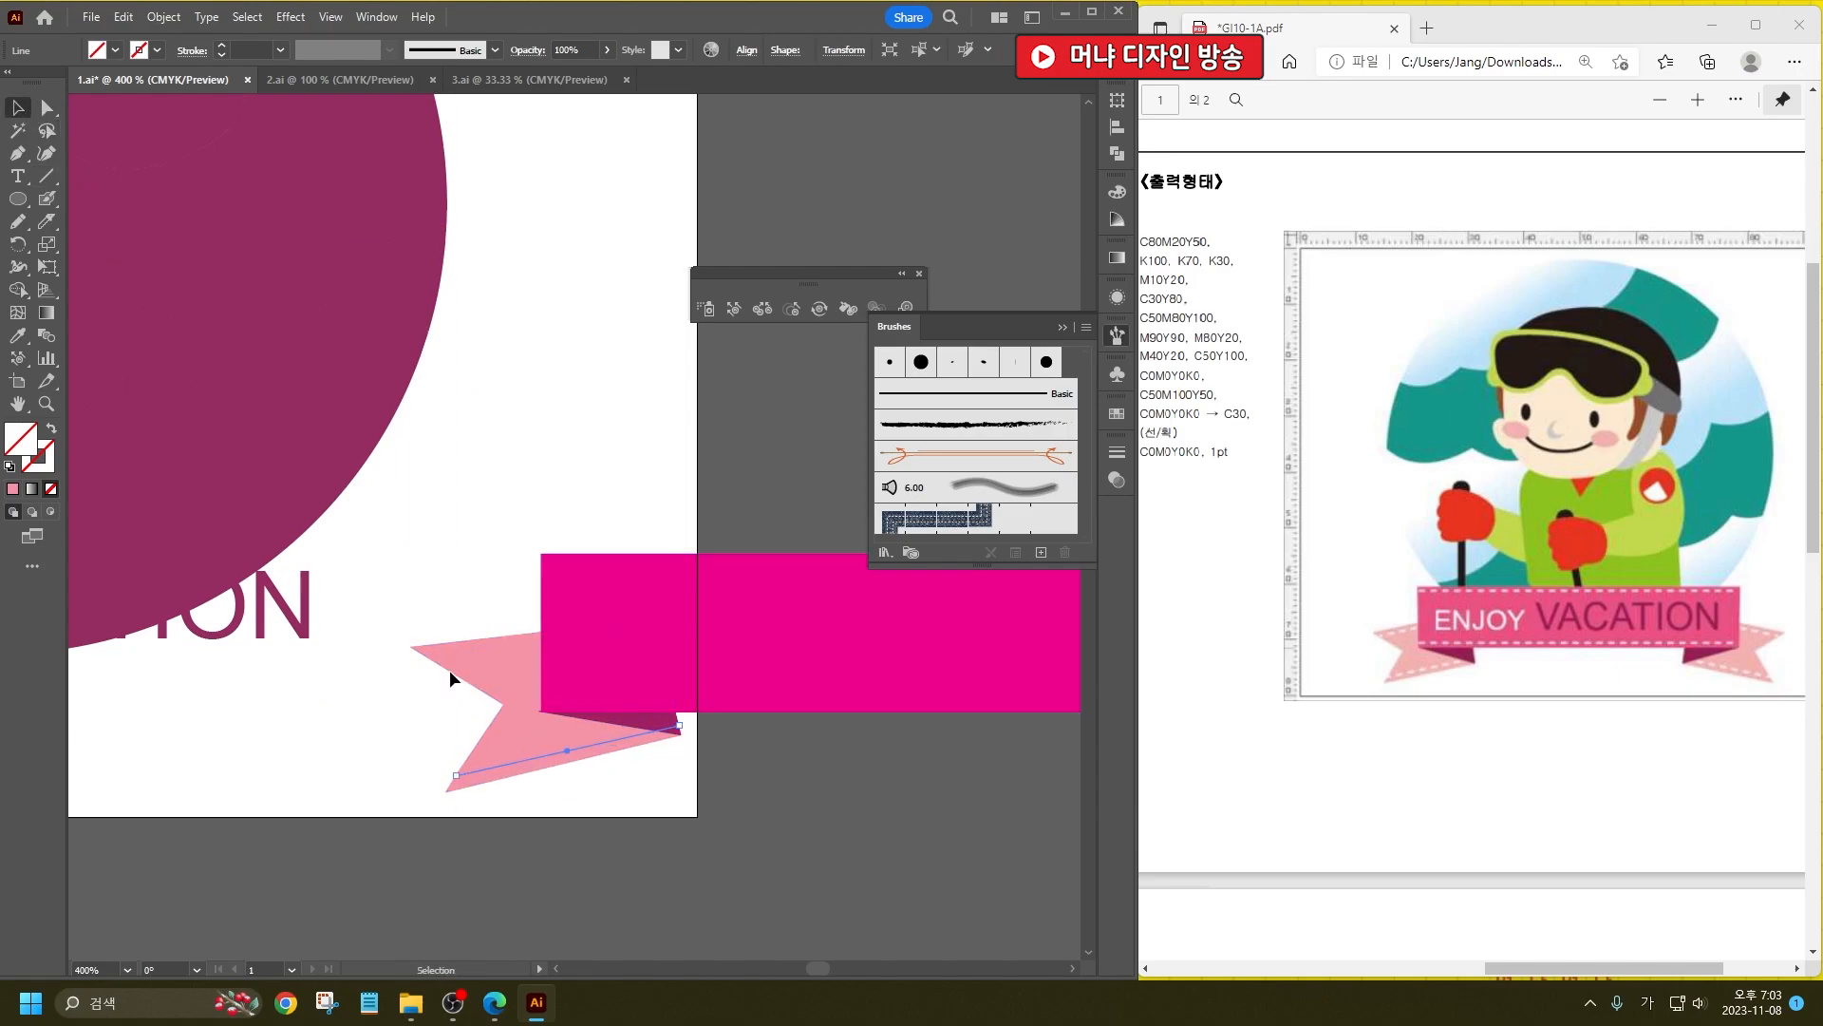
# Step: Give both lines on the left tail a white 1 pt dashed stroke
pyautogui.scroll(1, 372, 584)
pyautogui.keyDown('shift'); pyautogui.click(492, 674); pyautogui.keyUp('shift')
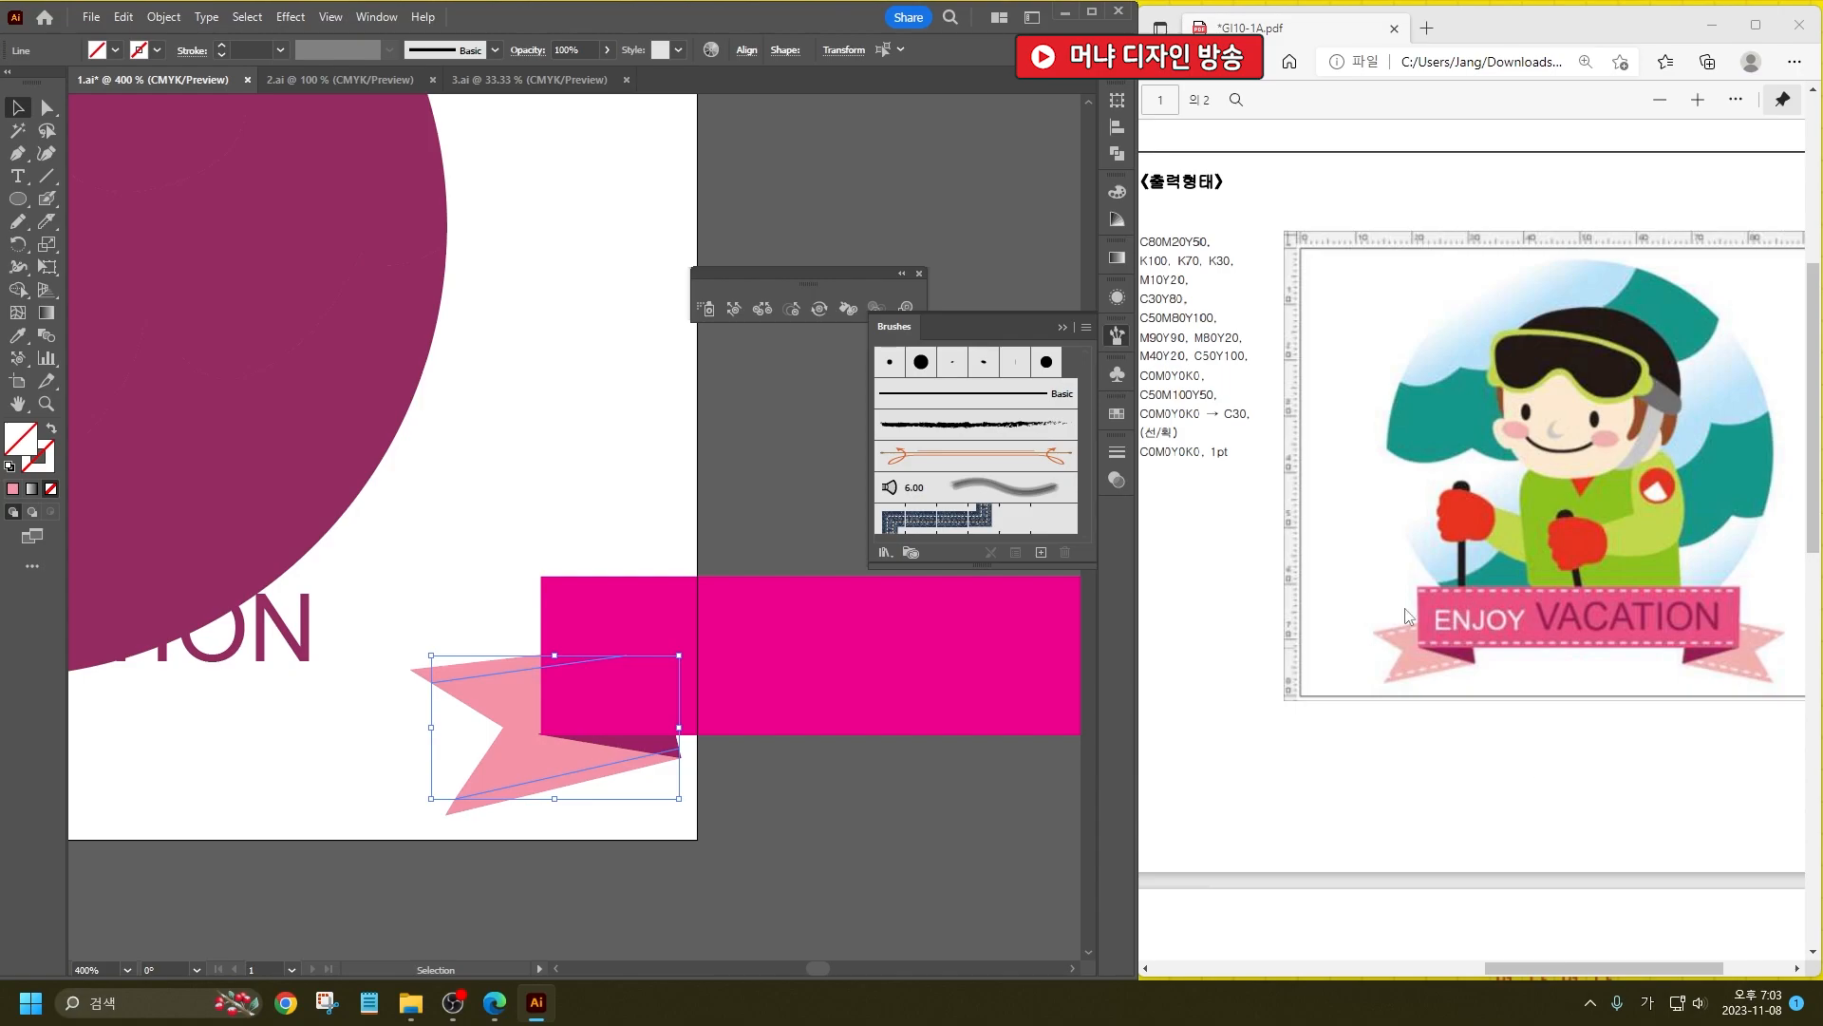
pyautogui.click(158, 51)
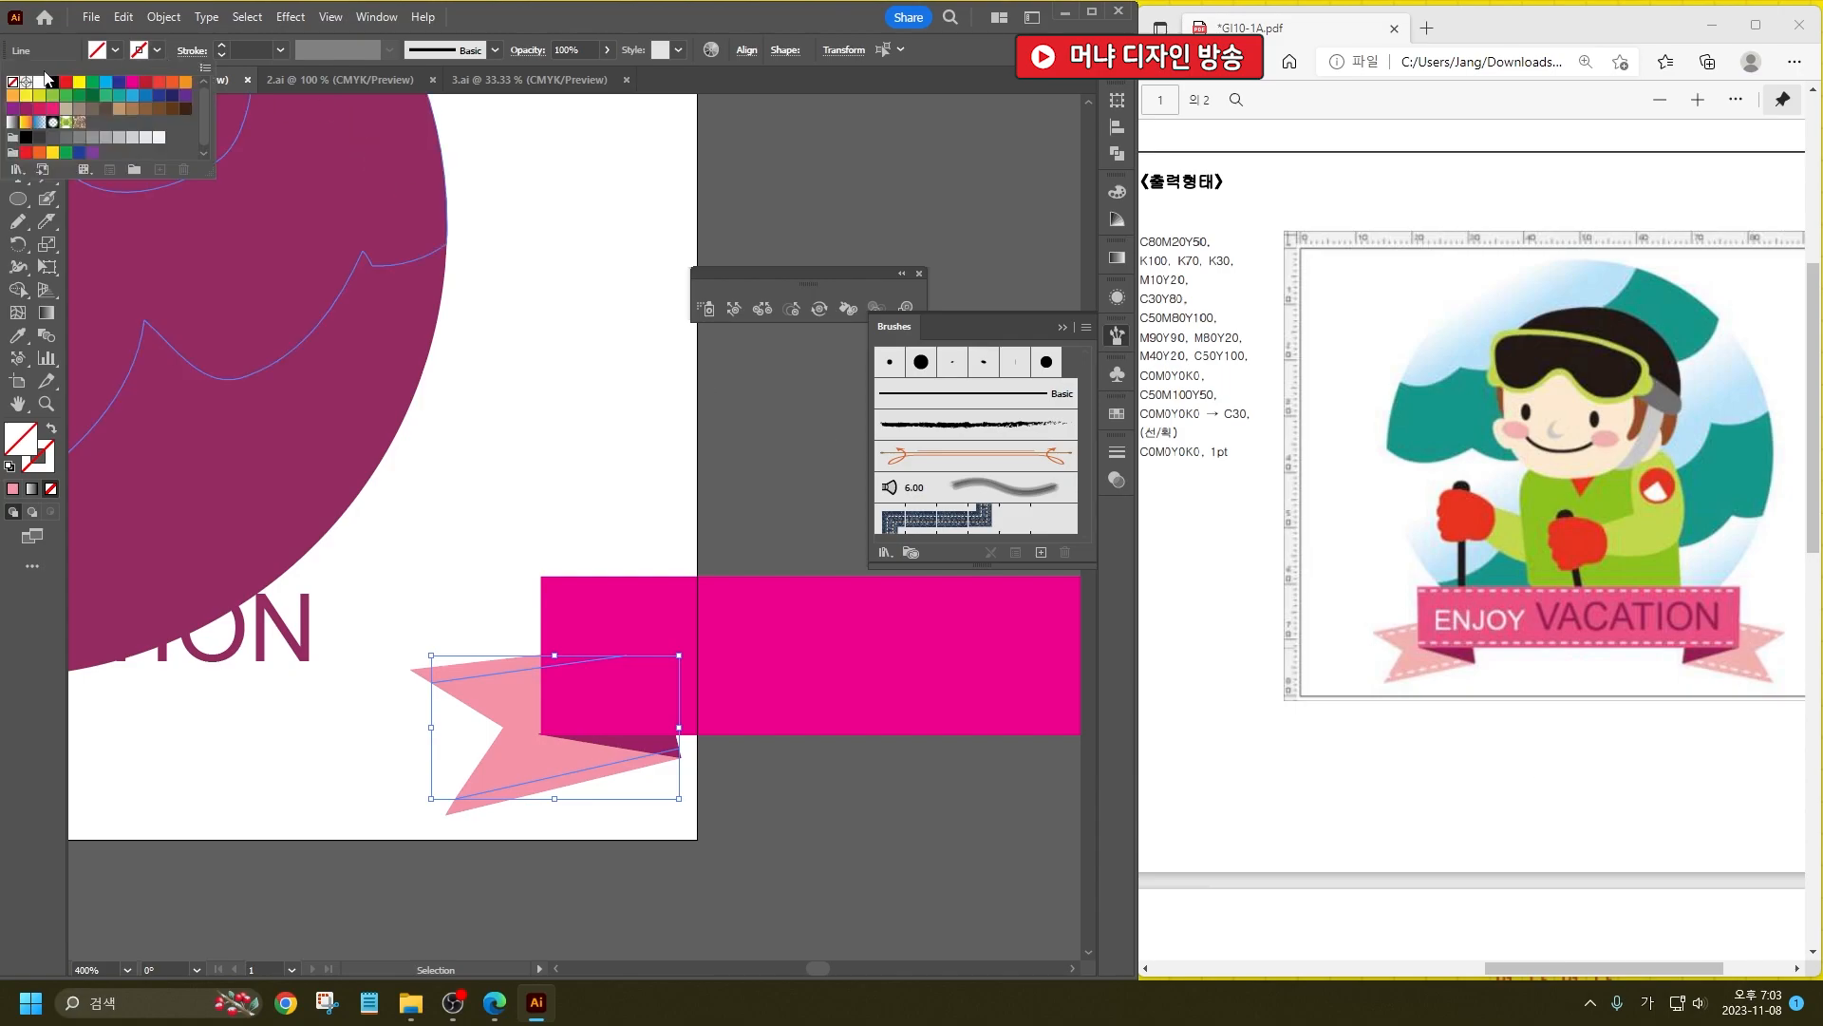
pyautogui.click(44, 83)
pyautogui.click(193, 50)
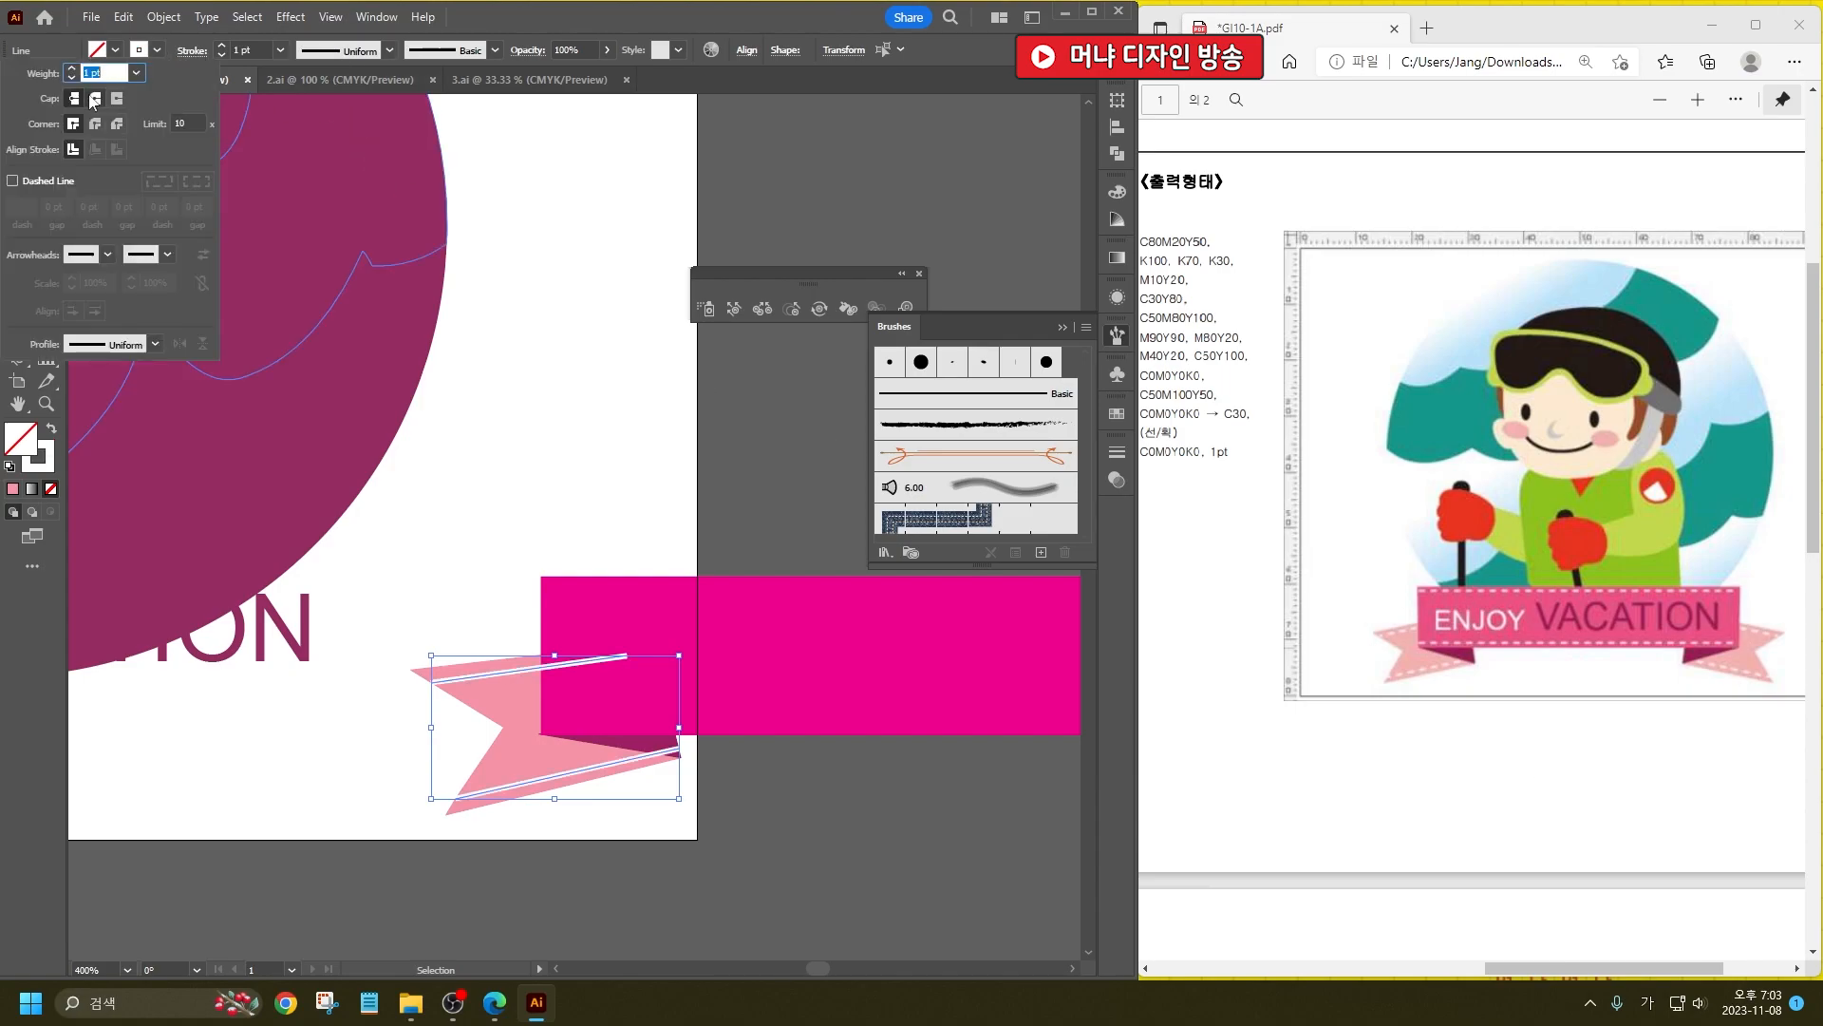
pyautogui.click(39, 182)
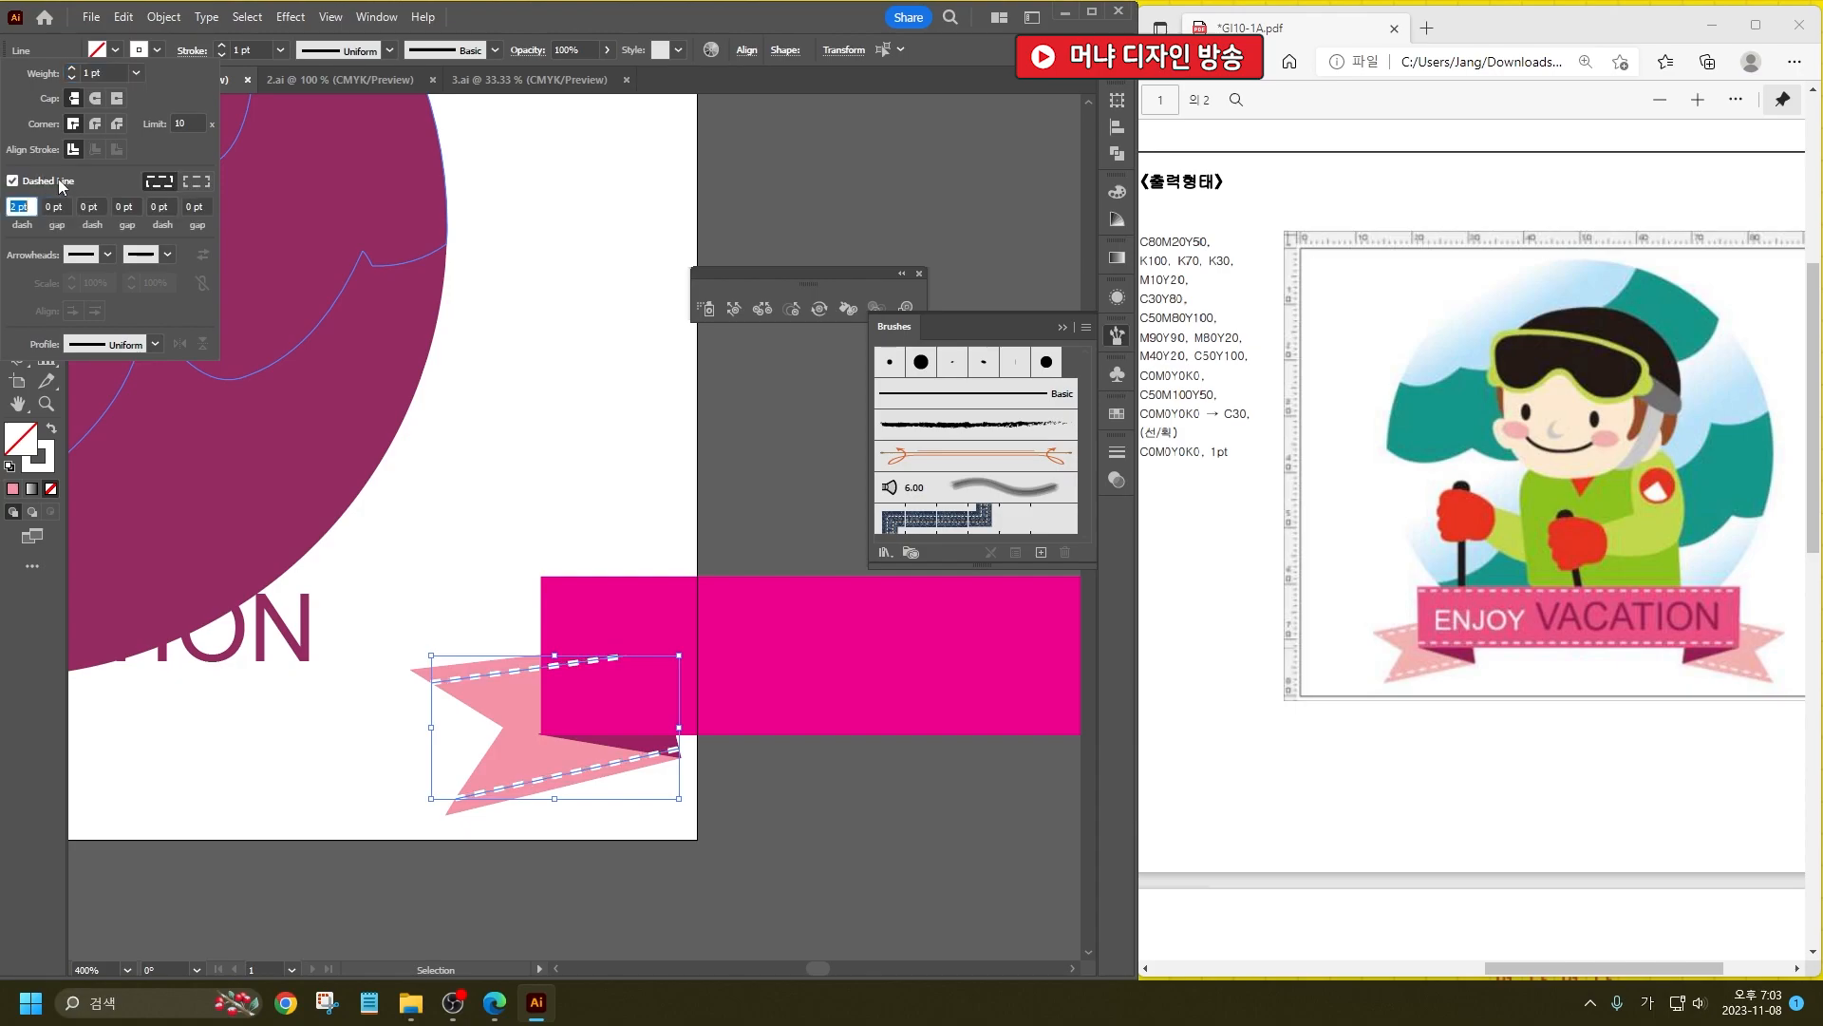
pyautogui.click(610, 489)
pyautogui.click(611, 489)
# Step: Send the left tail, fold and dashed lines behind the band, and place a mirrored copy at the band's right end
pyautogui.moveTo(534, 835)
pyautogui.mouseDown()
pyautogui.moveTo(440, 664)
pyautogui.moveTo(440, 624)
pyautogui.mouseUp()
pyautogui.hotkey('ctrl', '[')
pyautogui.scroll(-4, 516, 761)
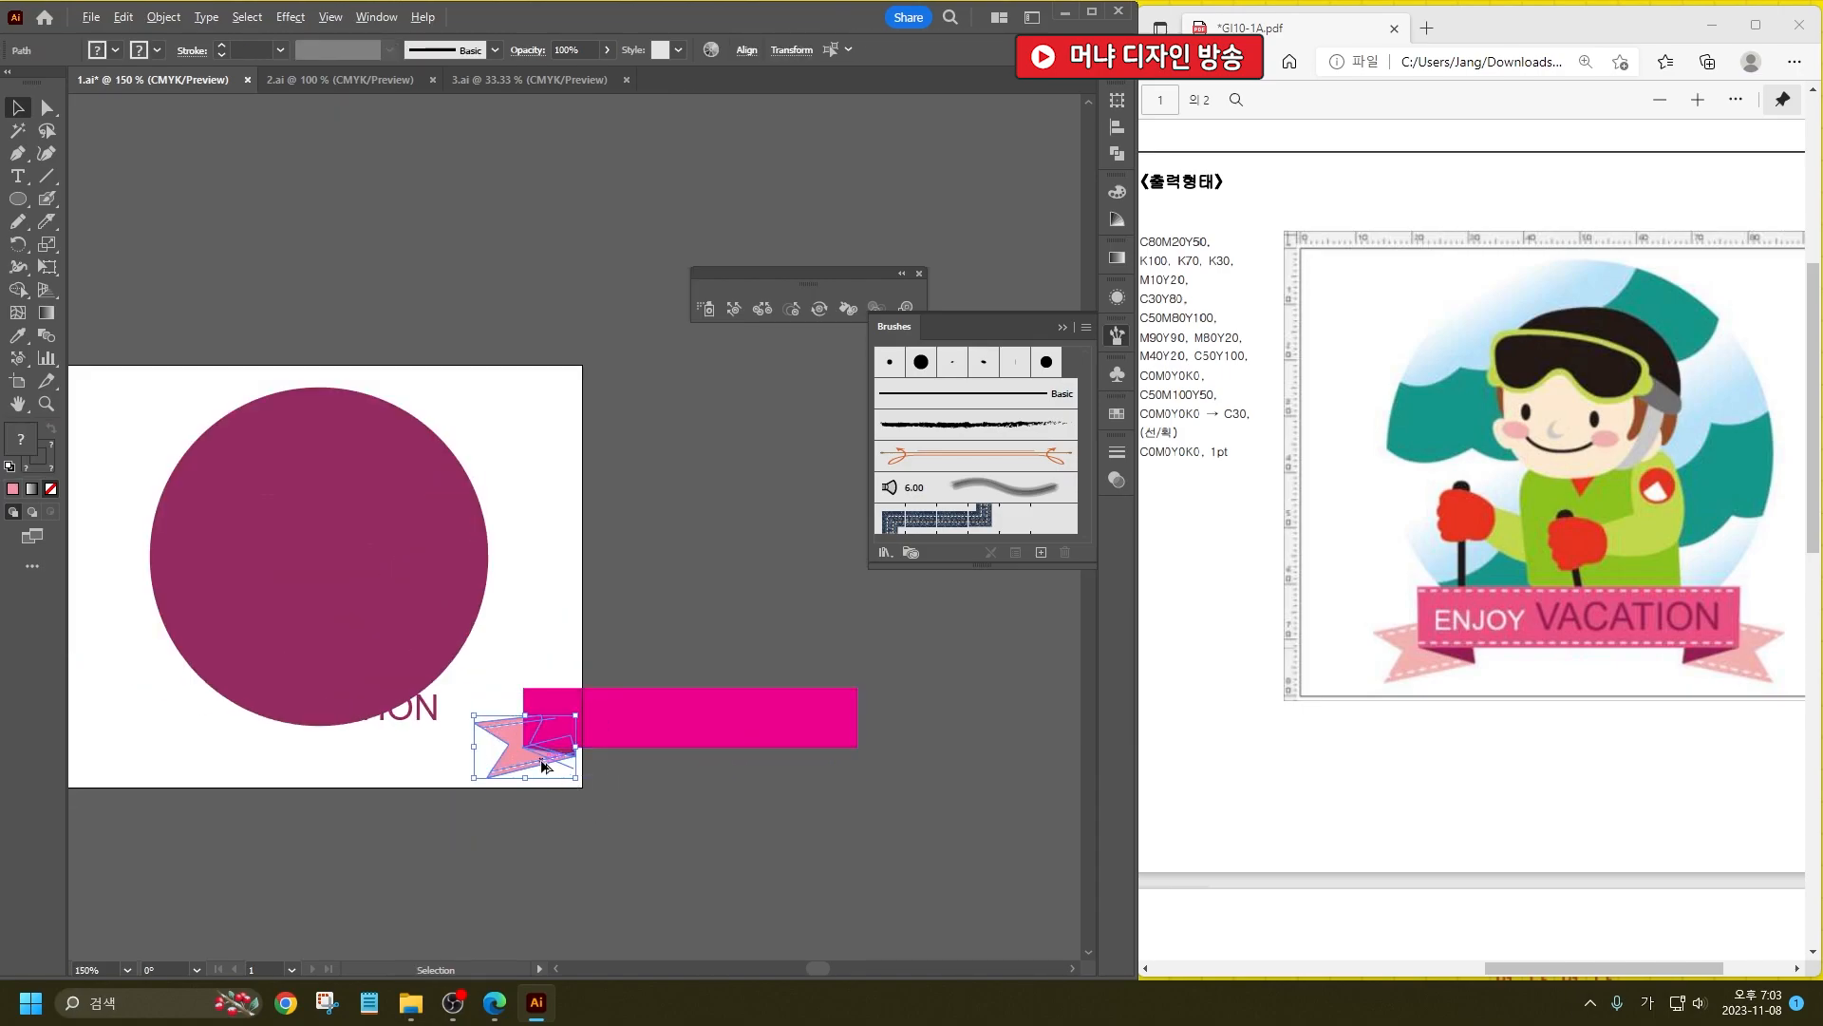
pyautogui.moveTo(545, 771); pyautogui.dragTo(840, 771)
pyautogui.rightClick(840, 771)
pyautogui.moveTo(941, 670)
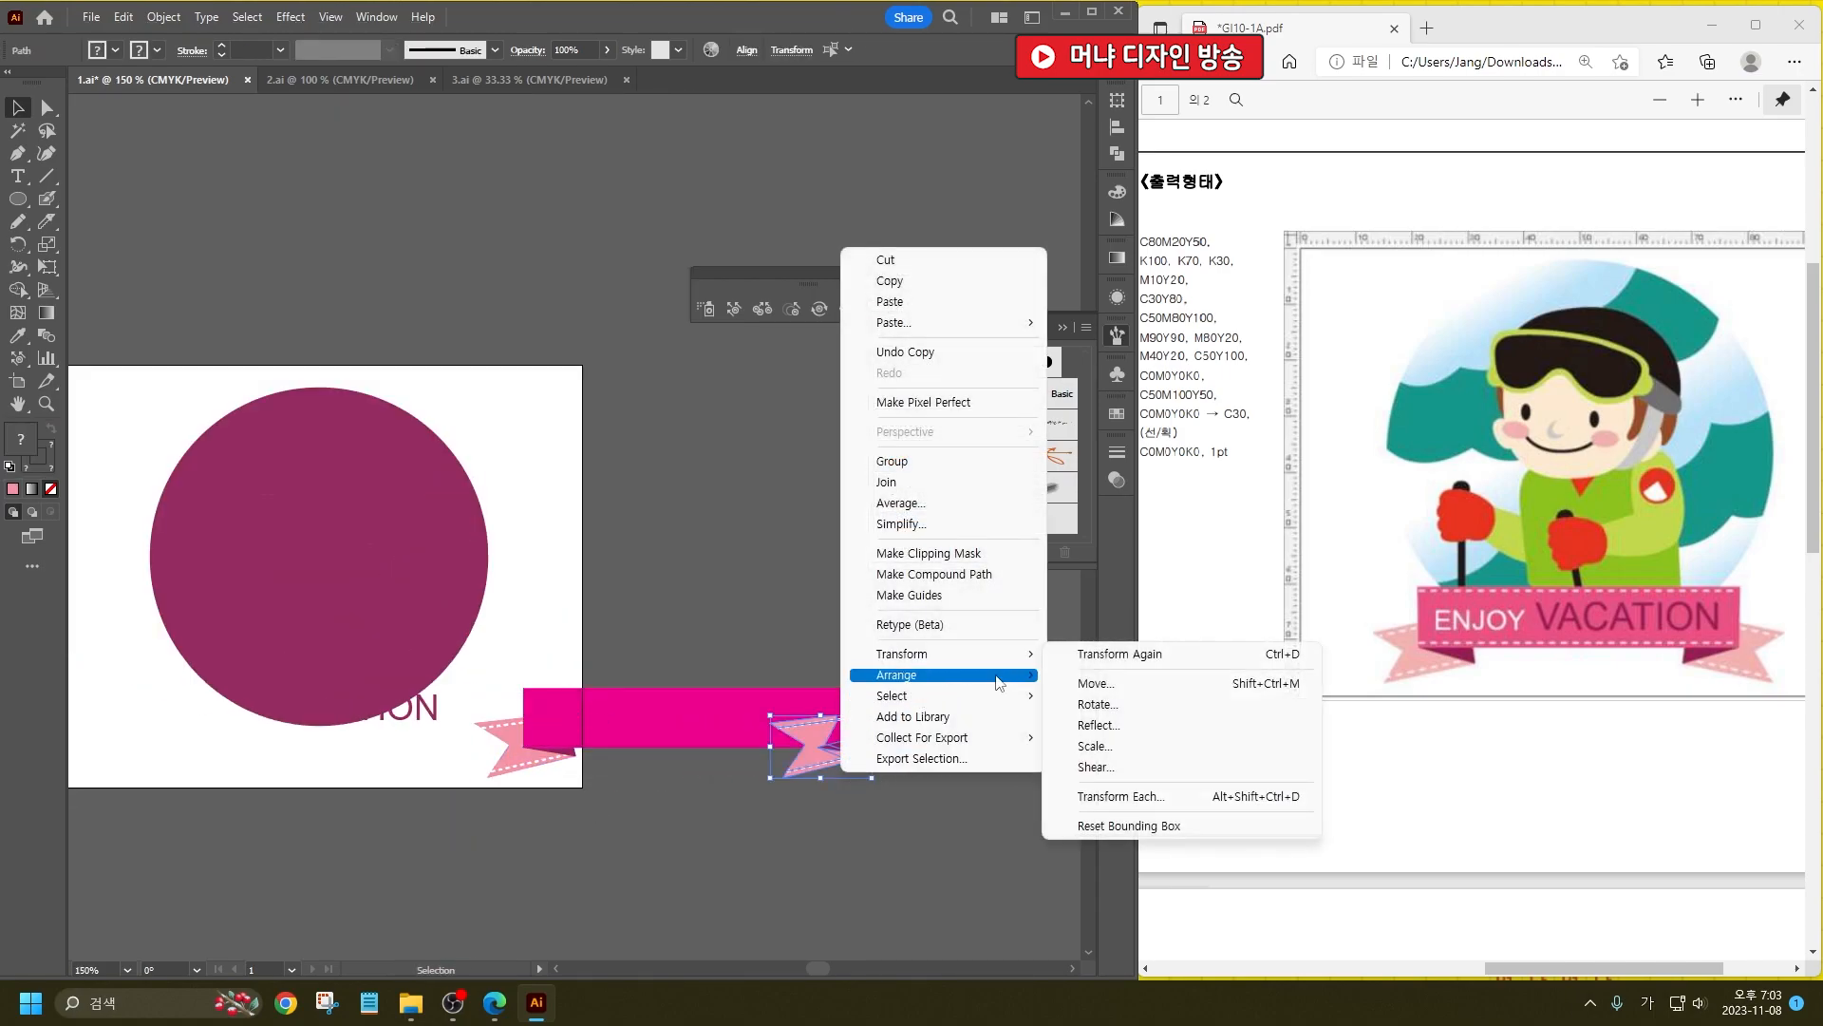
pyautogui.click(1101, 727)
pyautogui.click(914, 620)
pyautogui.moveTo(822, 755); pyautogui.dragTo(851, 680)
pyautogui.scroll(6, 850, 750)
pyautogui.scroll(-6, 836, 696)
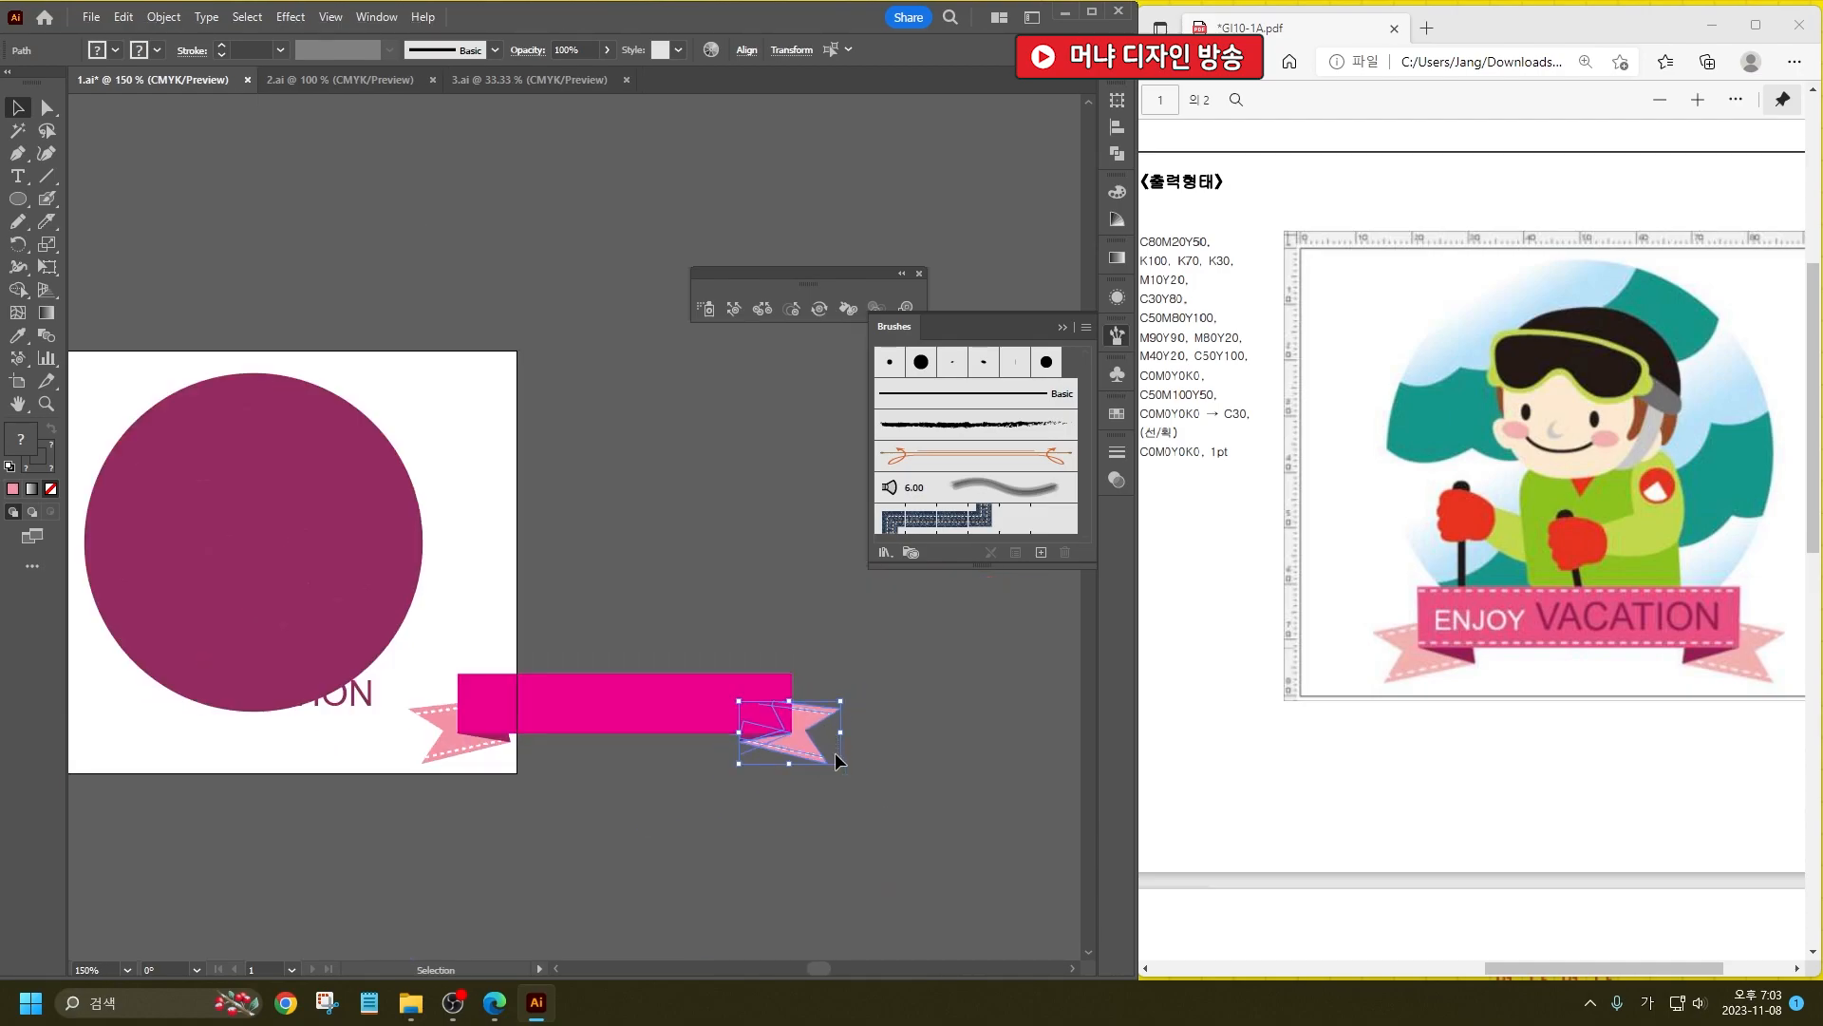
# Step: Draw white dashed lines across the full width of the band along its upper and lower edges, nudging the lower one slightly up
pyautogui.click(650, 771)
pyautogui.scroll(2, 648, 758)
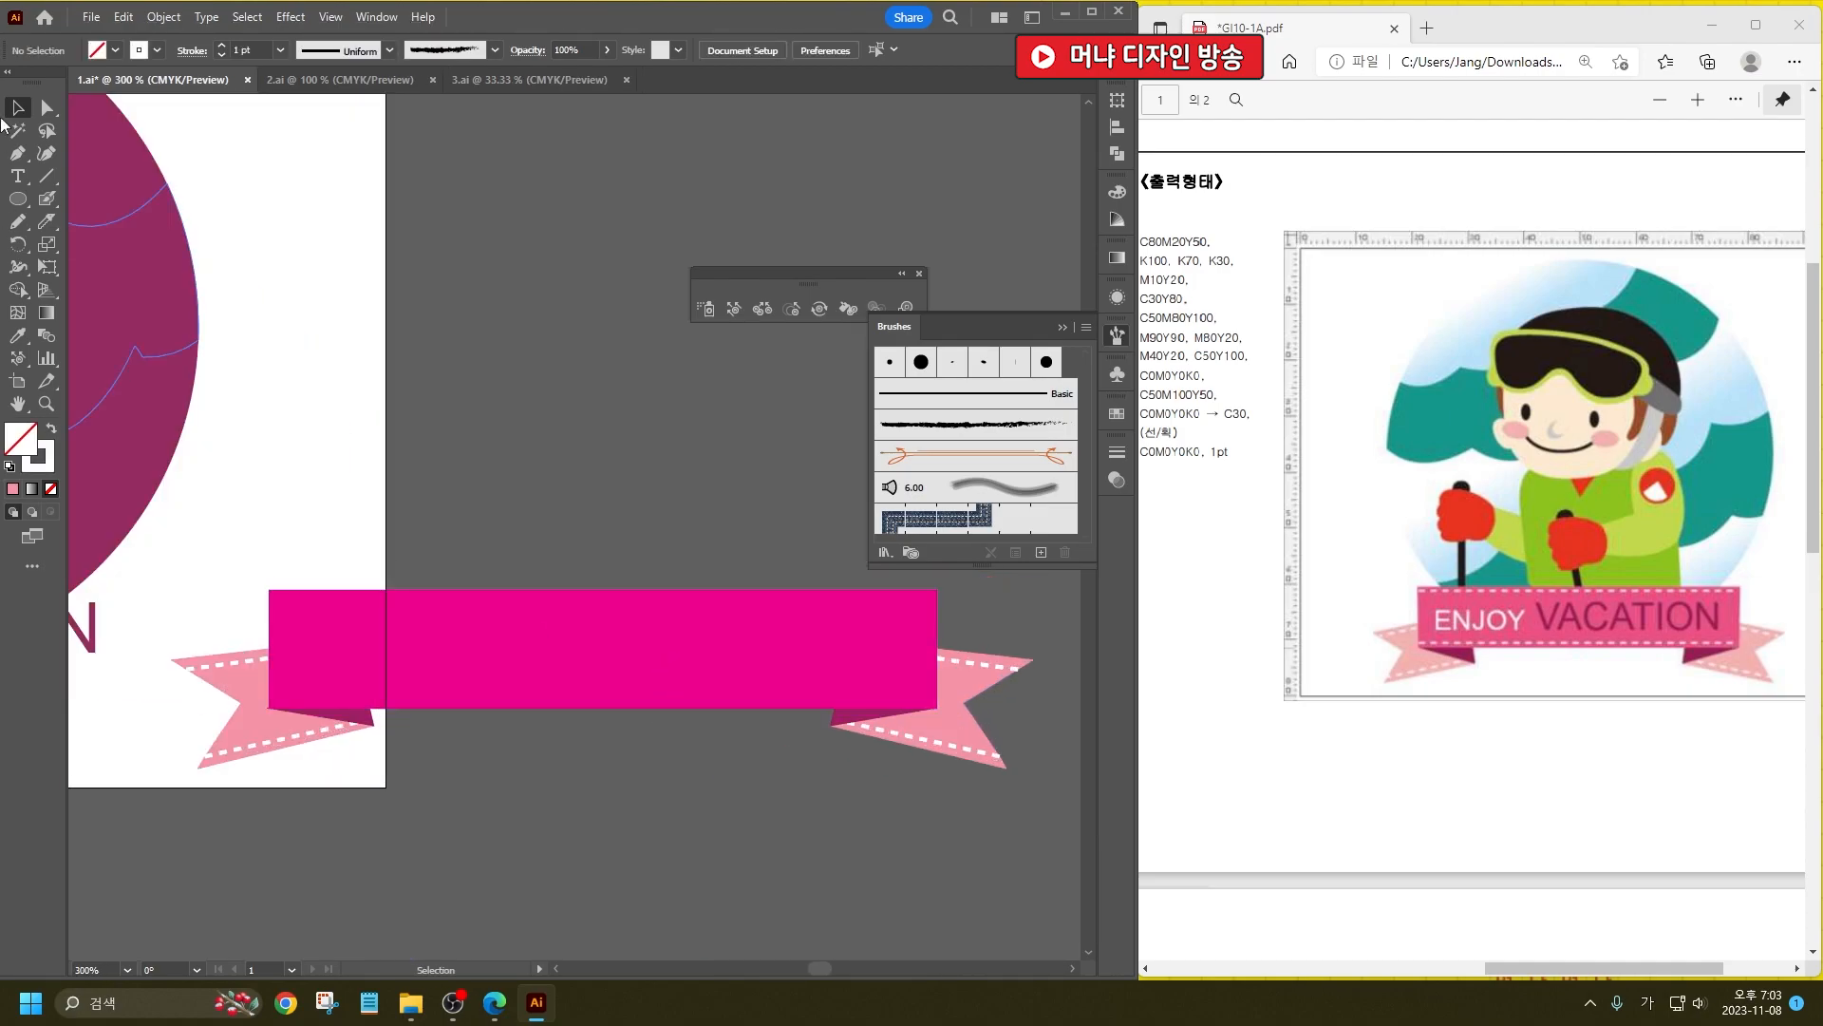
pyautogui.click(47, 177)
pyautogui.moveTo(268, 601); pyautogui.dragTo(938, 601)
pyautogui.moveTo(269, 707); pyautogui.dragTo(938, 701)
pyautogui.moveTo(937, 701); pyautogui.dragTo(271, 665)
pyautogui.click(17, 108)
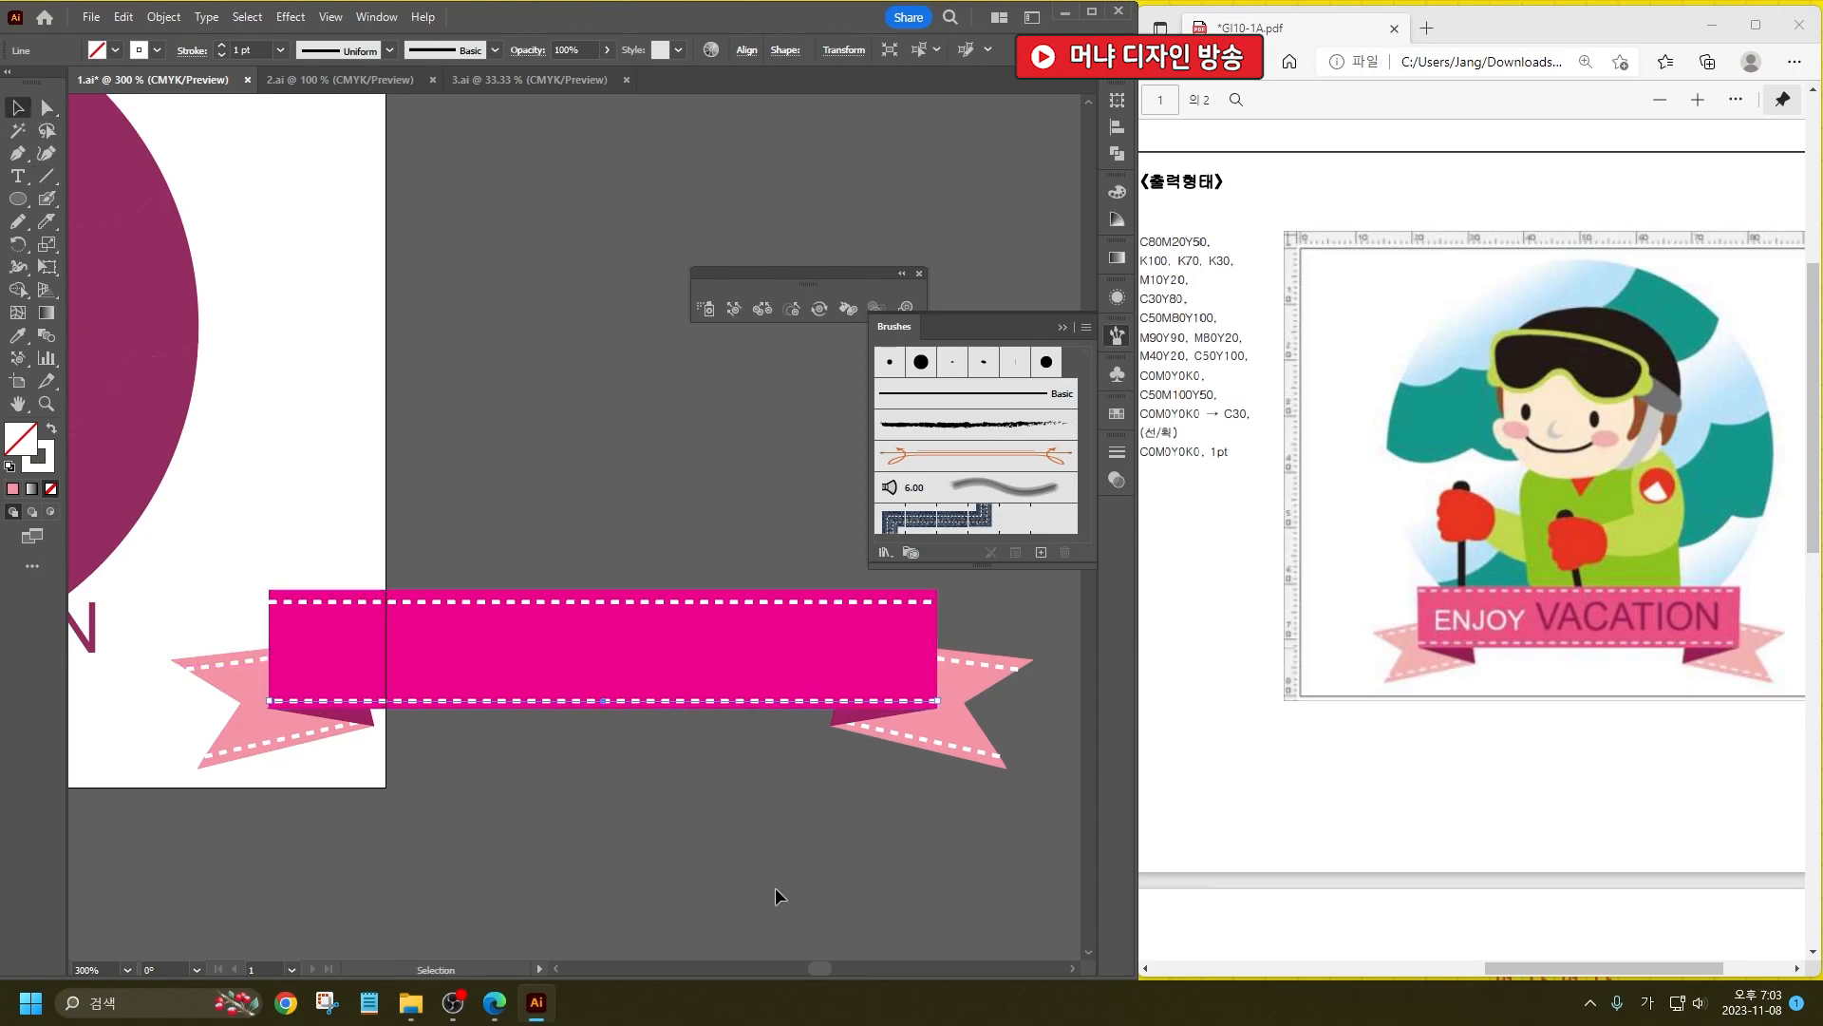
pyautogui.press('Up')
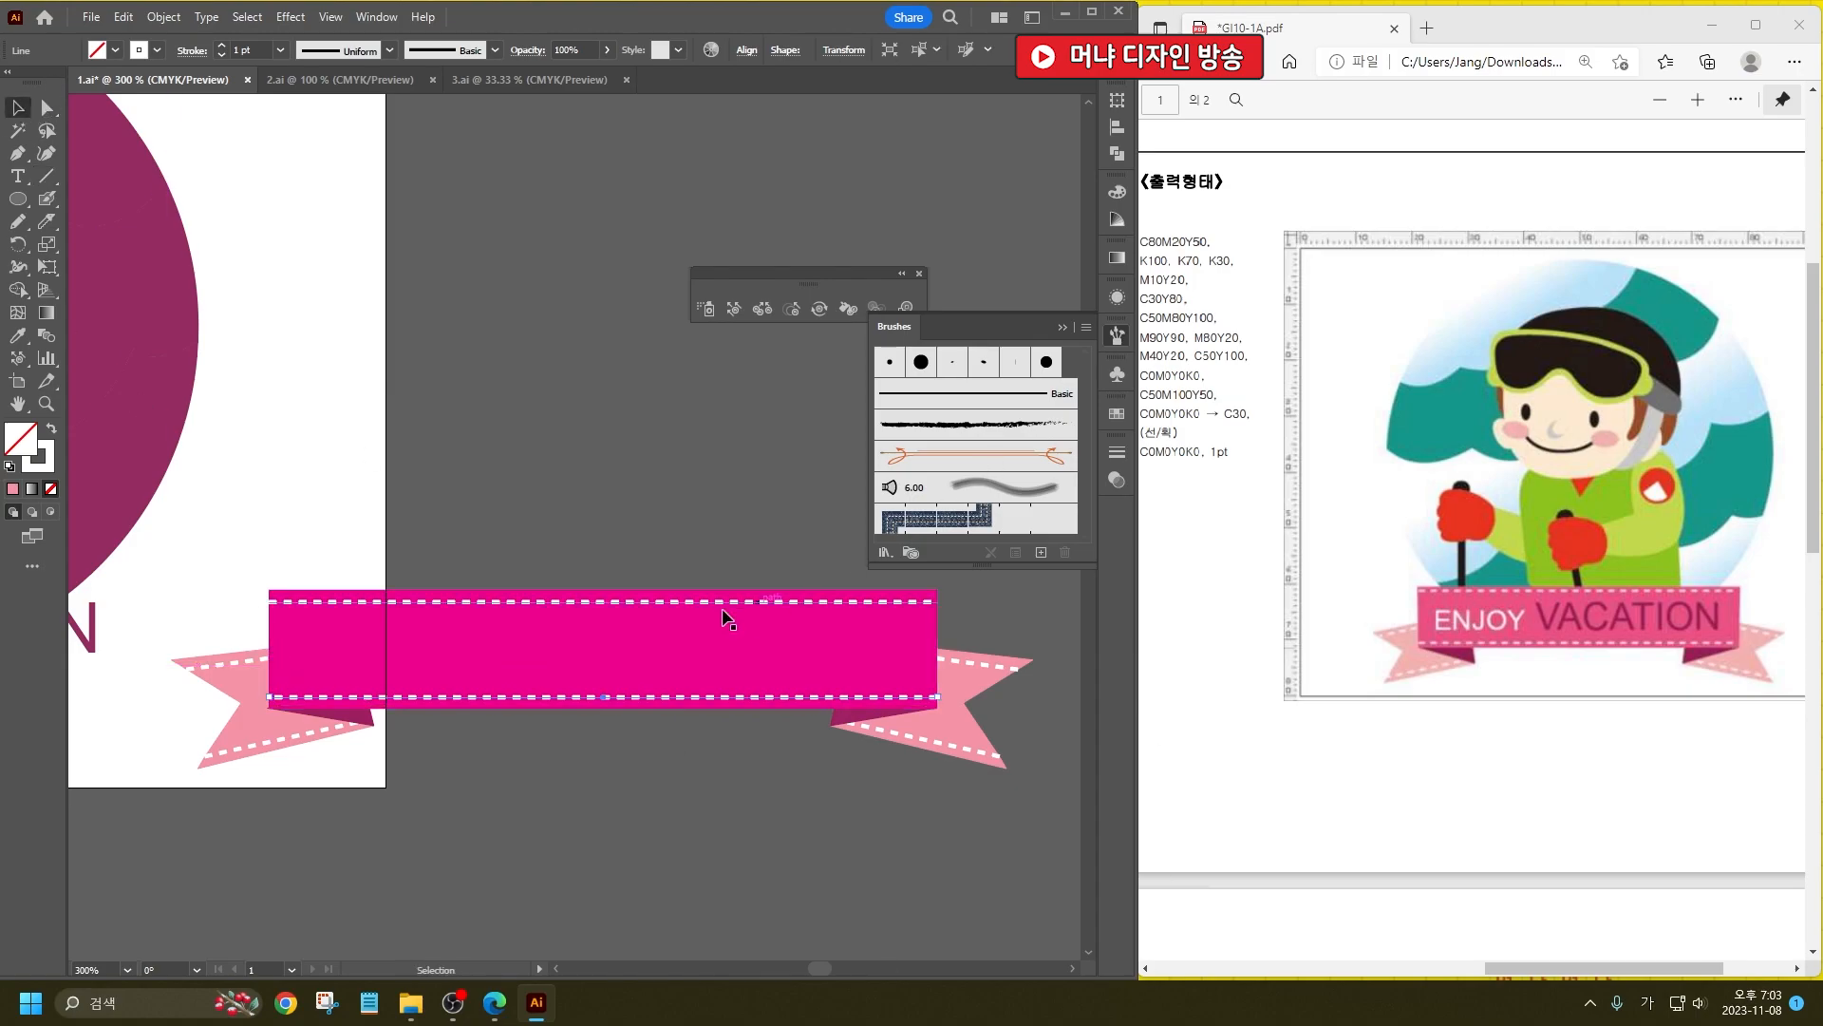
pyautogui.click(598, 601)
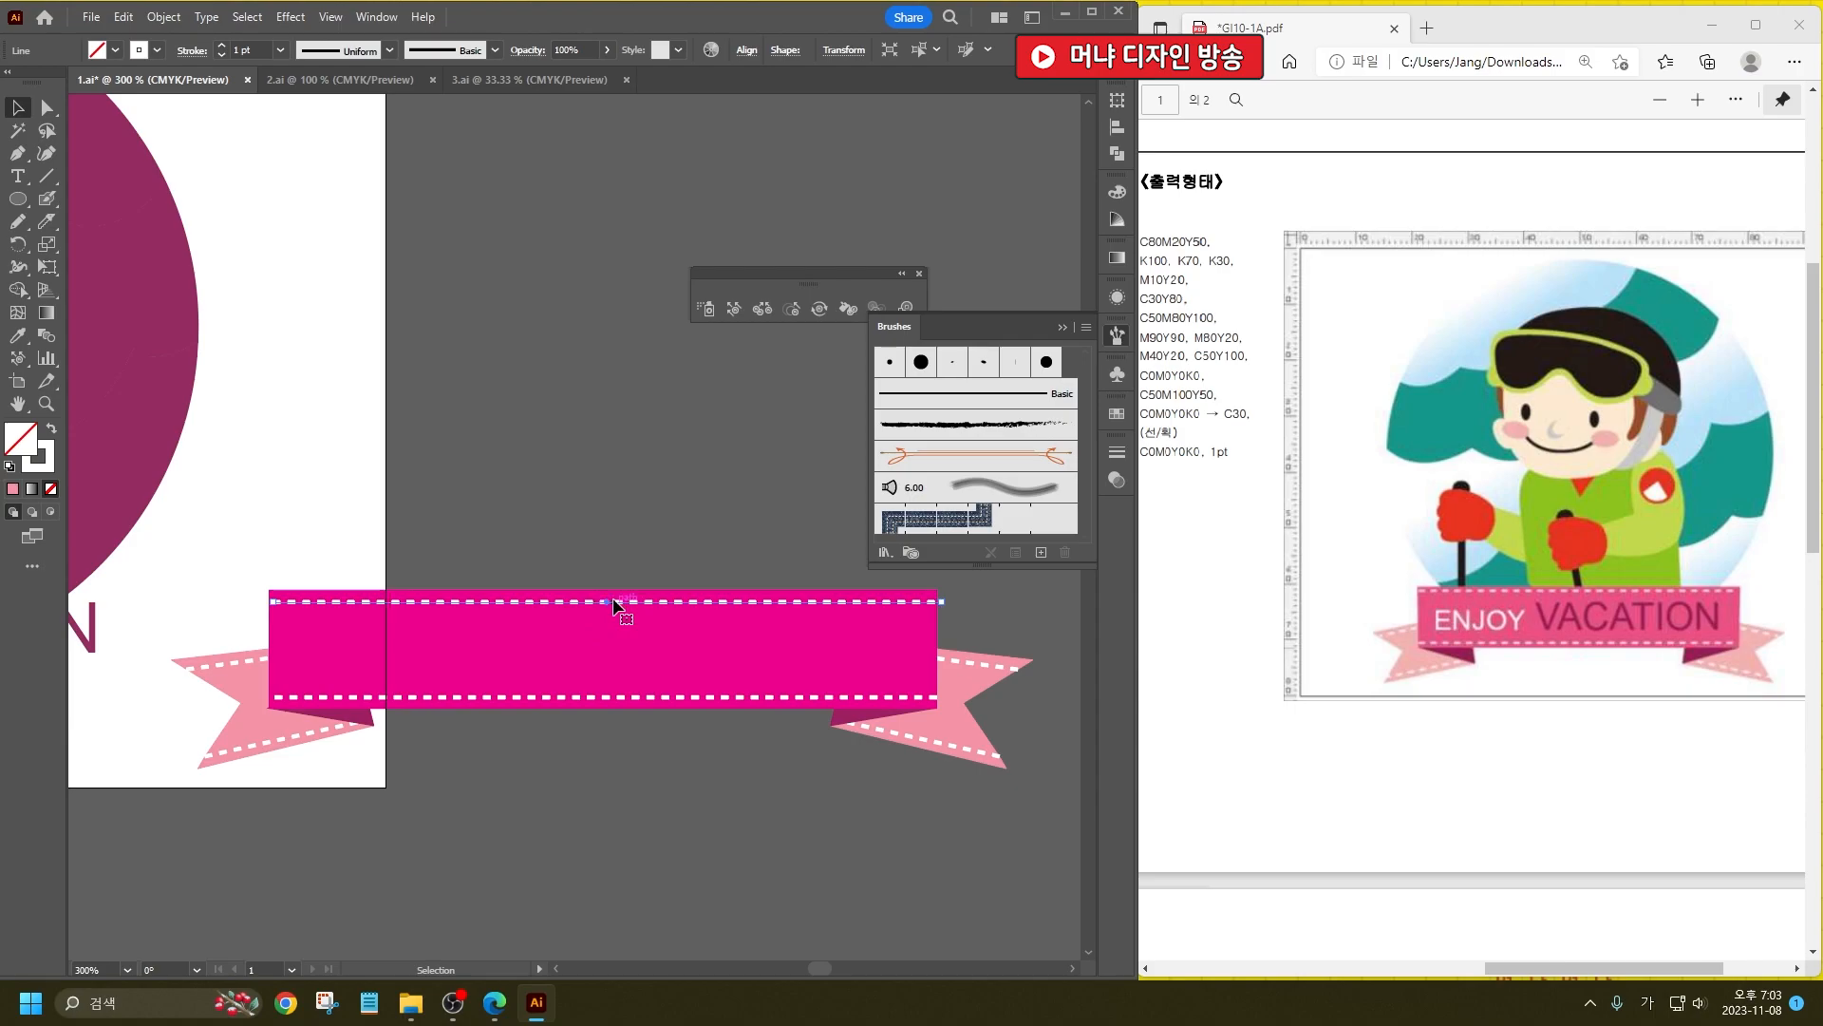
pyautogui.click(568, 582)
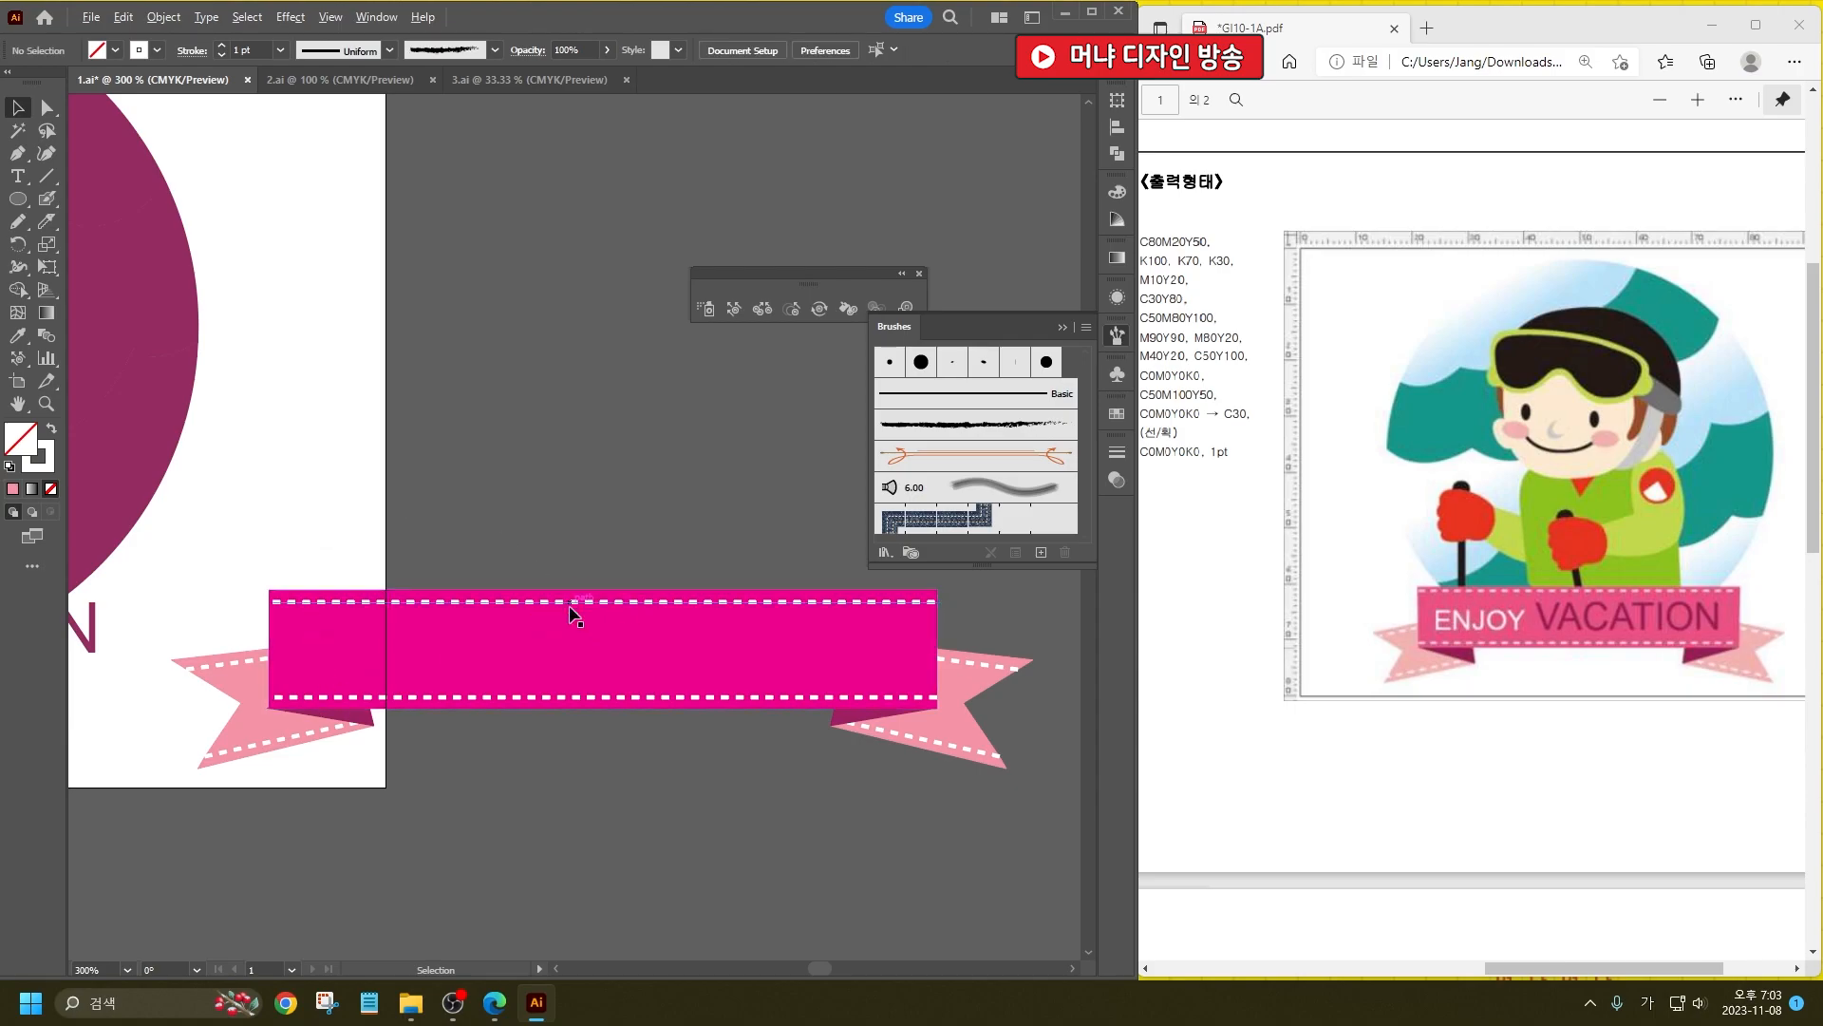
# Step: Move the ENJOY VACATION text onto the middle of the ribbon's band and bring it to the front
pyautogui.scroll(-2, 562, 611)
pyautogui.moveTo(319, 626); pyautogui.dragTo(669, 643)
pyautogui.hotkey('ctrl', 'shift', ']')
pyautogui.scroll(1, 674, 643)
pyautogui.scroll(2, 678, 643)
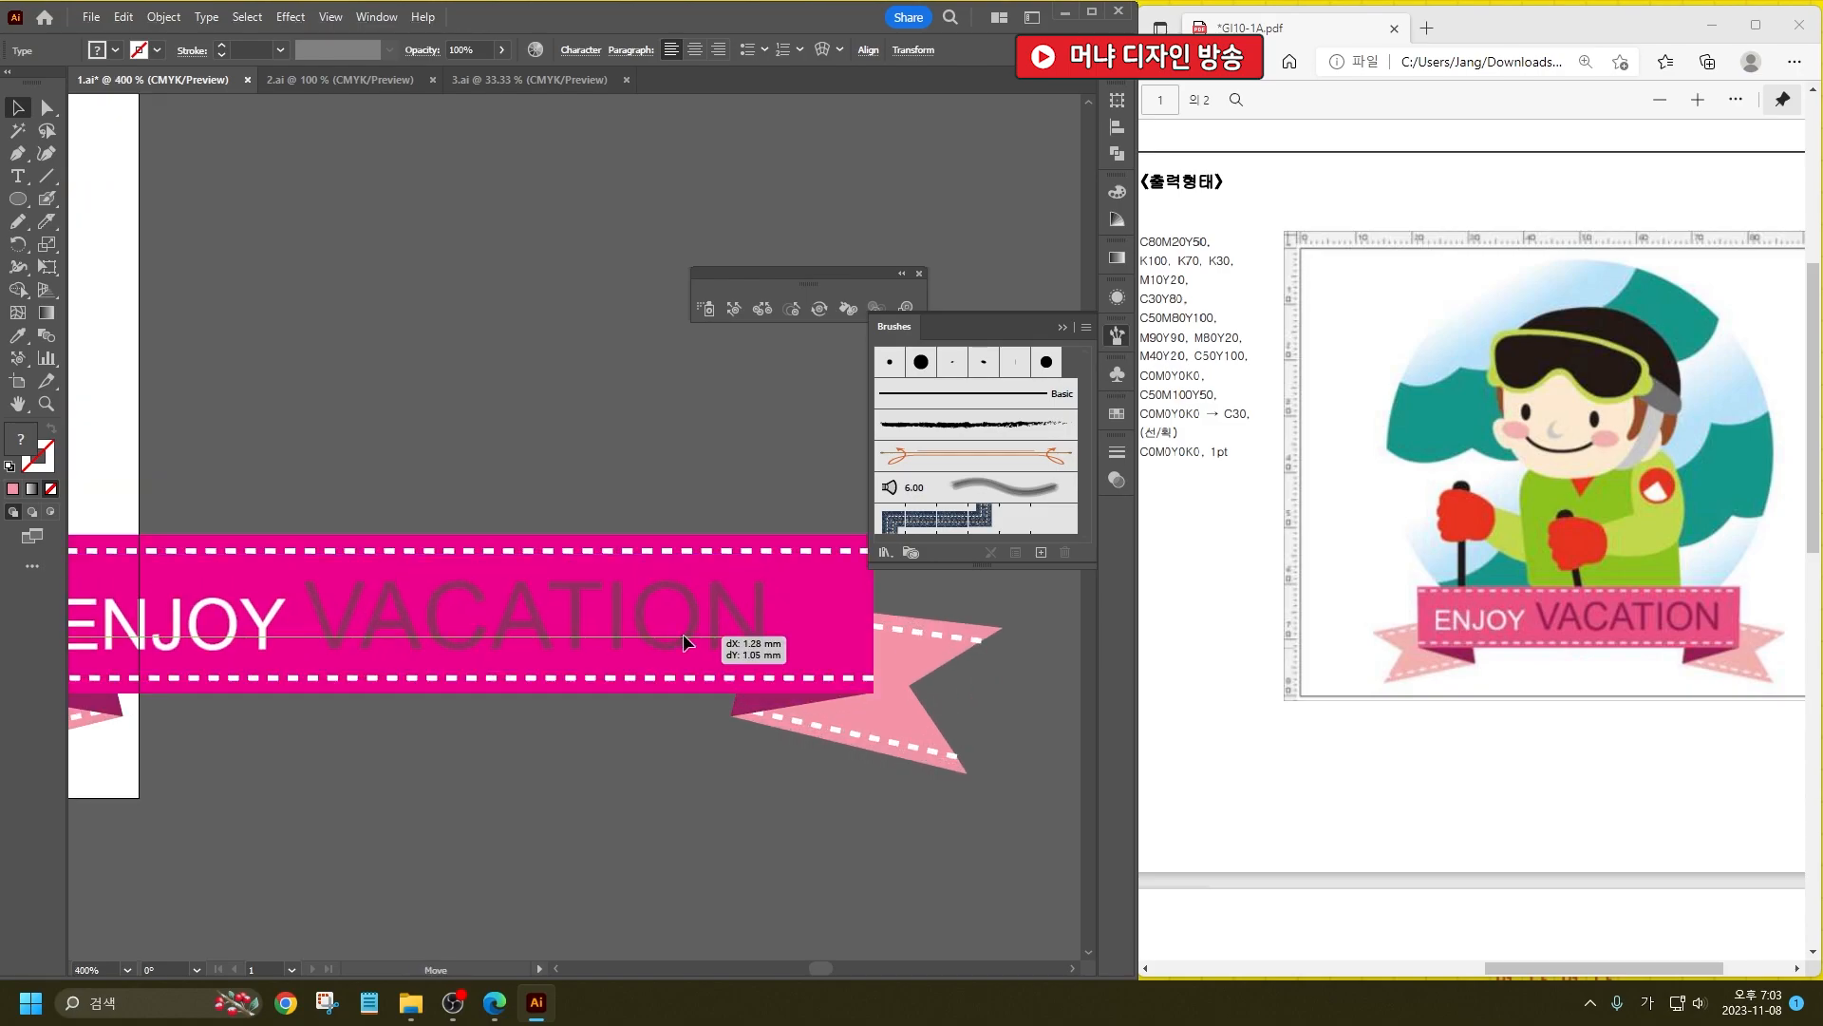
pyautogui.scroll(-1, 698, 649)
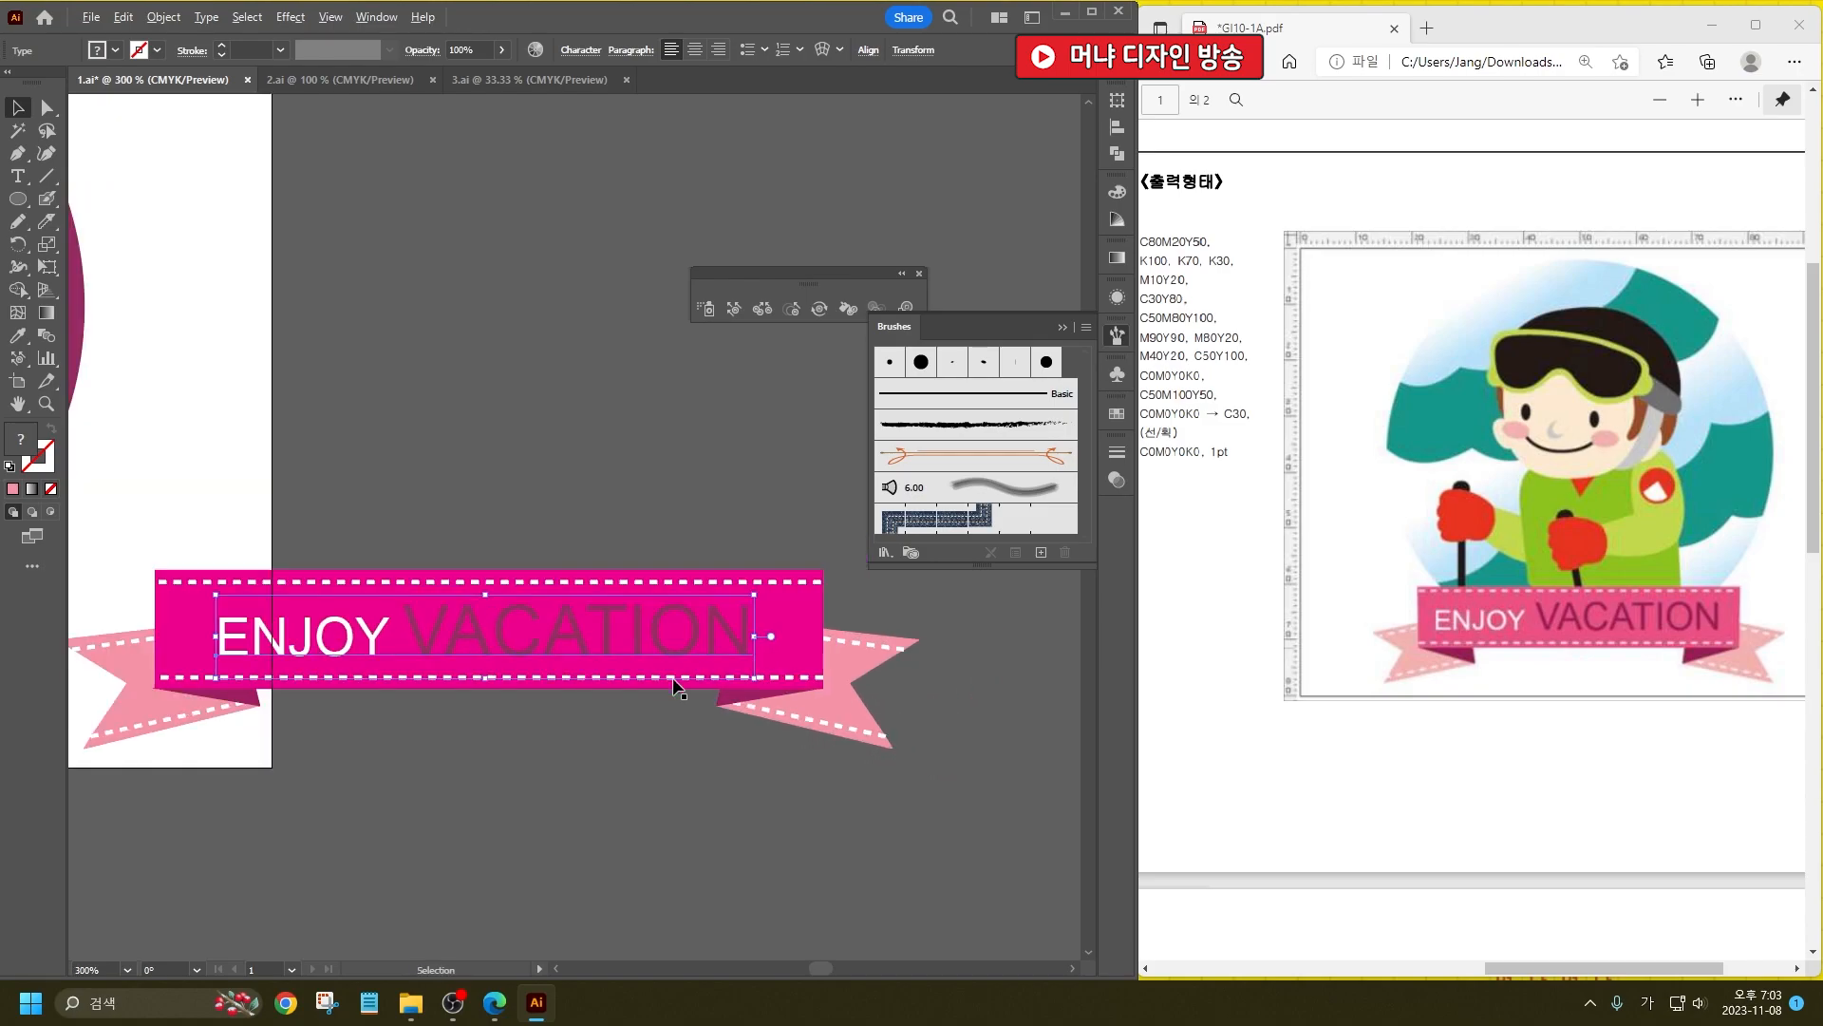
# Step: Move the complete ribbon with its text over the lower part of the circle, centred on the artboard
pyautogui.scroll(-2, 835, 769)
pyautogui.moveTo(747, 714); pyautogui.dragTo(397, 682)
pyautogui.scroll(-1, 537, 731)
pyautogui.scroll(1, 377, 688)
pyautogui.click(582, 839)
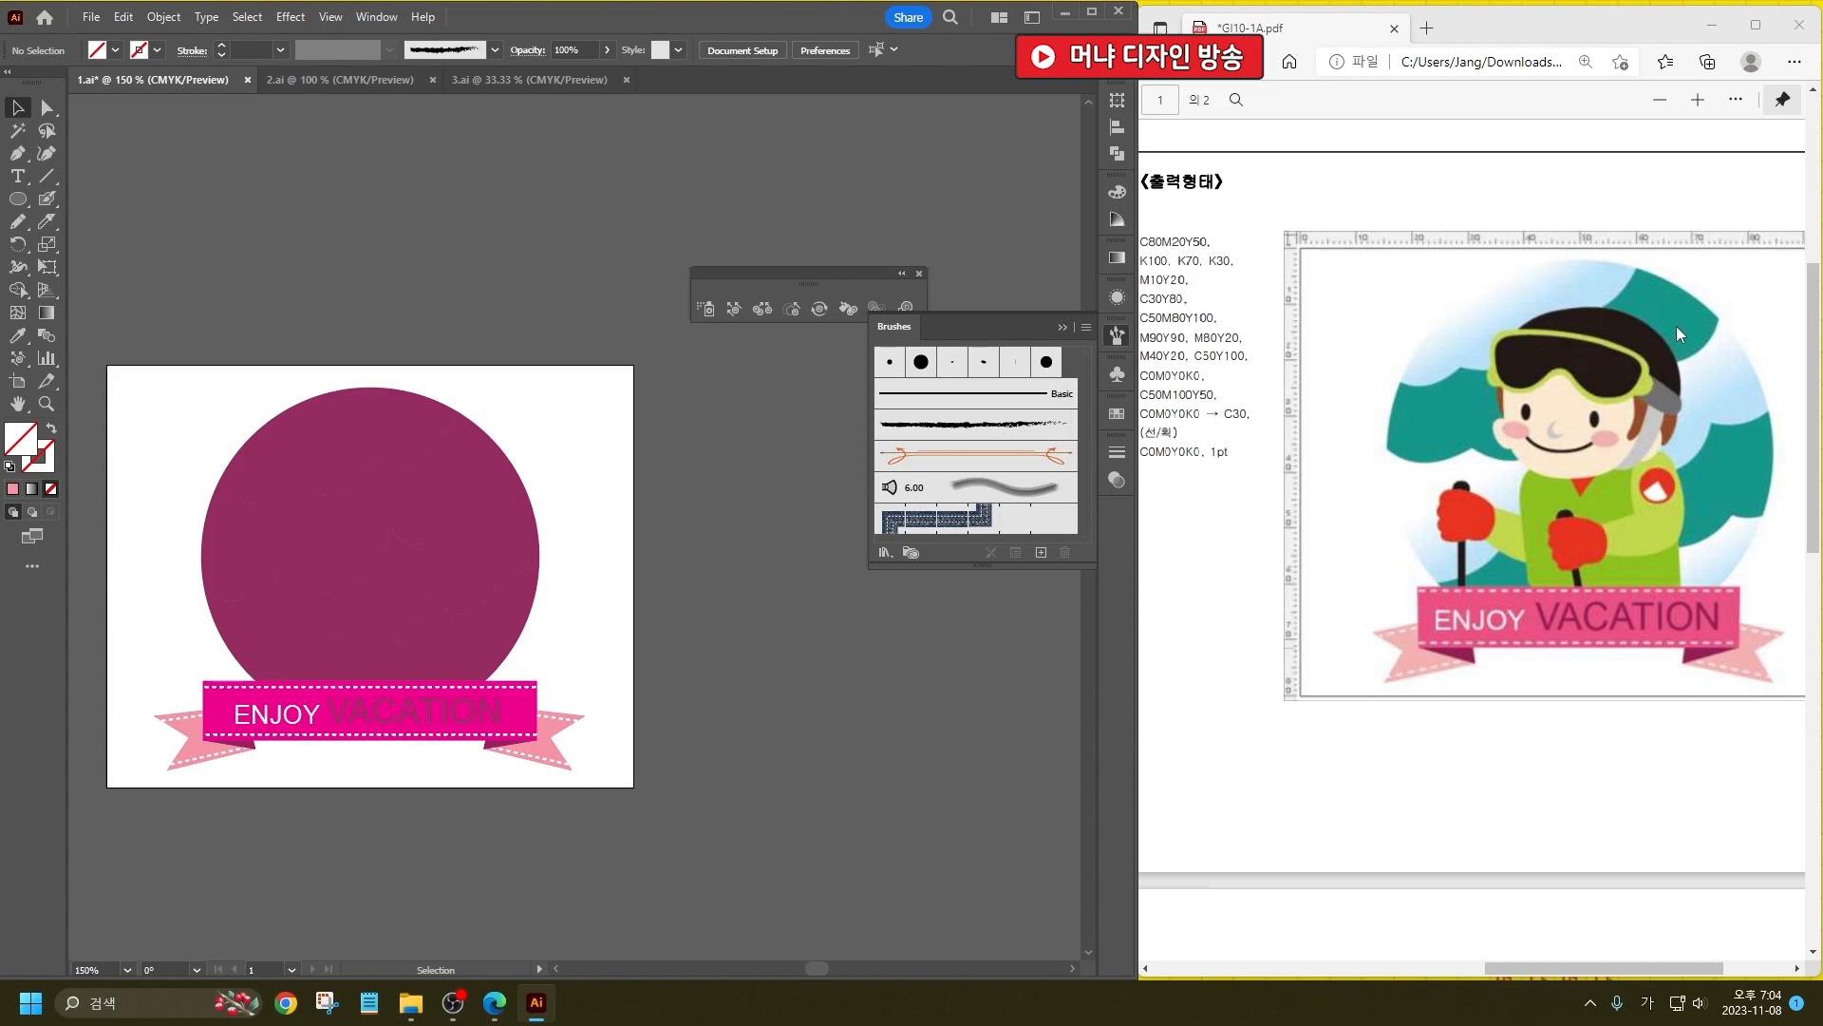
# Step: Draw a small horizontal ellipse above the artboard and fill it white
pyautogui.click(12, 197)
pyautogui.moveTo(264, 197); pyautogui.dragTo(332, 240)
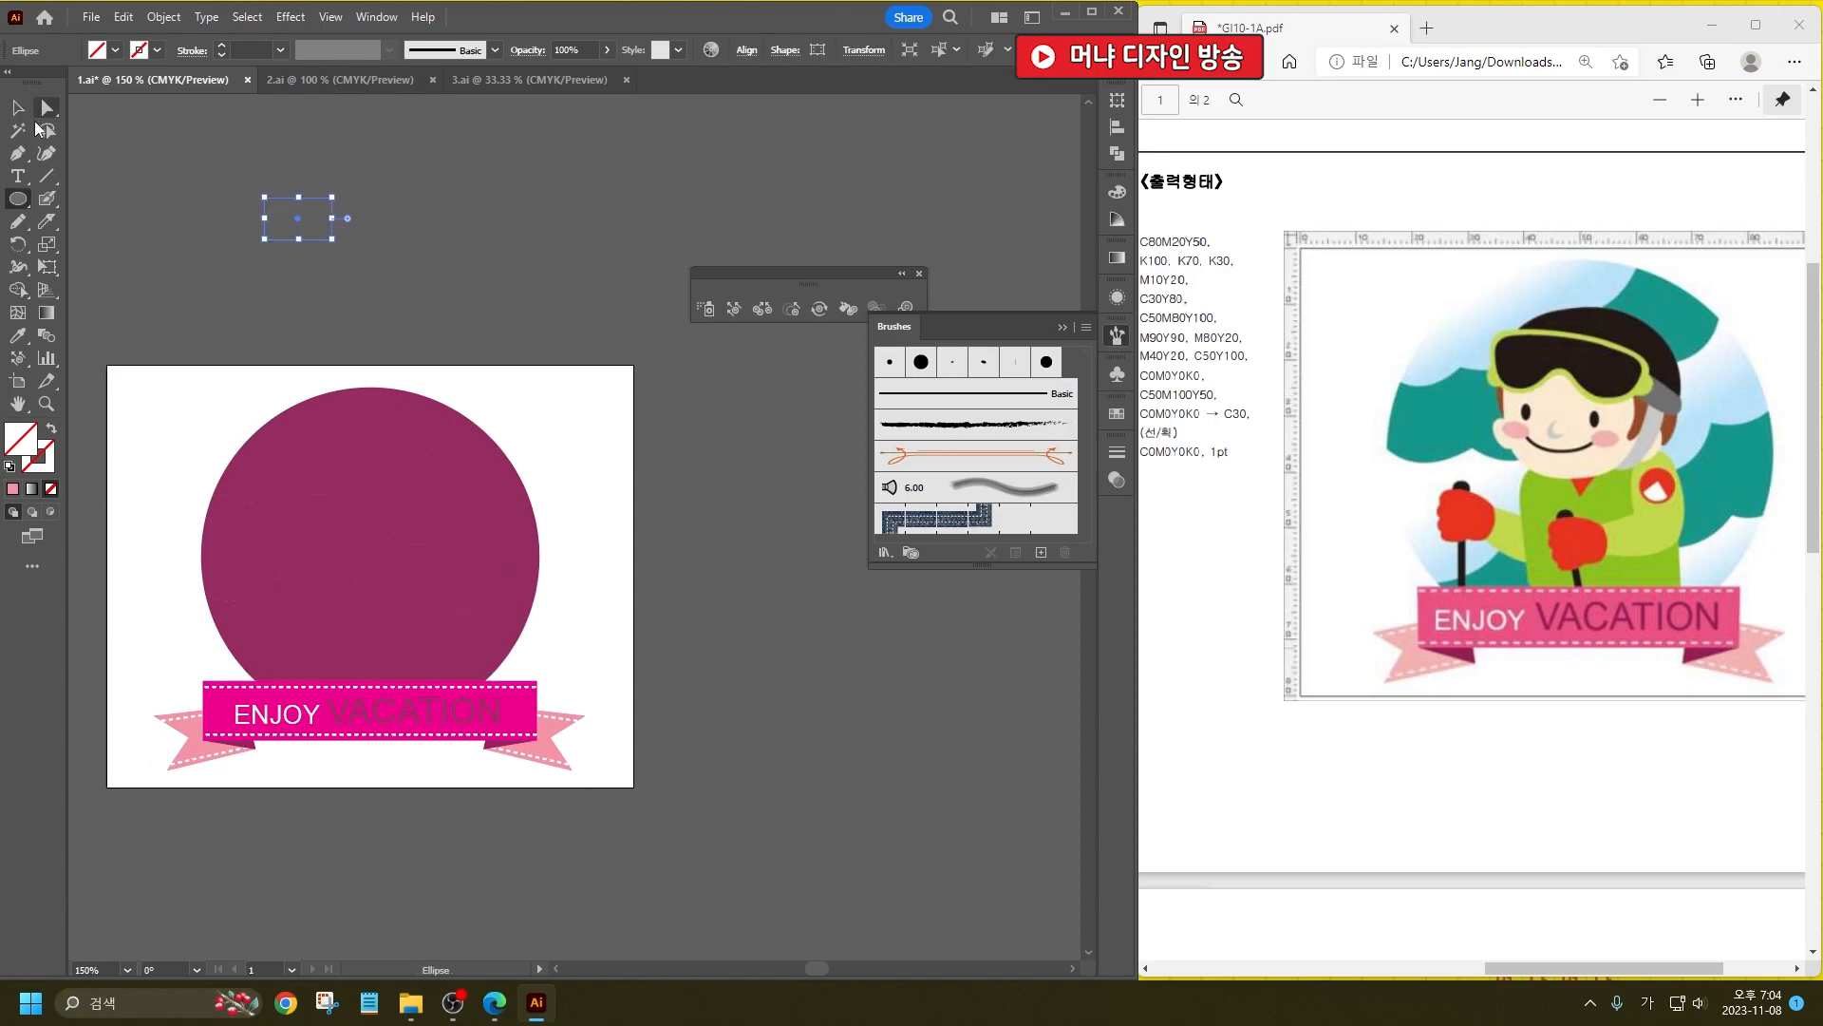
pyautogui.click(115, 49)
pyautogui.click(38, 87)
pyautogui.press('Escape')
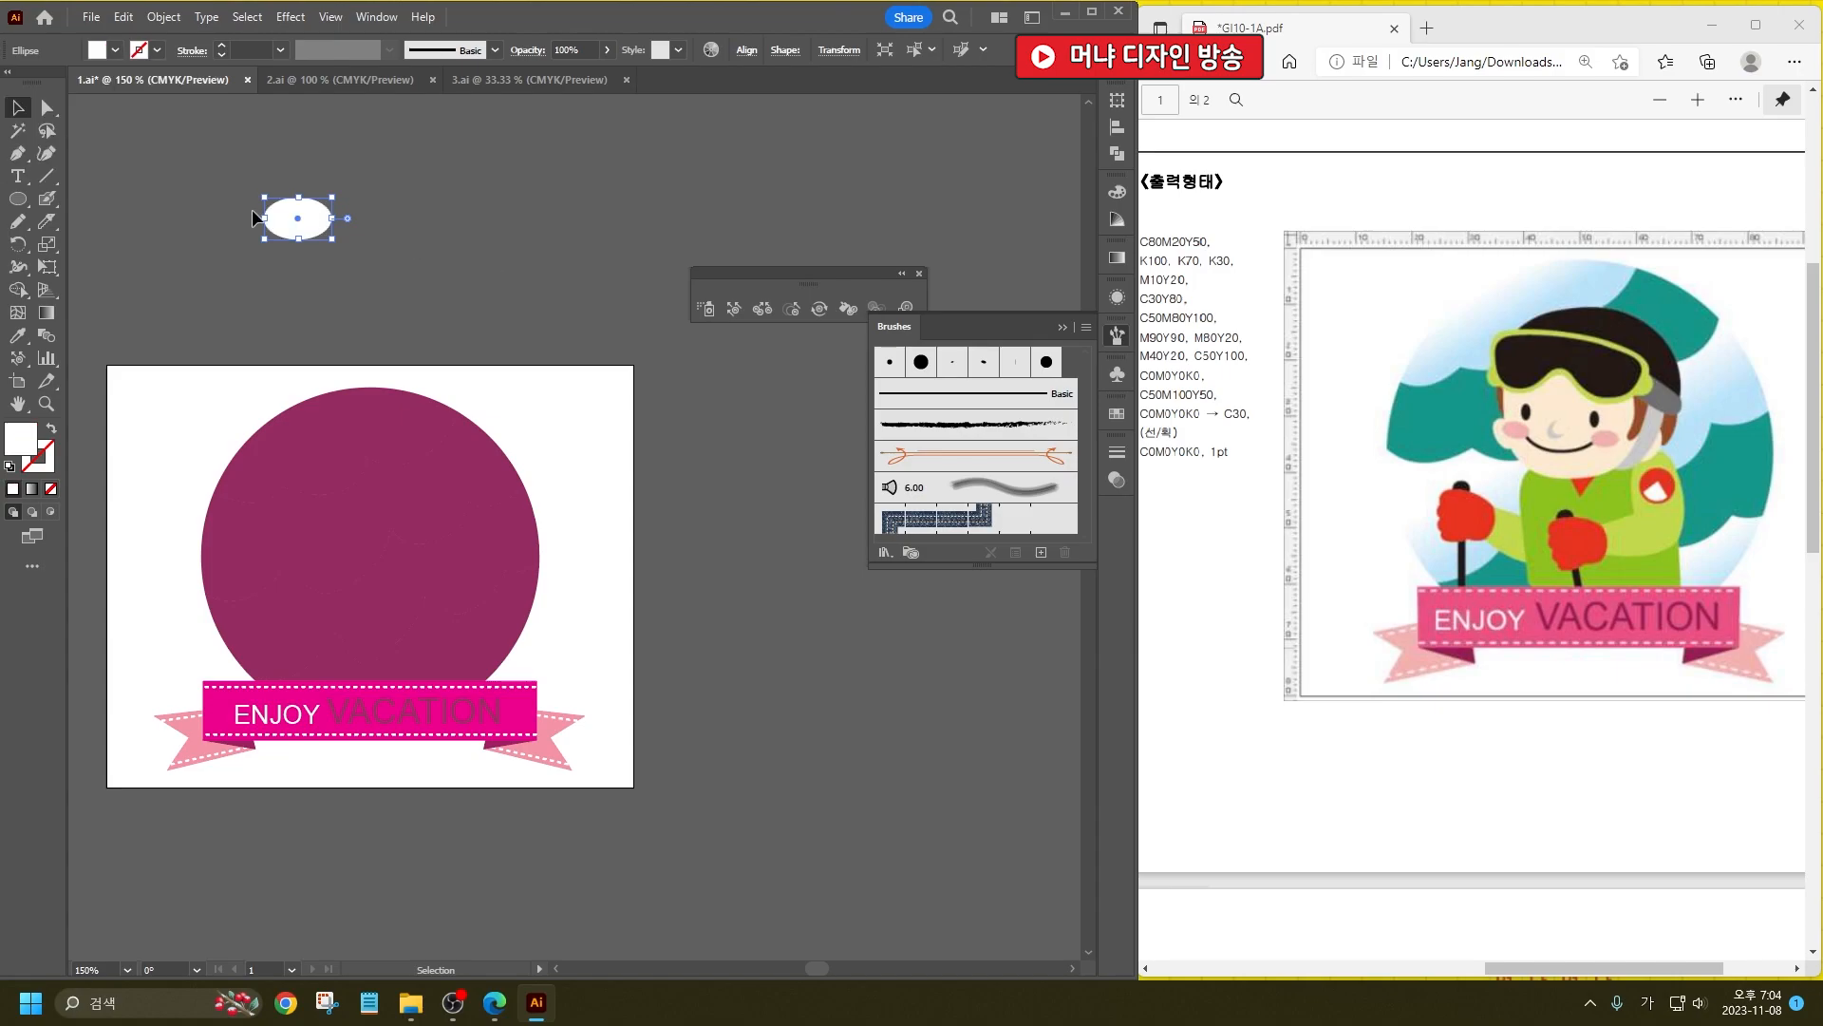
# Step: Apply a linear gradient to the white ellipse above the artboard and check that its start stop is white
pyautogui.doubleClick(46, 312)
pyautogui.click(896, 282)
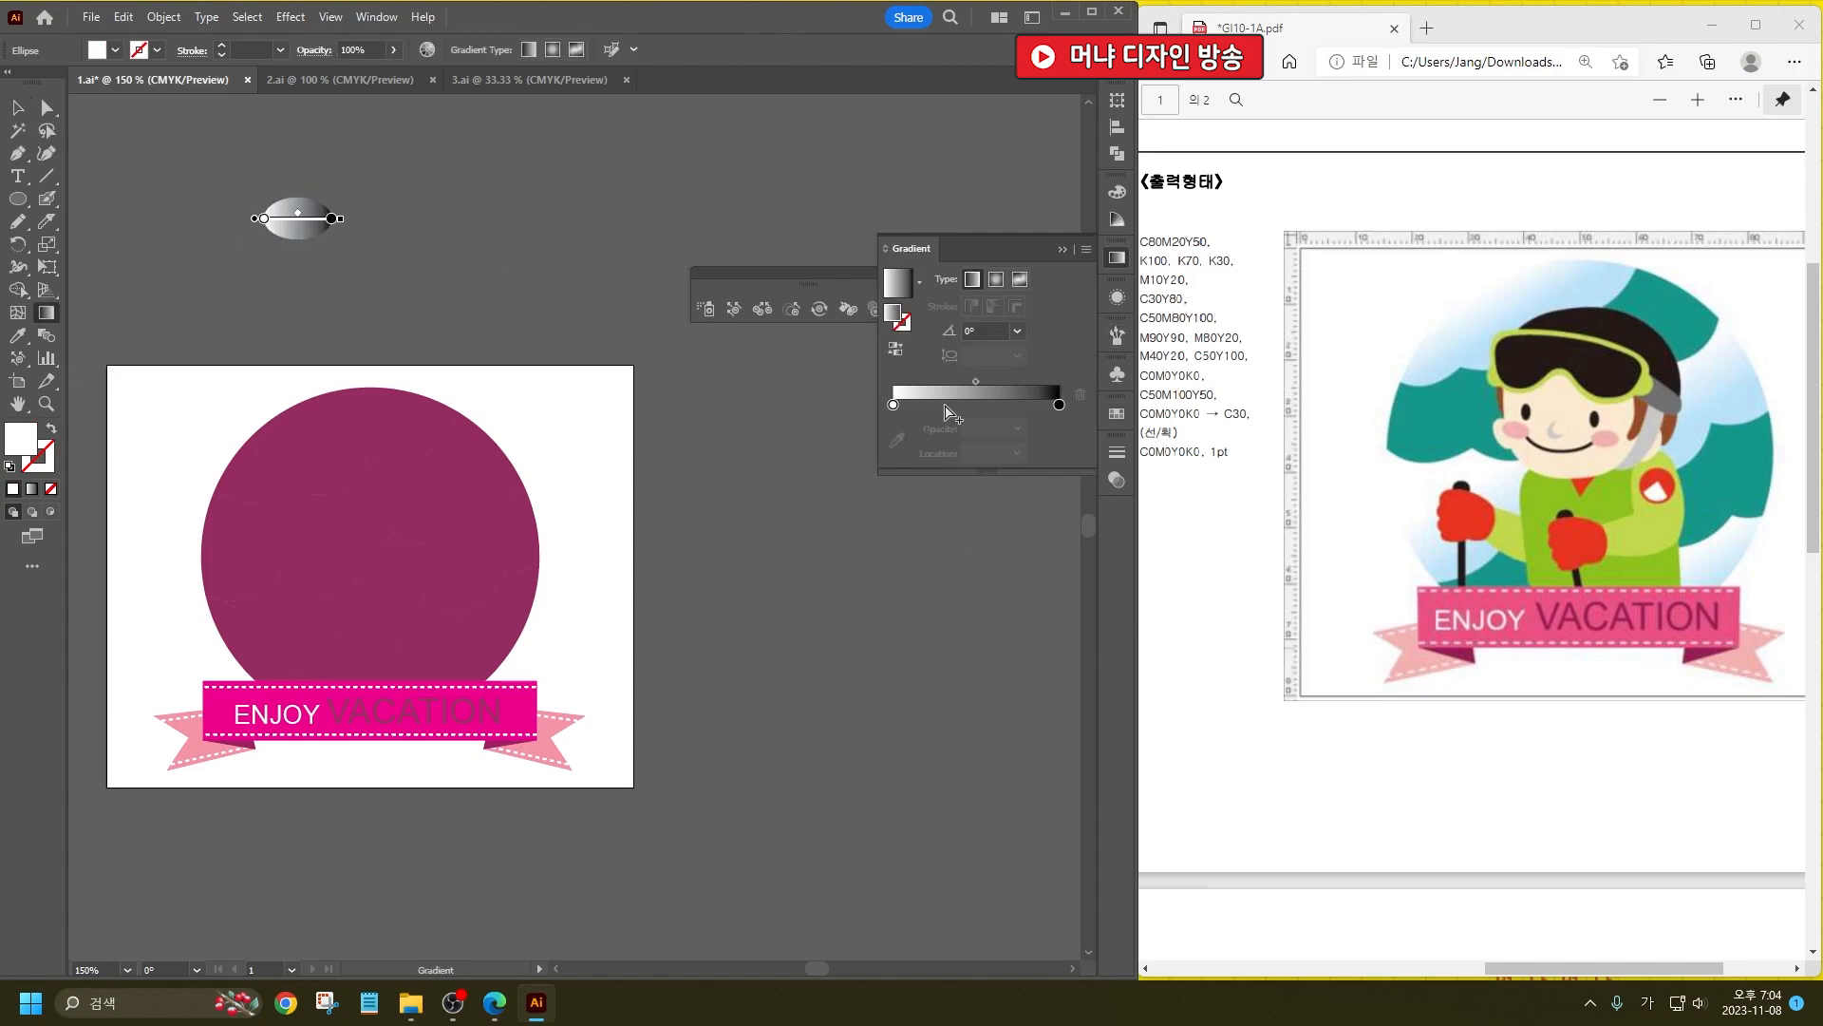
pyautogui.doubleClick(893, 406)
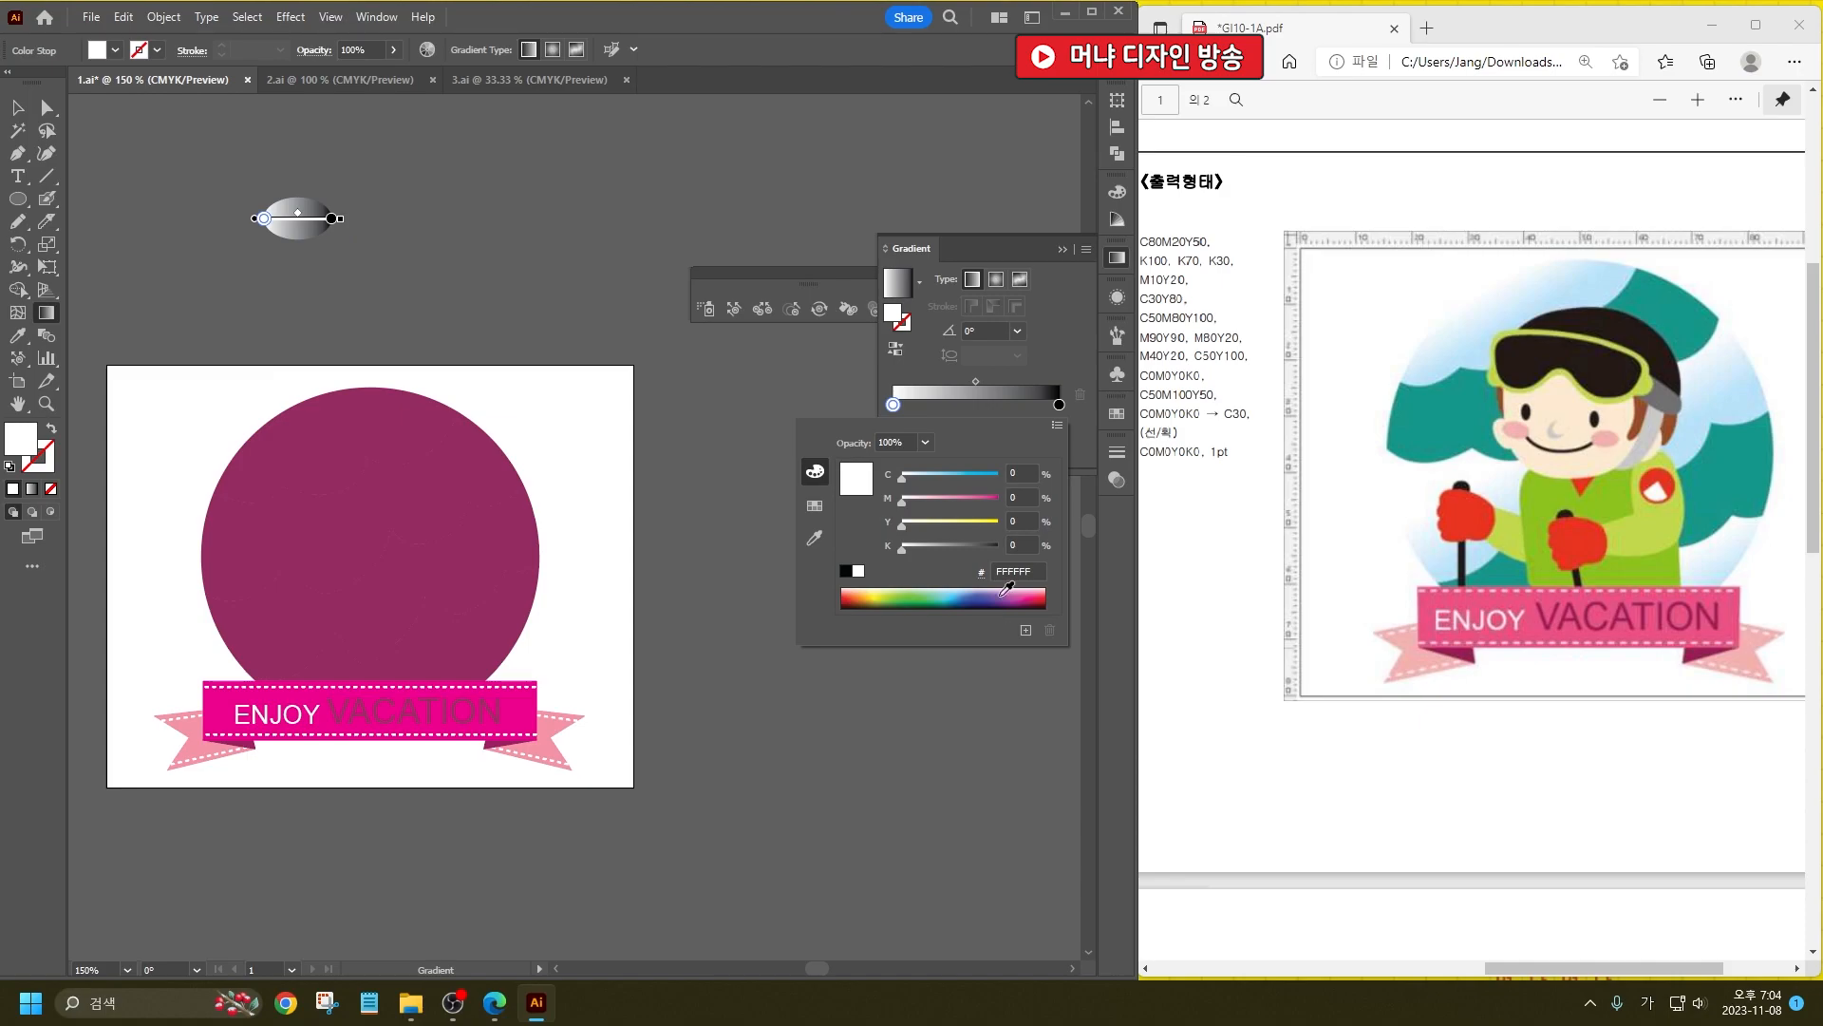
pyautogui.click(1060, 419)
# Step: Set the gradient's end stop to C30 M0 Y0 K0 and deselect the ellipse
pyautogui.doubleClick(1060, 405)
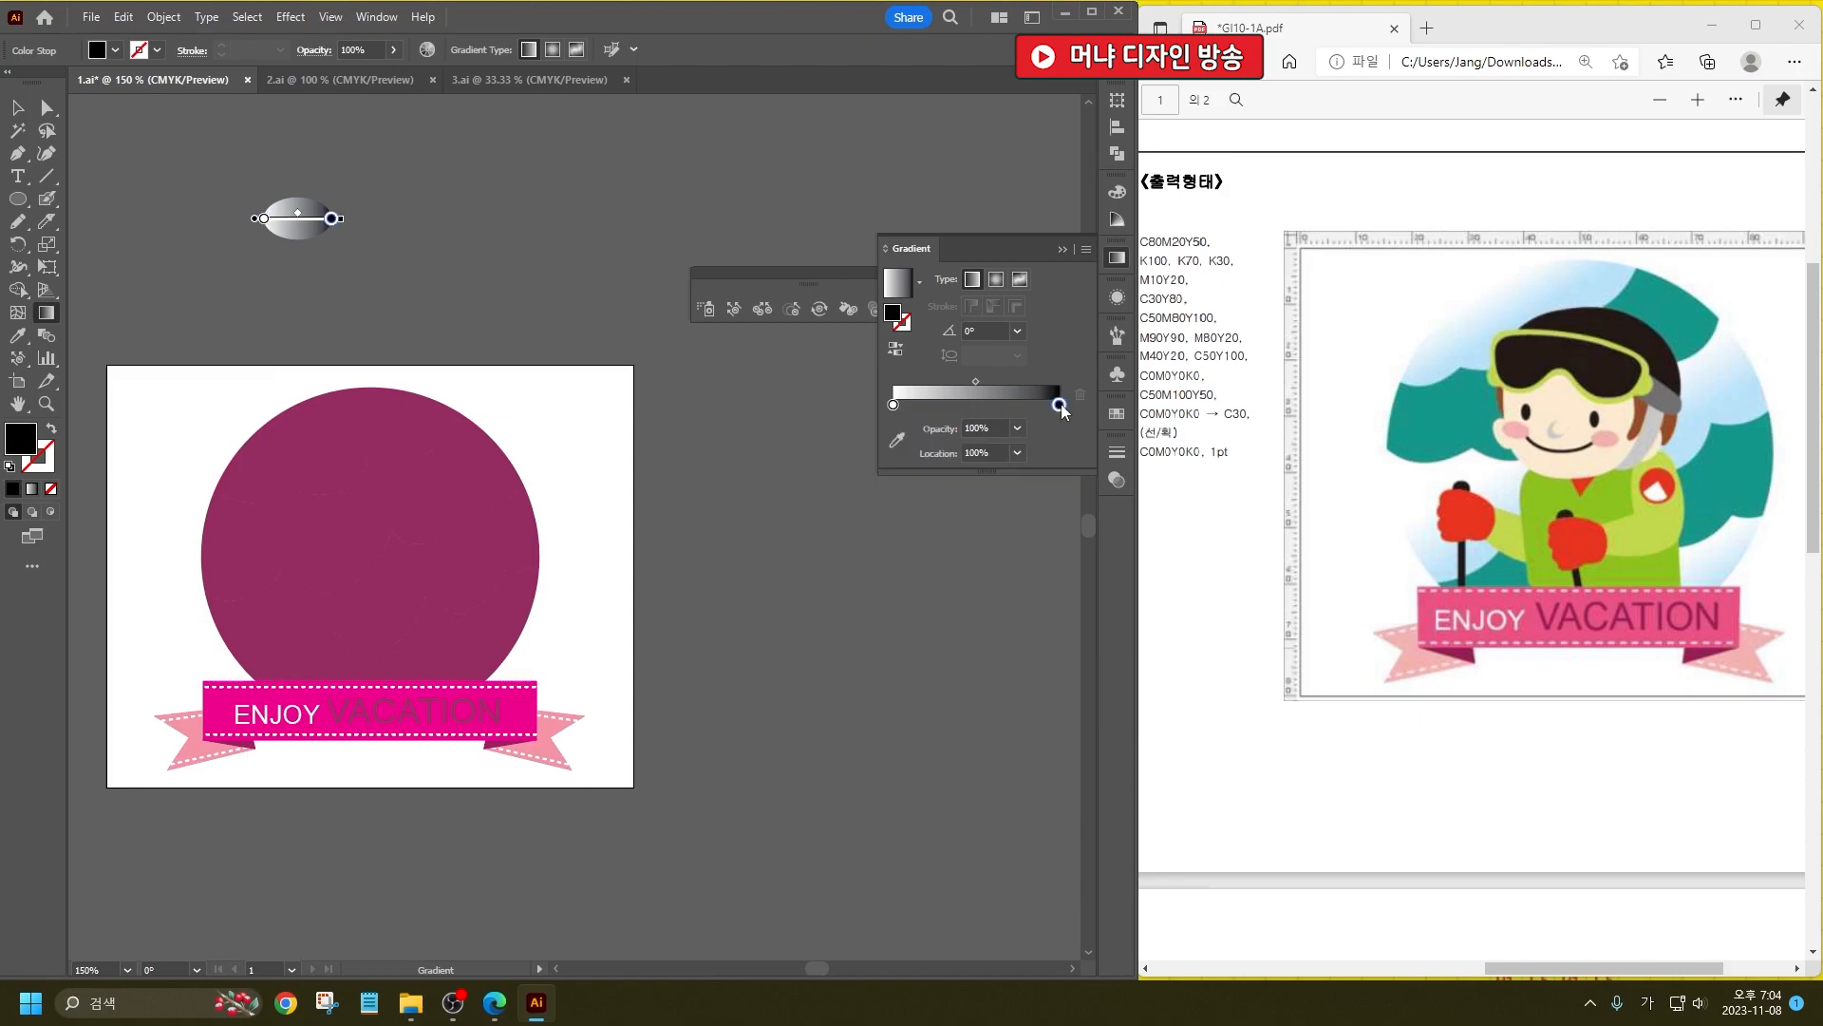
pyautogui.click(1028, 465)
pyautogui.write('30')
pyautogui.write('0')
pyautogui.press('BackSpace')
pyautogui.press('BackSpace')
pyautogui.press('Tab')
pyautogui.press('Tab')
pyautogui.press('Tab')
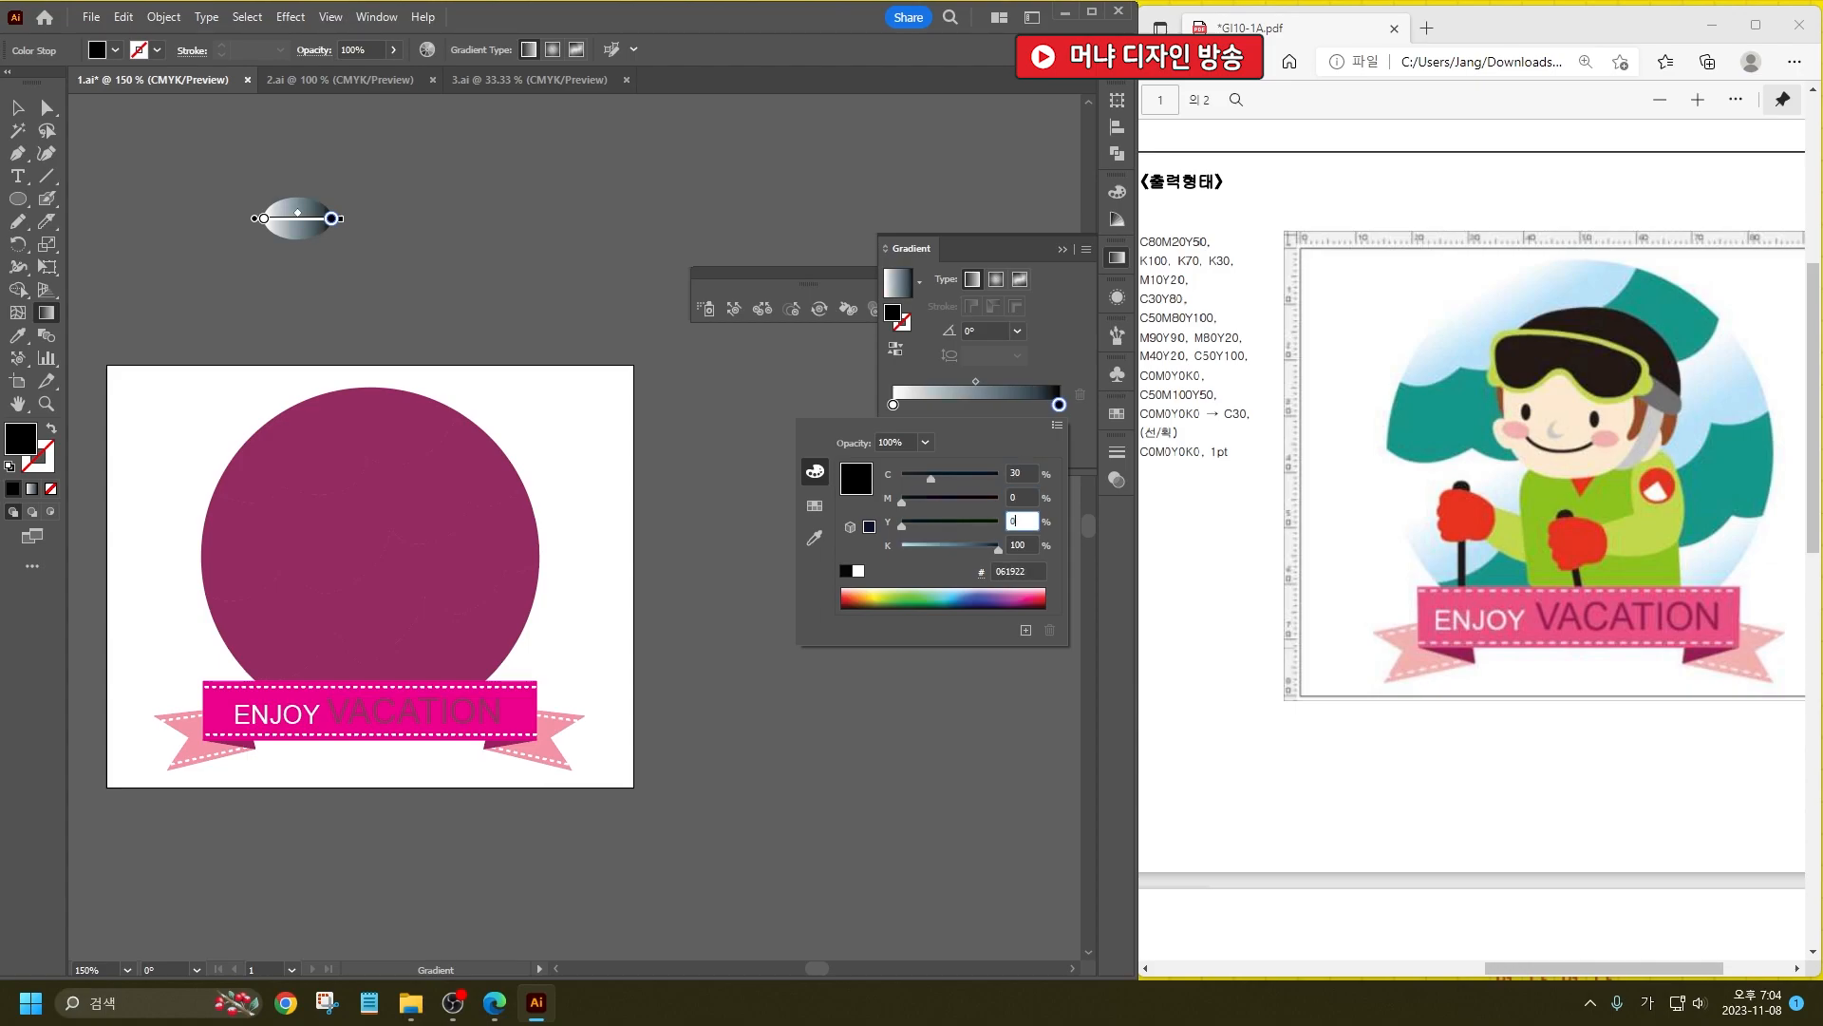
pyautogui.write('0')
pyautogui.press('Return')
pyautogui.press('v')
pyautogui.click(175, 297)
# Step: Copy the ellipse's gradient to the top, middle and lowest sections of the circle with the Eyedropper, leaving the upper scalloped band purple
pyautogui.click(17, 335)
pyautogui.keyDown('alt'); pyautogui.click(352, 437); pyautogui.keyUp('alt')
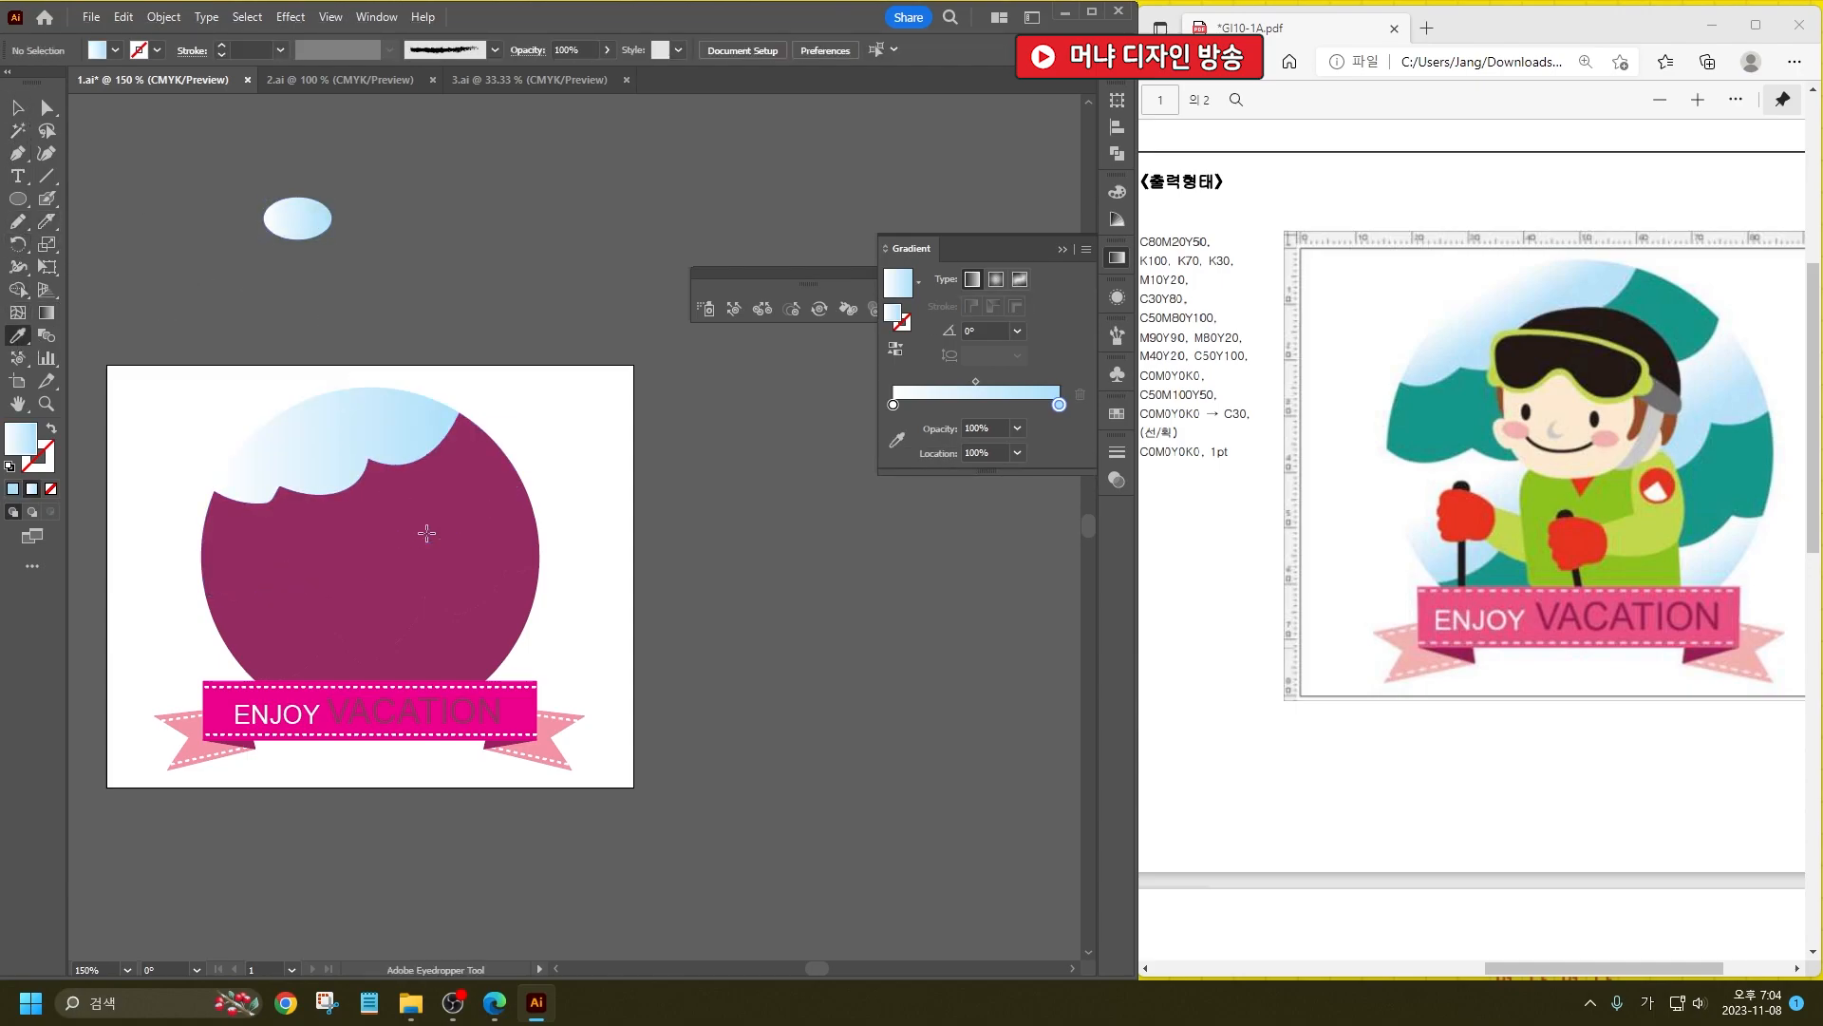
pyautogui.keyDown('alt'); pyautogui.click(434, 563); pyautogui.keyUp('alt')
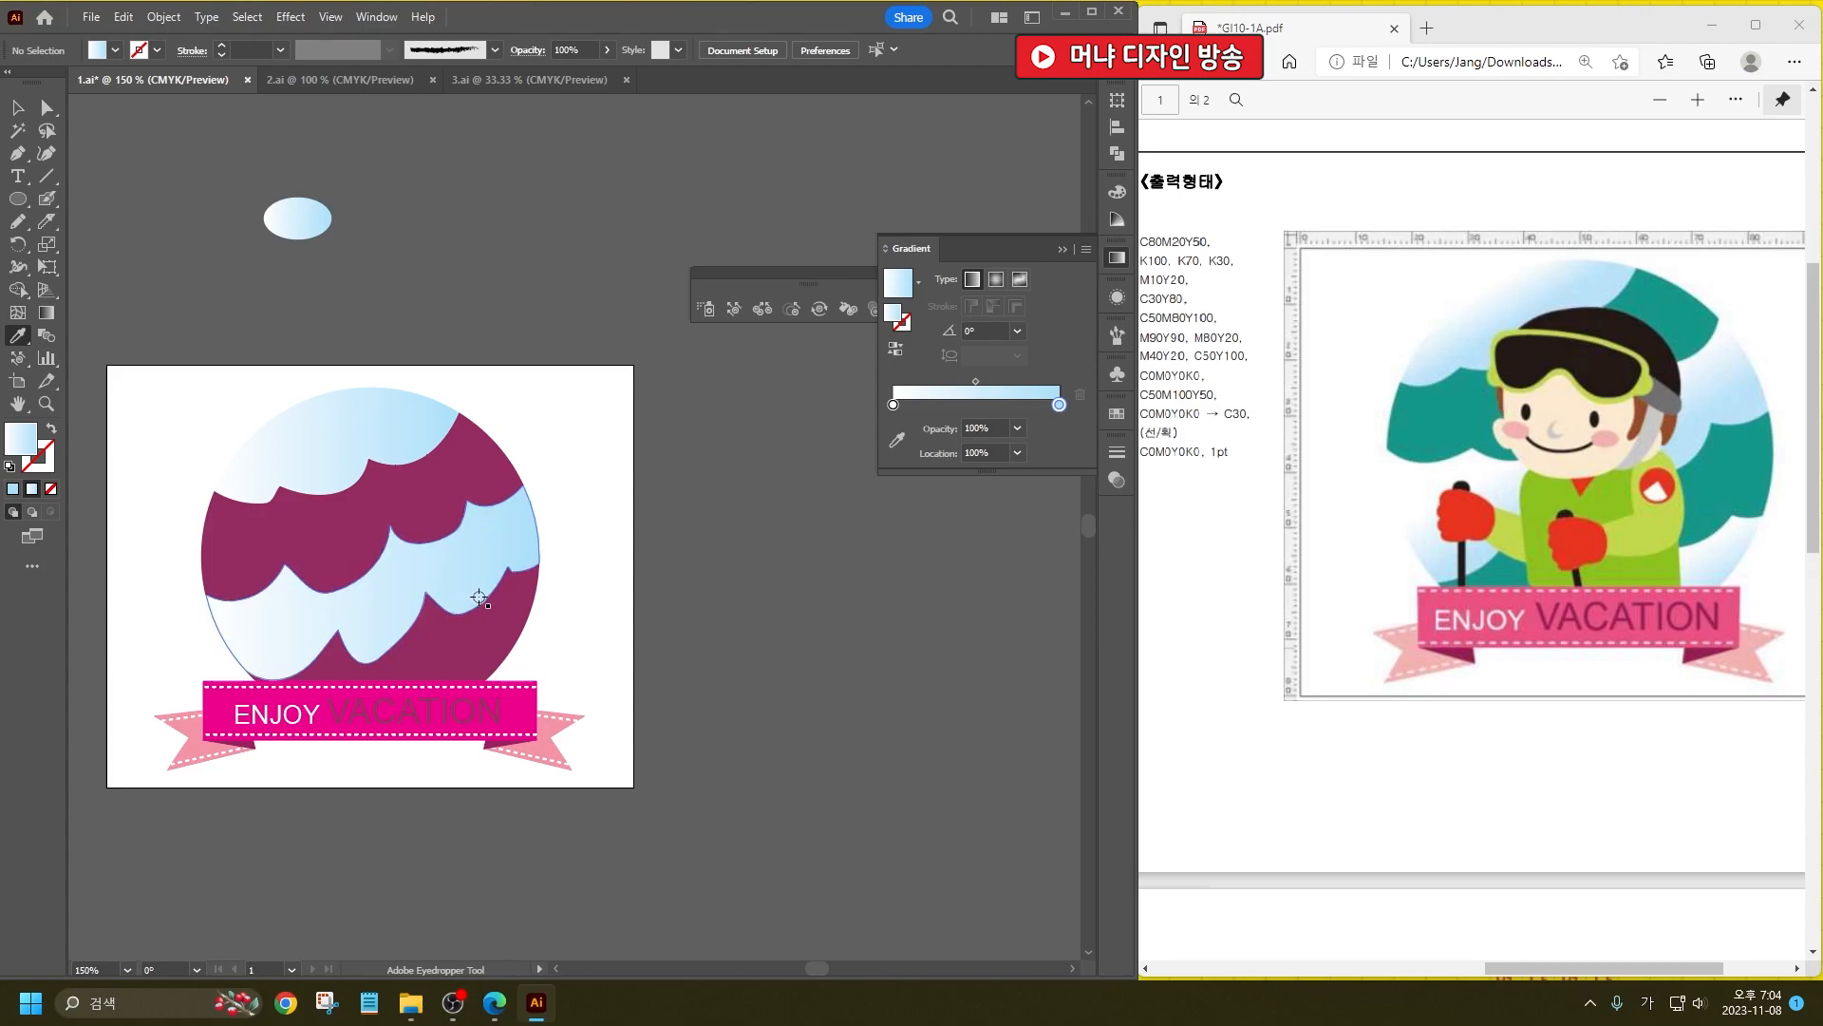
pyautogui.keyDown('alt'); pyautogui.click(478, 672); pyautogui.keyUp('alt')
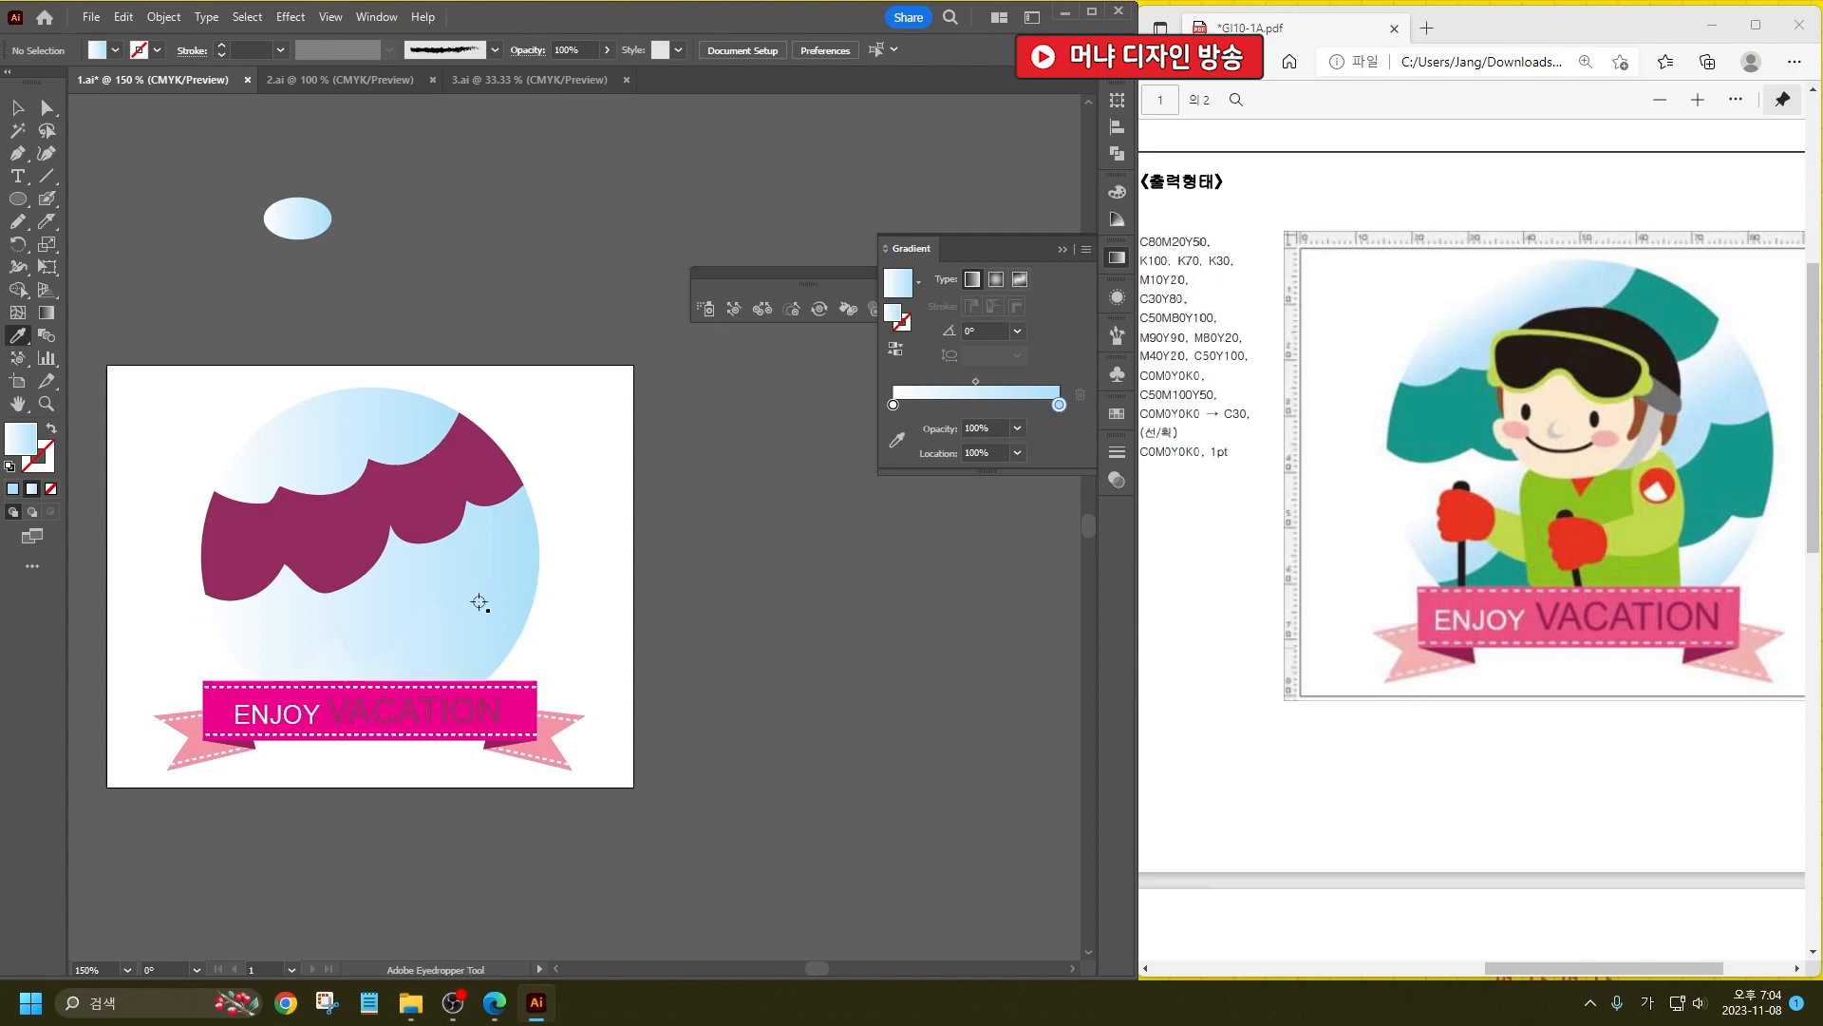
pyautogui.keyDown('alt'); pyautogui.click(357, 411); pyautogui.keyUp('alt')
pyautogui.hotkey('ctrl', 'y')
pyautogui.hotkey('ctrl', 'y')
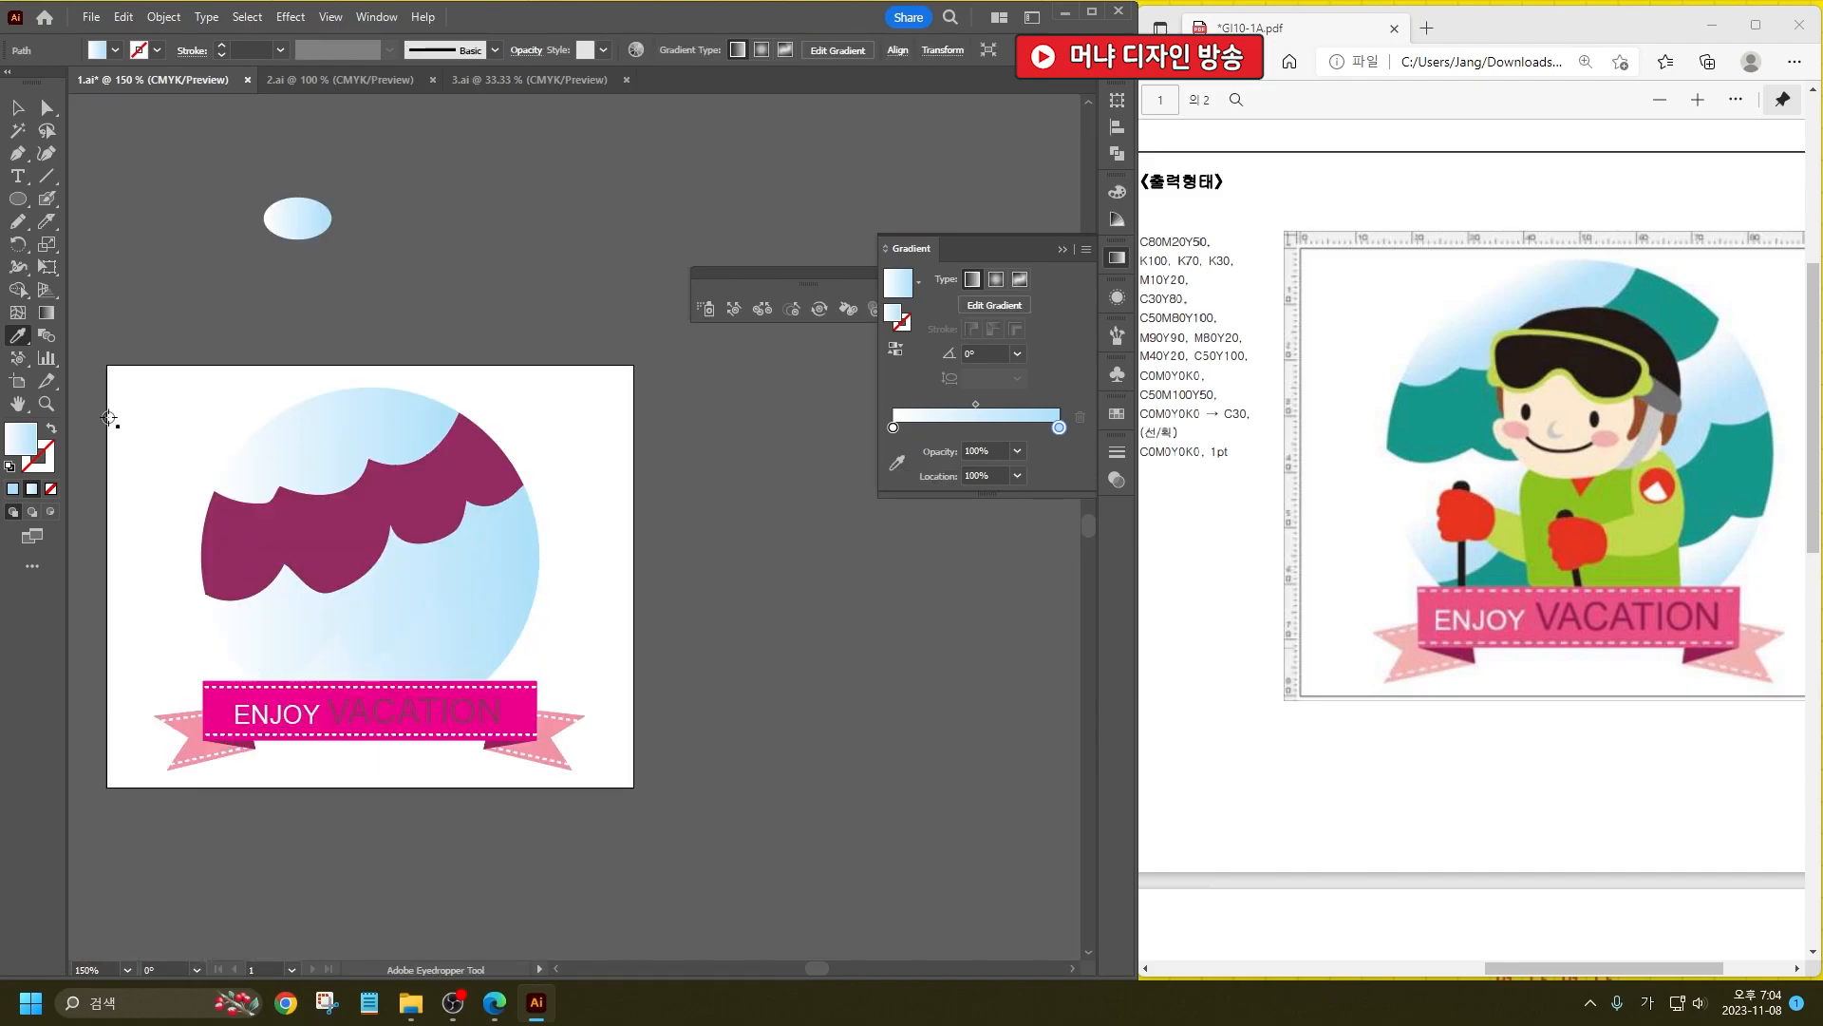
# Step: Try to cut the circle's lowest gradient section in two along a scalloped line with the Knife
pyautogui.click(45, 220)
pyautogui.click(503, 662)
pyautogui.hotkey('ctrl', 'shift', 'a')
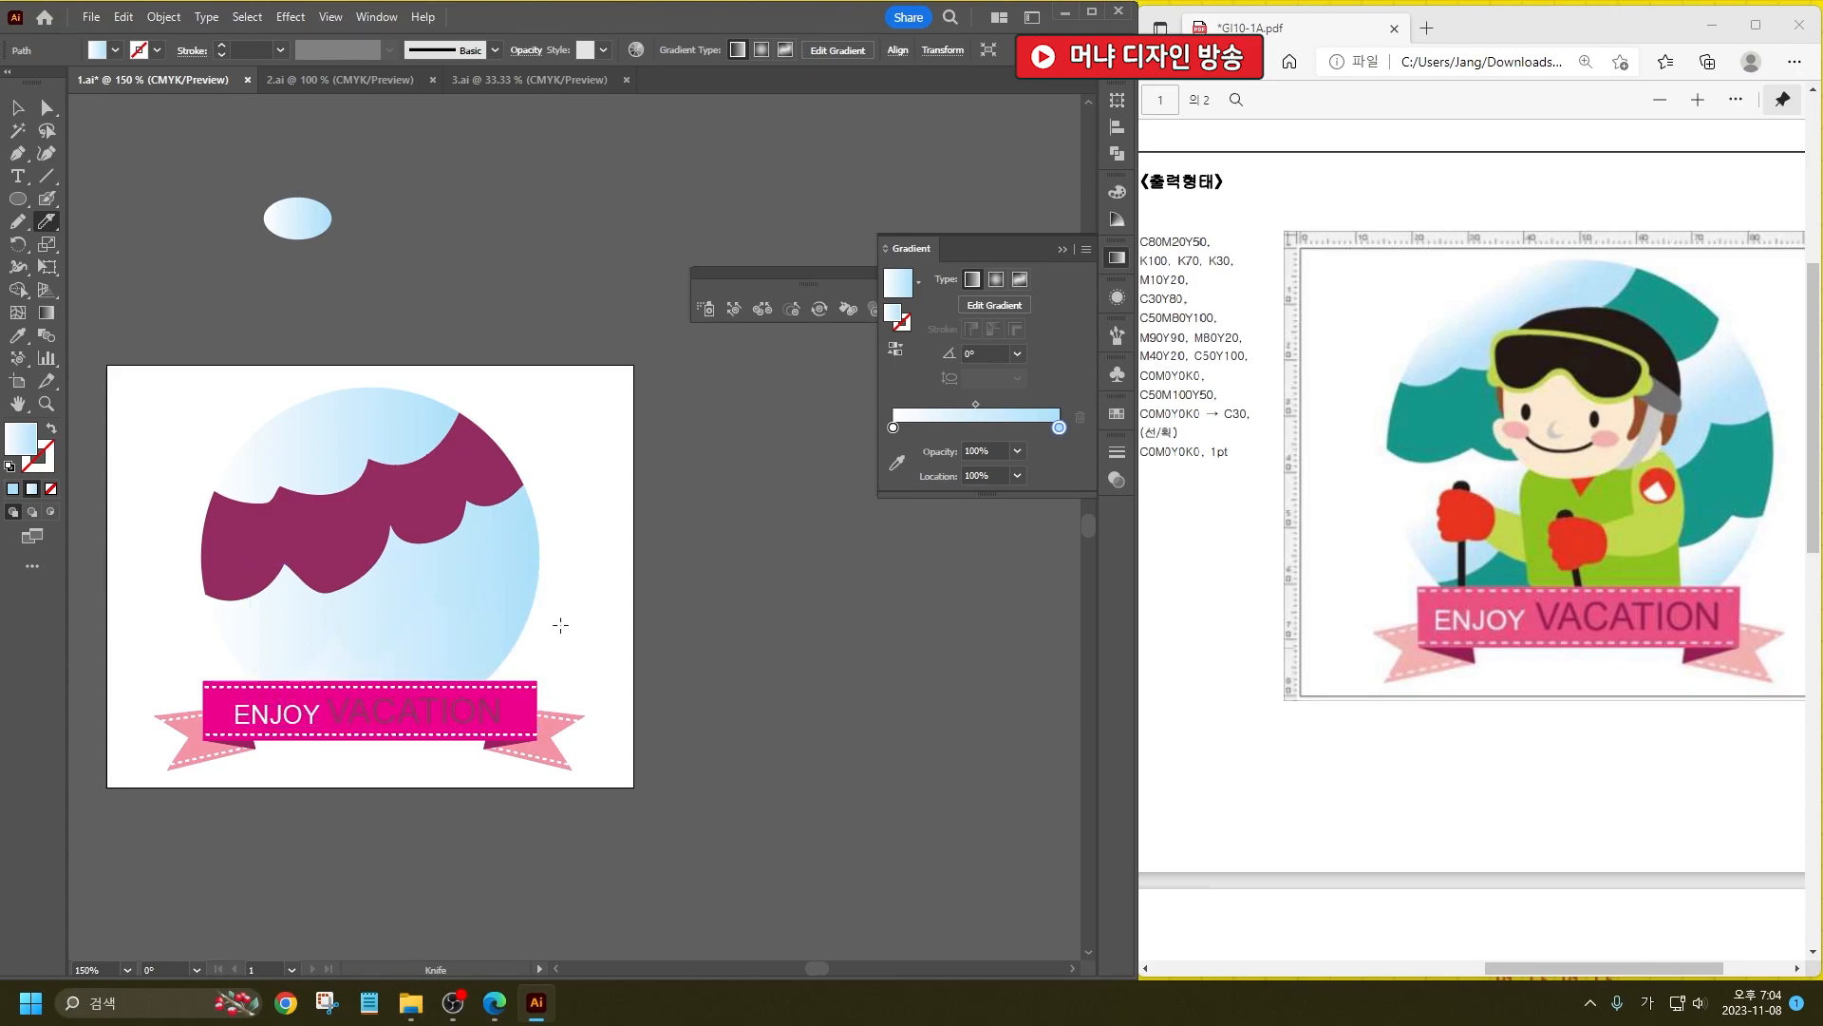
pyautogui.press('v')
pyautogui.click(454, 635)
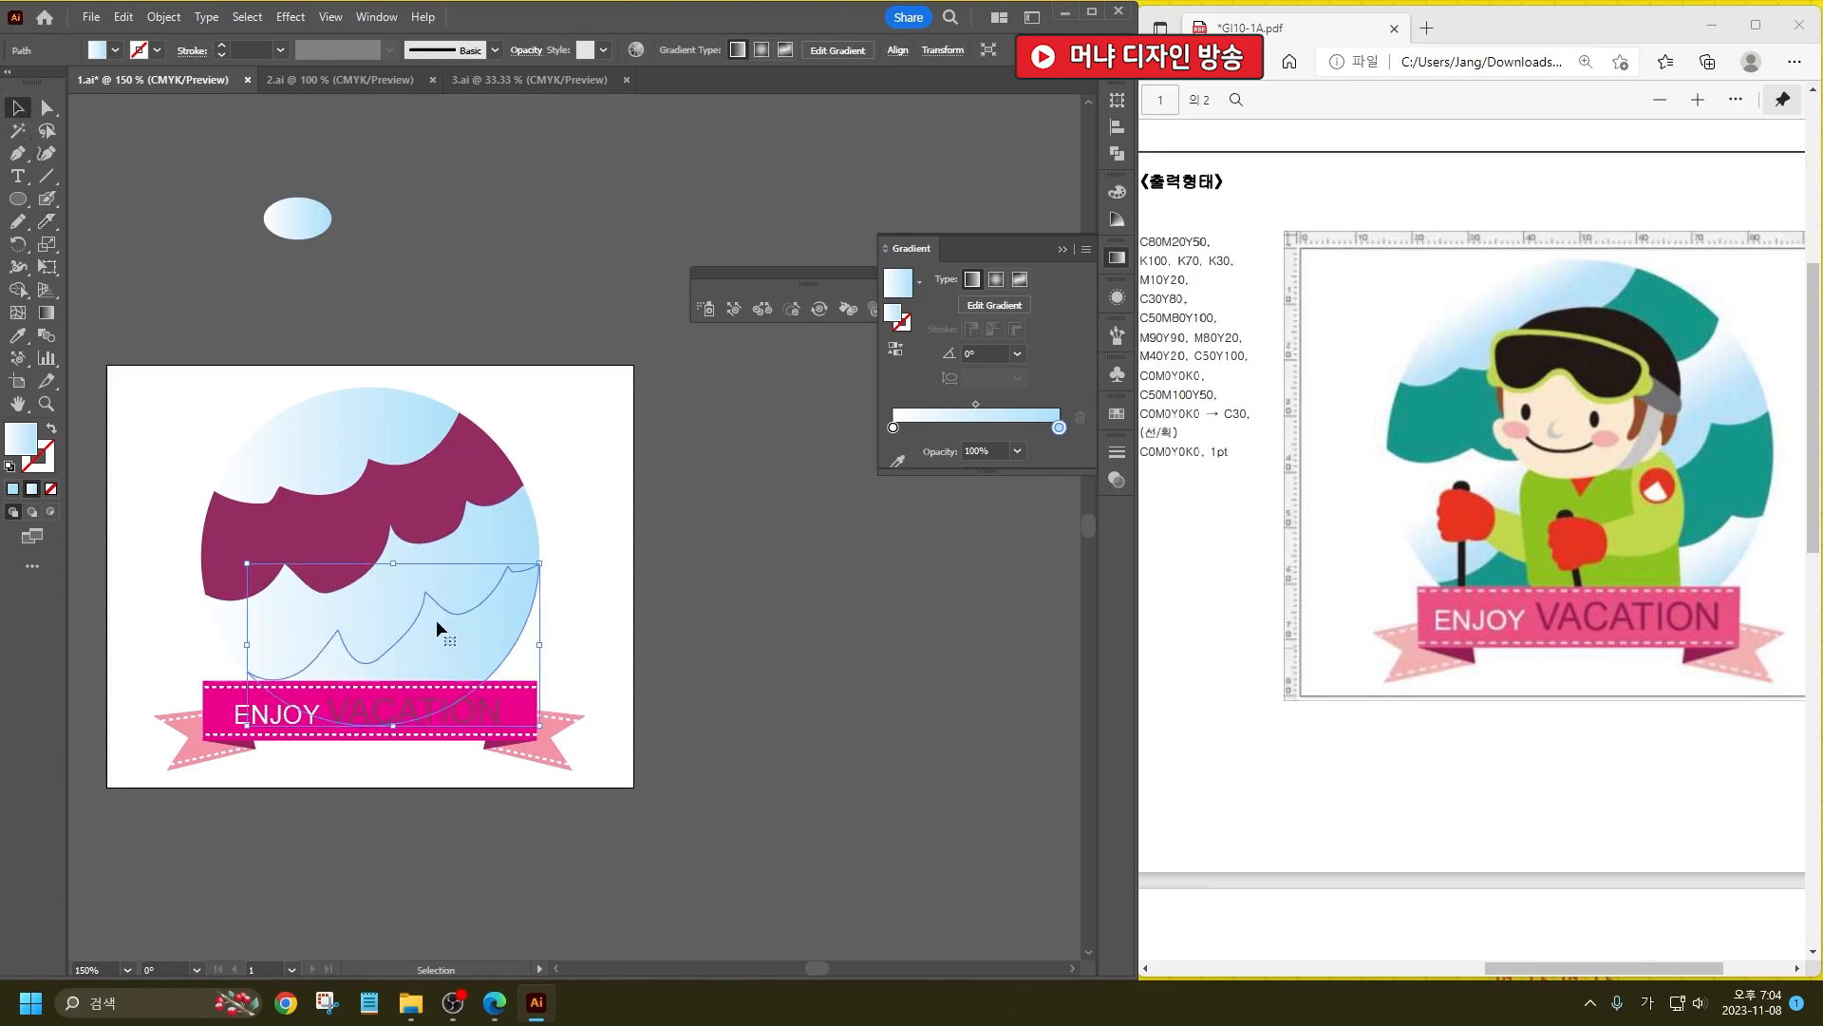
pyautogui.click(46, 221)
pyautogui.hotkey('ctrl', 'shift', 'a')
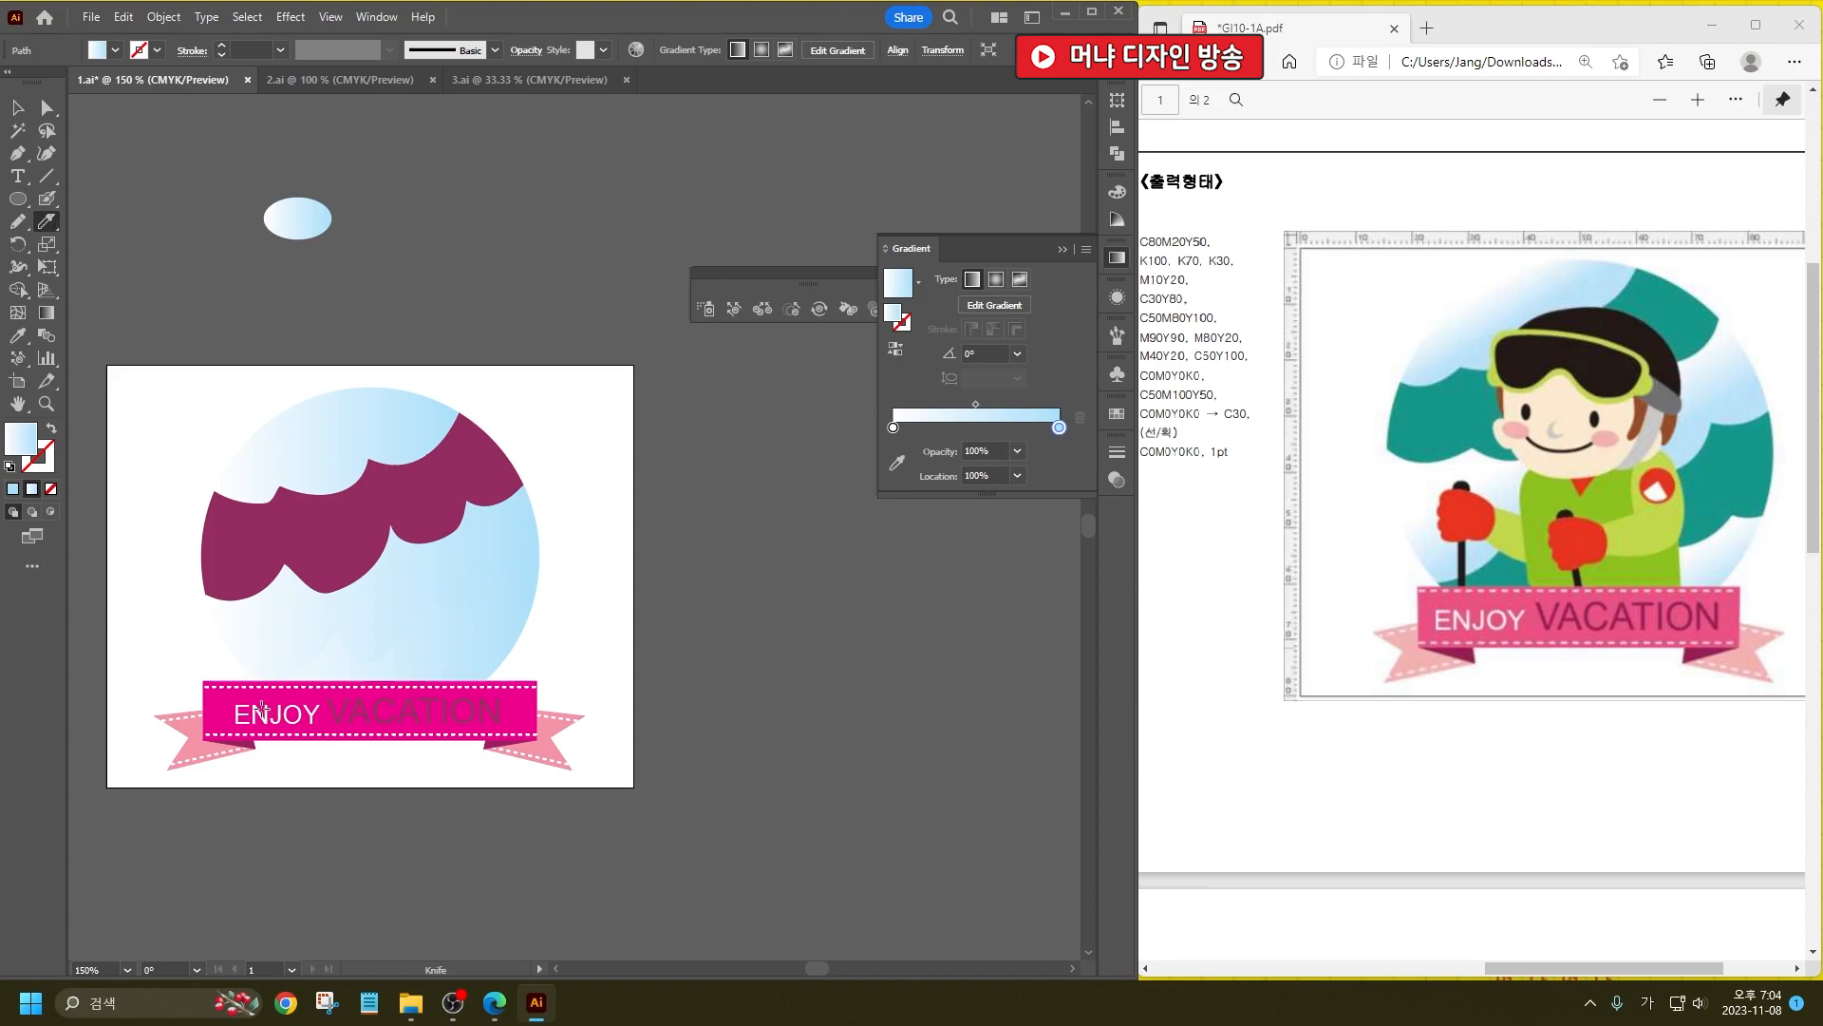
pyautogui.moveTo(442, 655); pyautogui.dragTo(611, 529)
pyautogui.press('v')
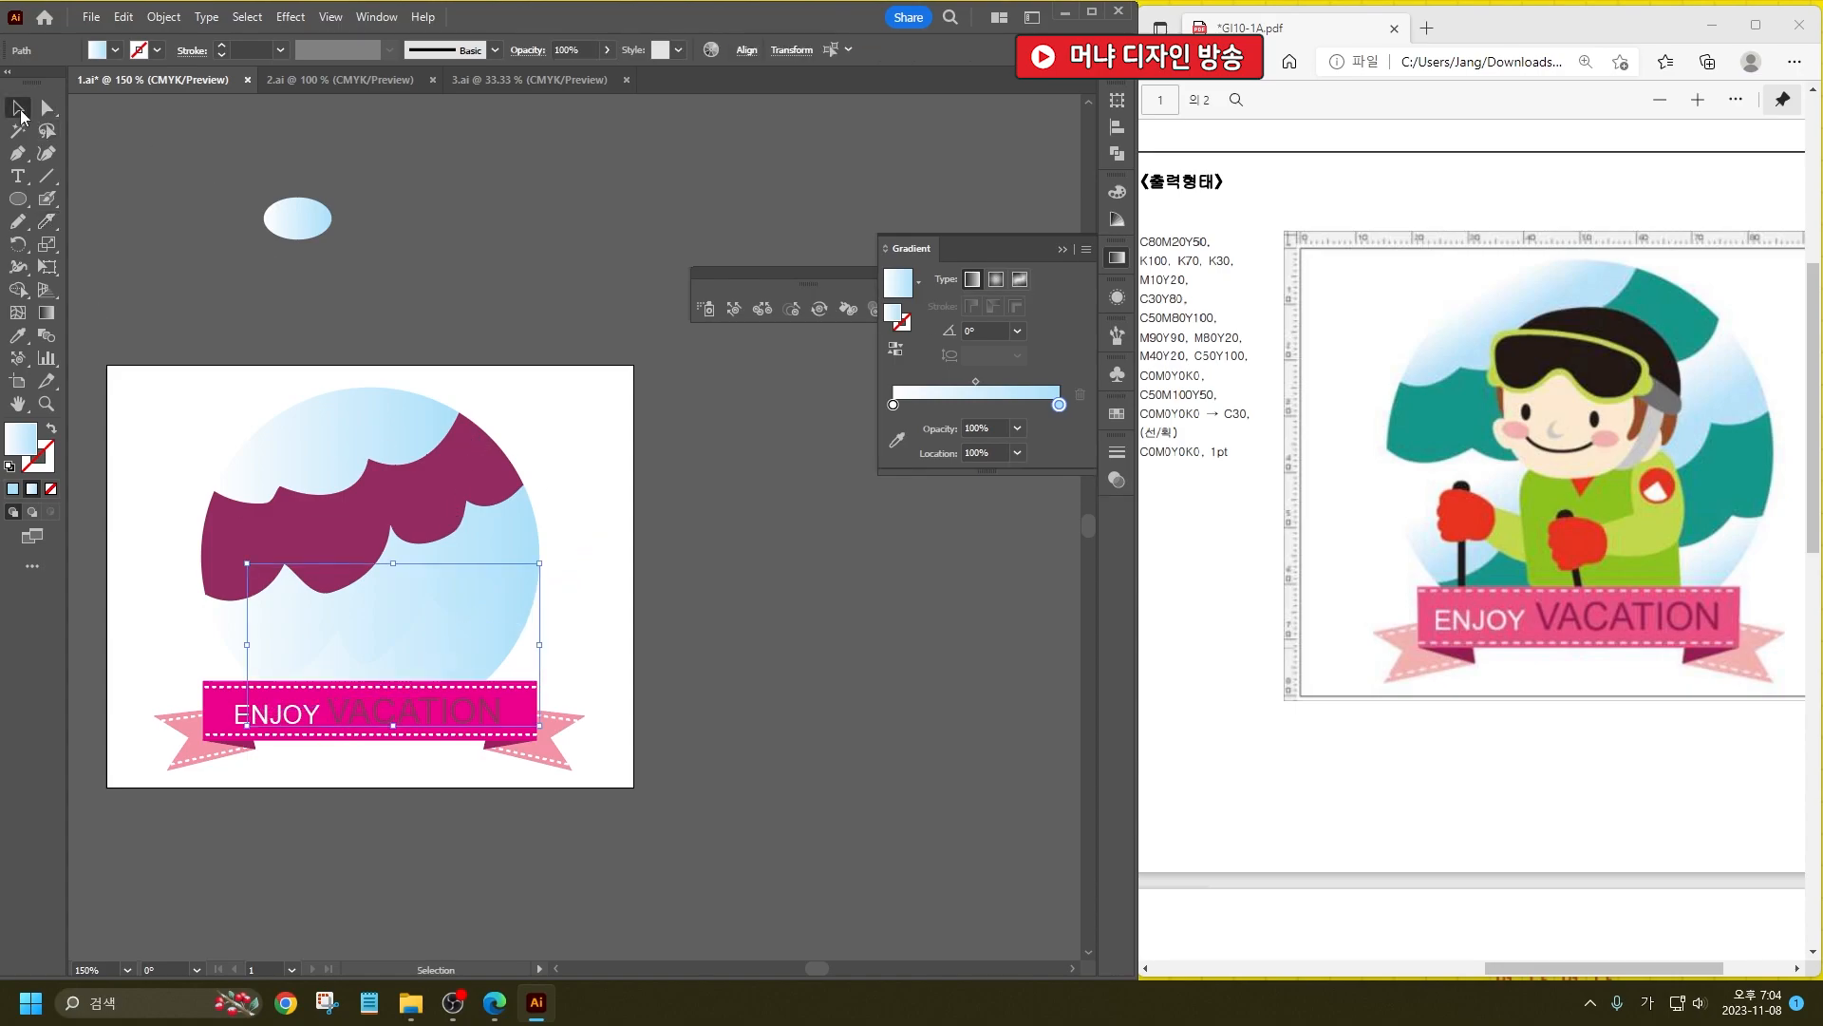
pyautogui.click(515, 655)
pyautogui.click(519, 578)
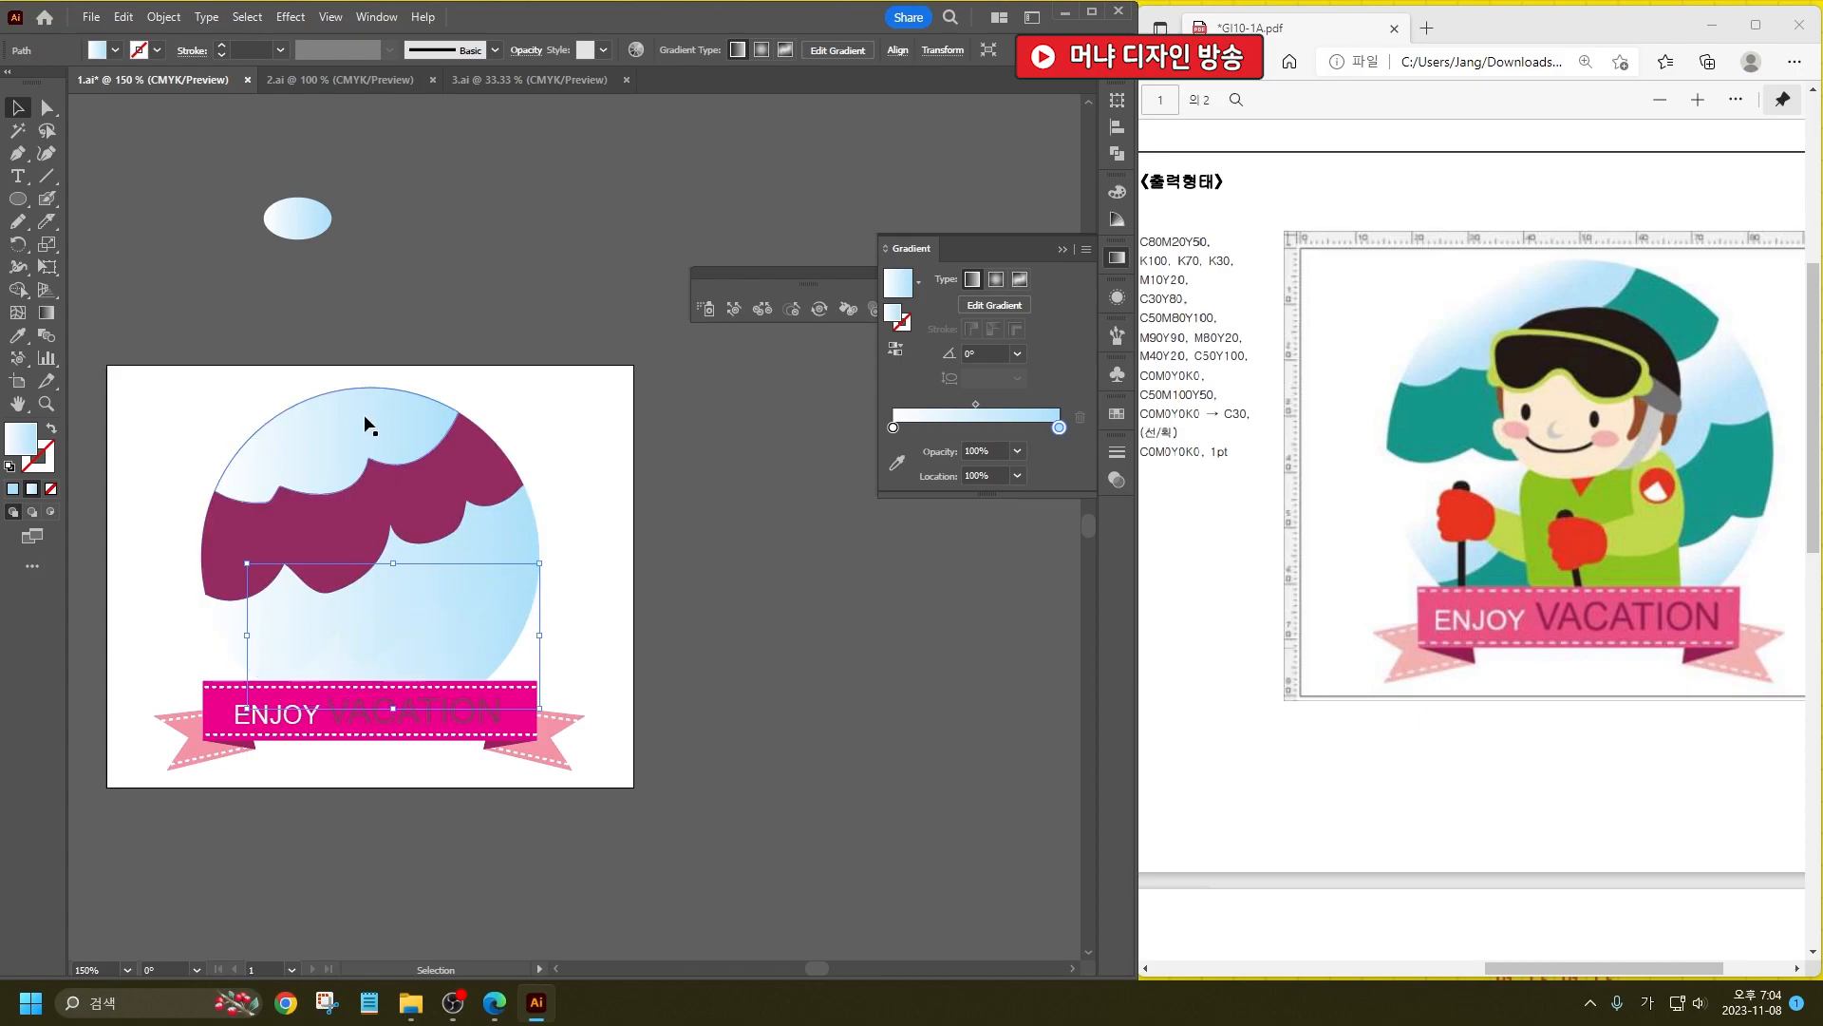
pyautogui.click(454, 503)
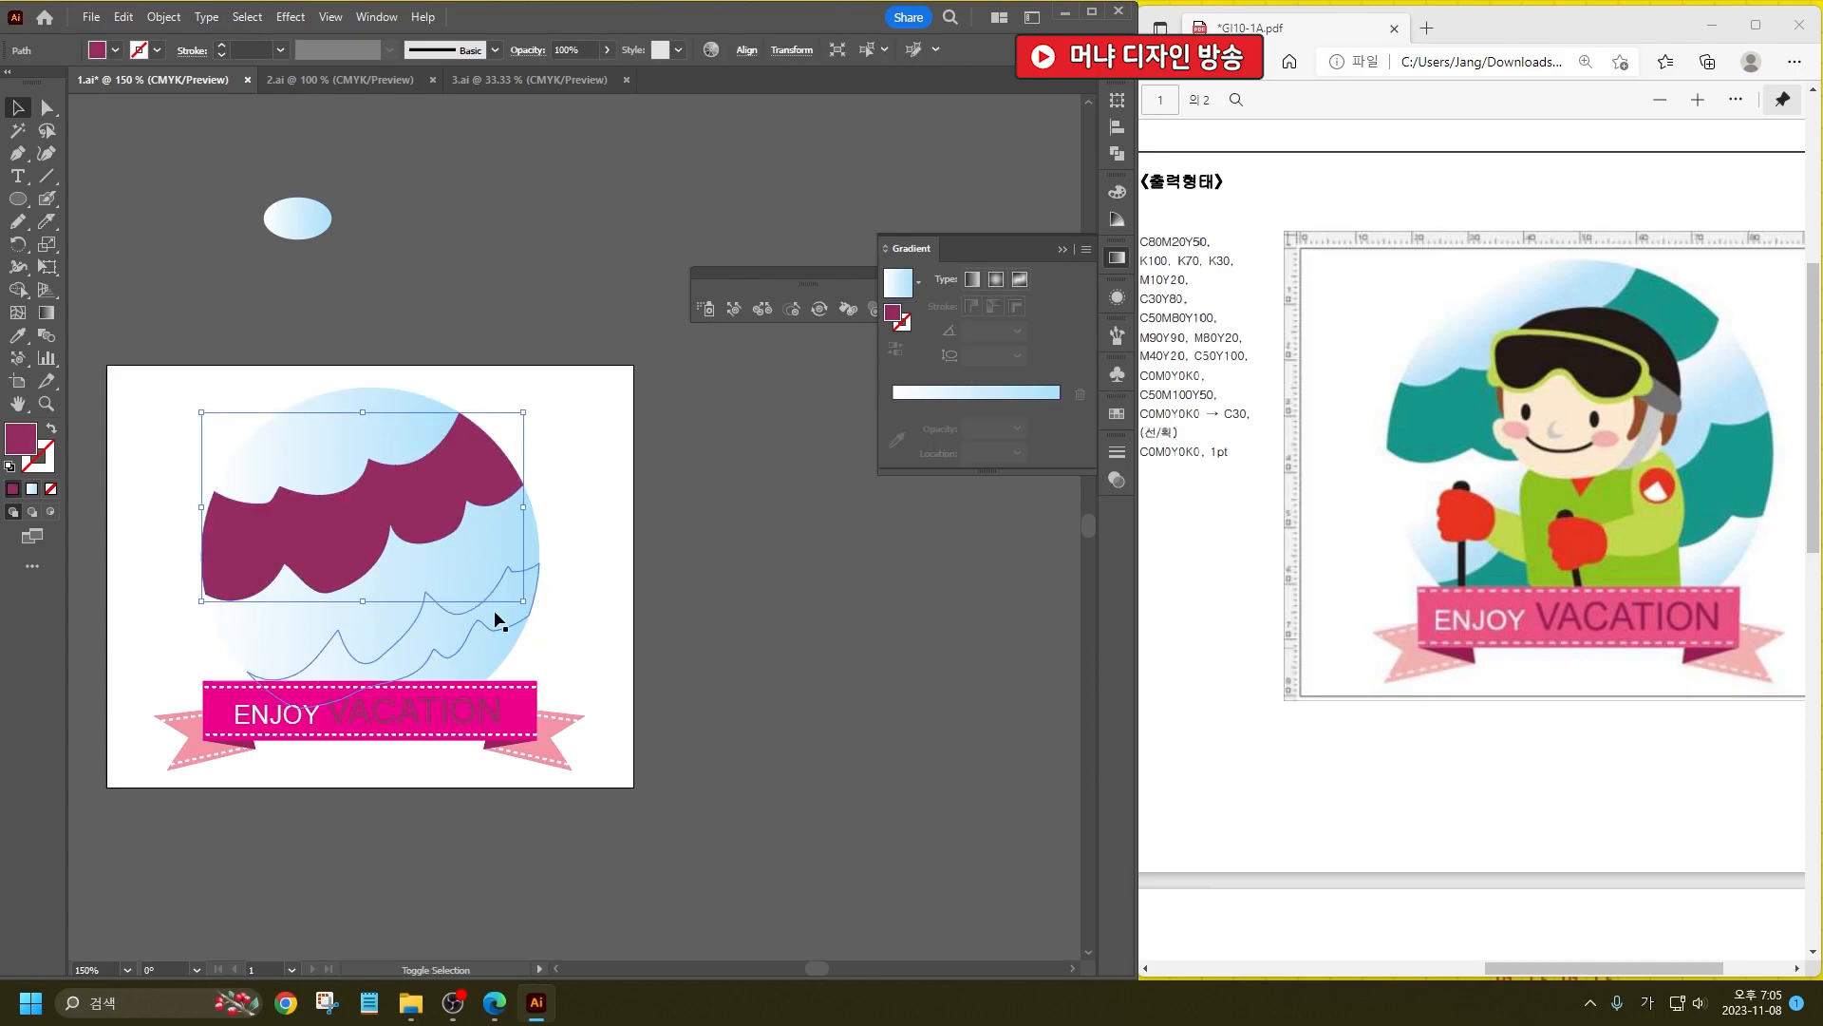
pyautogui.click(493, 610)
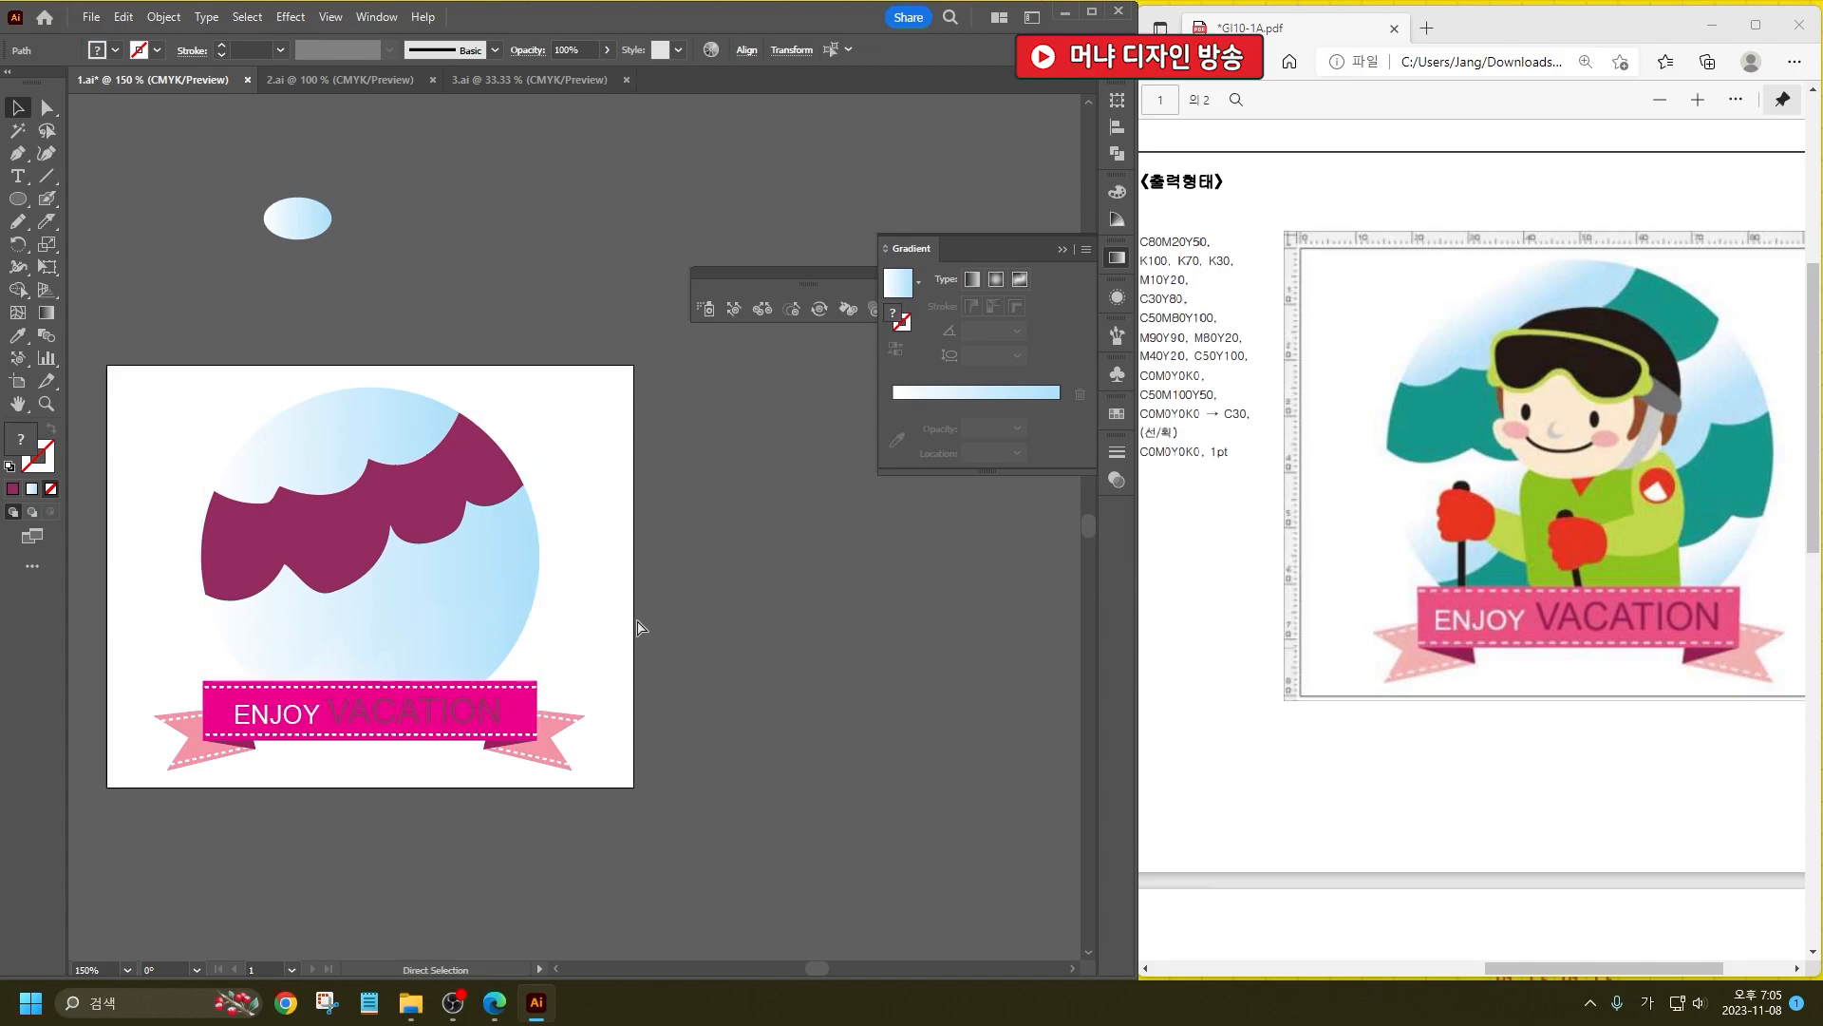
# Step: Cut the circle's lowest section with the Knife along a scalloped line running from its right edge down to the ribbon
pyautogui.click(46, 221)
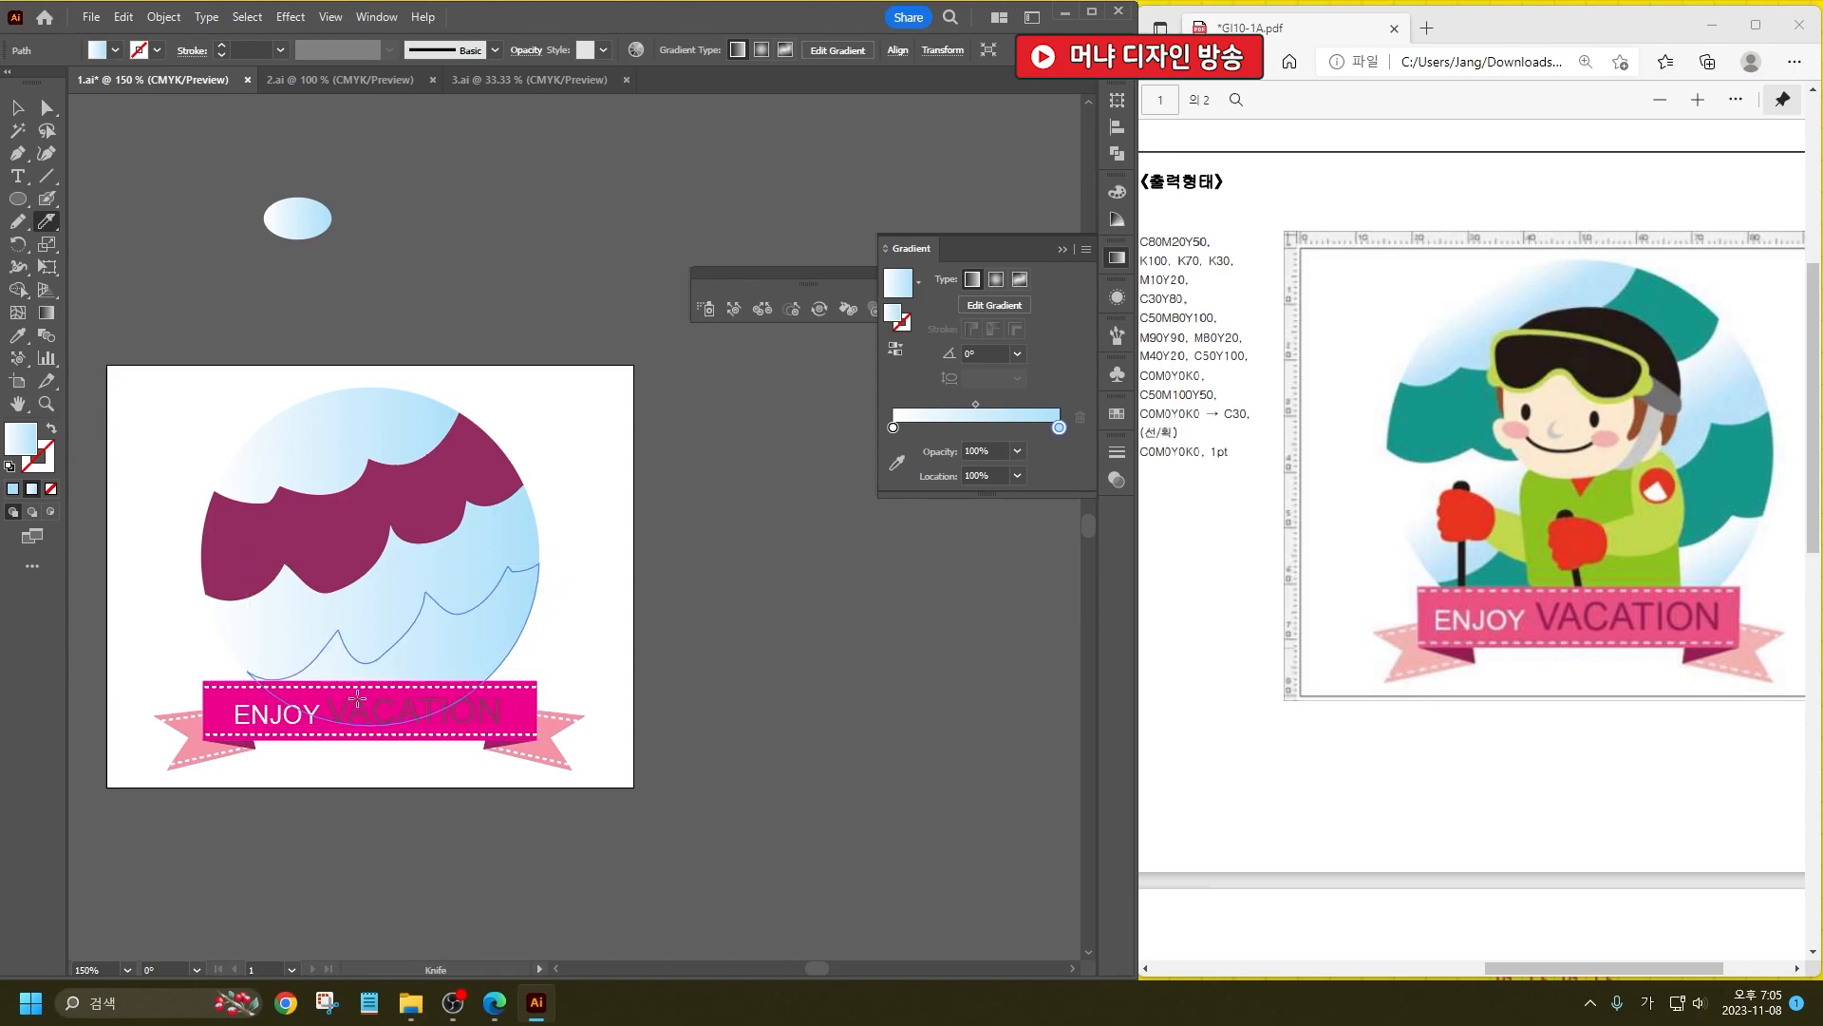
pyautogui.moveTo(447, 671); pyautogui.dragTo(561, 604)
pyautogui.hotkey('ctrl', 'shift', 'a')
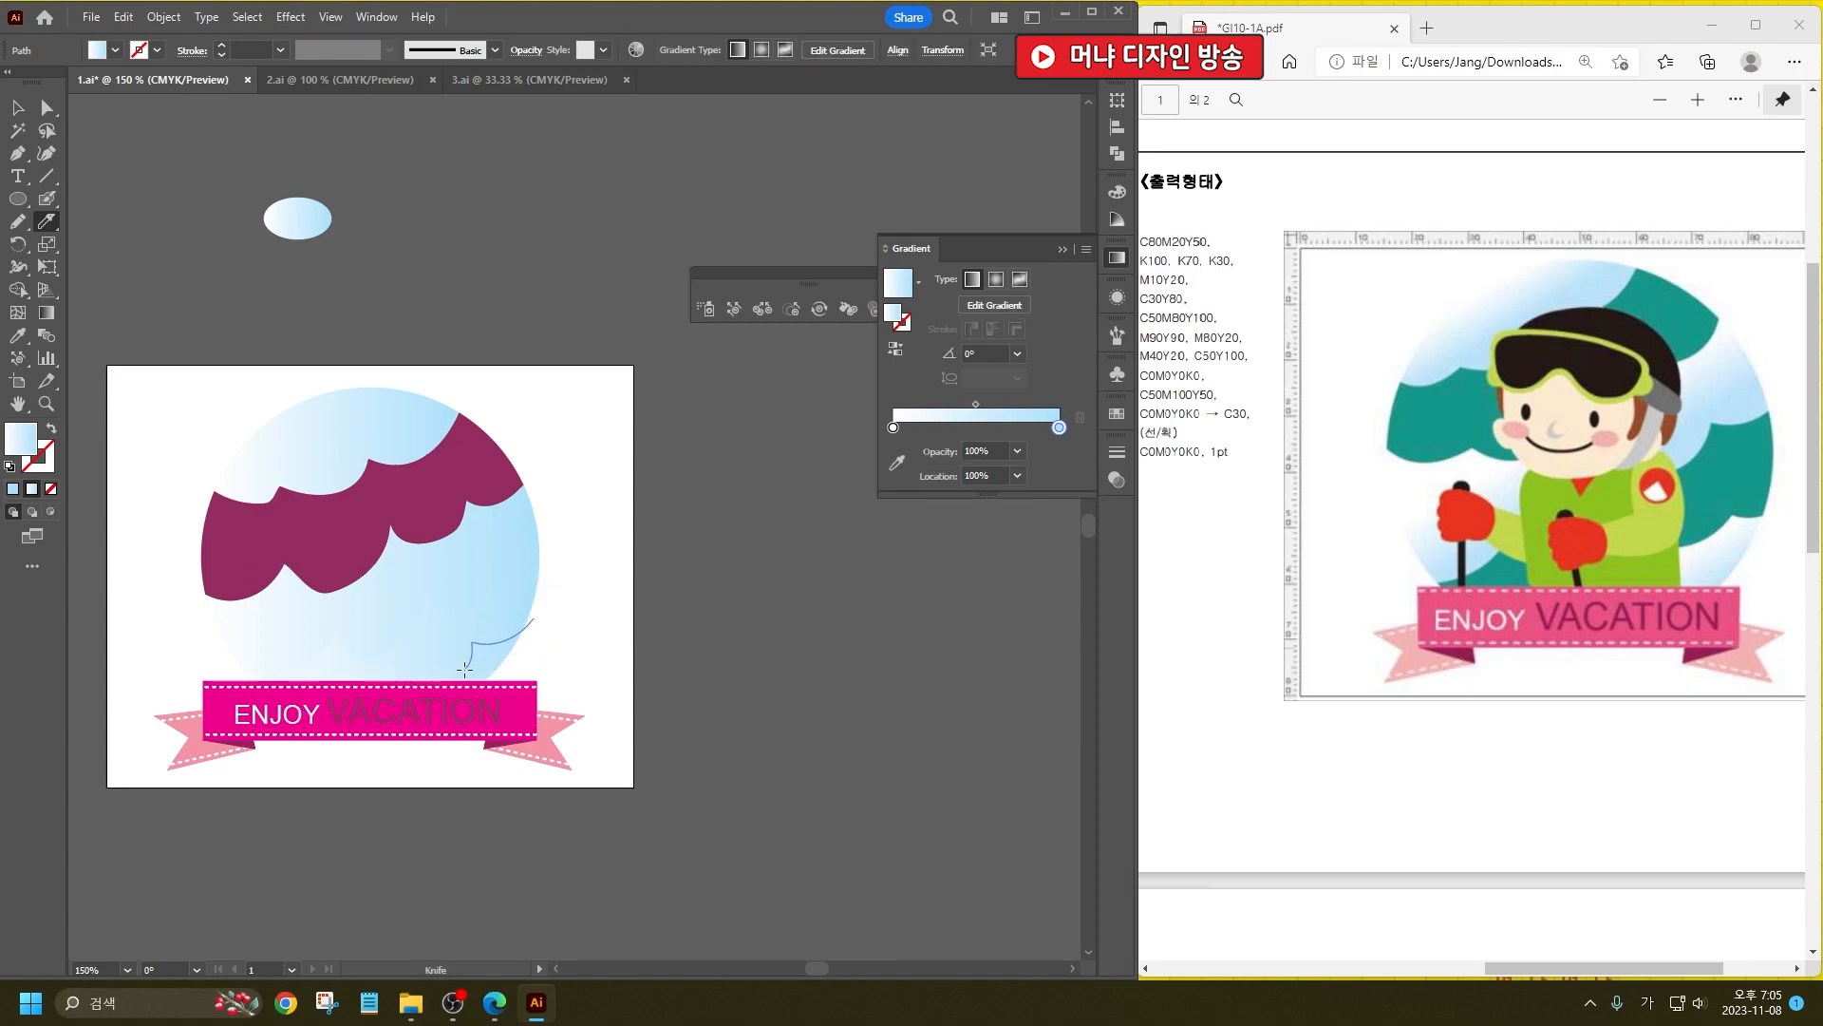
pyautogui.moveTo(372, 711); pyautogui.dragTo(350, 725)
pyautogui.moveTo(252, 757); pyautogui.dragTo(249, 760)
pyautogui.press('v')
pyautogui.hotkey('ctrl', 'shift', 'a')
# Step: Fill the purple scalloped band and the upper piece of the cut section with a teal green swatch
pyautogui.click(500, 611)
pyautogui.keyDown('shift'); pyautogui.click(470, 502); pyautogui.keyUp('shift')
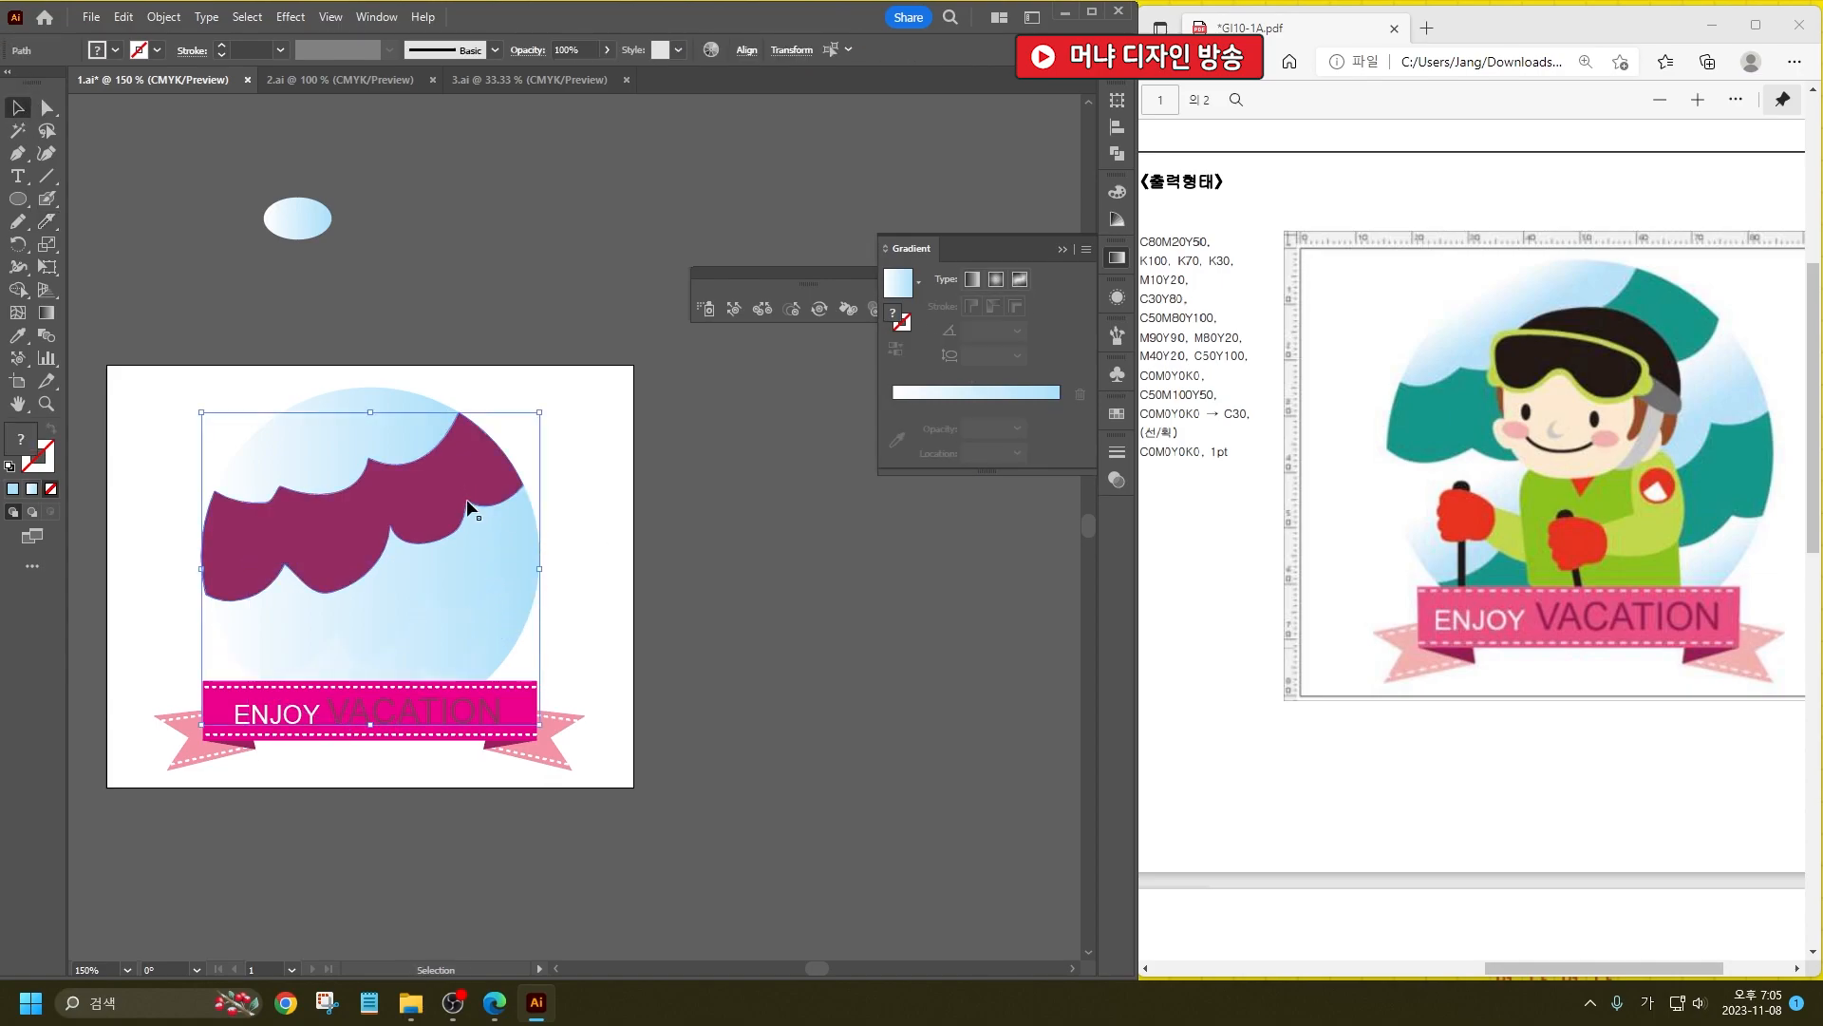
pyautogui.doubleClick(40, 447)
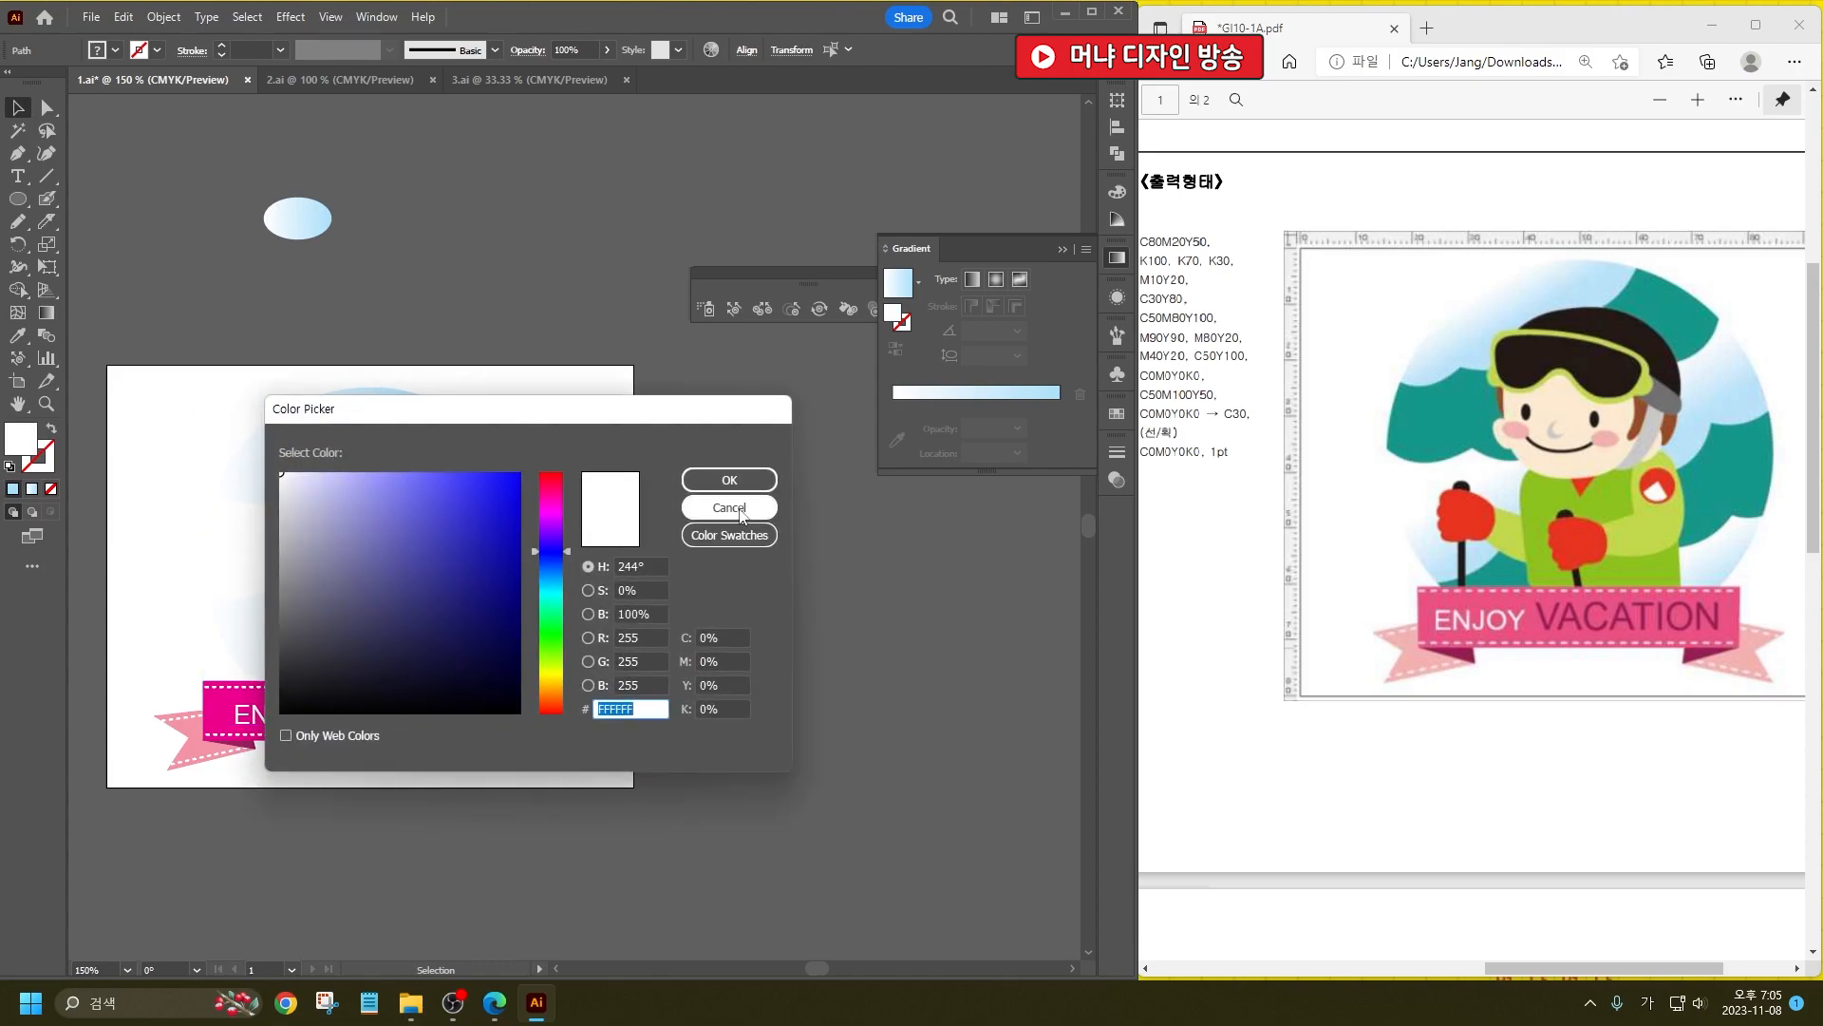
pyautogui.click(732, 505)
pyautogui.click(115, 50)
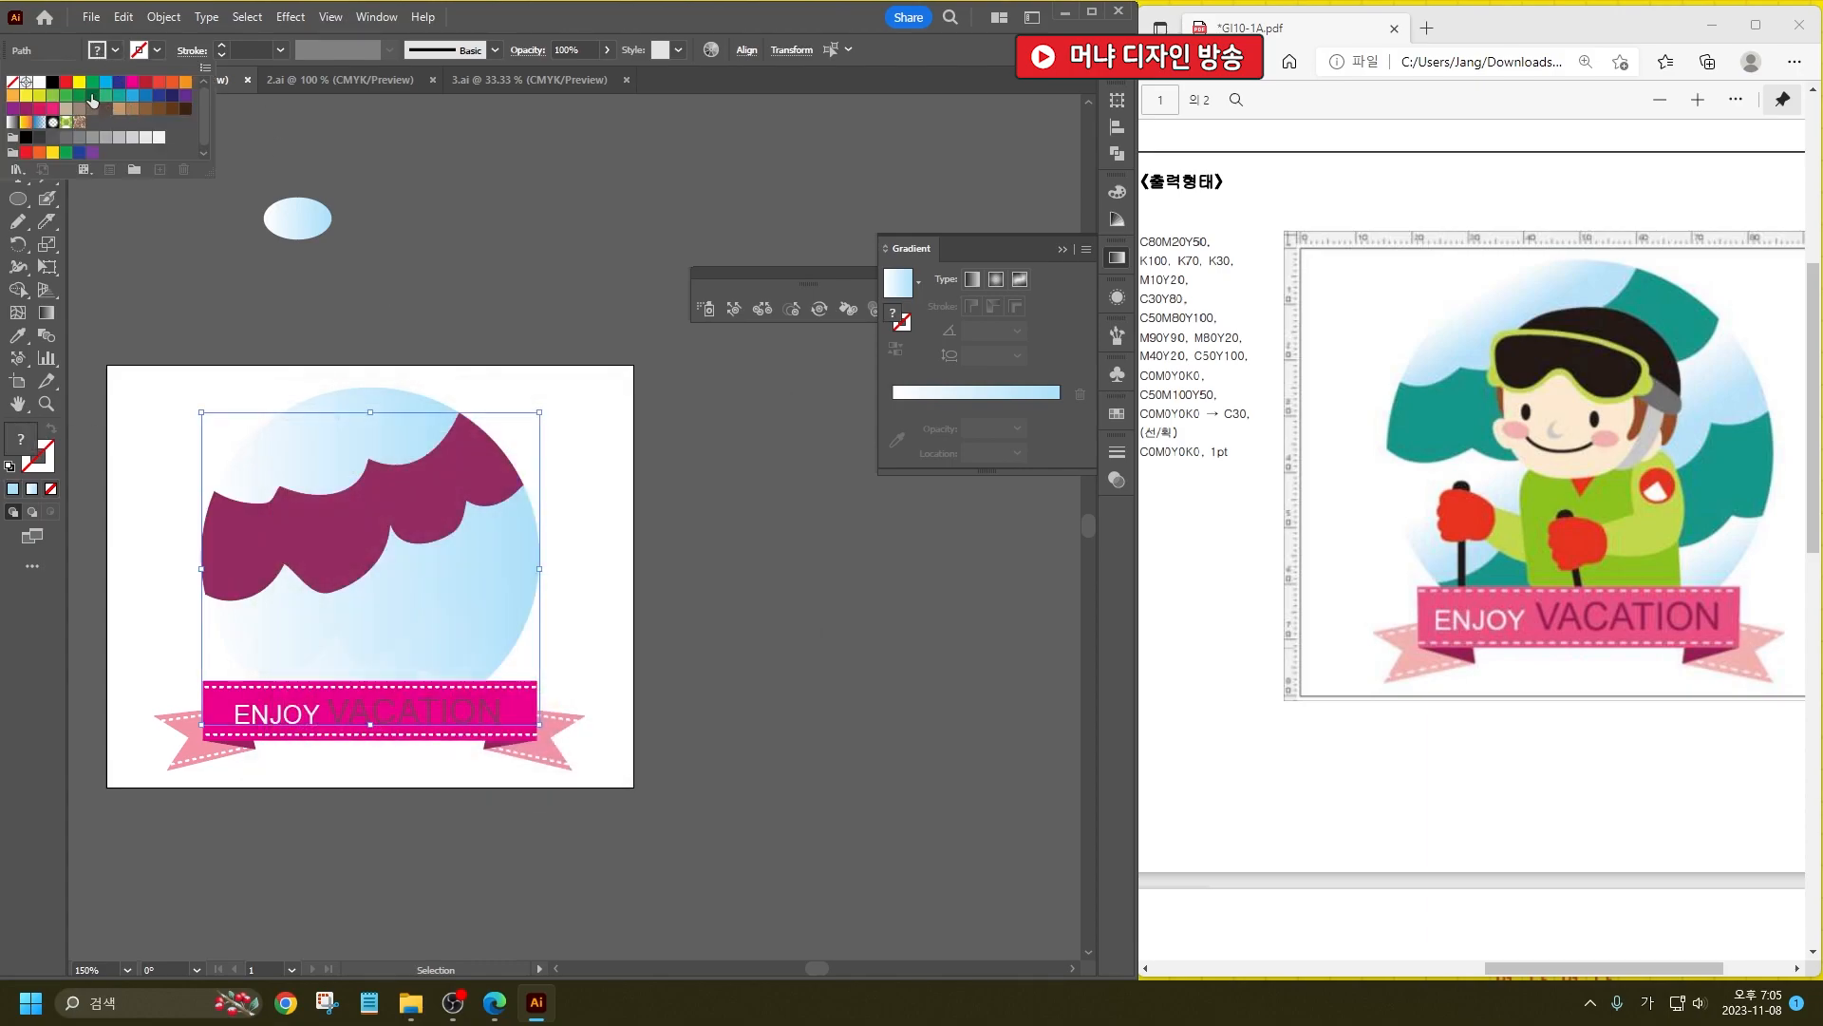
pyautogui.click(119, 96)
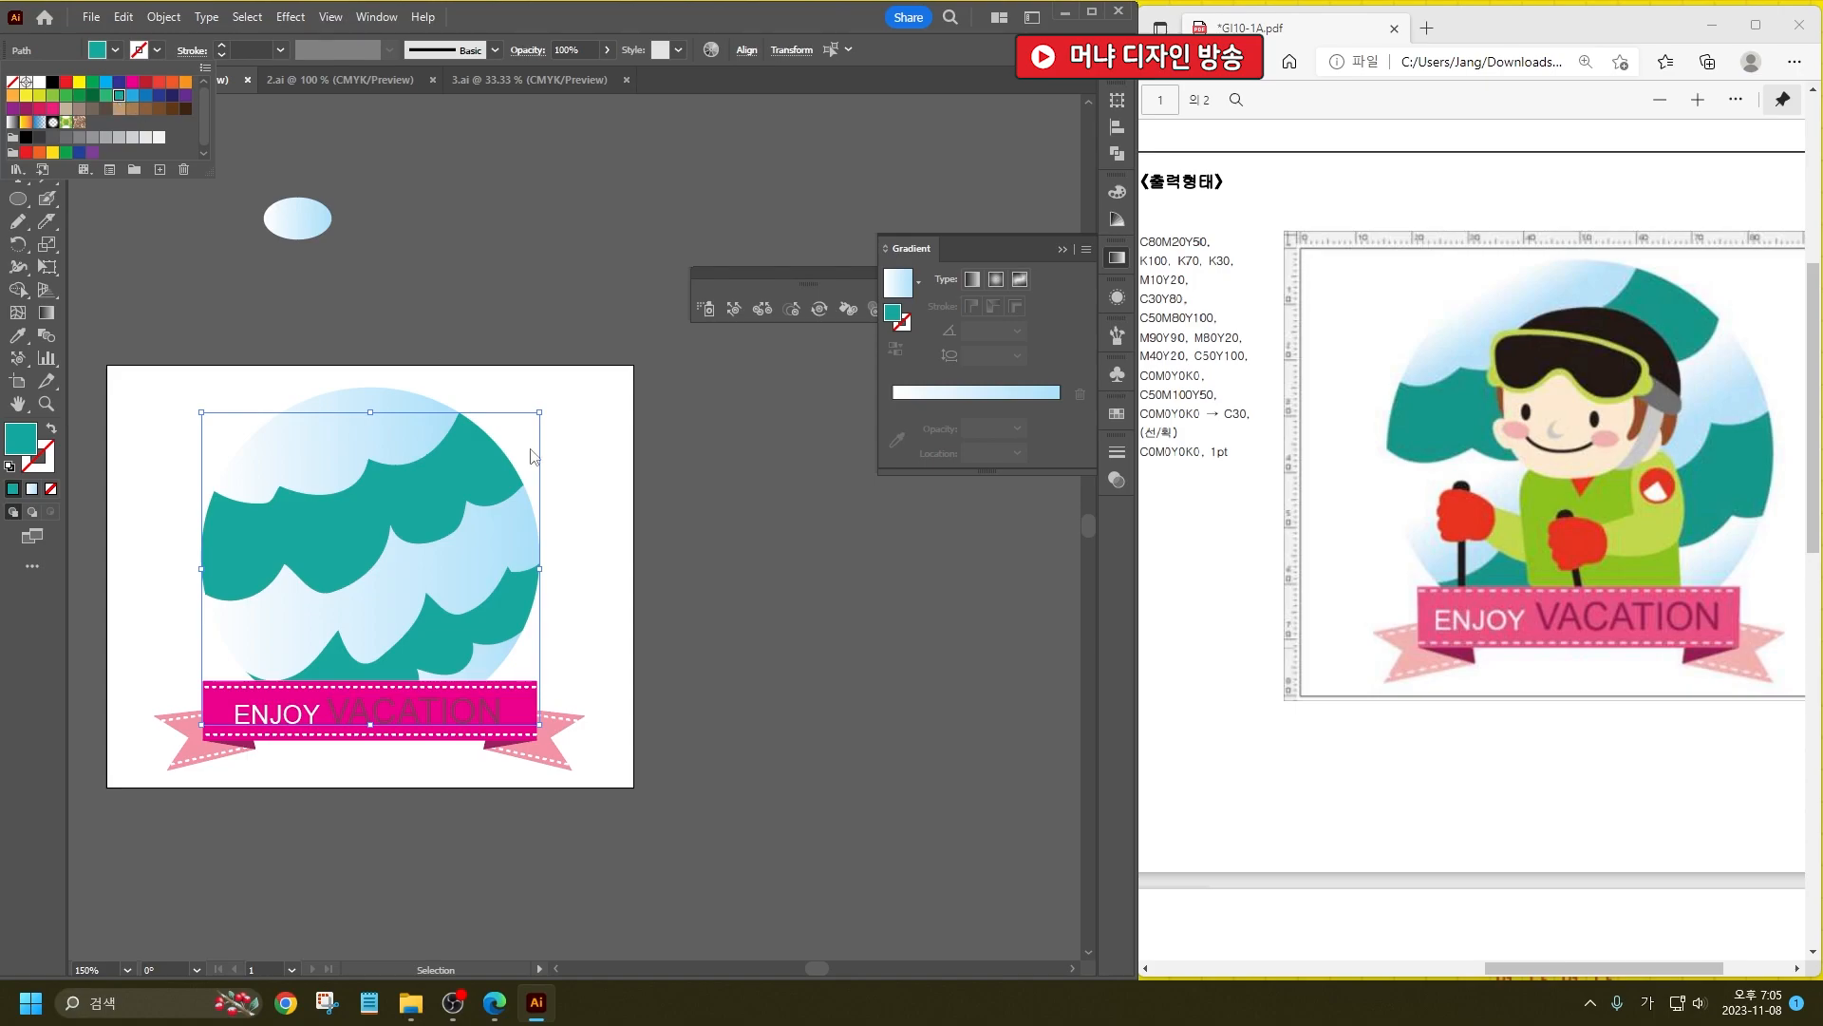
pyautogui.click(870, 722)
# Step: Turn on the display of object edges, check it on the middle snow section, and save the document
pyautogui.moveTo(868, 704); pyautogui.dragTo(630, 659)
pyautogui.moveTo(680, 580); pyautogui.dragTo(595, 584)
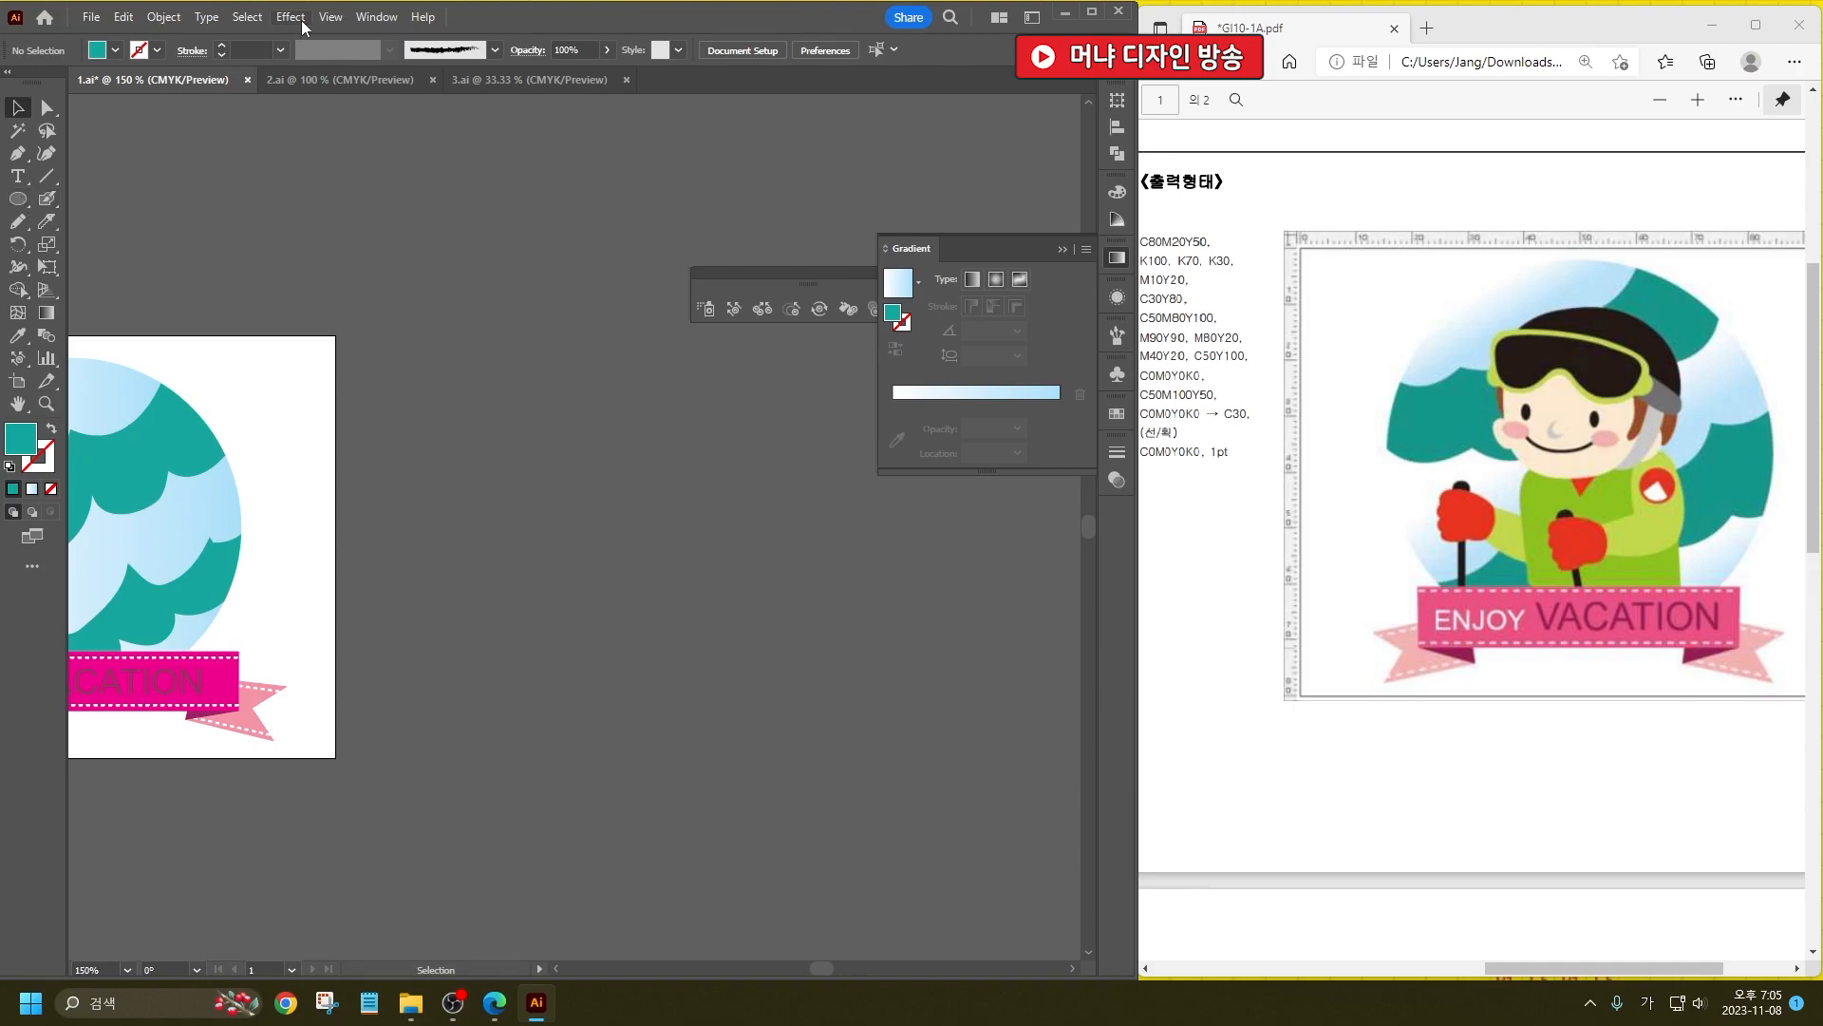
pyautogui.click(331, 17)
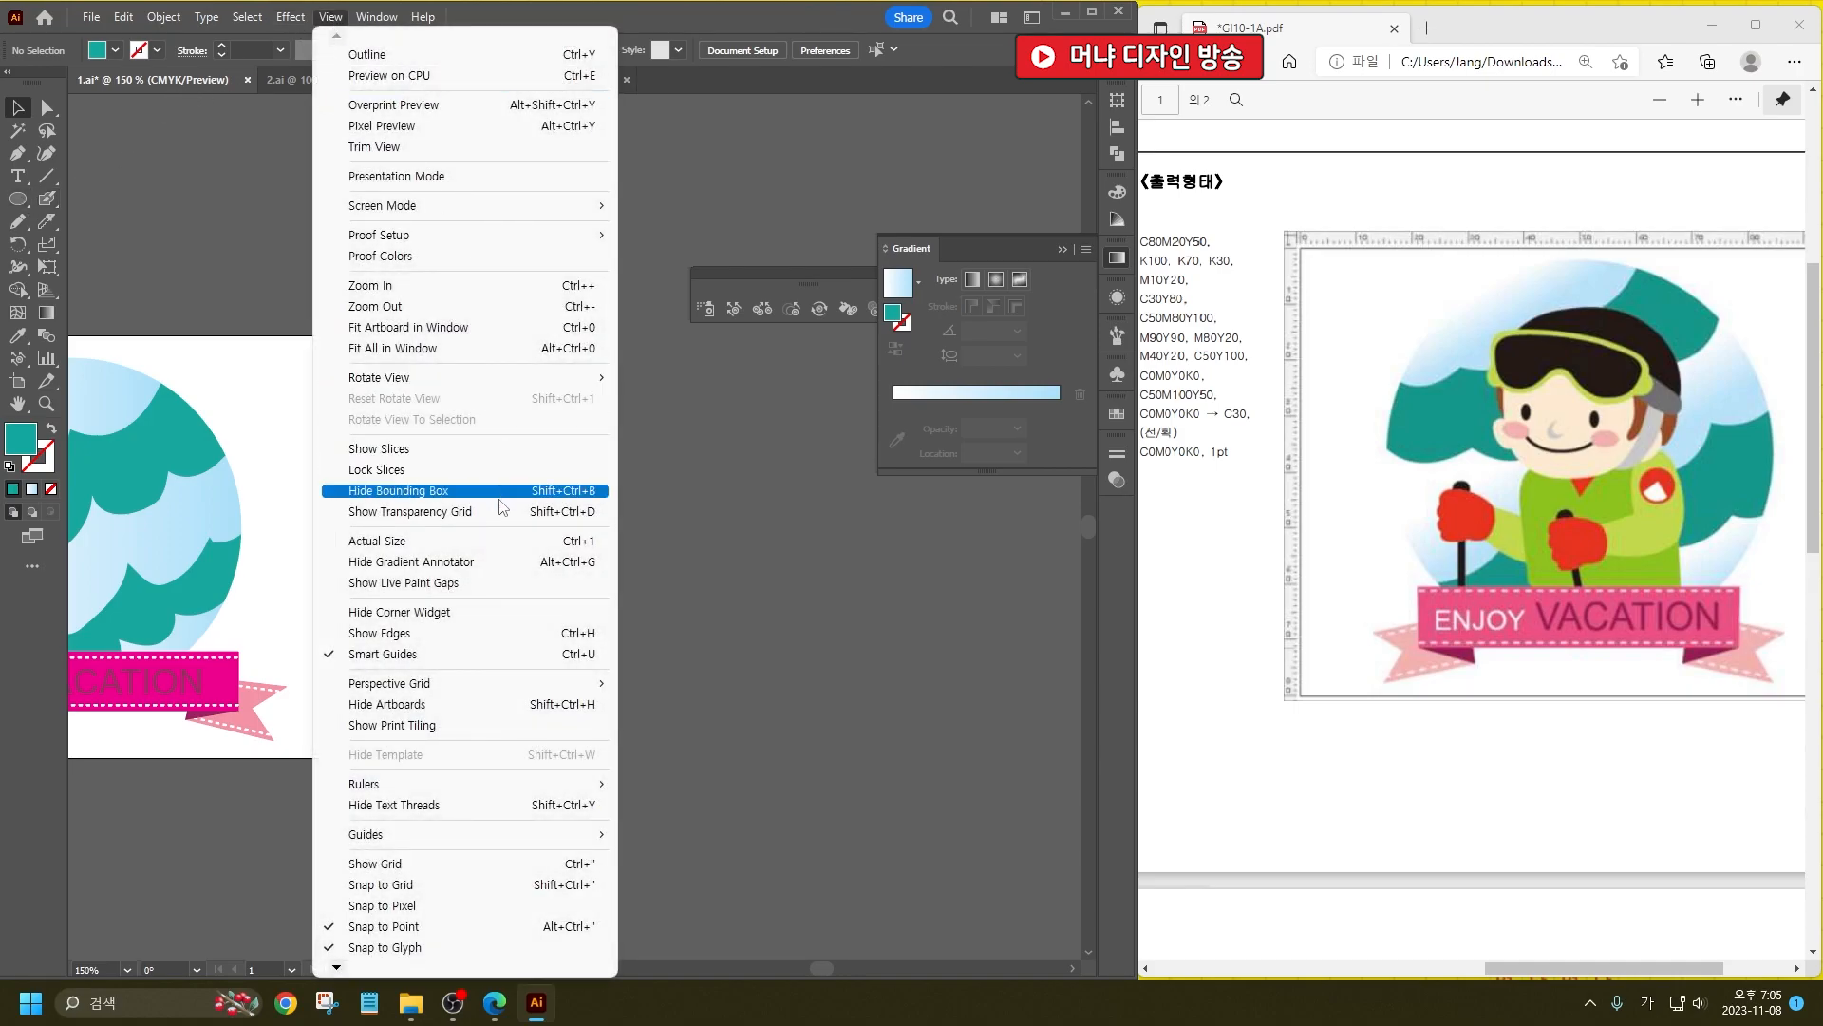
pyautogui.click(486, 633)
pyautogui.click(167, 538)
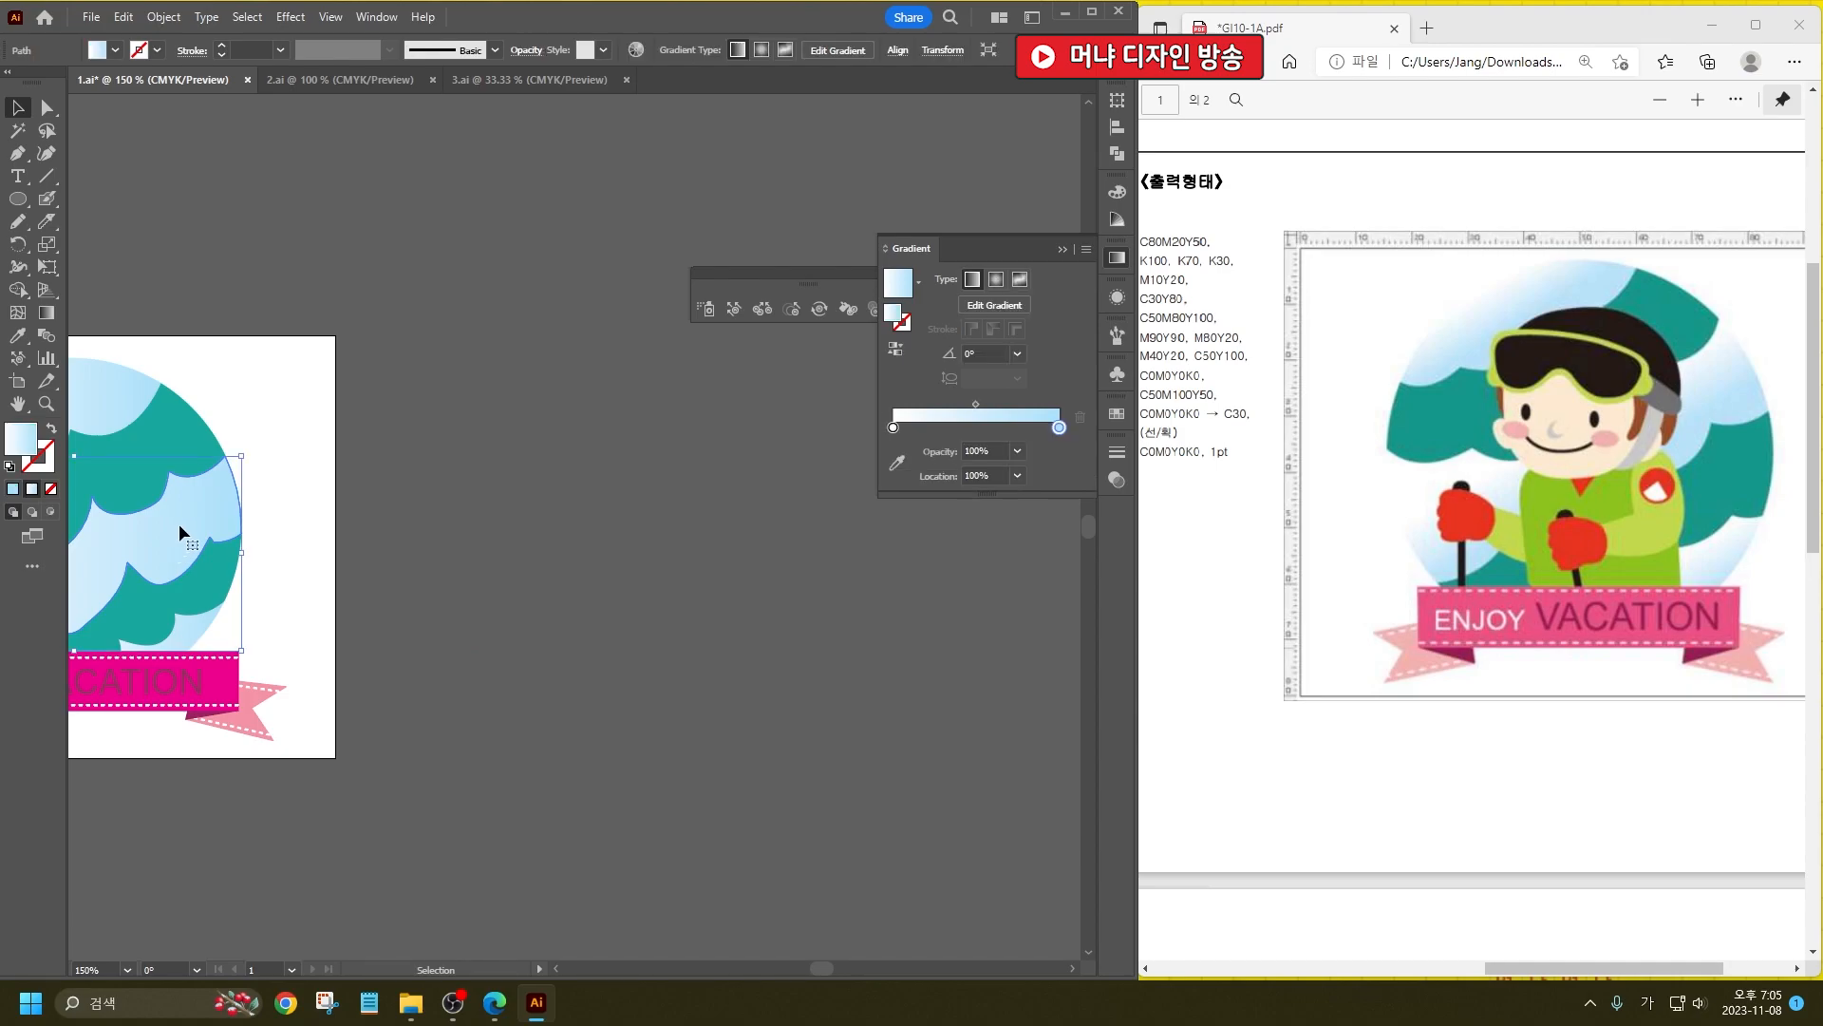
pyautogui.click(388, 595)
pyautogui.hotkey('ctrl', 's')
# Step: Draw the skier's left glove and forearm with the Pencil in the empty area beside the artboard, with white fill and black stroke
pyautogui.press('n')
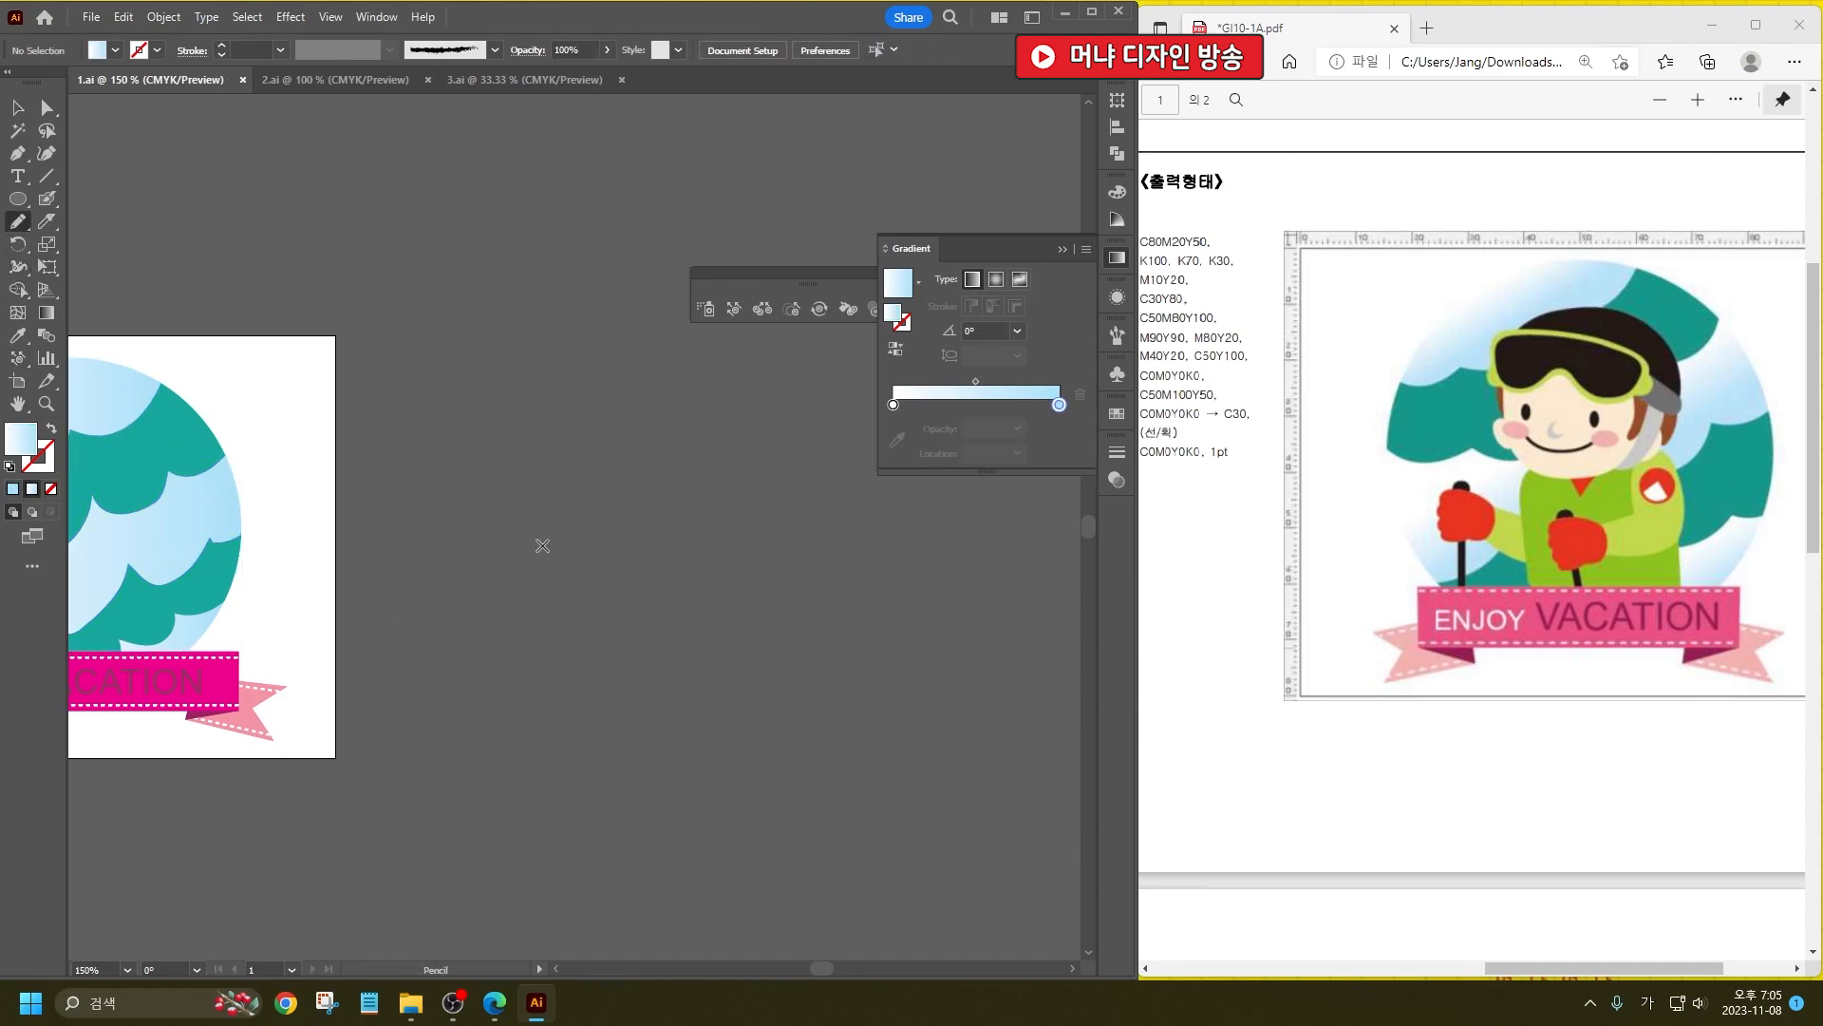
pyautogui.moveTo(541, 545)
pyautogui.mouseDown()
pyautogui.moveTo(513, 522)
pyautogui.moveTo(492, 542)
pyautogui.mouseUp()
pyautogui.moveTo(506, 579); pyautogui.dragTo(541, 548)
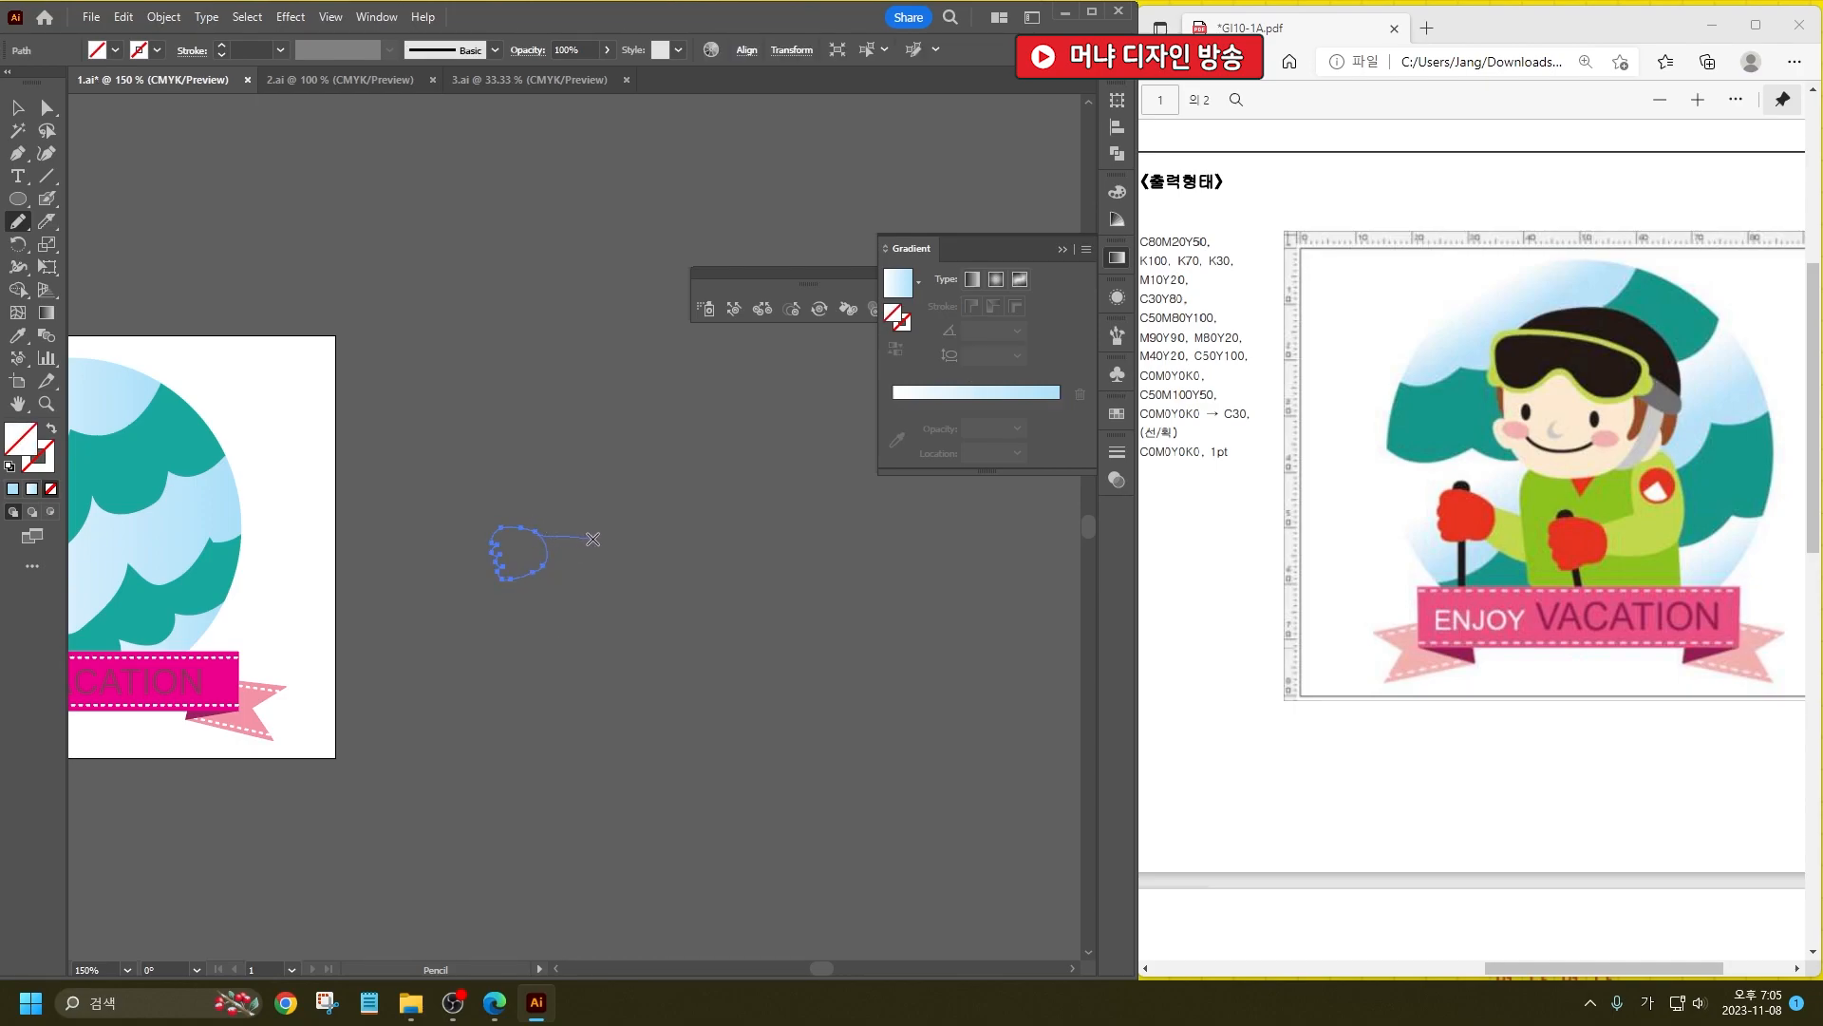
pyautogui.moveTo(587, 587)
pyautogui.mouseDown()
pyautogui.moveTo(534, 564)
pyautogui.moveTo(538, 543)
pyautogui.mouseUp()
pyautogui.click(10, 465)
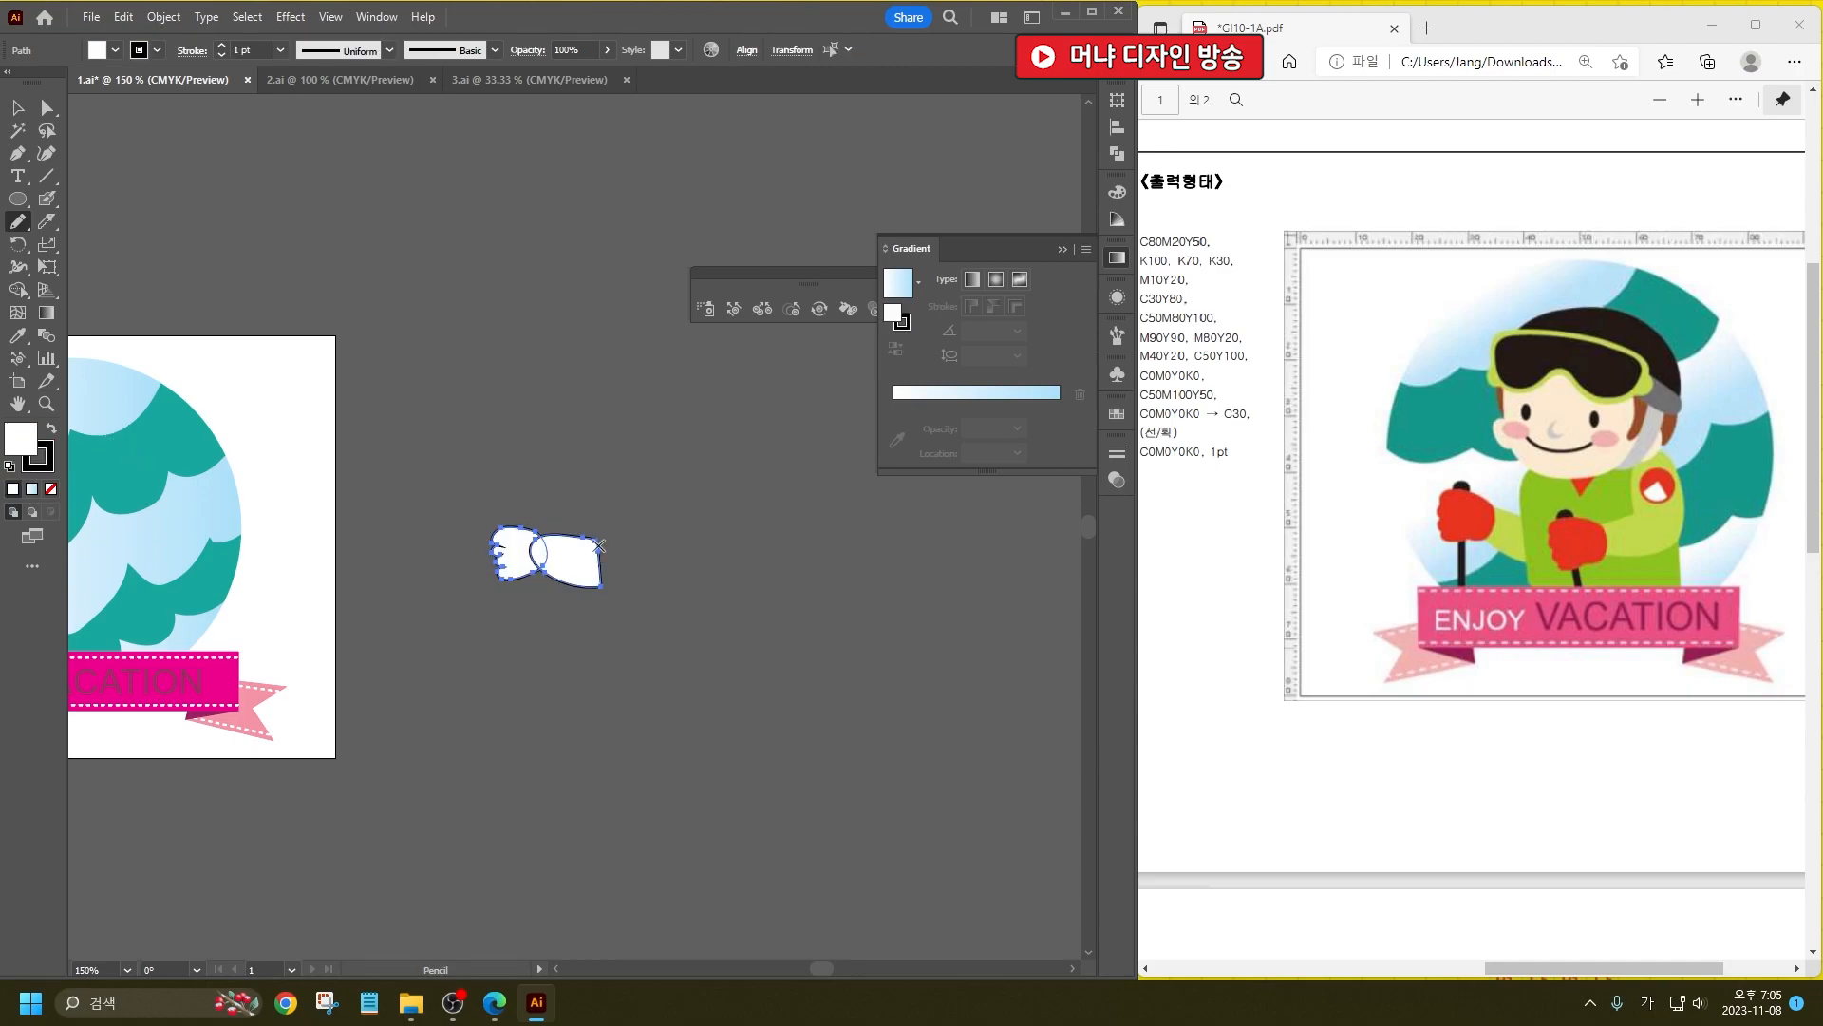
# Step: Draw the skier's torso as a rounded rectangle beside the forearm and cut a V-shaped collar notch into its upper edge
pyautogui.moveTo(607, 483)
pyautogui.mouseDown()
pyautogui.moveTo(587, 498)
pyautogui.moveTo(597, 617)
pyautogui.moveTo(731, 629)
pyautogui.moveTo(729, 494)
pyautogui.moveTo(686, 465)
pyautogui.moveTo(659, 496)
pyautogui.moveTo(634, 483)
pyautogui.mouseUp()
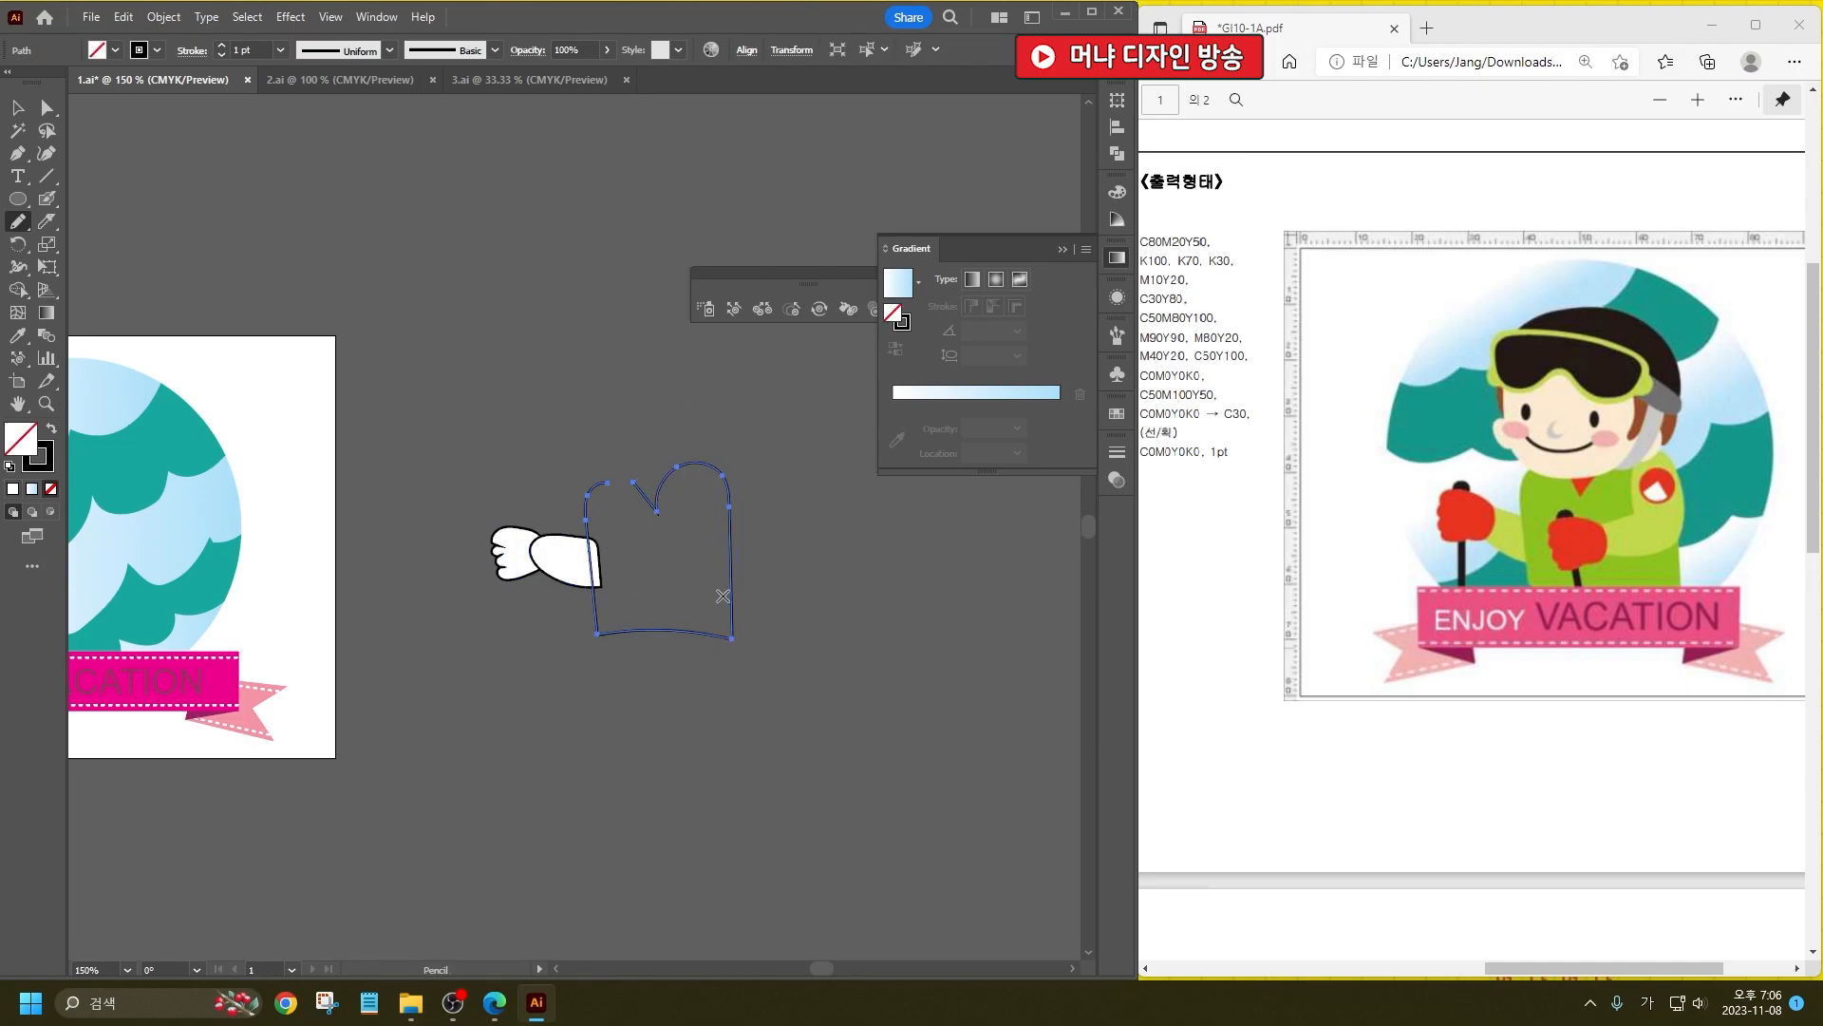
pyautogui.hotkey('ctrl', 'z')
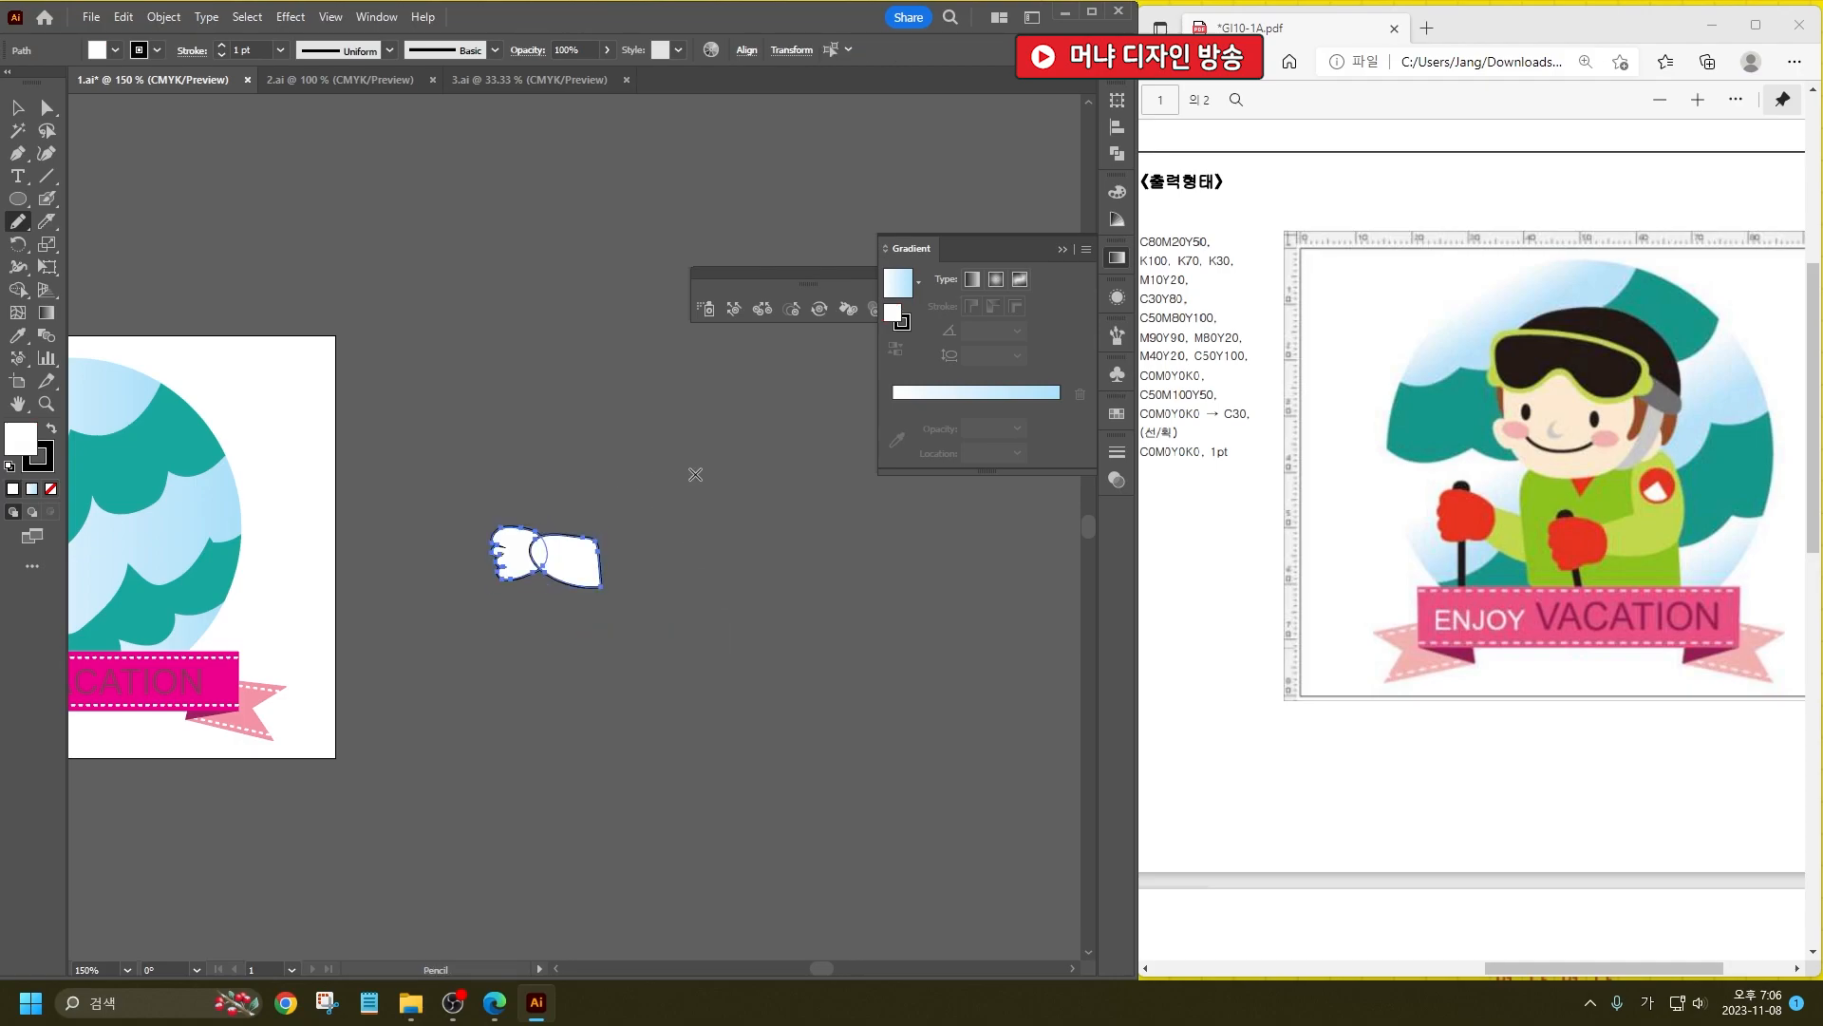
pyautogui.moveTo(715, 474)
pyautogui.mouseDown()
pyautogui.moveTo(613, 478)
pyautogui.moveTo(584, 505)
pyautogui.moveTo(599, 641)
pyautogui.moveTo(734, 639)
pyautogui.moveTo(715, 474)
pyautogui.mouseUp()
pyautogui.click(46, 221)
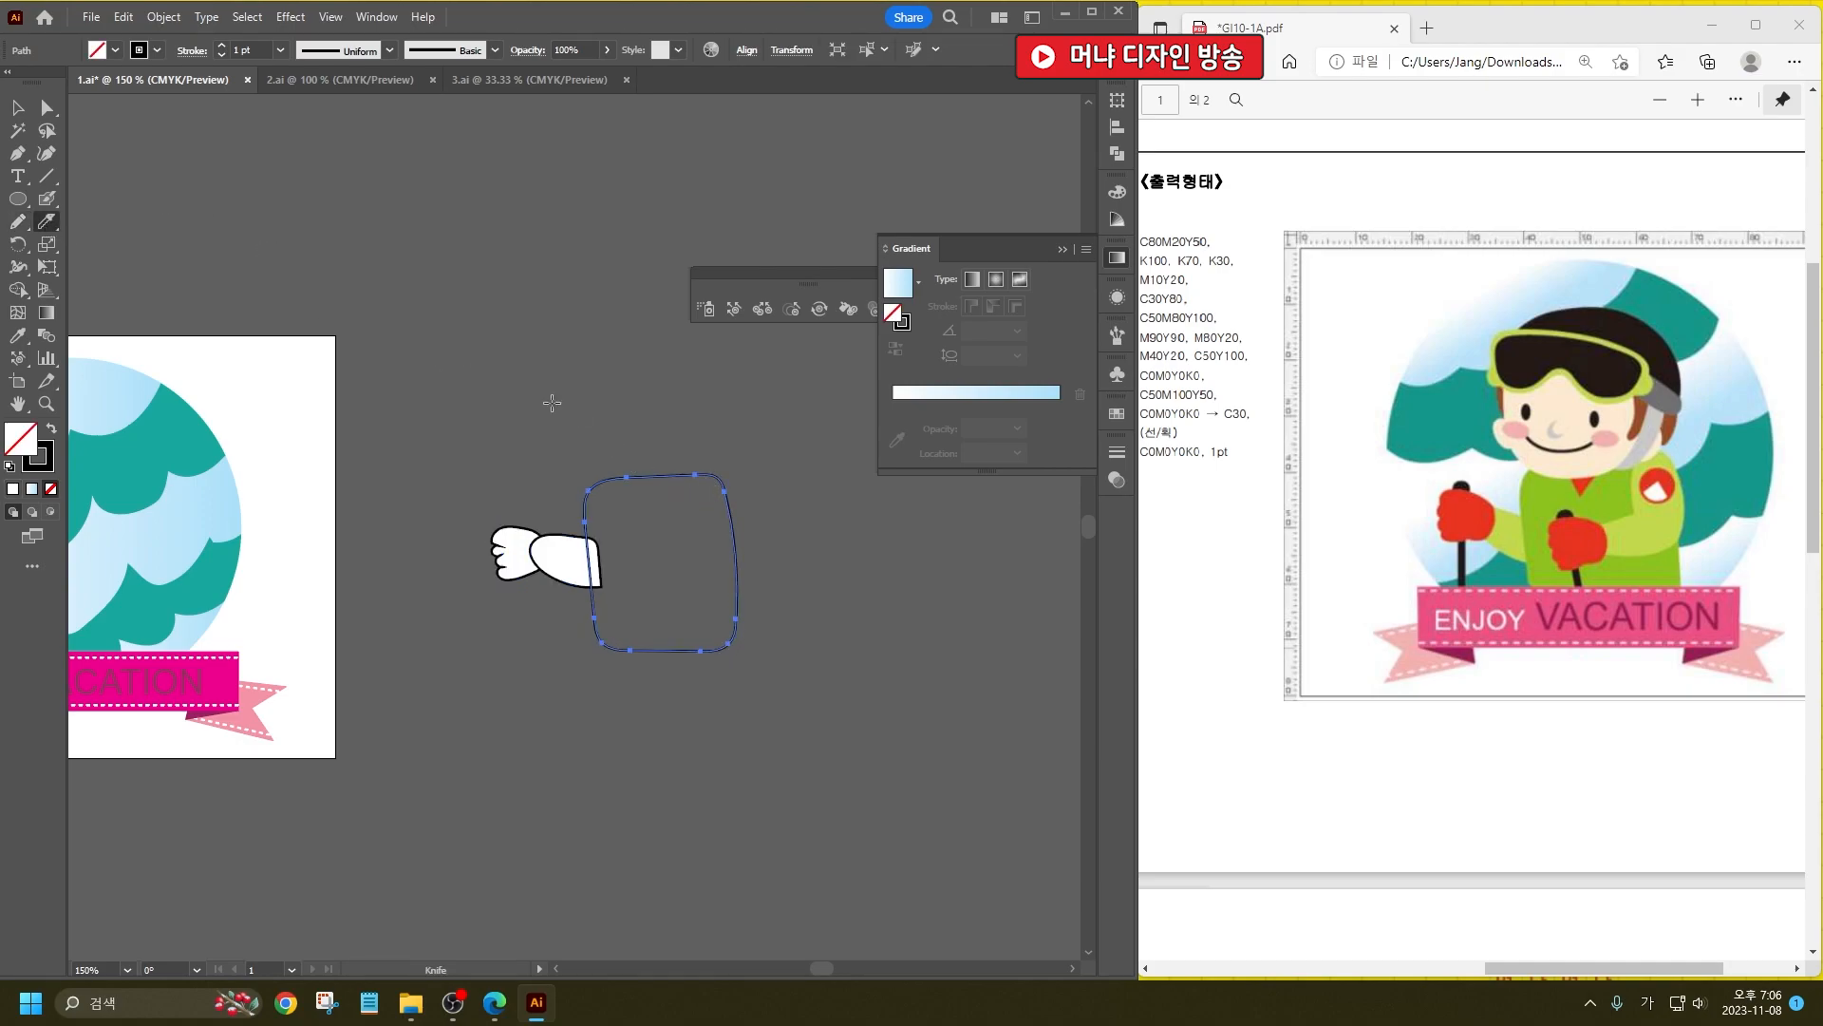
pyautogui.moveTo(658, 508); pyautogui.dragTo(703, 426)
# Step: Draw the skier's bent arm with the Pencil over the right side of the torso, from shoulder to wrist
pyautogui.click(19, 228)
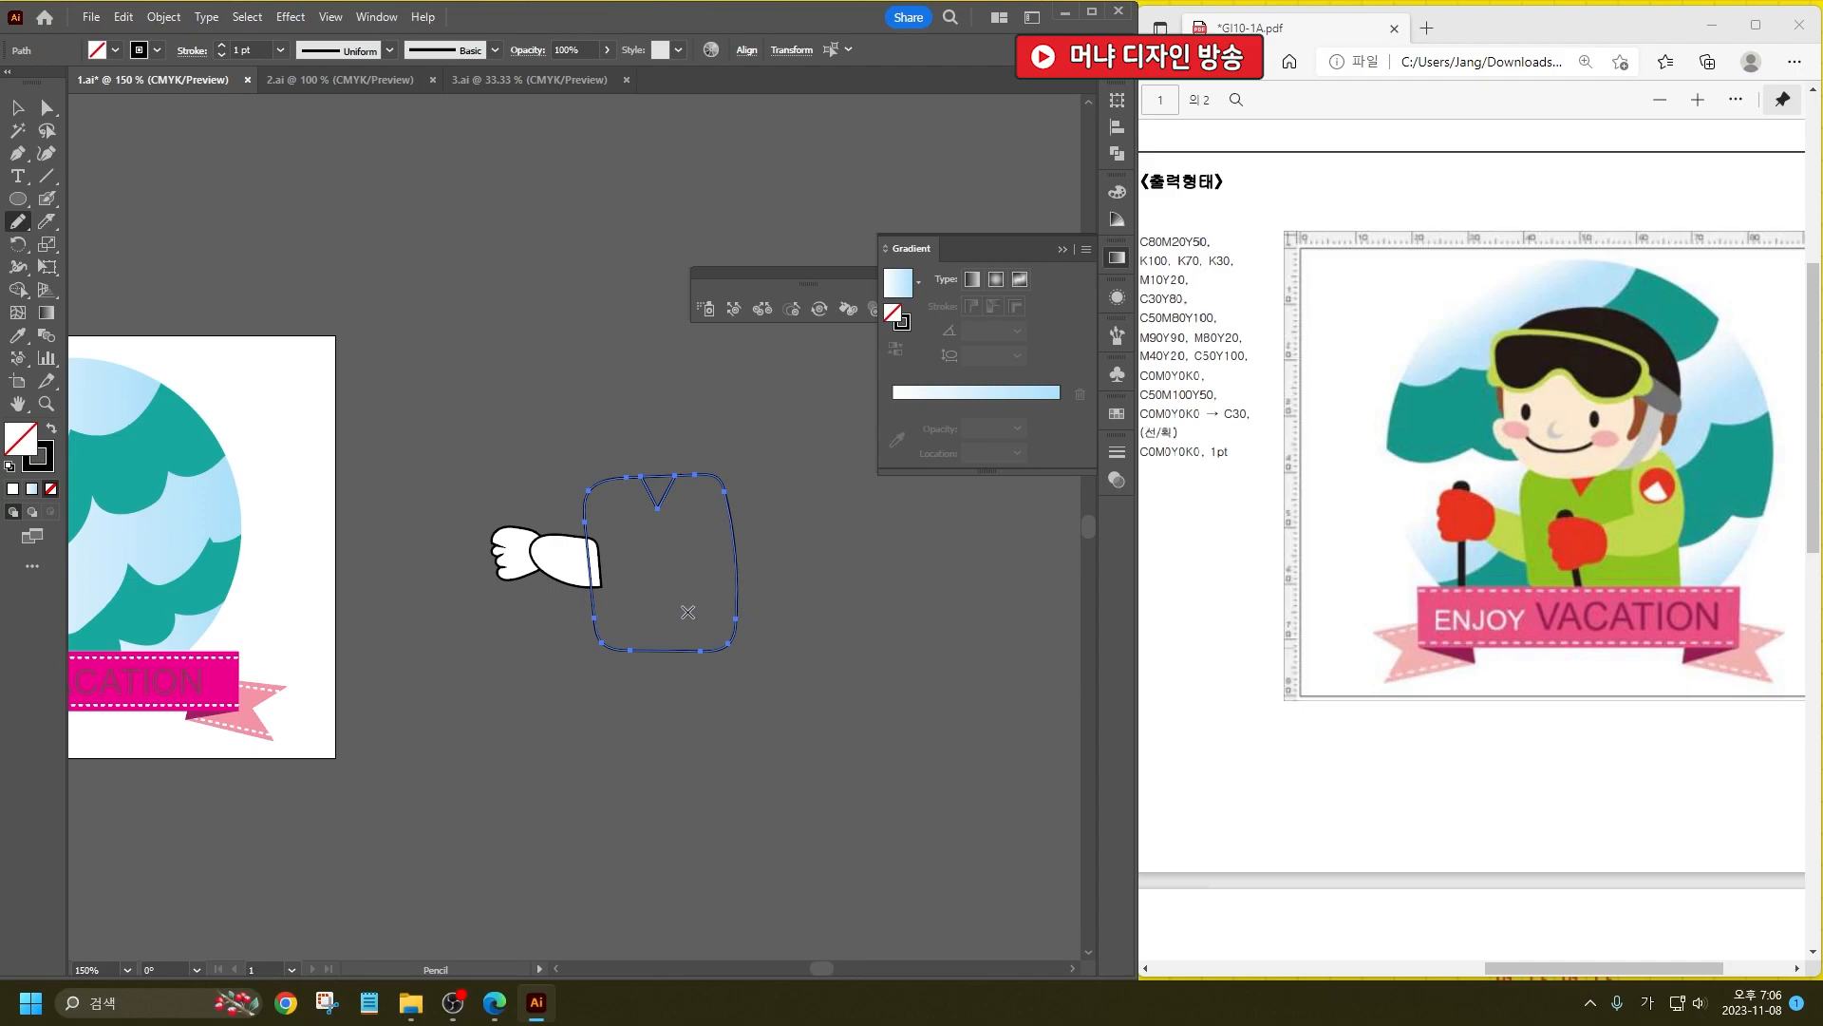
pyautogui.moveTo(678, 599)
pyautogui.mouseDown()
pyautogui.moveTo(751, 580)
pyautogui.moveTo(730, 467)
pyautogui.moveTo(695, 476)
pyautogui.moveTo(698, 554)
pyautogui.moveTo(660, 561)
pyautogui.moveTo(680, 604)
pyautogui.mouseUp()
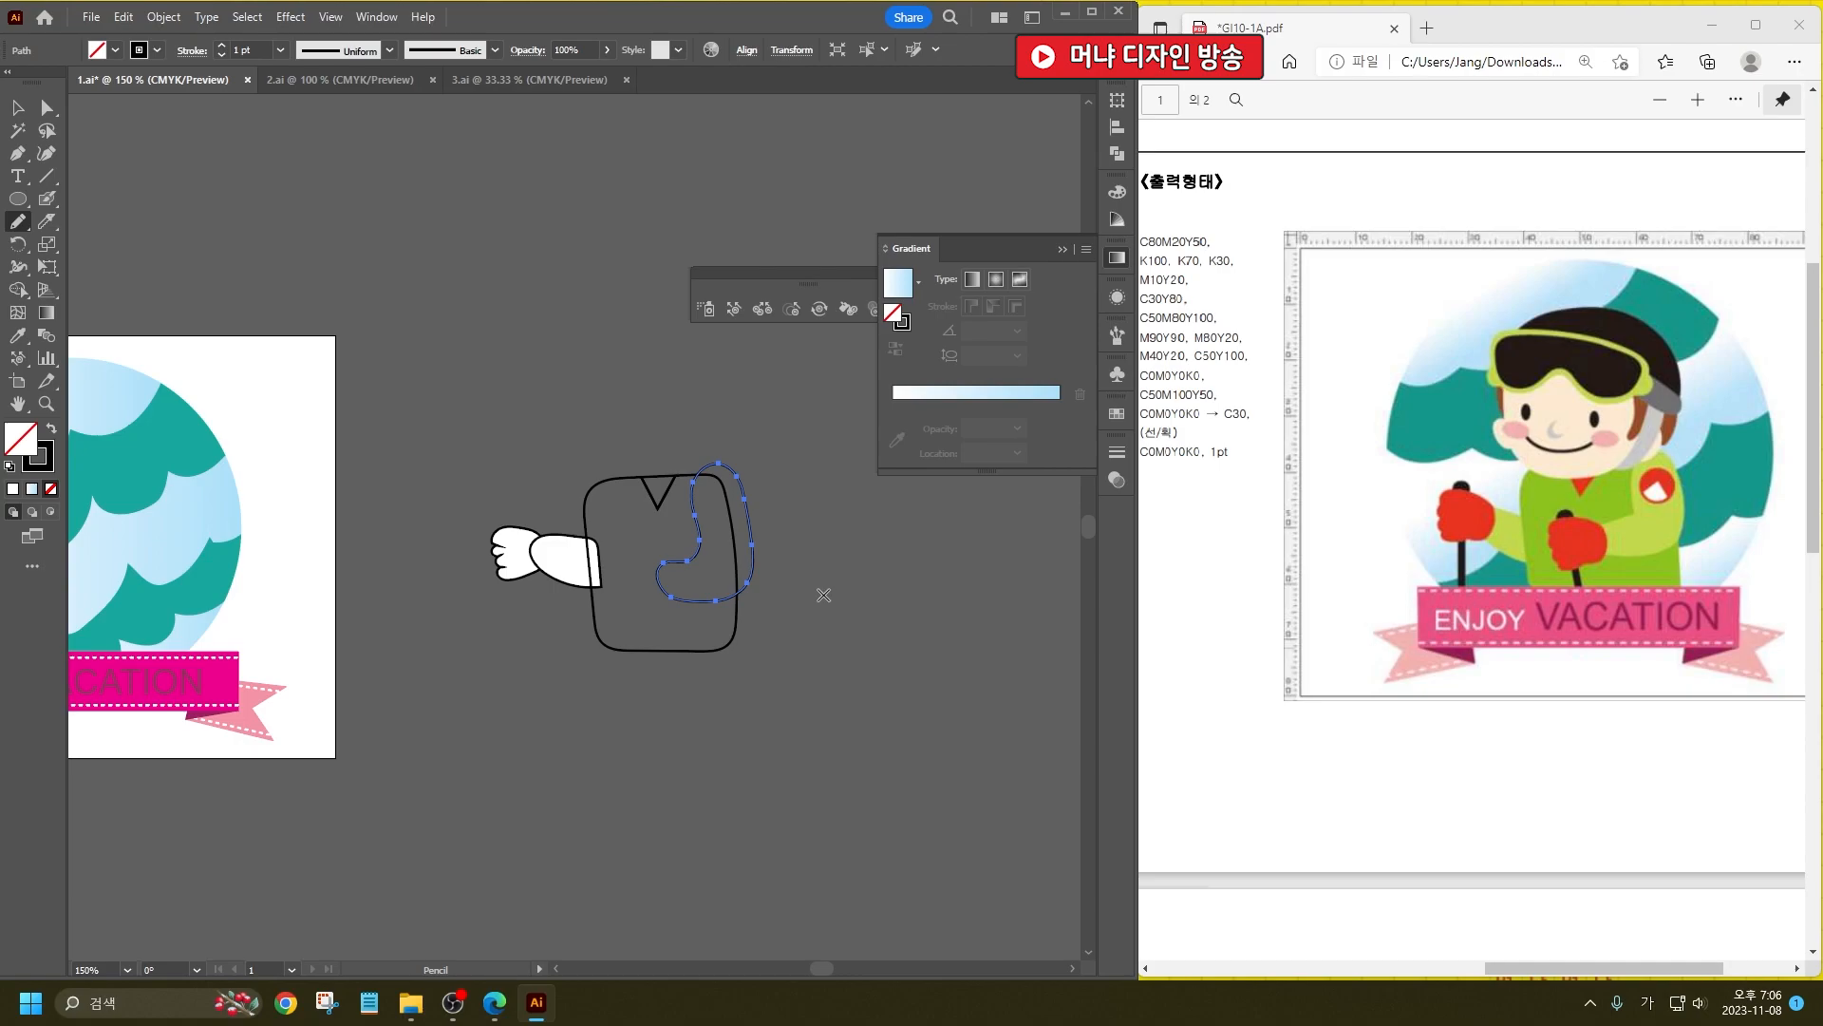
# Step: Draw a circle for the arm badge in the empty area above the glove and offset its path by -1 mm
pyautogui.click(17, 198)
pyautogui.moveTo(425, 256); pyautogui.dragTo(494, 323)
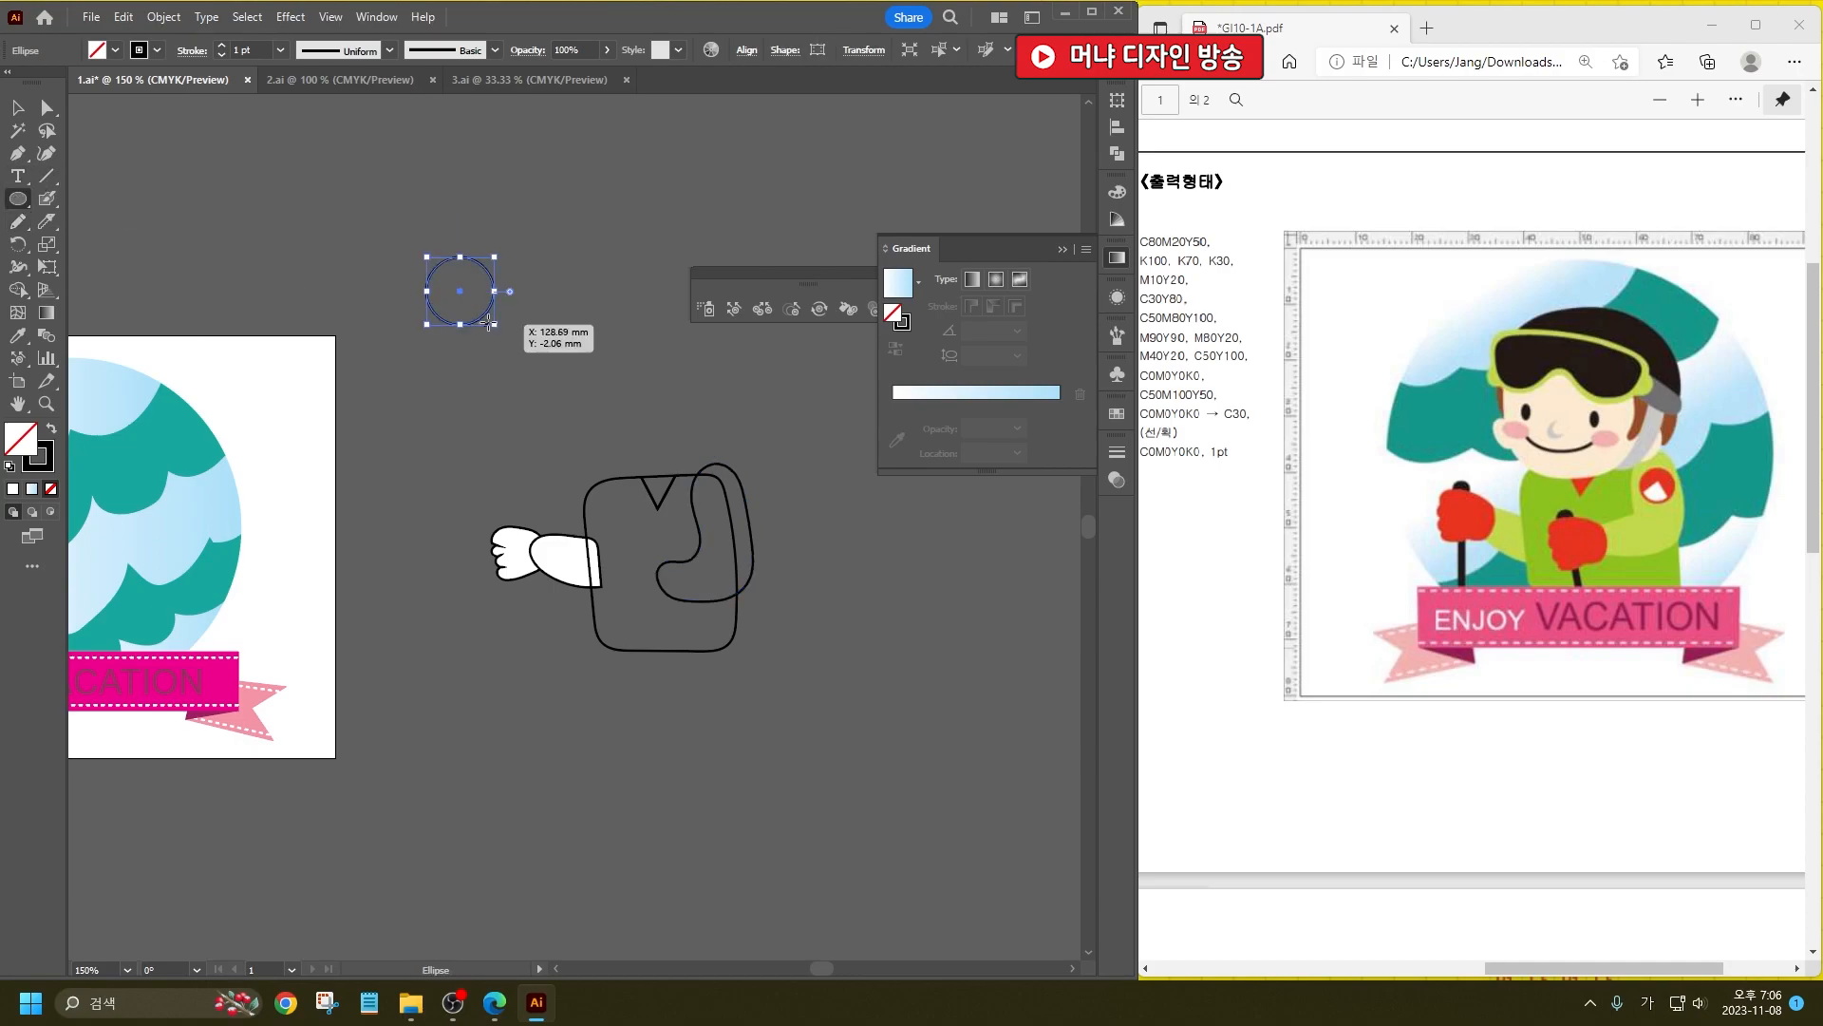
pyautogui.click(17, 112)
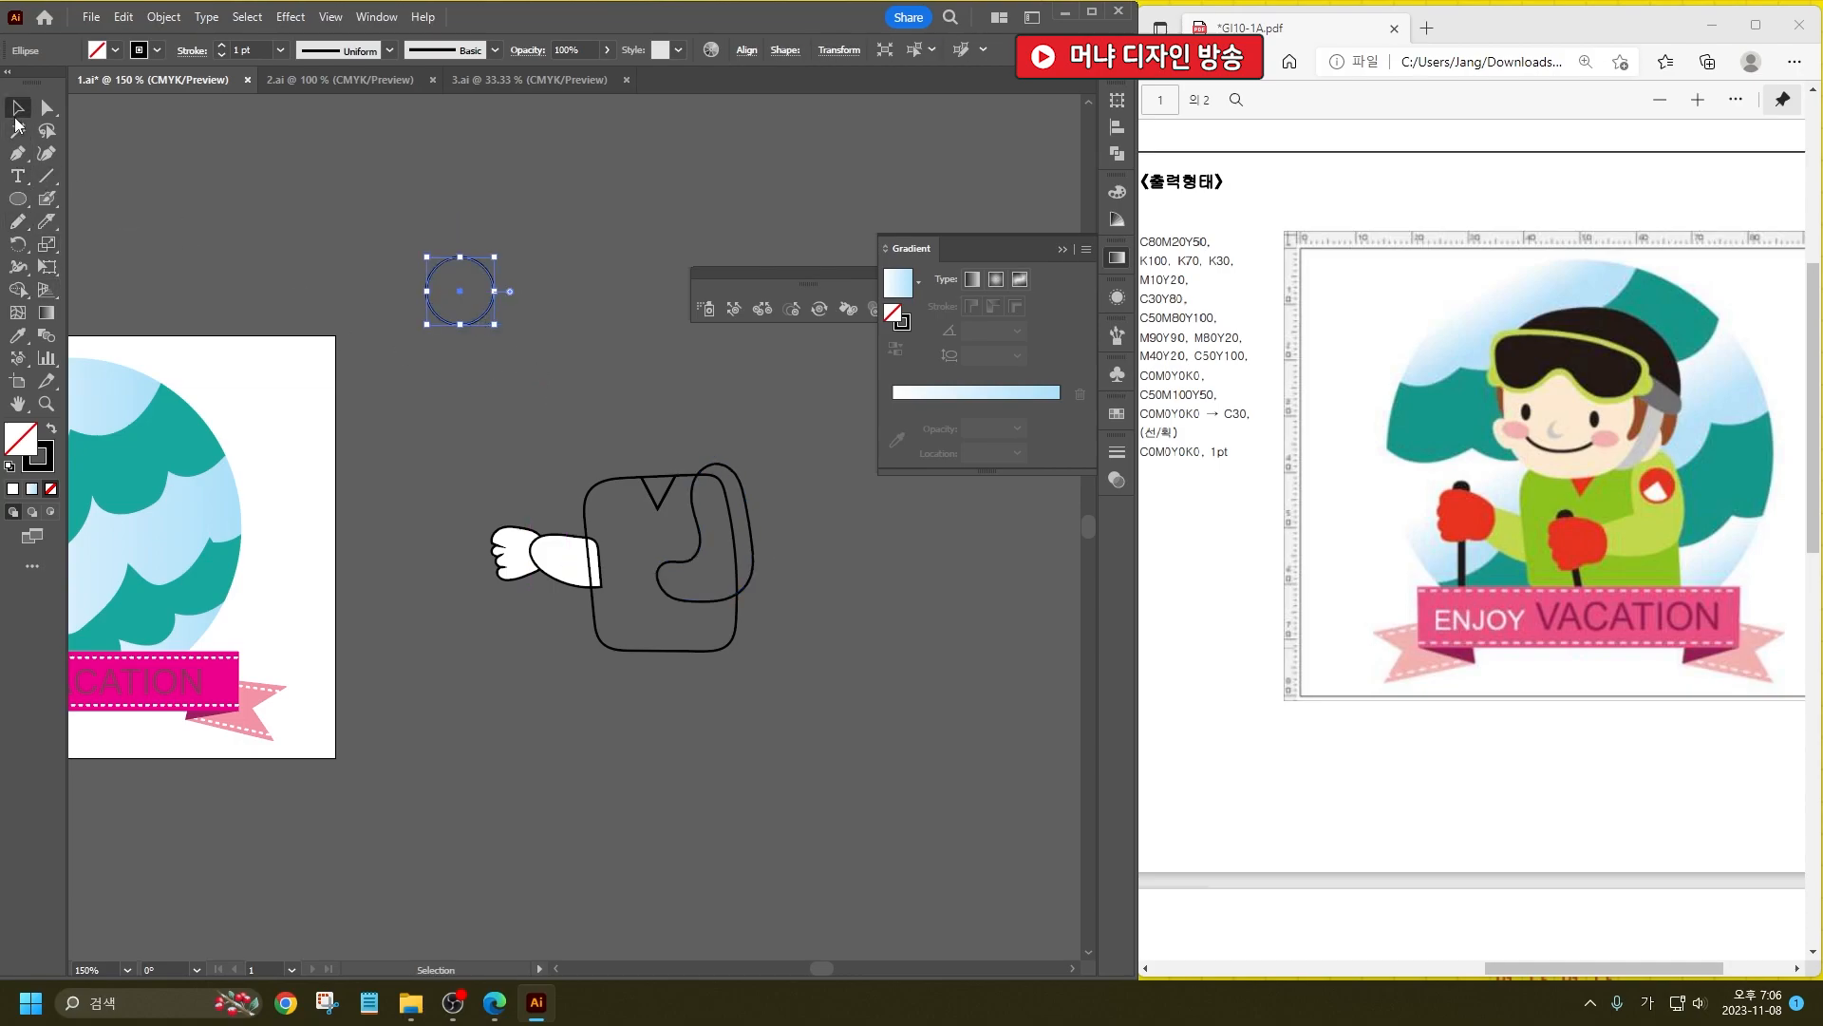
pyautogui.click(163, 17)
pyautogui.moveTo(266, 501)
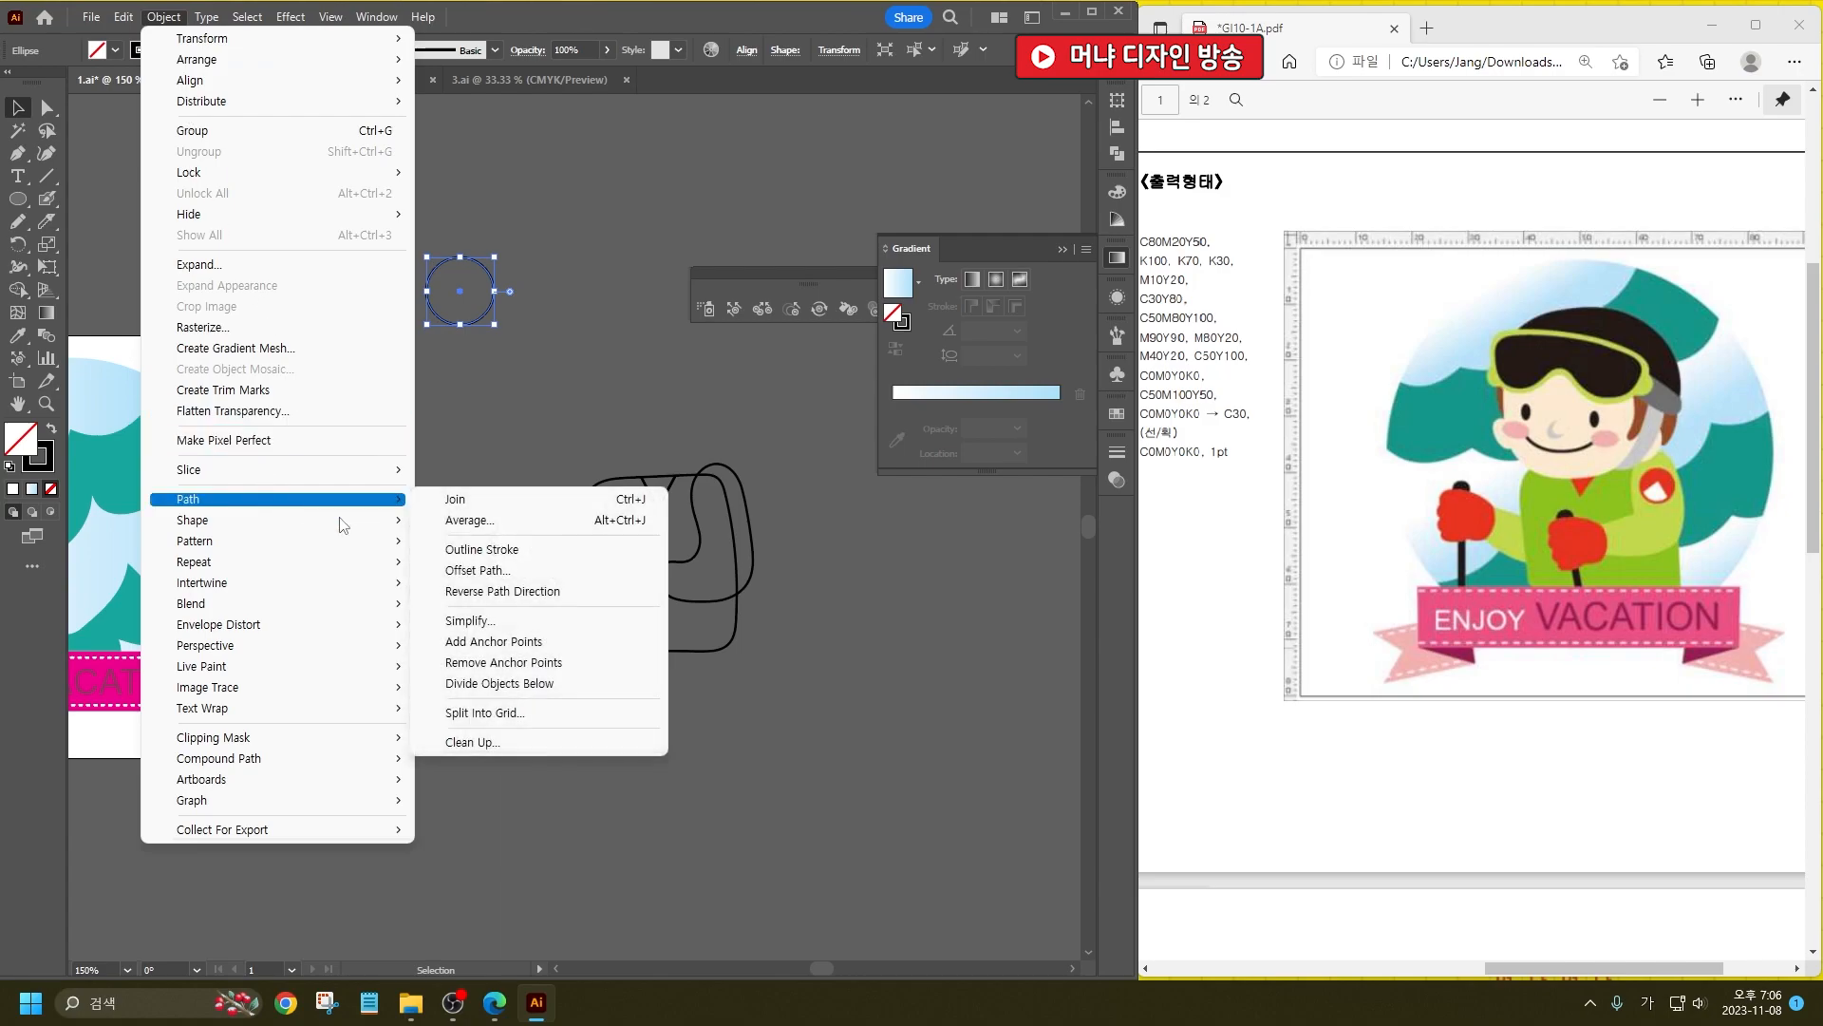
pyautogui.click(476, 571)
pyautogui.press('Up')
pyautogui.press('Up')
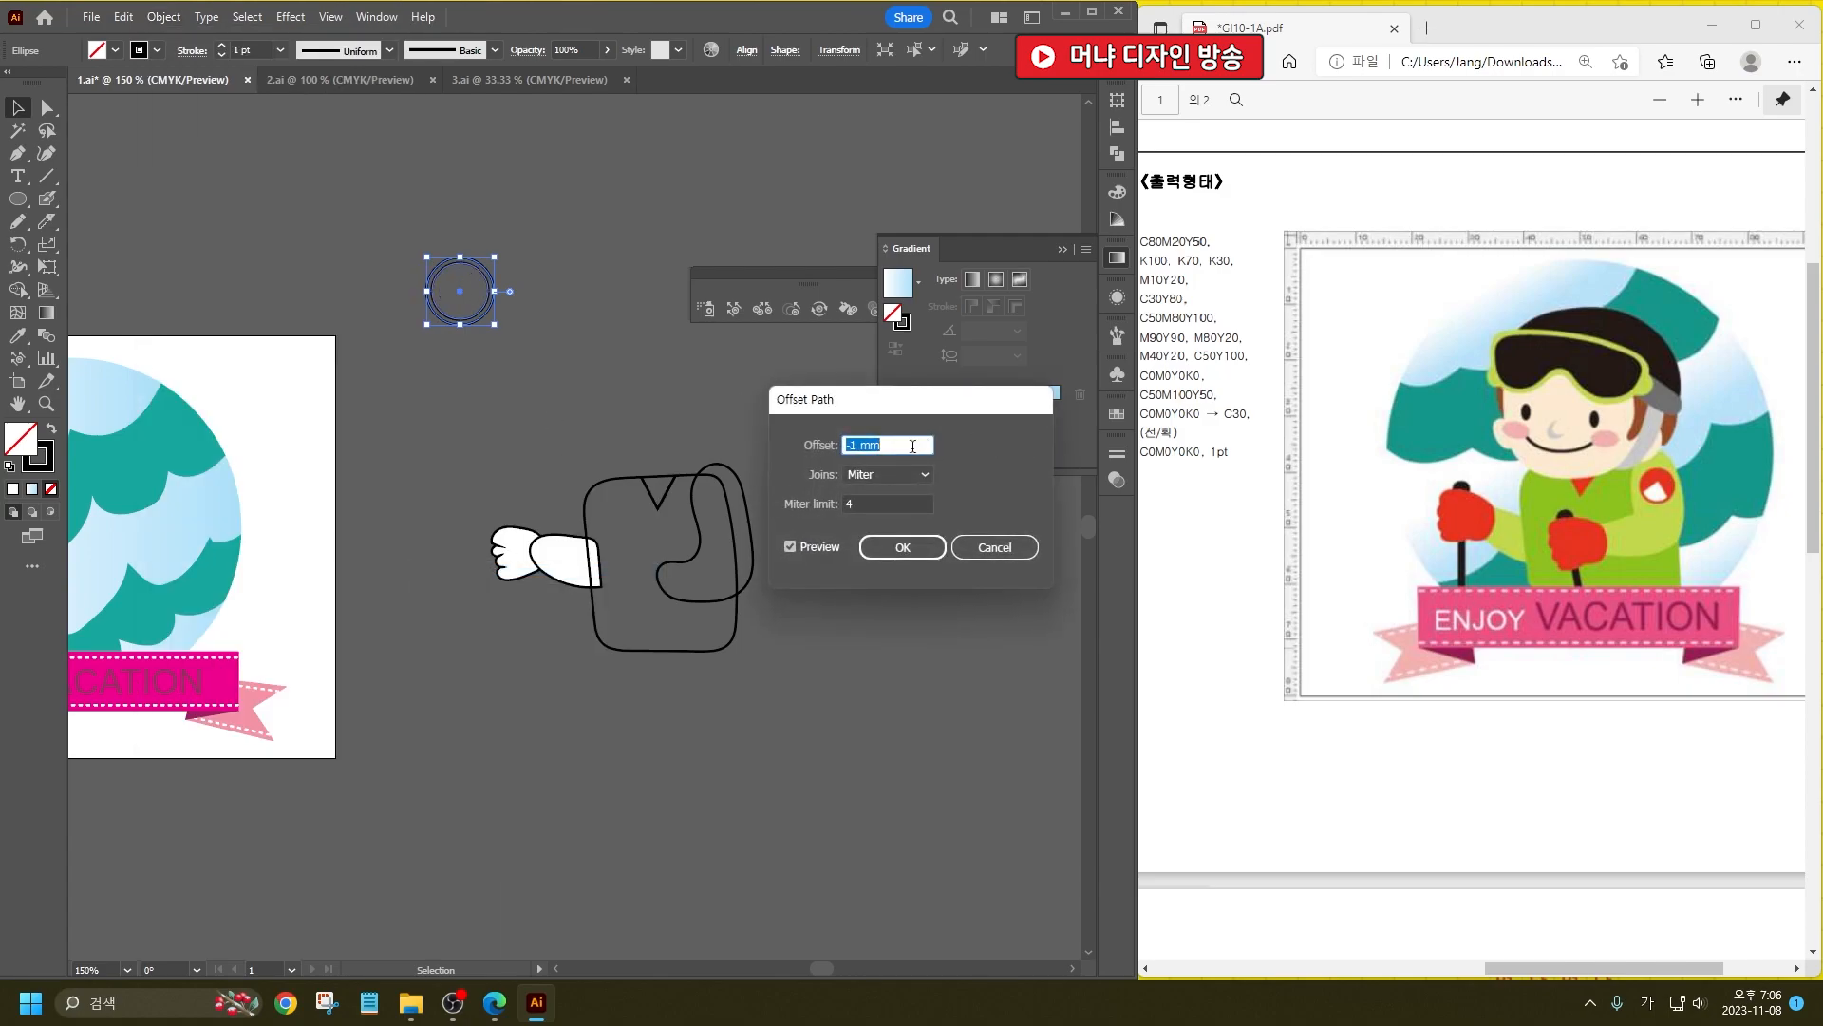
pyautogui.click(902, 547)
# Step: Cut the inner badge circle into four quarters with straight horizontal and vertical Knife cuts through its centre
pyautogui.hotkey('ctrl', '+')
pyautogui.hotkey('ctrl', '+')
pyautogui.hotkey('ctrl', '+')
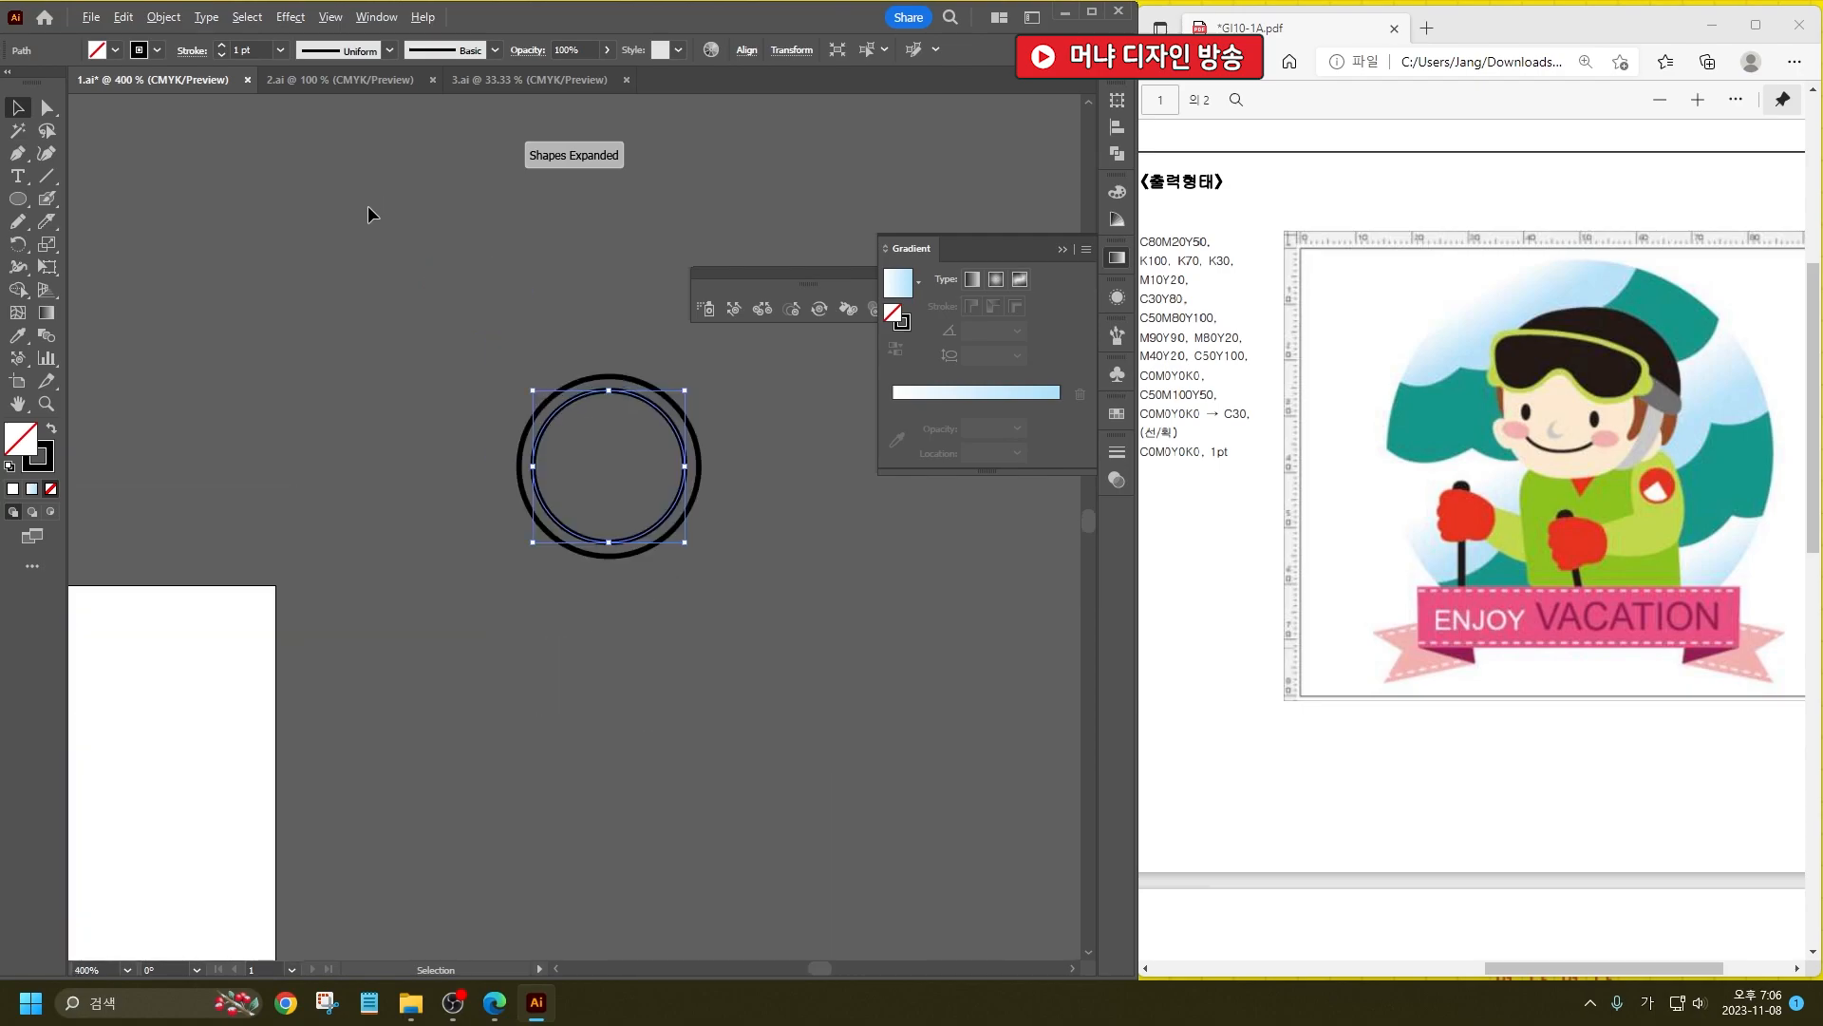
pyautogui.click(47, 222)
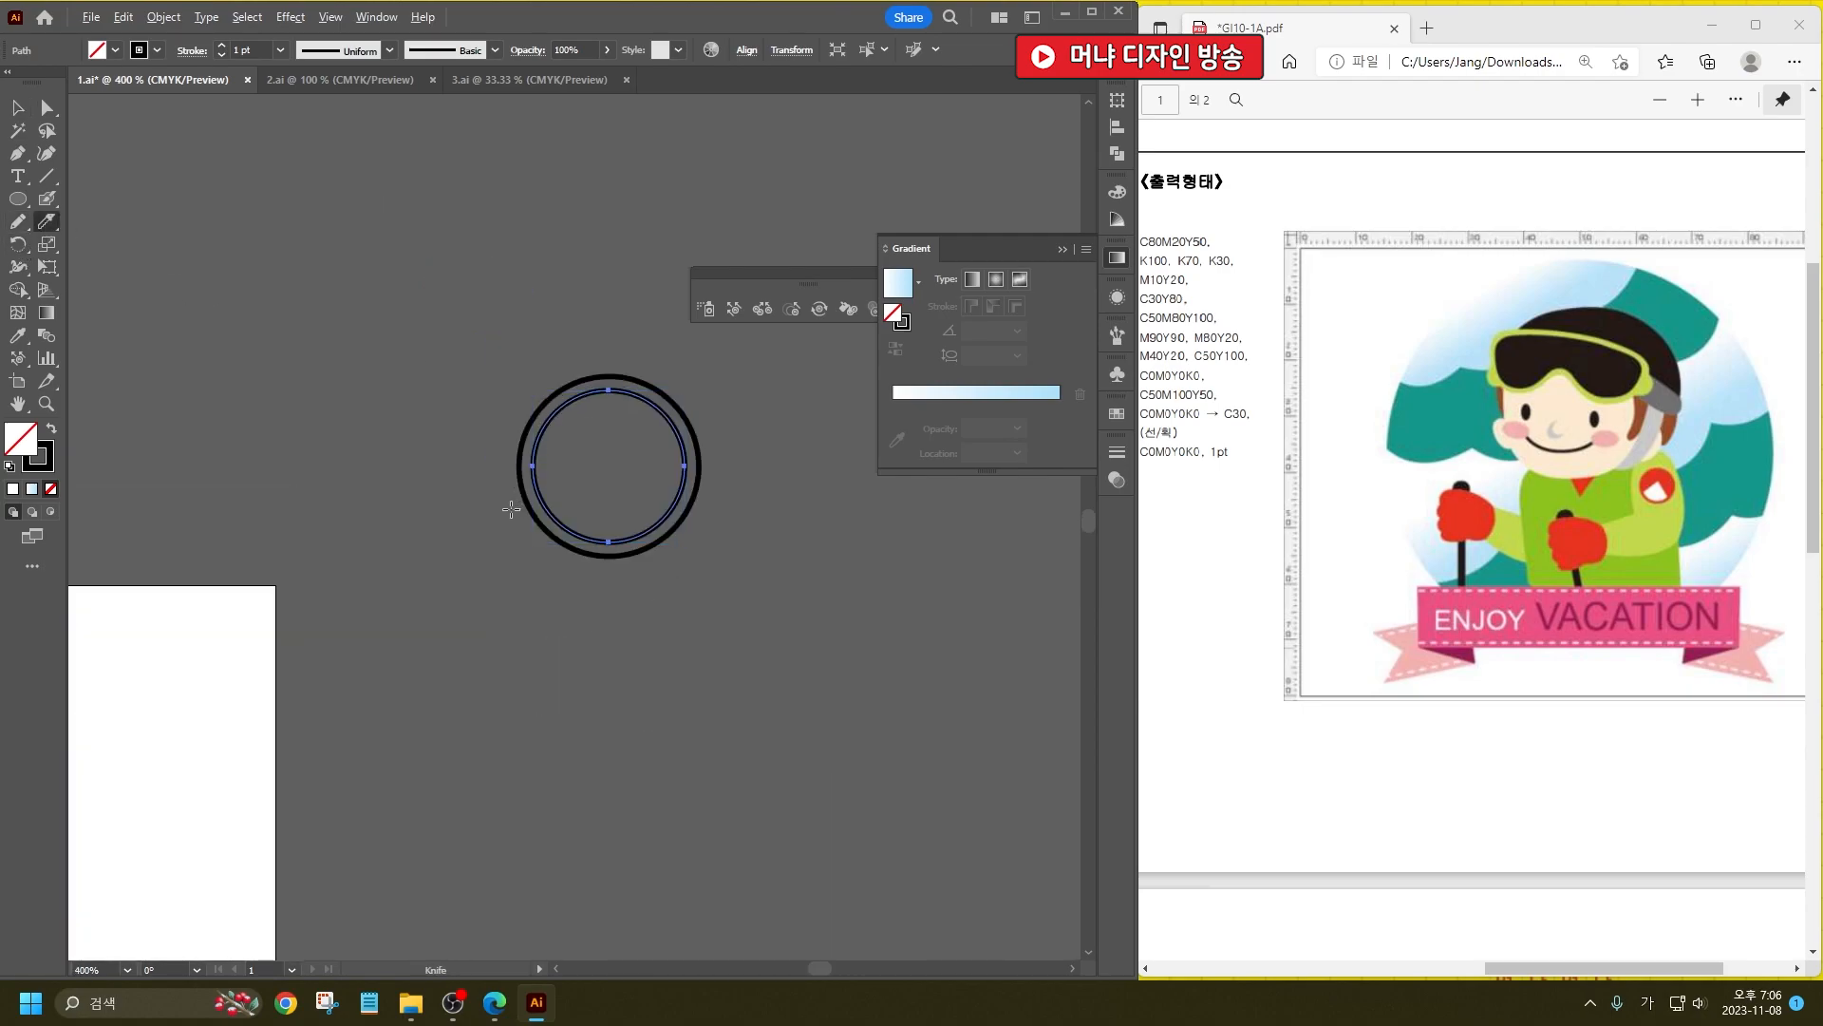
pyautogui.moveTo(556, 389)
pyautogui.mouseDown()
pyautogui.moveTo(601, 476)
pyautogui.moveTo(516, 500)
pyautogui.moveTo(589, 460)
pyautogui.moveTo(773, 447)
pyautogui.mouseUp()
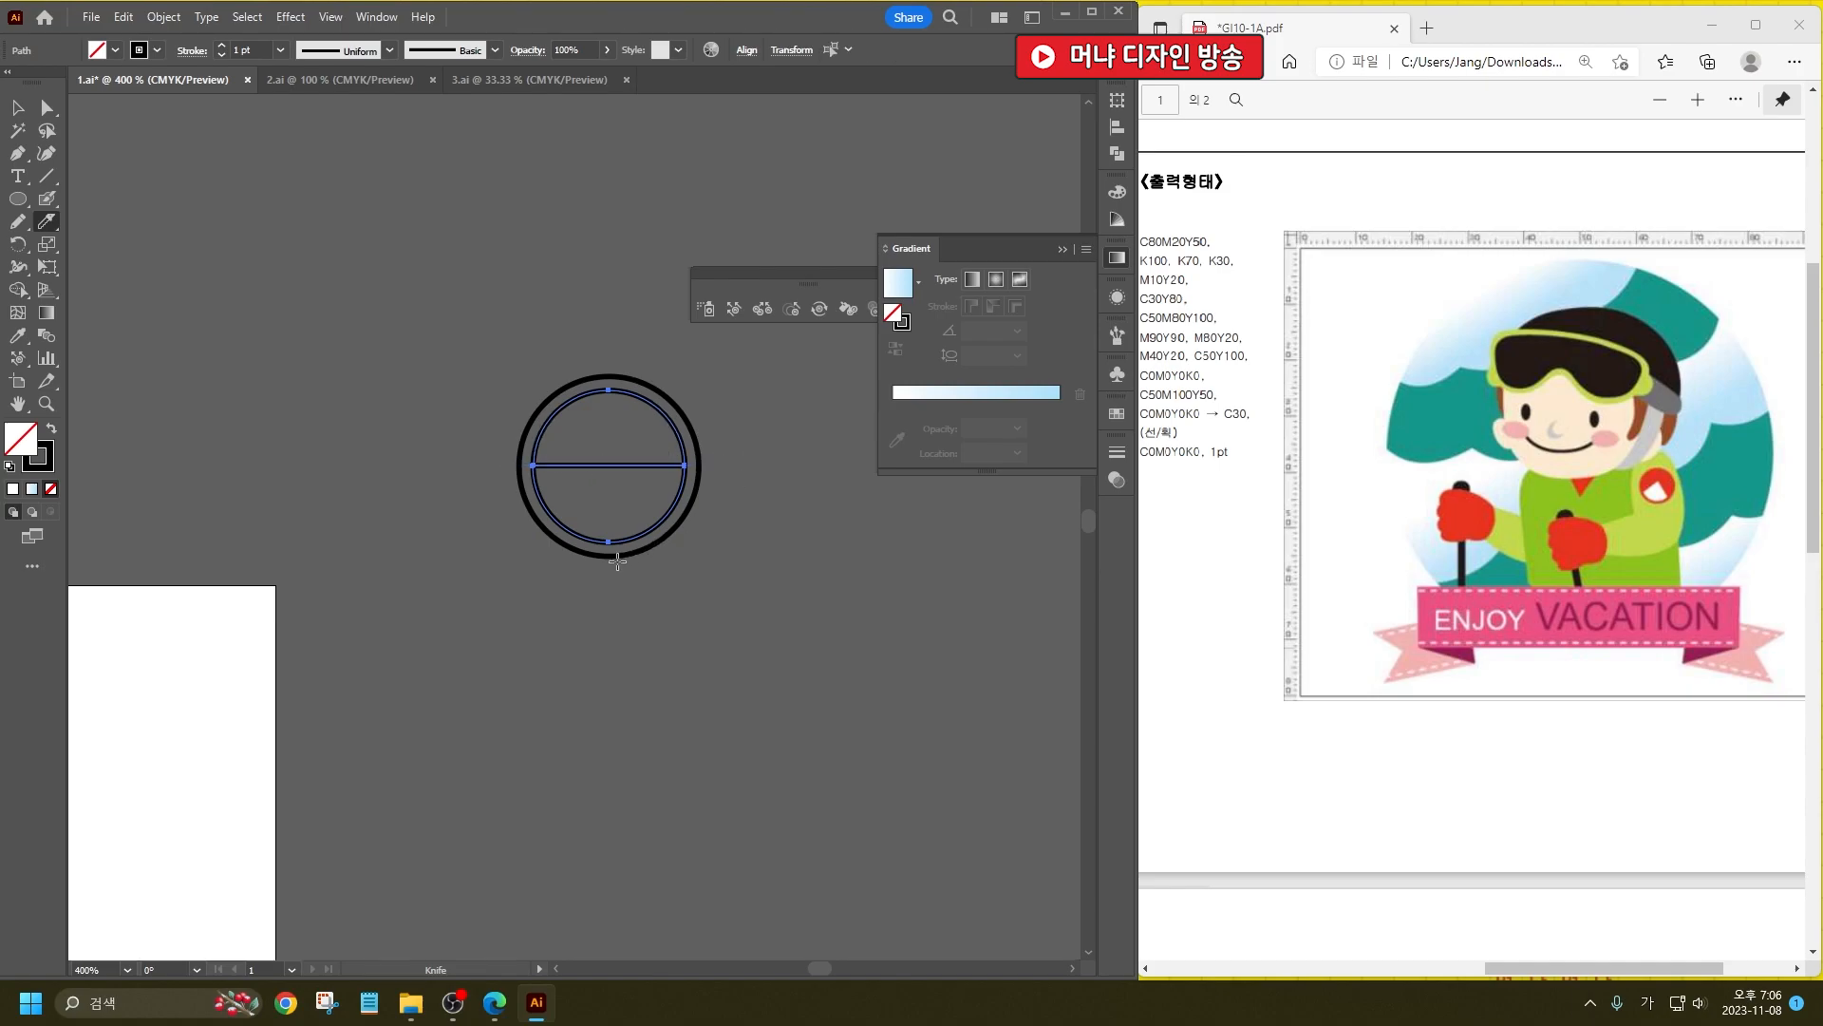
pyautogui.moveTo(606, 567); pyautogui.dragTo(619, 374)
# Step: Delete three quarters of the inner circle, keeping only the lower-left wedge inside the outer ring
pyautogui.click(17, 107)
pyautogui.click(669, 454)
pyautogui.click(659, 412)
pyautogui.press('Delete')
pyautogui.click(655, 510)
pyautogui.press('Delete')
pyautogui.click(606, 429)
pyautogui.press('Delete')
# Step: Rotate the badge ring and wedge together so the wedge's tip points upward, and group them
pyautogui.hotkey('ctrl', 'a')
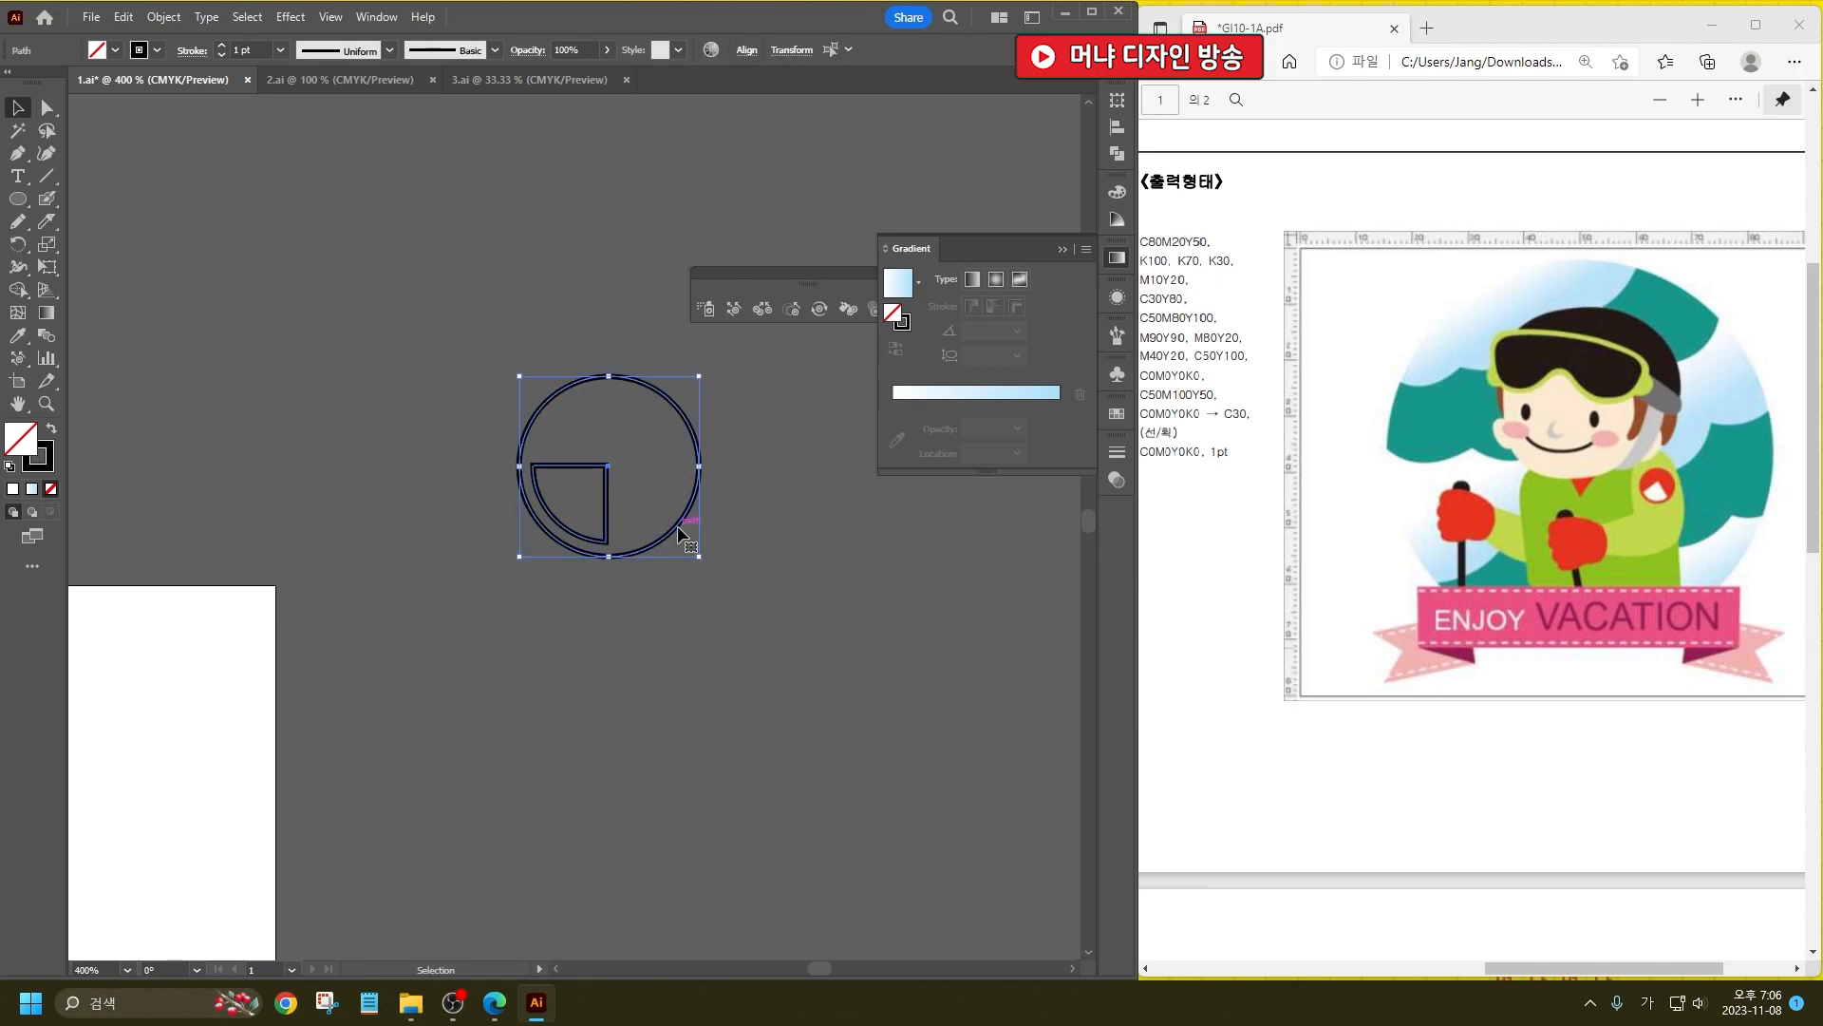
pyautogui.moveTo(707, 369); pyautogui.dragTo(608, 326)
pyautogui.hotkey('ctrl', 'g')
# Step: Shrink the badge group and place it on the upper part of the skier's bent arm
pyautogui.hotkey('ctrl', '-')
pyautogui.hotkey('ctrl', '-')
pyautogui.hotkey('ctrl', '-')
pyautogui.moveTo(559, 408); pyautogui.dragTo(732, 618)
pyautogui.hotkey('ctrl', 'z')
pyautogui.moveTo(554, 354)
pyautogui.mouseDown()
pyautogui.moveTo(801, 573)
pyautogui.moveTo(817, 566)
pyautogui.moveTo(775, 629)
pyautogui.moveTo(753, 601)
pyautogui.mouseUp()
pyautogui.hotkey('ctrl', '+')
pyautogui.hotkey('ctrl', '+')
pyautogui.hotkey('ctrl', '+')
pyautogui.click(591, 541)
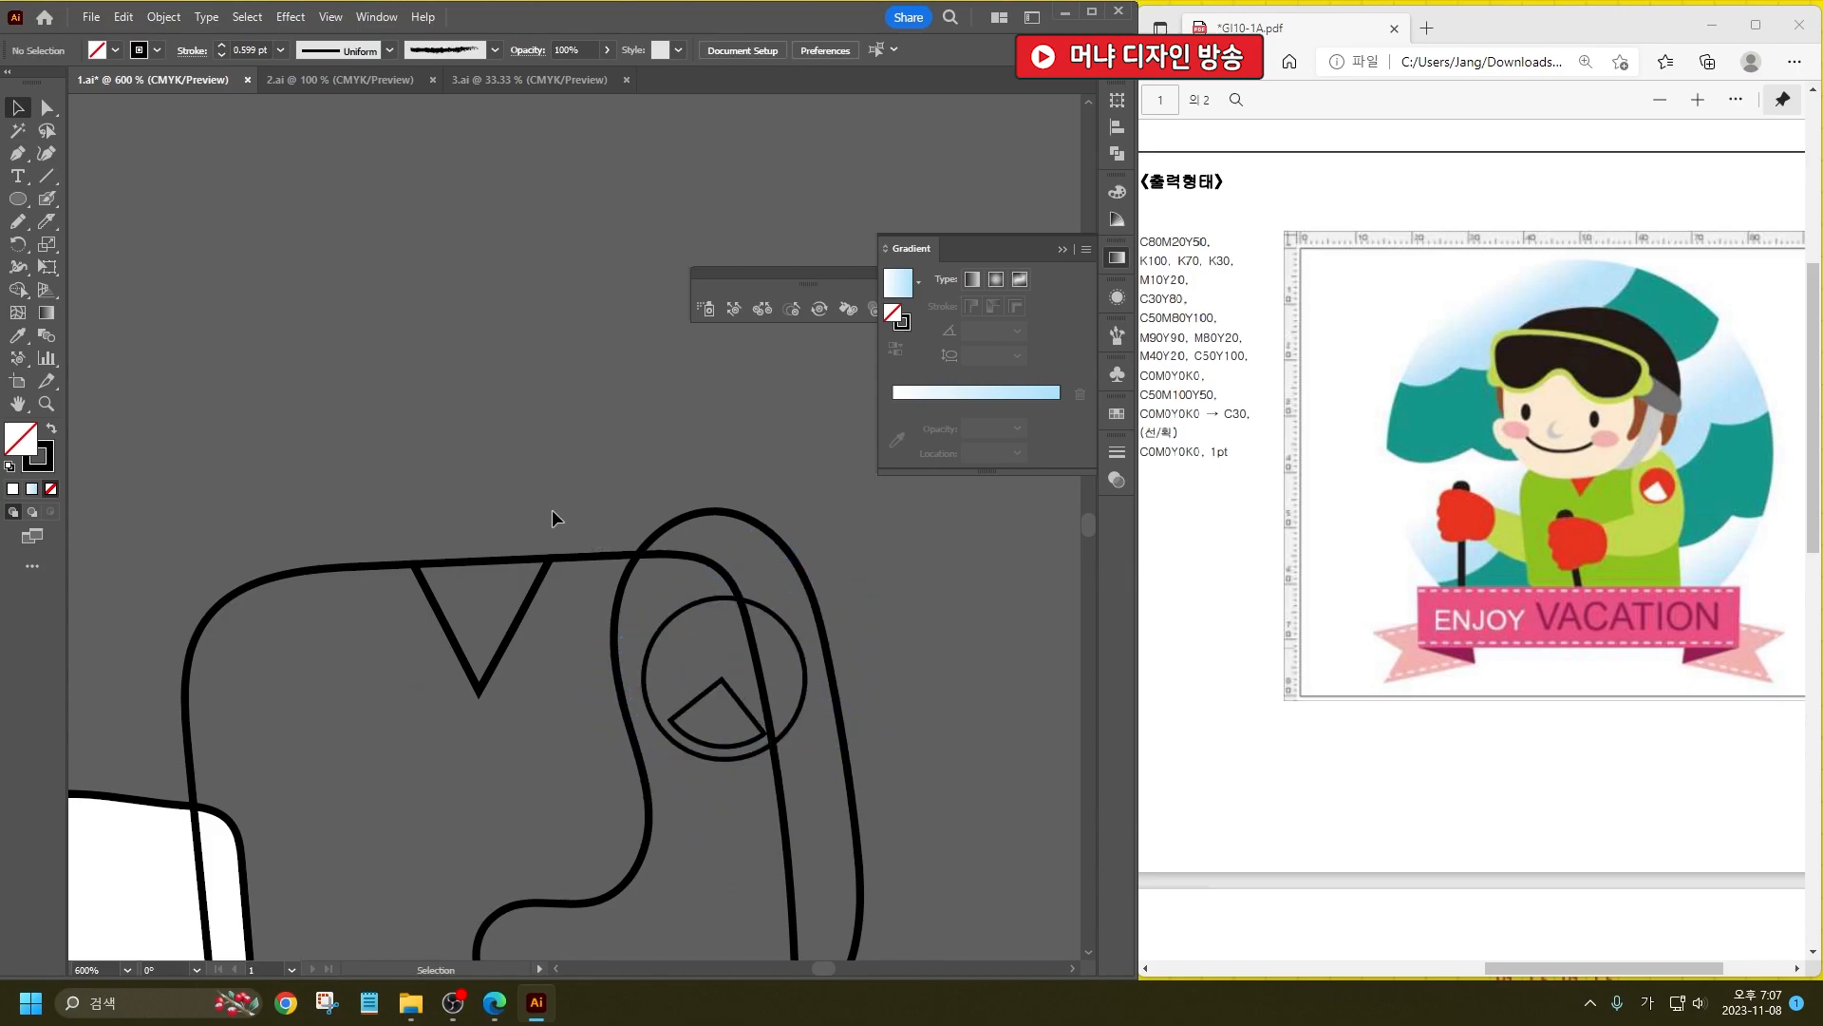
# Step: Draw the skier's head outline with both ears above the torso using the Pencil
pyautogui.click(17, 221)
pyautogui.scroll(-2, 587, 719)
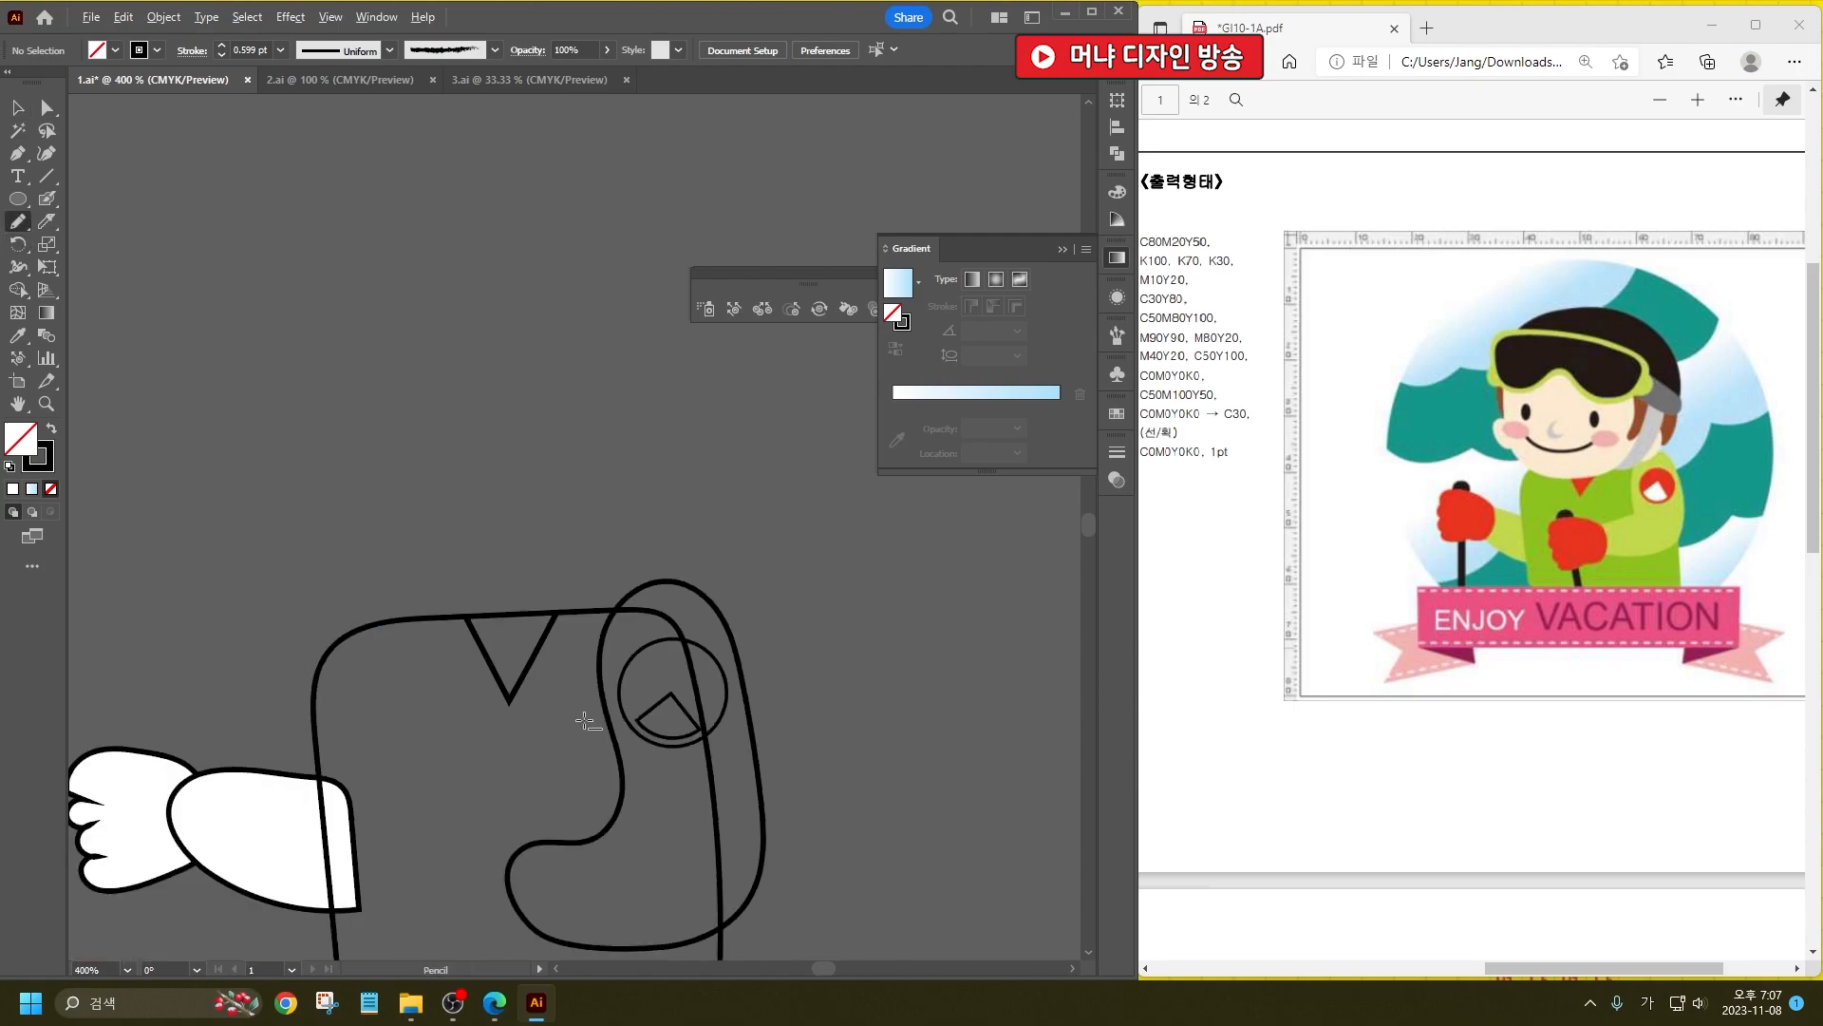
pyautogui.scroll(1, 503, 586)
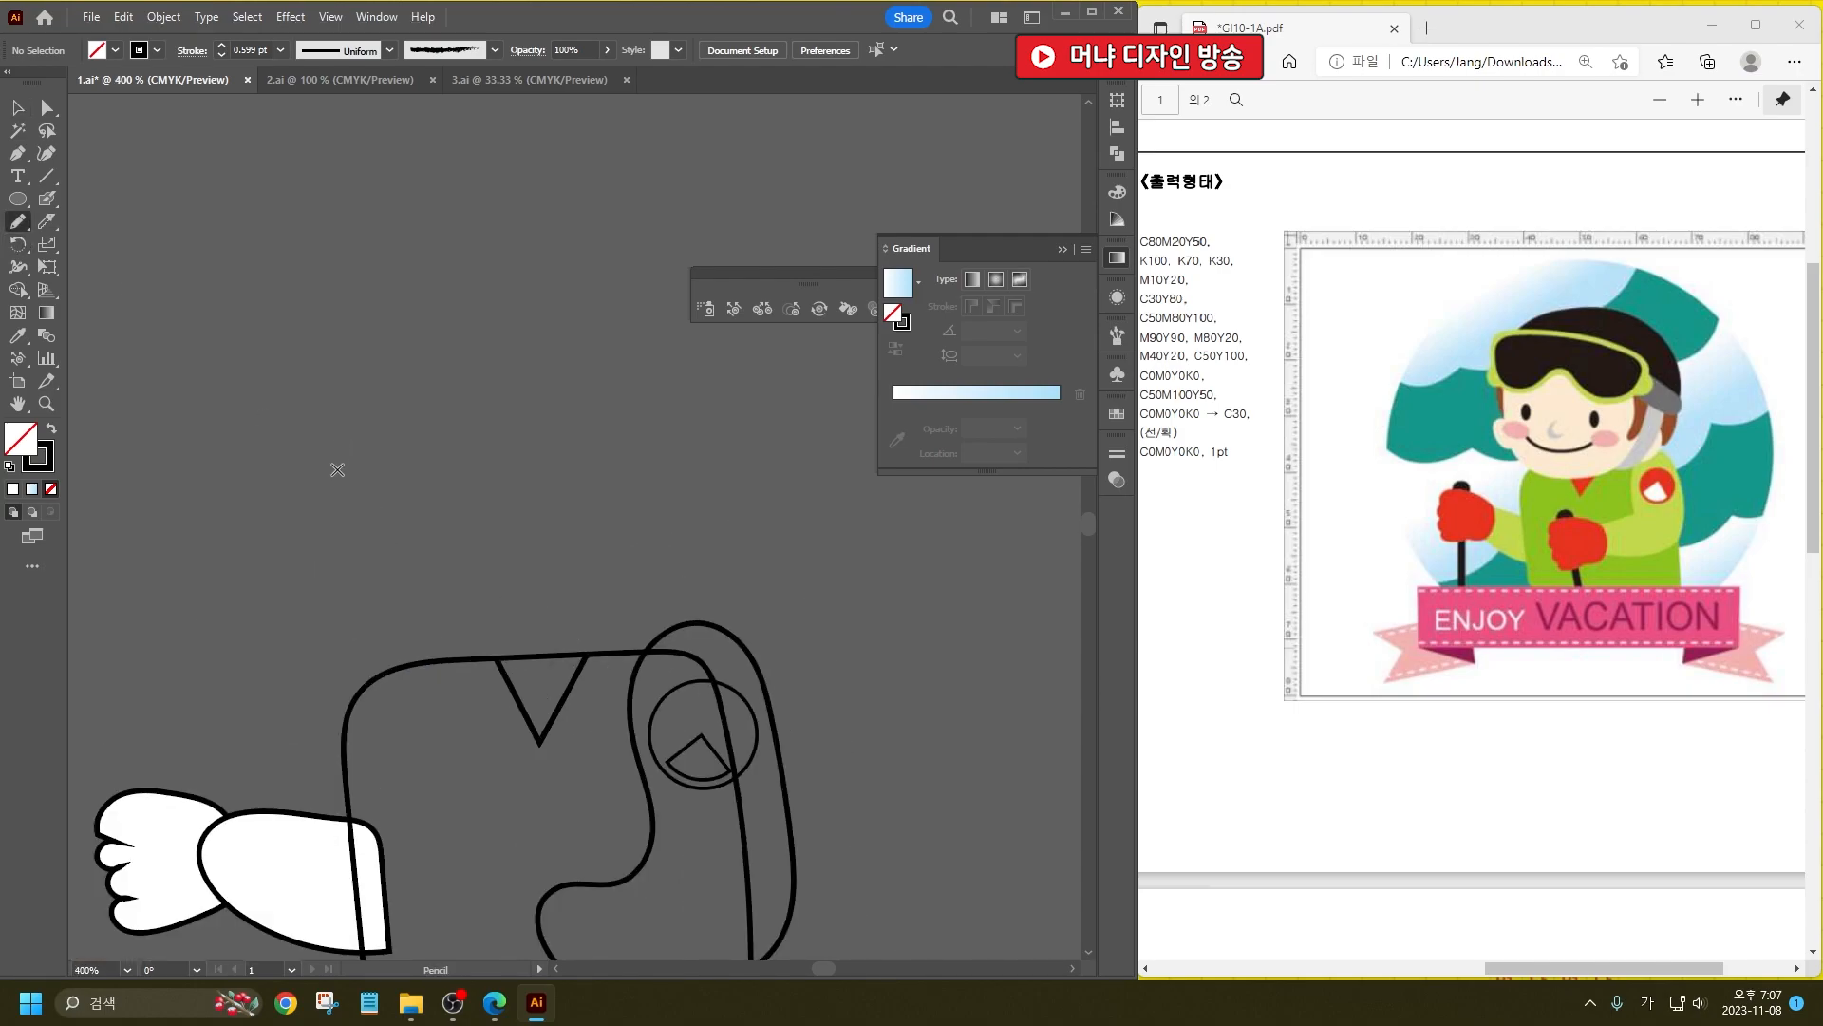
pyautogui.moveTo(301, 388)
pyautogui.mouseDown()
pyautogui.moveTo(318, 506)
pyautogui.moveTo(282, 520)
pyautogui.moveTo(306, 585)
pyautogui.moveTo(327, 577)
pyautogui.moveTo(395, 642)
pyautogui.moveTo(521, 651)
pyautogui.moveTo(606, 623)
pyautogui.moveTo(663, 571)
pyautogui.moveTo(639, 533)
pyautogui.moveTo(574, 553)
pyautogui.moveTo(582, 432)
pyautogui.moveTo(547, 357)
pyautogui.mouseUp()
pyautogui.moveTo(403, 334)
pyautogui.mouseDown()
pyautogui.moveTo(321, 368)
pyautogui.moveTo(317, 510)
pyautogui.mouseUp()
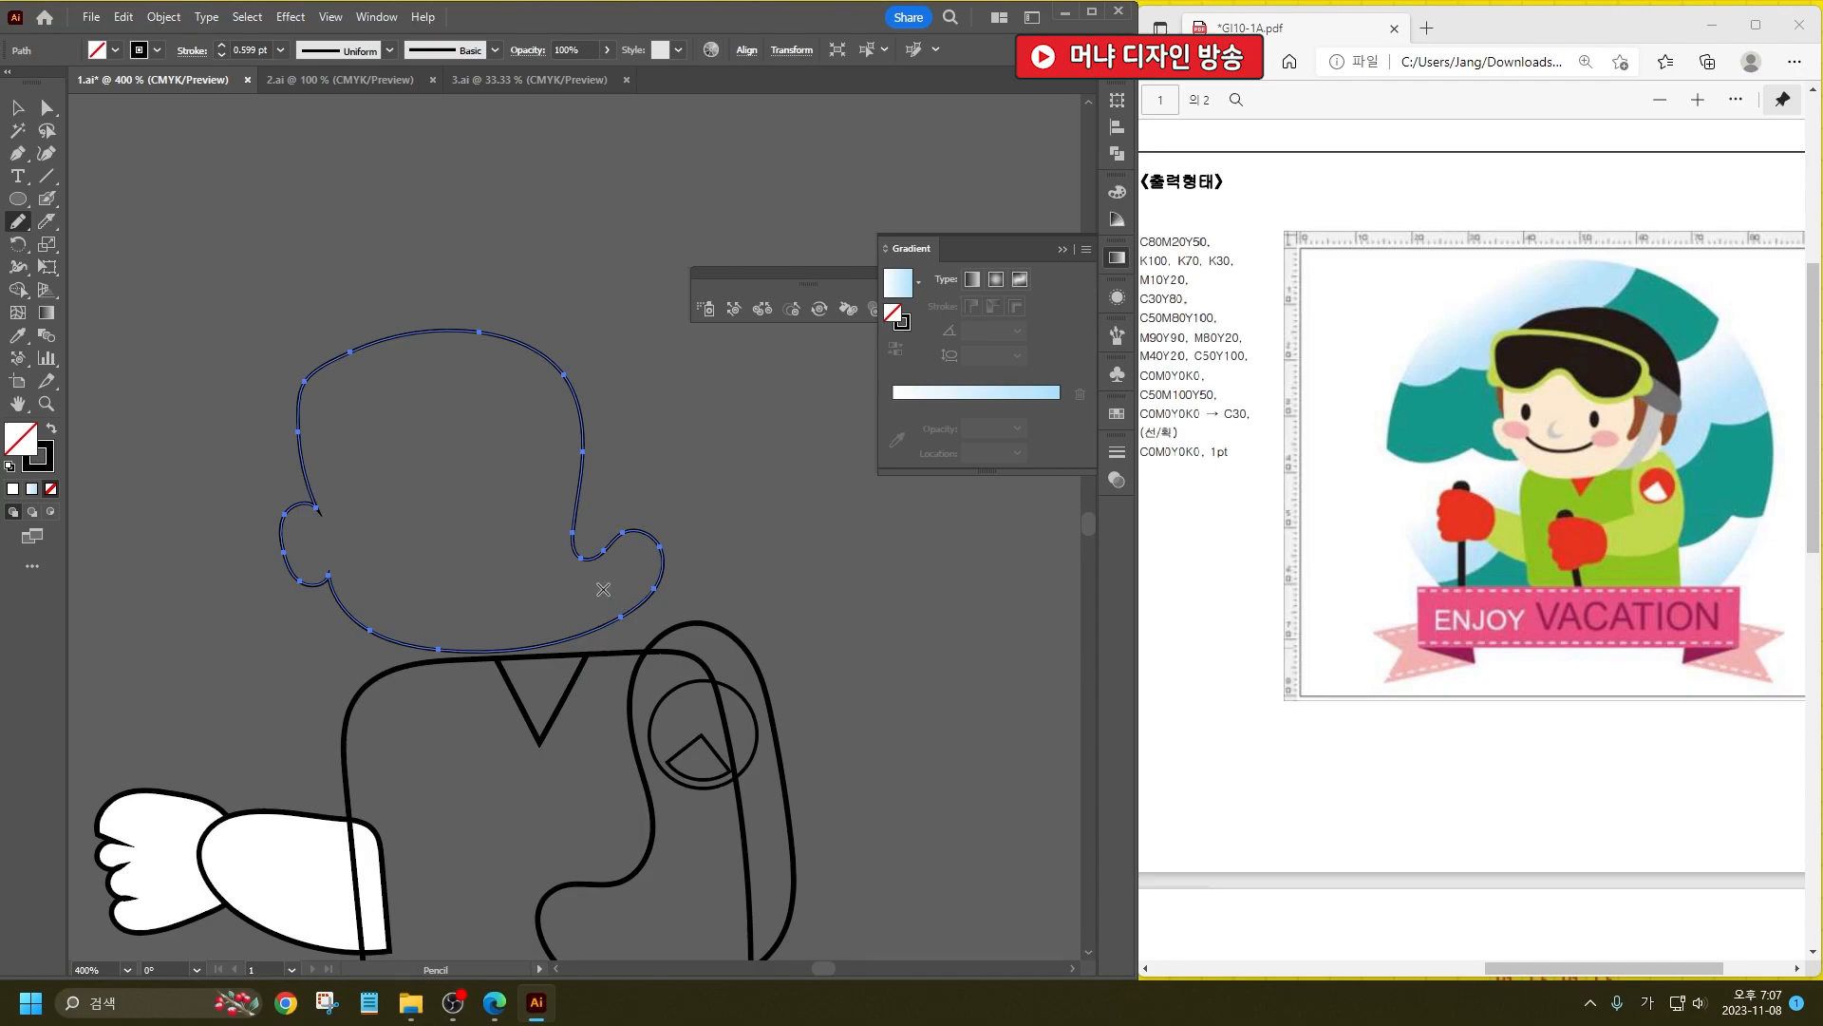
# Step: Draw the hair around the right ear and the helmet's chin strap running down to the jaw with the Pencil
pyautogui.moveTo(569, 504)
pyautogui.mouseDown()
pyautogui.moveTo(569, 429)
pyautogui.moveTo(595, 410)
pyautogui.moveTo(664, 415)
pyautogui.moveTo(678, 569)
pyautogui.moveTo(643, 594)
pyautogui.moveTo(570, 560)
pyautogui.mouseUp()
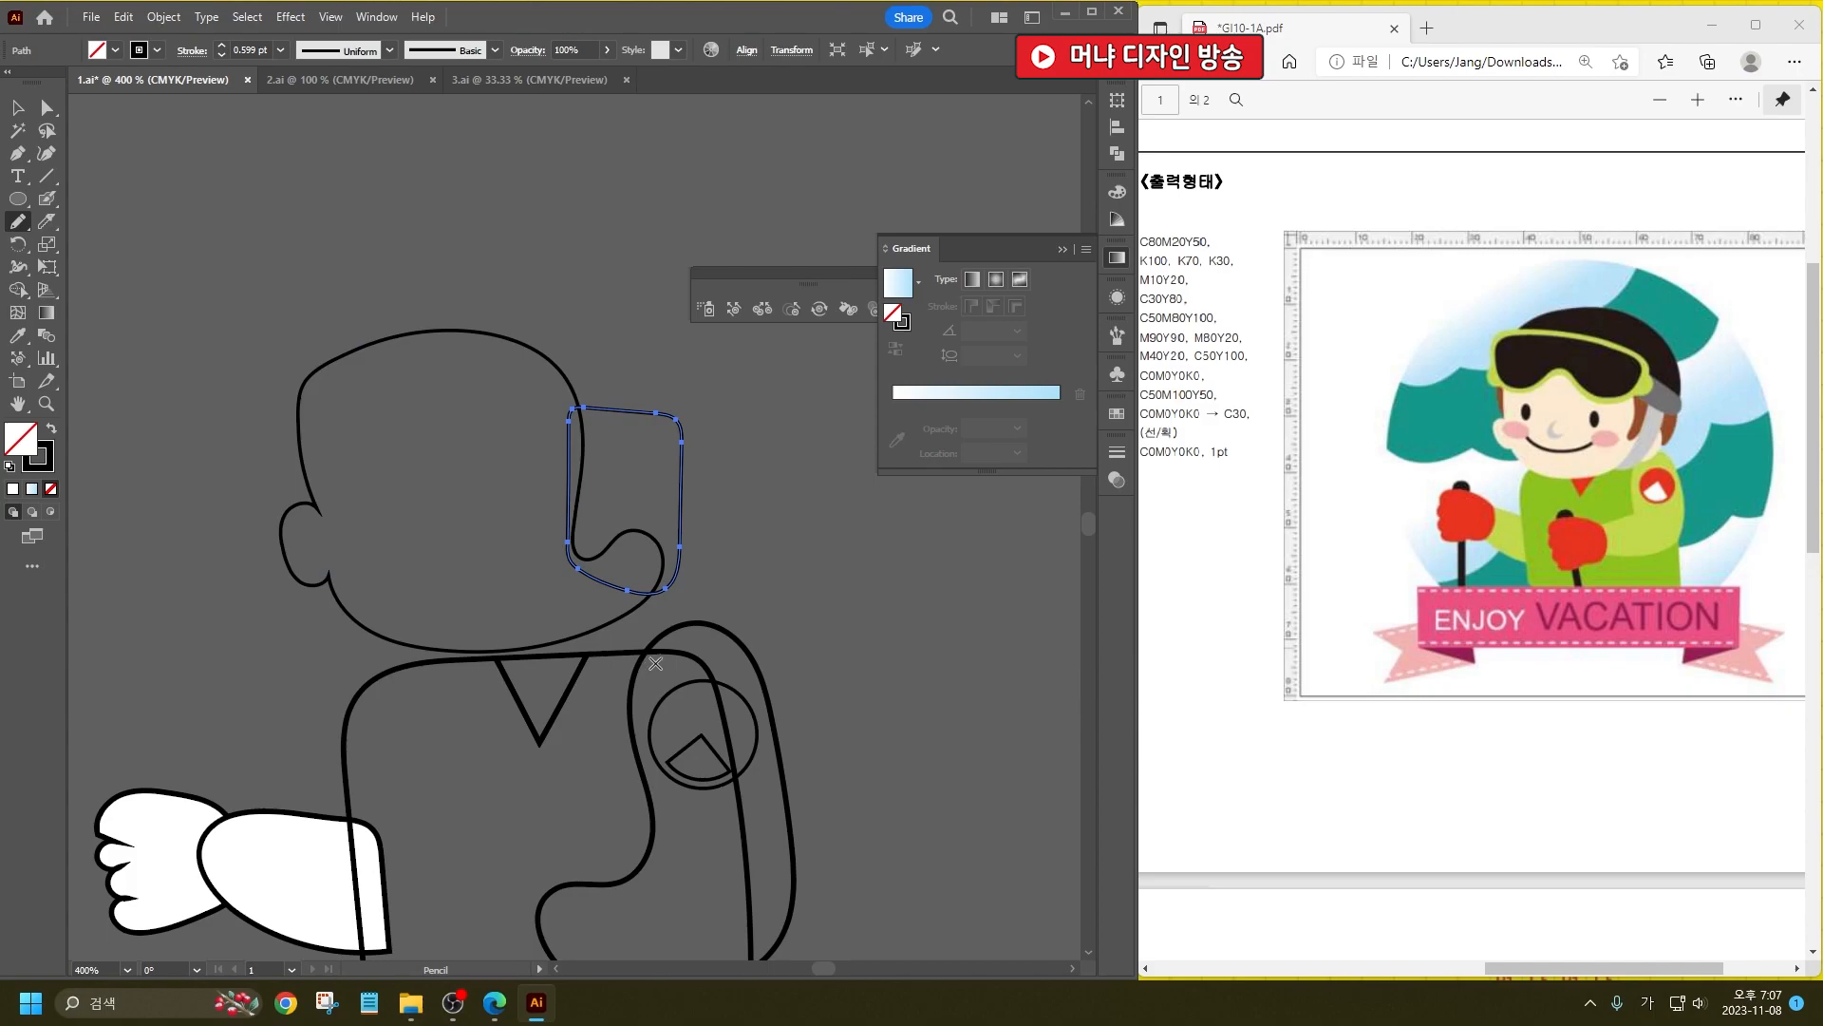
pyautogui.hotkey('ctrl', 'z')
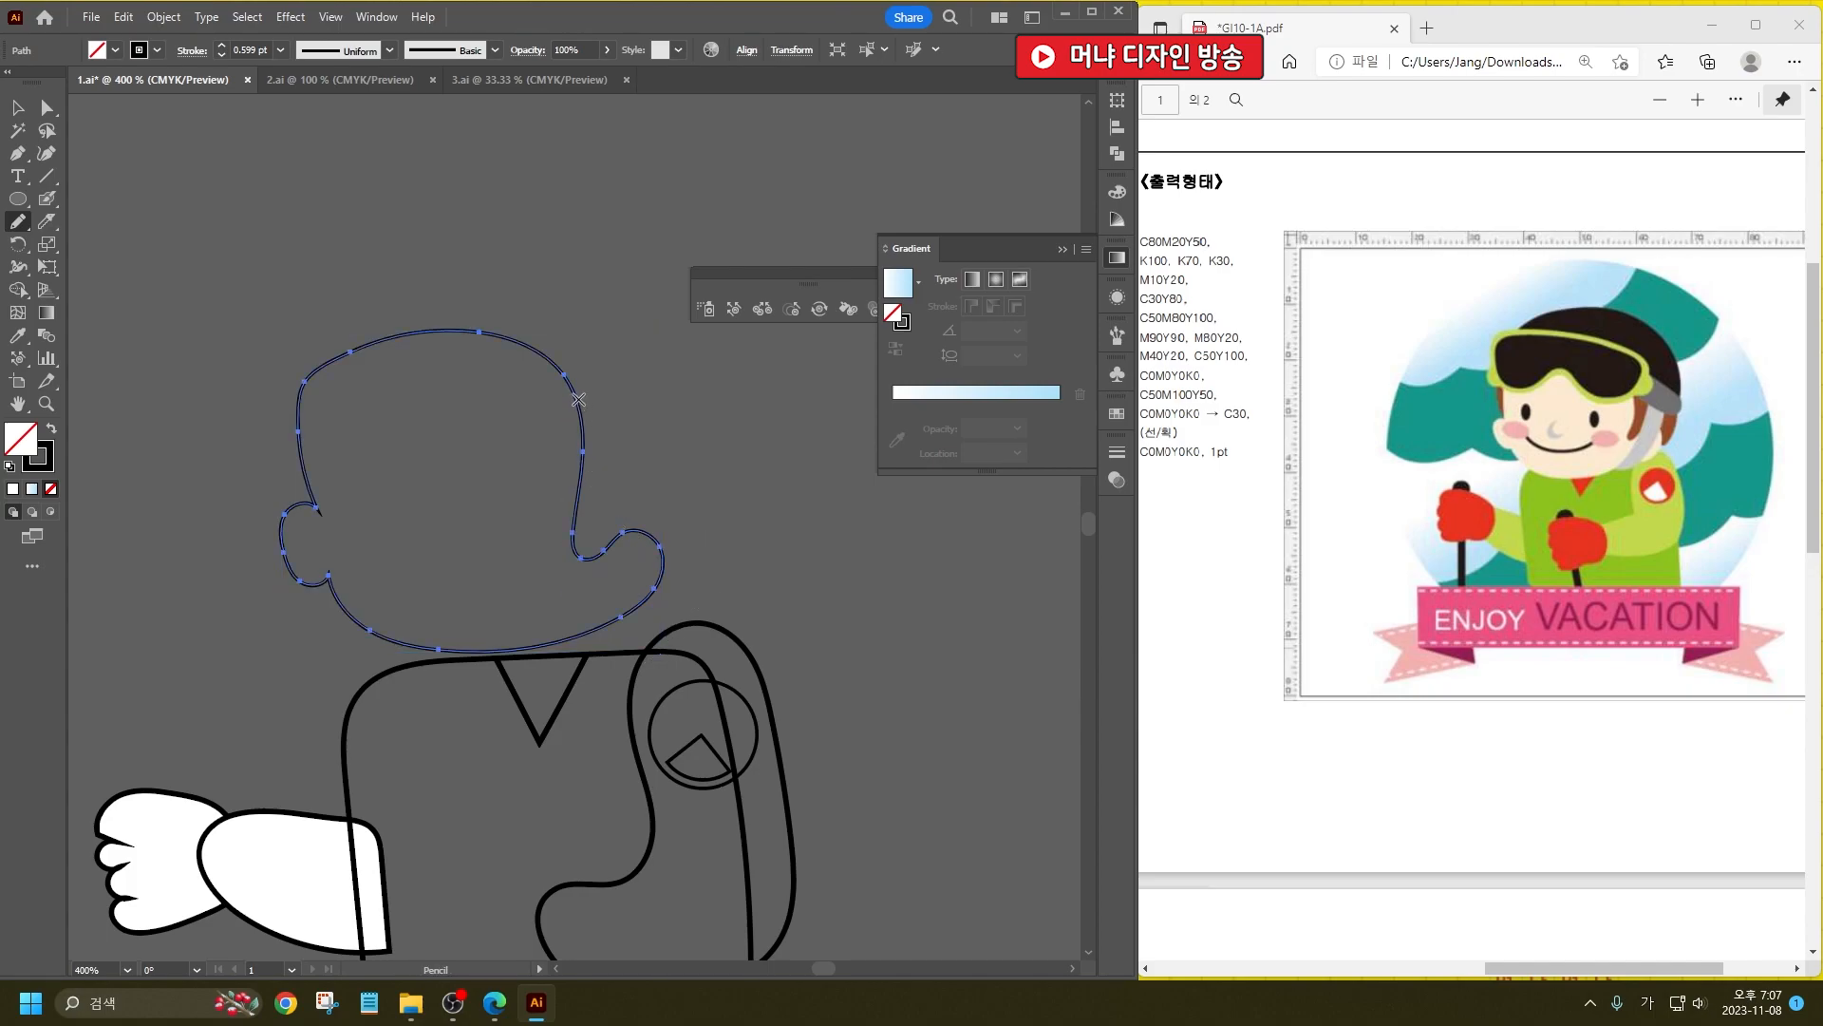
pyautogui.moveTo(573, 393)
pyautogui.mouseDown()
pyautogui.moveTo(553, 563)
pyautogui.moveTo(575, 577)
pyautogui.moveTo(631, 531)
pyautogui.moveTo(668, 561)
pyautogui.moveTo(684, 511)
pyautogui.moveTo(660, 417)
pyautogui.moveTo(572, 393)
pyautogui.mouseUp()
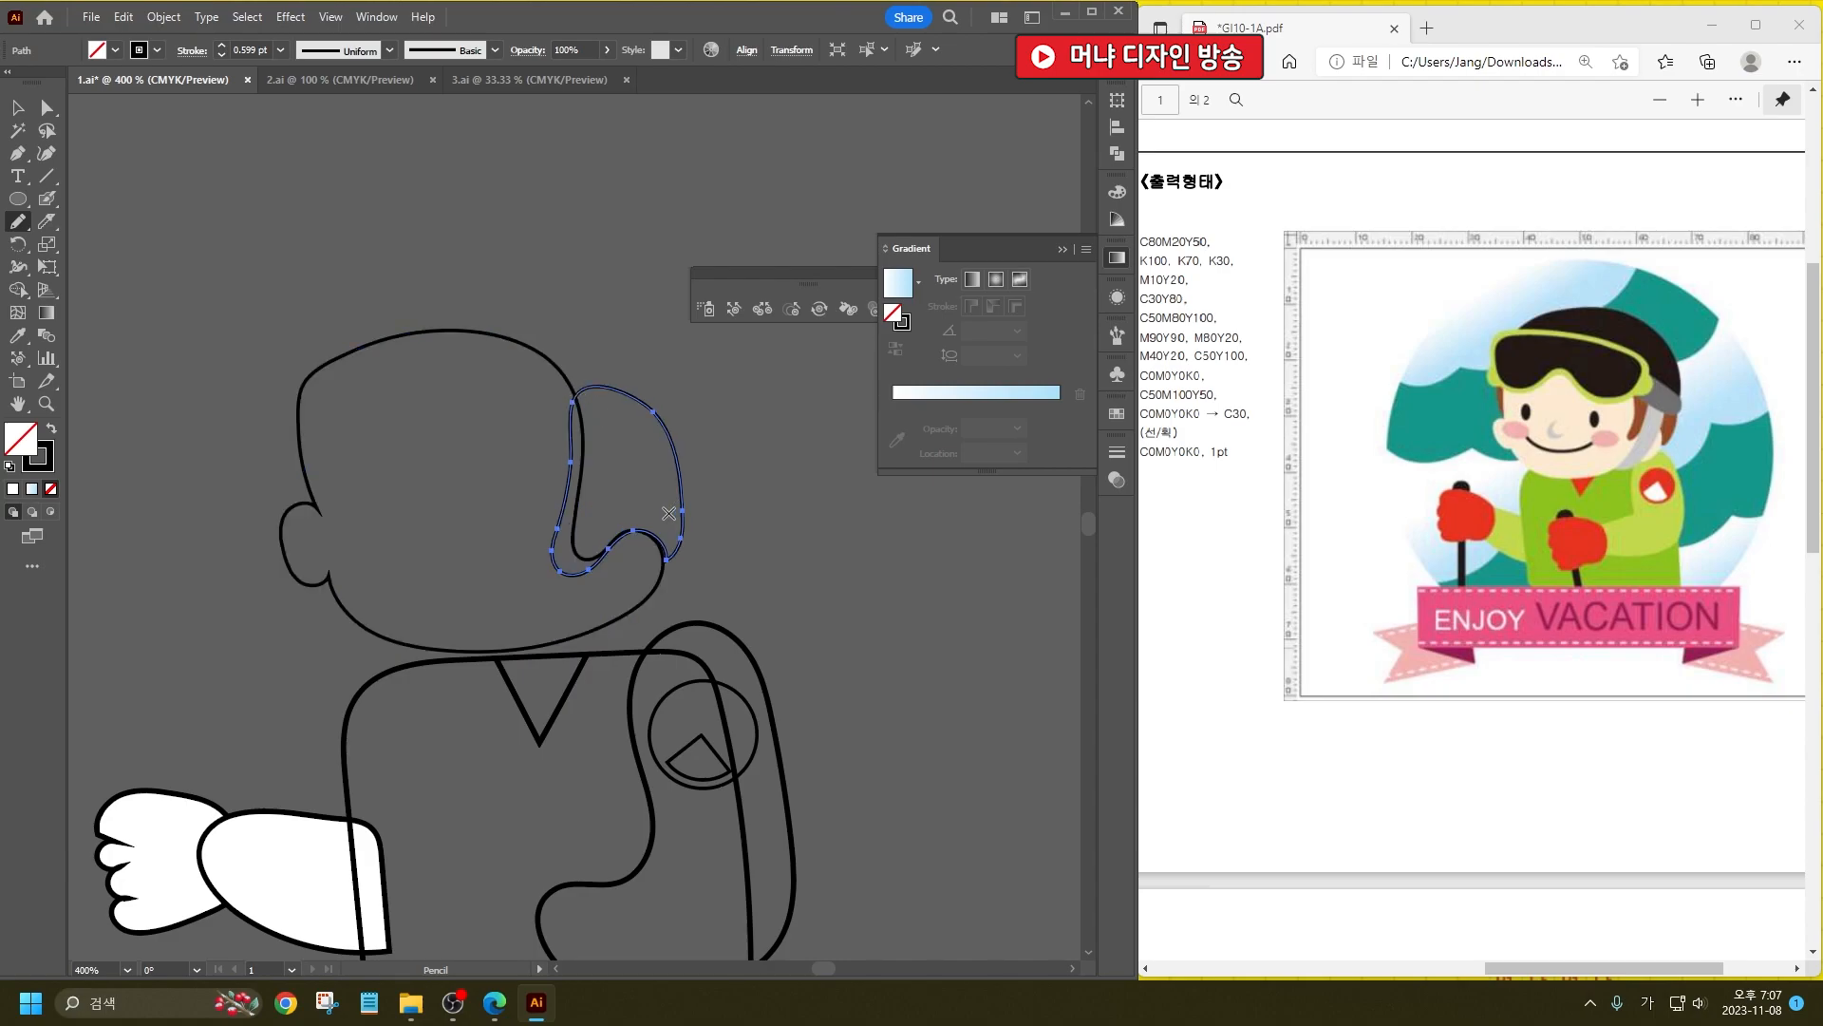
pyautogui.moveTo(616, 397)
pyautogui.mouseDown()
pyautogui.moveTo(618, 475)
pyautogui.moveTo(574, 631)
pyautogui.moveTo(611, 631)
pyautogui.moveTo(632, 589)
pyautogui.moveTo(656, 440)
pyautogui.moveTo(617, 385)
pyautogui.mouseUp()
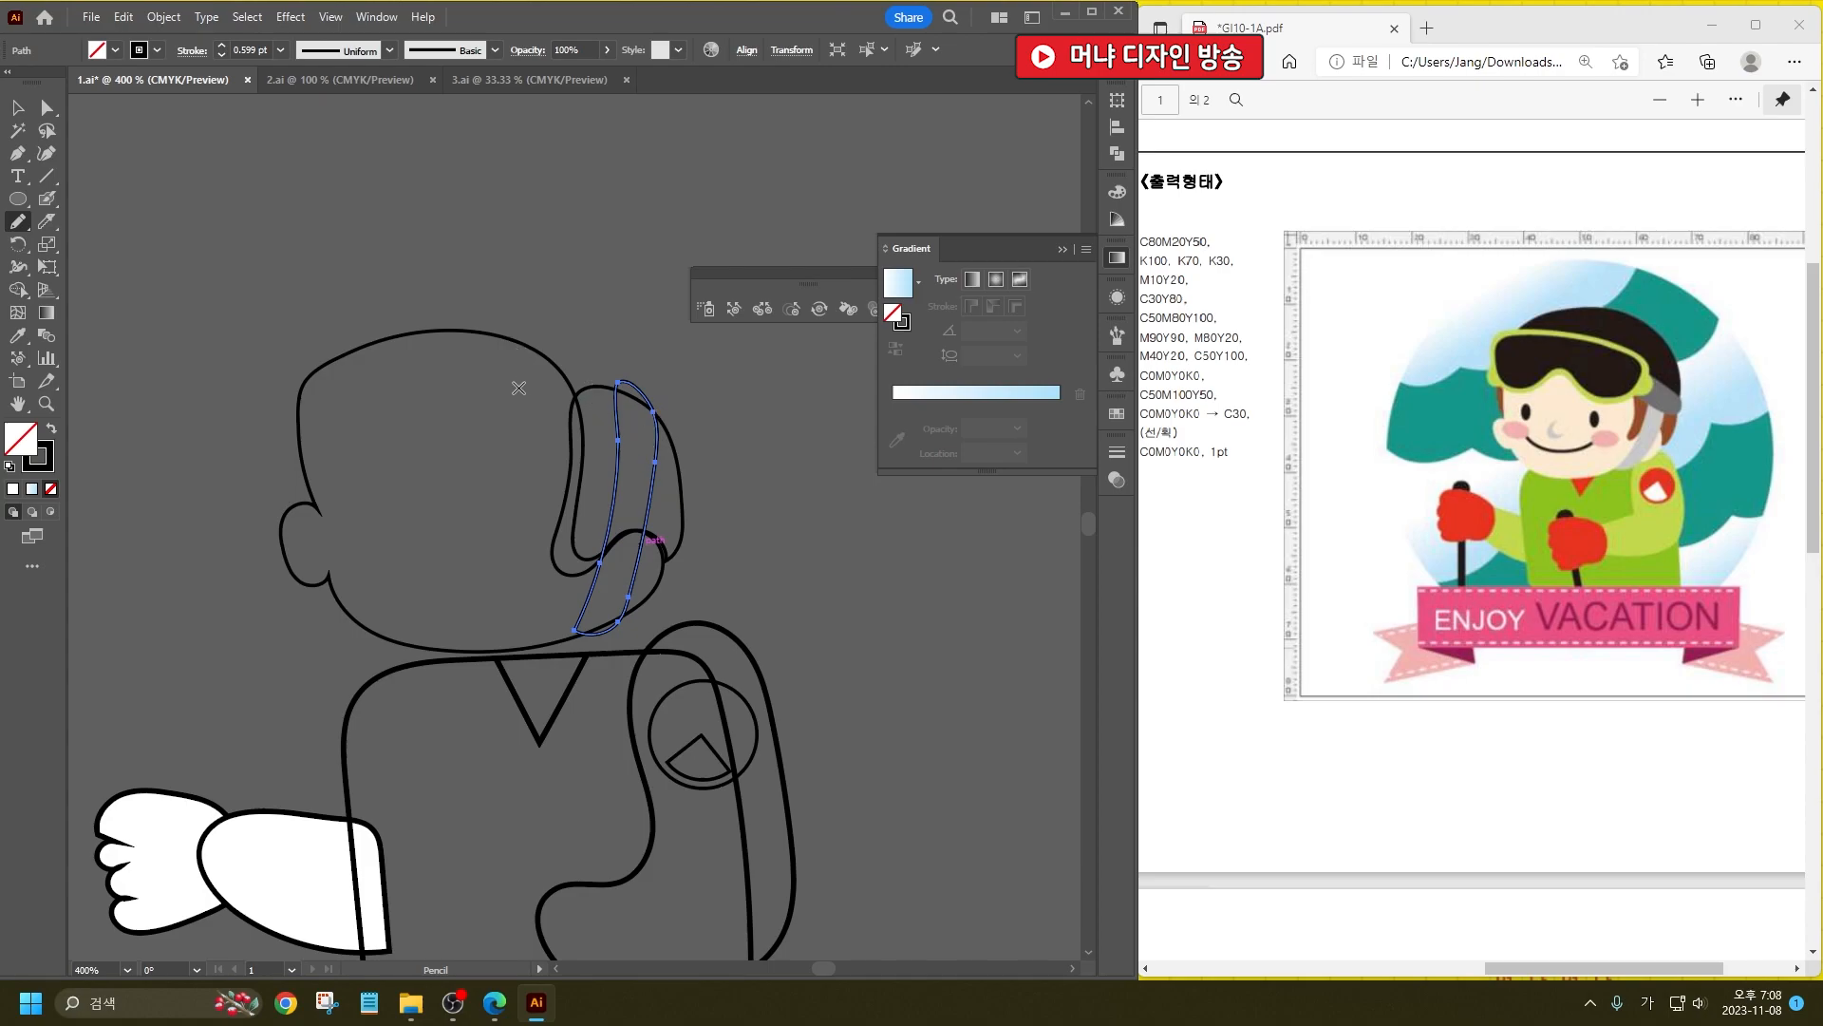
# Step: Draw the ski goggles across the forehead, with a clasp at each side and a strap toward the back of the head
pyautogui.moveTo(284, 312)
pyautogui.mouseDown()
pyautogui.moveTo(303, 413)
pyautogui.moveTo(370, 411)
pyautogui.moveTo(428, 365)
pyautogui.moveTo(466, 407)
pyautogui.moveTo(532, 411)
pyautogui.moveTo(563, 342)
pyautogui.moveTo(557, 301)
pyautogui.moveTo(439, 289)
pyautogui.mouseUp()
pyautogui.moveTo(290, 310); pyautogui.dragTo(289, 307)
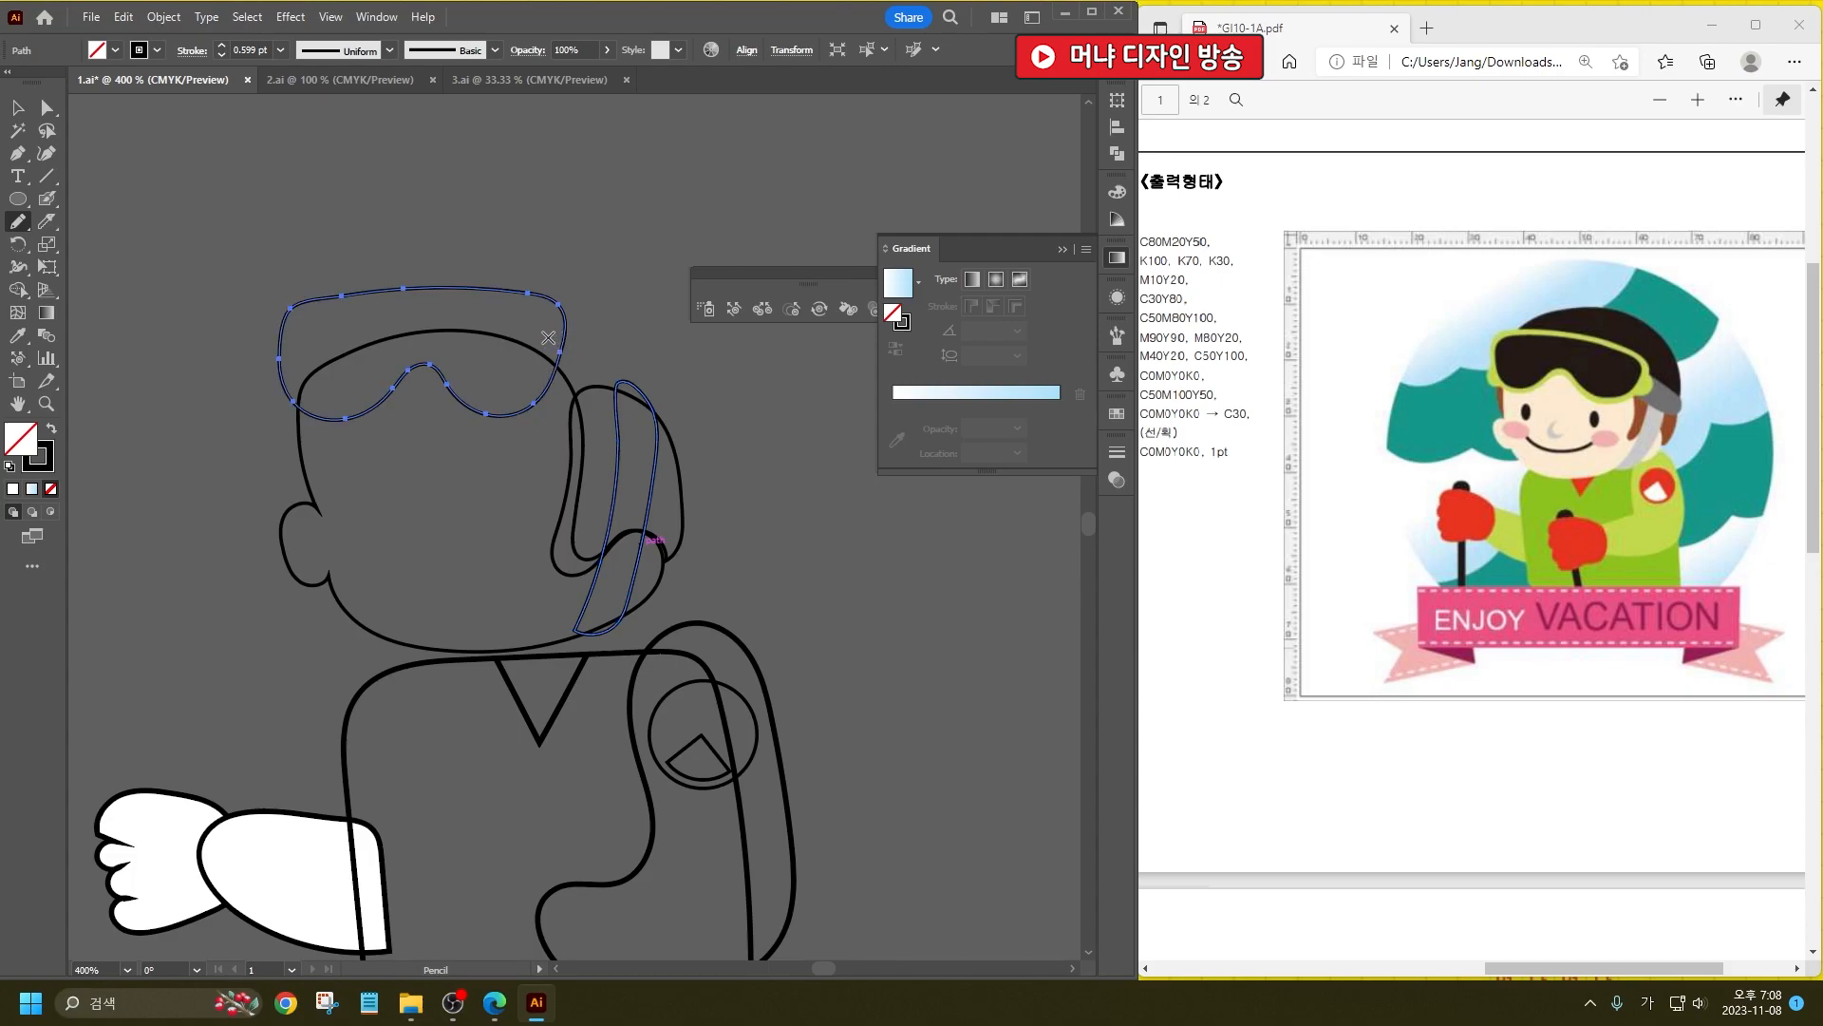
pyautogui.moveTo(550, 349)
pyautogui.mouseDown()
pyautogui.moveTo(631, 351)
pyautogui.moveTo(672, 382)
pyautogui.moveTo(655, 398)
pyautogui.moveTo(566, 357)
pyautogui.mouseUp()
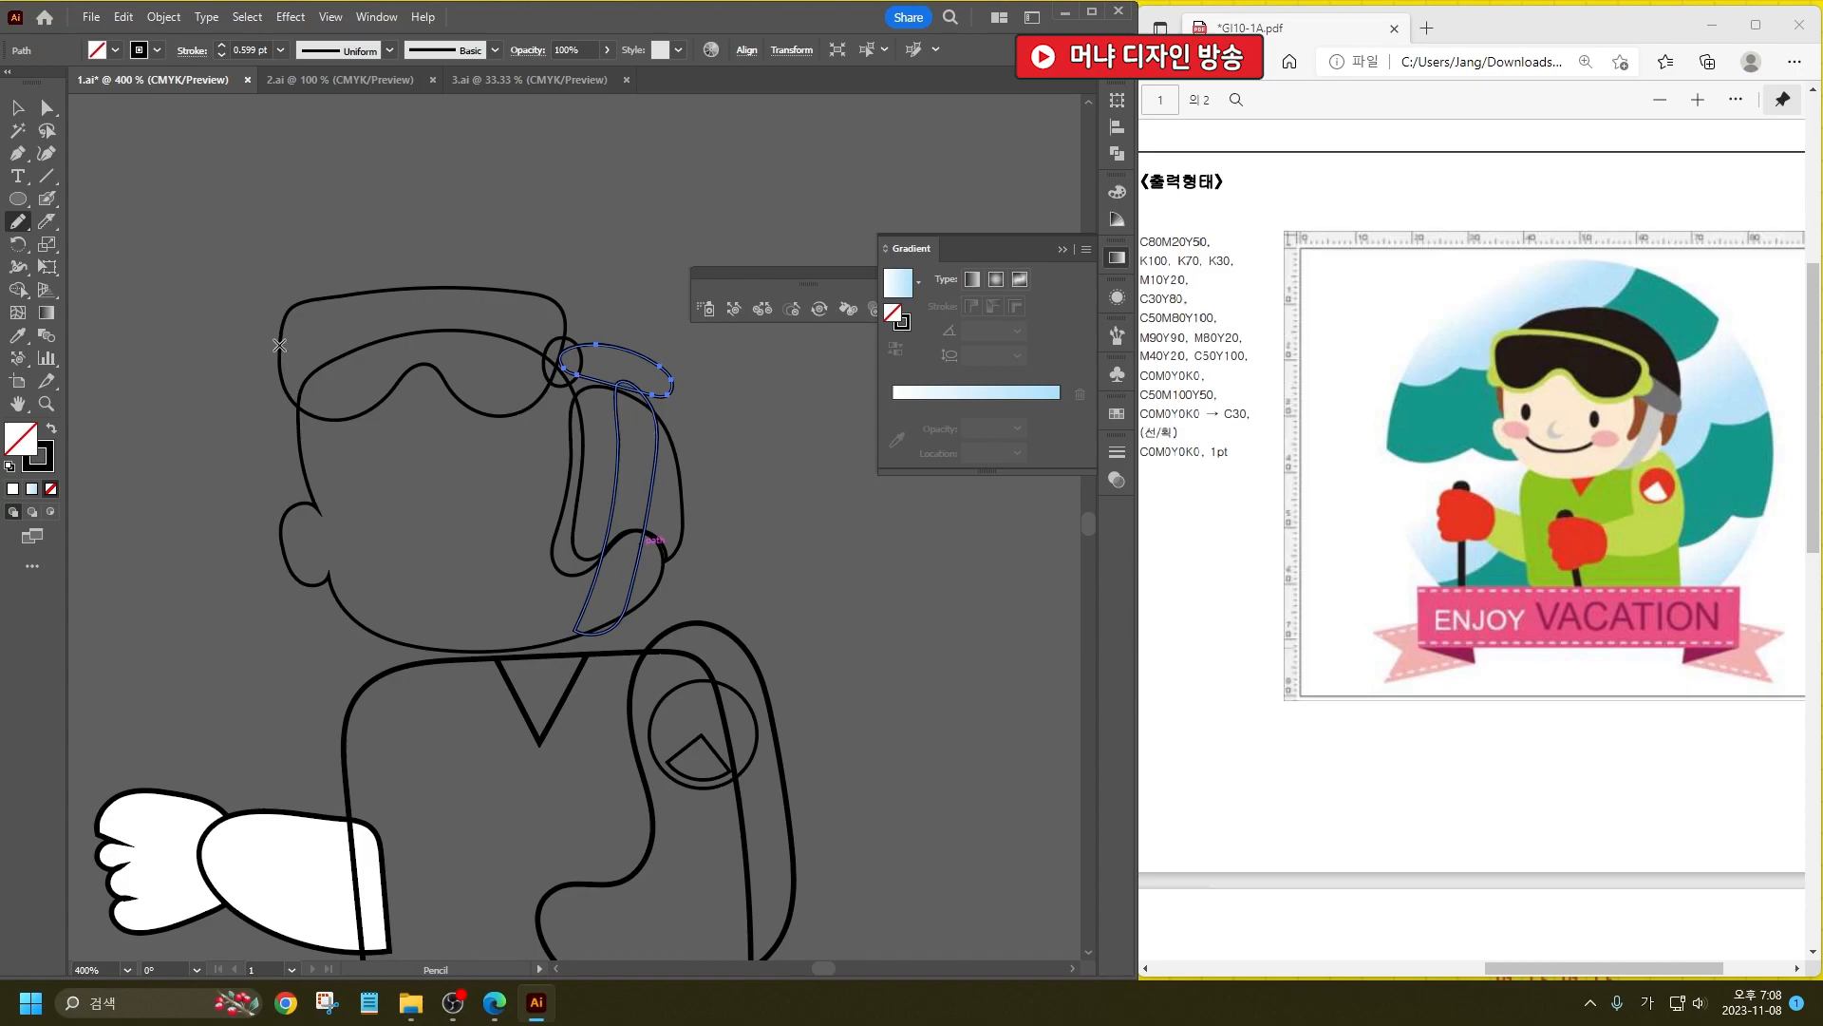
pyautogui.moveTo(278, 412)
pyautogui.mouseDown()
pyautogui.moveTo(304, 365)
pyautogui.moveTo(279, 349)
pyautogui.mouseUp()
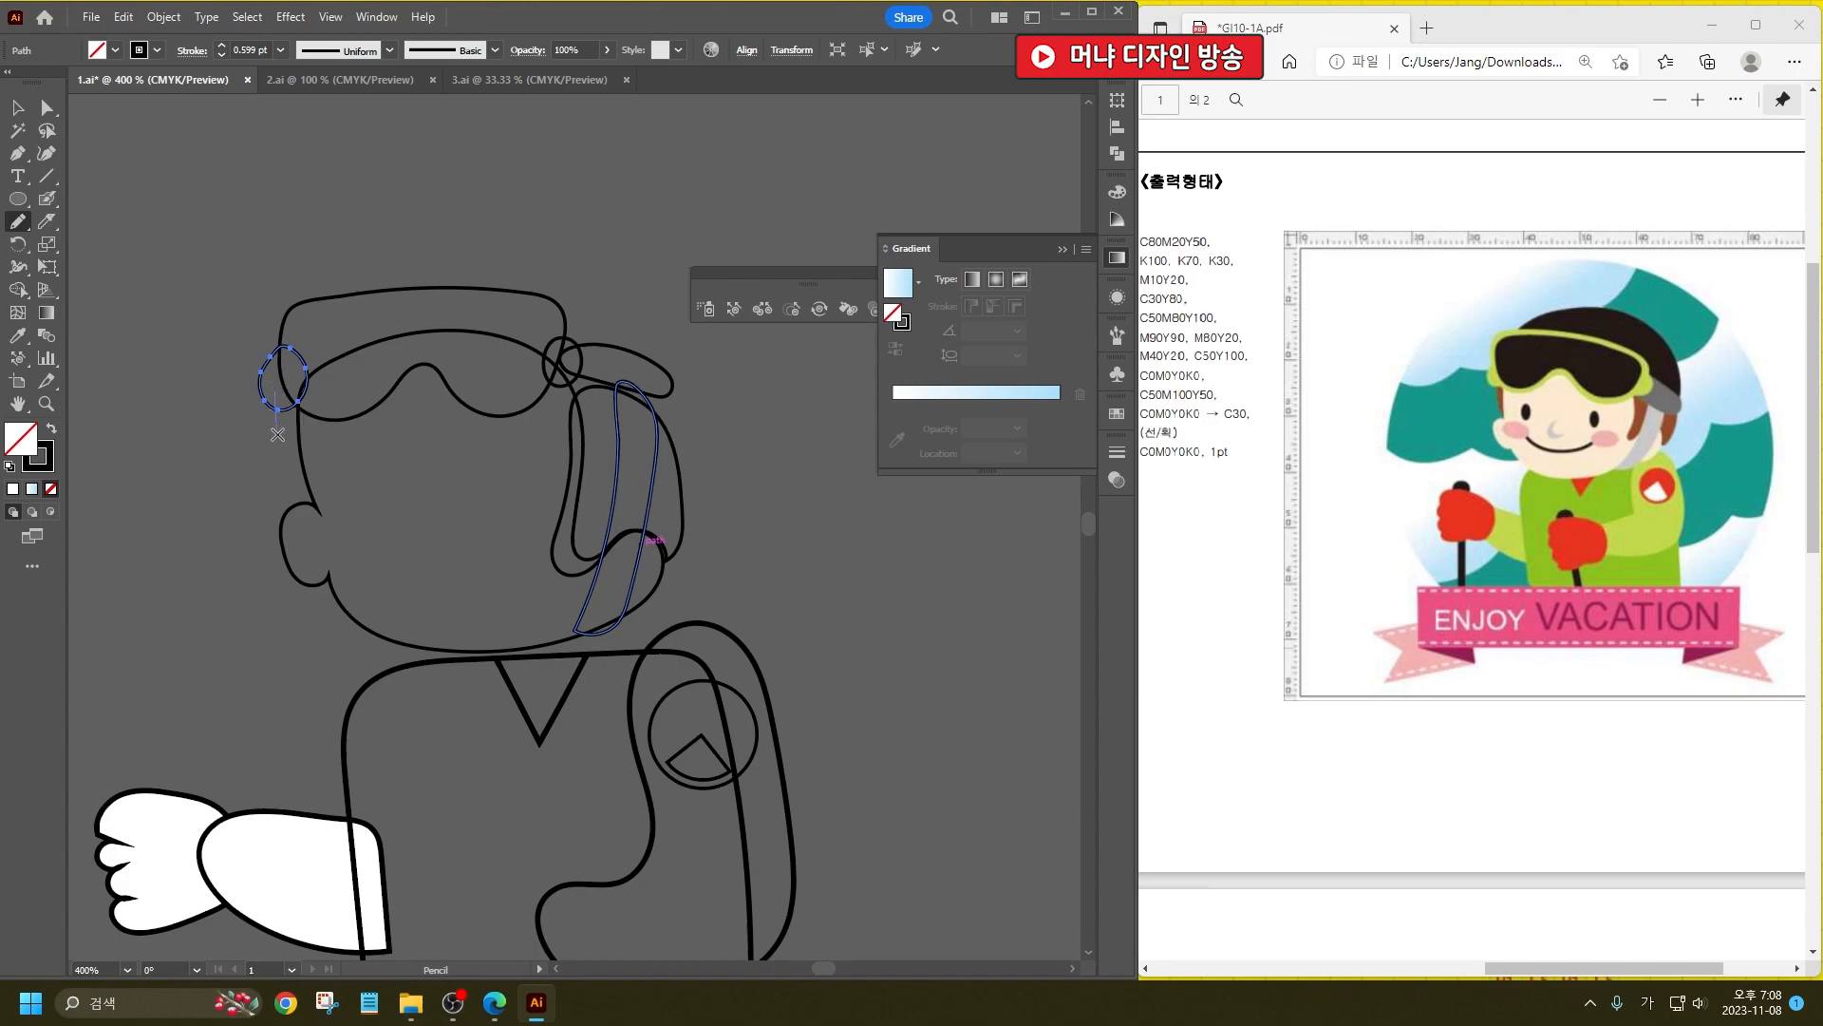
# Step: Draw the hair lock at the left side of the face and the domed helmet over the top of the head
pyautogui.moveTo(295, 485)
pyautogui.mouseDown()
pyautogui.moveTo(328, 522)
pyautogui.moveTo(325, 443)
pyautogui.moveTo(310, 401)
pyautogui.moveTo(275, 390)
pyautogui.moveTo(438, 318)
pyautogui.moveTo(603, 360)
pyautogui.mouseUp()
pyautogui.scroll(2, 336, 324)
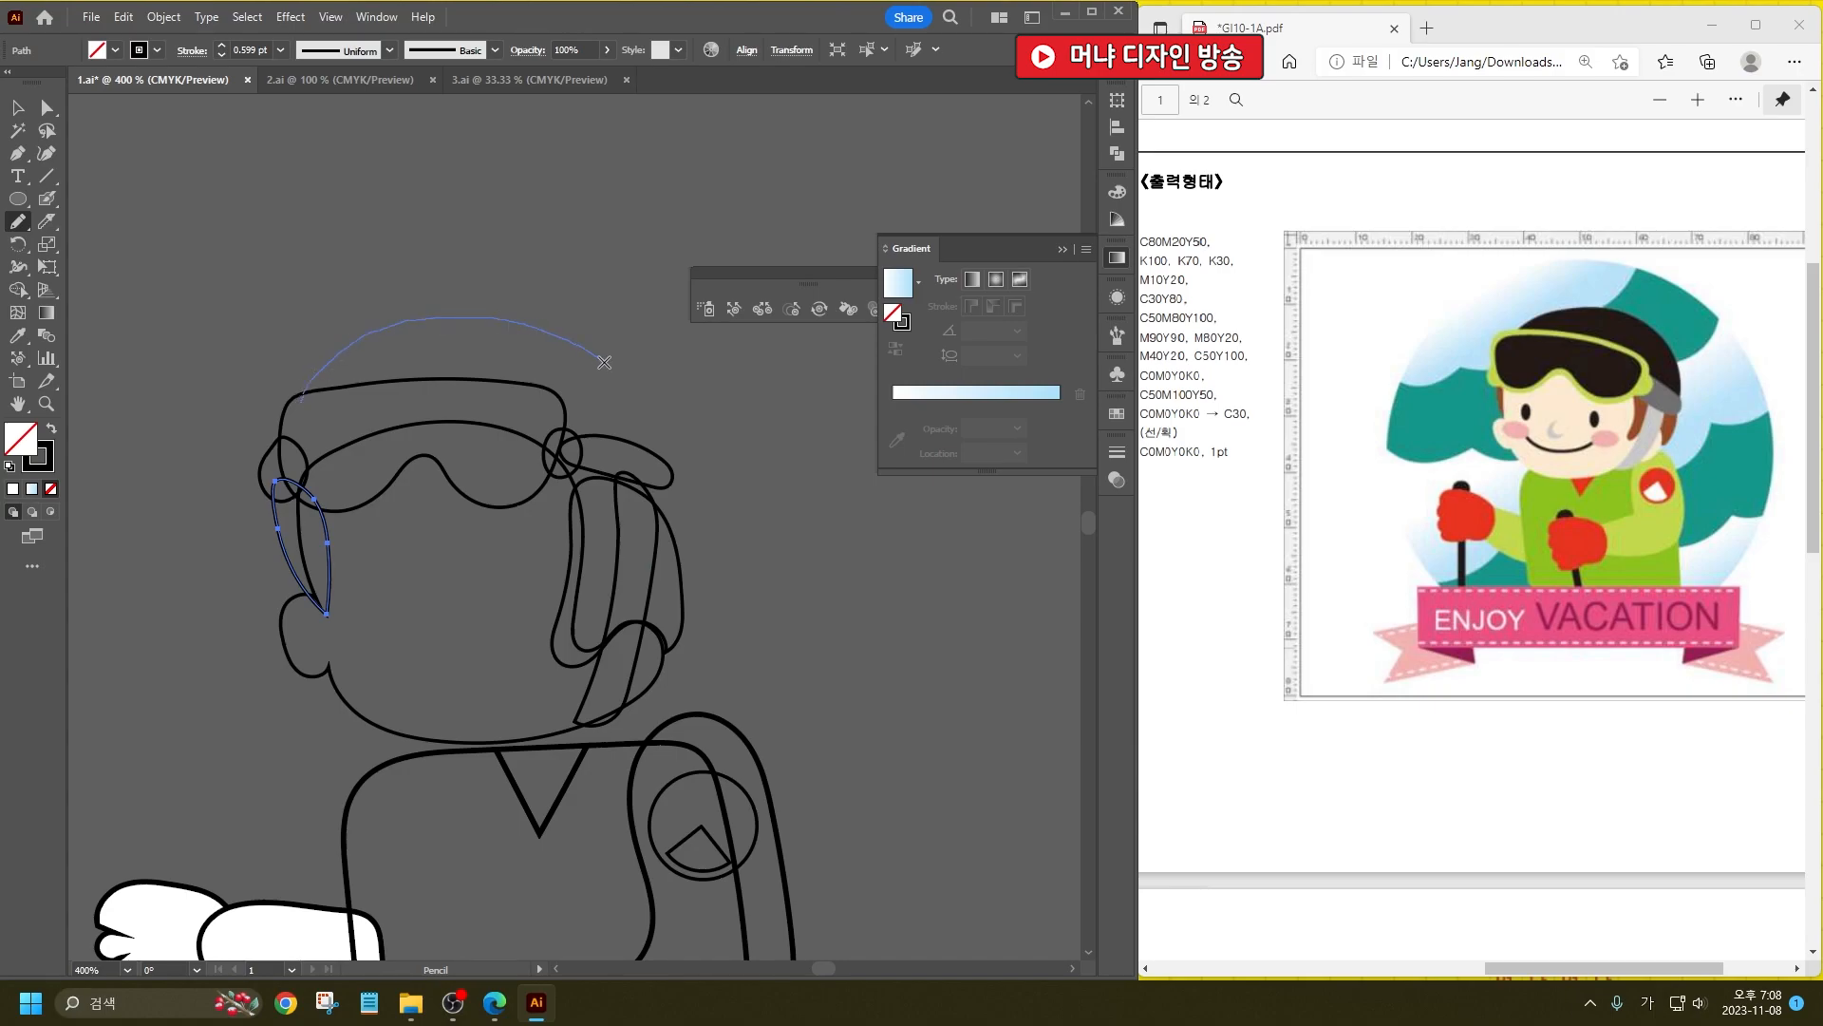
pyautogui.moveTo(653, 468); pyautogui.dragTo(656, 470)
pyautogui.hotkey('ctrl', 'z')
pyautogui.moveTo(292, 405)
pyautogui.mouseDown()
pyautogui.moveTo(339, 332)
pyautogui.moveTo(436, 315)
pyautogui.mouseUp()
pyautogui.moveTo(625, 371); pyautogui.dragTo(652, 391)
pyautogui.hotkey('ctrl', 'z')
pyautogui.moveTo(671, 460)
pyautogui.mouseDown()
pyautogui.moveTo(605, 326)
pyautogui.moveTo(528, 308)
pyautogui.moveTo(371, 329)
pyautogui.moveTo(299, 383)
pyautogui.moveTo(301, 429)
pyautogui.moveTo(671, 480)
pyautogui.mouseUp()
pyautogui.scroll(-3, 509, 529)
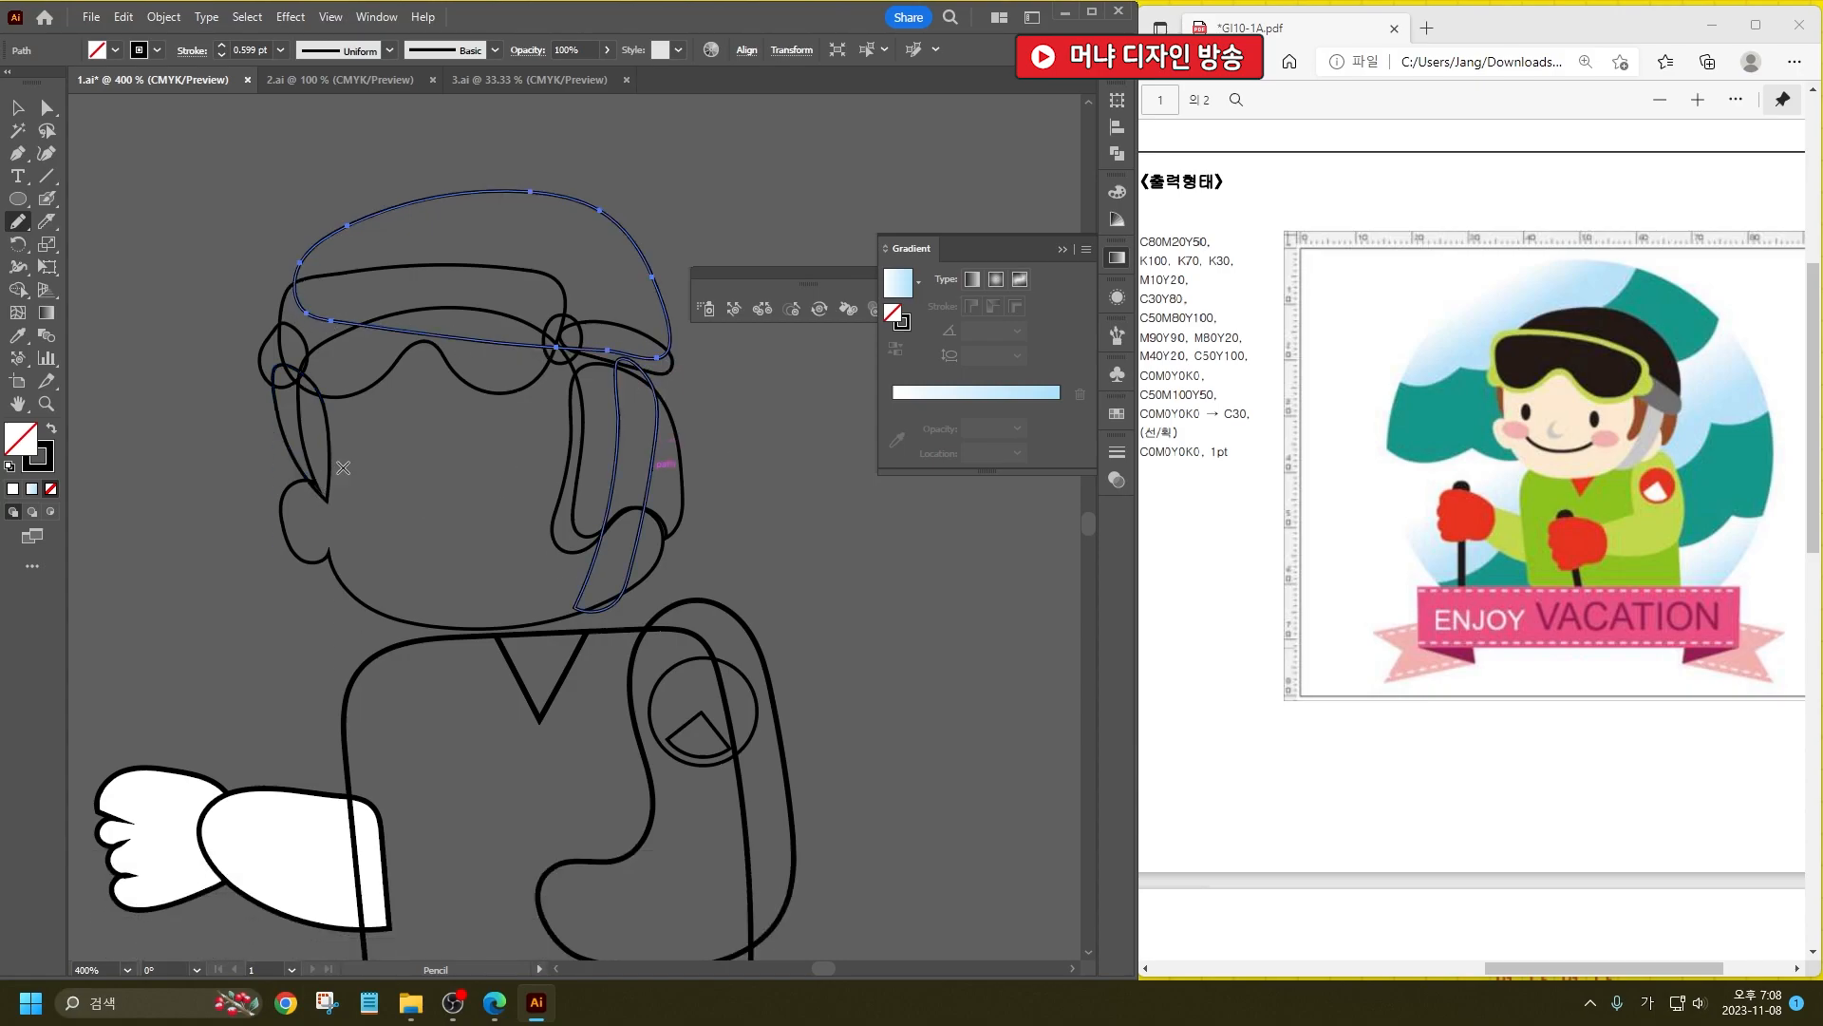
# Step: Draw an upright ellipse for the eye and a flat one for the cheek, and duplicate both onto the face's right side
pyautogui.click(18, 198)
pyautogui.moveTo(363, 432); pyautogui.dragTo(409, 559)
pyautogui.press('v')
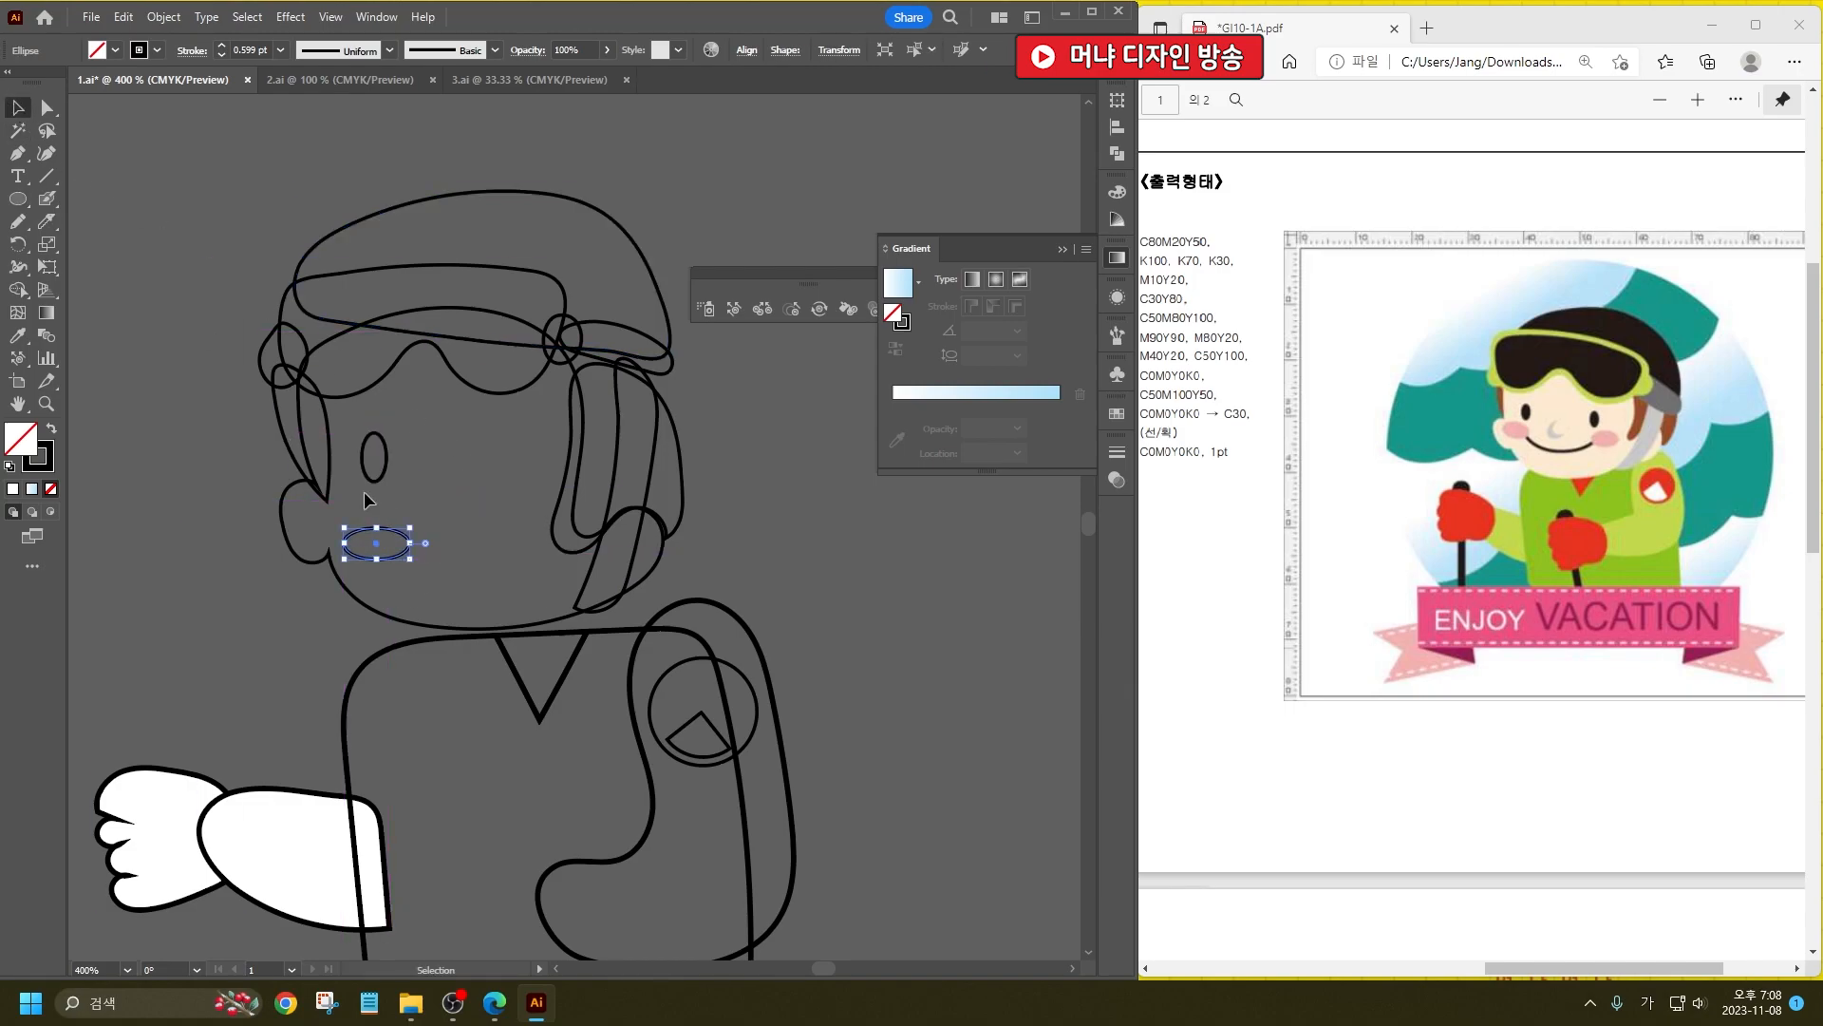
pyautogui.click(386, 463)
pyautogui.keyDown('shift'); pyautogui.click(387, 540); pyautogui.keyUp('shift')
pyautogui.moveTo(386, 539); pyautogui.dragTo(484, 481)
pyautogui.click(513, 505)
pyautogui.click(460, 521)
pyautogui.click(489, 551)
pyautogui.click(464, 568)
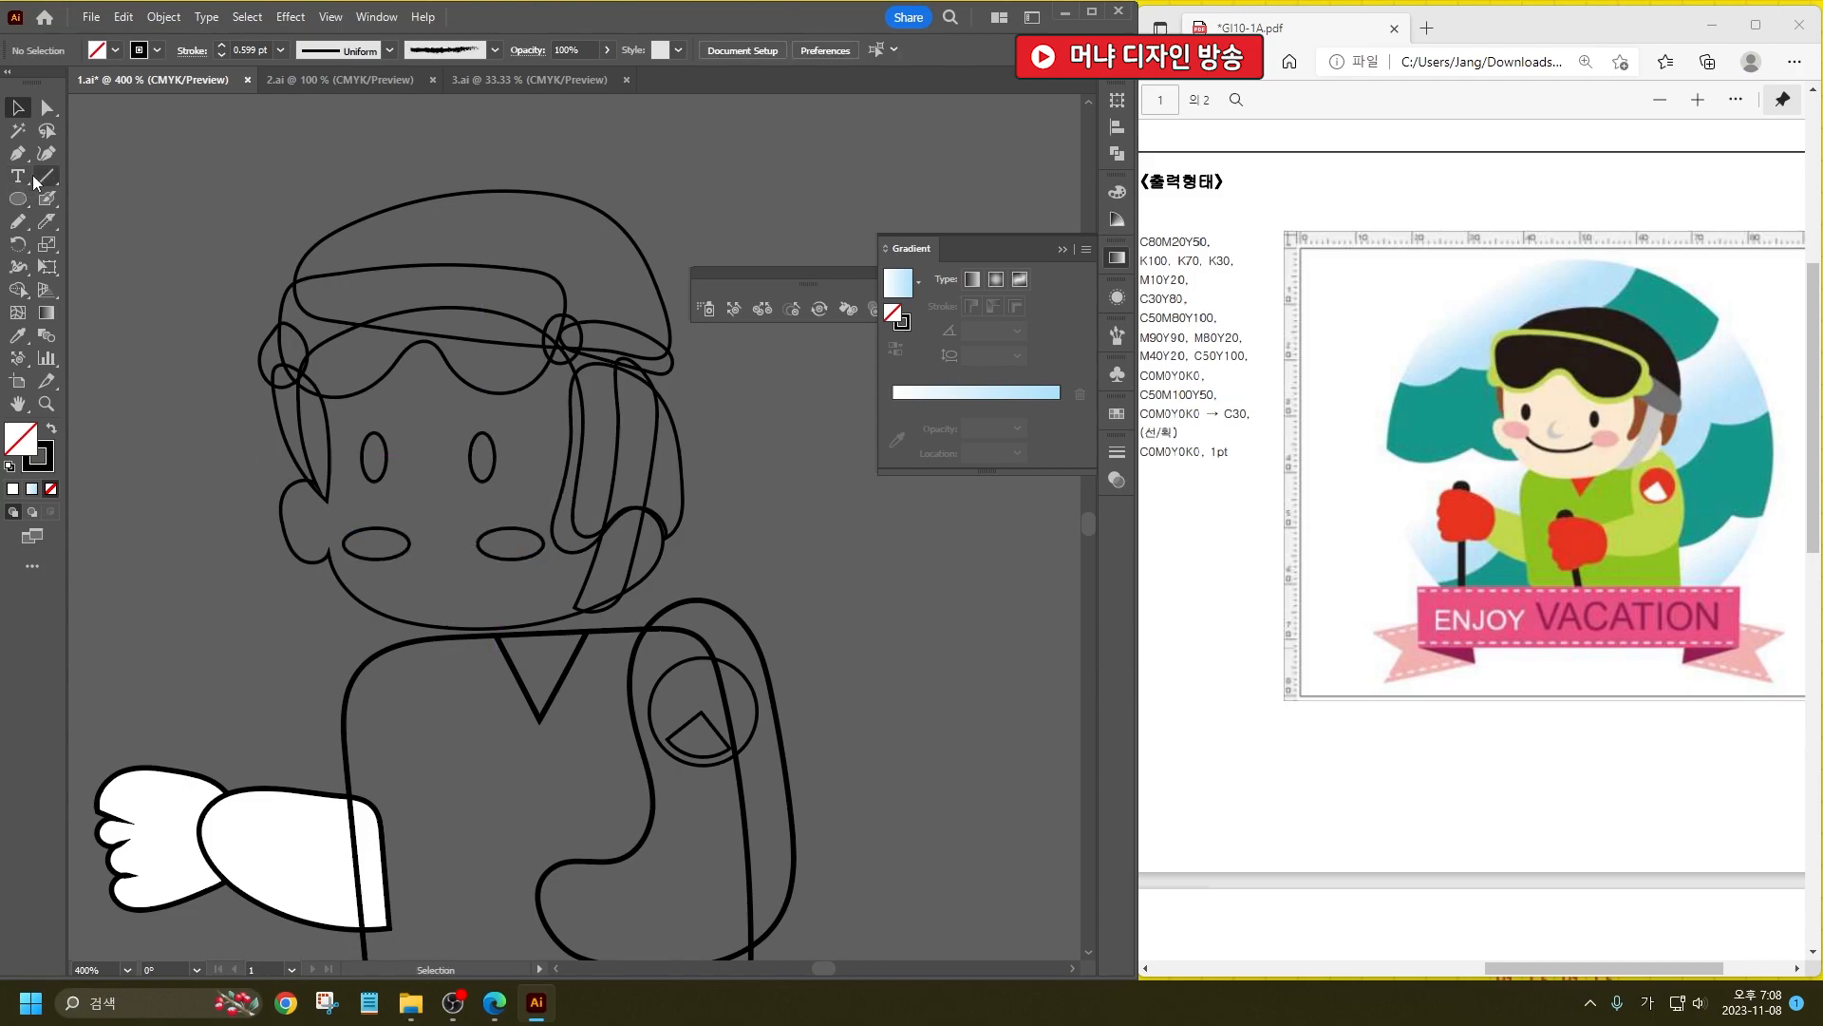
# Step: Draw a curved smile between the cheeks and a small crescent nose above it with the Pencil
pyautogui.click(17, 221)
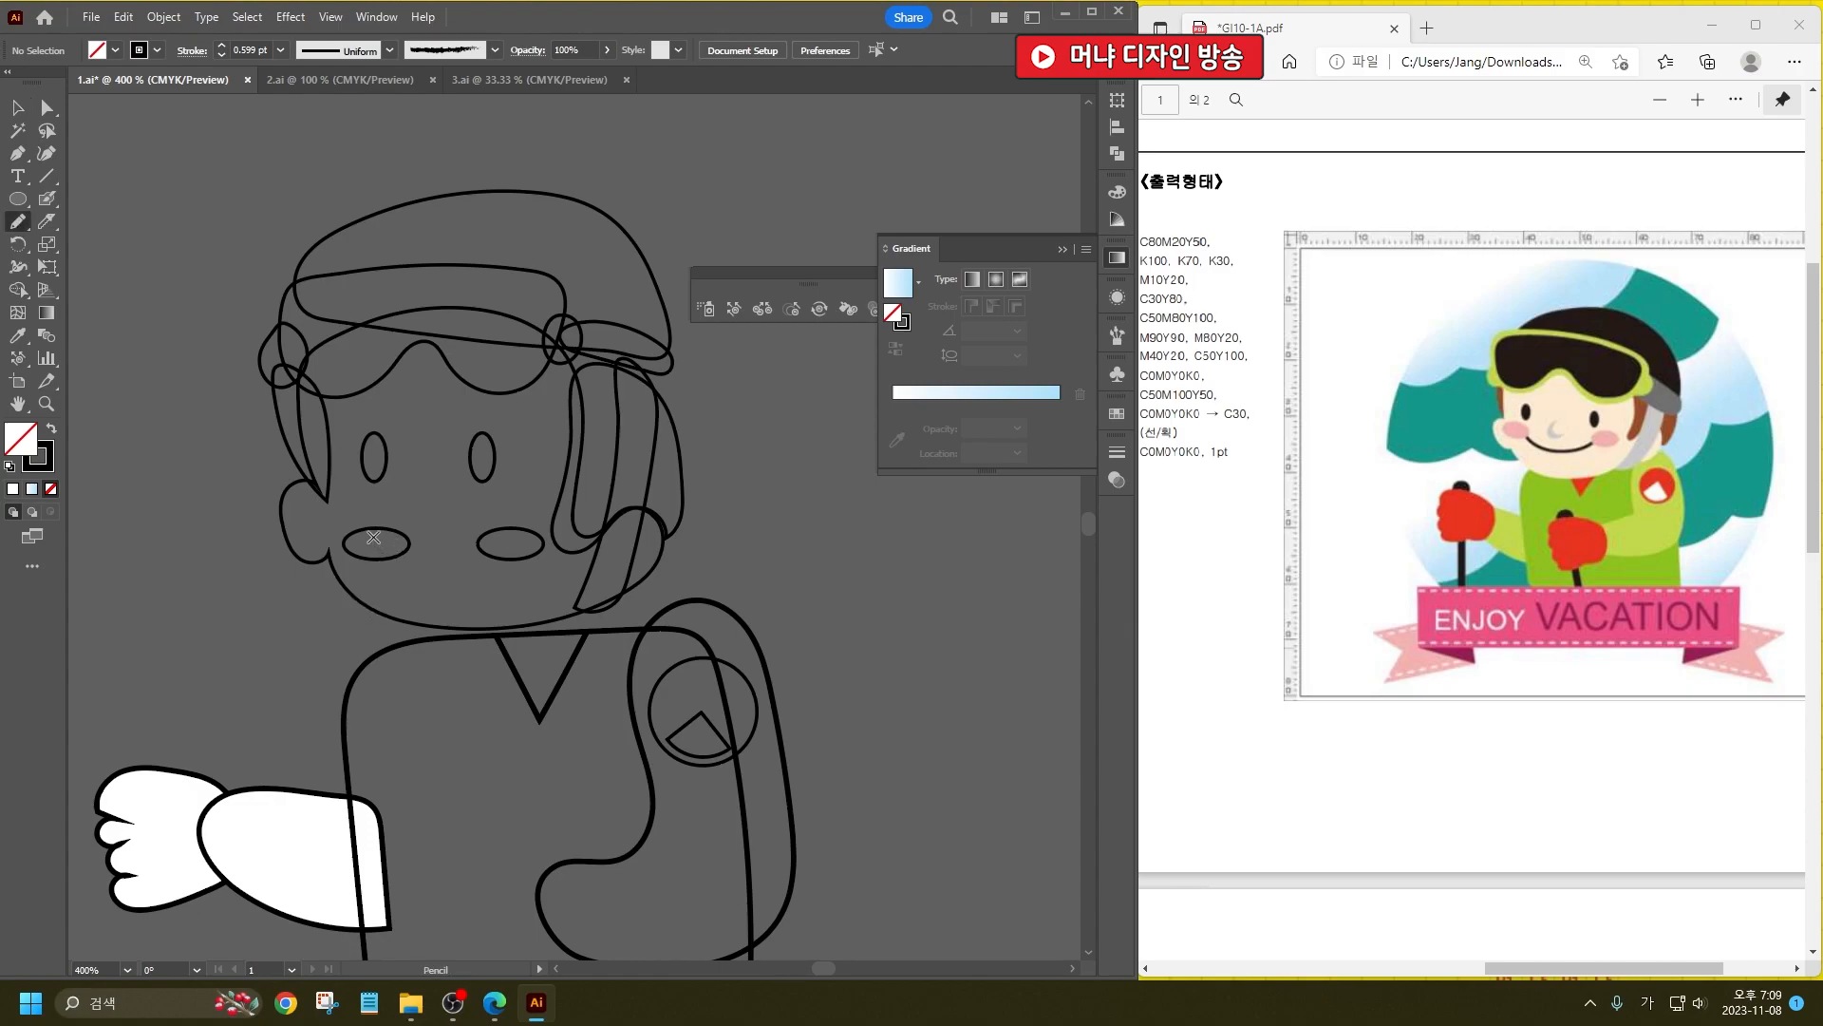
pyautogui.moveTo(523, 541); pyautogui.dragTo(525, 538)
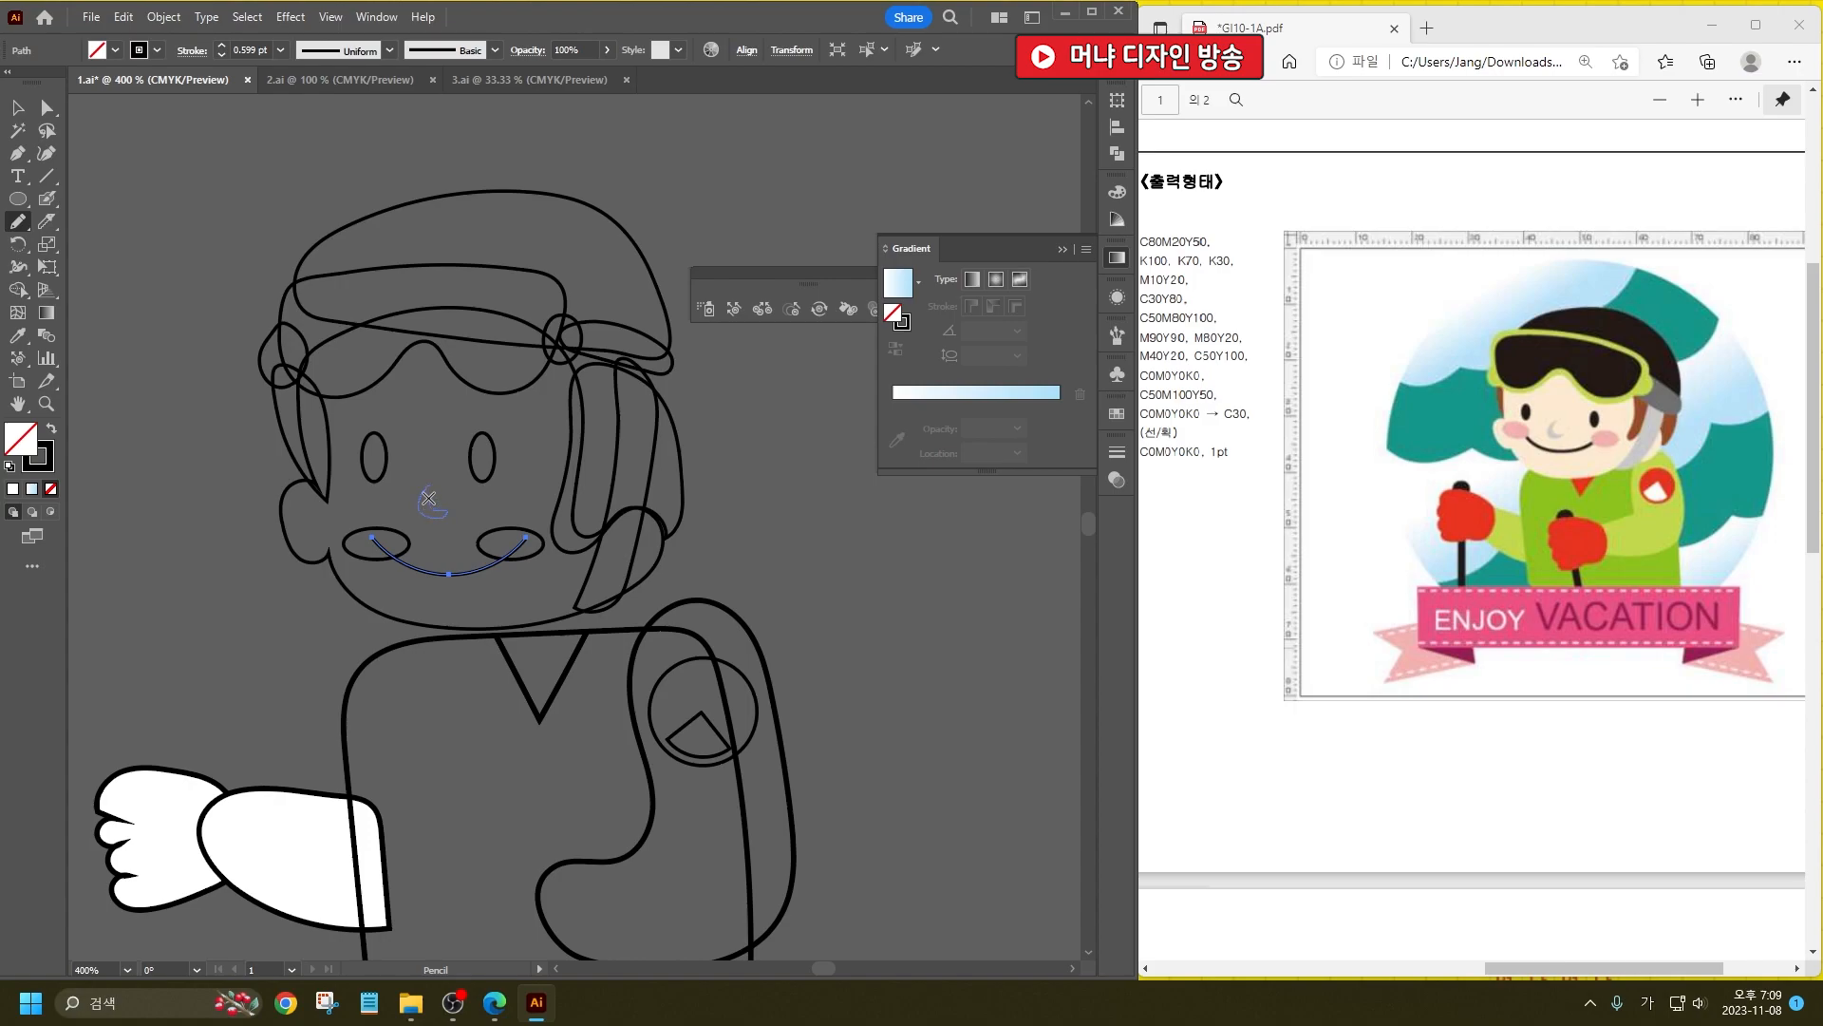
pyautogui.moveTo(432, 484); pyautogui.dragTo(433, 486)
pyautogui.press('v')
pyautogui.click(124, 254)
# Step: Draw the ski pole at the left glove as a small ellipse knob above a long, thin vertical rectangle
pyautogui.scroll(-2, 290, 314)
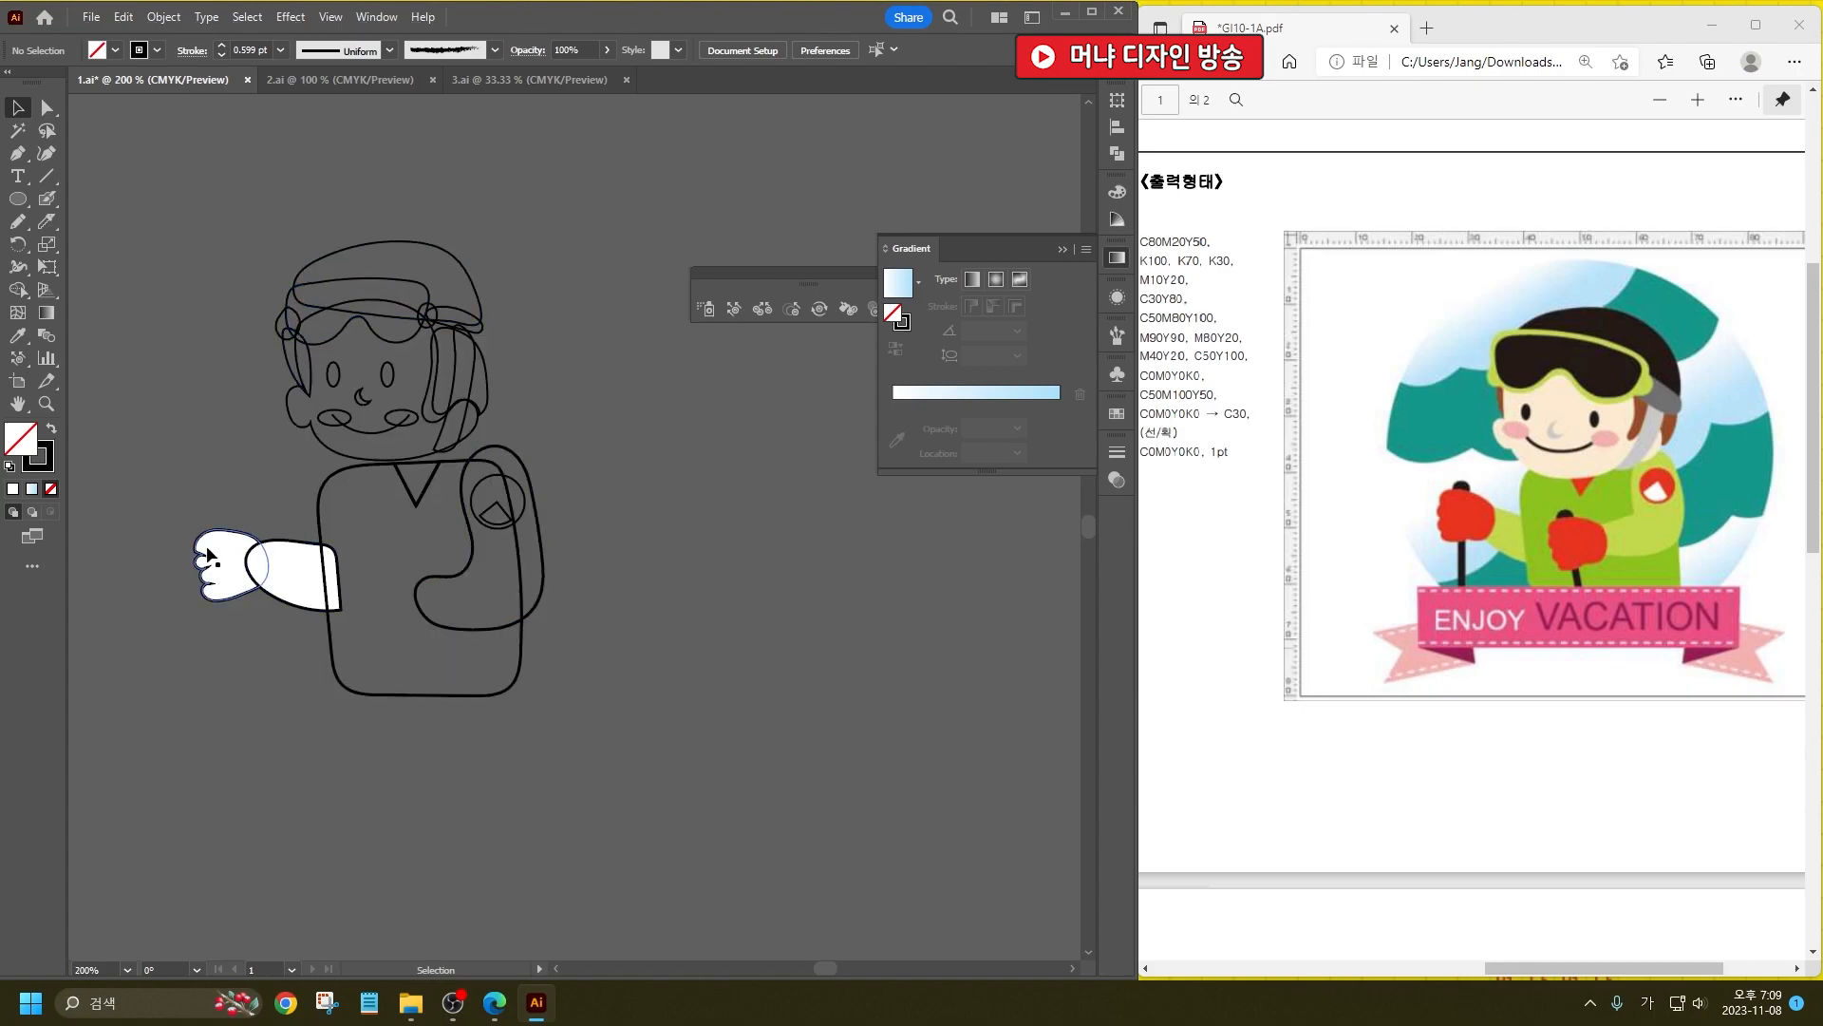
pyautogui.scroll(1, 217, 567)
pyautogui.click(18, 199)
pyautogui.moveTo(206, 478); pyautogui.dragTo(245, 507)
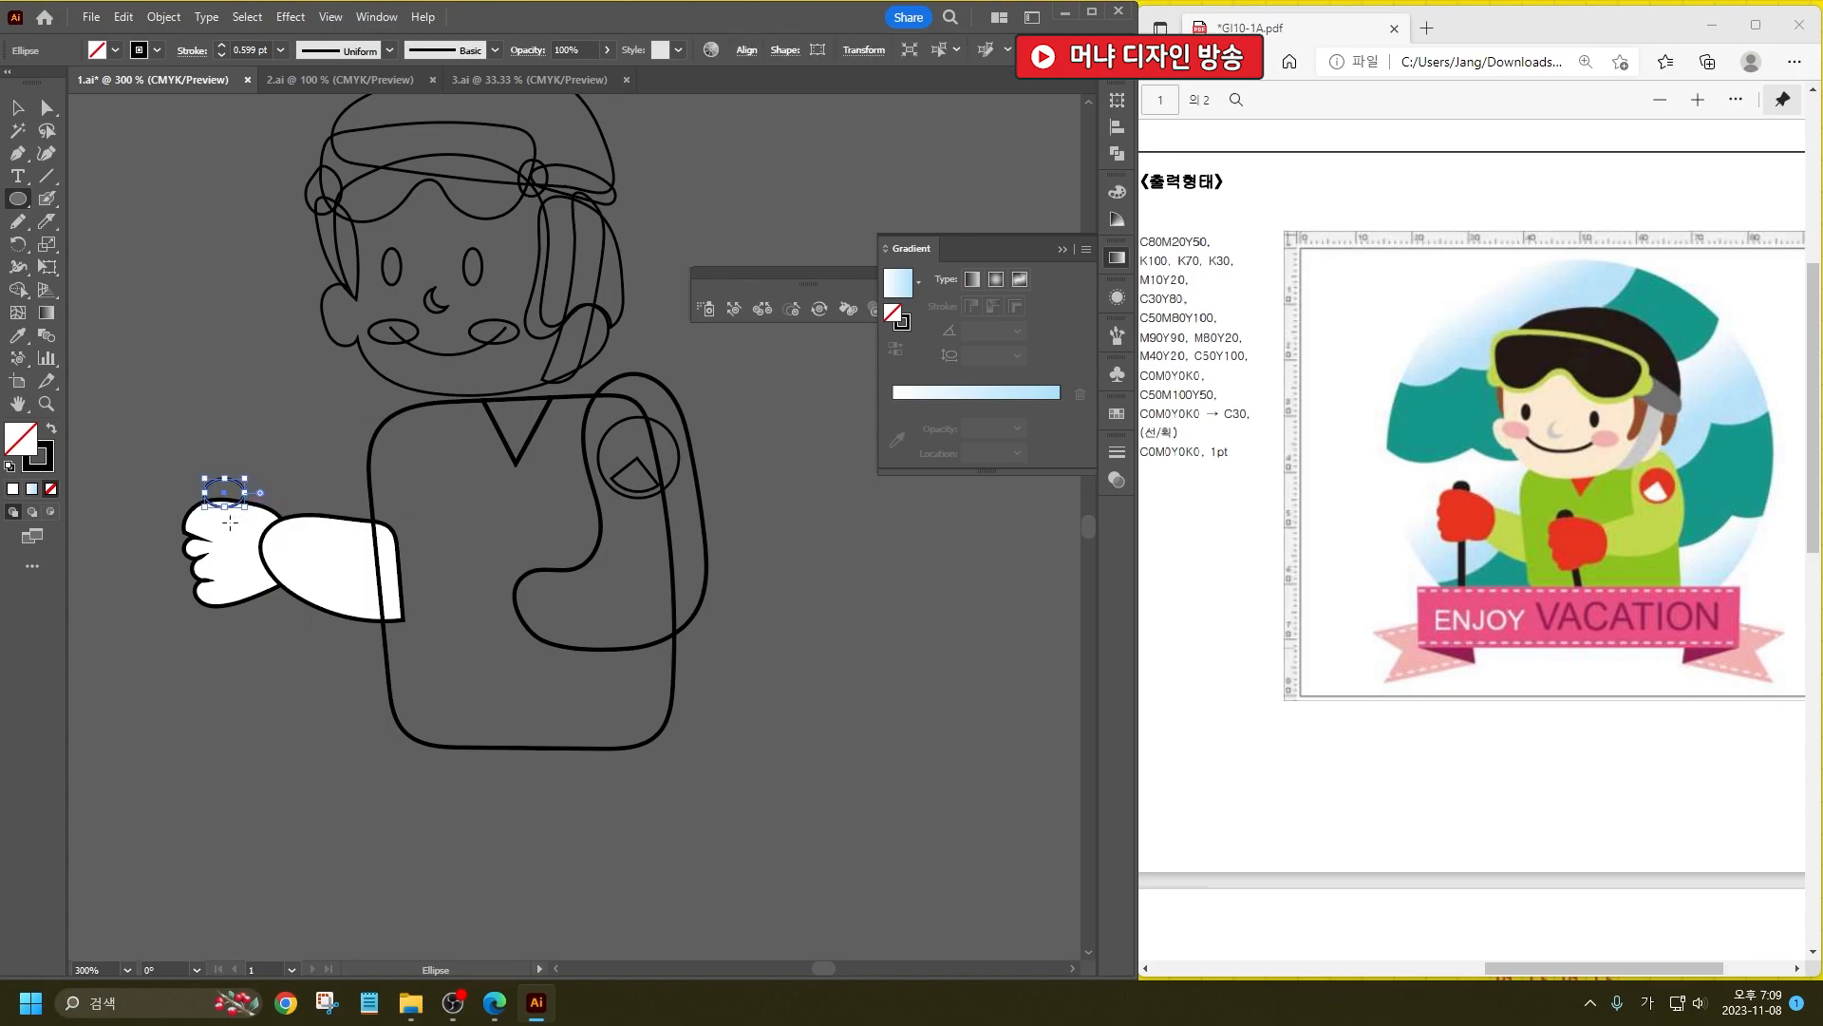
pyautogui.moveTo(27, 204); pyautogui.dragTo(53, 202)
pyautogui.moveTo(218, 491); pyautogui.dragTo(229, 744)
# Step: Give the pole's knob and shaft a solid black fill with no stroke
pyautogui.click(17, 107)
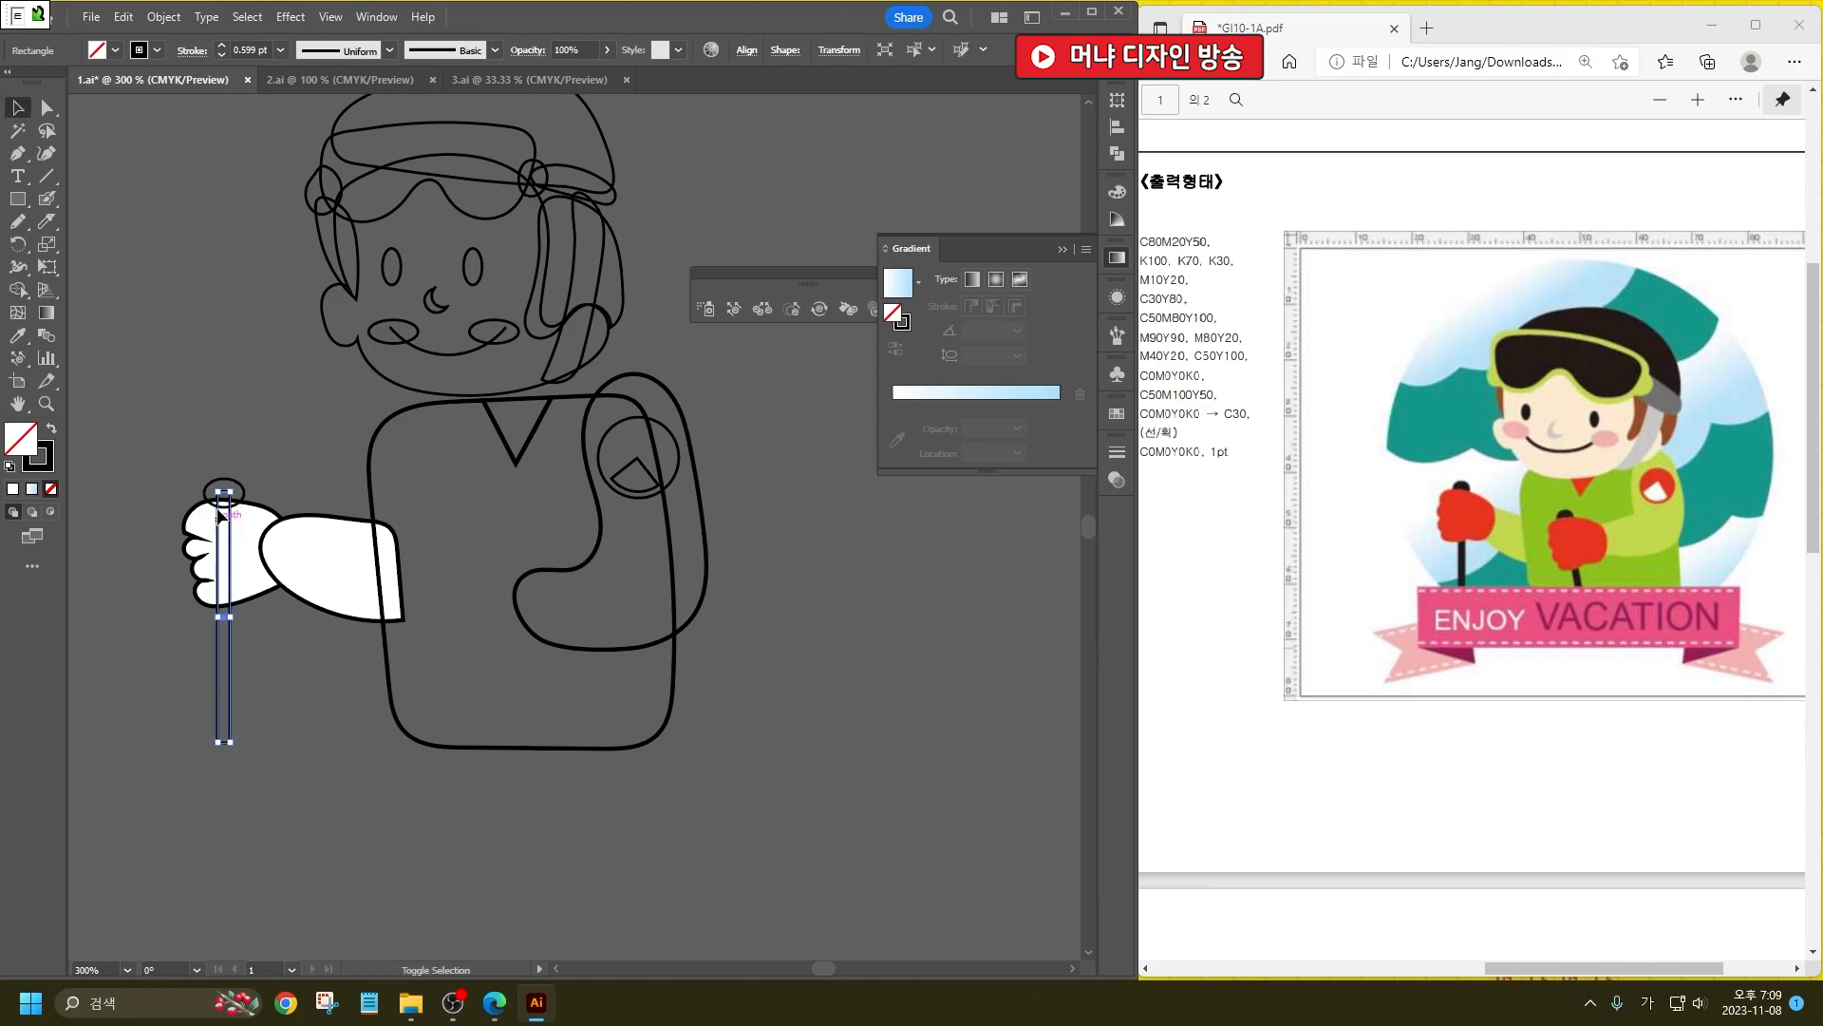
pyautogui.keyDown('shift'); pyautogui.click(244, 482); pyautogui.keyUp('shift')
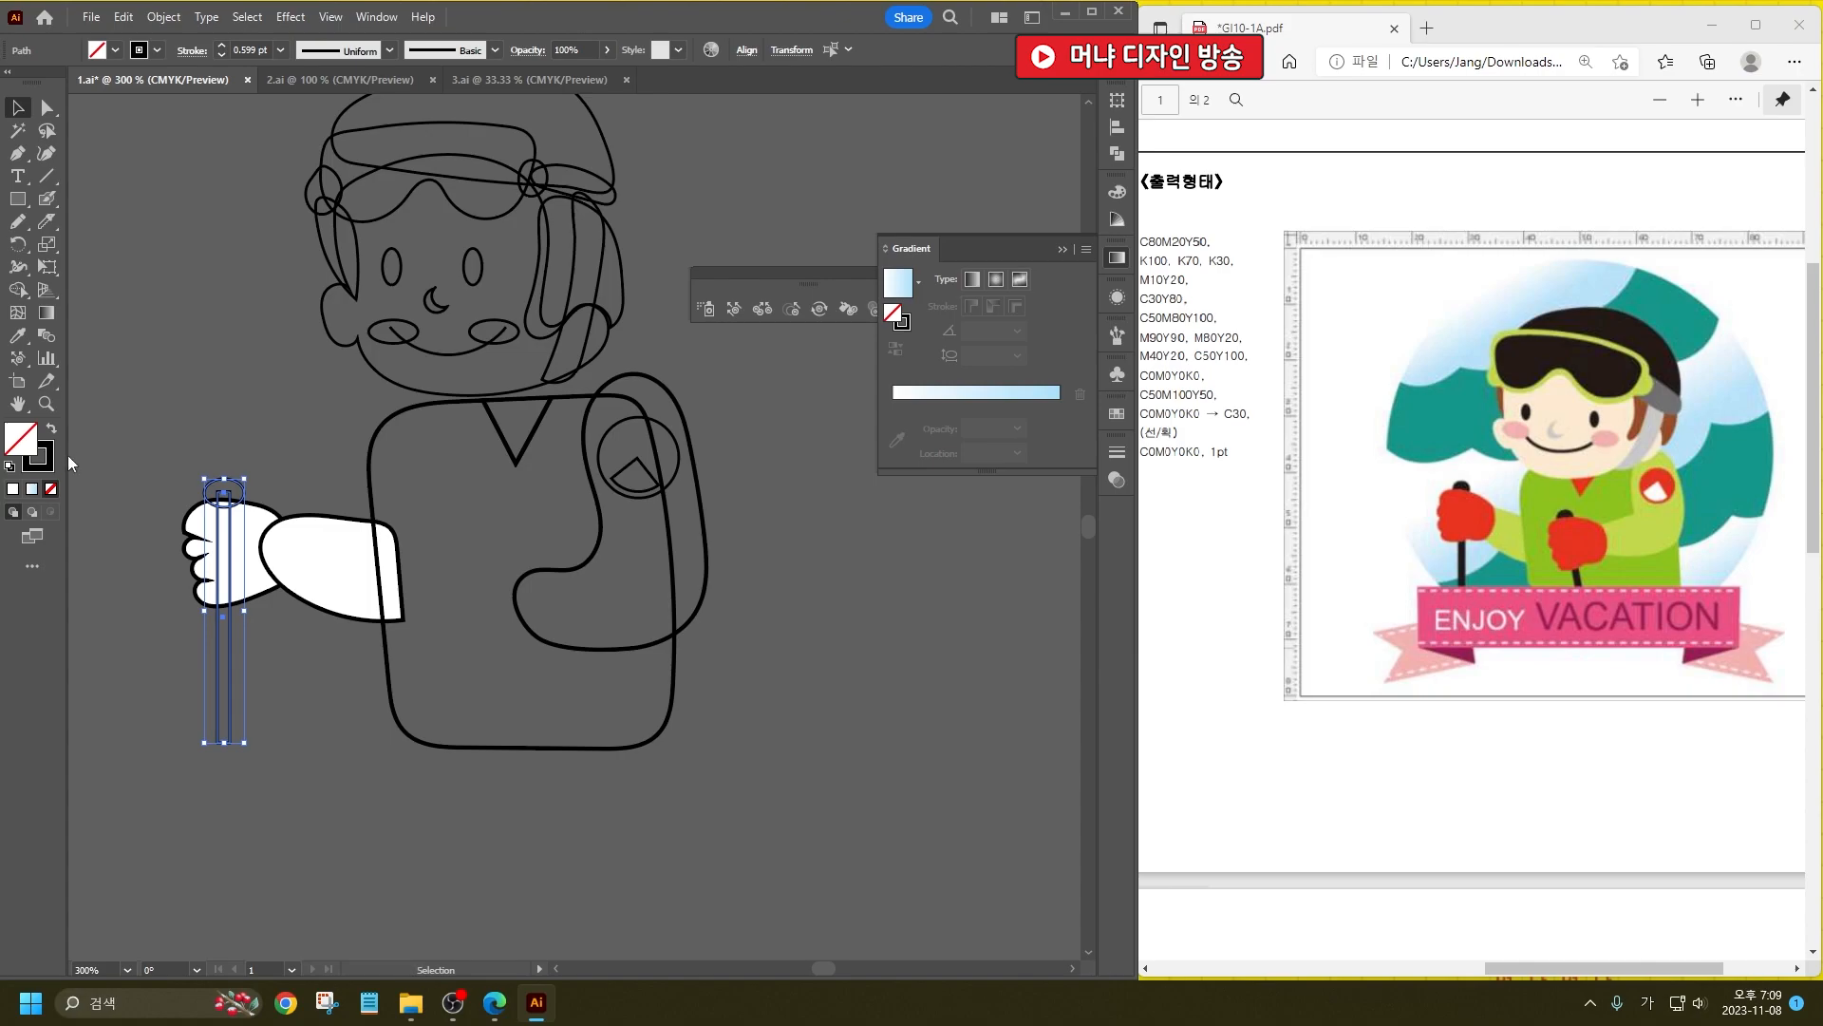
pyautogui.click(52, 430)
pyautogui.click(205, 418)
# Step: Bring the left glove to the front so it covers the ski pole and the end of the forearm
pyautogui.click(190, 528)
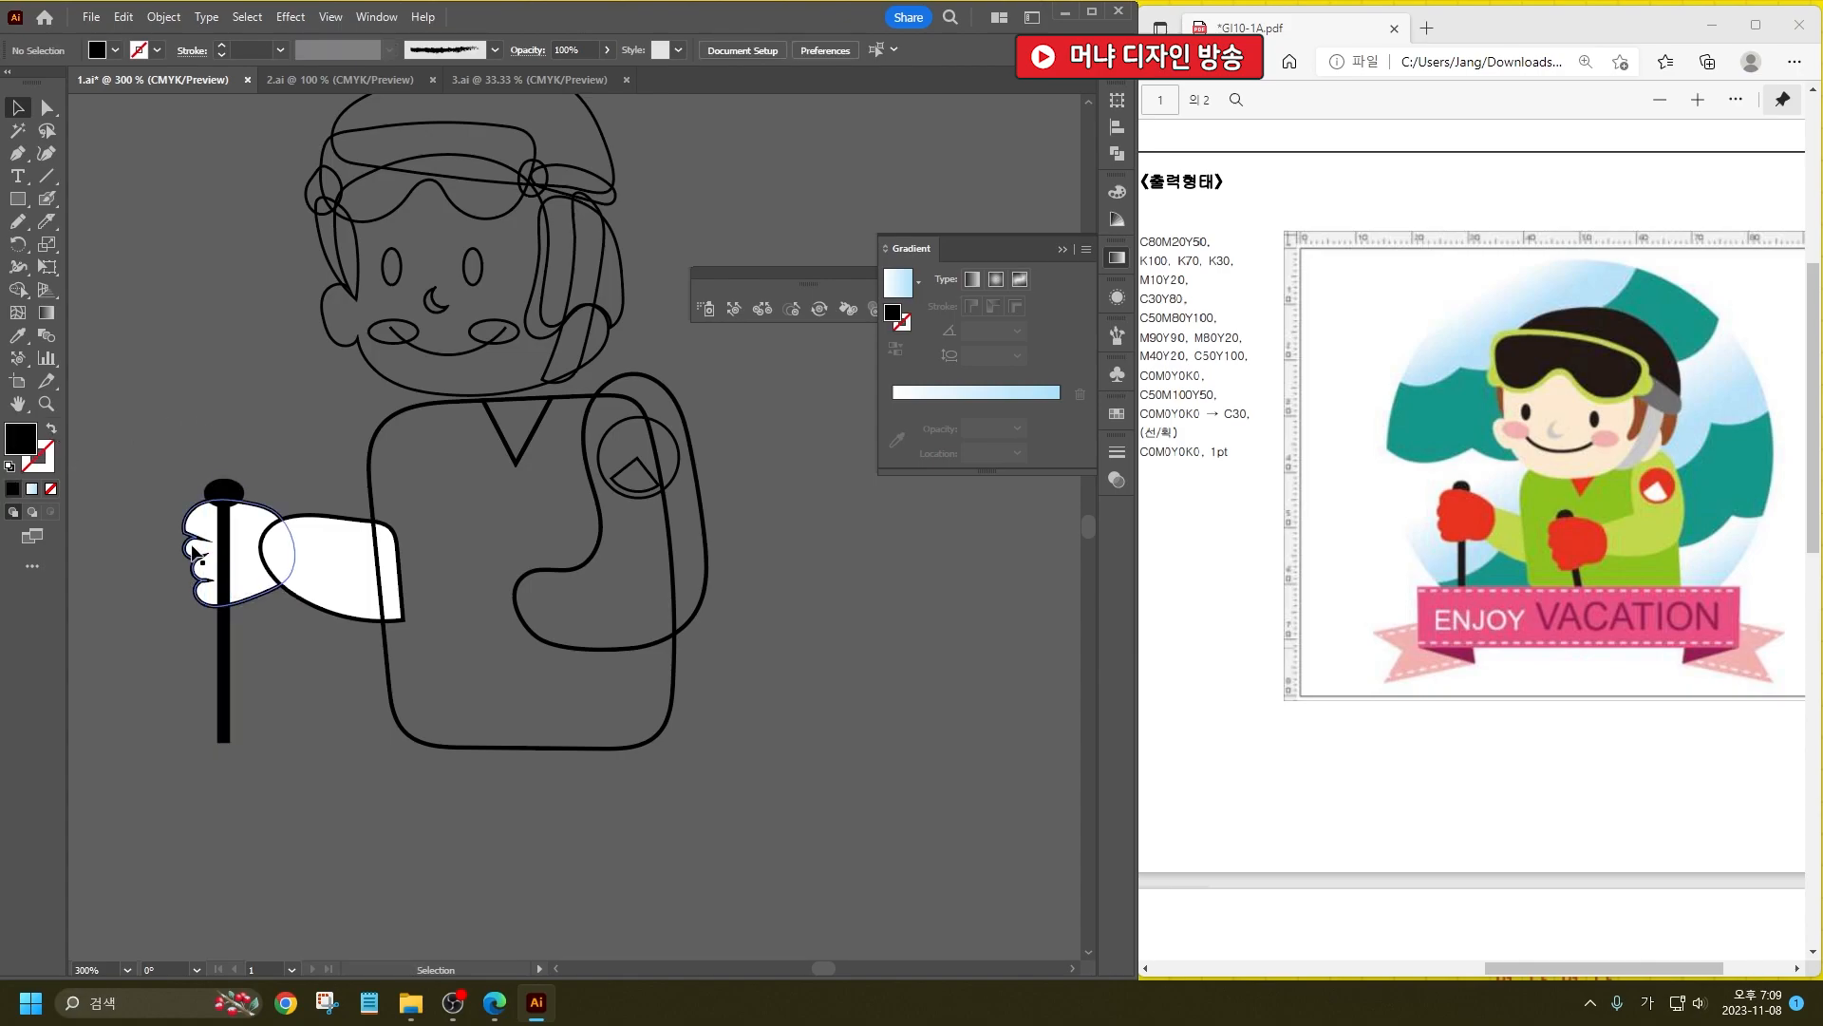
pyautogui.hotkey('ctrl', 'shift', ']')
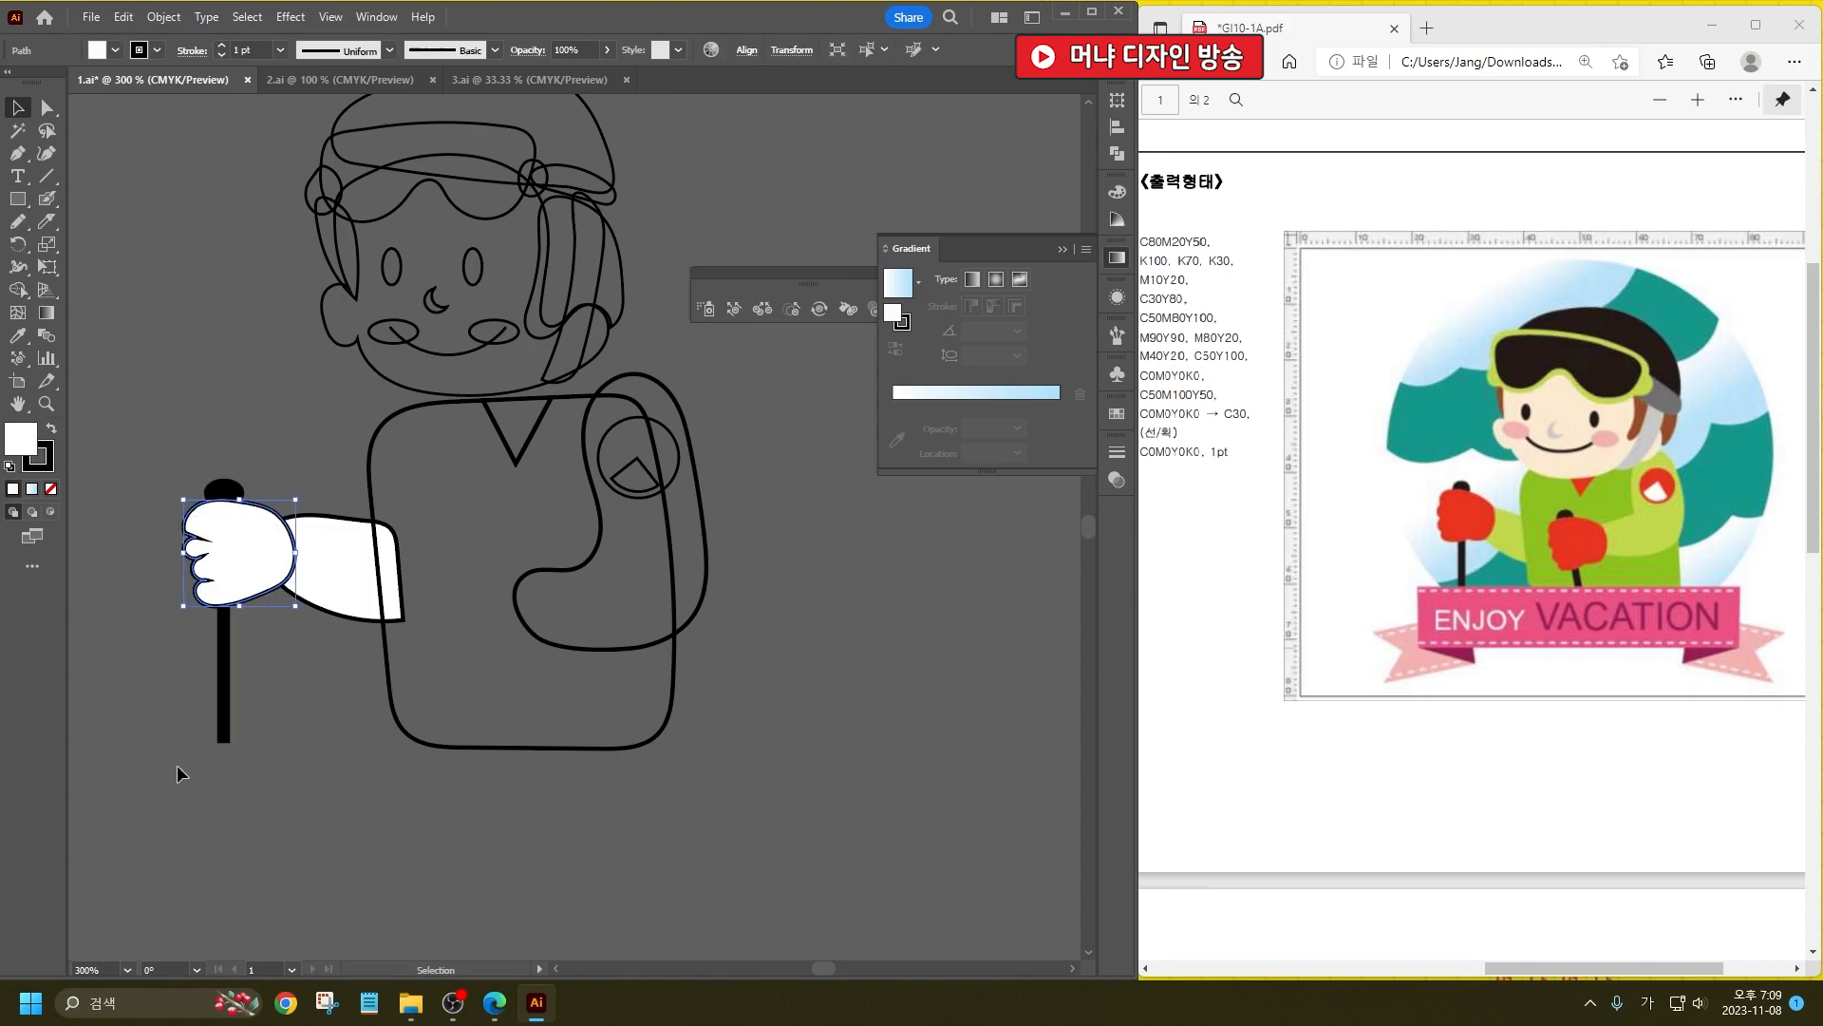
pyautogui.click(243, 698)
pyautogui.click(245, 555)
pyautogui.click(317, 702)
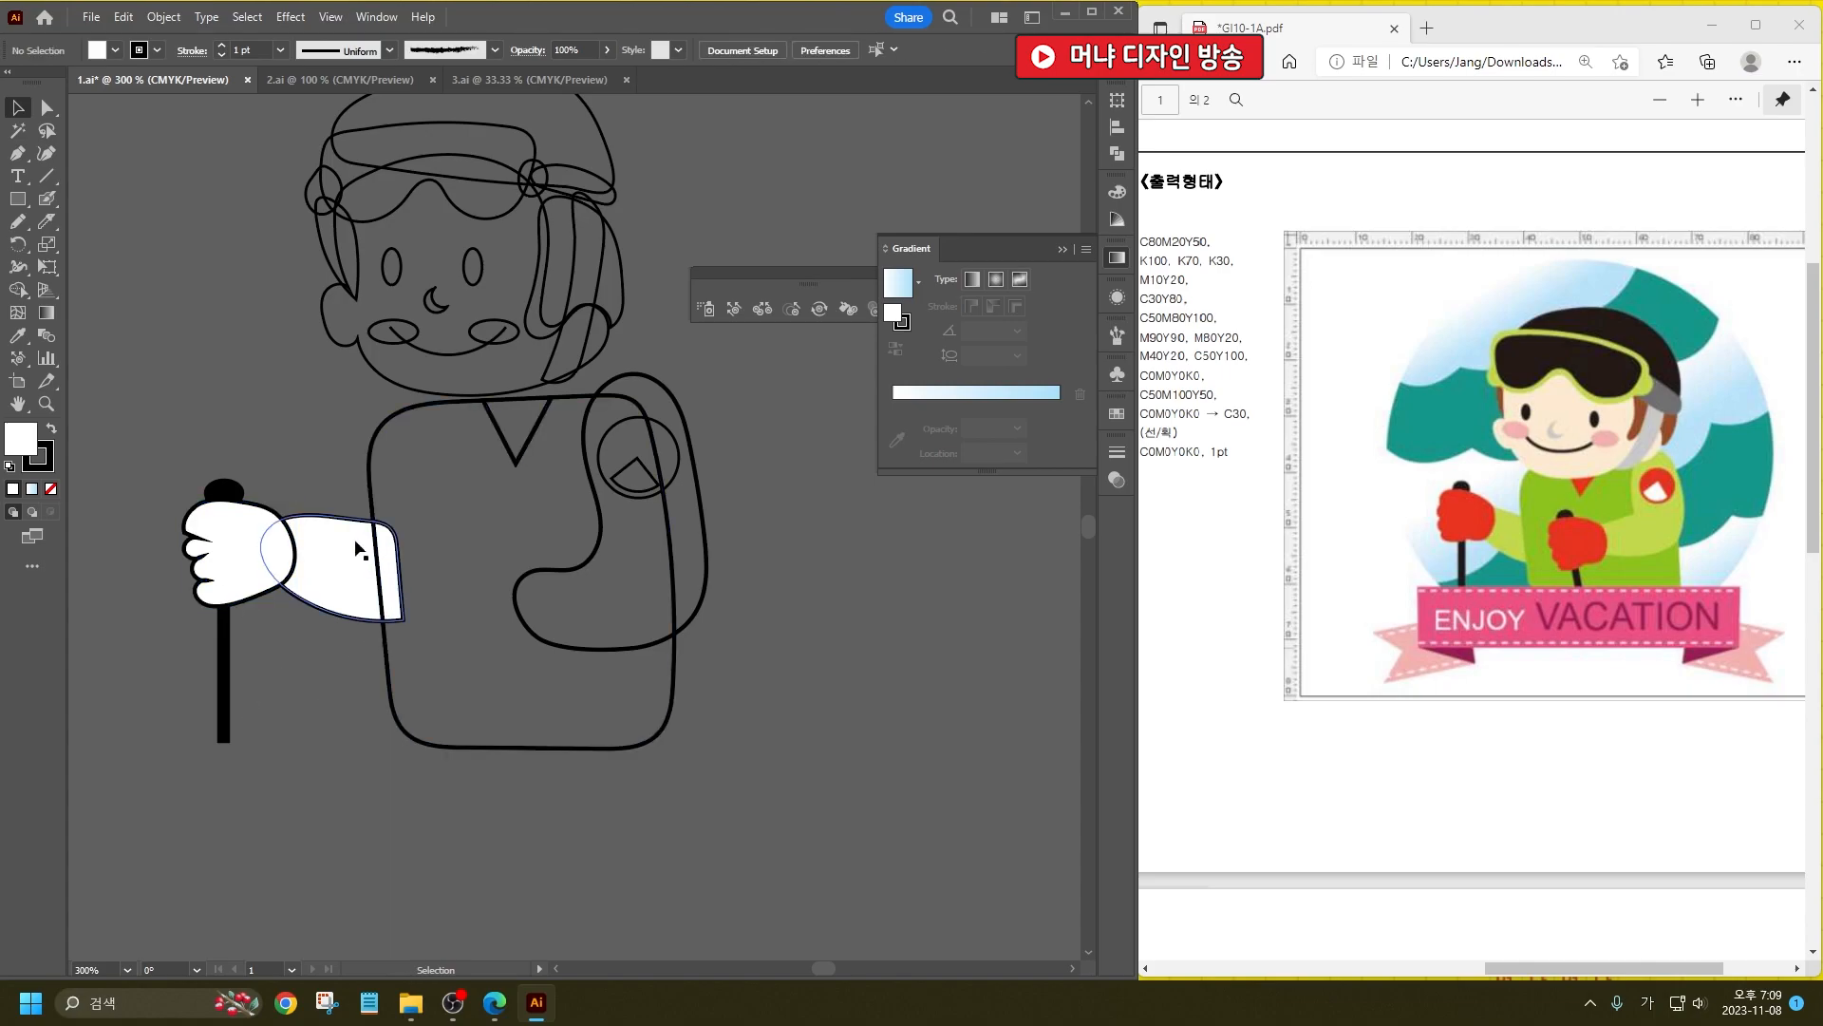
# Step: Choose a bright red fill colour and apply it to the left glove, keeping the black stroke
pyautogui.doubleClick(20, 439)
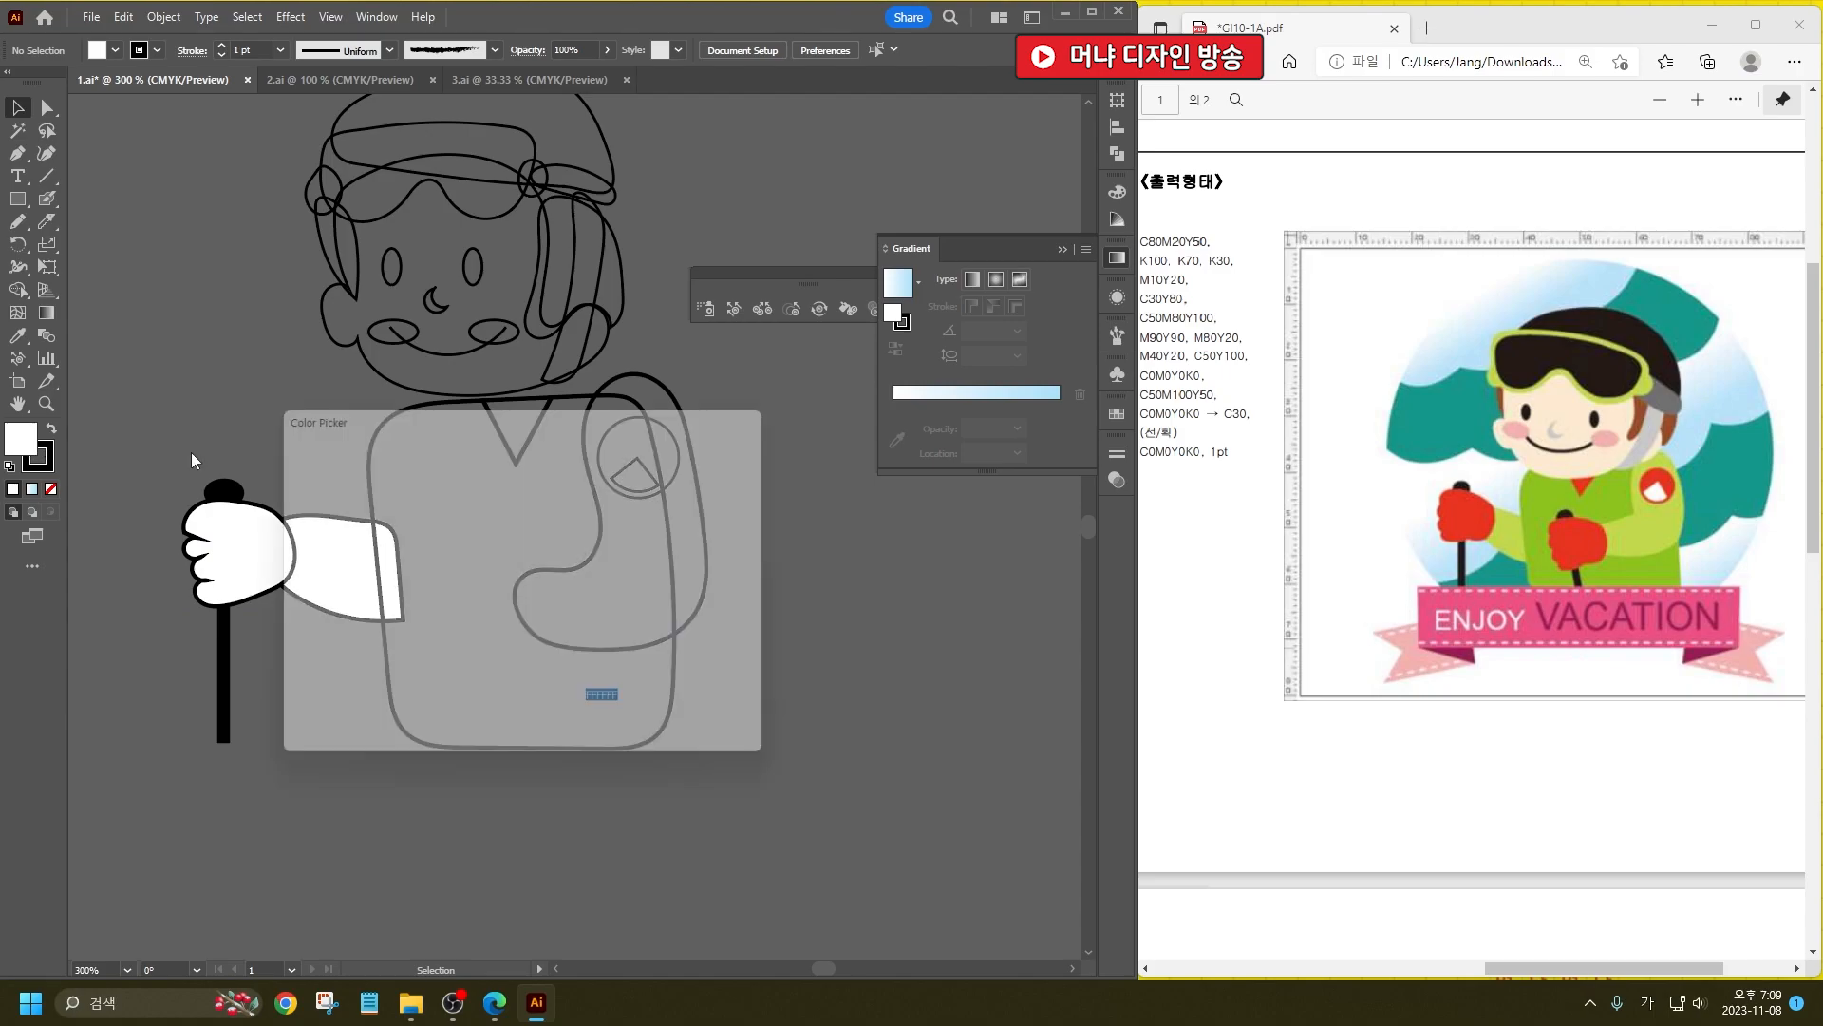
pyautogui.moveTo(466, 517)
pyautogui.mouseDown()
pyautogui.moveTo(475, 594)
pyautogui.moveTo(418, 537)
pyautogui.moveTo(475, 593)
pyautogui.mouseUp()
pyautogui.click(560, 705)
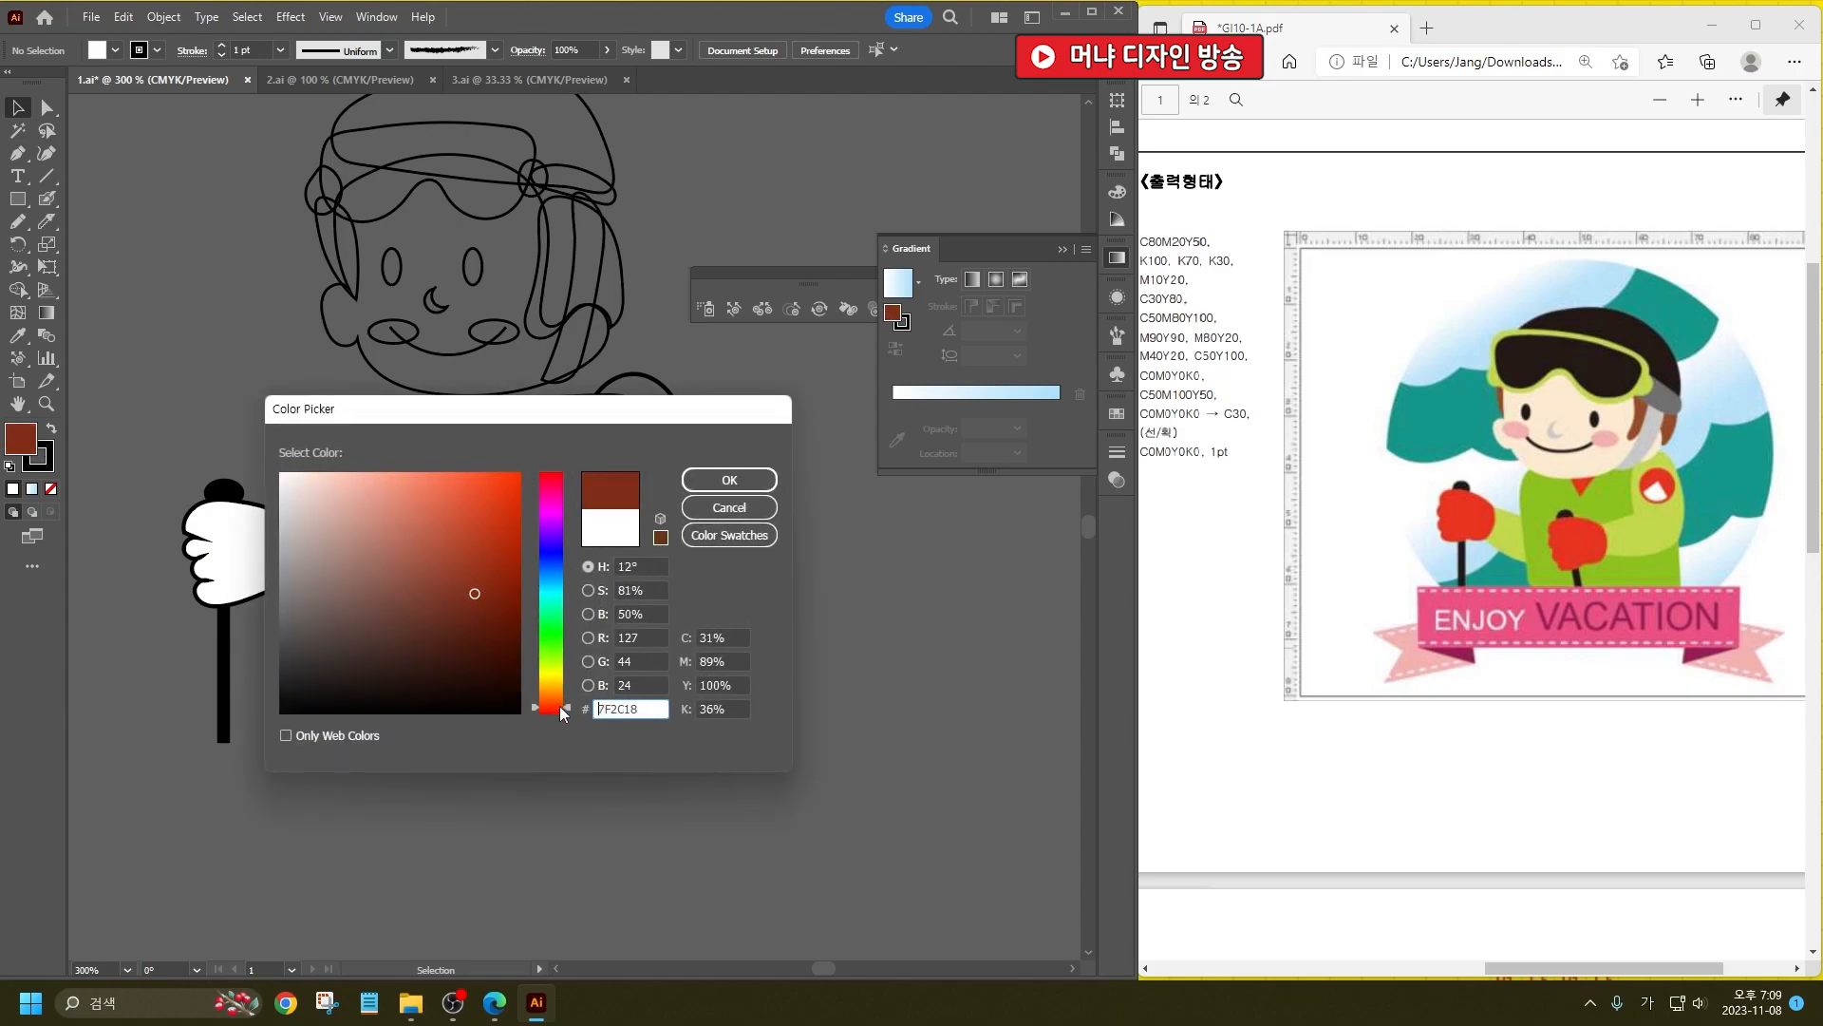
pyautogui.moveTo(455, 496)
pyautogui.mouseDown()
pyautogui.moveTo(472, 473)
pyautogui.moveTo(518, 478)
pyautogui.mouseUp()
pyautogui.press('Return')
pyautogui.click(18, 338)
pyautogui.keyDown('alt'); pyautogui.click(266, 542); pyautogui.keyUp('alt')
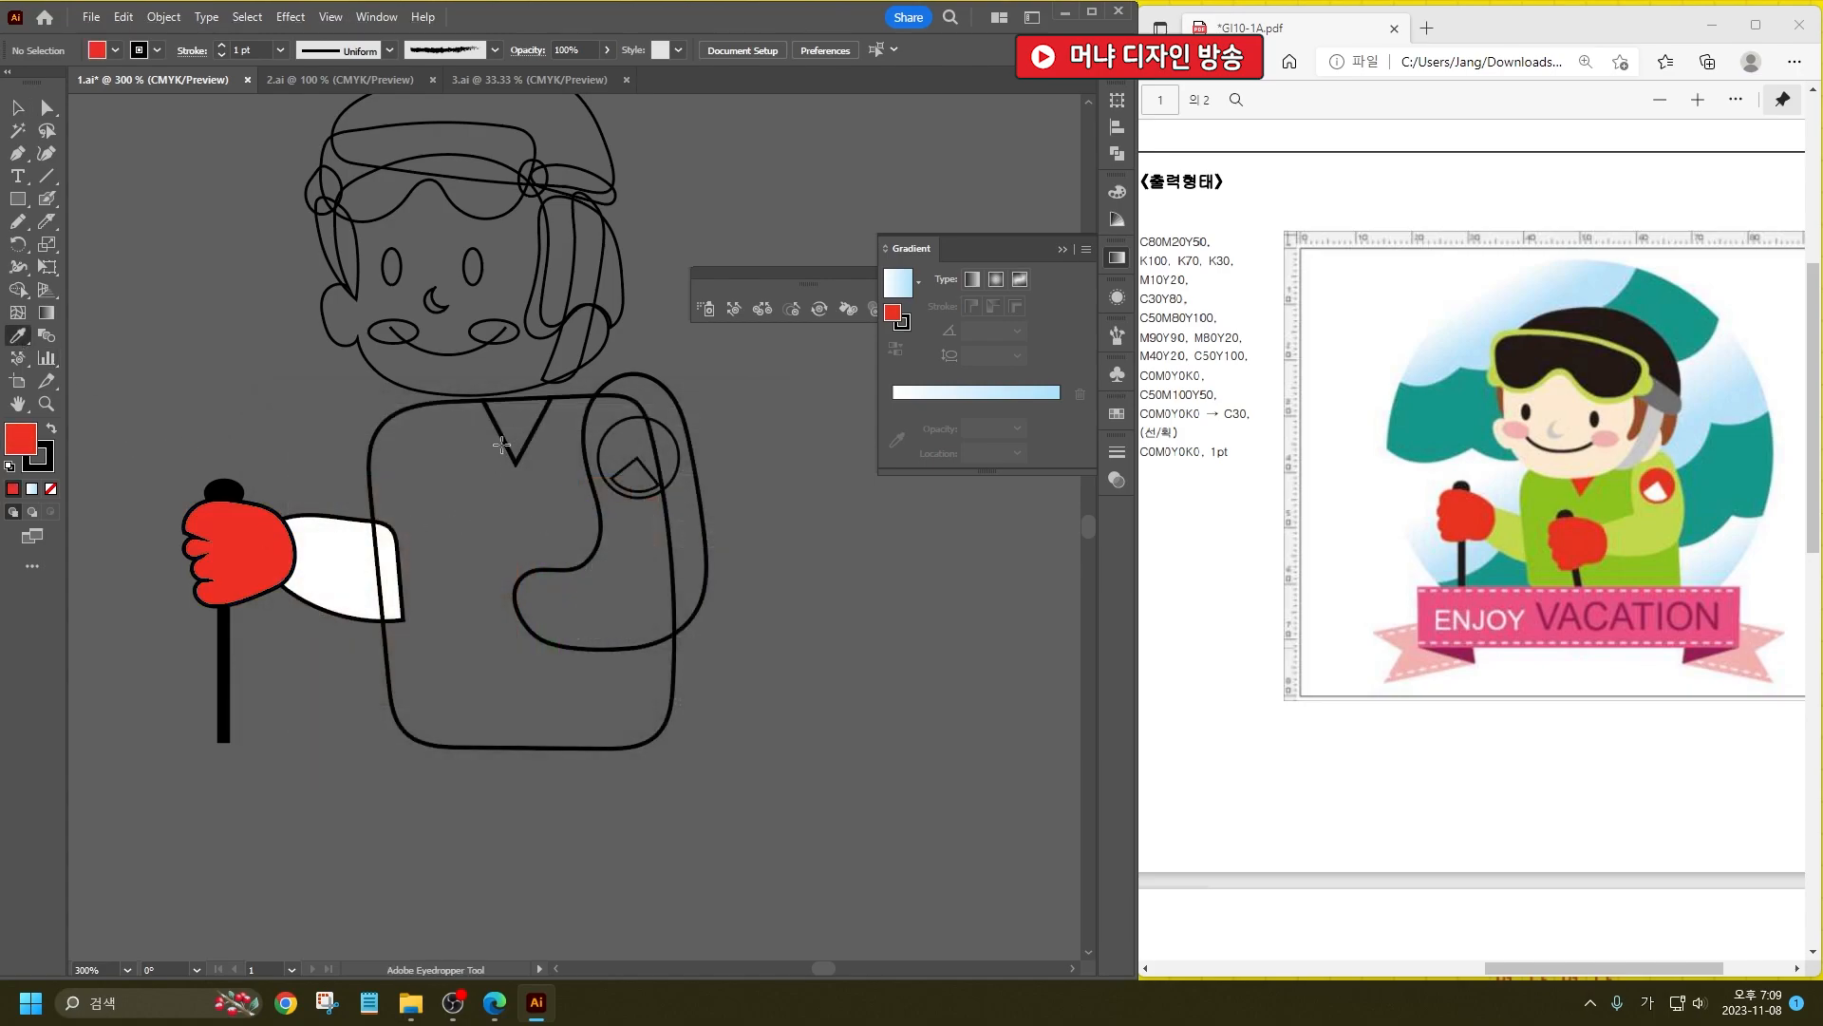
# Step: Apply the red fill to the collar triangle and the sleeve's round badge, and remove the stroke from the left glove
pyautogui.keyDown('alt'); pyautogui.click(517, 411); pyautogui.keyUp('alt')
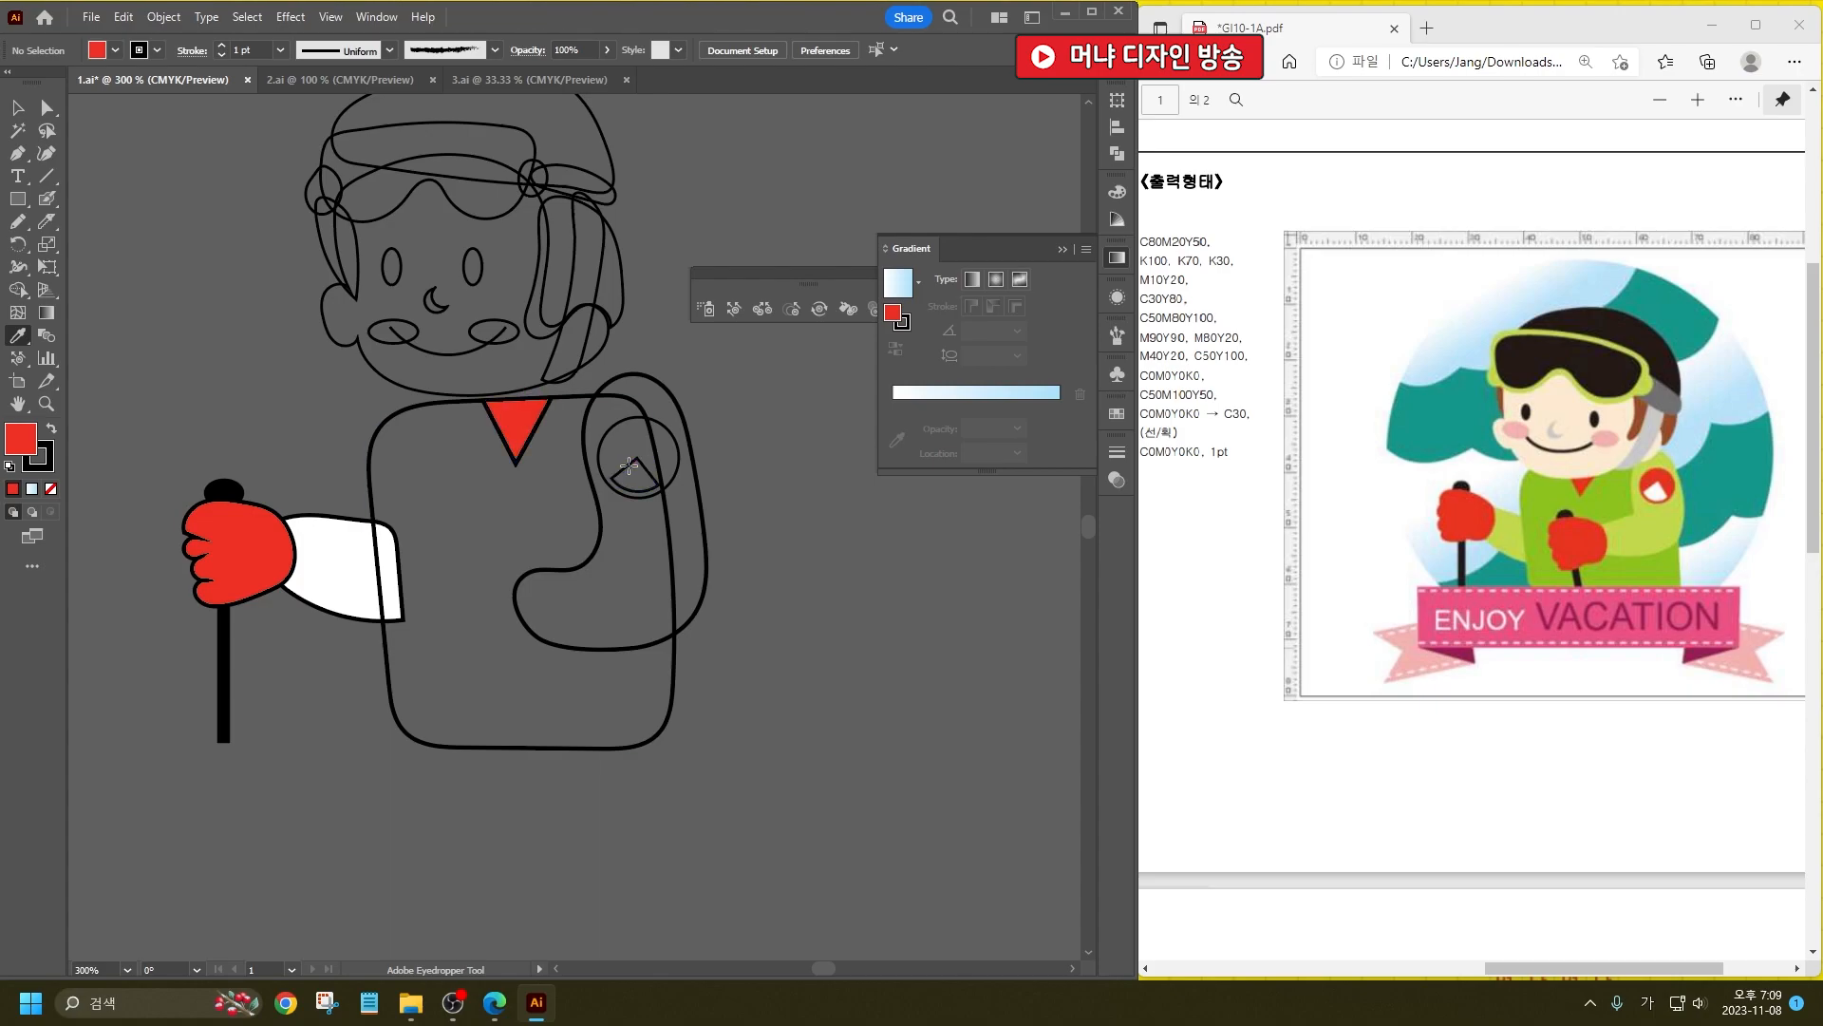
pyautogui.keyDown('alt'); pyautogui.click(632, 432); pyautogui.keyUp('alt')
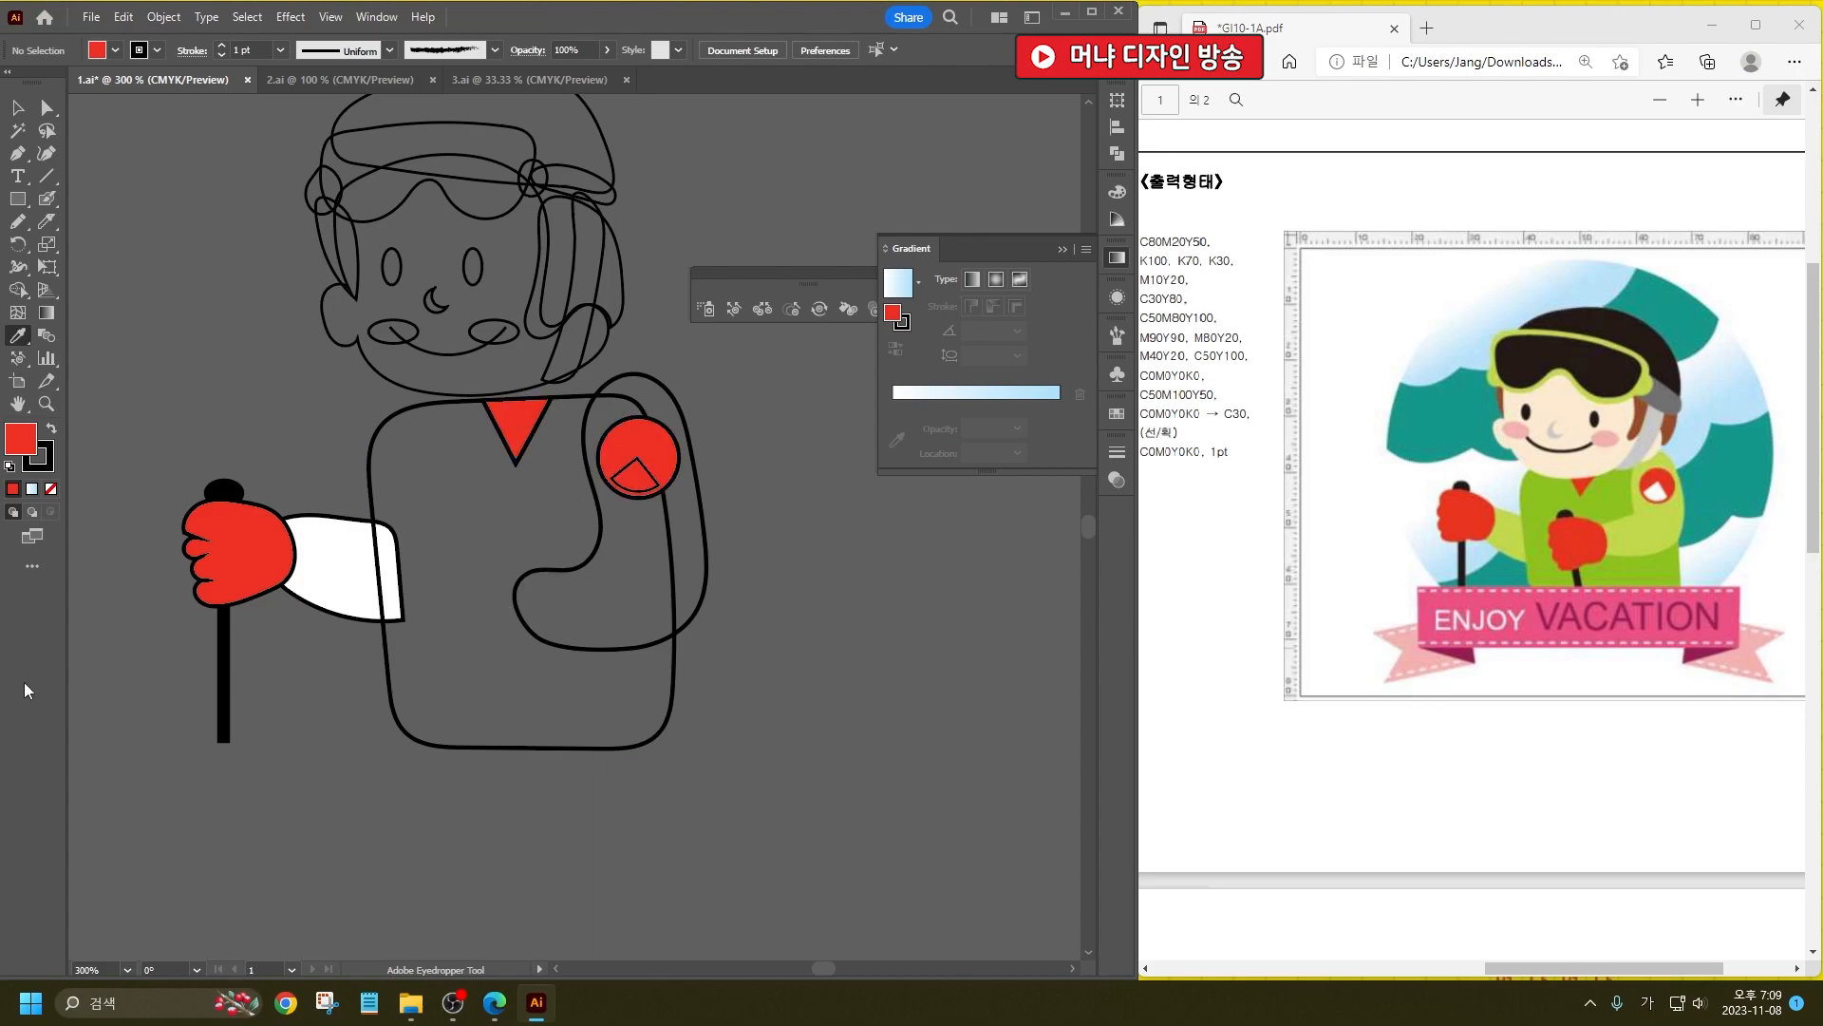
pyautogui.click(17, 107)
pyautogui.click(249, 554)
pyautogui.click(50, 488)
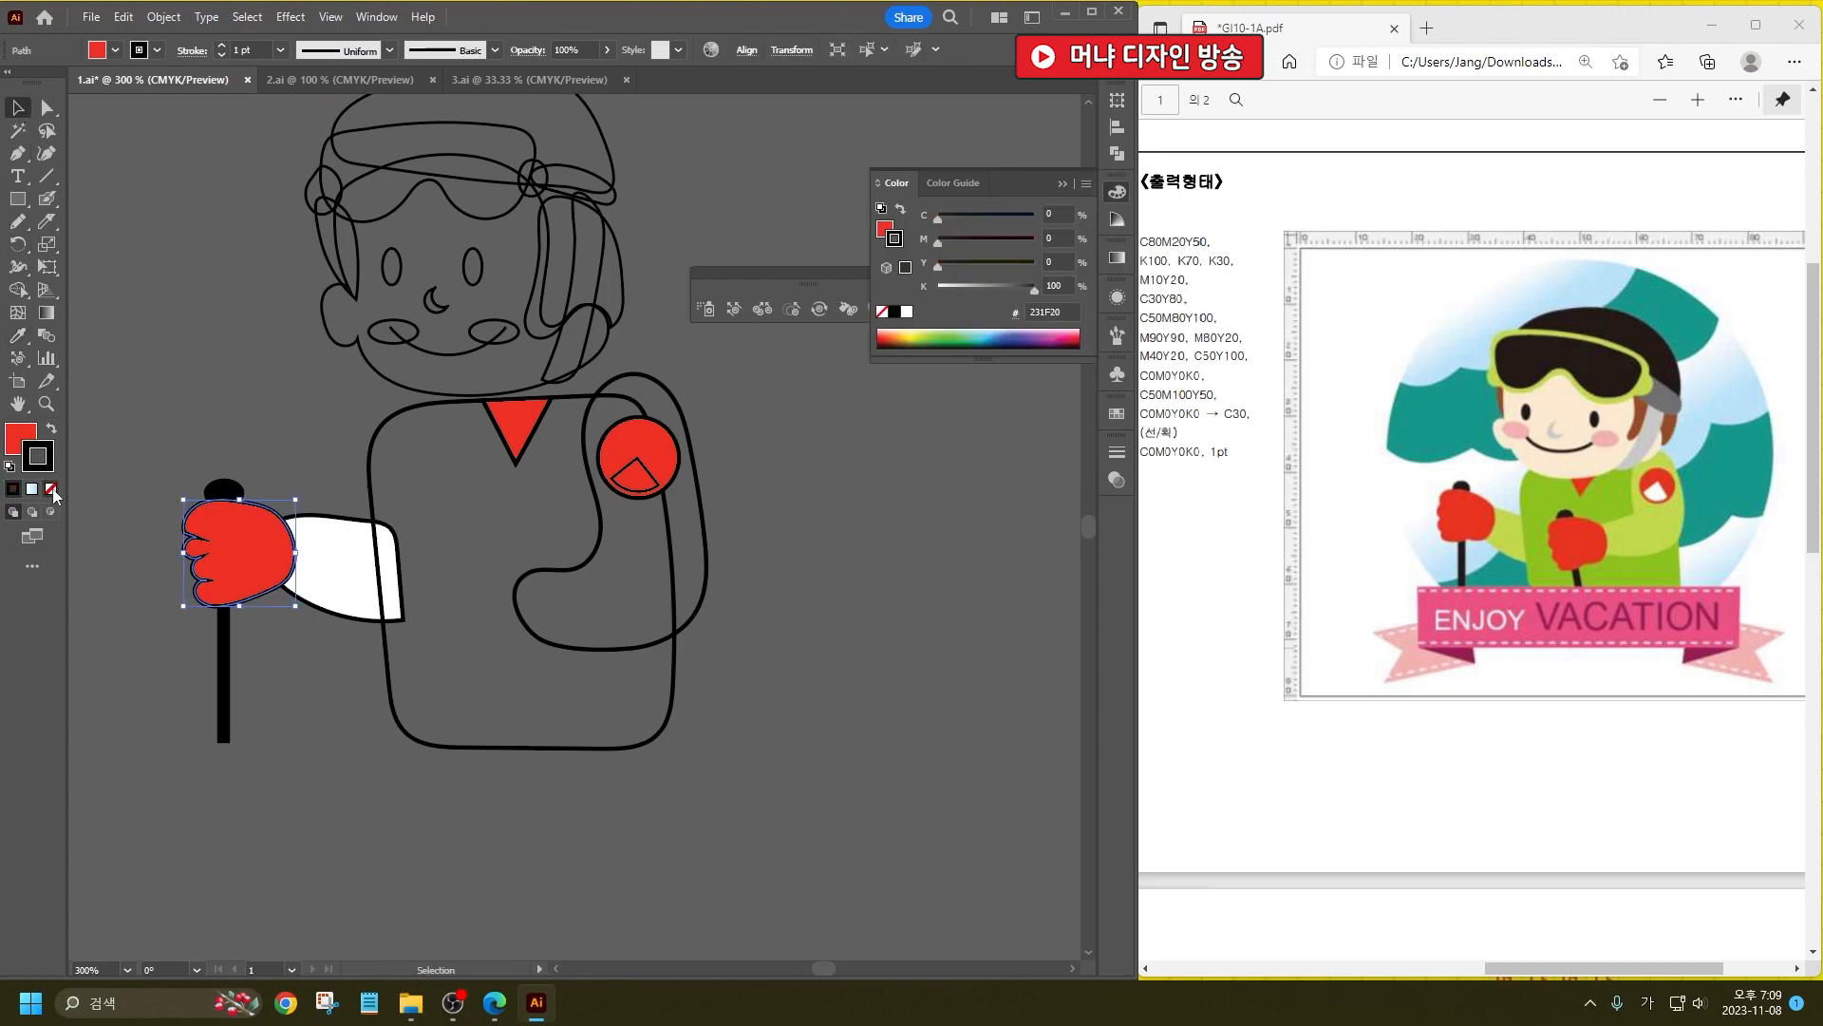
pyautogui.click(241, 655)
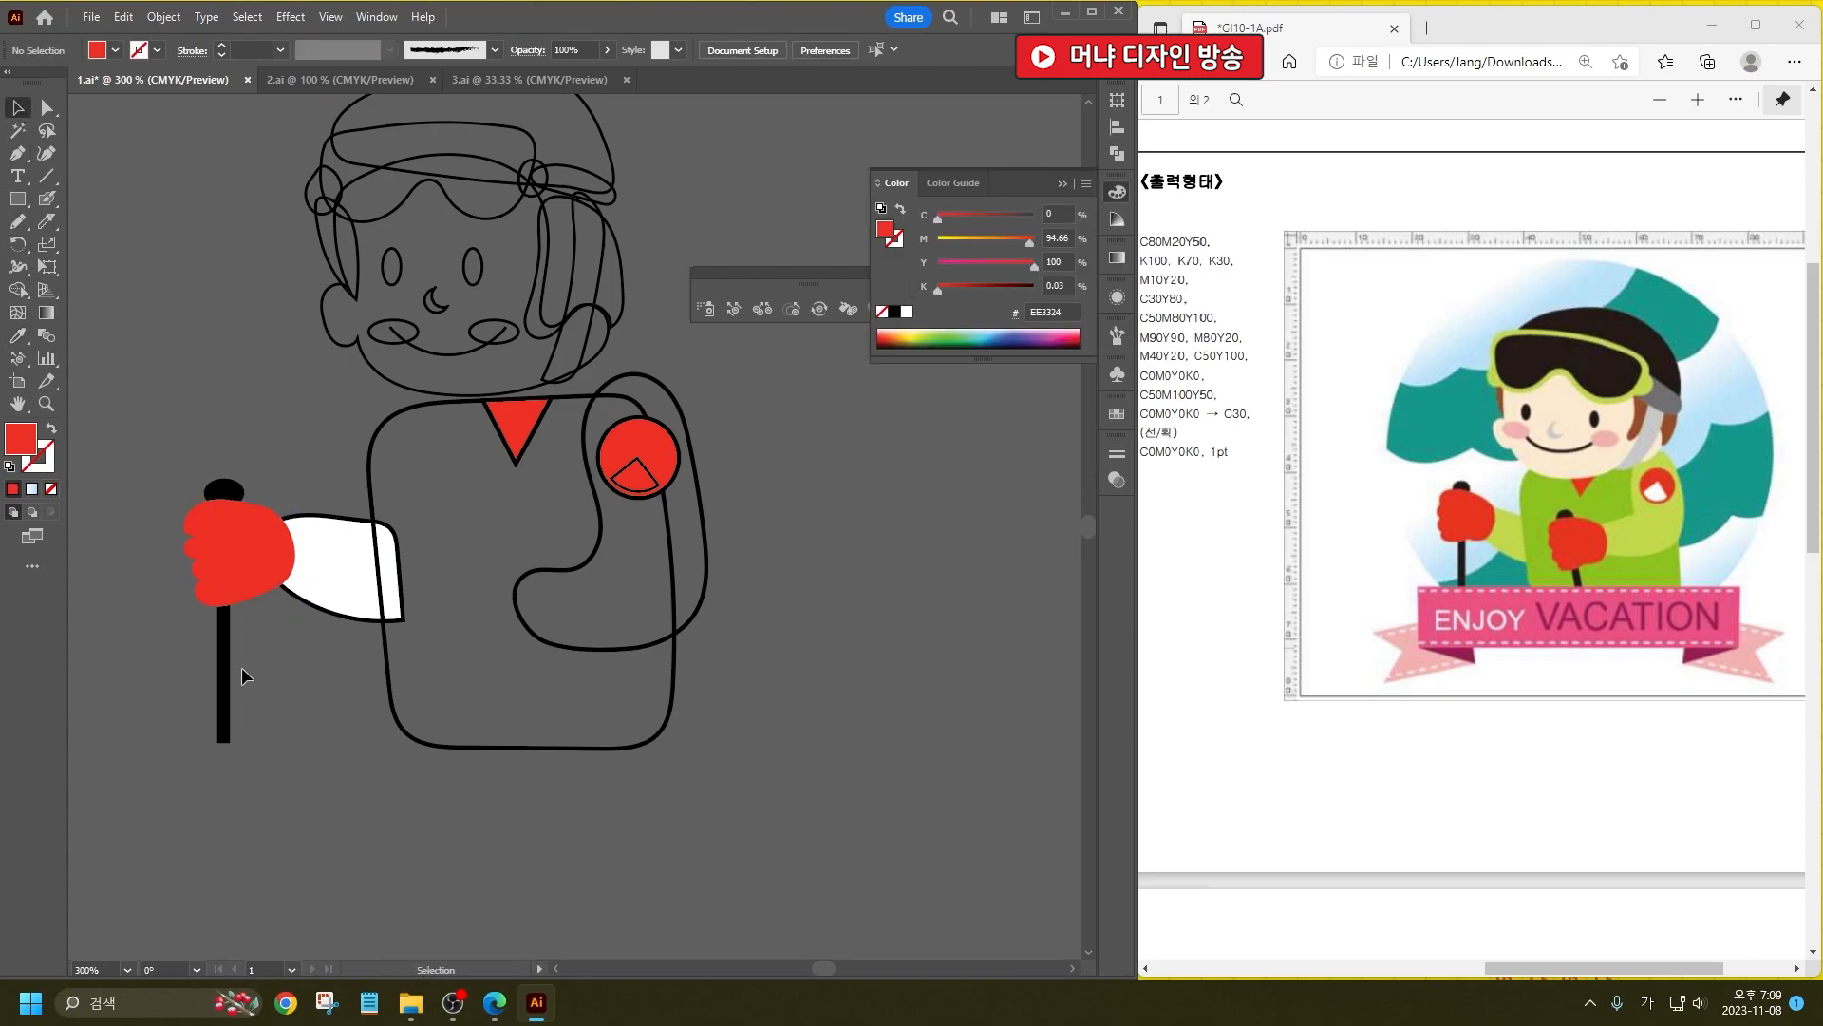
# Step: Copy the left glove and ski pole to the end of the bent arm, tilt the copied pole, and realign its knob
pyautogui.click(221, 510)
pyautogui.moveTo(220, 510); pyautogui.dragTo(507, 590)
pyautogui.click(822, 800)
pyautogui.click(505, 729)
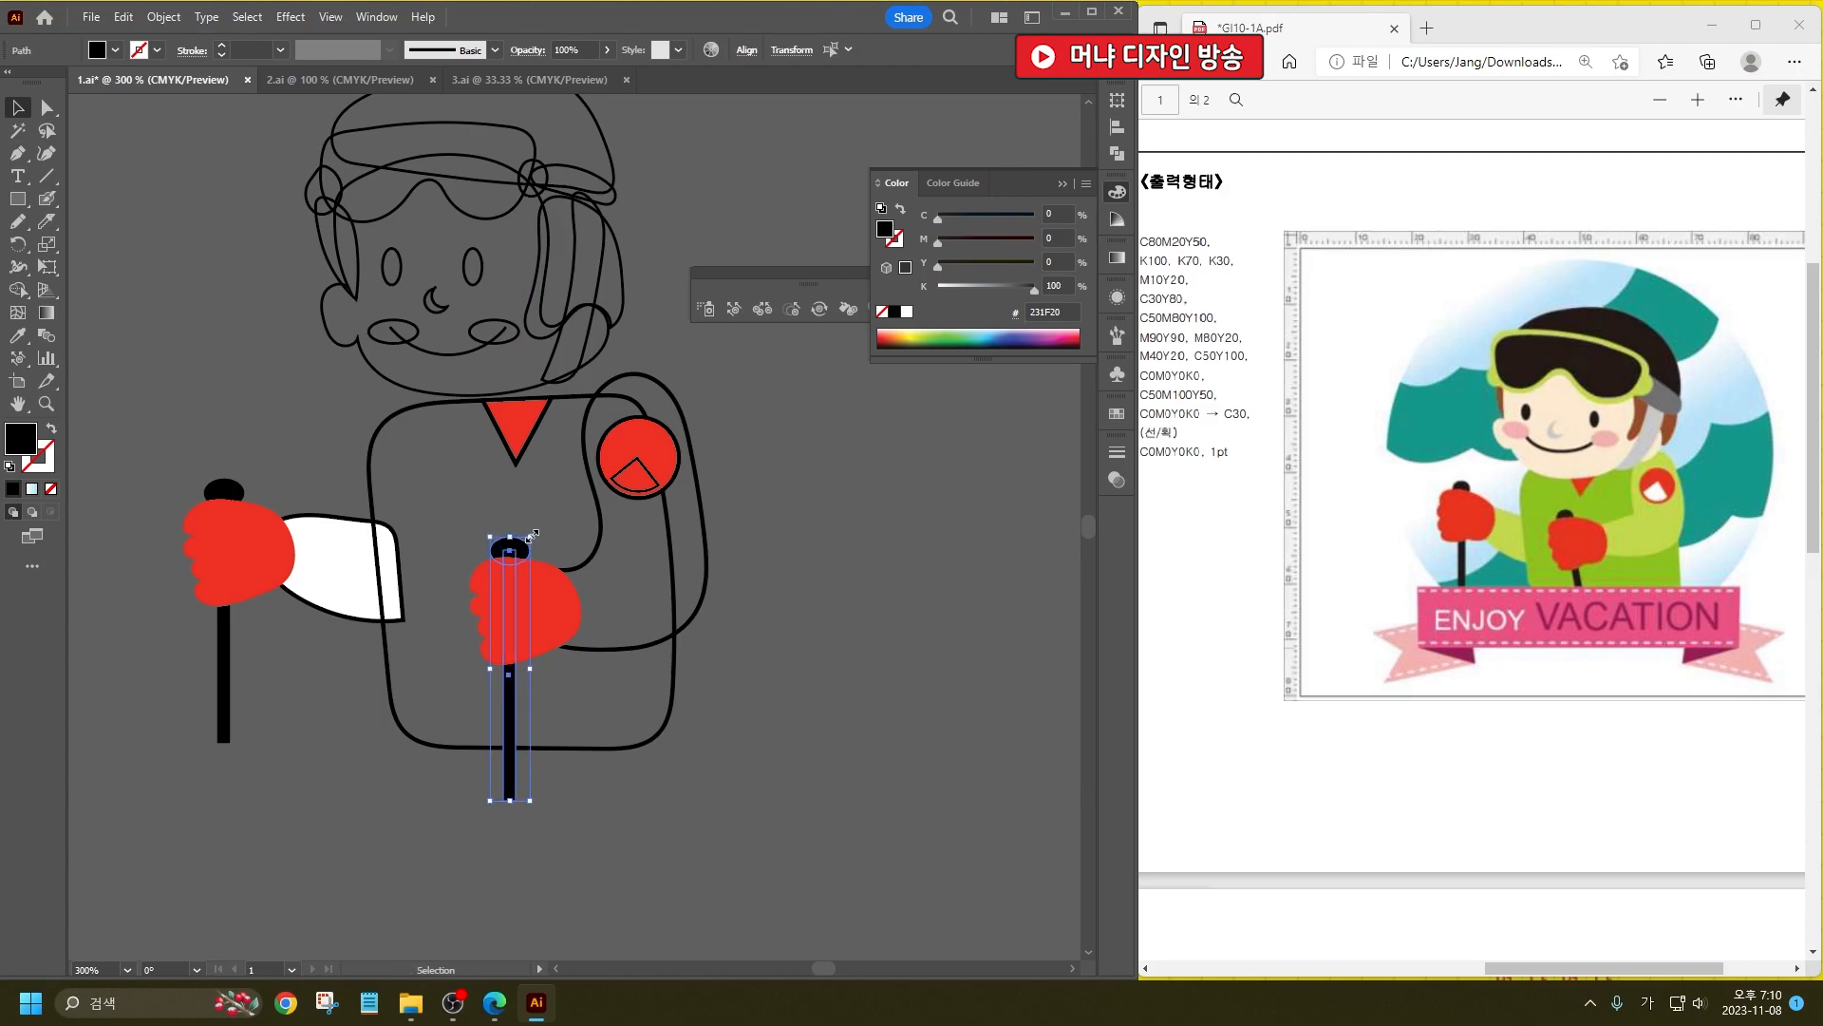
pyautogui.moveTo(540, 533); pyautogui.dragTo(520, 538)
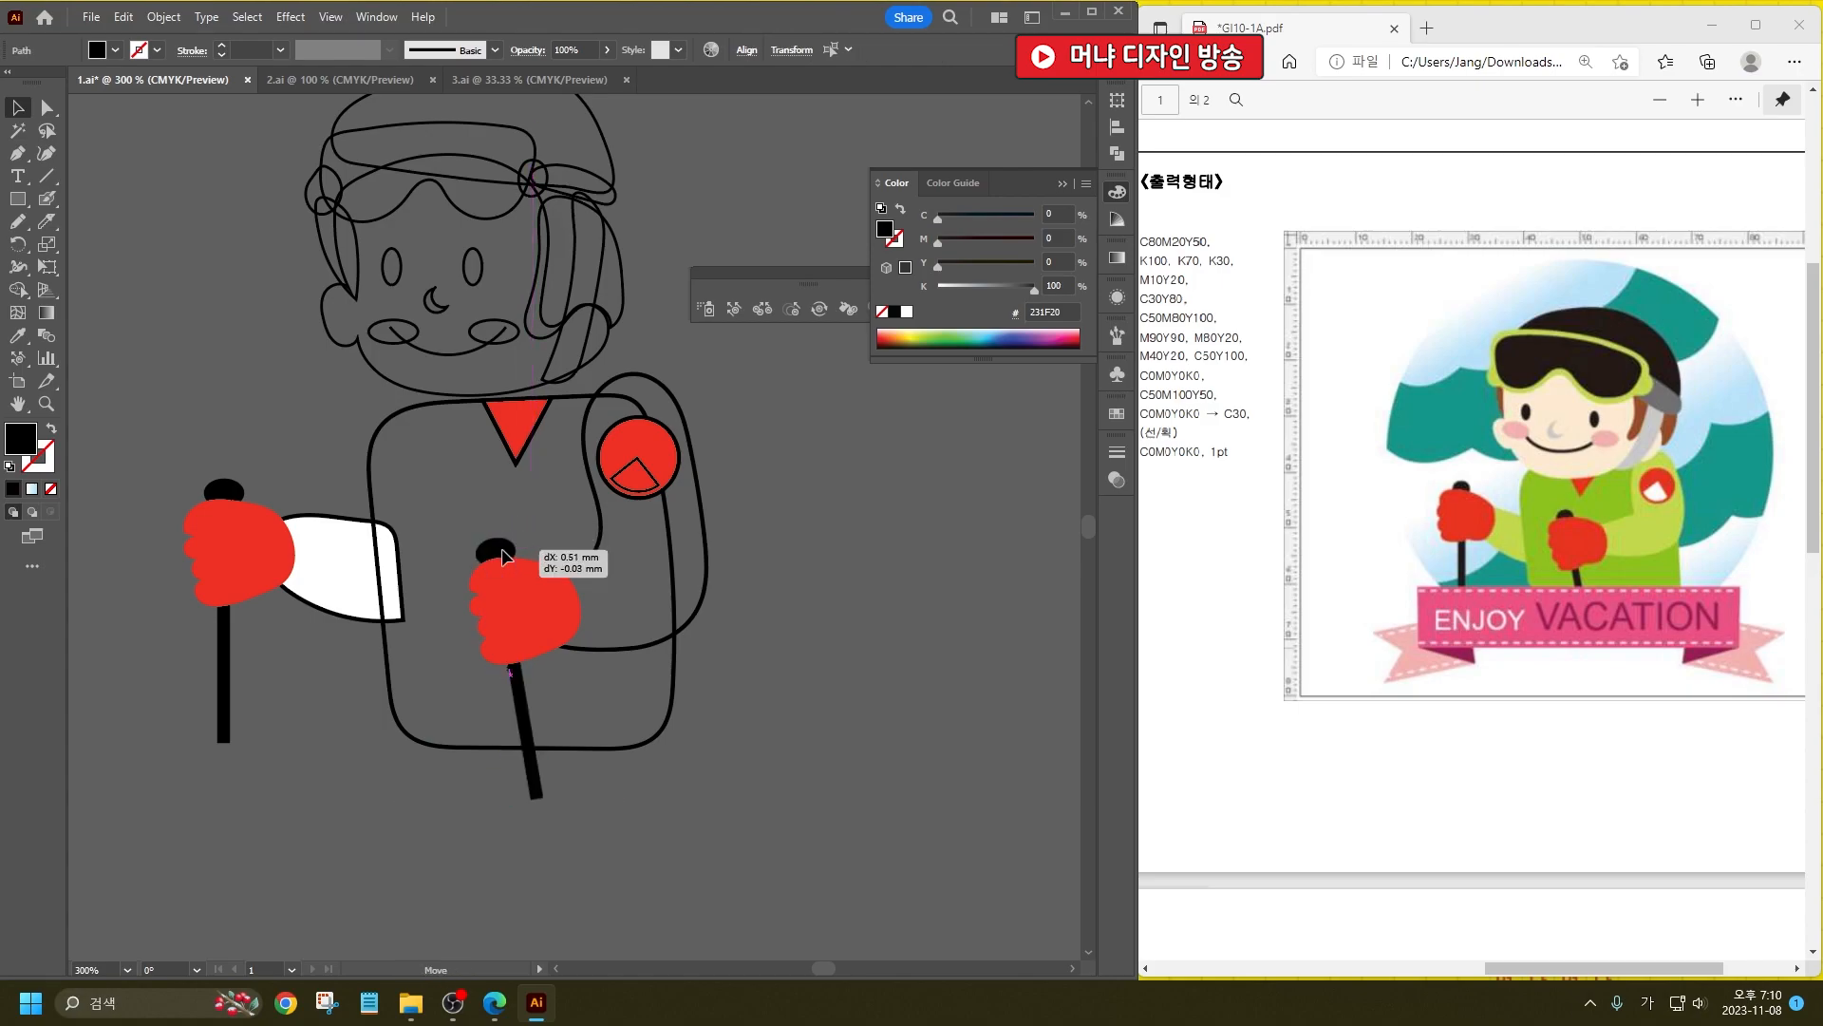
pyautogui.click(925, 578)
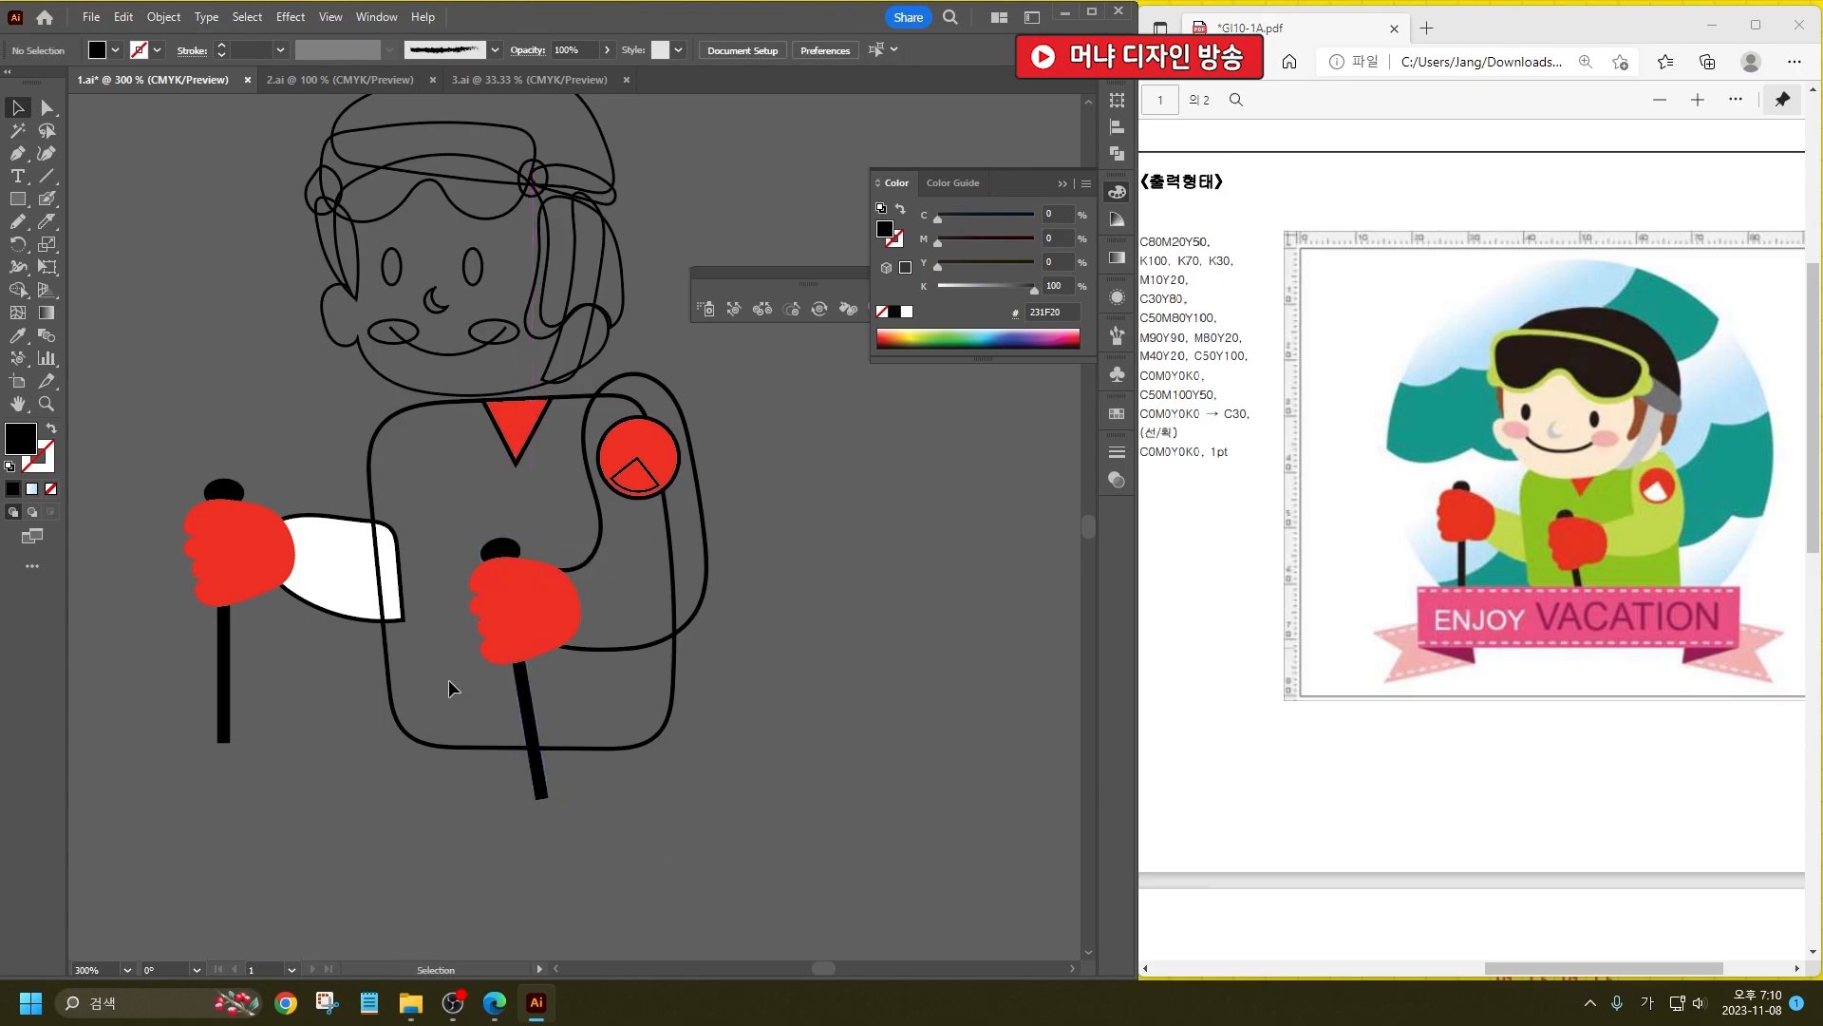
# Step: Choose the green fill 39D307 and apply it with no stroke to the skier's torso
pyautogui.doubleClick(21, 440)
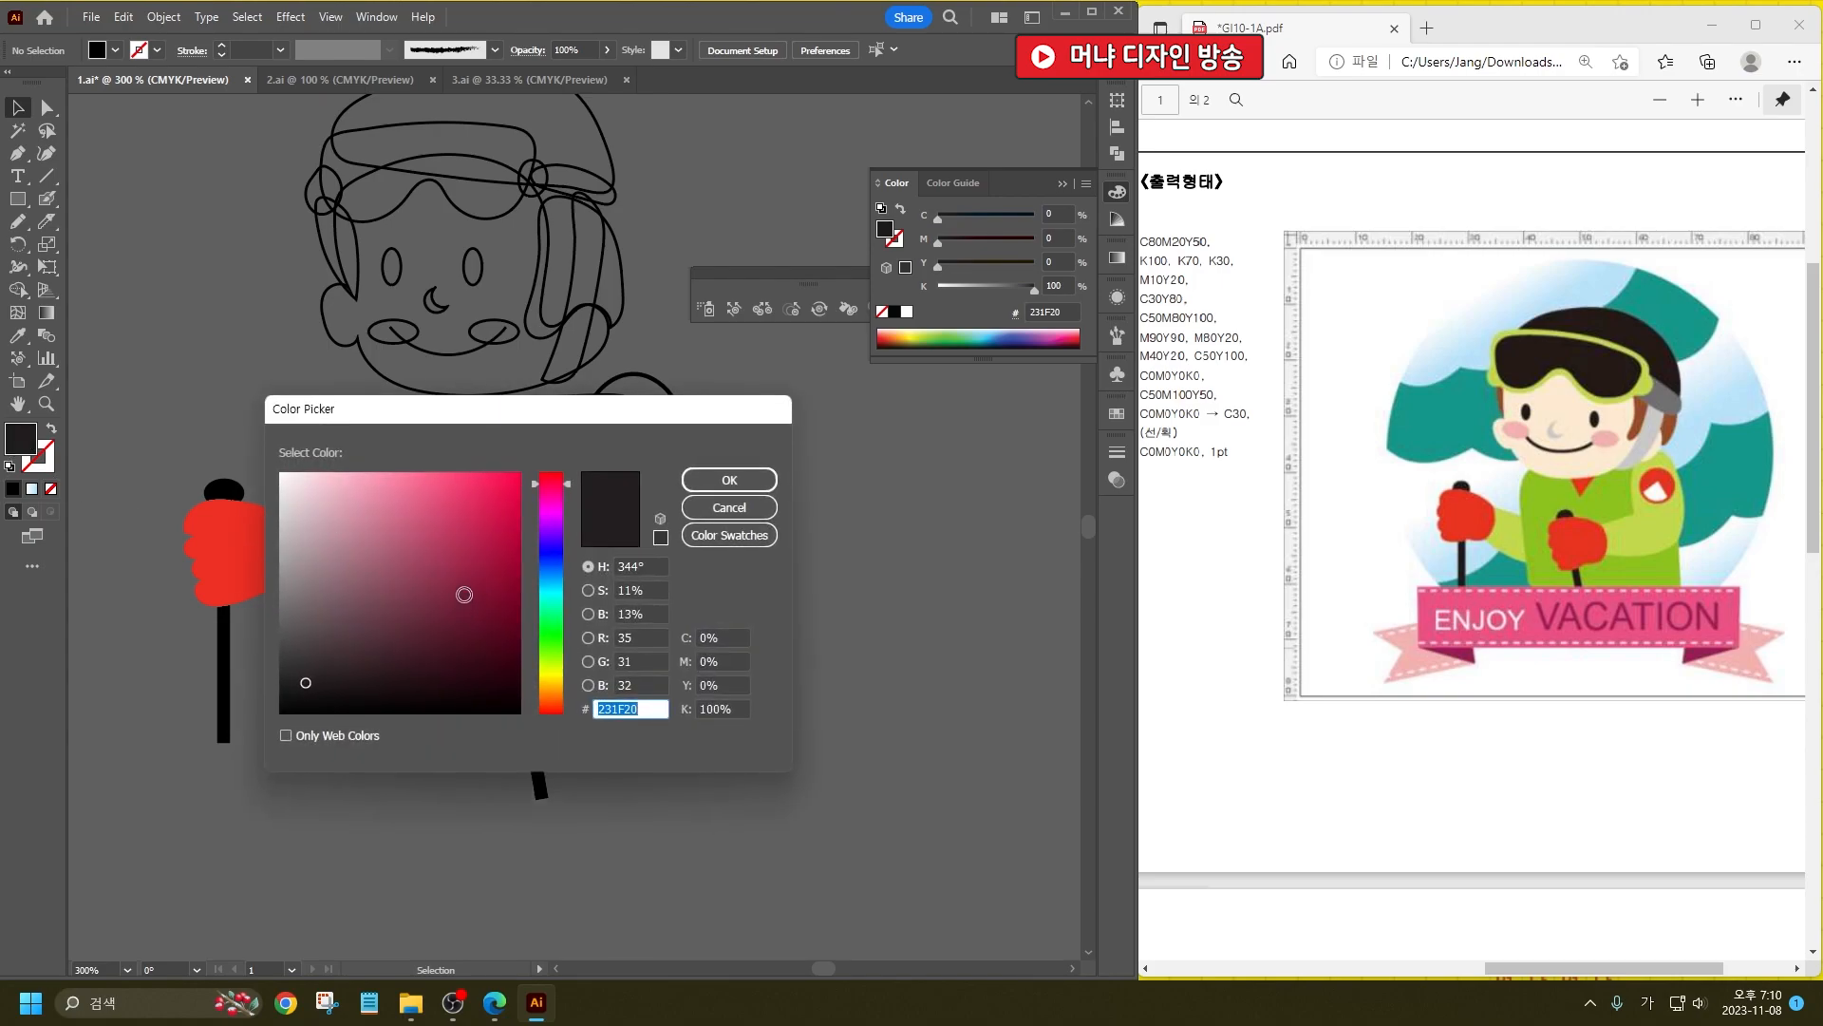
pyautogui.moveTo(558, 660); pyautogui.dragTo(551, 644)
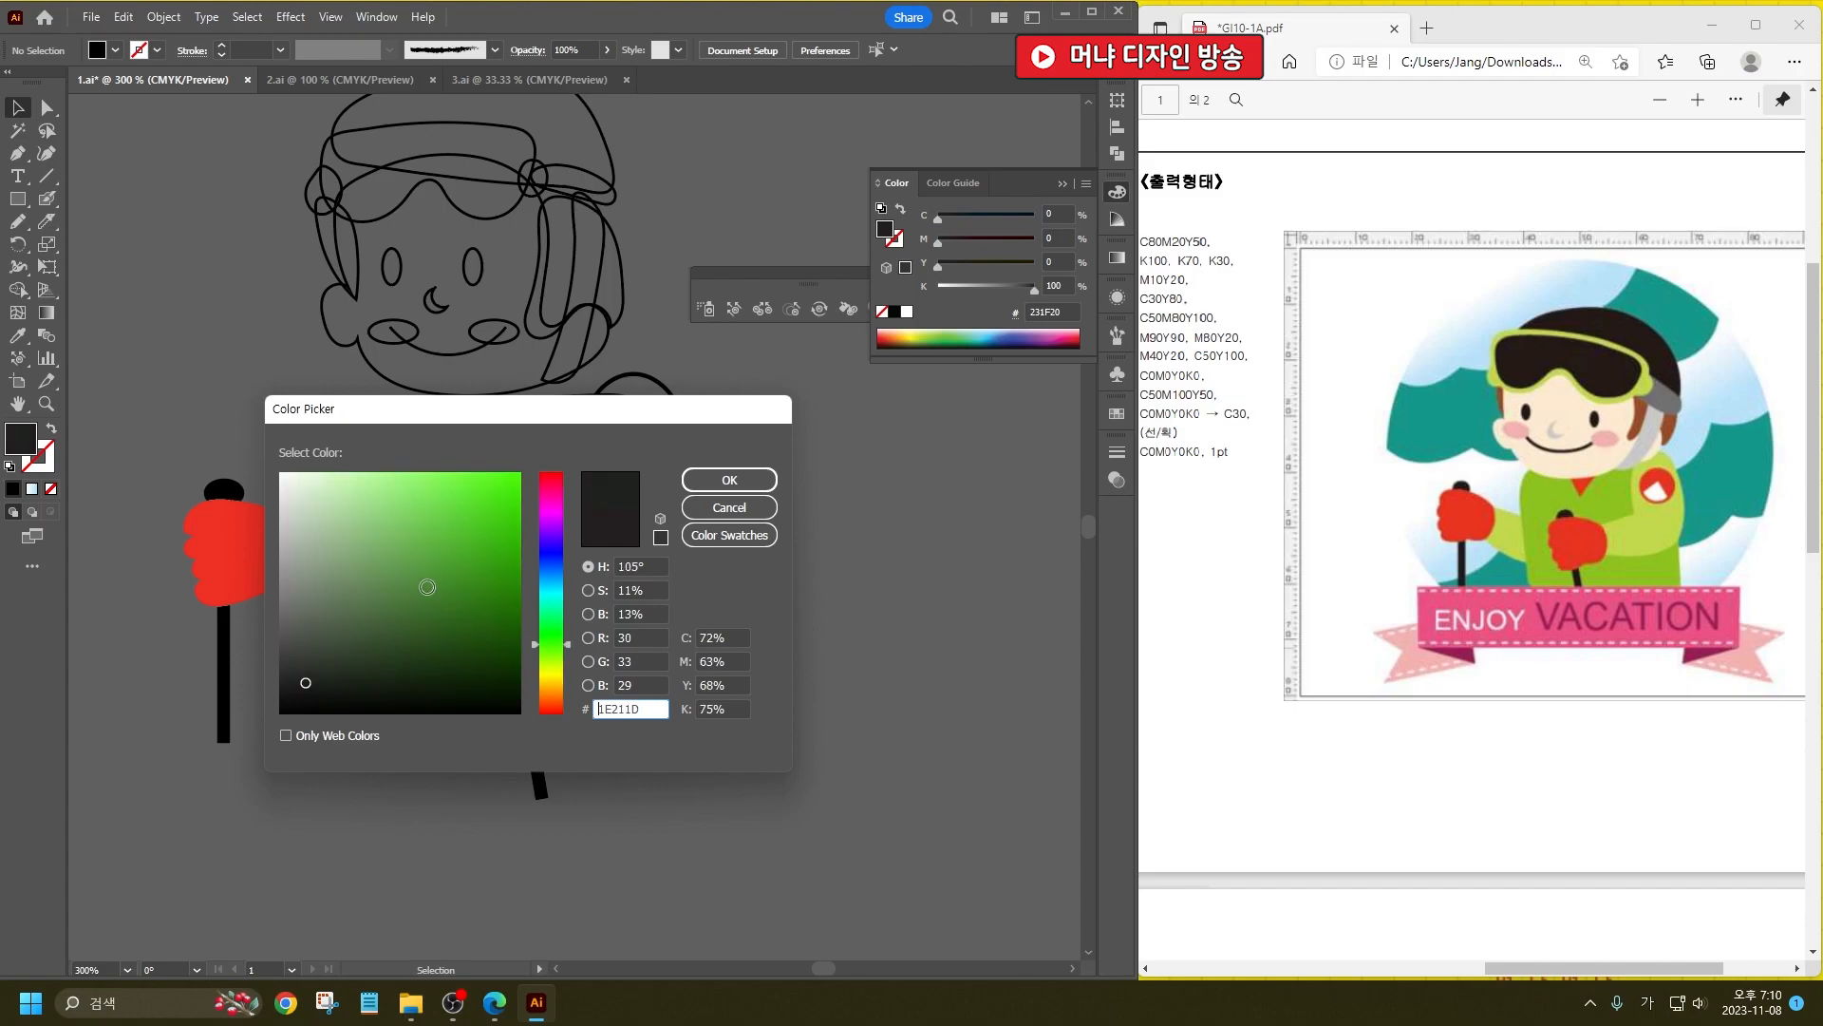
pyautogui.click(504, 485)
pyautogui.moveTo(504, 484); pyautogui.dragTo(514, 513)
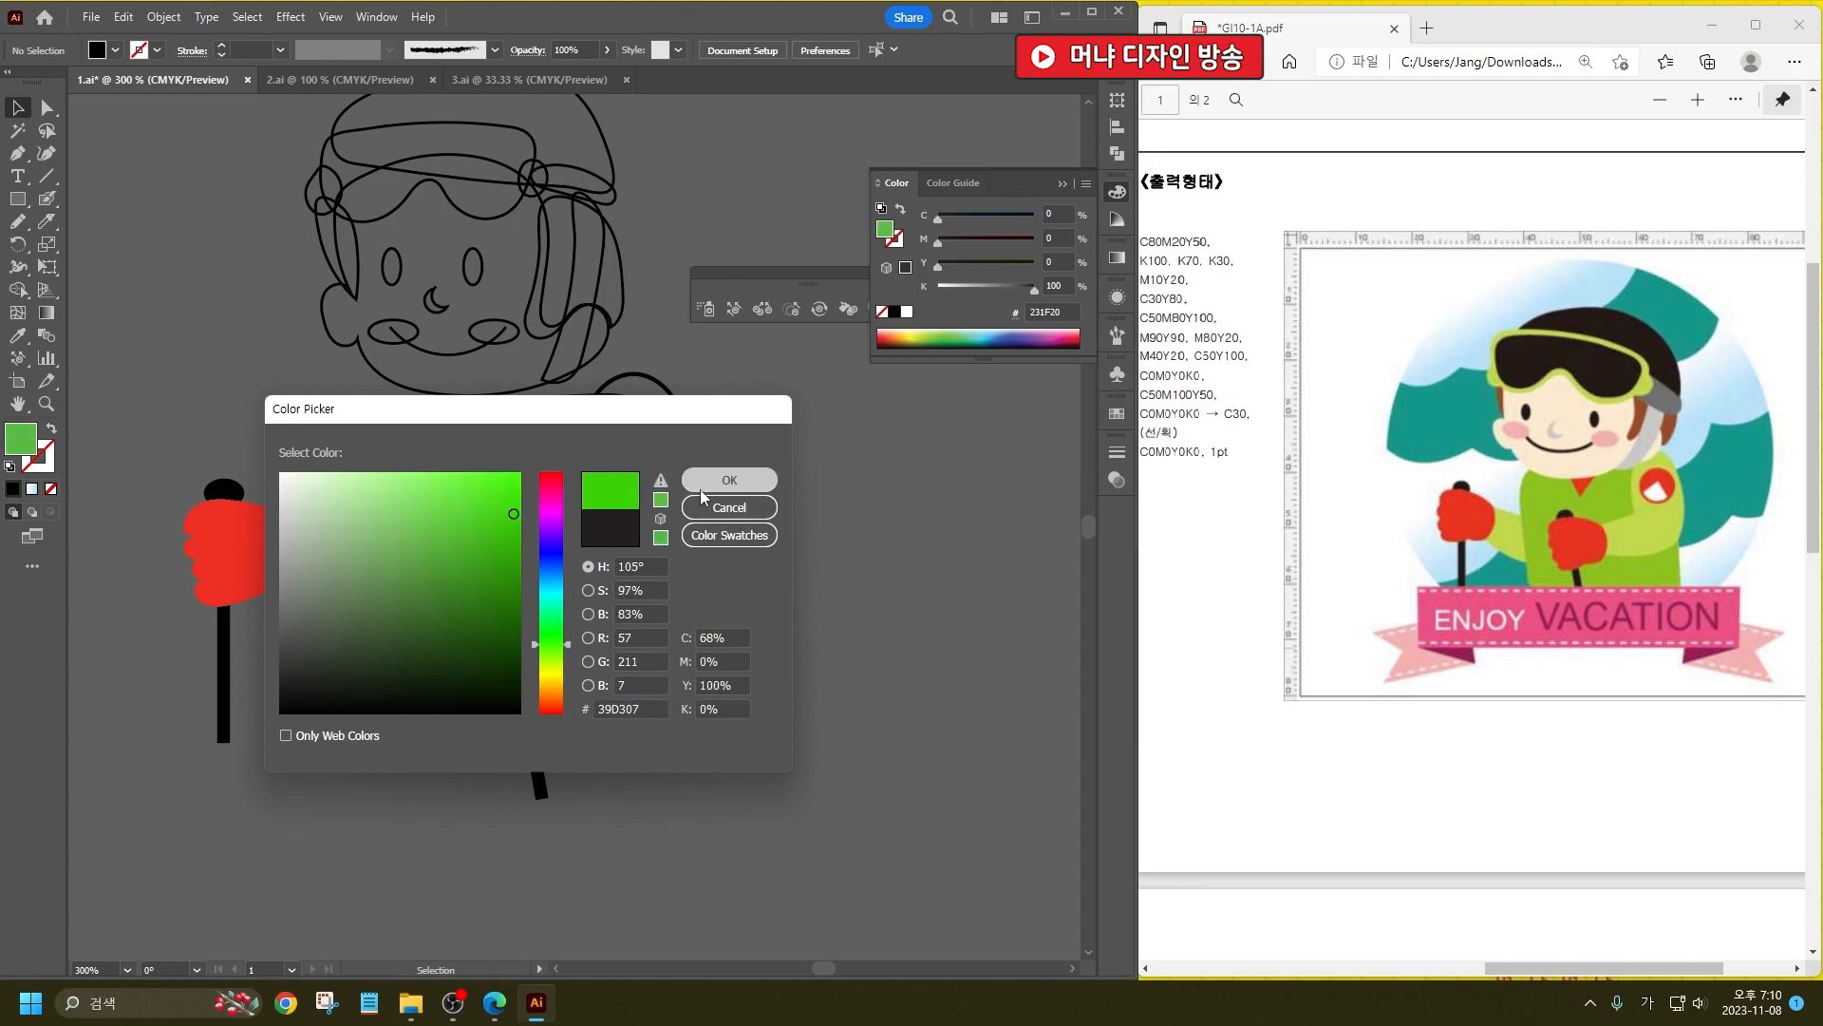
pyautogui.click(712, 481)
pyautogui.press('i')
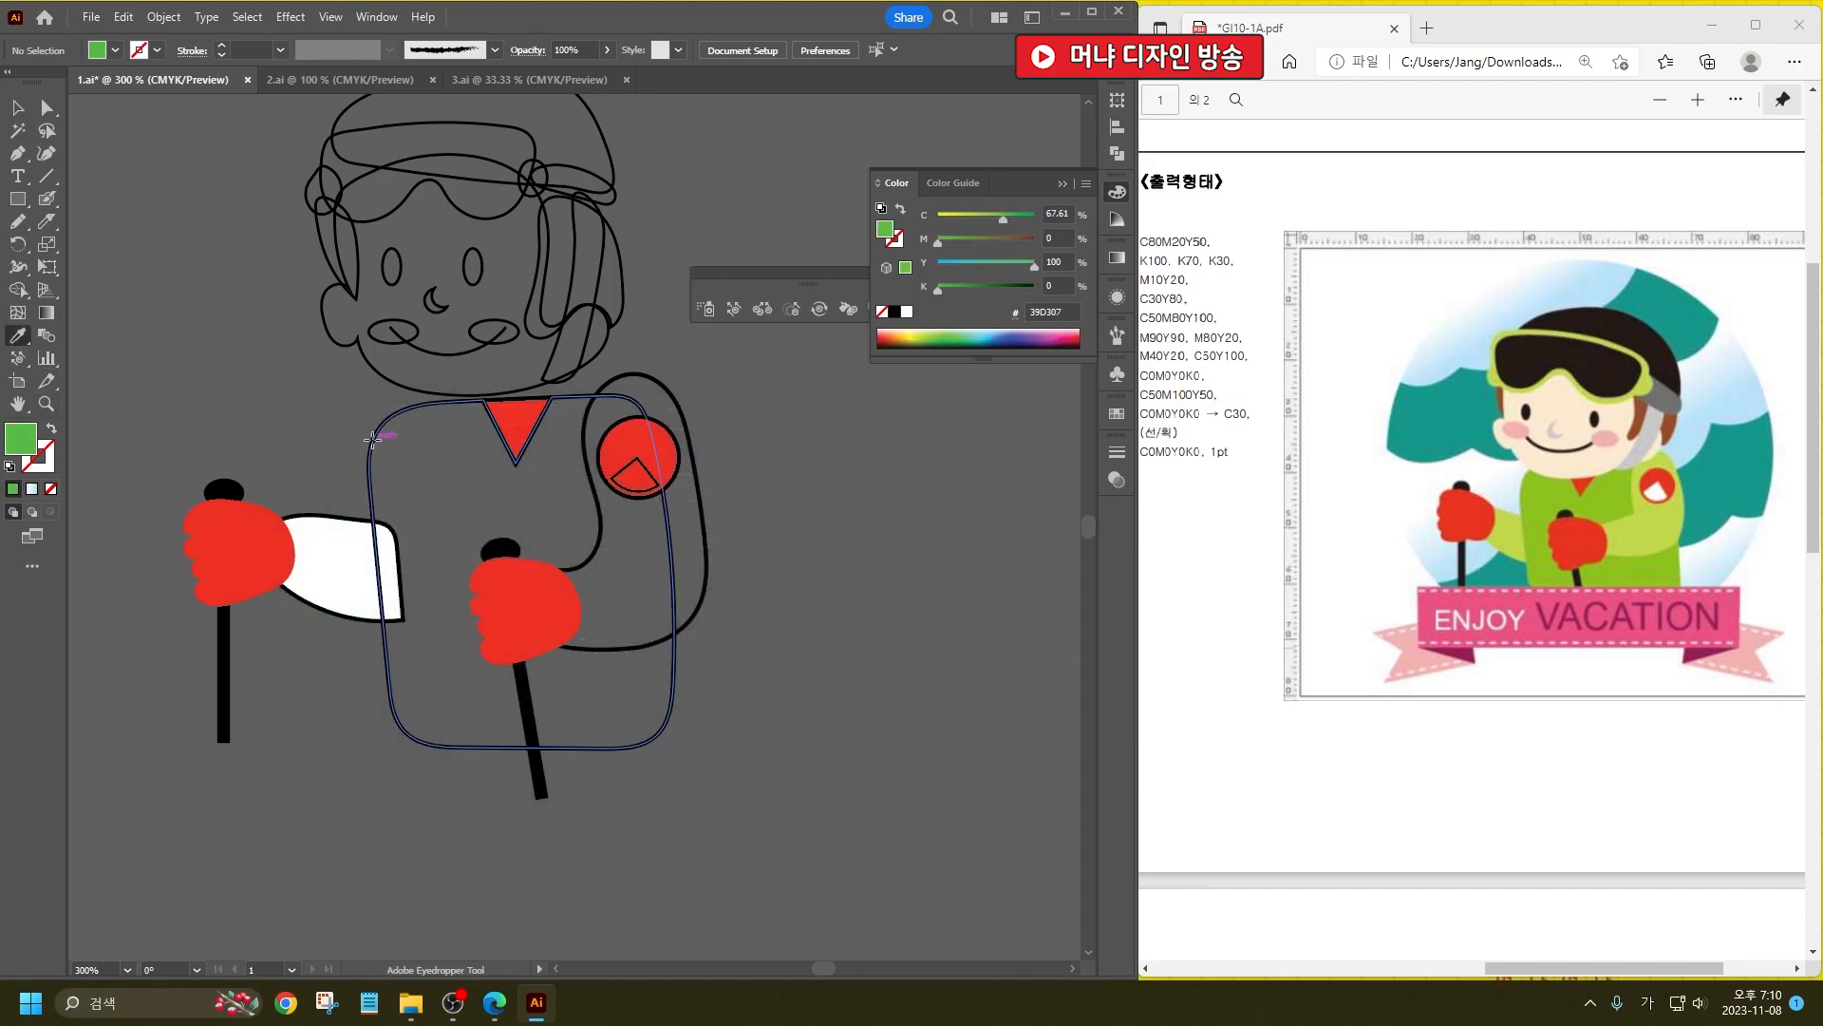
pyautogui.keyDown('alt'); pyautogui.click(372, 439); pyautogui.keyUp('alt')
# Step: Choose the lighter green fill A3F286 and apply it with no stroke to both sleeves
pyautogui.doubleClick(38, 444)
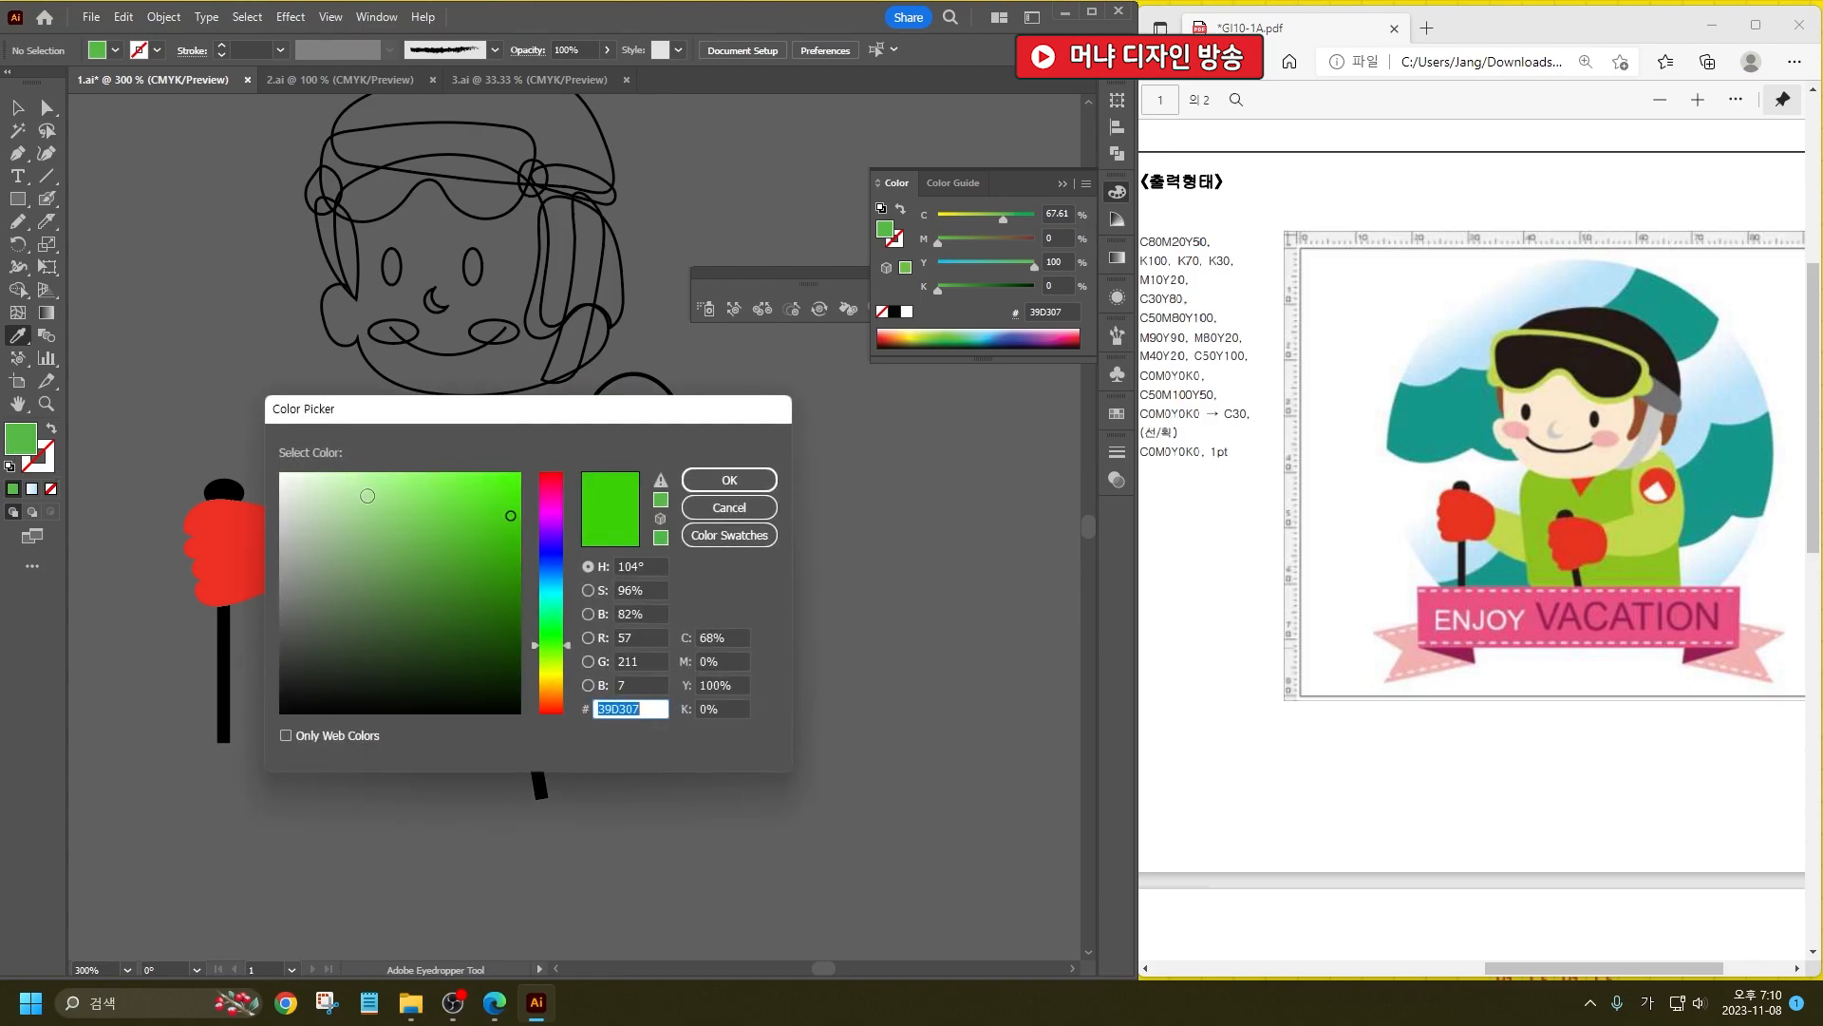
pyautogui.click(387, 484)
pyautogui.click(727, 480)
pyautogui.keyDown('alt'); pyautogui.click(335, 506); pyautogui.keyUp('alt')
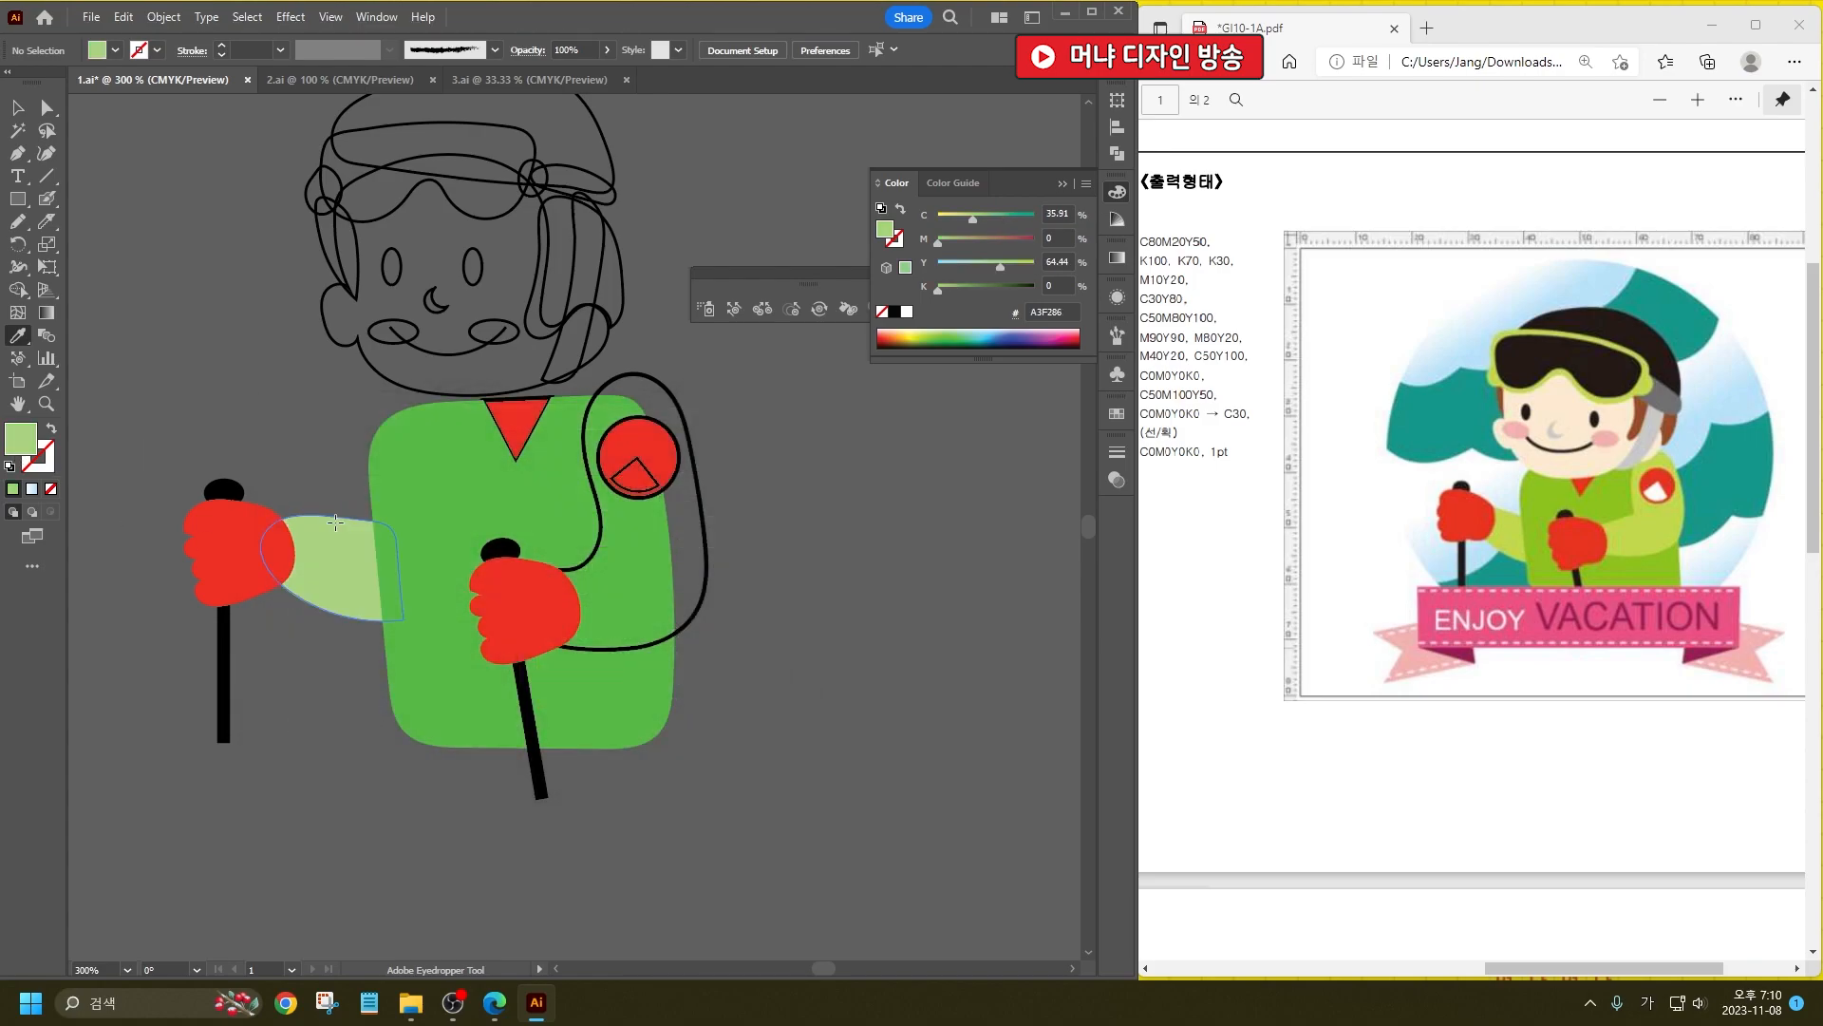
pyautogui.keyDown('alt'); pyautogui.click(643, 382); pyautogui.keyUp('alt')
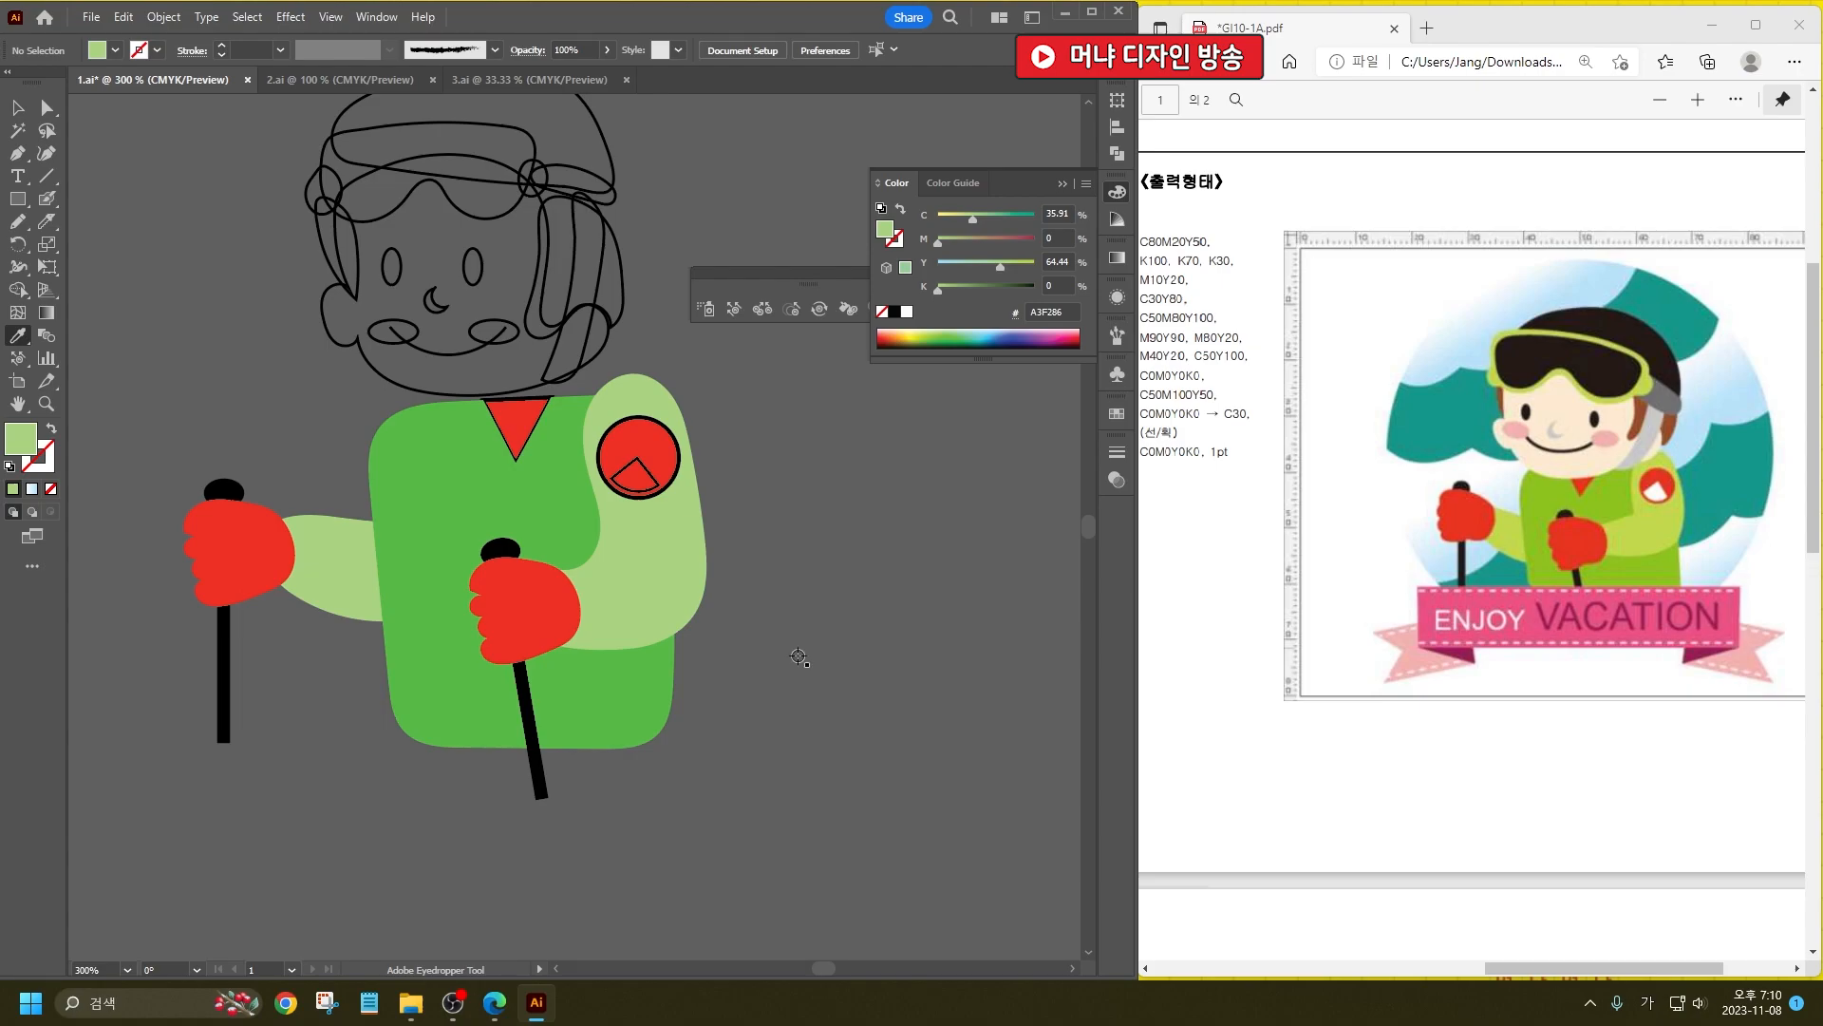
# Step: Move all the head outlines about 5.2 mm right and 1.6 mm down so the chin overlaps the collar
pyautogui.click(20, 110)
pyautogui.click(345, 164)
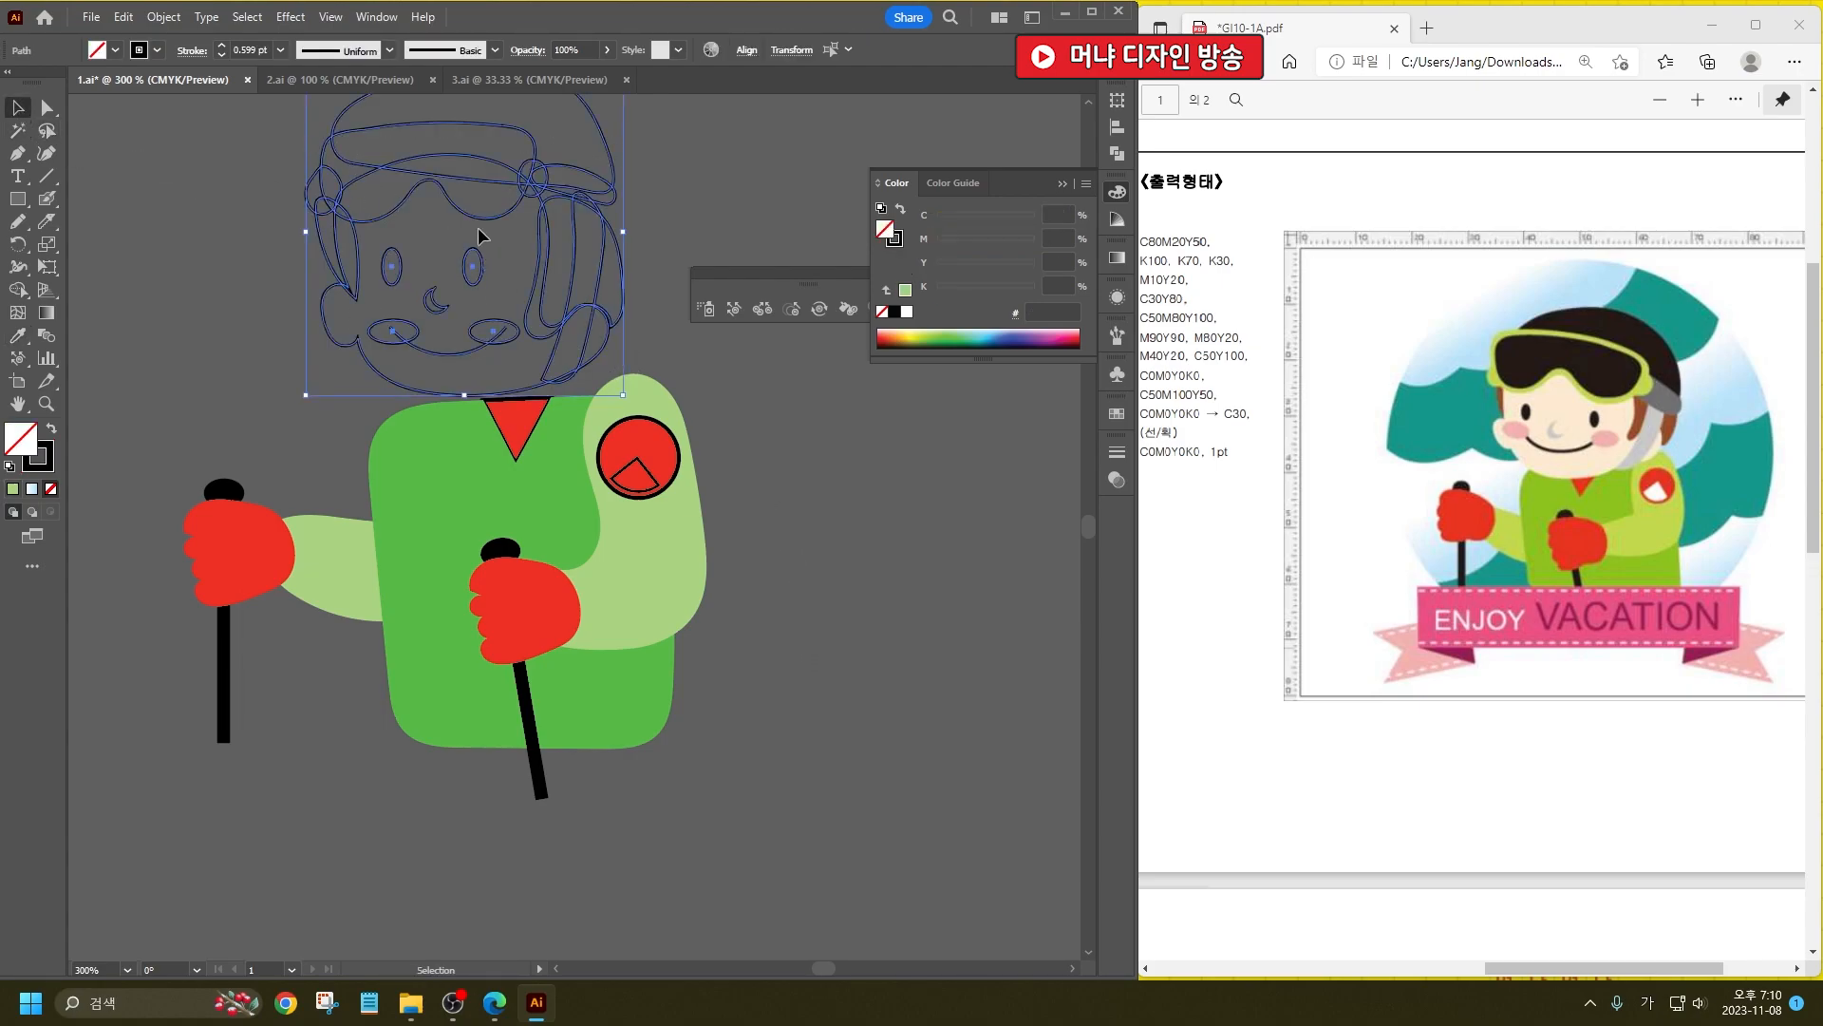
pyautogui.moveTo(479, 225); pyautogui.dragTo(532, 244)
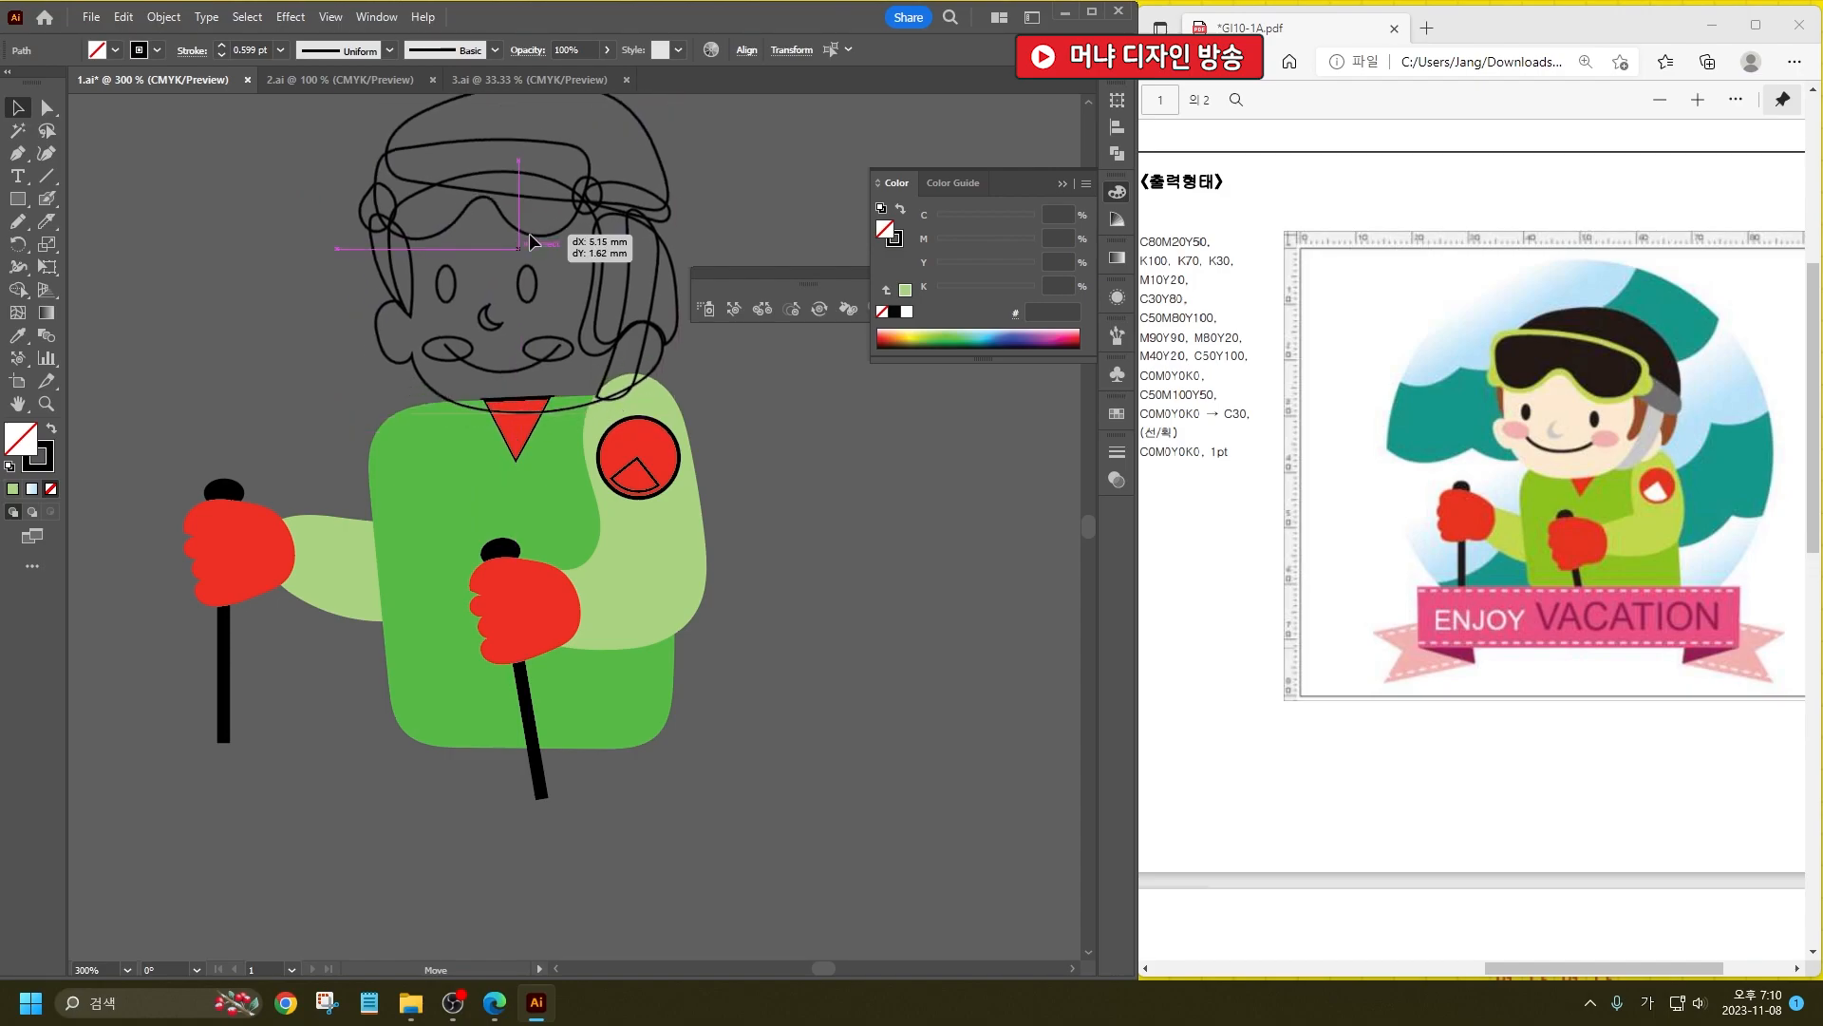
pyautogui.click(747, 382)
pyautogui.scroll(2, 627, 470)
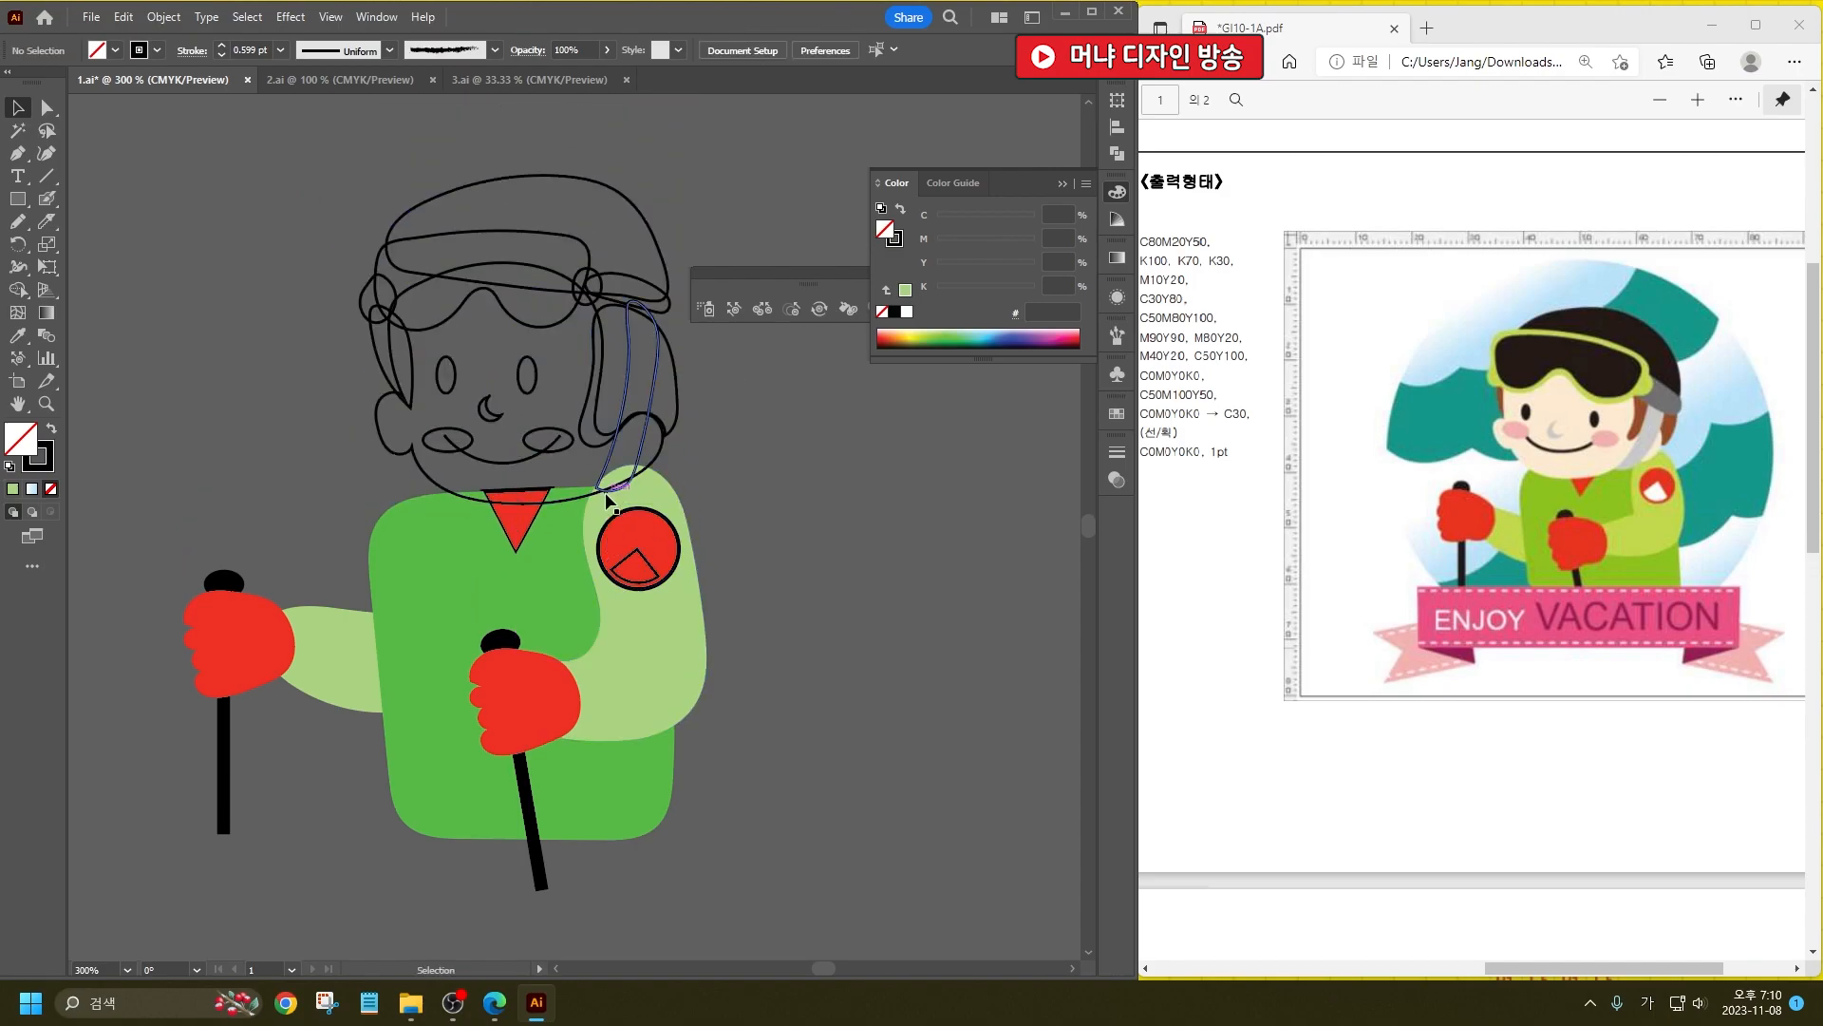
pyautogui.scroll(1, 612, 498)
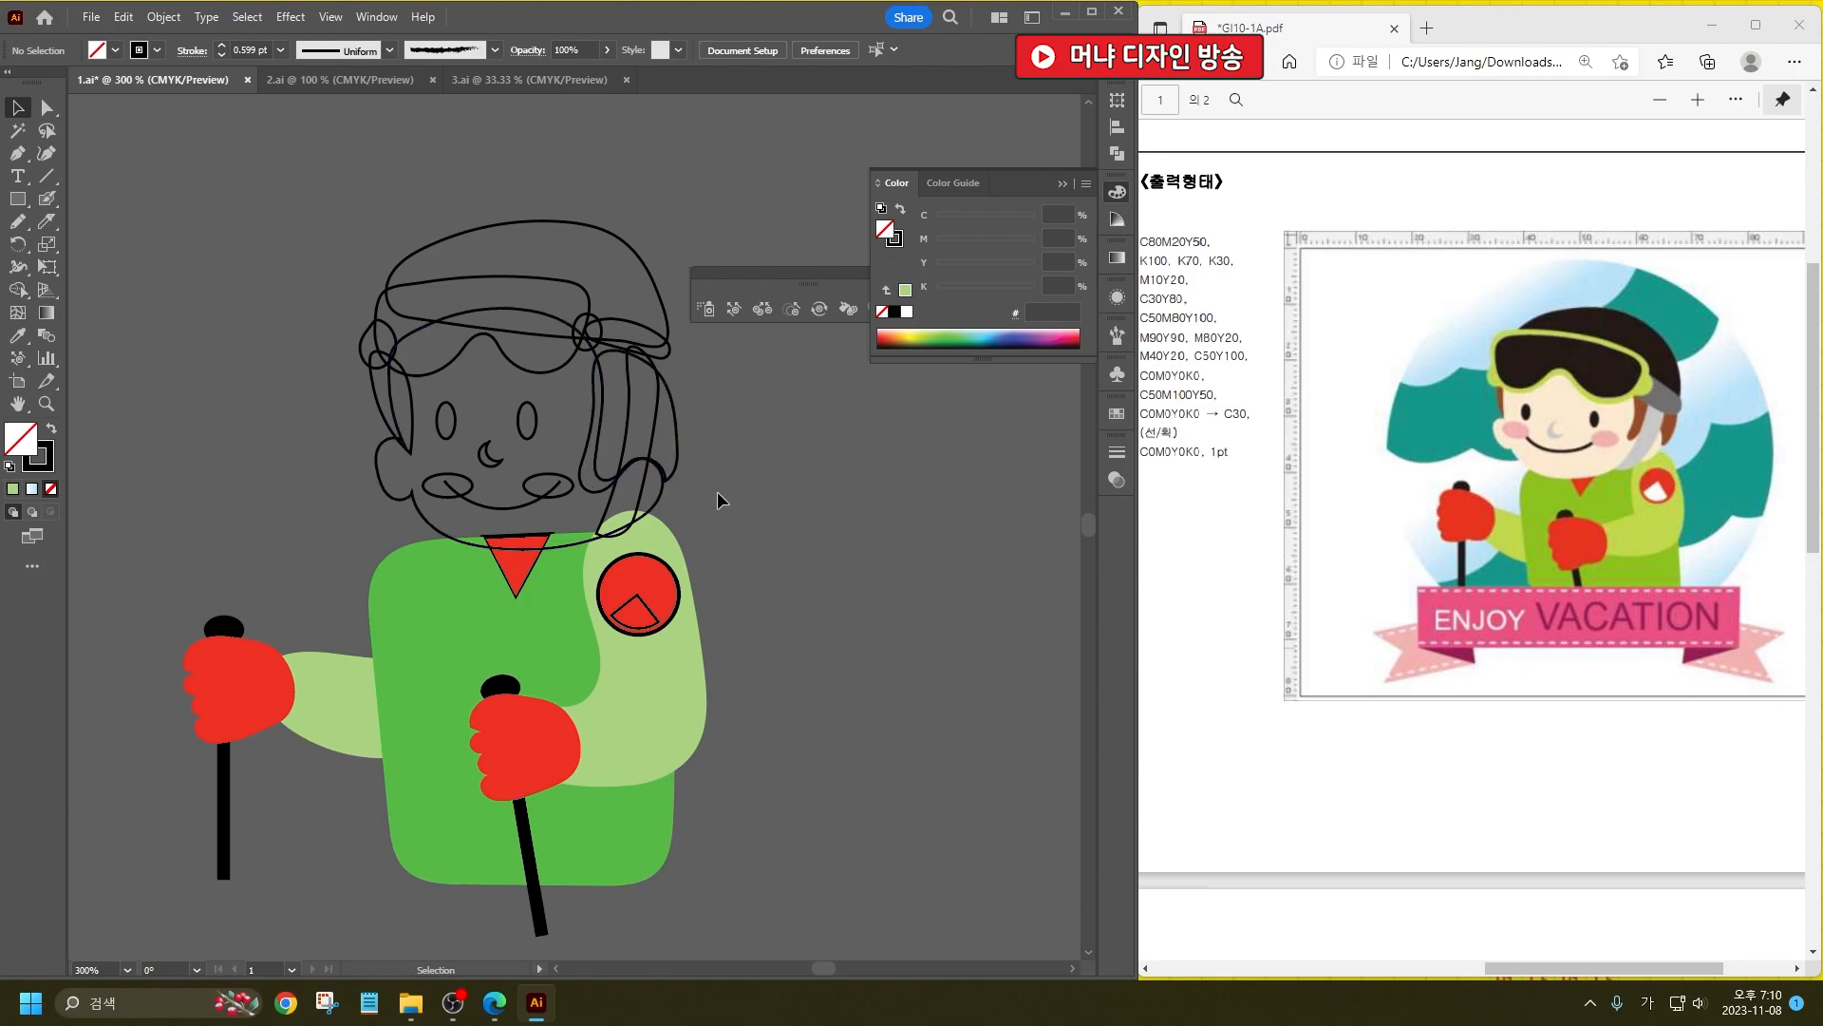
# Step: Try enlarging the whole head outline slightly above the collar
pyautogui.click(378, 296)
pyautogui.moveTo(361, 226); pyautogui.dragTo(315, 245)
pyautogui.click(767, 591)
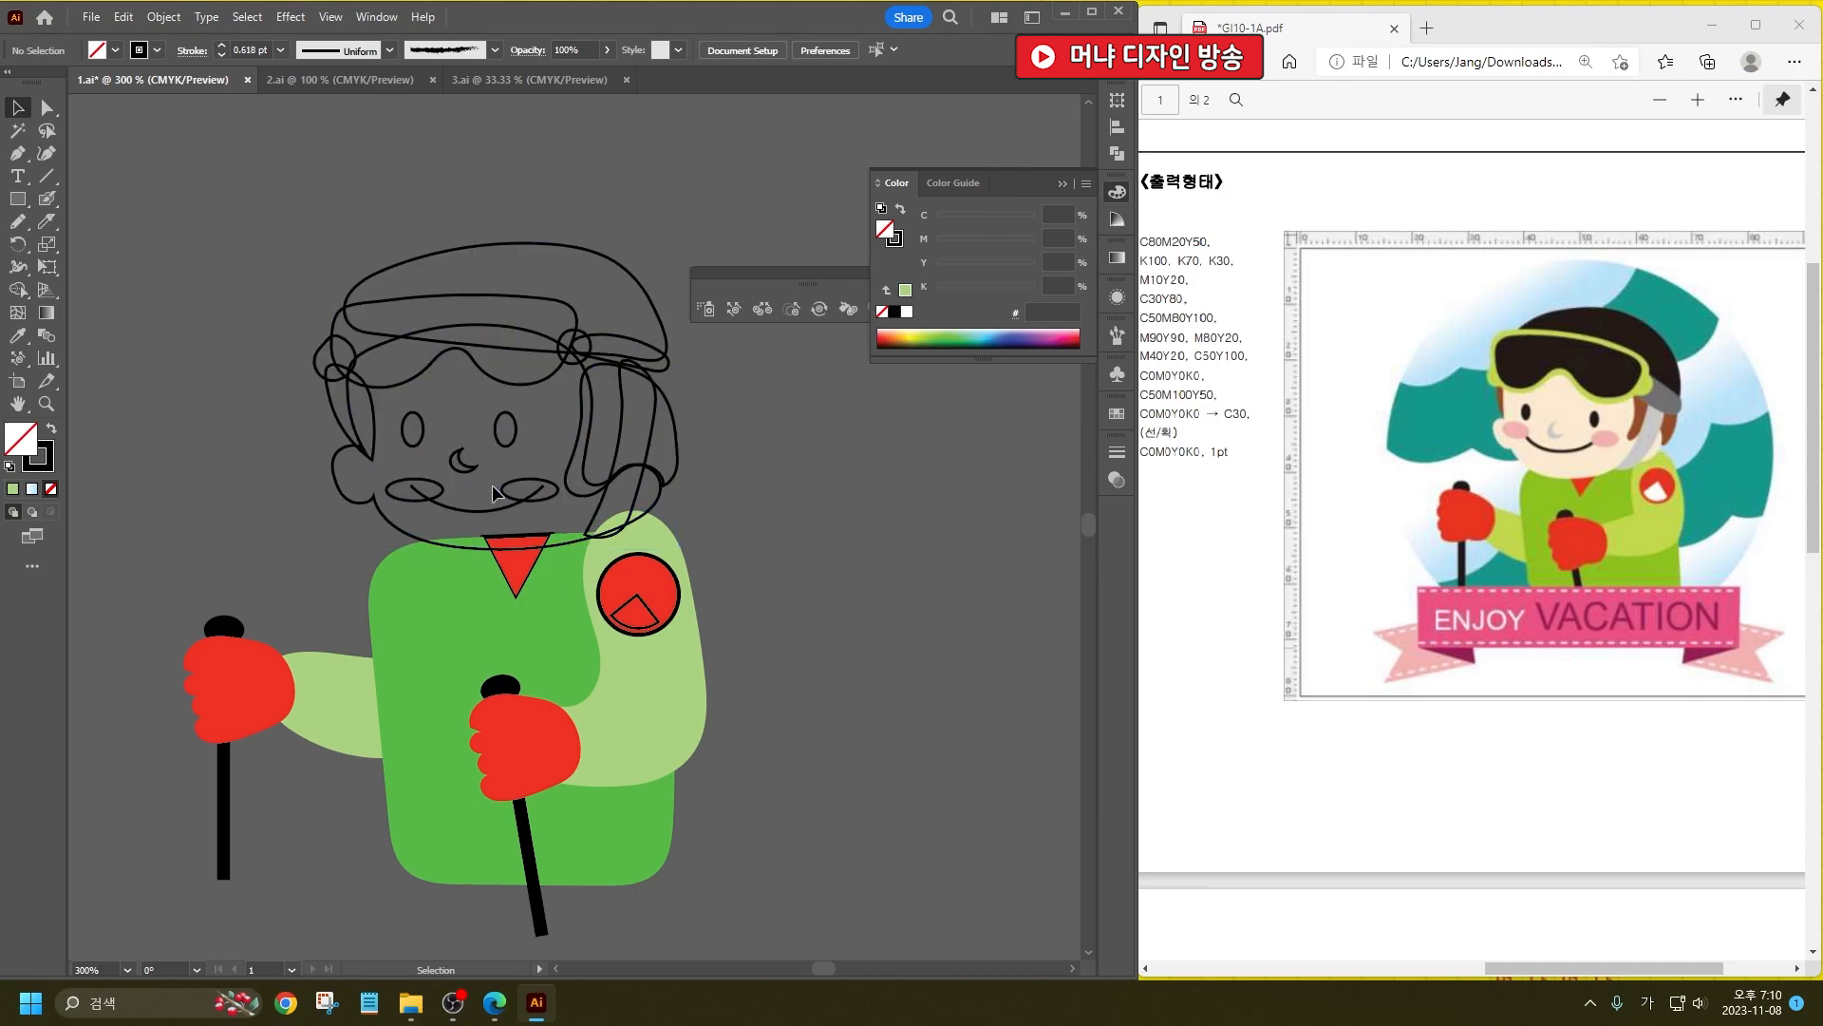
pyautogui.moveTo(504, 489); pyautogui.dragTo(503, 490)
pyautogui.click(955, 554)
pyautogui.hotkey('ctrl', 'z')
pyautogui.hotkey('ctrl', 'z')
pyautogui.hotkey('ctrl', 'z')
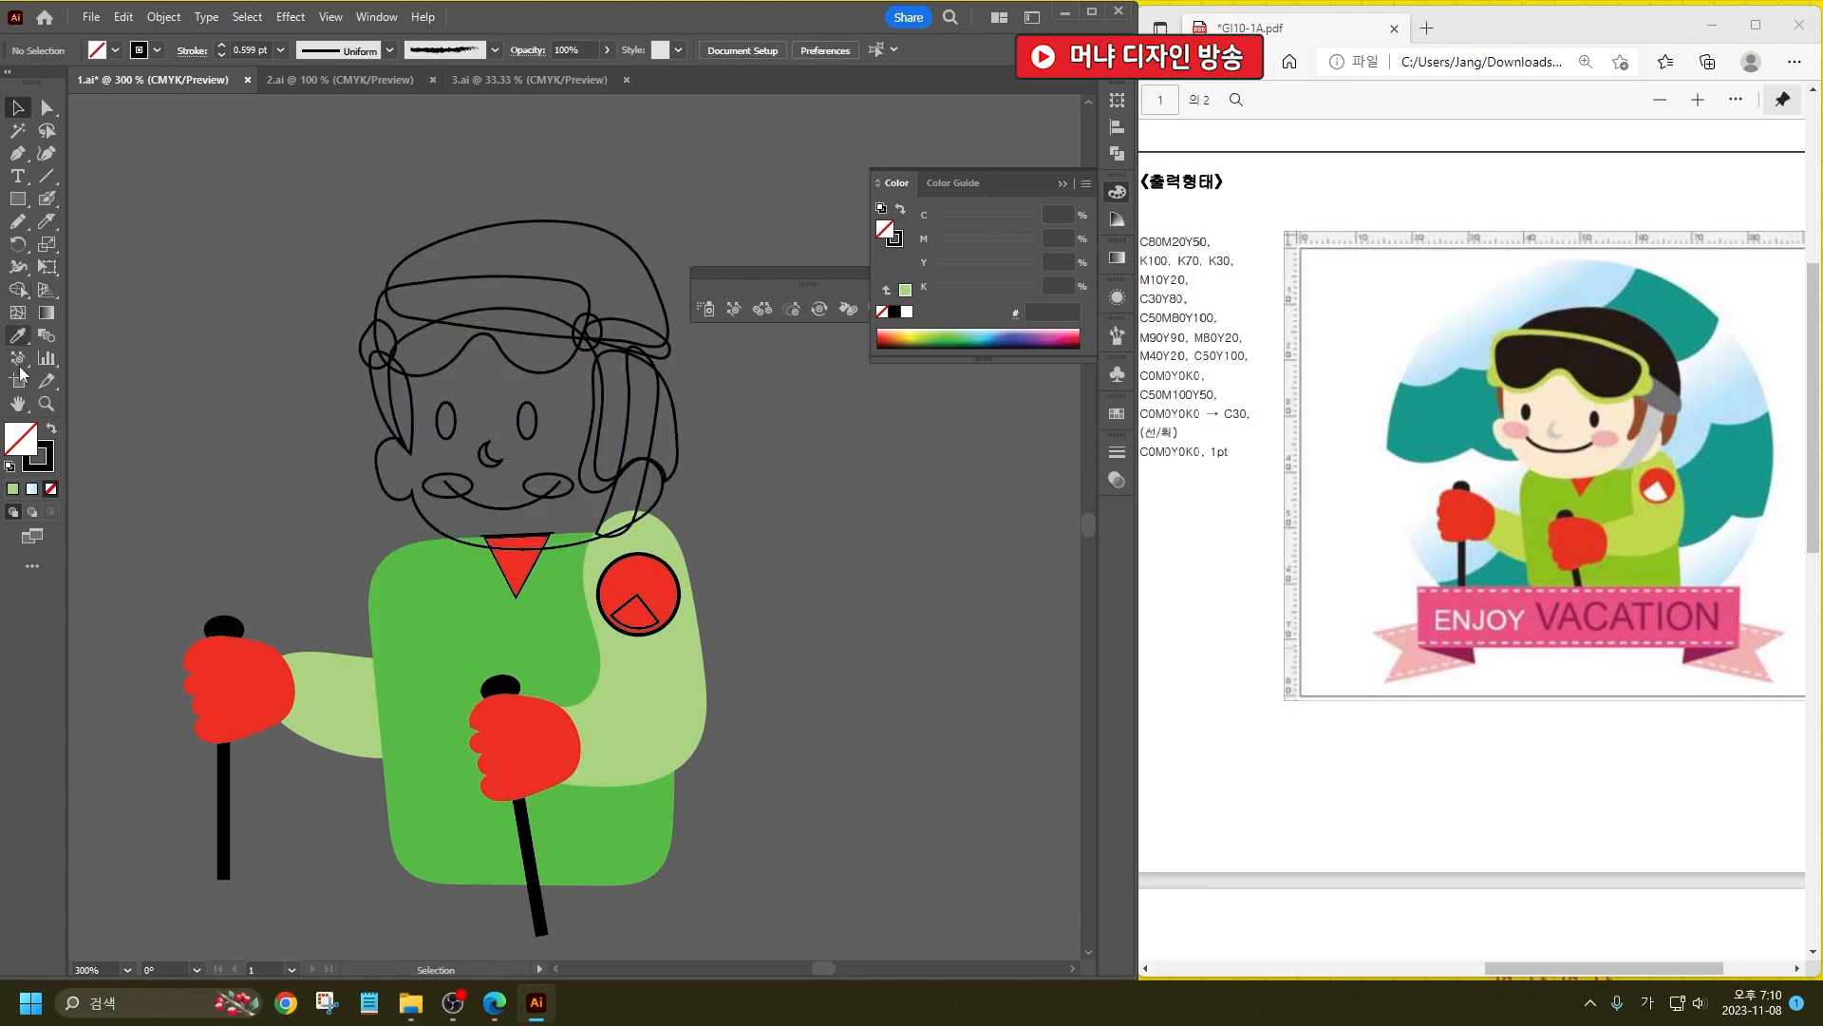
# Step: Choose the pale skin fill FCDCAE and apply it to the face shape, keeping the black stroke
pyautogui.doubleClick(26, 440)
pyautogui.moveTo(557, 671); pyautogui.dragTo(558, 683)
pyautogui.click(344, 479)
pyautogui.moveTo(344, 480); pyautogui.dragTo(355, 475)
pyautogui.moveTo(574, 689); pyautogui.dragTo(565, 697)
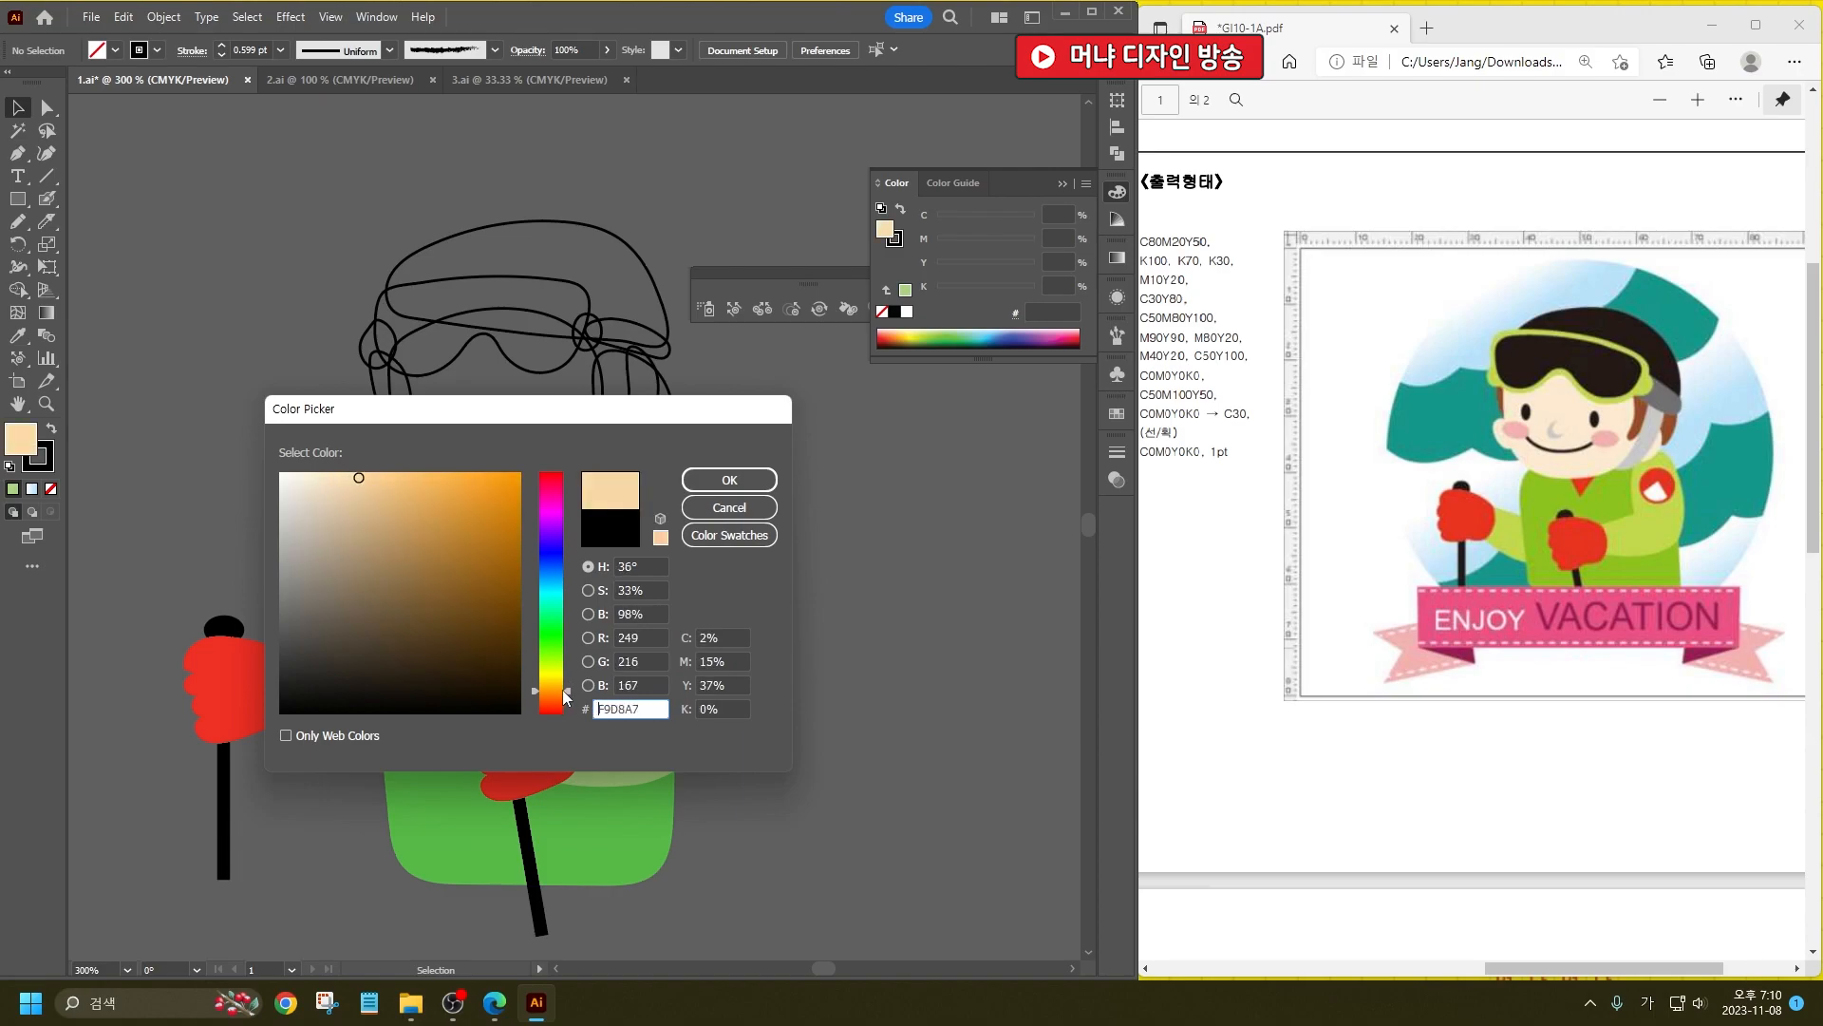
pyautogui.click(355, 474)
pyautogui.click(730, 479)
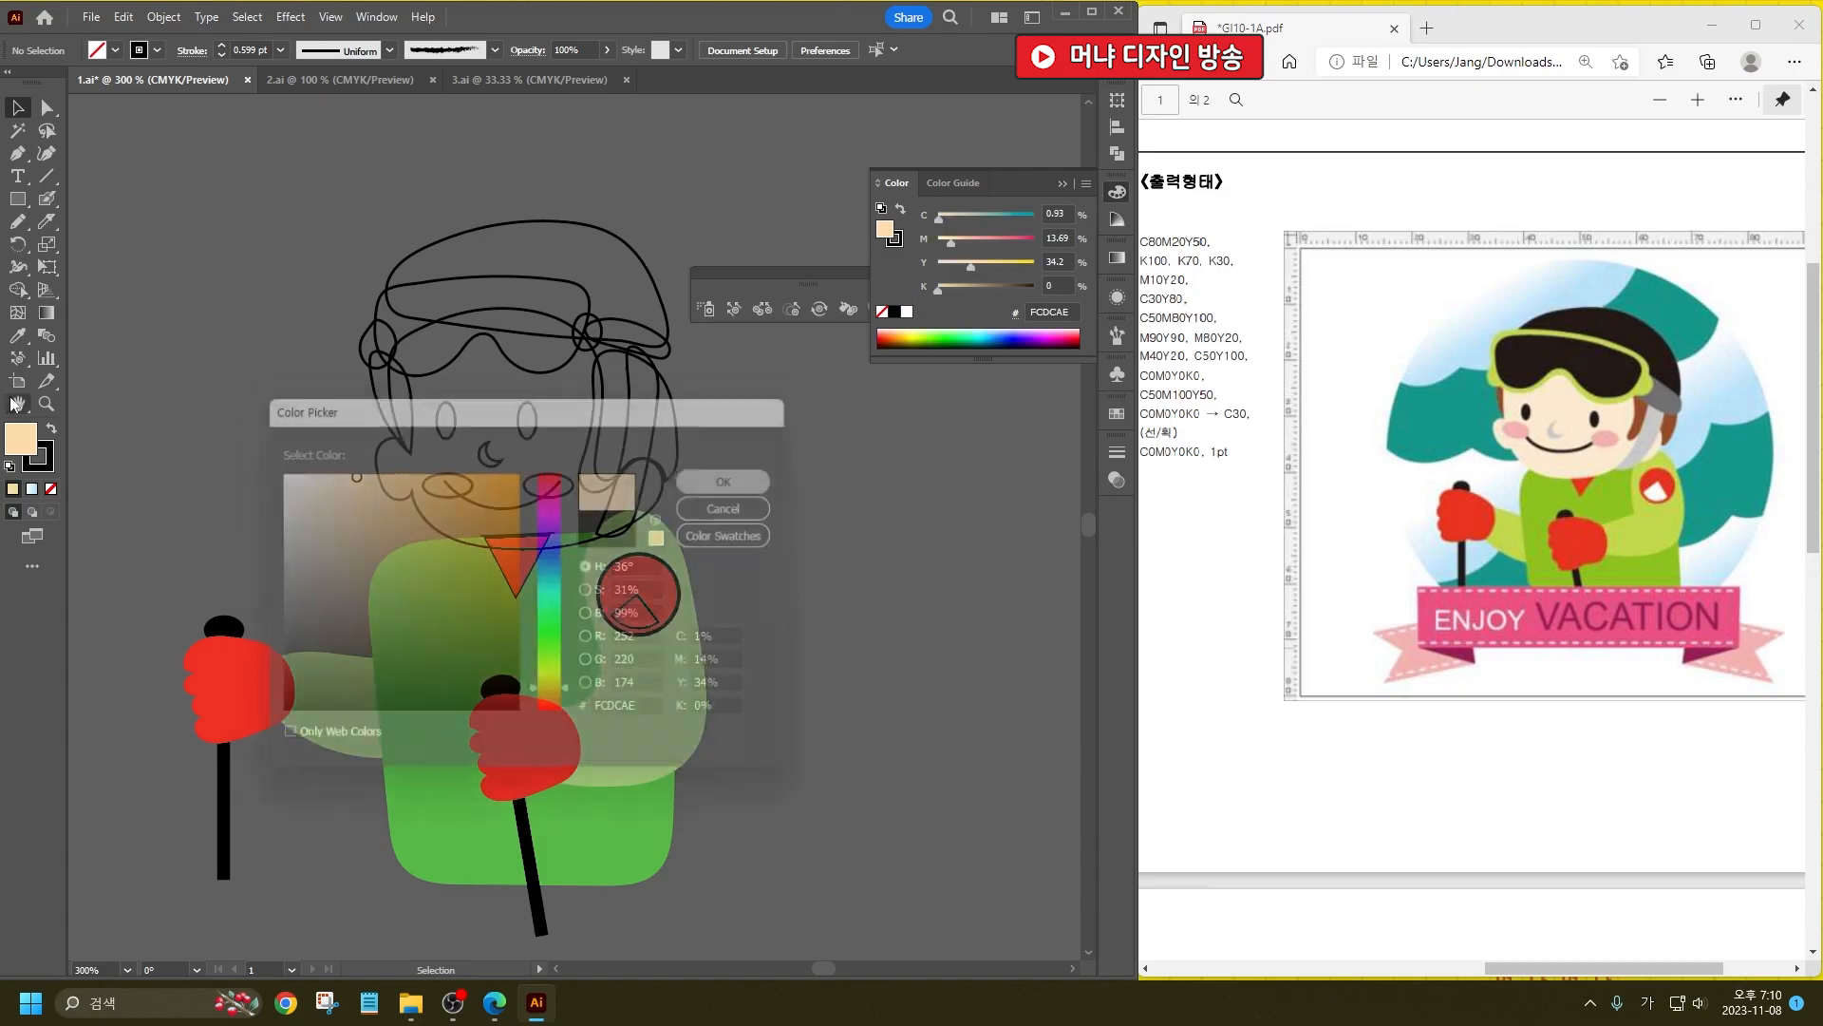
pyautogui.press('i')
pyautogui.keyDown('alt'); pyautogui.click(379, 487); pyautogui.keyUp('alt')
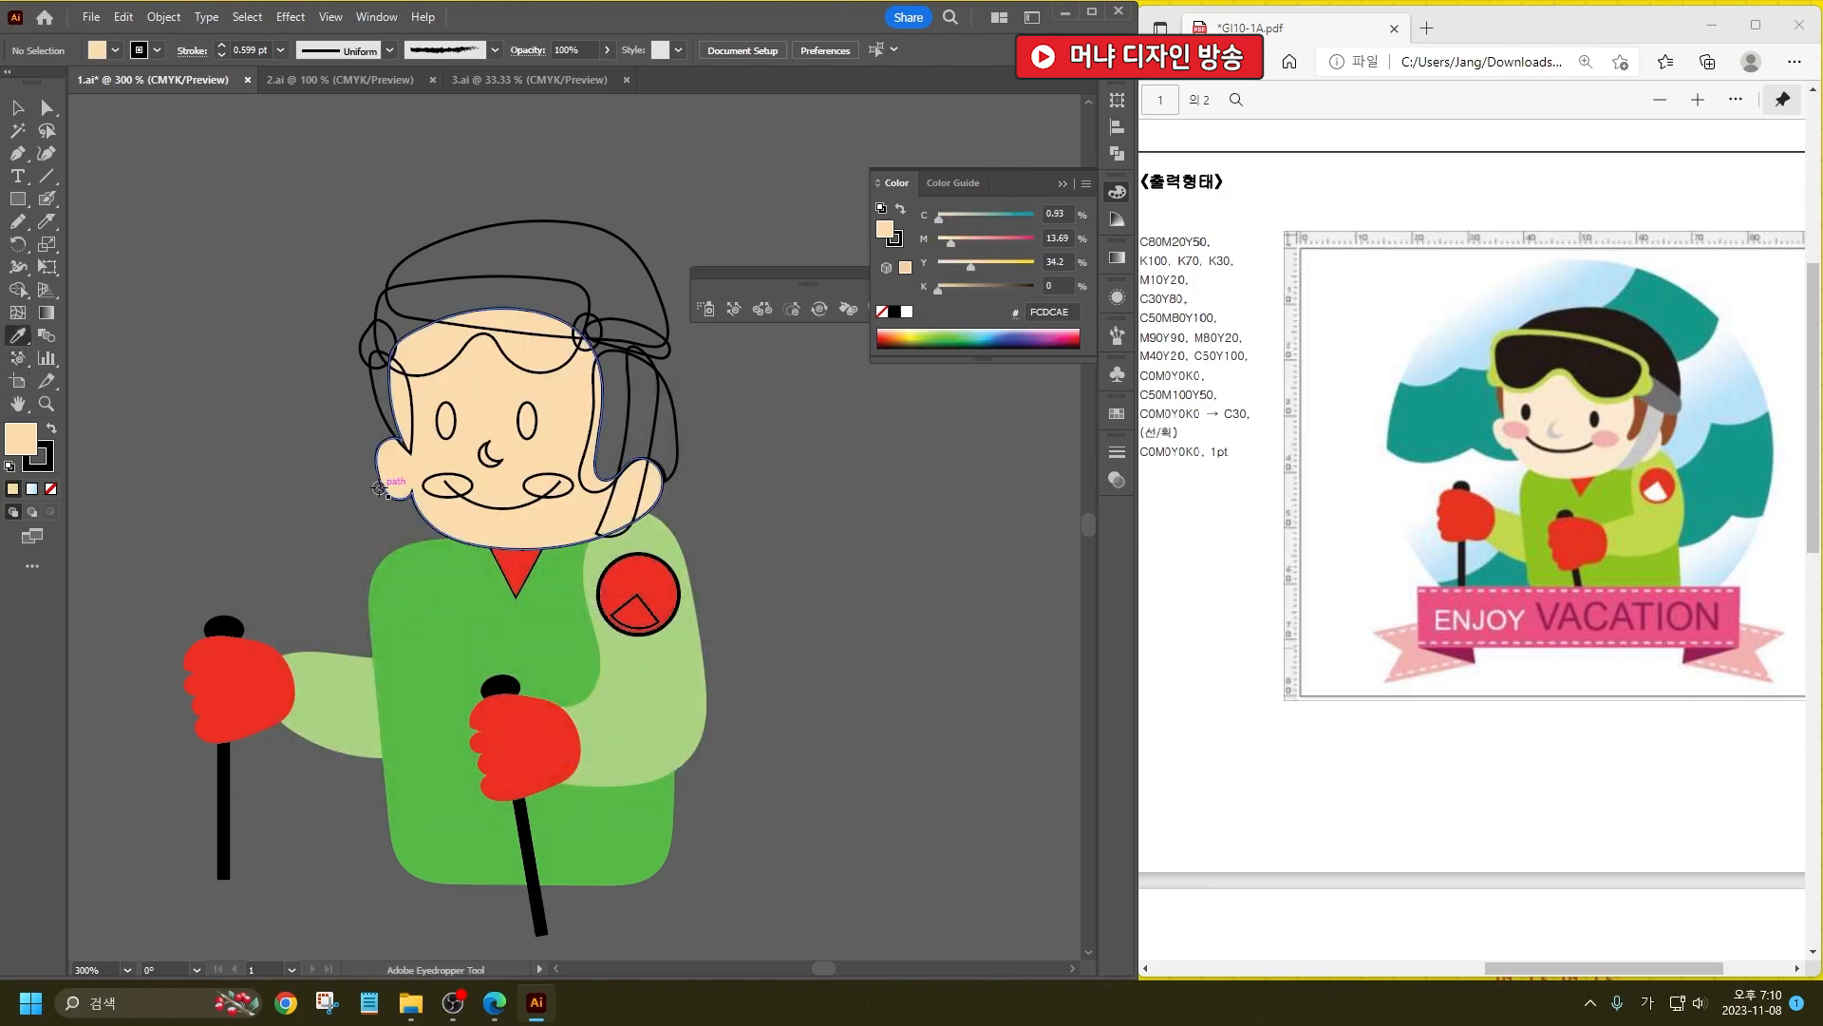
# Step: Choose the light pink fill FFC7F4 and apply it to both cheek ellipses
pyautogui.doubleClick(27, 446)
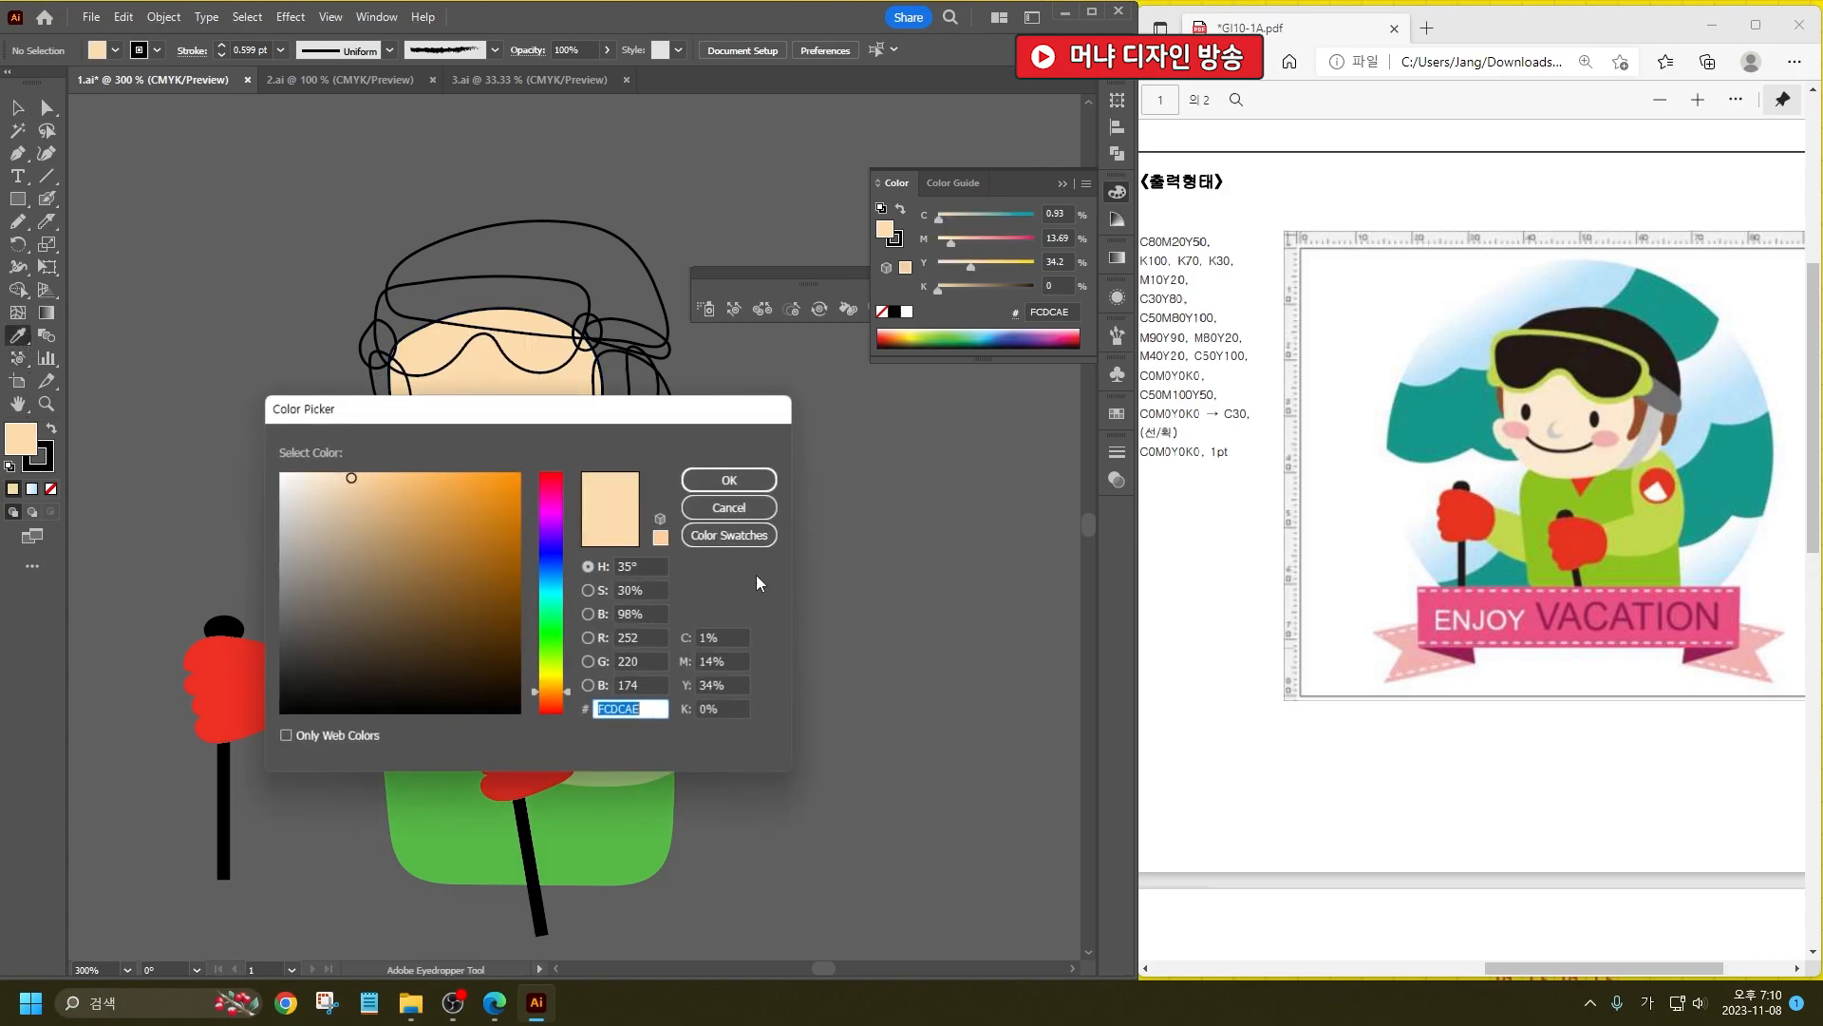
pyautogui.moveTo(550, 537); pyautogui.dragTo(559, 514)
pyautogui.moveTo(344, 481); pyautogui.dragTo(332, 473)
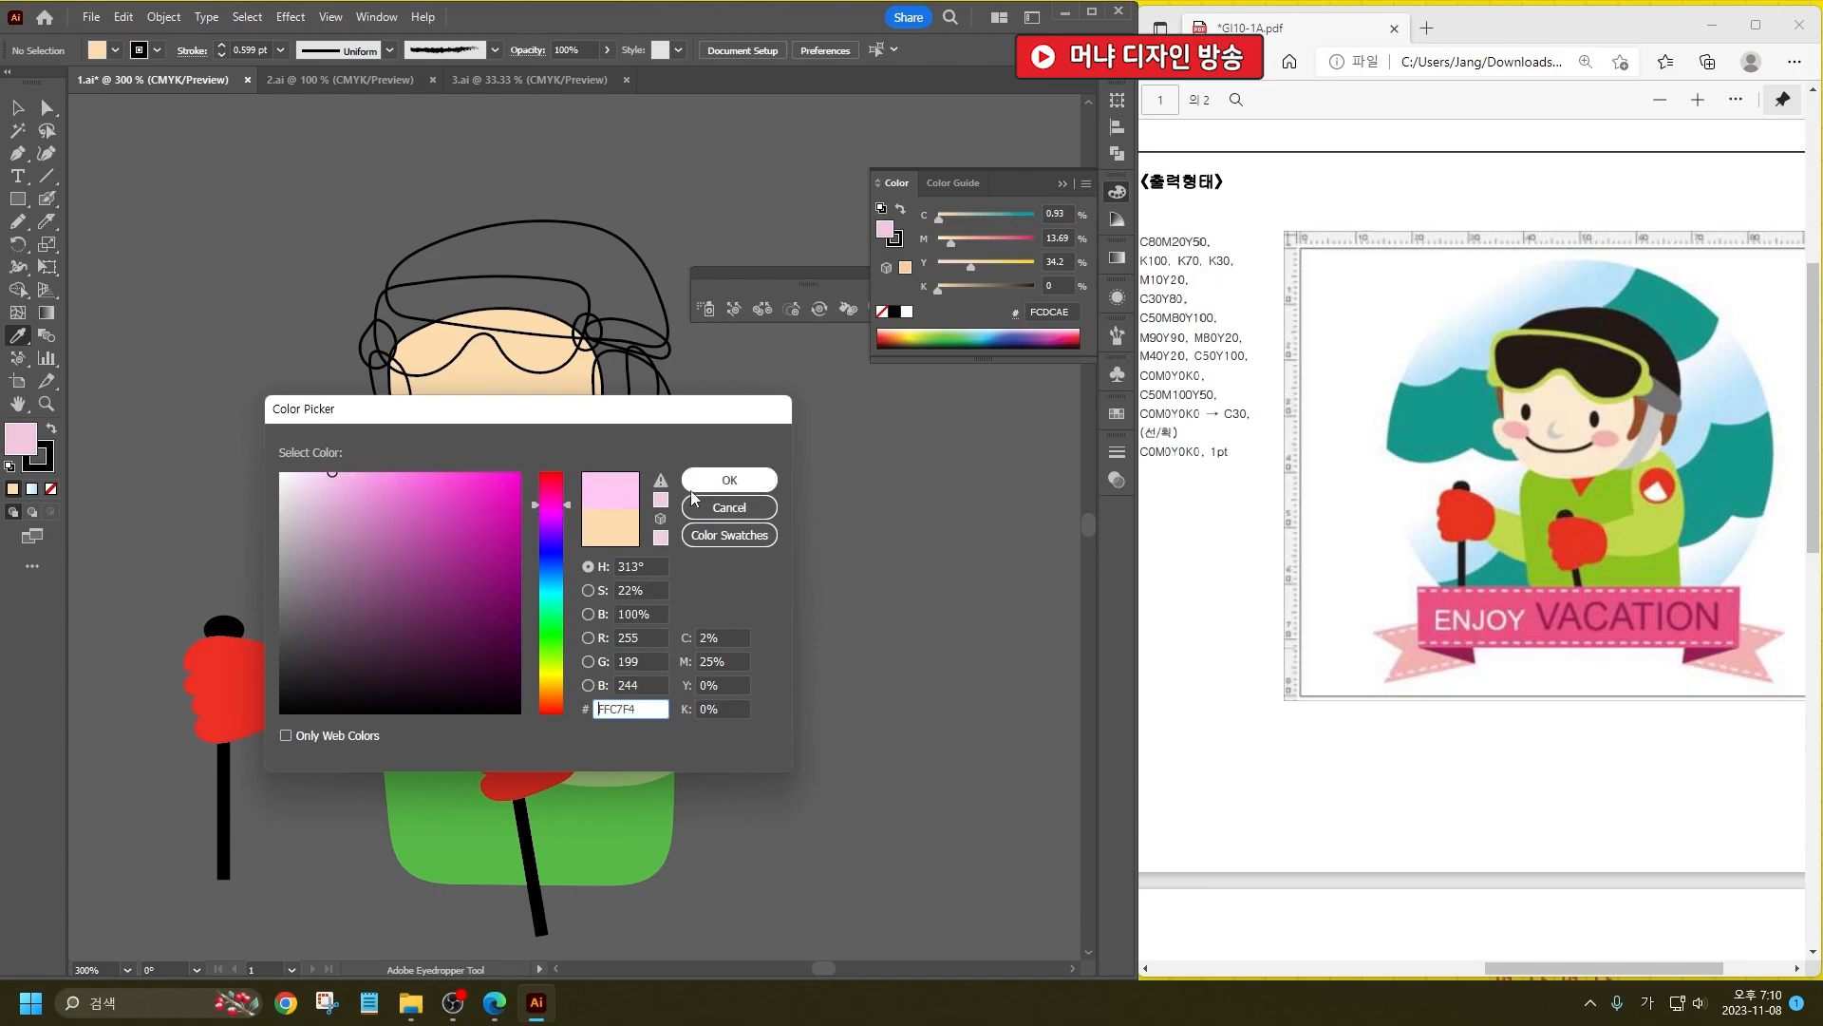
pyautogui.click(729, 480)
pyautogui.click(435, 482)
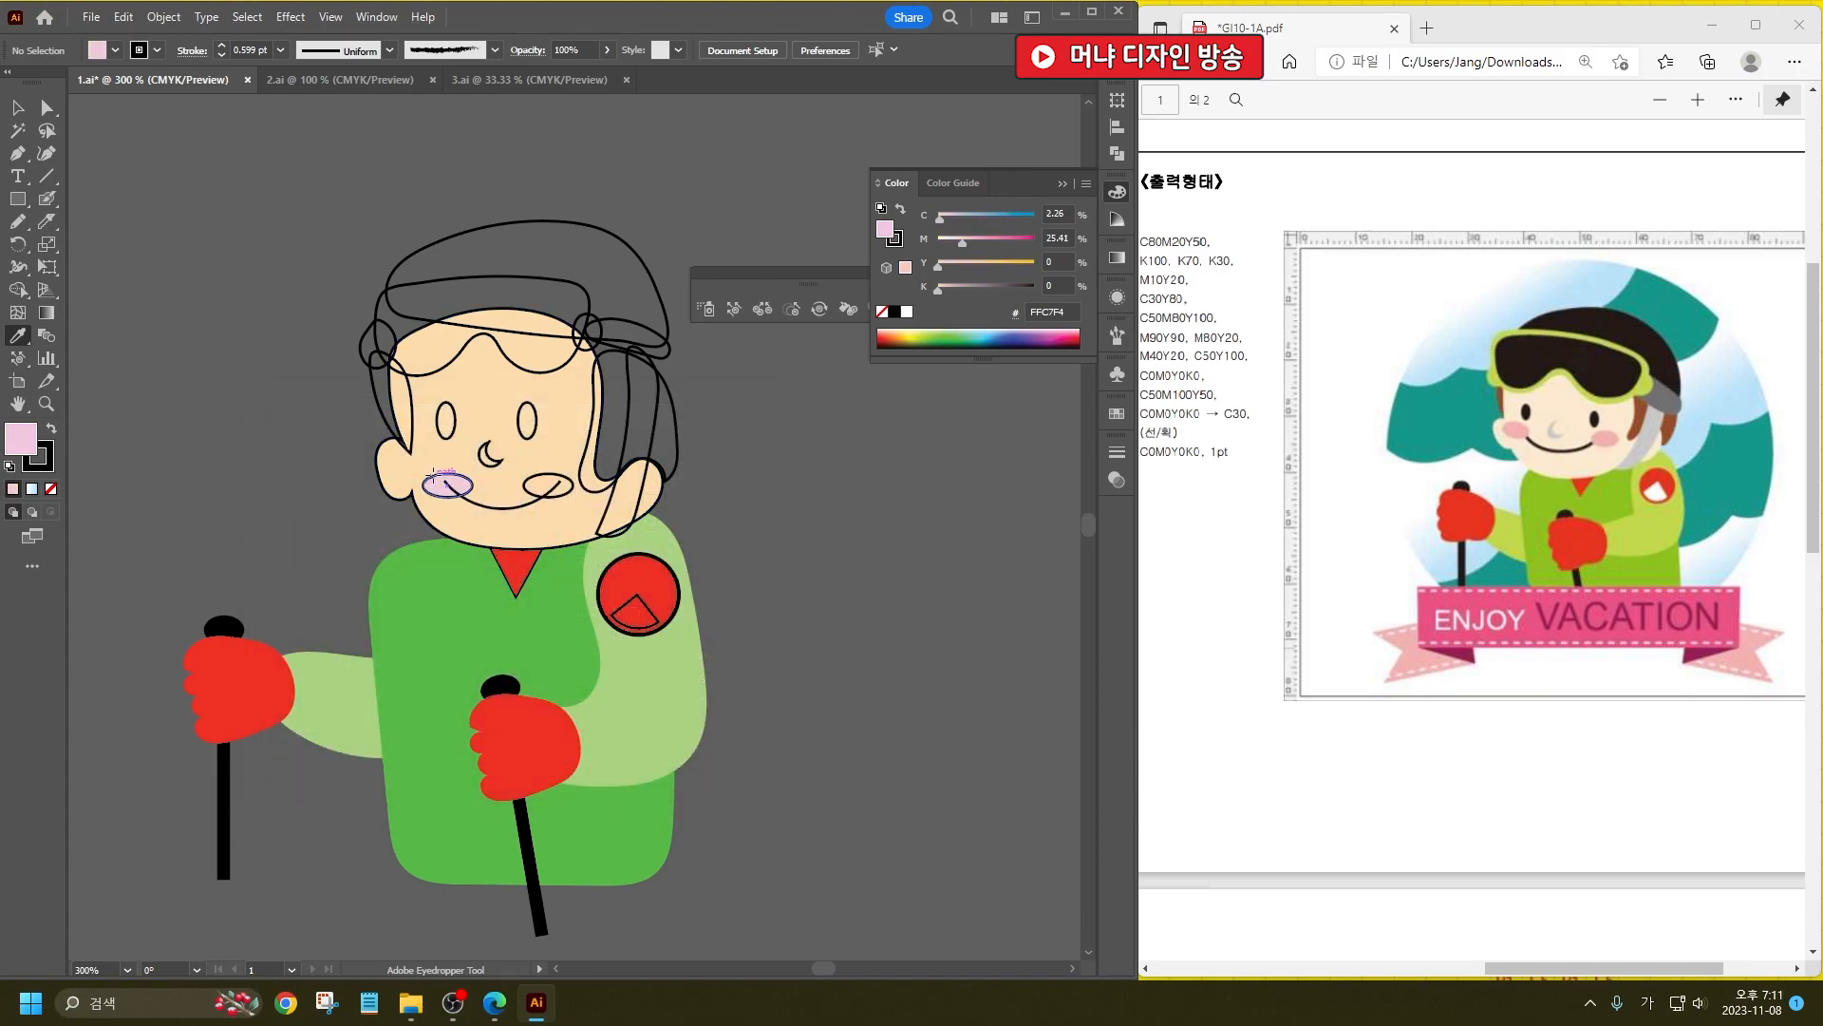
pyautogui.click(559, 481)
# Step: Set the fill colour to E5E5E5 and apply it to the crescent nose
pyautogui.doubleClick(35, 437)
pyautogui.write('e5e5e5')
pyautogui.press('Return')
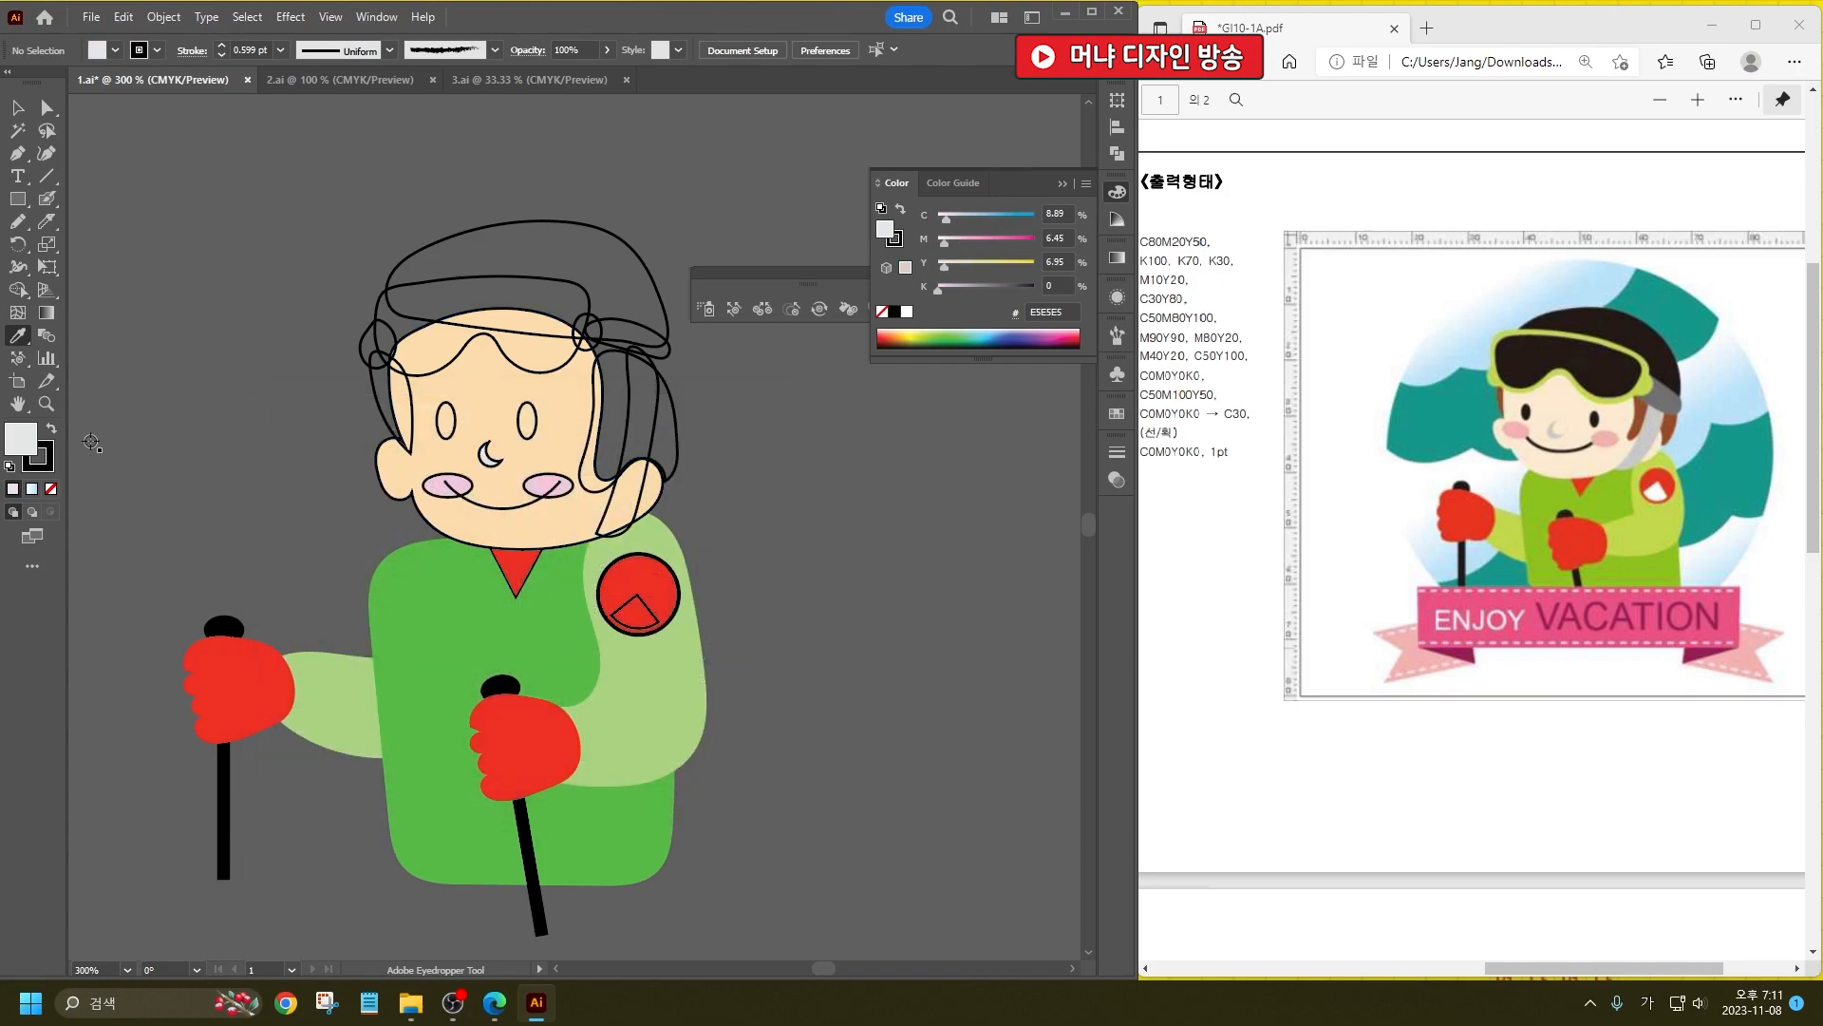
# Step: Swap the fill and stroke of both eyes to make them solid black, and nudge the right eye slightly outward
pyautogui.click(17, 107)
pyautogui.click(446, 419)
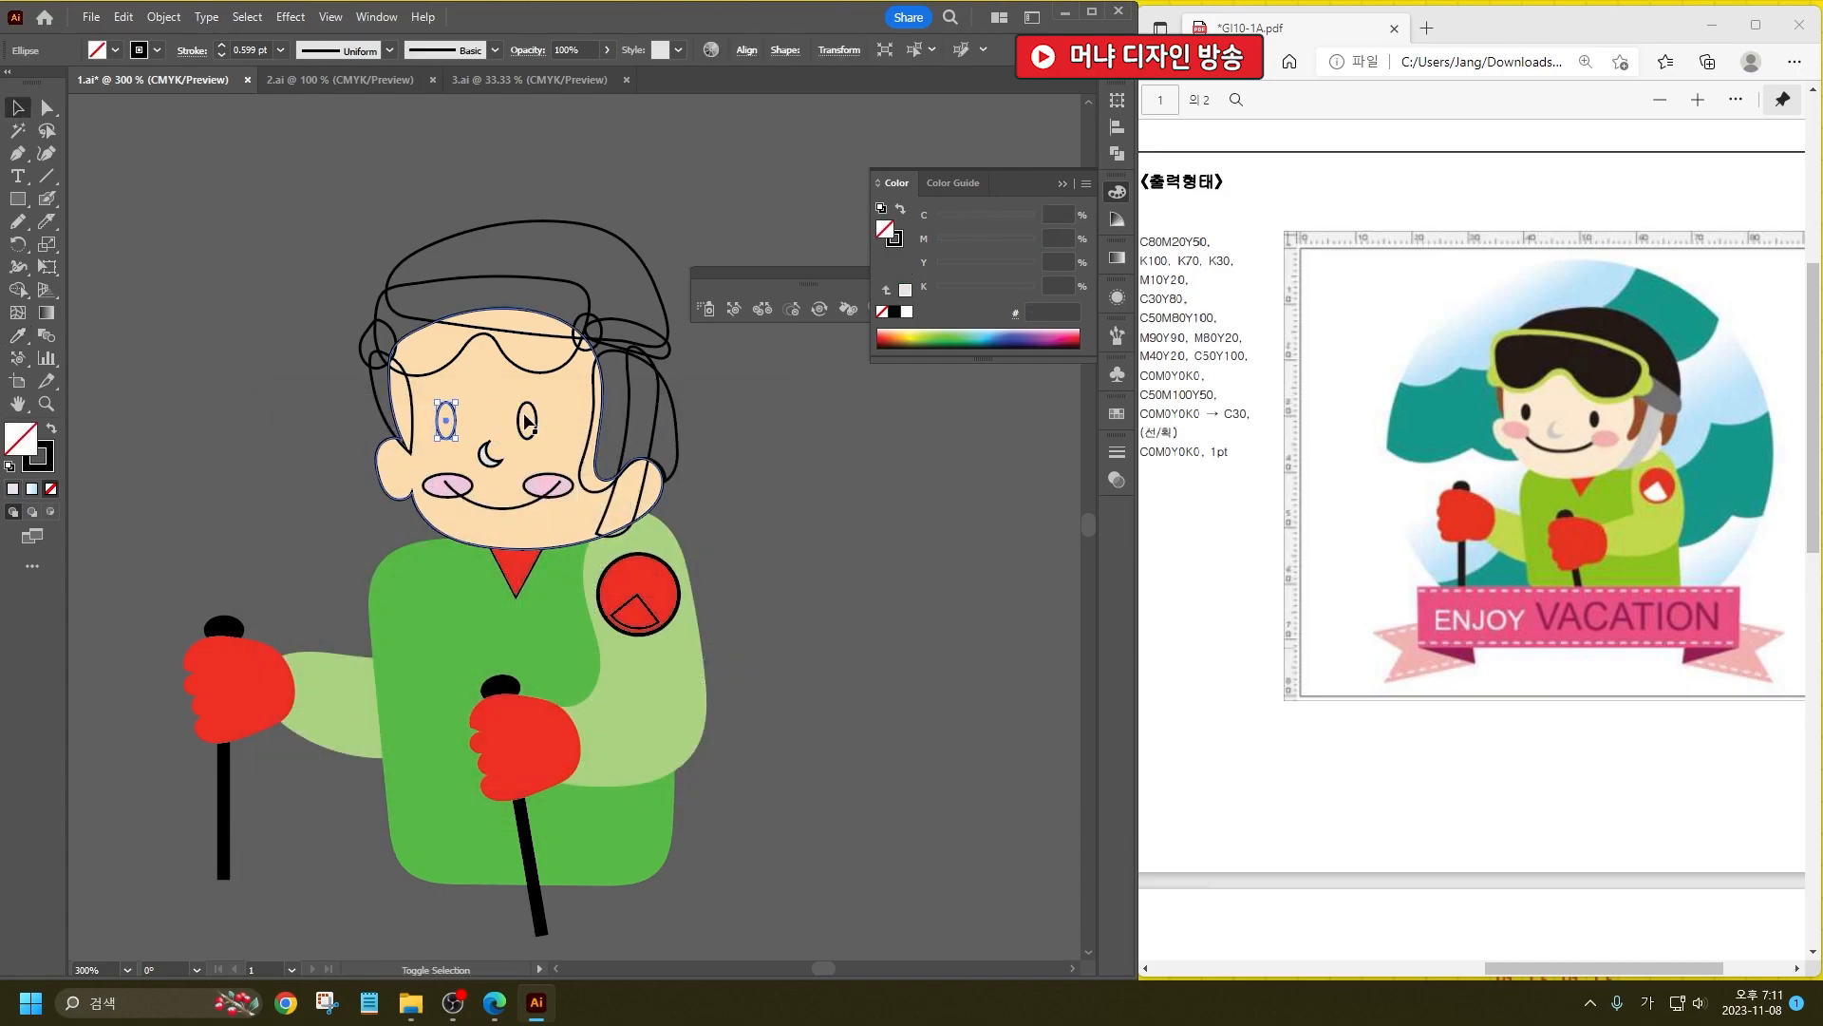
pyautogui.keyDown('shift'); pyautogui.click(525, 415); pyautogui.keyUp('shift')
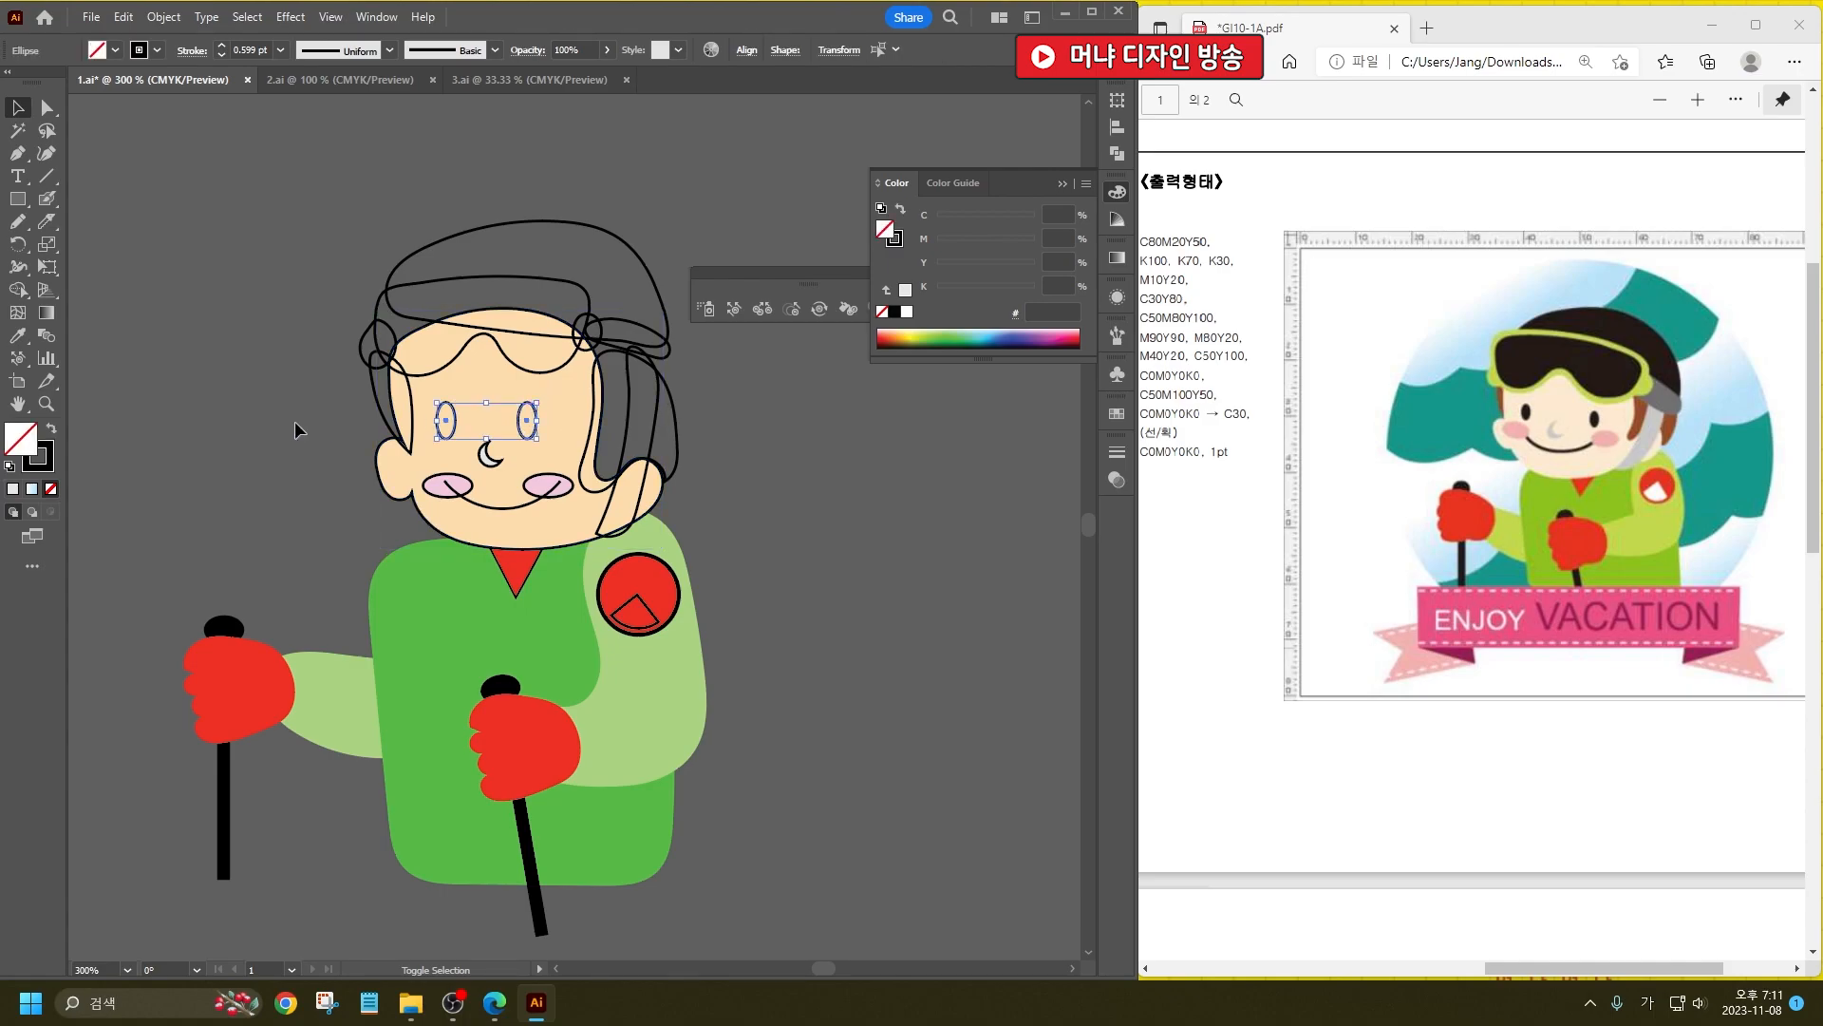
pyautogui.click(51, 428)
pyautogui.hotkey('ctrl', 'shift', 'a')
pyautogui.moveTo(529, 425); pyautogui.dragTo(538, 428)
# Step: Remove the stroke from both cheeks and from the crescent nose
pyautogui.click(447, 486)
pyautogui.keyDown('shift'); pyautogui.click(548, 485); pyautogui.keyUp('shift')
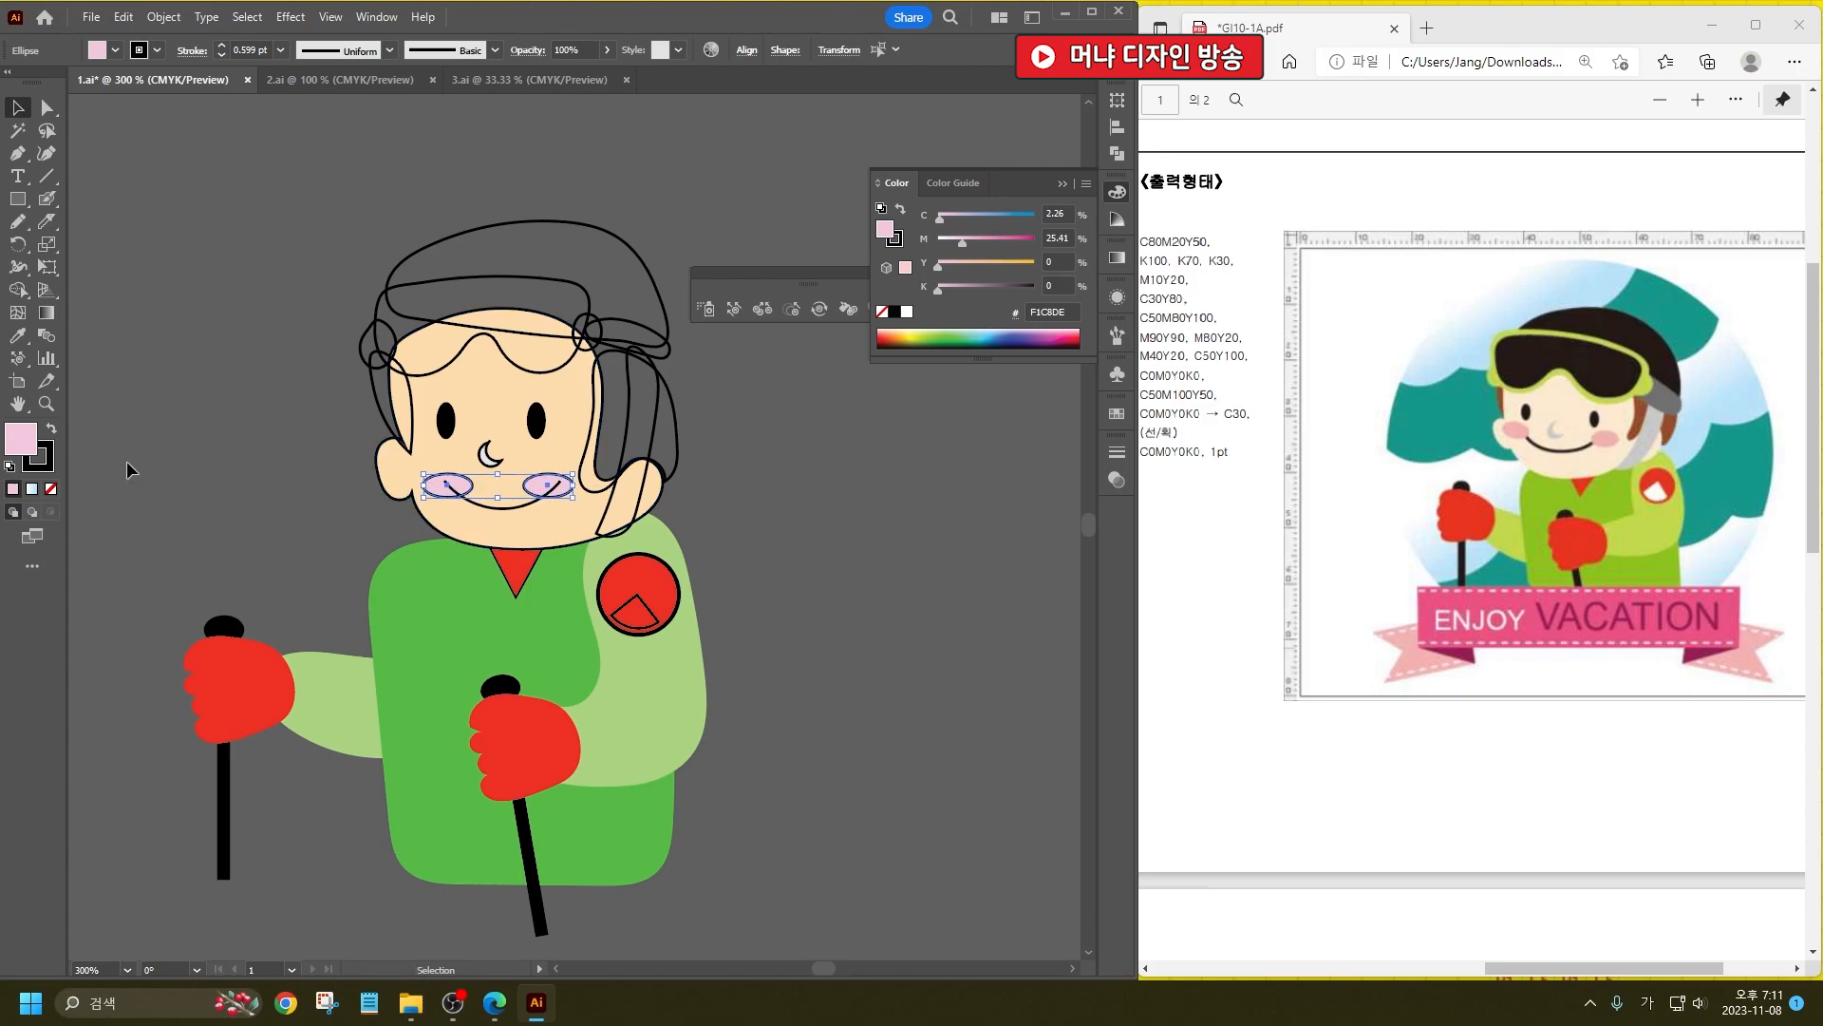
pyautogui.click(52, 489)
pyautogui.hotkey('ctrl', 'shift', 'a')
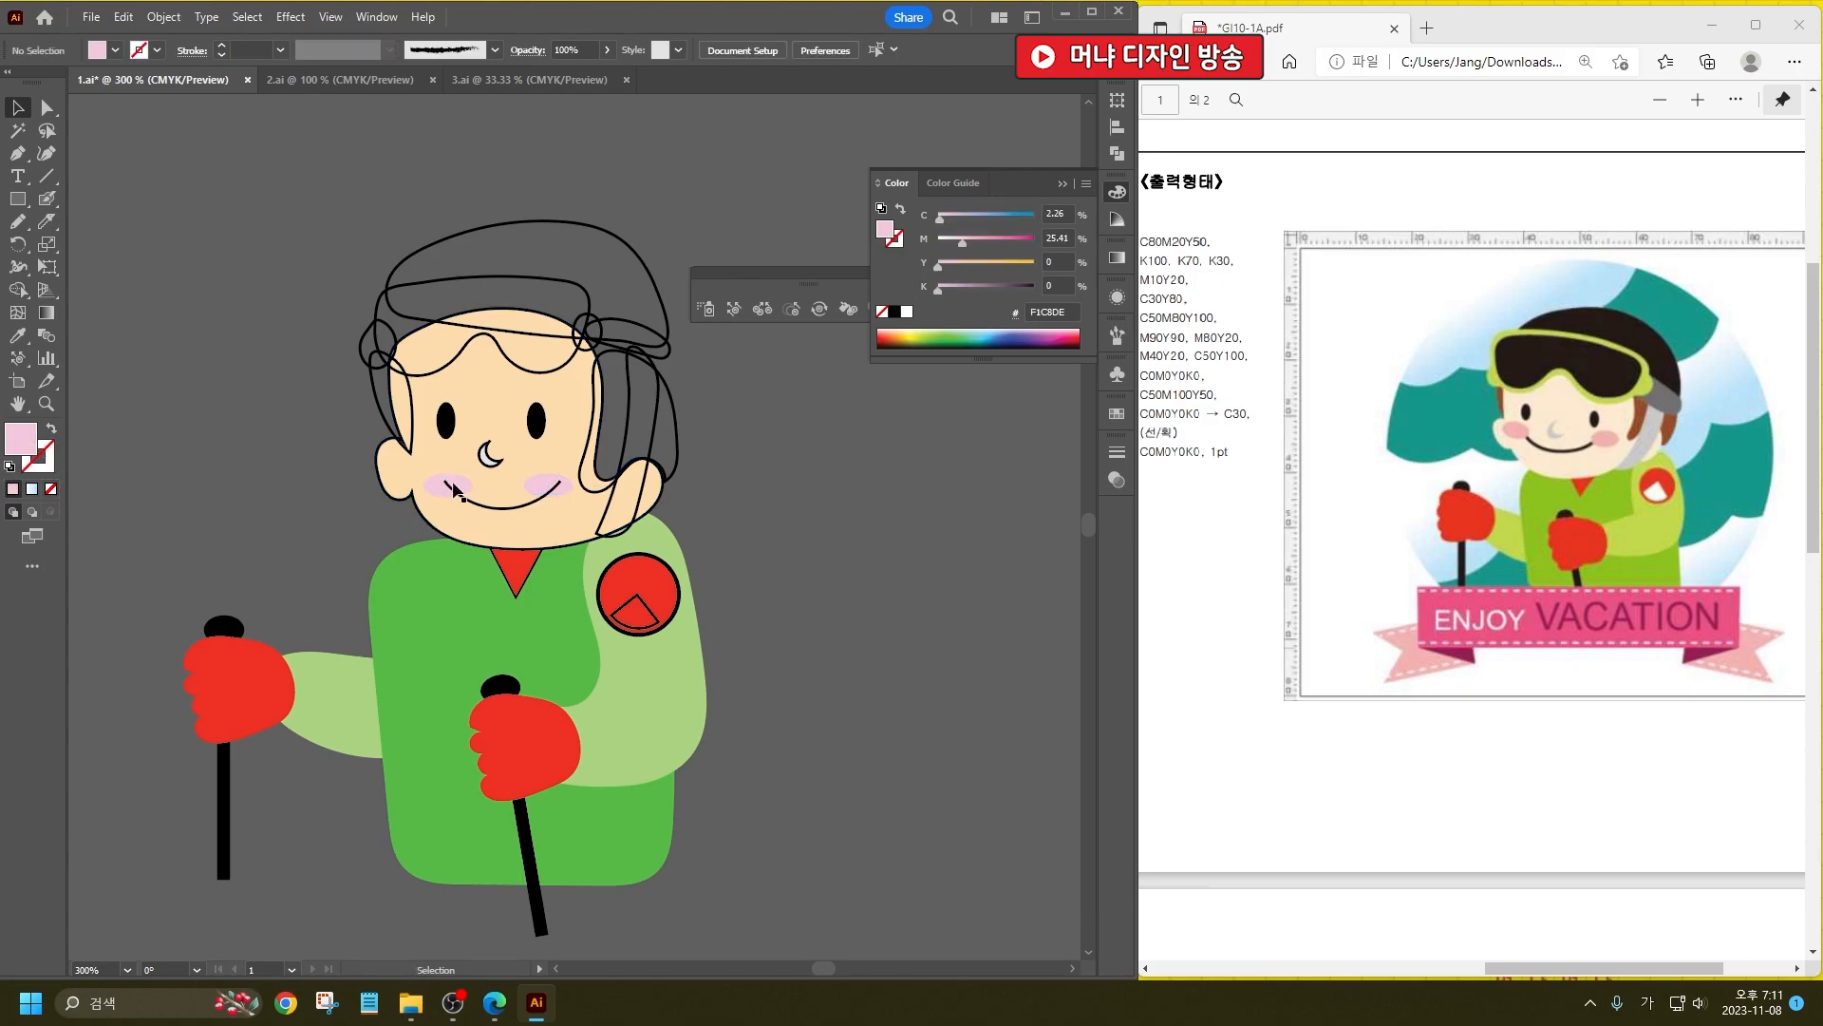
pyautogui.click(489, 454)
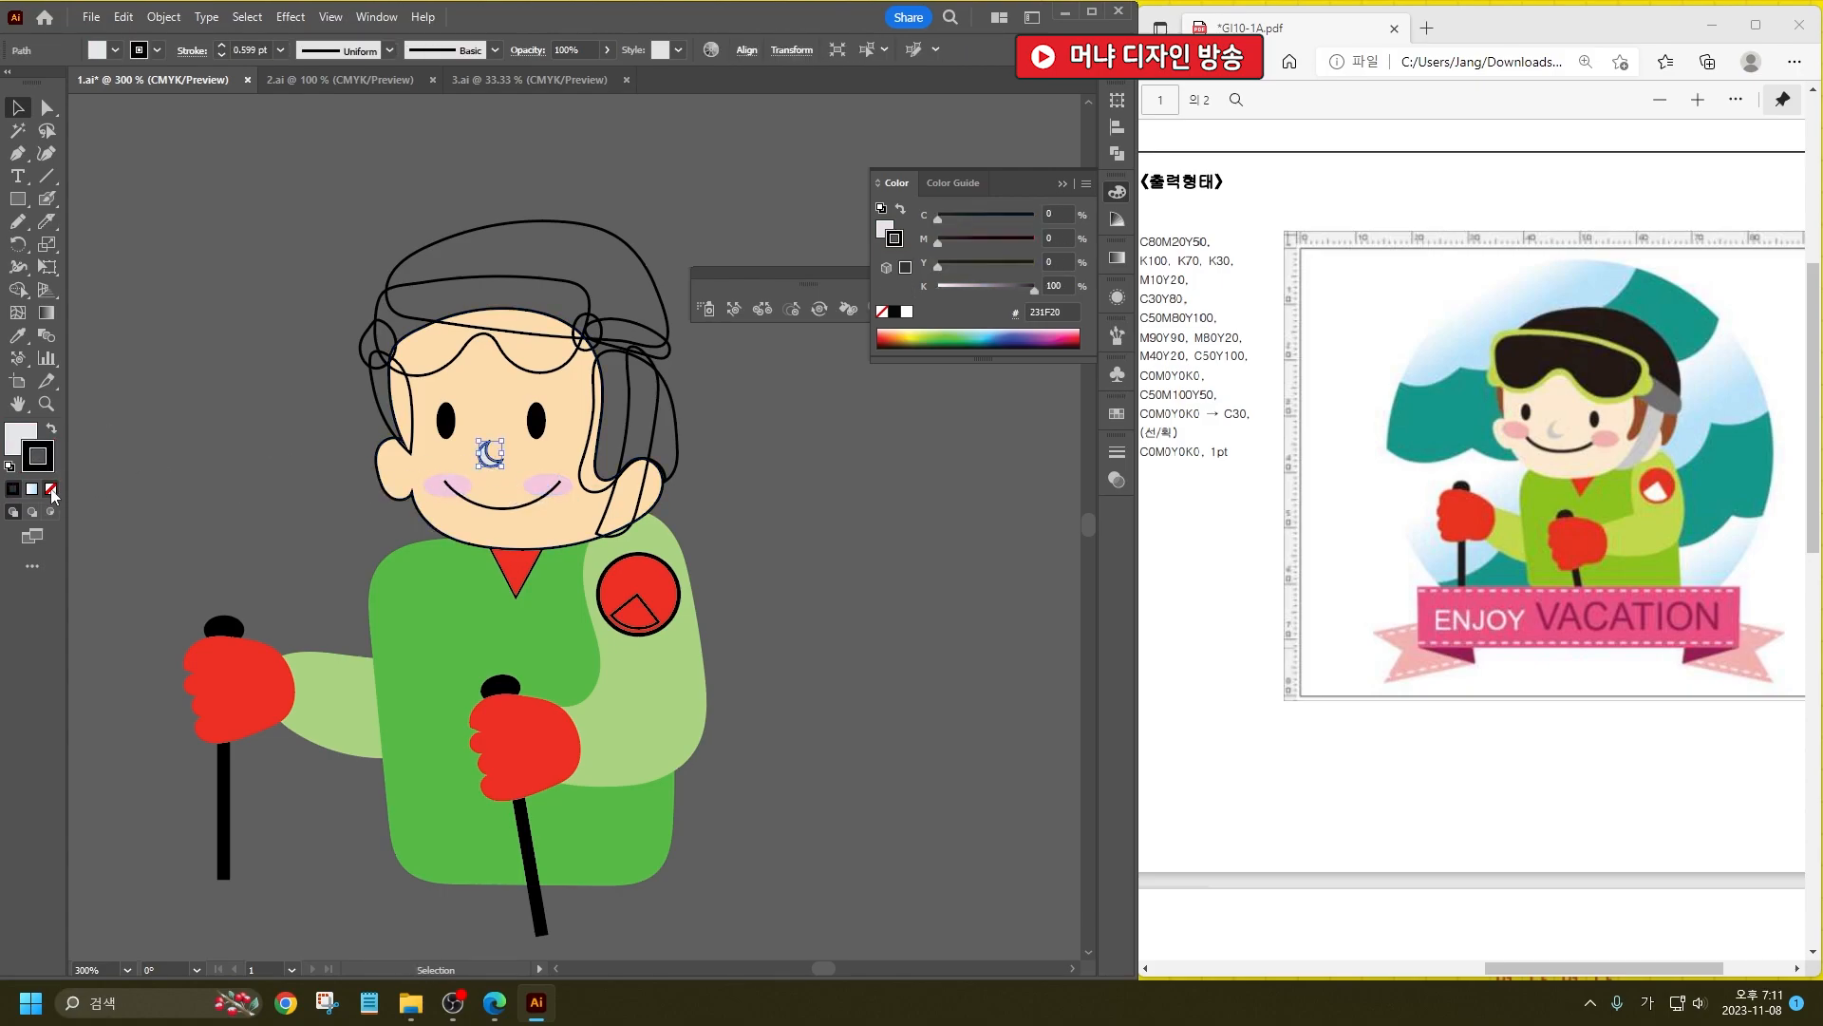
pyautogui.click(51, 489)
pyautogui.click(157, 429)
# Step: Set the stroke weight of the smiling mouth line to 1 pt
pyautogui.click(481, 505)
pyautogui.click(249, 49)
pyautogui.write('1')
pyautogui.press('Return')
# Step: Bring both pink cheeks to the front so they cover the ends of the mouth line
pyautogui.click(446, 486)
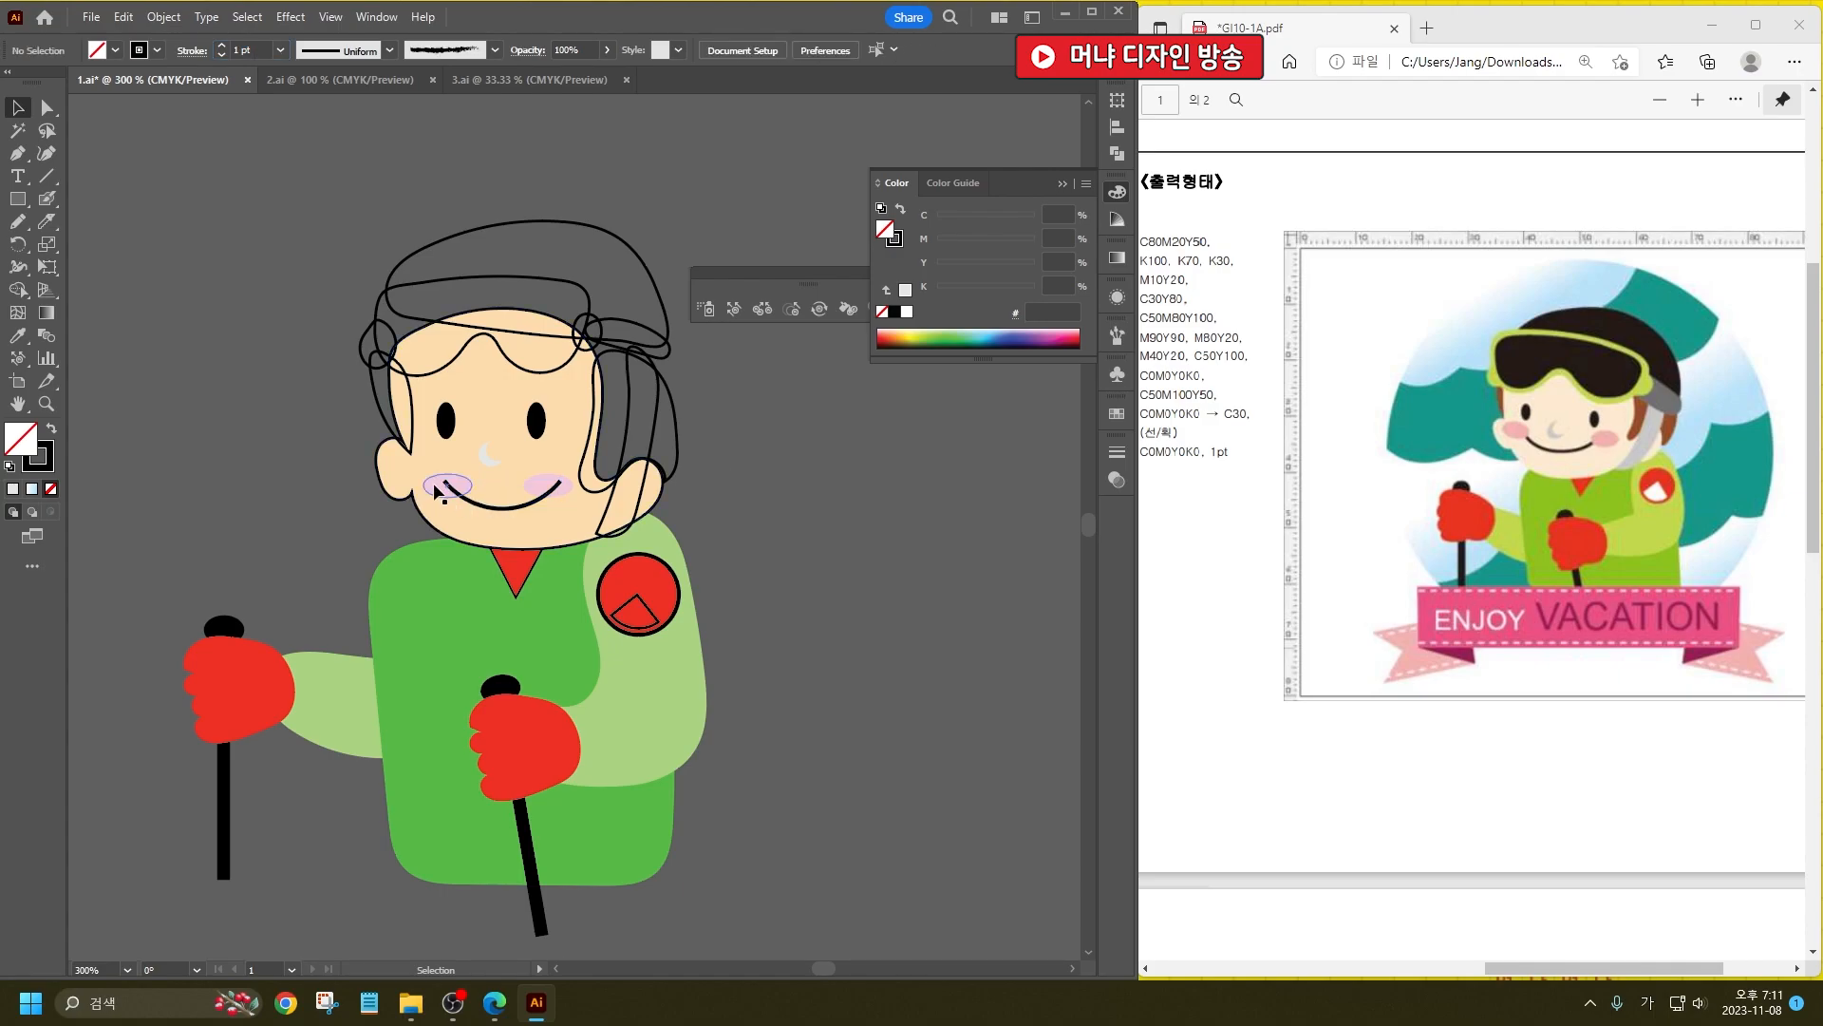
pyautogui.keyDown('shift'); pyautogui.click(543, 484); pyautogui.keyUp('shift')
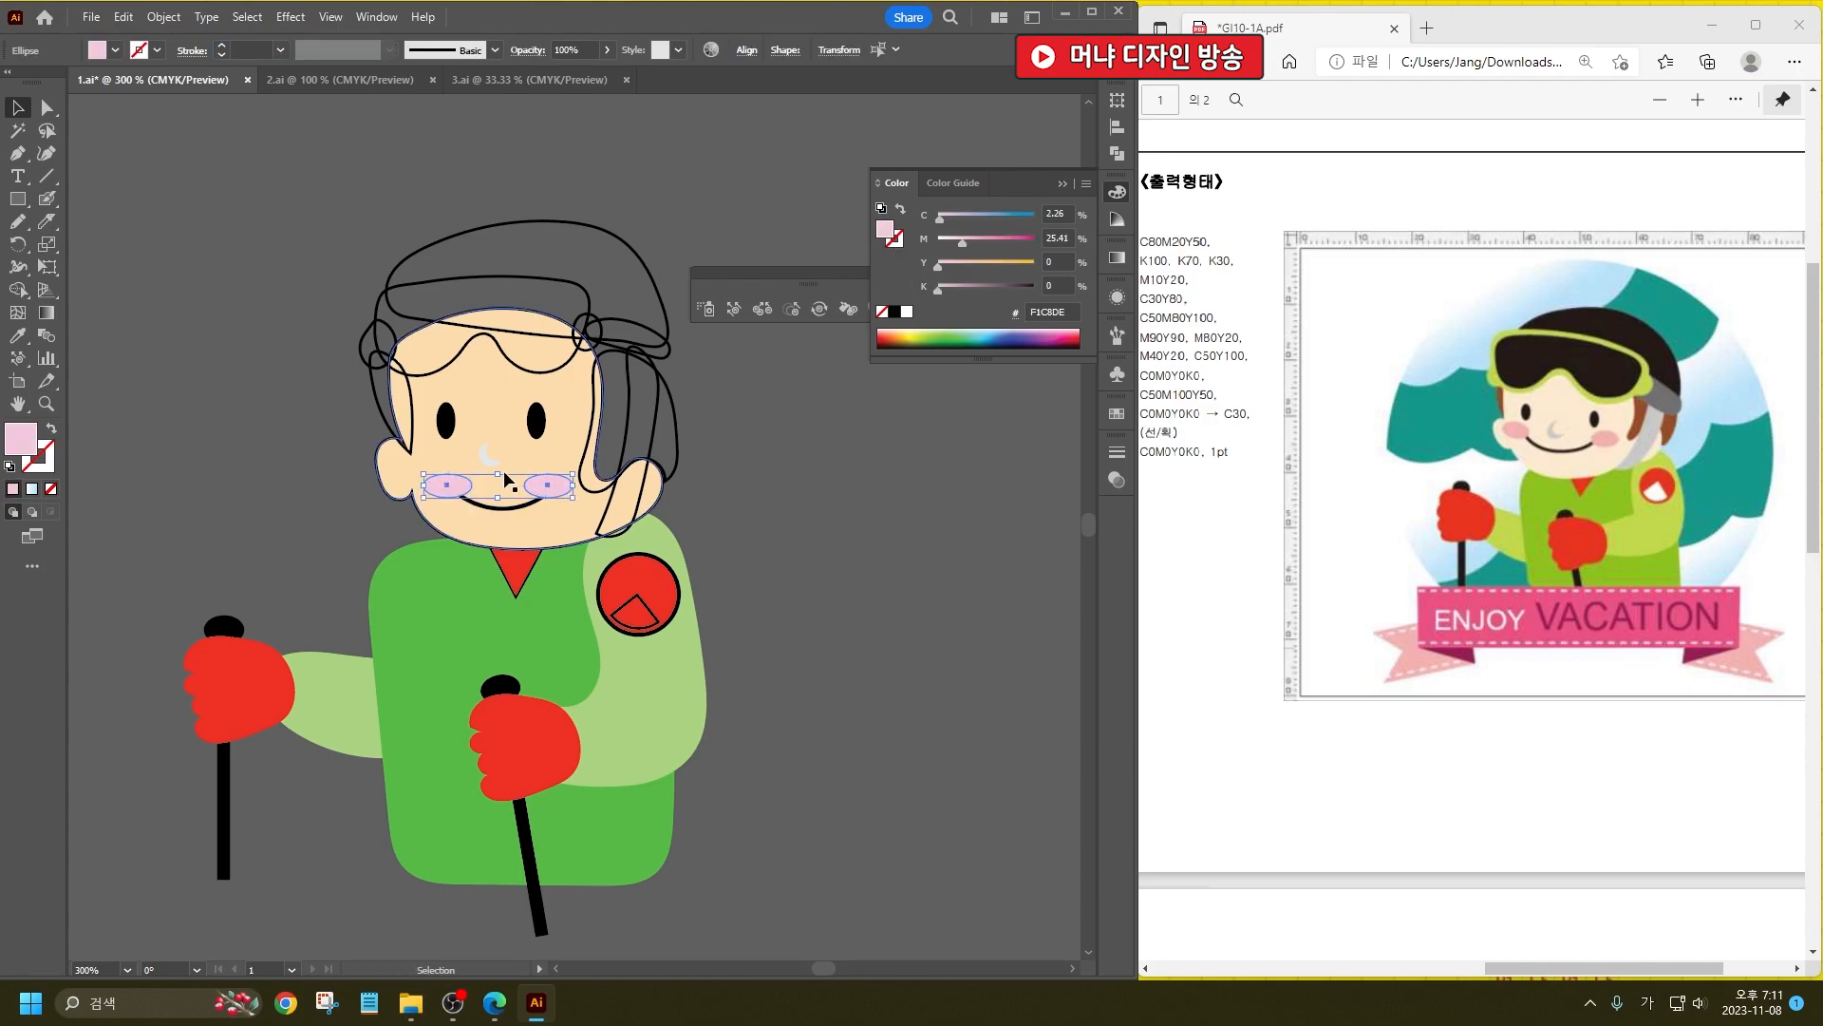
pyautogui.click(789, 464)
# Step: Move both cheeks slightly outward so they sit at the ends of the smile
pyautogui.scroll(3, 481, 421)
pyautogui.moveTo(423, 602); pyautogui.dragTo(380, 583)
pyautogui.moveTo(670, 621)
pyautogui.mouseDown()
pyautogui.moveTo(708, 602)
pyautogui.moveTo(692, 593)
pyautogui.mouseUp()
pyautogui.click(1023, 680)
# Step: Fill the crescent nose with the grey #969295
pyautogui.click(505, 536)
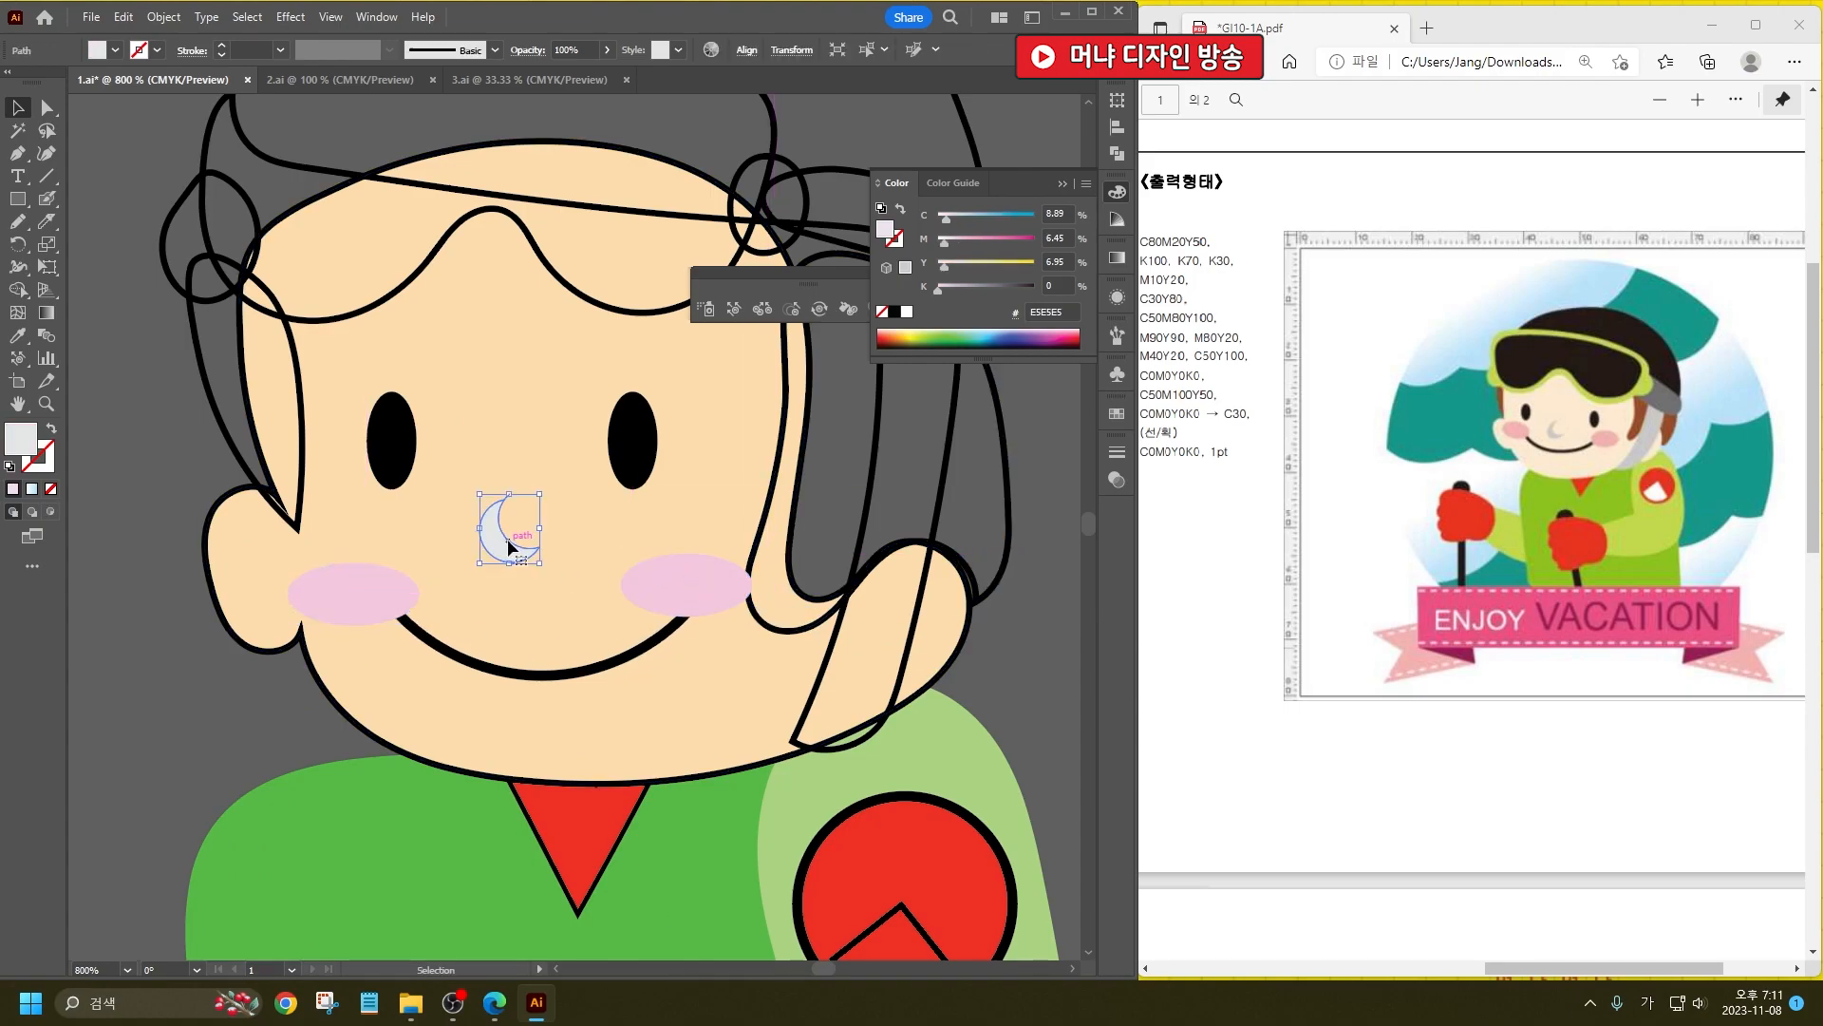
pyautogui.doubleClick(32, 439)
pyautogui.click(288, 570)
pyautogui.press('Return')
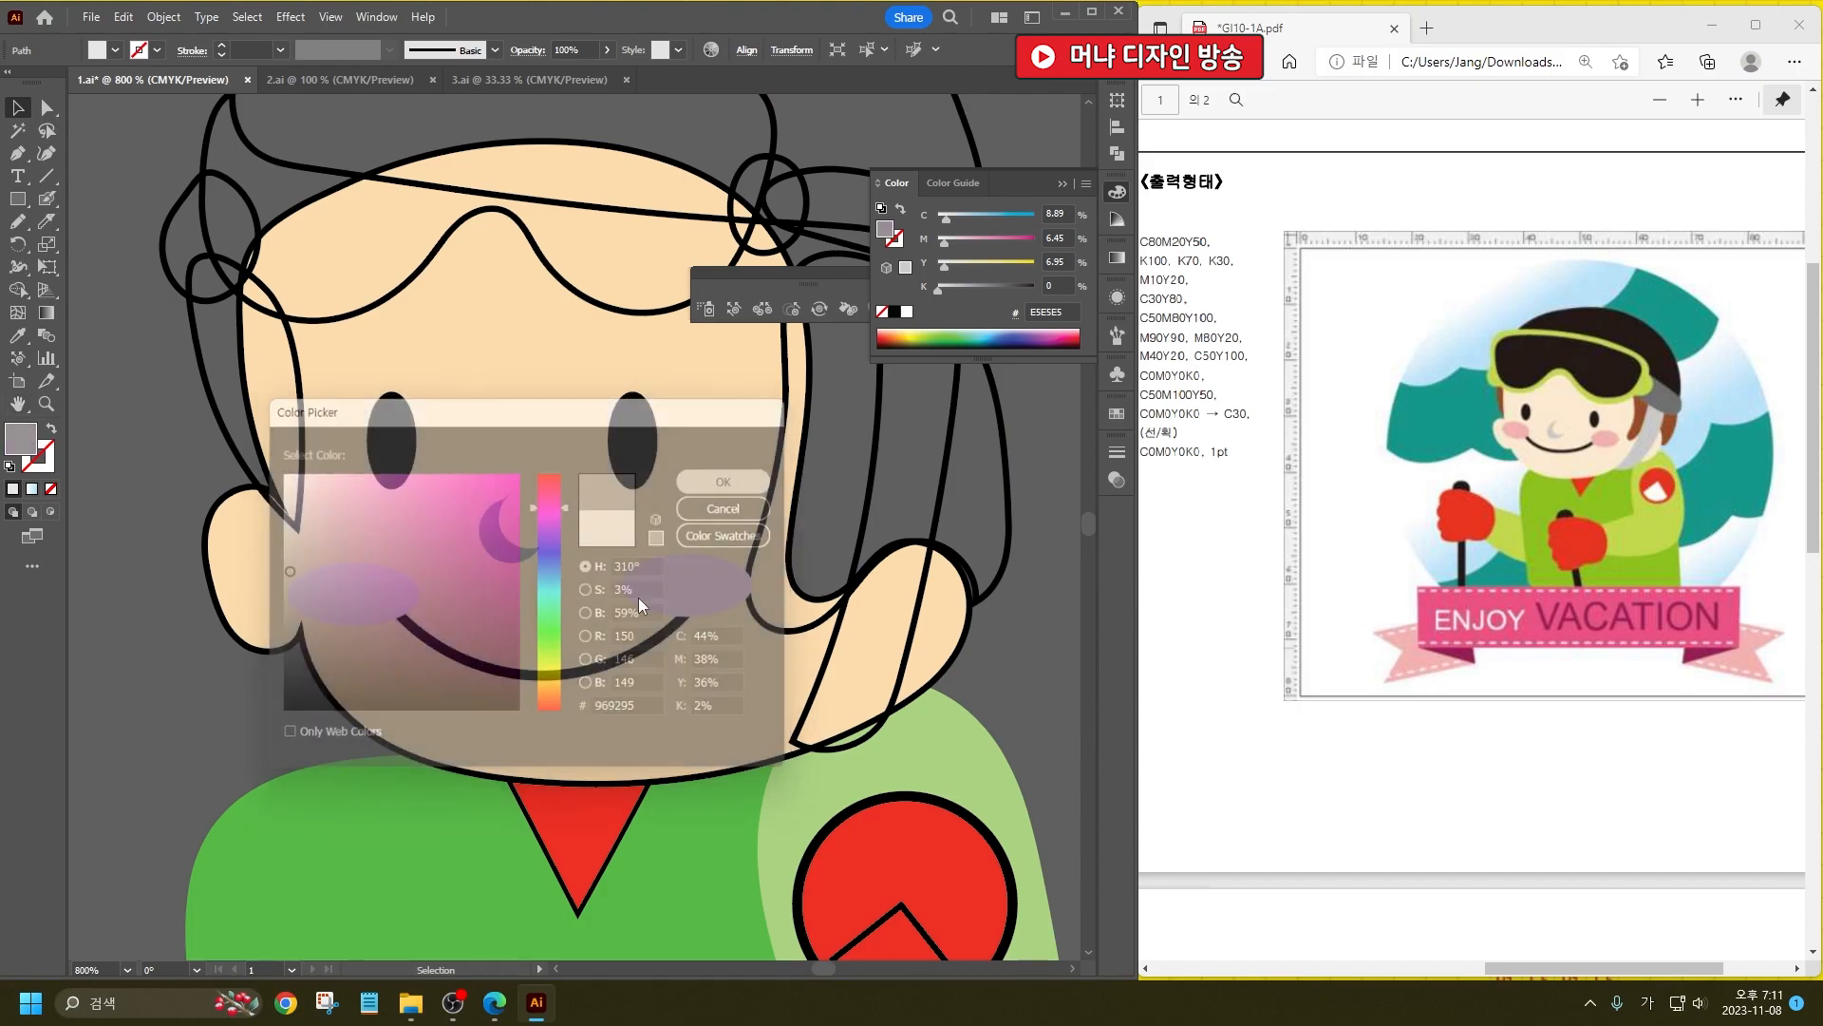
pyautogui.click(192, 709)
# Step: Colour the hair on both sides of the face orange #E55913 without a stroke
pyautogui.scroll(-1, 275, 713)
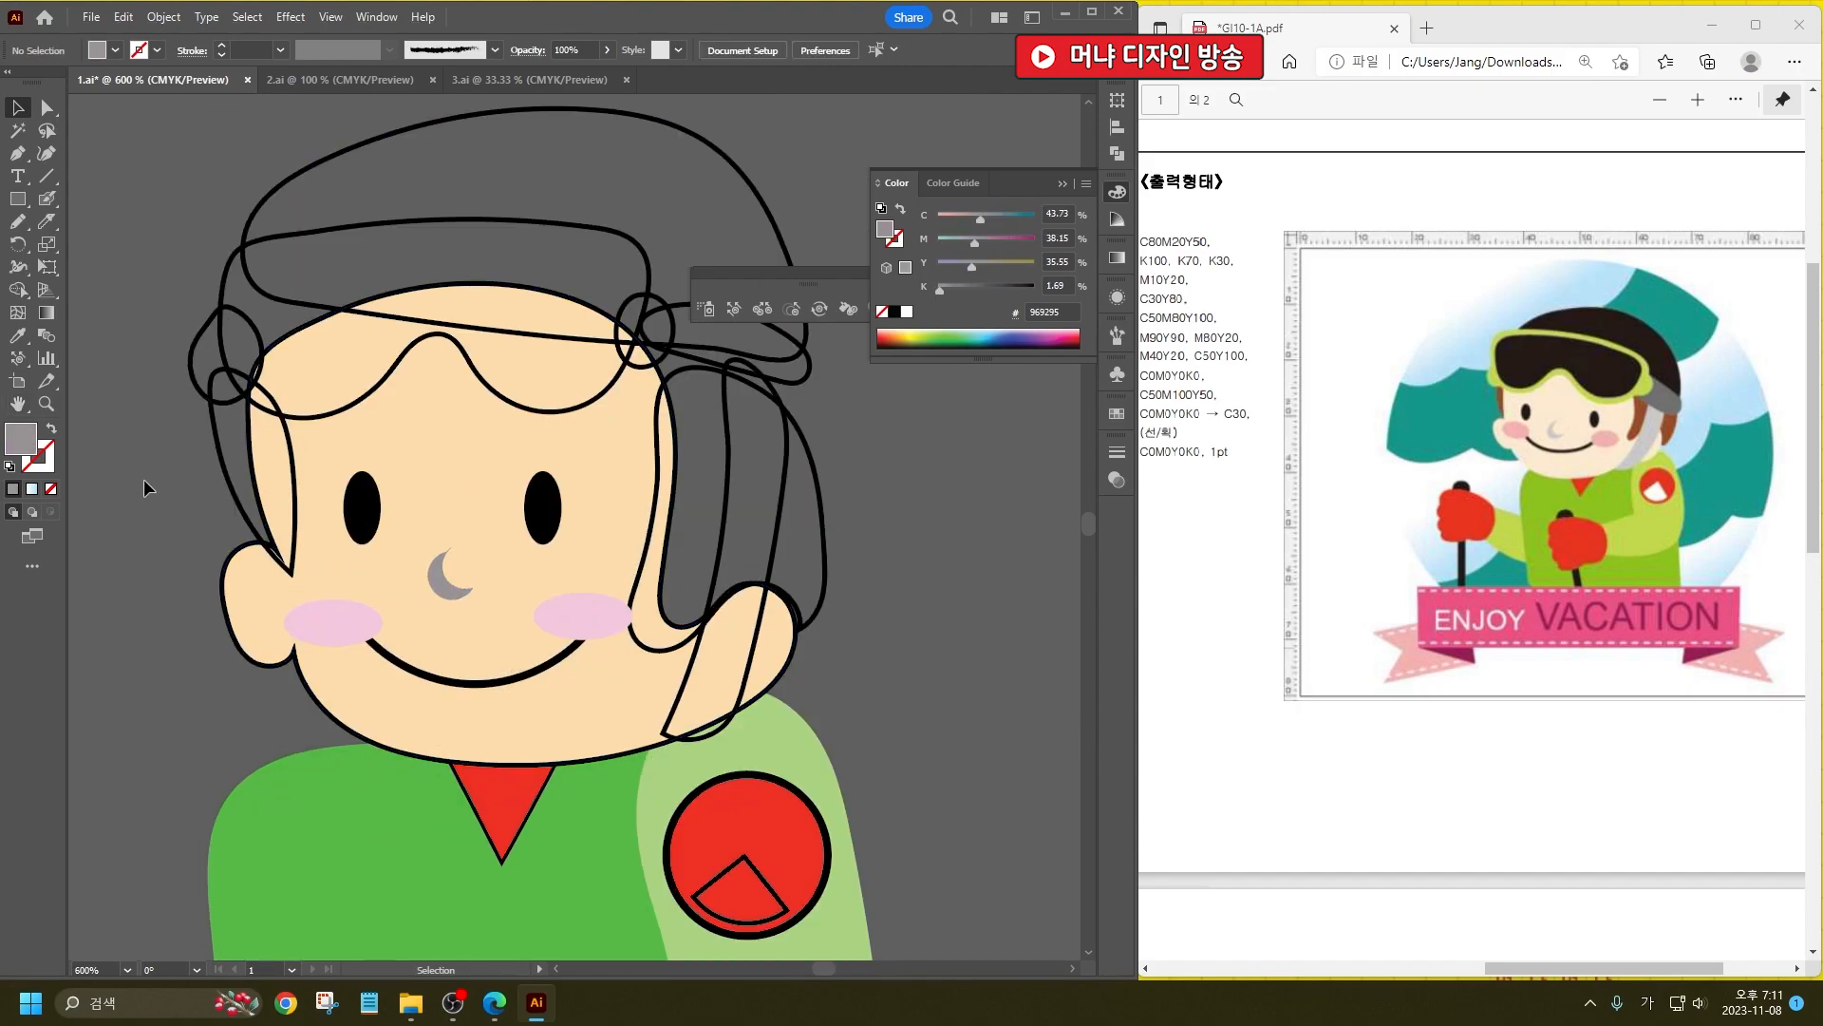
pyautogui.doubleClick(21, 439)
pyautogui.click(549, 646)
pyautogui.moveTo(547, 657); pyautogui.dragTo(551, 701)
pyautogui.moveTo(441, 558); pyautogui.dragTo(501, 496)
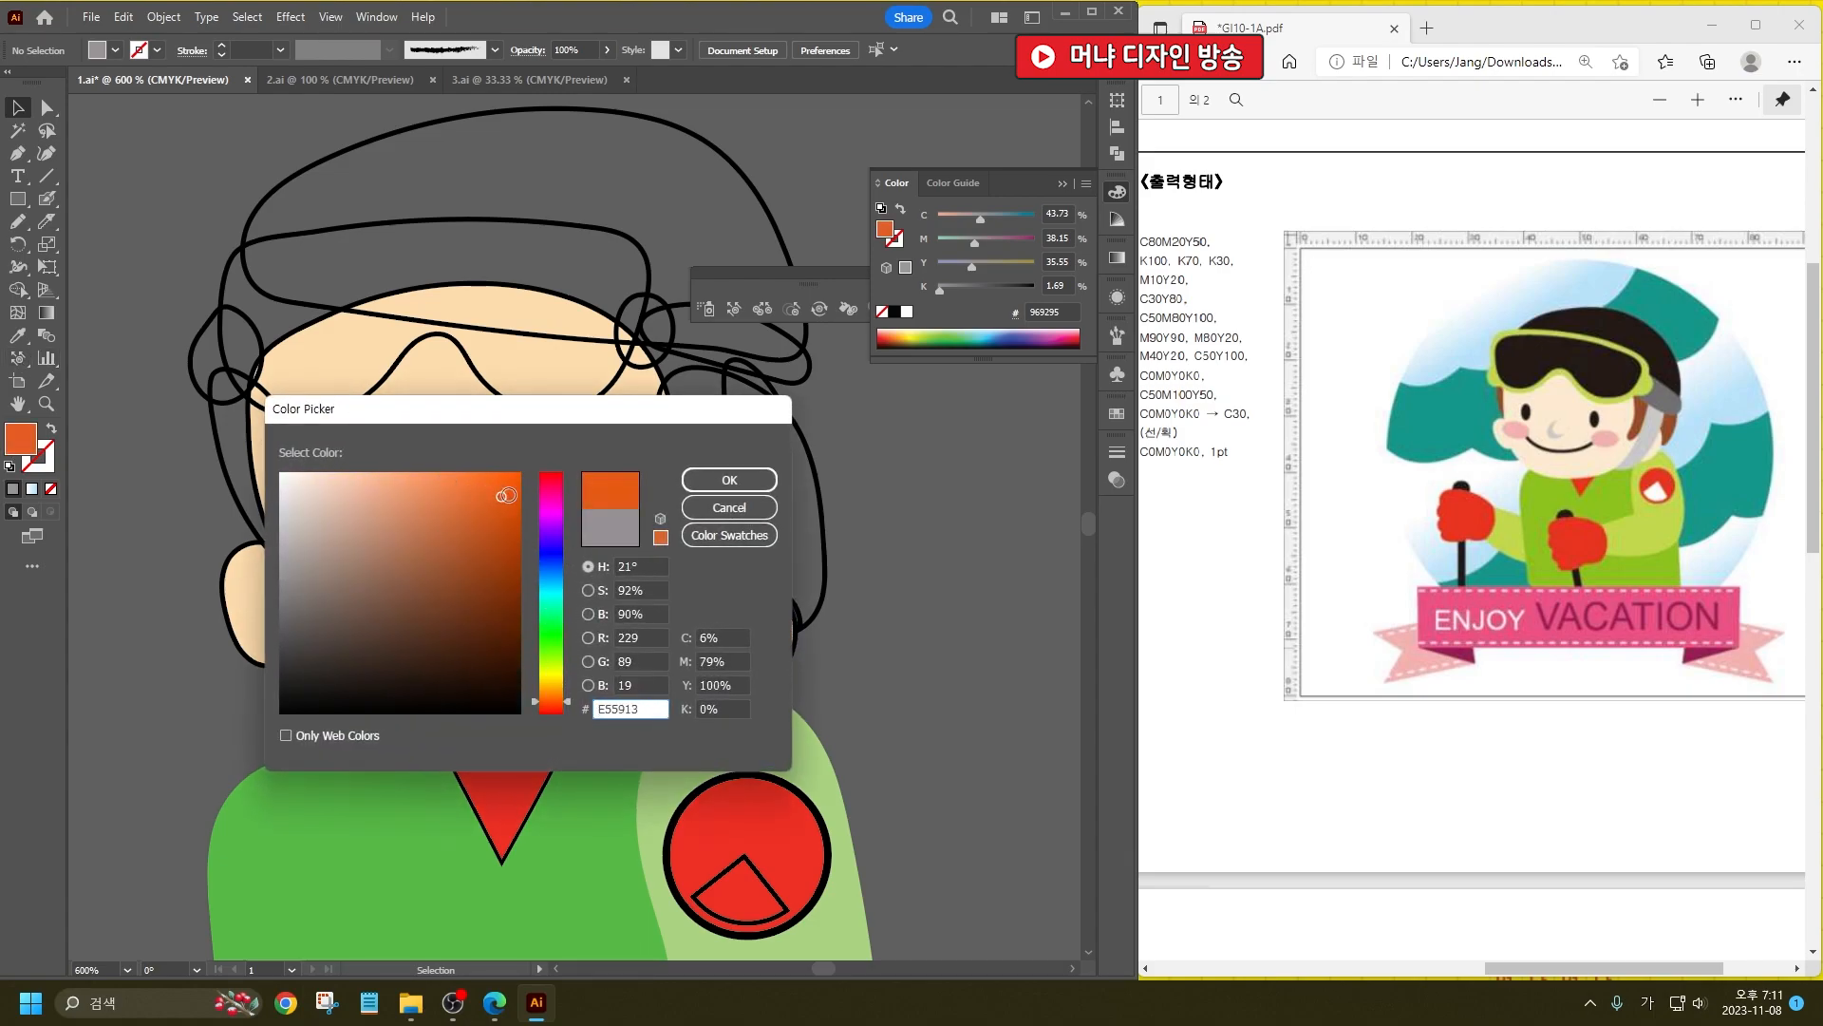
pyautogui.click(727, 480)
pyautogui.click(17, 335)
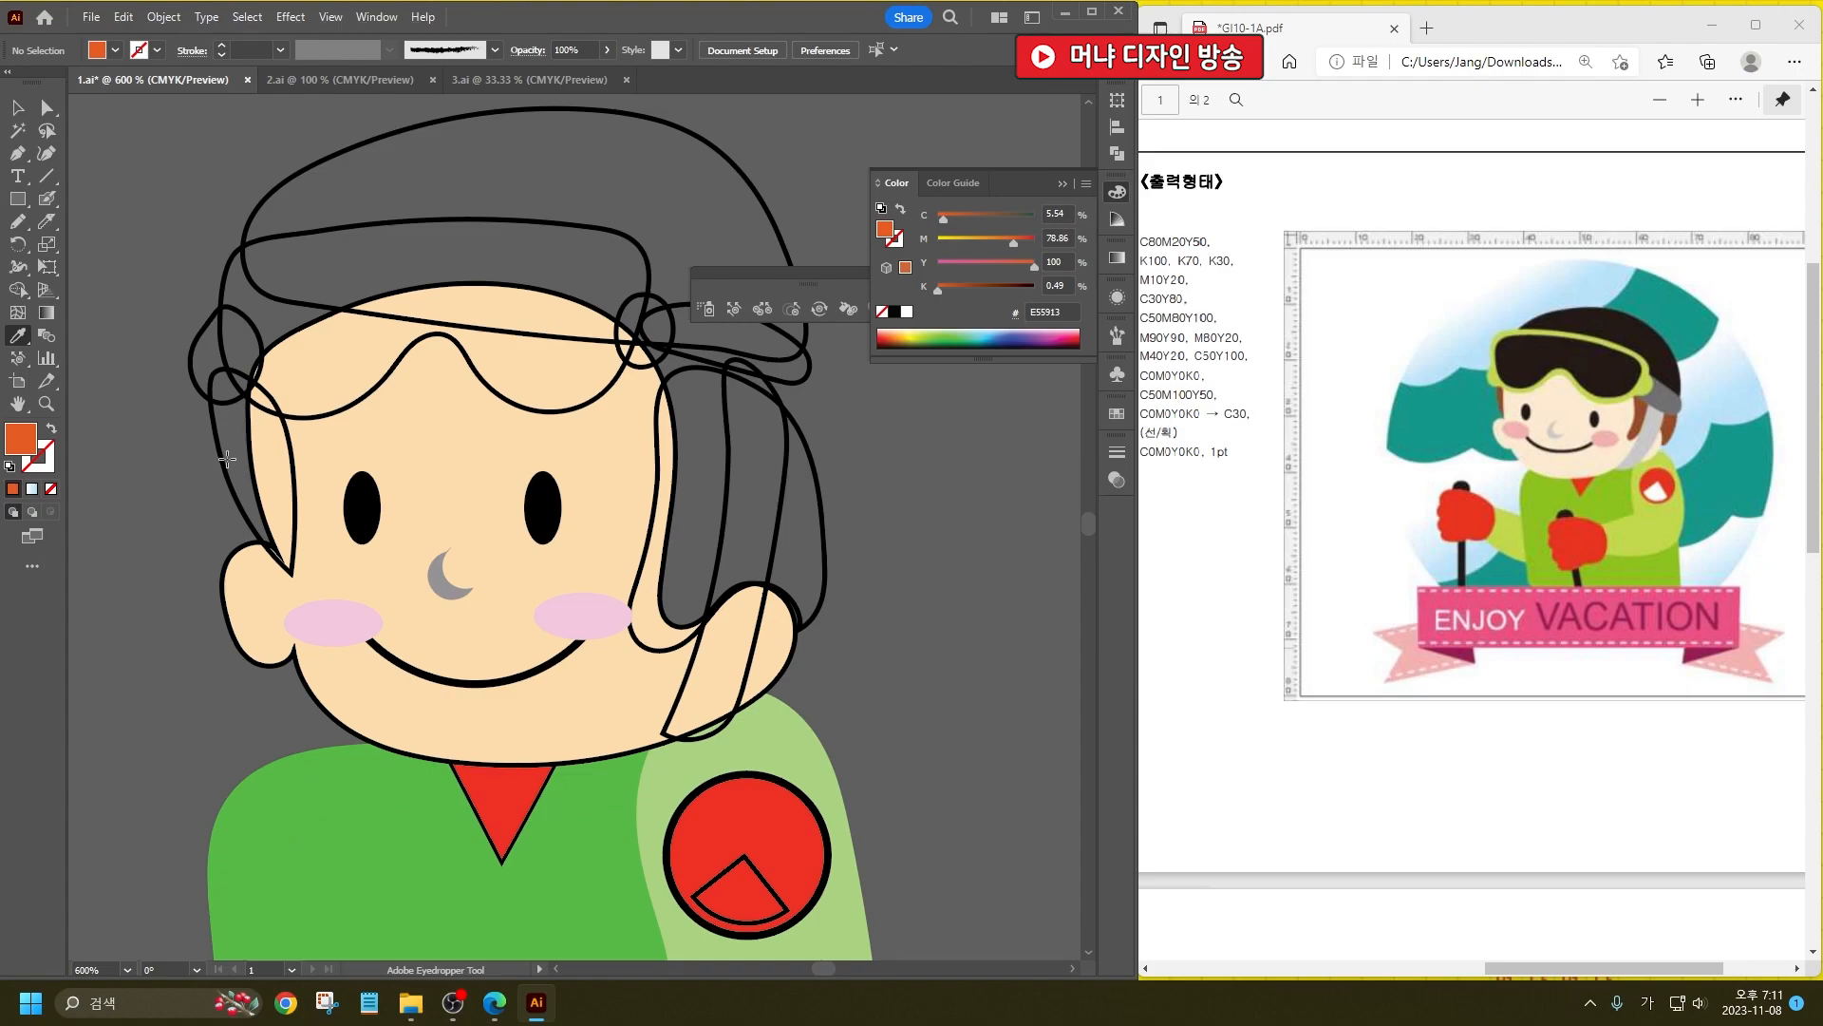
pyautogui.keyDown('alt'); pyautogui.click(228, 459); pyautogui.keyUp('alt')
pyautogui.keyDown('alt'); pyautogui.click(790, 530); pyautogui.keyUp('alt')
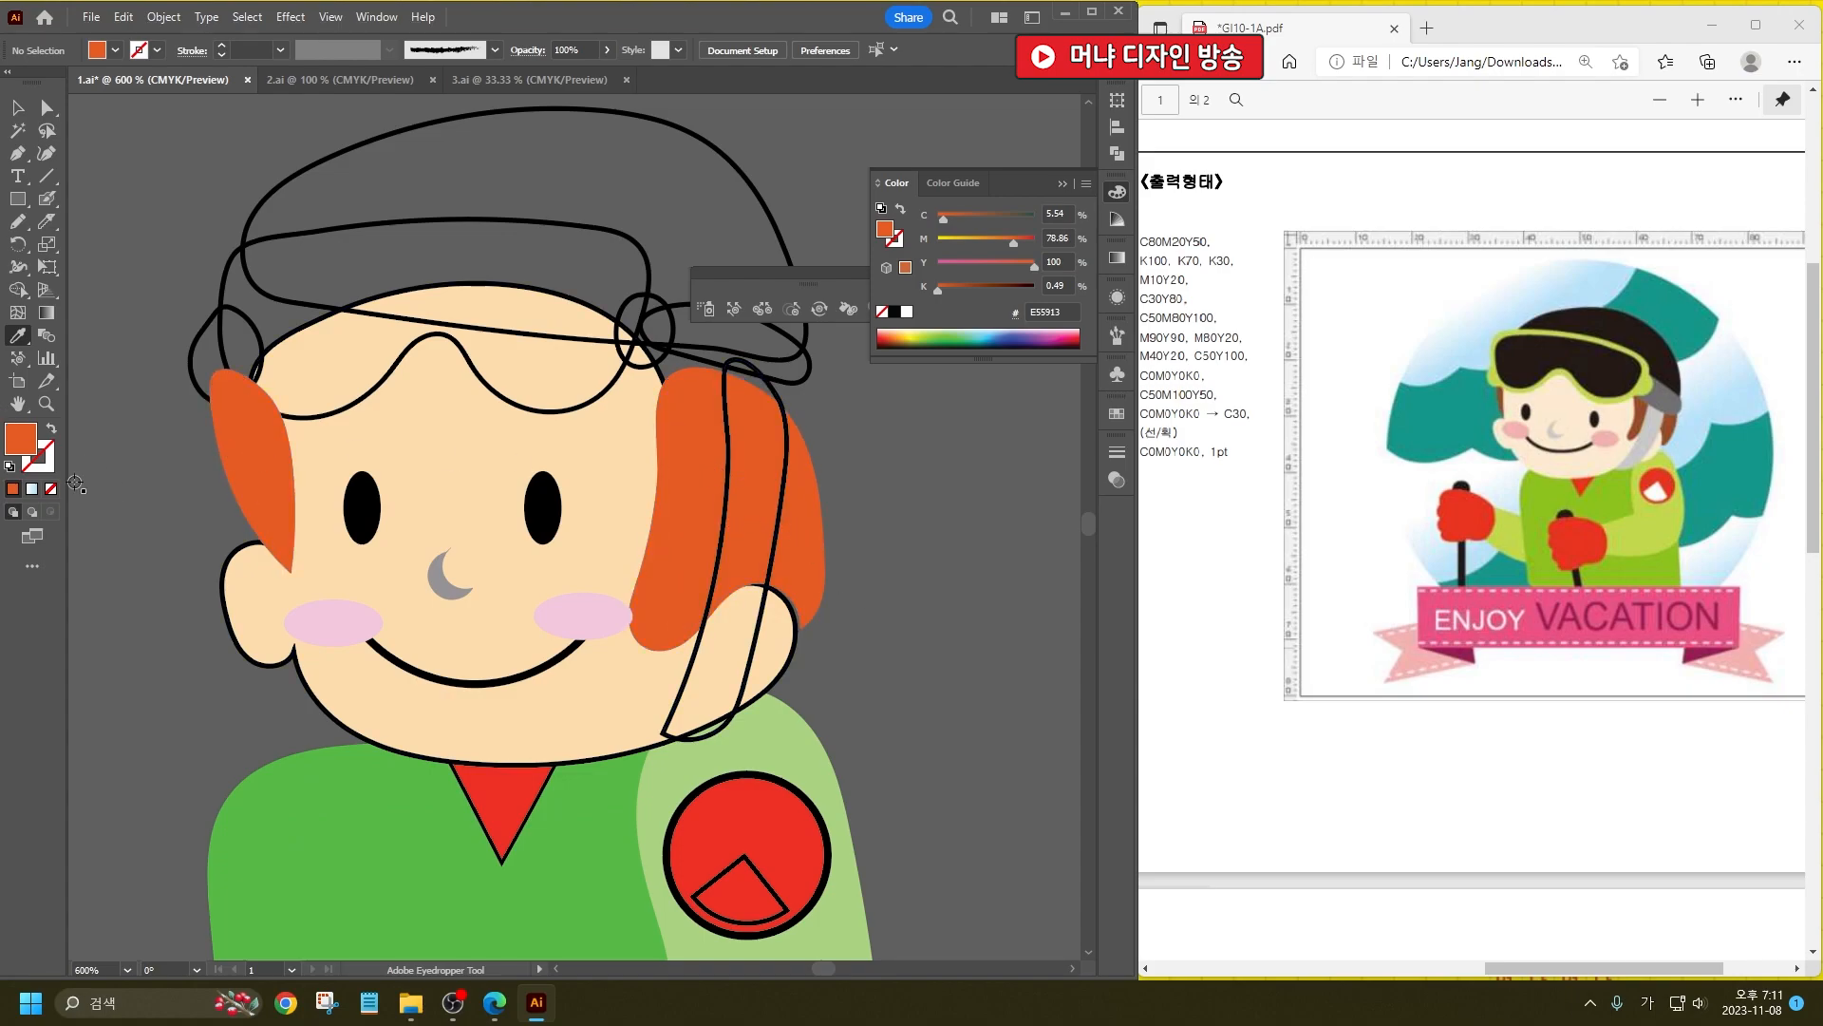
# Step: Colour the helmet's chin strap mid grey #878787 without a stroke
pyautogui.doubleClick(26, 439)
pyautogui.moveTo(311, 595); pyautogui.dragTo(281, 586)
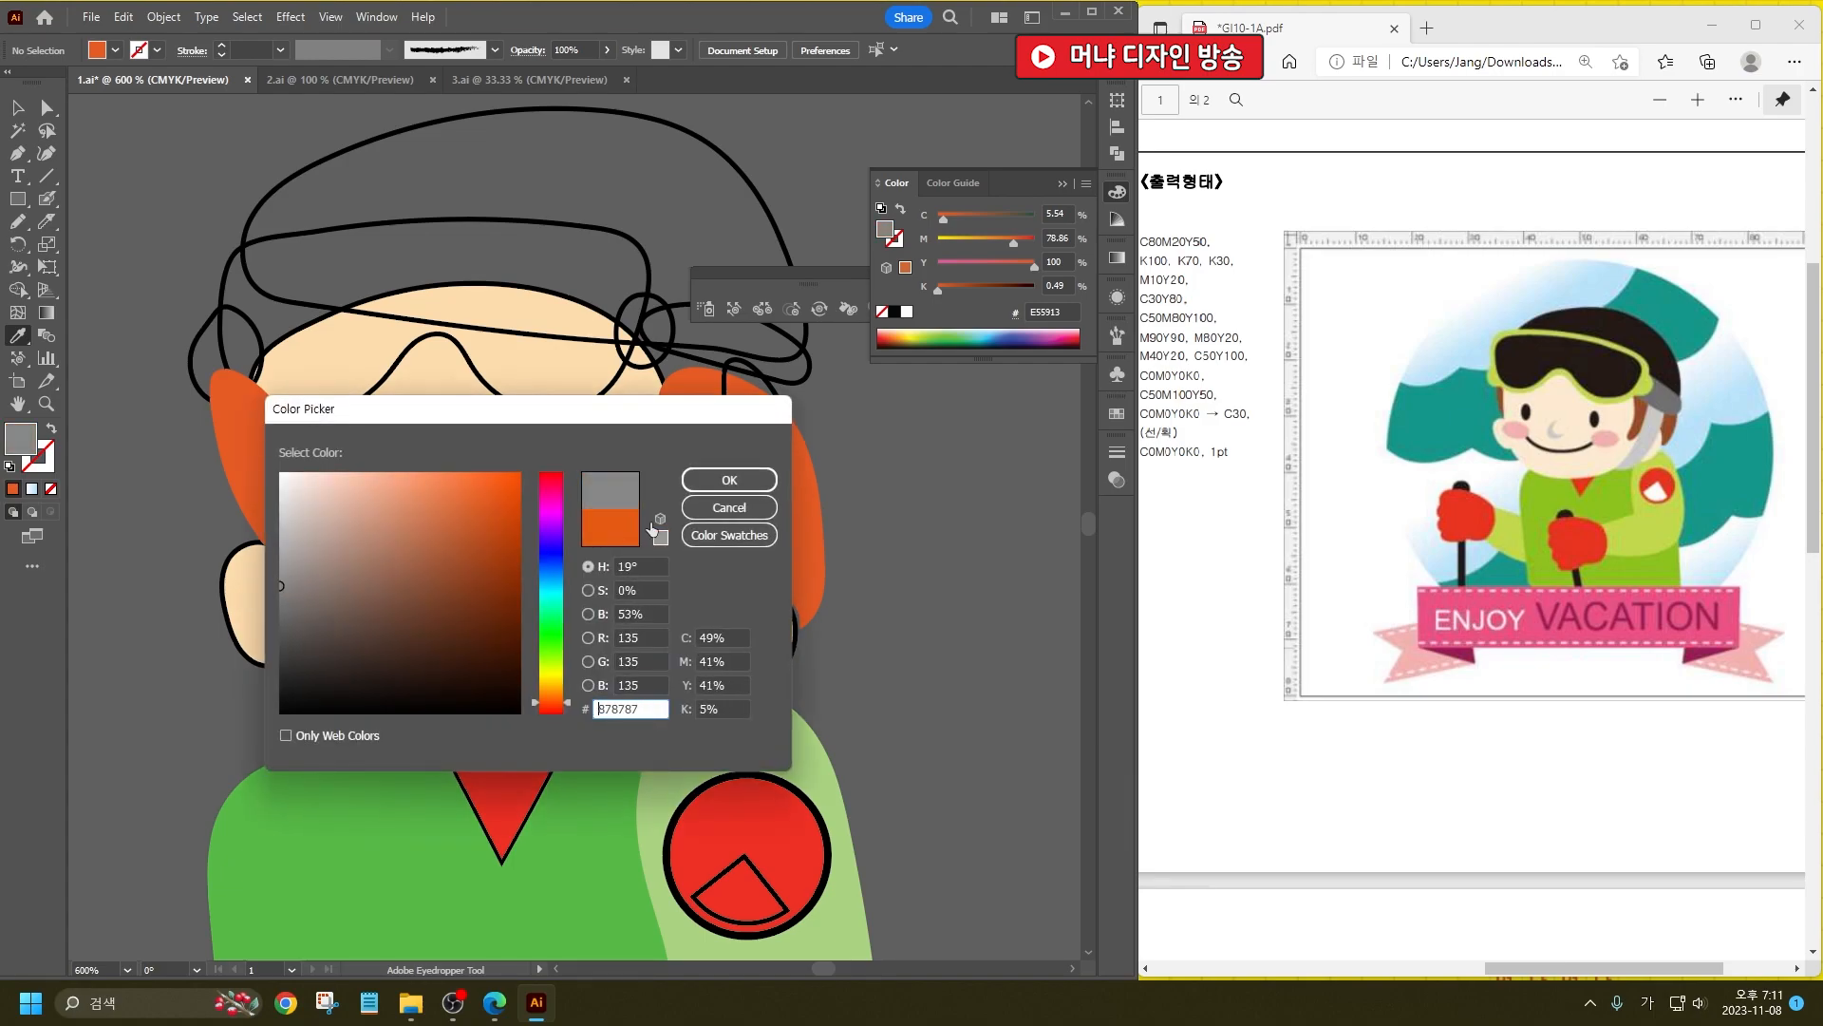
pyautogui.click(702, 487)
pyautogui.keyDown('alt'); pyautogui.click(712, 551); pyautogui.keyUp('alt')
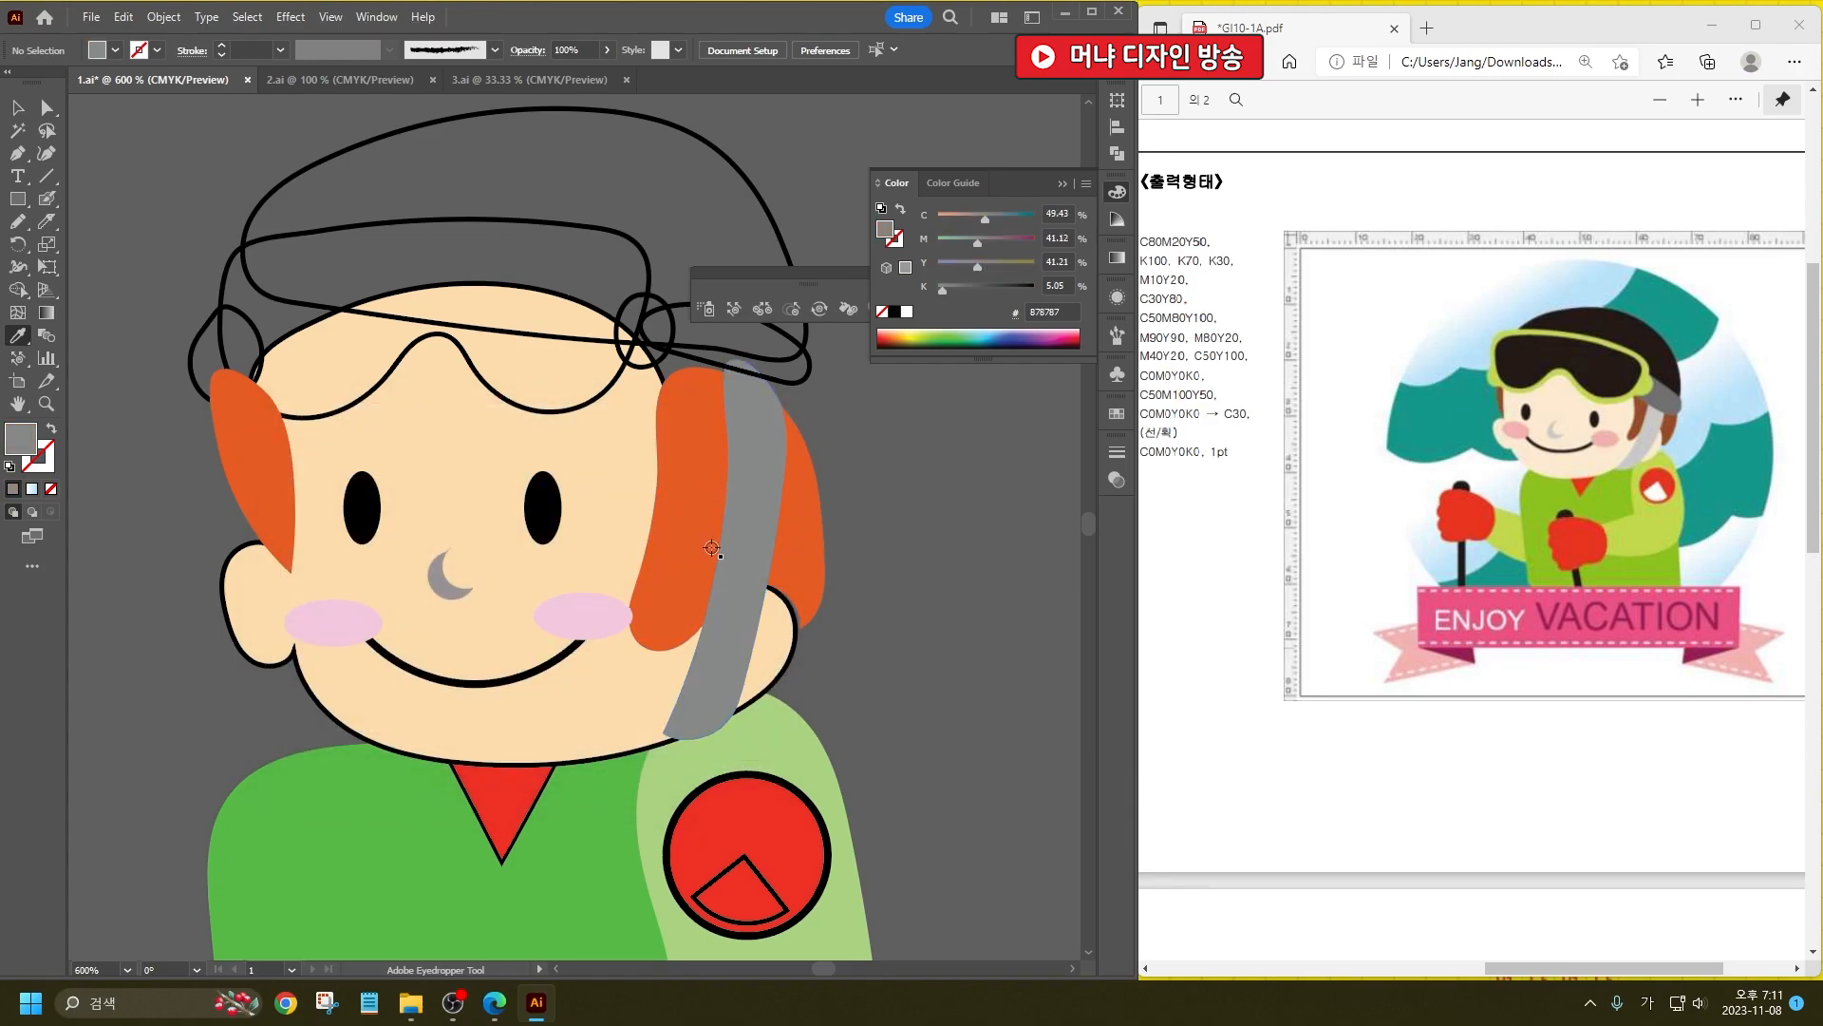
# Step: Colour the helmet's rim piece above the chin strap dark grey #545252 without a stroke
pyautogui.scroll(3, 711, 559)
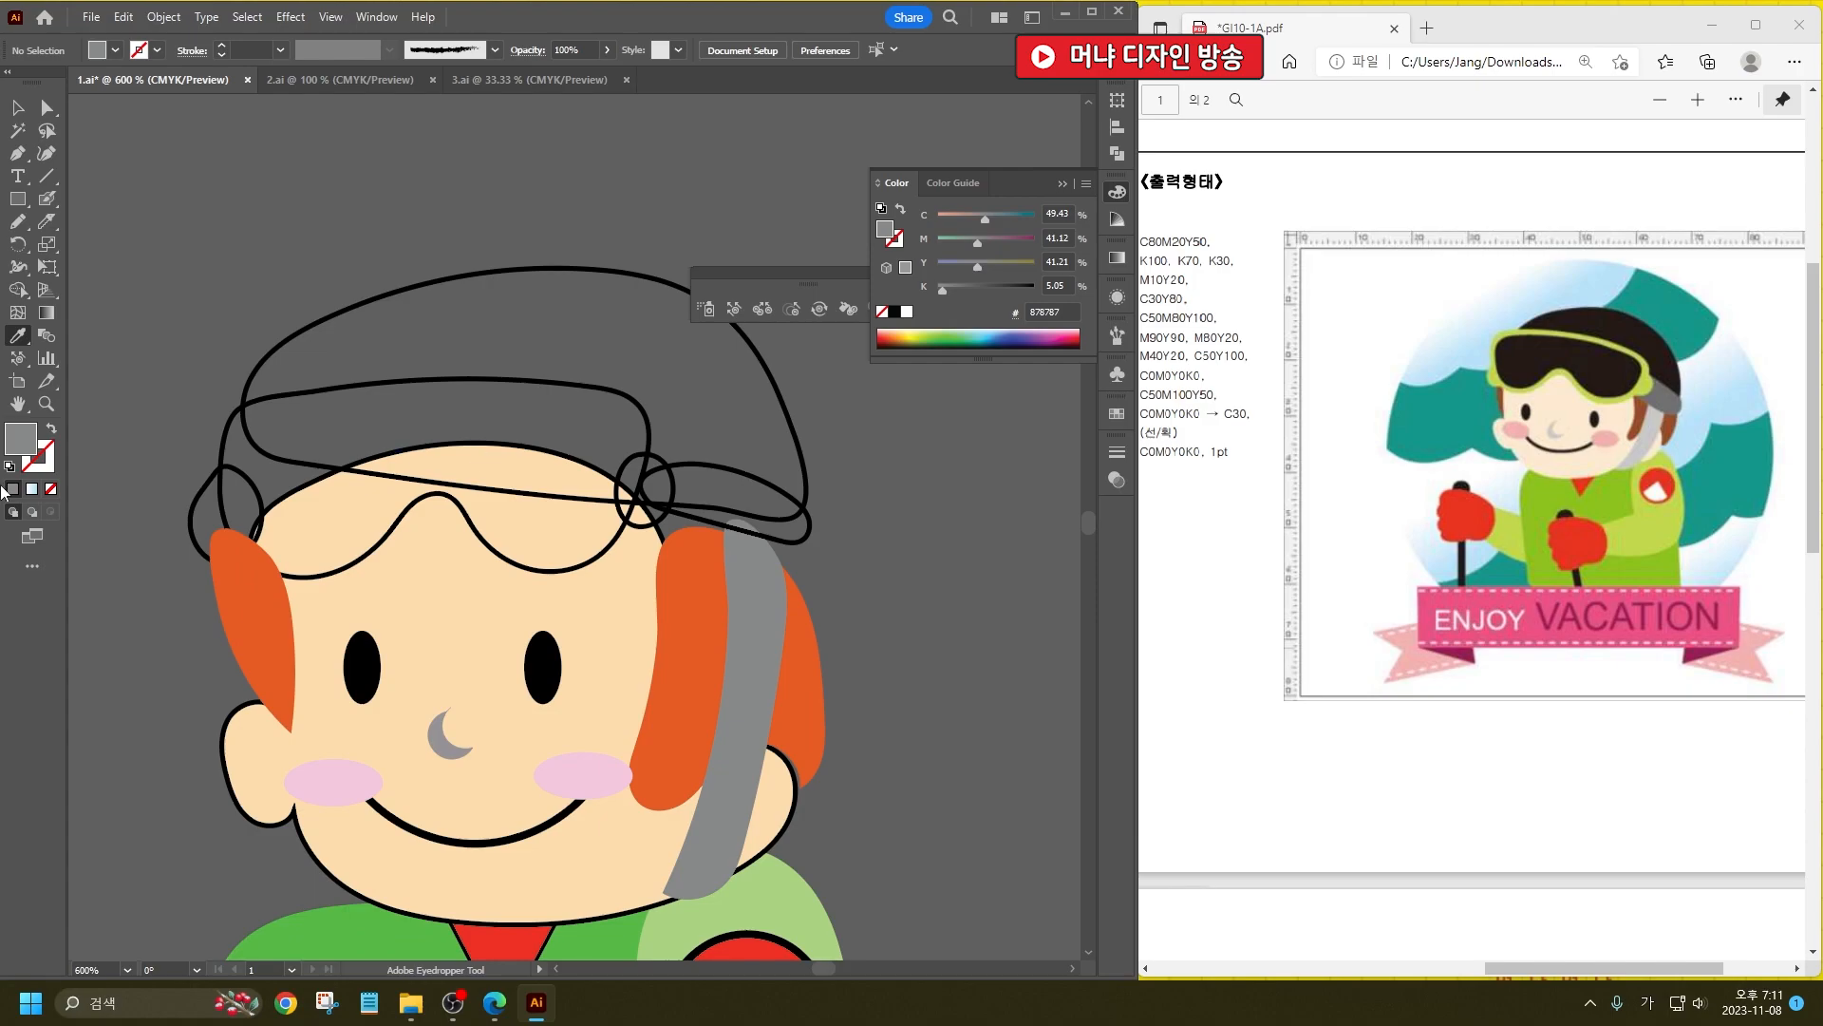
pyautogui.doubleClick(29, 443)
pyautogui.click(291, 634)
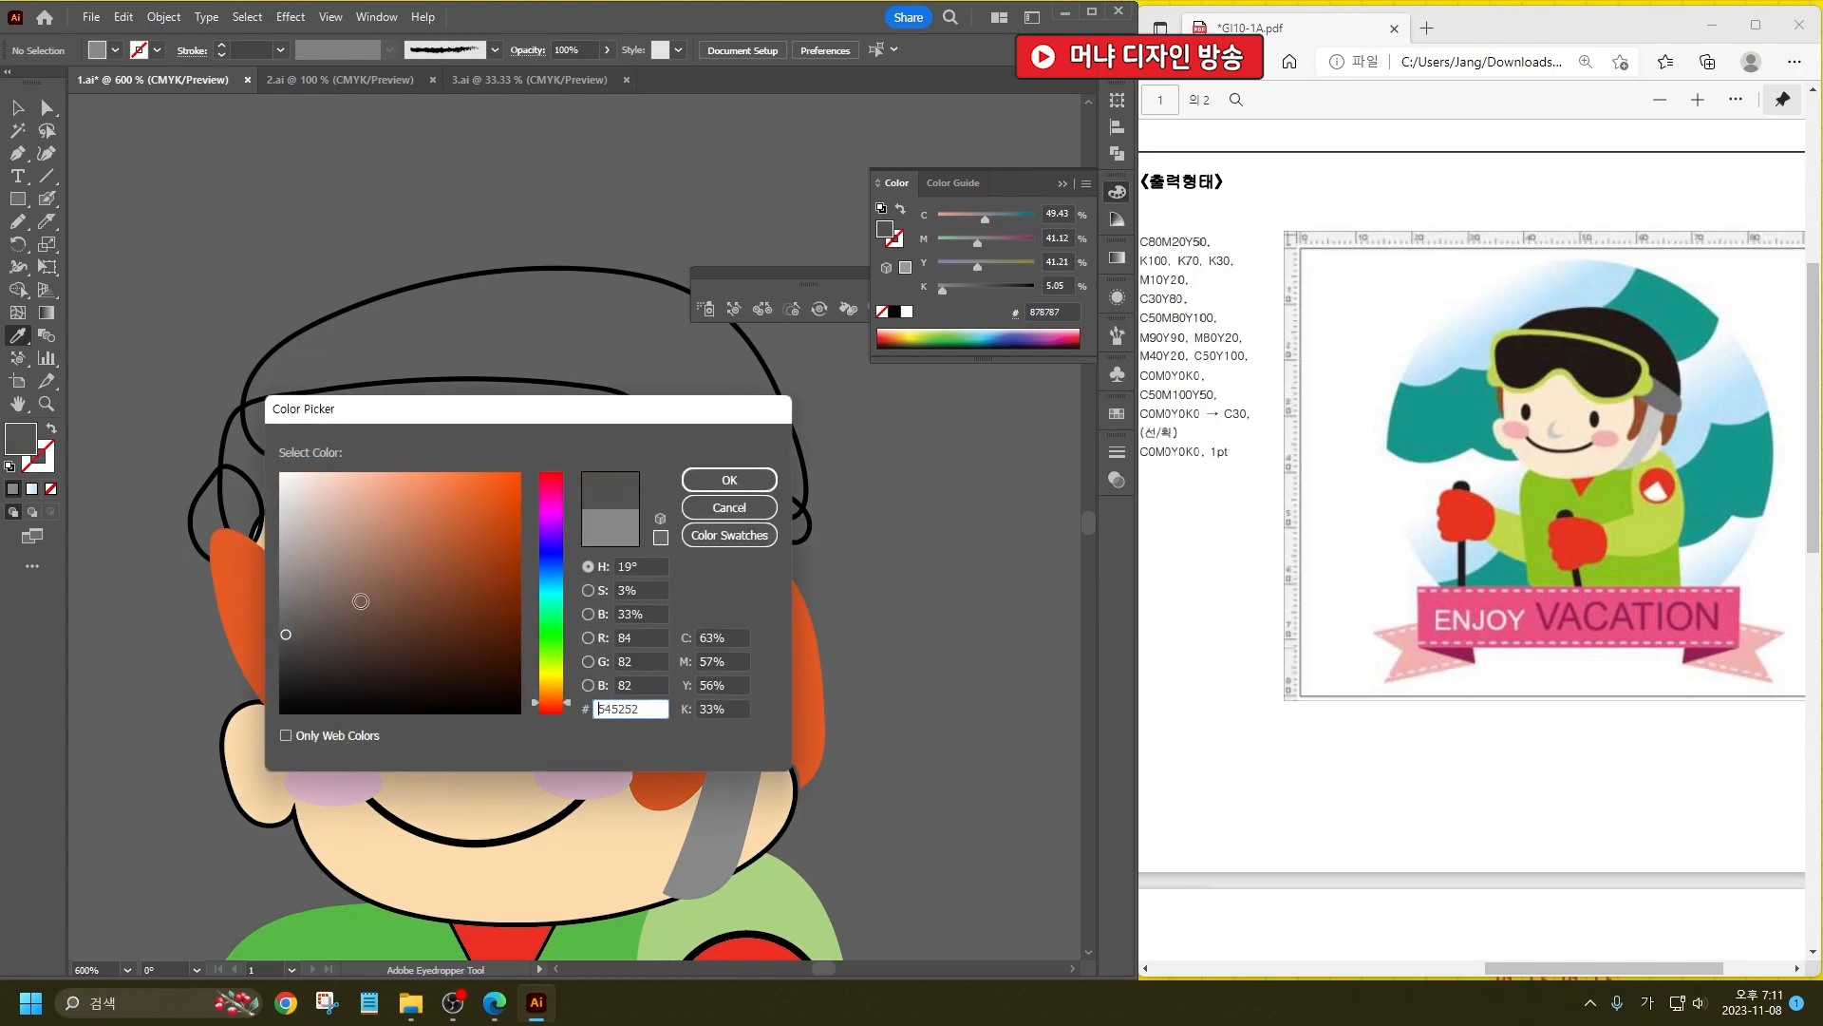
pyautogui.click(725, 481)
pyautogui.keyDown('alt'); pyautogui.click(811, 534); pyautogui.keyUp('alt')
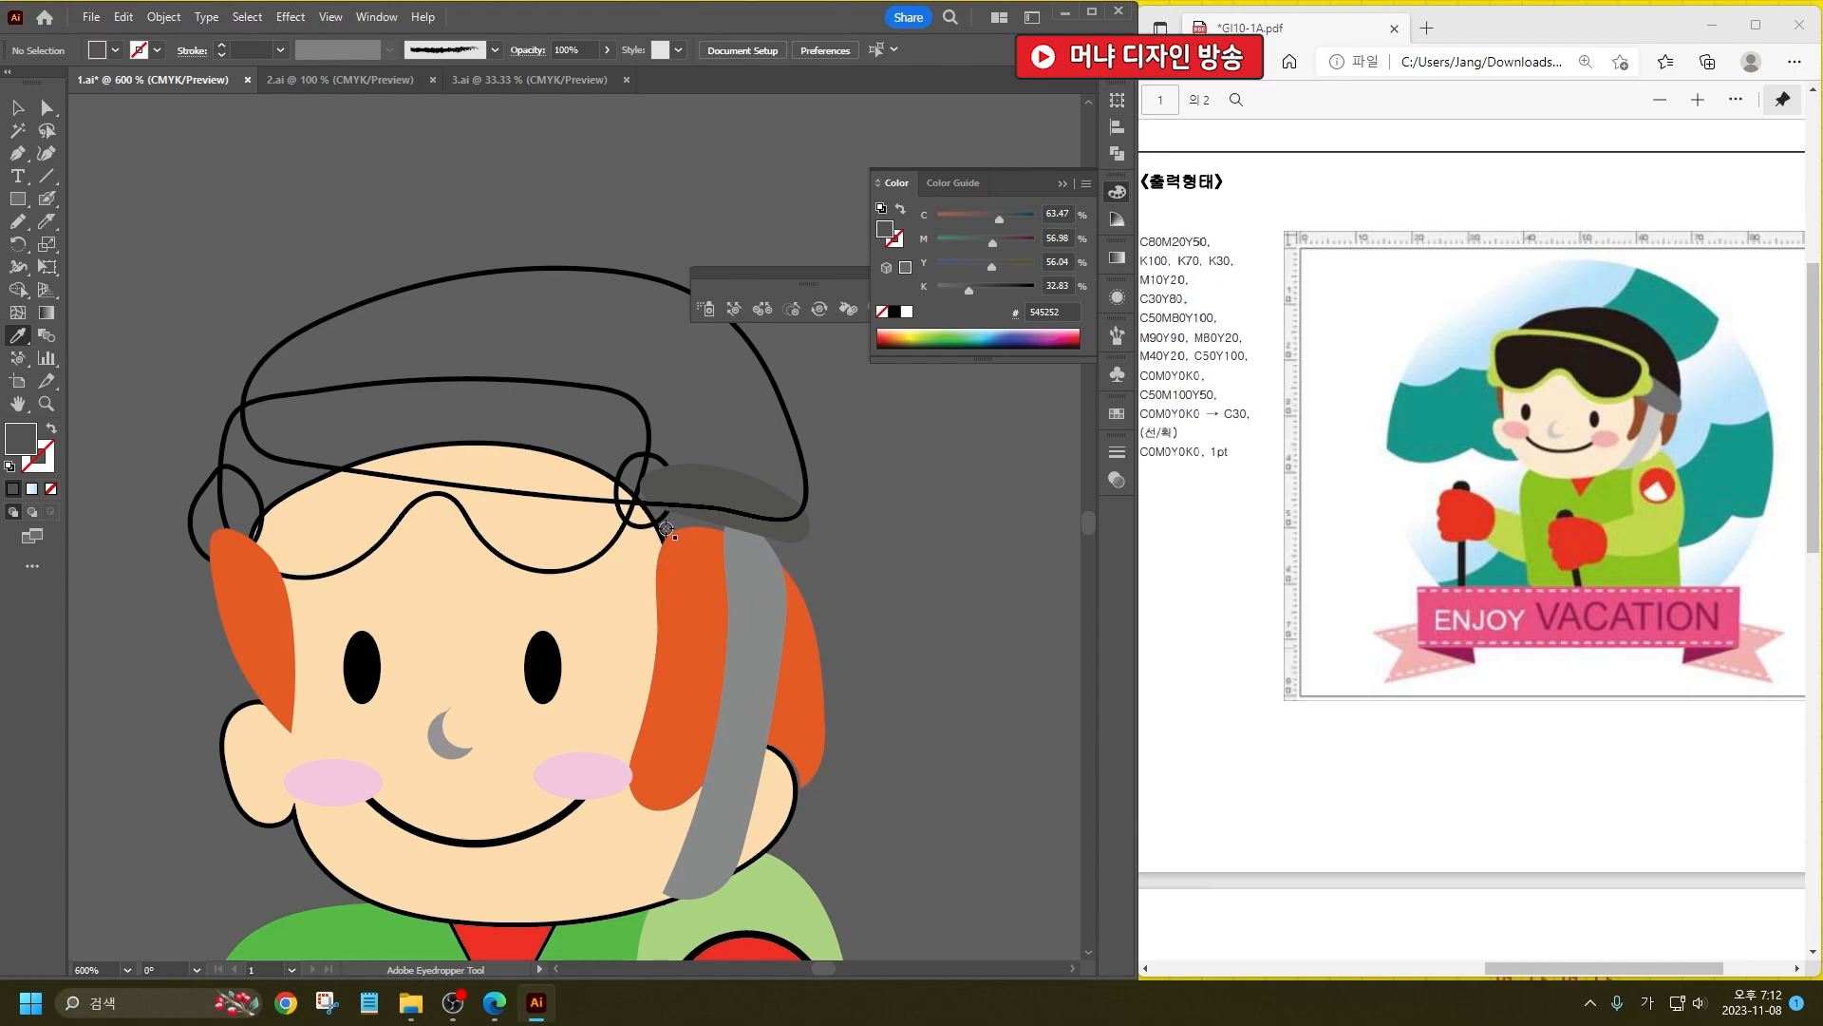
# Step: Sample the jacket's green and apply it to the goggle frame and both round side pieces
pyautogui.click(612, 933)
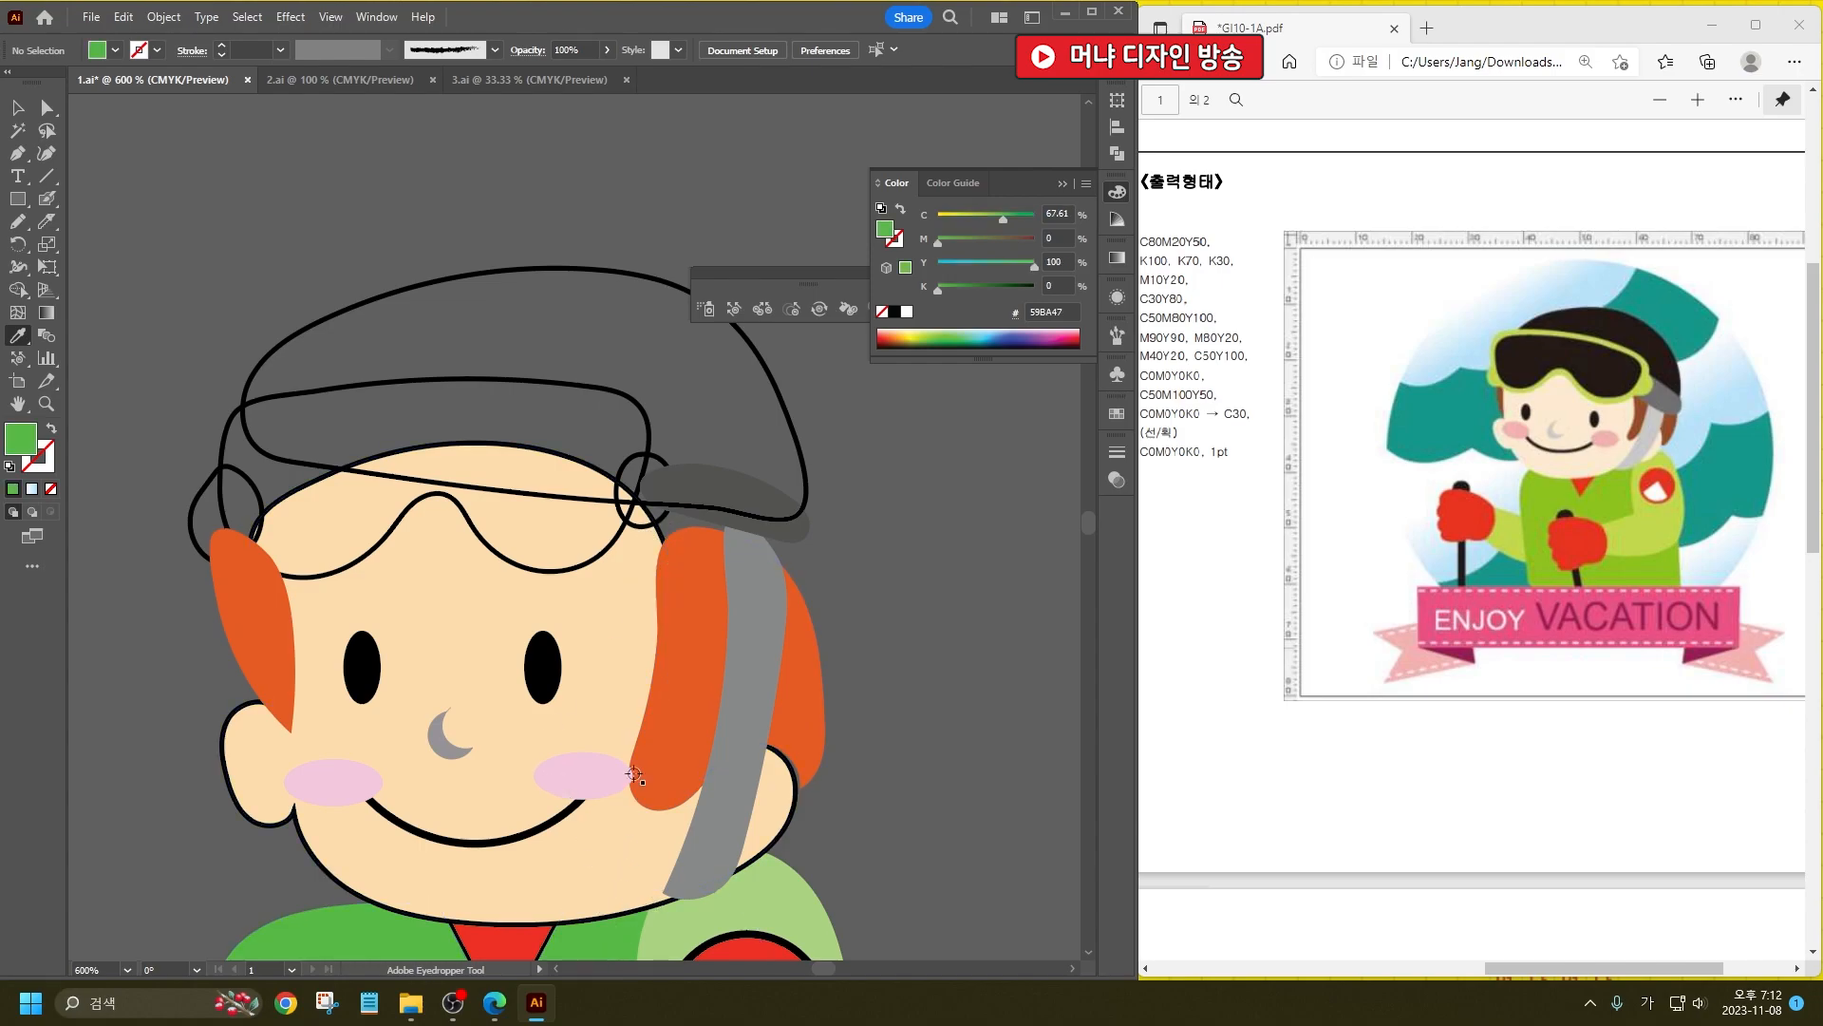
pyautogui.keyDown('alt'); pyautogui.click(630, 511); pyautogui.keyUp('alt')
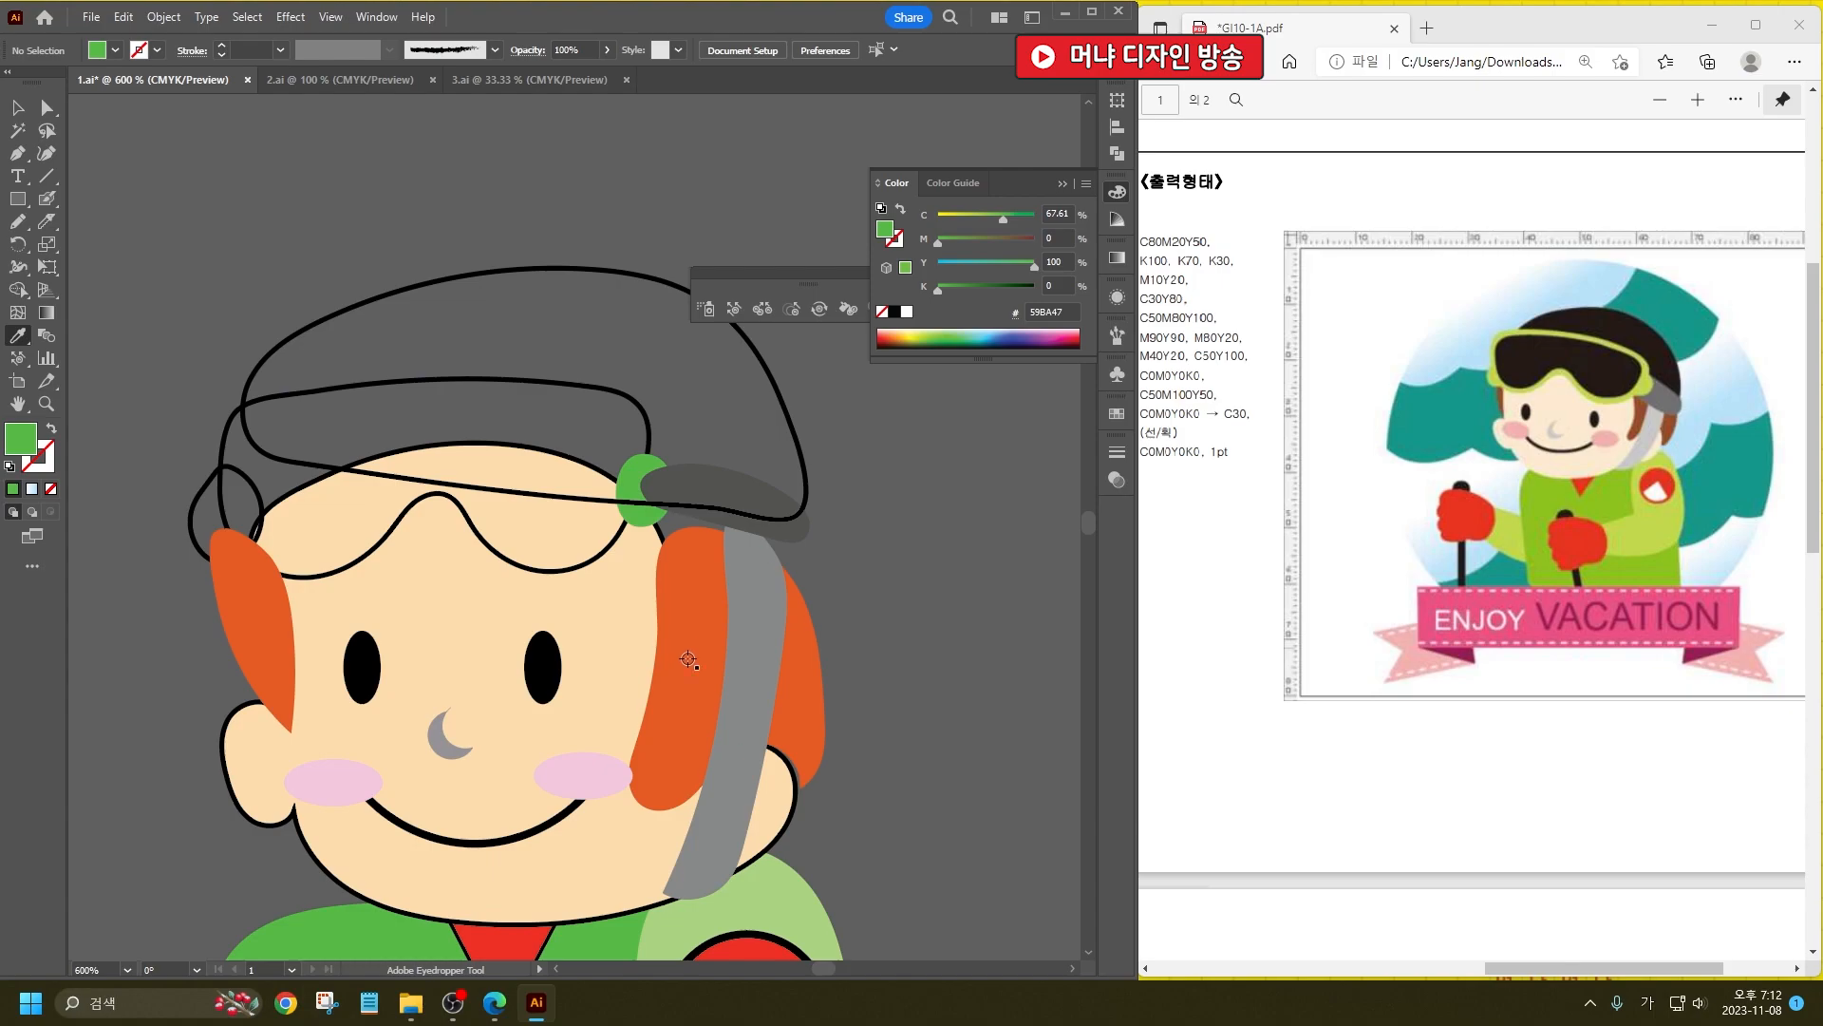
pyautogui.keyDown('alt'); pyautogui.click(564, 381); pyautogui.keyUp('alt')
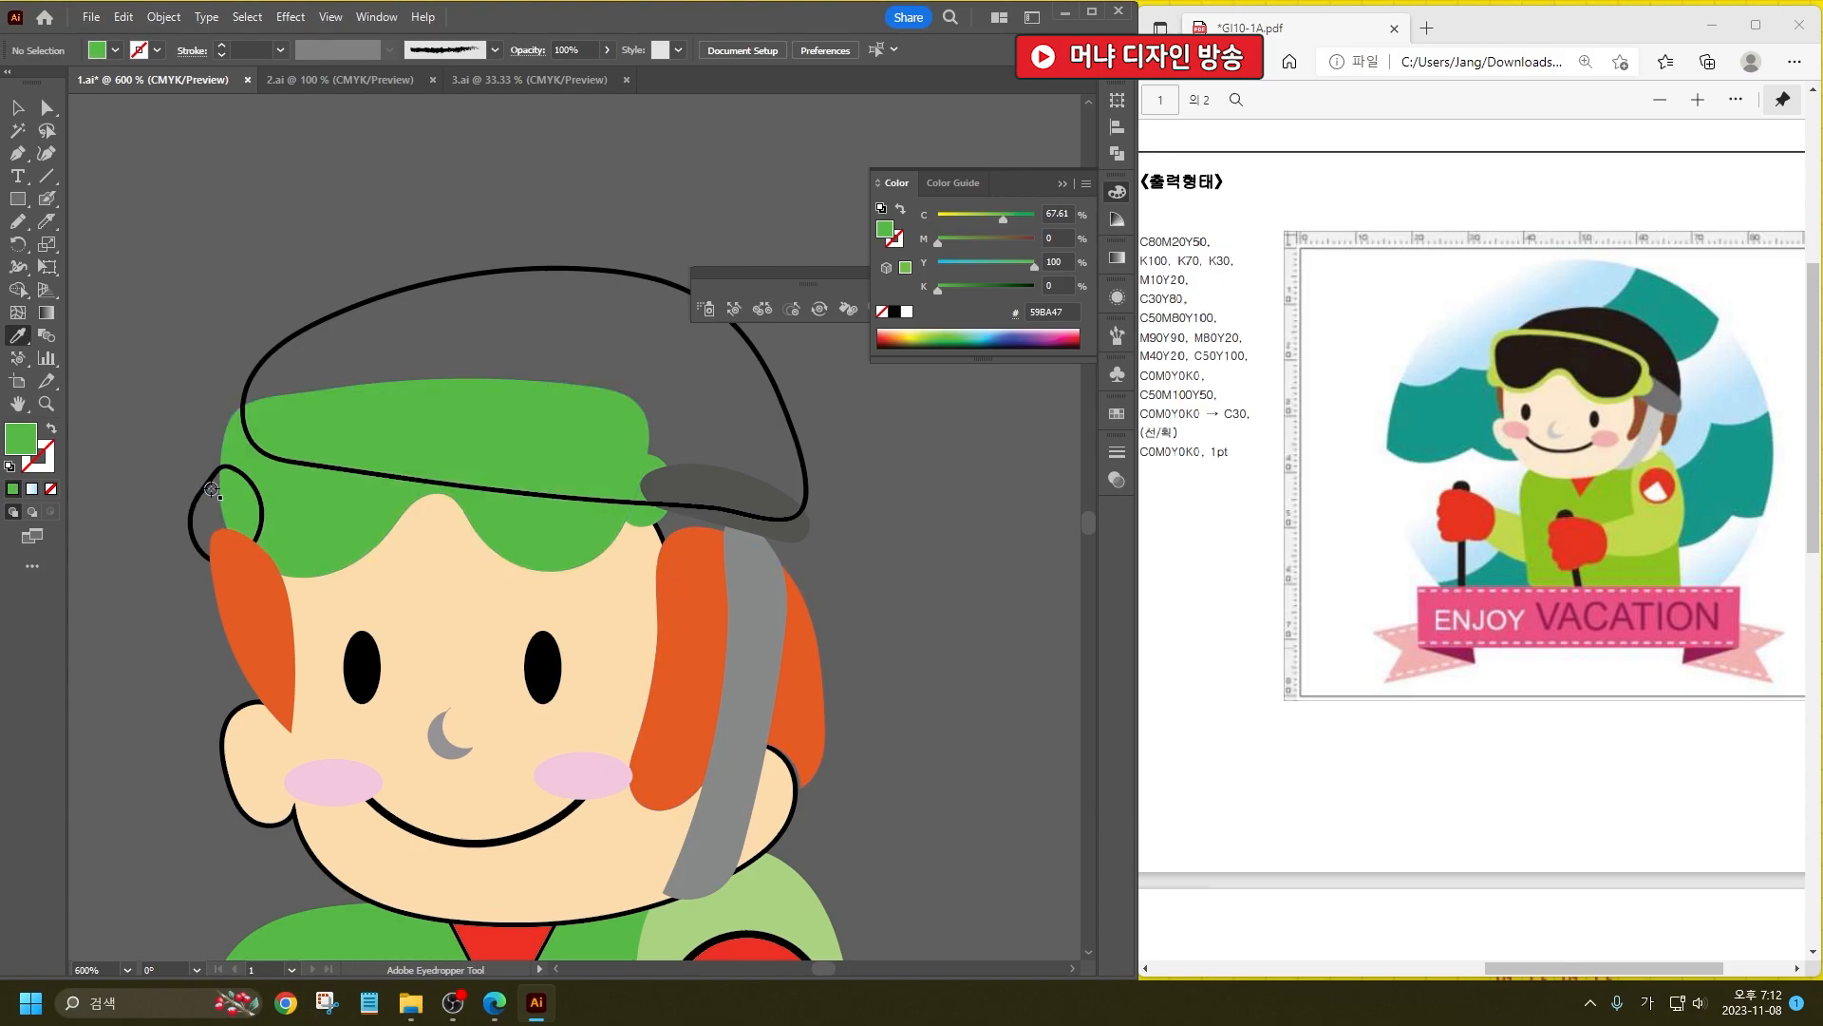
pyautogui.keyDown('alt'); pyautogui.click(215, 489); pyautogui.keyUp('alt')
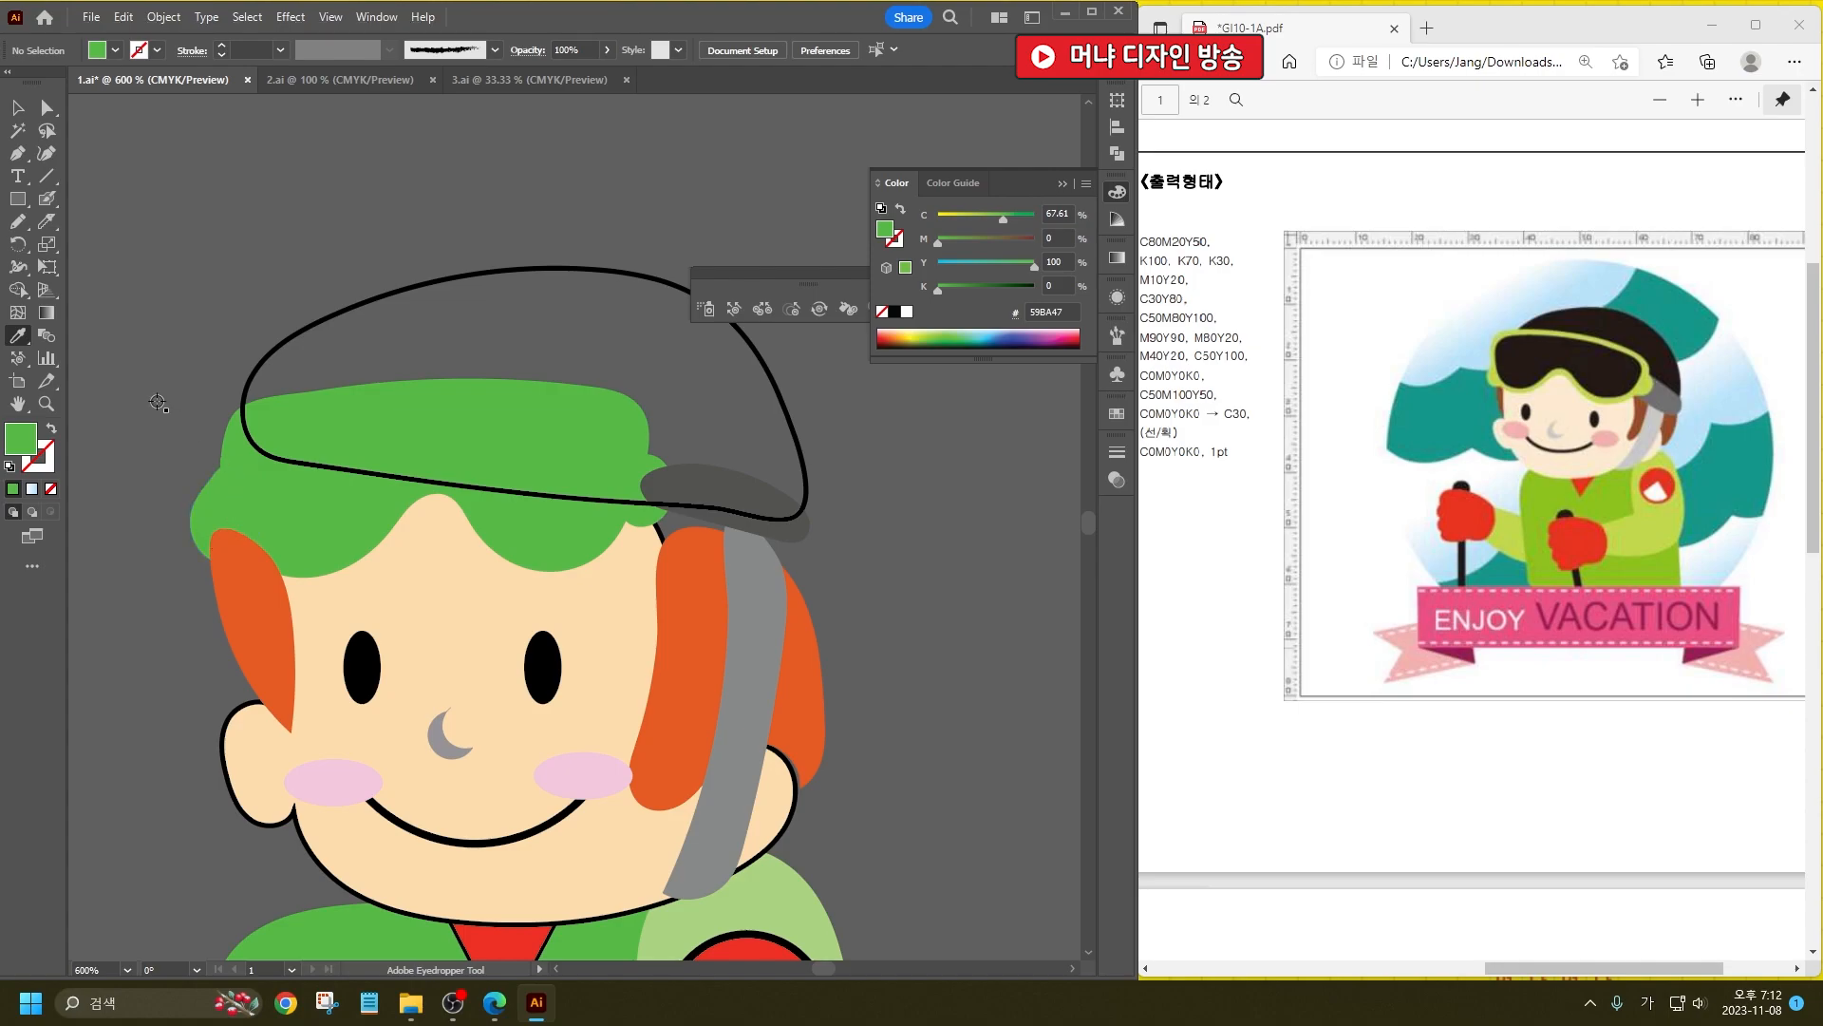
# Step: Create an inner copy of the goggle shape with Offset Path at -0.5 mm
pyautogui.click(17, 107)
pyautogui.click(285, 418)
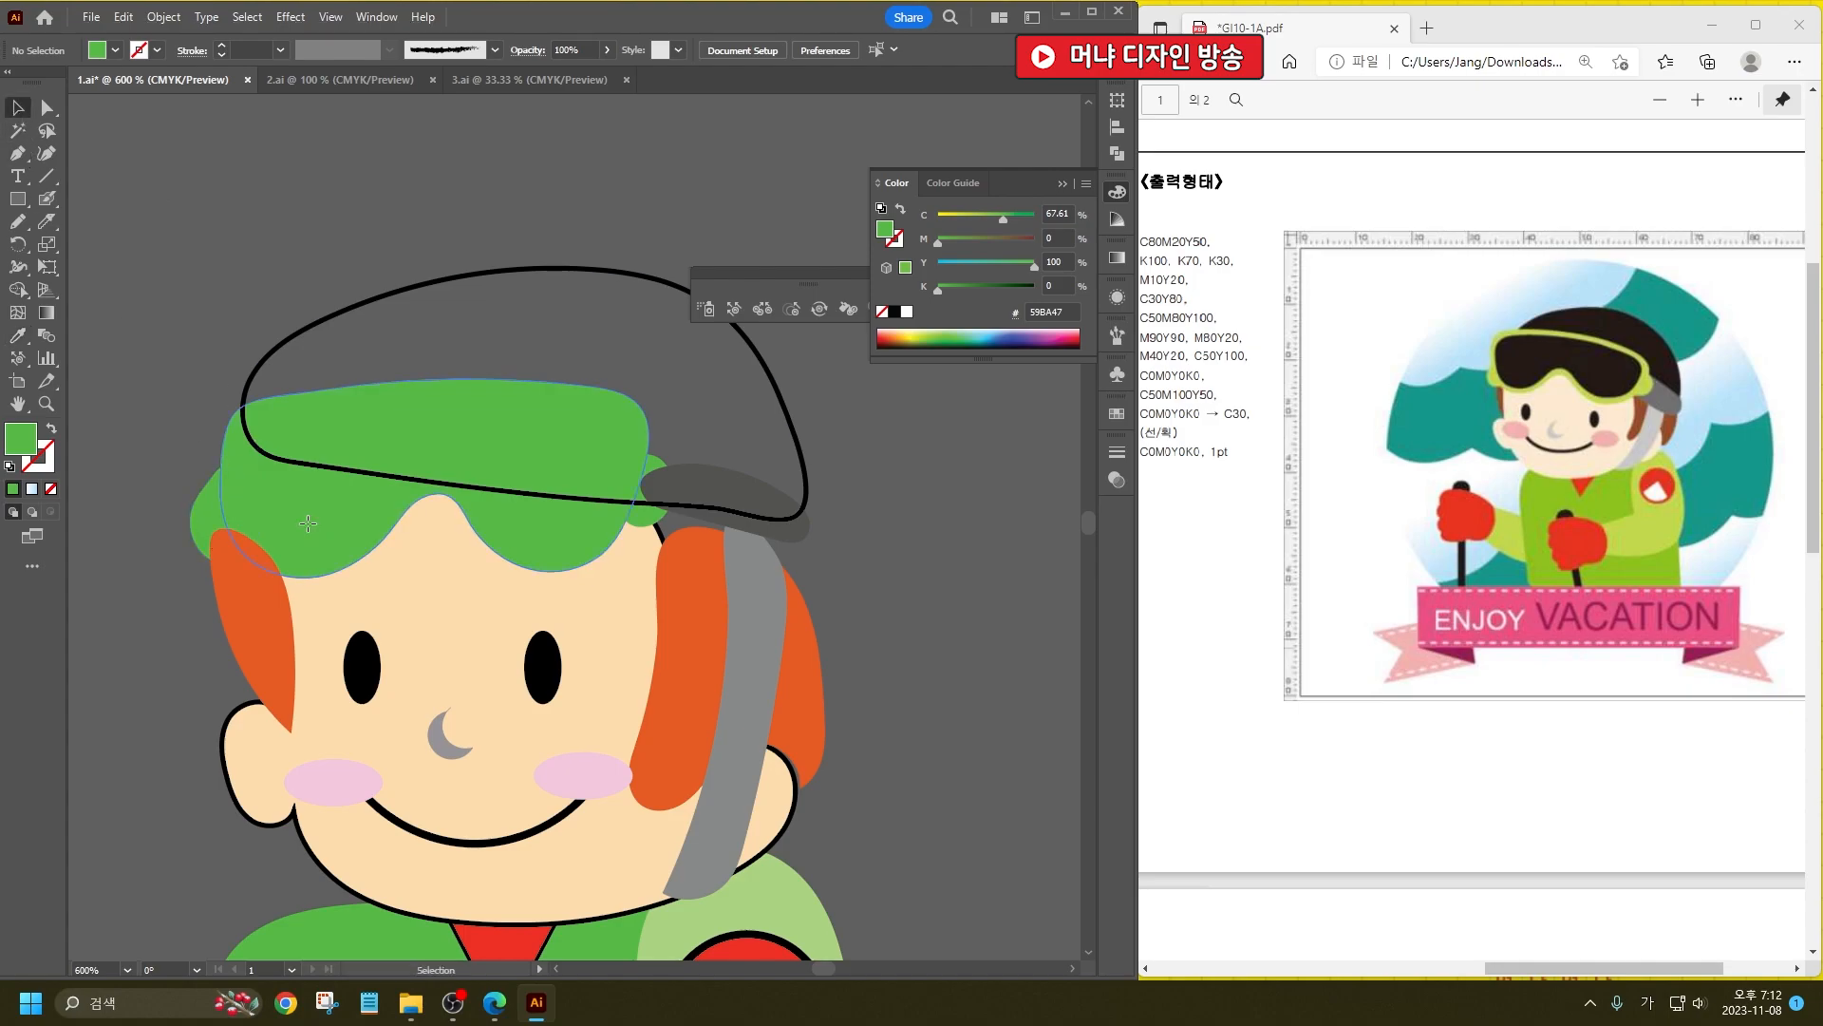
pyautogui.click(163, 16)
pyautogui.moveTo(365, 500)
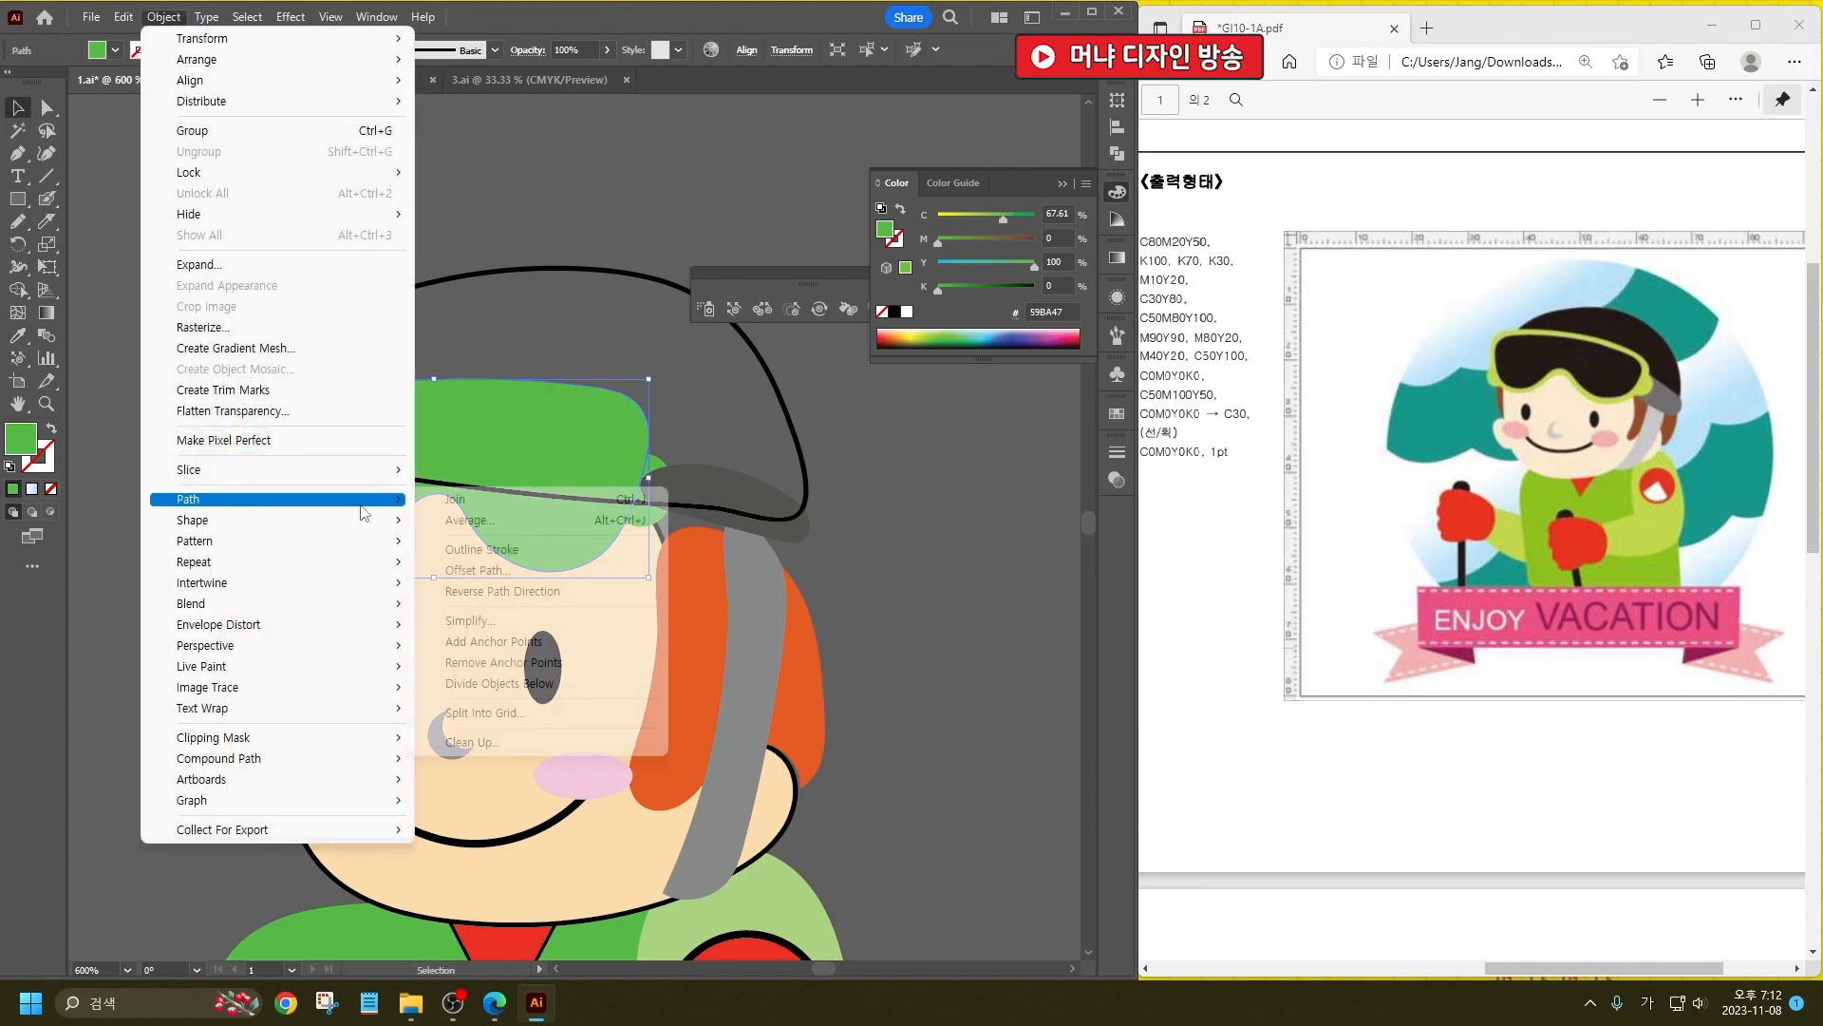
pyautogui.click(480, 570)
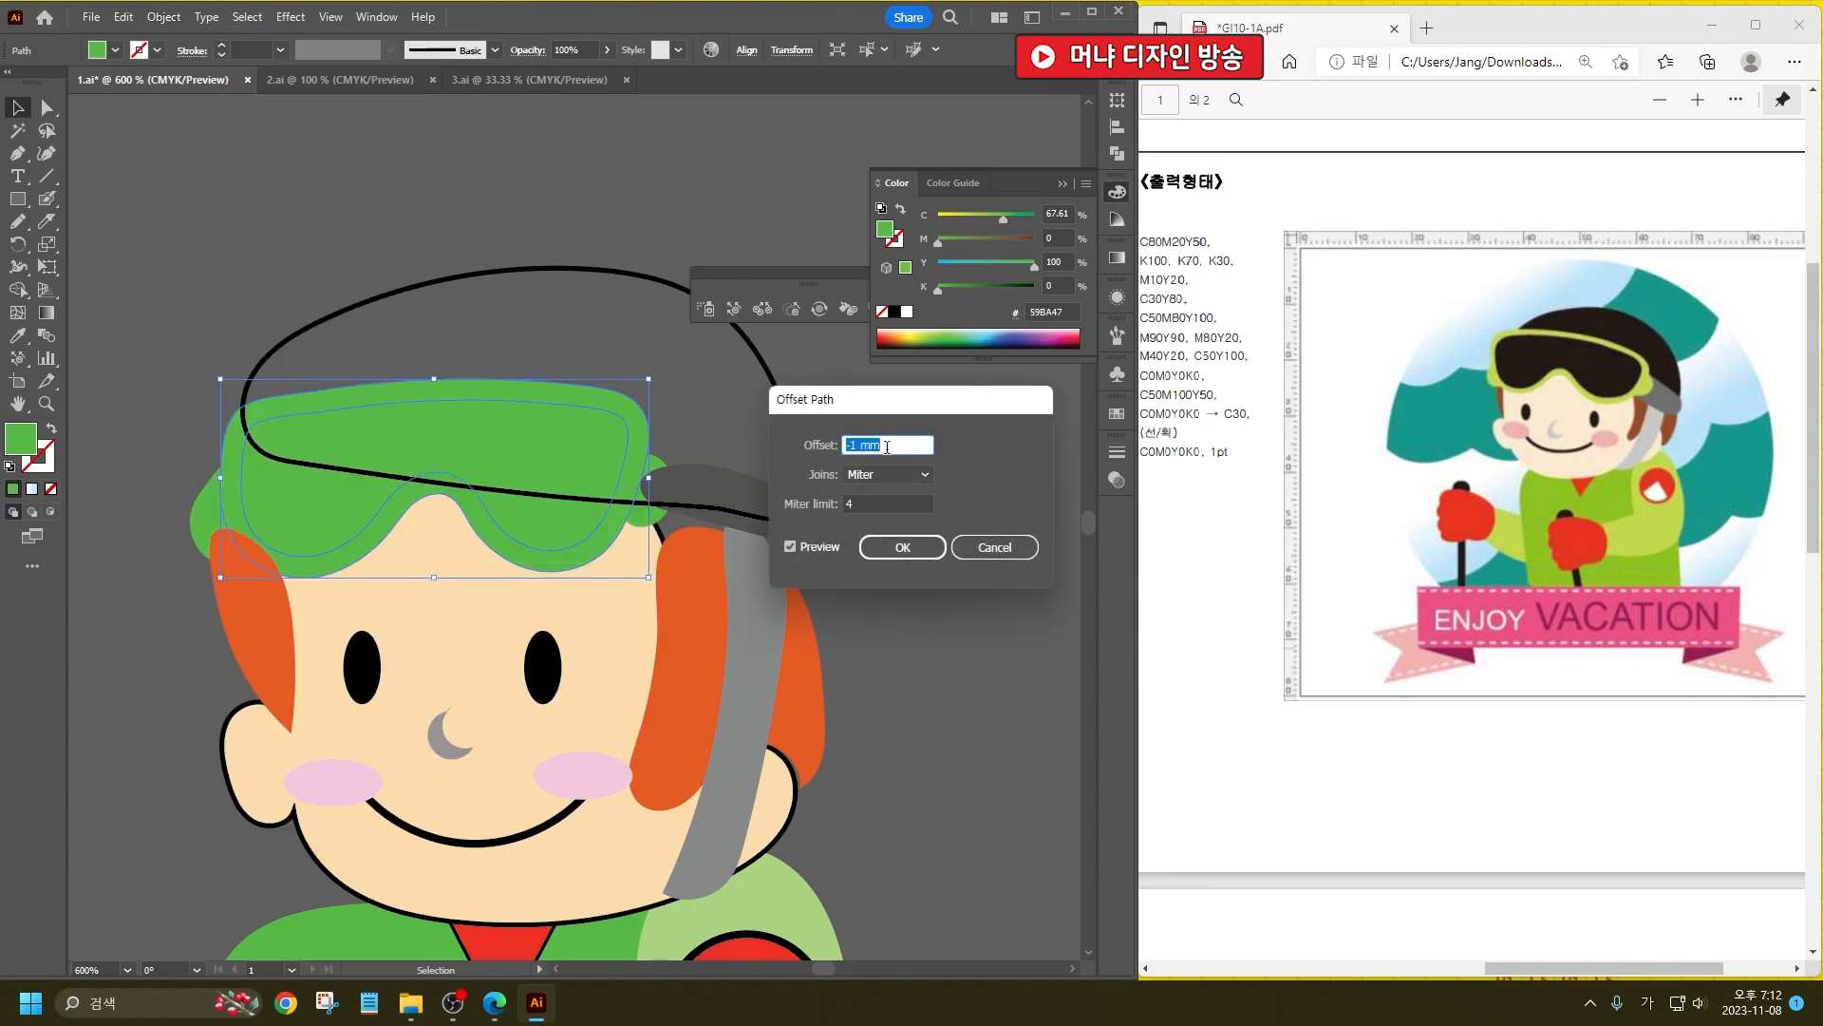
pyautogui.write('-0.5')
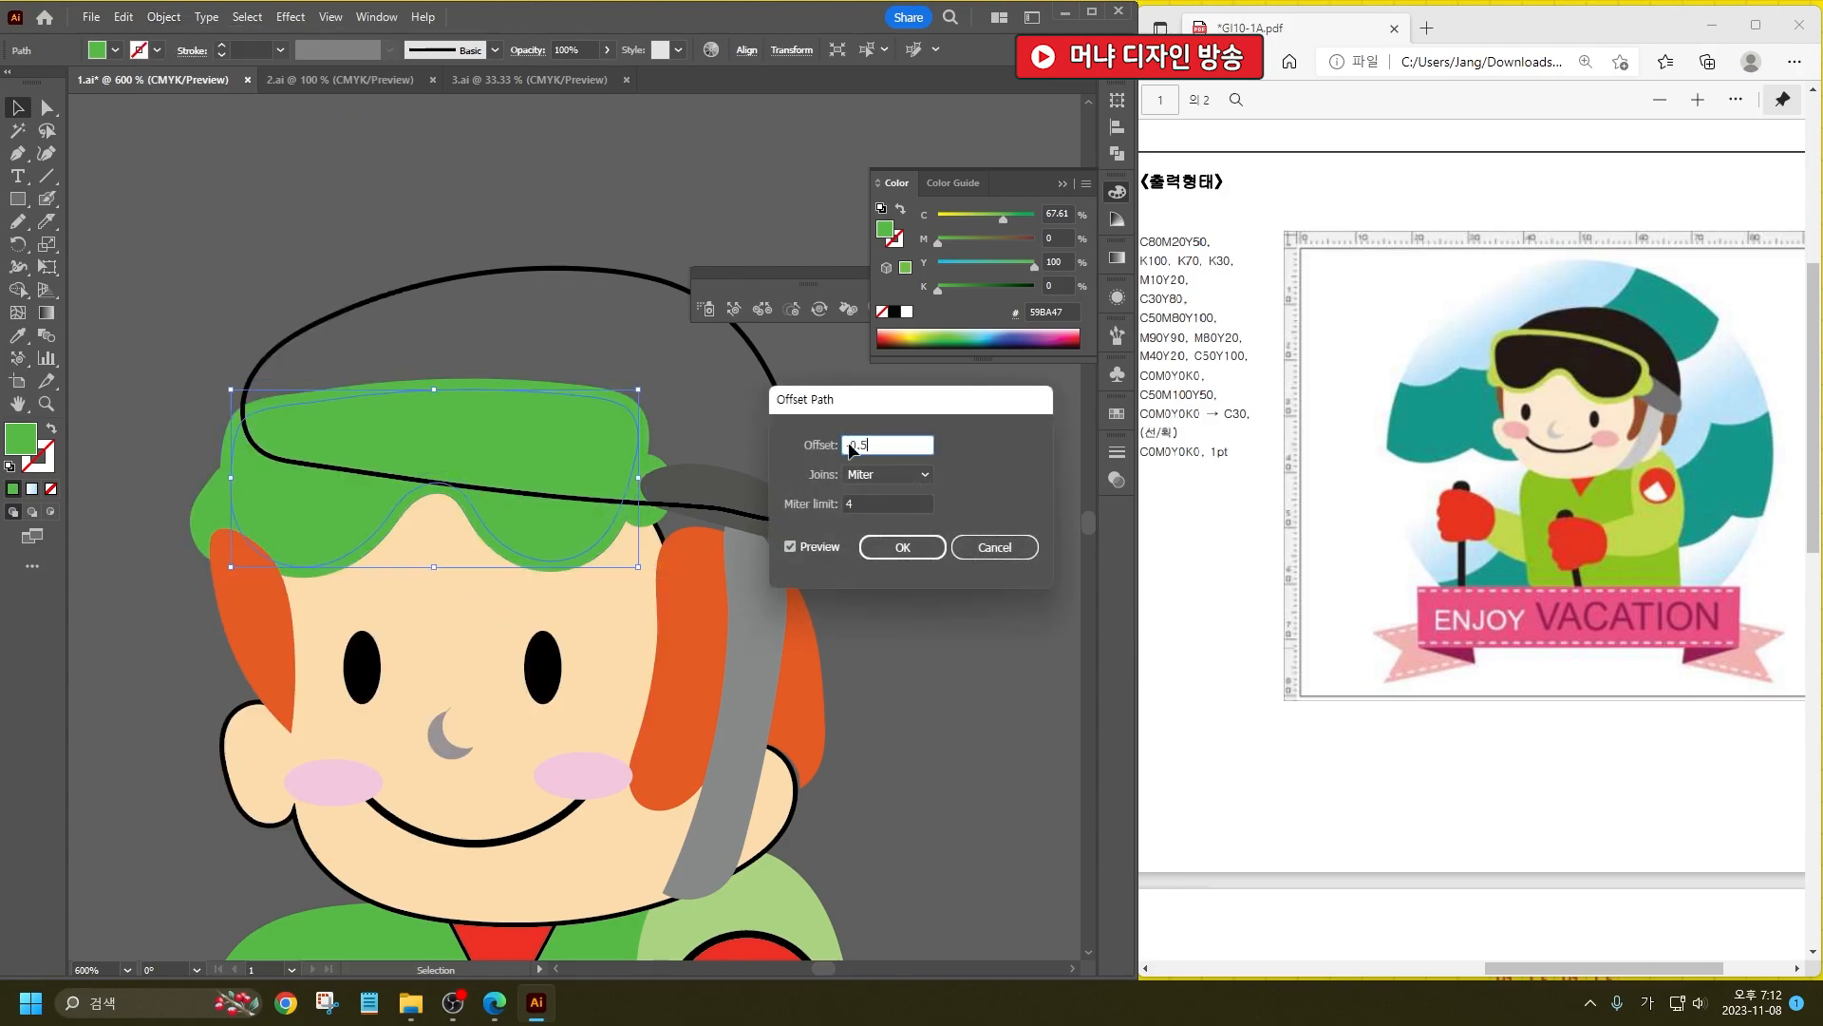
pyautogui.press('Return')
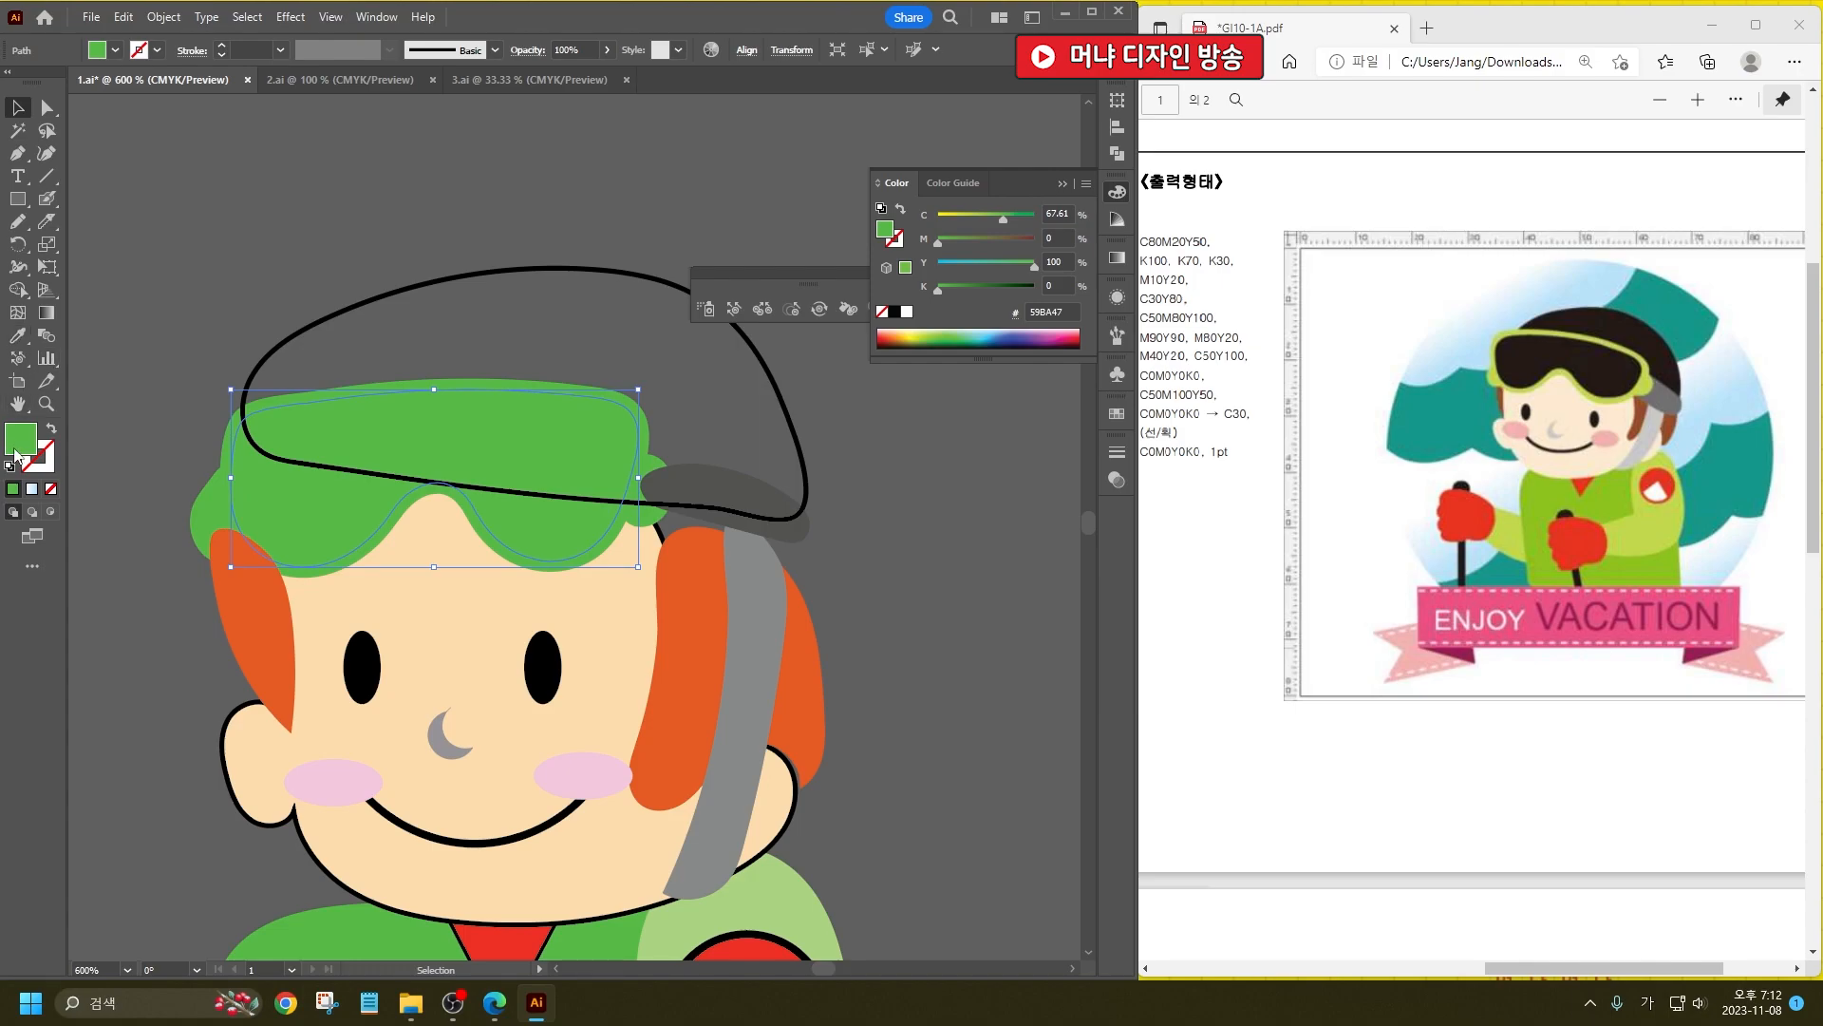
# Step: Fill the inner goggle lens with black
pyautogui.click(113, 55)
pyautogui.click(43, 95)
pyautogui.click(540, 222)
pyautogui.click(540, 222)
# Step: Swap the helmet's fill and stroke to make it solid black, and arrange it behind the goggles and rim piece
pyautogui.click(454, 281)
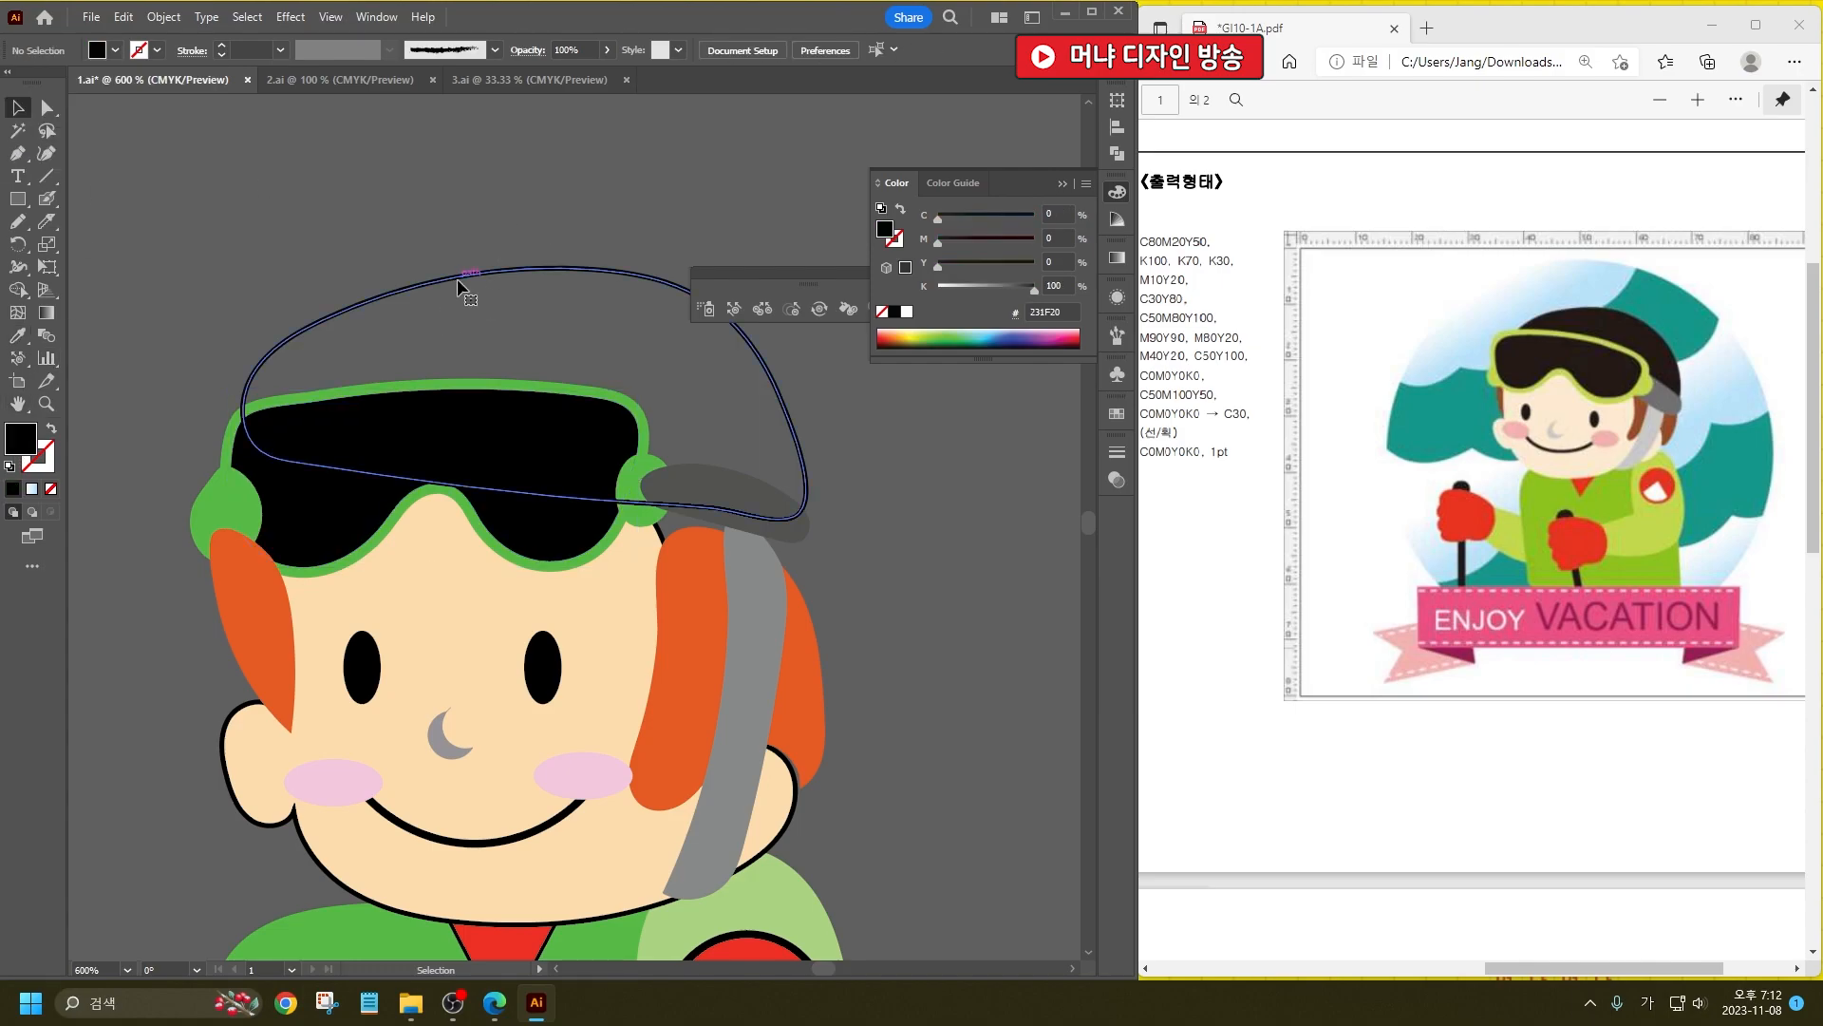
pyautogui.click(51, 428)
pyautogui.click(180, 319)
pyautogui.click(441, 367)
pyautogui.hotkey('ctrl', '[')
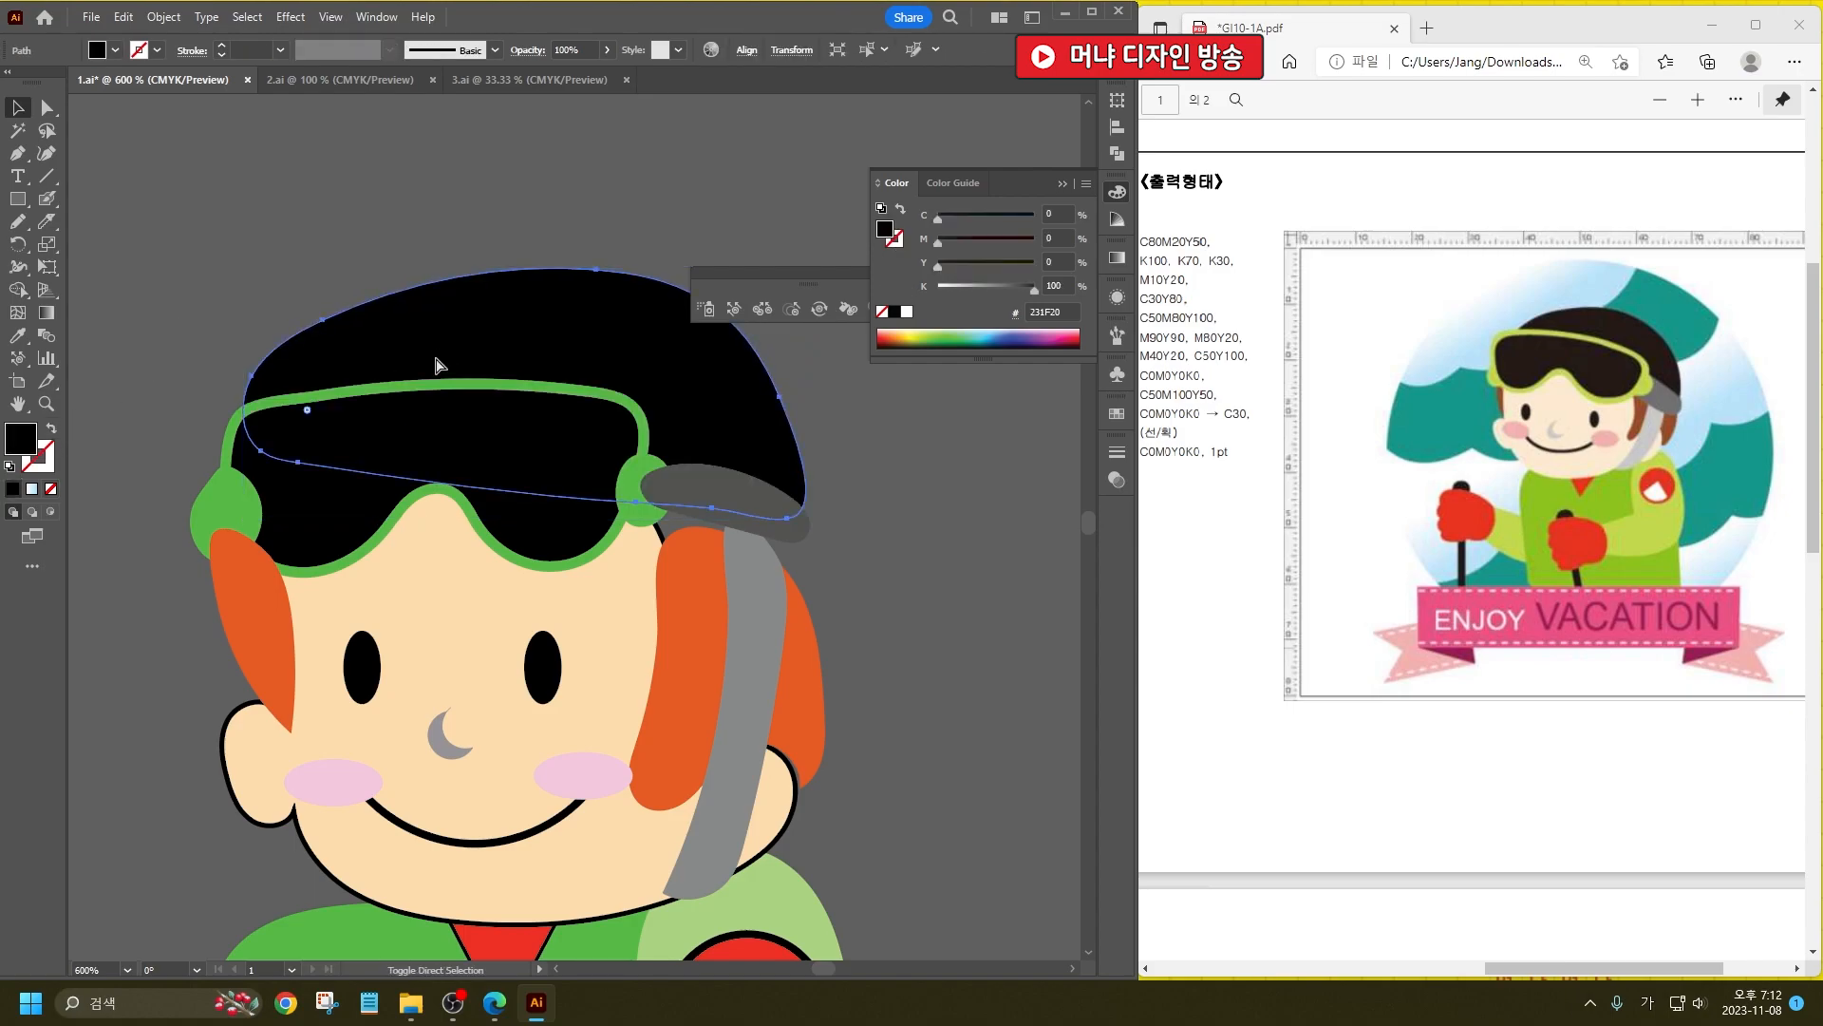
pyautogui.click(843, 561)
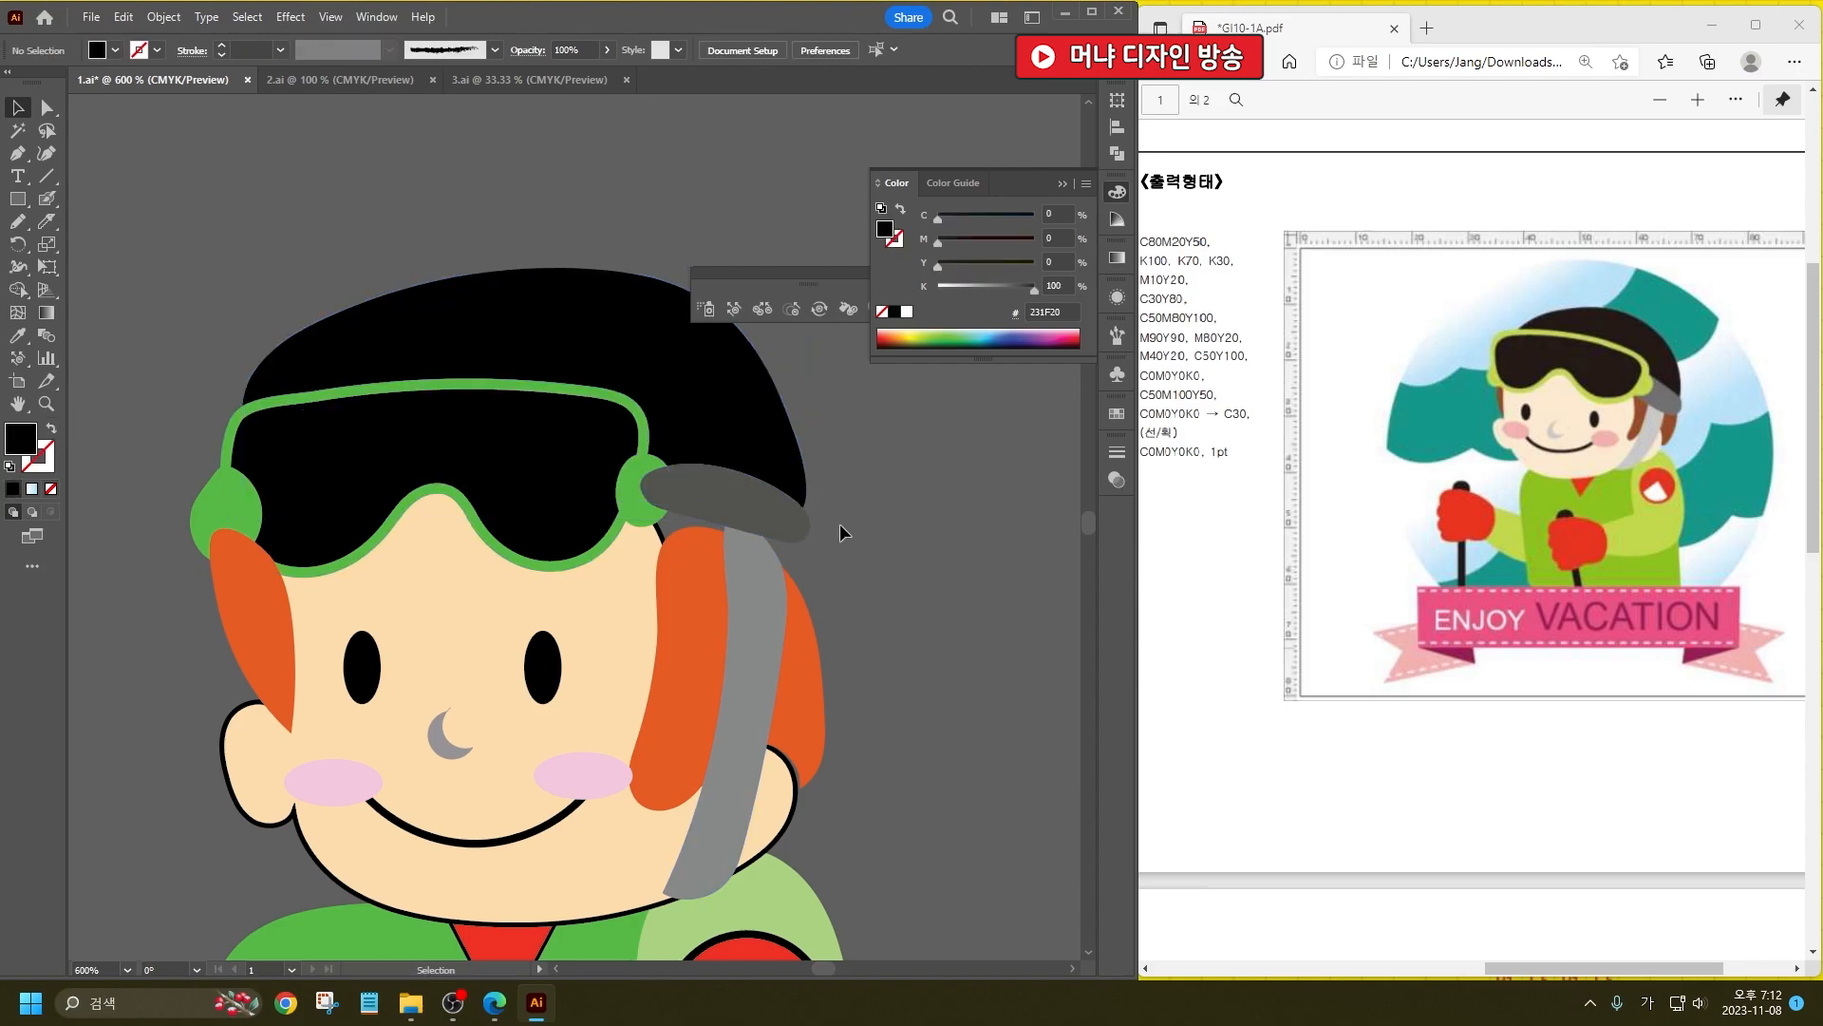
# Step: Move the orange hair by the chin strap up under the helmet rim, shorten it and rotate it slightly counterclockwise
pyautogui.click(669, 571)
pyautogui.moveTo(728, 528); pyautogui.dragTo(719, 483)
pyautogui.click(48, 109)
pyautogui.click(803, 755)
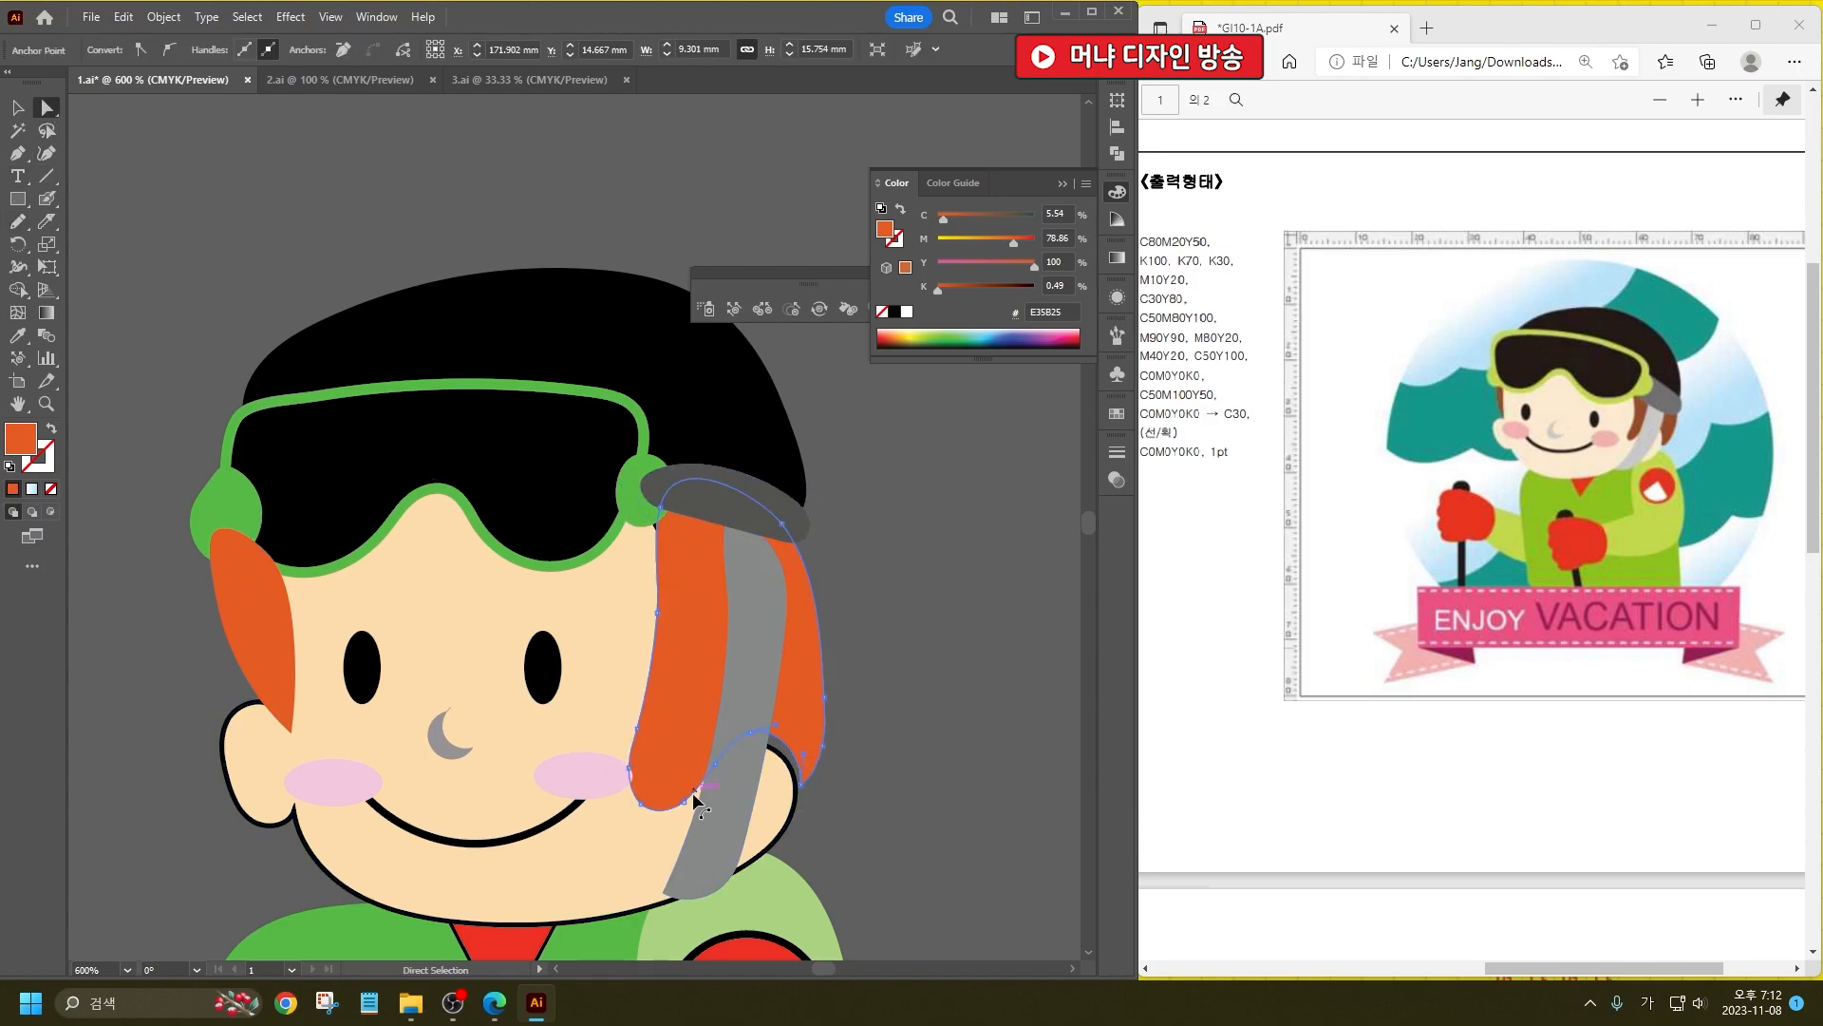
pyautogui.click(19, 107)
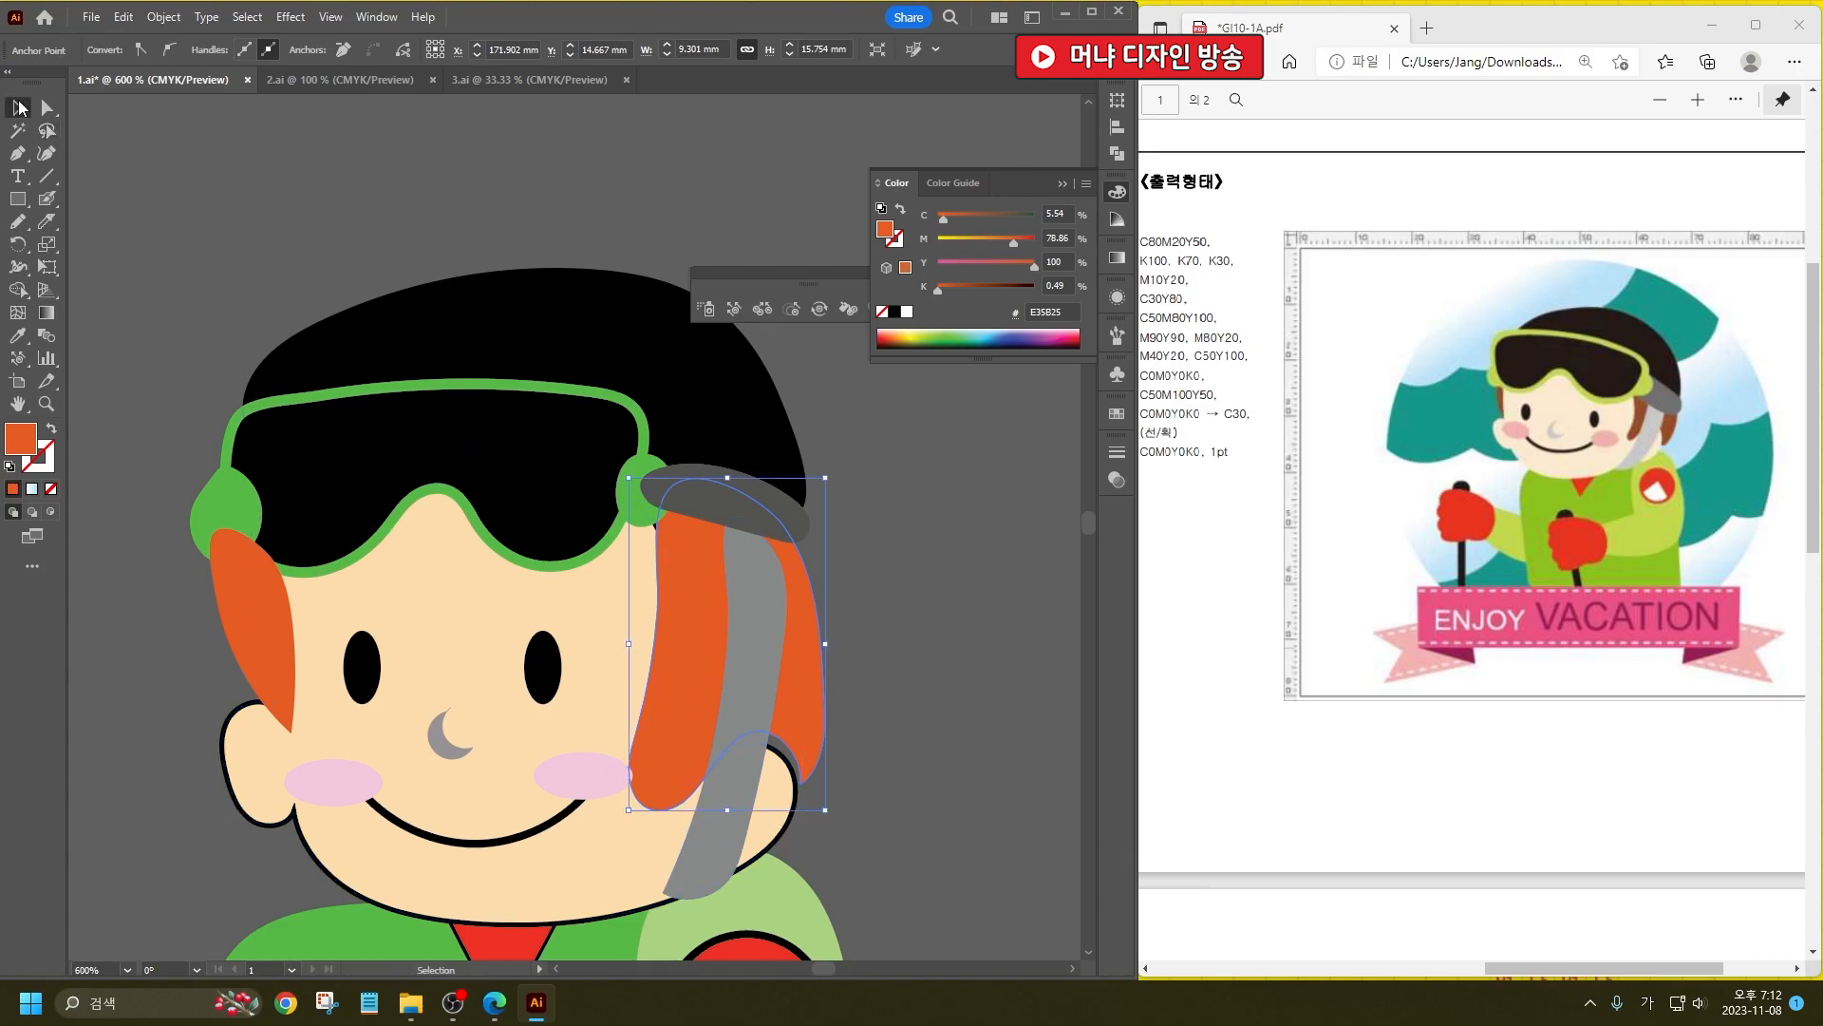
pyautogui.moveTo(729, 810)
pyautogui.mouseDown()
pyautogui.moveTo(798, 739)
pyautogui.moveTo(819, 768)
pyautogui.moveTo(728, 776)
pyautogui.mouseUp()
pyautogui.moveTo(836, 472); pyautogui.dragTo(812, 457)
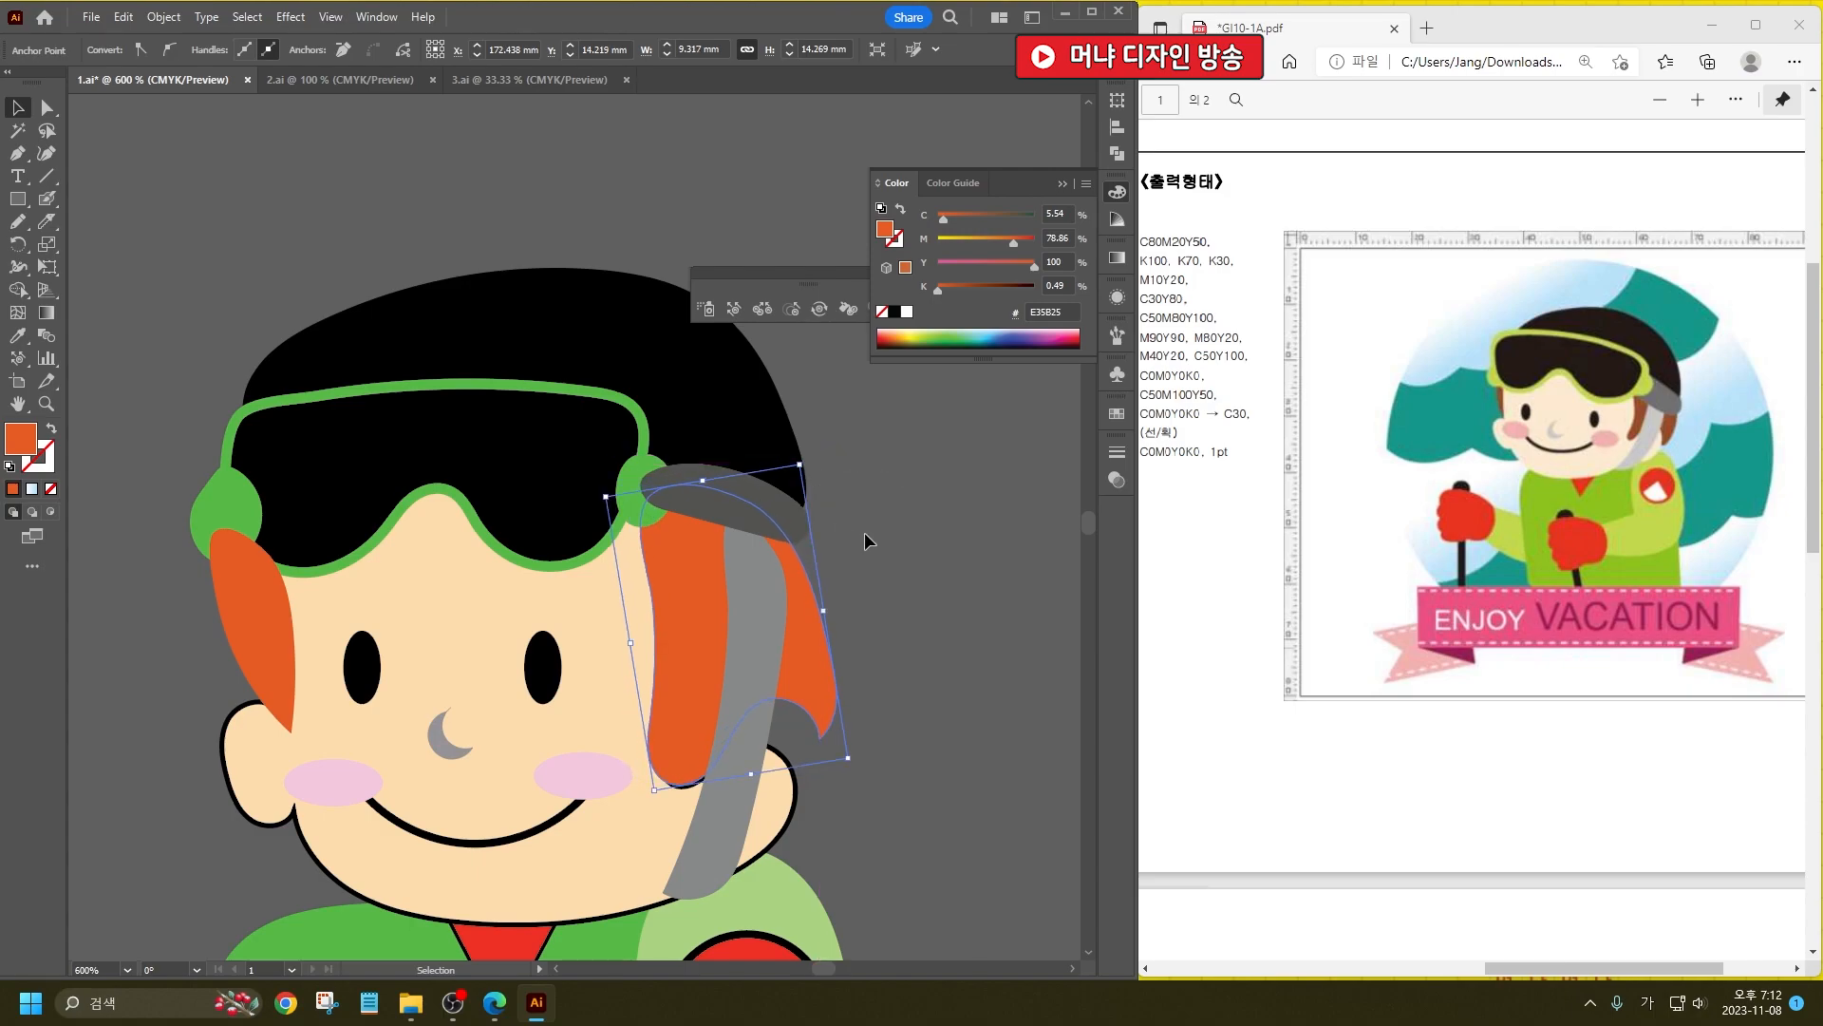
# Step: Adjust the anchor points of the face and hair beside the chin strap to close the gap and pull the hair's outer edge inward
pyautogui.click(225, 786)
pyautogui.press('a')
pyautogui.hotkey('ctrl', 'shift', 'a')
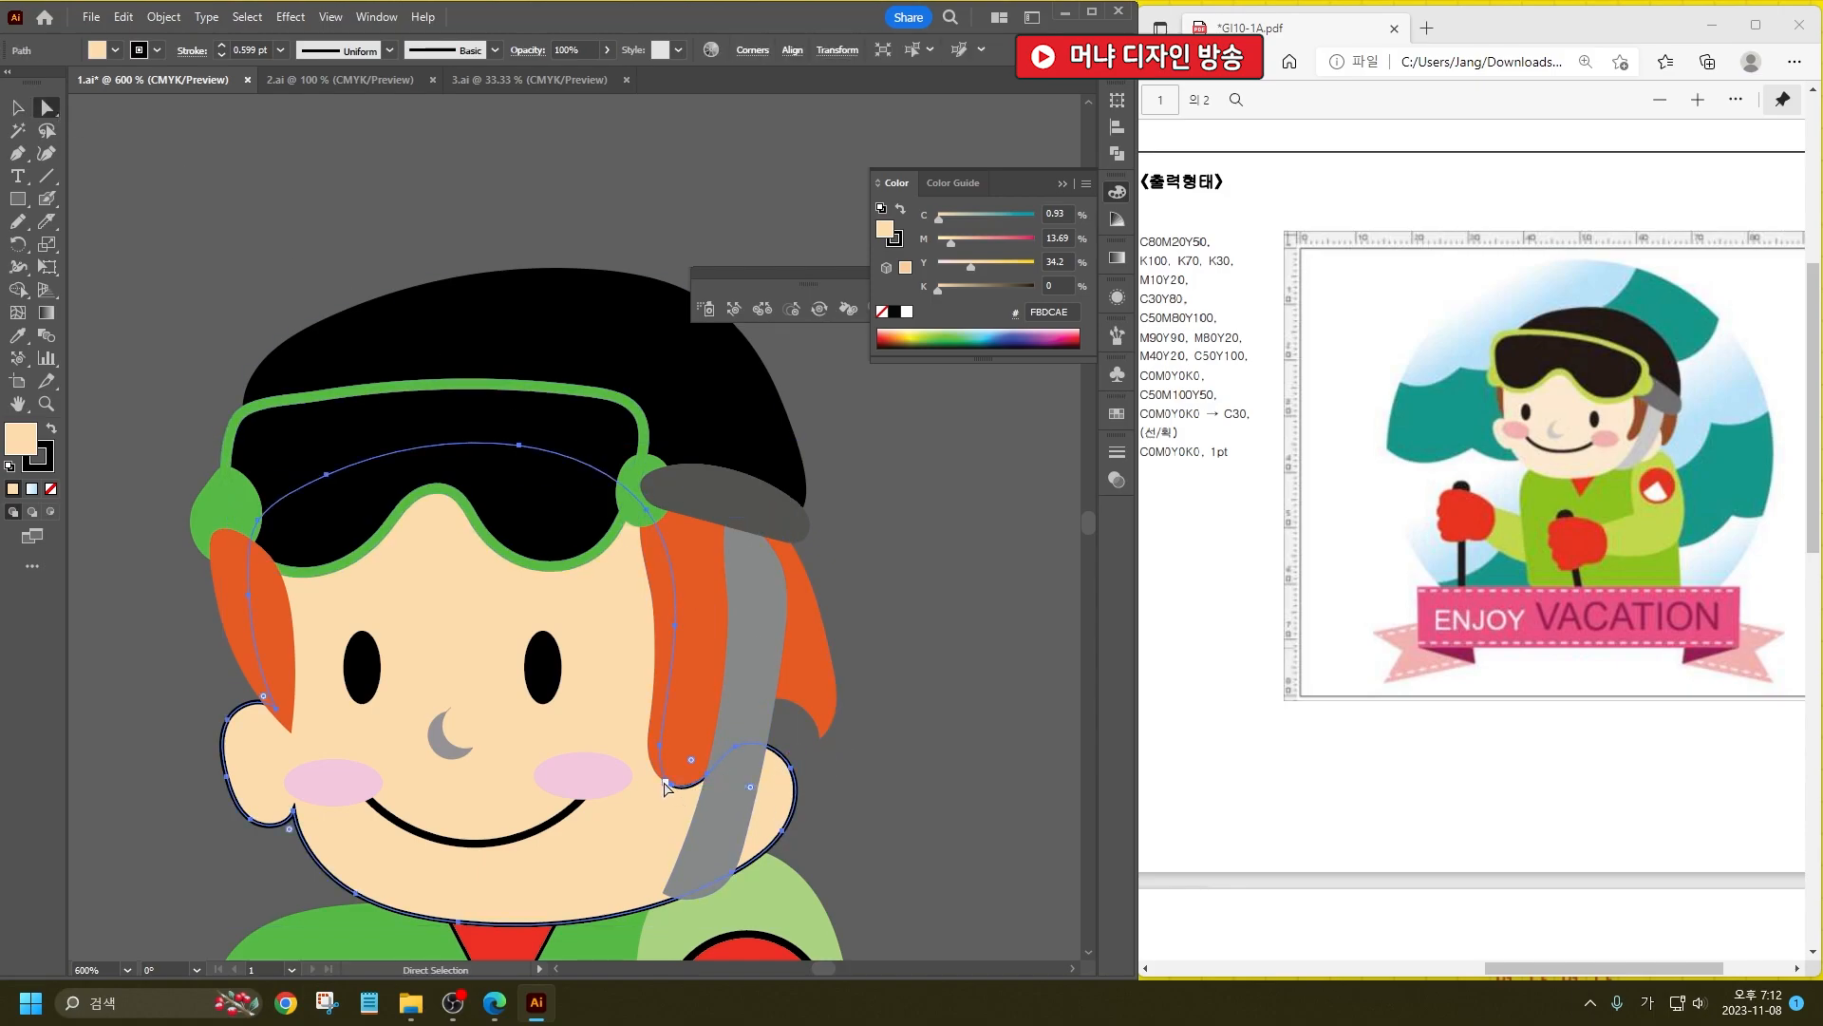
pyautogui.click(677, 783)
pyautogui.moveTo(676, 783); pyautogui.dragTo(812, 658)
pyautogui.moveTo(812, 726); pyautogui.dragTo(819, 634)
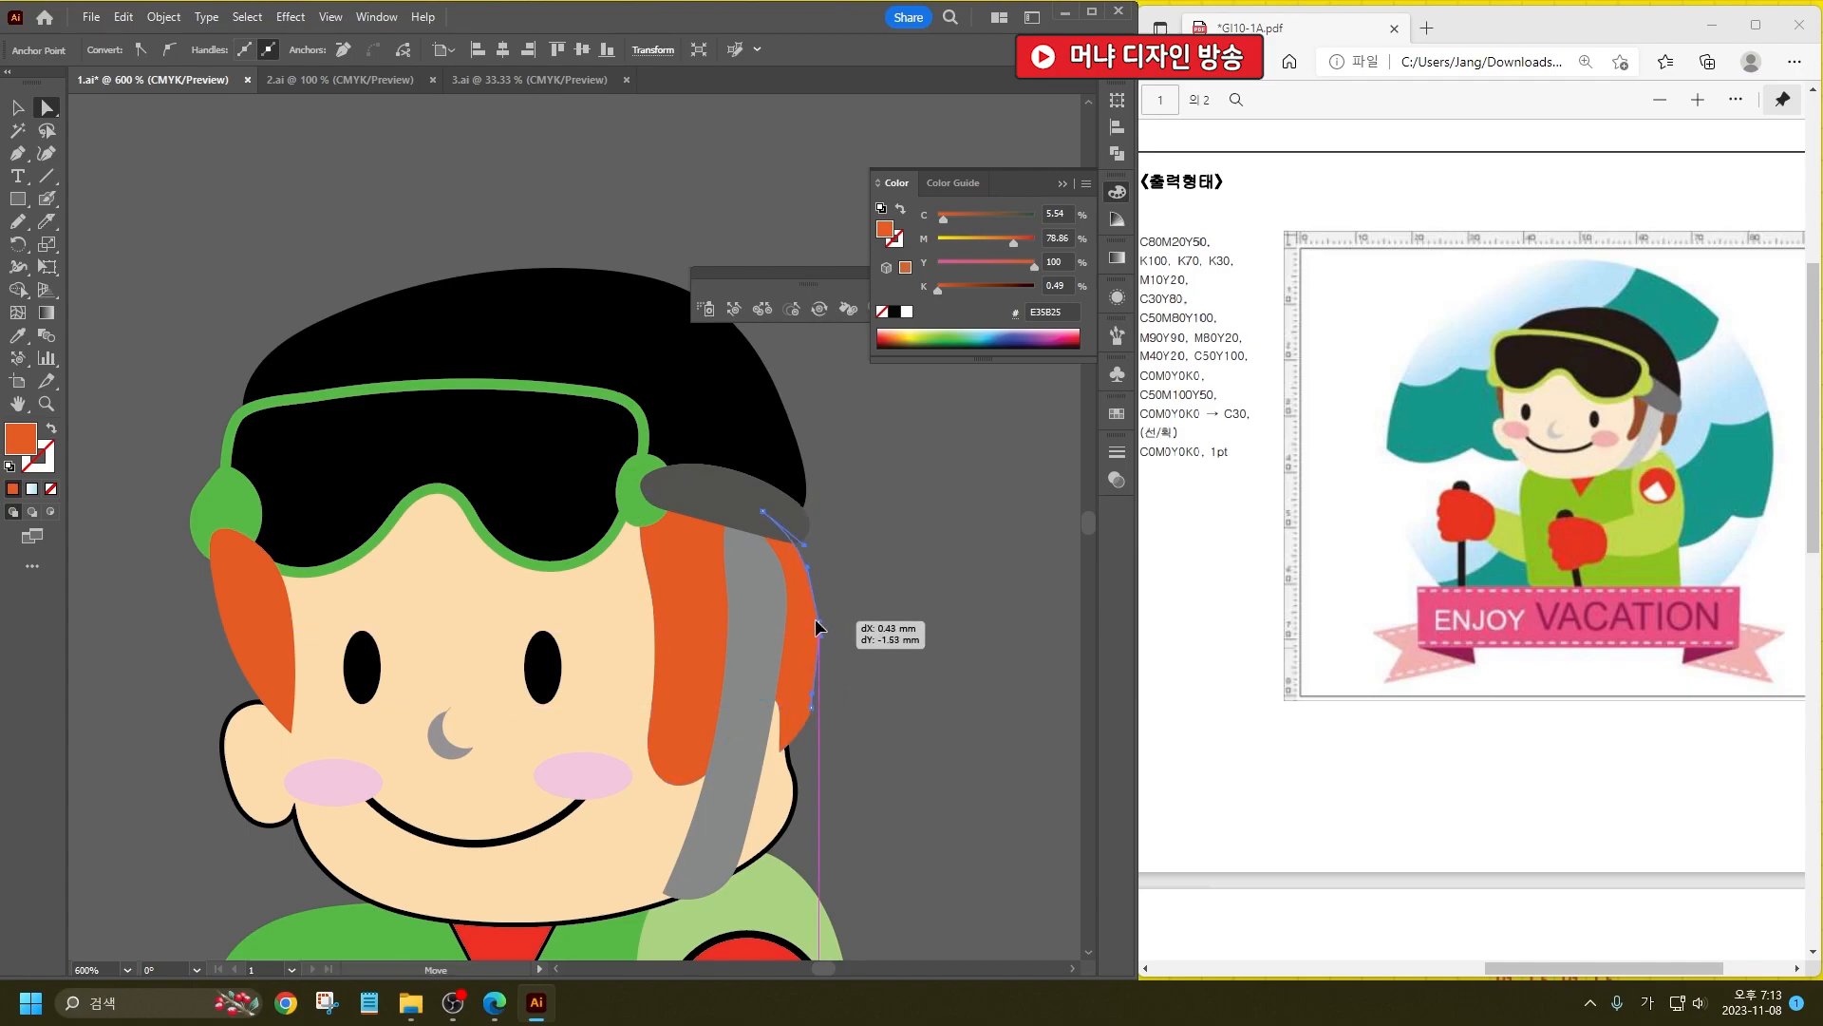
pyautogui.click(816, 528)
# Step: Remove the stroke from the skier's face shape
pyautogui.scroll(-3, 829, 529)
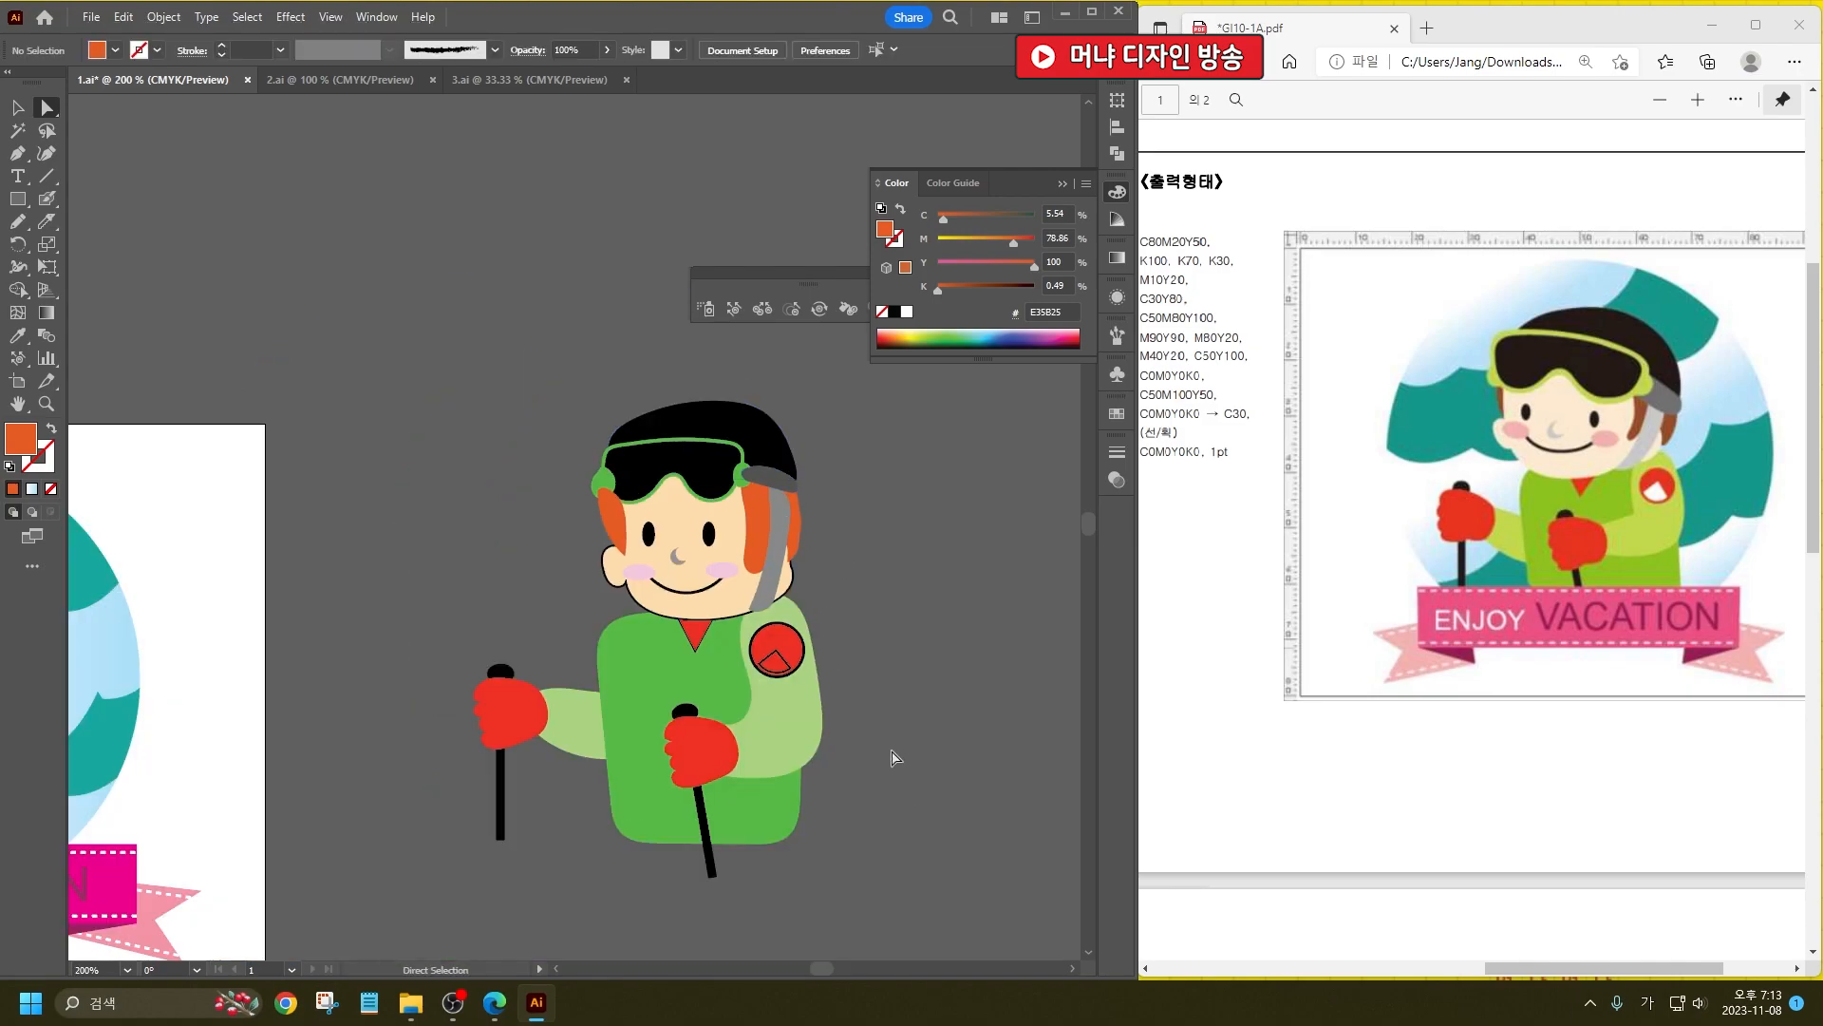
pyautogui.scroll(1, 883, 745)
pyautogui.click(17, 107)
pyautogui.click(684, 570)
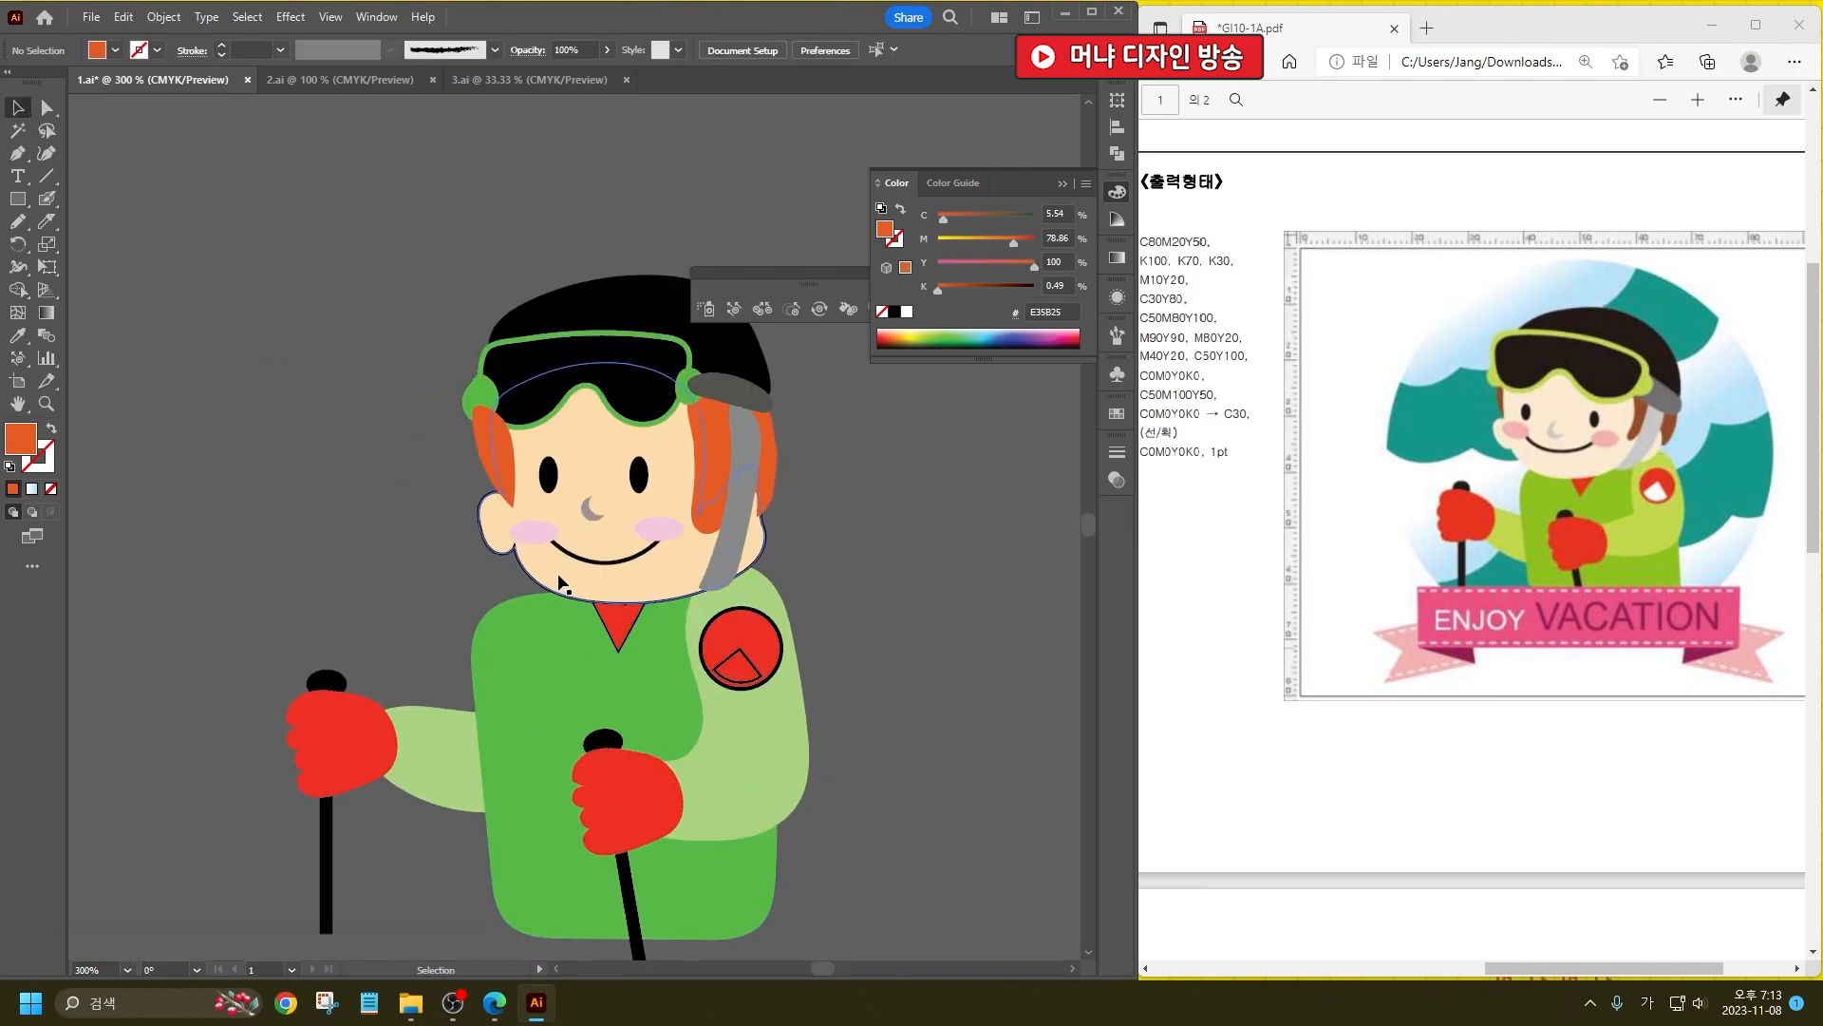
pyautogui.click(50, 488)
pyautogui.click(247, 569)
# Step: Remove the stroke from the red collar triangle and from the round arm badge with its inner shape
pyautogui.click(632, 628)
pyautogui.keyDown('shift'); pyautogui.click(747, 658); pyautogui.keyUp('shift')
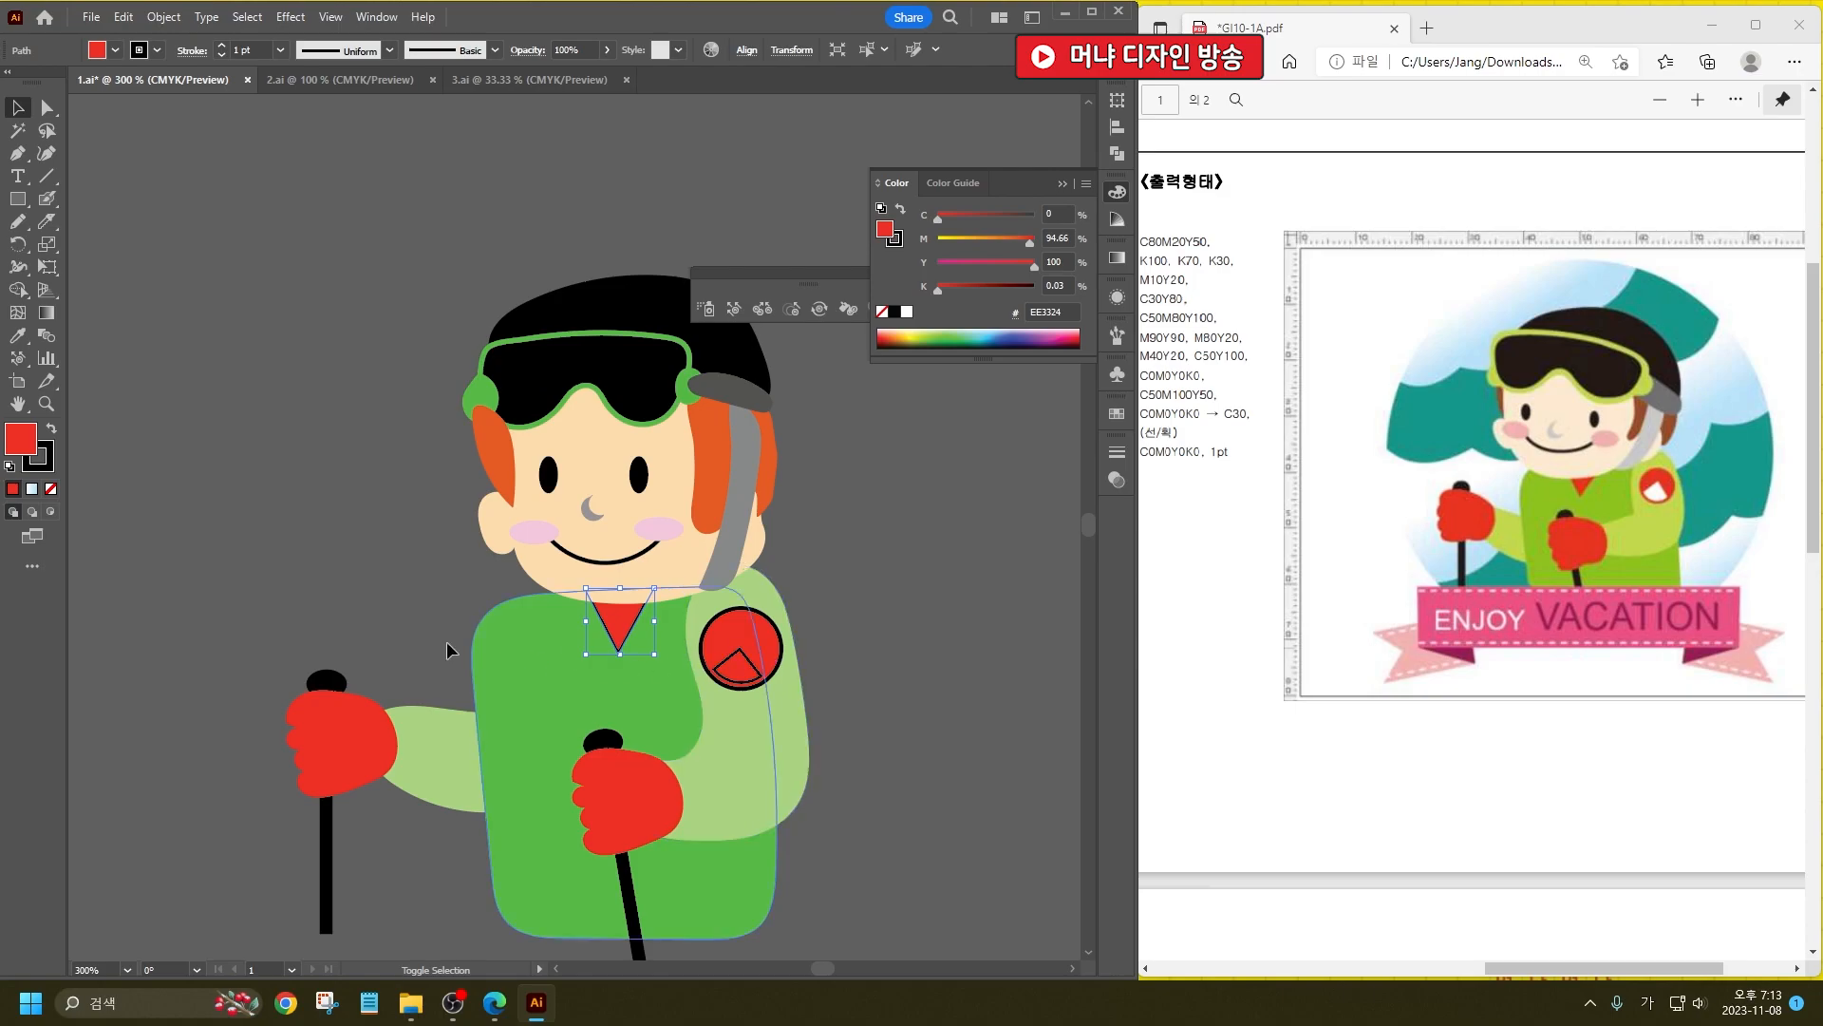
pyautogui.click(50, 488)
pyautogui.click(21, 440)
pyautogui.click(125, 439)
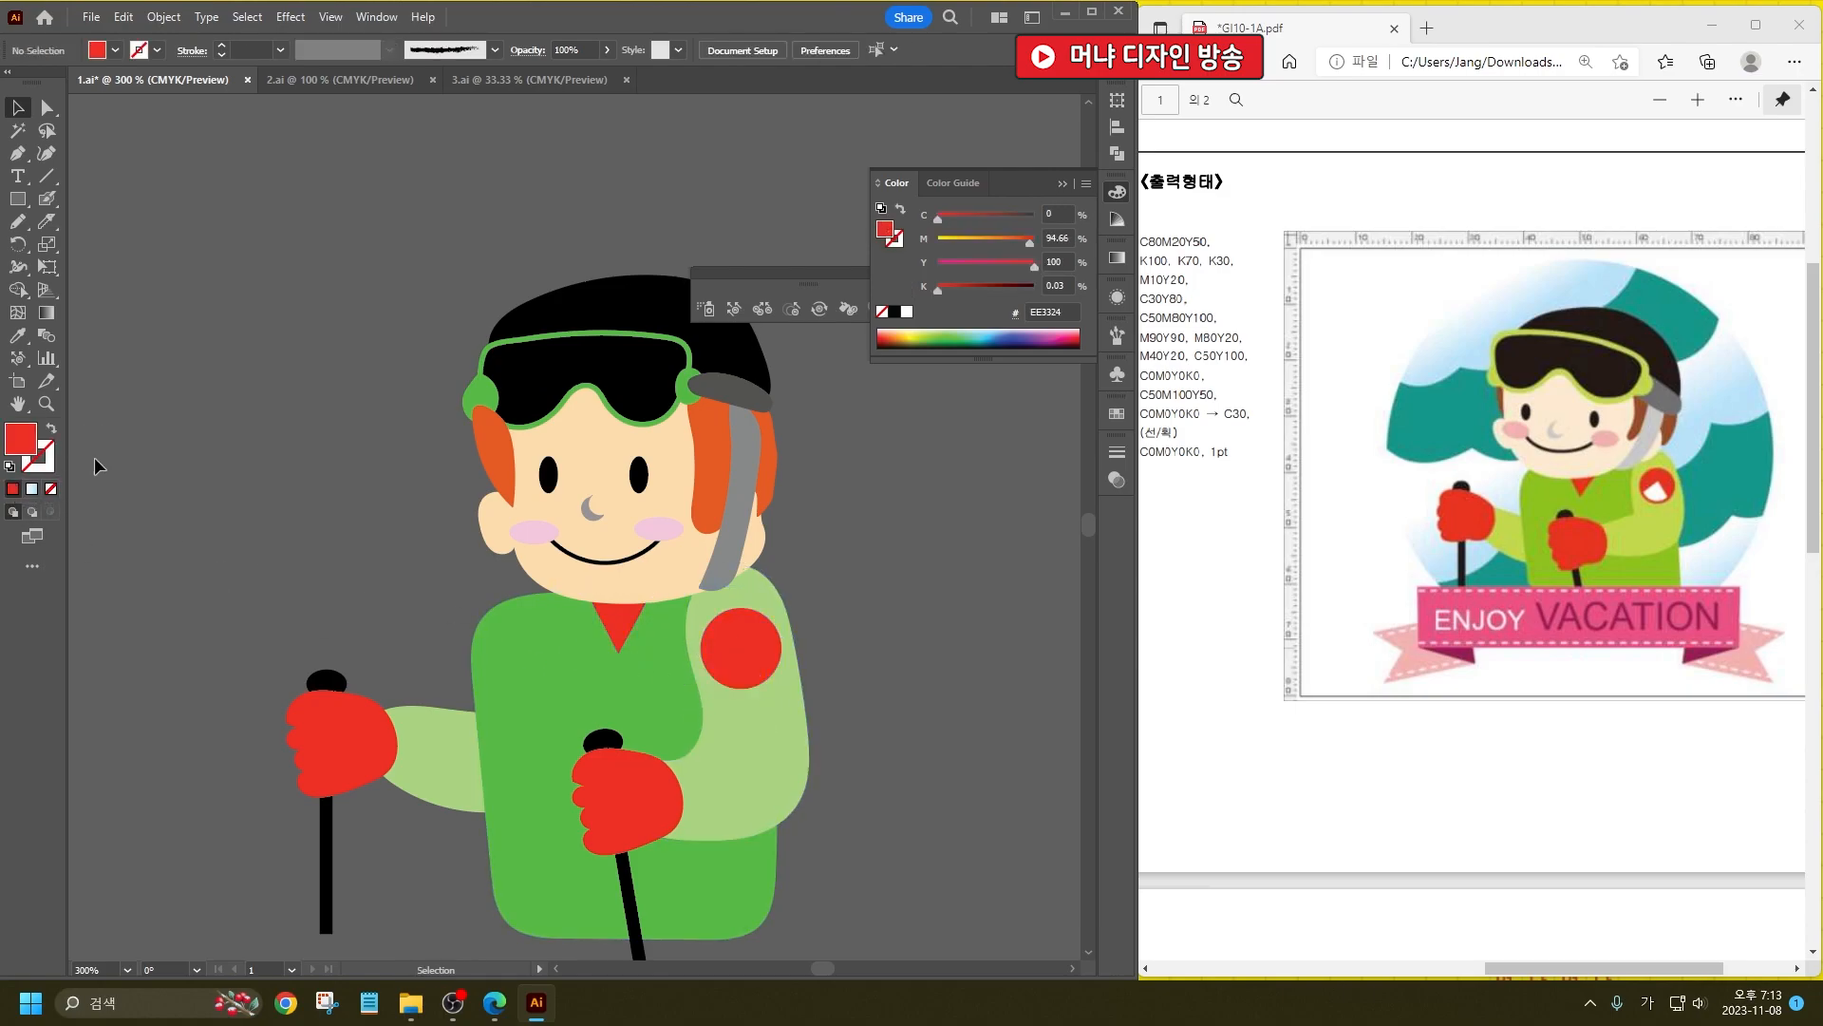
# Step: Apply a white fill to the inner mountain shape of the round red arm badge with the Eyedropper
pyautogui.click(17, 337)
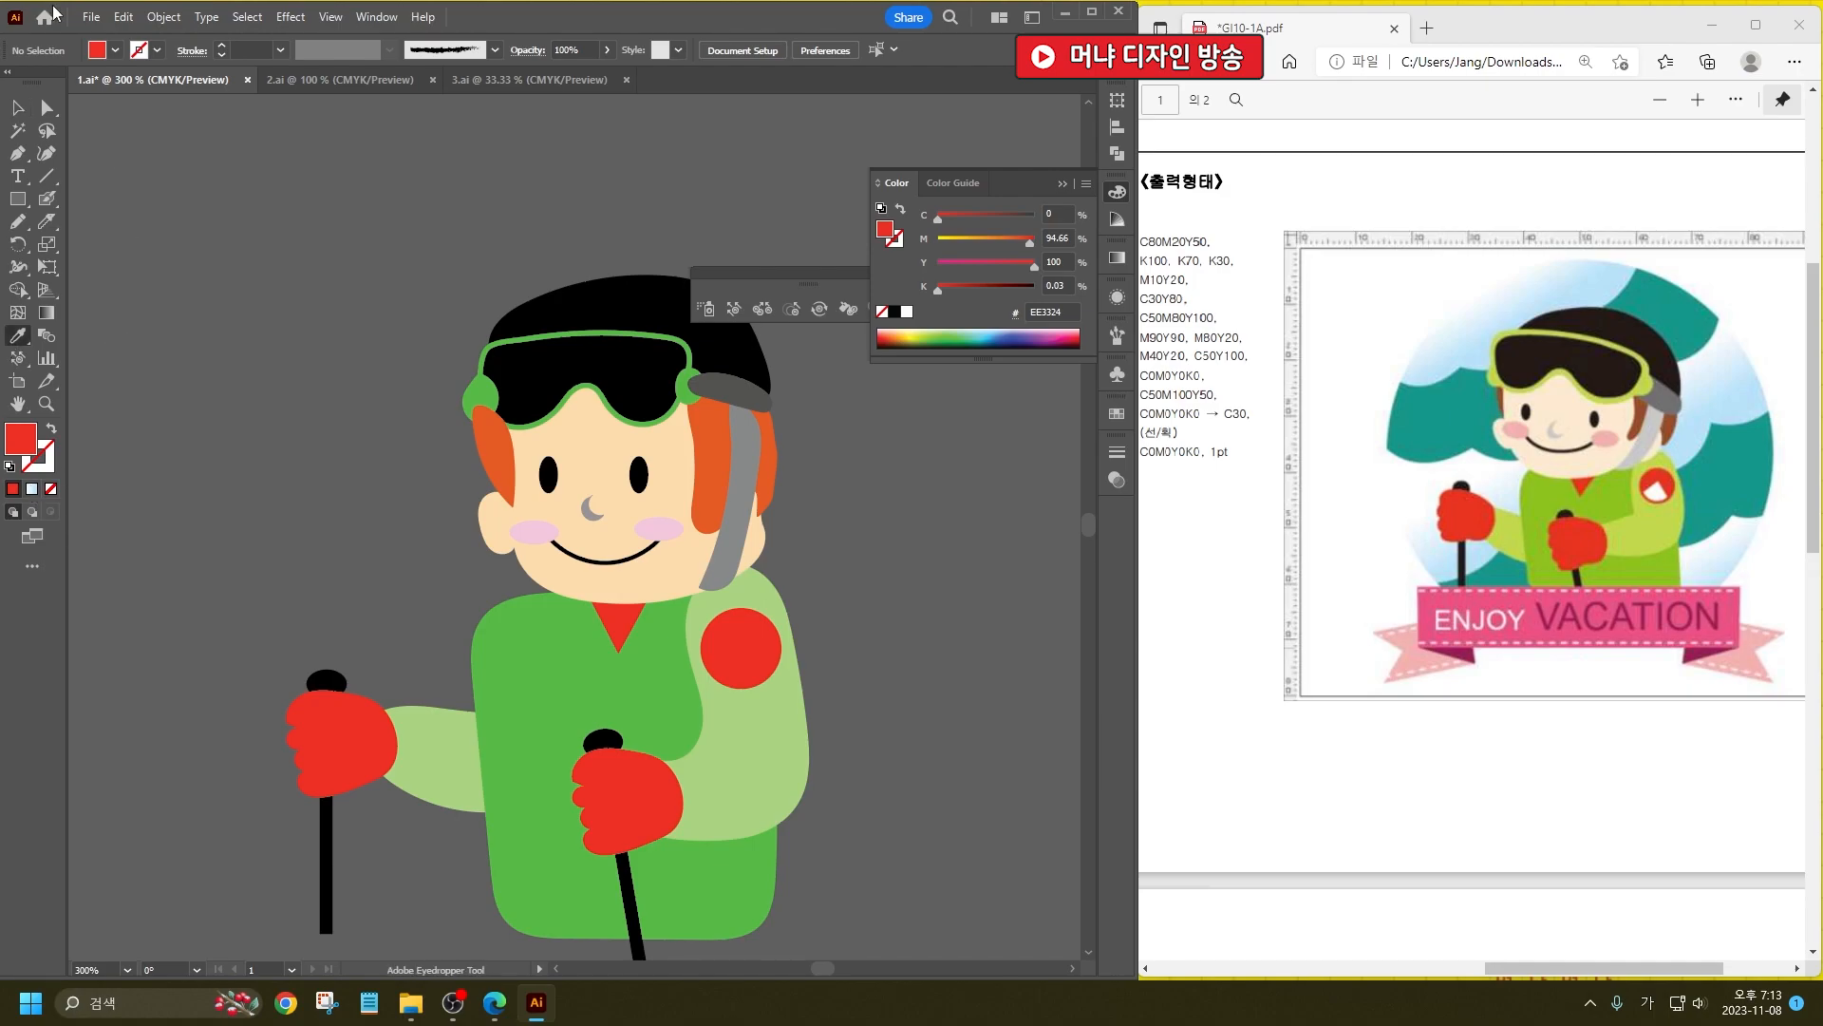
pyautogui.click(115, 49)
pyautogui.click(39, 83)
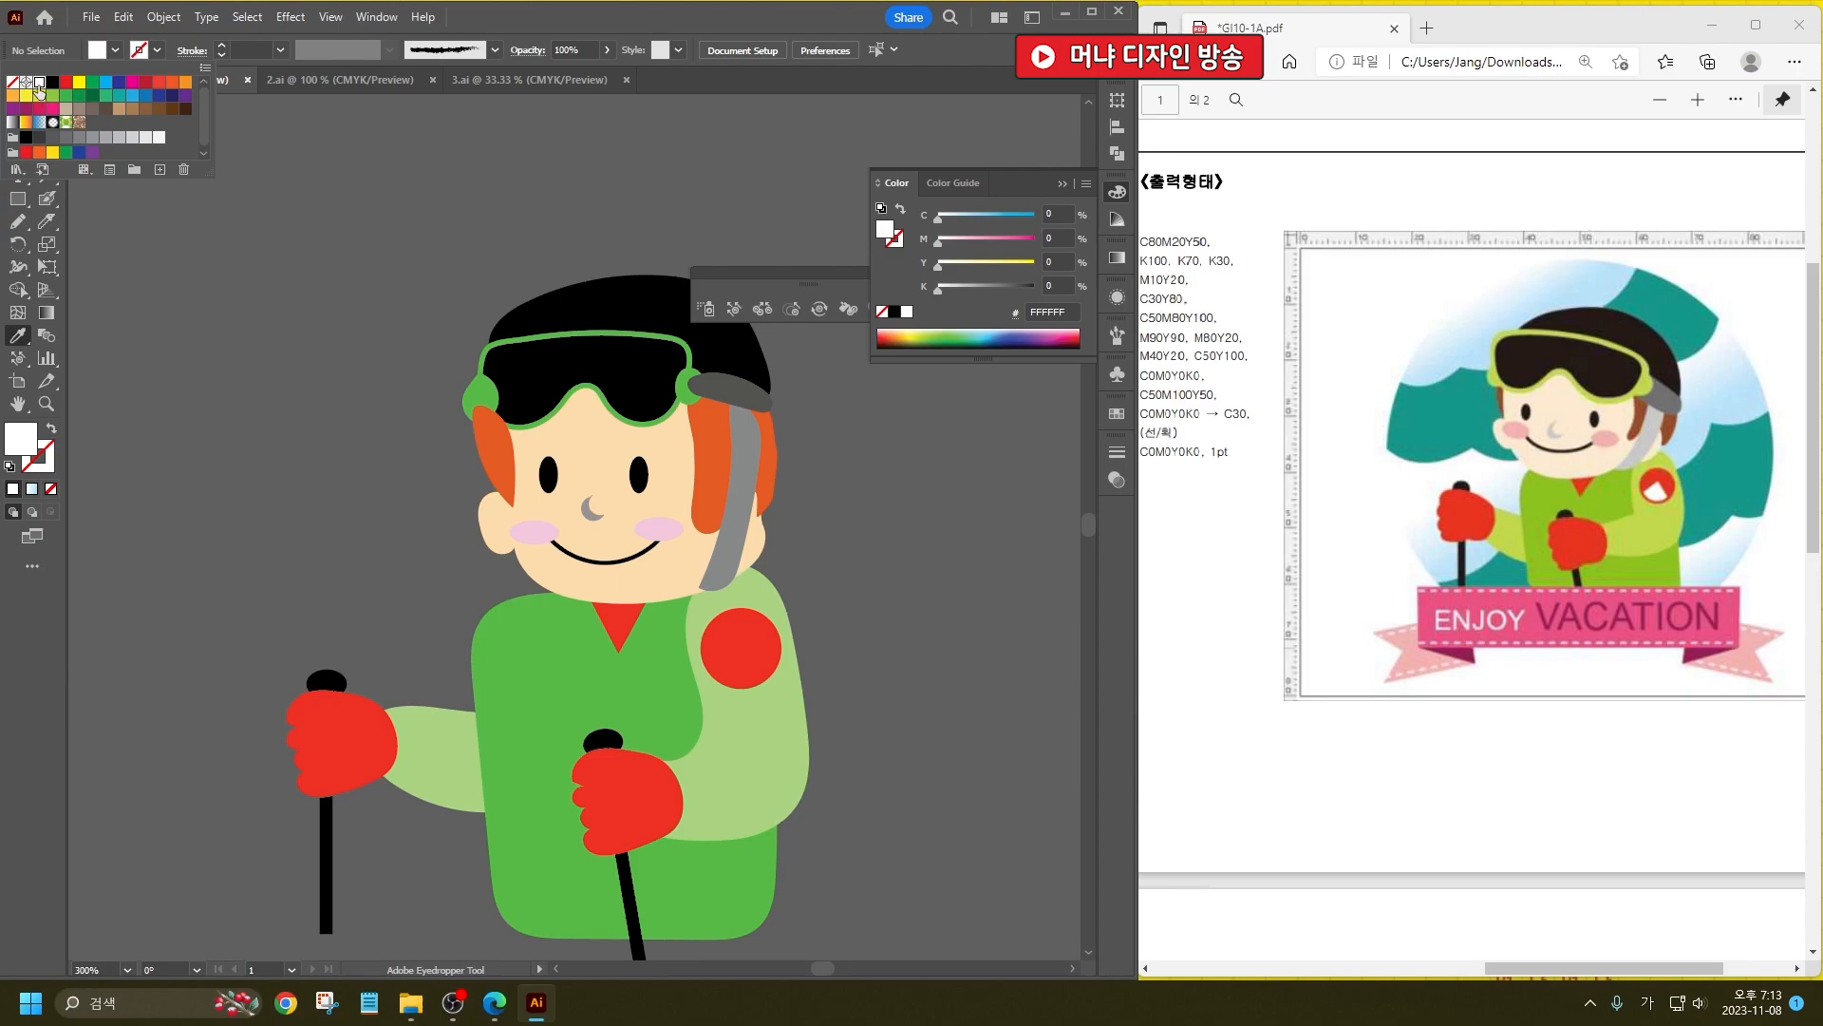
pyautogui.click(18, 340)
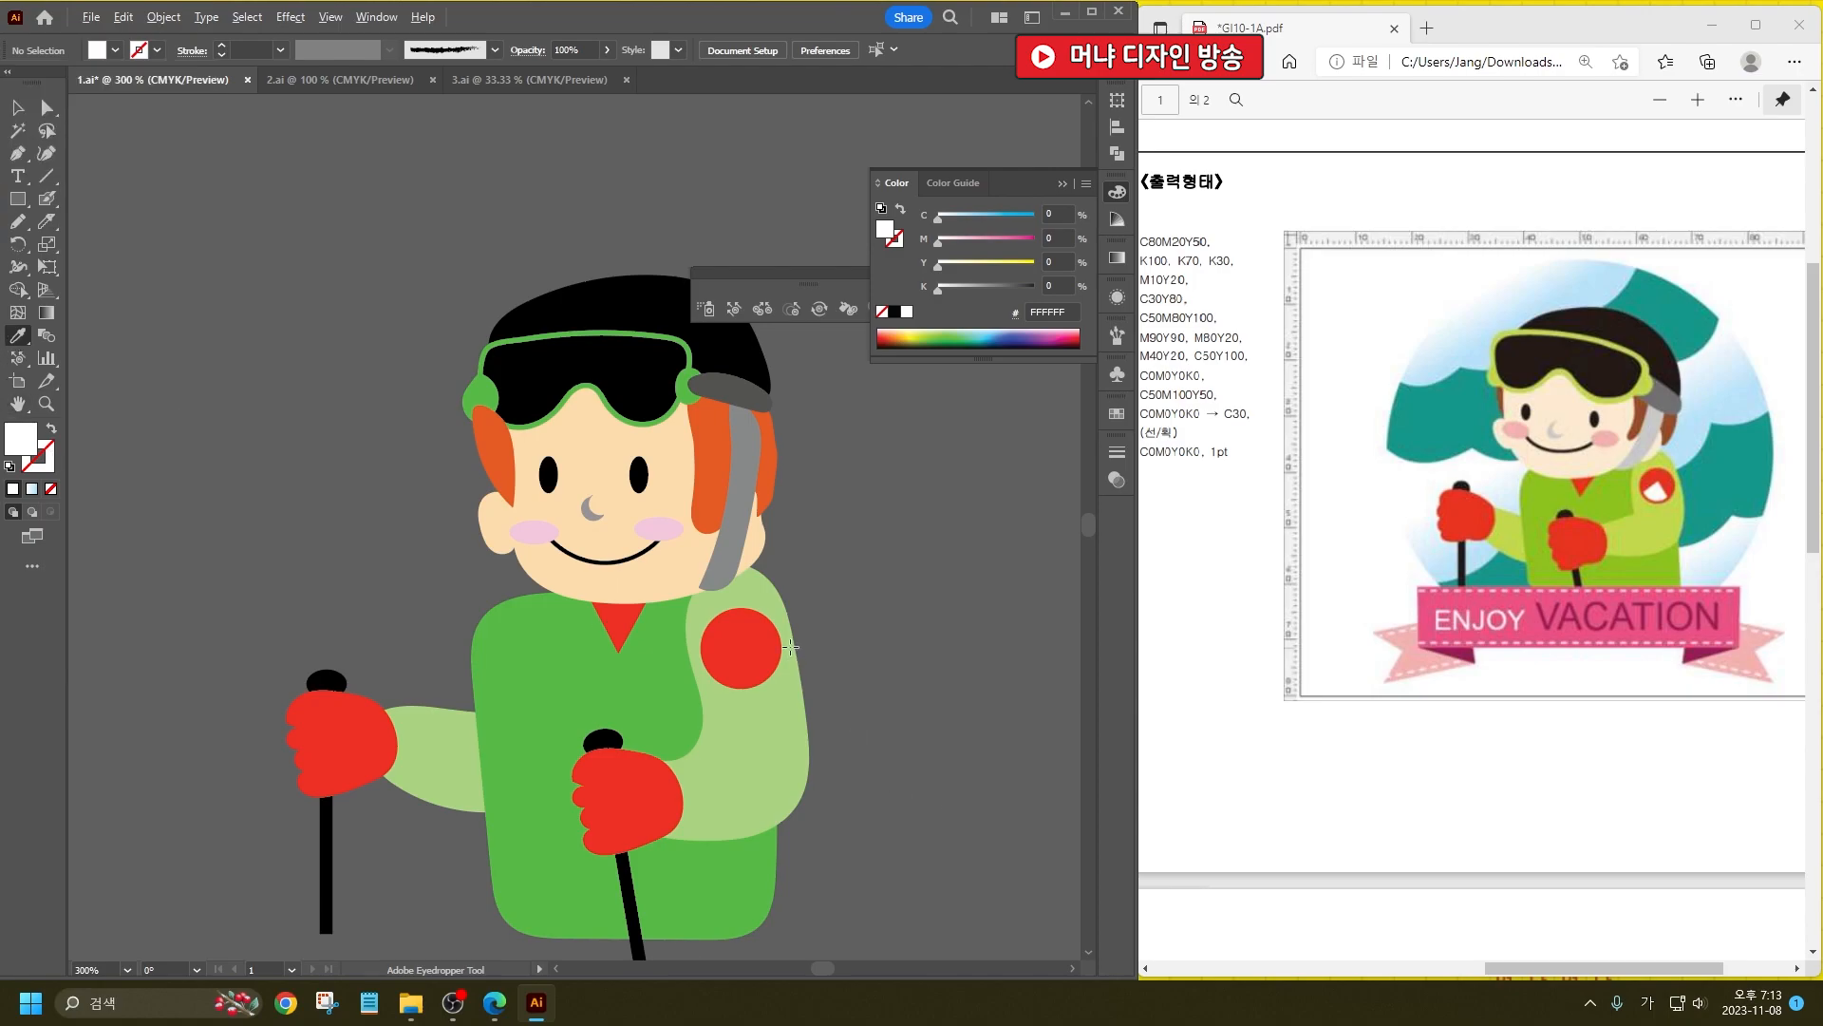
pyautogui.keyDown('alt'); pyautogui.click(760, 618); pyautogui.keyUp('alt')
pyautogui.hotkey('ctrl', 'z')
pyautogui.keyDown('ctrl'); pyautogui.click(771, 646); pyautogui.keyUp('ctrl')
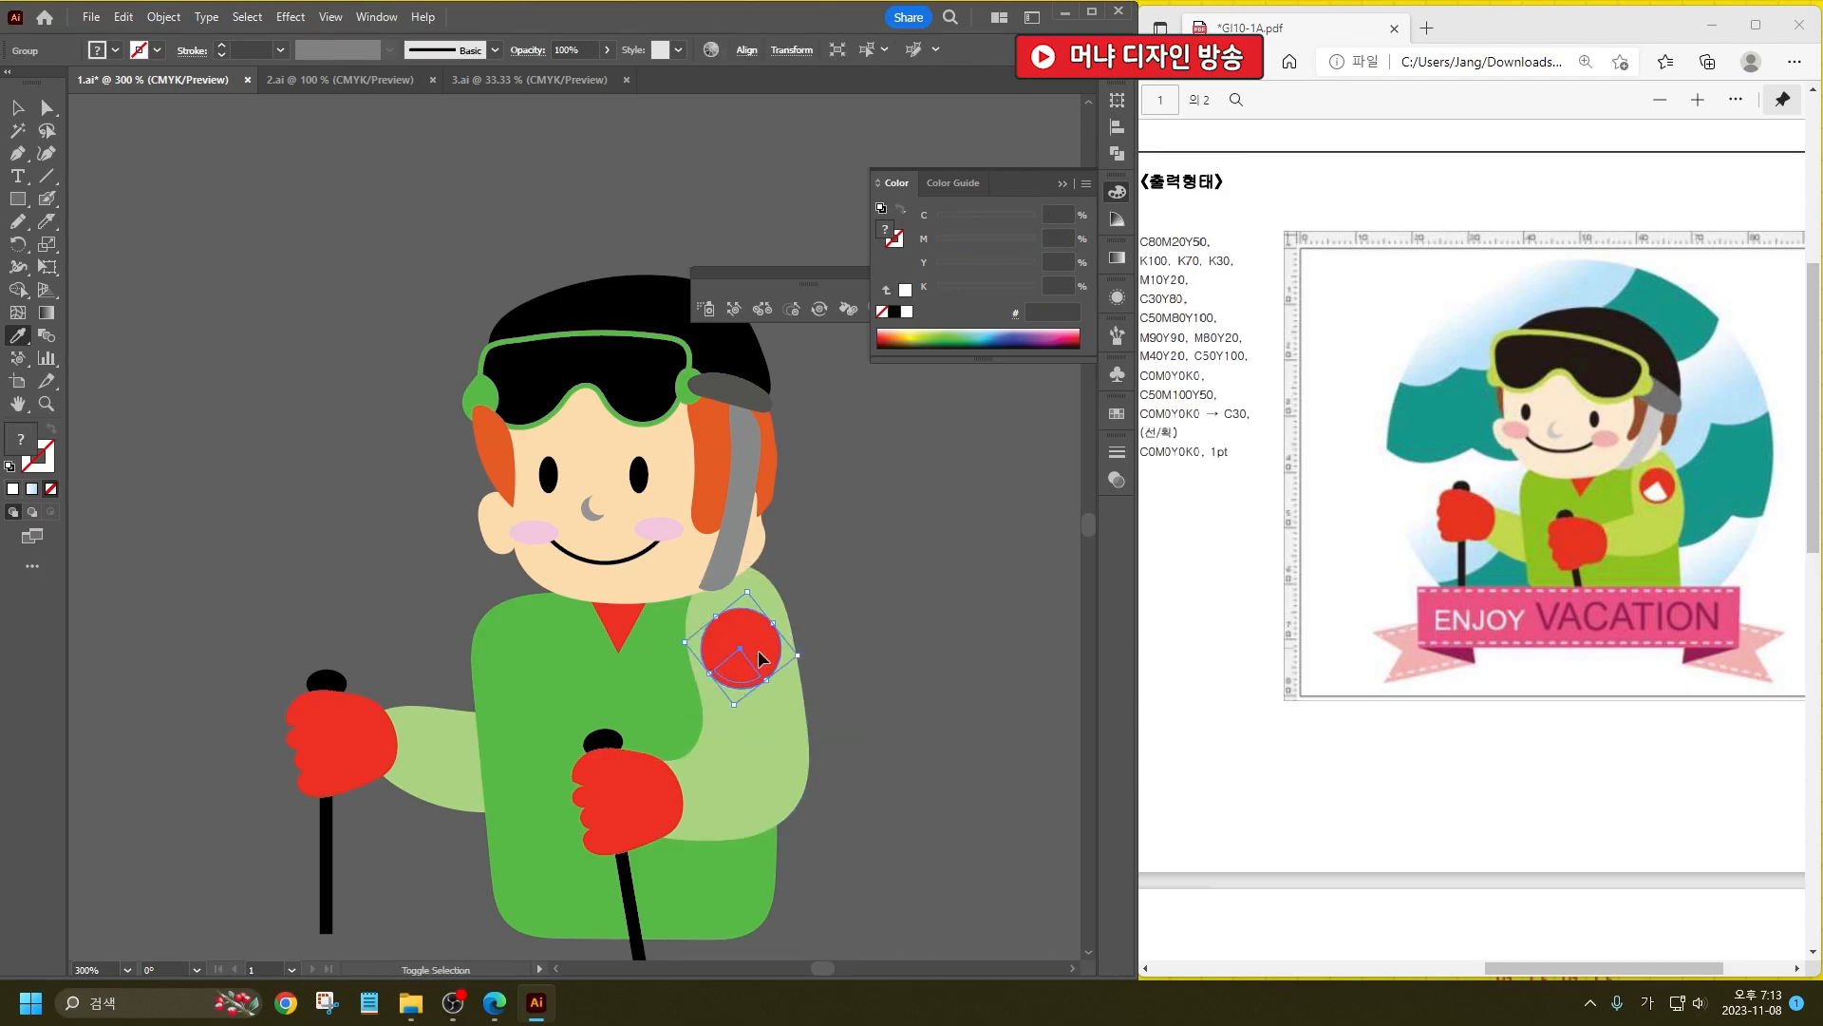
pyautogui.keyDown('ctrl'); pyautogui.click(915, 640); pyautogui.keyUp('ctrl')
pyautogui.keyDown('alt'); pyautogui.click(760, 644); pyautogui.keyUp('alt')
pyautogui.hotkey('ctrl', 'z')
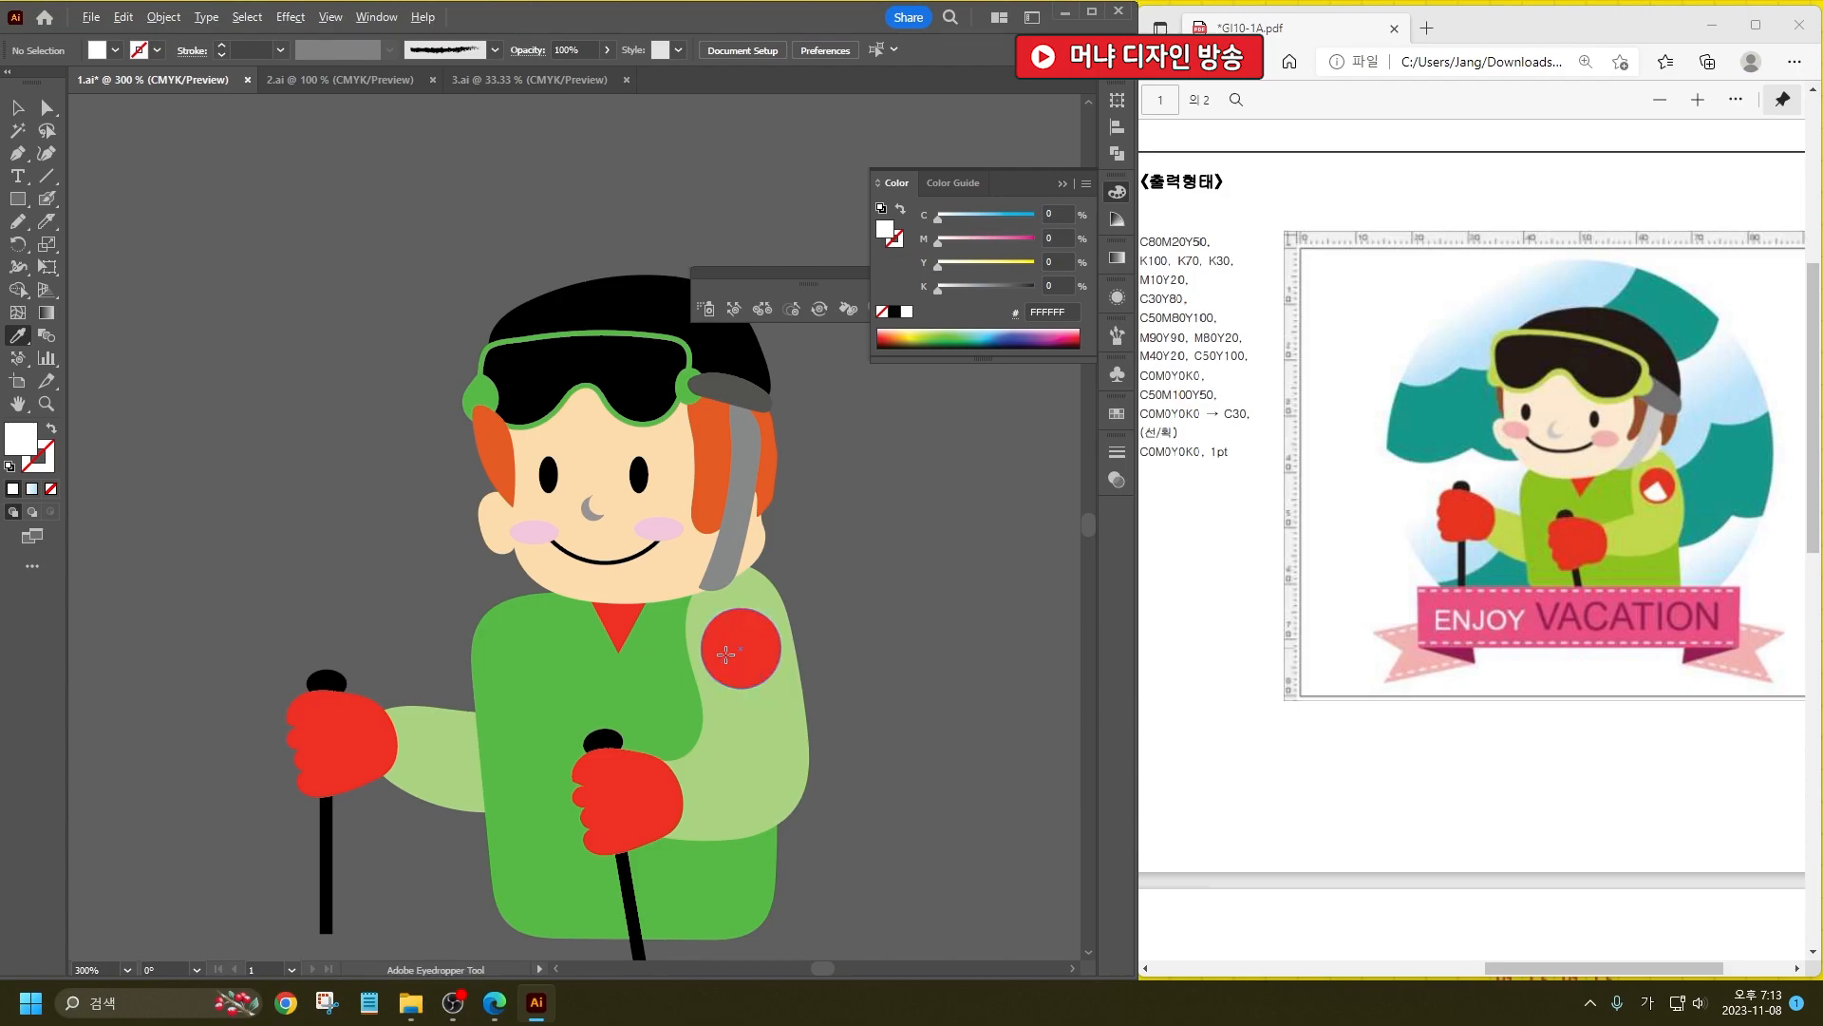
pyautogui.keyDown('alt'); pyautogui.click(729, 657); pyautogui.keyUp('alt')
# Step: Send the orange hair on the skier's ear side, below the goggle's outer knob, to the back of the drawing
pyautogui.keyDown('ctrl'); pyautogui.click(484, 460); pyautogui.keyUp('ctrl')
pyautogui.hotkey('ctrl', 'shift', '[')
pyautogui.click(226, 349)
# Step: Select the whole skier and move it slightly down and away from the artboard
pyautogui.keyDown('alt'); pyautogui.scroll(-2, 277, 561); pyautogui.keyUp('alt')
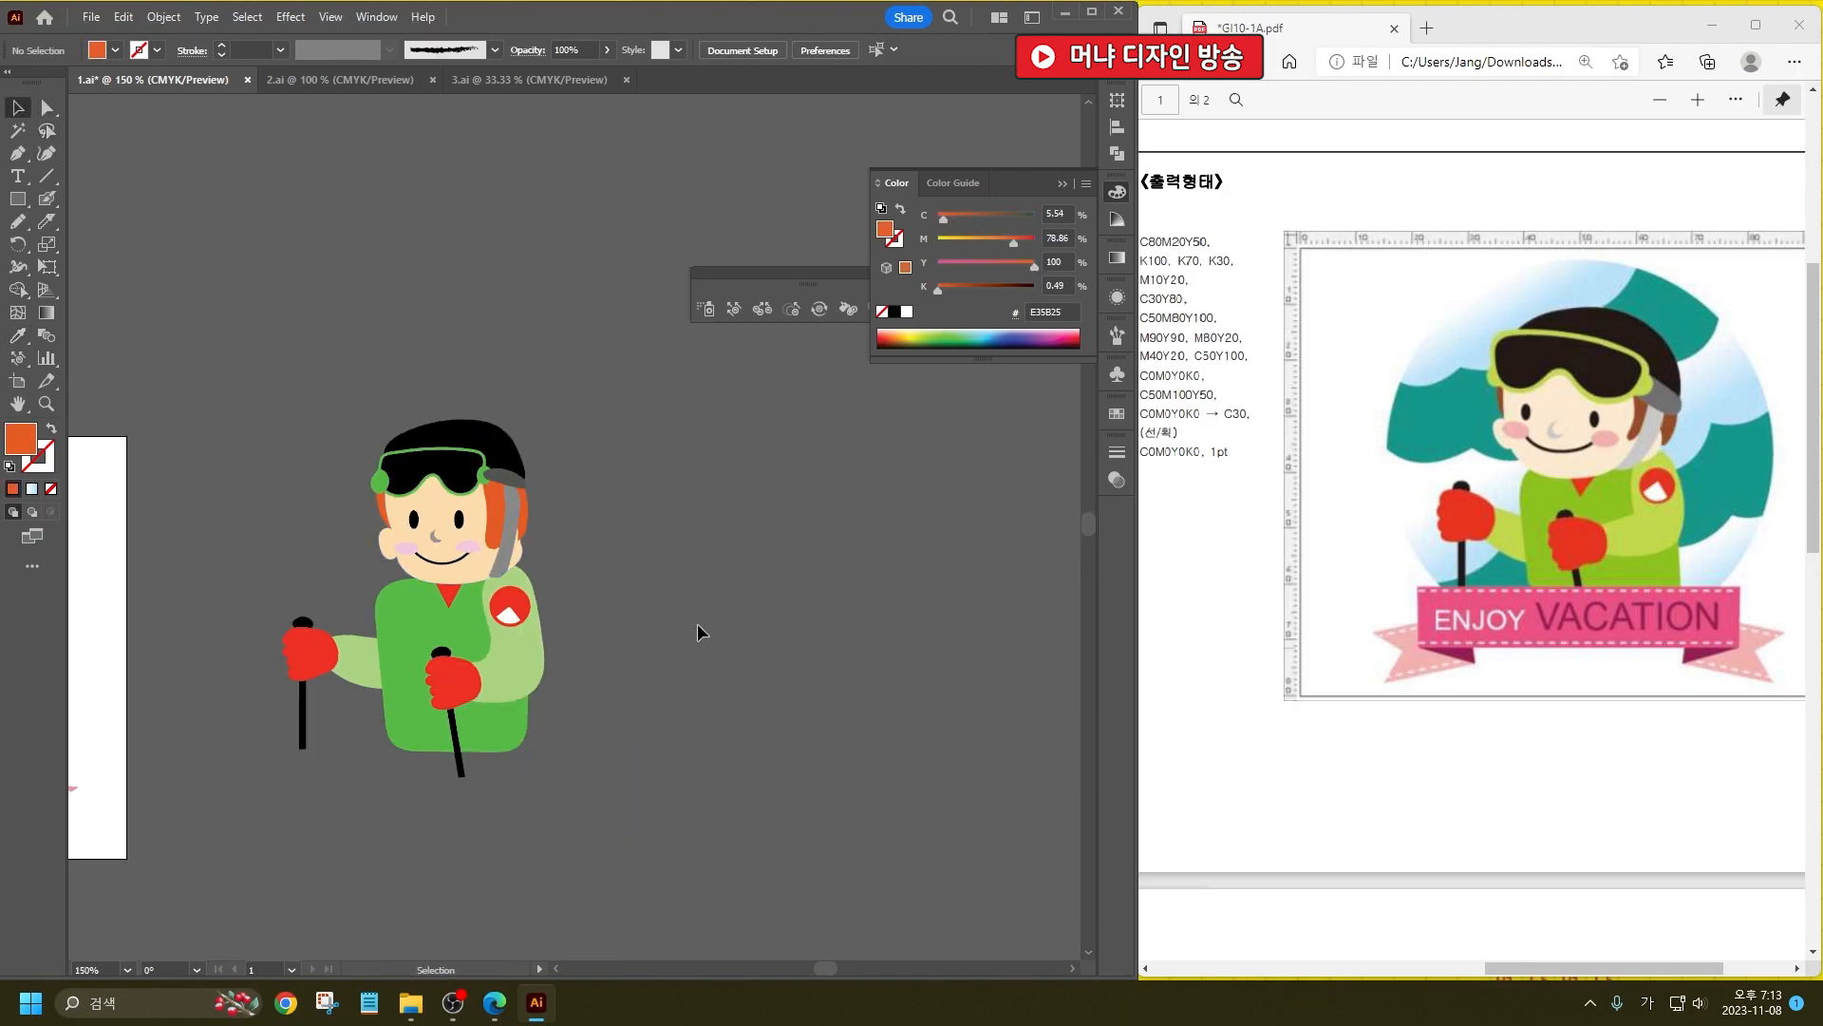
pyautogui.keyDown('alt'); pyautogui.scroll(-1, 663, 676); pyautogui.keyUp('alt')
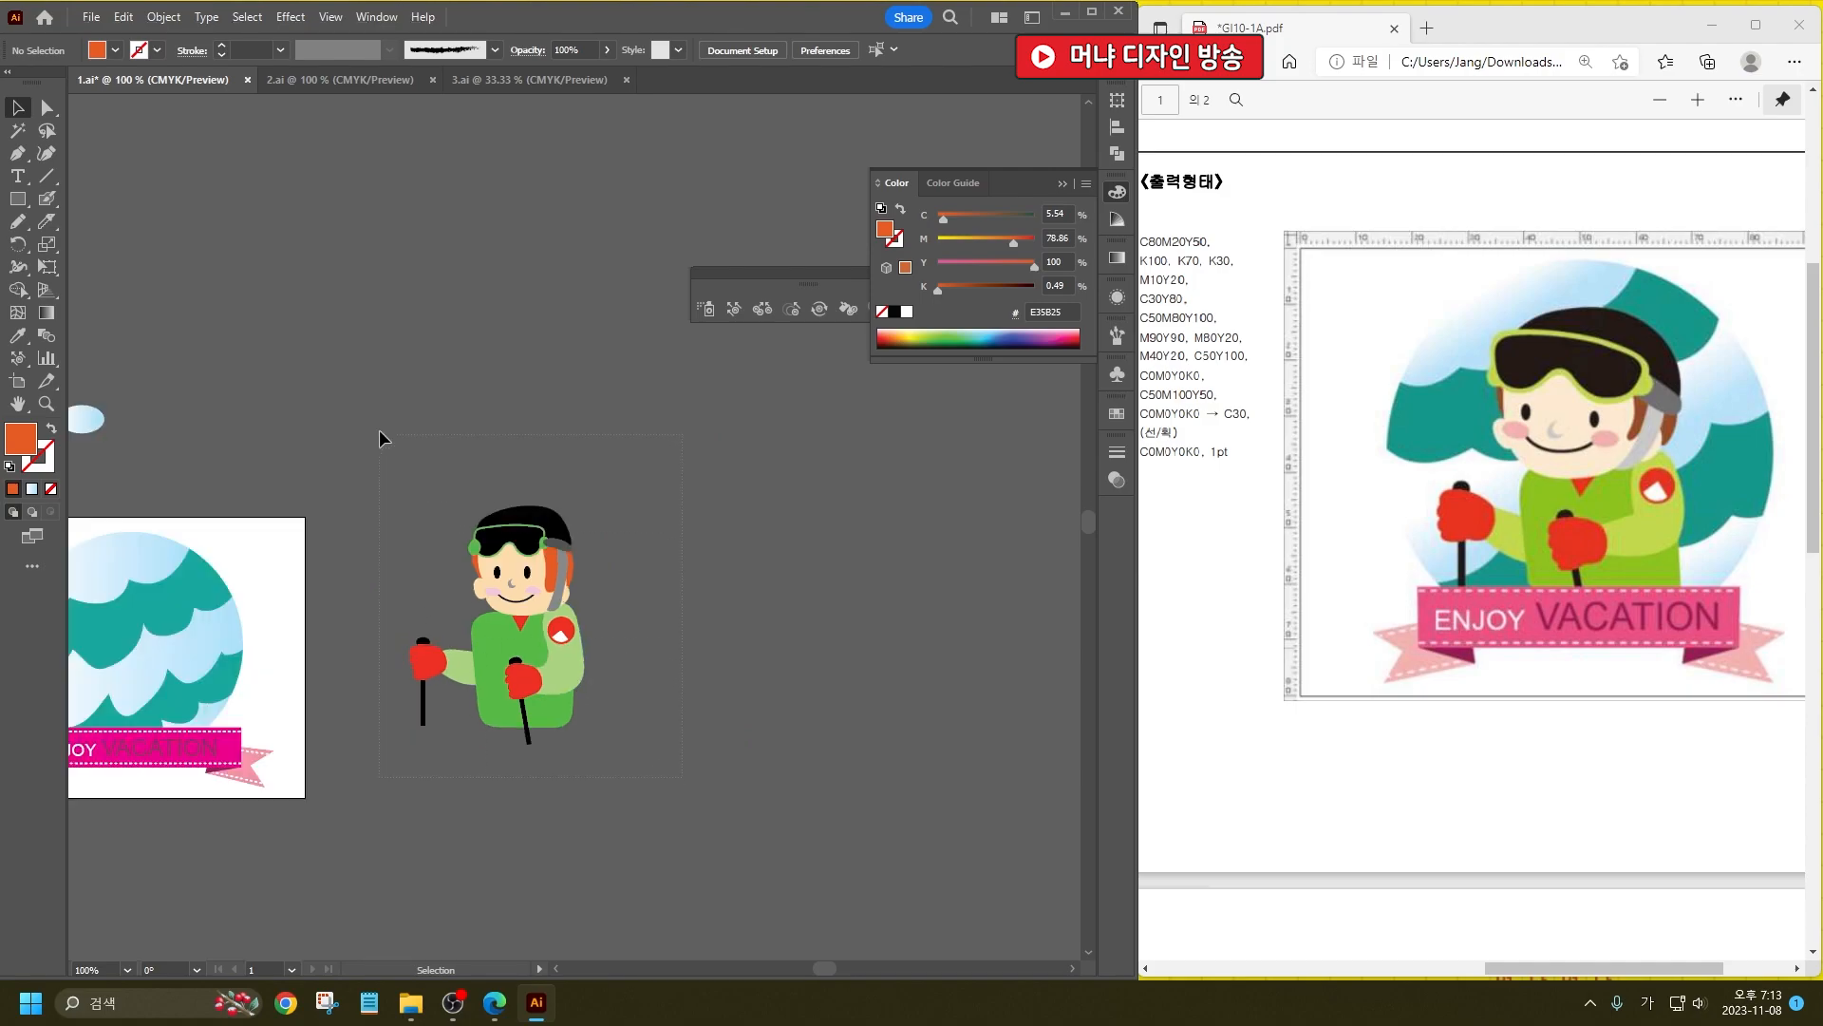
pyautogui.moveTo(379, 434); pyautogui.dragTo(475, 551)
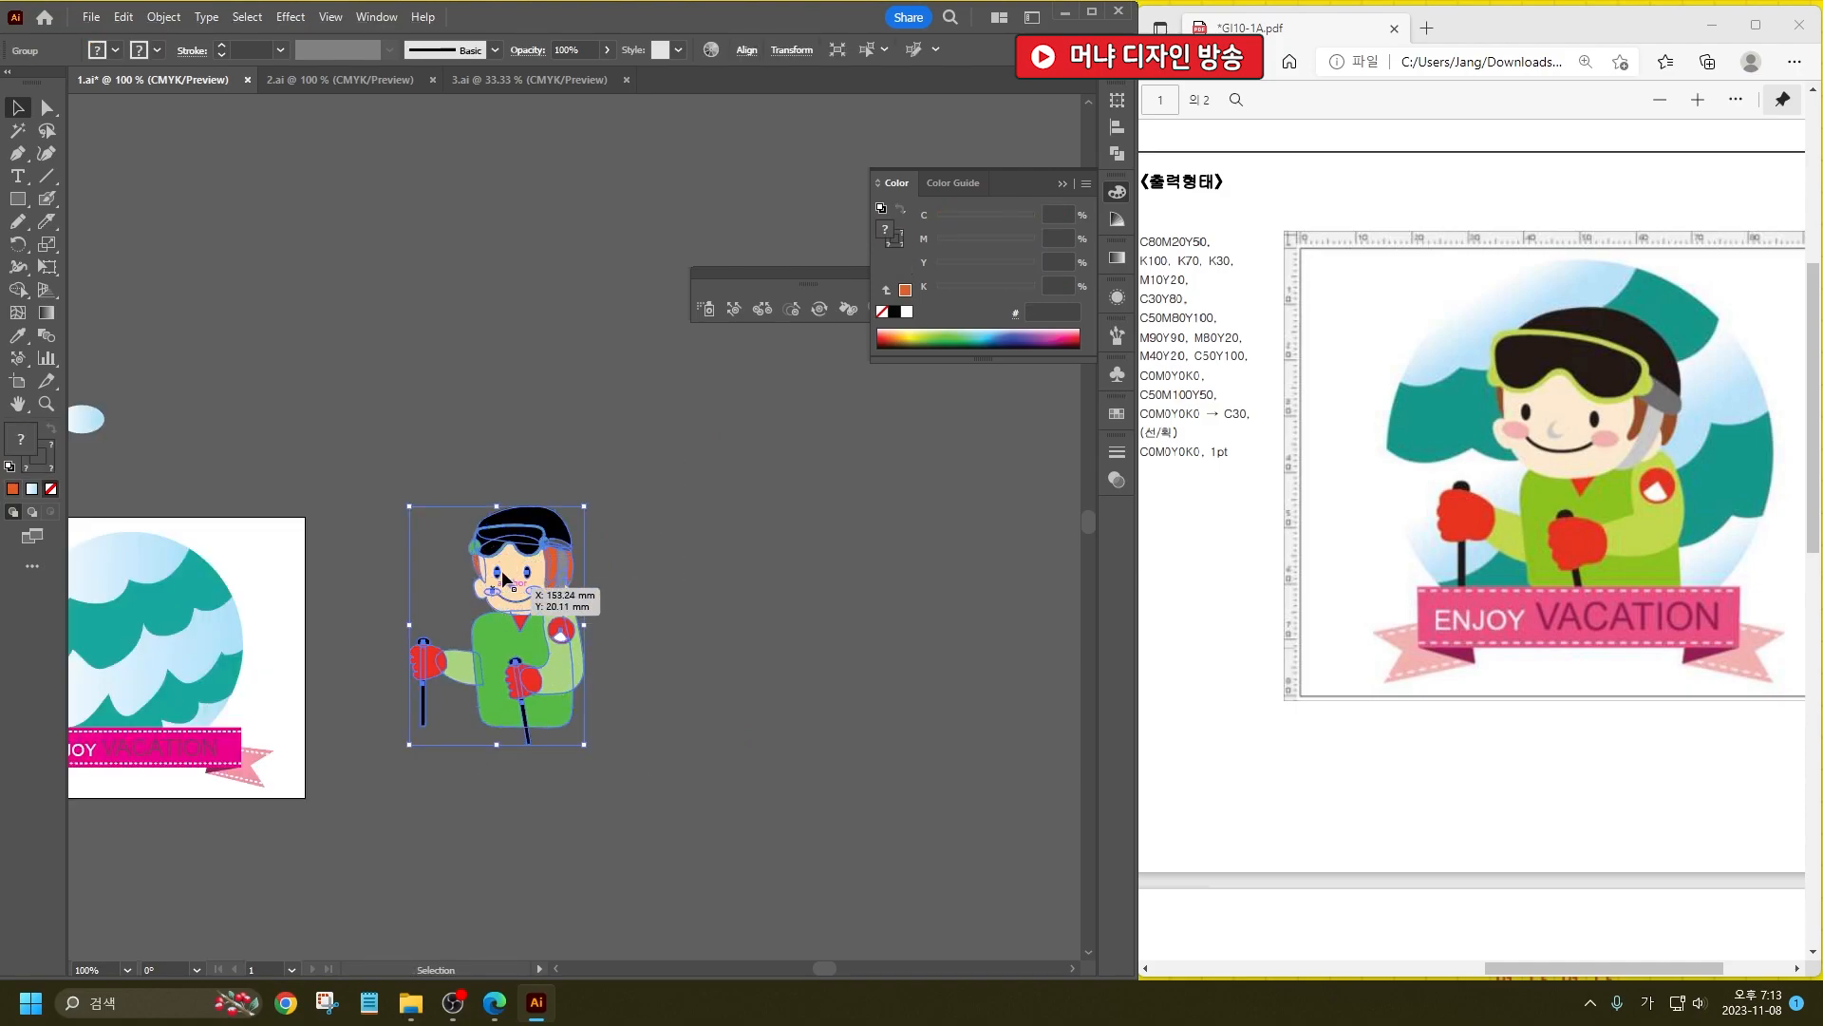
pyautogui.click(670, 558)
pyautogui.moveTo(518, 618); pyautogui.dragTo(568, 650)
pyautogui.click(692, 585)
pyautogui.click(591, 605)
pyautogui.click(675, 615)
# Step: Bring the green goggle knob beside the helmet strap to the front and move it slightly outward over the strap
pyautogui.scroll(5, 600, 578)
pyautogui.click(537, 550)
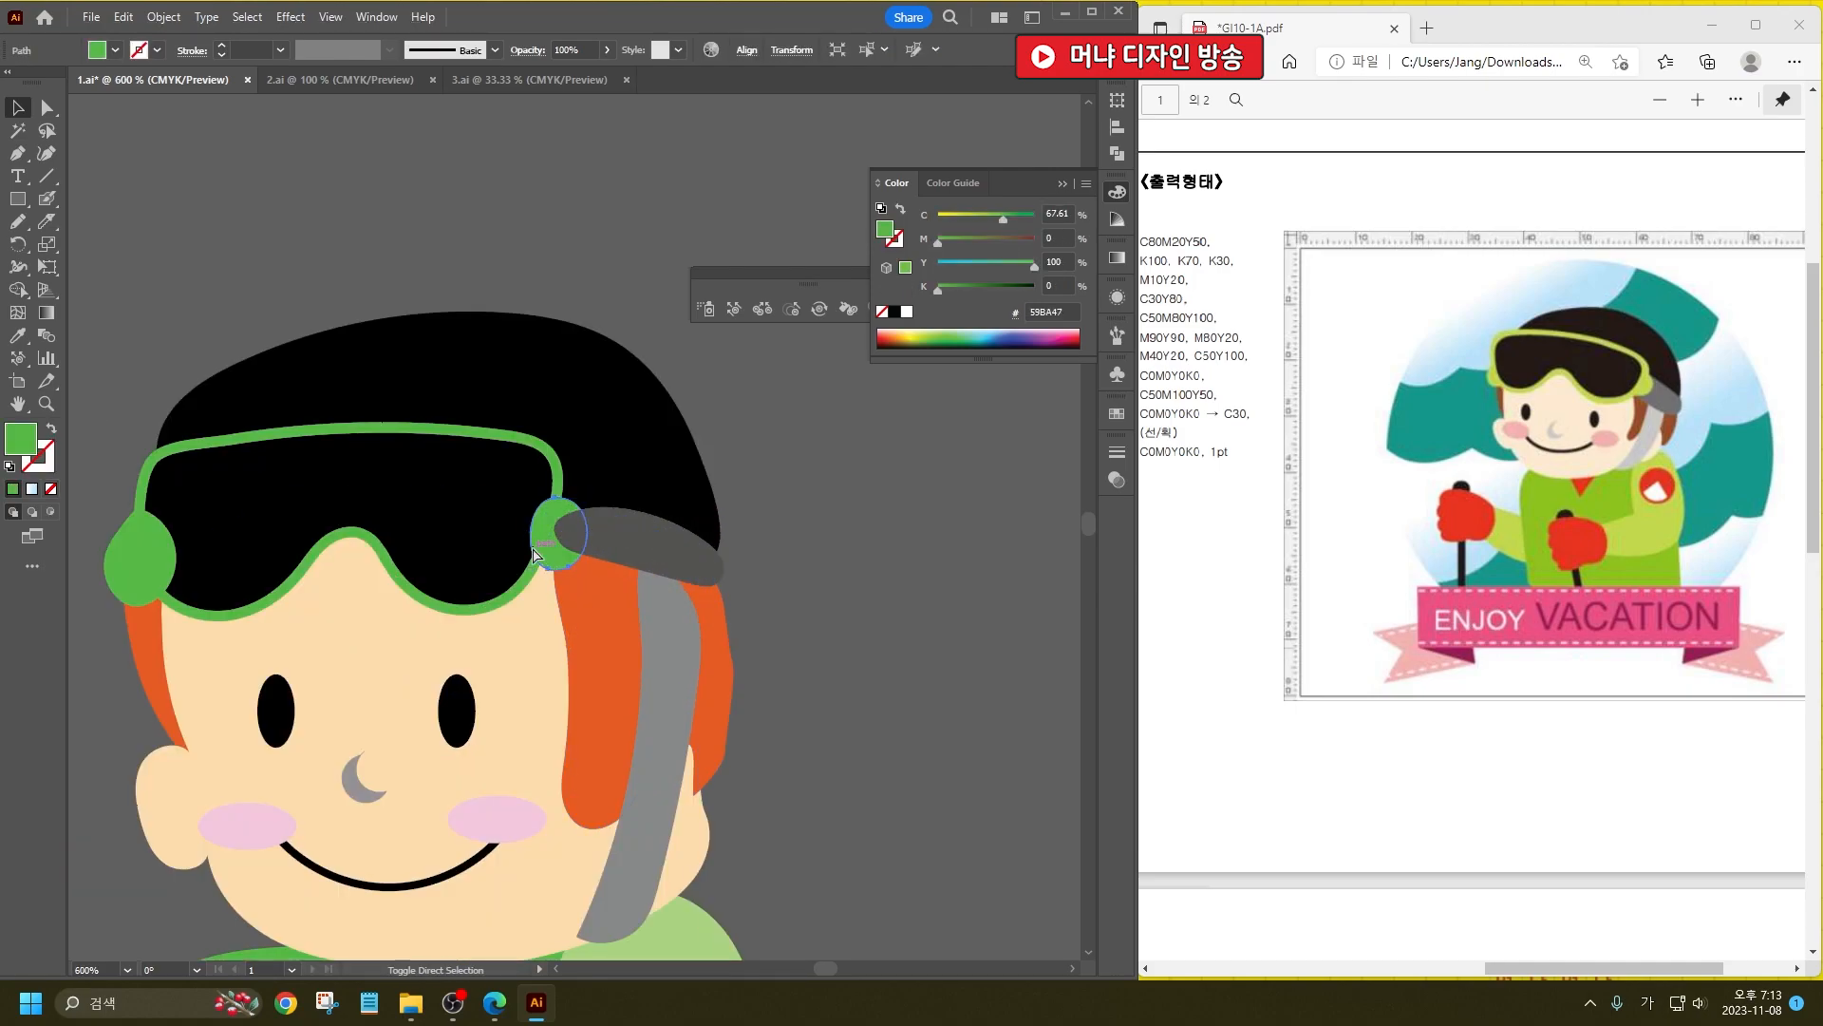
pyautogui.moveTo(537, 551); pyautogui.dragTo(580, 533)
pyautogui.click(922, 573)
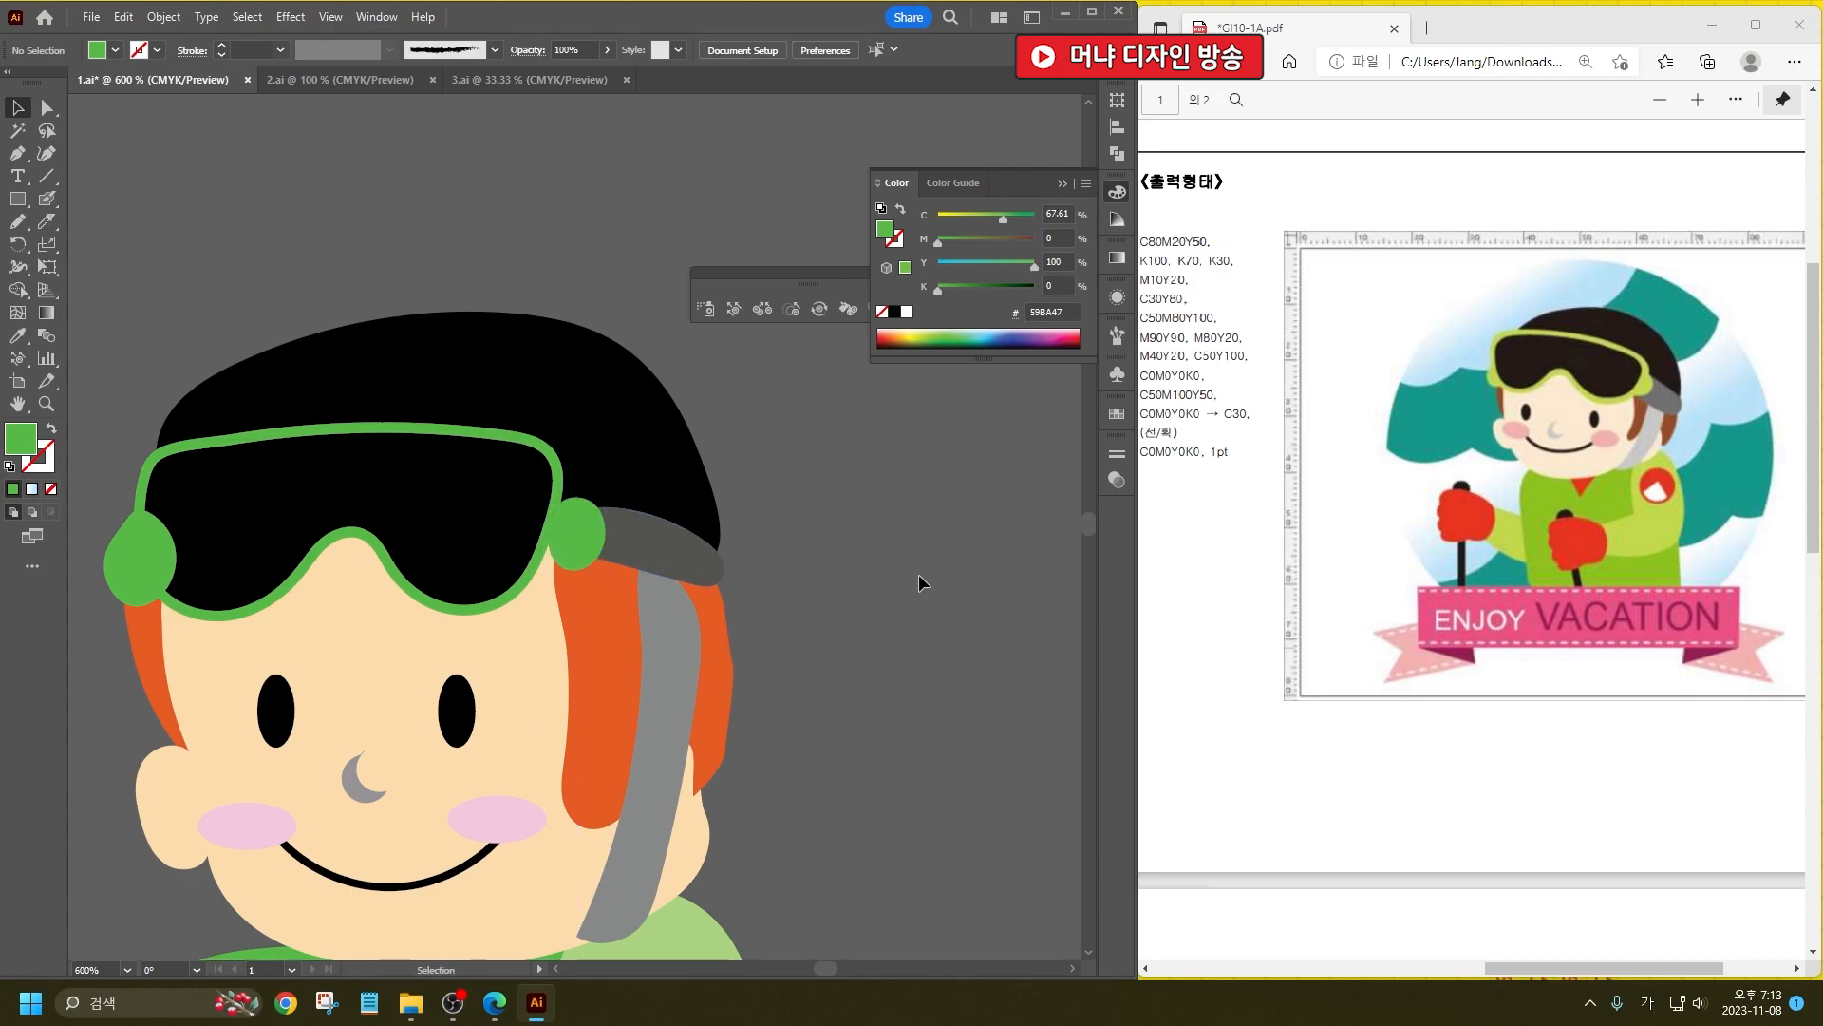
# Step: Group the complete skier, place it on the artboard over the round snow scene and scale it down to fit
pyautogui.click(585, 727)
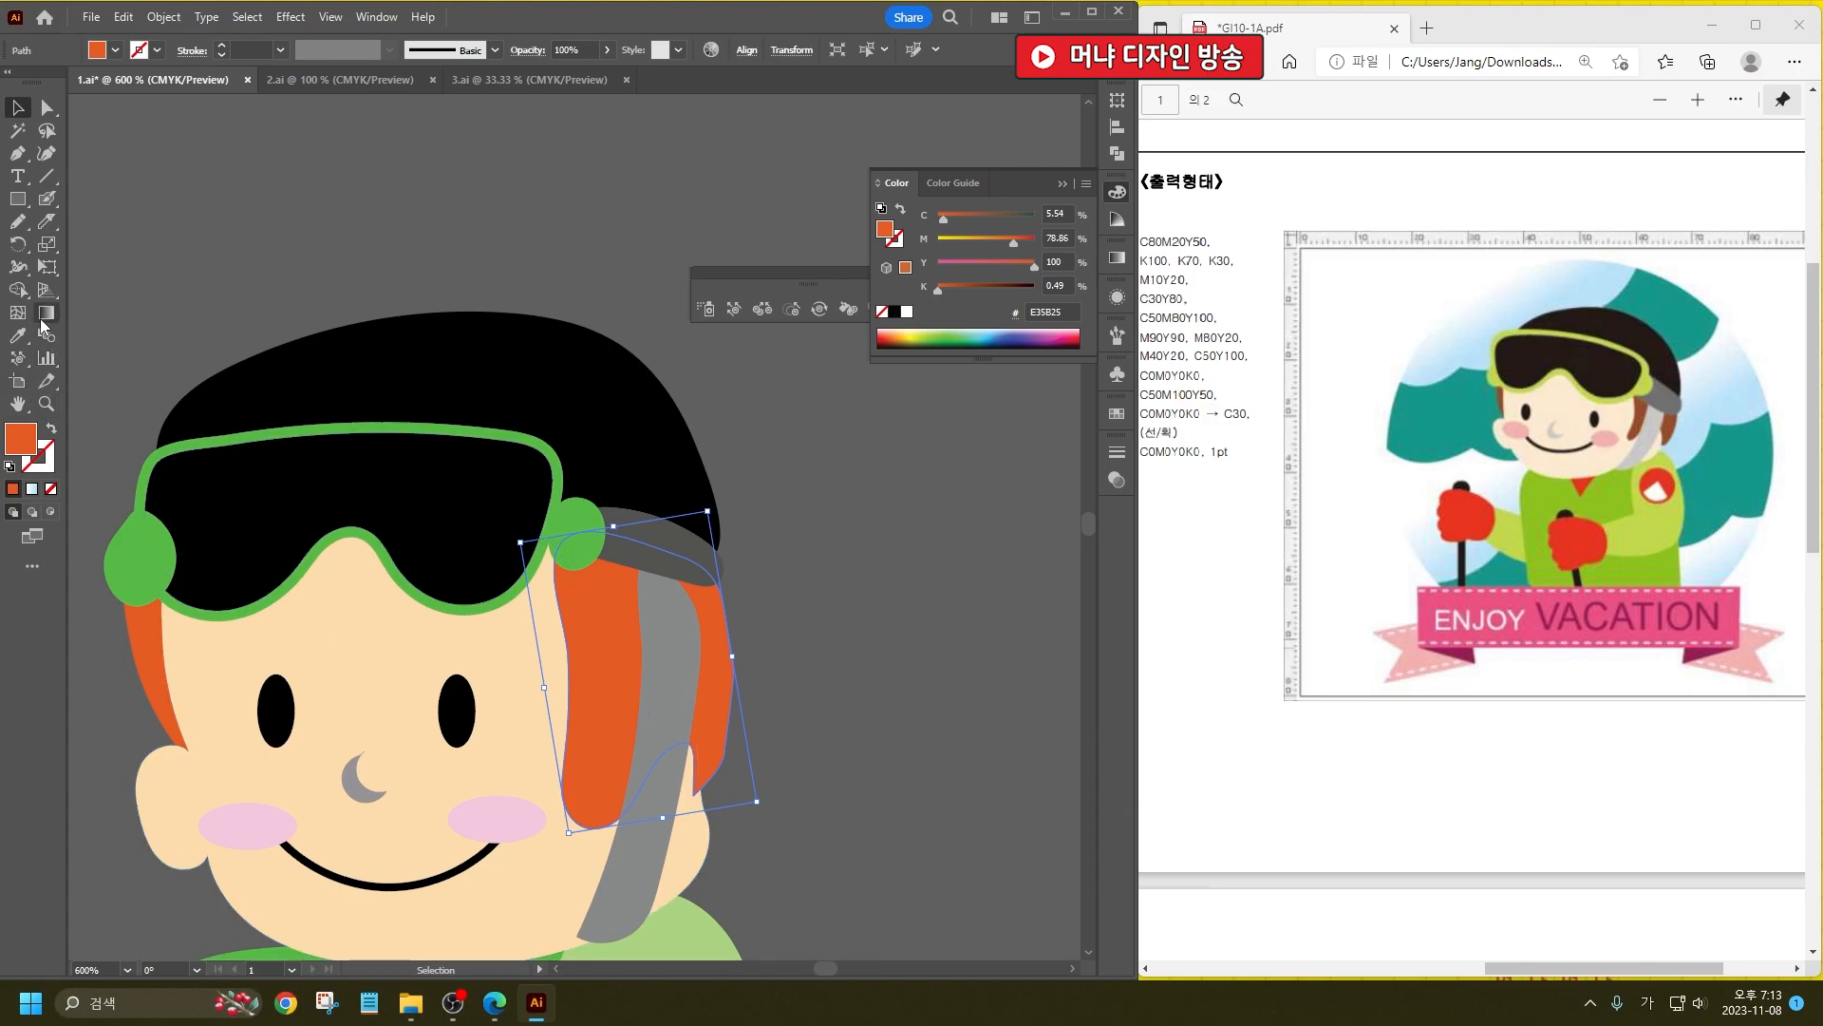
pyautogui.hotkey('ctrl', '1')
pyautogui.moveTo(889, 841); pyautogui.dragTo(627, 492)
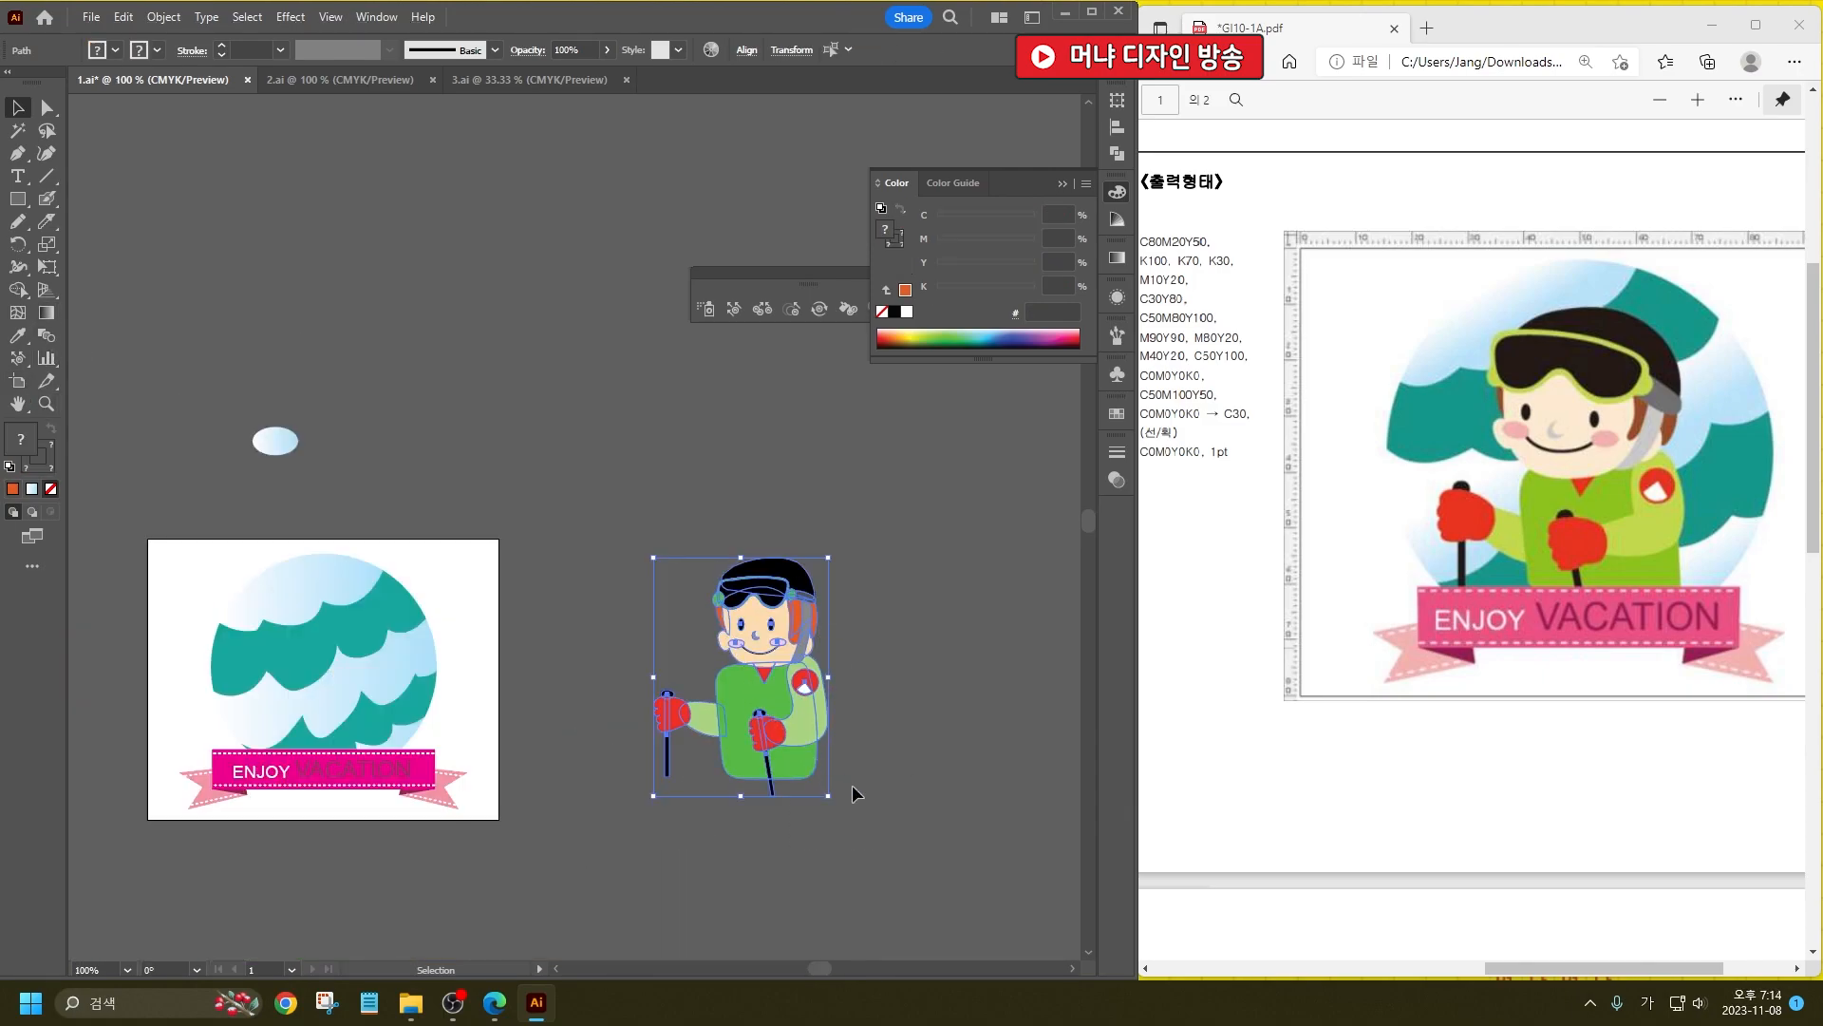
pyautogui.moveTo(785, 696); pyautogui.dragTo(351, 714)
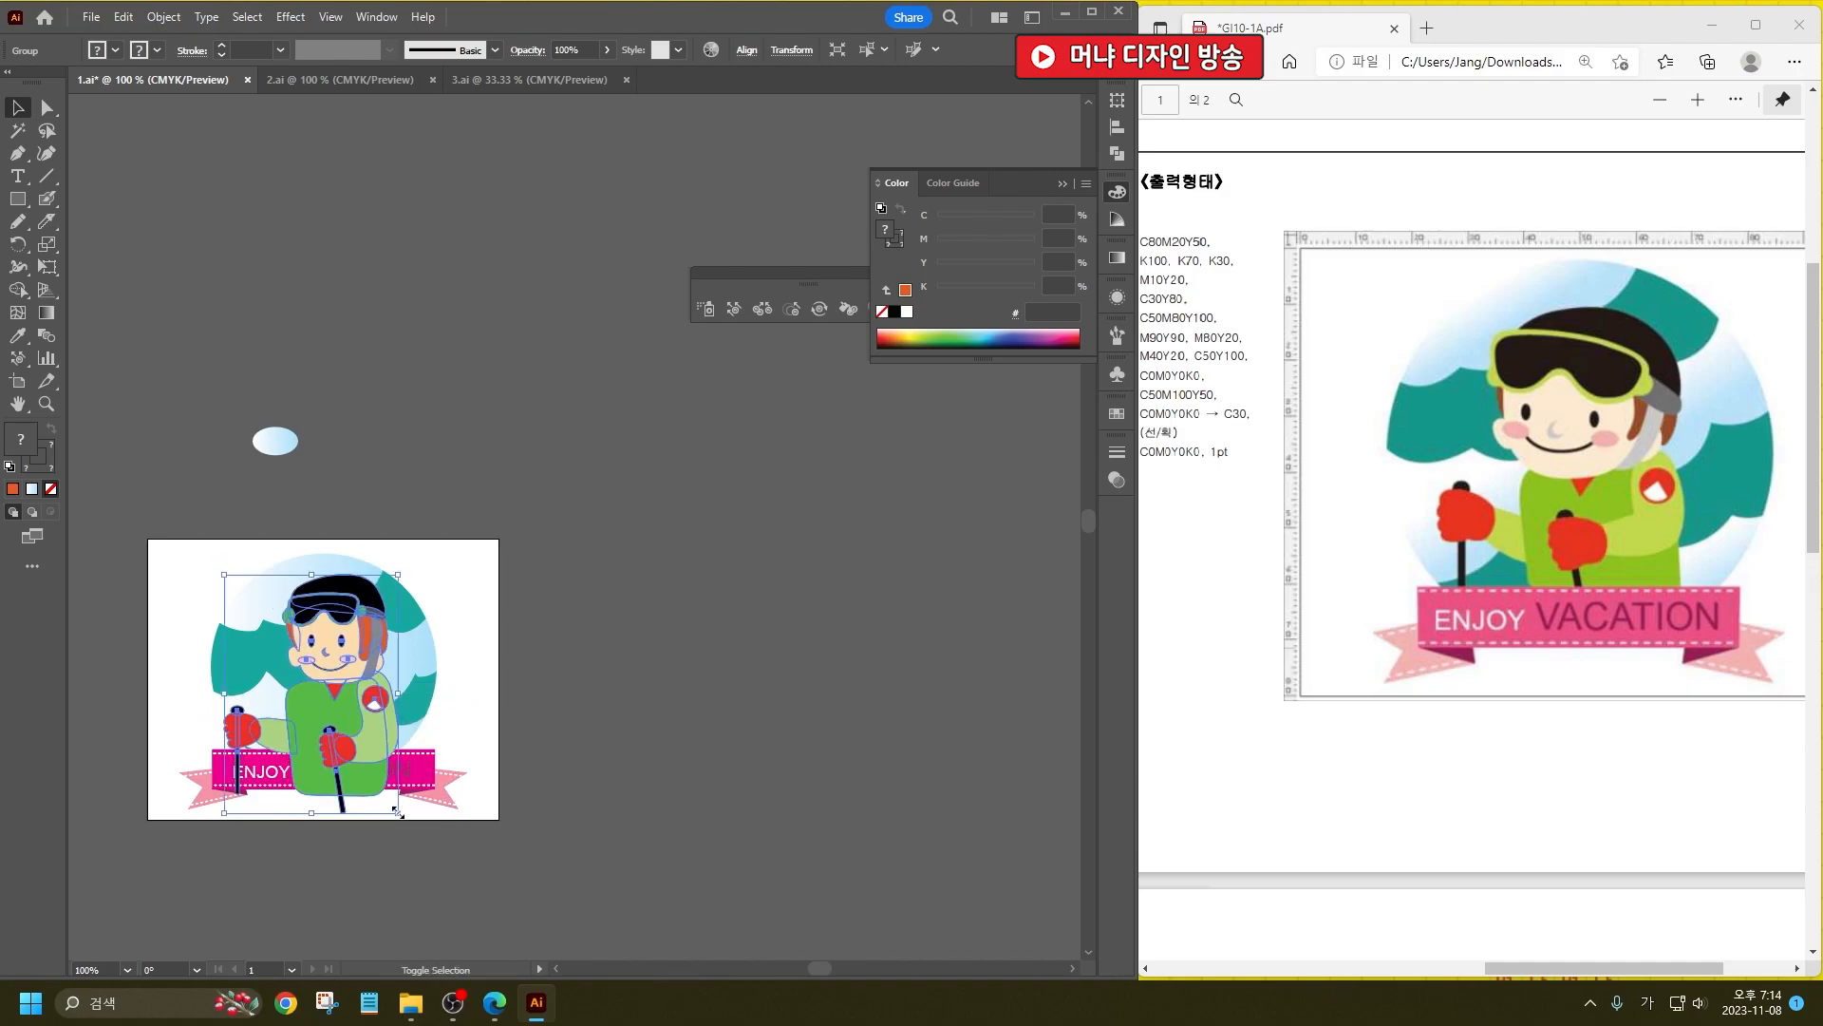
pyautogui.click(392, 803)
pyautogui.moveTo(328, 687); pyautogui.dragTo(337, 698)
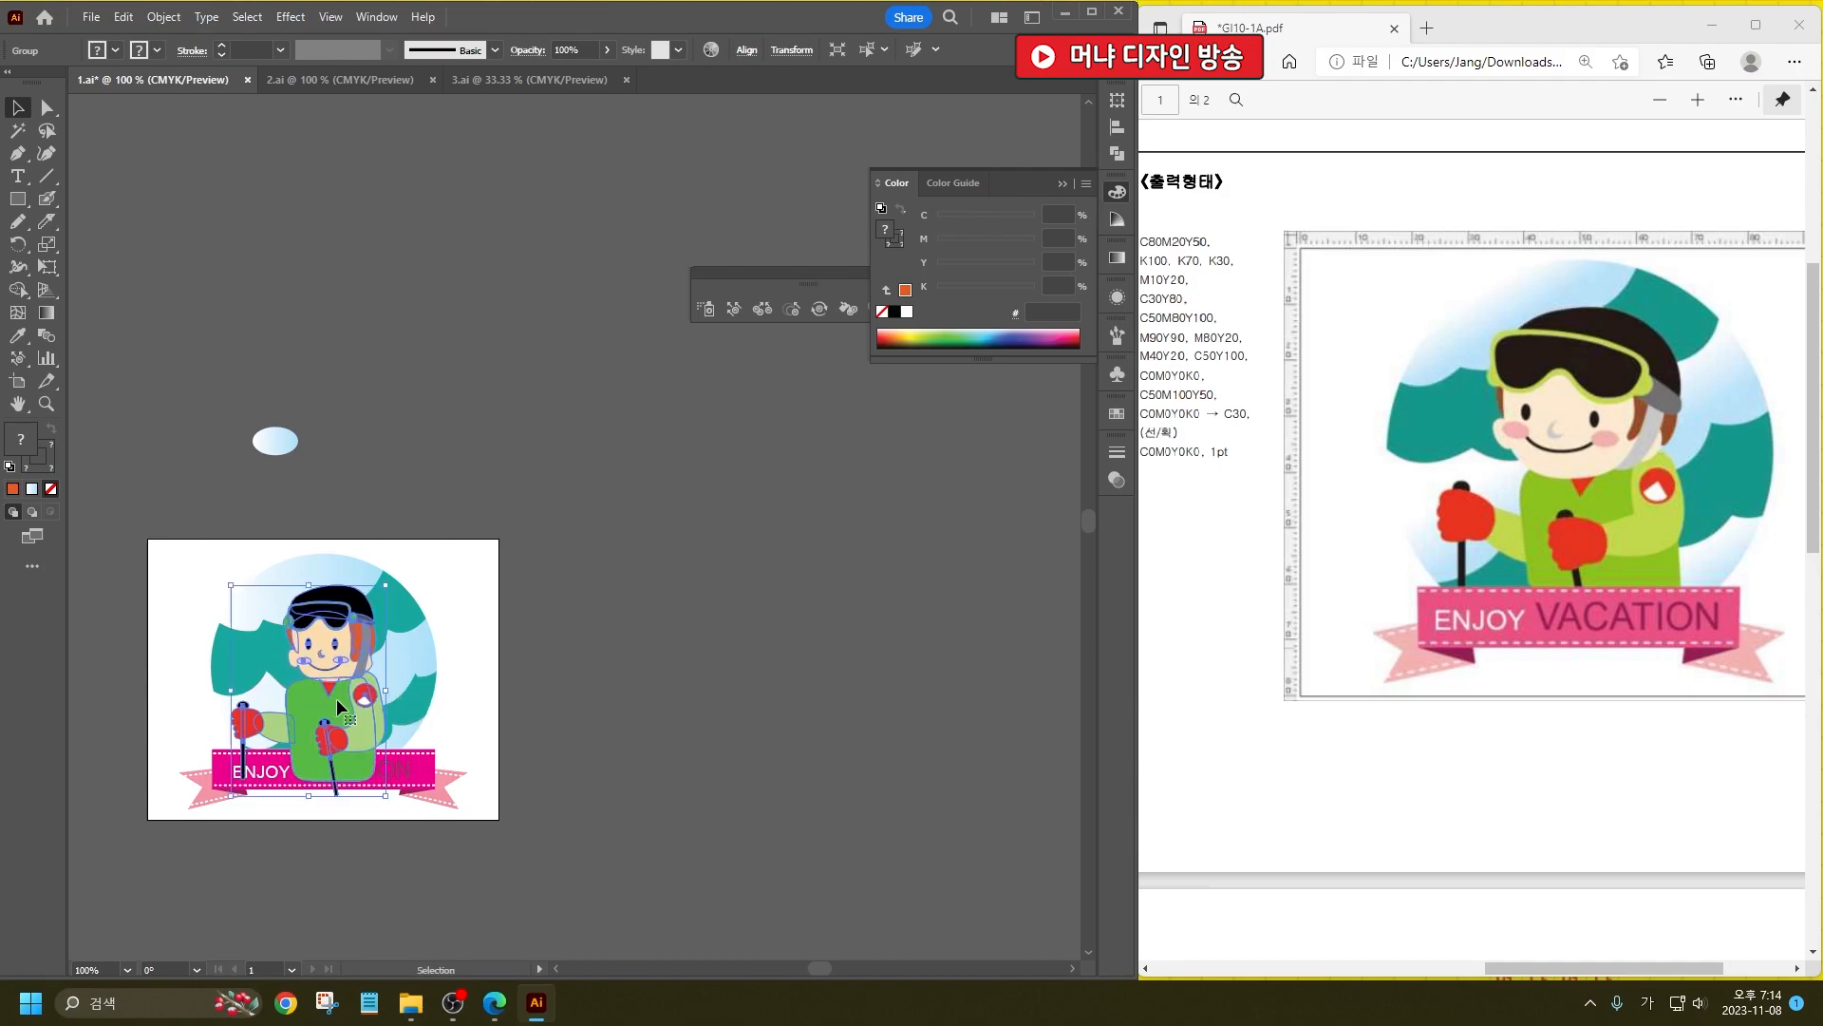
# Step: Bring the pink ENJOY VACATION ribbon in front of the skier and move the skier up slightly
pyautogui.click(425, 764)
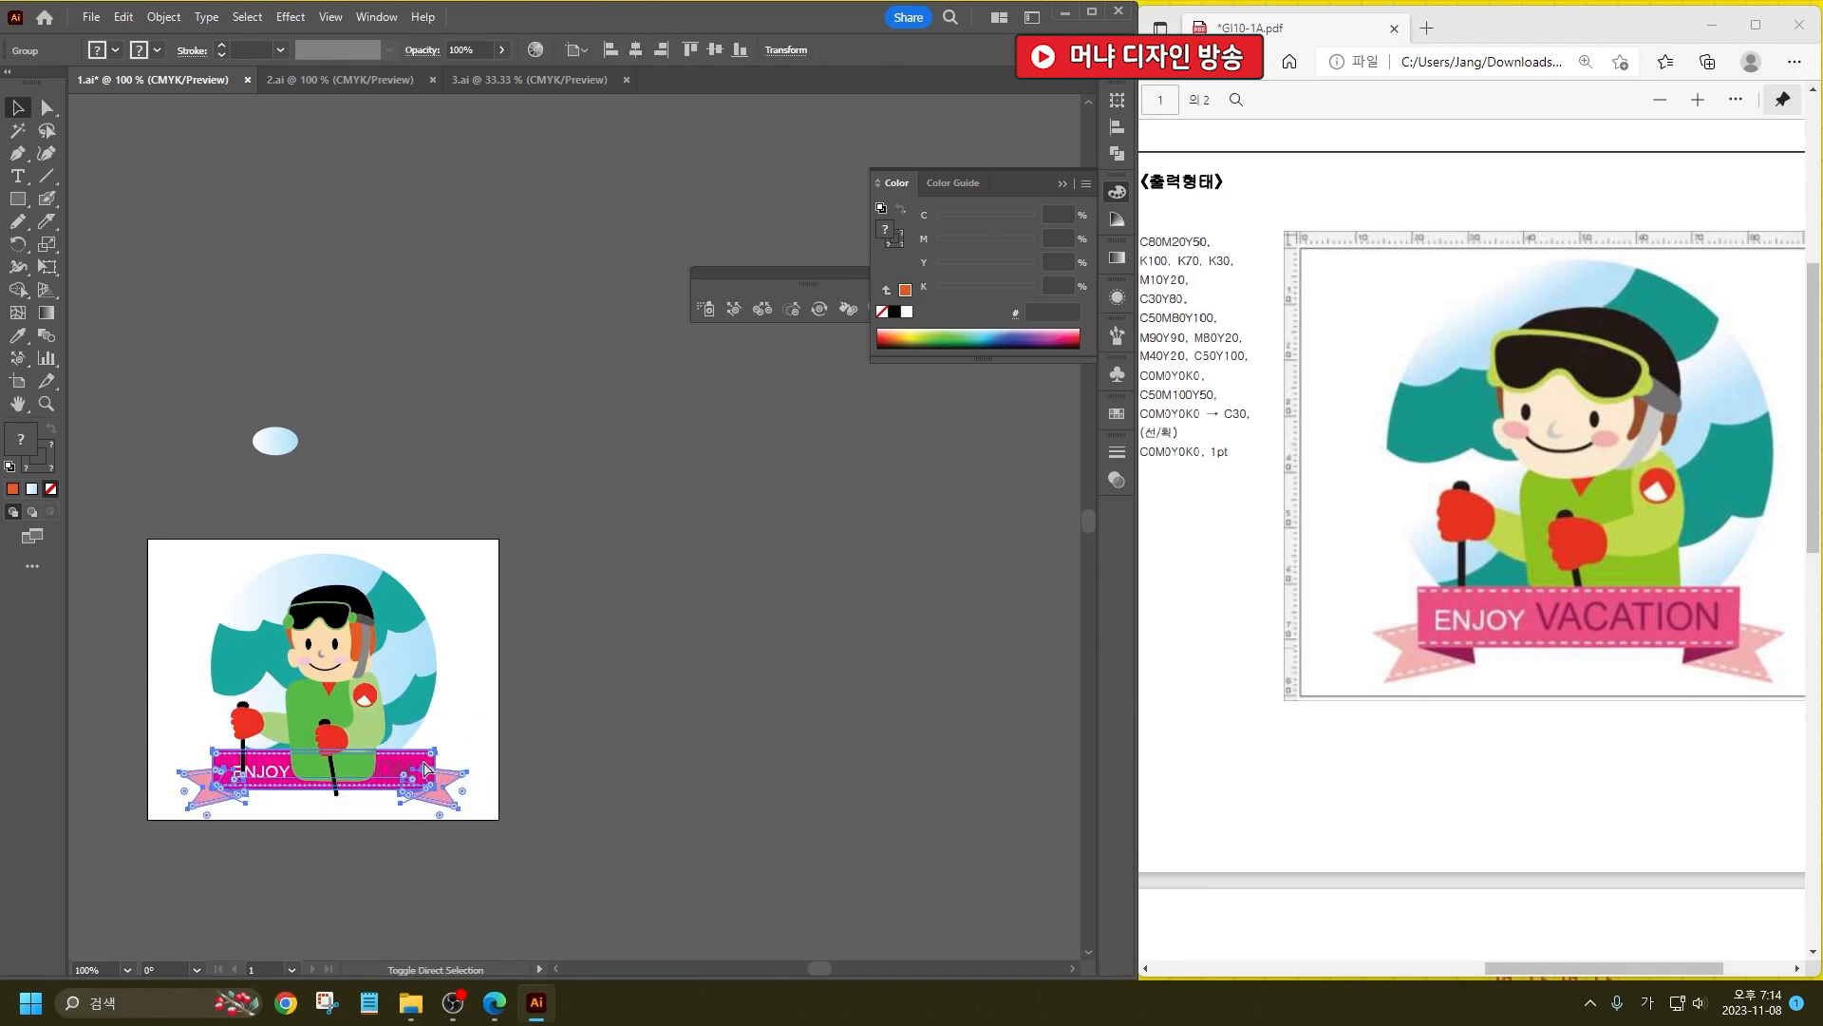
pyautogui.hotkey('ctrl', 'shift', ']')
pyautogui.click(311, 869)
pyautogui.scroll(2, 287, 672)
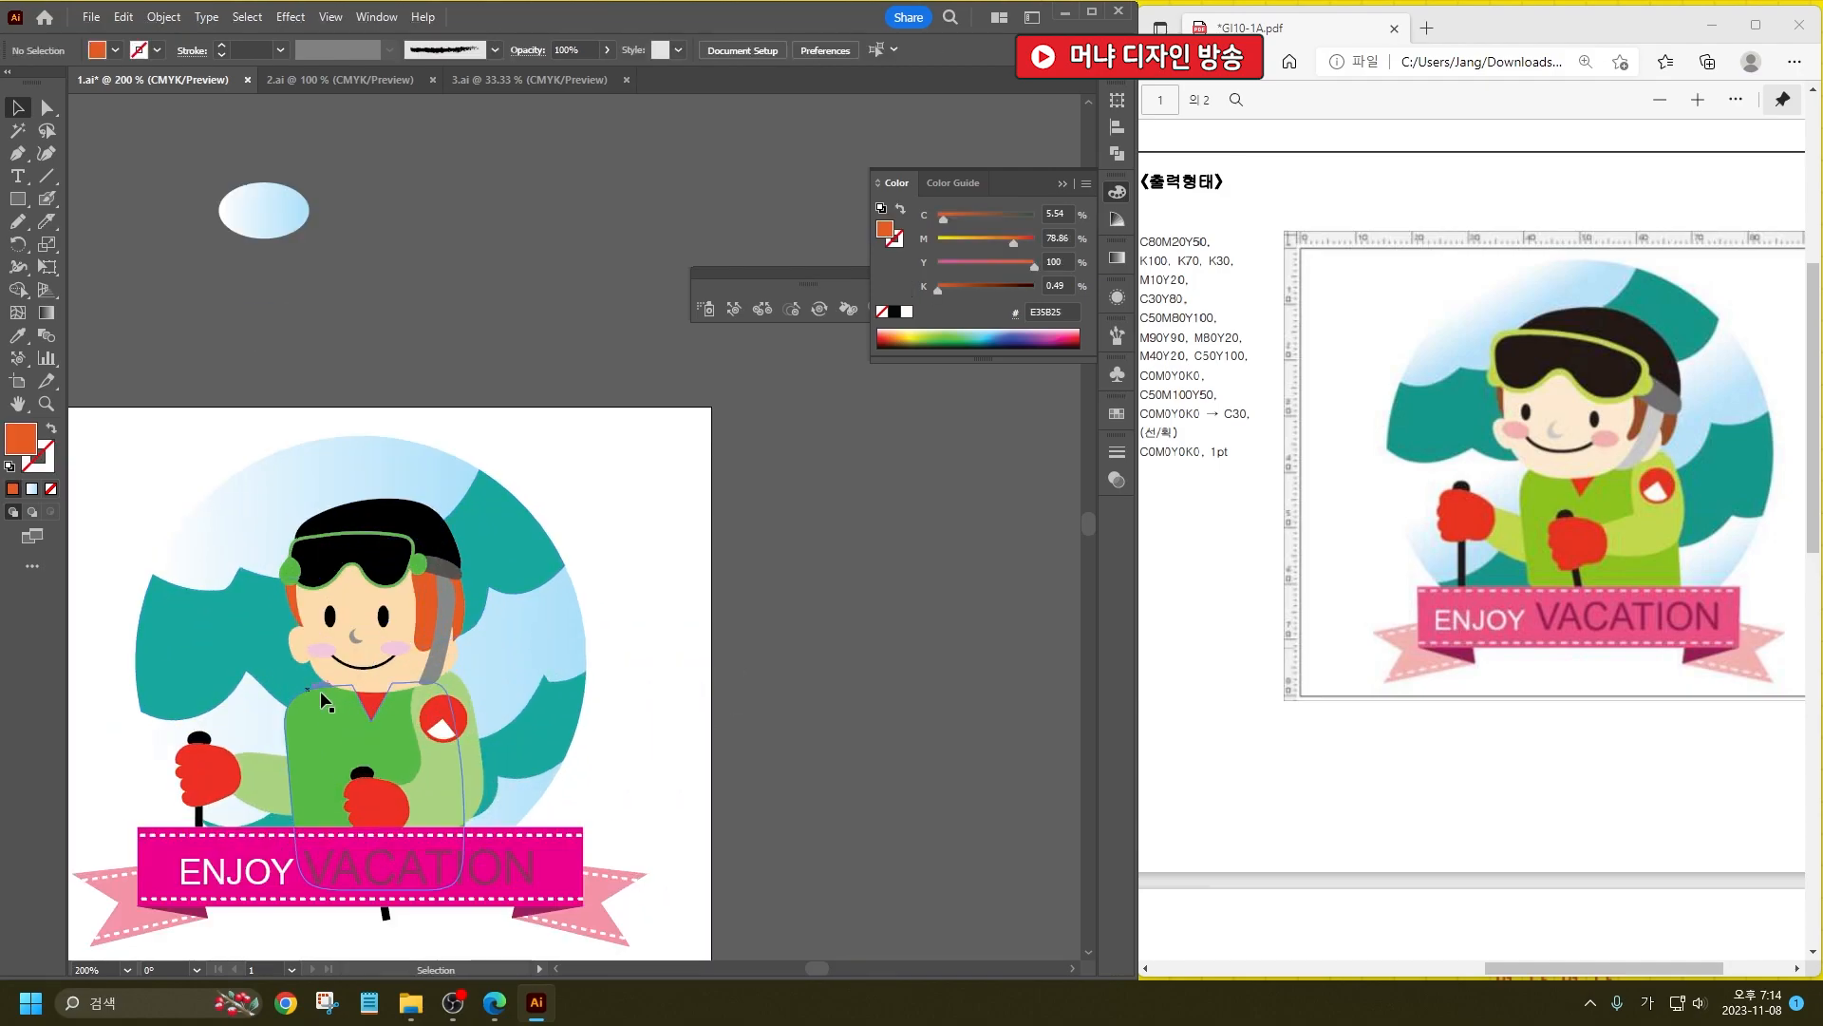
pyautogui.click(318, 682)
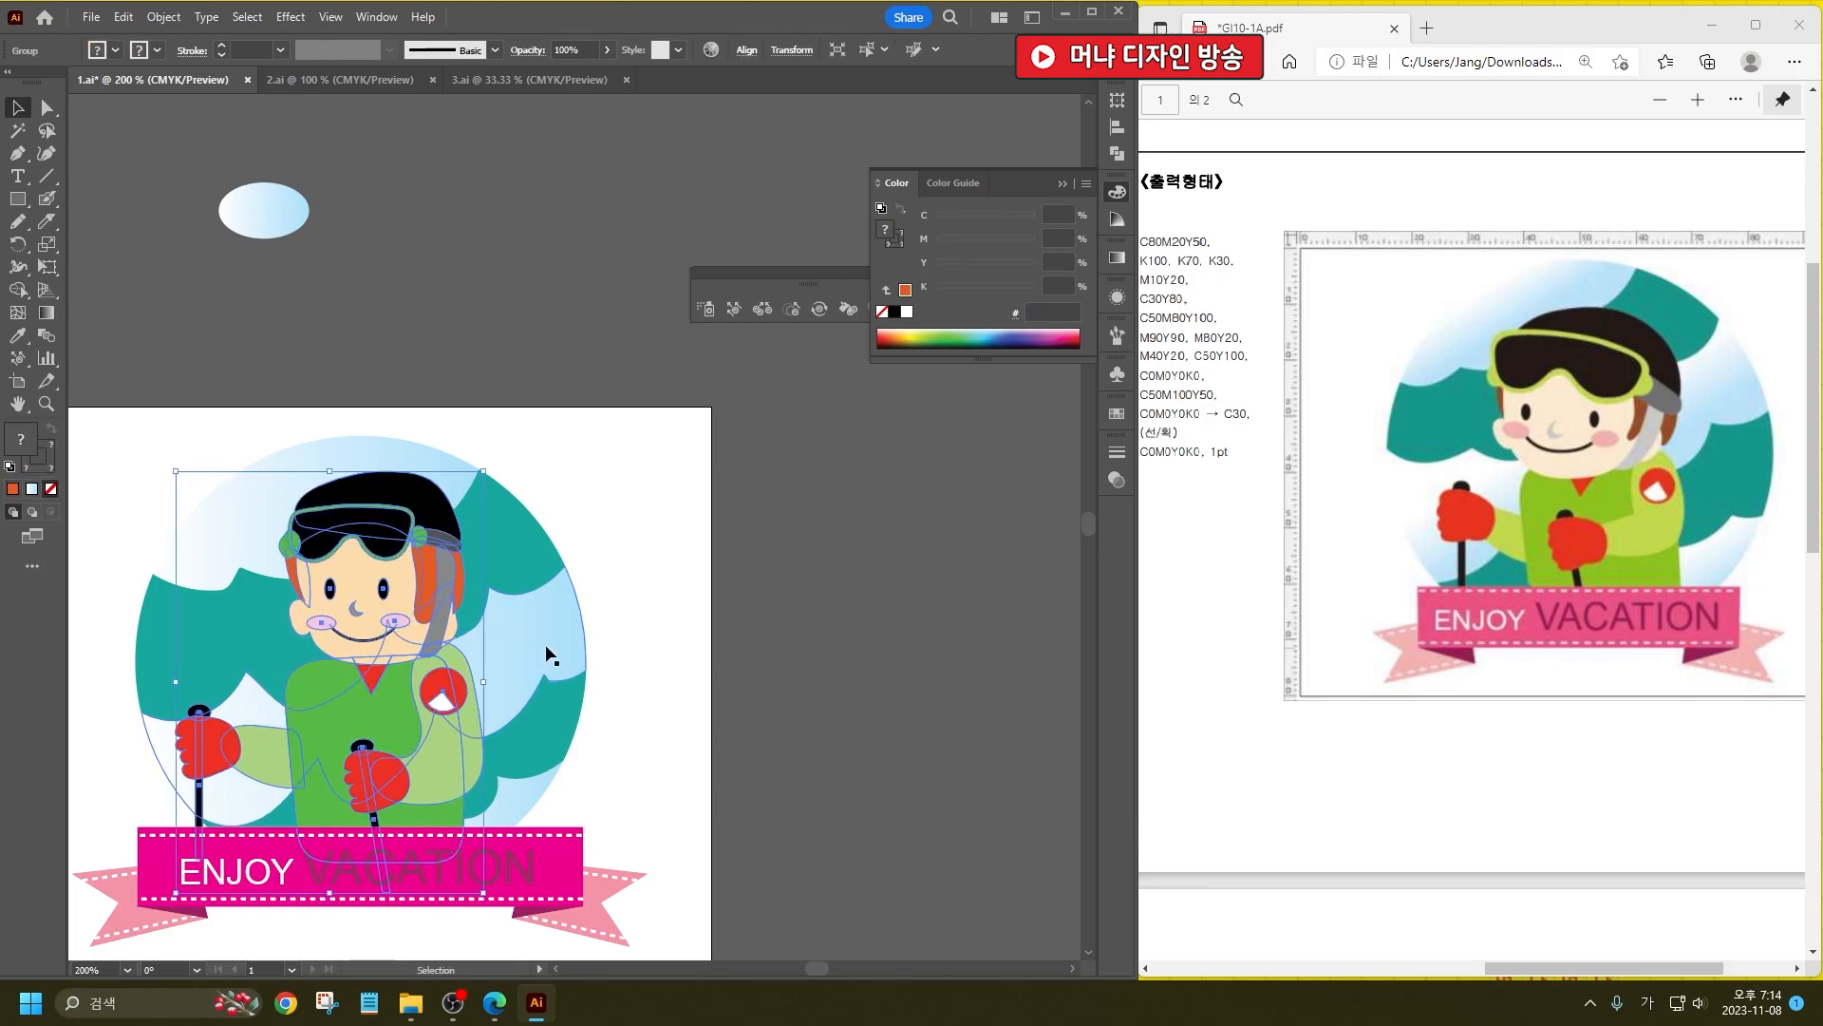
# Step: Delete the leftover light blue gradient ellipse above the artboard
pyautogui.scroll(-1, 533, 655)
pyautogui.click(332, 320)
pyautogui.press('Delete')
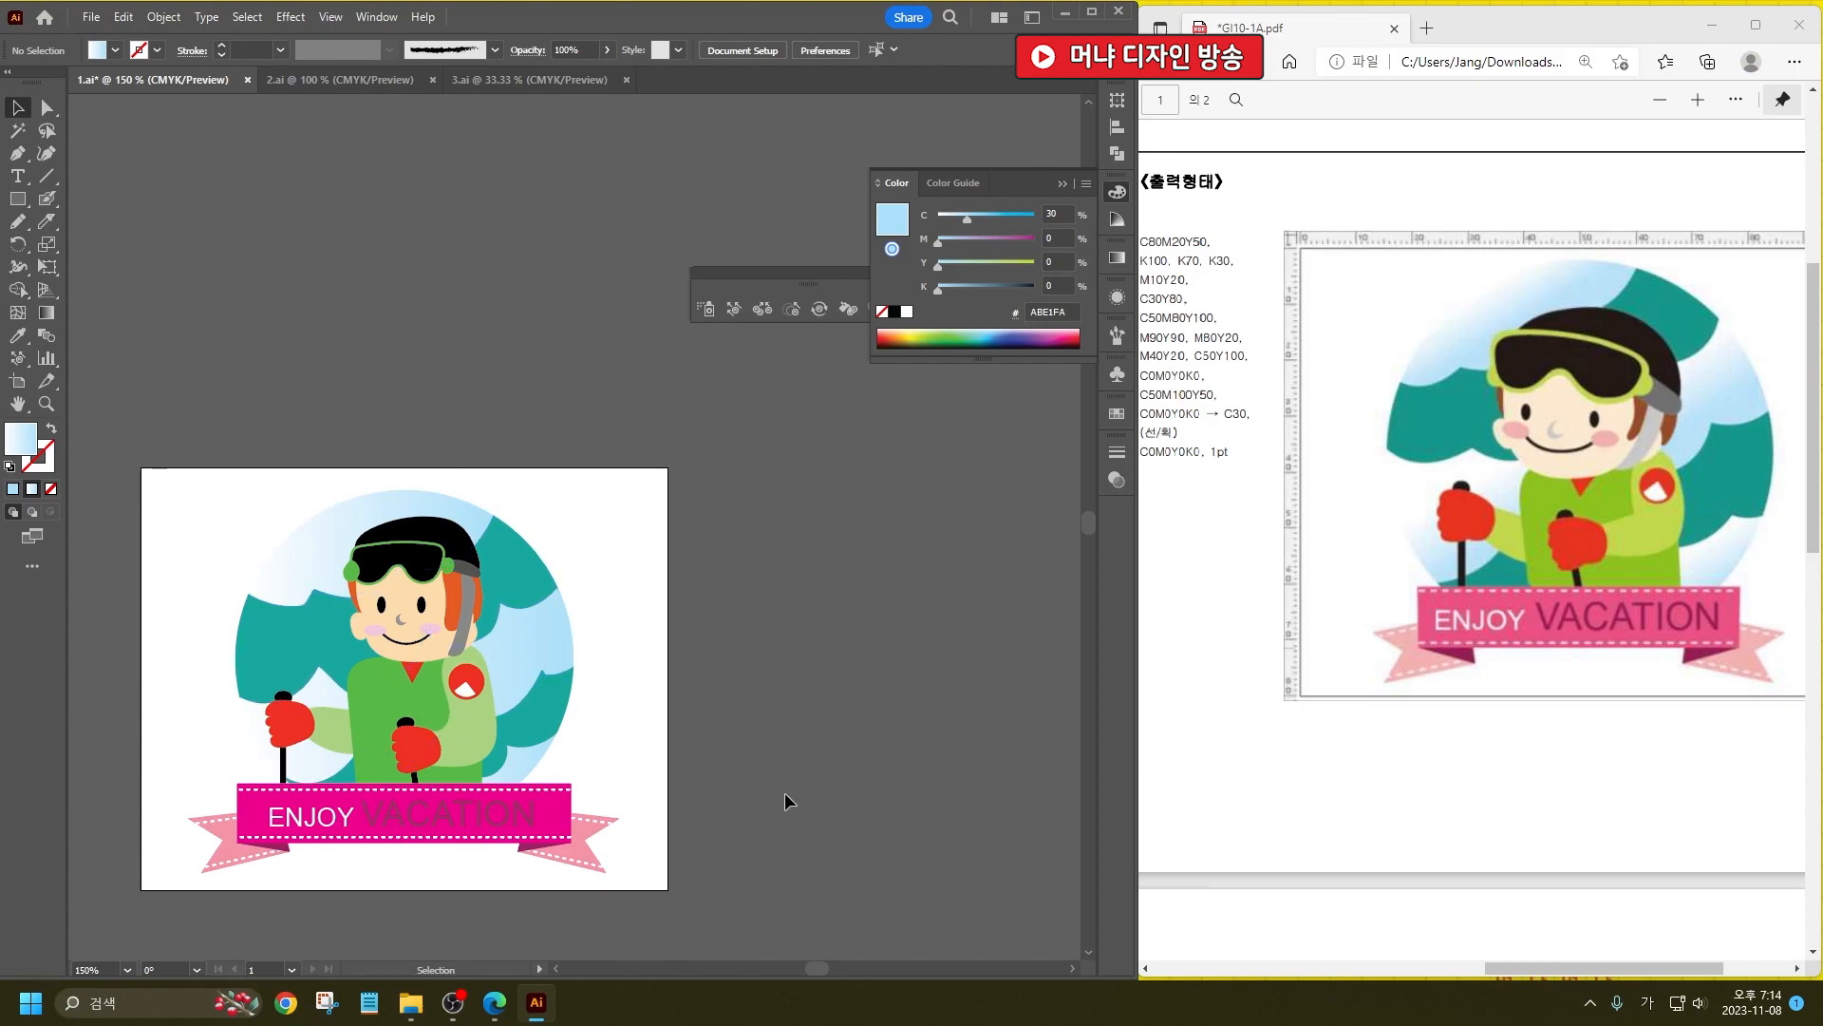
pyautogui.scroll(-2, 527, 517)
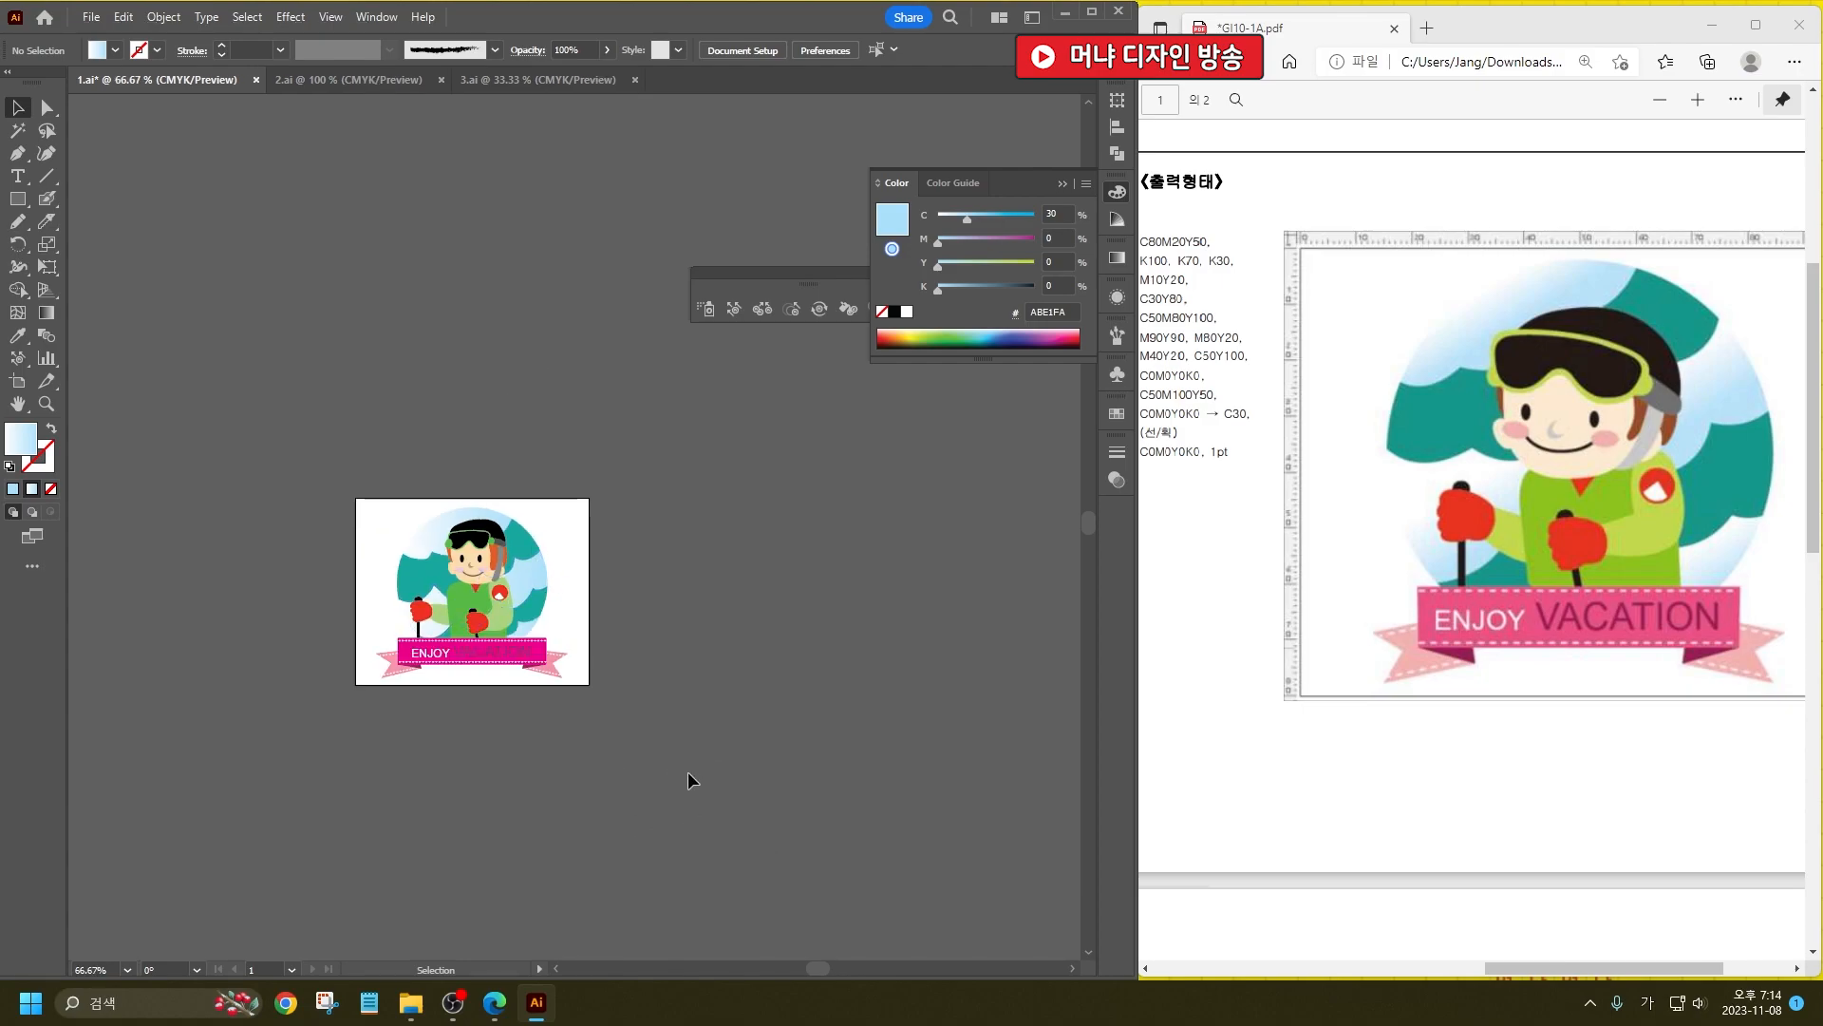
# Step: Save and close the 1.ai document and reopen it from the Downloads folder
pyautogui.click(255, 80)
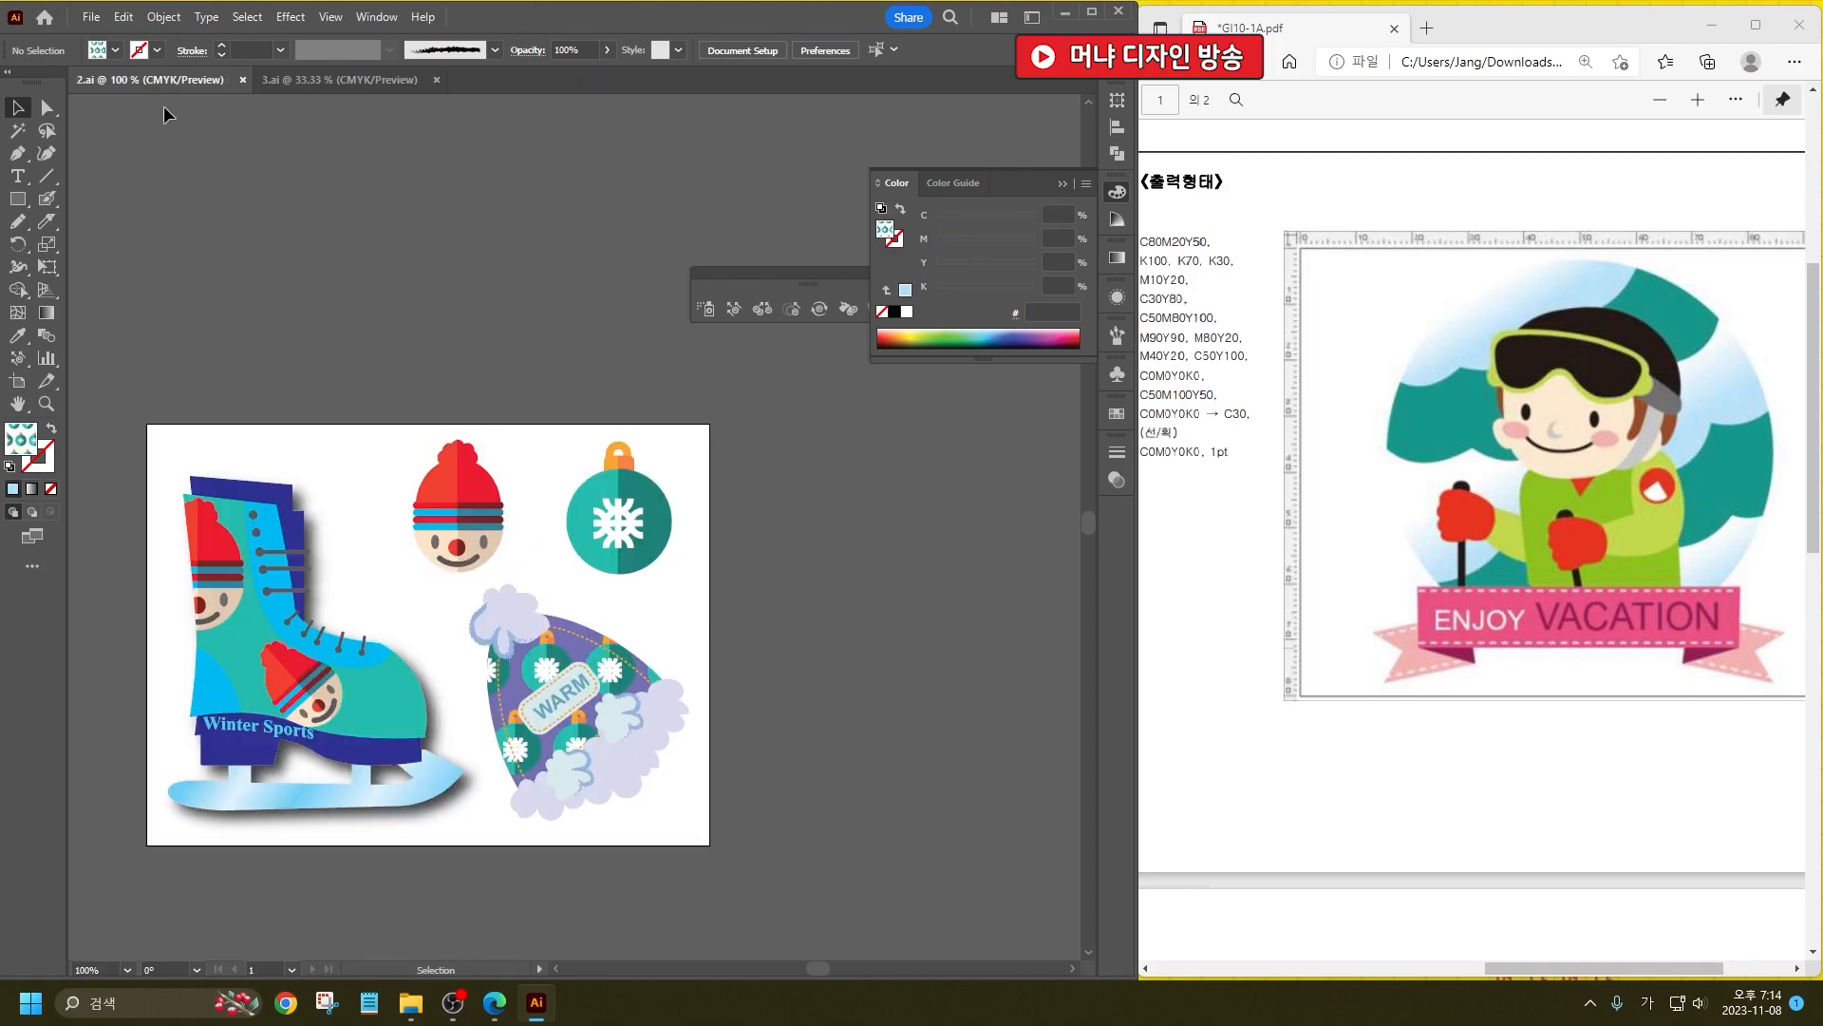
pyautogui.click(91, 17)
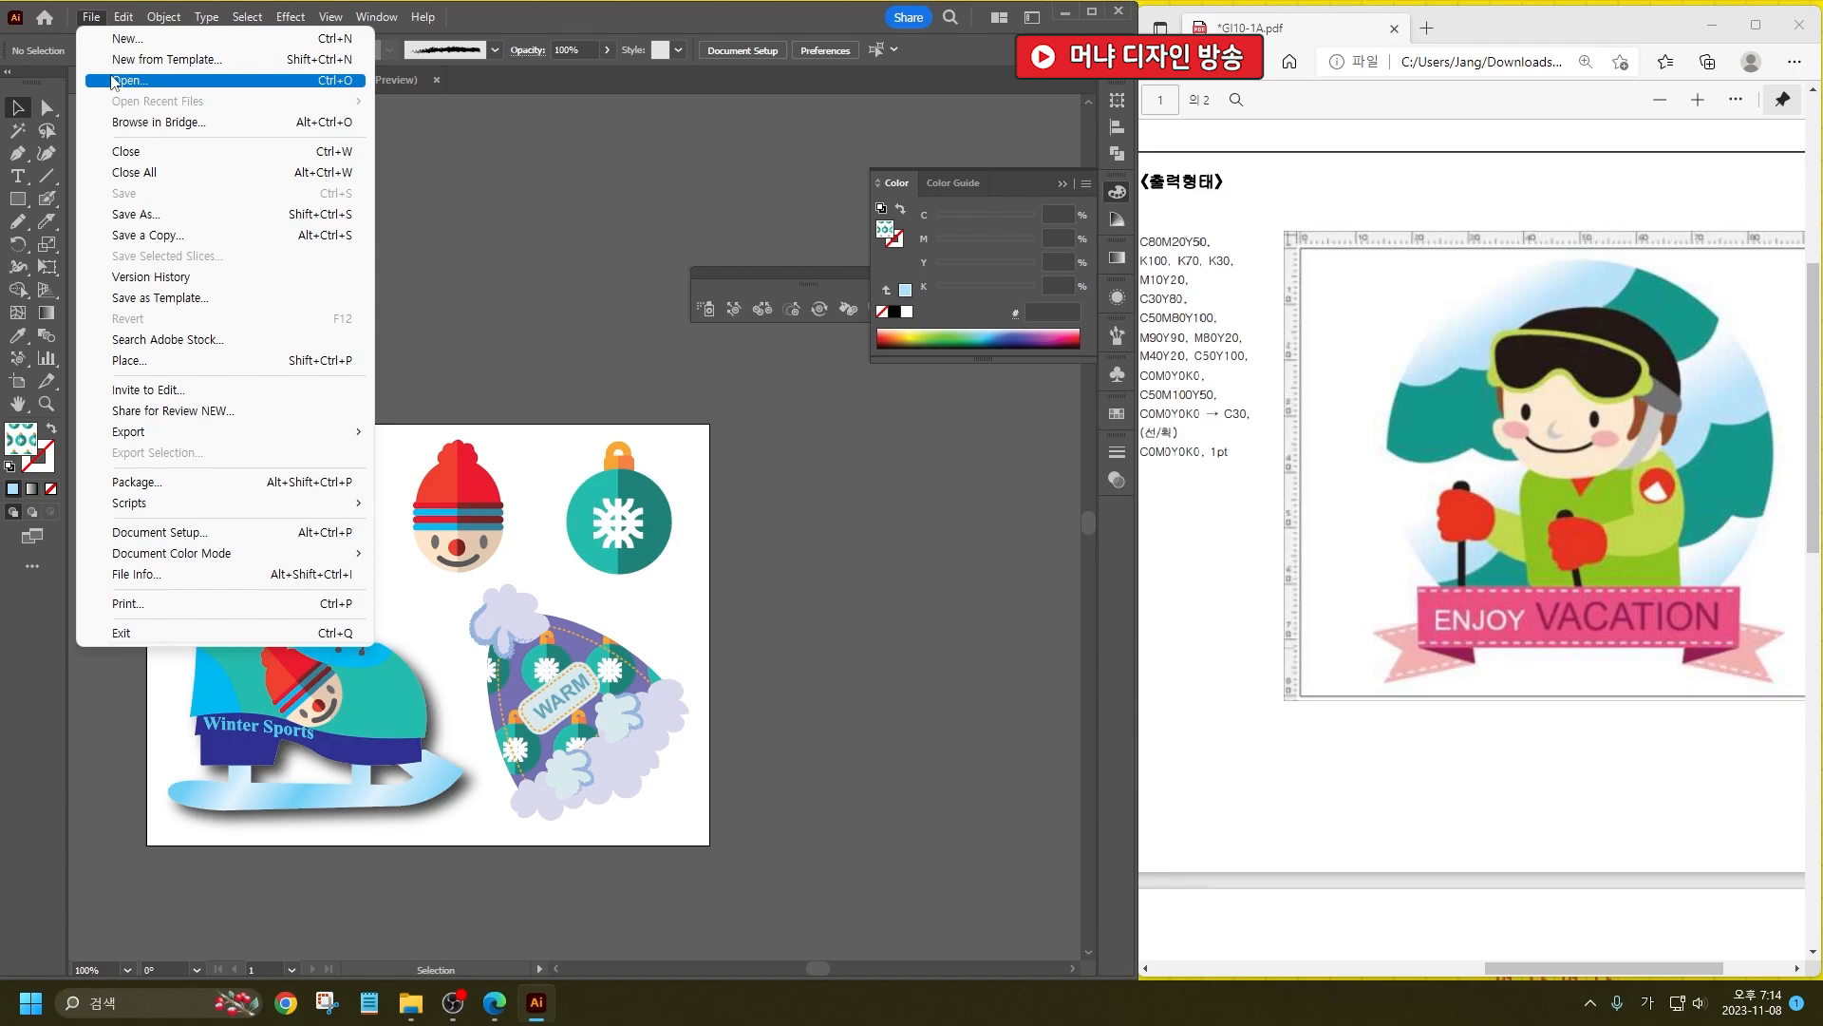
pyautogui.click(122, 82)
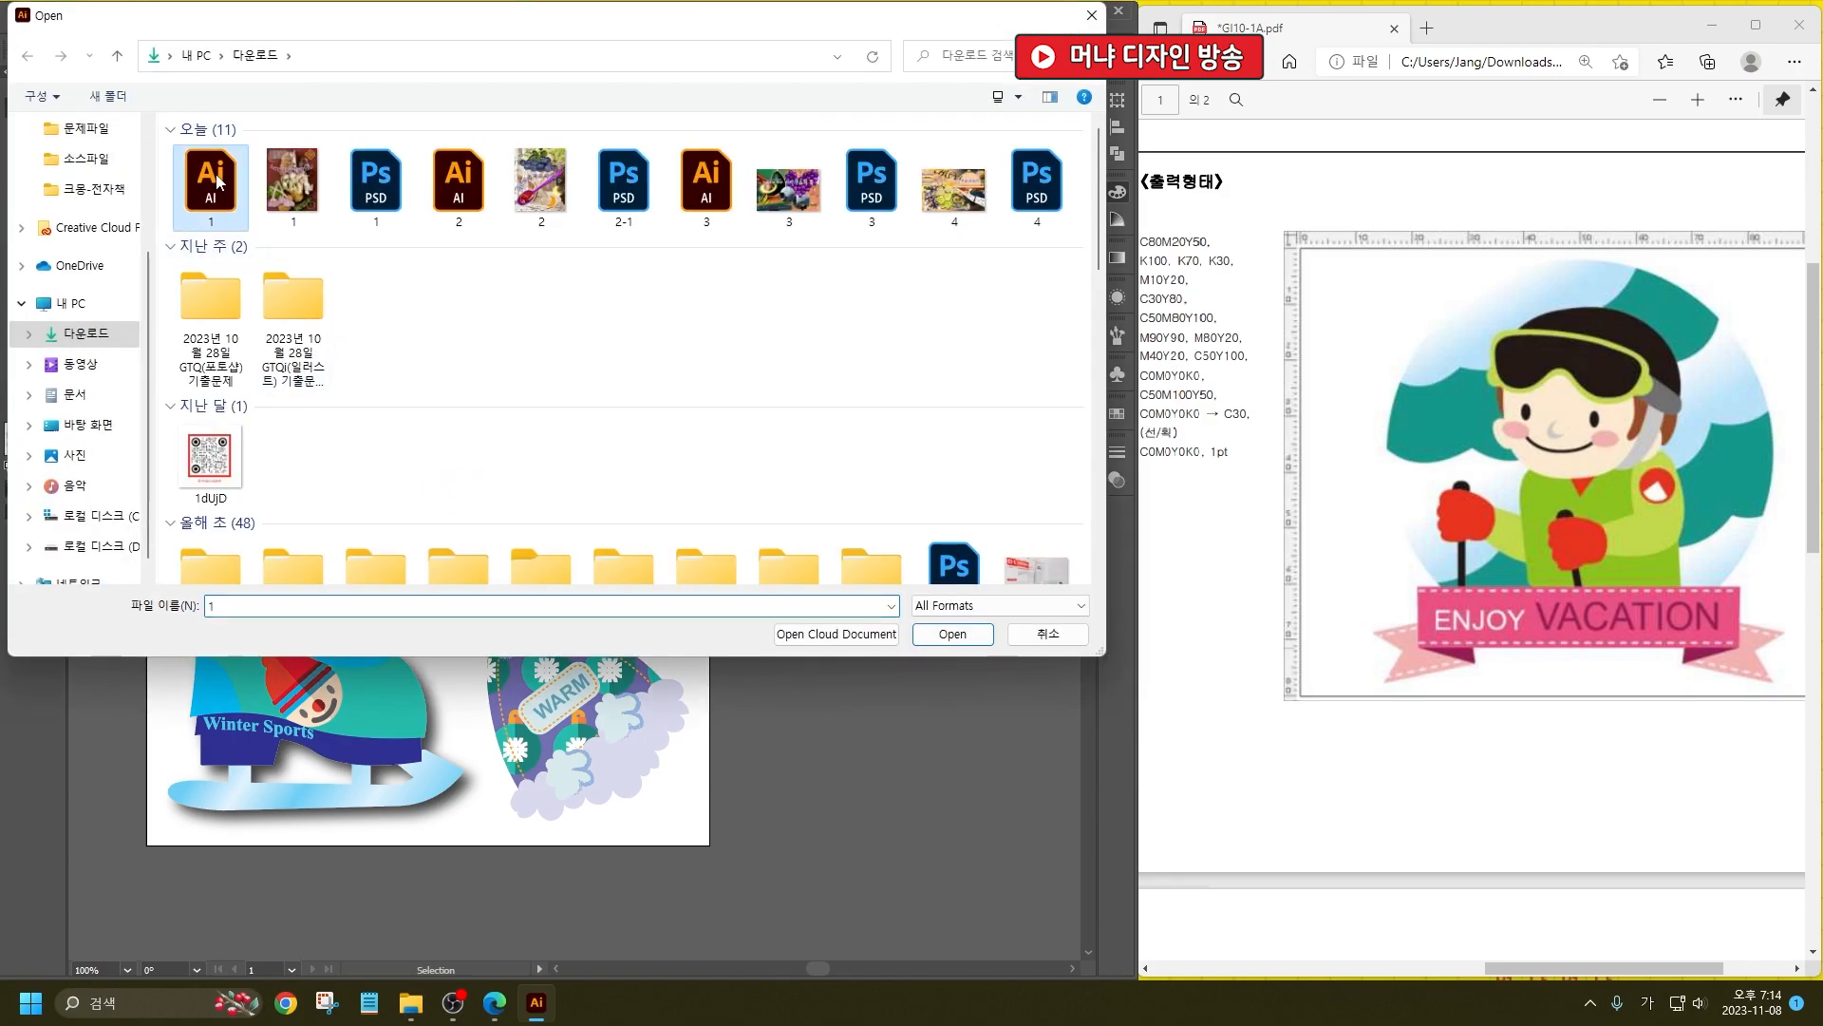
pyautogui.doubleClick(223, 224)
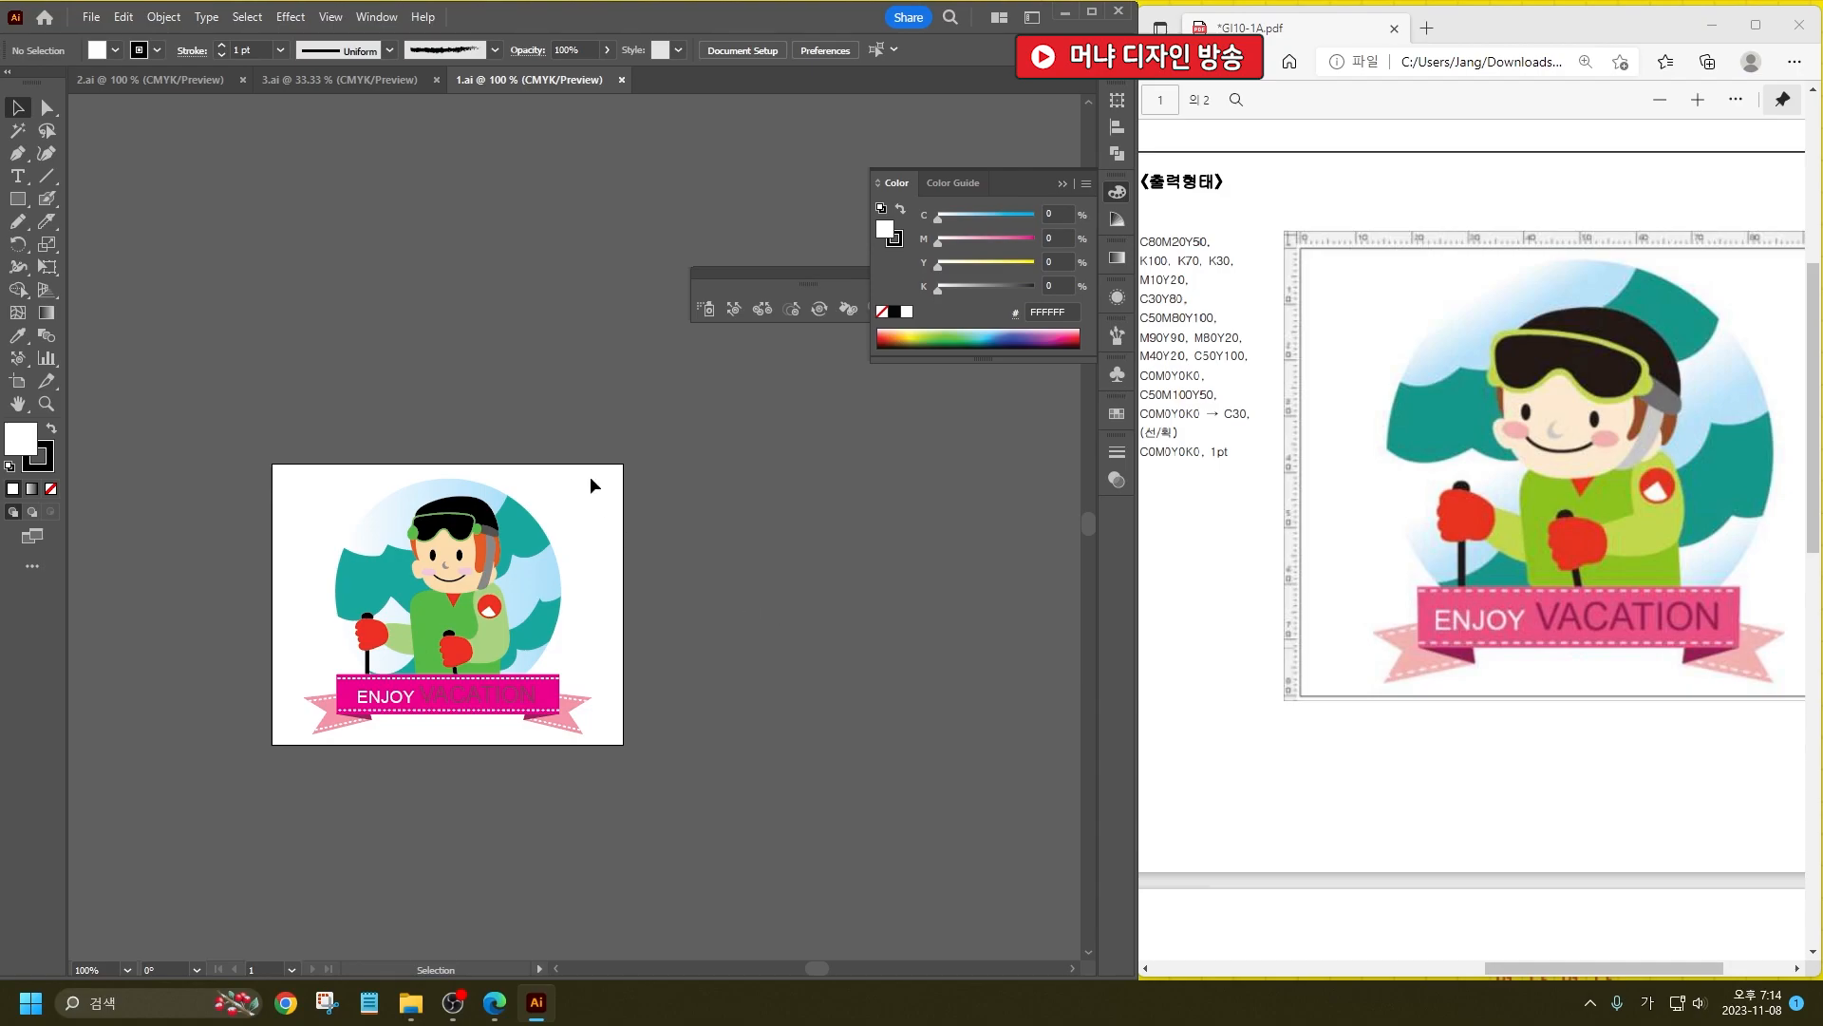
# Step: Check 1.ai, 2.ai and 3.ai for stray objects outside the artboards by selecting all artwork
pyautogui.click(302, 77)
pyautogui.click(186, 79)
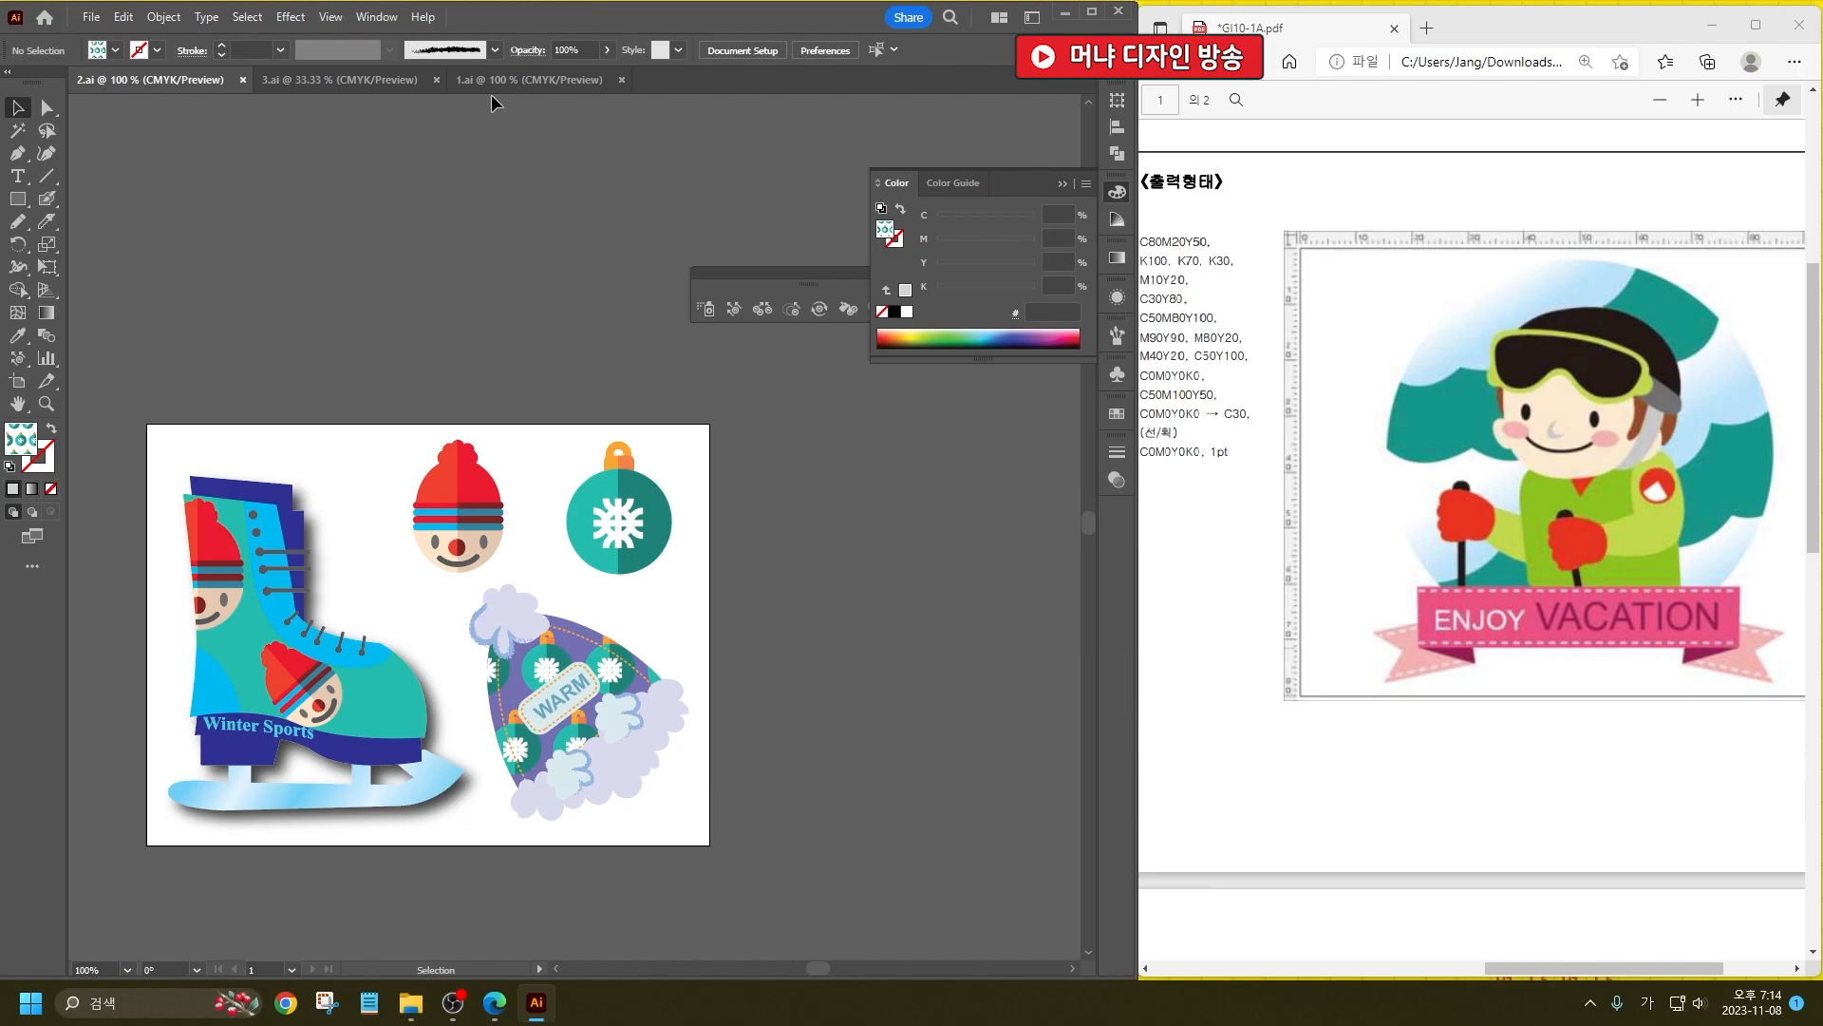
pyautogui.click(528, 80)
pyautogui.hotkey('ctrl', 'a')
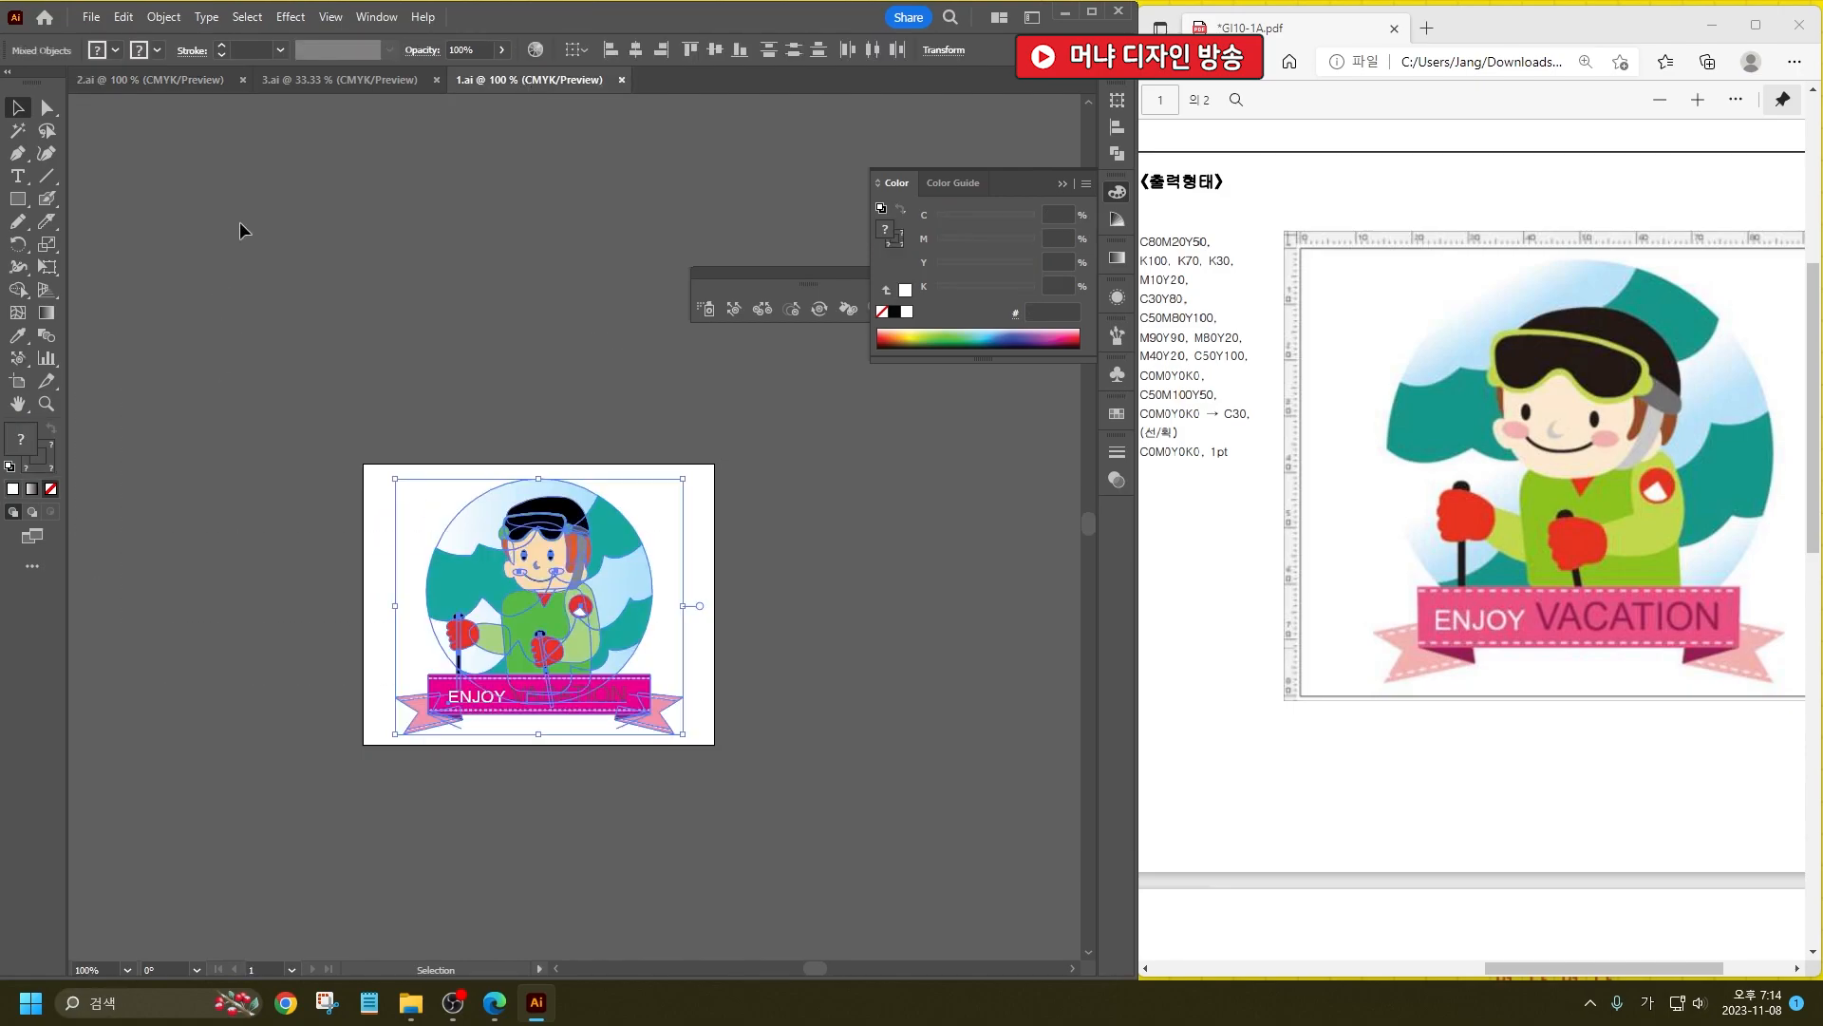
pyautogui.click(207, 82)
pyautogui.hotkey('ctrl', 'a')
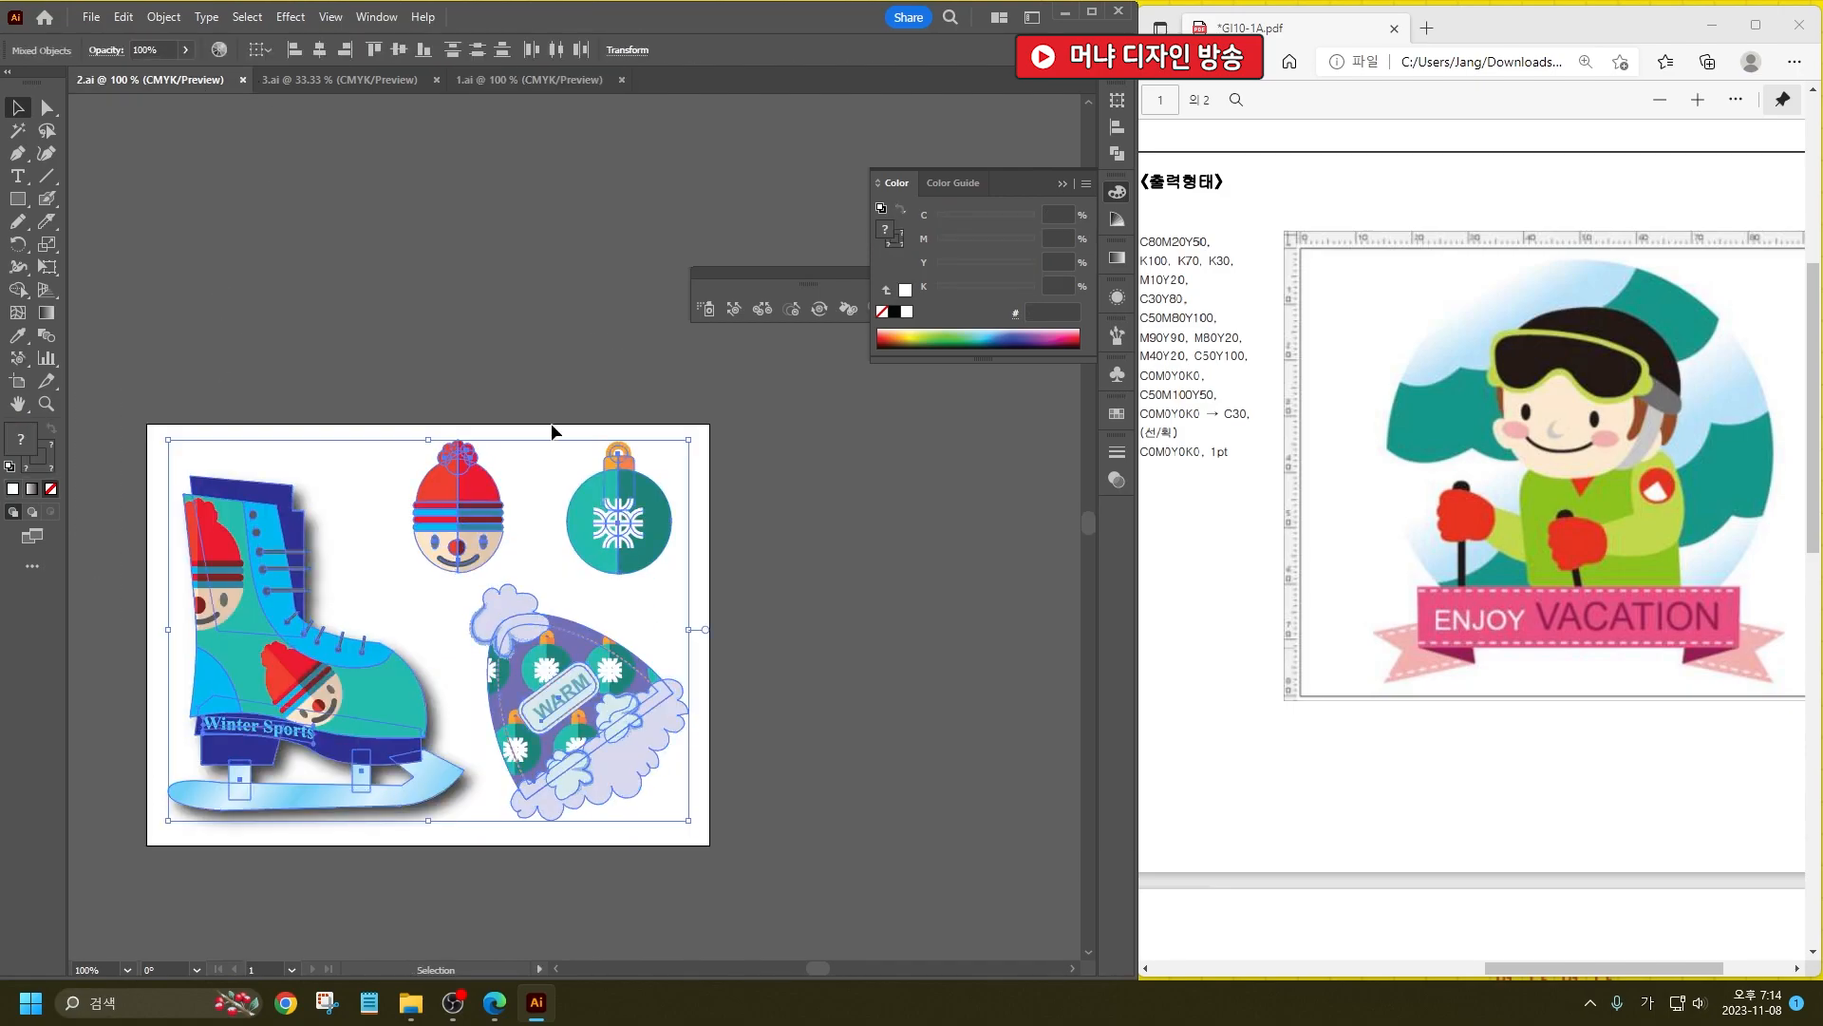
pyautogui.scroll(-1, 560, 543)
pyautogui.click(329, 317)
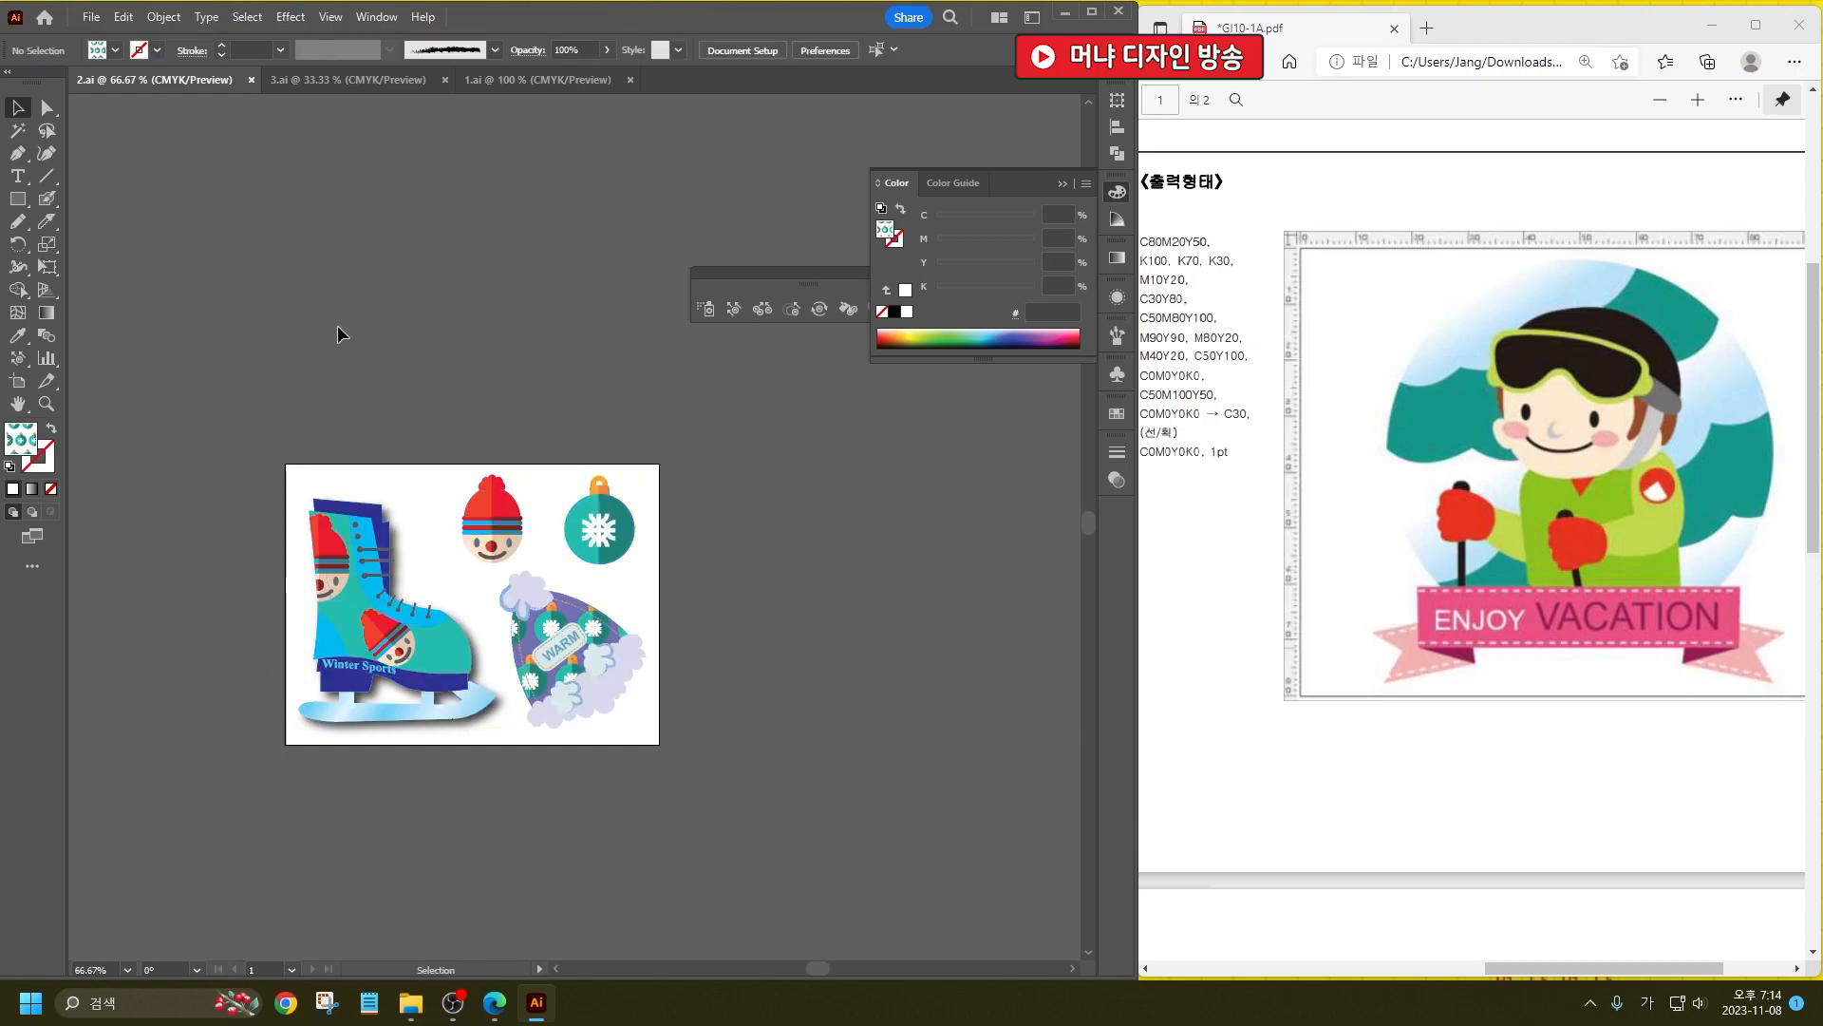
pyautogui.click(365, 81)
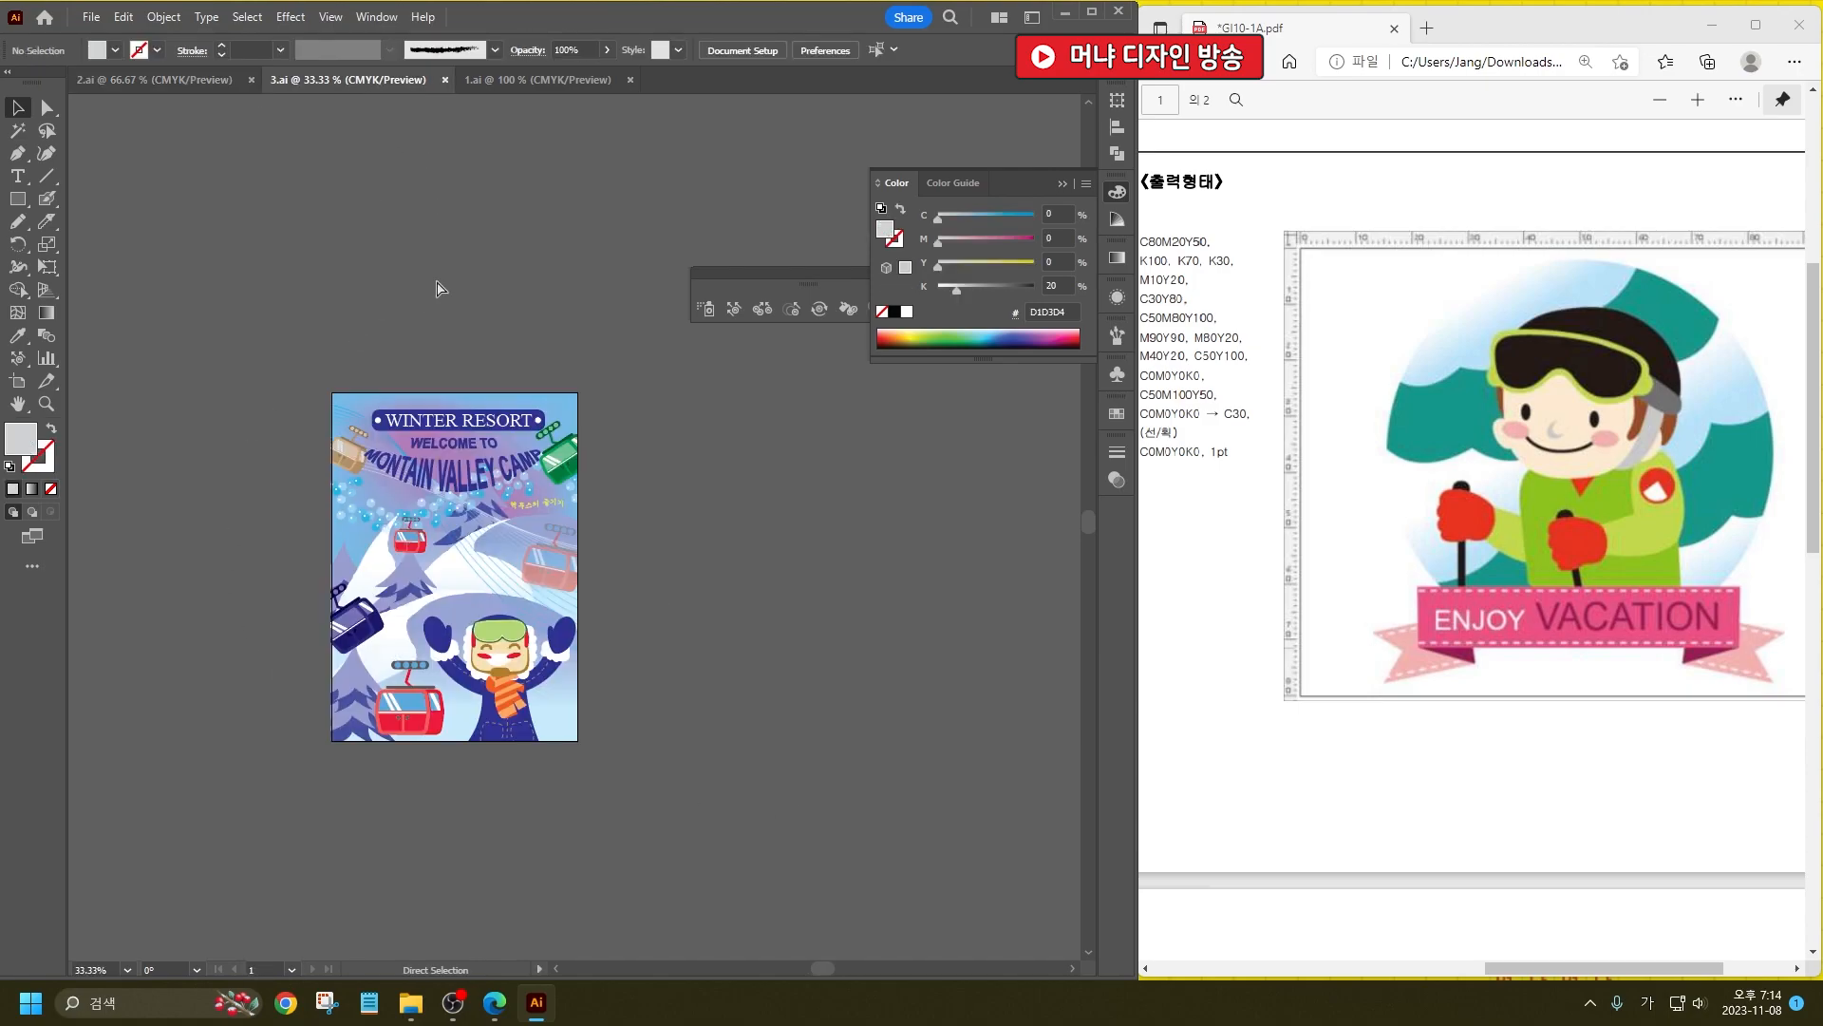
pyautogui.hotkey('ctrl', 'a')
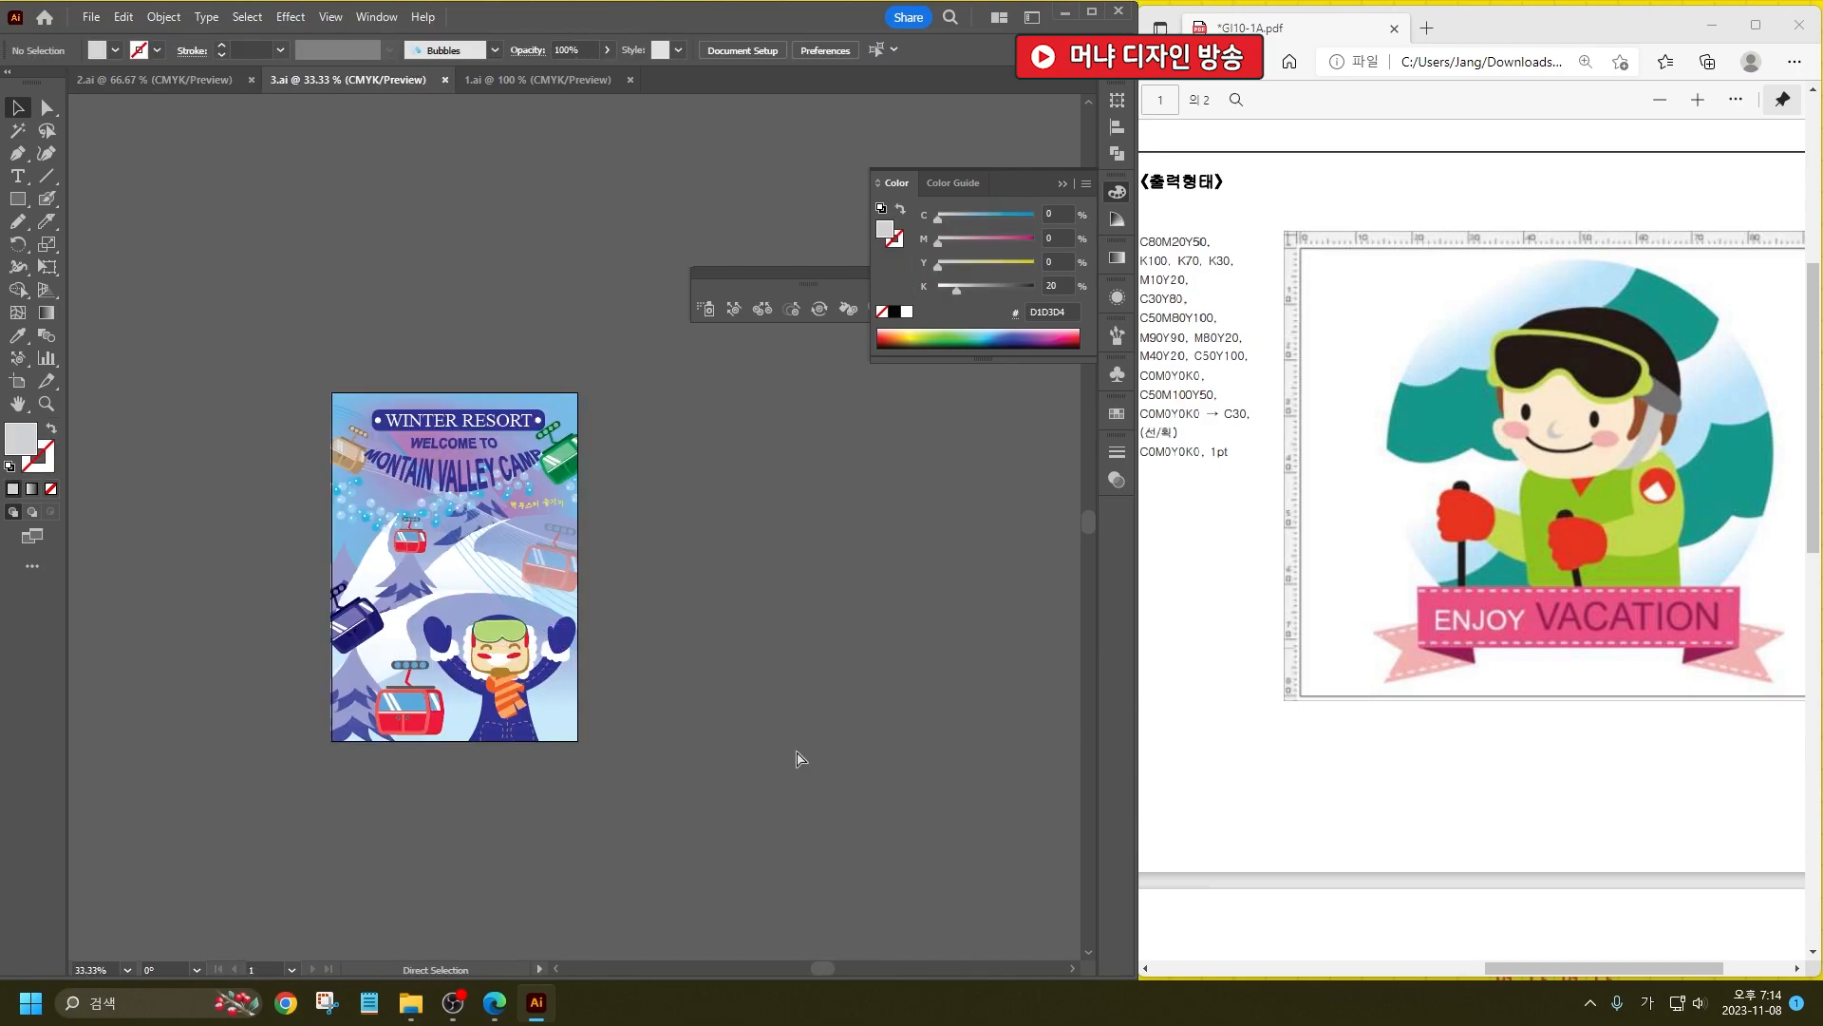
# Step: Minimize the Illustrator window and the reference PDF window to show the desktop
pyautogui.click(1067, 17)
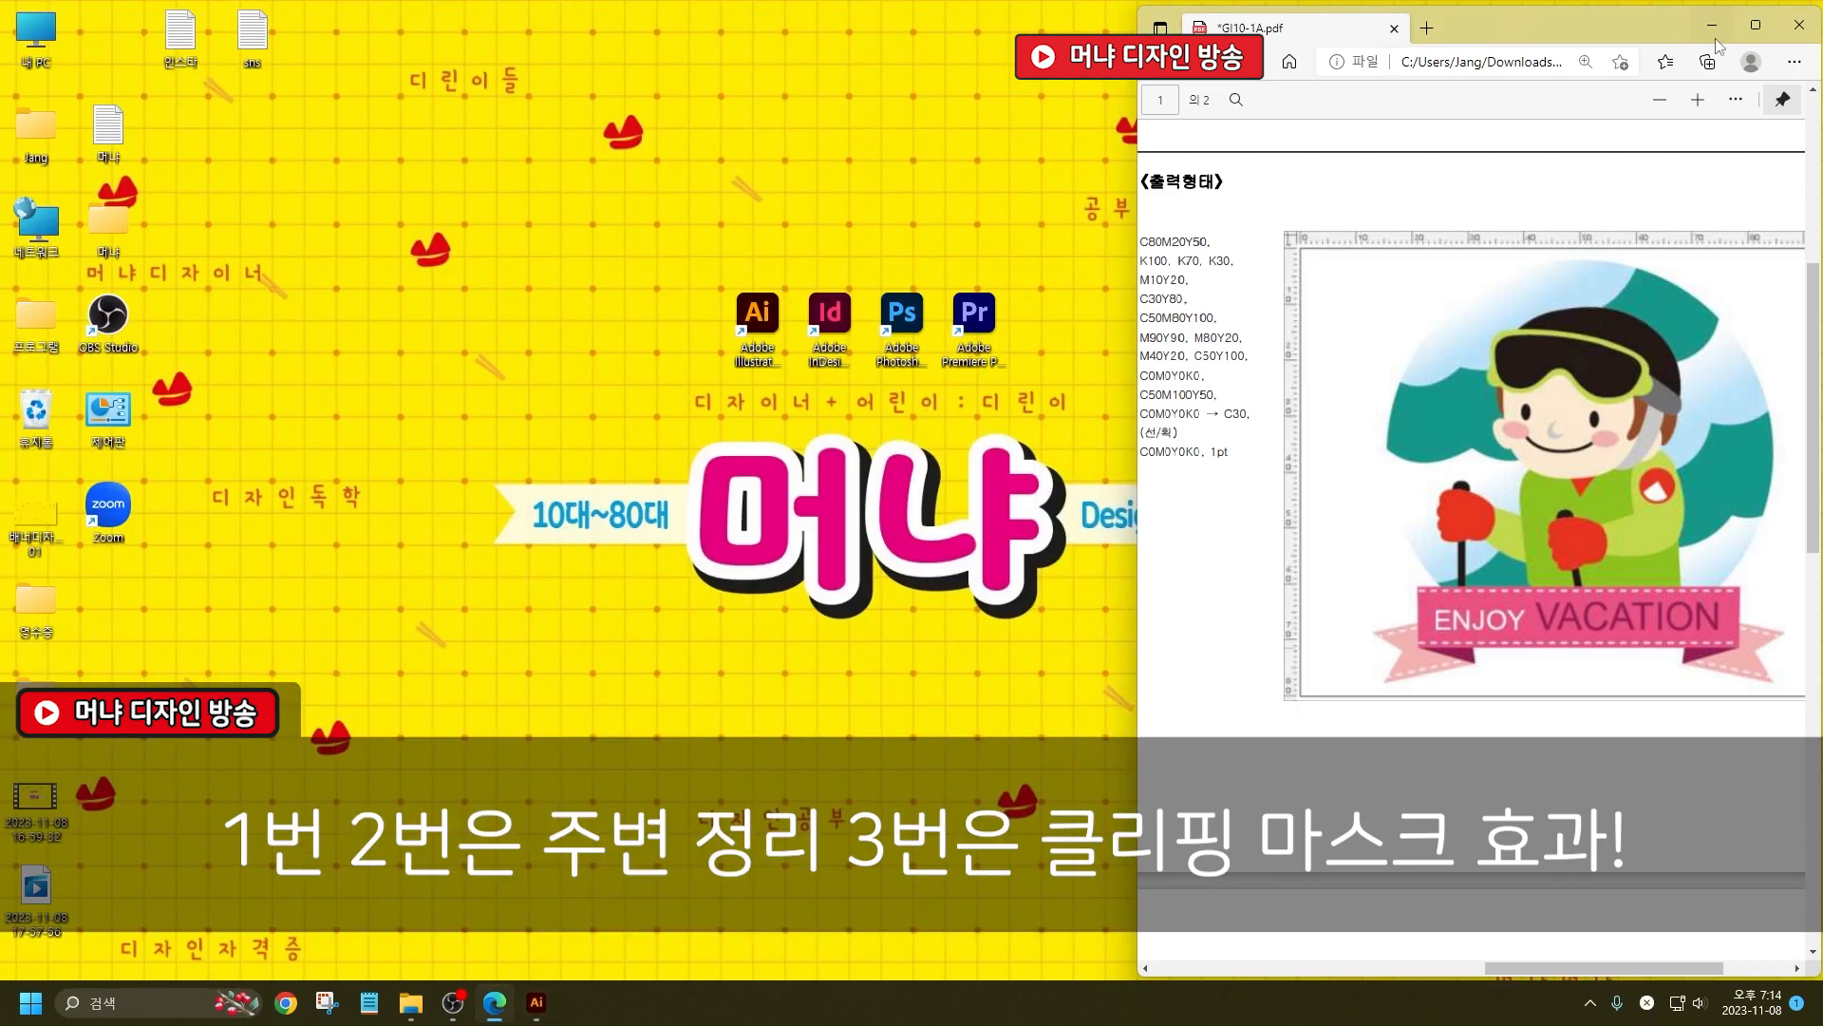
pyautogui.click(1712, 25)
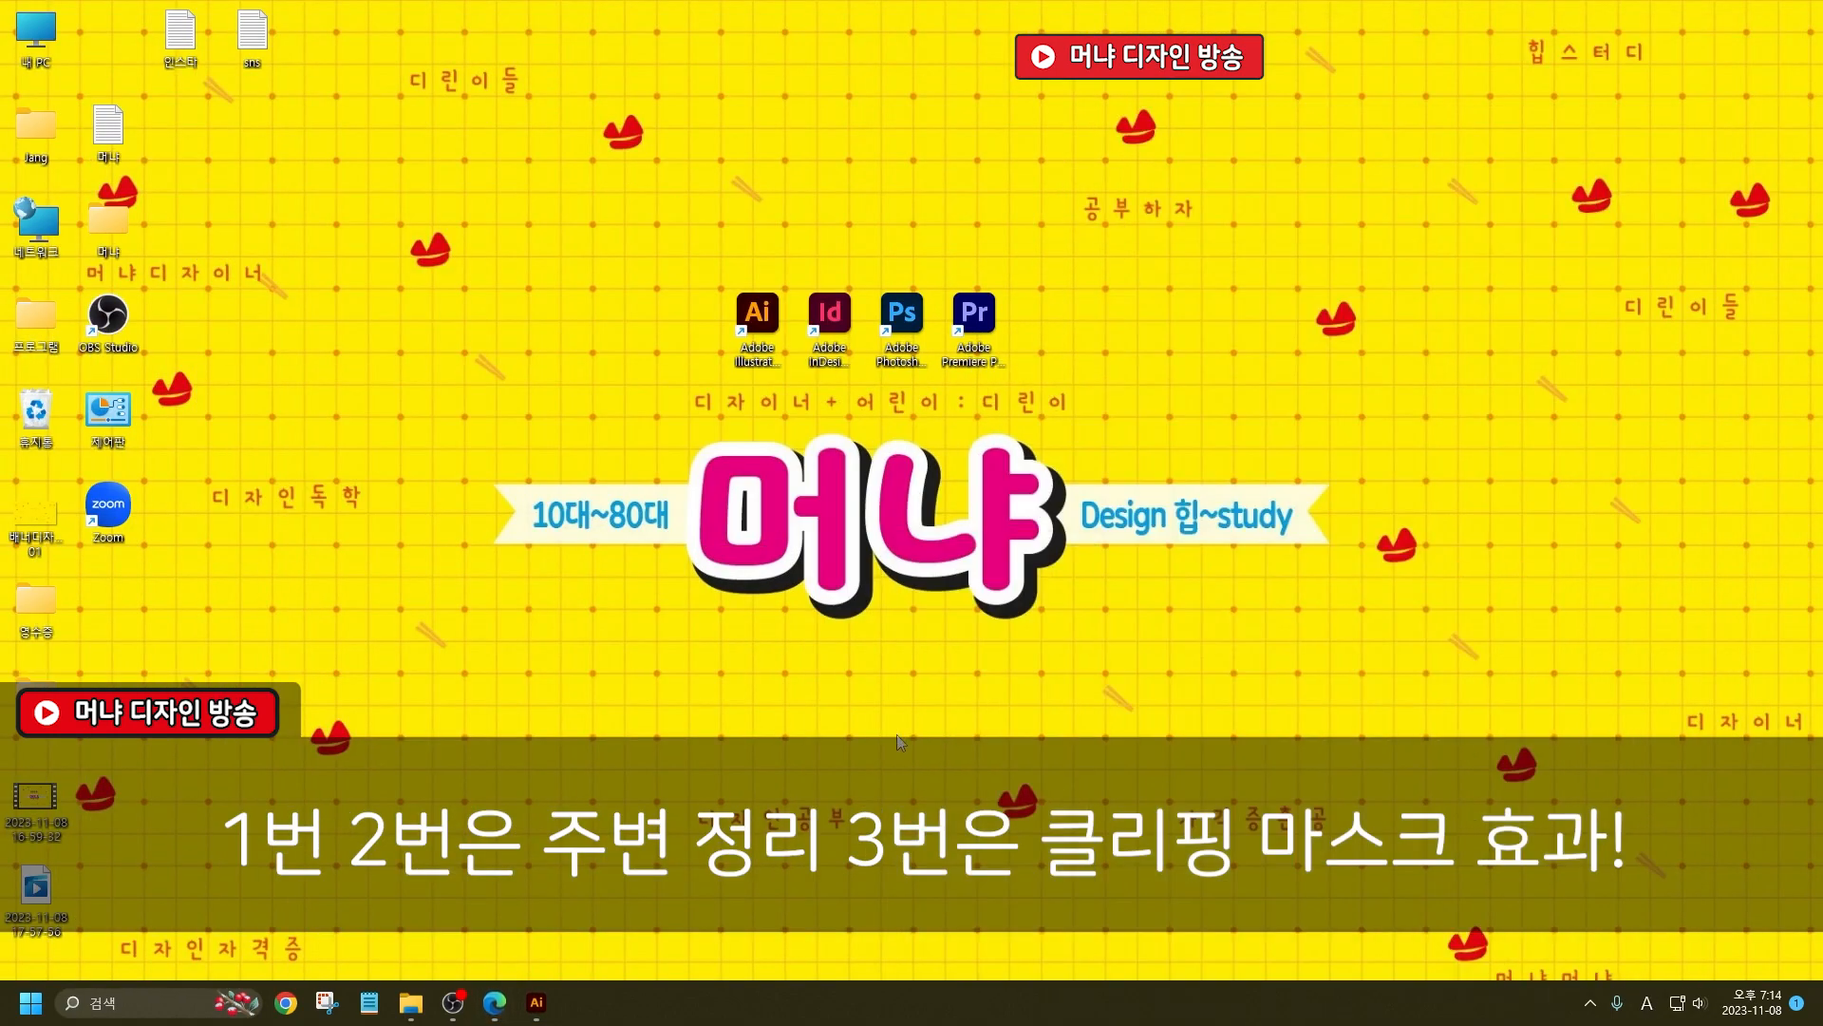